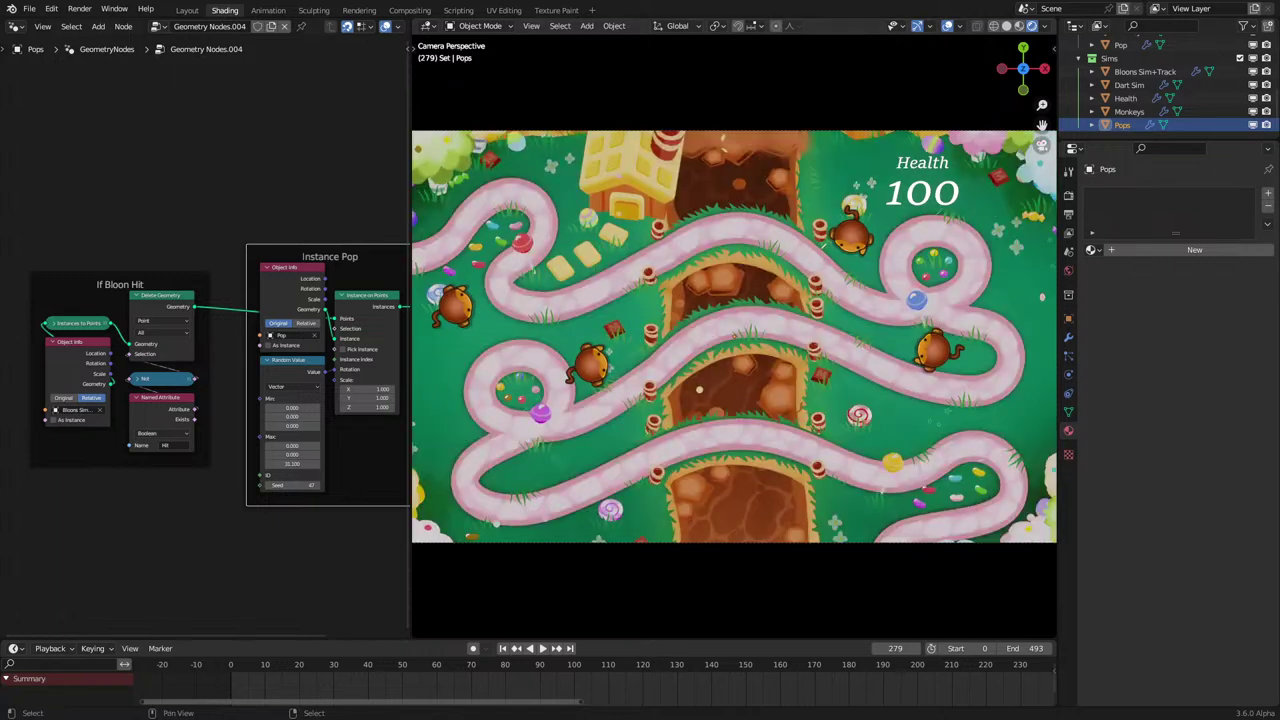
Play the Bloons game animation from the first frame and inspect the track in camera view and at a free angle.
key(shift+Left)
key(space)
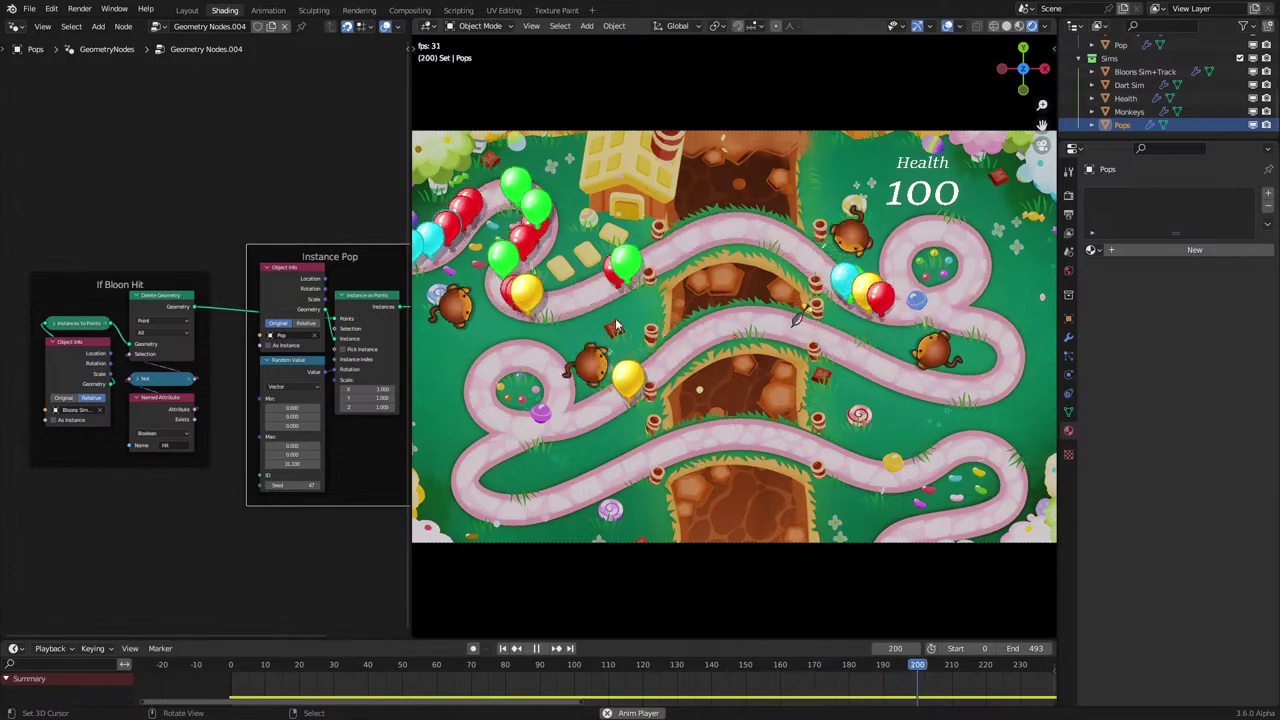
middle_drag(690, 449, 726, 272)
scroll(726, 274, up, 6)
shift+middle_drag(722, 325, 855, 292)
key(KP_0)
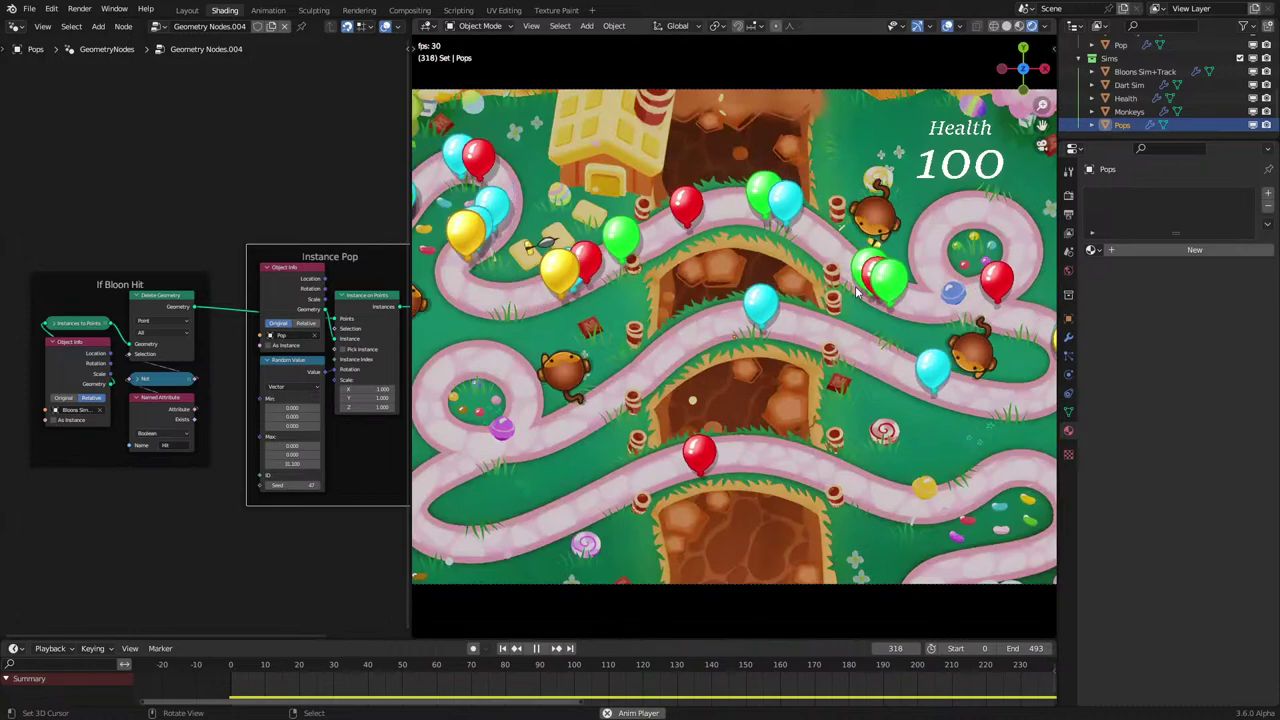
scroll(847, 295, down, 2)
scroll(847, 295, up, 1)
middle_drag(847, 295, 698, 280)
scroll(765, 250, up, 5)
scroll(793, 247, down, 1)
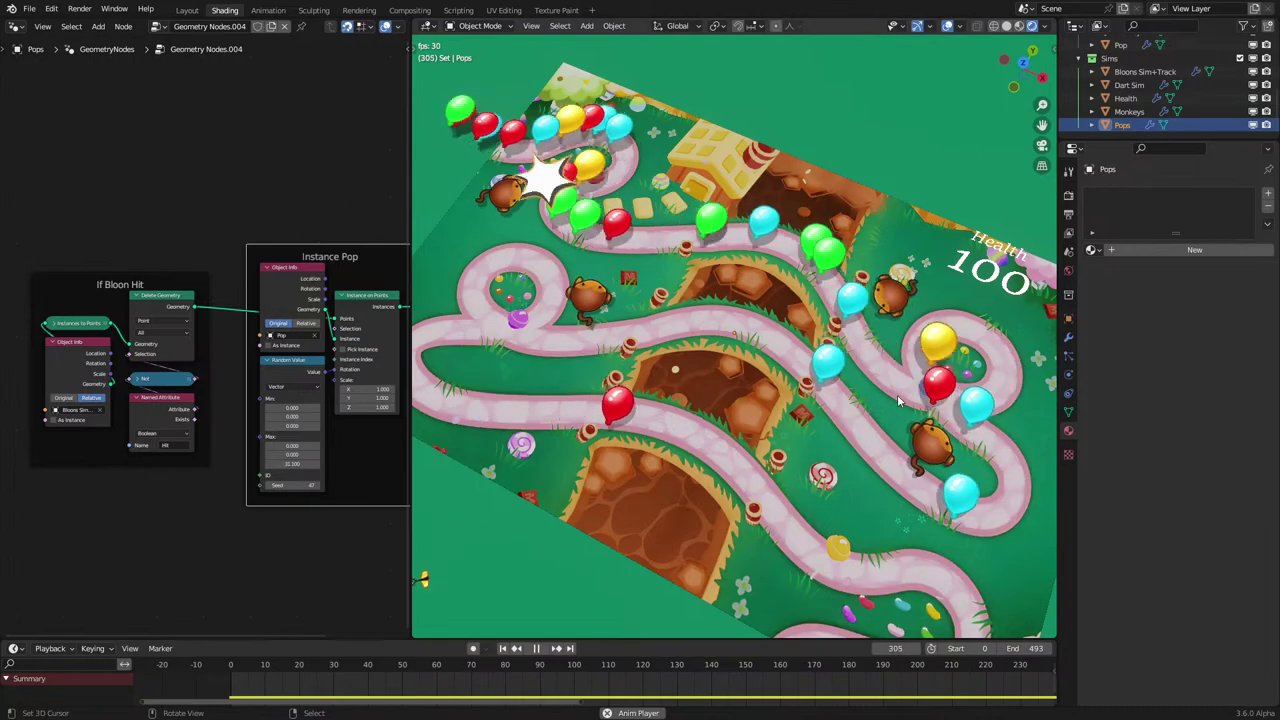
Select the Bloons Sim+Track object and examine the Simulation Input and New Point With Data nodes in its tree.
click(781, 340)
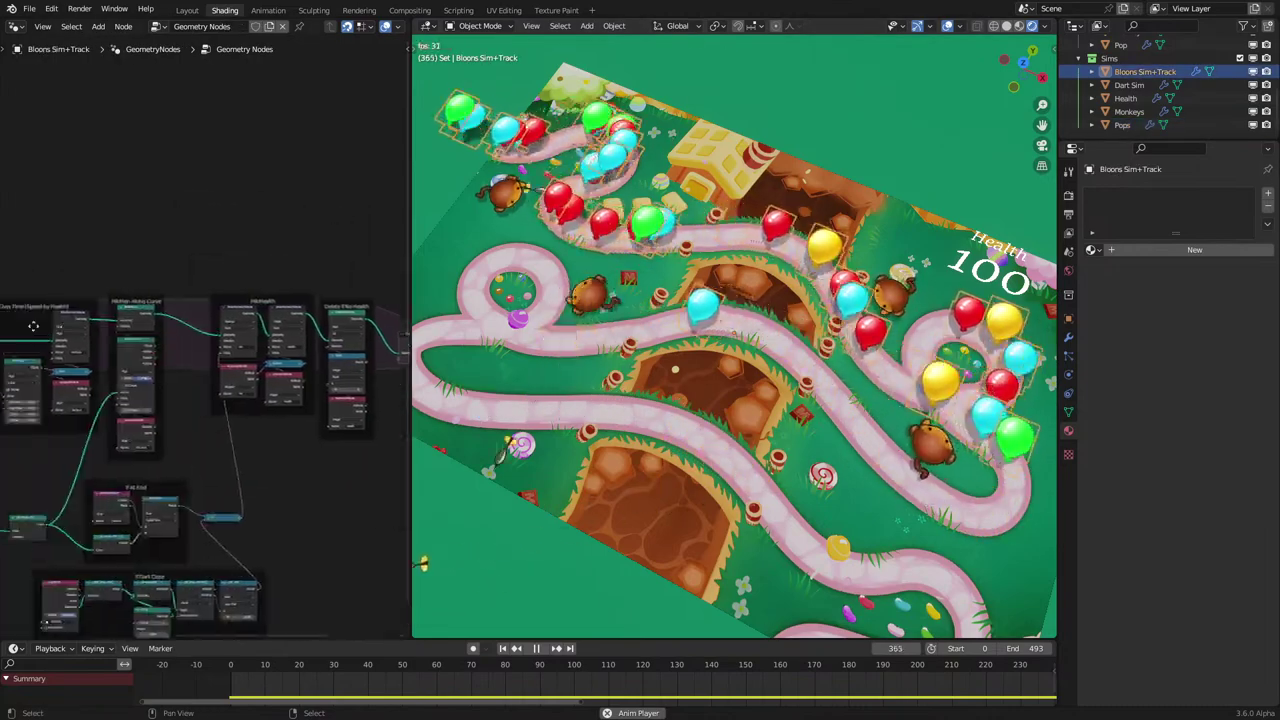
scroll(197, 318, up, 3)
middle_drag(197, 318, 263, 296)
middle_drag(121, 284, 315, 272)
scroll(142, 297, up, 6)
middle_drag(118, 327, 320, 367)
drag(248, 366, 212, 346)
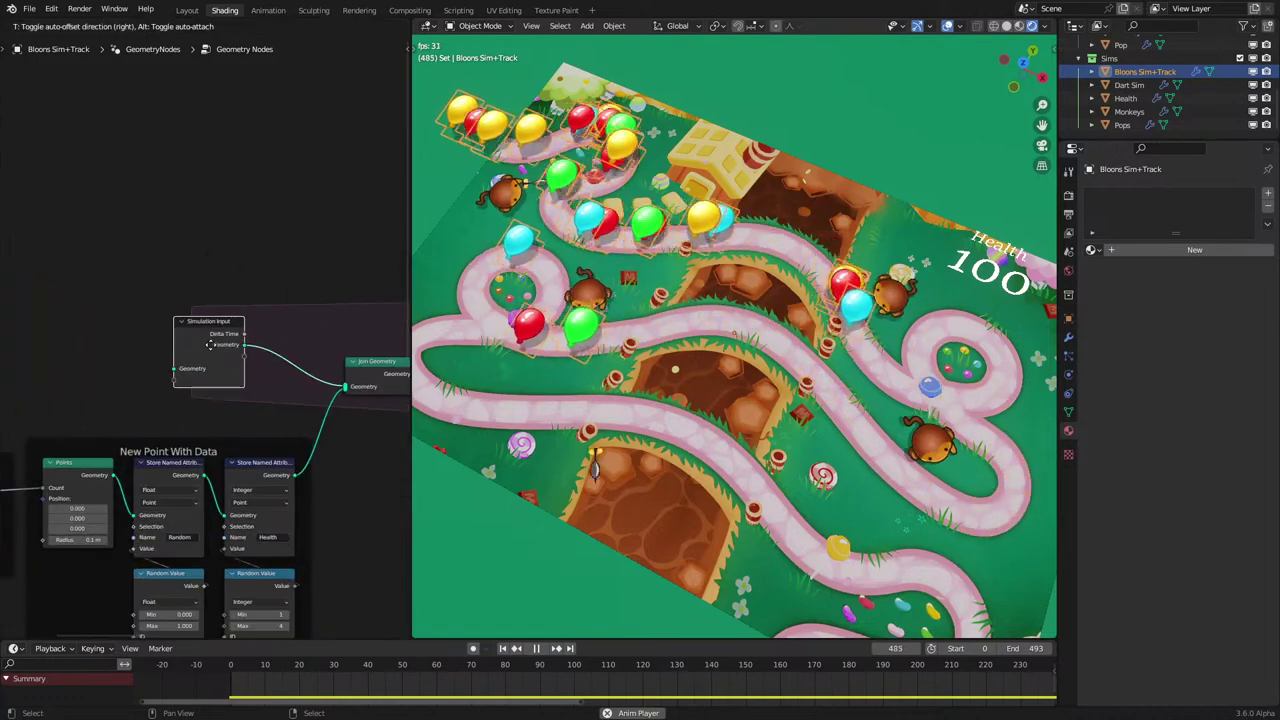
right_click(216, 350)
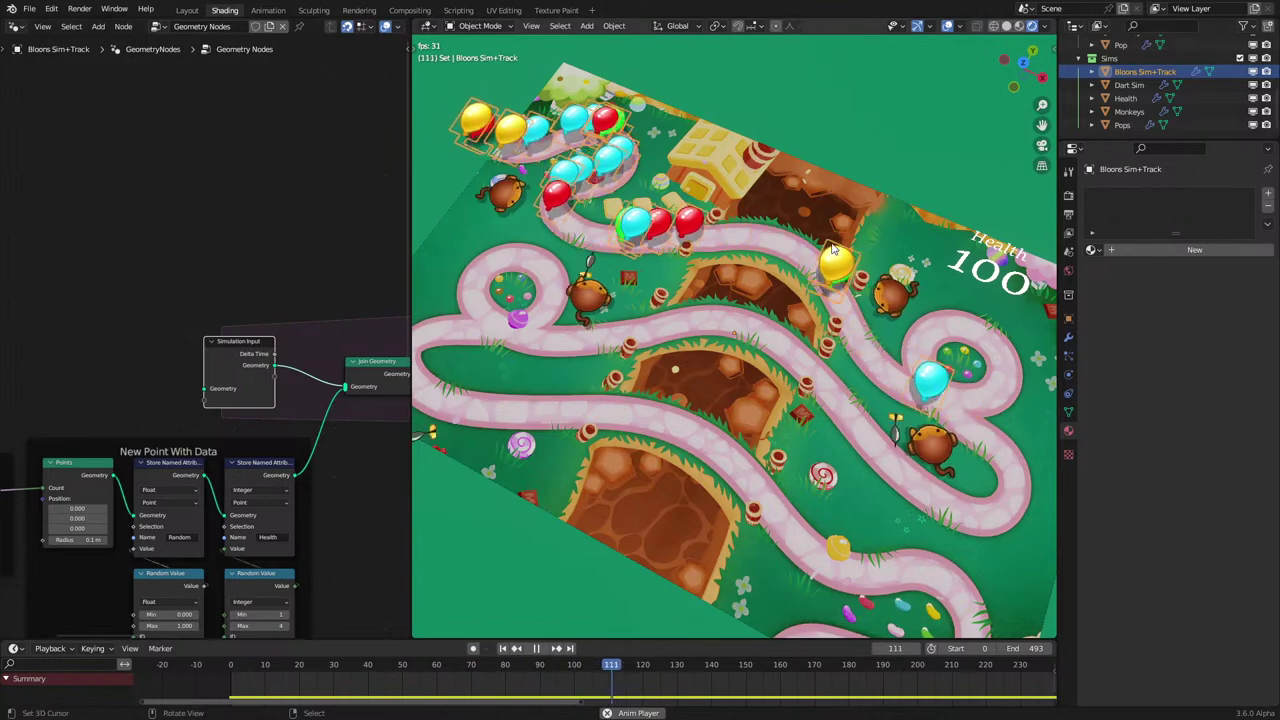
Examine the running balloon animation from several angles and view the complete Bloons node tree maximized, and stop playback.
middle_drag(790, 280, 833, 240)
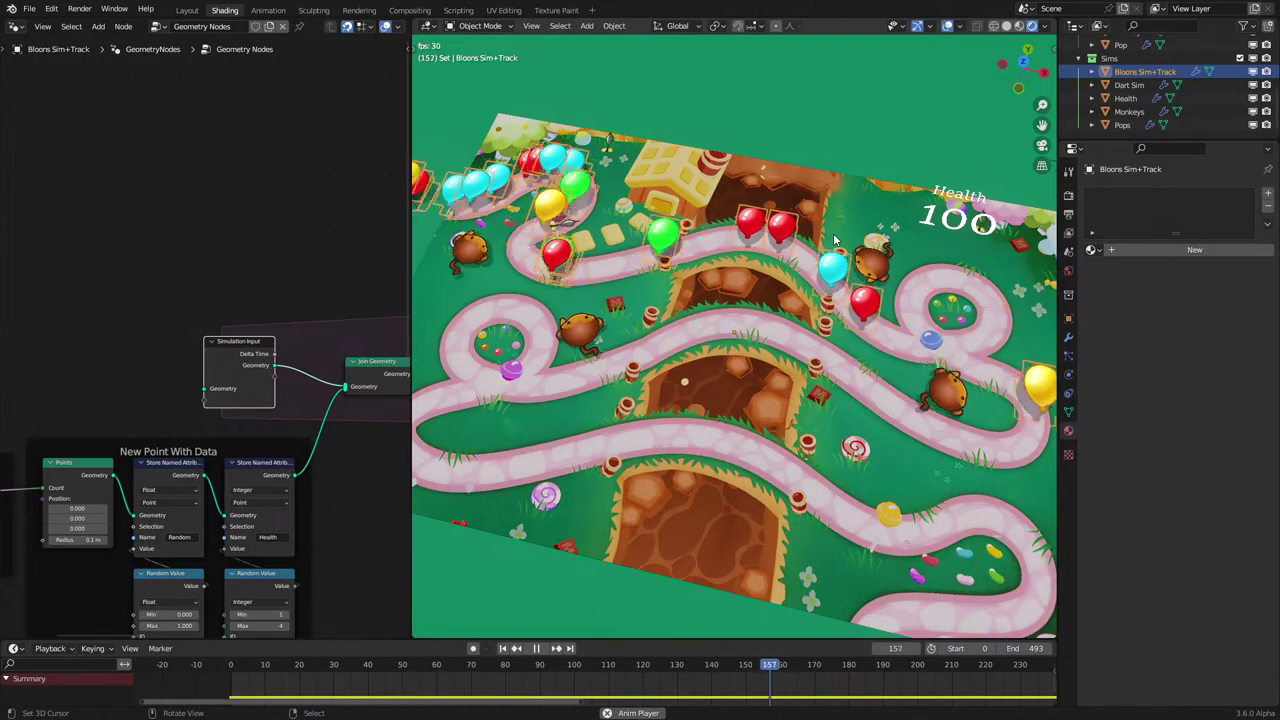
middle_drag(835, 240, 770, 292)
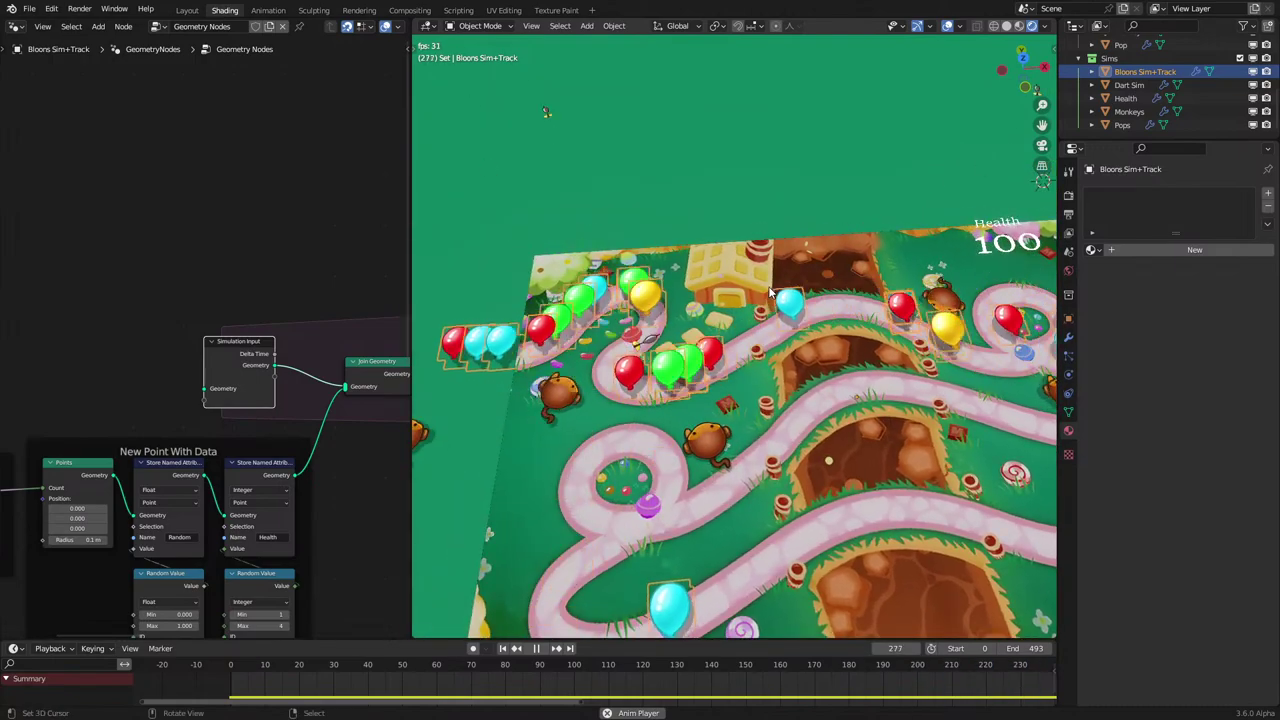
middle_drag(770, 292, 792, 276)
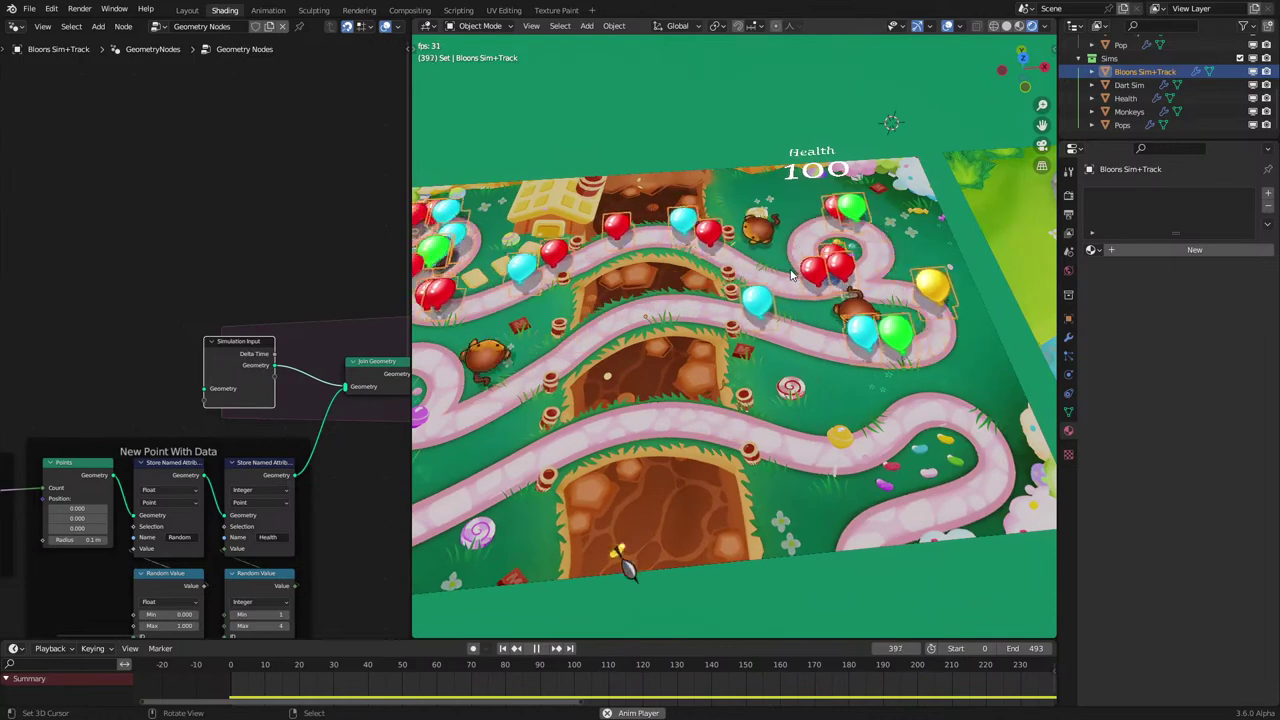
scroll(222, 338, down, 3)
key(ctrl+space)
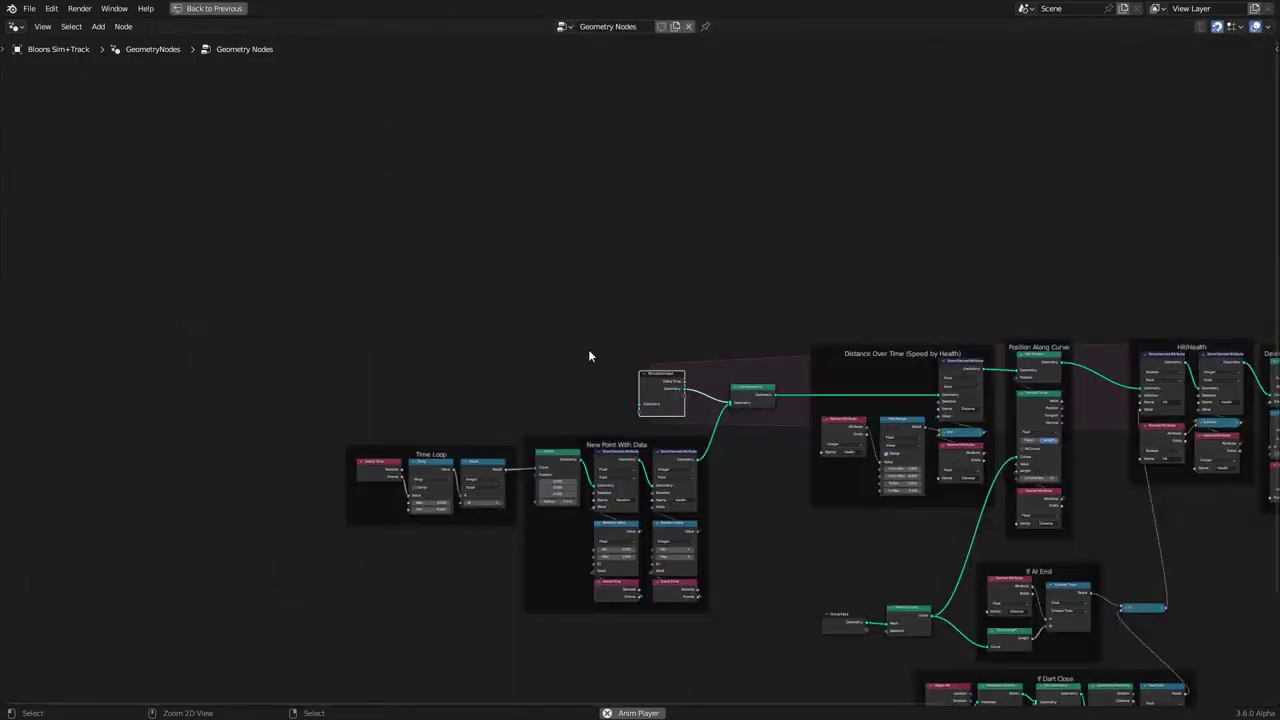
key(Home)
key(ctrl+space)
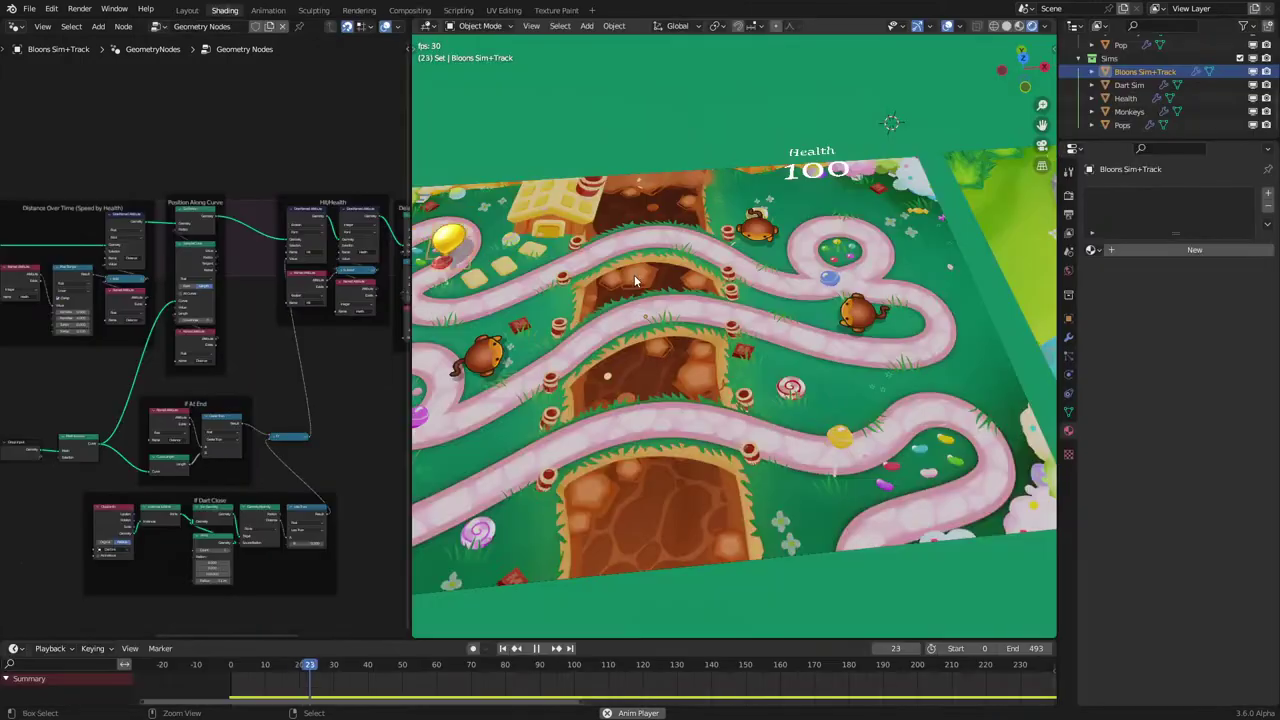
middle_drag(580, 205, 602, 299)
key(space)
Open the file containing the Sim.001 object, discarding the unsaved changes to 3.6 Bloons Game.blend.
click(16, 27)
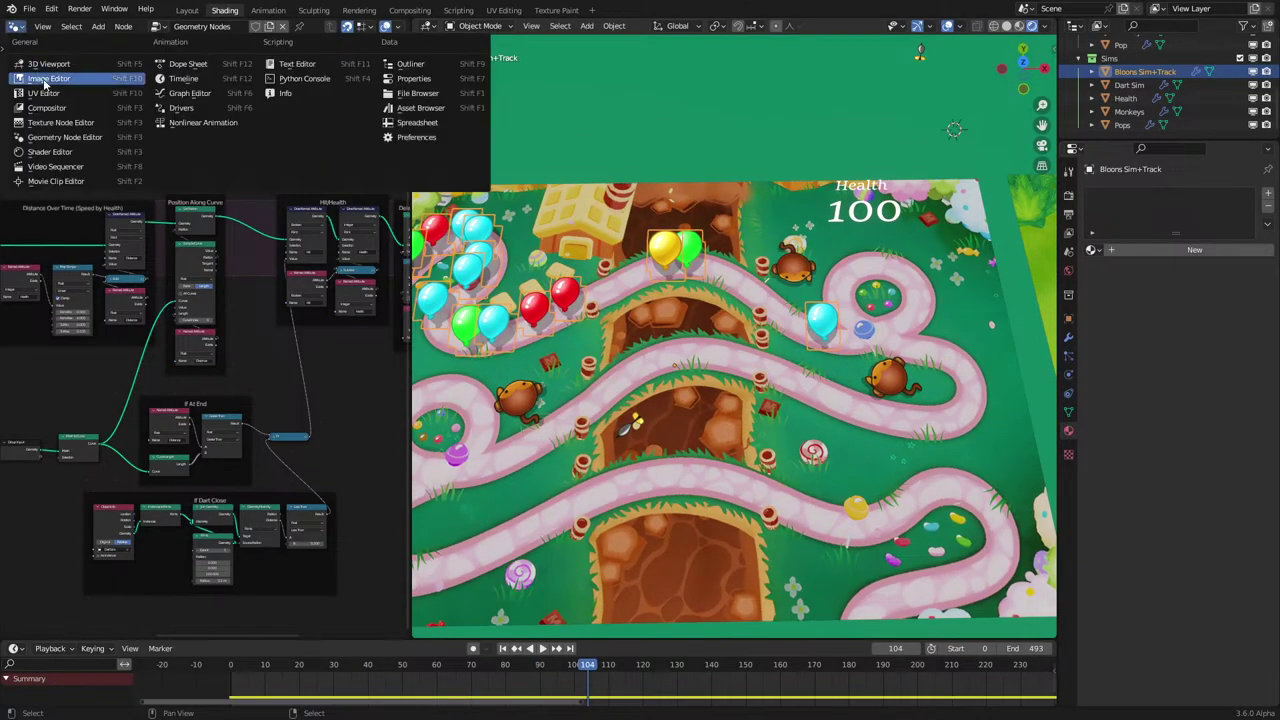
click(75, 146)
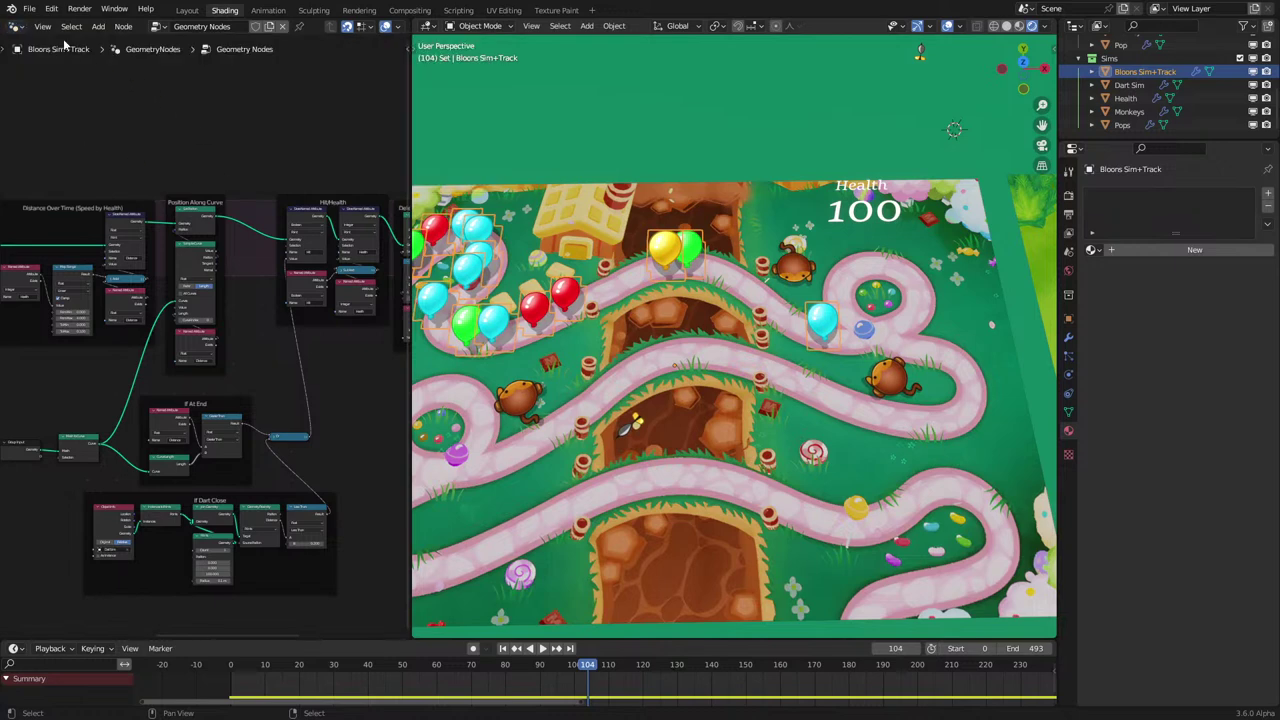
click(30, 9)
click(65, 45)
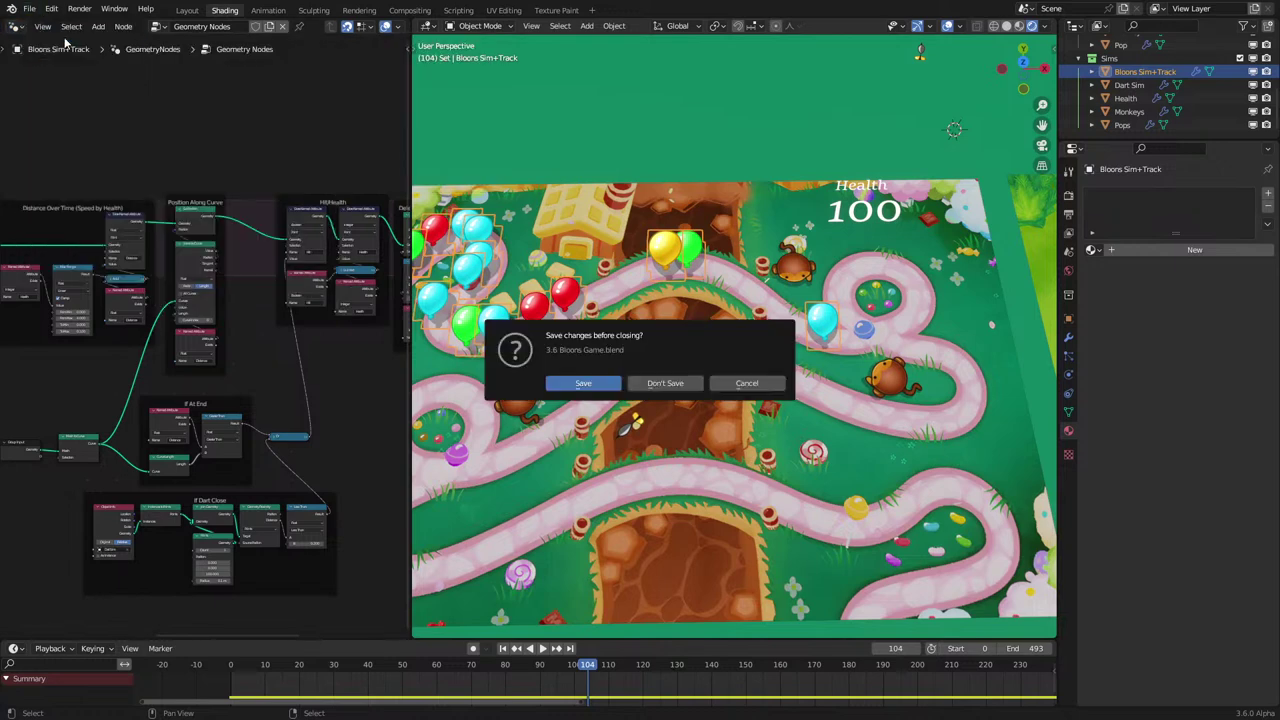
click(668, 383)
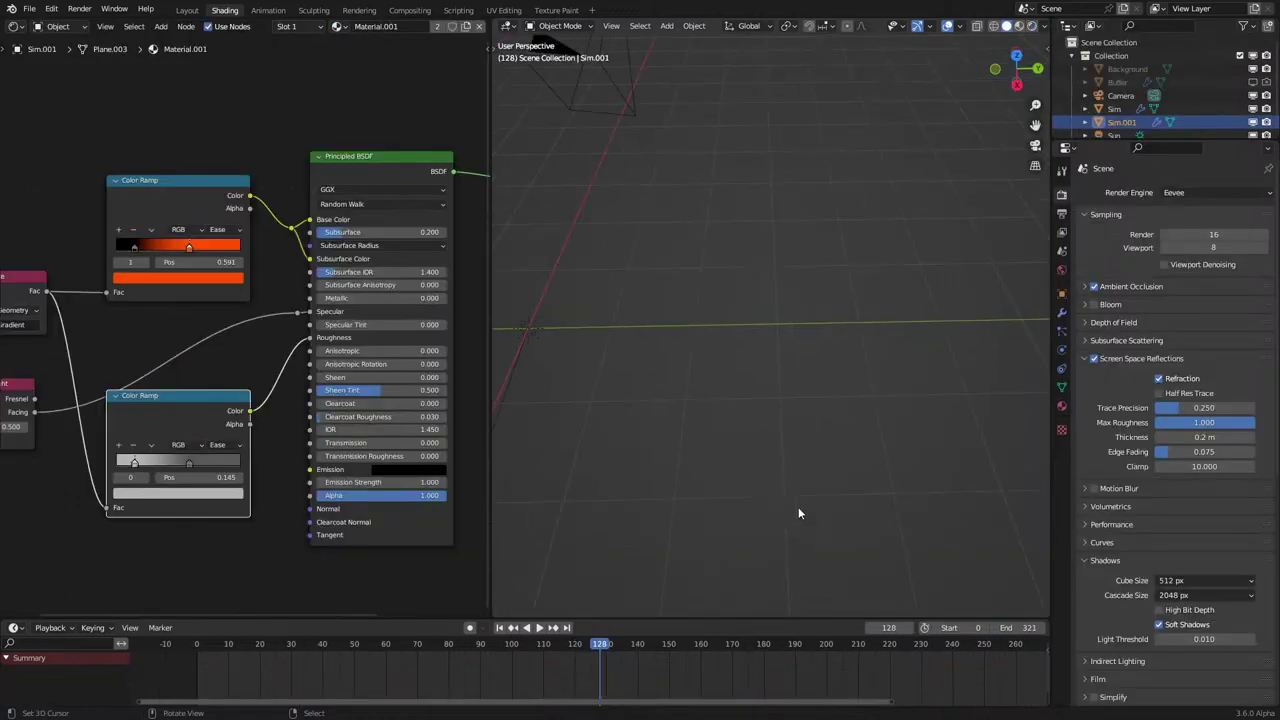
Switch the shader editor to the Geometry Node Editor for Sim.001 and widen it across the 3D viewport.
click(15, 26)
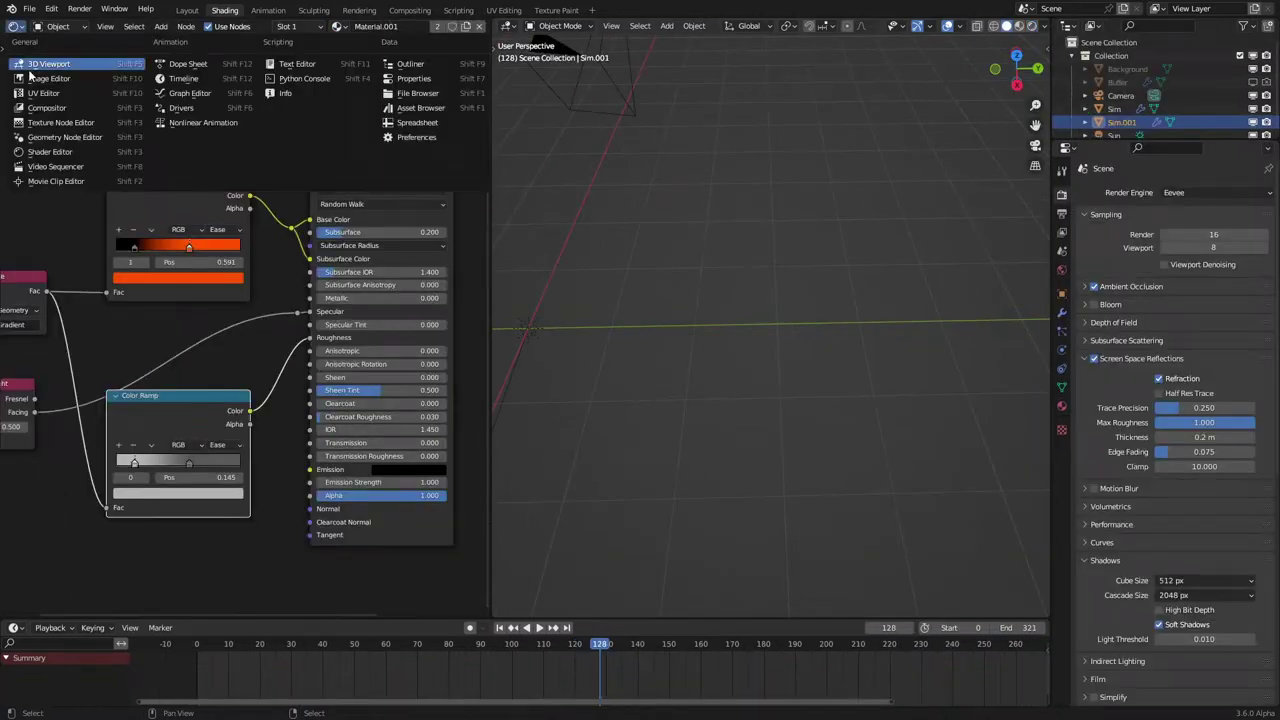
click(60, 130)
scroll(1269, 90, down, 1)
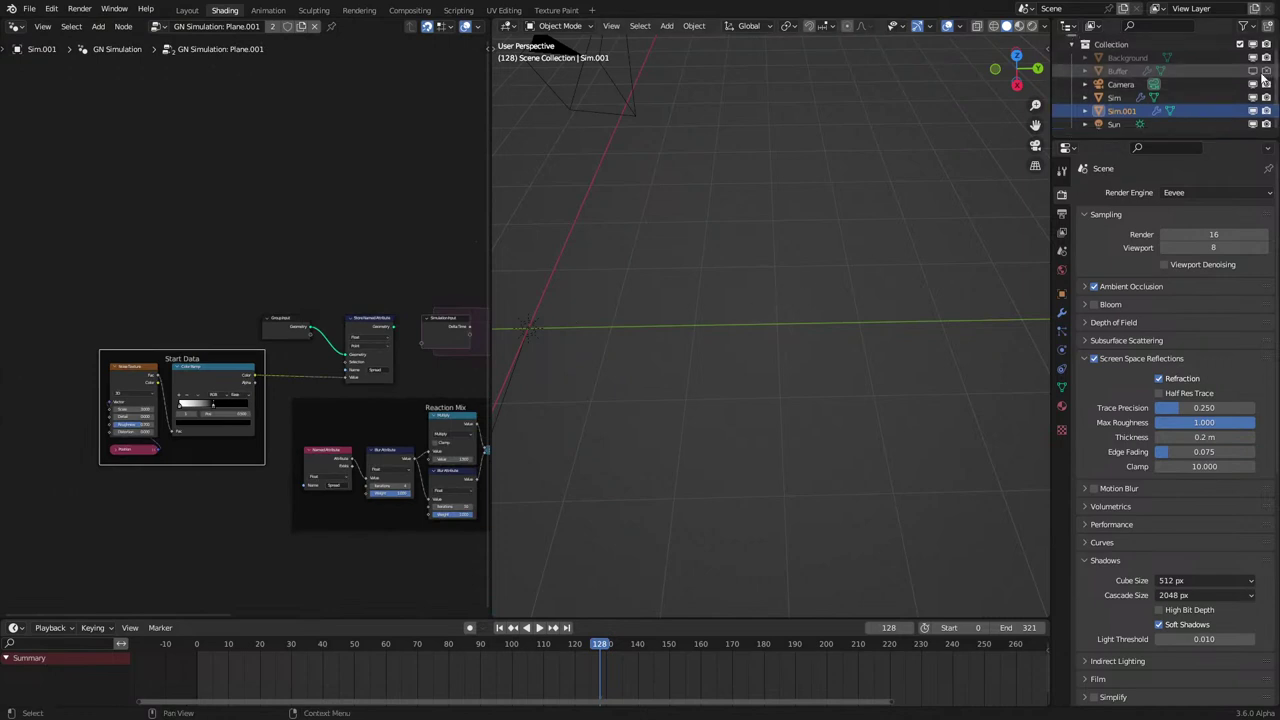
drag(492, 304, 730, 304)
ctrl+scroll(329, 310, right, 6)
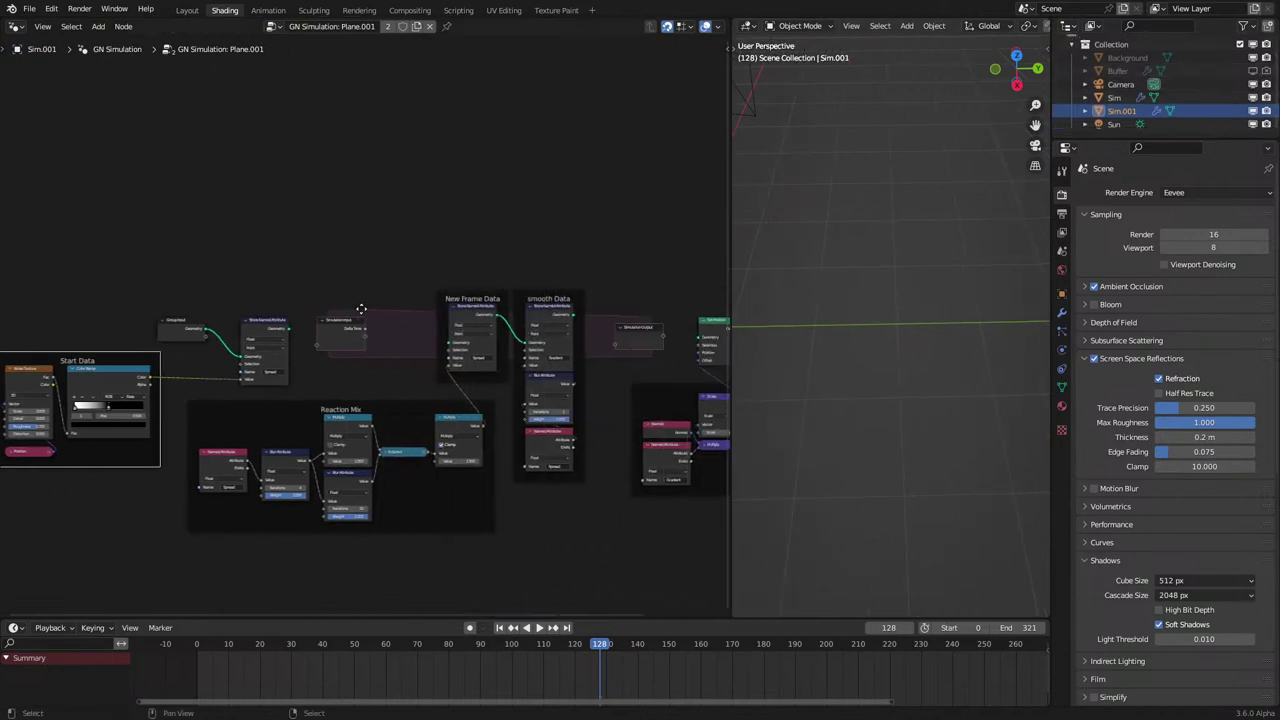
Link the geometry through the simulation zone, from the Spread Store Named Attribute via New Frame Data and smooth Data to Set Position.
scroll(329, 316, up, 2)
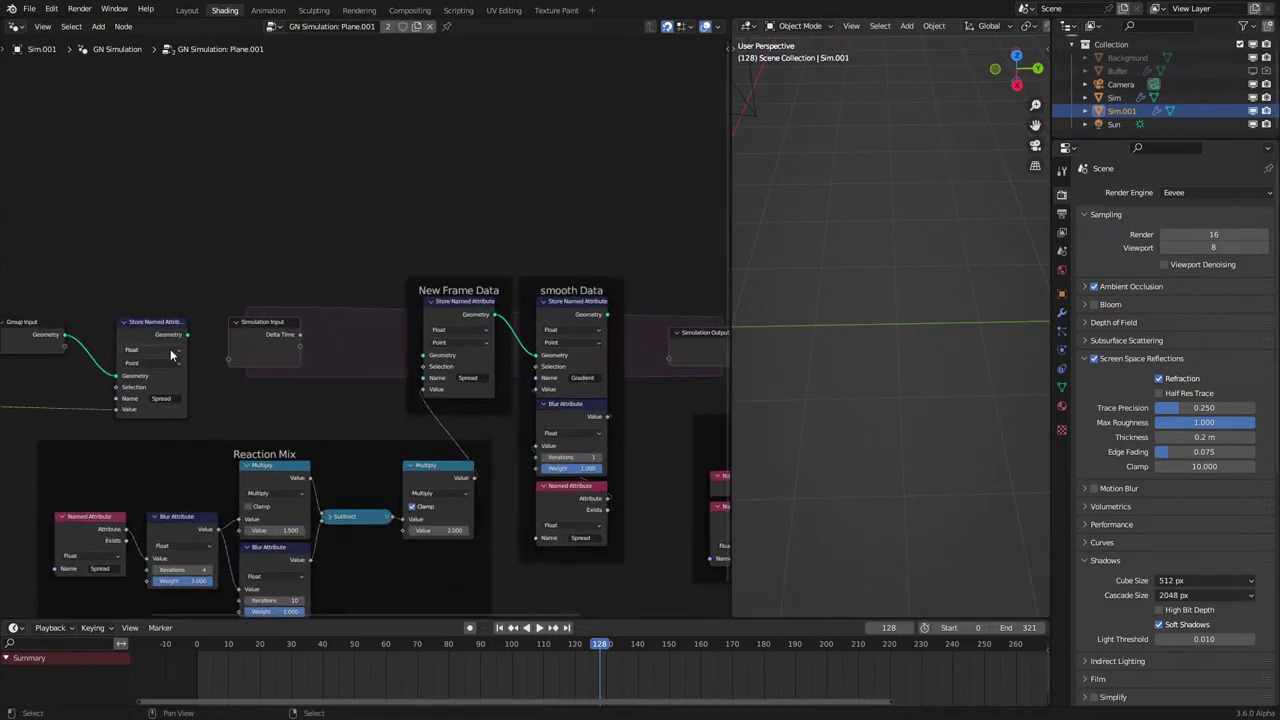
drag(237, 364, 238, 365)
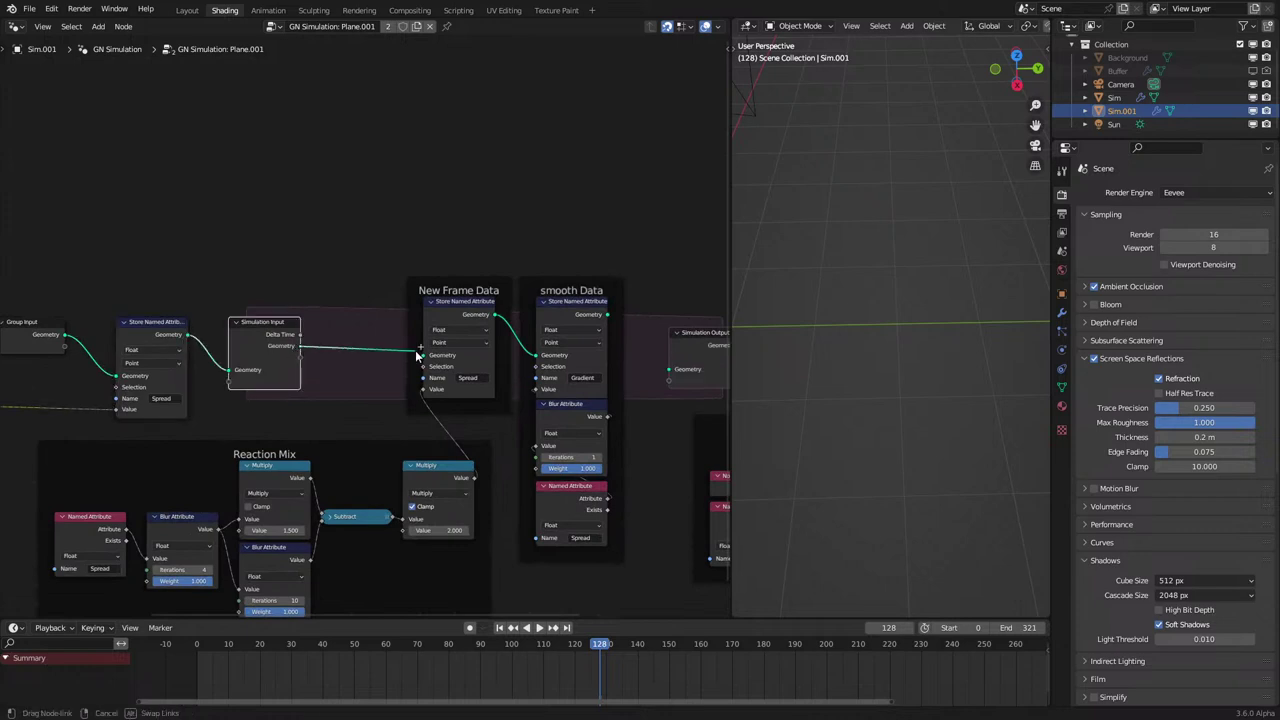
middle_drag(600, 313, 321, 311)
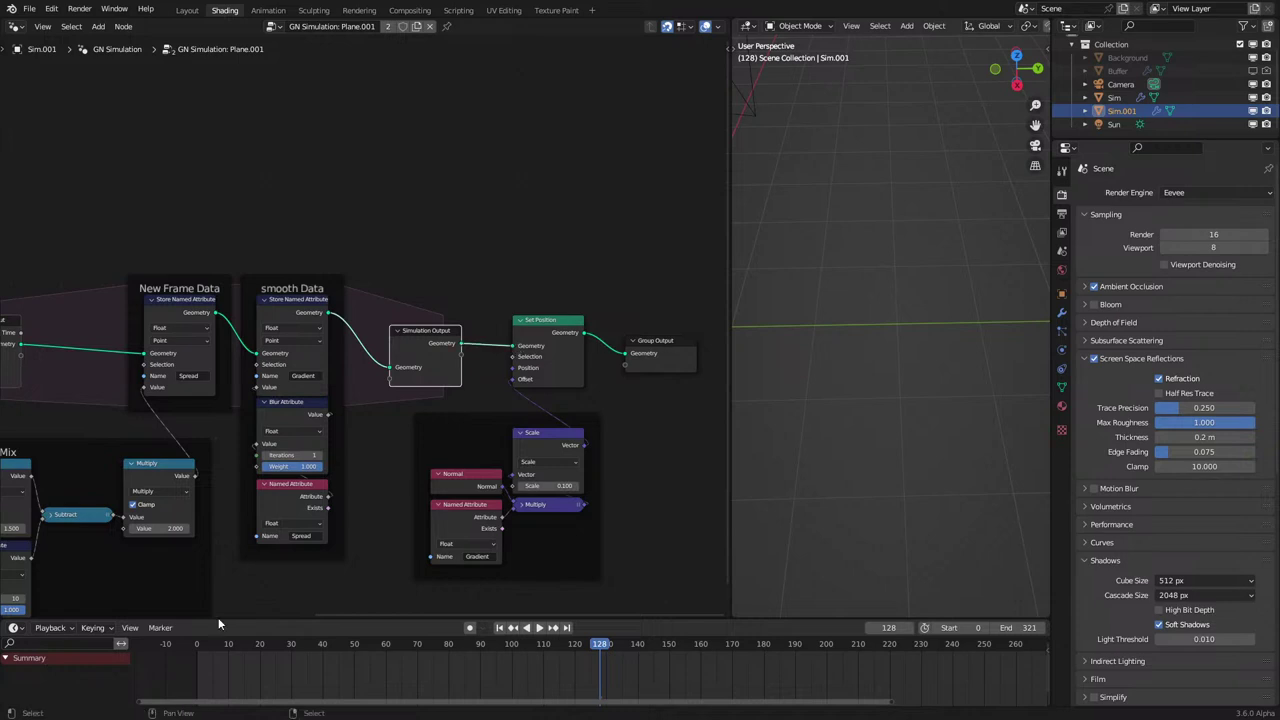
Return to frame 0, enlarge the 3D viewport and display the plane with Rendered shading.
key(shift+Left)
key(space)
scroll(745, 427, up, 3)
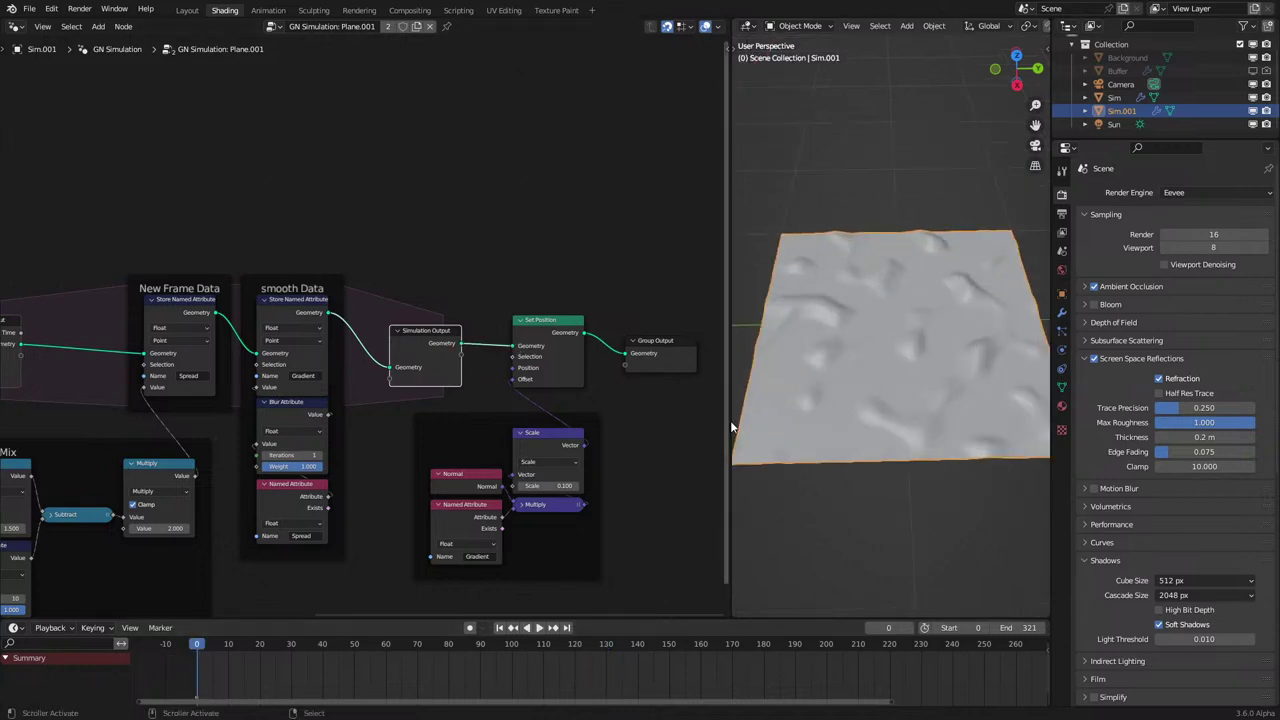
drag(733, 421, 513, 450)
key(z)
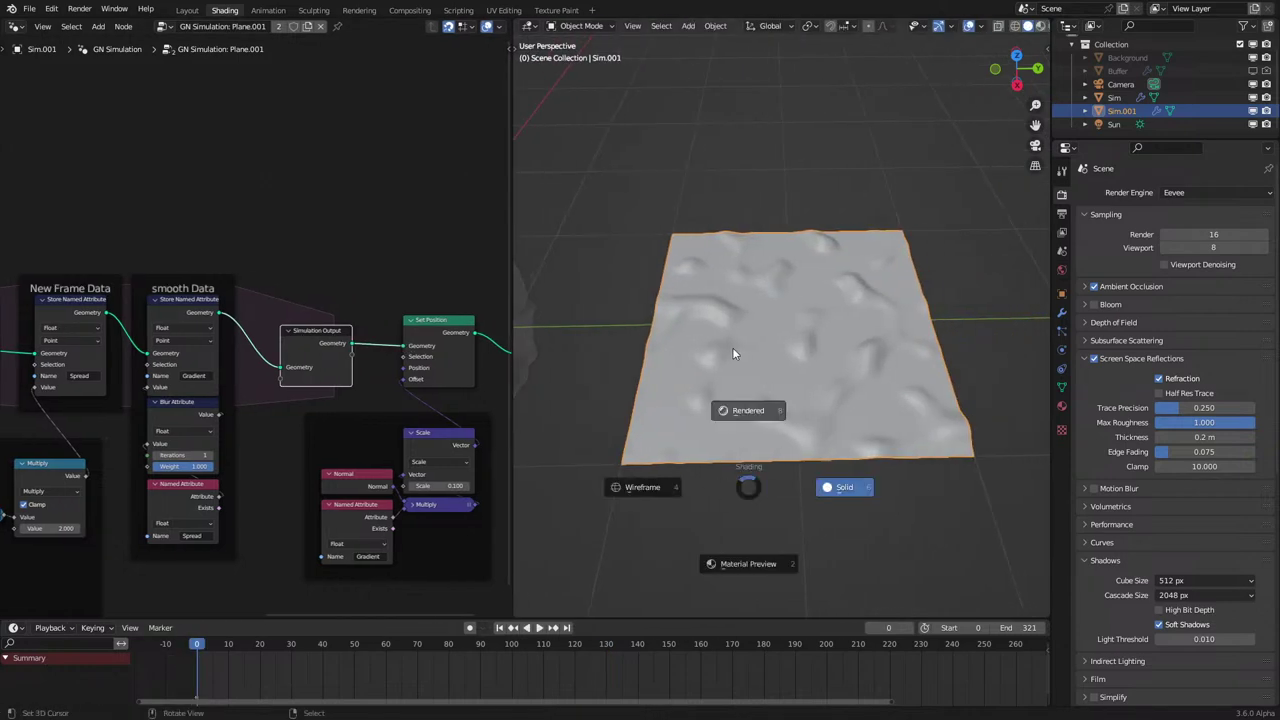
click(734, 351)
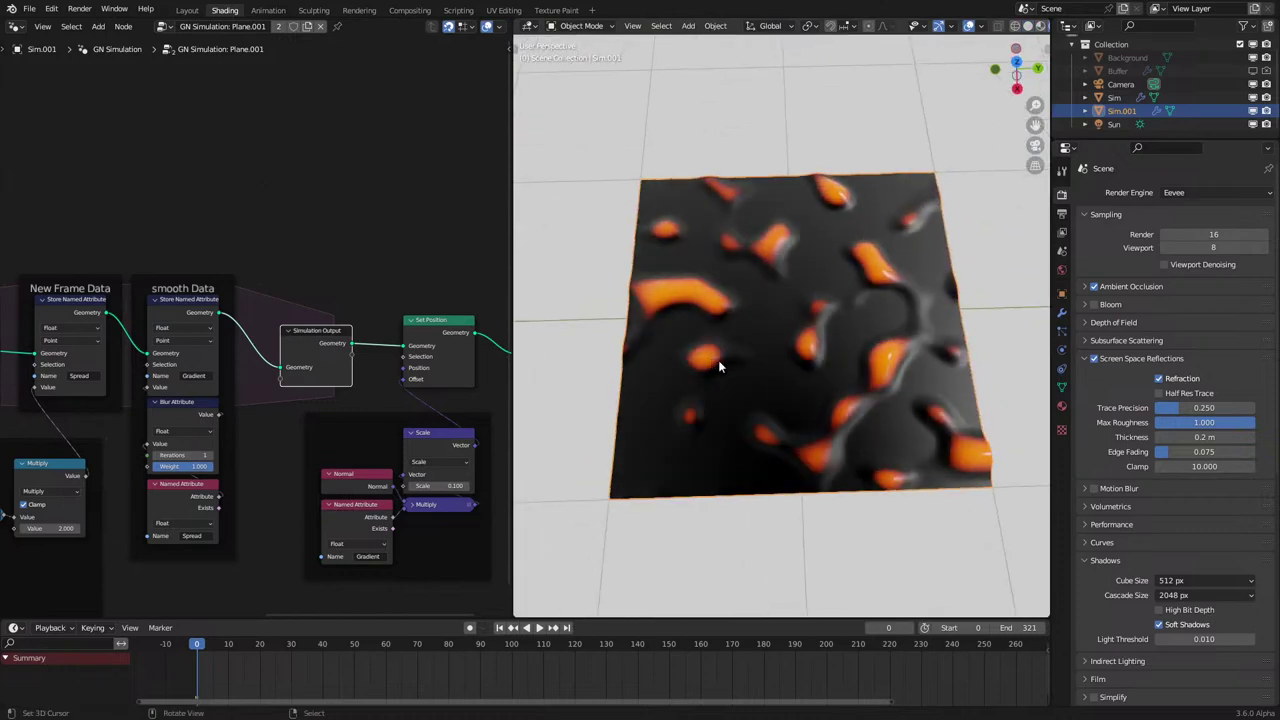
Play the reaction simulation while viewing the growing pattern up close from a lower angle, and stop playback.
key(space)
scroll(718, 360, up, 2)
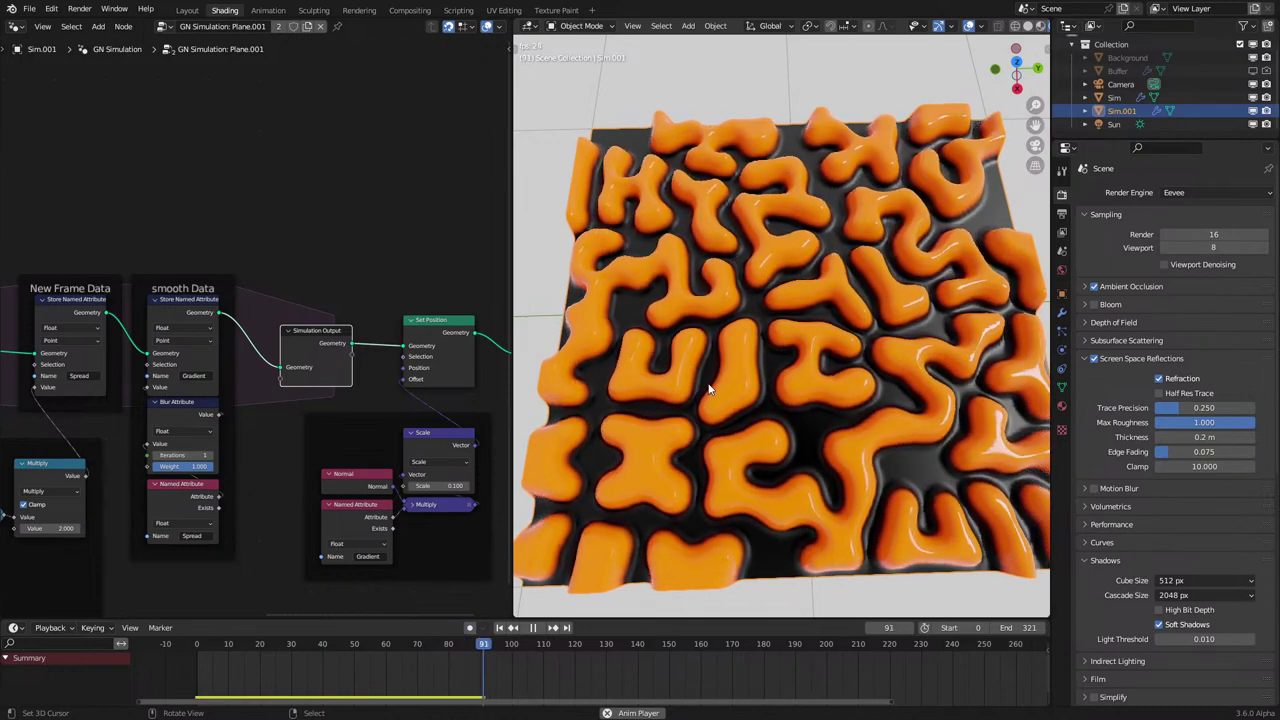
mouse_move(718, 360)
middle_down()
mouse_move(755, 359)
mouse_move(711, 376)
mouse_move(723, 343)
mouse_move(704, 346)
middle_up()
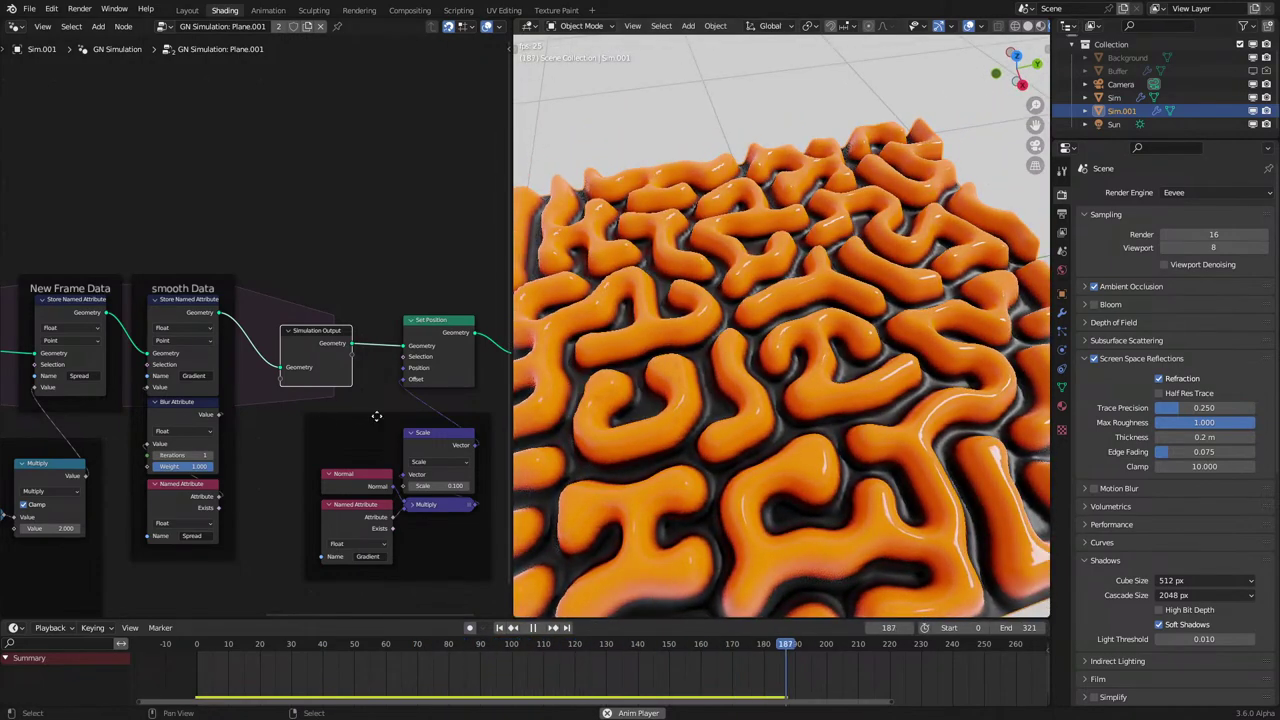
key(space)
Maximize the node editor and examine how the Start Data noise and colour ramp feed the stored Spread attribute.
scroll(235, 408, down, 3)
middle_drag(235, 408, 390, 367)
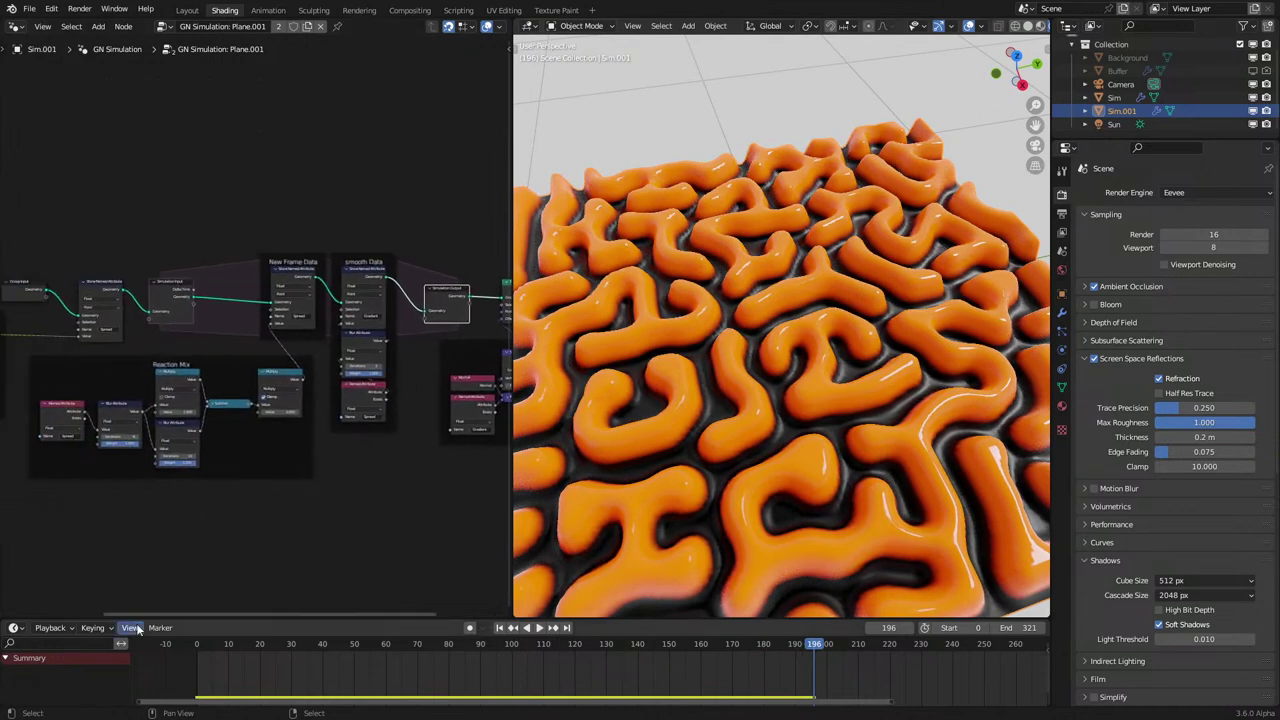
click(169, 650)
scroll(209, 442, up, 4)
key(ctrl+space)
scroll(313, 418, up, 2)
middle_drag(313, 418, 323, 360)
scroll(277, 397, up, 1)
middle_drag(277, 397, 468, 447)
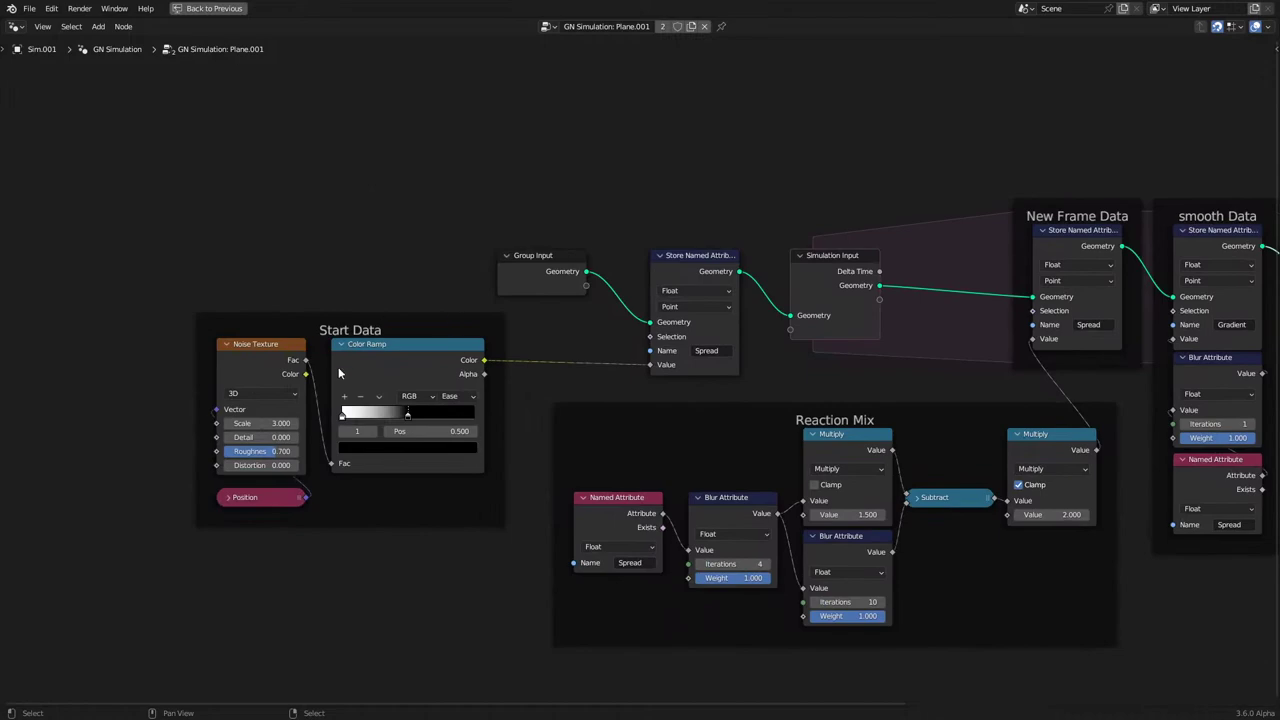
scroll(296, 421, up, 4)
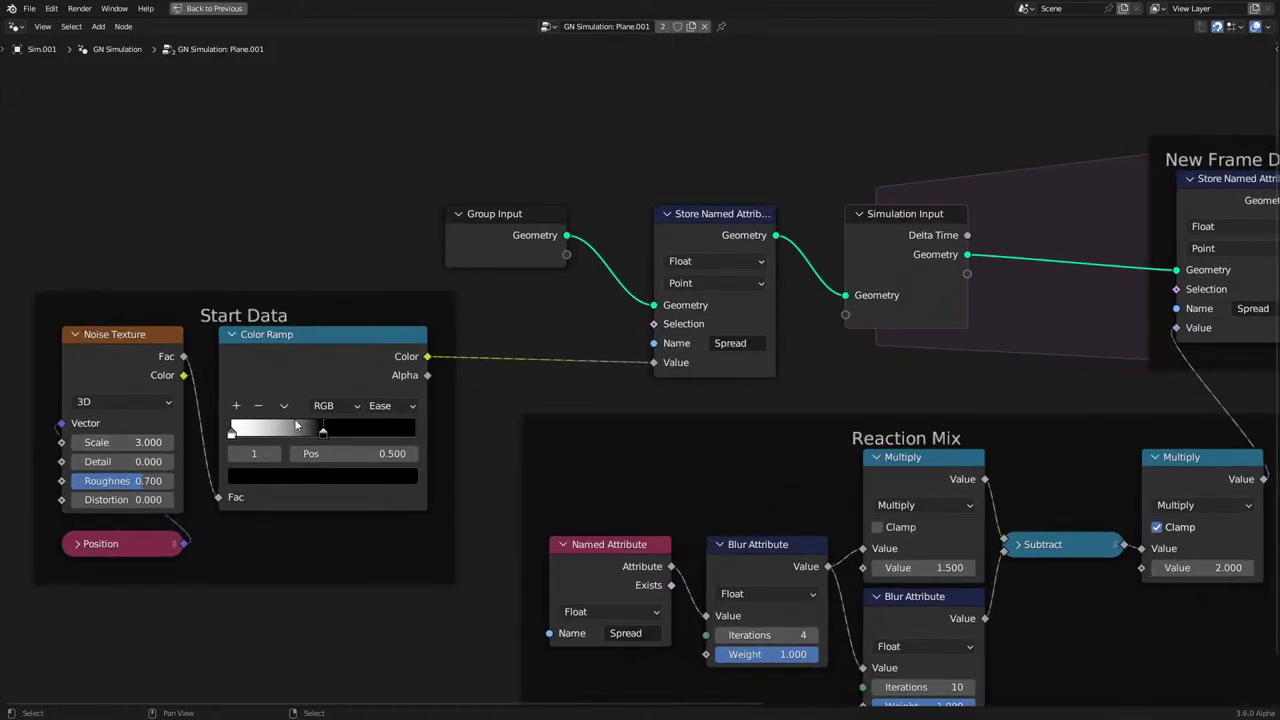
scroll(281, 400, up, 1)
scroll(310, 405, down, 1)
scroll(650, 333, down, 3)
Examine the Reaction Mix, New Frame Data and smooth Data nodes, and how the Gradient attribute drives the Set Position offset.
middle_drag(732, 326, 558, 331)
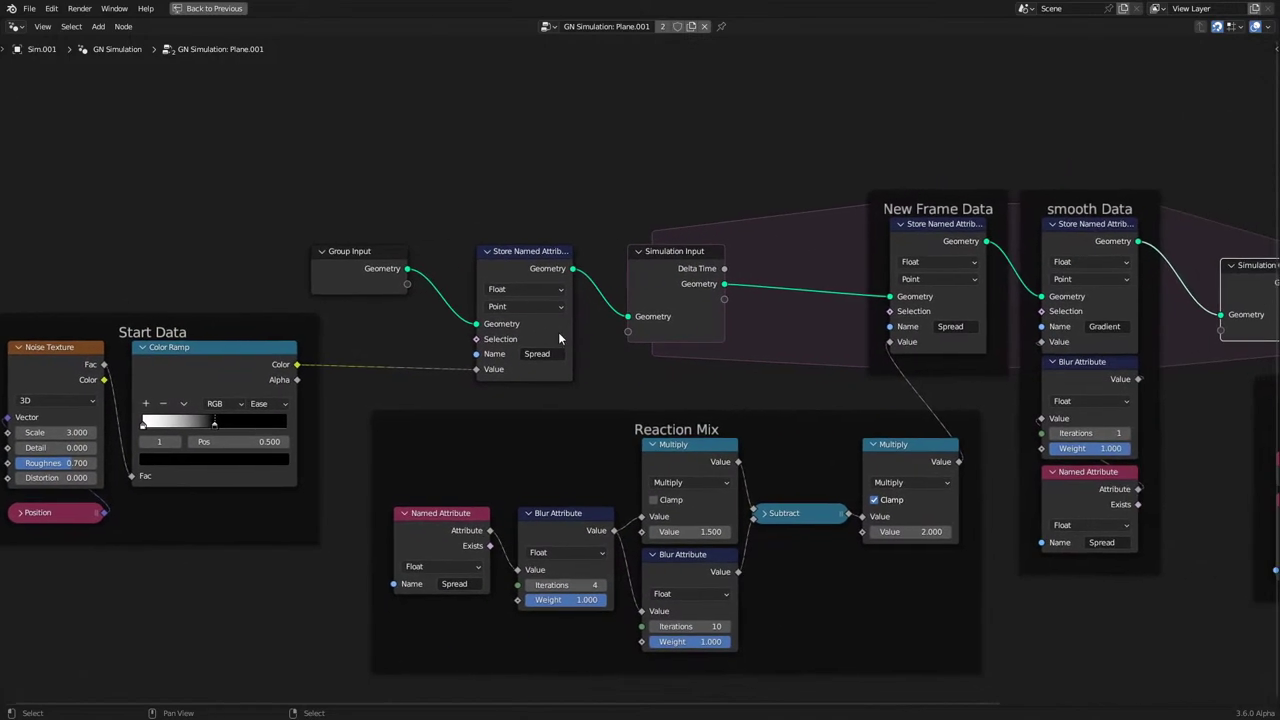
scroll(558, 331, up, 3)
middle_drag(510, 482, 435, 312)
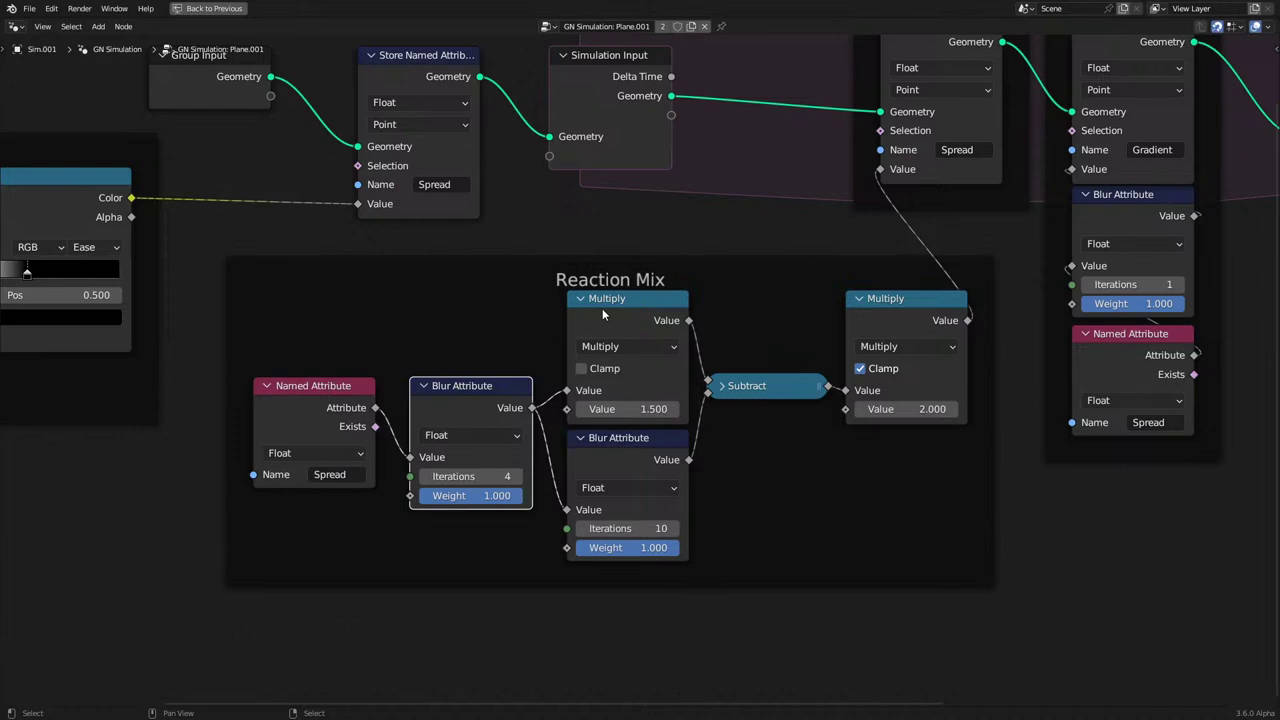
middle_drag(762, 387, 515, 478)
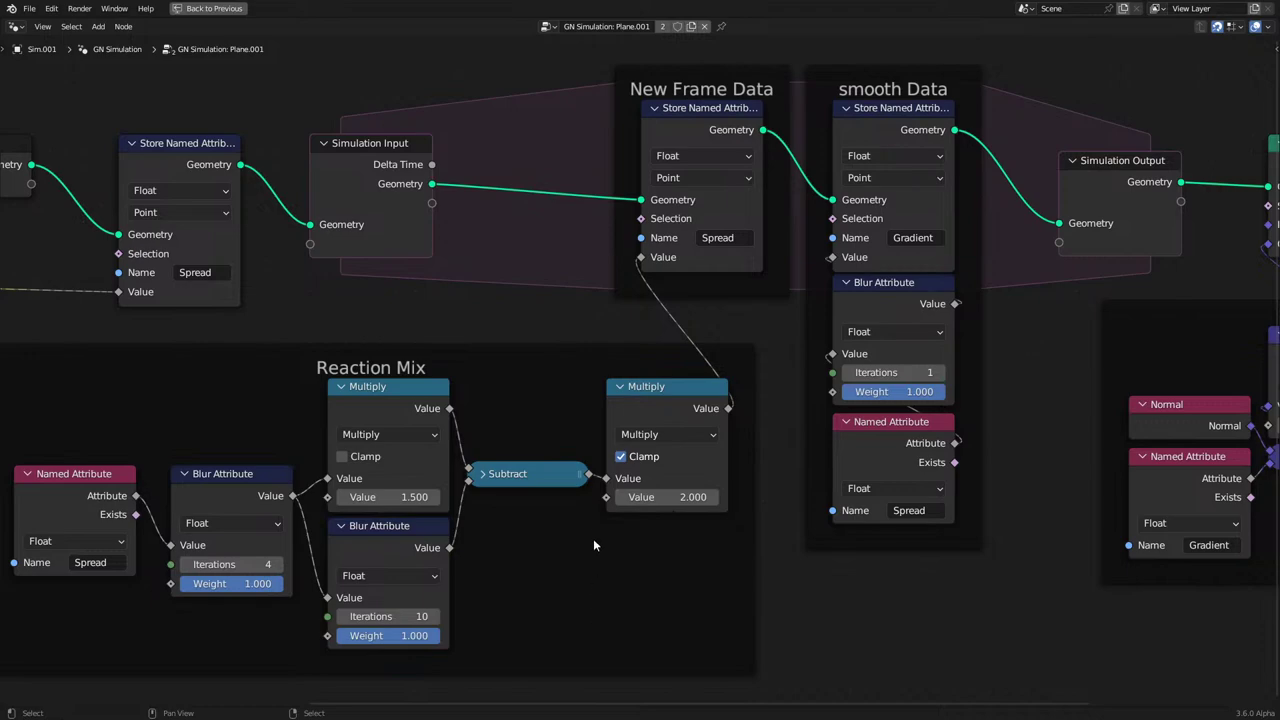
scroll(610, 485, down, 2)
middle_drag(675, 378, 412, 438)
scroll(399, 385, up, 2)
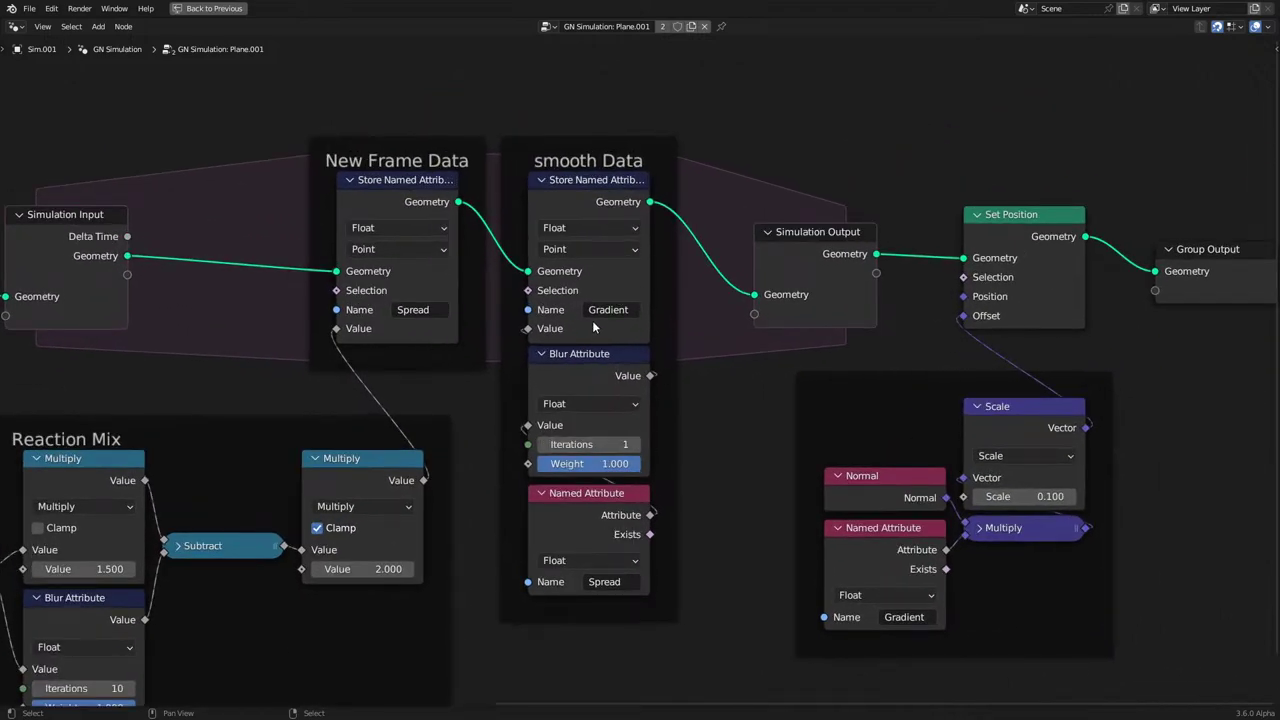
middle_drag(727, 401, 706, 356)
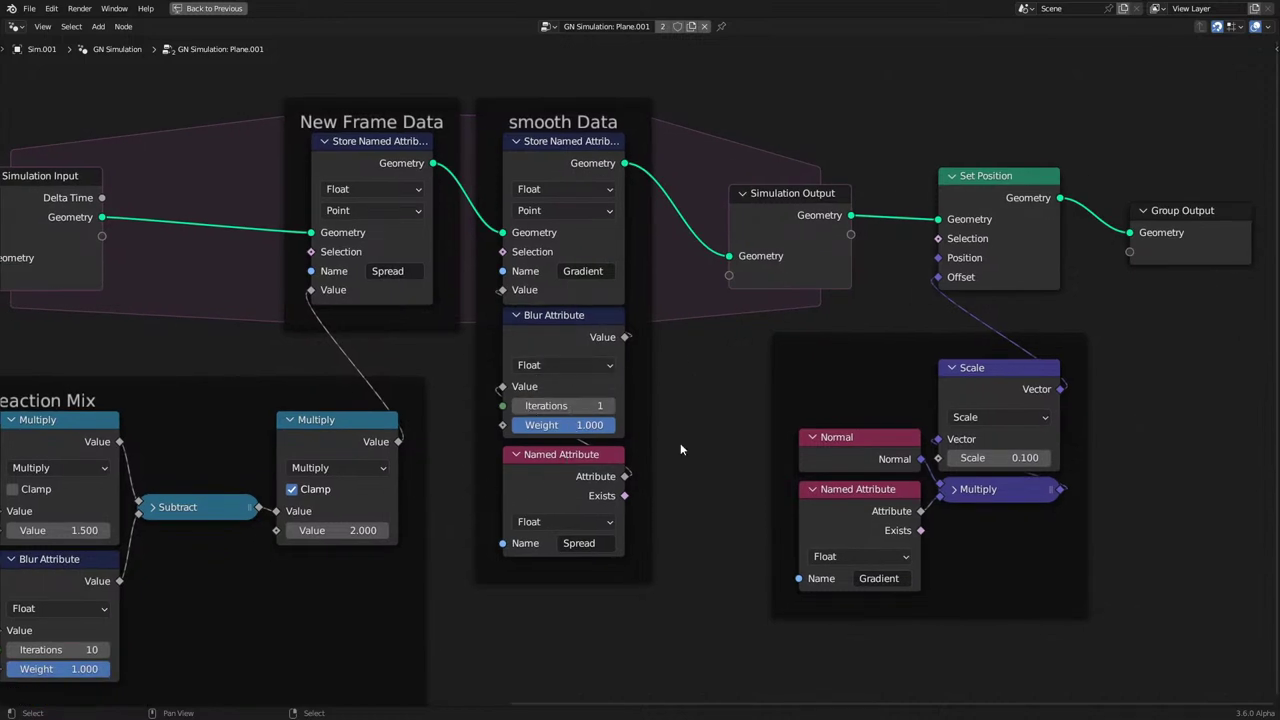
middle_drag(660, 486, 635, 467)
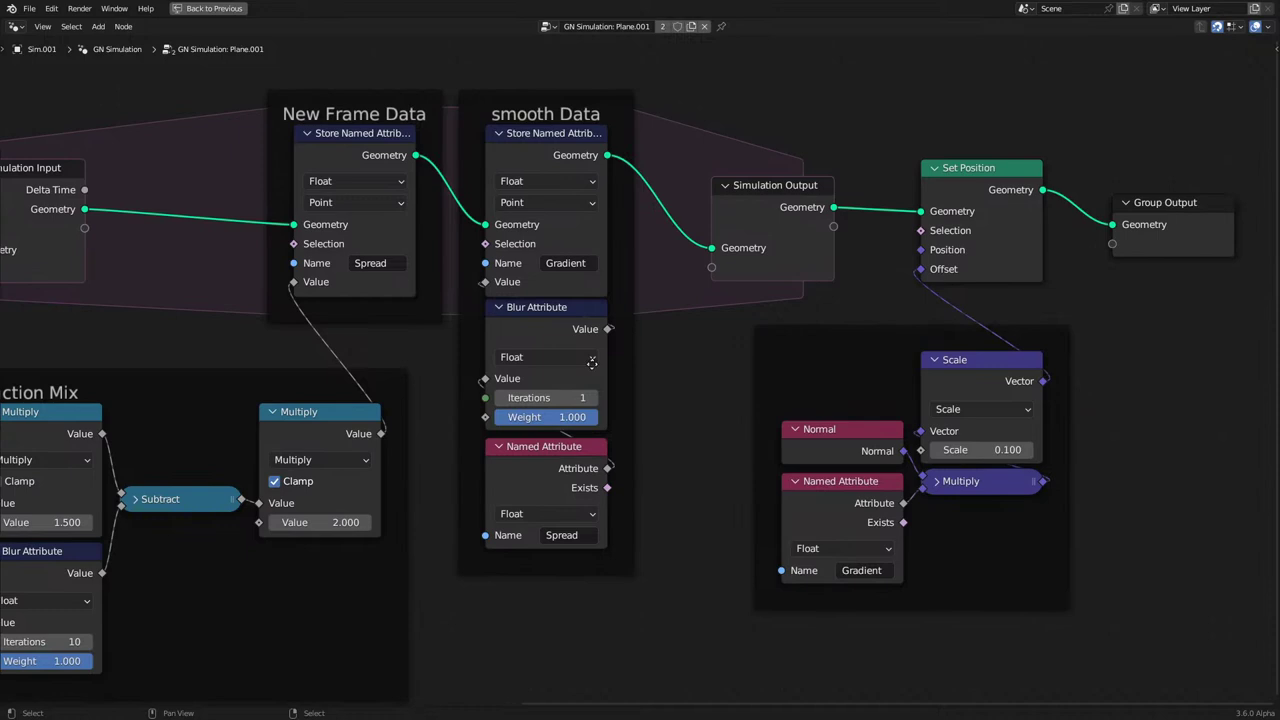
Delete the smooth Data frame's Store Named Attribute and Named Attribute nodes, keeping the geometry link to the Simulation Output connected.
scroll(493, 207, down, 2)
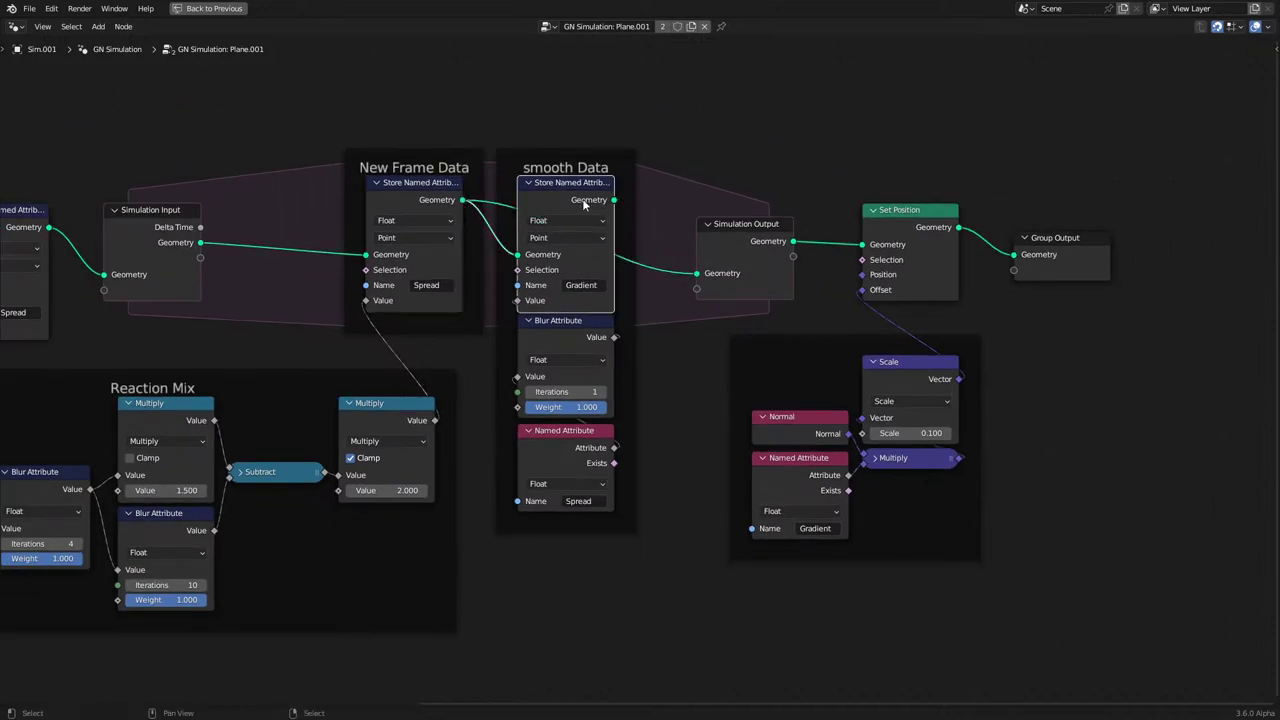
key(ctrl+x)
key(ctrl+x)
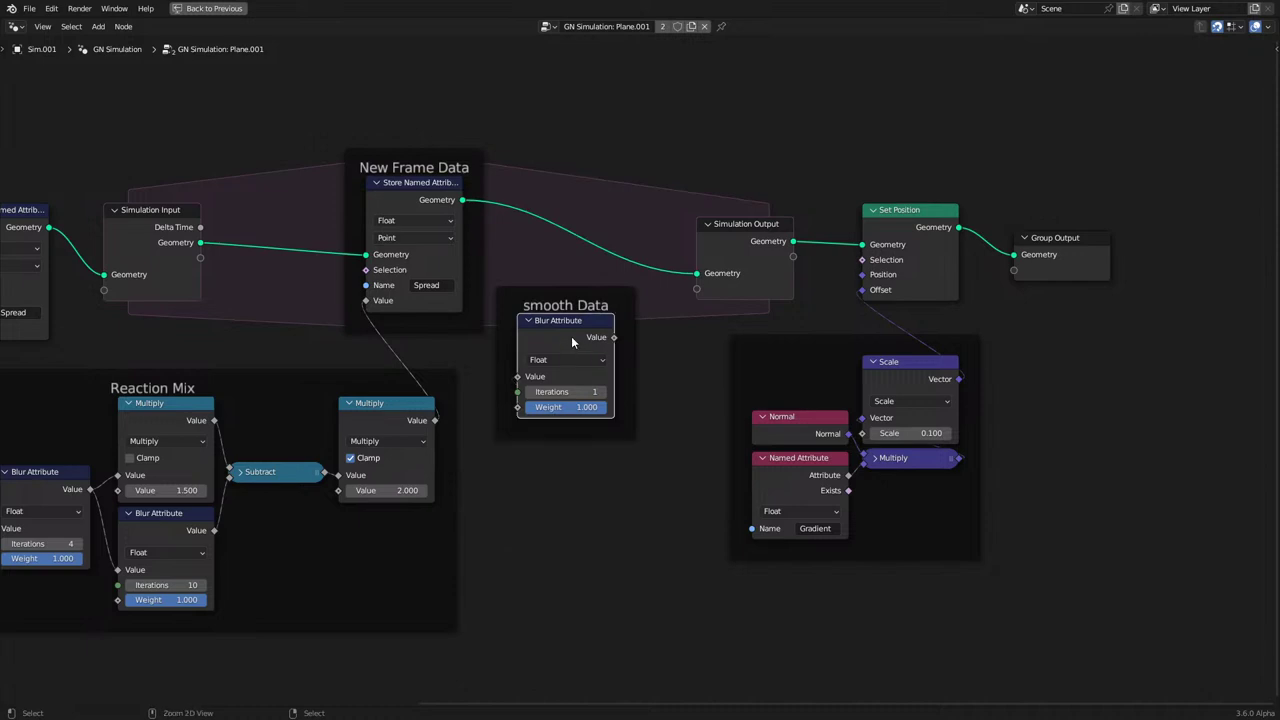
Insert a duplicate Blur Attribute between the offset's Named Attribute and Multiply, delete the original Blur Attribute, and tidy the node positions.
key(shift+d)
click(906, 519)
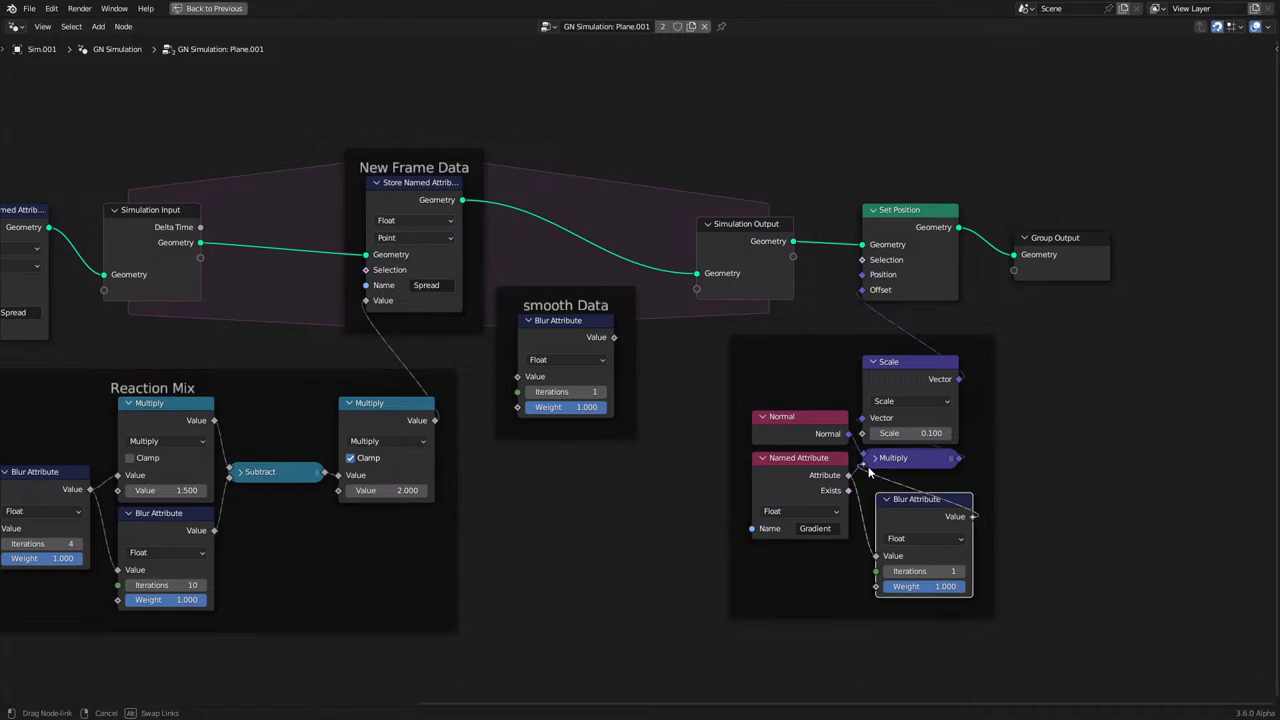
key(ctrl+x)
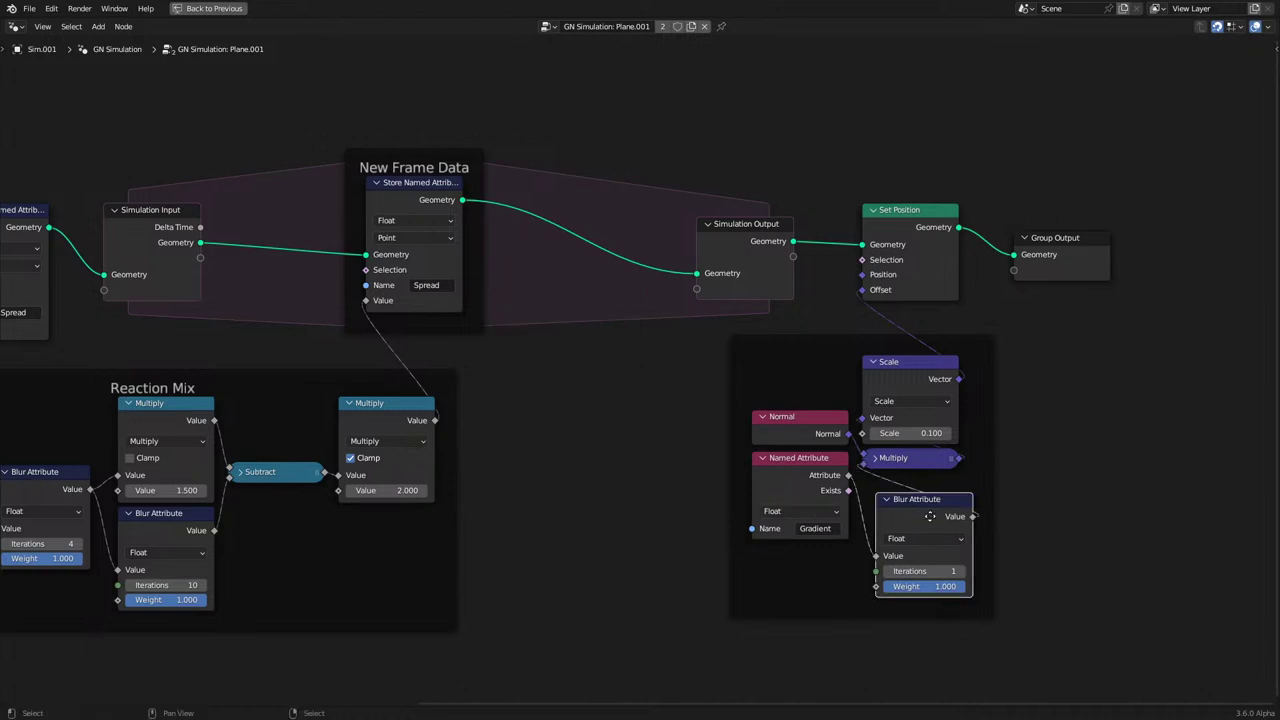
drag(930, 516, 917, 503)
drag(804, 480, 806, 508)
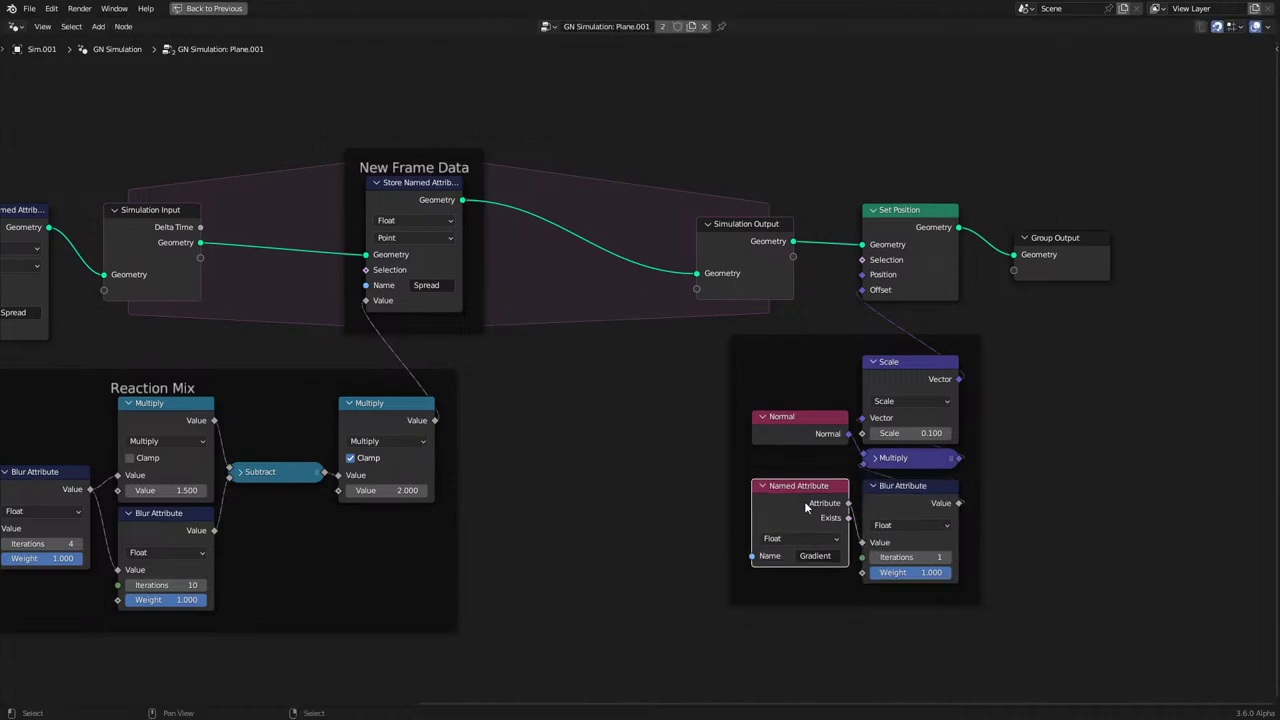
Shift the Simulation Output, Set Position, Group Output and offset nodes along X, closer to the New Frame Data frame.
scroll(897, 408, down, 3)
drag(586, 394, 600, 385)
drag(728, 237, 1036, 575)
key(g)
key(x)
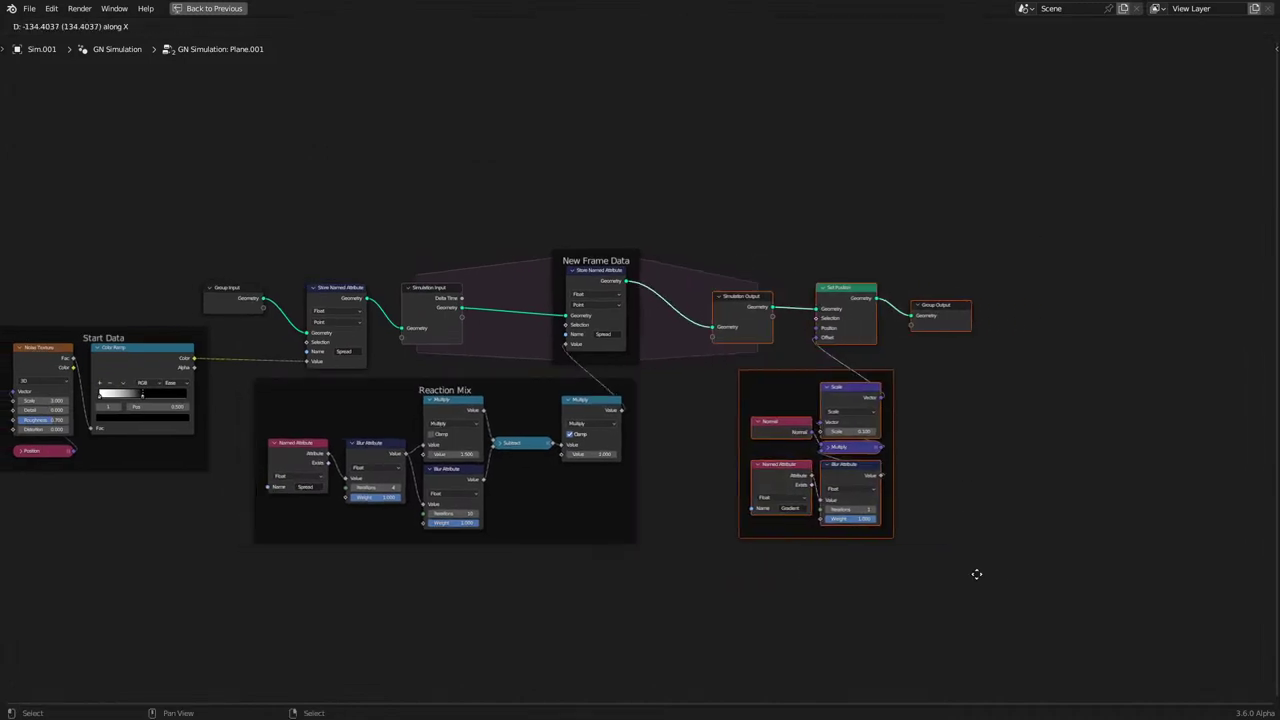
click(966, 577)
Set the offset's Named Attribute to Spread, restore the split layout, and briefly play the simulation before returning to frame 0.
scroll(700, 368, up, 2)
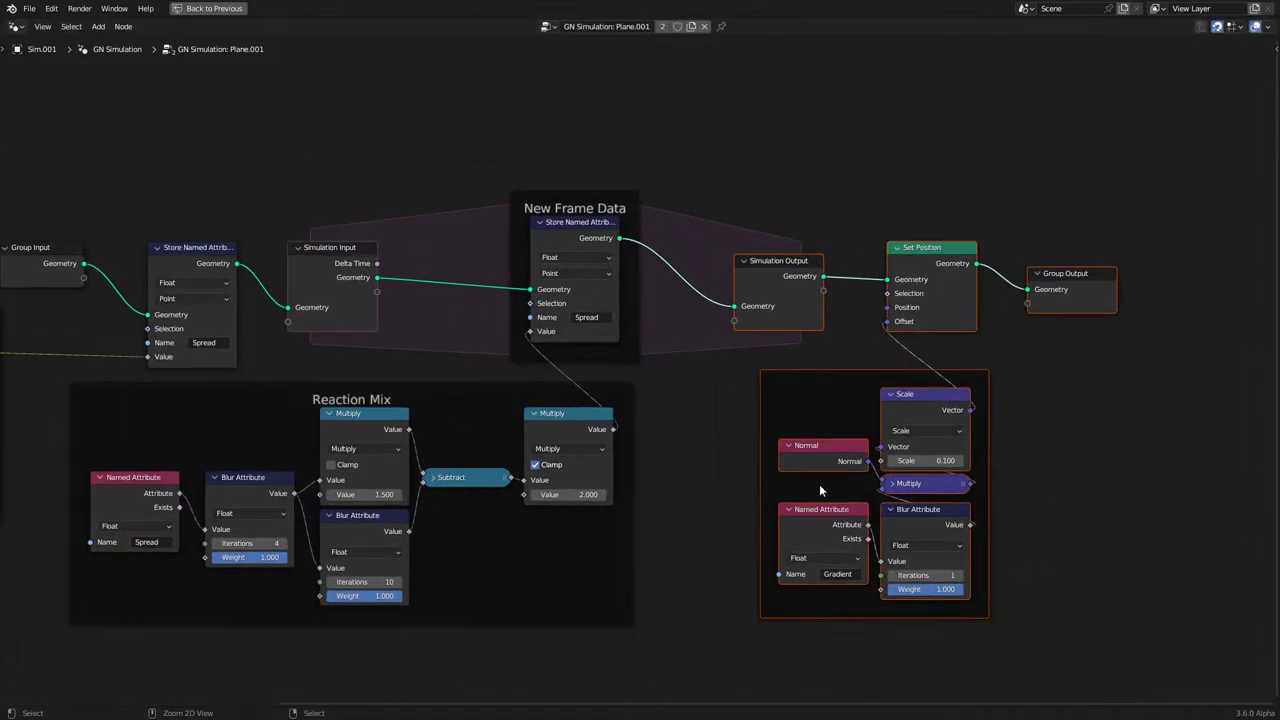
key(ctrl+space)
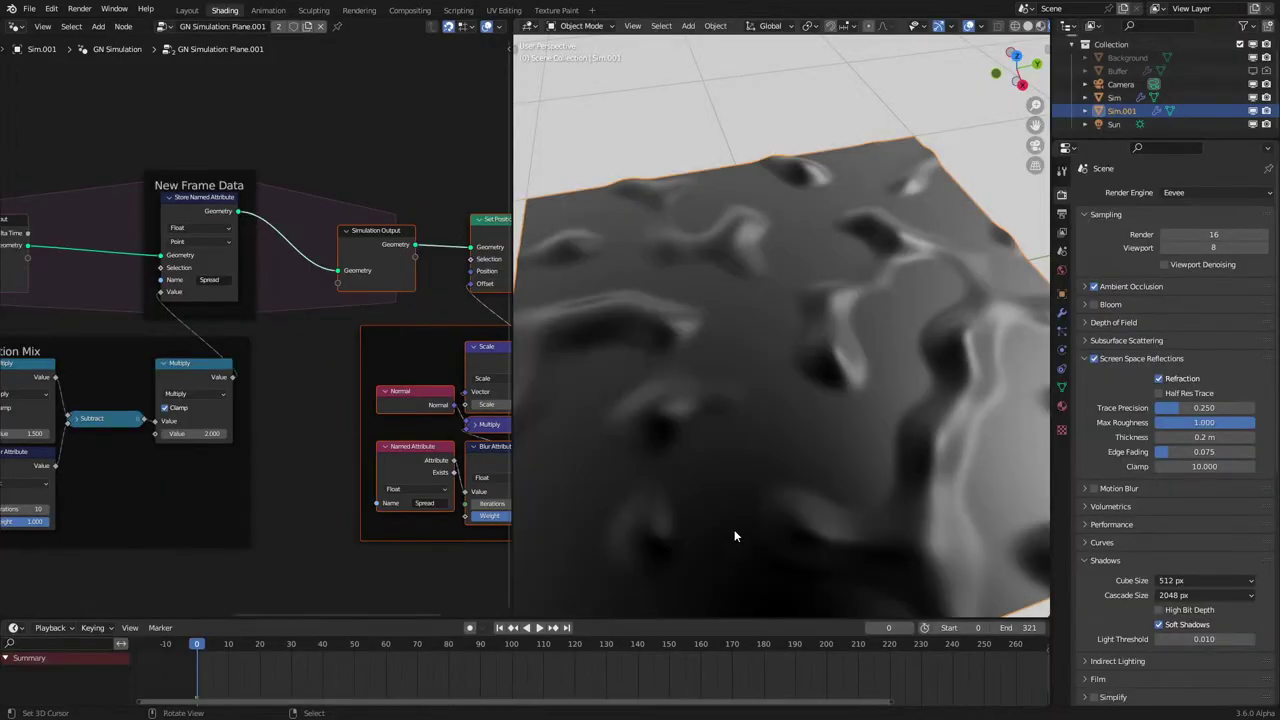
key(space)
click(190, 668)
click(174, 675)
Set the Attribute node's name to Spread in the plane's material and play the simulation briefly to preview the colours.
click(24, 29)
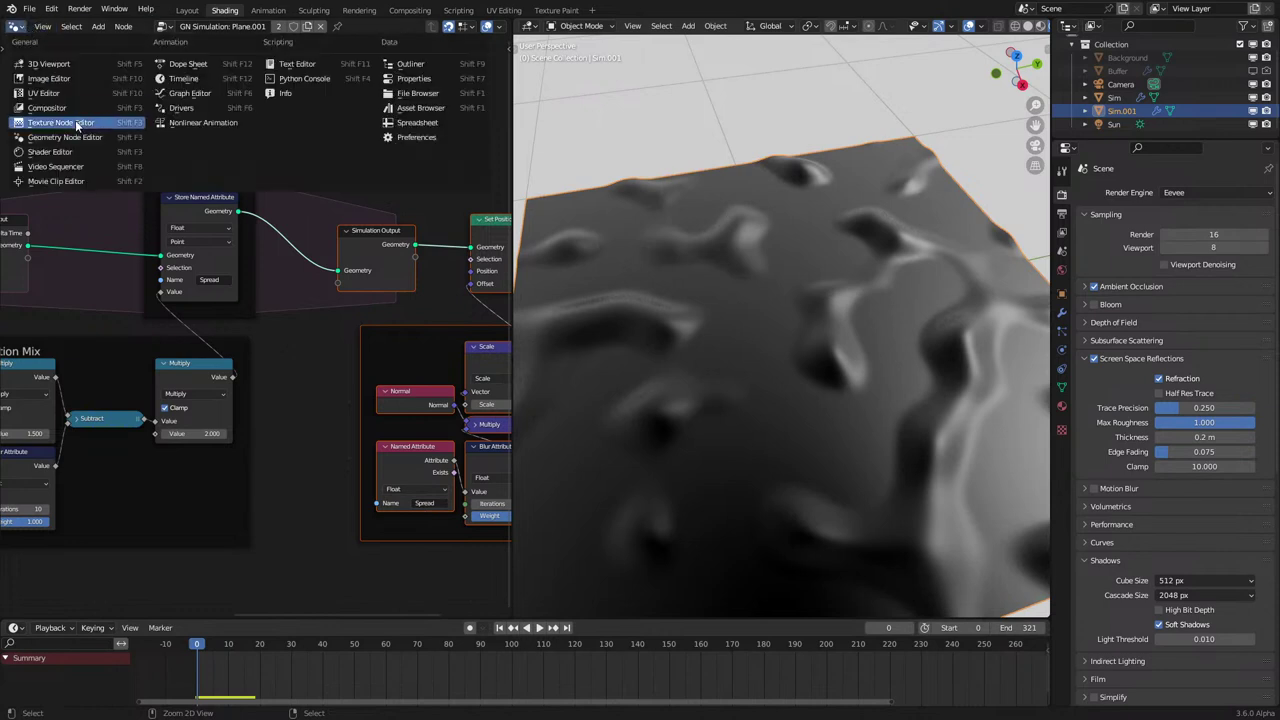
click(77, 153)
scroll(258, 324, up, 2)
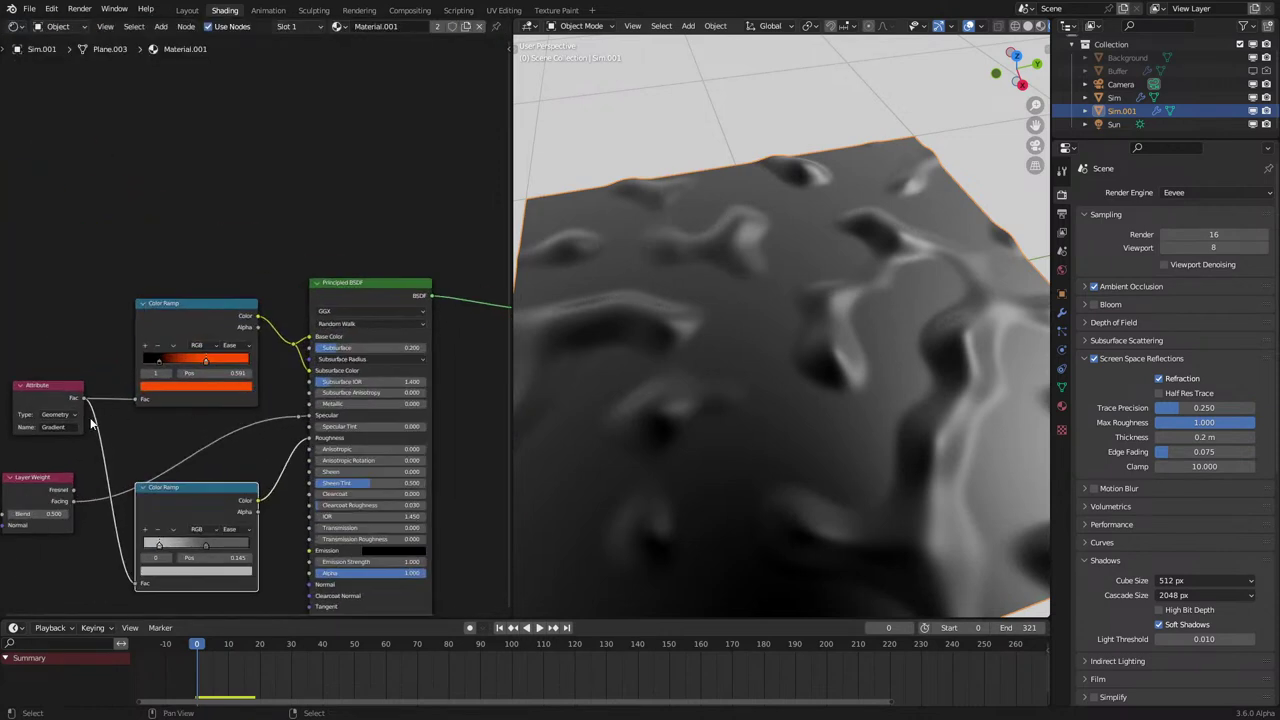
key(space)
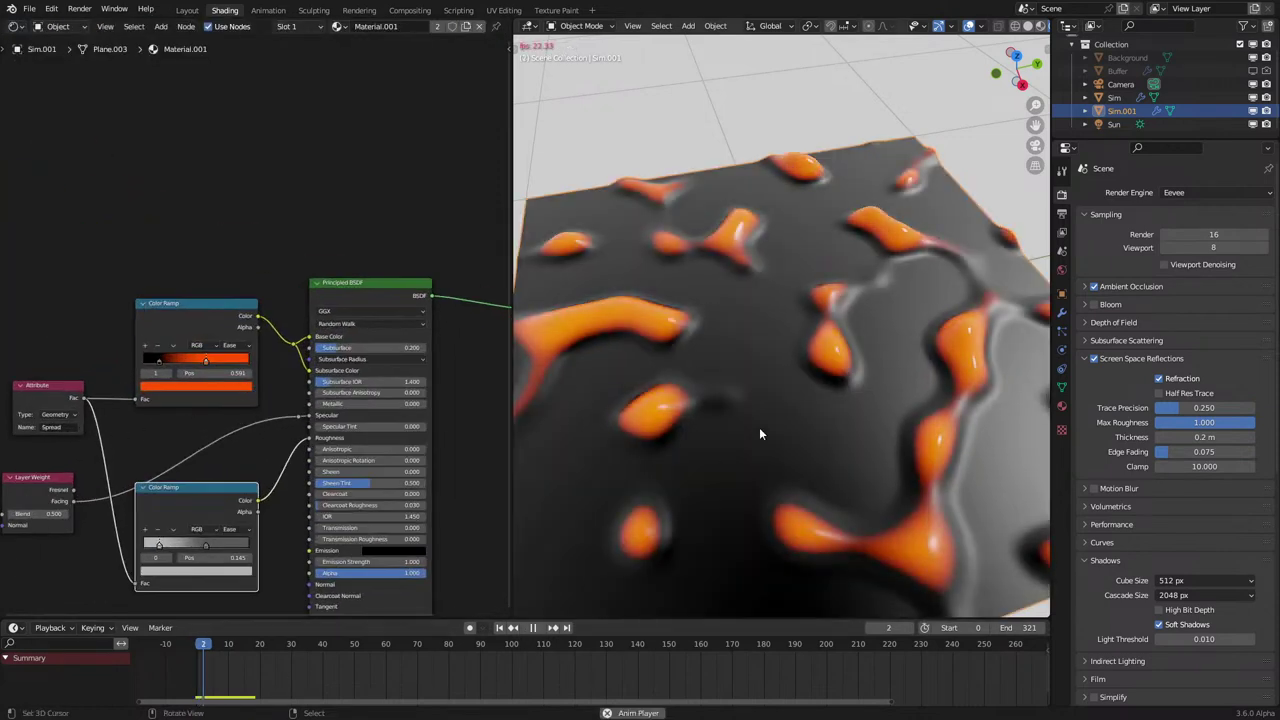
scroll(770, 400, down, 3)
key(space)
Set the material's Attribute node name back to Gradient at frame 0 and return the editor to the geometry nodes.
middle_drag(78, 470, 297, 427)
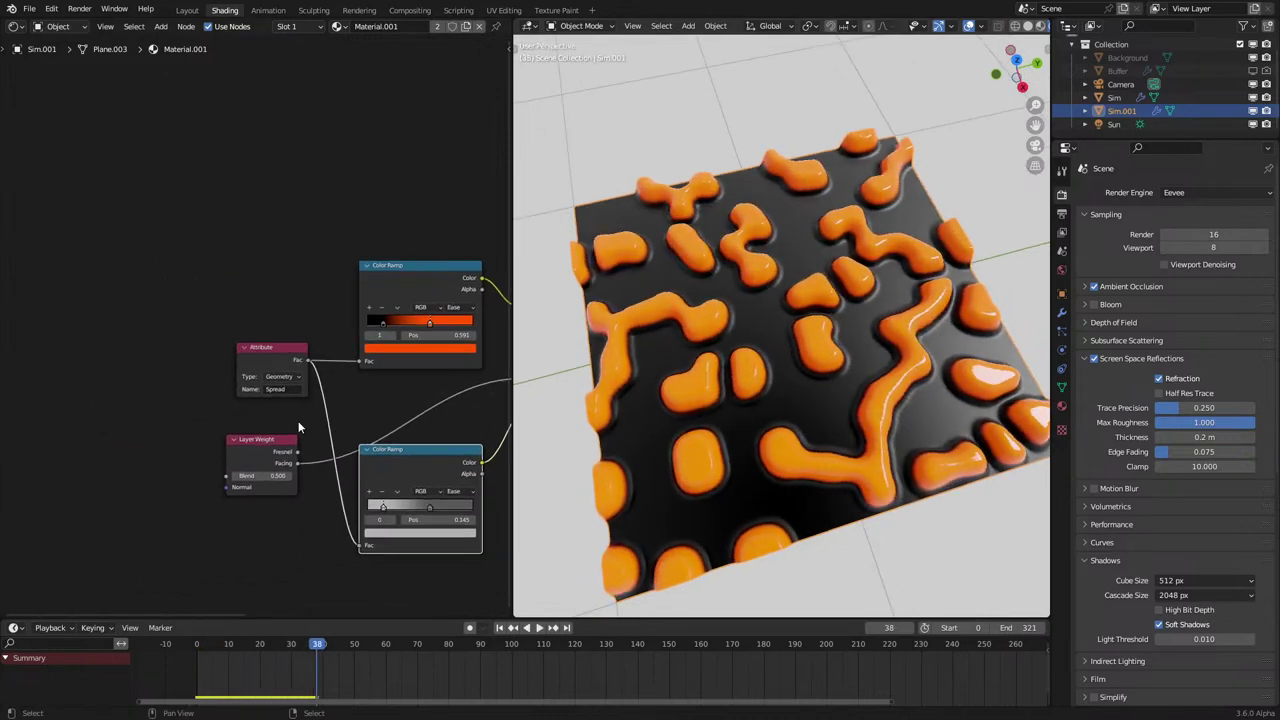
scroll(290, 427, up, 2)
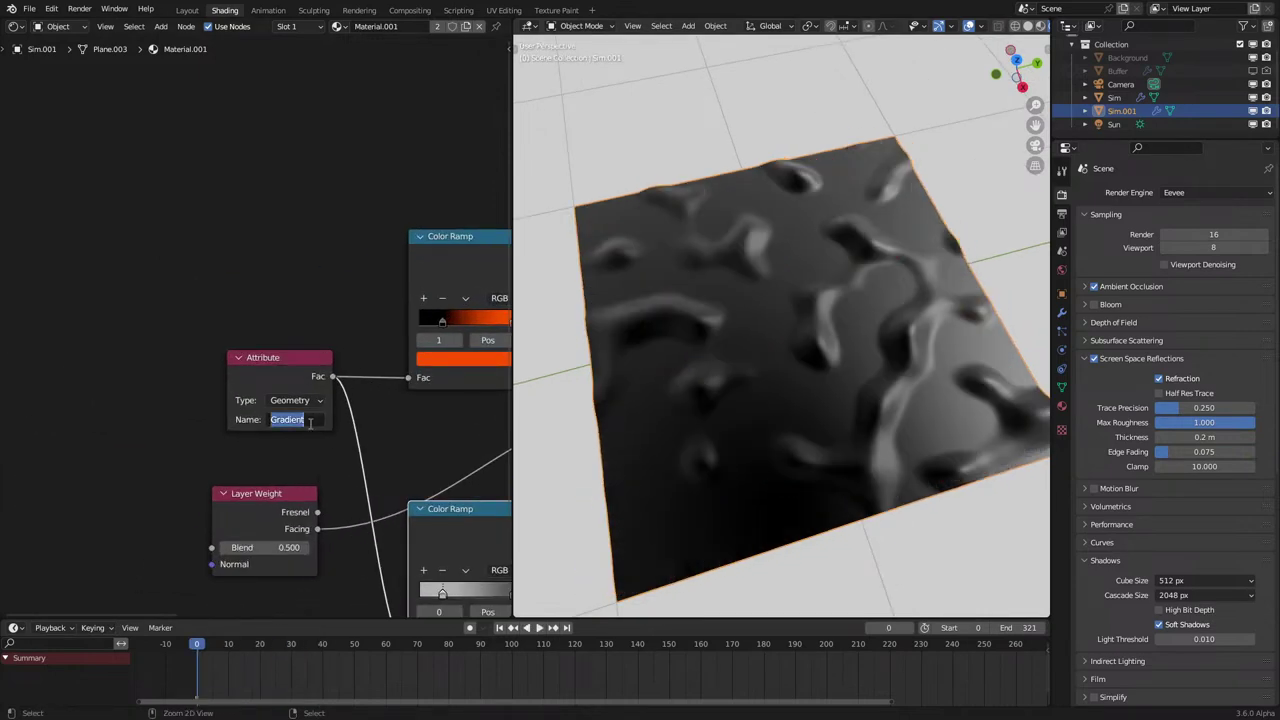
click(14, 26)
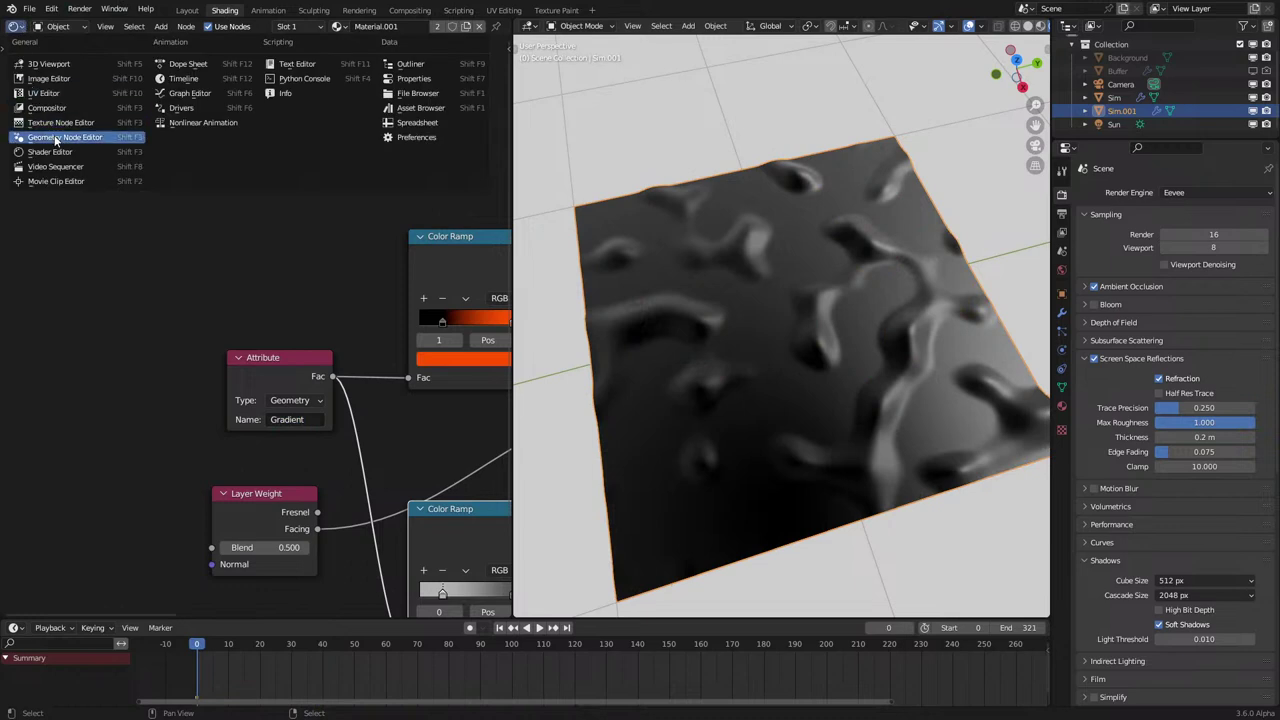
click(56, 140)
click(14, 26)
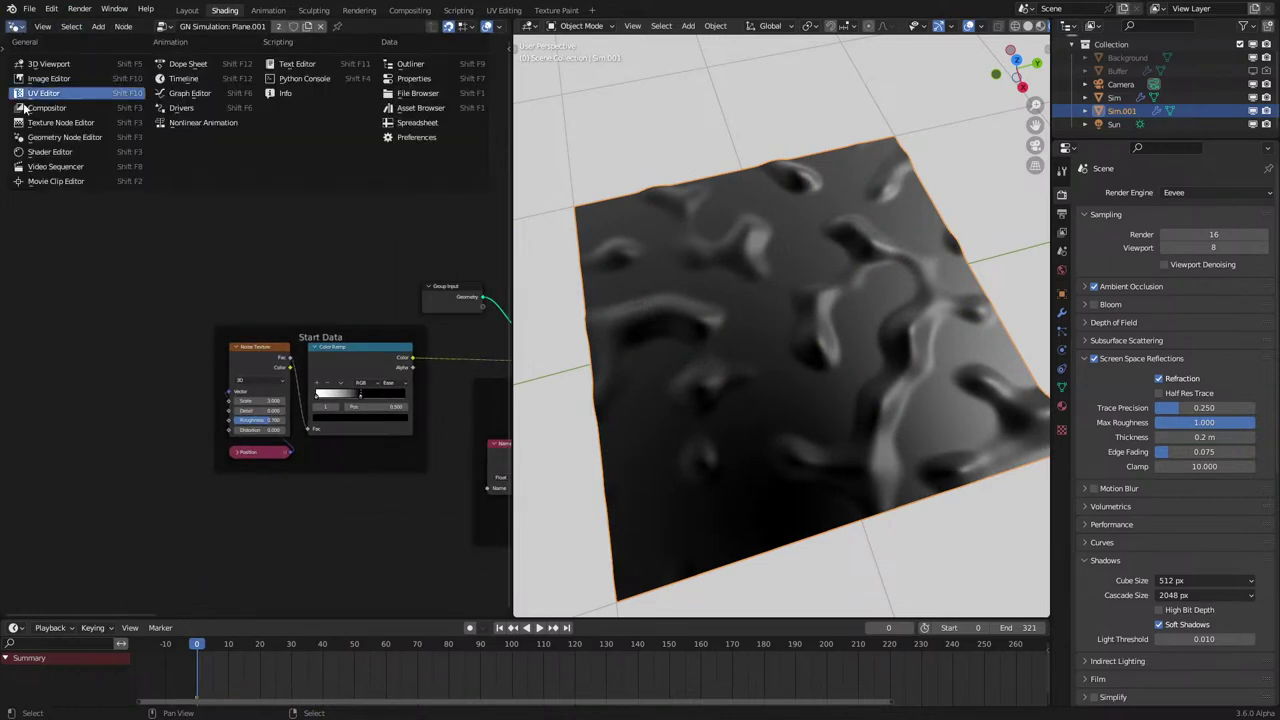
click(52, 141)
Rename the attribute to Gradient in the Reaction Mix Named Attribute and in the Store Named Attribute before the Simulation Input.
scroll(698, 380, down, 1)
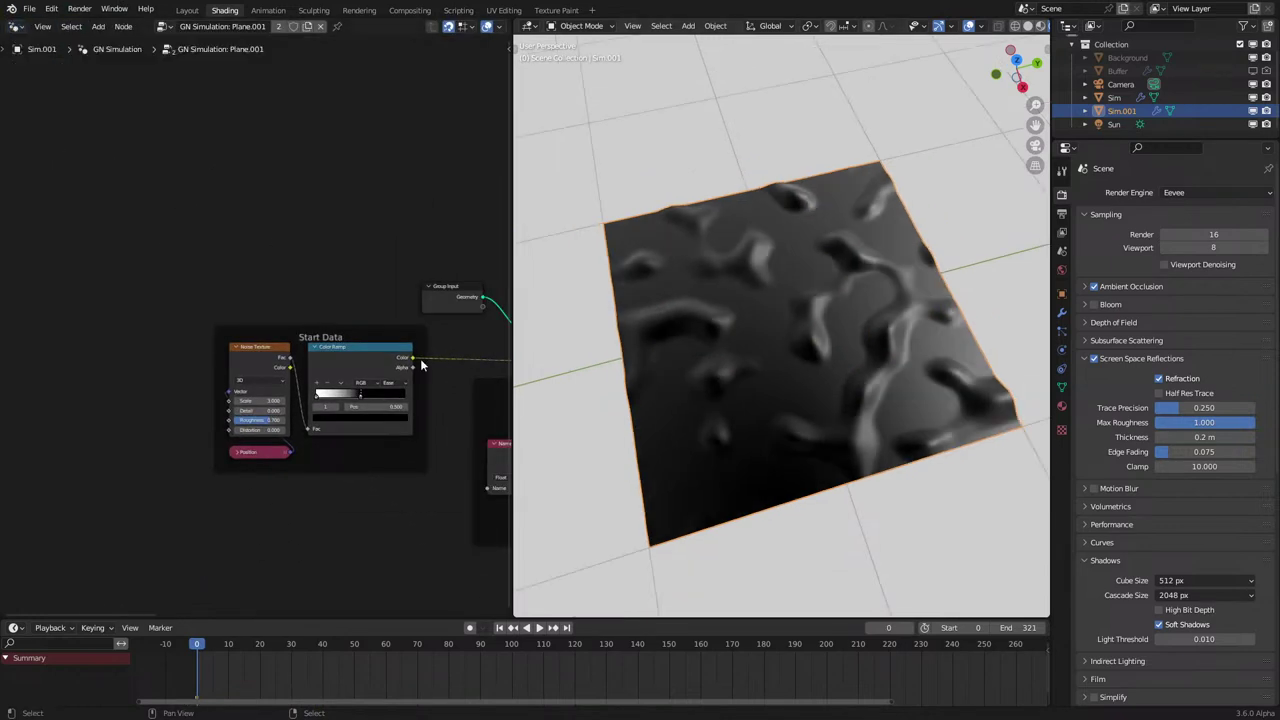
scroll(420, 360, down, 4)
middle_drag(418, 359, 190, 290)
scroll(258, 335, up, 8)
text(Gradient)
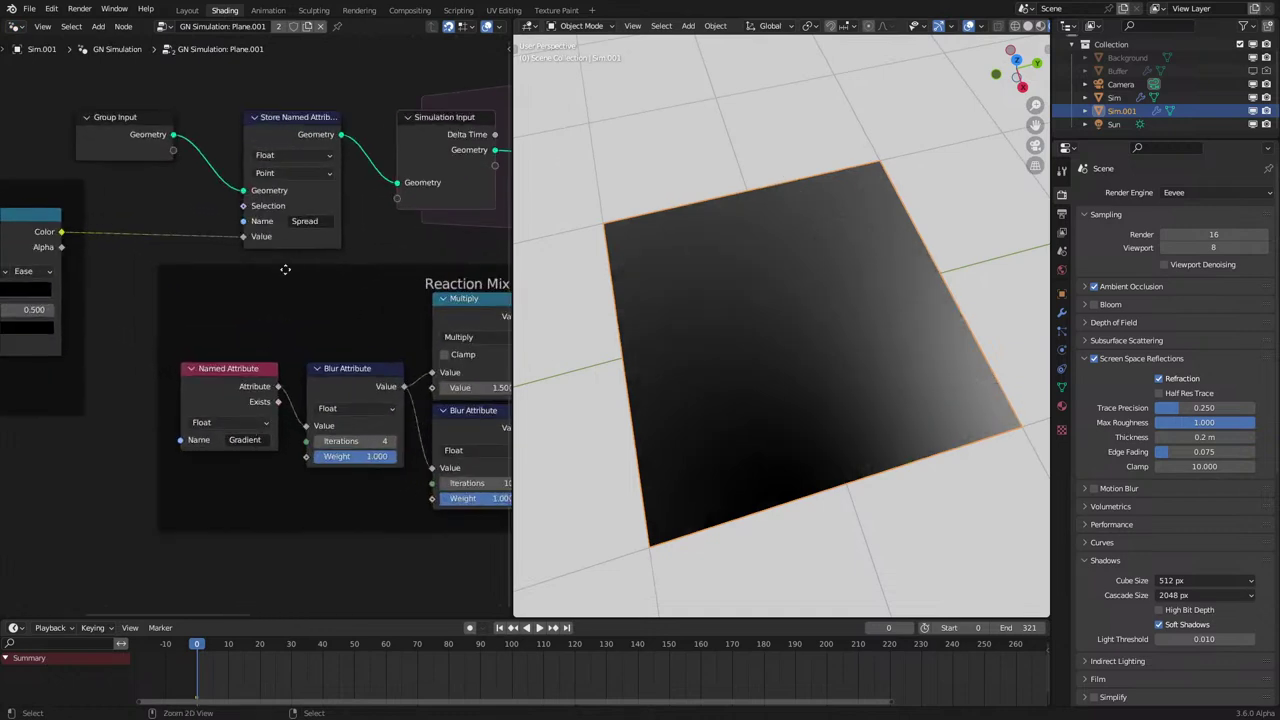
text(Gradient)
Rename the attribute to Gradient in New Frame Data's Store Named Attribute and in the offset's Named Attribute.
middle_drag(303, 240, 262, 258)
key(ctrl+z)
text(Gradient)
scroll(440, 300, down, 5)
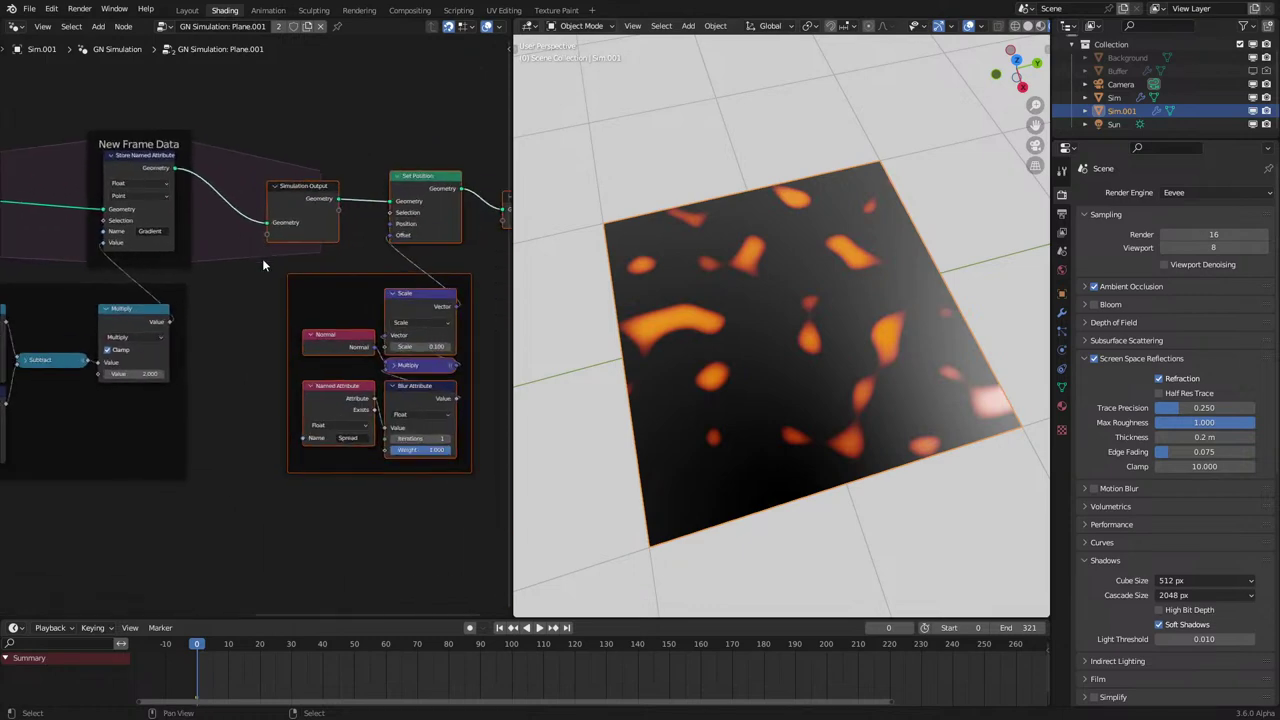
scroll(285, 335, up, 2)
text(Gradient)
Play the simulation and watch the pattern grow across the plane from several angles, bringing the Reaction Mix nodes into view.
key(space)
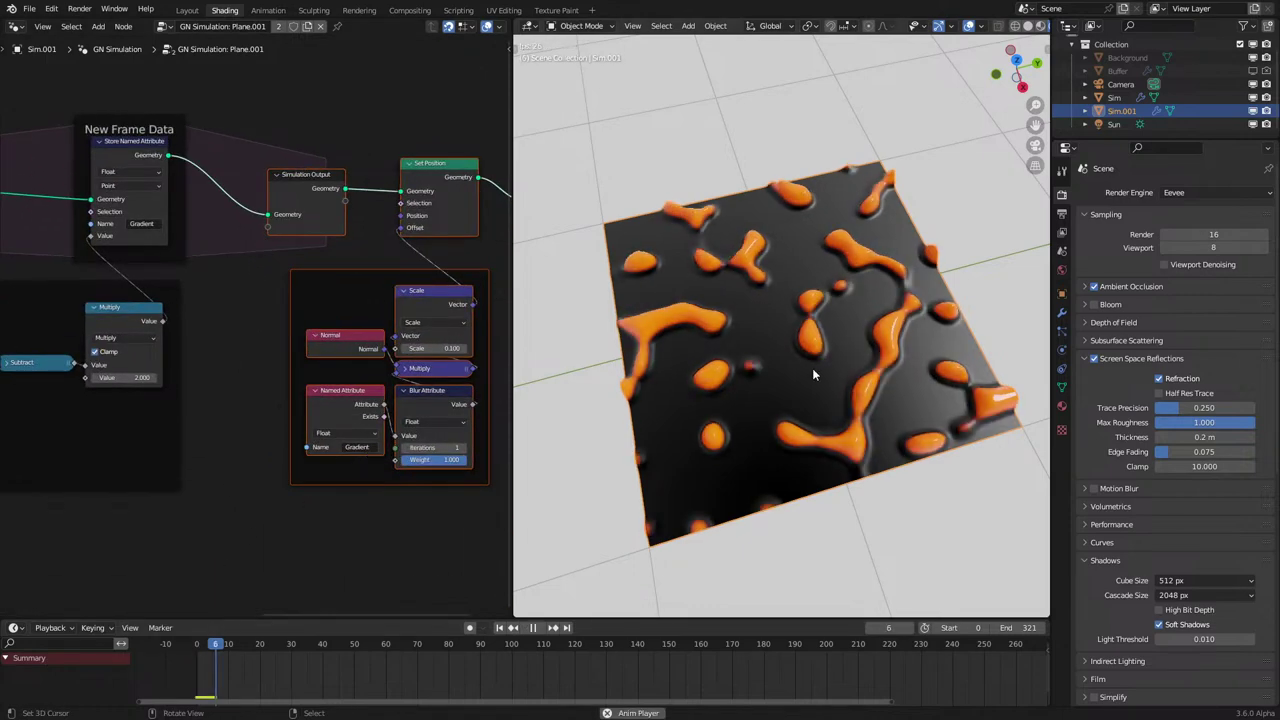
middle_drag(814, 373, 838, 310)
scroll(836, 290, up, 3)
scroll(841, 265, down, 4)
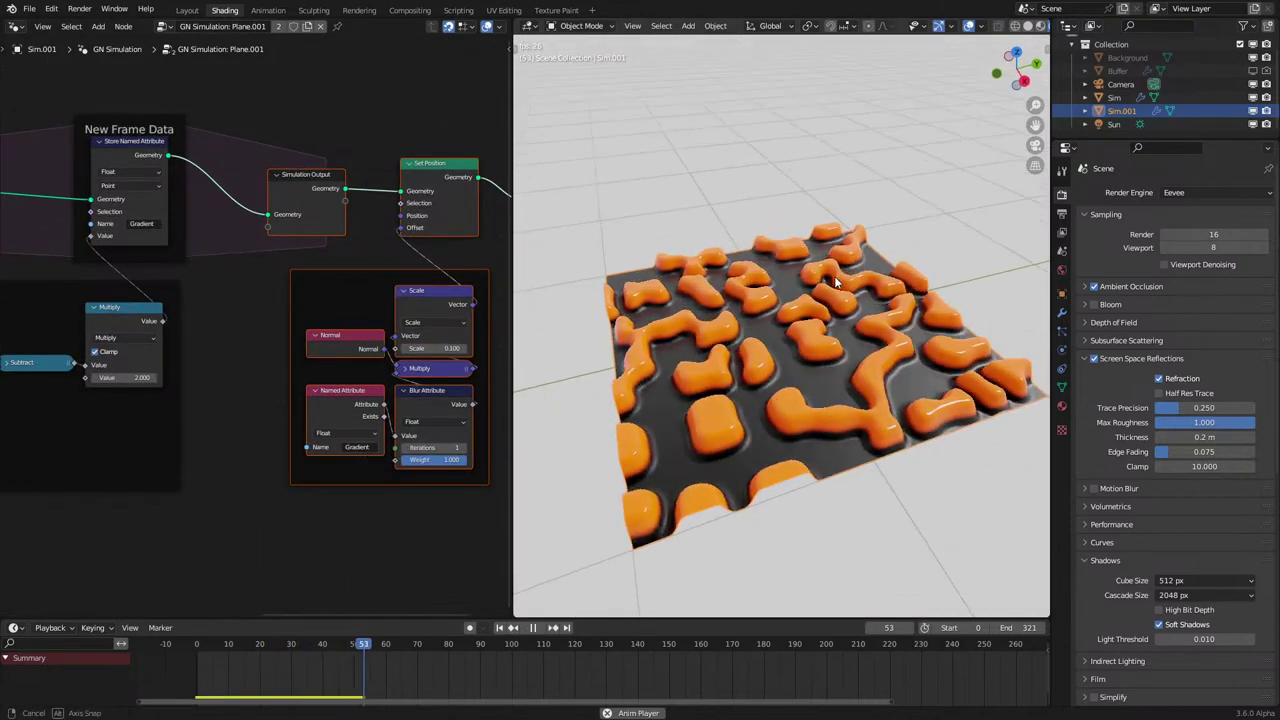
middle_drag(261, 365, 298, 358)
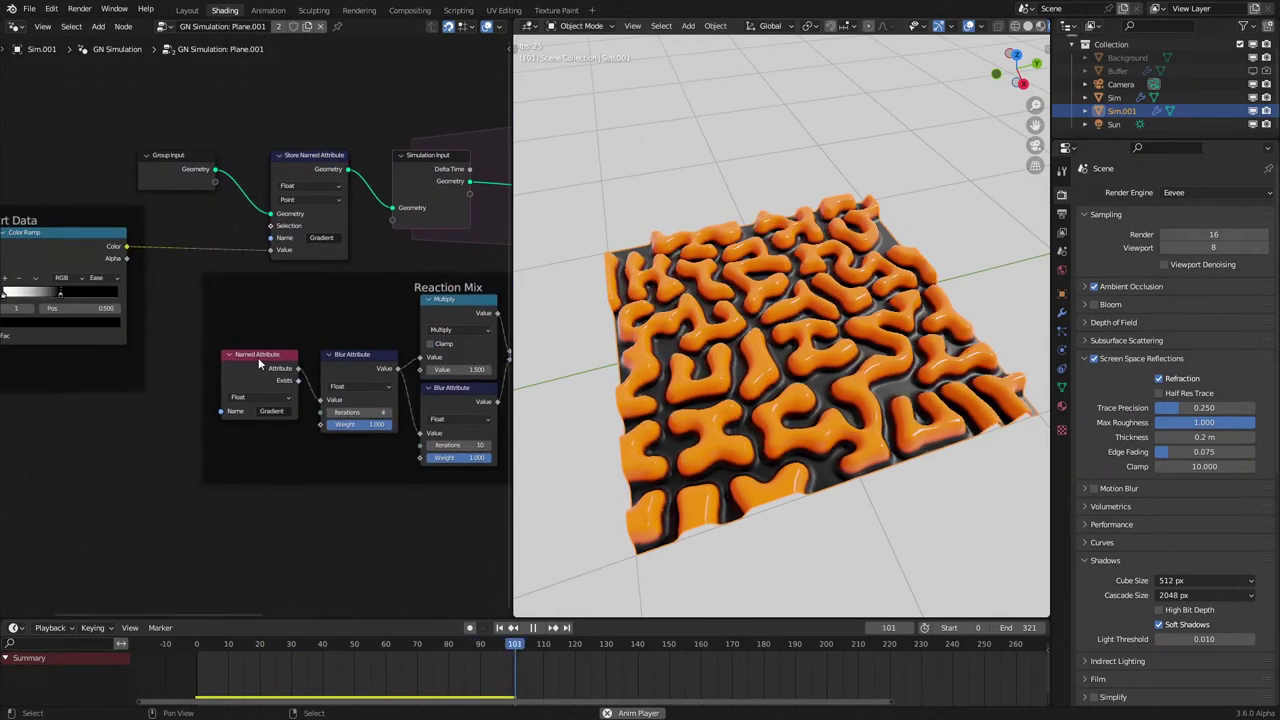
mouse_move(797, 347)
middle_down()
mouse_move(786, 380)
mouse_move(796, 328)
middle_up()
scroll(781, 358, up, 1)
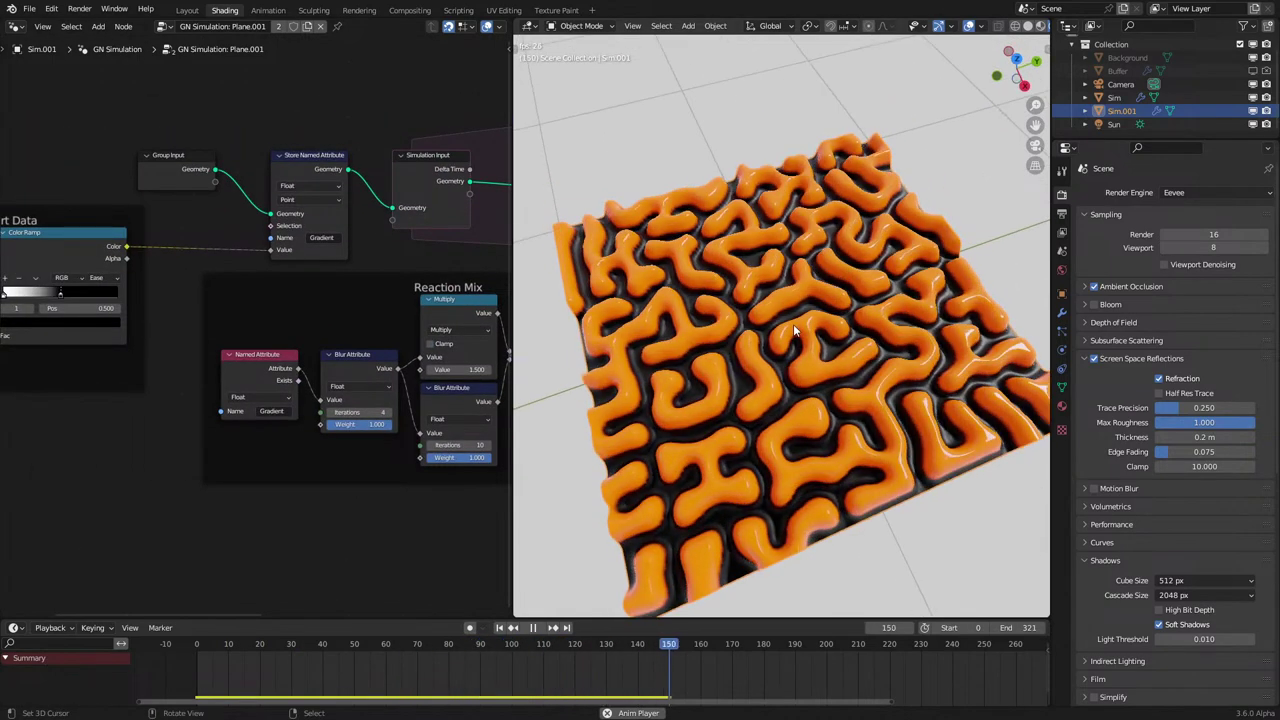
Set the Iterations of Reaction Mix's first Blur Attribute to 2 and replay the simulation from frame 0.
middle_drag(332, 408, 236, 412)
scroll(236, 413, up, 3)
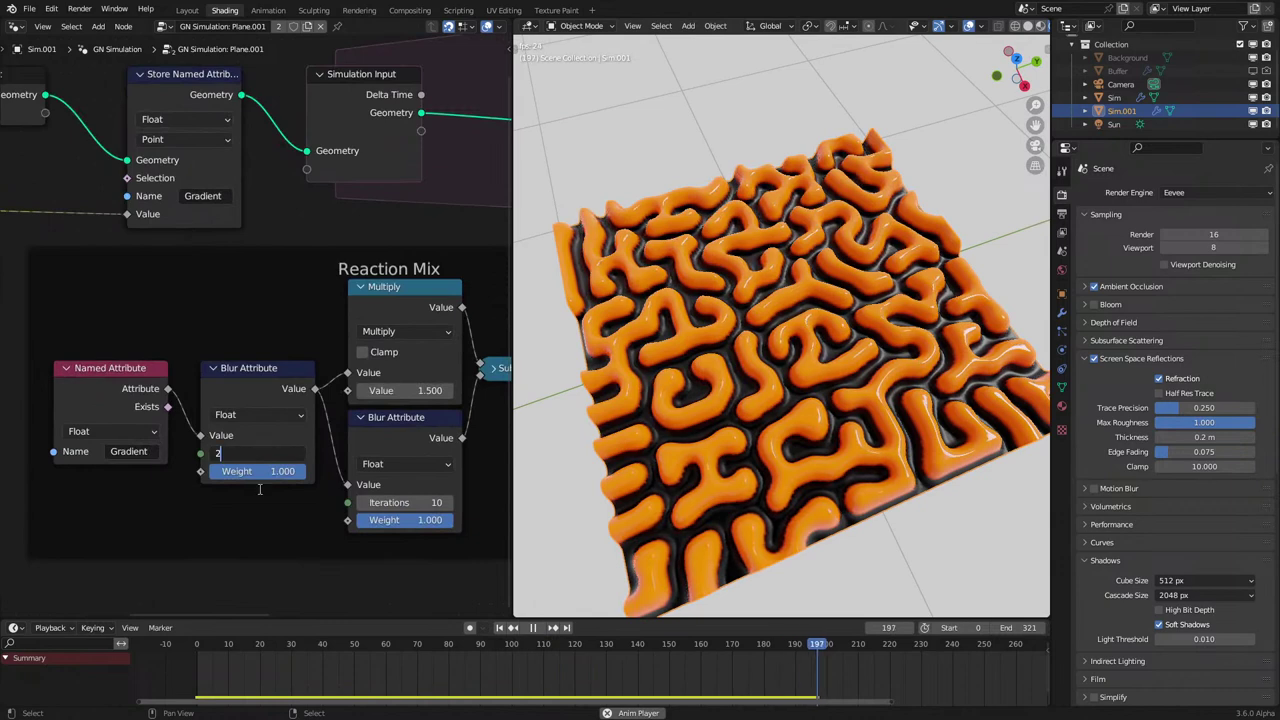
key(Return)
click(195, 656)
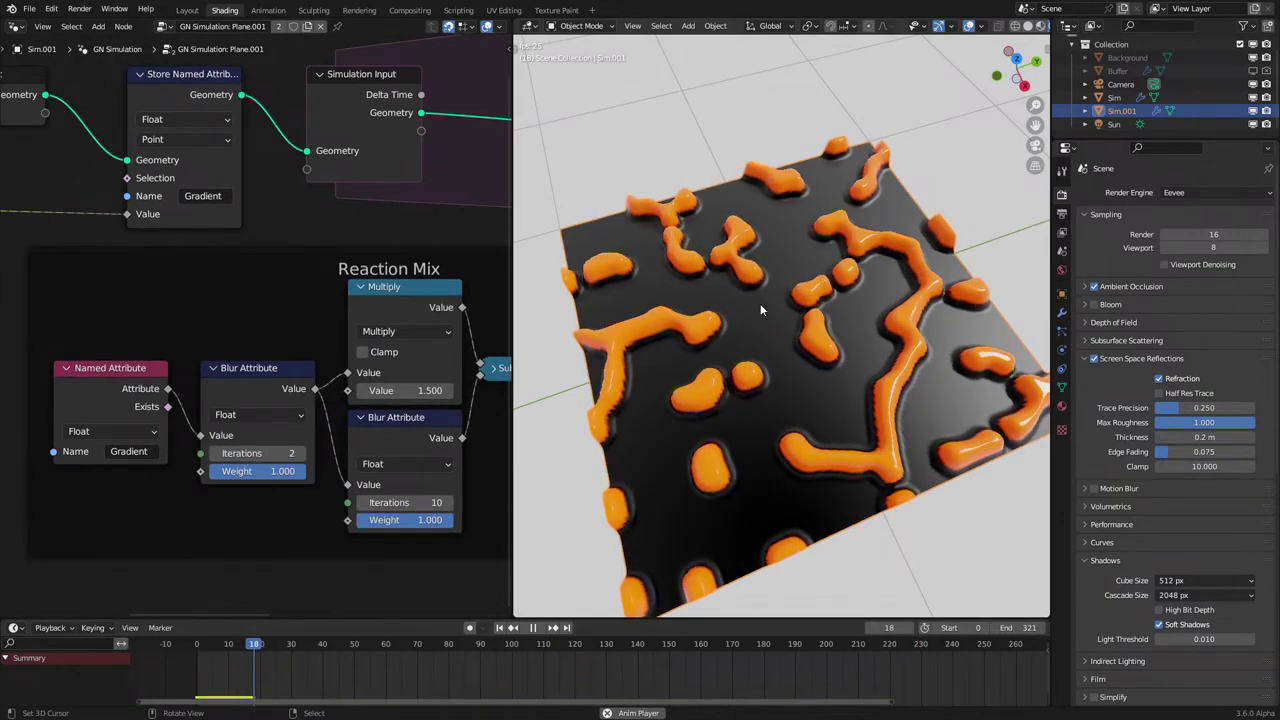
middle_drag(760, 303, 757, 333)
Test Iterations of 0 and 1 on Reaction Mix's first Blur Attribute while replaying the simulation from frame 0.
drag(284, 454, 268, 466)
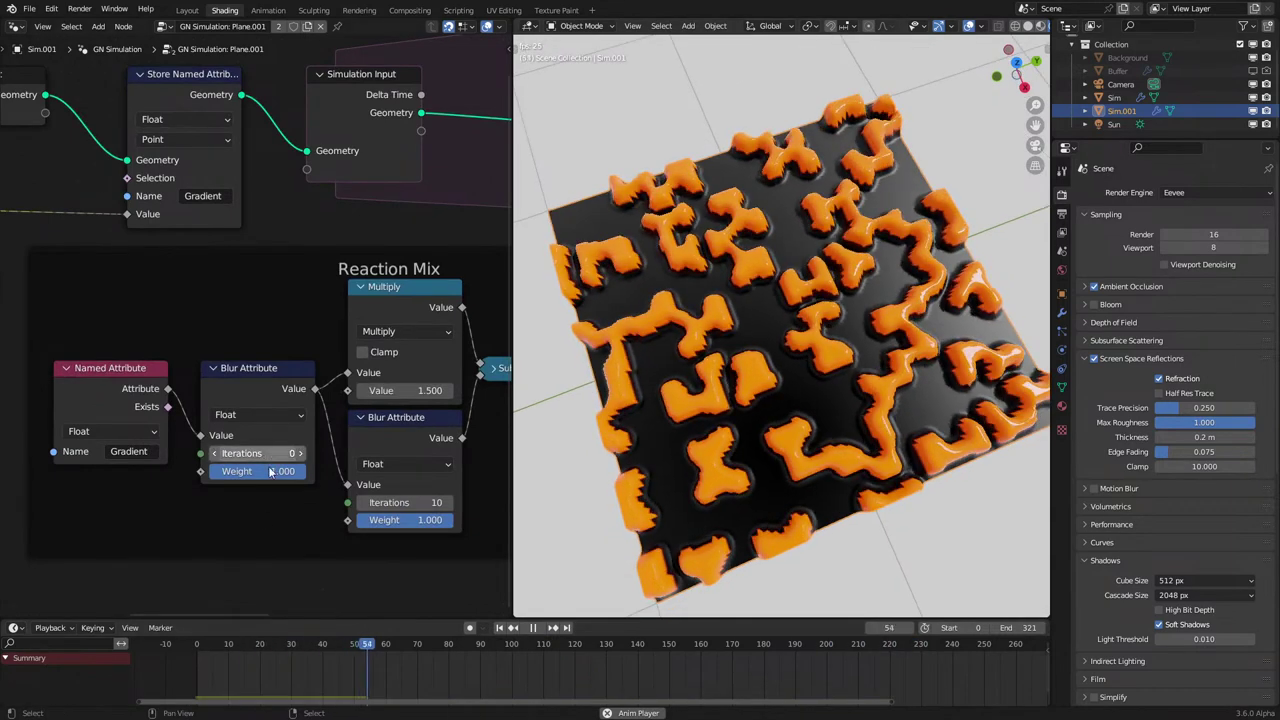
click(185, 672)
click(298, 453)
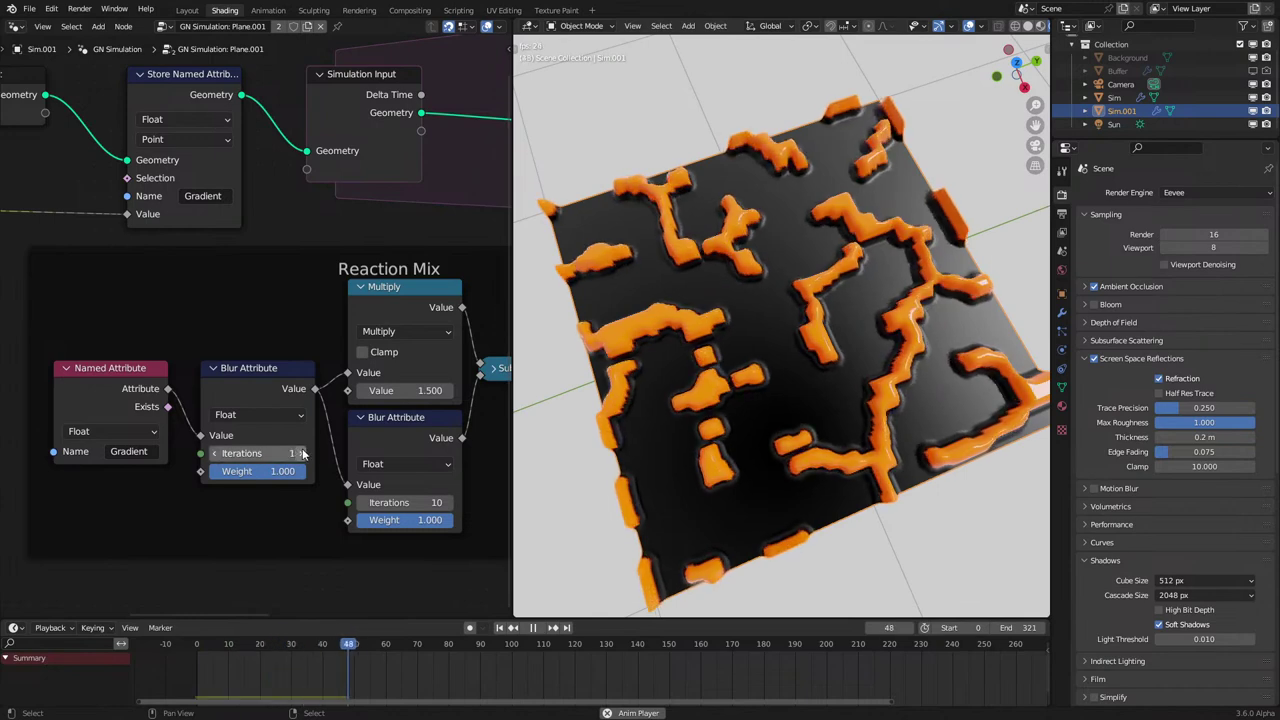
middle_drag(901, 315, 877, 346)
scroll(870, 345, down, 3)
middle_drag(791, 328, 837, 320)
scroll(836, 322, up, 3)
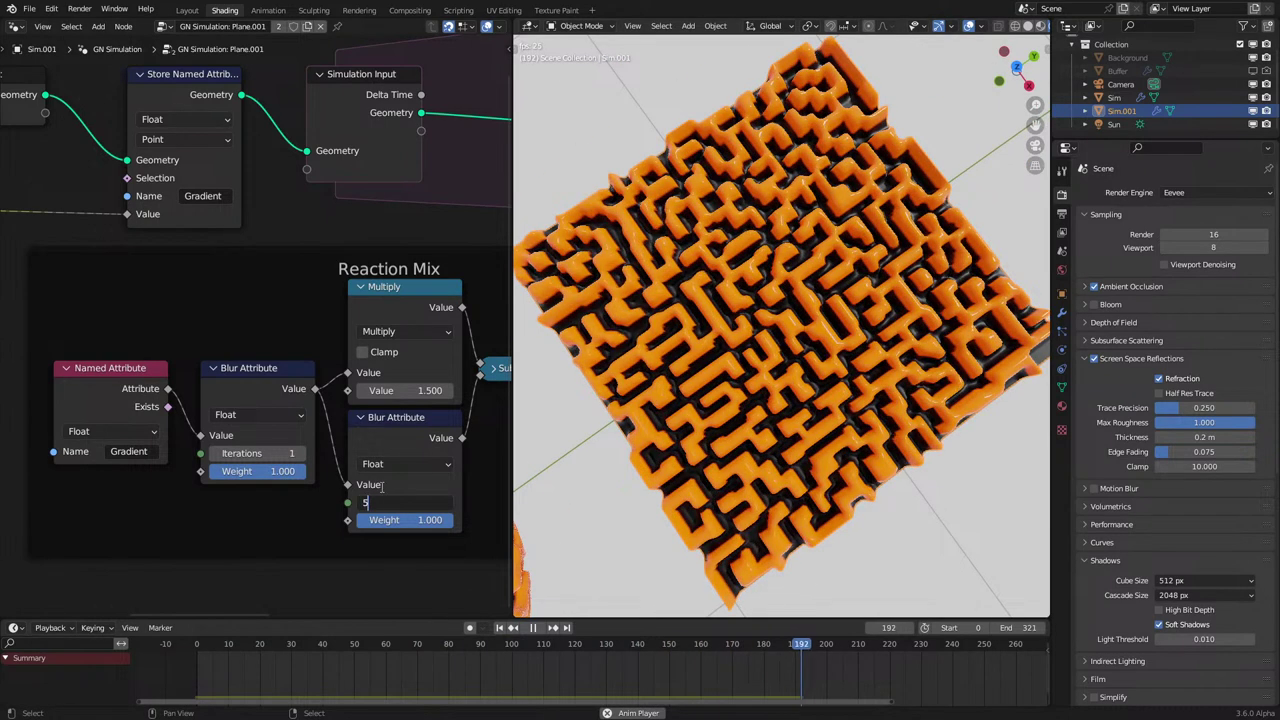
Set the second Blur Attribute's Iterations to 5 and the first's to 4, and replay the simulation from frame 0.
key(Return)
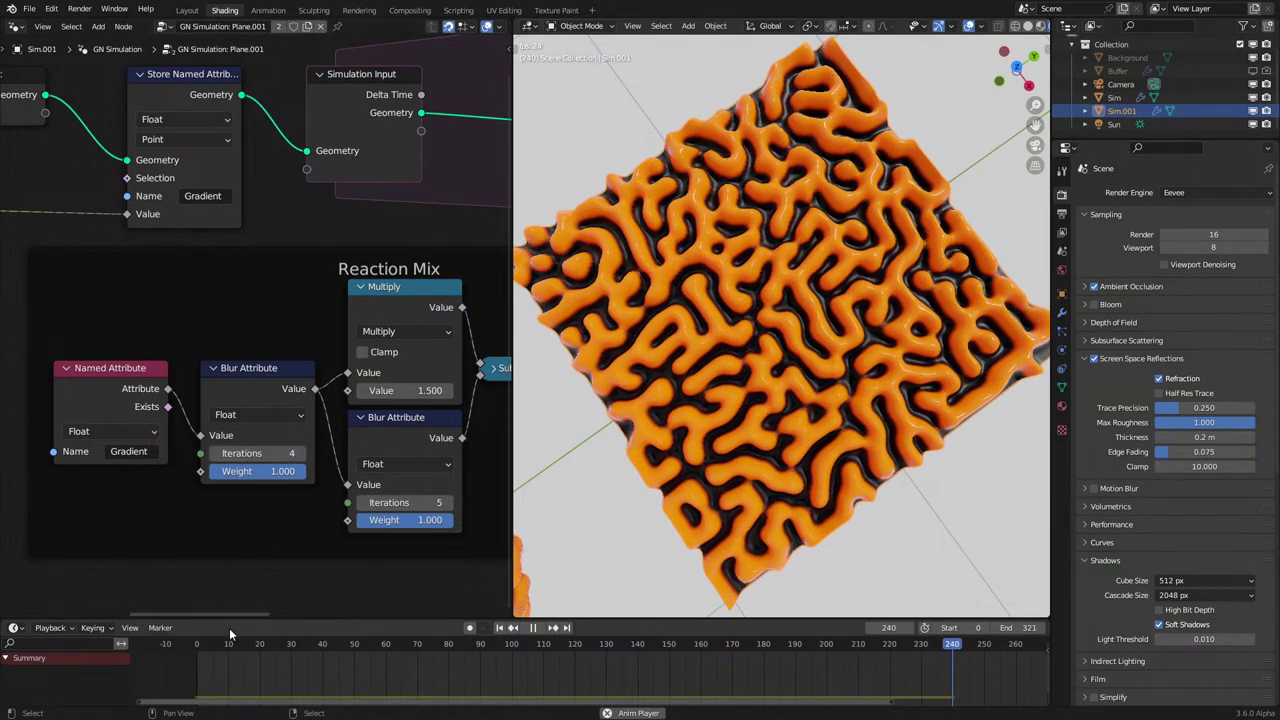
click(183, 653)
scroll(785, 262, up, 1)
middle_drag(787, 261, 752, 244)
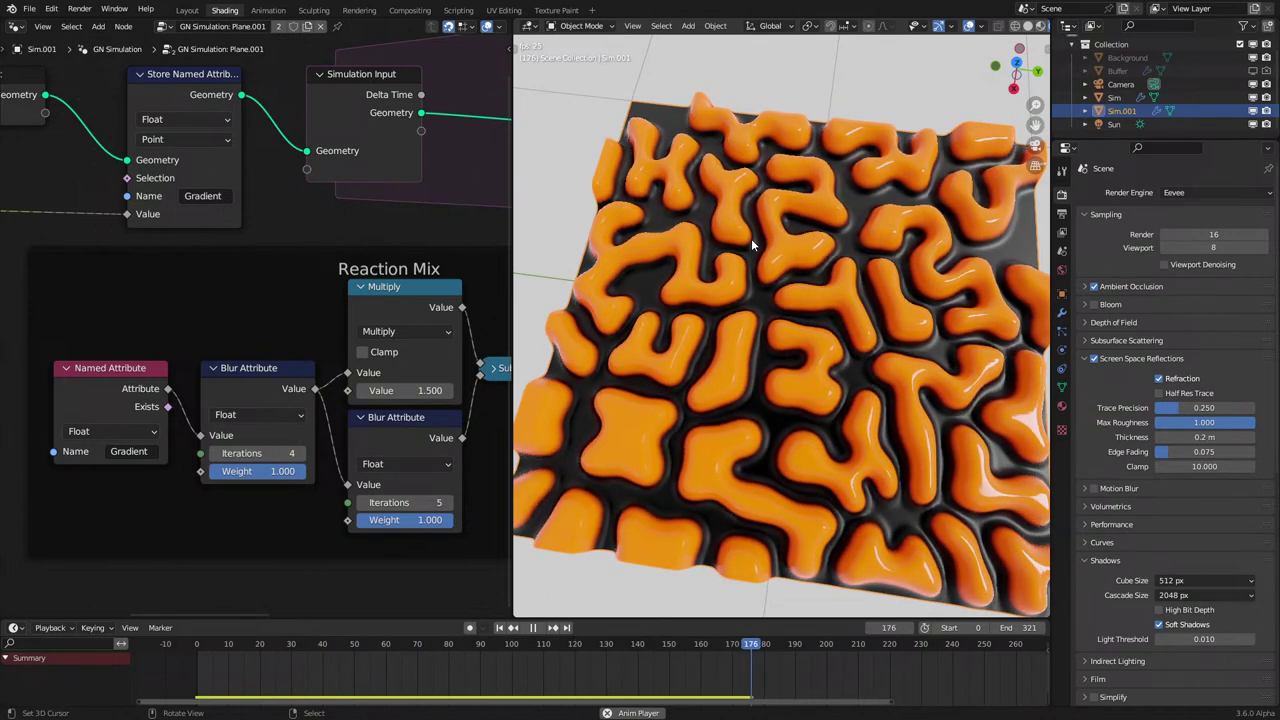
middle_drag(751, 238, 791, 236)
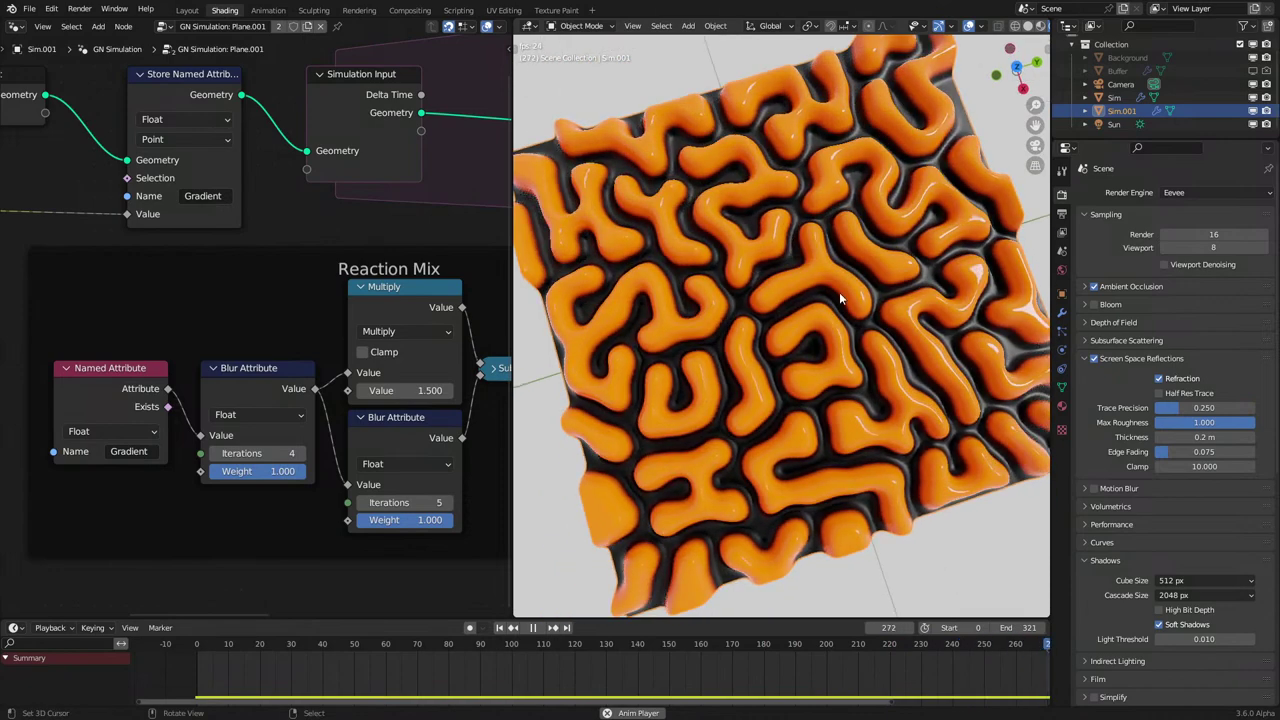
Stop playback, frame the sphere beside the plane in the 3D viewport, and return to frame 0.
scroll(839, 293, down, 3)
key(space)
middle_drag(839, 292, 885, 298)
scroll(840, 330, up, 4)
middle_drag(816, 349, 830, 290)
key(shift+Left)
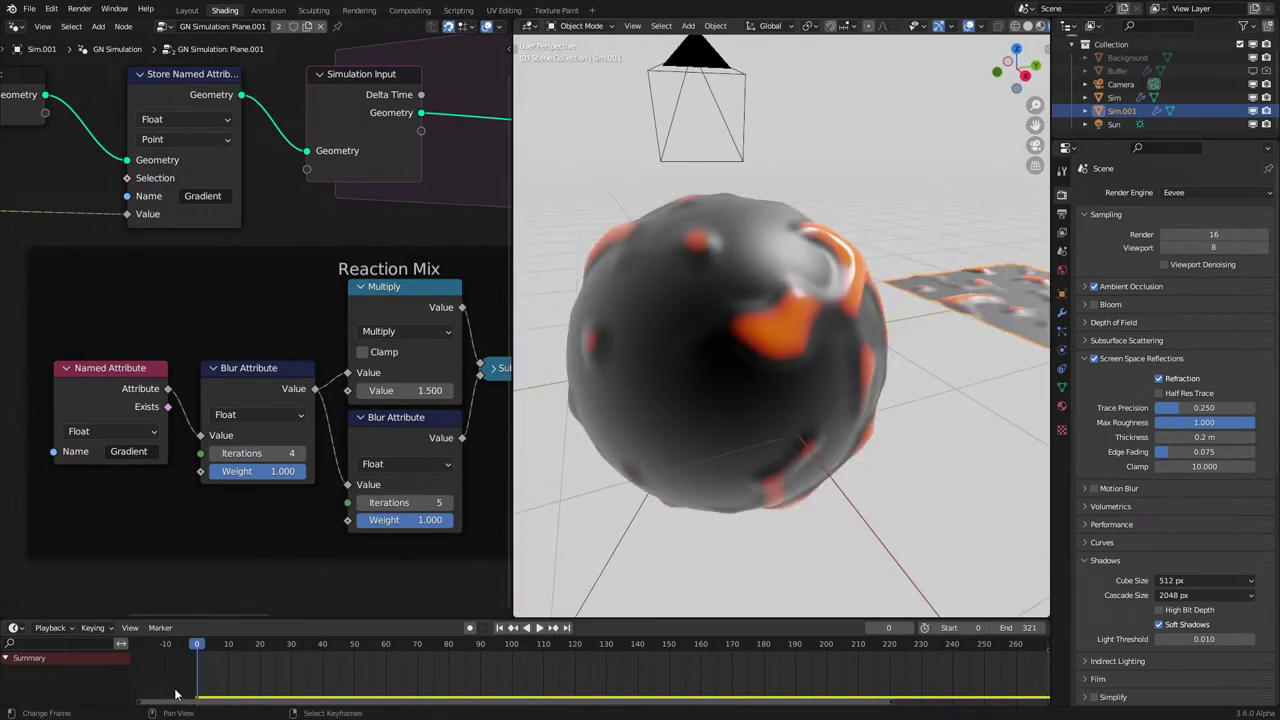
Play the simulation while inspecting the pattern on the sphere and the plane, and stop playback.
key(space)
middle_drag(790, 245, 586, 322)
scroll(674, 251, up, 6)
middle_drag(674, 251, 1041, 258)
scroll(683, 291, down, 6)
key(space)
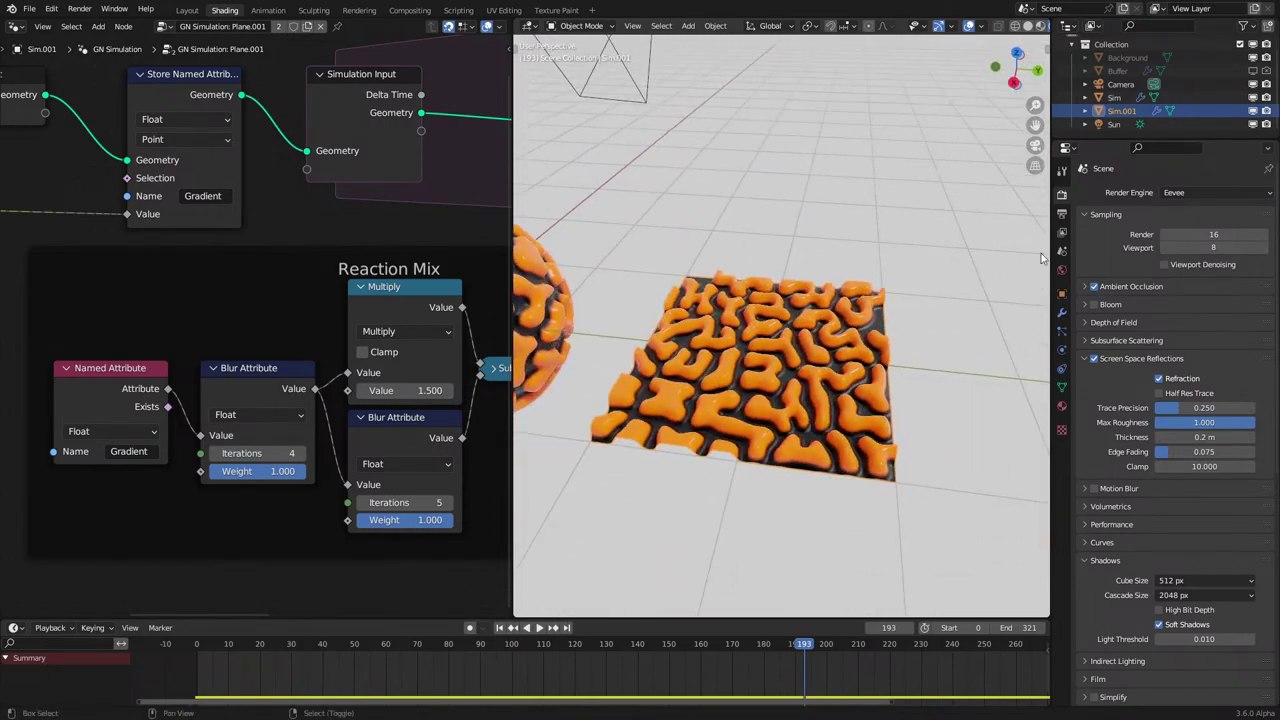
Set the first Blur Attribute's Iterations to 2 and replay the simulation from frame 0 while viewing the plane.
scroll(845, 298, up, 4)
middle_drag(353, 439, 359, 425)
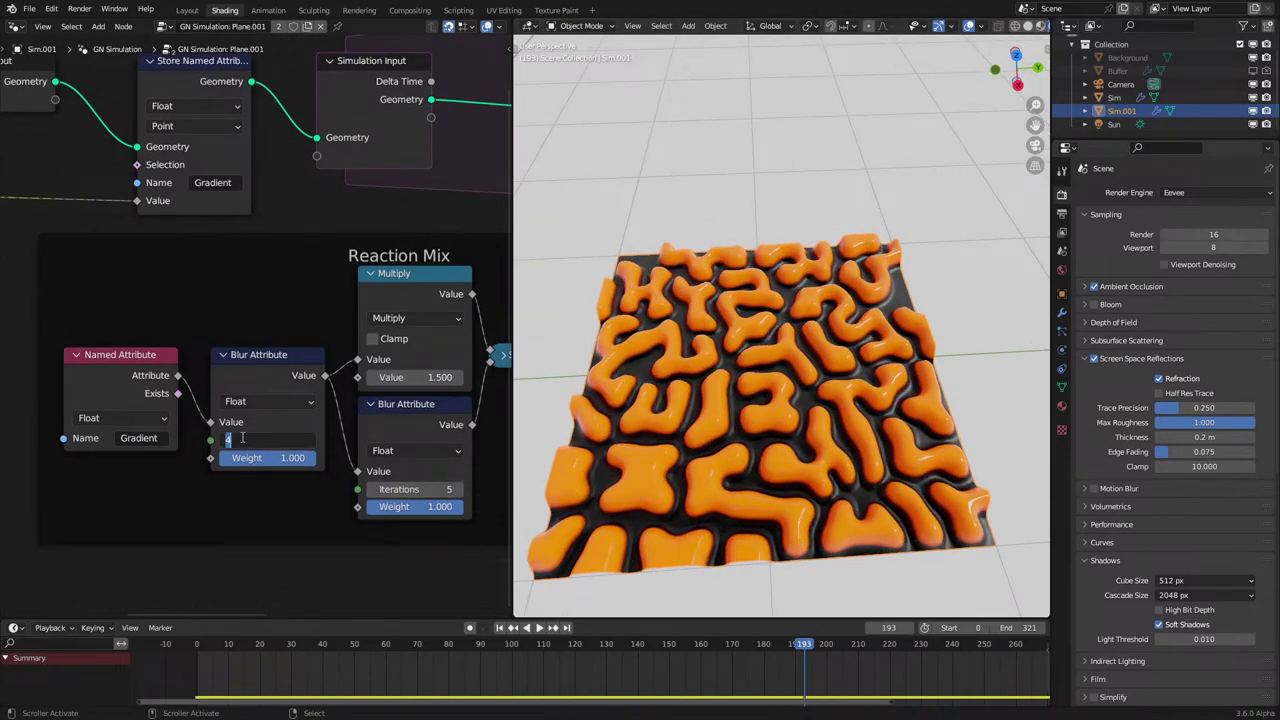
text(2)
key(Return)
key(shift+Left)
key(space)
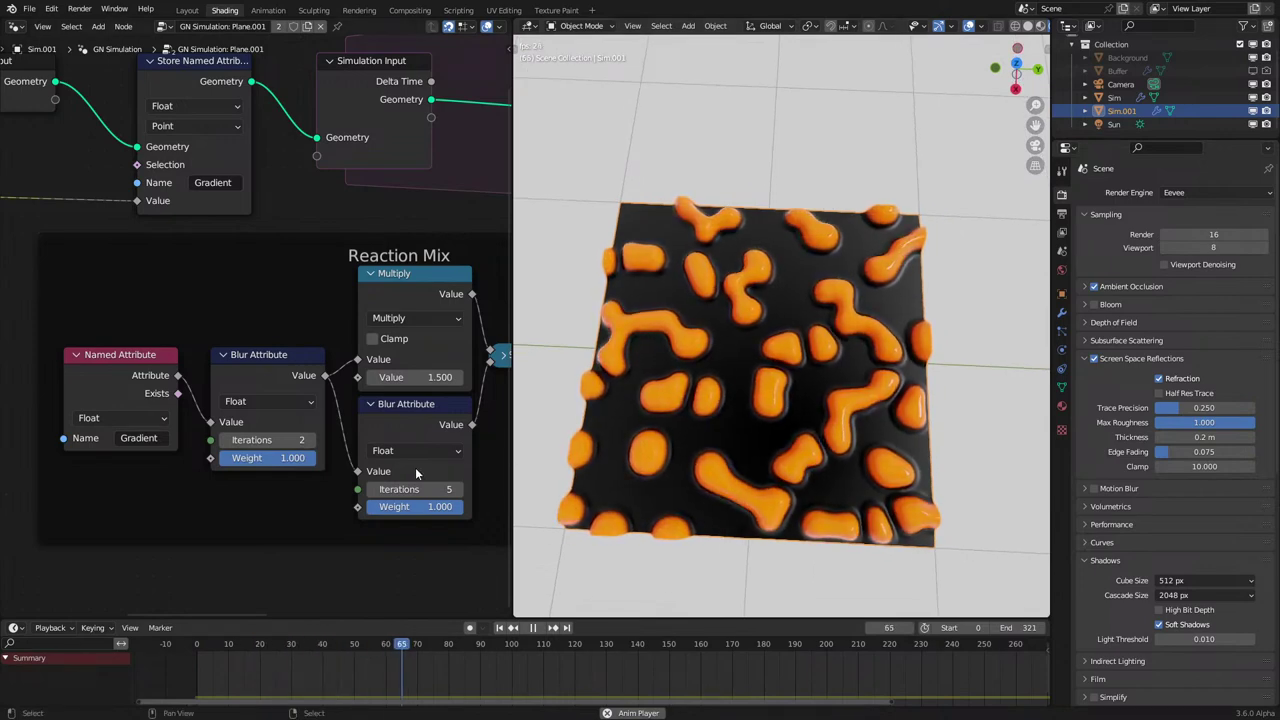
mouse_move(808, 384)
middle_down()
mouse_move(823, 428)
mouse_move(799, 362)
middle_up()
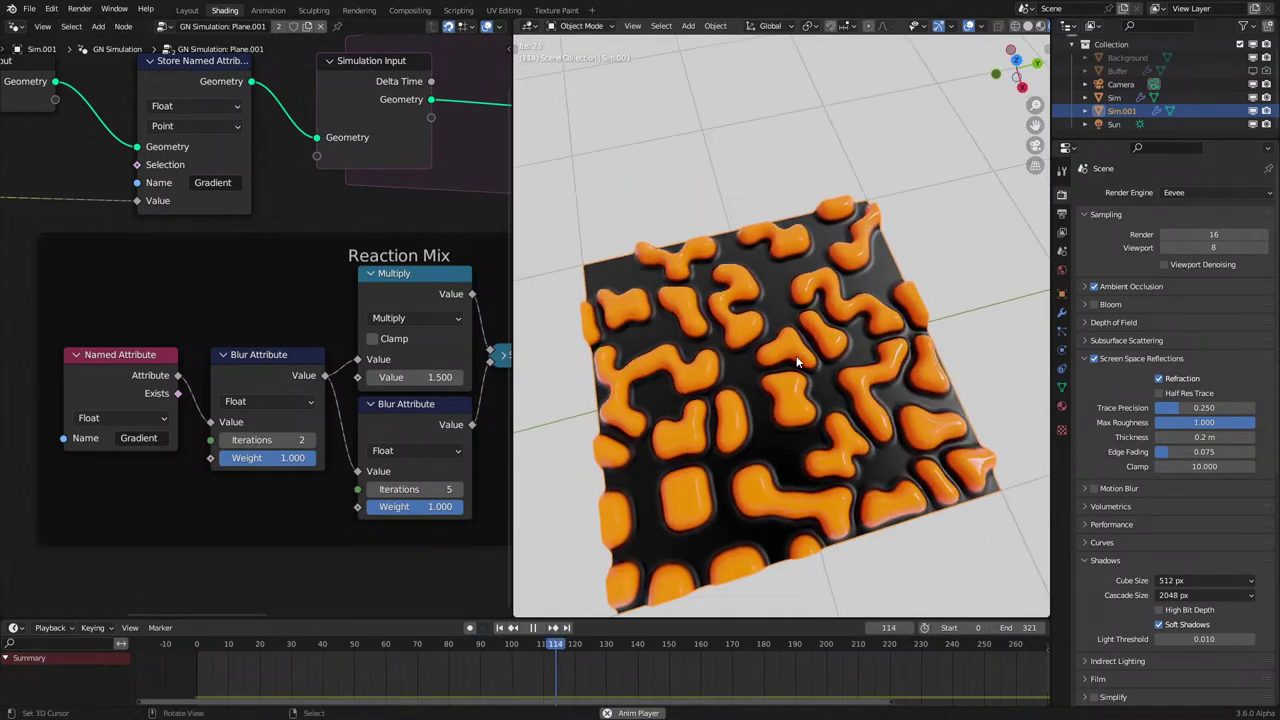
Set the second Blur Attribute's Iterations to 20 and replay the simulation from frame 0.
click(413, 489)
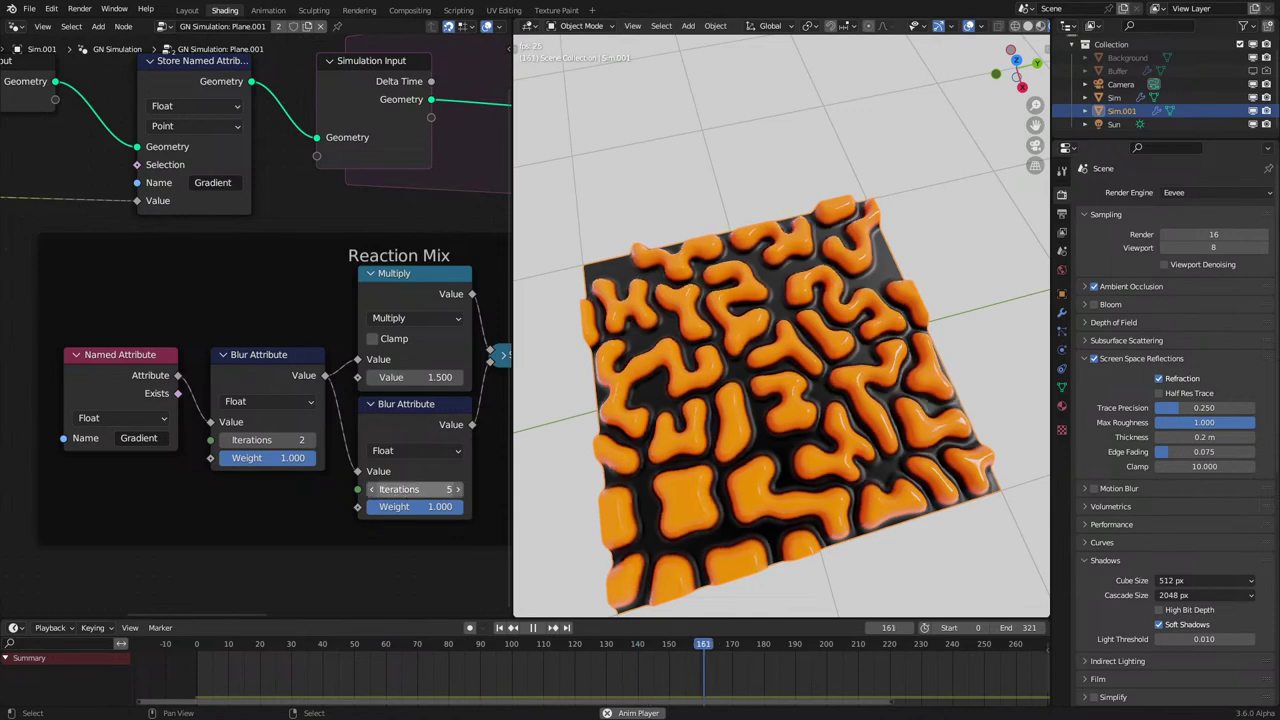
text(20)
key(Return)
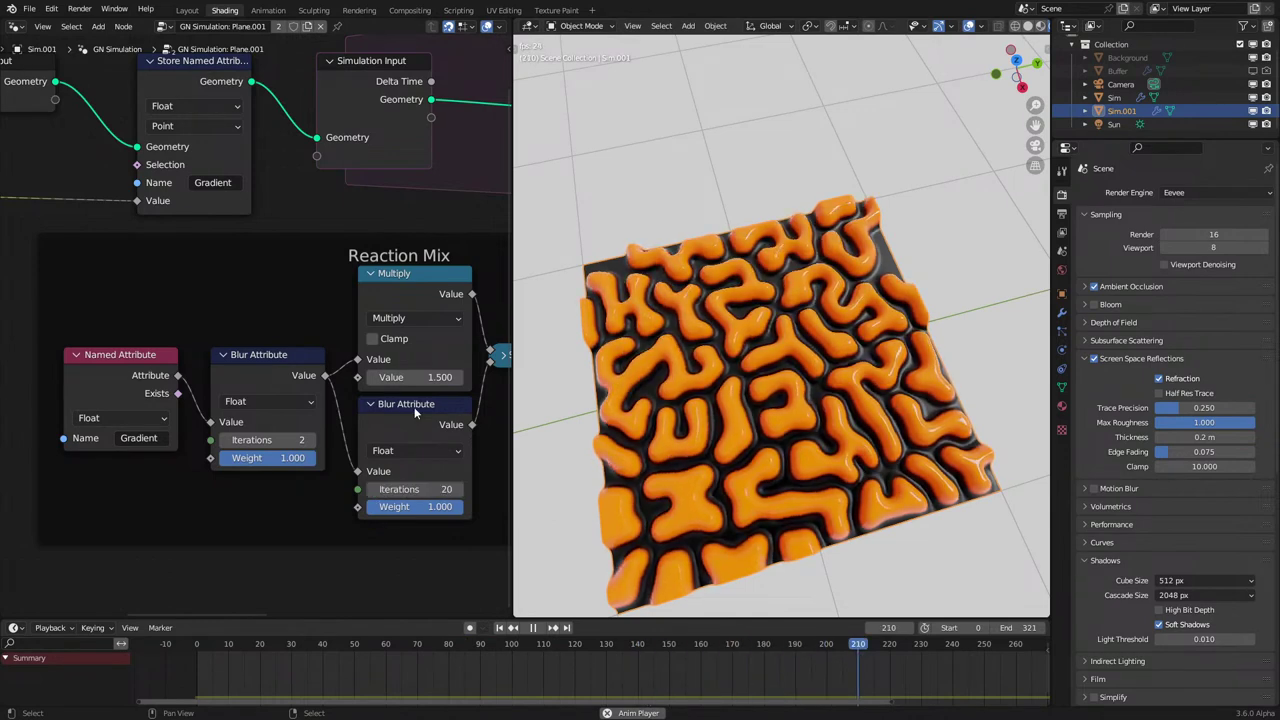
click(200, 652)
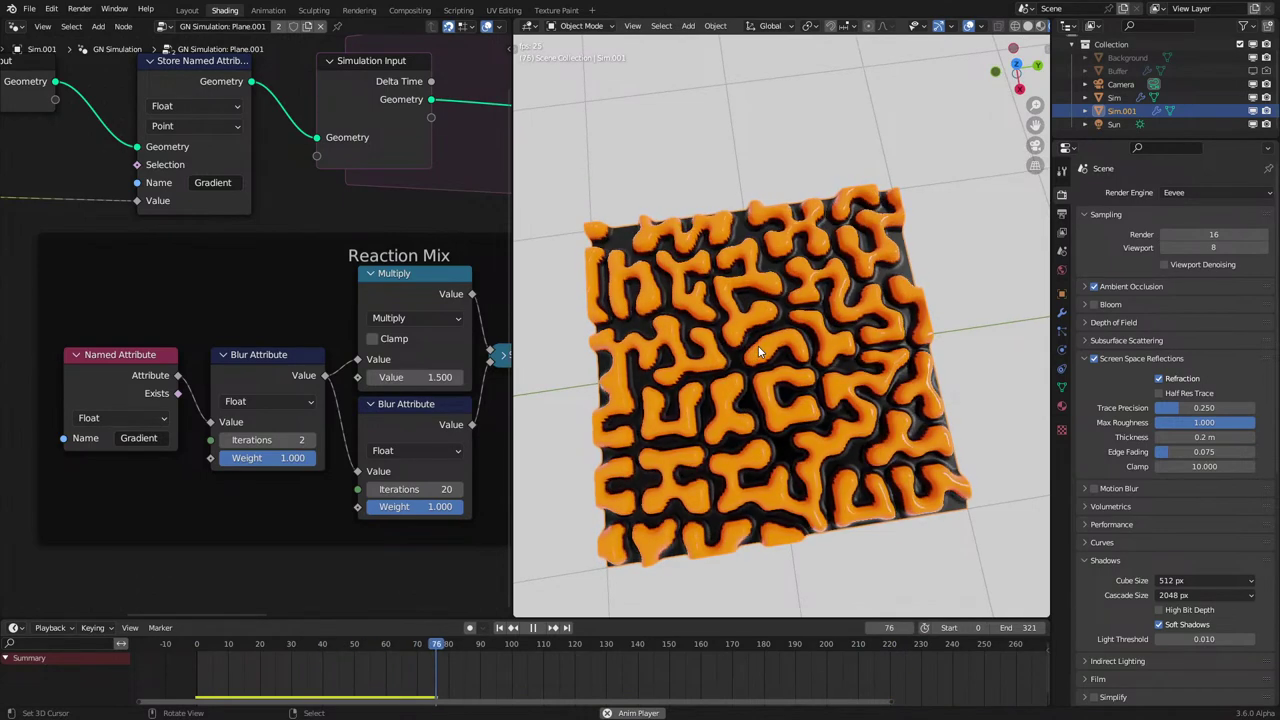
Adjust the Value of the clamped Multiply node after Subtract, replay the simulation from the beginning, and stop playback at frame 88.
middle_drag(414, 364, 236, 429)
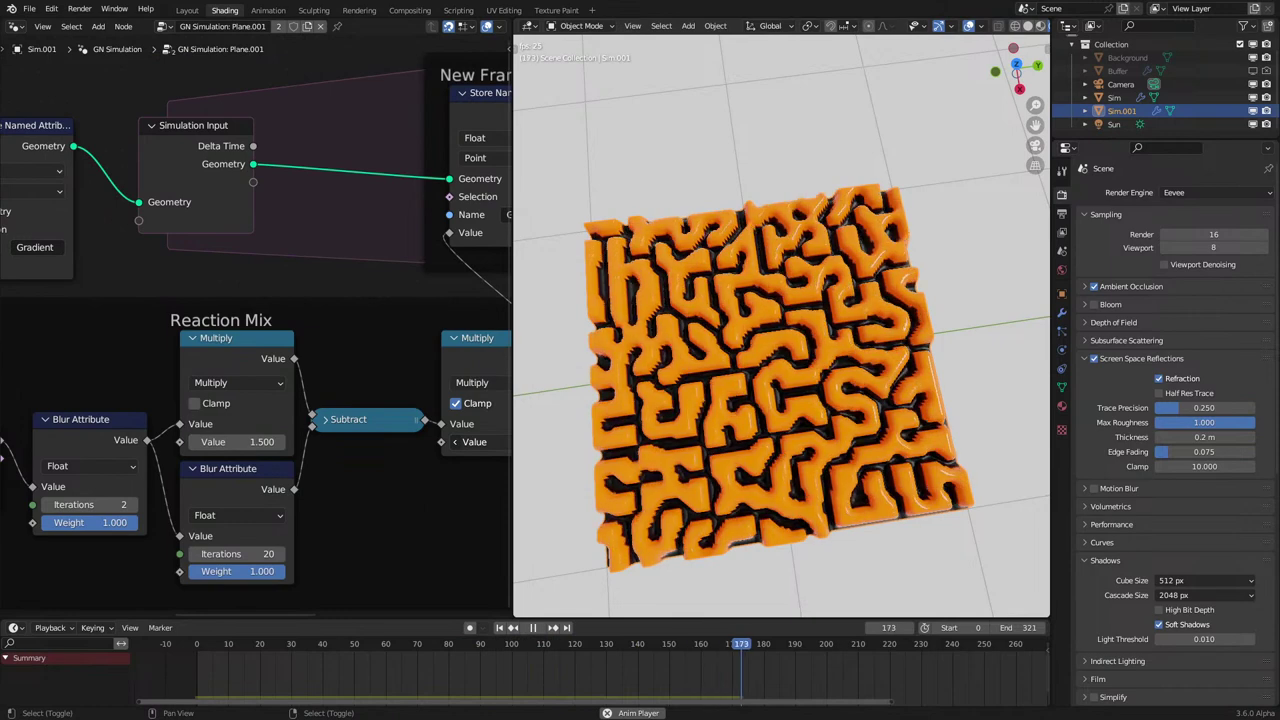
click(255, 673)
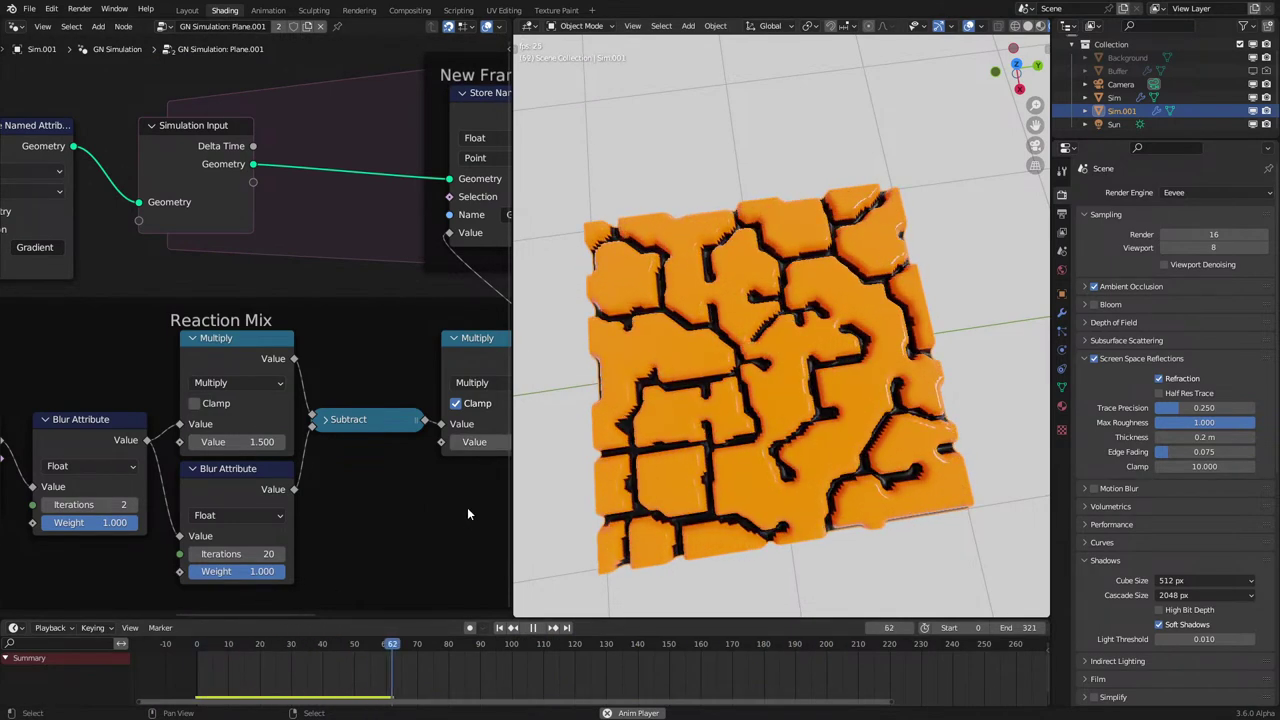
middle_drag(389, 440, 80, 440)
key(space)
Move the Set Position and Group Output nodes with the displacement frame away from Simulation Output to open a gap.
middle_drag(330, 472, 128, 443)
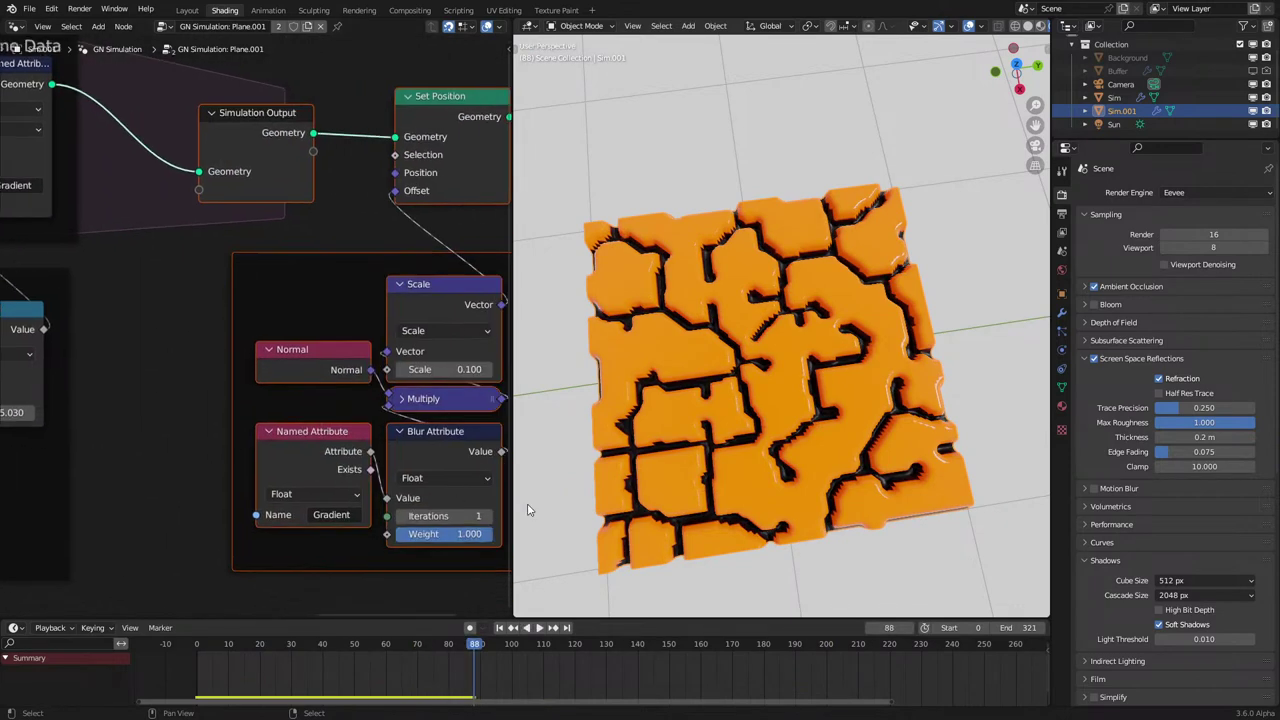
mouse_move(464, 517)
mouse_down()
mouse_move(492, 517)
mouse_move(460, 517)
mouse_move(472, 516)
mouse_up()
scroll(300, 420, down, 3)
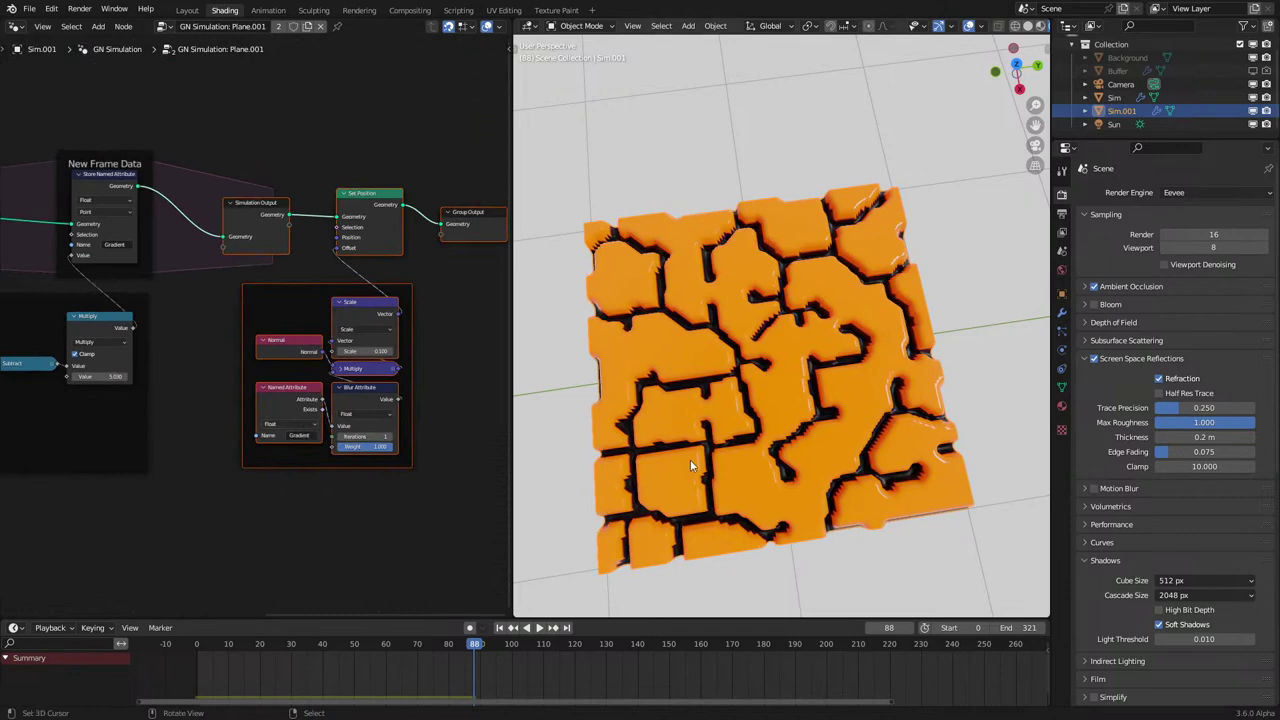
scroll(690, 463, up, 5)
middle_drag(236, 372, 468, 458)
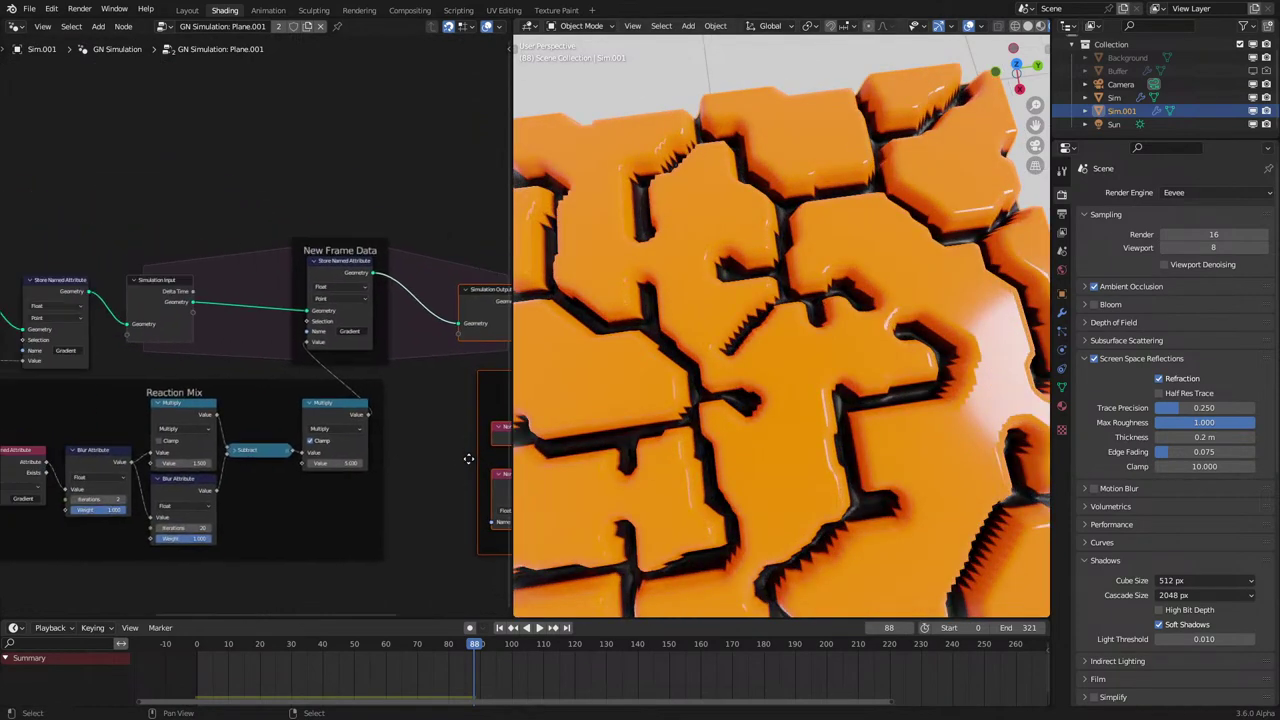
scroll(392, 392, down, 8)
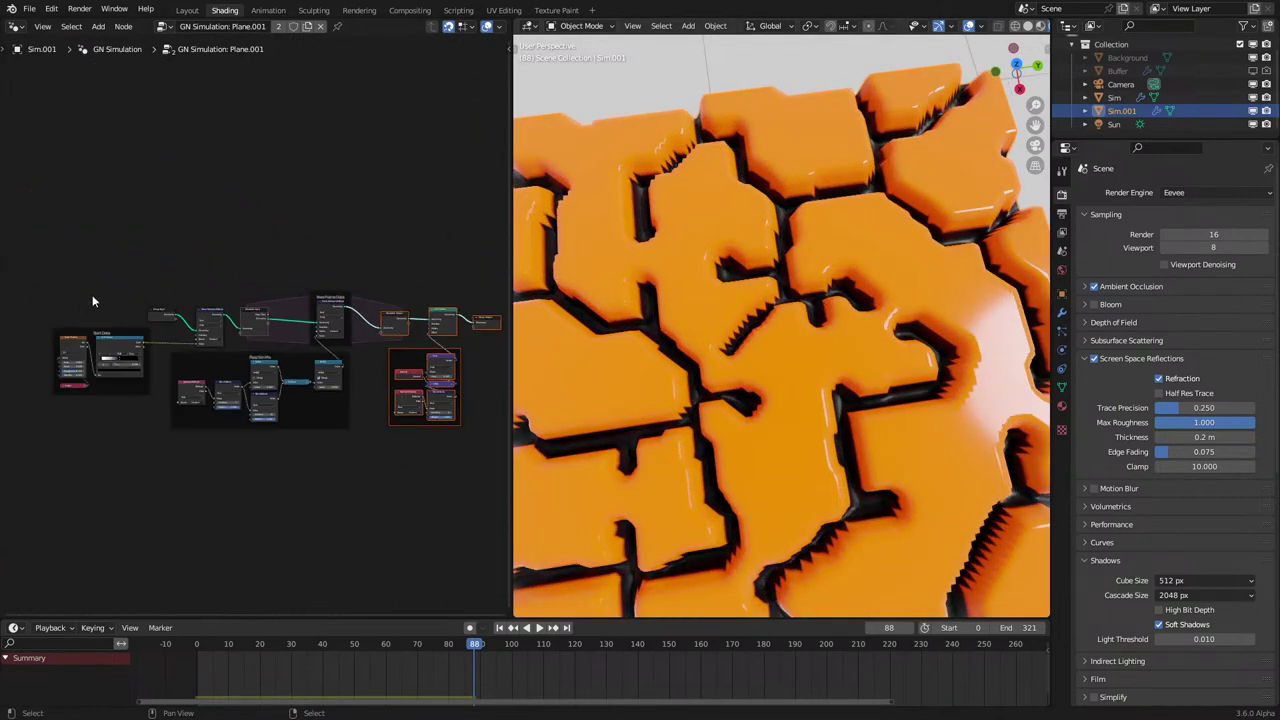
drag(57, 285, 371, 457)
scroll(257, 437, up, 4)
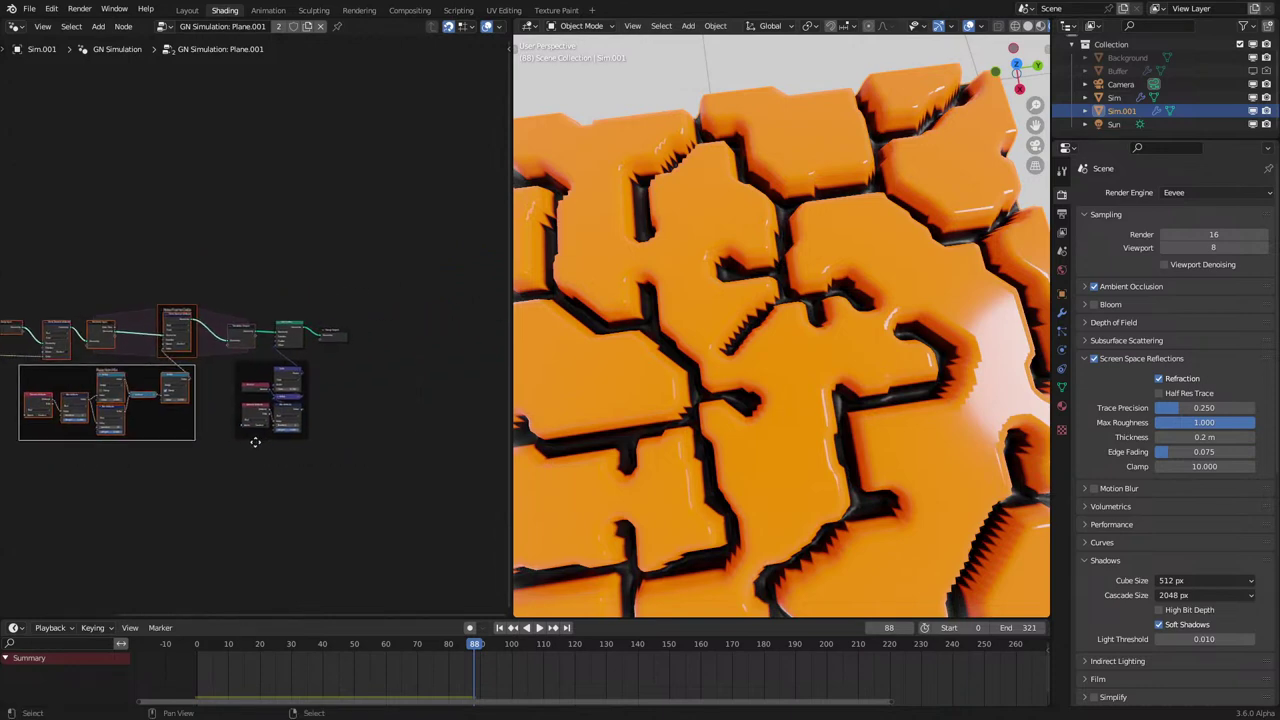
drag(256, 290, 449, 557)
key(g)
click(373, 477)
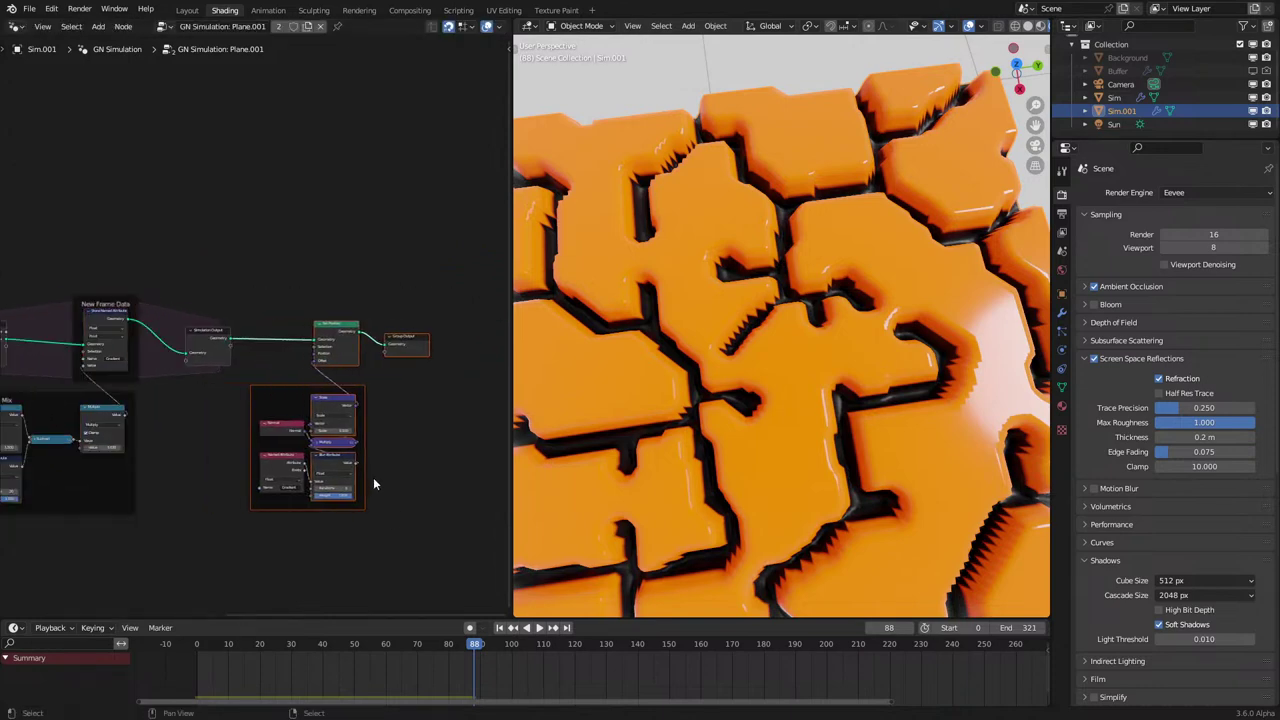
Insert a Store Named Attribute node between Simulation Output and Set Position and name its attribute Gradient.
scroll(302, 367, up, 4)
click(278, 362)
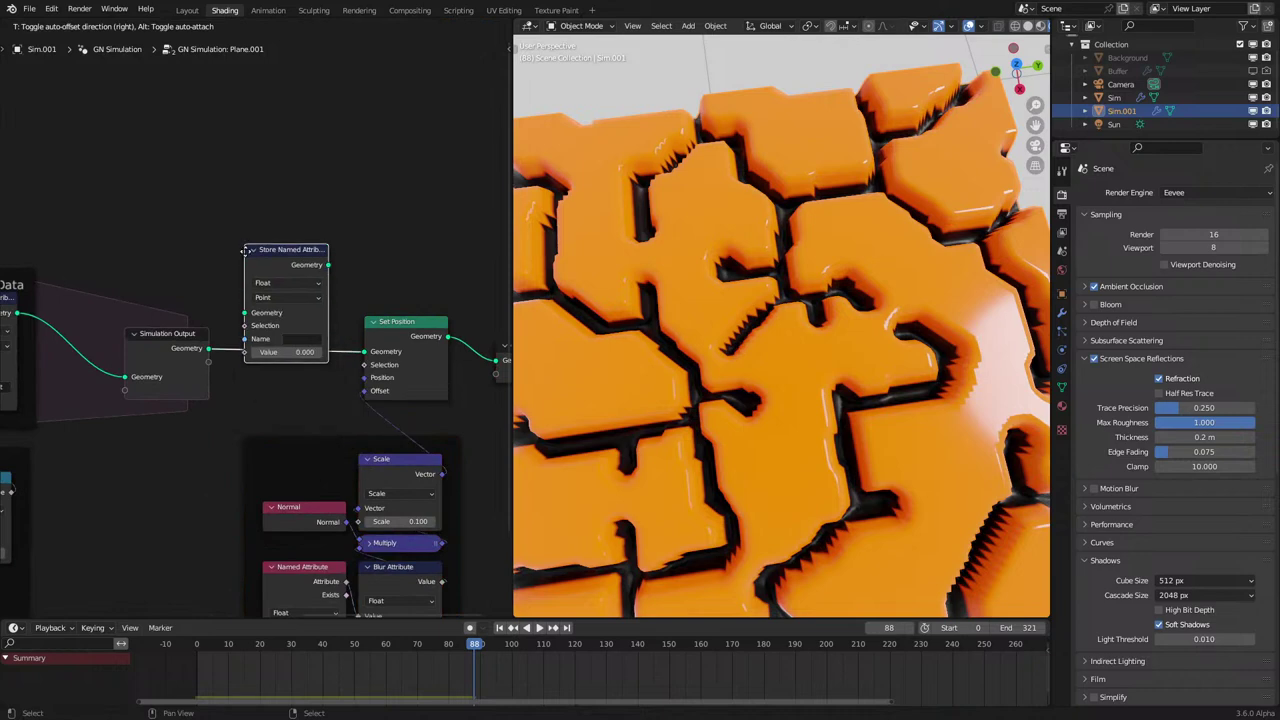
click(285, 385)
ctrl+scroll(288, 456, down, 3)
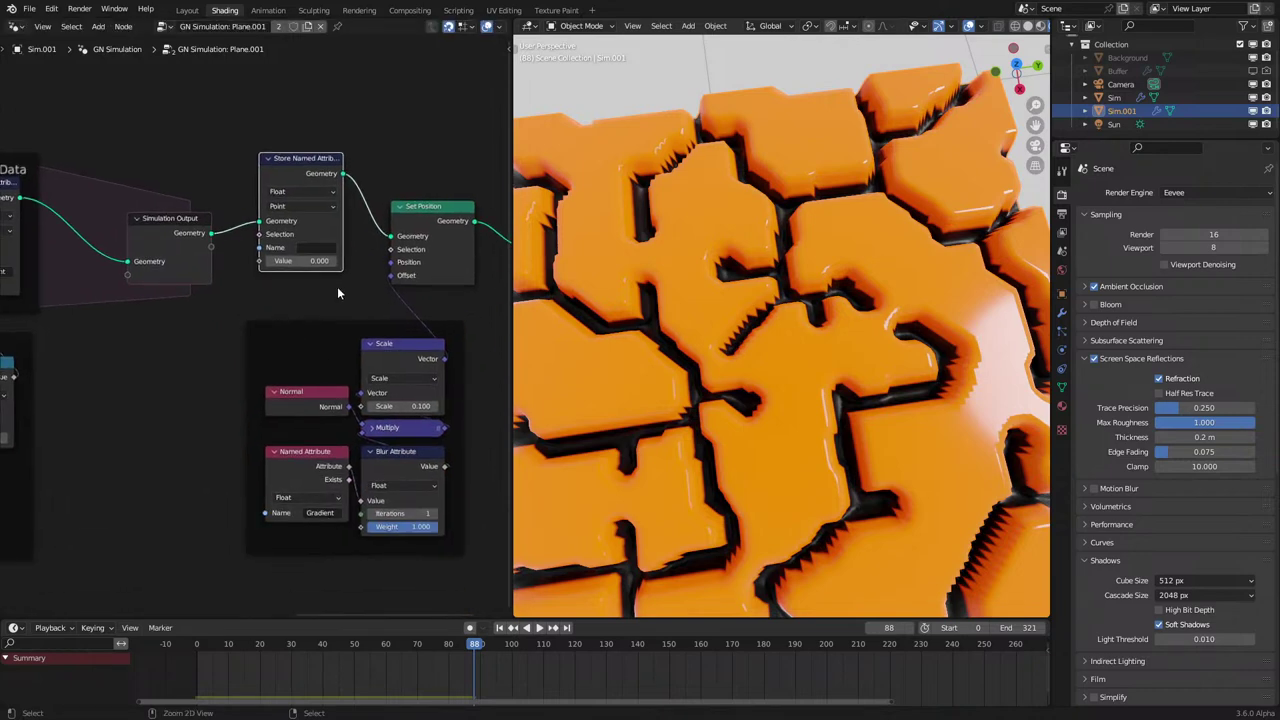
text(Gradient)
Duplicate the displacement nodes' frame into the empty space beside them and delete the original frame.
click(456, 424)
key(shift+d)
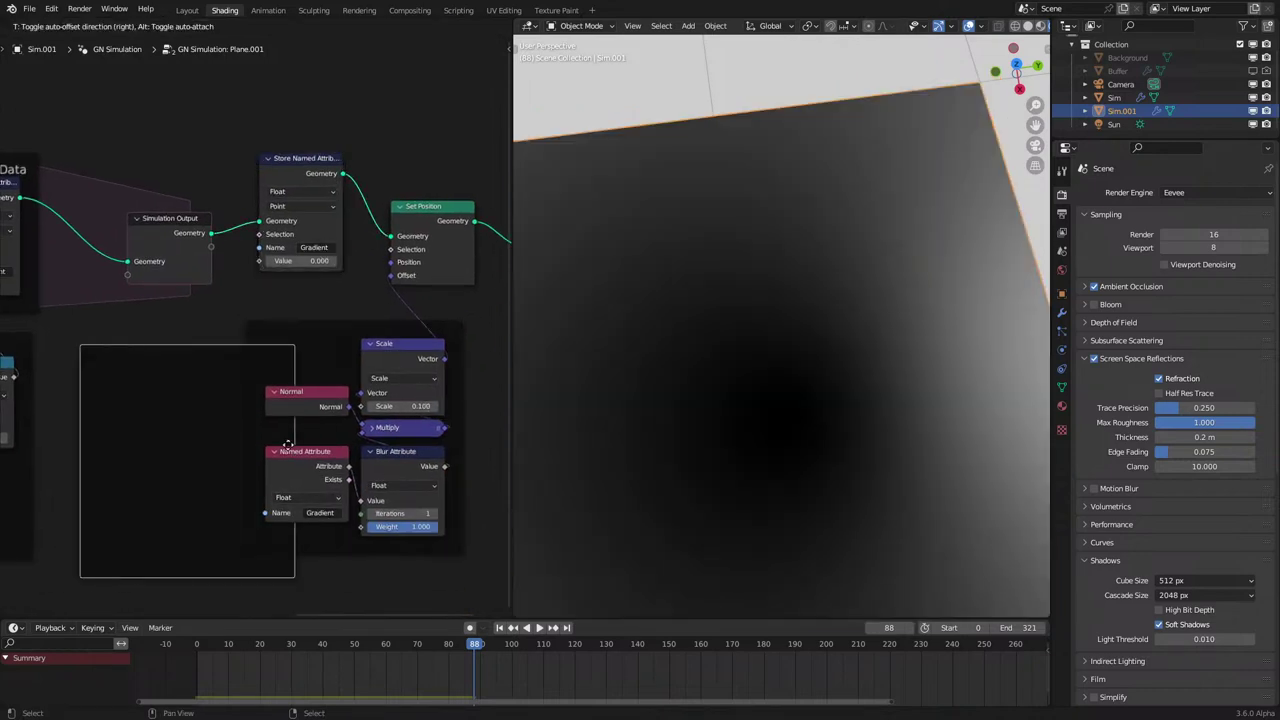
click(287, 445)
click(463, 451)
key(x)
Move the Named Attribute and Blur Attribute into the new frame and connect the blurred value to the new Store Named Attribute's Value.
drag(303, 554, 410, 466)
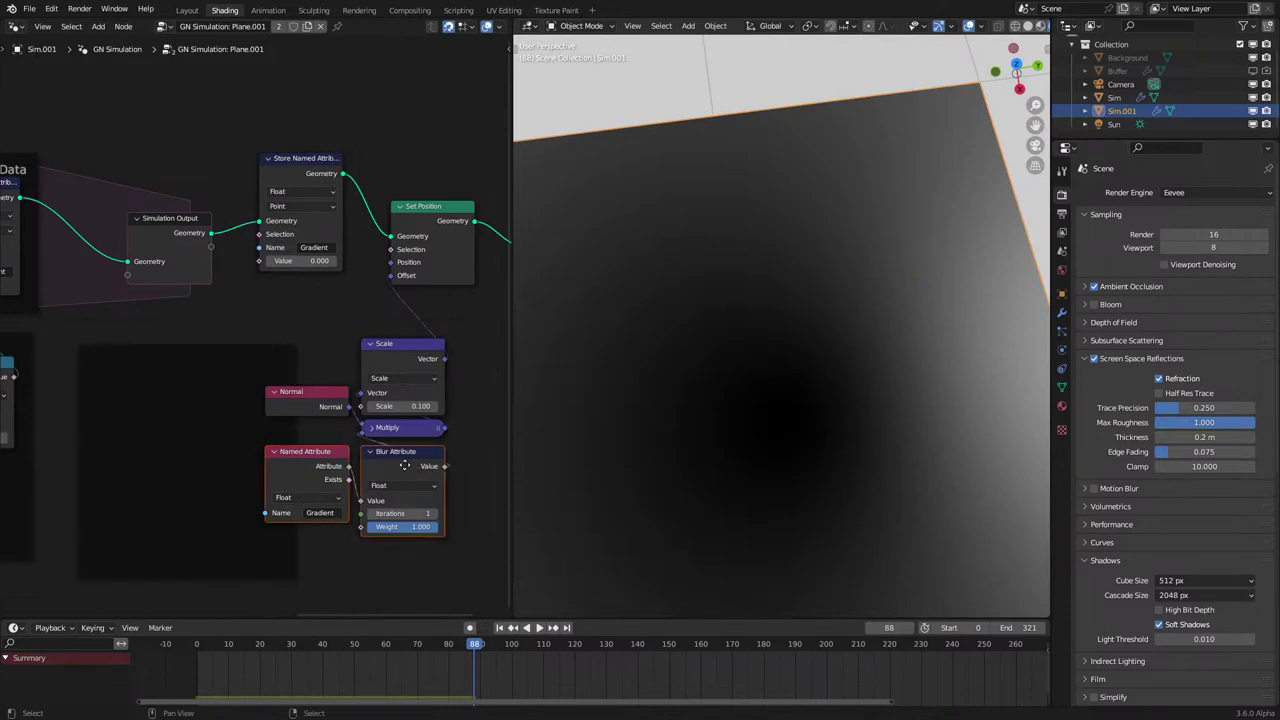
key(g)
click(273, 459)
drag(272, 253, 262, 262)
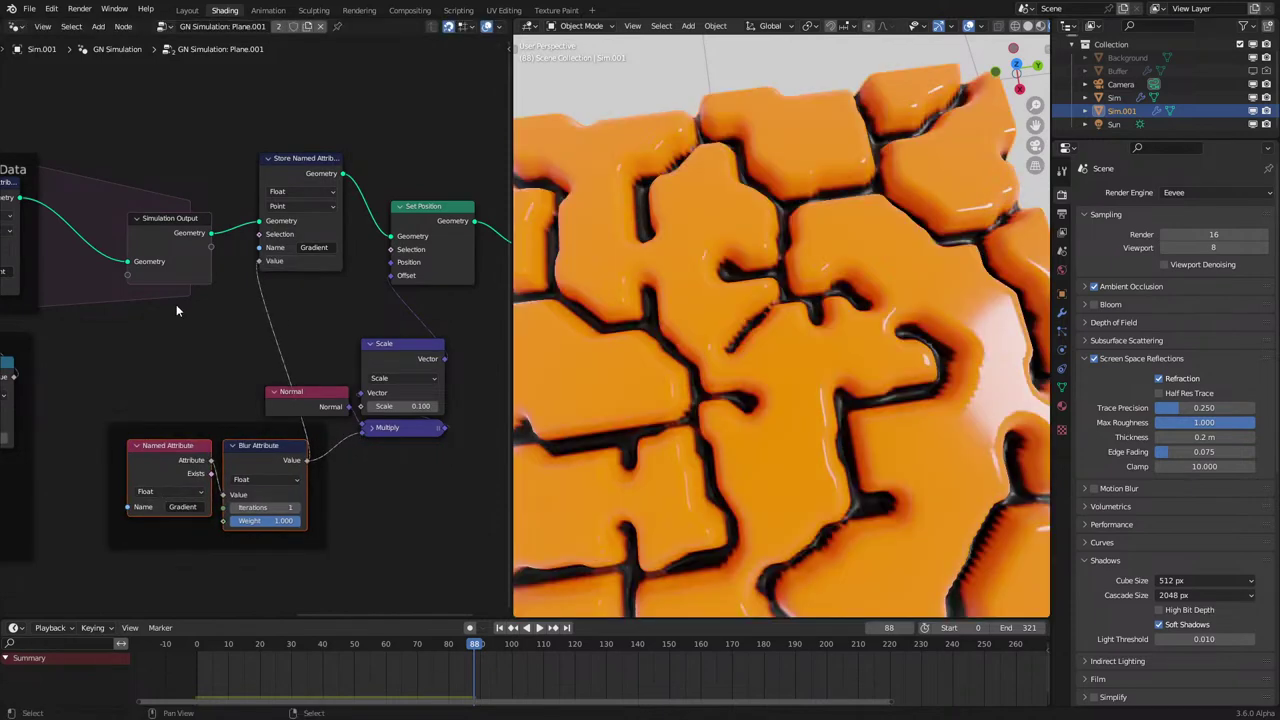
Stack the Blur Attribute directly above its Gradient Named Attribute inside the new frame.
middle_drag(176, 304, 485, 343)
scroll(364, 377, down, 3)
middle_drag(275, 396, 27, 349)
scroll(247, 327, up, 5)
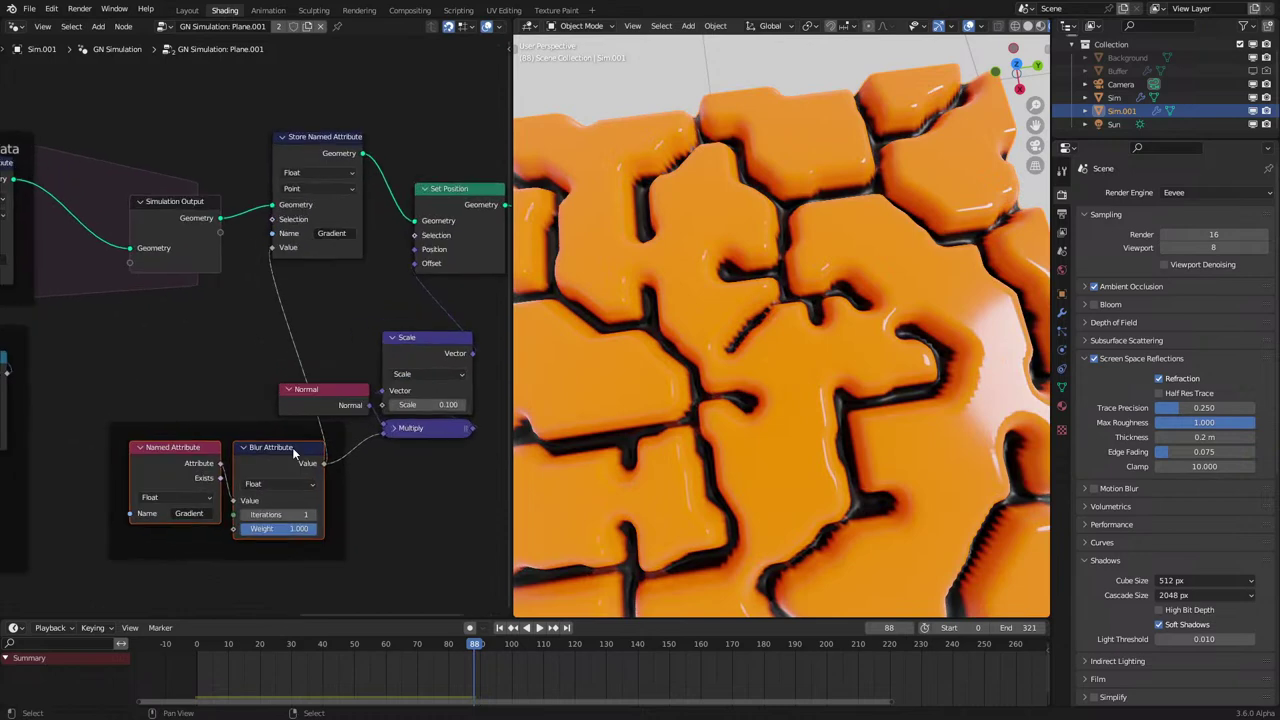
click(292, 448)
key(g)
drag(174, 360, 187, 373)
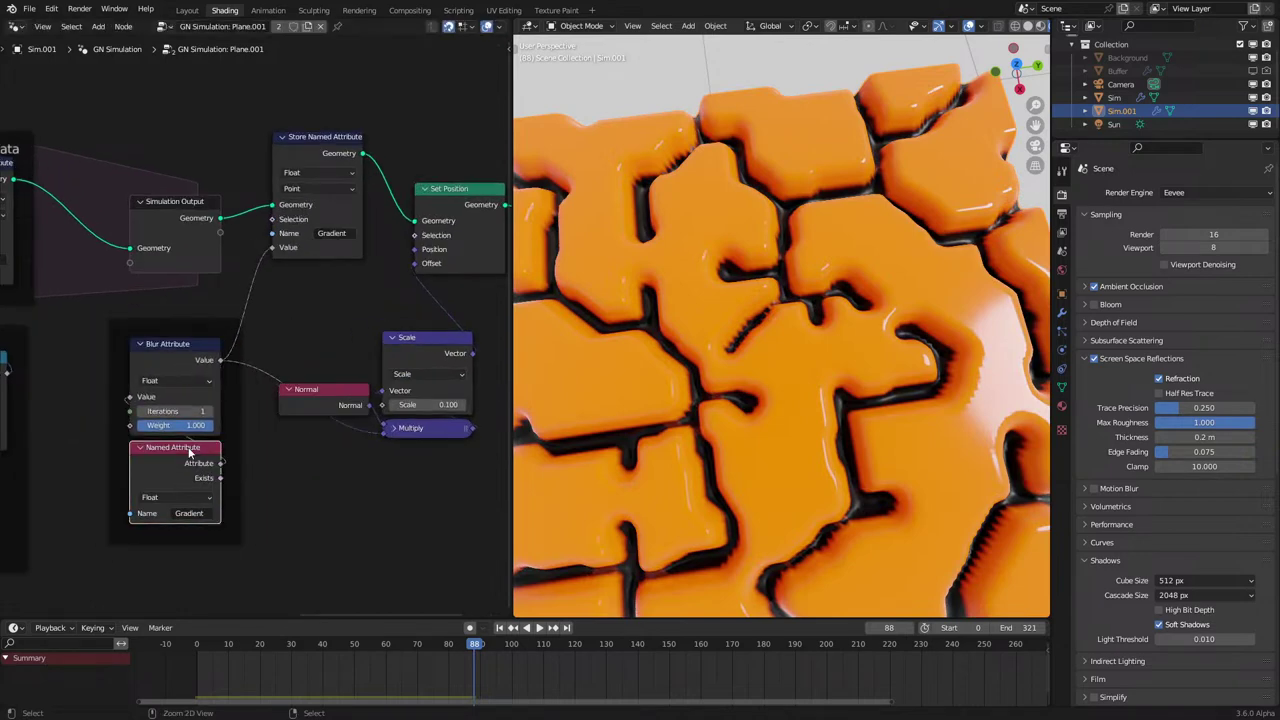
Duplicate the Gradient Named Attribute, feed it into the vector Multiply instead of the blur, and gather the displacement nodes beneath Set Position.
drag(188, 453, 317, 502)
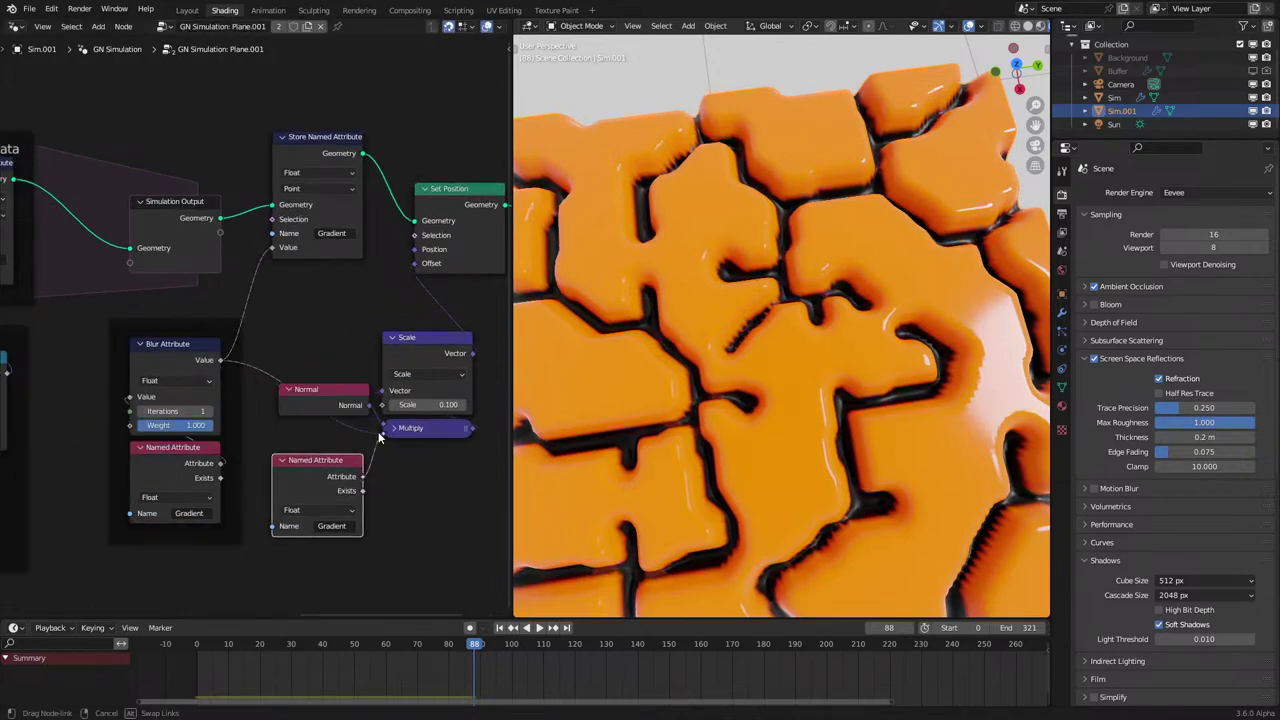
drag(379, 437, 338, 421)
drag(338, 420, 322, 429)
middle_drag(324, 328, 223, 354)
drag(222, 355, 368, 503)
key(g)
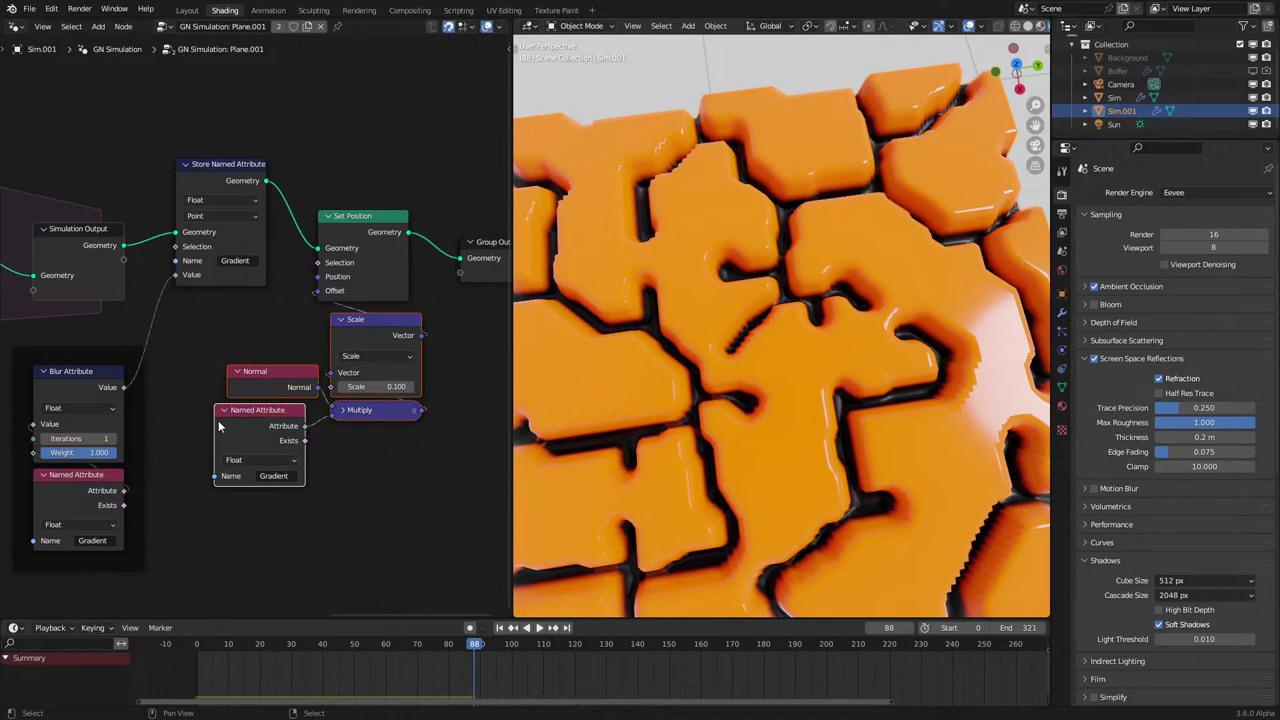
Move the Group Output and the Set Position node cluster farther from the new Store Named Attribute.
scroll(390, 256, down, 2)
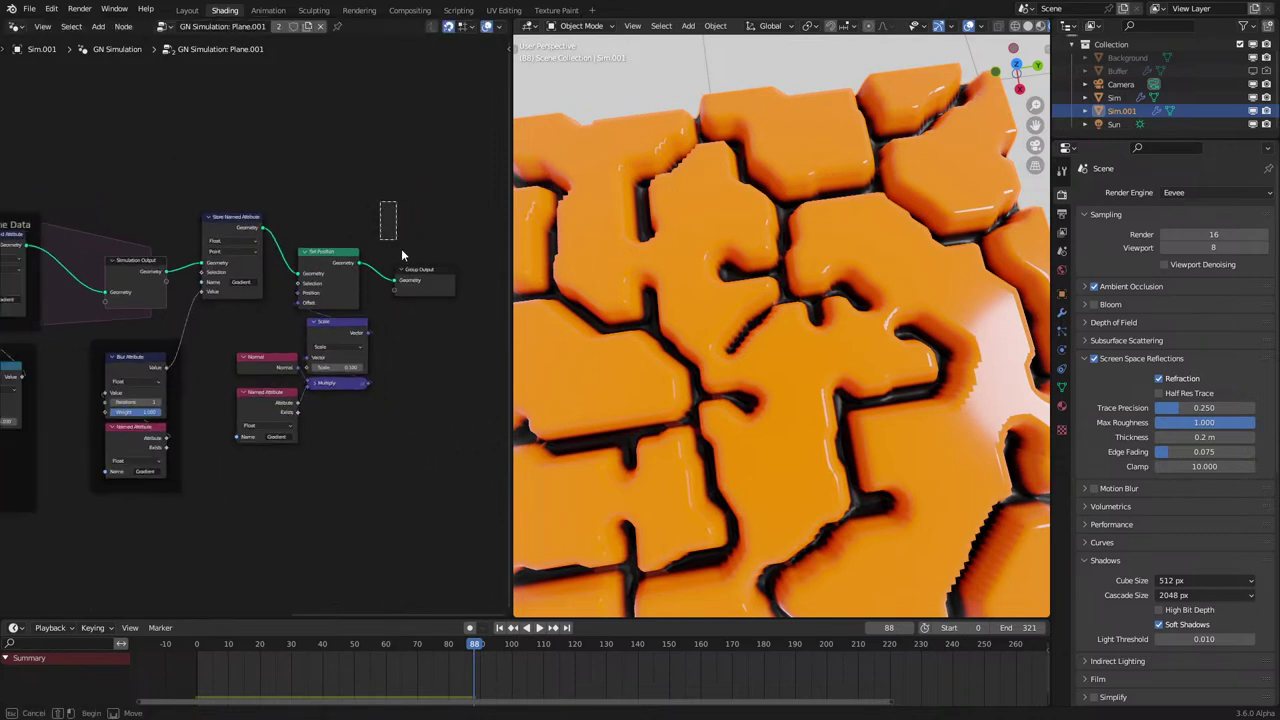
drag(402, 250, 461, 354)
key(g)
click(510, 356)
drag(270, 214, 364, 433)
key(g)
click(414, 430)
Enclose Set Position, Scale, Multiply, Normal and the Gradient Named Attribute in a new frame.
drag(323, 337, 353, 418)
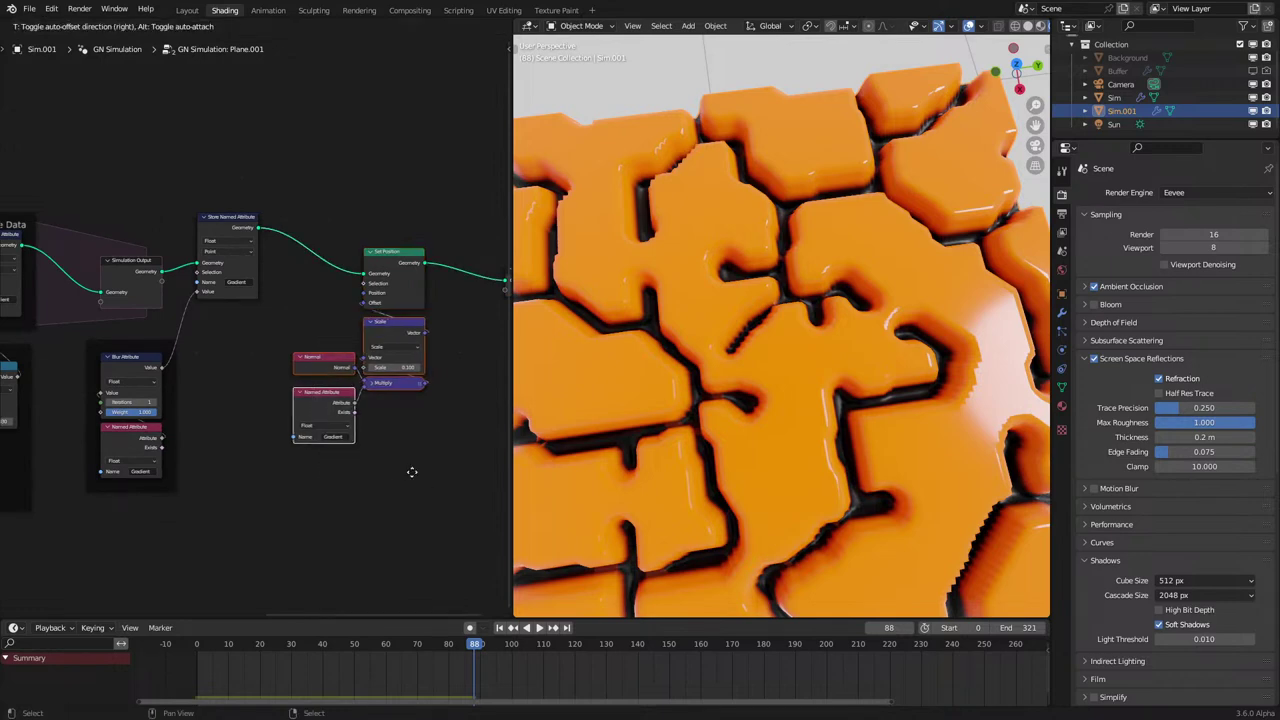
drag(274, 218, 399, 534)
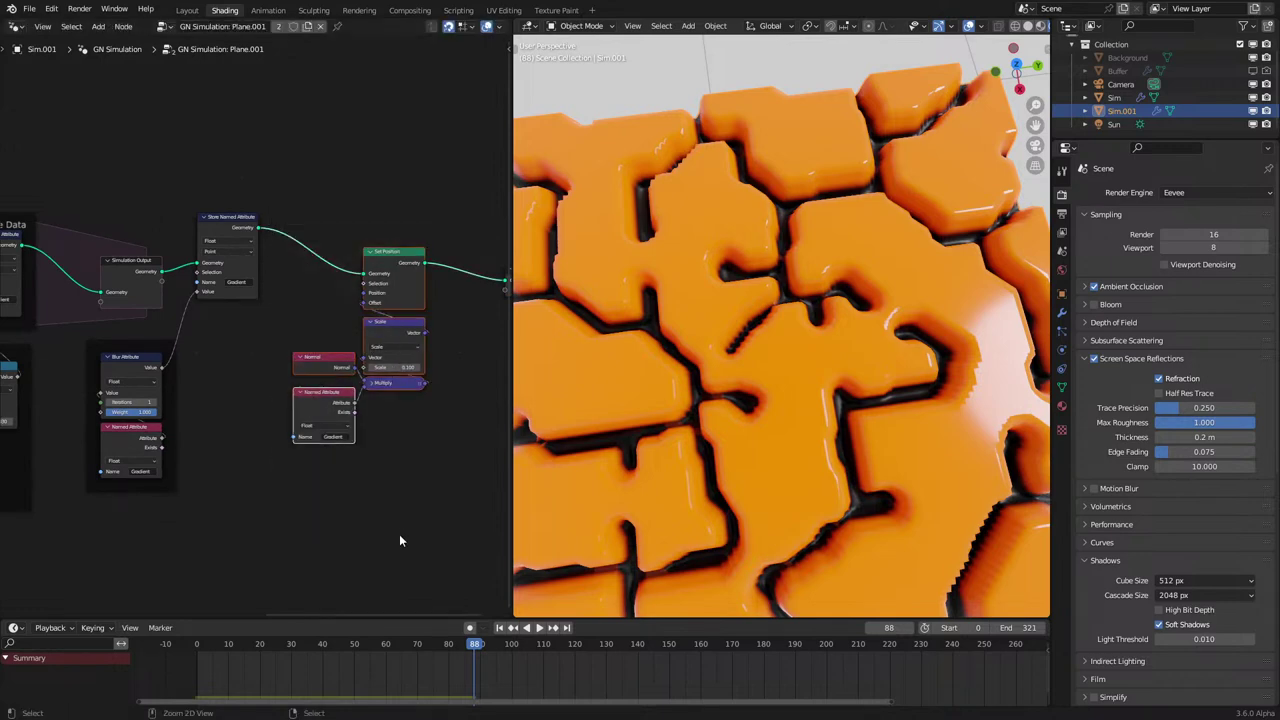
key(ctrl+j)
Place the blur frame beneath the new Store Named Attribute and bring that node into the frame.
scroll(246, 355, up, 2)
drag(86, 351, 222, 293)
right_click(222, 197)
key(Escape)
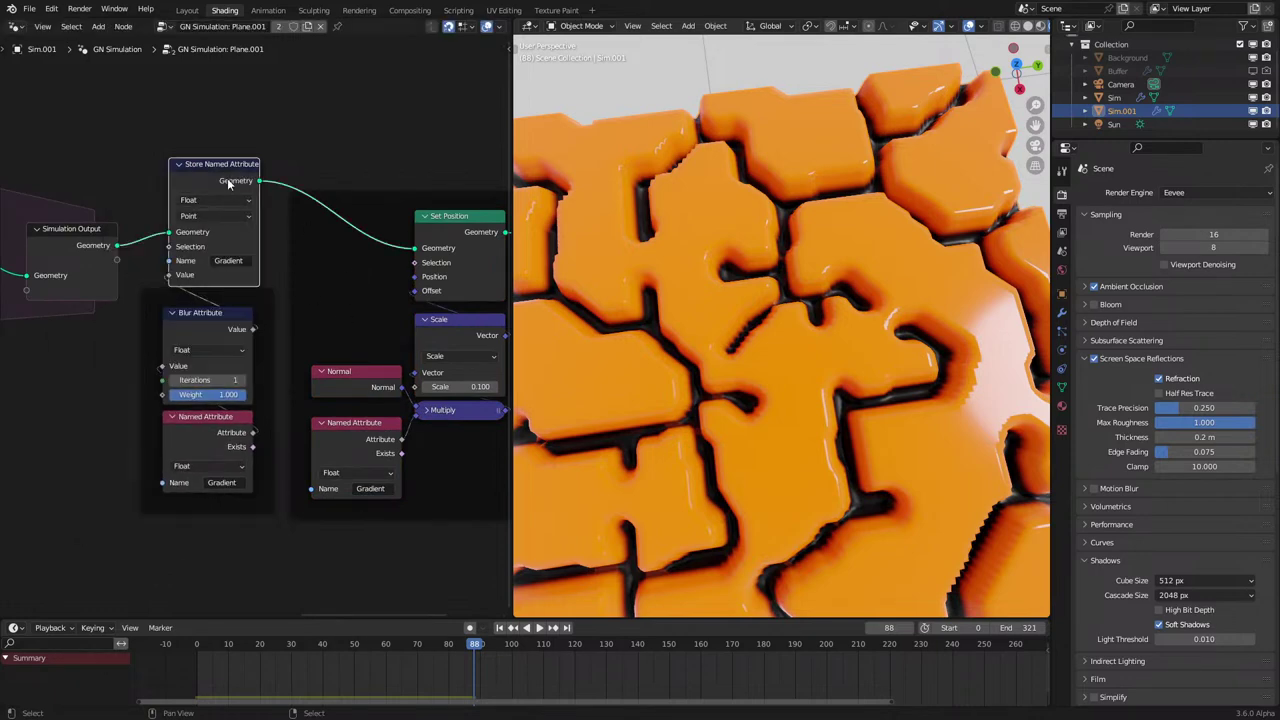
key(g)
click(257, 333)
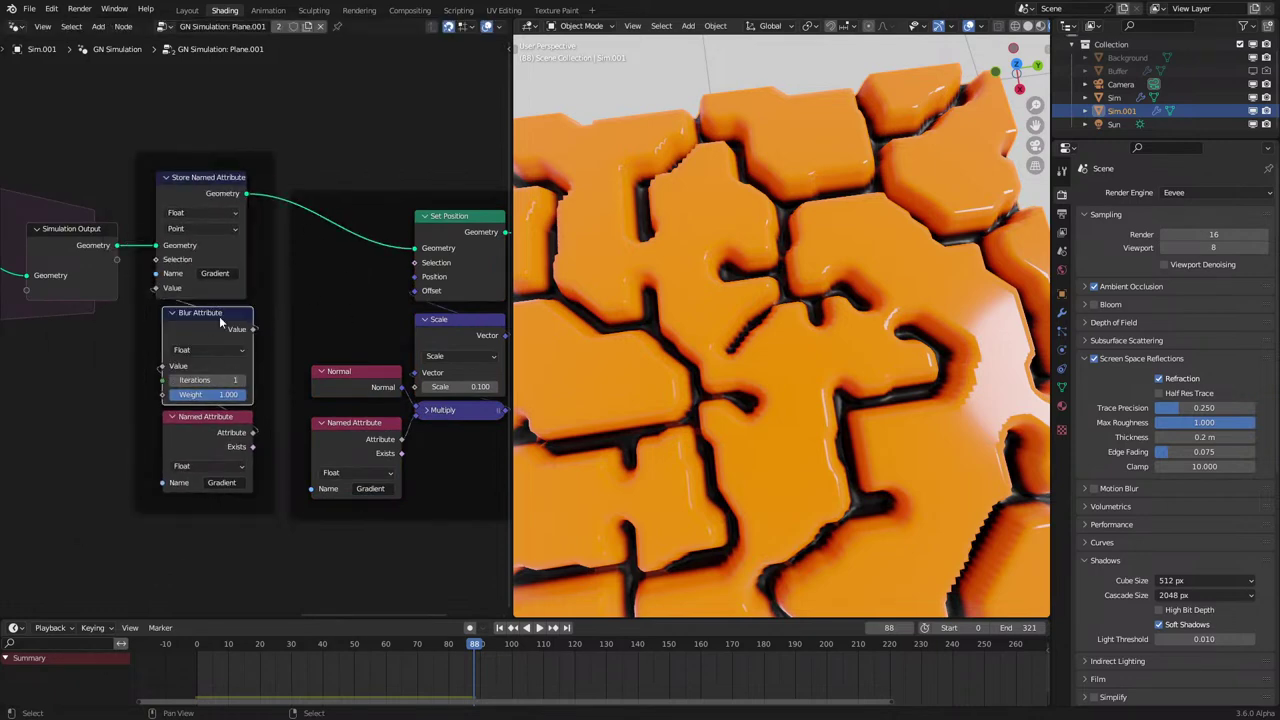
Align the Blur Attribute and Named Attribute in a column directly beneath the framed Store Named Attribute.
key(g)
click(234, 450)
key(g)
click(223, 420)
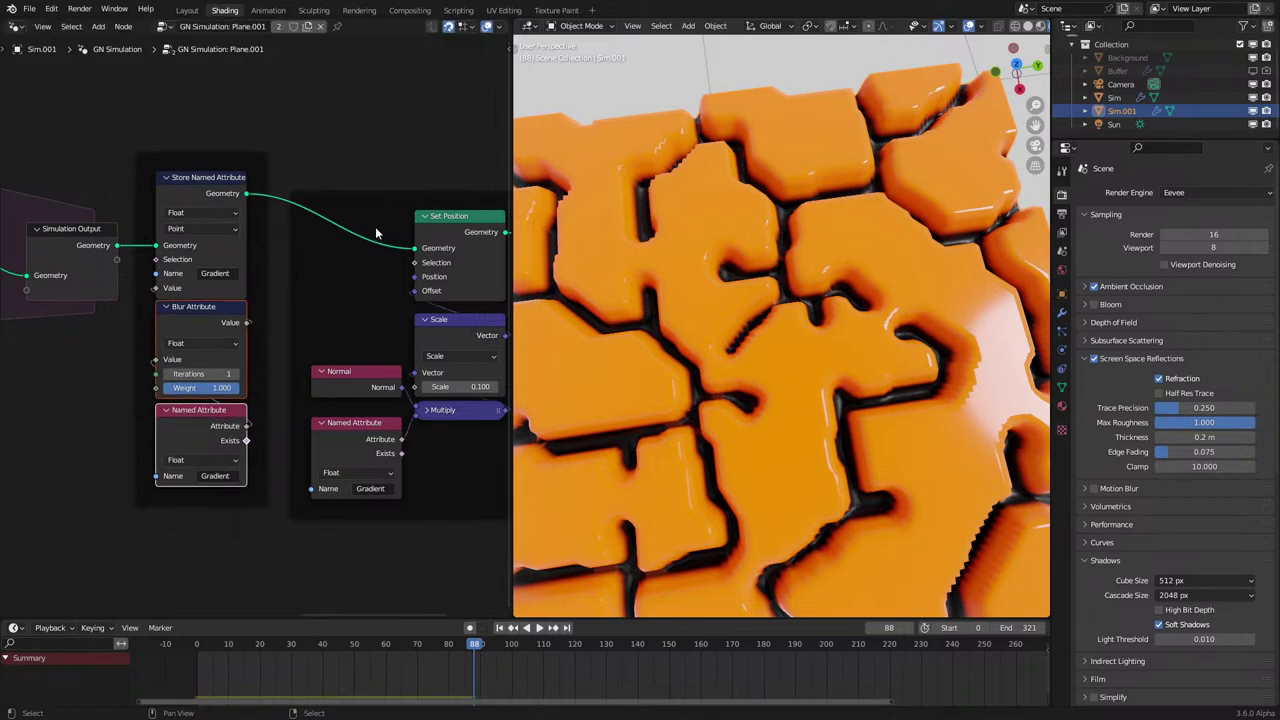
Label the frame around the Set Position nodes Raise Geometry.
click(399, 198)
key(F2)
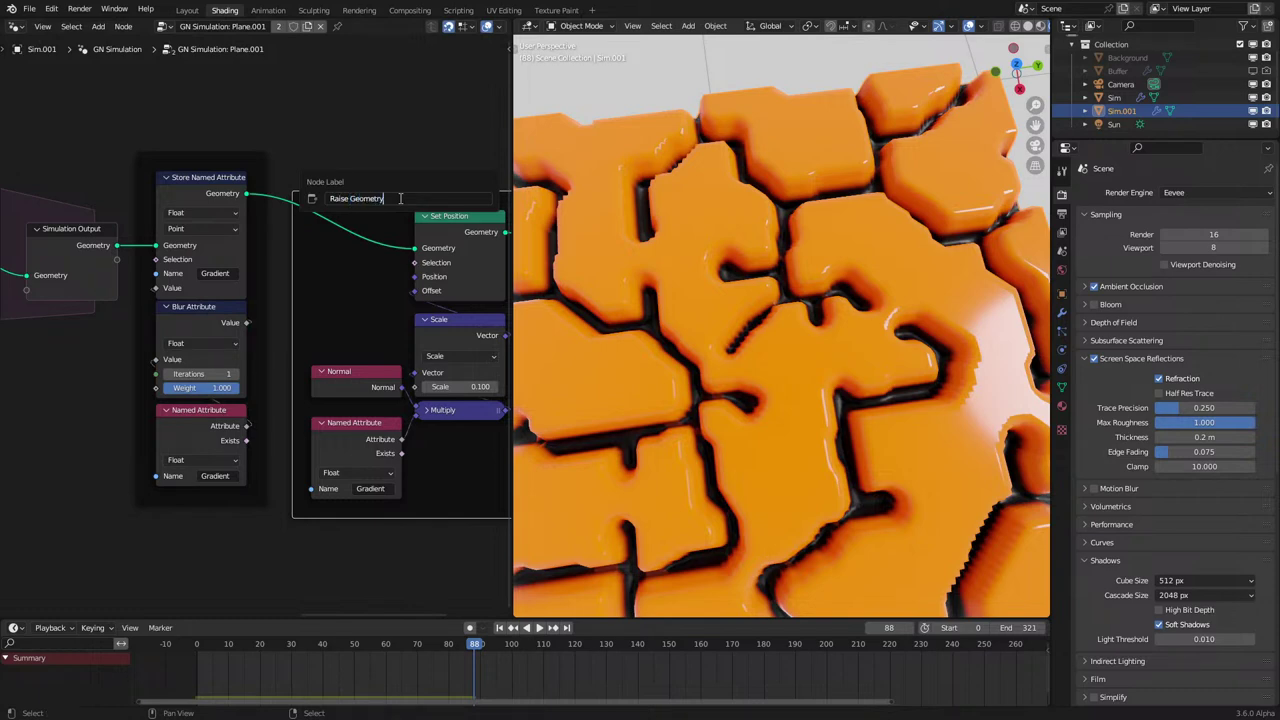
text(Raise Geometry)
key(Return)
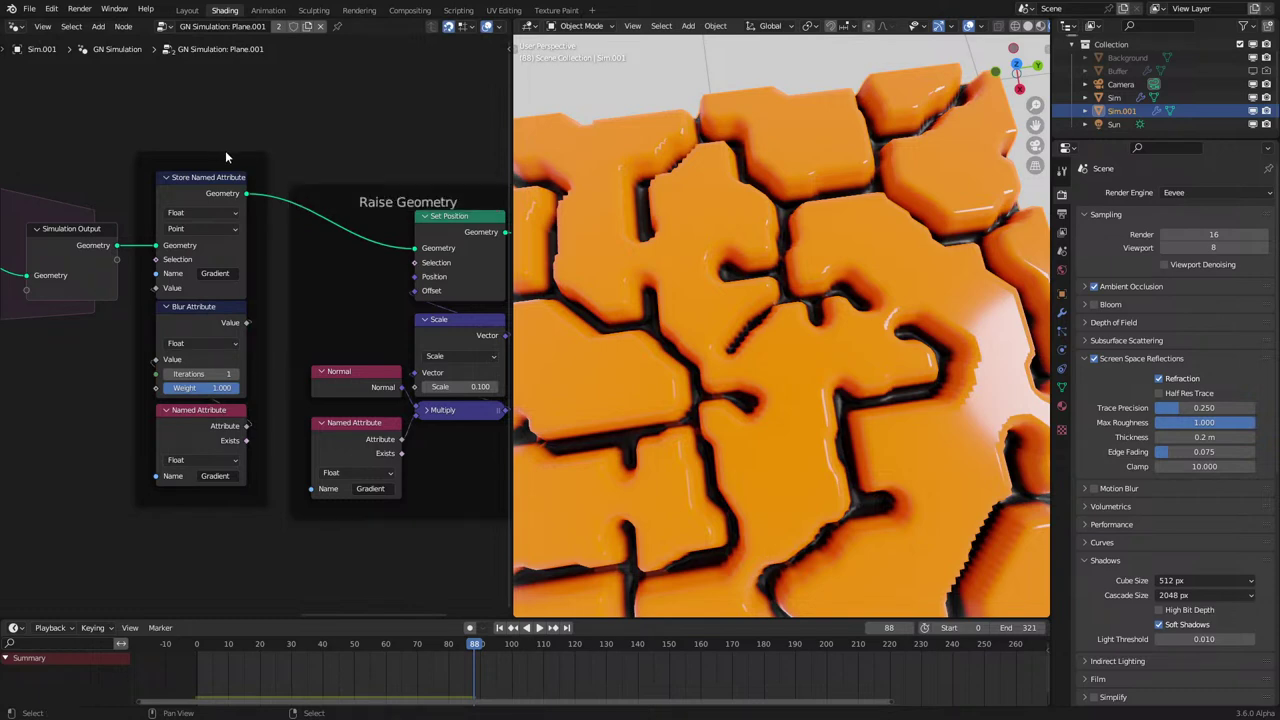
Label the frame around the Store Named Attribute and Blur Attribute column Blur Gradient.
click(232, 179)
drag(238, 157, 244, 185)
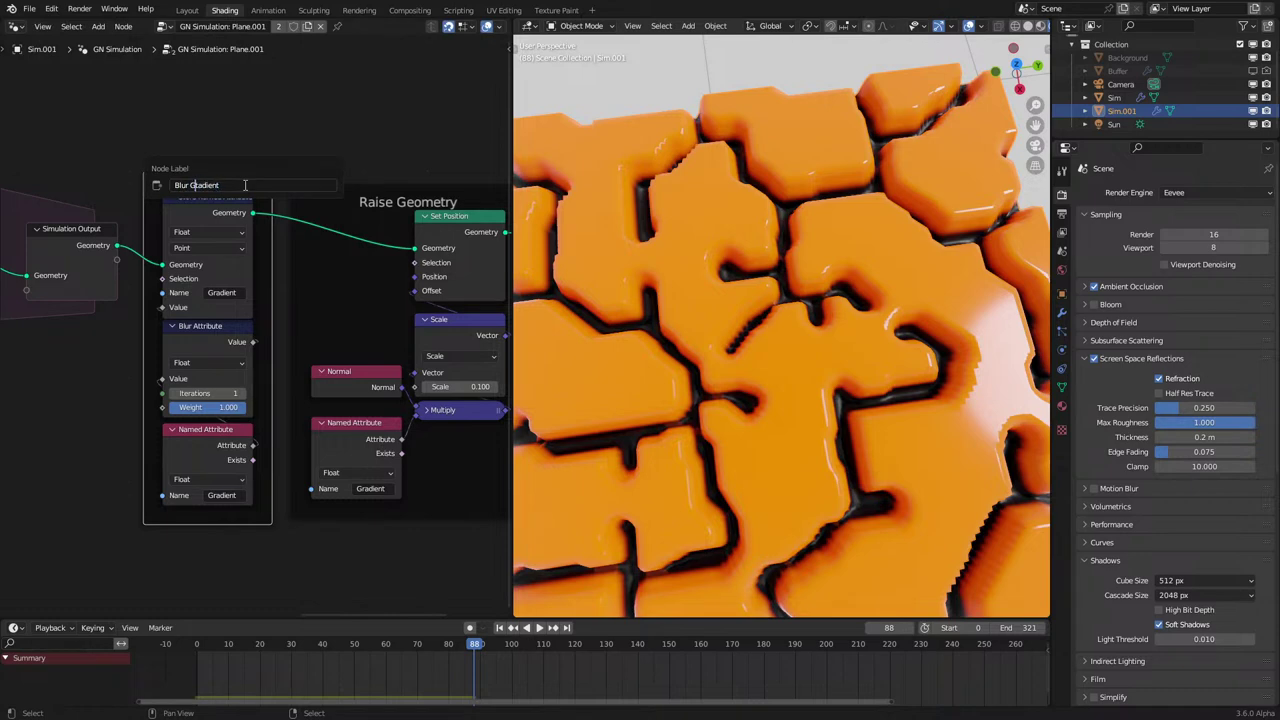
key(Return)
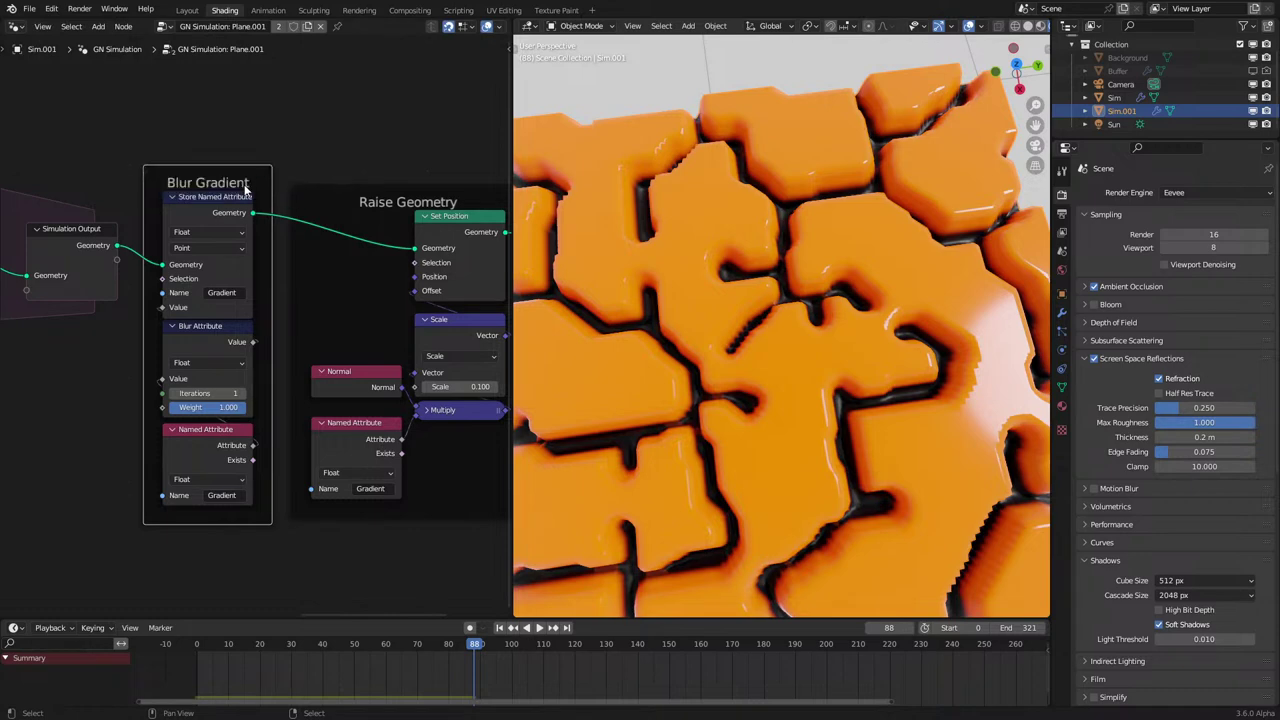
Rename the Reaction Mix frame to Reaction Mix (Small Blur-Big Blur).
scroll(205, 183, down, 7)
middle_drag(150, 238, 481, 255)
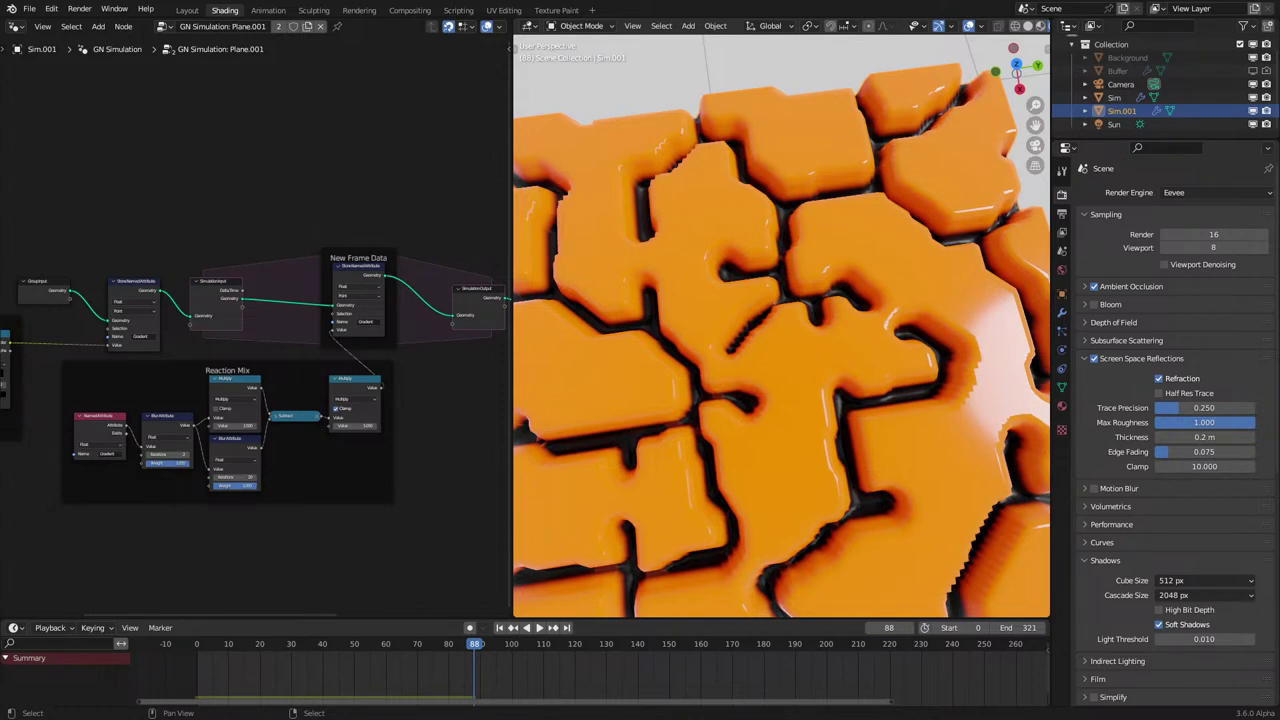
scroll(213, 340, down, 2)
middle_drag(213, 340, 322, 350)
scroll(280, 363, up, 5)
click(322, 350)
key(F2)
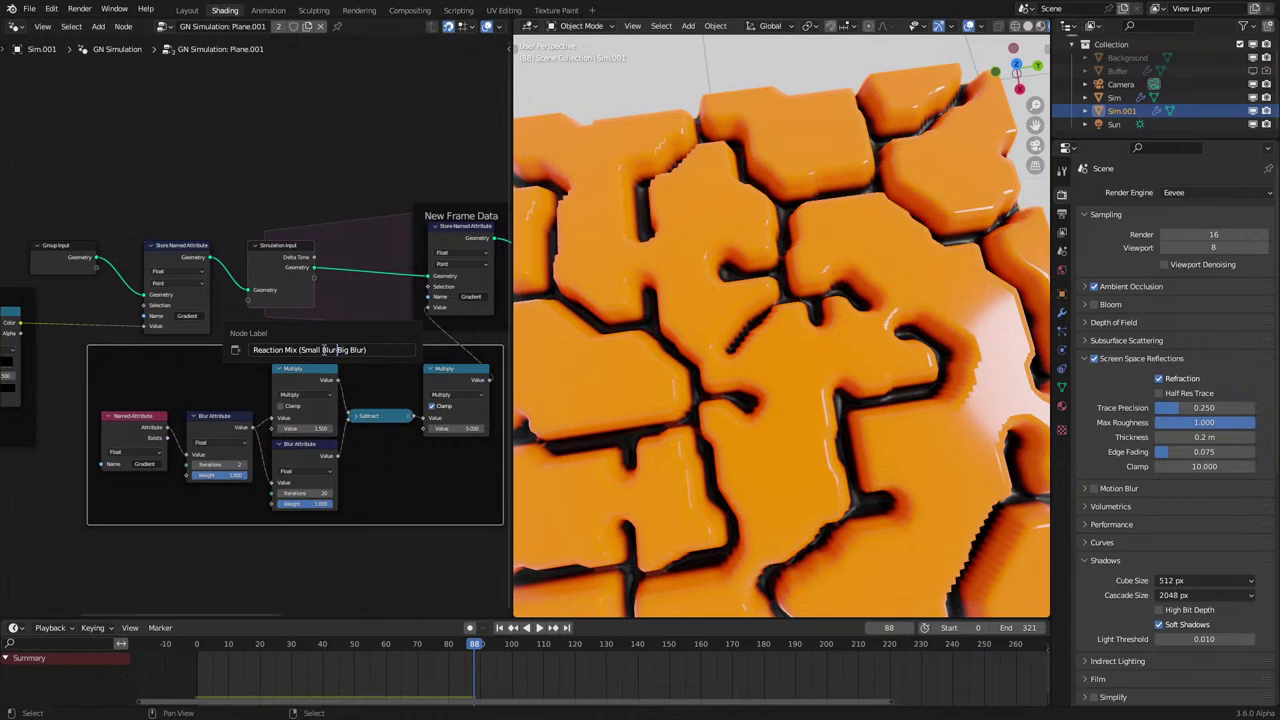
text(-)
key(Return)
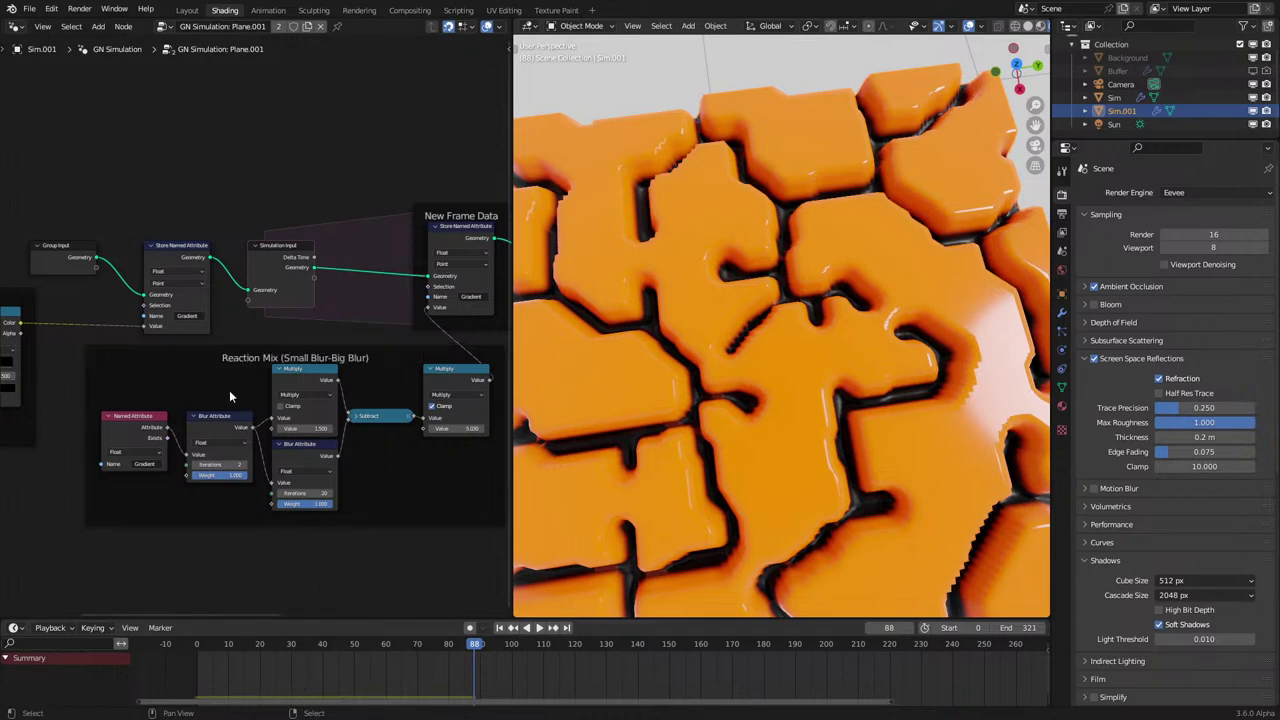
Review the node tree from the Start Data frame through the Reaction Mix to the New Frame Data frame.
middle_drag(124, 307, 190, 325)
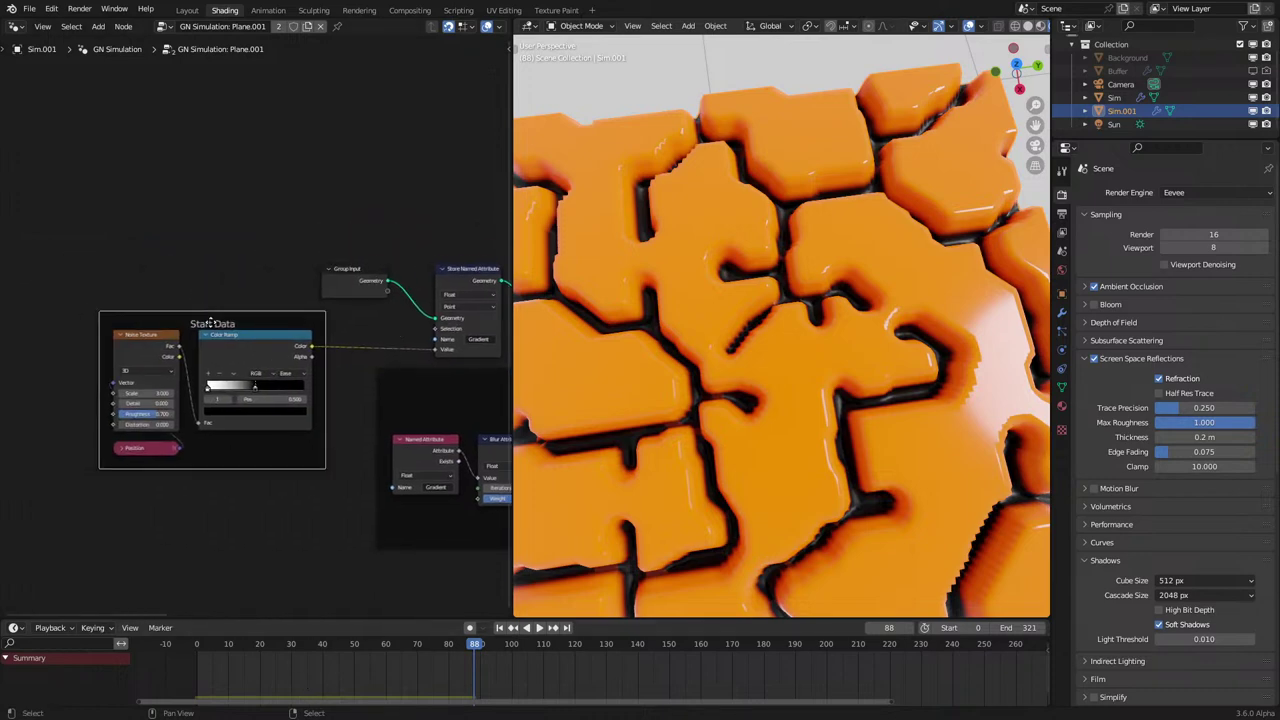
drag(210, 322, 289, 339)
scroll(452, 386, down, 4)
middle_drag(502, 402, 207, 388)
scroll(261, 396, up, 2)
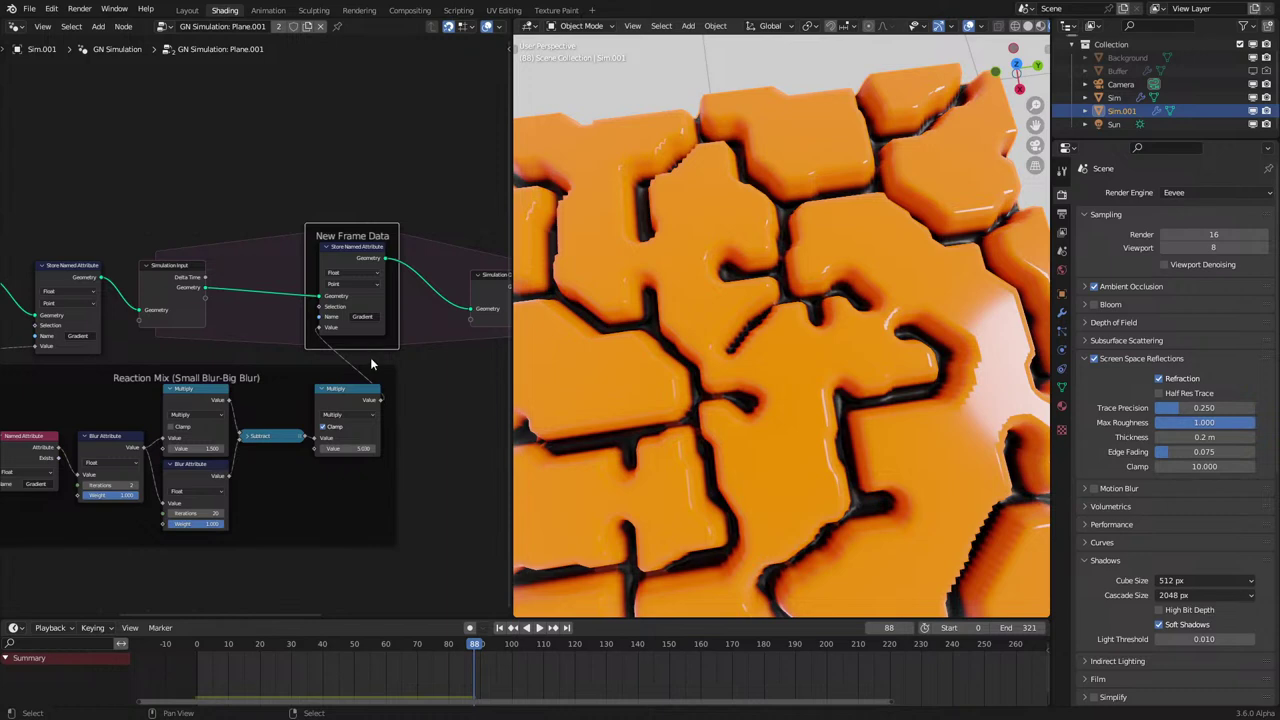
Move the Simulation Input and Simulation Output nodes close to either side of the New Frame Data frame.
scroll(371, 363, down, 1)
middle_drag(371, 363, 419, 366)
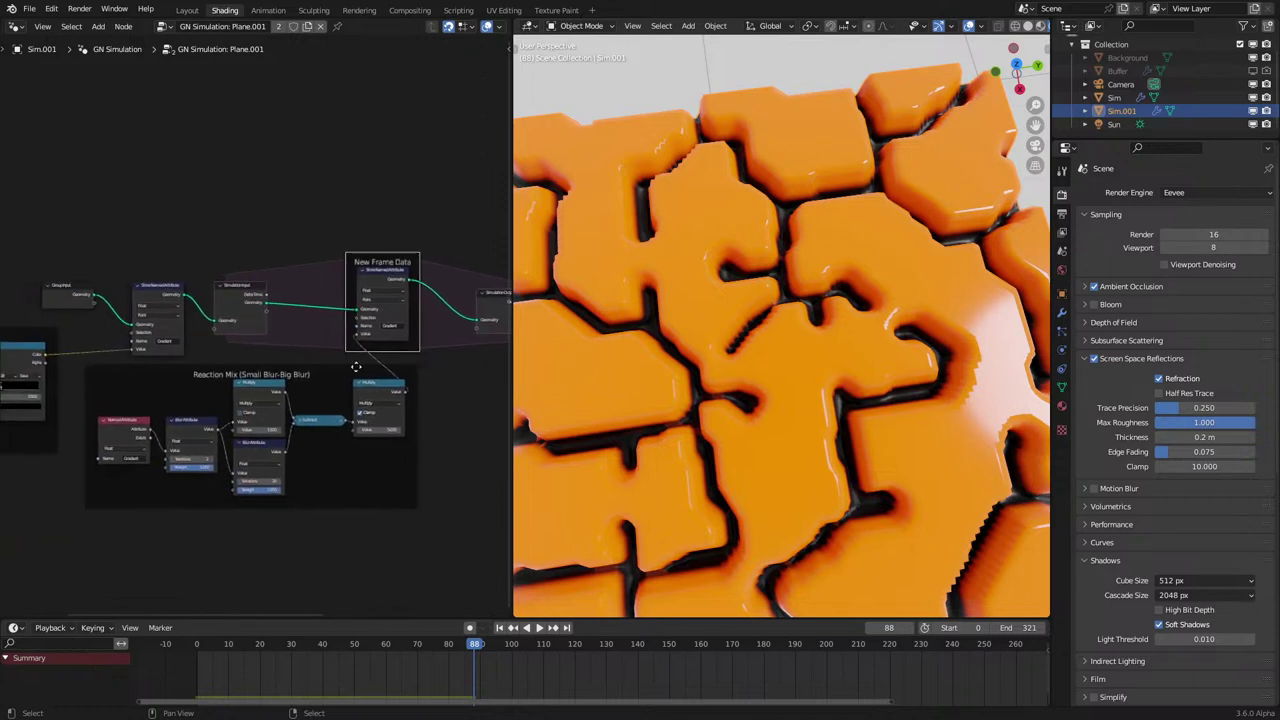
scroll(356, 367, down, 3)
drag(221, 273, 280, 359)
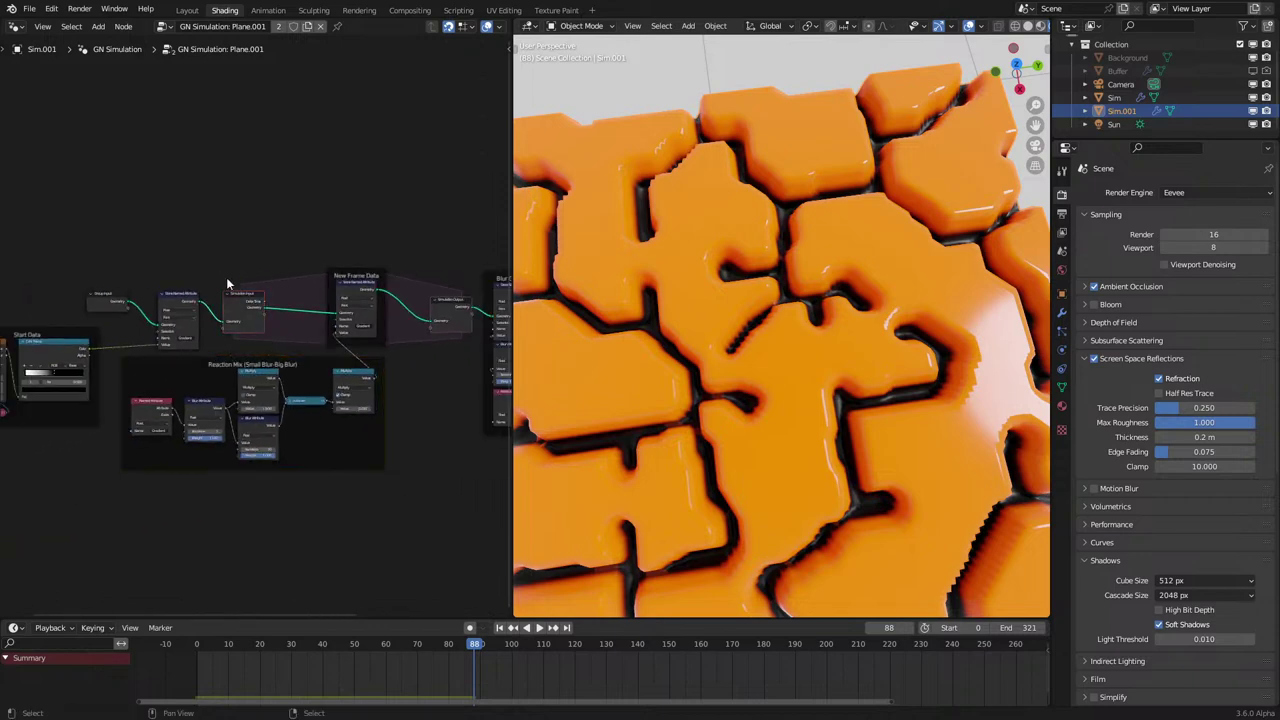
key(g)
click(326, 325)
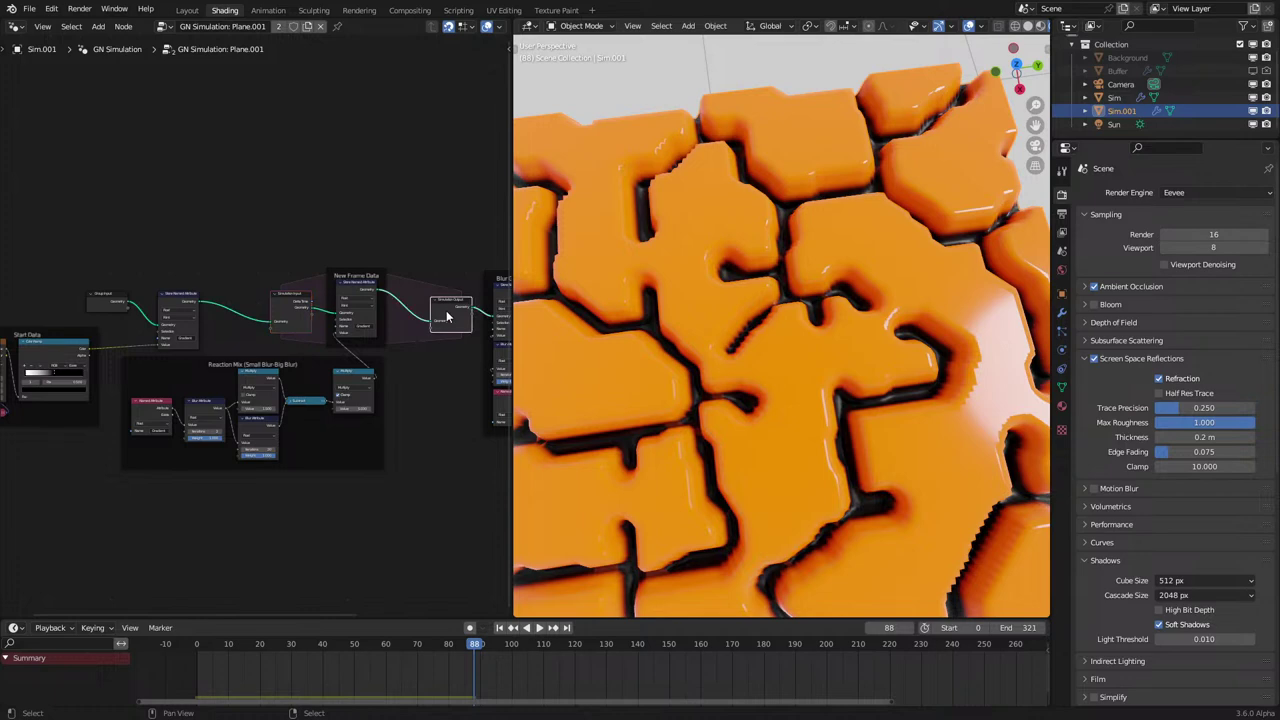
drag(447, 317, 413, 306)
click(428, 393)
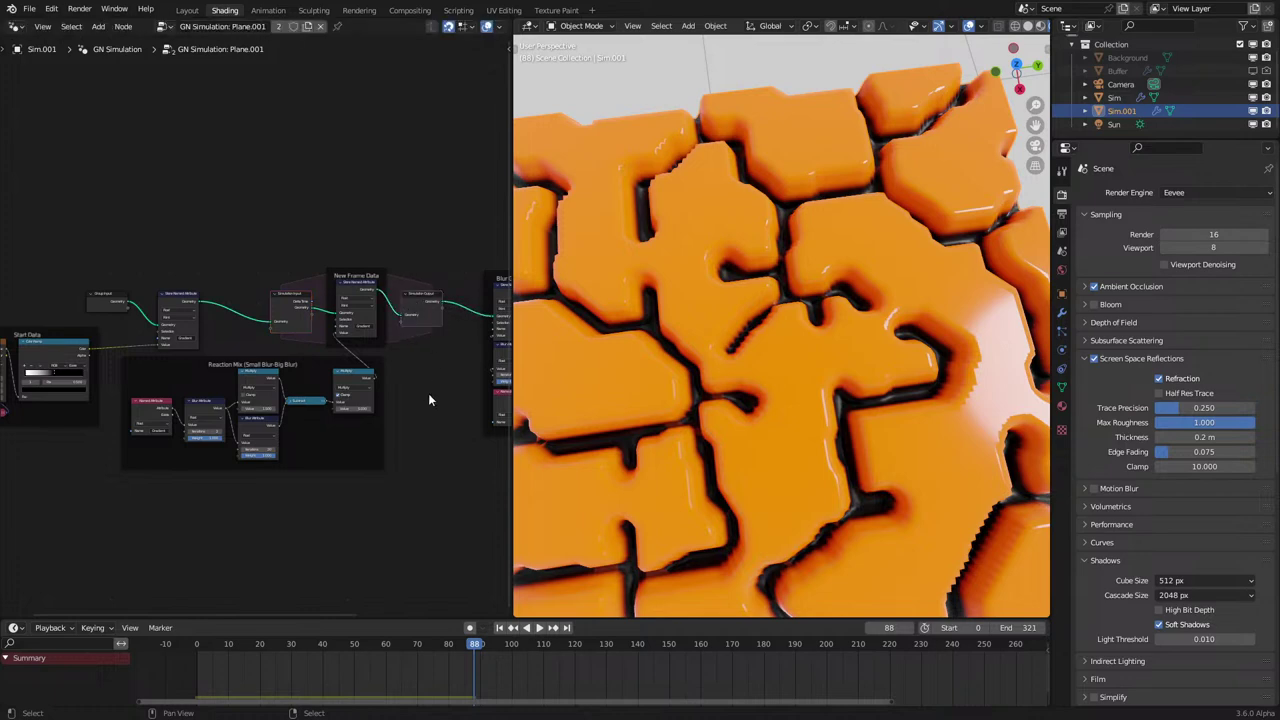
Link the Simulation Input's geometry directly to the Simulation Output, bypassing the Store Named Attribute node in New Frame Data.
scroll(380, 370, down, 3)
middle_drag(378, 369, 311, 386)
scroll(312, 385, up, 3)
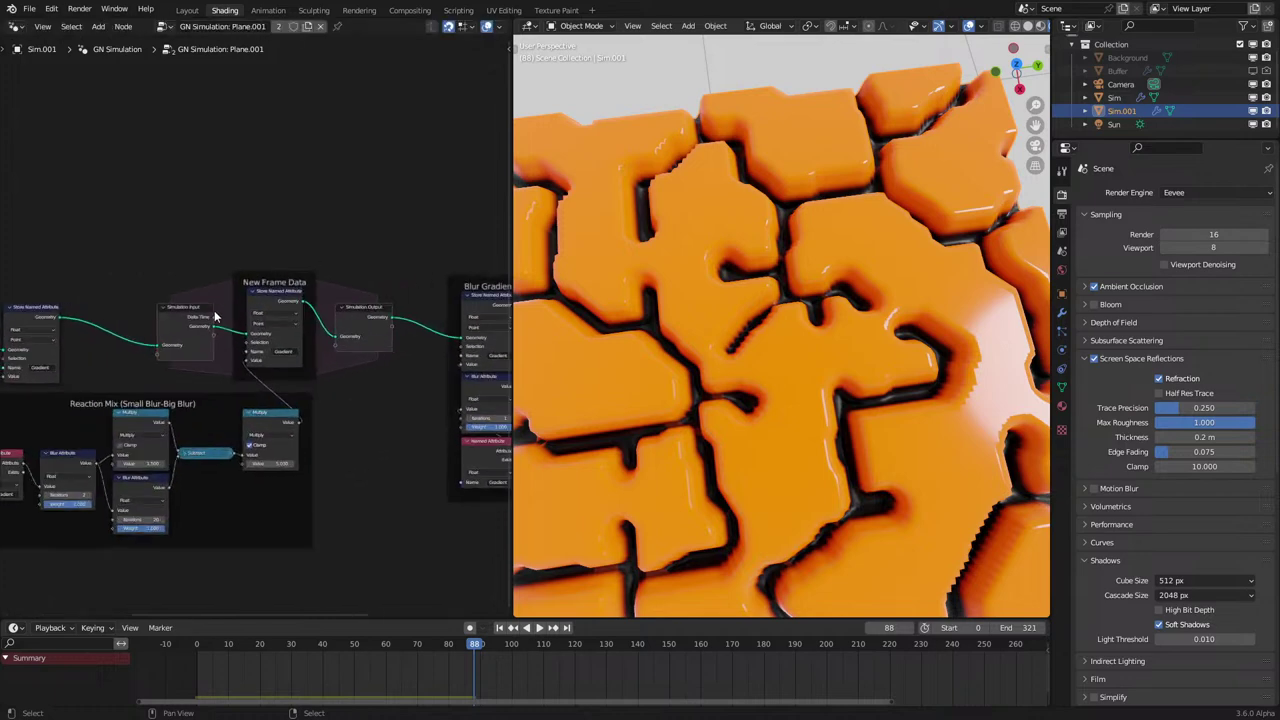
middle_drag(139, 345, 159, 376)
scroll(242, 335, up, 2)
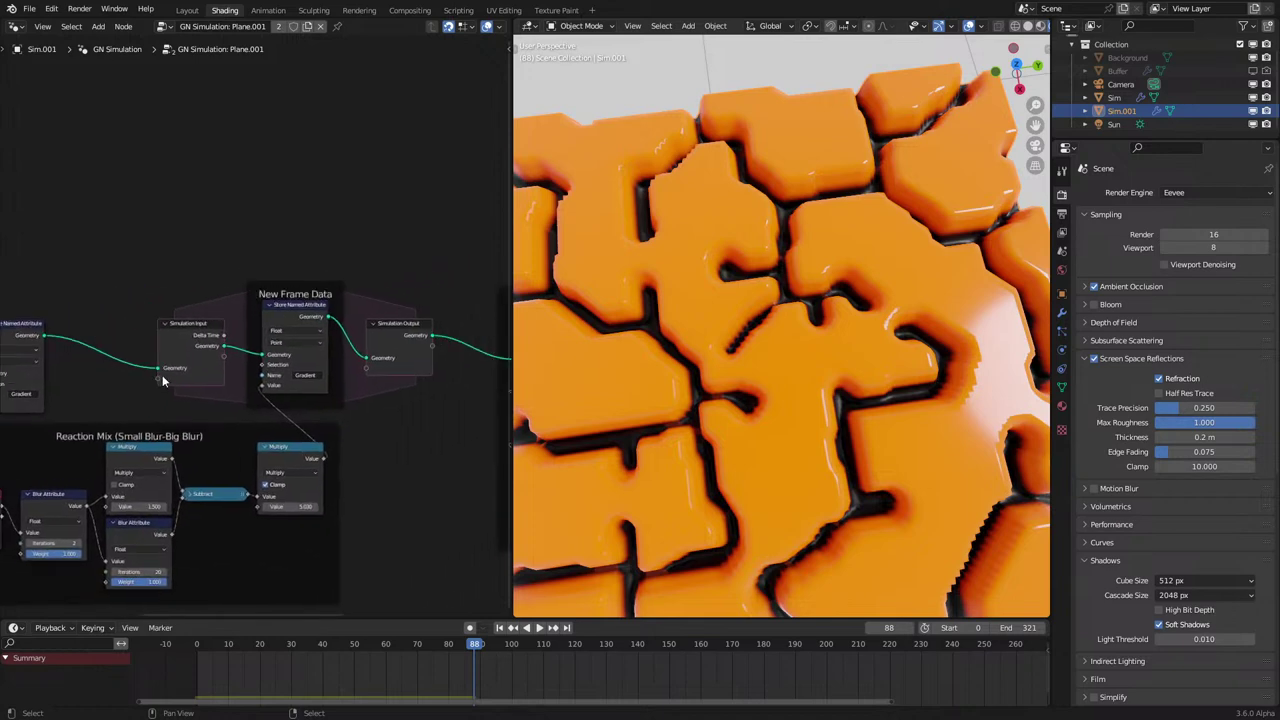
scroll(163, 380, up, 3)
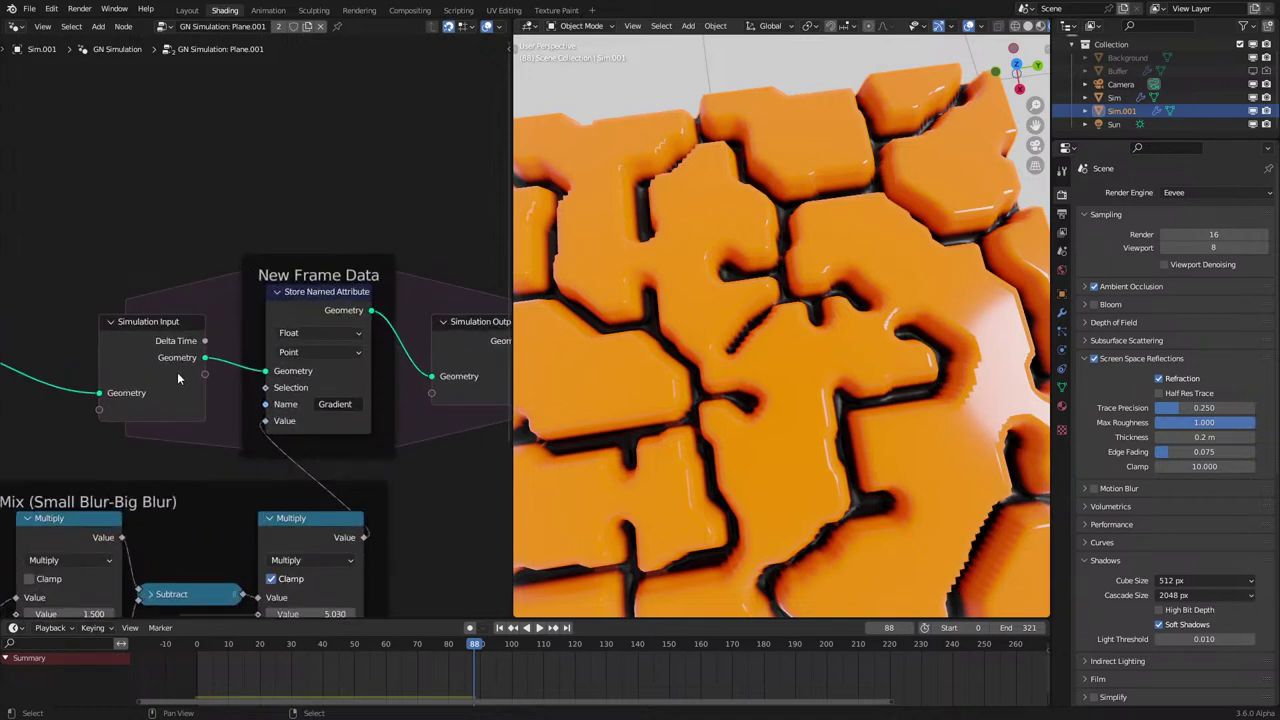
scroll(180, 377, down, 1)
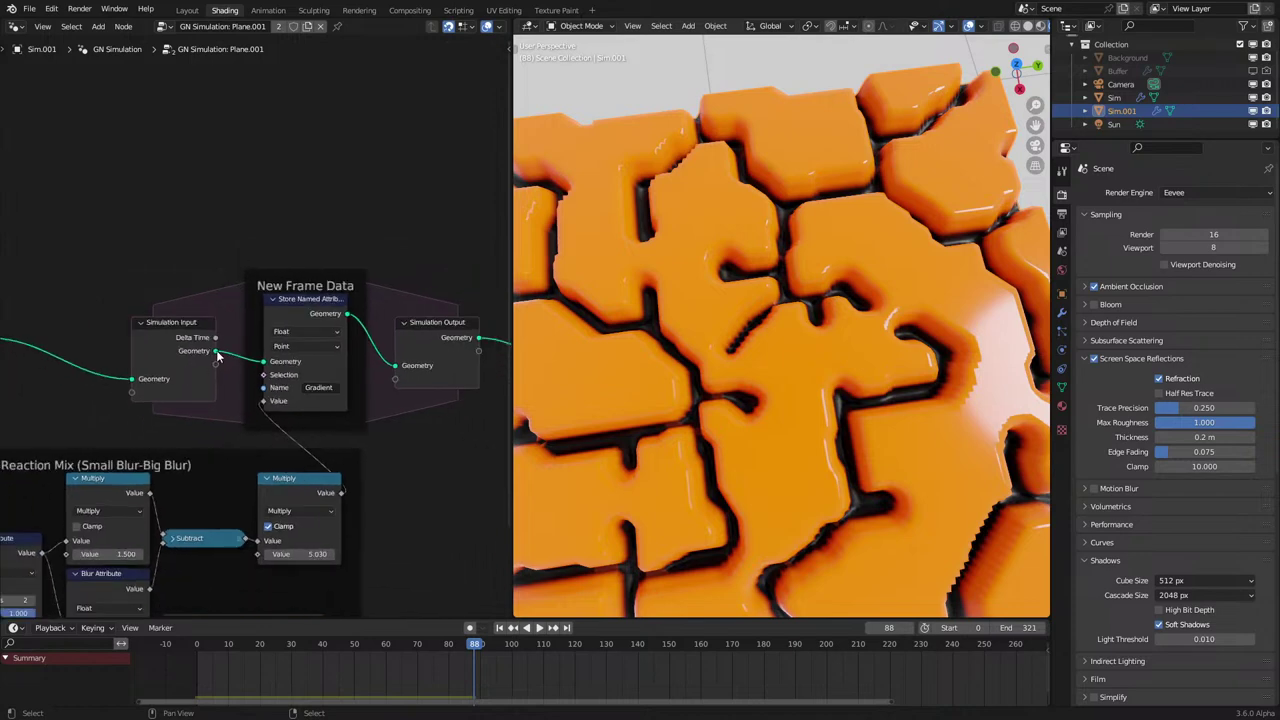
drag(215, 351, 393, 372)
Link the final Multiply value to a new Simulation Output socket and the Simulation Input's value to the first Blur Attribute.
click(339, 497)
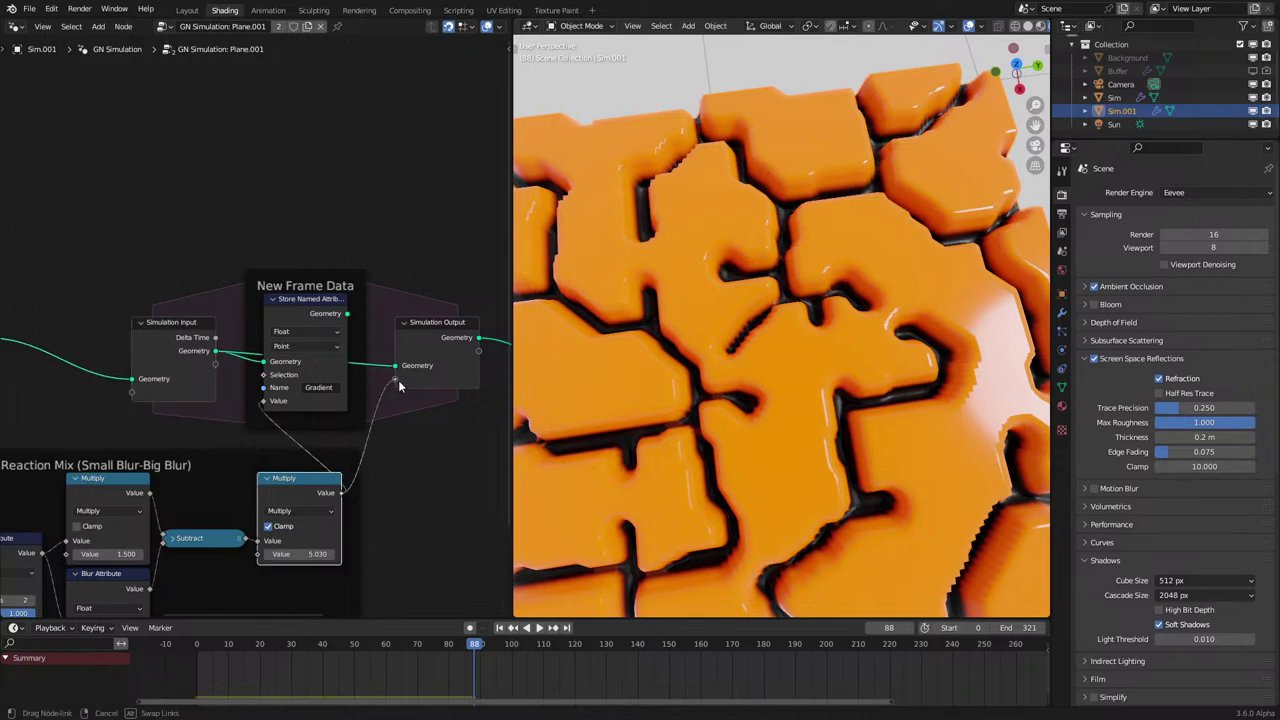
drag(398, 380, 402, 407)
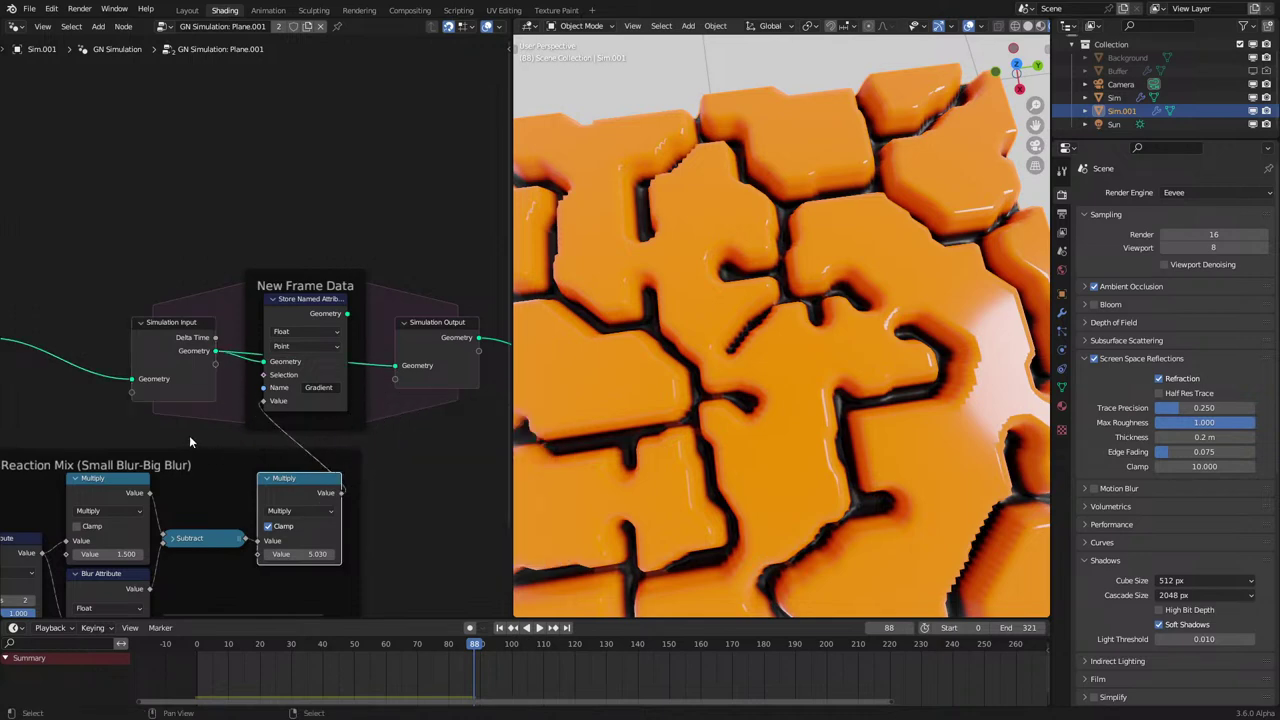
middle_drag(190, 436, 292, 361)
scroll(297, 361, down, 4)
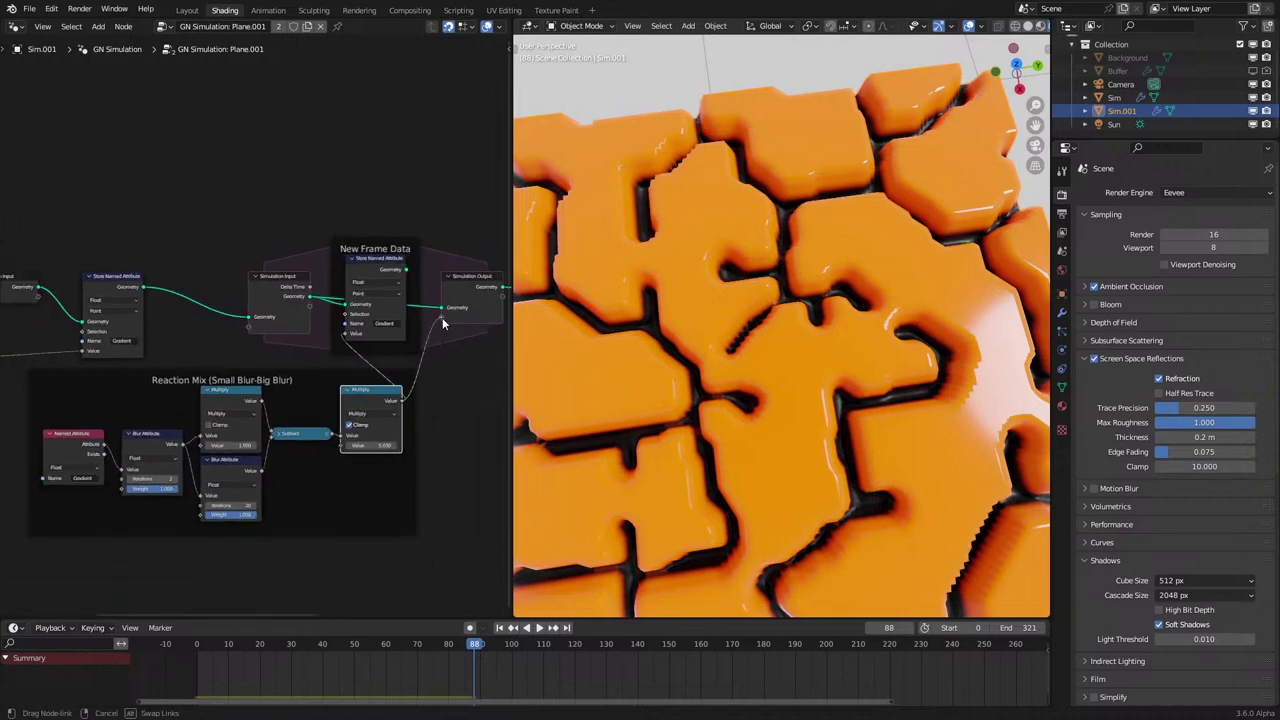
drag(443, 322, 443, 324)
drag(310, 311, 123, 467)
middle_drag(0, 364, 70, 350)
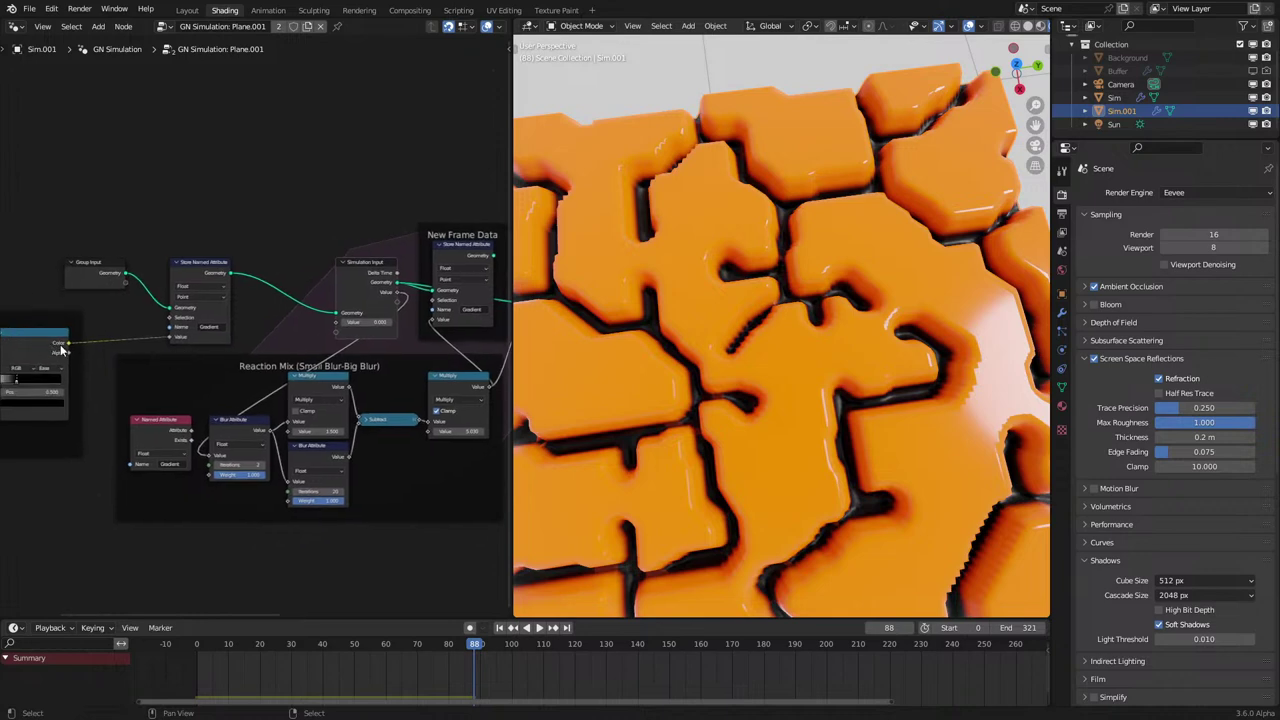
Link the color ramp's color to the Simulation Input's value and the Simulation Output's value to the Blur Attribute in Blur Gradient.
drag(64, 346, 343, 322)
middle_drag(343, 322, 19, 389)
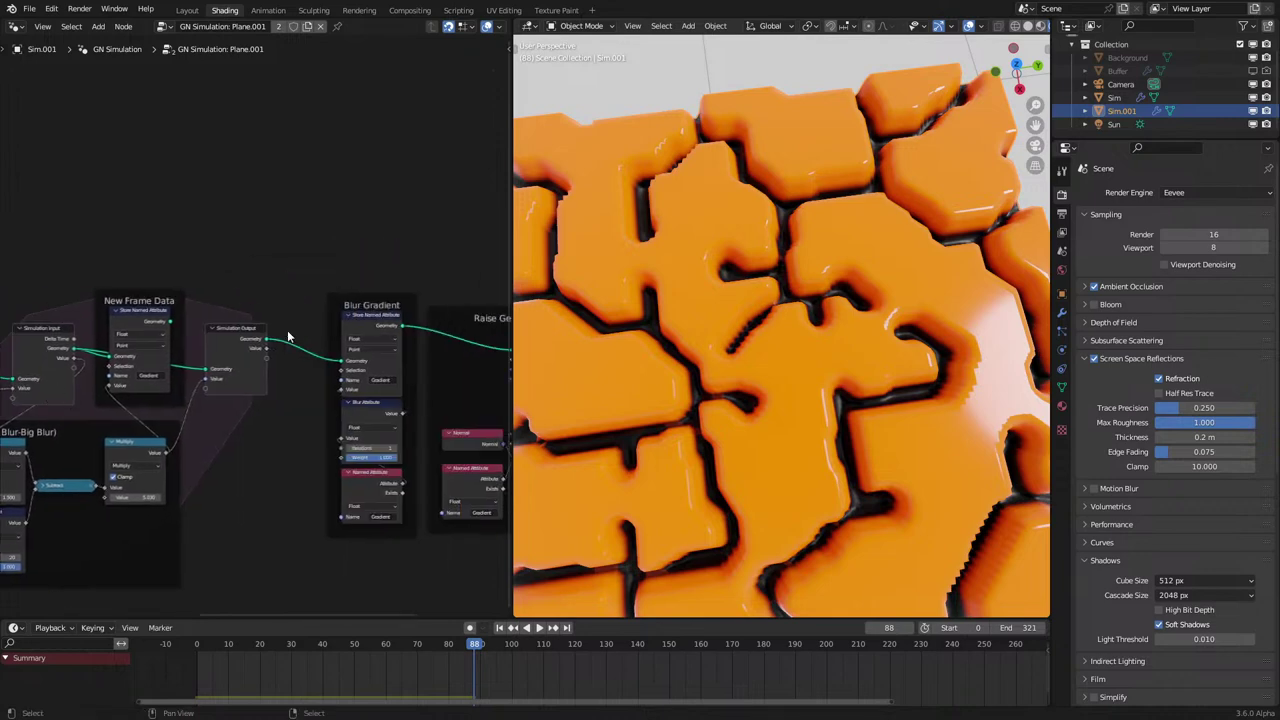
drag(266, 348, 351, 393)
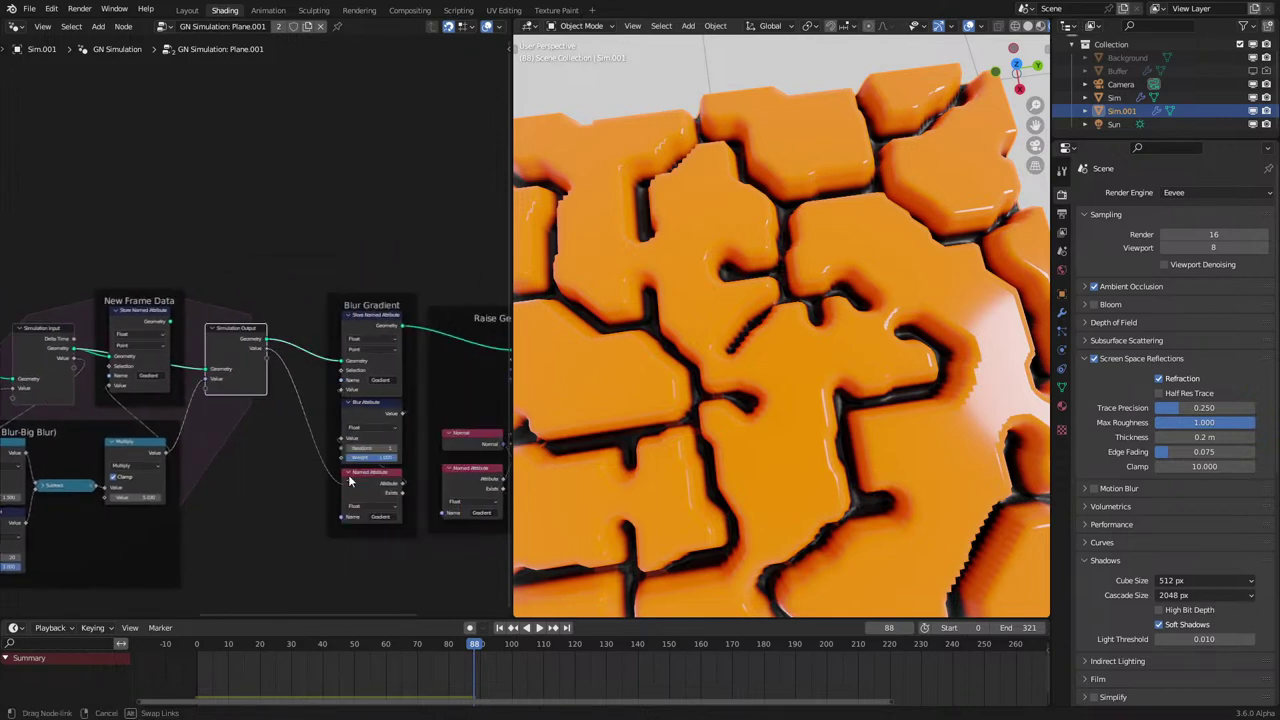
drag(350, 444, 346, 441)
Play the simulation repeatedly from the first frame to check the pattern driven by the direct value links.
key(shift+Left)
key(space)
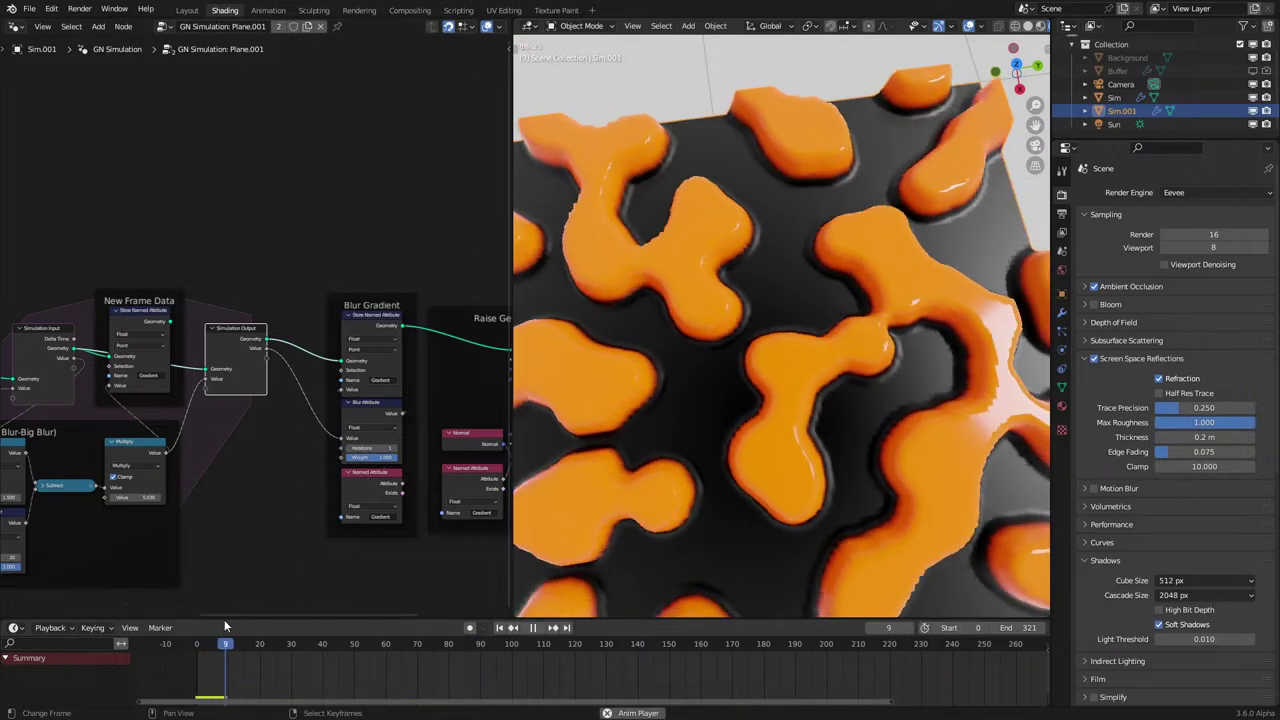
middle_drag(161, 402, 365, 377)
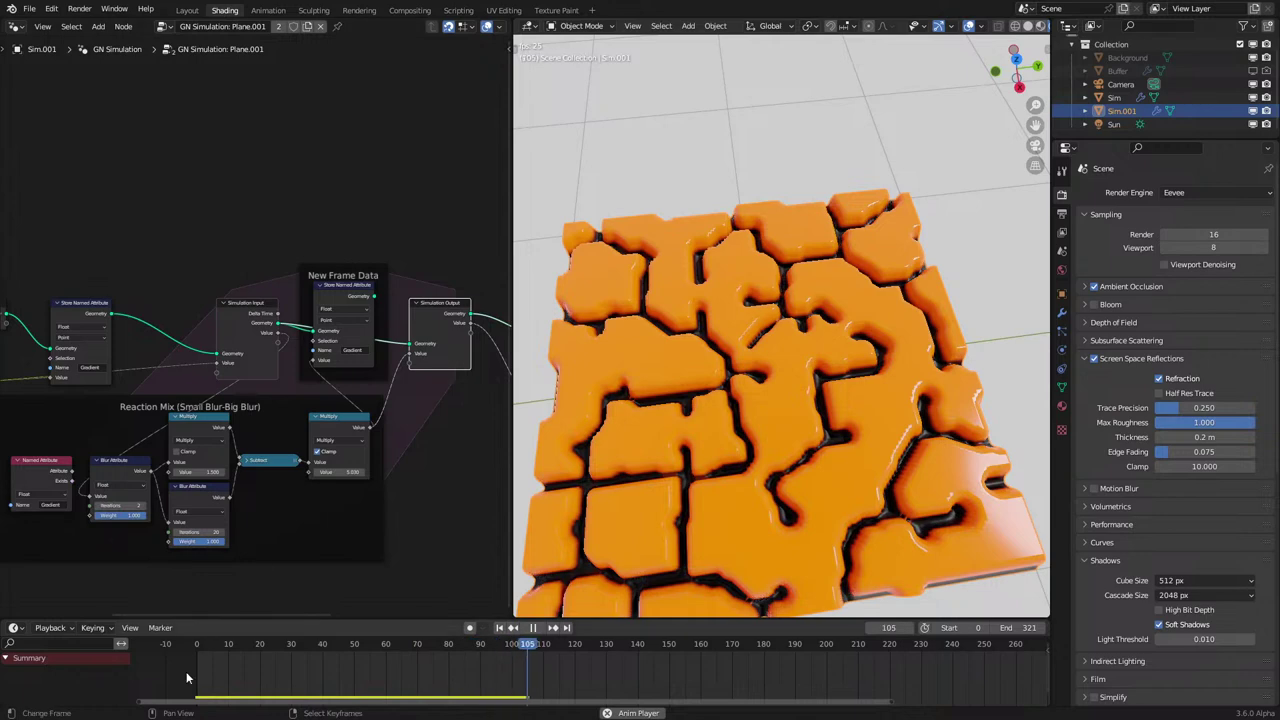
key(shift+Left)
key(space)
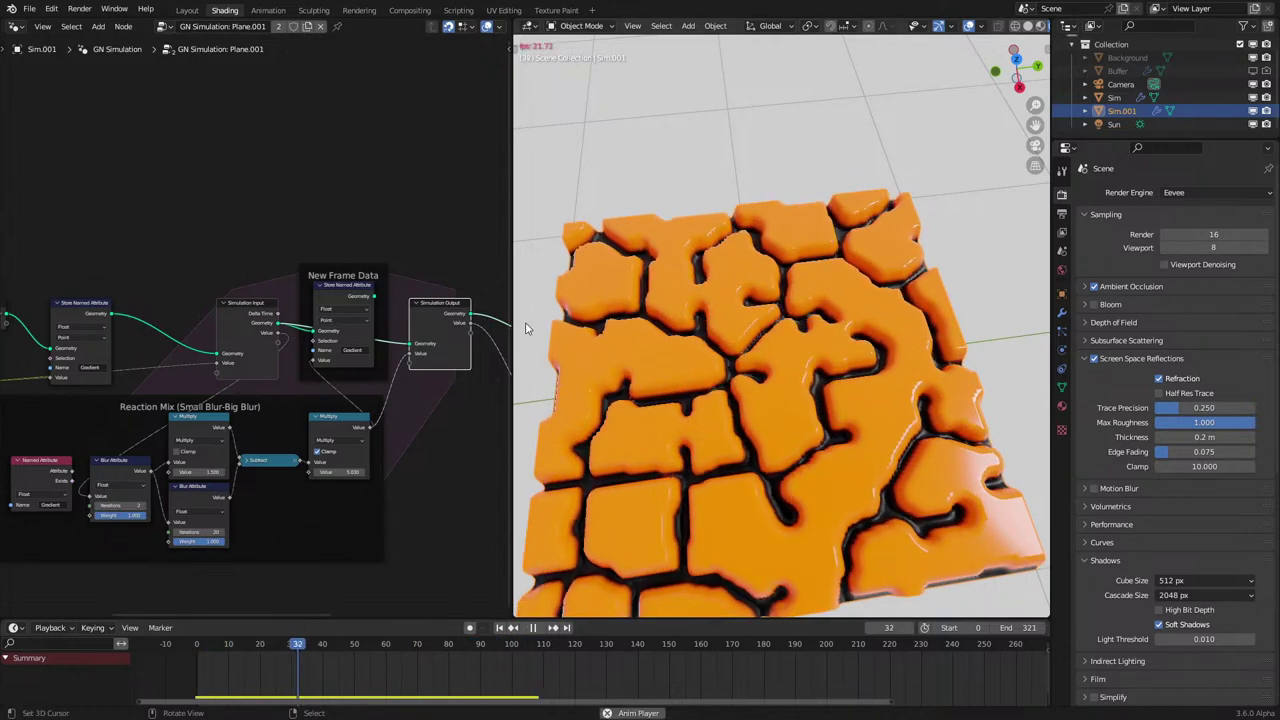
key(shift+Left)
key(space)
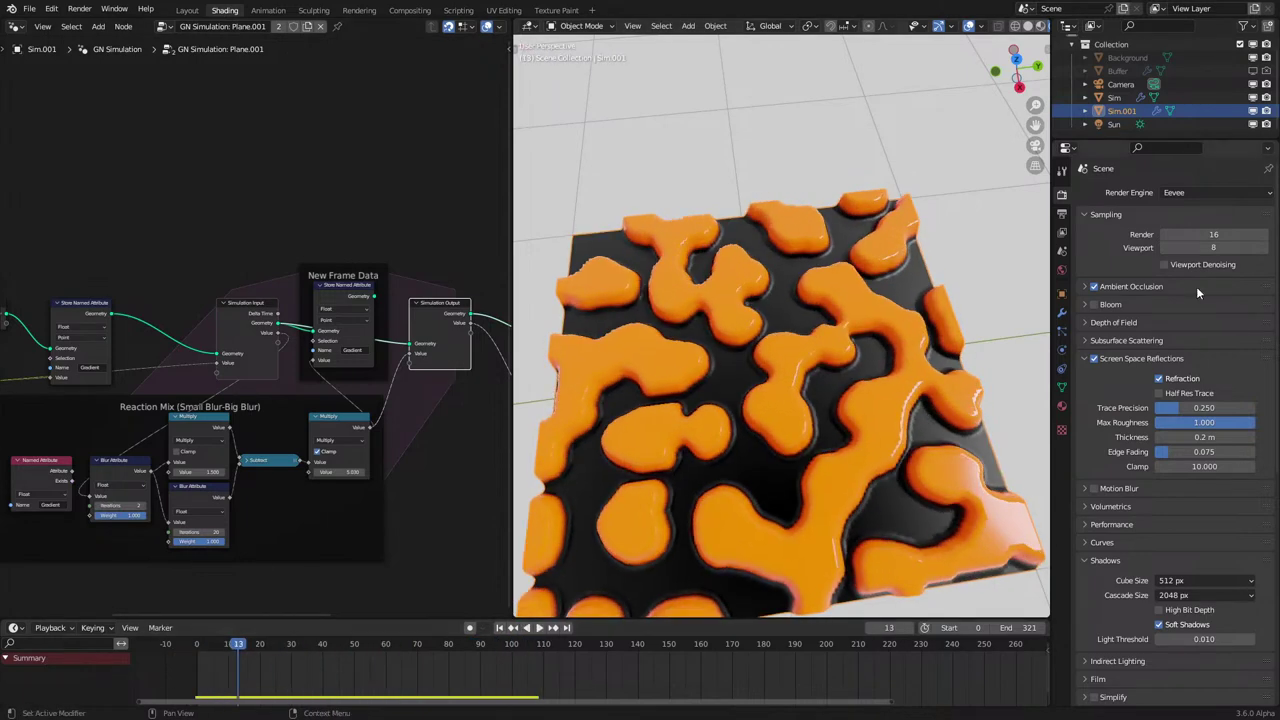
Set the output frame rate to 60 fps and replay the simulation from the first frame.
click(1064, 212)
click(1198, 313)
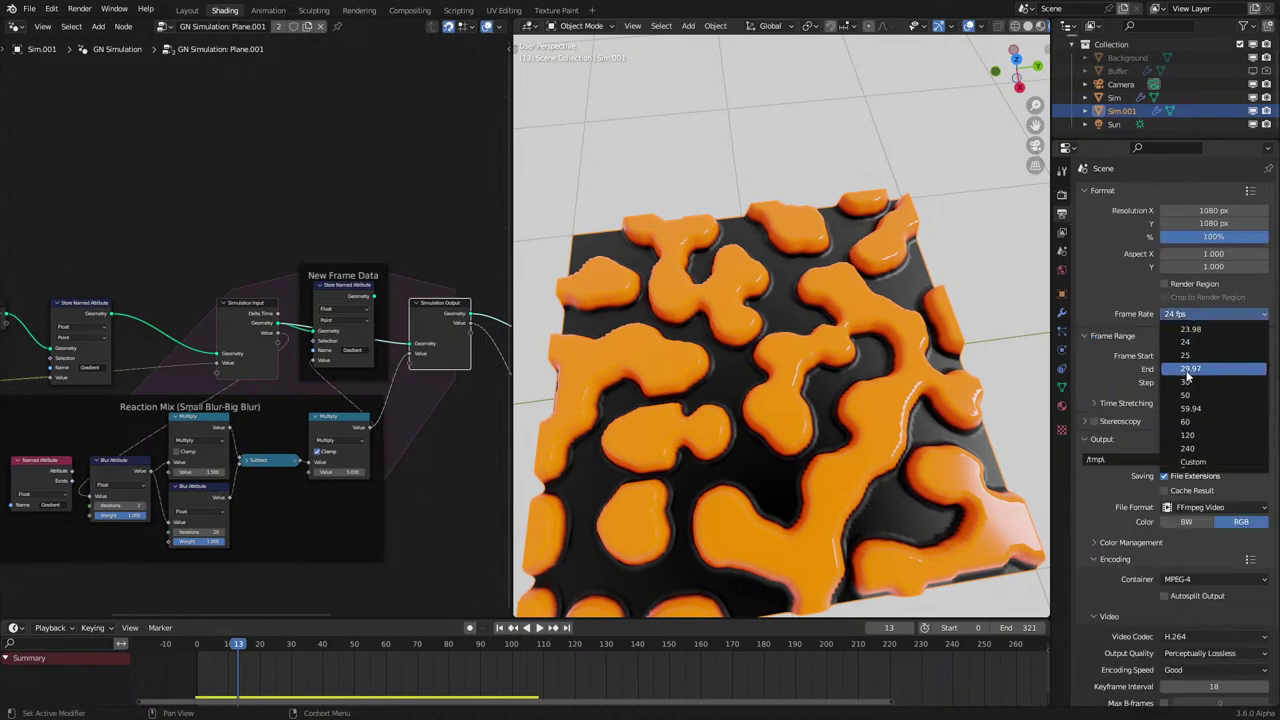
click(1198, 410)
key(space)
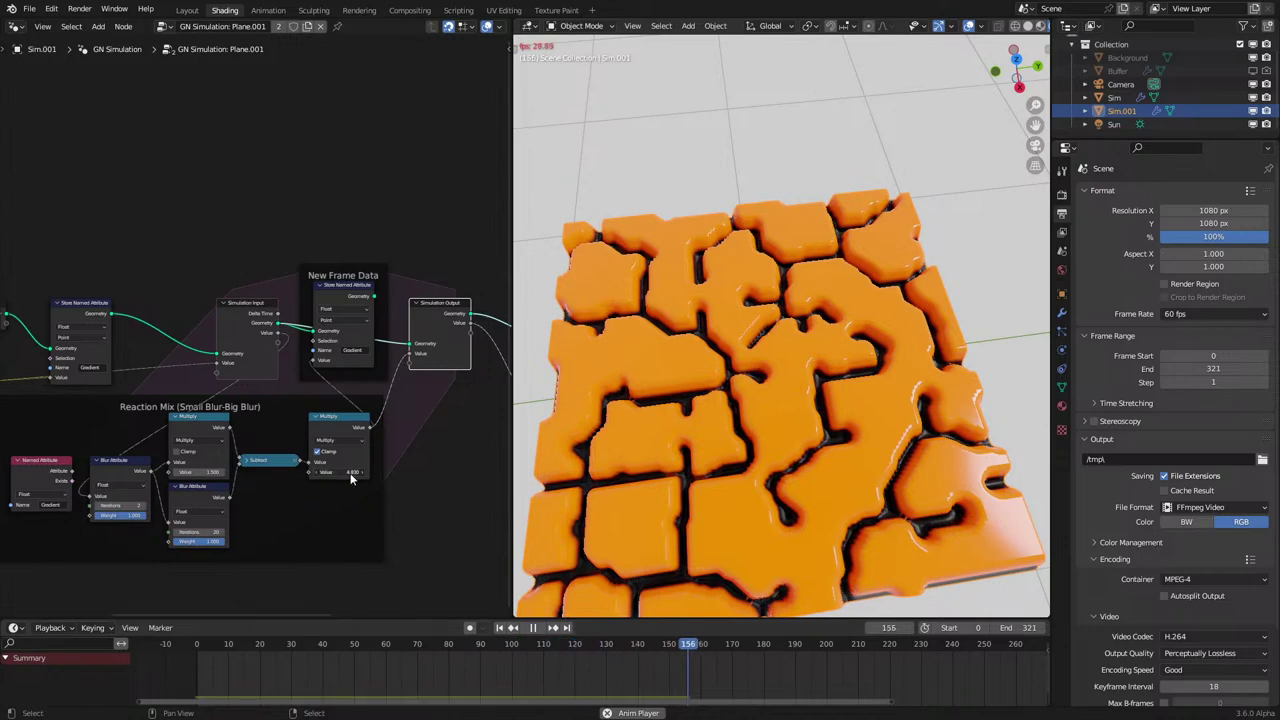
click(174, 659)
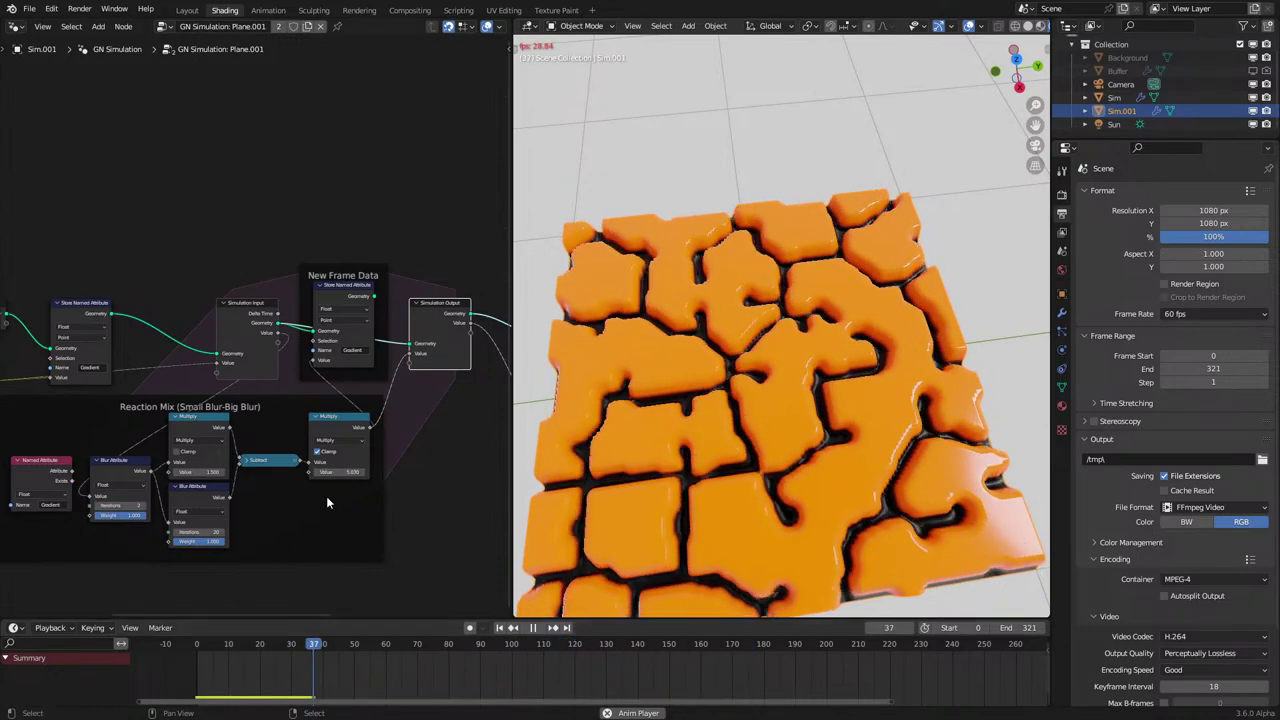
scroll(255, 327, up, 2)
ctrl+middle_drag(365, 316, 366, 362)
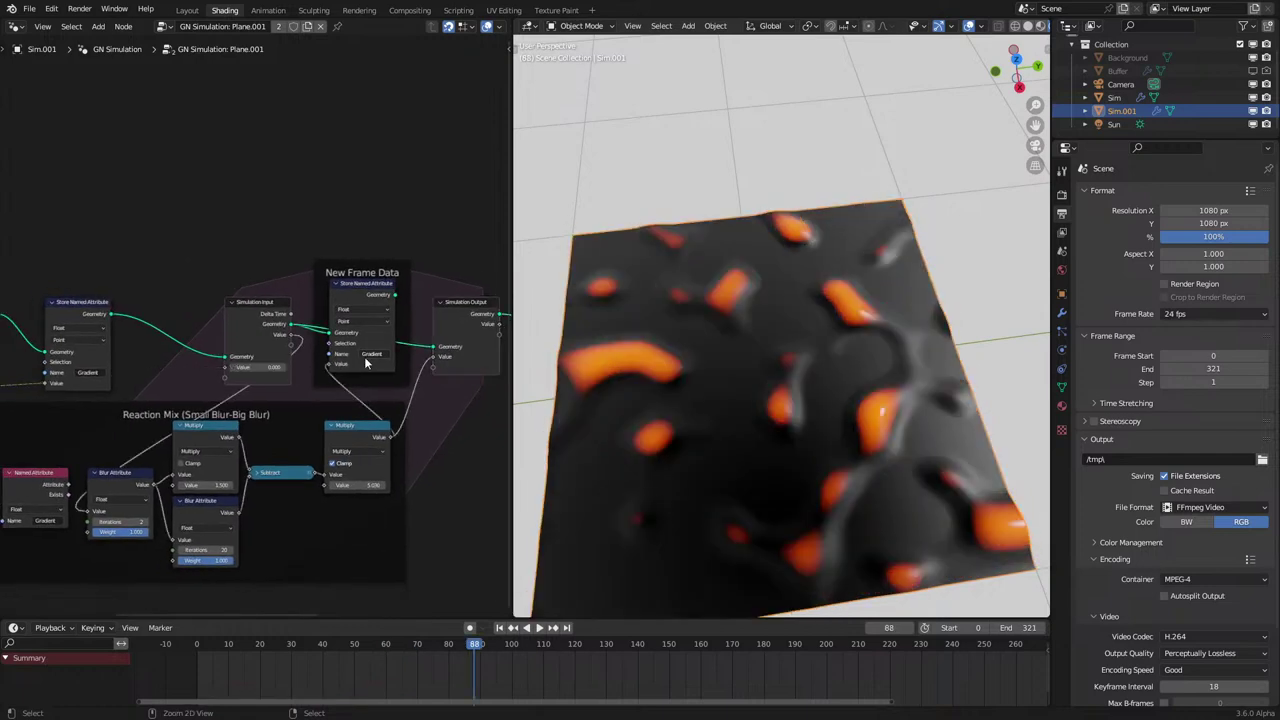
Undo the direct value links and reconnect the New Frame Data Store Named Attribute's geometry to the Simulation Output.
key(ctrl+z)
key(ctrl+z)
key(ctrl+z)
key(ctrl+z)
key(ctrl+z)
key(ctrl+z)
key(ctrl+z)
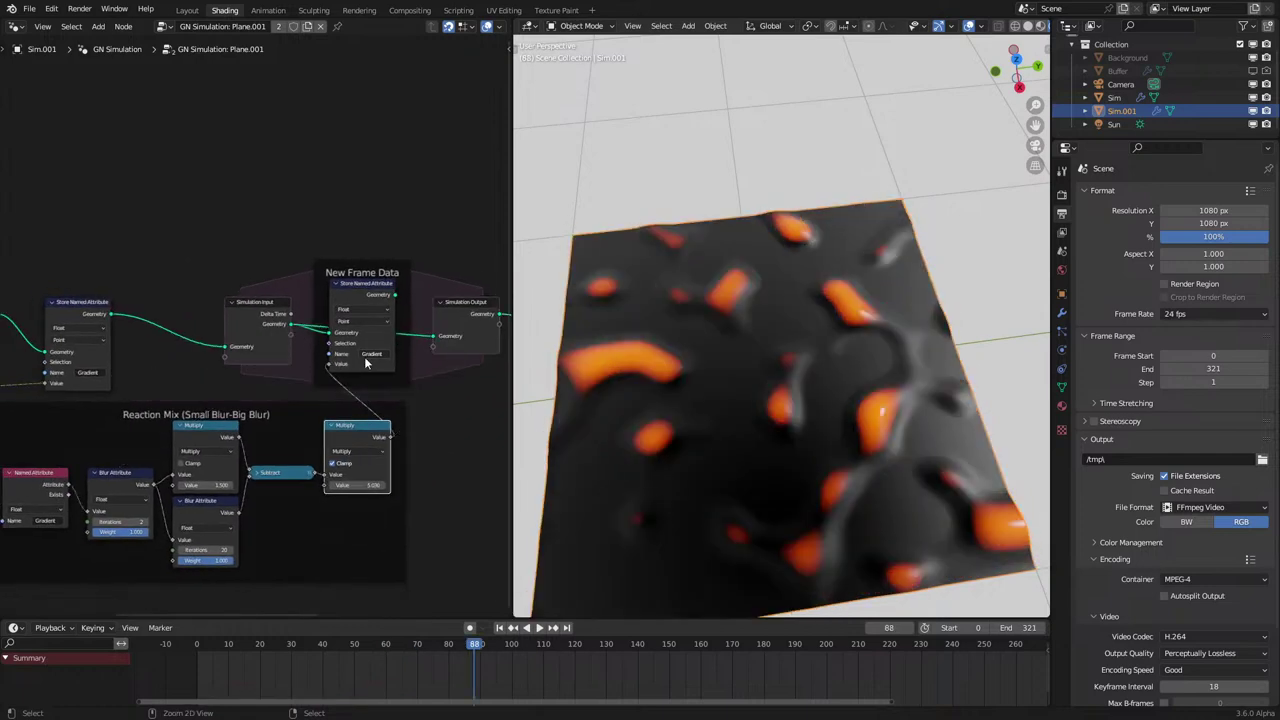
middle_drag(228, 393, 112, 390)
drag(405, 337, 352, 337)
Play the simulation from the first frame with the named attribute setup.
key(space)
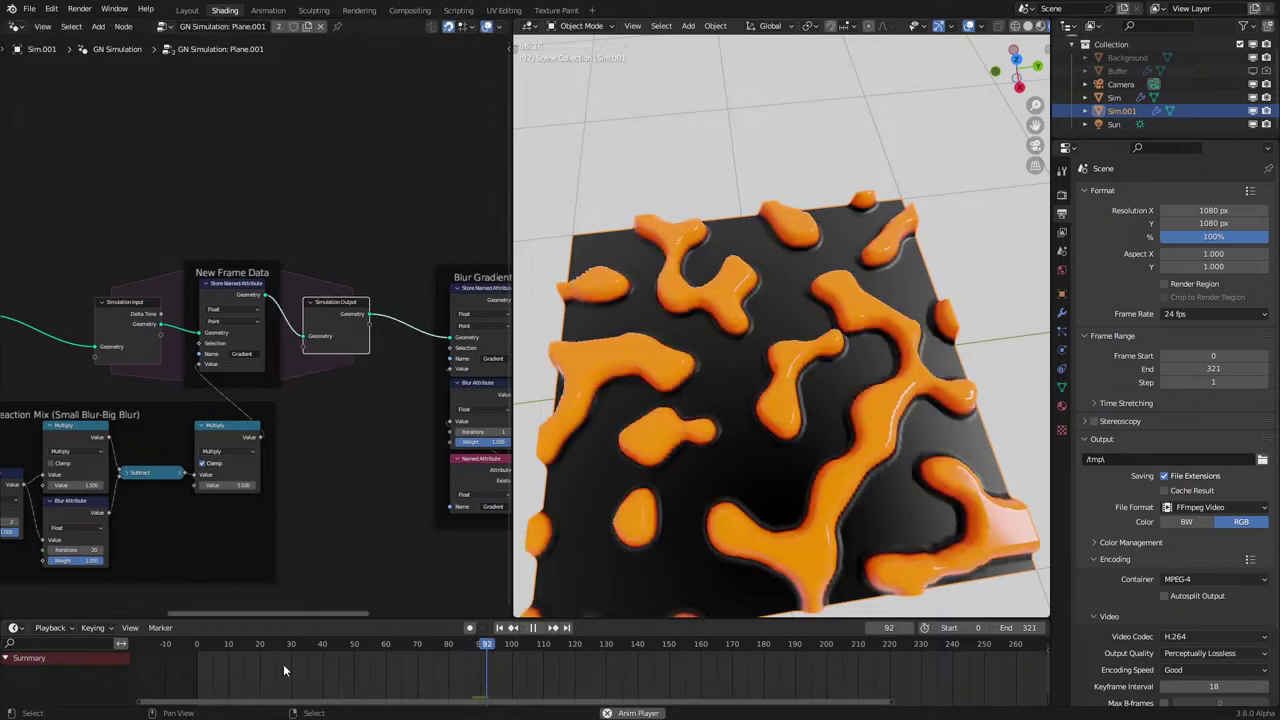
key(shift+Left)
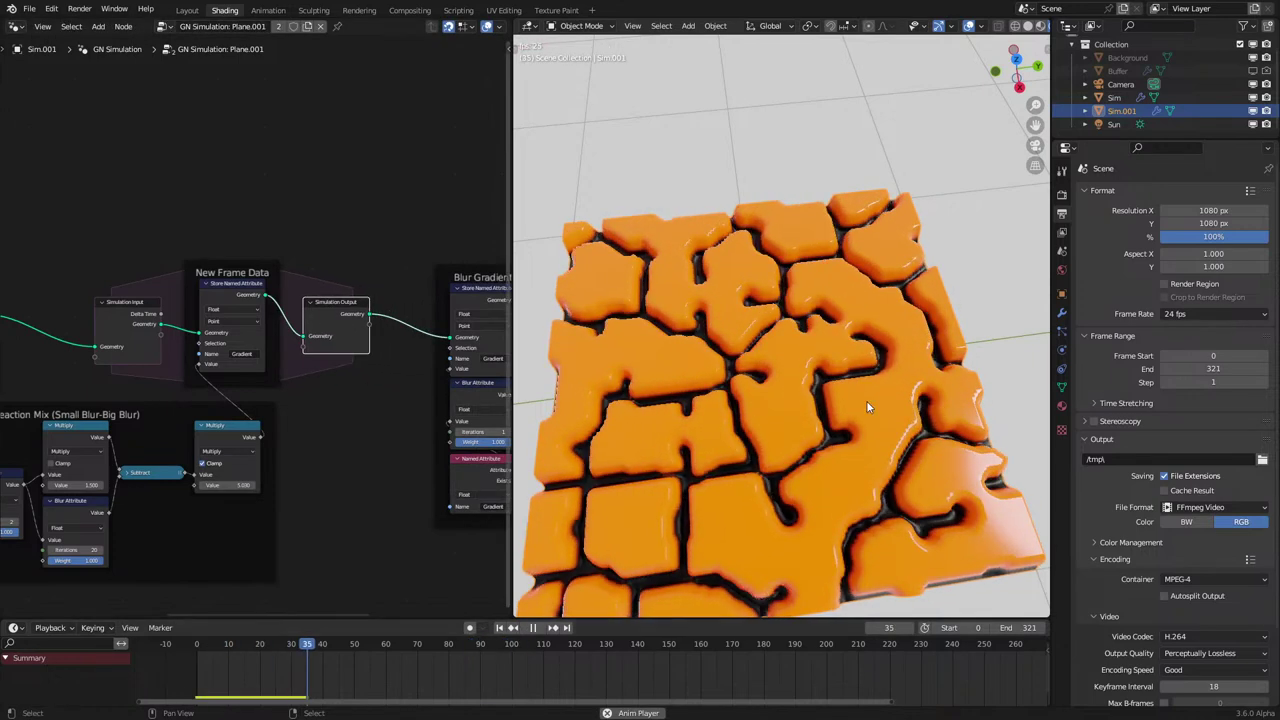
key(space)
Set the output frame rate to 60 fps and play the attribute-based simulation again.
click(1213, 314)
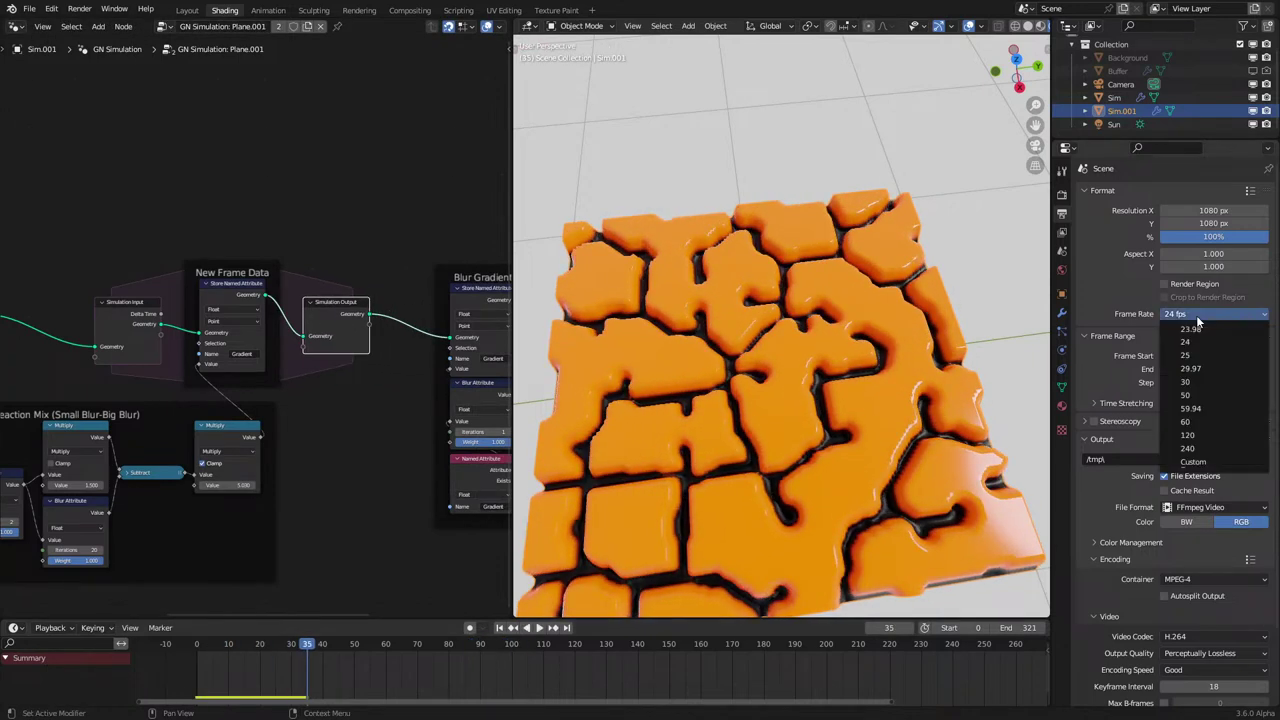
click(1194, 423)
key(space)
key(shift+Left)
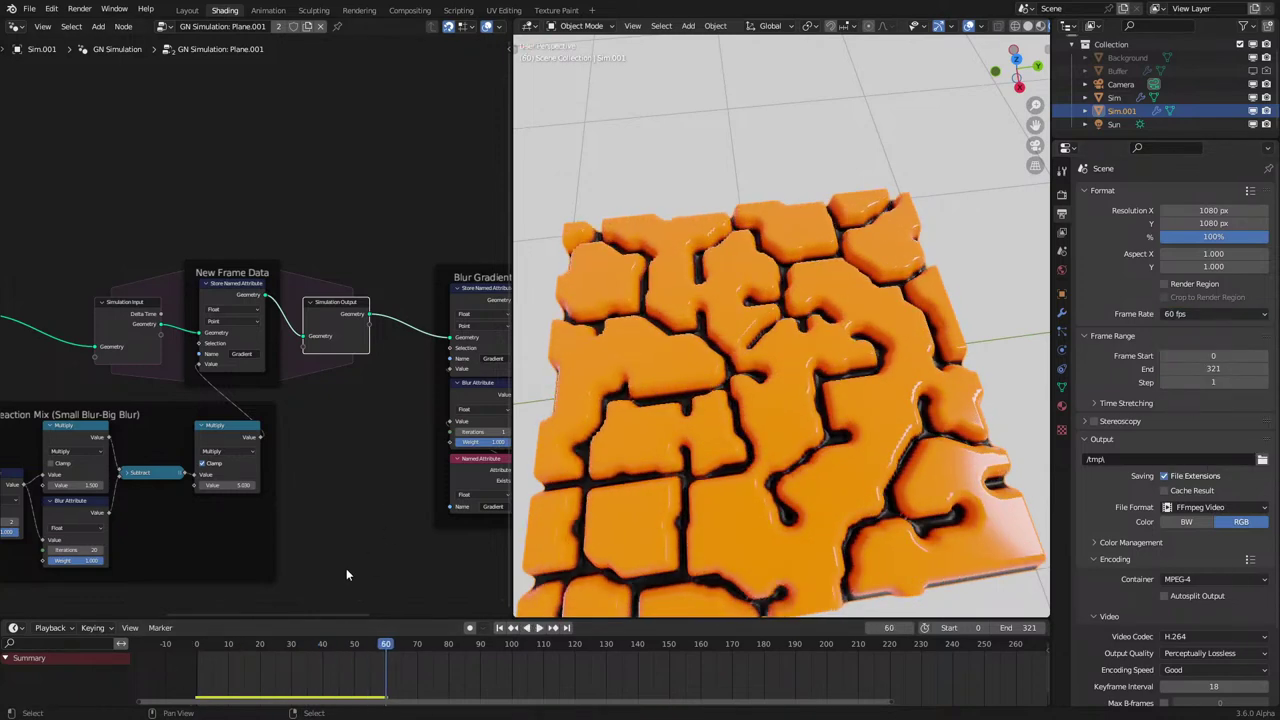
middle_drag(320, 468, 436, 423)
middle_drag(344, 442, 437, 436)
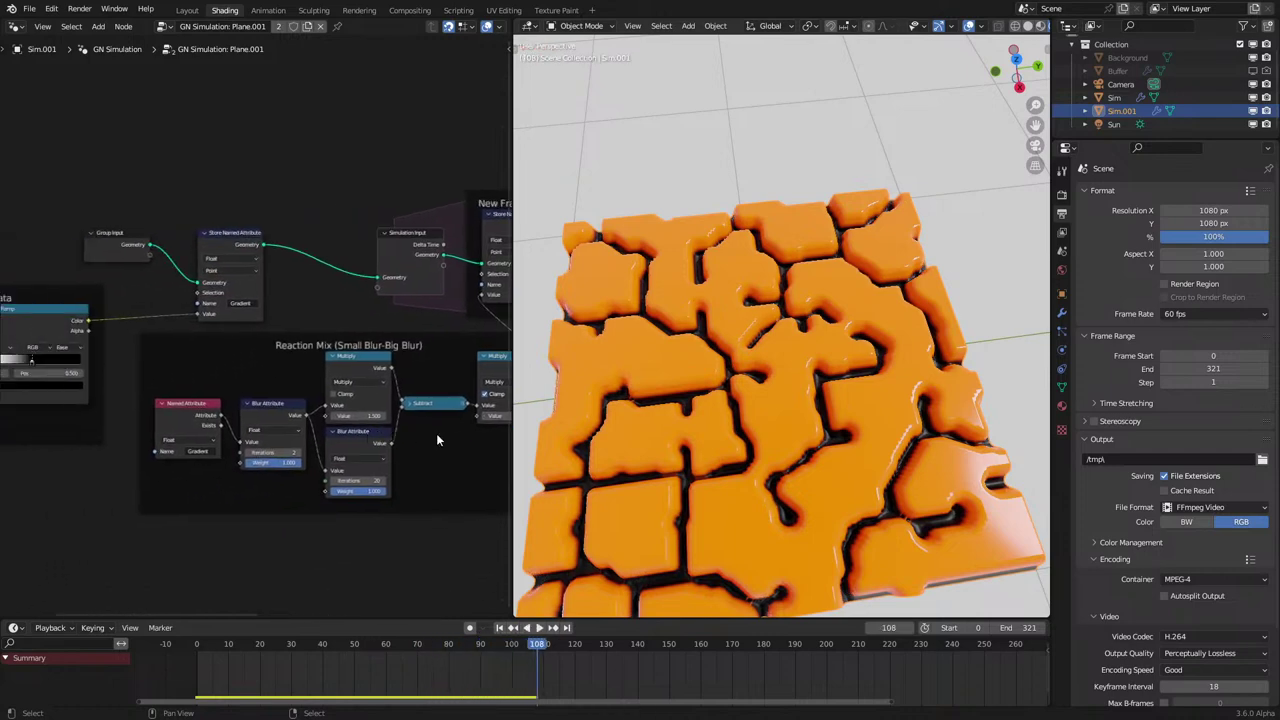
Set the output frame rate to 30 fps and play the simulation from the first frame.
click(1214, 313)
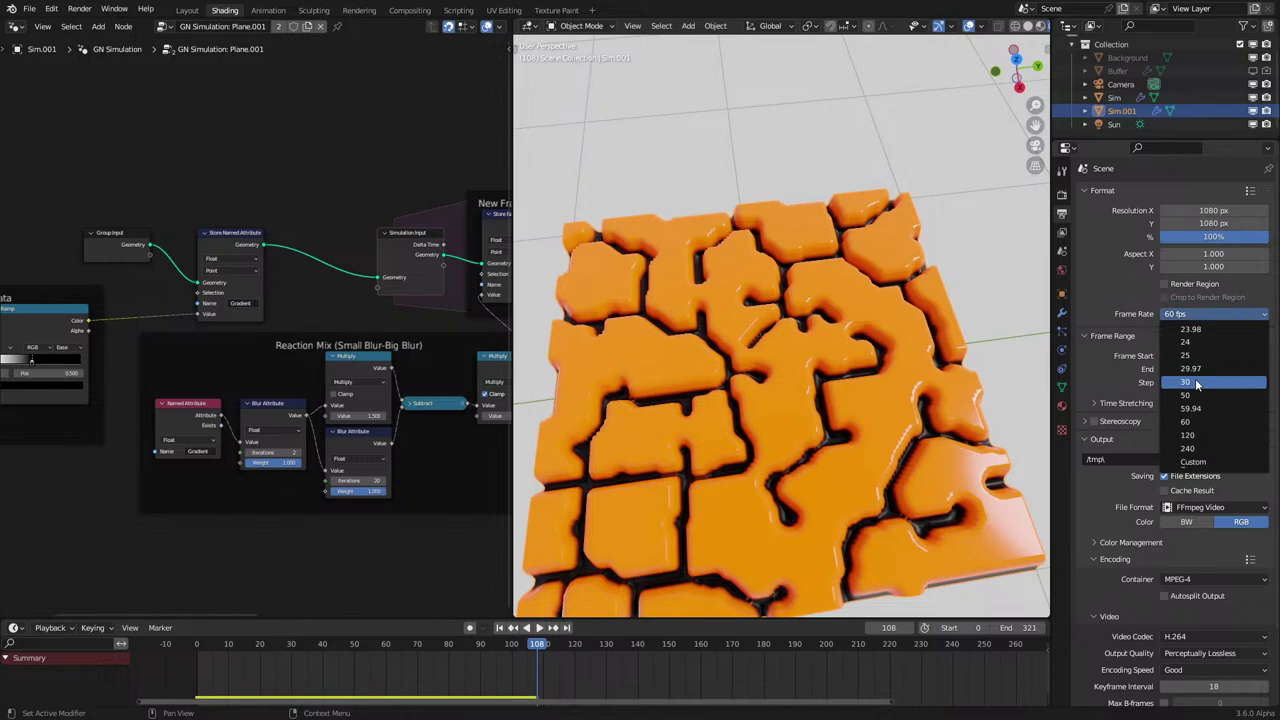
click(1250, 369)
click(188, 678)
key(space)
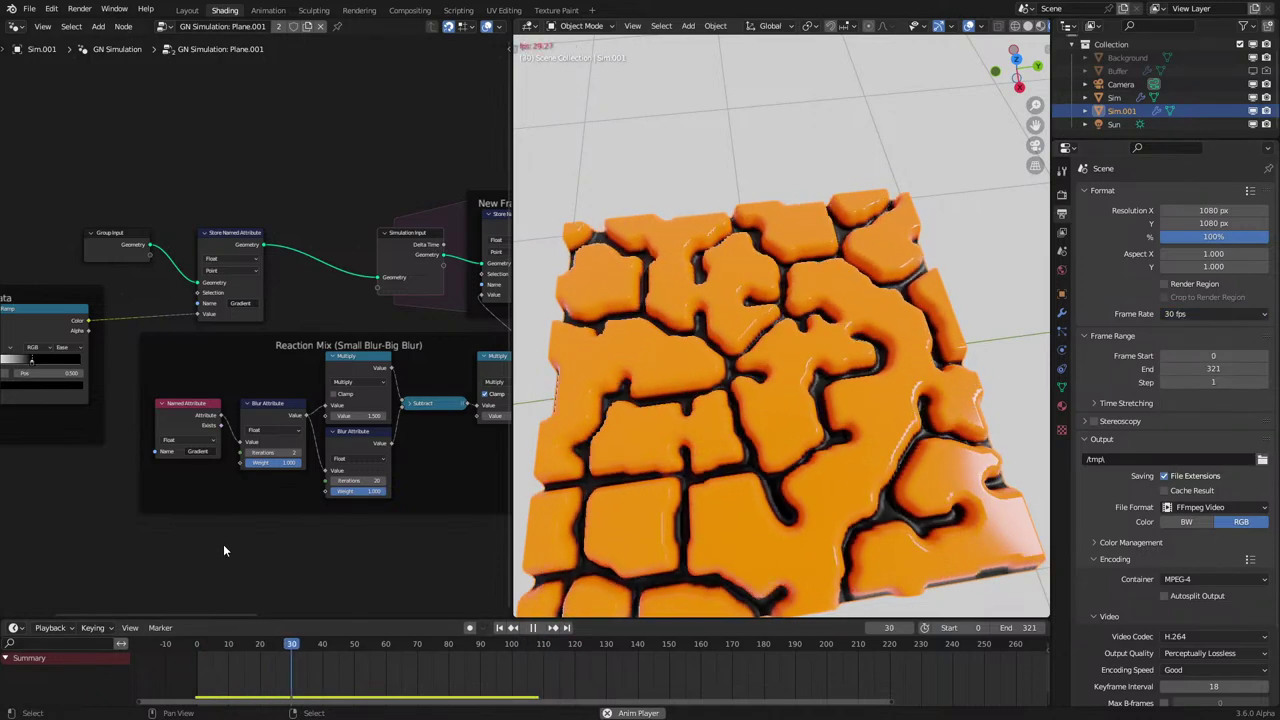
key(space)
Set the value of the final clamped Multiply node in the Reaction Mix frame to 2.
middle_drag(360, 444, 329, 421)
key(space)
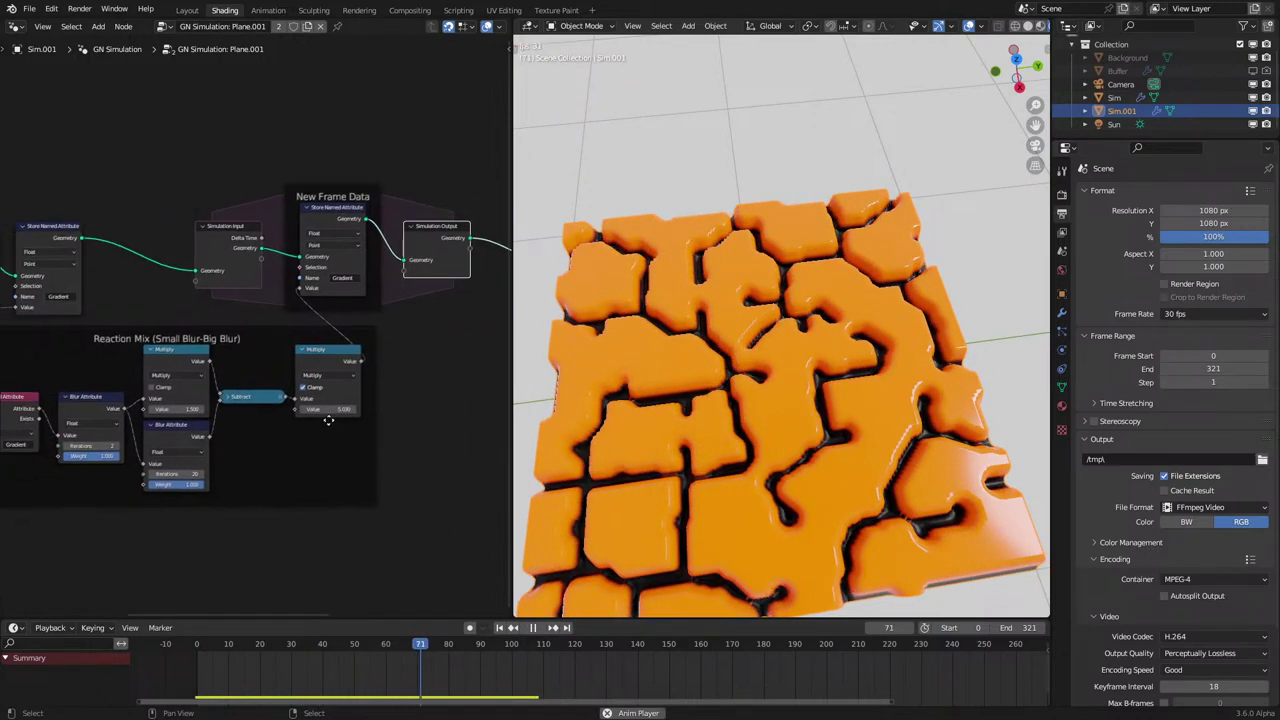
key(space)
scroll(350, 430, up, 3)
scroll(365, 436, up, 1)
click(365, 436)
text(2)
key(Return)
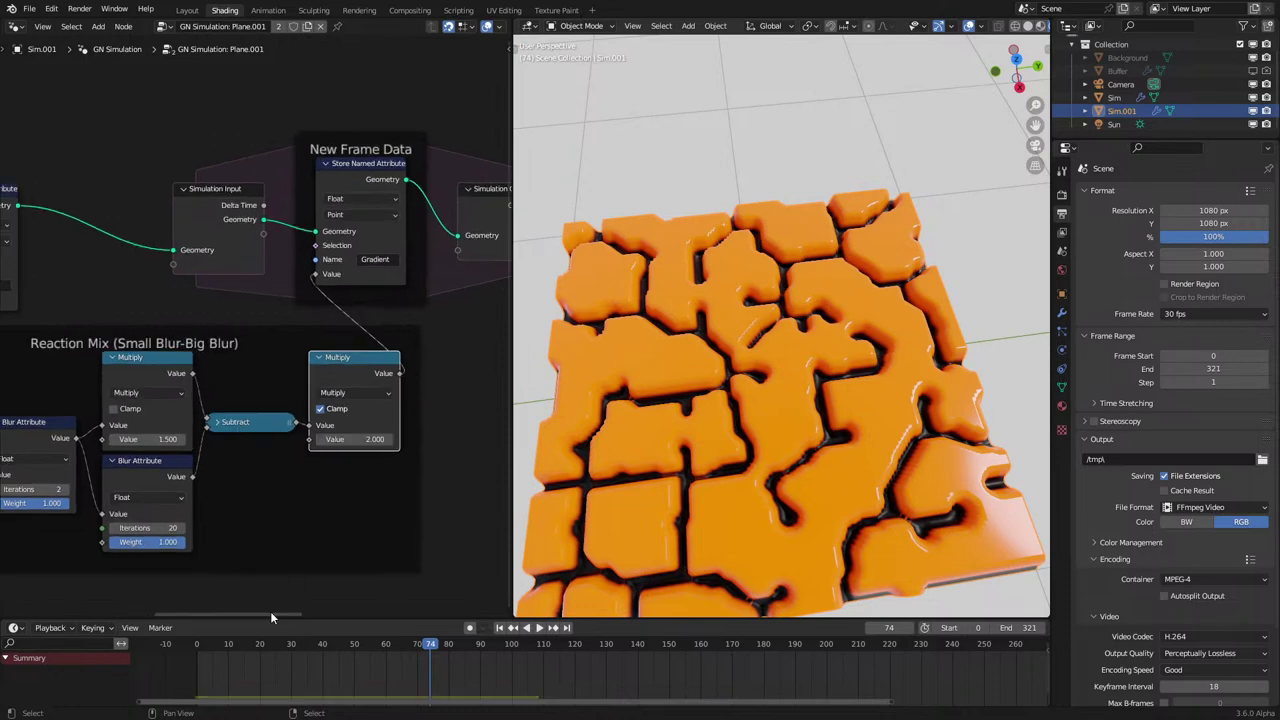
Replay the simulation from the first frame and inspect the resulting pattern on the plane.
click(158, 689)
key(space)
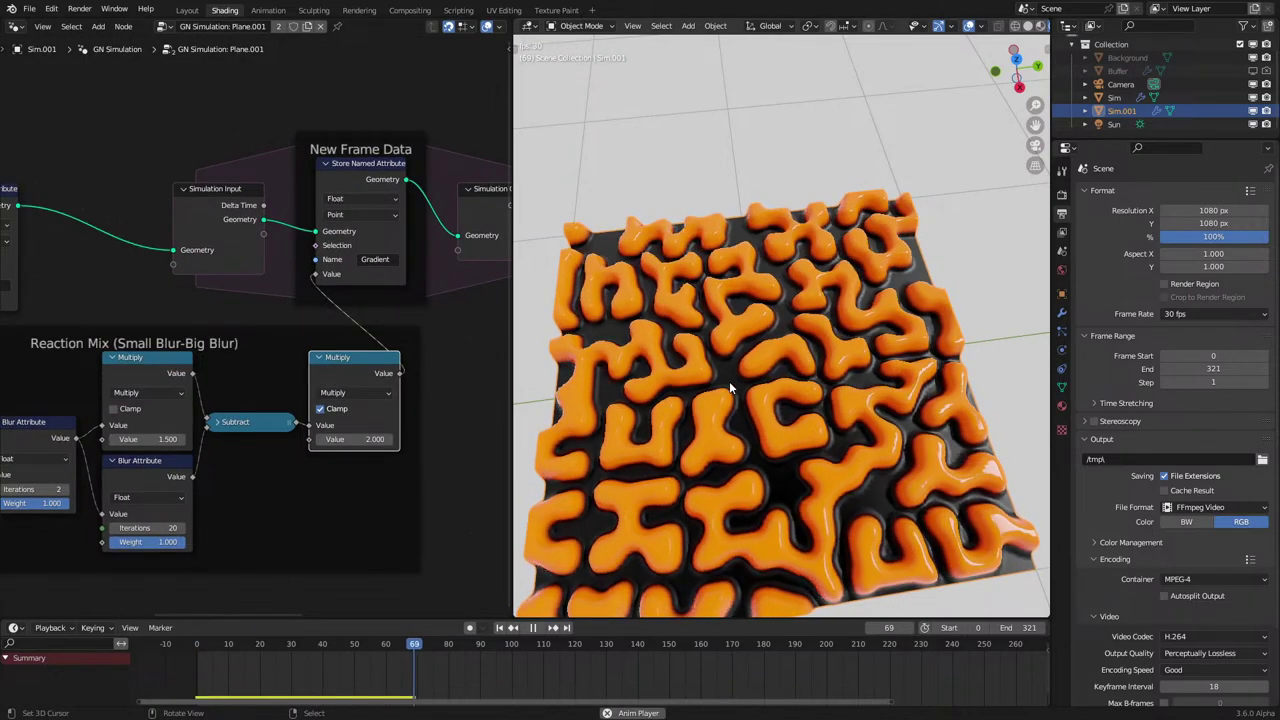
middle_drag(729, 381, 714, 405)
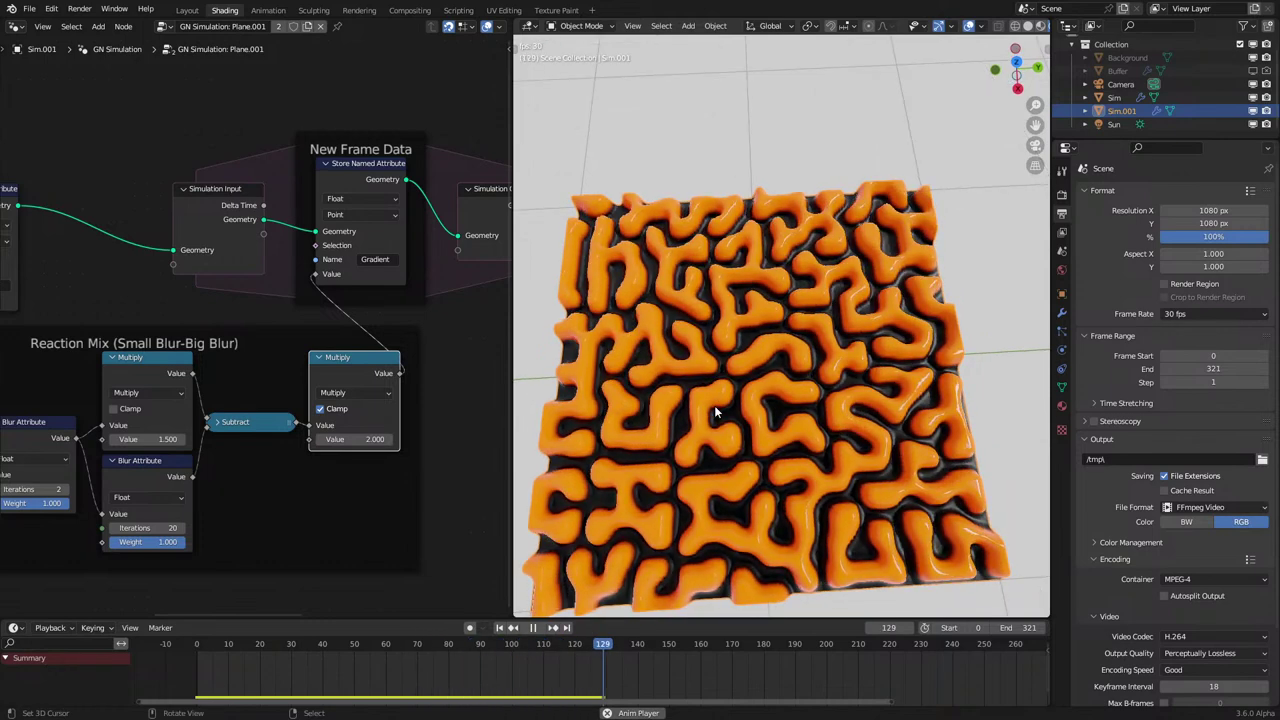
key(space)
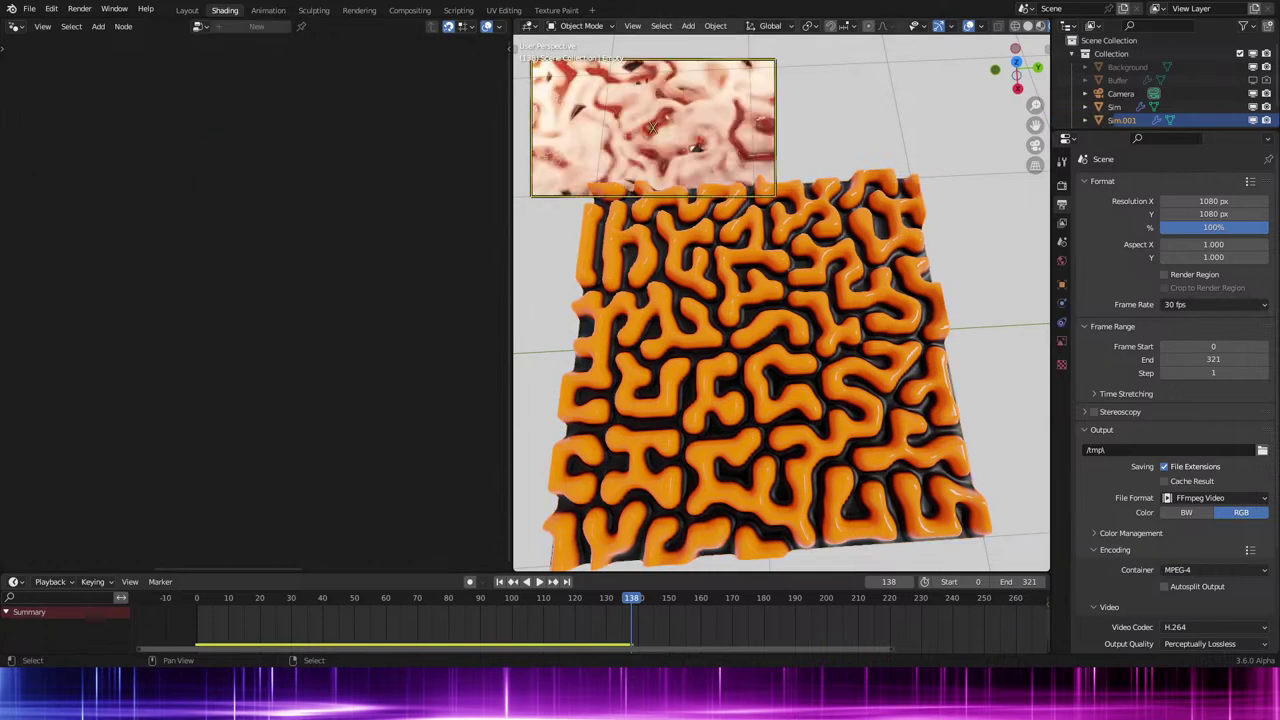
Move the flesh-textured reference image upward along Z and across the horizontal plane, placing it over the simulated plane.
key(g)
click(748, 197)
key(g)
key(z)
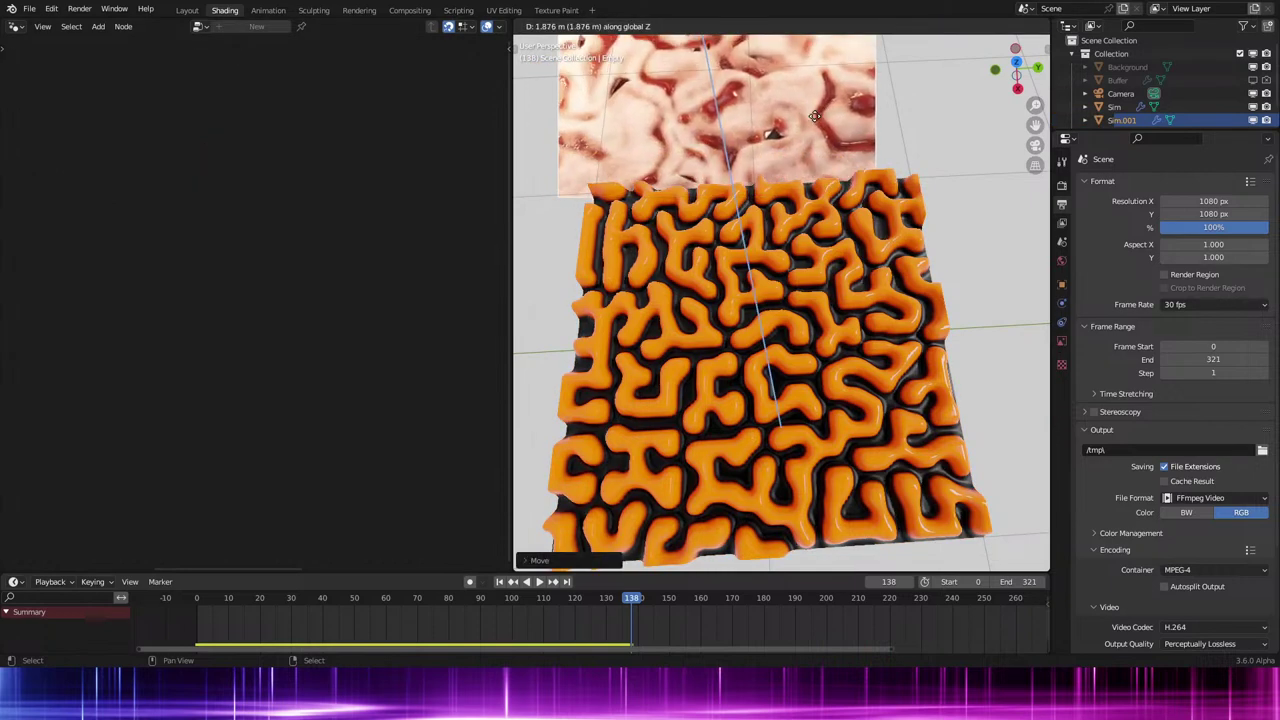
click(811, 102)
key(g)
key(shift+z)
click(814, 380)
Inspect the flesh-textured reference image beside the sphere and plane, and delete it.
scroll(814, 380, down, 4)
middle_drag(814, 380, 790, 216)
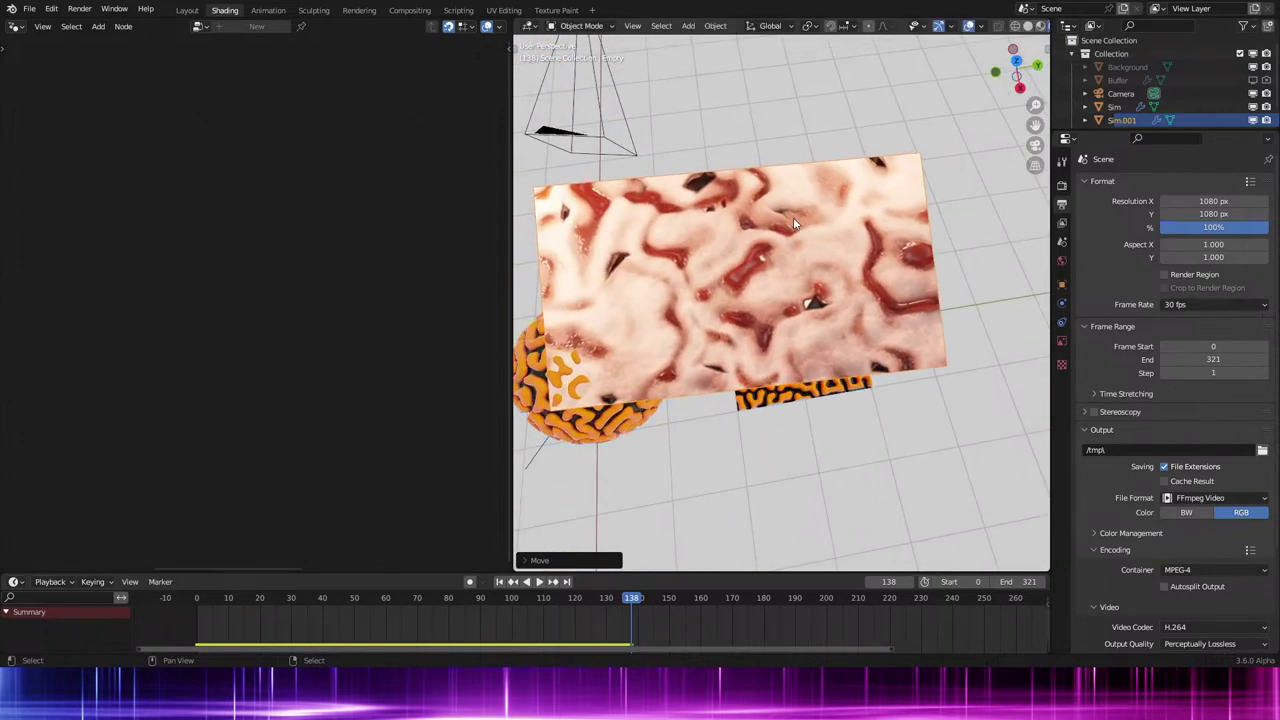
scroll(793, 217, up, 4)
scroll(796, 219, down, 2)
middle_drag(788, 302, 801, 317)
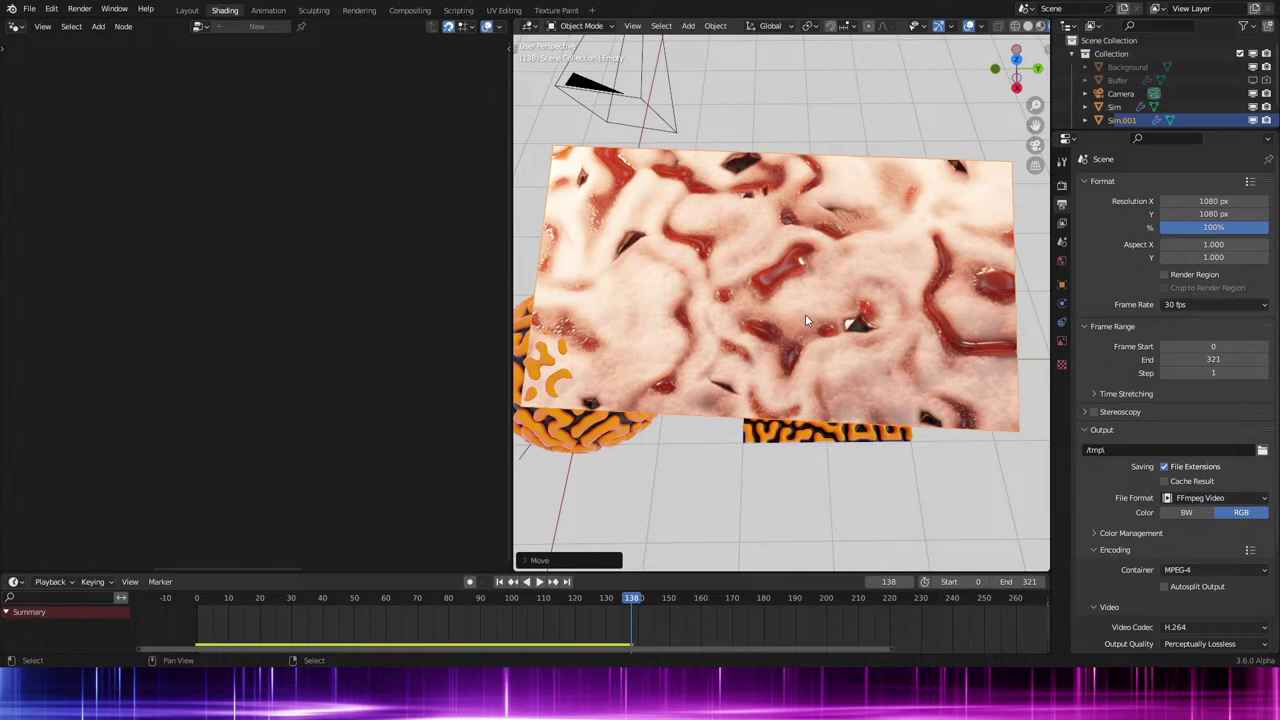
key(Delete)
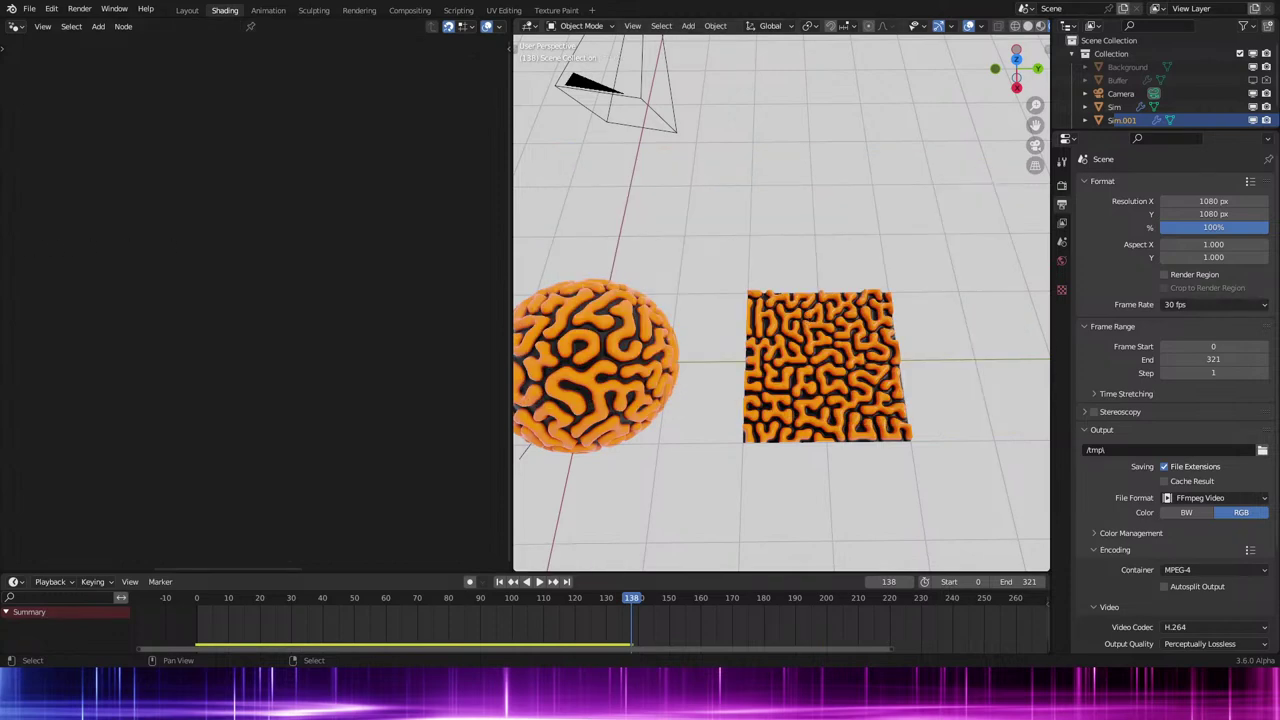
Place the colourful block image as a reference behind the simulated plane and enlarge it.
drag(514, 237, 780, 235)
middle_drag(780, 235, 810, 285)
scroll(865, 230, up, 5)
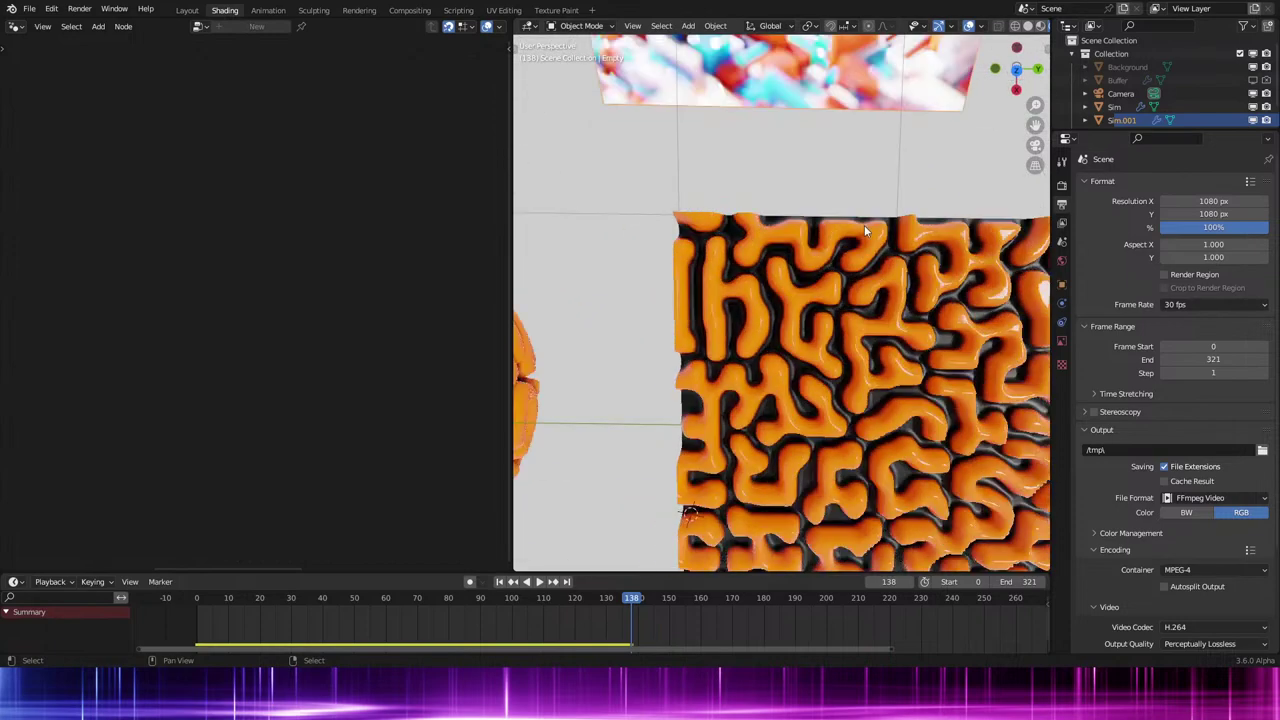
scroll(866, 232, down, 5)
click(851, 311)
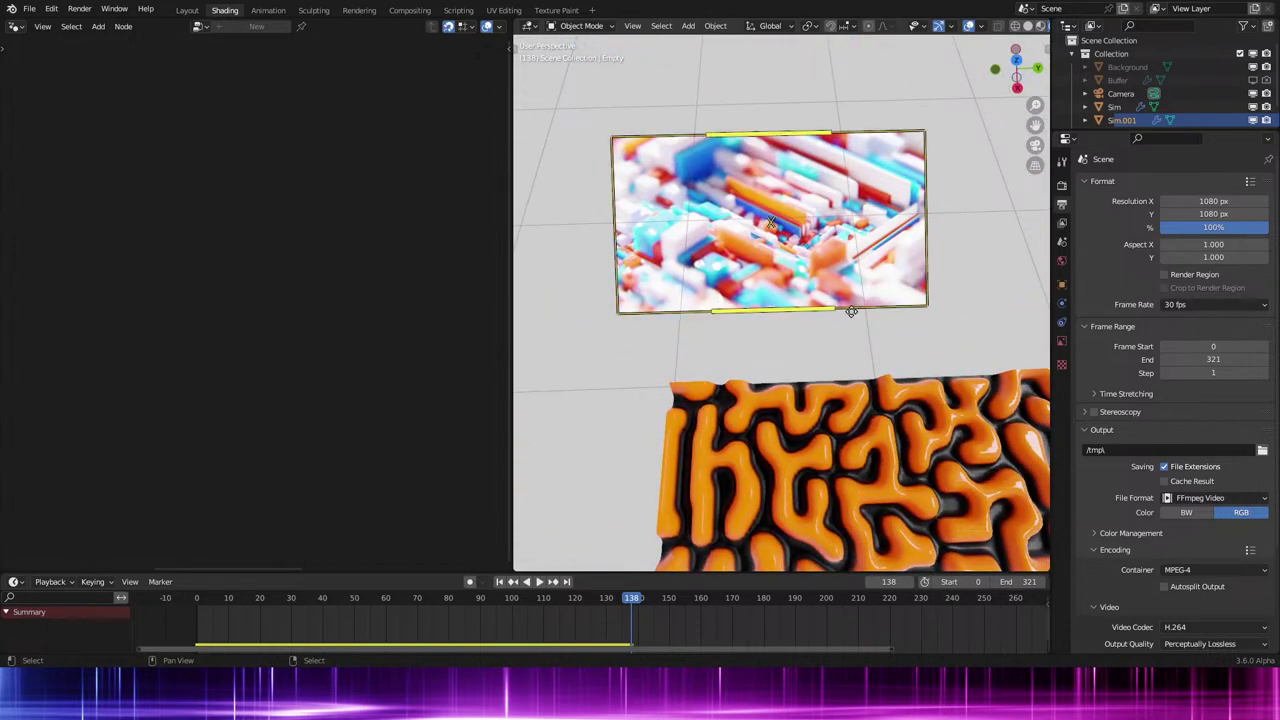
drag(851, 311, 923, 346)
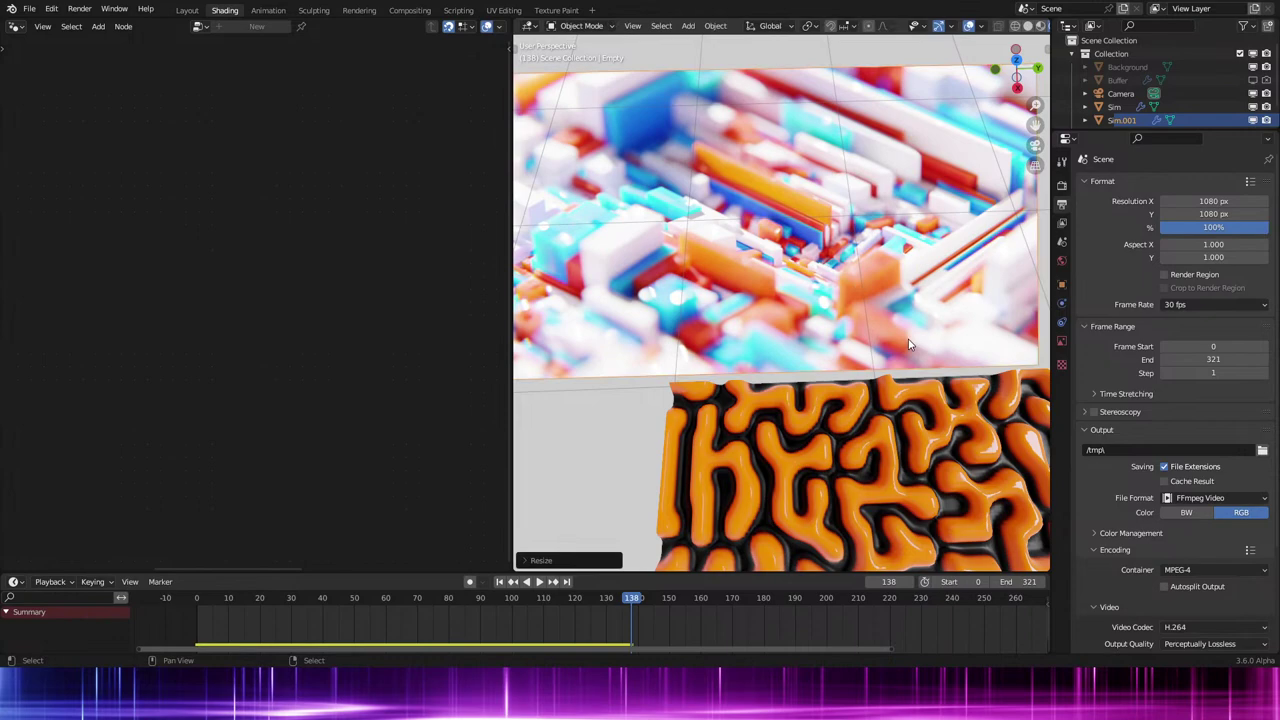
Remove the enlarged colourful reference image and undo back to the Sim.001 plane's node setup.
key(space)
scroll(908, 345, down, 3)
key(Escape)
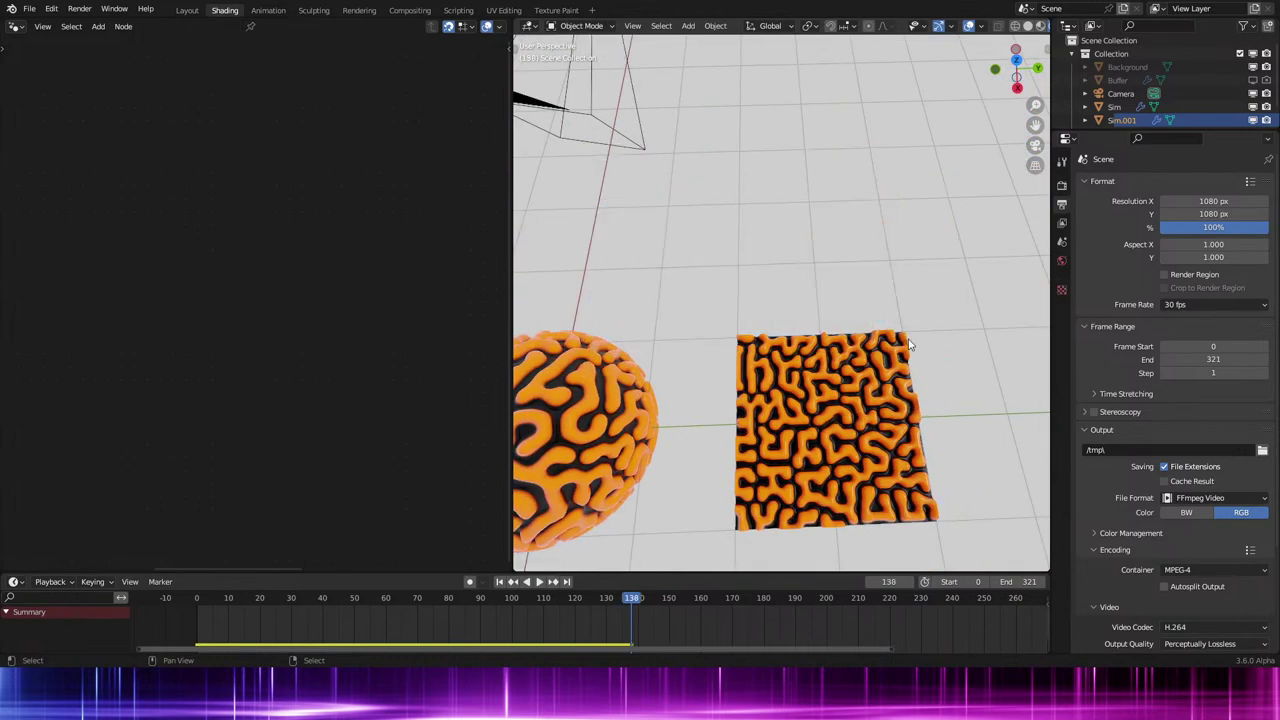
key(ctrl+z)
key(ctrl+z)
key(ctrl+z)
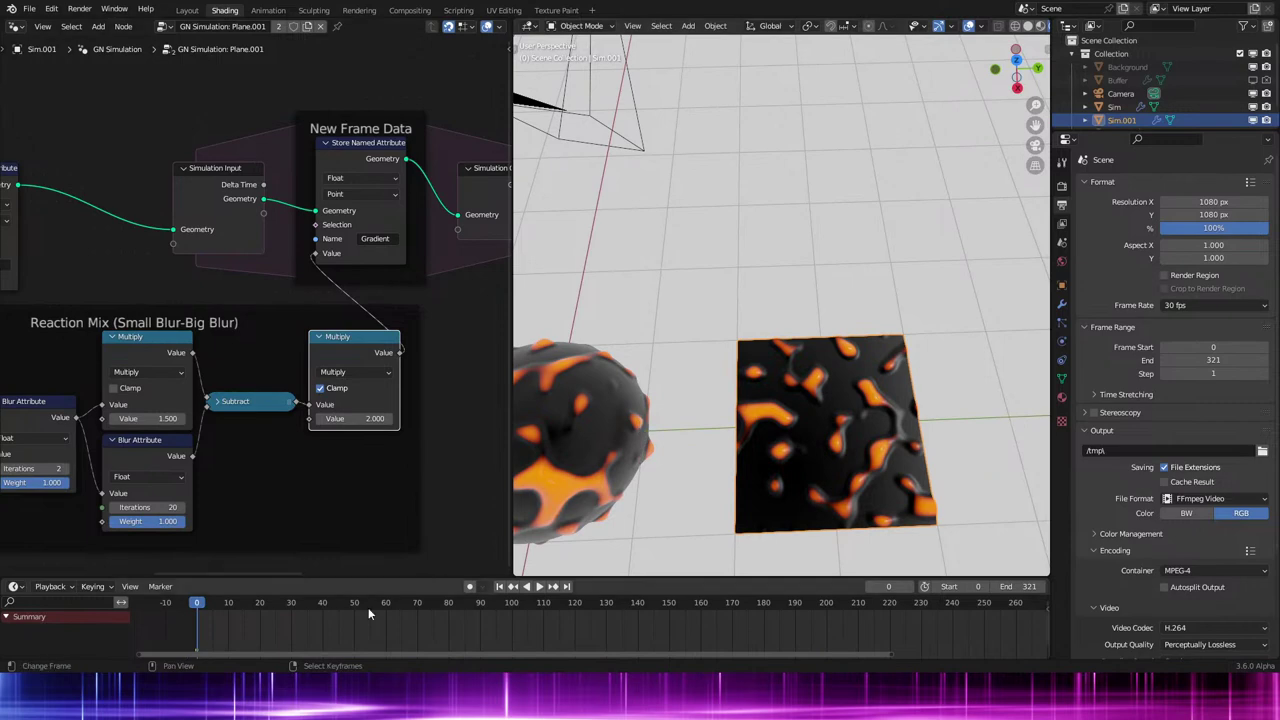
Play the simulation and examine how the pattern grows on the plane from a low angle.
key(space)
middle_drag(812, 402, 765, 290)
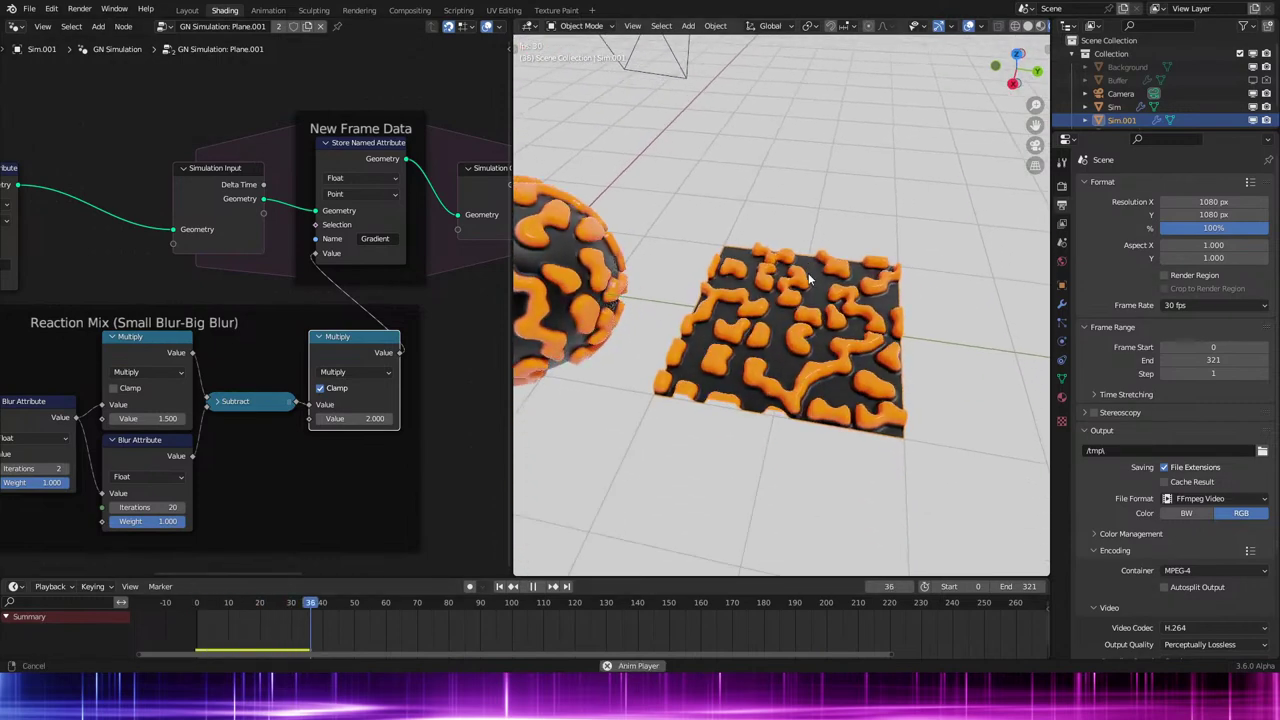
scroll(385, 347, down, 3)
middle_drag(363, 343, 243, 351)
scroll(791, 306, up, 4)
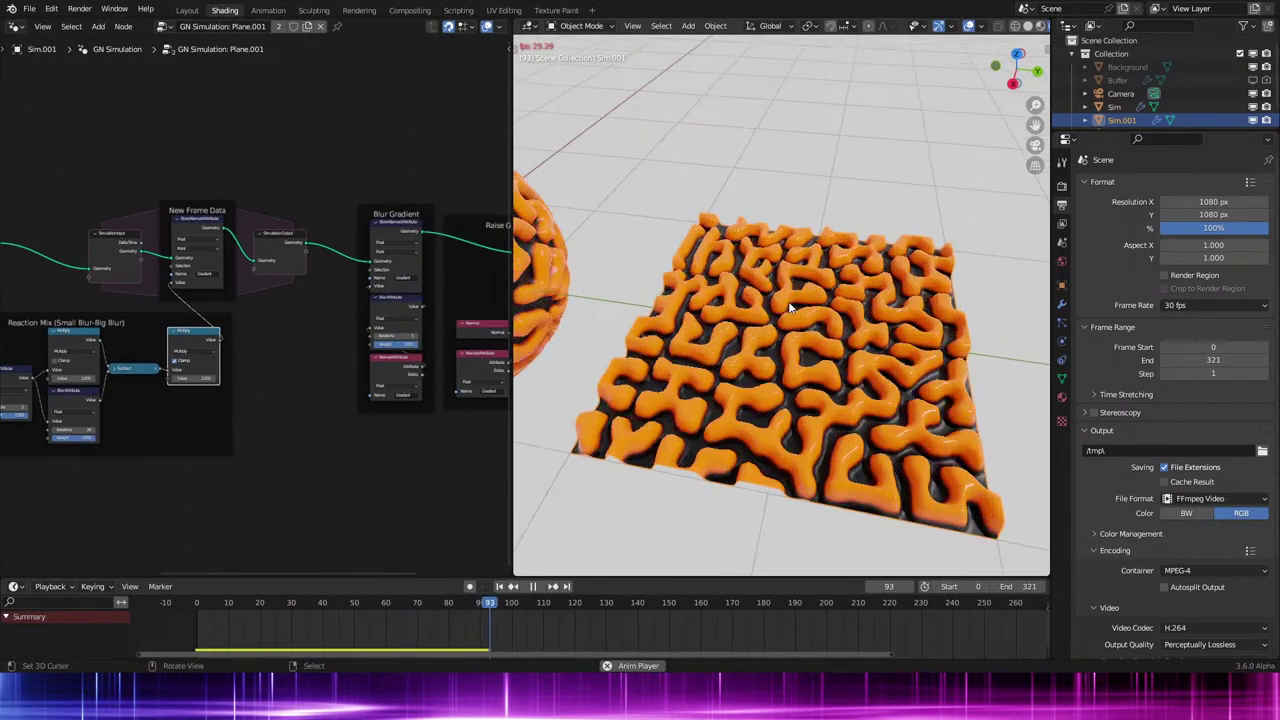
middle_drag(791, 306, 760, 252)
key(space)
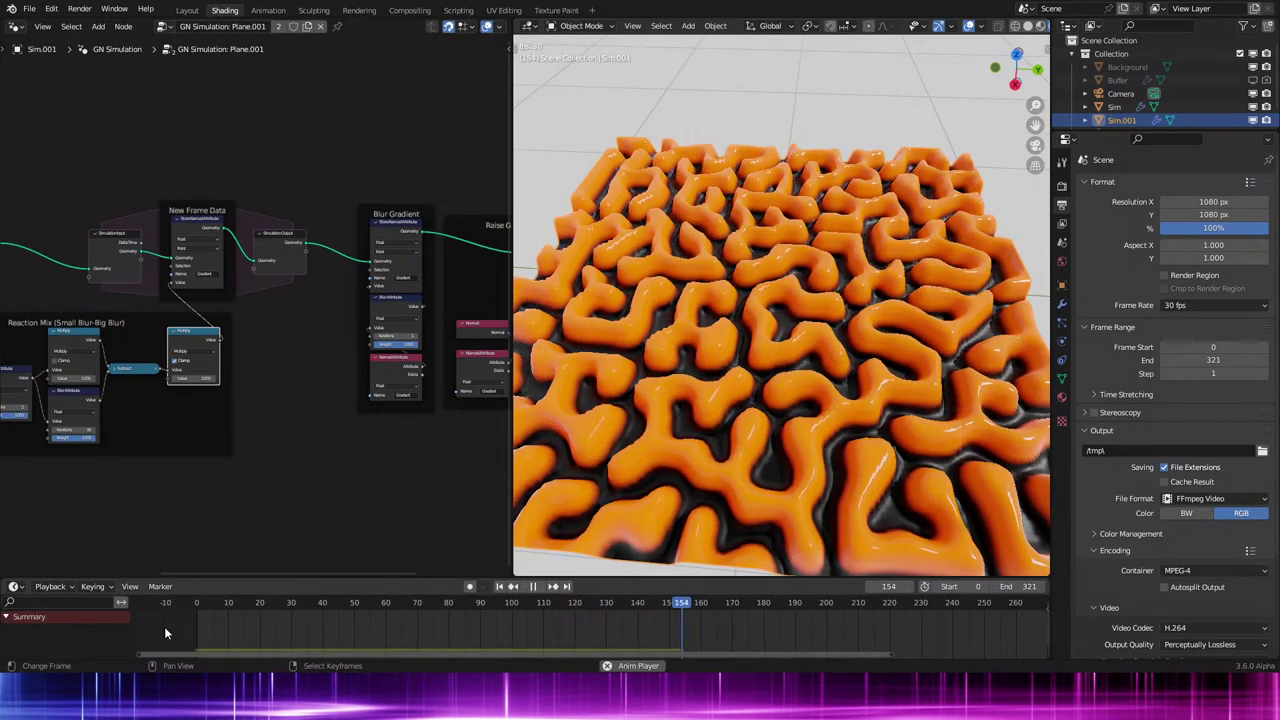
Replay the simulation from the first frame and compare the pattern on the plane with the one on the sphere.
key(shift+Left)
key(space)
middle_drag(786, 330, 791, 366)
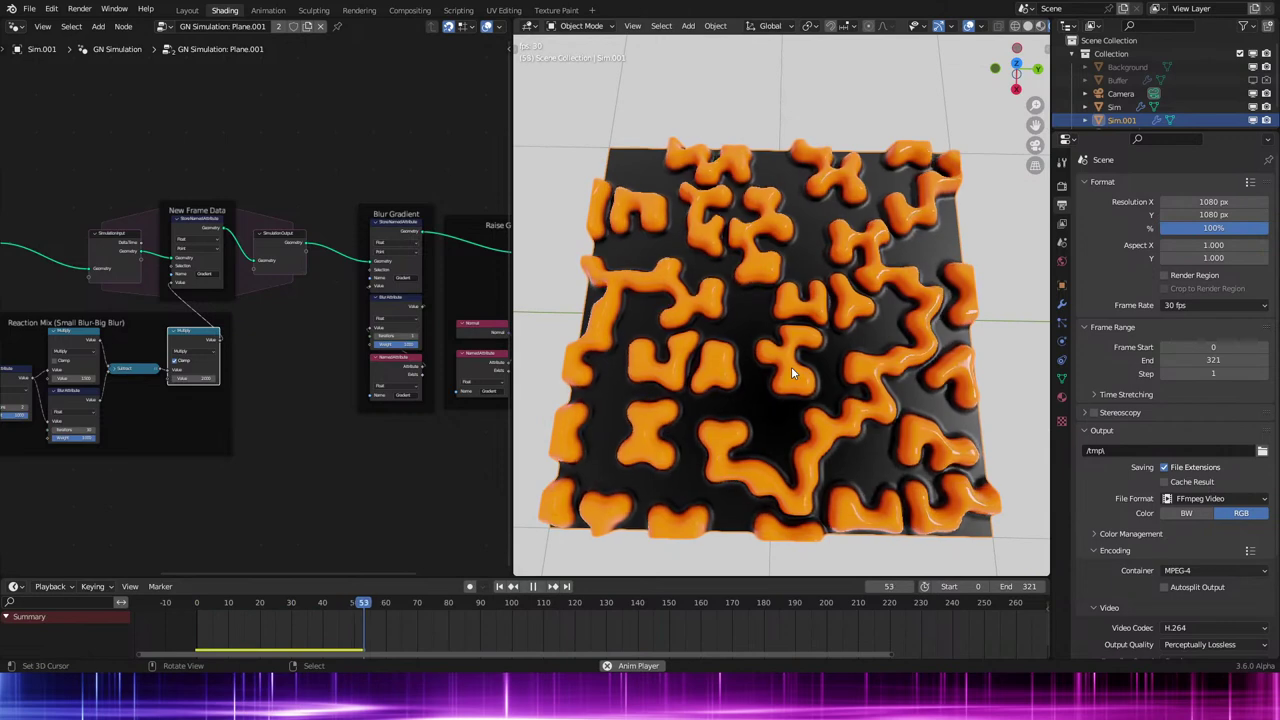
middle_drag(135, 372, 439, 395)
scroll(439, 395, up, 1)
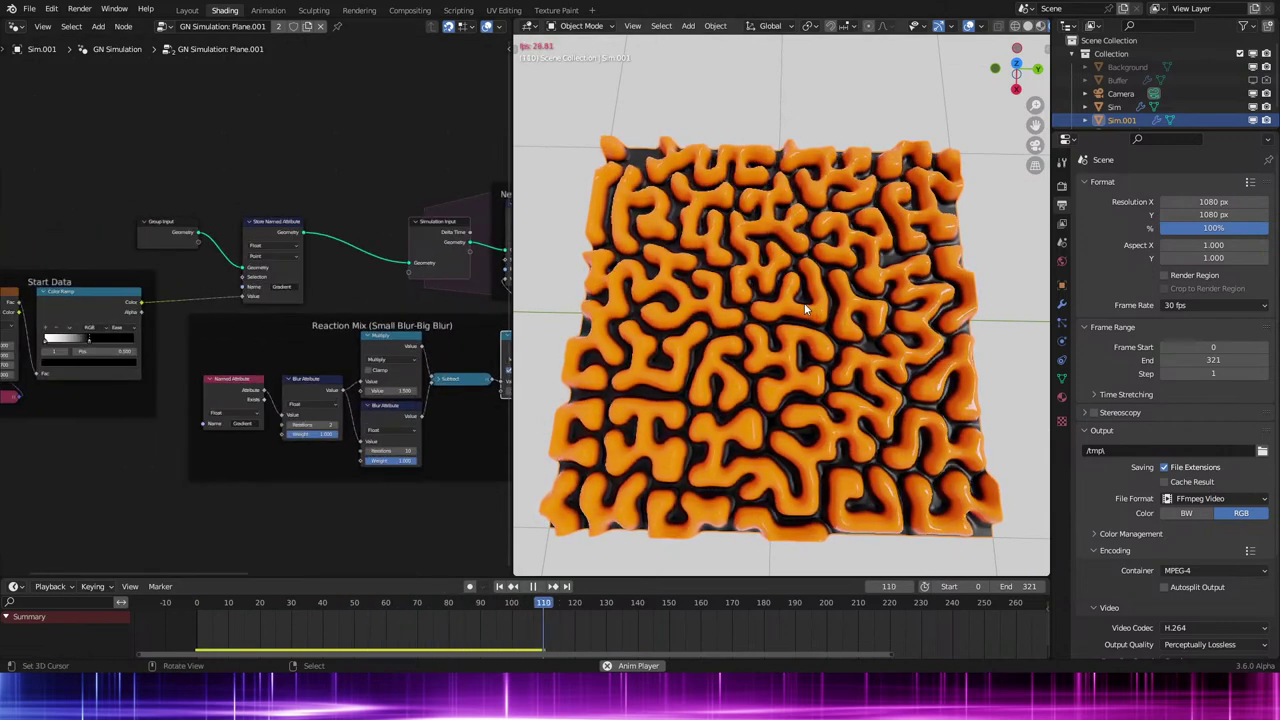
mouse_move(805, 300)
middle_down()
mouse_move(807, 315)
mouse_move(803, 290)
middle_up()
key(space)
scroll(780, 287, down, 1)
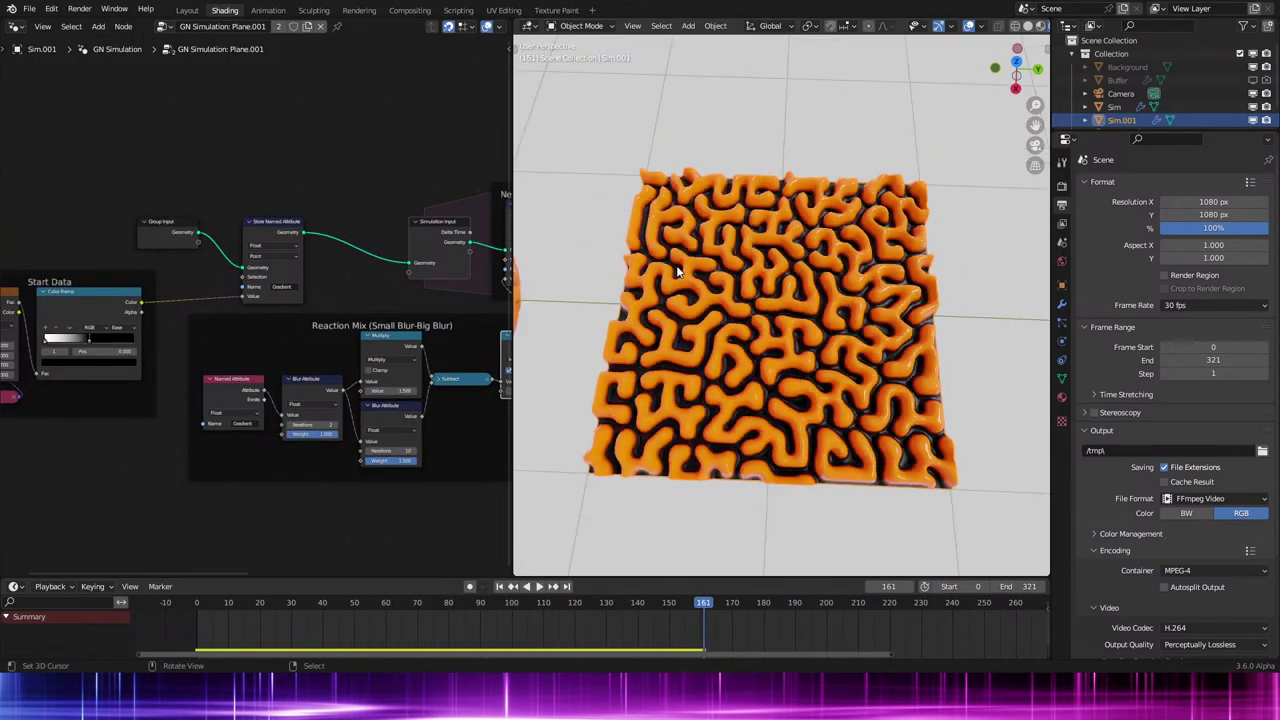
shift+middle_drag(677, 276, 927, 335)
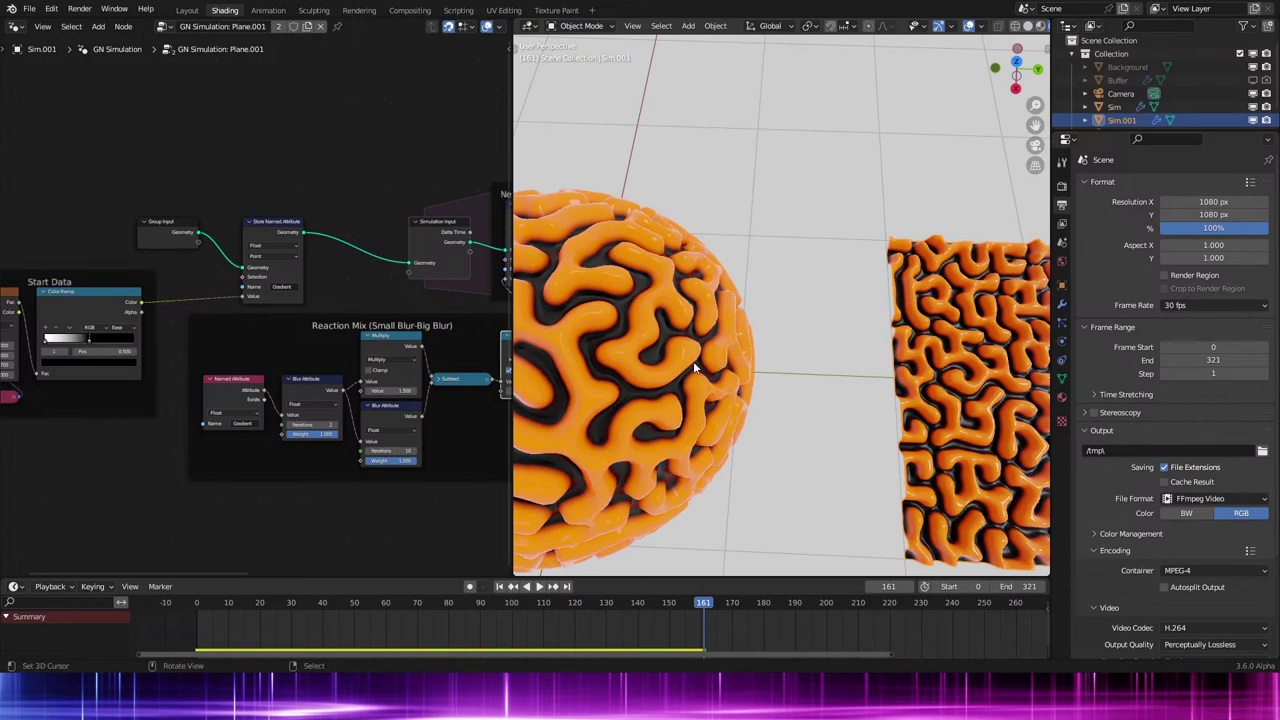
Set the small Blur Attribute's Iterations to 3 and replay the simulation from the first frame.
click(337, 427)
click(199, 602)
key(space)
shift+middle_drag(975, 396, 740, 374)
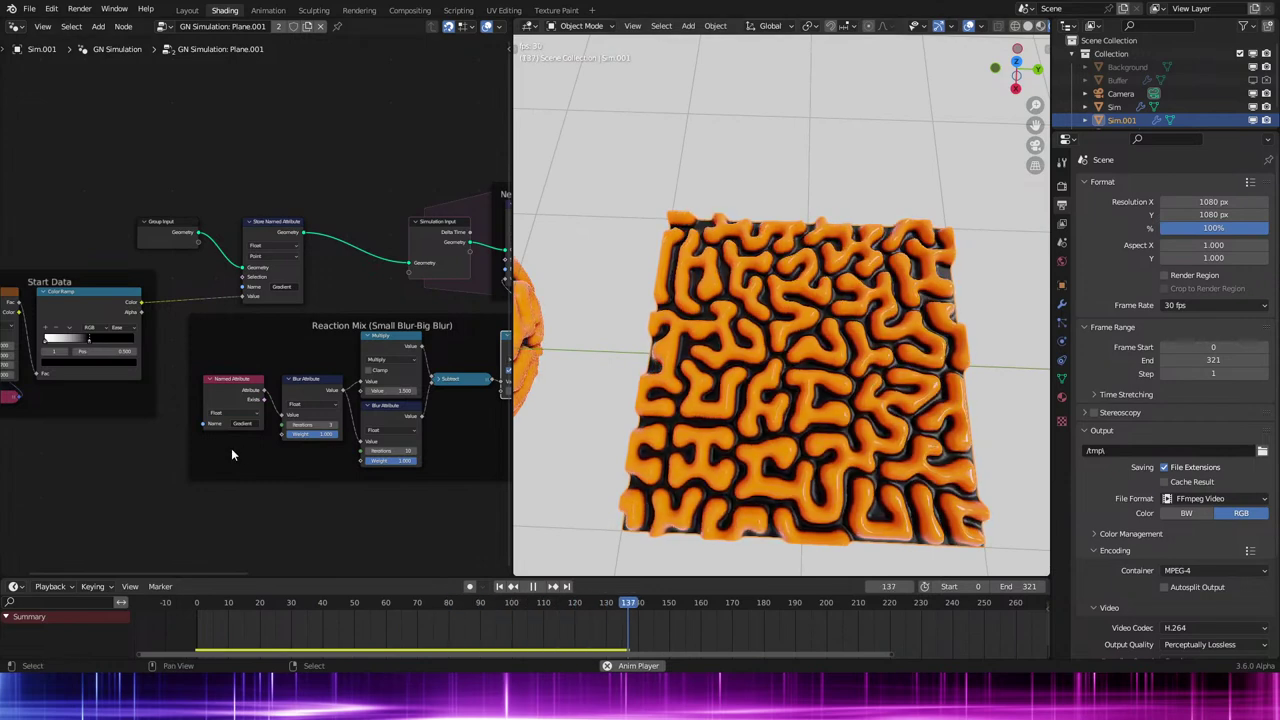
Set the big Blur Attribute's Iterations to 15 and the small one's to 1, replaying the simulation from the first frame.
scroll(393, 468, up, 2)
text(5)
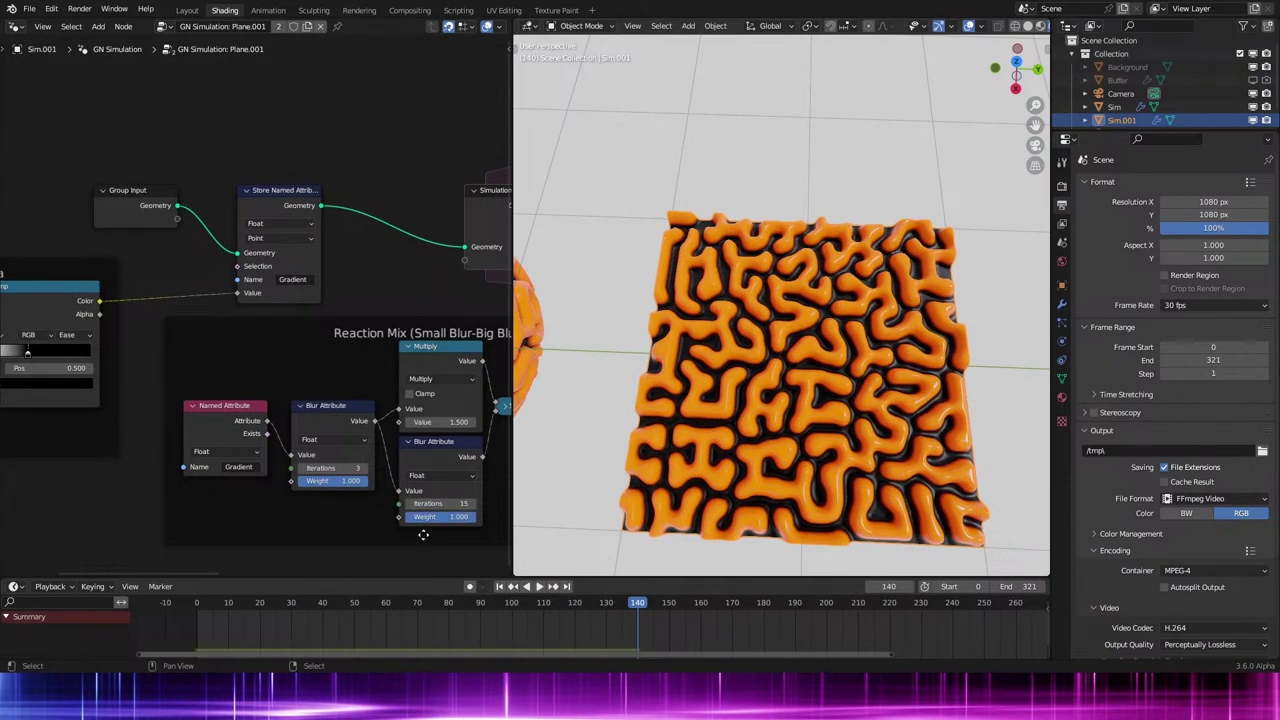
key(Return)
key(shift+Left)
key(space)
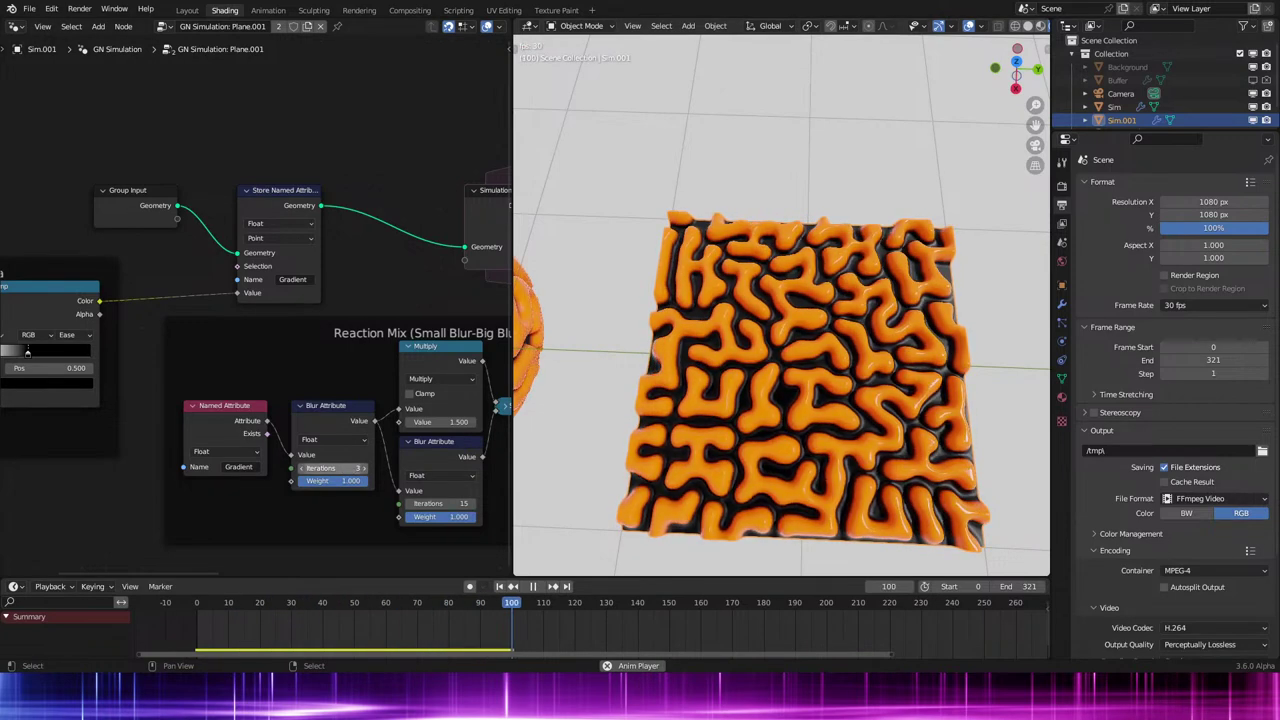
drag(335, 468, 305, 468)
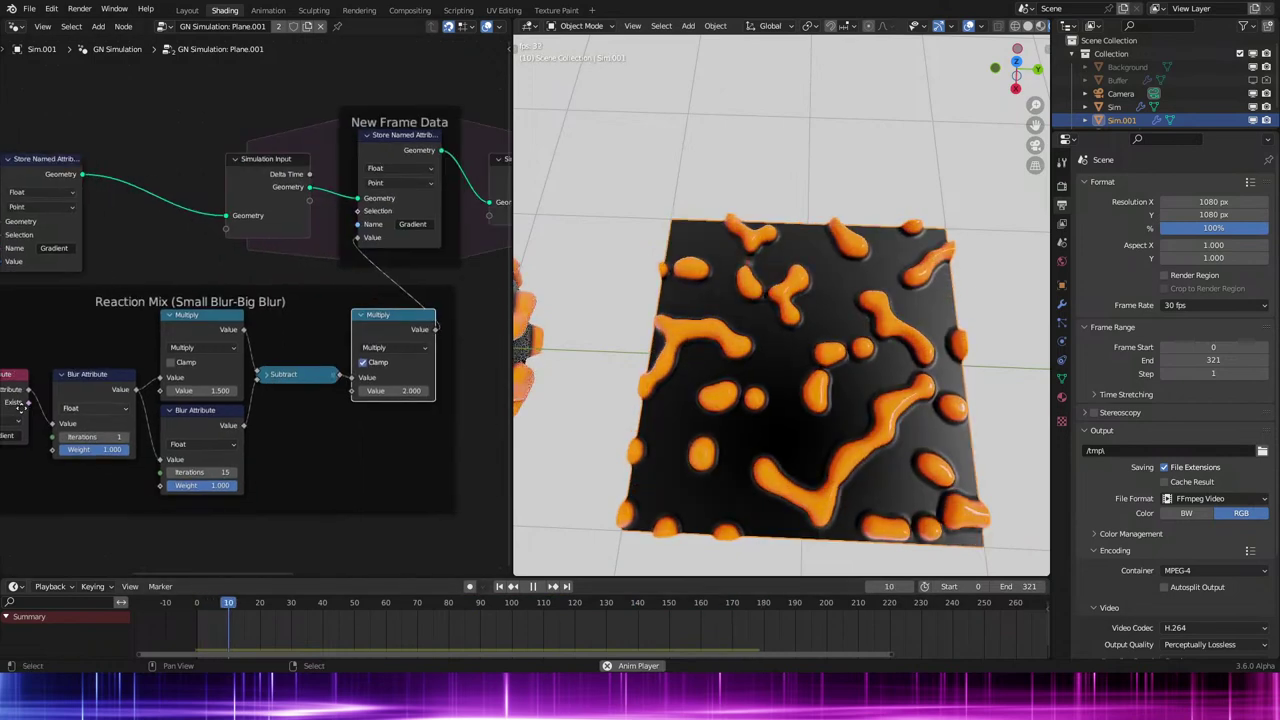
middle_drag(371, 365, 320, 407)
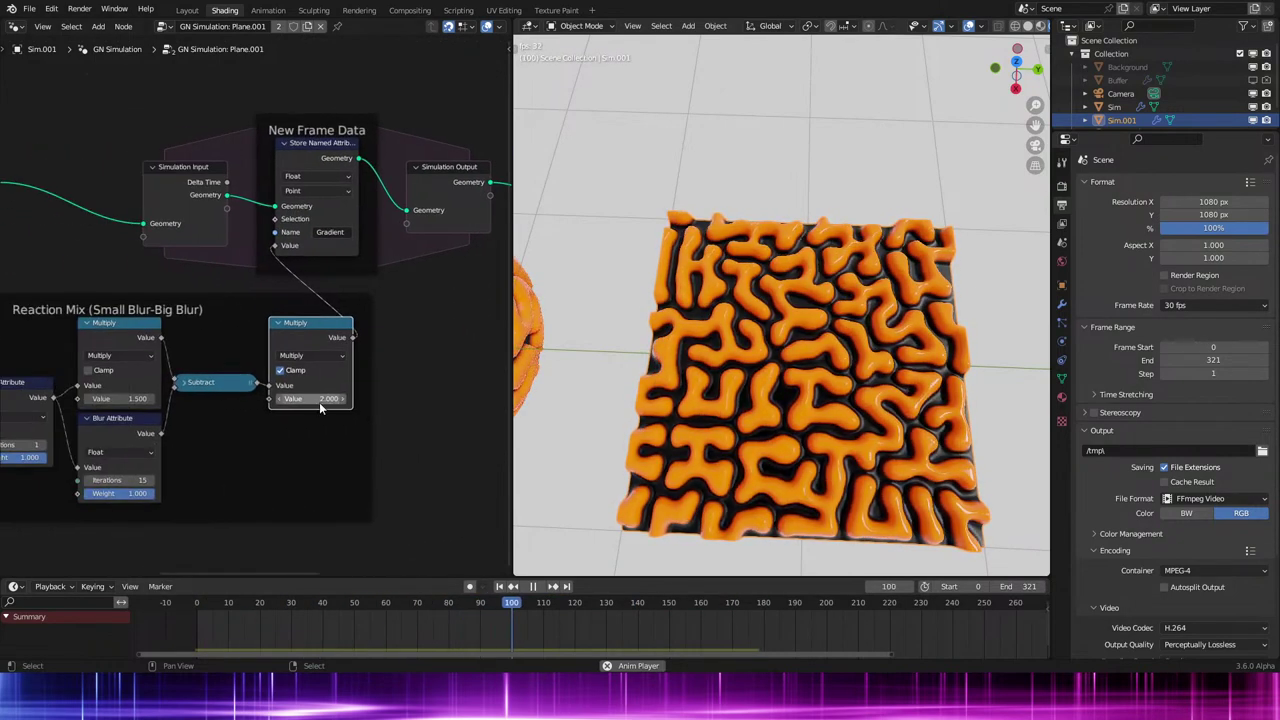
Set the small Blur Attribute's Iterations to 5 and the big one's to 10, and play the simulation from the first frame.
click(46, 446)
click(186, 604)
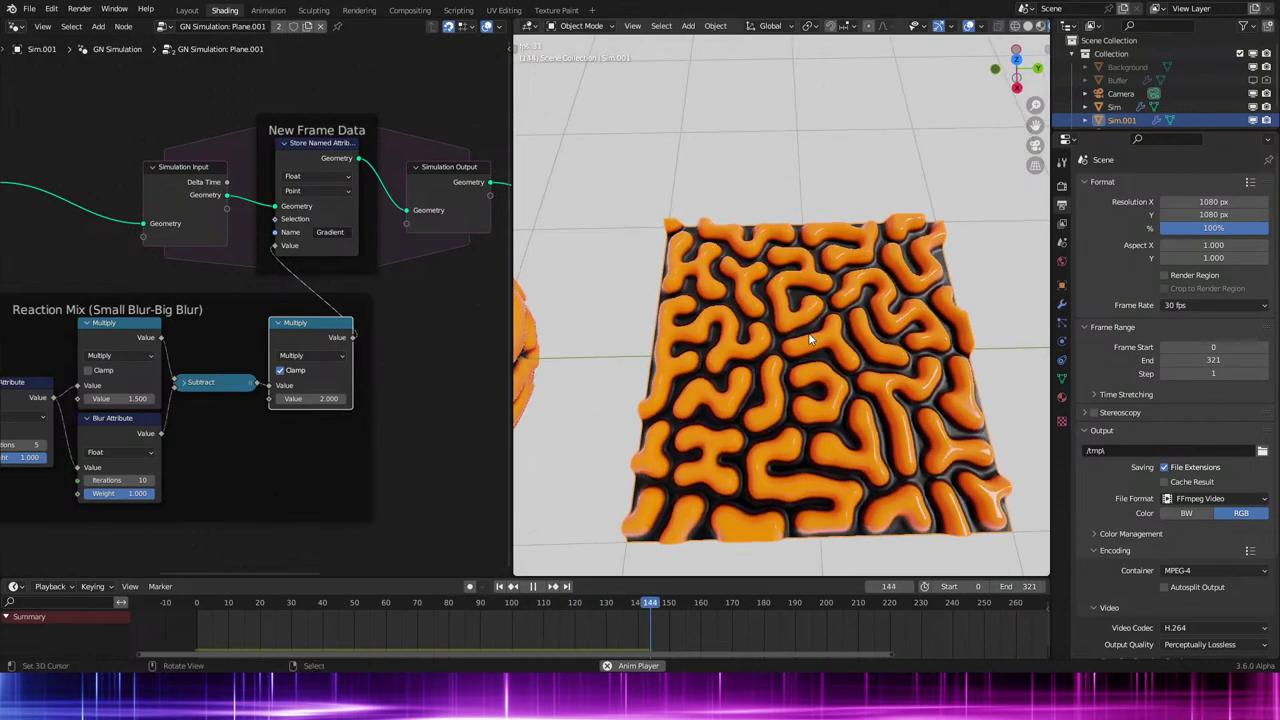
middle_drag(810, 340, 837, 355)
key(space)
key(space)
key(space)
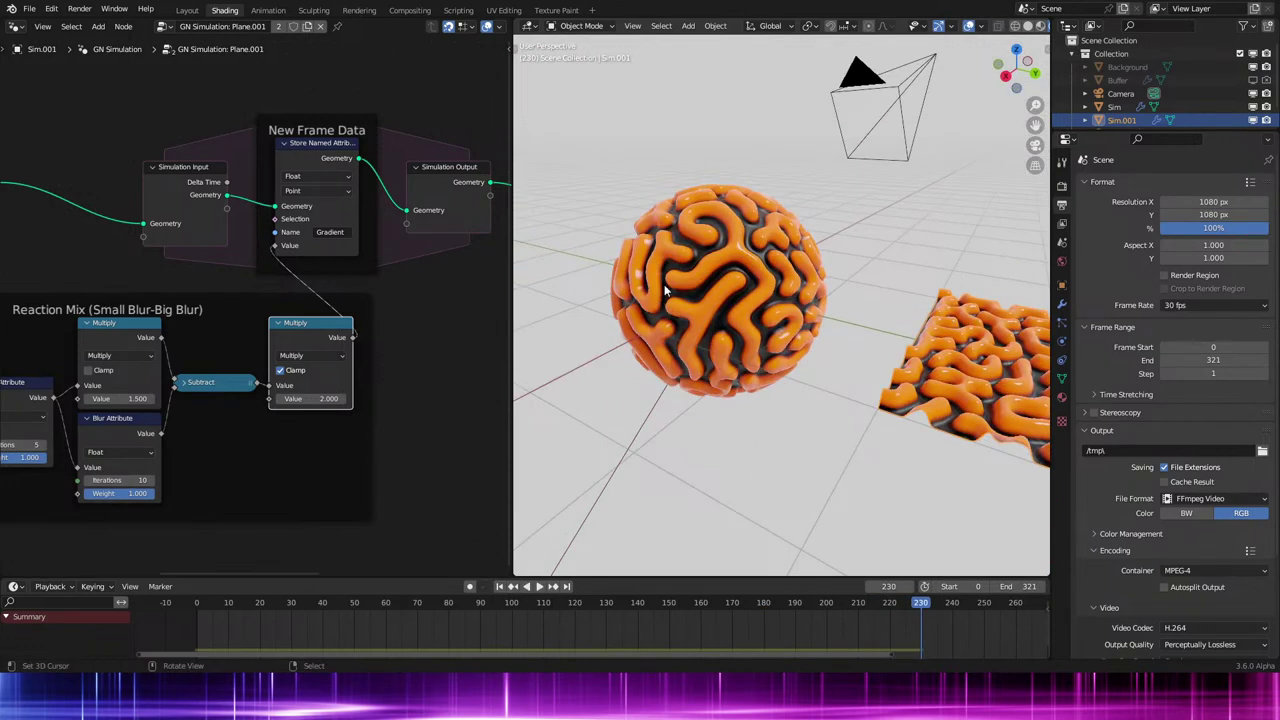
Examine the thicker pattern on the sphere from several angles and on the plane from above.
middle_drag(738, 273, 703, 297)
scroll(702, 297, up, 5)
scroll(702, 297, down, 3)
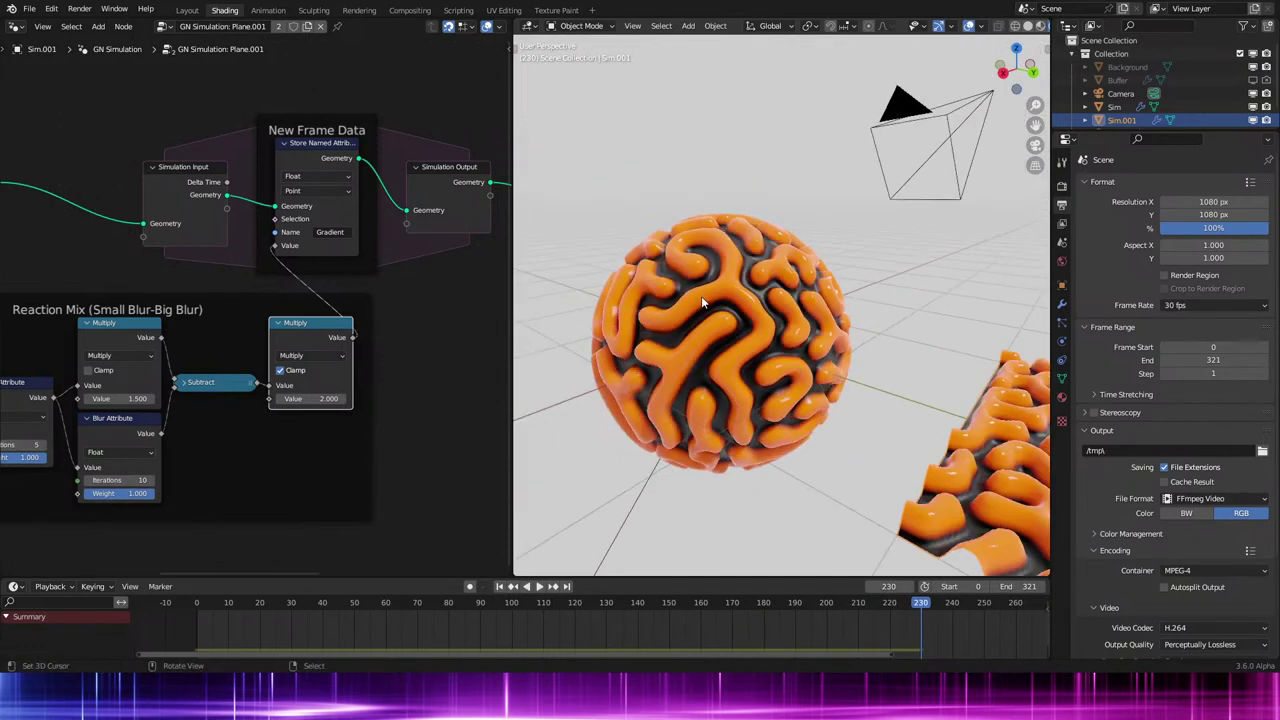
middle_drag(676, 254, 695, 298)
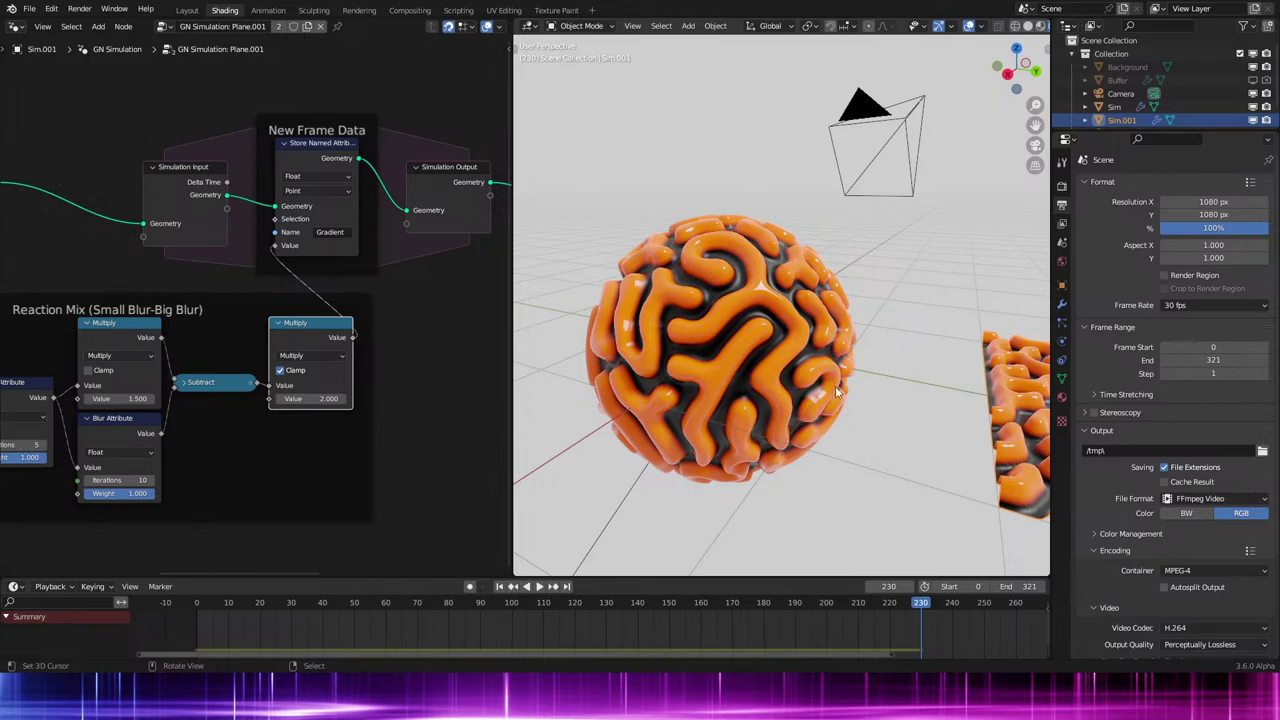
middle_drag(843, 377, 679, 321)
scroll(752, 303, up, 5)
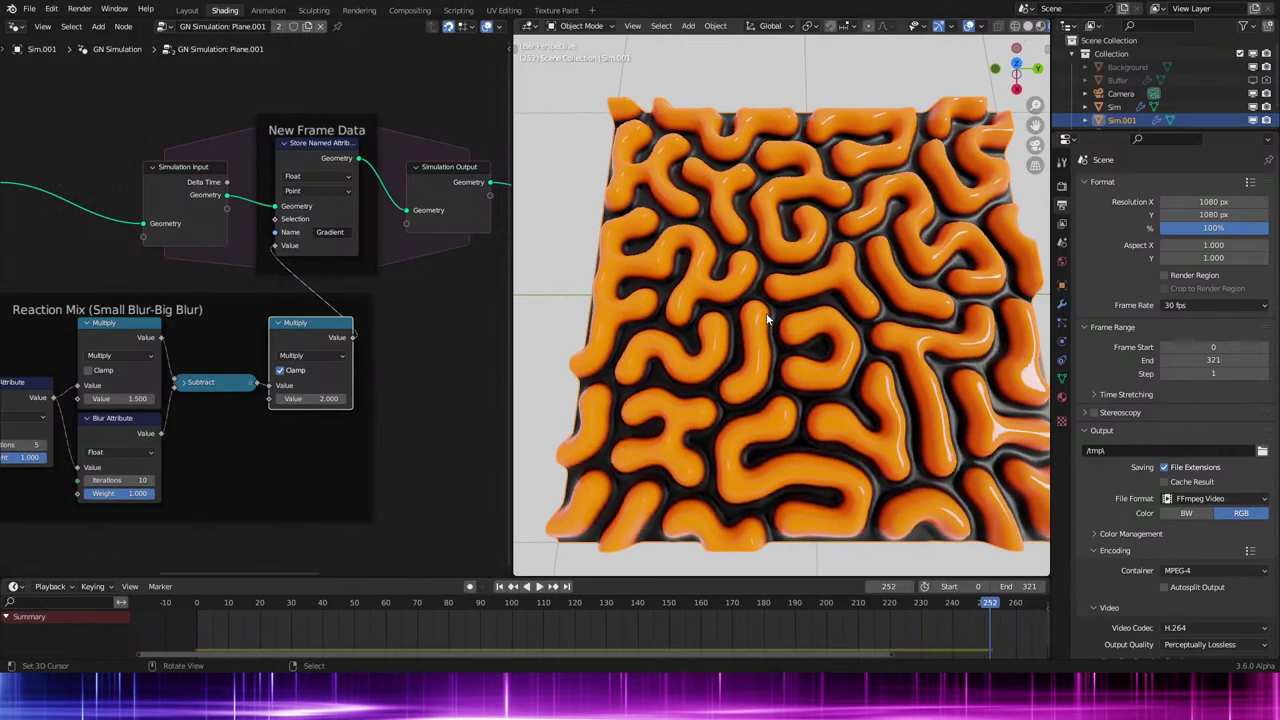
Switch the window to full screen, replay the simulation from the first frame, and stop playback.
key(alt+F11)
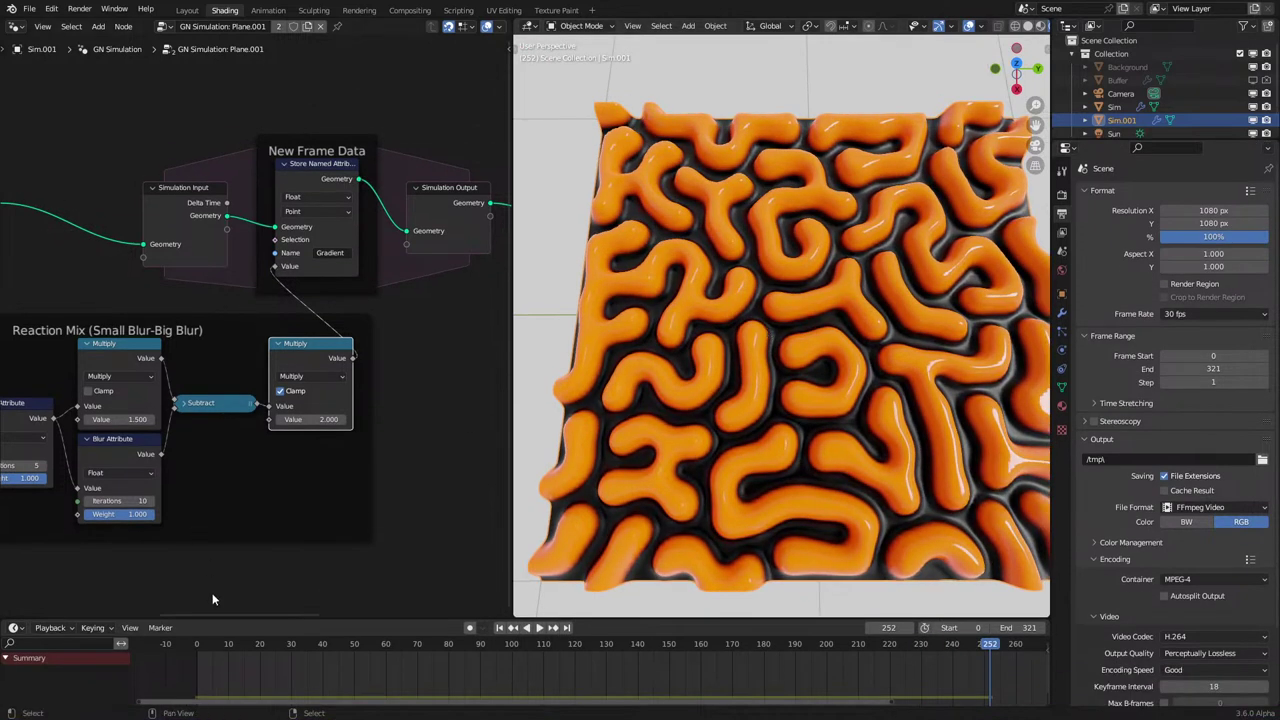
key(shift+Left)
key(space)
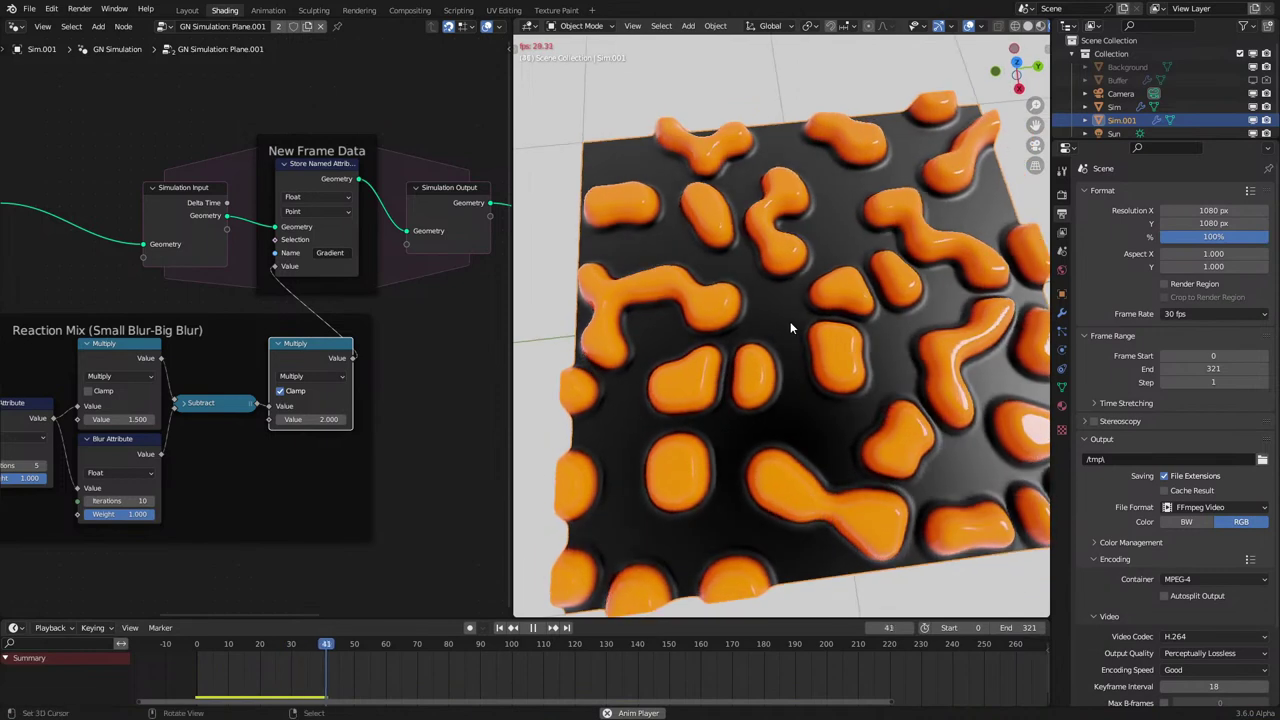
middle_drag(789, 326, 773, 348)
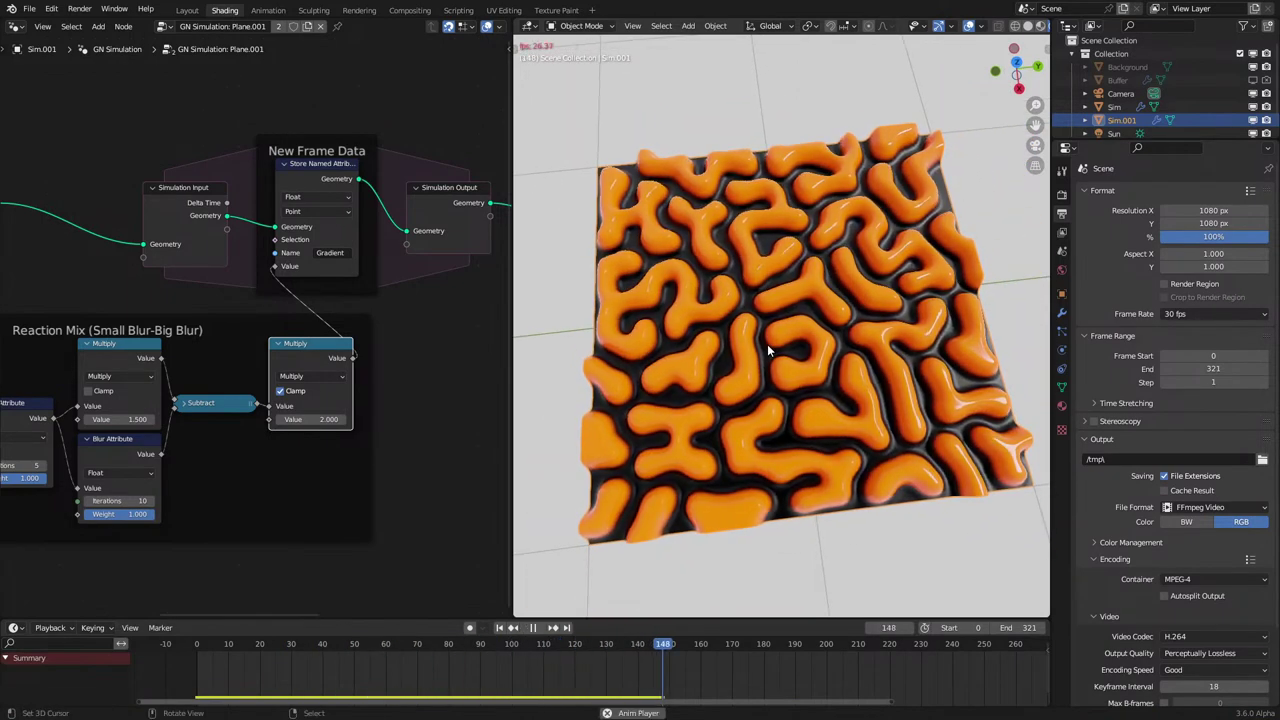
key(space)
scroll(1130, 95, down, 1)
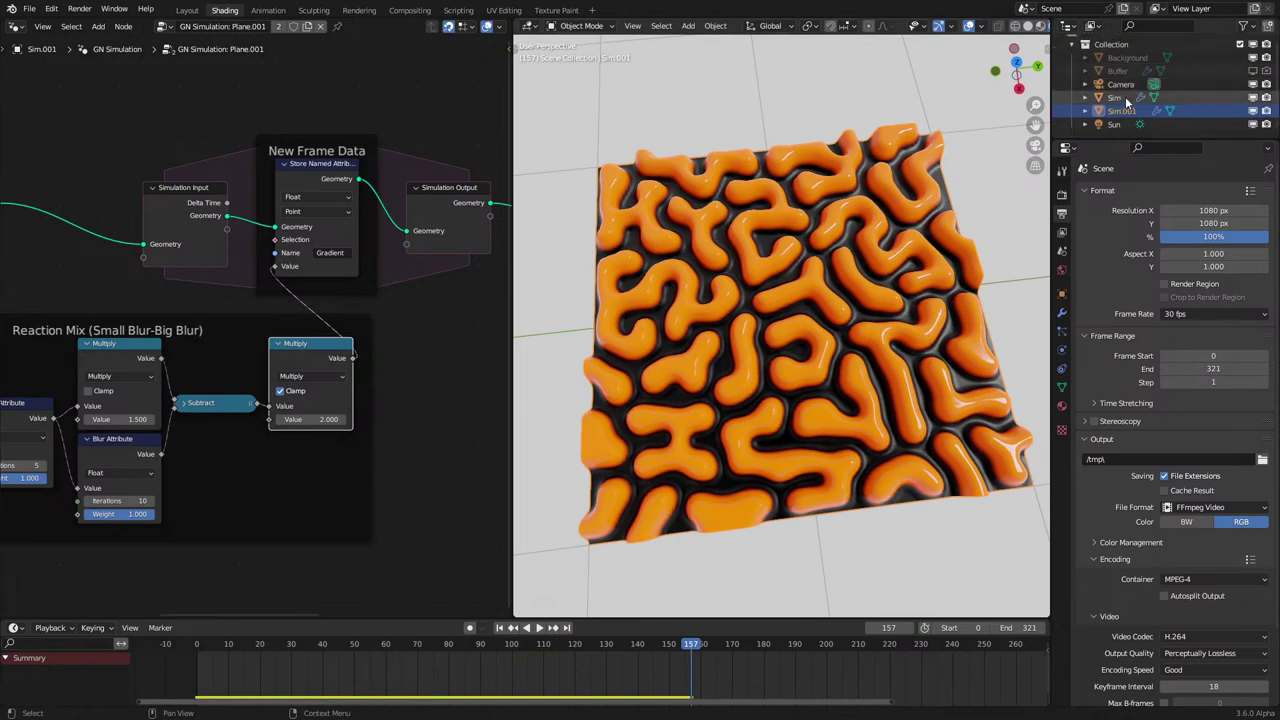
Switch the viewport to wireframe shading and select the Sim sphere, showing its geometry nodes modifier.
scroll(965, 190, down, 6)
key(z)
click(778, 282)
mouse_move(782, 302)
middle_down()
mouse_move(690, 253)
mouse_move(798, 302)
middle_up()
click(1062, 313)
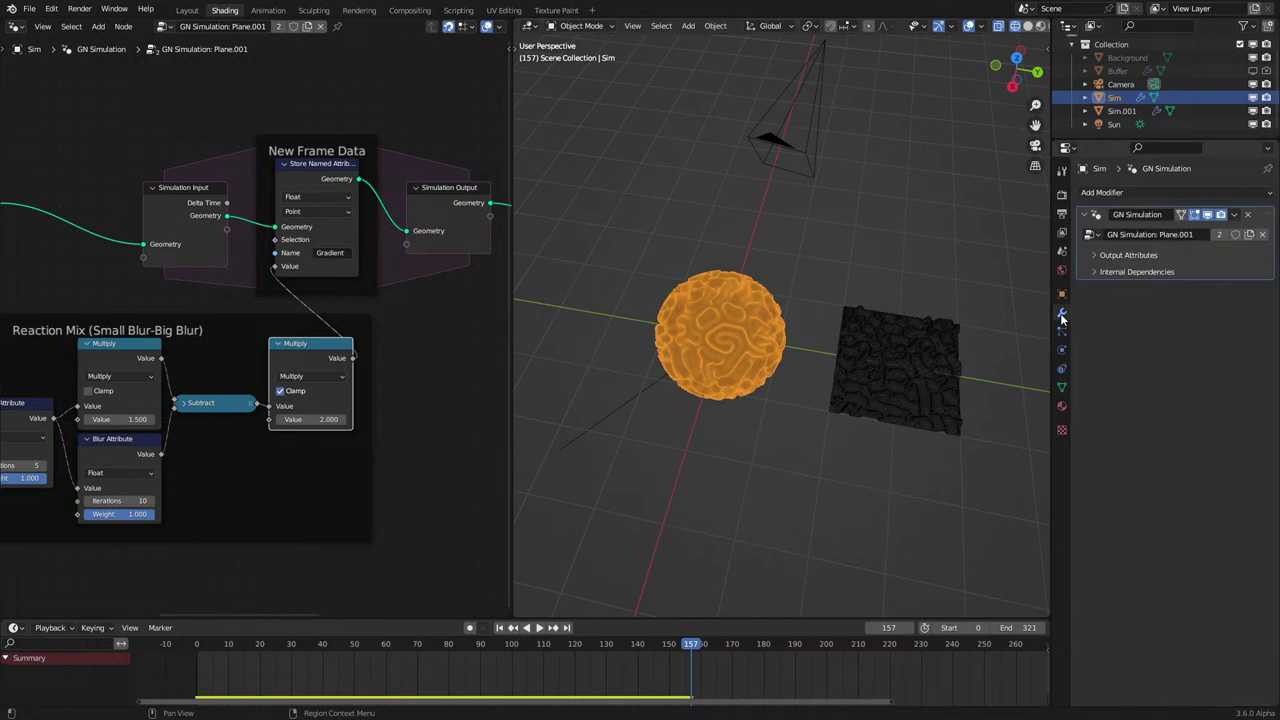
click(834, 364)
click(703, 341)
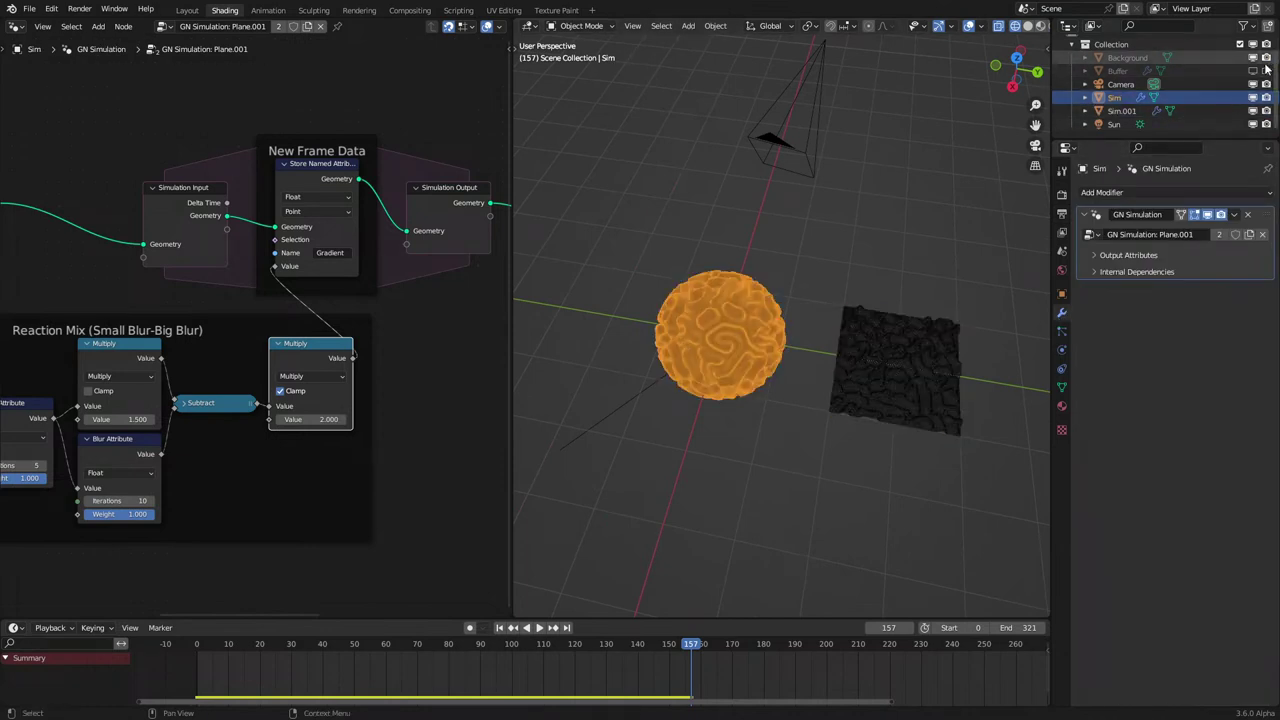
Unhide the Buffer object, review its Object Info node setup, and delete the object.
click(1109, 75)
scroll(775, 338, down, 3)
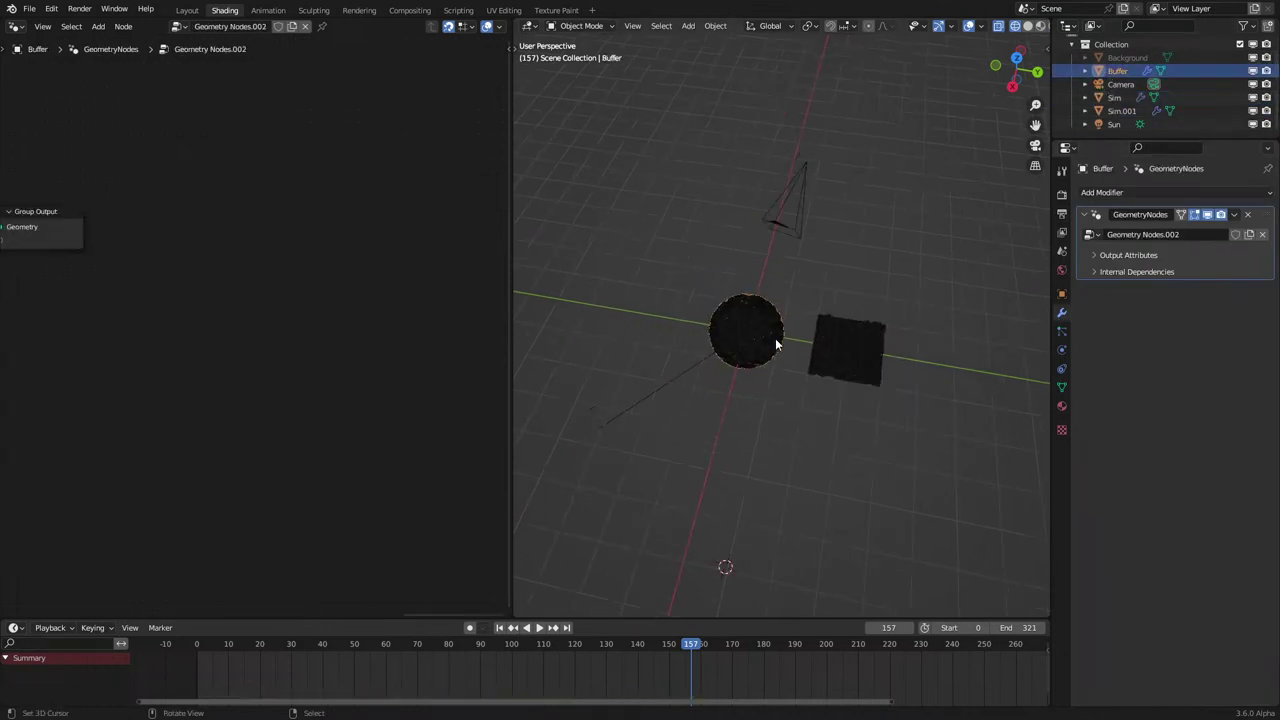
key(g)
middle_drag(360, 350, 45, 406)
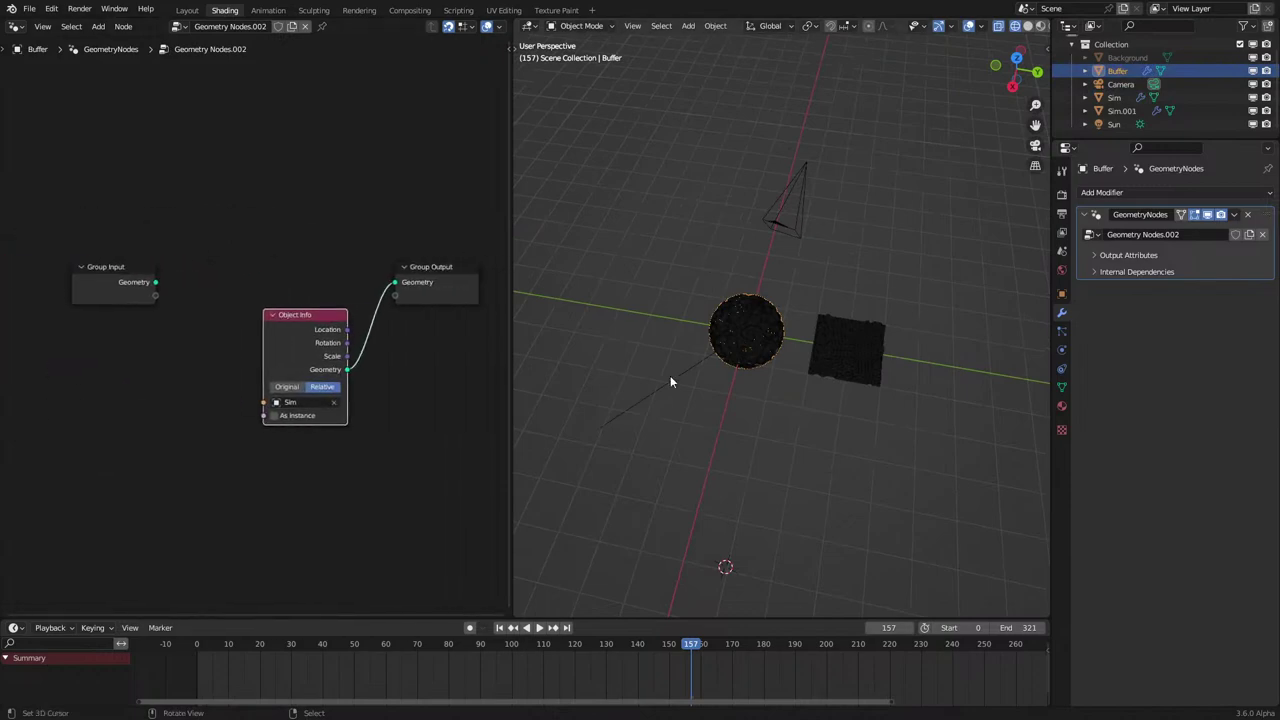
key(Delete)
scroll(726, 355, up, 1)
Unhide the Background object and replay the simulation from the first frame in the rendered camera view.
click(1120, 69)
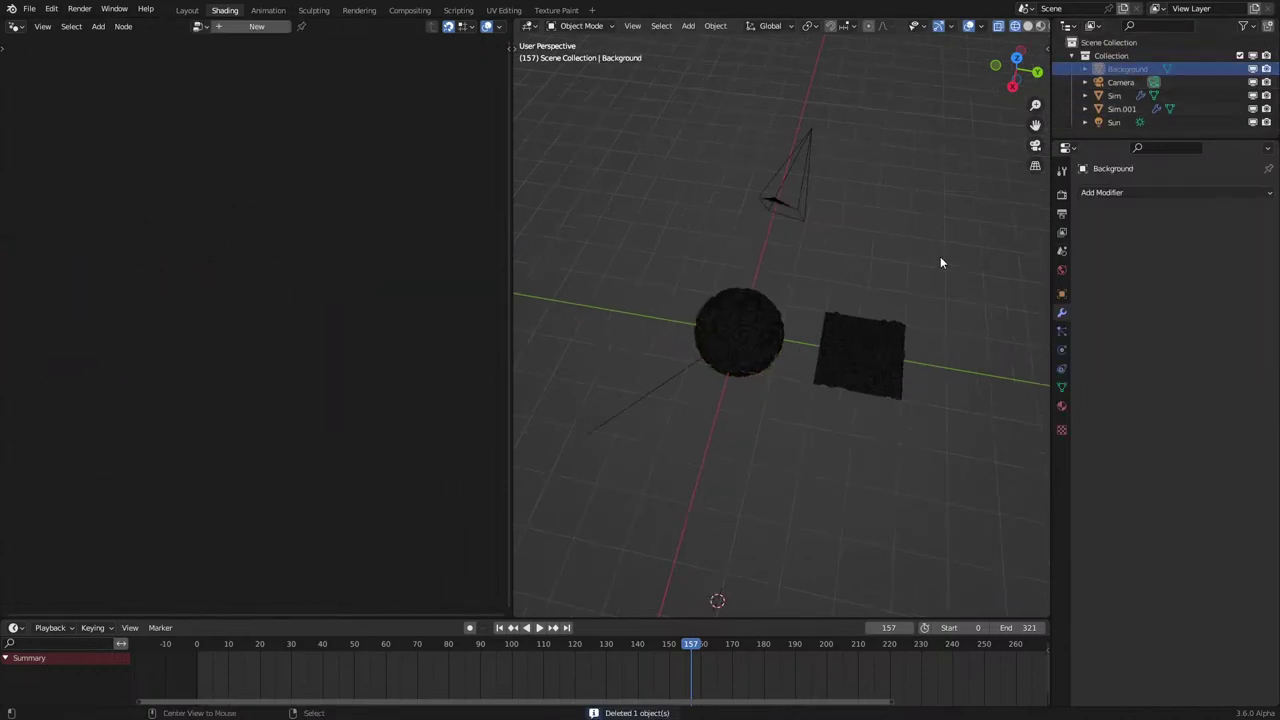
key(z)
middle_drag(891, 209, 676, 199)
key(KP_0)
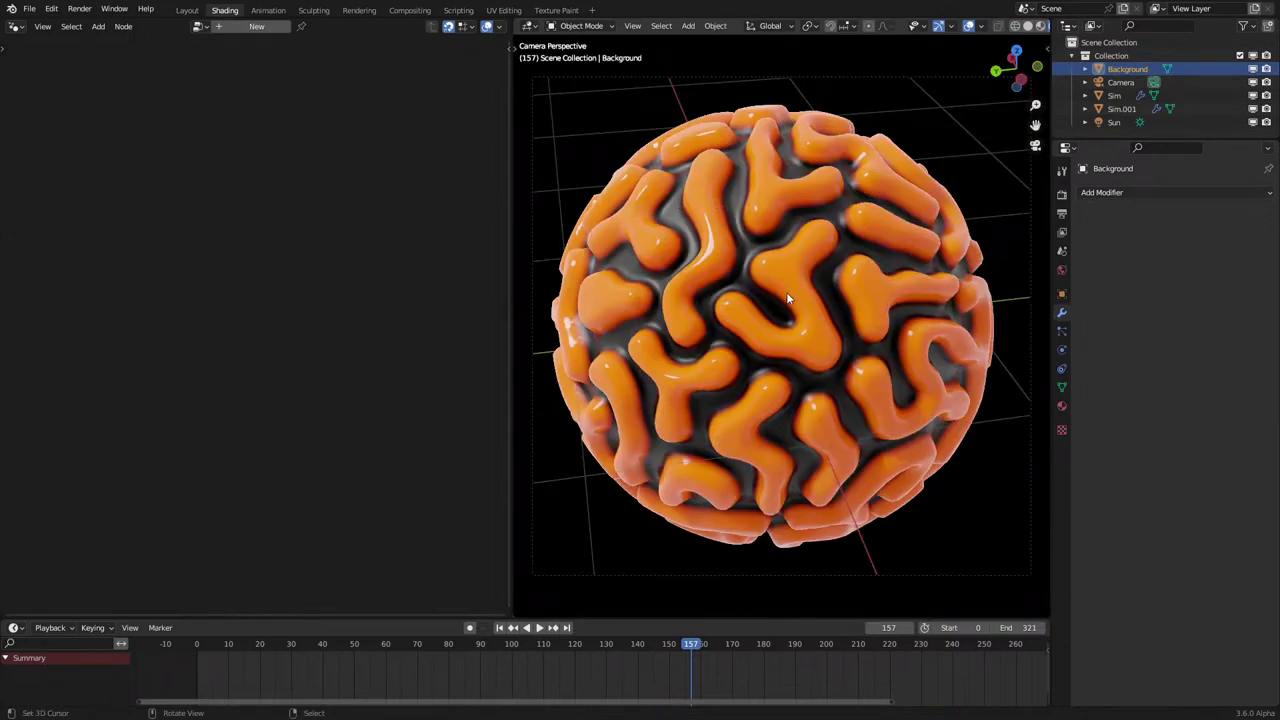
scroll(790, 290, down, 1)
click(200, 646)
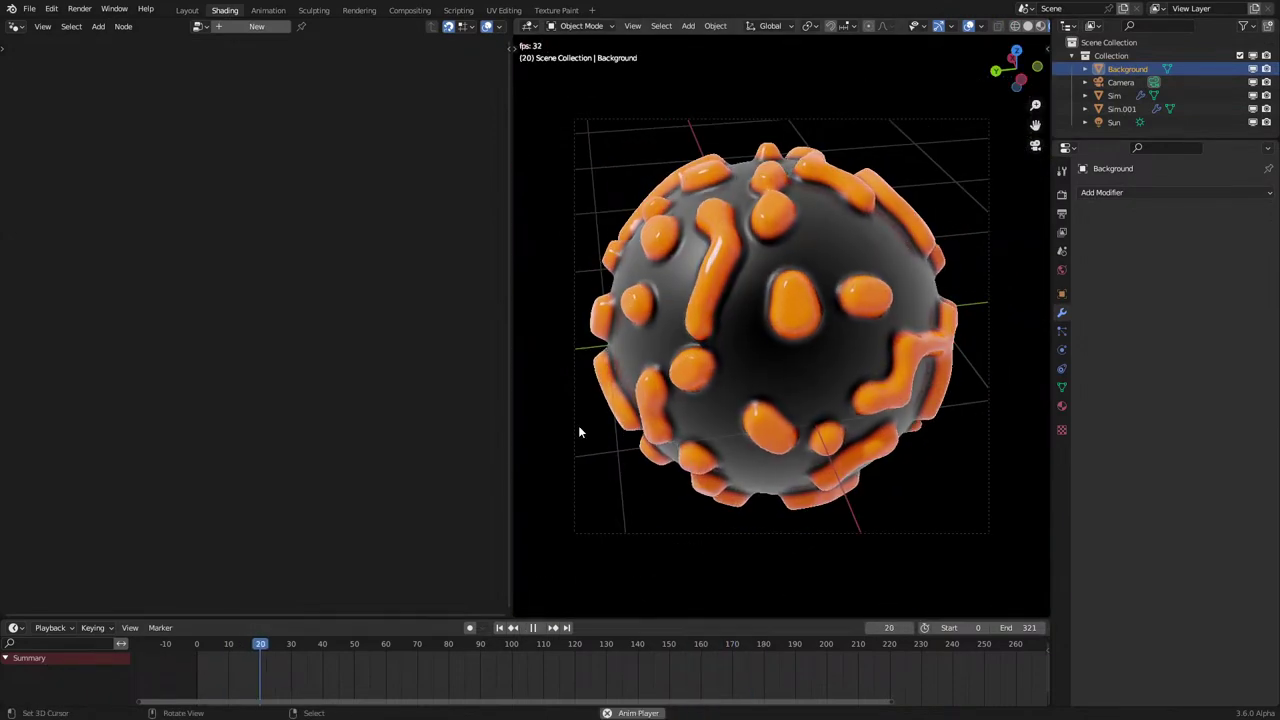
key(space)
Try adjusting the world background strength, and switch the viewport to Material Preview shading.
click(1062, 270)
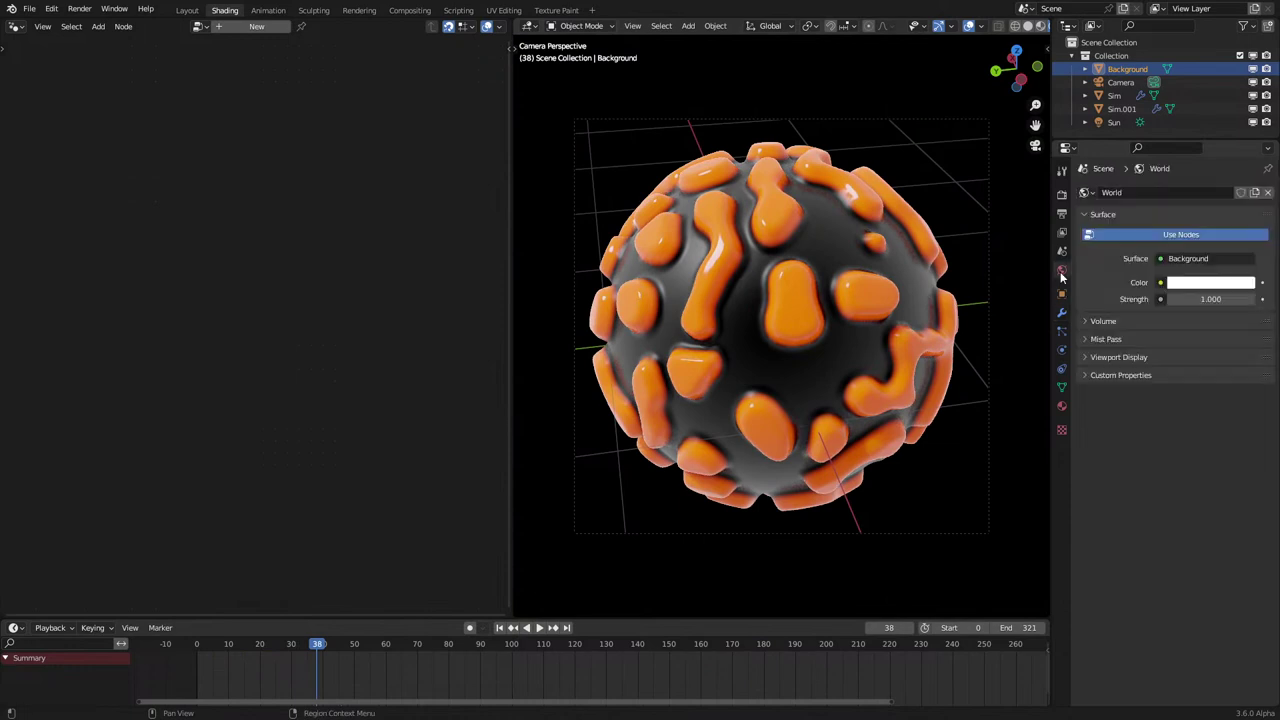
drag(1222, 295, 1112, 295)
right_click(1222, 295)
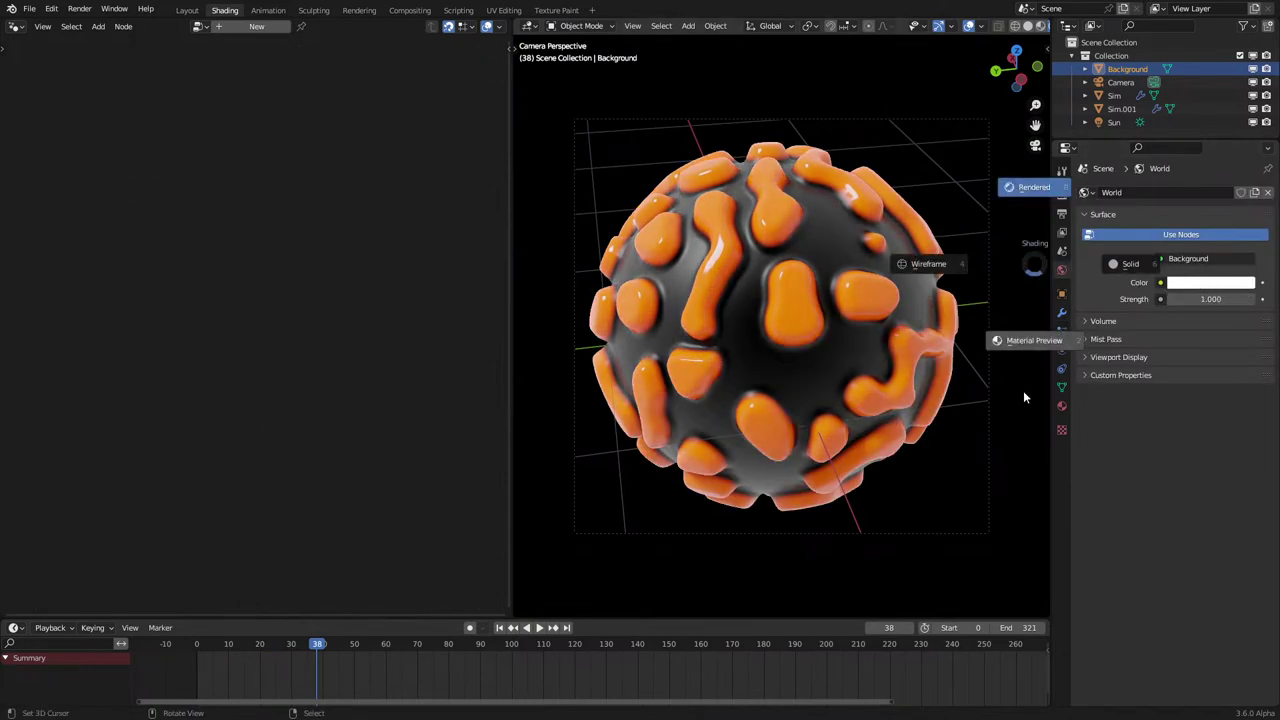
click(1038, 343)
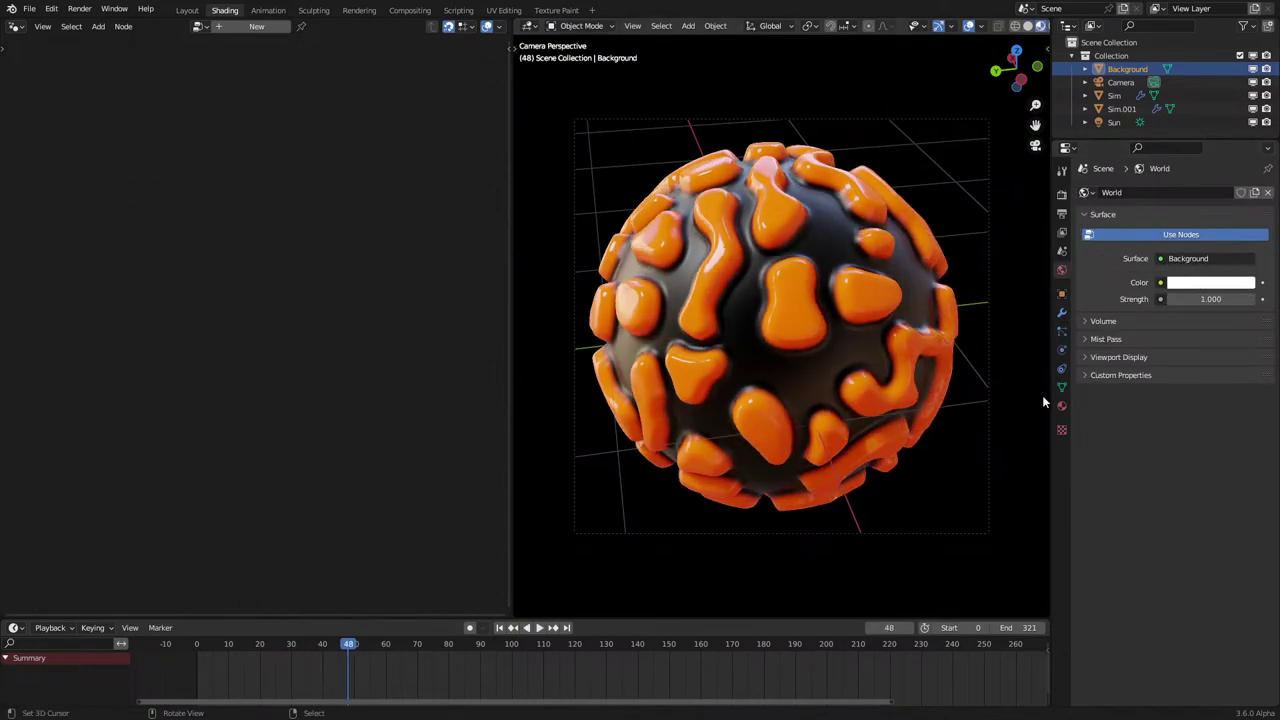
Select the camera, show its lens settings, and move it back along its local Z axis.
click(1118, 83)
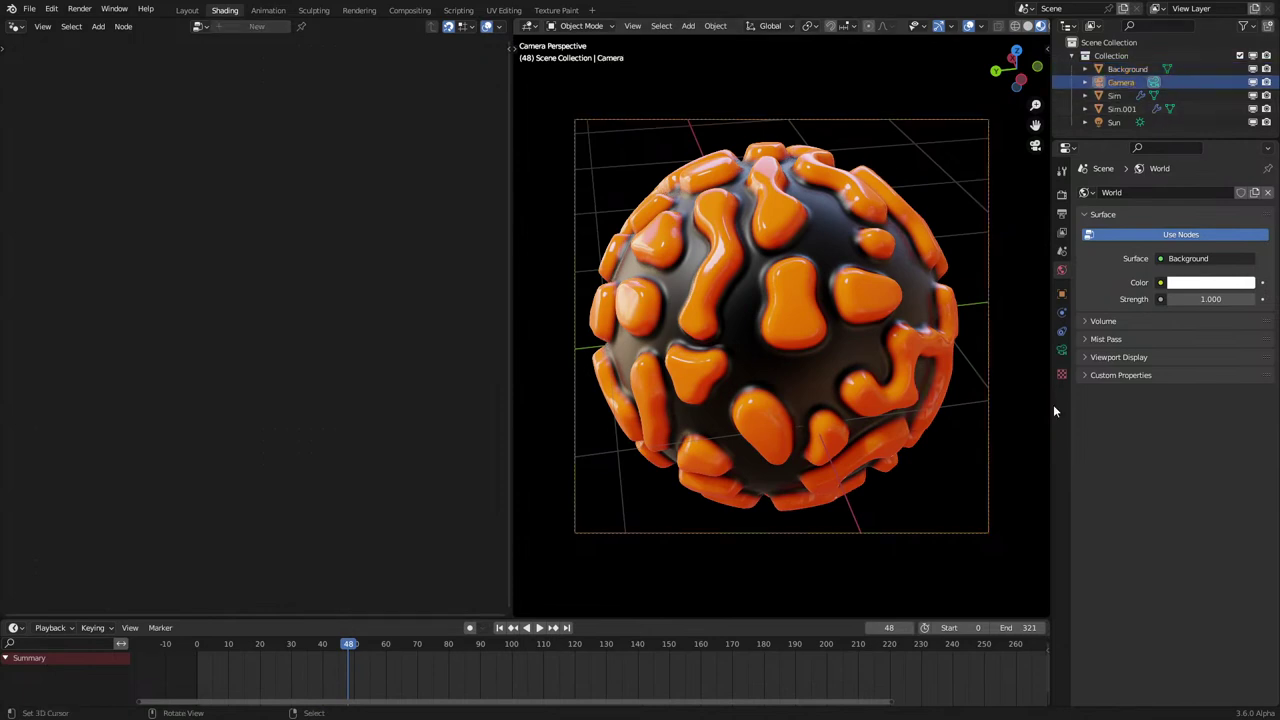
click(1061, 349)
key(g)
key(z)
key(z)
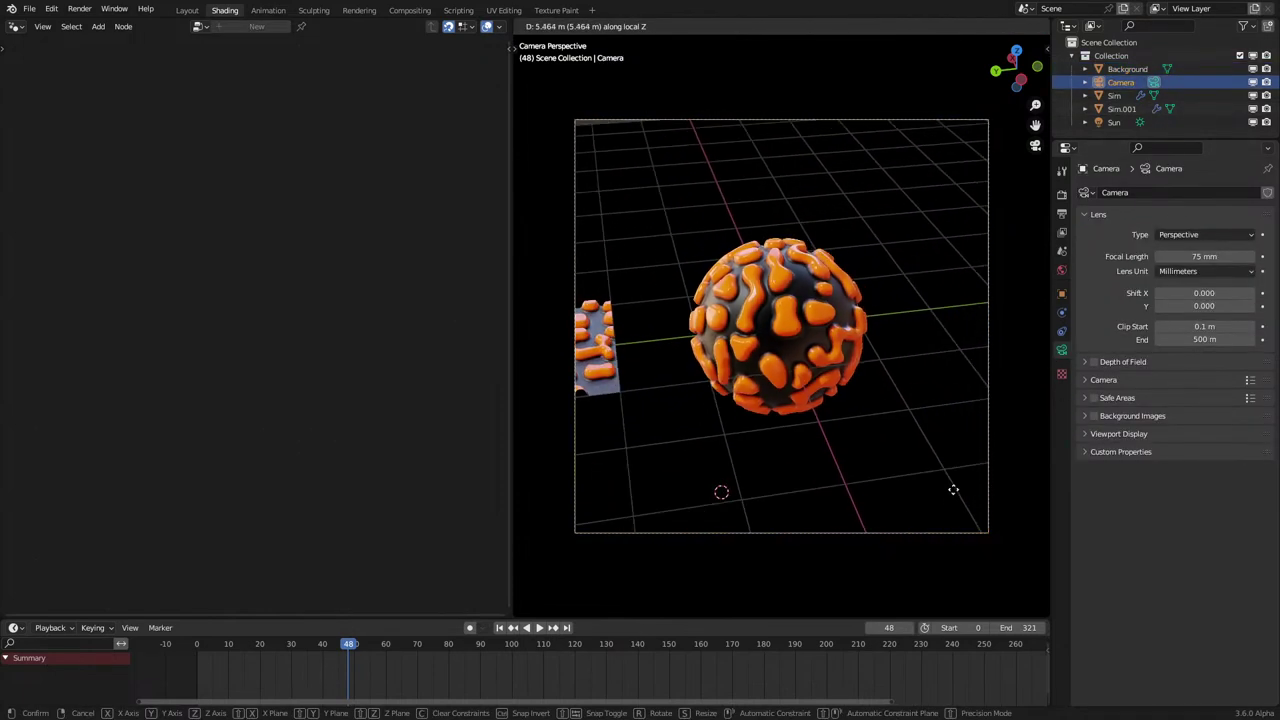
click(955, 490)
Set the camera's focal length to 120 mm and move it slightly forward along its local Z axis.
drag(1218, 256, 1262, 256)
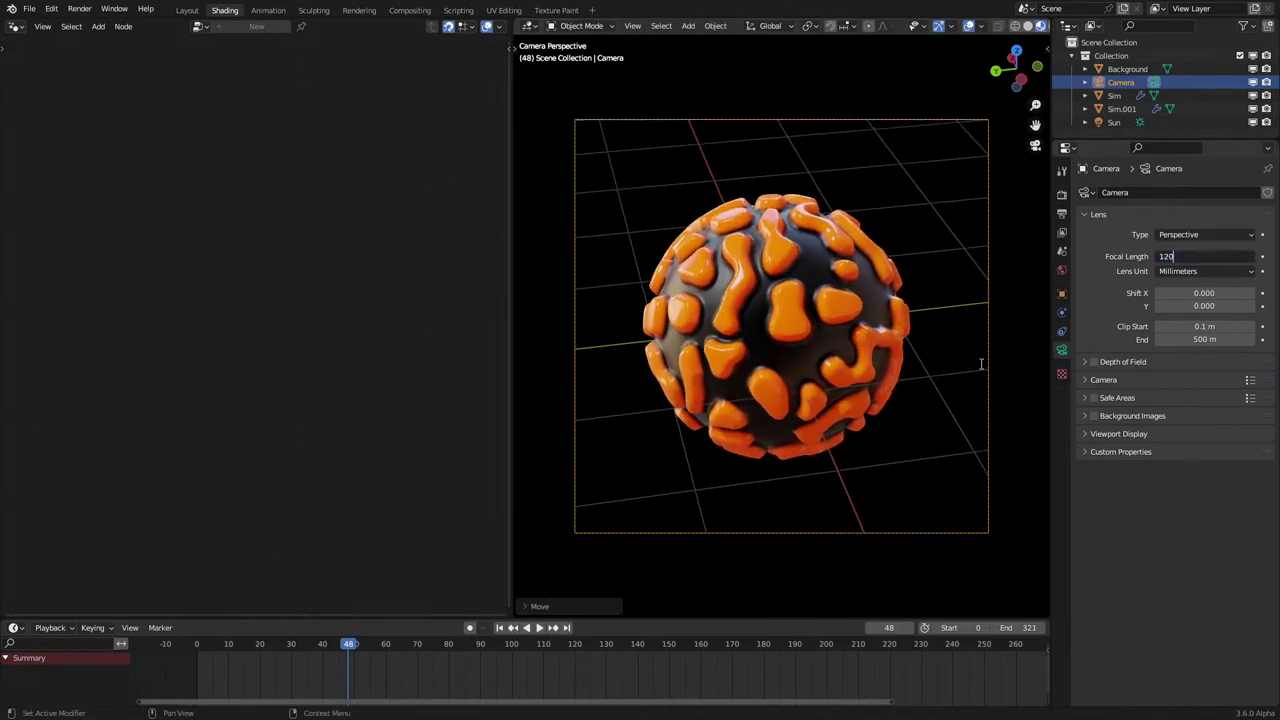
key(Return)
key(g)
key(z)
key(z)
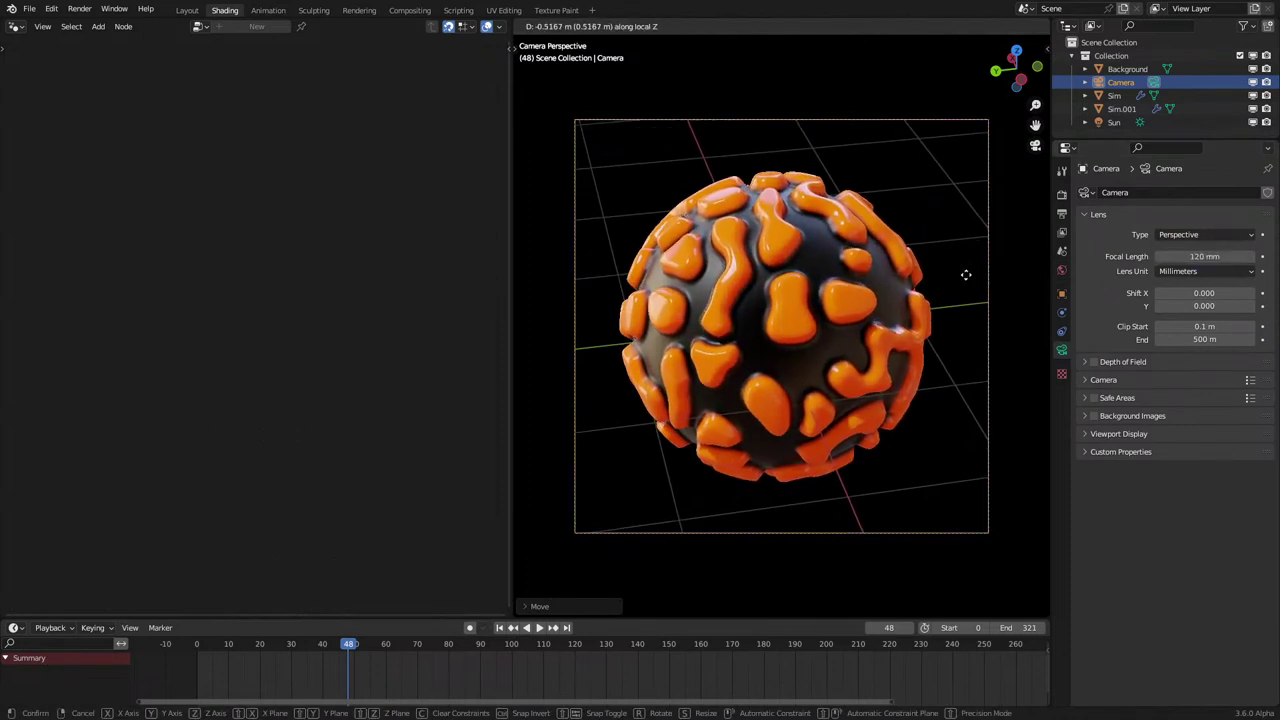
click(954, 257)
Play the simulation on to frame 173 and return to the camera view.
middle_drag(954, 257, 666, 262)
scroll(695, 335, up, 3)
key(space)
key(KP_0)
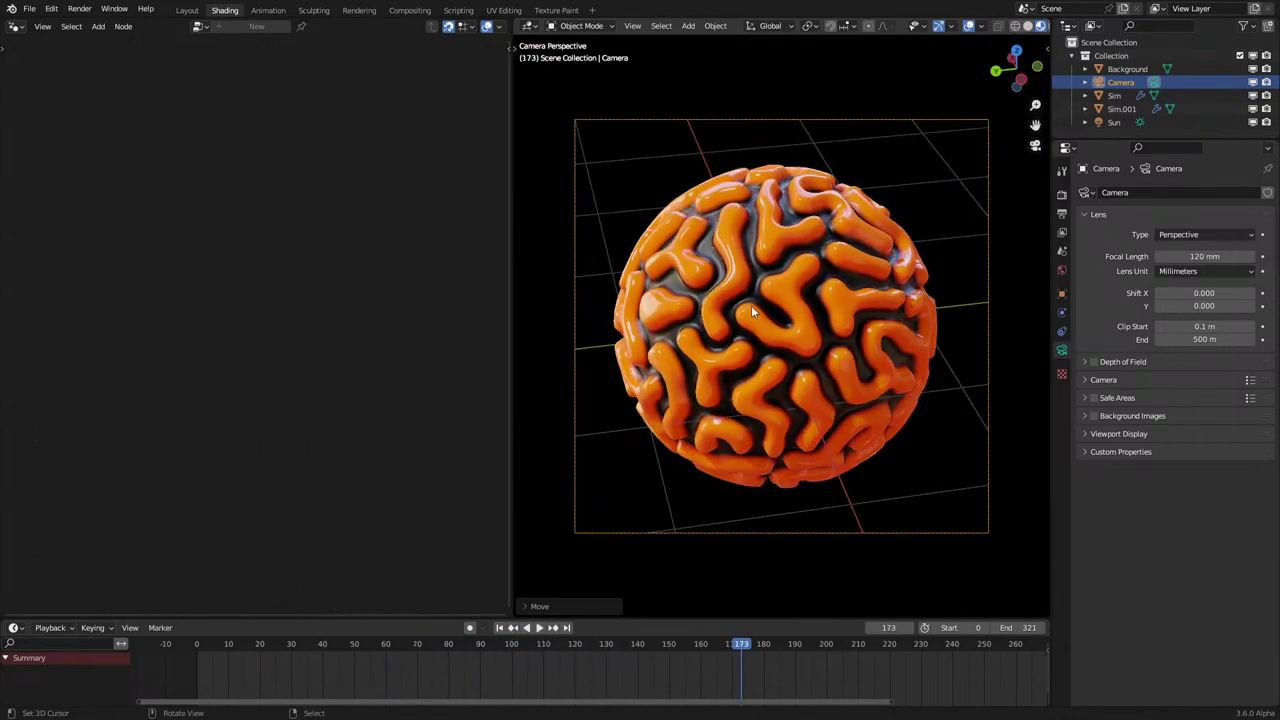
Select the Sim sphere and examine its surface close up in solid shading.
mouse_move(752, 309)
middle_down()
mouse_move(879, 280)
mouse_move(818, 334)
mouse_move(851, 312)
mouse_move(932, 315)
middle_up()
scroll(817, 334, up, 5)
right_click(817, 334)
key(z)
click(829, 316)
scroll(749, 345, up, 8)
key(z)
click(868, 334)
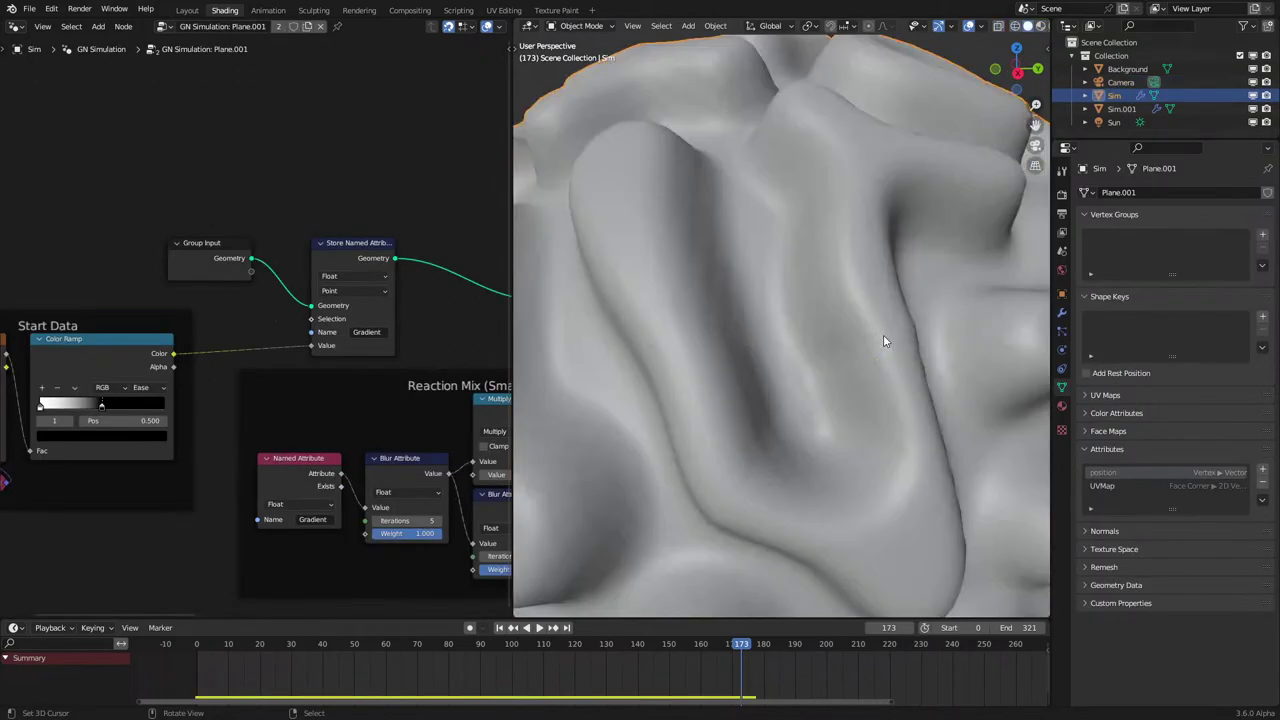
scroll(880, 385, down, 7)
Return the viewport to rendered shading and view the sphere and plane together.
key(z)
click(778, 392)
scroll(714, 364, up, 2)
mouse_move(714, 364)
middle_down()
mouse_move(730, 304)
mouse_move(811, 298)
mouse_move(797, 362)
mouse_move(697, 312)
mouse_move(690, 355)
middle_up()
scroll(788, 370, down, 5)
key(z)
click(774, 294)
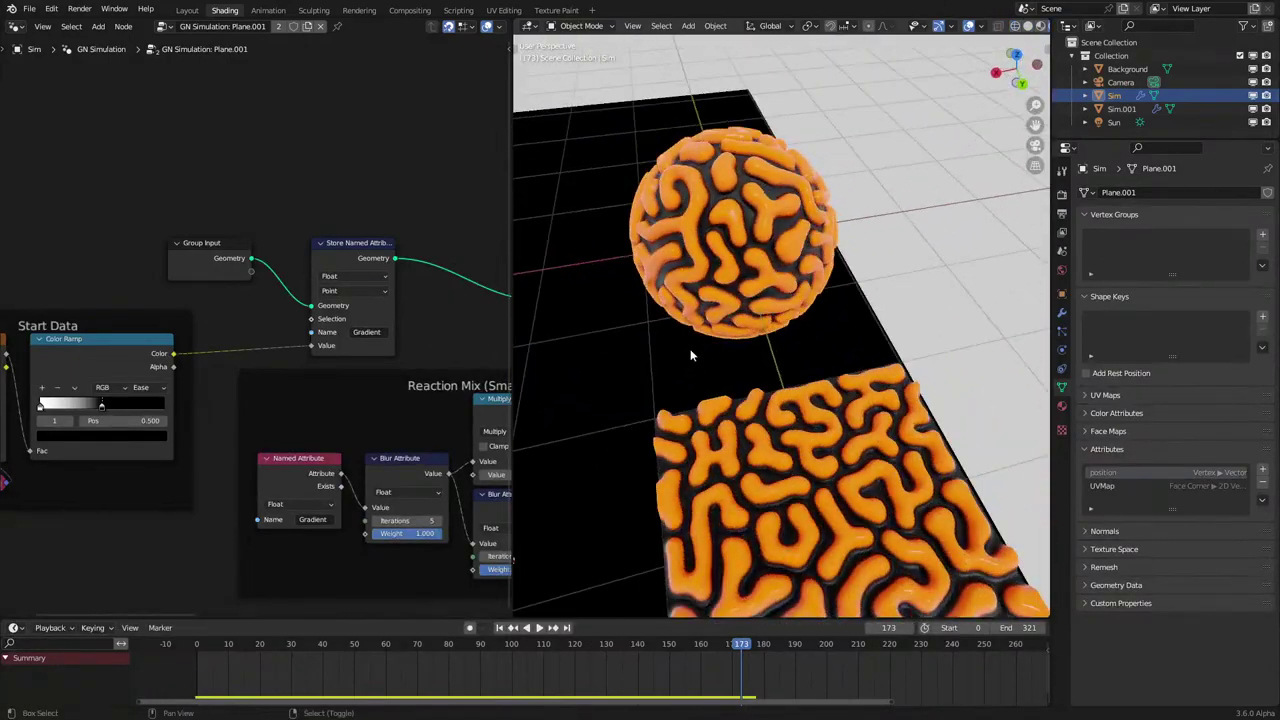
Try 0 iterations on the Blur Gradient frame's Blur Attribute node, set it back to 1, and check the sphere.
middle_drag(372, 407, 98, 402)
middle_drag(293, 368, 85, 388)
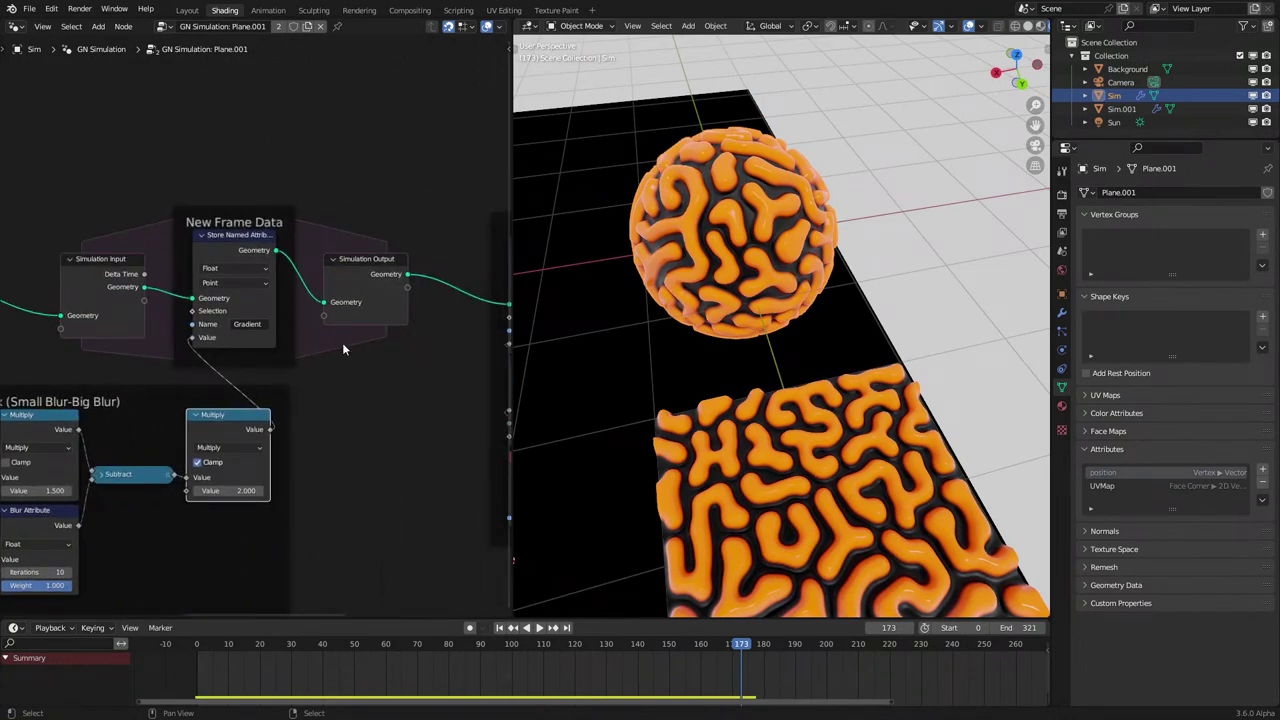
ctrl+scroll(342, 355, right, 3)
drag(370, 447, 354, 447)
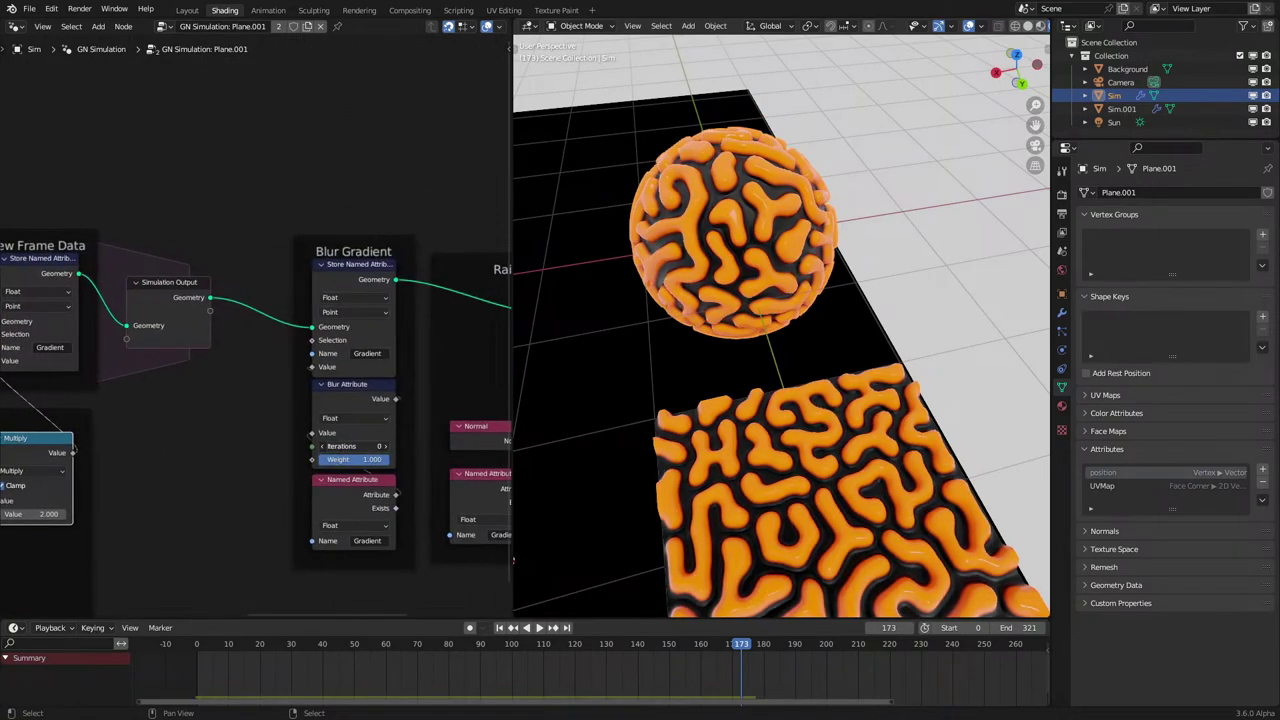
shift+middle_drag(787, 300, 708, 343)
scroll(845, 402, up, 2)
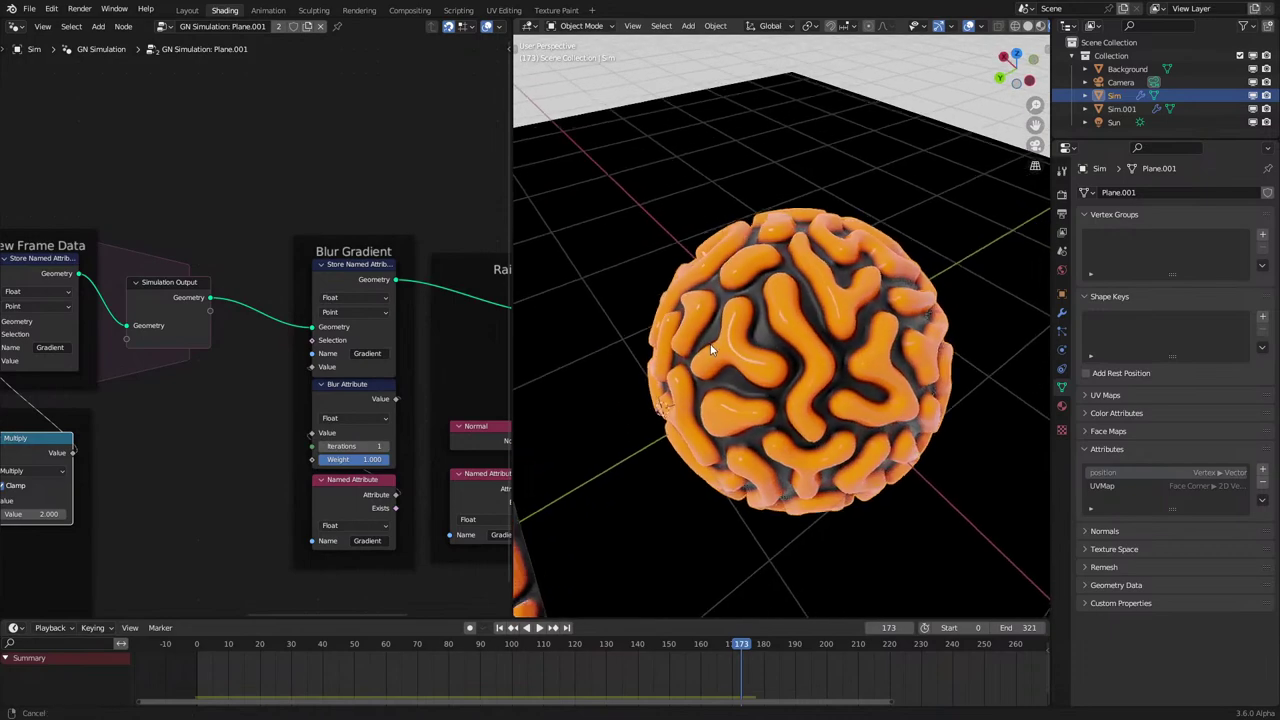
scroll(708, 343, up, 3)
Try 21 iterations on the Blur Gradient frame's Blur Attribute node, compare the sphere and plane, and undo the change.
drag(354, 446, 393, 446)
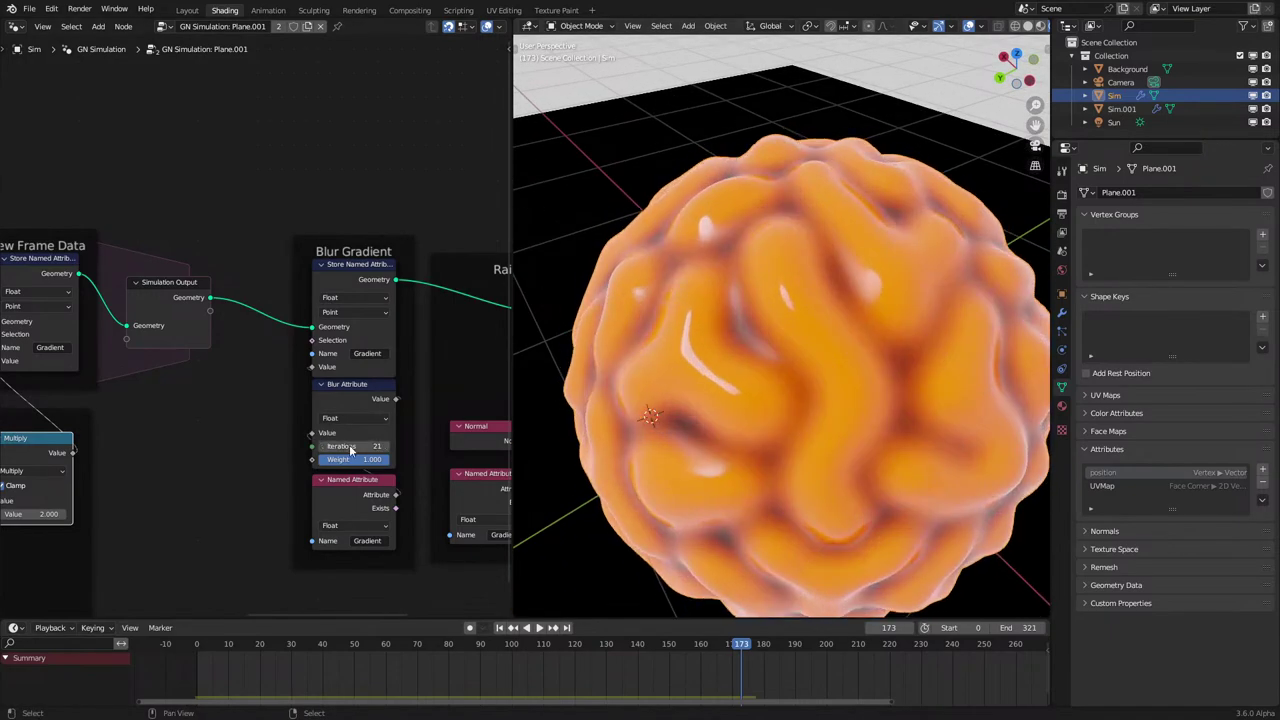
scroll(830, 310, down, 6)
middle_drag(830, 310, 994, 346)
scroll(905, 388, up, 1)
middle_drag(905, 388, 660, 425)
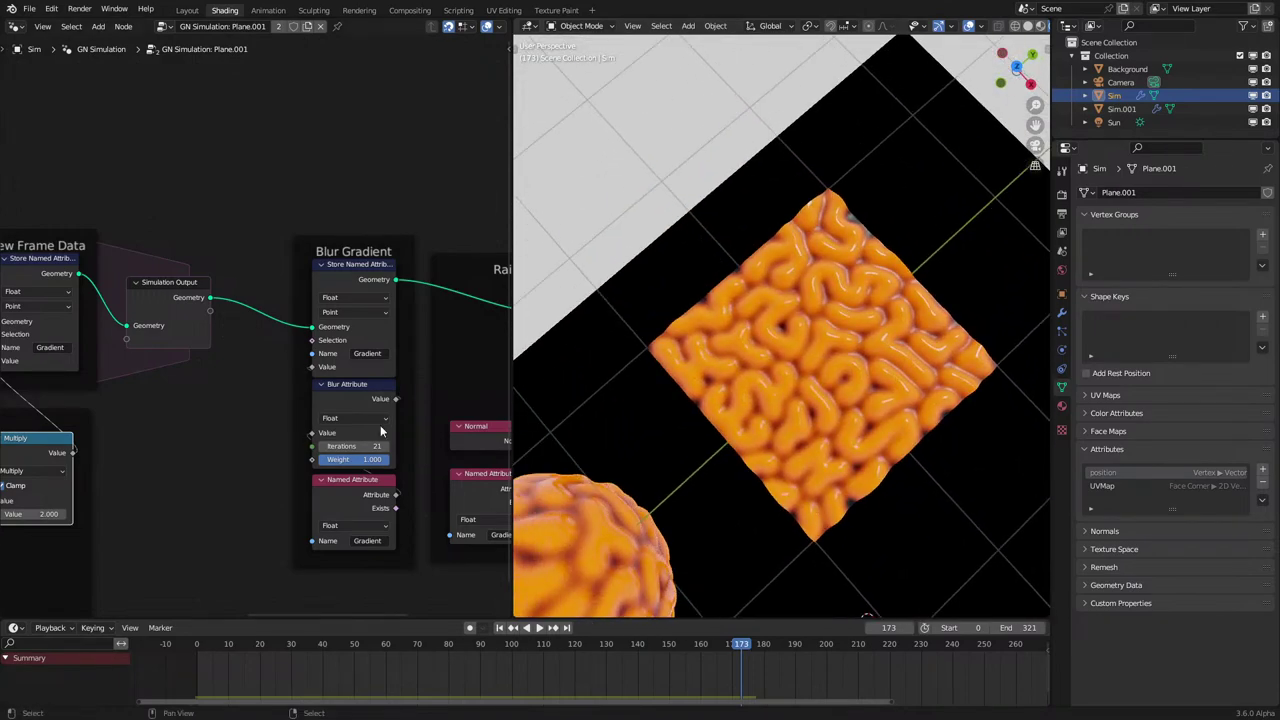
mouse_move(360, 446)
mouse_down()
mouse_move(388, 446)
mouse_move(338, 446)
mouse_move(378, 446)
mouse_up()
middle_drag(514, 452, 732, 409)
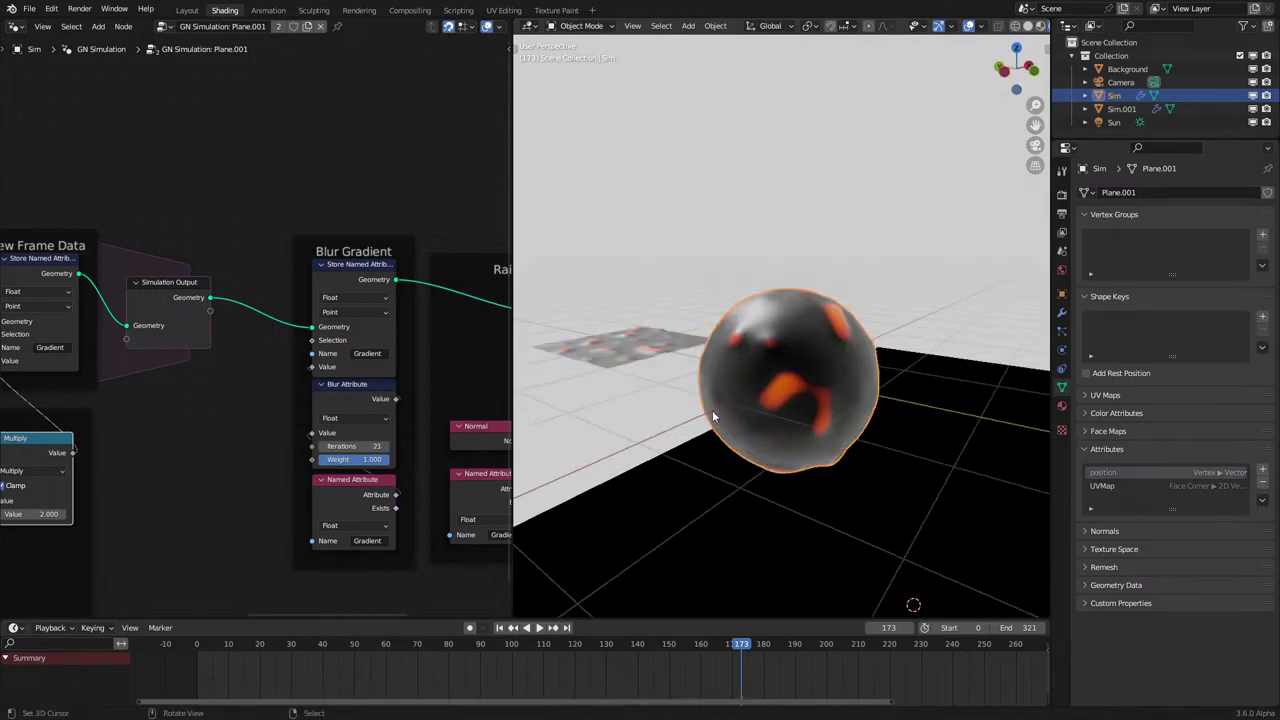
key(ctrl+z)
Replay the simulation from the first frame and try 28 iterations on the Blur Gradient frame's Blur Attribute node.
click(196, 664)
key(space)
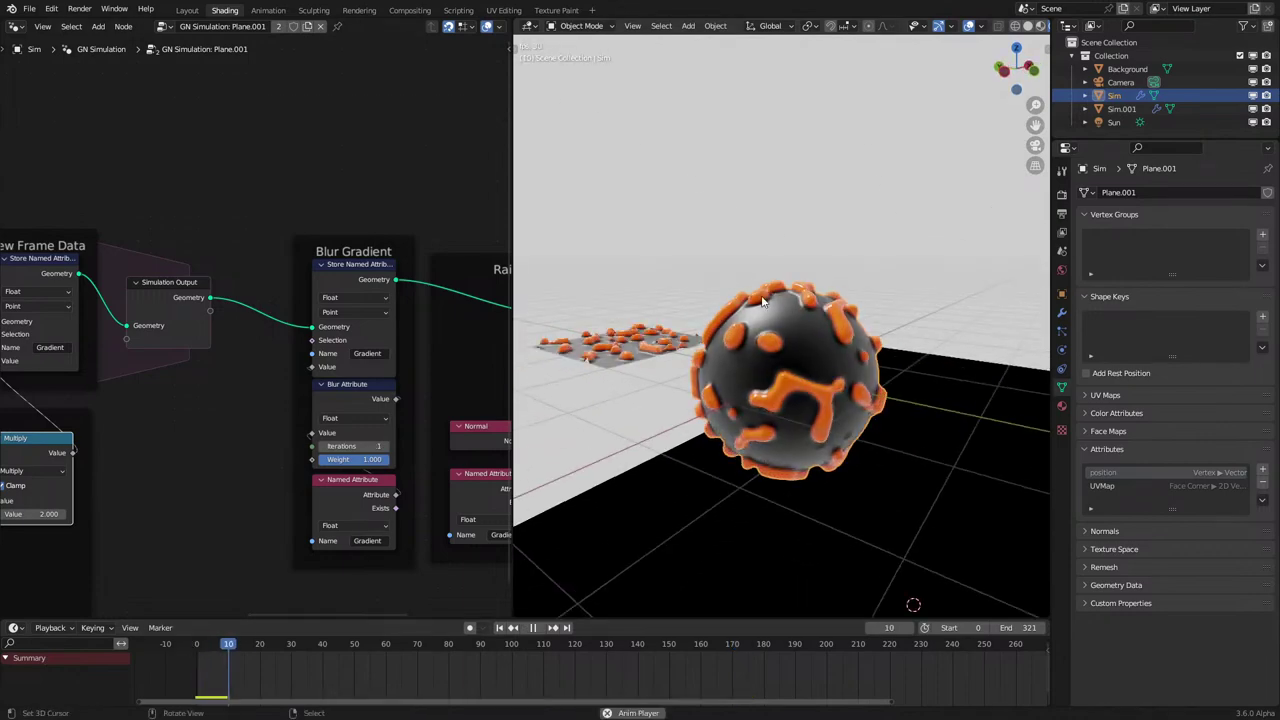
middle_drag(724, 275, 772, 331)
scroll(772, 335, up, 2)
scroll(446, 320, up, 1)
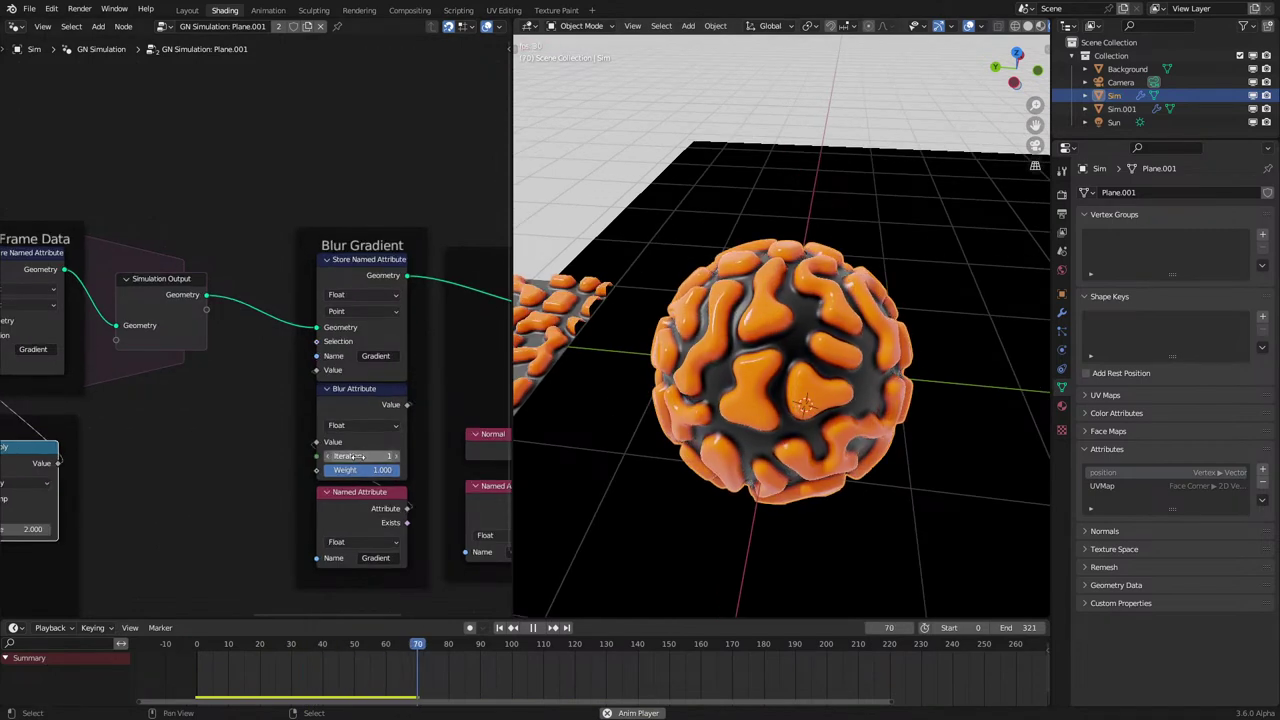
mouse_move(361, 456)
mouse_down()
mouse_move(408, 456)
mouse_move(375, 456)
mouse_up()
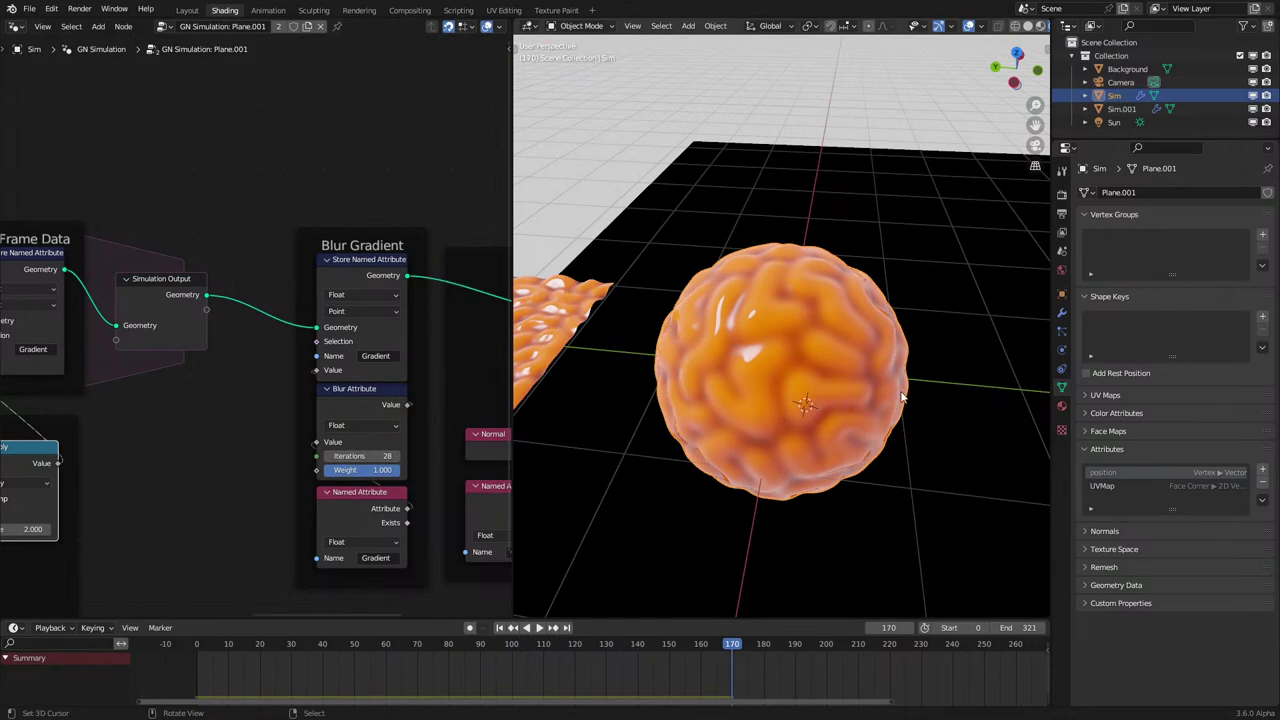
middle_drag(902, 397, 650, 390)
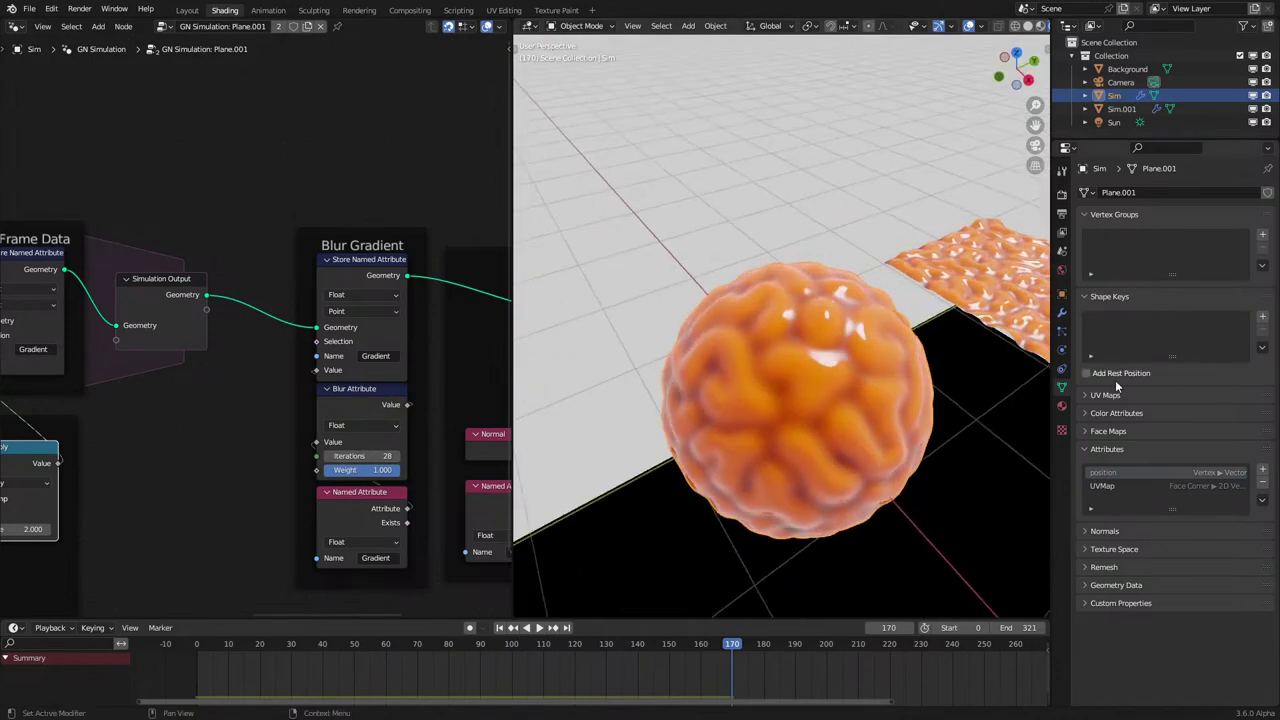
Try a red color with hue 0.002 for the orange stop in the sphere material's base color ramp.
click(1060, 408)
click(1221, 482)
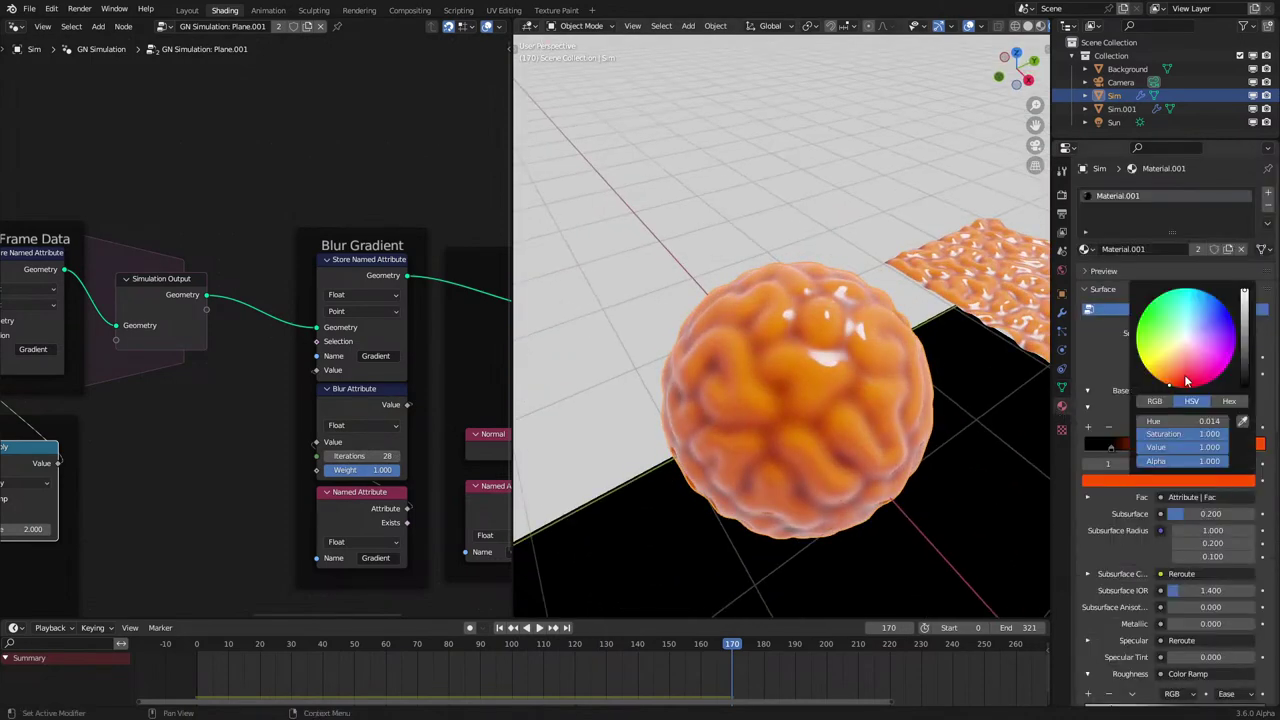
mouse_move(1187, 378)
mouse_down()
mouse_move(1212, 374)
mouse_move(1182, 388)
mouse_up()
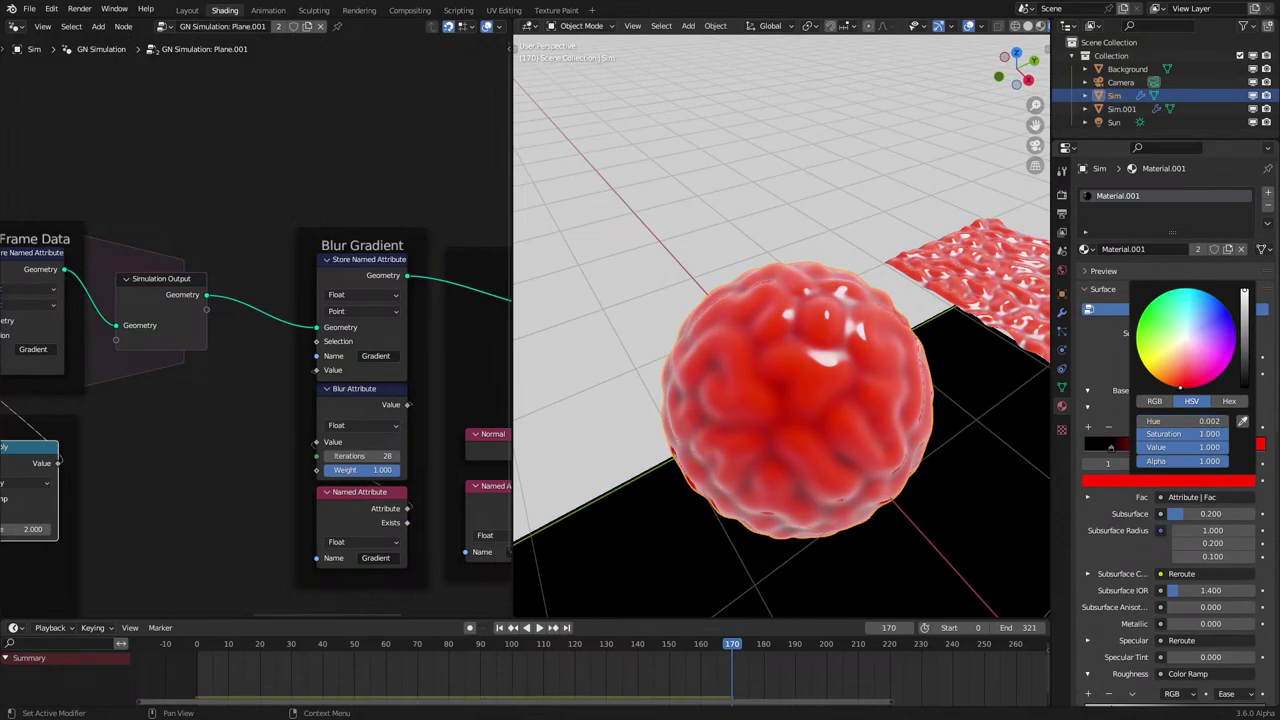
middle_drag(728, 400, 760, 400)
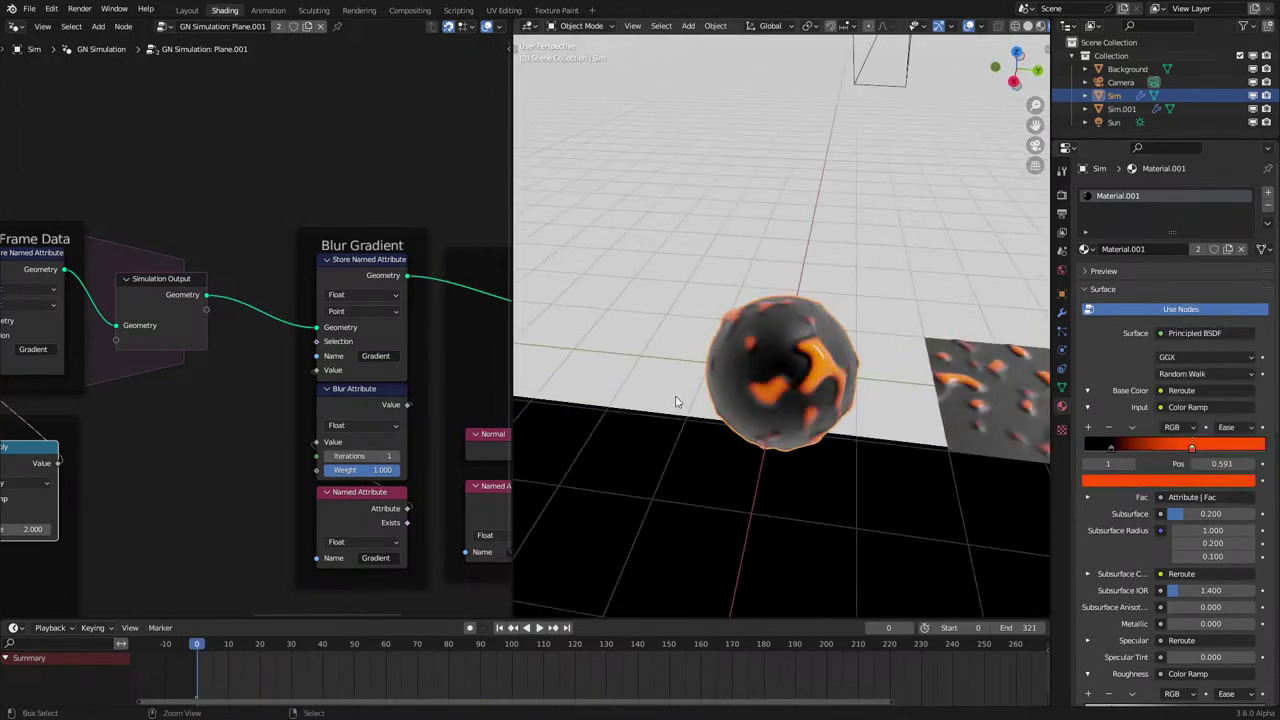
Replay the simulation, stop it, and examine the raised orange pattern close up on the sphere and plane.
key(space)
scroll(668, 330, up, 4)
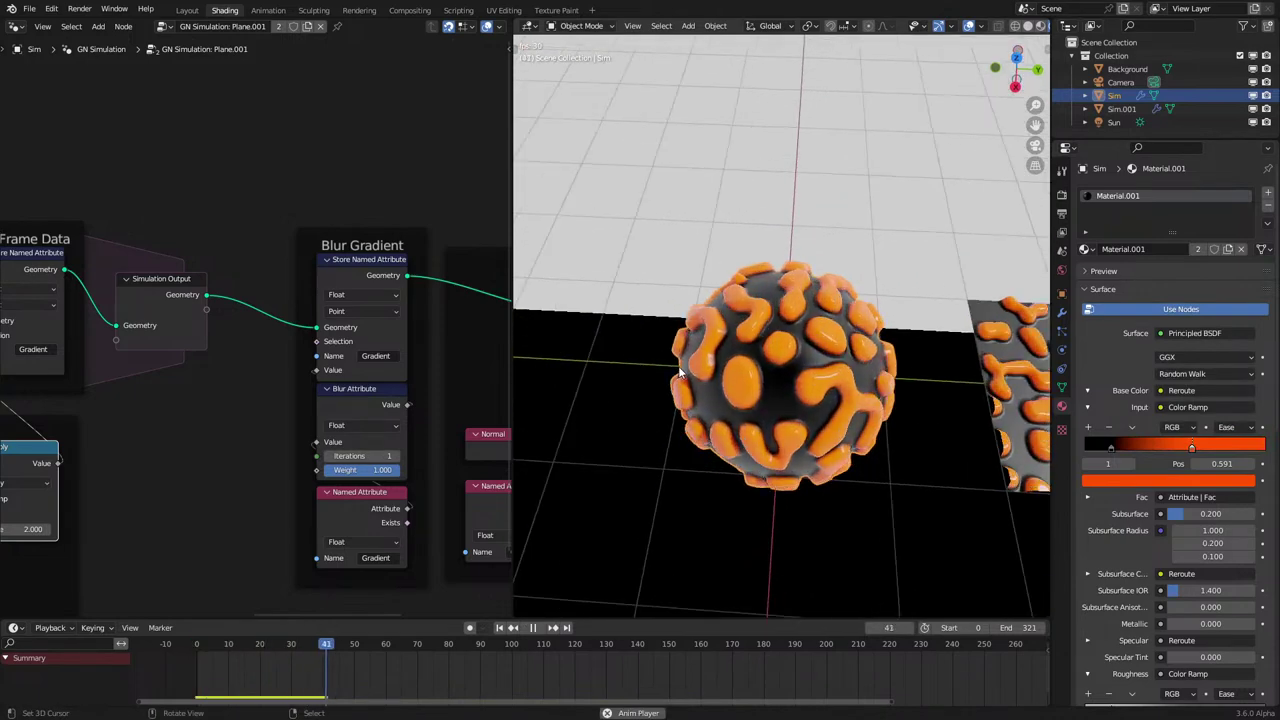
scroll(678, 372, down, 3)
shift+middle_drag(812, 378, 579, 383)
scroll(607, 353, up, 5)
key(space)
shift+middle_drag(648, 314, 670, 379)
scroll(668, 372, up, 6)
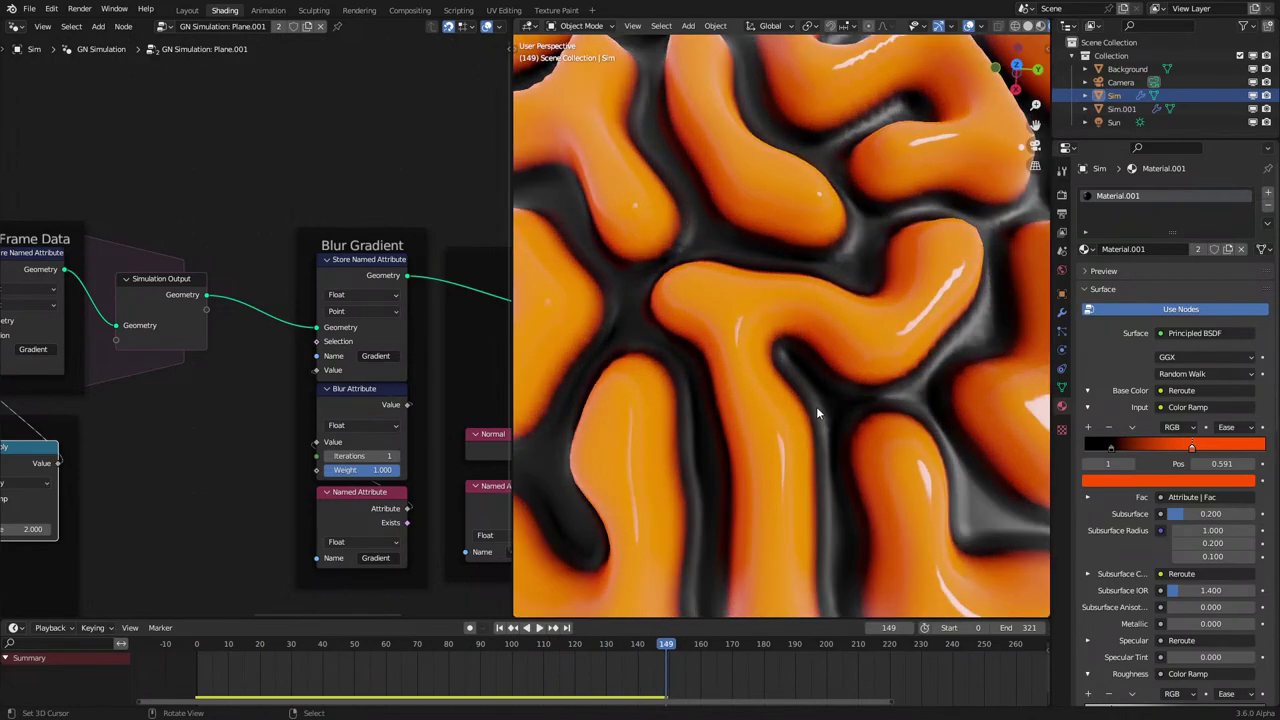
middle_drag(844, 425, 803, 373)
middle_drag(714, 312, 772, 348)
scroll(72, 365, down, 2)
Move the Start Data frame closer to the Store Named Attribute node and shift the Reaction Mix frame under the simulation nodes.
middle_drag(72, 365, 346, 352)
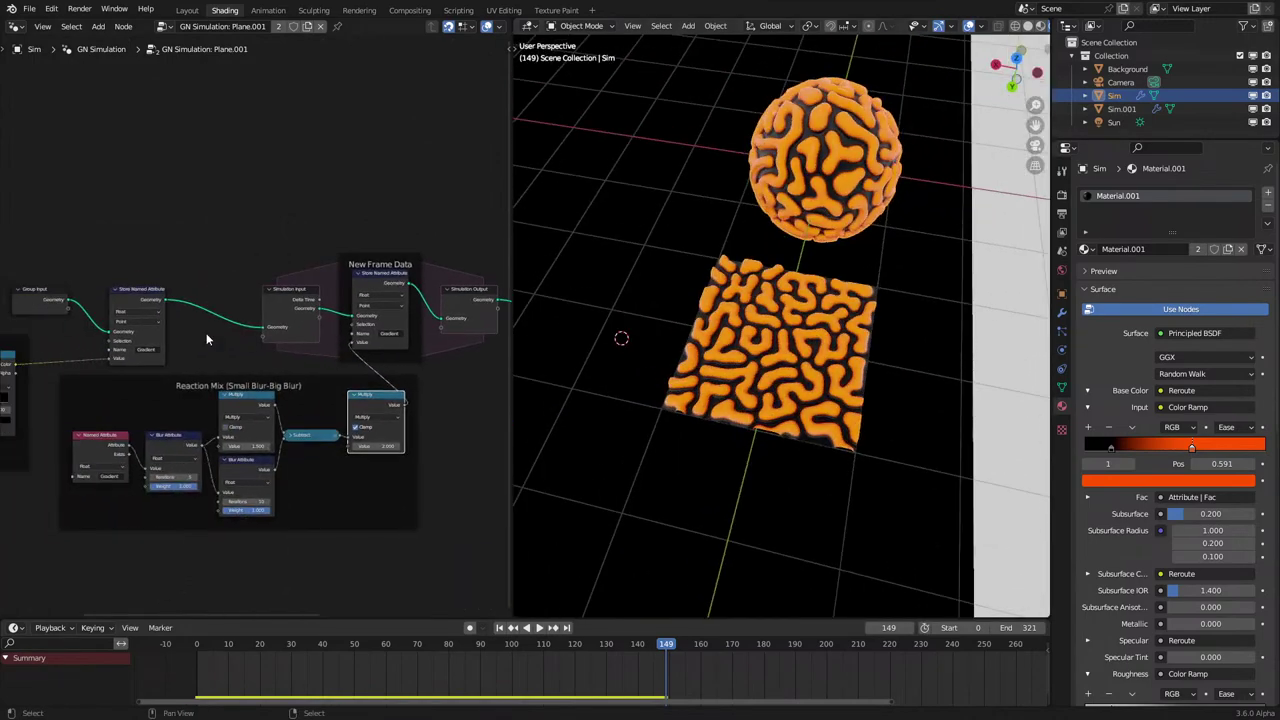
middle_drag(105, 338, 361, 335)
drag(279, 333, 323, 332)
middle_drag(462, 366, 267, 366)
scroll(267, 366, down, 1)
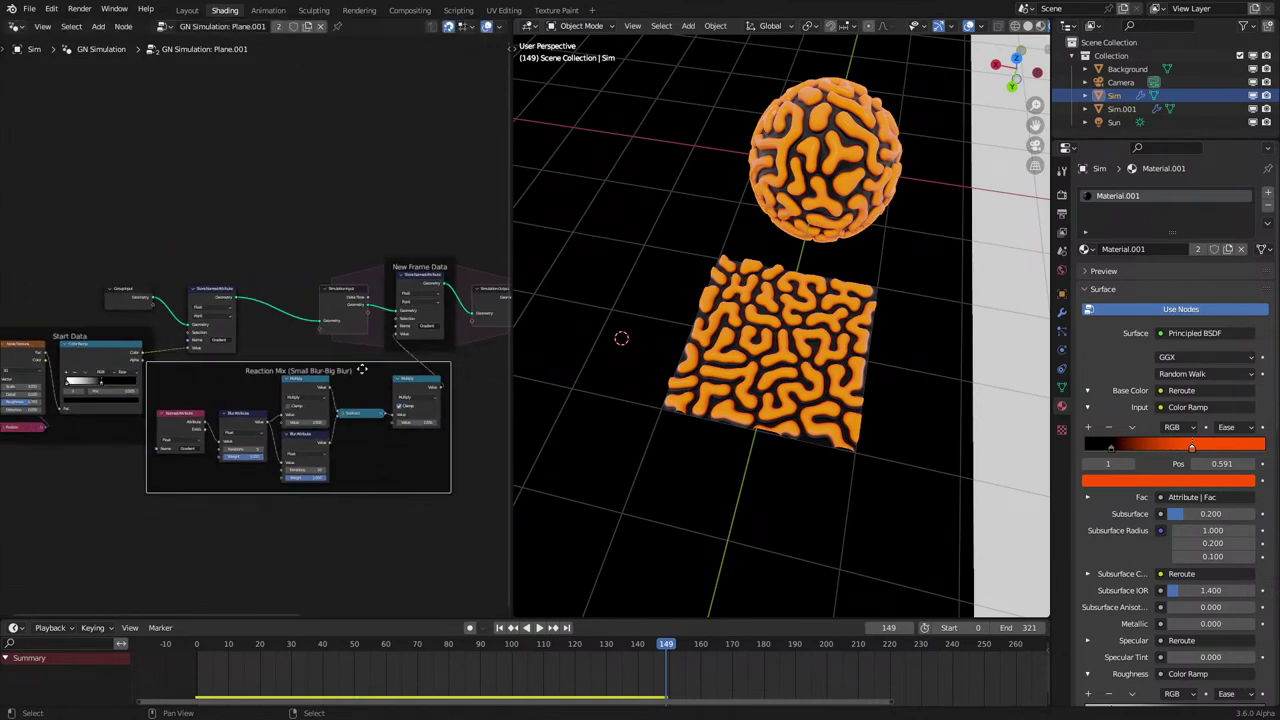
drag(364, 368, 393, 376)
middle_drag(363, 361, 192, 415)
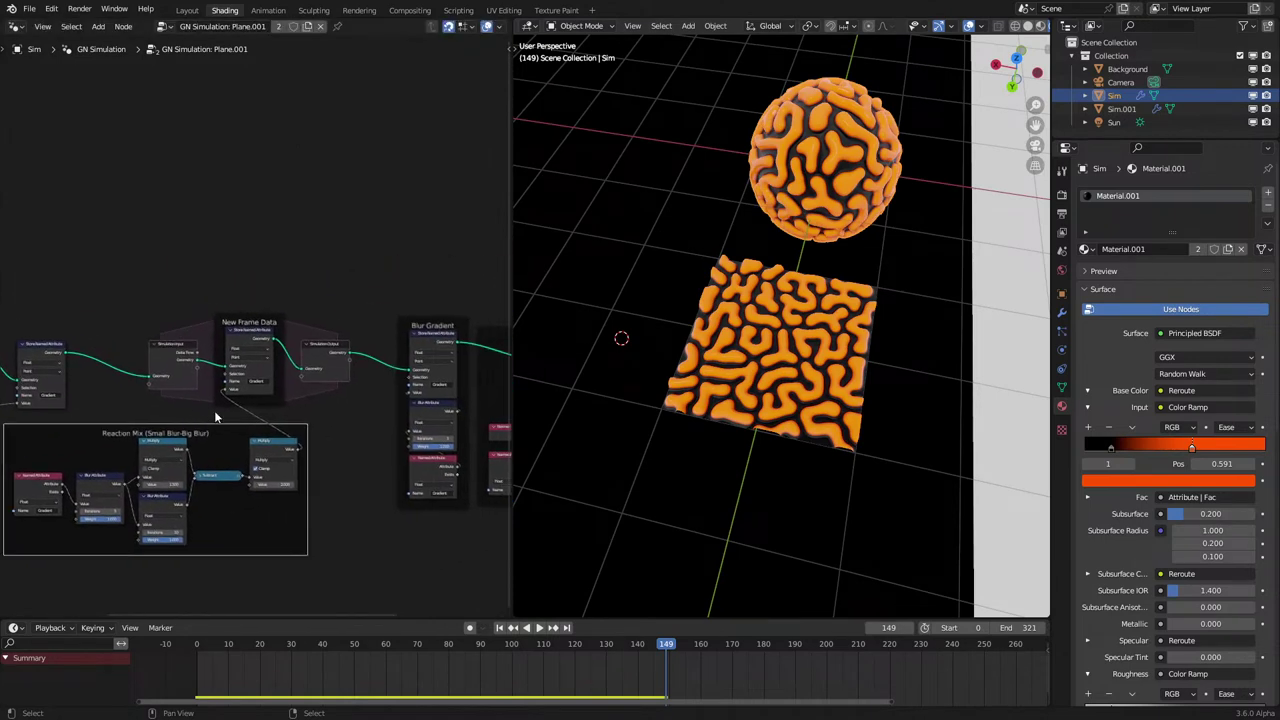
Collapse the Normal node in the Raise Geometry frame and reposition it just above the Named Attribute node.
middle_drag(417, 411, 477, 376)
middle_drag(146, 389, 339, 406)
scroll(348, 390, up, 3)
scroll(339, 406, up, 1)
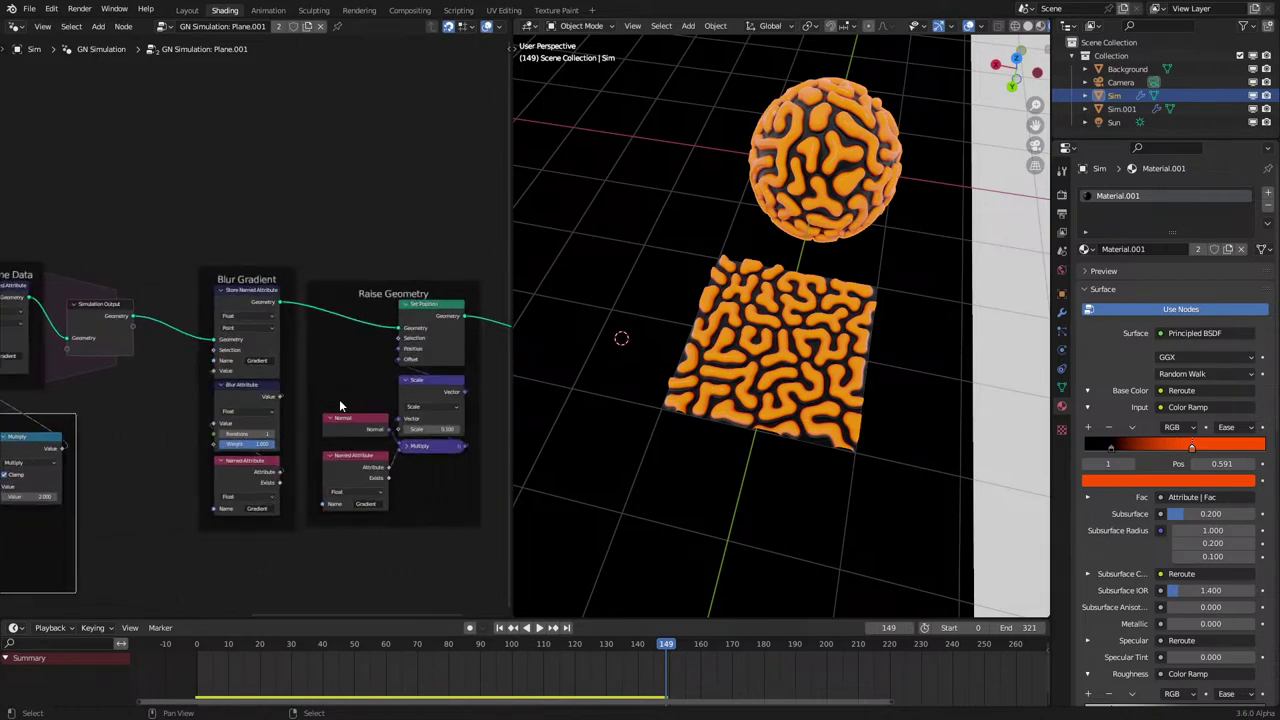
scroll(335, 412, up, 1)
click(334, 425)
scroll(334, 427, up, 1)
key(g)
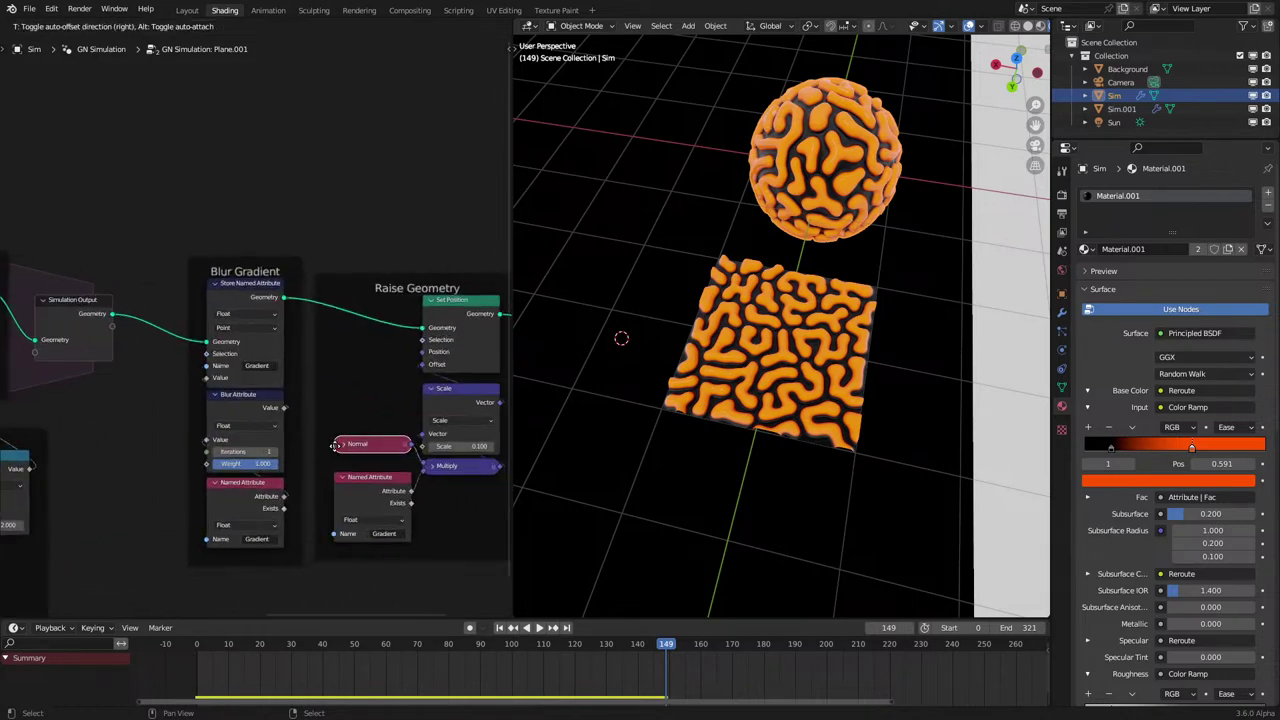
click(334, 452)
scroll(250, 390, down, 3)
middle_drag(203, 367, 420, 366)
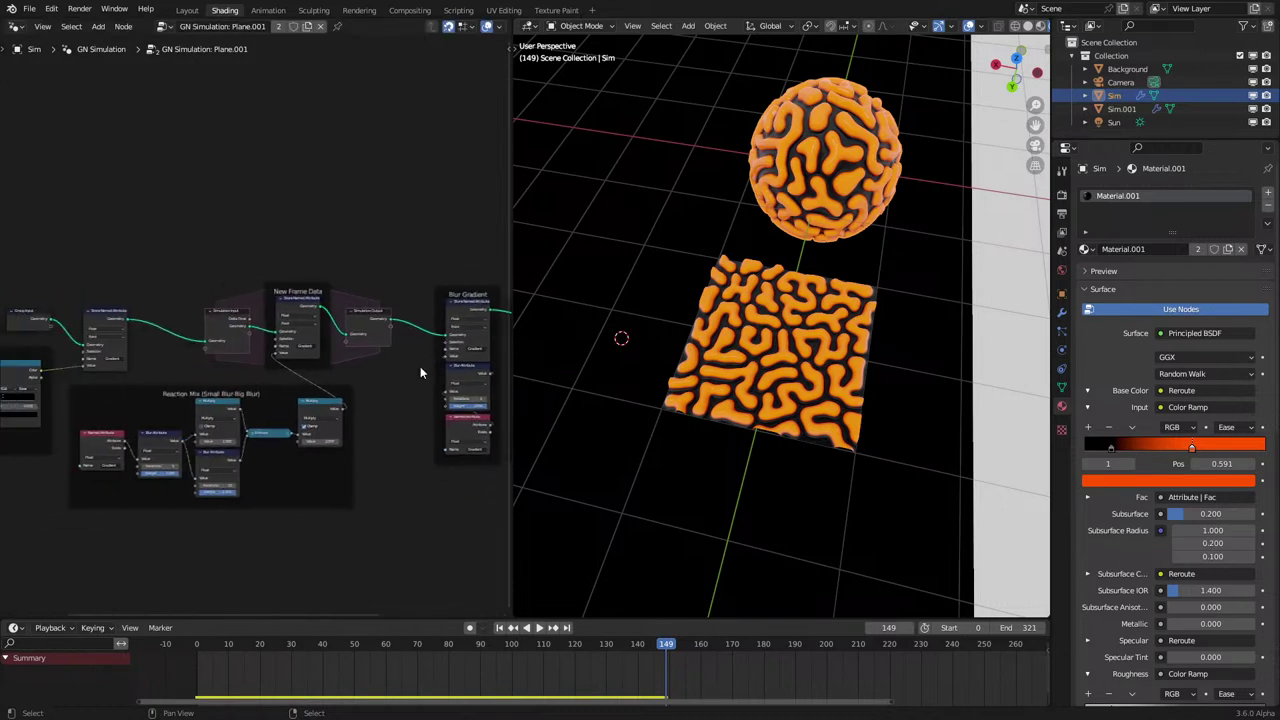
scroll(727, 363, up, 3)
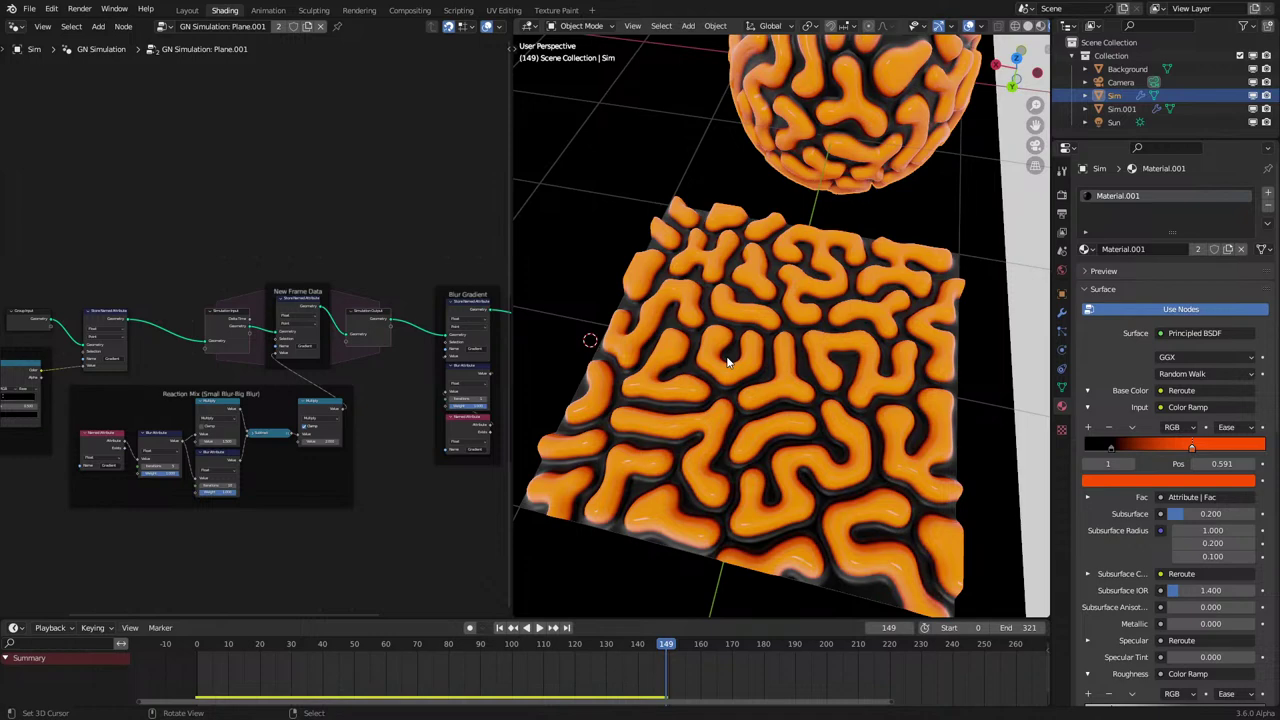
Clear the Background plane's location, lower it along the Z axis, and check the result through the camera.
scroll(727, 363, down, 6)
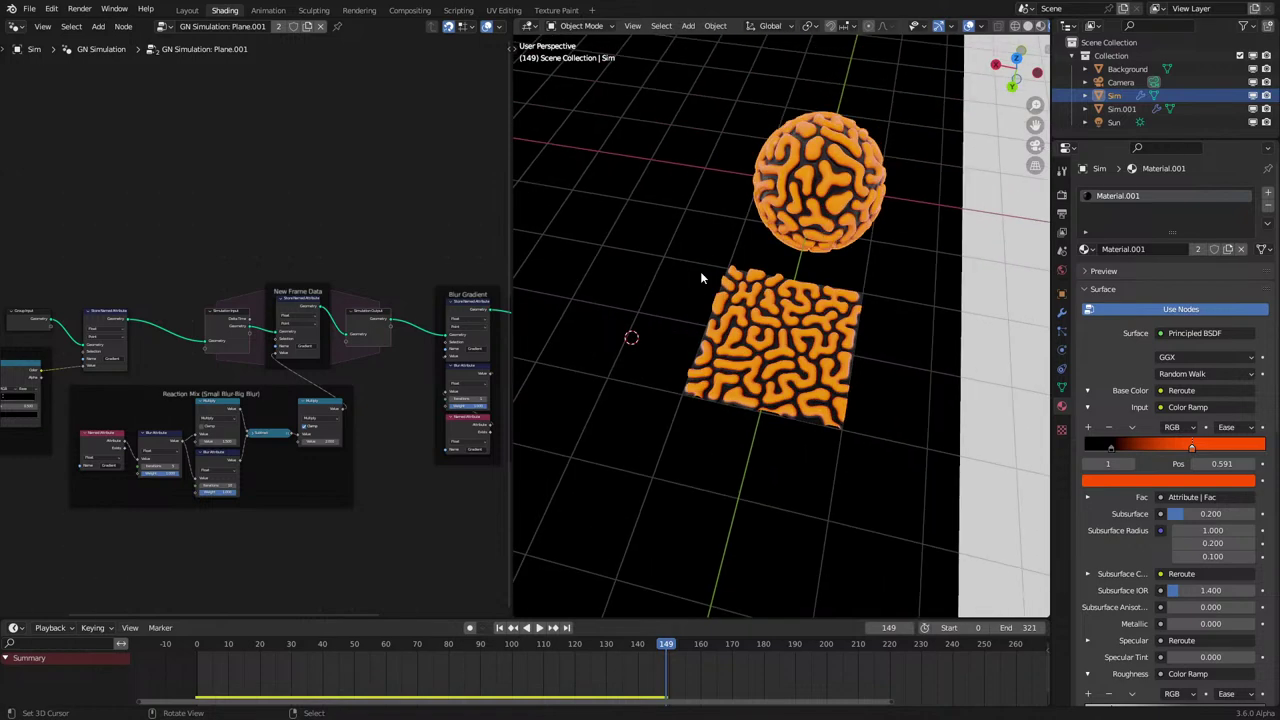
key(KP_0)
middle_drag(701, 275, 734, 297)
click(784, 216)
key(alt+g)
key(g)
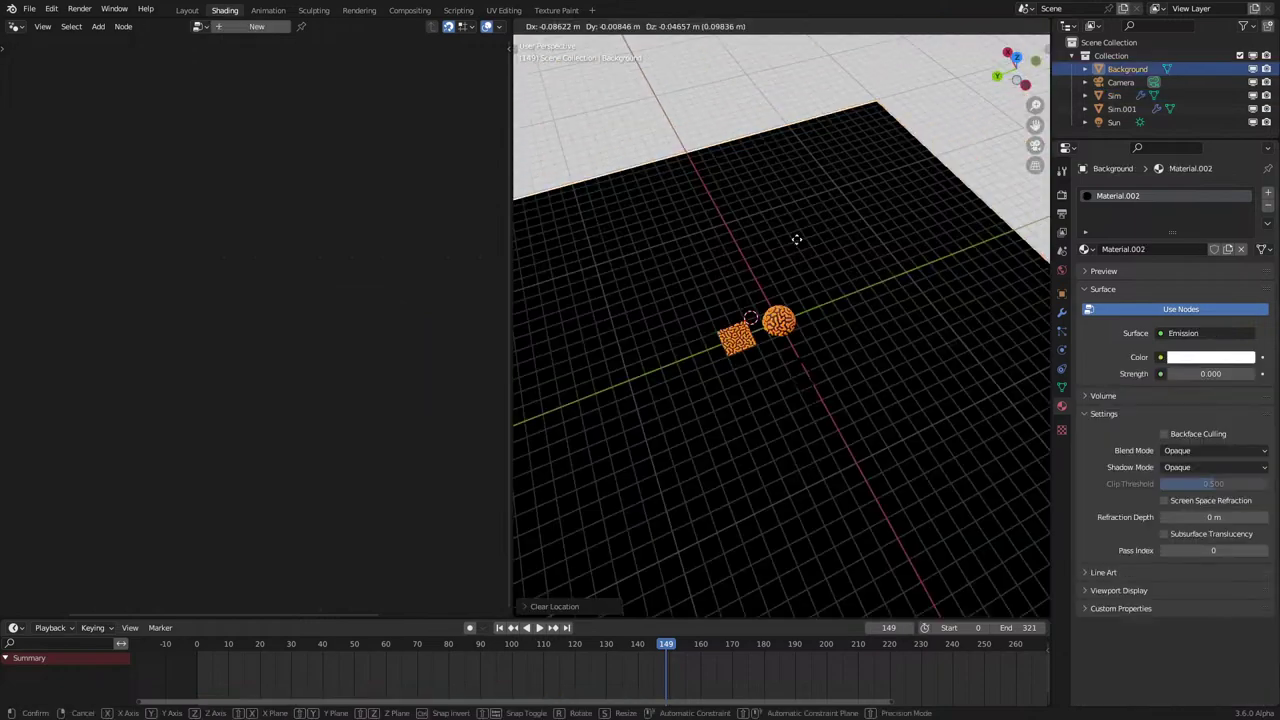
key(z)
key(Return)
key(KP_0)
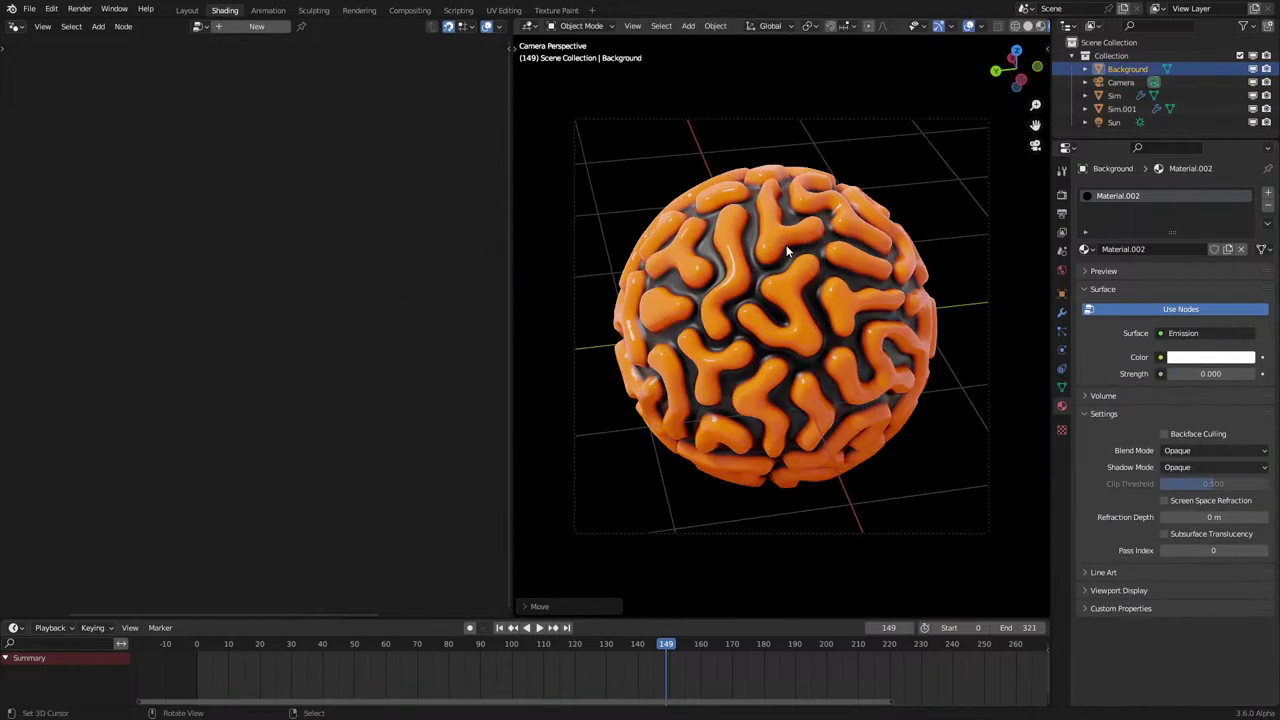
Examine the raised pattern on the plane and sphere from several angles against the lowered background.
middle_drag(787, 252, 763, 343)
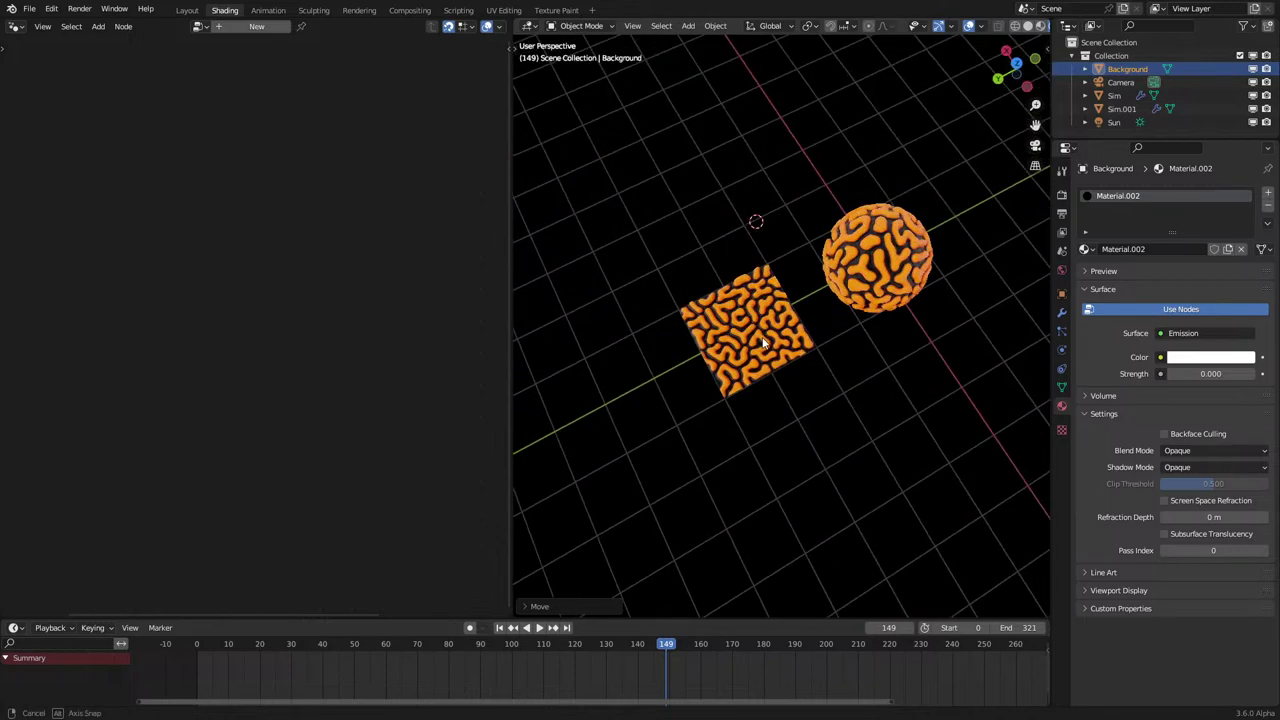
click(757, 284)
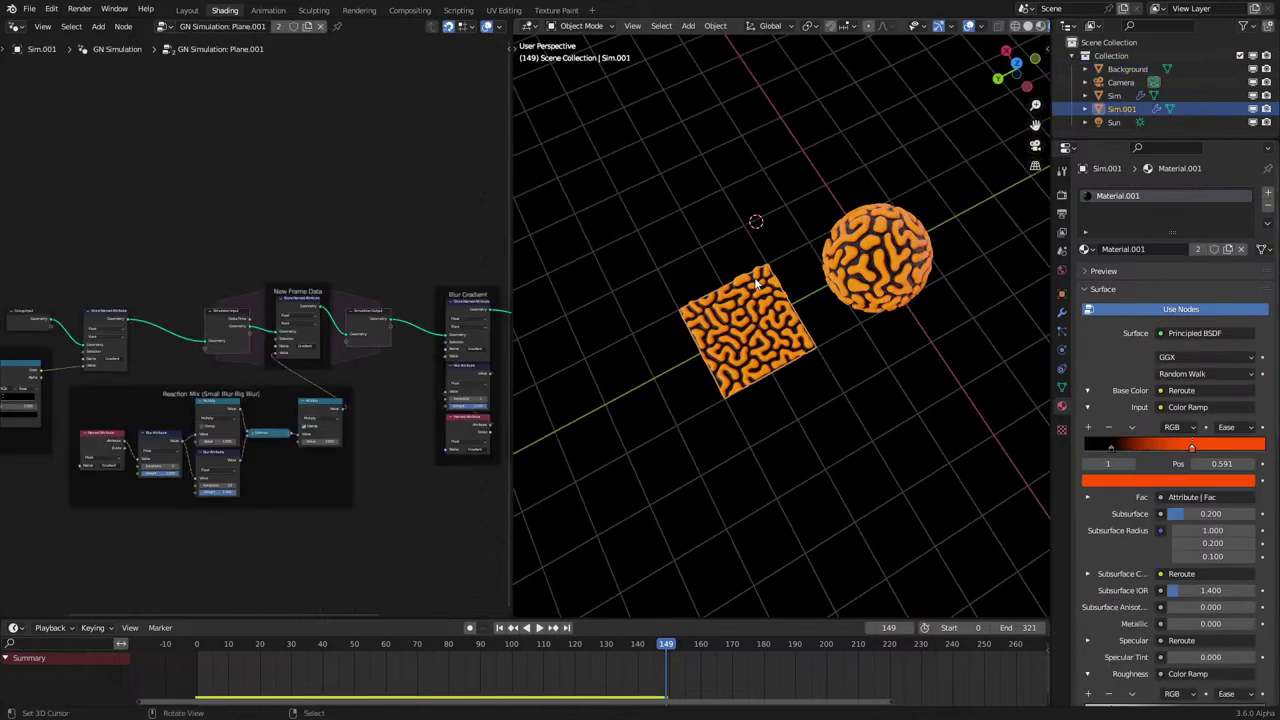
middle_drag(757, 284, 871, 443)
click(799, 207)
click(594, 432)
click(797, 406)
shift+middle_drag(787, 355, 770, 374)
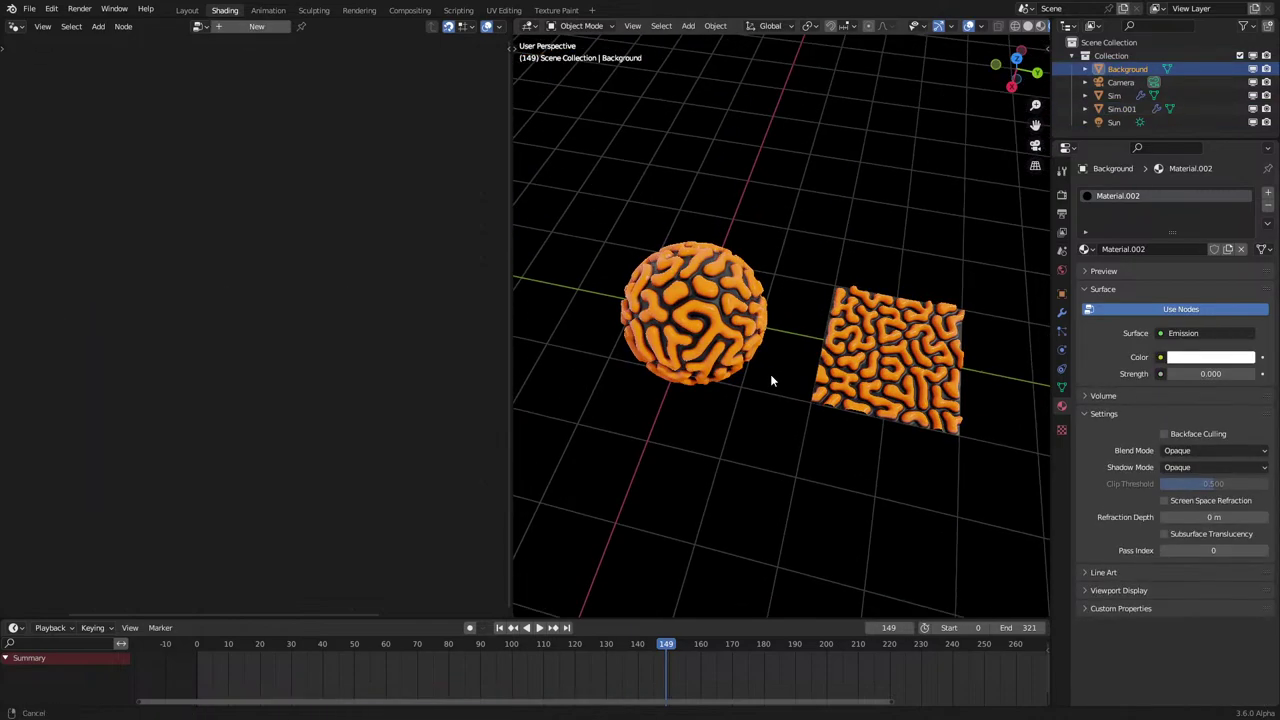
click(887, 315)
scroll(887, 315, up, 1)
middle_drag(886, 318, 663, 335)
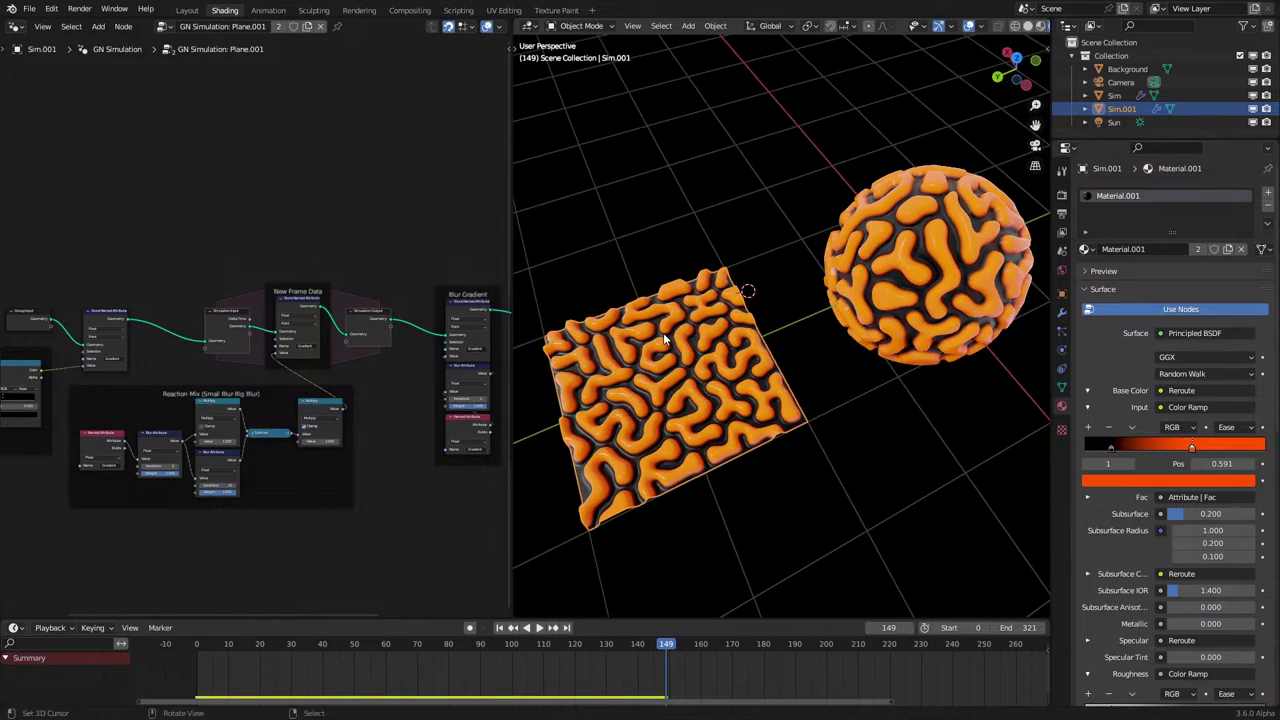
click(867, 427)
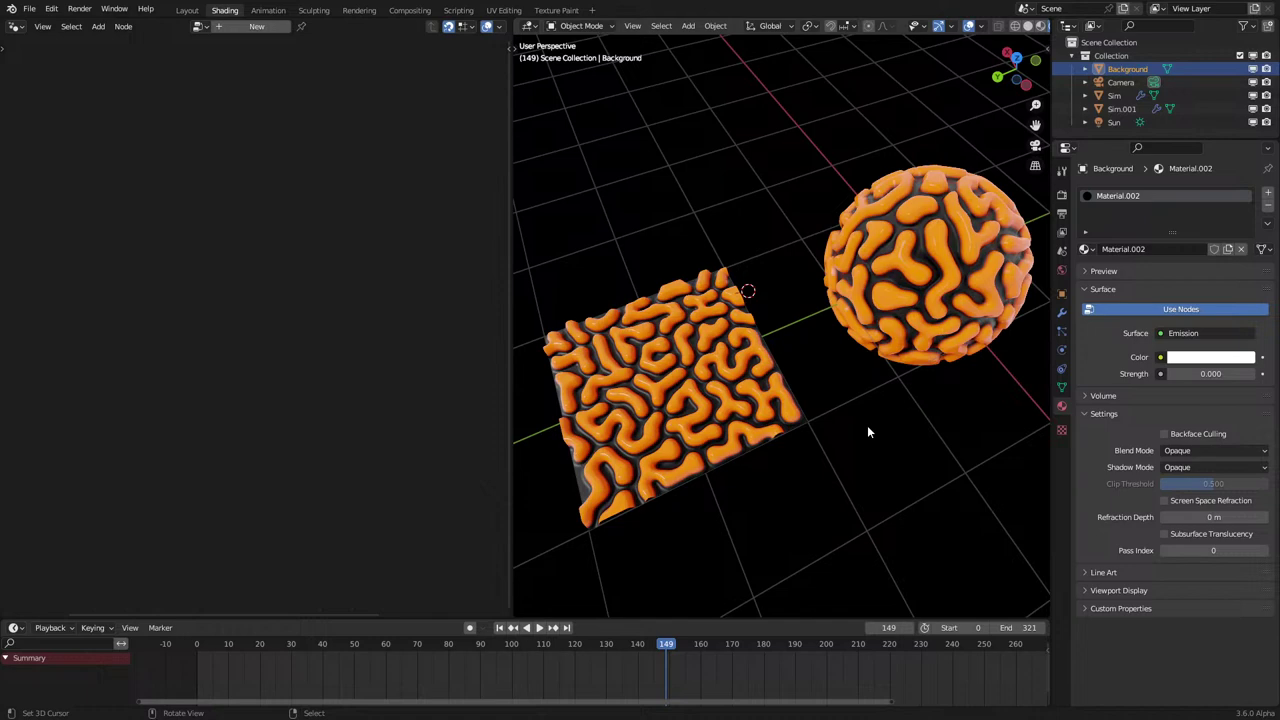
click(702, 392)
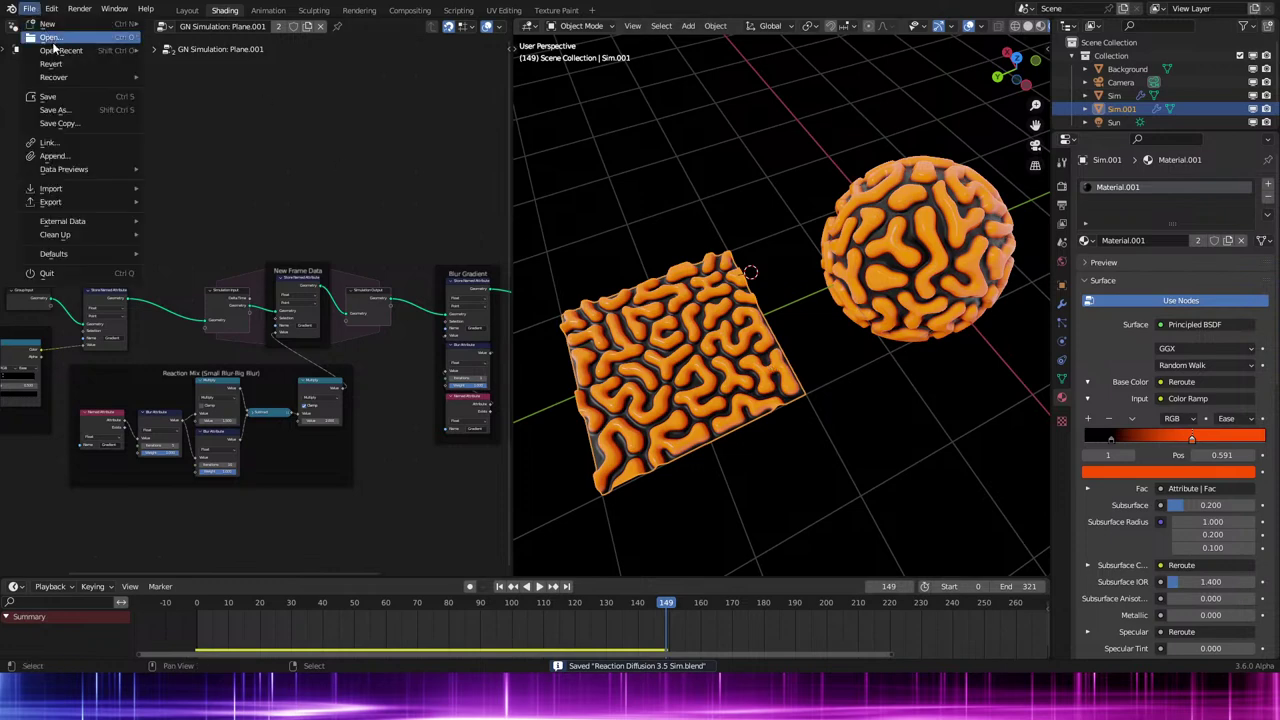
mouse_move(63, 53)
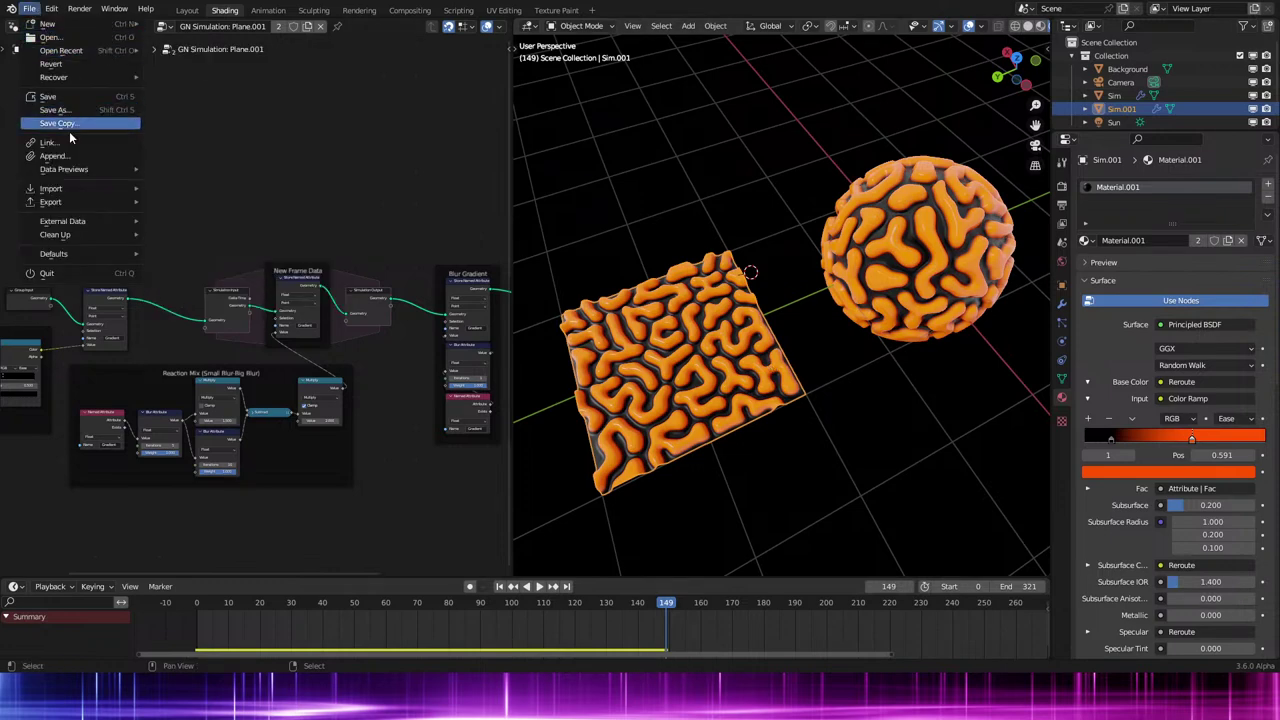
mouse_move(65, 170)
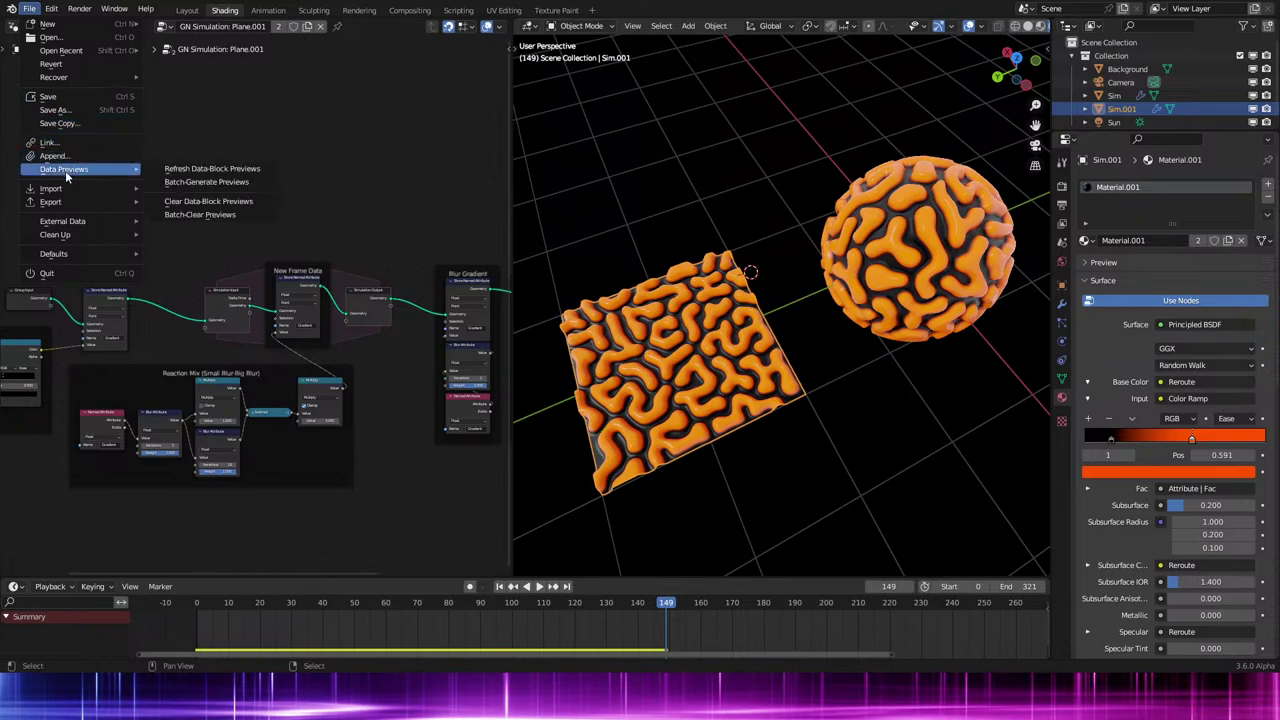
mouse_move(78, 51)
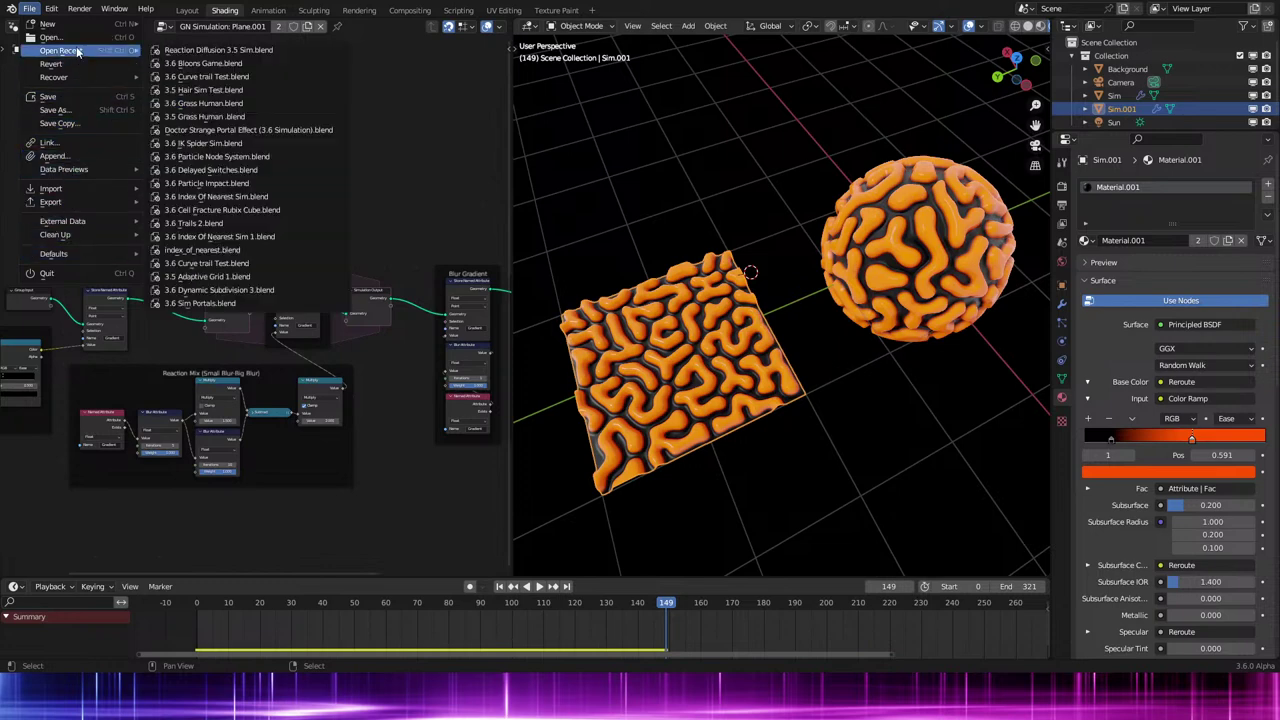
mouse_move(73, 27)
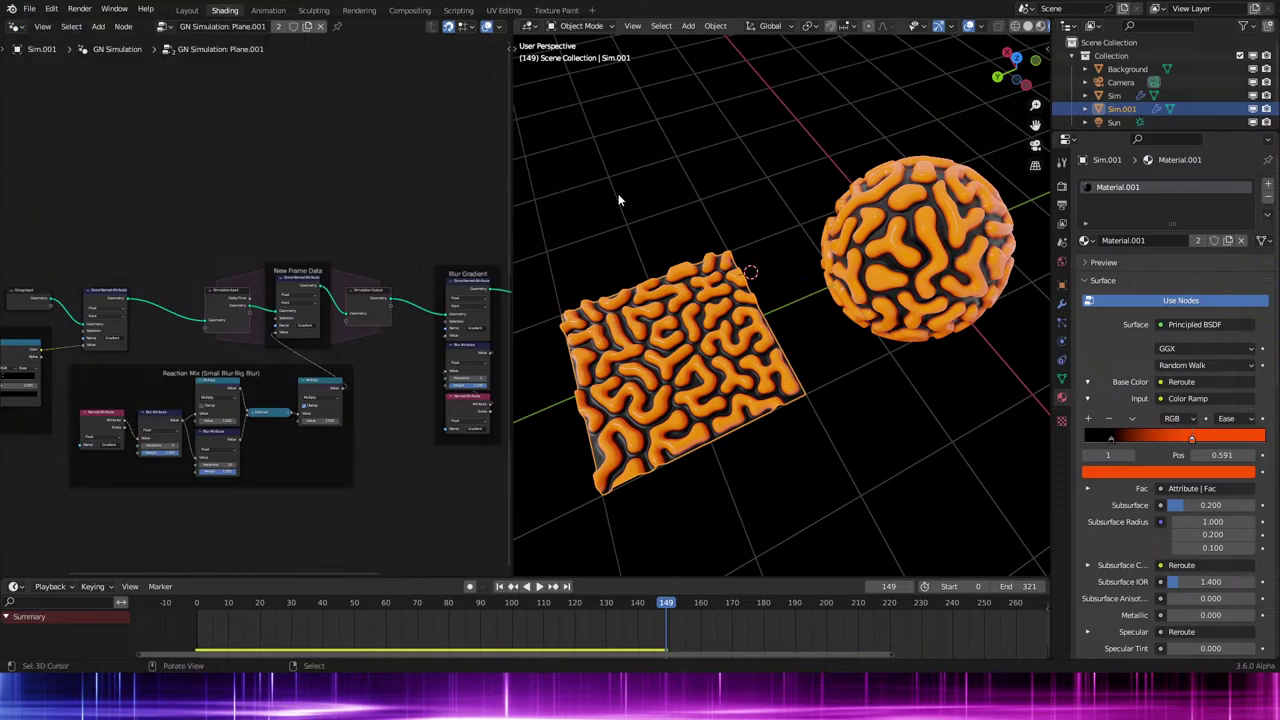
scroll(616, 200, up, 2)
scroll(613, 194, down, 2)
middle_drag(612, 194, 596, 203)
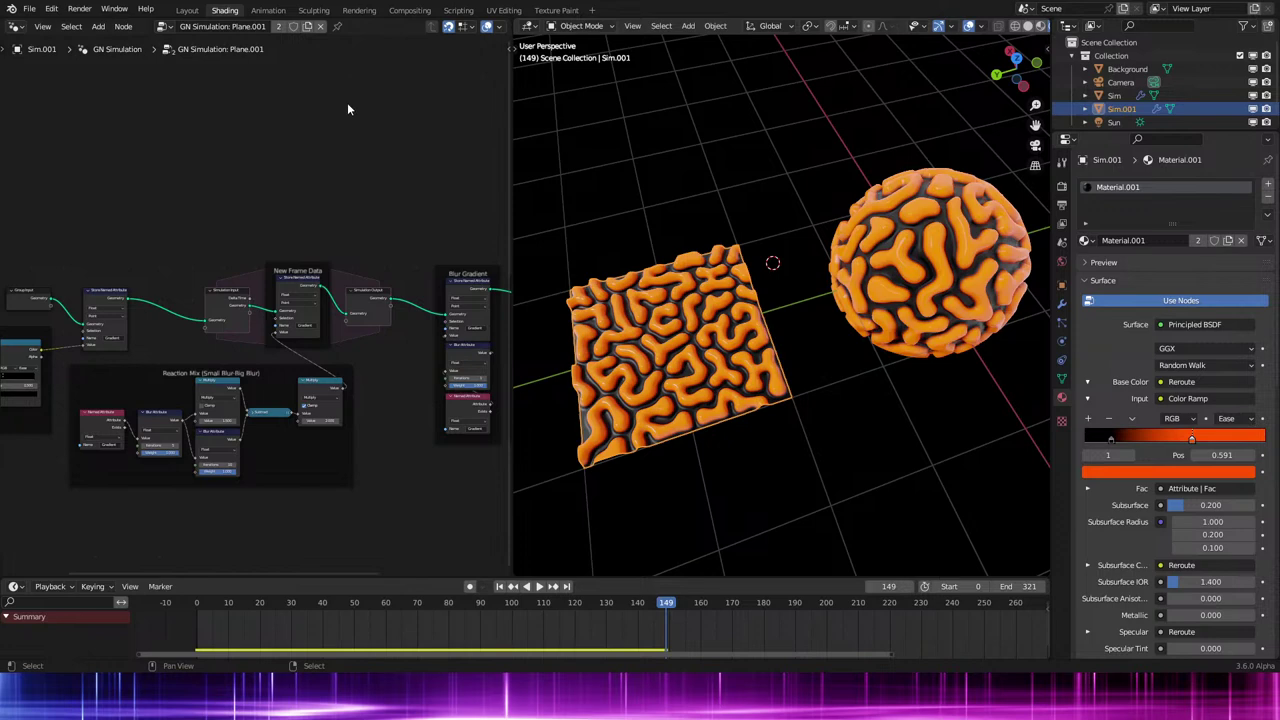
Open 3.5 Water Glass Sim.blend, discarding the unsaved changes to the reaction-diffusion file.
click(30, 8)
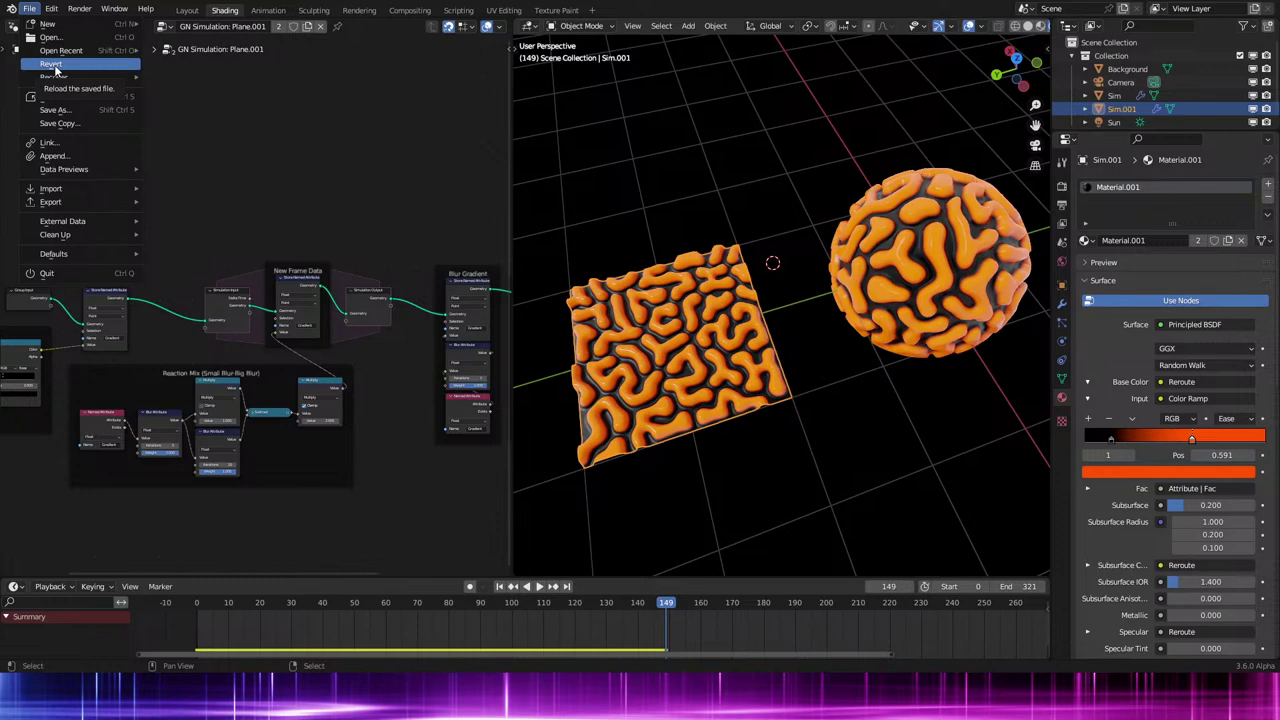
click(61, 38)
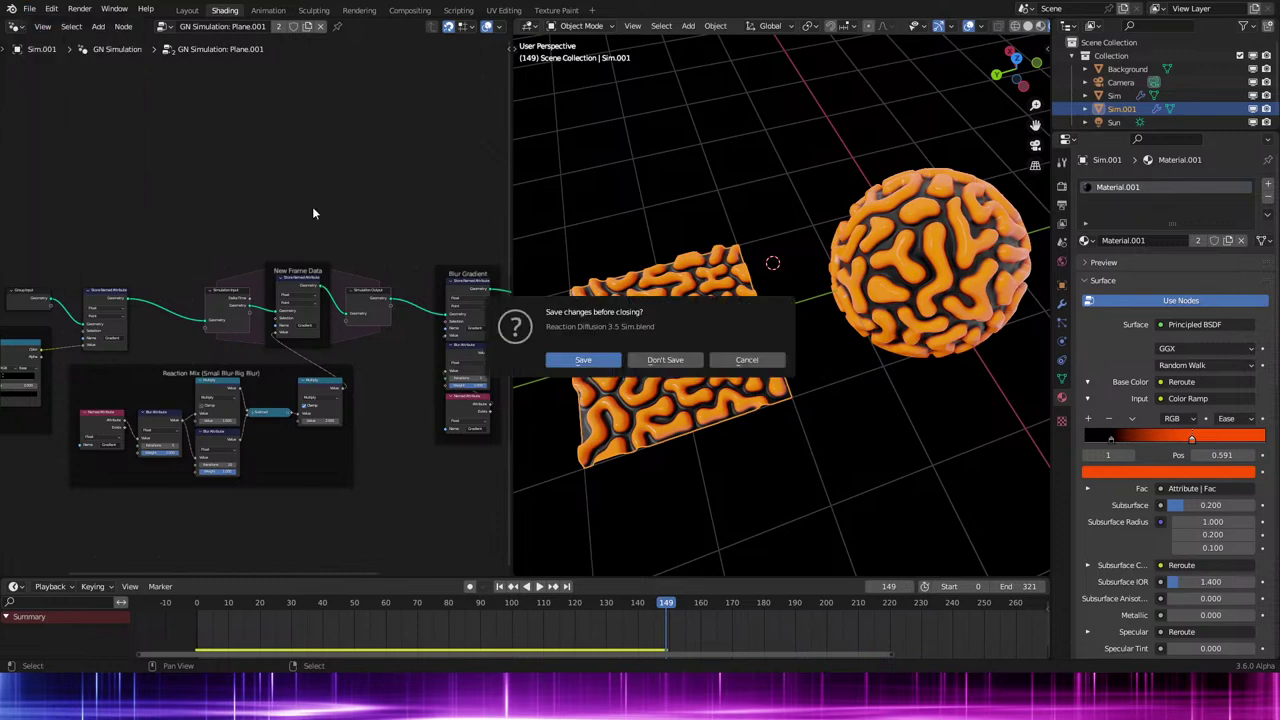
click(663, 361)
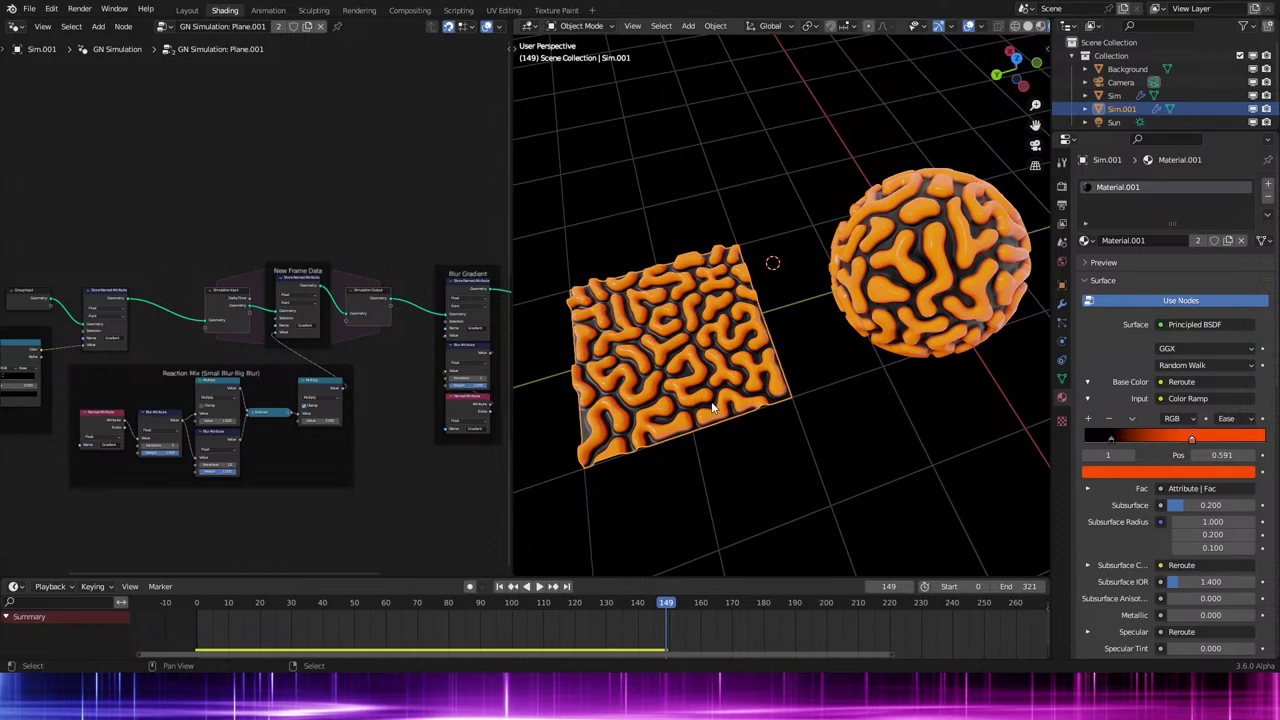
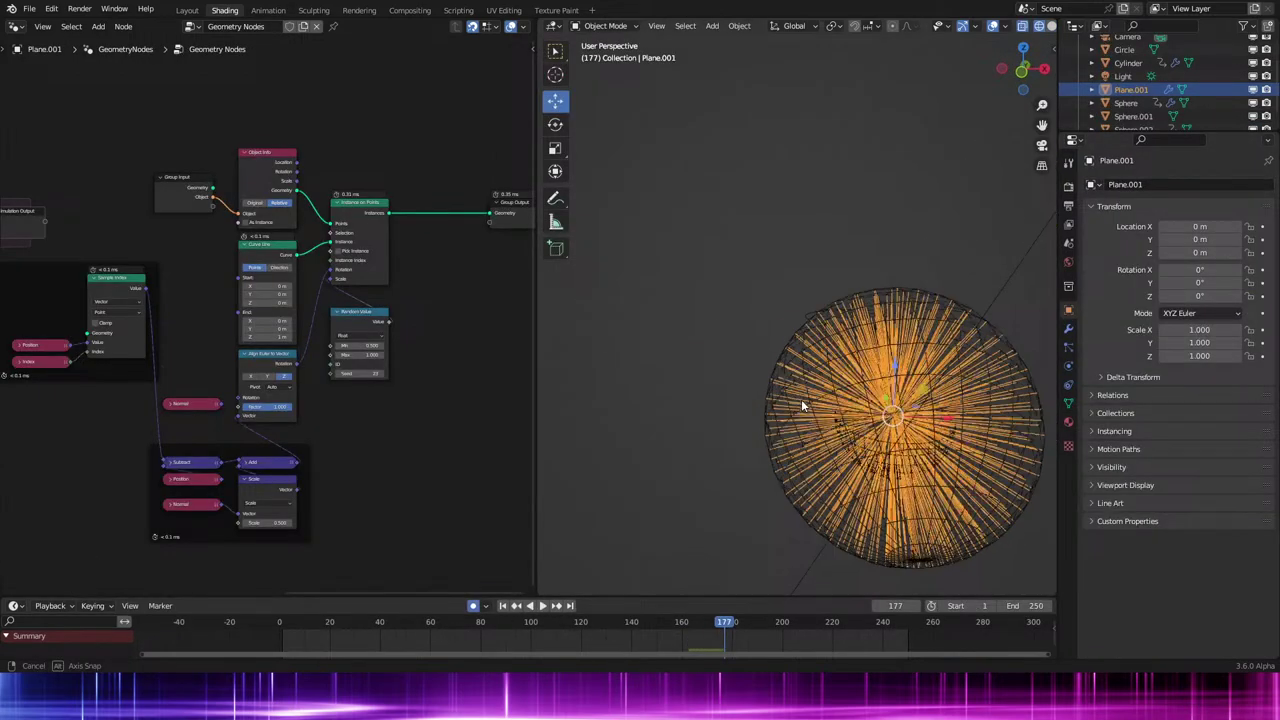
Play and stop the instanced-line simulation on the wireframe sphere, and examine the nodes in its simulation zone.
key(space)
key(space)
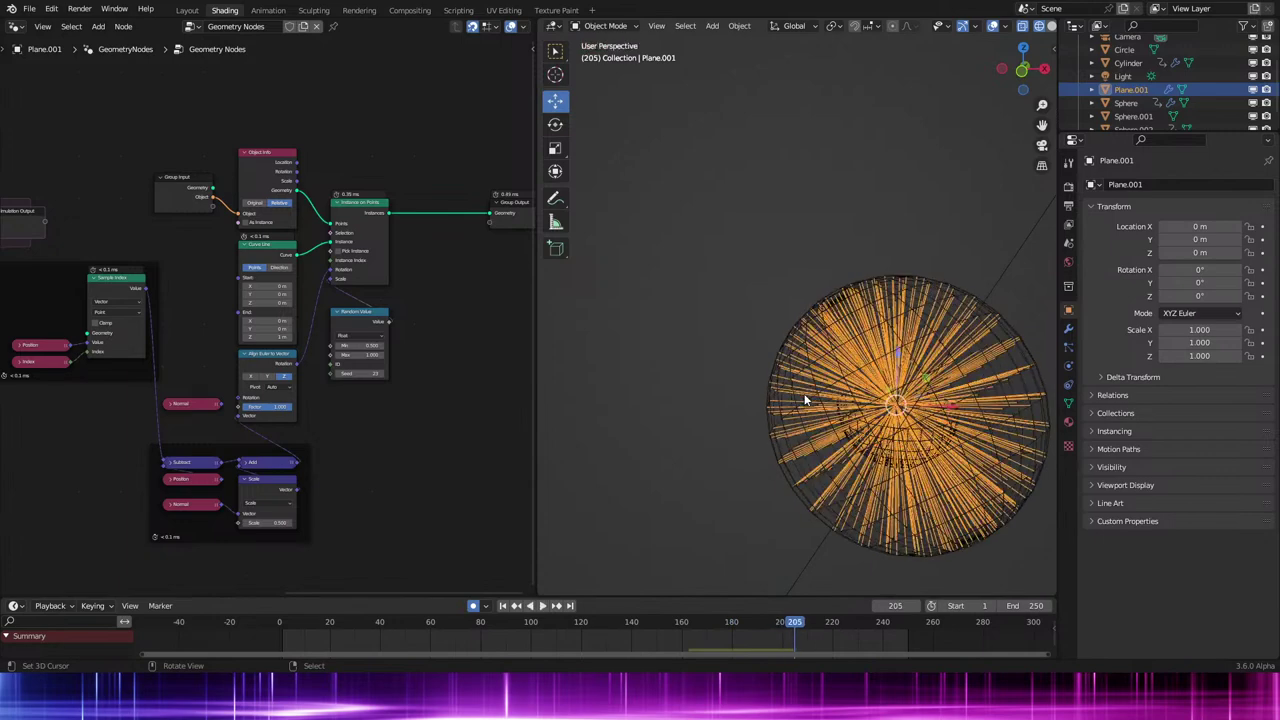
scroll(804, 394, down, 5)
click(35, 13)
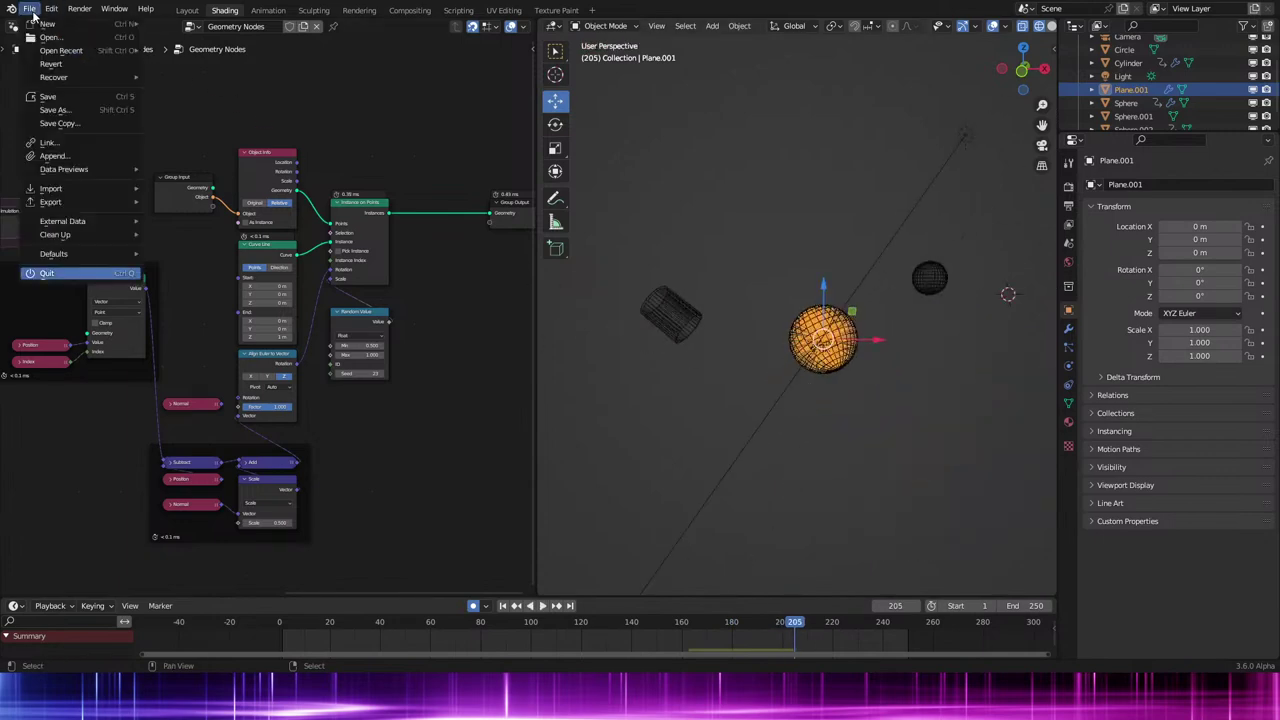
middle_drag(353, 209, 252, 192)
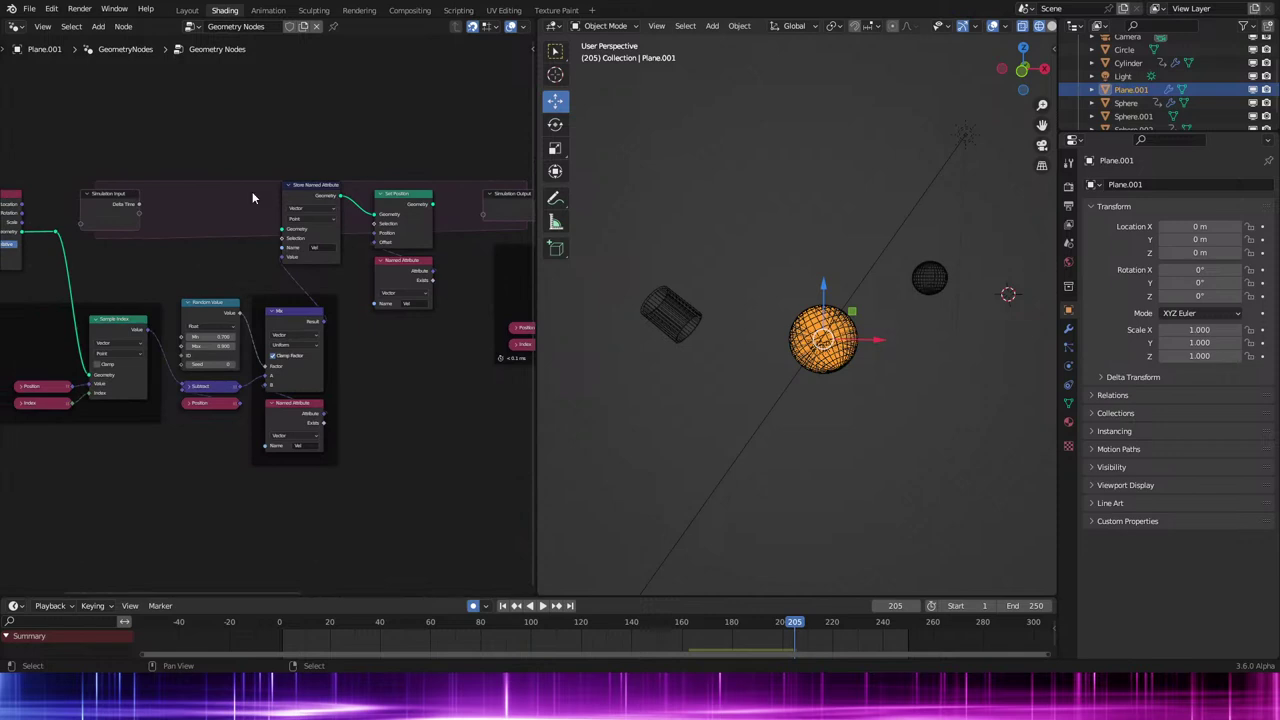
scroll(707, 336, up, 4)
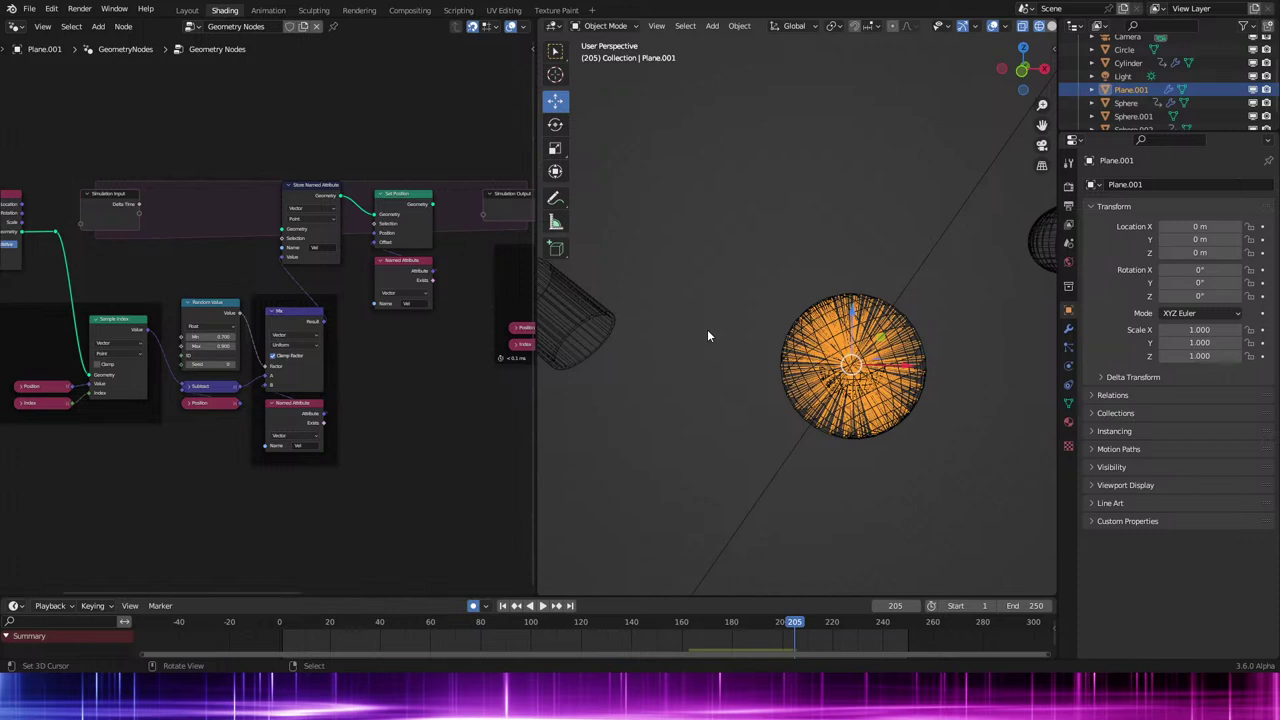
click(30, 8)
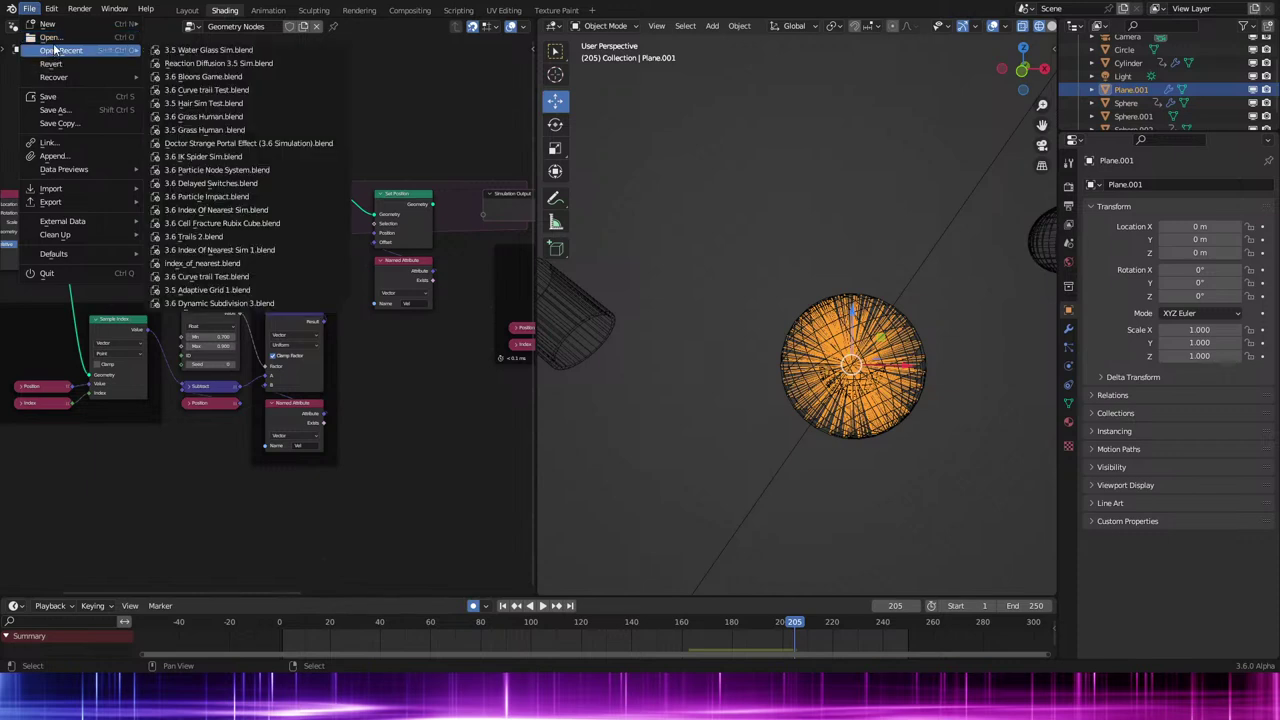
key(Escape)
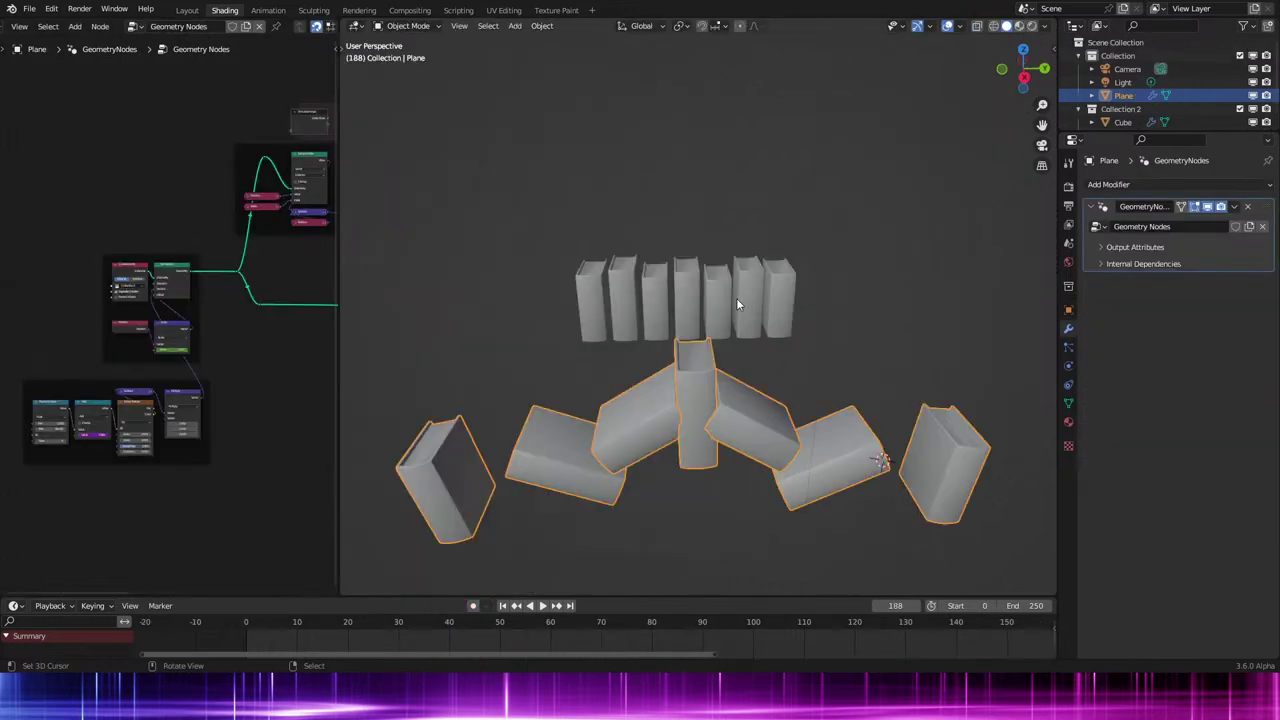
Rewind the books animation to frame 0 and connect the incoming geometry to the Simulation Input node.
click(232, 624)
middle_drag(291, 148, 166, 312)
scroll(166, 312, up, 8)
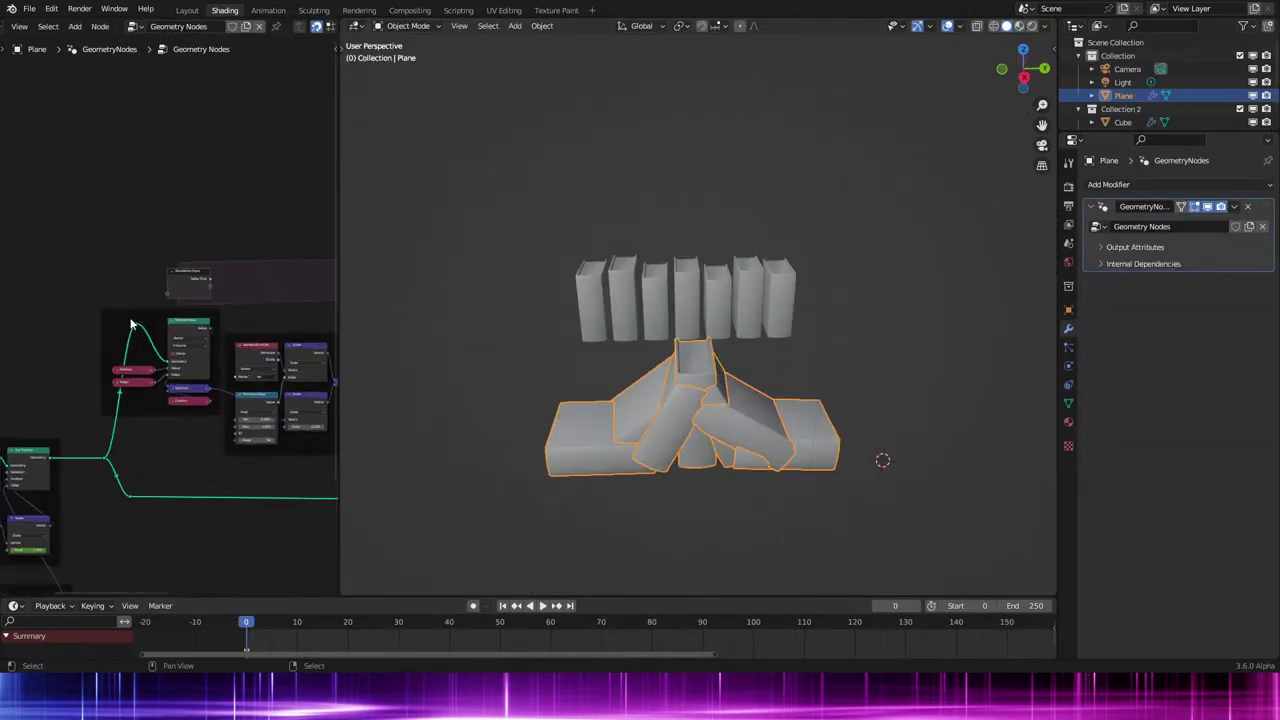
drag(112, 327, 168, 283)
scroll(160, 320, down, 3)
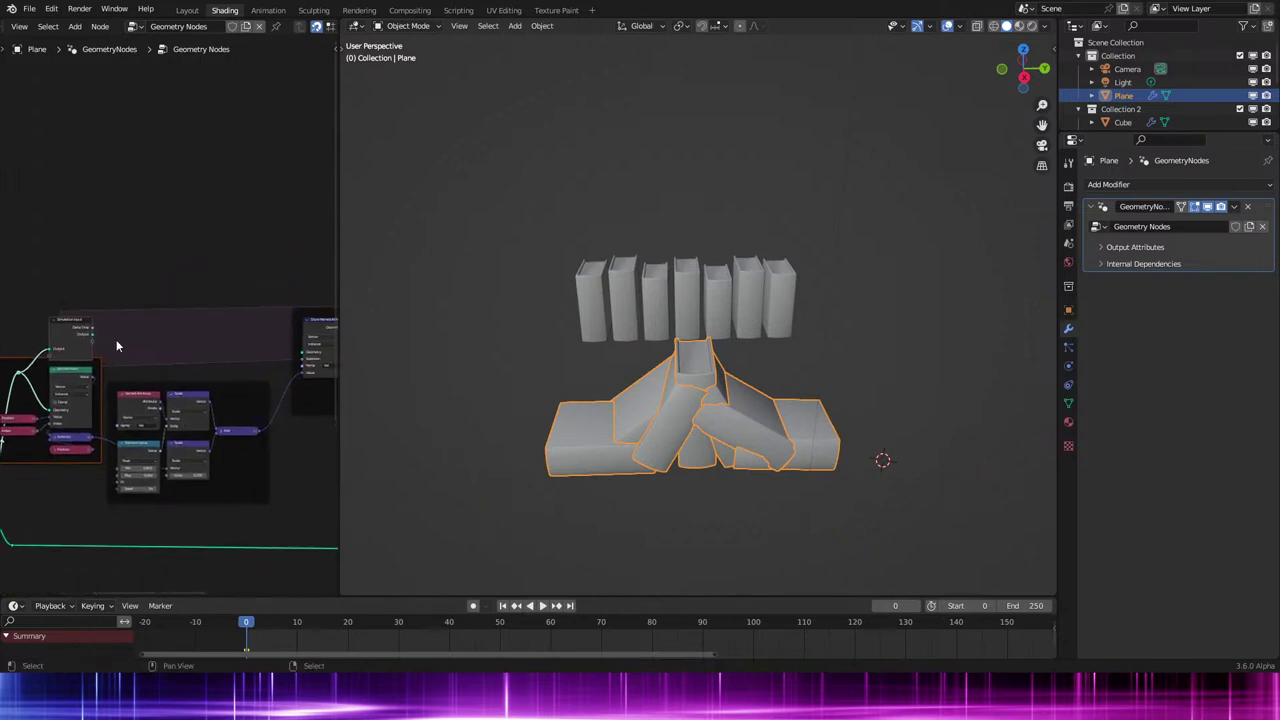
Link Simulation Input to Store Named Attribute, and Set Position through Simulation Output to the Sample Index node.
drag(93, 335, 284, 353)
middle_drag(273, 352, 70, 370)
drag(181, 347, 206, 355)
click(240, 343)
Play the books simulation, watch it from a lower angle, and stop it.
key(space)
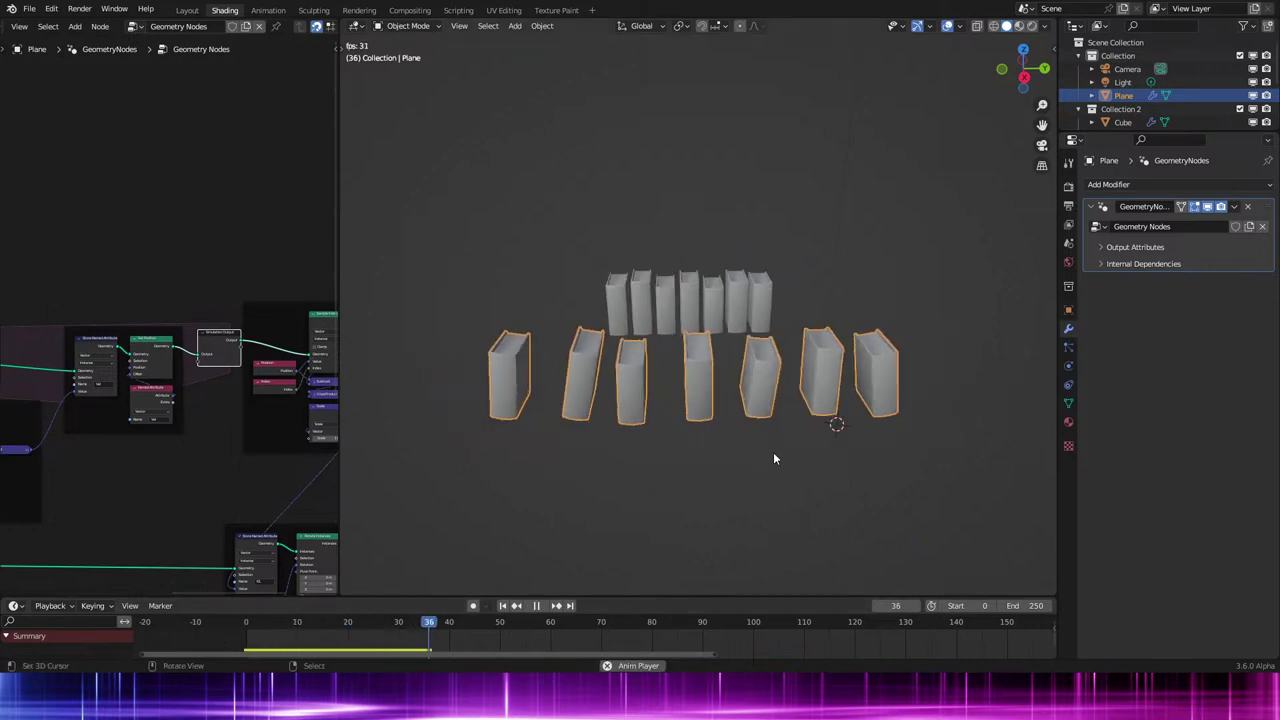
middle_drag(780, 457, 820, 399)
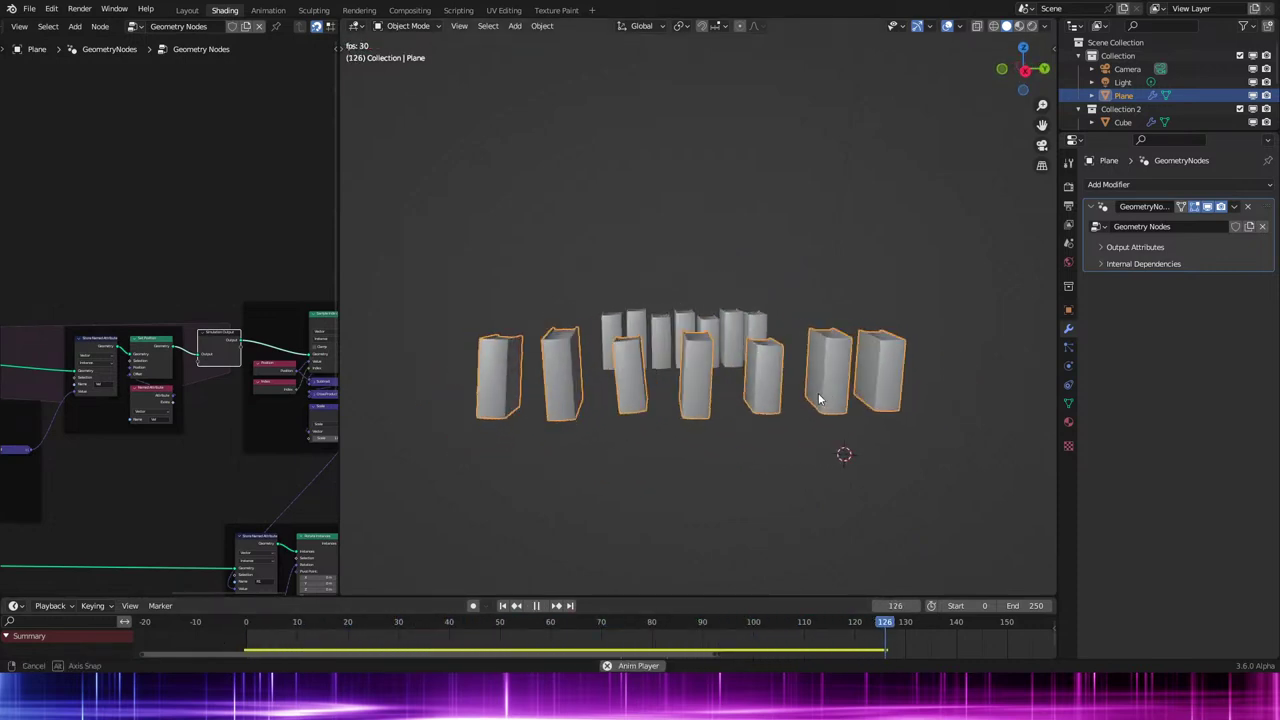
key(space)
Preview the Set Position node next to Collection Info and play the books' base motion from frame 0.
click(217, 630)
middle_drag(179, 492, 326, 457)
middle_drag(4, 457, 223, 451)
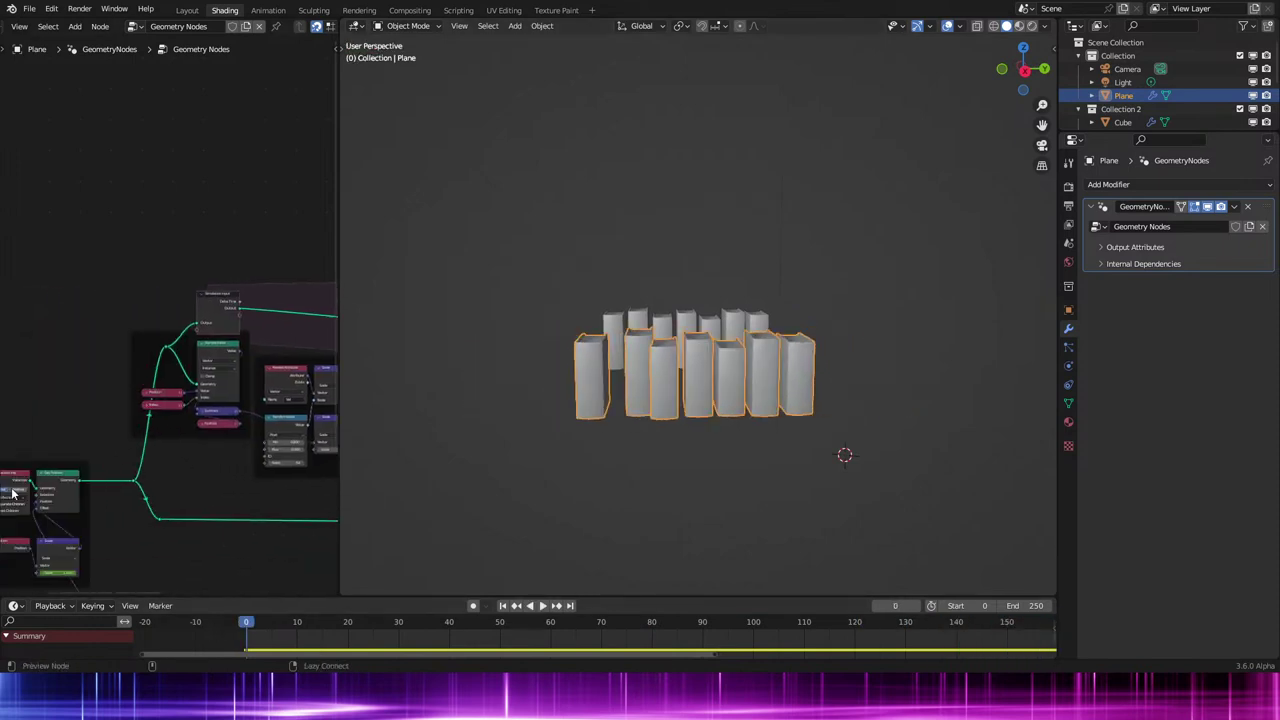
ctrl+shift+click(61, 484)
key(space)
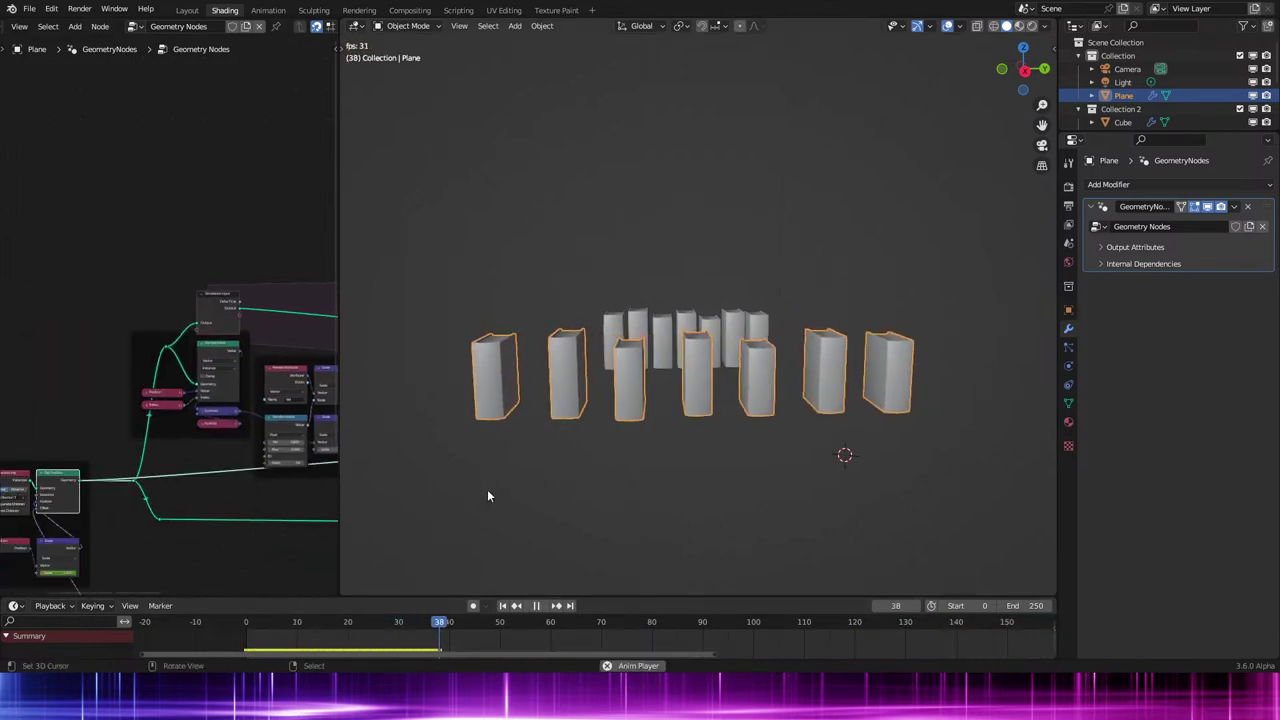
middle_drag(174, 505, 286, 383)
scroll(265, 389, up, 2)
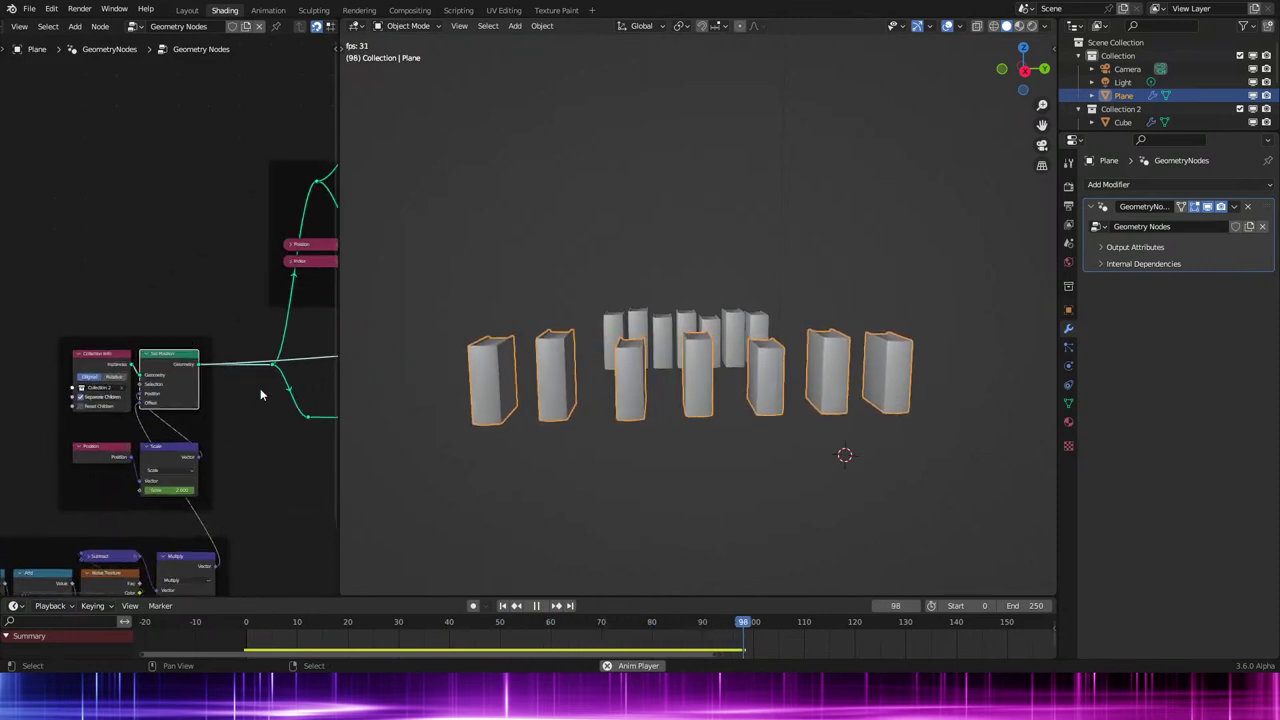
key(space)
key(space)
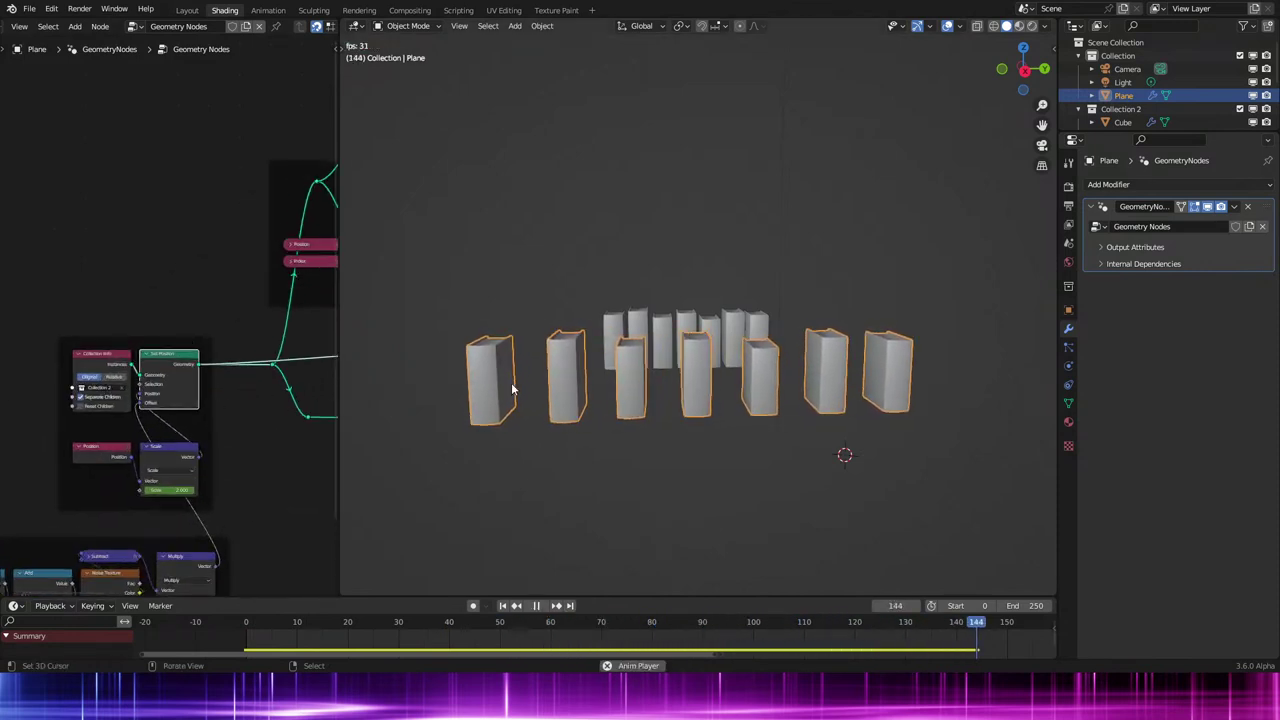
middle_drag(515, 390, 513, 422)
key(space)
Connect the last Set Position node, after the rotation nodes, to the Group Output for preview.
scroll(228, 308, down, 4)
middle_drag(300, 306, 2, 423)
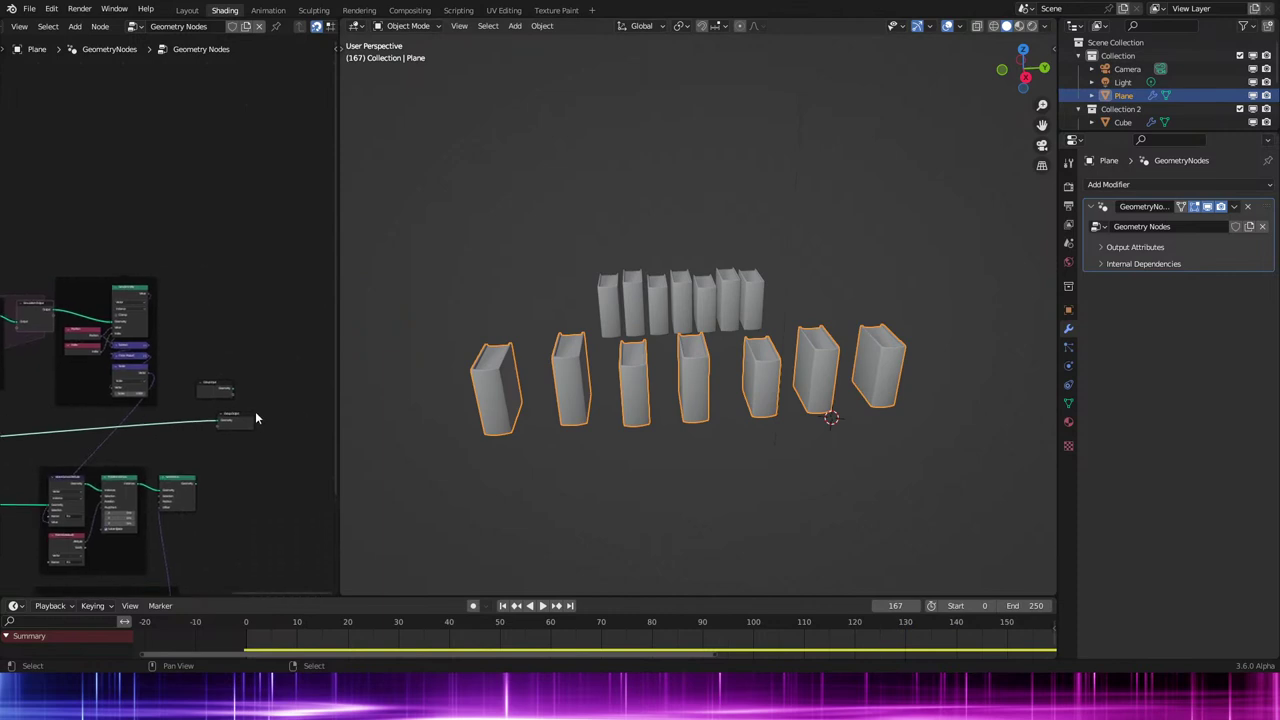
middle_drag(150, 400, 196, 401)
ctrl+shift+click(223, 492)
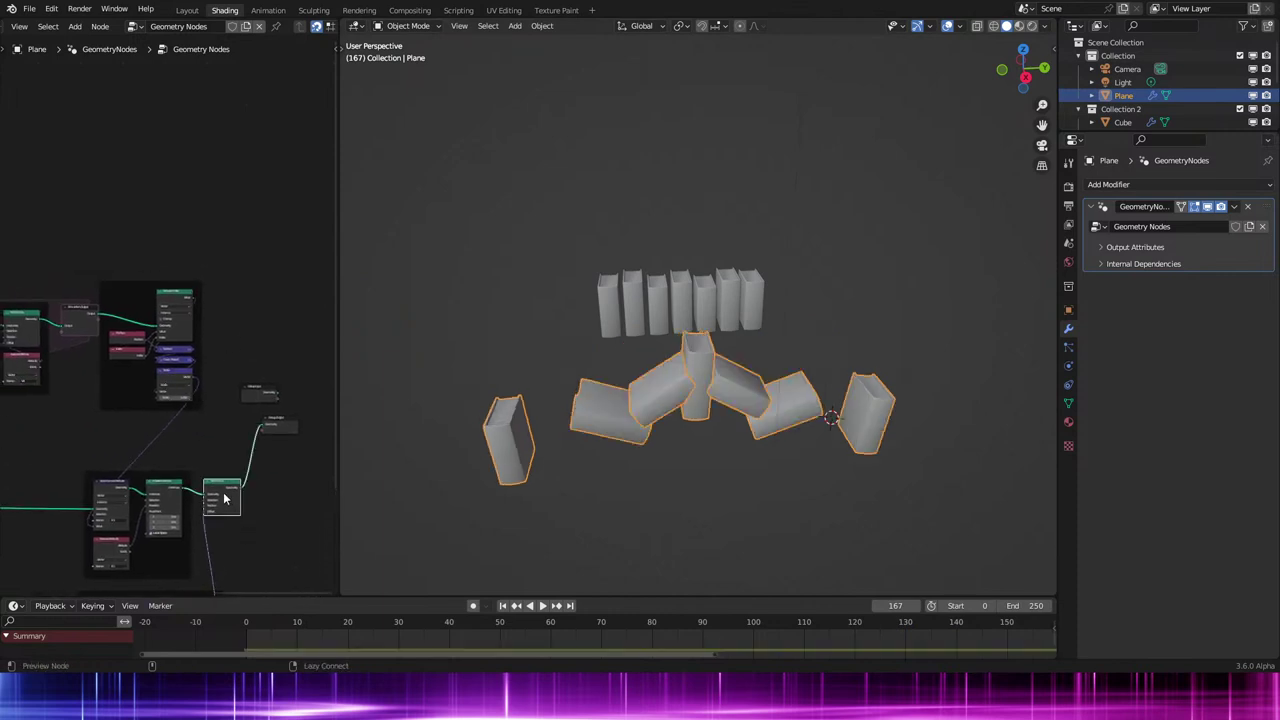
middle_drag(116, 503, 88, 447)
scroll(180, 398, down, 5)
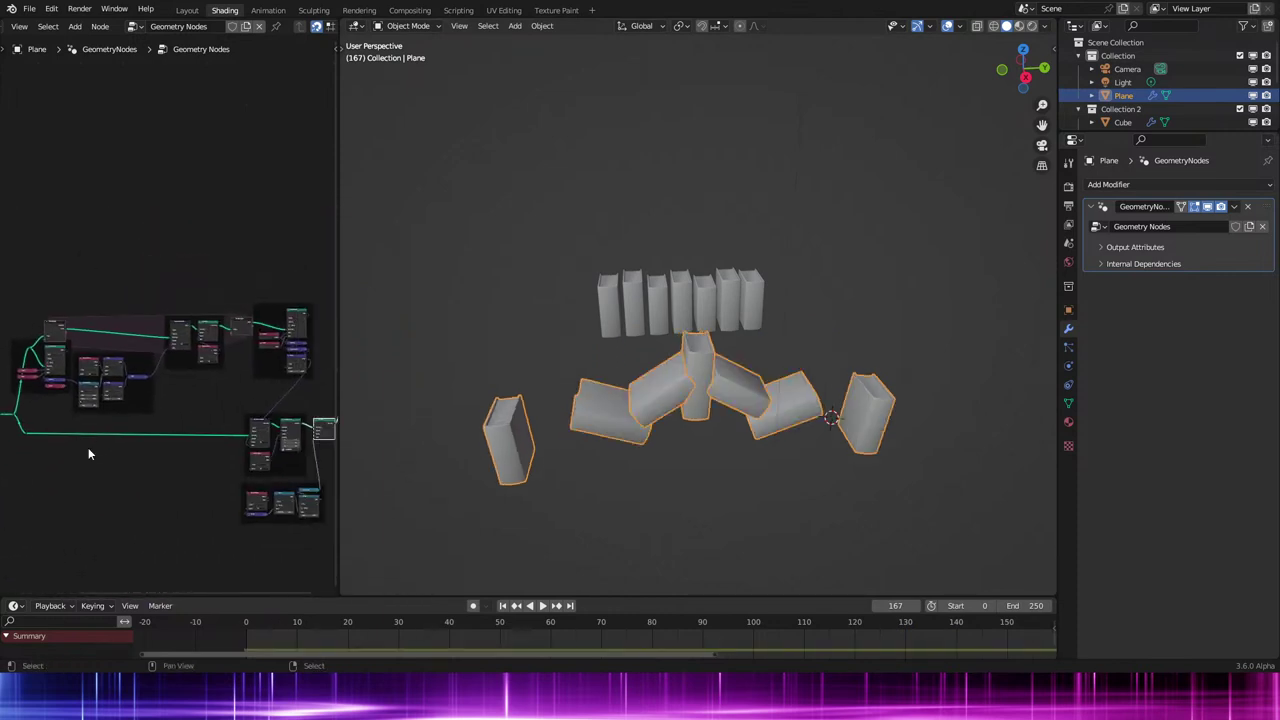
Review the complete books node tree, from Collection Info to the final Set Position, in a maximized node editor.
scroll(88, 447, down, 1)
key(ctrl+space)
middle_drag(537, 486, 615, 372)
scroll(521, 350, up, 2)
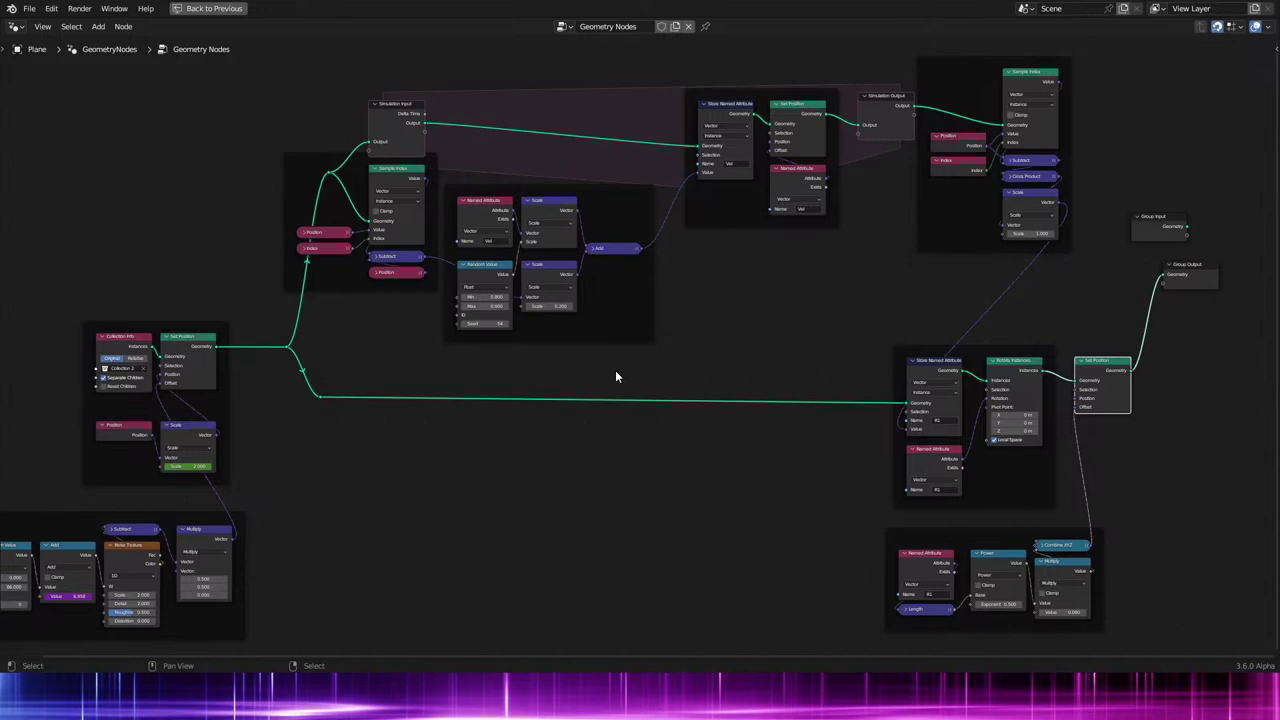
key(ctrl)
key(ctrl+space)
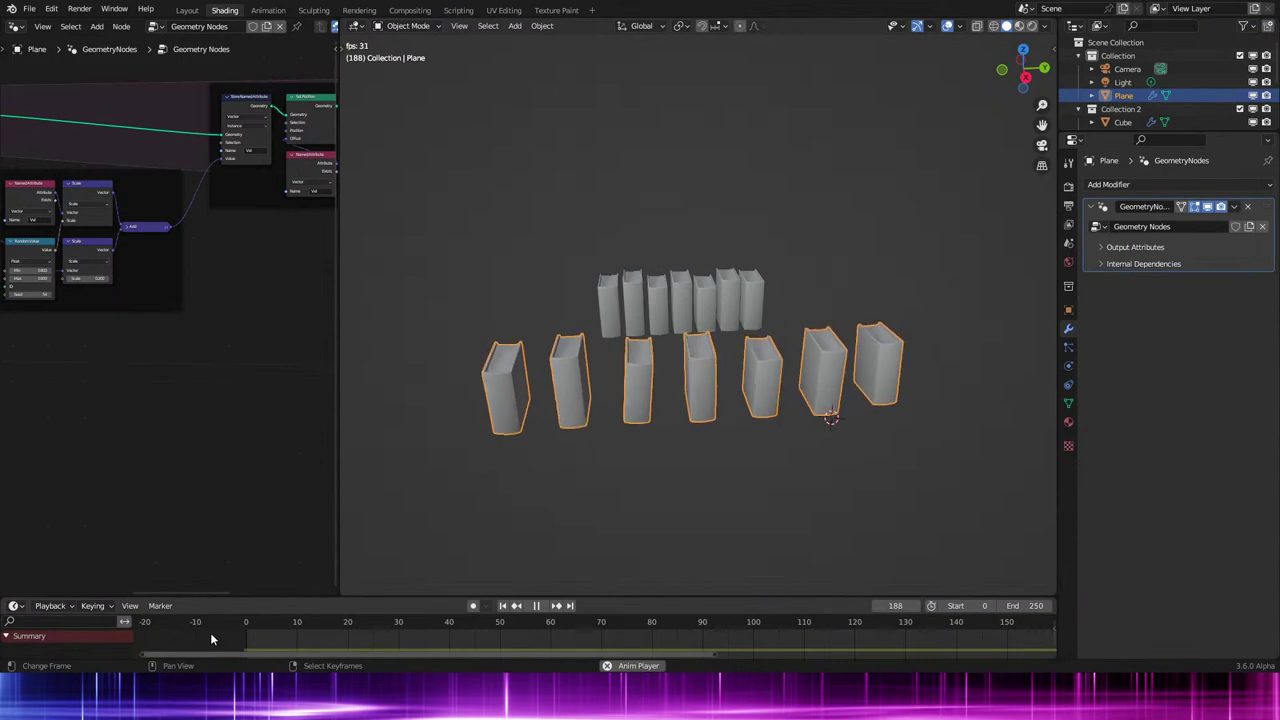
Play the books simulation from the start with the full setup, stop it, and save the file.
click(210, 632)
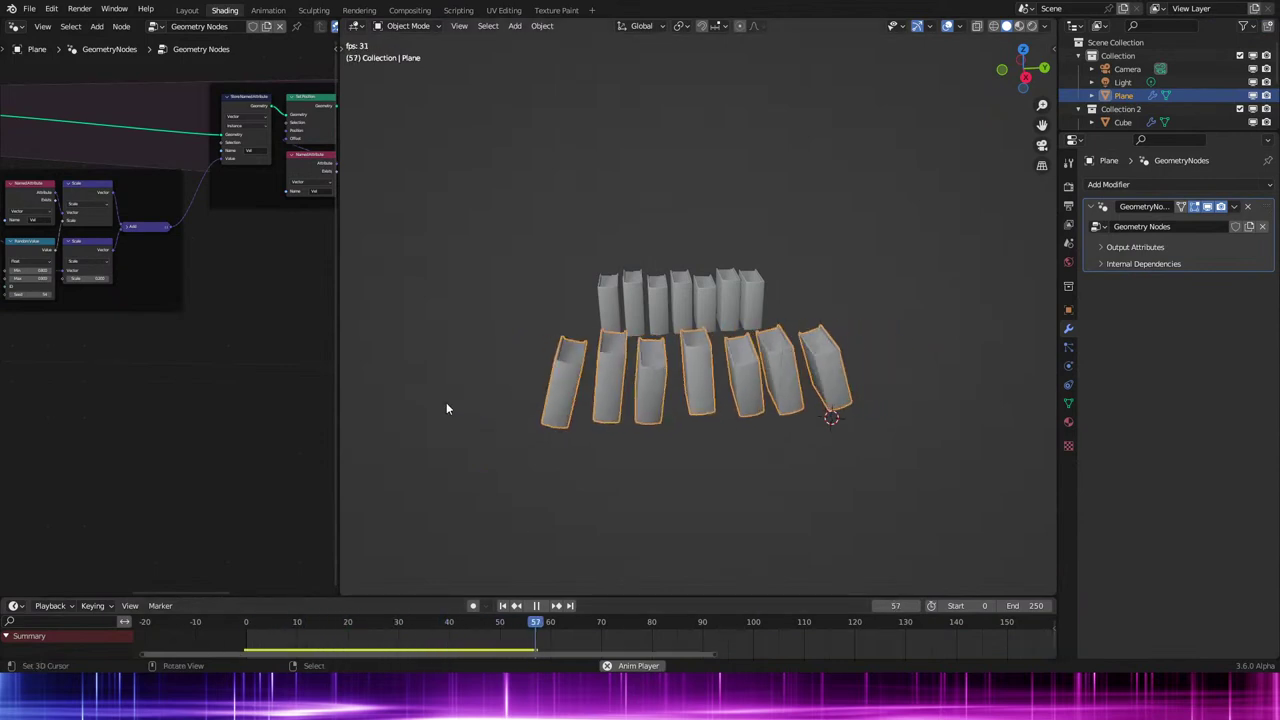
scroll(590, 450, up, 1)
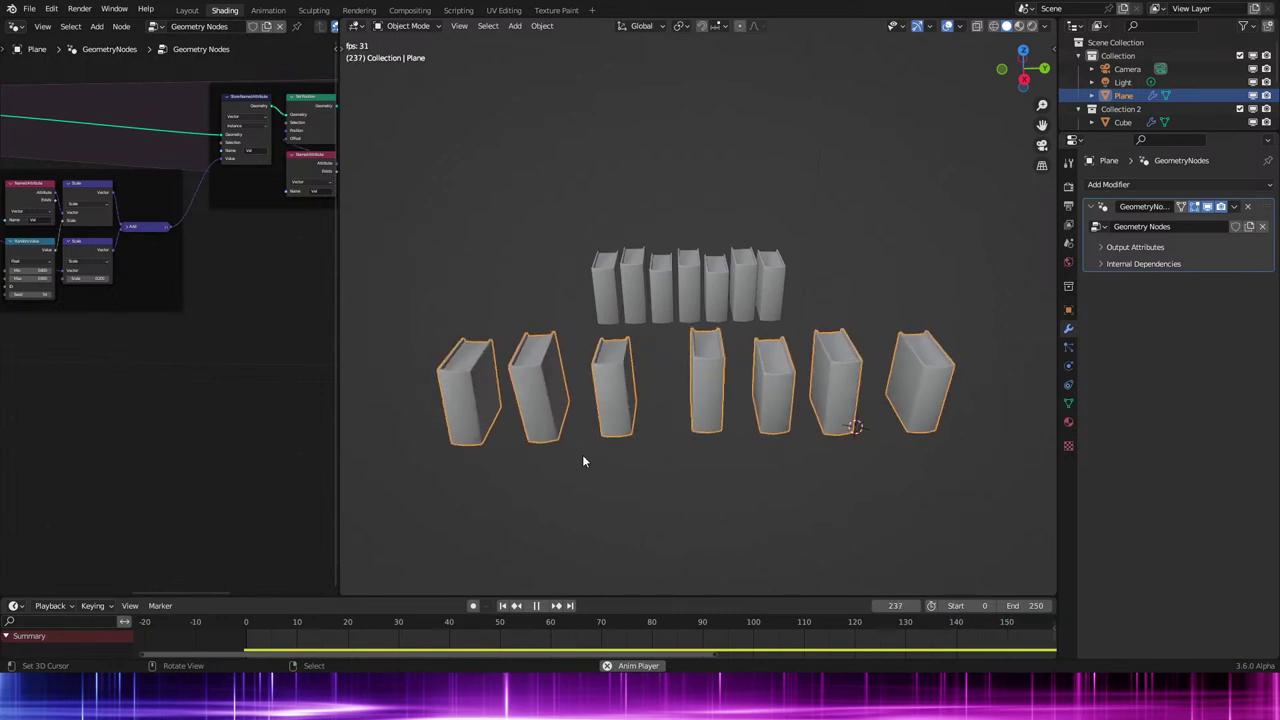
scroll(712, 416, down, 1)
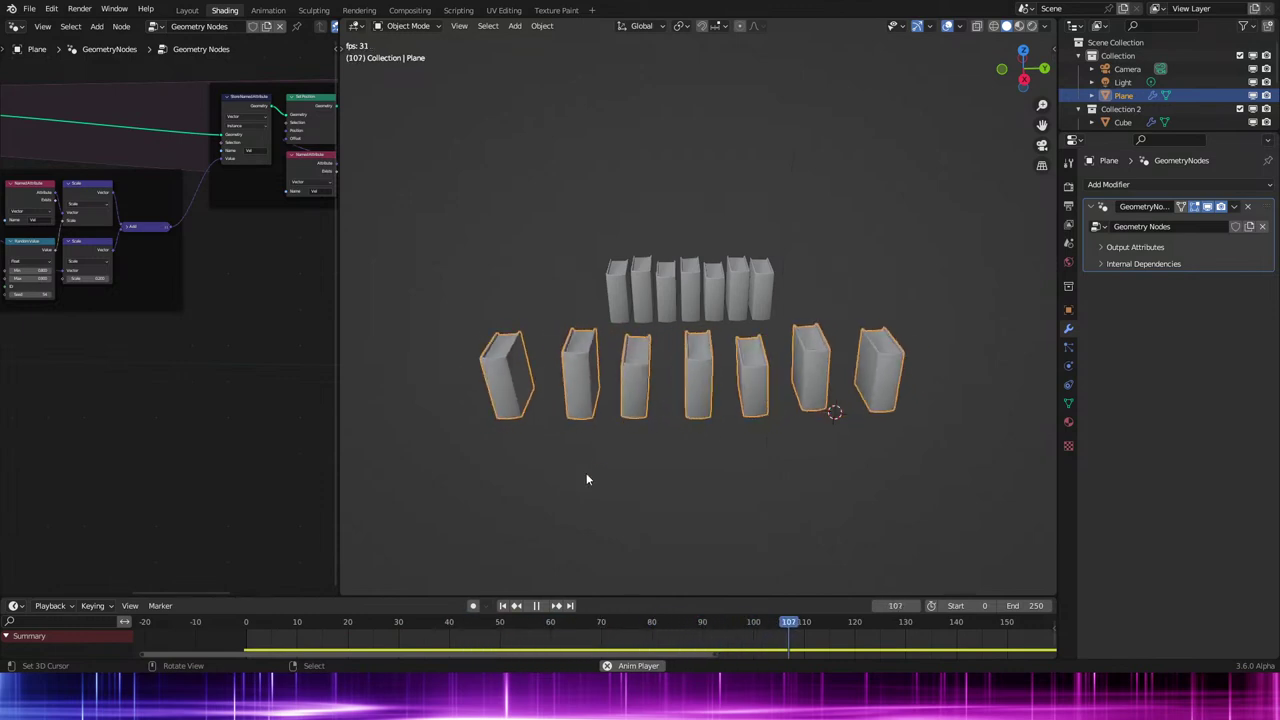
key(space)
key(ctrl+s)
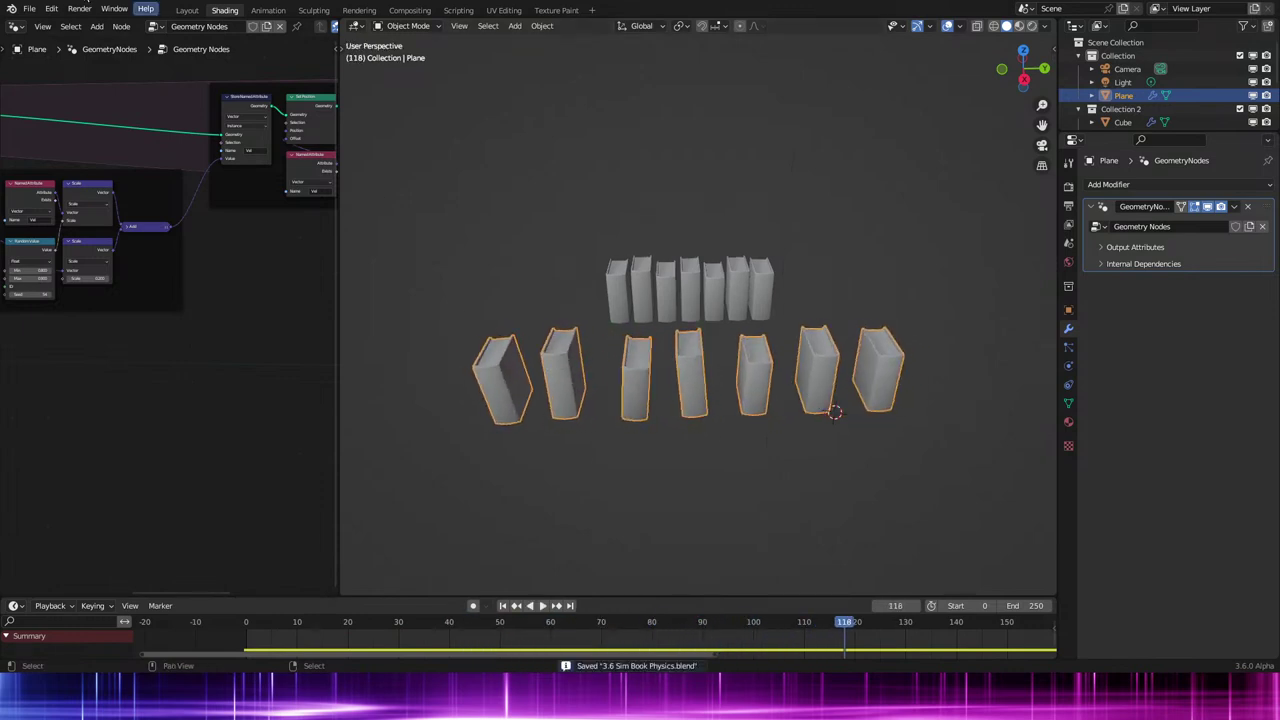
Open the tree growth file and link Group Input through Simulation Input to the Age Store Named Attribute node in Growth Particles.
click(26, 9)
click(53, 39)
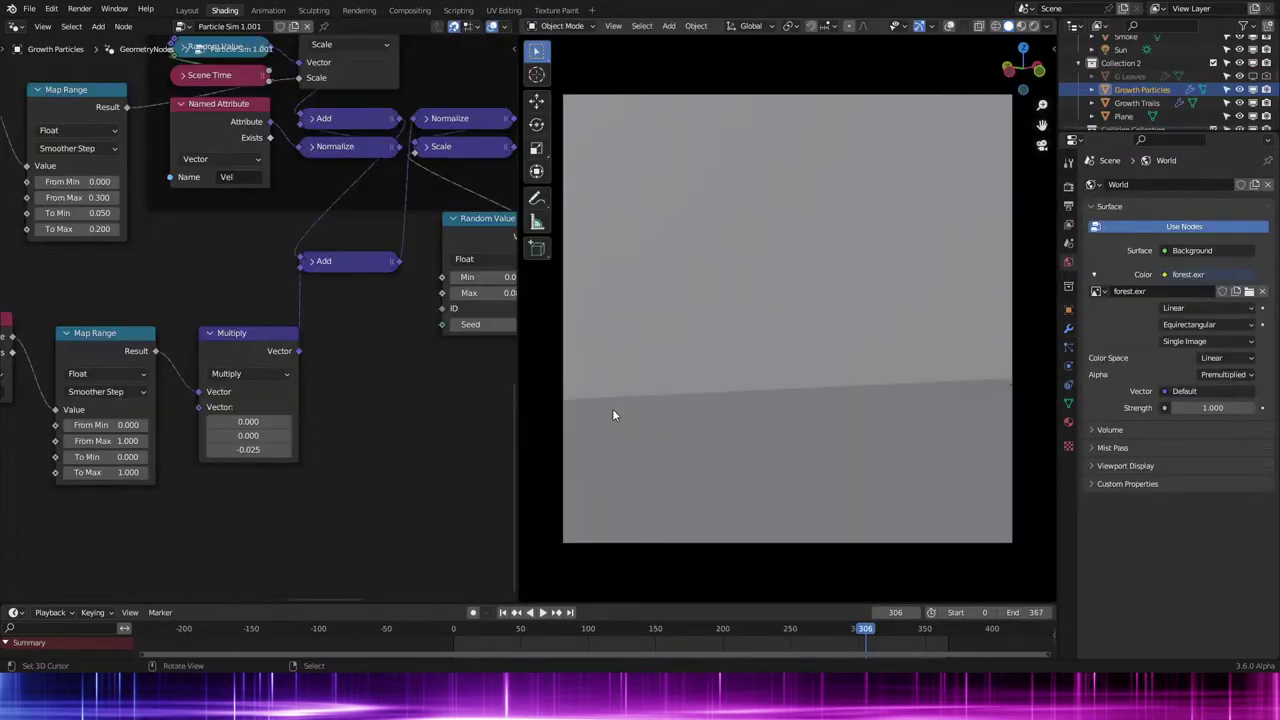
scroll(440, 517, down, 8)
middle_drag(440, 517, 40, 546)
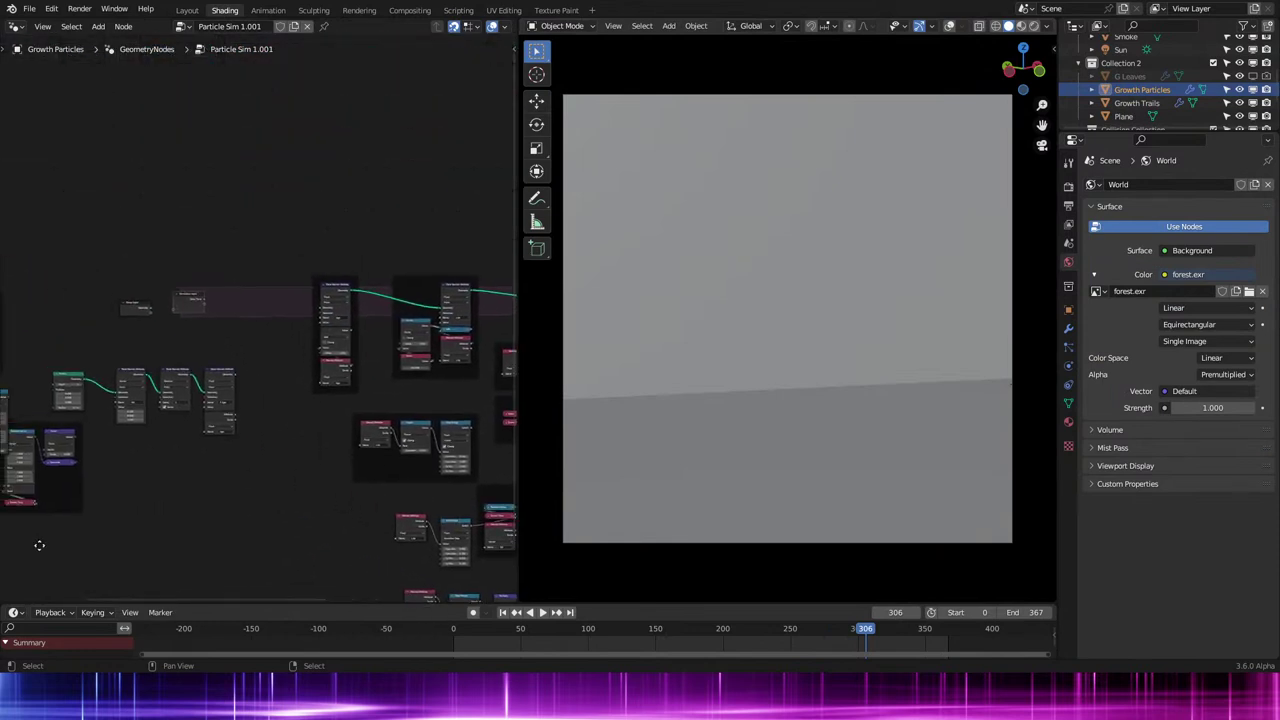
scroll(149, 332, up, 8)
drag(115, 305, 438, 304)
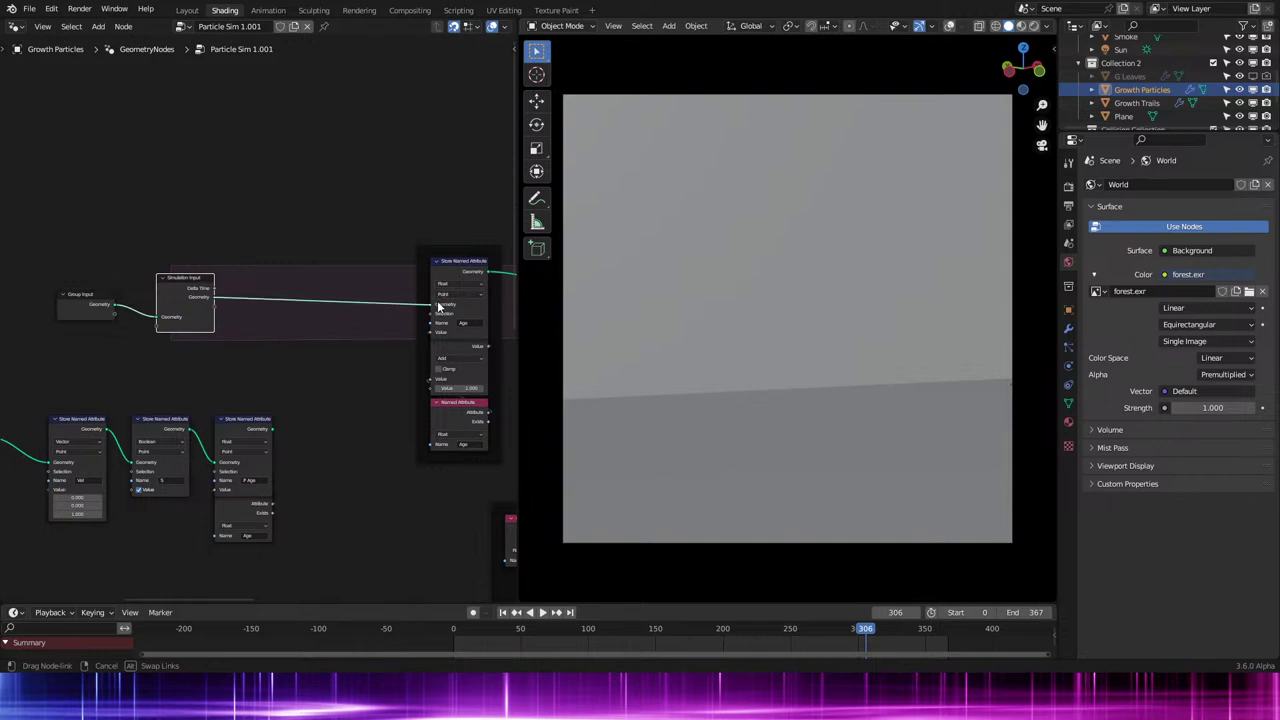
right_click(235, 443)
key(Escape)
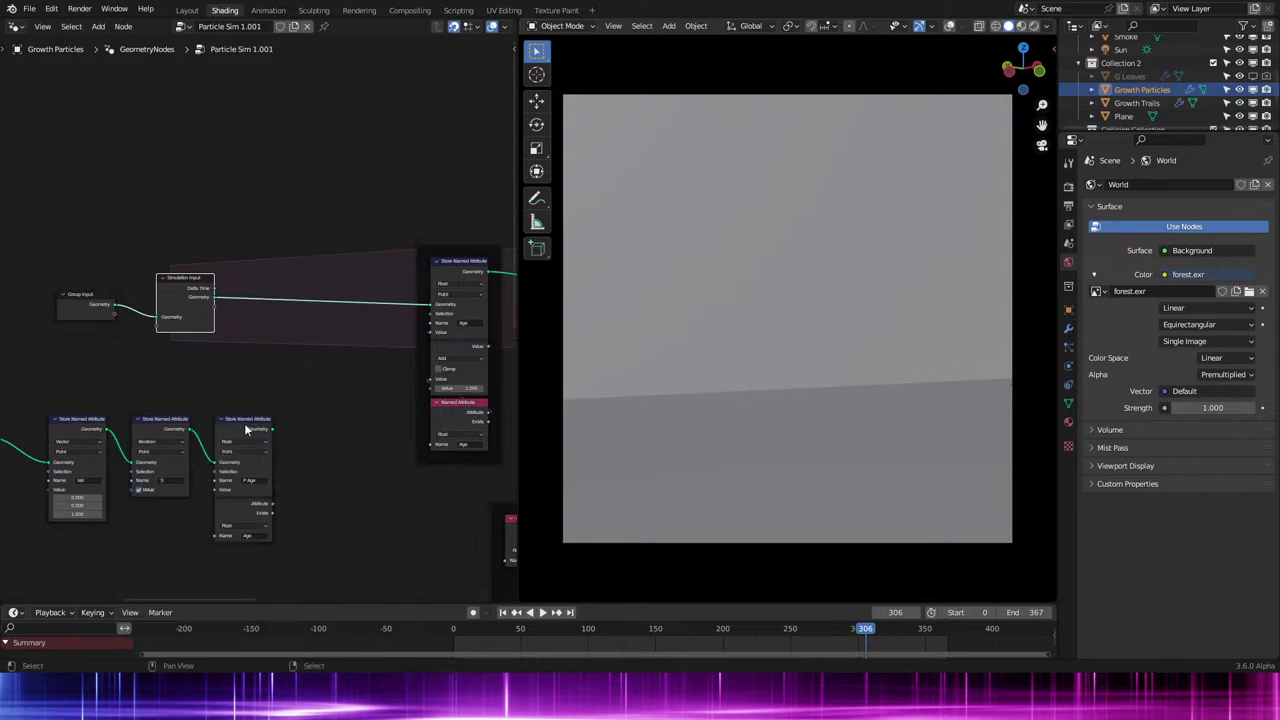
Raise the P Age Store Named Attribute node and connect the final Set Position through Simulation Output to Group Output.
mouse_move(243, 424)
mouse_down()
mouse_move(250, 356)
mouse_move(243, 401)
mouse_up()
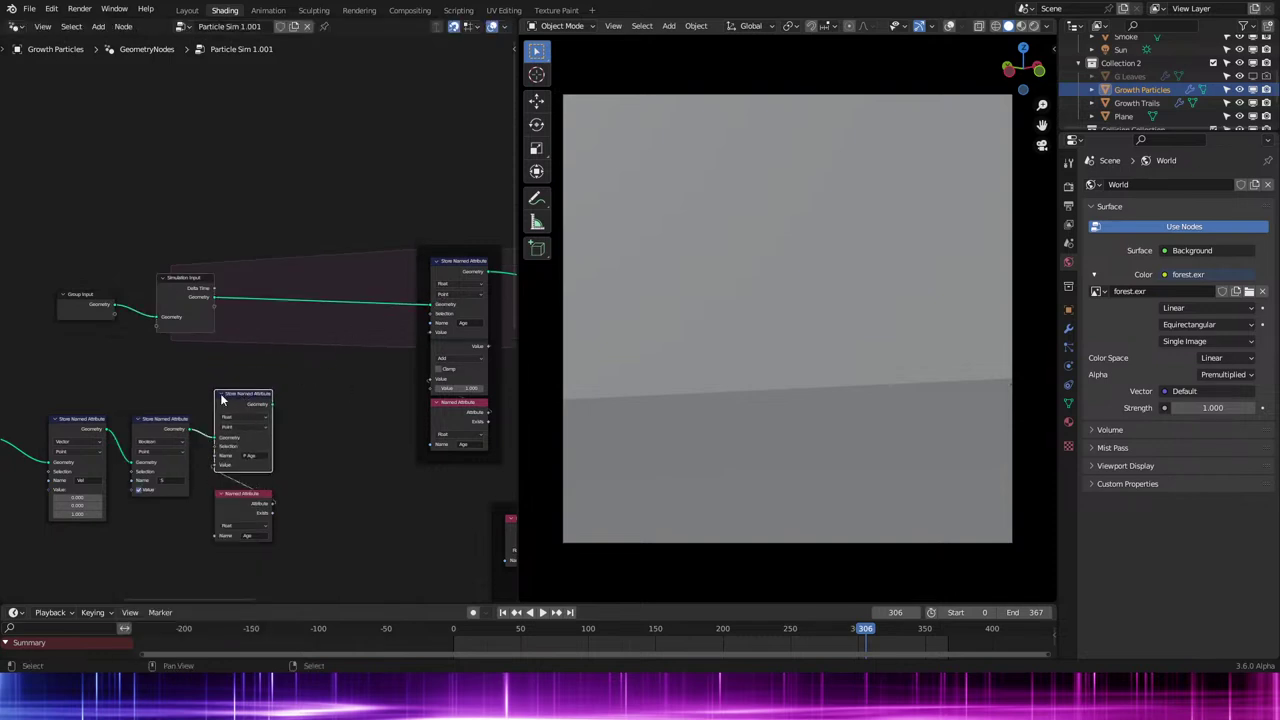
middle_drag(243, 401, 418, 330)
drag(448, 334, 472, 311)
scroll(371, 286, down, 5)
scroll(292, 334, up, 6)
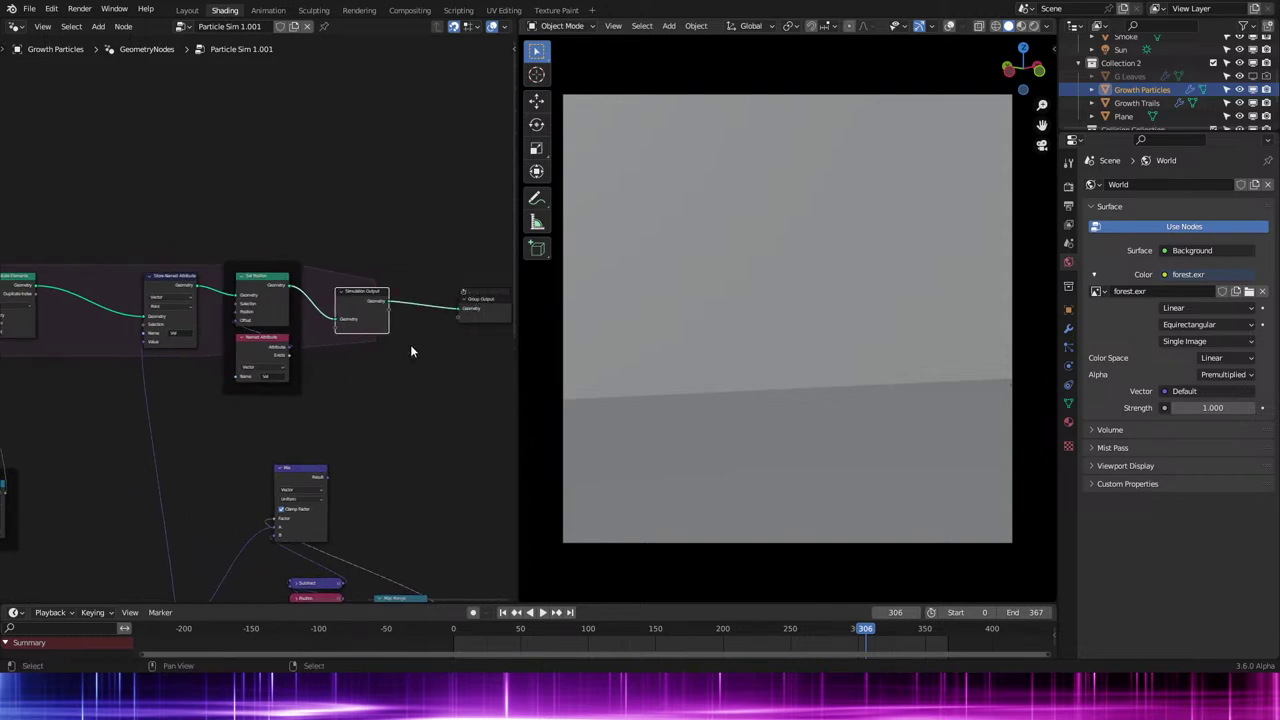
scroll(280, 354, down, 5)
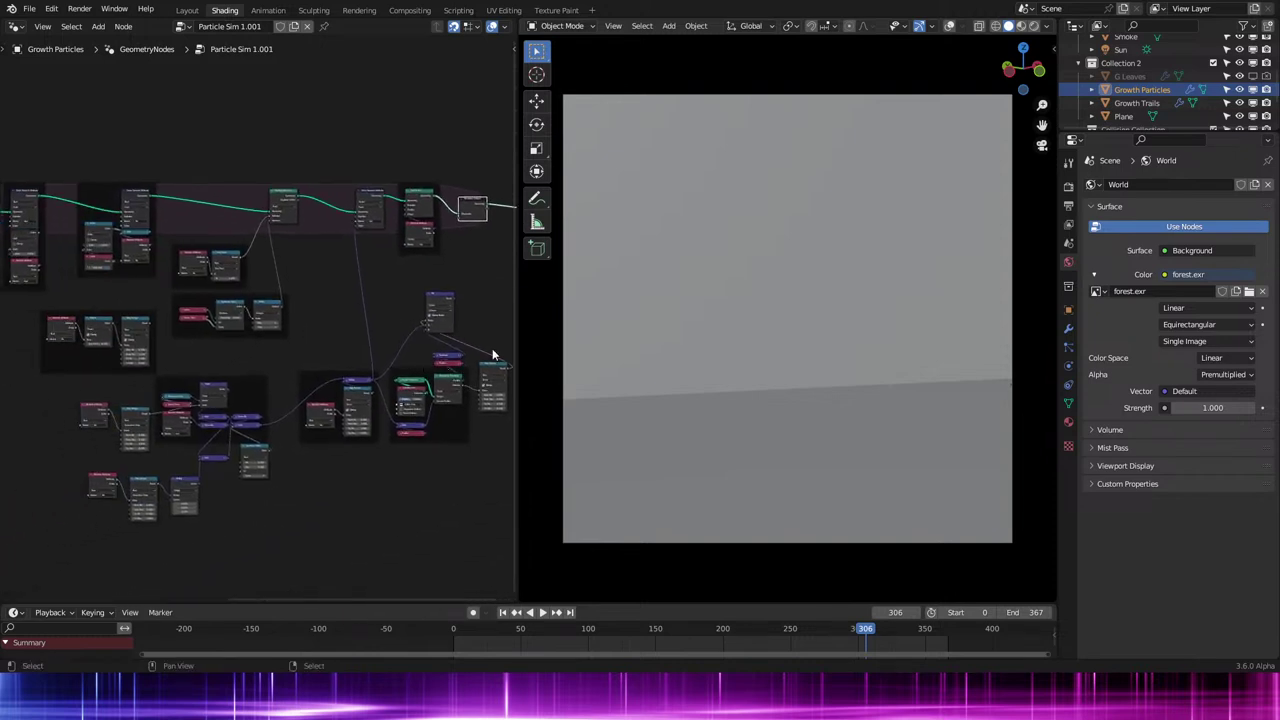
In Growth Trails, link Simulation Input to Store Named Attribute and Join Geometry through Simulation Output to Group Output, leaving Group Input disconnected.
click(1140, 103)
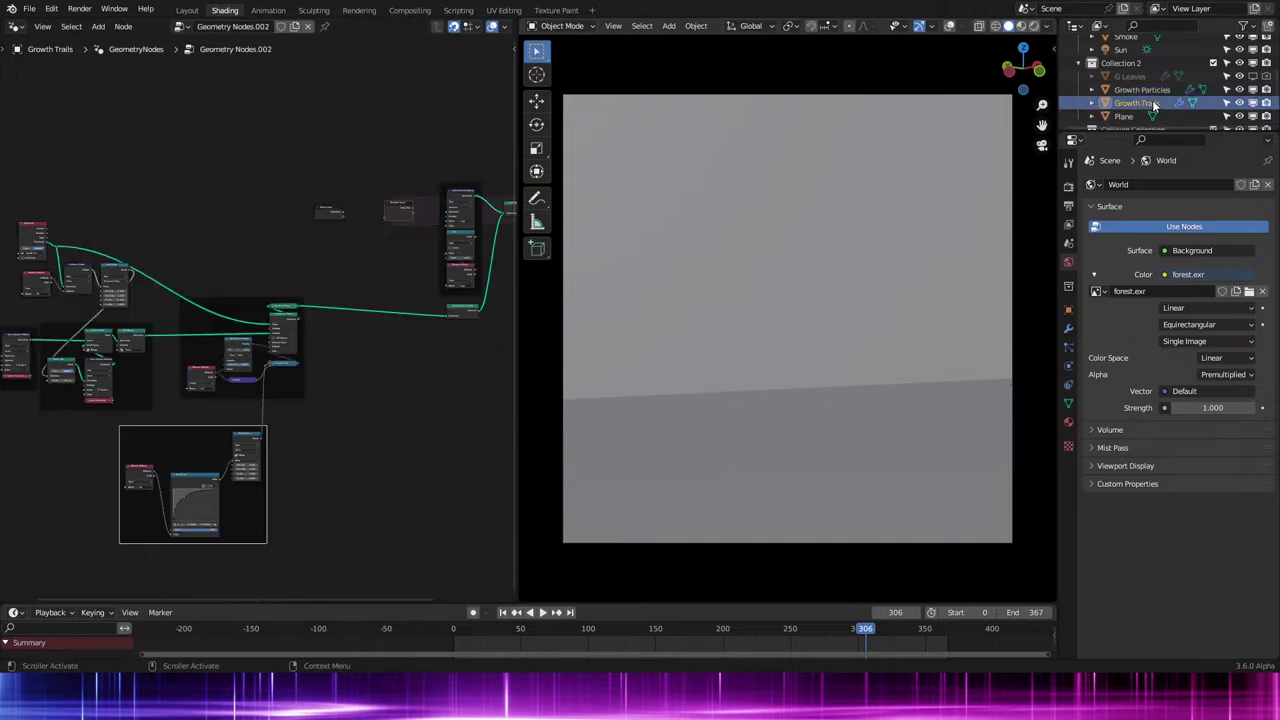
scroll(266, 263, up, 6)
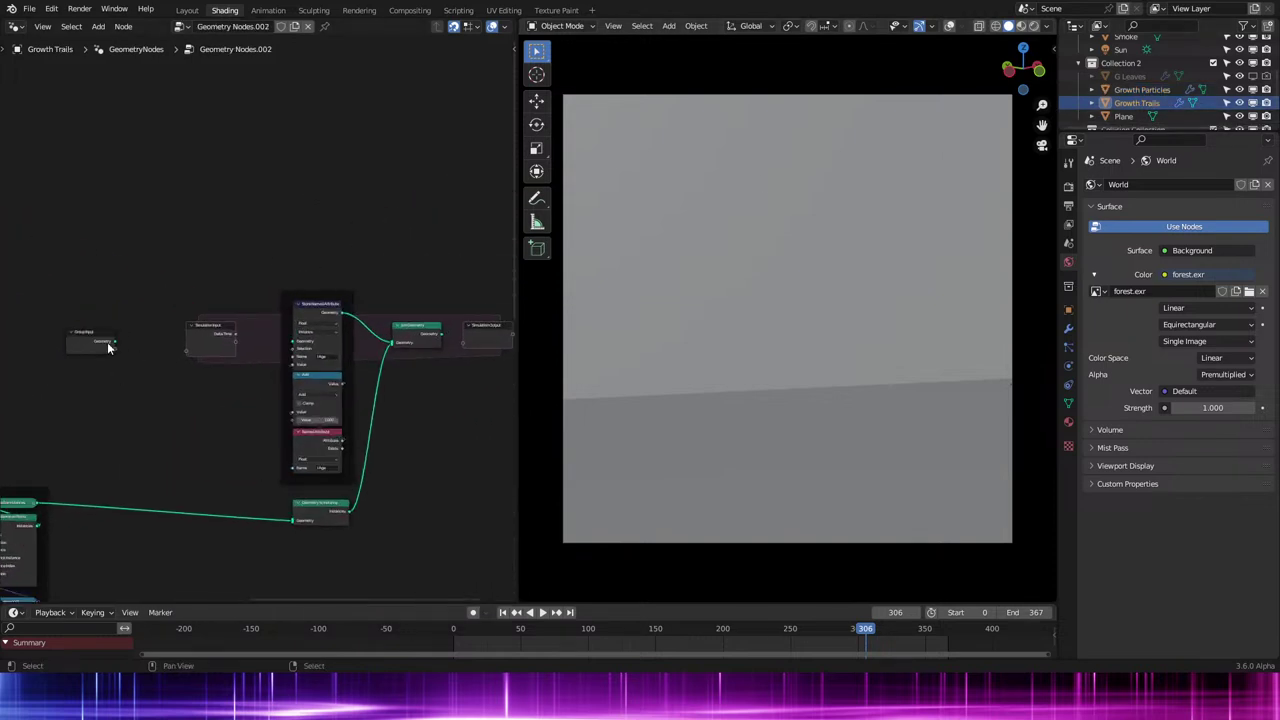
drag(110, 345, 188, 358)
drag(236, 342, 294, 342)
drag(440, 335, 465, 351)
ctrl+right_drag(175, 329, 185, 366)
middle_drag(500, 330, 349, 362)
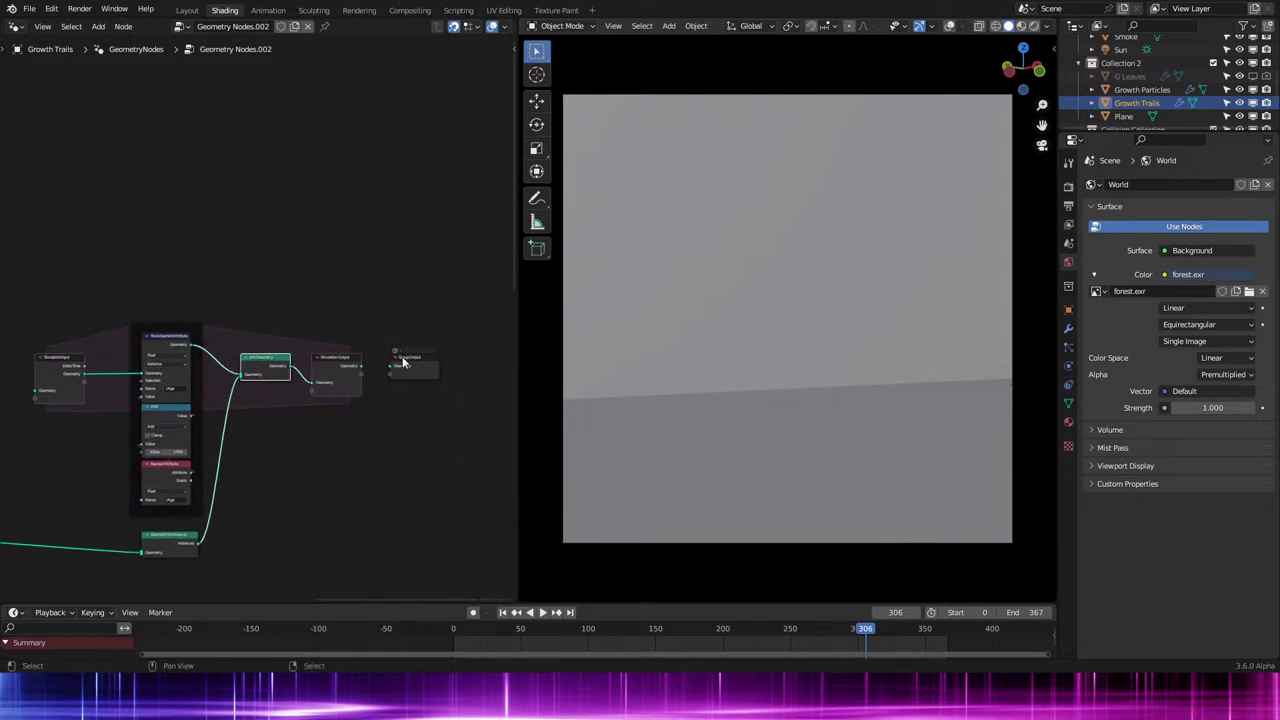
drag(362, 366, 393, 368)
Play the tree growth from frame 0 in Rendered shading with the camera view fitted, and stop it.
key(shift+Left)
key(space)
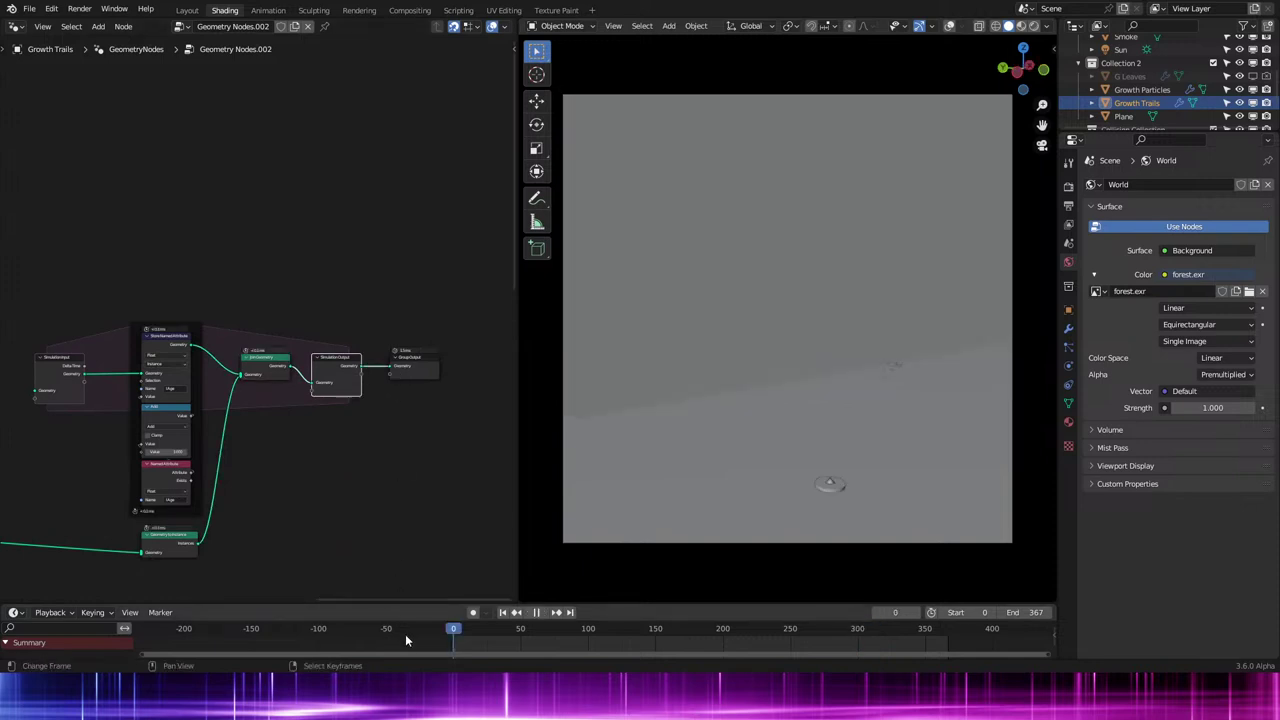
key(z)
click(838, 428)
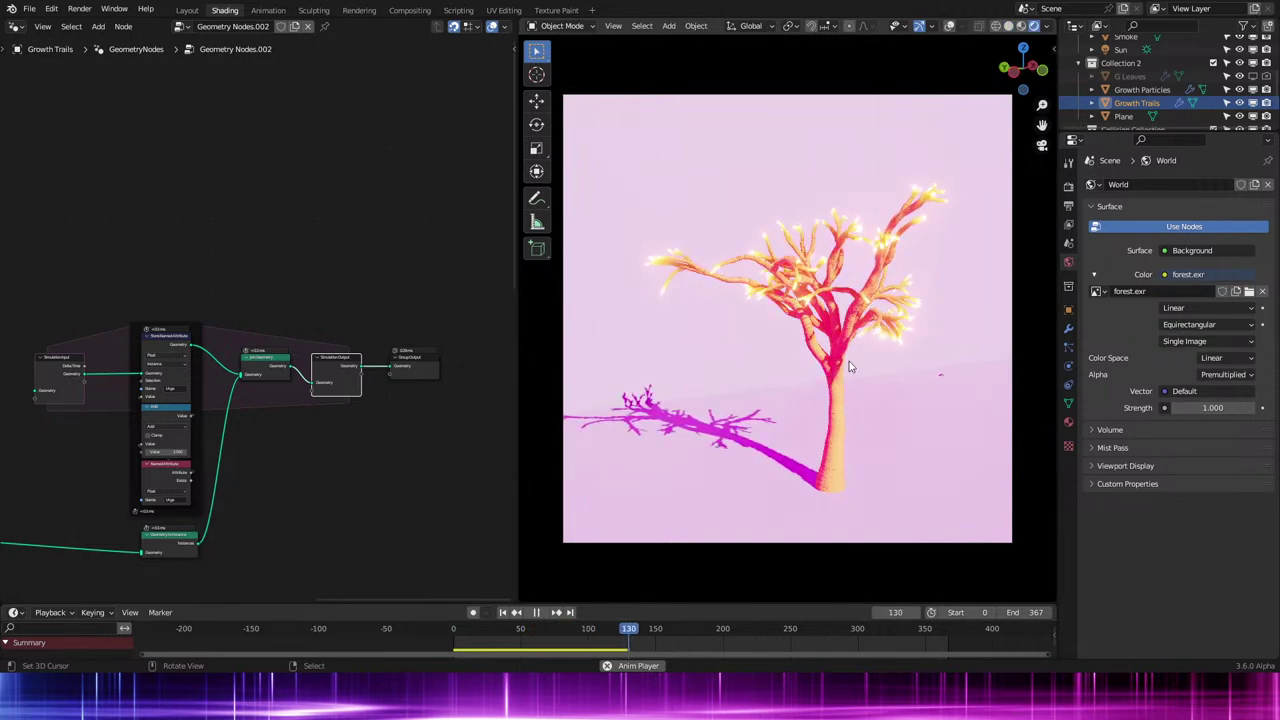
key(Home)
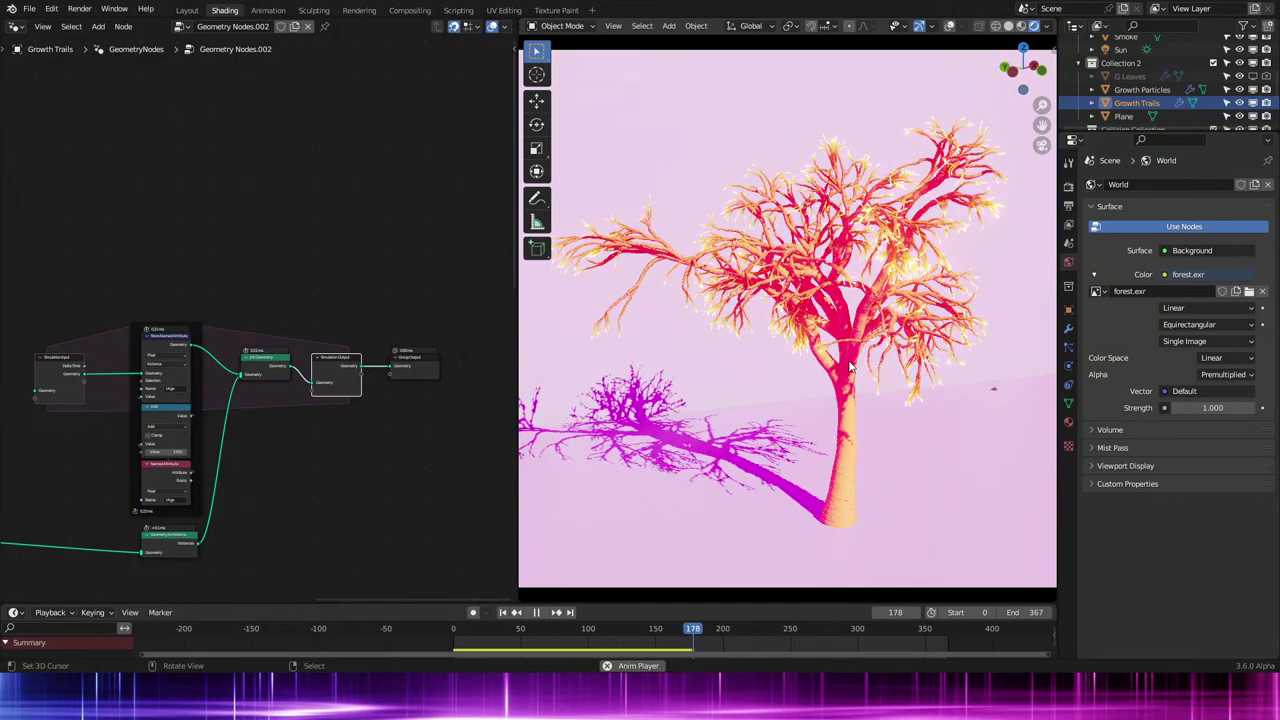
key(space)
Inspect the branches up close from another side, switching viewport shading and advancing the growth in short bursts.
middle_drag(850, 368, 685, 402)
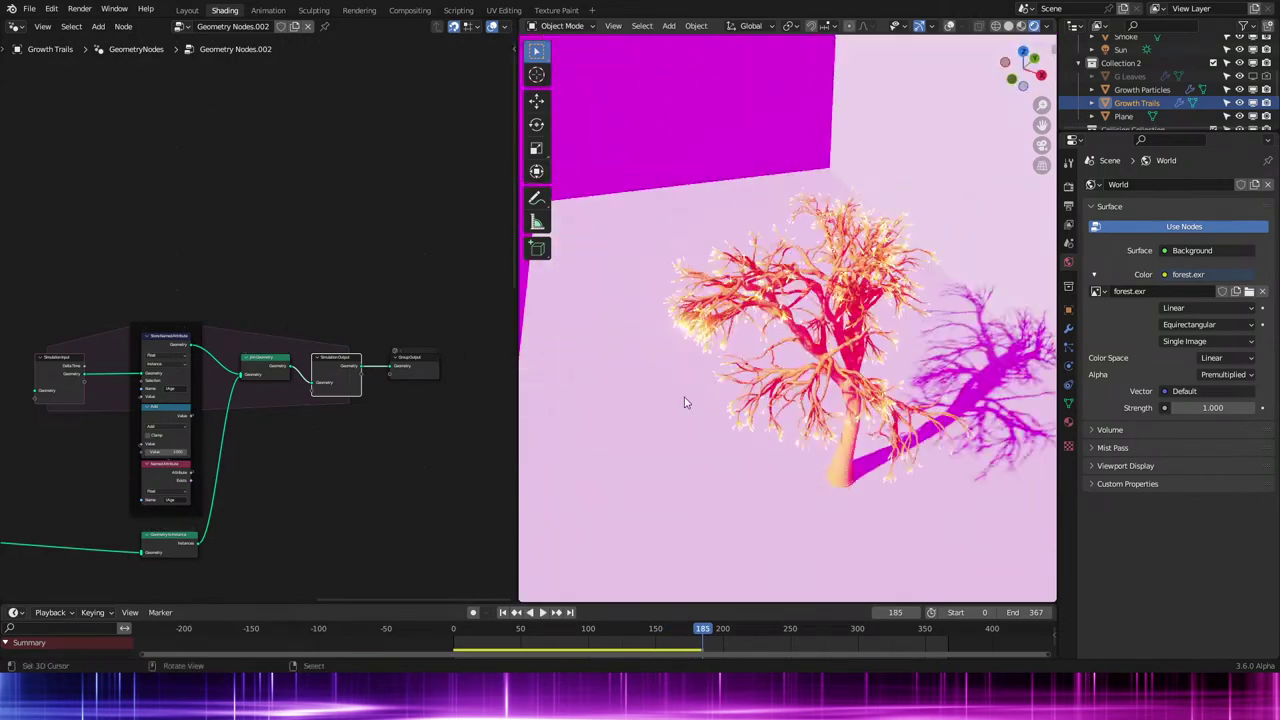
key(z)
click(787, 392)
key(z)
click(822, 346)
scroll(828, 344, up, 4)
mouse_move(827, 344)
middle_down()
mouse_move(1027, 325)
mouse_move(877, 320)
mouse_move(852, 372)
mouse_move(938, 312)
middle_up()
key(space)
key(space)
key(space)
key(space)
key(shift+z)
key(shift+z)
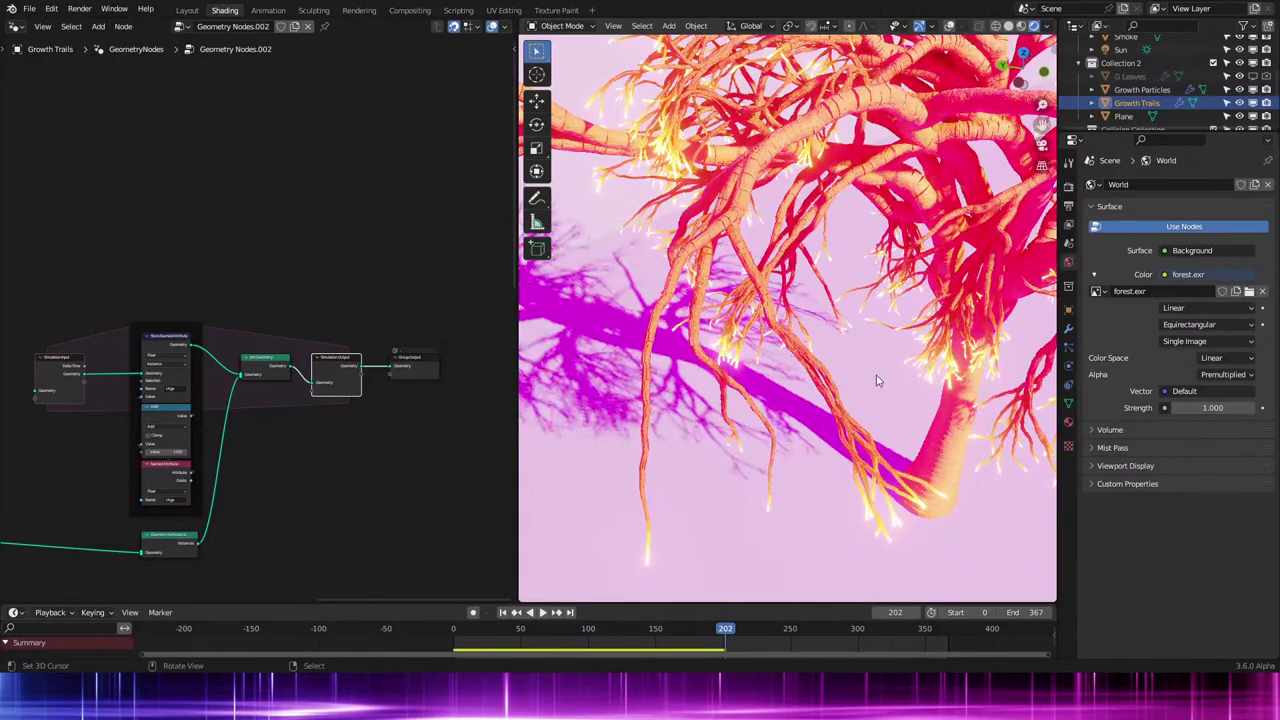
Examine the whole tree from several angles, advancing the growth to frame 210 and switching to Material Preview shading.
scroll(862, 390, down, 3)
key(z)
shift+middle_drag(942, 367, 825, 430)
key(z)
mouse_move(830, 385)
middle_down()
mouse_move(904, 298)
mouse_move(918, 365)
middle_up()
key(space)
key(space)
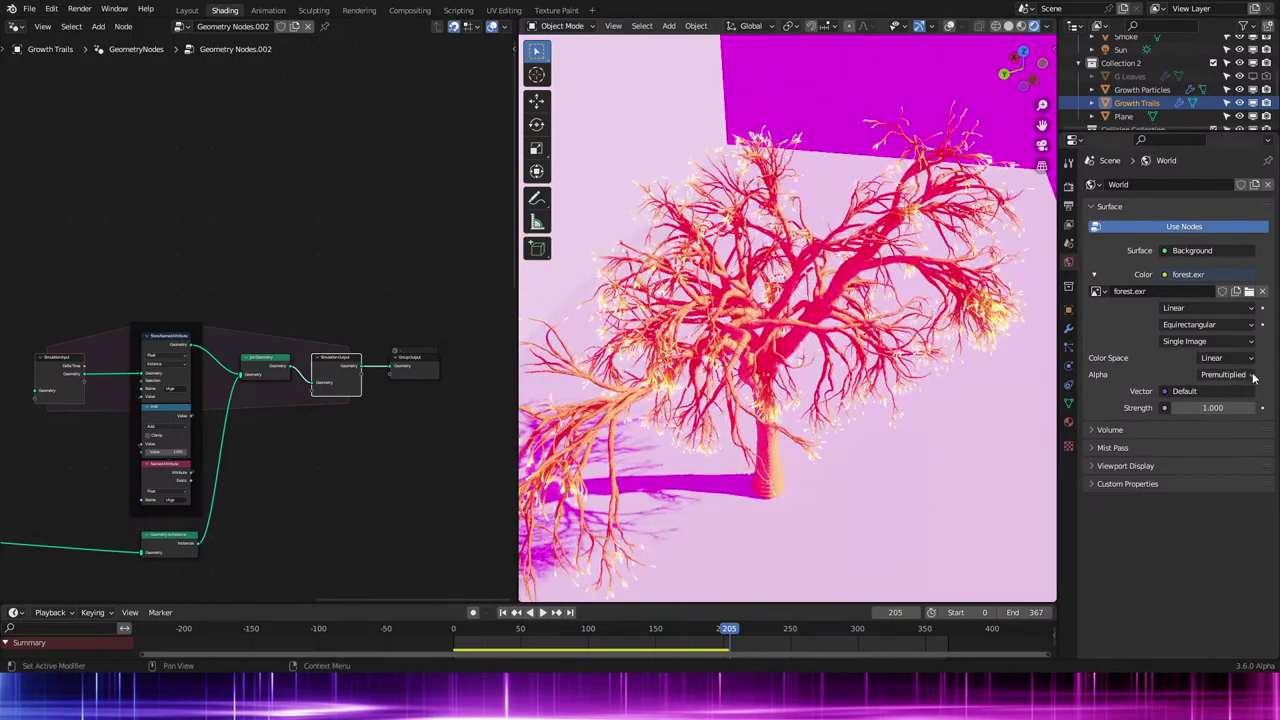
middle_drag(850, 330, 731, 469)
key(space)
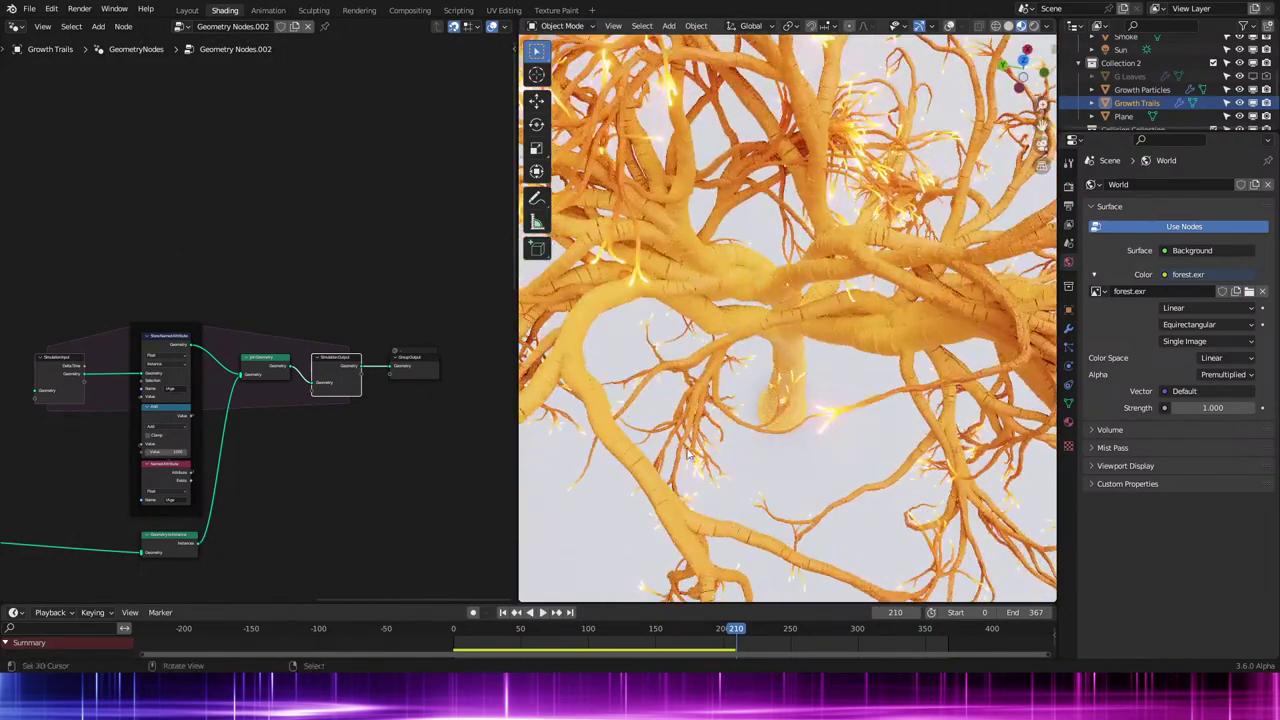
Examine the Growth Trails node tree, including the Map Range that feeds the Curve Circle resolution, alongside the branch shapes.
scroll(219, 426, down, 4)
middle_drag(219, 426, 462, 299)
middle_drag(246, 376, 428, 324)
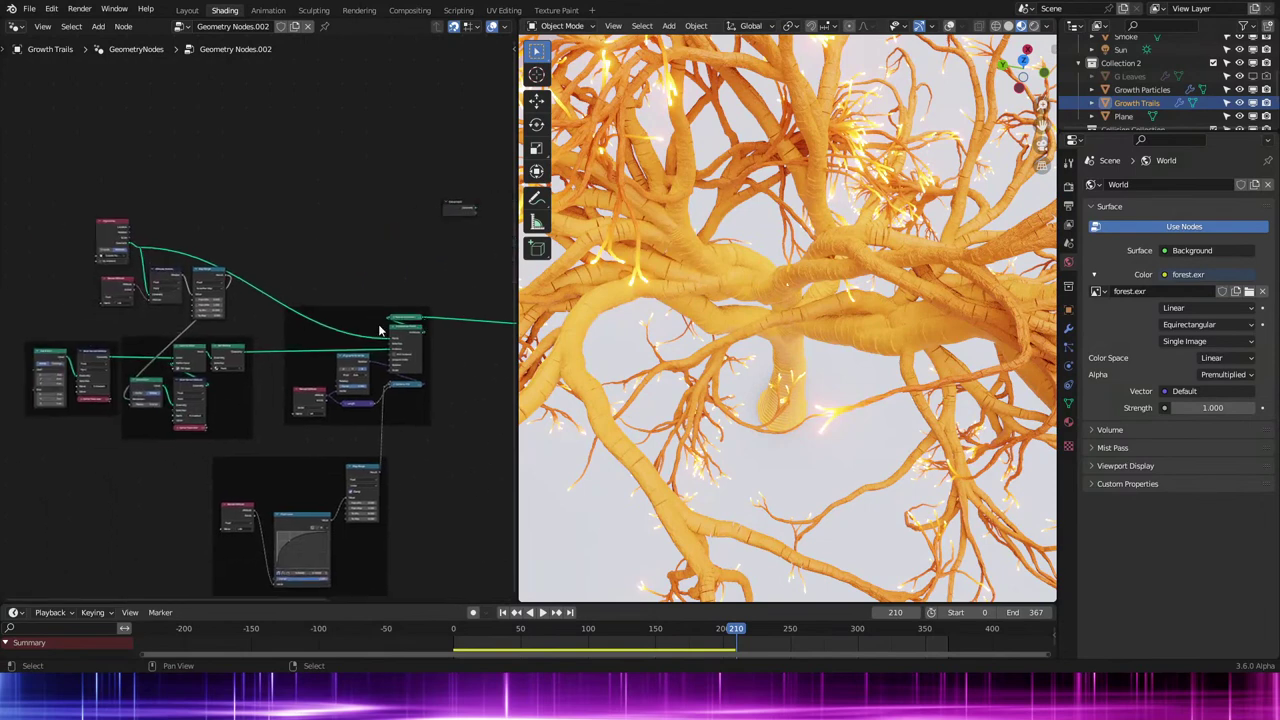
scroll(232, 298, up, 1)
scroll(186, 272, up, 1)
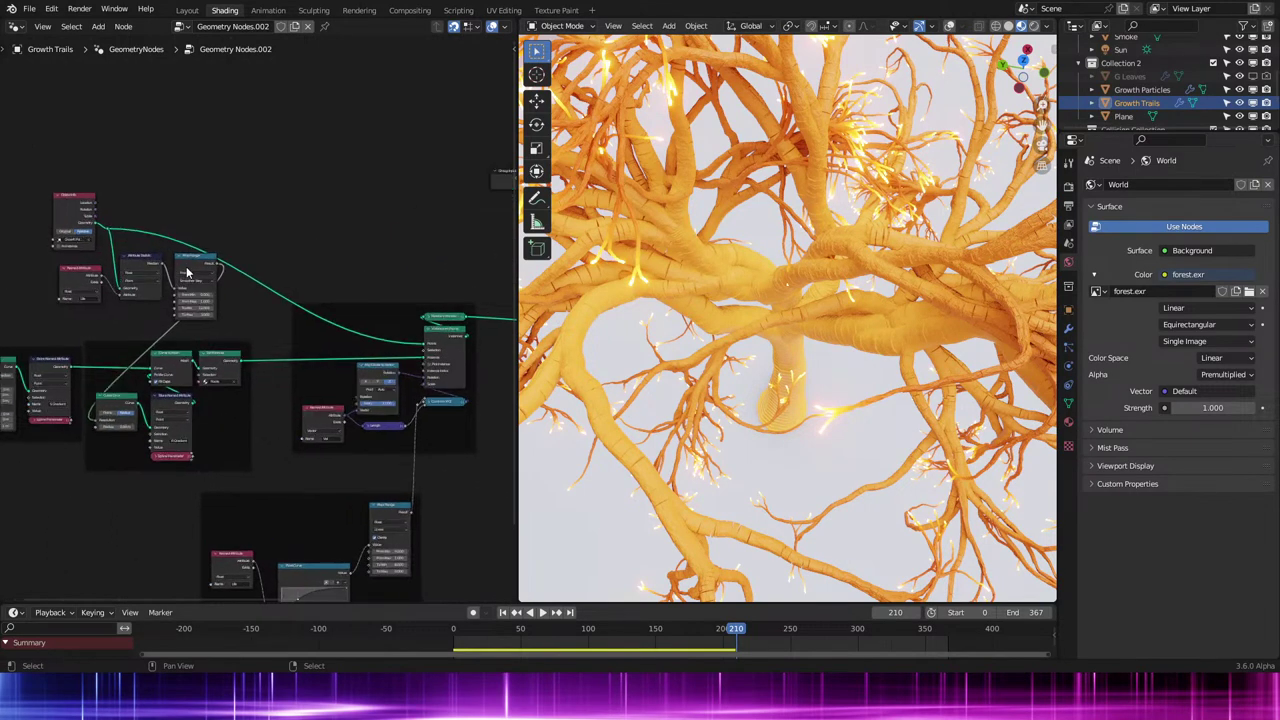
middle_drag(187, 272, 292, 334)
scroll(293, 335, up, 5)
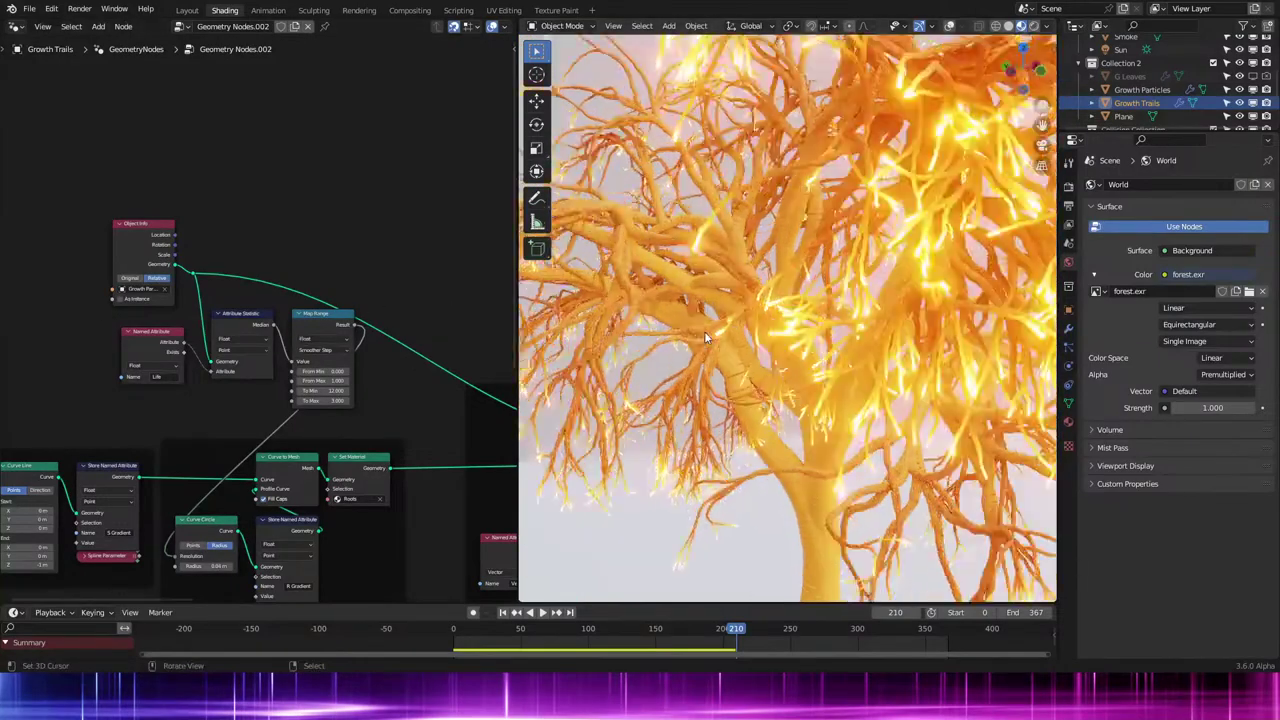
scroll(313, 336, down, 4)
scroll(313, 338, down, 7)
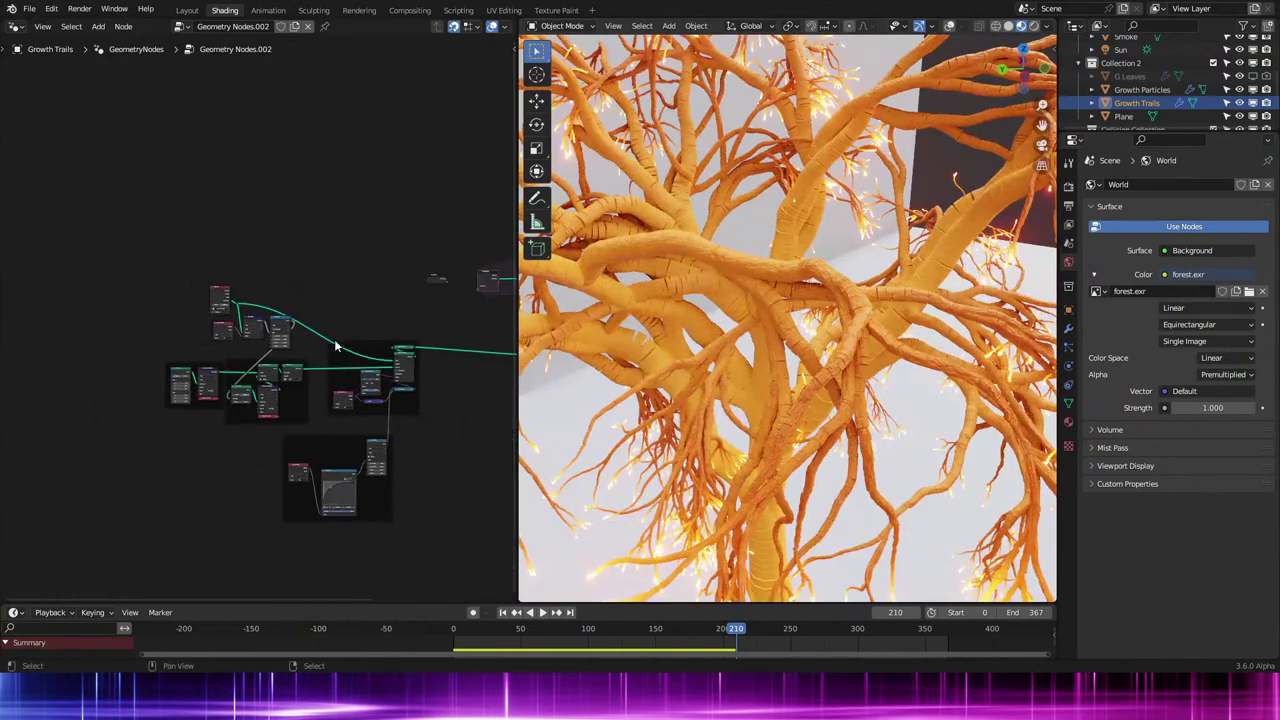
middle_drag(337, 346, 233, 306)
scroll(1145, 100, up, 2)
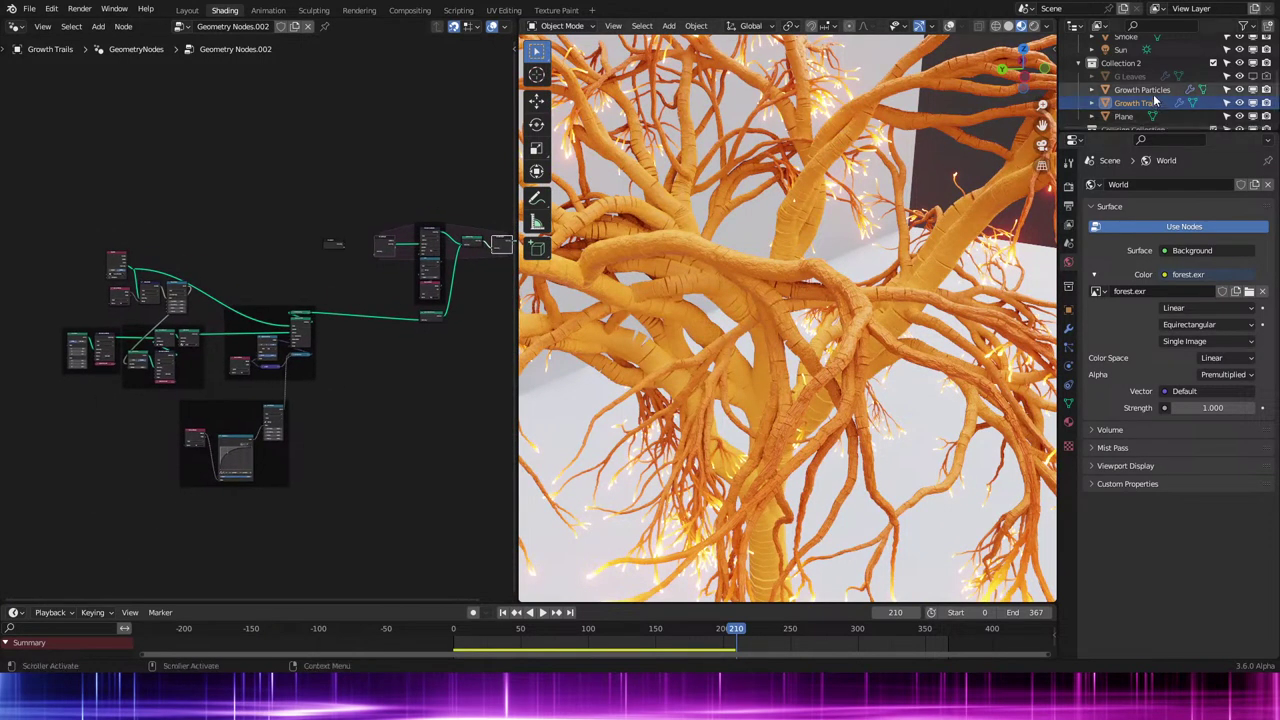
Select Growth Particles, enable G Leaves in the viewport, and replay the growth from the start to frame 220.
click(1143, 117)
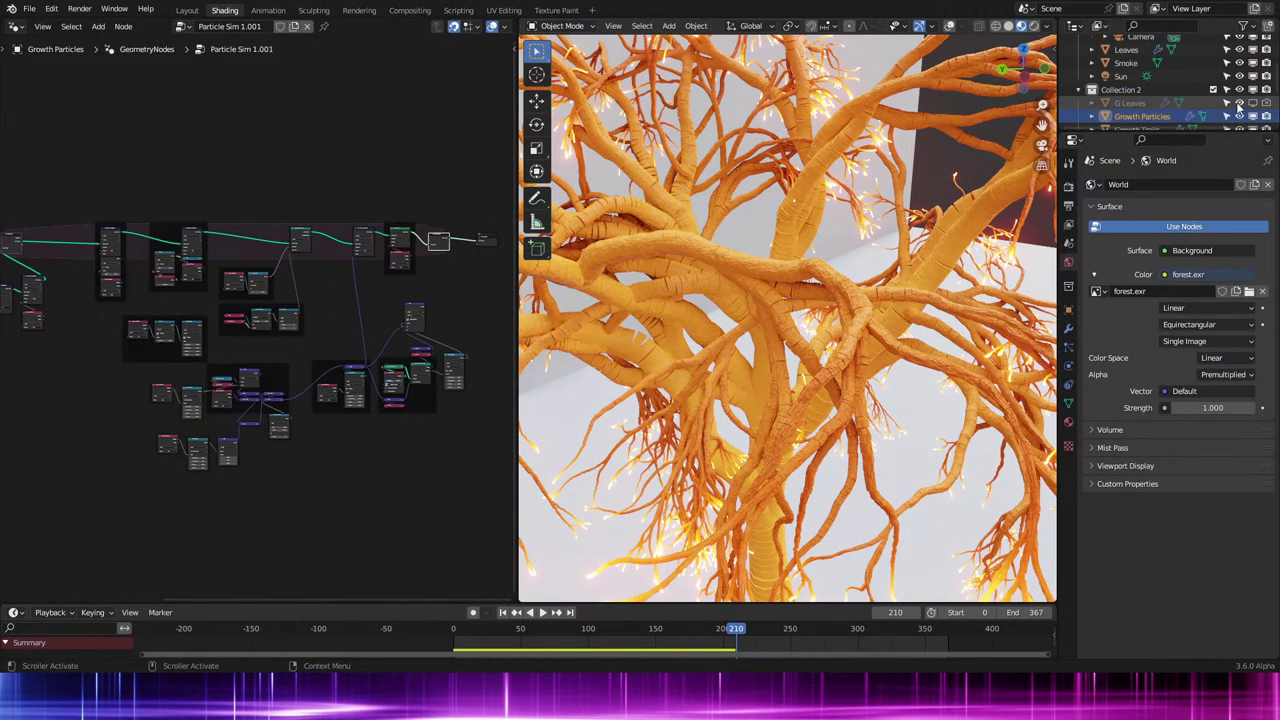
key(space)
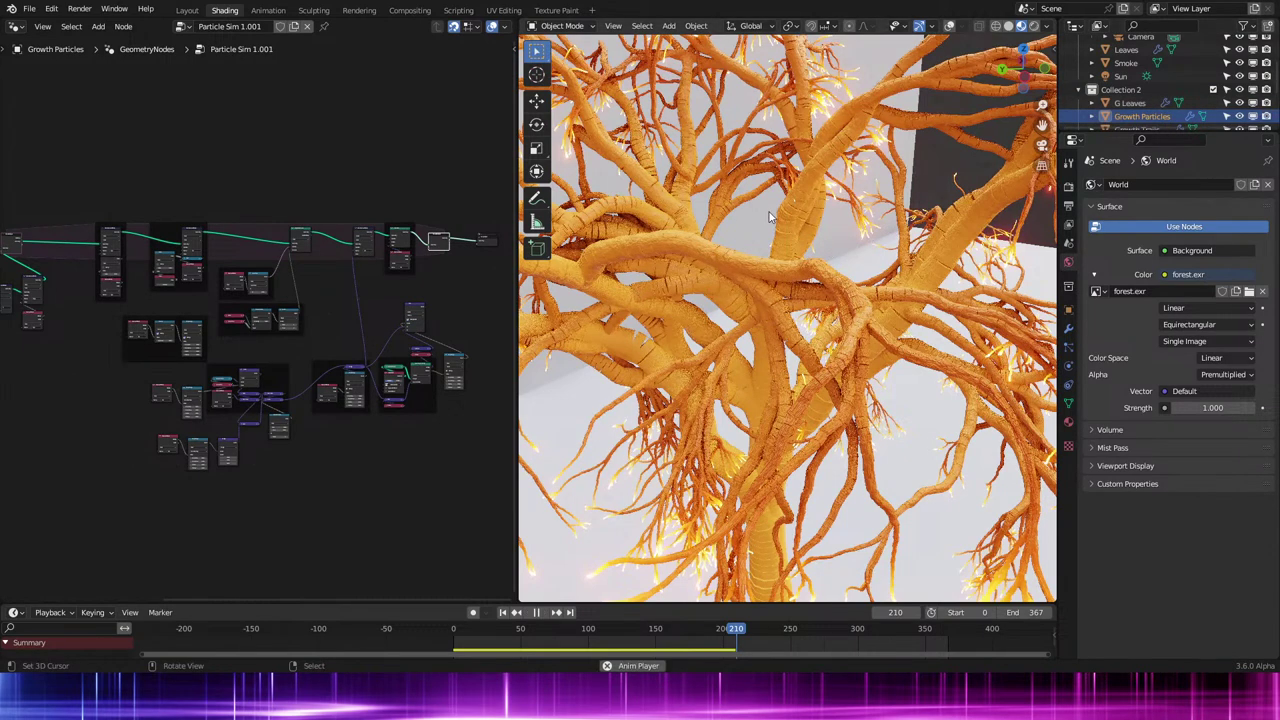
scroll(690, 320, down, 6)
key(space)
click(431, 649)
key(space)
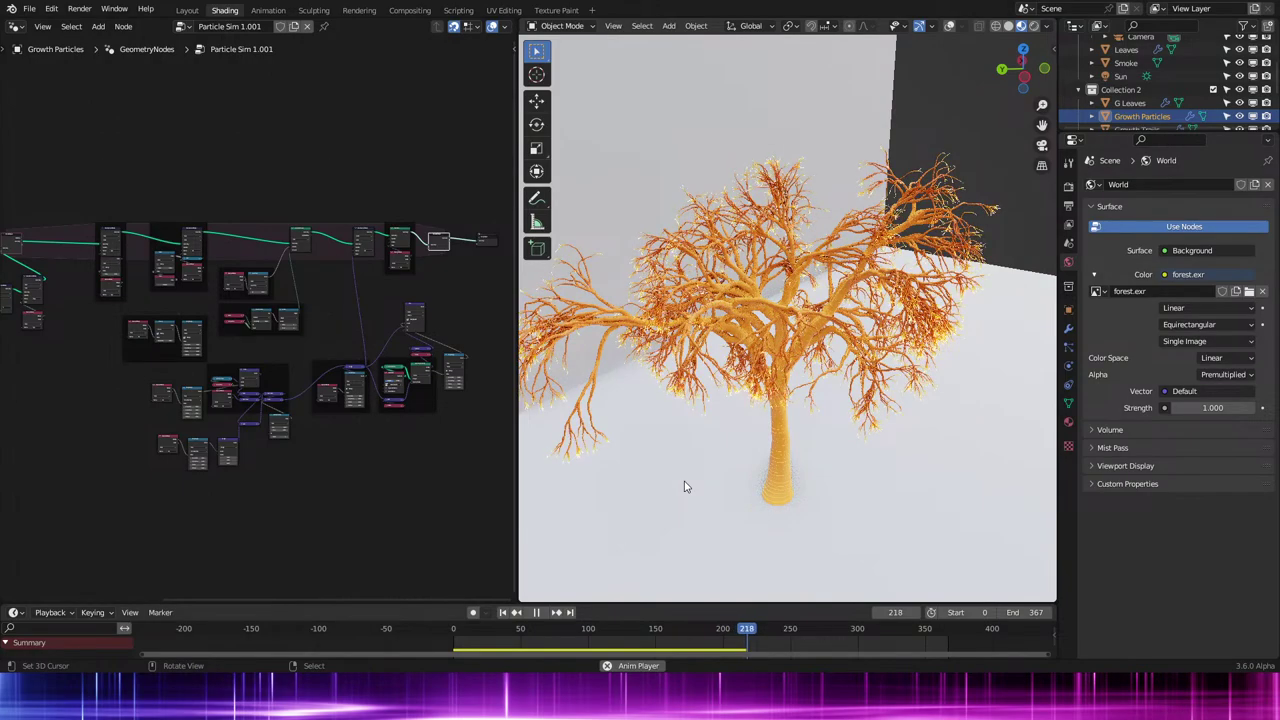
key(space)
Inspect the grown branches and the Growth Particles node tree up close and from higher angles.
scroll(684, 486, up, 8)
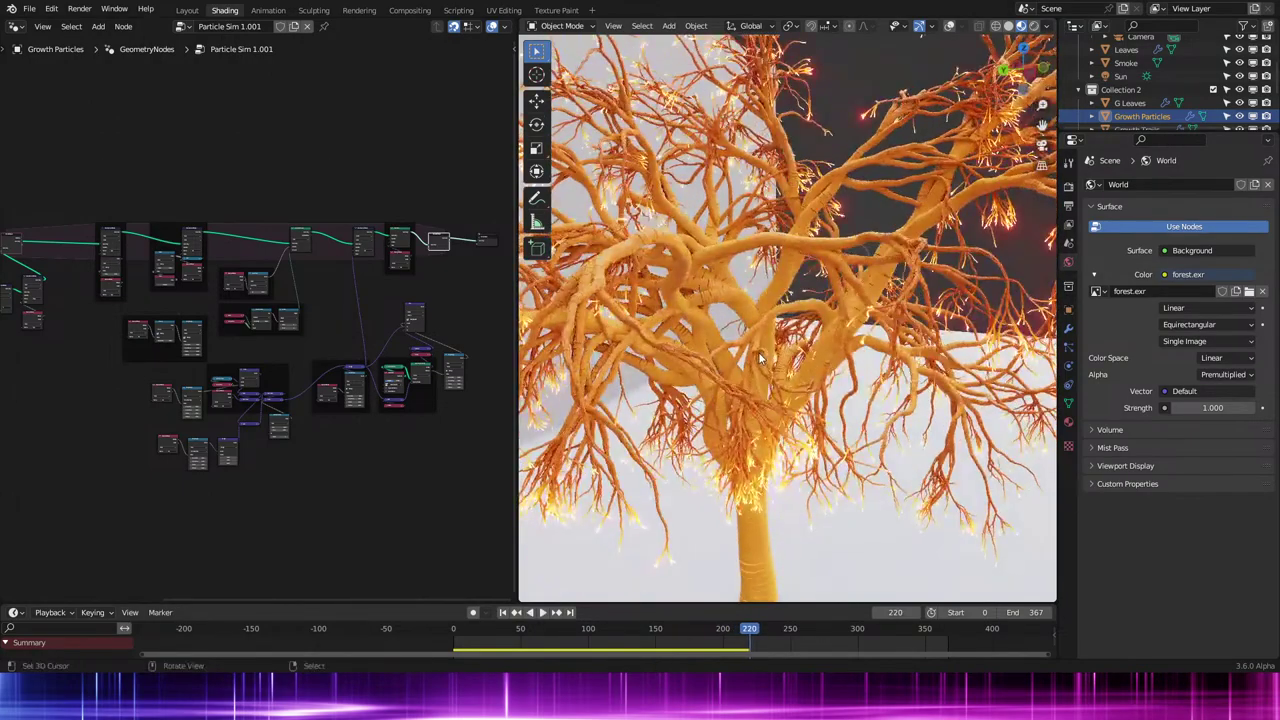
scroll(318, 345, up, 3)
scroll(760, 400, up, 4)
middle_drag(760, 400, 865, 410)
middle_drag(730, 347, 718, 392)
scroll(257, 350, down, 2)
scroll(822, 328, down, 7)
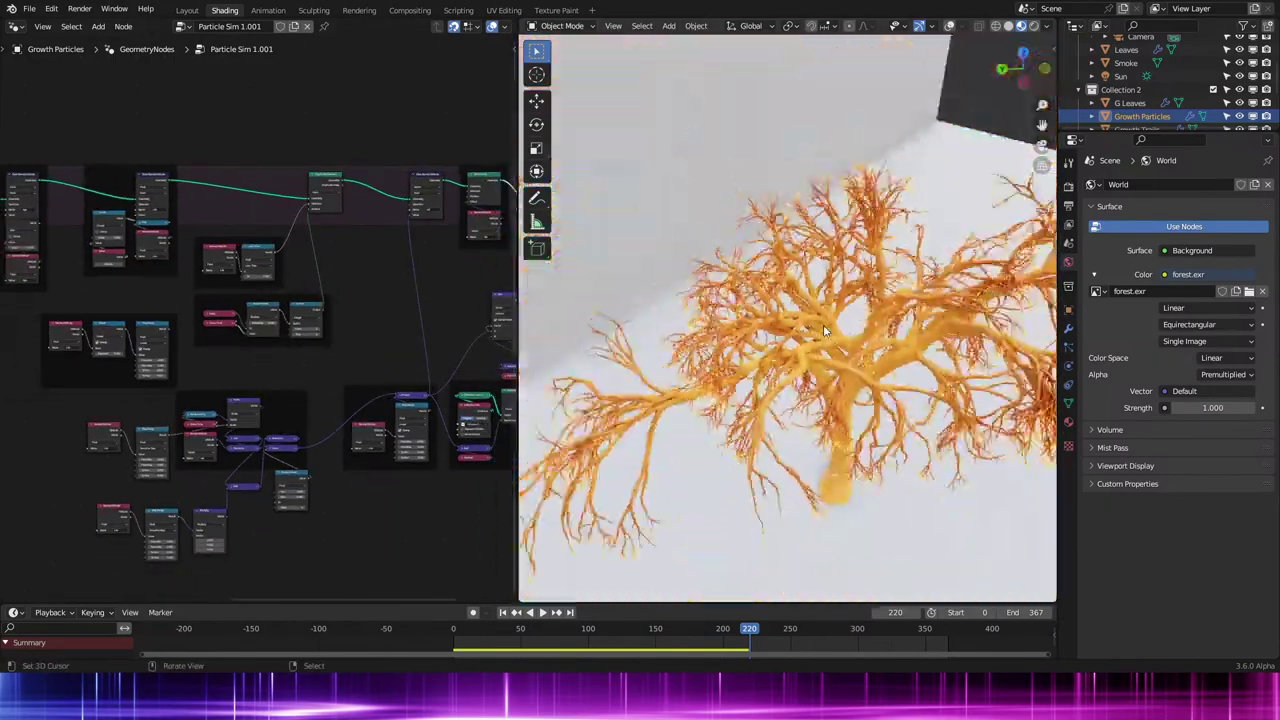
middle_drag(822, 328, 802, 292)
Select G Leaves and connect its geometry through the simulation zone, from Group Input via Join Geometry and Store Named Attribute into Instance on Points.
click(1128, 103)
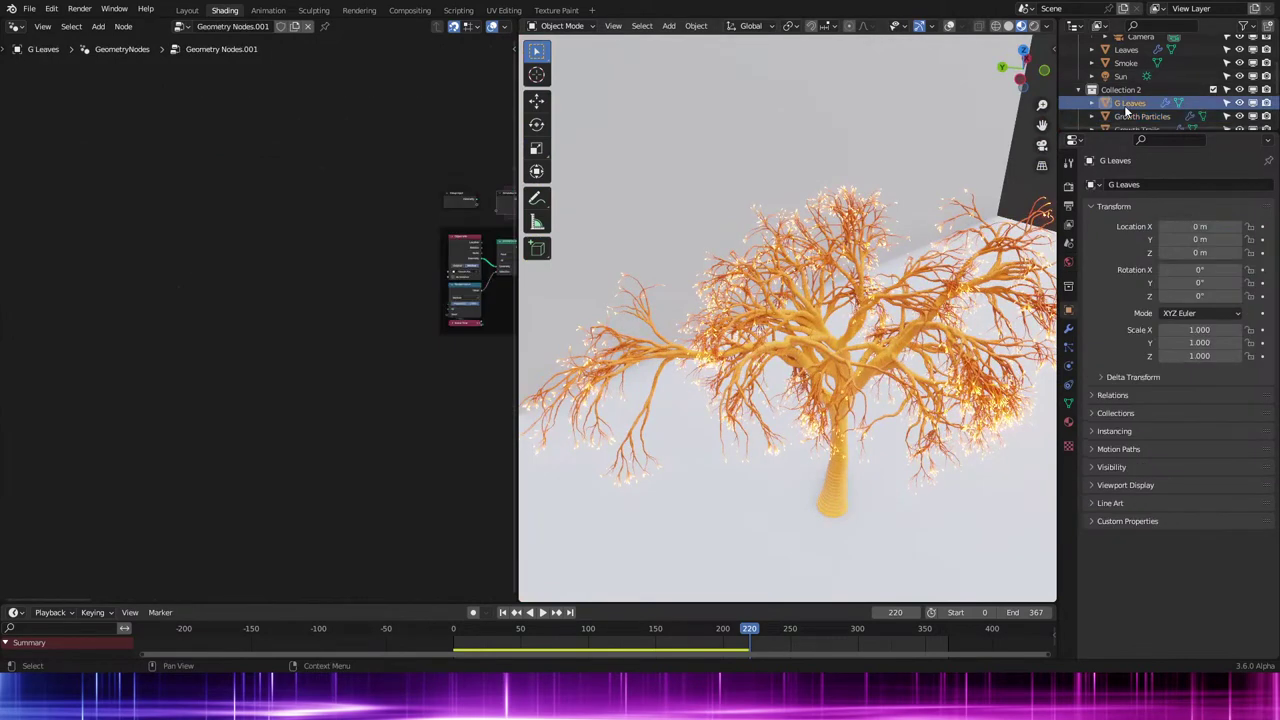
scroll(304, 336, up, 3)
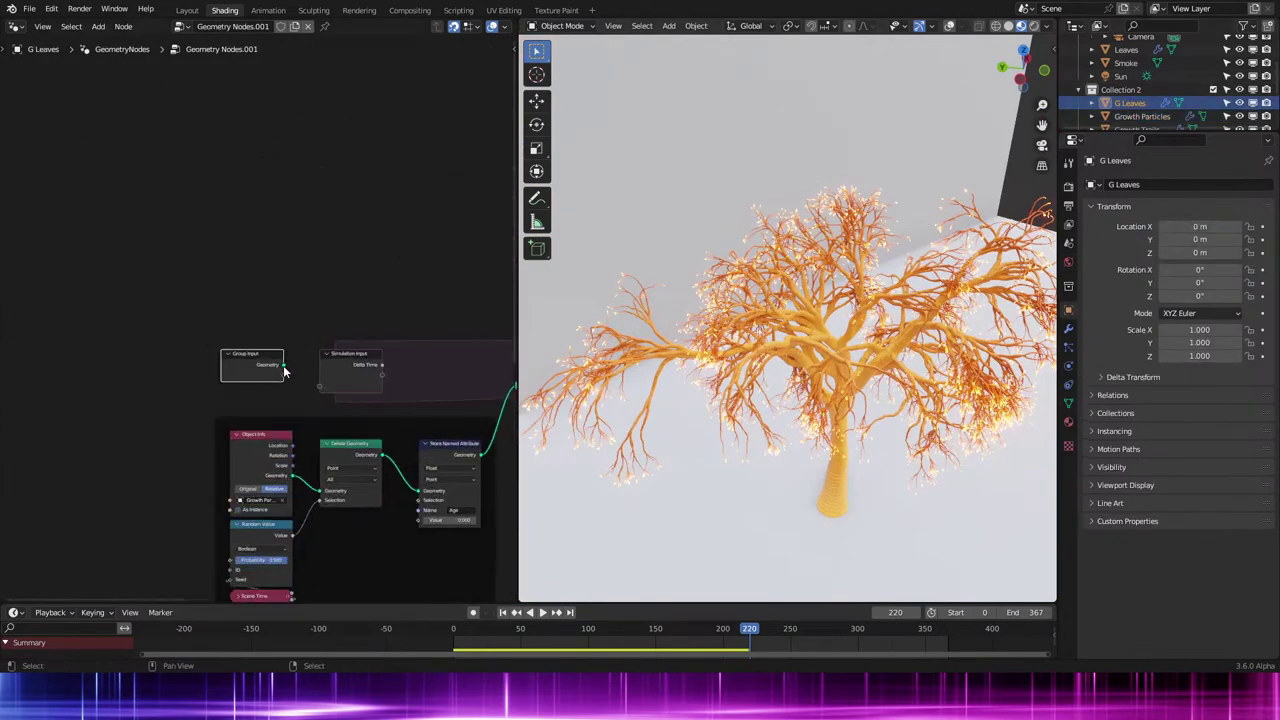
middle_drag(384, 371, 208, 355)
drag(205, 358, 350, 368)
middle_drag(489, 341, 174, 323)
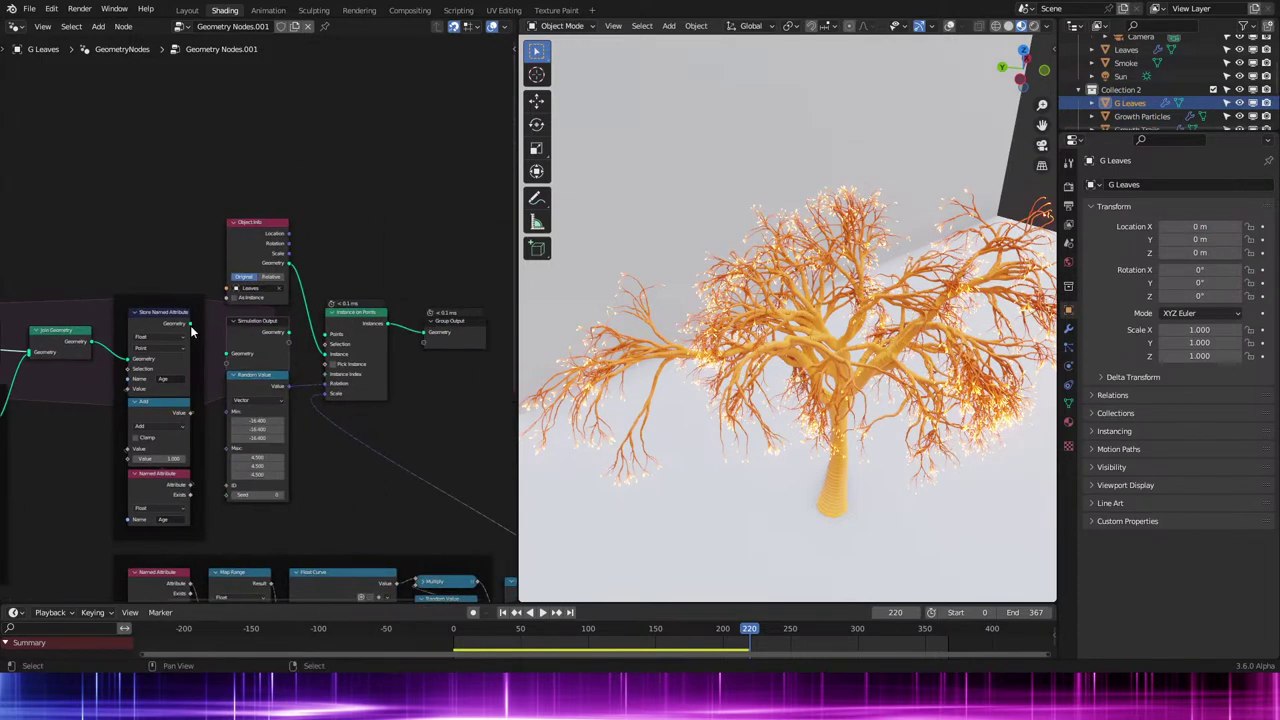
drag(190, 325, 323, 354)
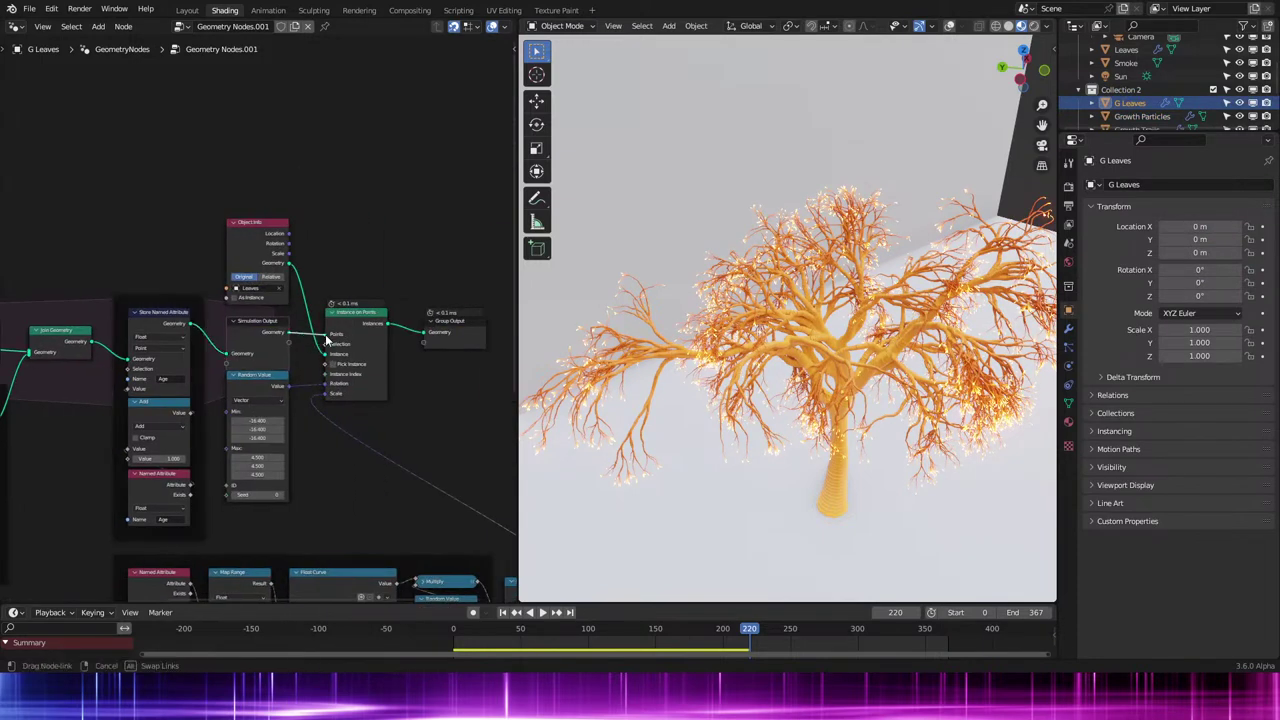
Replay the growth from the start to frame 221 and view the leafy tree from another angle.
key(shift+Left)
key(space)
middle_drag(829, 380, 810, 358)
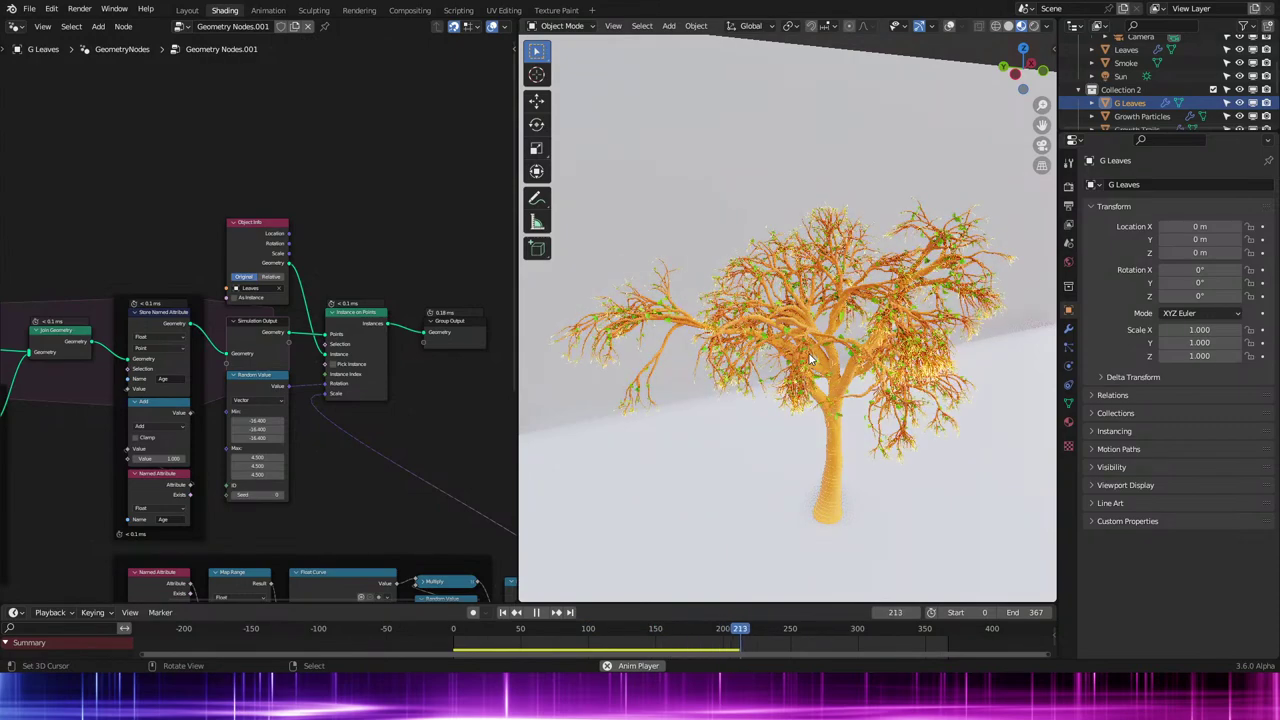
key(space)
middle_drag(783, 400, 550, 366)
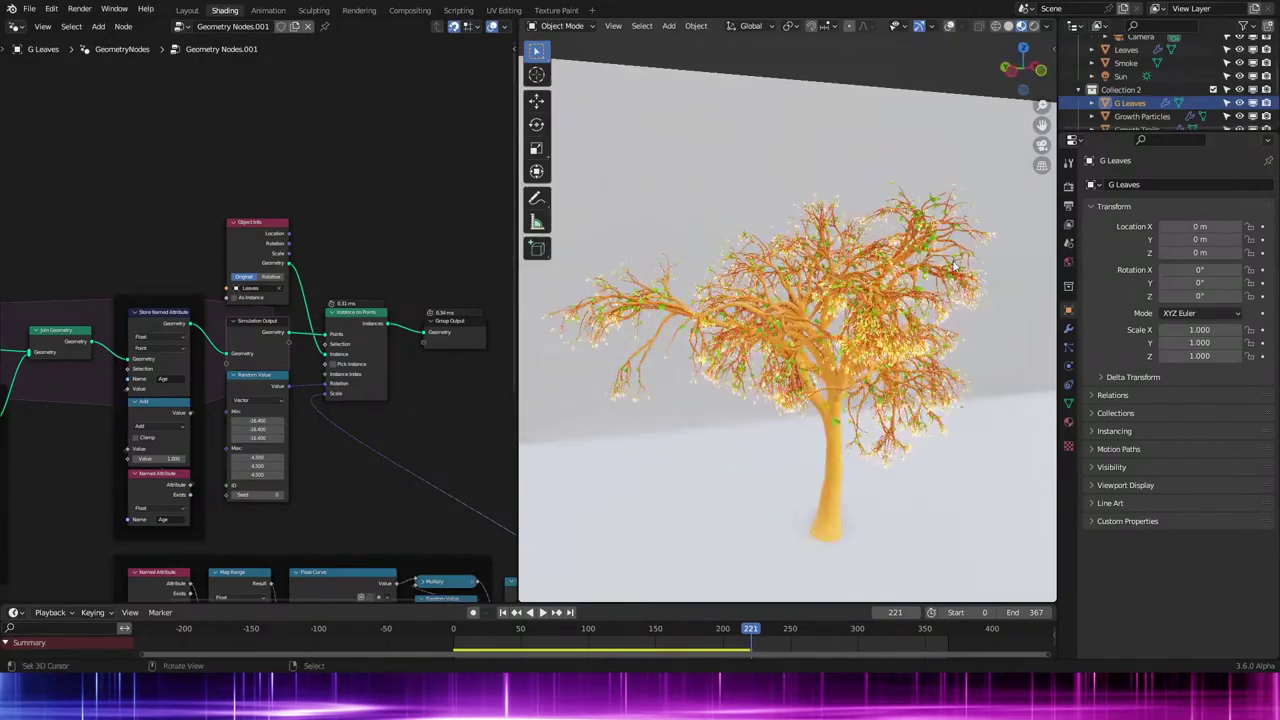
Select Growth Particles and delete the leftover nodes beyond the final Multiply and Map Range frame.
click(1142, 116)
middle_drag(234, 380, 352, 270)
drag(306, 238, 482, 513)
scroll(318, 434, down, 2)
scroll(318, 434, up, 6)
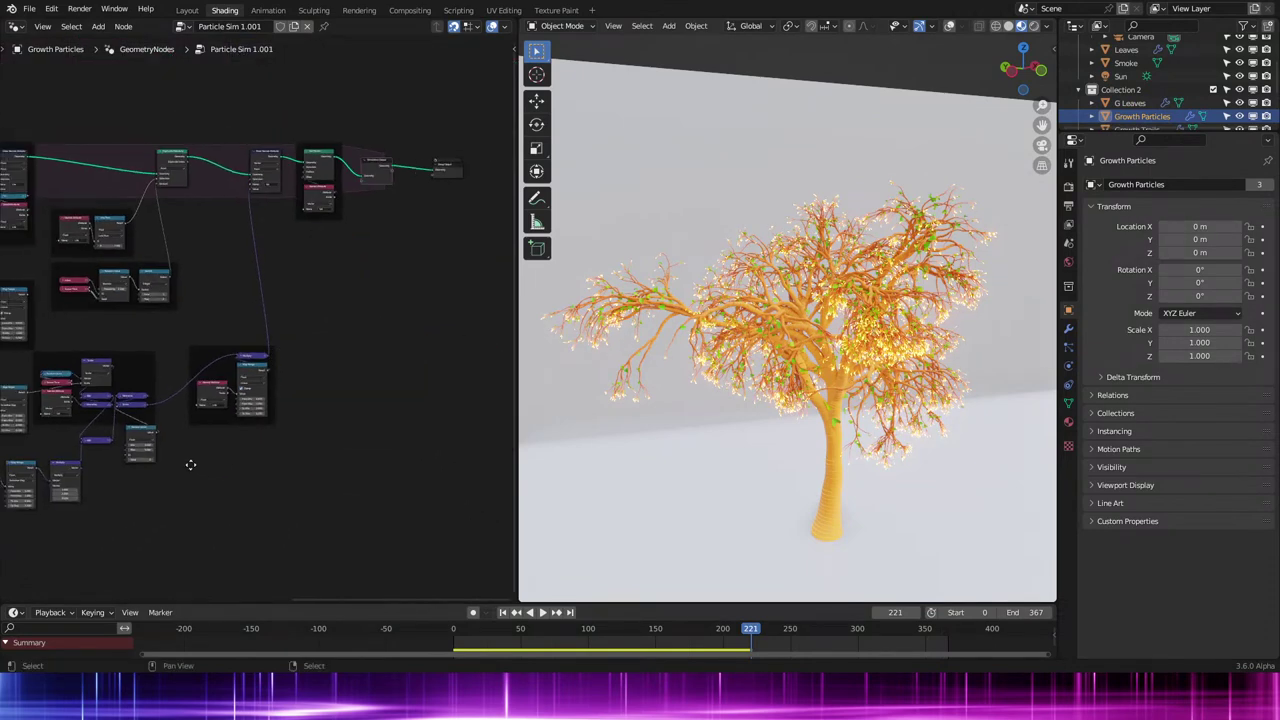
scroll(279, 466, down, 8)
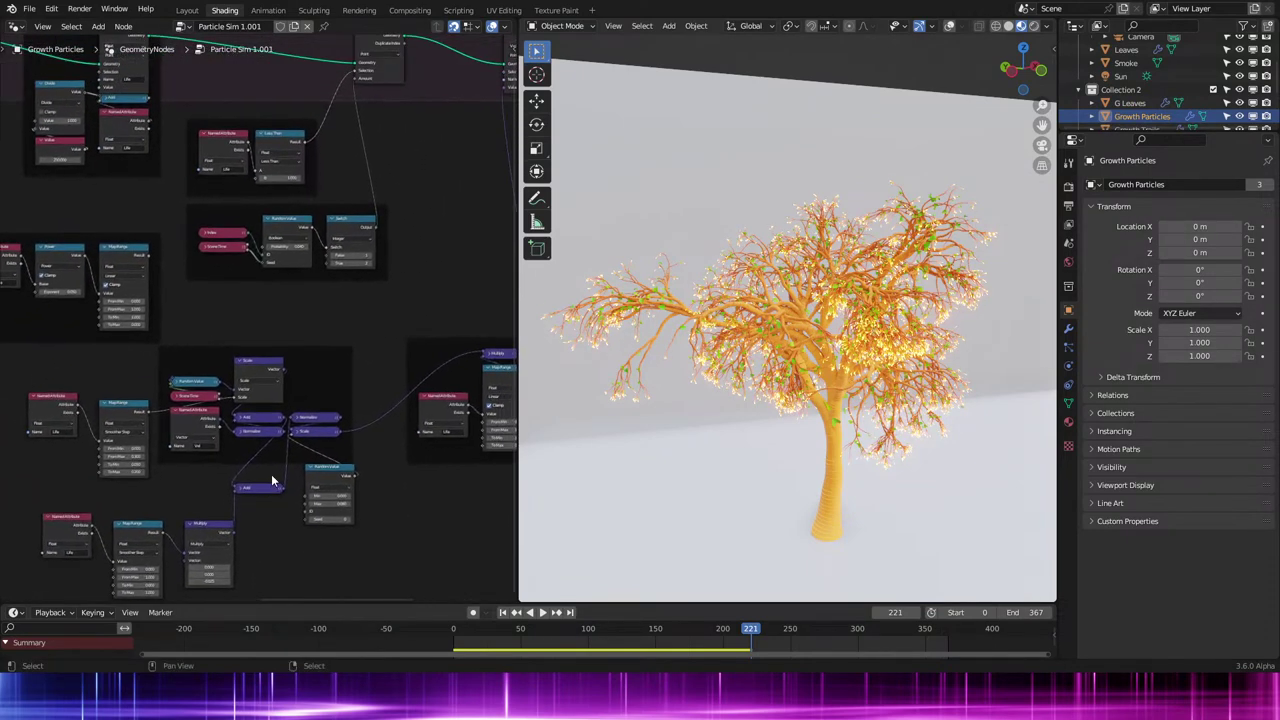
scroll(200, 391, up, 7)
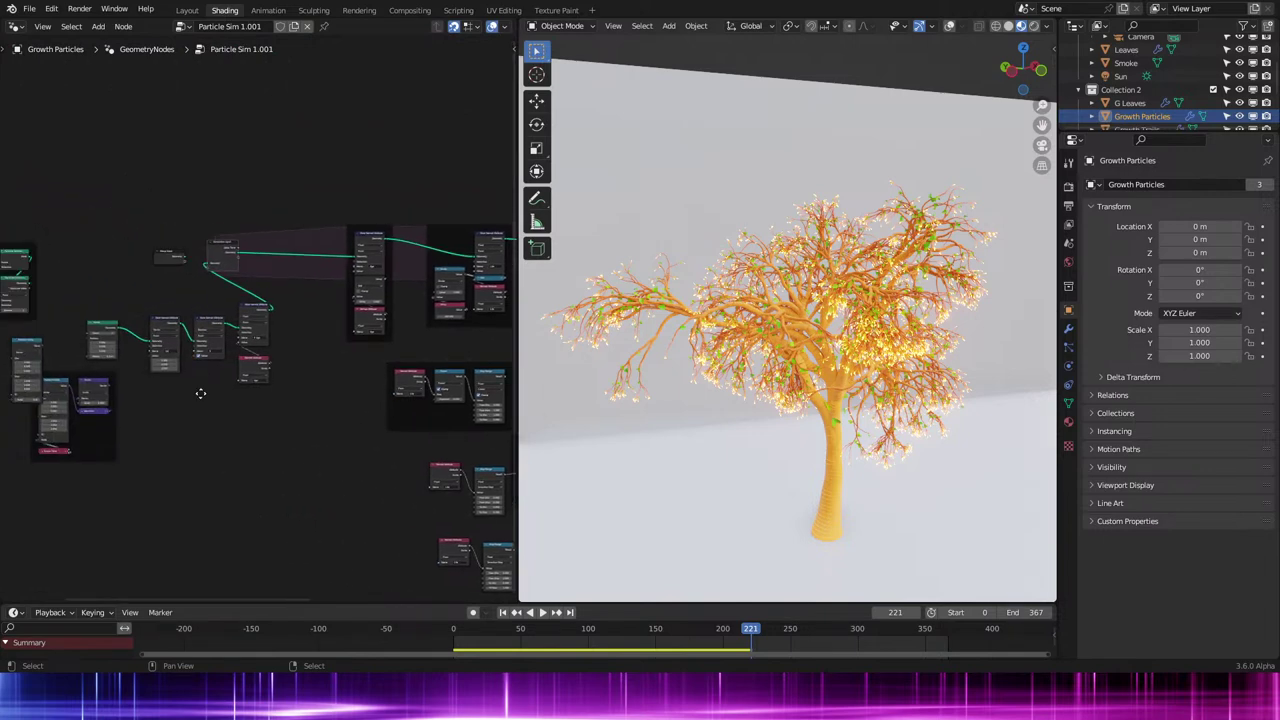
Line up the Points and three Store Named Attribute nodes in one row, with the Age Named Attribute node beneath P Age.
drag(99, 342, 157, 333)
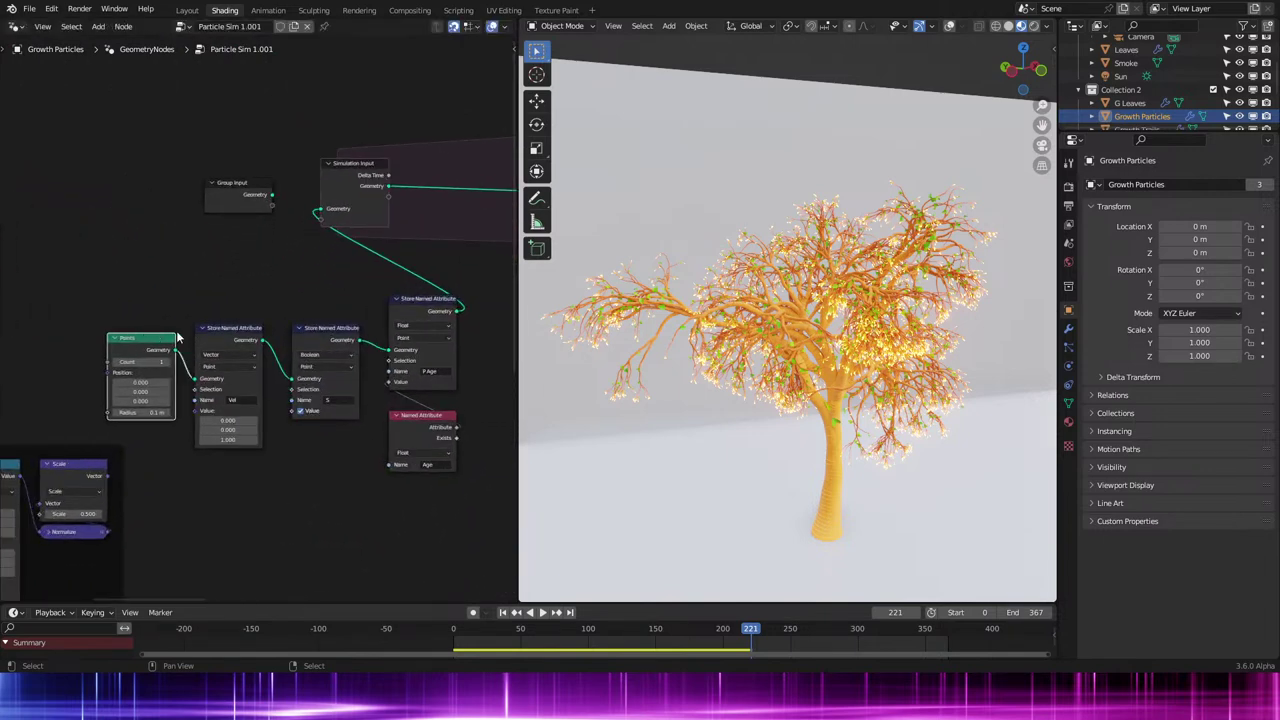
drag(392, 286, 437, 449)
click(325, 329)
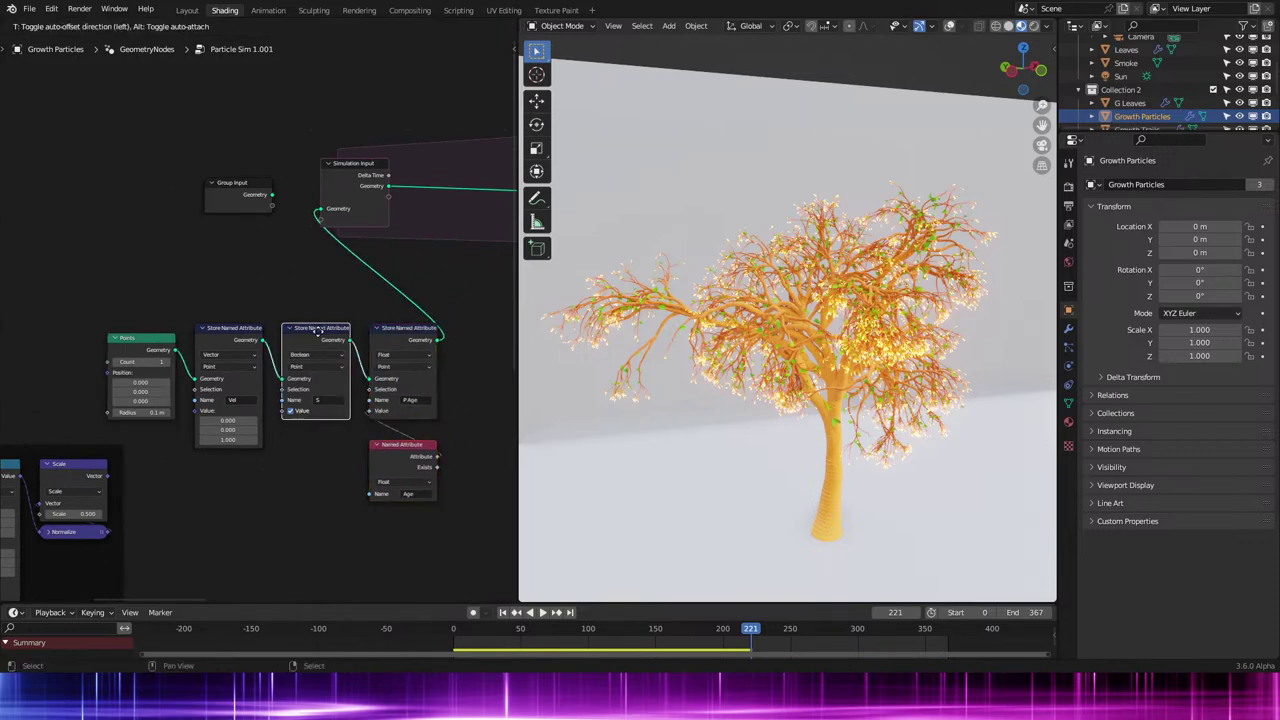
scroll(300, 330, up, 3)
scroll(300, 345, down, 4)
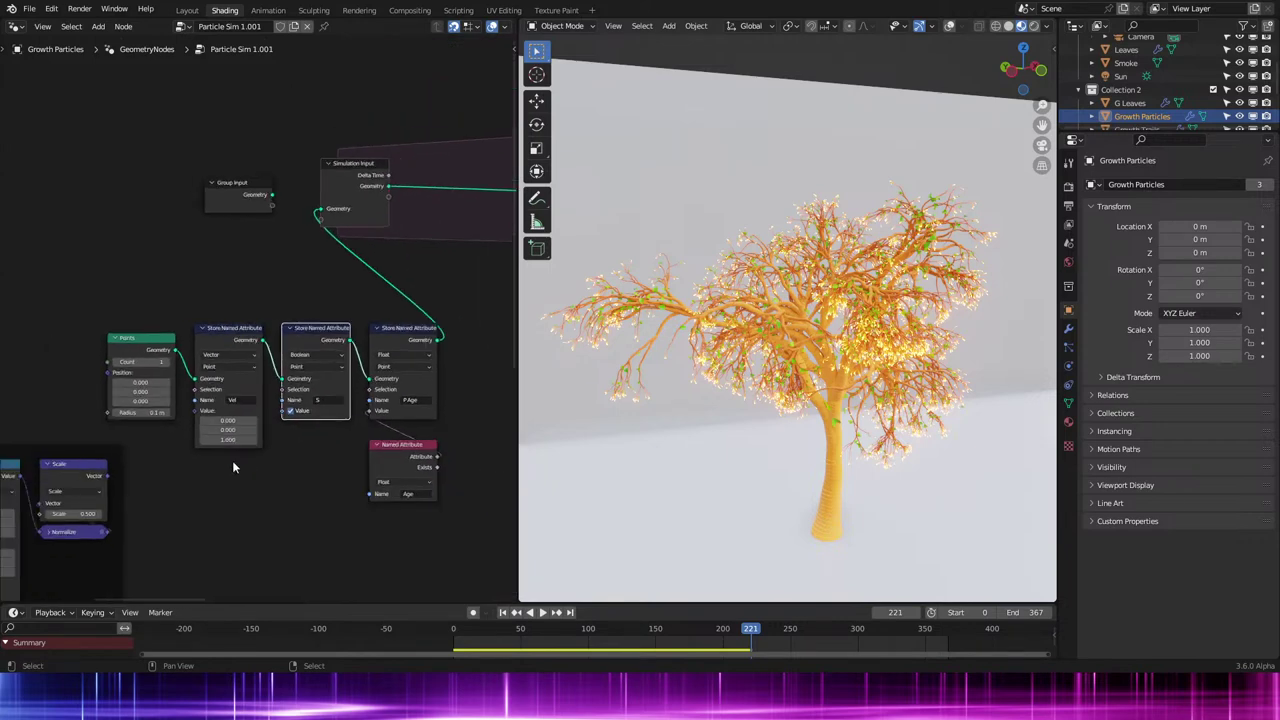
Delete the unused Random Value, Scale and Normalize nodes beside the Points node.
middle_drag(232, 455, 386, 392)
scroll(413, 325, down, 4)
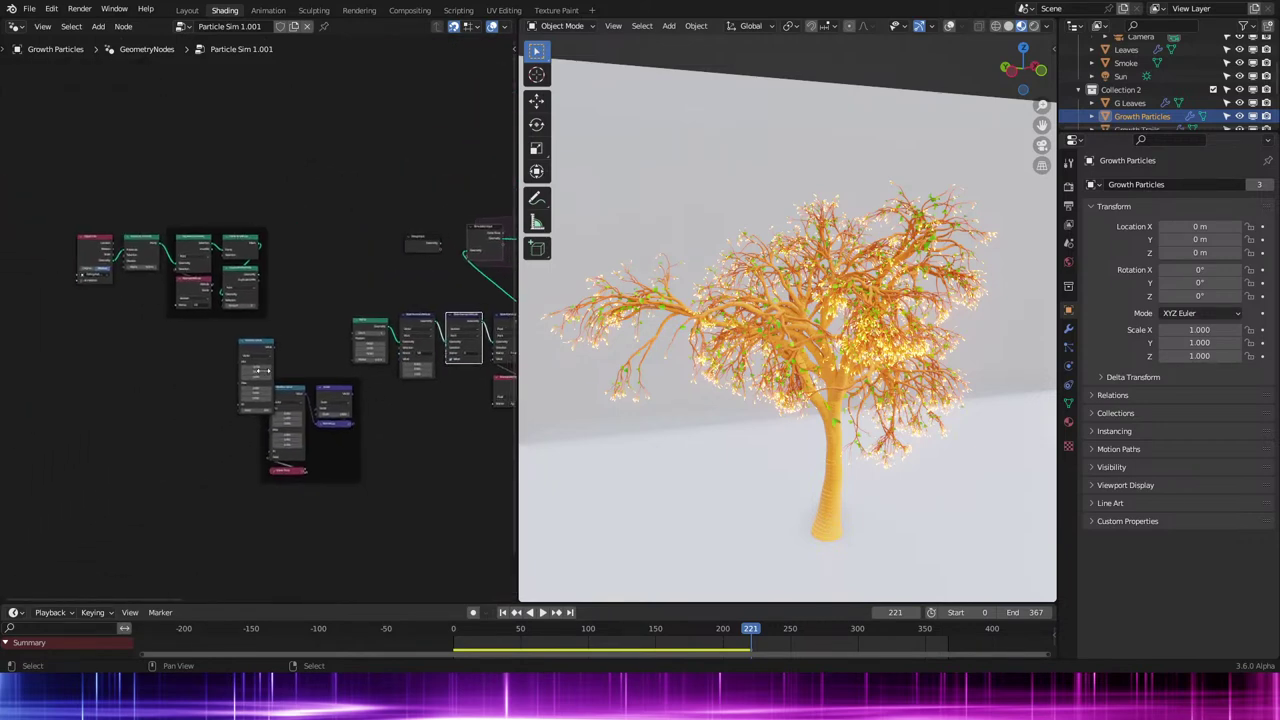
drag(200, 360, 324, 503)
key(x)
Frame the Points, Store Named Attribute and Named Attribute nodes together and label the frame "Initial Data".
scroll(474, 436, down, 2)
middle_drag(474, 436, 373, 481)
scroll(300, 462, up, 2)
drag(160, 447, 351, 382)
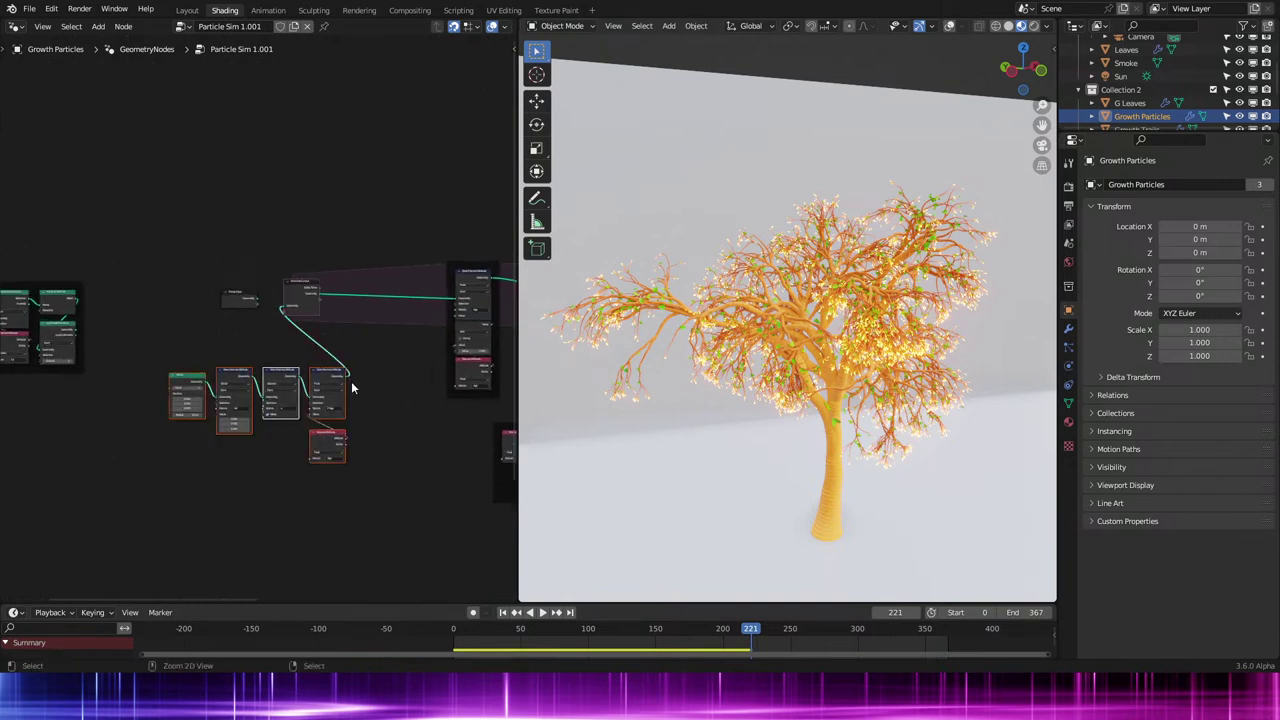
key(ctrl+j)
scroll(351, 381, up, 2)
key(F3)
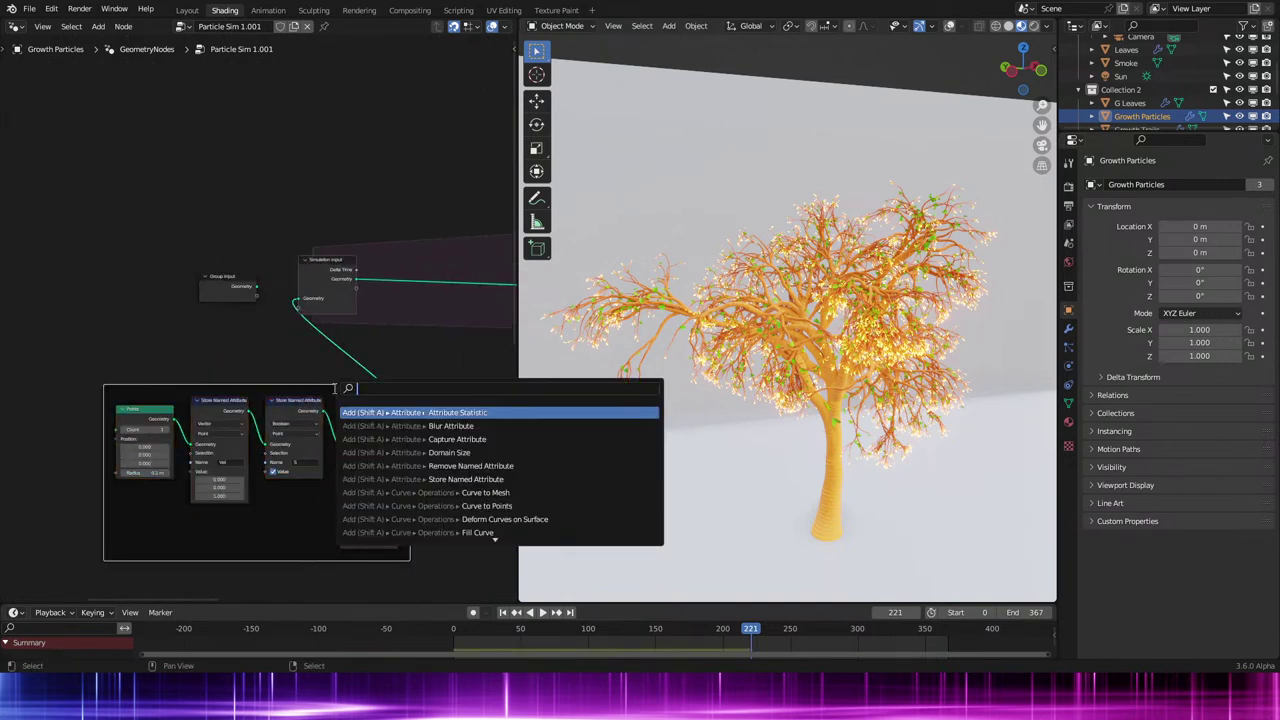
text(Inital)
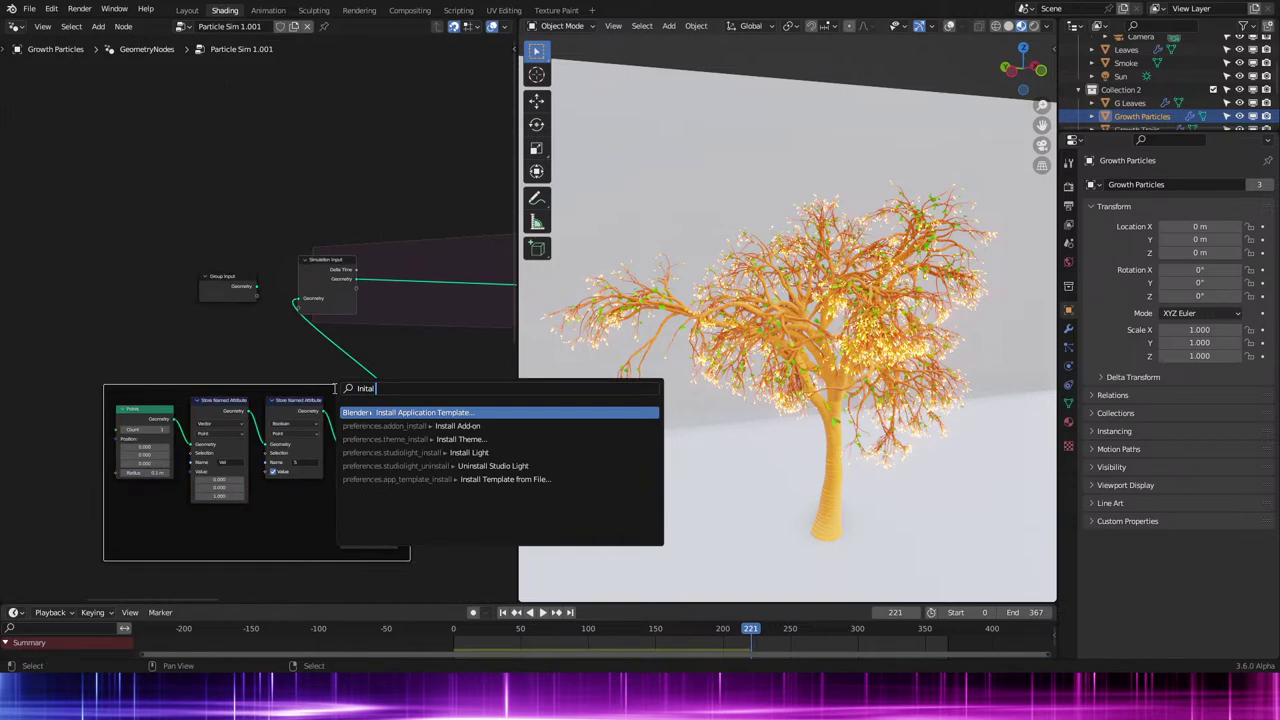
key(Escape)
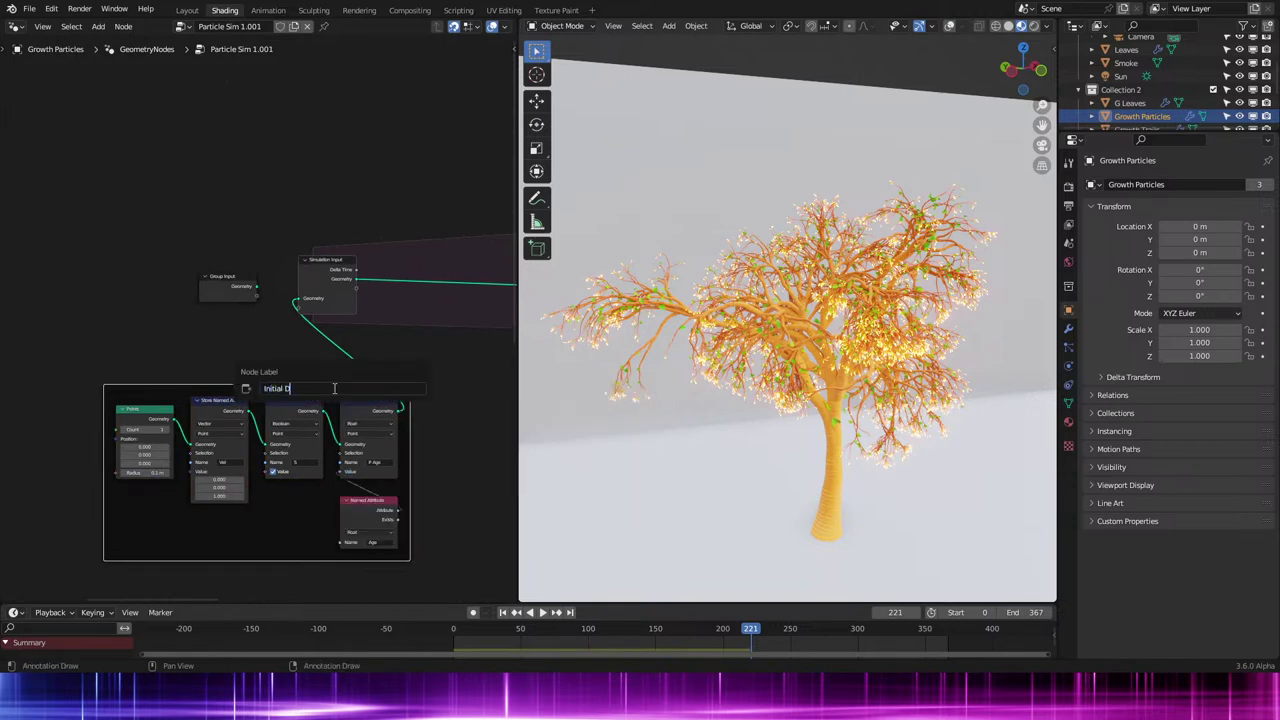
key(Return)
Label the frame holding the Age attribute nodes "Age" and move its Add and Named Attribute nodes lower.
scroll(333, 388, down, 3)
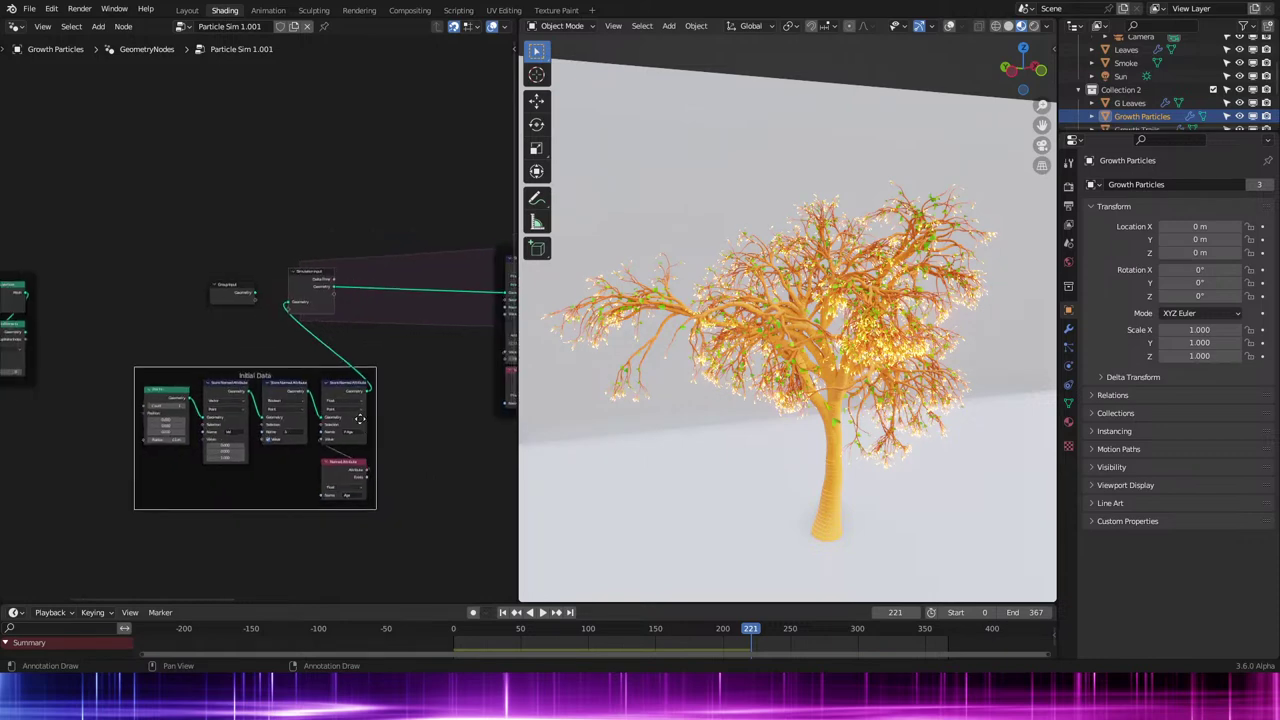
middle_drag(365, 420, 148, 403)
scroll(290, 355, up, 2)
middle_drag(290, 355, 262, 430)
scroll(290, 370, up, 4)
click(324, 294)
click(327, 279)
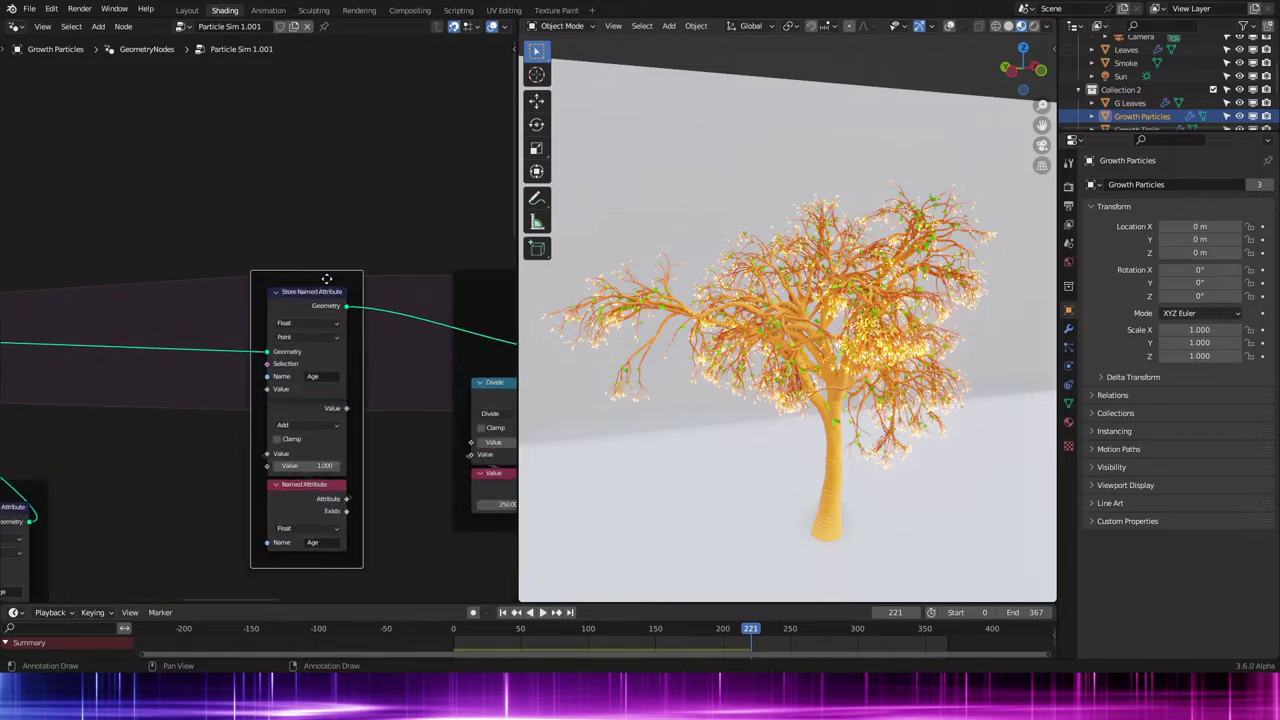
key(F2)
key(Return)
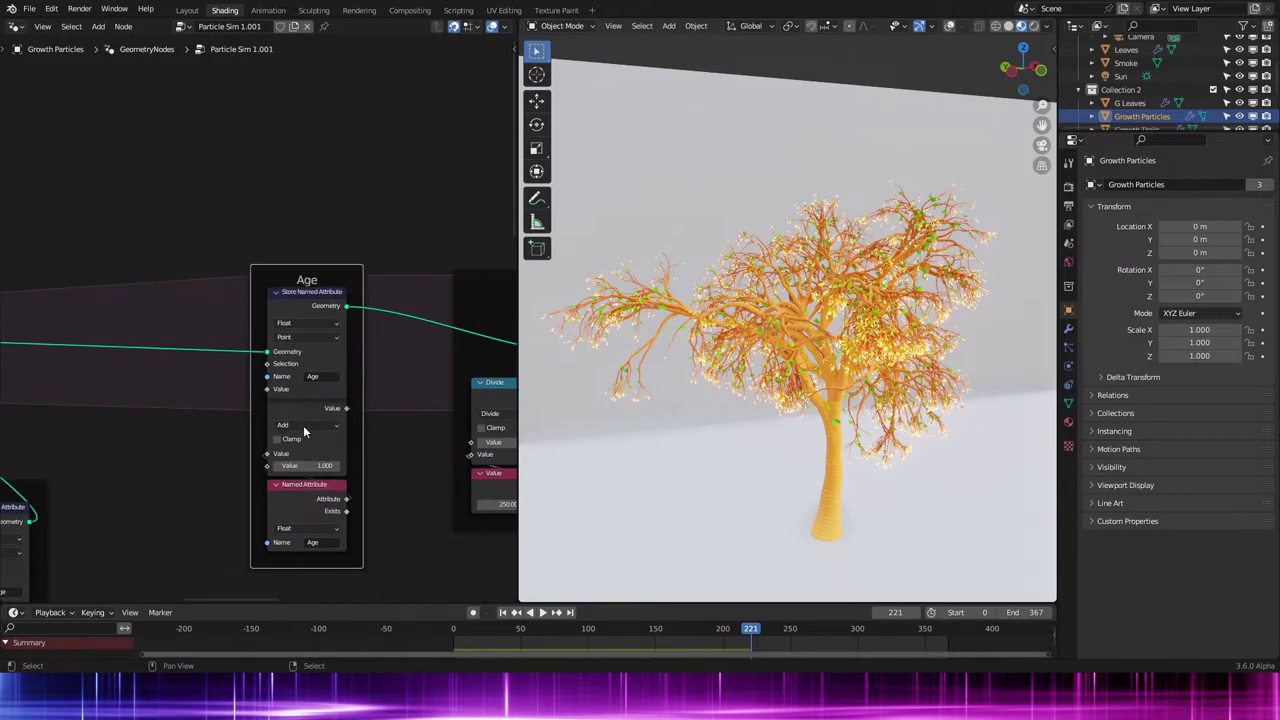
drag(319, 505, 316, 523)
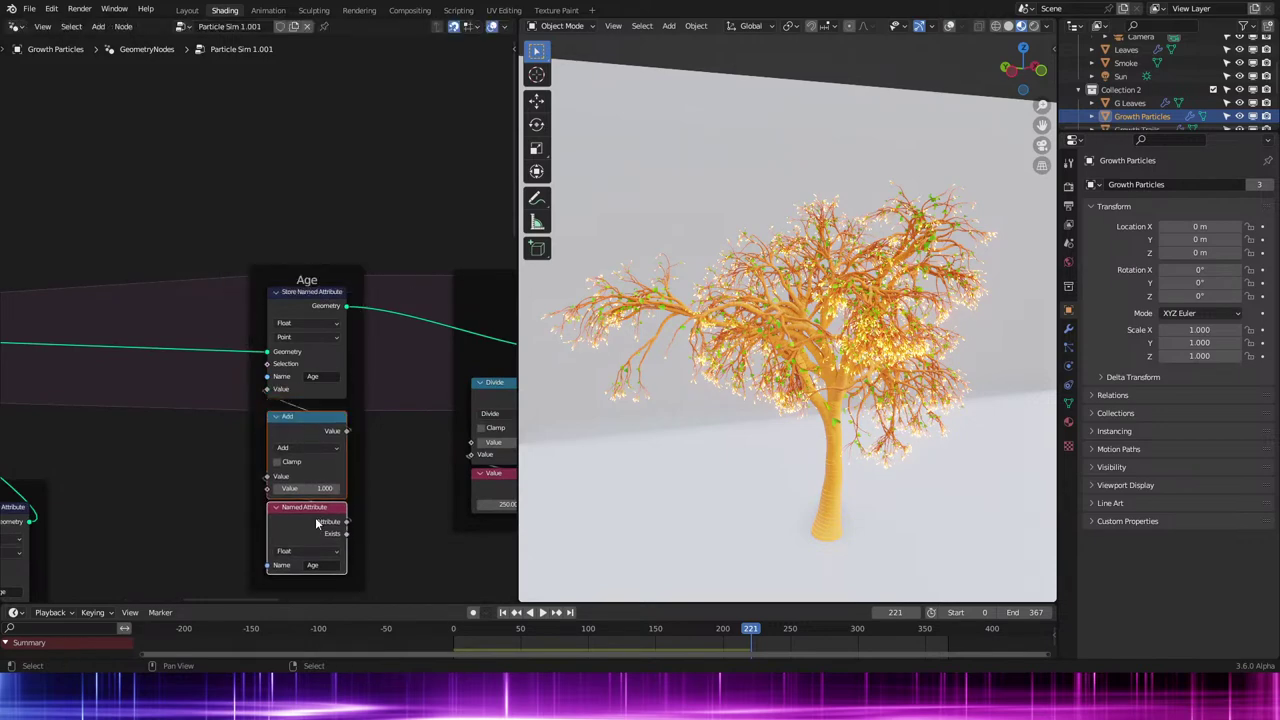
Move the Store Named Attribute node for Life slightly higher and select the frame around the Life nodes.
scroll(282, 354, down, 5)
middle_drag(345, 416, 197, 326)
scroll(197, 327, up, 4)
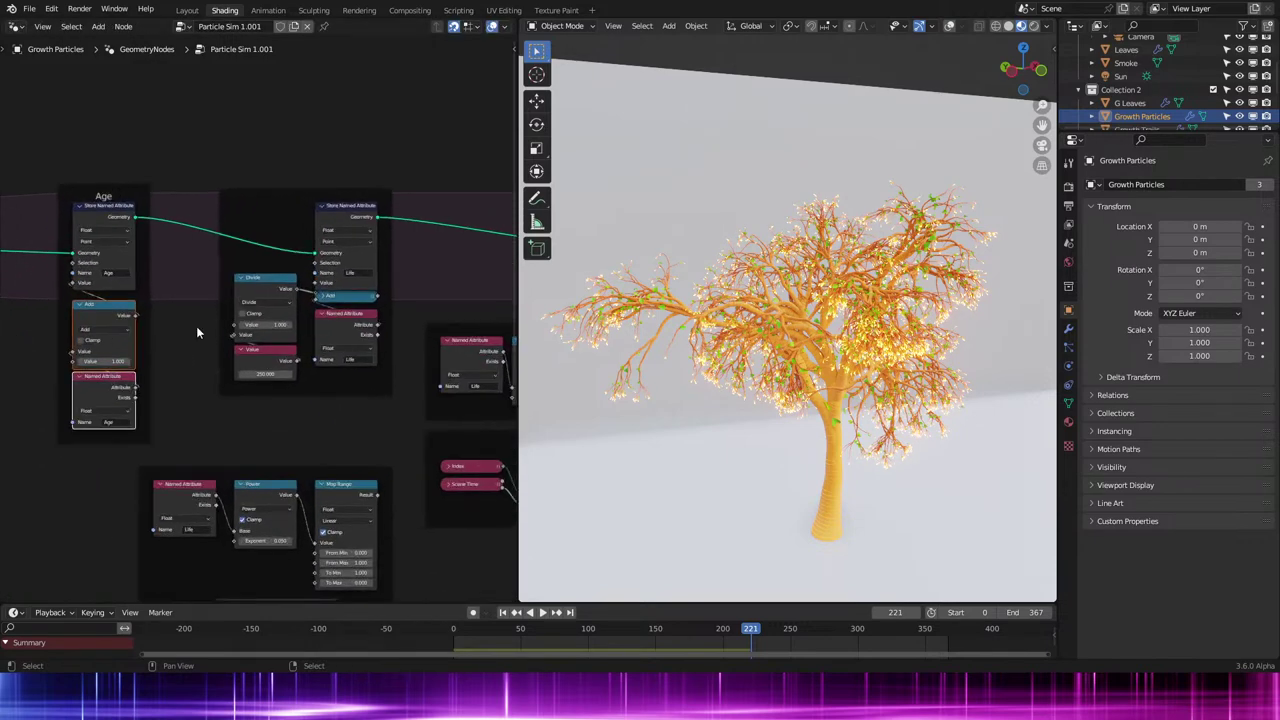
scroll(347, 198, up, 1)
drag(353, 191, 353, 181)
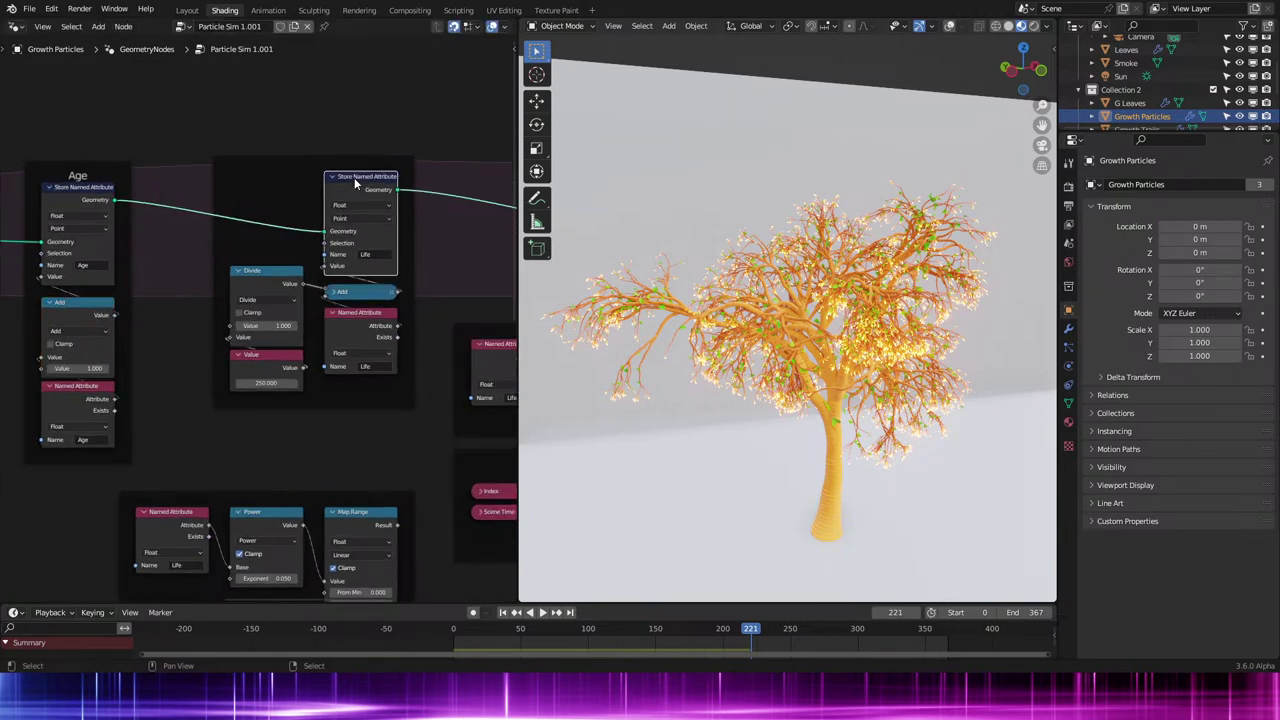
middle_drag(345, 206, 335, 265)
click(281, 220)
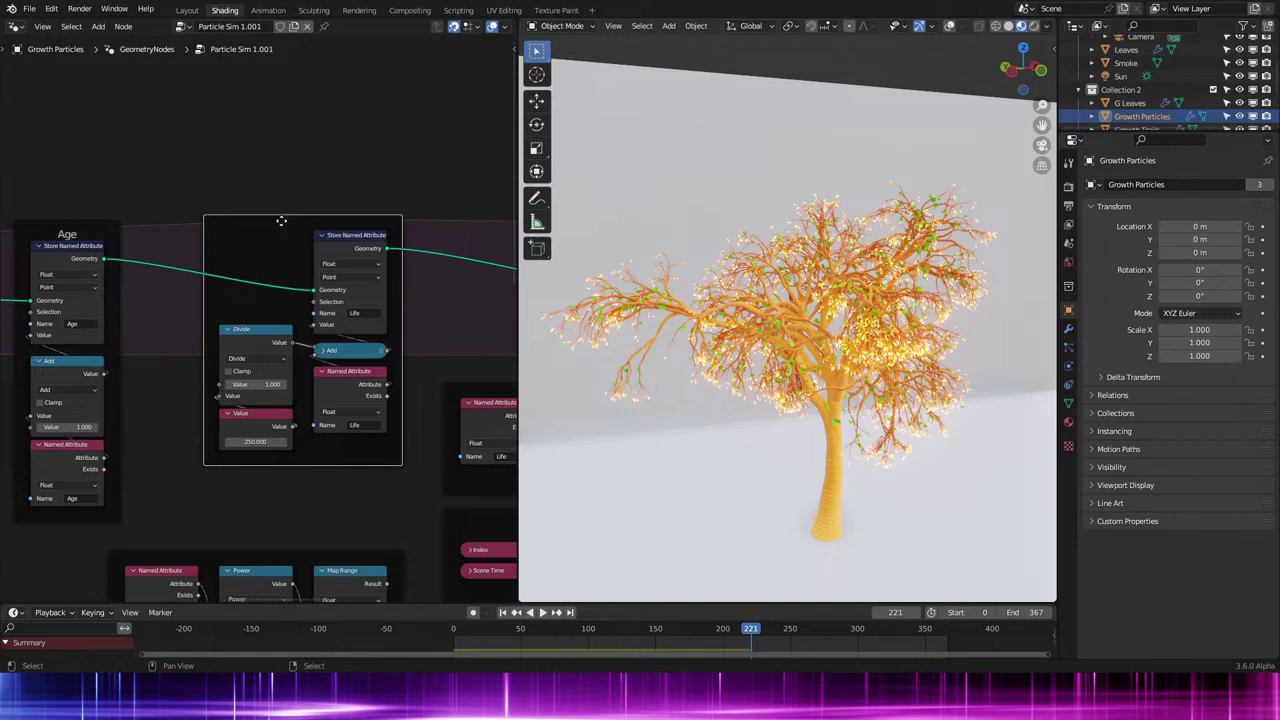
Examine how the Life attribute is calculated alongside the Age and Initial Data frames, advancing playback to frame 224.
scroll(393, 370, up, 2)
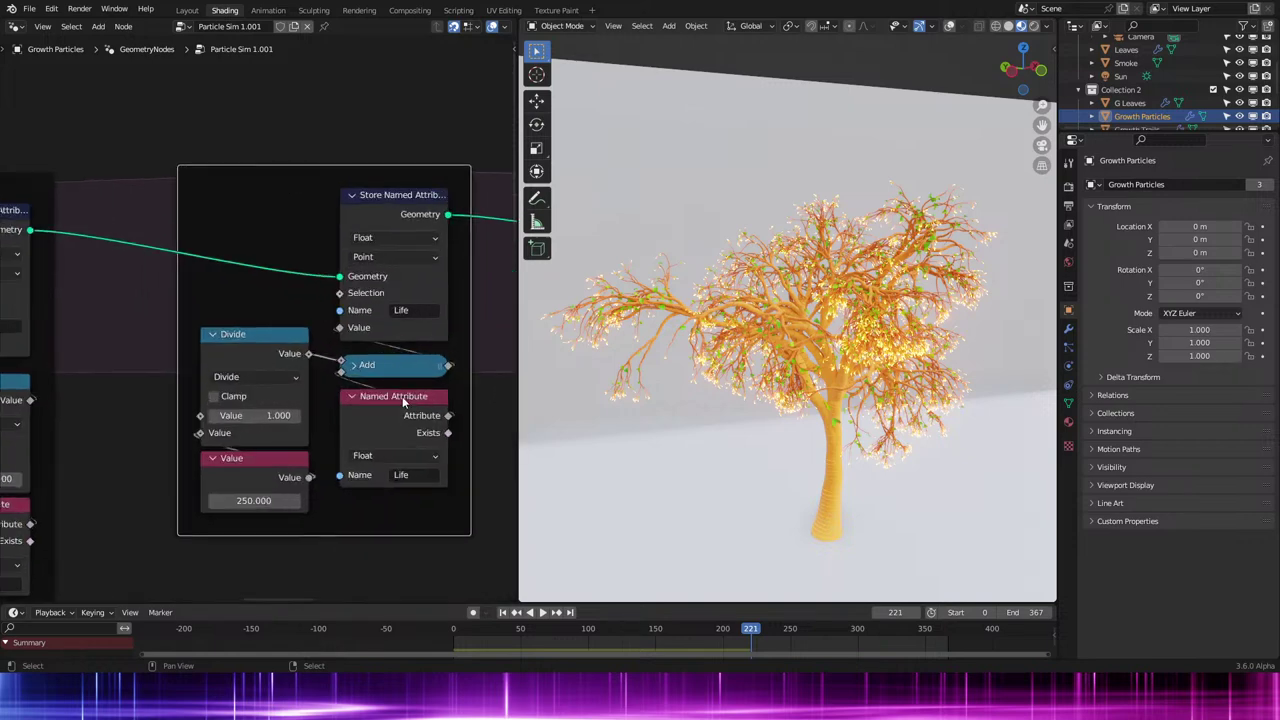
key(space)
key(space)
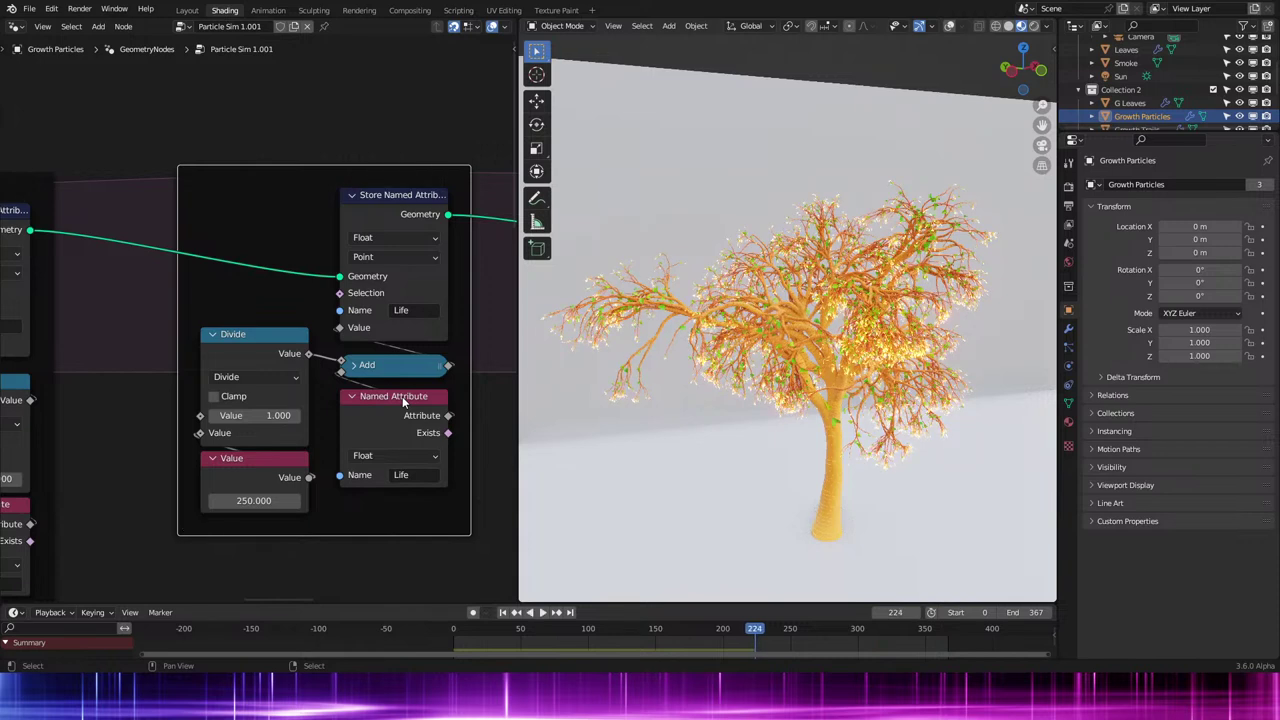
mouse_move(274, 436)
scroll(336, 325, down, 3)
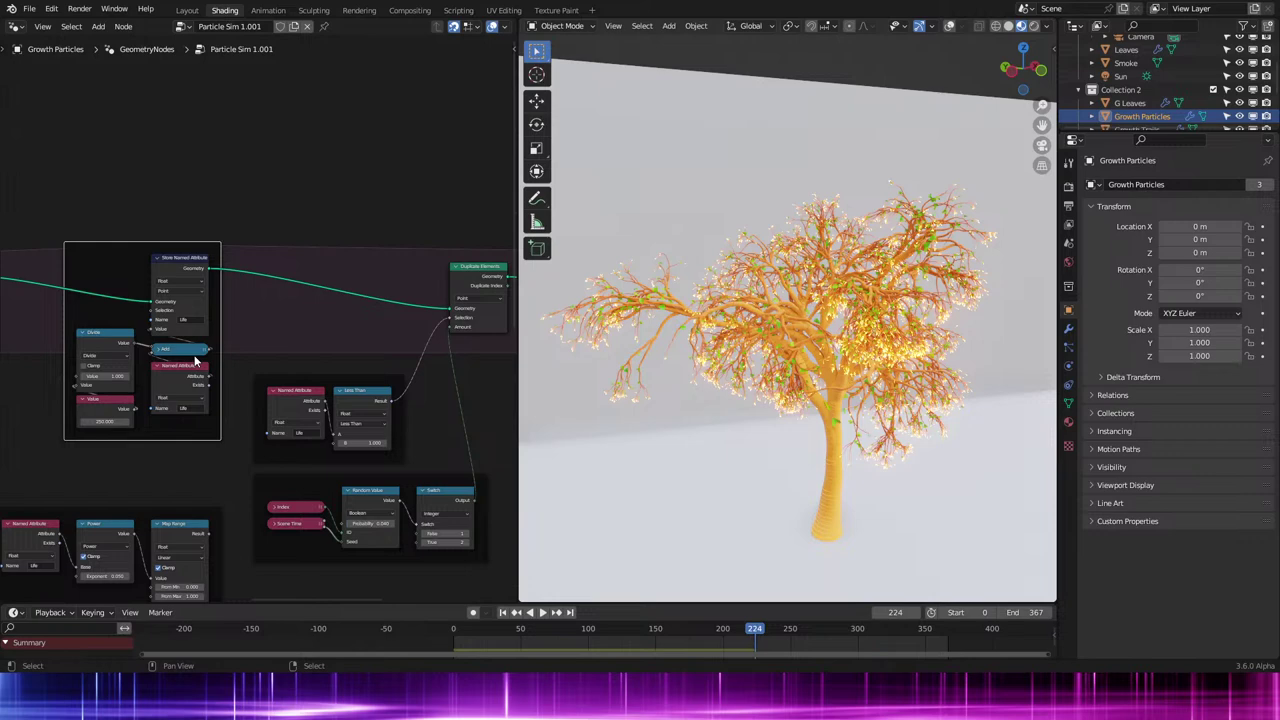
scroll(195, 360, up, 3)
middle_drag(263, 366, 517, 326)
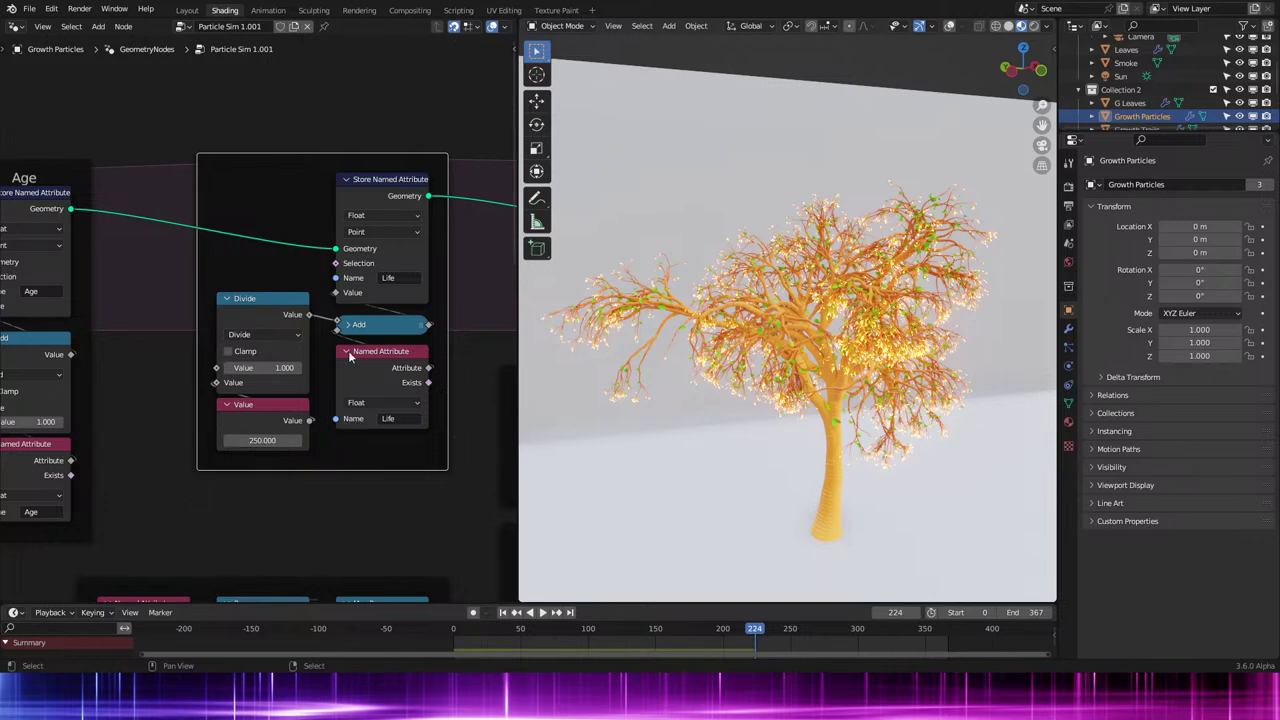
scroll(280, 370, down, 2)
middle_drag(226, 374, 40, 357)
scroll(142, 452, up, 1)
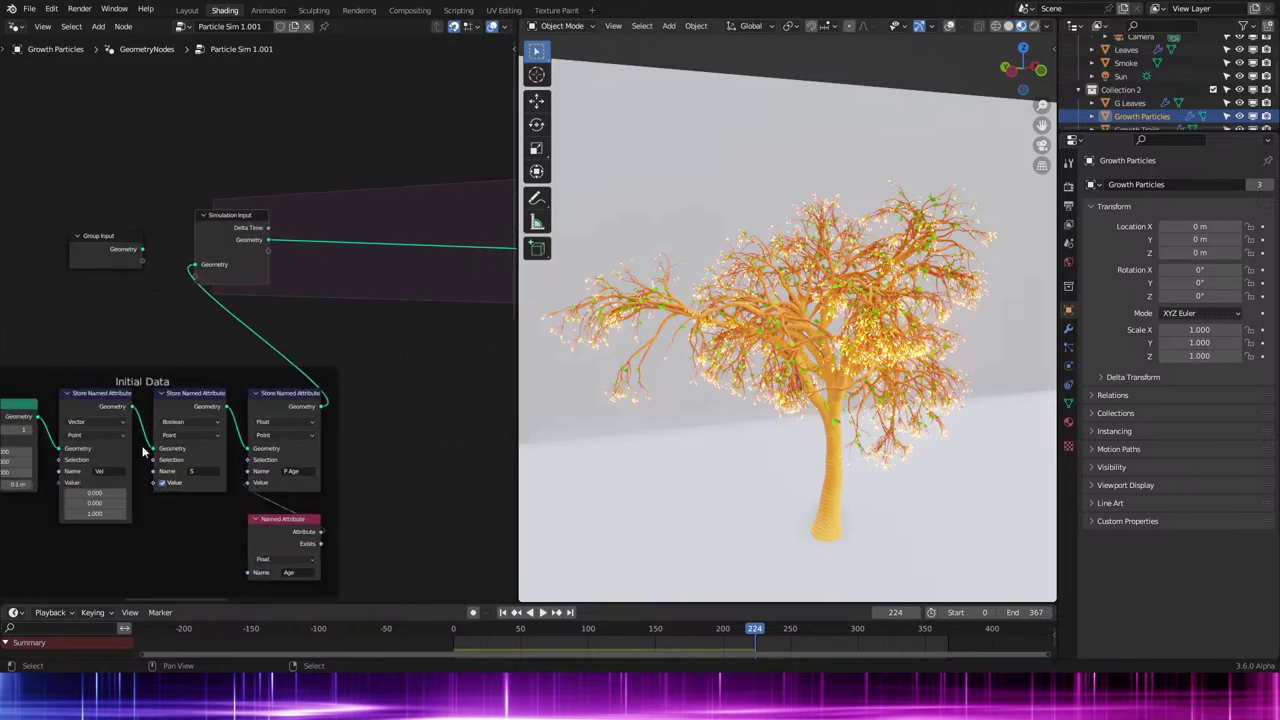
mouse_move(162, 422)
middle_down()
mouse_move(170, 403)
mouse_move(145, 420)
middle_up()
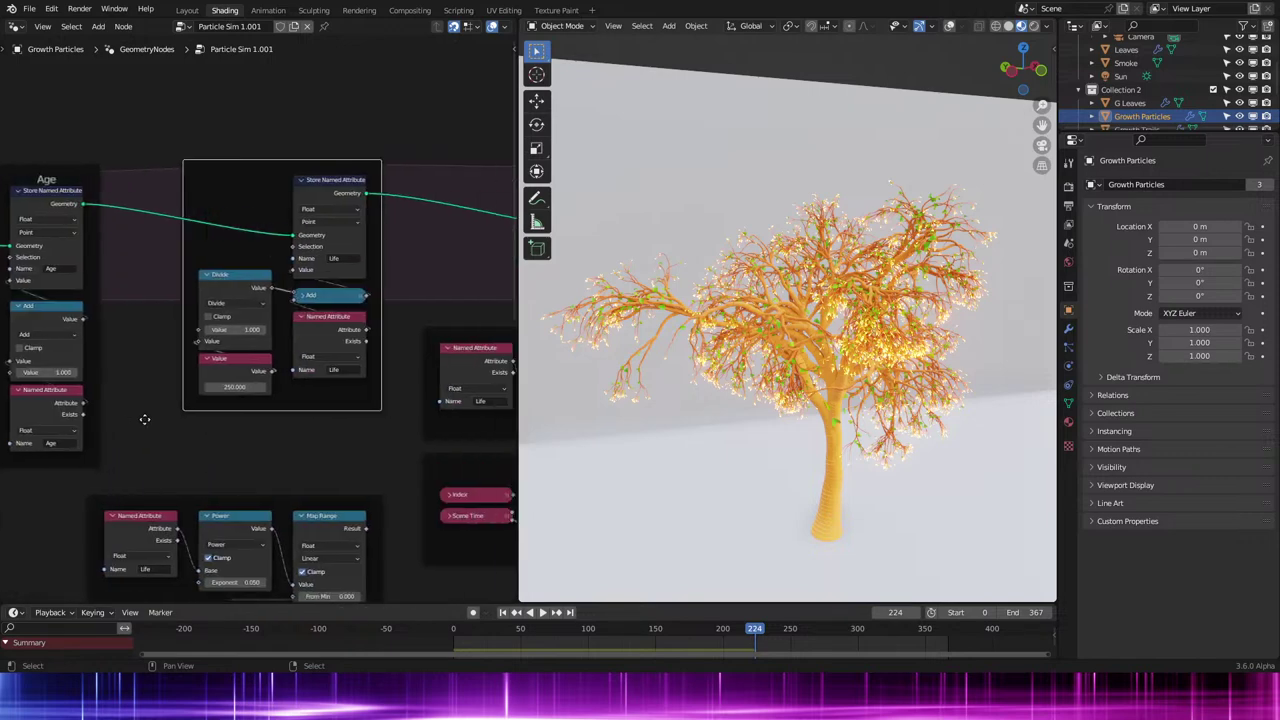
Delete the unused frame containing the Life Named Attribute, Power and Map Range nodes.
scroll(340, 460, down, 5)
middle_drag(382, 488, 340, 372)
drag(166, 470, 297, 384)
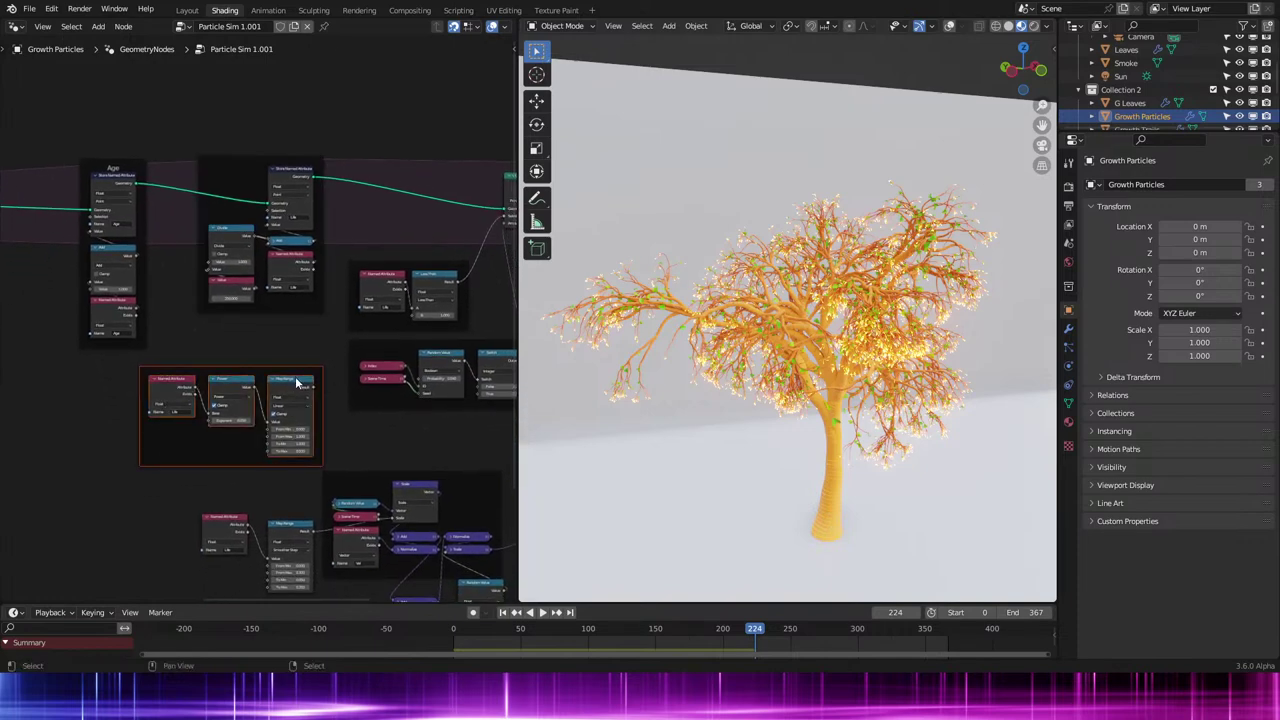
key(x)
Move the Life Named Attribute and Smoother Step Map Range nodes up beside the velocity frame.
middle_drag(321, 447, 270, 310)
scroll(259, 330, up, 2)
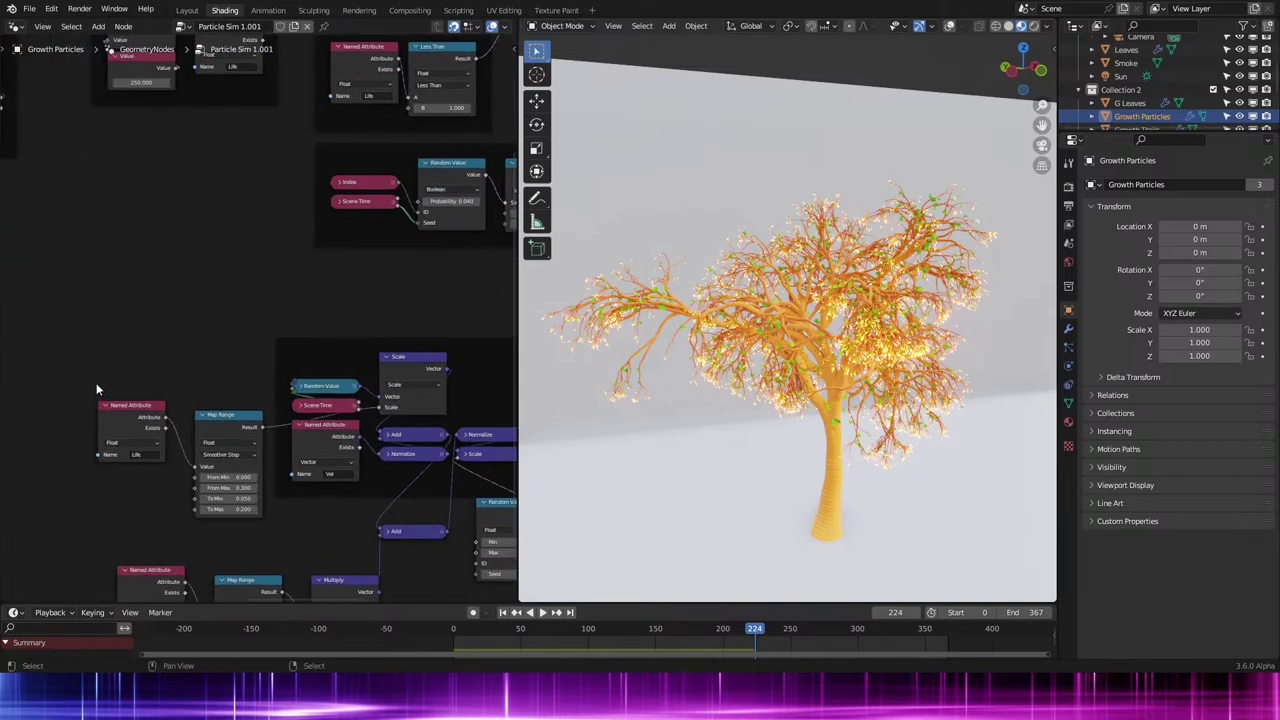
drag(97, 388, 214, 487)
key(g)
click(213, 413)
scroll(150, 365, down, 4)
scroll(200, 400, up, 2)
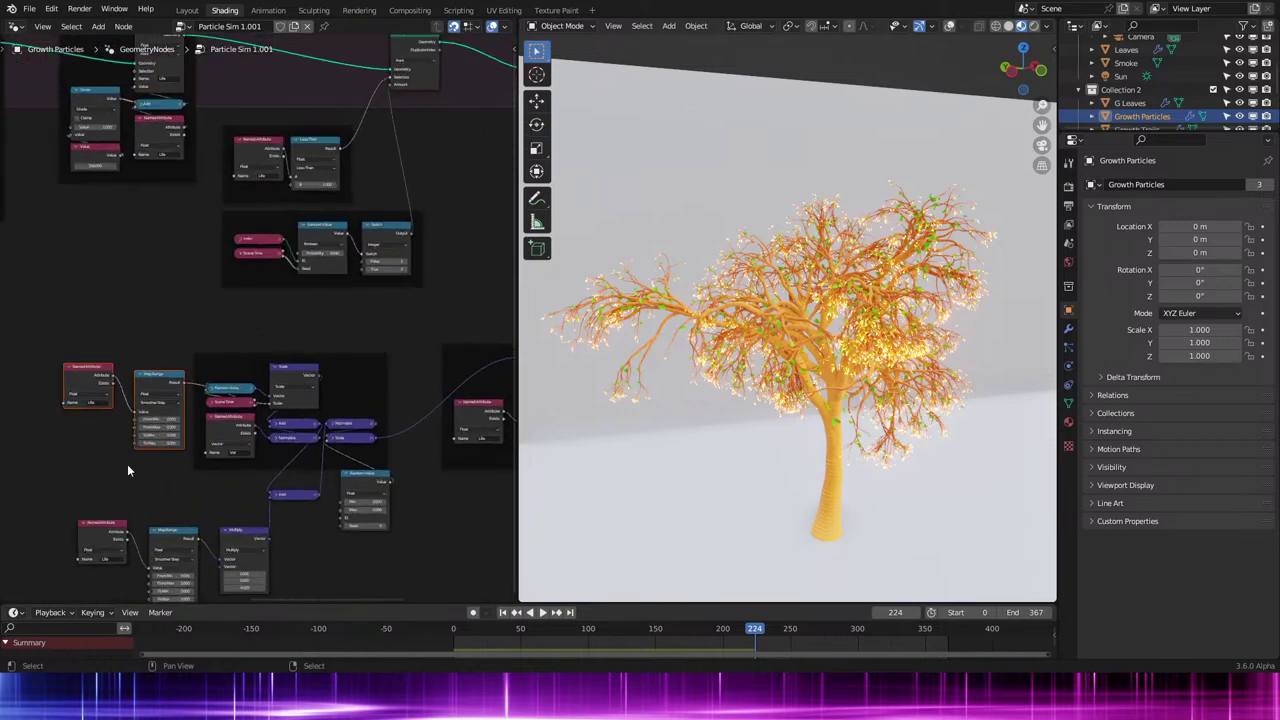
Examine the branching, velocity and final simulation nodes, advancing playback to frame 226.
scroll(255, 325, down, 4)
middle_drag(324, 325, 295, 343)
scroll(244, 360, up, 5)
scroll(386, 344, up, 1)
key(space)
key(space)
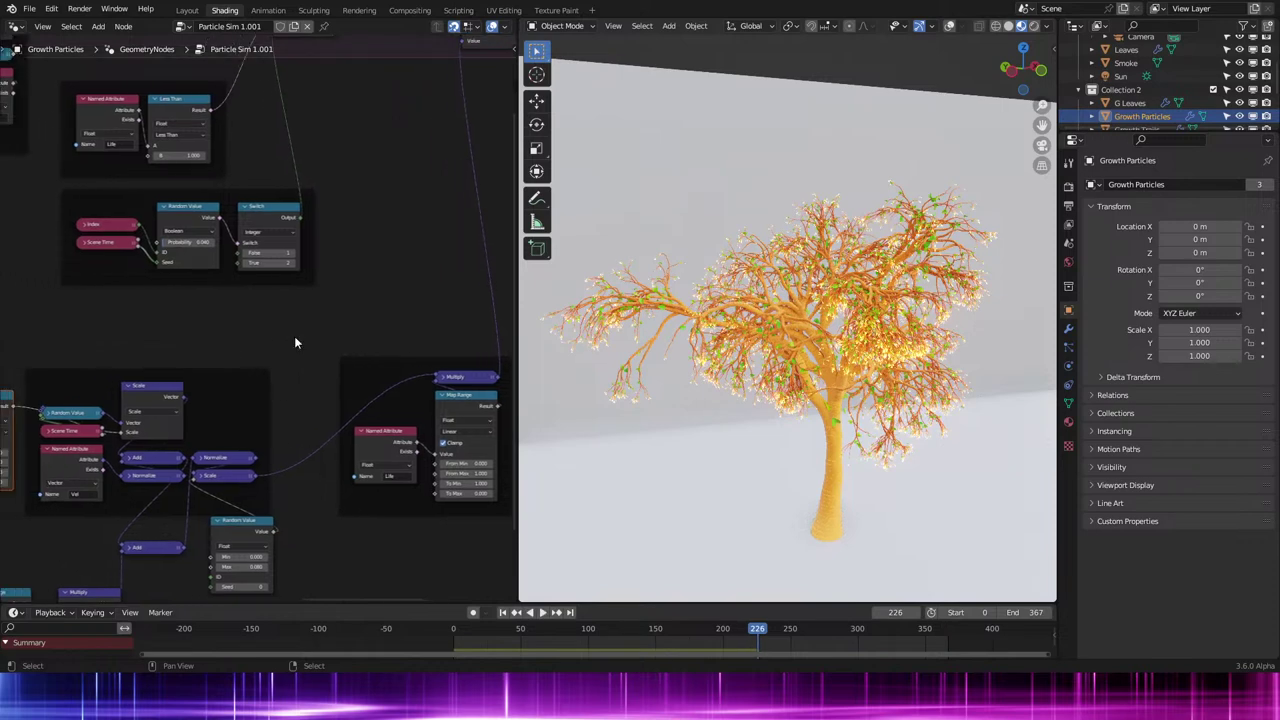
scroll(294, 343, down, 3)
middle_drag(357, 257, 233, 414)
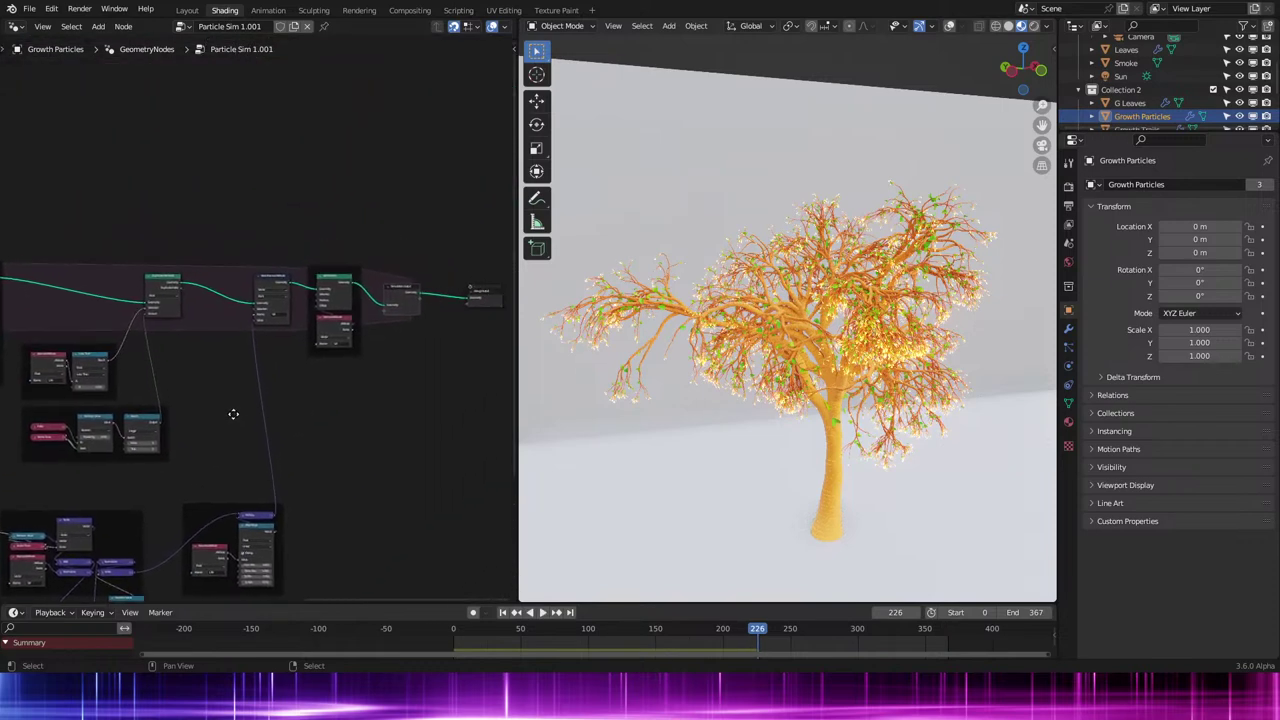
Move the Store Named Attribute node for velocity into the frame holding the Set Position node.
scroll(285, 366, up, 2)
middle_drag(306, 354, 334, 389)
right_click(319, 306)
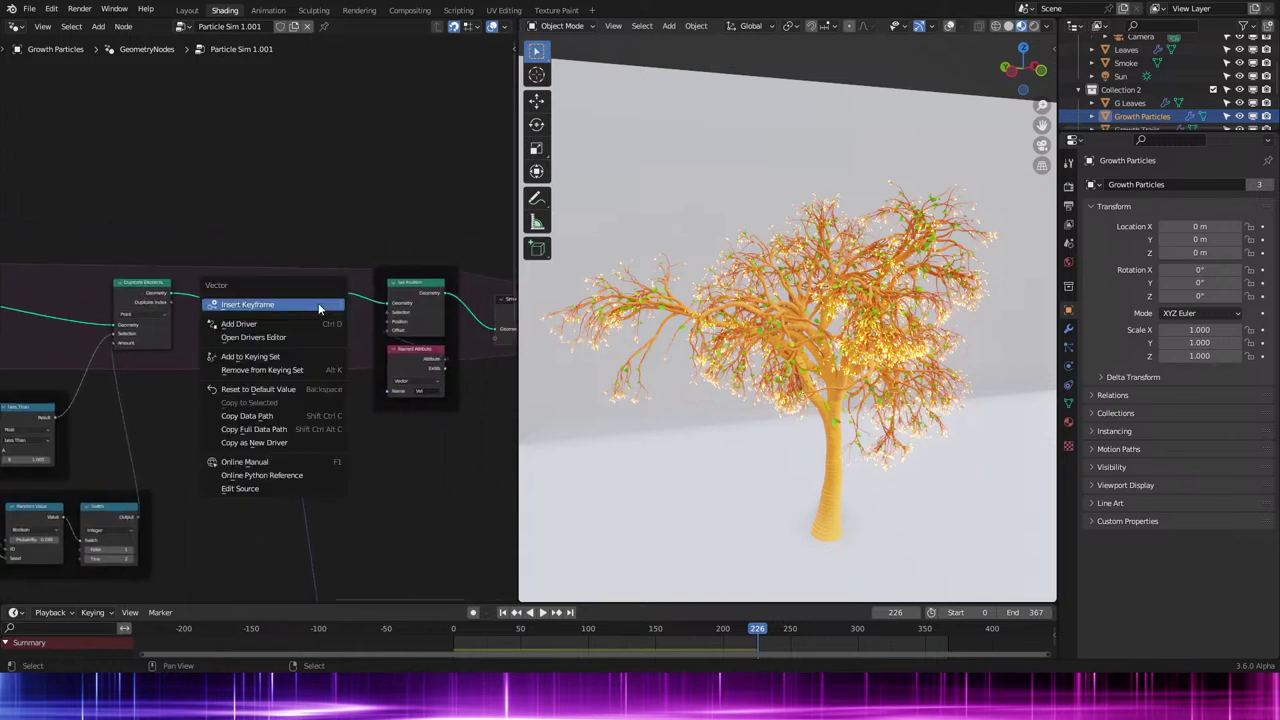
key(Escape)
drag(312, 287, 388, 296)
click(329, 289)
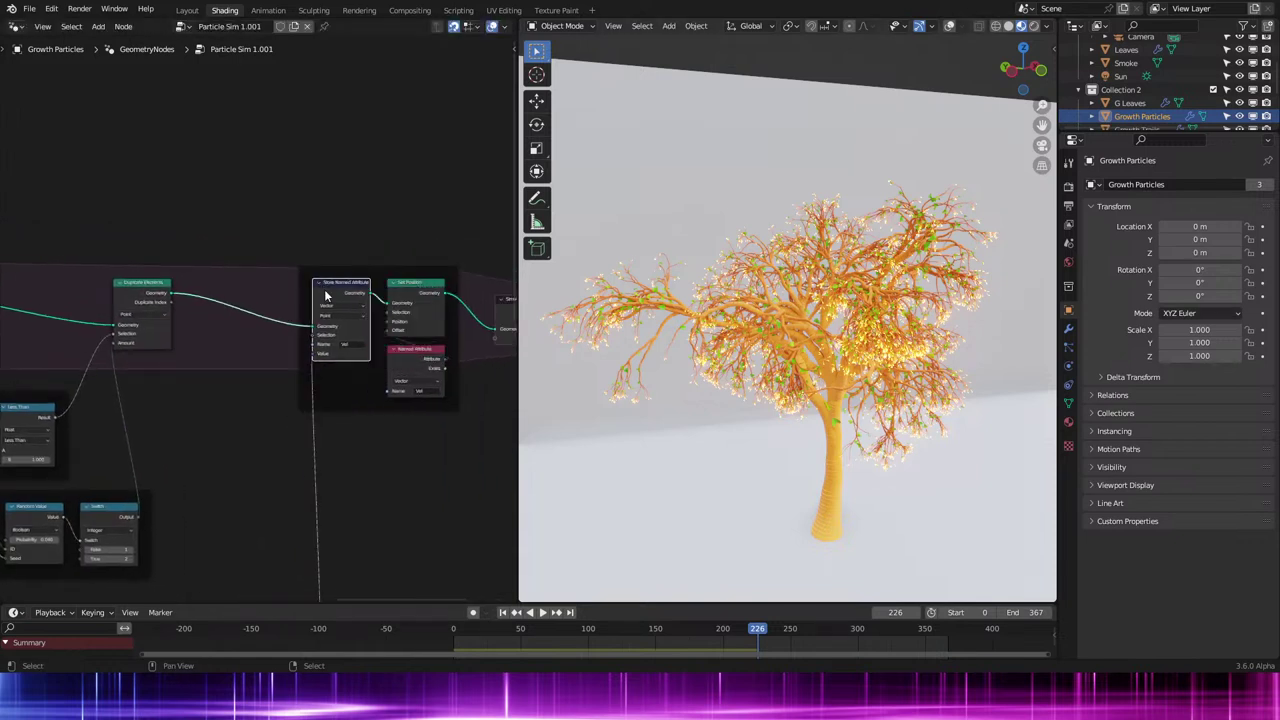
Label the frame around the velocity Store Named Attribute and Set Position nodes "Apply Velocity".
click(382, 270)
key(F3)
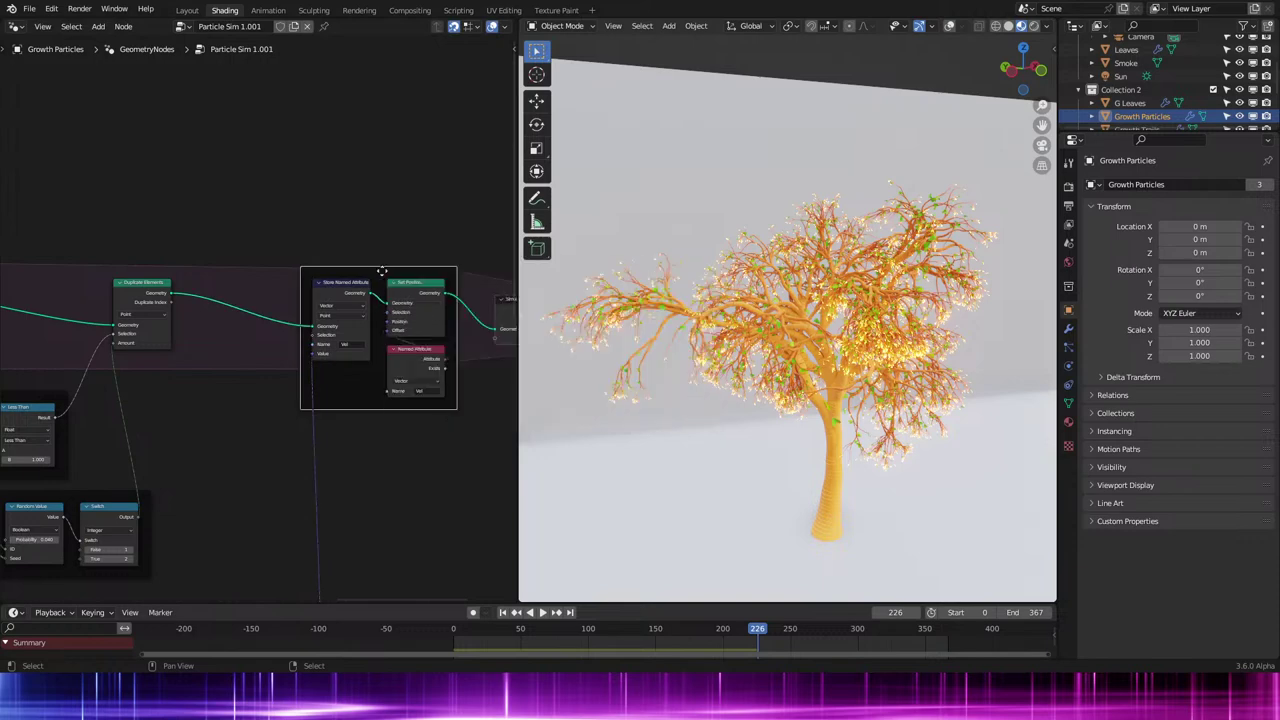
key(F2)
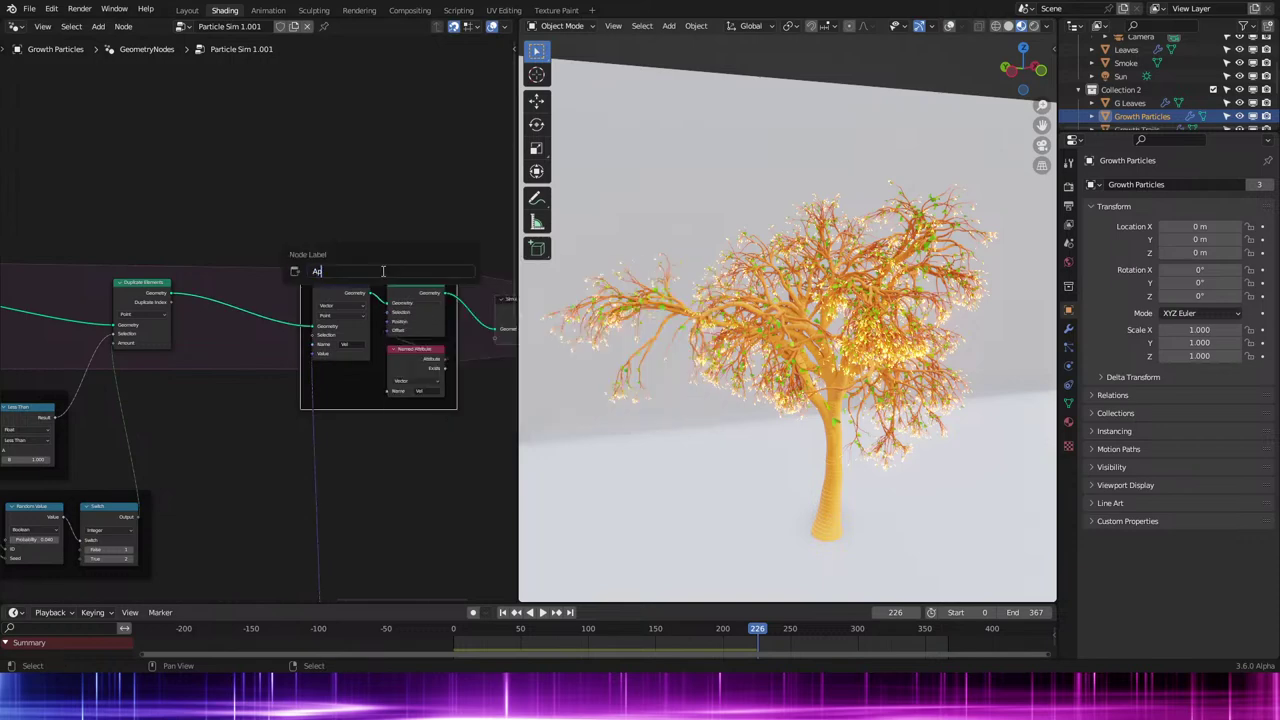
text(Apply Velocity)
key(Return)
Move the Less Than and Random Value frames together closer to the Duplicate Elements node.
scroll(335, 318, down, 1)
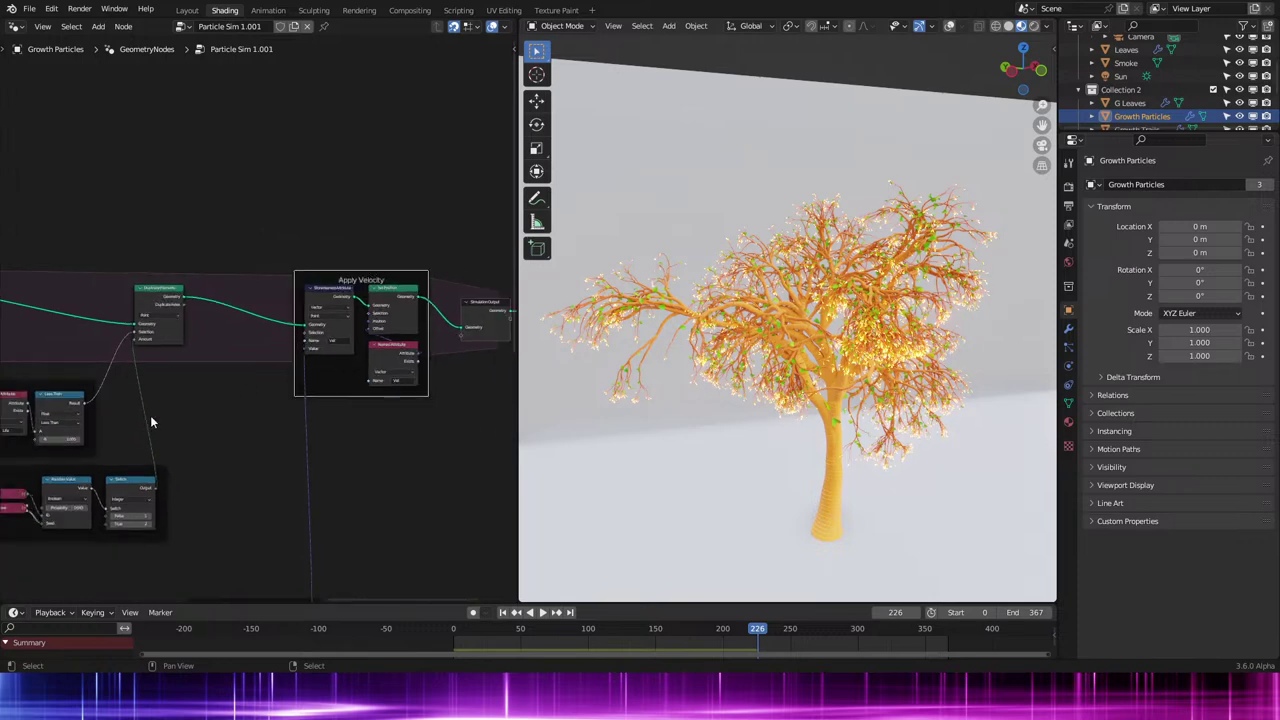
middle_drag(150, 415, 364, 313)
scroll(364, 313, up, 2)
drag(234, 263, 398, 446)
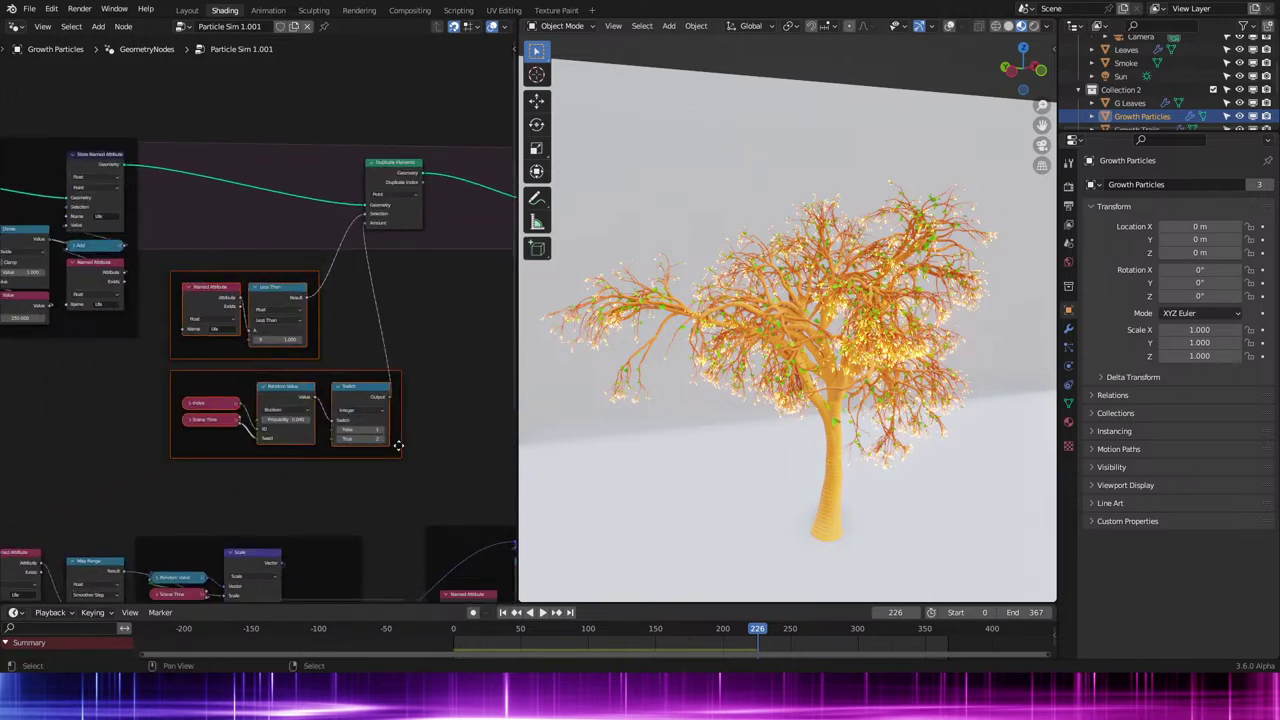
key(g)
click(422, 371)
click(434, 371)
scroll(436, 323, up, 1)
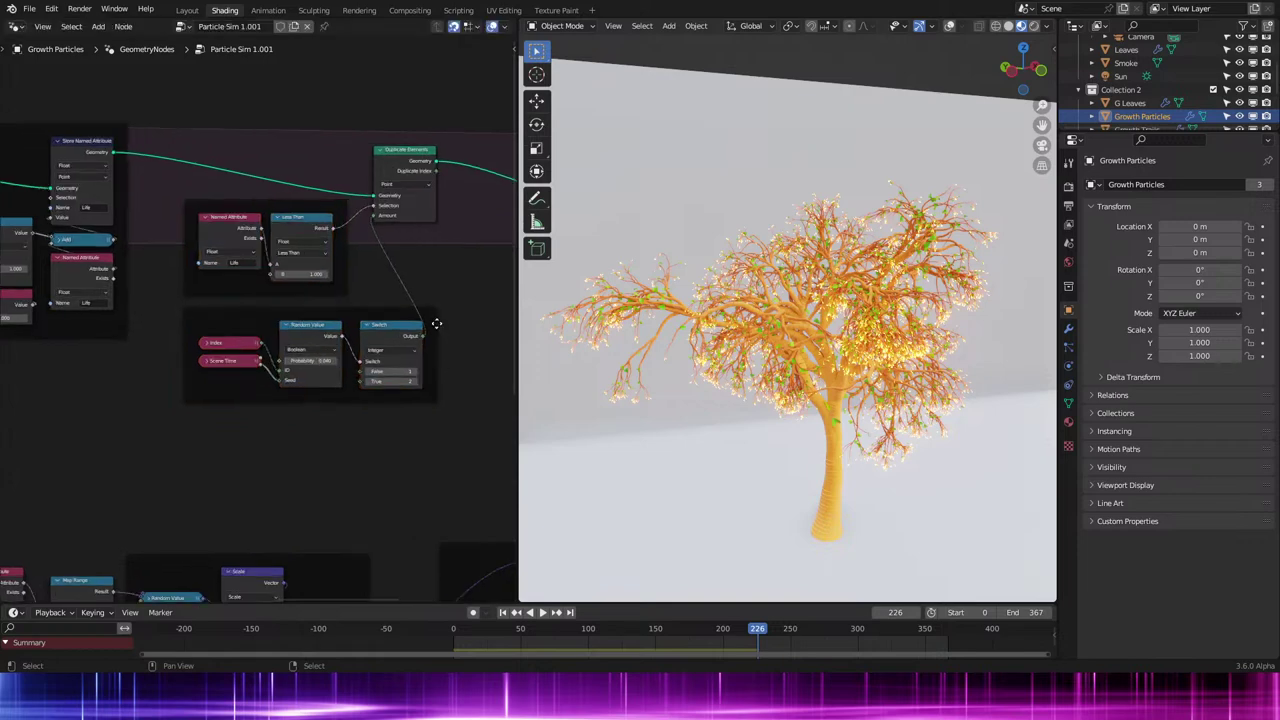
scroll(436, 323, up, 1)
middle_drag(436, 323, 406, 409)
click(411, 234)
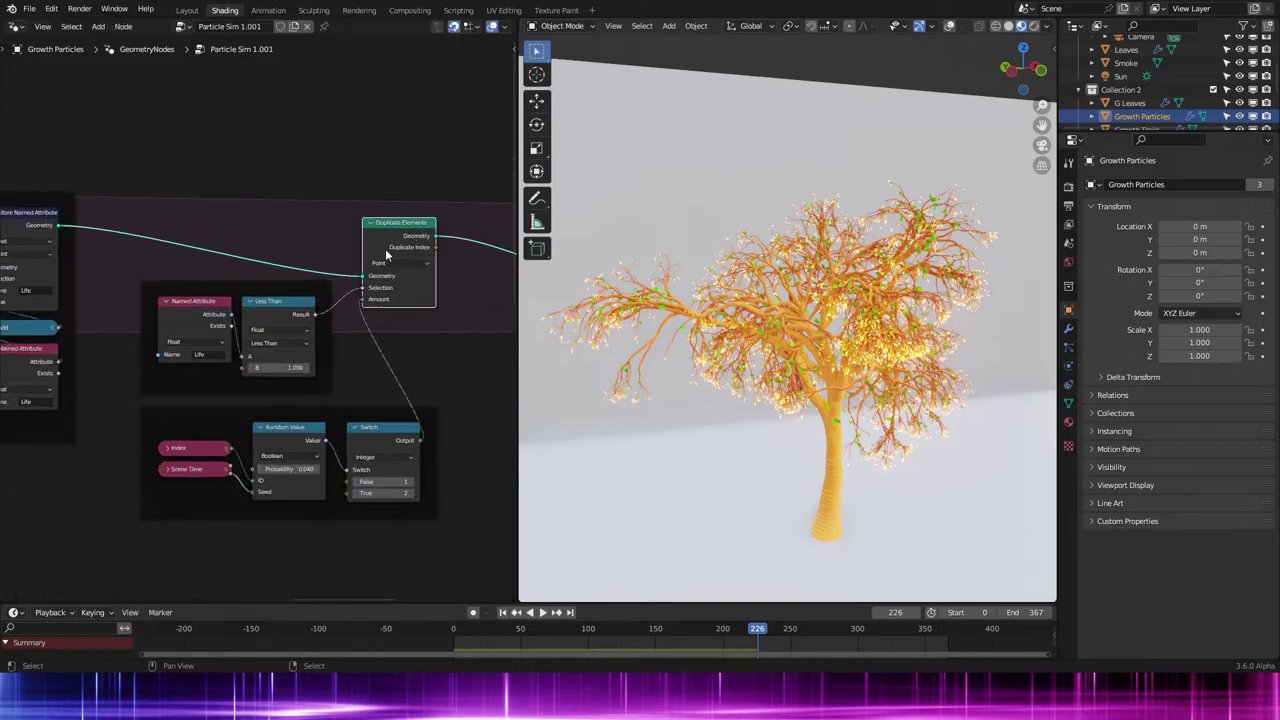
key(g)
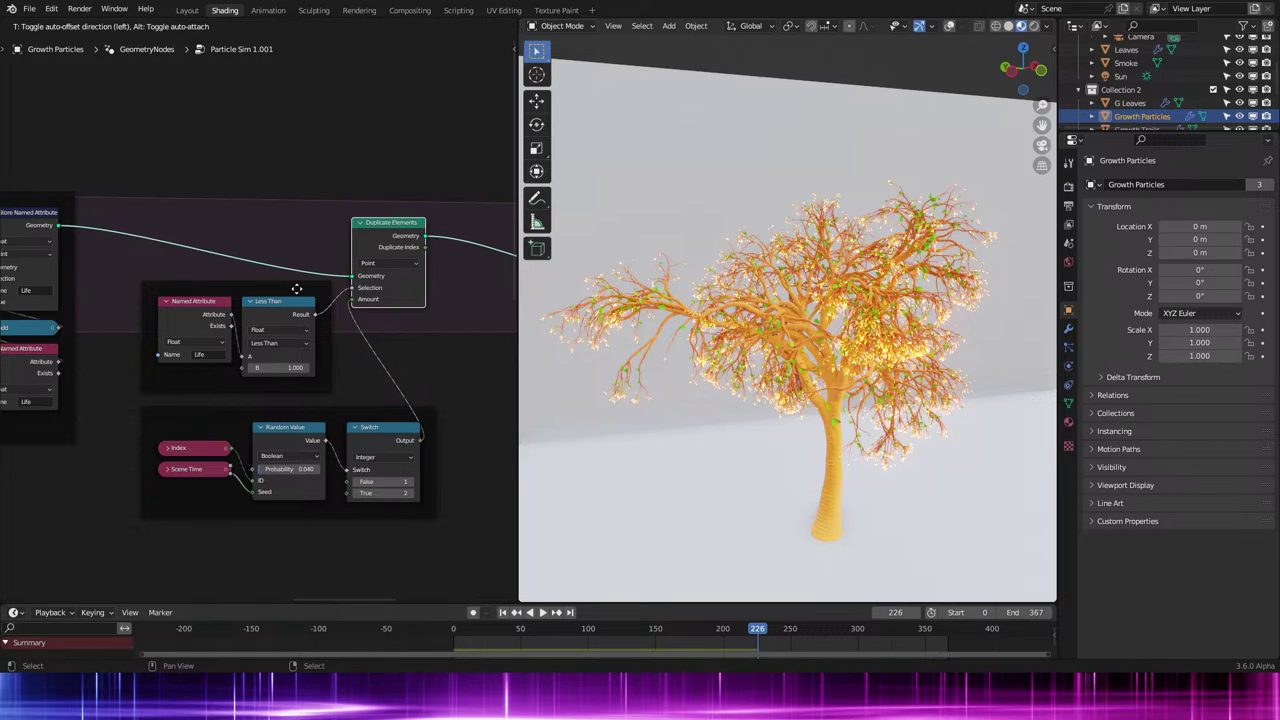
right_click(297, 288)
key(g)
key(Escape)
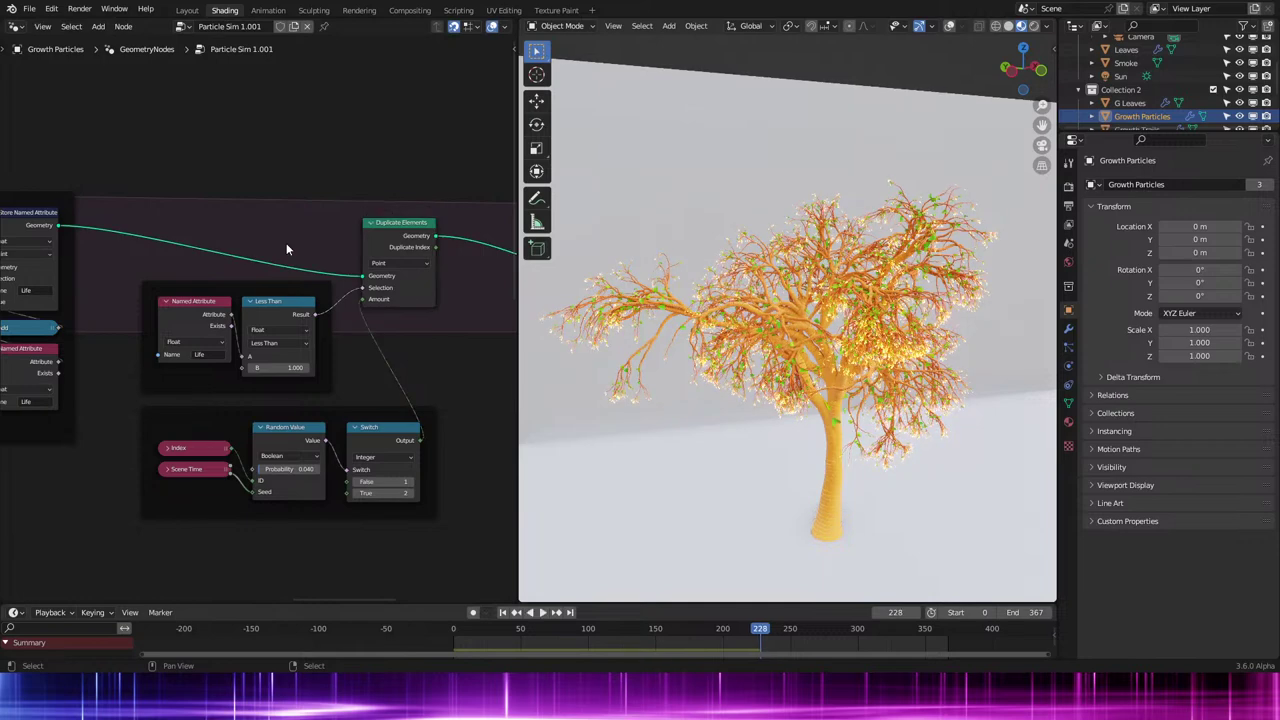
Move the Random Value and Switch frame aside and disconnect the Life comparison from the Duplicate Elements selection.
scroll(284, 270, down, 2)
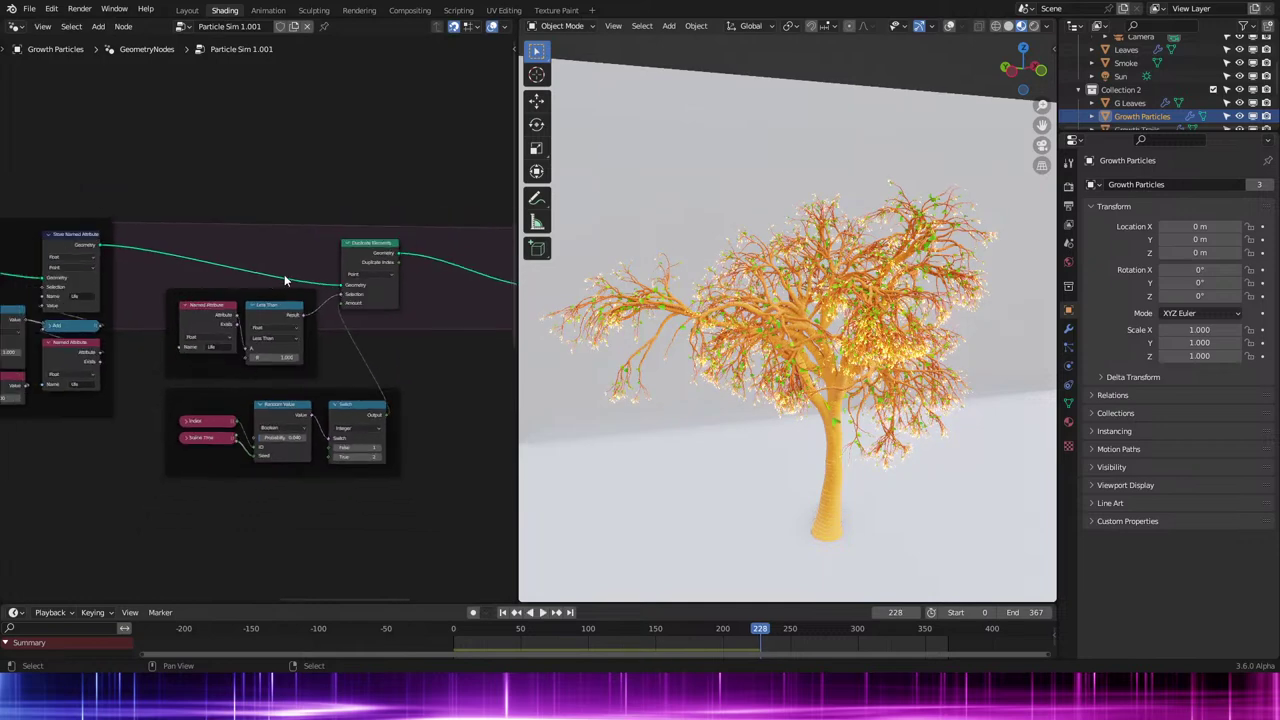
drag(327, 392, 428, 426)
click(312, 298)
middle_drag(319, 325, 367, 373)
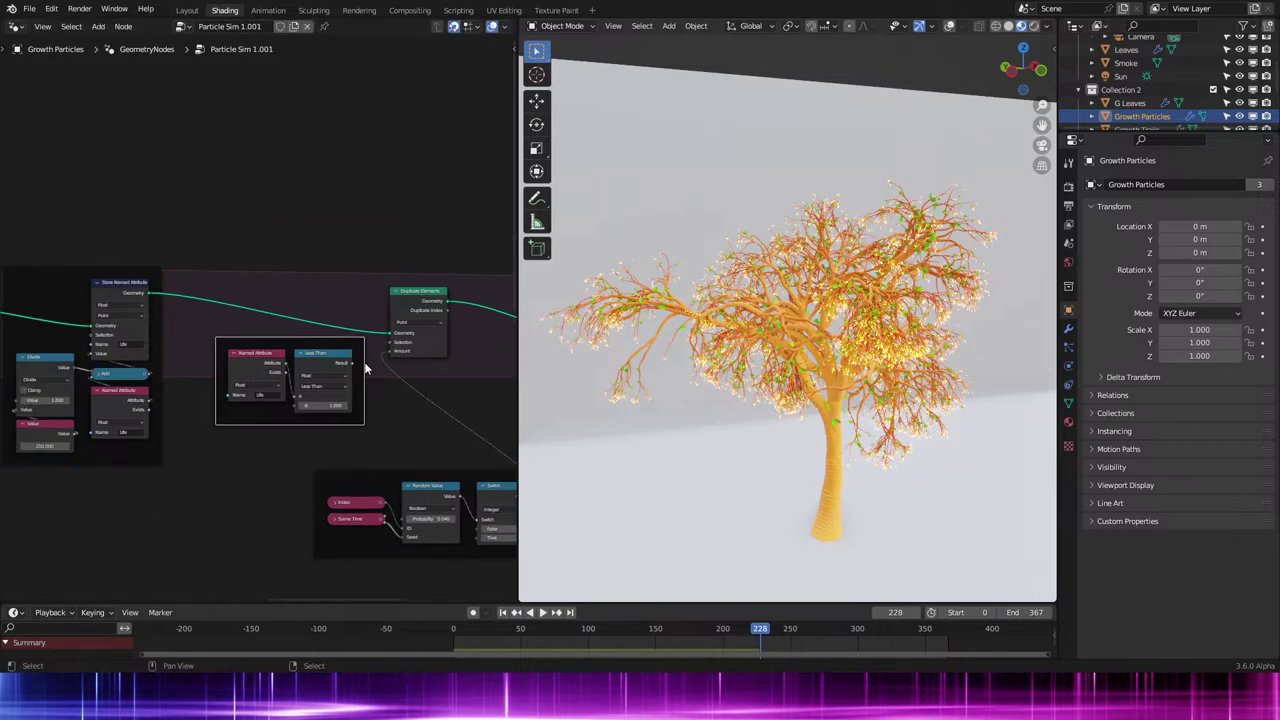
Stack the Life Named Attribute node directly beneath the Less Than node to make their frame compact.
mouse_move(255, 362)
mouse_down()
mouse_move(326, 440)
mouse_move(312, 405)
mouse_move(296, 406)
mouse_move(261, 367)
mouse_up()
scroll(259, 354, up, 2)
click(270, 462)
drag(270, 462, 266, 463)
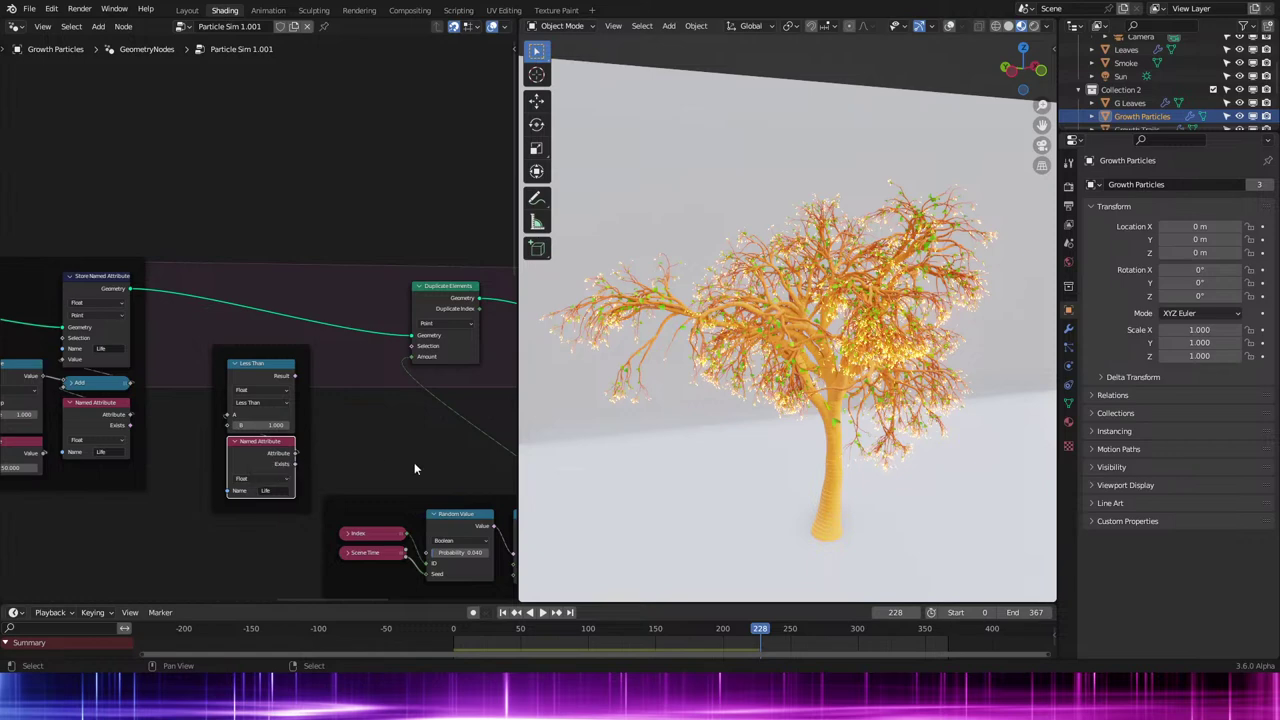
middle_drag(414, 462, 344, 419)
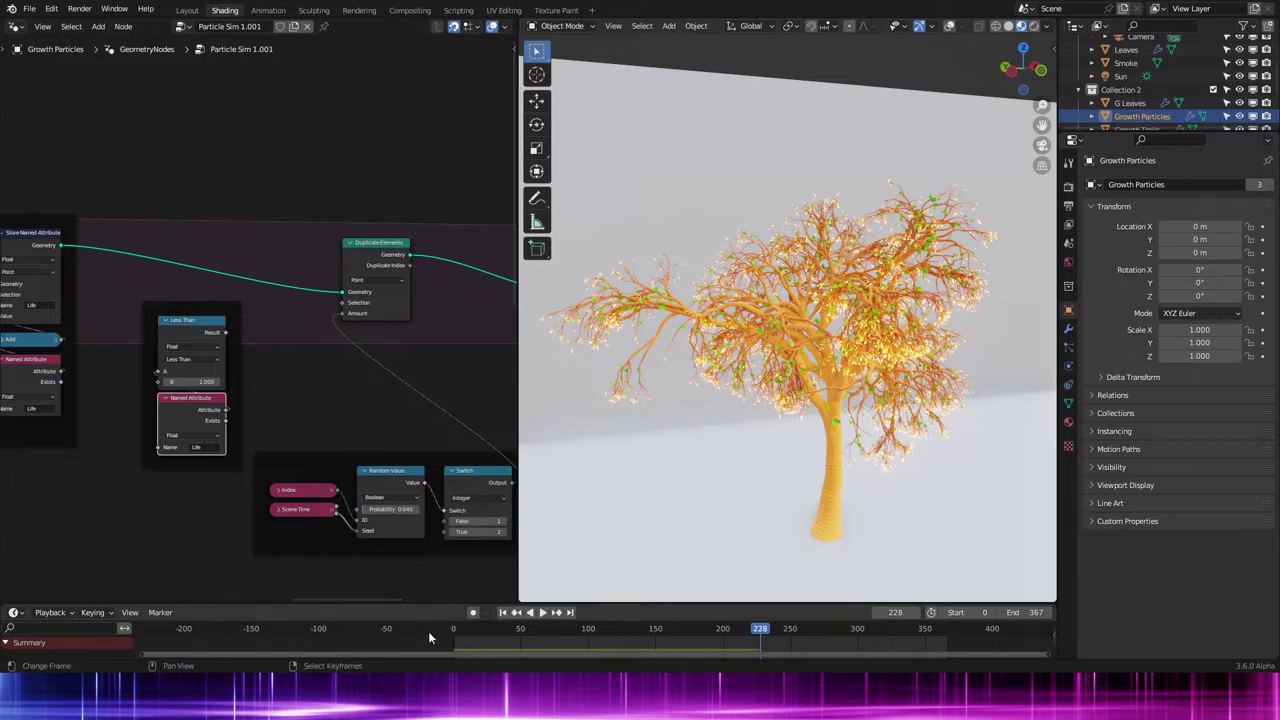
Replay the tree growth from the first frame to frame 83.
key(shift+Left)
key(space)
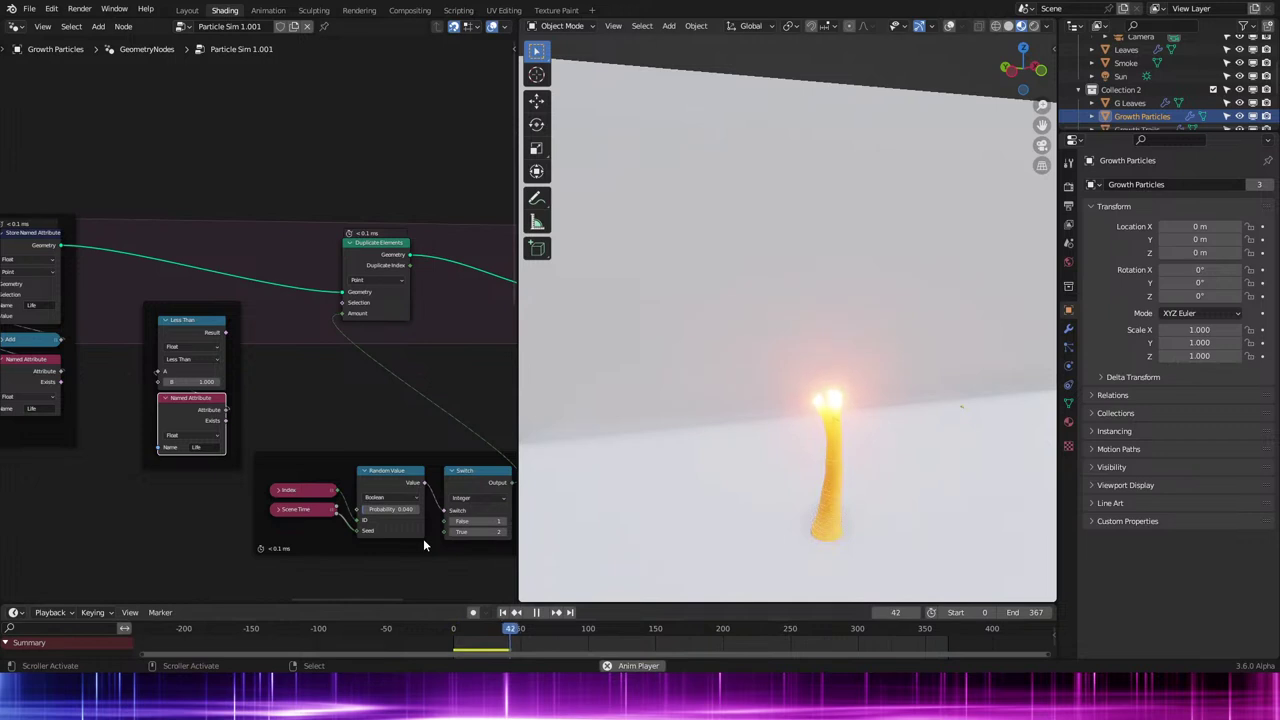
key(space)
Insert a Delete Geometry node on the geometry link between the Life Store Named Attribute and Duplicate Elements nodes.
middle_drag(213, 253, 256, 318)
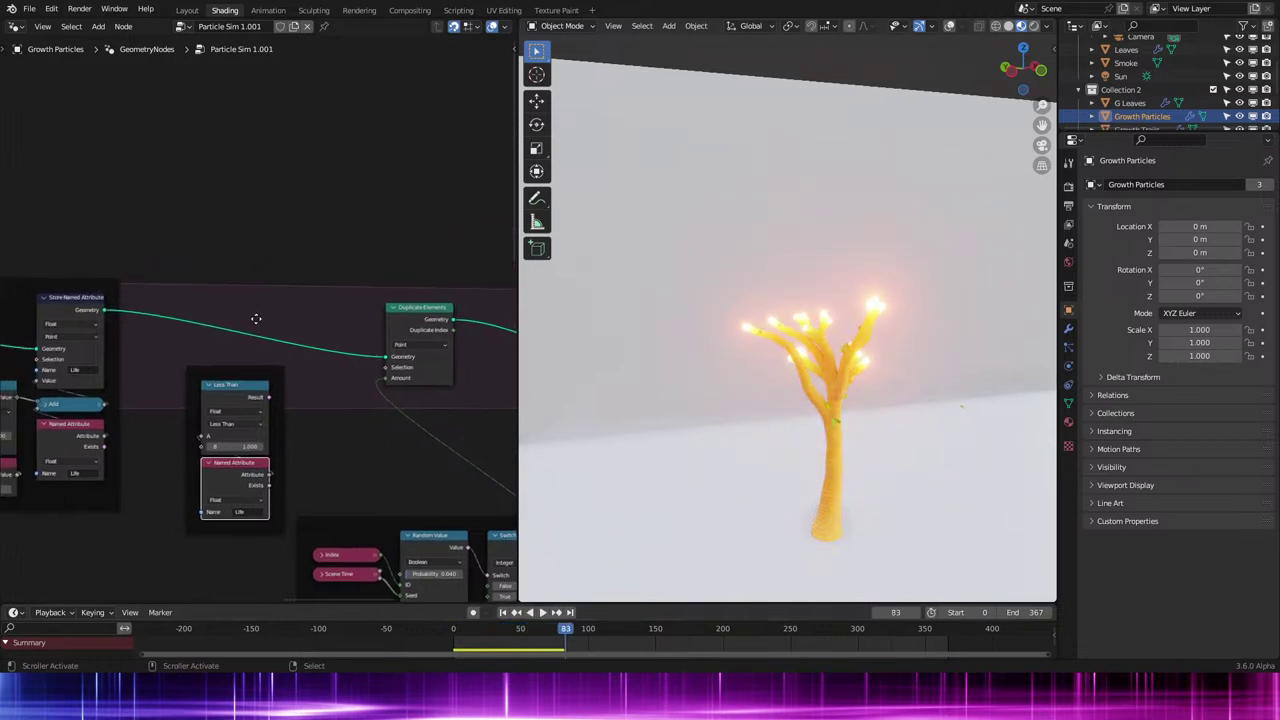
key(shift+g)
key(shift+a)
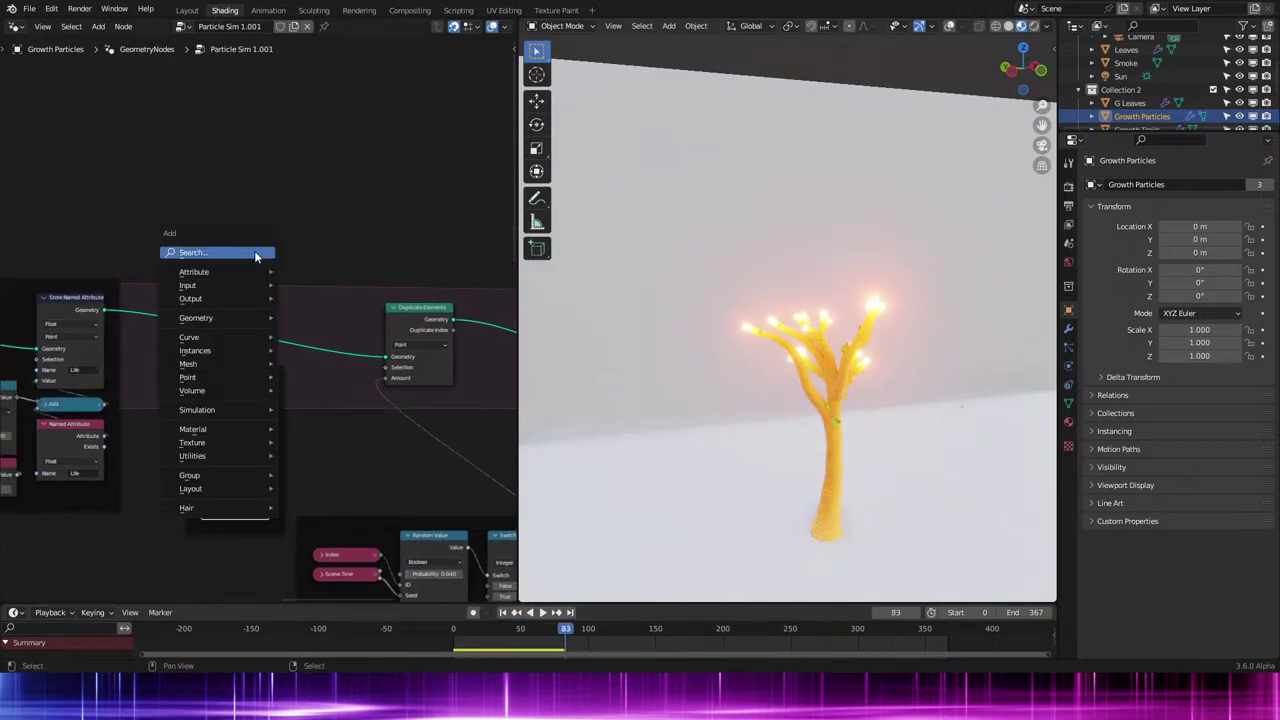
text(delete)
key(Return)
click(266, 393)
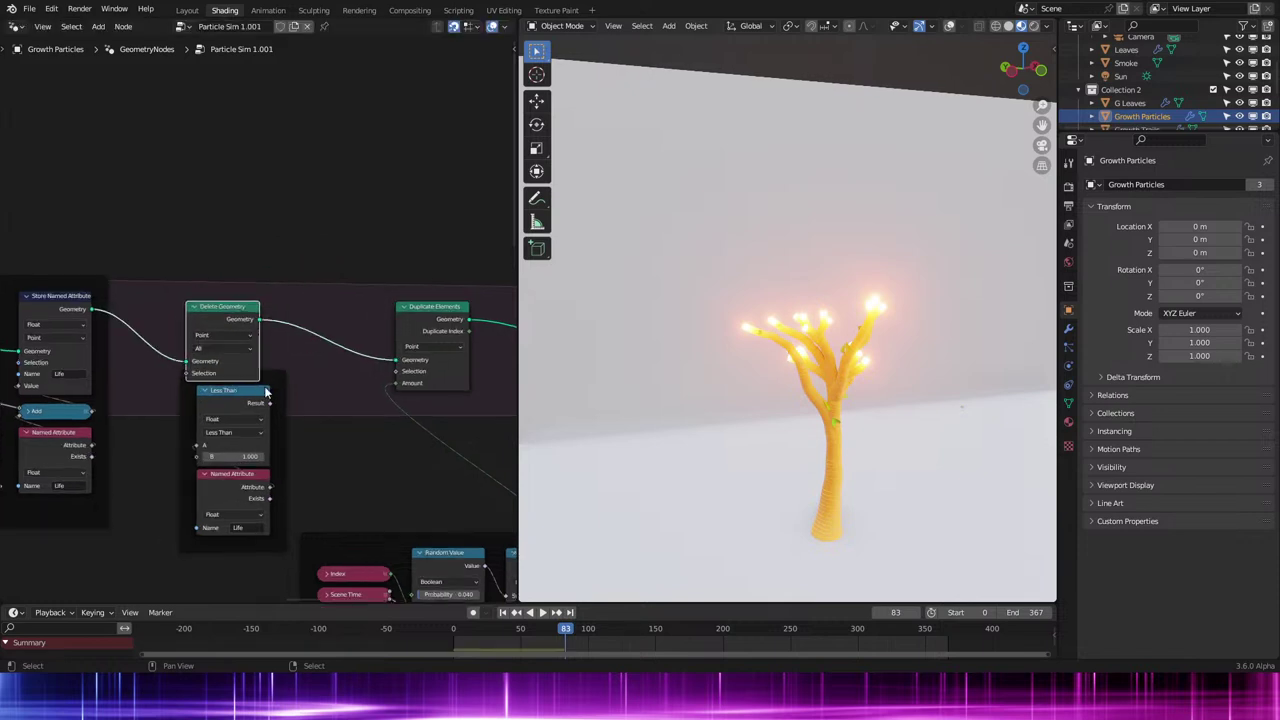
Connect the Less Than result to the Delete Geometry selection and align Delete Geometry above it inside the frame.
drag(268, 402, 262, 408)
drag(187, 383, 187, 375)
click(209, 311)
key(g)
drag(261, 355, 263, 357)
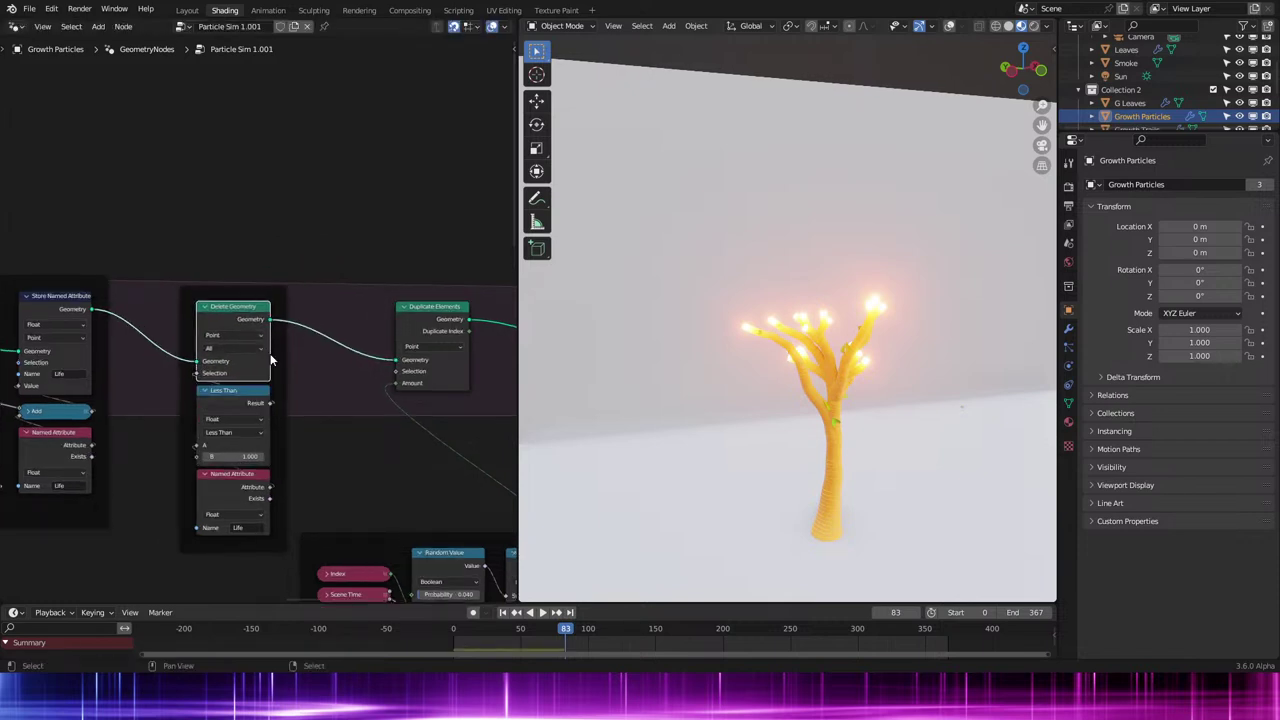
Set the Life comparison to Greater Than or Equal and play the growth in wireframe view up to frame 225.
click(234, 432)
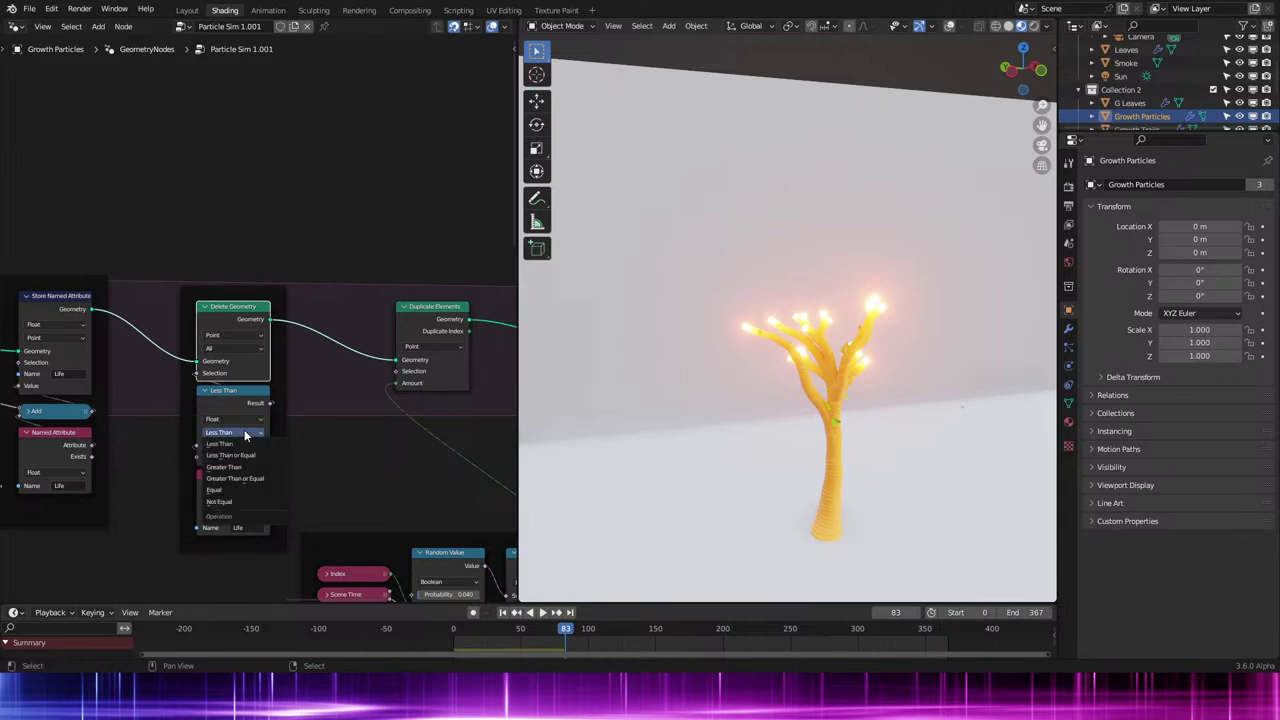
click(243, 479)
key(space)
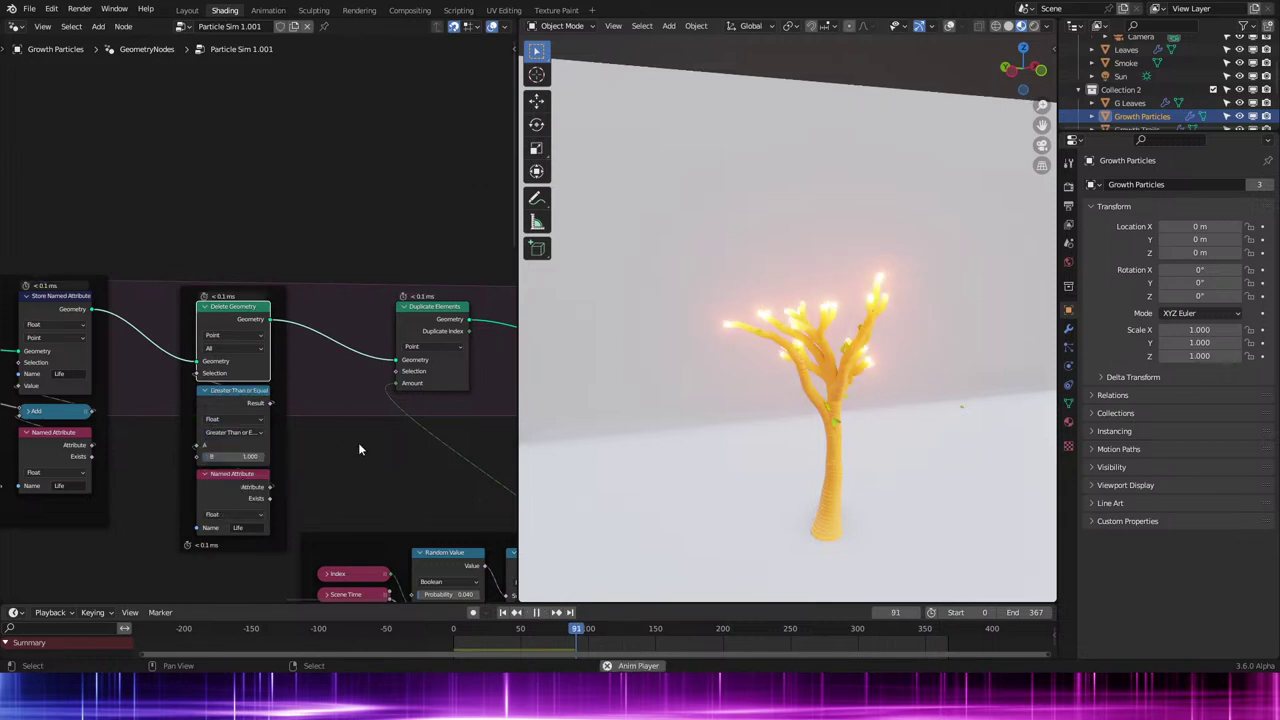
key(z)
click(678, 338)
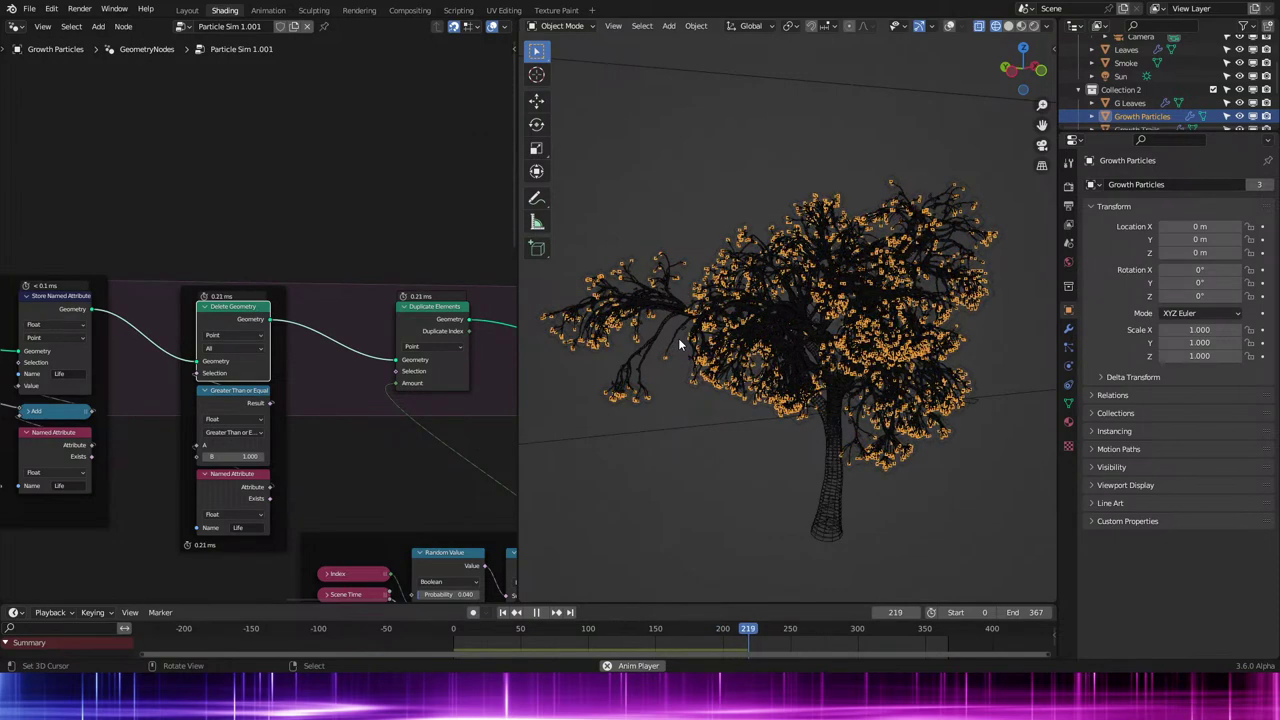
key(space)
Try a value of 100 as the divisor for Life and replay the growth from the start to frame 121.
middle_drag(169, 407, 407, 372)
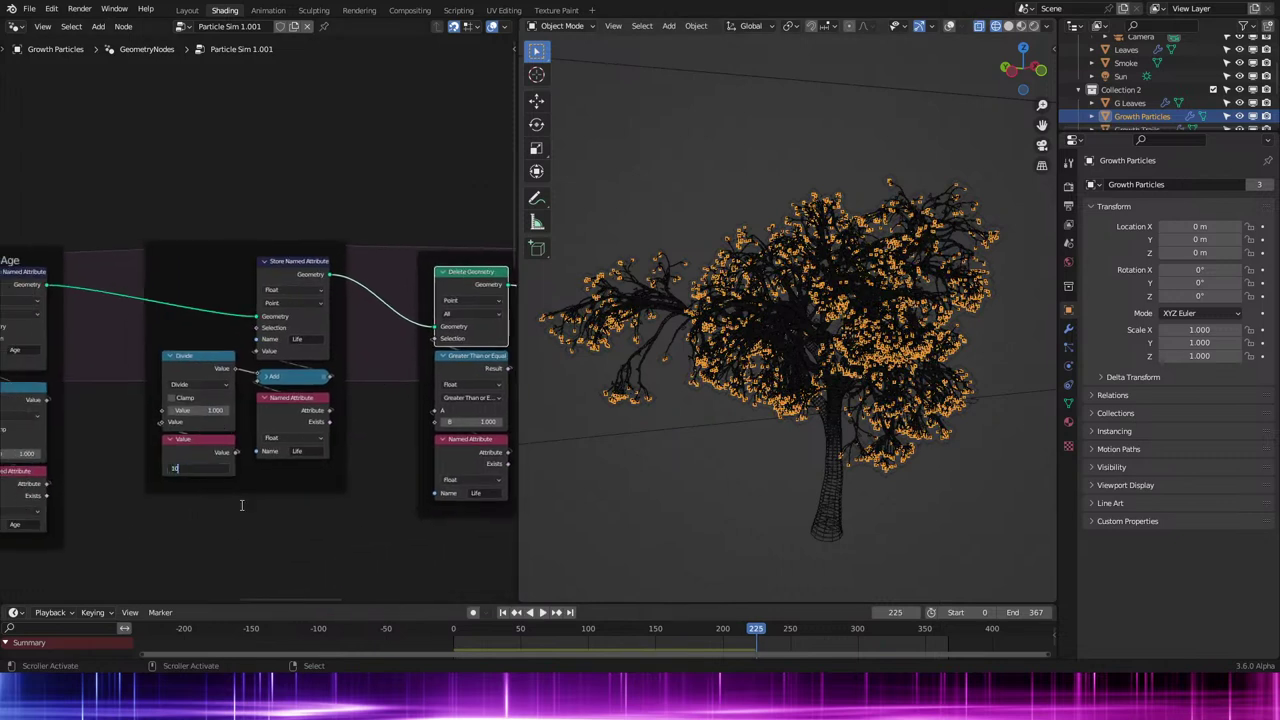
text(0)
key(Return)
key(shift+Left)
key(space)
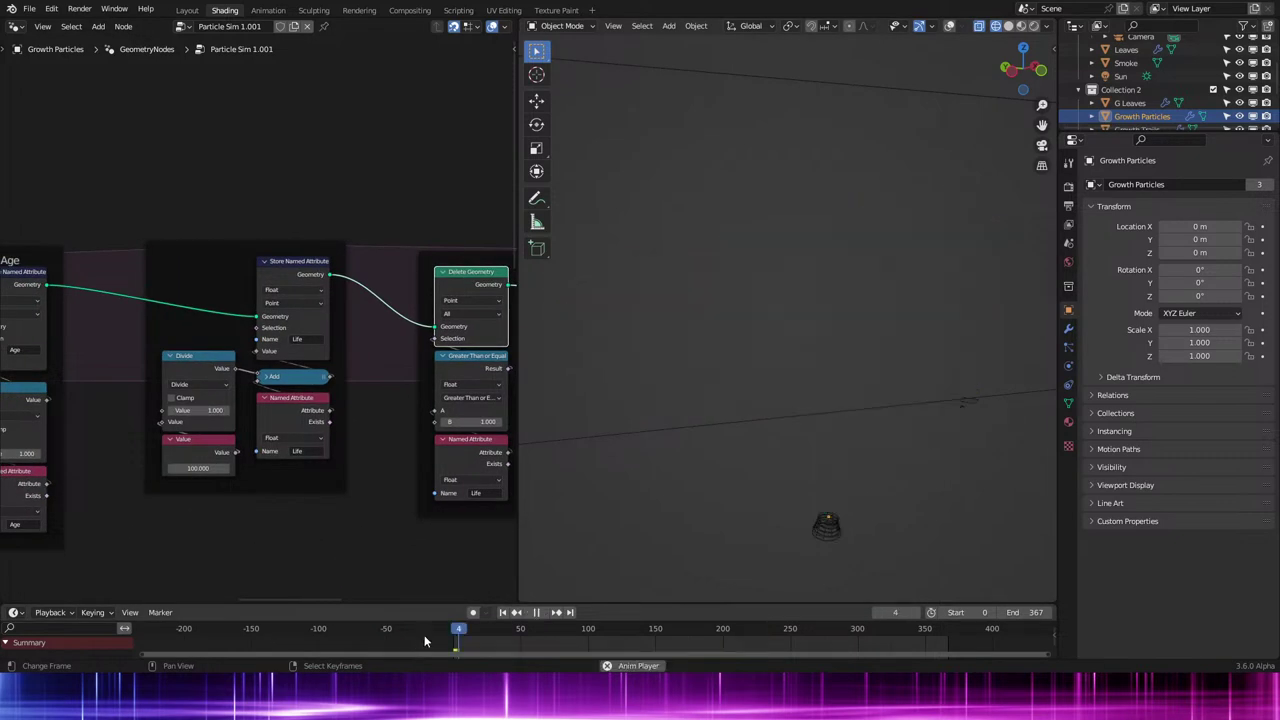
middle_drag(394, 440, 279, 458)
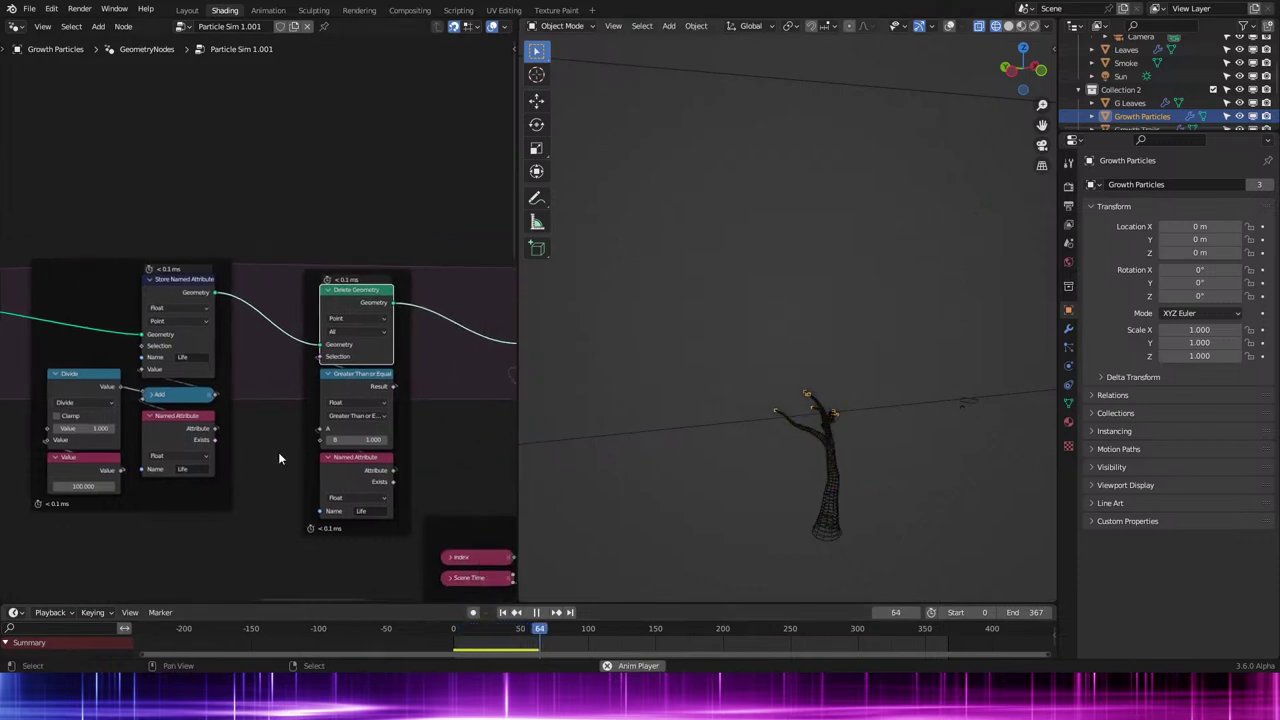
key(space)
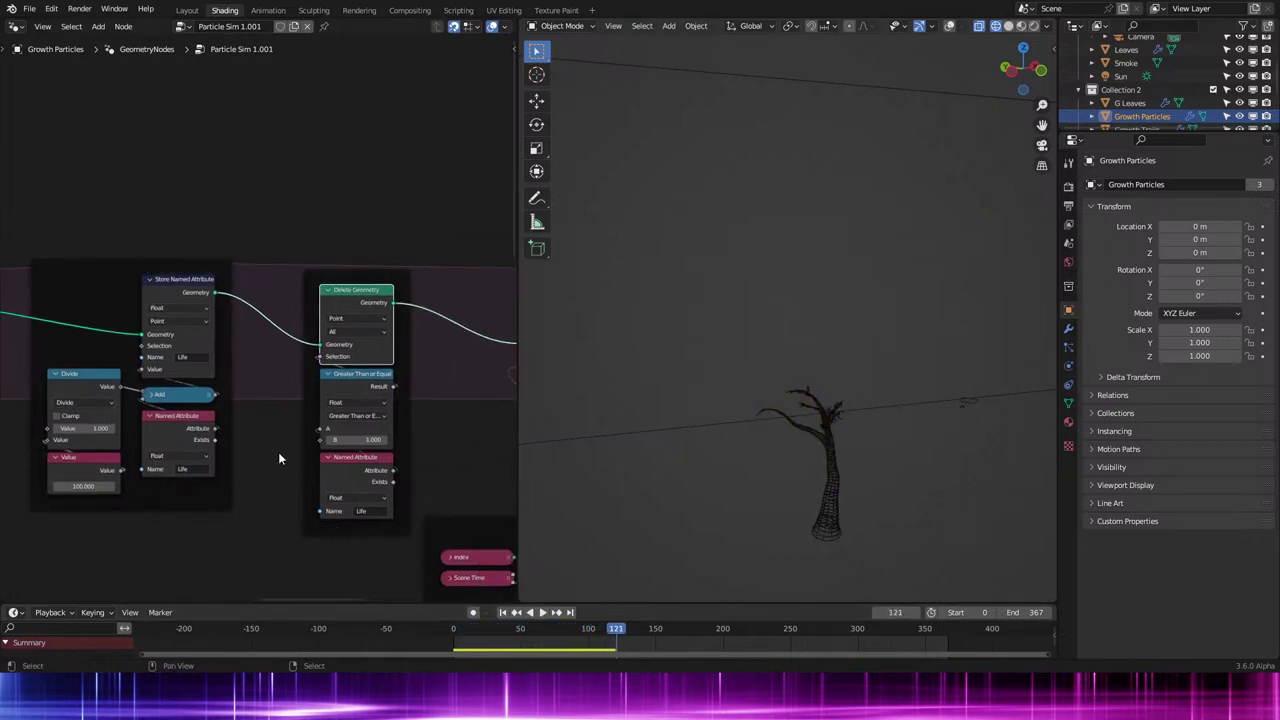
Switch the viewport to solid shading and set the divisor value for Life to 250.
scroll(670, 397, up, 4)
key(shift+z)
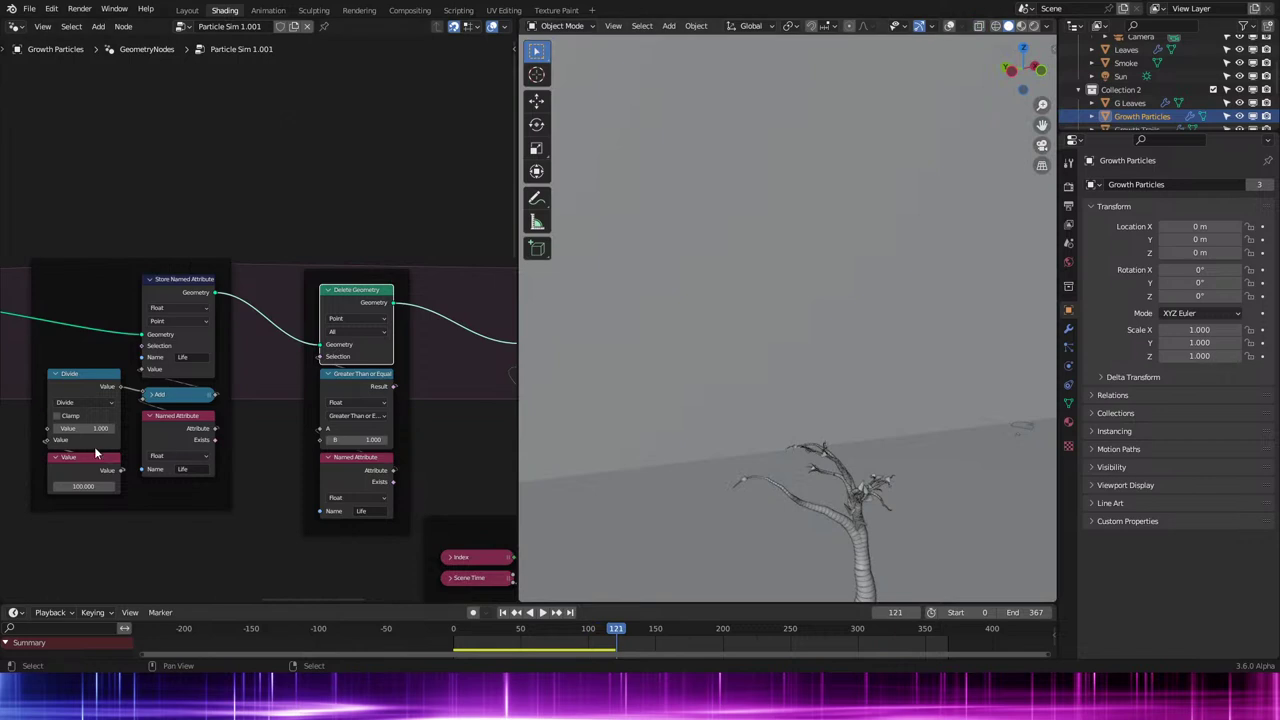
click(81, 486)
text(250)
key(Return)
Replay the growth from frame 0 to frame 162 to check the particles' lifespan.
middle_drag(160, 520, 242, 483)
scroll(242, 483, up, 1)
key(shift+Left)
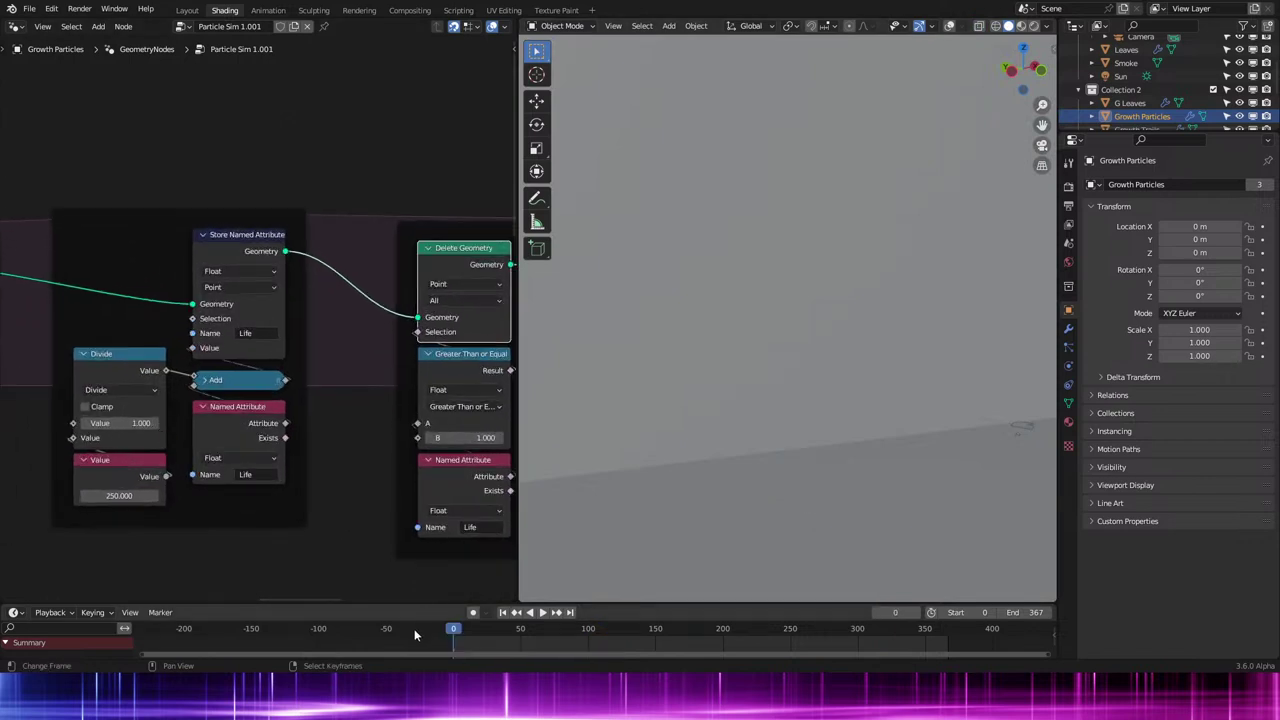
key(space)
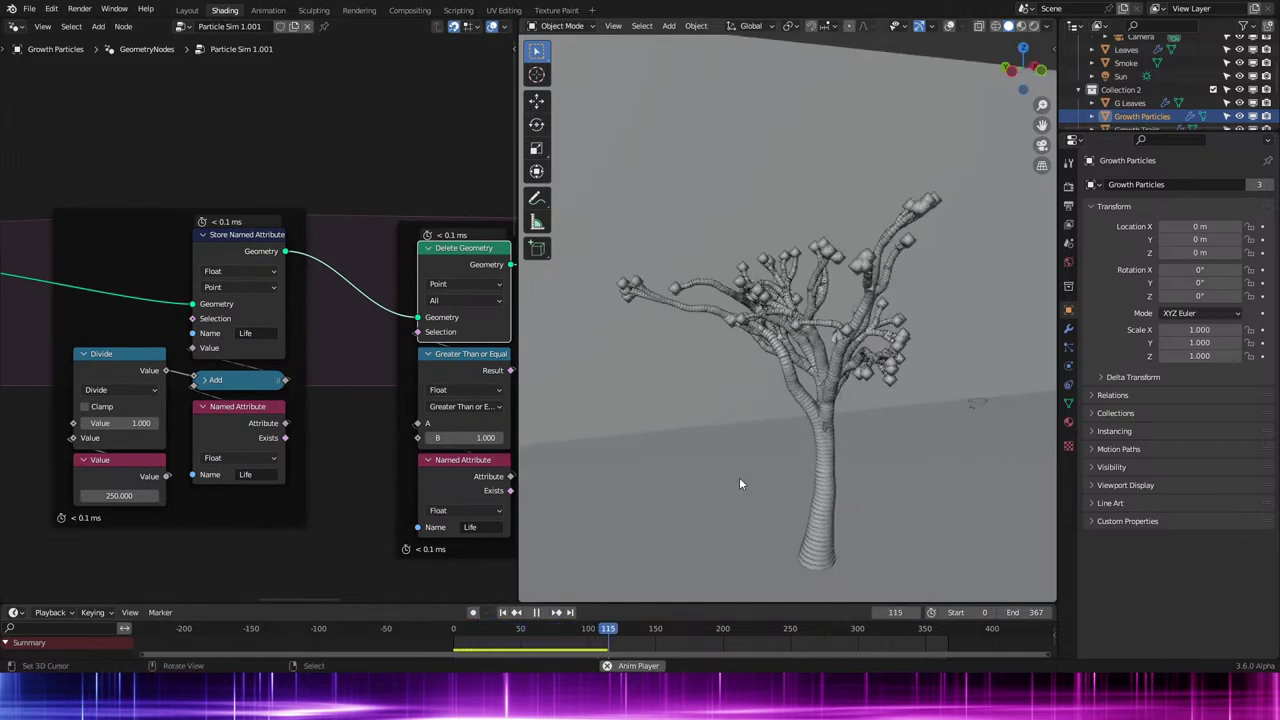
key(space)
Label the frame containing the Delete Geometry and Greater Than or Equal nodes "Die if End of Life".
scroll(364, 507, down, 2)
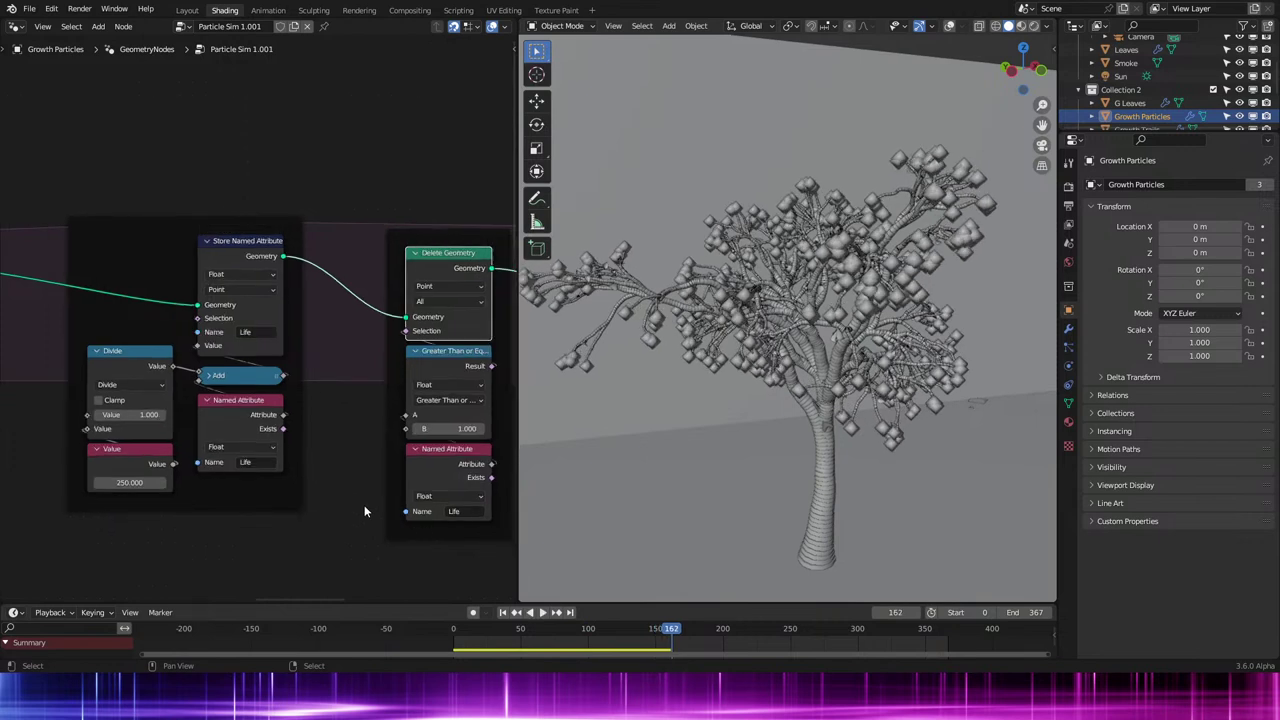
middle_drag(424, 464, 302, 436)
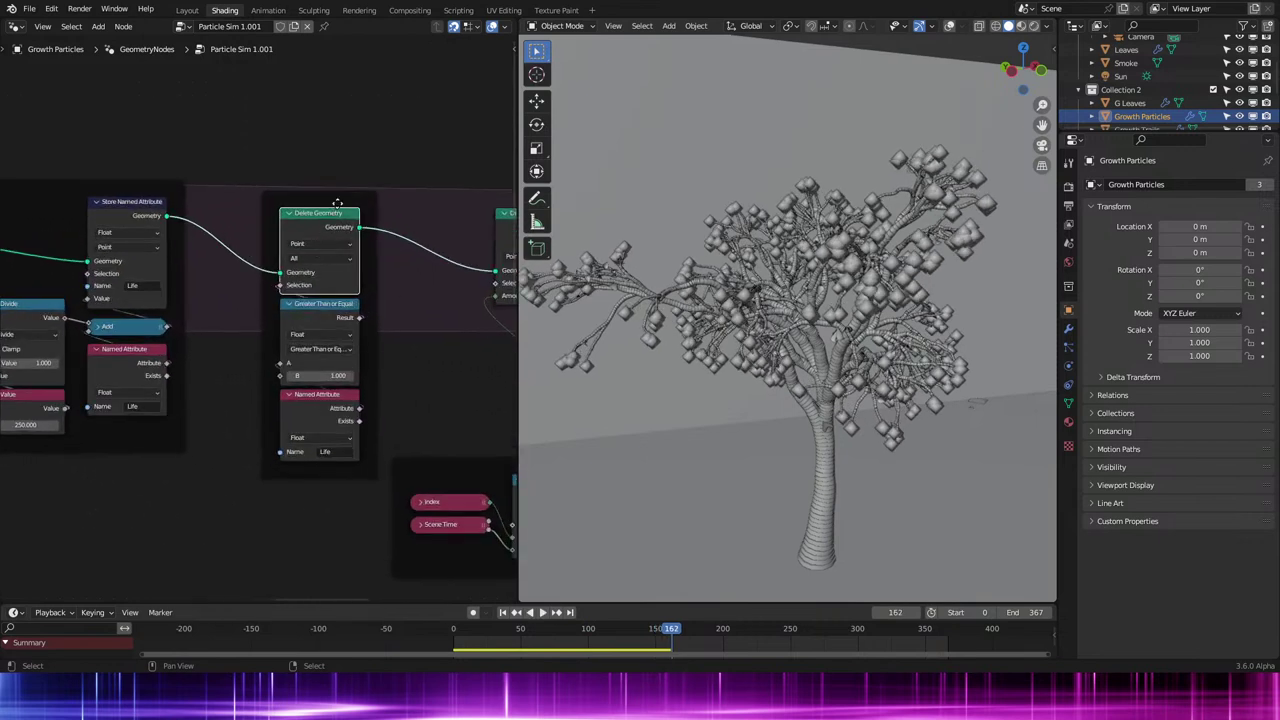
click(338, 204)
key(F2)
text(Die)
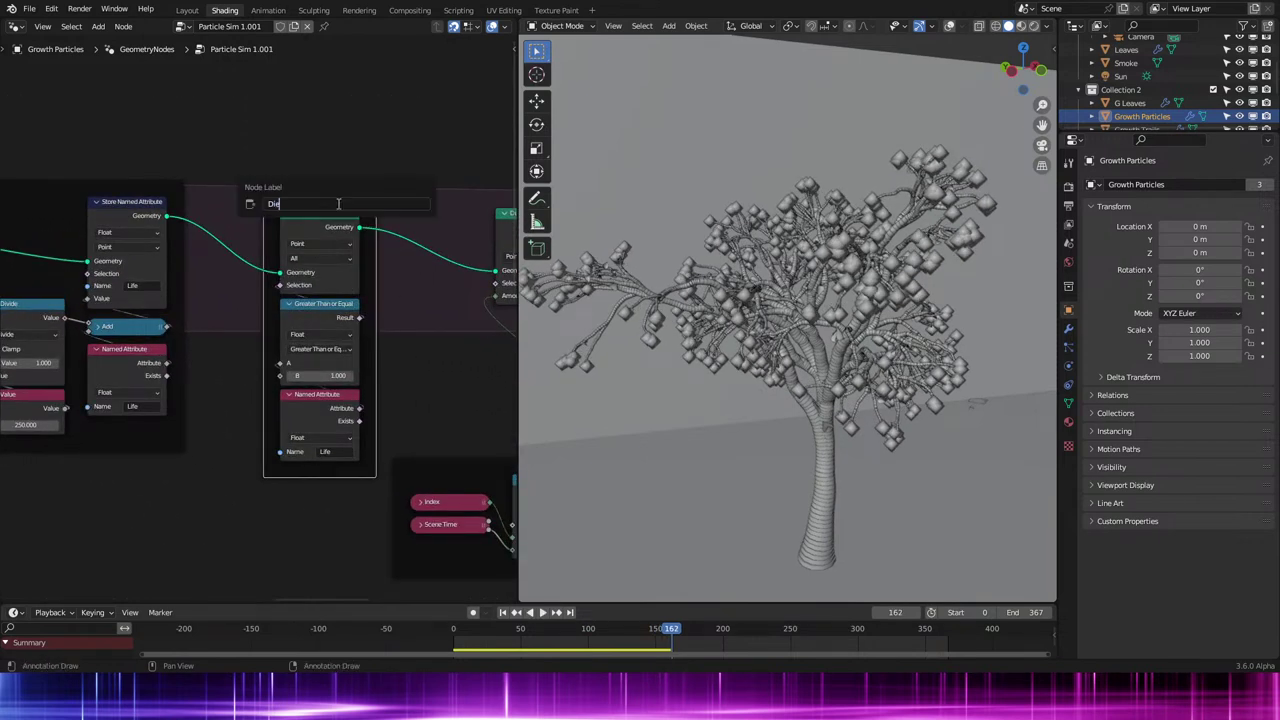
text( if end of Life)
key(Return)
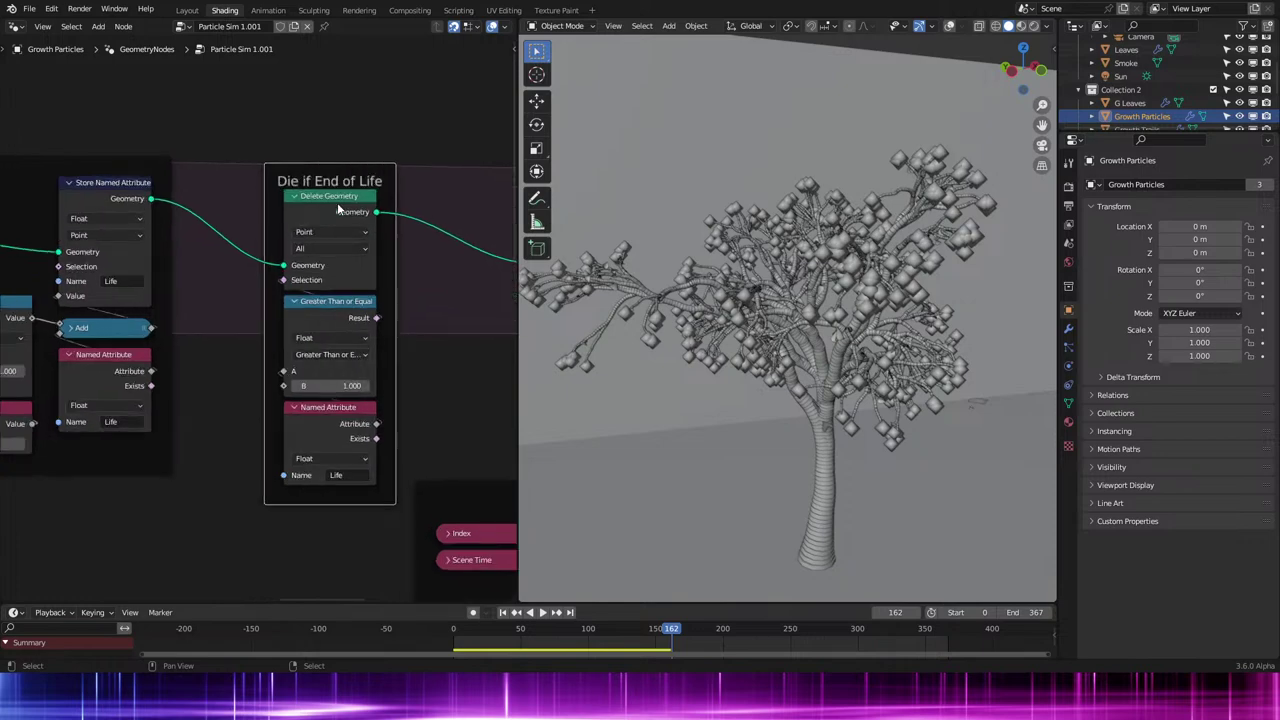
Label the frame holding the Divide, Add and Store Named Attribute nodes for Life "Life CountDown".
middle_drag(338, 204, 342, 253)
click(344, 257)
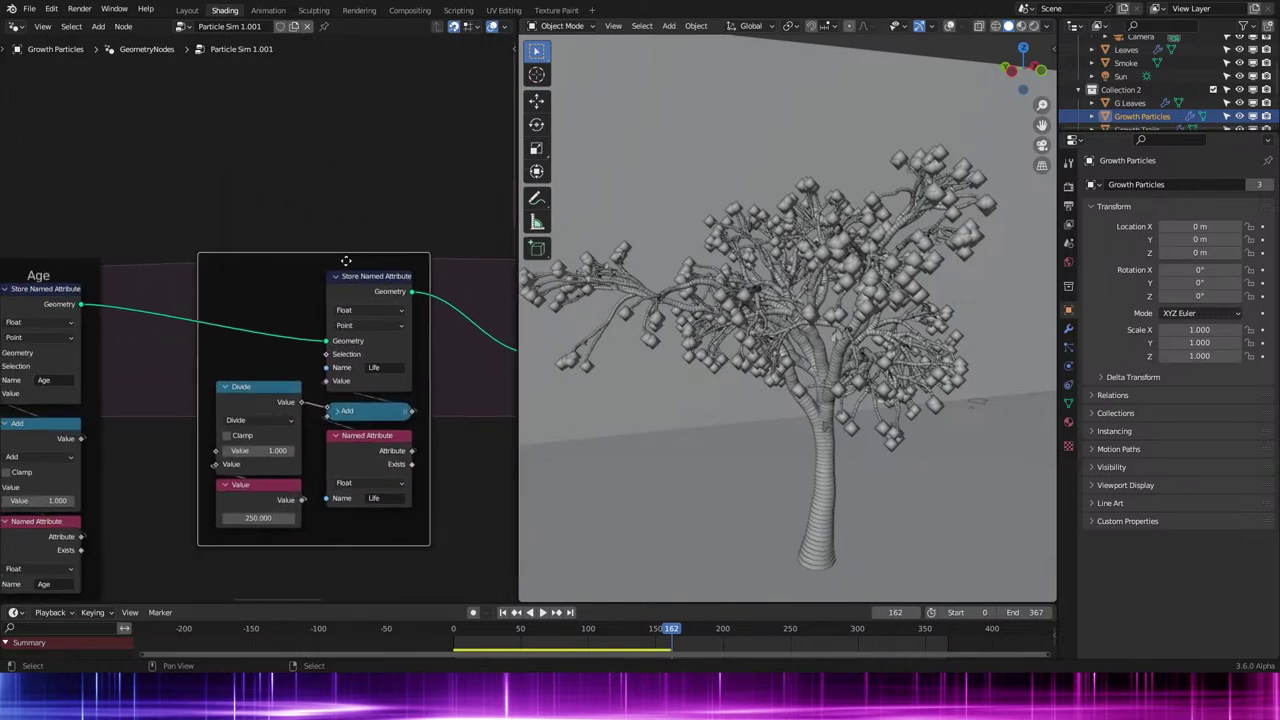
key(F2)
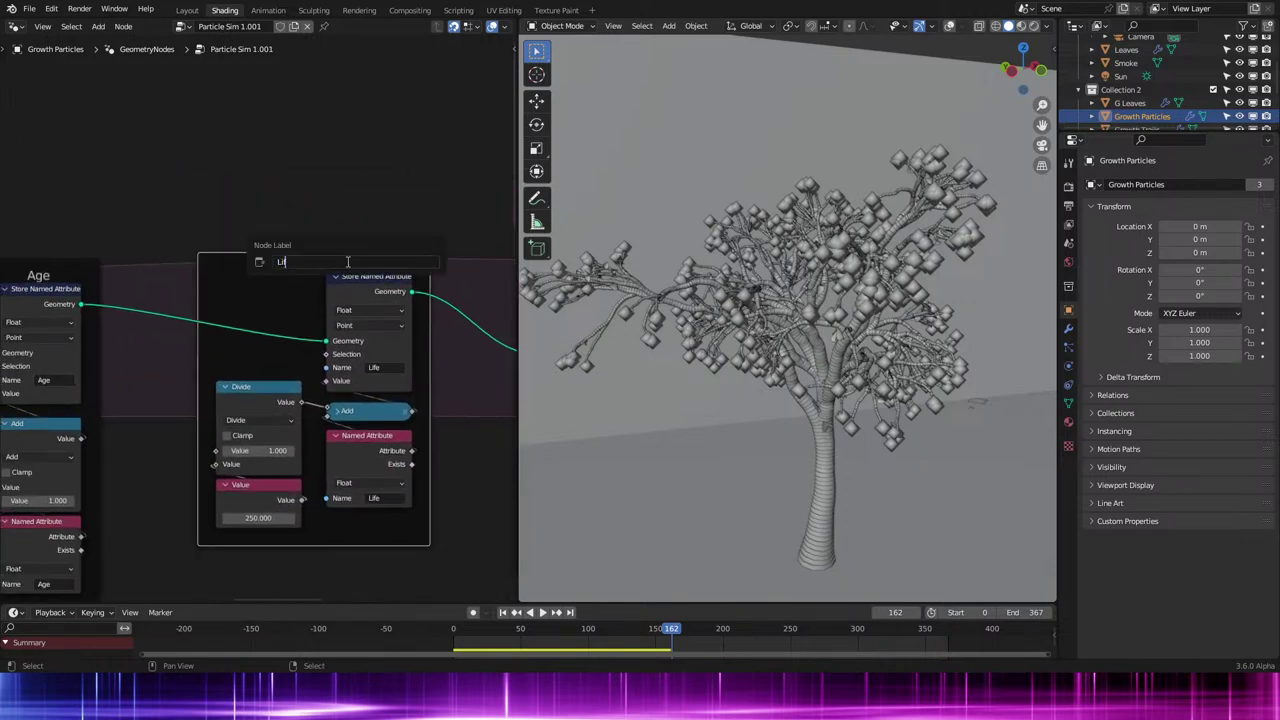
text(Life CountDown)
key(Return)
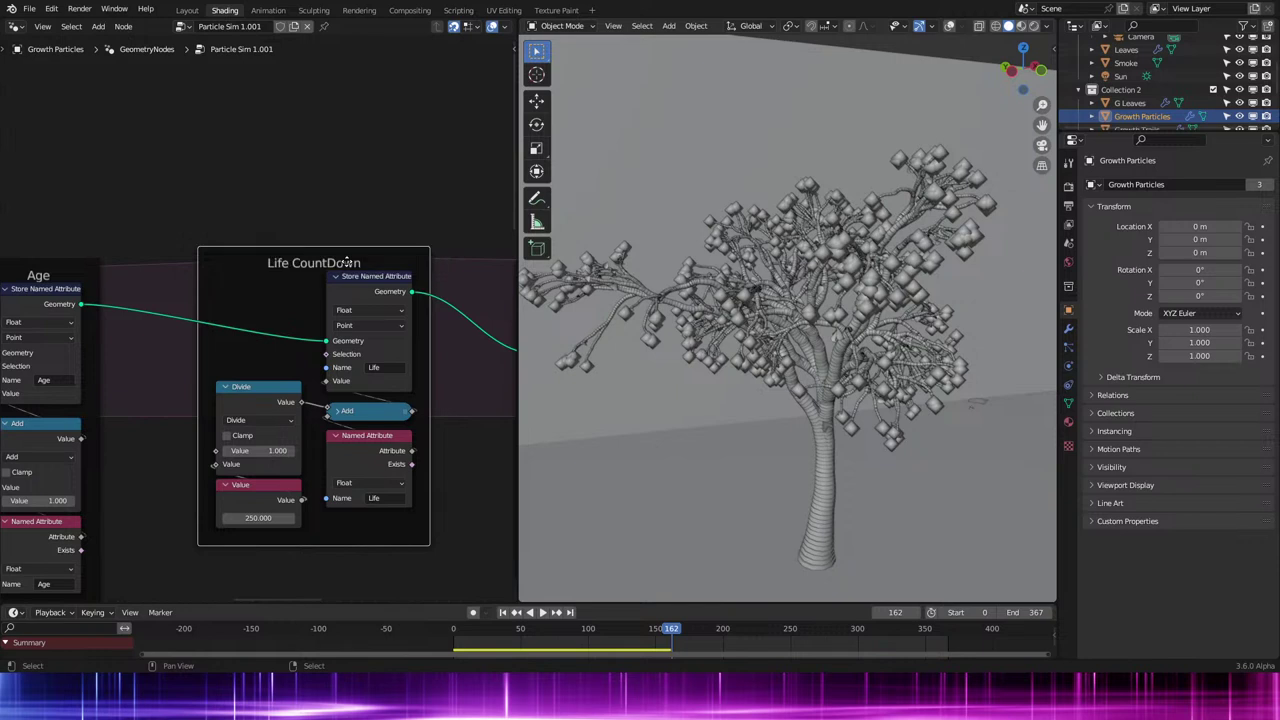
Examine how the Value, Divide and Named Attribute nodes in the Life CountDown frame build up the Life attribute.
scroll(288, 468, up, 1)
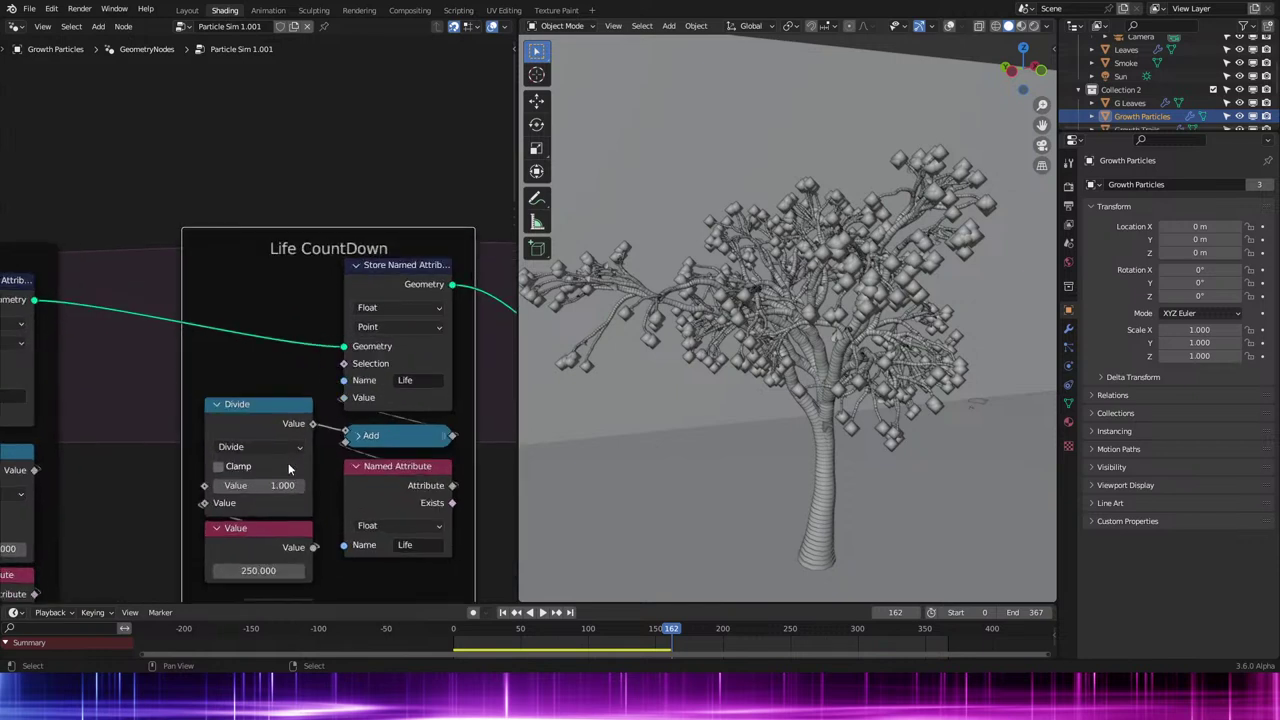
click(277, 538)
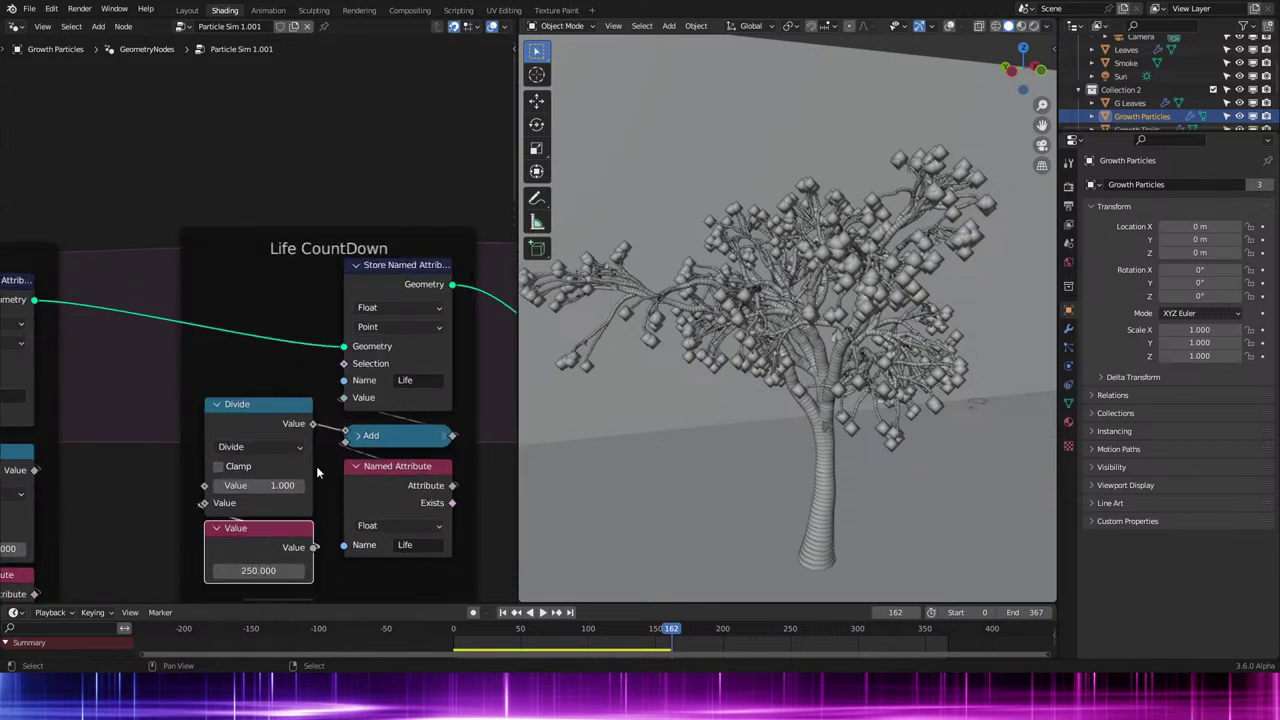
drag(400, 488, 383, 474)
key(Escape)
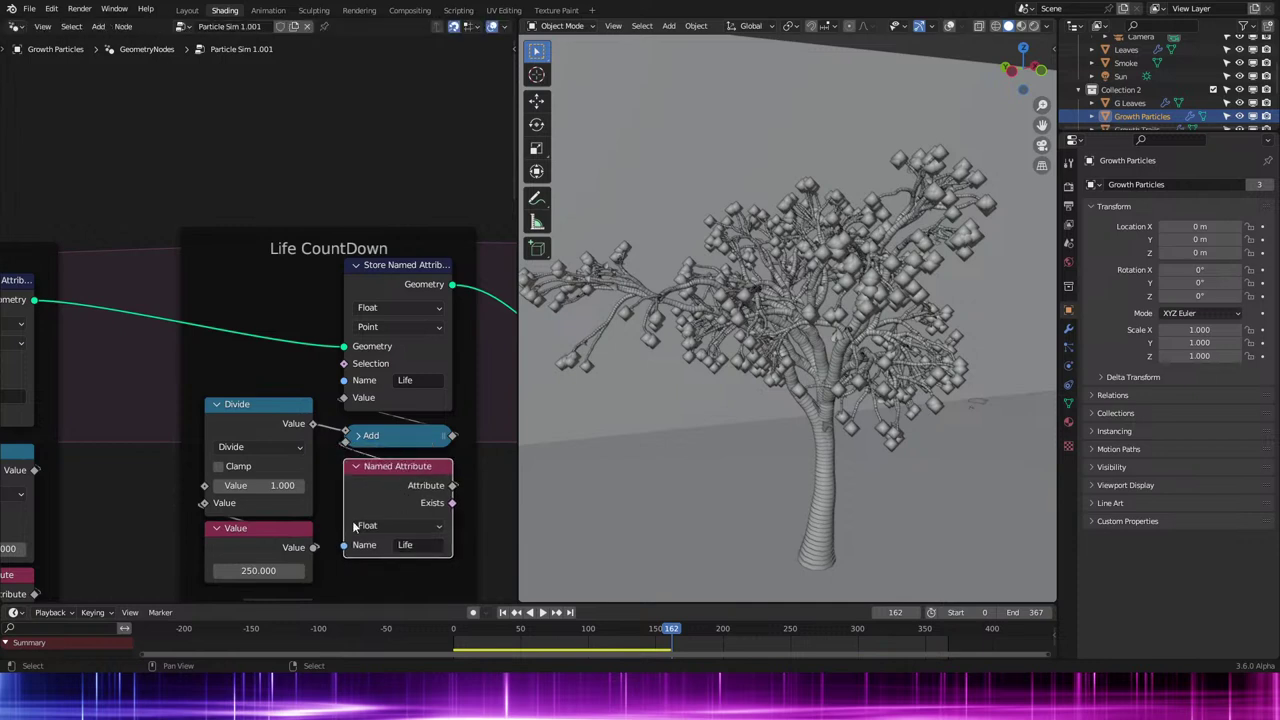
click(248, 548)
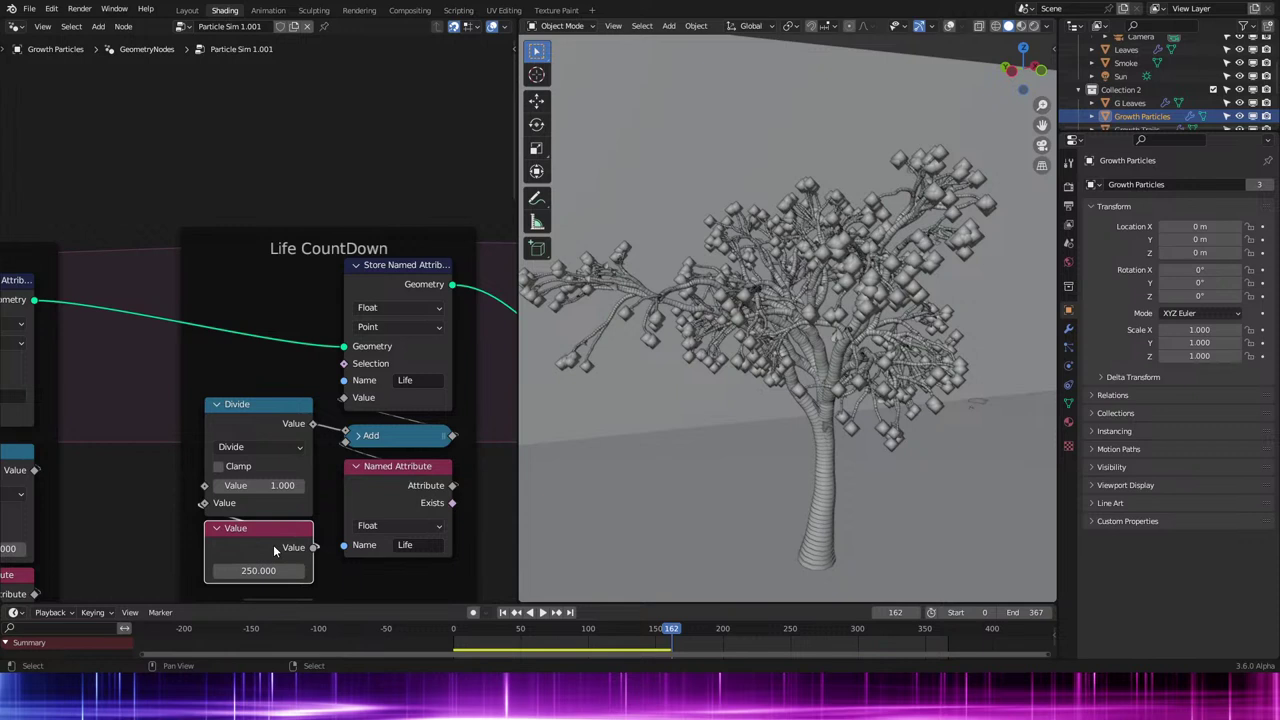
middle_drag(273, 544, 266, 477)
key(g)
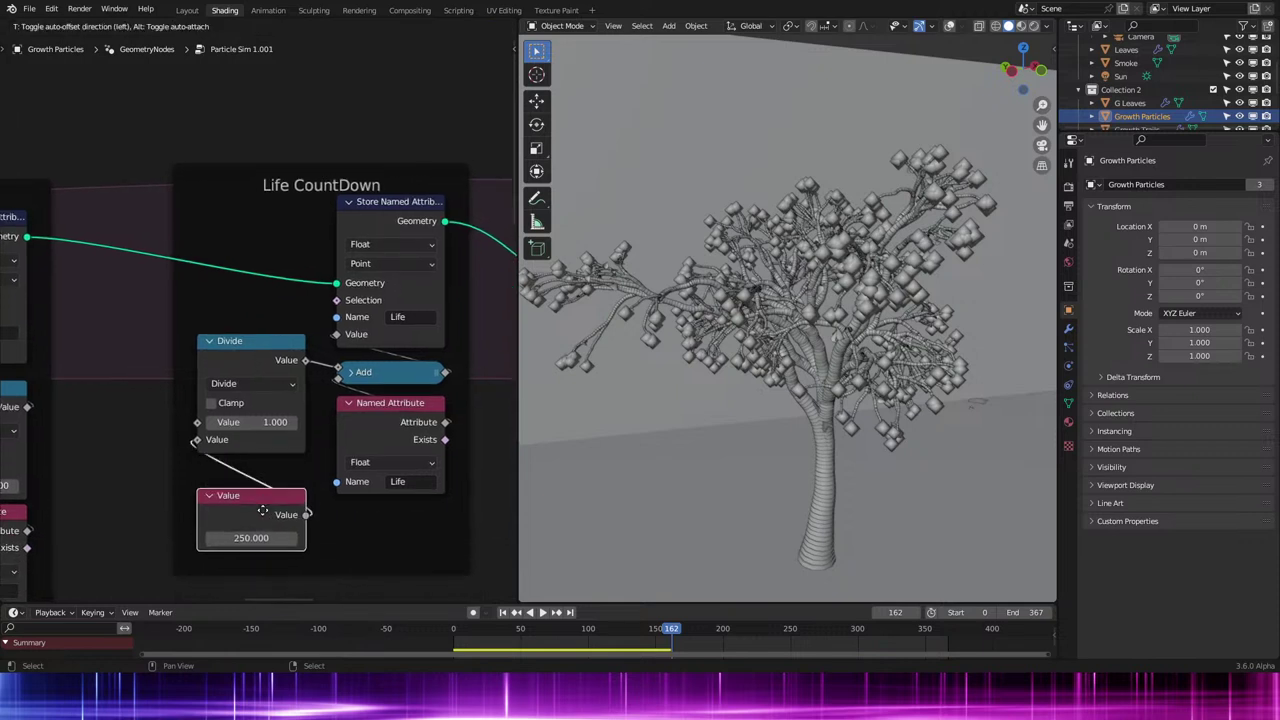
right_click(262, 488)
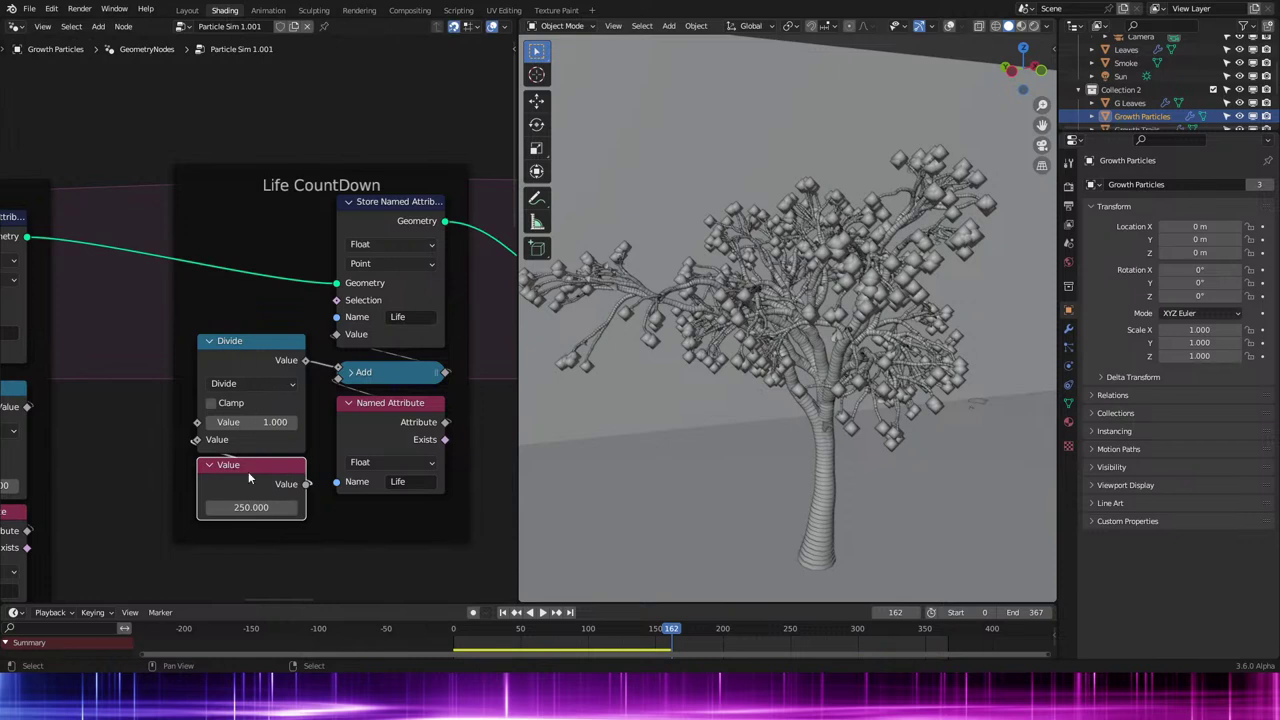
Review the Die if End of Life frame beside Life CountDown, and switch the viewport to rendered shading.
scroll(230, 428, down, 3)
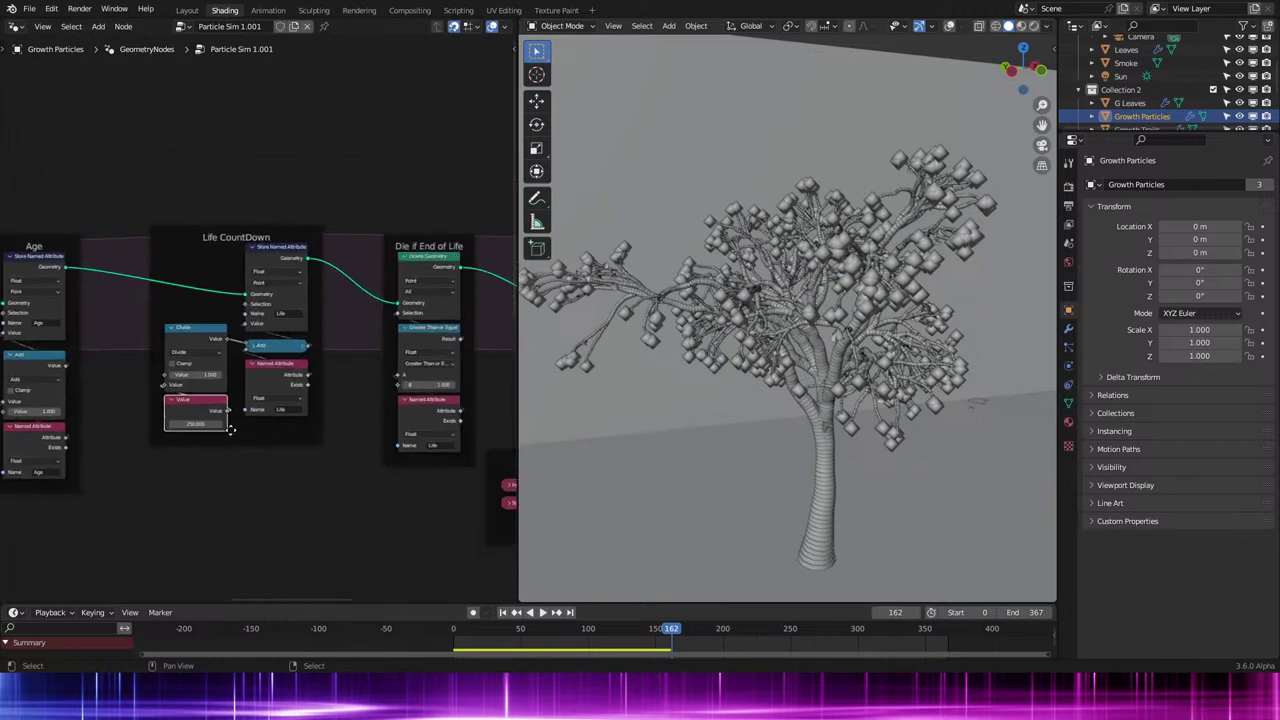
middle_drag(230, 430, 39, 438)
scroll(162, 422, up, 4)
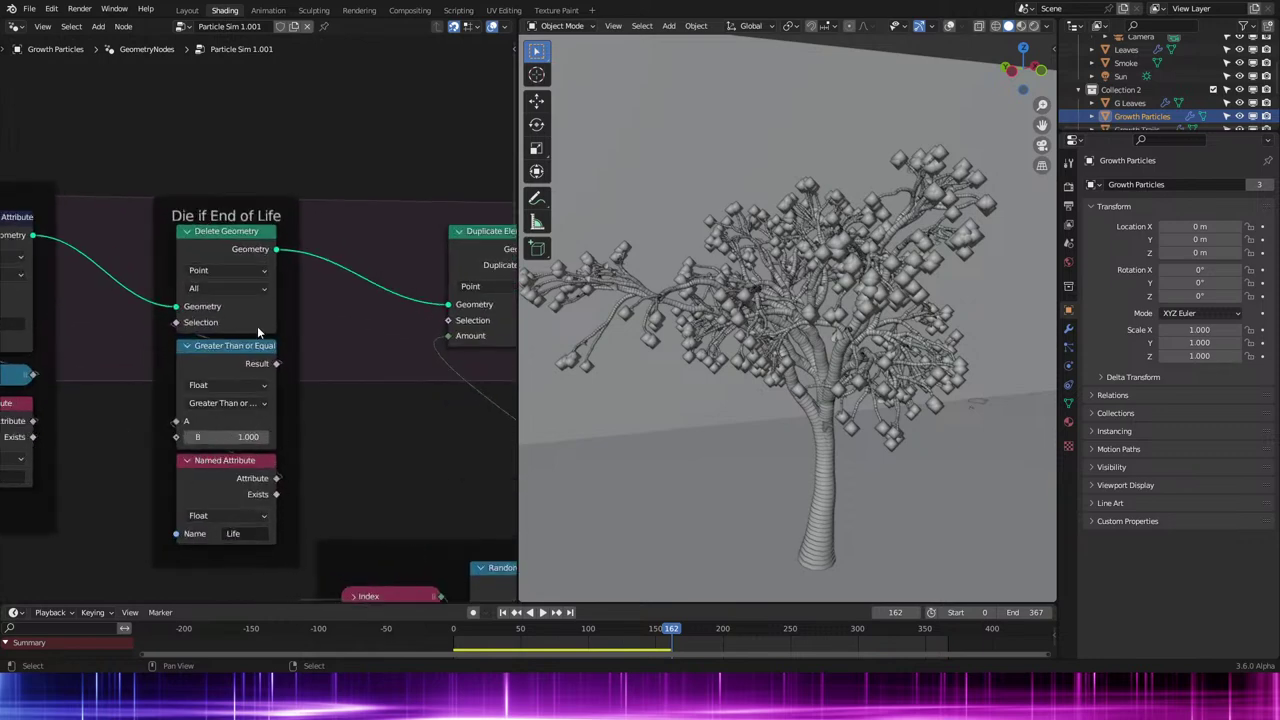
scroll(293, 398, down, 3)
middle_drag(97, 437, 269, 447)
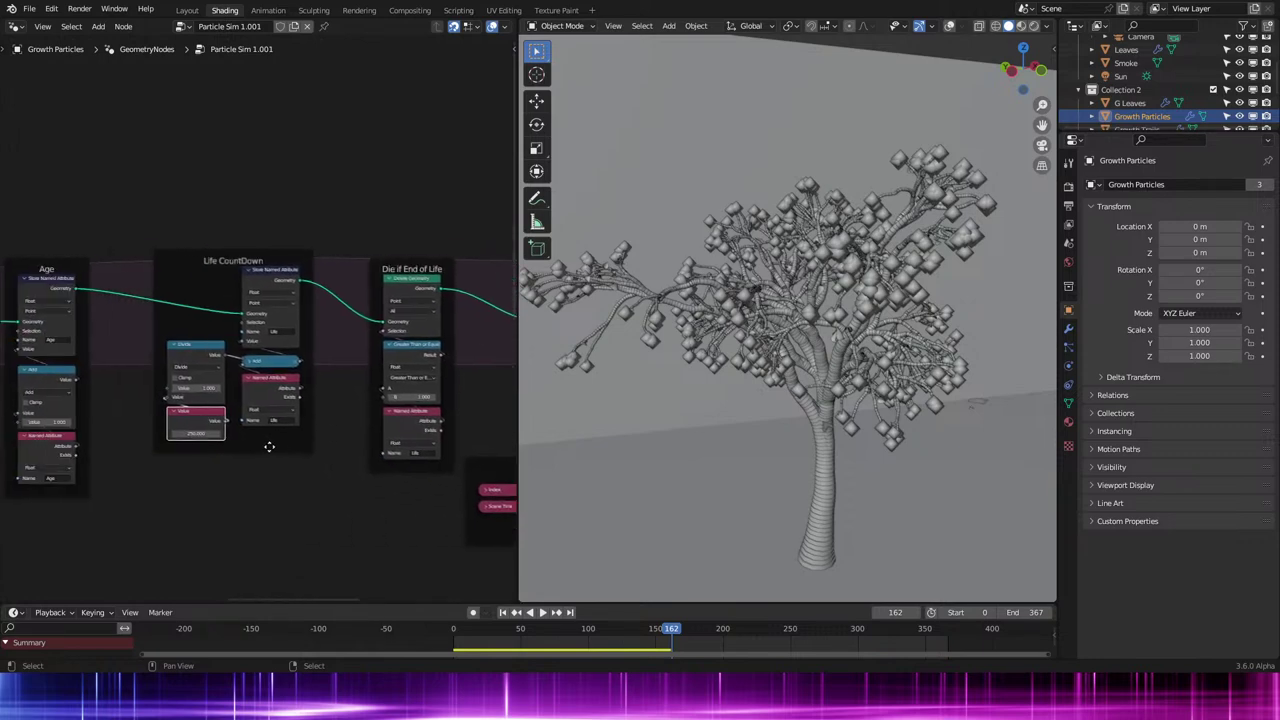
ctrl+scroll(269, 447, up, 1)
key(z)
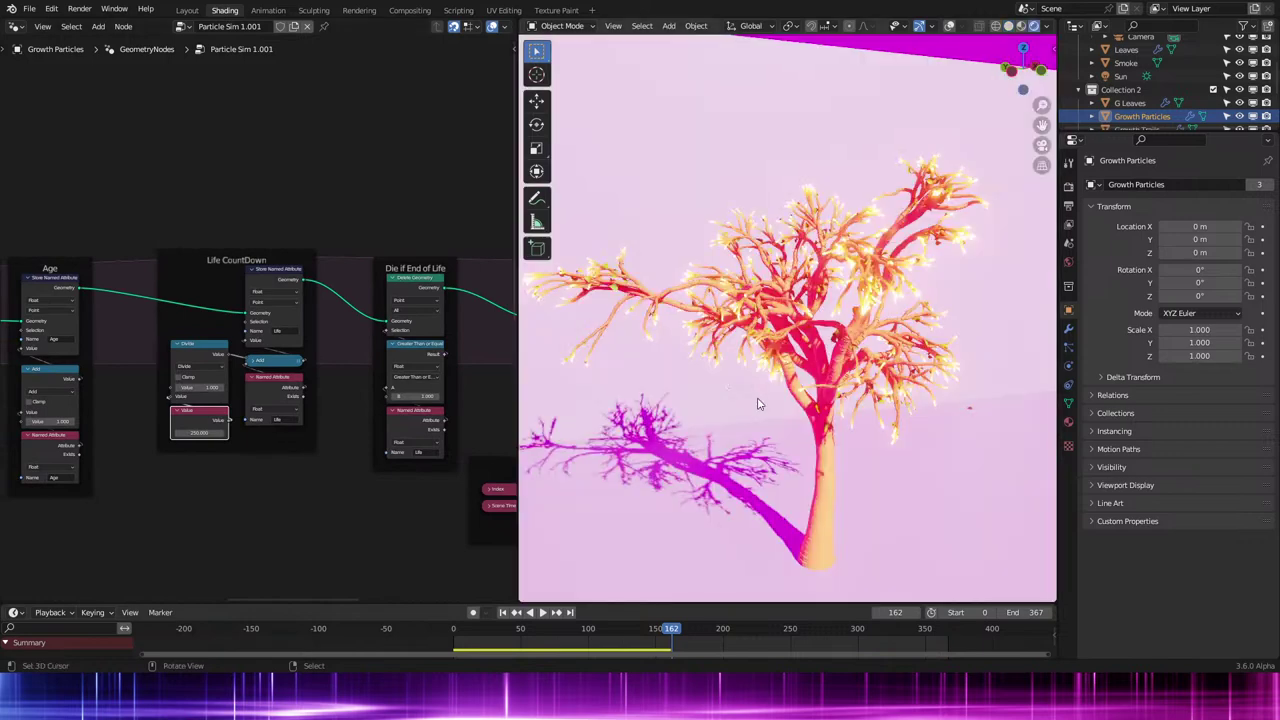
Switch the viewport to solid shading and examine the Age, Life CountDown and Die if End of Life node frames.
key(z)
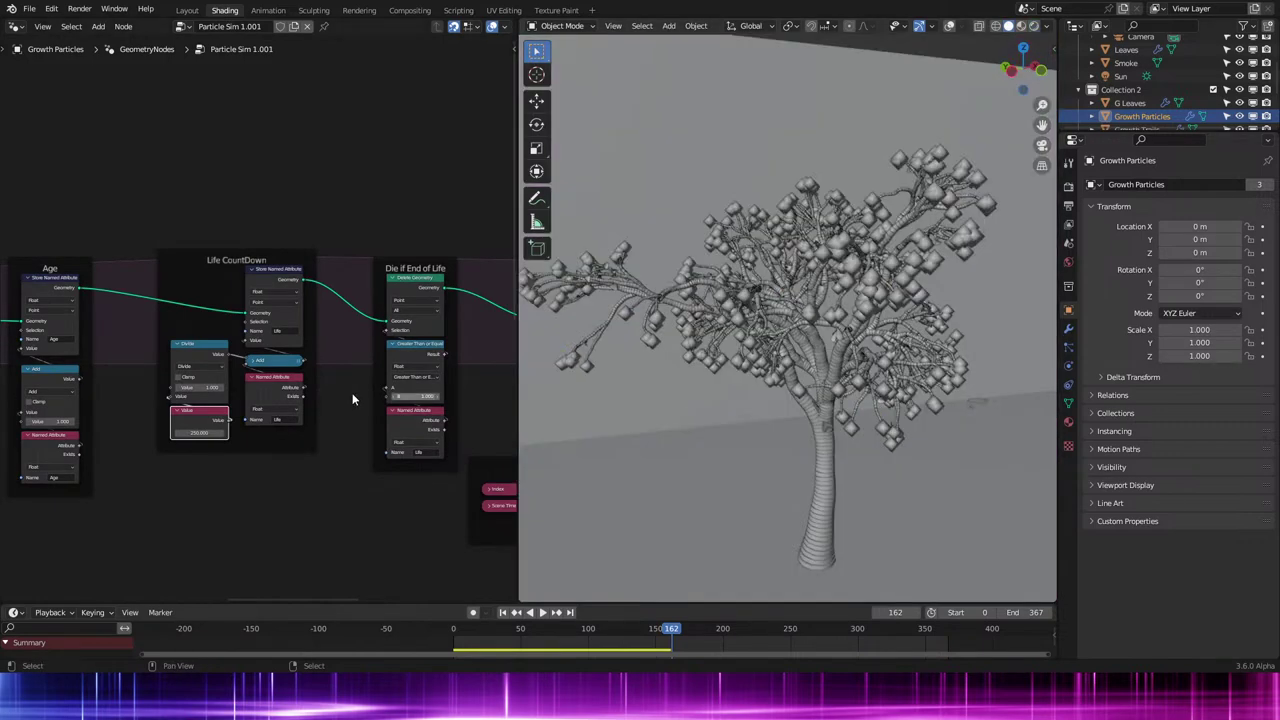
middle_drag(328, 395, 455, 371)
scroll(340, 360, up, 1)
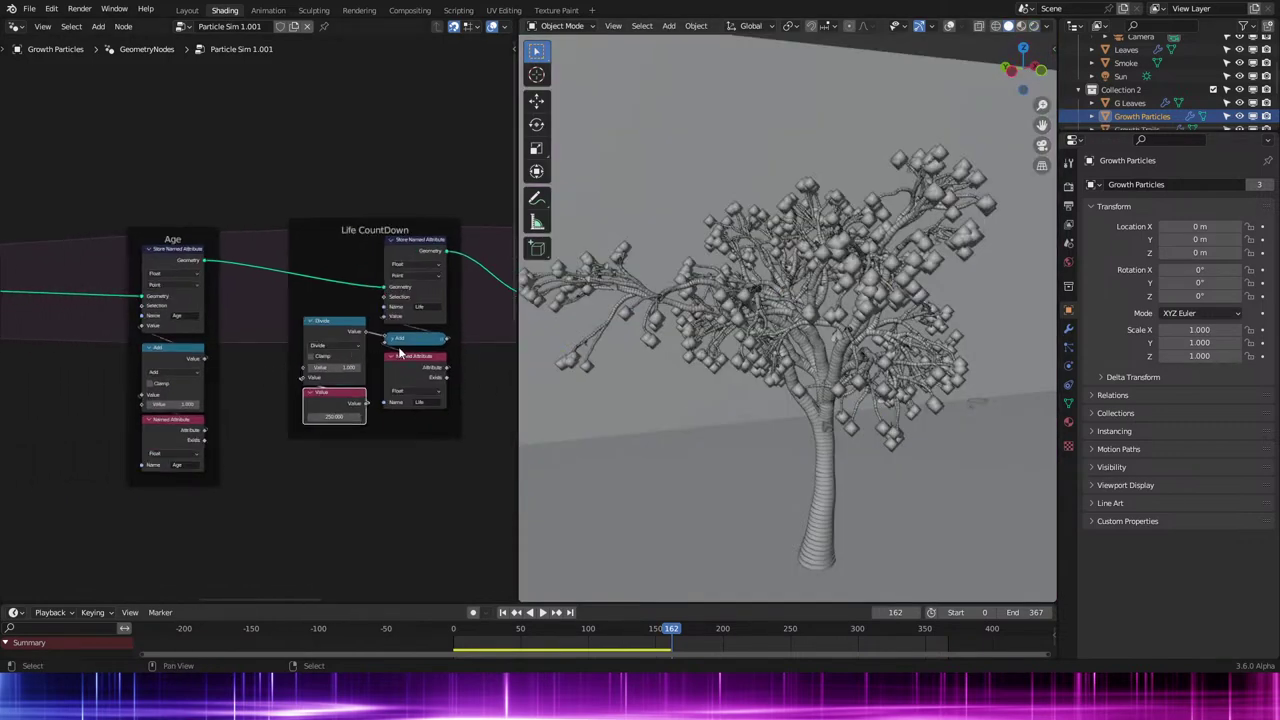
middle_drag(375, 387, 217, 406)
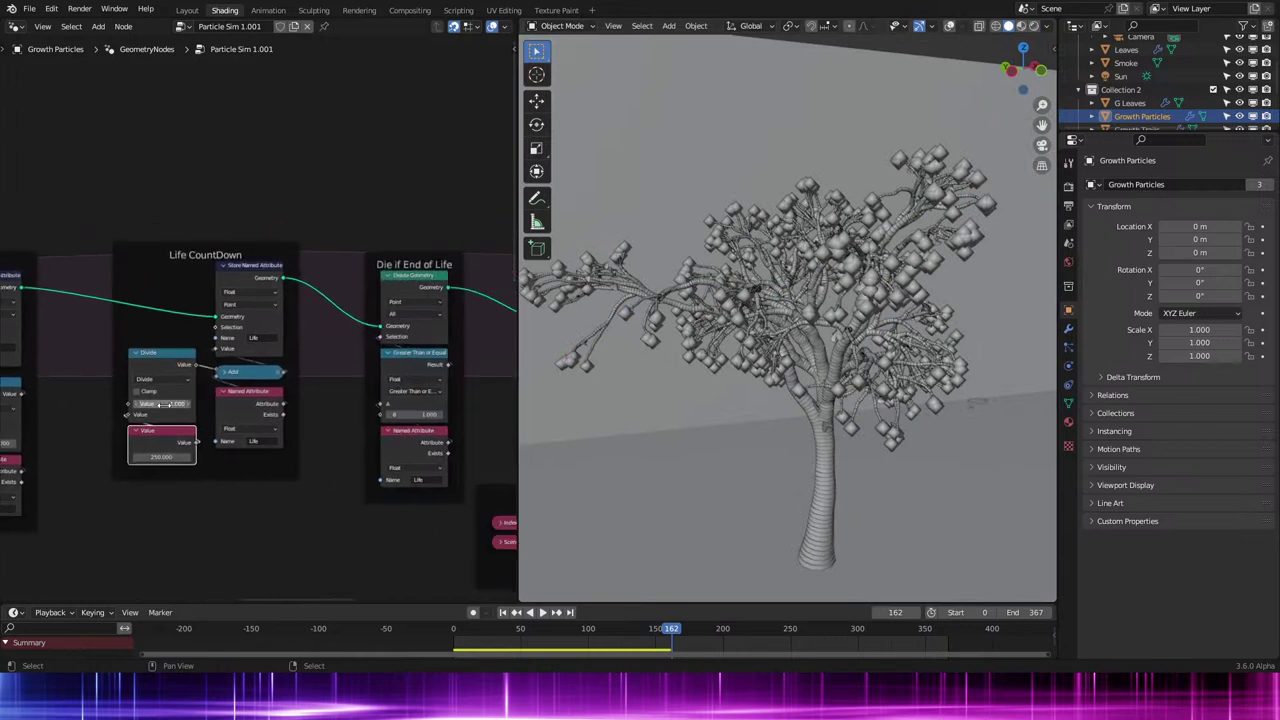
middle_drag(140, 405, 298, 419)
scroll(301, 422, down, 4)
scroll(299, 417, up, 6)
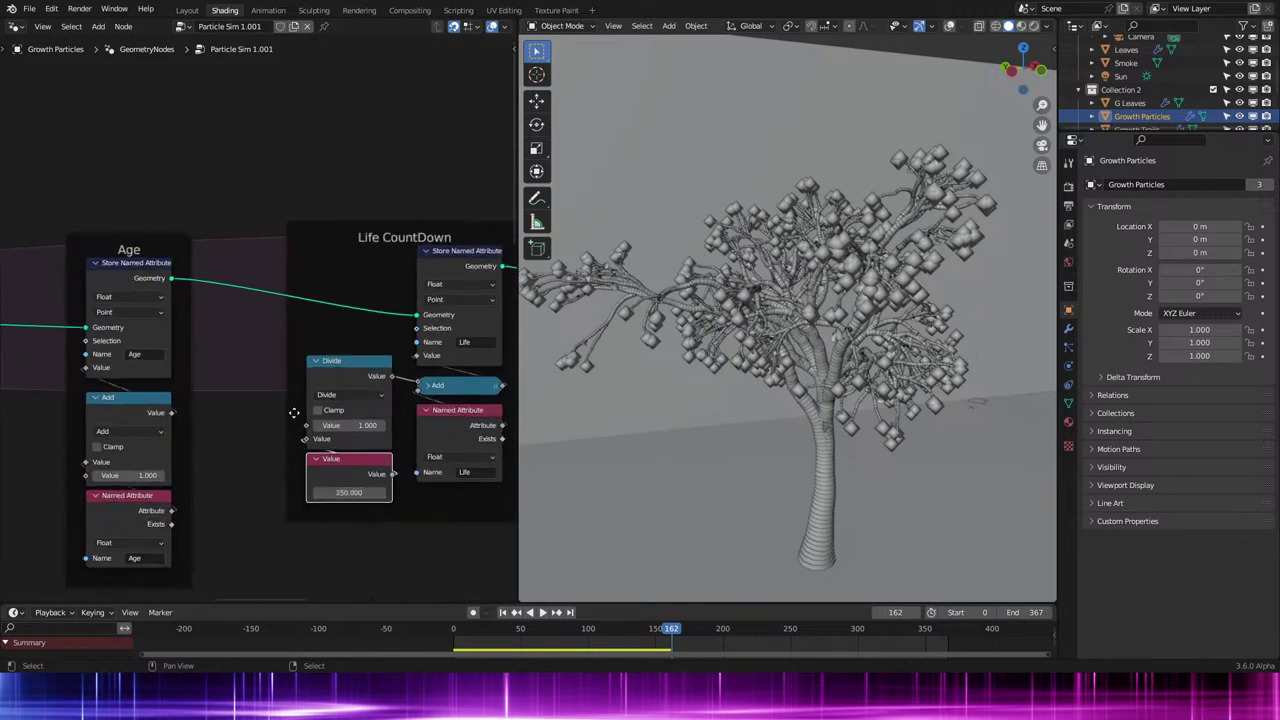
scroll(298, 416, down, 3)
scroll(297, 405, up, 2)
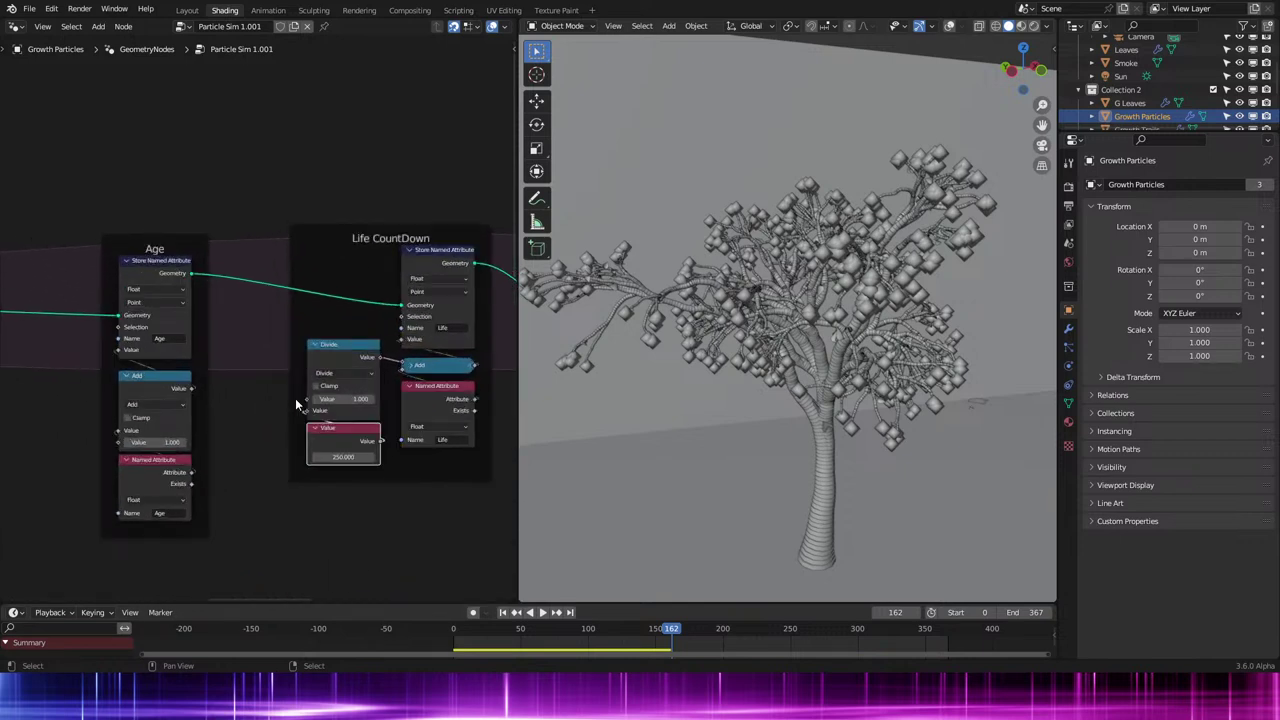
scroll(295, 398, down, 3)
middle_drag(337, 471, 431, 480)
scroll(407, 462, up, 5)
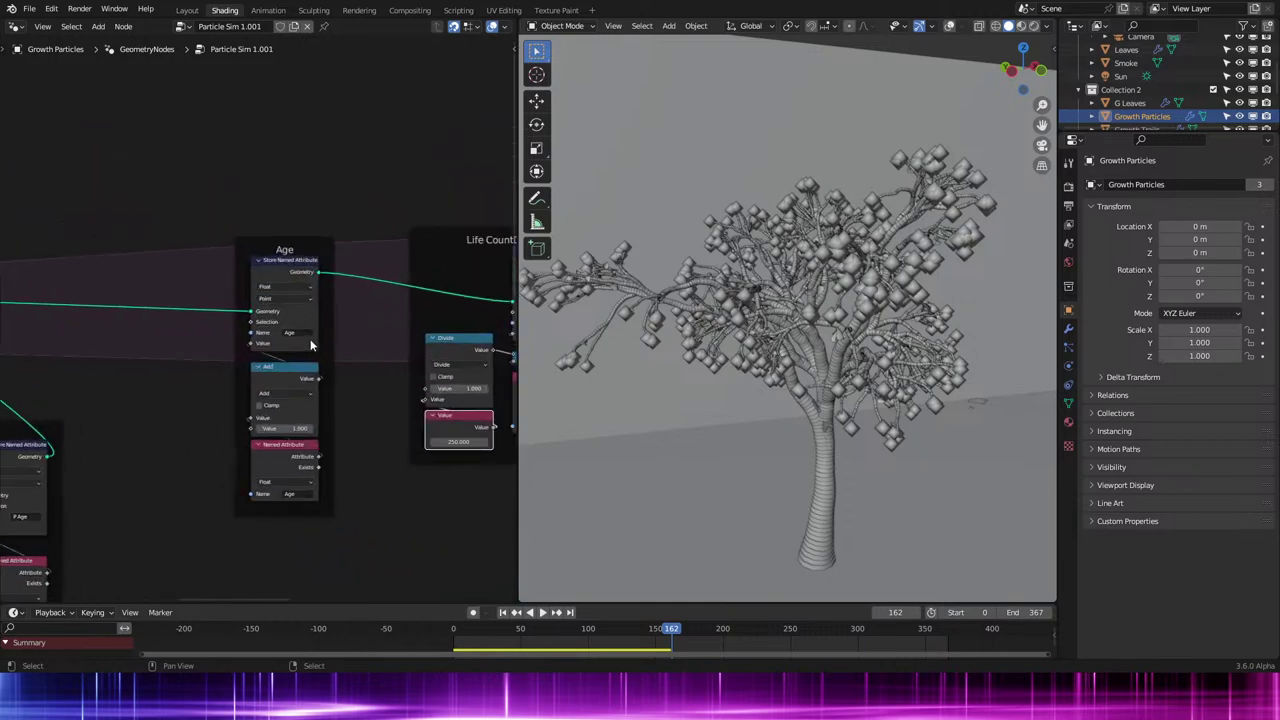
Duplicate Life CountDown's Store Named Attribute node, insert the copy into the geometry link before the Age frame and name its attribute Lifetime.
middle_drag(320, 335, 279, 355)
scroll(279, 355, down, 1)
click(450, 287)
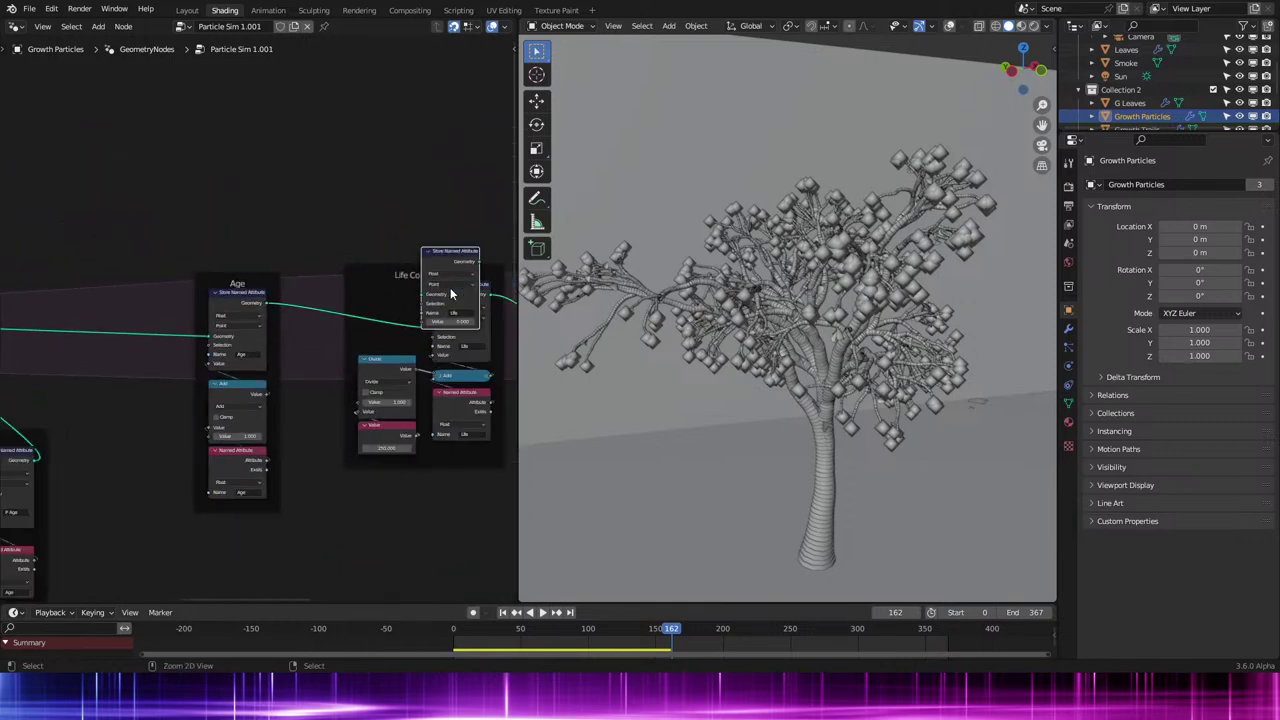
key(shift+d)
click(131, 326)
middle_drag(131, 326, 177, 332)
scroll(175, 333, up, 6)
click(204, 376)
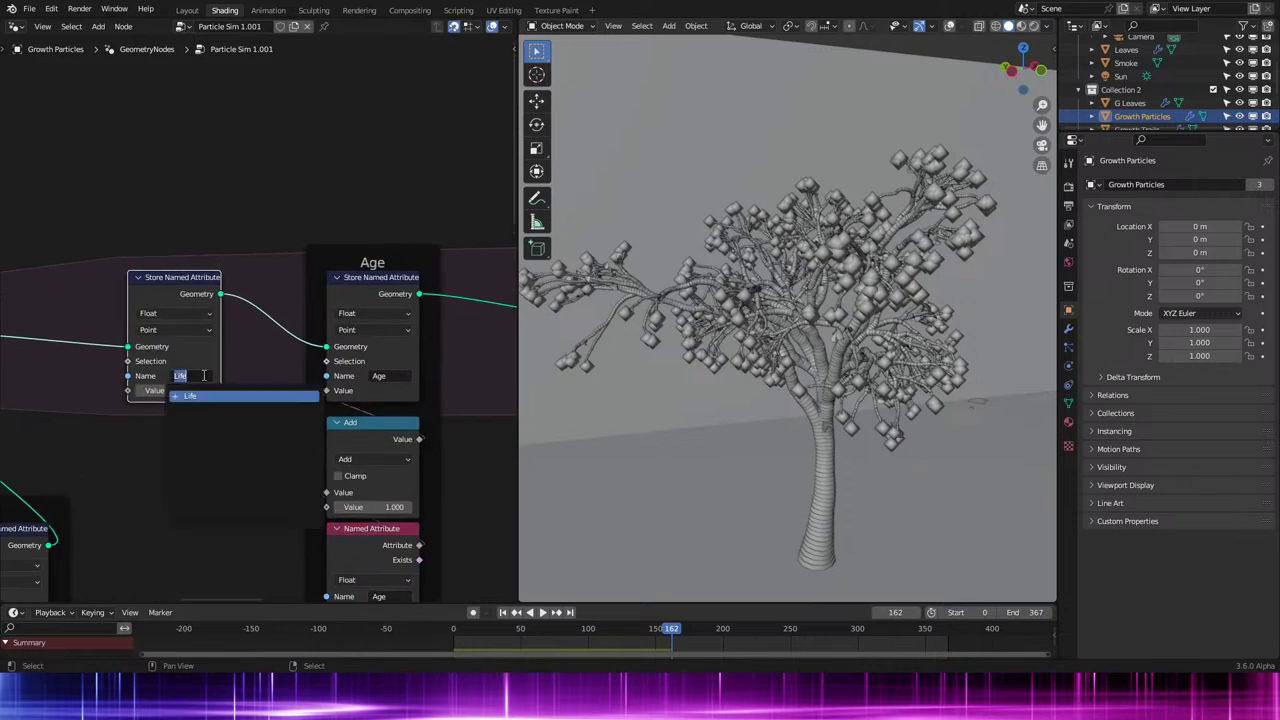
text(Lifetime)
key(Return)
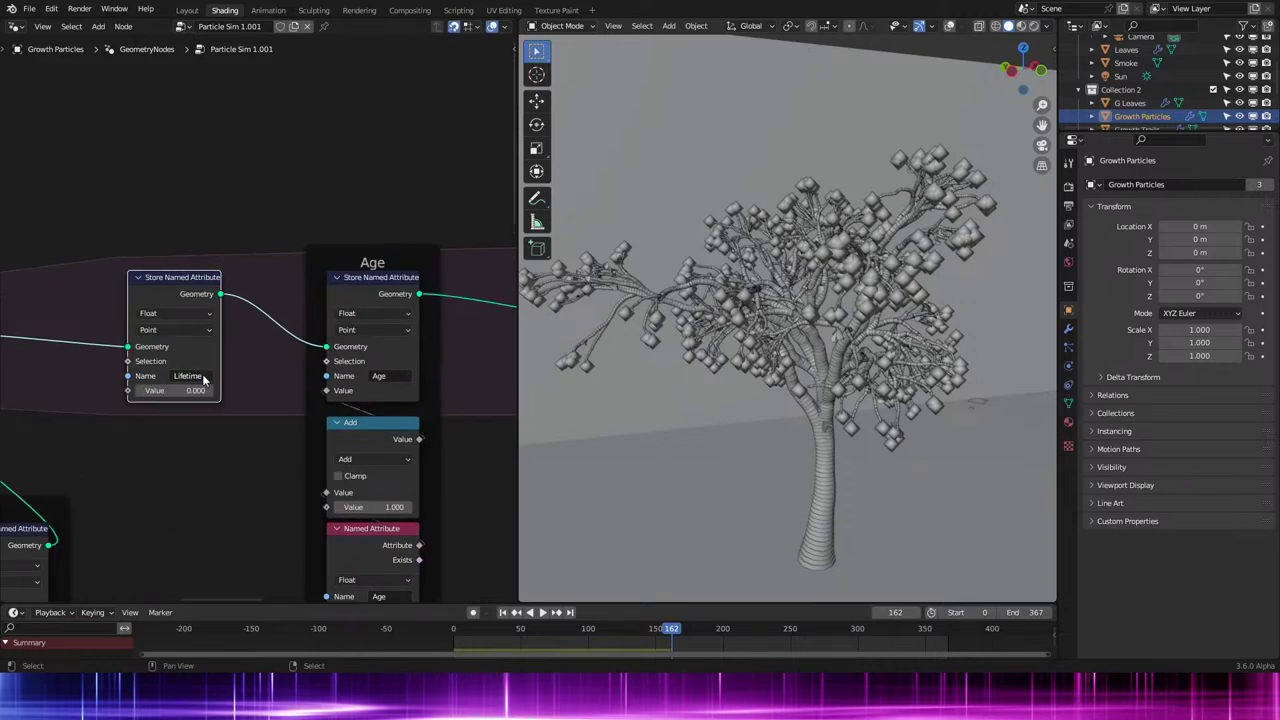
Set the Lifetime attribute's stored value to 250 and shift its node closer to the Age frame.
click(181, 391)
text(250)
key(Return)
drag(177, 287, 242, 288)
scroll(418, 373, down, 3)
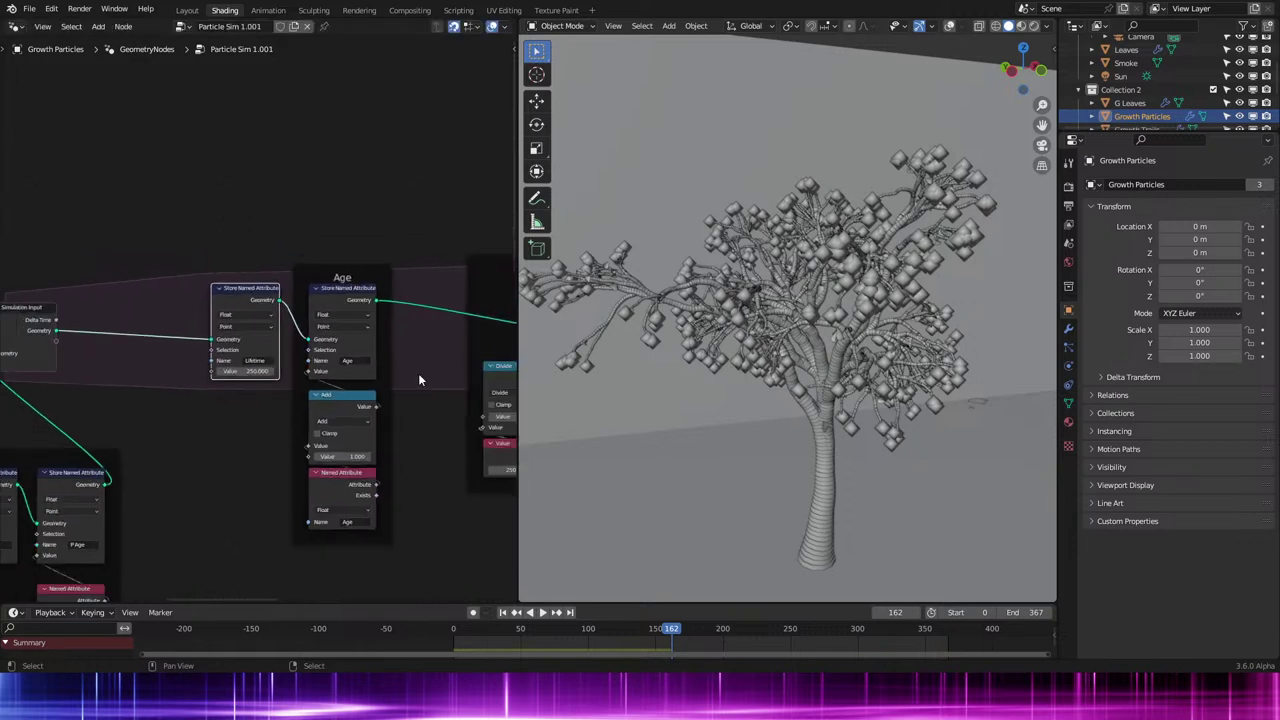
Duplicate the Named Attribute node from the Die if End of Life frame below Life CountDown and set its name to Lifetime.
middle_drag(418, 376, 126, 337)
scroll(270, 350, up, 2)
click(453, 445)
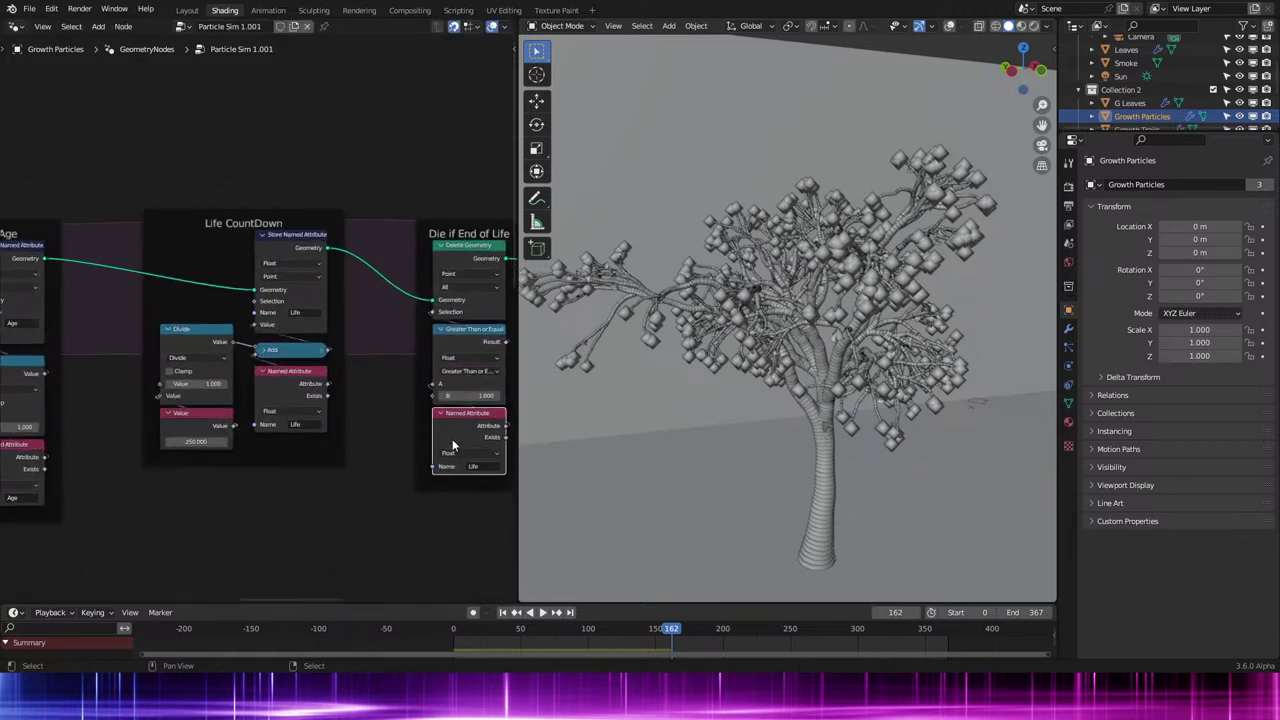
key(ctrl+c)
key(ctrl+v)
key(shift+d)
click(345, 505)
click(340, 528)
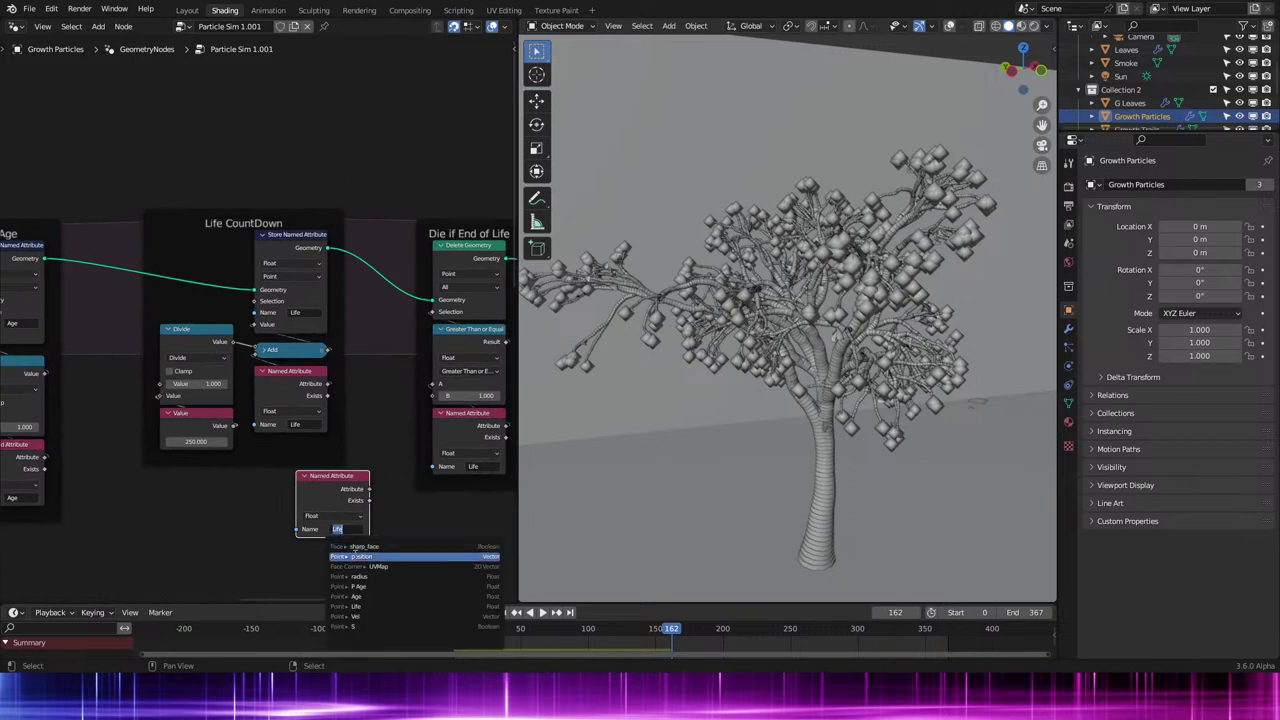
click(371, 588)
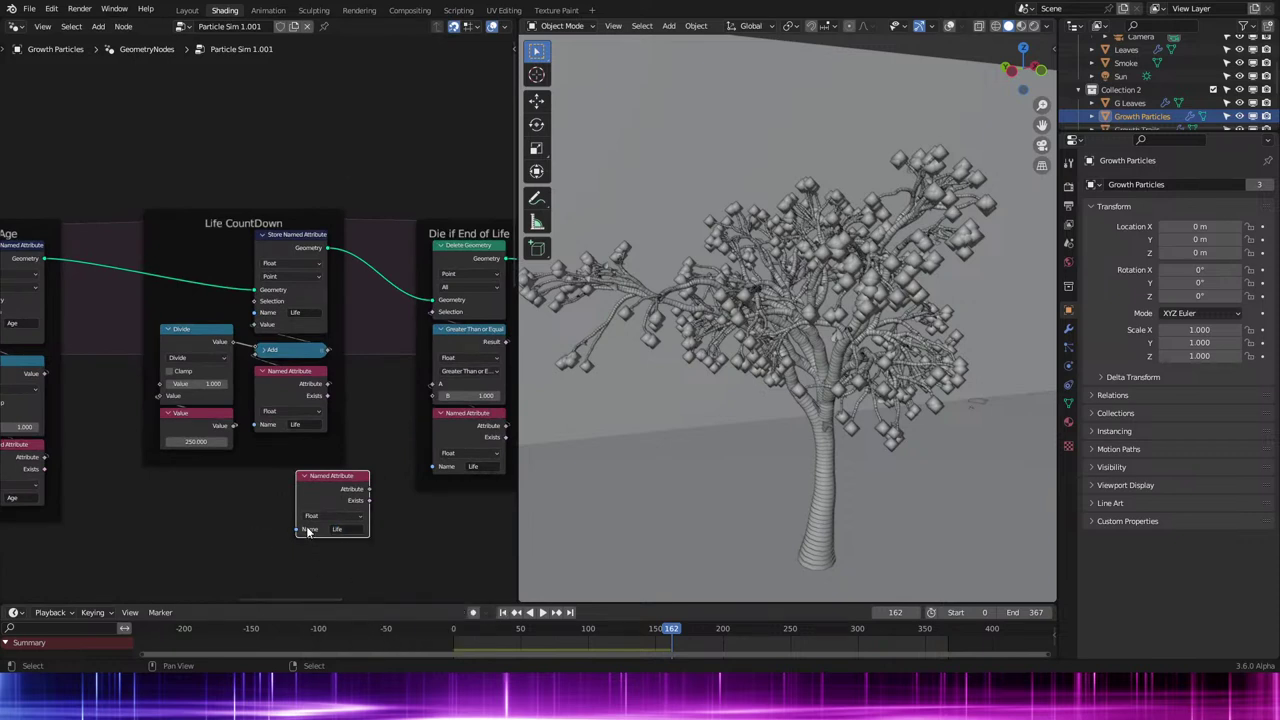
middle_drag(308, 532, 150, 530)
Make the Die if End of Life comparison test whether Age is Greater Than the connected Lifetime attribute.
drag(184, 507, 199, 502)
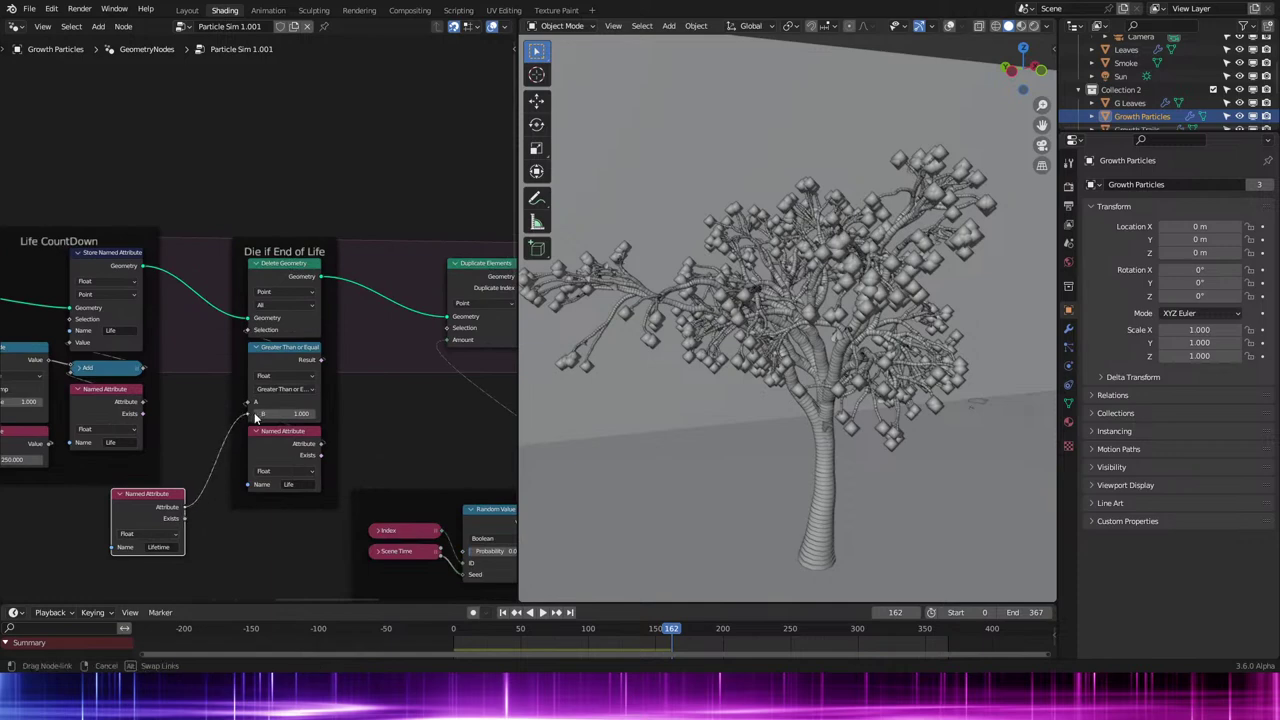
drag(254, 412, 252, 414)
click(285, 389)
click(295, 428)
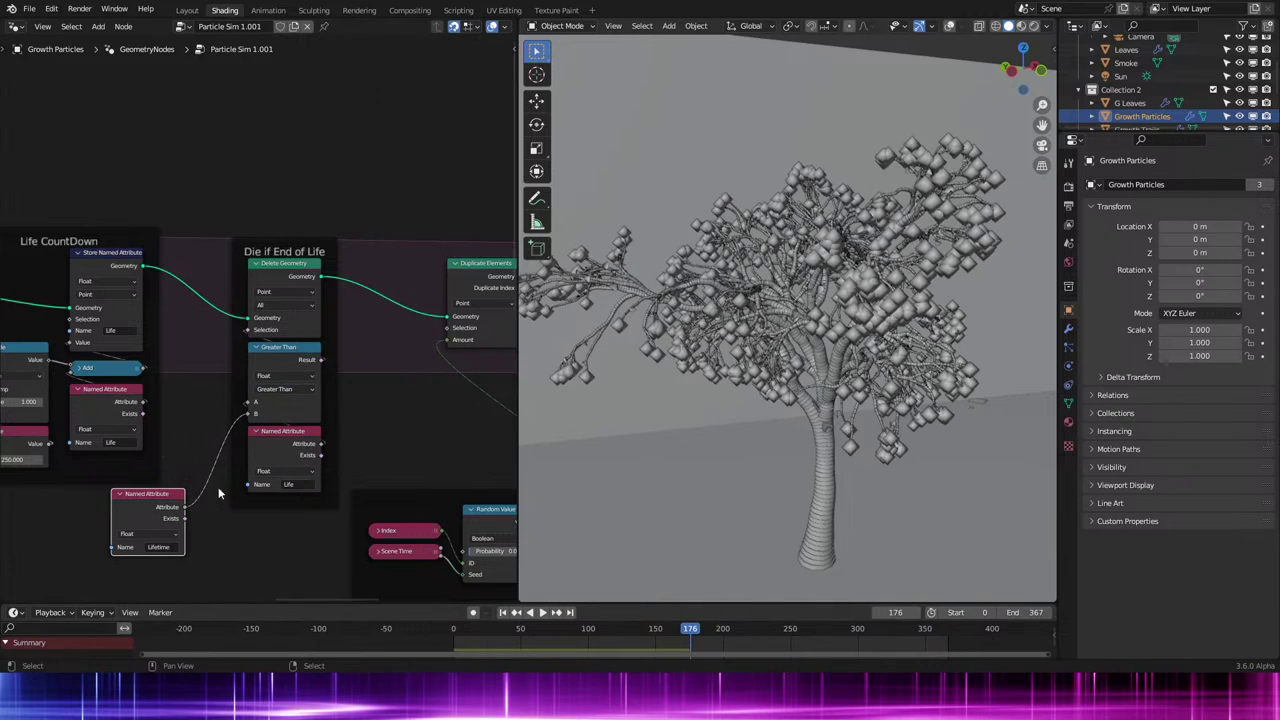
middle_drag(222, 494, 390, 407)
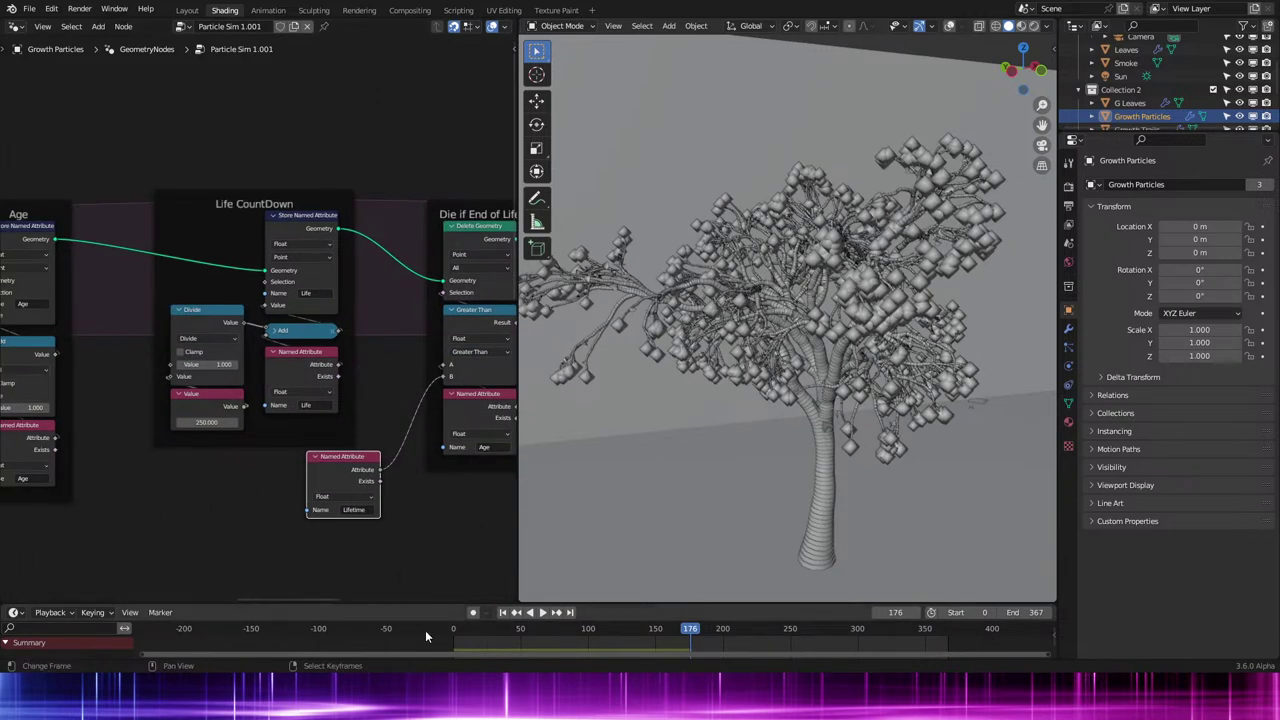
Play the simulation from its beginning to check the tree growth.
click(425, 629)
key(space)
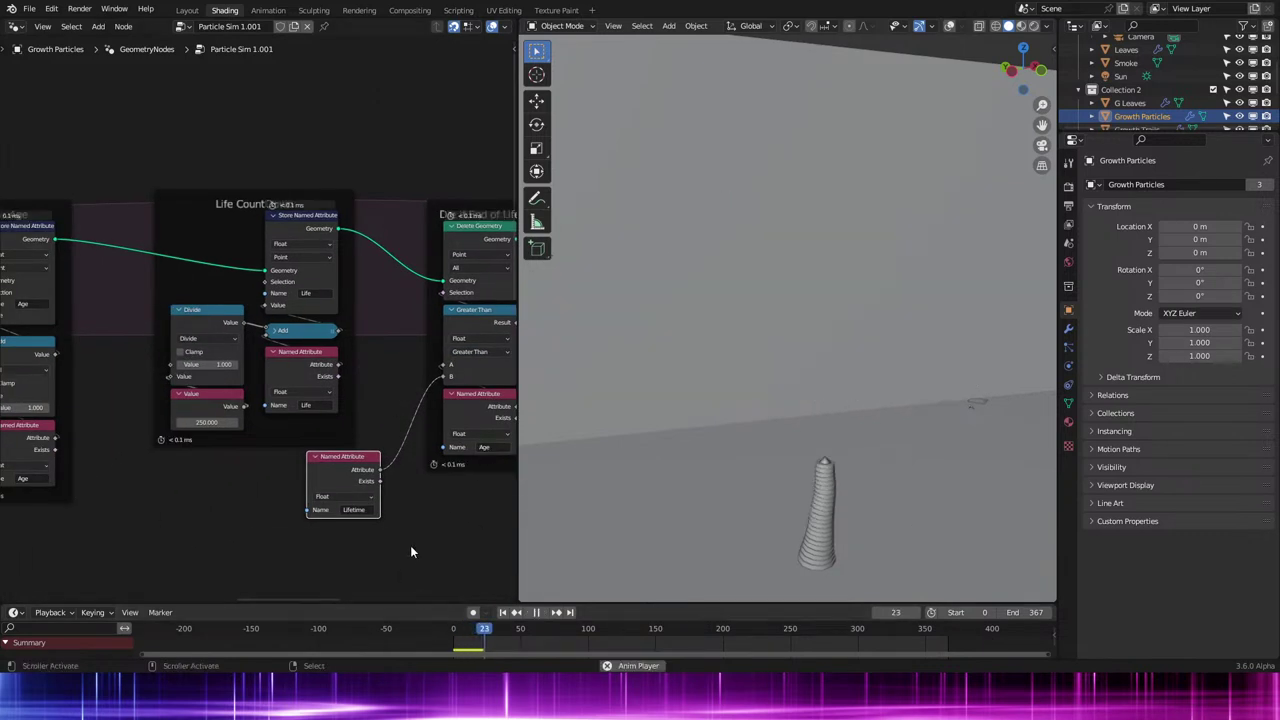
scroll(250, 460, down, 3)
Link the Age frame's Store Named Attribute directly to Delete Geometry and delete the bypassed Life CountDown frame with its nodes.
middle_drag(240, 457, 286, 491)
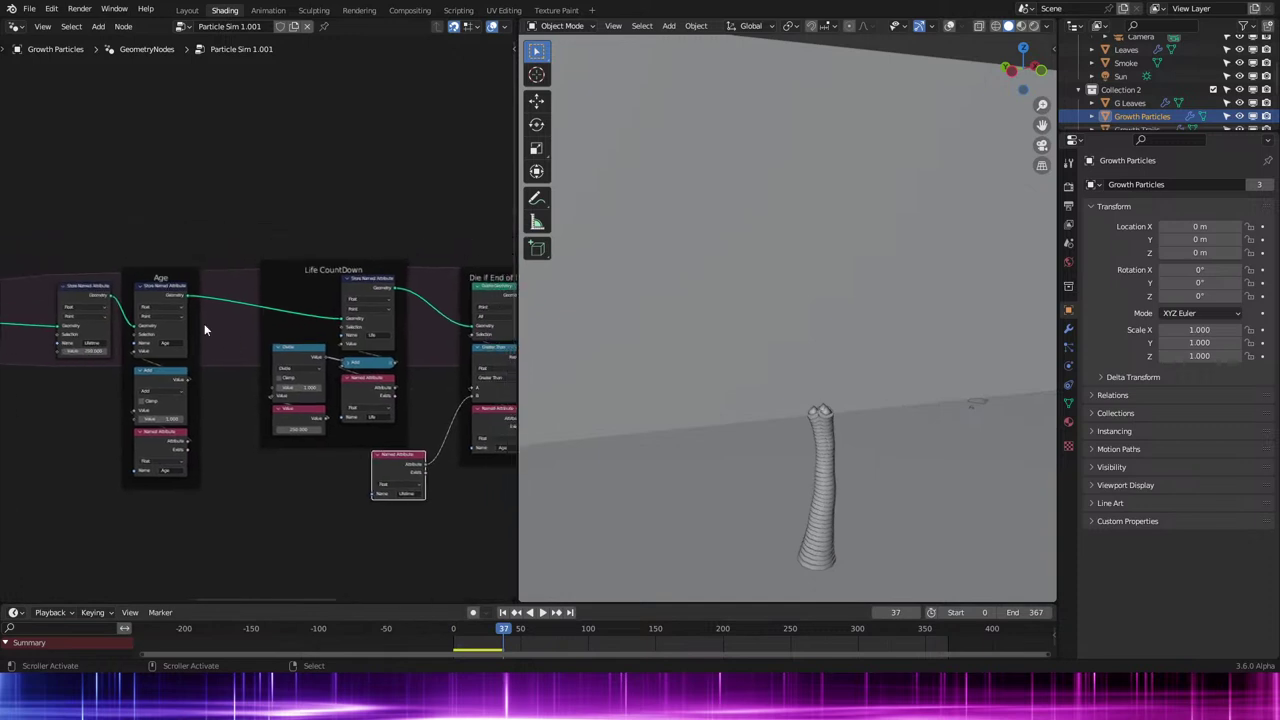
drag(184, 296, 463, 330)
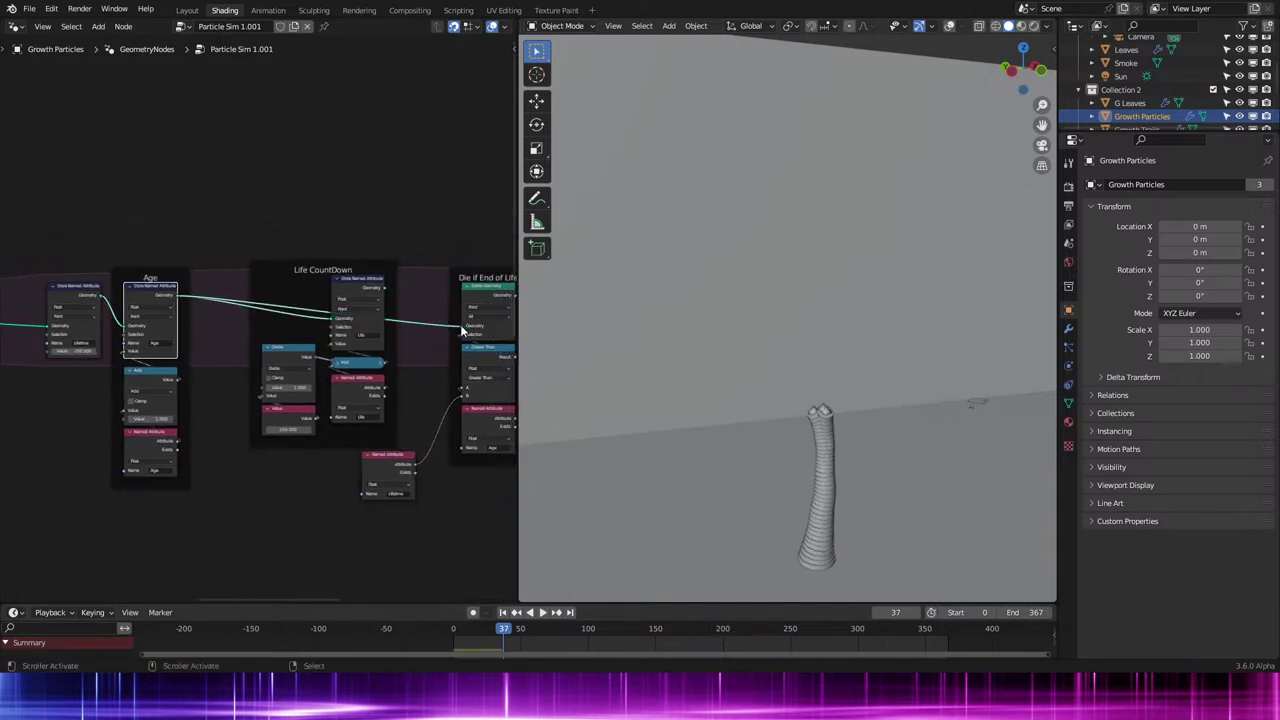
drag(242, 232, 370, 424)
key(x)
middle_drag(377, 437, 280, 445)
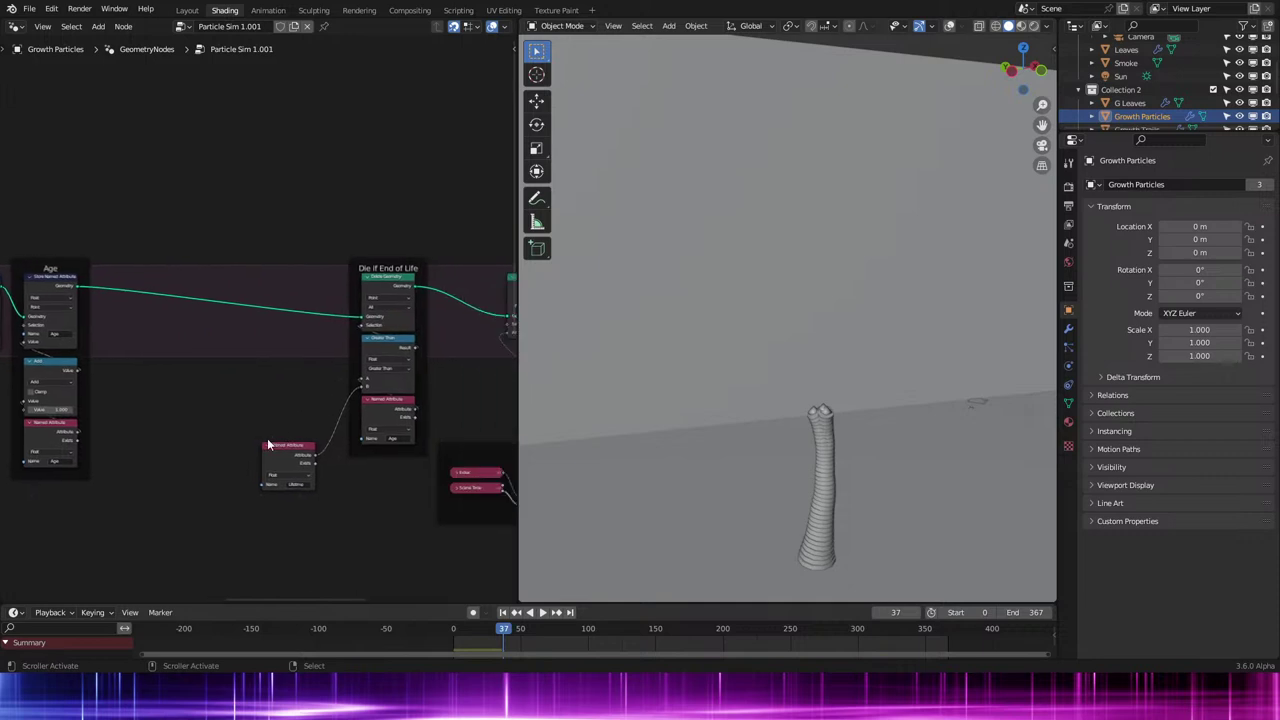
Arrange the Age and Lifetime Named Attribute nodes beside the Greater Than comparison inside the Die if End of Life frame.
scroll(310, 506, up, 2)
drag(311, 506, 350, 428)
click(445, 457)
drag(445, 457, 339, 353)
scroll(337, 354, down, 6)
drag(262, 227, 381, 455)
Examine the velocity and Map Range node groups below the main geometry chain for their use of the Life attribute.
middle_drag(380, 453, 143, 414)
scroll(383, 420, down, 2)
scroll(340, 386, up, 5)
scroll(318, 460, down, 4)
scroll(137, 427, up, 2)
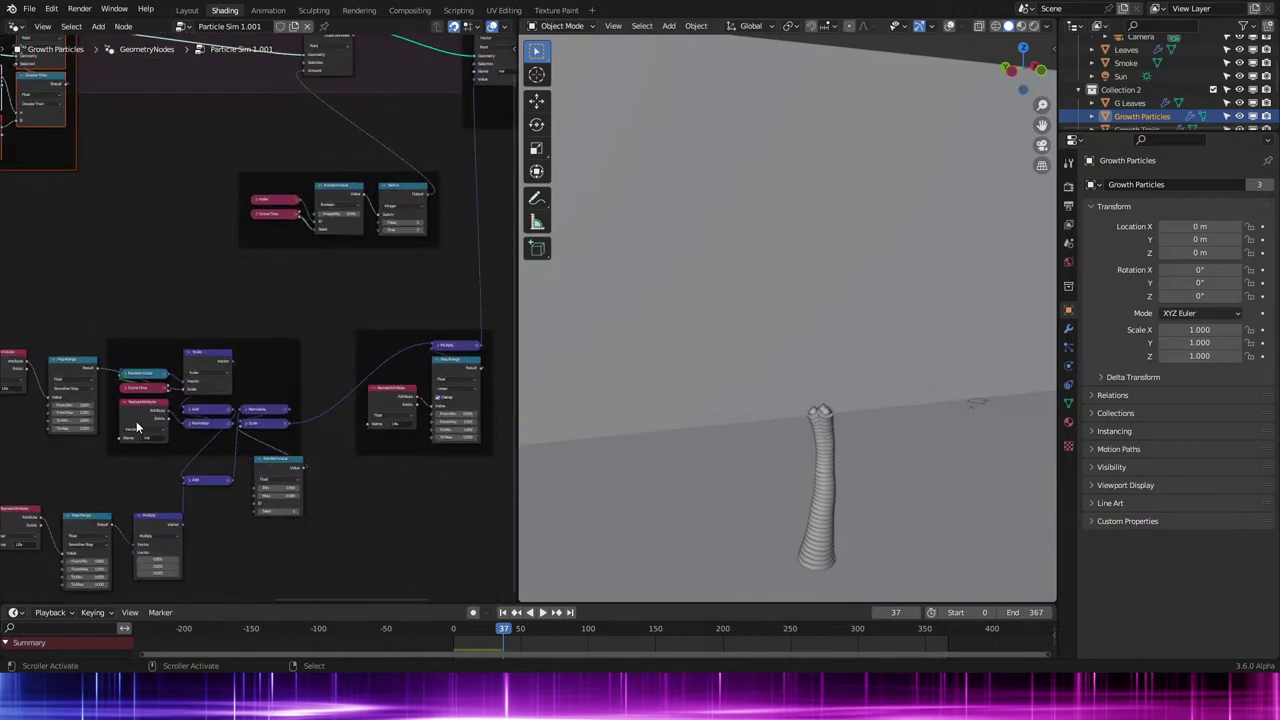
middle_drag(80, 460, 343, 496)
scroll(318, 466, up, 3)
middle_drag(175, 333, 277, 489)
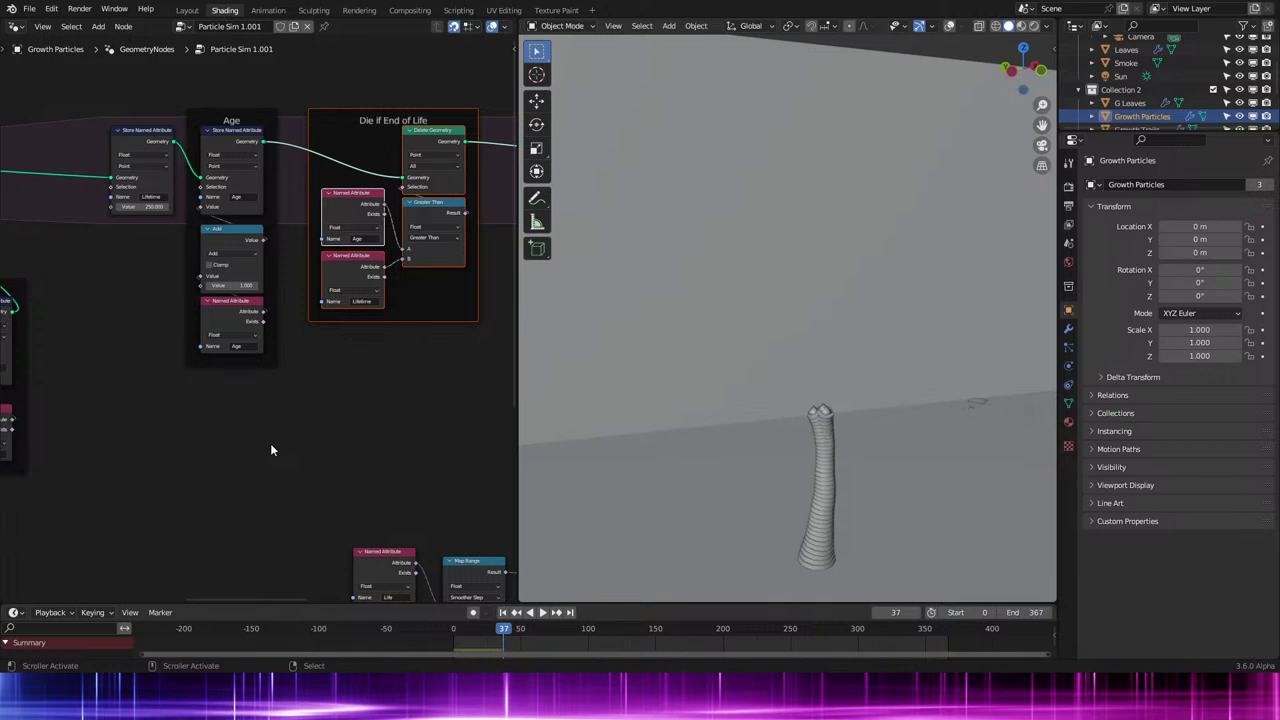
Clear the node selection and toggle the window's full-screen display.
click(270, 443)
key(alt+F11)
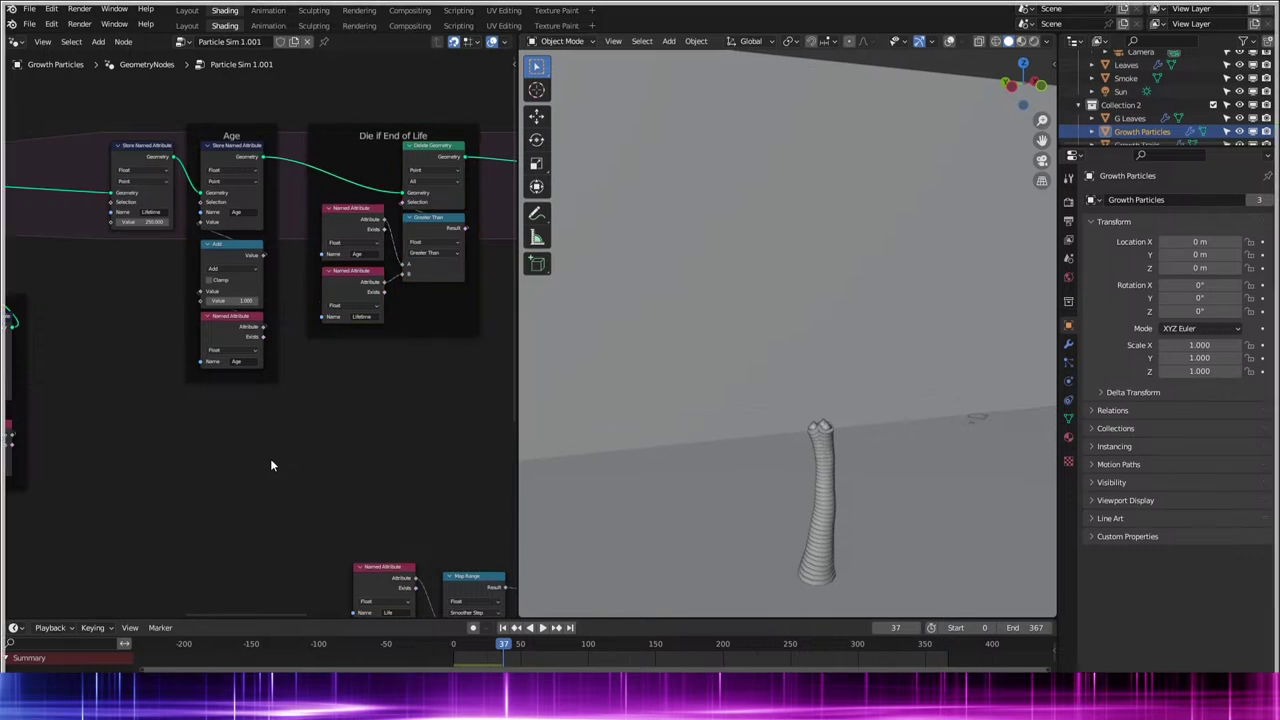
scroll(270, 465, down, 2)
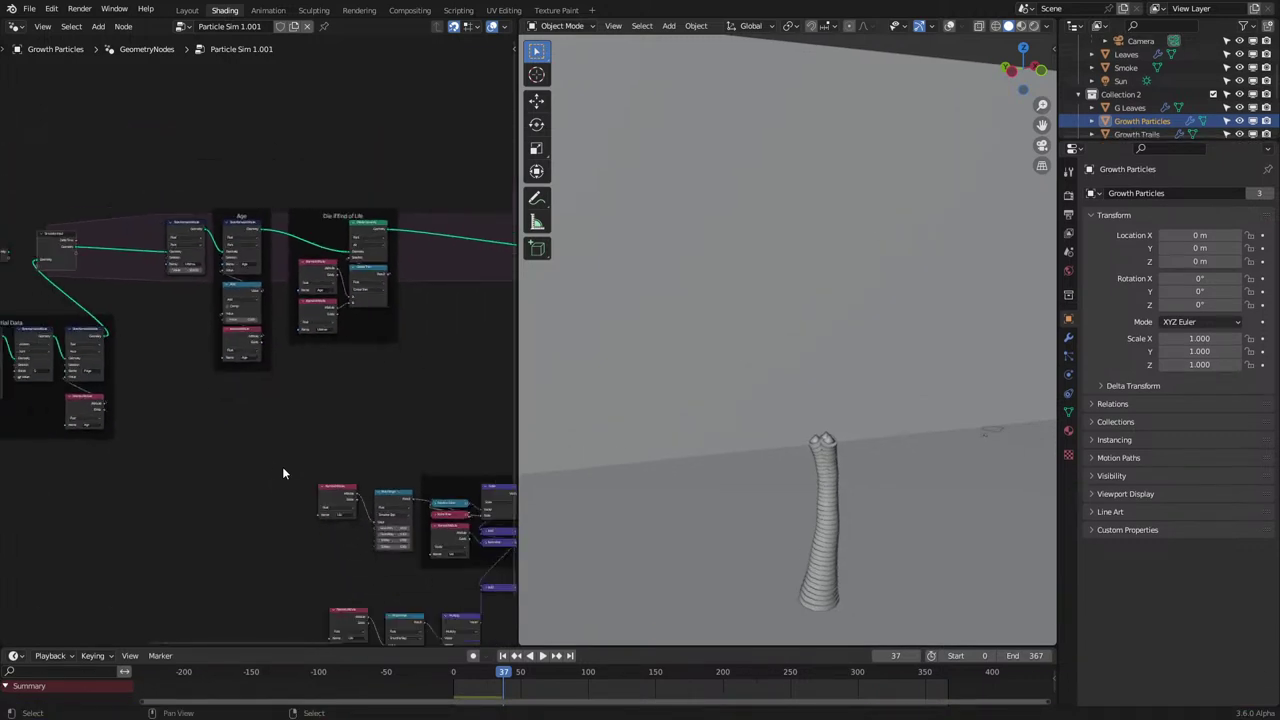
scroll(283, 468, up, 2)
Move the Life Named Attribute and Map Range nodes feeding the random velocity frame farther away from that frame.
middle_drag(409, 503, 286, 386)
click(264, 445)
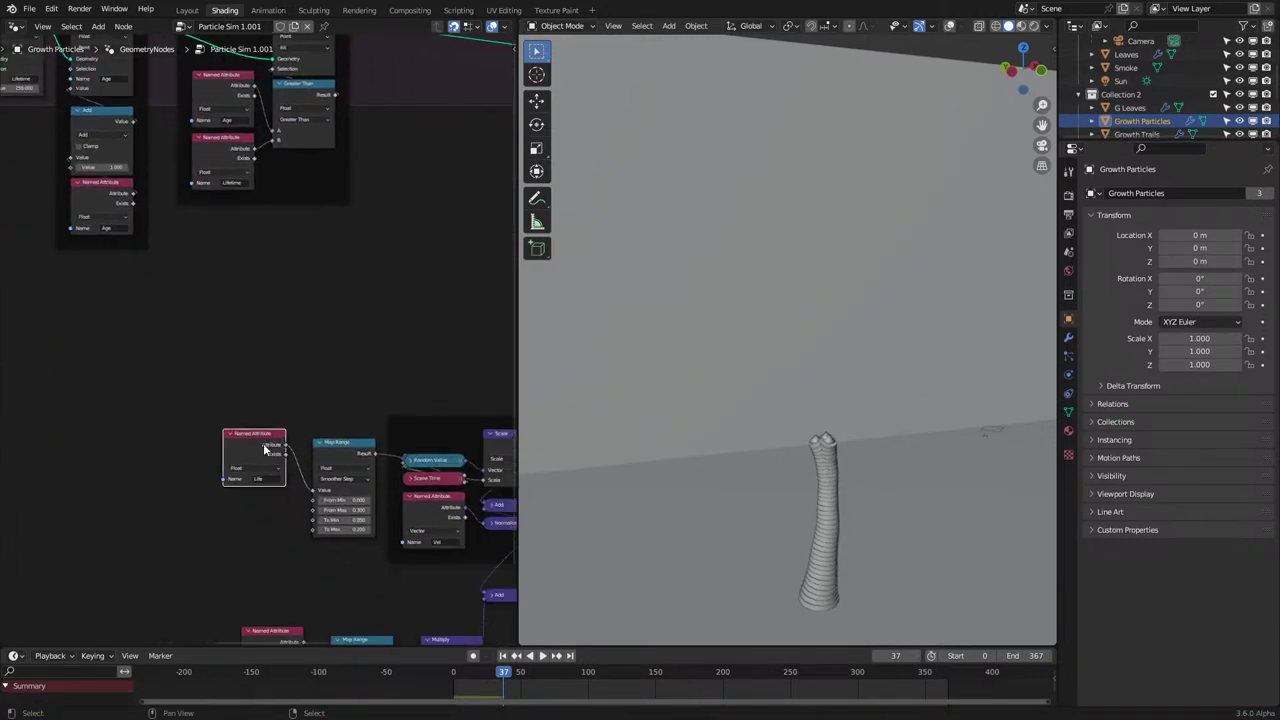
mouse_move(265, 449)
mouse_down()
mouse_move(268, 465)
mouse_move(269, 452)
mouse_up()
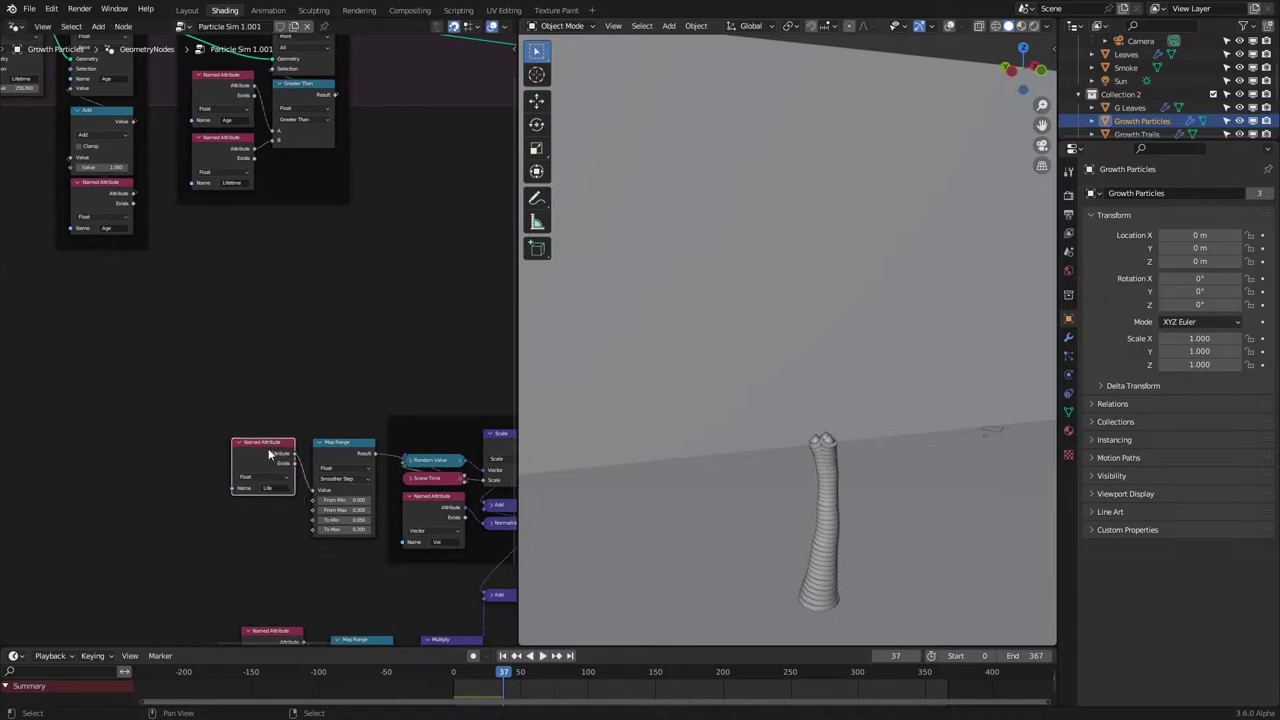
drag(207, 407, 345, 548)
key(g)
click(282, 511)
scroll(282, 511, down, 1)
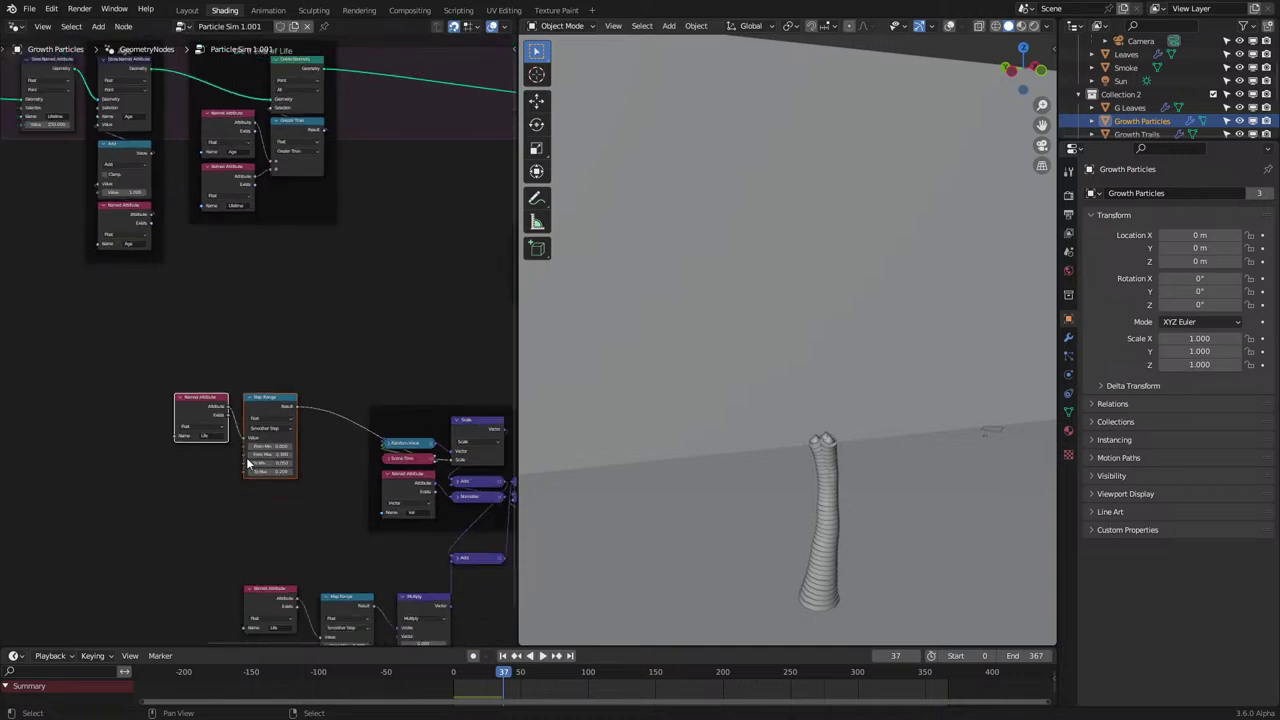
key(g)
click(249, 469)
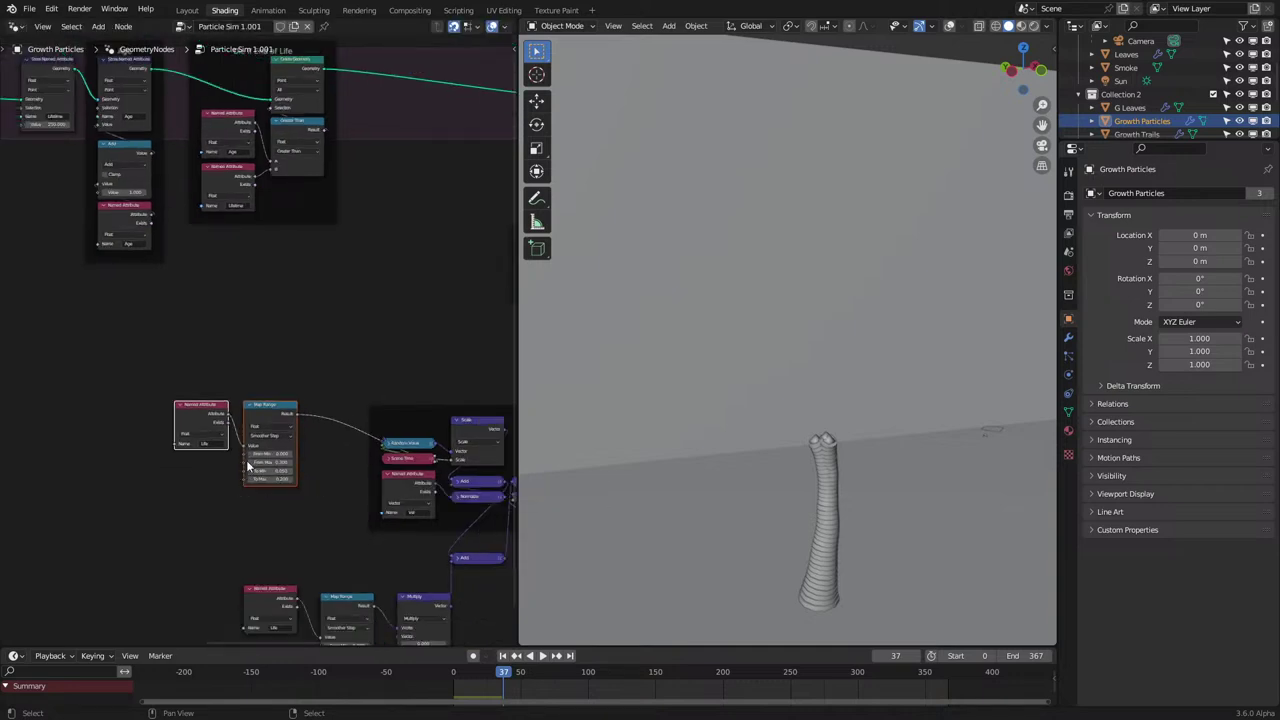
Move the lower Life Named Attribute and Map Range pair slightly closer to the Multiply node they feed.
scroll(249, 466, up, 5)
middle_drag(141, 440, 177, 365)
scroll(260, 453, down, 7)
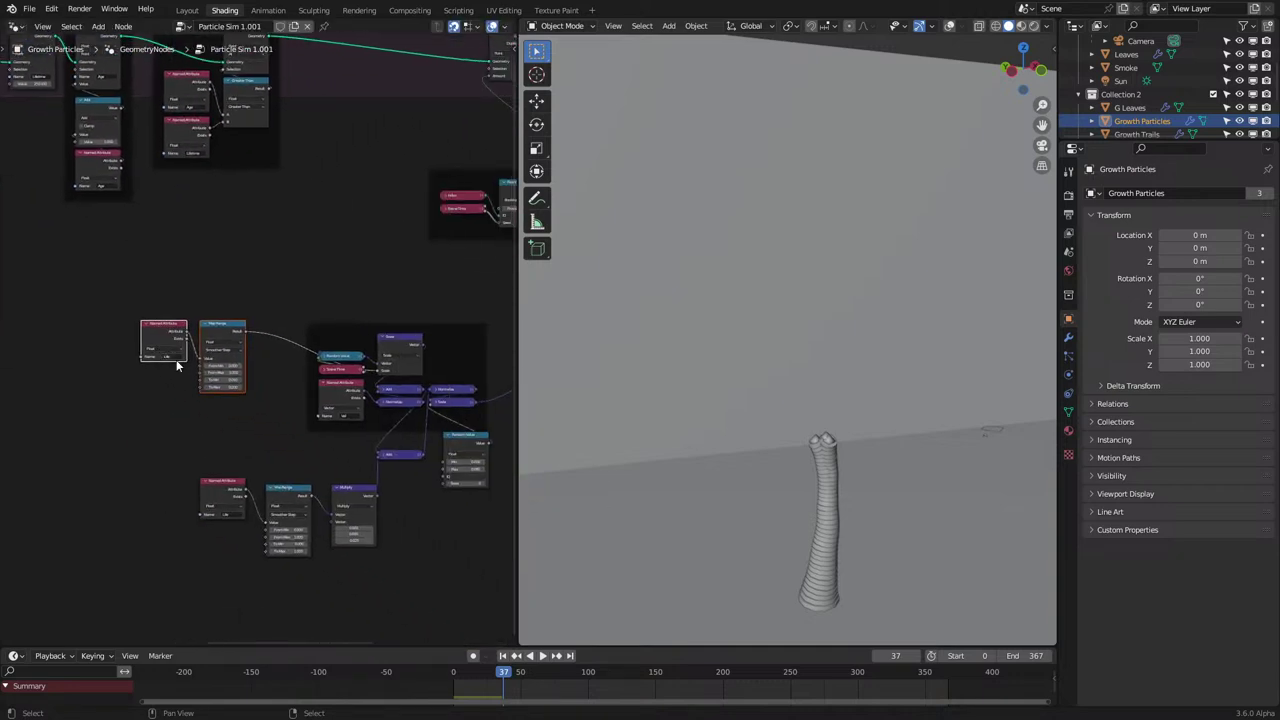
scroll(184, 442, up, 3)
click(177, 474)
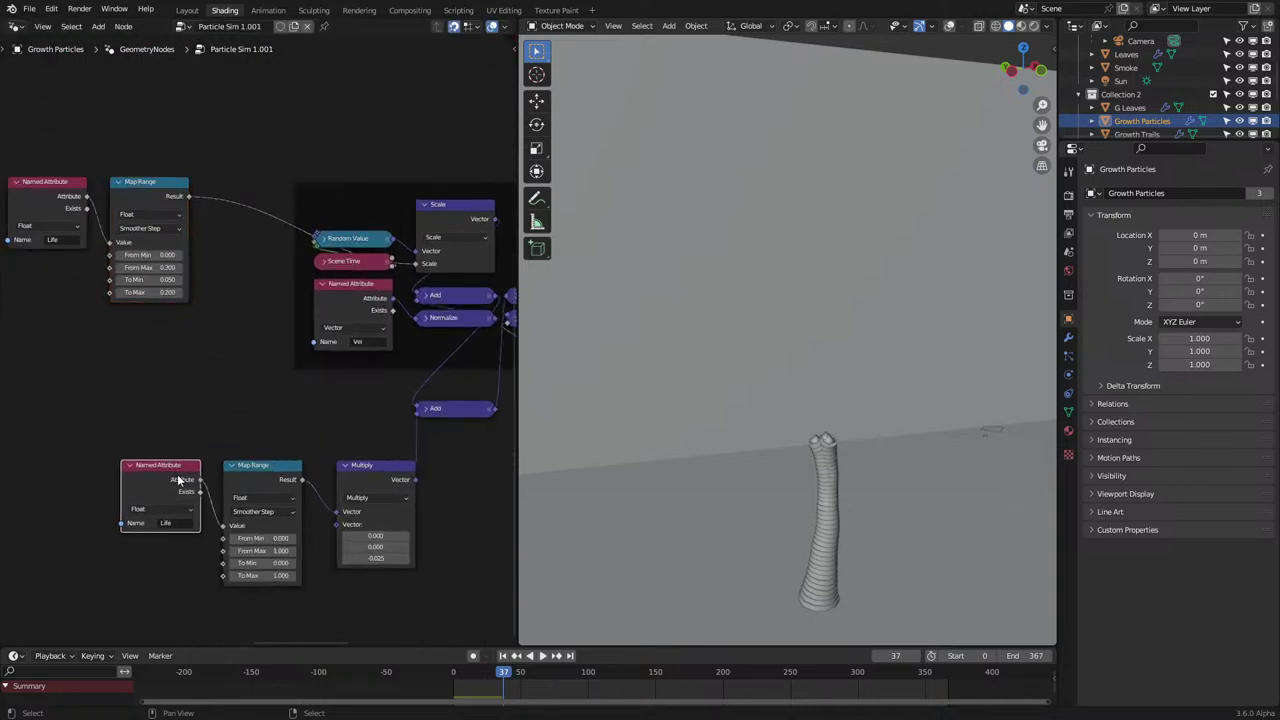
drag(180, 424, 316, 562)
key(g)
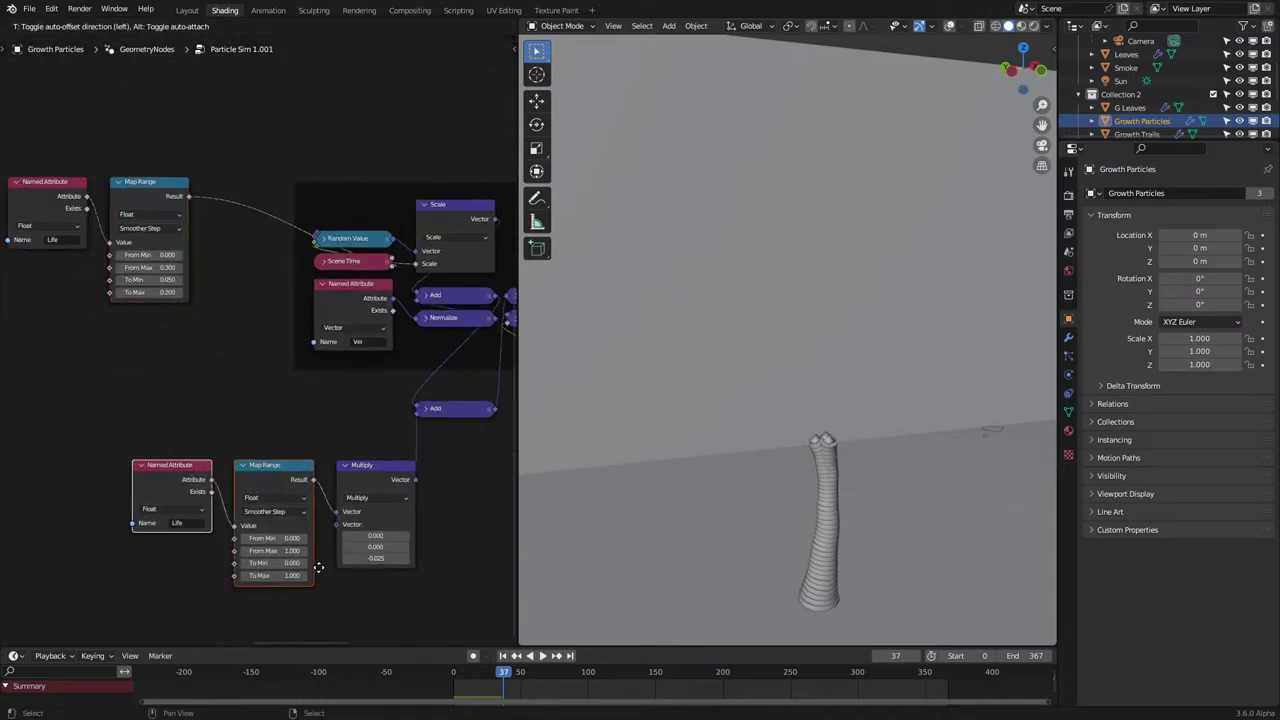
click(321, 563)
Delete the frame surrounding the Random Value, Scene Time, Scale and Normalize velocity nodes.
scroll(350, 470, down, 3)
middle_drag(353, 463, 274, 527)
scroll(274, 527, up, 6)
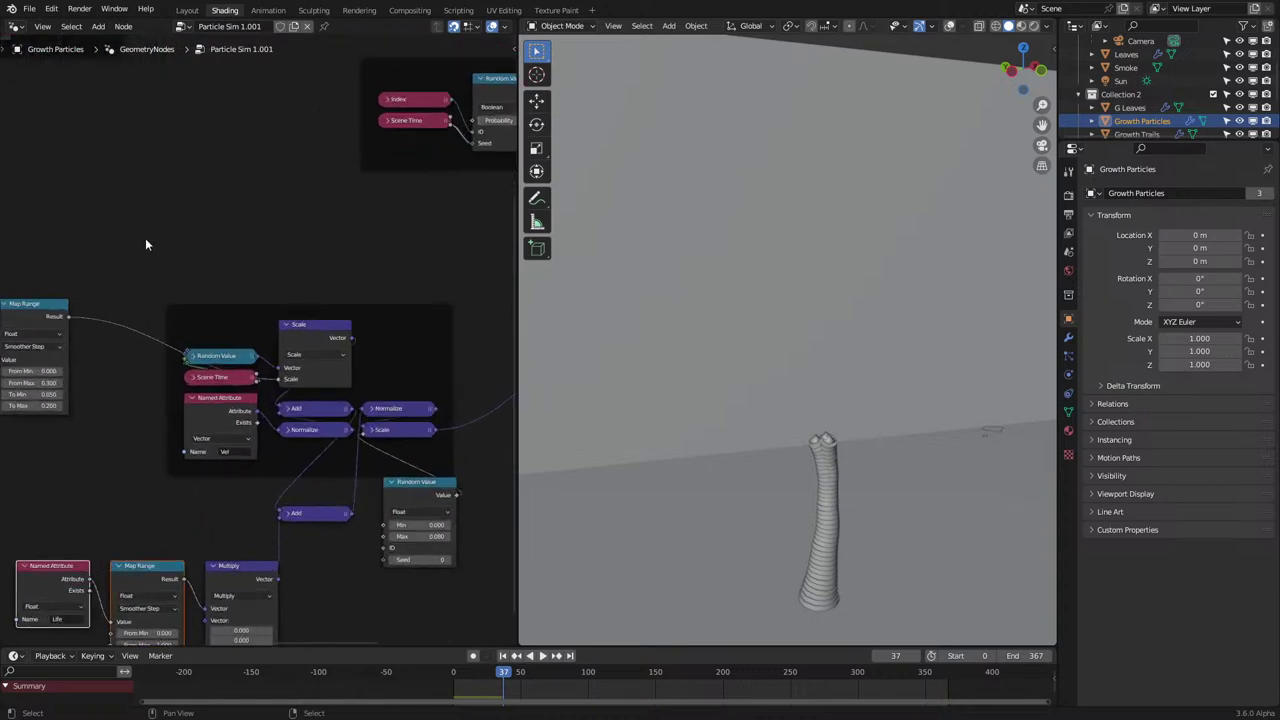
click(320, 306)
scroll(400, 328, down, 4)
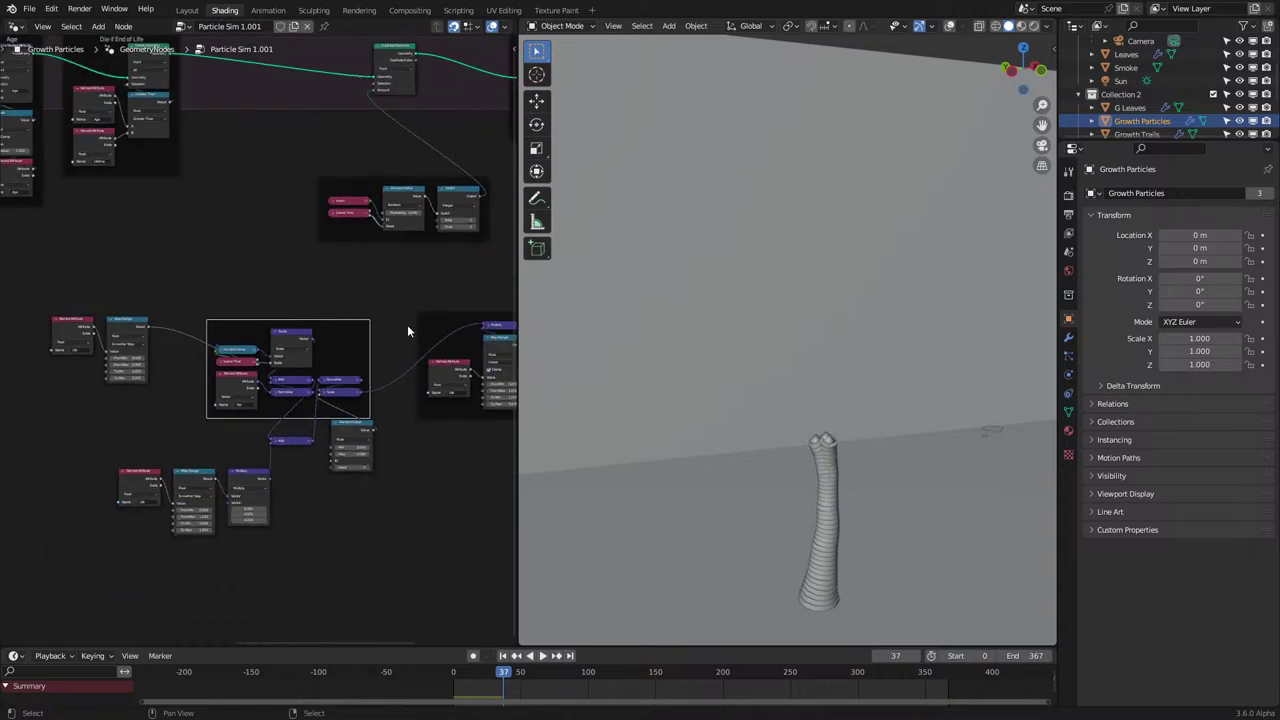
key(x)
Move the frame with the Random Value and Switch nodes up so that it encloses the Duplicate Elements node.
scroll(403, 355, down, 2)
middle_drag(403, 357, 352, 489)
scroll(348, 420, up, 3)
scroll(346, 380, up, 4)
drag(404, 427, 323, 312)
click(342, 248)
key(g)
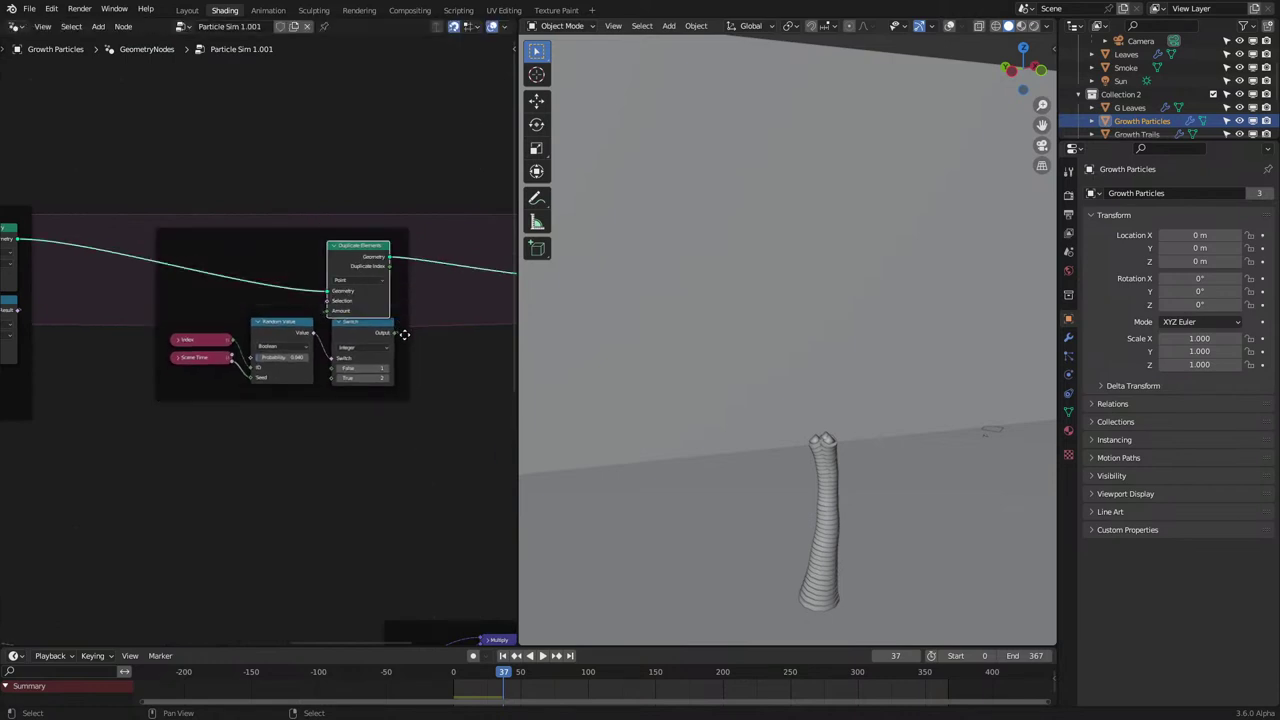
click(413, 329)
Label the frame around the Duplicate Elements, Random Value and Switch nodes "Split Branch Particle".
click(358, 229)
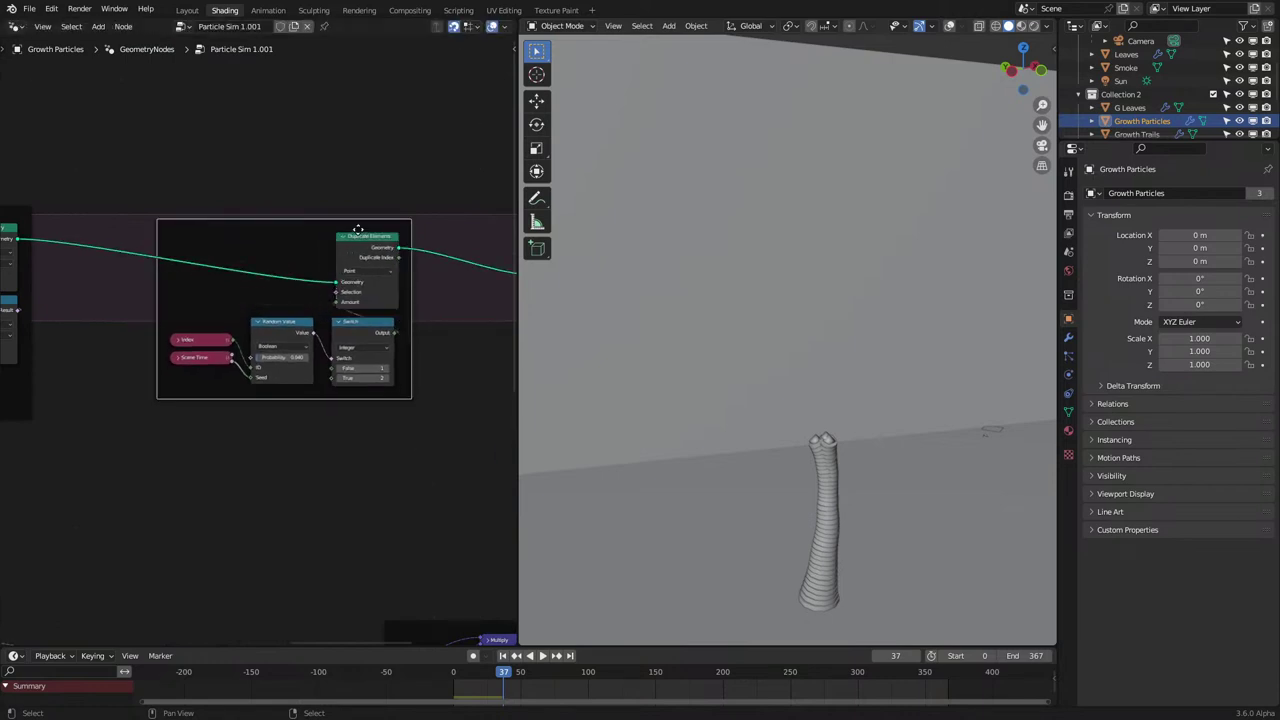
key(F2)
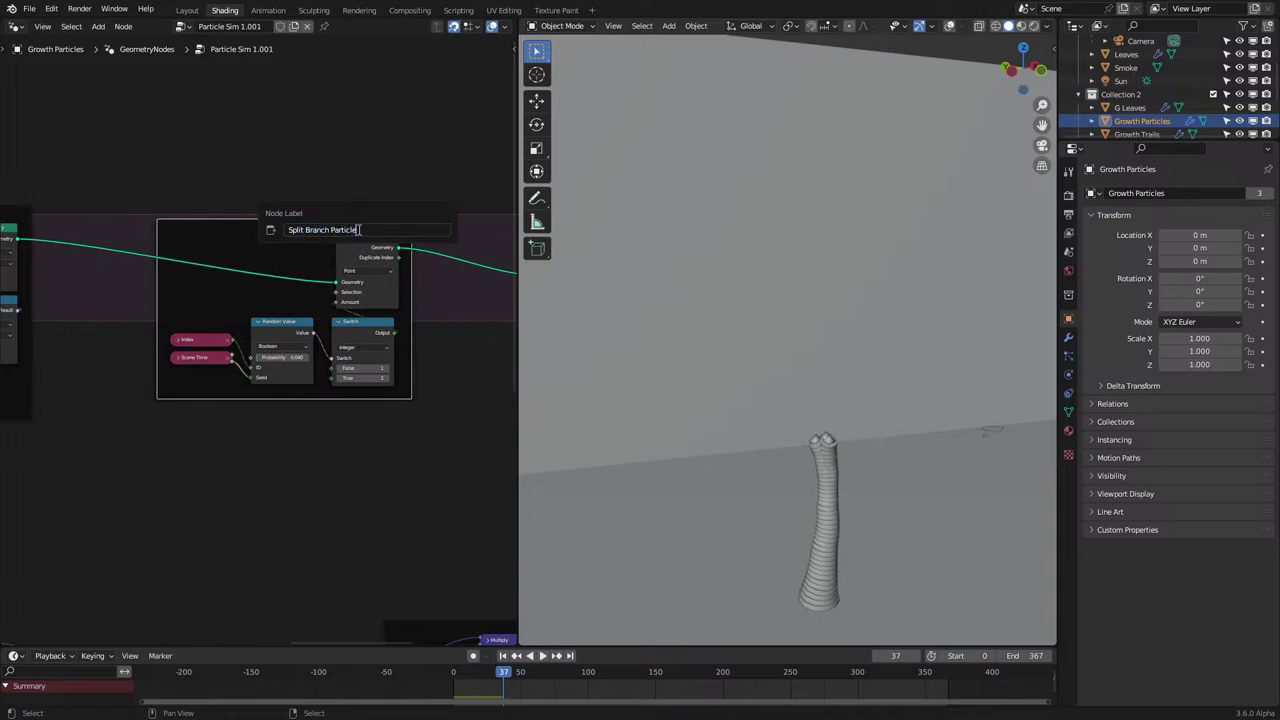
key(Return)
scroll(356, 234, down, 6)
middle_drag(294, 404, 446, 397)
scroll(109, 300, down, 2)
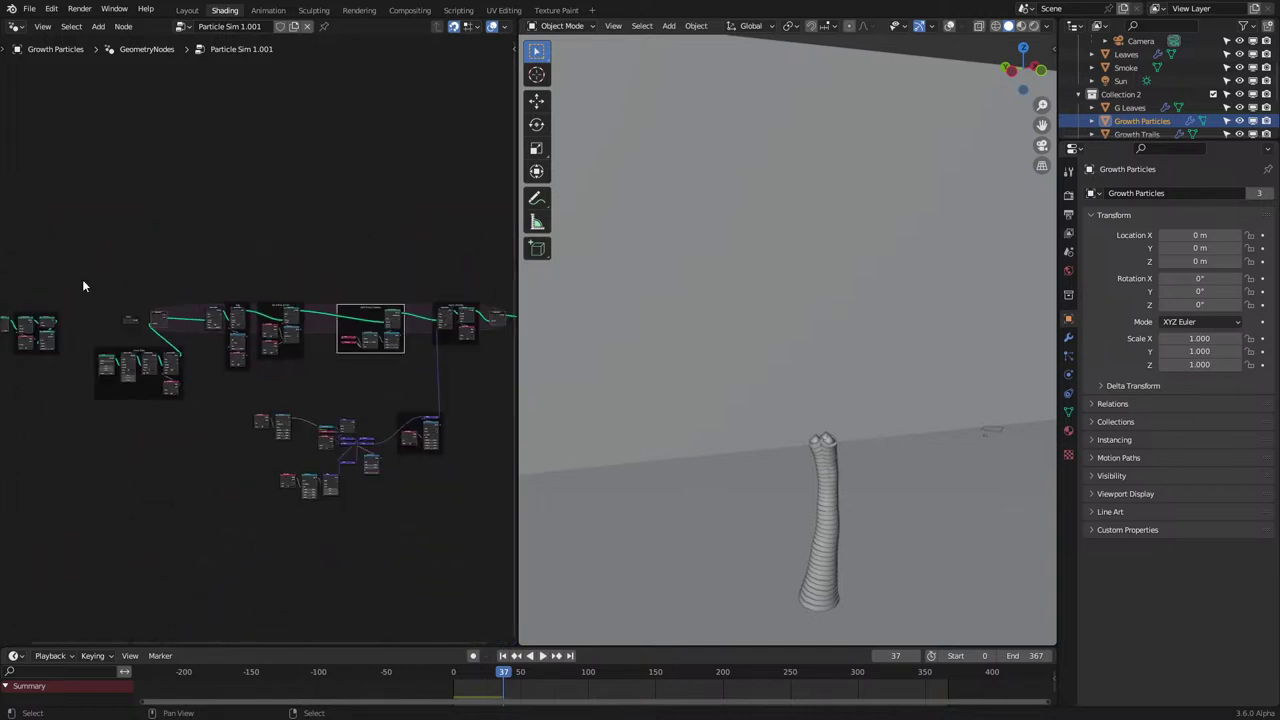
Move the Initial Data, Simulation Input, Age and Die at End of Life nodes horizontally closer to the branch-splitting frame.
drag(83, 287, 270, 378)
key(g)
key(x)
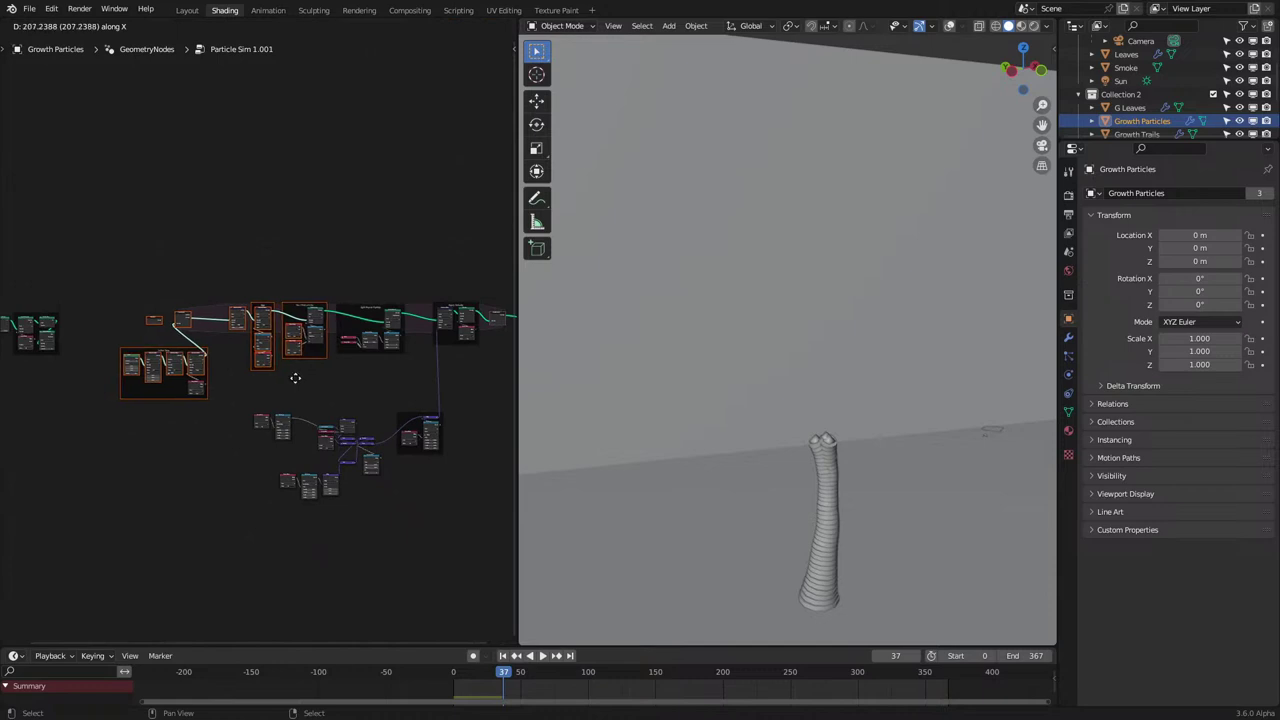
click(296, 378)
Delete the disconnected group of nodes lying before the Initial Data frame.
middle_drag(164, 376, 300, 403)
scroll(121, 336, up, 5)
drag(83, 308, 250, 440)
key(x)
scroll(248, 434, down, 1)
middle_drag(290, 460, 172, 420)
scroll(174, 405, up, 1)
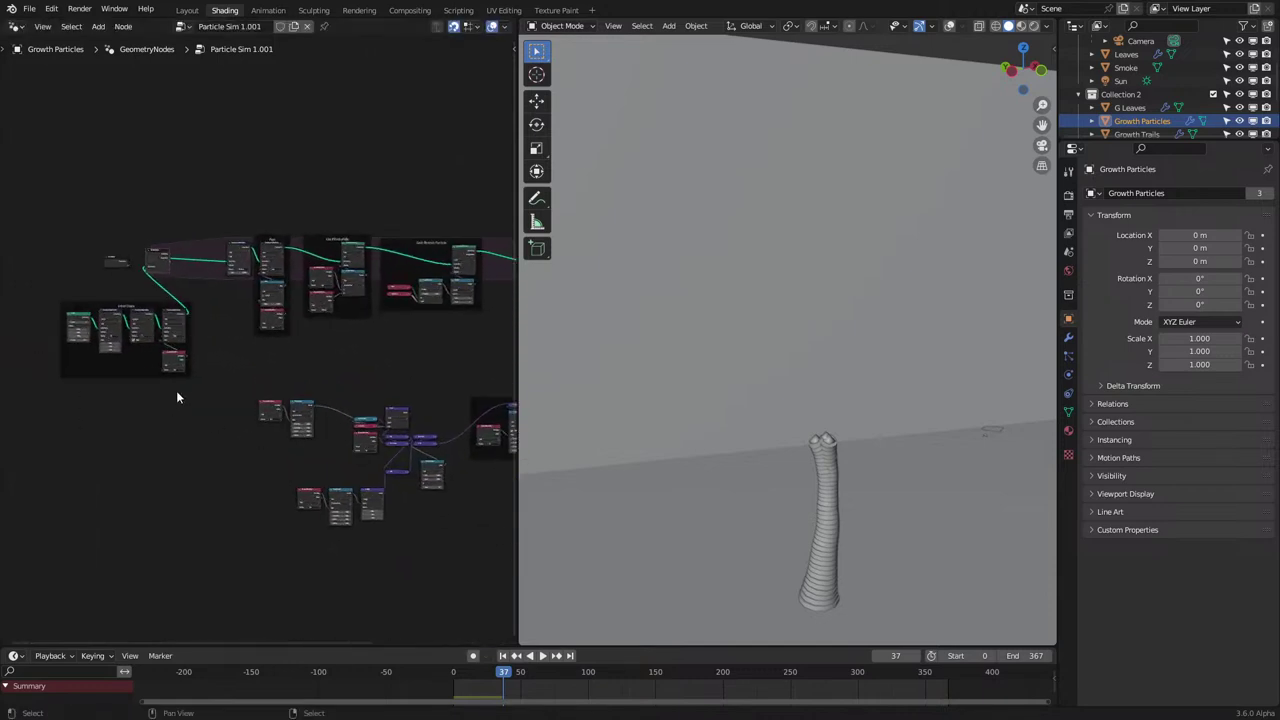
Shift the initial data nodes and place the Age Named Attribute node directly beneath the P Age Store Named Attribute node.
scroll(165, 385, up, 1)
click(144, 366)
key(g)
click(165, 372)
middle_drag(172, 373, 390, 424)
scroll(356, 390, up, 6)
middle_drag(335, 382, 323, 460)
click(436, 456)
key(g)
click(322, 450)
scroll(387, 421, down, 2)
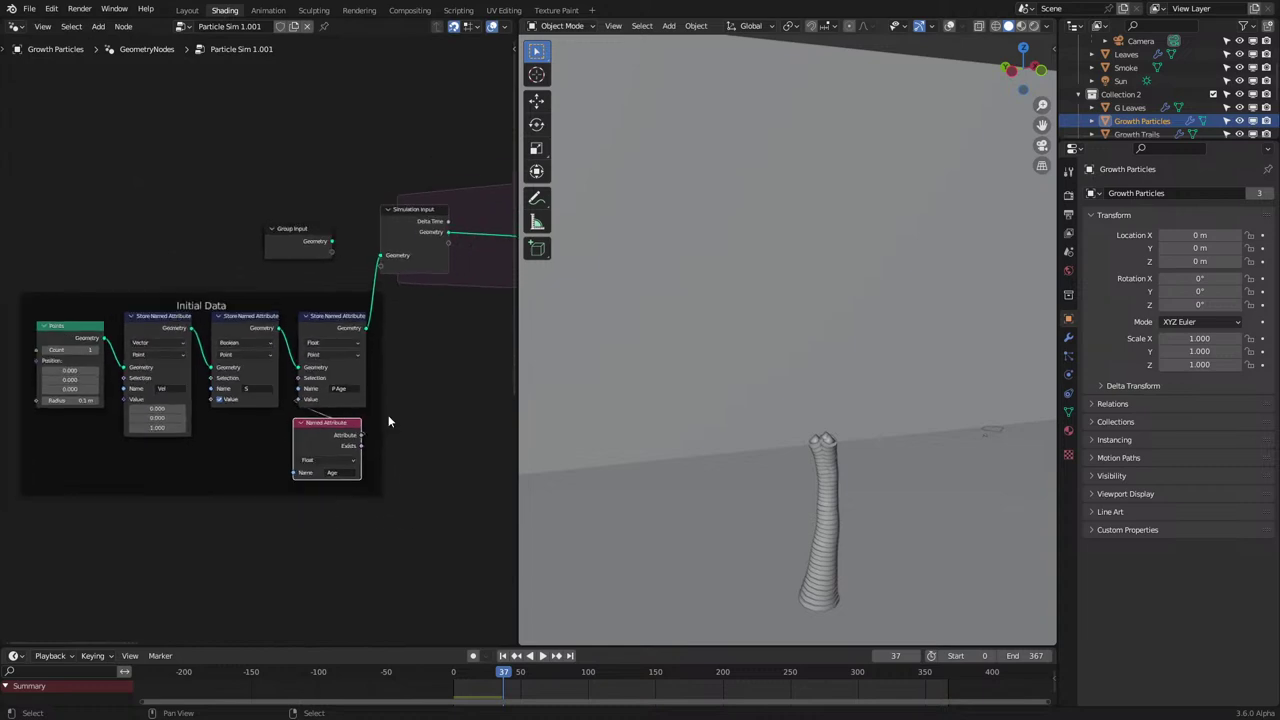
Connect the S Store Named Attribute node directly to Simulation Input and delete the P Age Store Named Attribute with its Age Named Attribute.
middle_drag(390, 421, 471, 425)
scroll(150, 424, down, 5)
scroll(217, 326, up, 10)
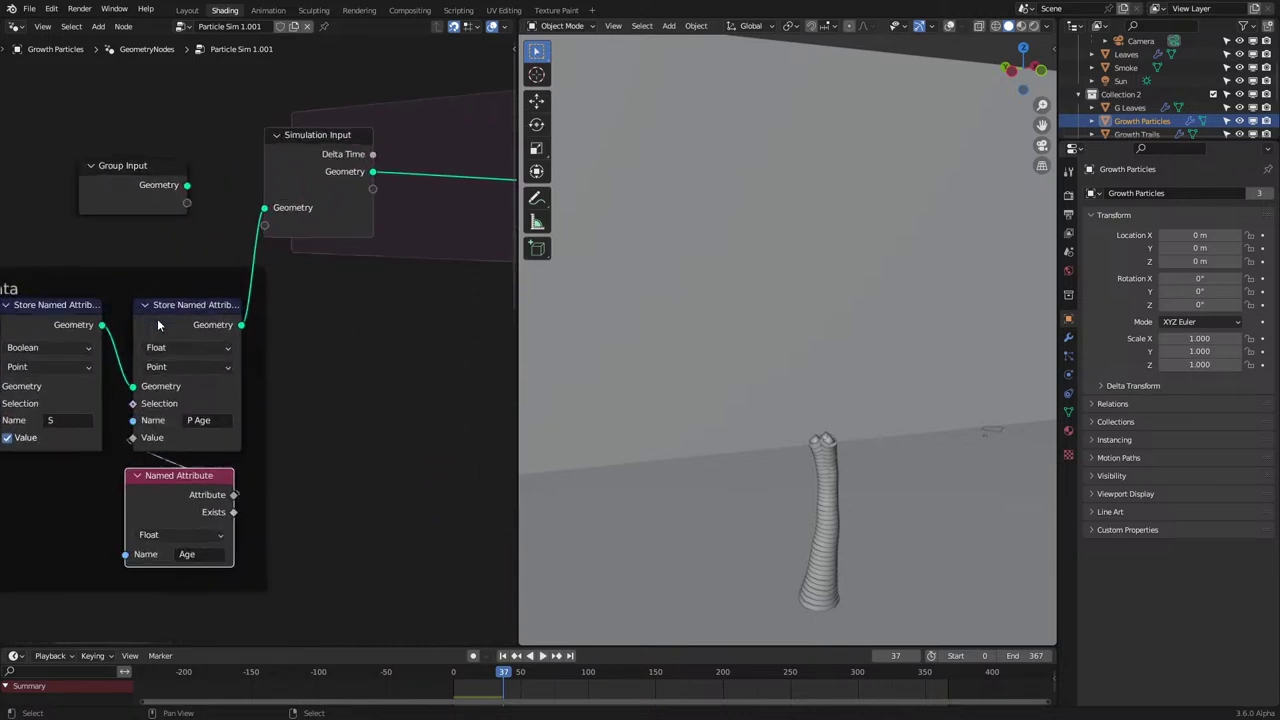
middle_drag(127, 330, 322, 310)
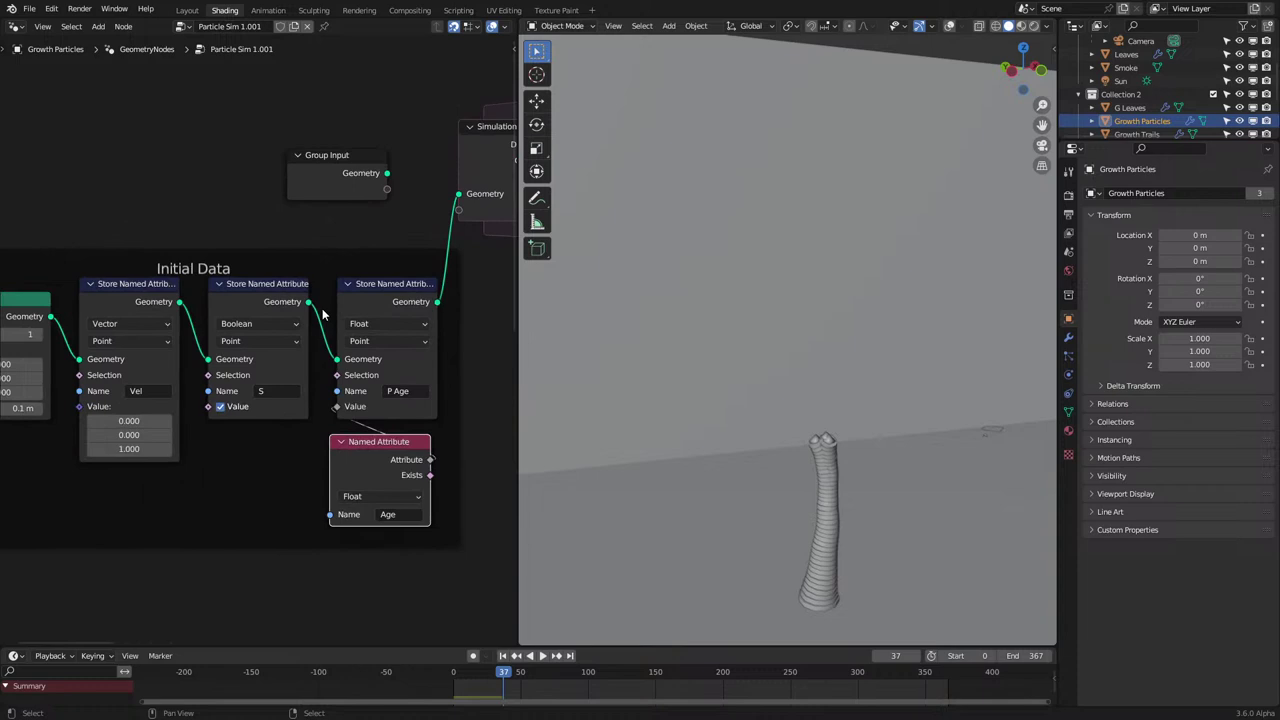
drag(308, 301, 430, 186)
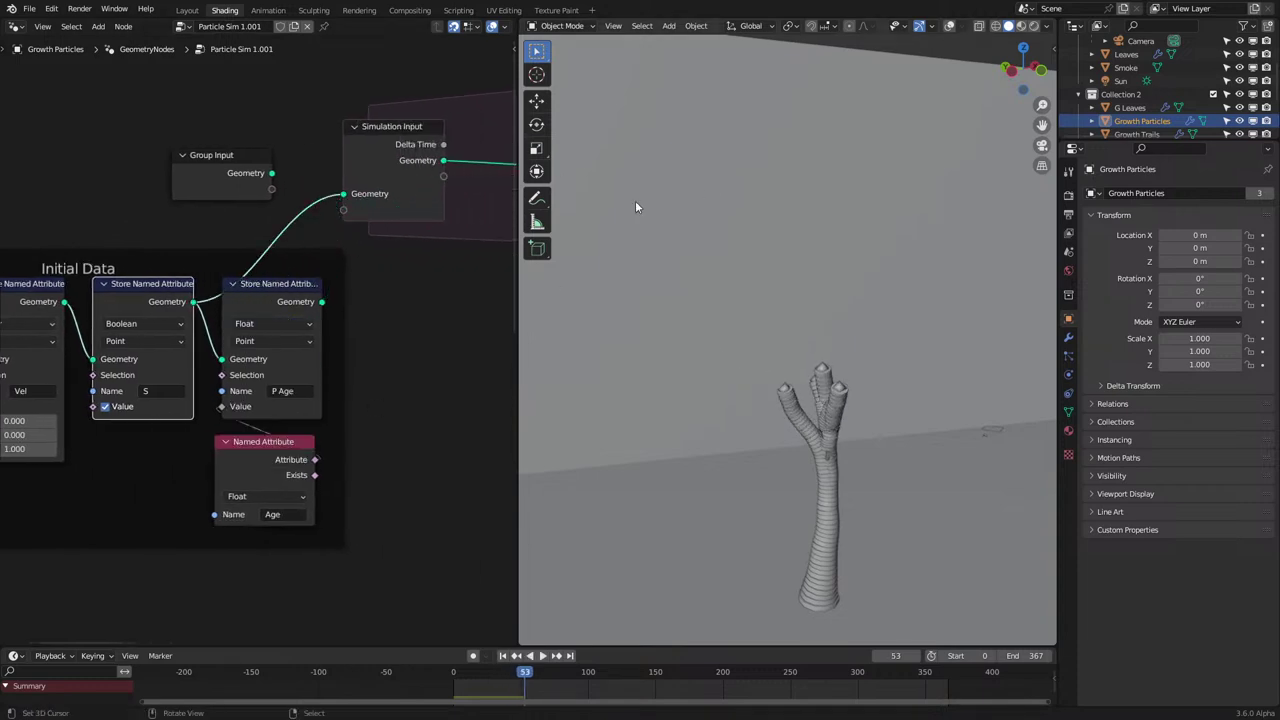
click(227, 309)
key(x)
click(270, 473)
key(x)
scroll(243, 372, down, 6)
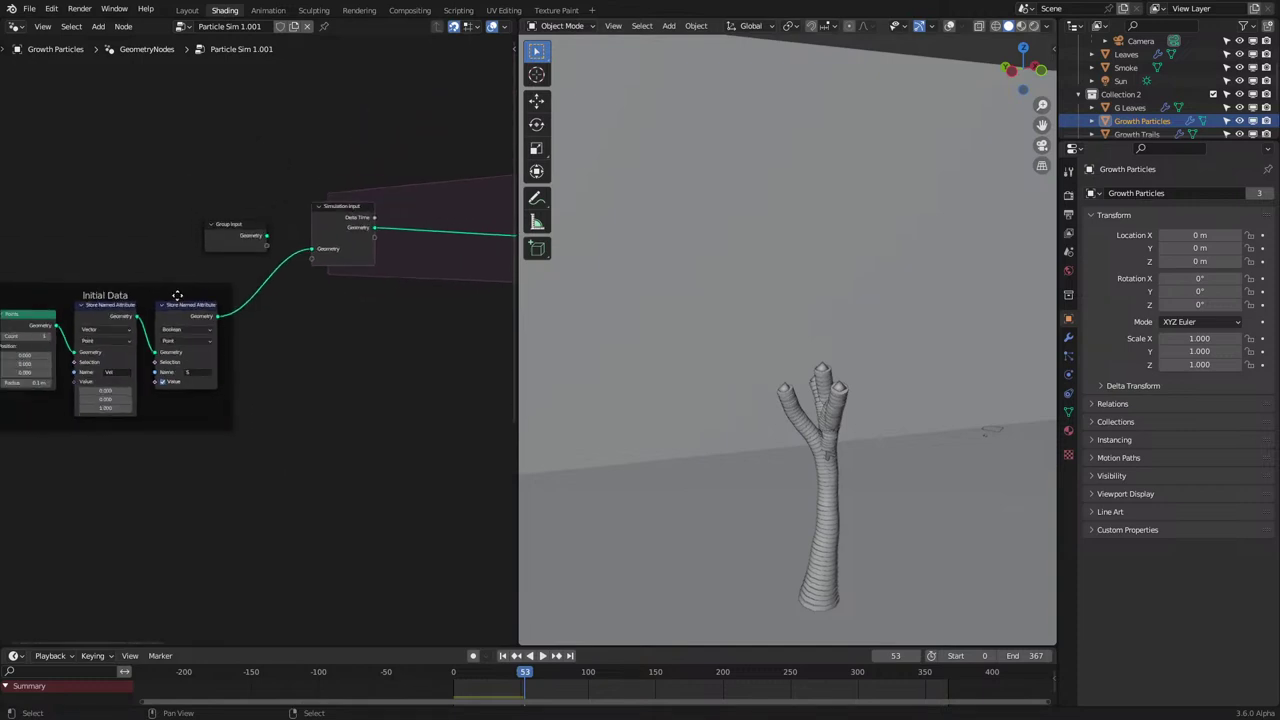
Move the Initial Data frame closer to the Simulation Input node.
drag(178, 297, 233, 288)
scroll(265, 332, down, 6)
middle_drag(452, 393, 239, 339)
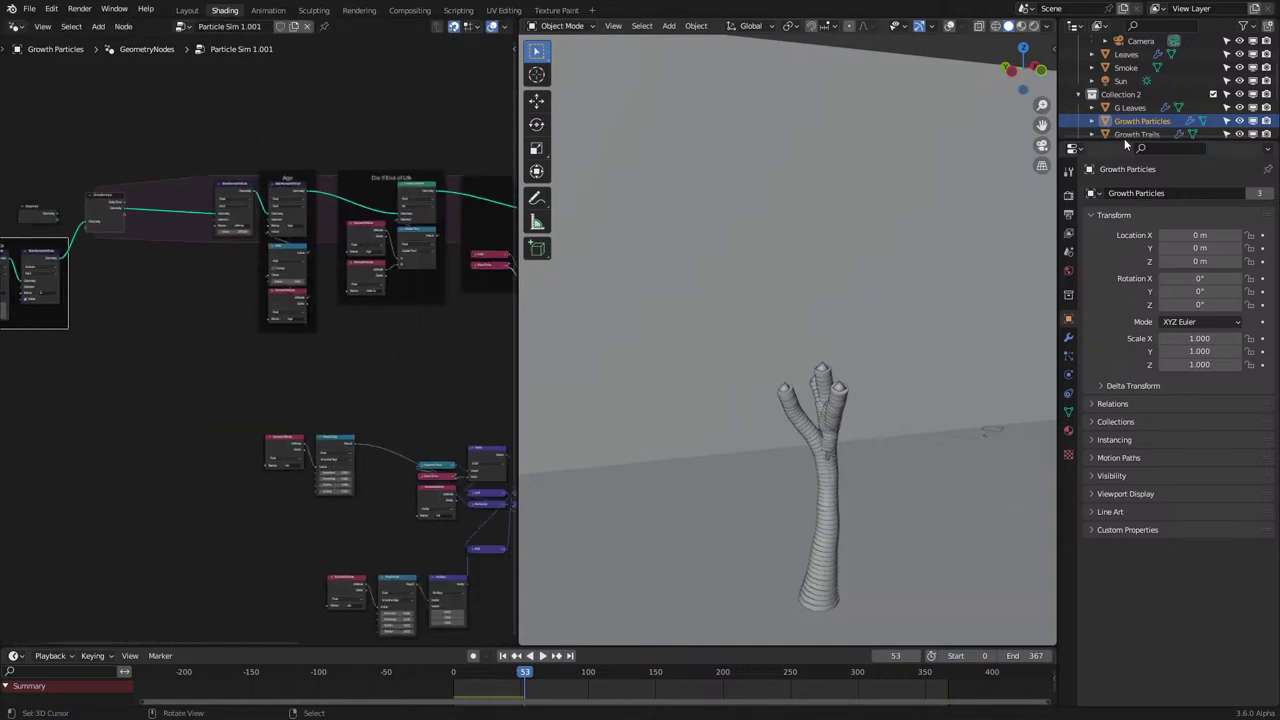
Make Collection 4 visible in the viewport and select its Fur.001 object.
scroll(1221, 100, down, 2)
scroll(1222, 100, down, 2)
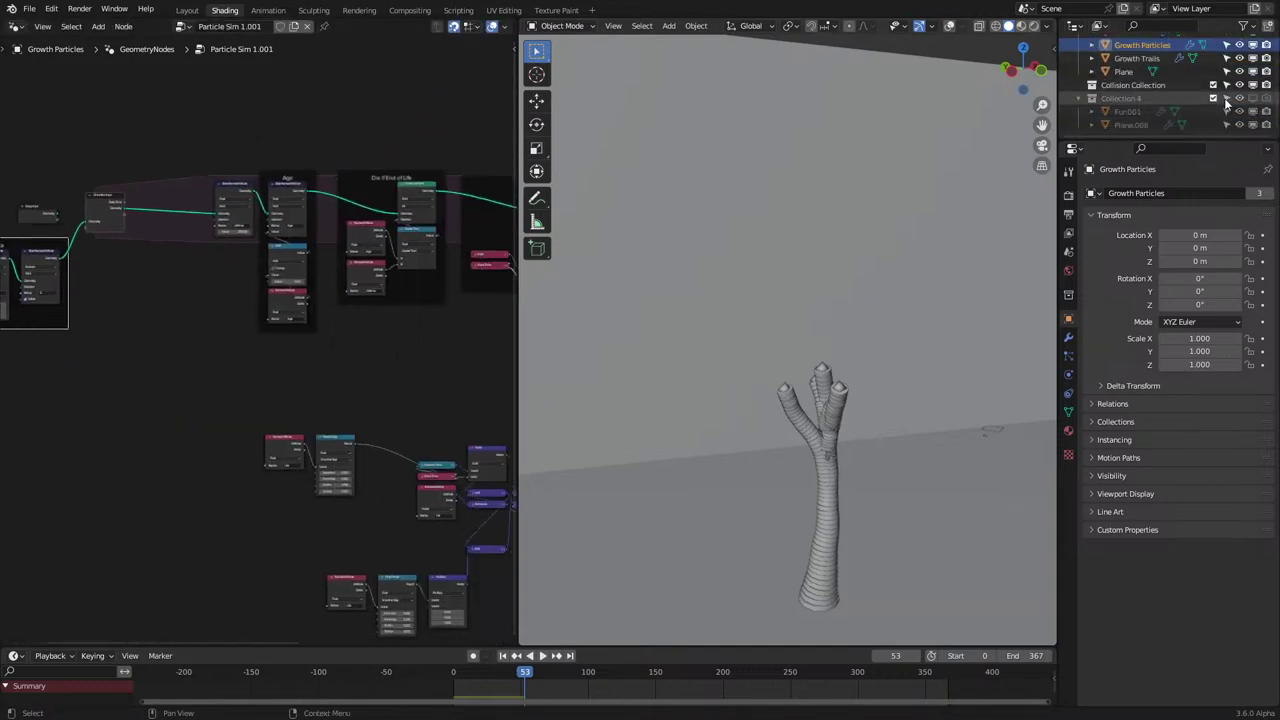
click(1213, 98)
click(1127, 111)
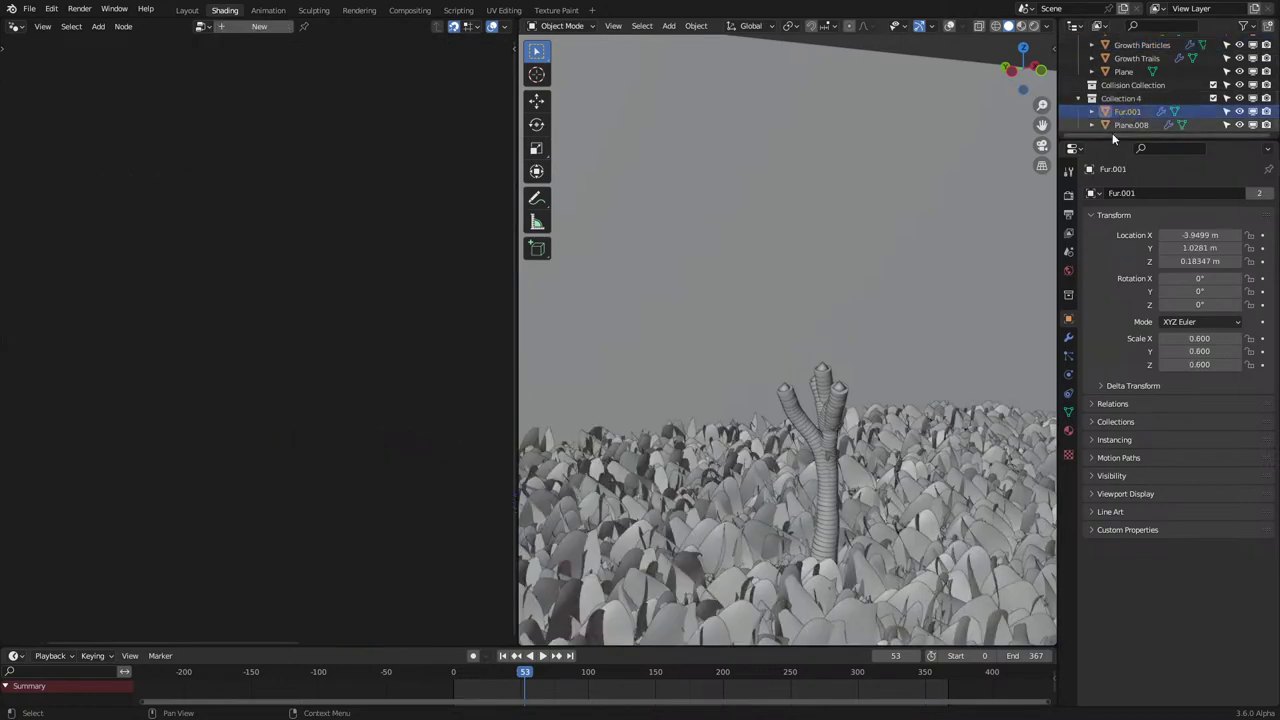
scroll(956, 258, down, 5)
middle_drag(956, 258, 925, 320)
Display the viewport in Rendered shading and delete the Plane.008 and Fur.001 objects from Collection 4.
right_click(848, 474)
key(g)
right_click(858, 530)
key(z)
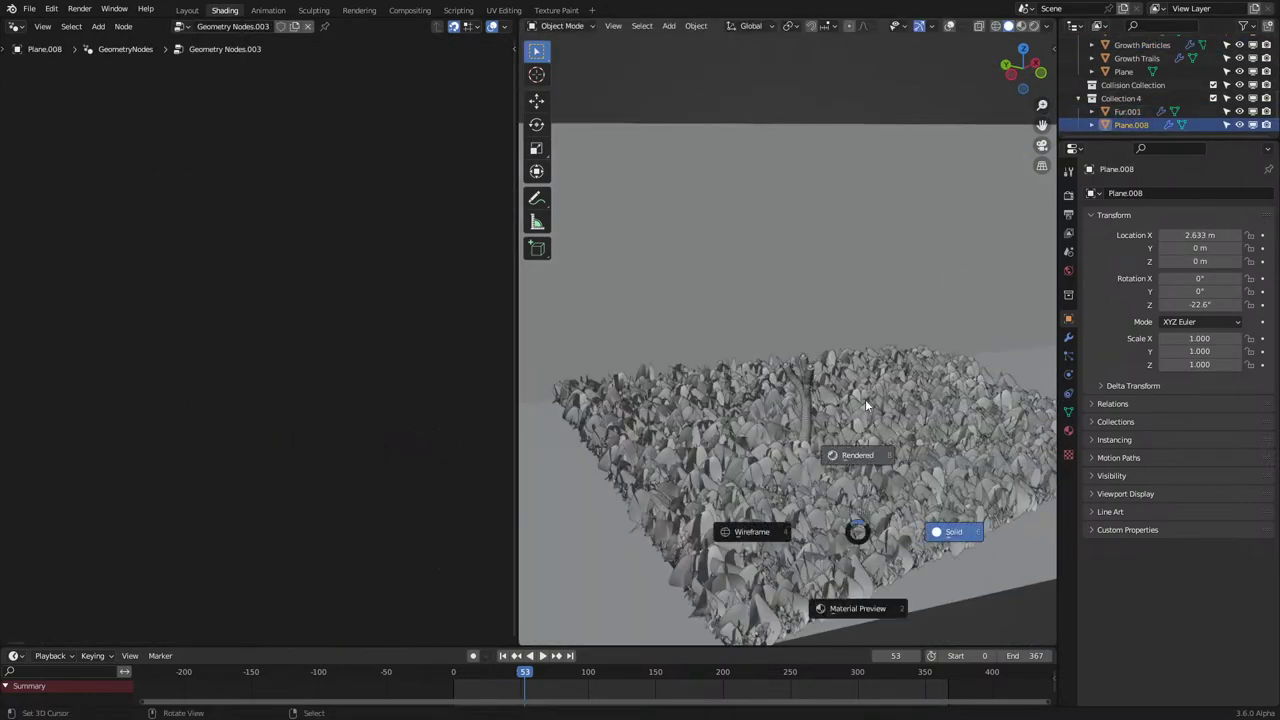
click(866, 404)
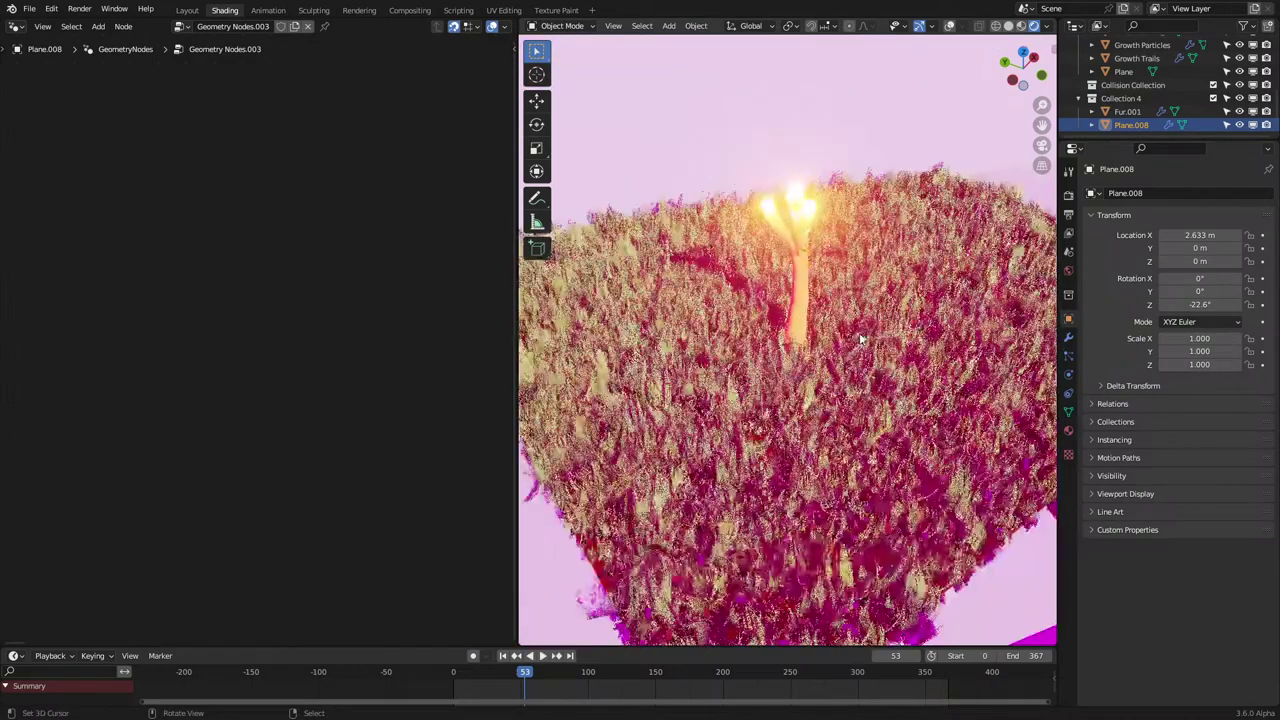
key(Delete)
scroll(1136, 123, up, 2)
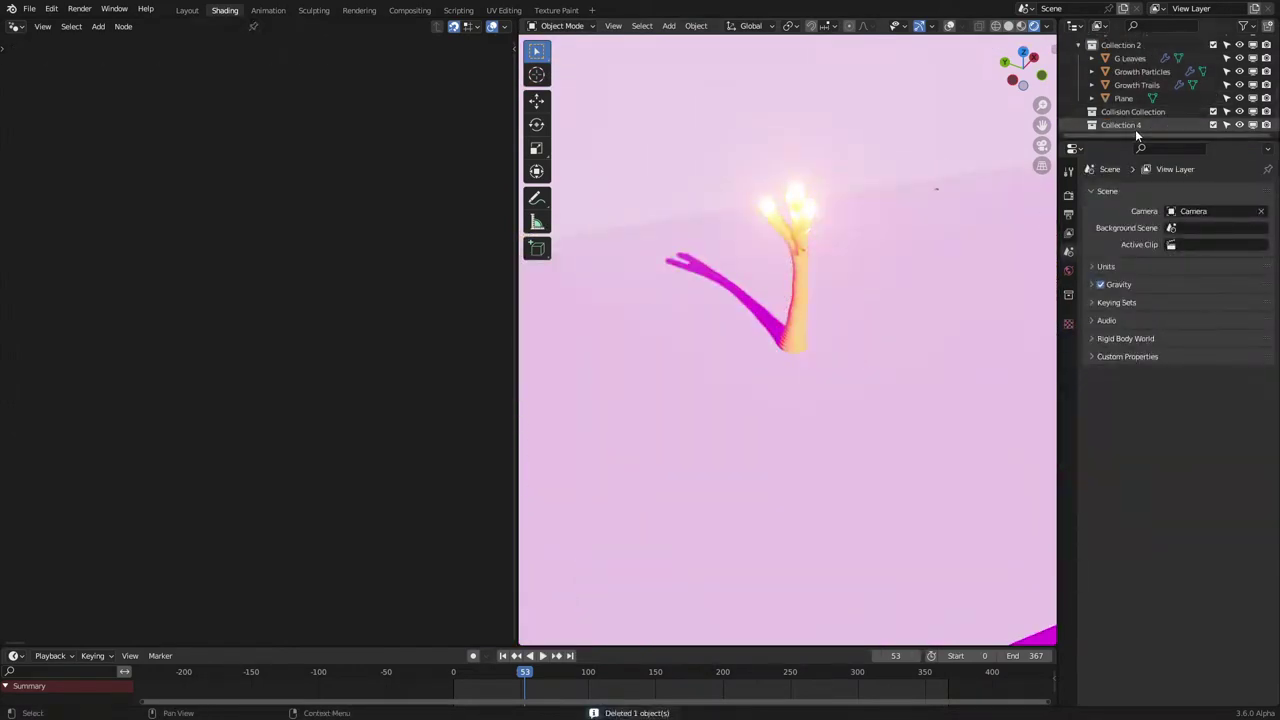
scroll(1135, 129, up, 2)
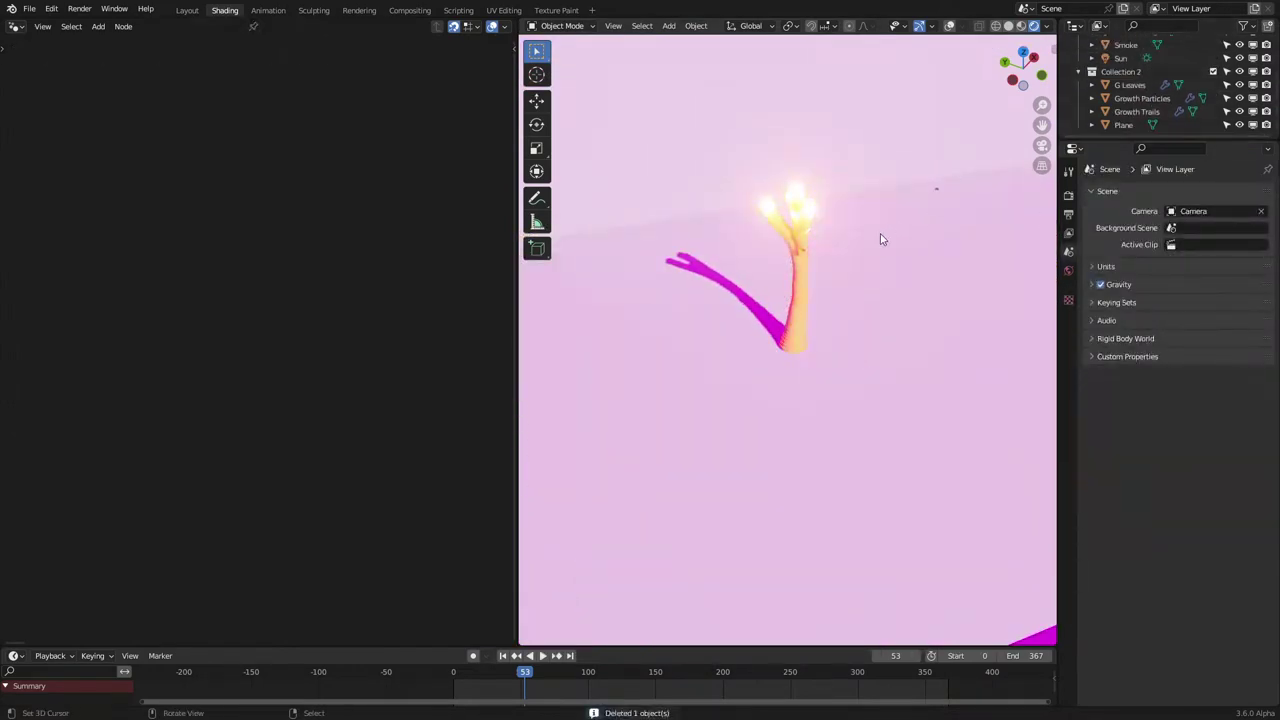
Use wireframe display to check the leftover objects near the tree, return to solid display and delete the Smoke object.
click(837, 226)
mouse_move(837, 226)
middle_down()
mouse_move(778, 386)
mouse_move(840, 346)
mouse_move(817, 343)
mouse_move(990, 314)
middle_up()
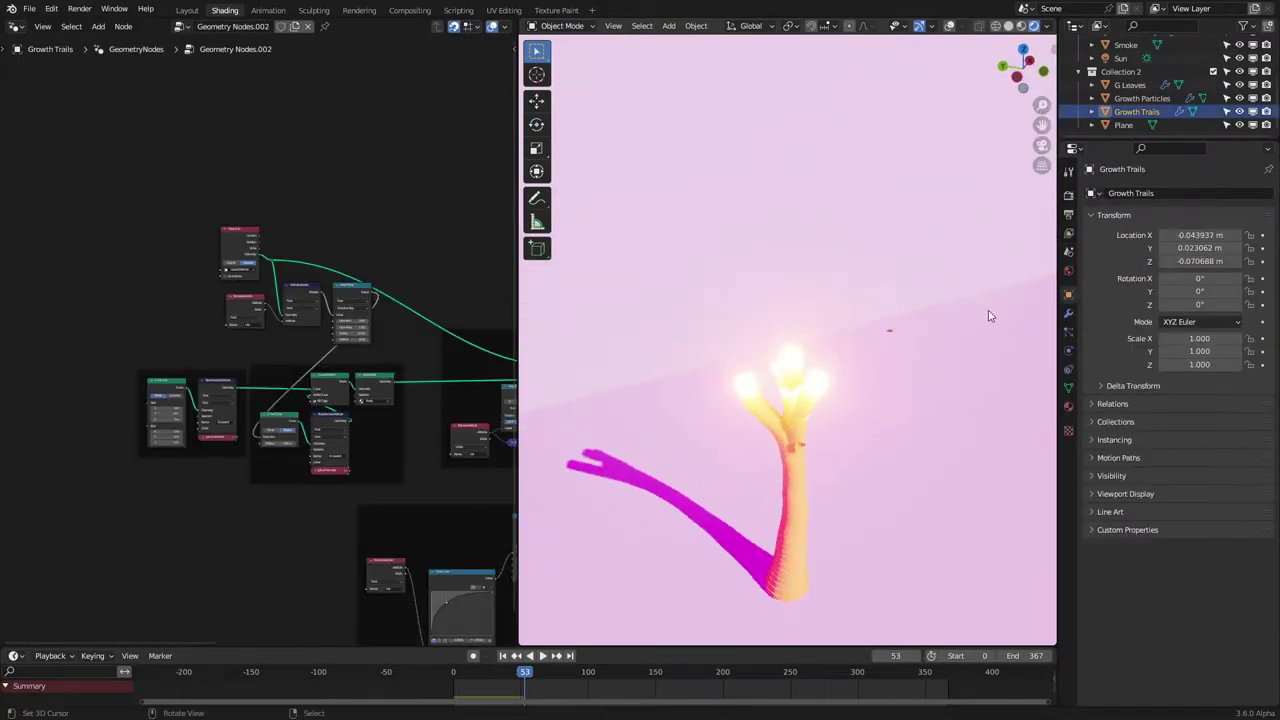
key(shift+z)
click(892, 333)
scroll(1140, 100, up, 5)
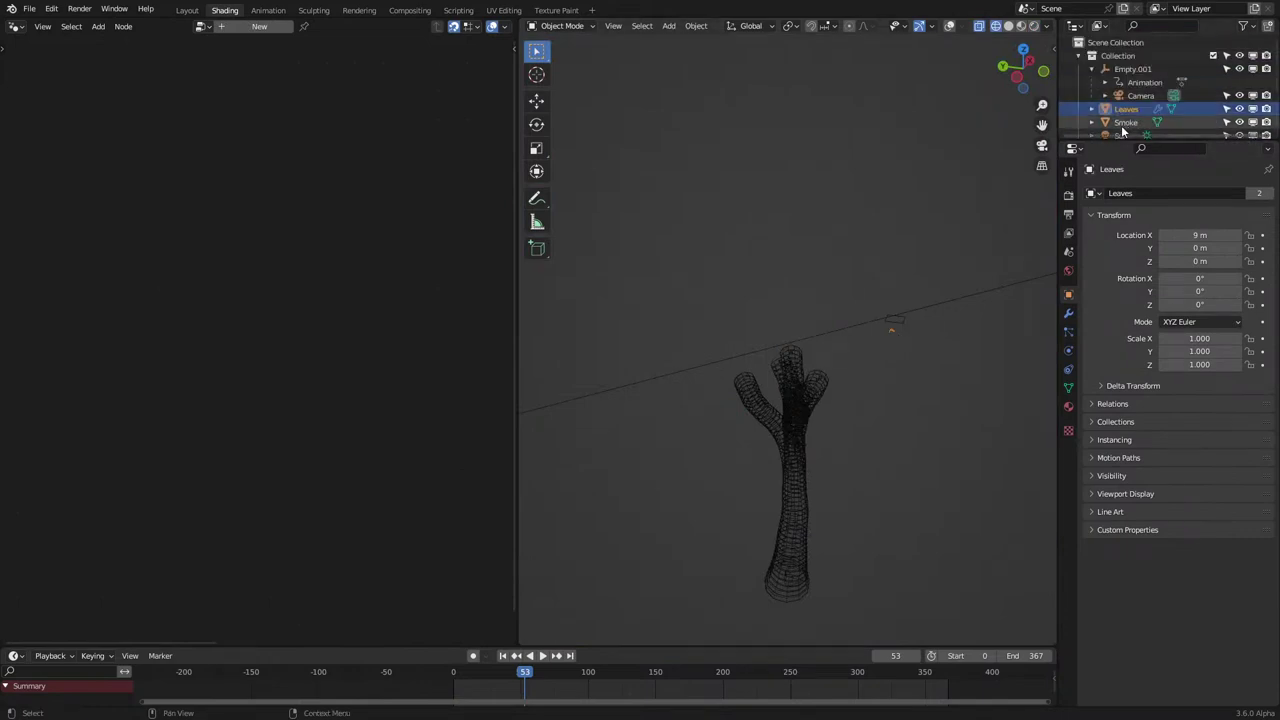
click(1126, 122)
key(shift+z)
key(Delete)
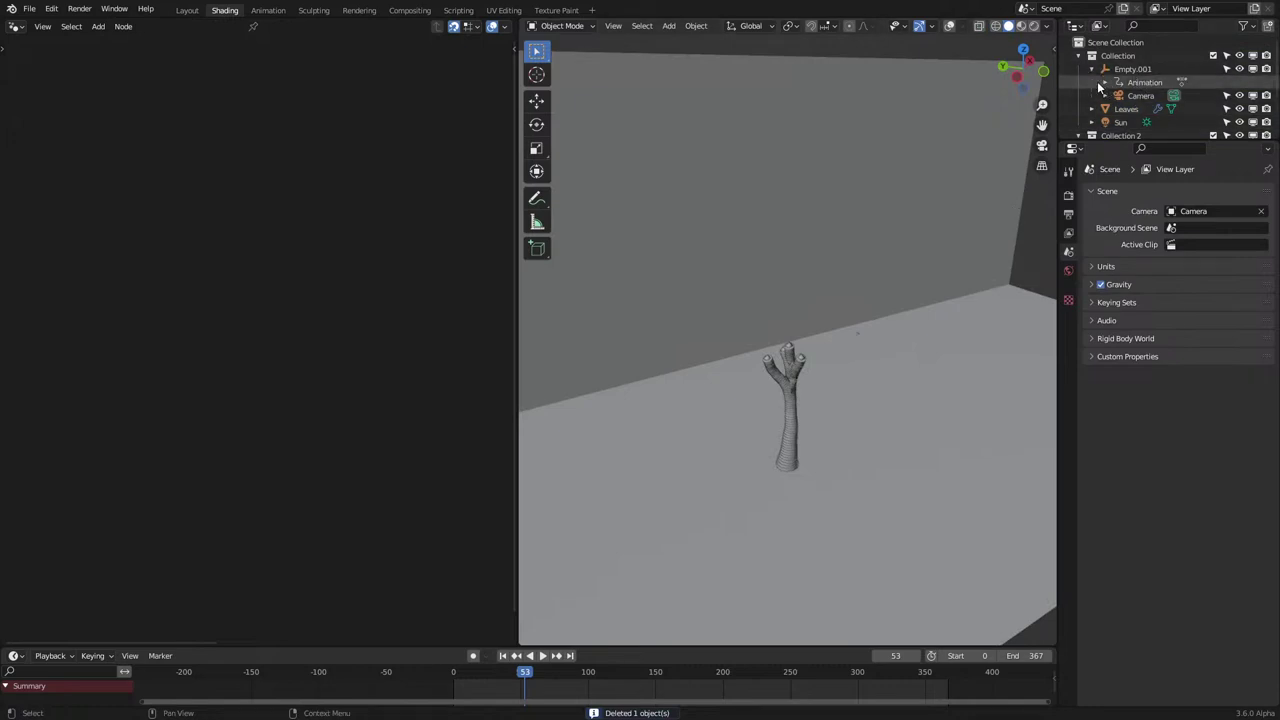
Select the Growth Trails object and display the viewport in Rendered shading.
scroll(1140, 95, down, 3)
click(1137, 111)
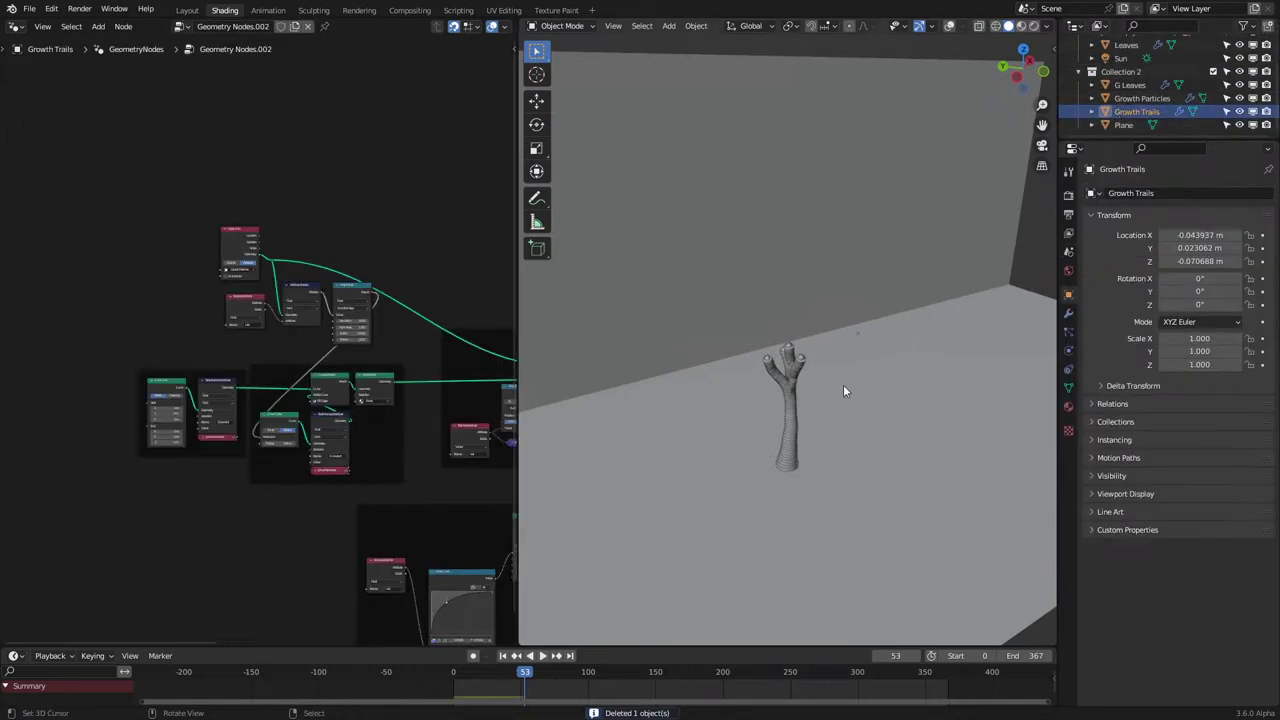
key(z)
click(849, 291)
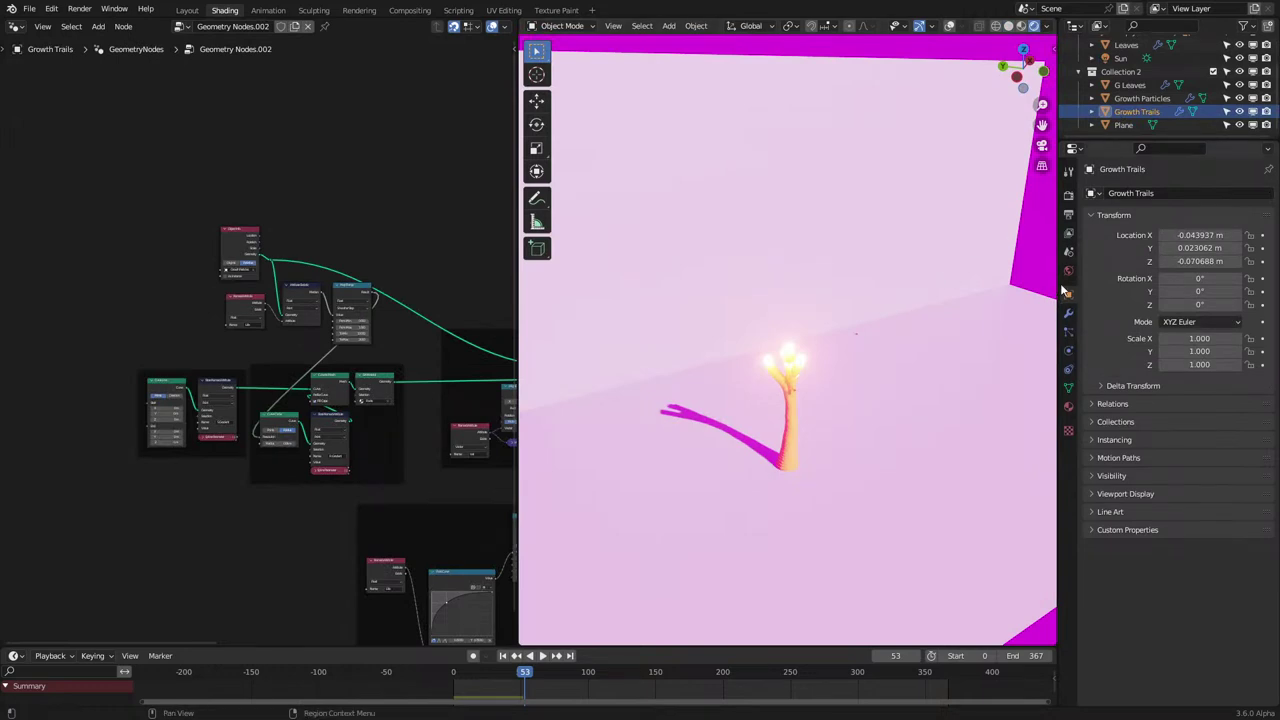
Remove the missing forest.exr texture from the world background and set its color to a plain grey.
click(1069, 271)
click(1224, 283)
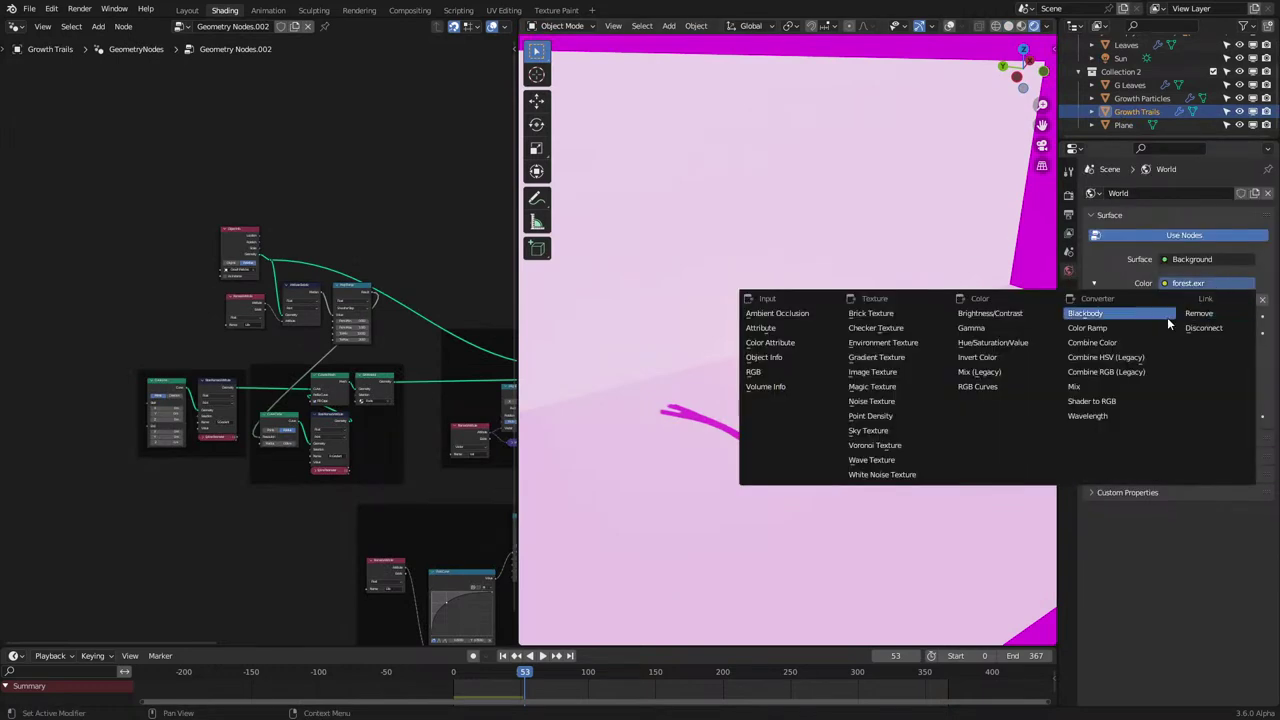
click(1220, 311)
click(1230, 285)
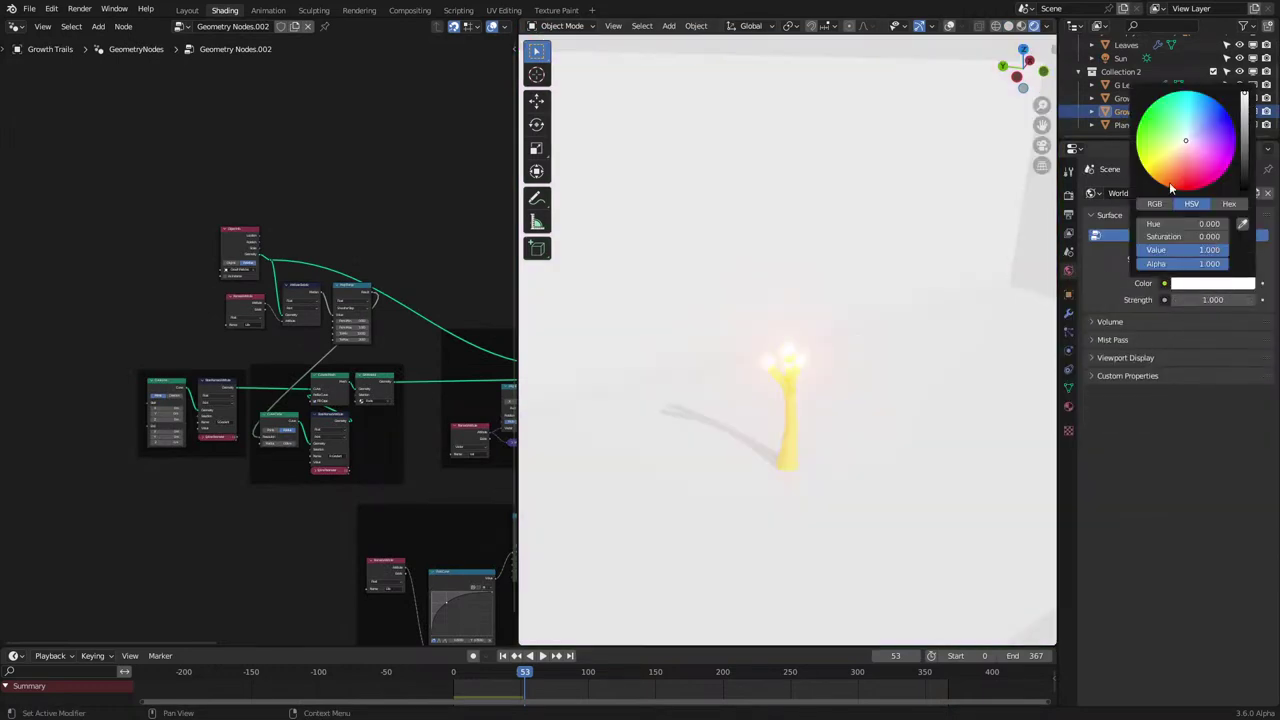
ctrl+scroll(1160, 176, down, 5)
ctrl+scroll(1158, 174, up, 1)
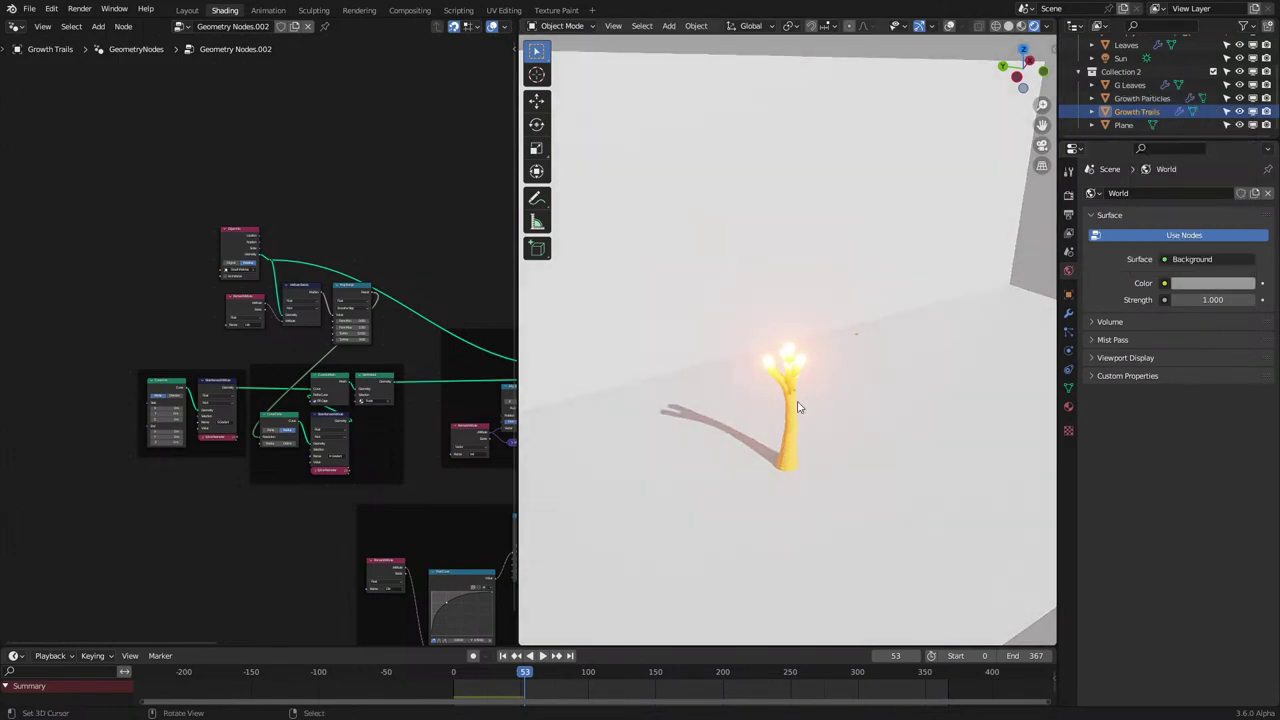
Set the Sun light's strength to 2.
middle_drag(760, 380, 686, 380)
click(1120, 58)
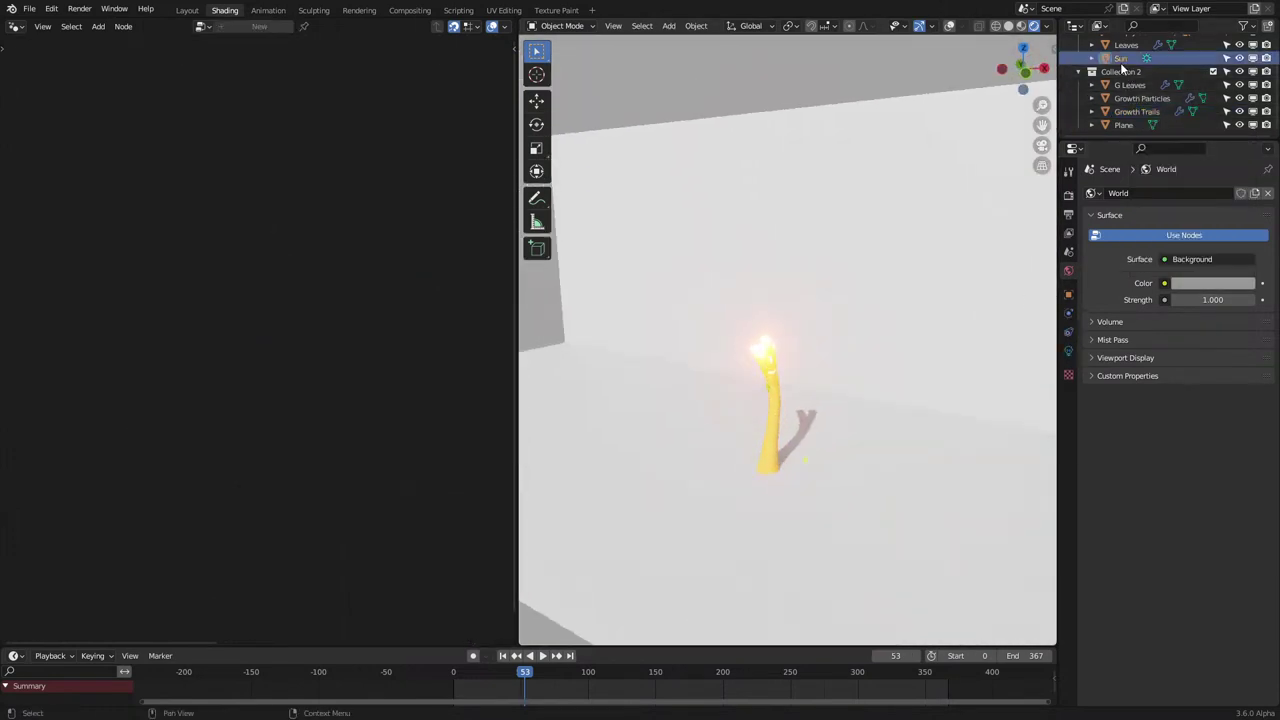
click(1068, 350)
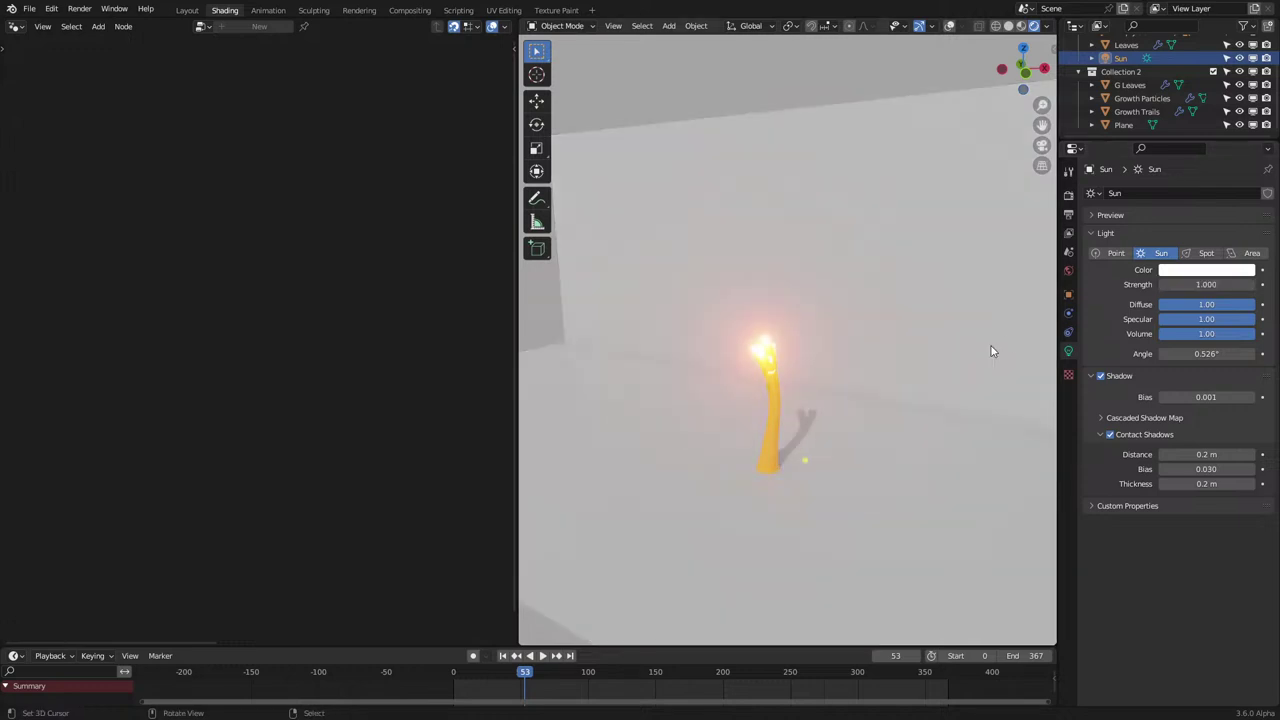
text(2)
key(Return)
Select the Growth Trails tree and examine the Life attribute, Attribute Statistic and Map Range nodes driving the Curve Circle resolution.
middle_drag(988, 325, 782, 419)
click(771, 415)
click(795, 413)
middle_drag(831, 342, 880, 378)
scroll(436, 396, up, 1)
middle_drag(435, 396, 279, 328)
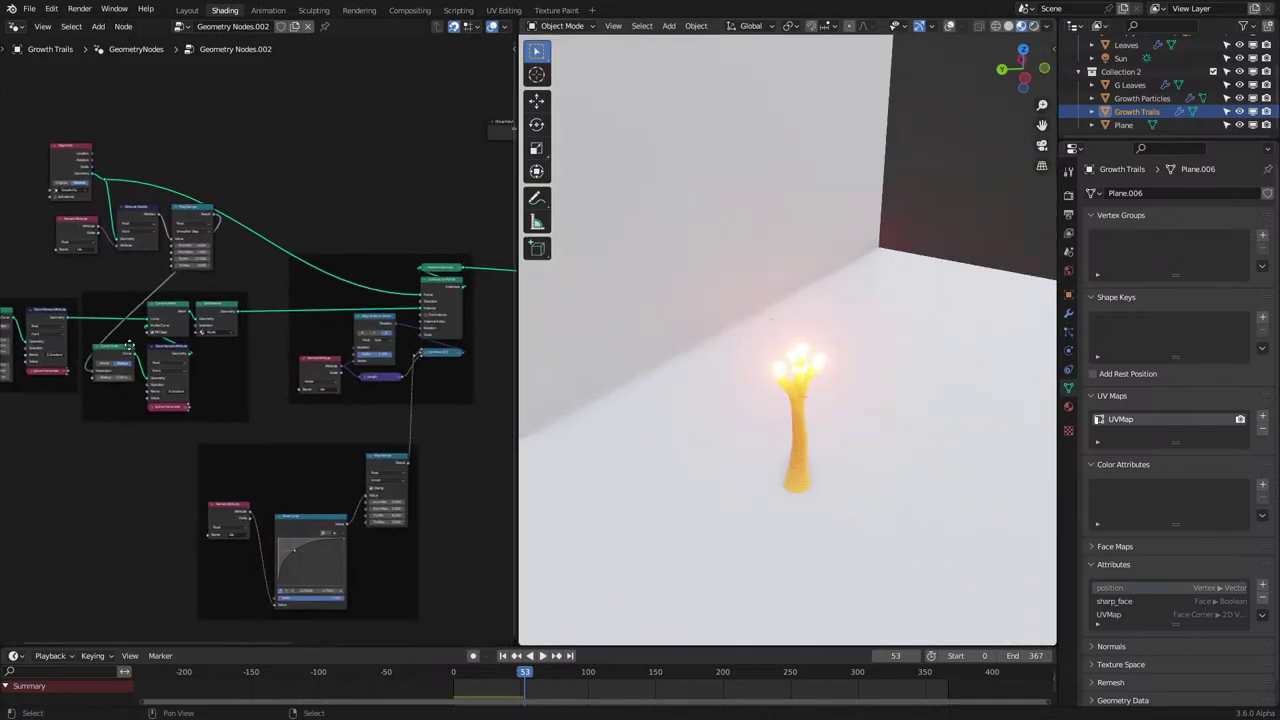
scroll(279, 328, down, 1)
middle_drag(142, 290, 237, 347)
scroll(192, 201, up, 2)
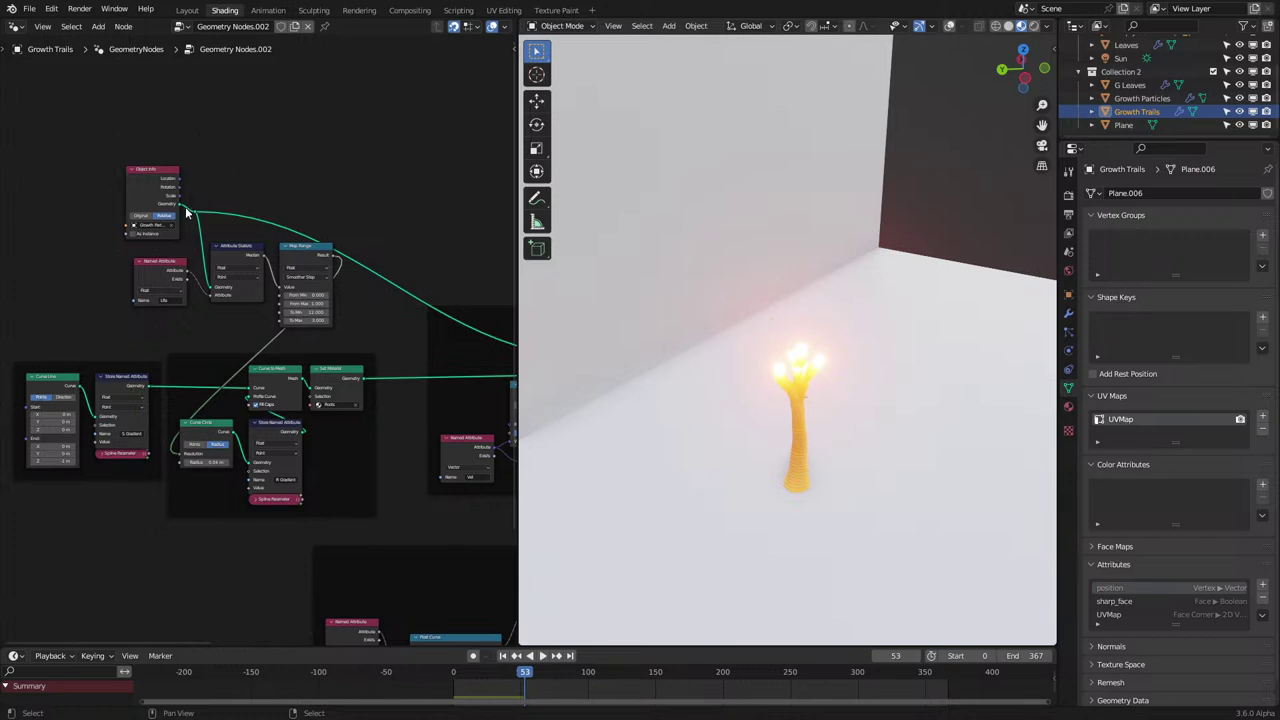
scroll(226, 267, up, 2)
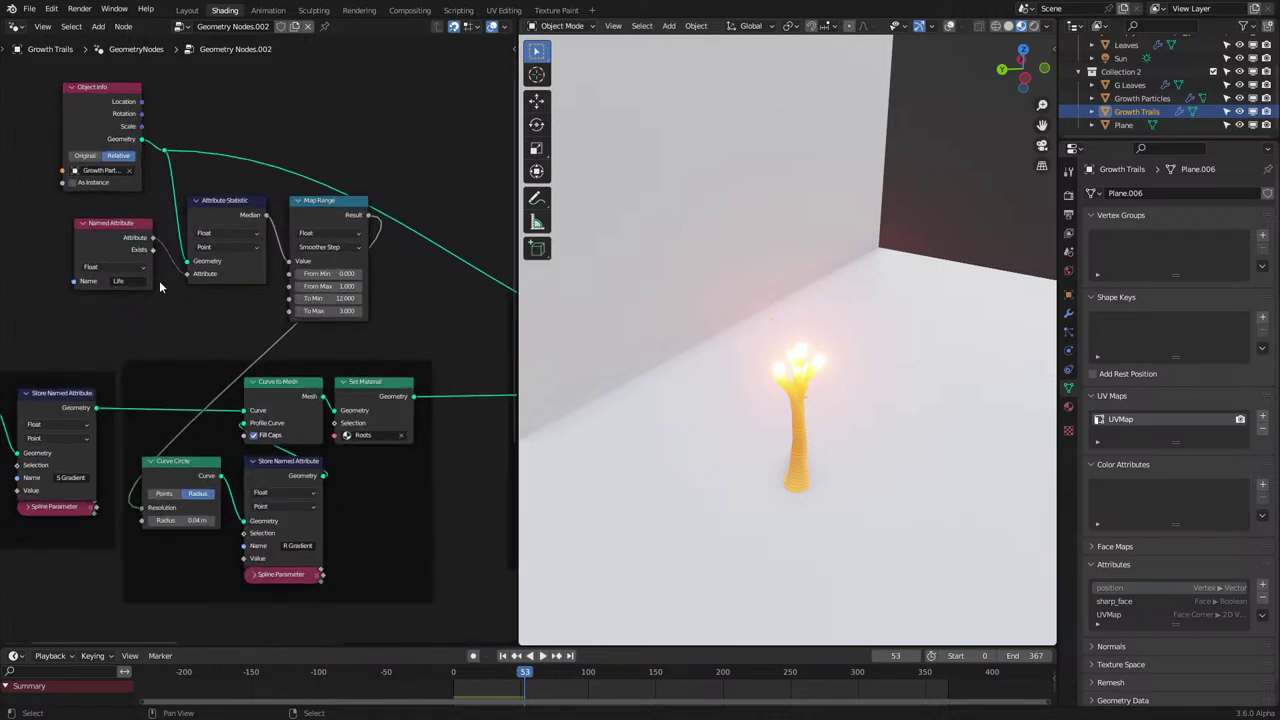
middle_drag(159, 280, 177, 278)
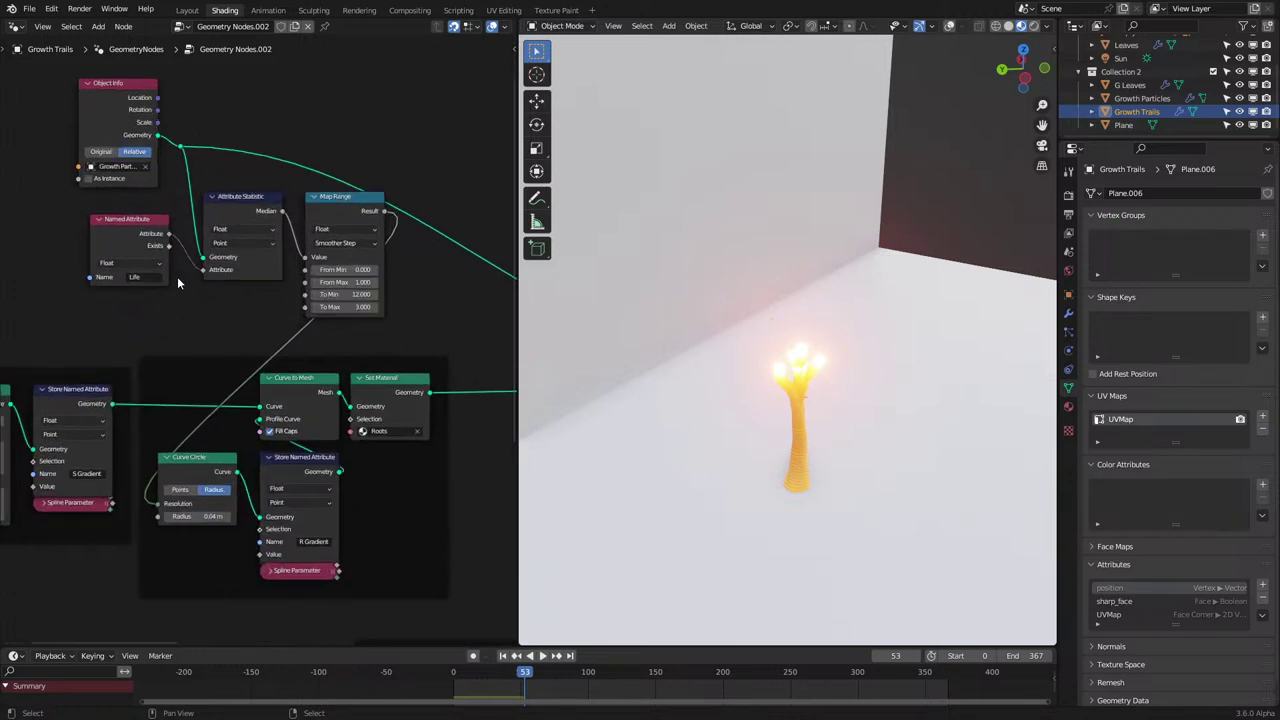
scroll(178, 283, down, 2)
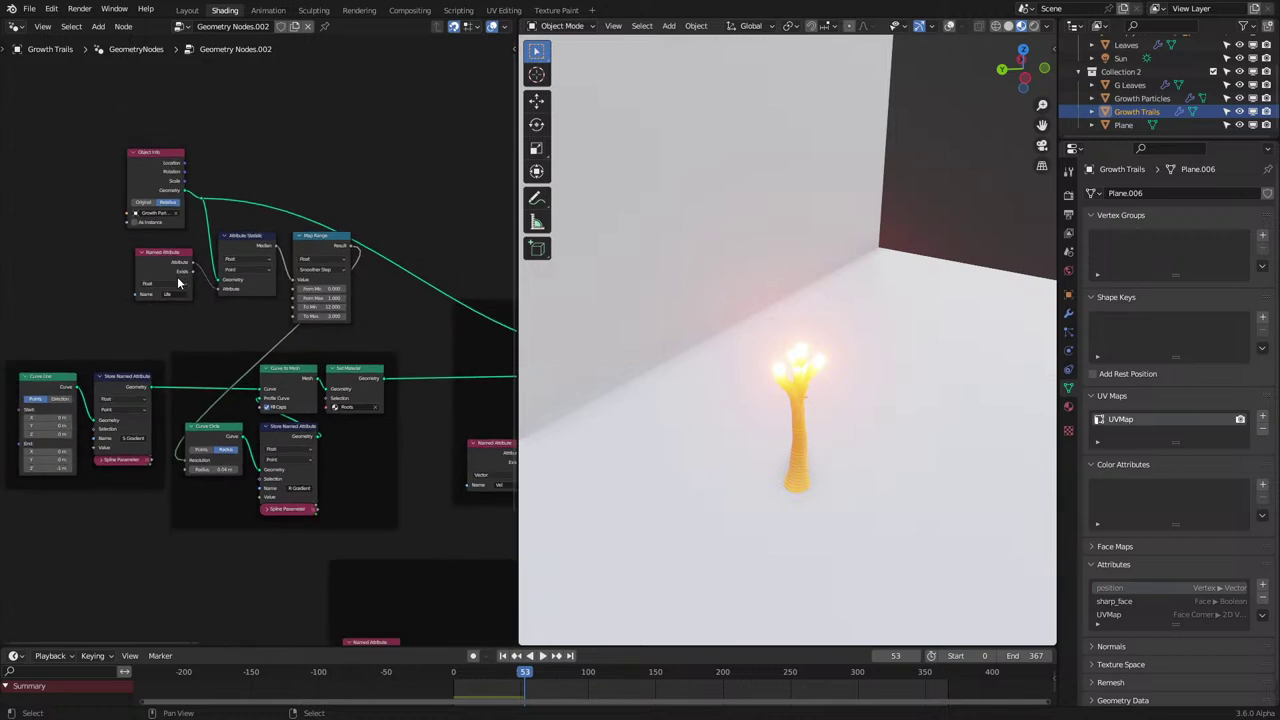
scroll(178, 283, up, 1)
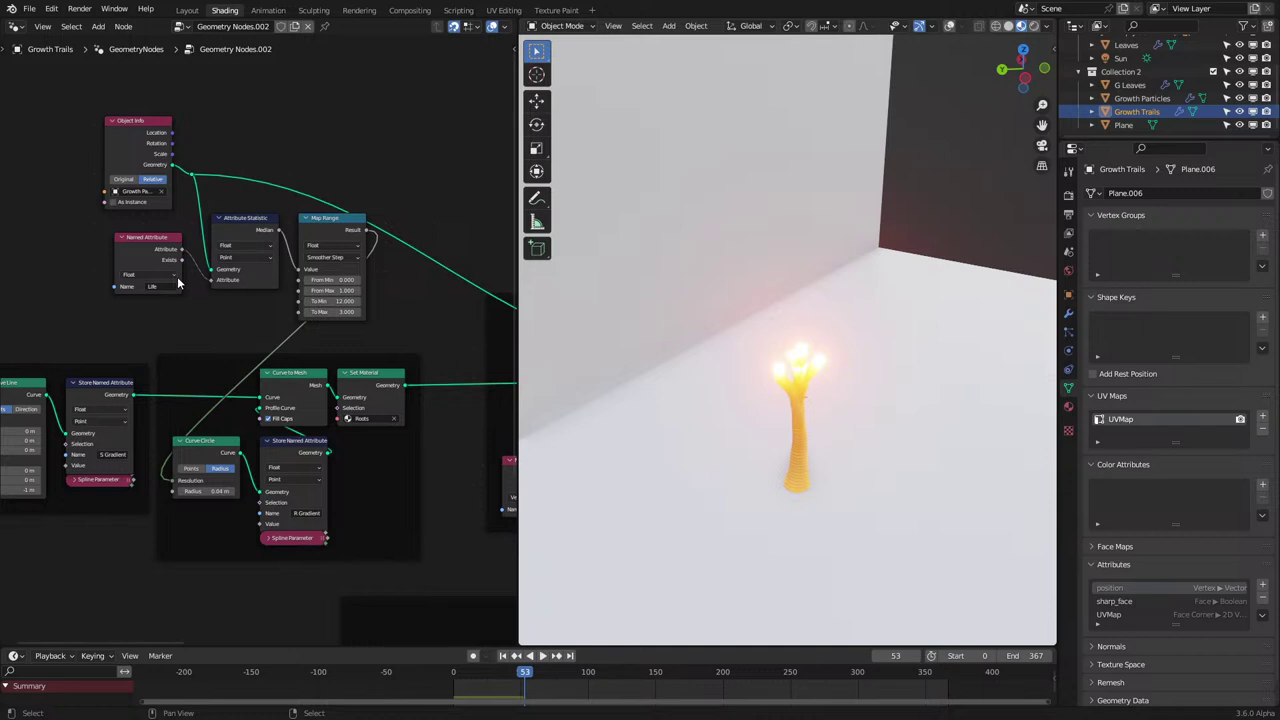
Play the growth animation in Wireframe display to examine the branch mesh, and return the viewport to Solid shading.
key(shift+z)
scroll(850, 379, up, 5)
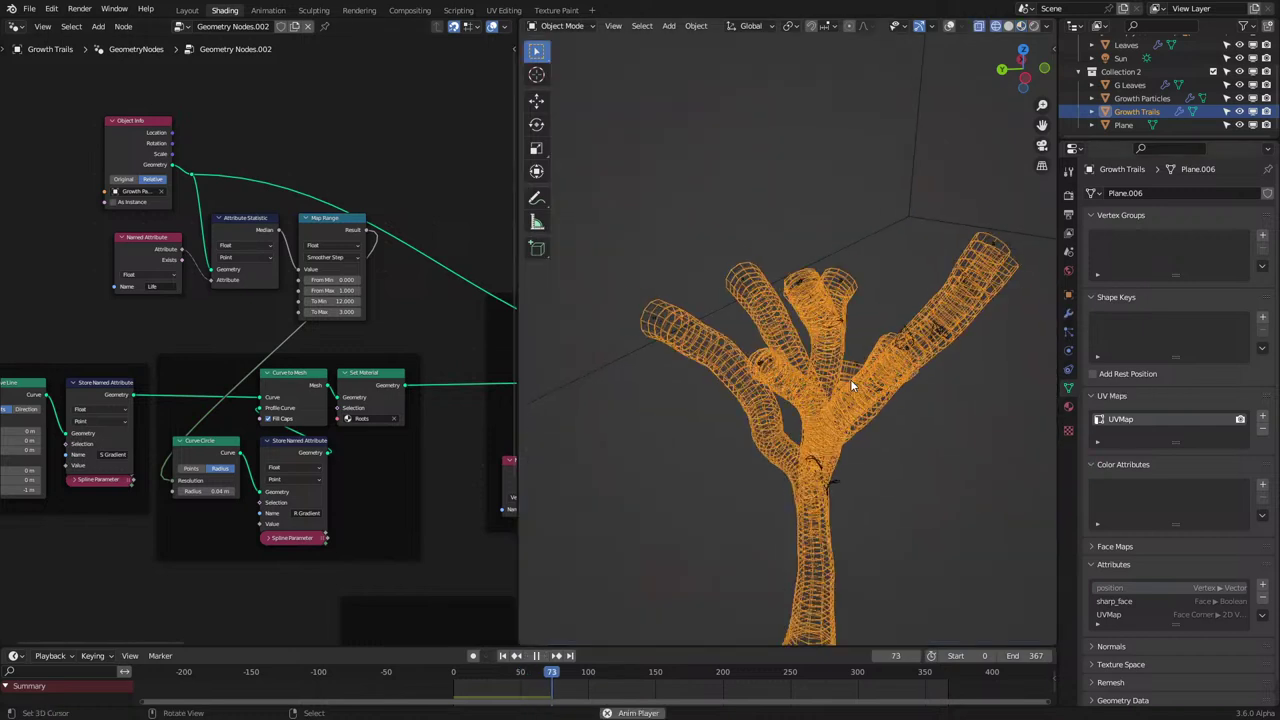
scroll(208, 295, down, 5)
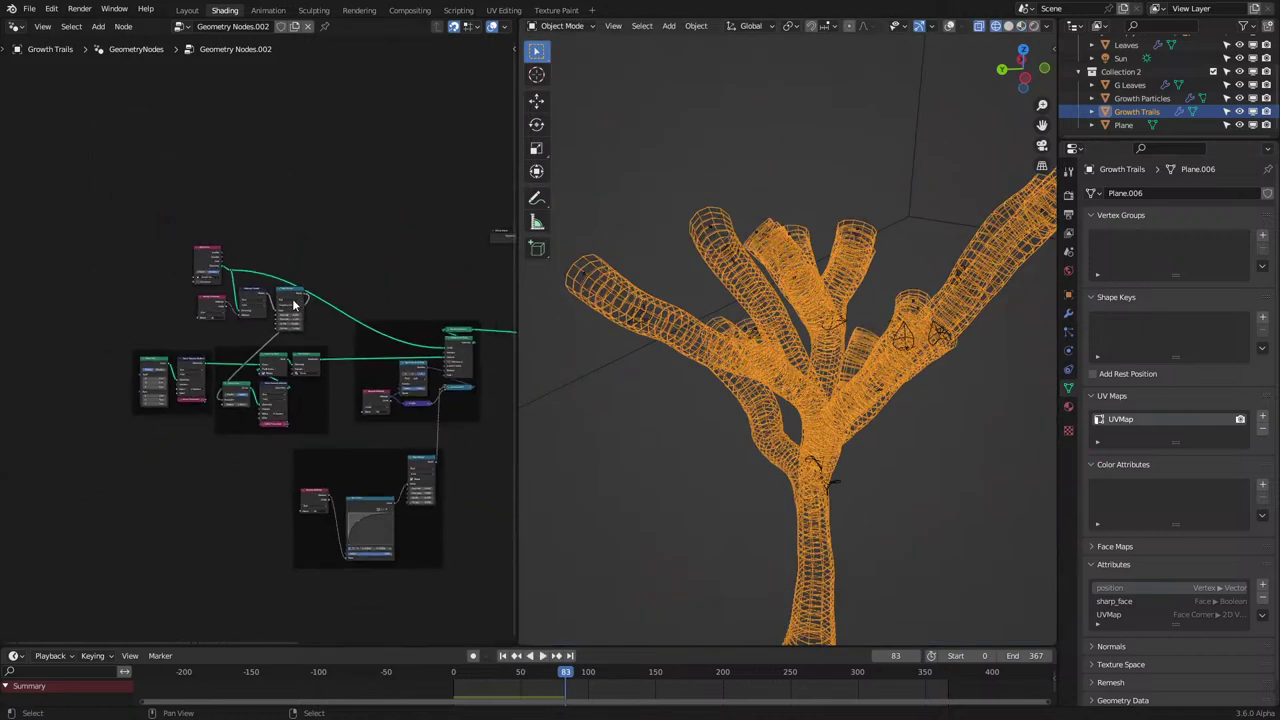
scroll(364, 324, up, 2)
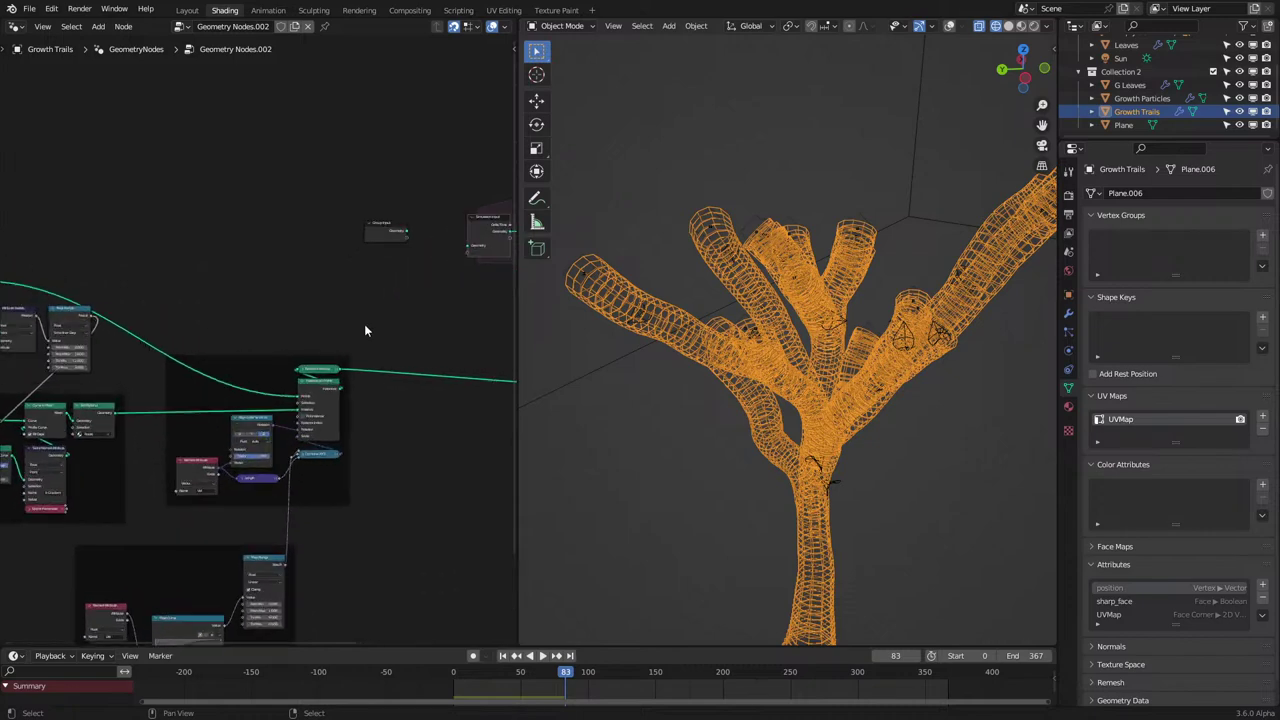
mouse_move(840, 266)
middle_down()
mouse_move(827, 311)
mouse_move(894, 349)
mouse_move(810, 294)
middle_up()
key(shift+z)
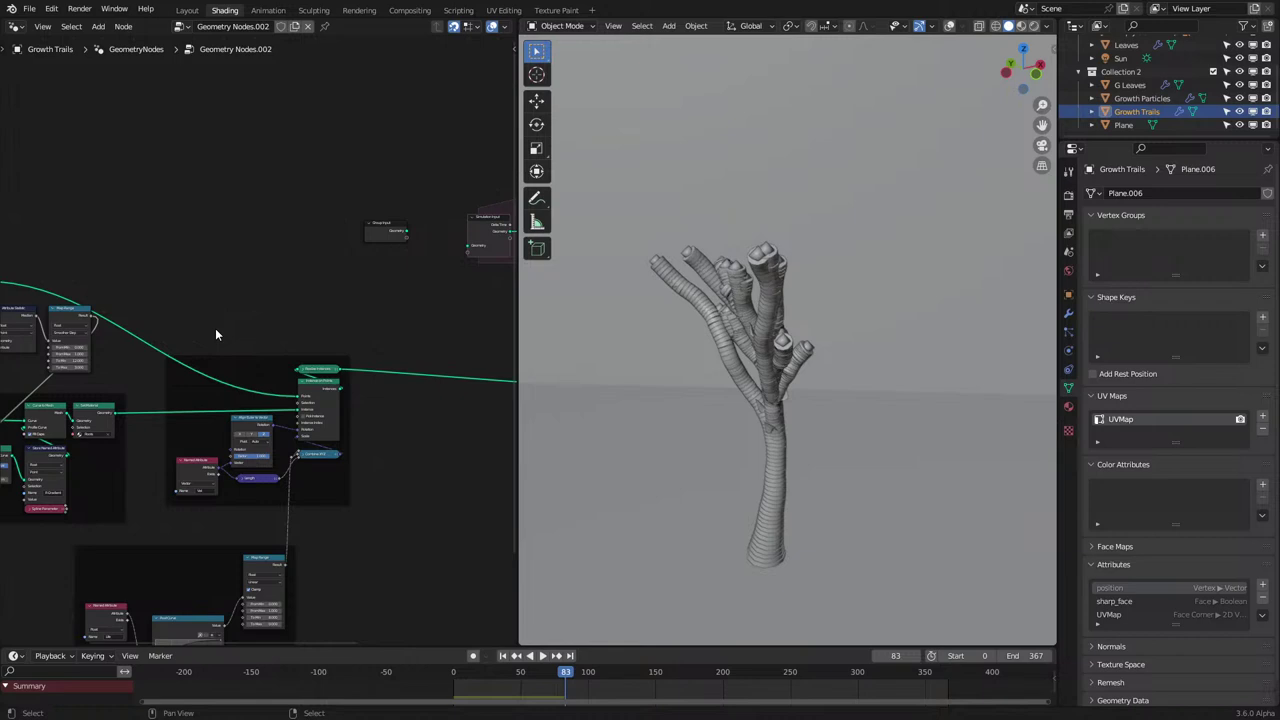
Move the Life Named Attribute node away from the Attribute Statistic node and look through the available attribute names.
middle_drag(216, 330, 394, 284)
scroll(394, 286, up, 1)
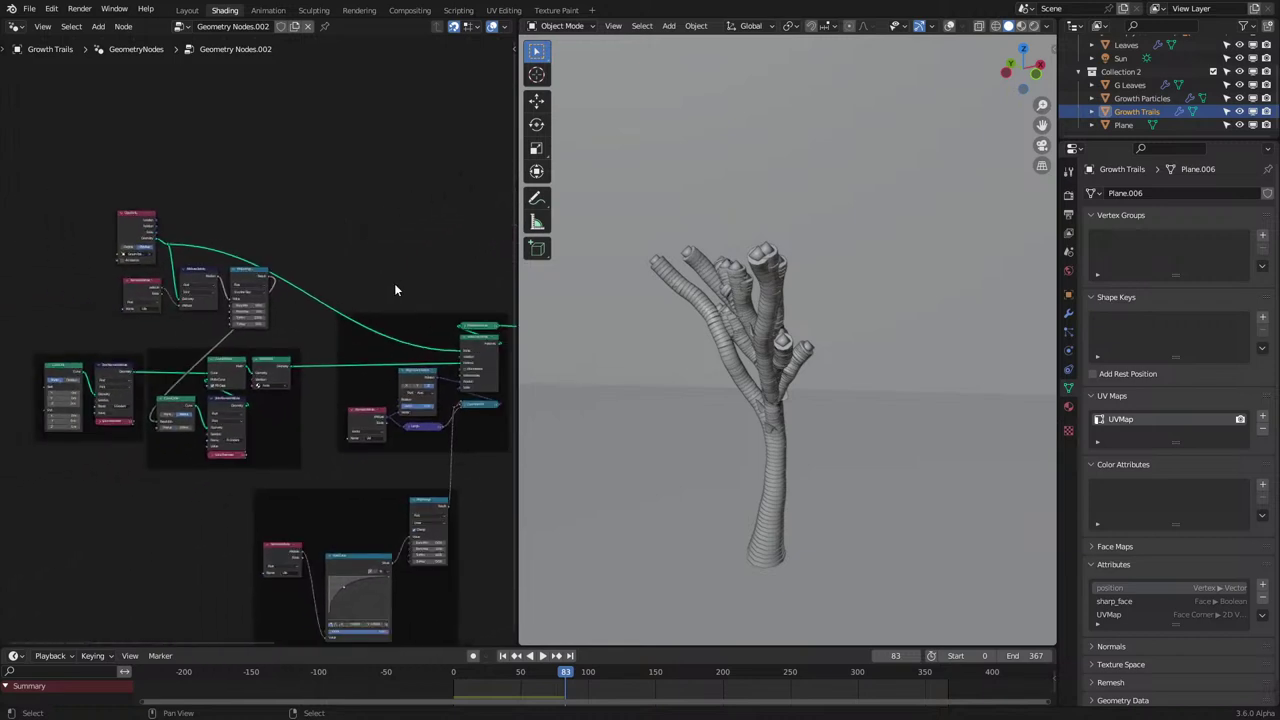
scroll(193, 307, up, 1)
middle_drag(192, 305, 497, 403)
scroll(414, 363, up, 4)
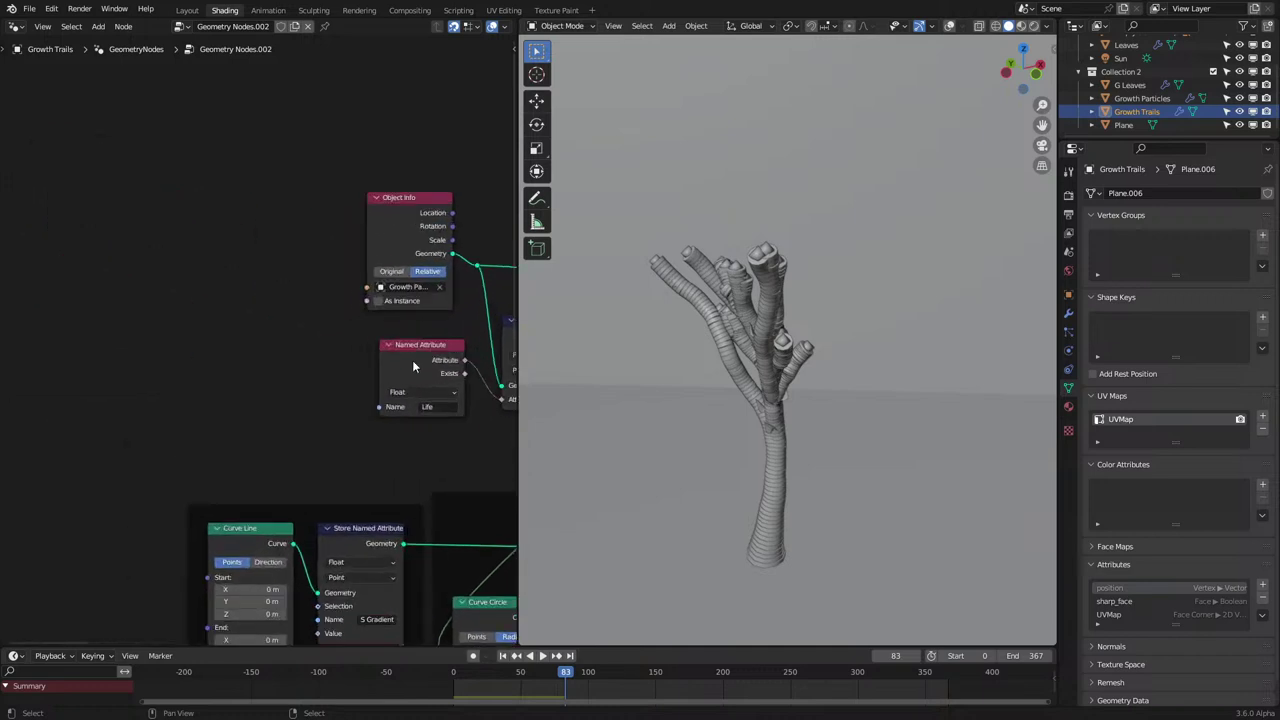
drag(413, 362, 191, 303)
click(230, 347)
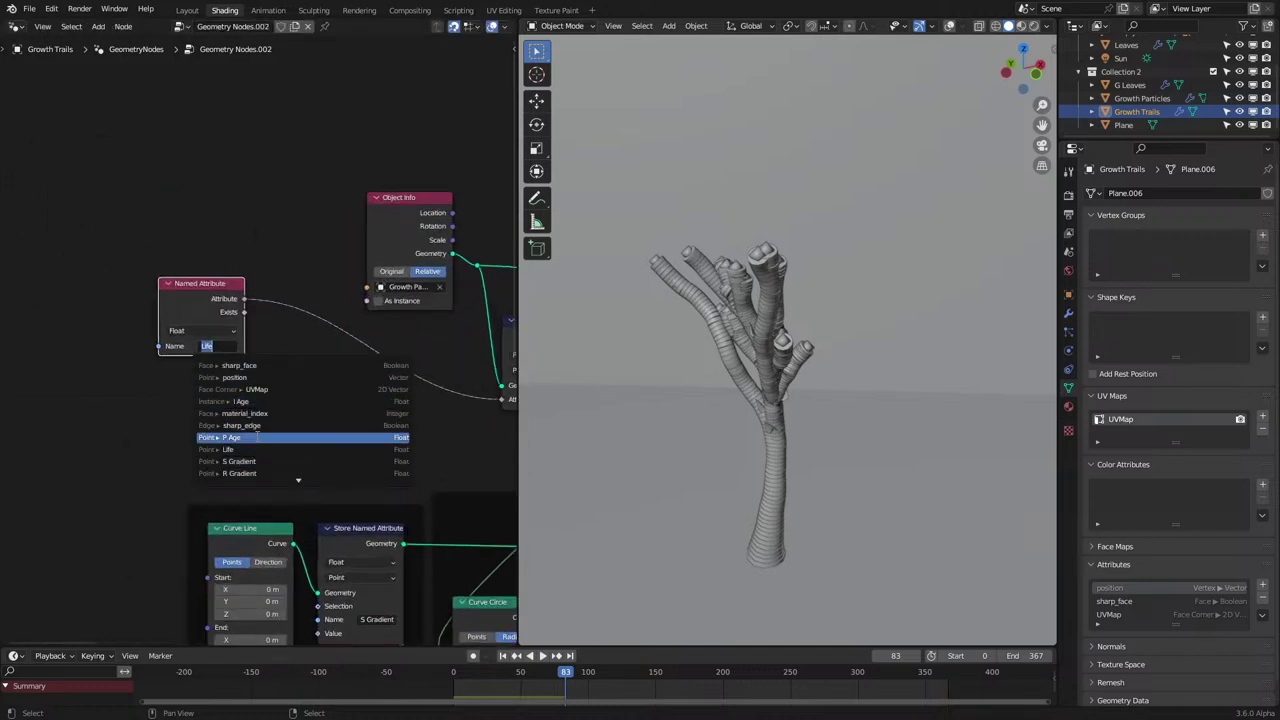
scroll(272, 462, down, 4)
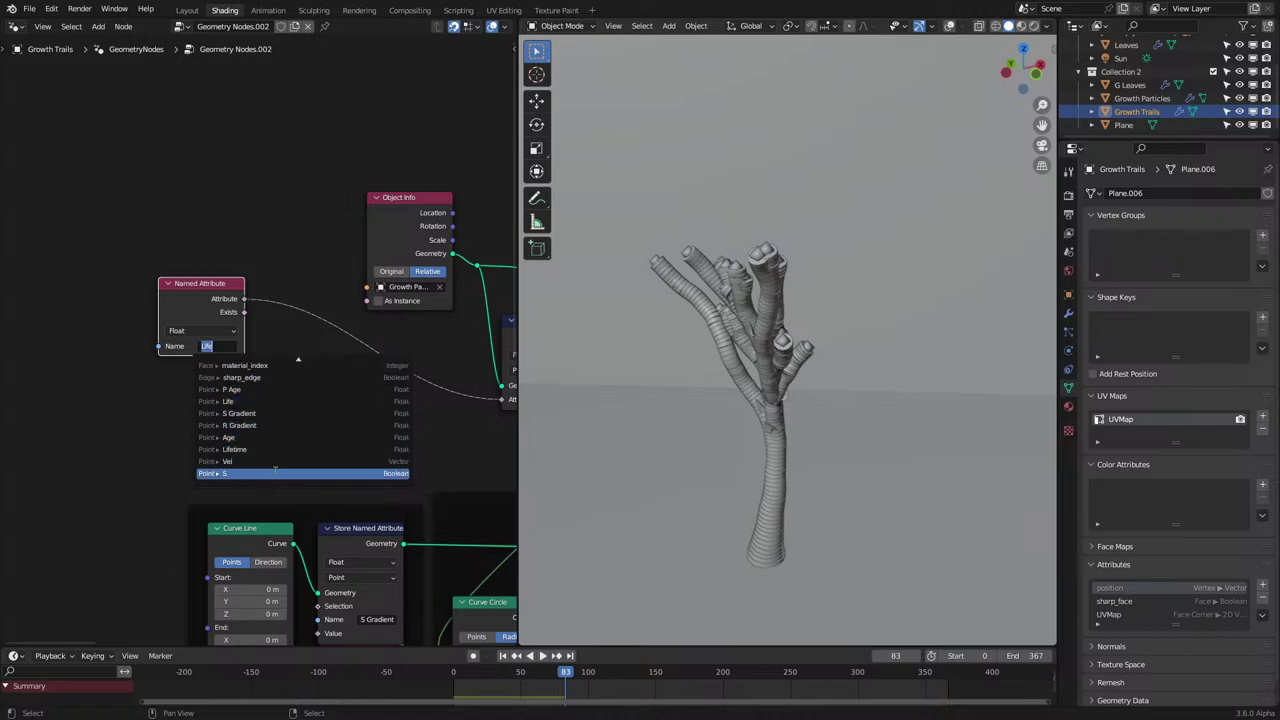
key(Escape)
Run the simulation briefly from the start and change the Named Attribute node's name from Life to Age.
click(386, 677)
key(space)
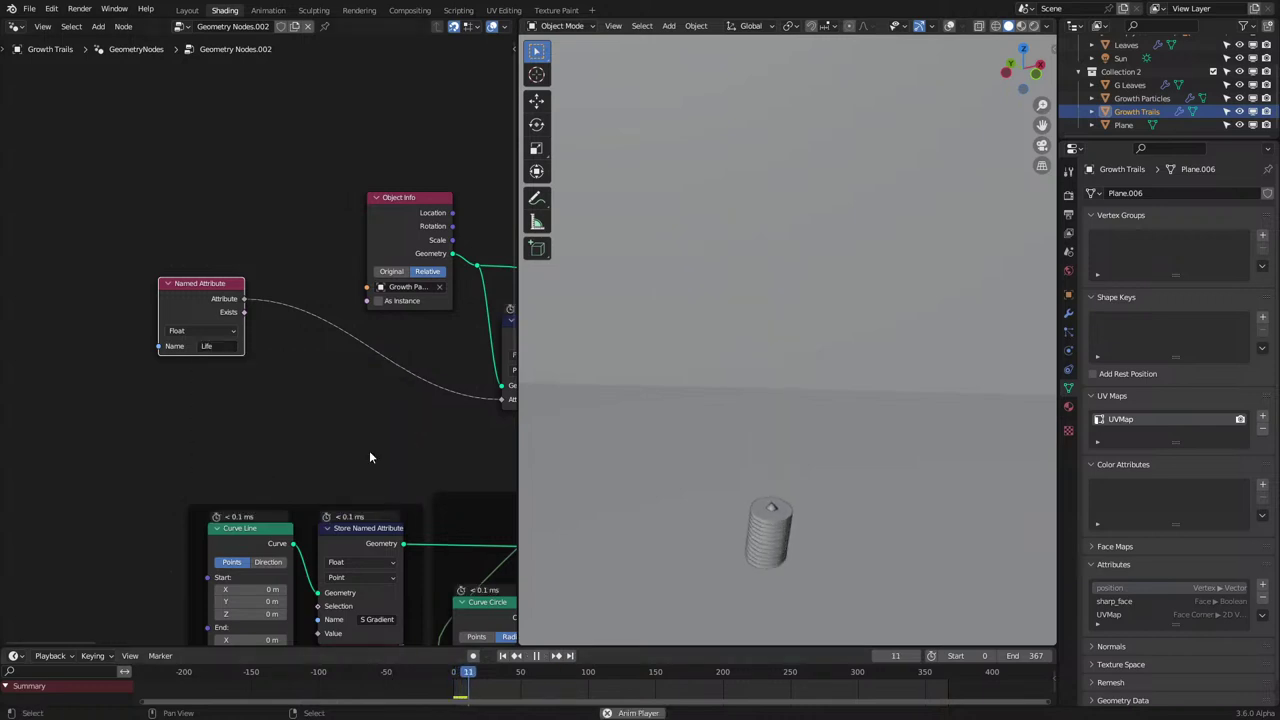
key(space)
click(238, 345)
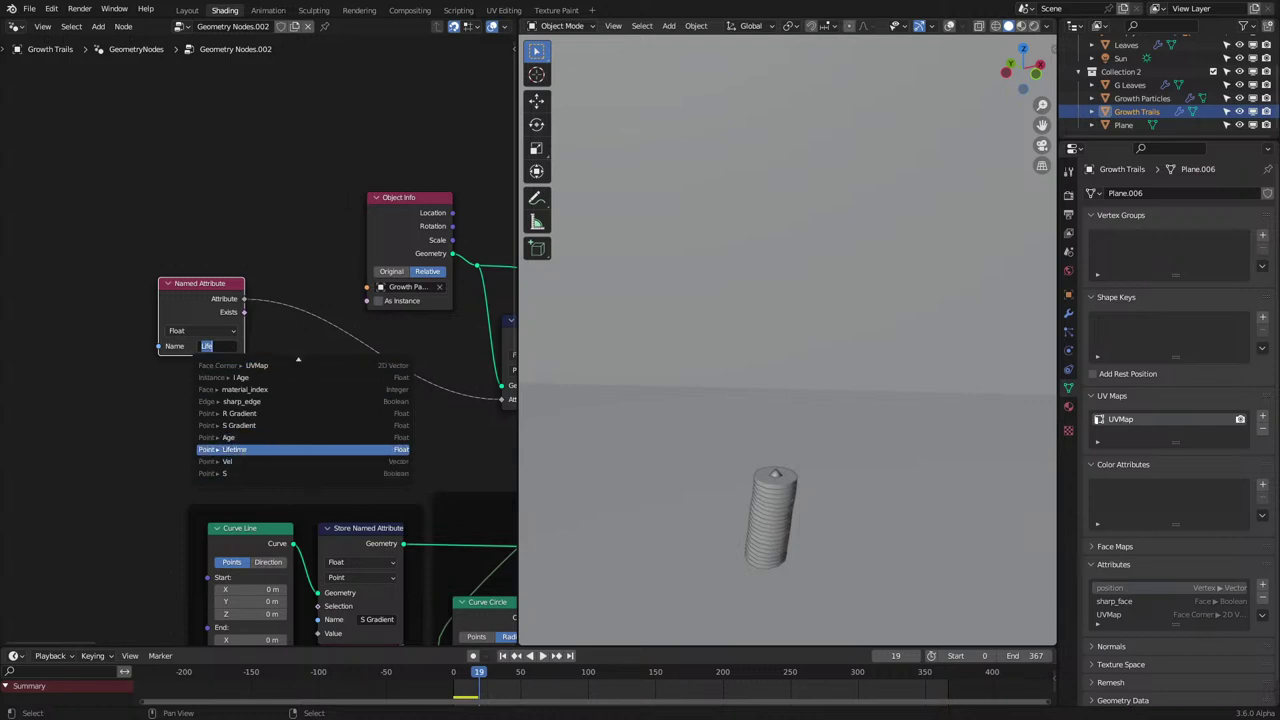
click(252, 437)
Add a Math node set to Divide that takes the Age attribute as its first value.
drag(293, 362, 297, 361)
text(div)
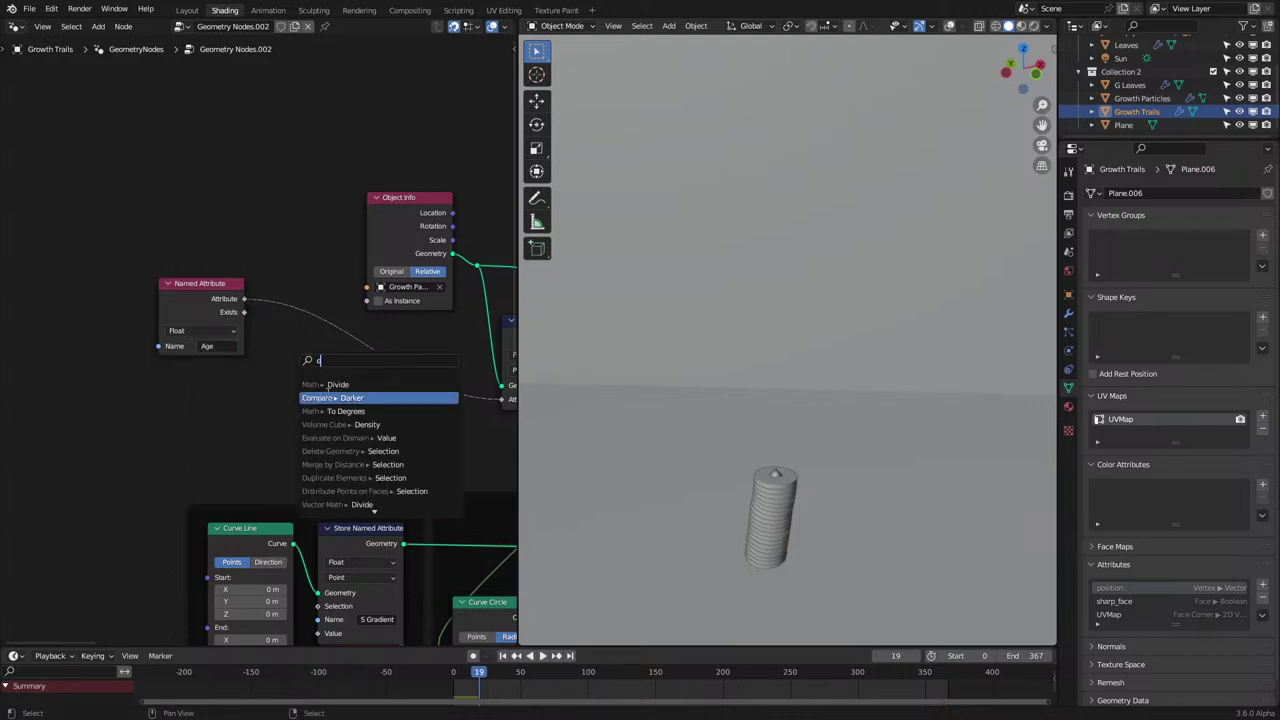
key(Return)
click(328, 363)
Duplicate the Age Named Attribute node below the original and set its name to Lifetime.
click(213, 298)
key(shift+d)
click(212, 396)
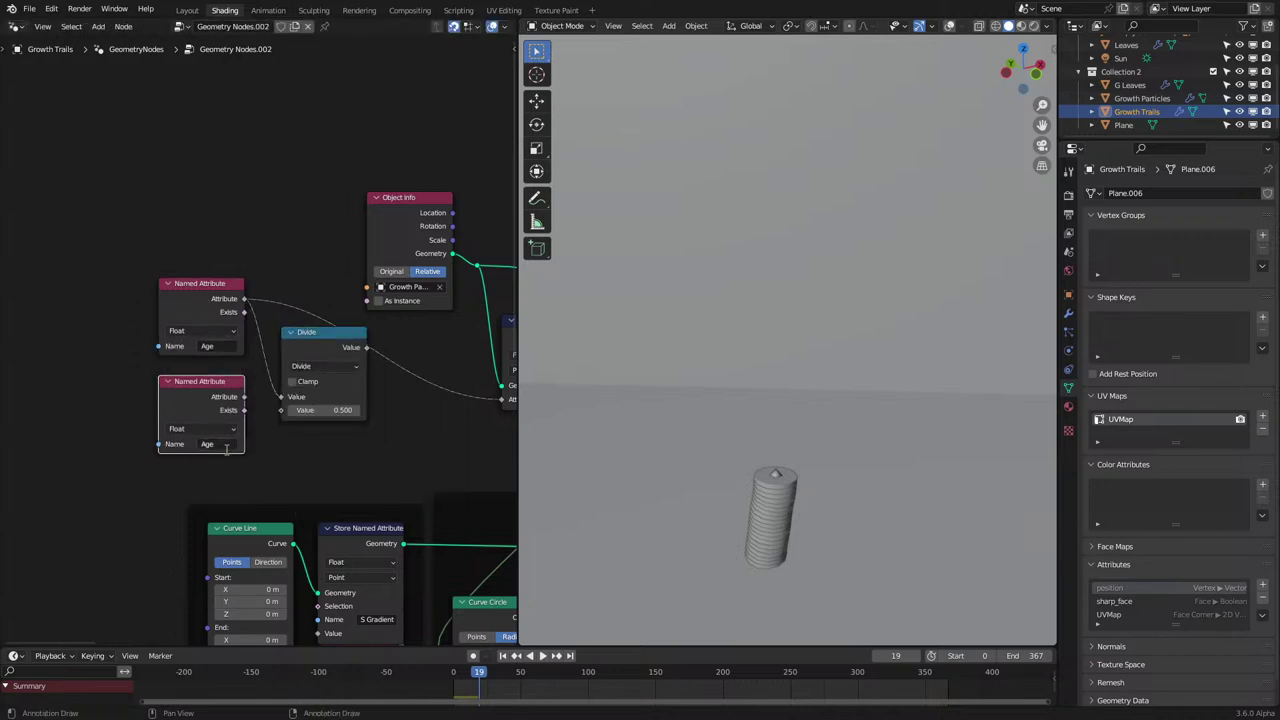
click(208, 444)
text(l)
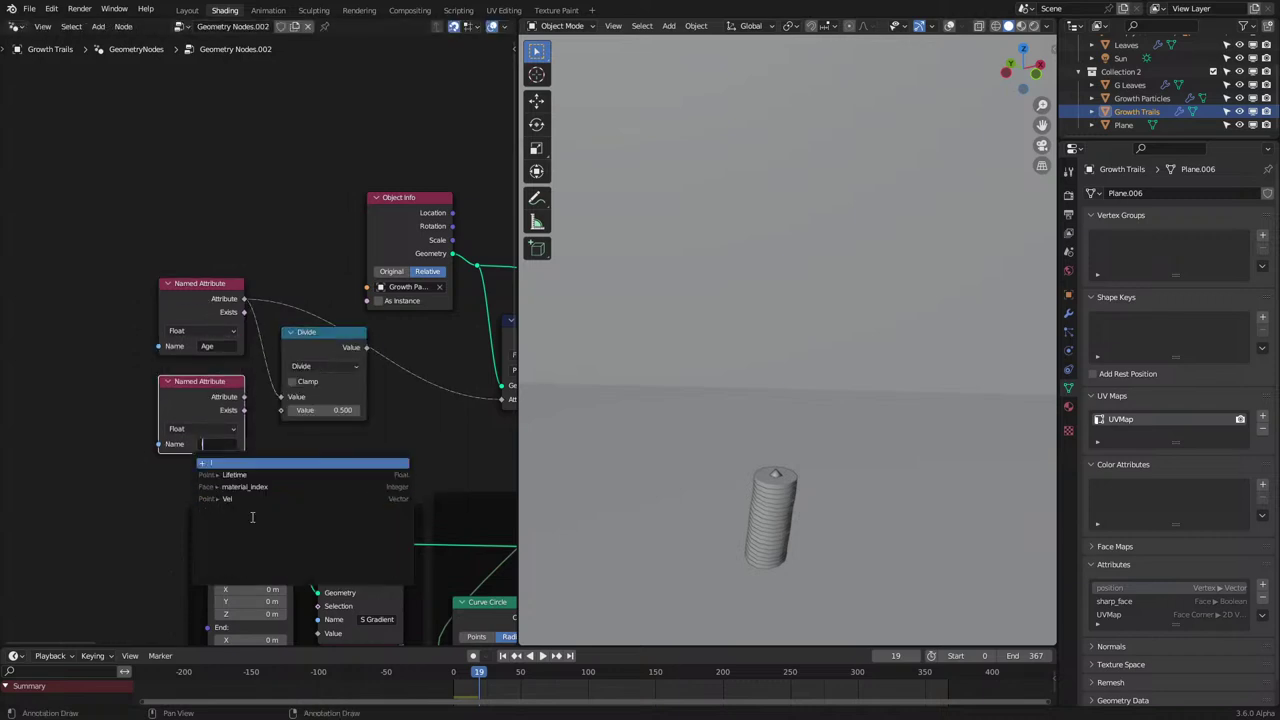
text(i)
click(236, 474)
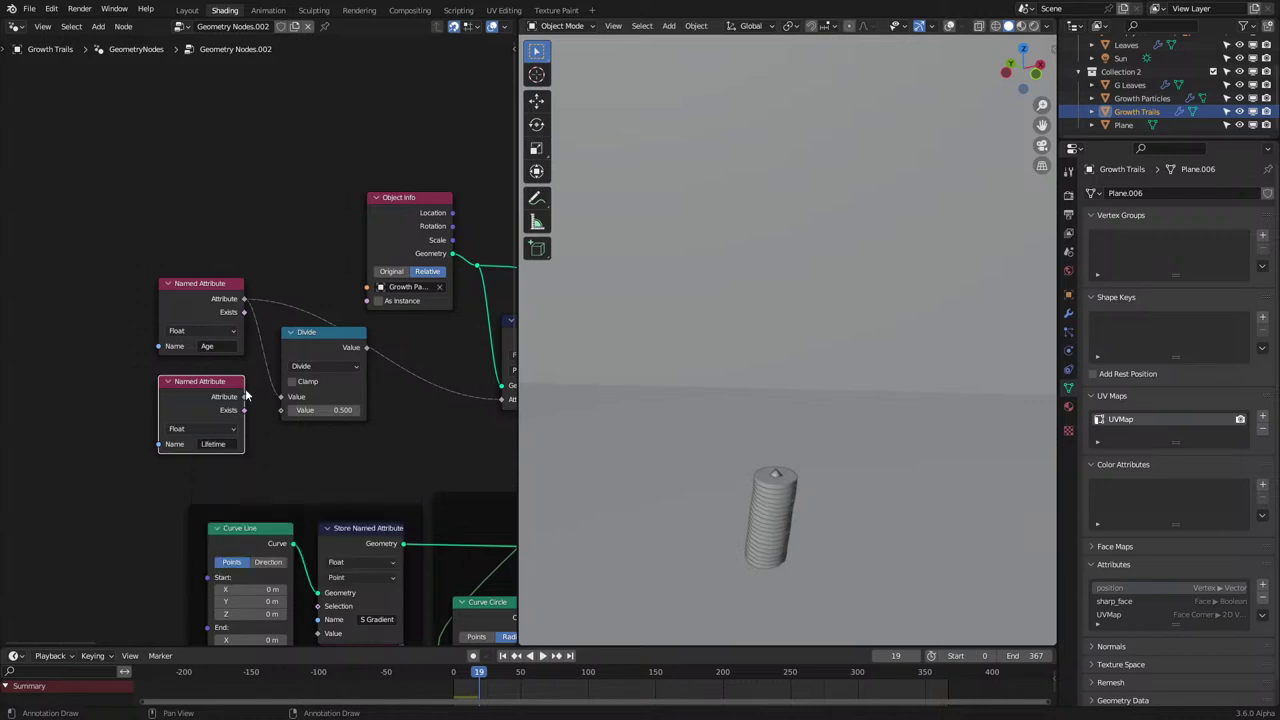
Connect Lifetime to the Divide node's second value, link the result to Attribute Statistic's Attribute input, and collapse the Divide node.
drag(282, 413, 281, 410)
middle_drag(346, 468, 268, 512)
drag(304, 405, 437, 458)
click(227, 390)
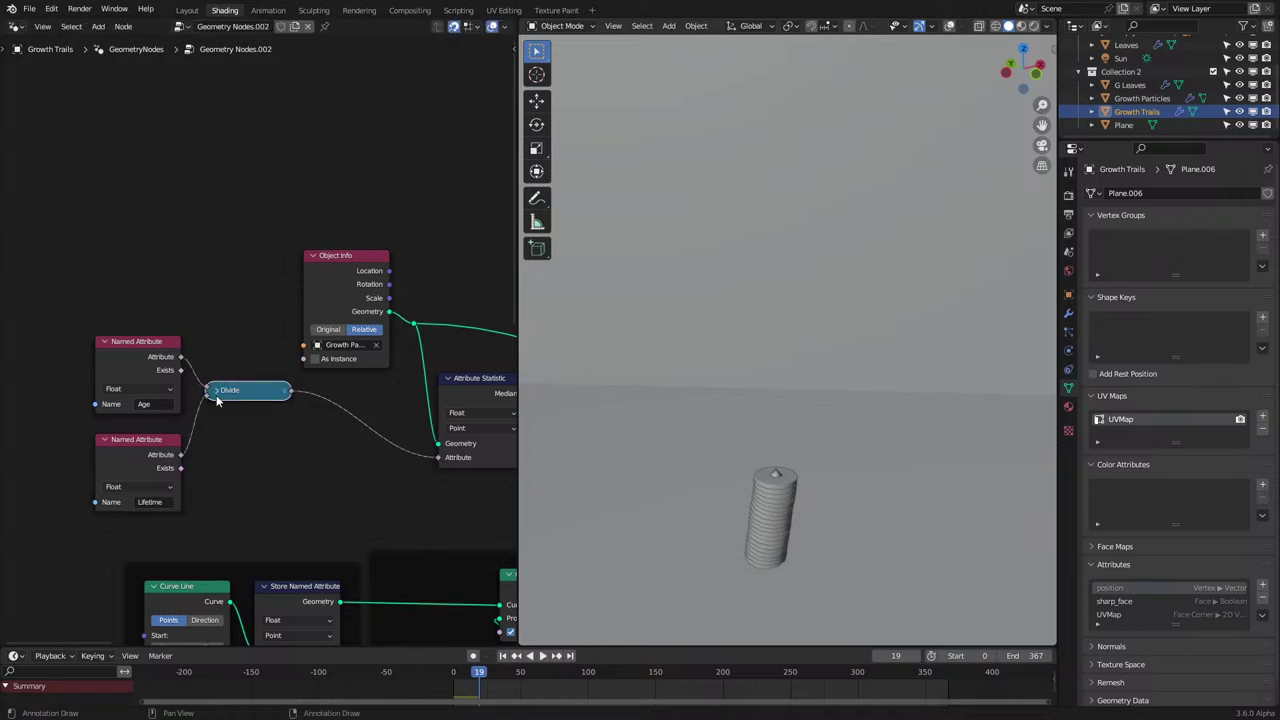
Group the Age, Lifetime and Divide nodes in a frame and position it clear of the Object Info node.
drag(112, 532, 234, 324)
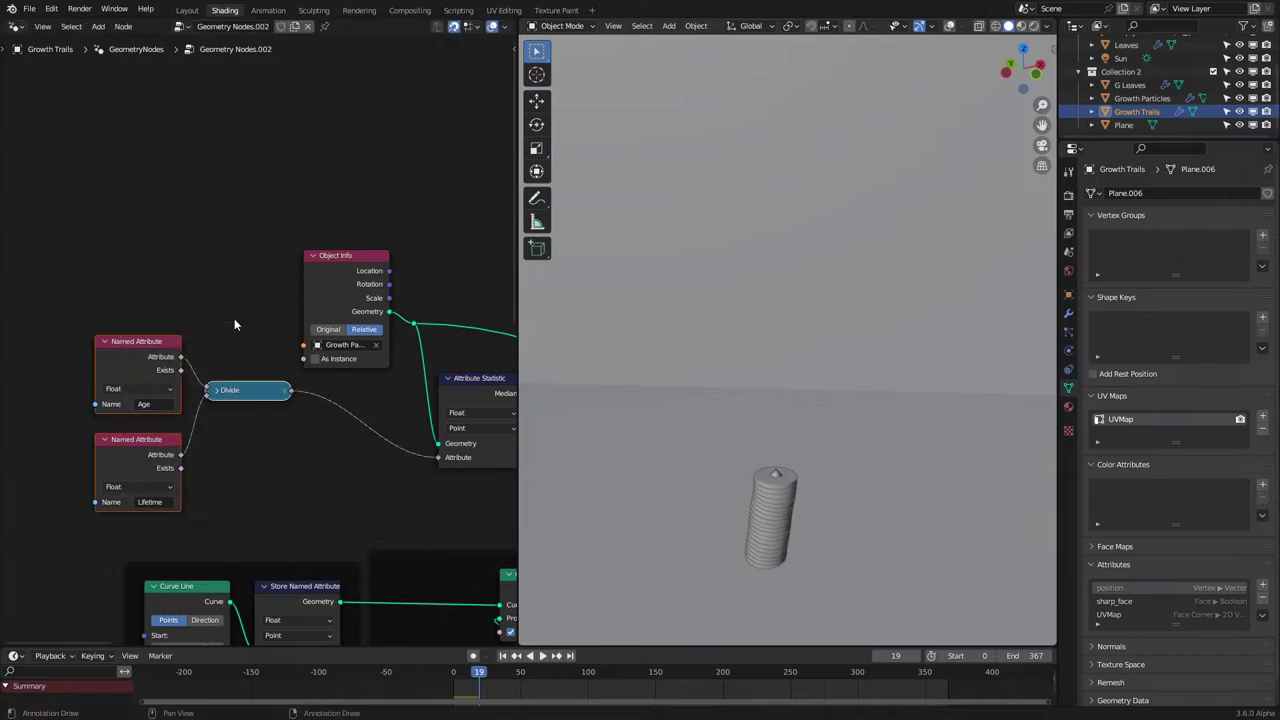
key(ctrl+j)
scroll(234, 319, up, 1)
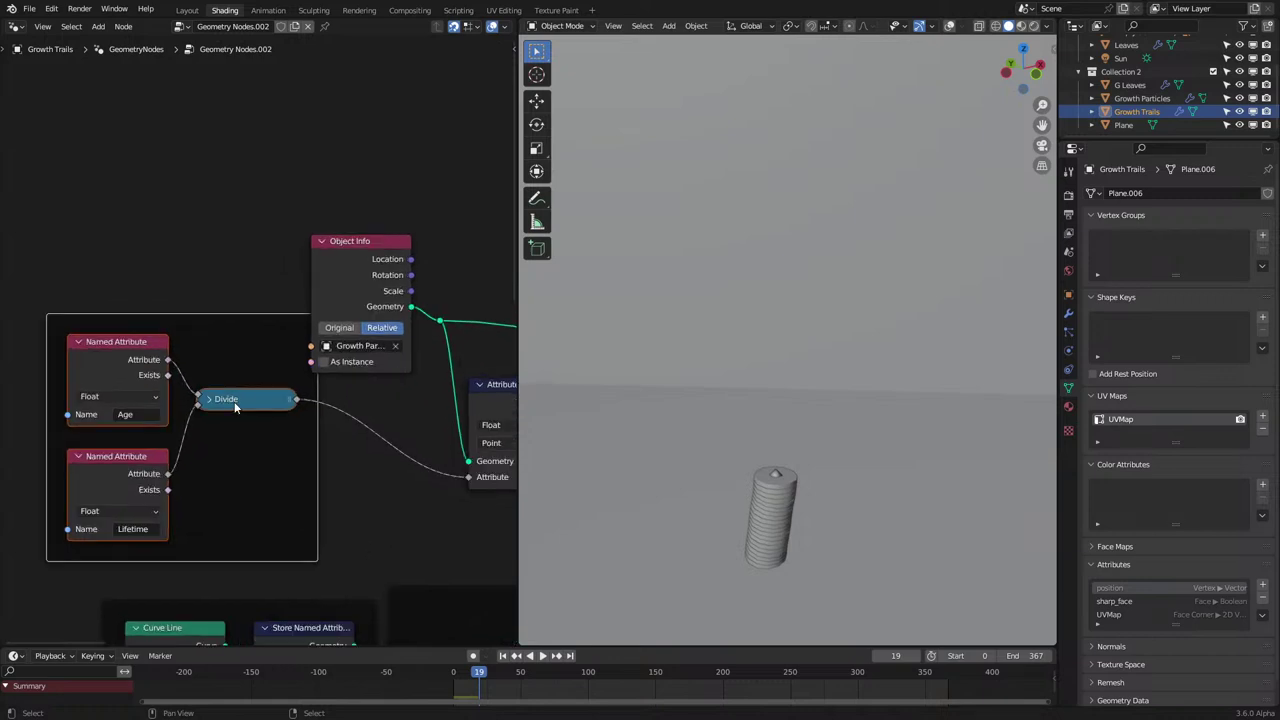
drag(235, 404, 220, 446)
scroll(309, 415, down, 4)
middle_drag(309, 415, 297, 398)
click(226, 317)
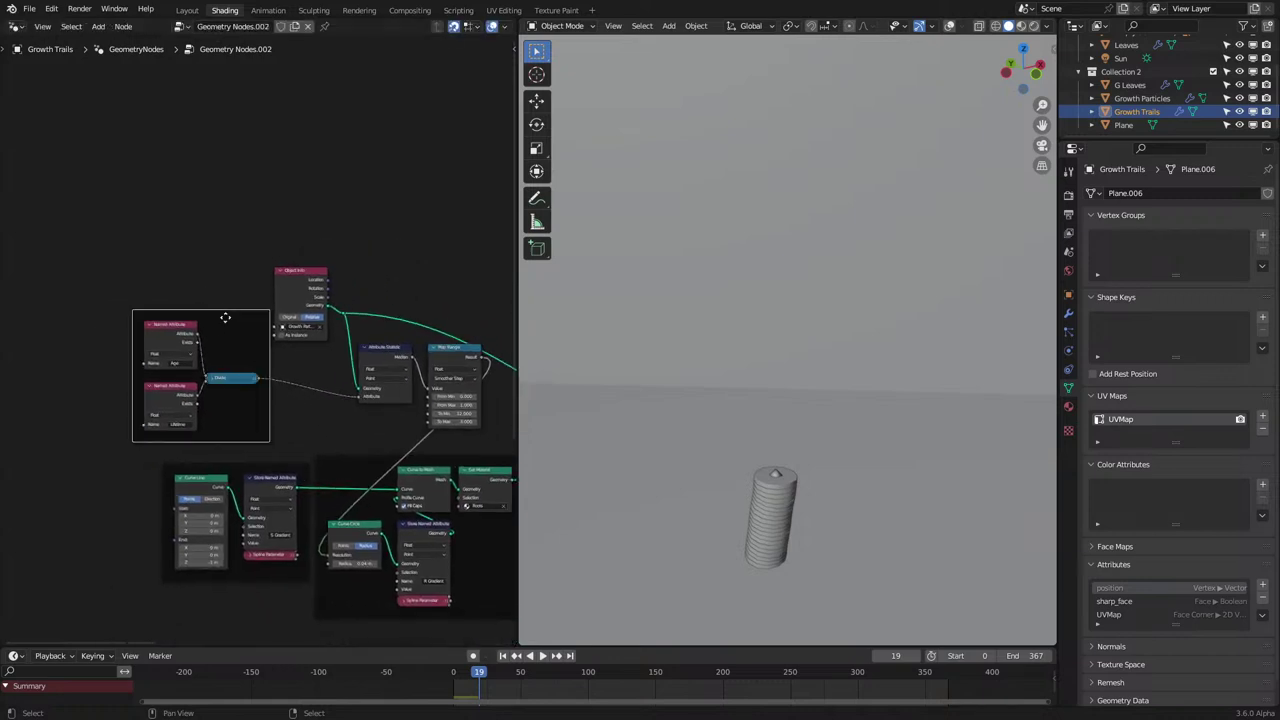
Replay the simulation from the start in Wireframe and Solid shading to check the branch resolution from above.
key(space)
click(428, 687)
key(z)
click(726, 427)
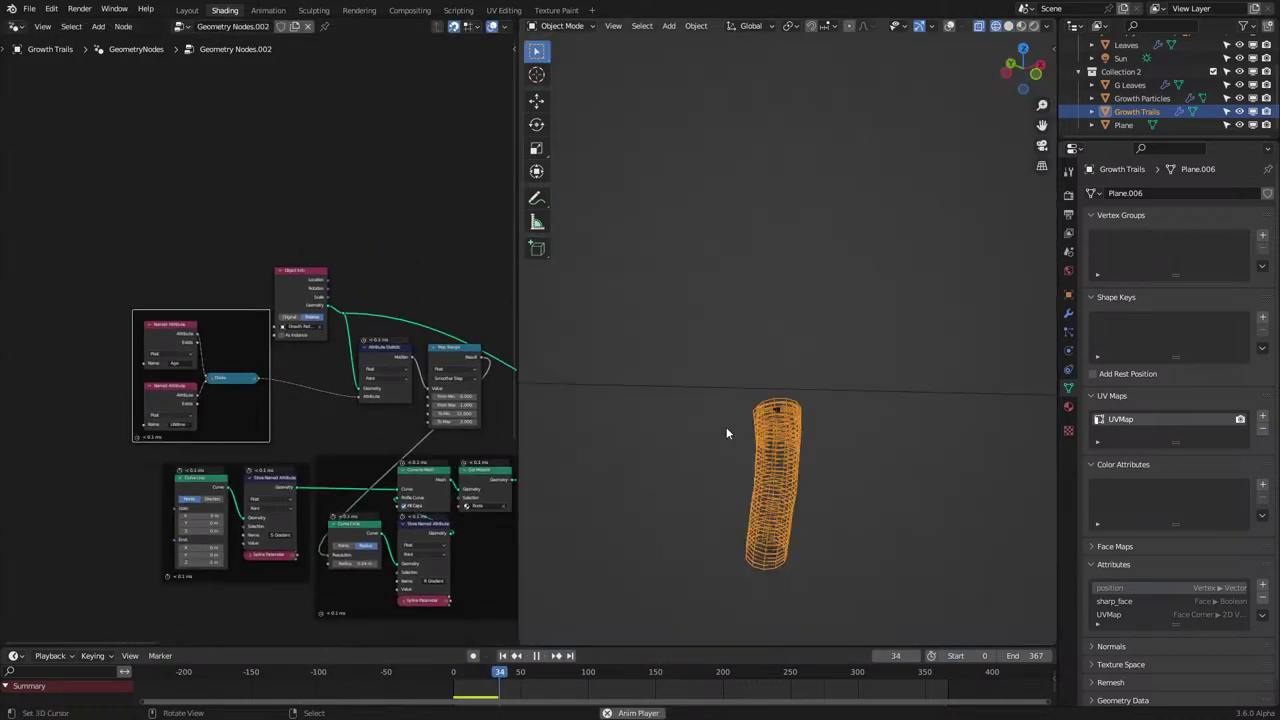
key(z)
click(787, 418)
scroll(808, 413, down, 4)
middle_drag(812, 413, 826, 460)
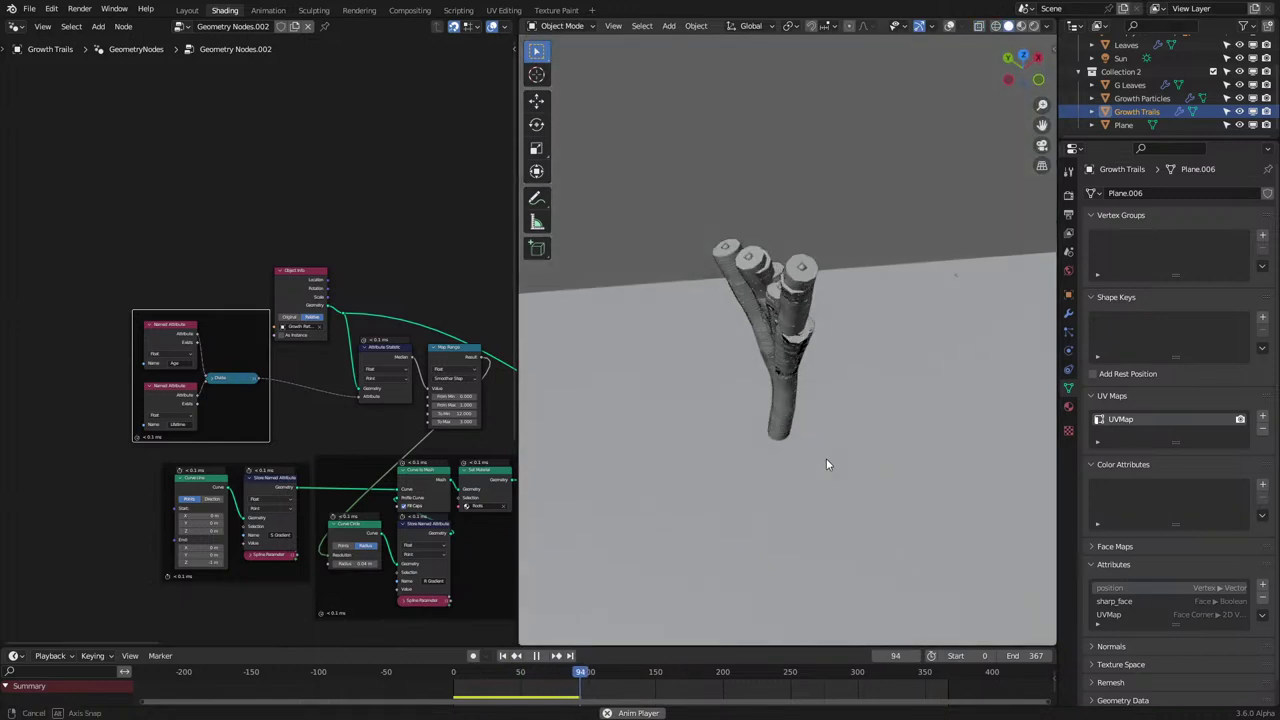
key(space)
Connect Curve Line directly to Curve to Mesh and delete the S Gradient Store Named Attribute node with its Spline Parameter.
scroll(287, 424, up, 1)
middle_drag(287, 425, 262, 336)
scroll(326, 385, up, 1)
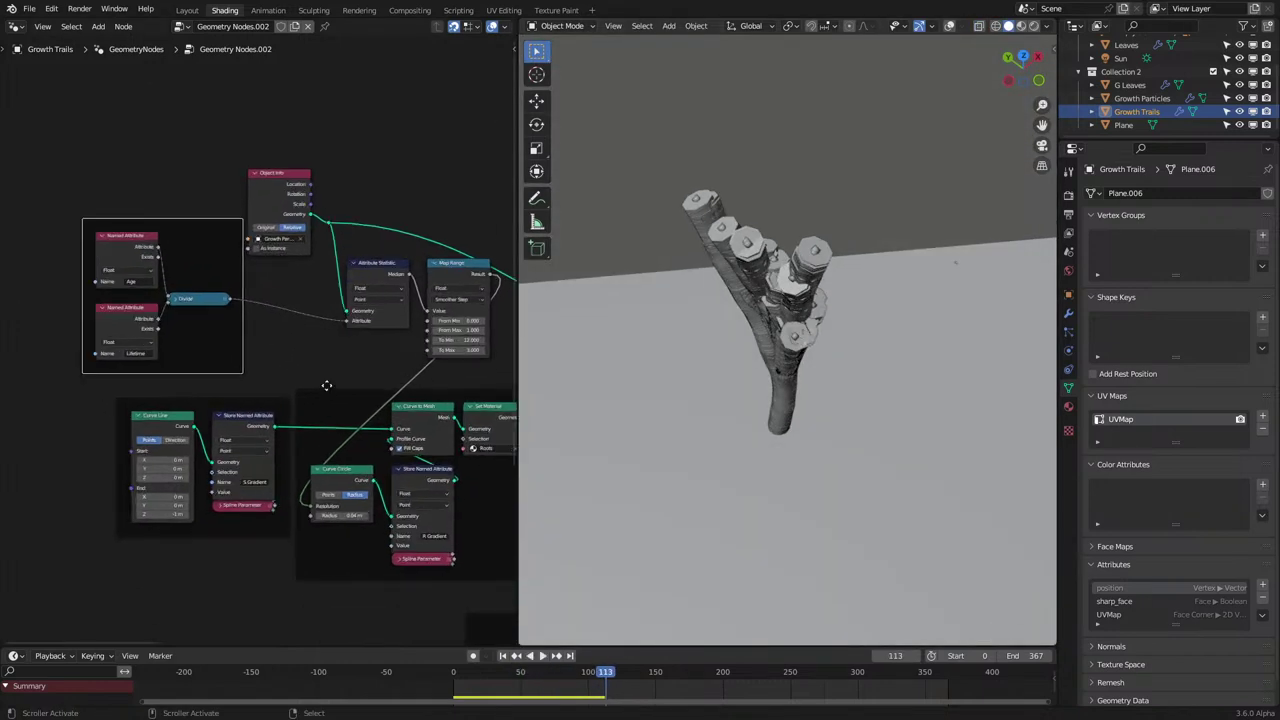
scroll(352, 428, down, 1)
middle_drag(354, 430, 235, 367)
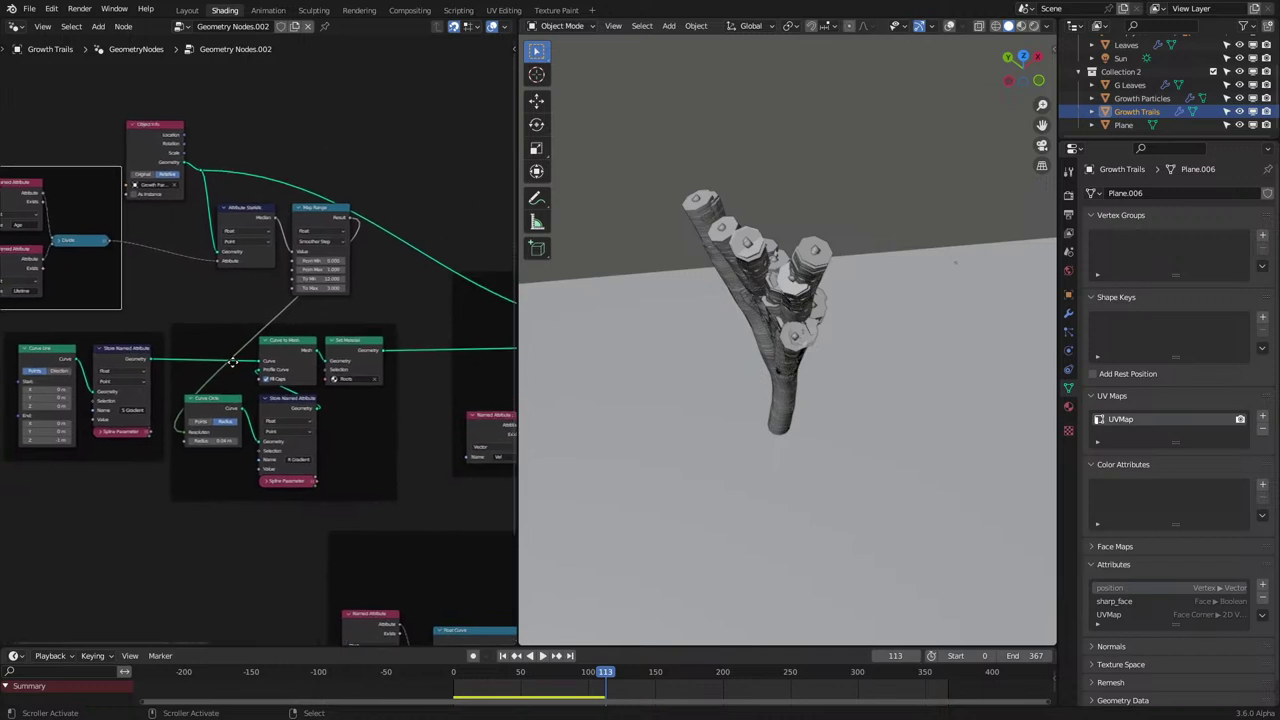
scroll(236, 368, up, 1)
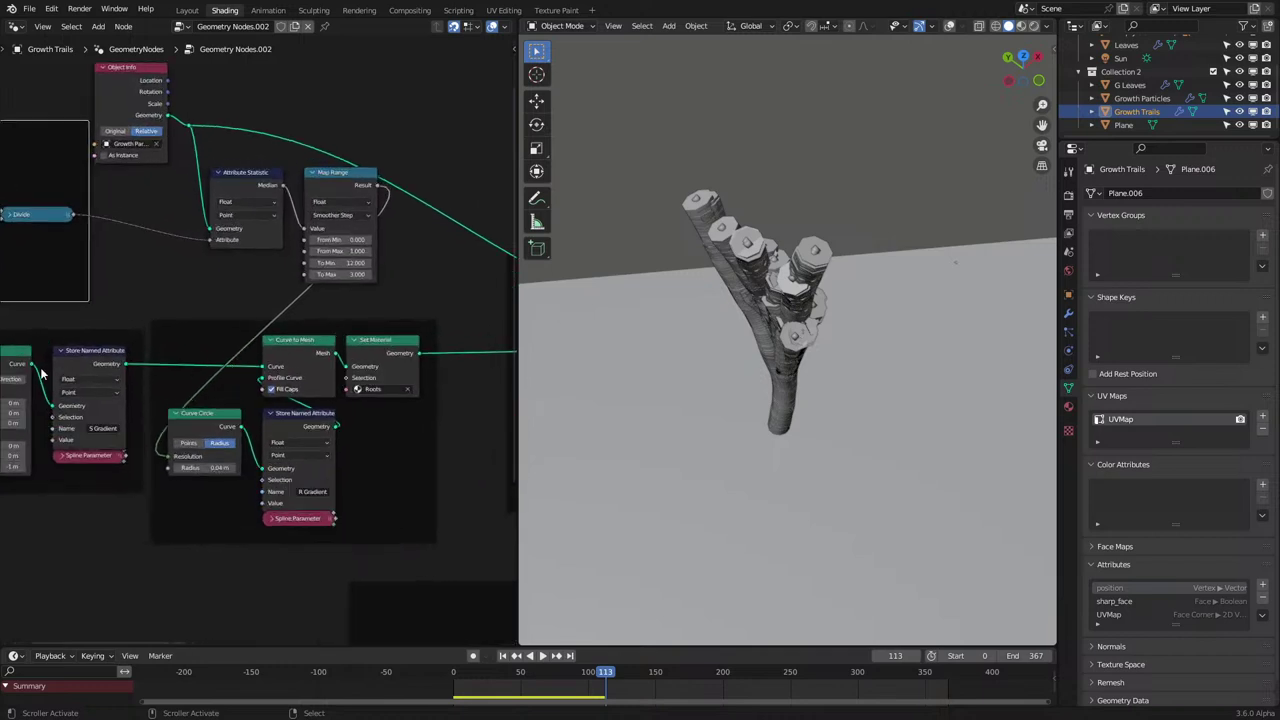
drag(41, 373, 255, 375)
drag(299, 374, 298, 372)
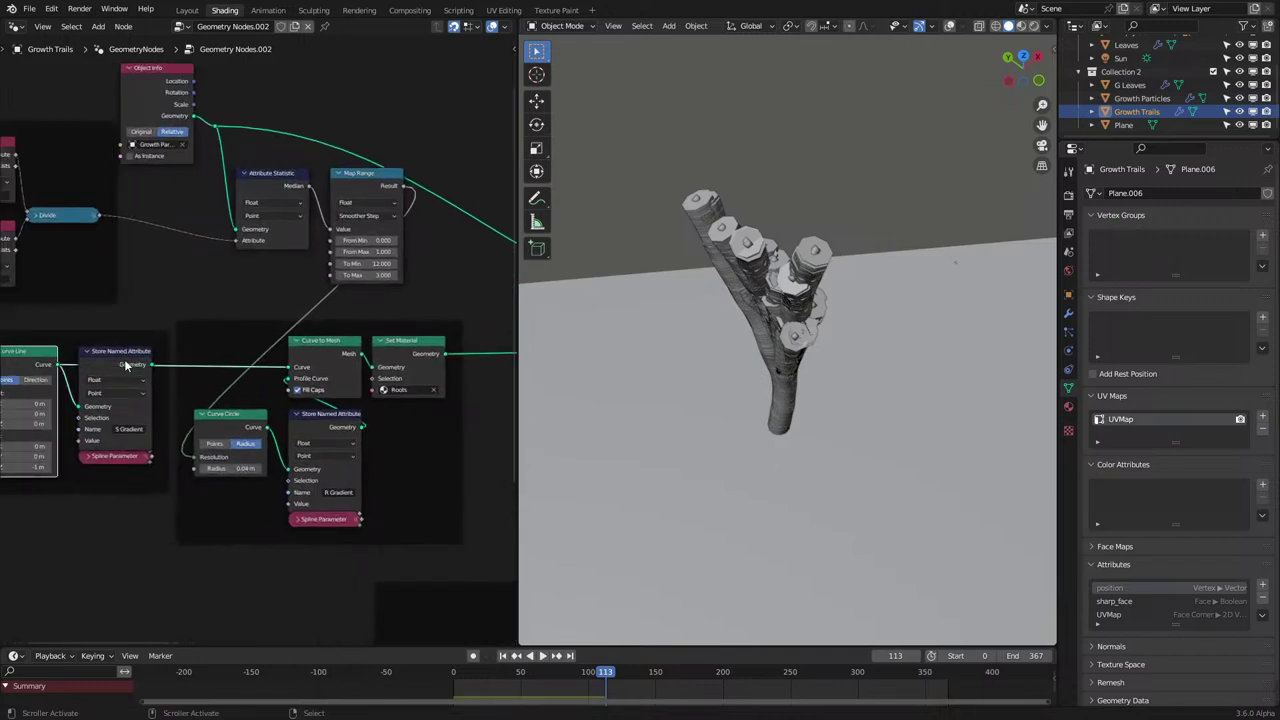
click(123, 362)
key(x)
click(145, 457)
key(x)
Connect Curve Circle directly to Profile Curve, delete the R Gradient storage nodes, and move Curve Circle beneath Curve to Mesh.
drag(268, 427, 289, 378)
click(334, 436)
key(x)
key(x)
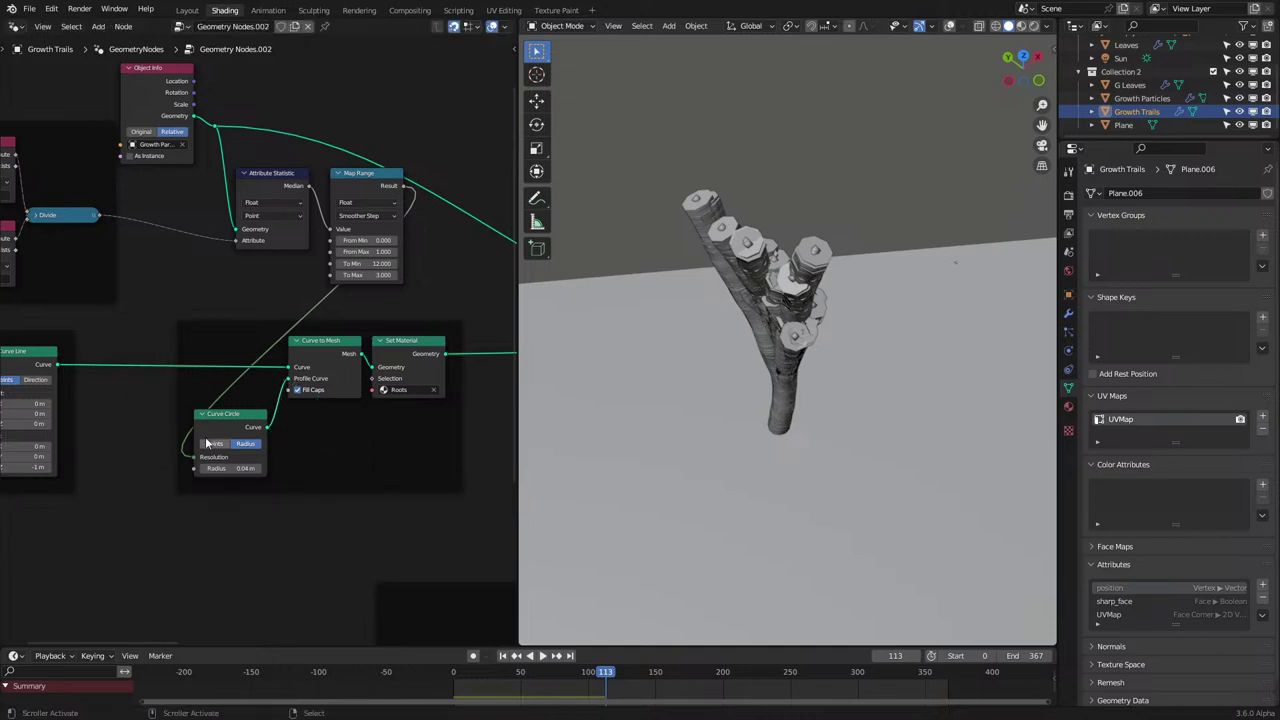
drag(237, 420, 332, 420)
Delete the Named Attribute node that feeds the Float Curve in the scale frame.
scroll(260, 340, down, 5)
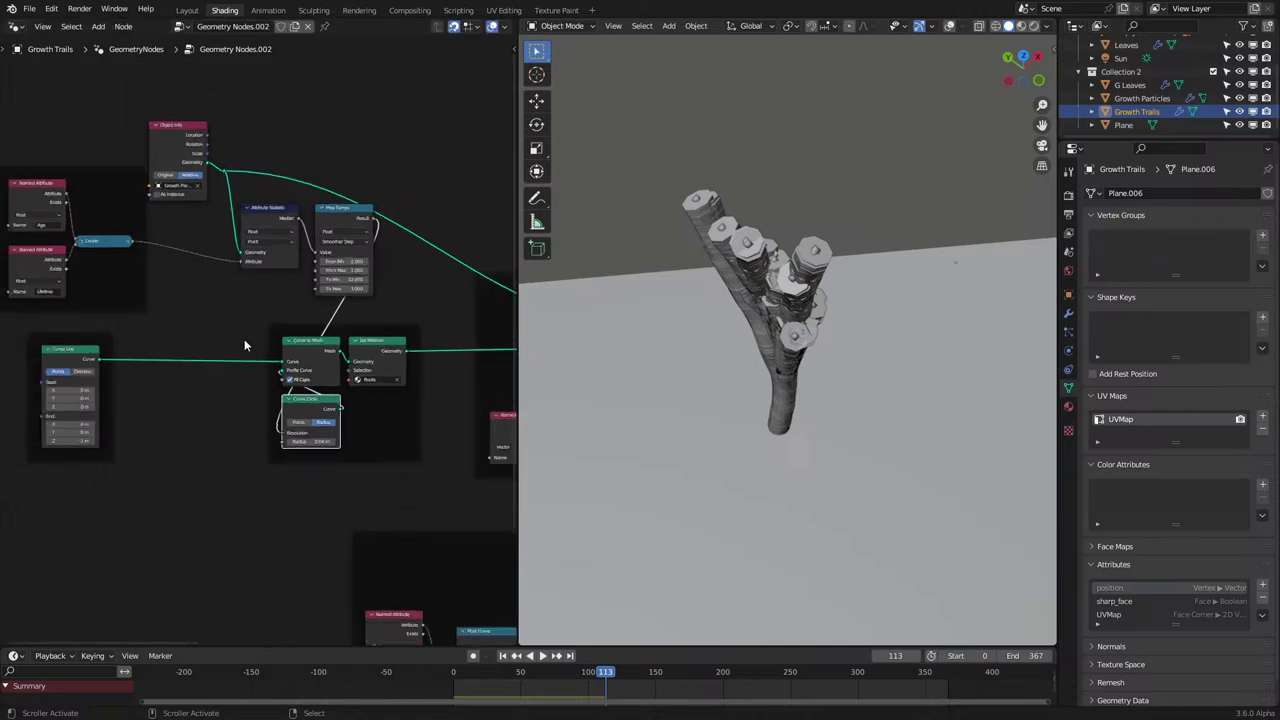
scroll(191, 360, up, 1)
click(314, 434)
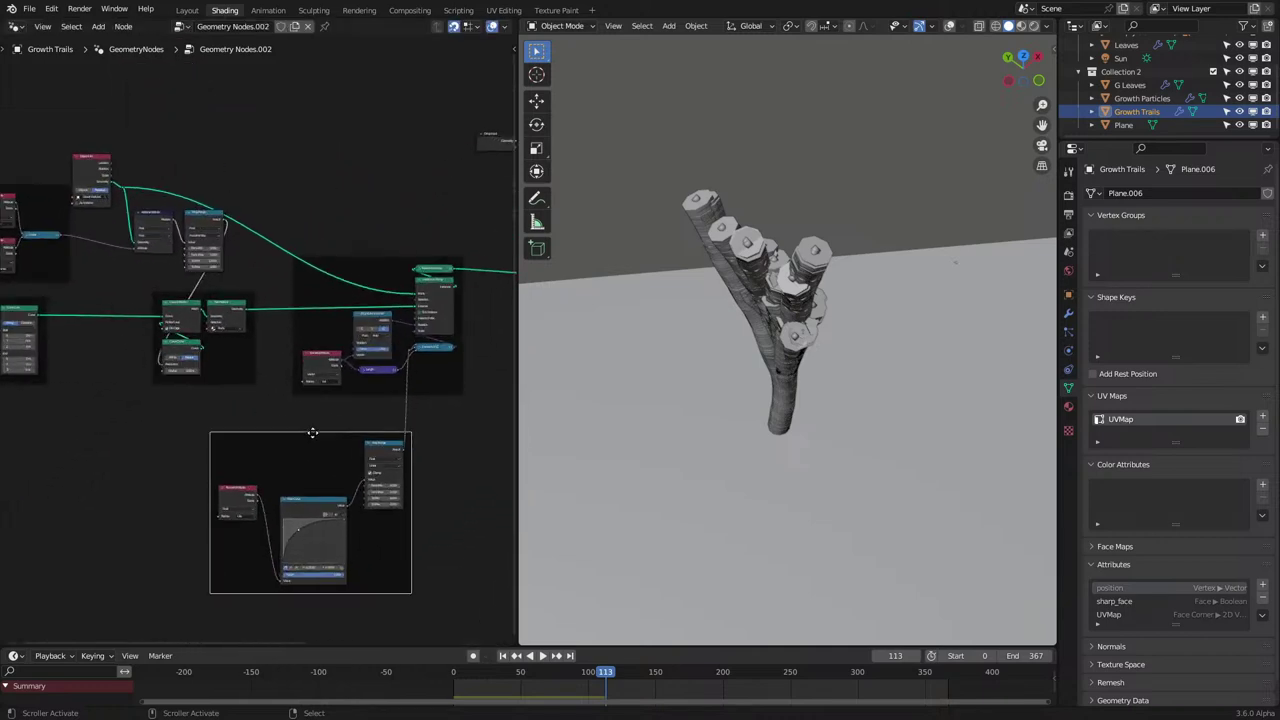
middle_drag(305, 455, 311, 302)
scroll(311, 302, up, 3)
middle_drag(263, 358, 304, 407)
click(304, 407)
key(x)
Duplicate the framed Age, Lifetime and Divide nodes and place the copy beside the Float Curve frame.
scroll(225, 345, down, 7)
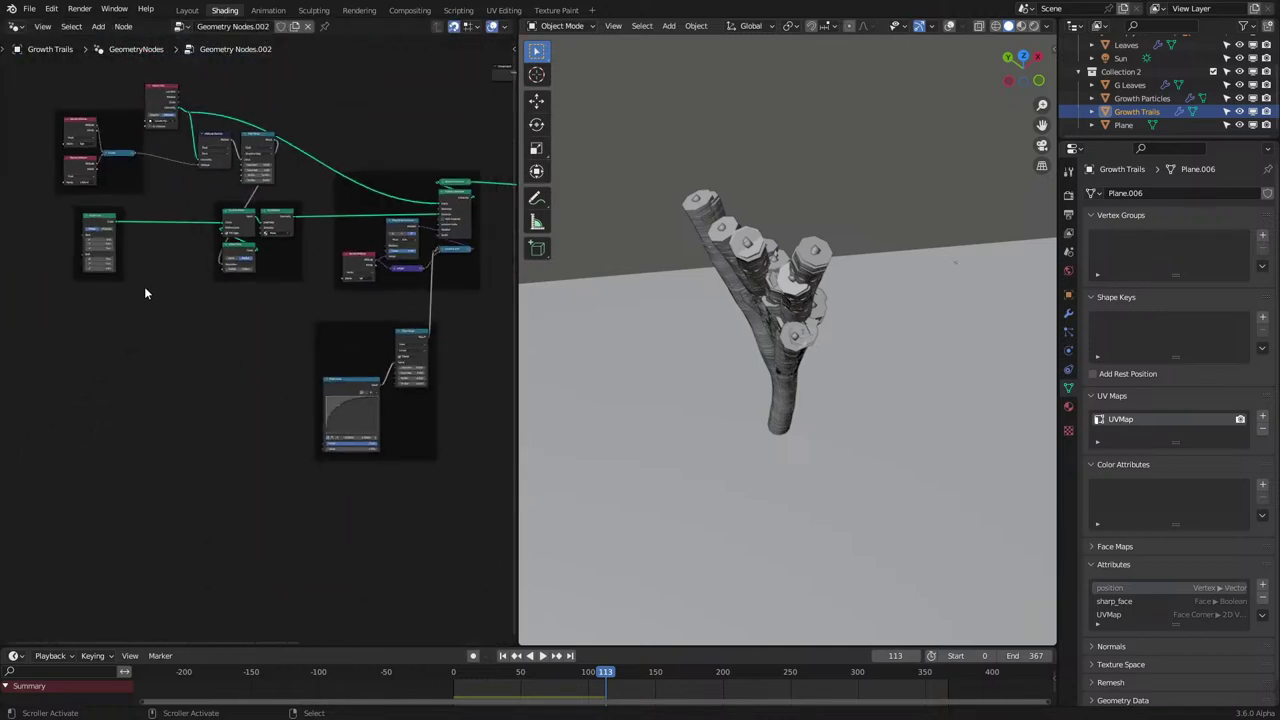
middle_drag(64, 187, 123, 281)
scroll(123, 281, up, 1)
drag(110, 294, 184, 197)
key(shift+d)
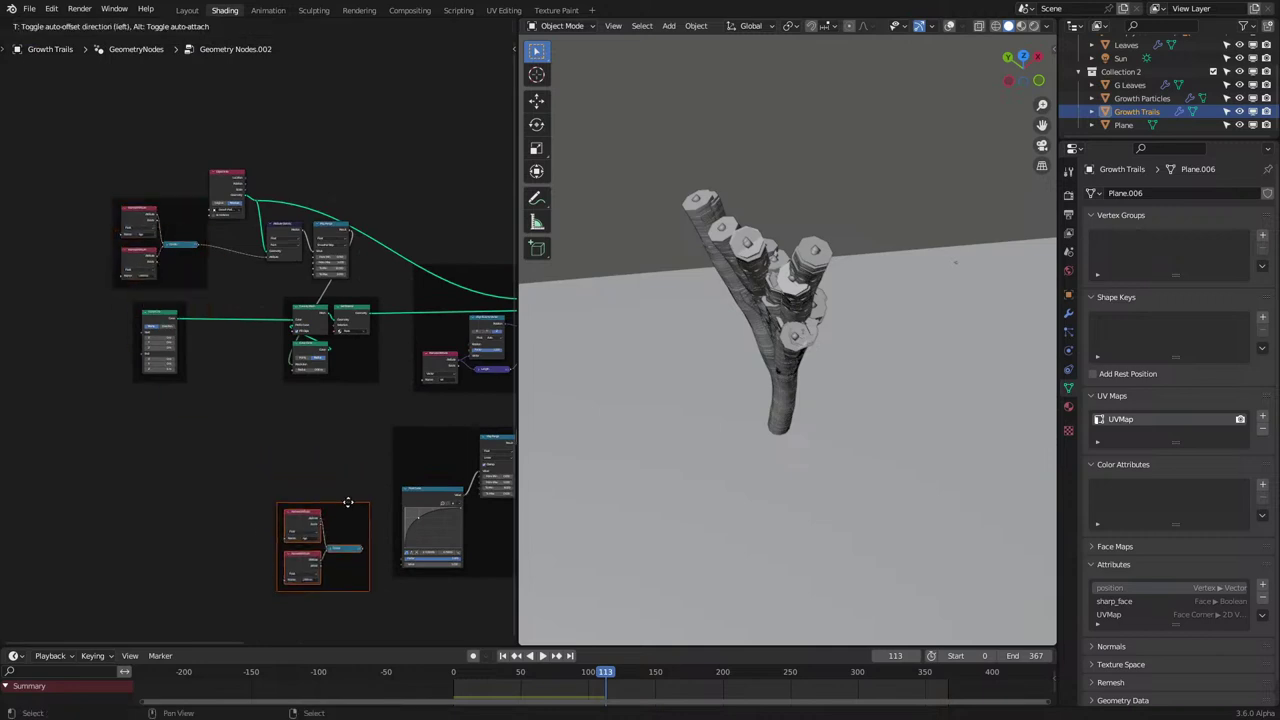
click(350, 503)
Connect the duplicated Divide node's output to the Float Curve's Value input and adjust the new frame's position.
middle_drag(351, 506, 236, 375)
scroll(236, 378, up, 4)
scroll(248, 477, up, 1)
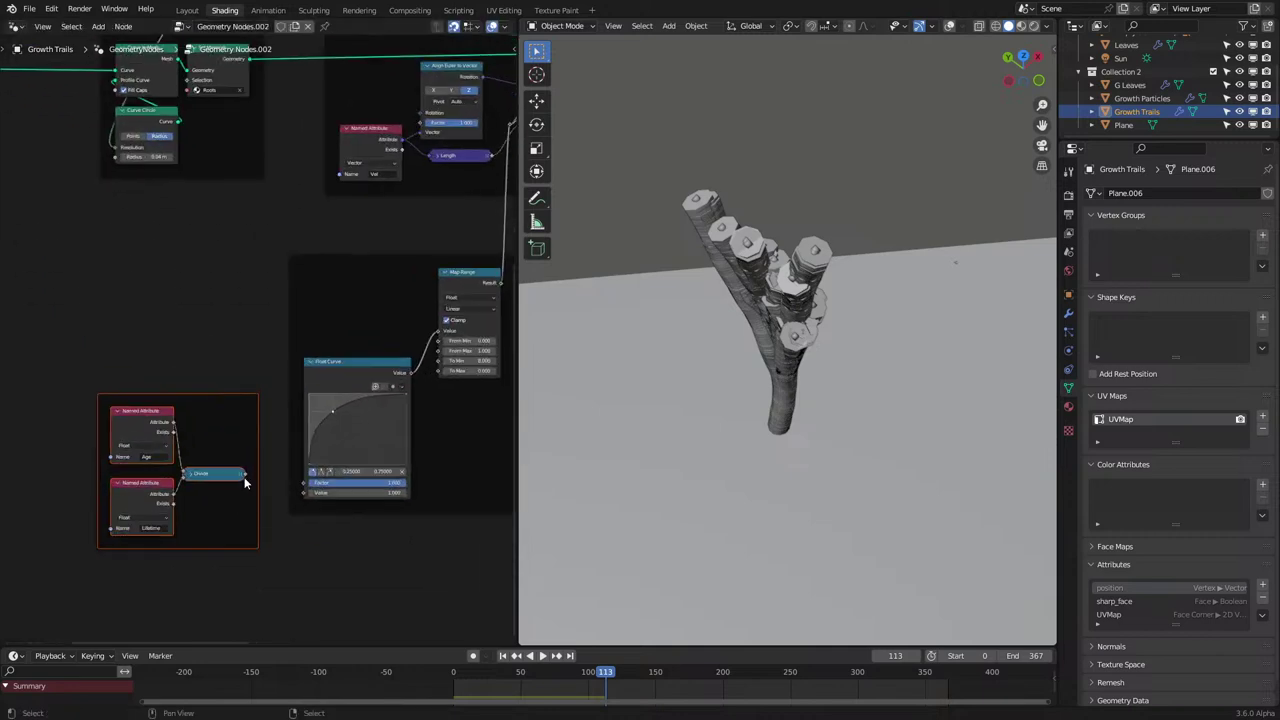
drag(244, 476, 303, 492)
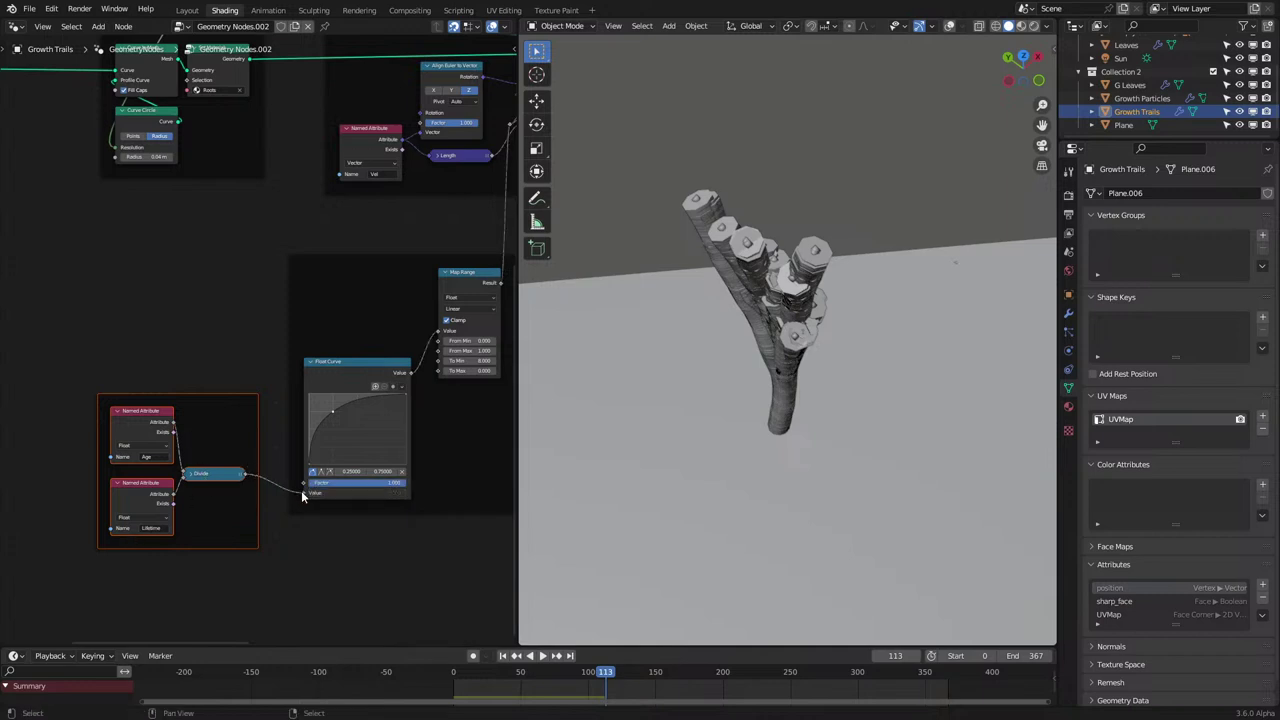
mouse_move(251, 403)
mouse_down()
mouse_move(274, 433)
mouse_move(264, 422)
mouse_up()
scroll(238, 302, down, 3)
Replay the simulation from the start to check how the trail thickness changes as the tree grows.
key(space)
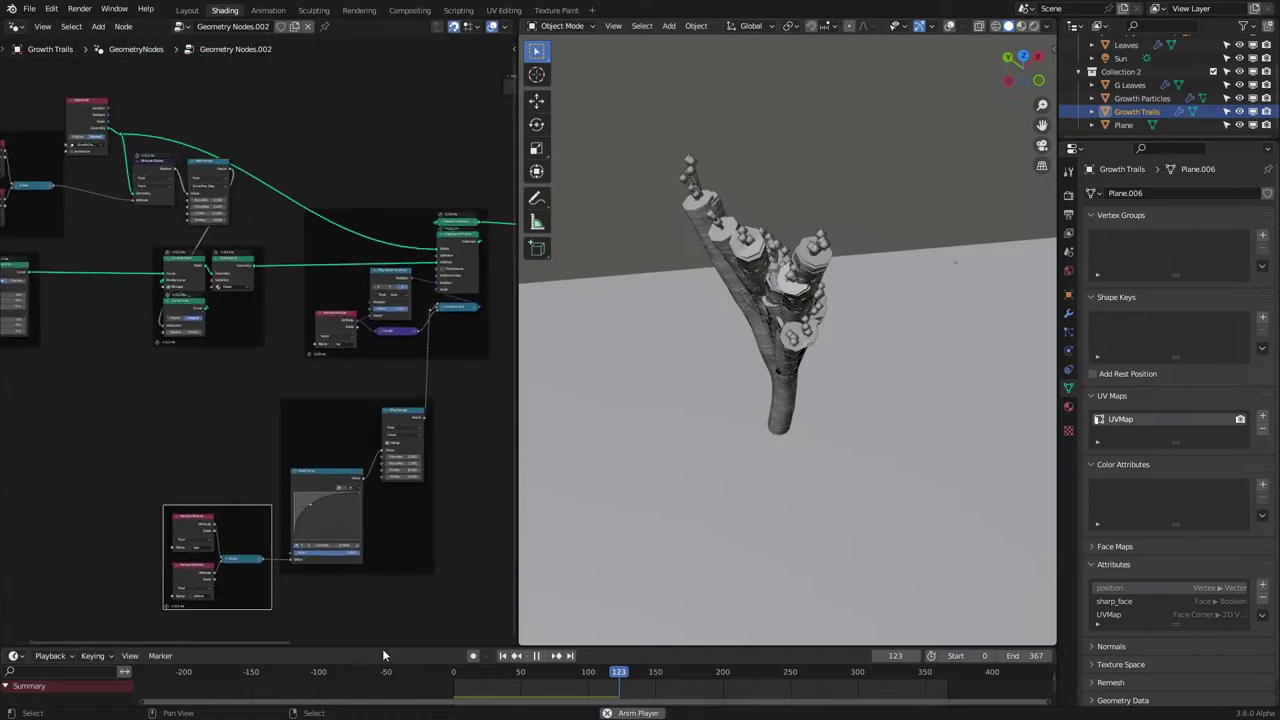
click(424, 677)
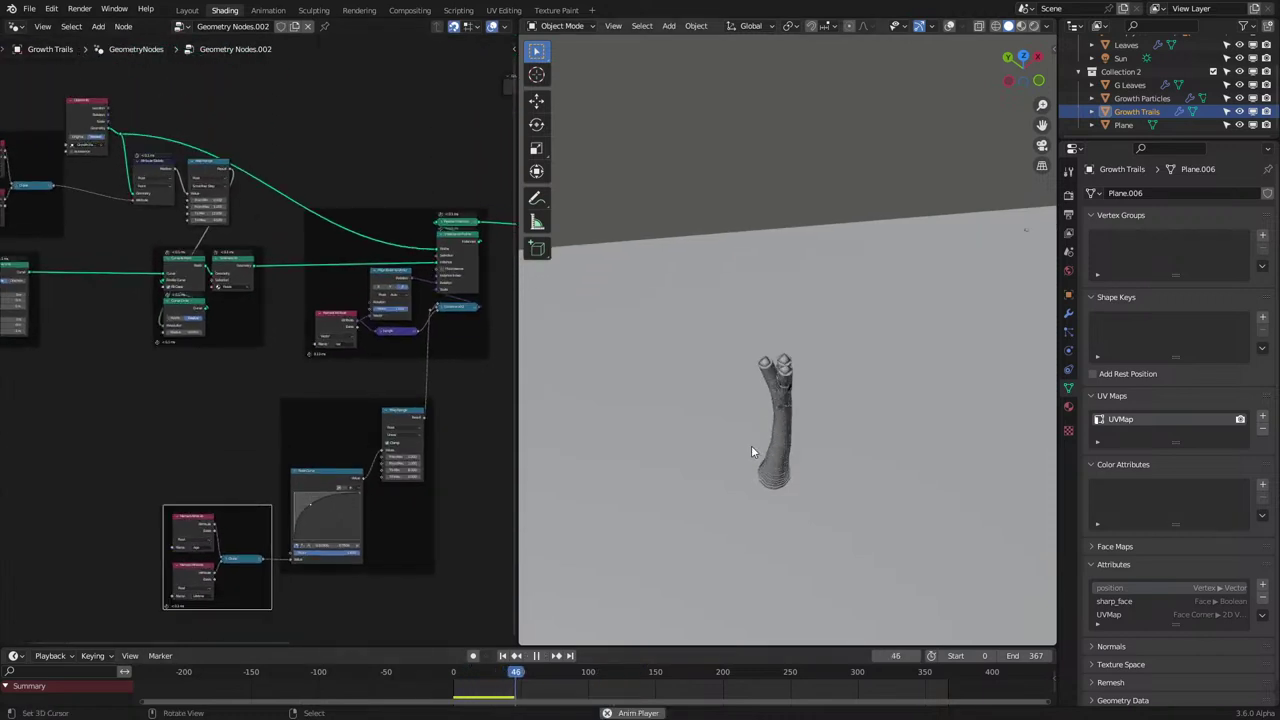
middle_drag(156, 402, 80, 446)
scroll(80, 446, up, 5)
key(space)
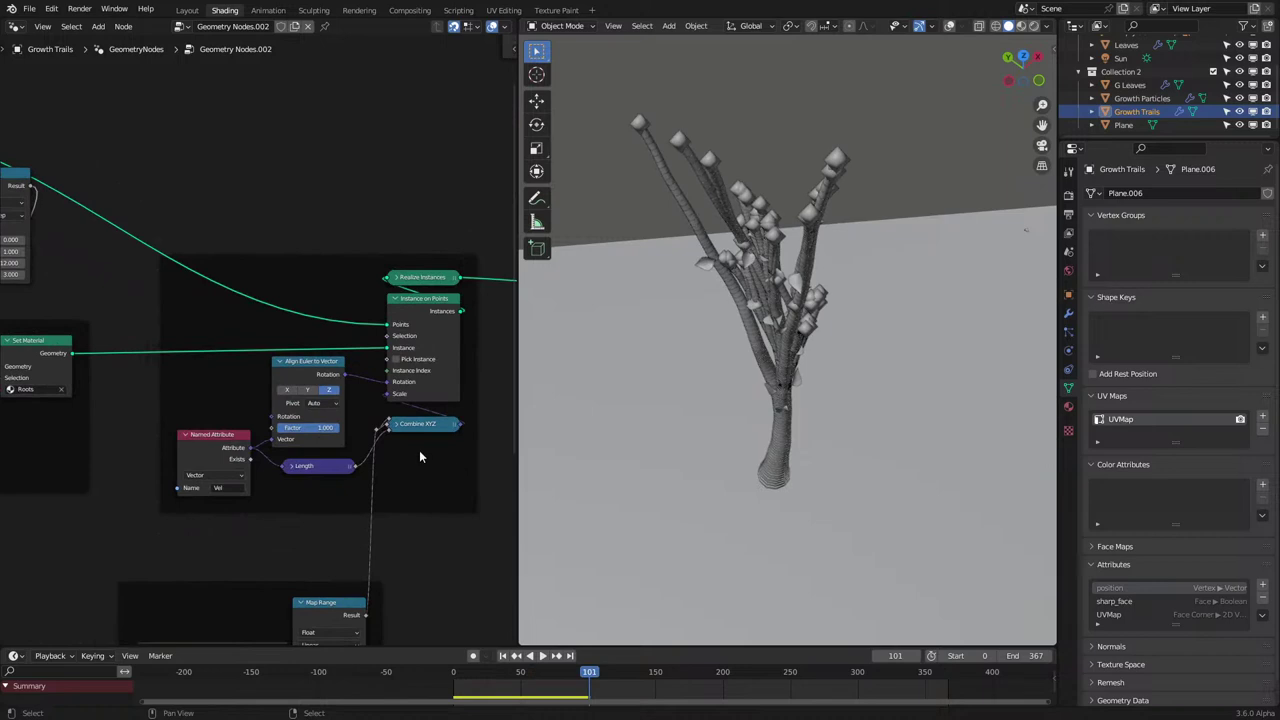
Tidy the positions of the Length node and the Map Range node inside their frames.
scroll(400, 438, up, 2)
middle_drag(363, 406, 279, 346)
scroll(284, 362, up, 2)
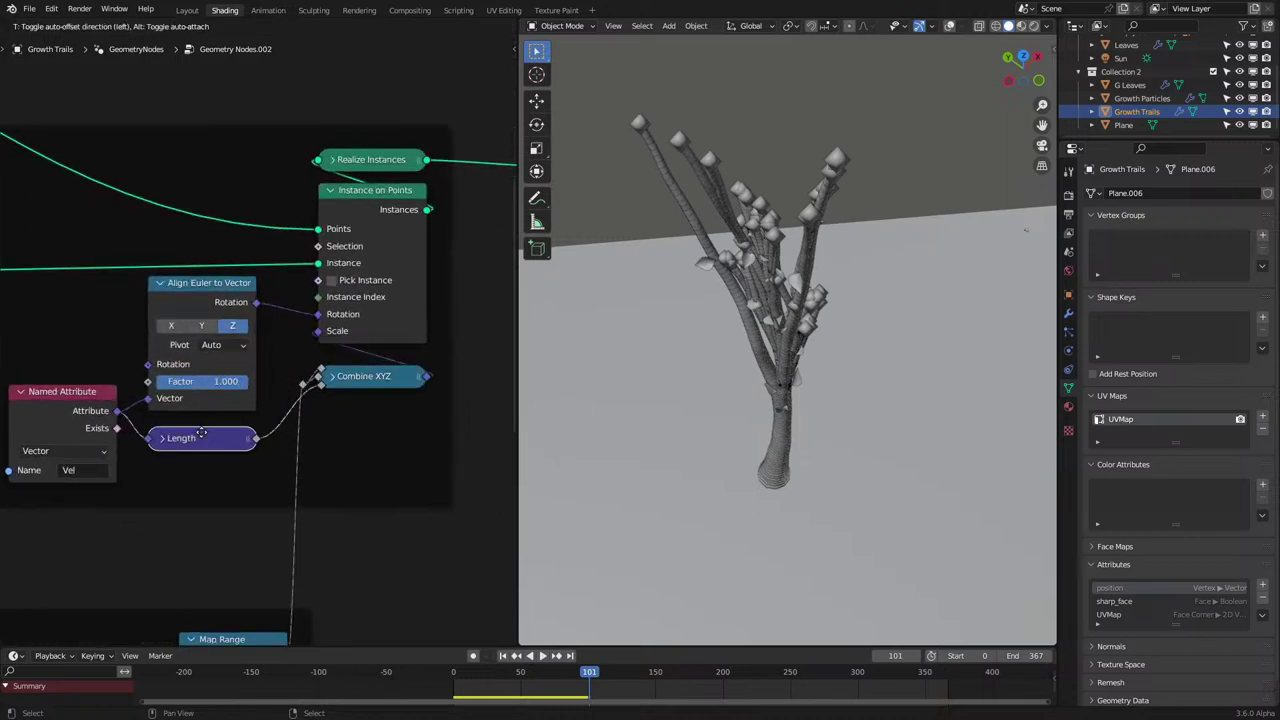
scroll(213, 442, down, 4)
middle_drag(228, 438, 371, 266)
scroll(375, 275, up, 2)
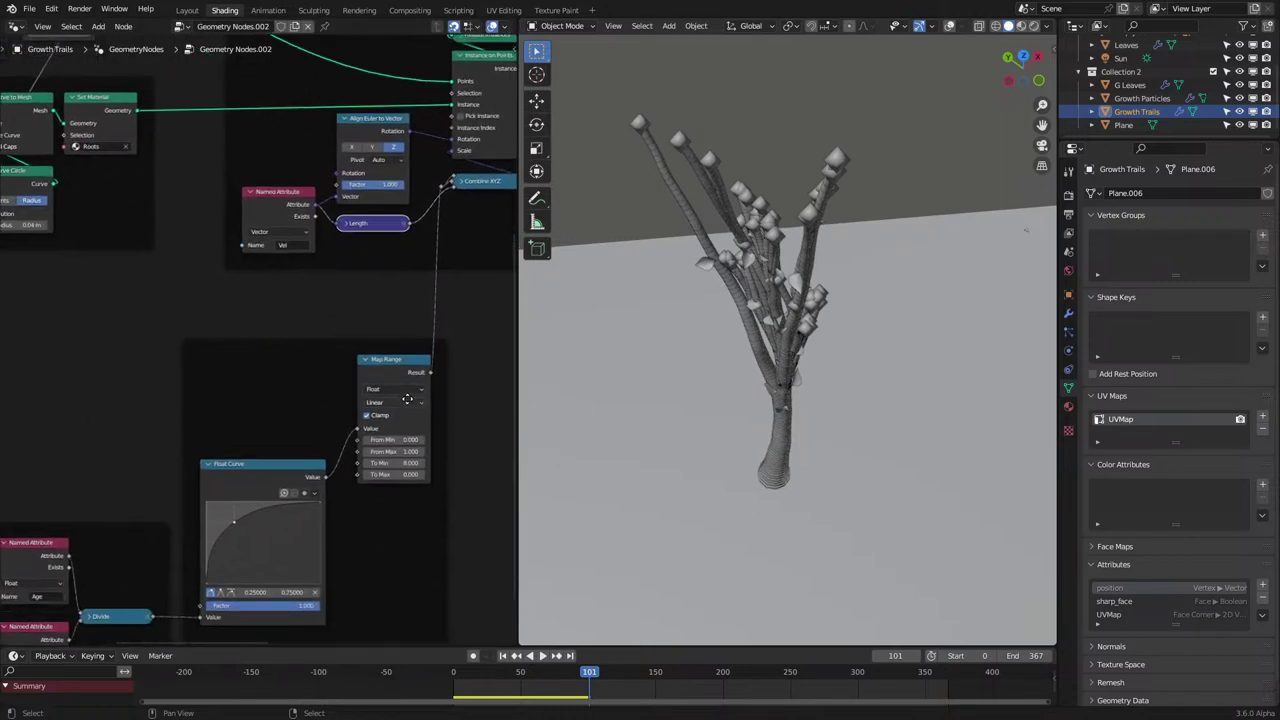
drag(403, 375, 392, 475)
Move the Float Curve frame and its Age/Lifetime frame up to sit directly beneath the Instance on Points frame.
scroll(310, 428, down, 6)
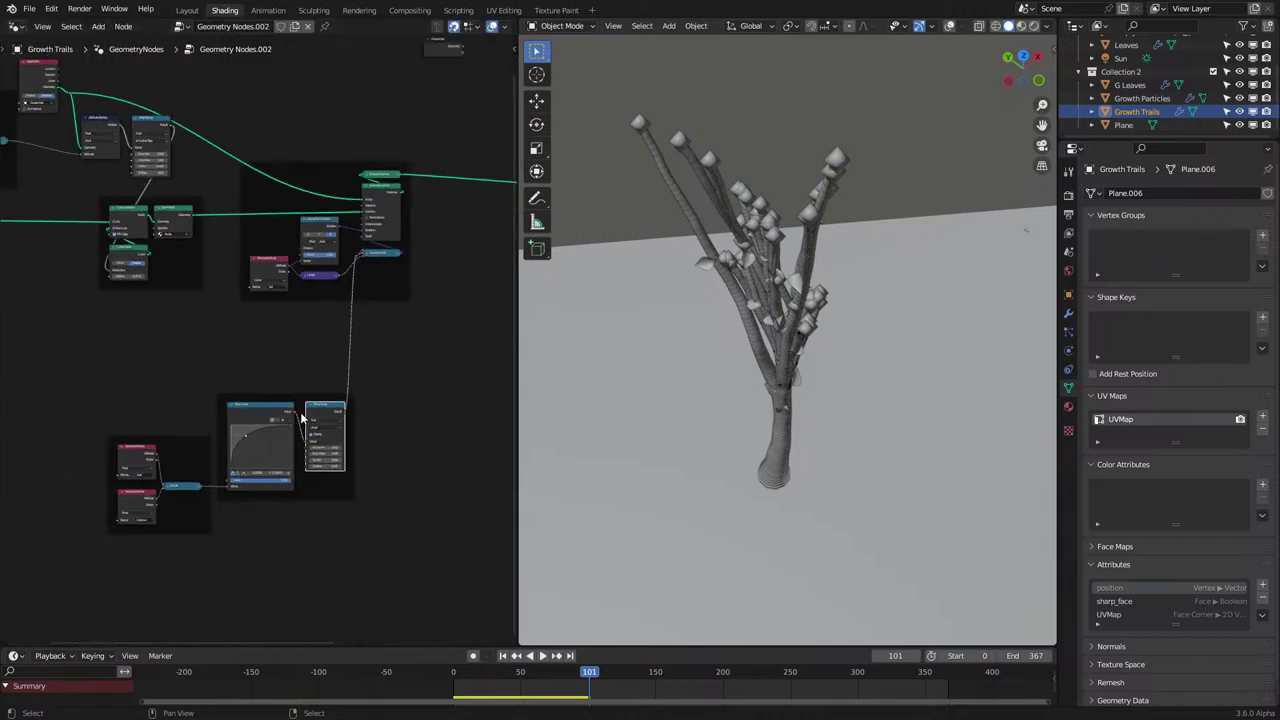
drag(152, 385, 374, 585)
key(g)
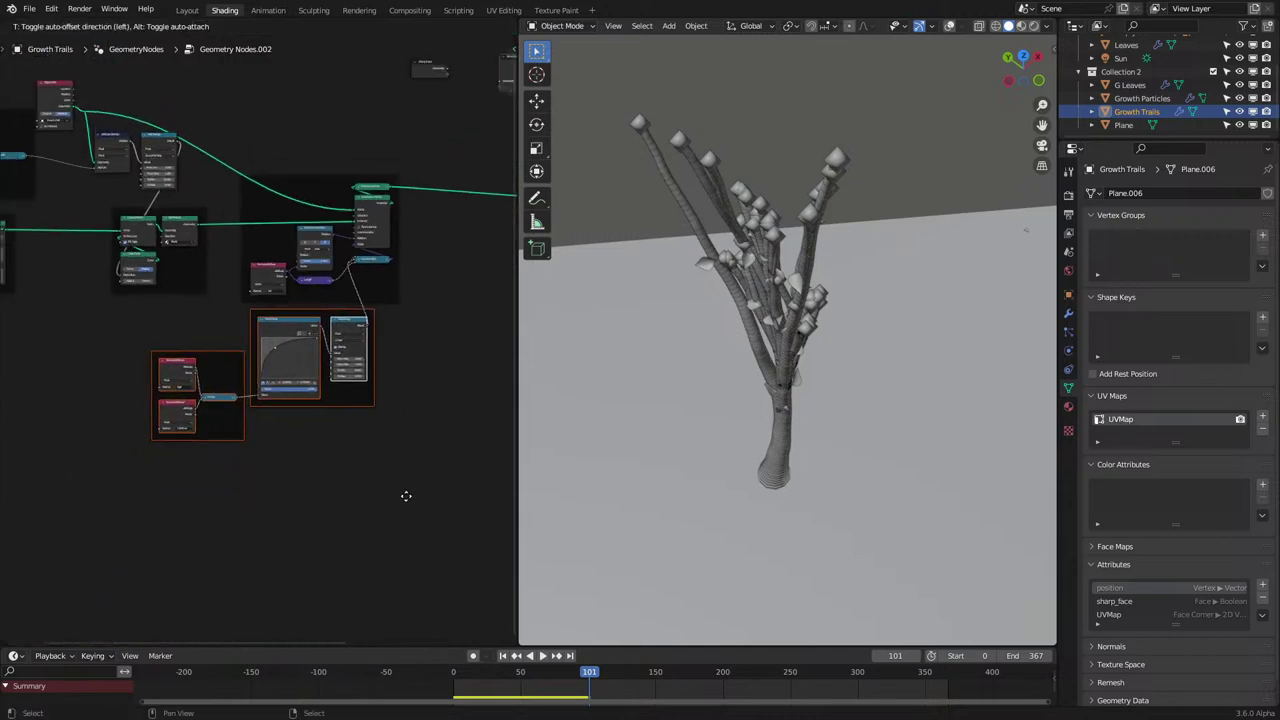
click(406, 497)
Duplicate the Object Info node, place the copy above the Instance on Points frame and connect its Geometry to the Points input.
middle_drag(300, 505, 487, 622)
middle_drag(312, 200, 234, 268)
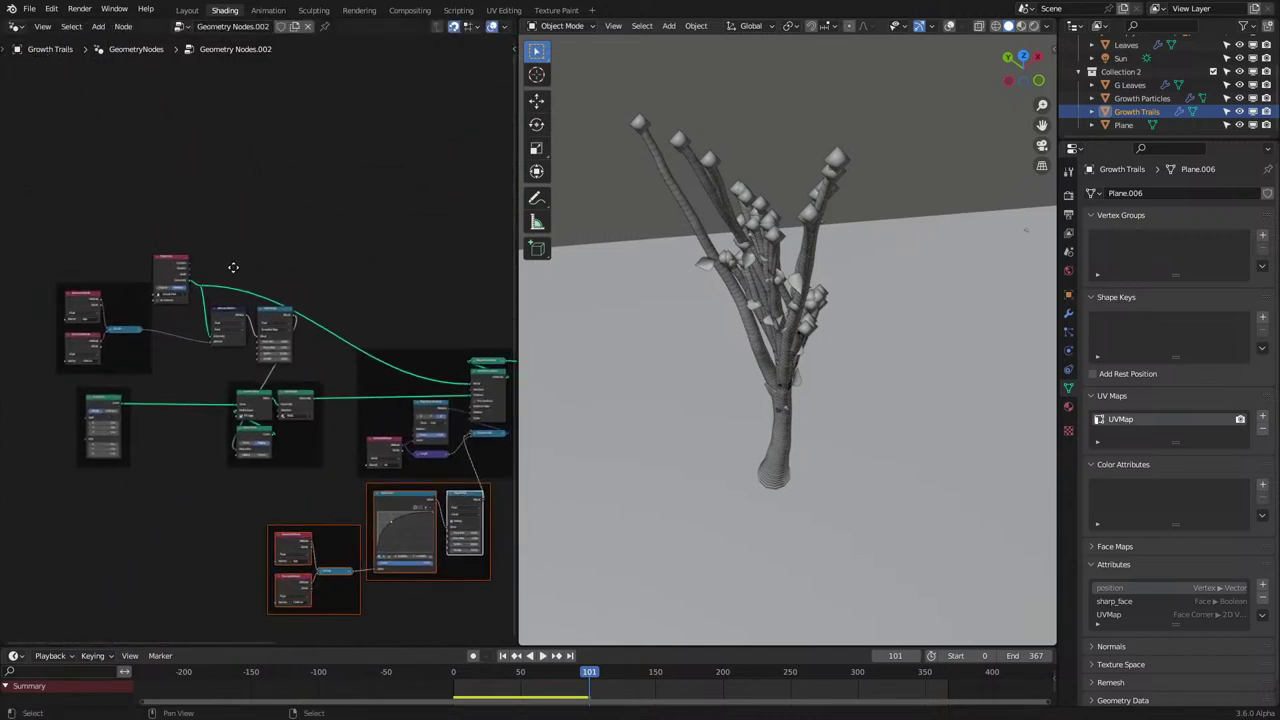
scroll(235, 280, up, 2)
click(140, 257)
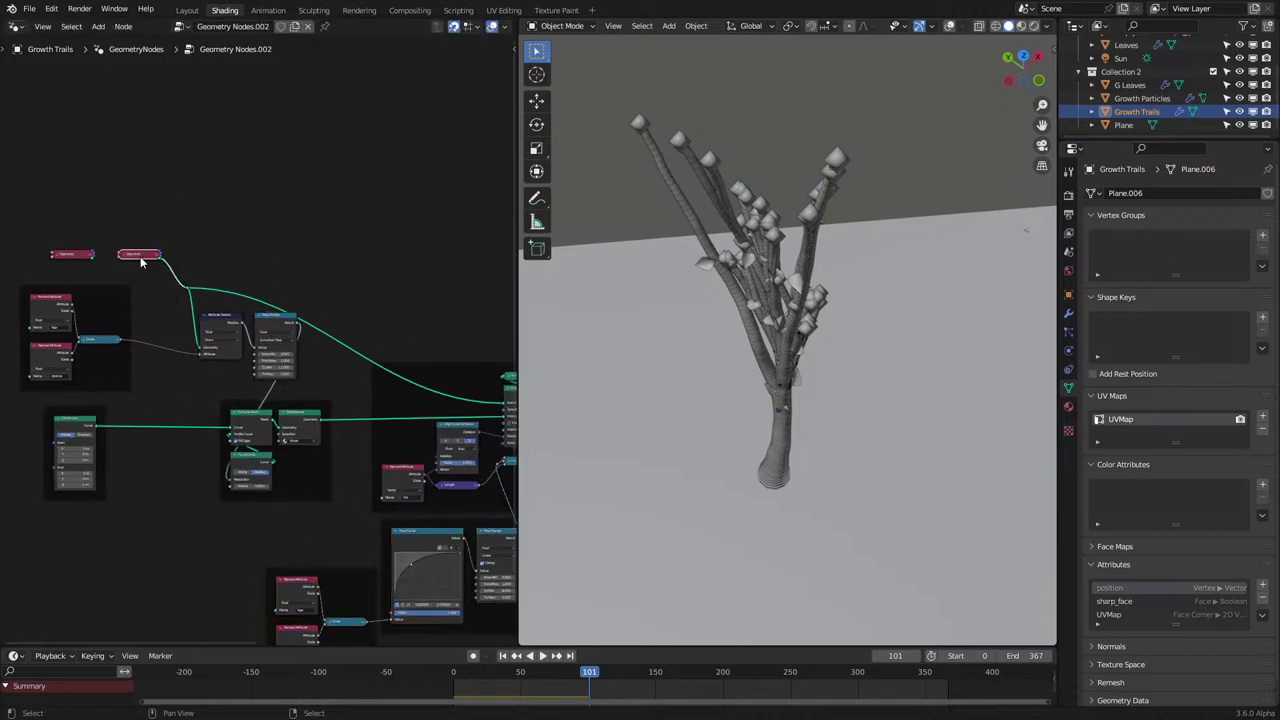
click(139, 256)
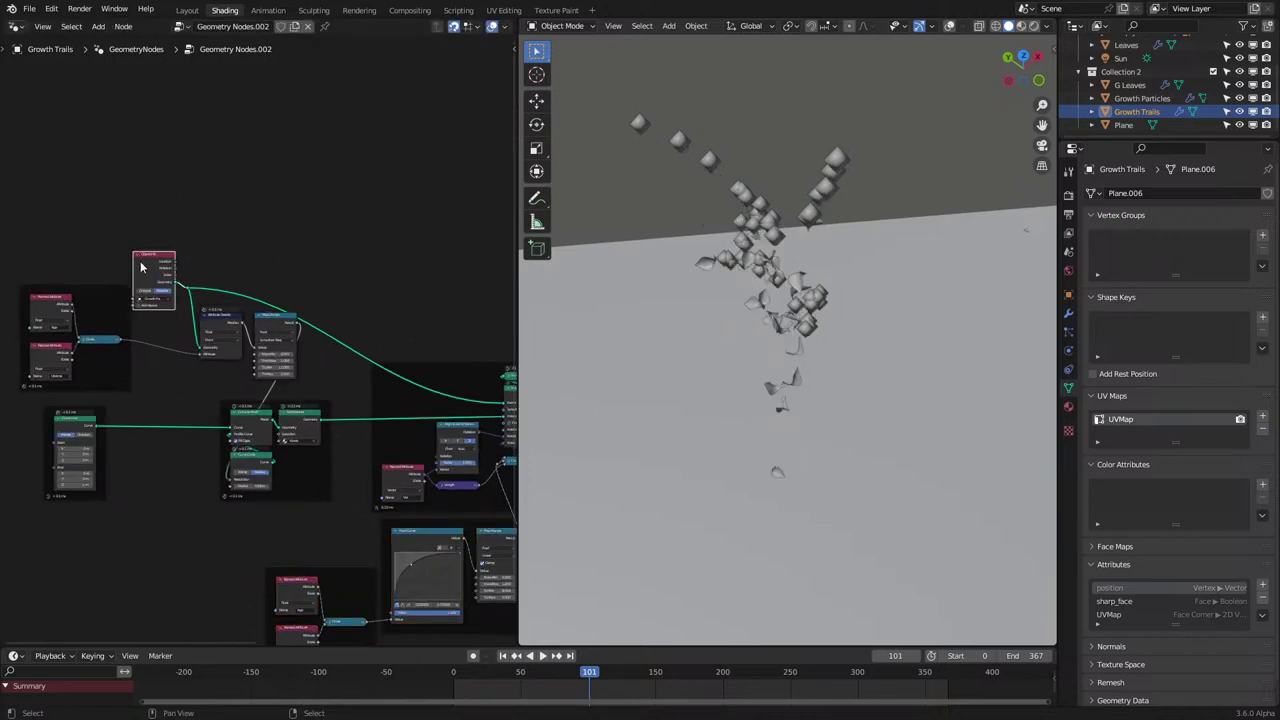
key(shift+d)
click(409, 289)
middle_drag(431, 298, 270, 265)
scroll(268, 256, up, 3)
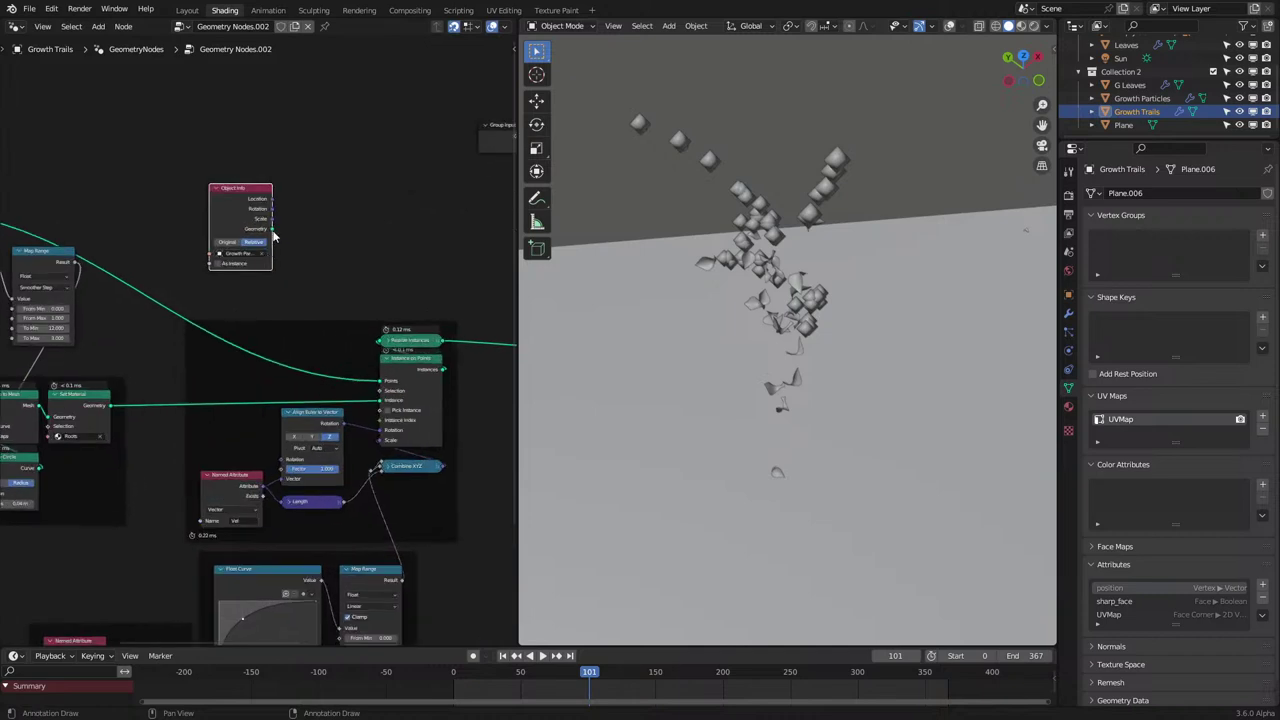
drag(273, 232, 385, 379)
drag(258, 211, 310, 250)
Move the Age/Lifetime frame, Object Info, Attribute Statistic and Map Range nodes that drive the circle resolution below the Curve Line frame.
scroll(310, 250, down, 5)
middle_drag(228, 238, 438, 257)
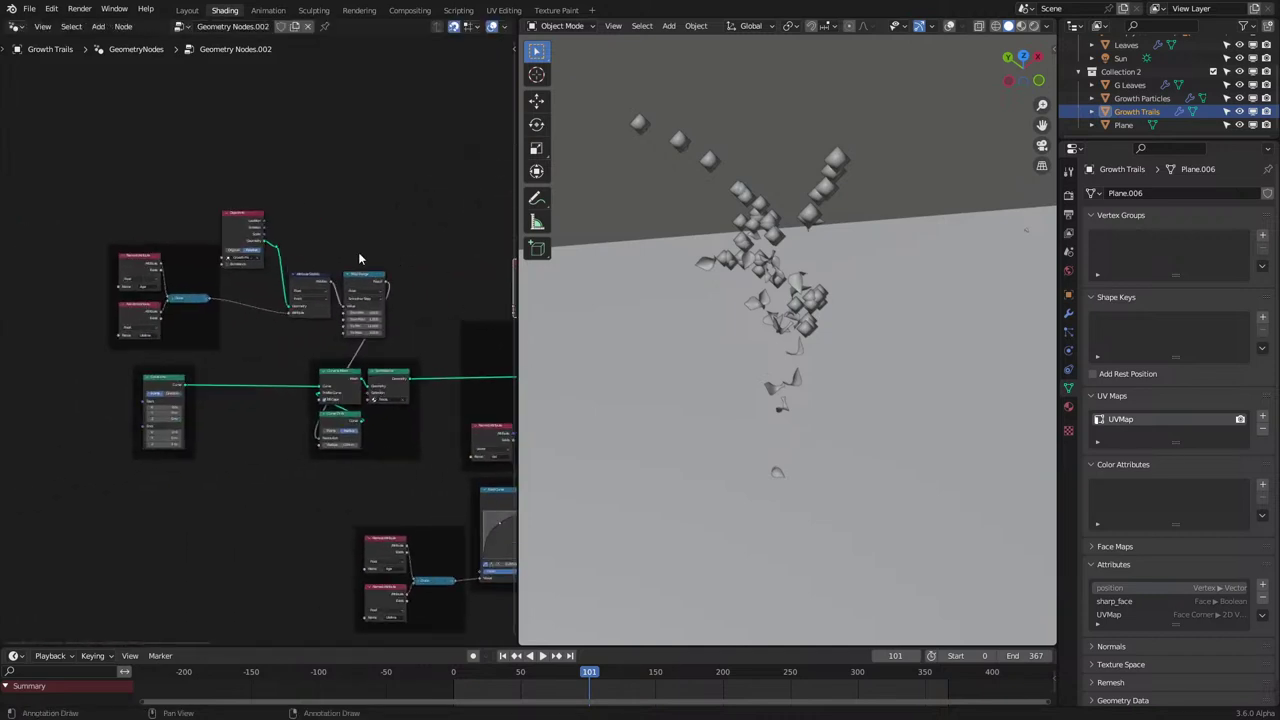
scroll(360, 258, up, 1)
scroll(150, 213, up, 1)
drag(146, 198, 416, 299)
key(g)
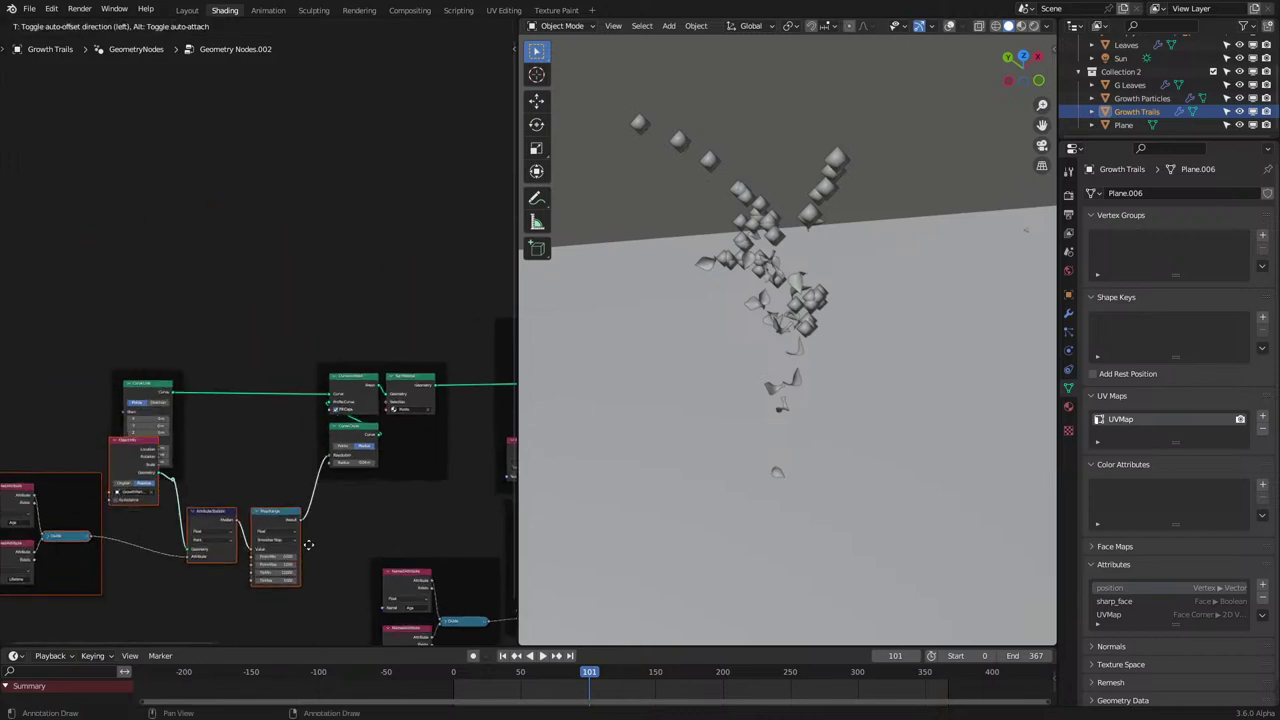
click(303, 553)
Place the Age/Lifetime frame beneath the Object Info node of the resolution setup.
middle_drag(190, 521, 235, 399)
scroll(235, 399, up, 5)
drag(170, 381, 172, 464)
key(x)
middle_drag(188, 461, 253, 320)
scroll(254, 325, down, 2)
drag(165, 265, 250, 398)
Join the Object Info, Attribute Statistic and Map Range nodes of the resolution setup in a new frame.
drag(190, 281, 372, 348)
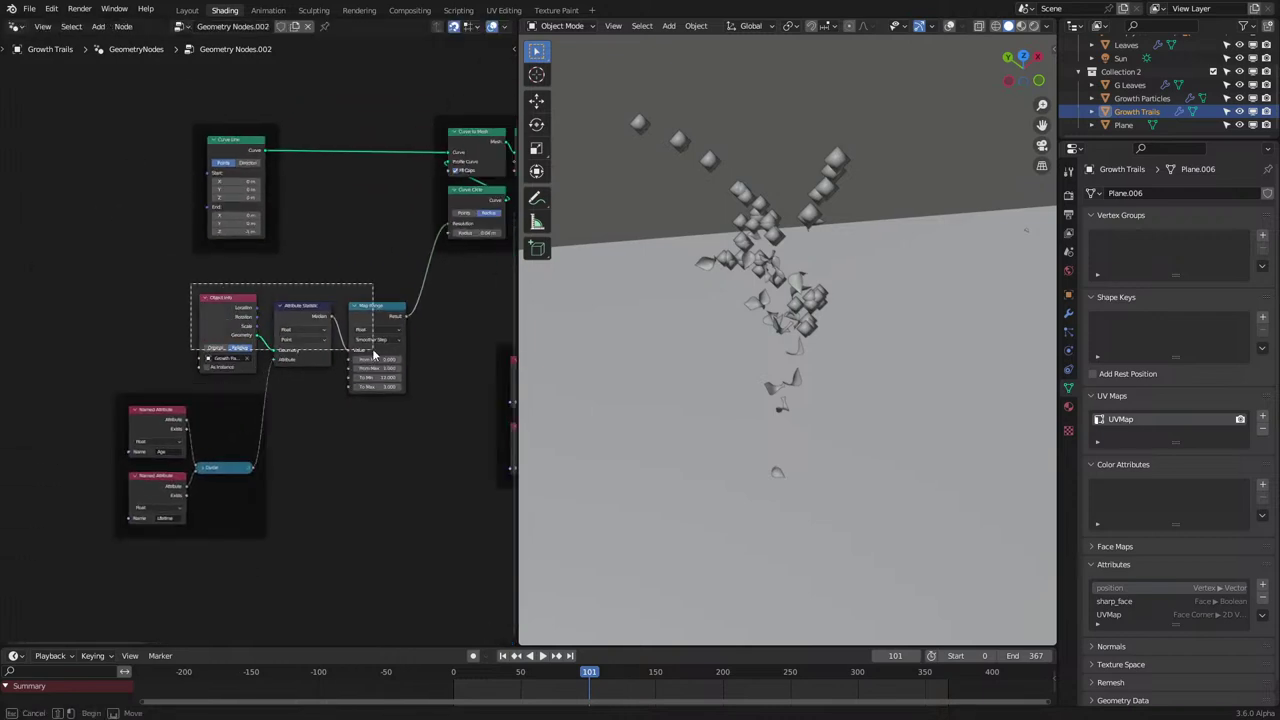
key(ctrl+j)
scroll(395, 357, up, 1)
scroll(395, 357, up, 1)
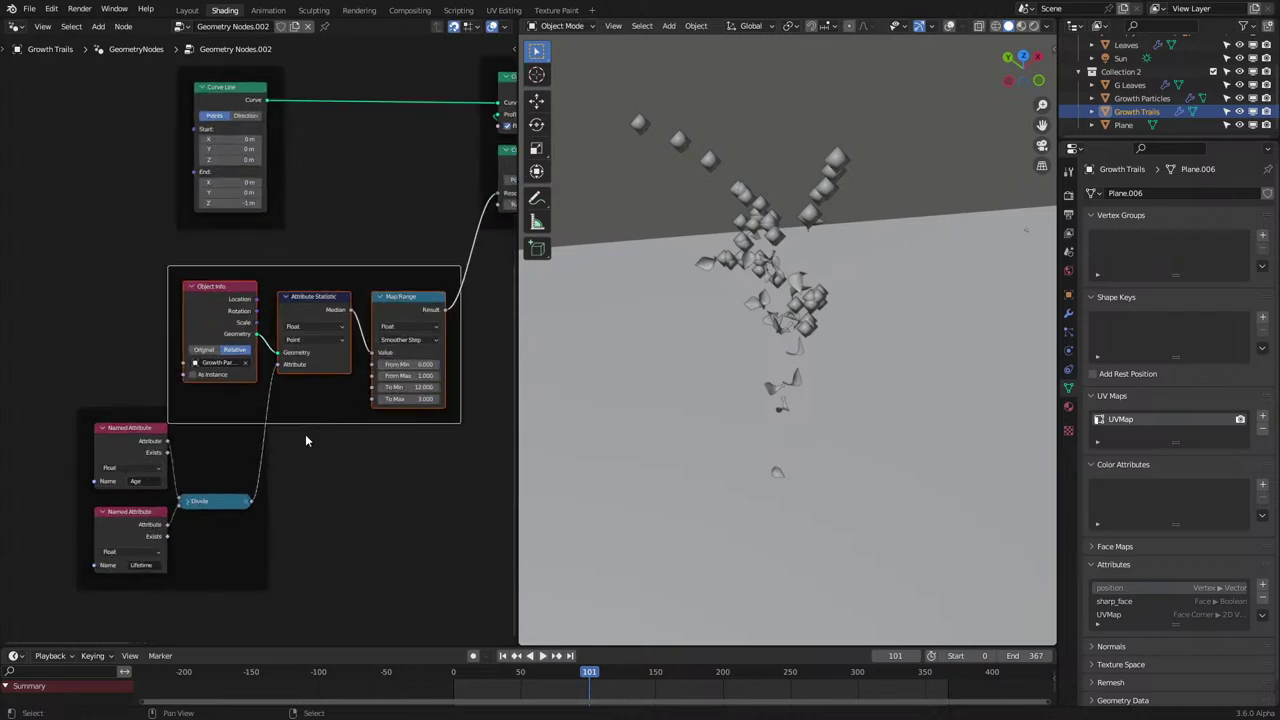
Remove the frame around the Age, Lifetime and Divide nodes and move those nodes into the new resolution frame.
click(266, 464)
key(g)
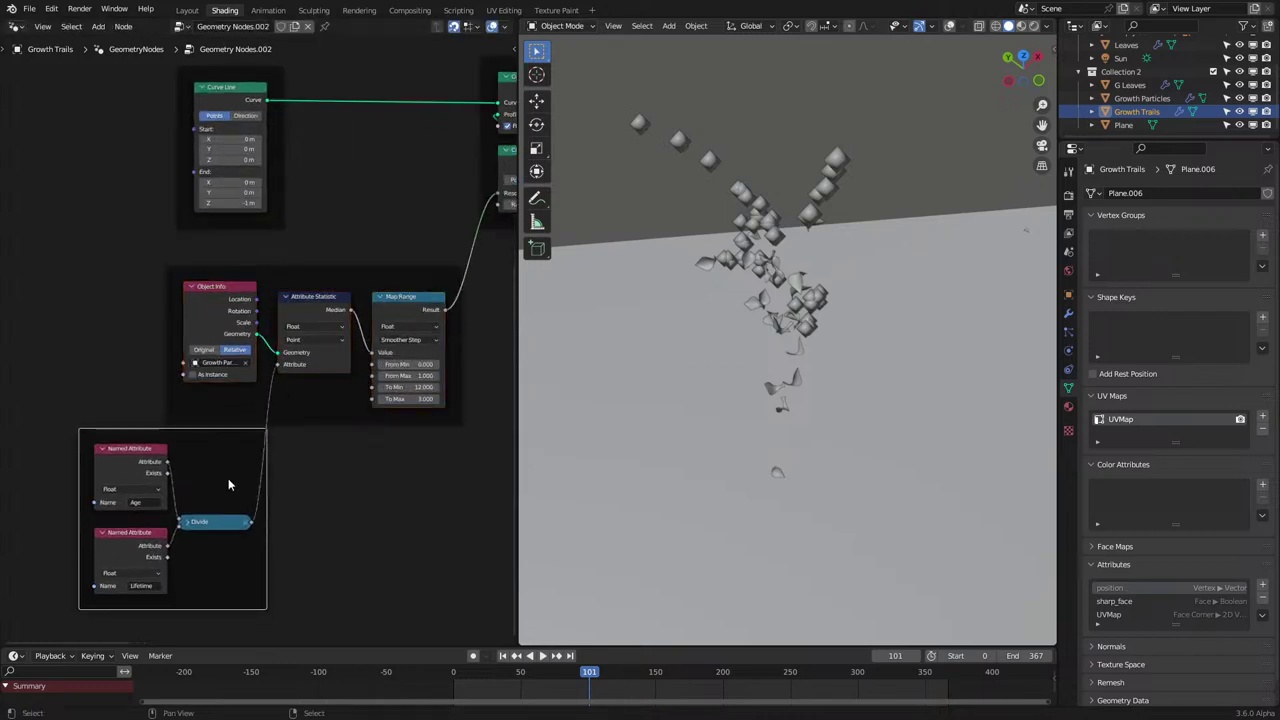
key(x)
drag(86, 601, 214, 486)
key(g)
click(239, 388)
key(g)
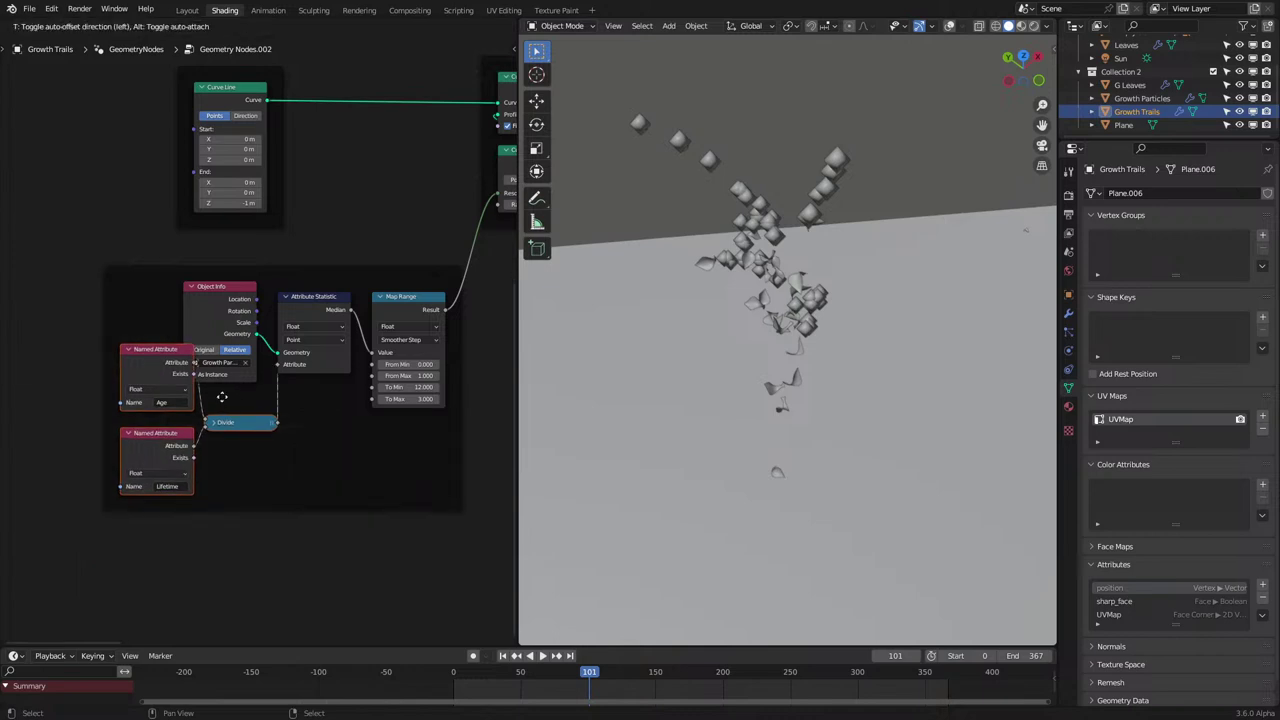
click(192, 375)
Label the resolution frame "Resolution Over Time".
click(301, 266)
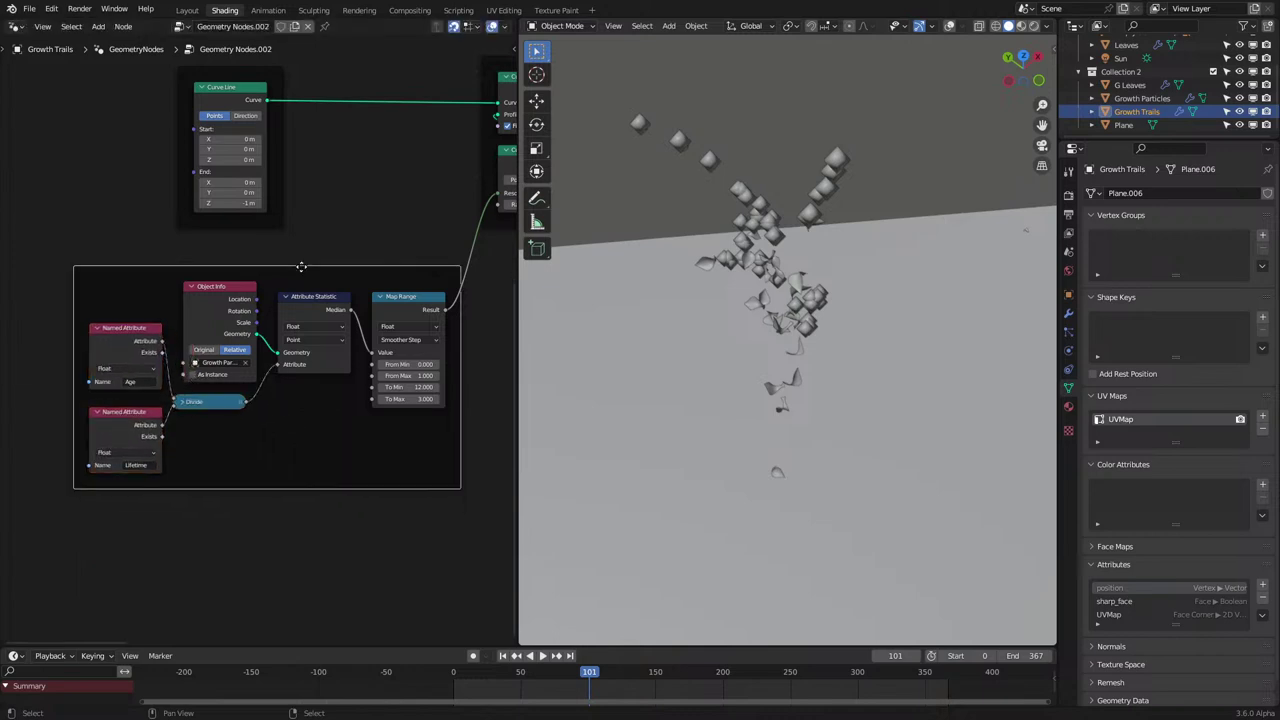
key(F2)
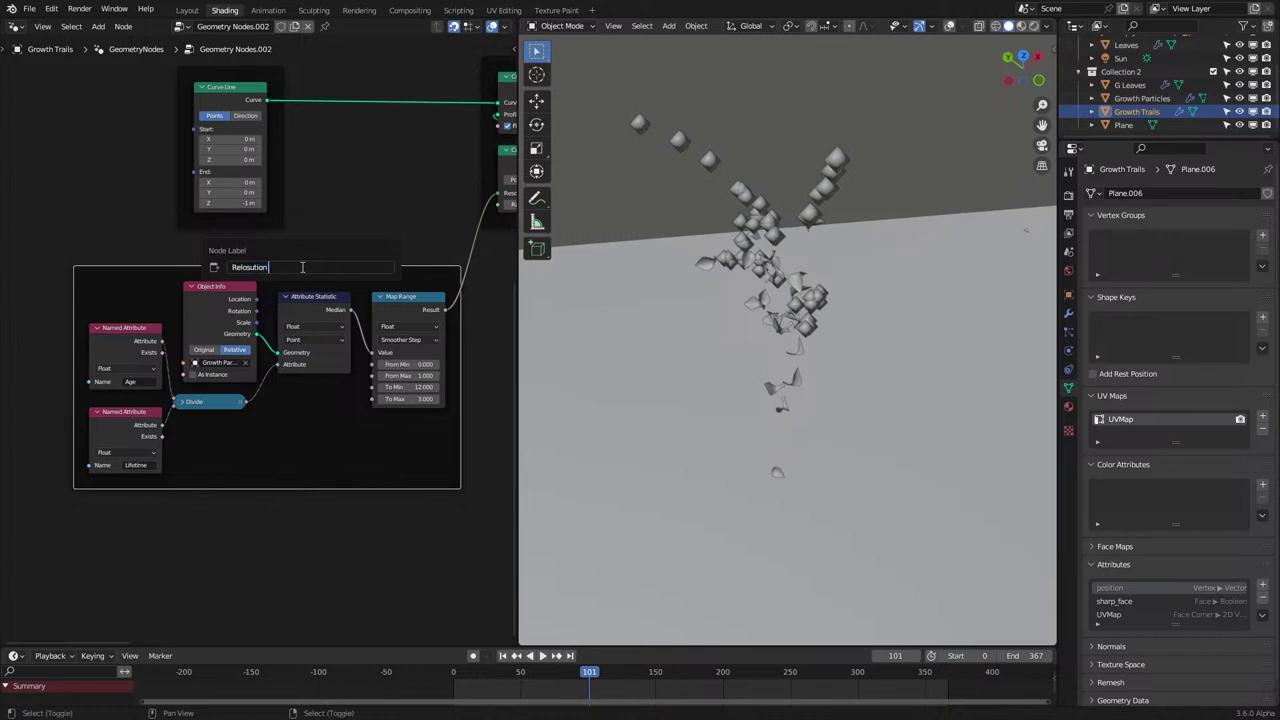
text(Relosution Over Time)
key(Return)
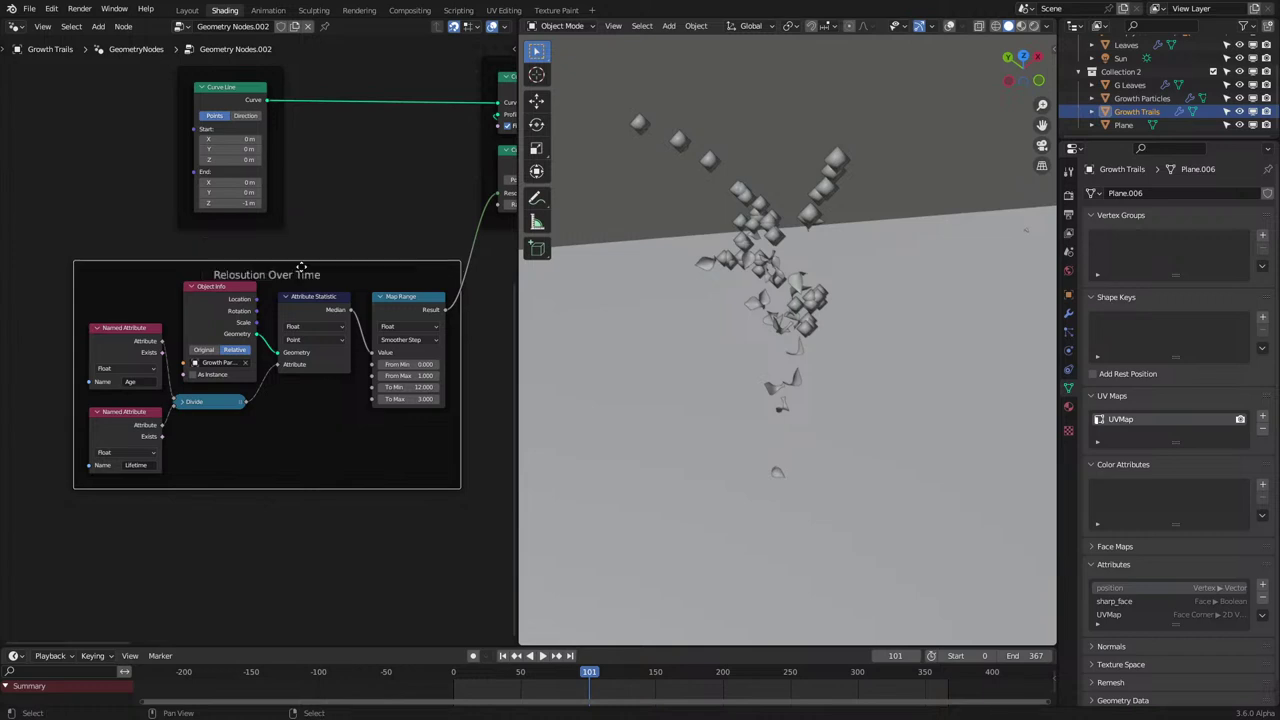
scroll(338, 272, down, 1)
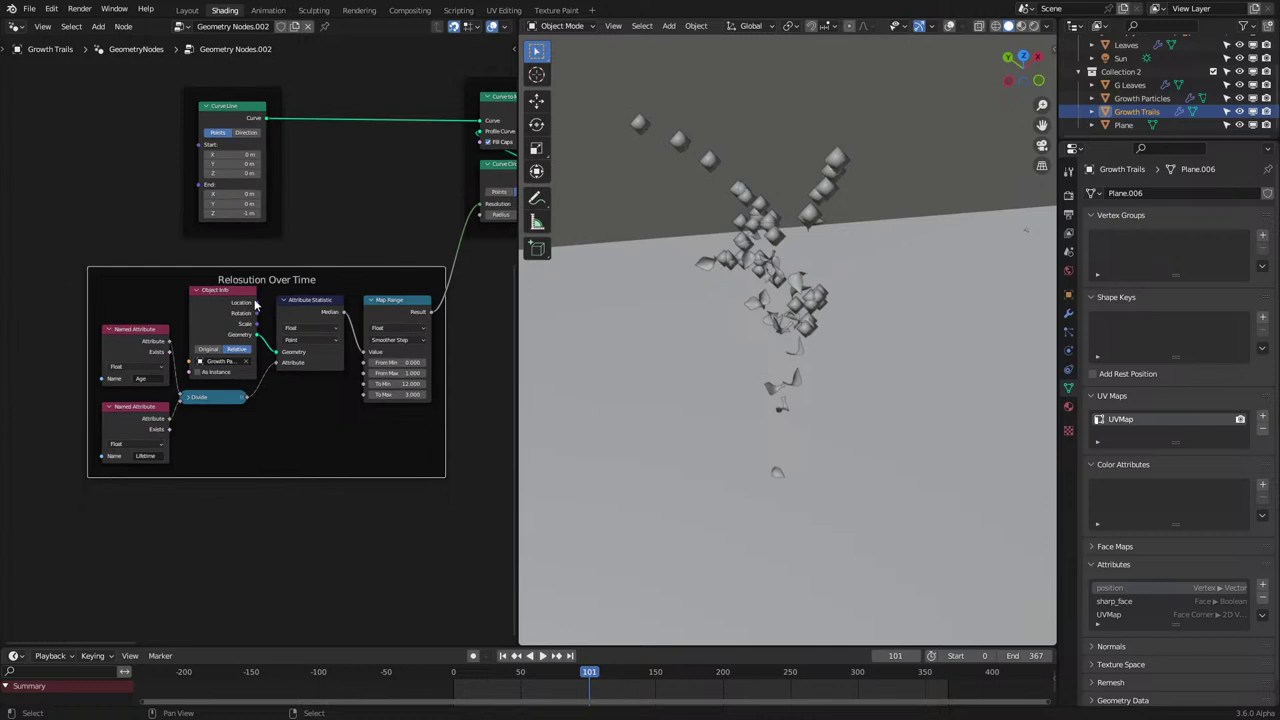
key(F2)
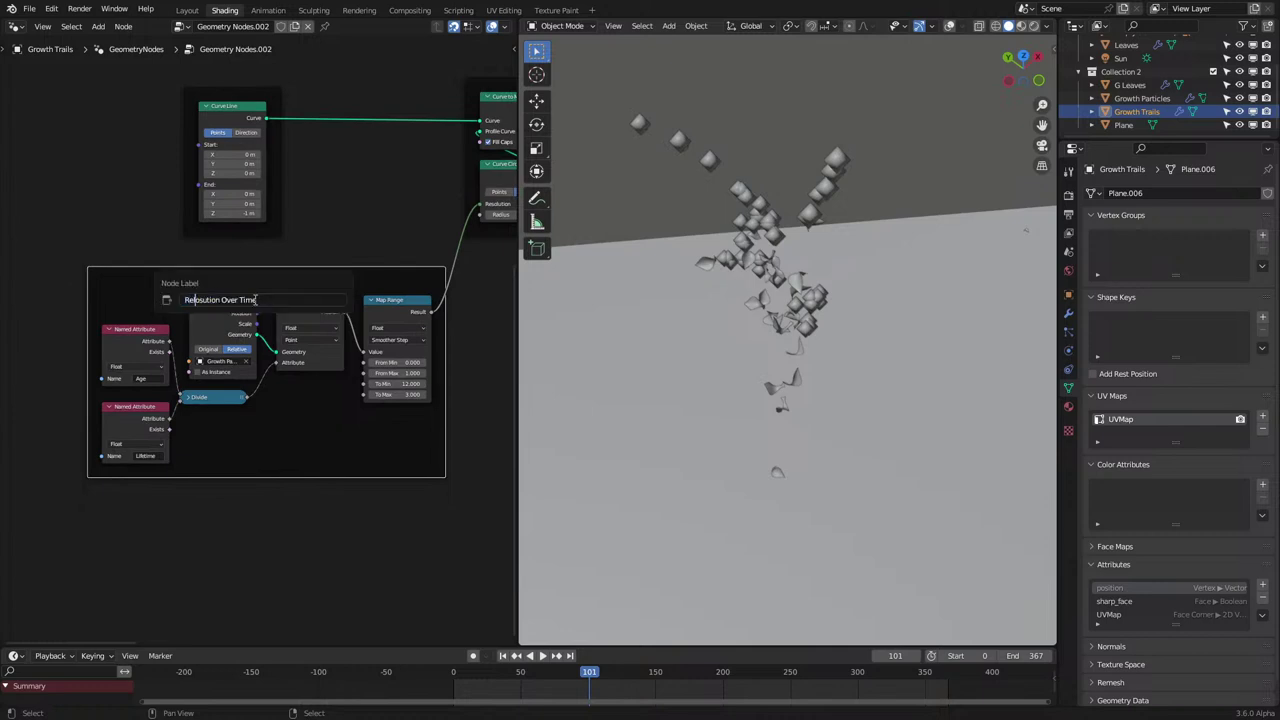
key(Return)
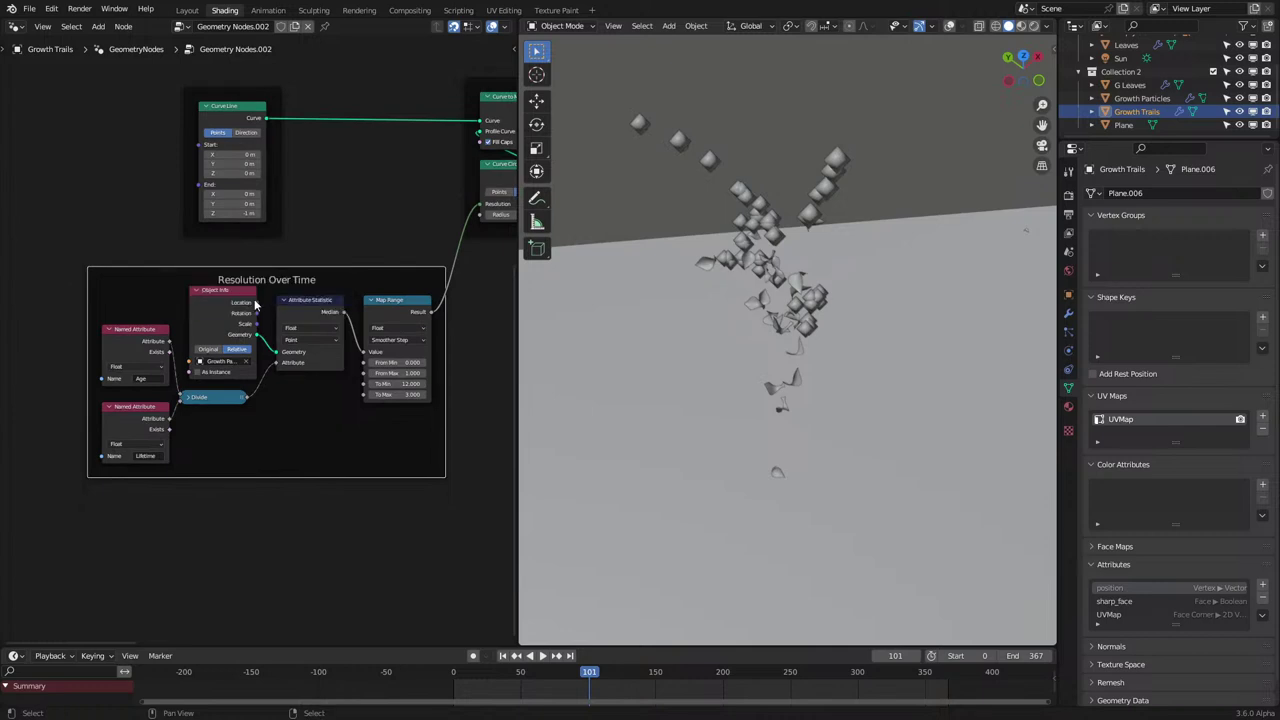
Remove the Curve Line node's own frame and move the node into the frame holding Curve to Mesh.
scroll(256, 302, down, 5)
middle_drag(366, 230, 240, 364)
scroll(230, 362, up, 3)
click(108, 299)
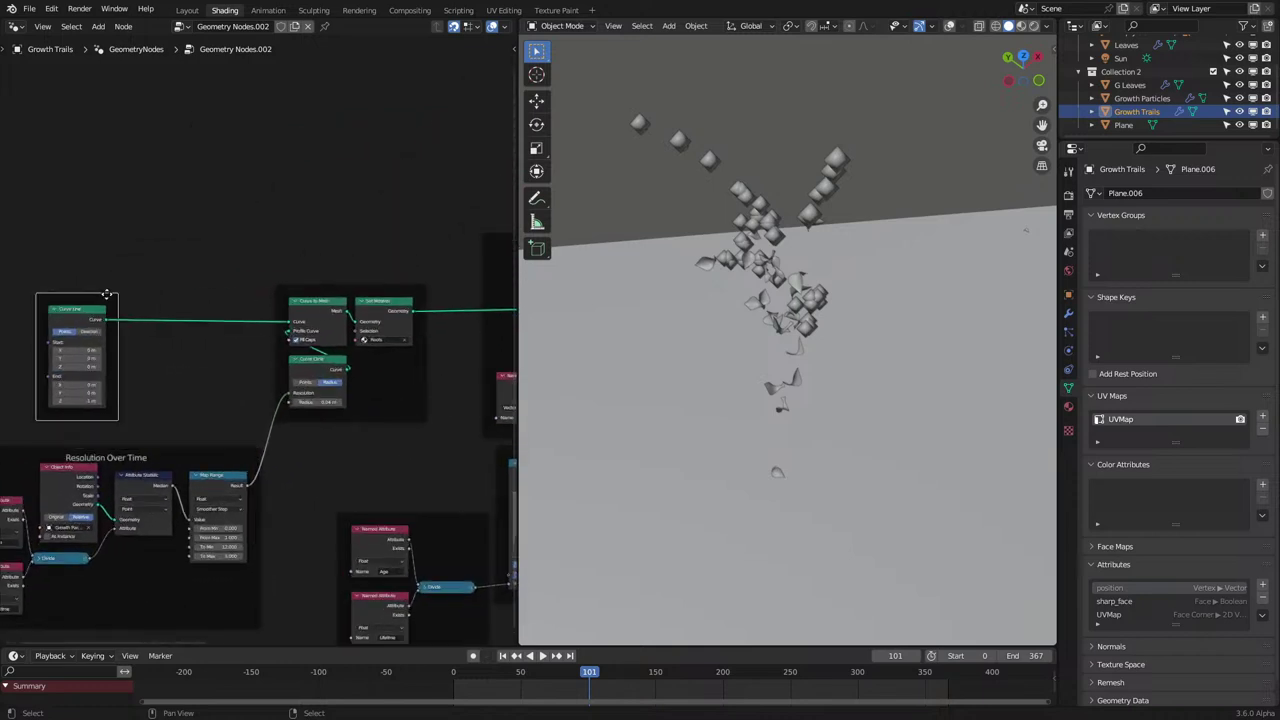
key(g)
key(x)
click(252, 298)
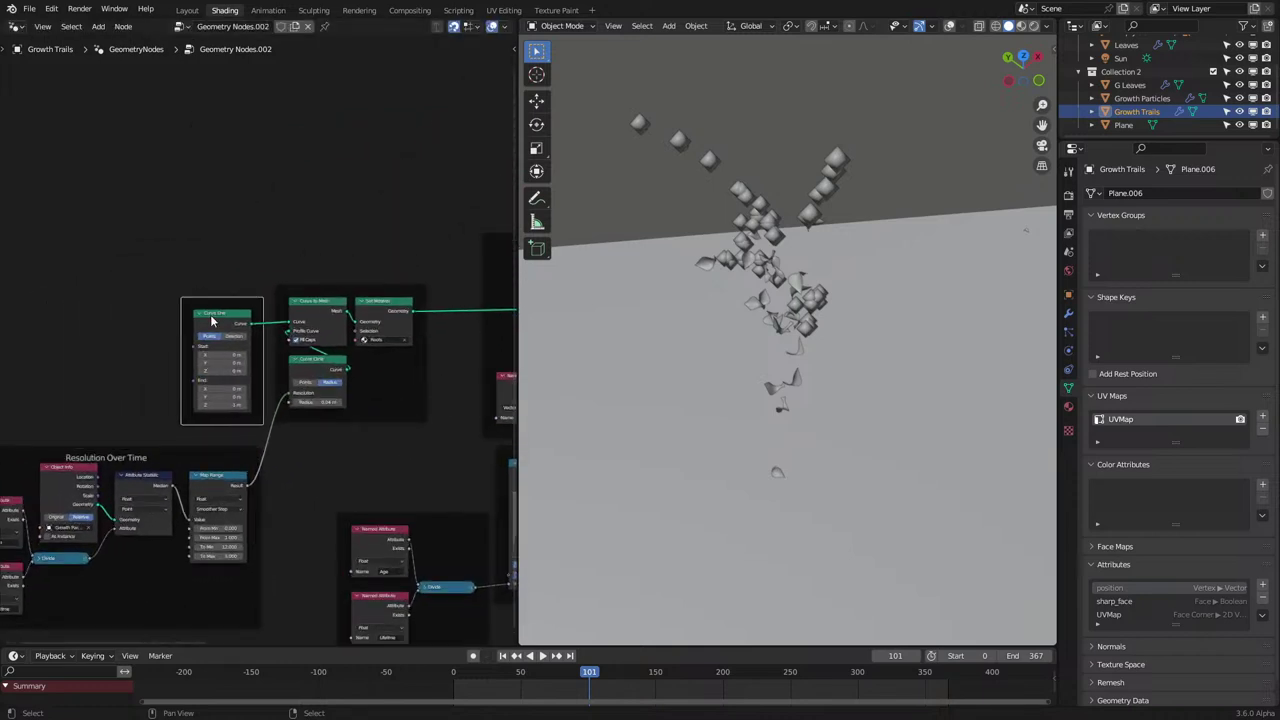
key(x)
click(217, 319)
key(g)
click(298, 302)
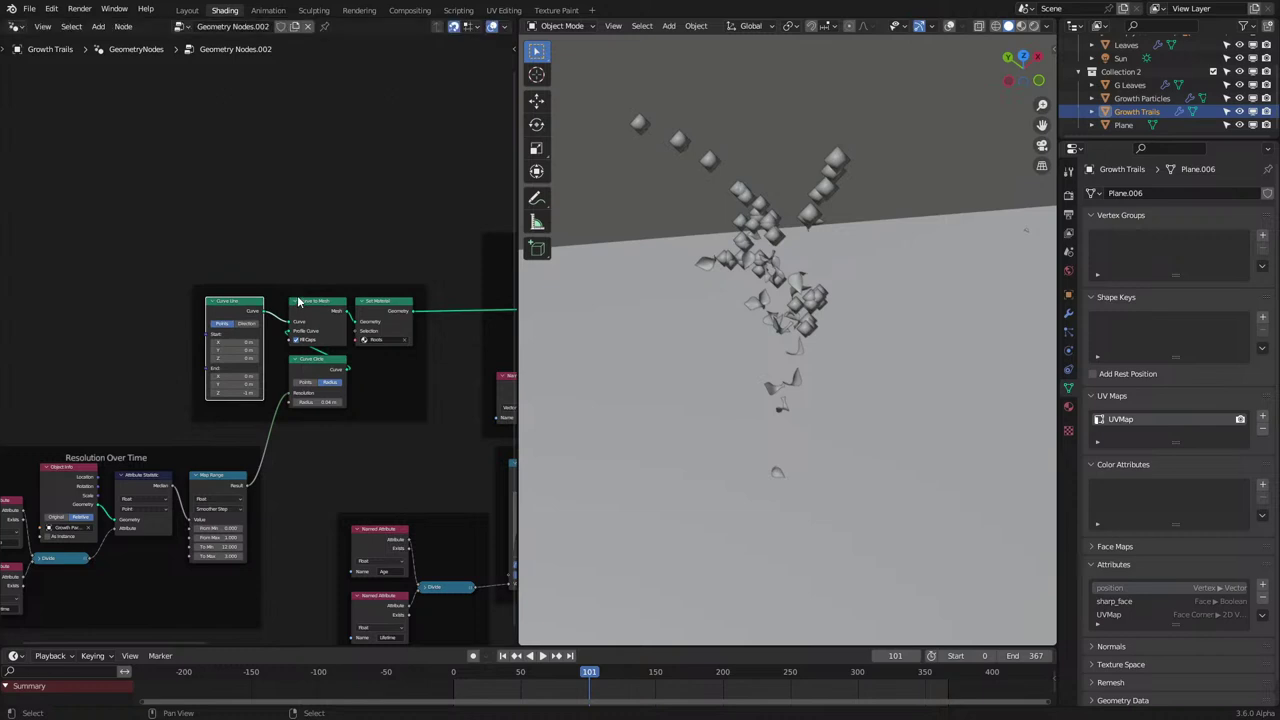
Label the Curve to Mesh frame "Mesh Curve" and shift the Resolution Over Time frame slightly closer to it.
click(299, 290)
key(F2)
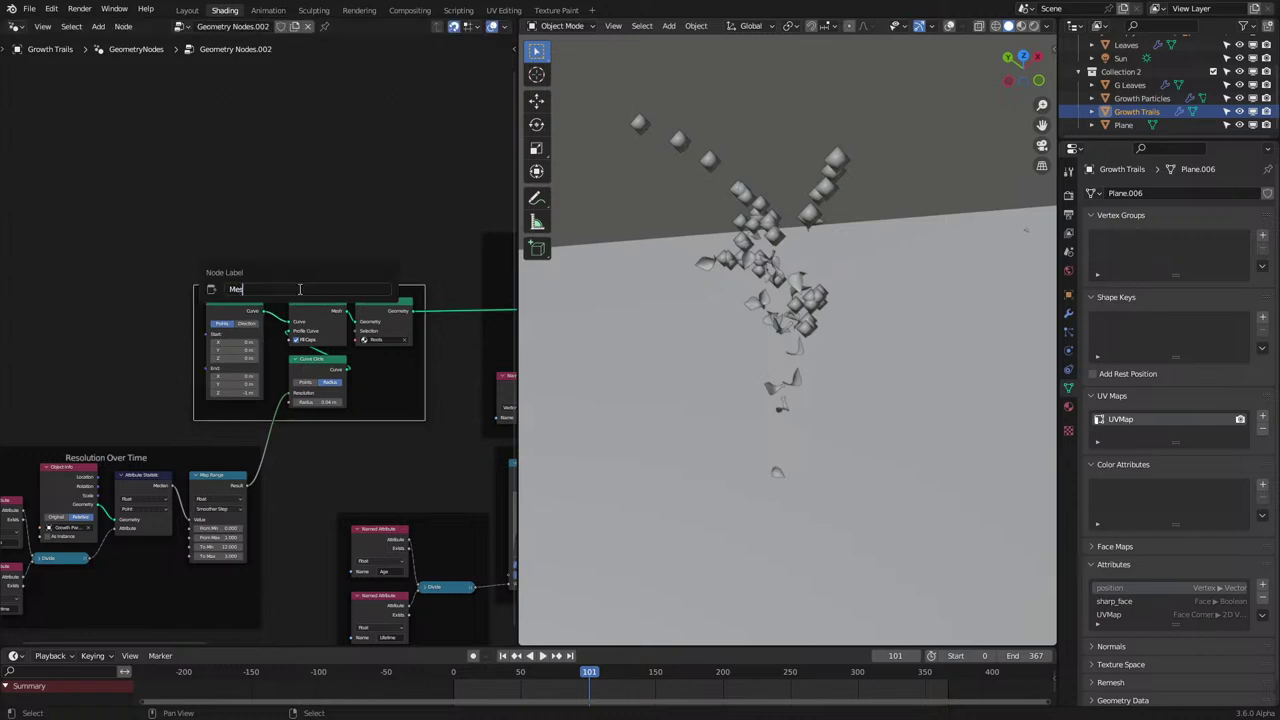
key(Return)
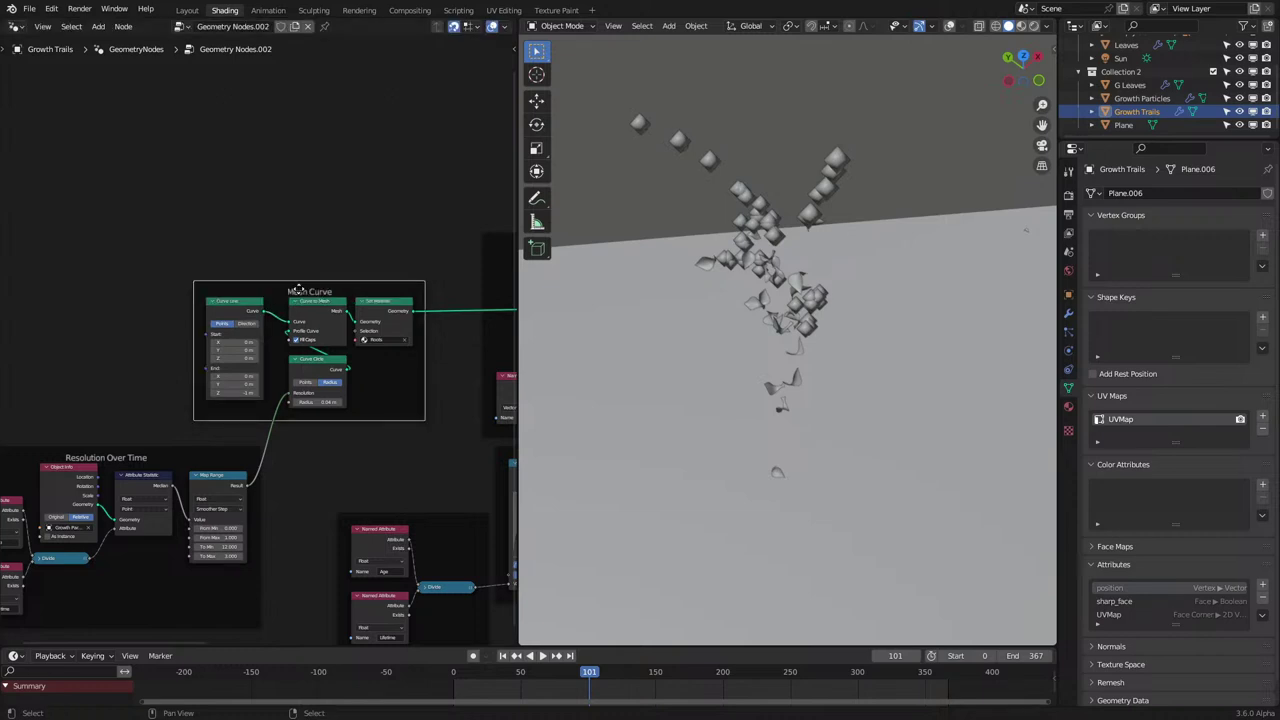
drag(213, 458, 225, 442)
Replay the simulation from the start and check the tree growth from another angle.
scroll(228, 441, down, 4)
middle_drag(1042, 418, 942, 411)
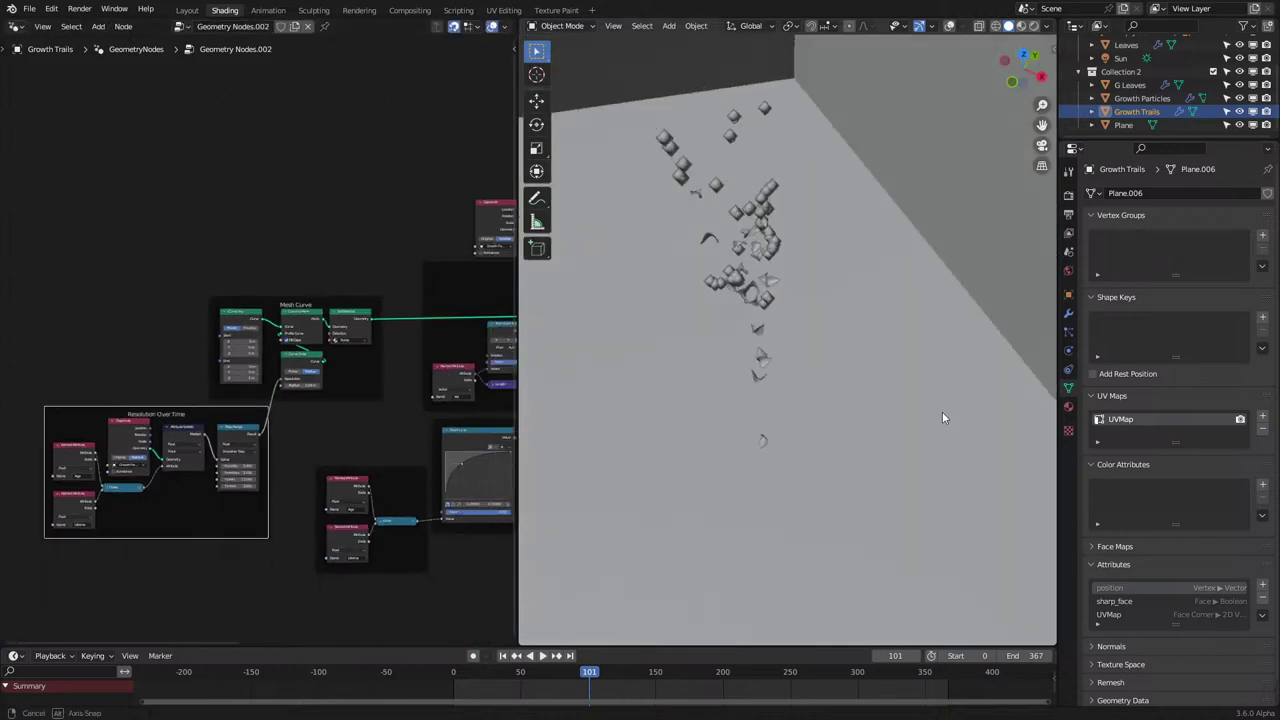
scroll(412, 423, down, 1)
scroll(224, 486, up, 3)
middle_drag(695, 434, 814, 407)
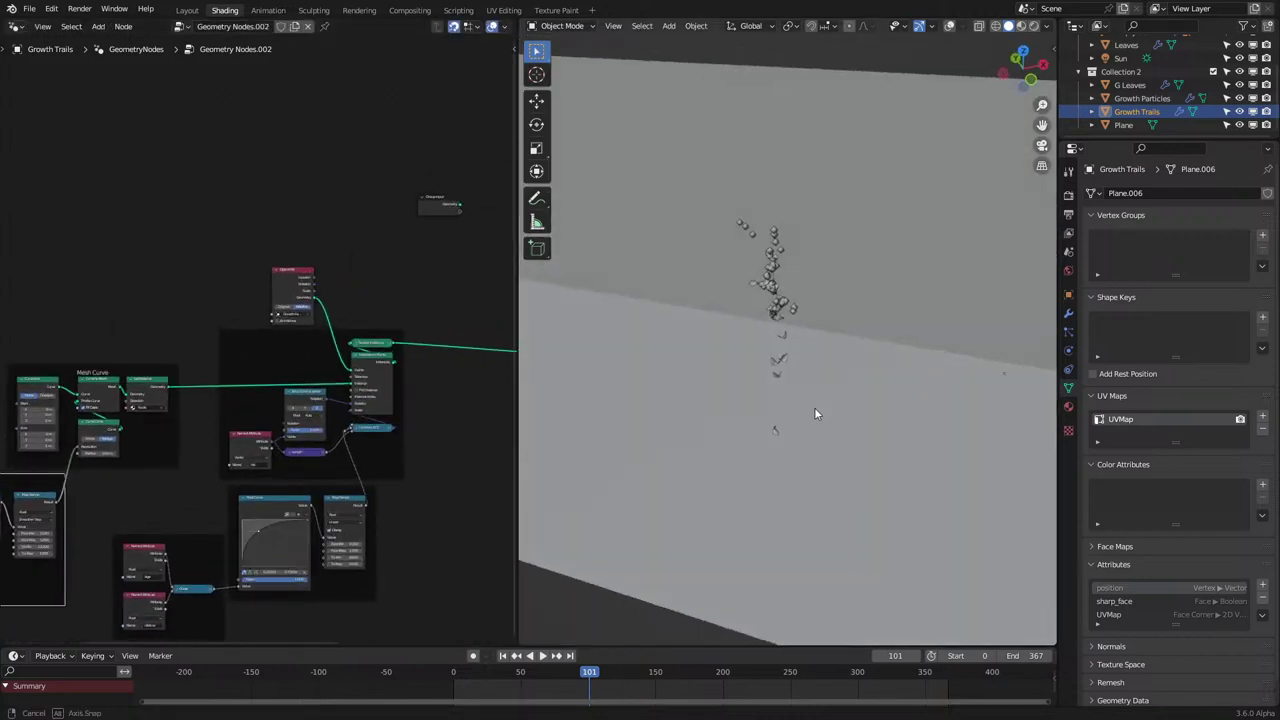
key(space)
click(435, 685)
key(space)
Move all the mesh, resolution, instancing and scale frames together with the Object Info node closer to the simulation zone.
scroll(334, 355, down, 4)
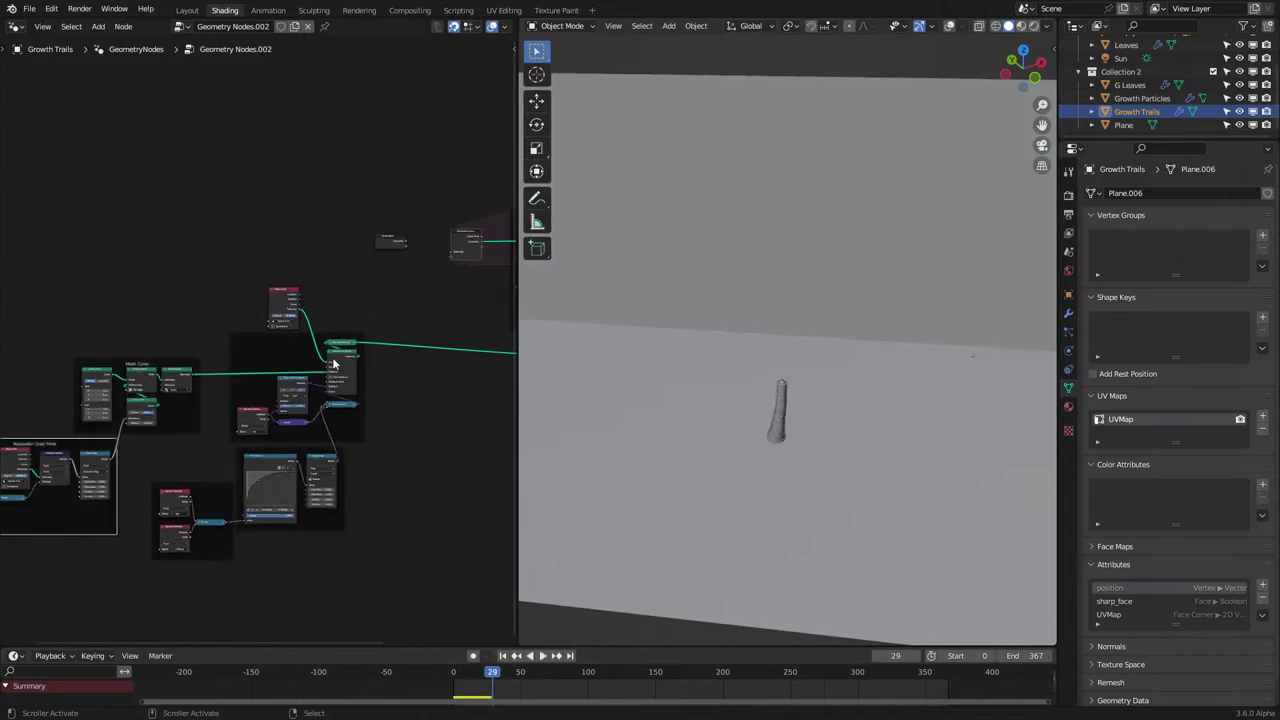
middle_drag(334, 363, 309, 317)
scroll(265, 318, down, 3)
drag(116, 293, 267, 503)
key(g)
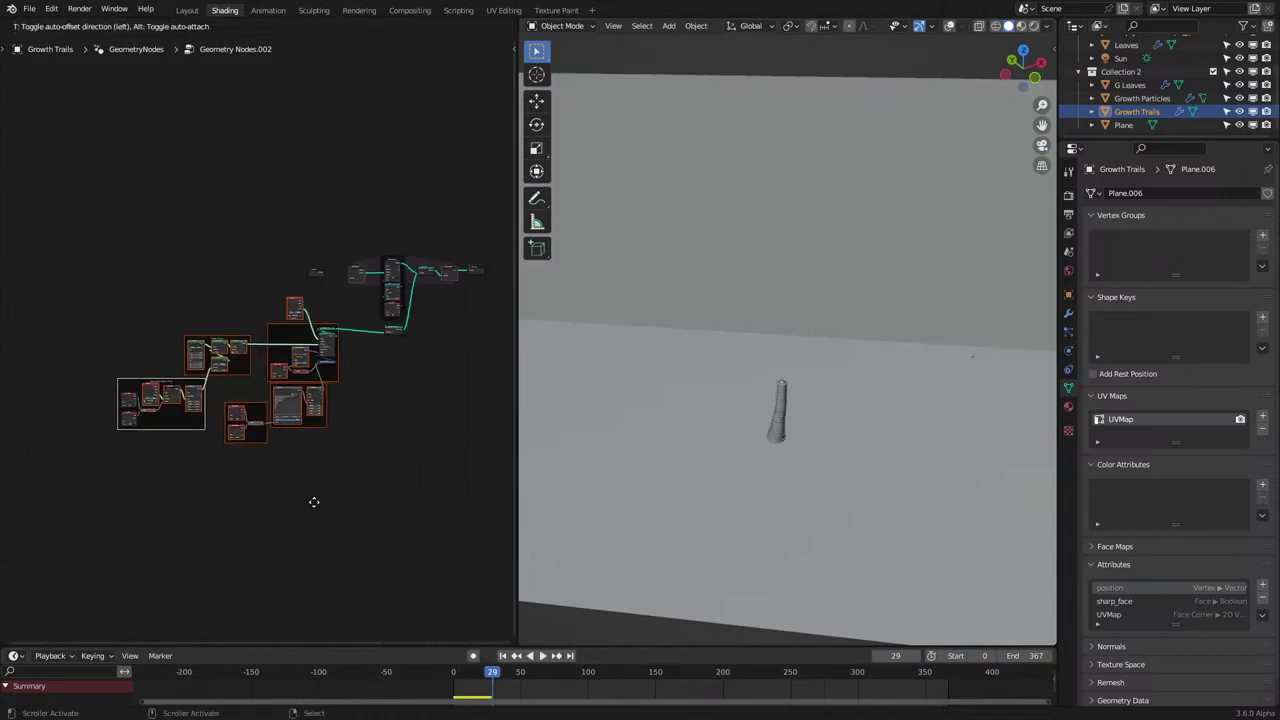
click(340, 505)
Label the frame with the Store Named Attribute, Add and Named Attribute nodes in the simulation zone "Instance Age".
scroll(397, 434, up, 2)
middle_drag(400, 306, 246, 376)
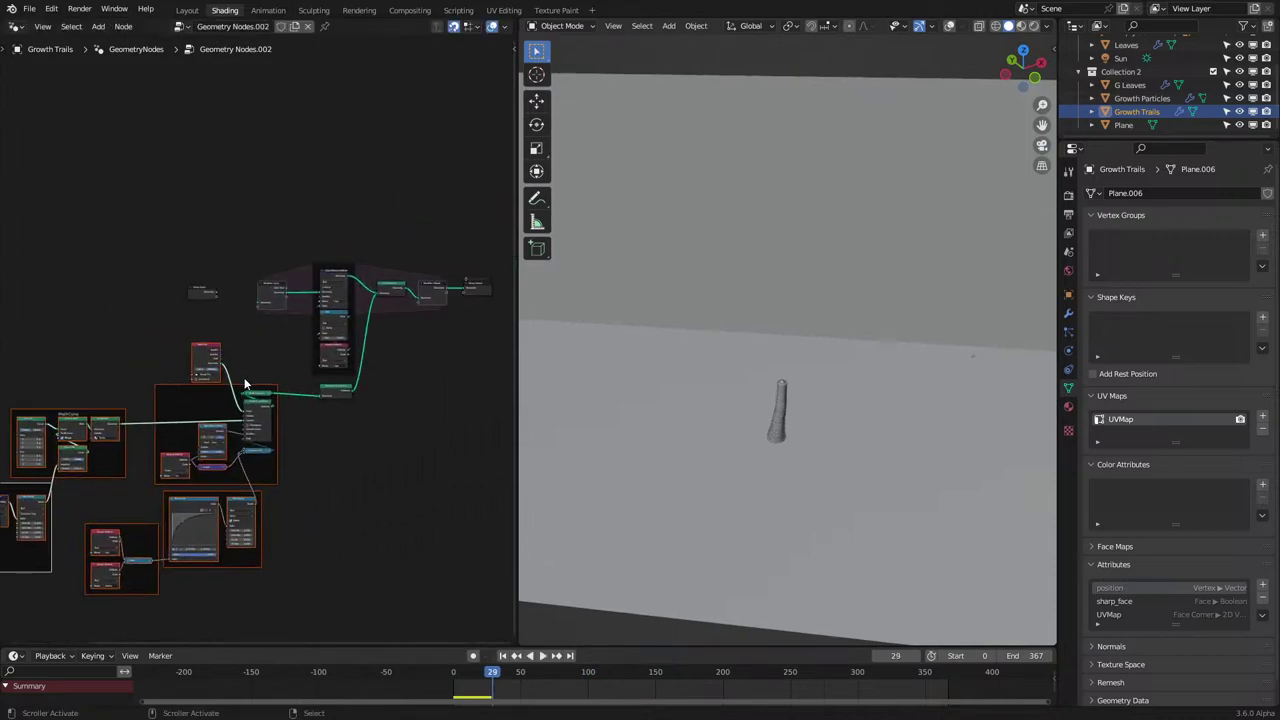
scroll(246, 376, up, 5)
click(426, 173)
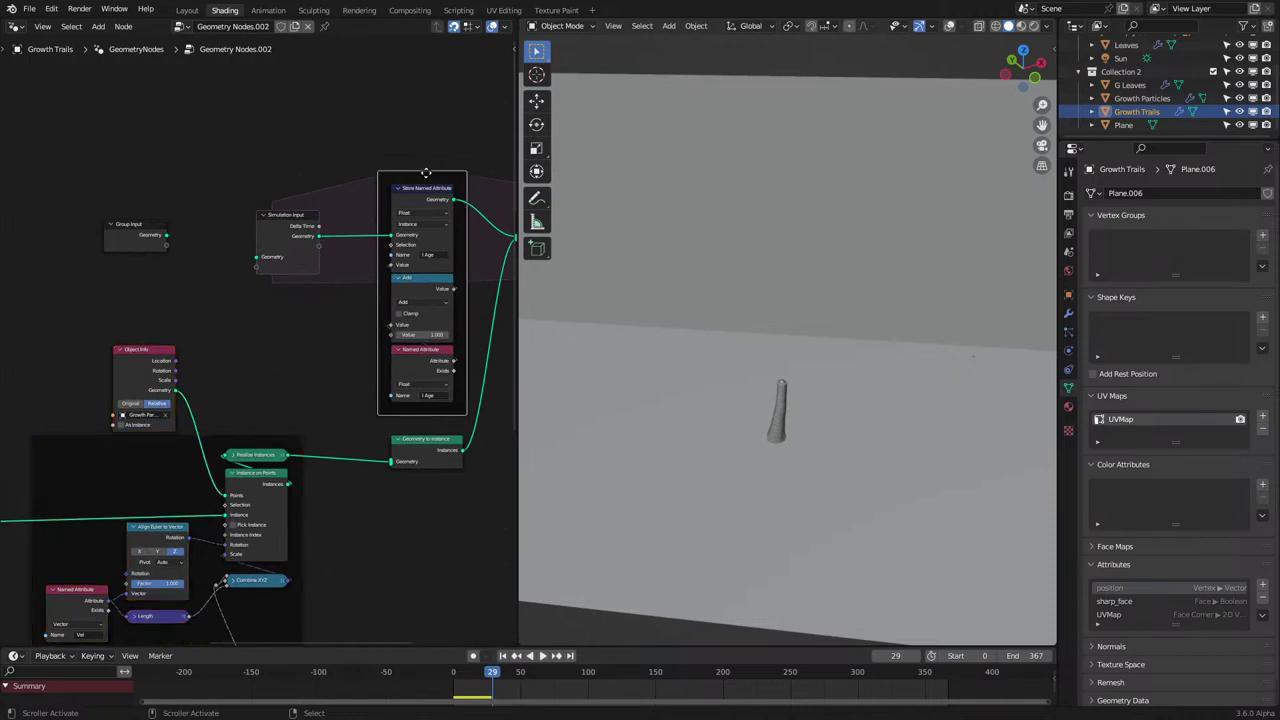
key(F2)
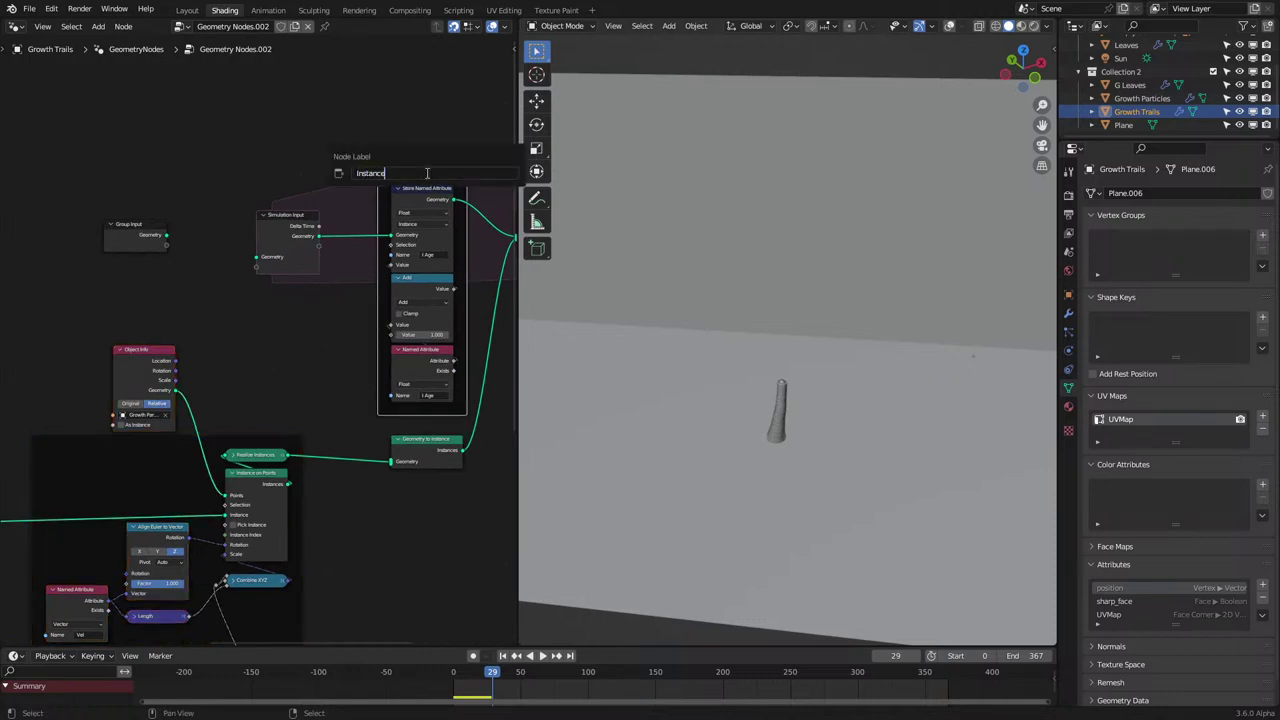
text(Instance Age)
key(Return)
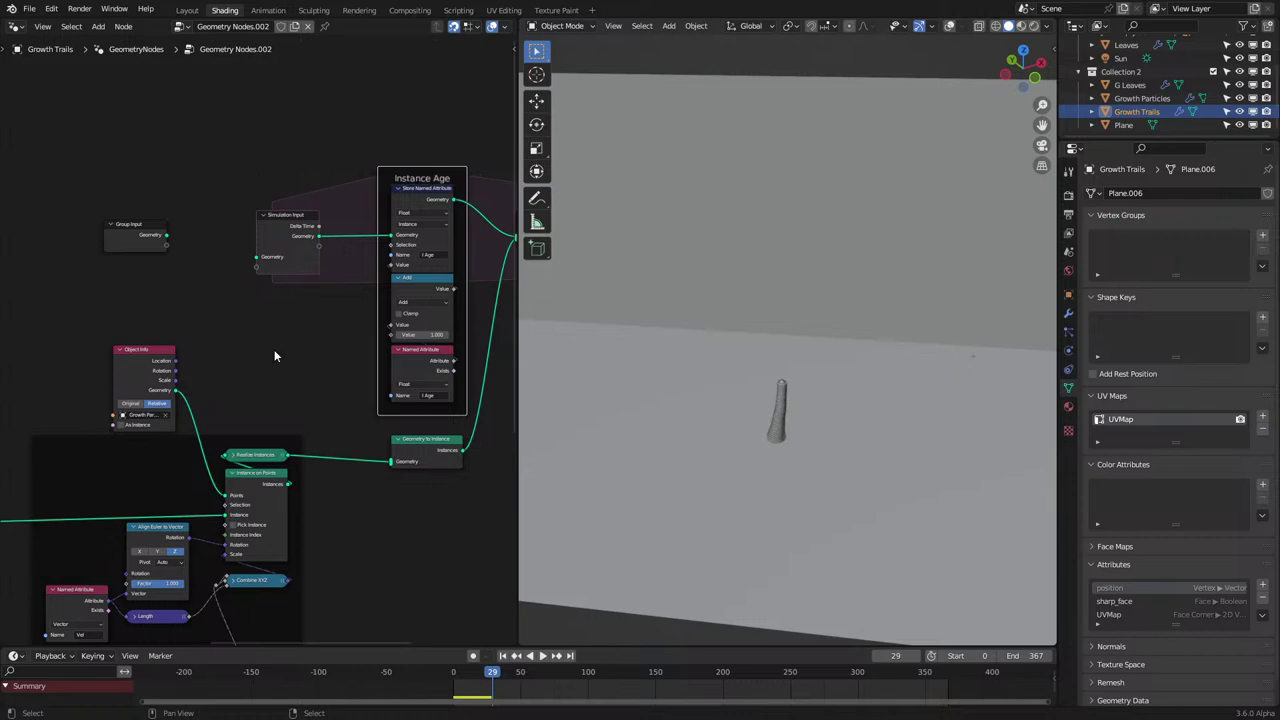
Label the frame around the Instance on Points and Align Euler to Vector nodes "Instance Mesh Curve".
scroll(274, 350, down, 2)
middle_drag(234, 387, 324, 279)
scroll(324, 279, up, 1)
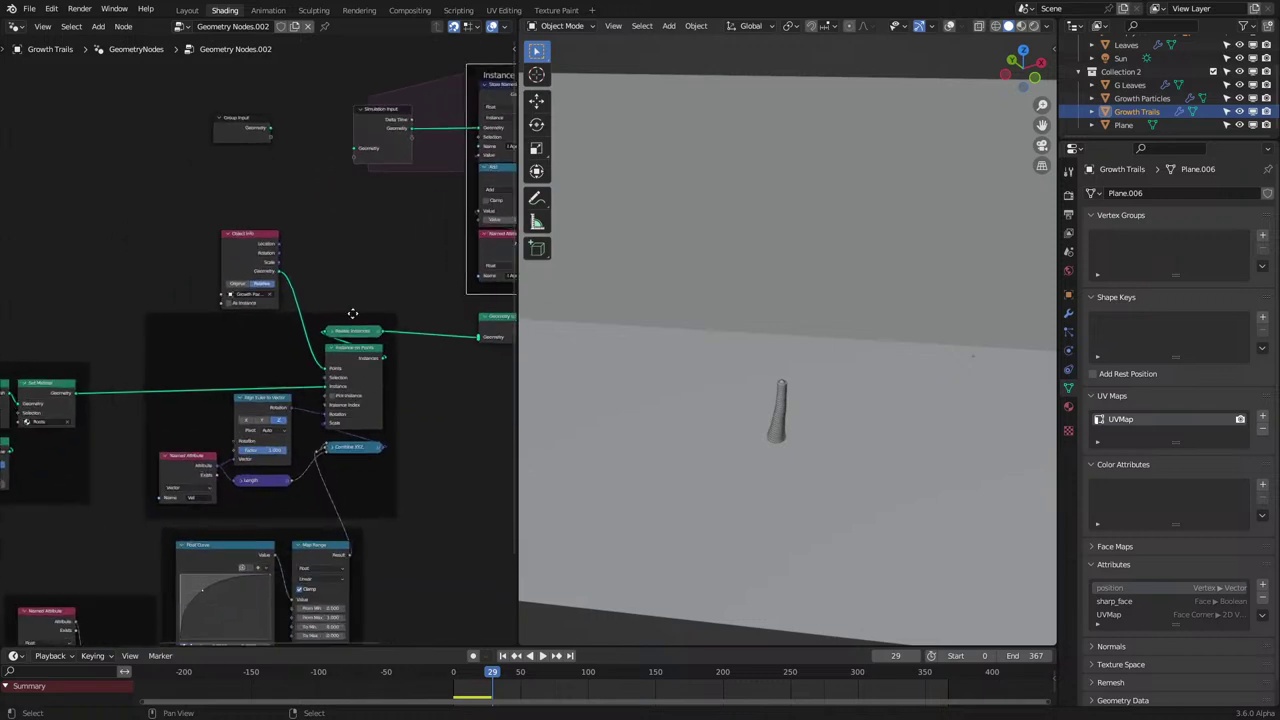
click(351, 319)
key(F2)
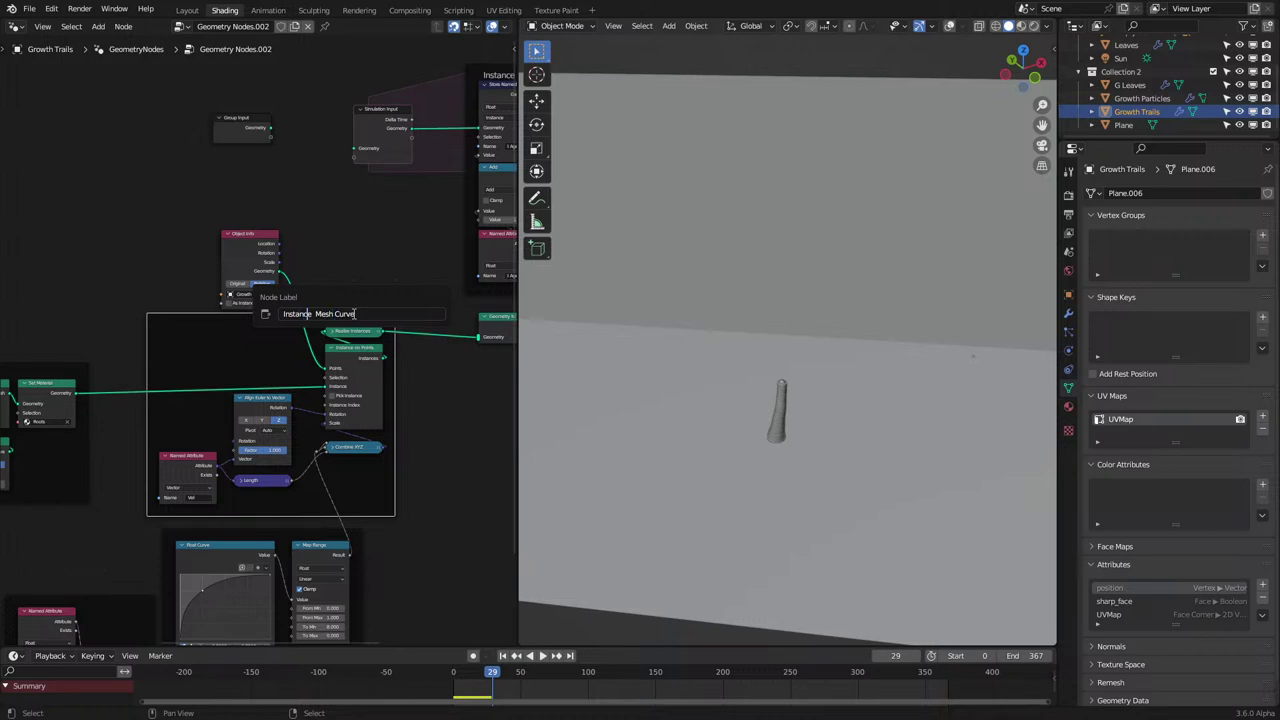
key(Return)
Move the Align Euler to Vector, Named Attribute and Length nodes closer to Instance on Points and tidy the reroute beside Combine XYZ.
middle_drag(204, 372, 220, 314)
scroll(254, 355, up, 4)
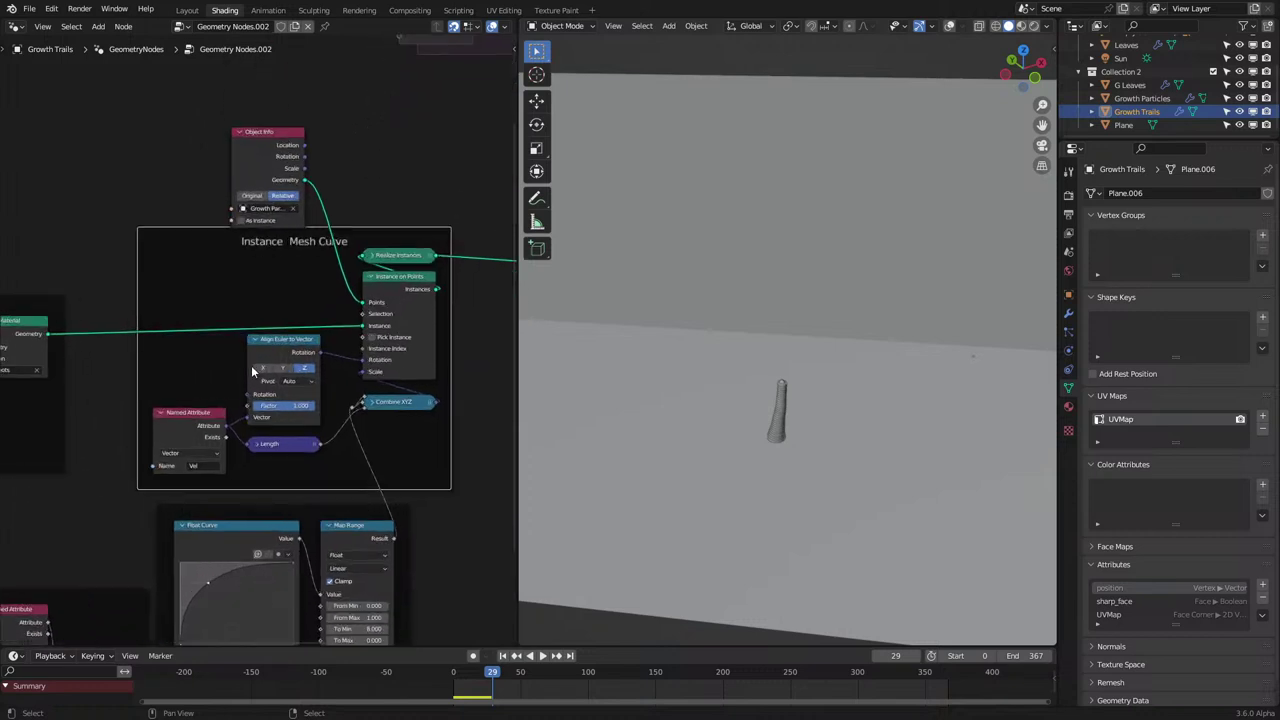
click(280, 353)
shift+click(197, 437)
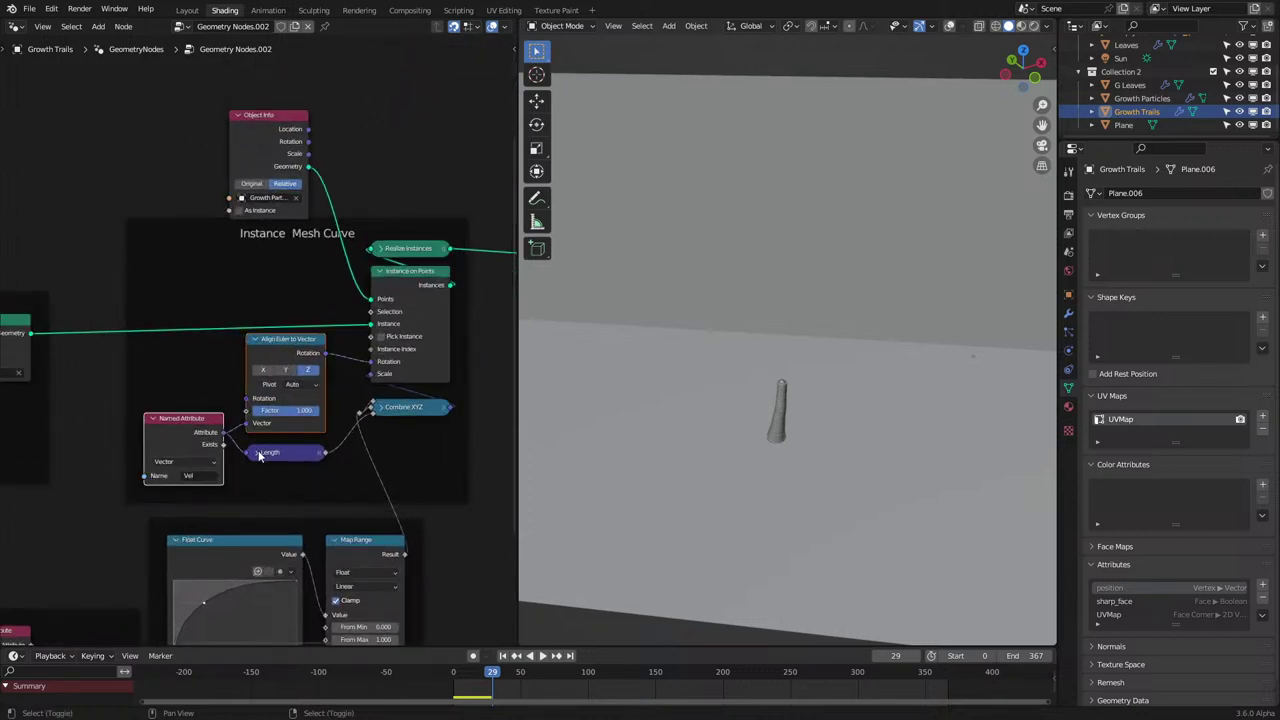
shift+click(258, 453)
key(g)
click(275, 456)
scroll(290, 423, down, 1)
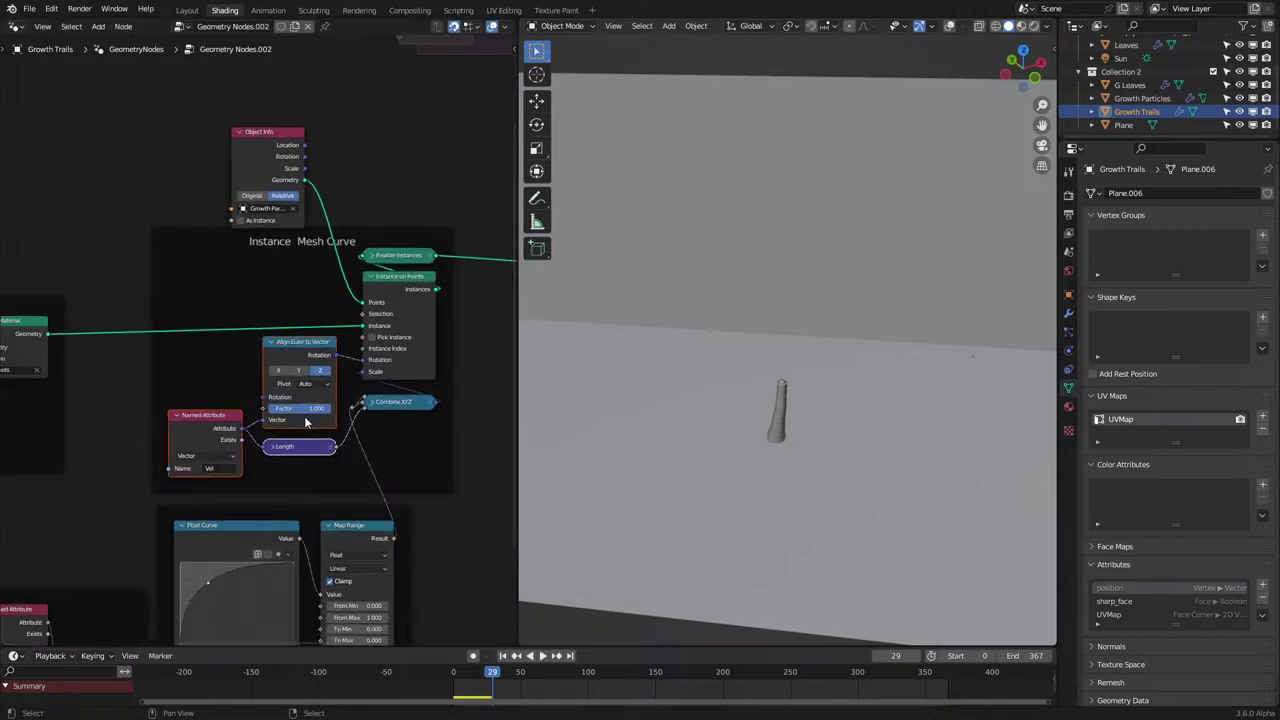
drag(351, 413, 357, 403)
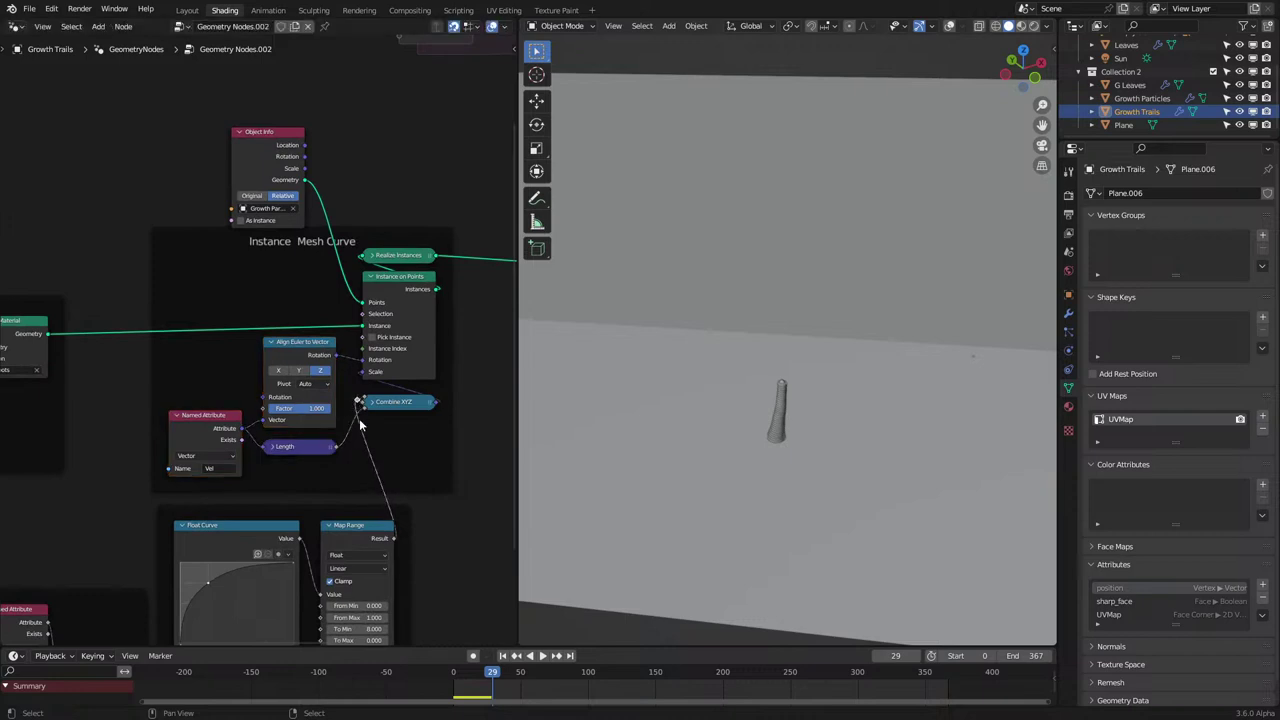
Label the frame containing the Float Curve and Map Range nodes below the Instance Mesh Curve frame "Radius".
scroll(361, 424, down, 4)
middle_drag(358, 450, 417, 361)
scroll(400, 364, up, 2)
click(386, 366)
scroll(386, 366, up, 1)
key(F2)
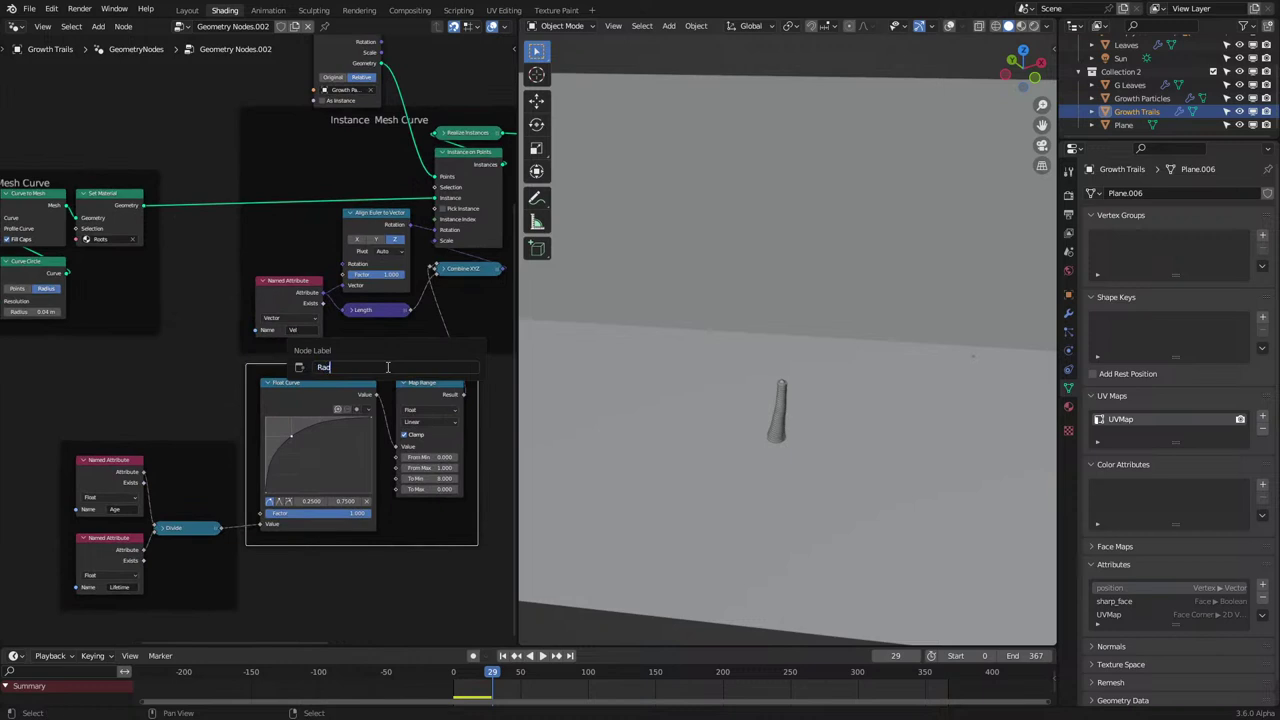
key(Return)
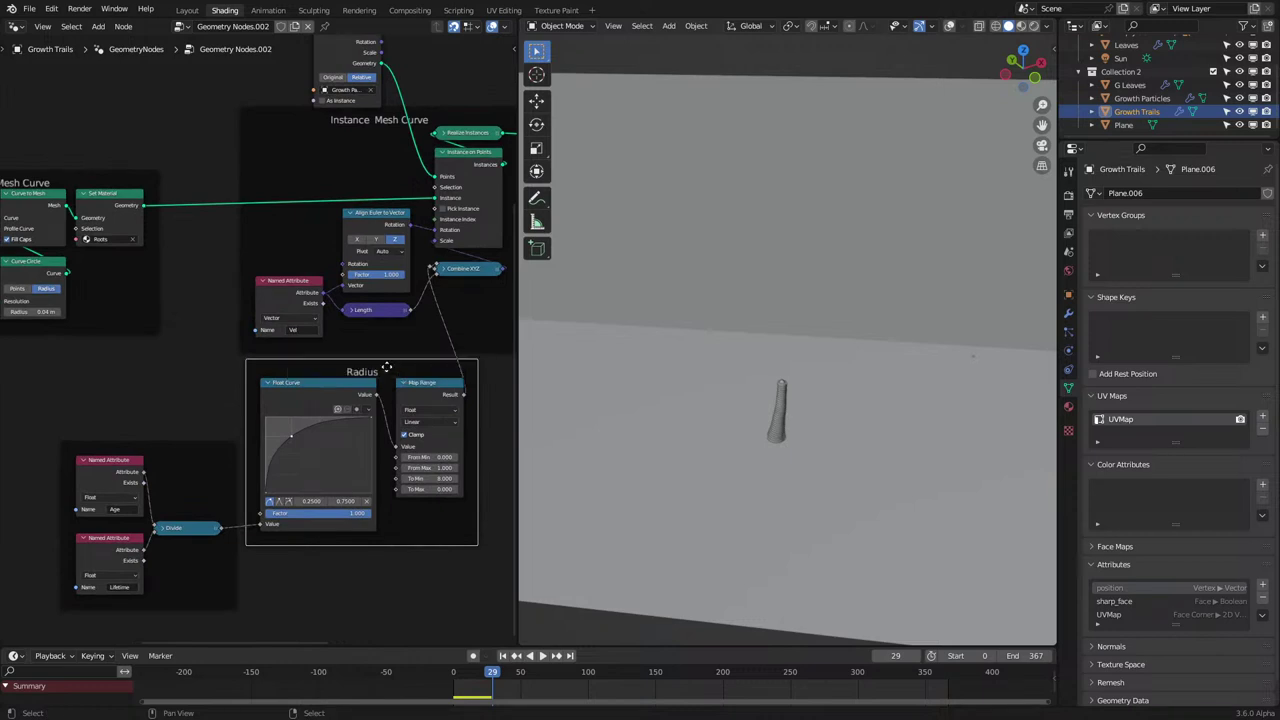
Identify the Plane object in wireframe shading and rename it "Floor".
scroll(214, 394, down, 3)
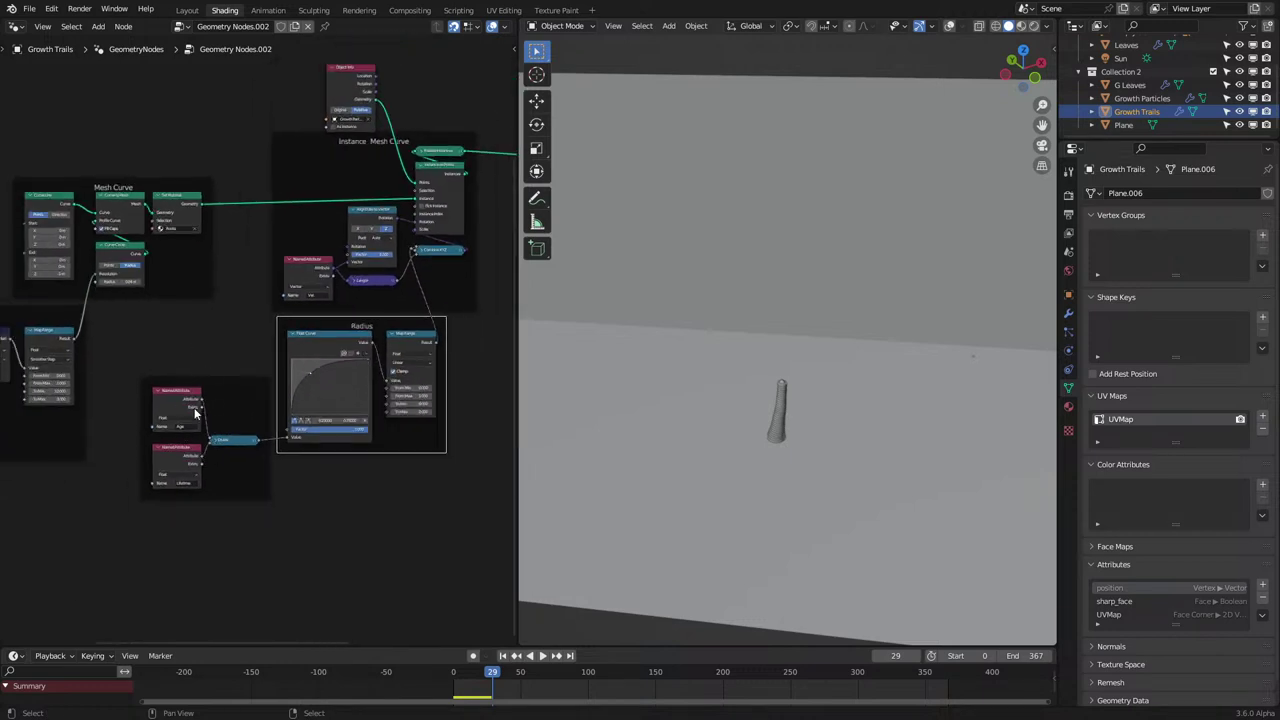
scroll(194, 414, down, 2)
middle_drag(186, 420, 78, 543)
mouse_move(288, 388)
middle_down()
mouse_move(237, 437)
mouse_move(306, 389)
middle_up()
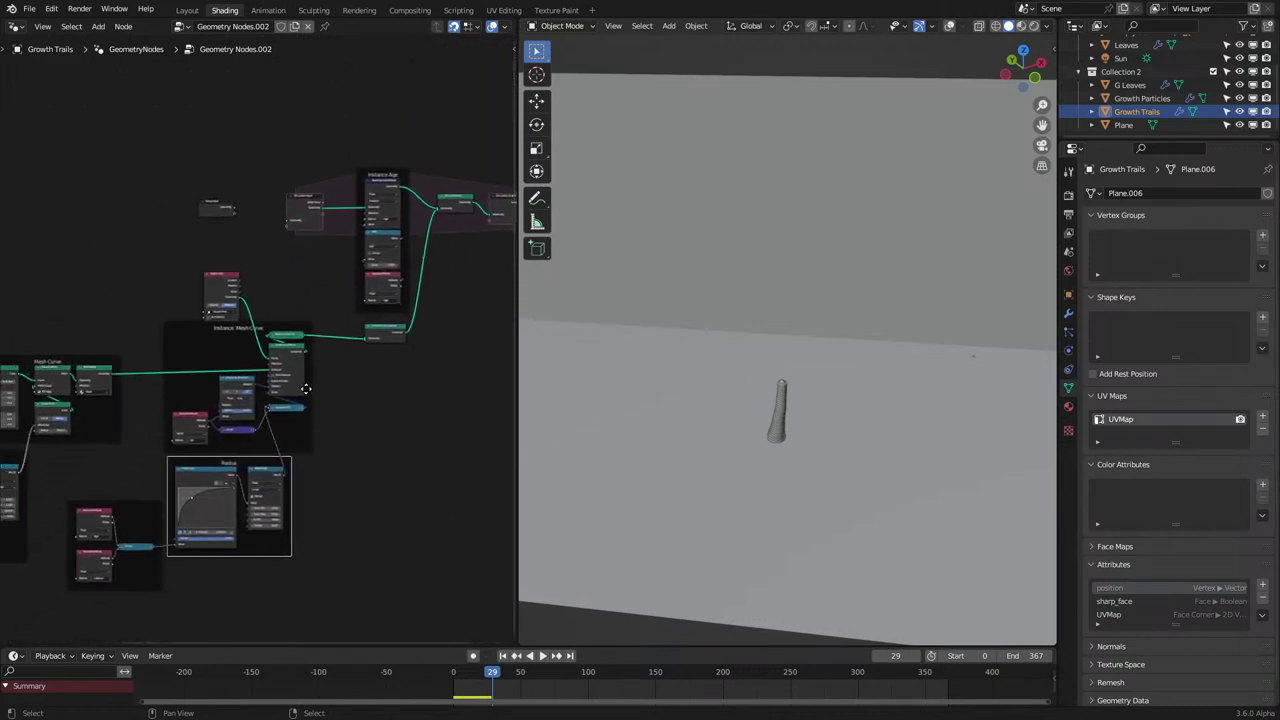
click(1124, 124)
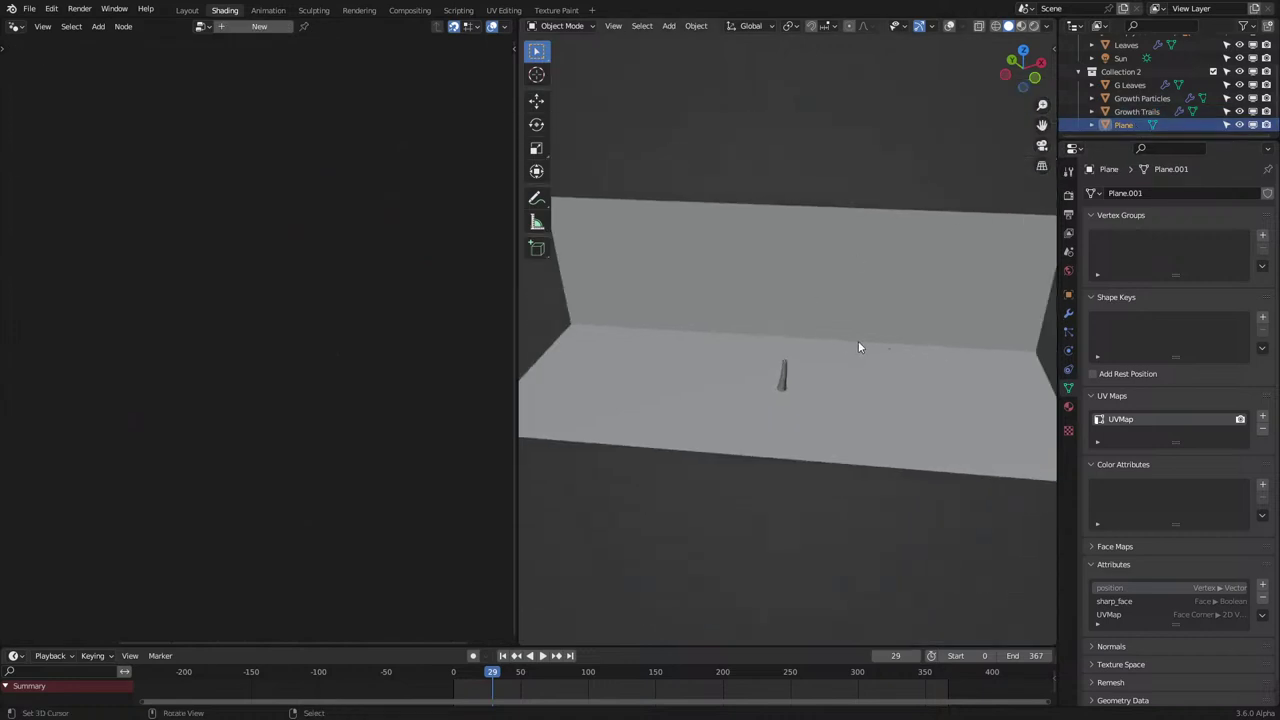
key(shift+z)
middle_drag(766, 342, 834, 323)
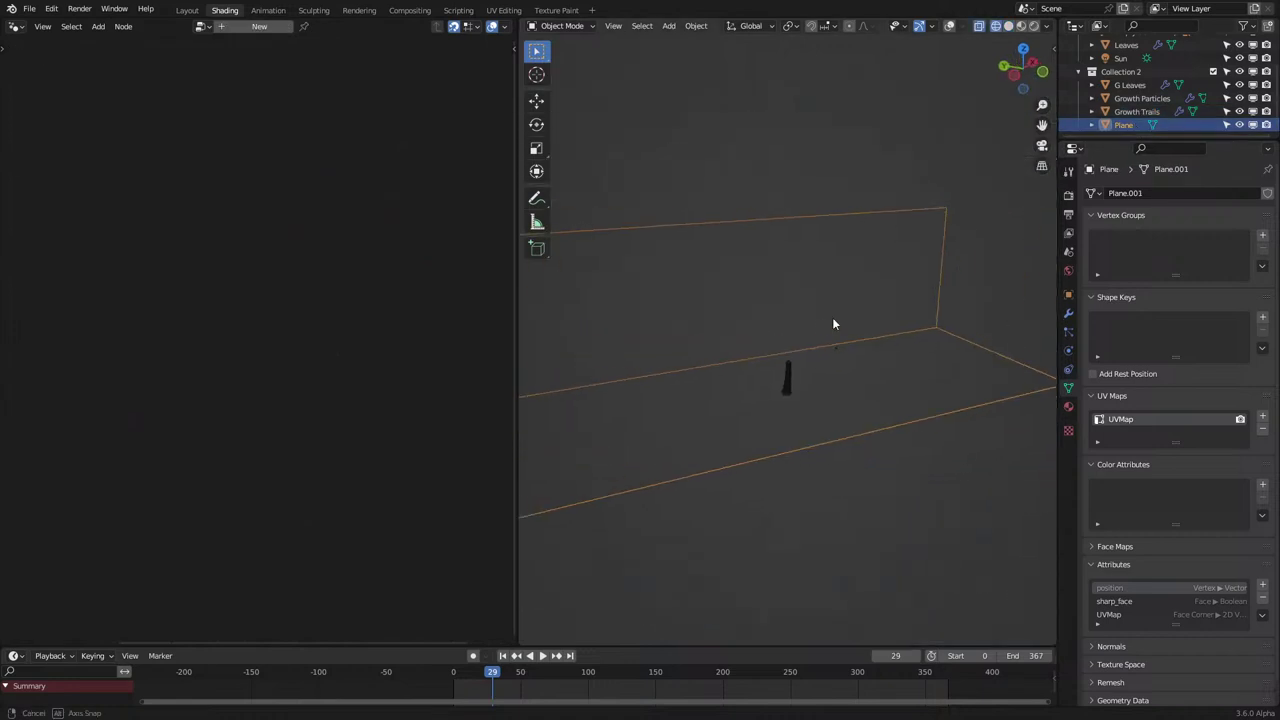
click(1144, 124)
text(Floo)
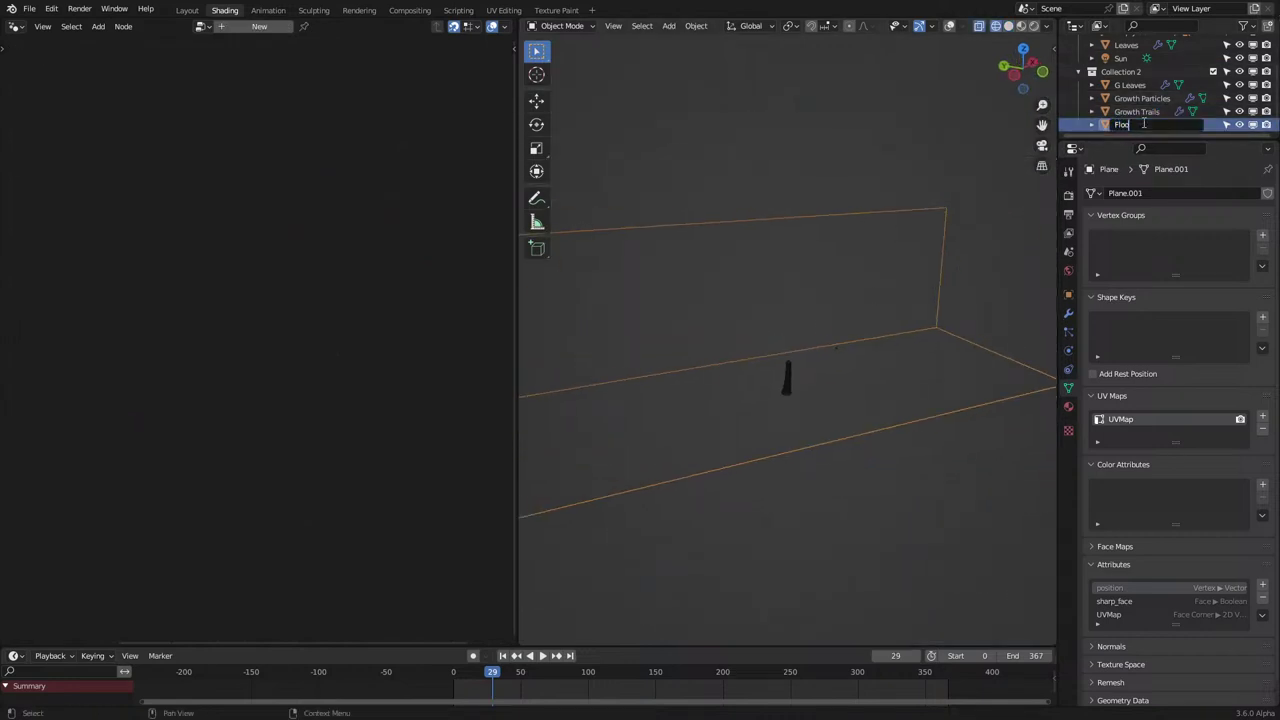
text(r)
key(Return)
Play the growth simulation in rendered shading with the Growth Trails object selected.
key(z)
click(770, 408)
scroll(784, 346, up, 5)
key(space)
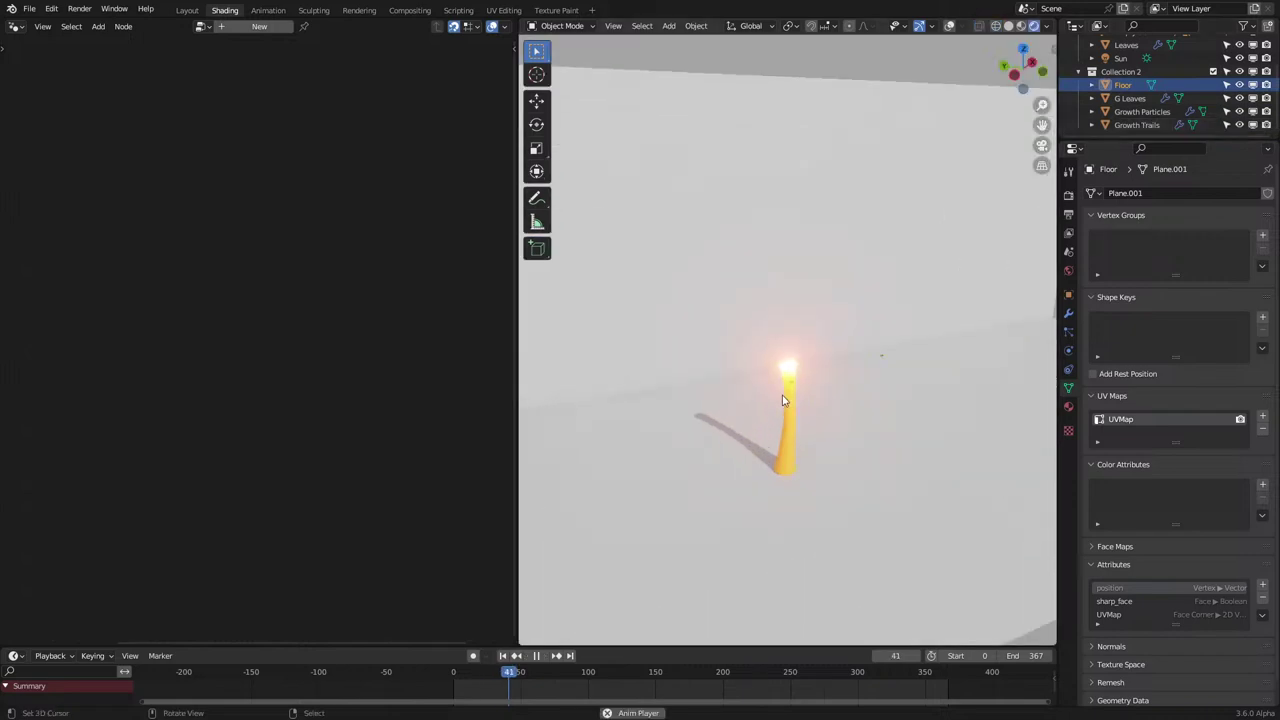
click(1137, 124)
scroll(418, 340, down, 5)
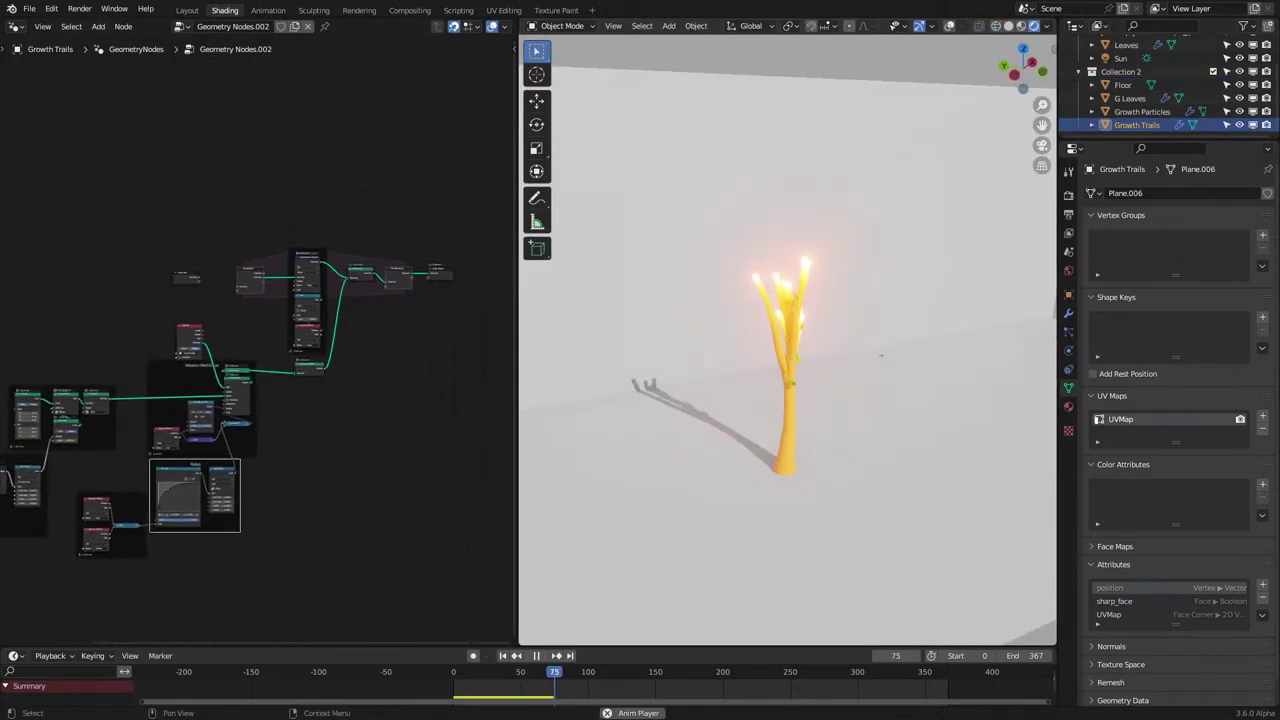
Stop playback and disable G Leaves in the viewport and in renders, keeping the Floor enabled in the viewport.
click(1253, 85)
click(1266, 85)
key(space)
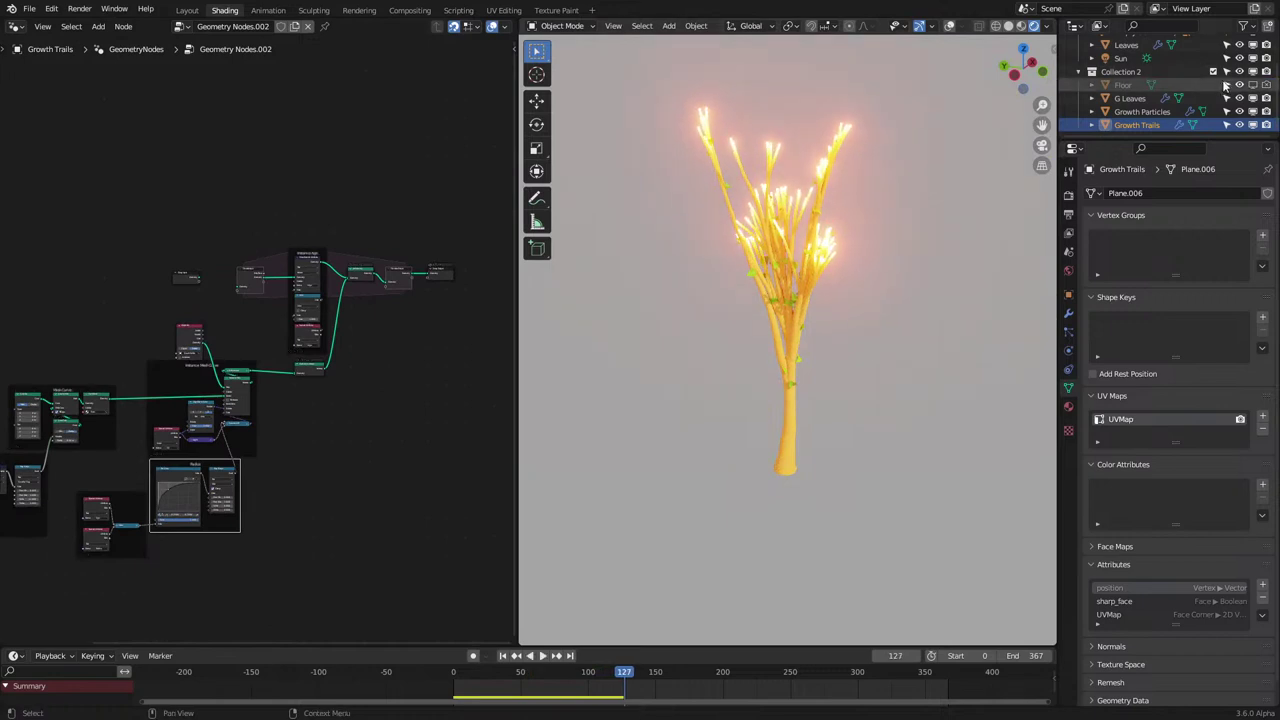
click(1255, 85)
scroll(1150, 88, up, 2)
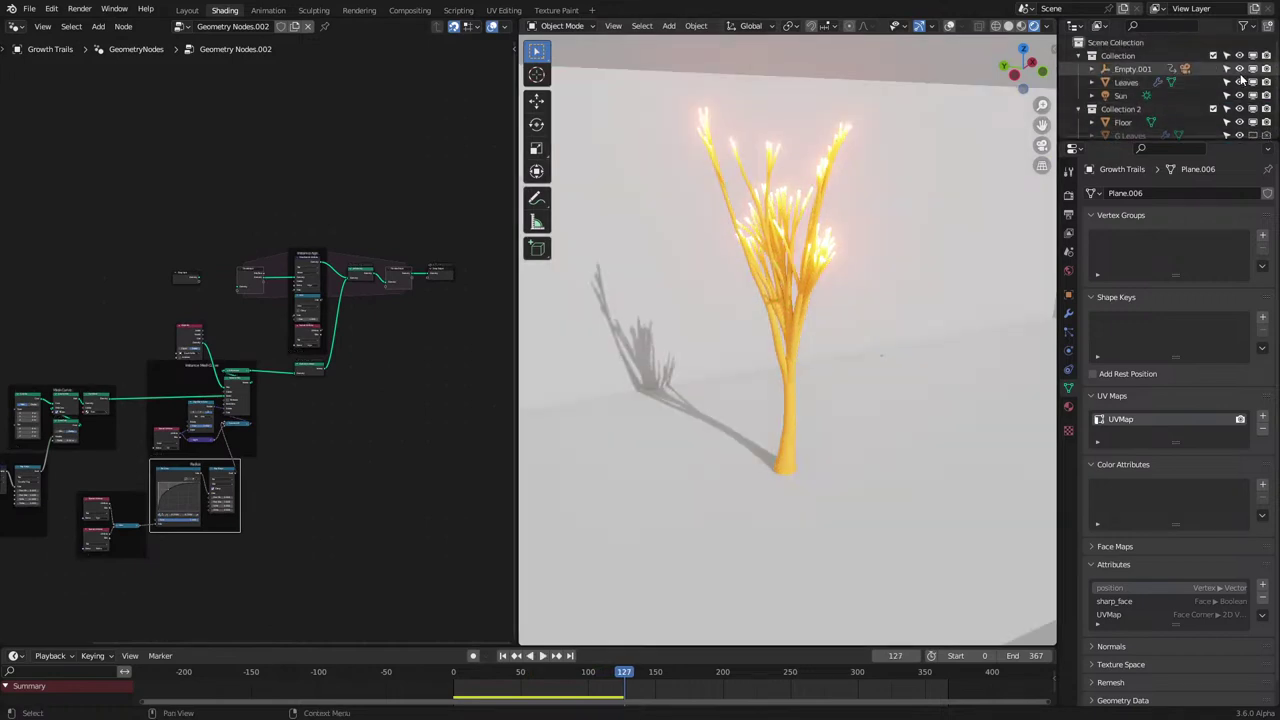
Replay the growth from the start without the leaves and stop at frame 55.
key(space)
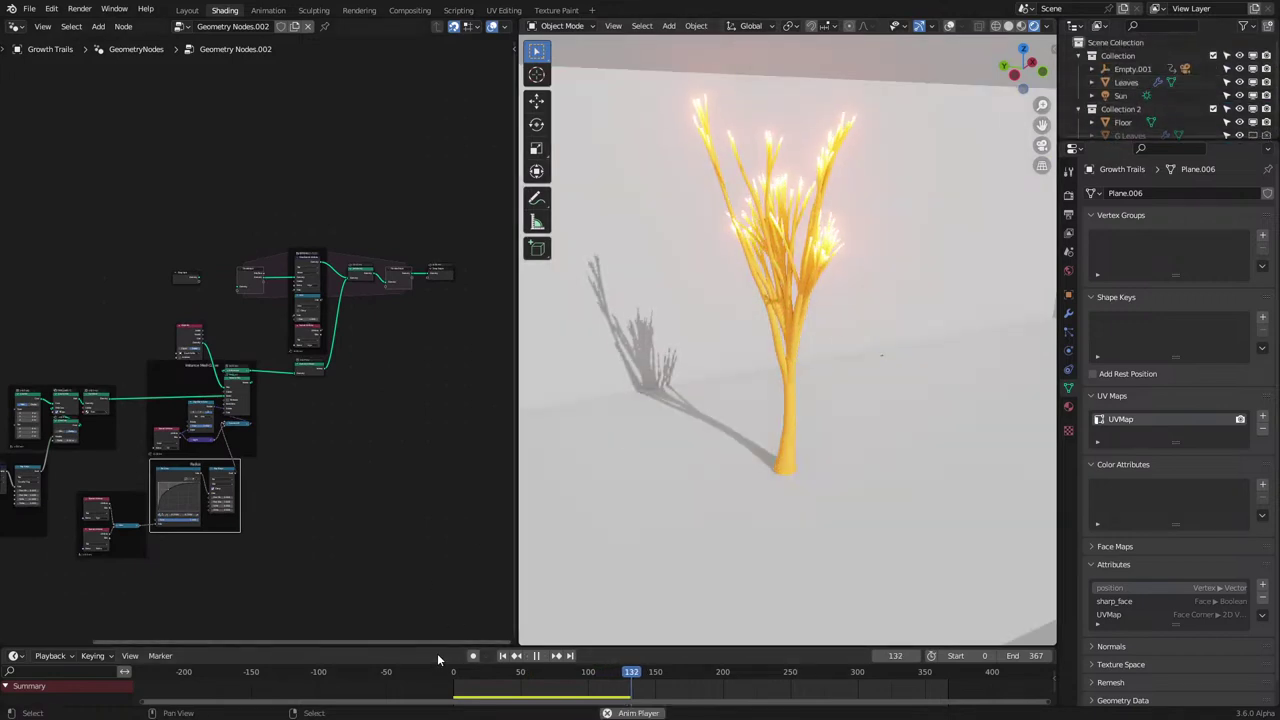
key(shift+Left)
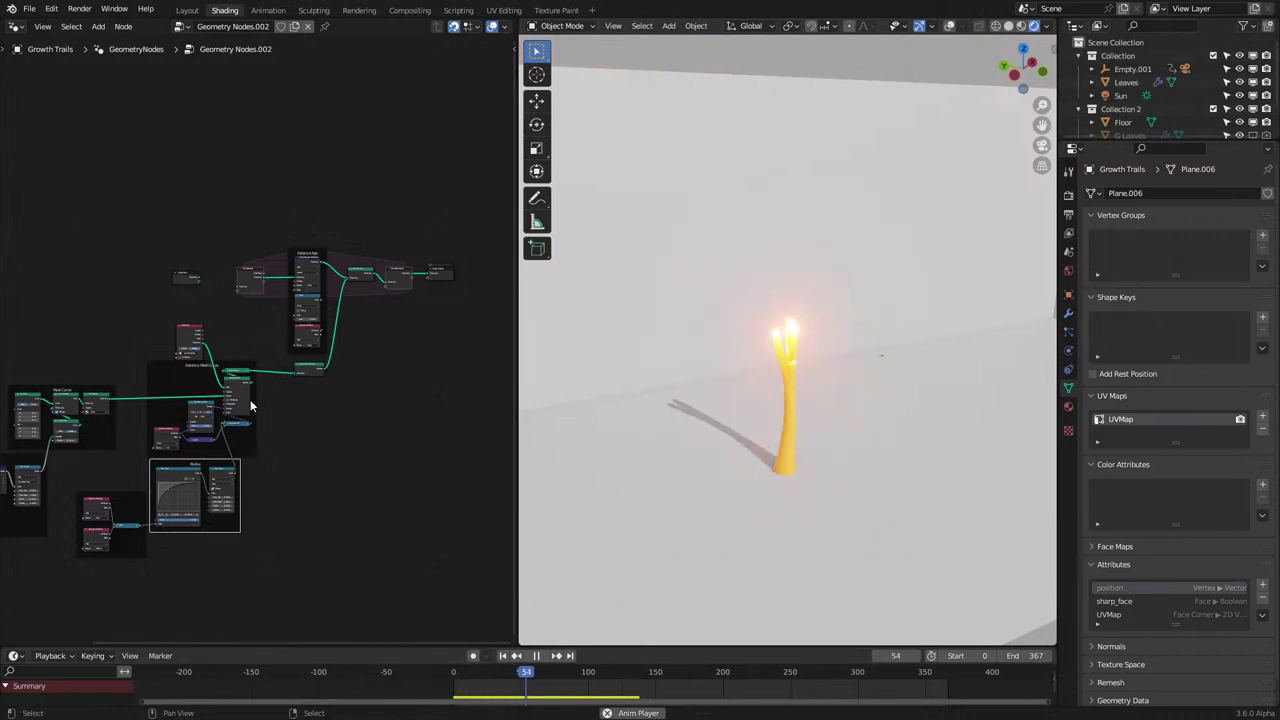
key(space)
Open the Growth Particles node tree and gather the Life attribute and Map Range nodes with the Random Value, Scene Time and Scale nodes.
scroll(1140, 113, down, 2)
click(1140, 111)
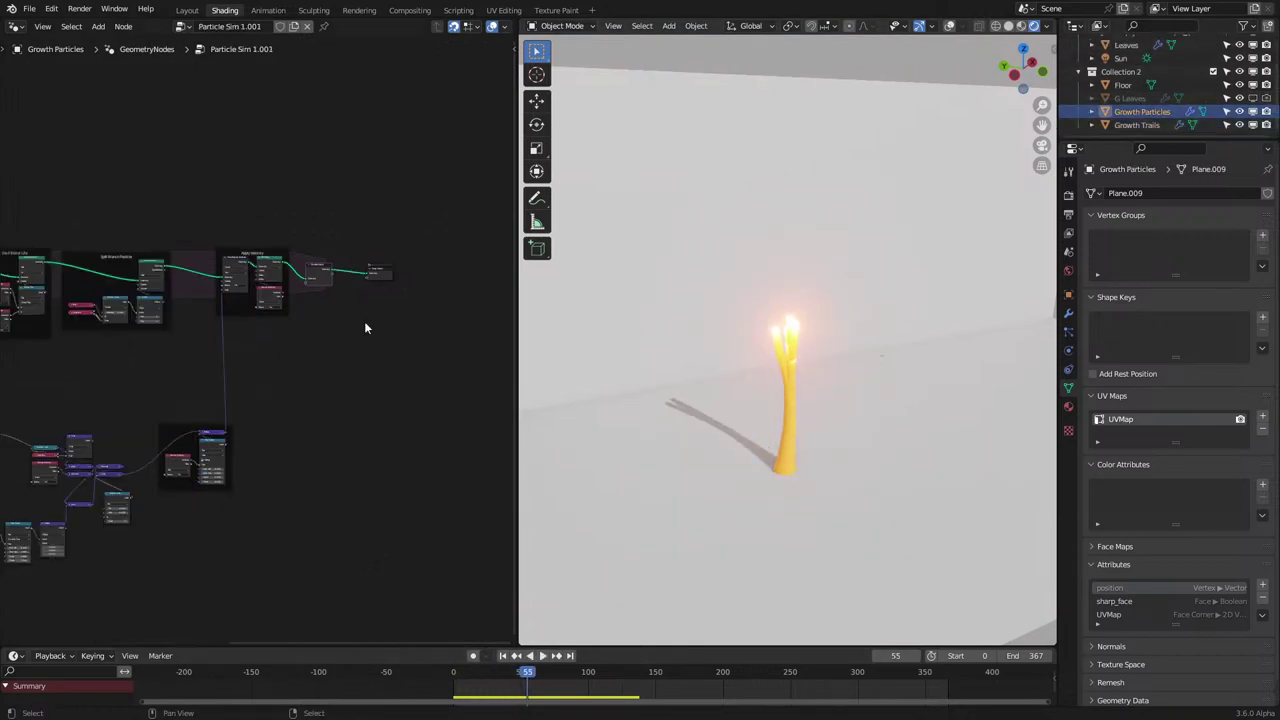
middle_drag(85, 277, 61, 273)
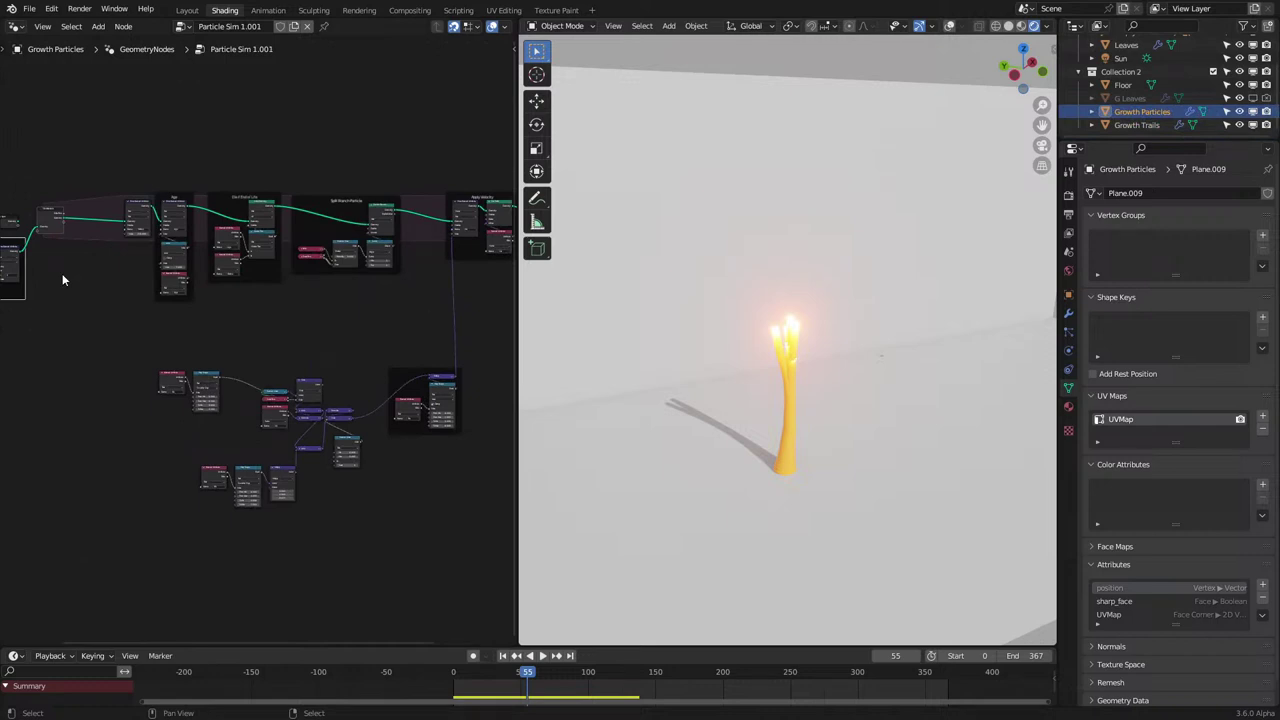
scroll(62, 273, up, 3)
drag(97, 329, 208, 463)
middle_drag(190, 395, 173, 274)
key(g)
click(182, 310)
drag(242, 254, 308, 316)
key(g)
click(162, 278)
middle_drag(190, 238, 303, 283)
Collapse the Scale node and align it with Random Value and Scene Time just above the Life attribute and Map Range nodes.
scroll(303, 283, up, 5)
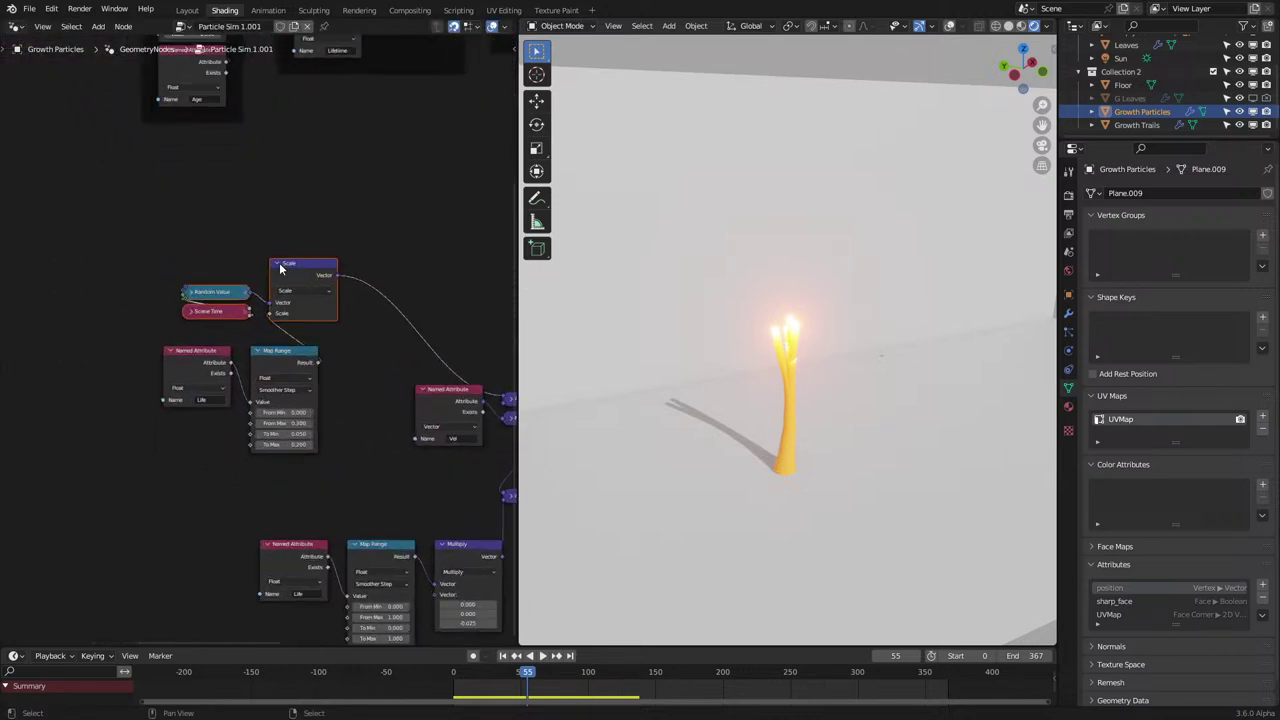
click(280, 269)
key(g)
click(274, 303)
drag(213, 272, 320, 322)
key(g)
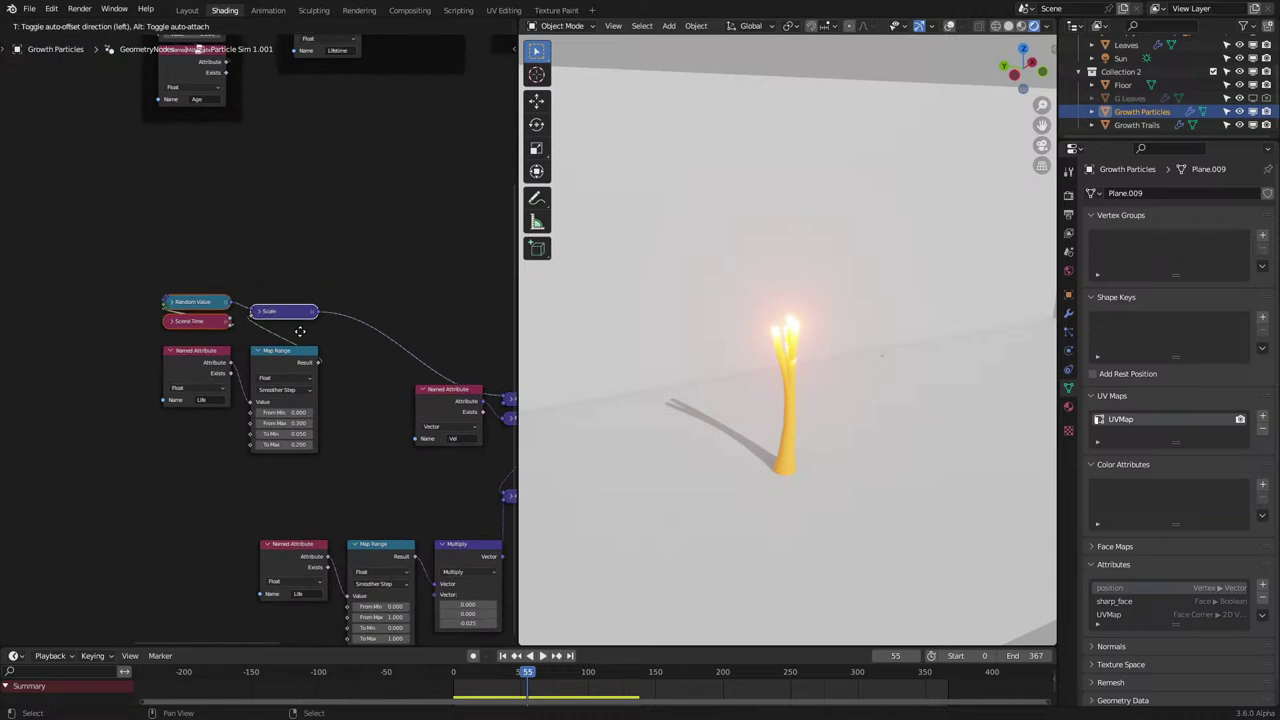
click(301, 341)
Delete the Life Named Attribute node feeding the Map Range, leaving the Map Range expanded.
drag(155, 269, 350, 478)
key(h)
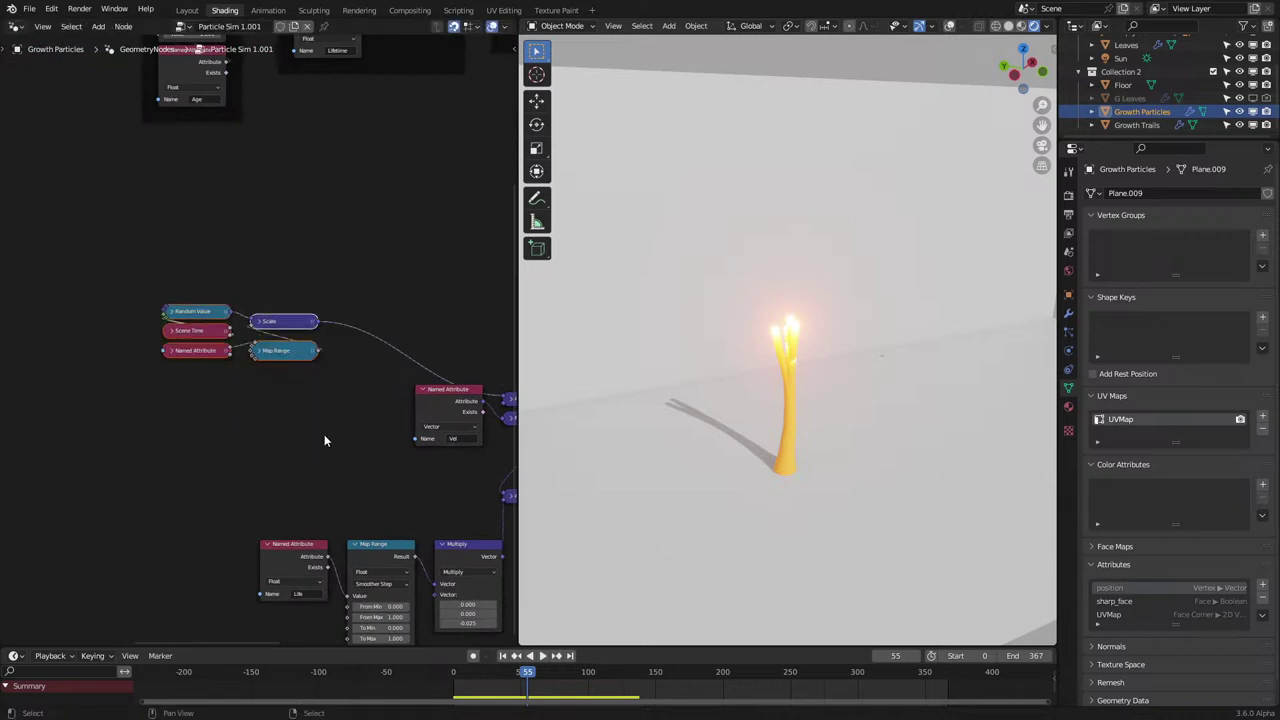
key(h)
click(193, 369)
key(x)
Move the Lifetime Store Named Attribute node and the Age frame horizontally closer to the Simulation Input.
scroll(193, 362, down, 5)
middle_drag(174, 255, 329, 503)
scroll(260, 281, up, 1)
scroll(259, 275, down, 2)
click(340, 434)
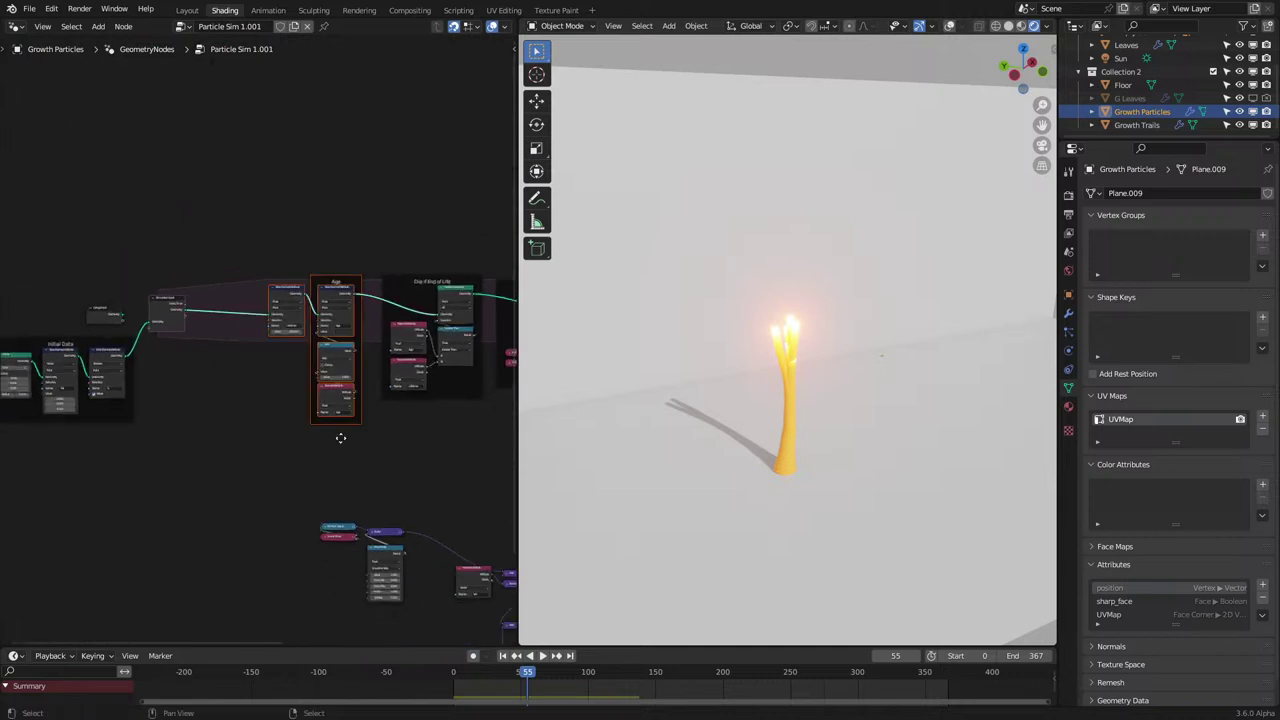
key(g)
key(x)
click(272, 444)
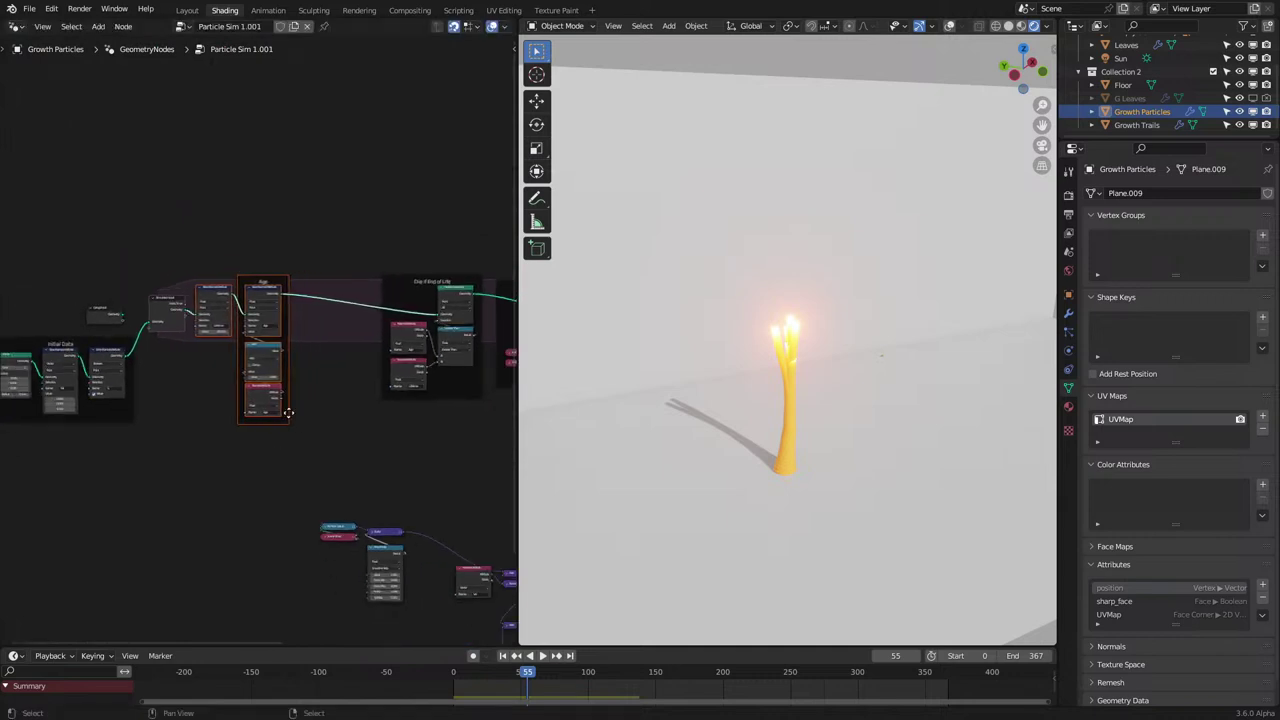
Adjust the Age frame's horizontal position so it sits just beside the Lifetime Store Named Attribute node.
scroll(288, 412, up, 2)
click(303, 400)
key(g)
key(x)
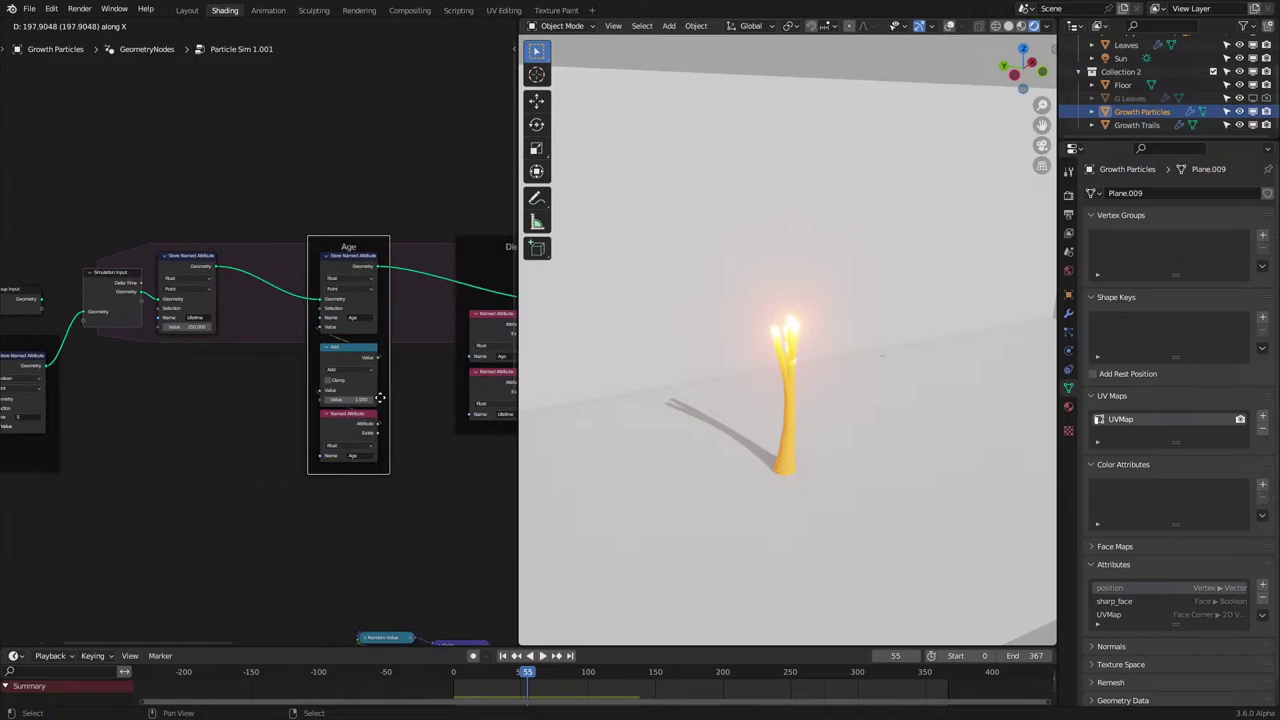
click(296, 409)
middle_drag(334, 342, 248, 403)
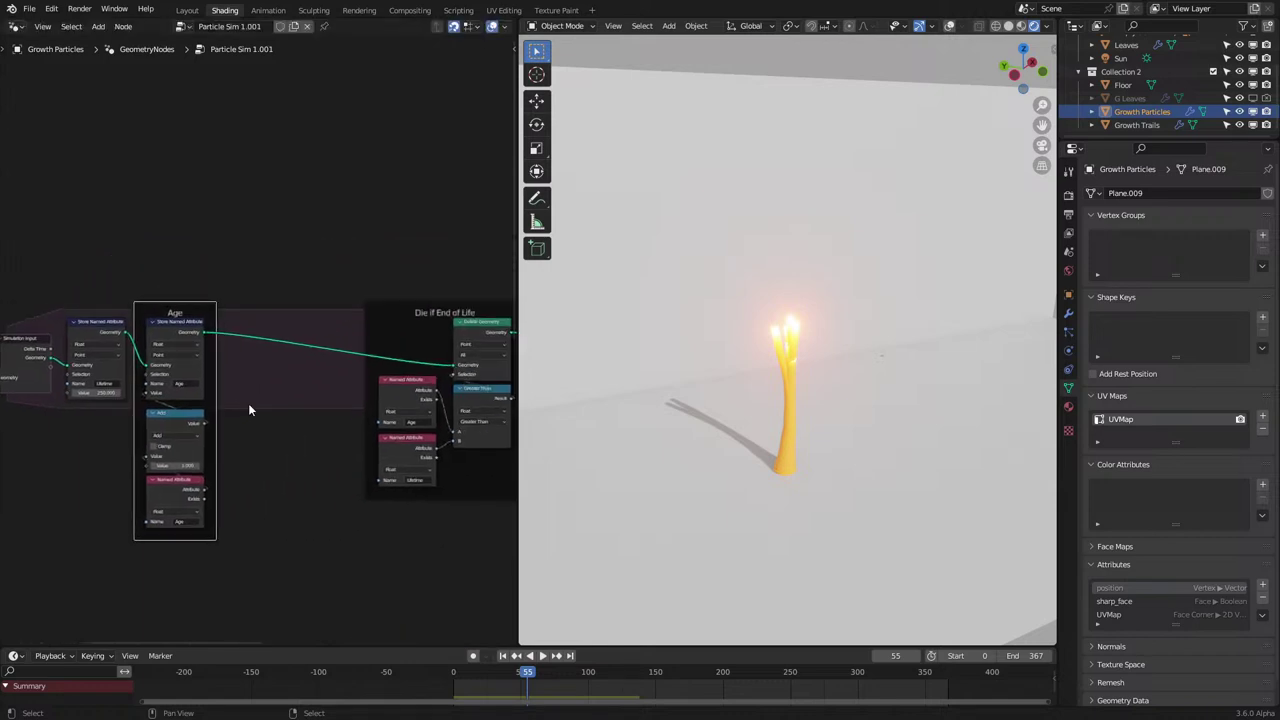
scroll(248, 403, up, 2)
key(q)
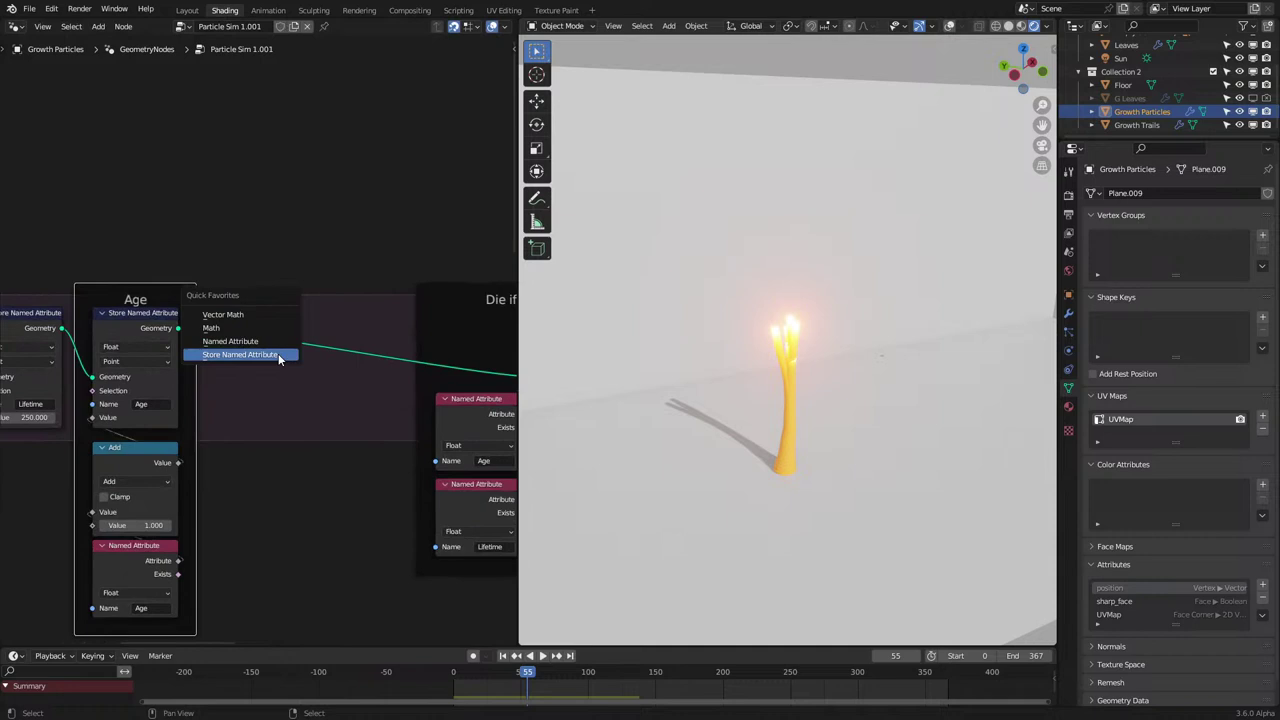
click(278, 358)
right_click(278, 358)
scroll(278, 358, down, 4)
Shift the Initial Data frame, Group Input, Simulation Input and Lifetime Store Named Attribute horizontally away from the Age frame.
middle_drag(278, 358, 468, 344)
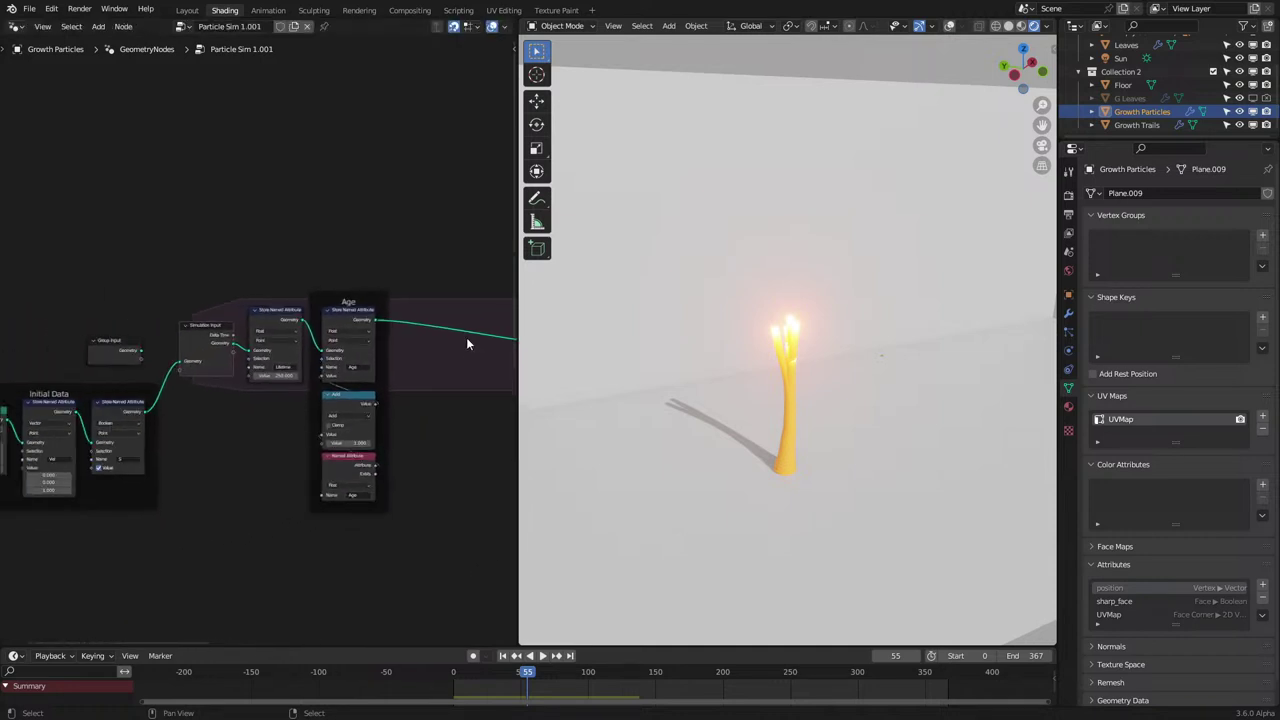
scroll(466, 340, down, 6)
drag(75, 312, 267, 468)
key(g)
key(x)
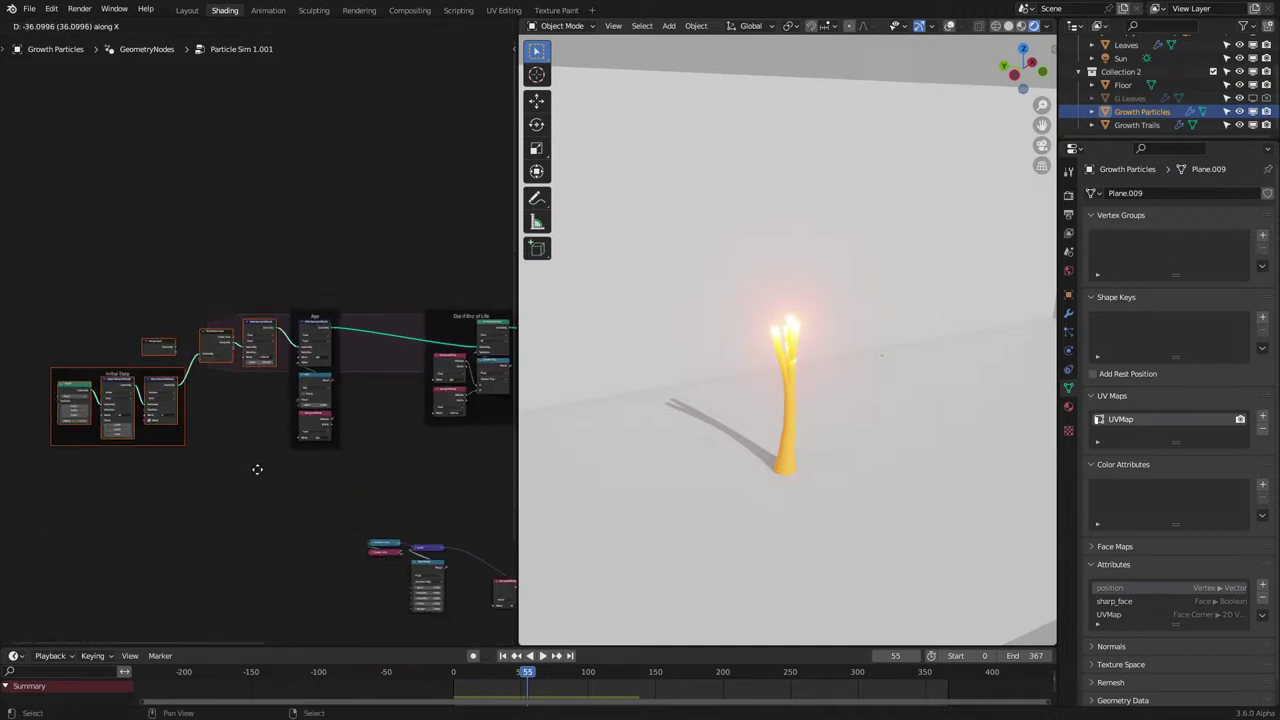
click(252, 477)
Nudge the Lifetime Store Named Attribute node horizontally back toward the Age frame.
scroll(253, 325, up, 6)
click(251, 314)
key(g)
key(x)
click(266, 315)
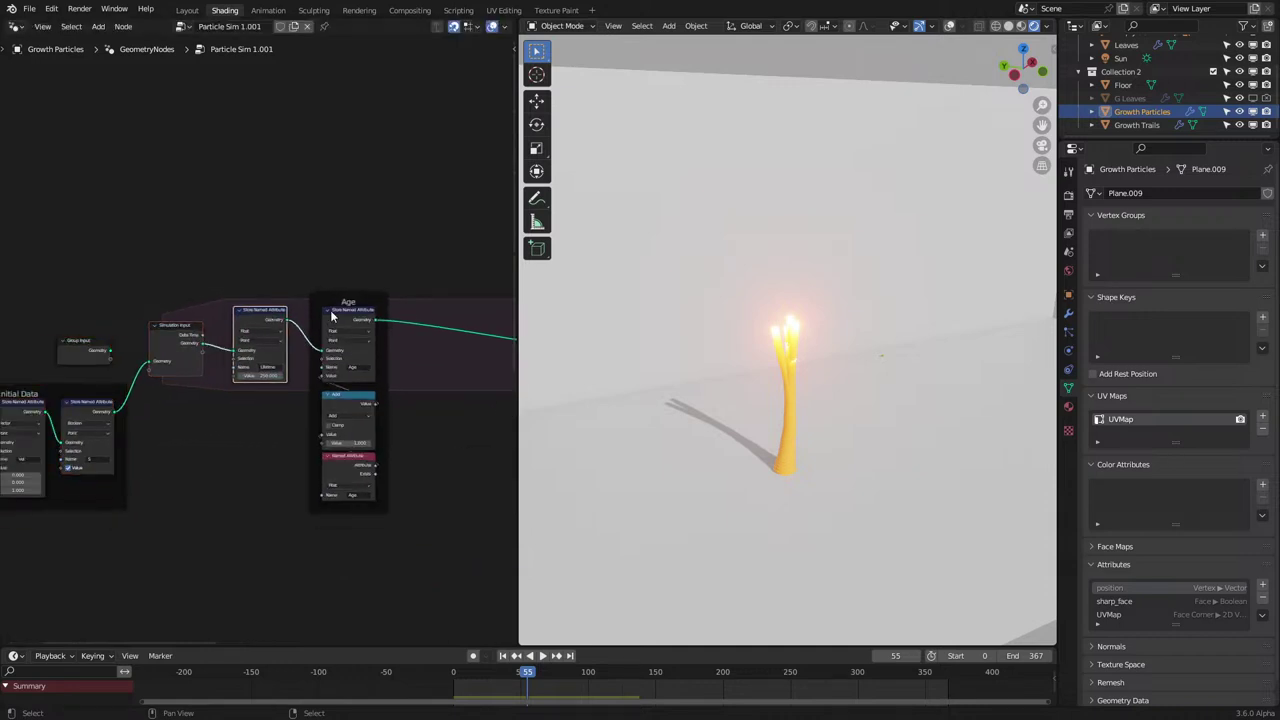
Duplicate the Age Store Named Attribute node and insert the copy into the geometry link between the Age and Die if End of Life frames.
scroll(331, 316, up, 1)
middle_drag(331, 316, 246, 312)
scroll(249, 310, up, 1)
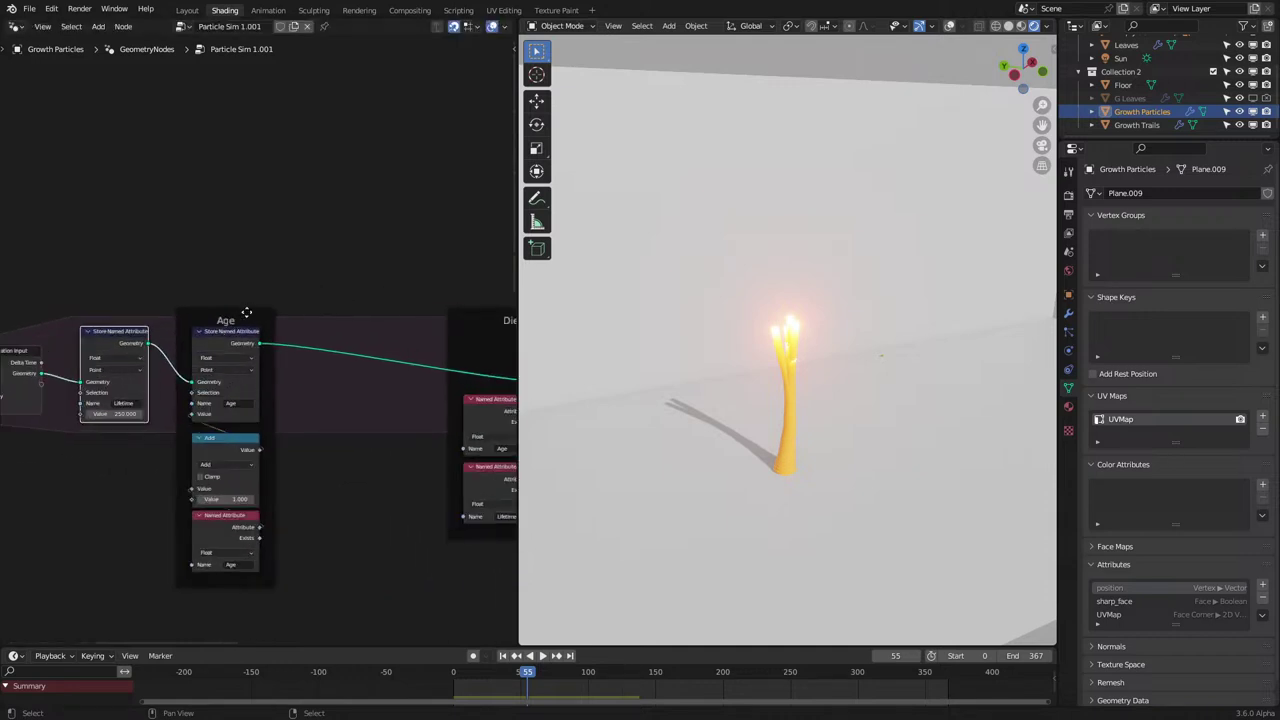
key(shift+d)
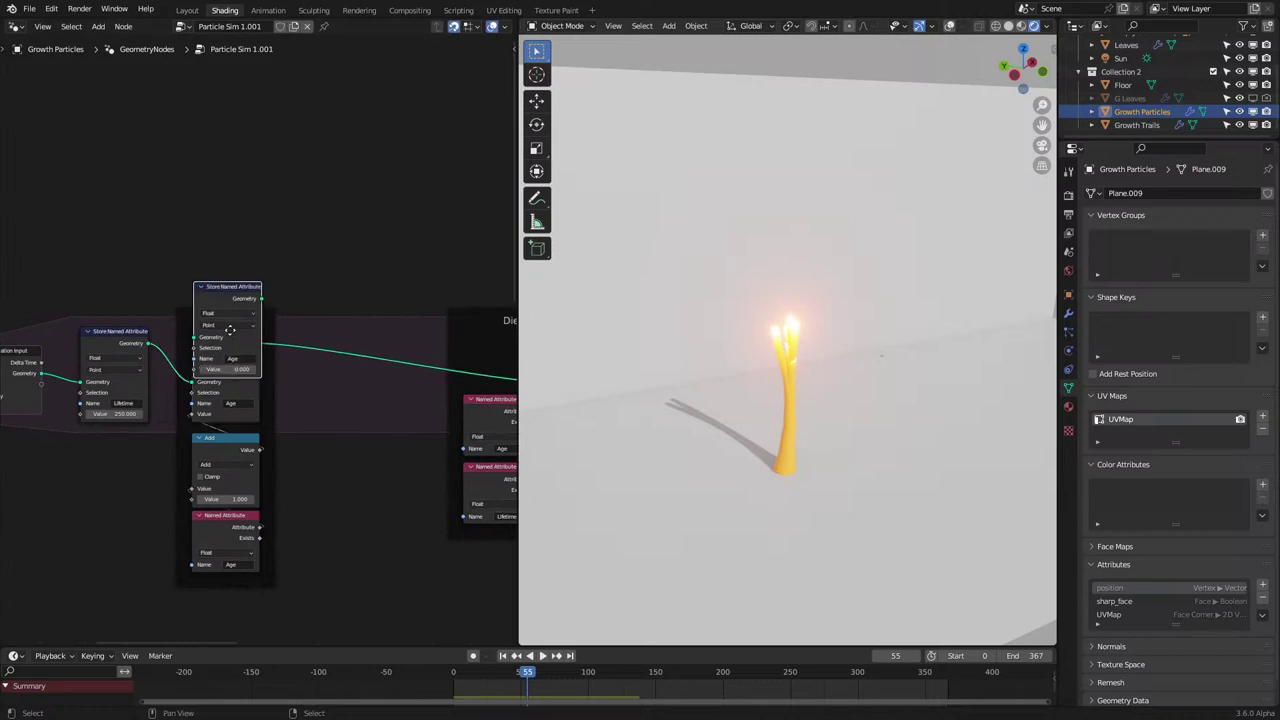
click(369, 371)
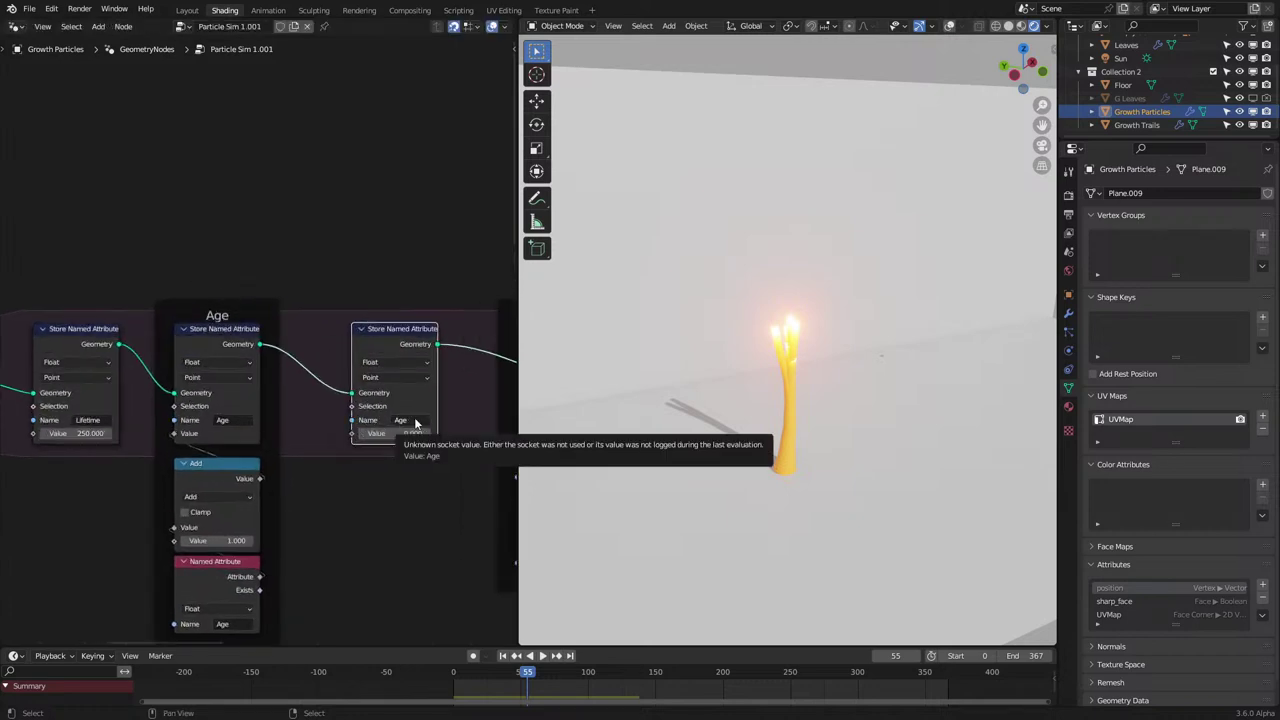
Undo the duplicated Store Named Attribute node and the preceding horizontal moves around the Age frame.
scroll(414, 417, down, 1)
key(ctrl+z)
key(ctrl+z)
key(ctrl+z)
key(ctrl+z)
key(ctrl+z)
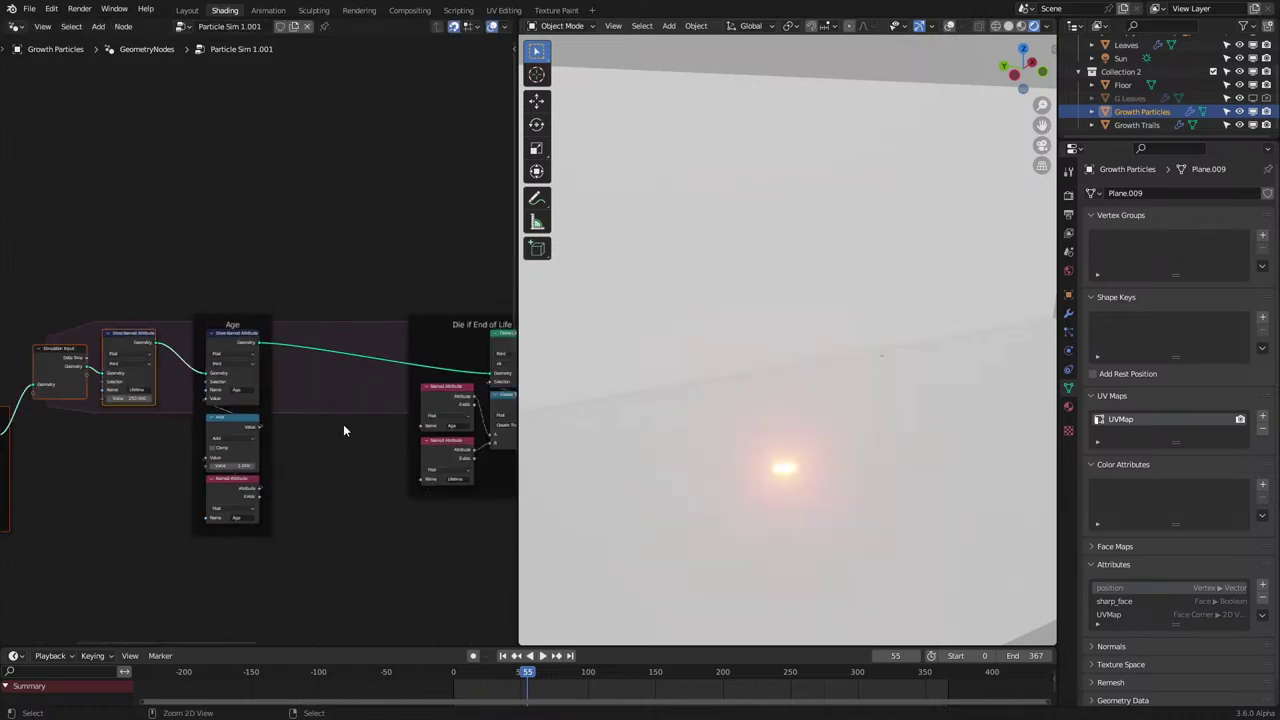
key(ctrl+shift+z)
key(ctrl+z)
key(ctrl+z)
key(ctrl+z)
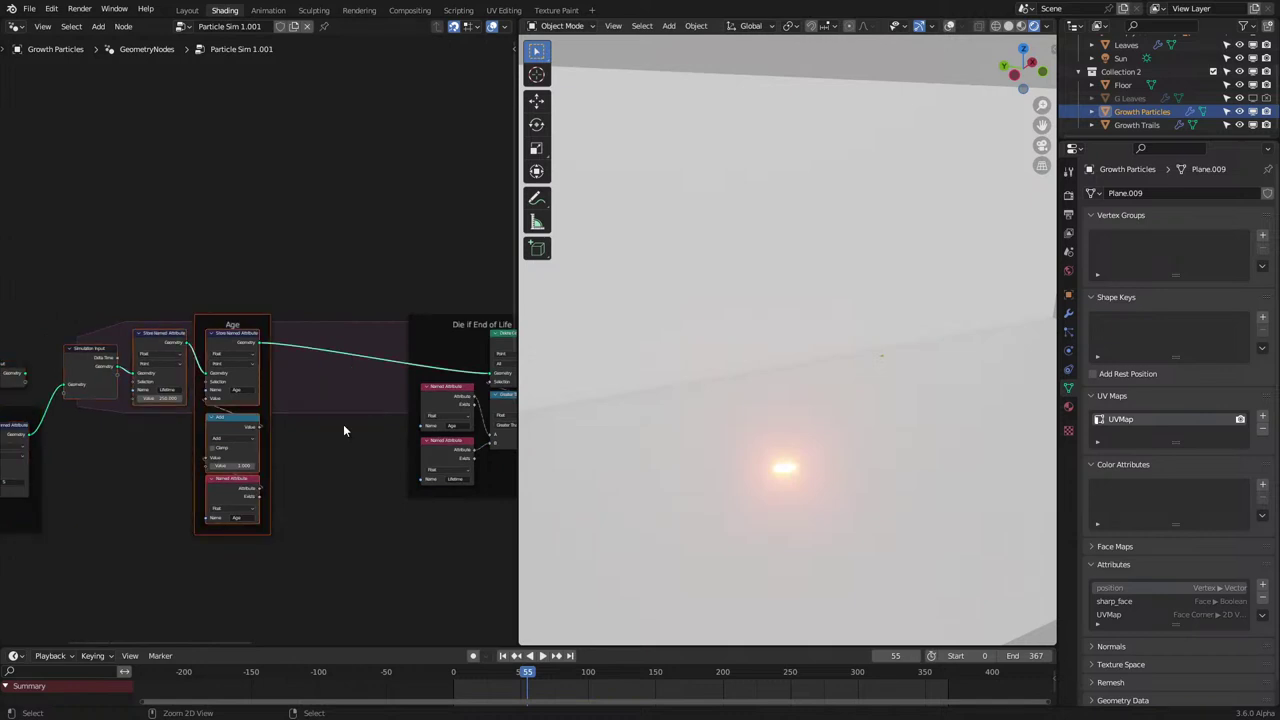
Move the Initial Data frame, Group Input and Simulation Input horizontally closer to the Lifetime Store Named Attribute node.
scroll(246, 417, down, 3)
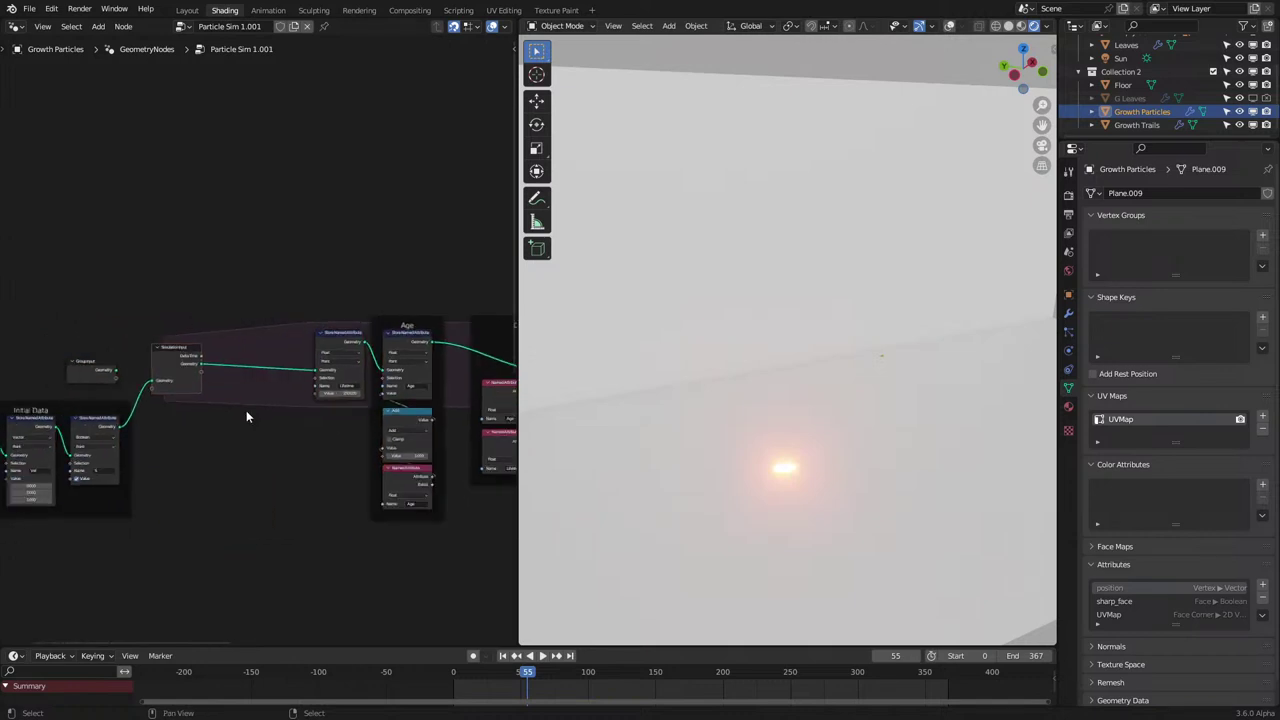
drag(80, 334, 229, 443)
key(g)
key(x)
click(277, 449)
scroll(285, 435, up, 2)
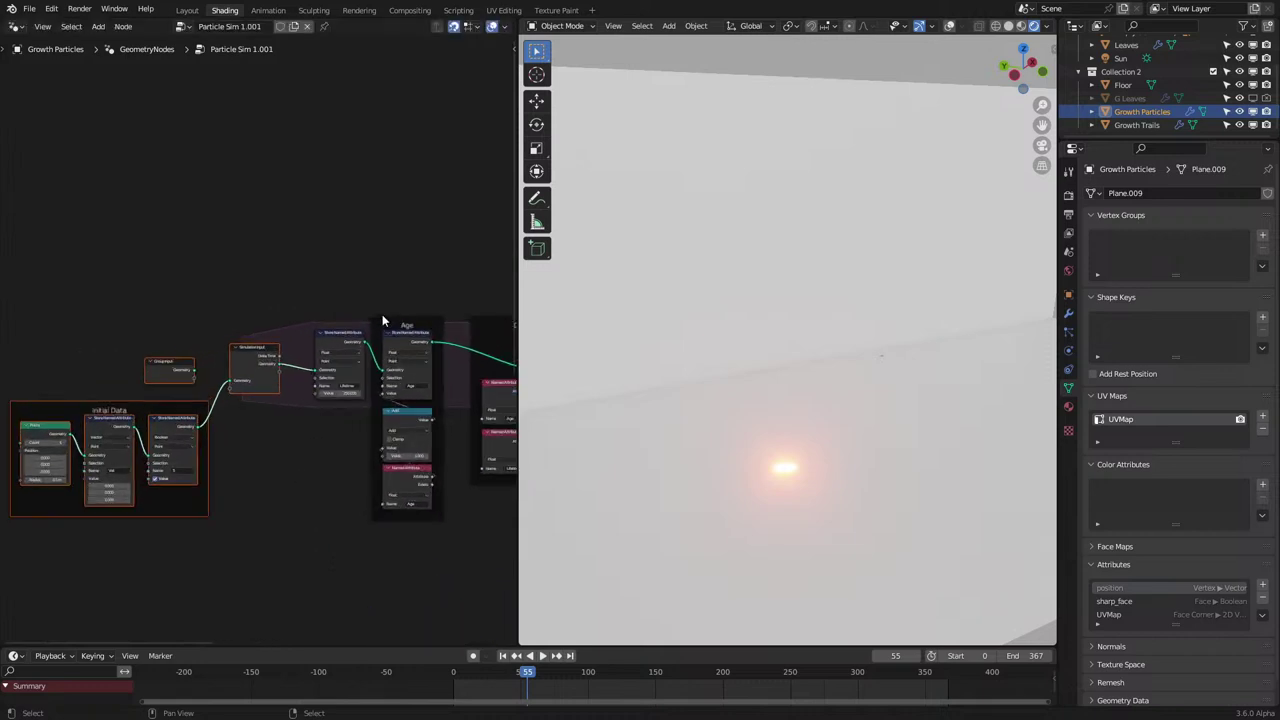
Duplicate the Age frame and parent the Lifetime Store Named Attribute node to the copy.
click(398, 317)
key(shift+d)
click(320, 408)
click(321, 343)
shift+click(321, 446)
key(ctrl+p)
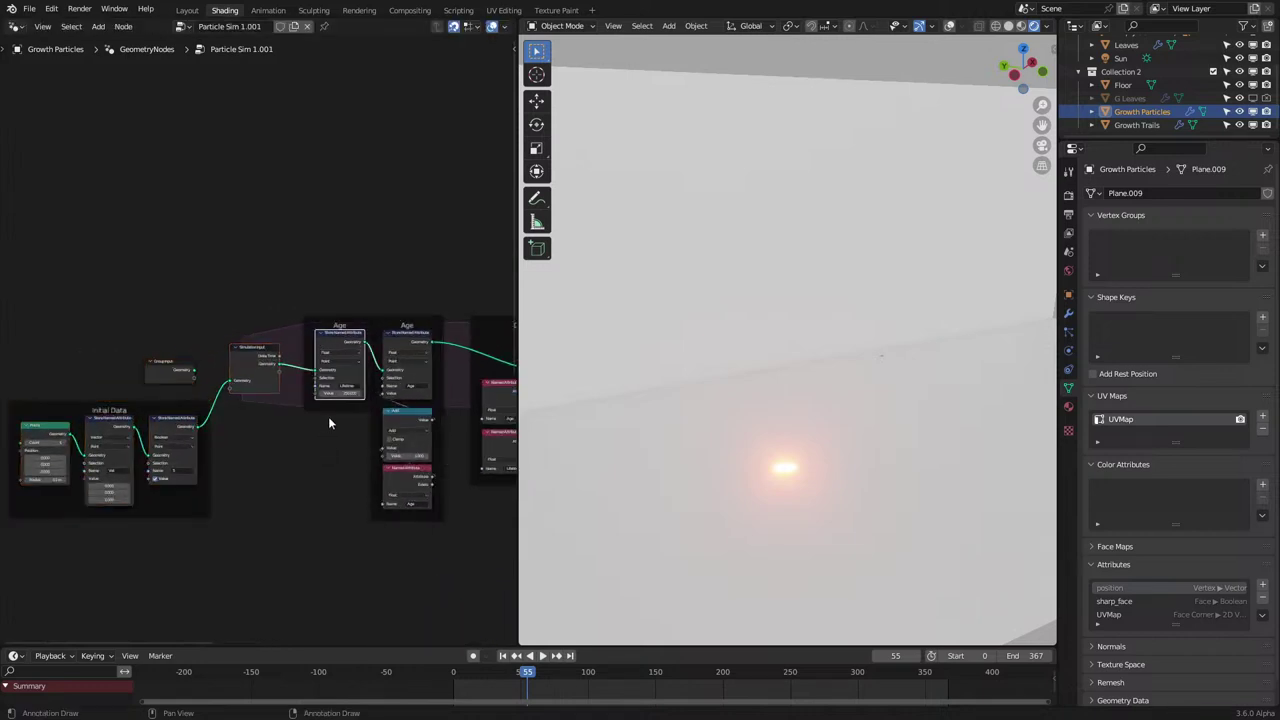
scroll(328, 418, up, 2)
drag(358, 358, 338, 358)
Label the frame around the Lifetime Store Named Attribute node "Lifetime".
click(354, 314)
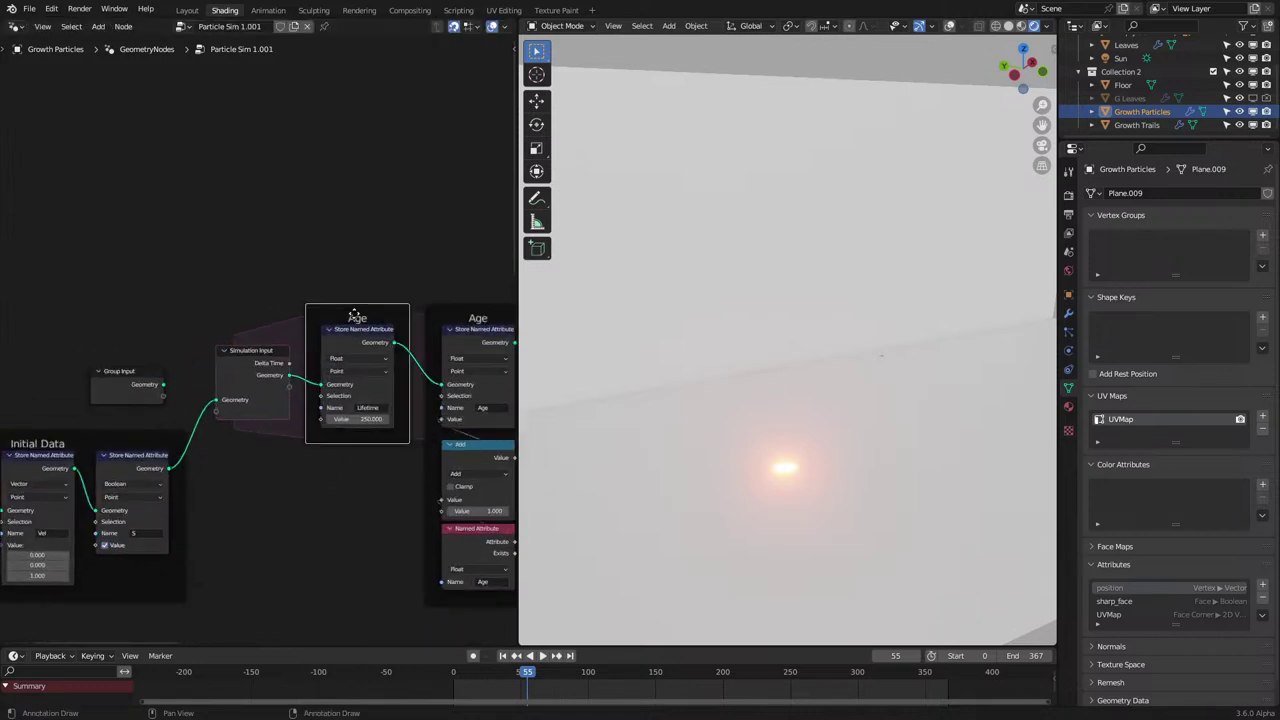
key(F2)
text(L)
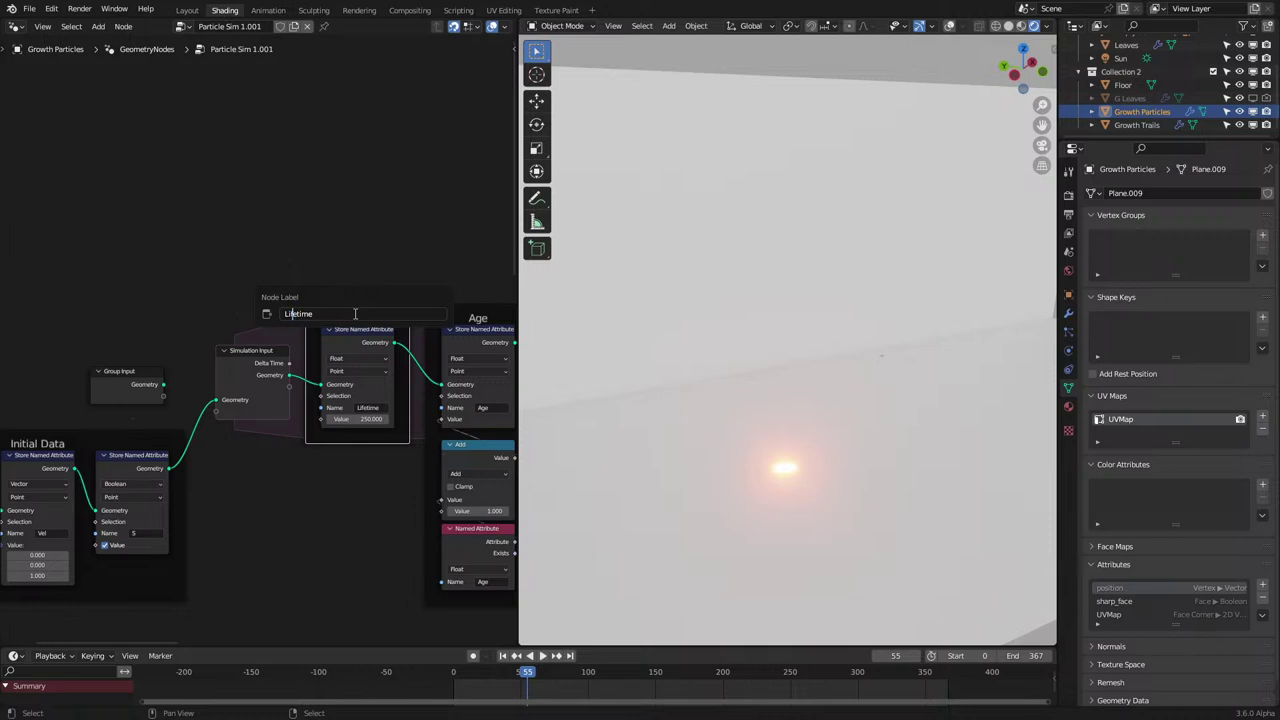
text(ifetime)
key(Return)
Enclose the Random Value, Scene Time, Life Named Attribute, Map Range and Scale nodes in a new frame.
scroll(349, 342, down, 8)
middle_drag(375, 457, 203, 300)
middle_drag(369, 451, 291, 381)
scroll(230, 360, up, 5)
drag(128, 351, 290, 380)
key(ctrl+j)
Move the Vel Named Attribute, its Normalize node and the upper Add node together away from the final Normalize and Scale nodes.
middle_drag(350, 417, 198, 323)
scroll(257, 340, up, 5)
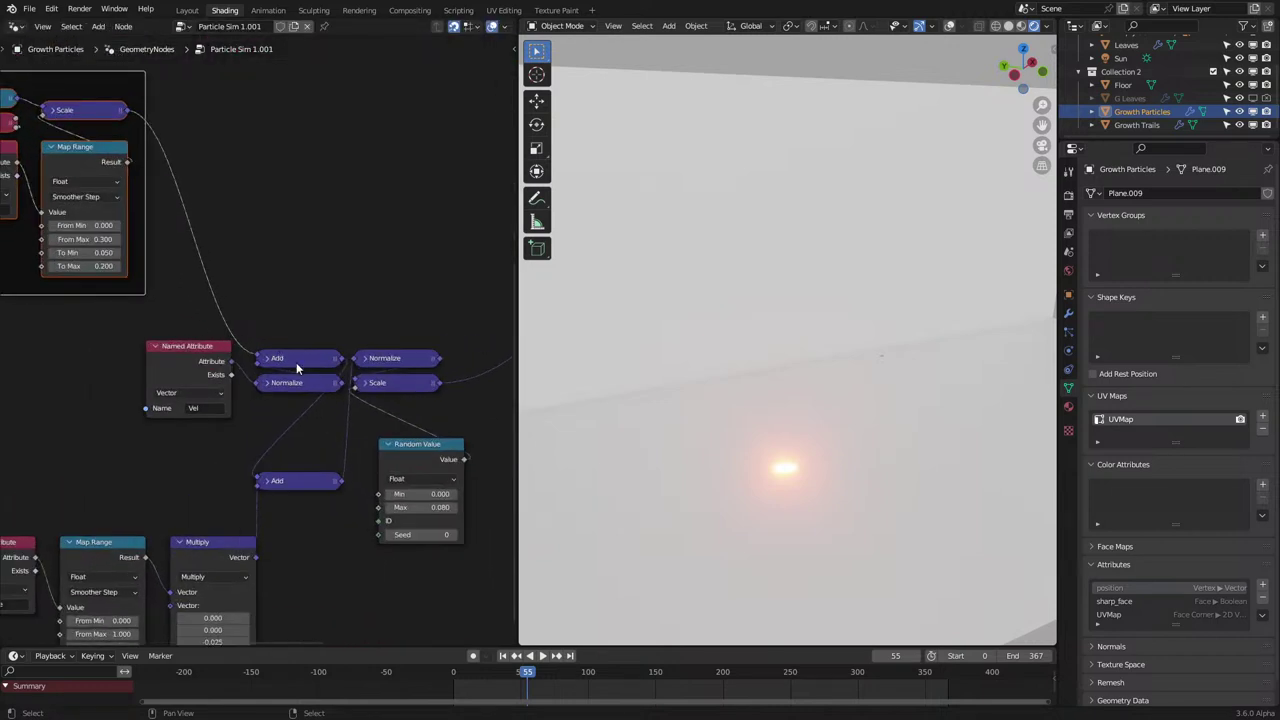
click(297, 361)
mouse_move(284, 382)
mouse_down()
mouse_move(281, 323)
mouse_move(279, 384)
mouse_up()
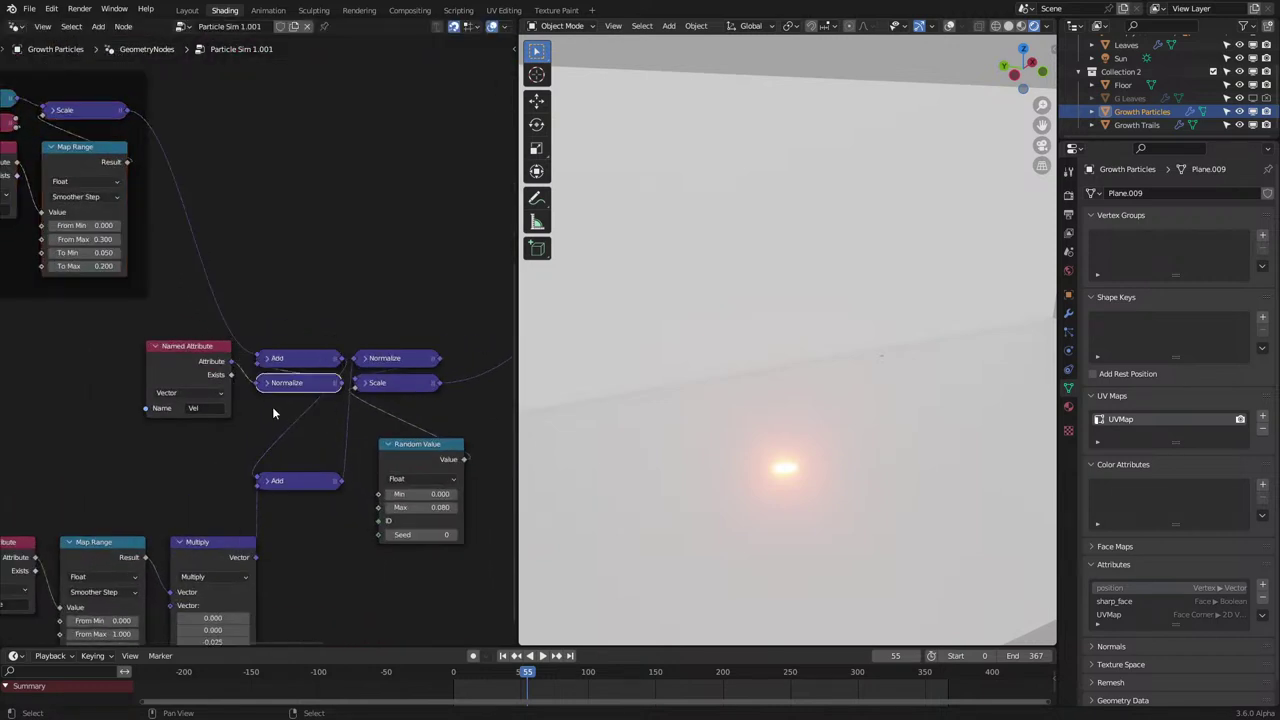
scroll(256, 350, down, 4)
drag(209, 319, 302, 384)
key(g)
click(222, 411)
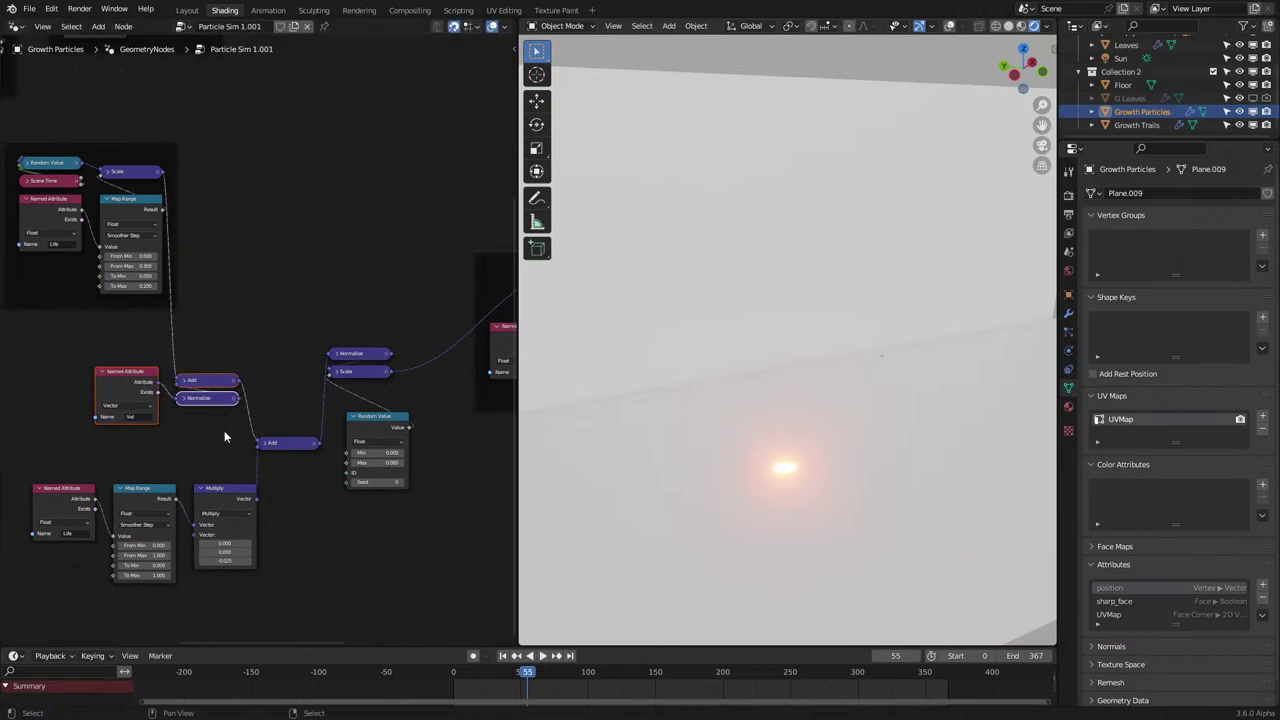
Move the second Add node up in line with the first Add and Normalize nodes.
middle_drag(257, 435, 366, 348)
click(389, 356)
drag(390, 358, 392, 302)
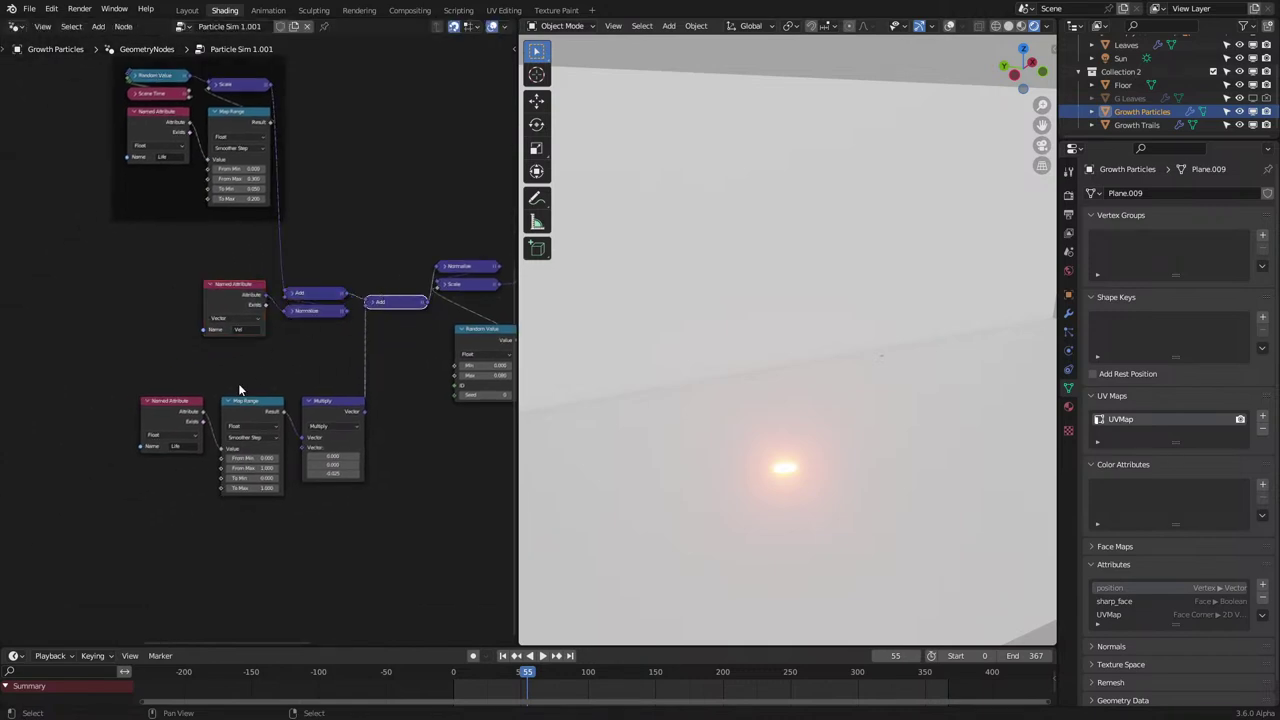
Delete the Life Named Attribute node feeding the Map Range in the Random Value frame.
drag(140, 367, 353, 530)
middle_drag(140, 358, 266, 452)
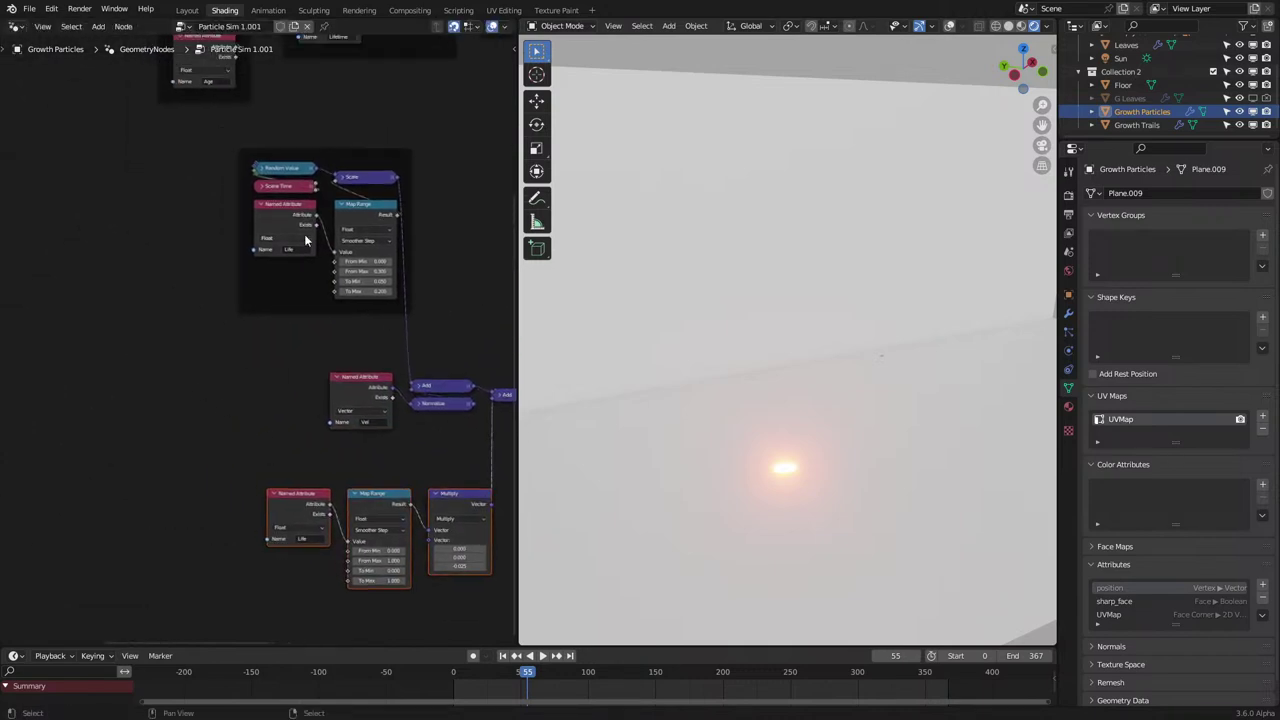
click(301, 216)
key(x)
Duplicate the Age and Lifetime Named Attribute nodes and stack the copies in the empty area beside the Random Value frame.
scroll(198, 228, down, 3)
middle_drag(198, 228, 269, 375)
scroll(269, 375, up, 1)
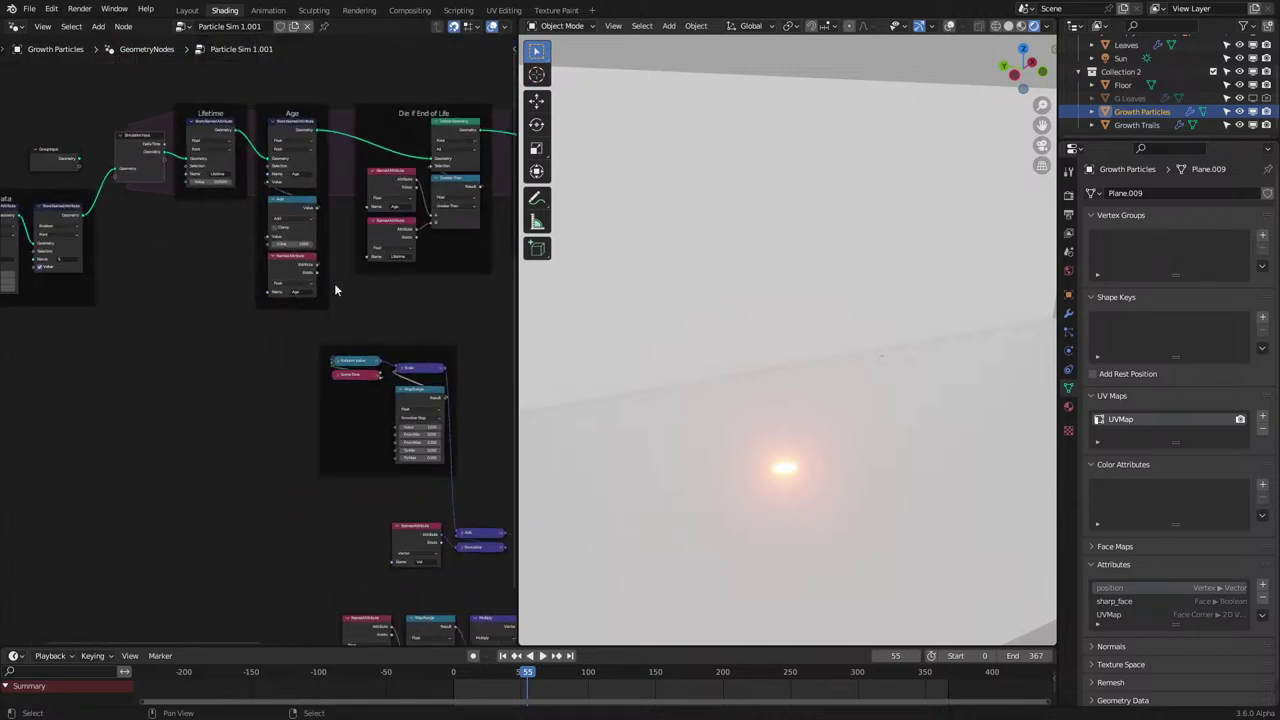
drag(270, 314, 311, 288)
key(shift+d)
click(214, 440)
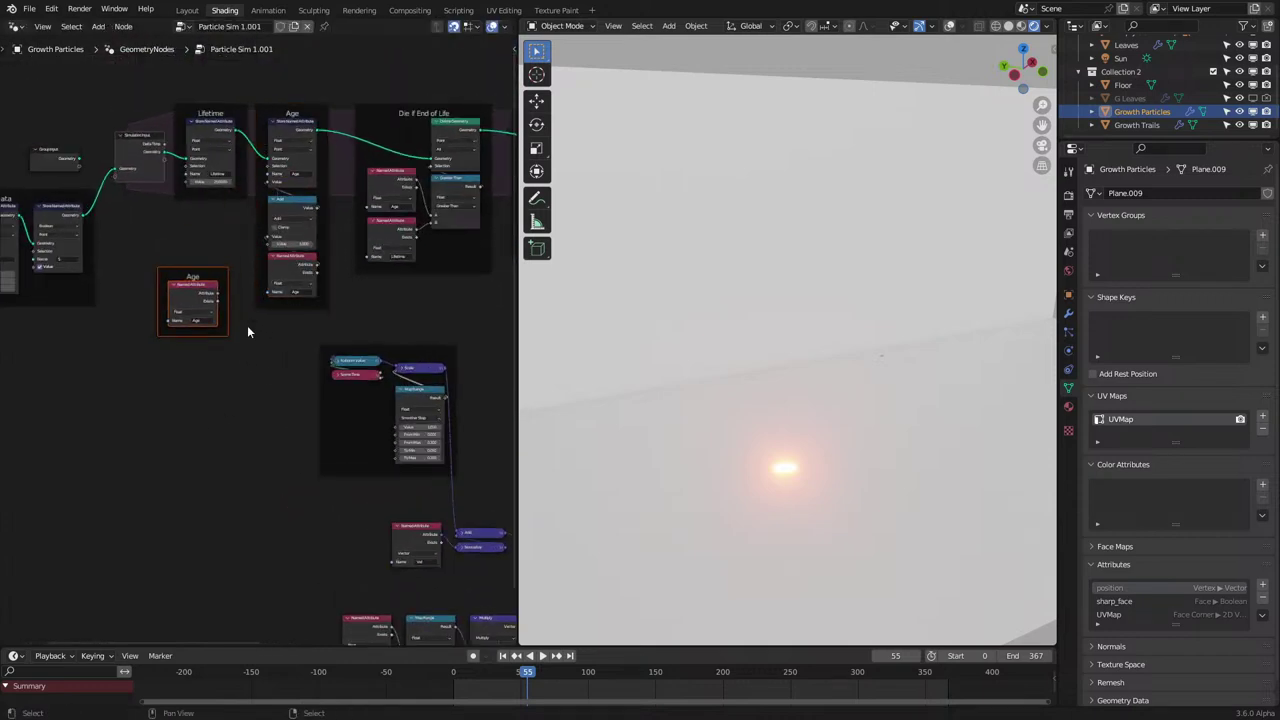
click(395, 237)
key(shift+d)
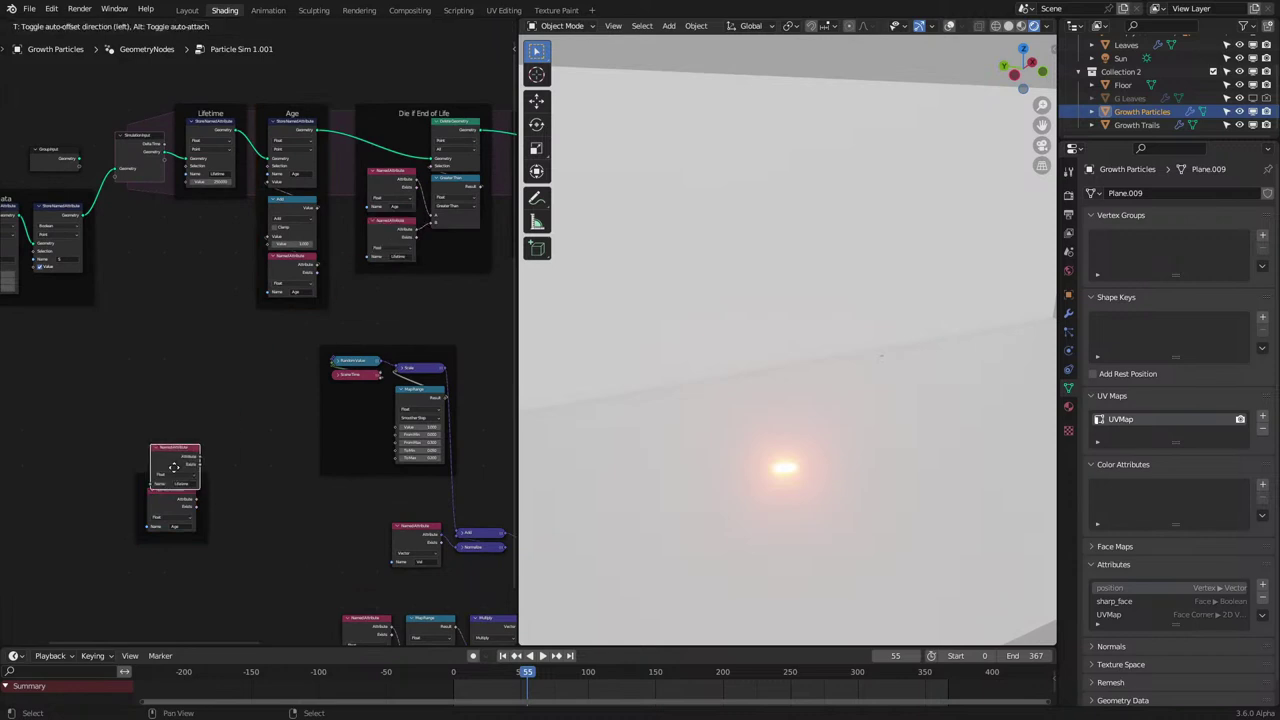
click(172, 470)
scroll(170, 480, up, 2)
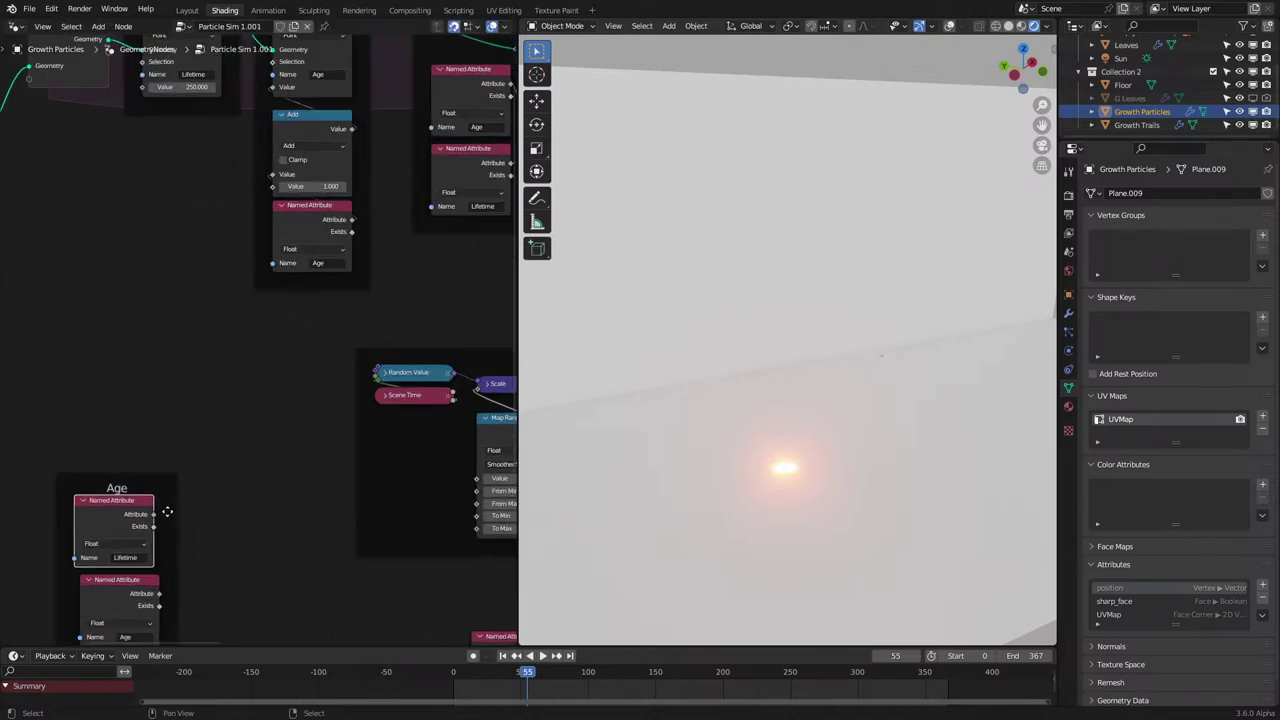
Add a Divide math node fed by the copied Lifetime and Age attributes, collapse it and include it in their frame.
drag(155, 515, 213, 527)
text(d)
key(Return)
click(208, 577)
click(154, 597)
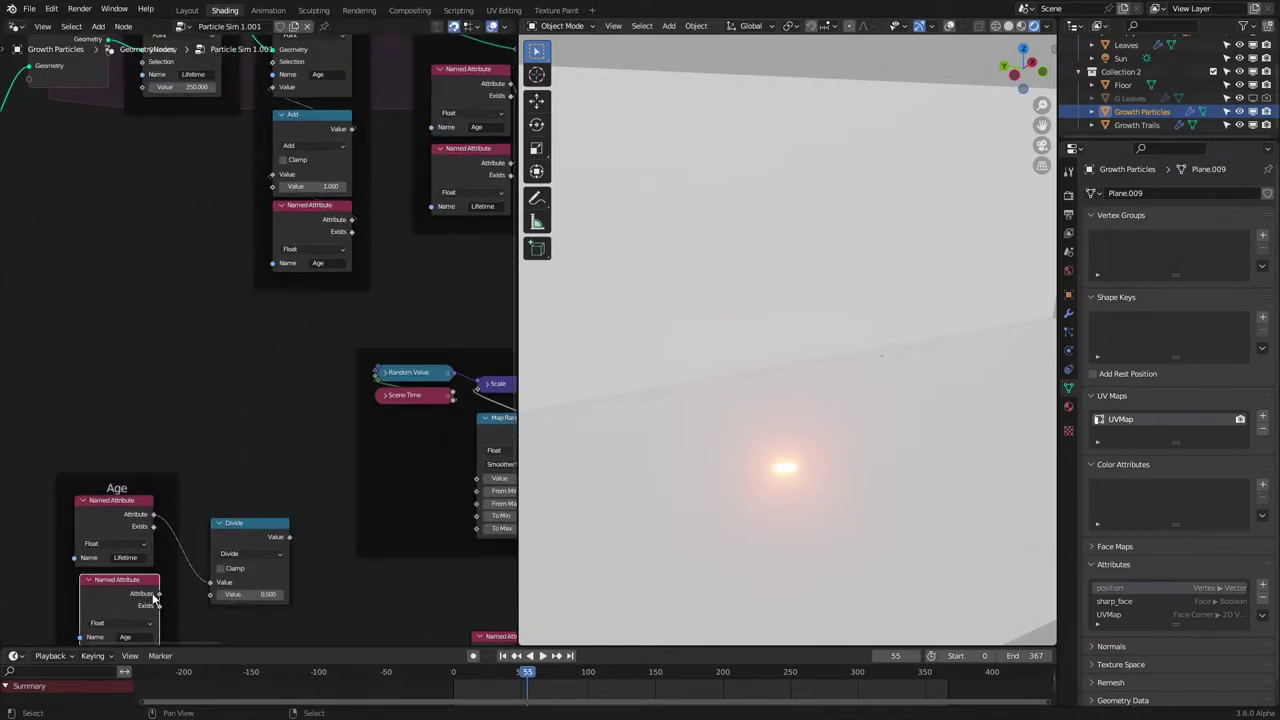
drag(155, 597, 211, 594)
drag(211, 531, 188, 579)
click(195, 516)
click(197, 517)
Label the division frame "Normalized Age" and align its two Named Attribute nodes.
click(188, 485)
key(F2)
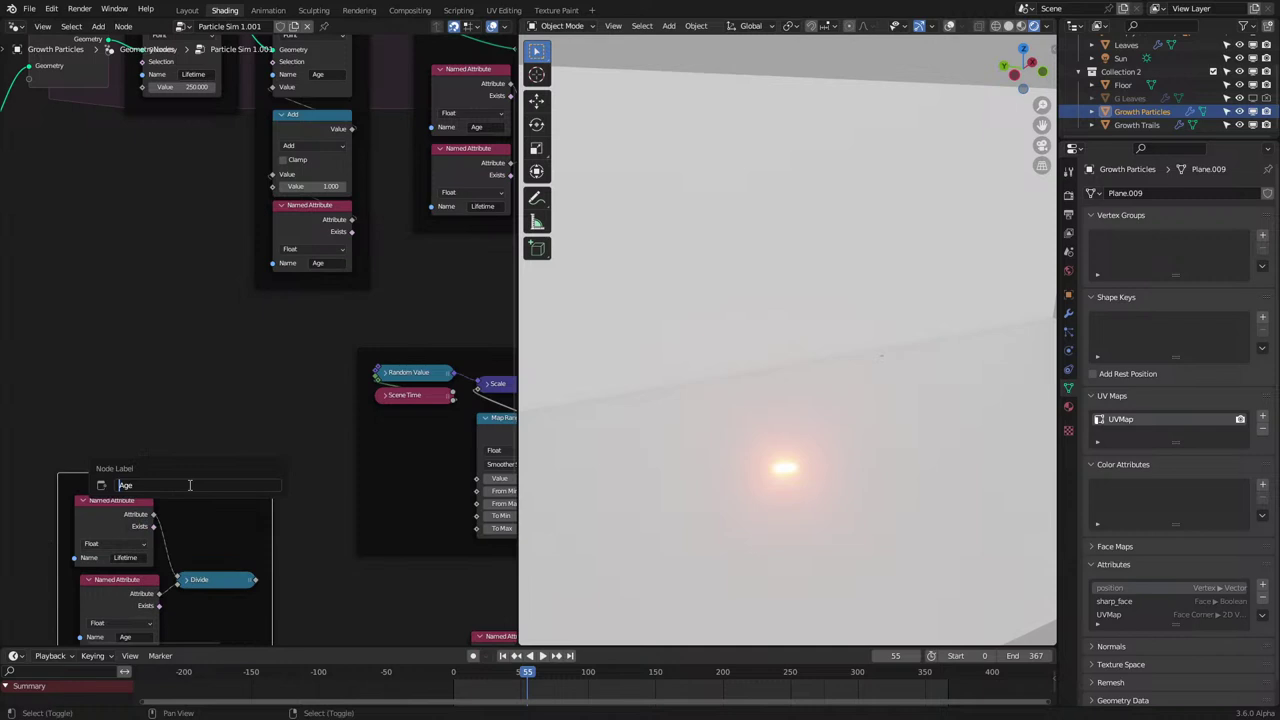
text(Normalized)
key(Return)
drag(132, 515, 144, 515)
drag(135, 609, 142, 608)
scroll(240, 530, down, 7)
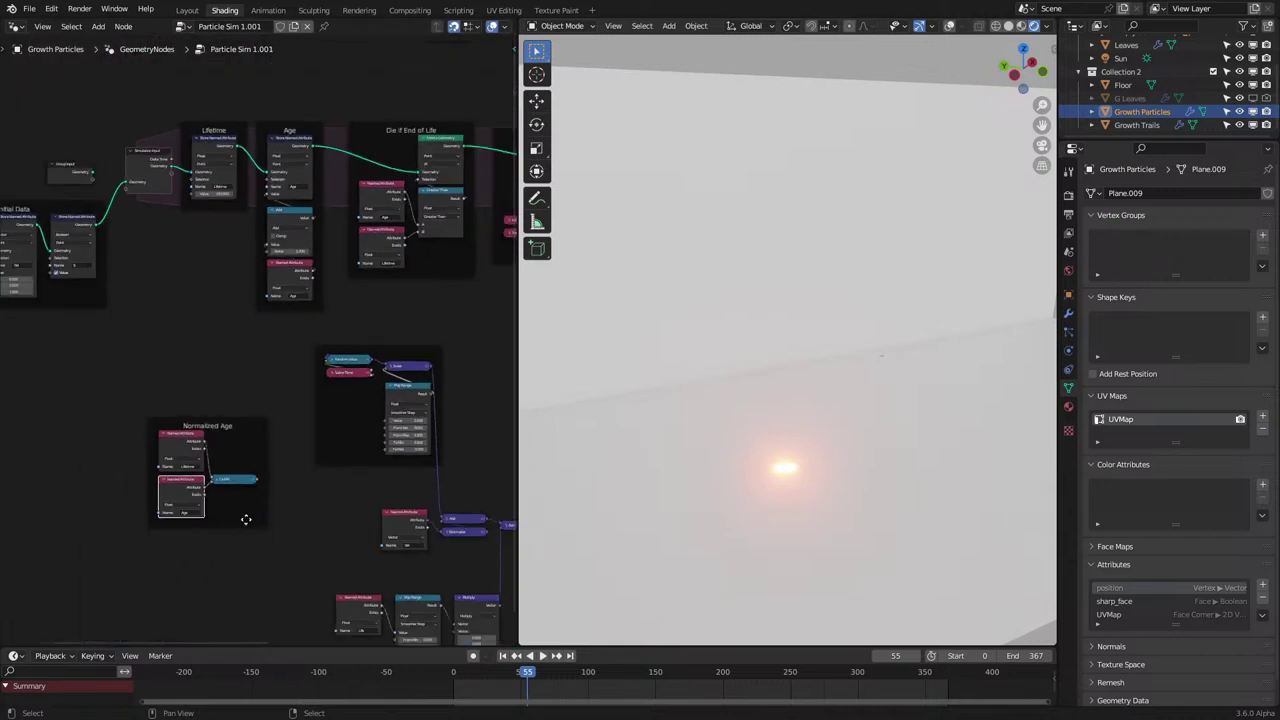
Move the Normalized Age frame down beside the remaining Life Named Attribute node.
middle_drag(246, 520, 231, 390)
scroll(234, 302, up, 4)
drag(234, 293, 249, 513)
middle_drag(248, 512, 200, 406)
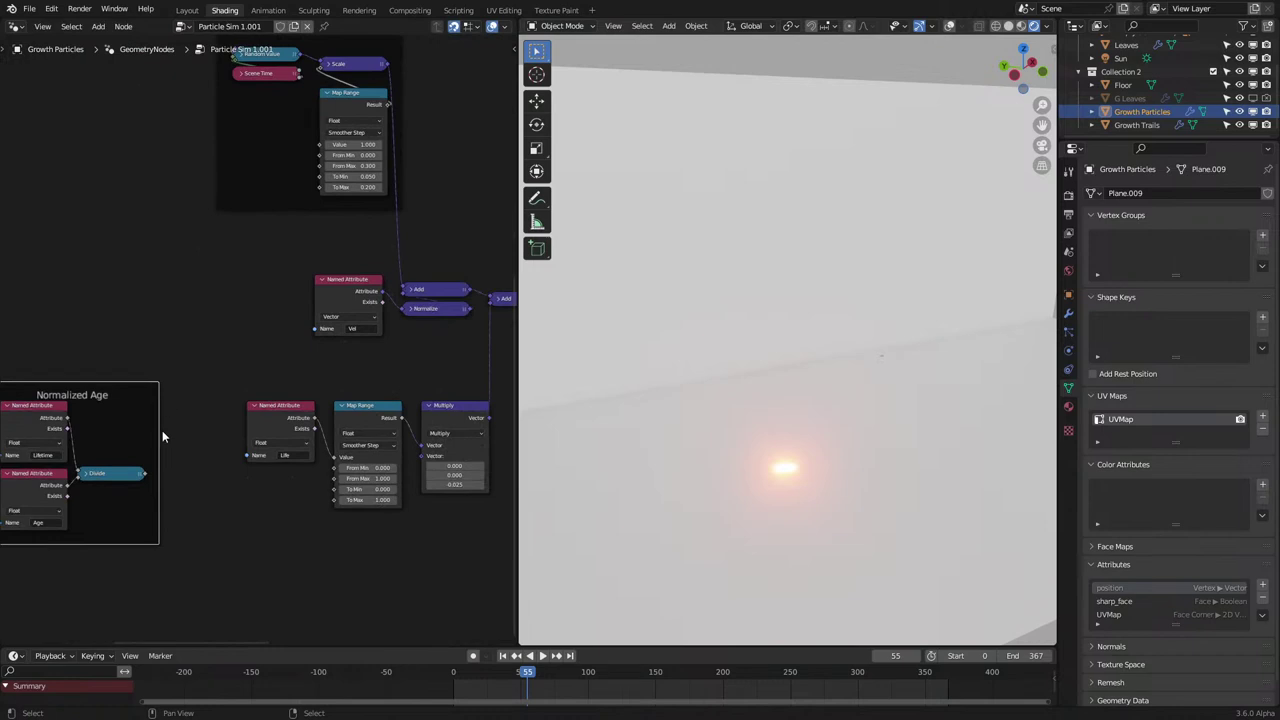
Connect the Normalized Age result to the Value inputs of both Map Range nodes and delete the replaced Life Named Attribute.
drag(144, 474, 320, 145)
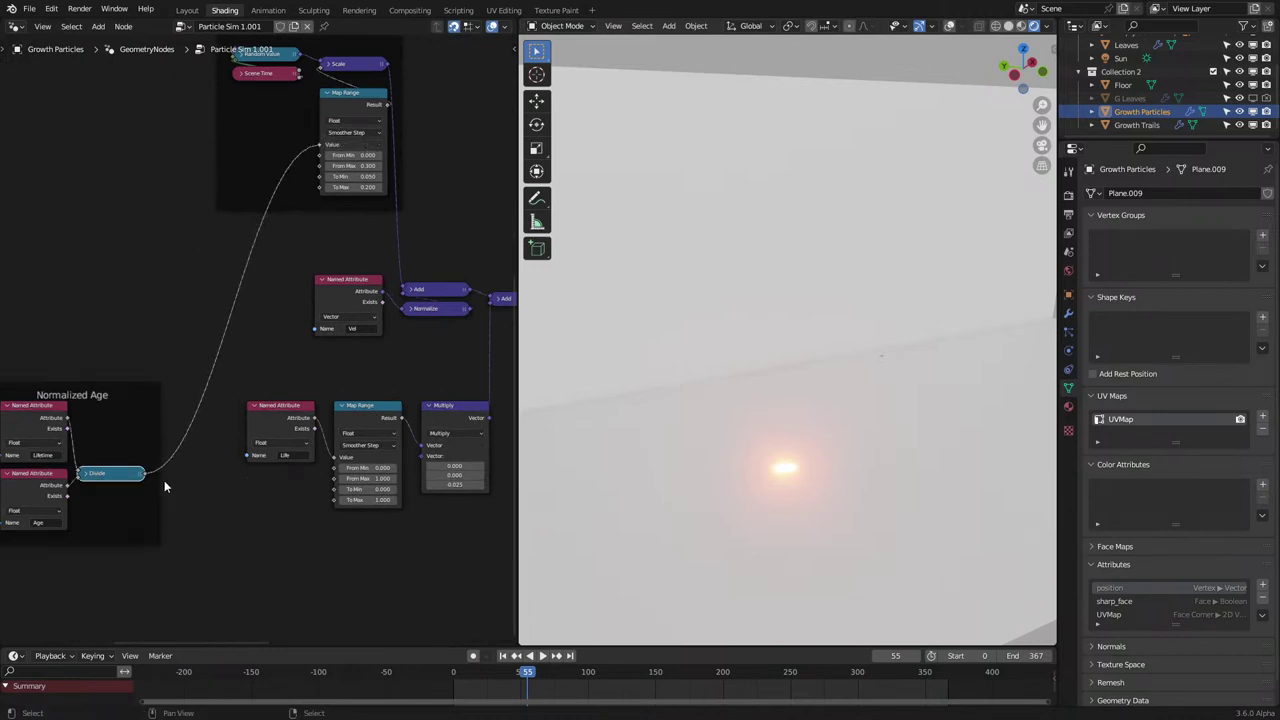
drag(146, 477, 334, 457)
click(310, 440)
key(x)
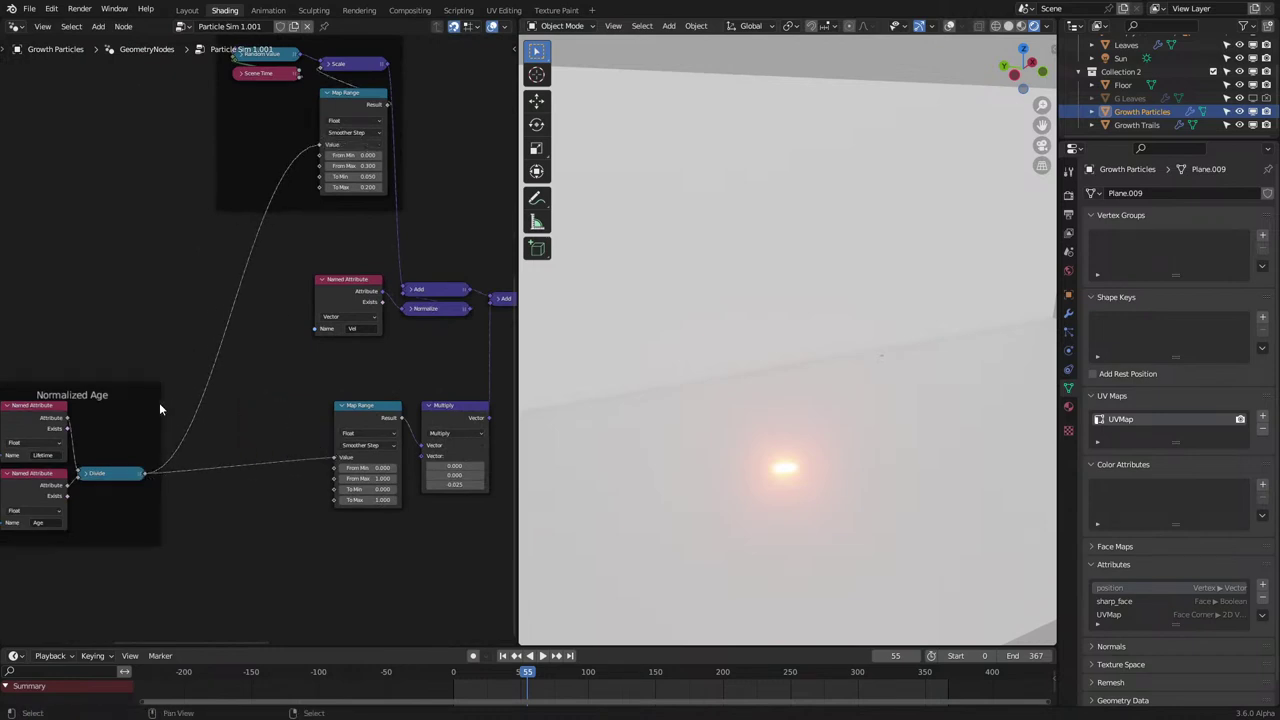
Raise the Normalized Age frame and route its two outgoing links through a shared reroute point.
drag(139, 386, 180, 289)
shift+right_drag(236, 284, 225, 444)
scroll(225, 440, down, 3)
middle_drag(227, 370, 192, 415)
drag(189, 419, 185, 432)
Stack the first Add node above the second, and frame the Normalize node together with the Vel Named Attribute.
middle_drag(277, 340, 192, 342)
scroll(193, 343, up, 6)
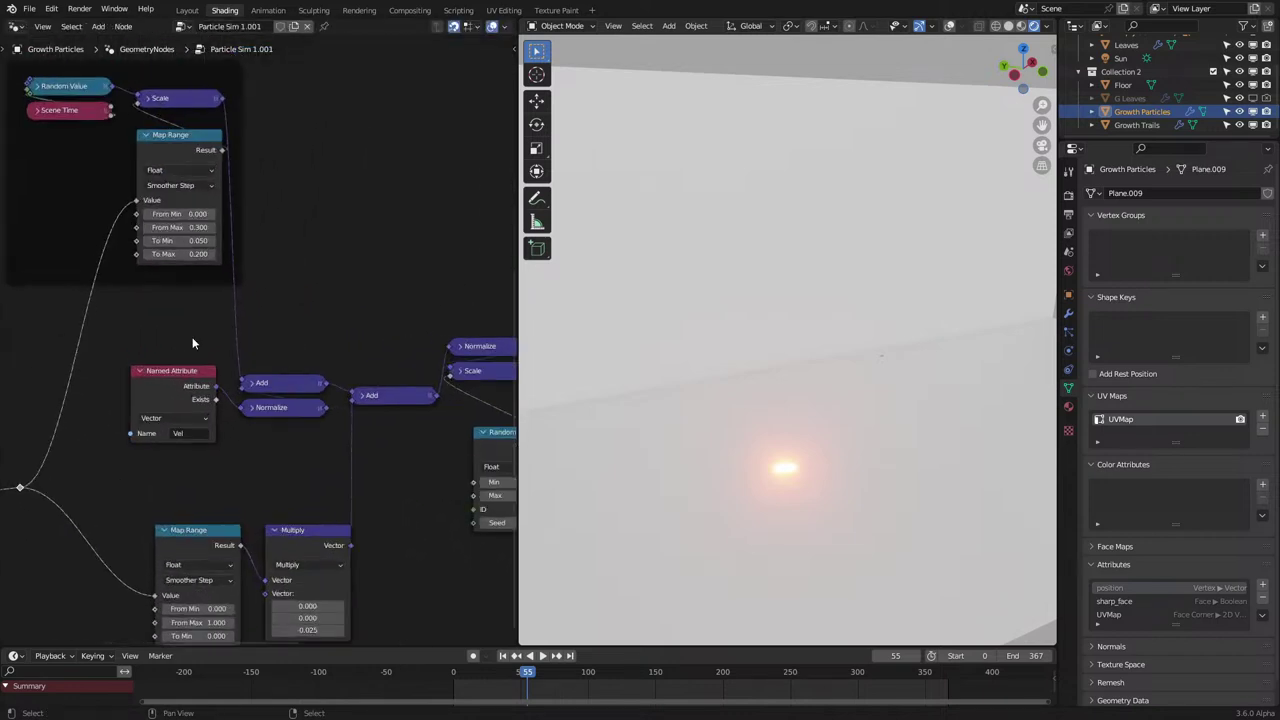
drag(286, 378, 396, 366)
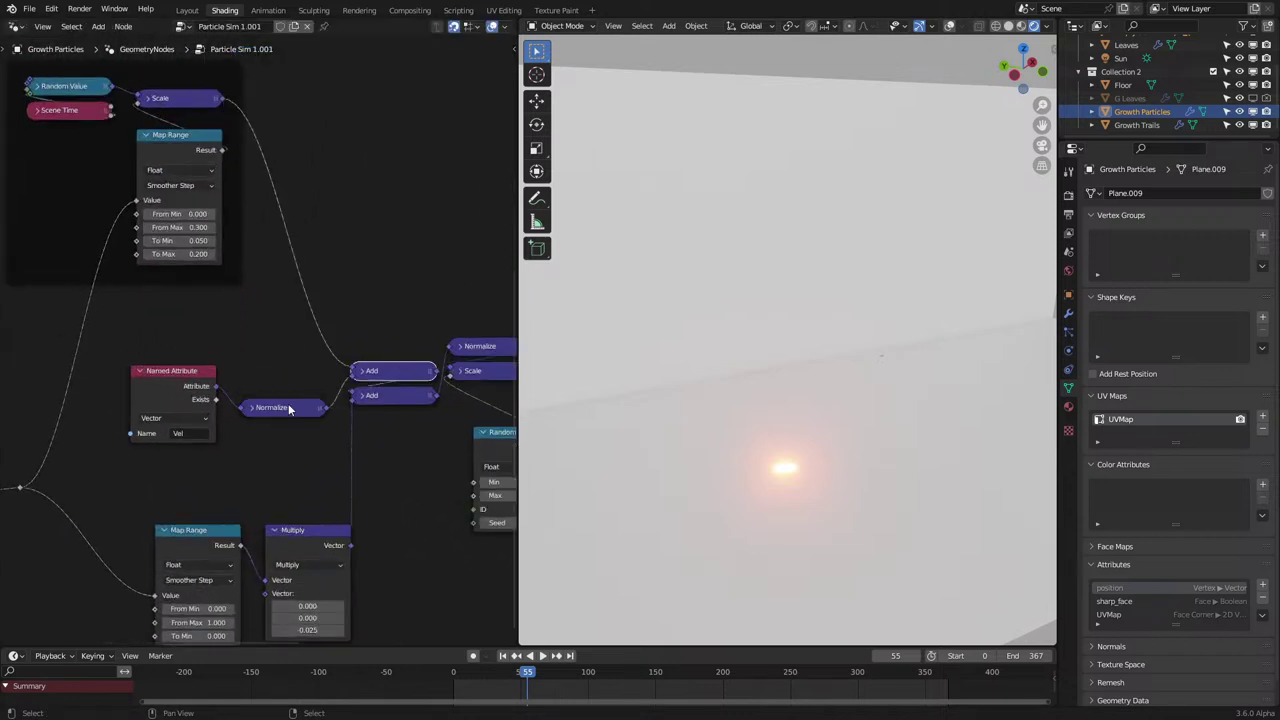
drag(286, 406, 214, 428)
key(ctrl+j)
scroll(201, 448, down, 5)
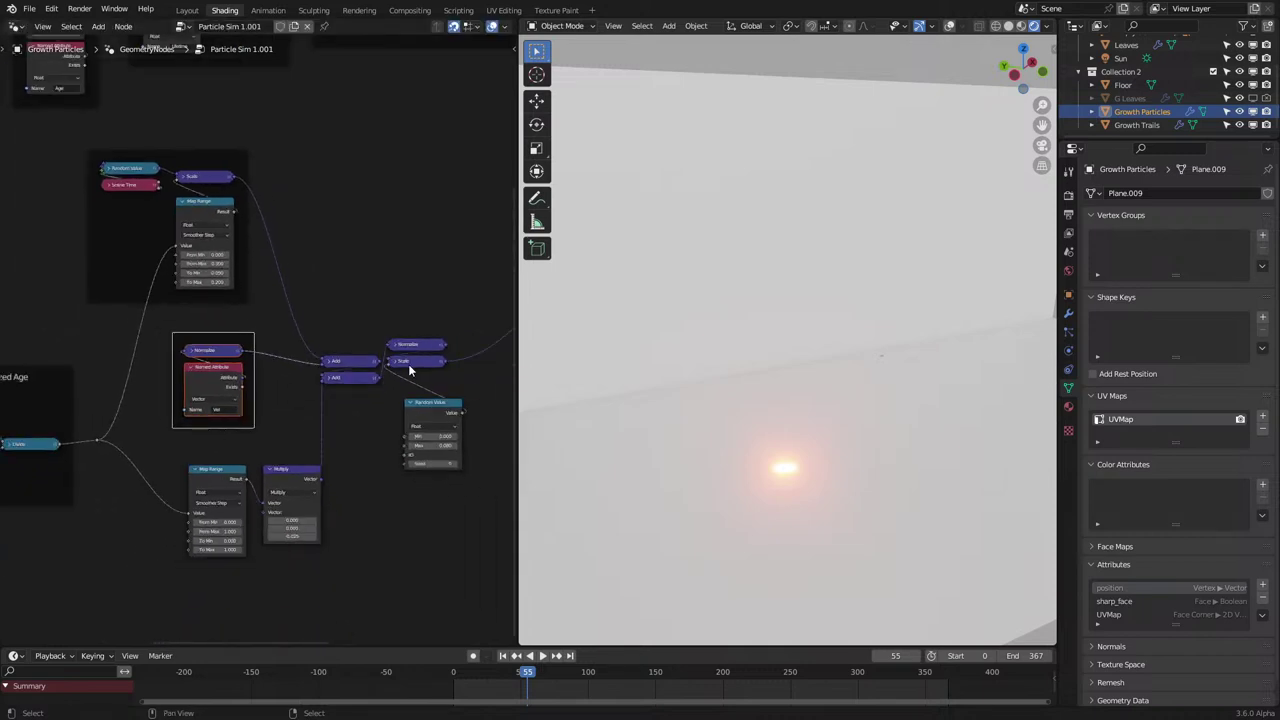
Place the Random Value node directly beneath the final Normalize and Scale nodes.
scroll(408, 366, up, 2)
middle_drag(408, 366, 287, 361)
drag(297, 320, 344, 412)
mouse_move(344, 412)
mouse_down()
mouse_move(362, 433)
mouse_move(343, 404)
mouse_up()
Enclose the final Normalize, Scale and Random Value nodes in a frame labelled "Set Speed".
scroll(330, 370, down, 5)
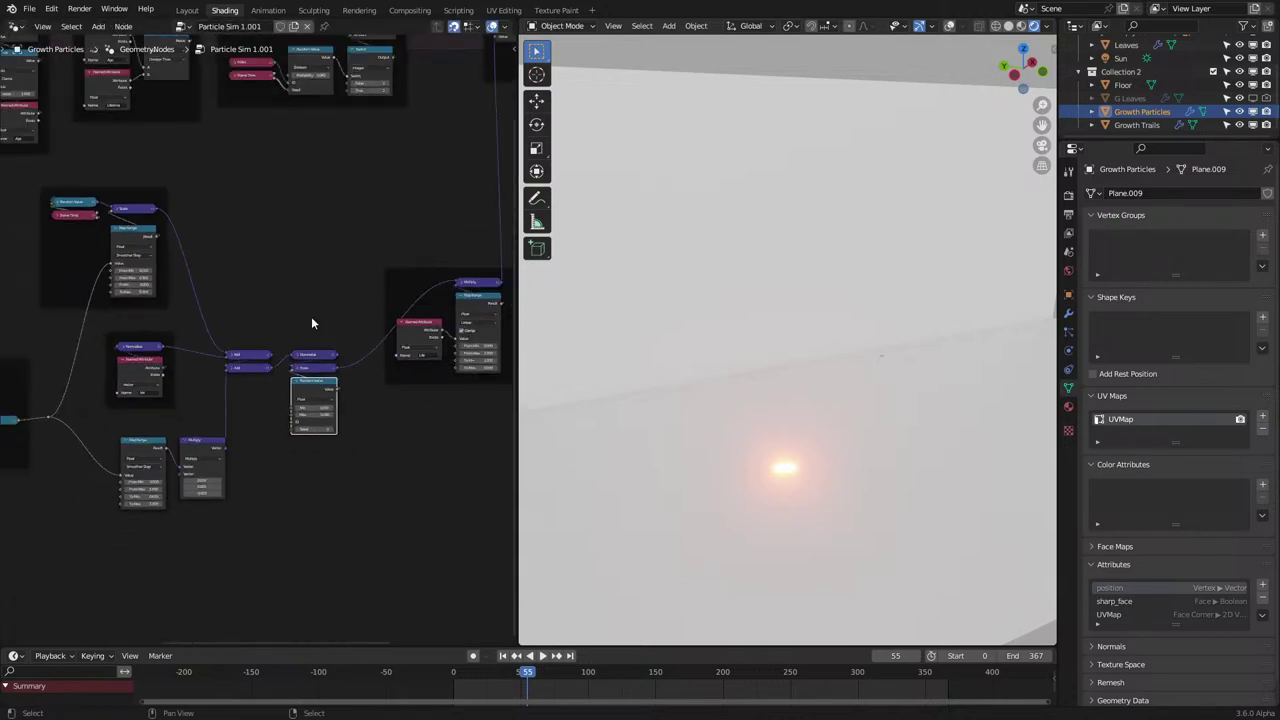
drag(302, 321, 344, 466)
key(ctrl+j)
scroll(344, 466, up, 2)
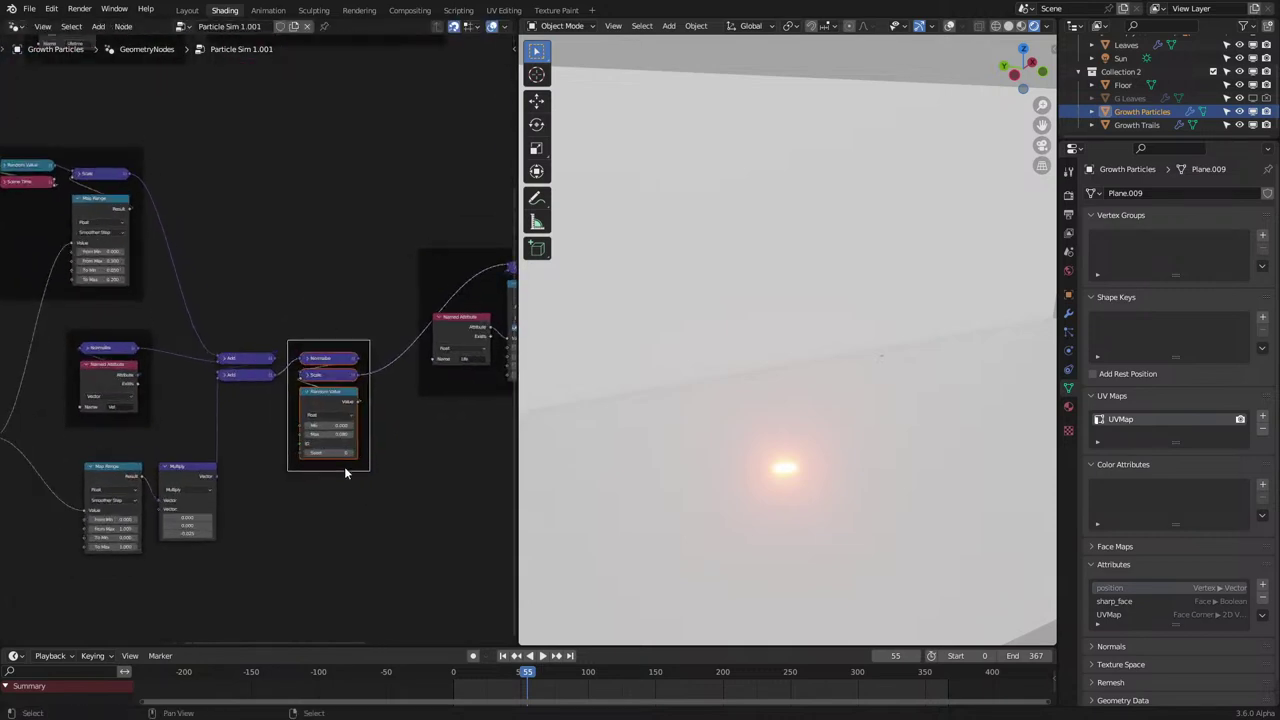
key(F2)
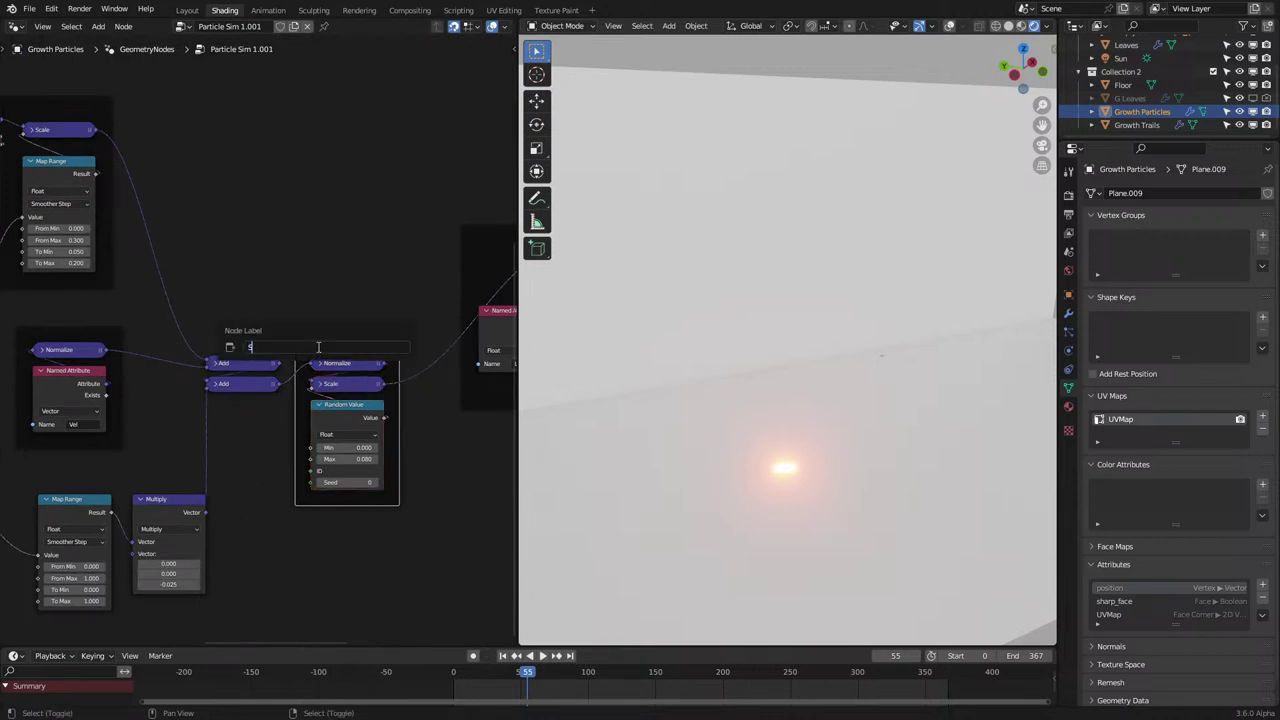
text(Set Speed)
key(Return)
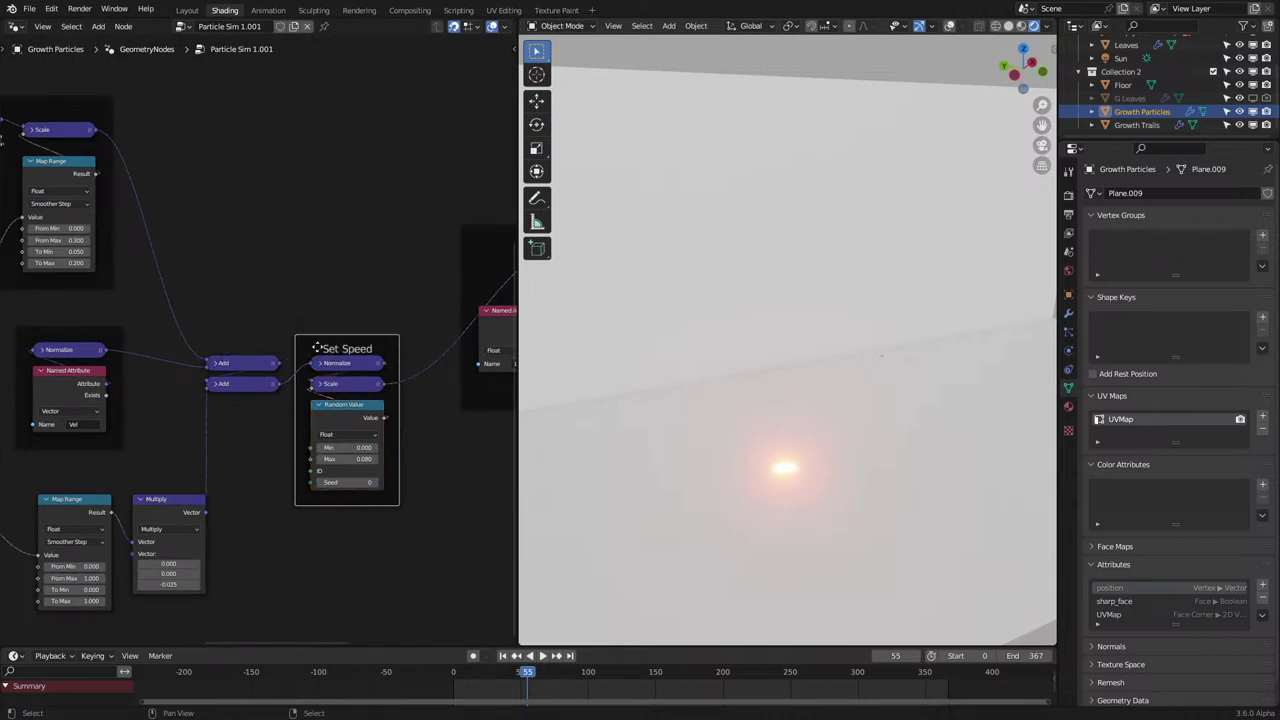
Label the frame holding the Life Named Attribute, linear Map Range and Multiply nodes "Speed Over Time".
scroll(317, 348, down, 1)
middle_drag(317, 348, 124, 466)
middle_drag(306, 177, 271, 226)
click(294, 434)
middle_drag(294, 434, 362, 390)
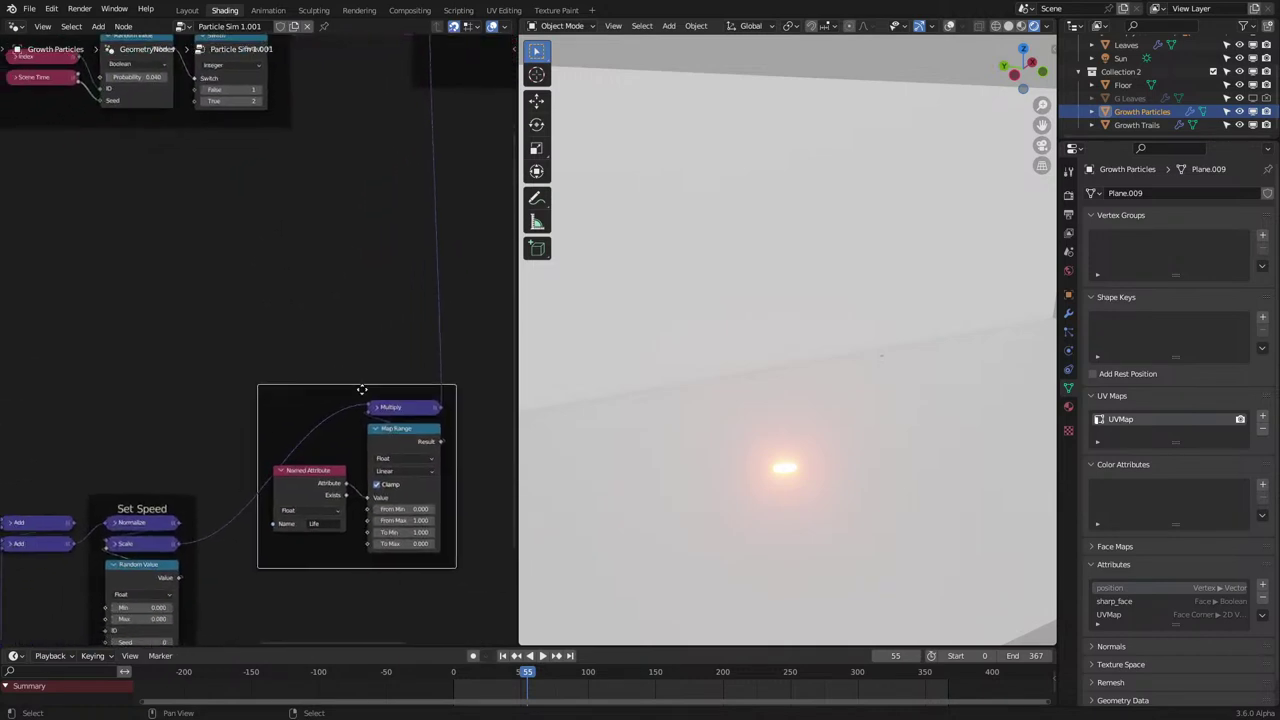
key(F3)
key(Escape)
key(F2)
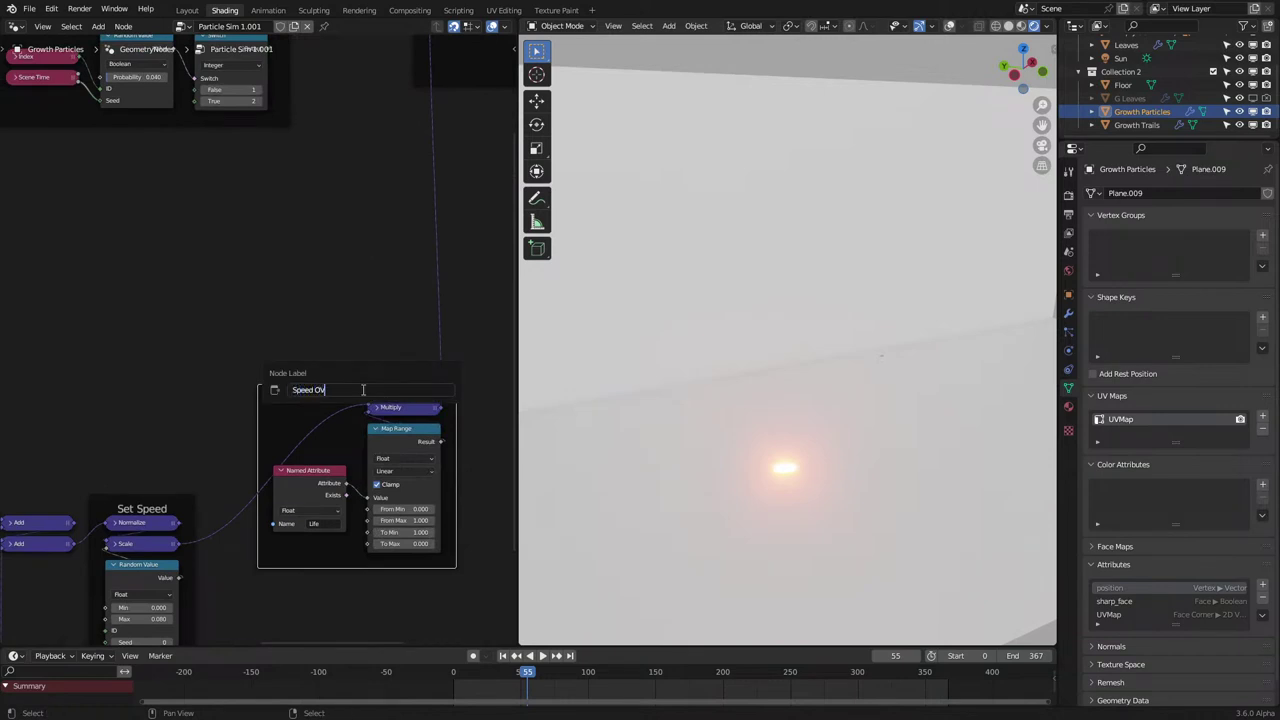
text(Speed OVer Tim)
text(v)
key(Return)
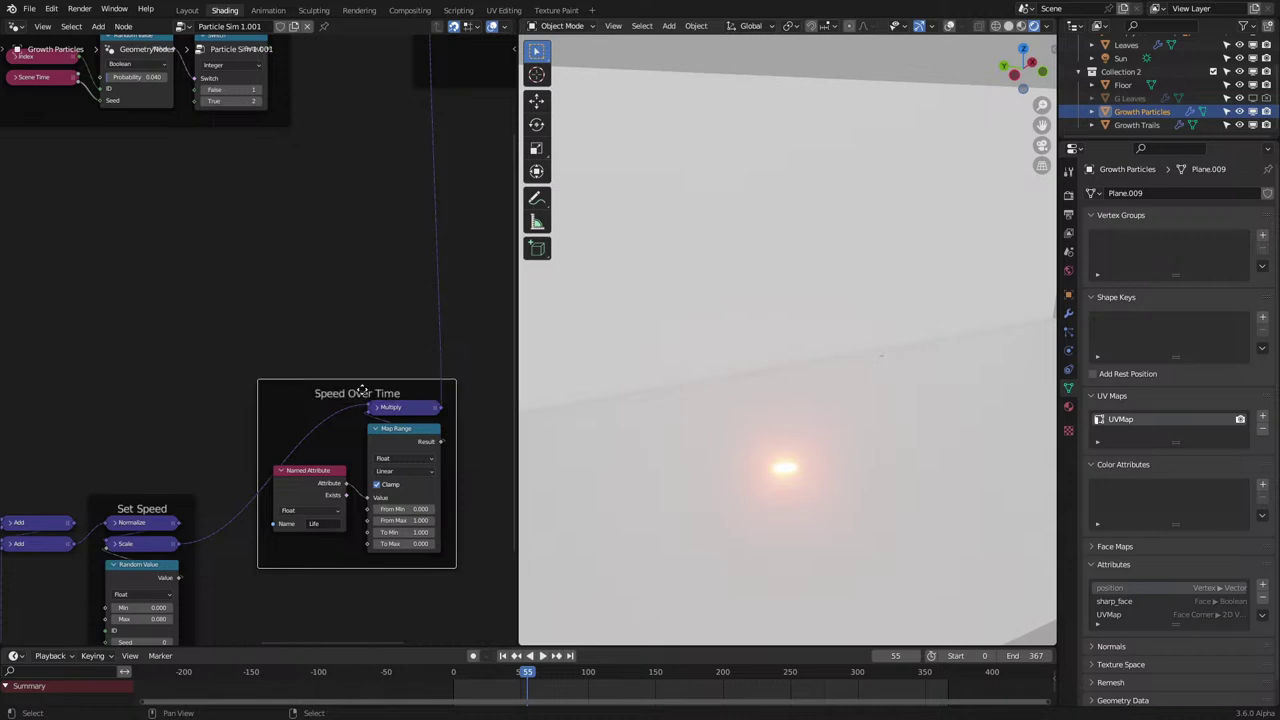
Enclose the Map Range and Multiply nodes below the Vel frame in a new frame and nudge Multiply closer to Map Range.
scroll(361, 391, down, 4)
middle_drag(259, 417, 454, 286)
scroll(302, 397, up, 2)
drag(94, 429, 303, 593)
key(ctrl+j)
scroll(305, 600, up, 1)
scroll(303, 593, up, 2)
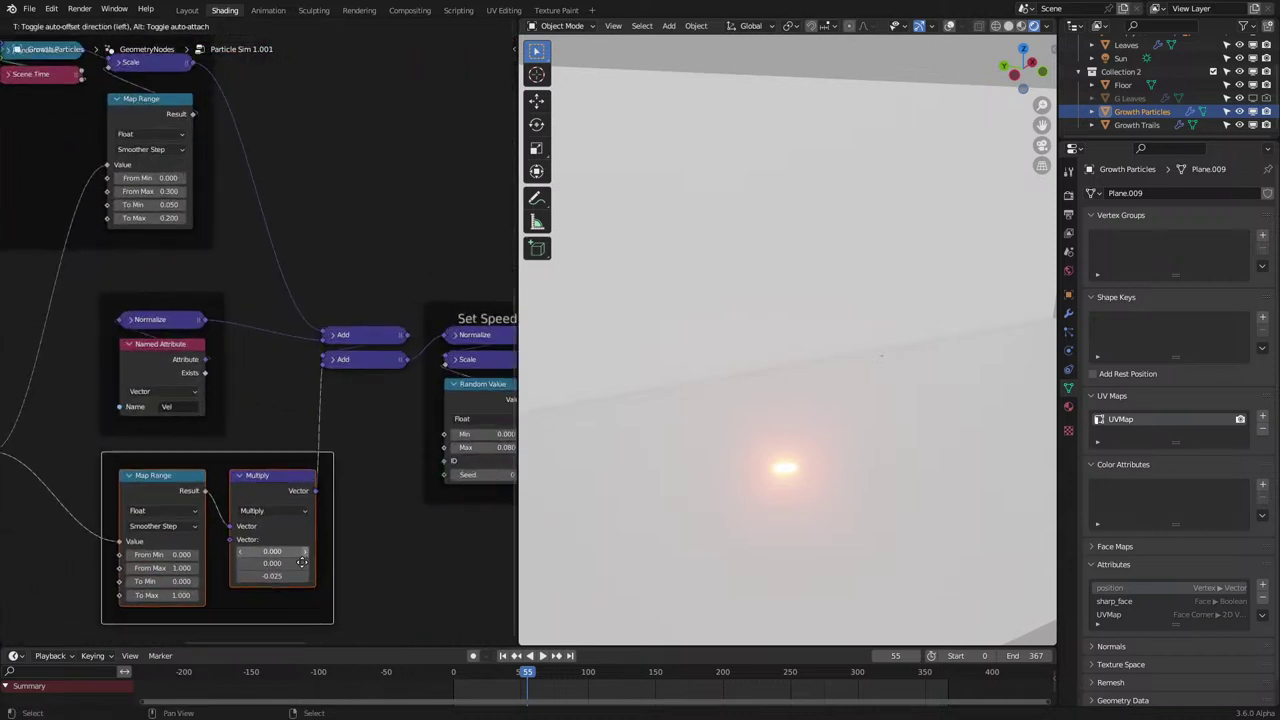
click(258, 472)
scroll(257, 482, down, 4)
middle_drag(217, 465, 190, 441)
Label the frame holding the Map Range and Multiply nodes below the Vel frame "Gravity Over Time".
scroll(436, 421, up, 1)
scroll(190, 440, up, 2)
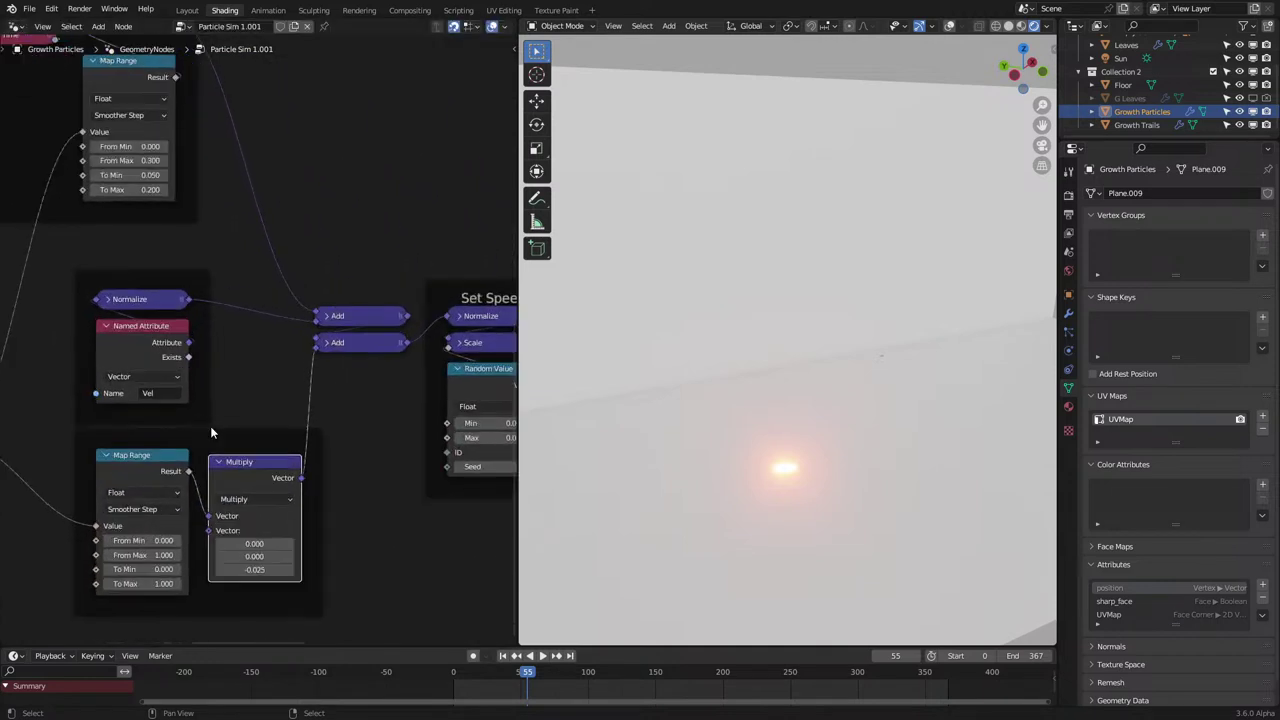
click(222, 436)
key(F2)
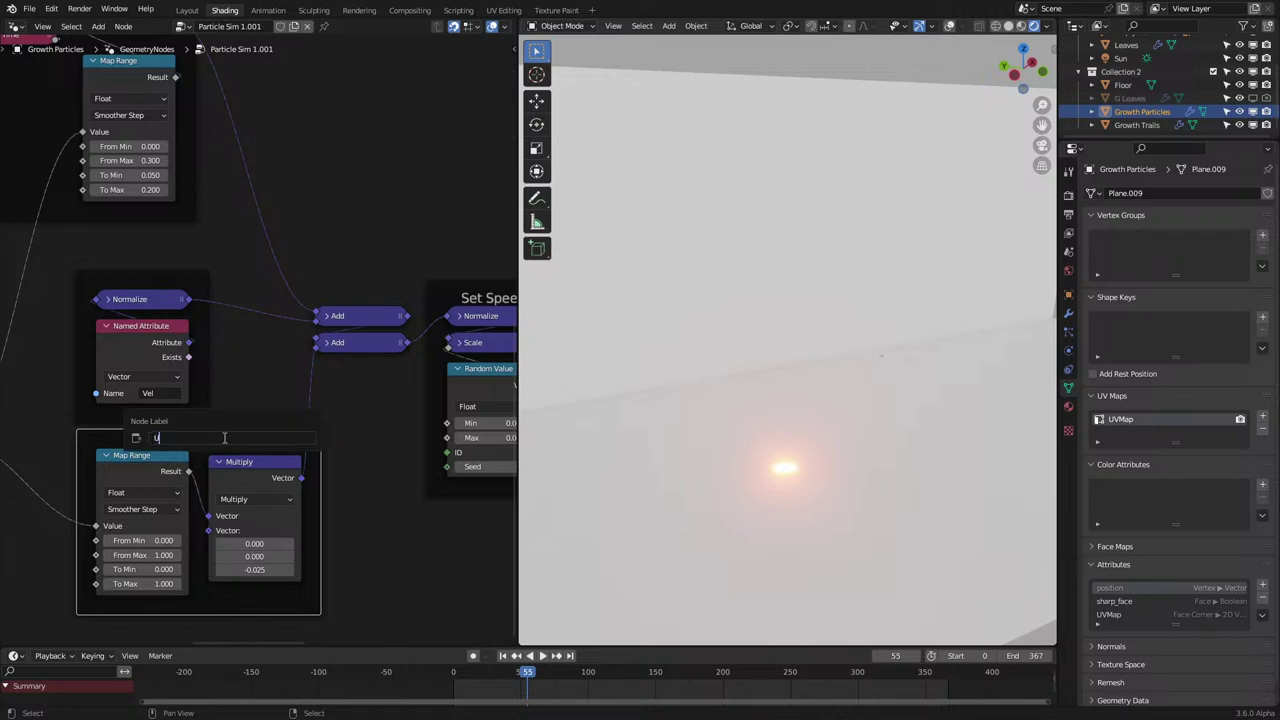
key(Escape)
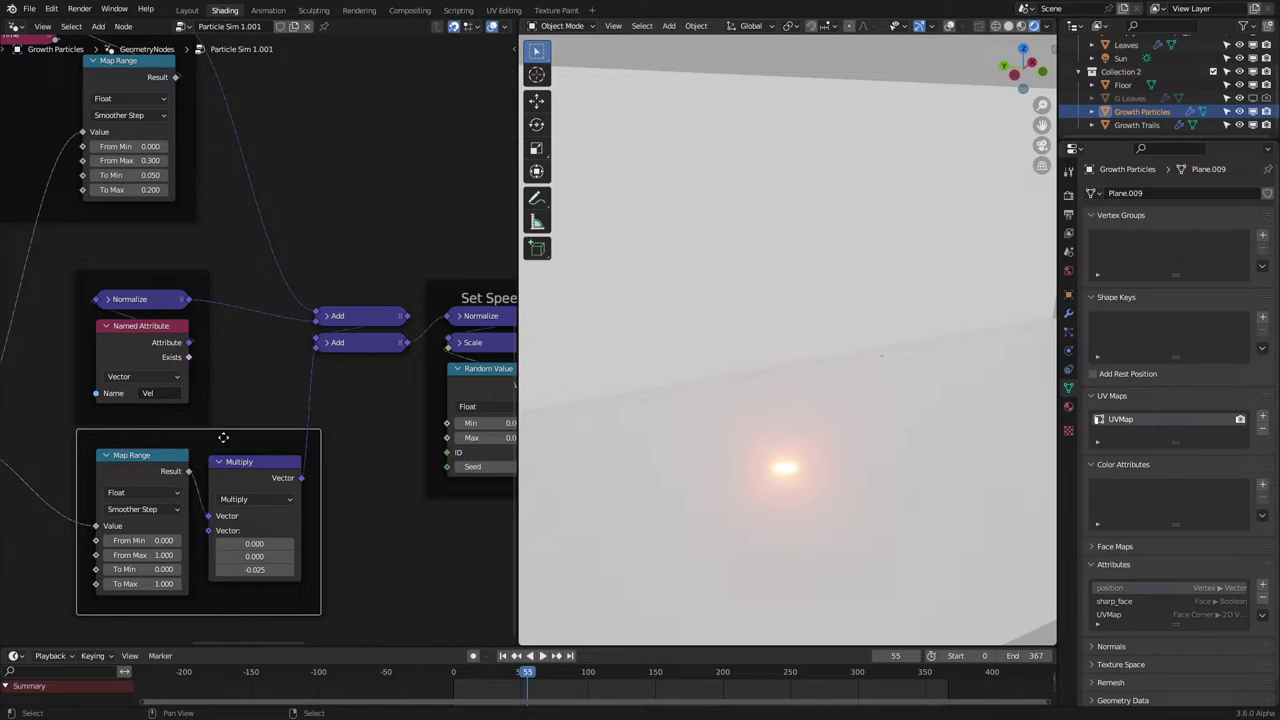
key(space)
key(F2)
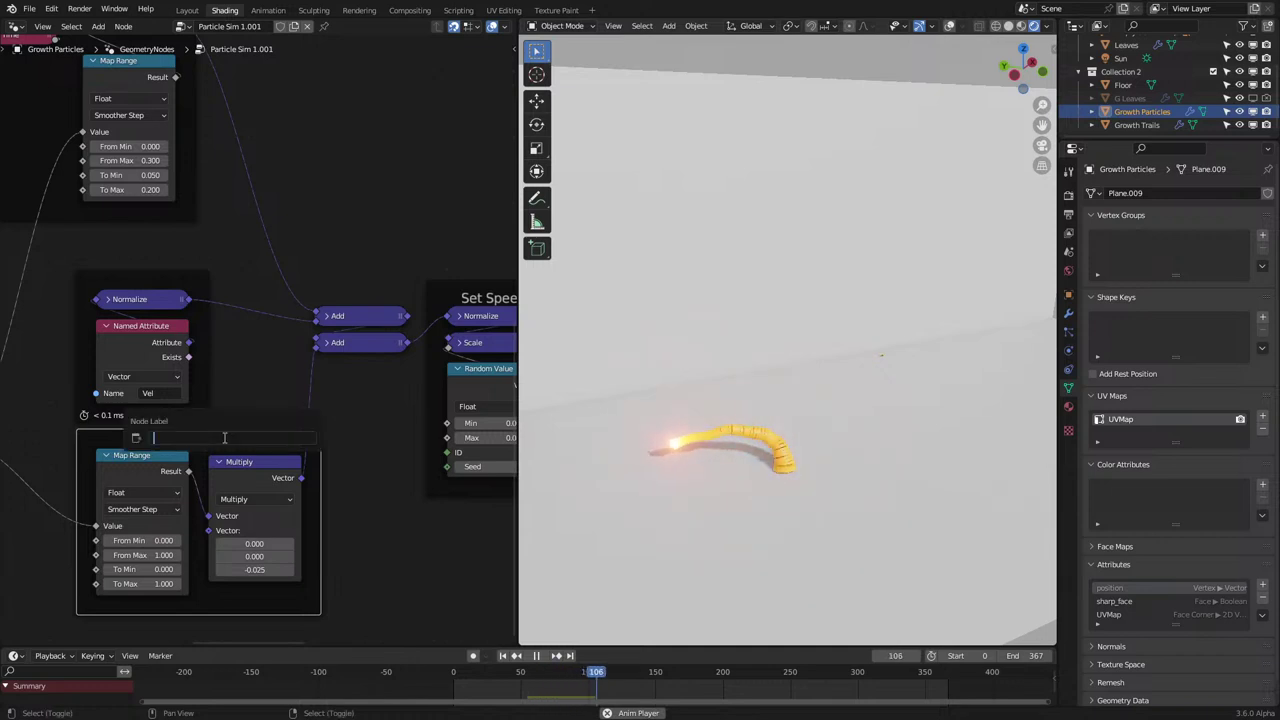
text(gravity)
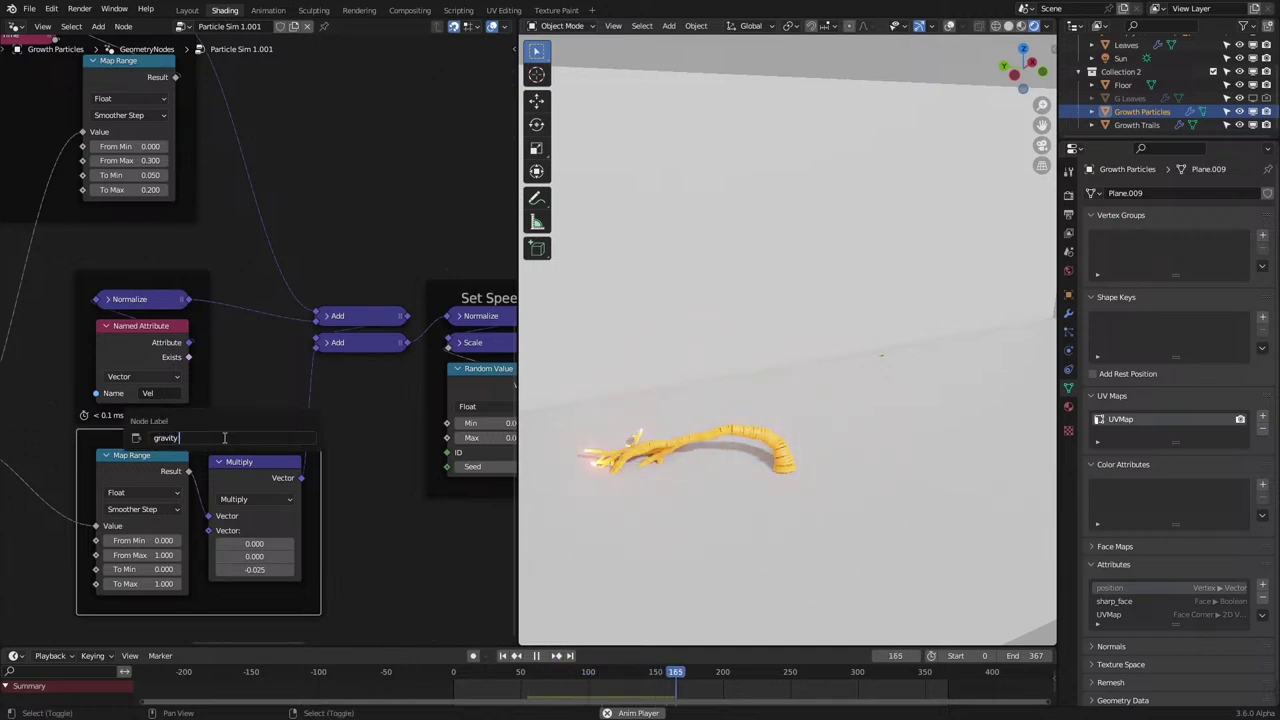
text( Over Time)
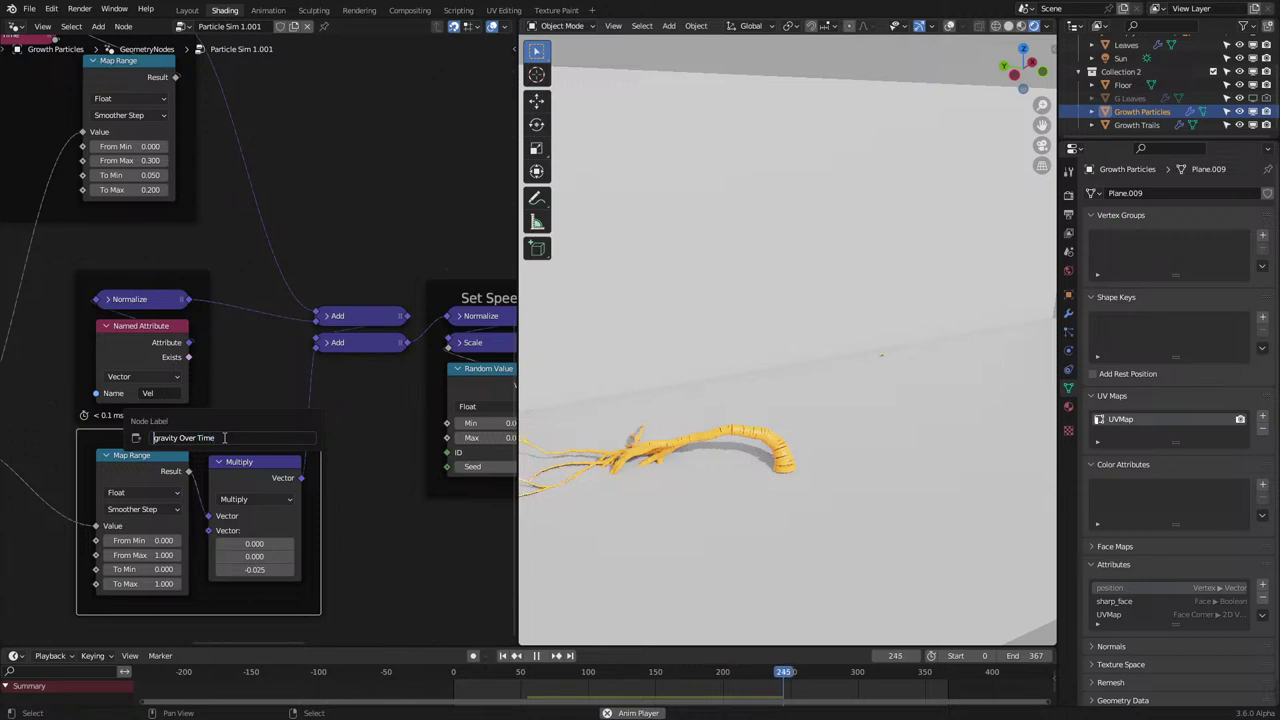
key(shift+Right)
text(G)
key(Return)
key(space)
Play the simulation from the start to check how the particle branches grow.
scroll(223, 438, down, 7)
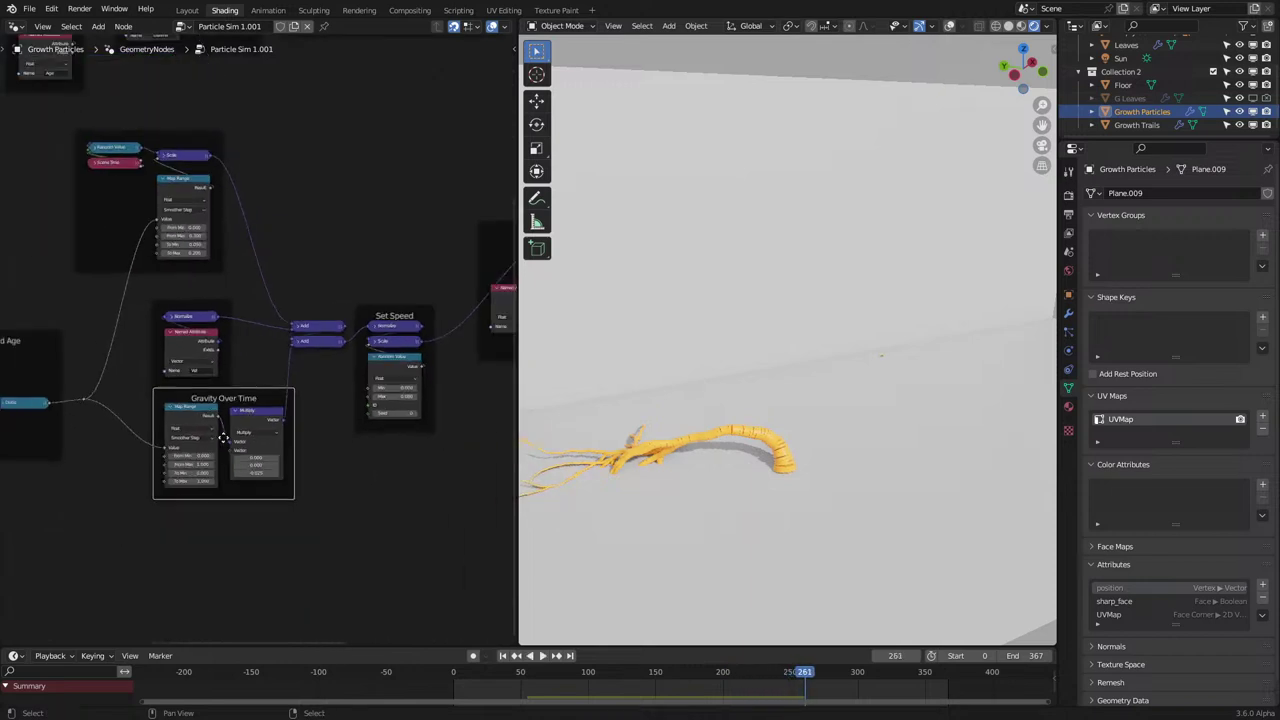
mouse_move(222, 397)
mouse_down()
mouse_move(229, 415)
mouse_move(211, 400)
mouse_up()
scroll(190, 215, down, 6)
middle_drag(186, 203, 206, 417)
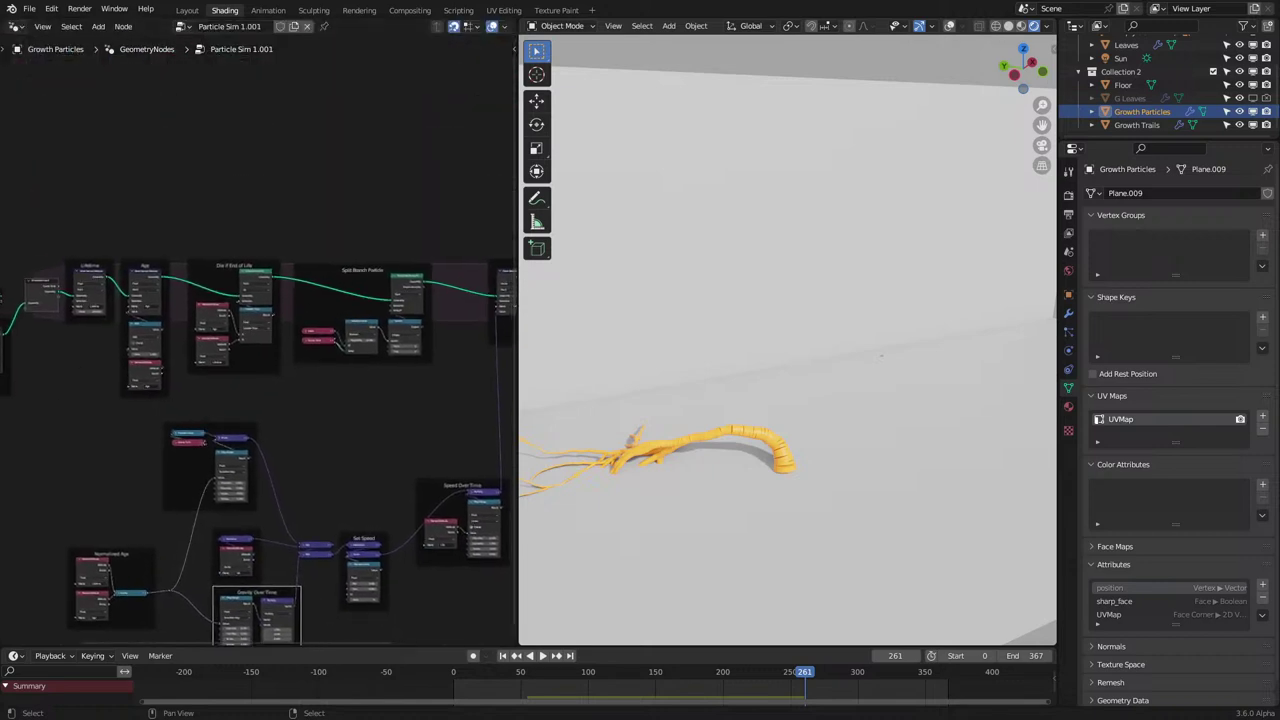
middle_drag(112, 368, 261, 435)
scroll(190, 387, up, 7)
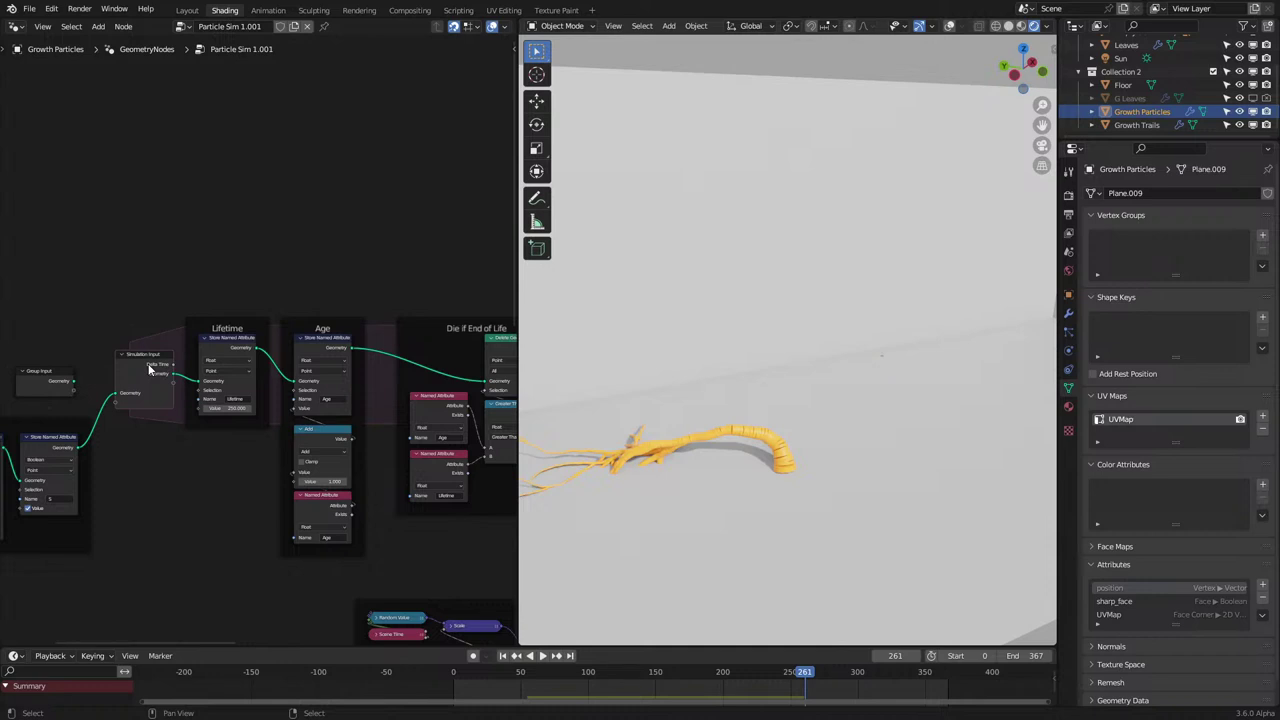
scroll(149, 370, down, 4)
scroll(116, 282, down, 1)
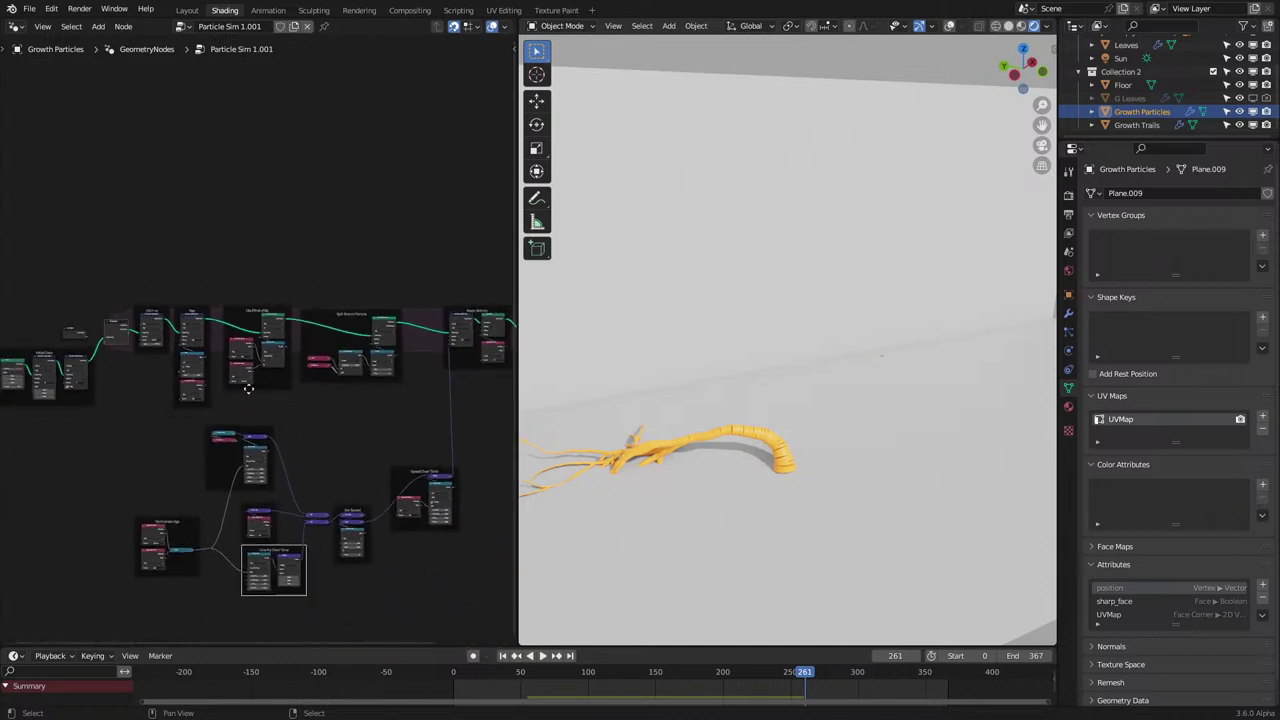
middle_drag(291, 386, 248, 276)
scroll(240, 333, up, 1)
key(space)
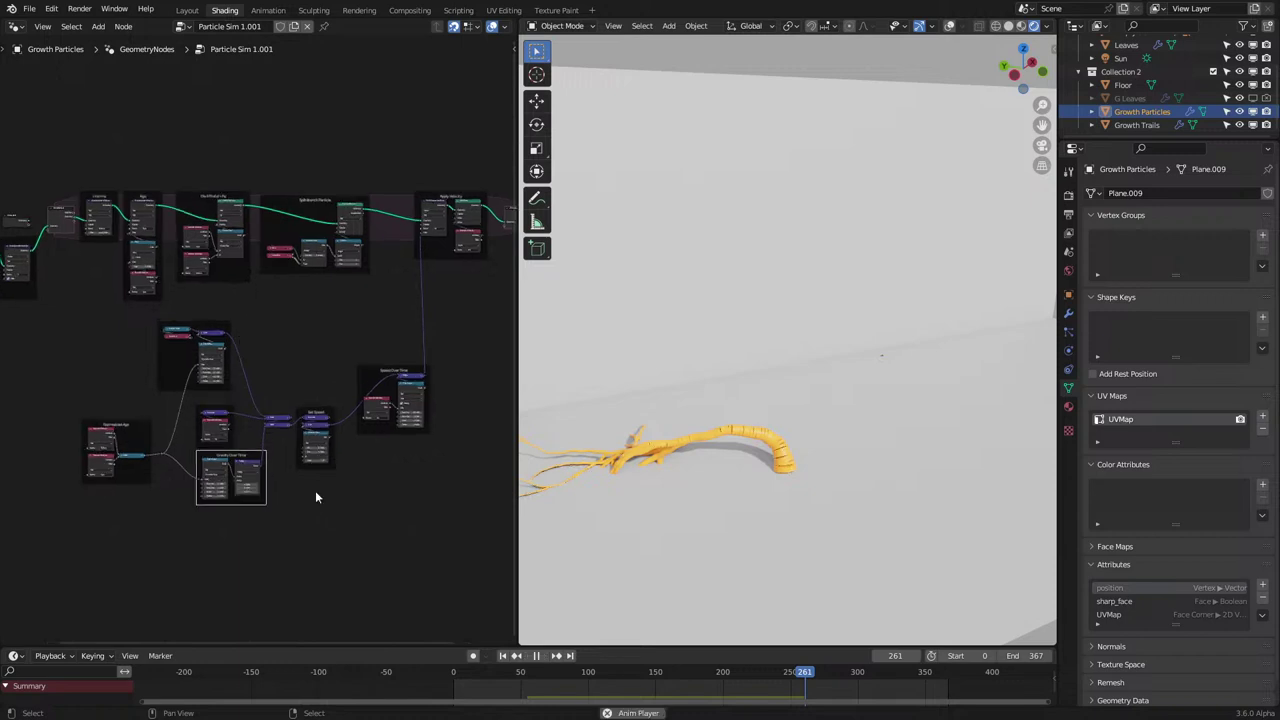
click(460, 676)
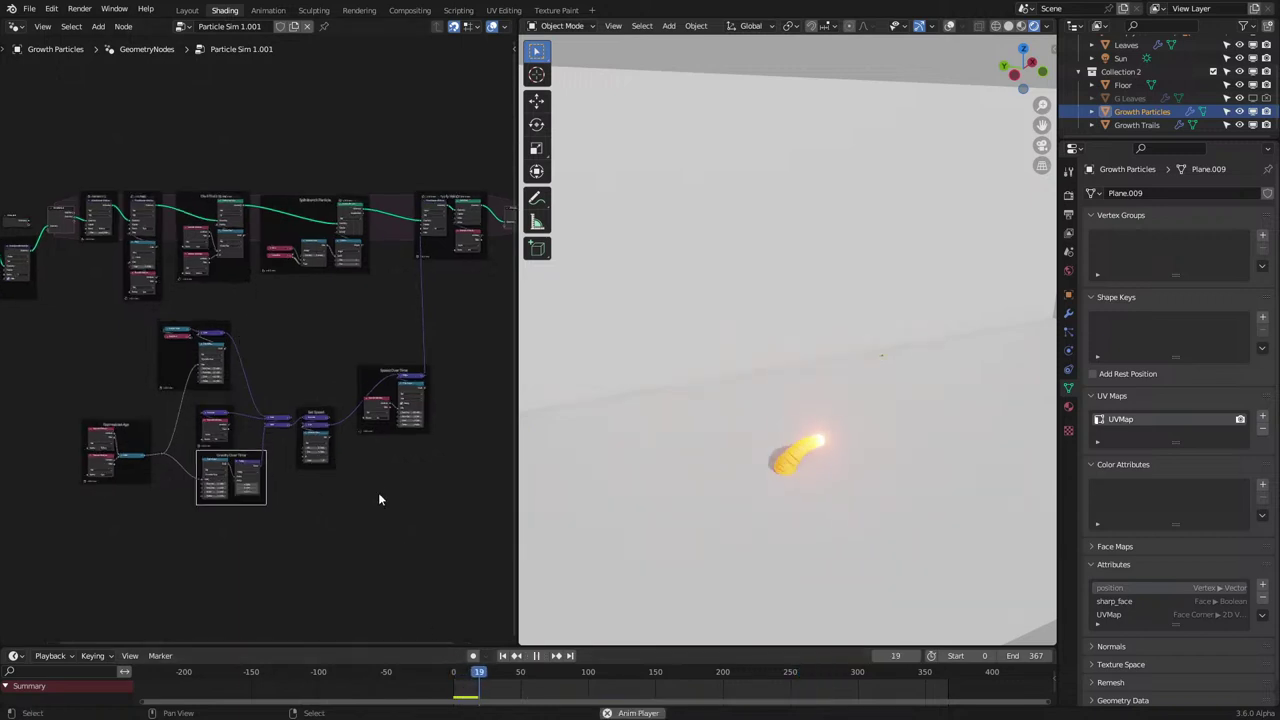
key(space)
Swap the Divide node's inputs in the Normalized Age frame so that Age is divided by Lifetime.
scroll(362, 472, up, 8)
middle_drag(322, 404, 394, 414)
scroll(296, 425, up, 5)
middle_drag(294, 416, 494, 337)
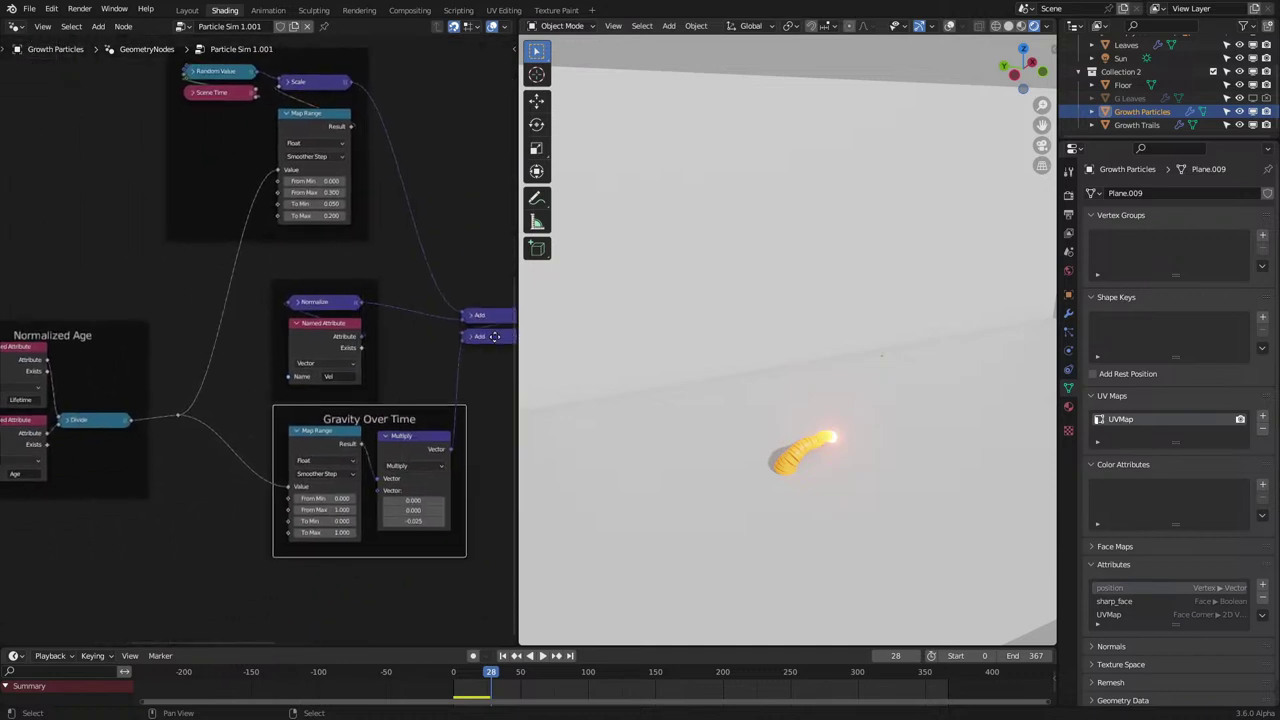
drag(284, 426, 360, 420)
middle_drag(360, 420, 416, 420)
scroll(258, 423, up, 5)
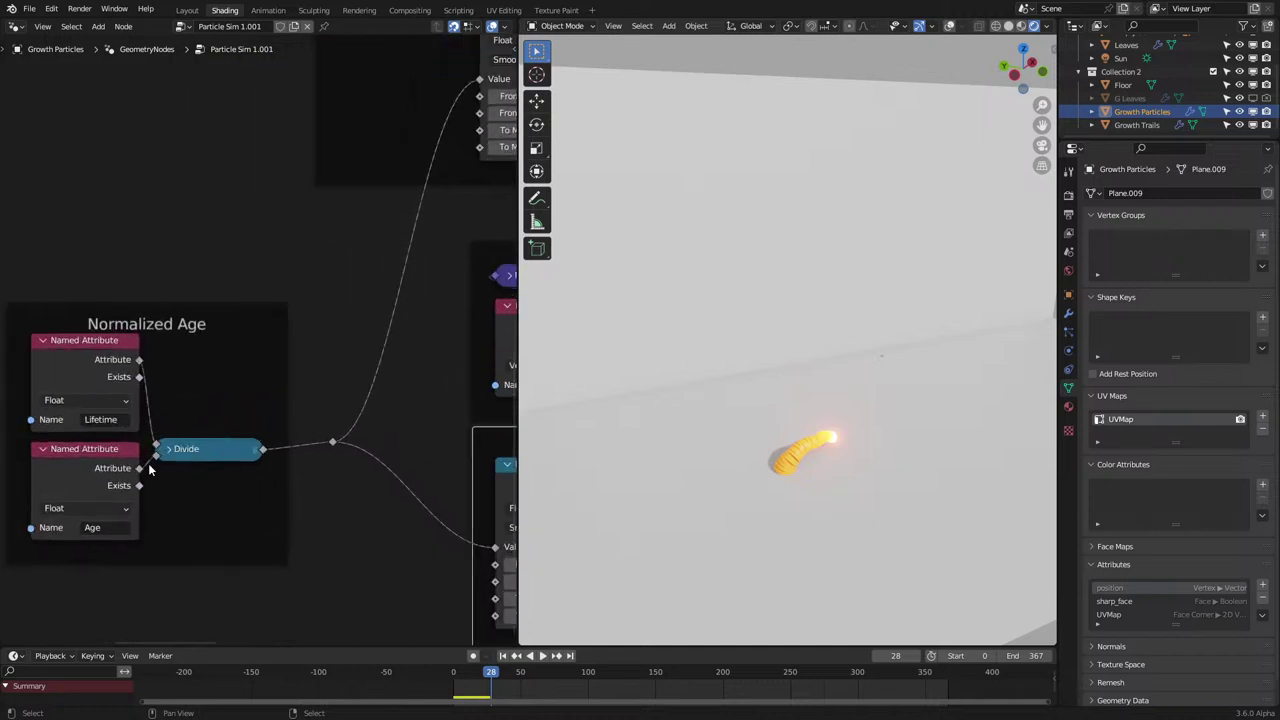
click(158, 455)
drag(157, 453, 156, 443)
drag(139, 361, 155, 455)
Stack the Age Named Attribute node above the Lifetime one, beside the Divide node in the Normalized Age frame.
scroll(72, 371, down, 1)
key(g)
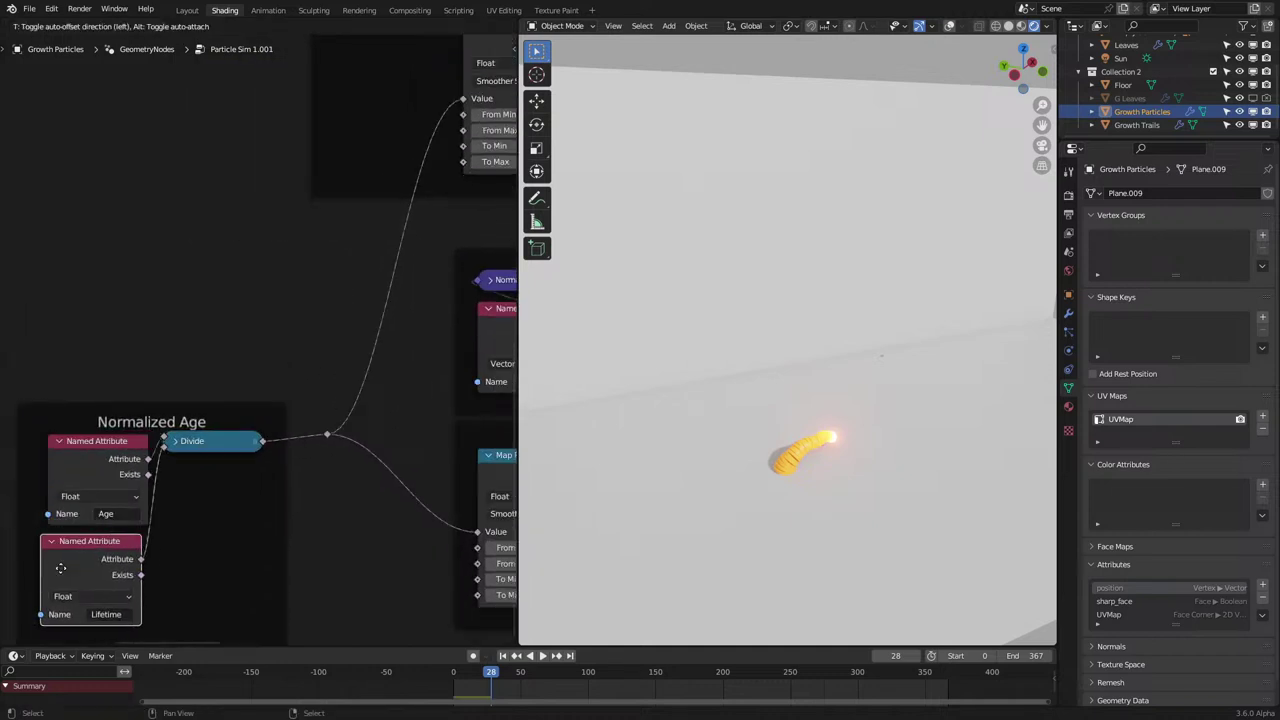
click(74, 566)
shift+click(62, 473)
key(g)
click(89, 418)
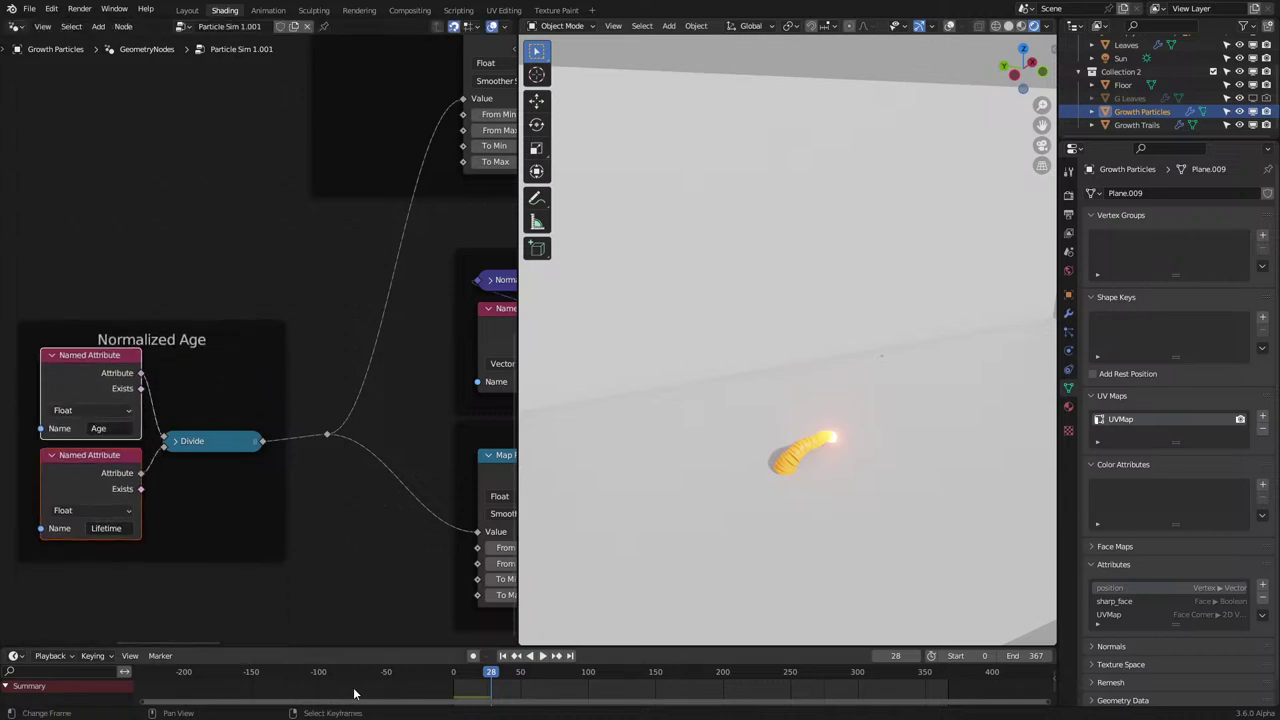
Replay the simulation from the first frame to check the tree growth with the corrected age.
key(shift+Left)
key(space)
scroll(300, 420, up, 1)
middle_drag(515, 515, 223, 437)
scroll(223, 437, down, 7)
middle_drag(373, 382, 307, 394)
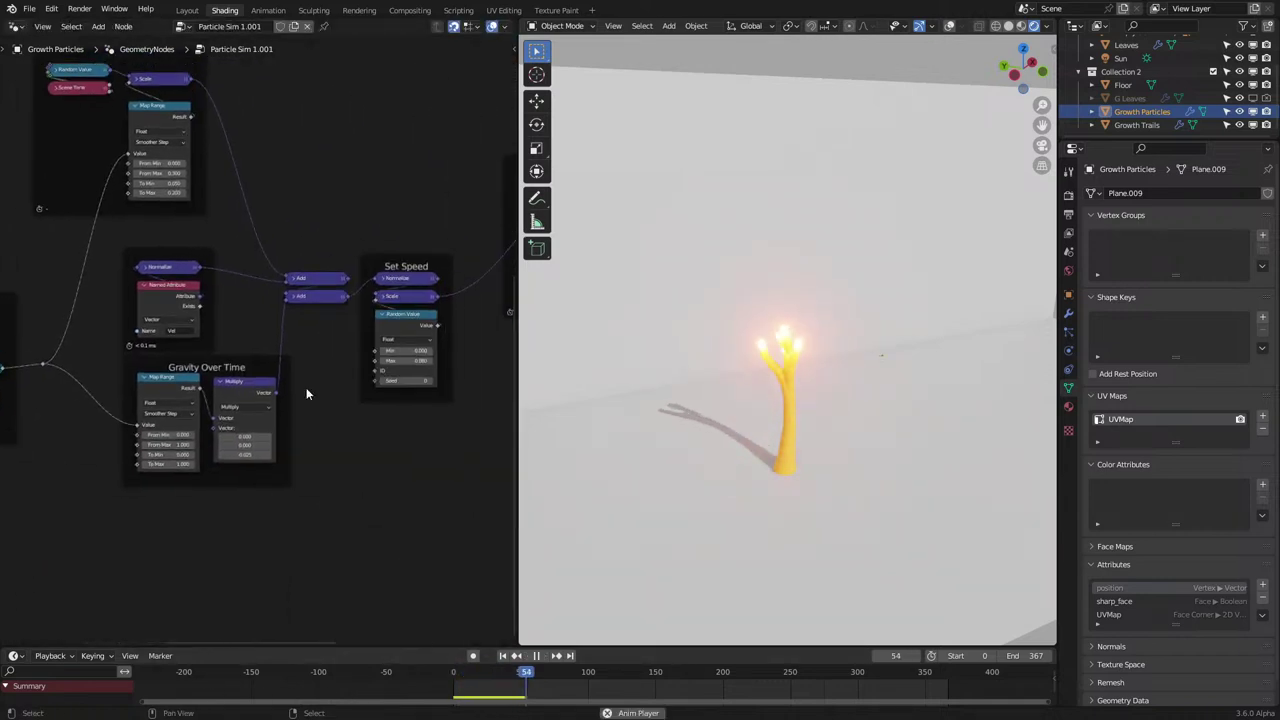
key(space)
Enclose the two Add nodes before the Set Speed frame in their own frame.
scroll(306, 370, up, 2)
drag(299, 234, 392, 338)
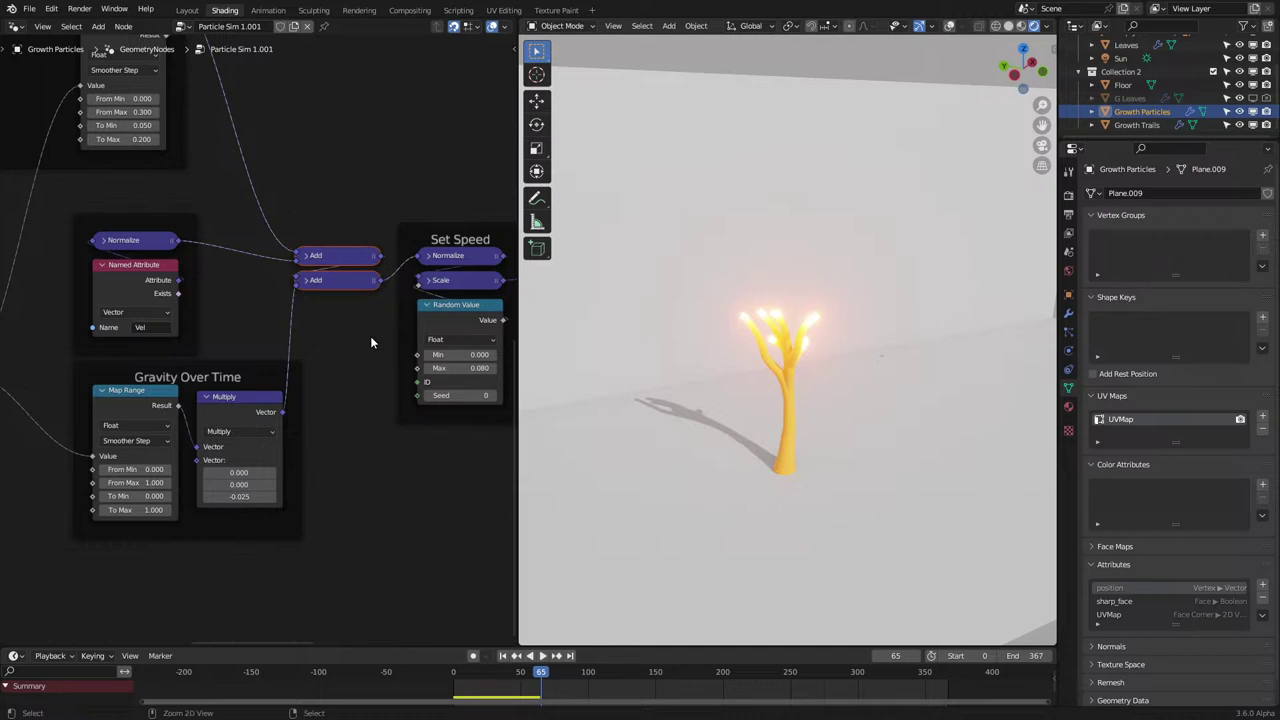
key(ctrl+j)
key(g)
click(352, 331)
Move the Speed Over Time frame down so it lines up beside the Set Speed frame.
scroll(404, 240, down, 3)
middle_drag(404, 240, 252, 318)
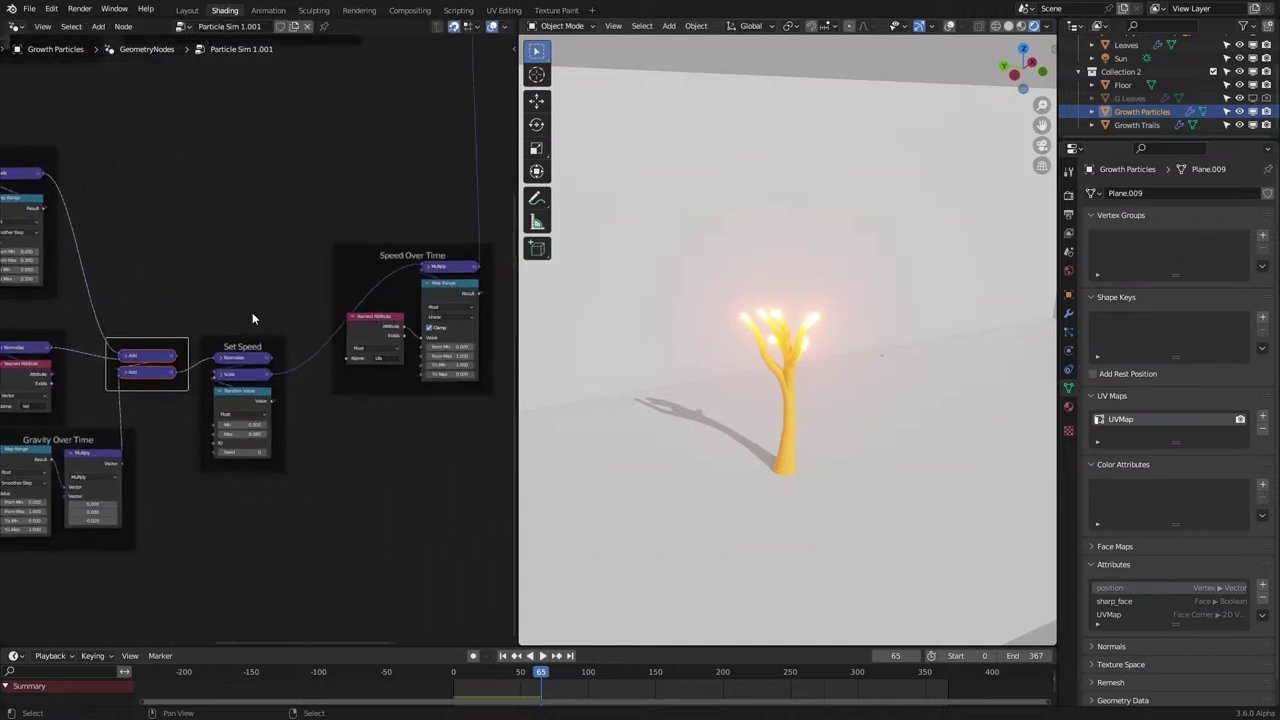
key(space)
key(space)
scroll(252, 316, up, 1)
drag(389, 238, 355, 334)
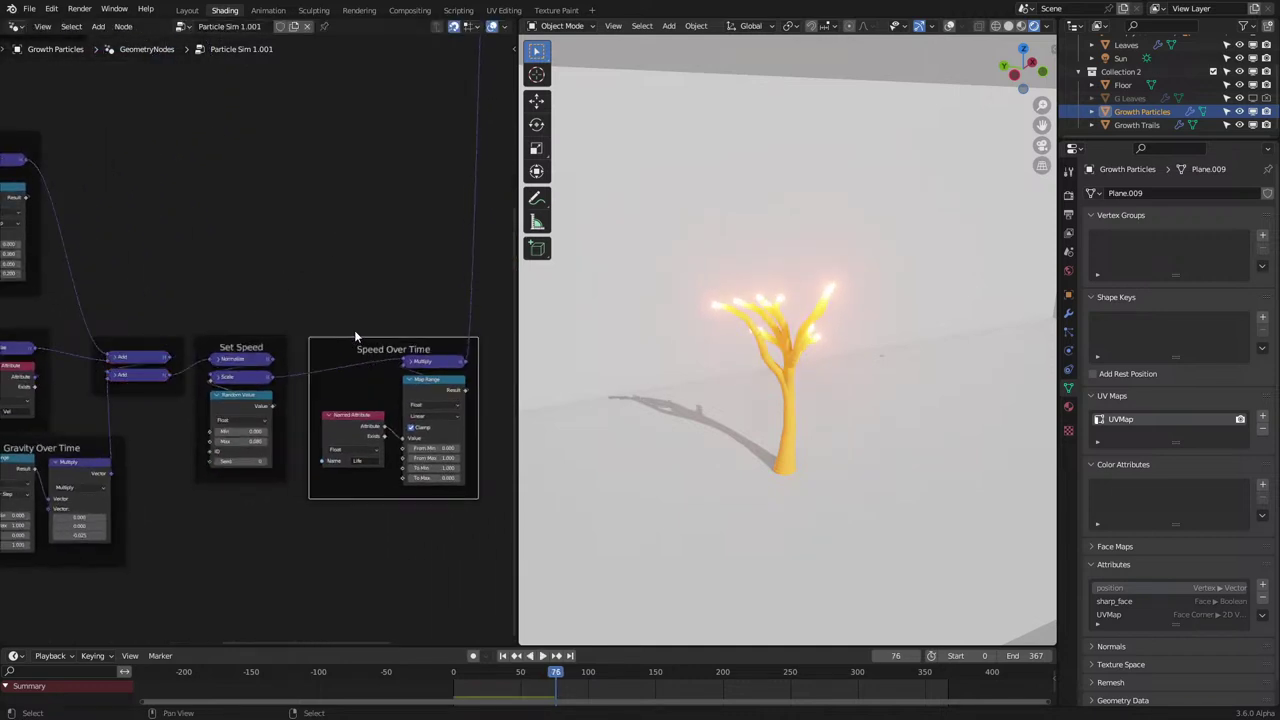
scroll(338, 302, down, 6)
middle_drag(338, 302, 298, 399)
scroll(228, 334, down, 5)
middle_drag(228, 334, 276, 360)
scroll(275, 361, up, 1)
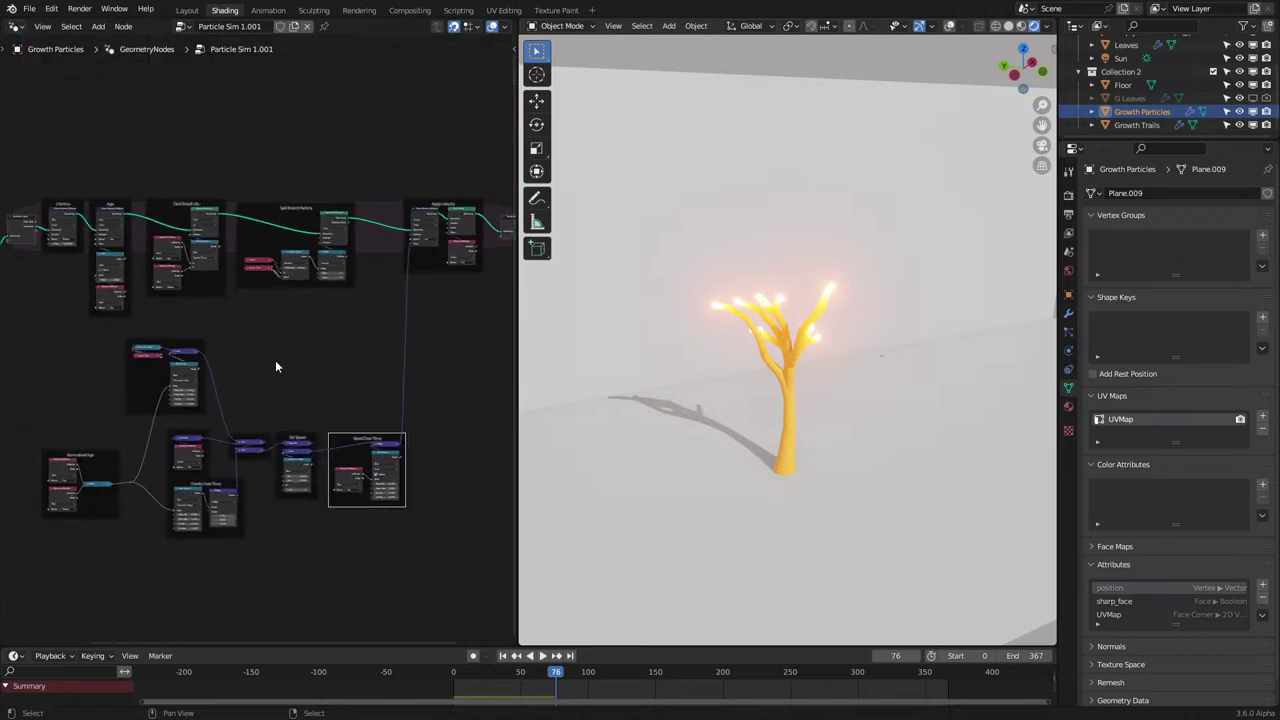
scroll(296, 396, up, 3)
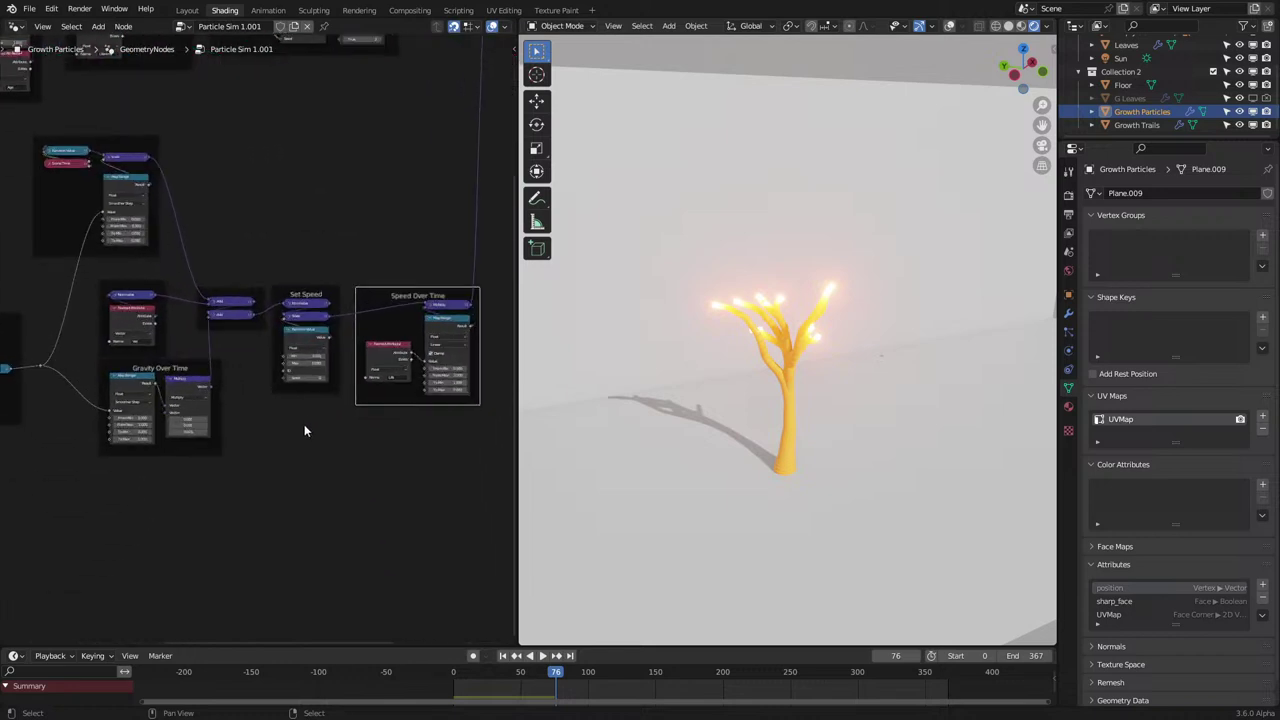
key(shift+a)
click(323, 244)
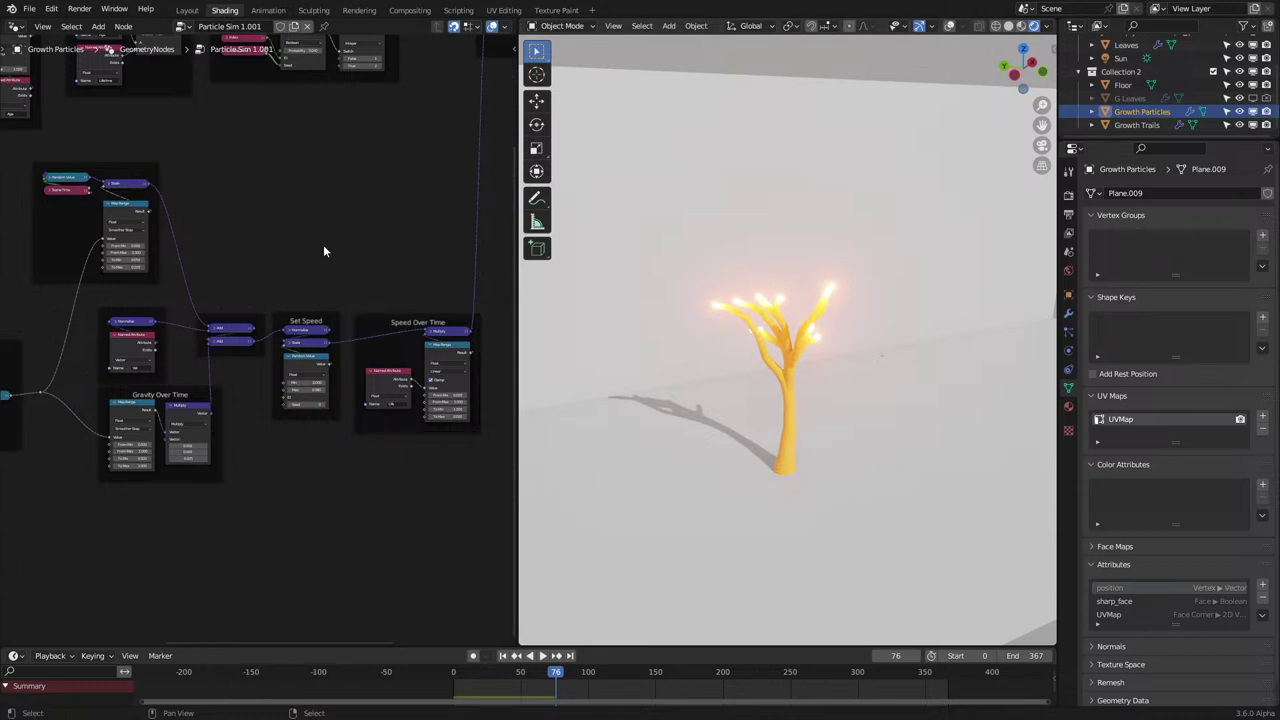
Play the simulation from frame 0 and inspect the growing tree in wireframe and rendered shading.
click(413, 670)
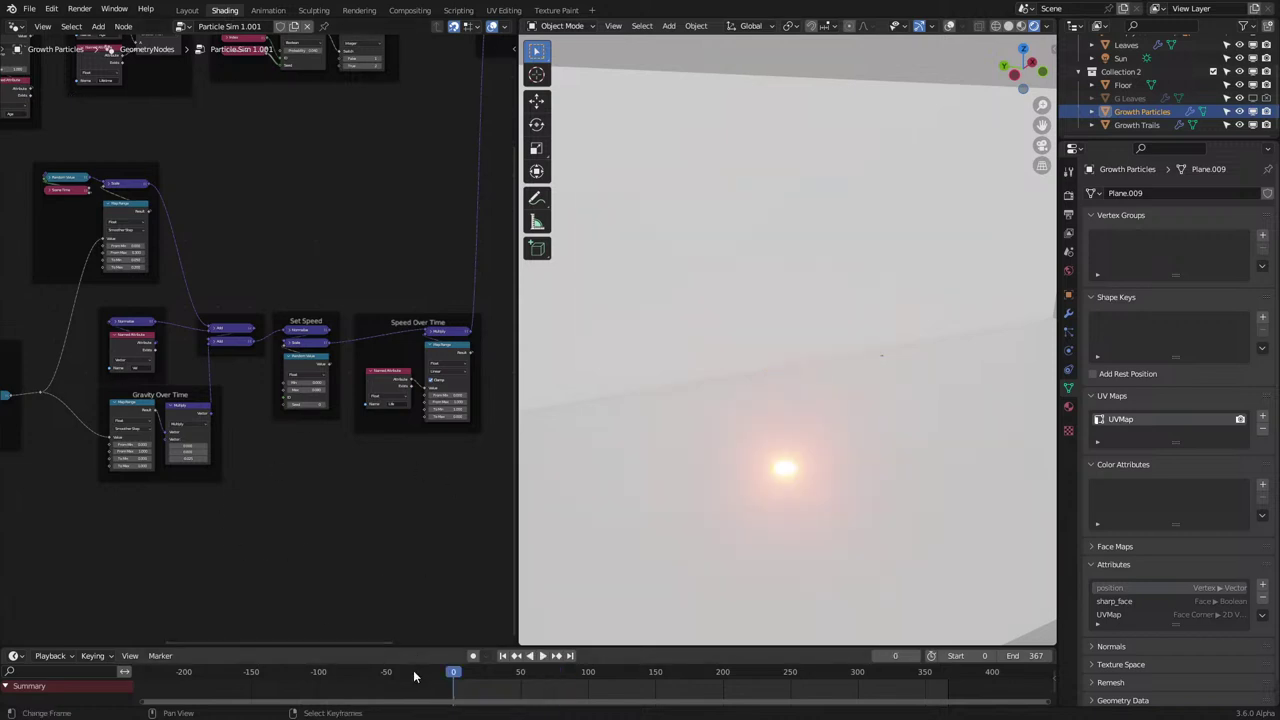
key(space)
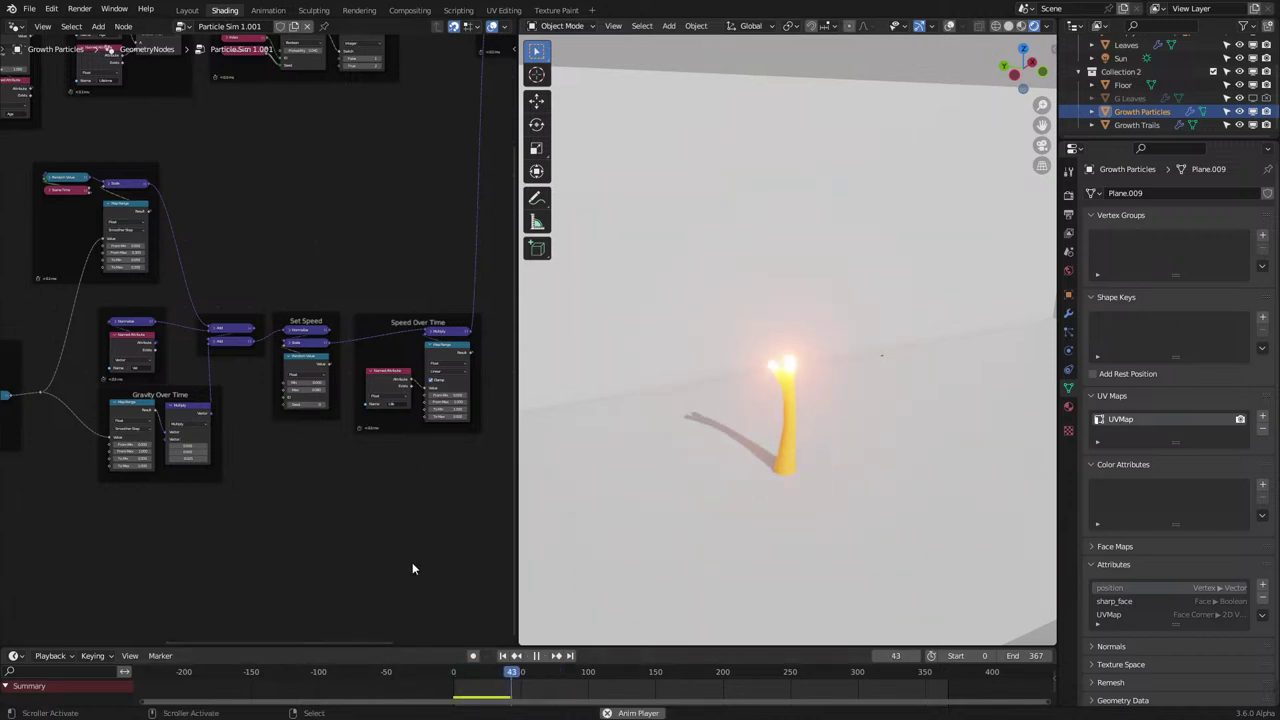
key(space)
key(z)
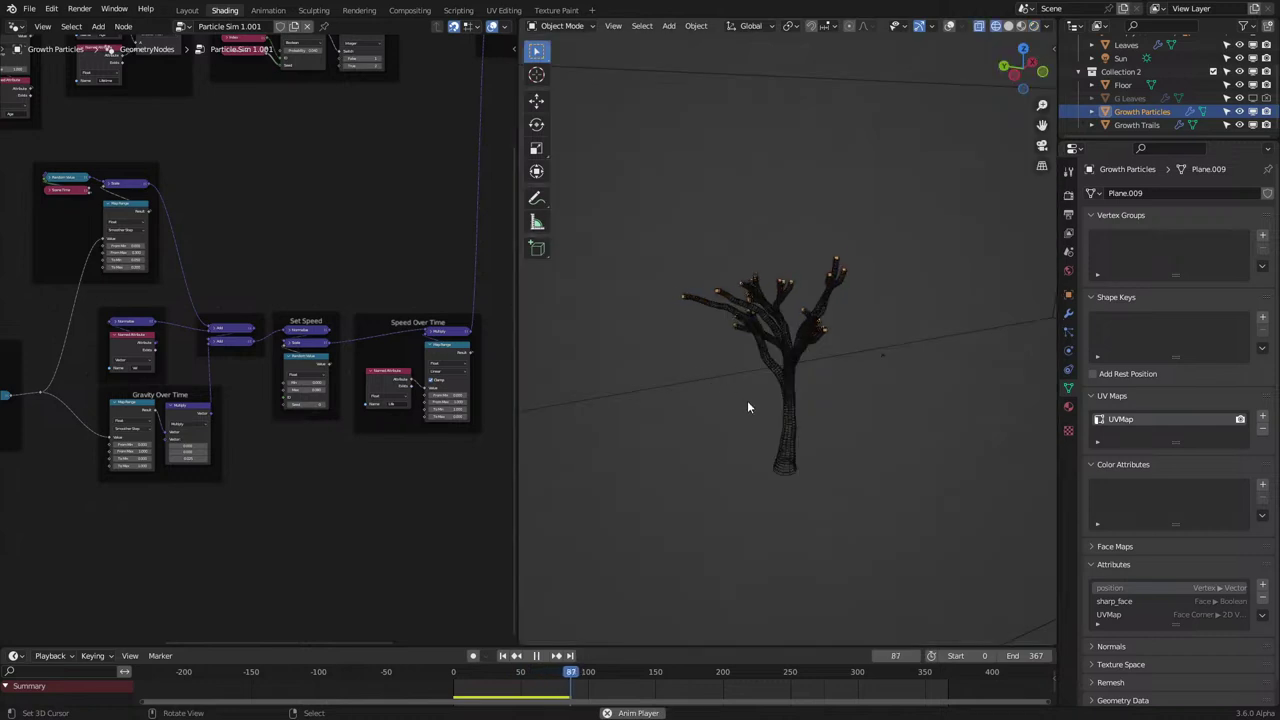
key(z)
key(z)
click(906, 352)
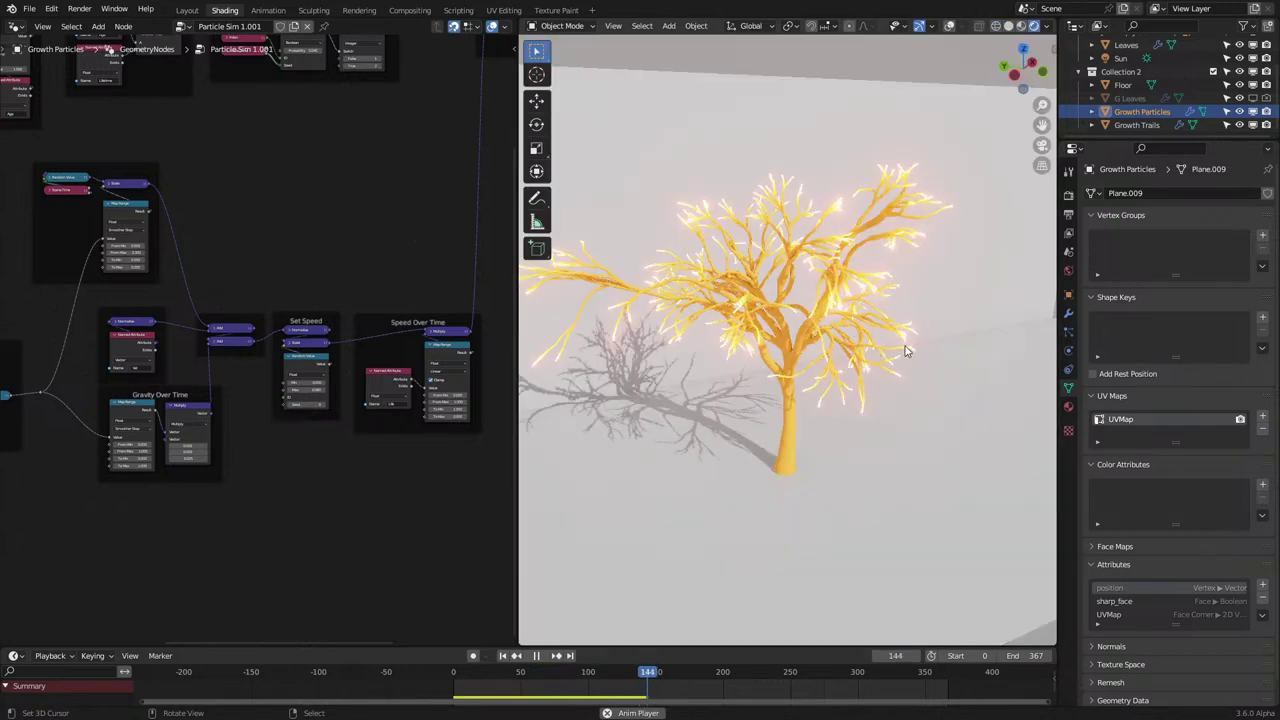
key(space)
Label the frame holding the Normalize and Vel Named Attribute nodes "Old Velocity".
scroll(330, 422, down, 3)
middle_drag(352, 430, 480, 450)
scroll(371, 436, up, 6)
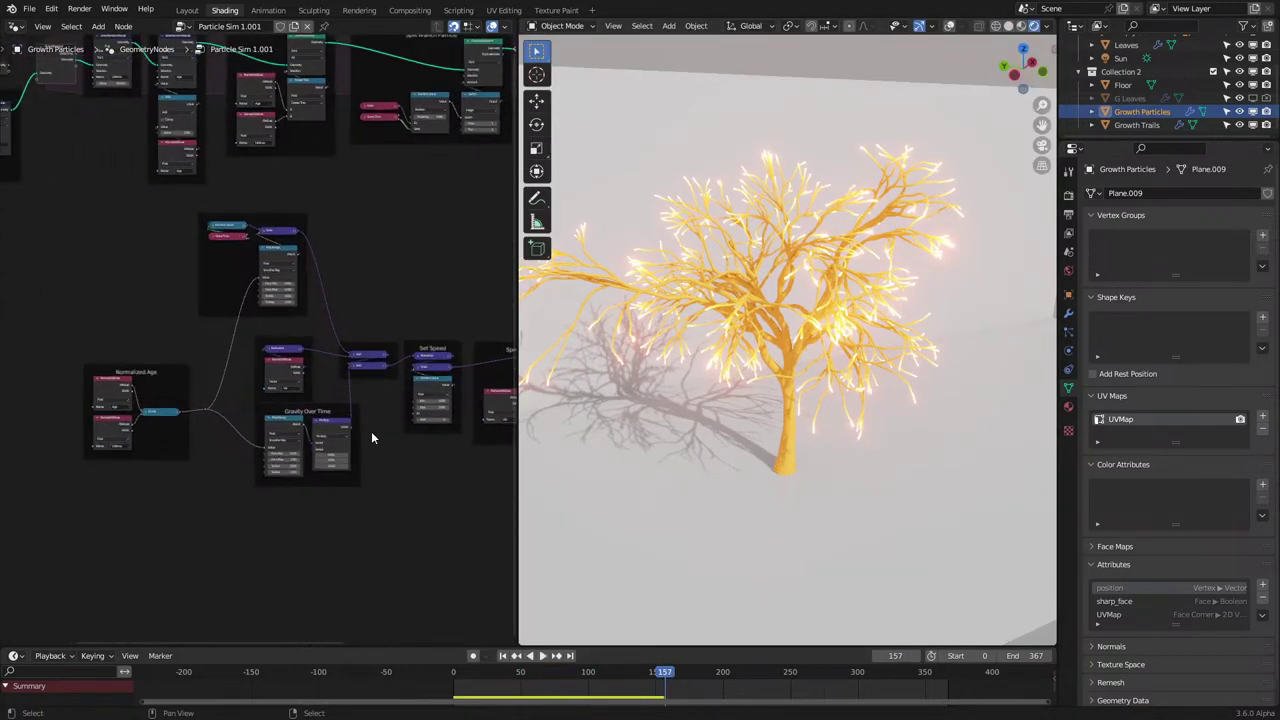
middle_drag(240, 280, 287, 342)
click(287, 341)
key(F2)
text(d)
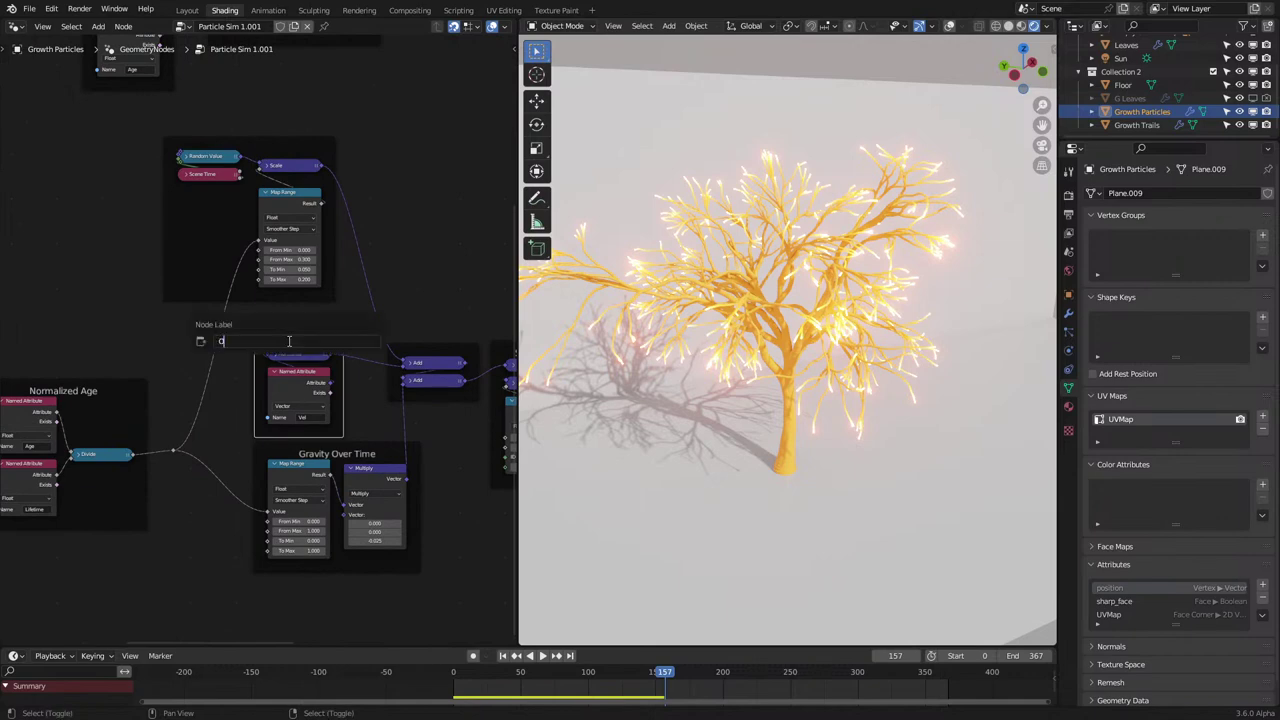
text( Velocity)
key(Return)
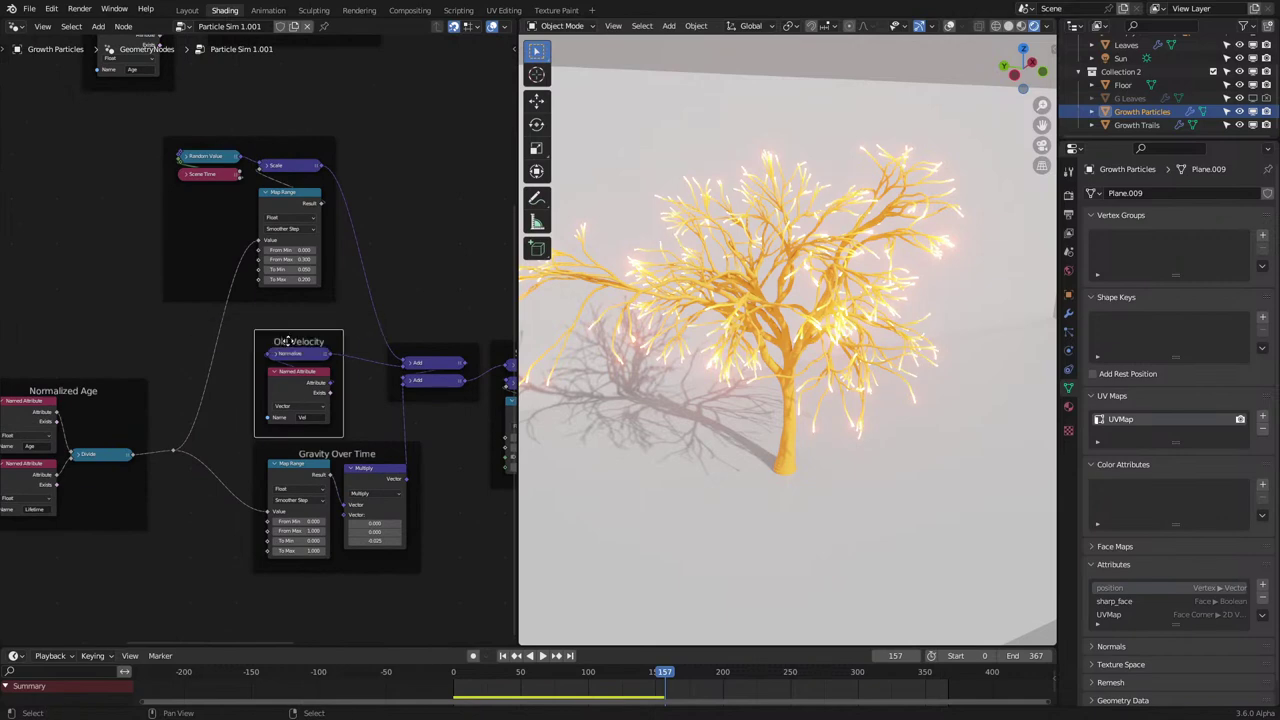
Save 3.5 Particle Tree.blend and open the project containing the race track scene.
scroll(230, 401, down, 4)
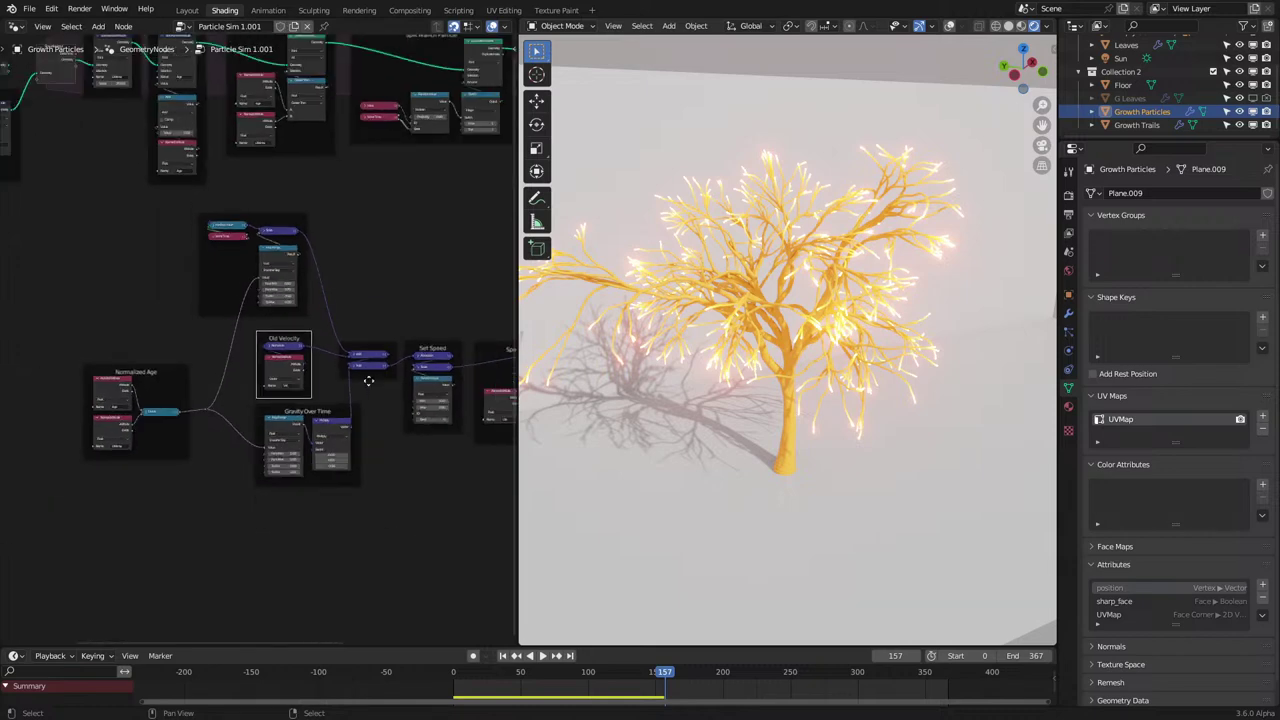
middle_drag(231, 401, 277, 419)
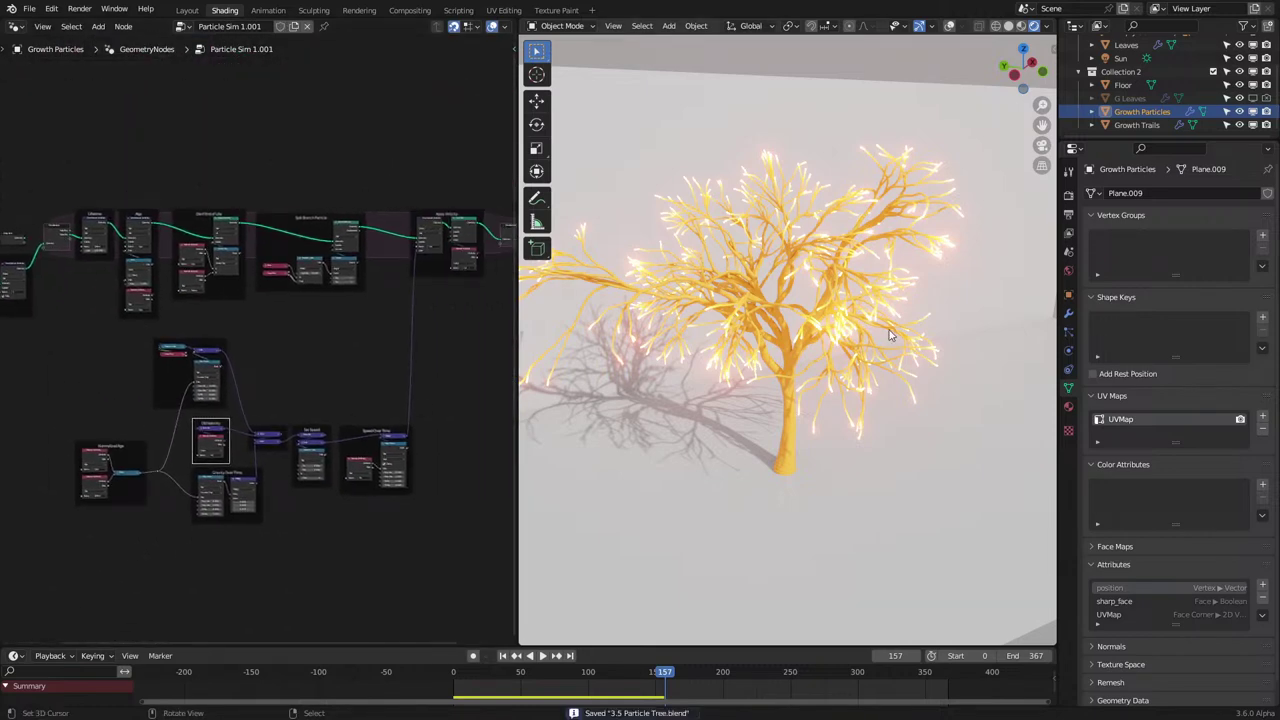
click(29, 8)
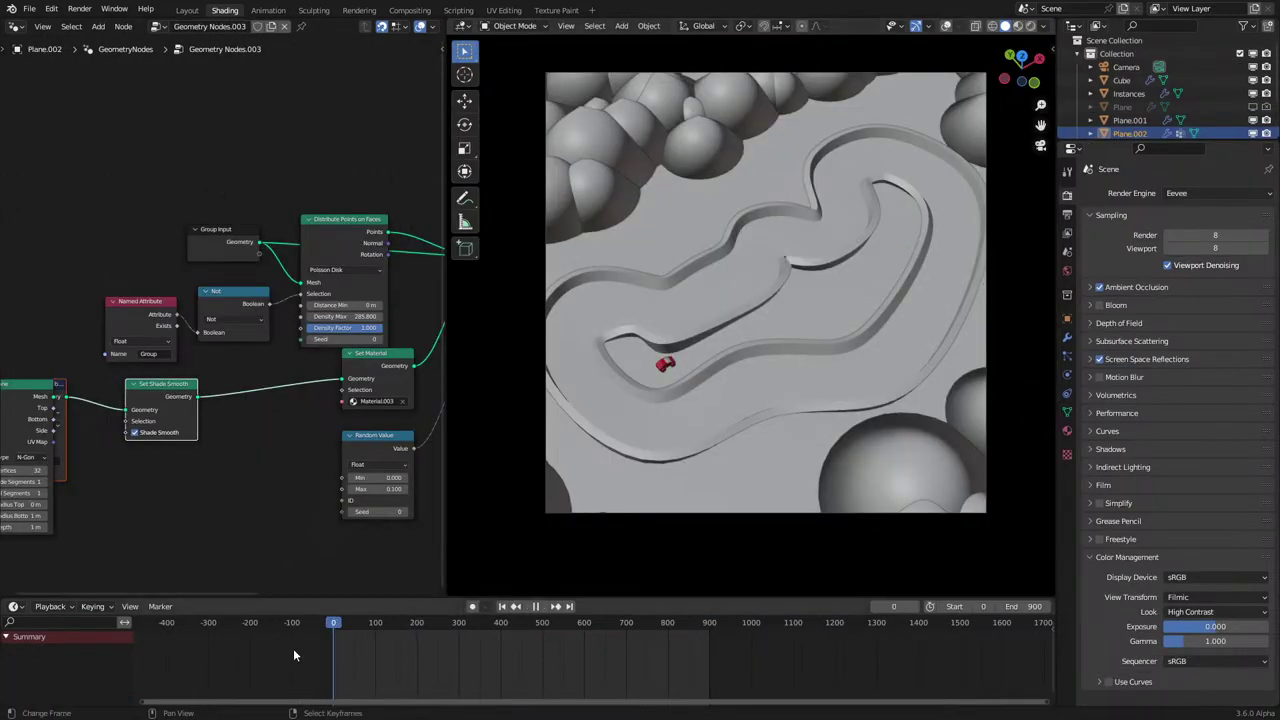
Stop playback, delete the uv_map Store Named Attribute node, and connect the Cone's Mesh output directly to Set Shade Smooth.
key(space)
scroll(283, 509, down, 8)
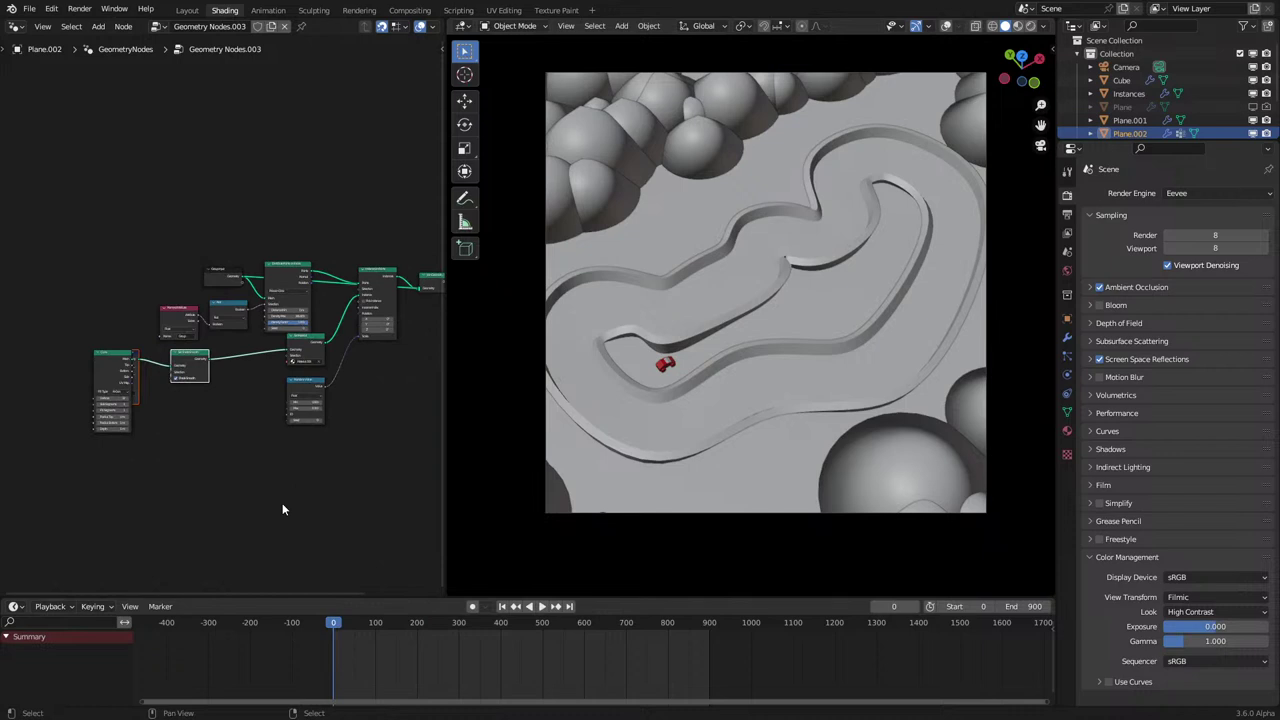
scroll(172, 409, up, 5)
click(96, 425)
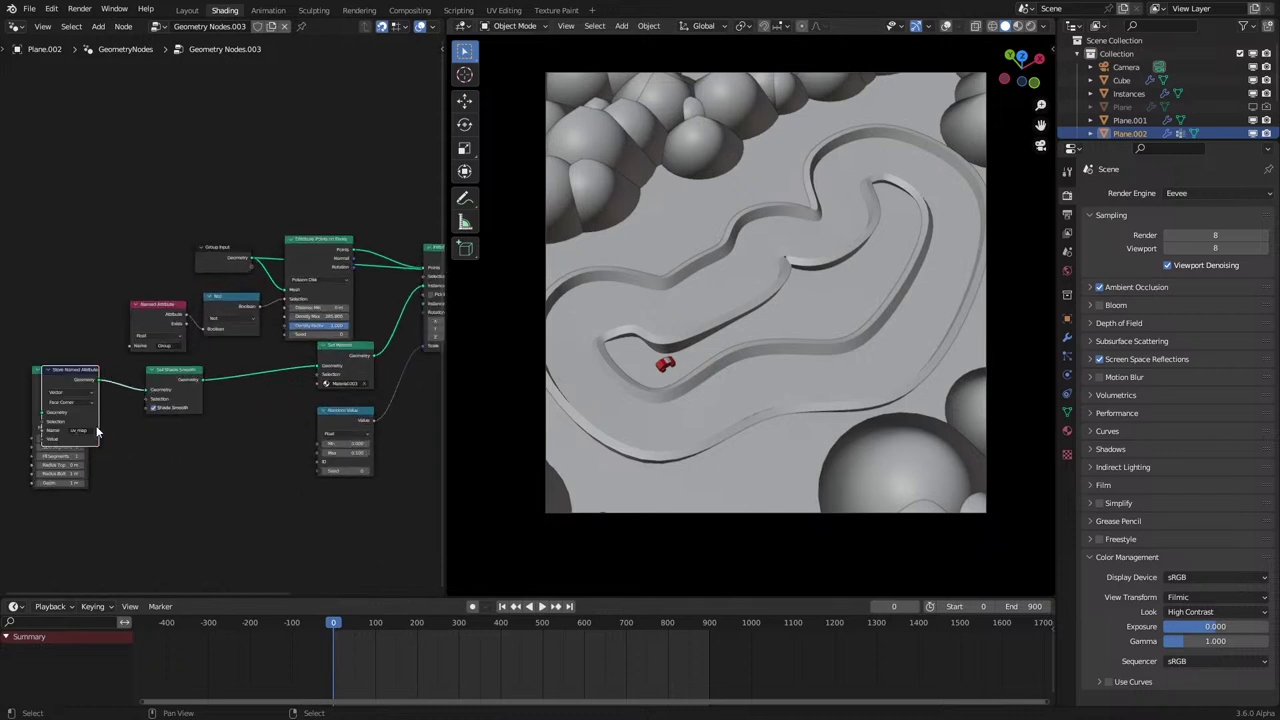
key(x)
drag(90, 380, 147, 390)
scroll(289, 479, down, 1)
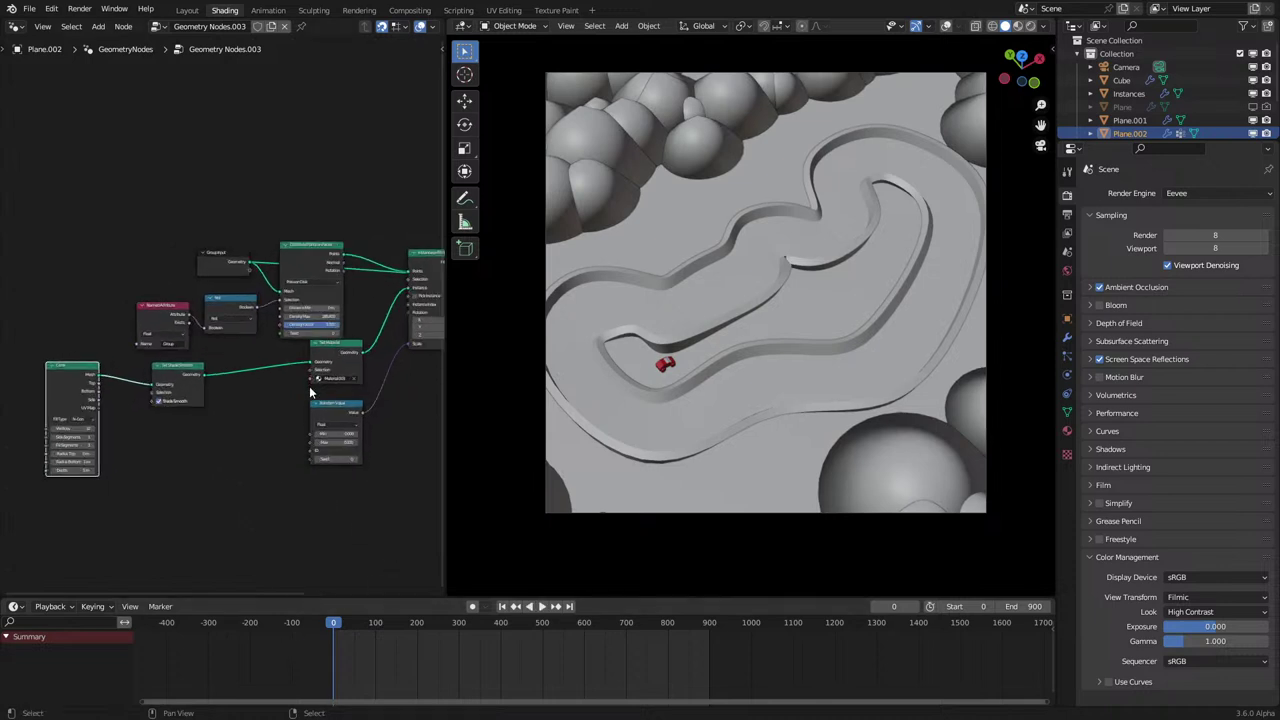
Place Random Value below Instance on Points and line up Cone, Set Shade Smooth and Set Material in one row.
drag(323, 409, 413, 387)
click(341, 349)
drag(342, 353, 243, 377)
click(74, 387)
drag(74, 387, 119, 388)
Run the animation for a few frames and switch the viewport to rendered shading.
key(space)
key(z)
click(776, 322)
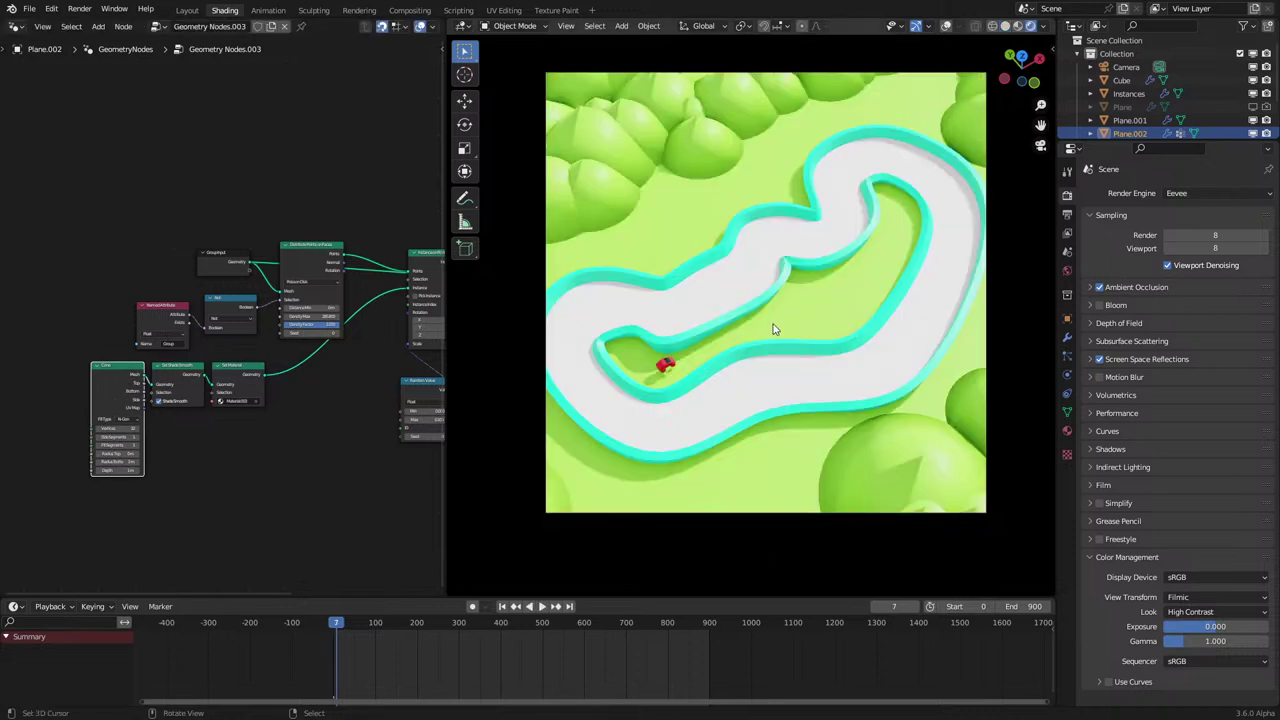
Move the Cone, Set Shade Smooth and Set Material nodes down and enclose them in a frame.
drag(88, 485, 313, 428)
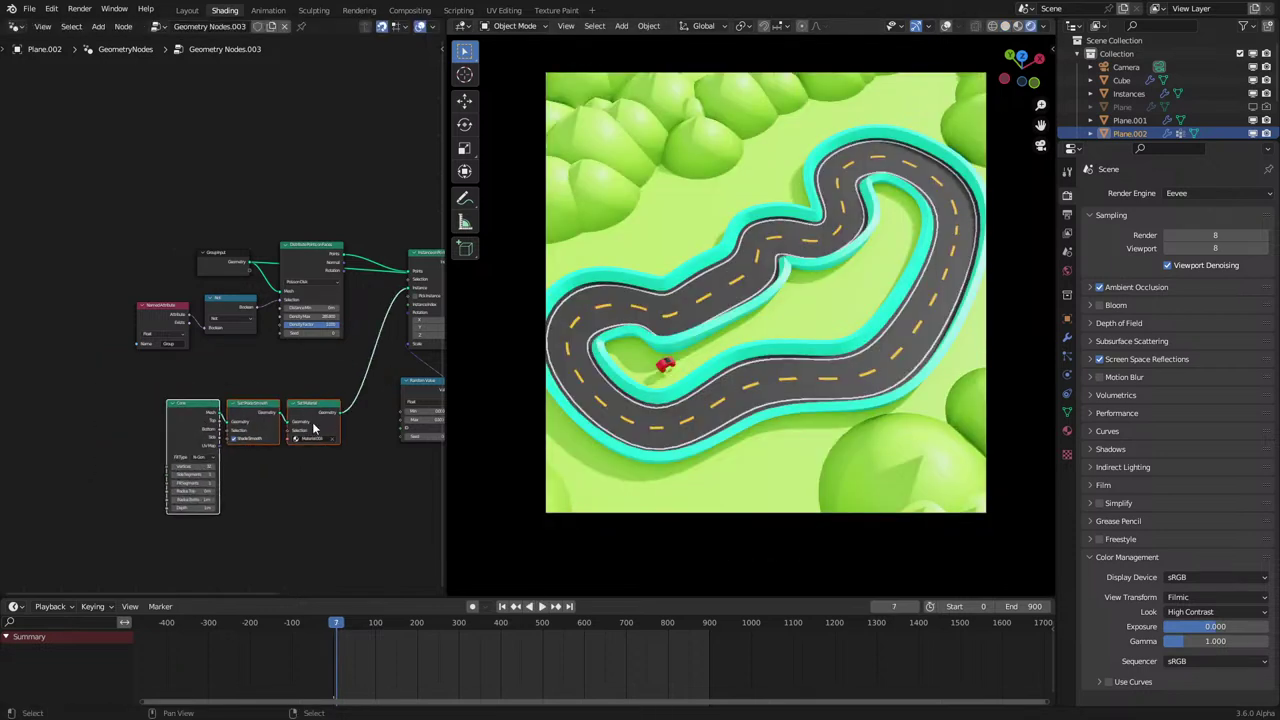
key(ctrl+j)
scroll(313, 428, up, 1)
middle_drag(369, 431, 255, 489)
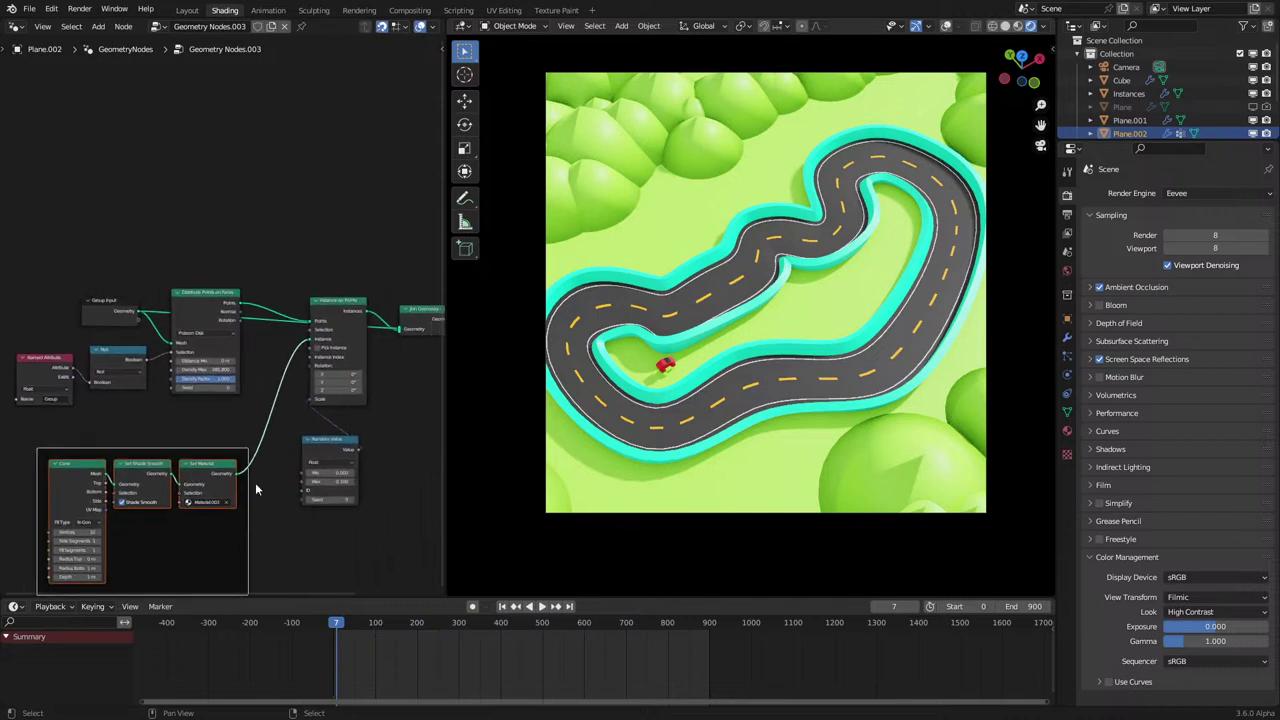
Stack Join Geometry above and Random Value below Instance on Points, and tidy the positions of Group Input and Named Attribute.
drag(320, 453, 328, 428)
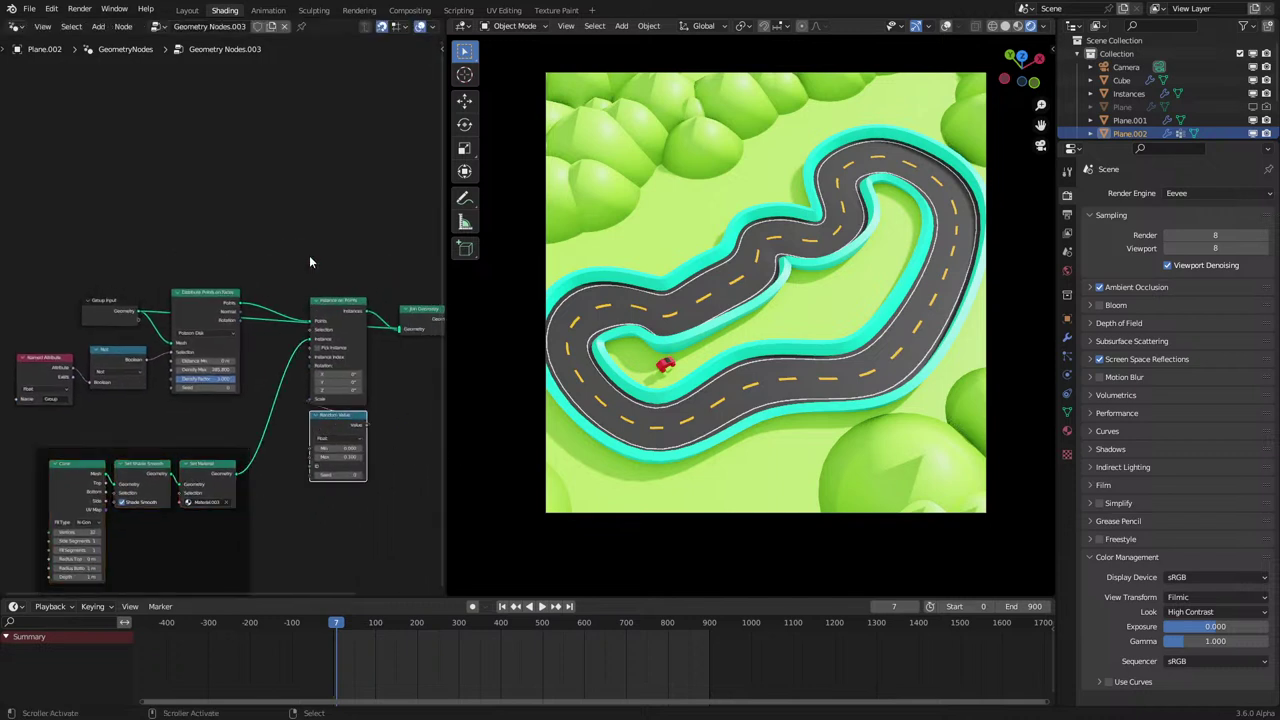
click(100, 311)
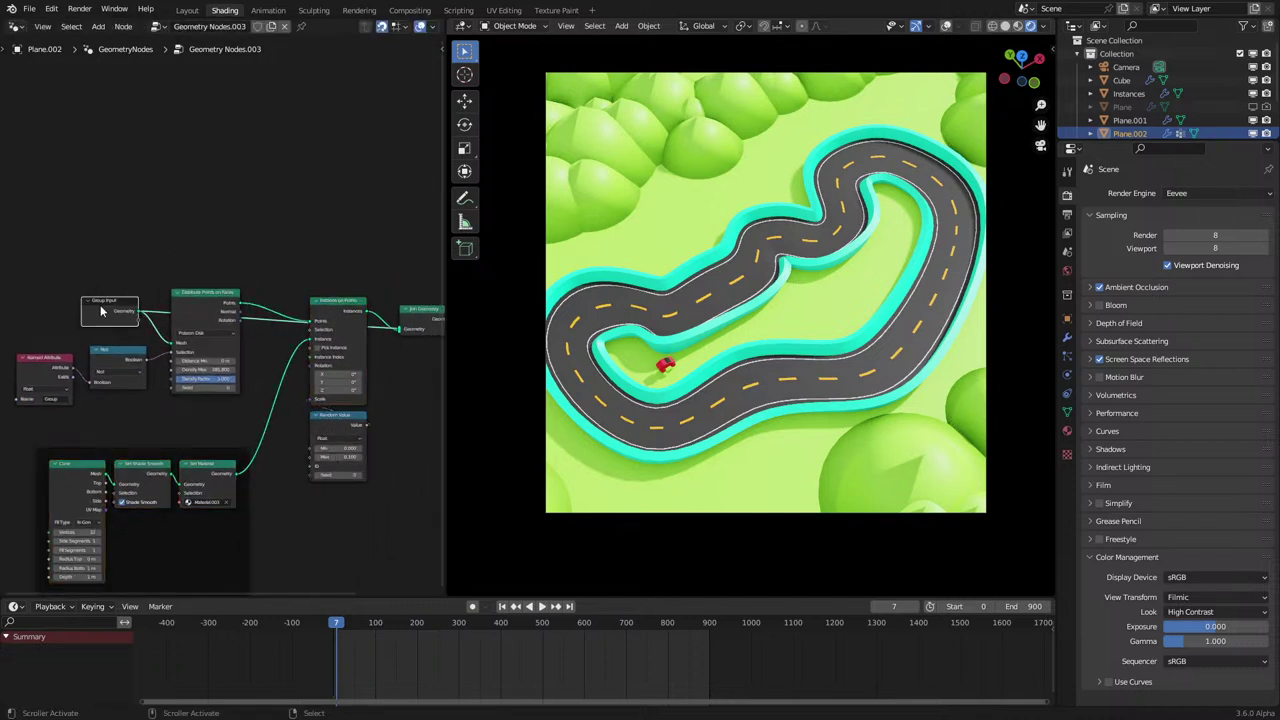
drag(100, 311, 116, 278)
middle_drag(420, 317, 386, 344)
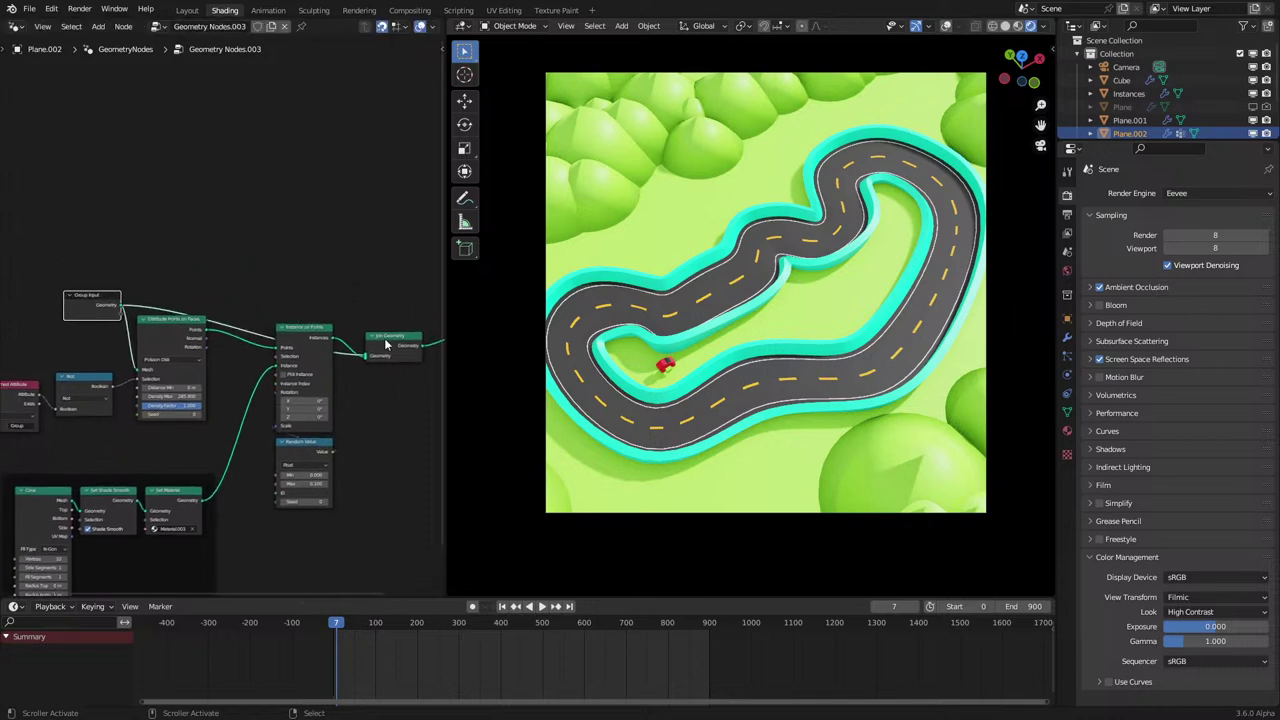
drag(388, 345, 296, 289)
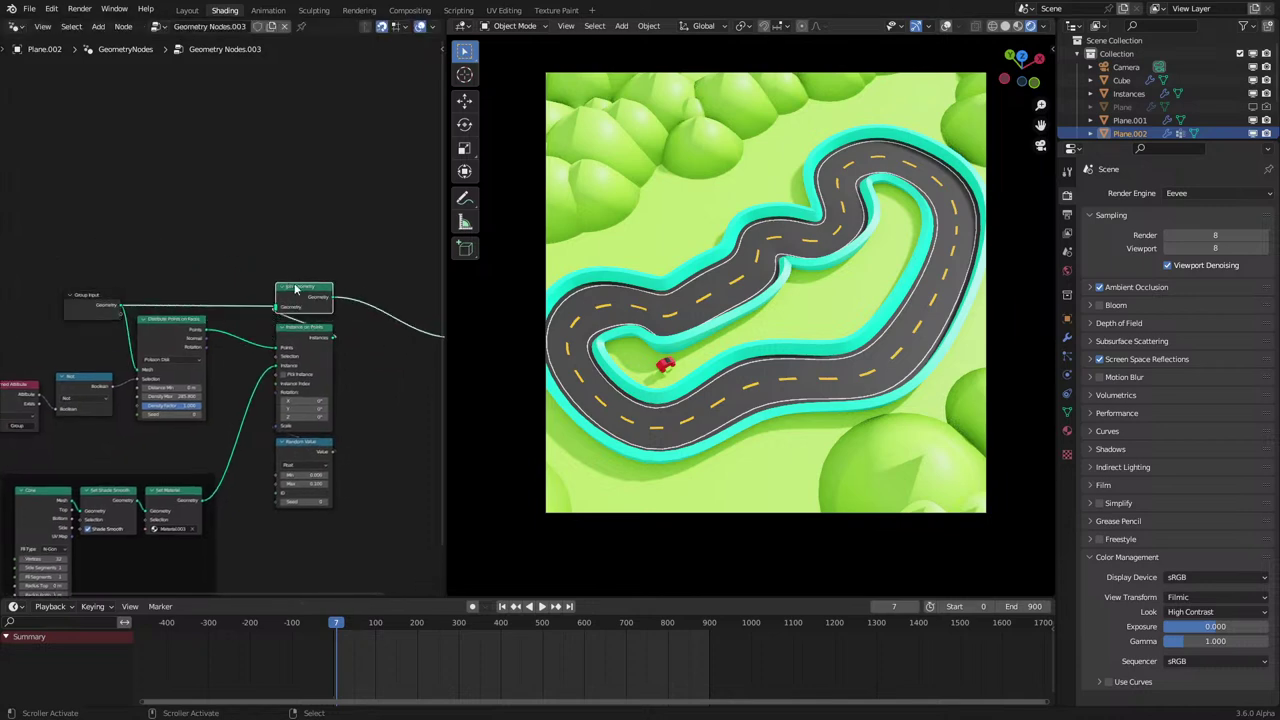
scroll(214, 351, down, 1)
drag(53, 364, 70, 357)
Leave the camera view and turn on the viewport overlays over the race track scene.
middle_drag(720, 405, 724, 312)
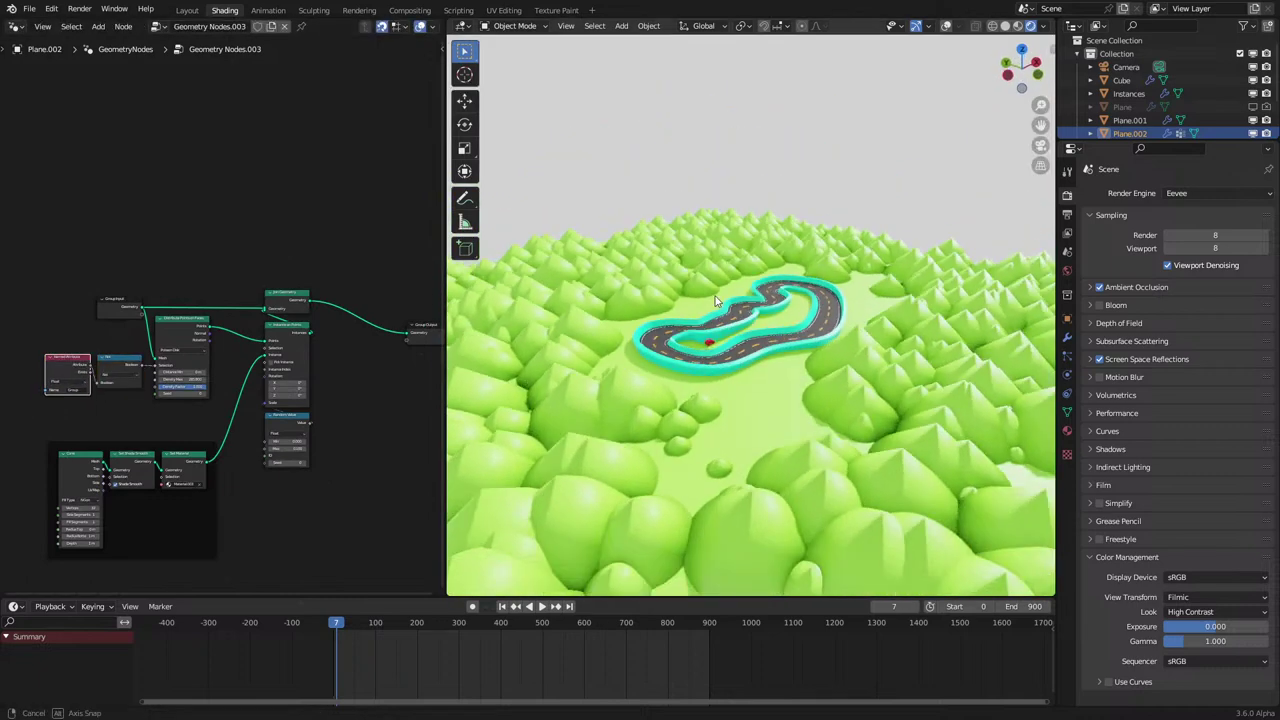
click(948, 29)
scroll(910, 99, up, 2)
middle_drag(905, 115, 843, 279)
scroll(1147, 115, down, 2)
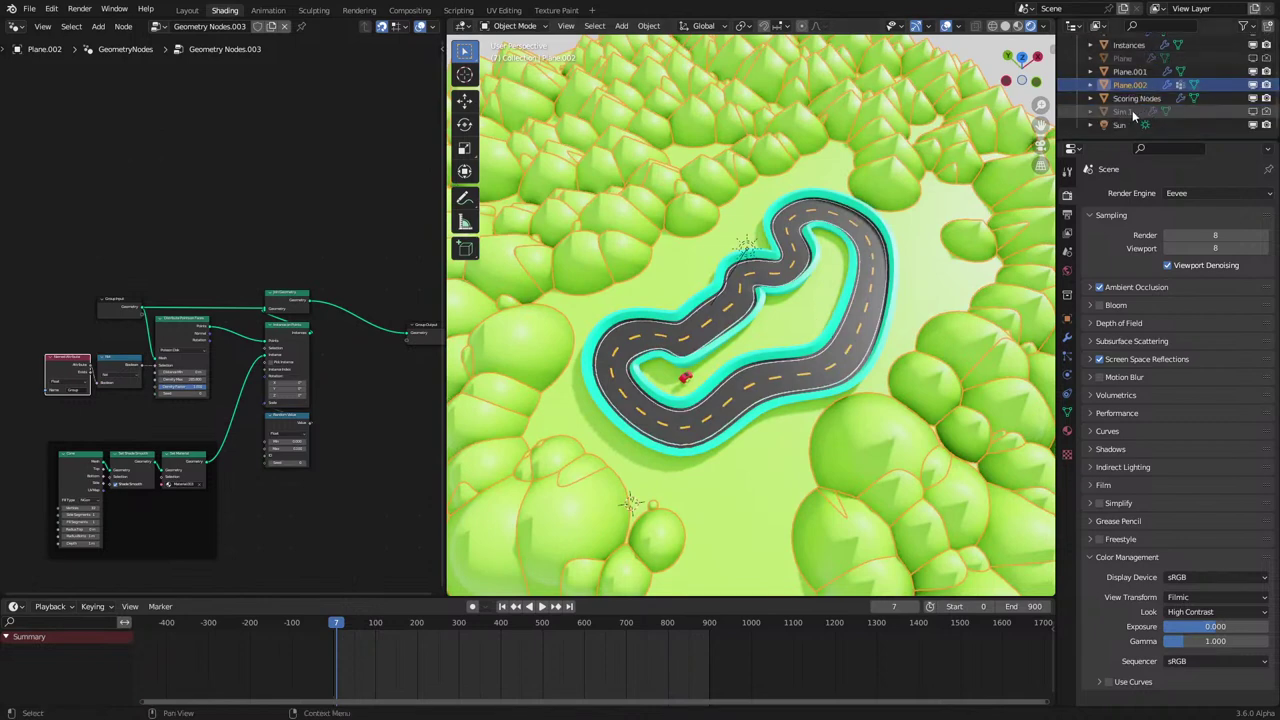
Check which node trees belong to Sim 1, Plane.001, Plane.002 and the other scene objects.
click(1124, 111)
scroll(1130, 115, up, 2)
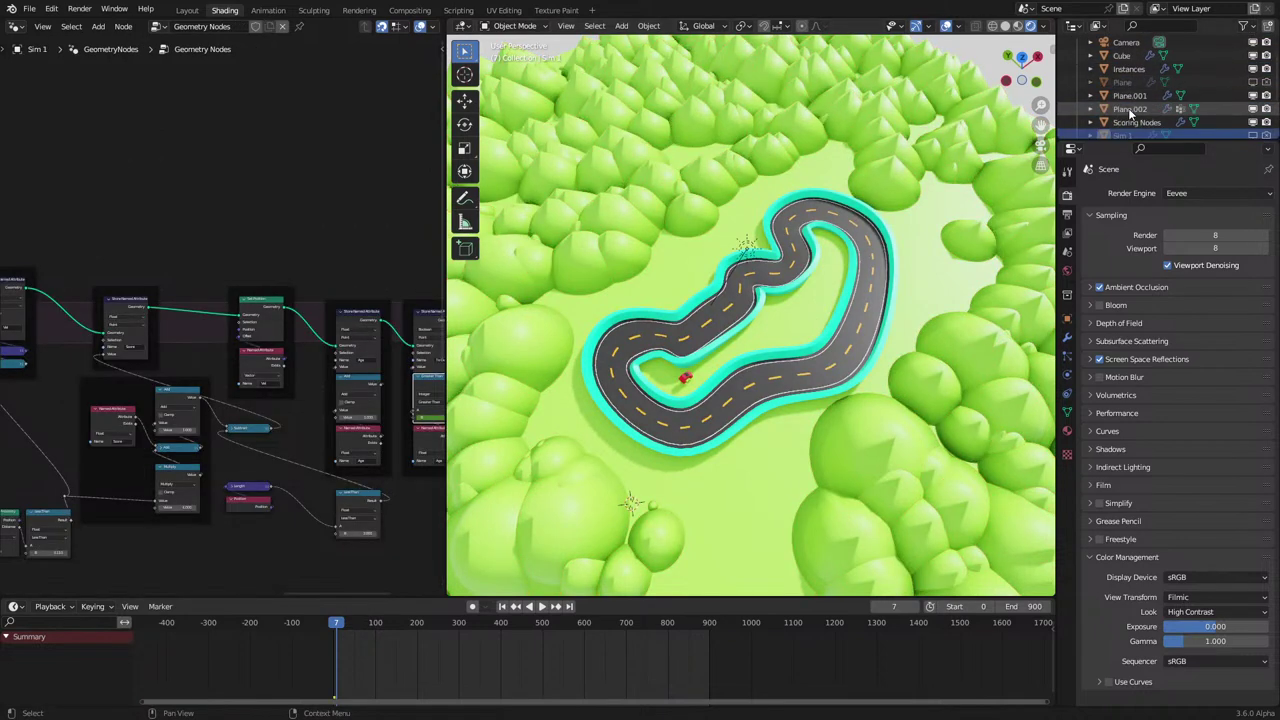
click(1127, 80)
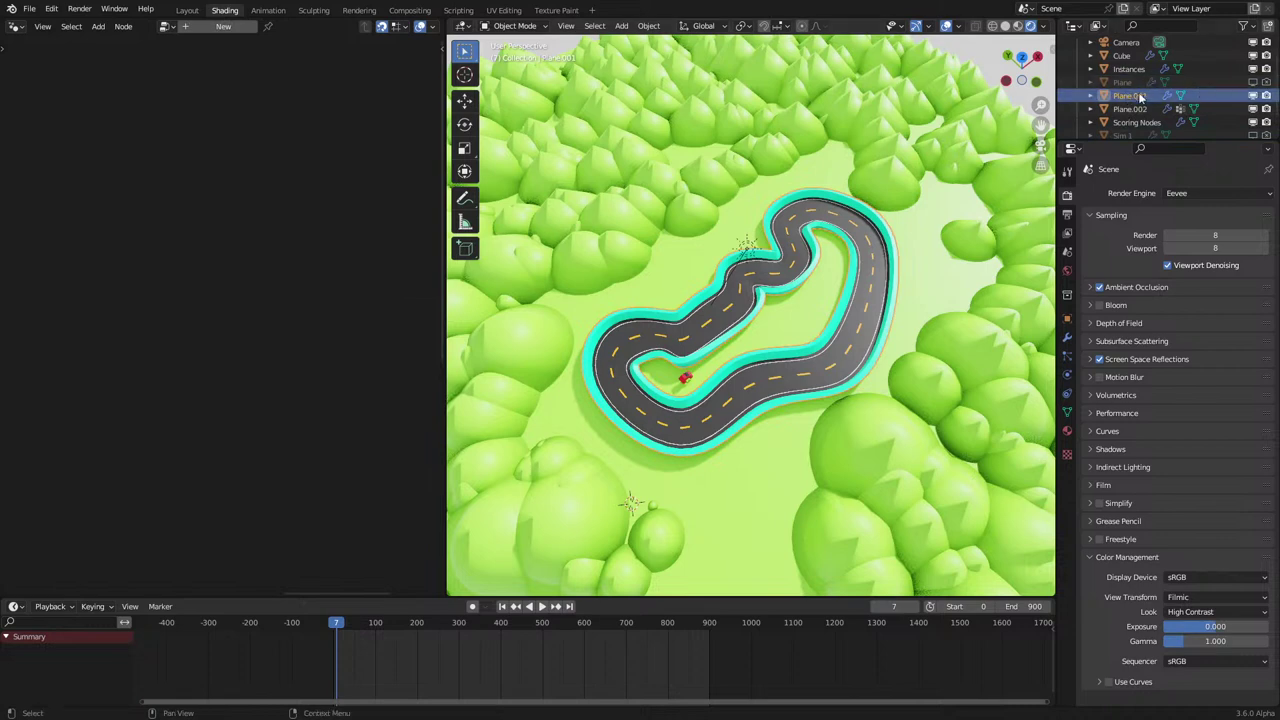
click(1131, 109)
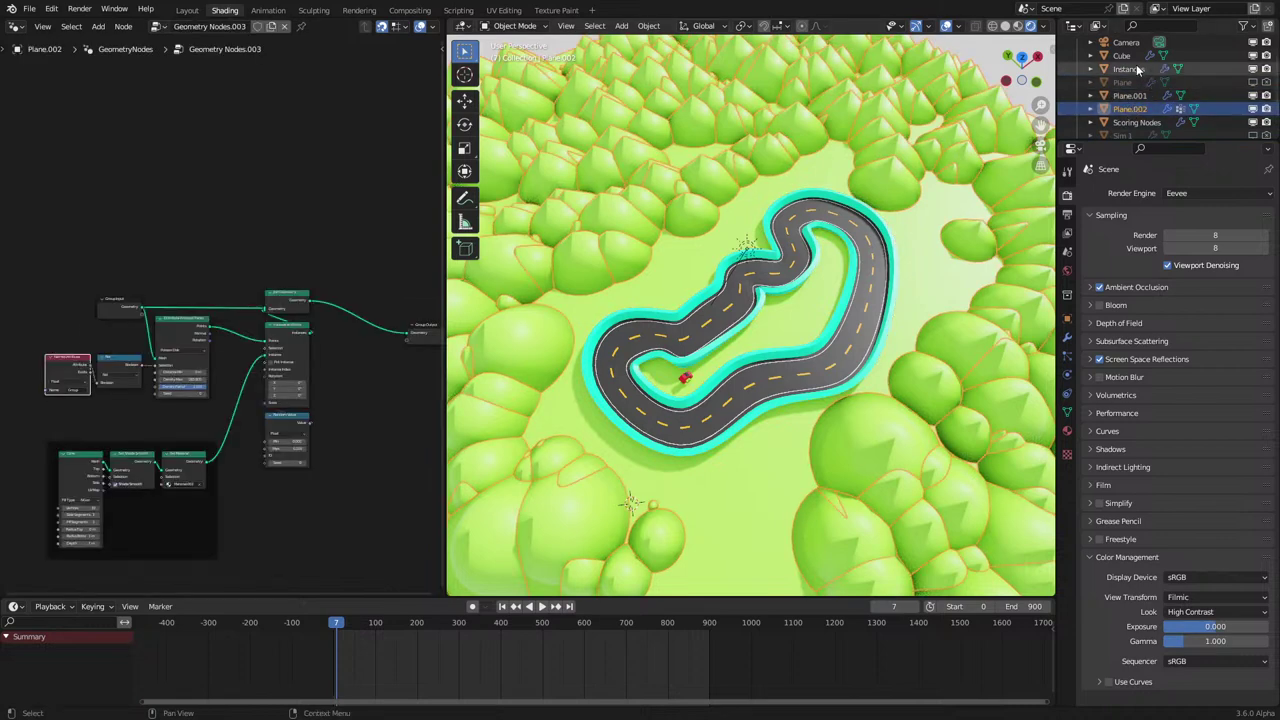
click(1136, 64)
click(1130, 57)
scroll(1129, 100, down, 2)
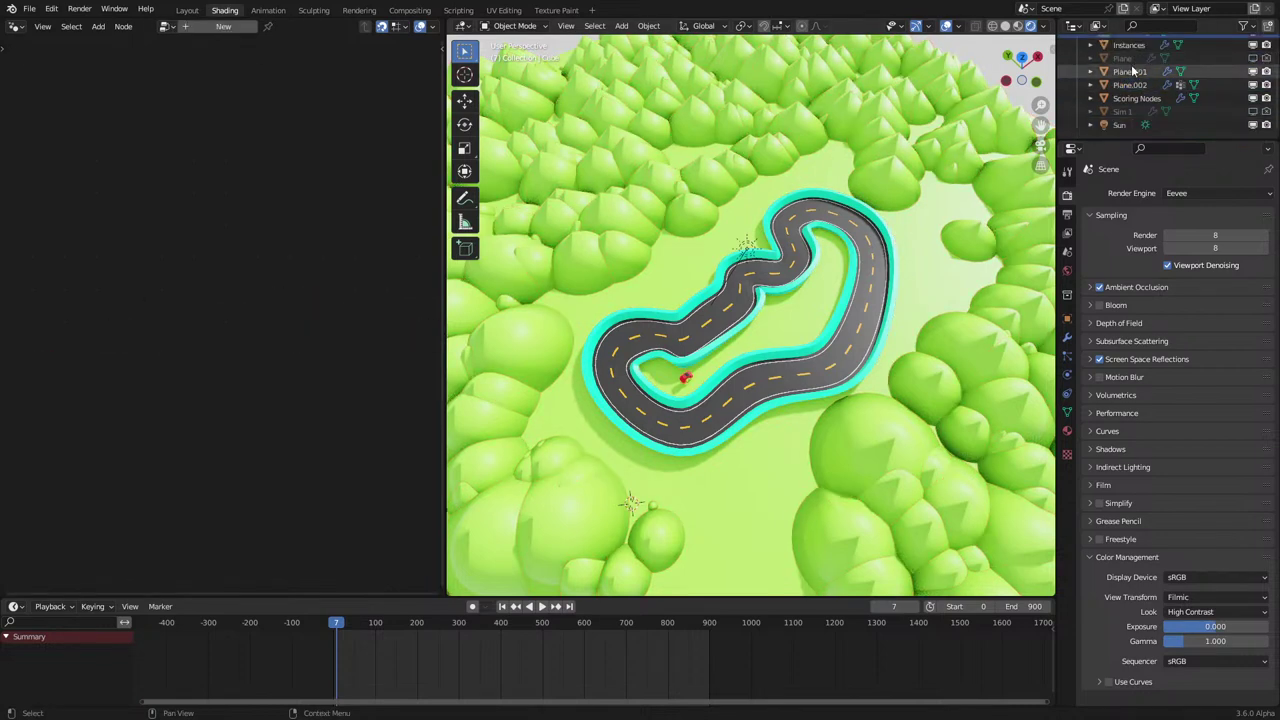
Enable Sim 1 in the viewport and in renders, select it, and display the scene in wireframe.
click(1265, 112)
click(1253, 112)
click(1128, 113)
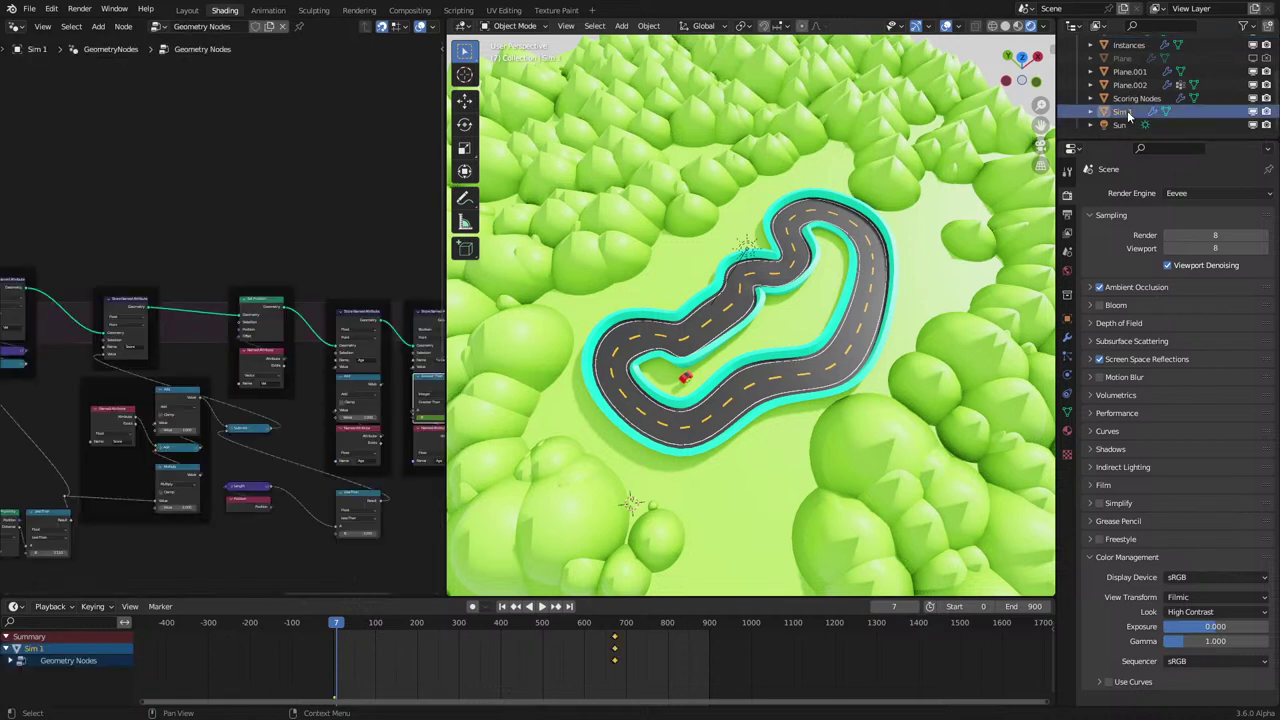
key(z)
click(728, 313)
Connect the To Delete Store Named Attribute node through Simulation Output to the Group Output in Sim 1's tree.
middle_drag(153, 357, 305, 370)
scroll(235, 345, up, 4)
drag(159, 363, 236, 382)
middle_drag(104, 371, 271, 374)
drag(165, 329, 265, 394)
scroll(275, 394, down, 3)
middle_drag(326, 390, 2, 380)
scroll(200, 360, up, 3)
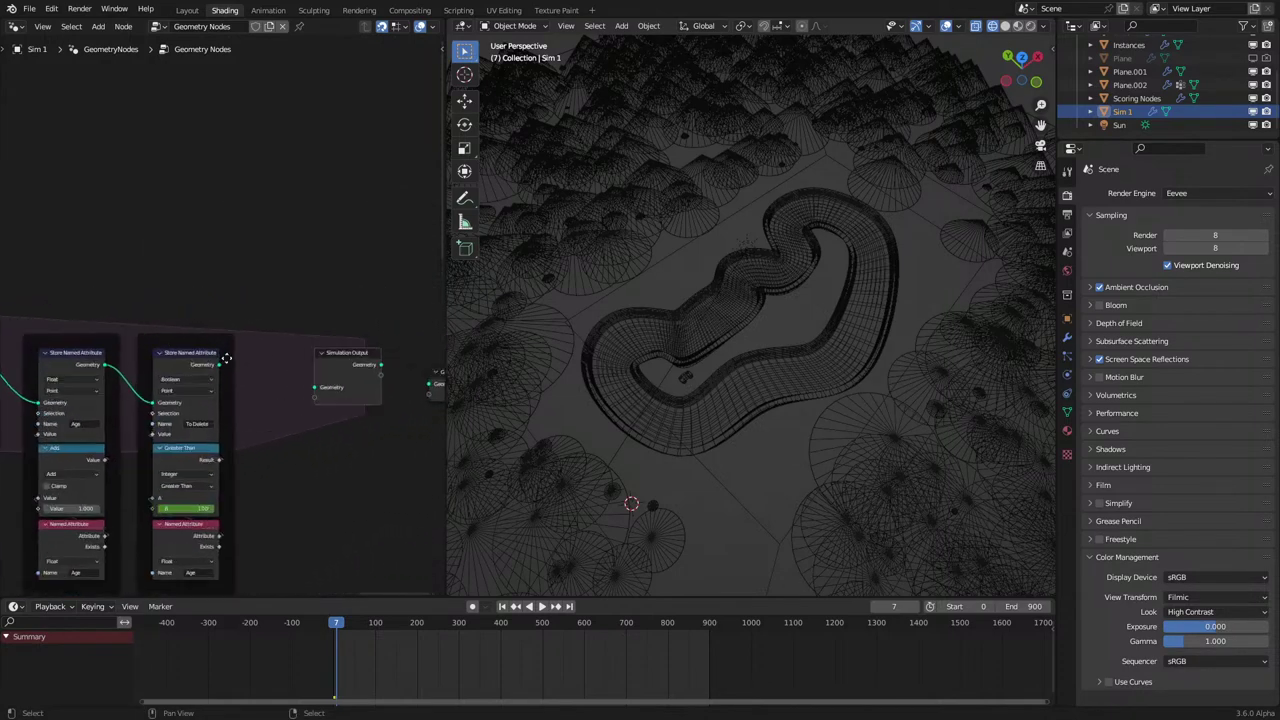
drag(218, 364, 428, 384)
Play the Sim 1 simulation in rendered shading and inspect the cars on the track.
key(space)
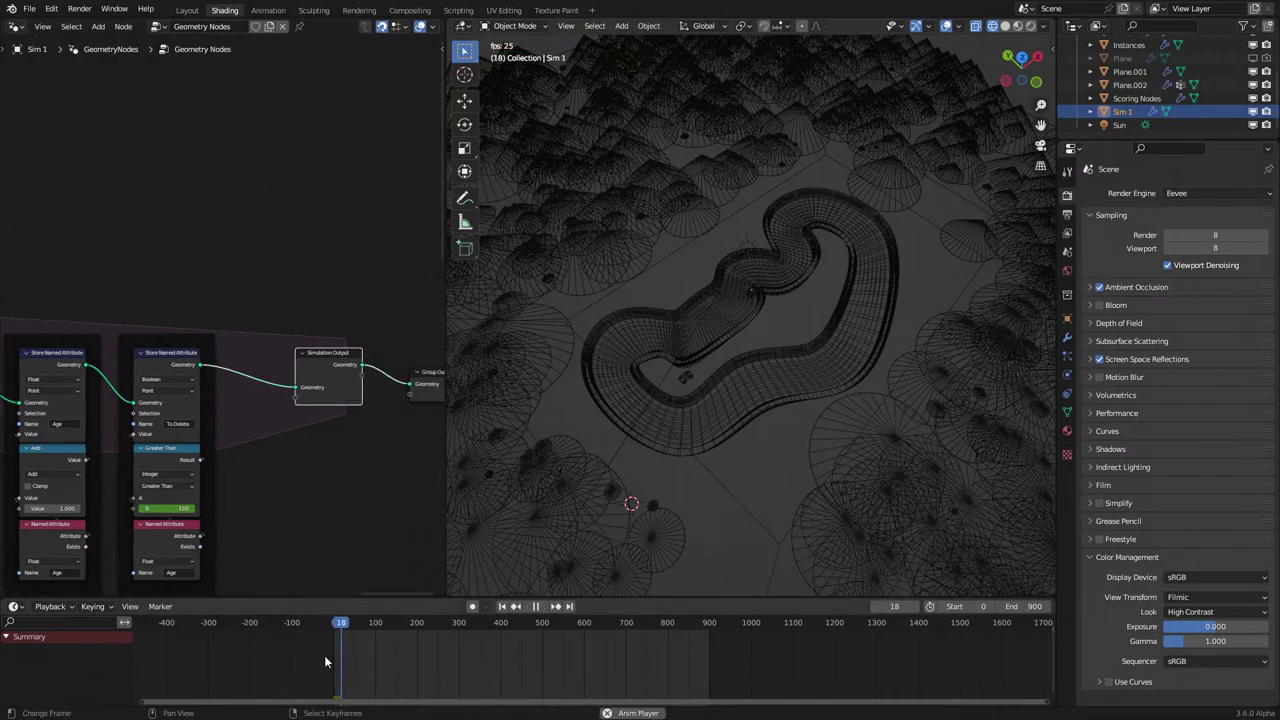
key(z)
click(873, 410)
scroll(873, 420, up, 3)
key(space)
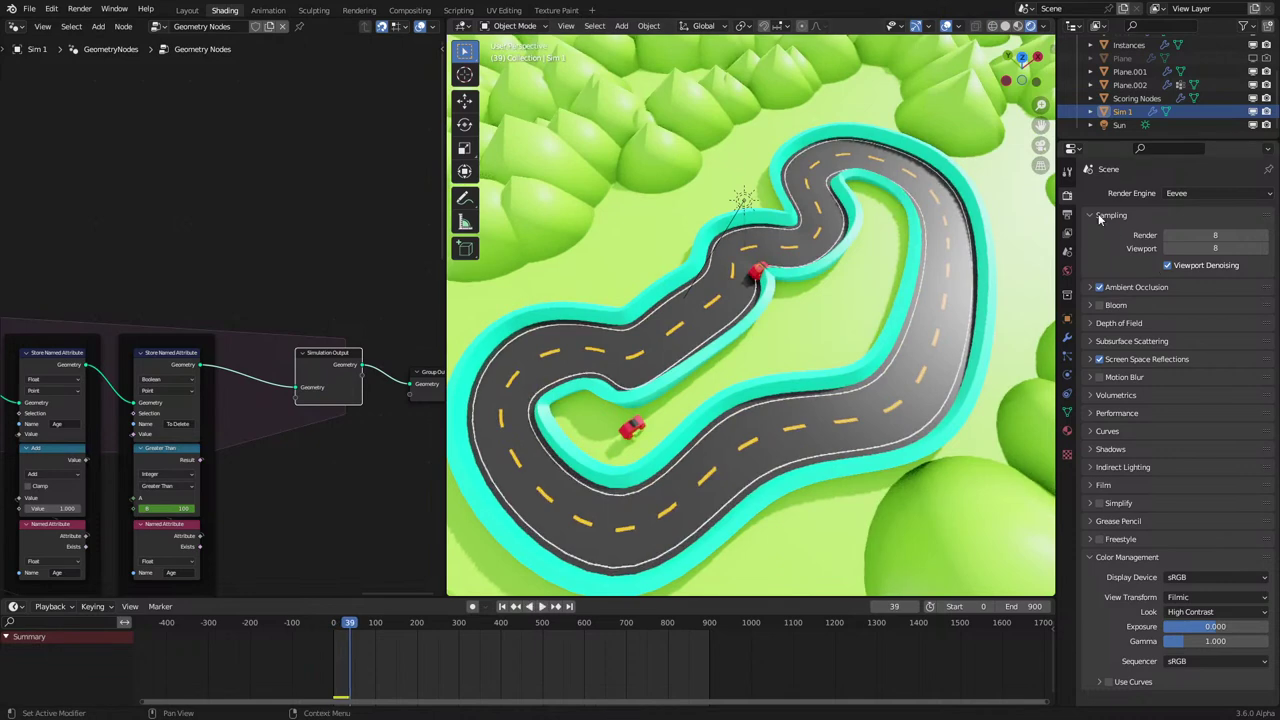
Set the scene's output frame rate to 30 fps.
click(1067, 214)
click(1230, 314)
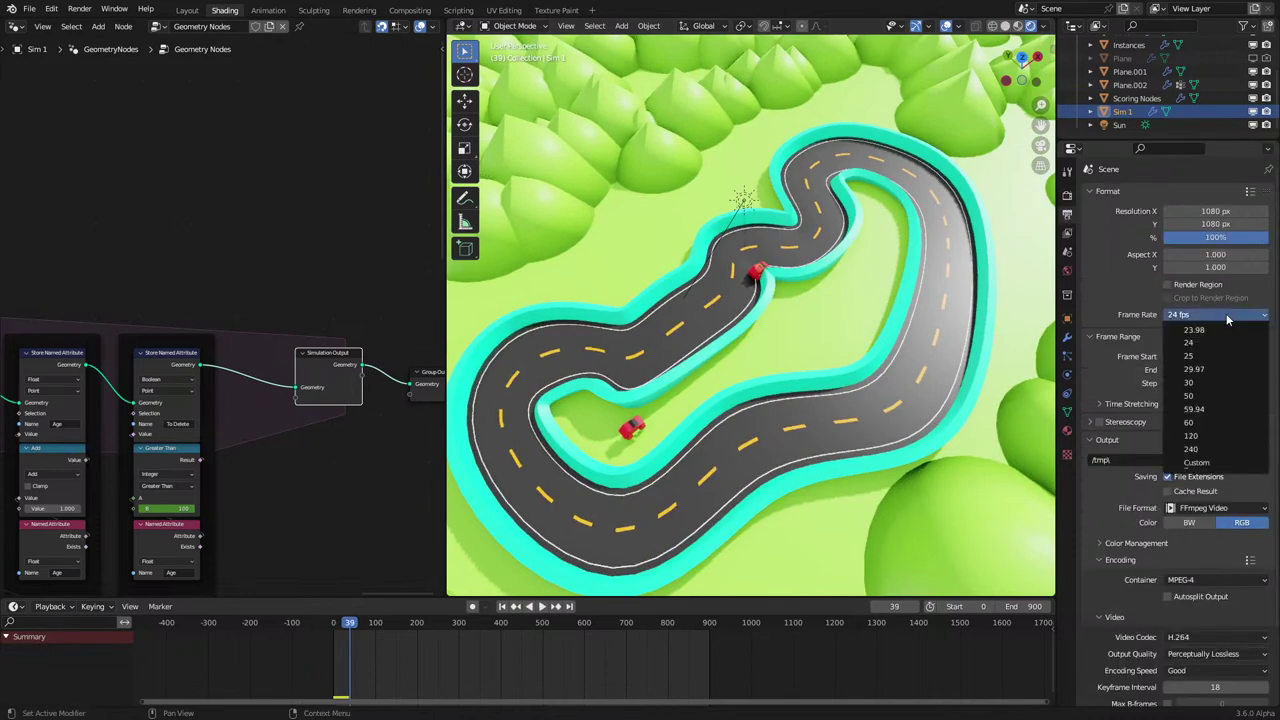
click(1215, 388)
Play the car simulation while viewing the track from several angles, and turn off viewport denoising.
key(space)
middle_drag(915, 345, 855, 315)
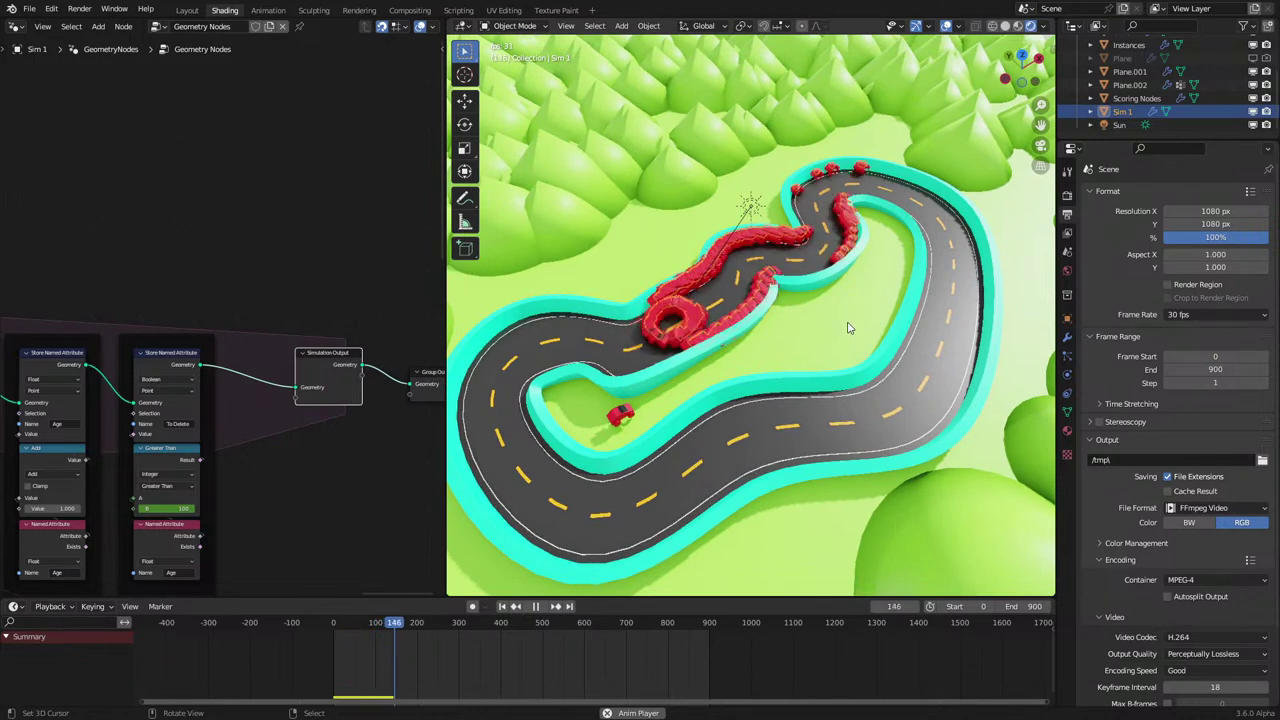
click(846, 325)
middle_drag(846, 325, 751, 211)
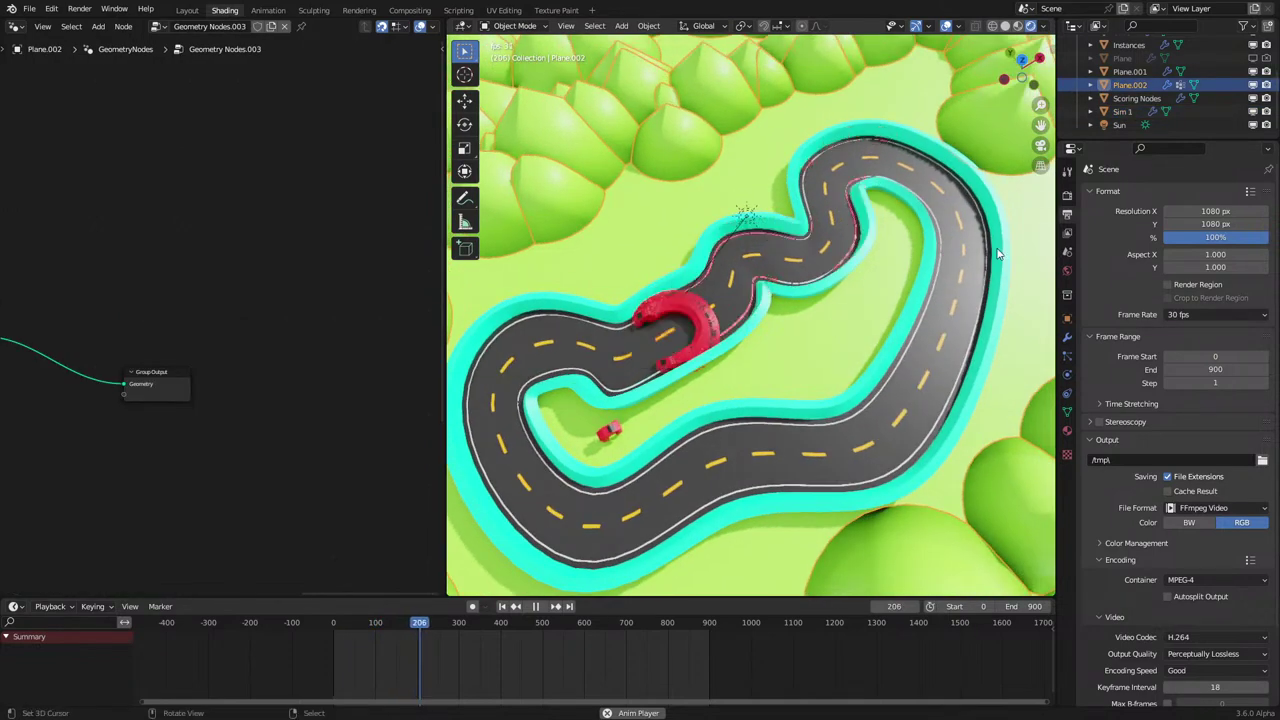
click(1067, 195)
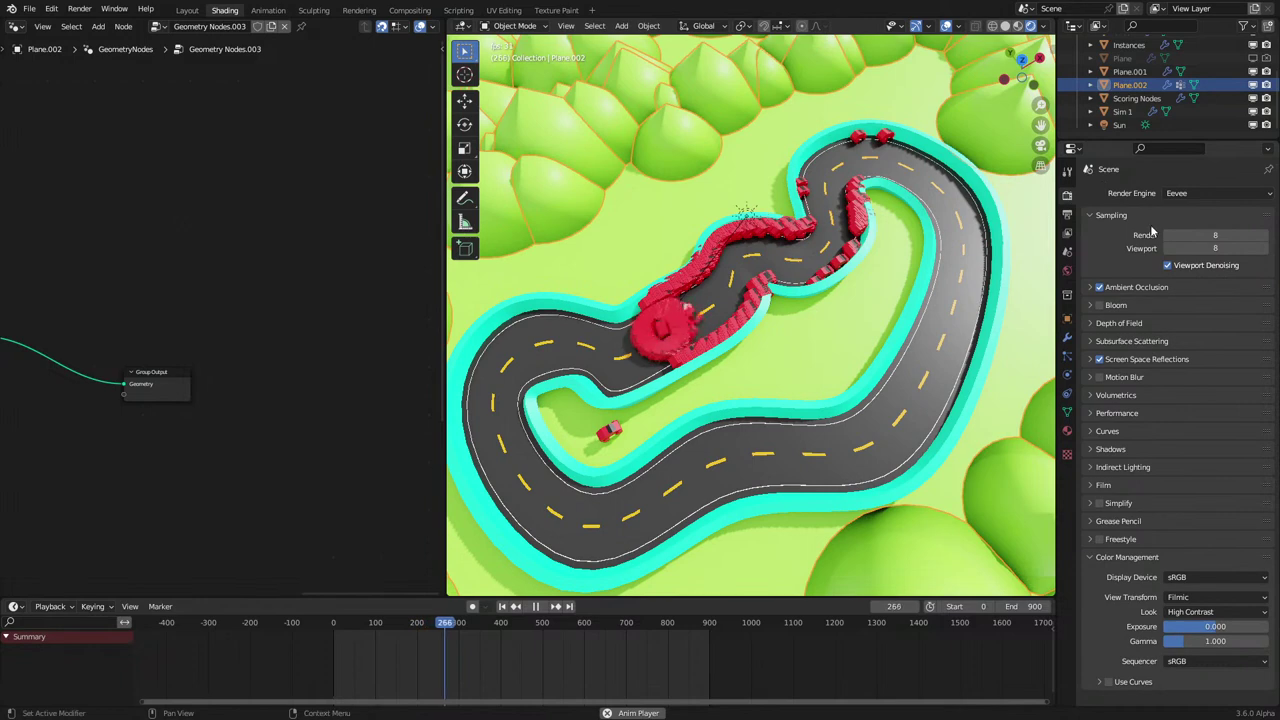
middle_drag(900, 330, 815, 370)
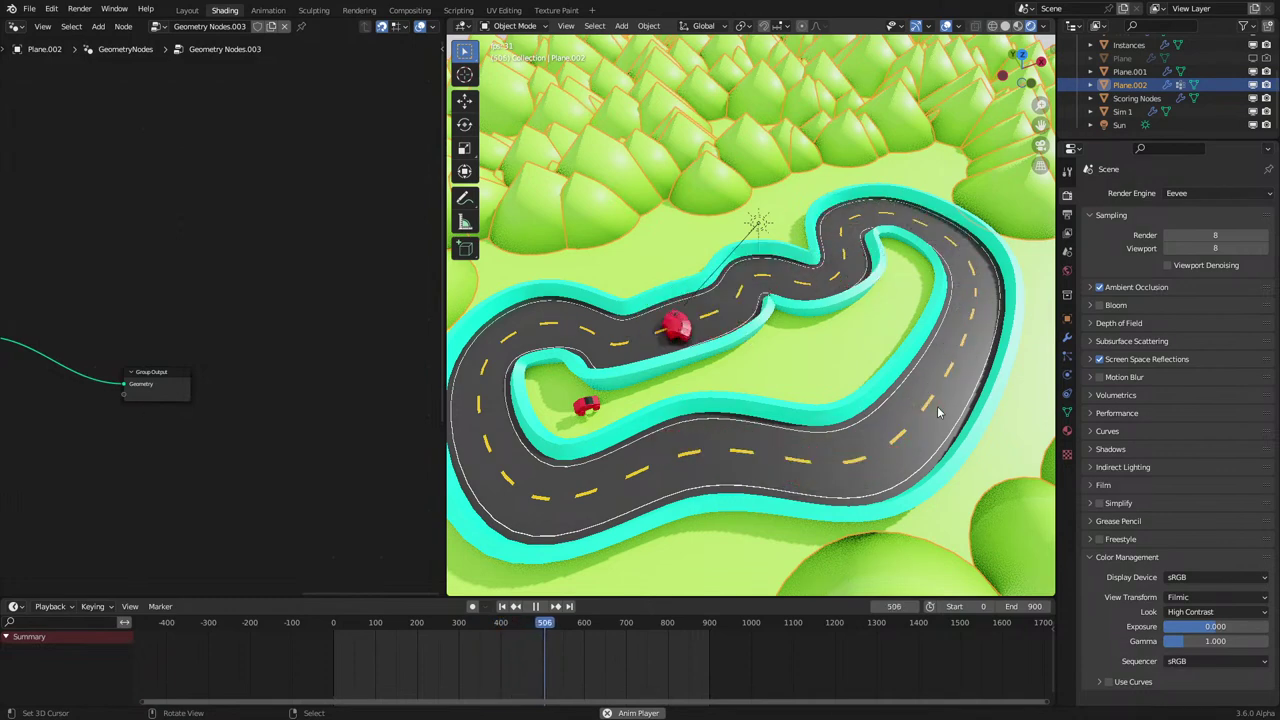
Move Plane.002's tree-scattering nodes closer to the Group Output and stop playback.
middle_drag(192, 412, 118, 380)
scroll(118, 380, down, 4)
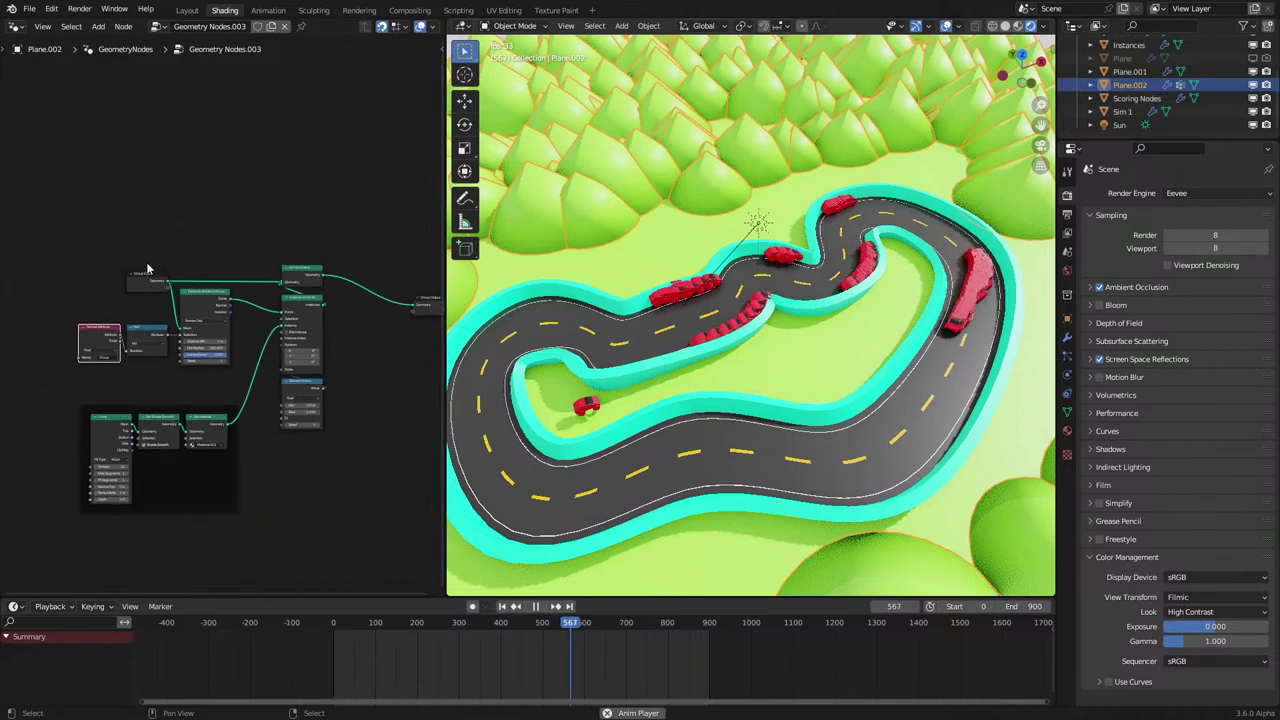
drag(78, 238, 299, 462)
scroll(299, 462, down, 2)
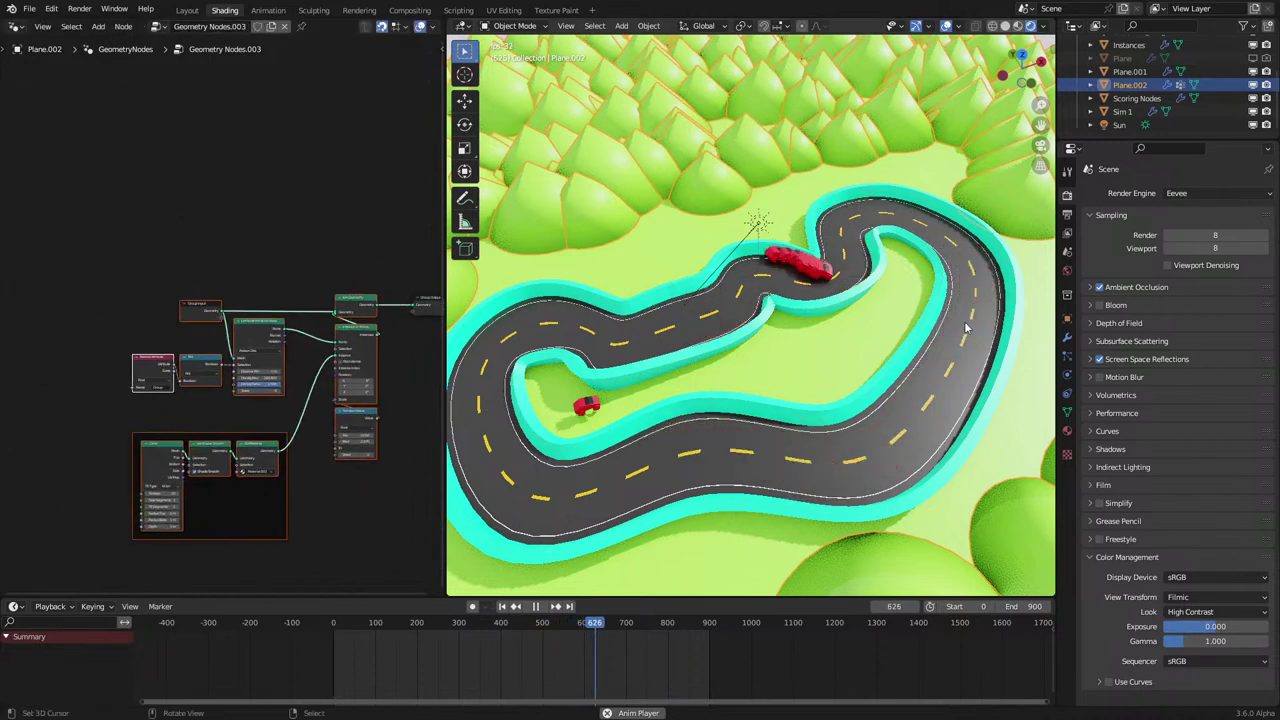
key(space)
Select the car instances and arrange their Named Attribute, Align Euler to Vector and Random Value nodes in a row below Object Info.
click(848, 272)
scroll(334, 378, down, 1)
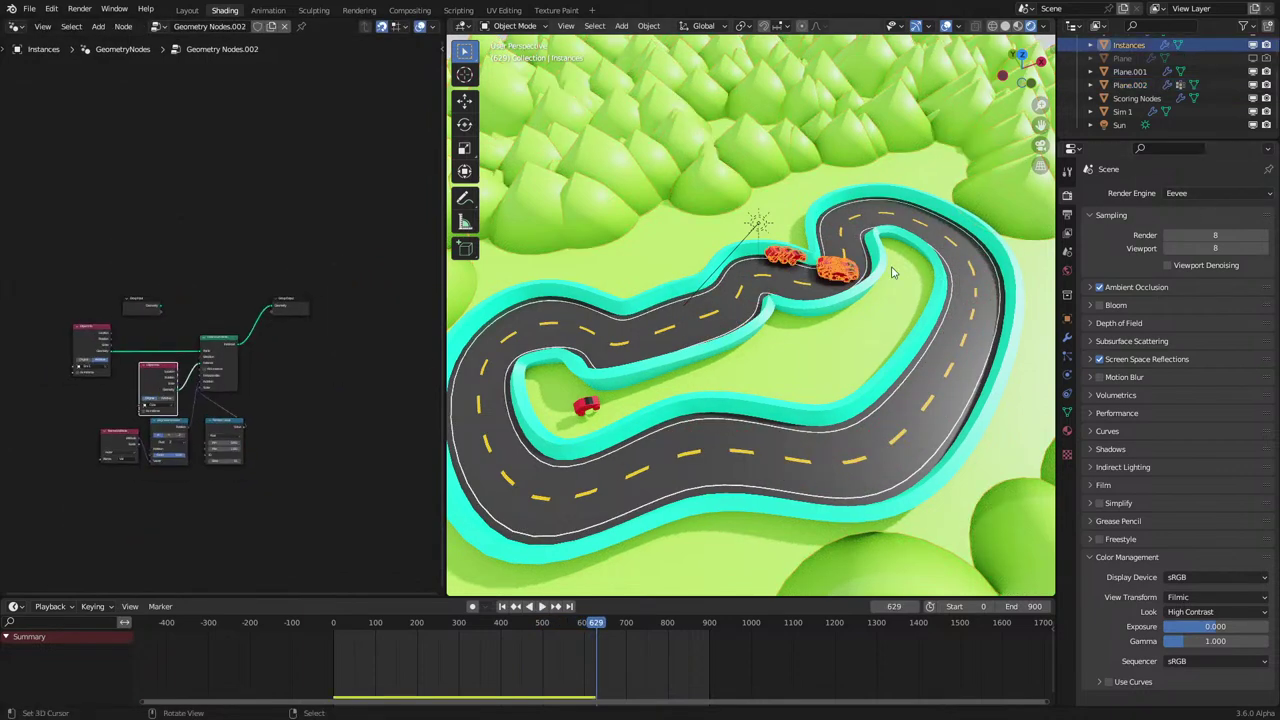
scroll(1132, 82, up, 1)
scroll(185, 420, up, 3)
drag(98, 513, 252, 475)
key(g)
click(240, 481)
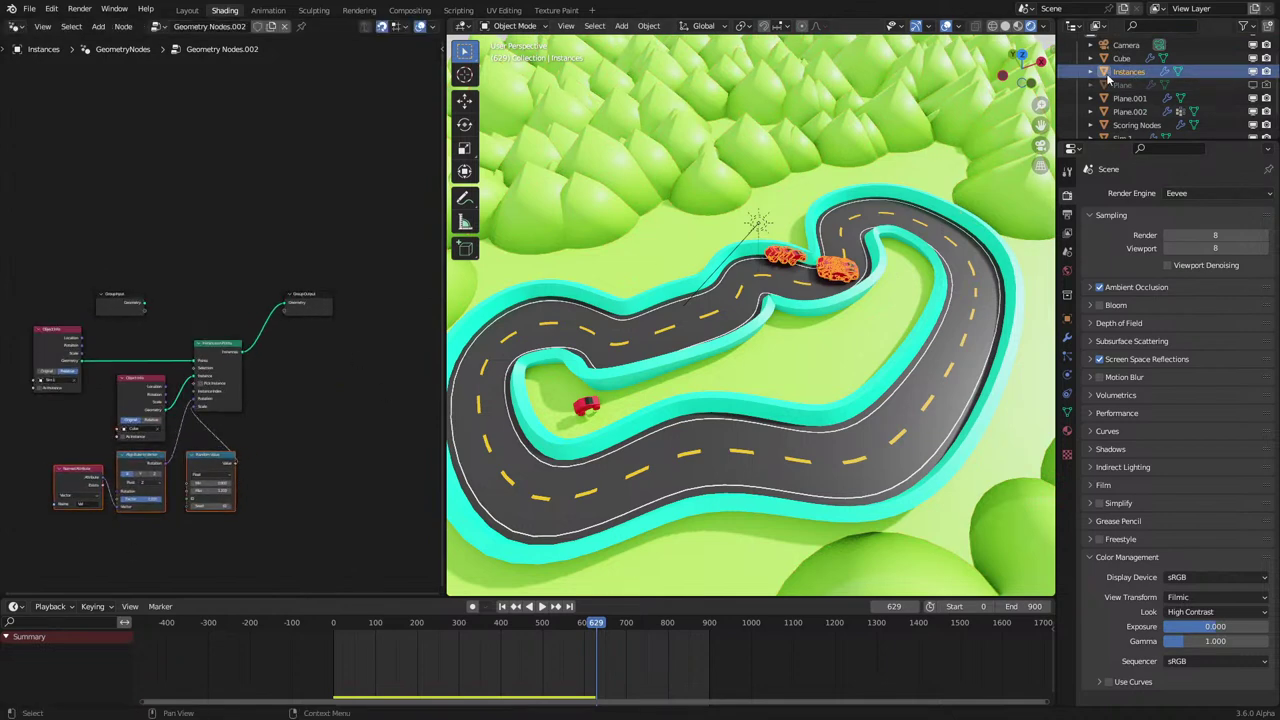
Move Sim 1 into a new collection named Sim and give that collection a green color tag.
scroll(1108, 80, down, 1)
click(1125, 111)
key(m)
click(1117, 113)
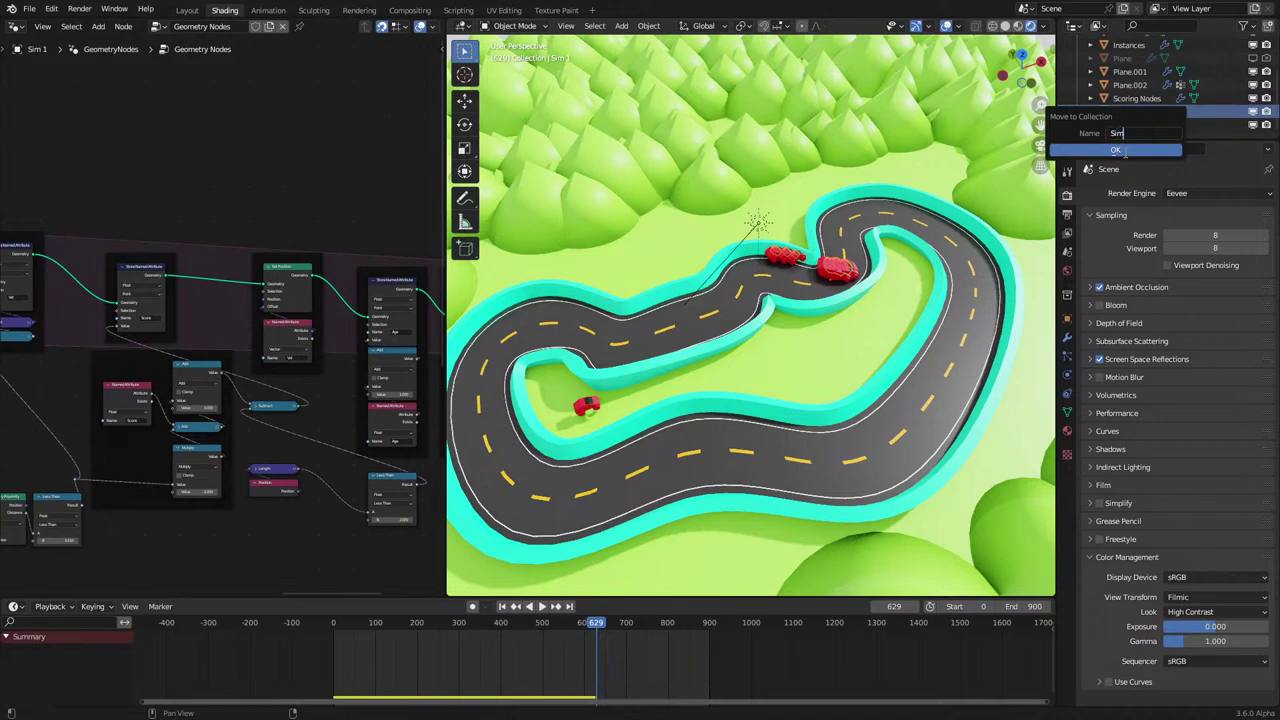
click(1116, 150)
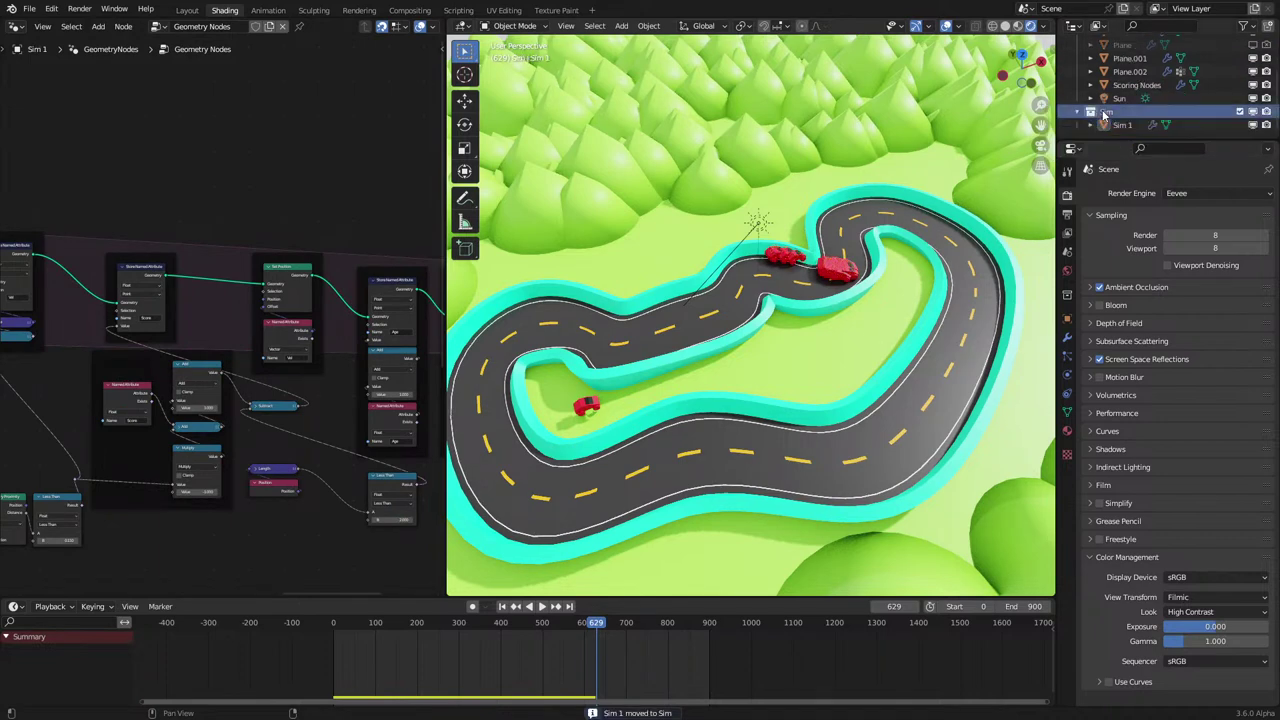
right_click(1104, 113)
click(1013, 322)
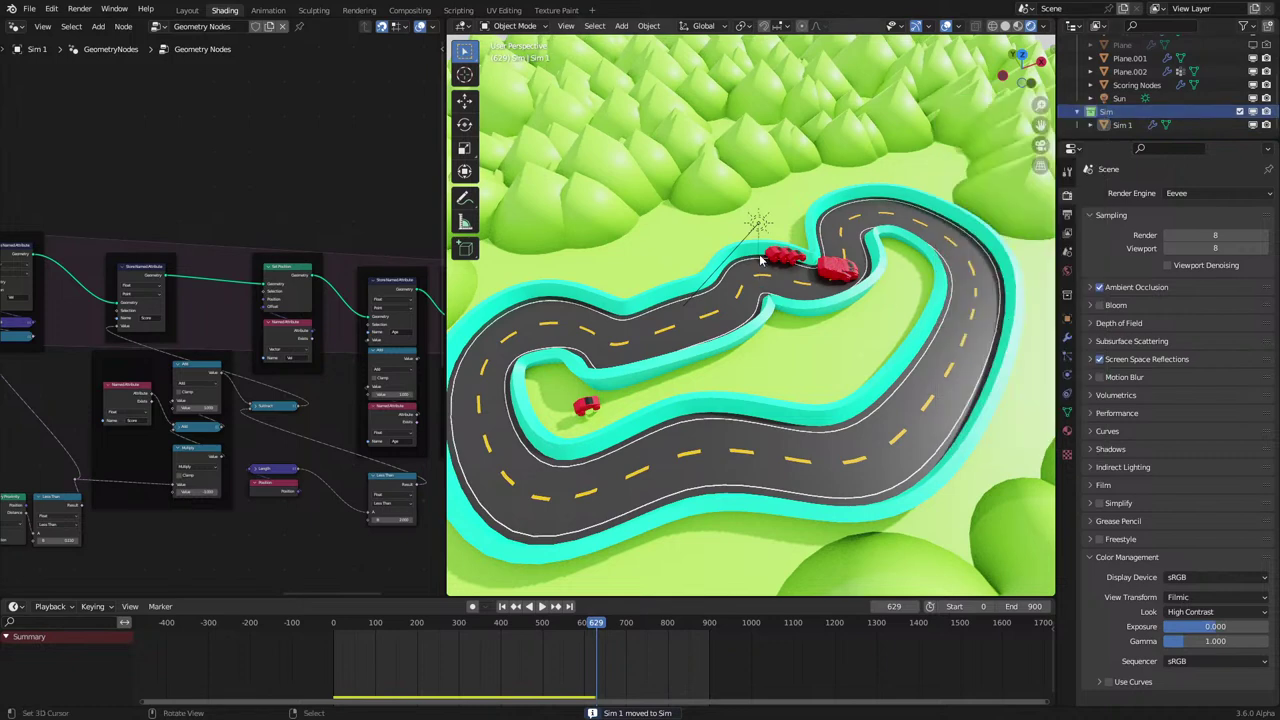
Stack the Less Than, Length and Position nodes directly beneath the Subtract node in Sim 1's tree.
scroll(203, 397, up, 3)
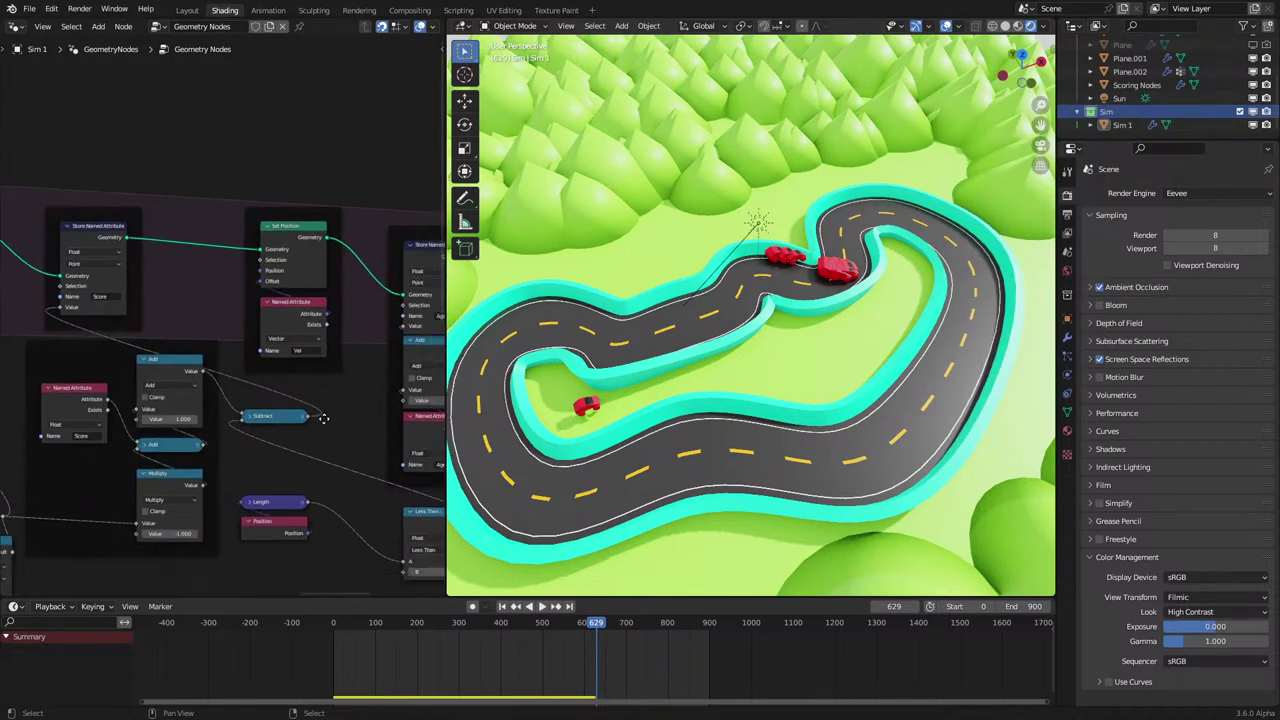
drag(220, 421, 397, 526)
drag(290, 462, 374, 552)
key(g)
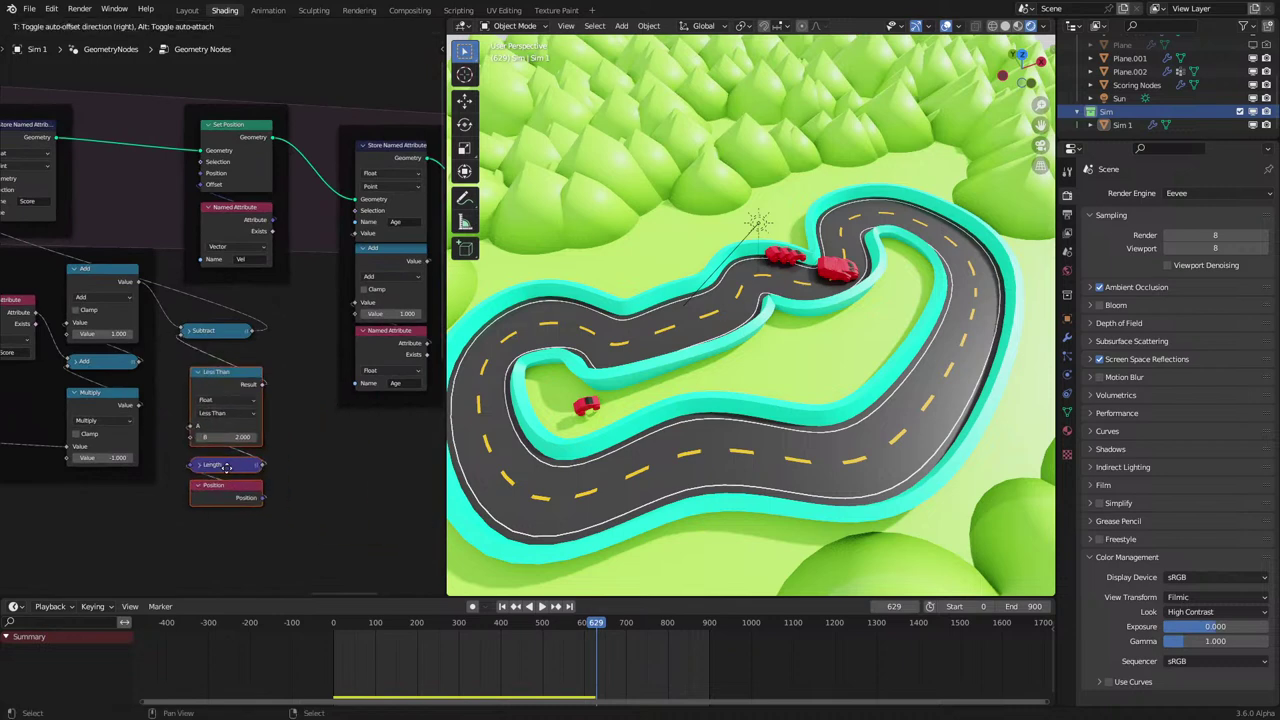
click(214, 332)
drag(214, 332, 258, 518)
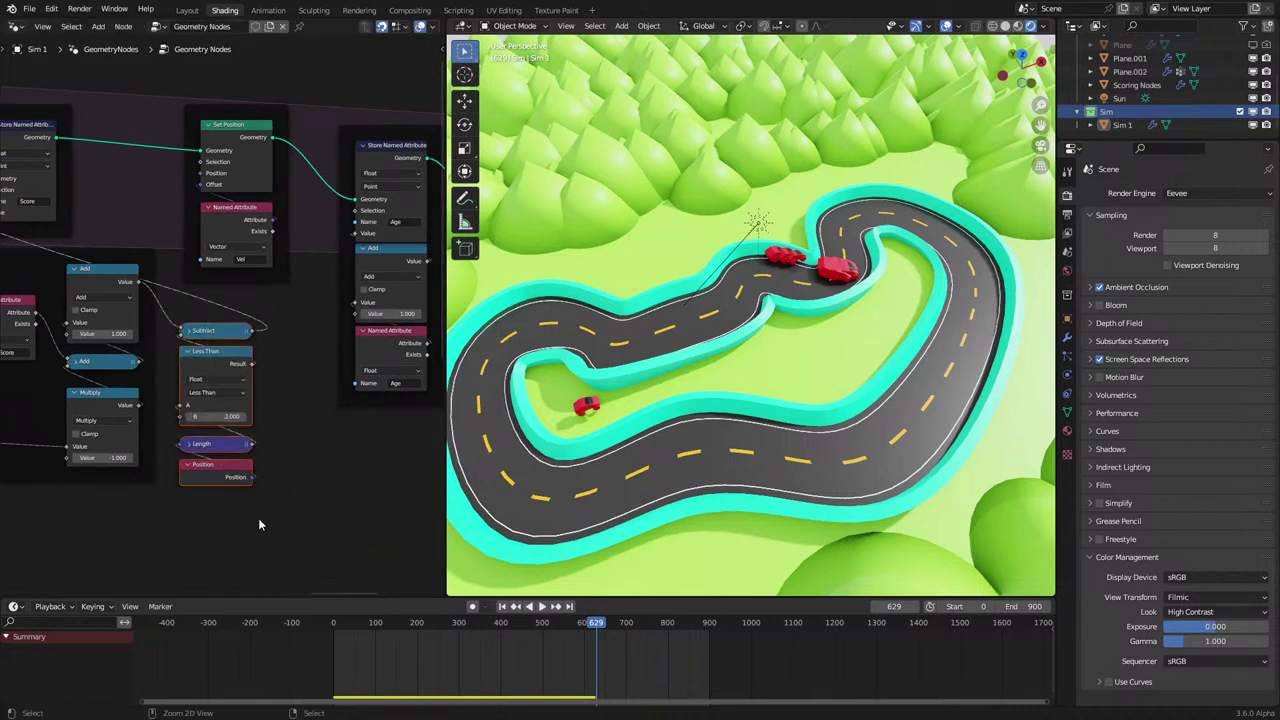
Join the Subtract, Less Than, Length and Position nodes in a frame.
key(ctrl+j)
scroll(258, 518, down, 1)
middle_drag(258, 518, 322, 459)
Play the car simulation and examine it from an orbited viewpoint and through the scene camera.
key(space)
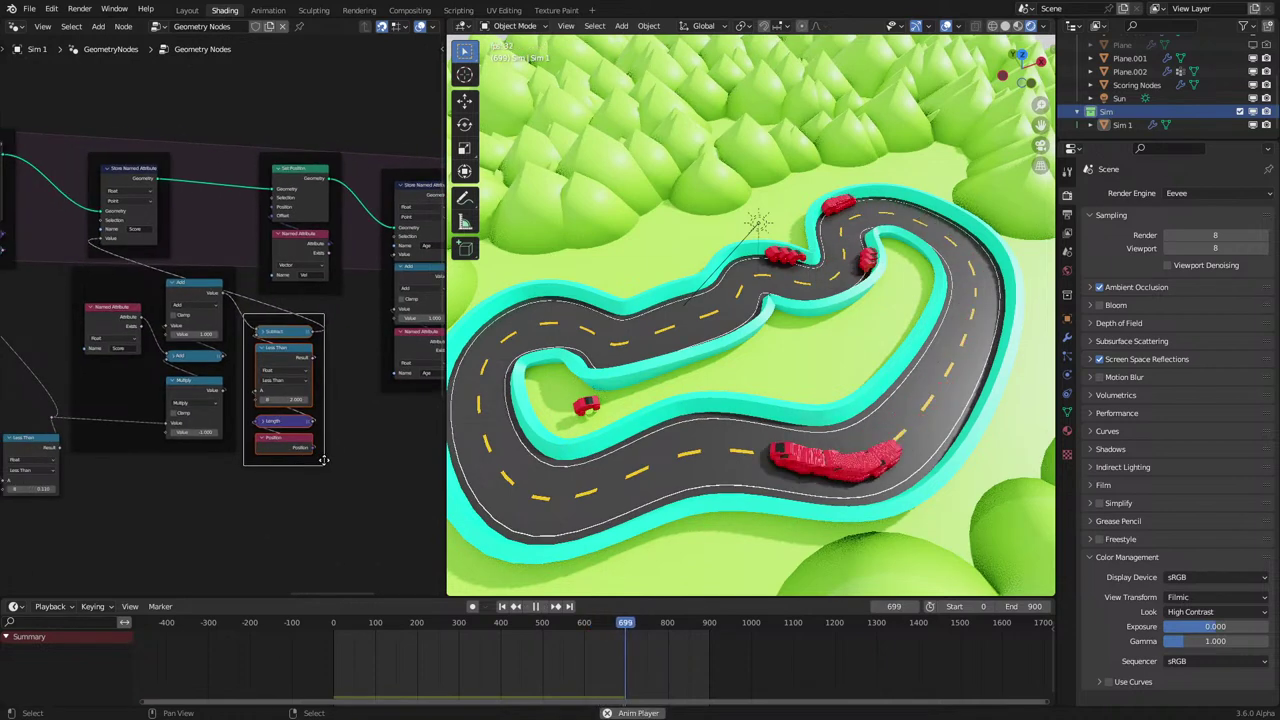
middle_drag(730, 440, 755, 447)
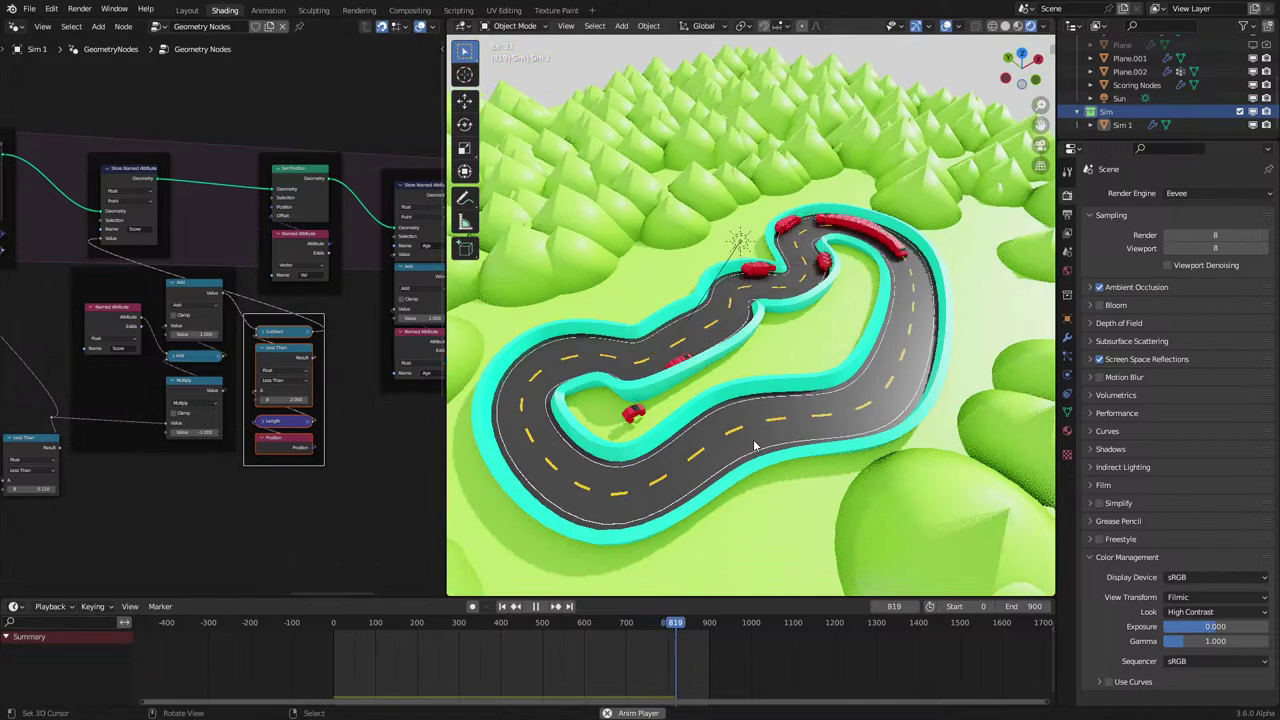
key(KP_0)
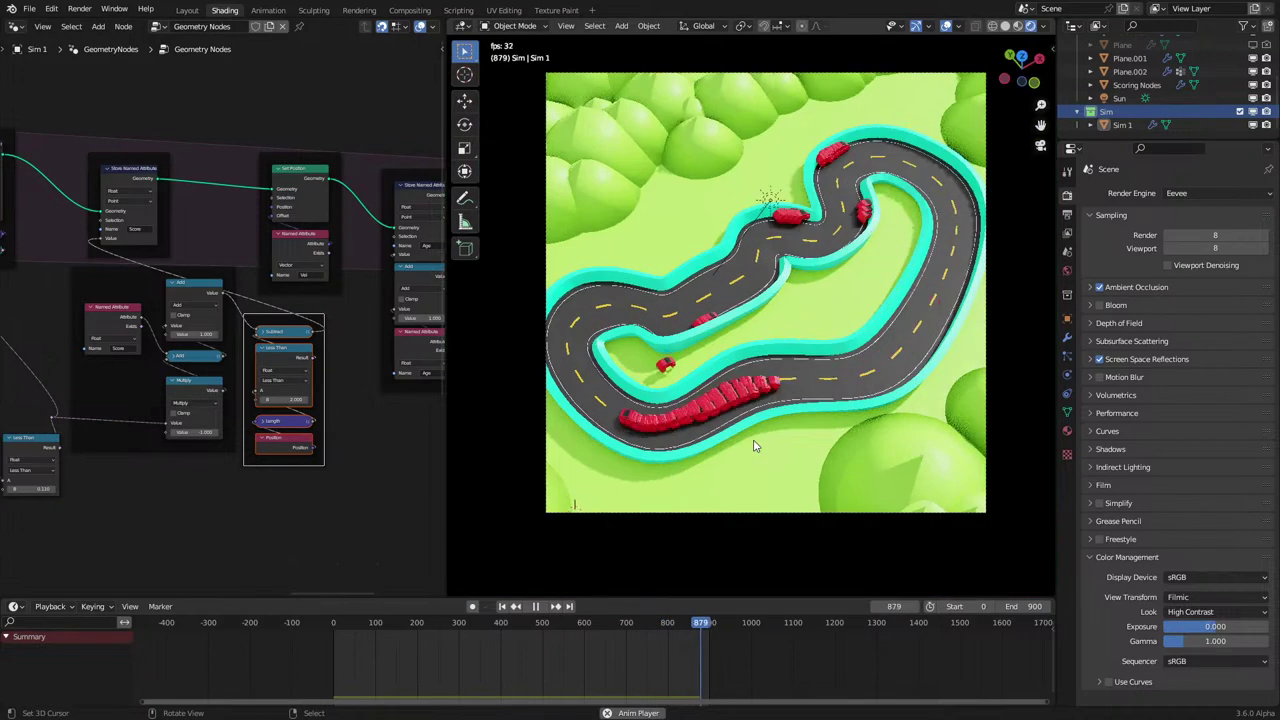
key(KP_0)
middle_drag(767, 395, 767, 415)
scroll(767, 412, up, 2)
scroll(134, 374, down, 5)
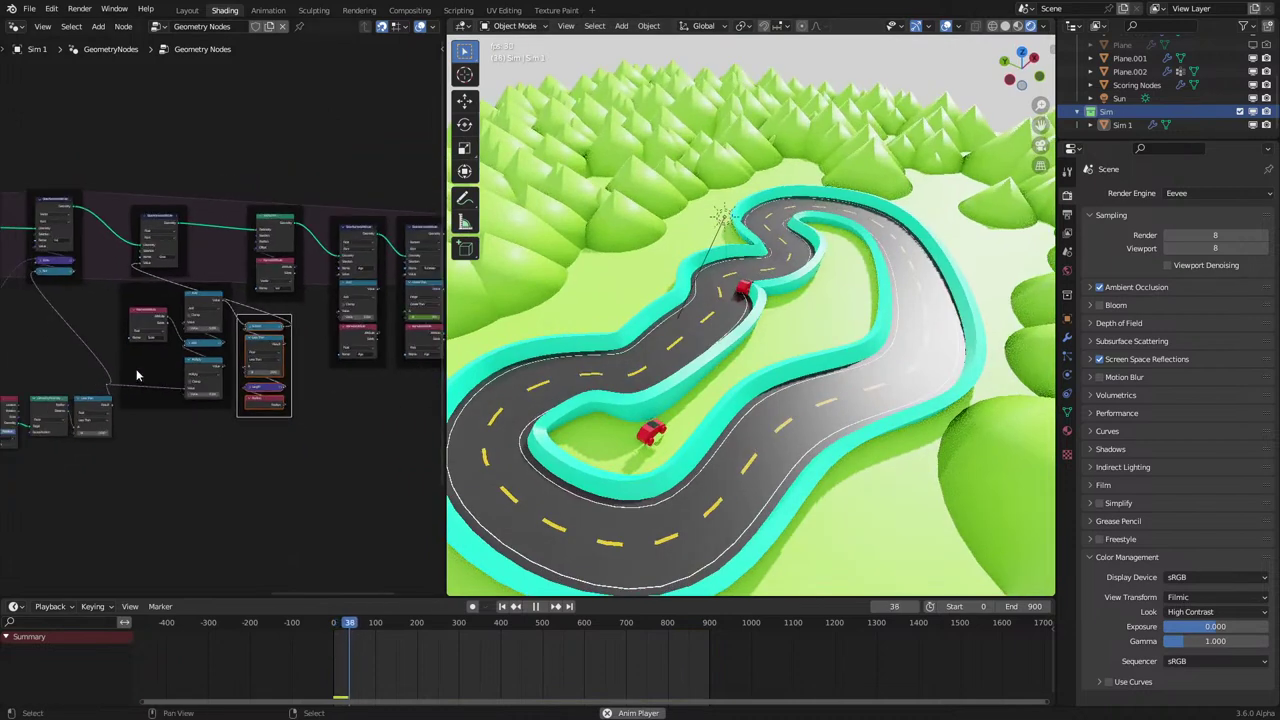
Join the Object Info, Geometry Proximity and Less Than nodes beneath the simulation zone in a frame.
middle_drag(134, 374, 289, 377)
scroll(203, 395, up, 2)
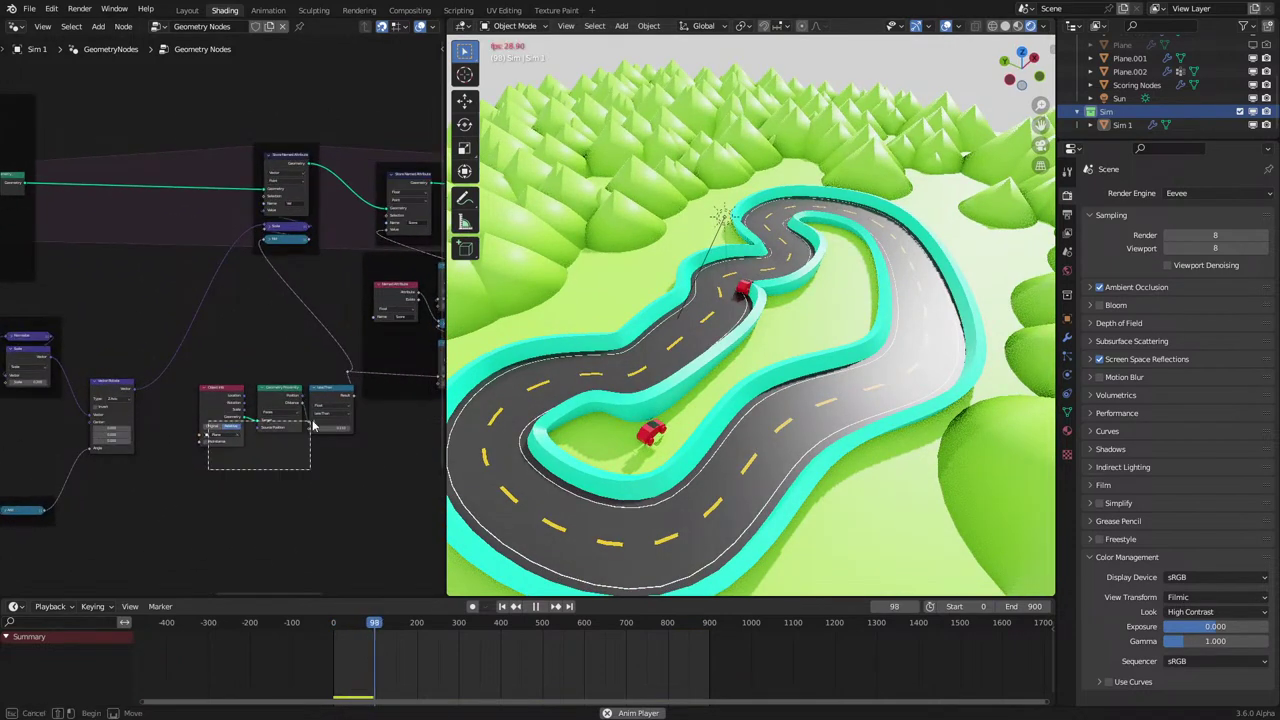
key(ctrl+j)
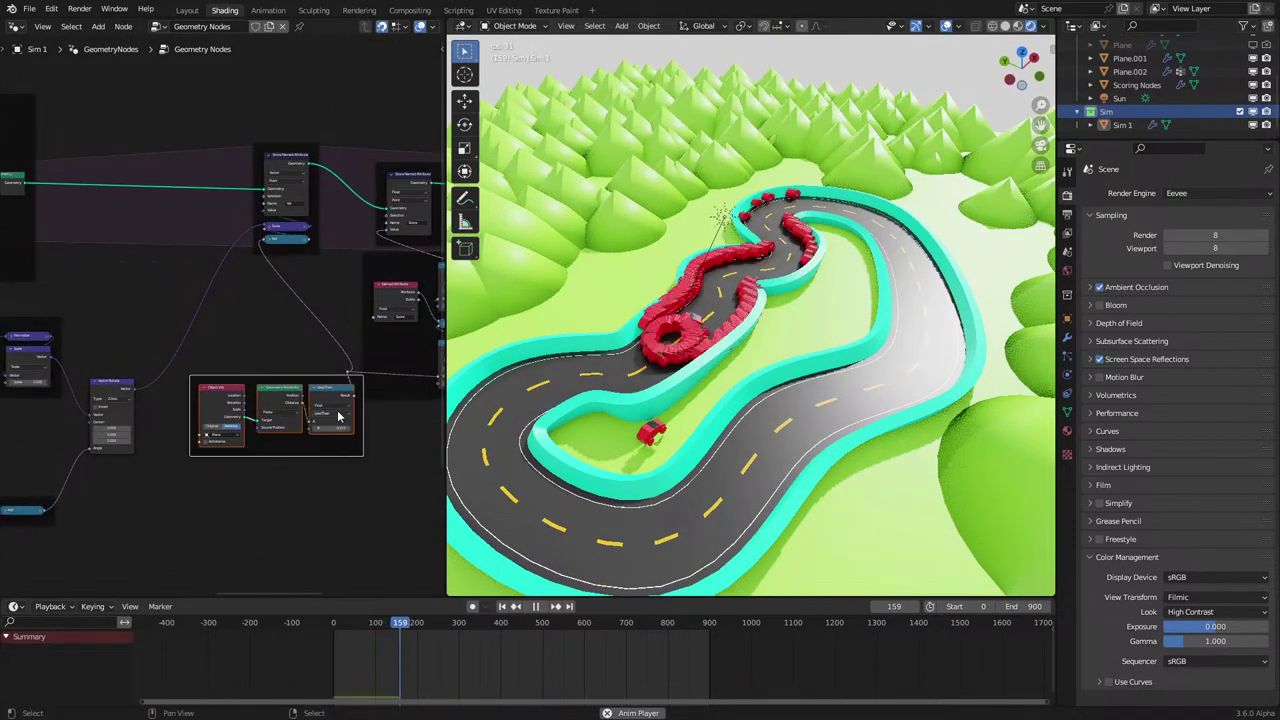
scroll(338, 415, up, 4)
drag(351, 400, 338, 469)
scroll(88, 391, down, 4)
Stop playback and maximize the node editor with the LV1 to LV5 Store Named Attribute nodes in view.
middle_drag(88, 391, 334, 334)
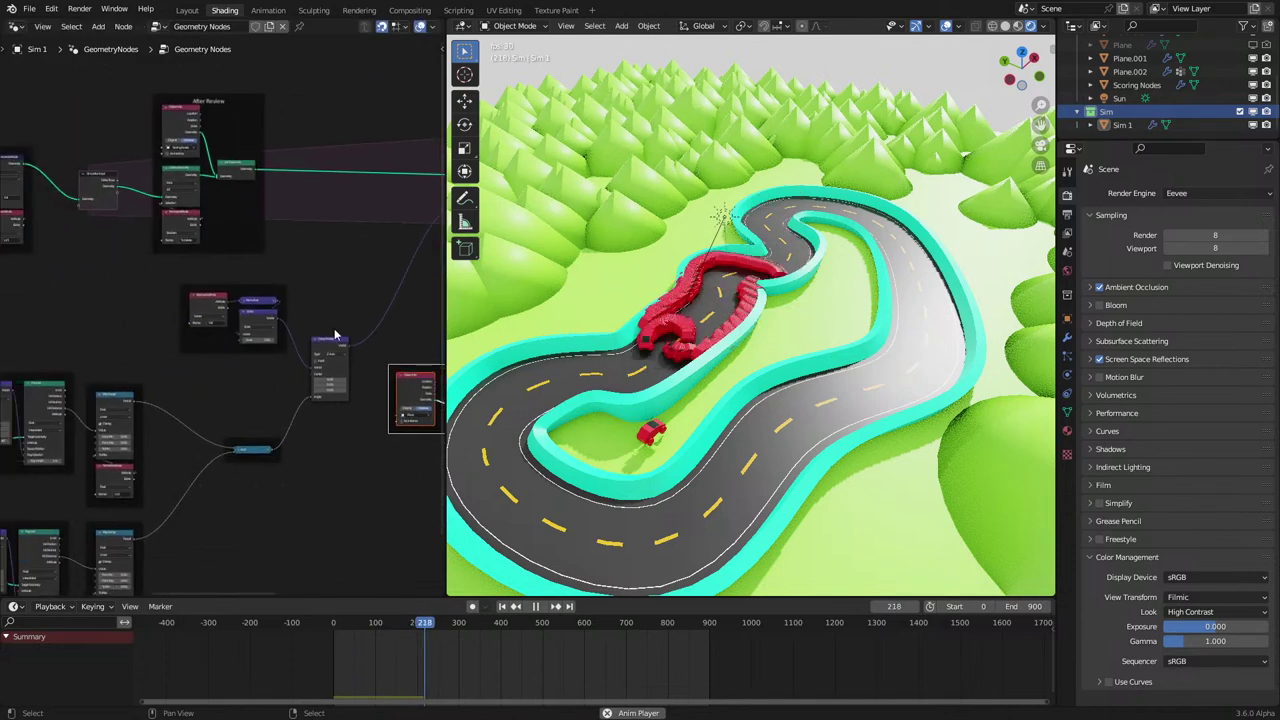
key(space)
scroll(148, 388, down, 3)
middle_drag(145, 392, 267, 338)
key(ctrl+space)
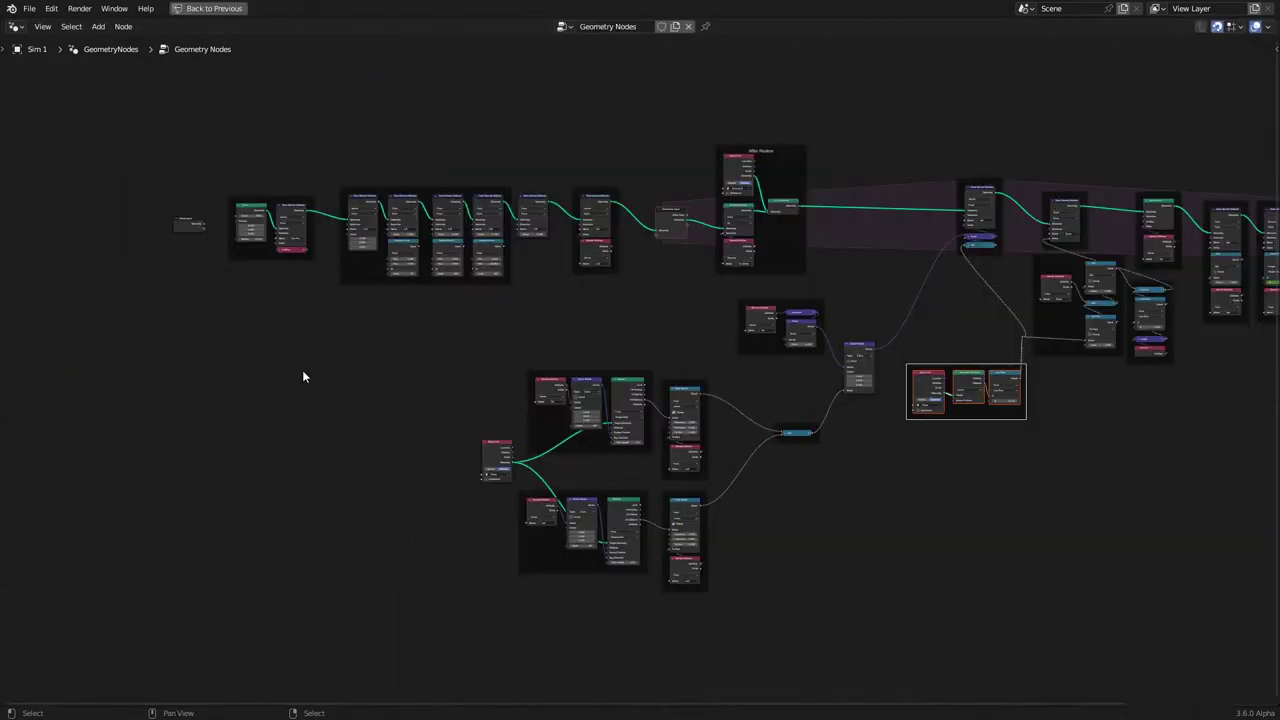
middle_drag(617, 334, 654, 417)
scroll(445, 318, up, 8)
middle_drag(419, 328, 617, 432)
scroll(630, 366, up, 2)
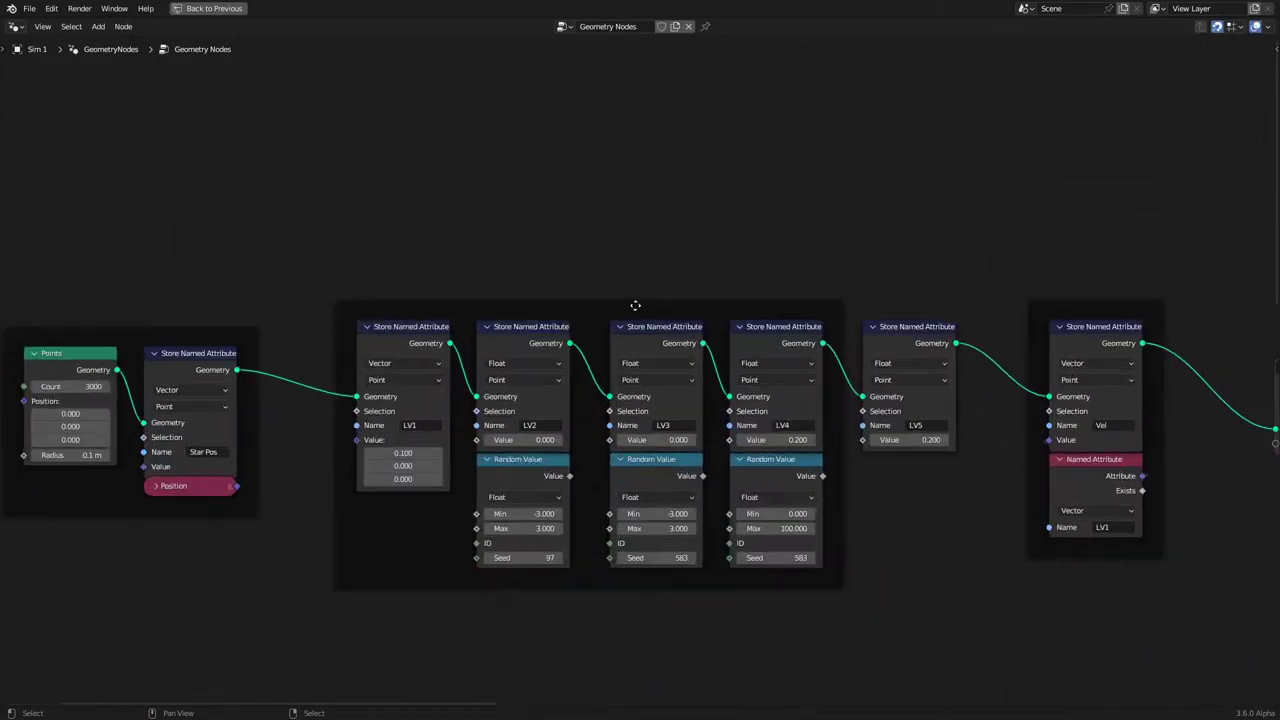
Add the LV5 Store Named Attribute node to the frame of LV1 to LV4 nodes and label it "Parameters for Learning".
click(628, 309)
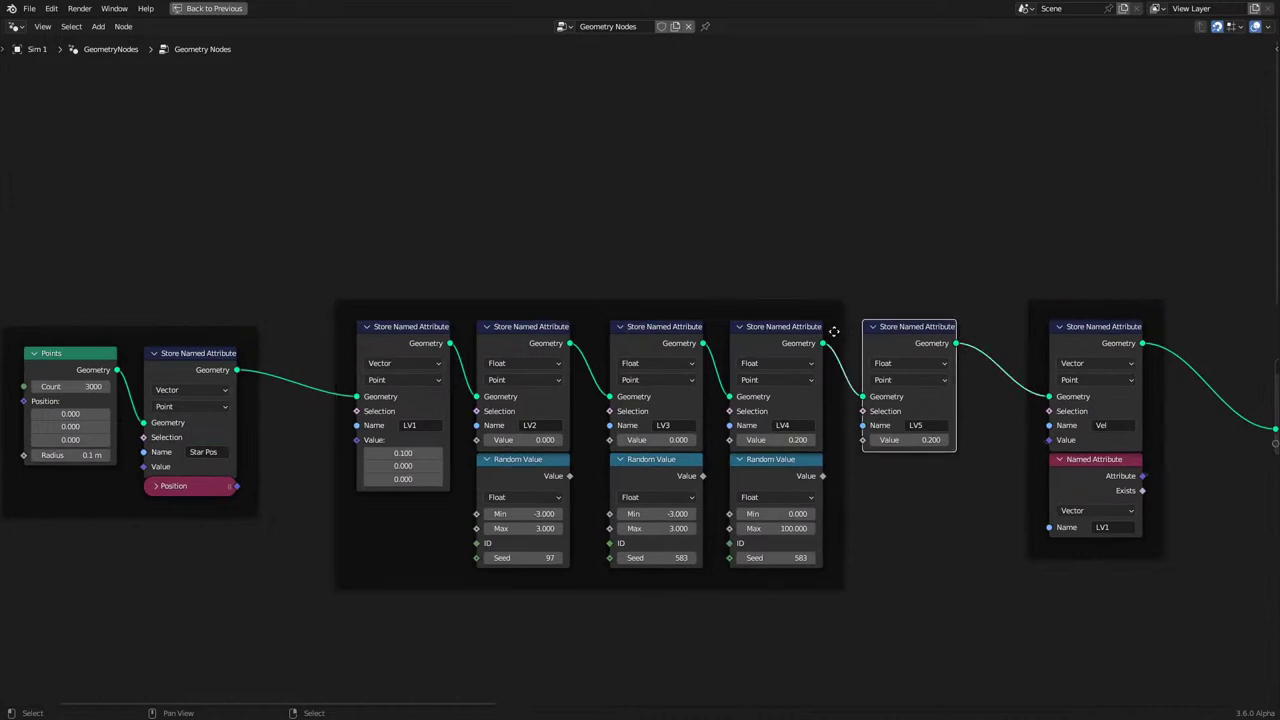
drag(882, 333, 868, 333)
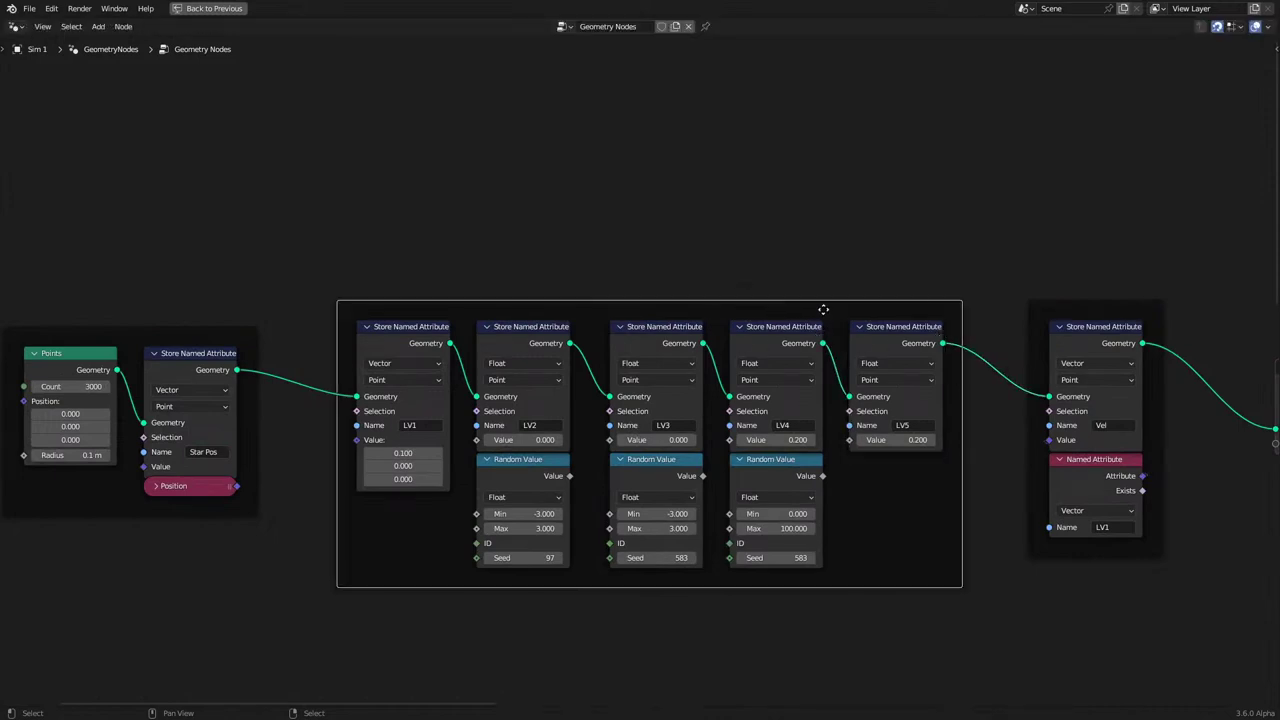
key(F2)
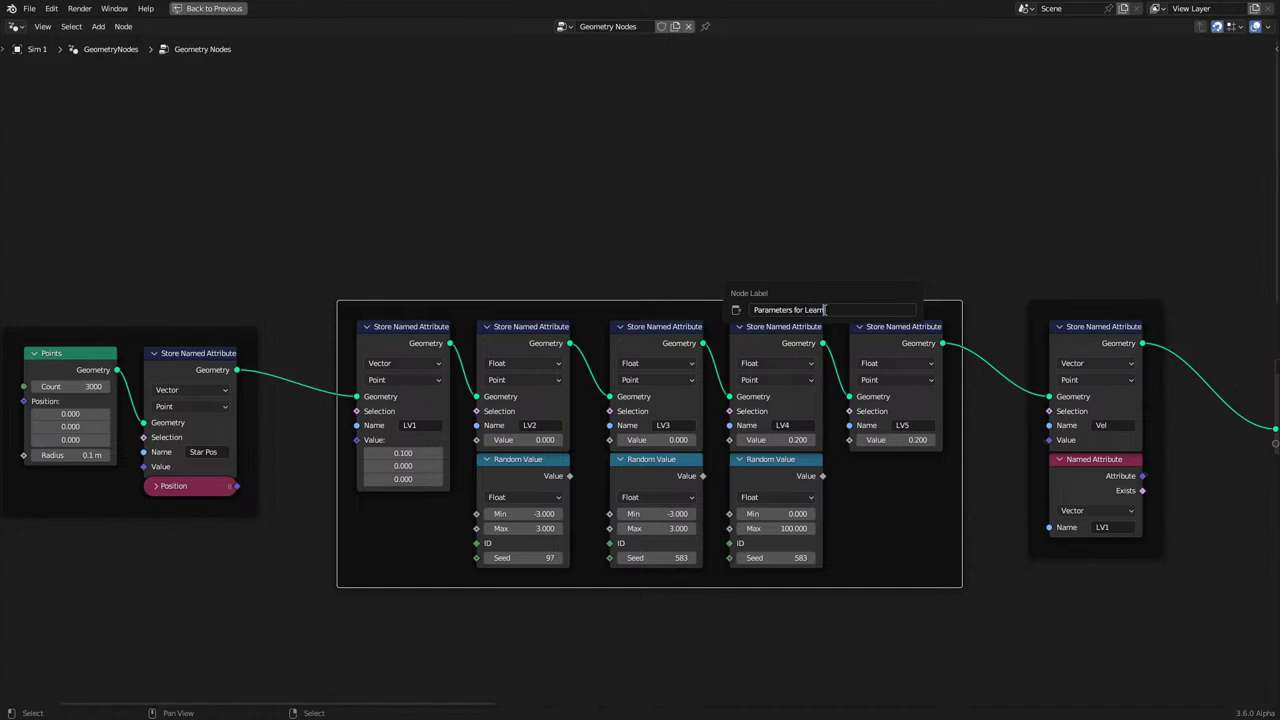
key(Return)
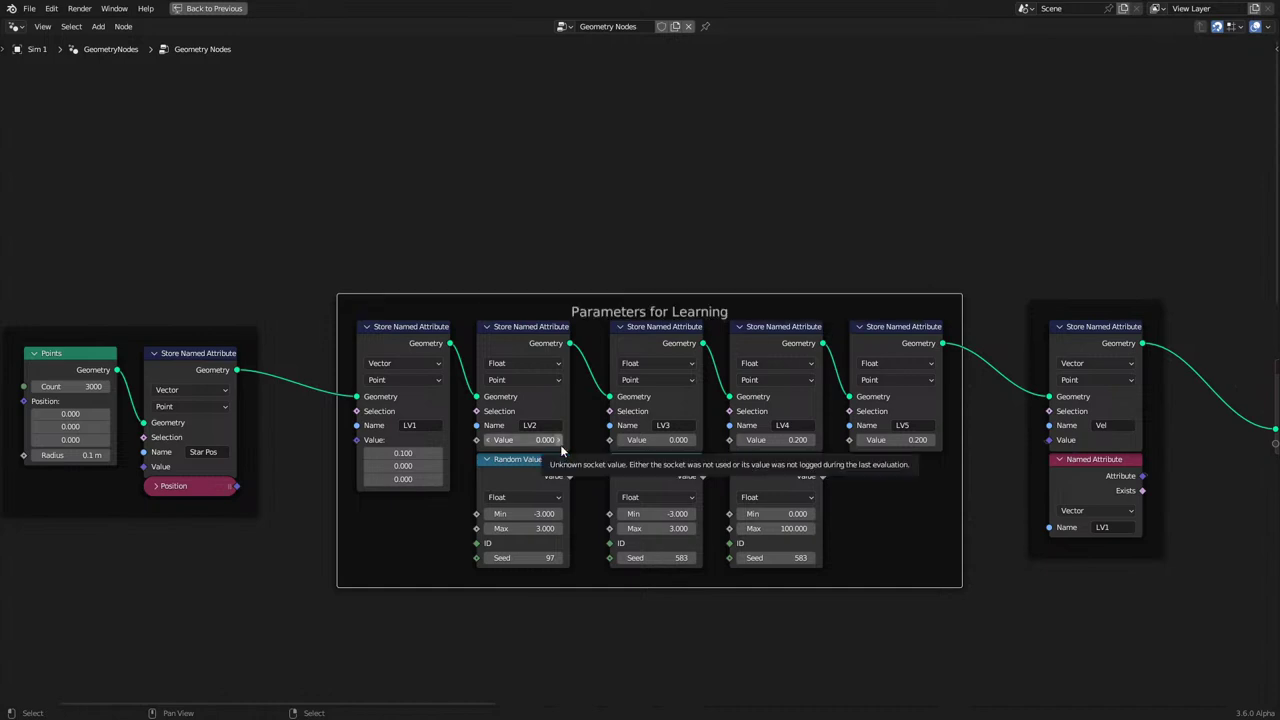
Relabel the learning parameters frame "Initial Parameters for Learning" and move the Points and Star Pos frame closer to it.
scroll(906, 511, down, 2)
middle_drag(906, 511, 606, 423)
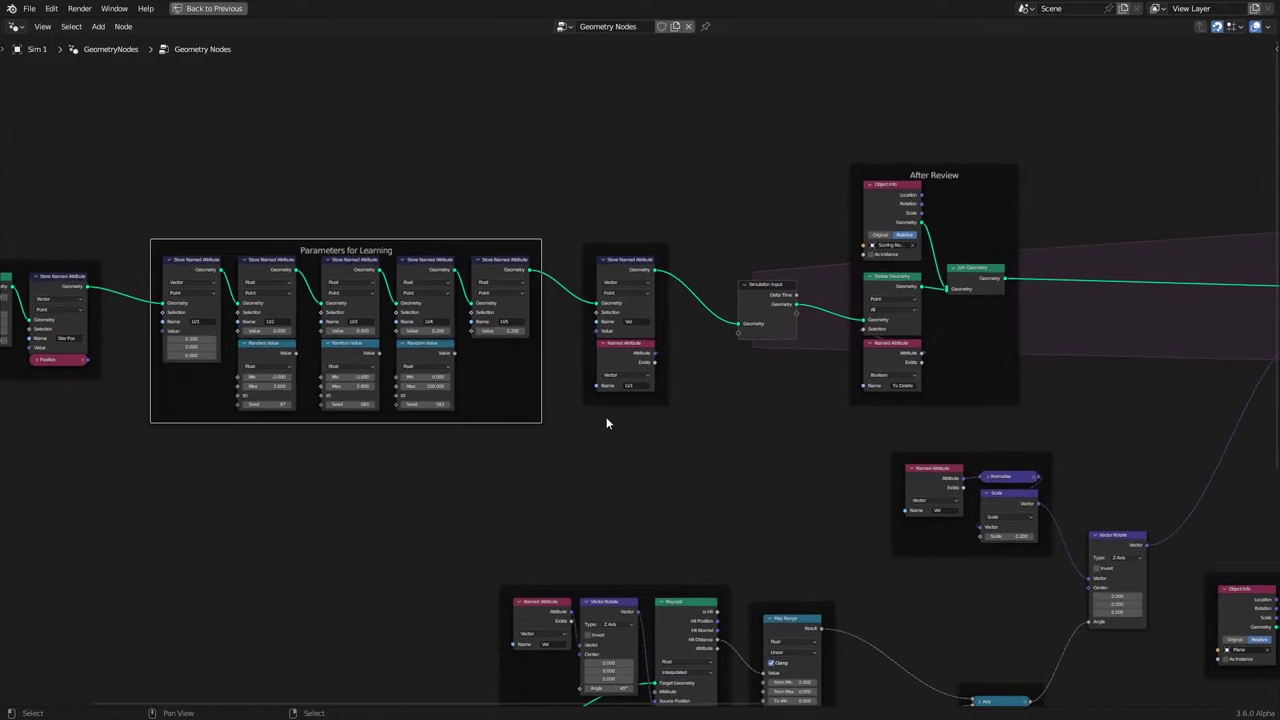
scroll(606, 423, up, 1)
scroll(606, 423, down, 1)
middle_drag(766, 526, 891, 543)
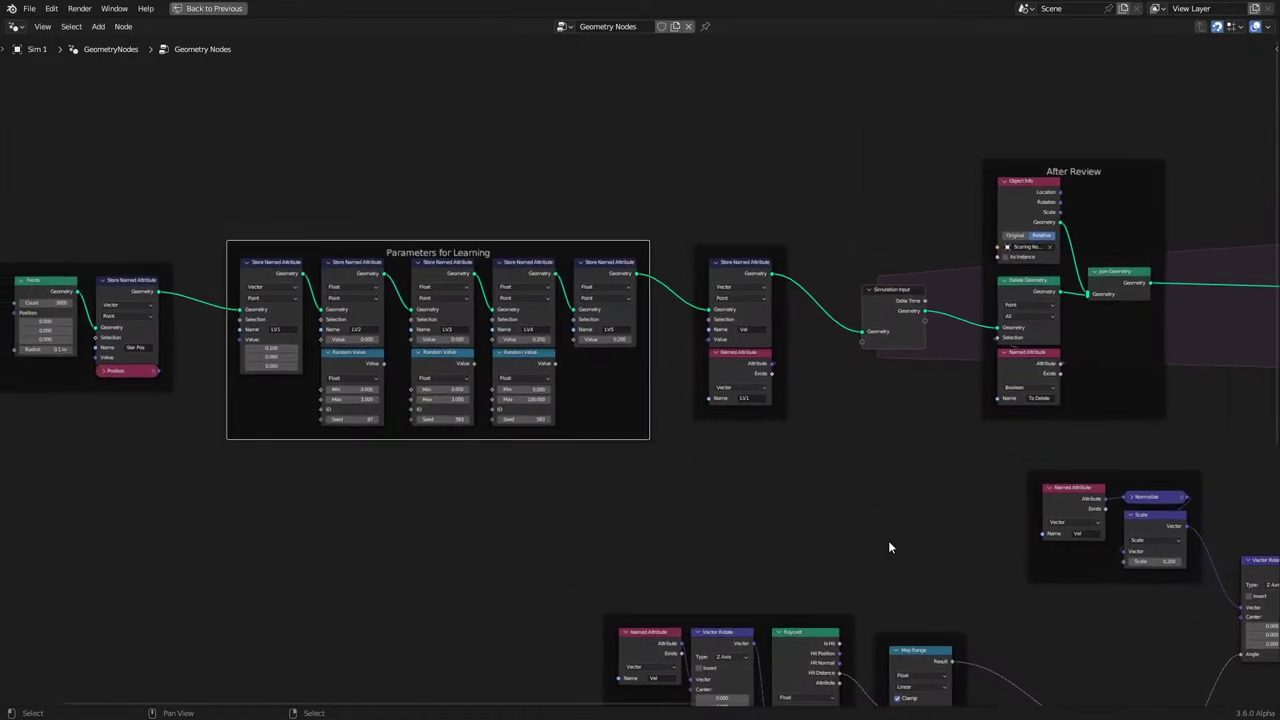
scroll(660, 370, up, 1)
key(F2)
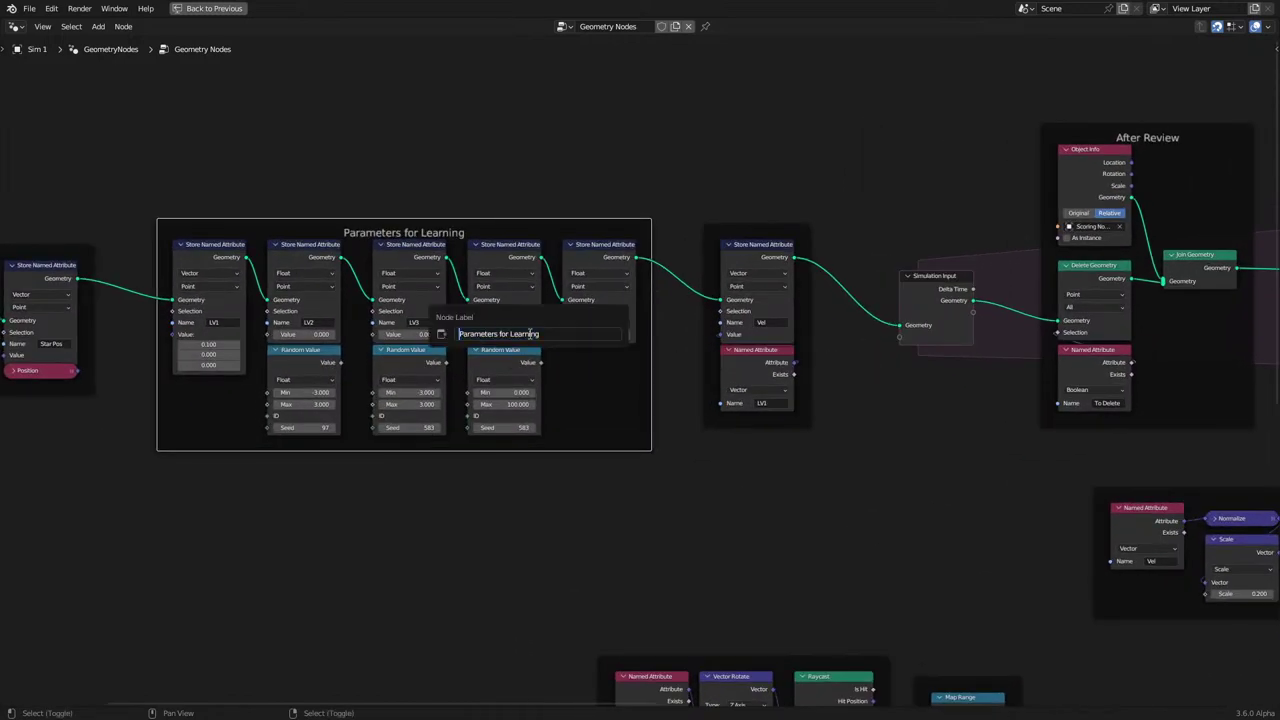
key(Return)
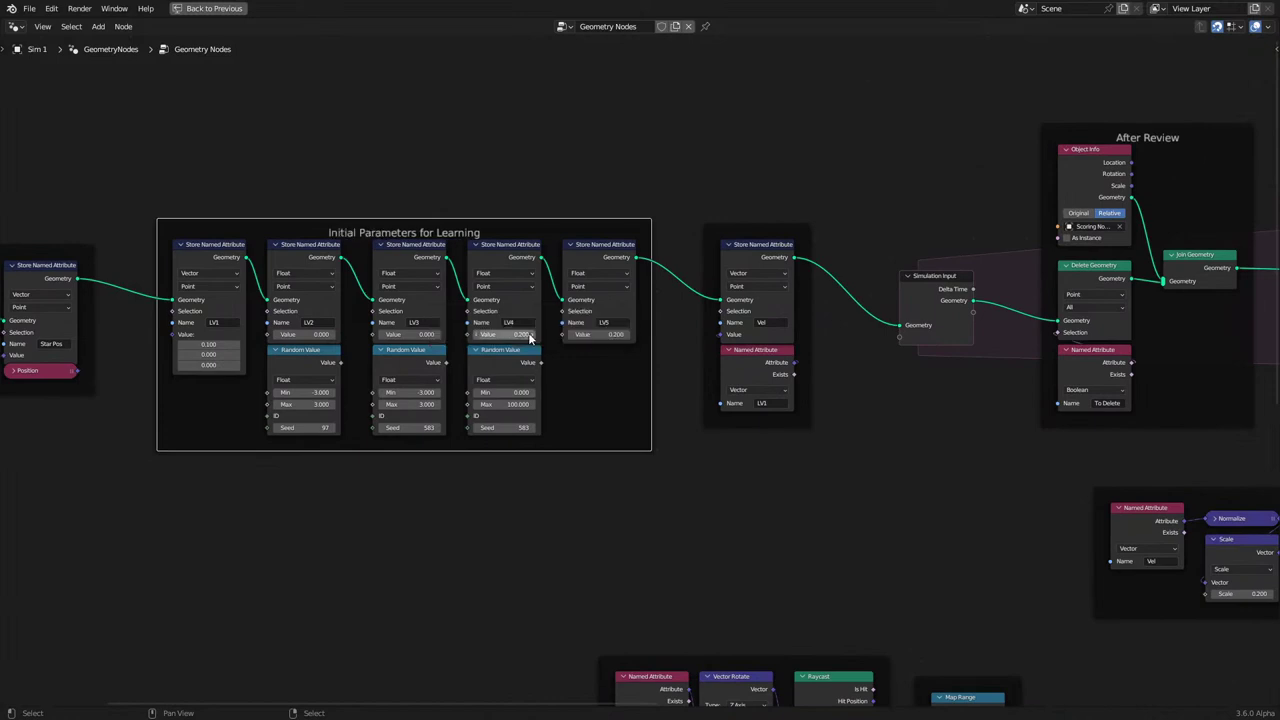
middle_drag(286, 369, 546, 371)
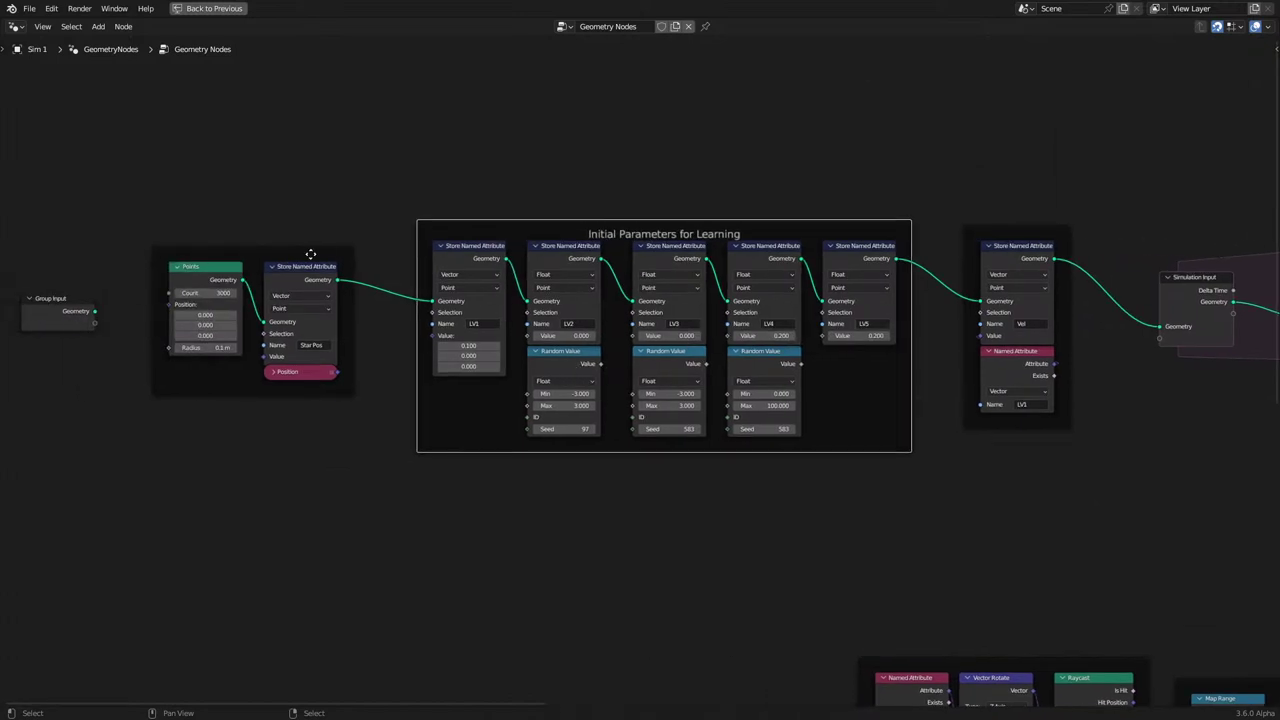
drag(308, 254, 347, 257)
Insert a reroute point on the Object Info Geometry links that feed the two Raycast nodes.
scroll(606, 374, down, 2)
scroll(800, 450, down, 1)
middle_drag(800, 450, 495, 196)
scroll(738, 362, down, 2)
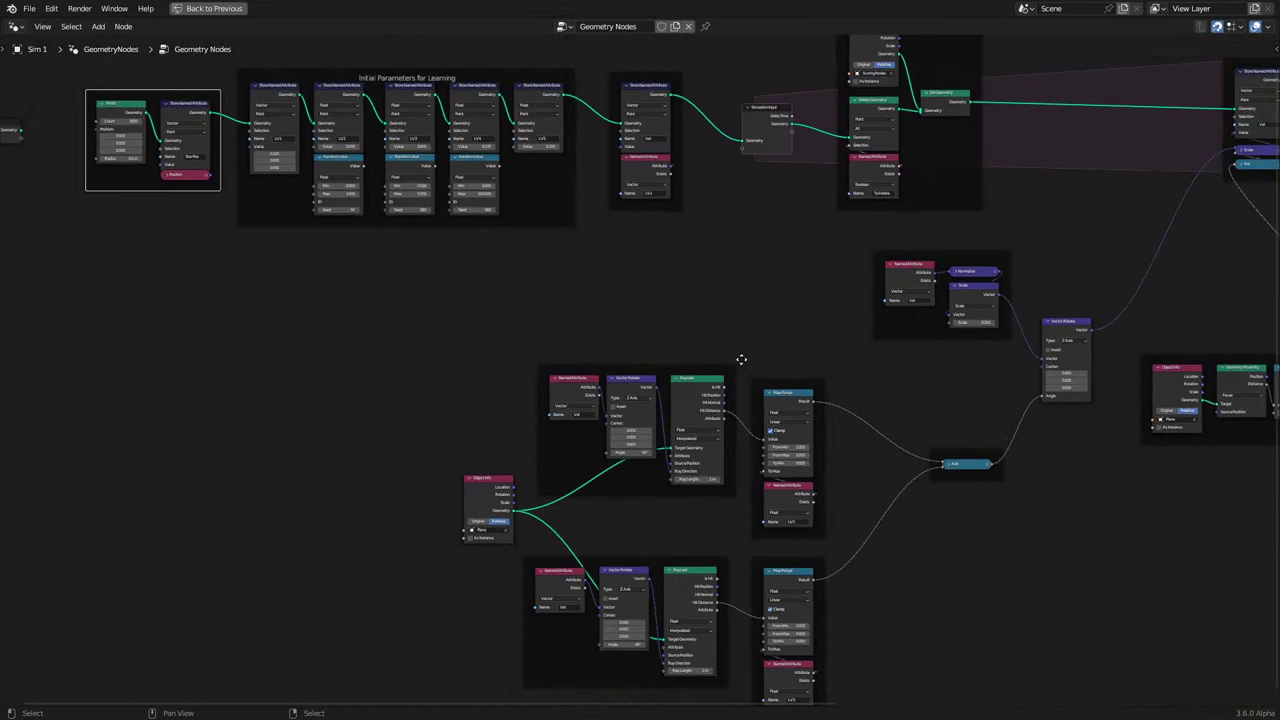
middle_drag(740, 360, 702, 274)
scroll(648, 331, up, 4)
click(410, 420)
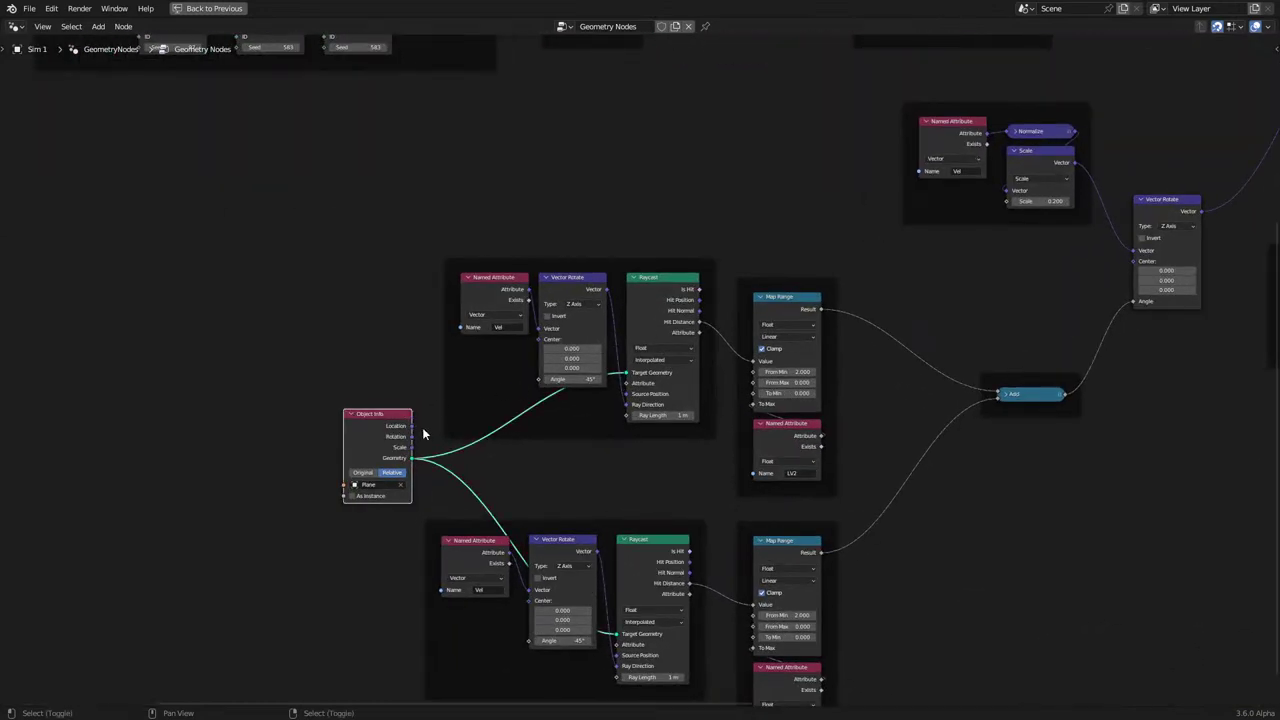
shift+right_drag(428, 489, 428, 491)
drag(426, 461, 462, 464)
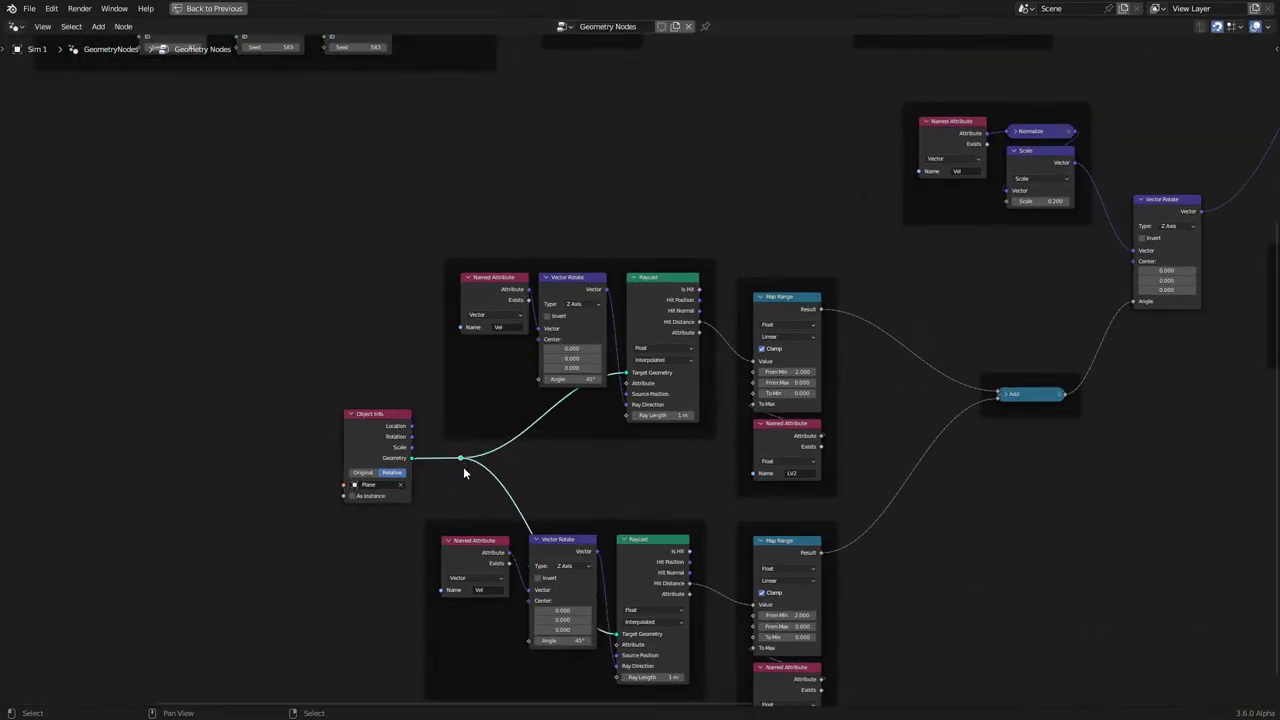
Put the Object Info node feeding the Raycasts in its own frame and label the frame "Collider".
drag(341, 514, 364, 423)
key(ctrl+j)
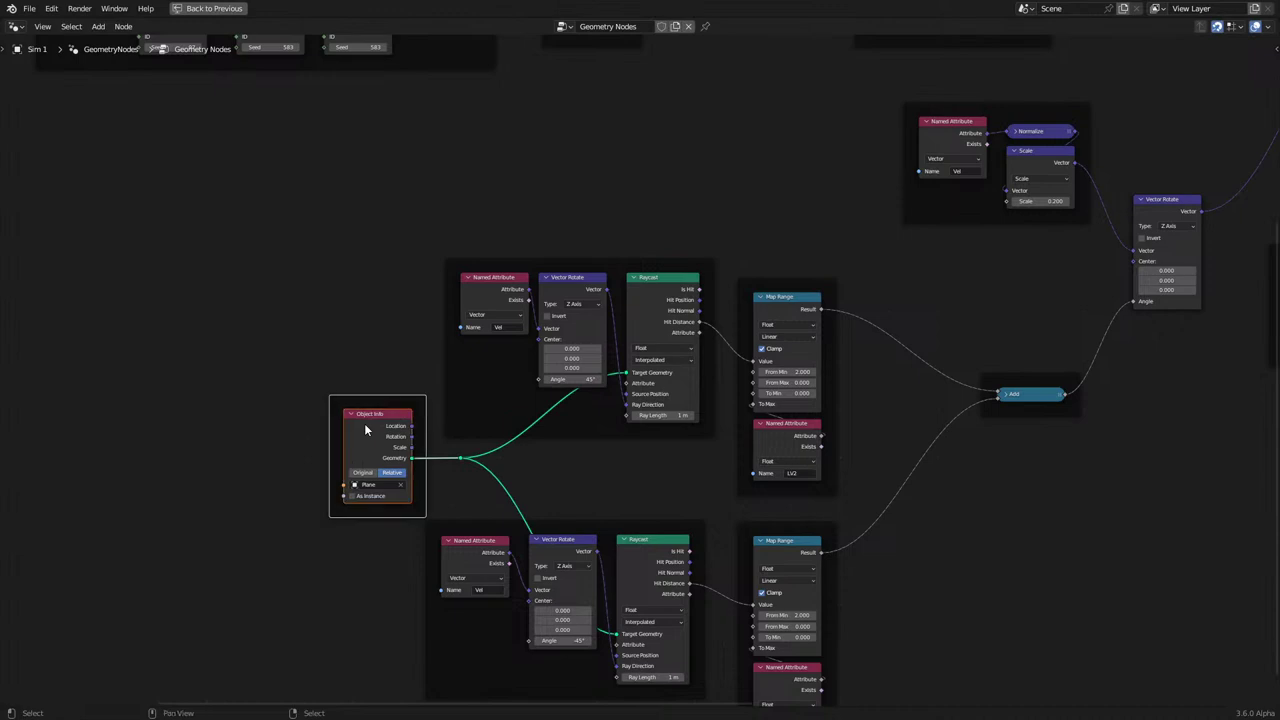
key(F2)
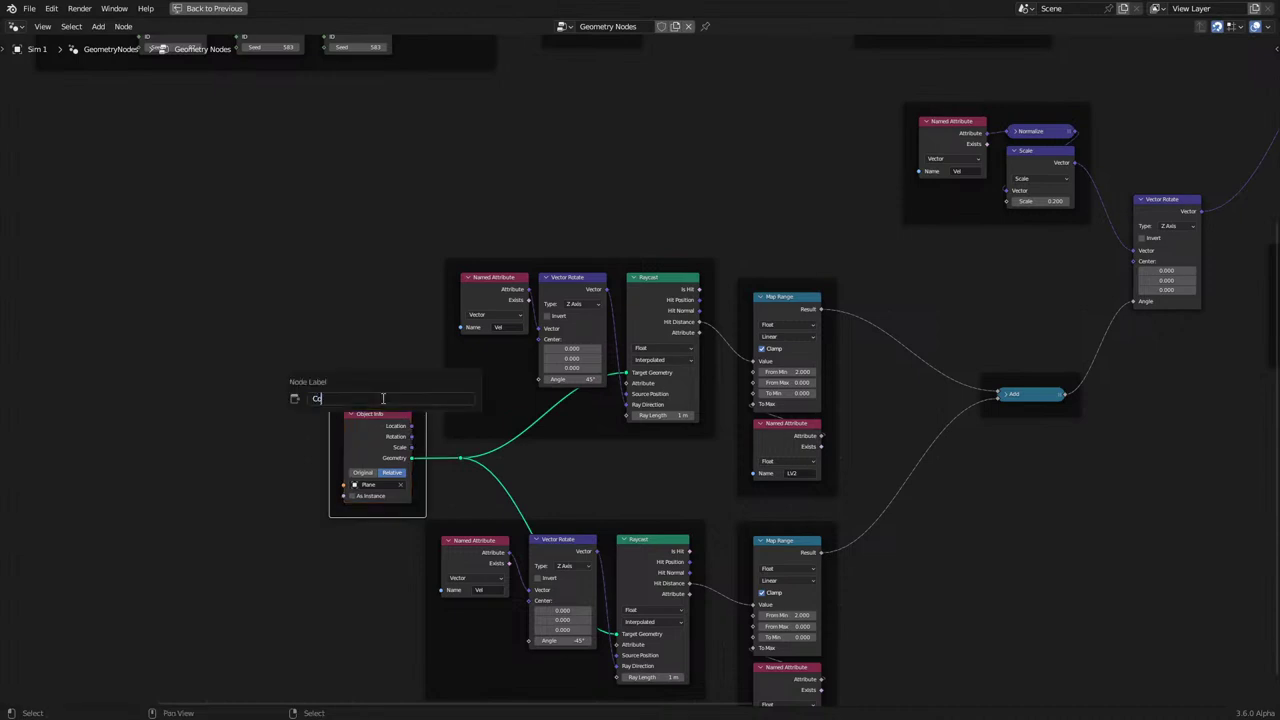
text(Collider)
key(Return)
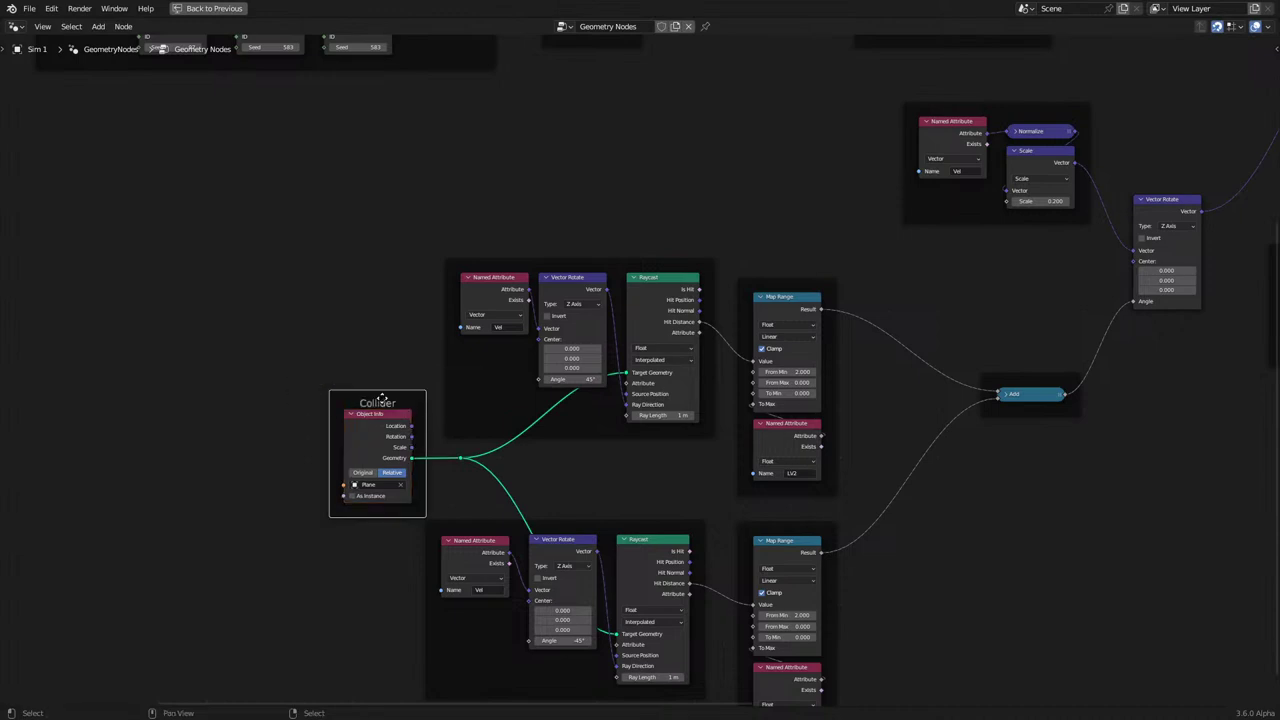
Label the upper Raycast frame "Eye 1".
click(634, 271)
key(F2)
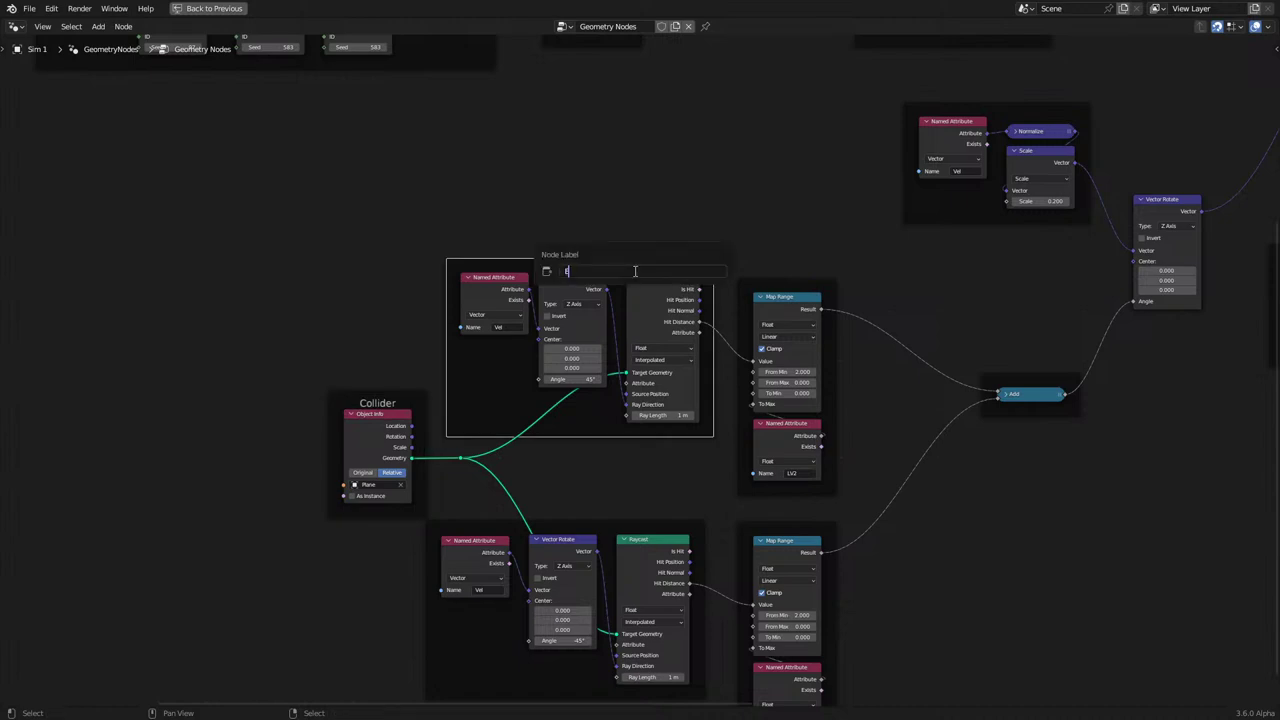
text(Eye 1)
key(Return)
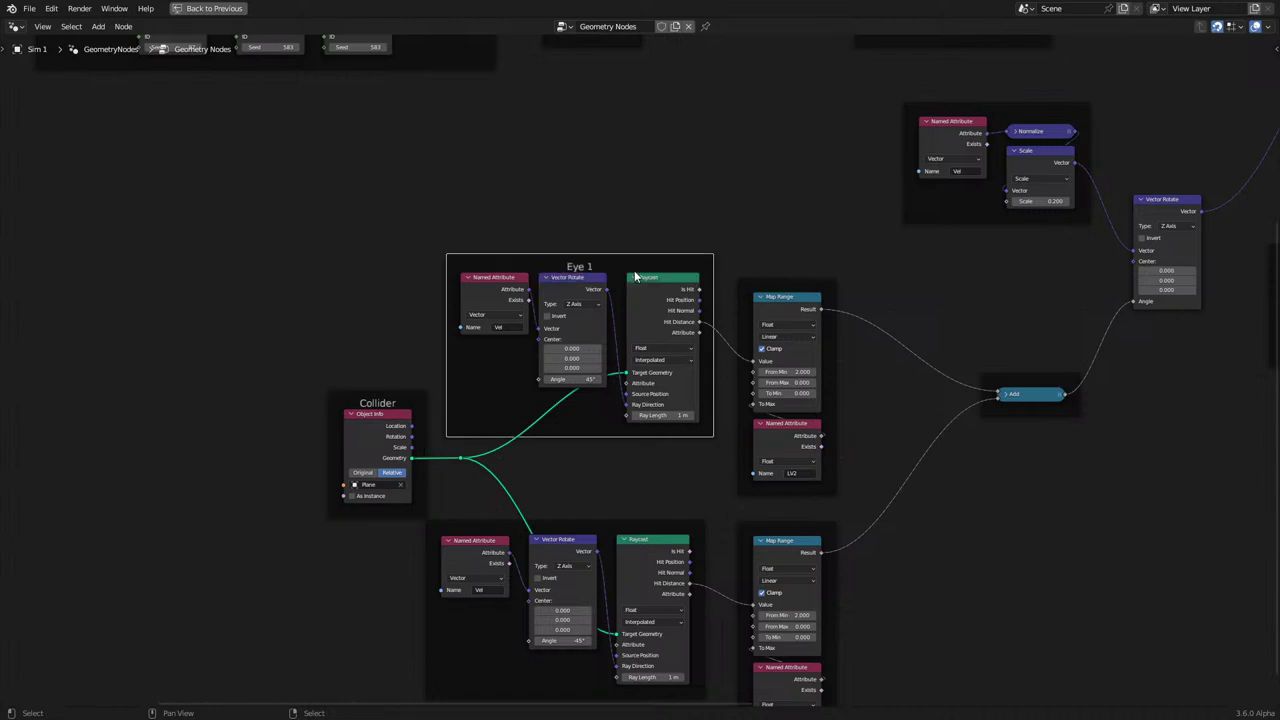
click(620, 518)
click(620, 523)
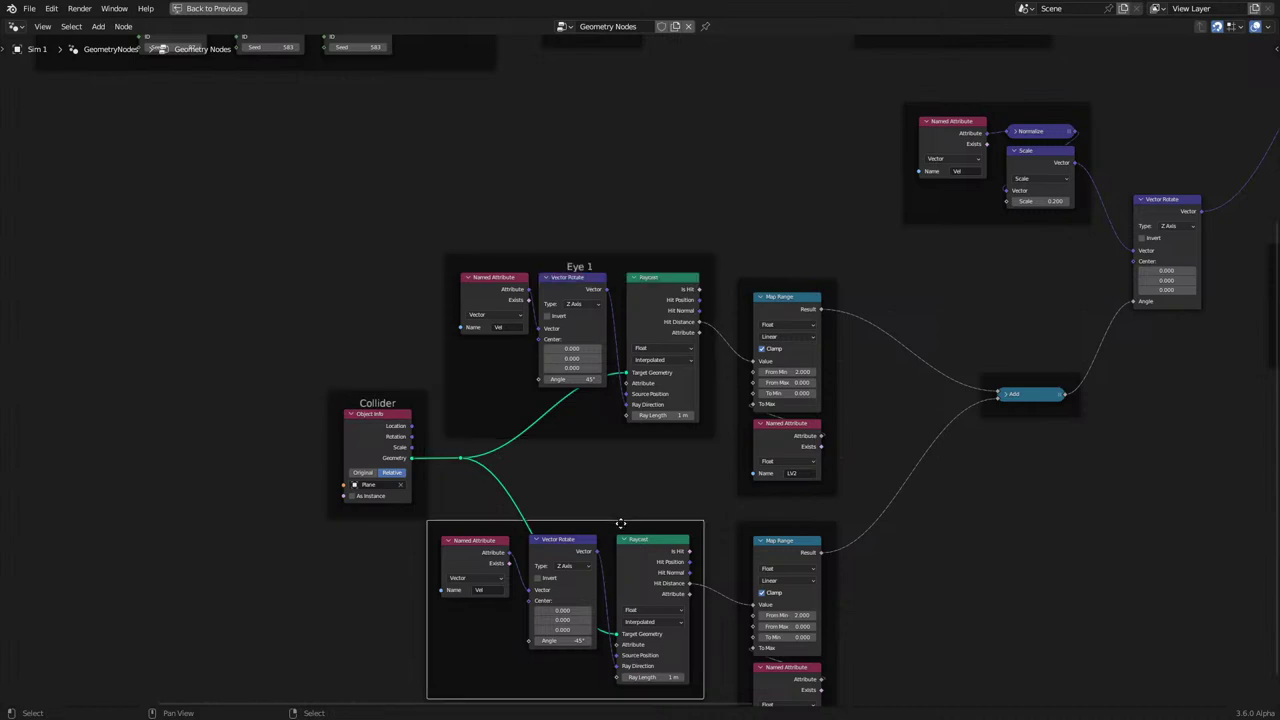
Label the upper Raycast frame "Sensor 1" and the lower Raycast frame "Sensor 2".
click(638, 256)
key(F2)
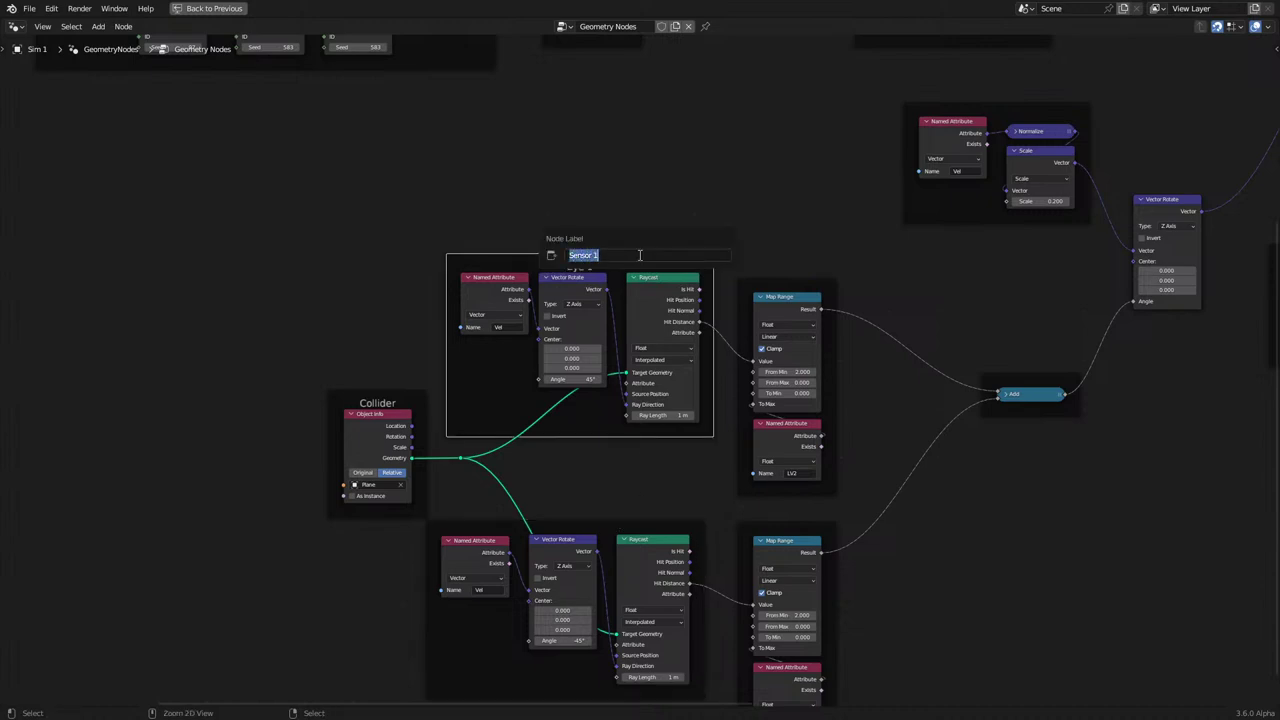
key(Return)
click(634, 527)
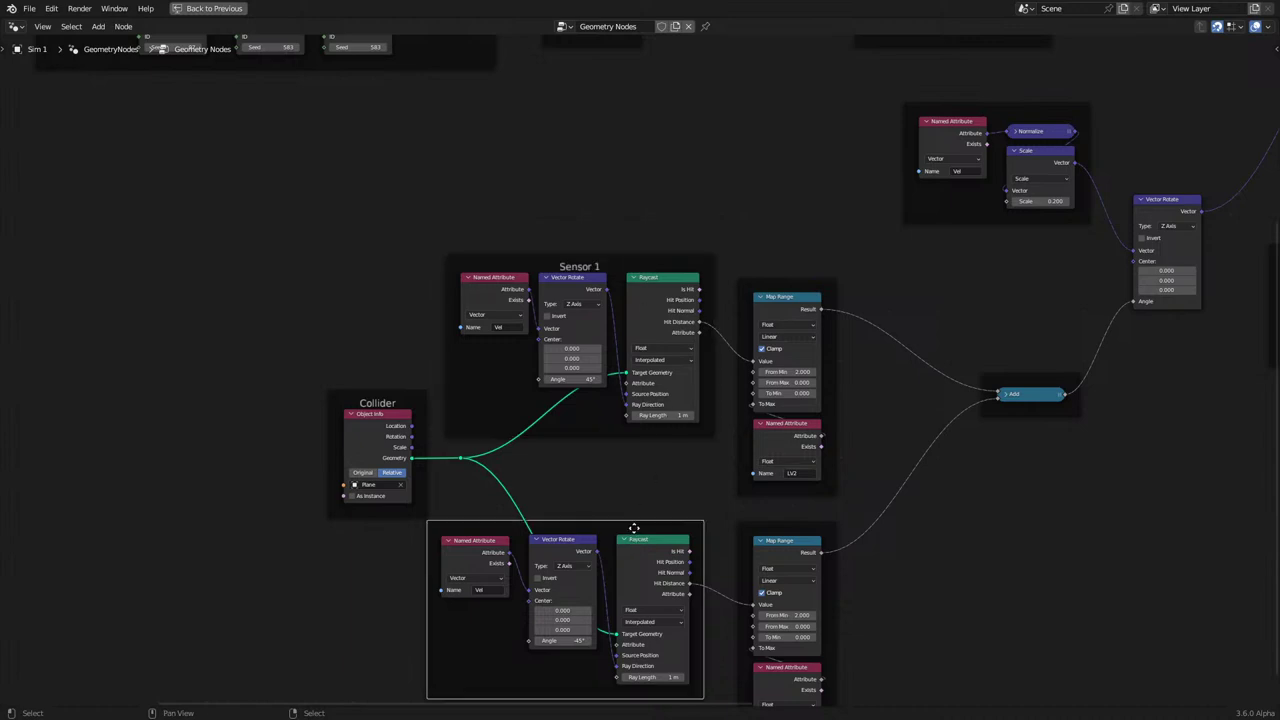
key(F2)
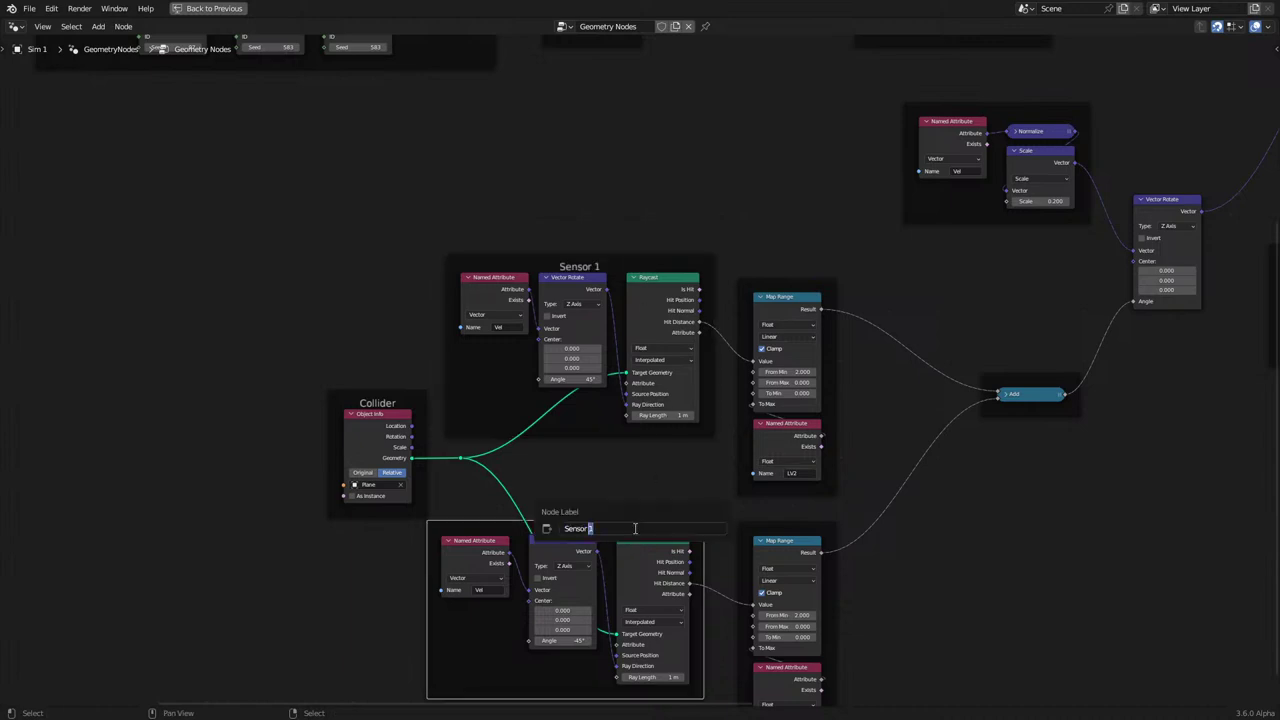
key(Return)
Move both Map Range frames together slightly closer to the two sensor frames.
middle_drag(742, 498, 578, 427)
scroll(572, 424, up, 1)
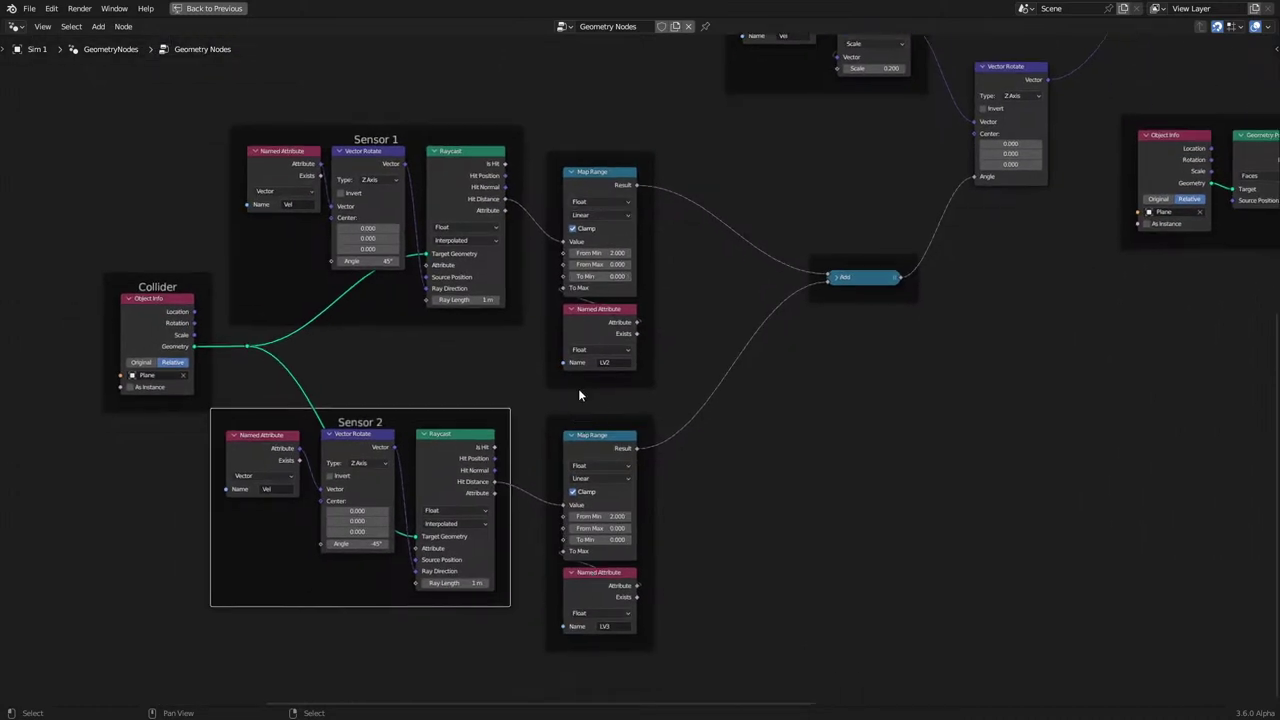
click(584, 416)
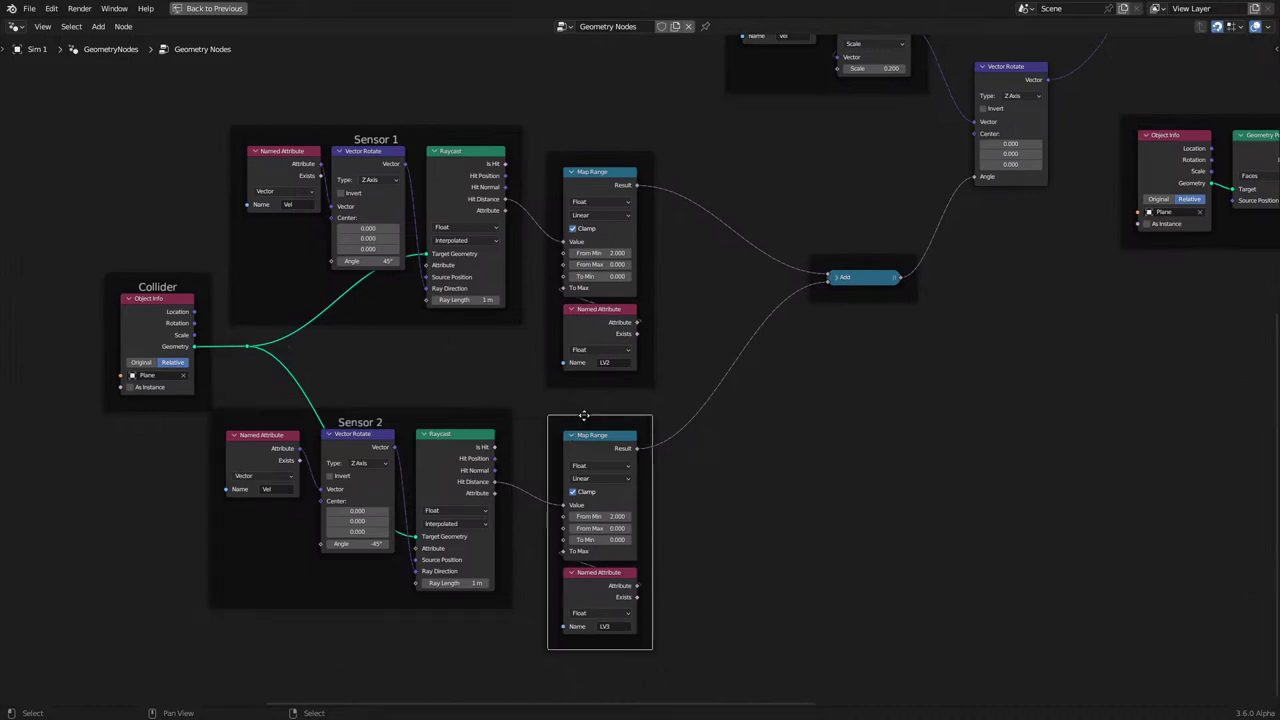
shift+click(580, 385)
drag(579, 386, 573, 380)
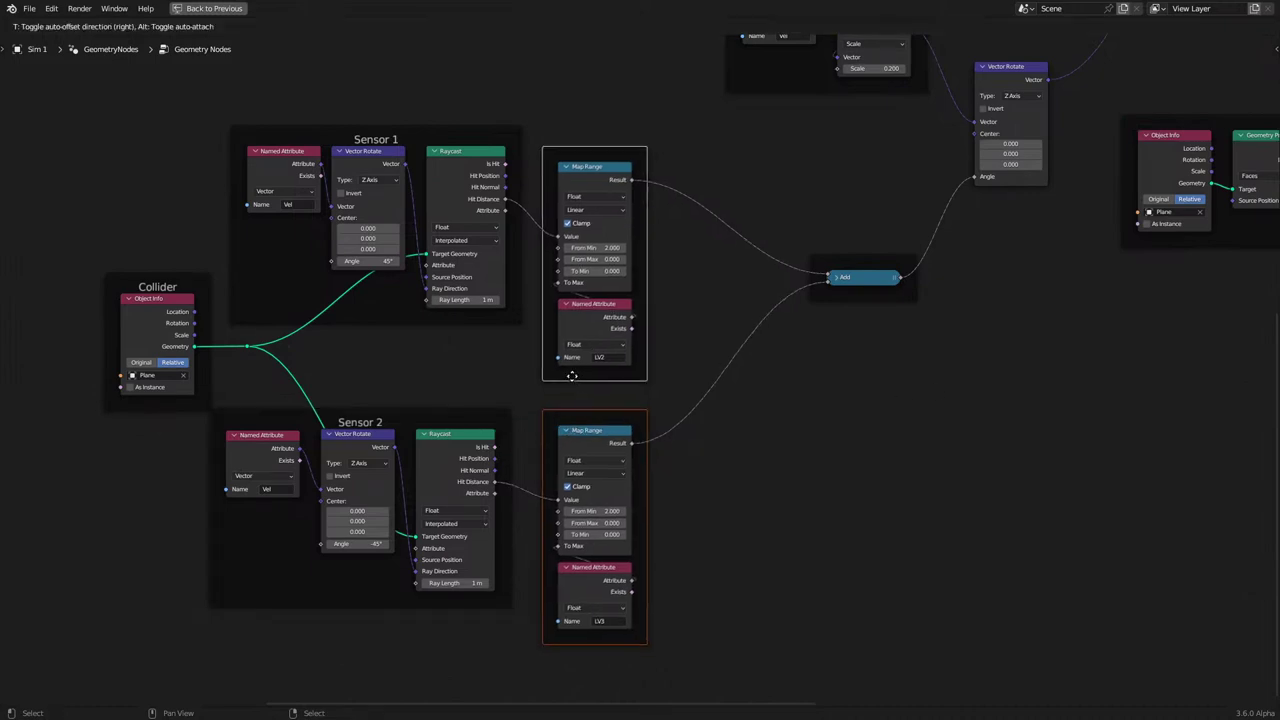
Label the lower Map Range frame "Learned Hit Distance" and select the upper Map Range frame.
click(605, 421)
key(F2)
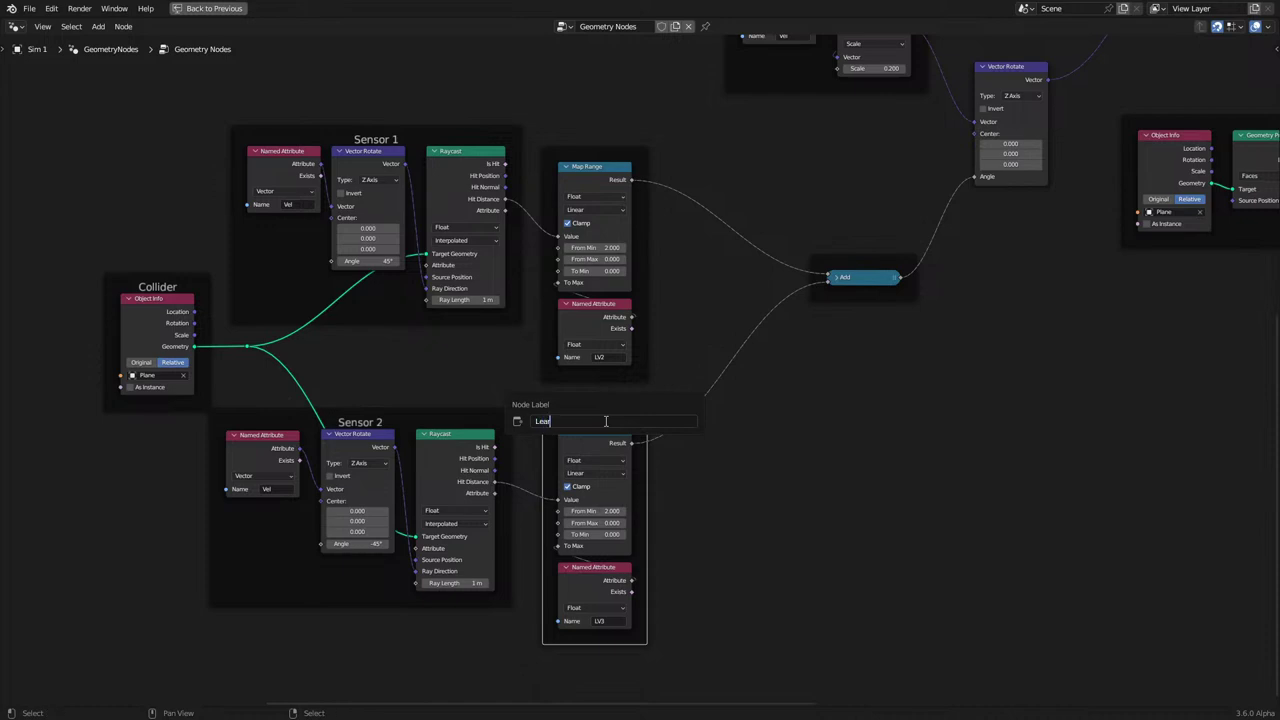
text(Hit Distance)
key(Return)
click(594, 152)
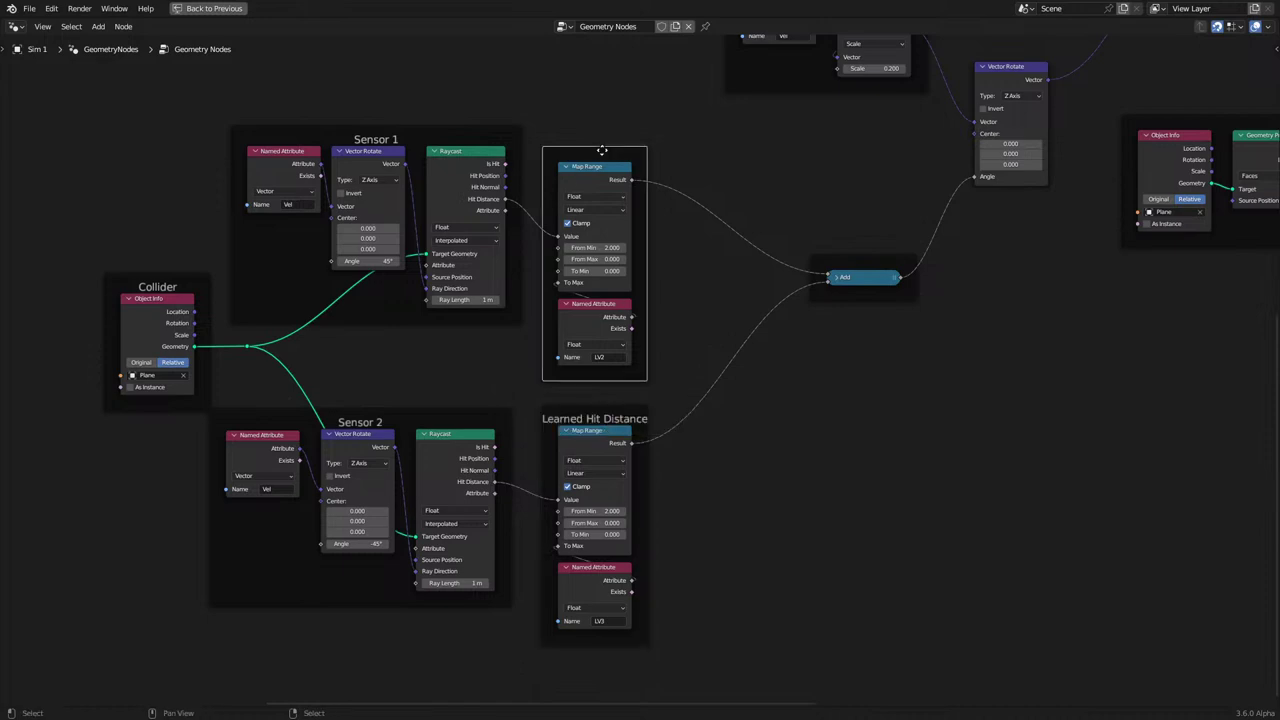
Label the upper Map Range frame "Learned Hit Distance".
key(F2)
text(Learned Hit Distance)
key(Return)
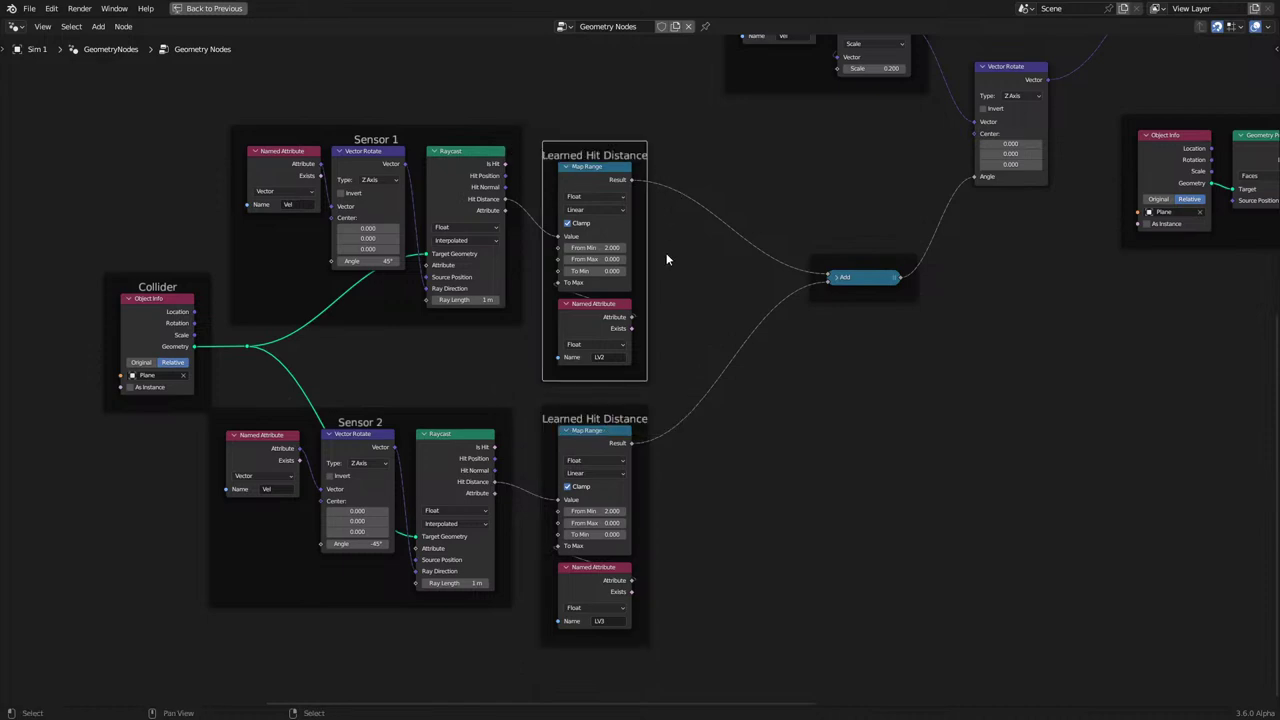
Move the small Add frame closer to the two Map Range frames.
middle_drag(667, 257, 450, 359)
drag(640, 357, 551, 349)
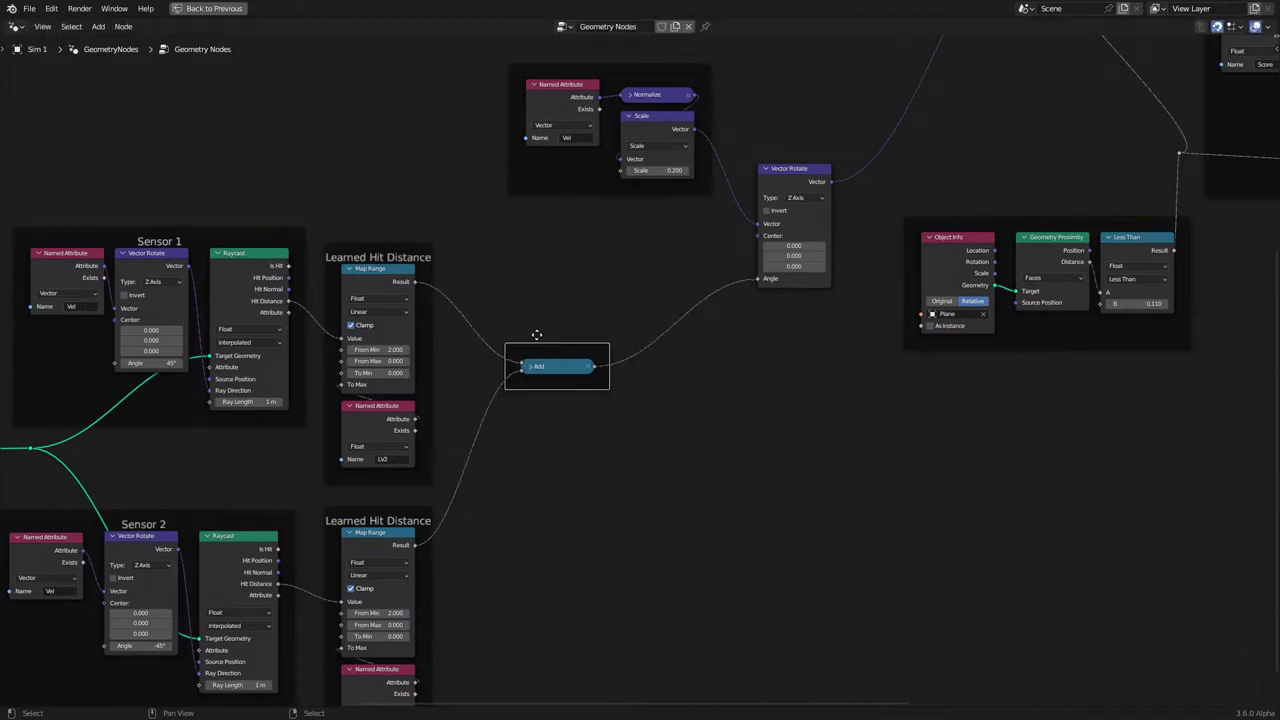
middle_drag(661, 298, 684, 309)
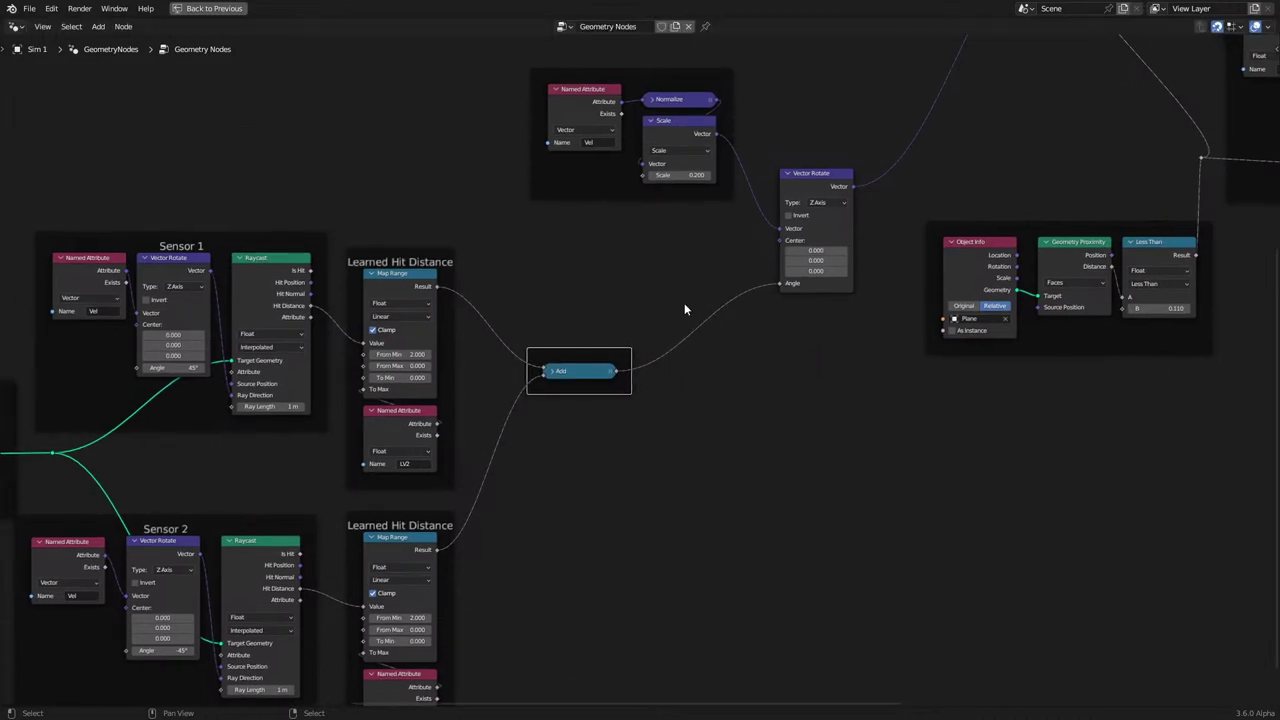
Relabel both Map Range frames, upper and lower, as "Rotation".
click(410, 260)
key(F2)
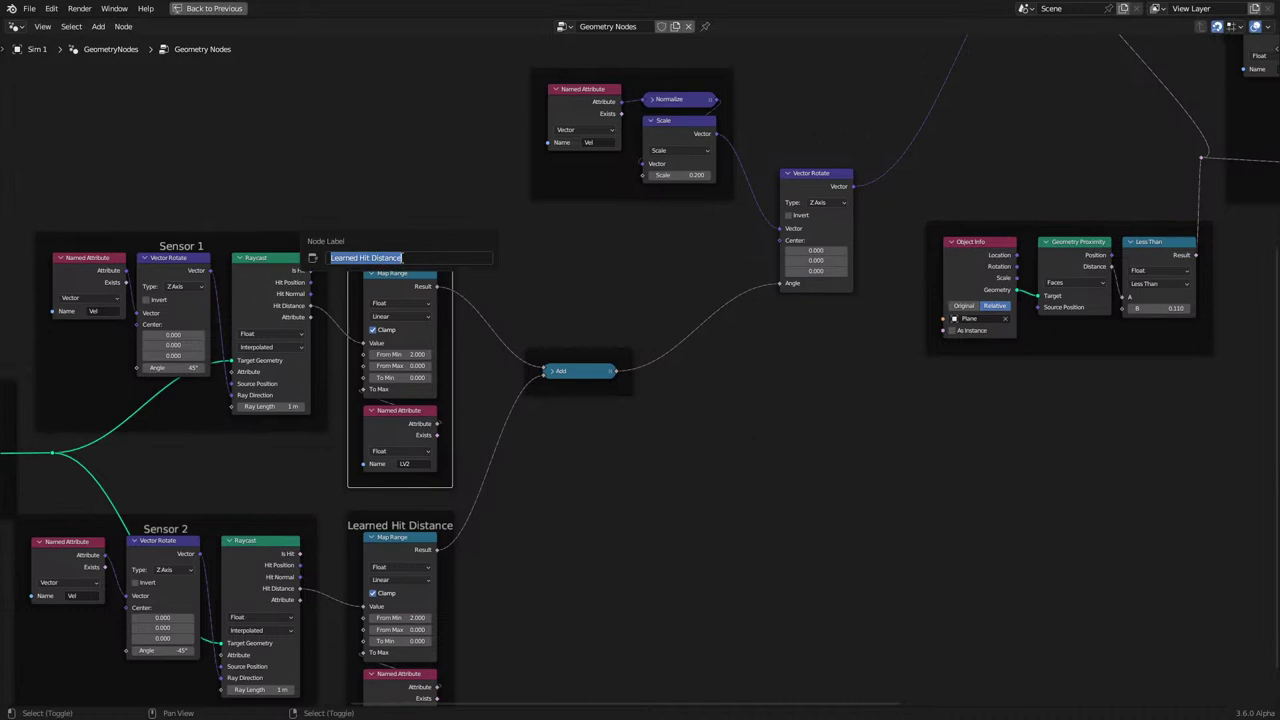
text(Rotation)
key(Return)
key(F2)
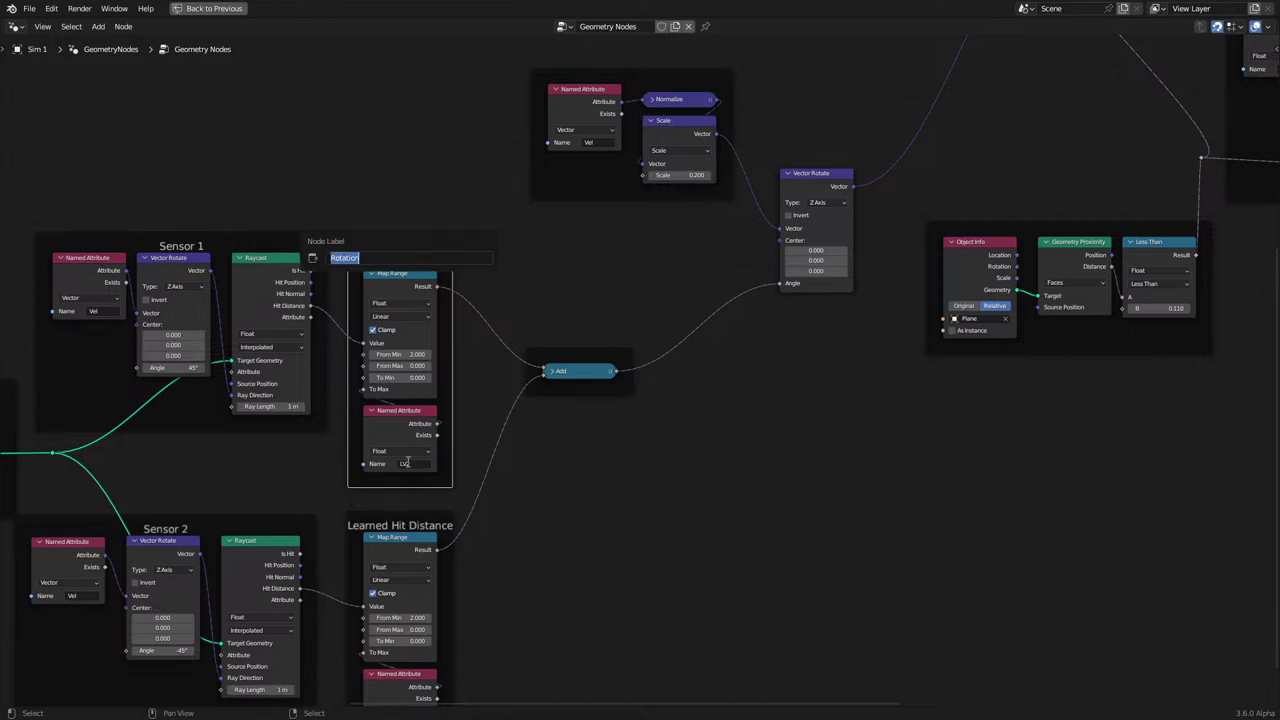
click(414, 519)
key(F2)
text(Rotation)
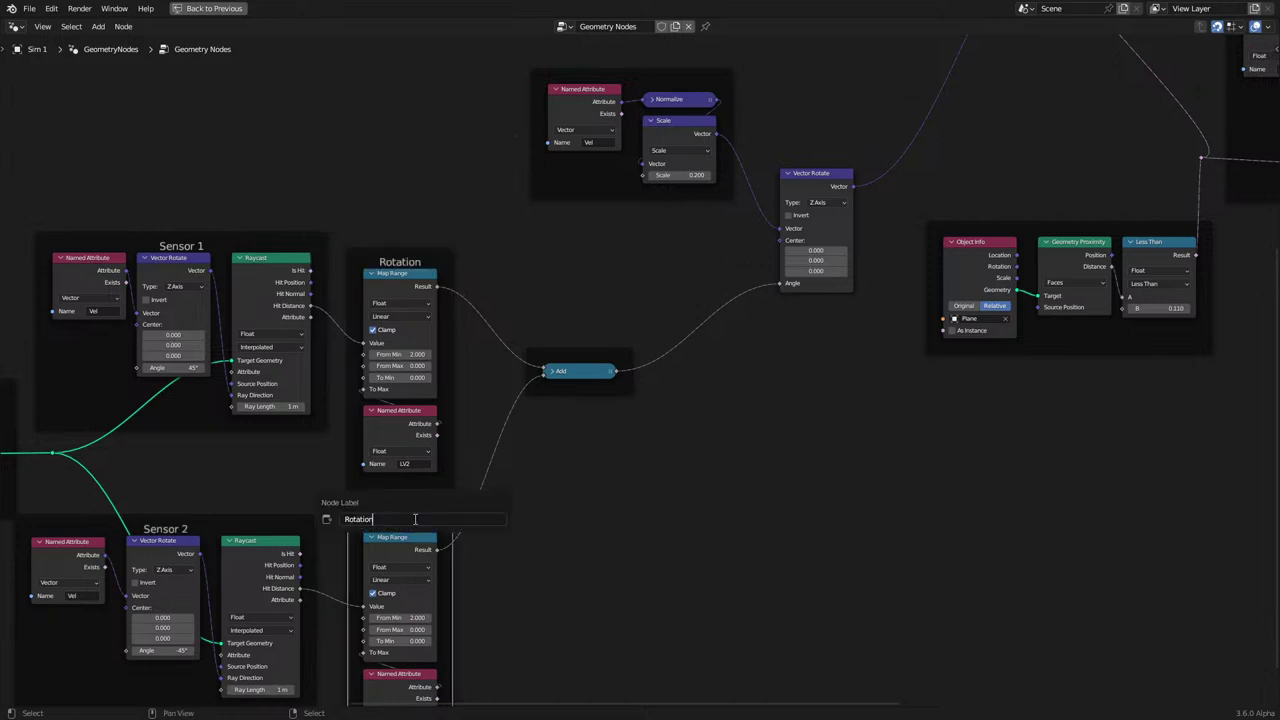
key(Return)
Nudge the LV2 Named Attribute node slightly down and left in the upper Rotation frame, and select the Add frame.
middle_drag(357, 540, 432, 561)
middle_drag(584, 341, 513, 421)
click(470, 372)
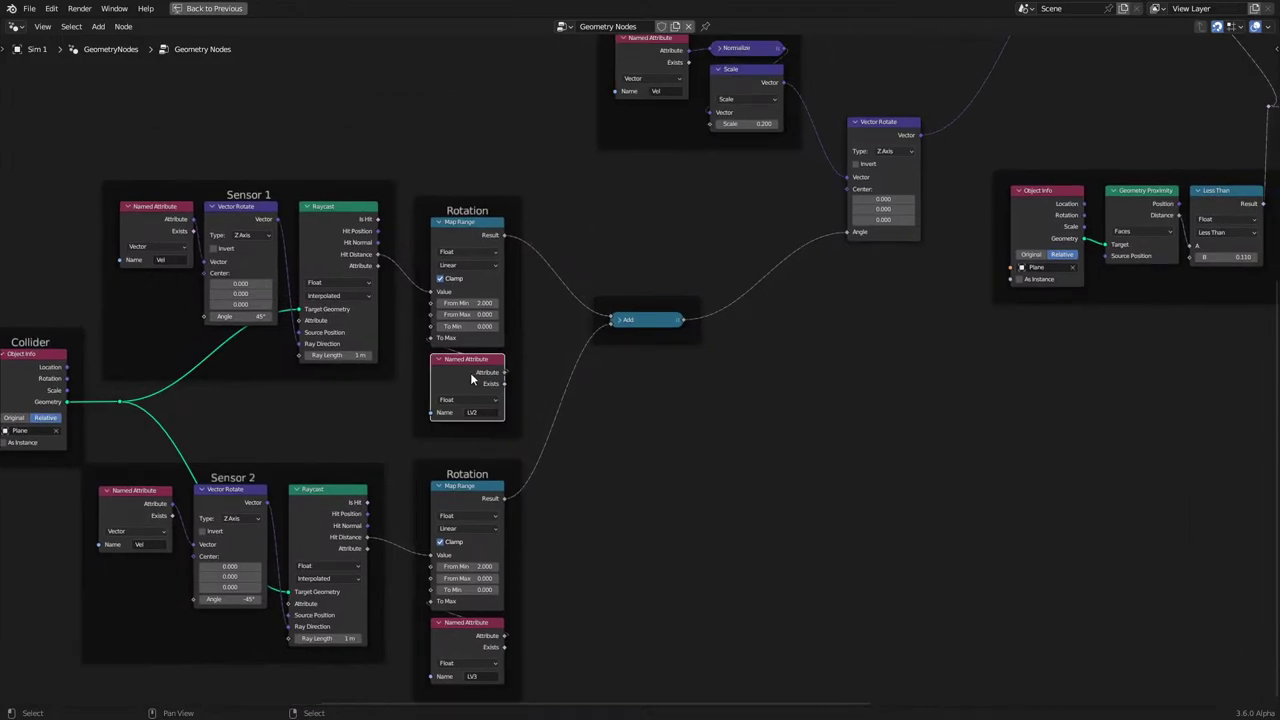
drag(433, 420, 427, 426)
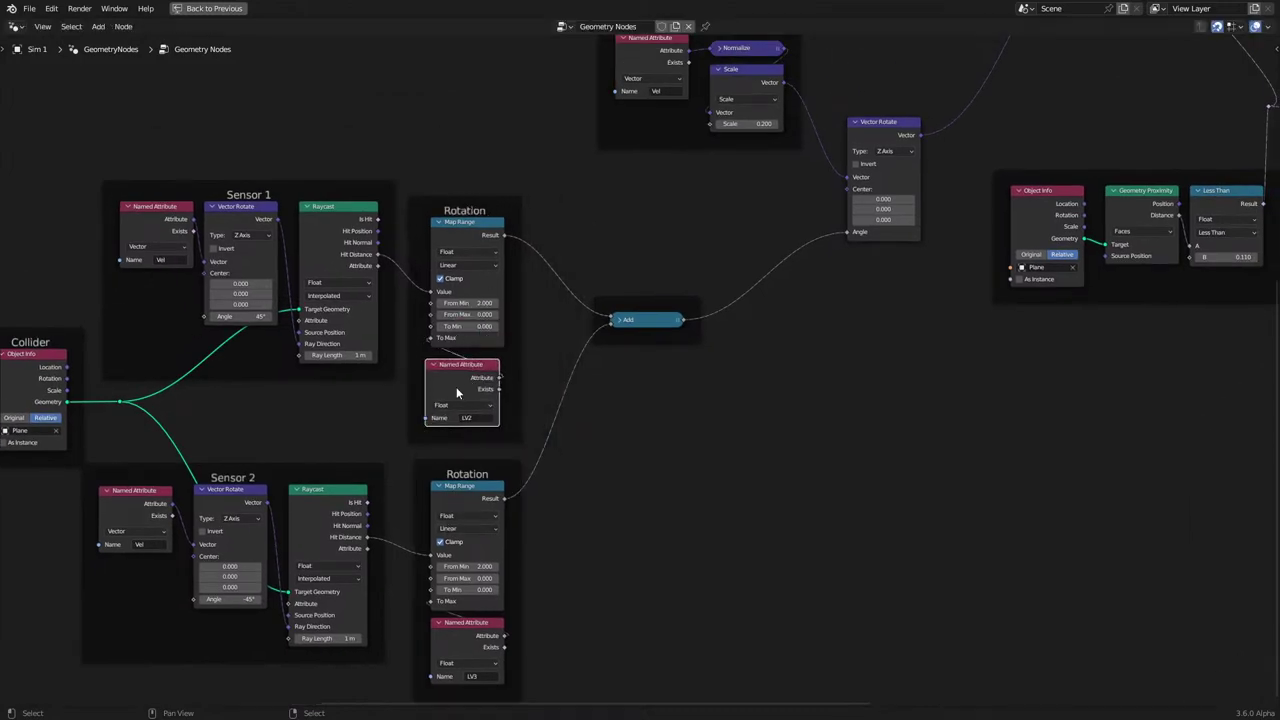
scroll(456, 388, up, 6)
middle_drag(448, 471, 340, 478)
middle_drag(364, 537, 319, 562)
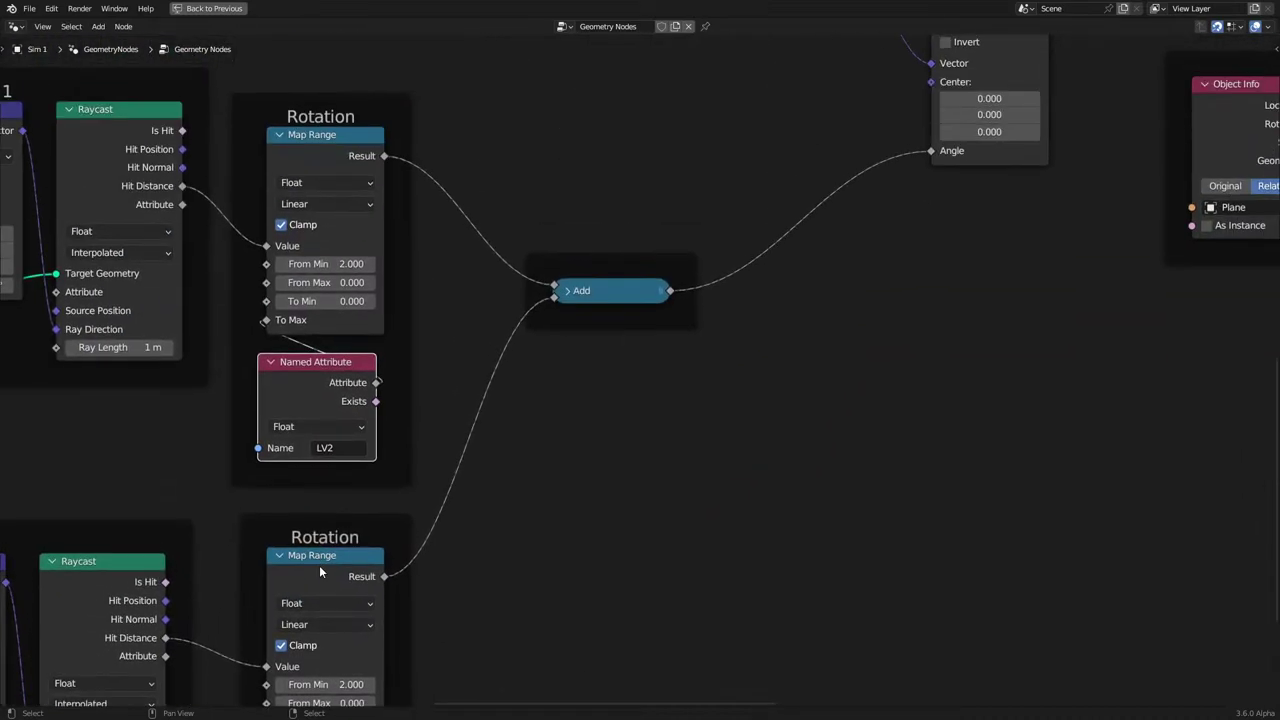
scroll(568, 450, down, 6)
middle_drag(546, 380, 473, 476)
scroll(476, 472, up, 2)
drag(520, 434, 520, 436)
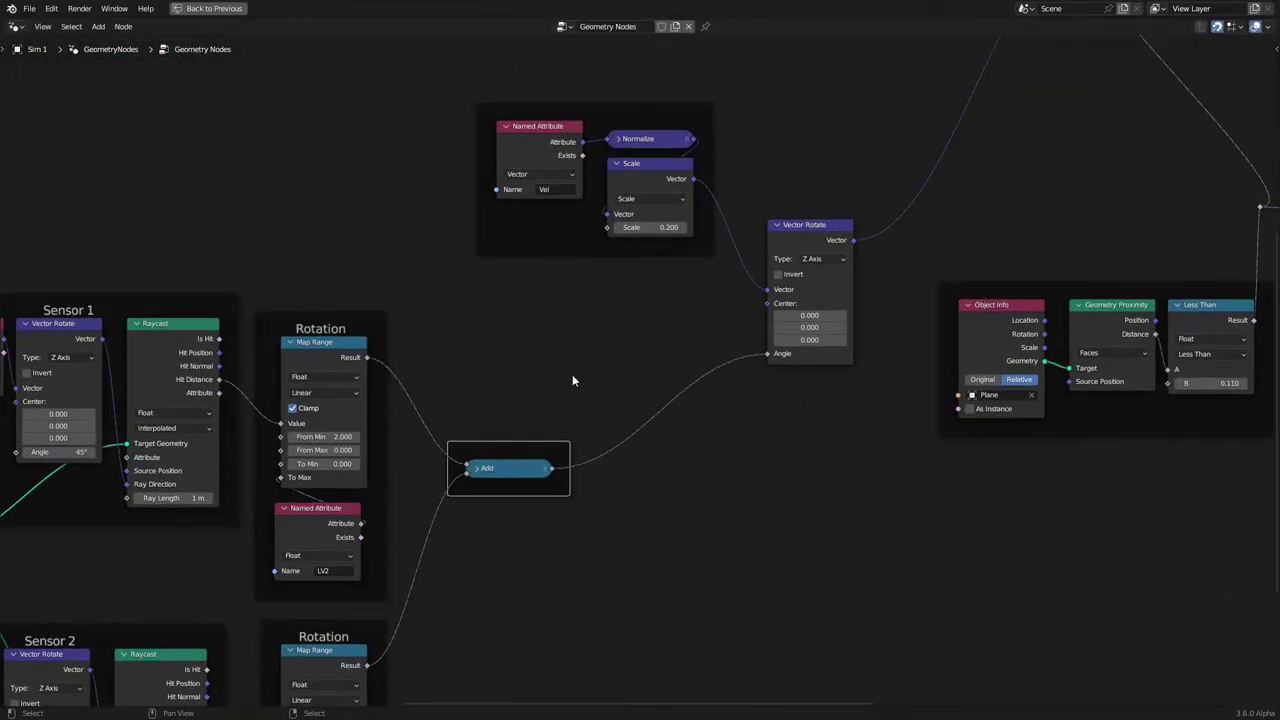
Label the frame holding the Vel attribute, Normalize and Scale nodes "Old Velocity".
middle_drag(572, 374, 426, 606)
scroll(629, 400, down, 2)
middle_drag(629, 400, 583, 399)
scroll(583, 399, up, 1)
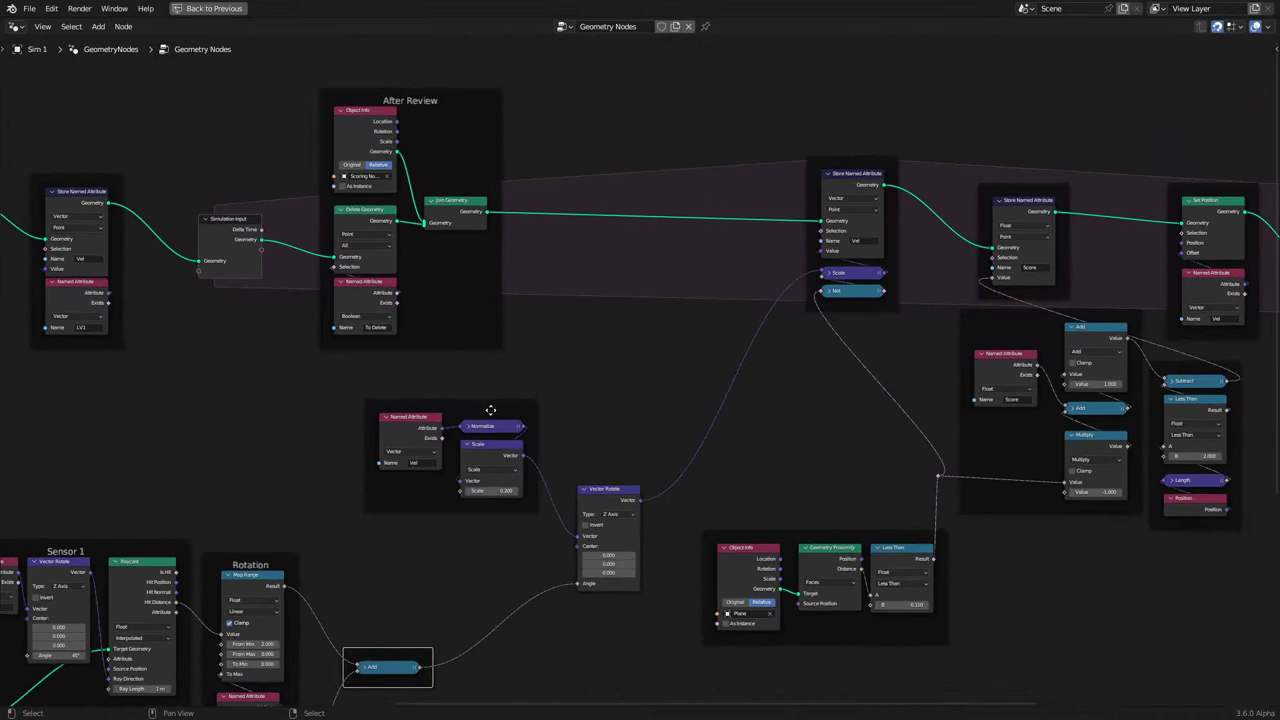
click(508, 410)
key(F2)
text(O)
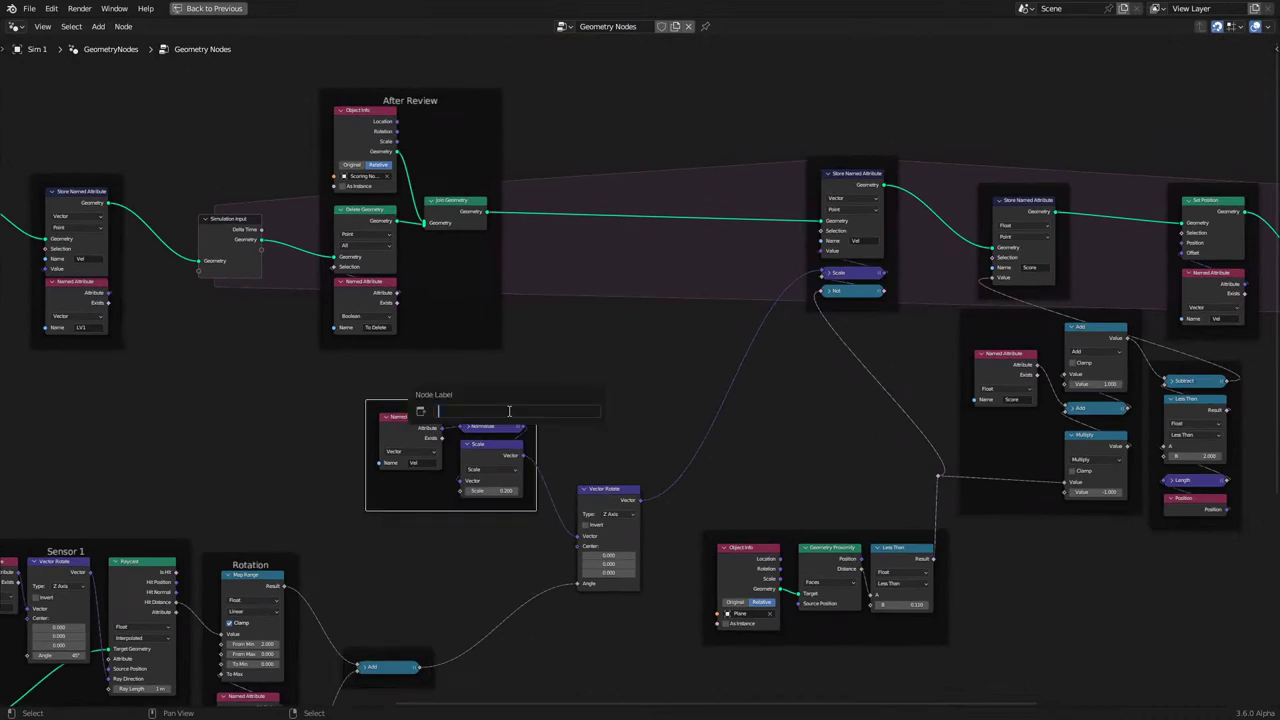
text(riginal Vel)
key(Left)
key(Left)
key(Left)
key(ctrl+shift+Left)
key(BackSpace)
text(Old)
key(Return)
scroll(500, 416, up, 3)
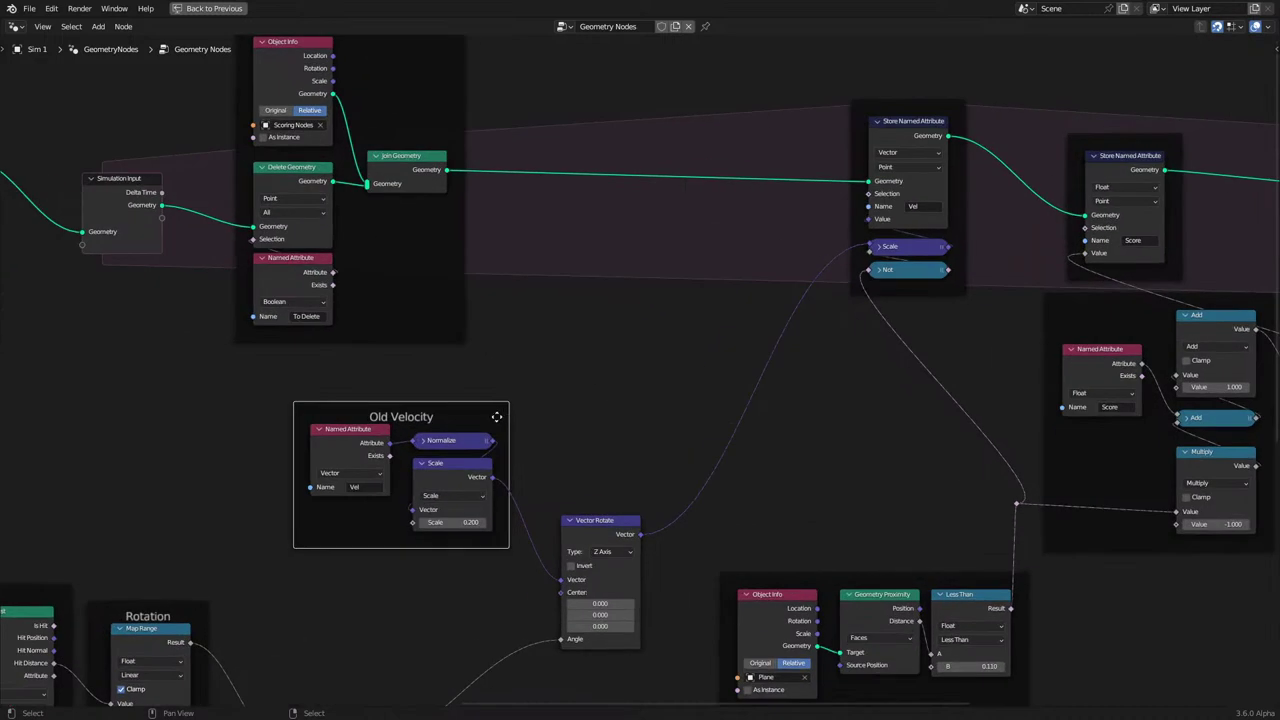
Duplicate the Old Velocity frame without its nodes and parent the Vector Rotate node to the copy.
scroll(498, 416, down, 4)
key(shift+d)
click(628, 588)
click(595, 482)
shift+click(615, 577)
key(ctrl+p)
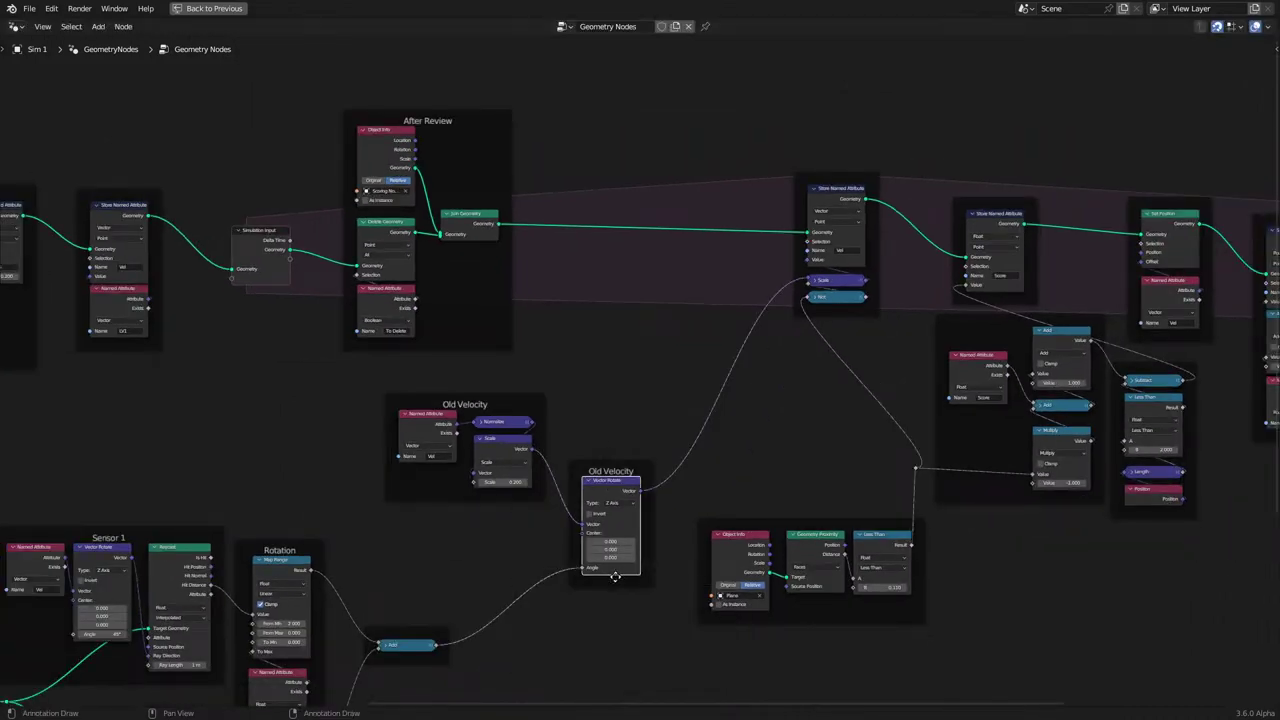
Relabel the frame around the Vector Rotate node "Rotated Velocity".
scroll(616, 503, up, 4)
click(626, 499)
key(F2)
key(Left)
key(shift+Right)
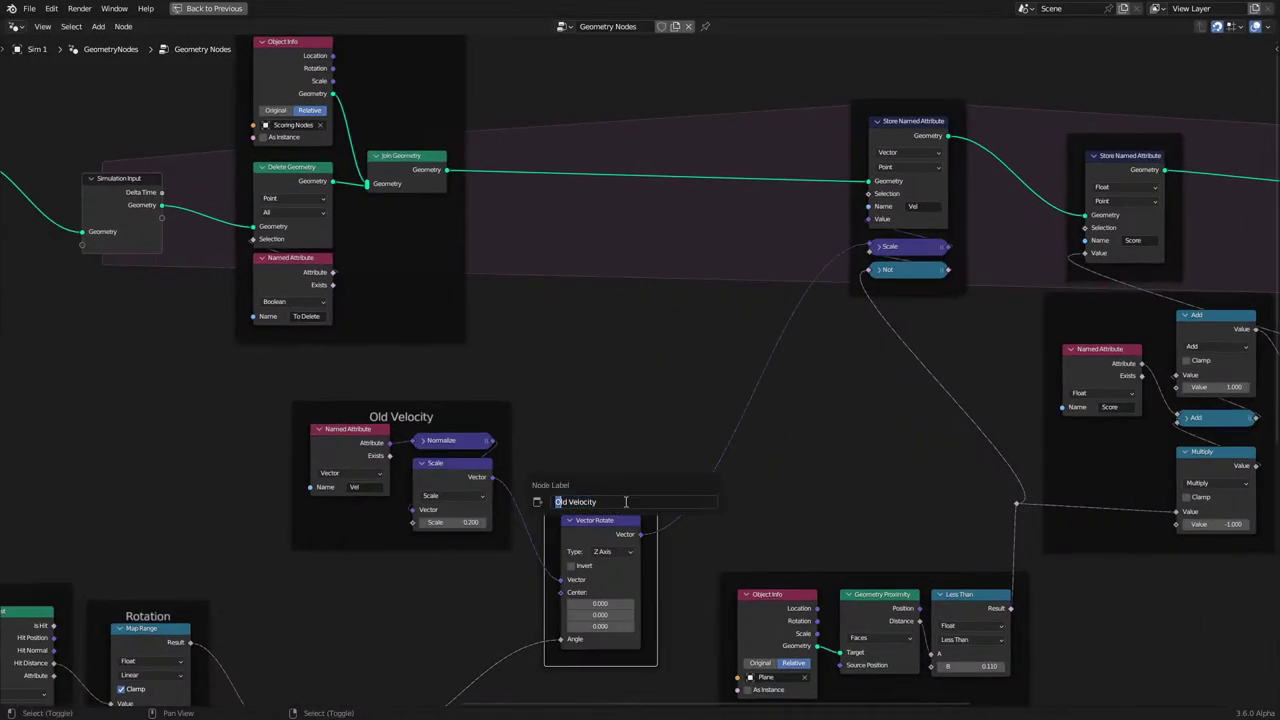
text(Rotated)
key(Return)
Examine the Geometry Proximity frame and where its Less Than result feeds the velocity and score nodes.
middle_drag(756, 488, 440, 506)
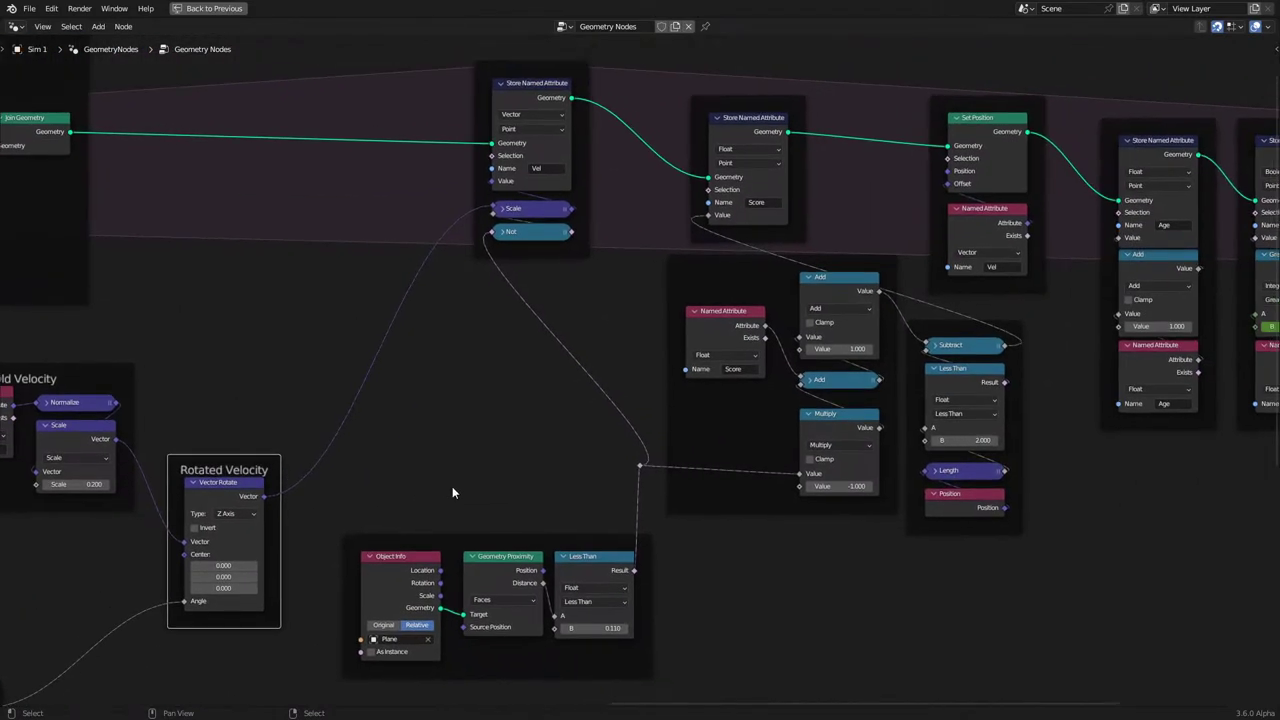
click(521, 540)
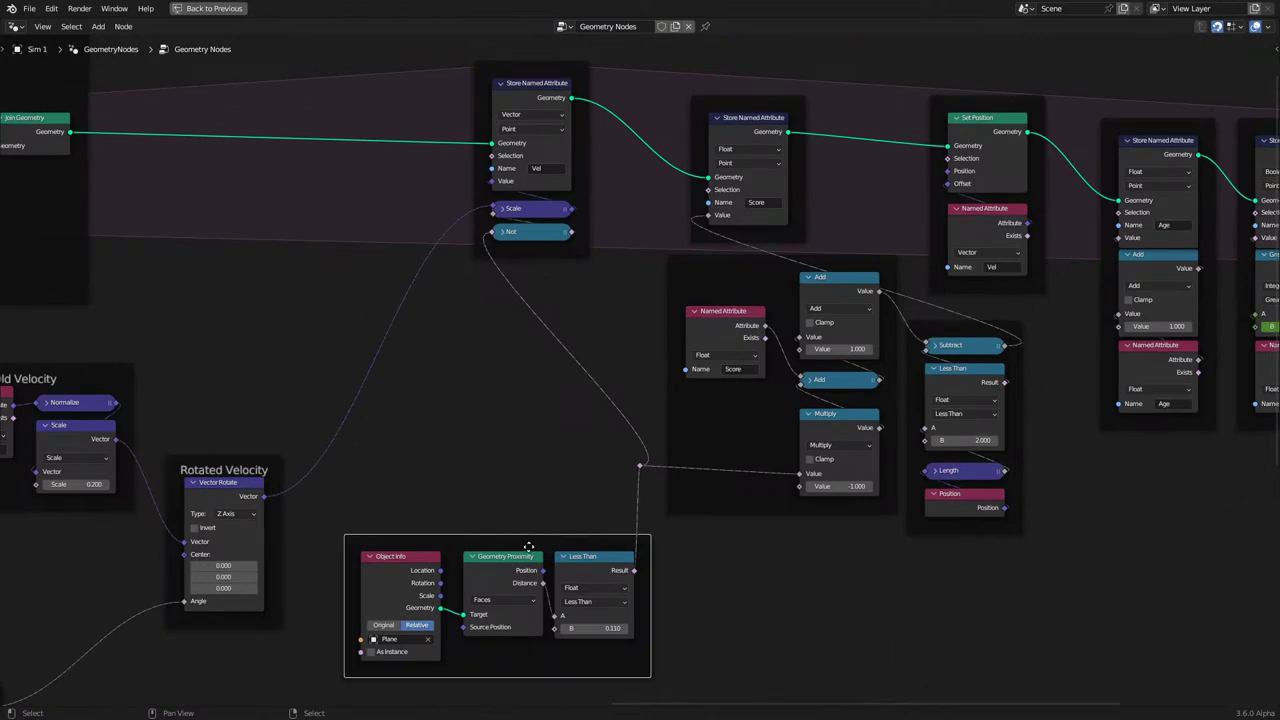
scroll(535, 540, down, 3)
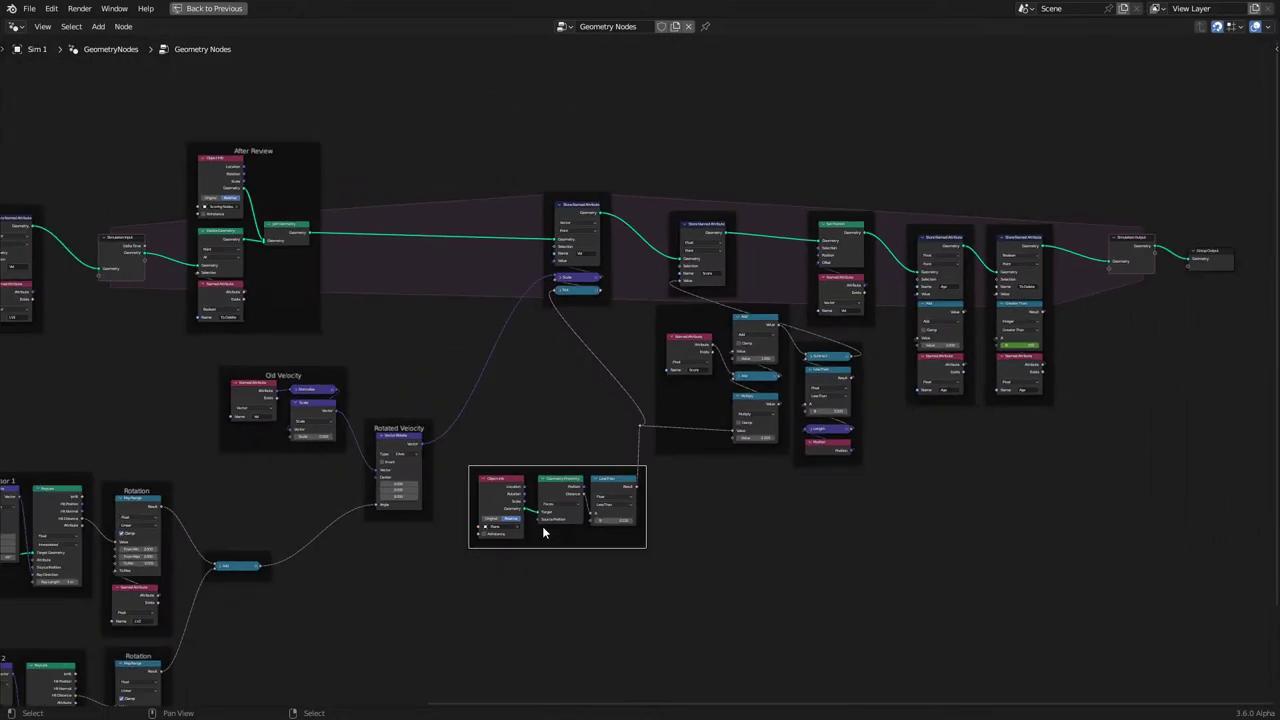
scroll(542, 526, up, 2)
middle_drag(606, 497, 548, 483)
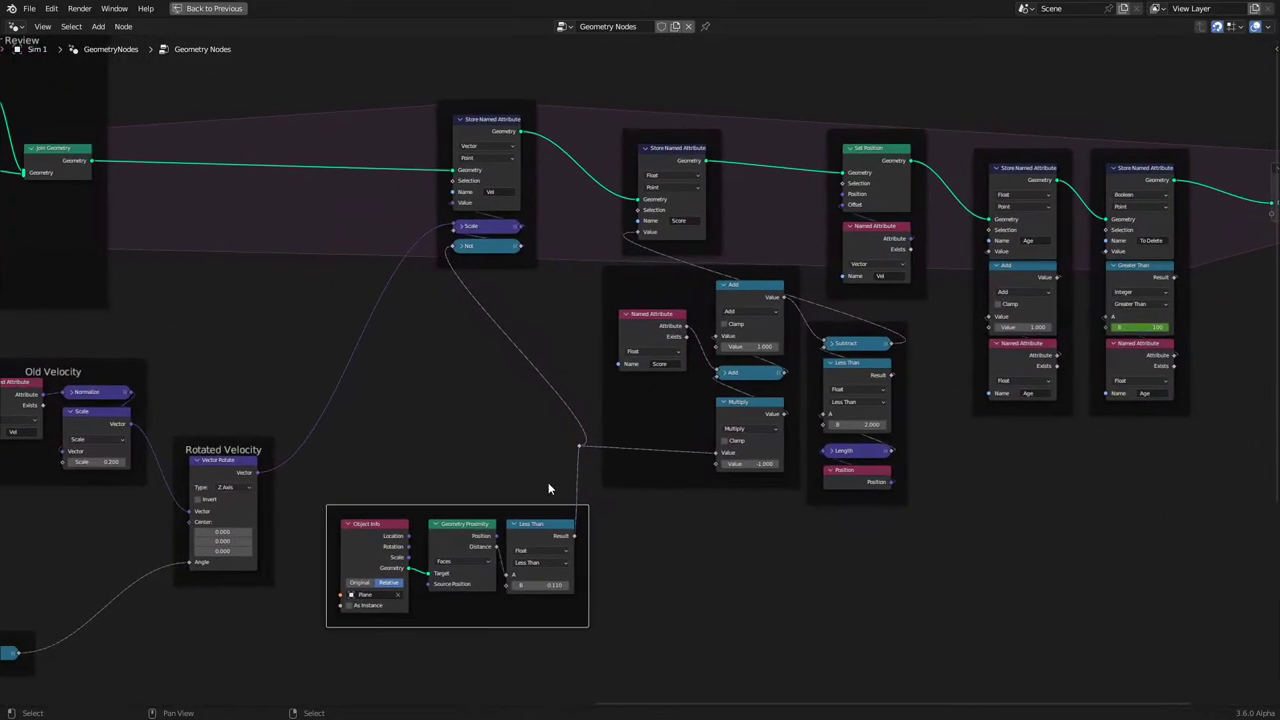
scroll(548, 482, down, 4)
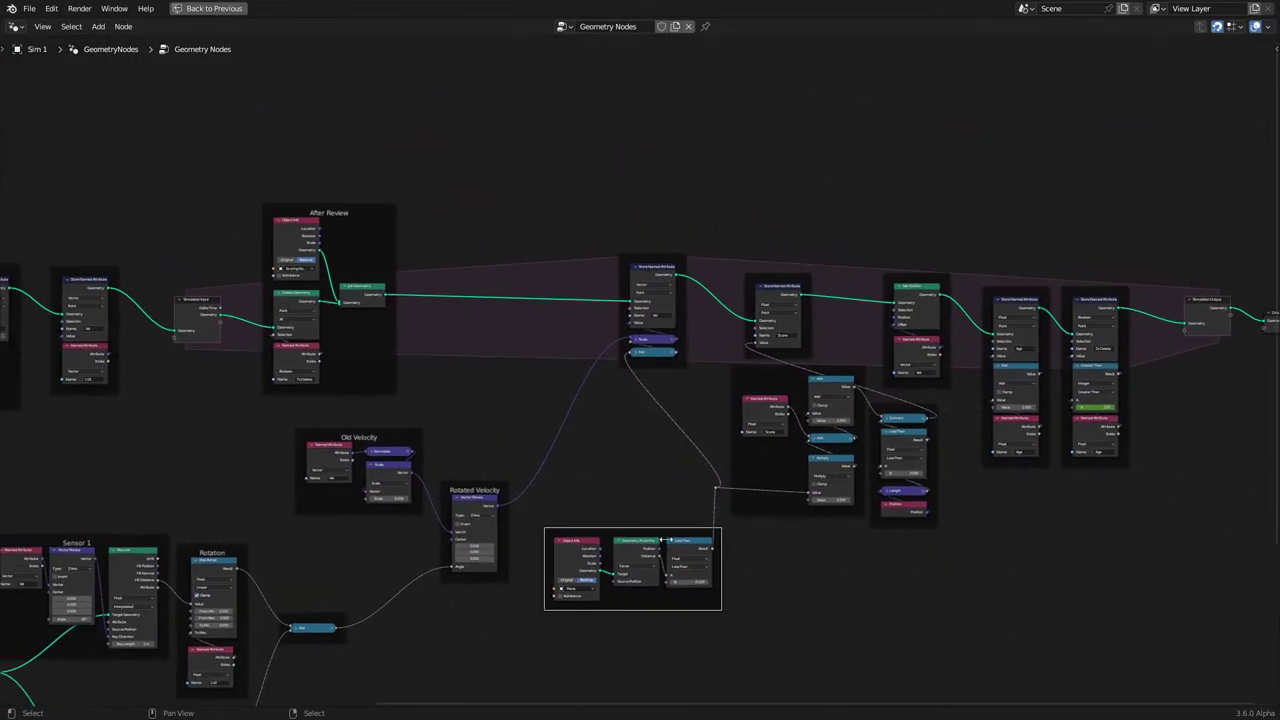
middle_drag(554, 450, 606, 385)
scroll(606, 385, up, 3)
Move the Old Velocity and Rotated Velocity frames together downward, closer to the level of the Add frame.
drag(519, 317, 592, 411)
key(g)
click(570, 411)
scroll(746, 385, up, 2)
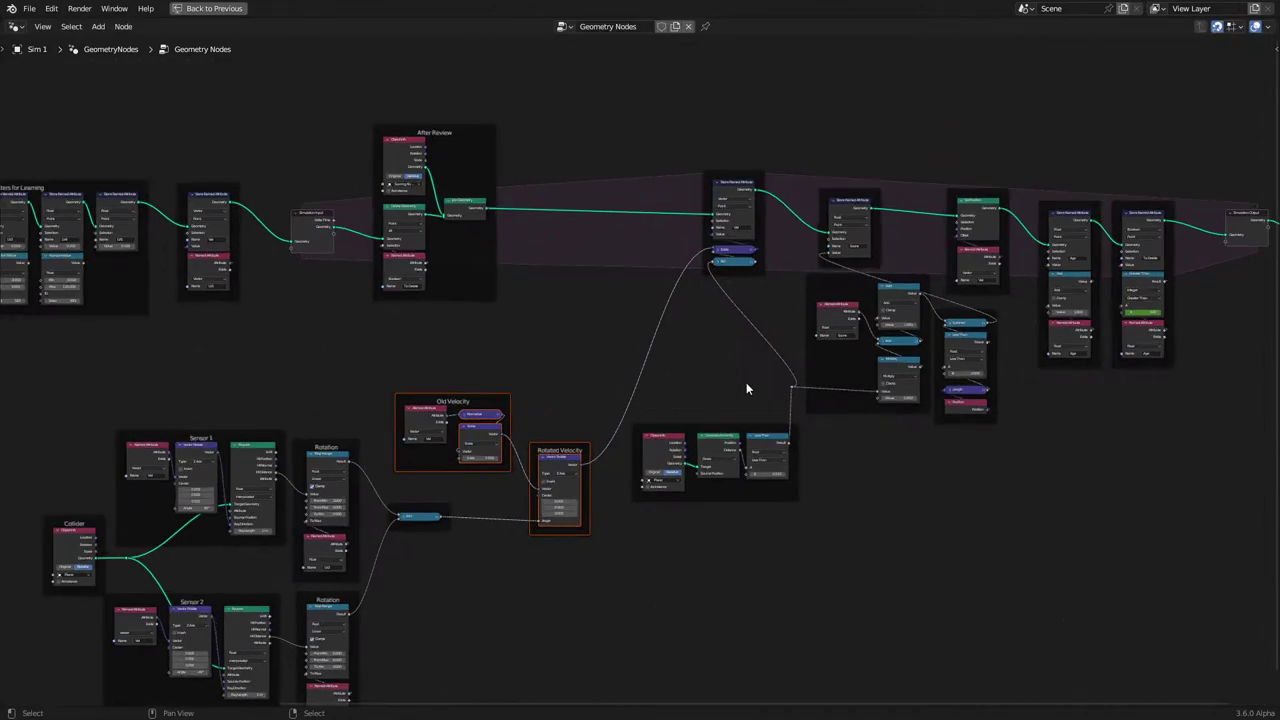
Move the Geometry Proximity frame up, between the After Review frame and the frame storing Vel.
click(791, 437)
key(g)
click(650, 232)
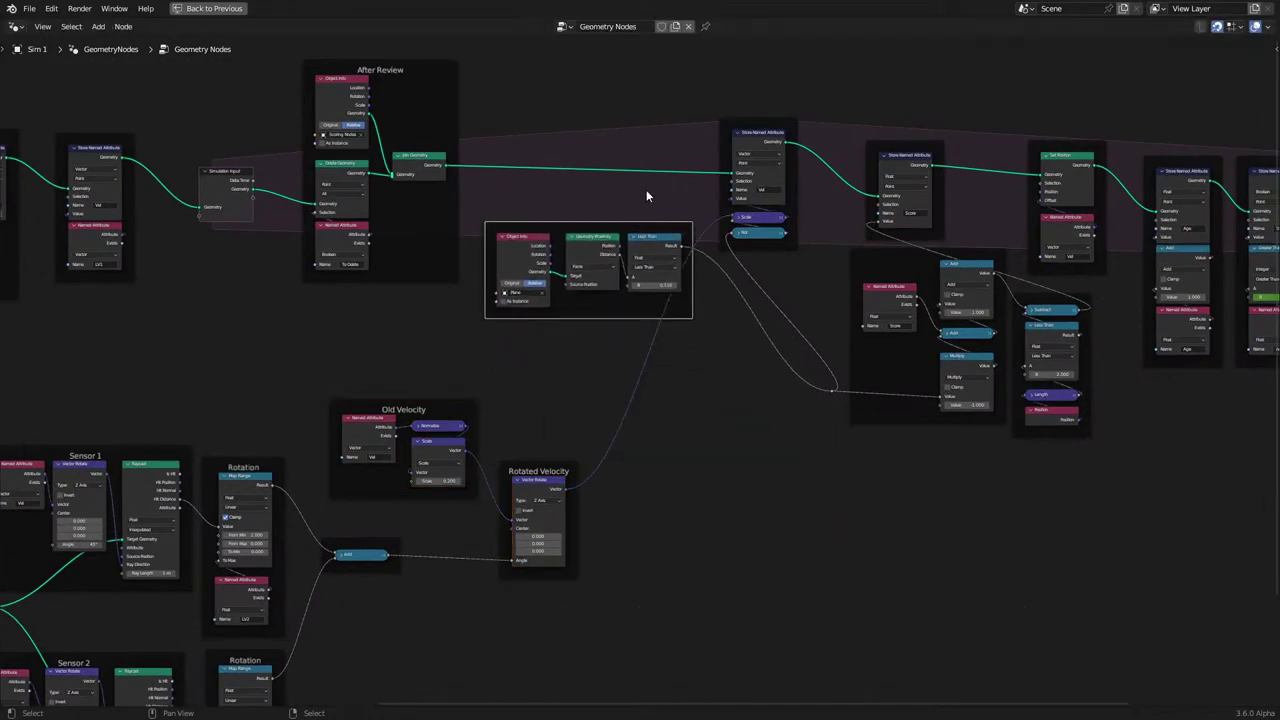
Insert a Store Named Attribute node between Join Geometry and the Vel store node, and name its attribute "Hit Wall".
scroll(600, 260, up, 3)
key(q)
click(591, 271)
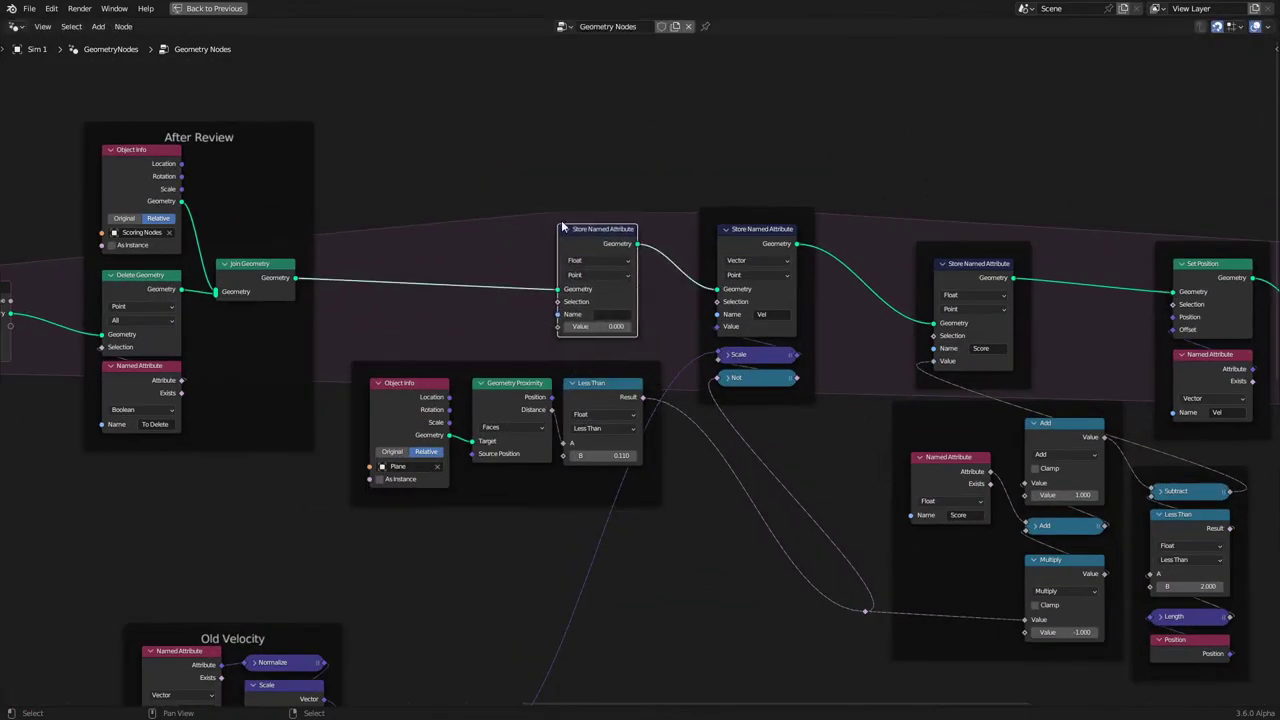
click(610, 313)
text(Is)
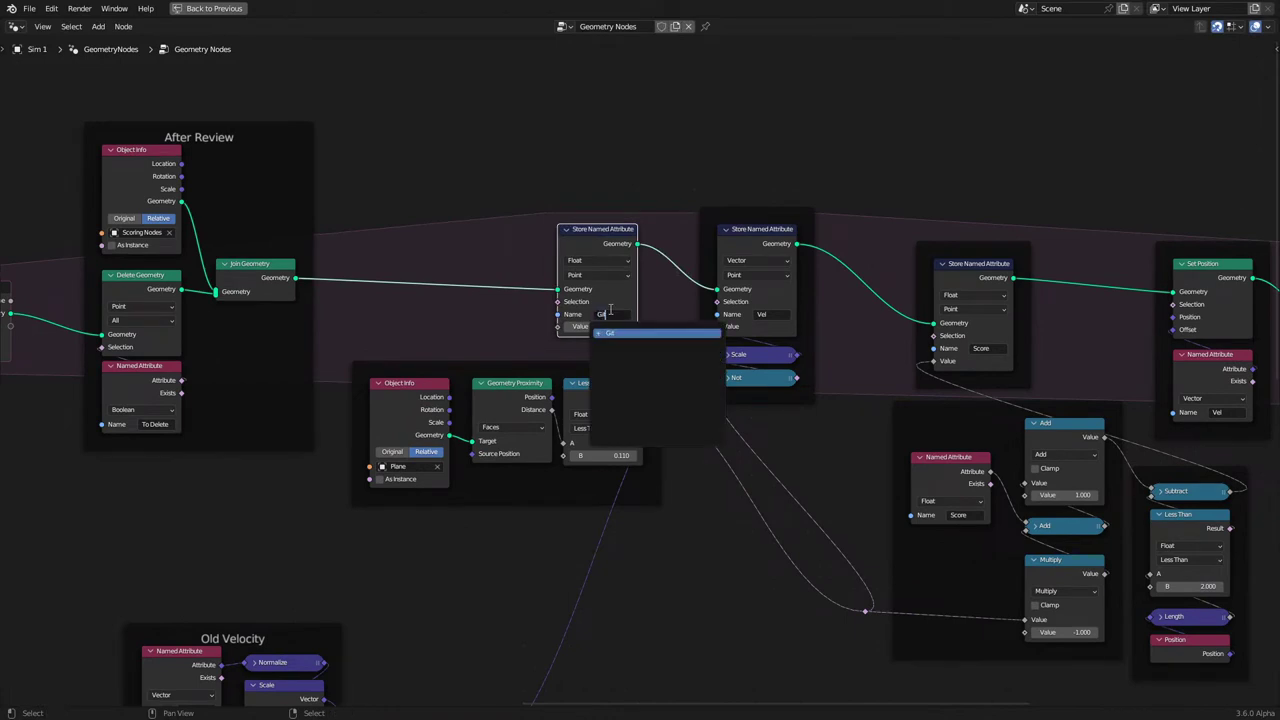
text(Git Wall)
key(Return)
Store Hit Wall as a Boolean driven by the Less Than result, and bring the node into the Geometry Proximity frame.
scroll(590, 200, up, 2)
click(581, 232)
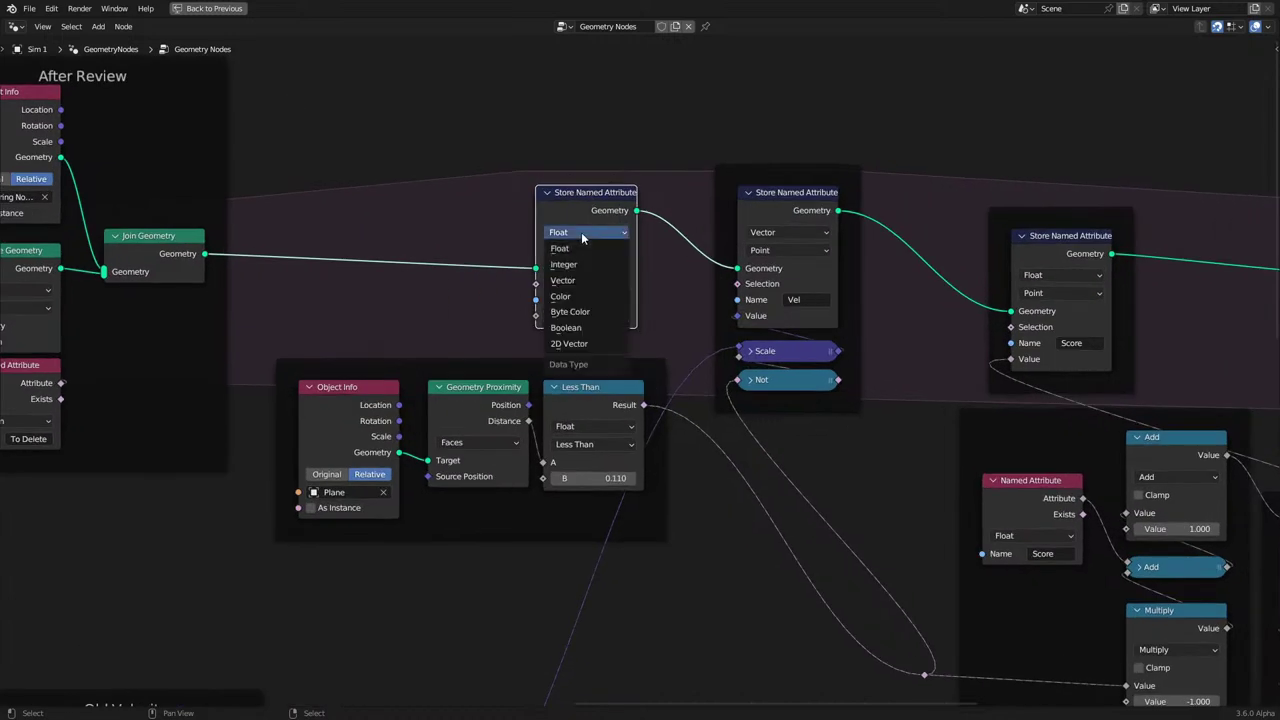
click(566, 327)
drag(644, 404, 535, 316)
drag(574, 359, 576, 319)
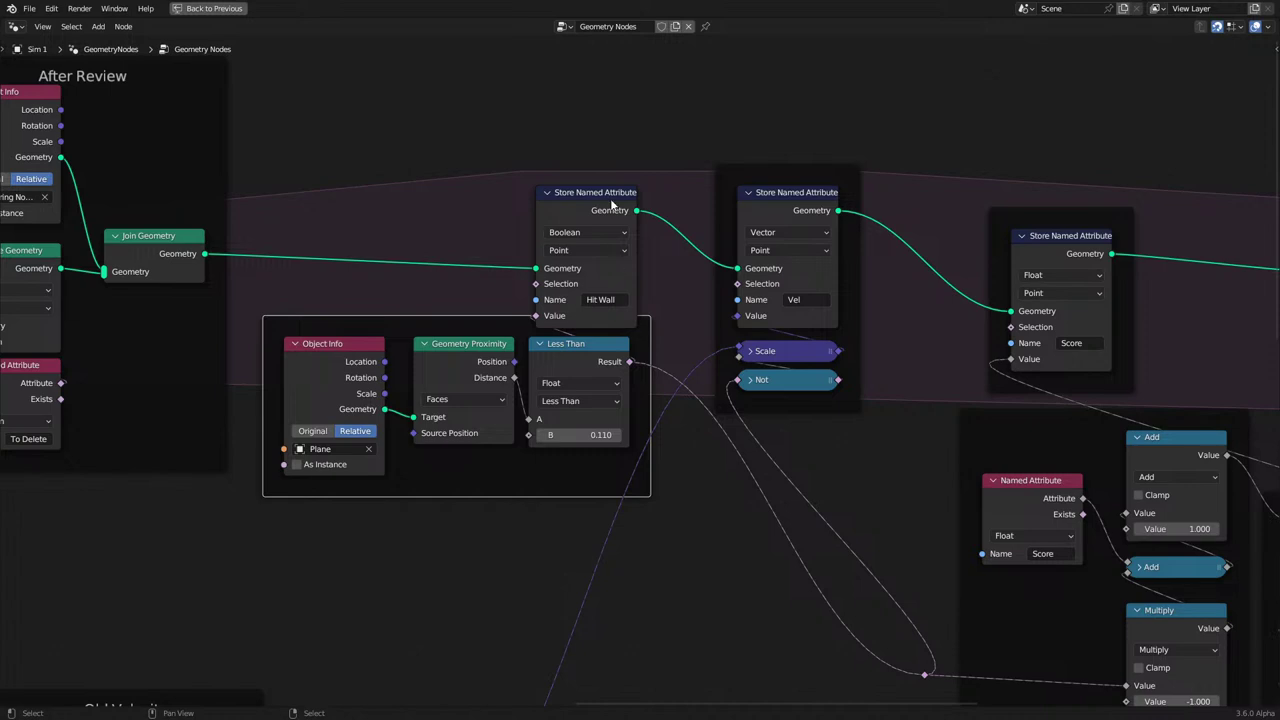
drag(613, 204, 597, 204)
Feed the Not node from a new Boolean Named Attribute node reading "Hit Wall", placed below it in the same frame.
middle_drag(720, 414, 616, 367)
key(q)
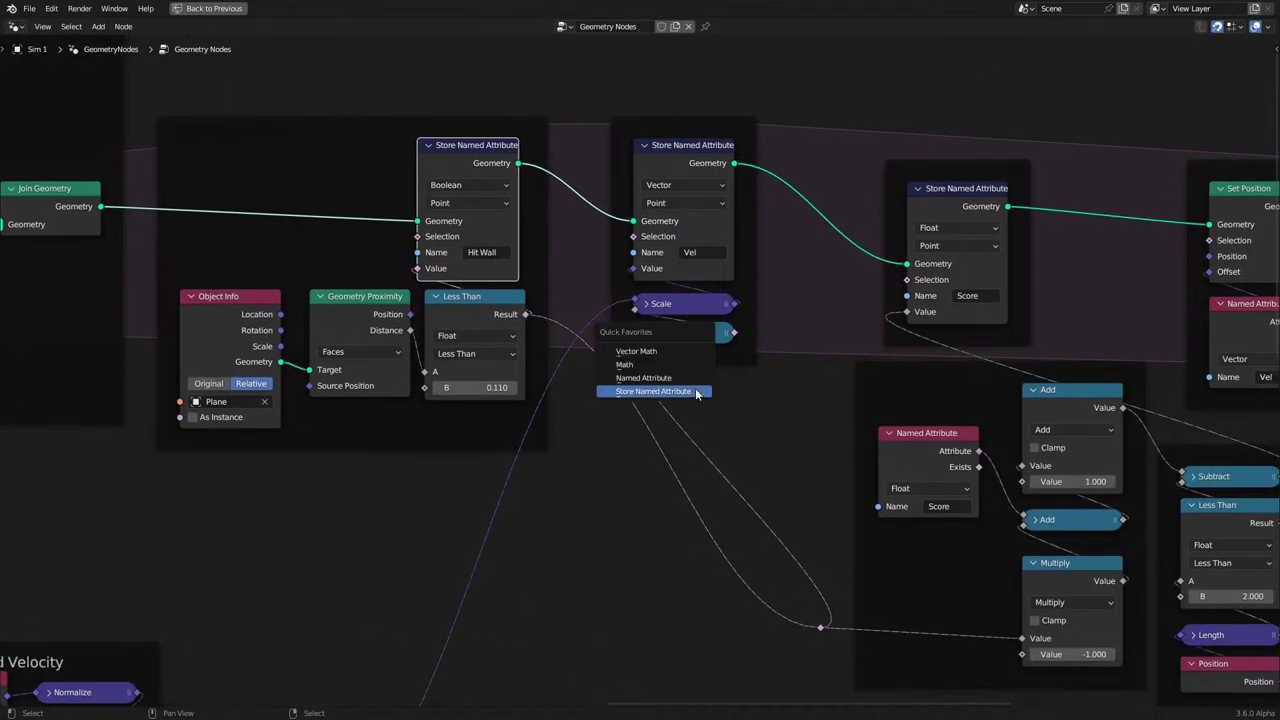
click(643, 377)
click(605, 525)
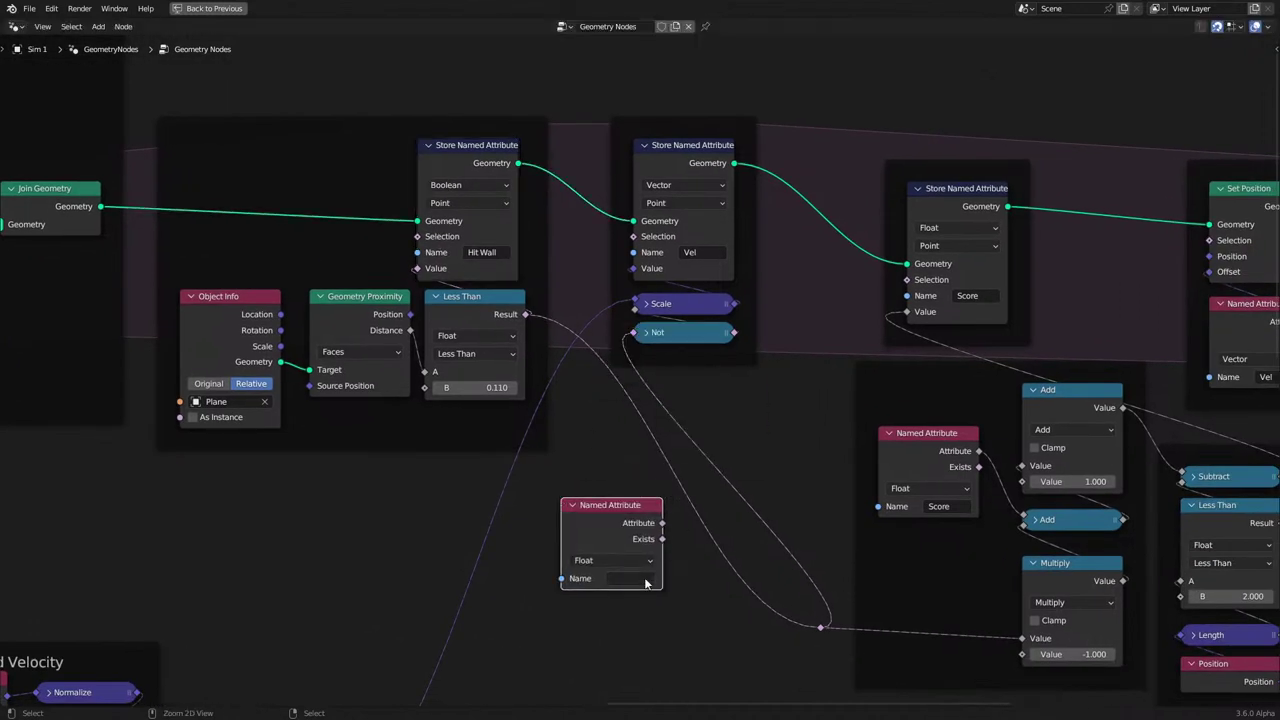
text(Hit Wall)
click(600, 560)
click(600, 641)
drag(663, 525, 628, 338)
drag(625, 530, 697, 386)
Try to drop a duplicate of the Hit Wall Named Attribute node onto the link into the Multiply node.
middle_drag(704, 432, 615, 341)
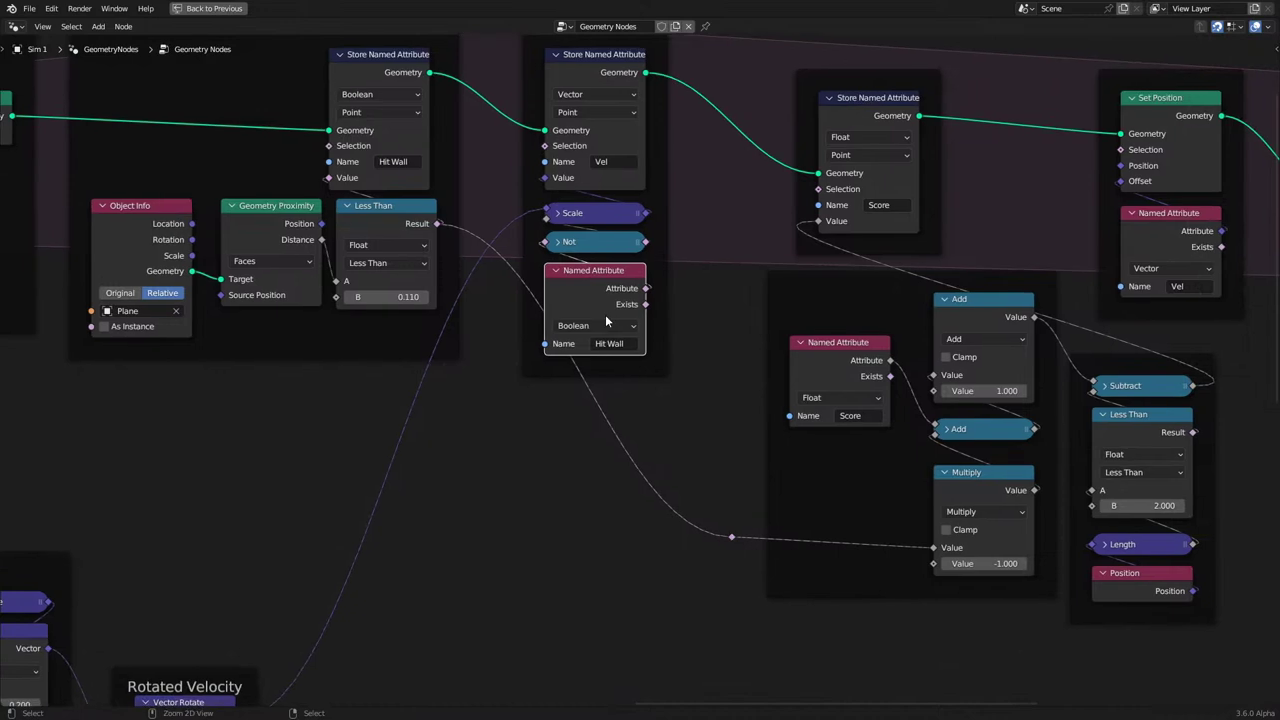
key(shift+d)
click(892, 484)
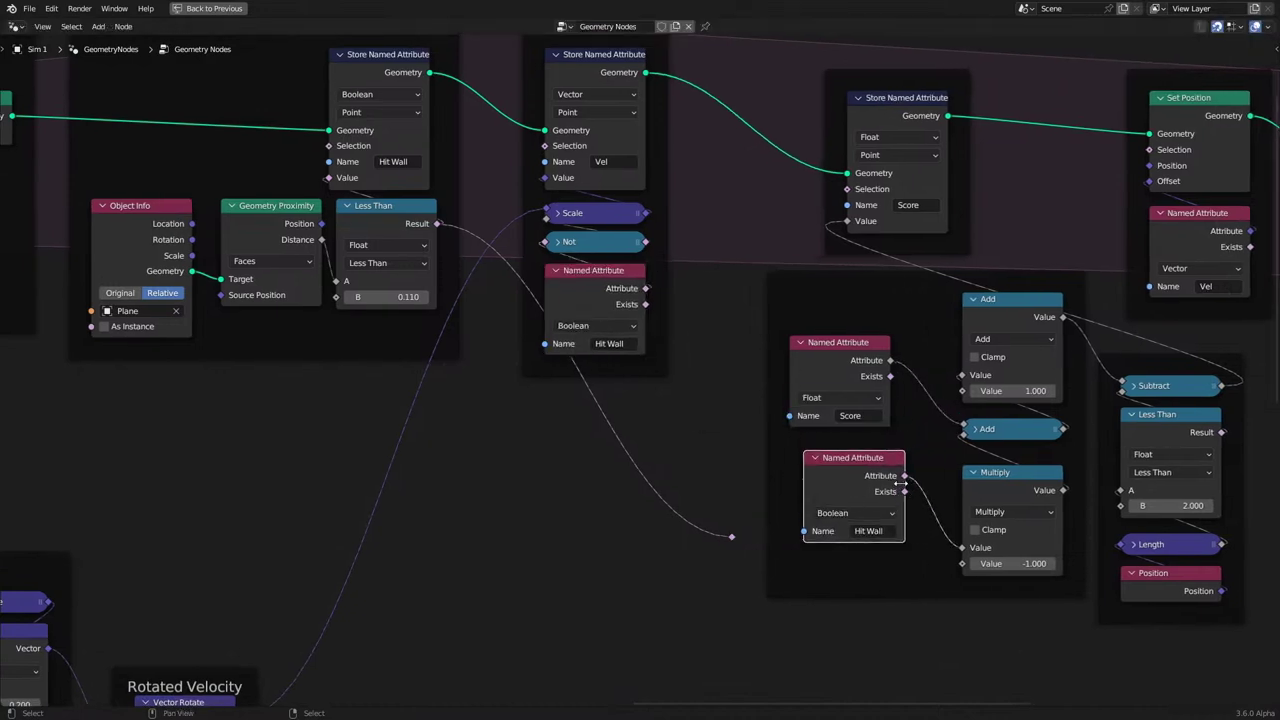
key(ctrl+z)
Feed the Multiply node from a duplicate Hit Wall attribute node, remove the old rerouted link, and place the duplicate in the score frame.
key(shift+d)
click(653, 556)
drag(631, 547, 933, 547)
click(696, 514)
drag(554, 540, 814, 483)
Shift the Multiply node and both Add nodes slightly left, closer to the Named Attribute nodes in the score frame.
click(983, 475)
shift+click(980, 430)
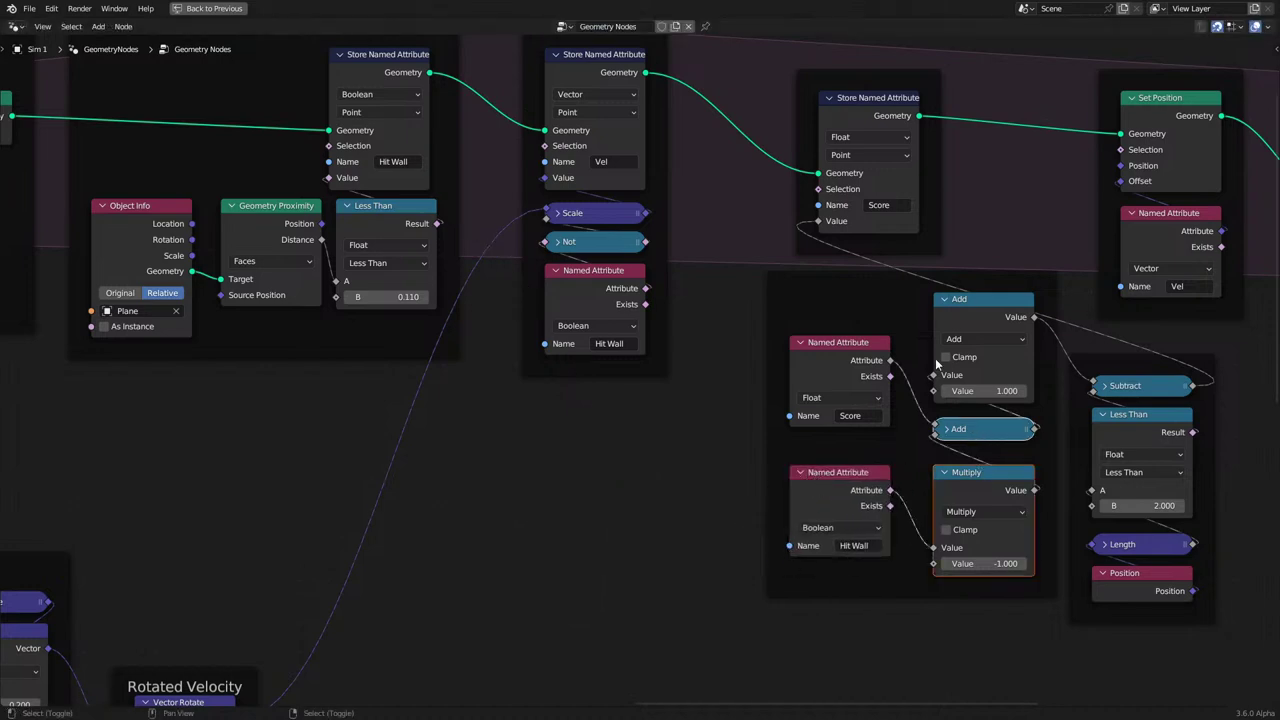
shift+click(970, 305)
drag(970, 306, 956, 310)
click(911, 276)
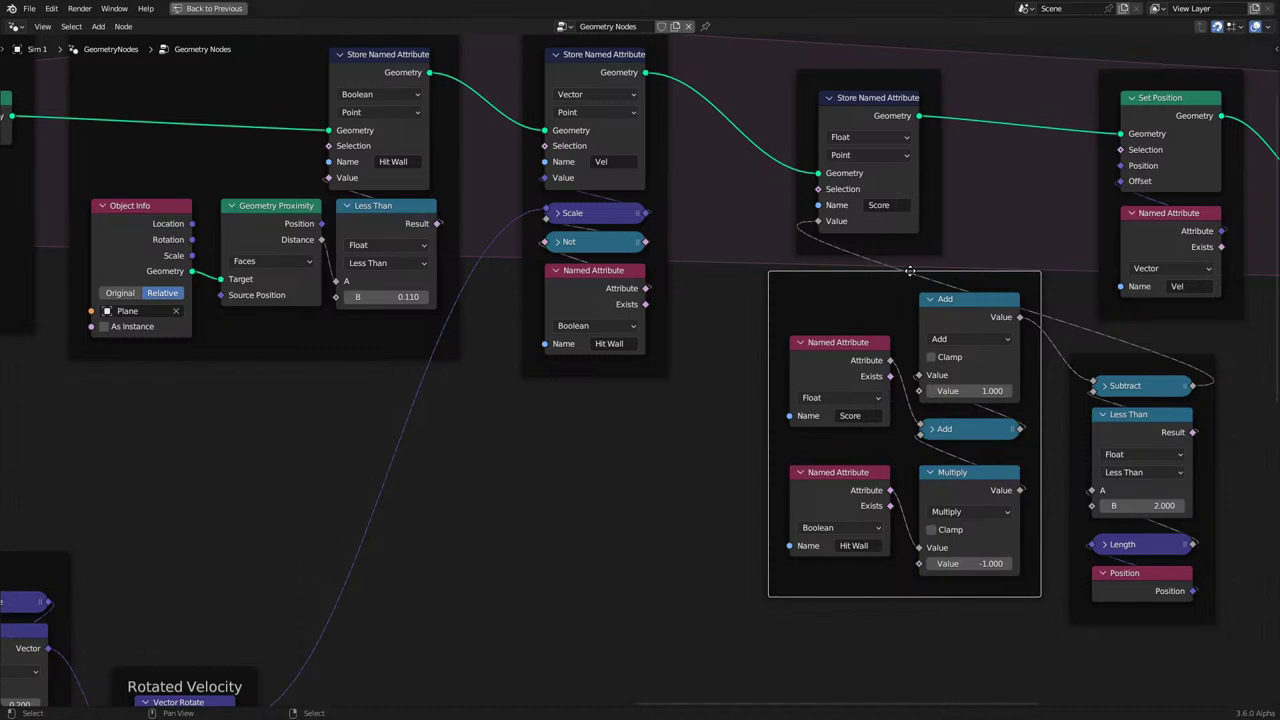
Label the frame storing the Vel attribute "New Velocity".
middle_drag(602, 81, 630, 286)
click(624, 231)
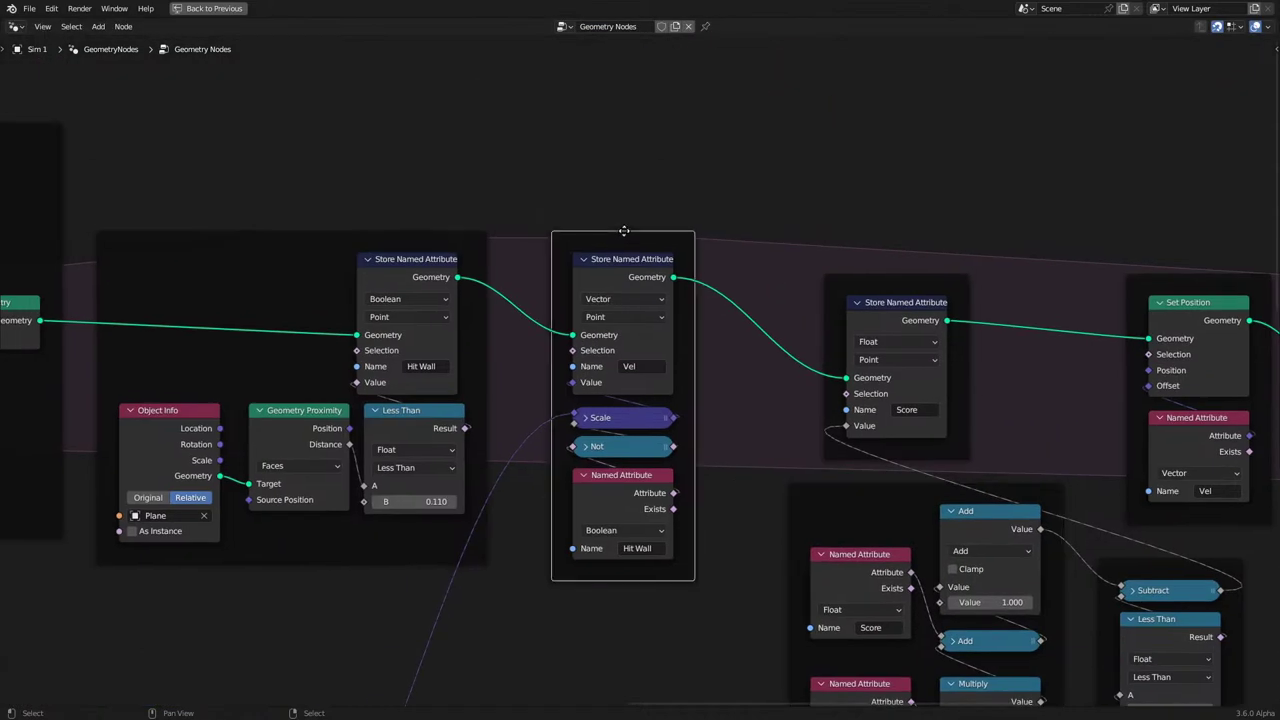
key(F2)
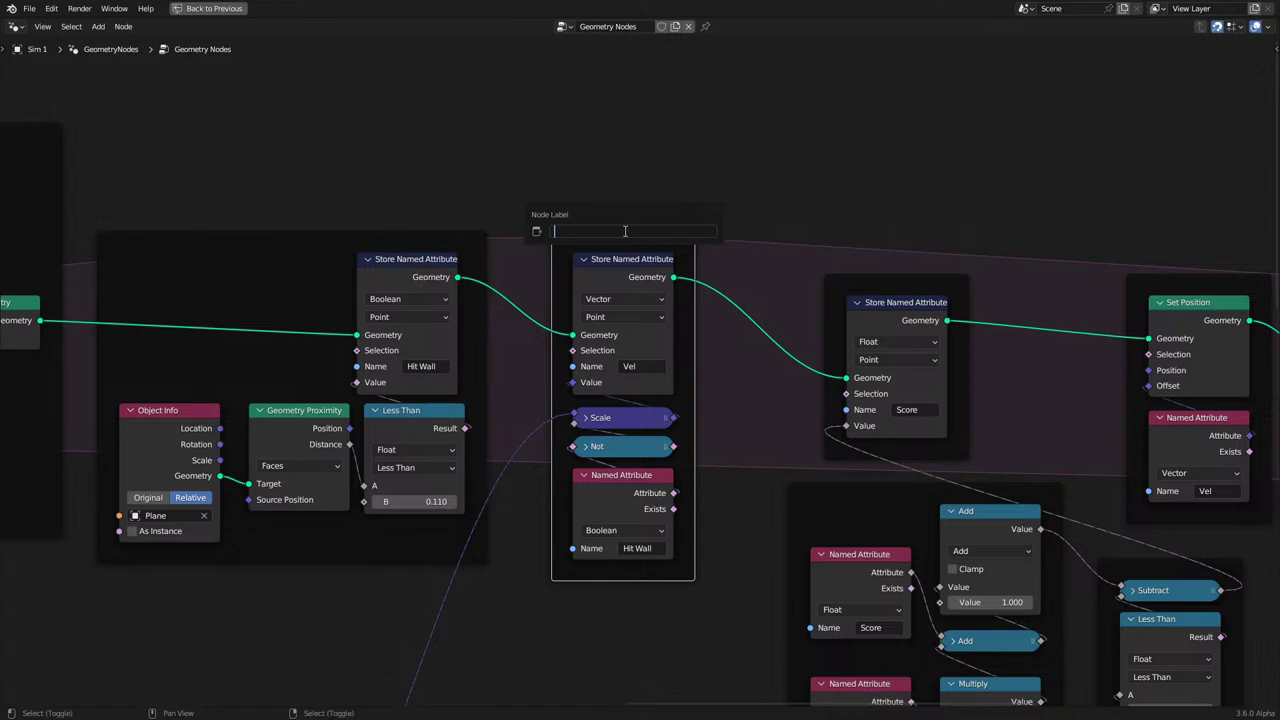
text(New Velocity)
key(Return)
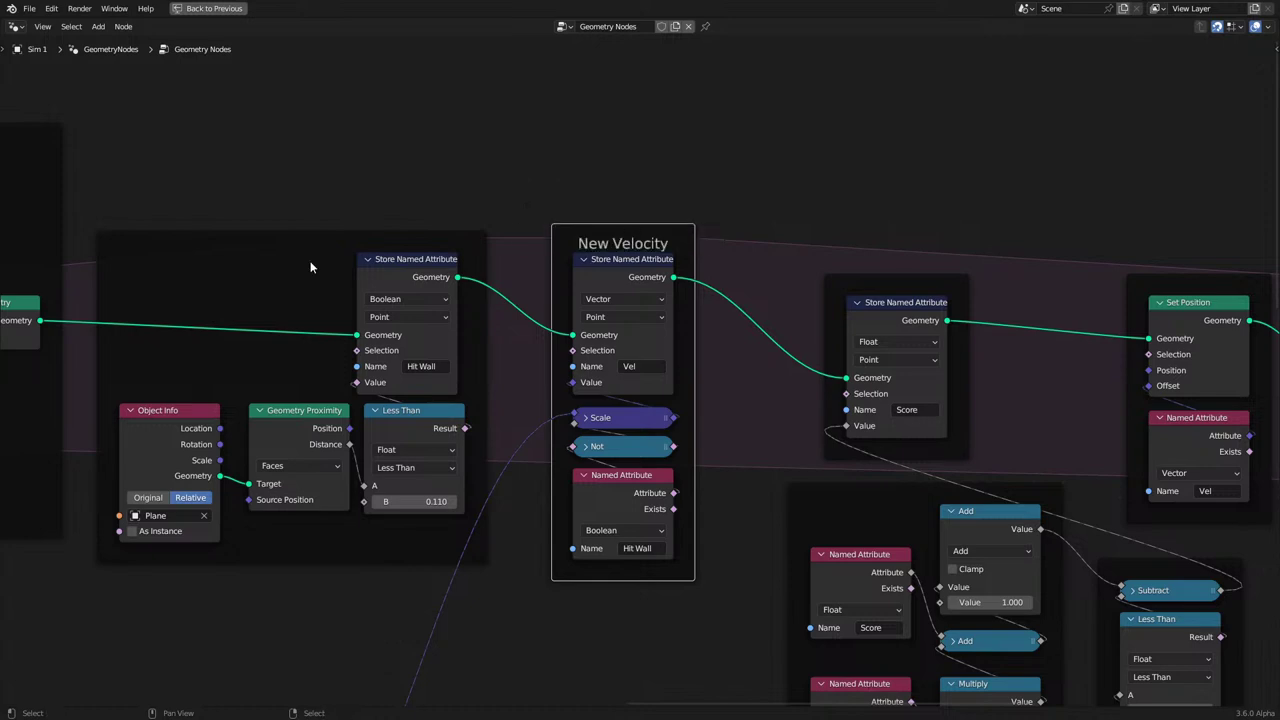
Label the frame around the Object Info, Geometry Proximity and Less Than nodes "Hit Wall".
click(325, 233)
key(F2)
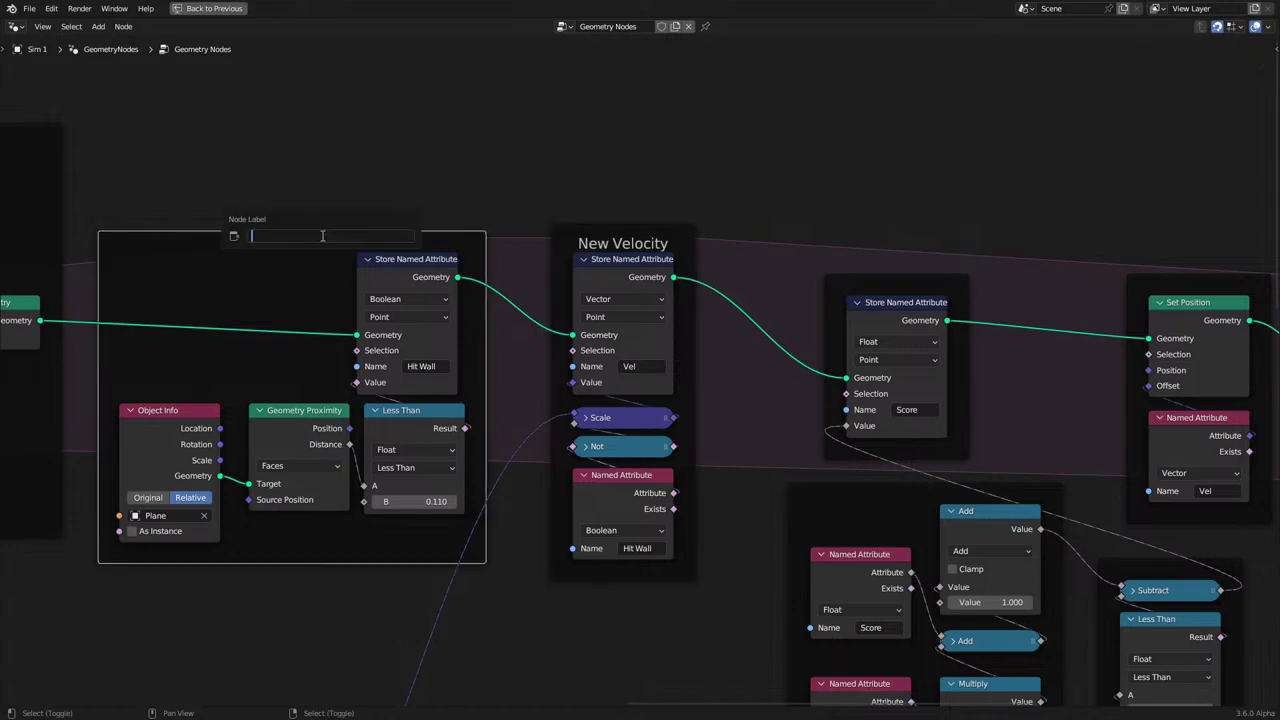
text(Hit Wall)
key(Return)
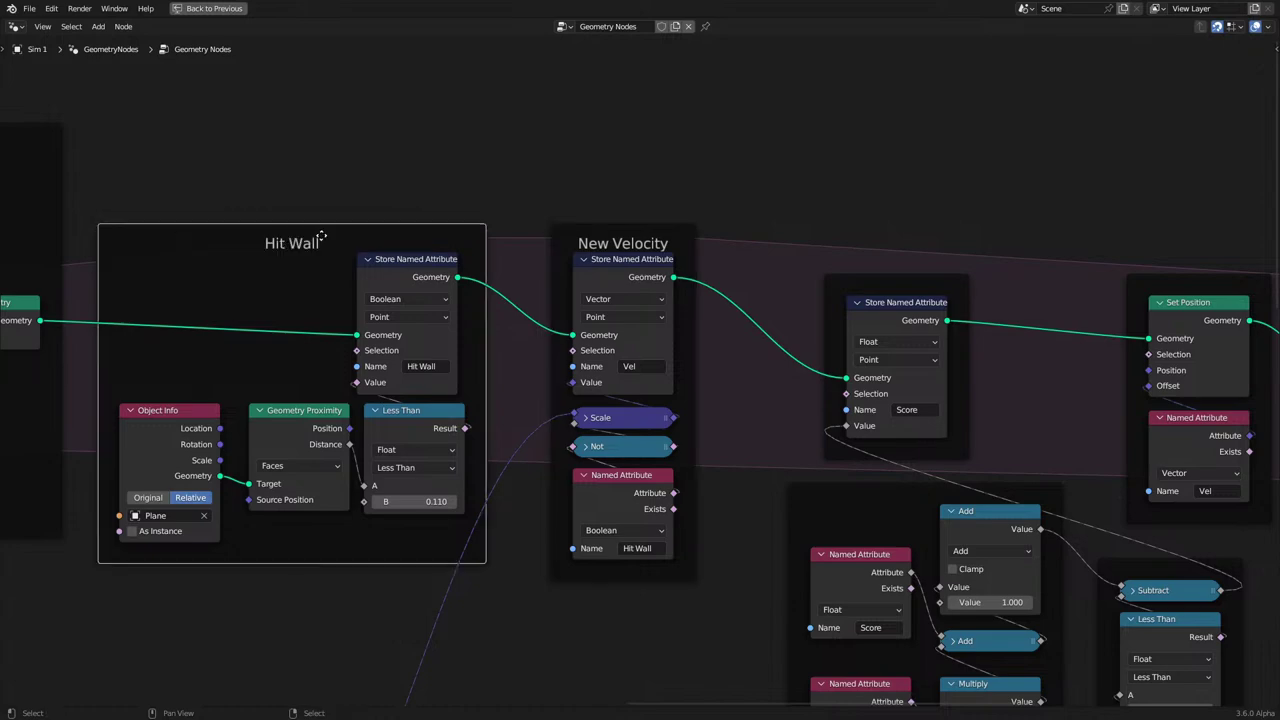
Shift the Collider frame slightly left and relabel the Hit Wall frame "Hit Collider".
scroll(211, 494, down, 5)
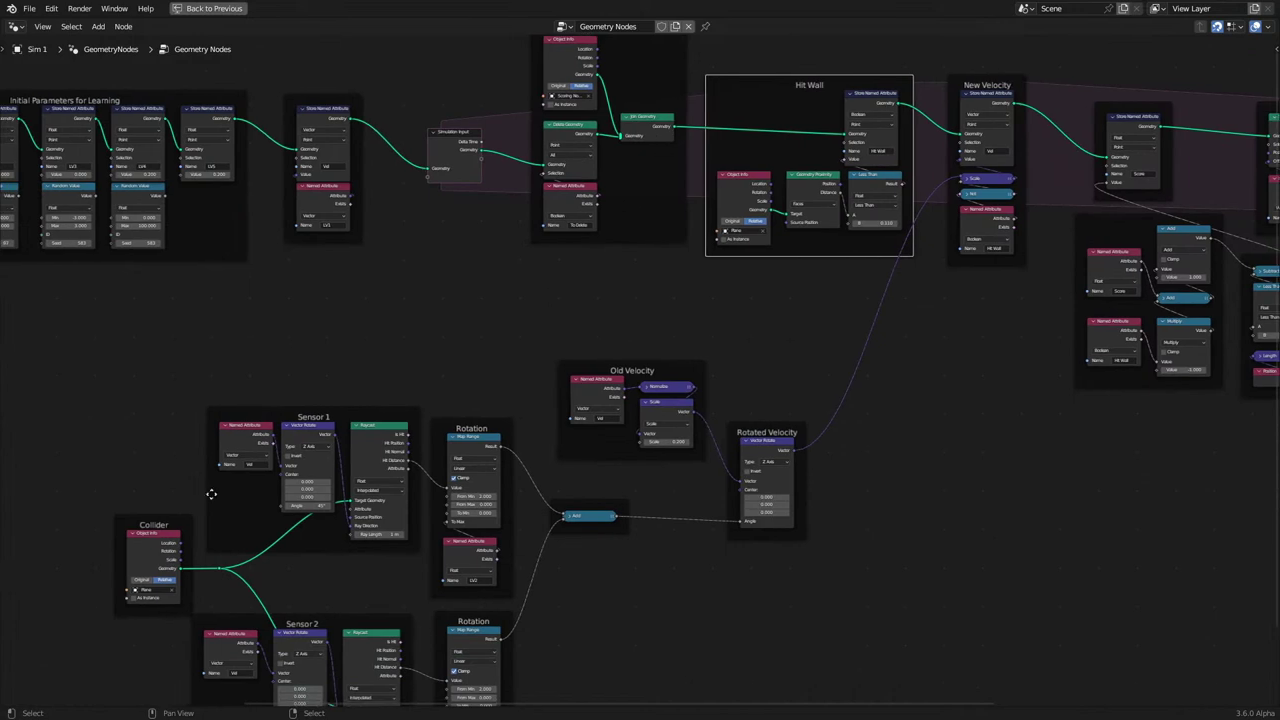
click(160, 520)
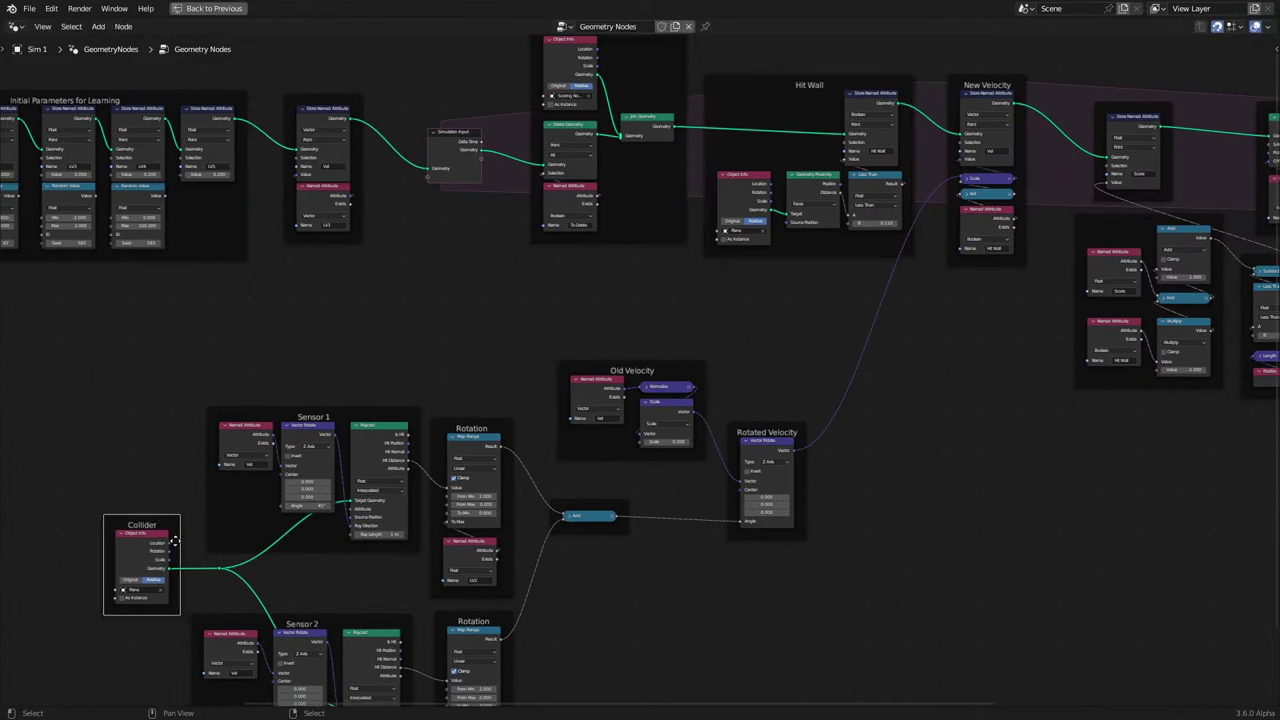
click(806, 82)
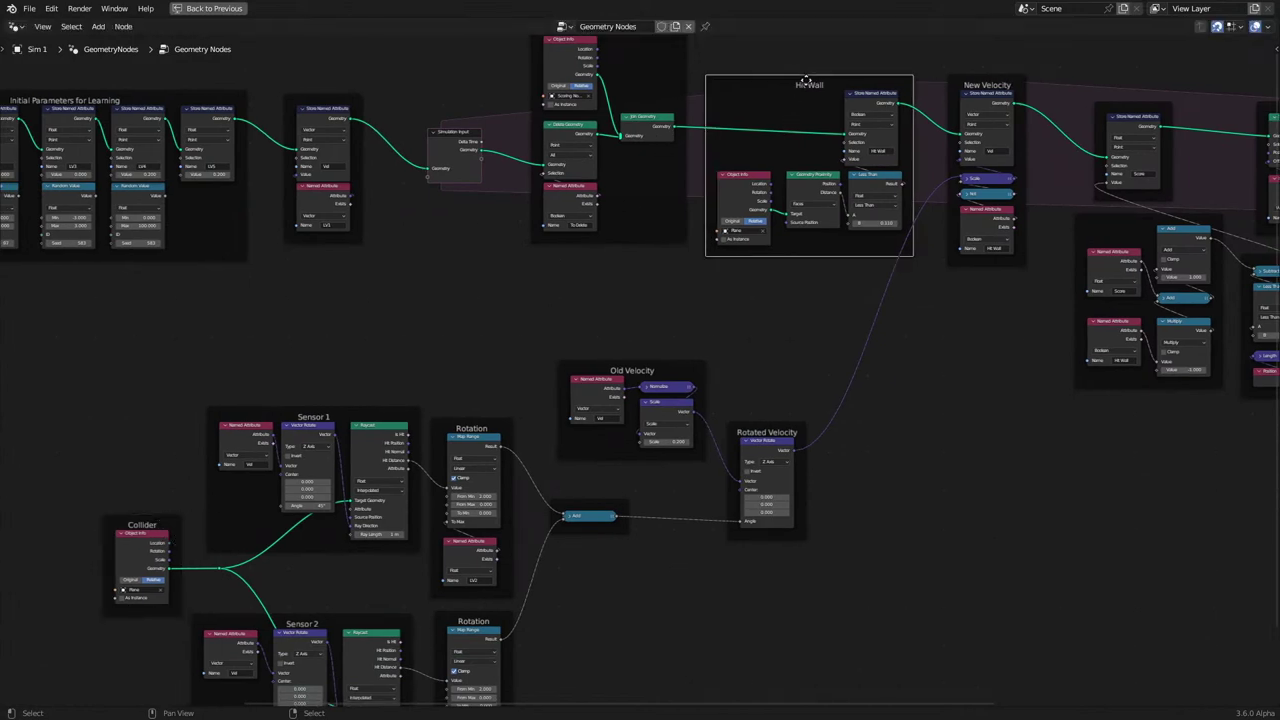
key(F2)
click(807, 80)
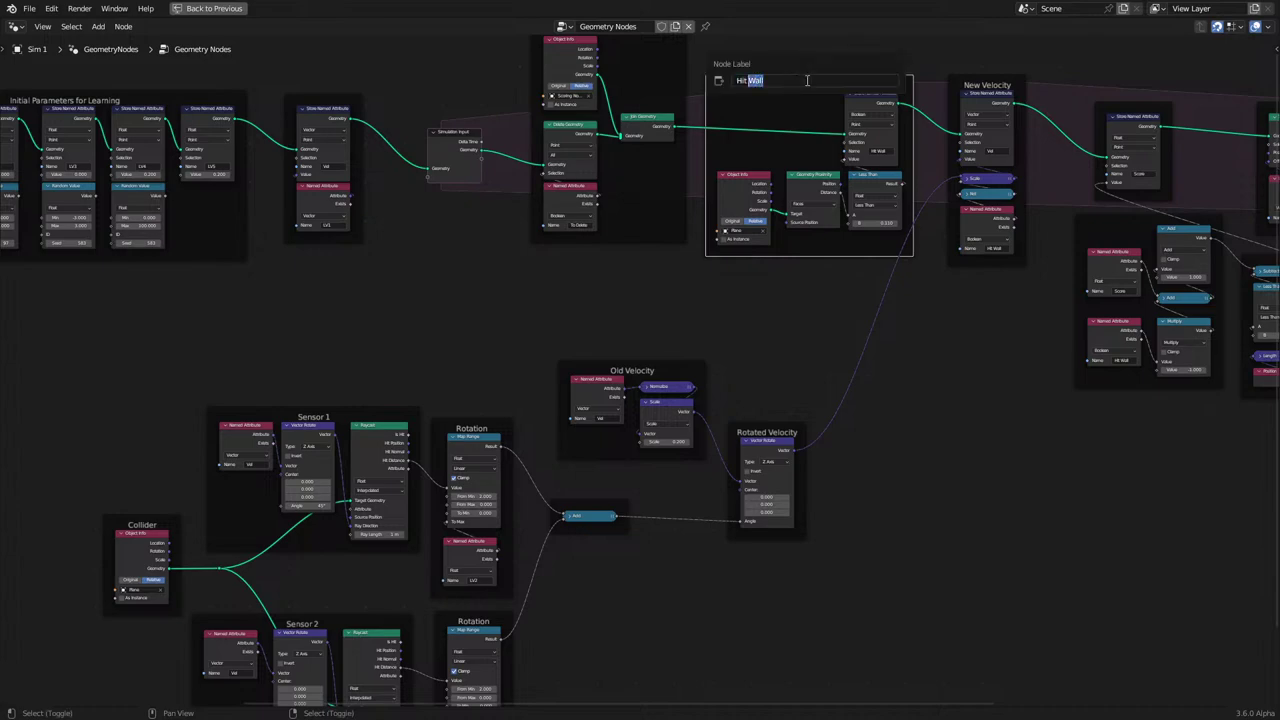
text(Collider)
key(Return)
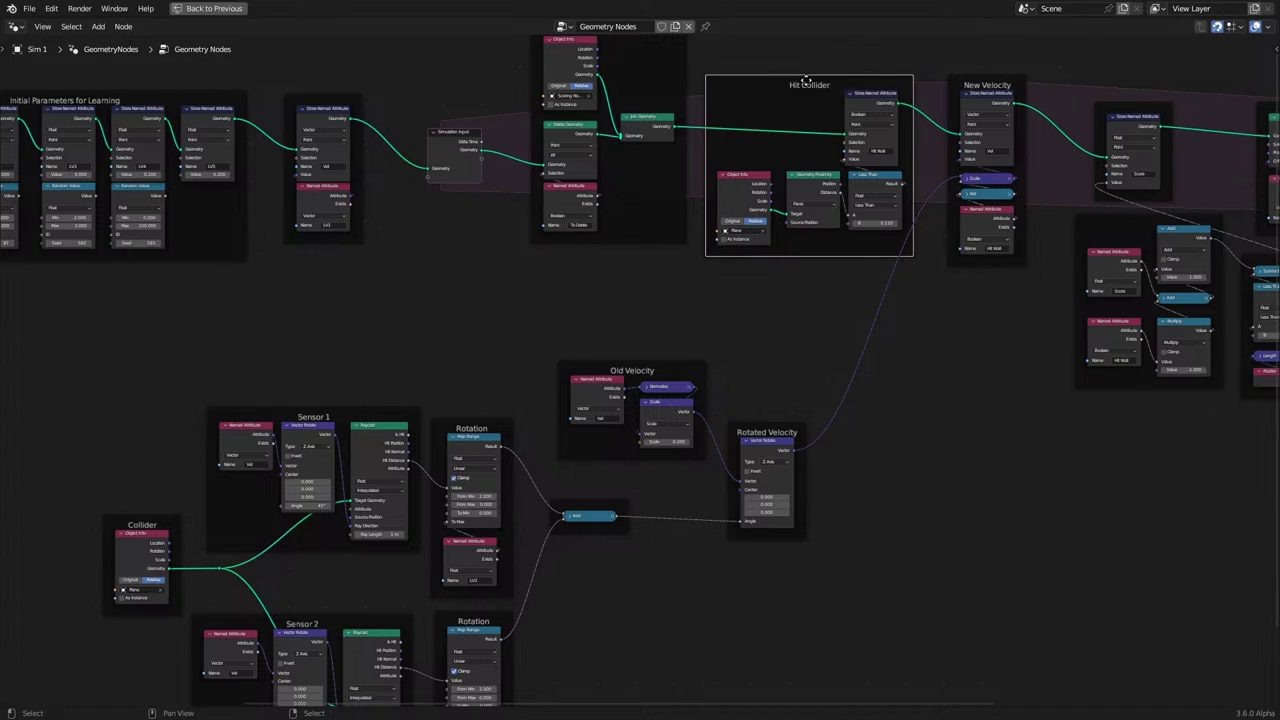
Rename the boolean attribute stored in the Hit Collider frame to "Hit".
middle_drag(686, 102, 535, 353)
scroll(794, 442, up, 3)
click(806, 430)
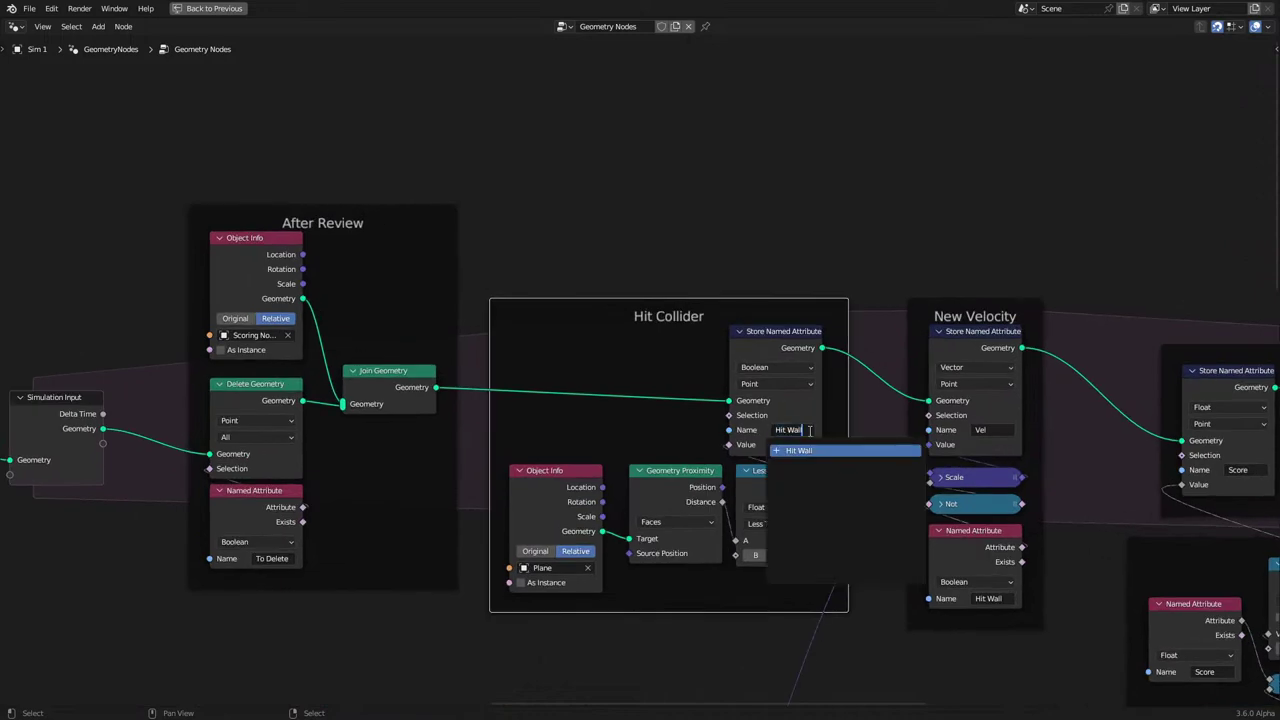
key(BackSpace)
key(BackSpace)
key(BackSpace)
key(Return)
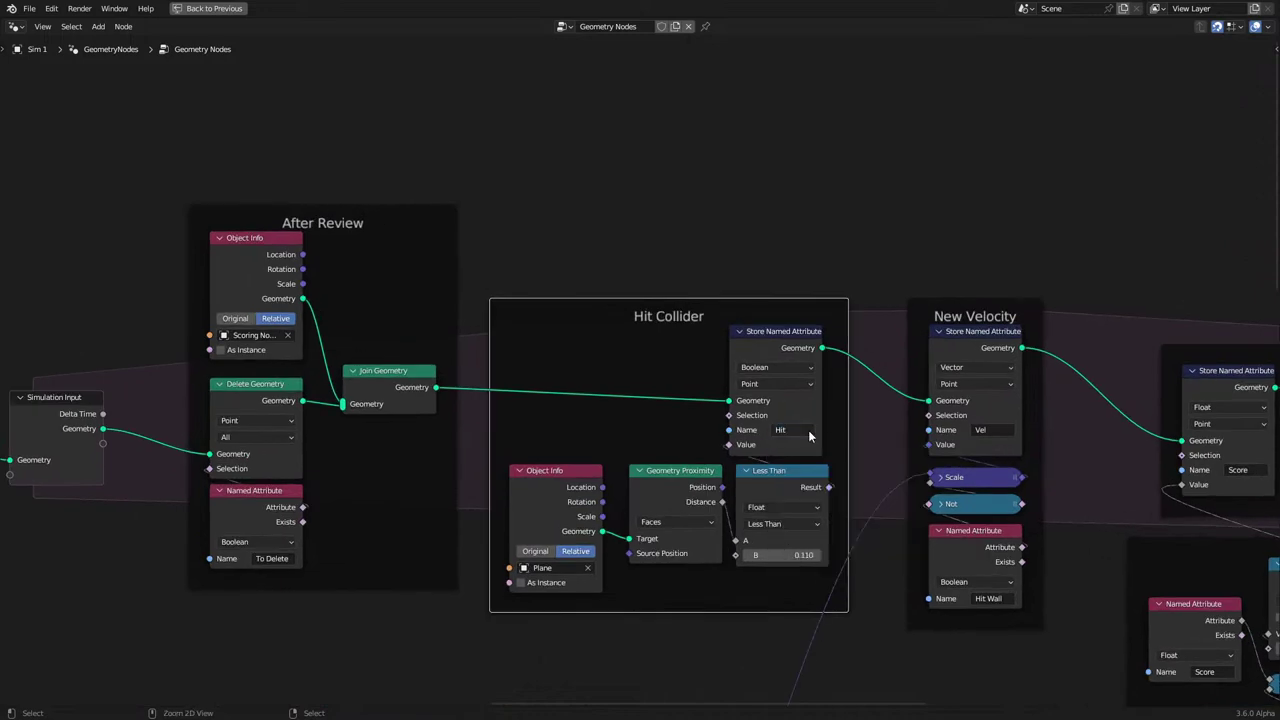
Set the Named Attribute nodes in the New Velocity frame and the score frame that read Hit Wall to "Hit".
middle_drag(959, 491, 654, 340)
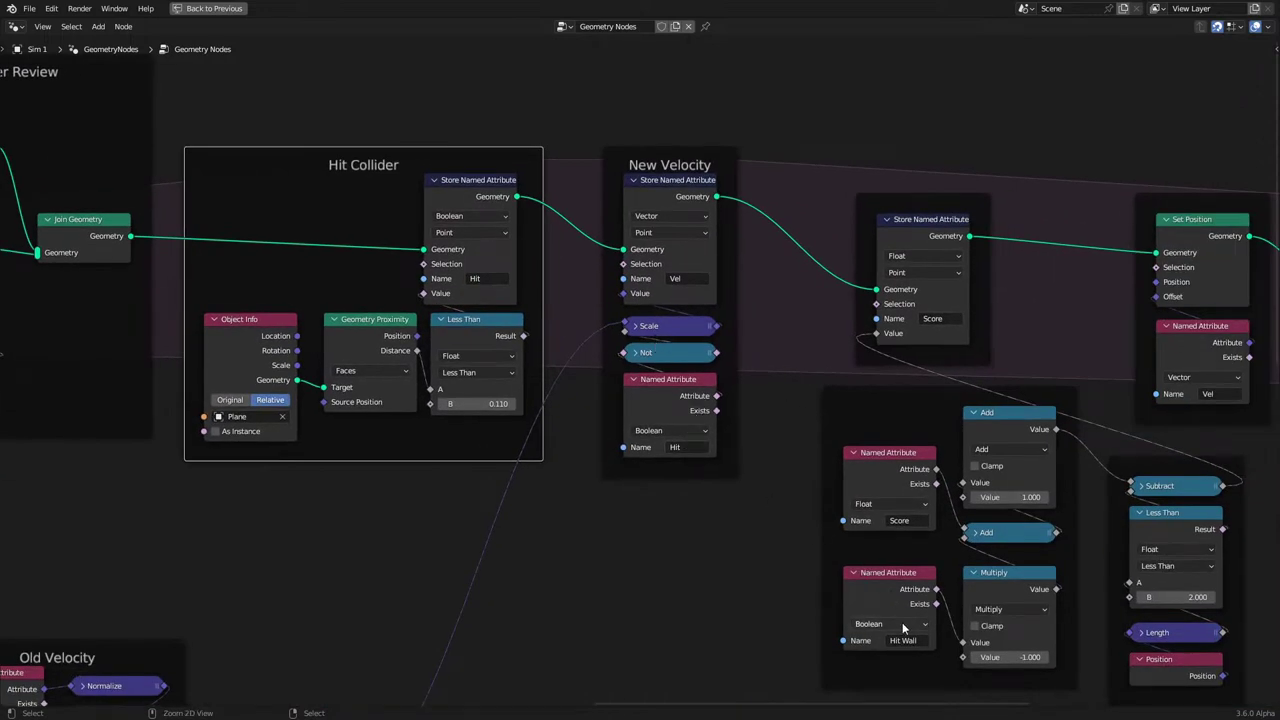
key(ctrl+v)
key(ctrl+z)
text(Hit)
Move the score calculation frame and the Subtract frame down and left, side by side below the node storing Score.
scroll(878, 459, down, 3)
middle_drag(878, 459, 594, 399)
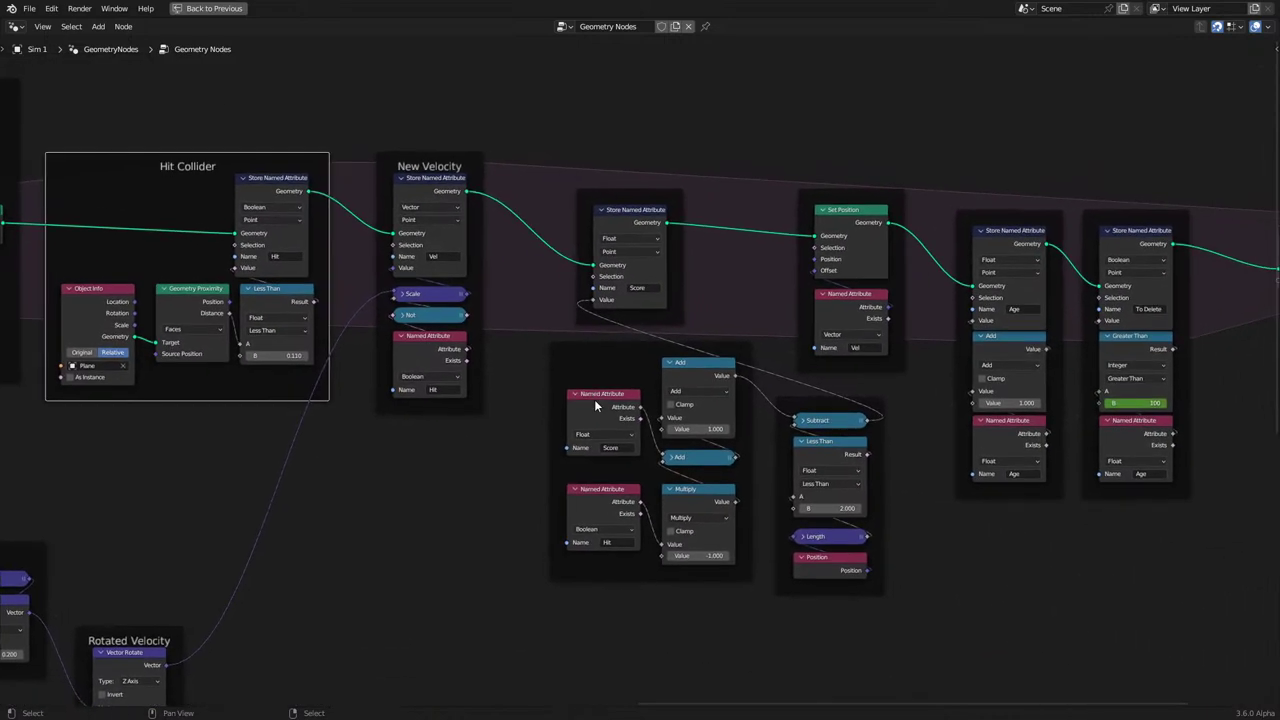
scroll(648, 374, up, 4)
middle_drag(779, 455, 671, 437)
click(657, 317)
middle_drag(658, 329, 708, 259)
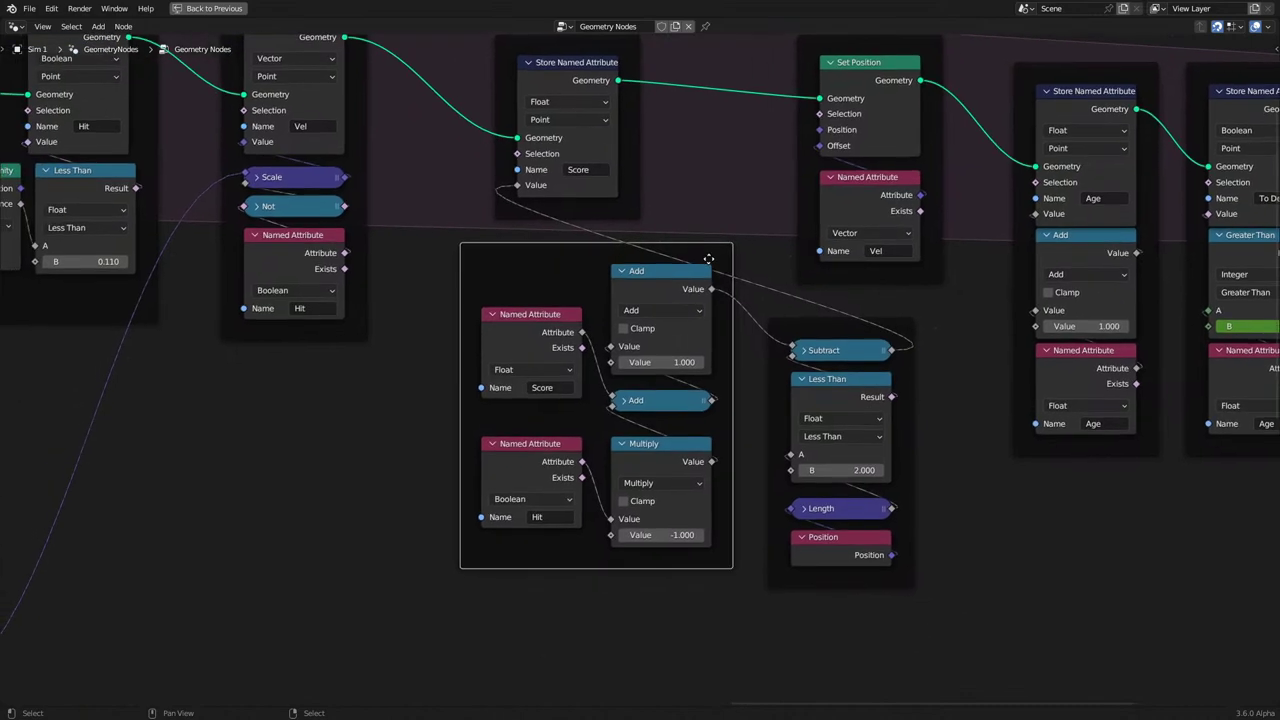
drag(708, 259, 789, 333)
drag(789, 333, 636, 380)
scroll(685, 396, down, 2)
scroll(636, 380, up, 1)
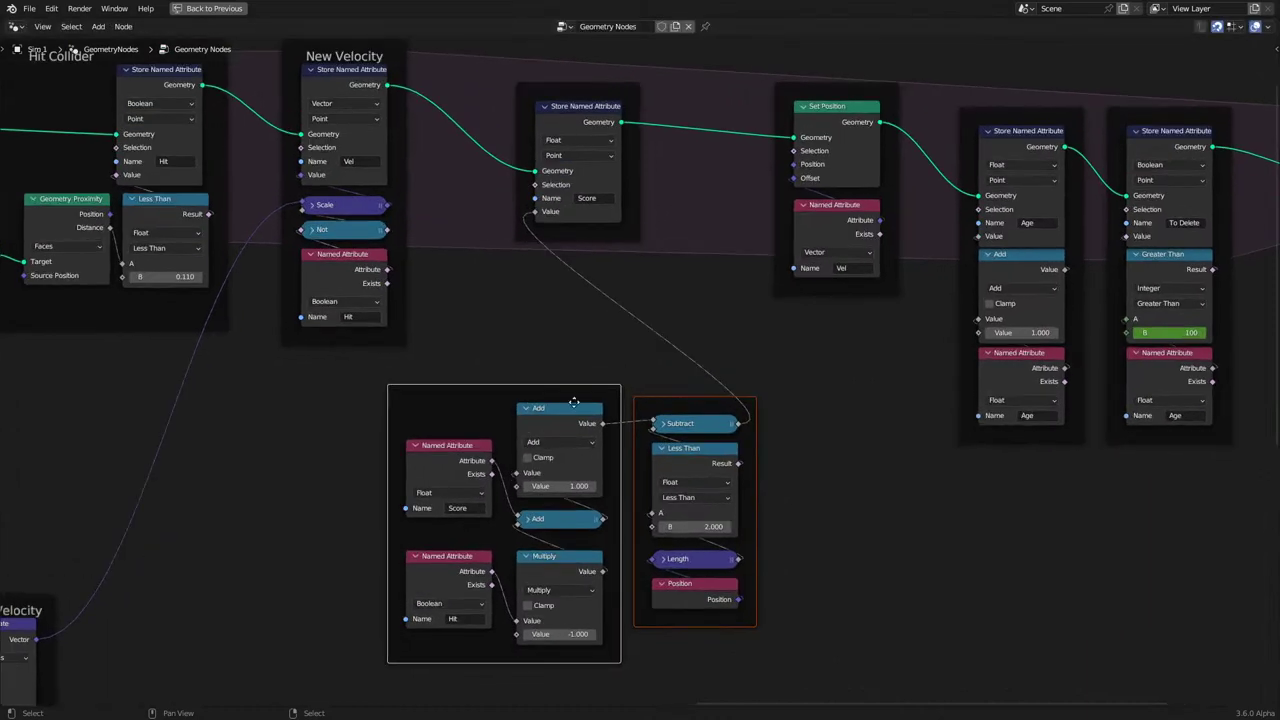
click(573, 402)
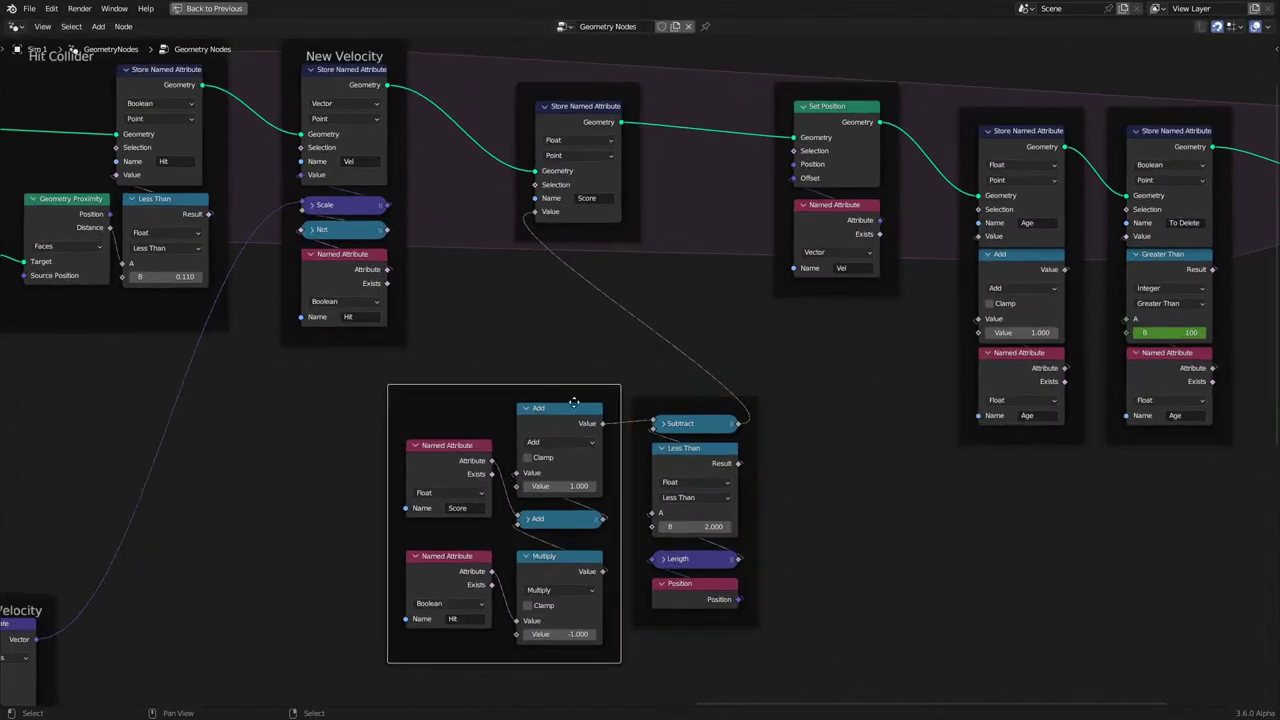
Label the frame with the Subtract, Less Than, Length and Position nodes "If at 0,0,0 Penalize".
click(676, 413)
key(F2)
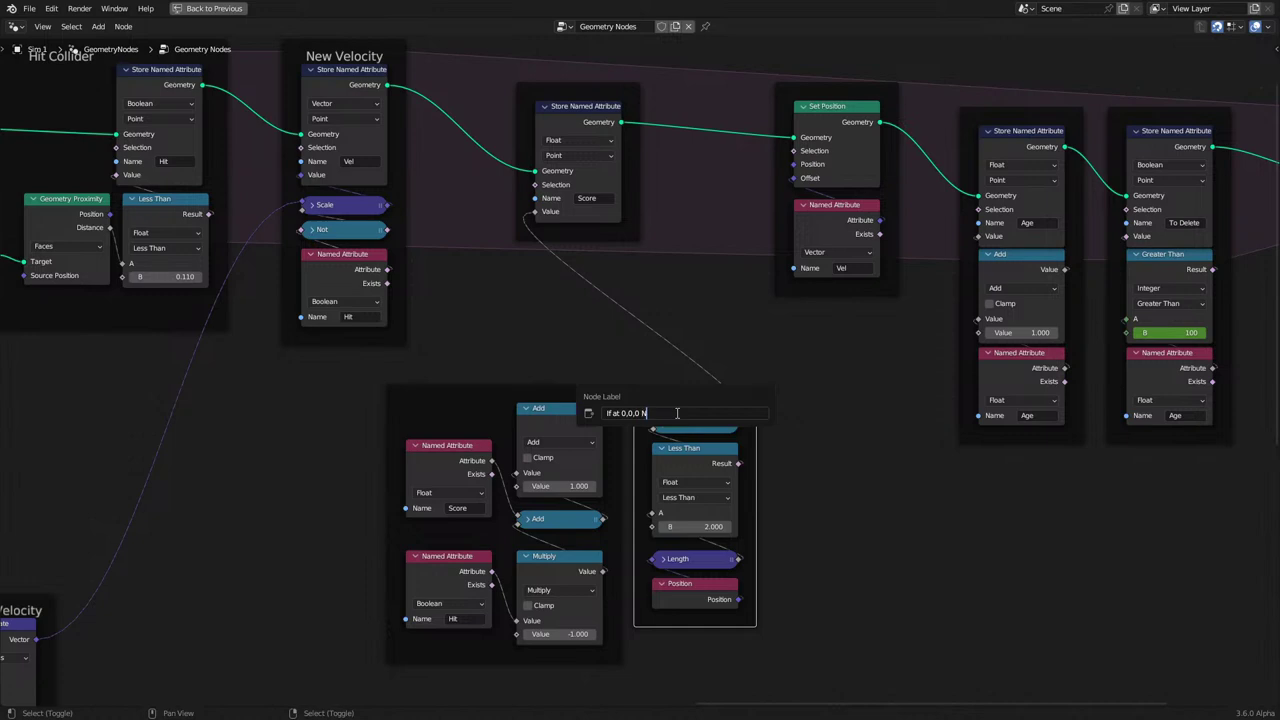
text(ear)
key(shift+Left)
text(P)
key(Right)
text(n)
key(Return)
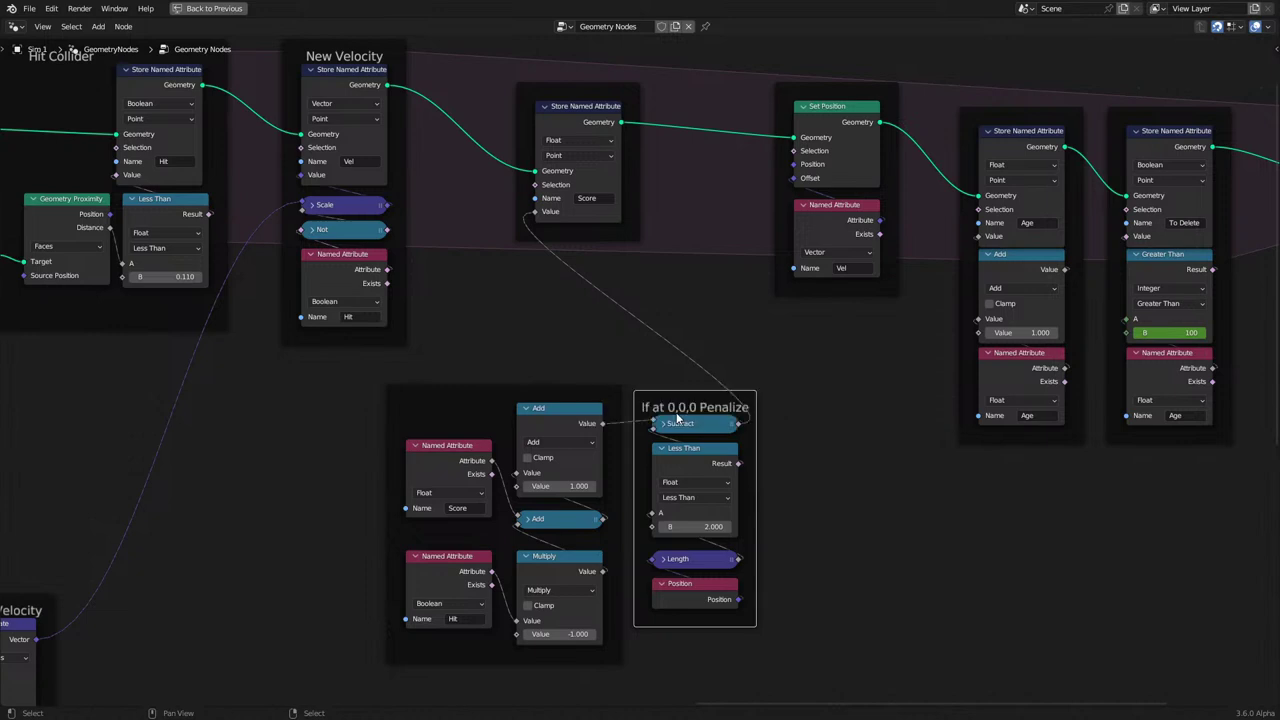
Label the frame with the Add and Multiply nodes and the Score and Hit attributes "Score Tracker".
key(ctrl+j)
key(F2)
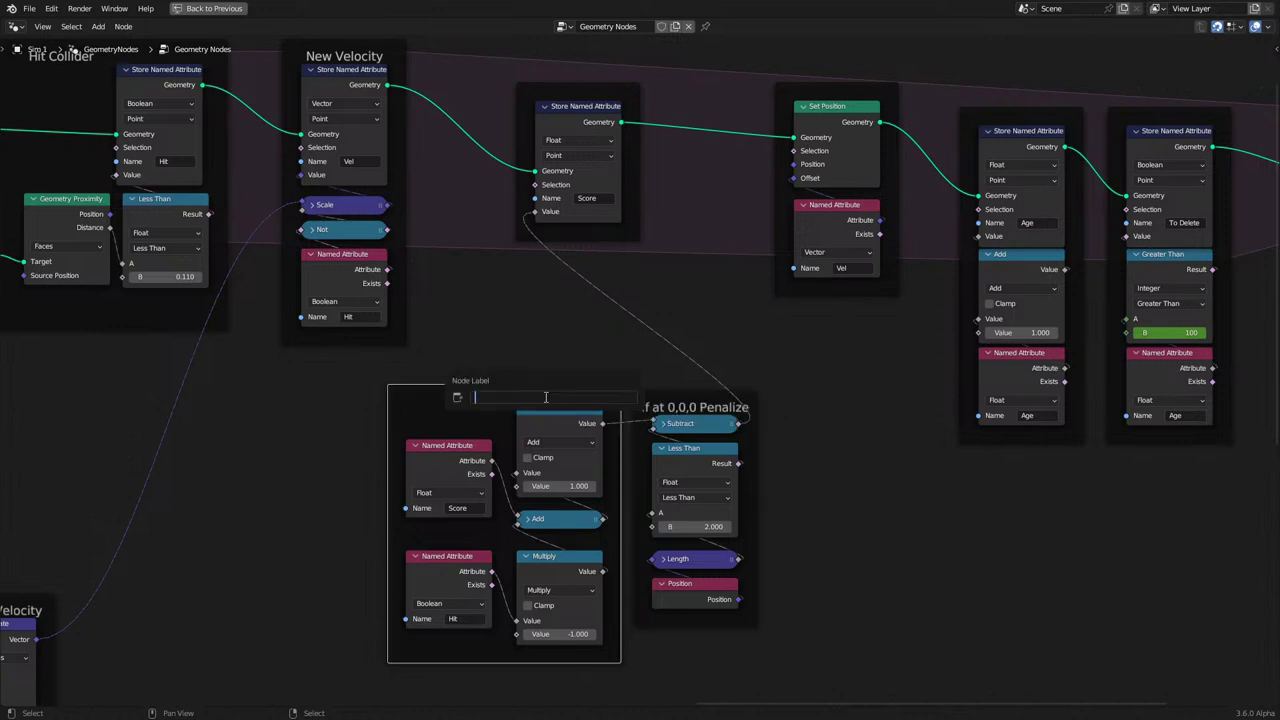
text(Score Tracker)
key(Return)
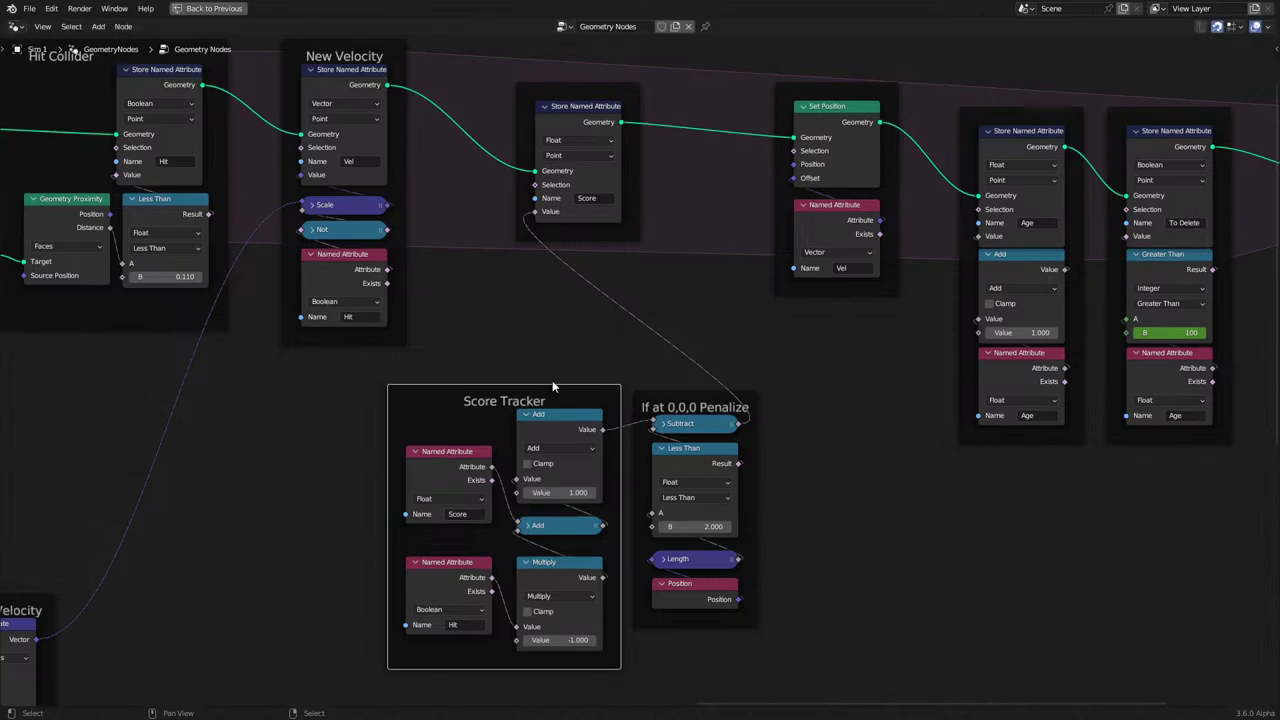
Restore the node editor from full screen to the regular workspace layout with the 3D viewport.
middle_drag(728, 363, 704, 393)
scroll(629, 424, down, 4)
key(ctrl+space)
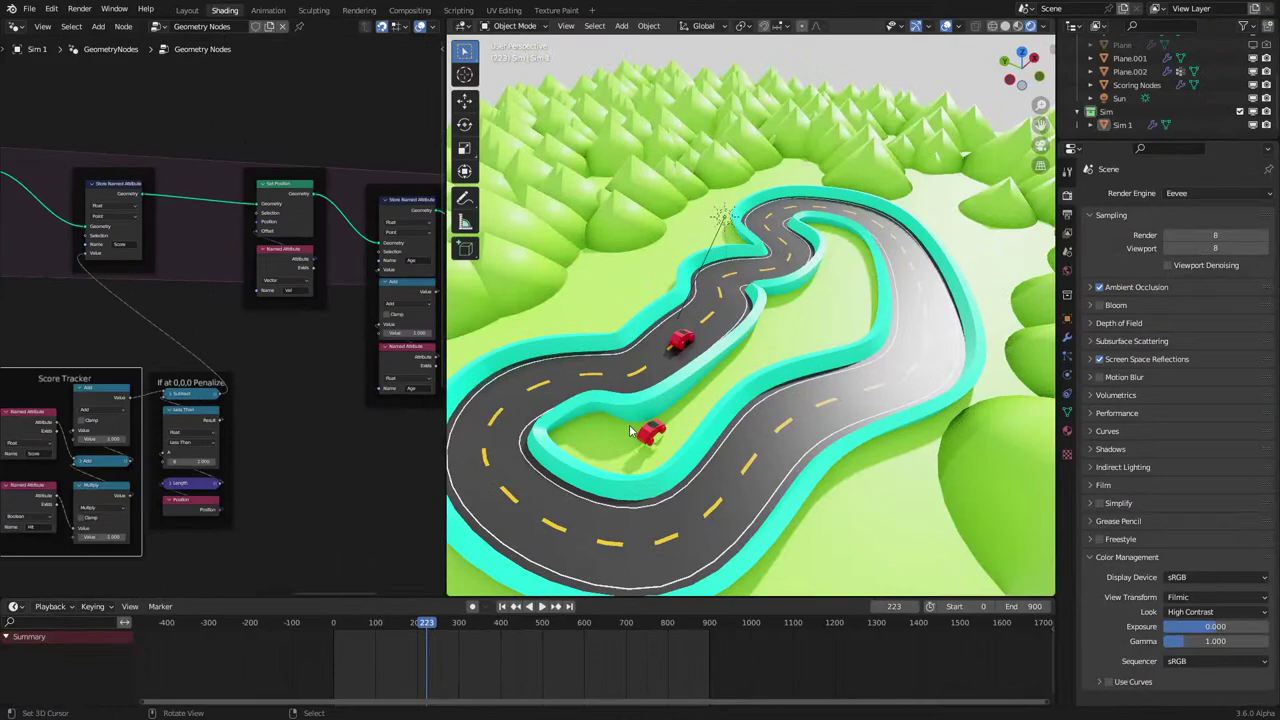
Play the simulation from the first frame and examine how the cars drive around the race track.
key(shift+Left)
middle_drag(788, 352, 694, 434)
shift+middle_drag(790, 318, 752, 375)
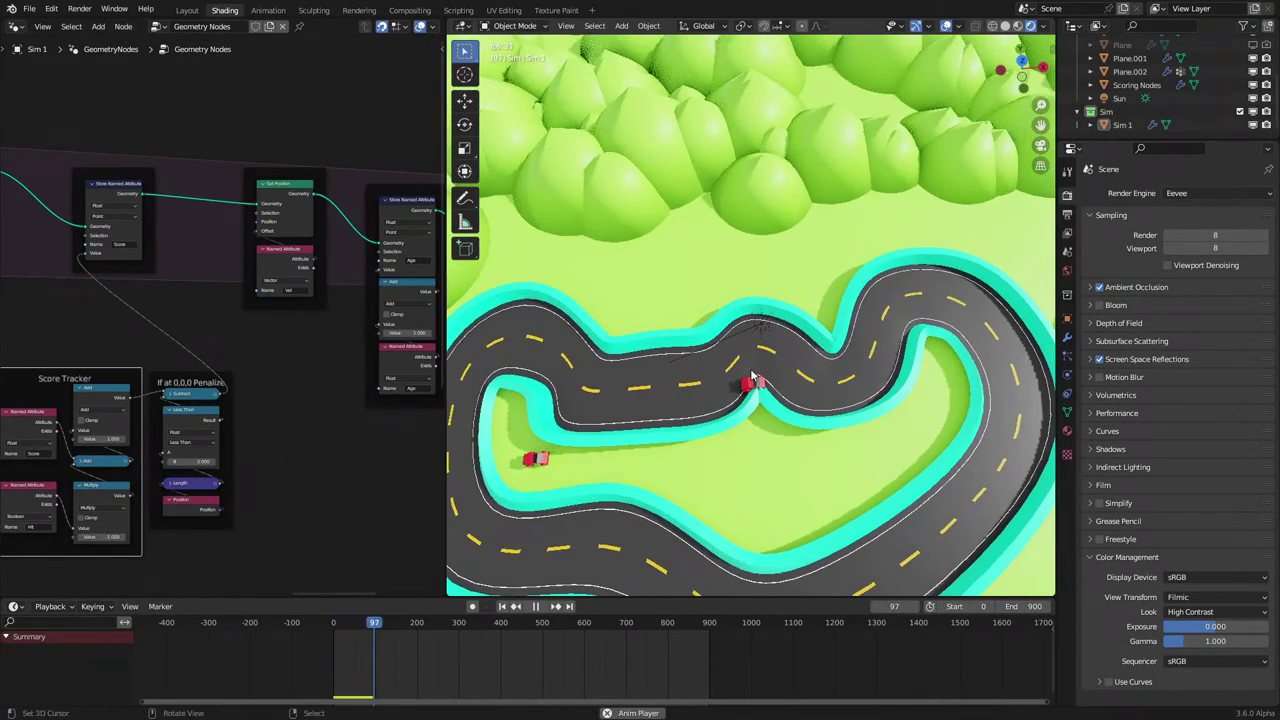
scroll(752, 375, up, 1)
shift+middle_drag(842, 390, 742, 323)
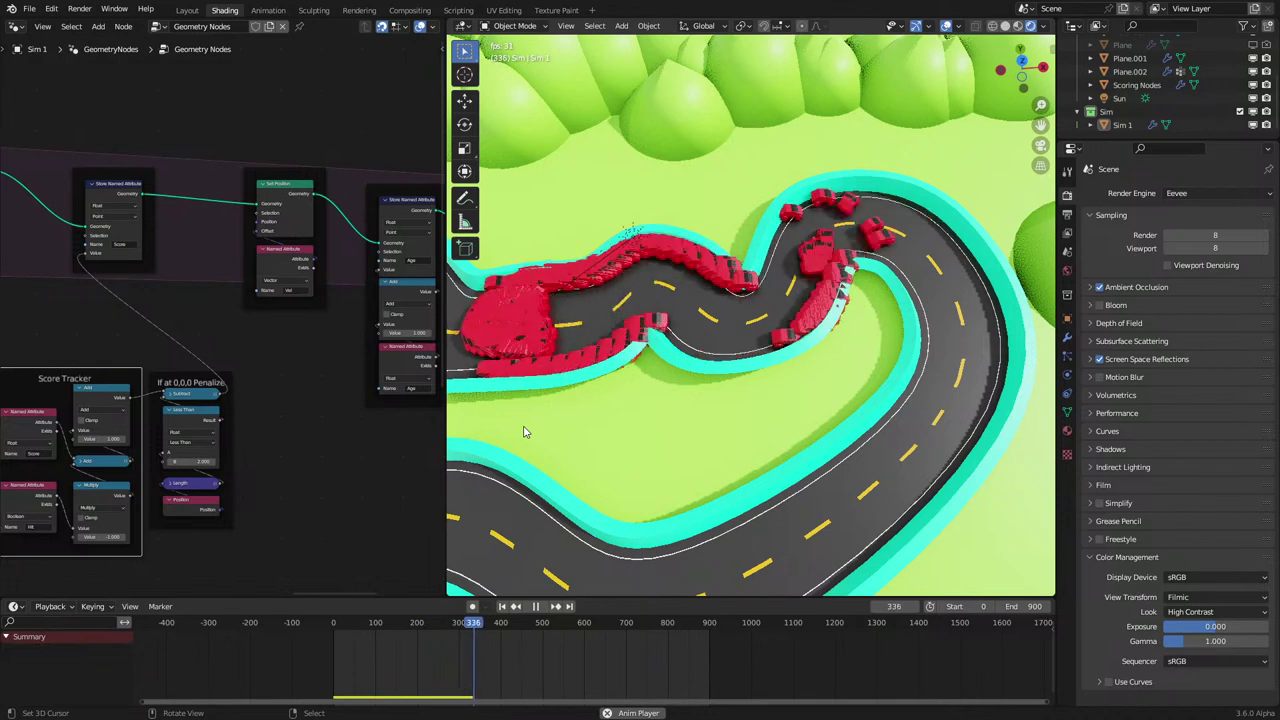
scroll(671, 355, down, 3)
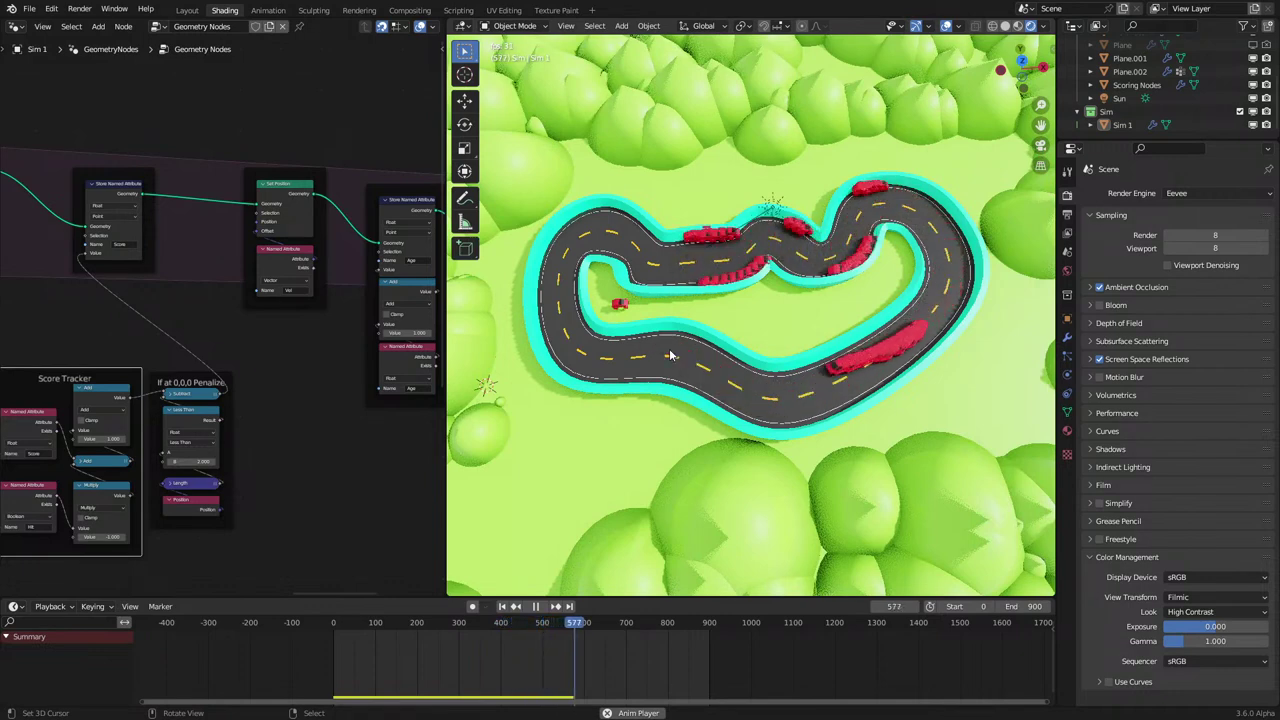
Label the frame around the nodes that store and increment the Age attribute "Age".
middle_drag(303, 393, 202, 420)
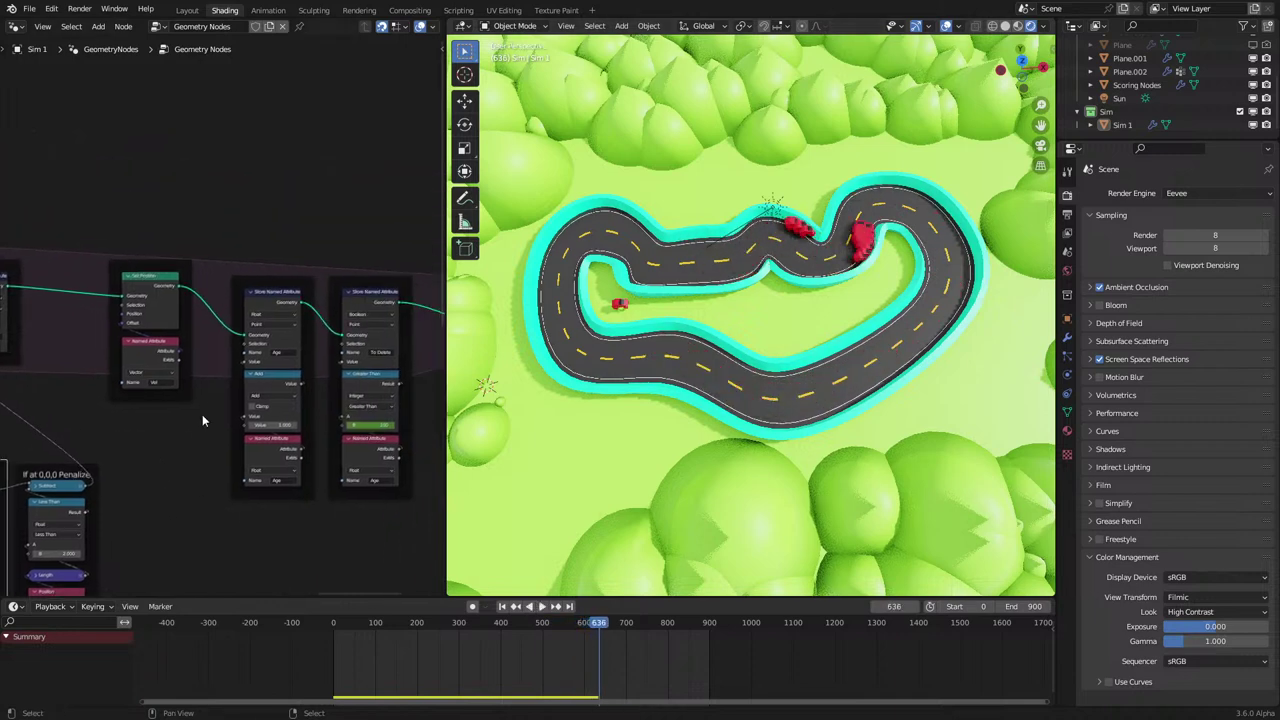
key(F2)
text(Ag)
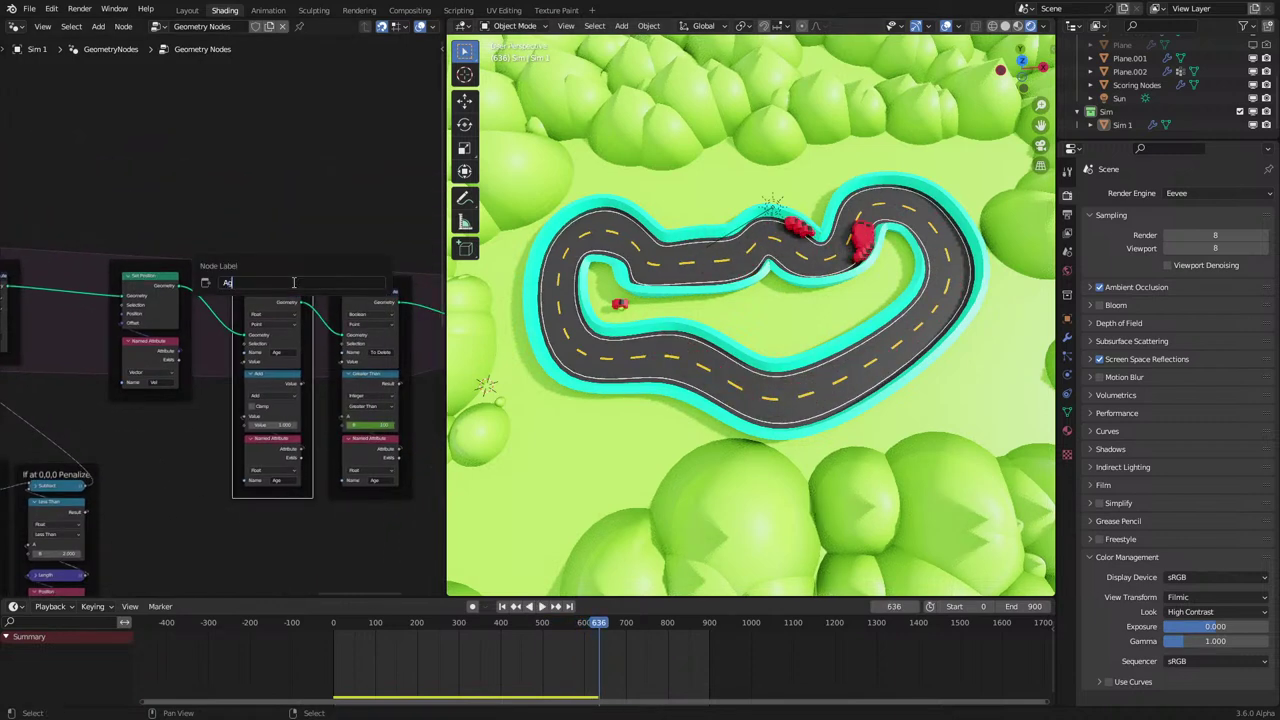
text(e)
key(Return)
Label the frame around the To Delete attribute nodes "Delete by Age".
click(372, 287)
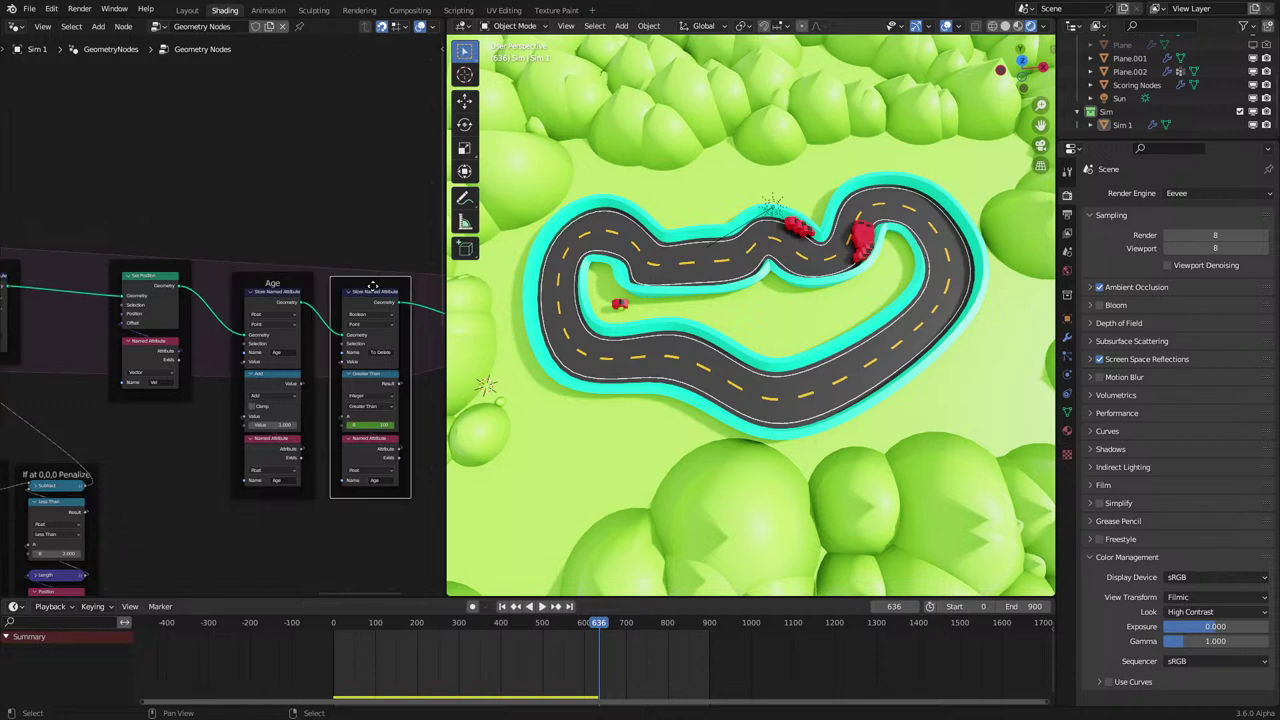
key(F2)
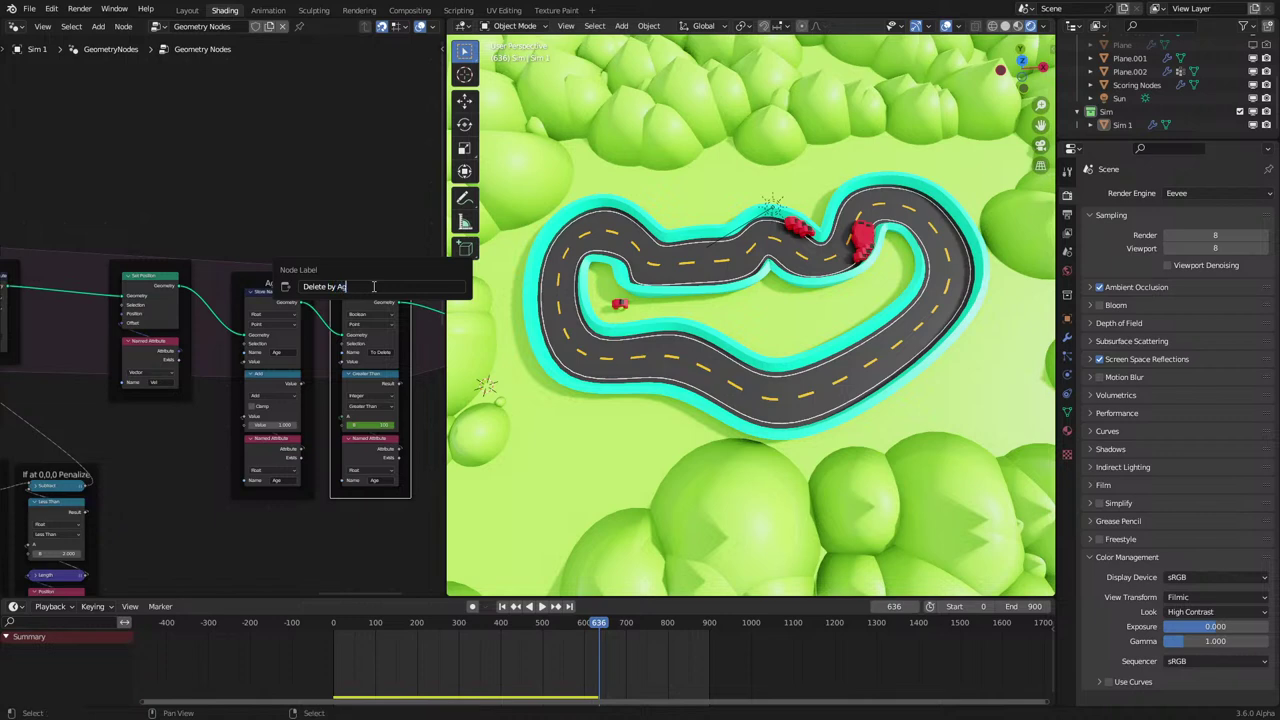
text(e)
key(Return)
Review how the After Review group's Delete Geometry node uses the To Delete attribute stored by the Delete by Age group.
middle_drag(374, 291, 597, 260)
key(n)
key(n)
key(n)
scroll(309, 294, down, 1)
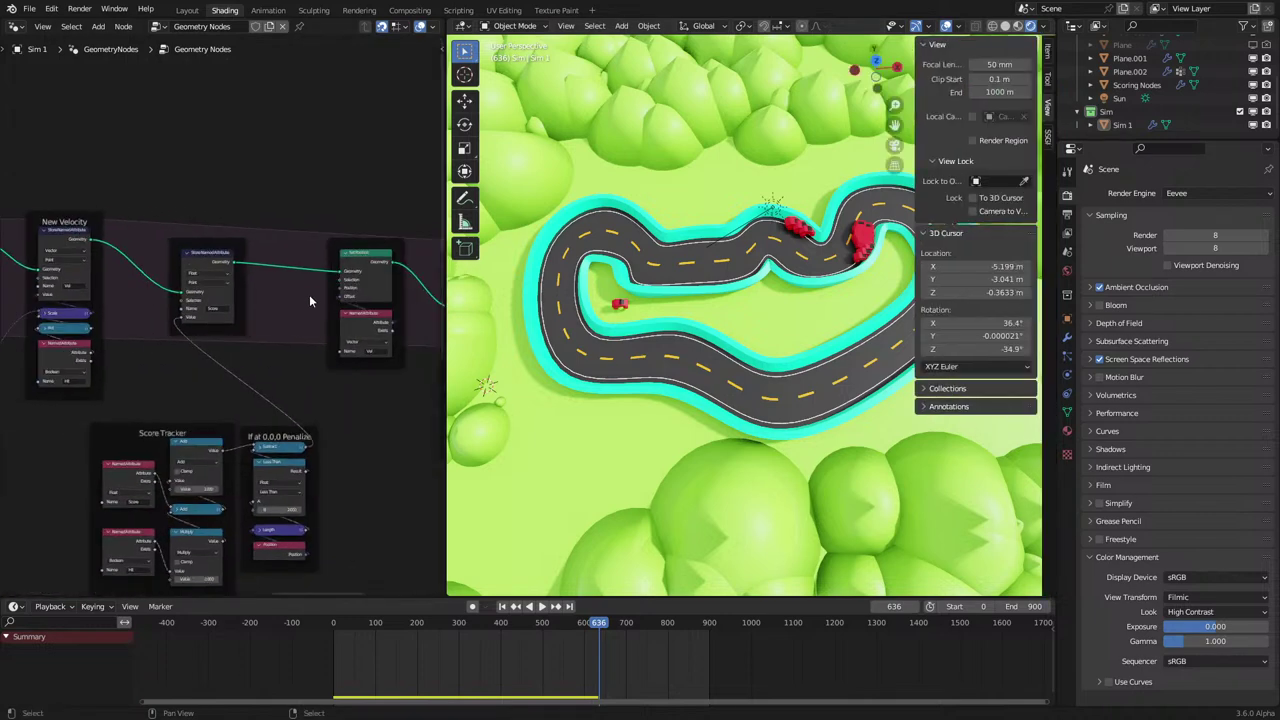
key(n)
scroll(165, 344, down, 5)
middle_drag(165, 344, 91, 396)
scroll(91, 396, up, 5)
scroll(110, 390, up, 2)
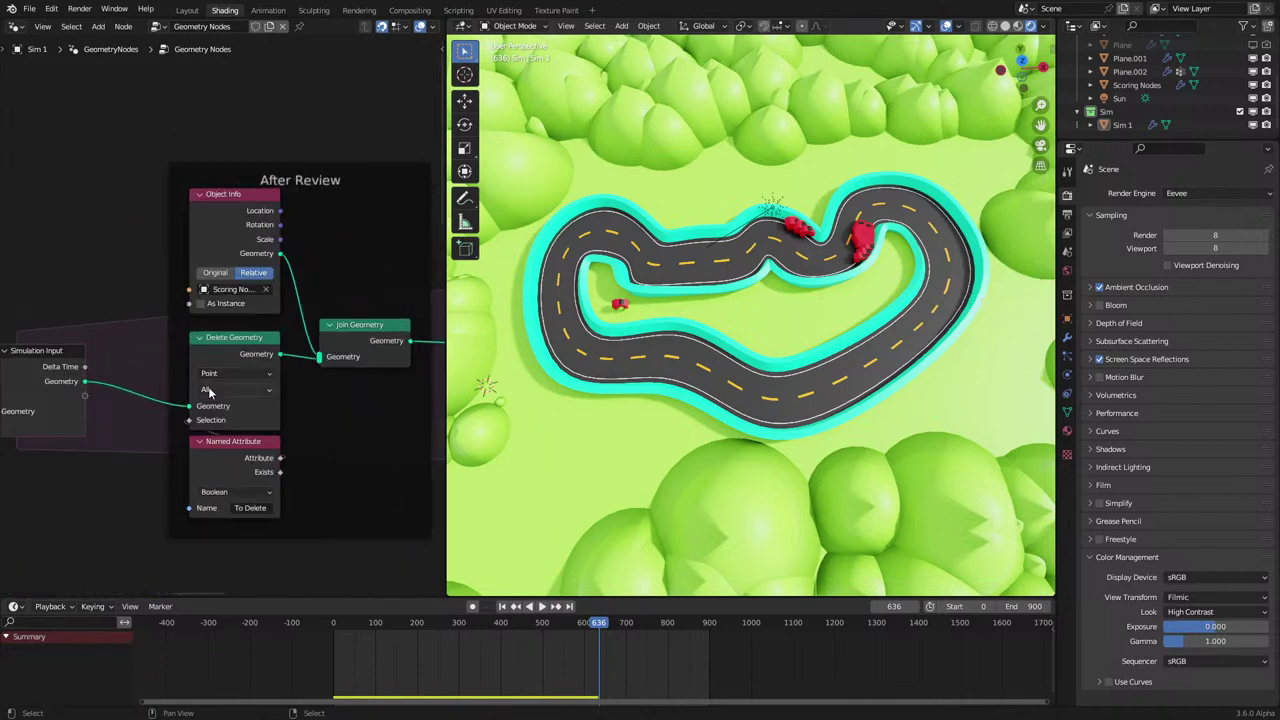
mouse_move(209, 392)
middle_down()
mouse_move(309, 349)
mouse_move(195, 381)
mouse_move(197, 401)
middle_up()
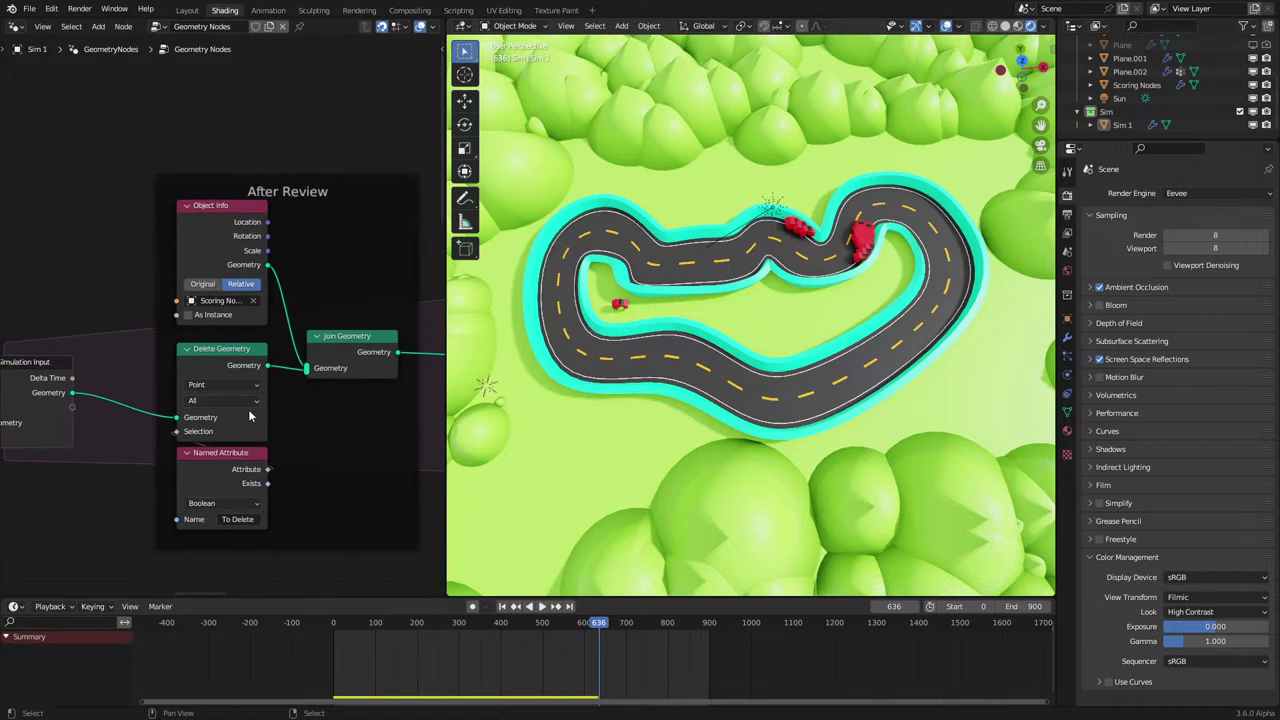
scroll(254, 405, down, 2)
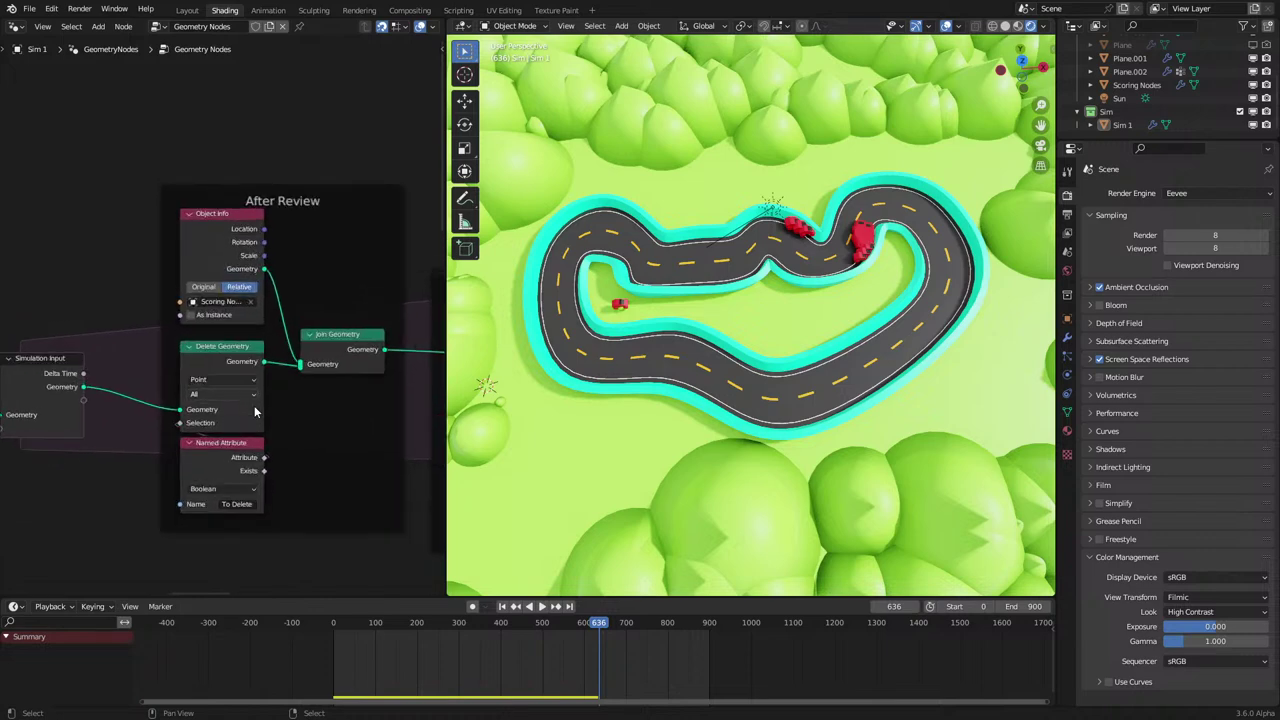
middle_drag(220, 396, 91, 312)
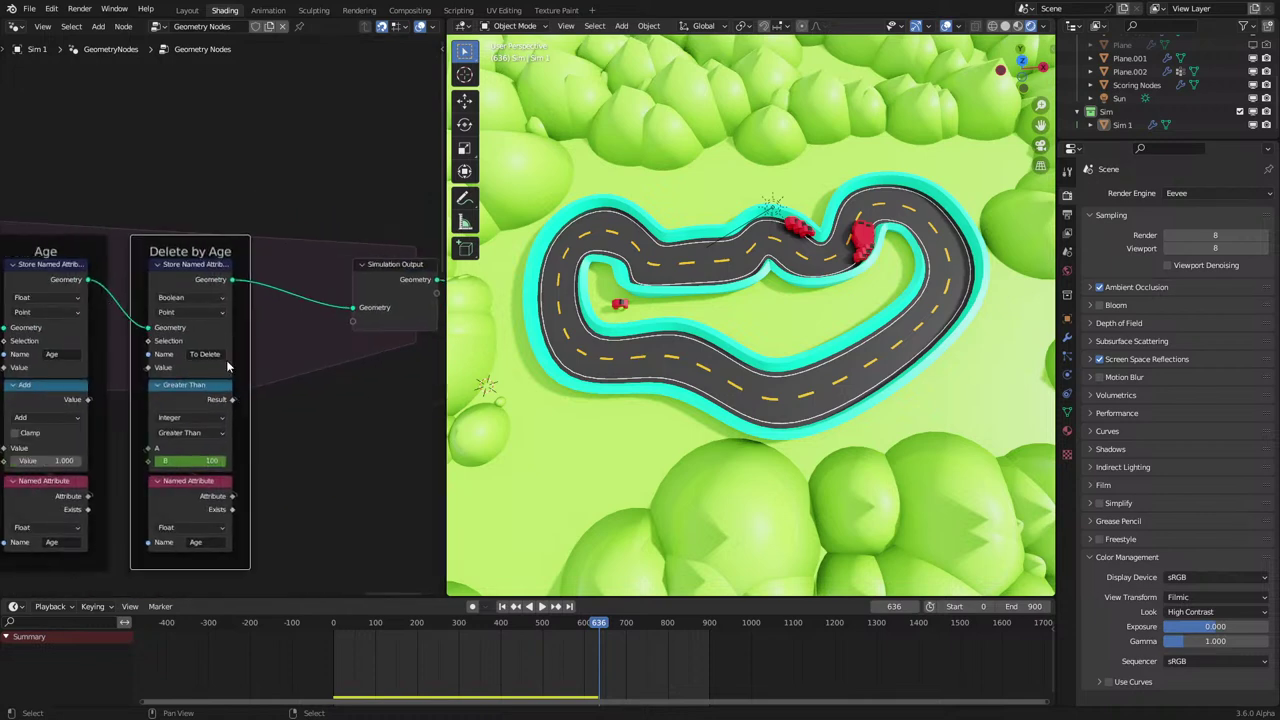
scroll(228, 367, down, 1)
scroll(130, 365, down, 2)
middle_drag(123, 361, 109, 417)
scroll(120, 417, up, 4)
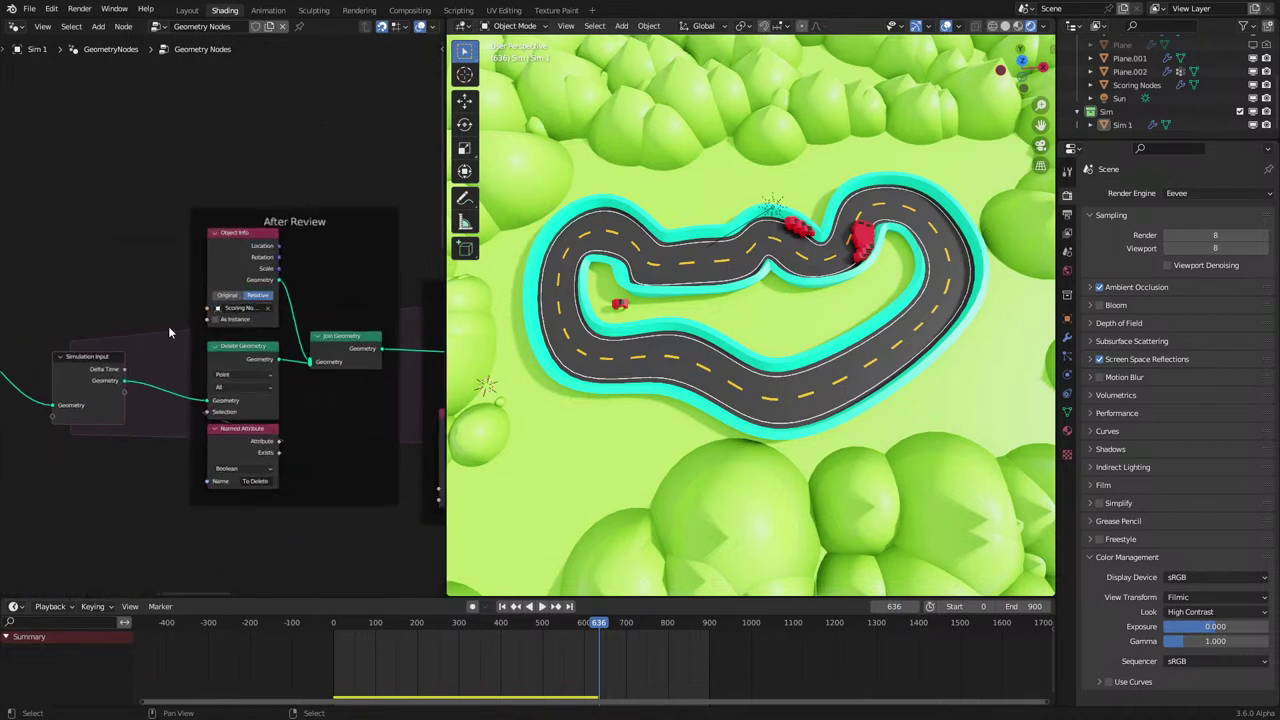
middle_drag(240, 272, 86, 420)
scroll(148, 385, up, 5)
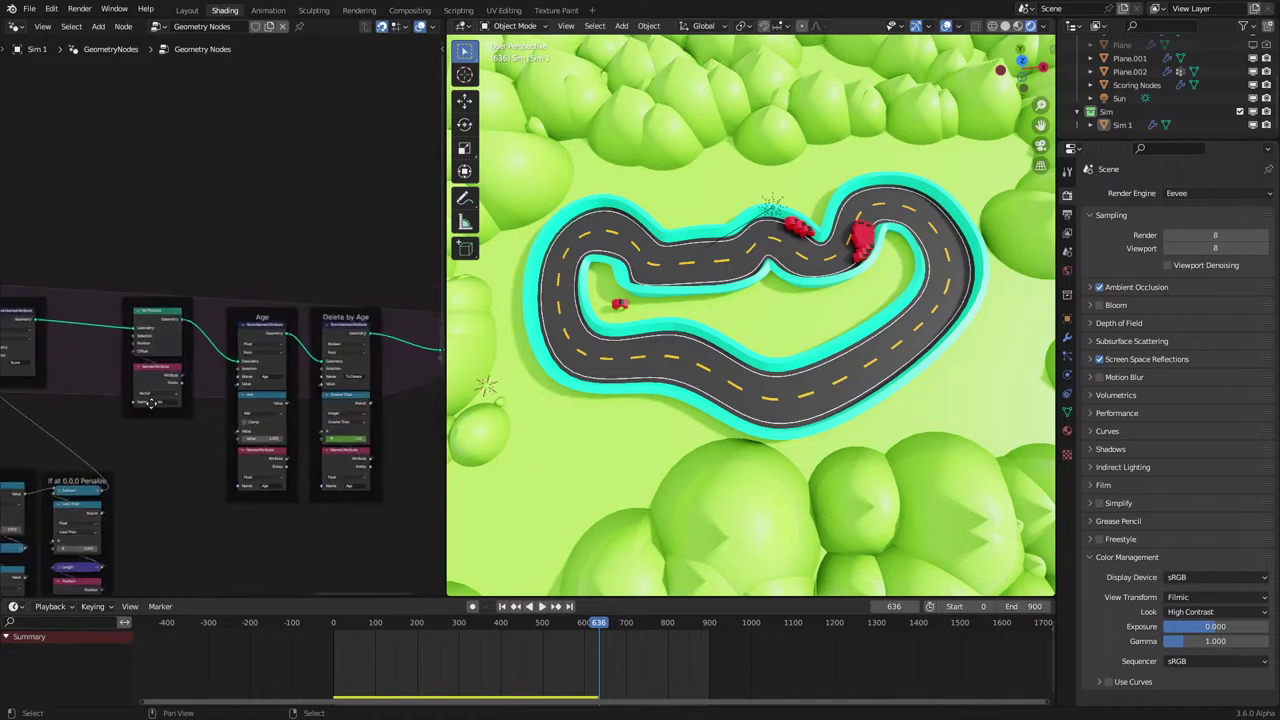
Bring the Set Position group next to the node storing Score and remove the frame around it.
middle_drag(172, 290, 402, 280)
scroll(398, 314, down, 3)
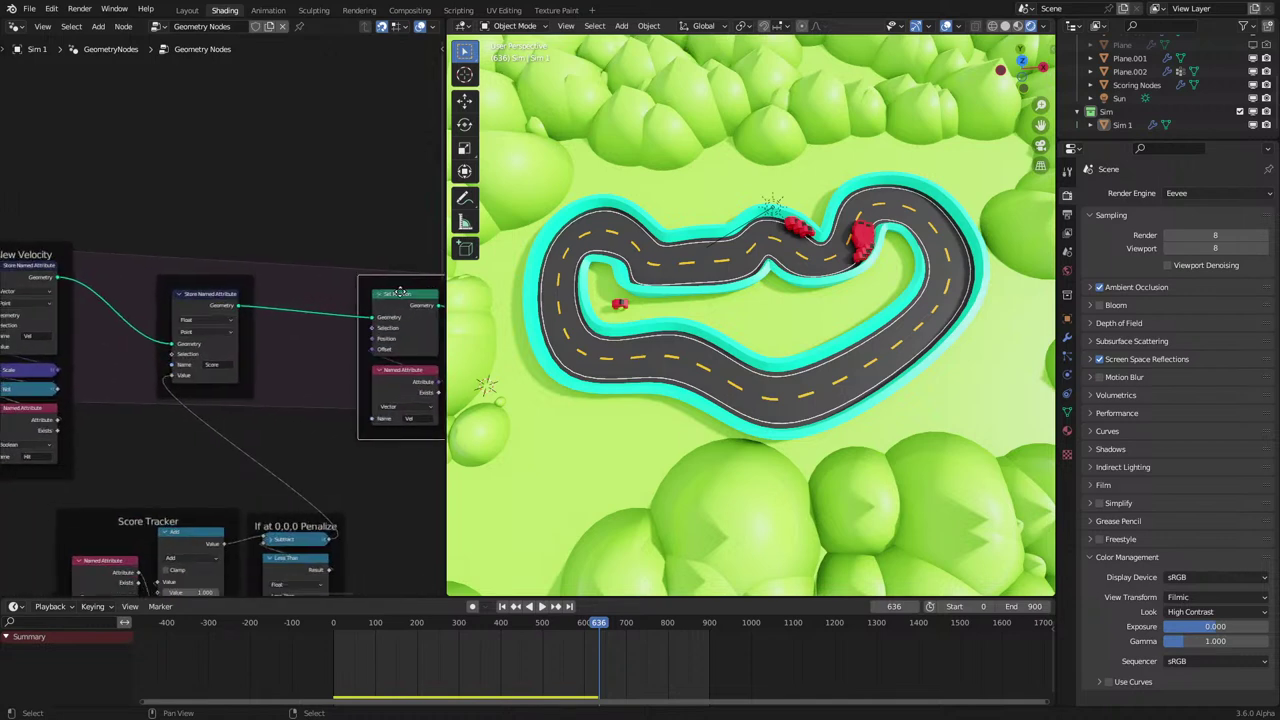
scroll(350, 311, up, 1)
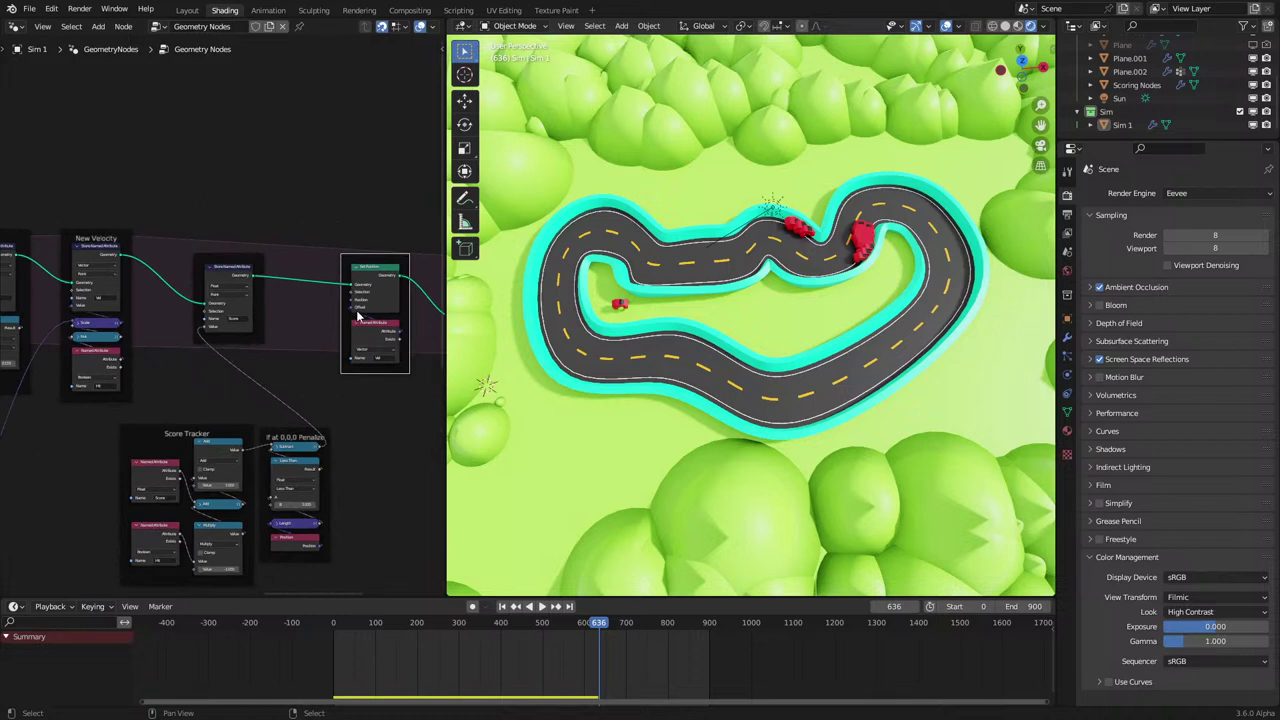
drag(356, 312, 282, 311)
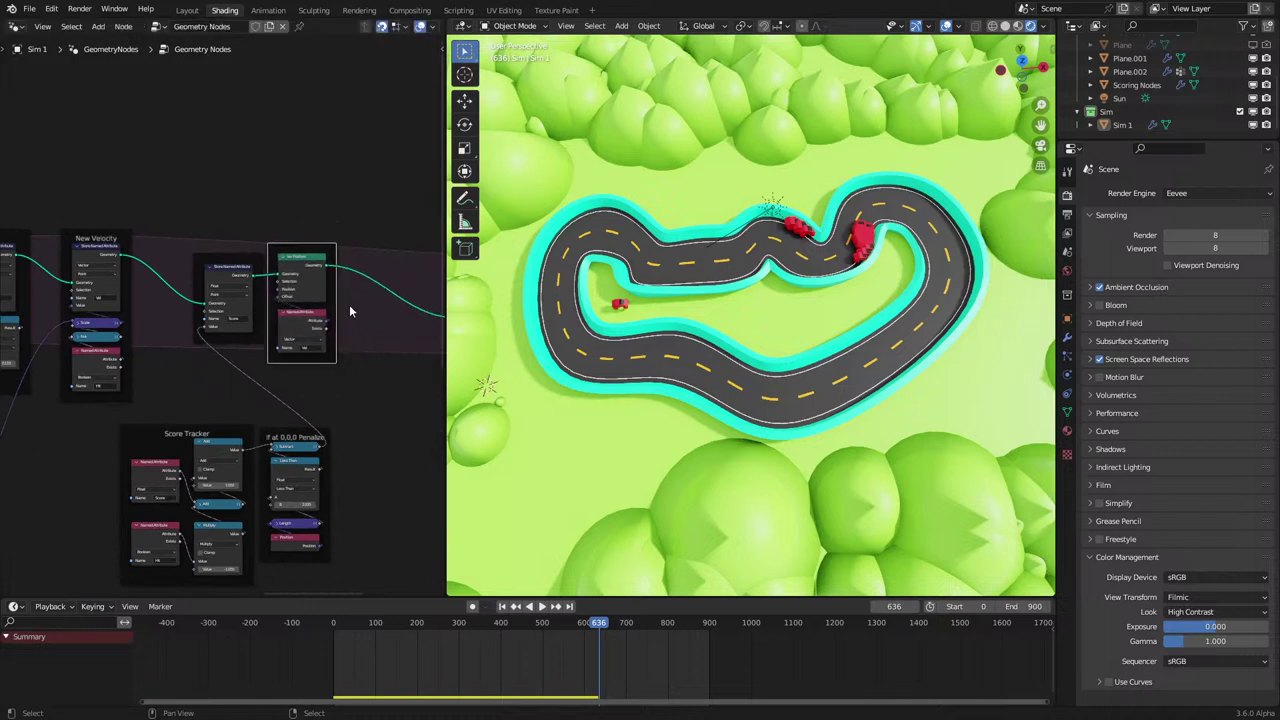
middle_drag(350, 306, 328, 342)
key(x)
Rewire the Set Position node to take its geometry directly from the New Velocity group, bypassing the Score node.
drag(274, 259, 337, 384)
key(g)
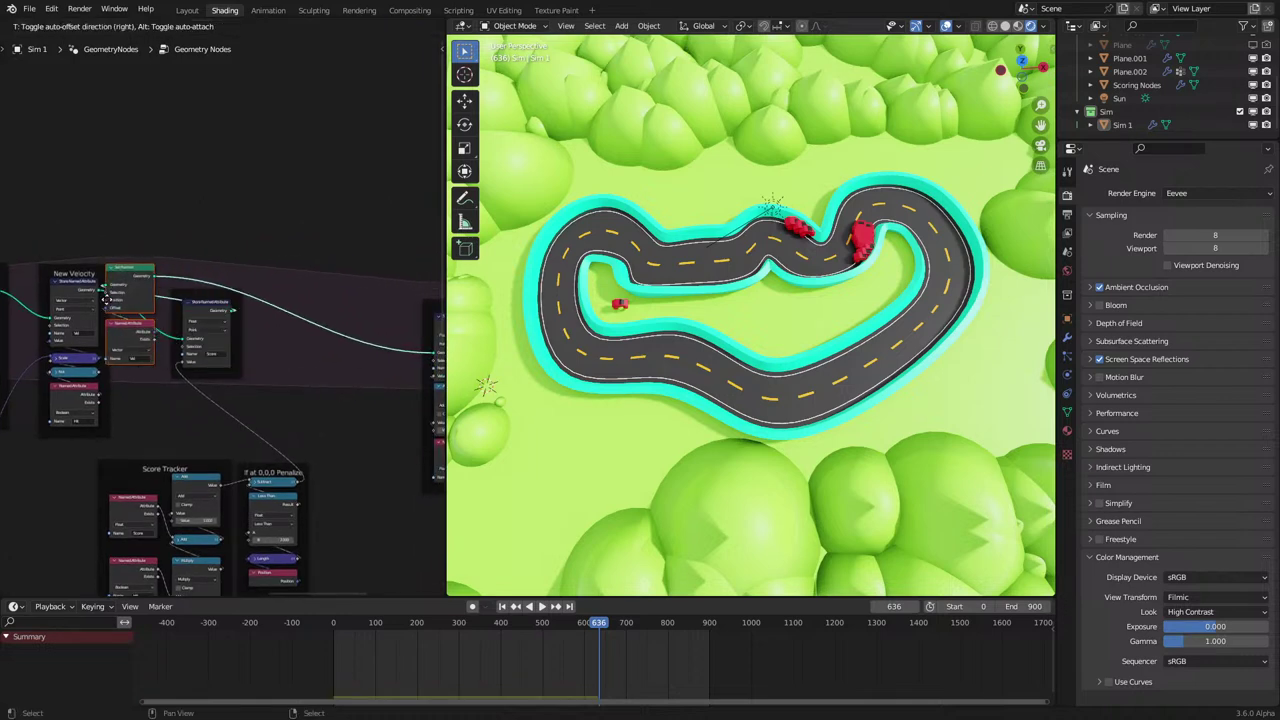
drag(105, 298, 313, 322)
drag(265, 277, 383, 384)
key(g)
click(215, 310)
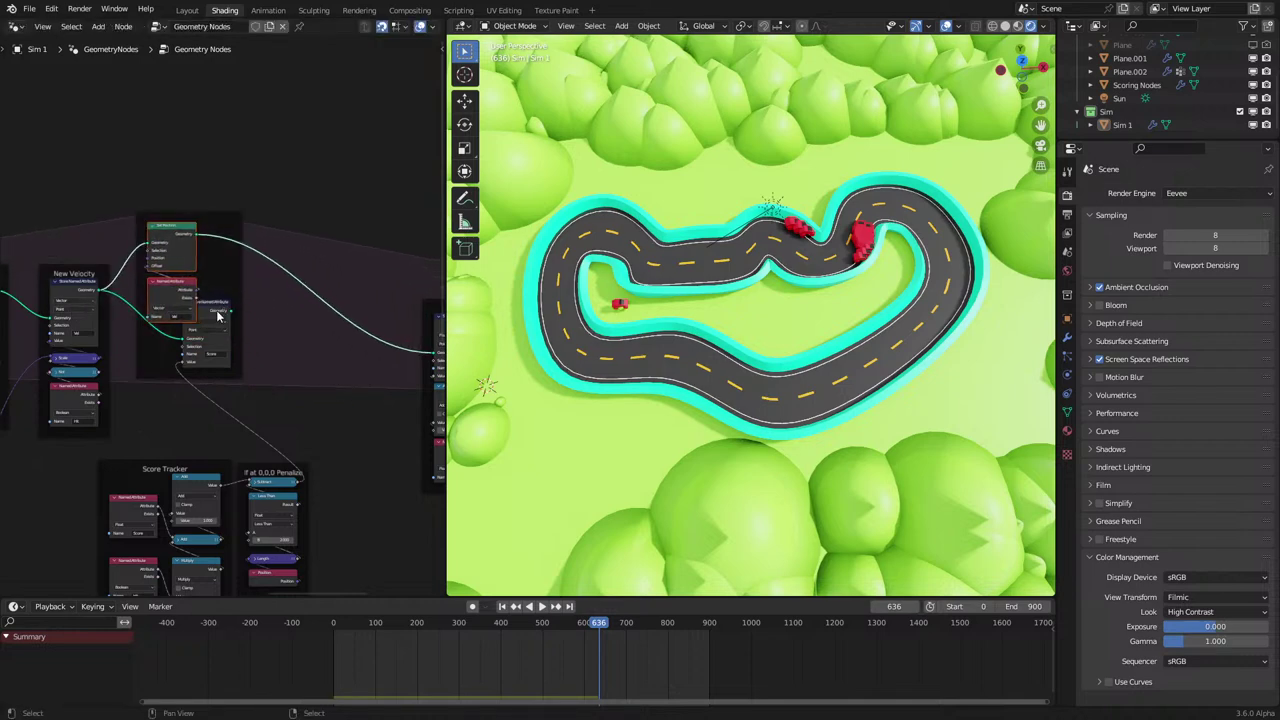
key(ctrl+z)
Move the Set Position and Vel attribute nodes above the node chain, and shift the Score node further along it.
middle_drag(292, 350, 294, 282)
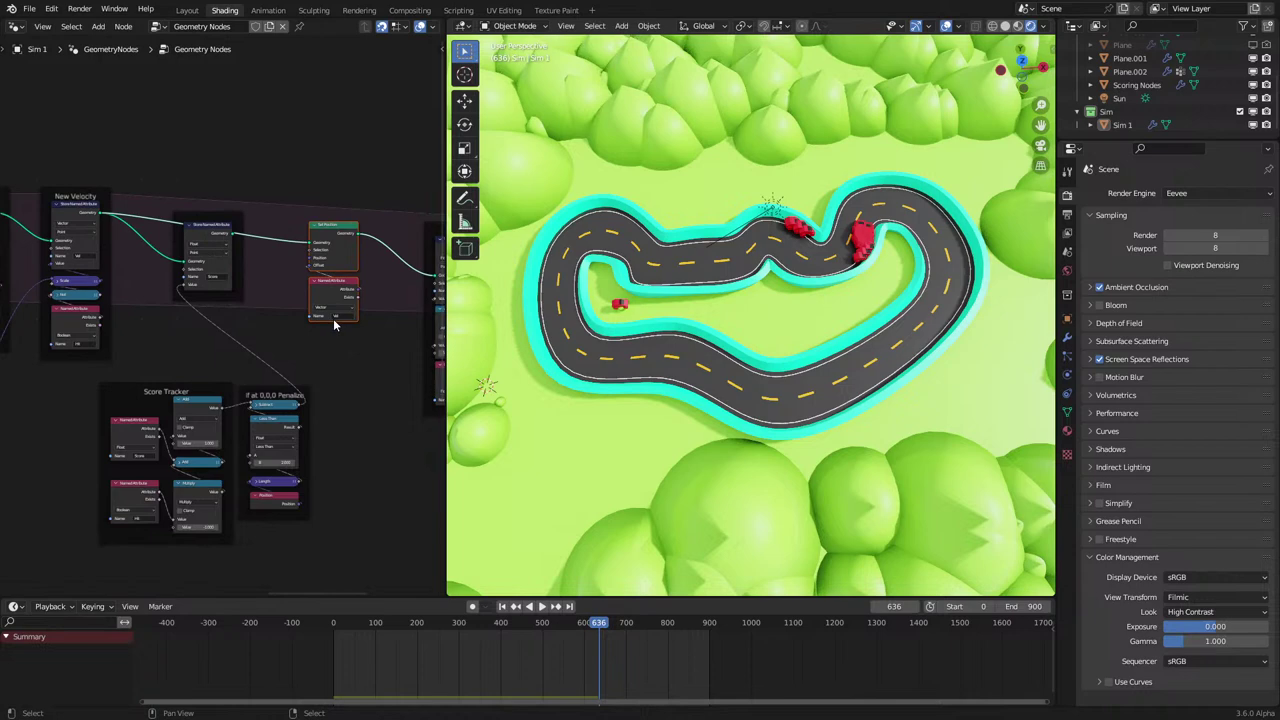
key(g)
click(196, 203)
drag(142, 265, 249, 341)
key(g)
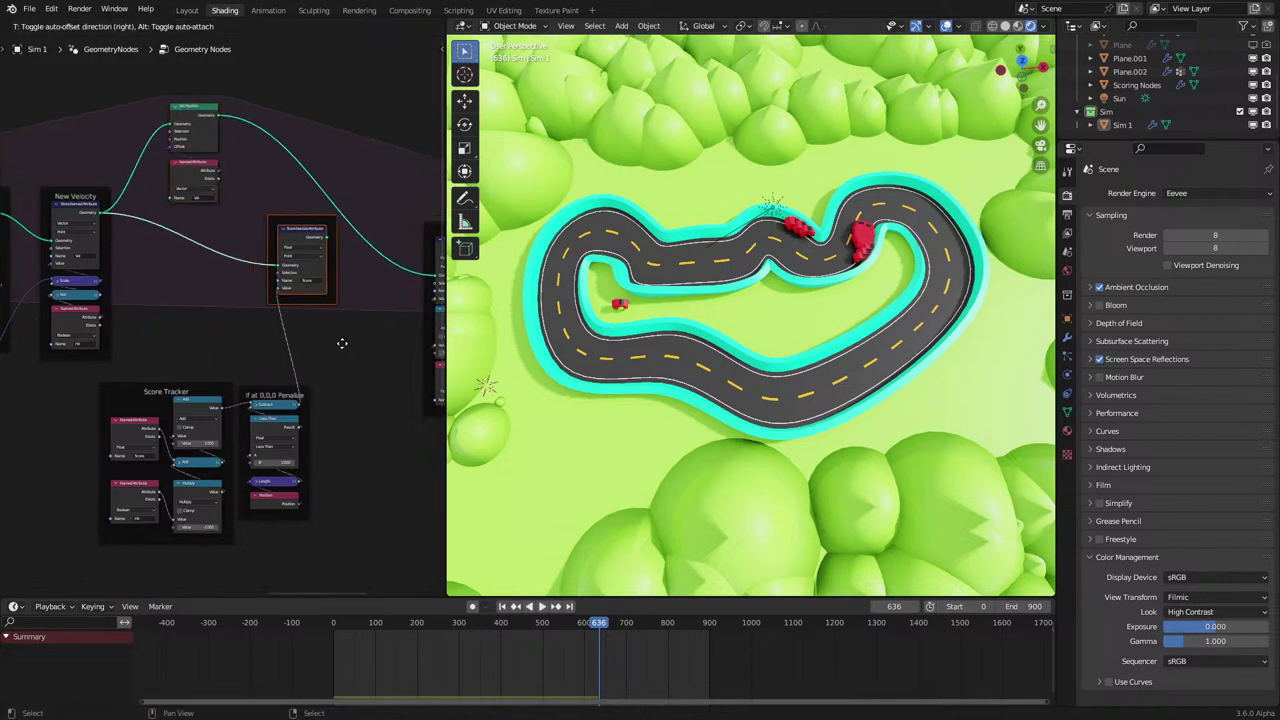
click(342, 351)
Place the Set Position and Vel attribute nodes inside the New Velocity frame and connect the Score node's geometry to the Age group.
drag(146, 89, 245, 255)
key(g)
click(82, 249)
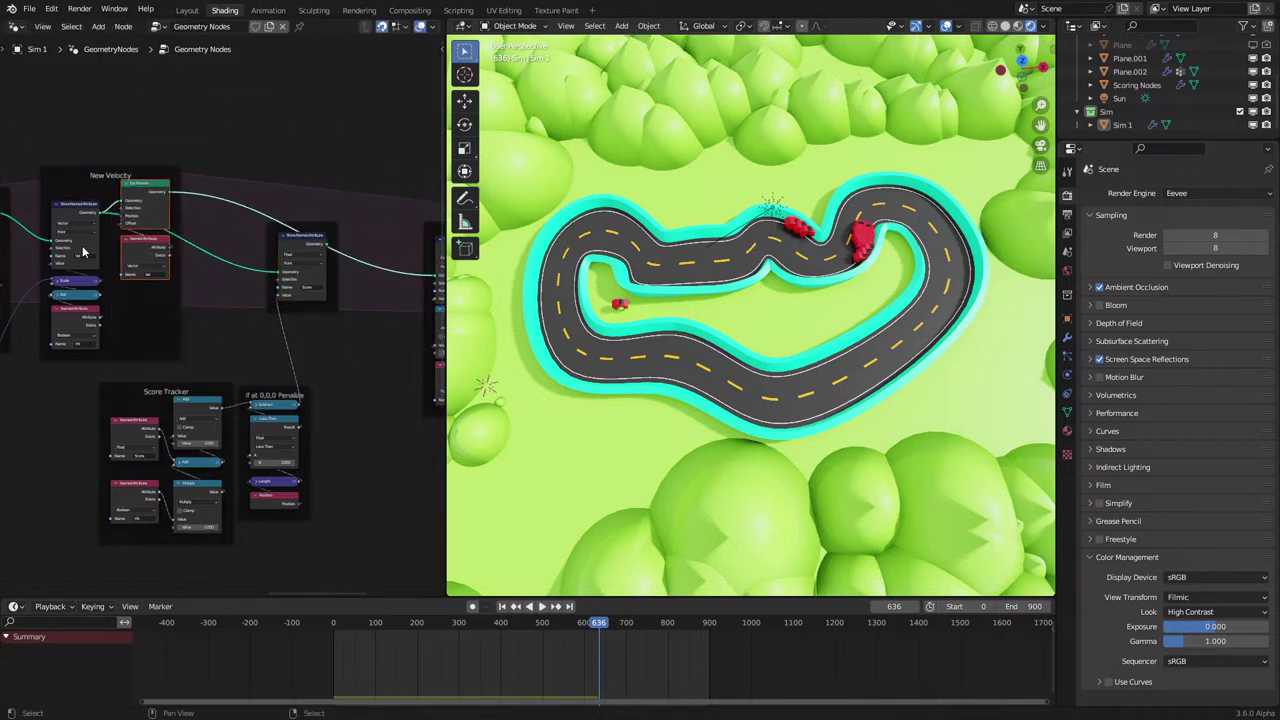
key(g)
click(142, 226)
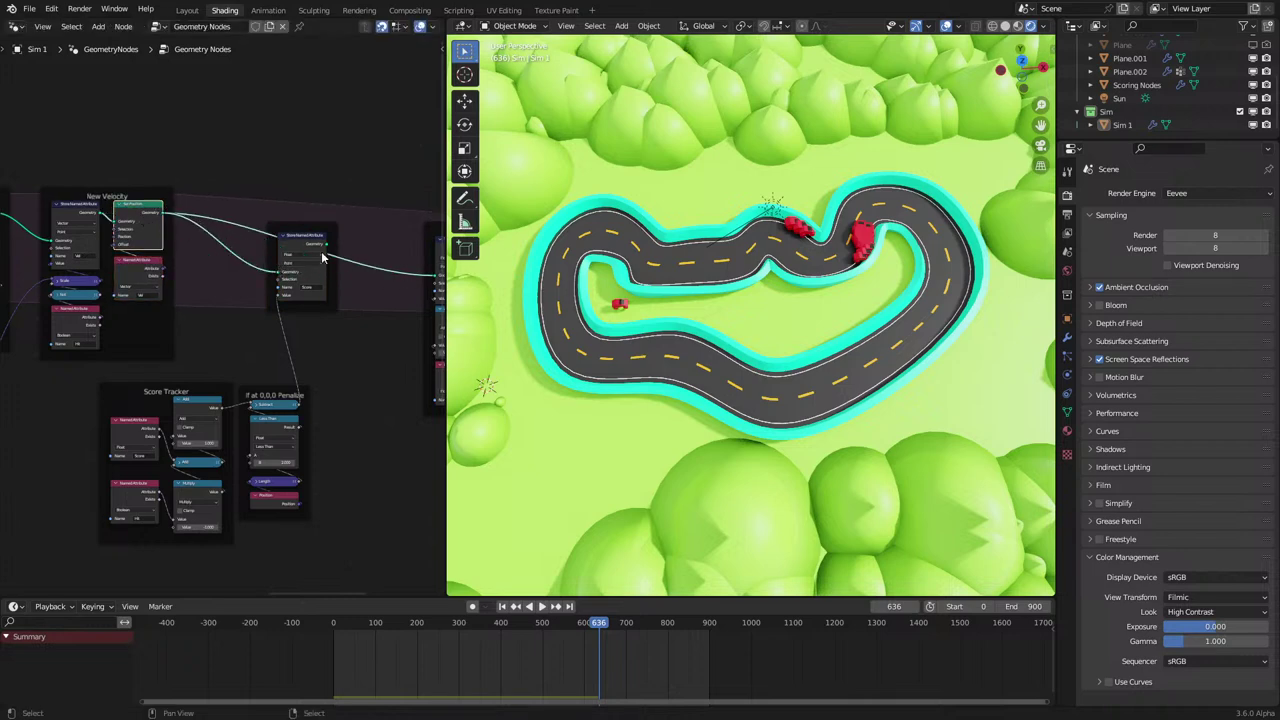
drag(327, 245, 411, 272)
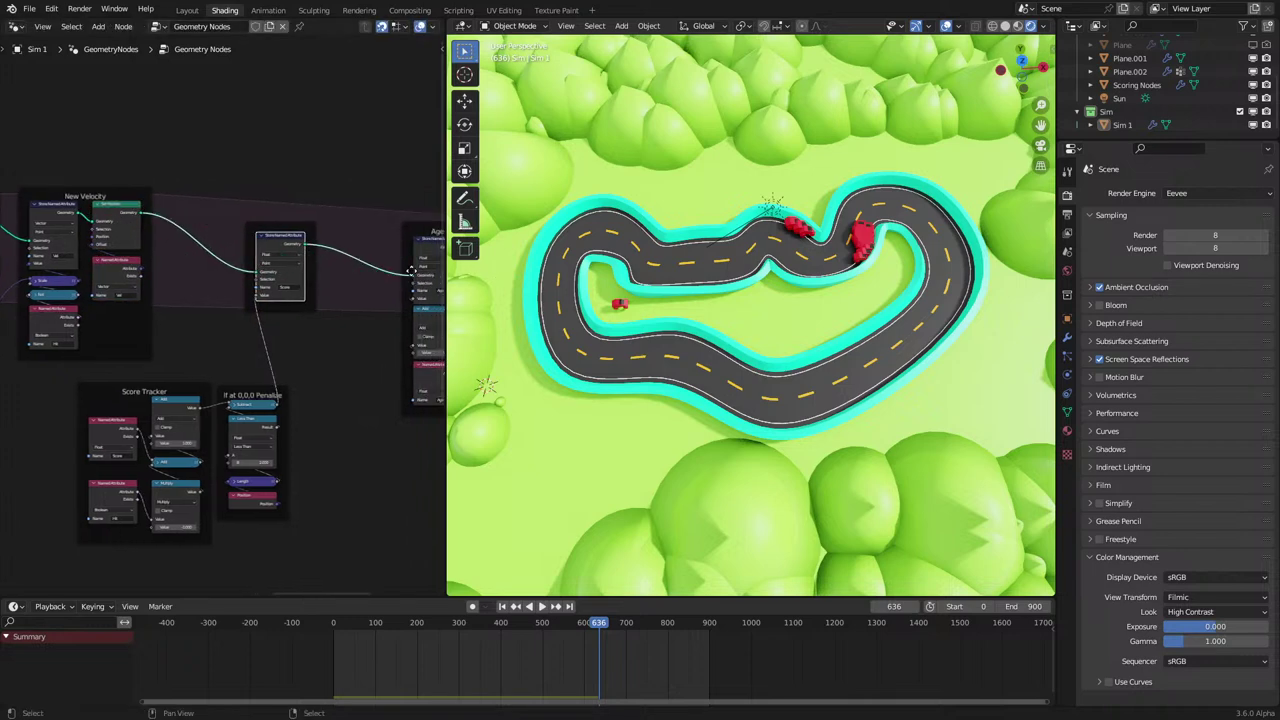
Relabel the New Velocity frame "Store / Apply Velocity".
middle_drag(136, 228, 362, 275)
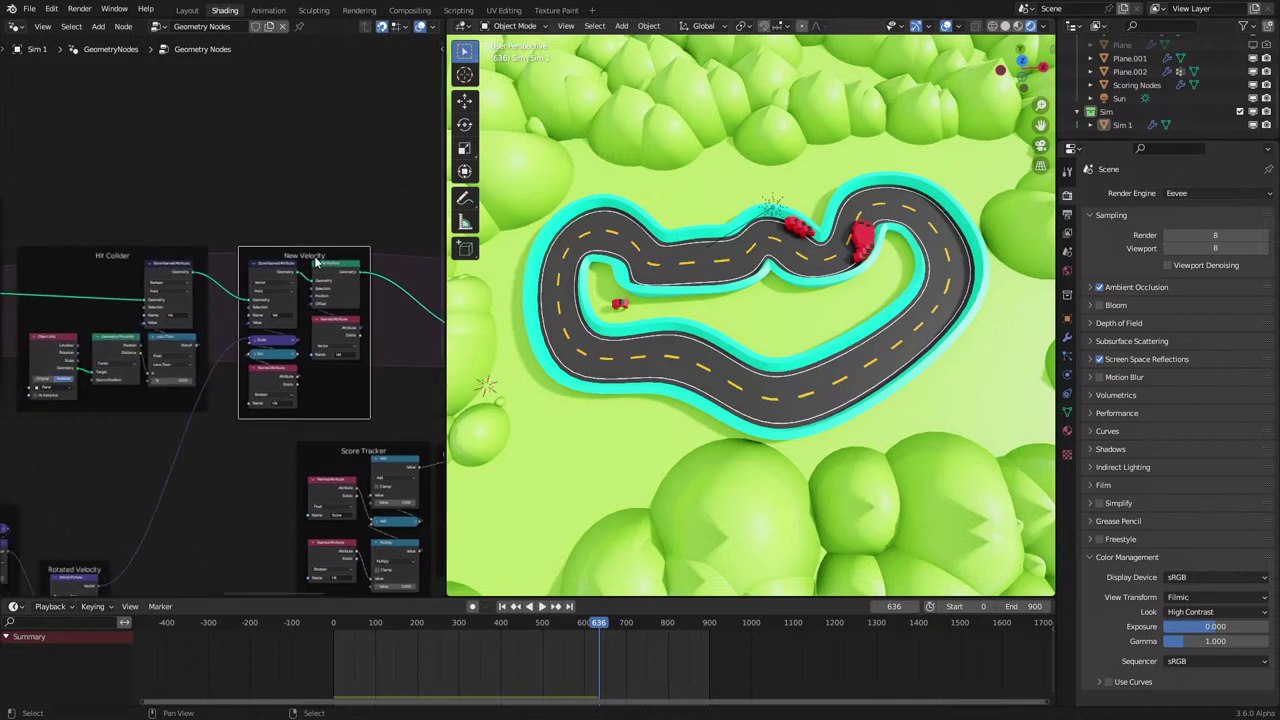
key(F2)
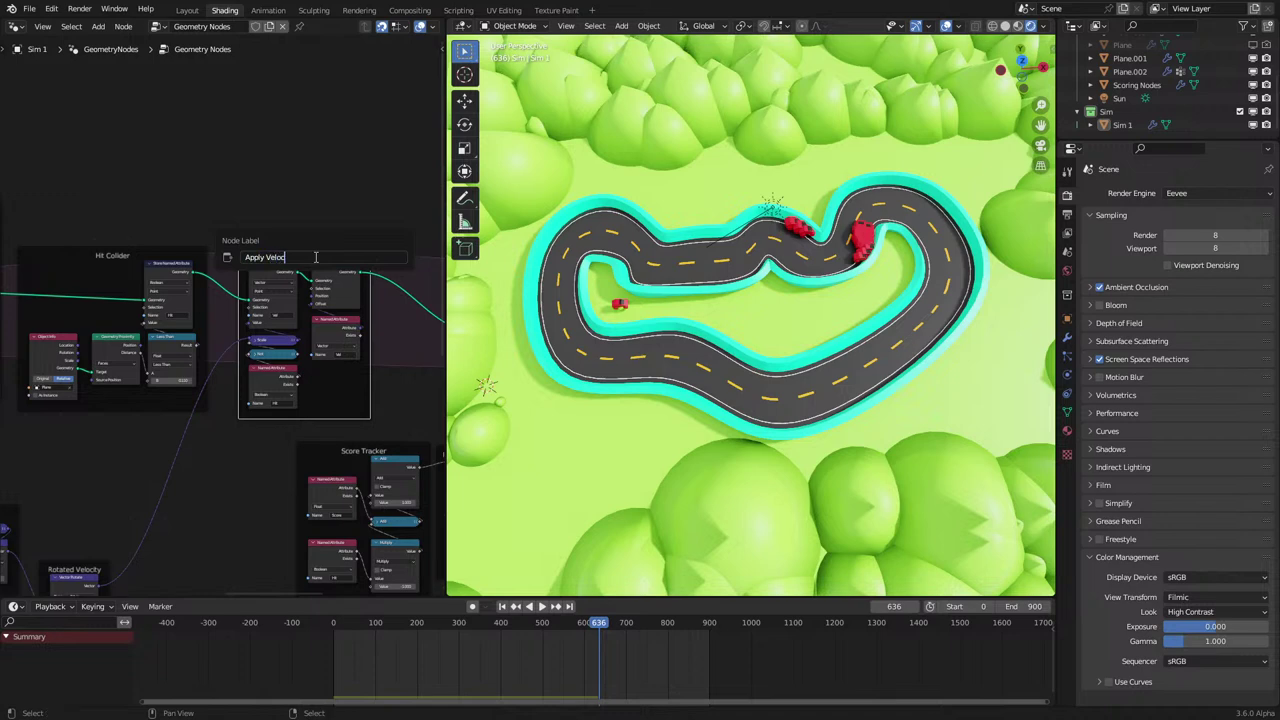
key(Return)
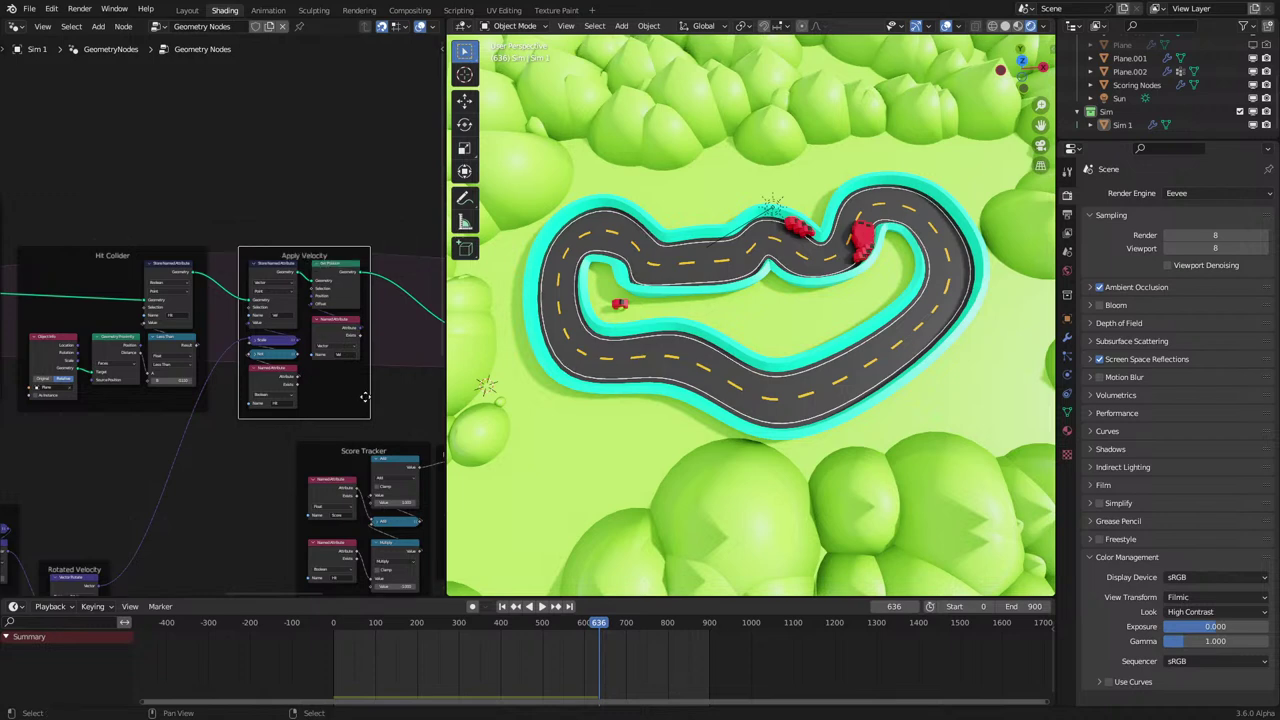
scroll(350, 378, up, 2)
key(F2)
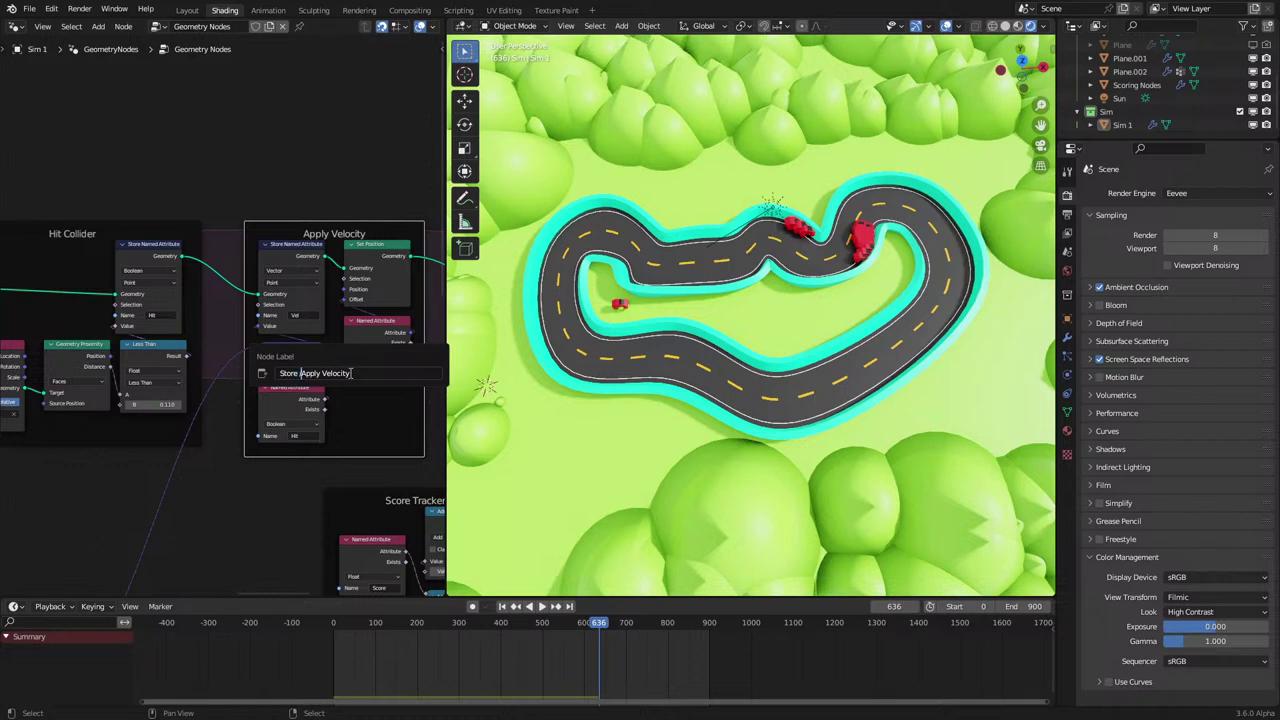
key(Return)
scroll(337, 381, up, 2)
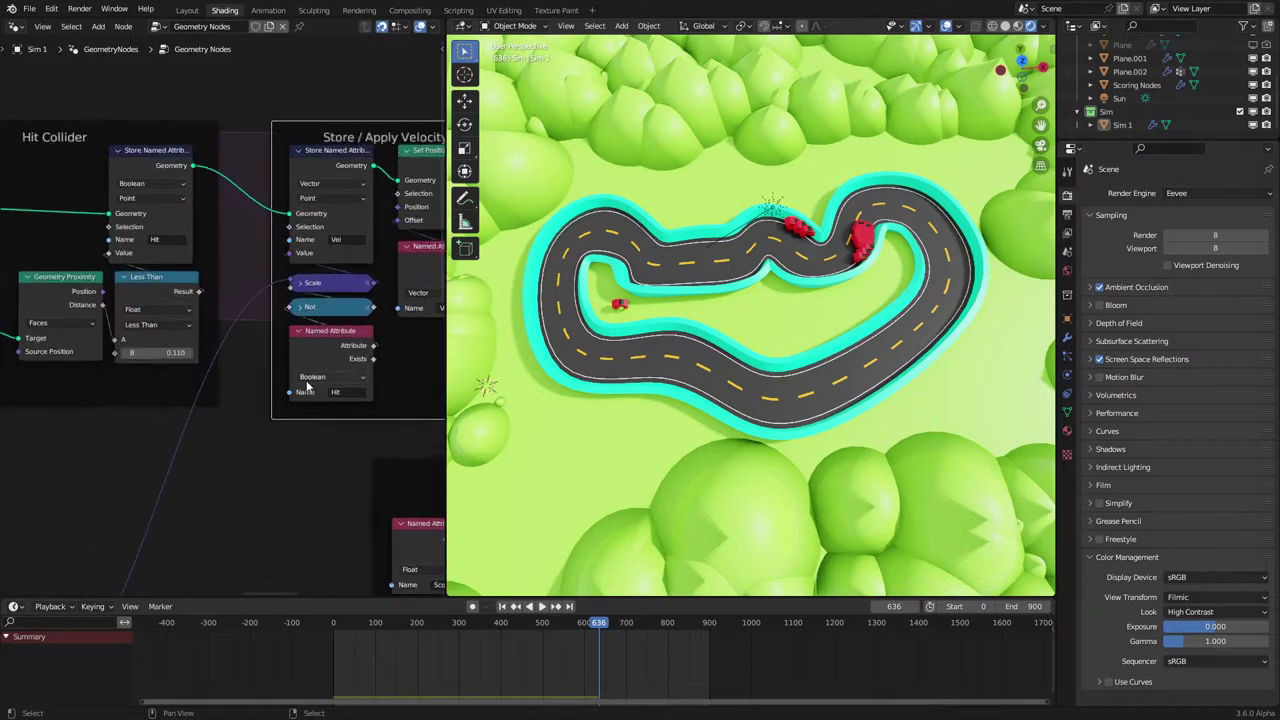
Duplicate the empty Store / Apply Velocity frame below its nodes and delete the original frame around them.
scroll(308, 290, down, 3)
middle_drag(308, 315, 311, 262)
key(shift+d)
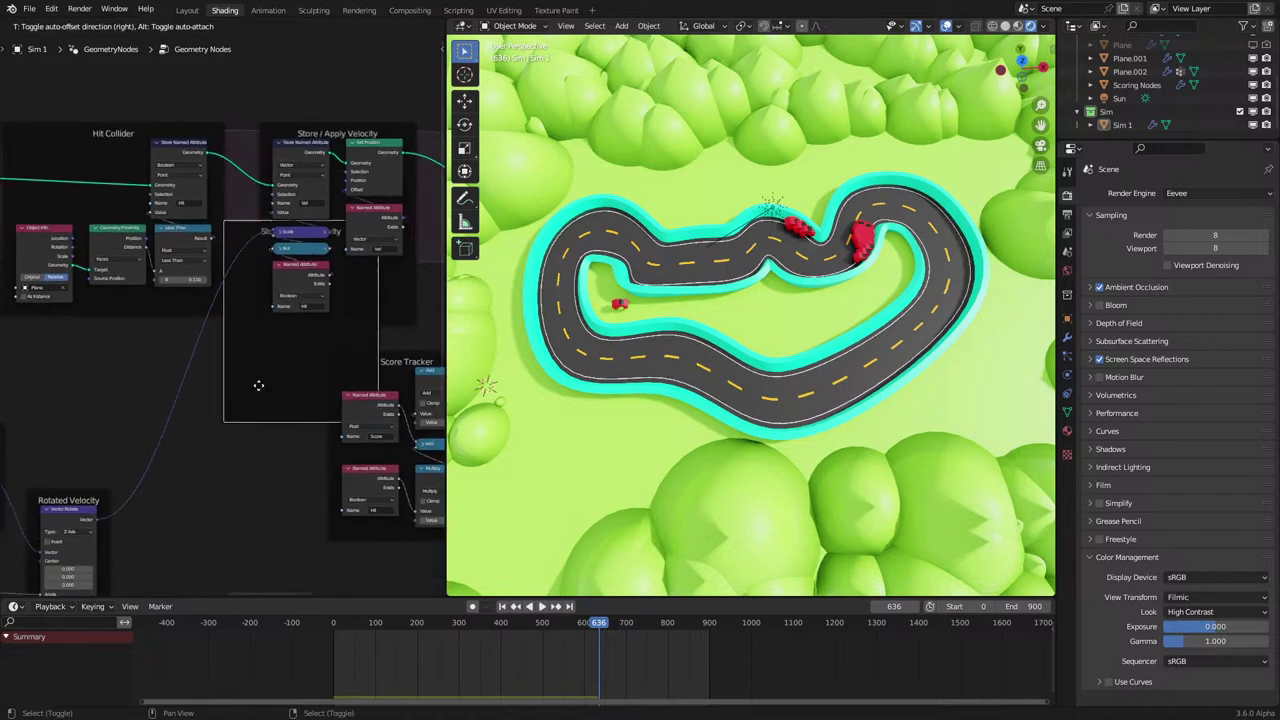
click(217, 494)
click(401, 311)
key(x)
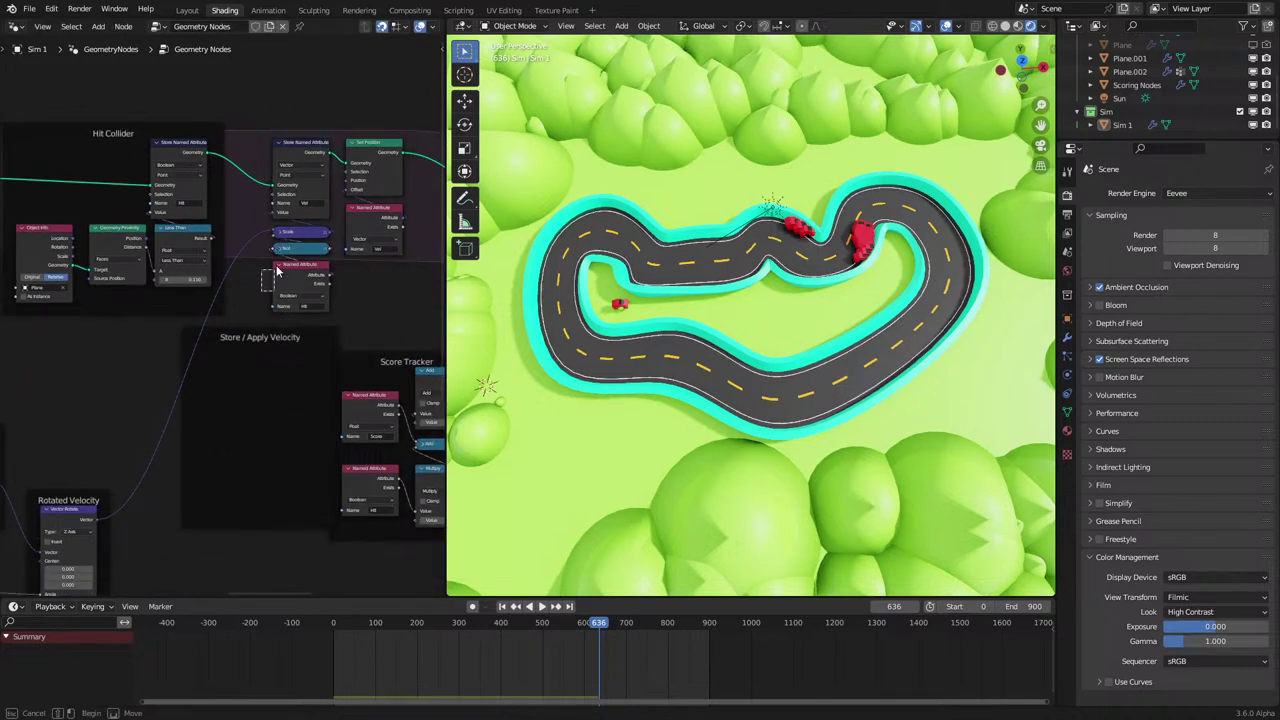
Move the Scale, Not and Hit attribute nodes into the duplicated frame beside the Rotated Velocity group.
drag(277, 270, 299, 239)
key(g)
click(246, 443)
drag(286, 344, 214, 416)
click(216, 401)
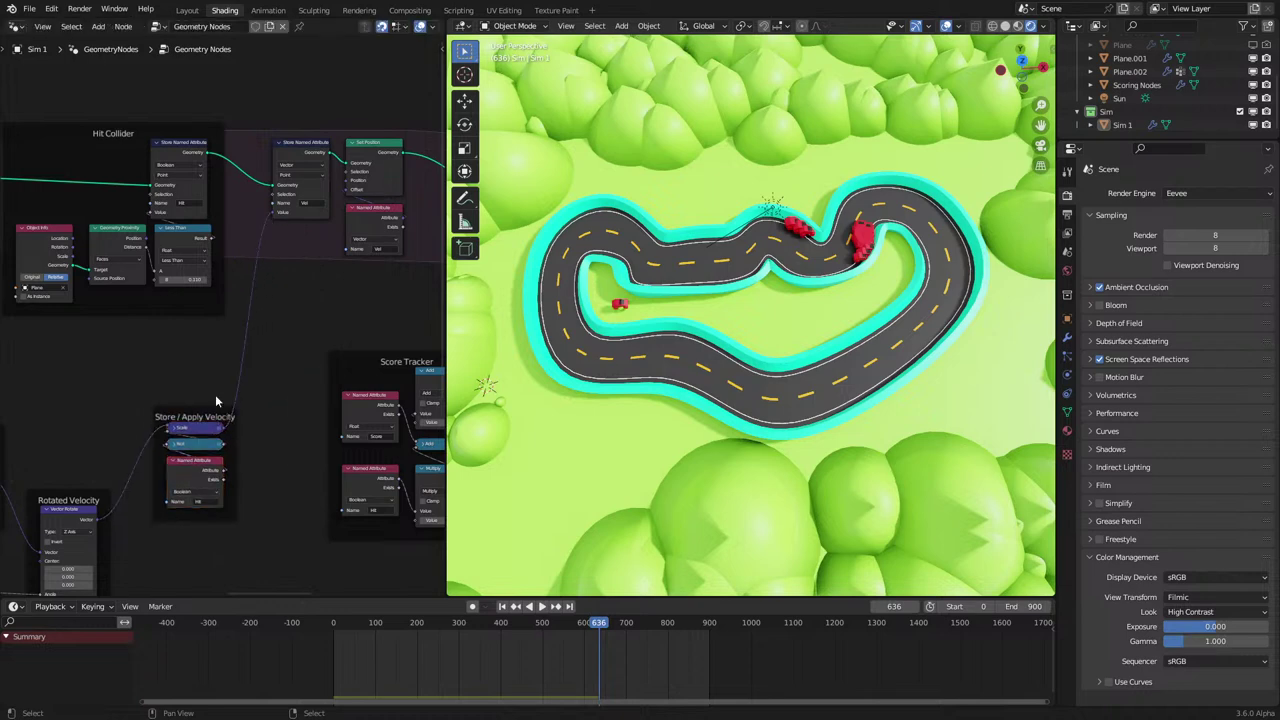
Duplicate the frame again and place the Vel store node, Set Position and its Vel attribute node inside the copy.
key(shift+d)
click(318, 317)
key(a)
key(a)
key(c)
click(334, 191)
key(Escape)
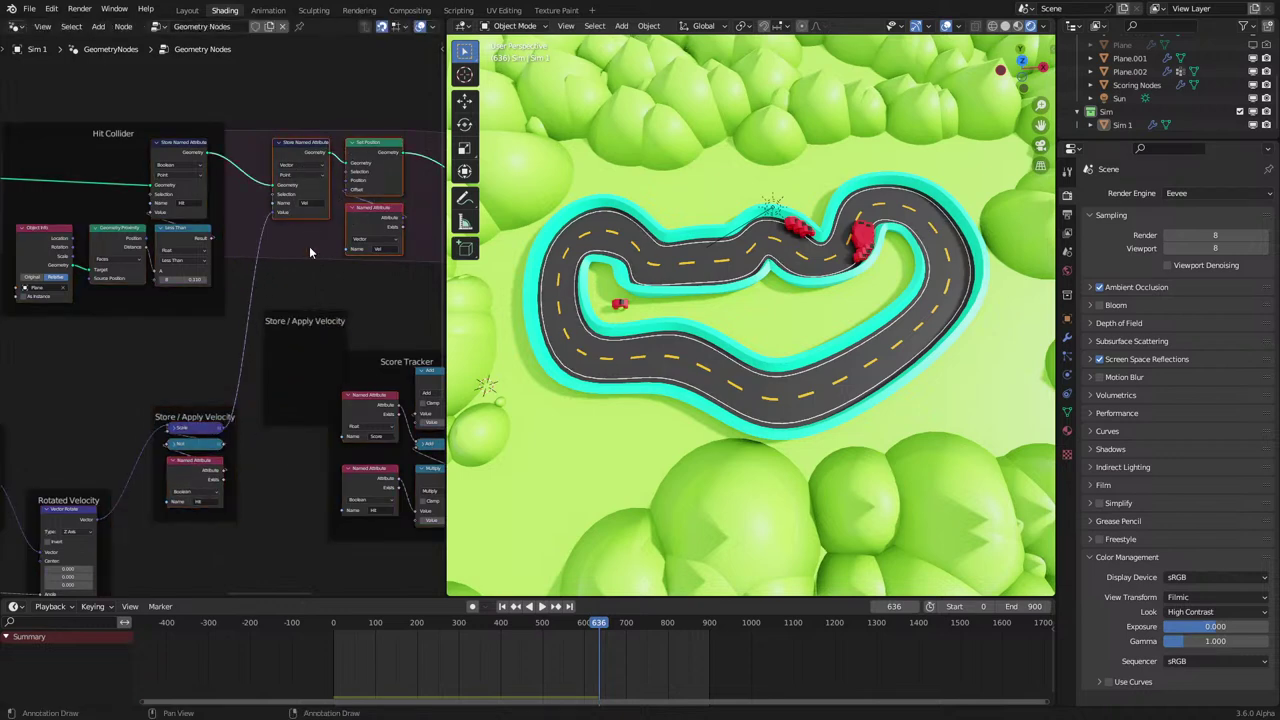
key(g)
click(285, 338)
Move the frame around the Scale, Not and Hit attribute nodes beside Rotated Velocity and relabel it "If Hit Stop".
middle_drag(285, 335, 376, 206)
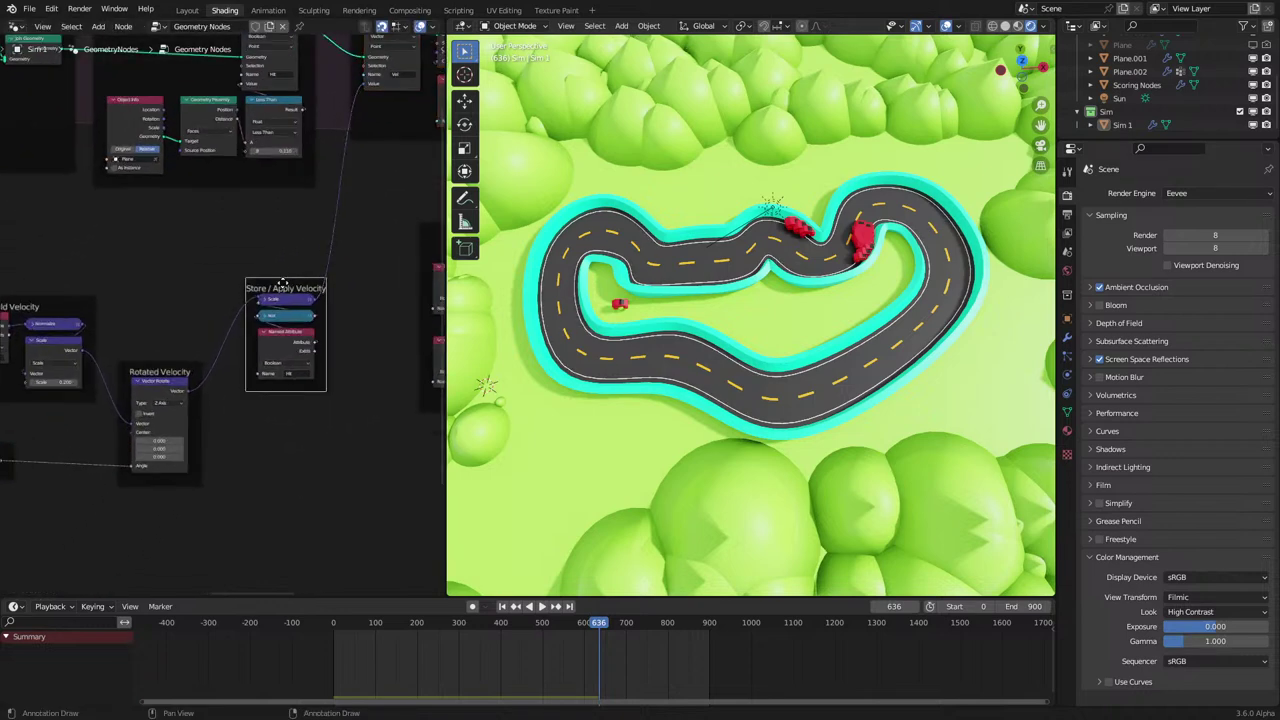
drag(284, 284, 255, 372)
key(F2)
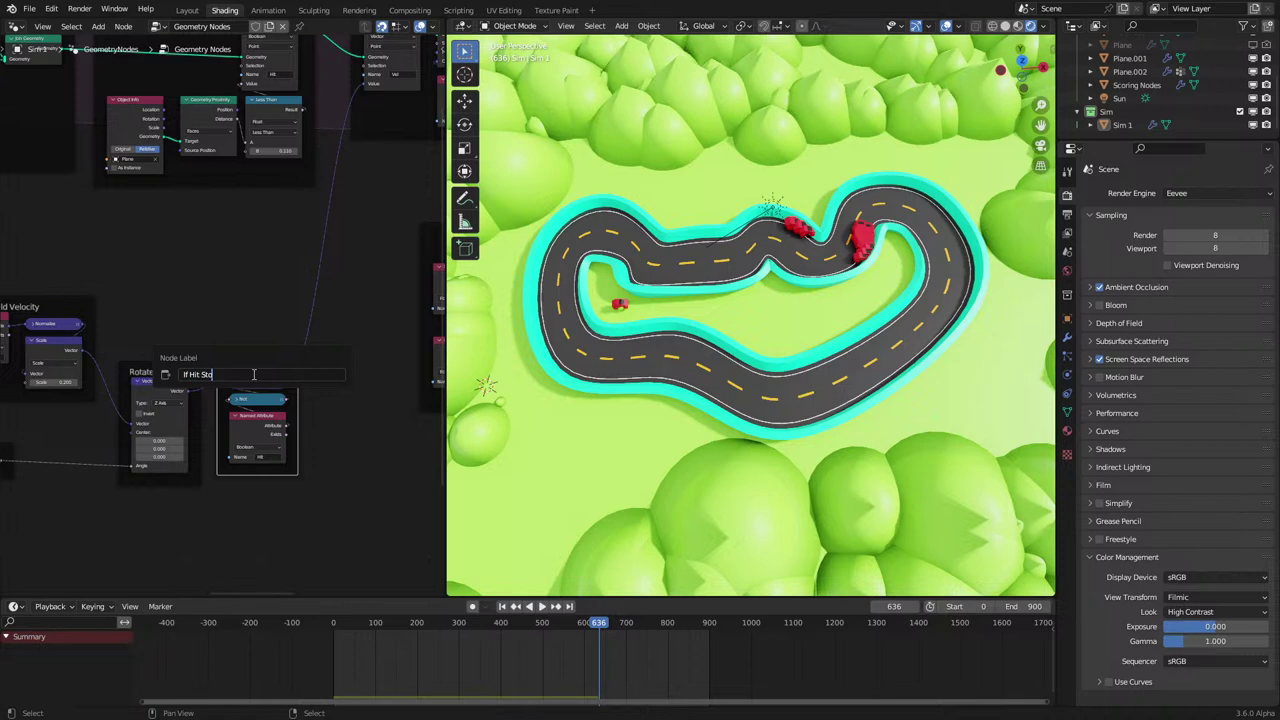
key(Return)
key(g)
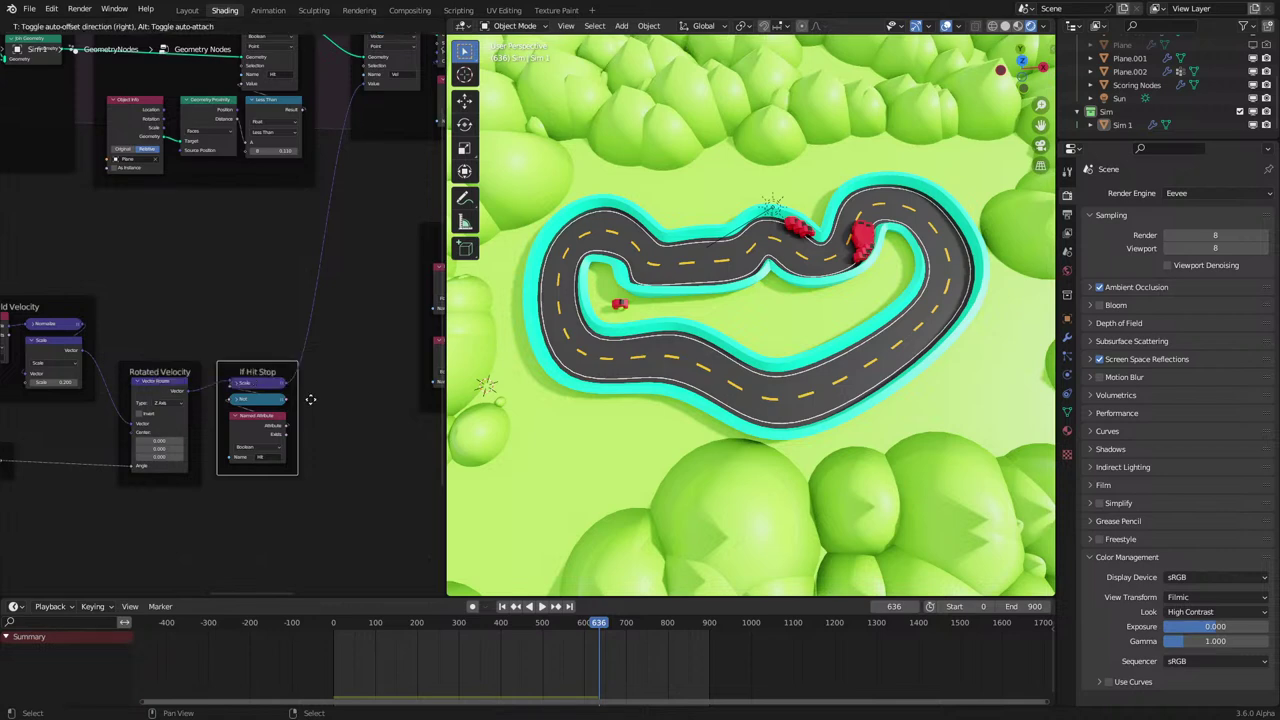
click(307, 404)
Move the Score Tracker and penalty frames up closer to the Score store node and play the simulation briefly.
scroll(308, 388, down, 6)
middle_drag(308, 373, 162, 443)
scroll(184, 397, up, 4)
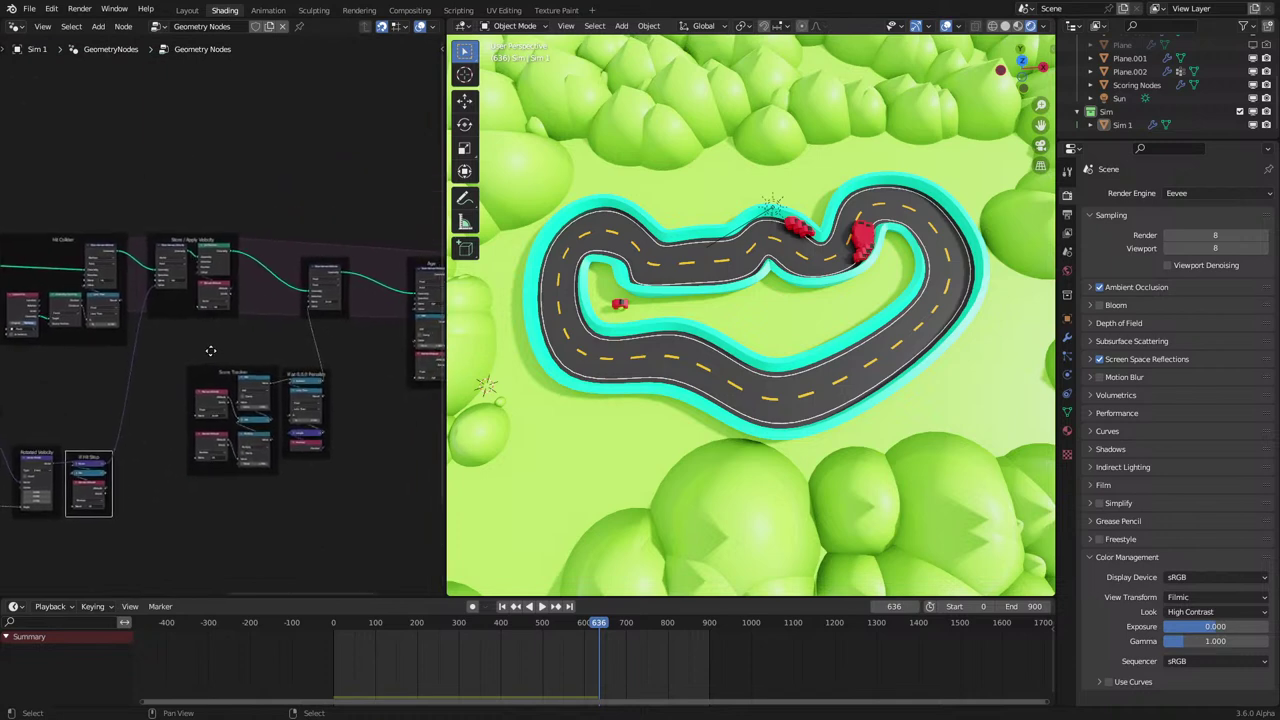
drag(155, 356, 277, 407)
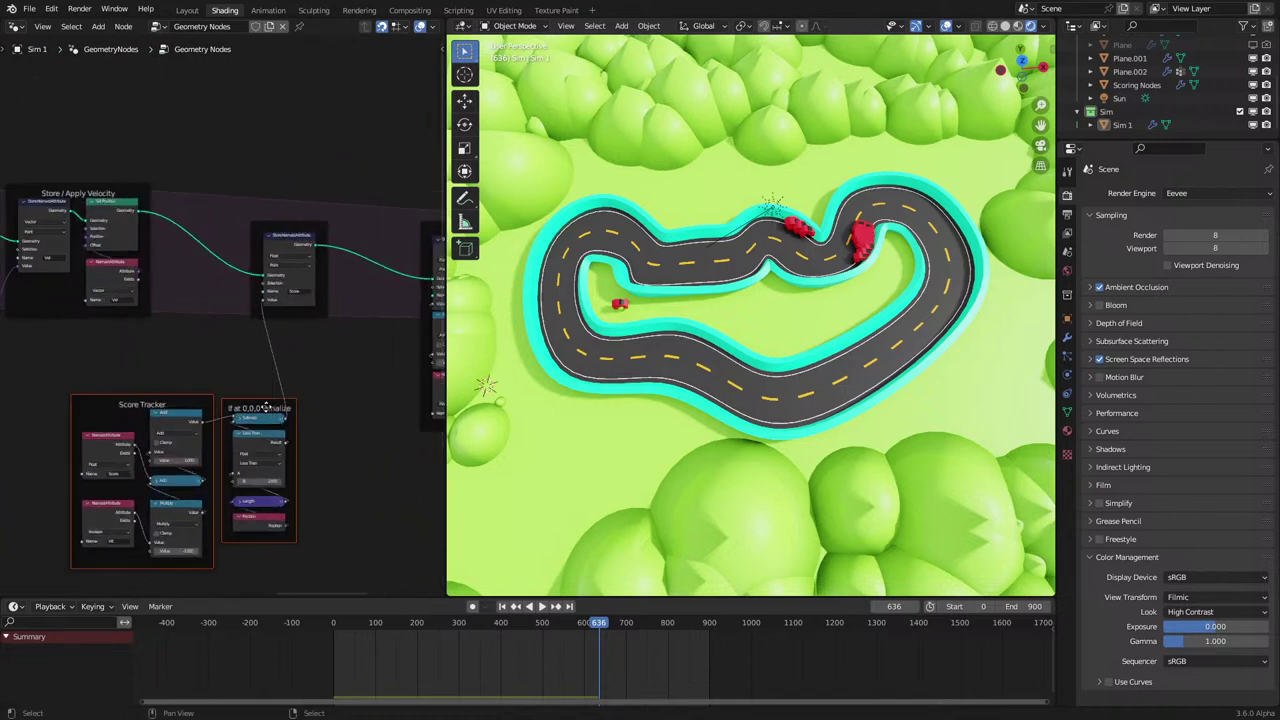
key(g)
click(282, 371)
key(space)
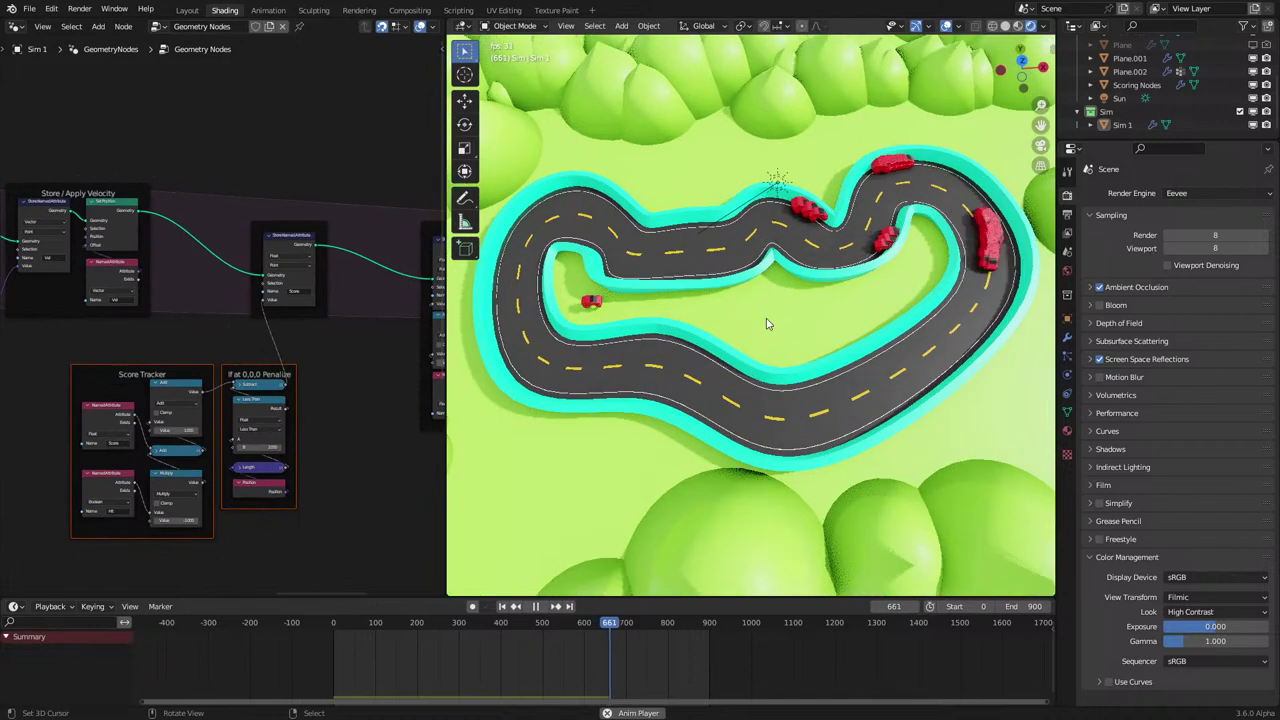
scroll(766, 323, up, 1)
key(space)
Align the Hit attribute and Multiply nodes beneath the other nodes inside the Score Tracker frame.
middle_drag(128, 422, 198, 366)
scroll(196, 367, up, 4)
drag(160, 374, 166, 396)
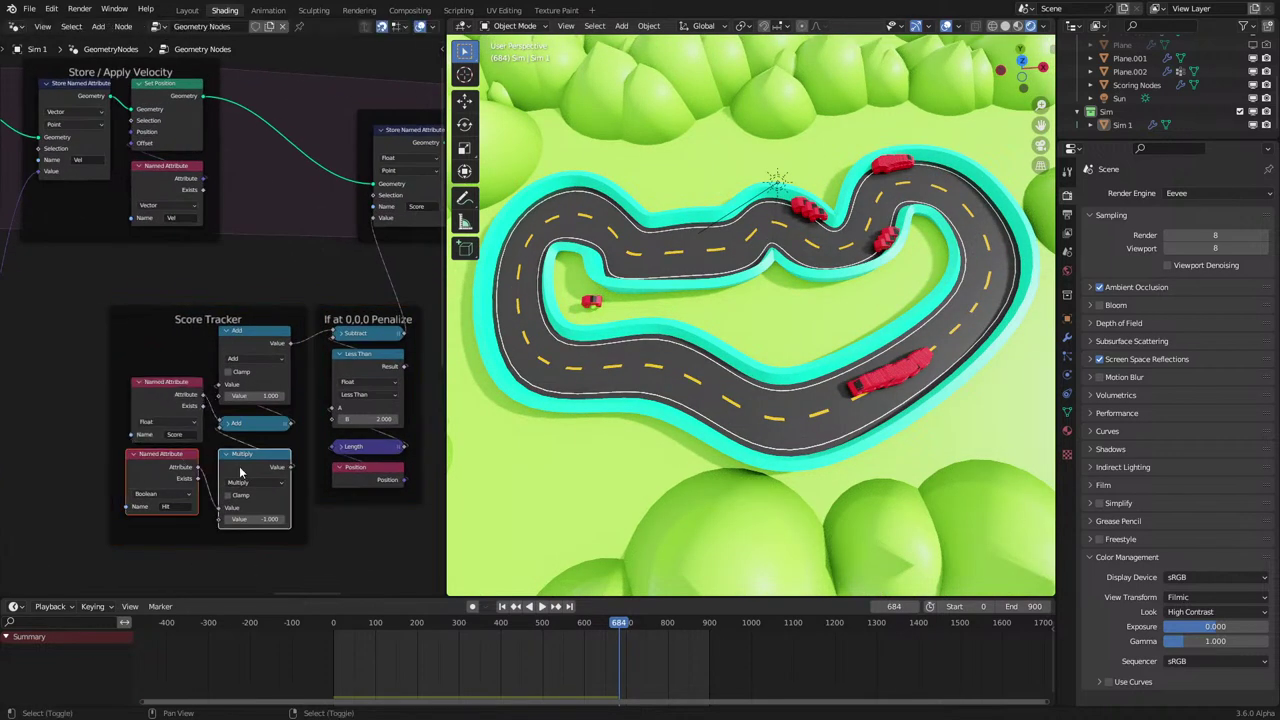
drag(240, 472, 247, 467)
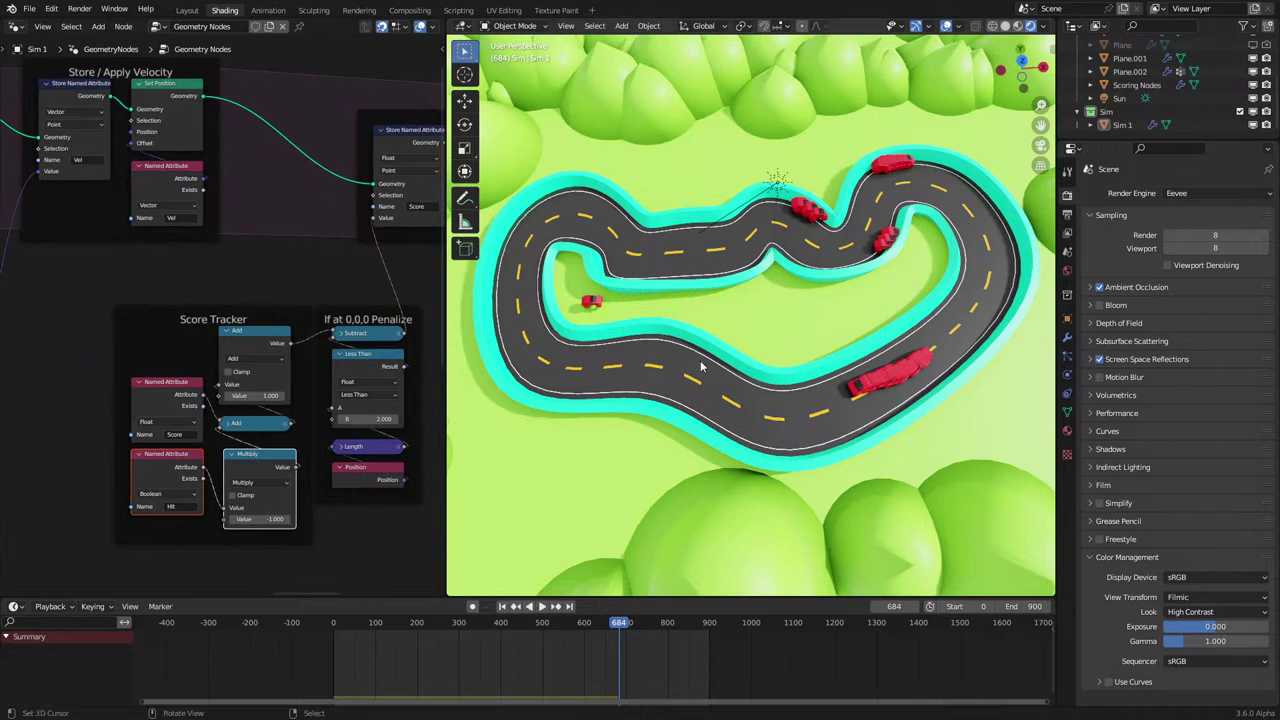
Play the simulation and examine how the Score Tracker and penalty nodes score the cars.
key(space)
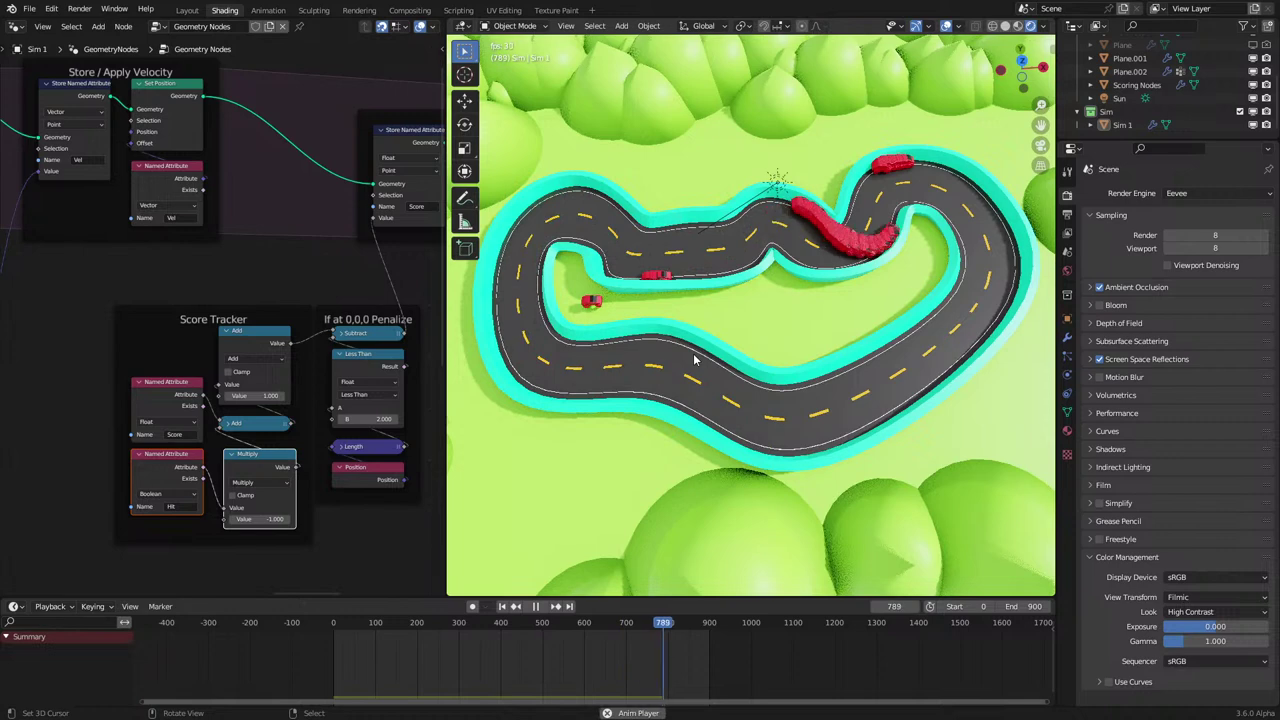
key(space)
middle_drag(288, 381, 199, 381)
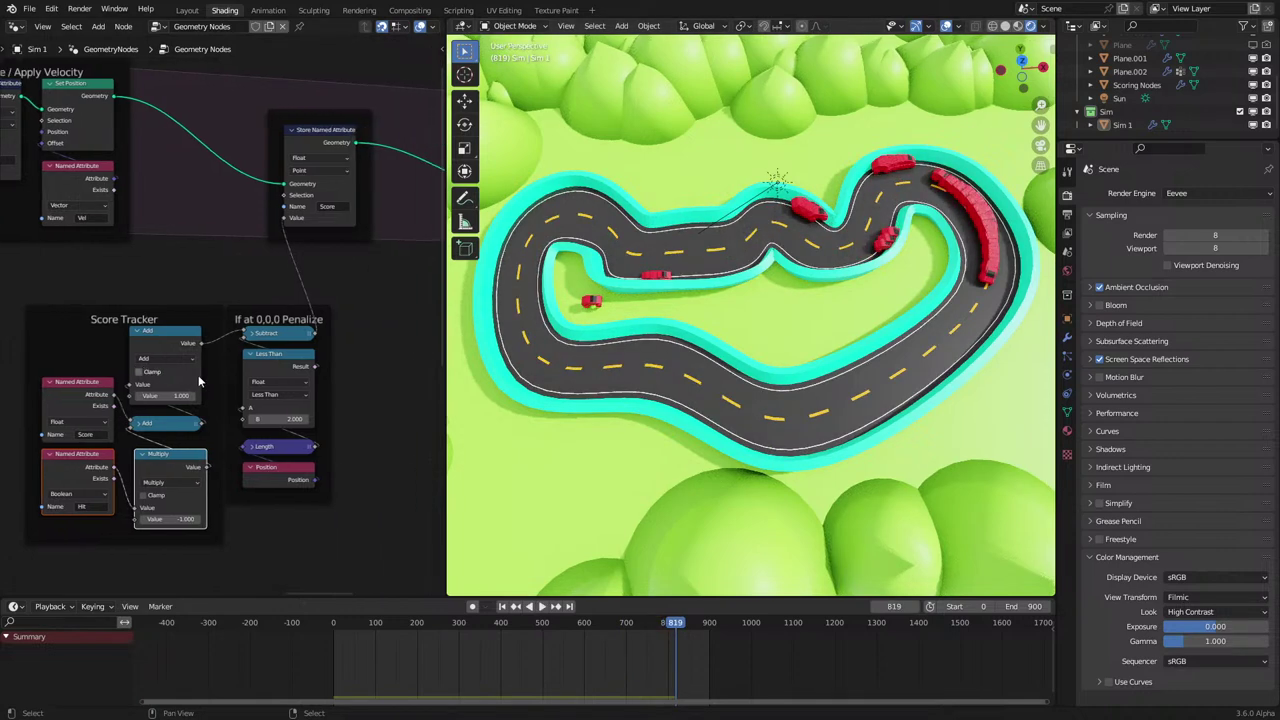
scroll(199, 381, up, 1)
click(265, 508)
key(space)
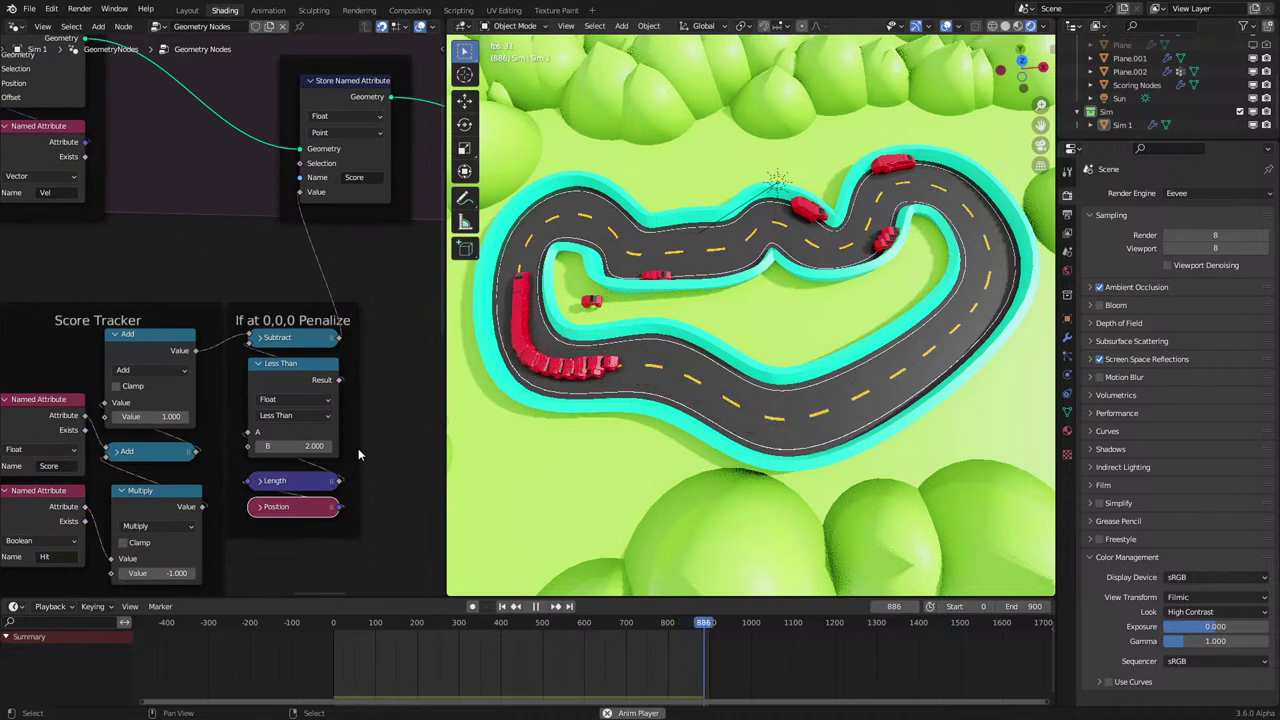
key(space)
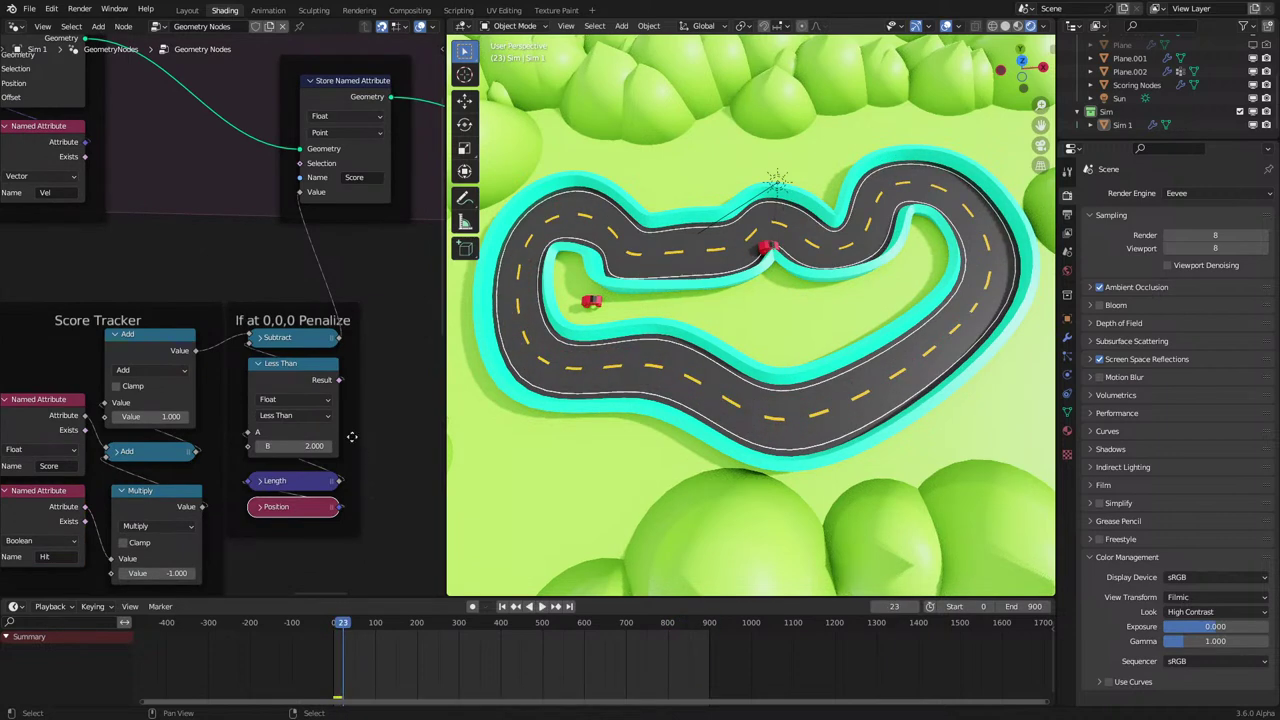
middle_drag(275, 418, 306, 393)
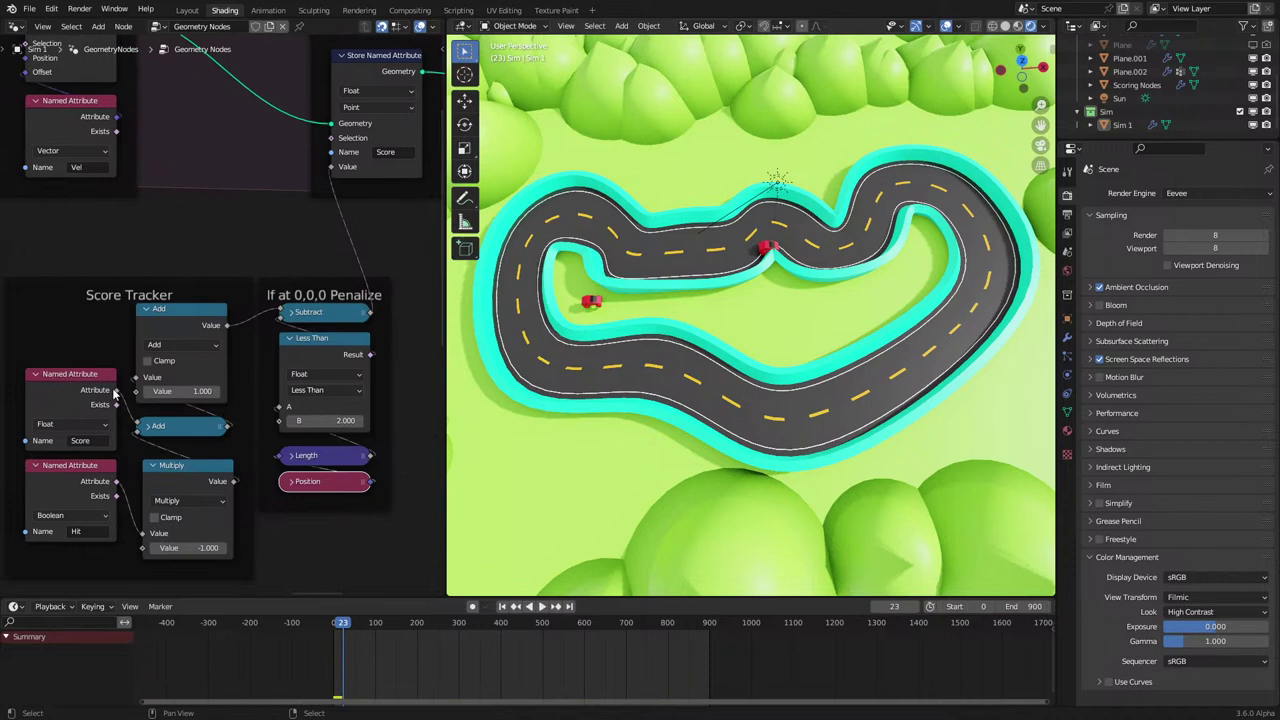
key(space)
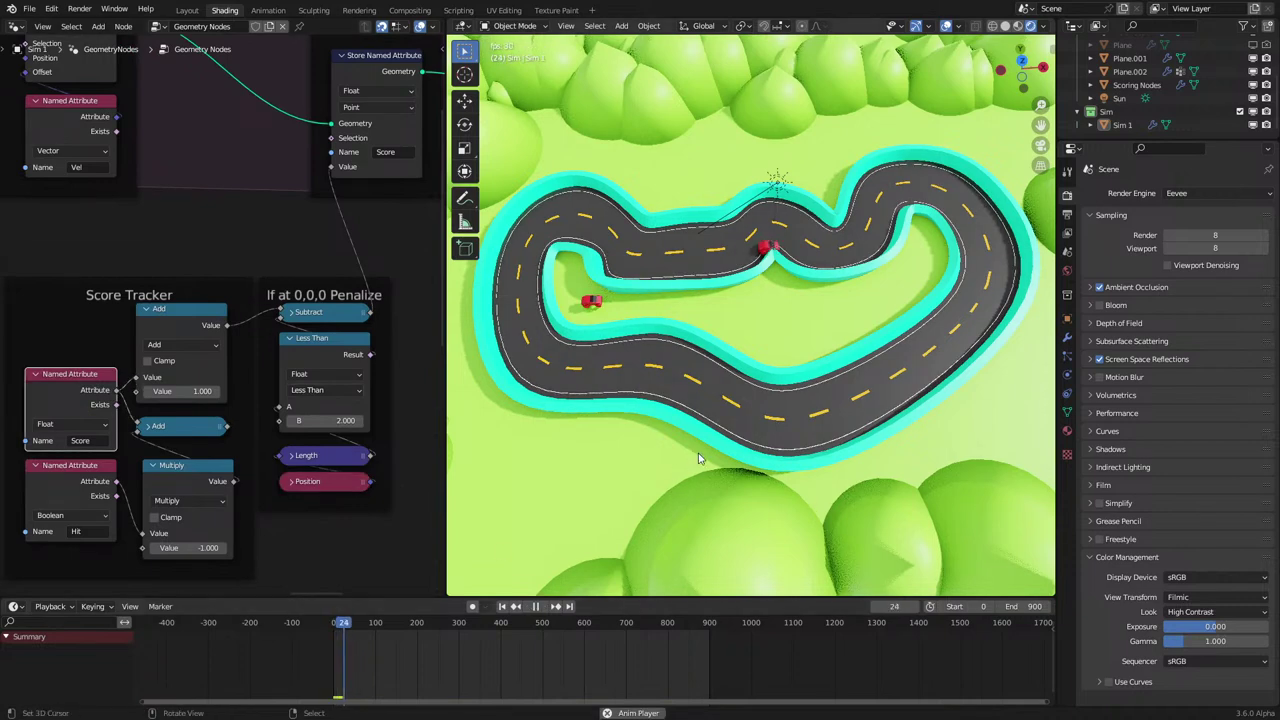
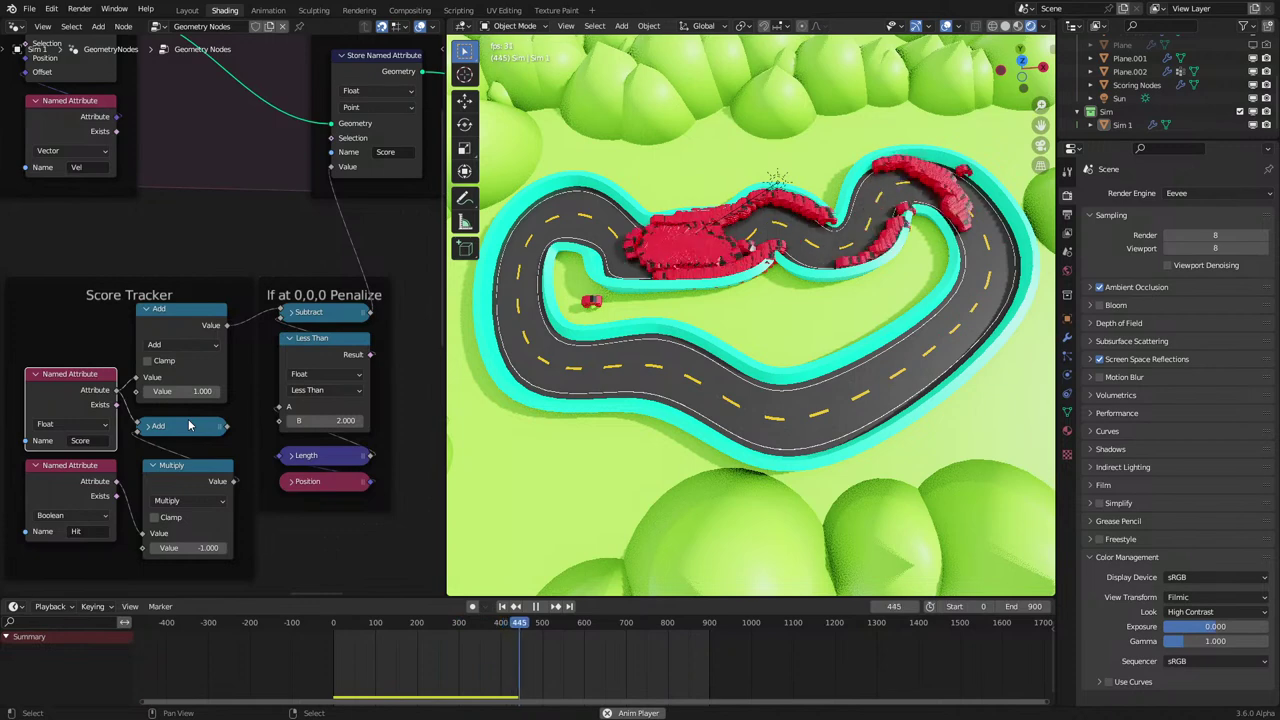
key(space)
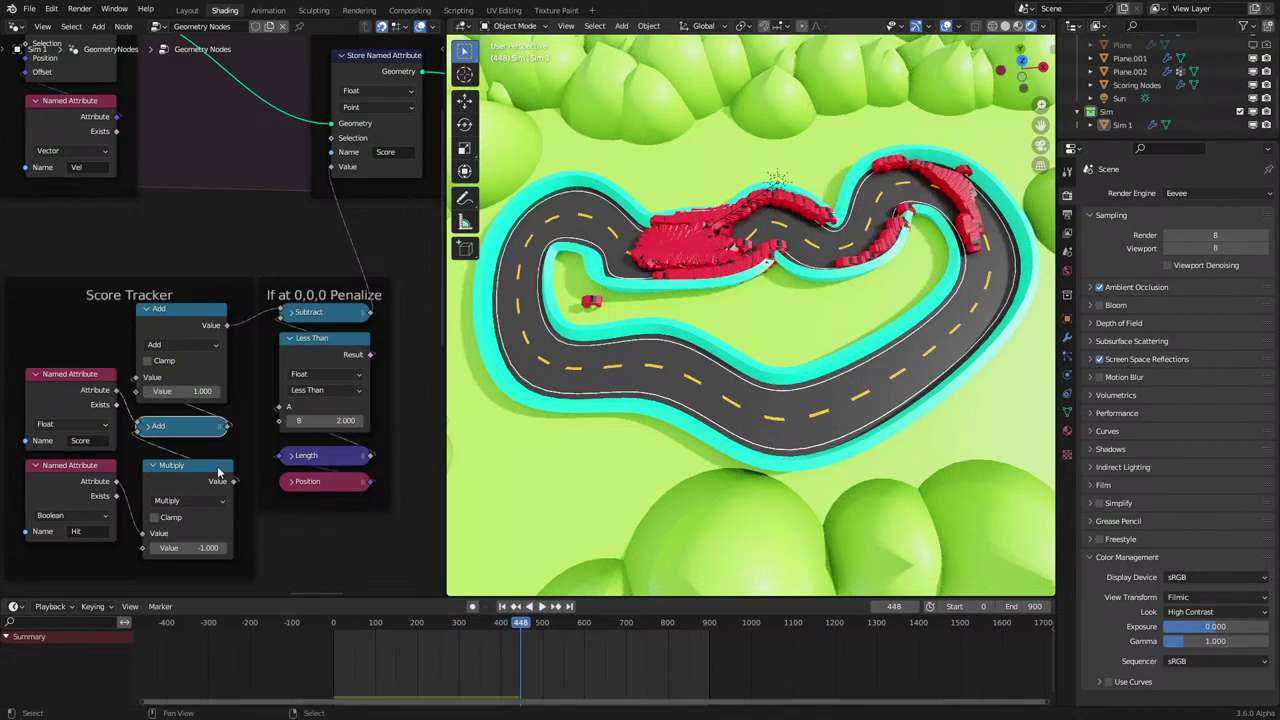
Move the Multiply node closer beneath the collapsed Add node in Score Tracker and replay the simulation from the first frame.
drag(192, 478, 179, 465)
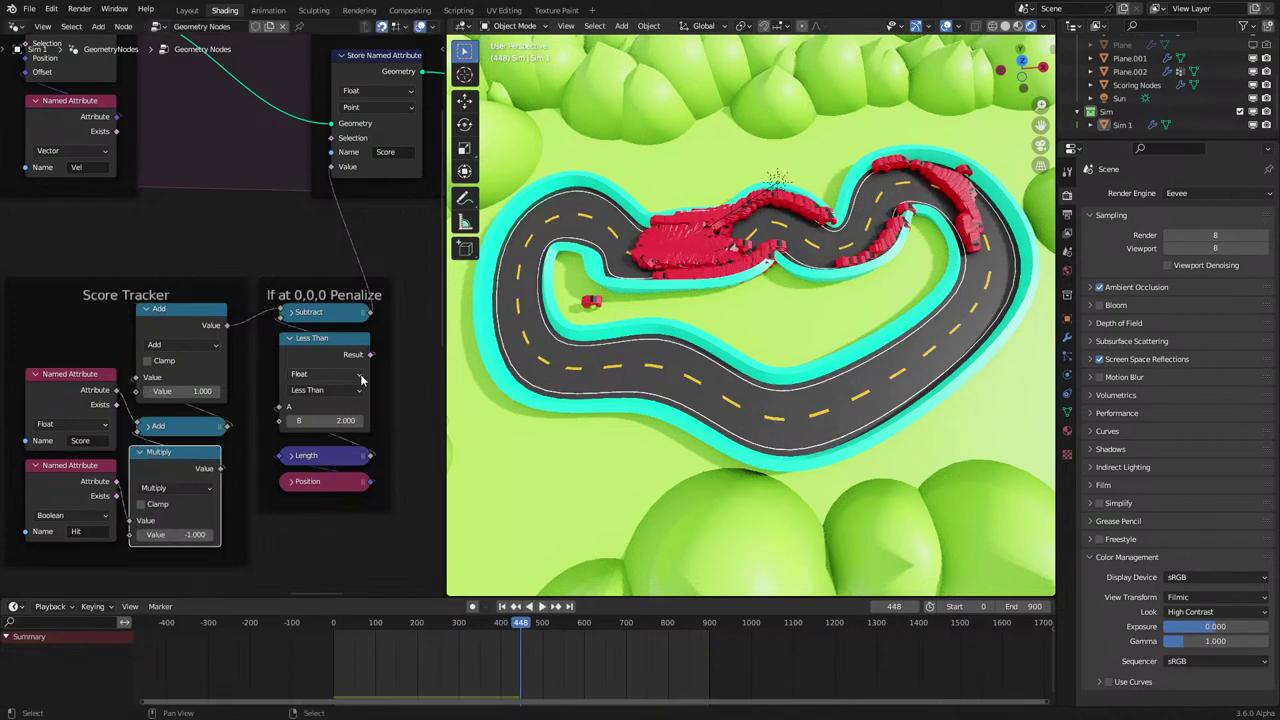
key(space)
key(shift+Left)
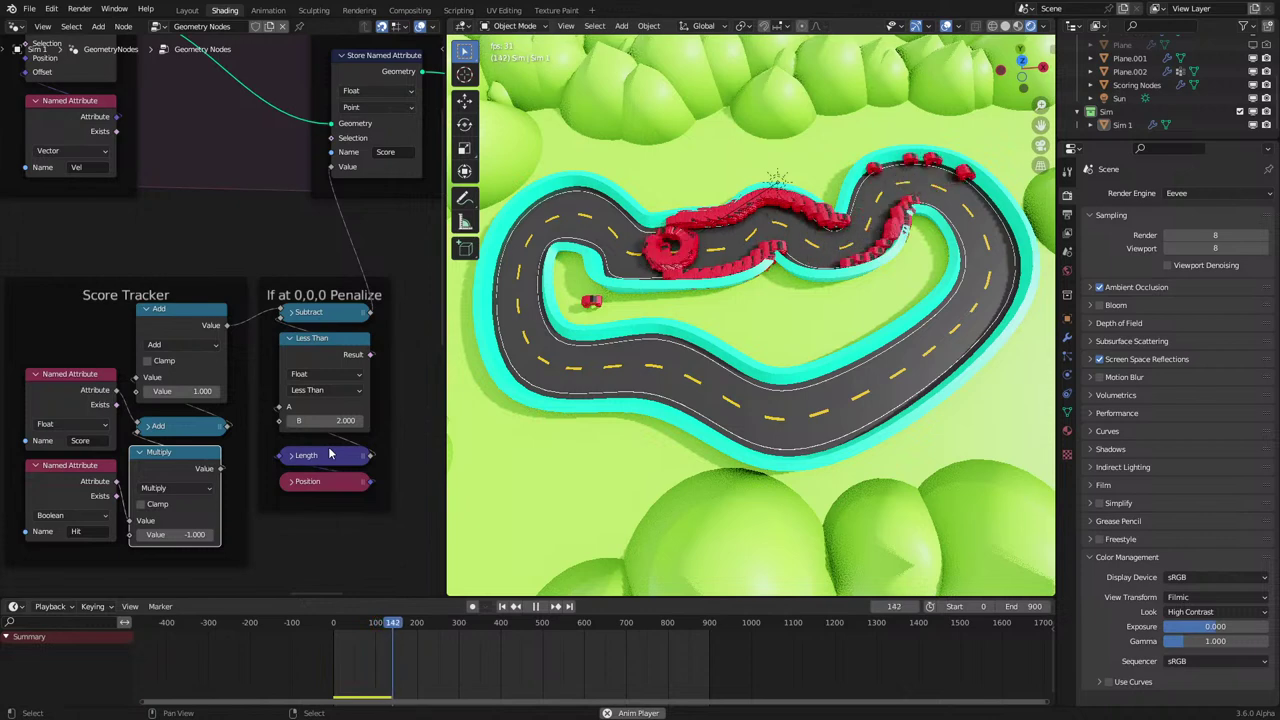
Relabel the penalty frame around the Subtract, Less Than, Length and Position nodes "If Close to 0,0,0 Penalize".
click(342, 294)
key(F2)
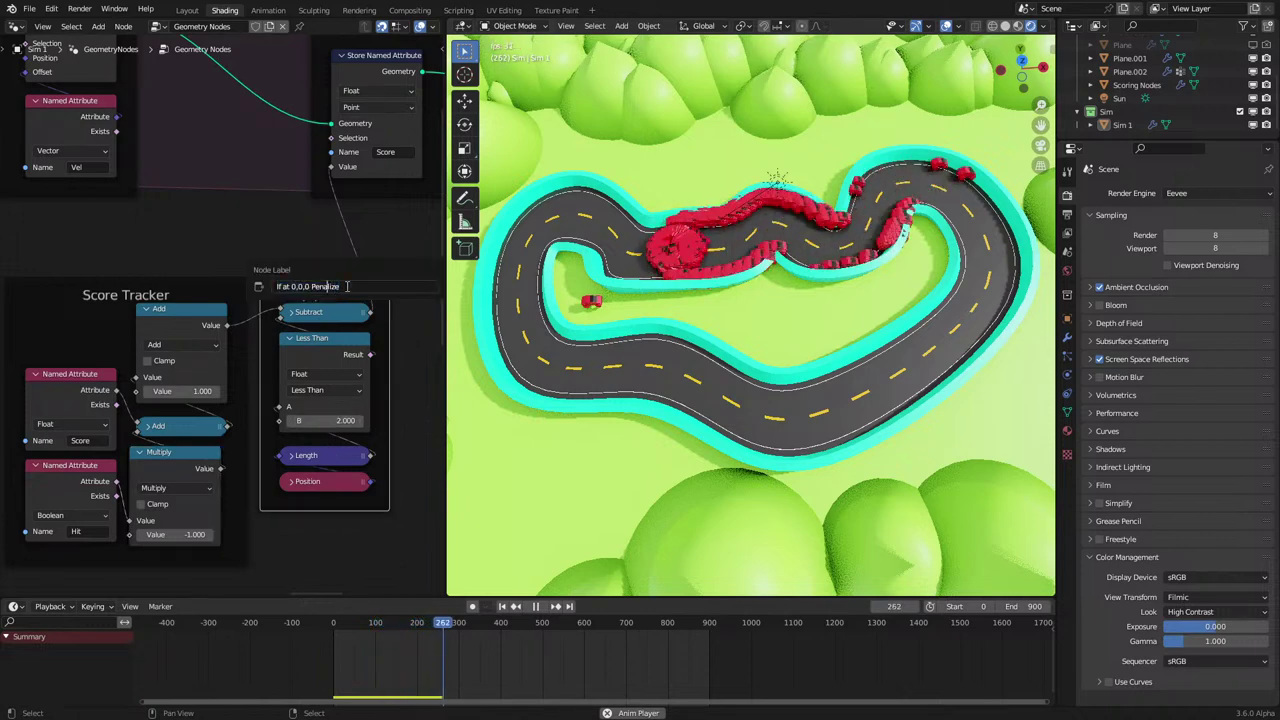
key(BackSpace)
key(BackSpace)
key(BackSpace)
key(BackSpace)
key(BackSpace)
key(BackSpace)
key(BackSpace)
key(BackSpace)
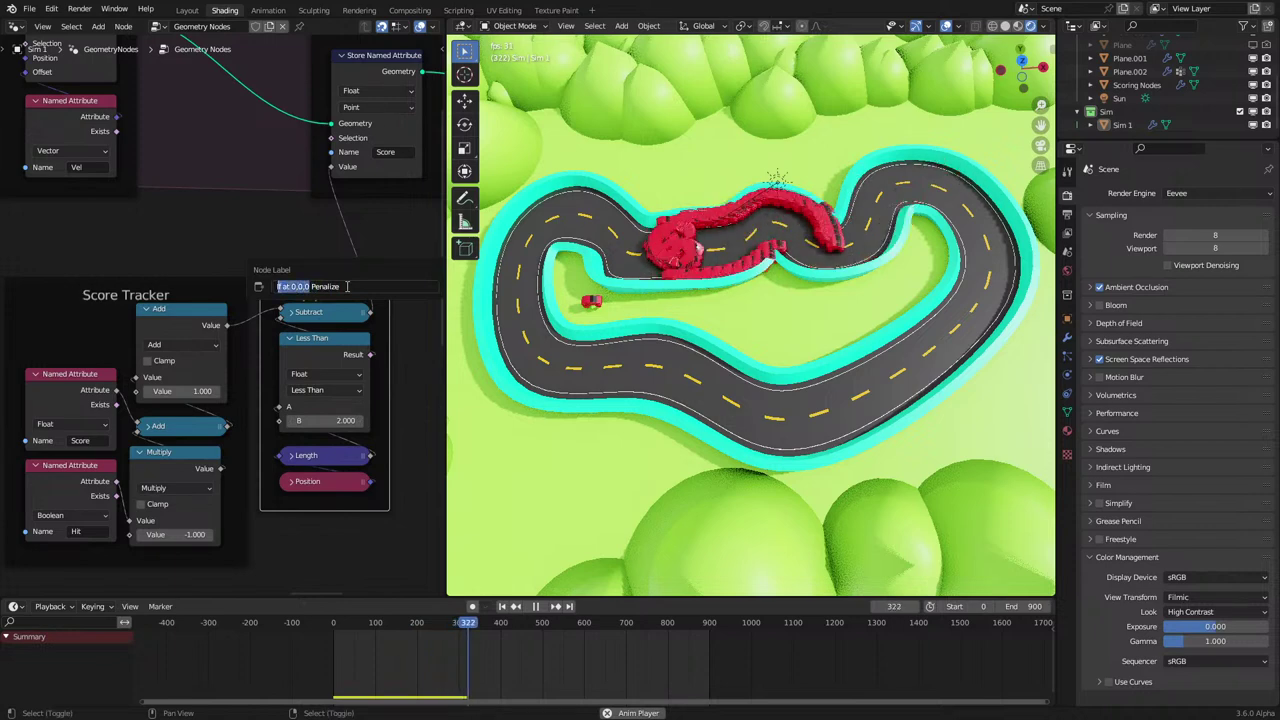
text(C)
text(lose to)
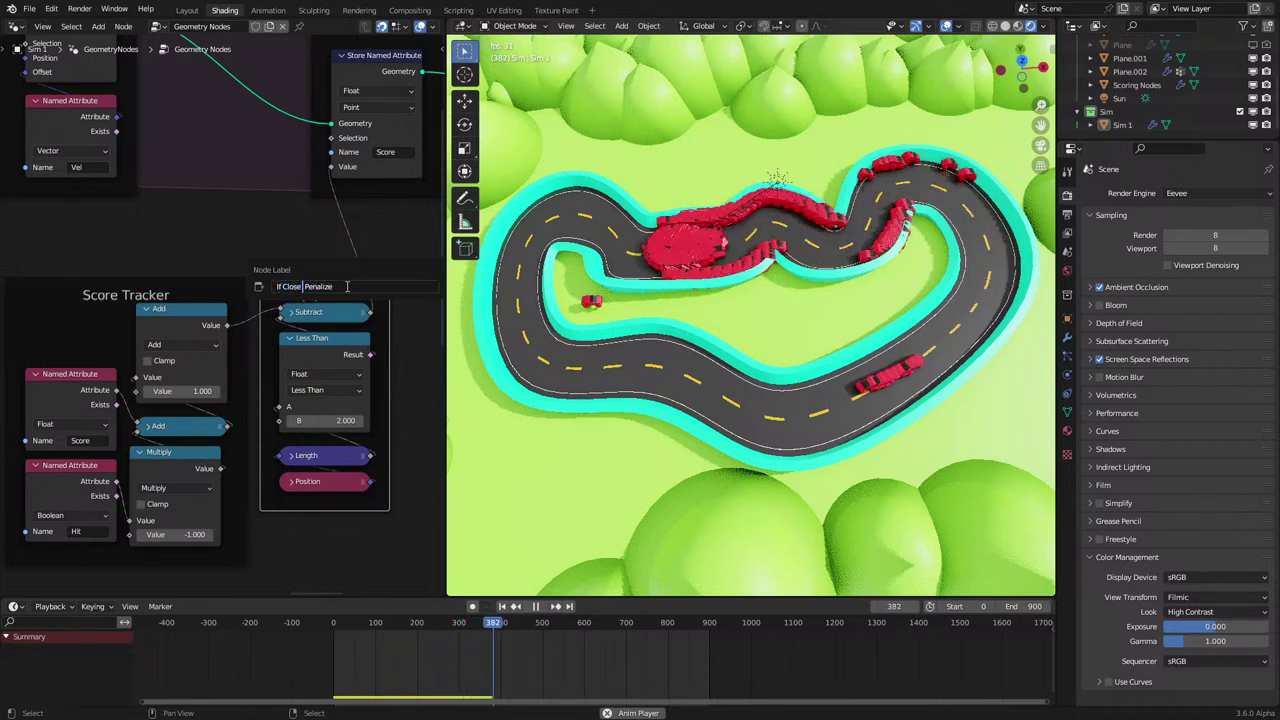
text( ))
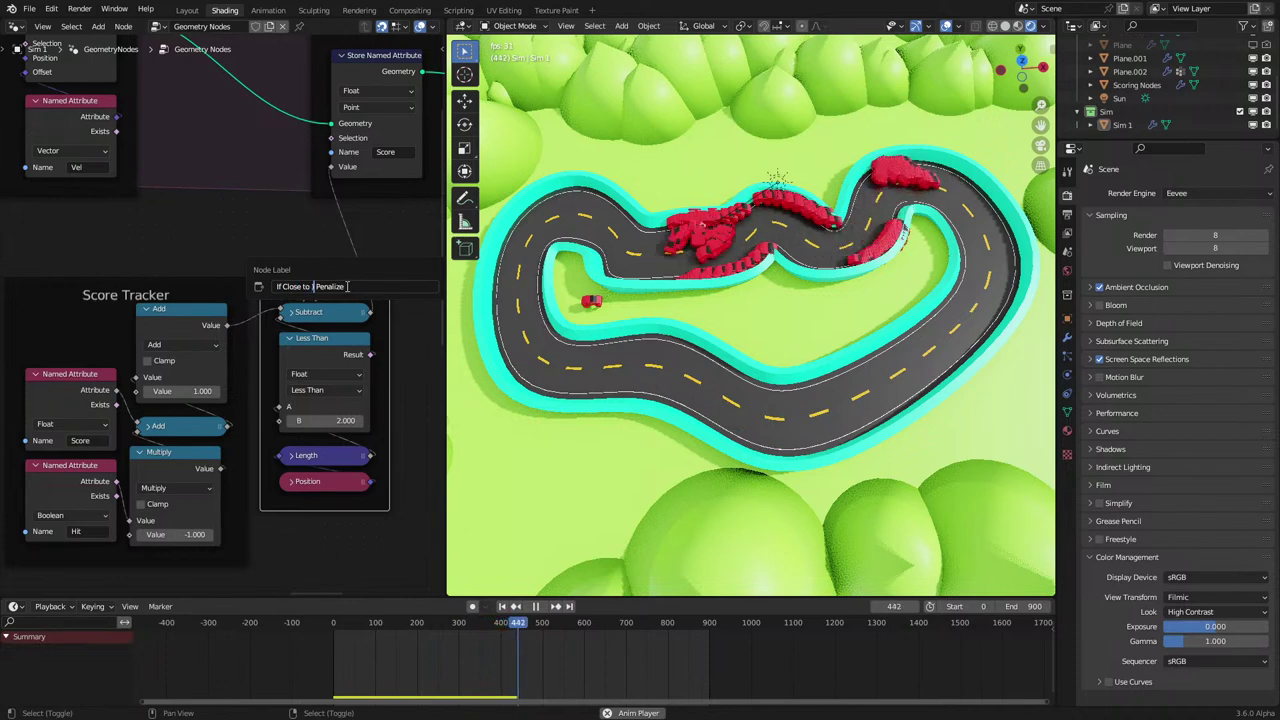
key(Return)
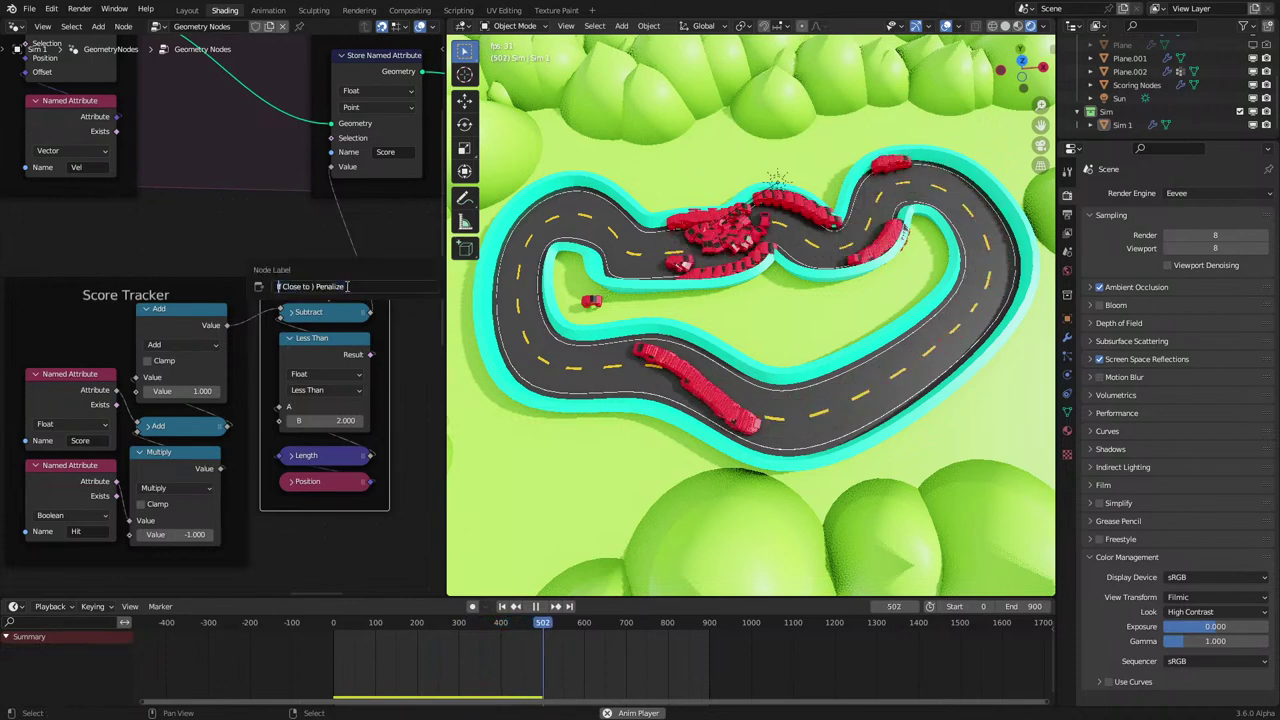
key(F2)
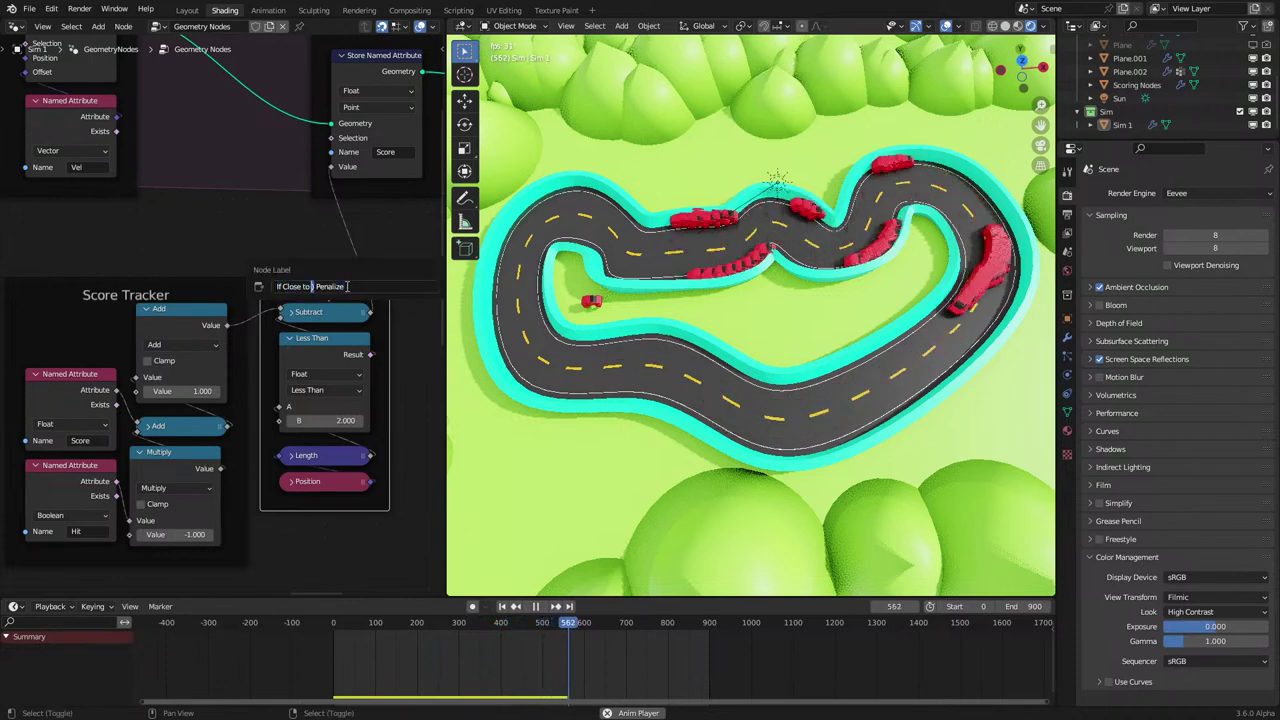
key(BackSpace)
text(C)
key(BackSpace)
text([)
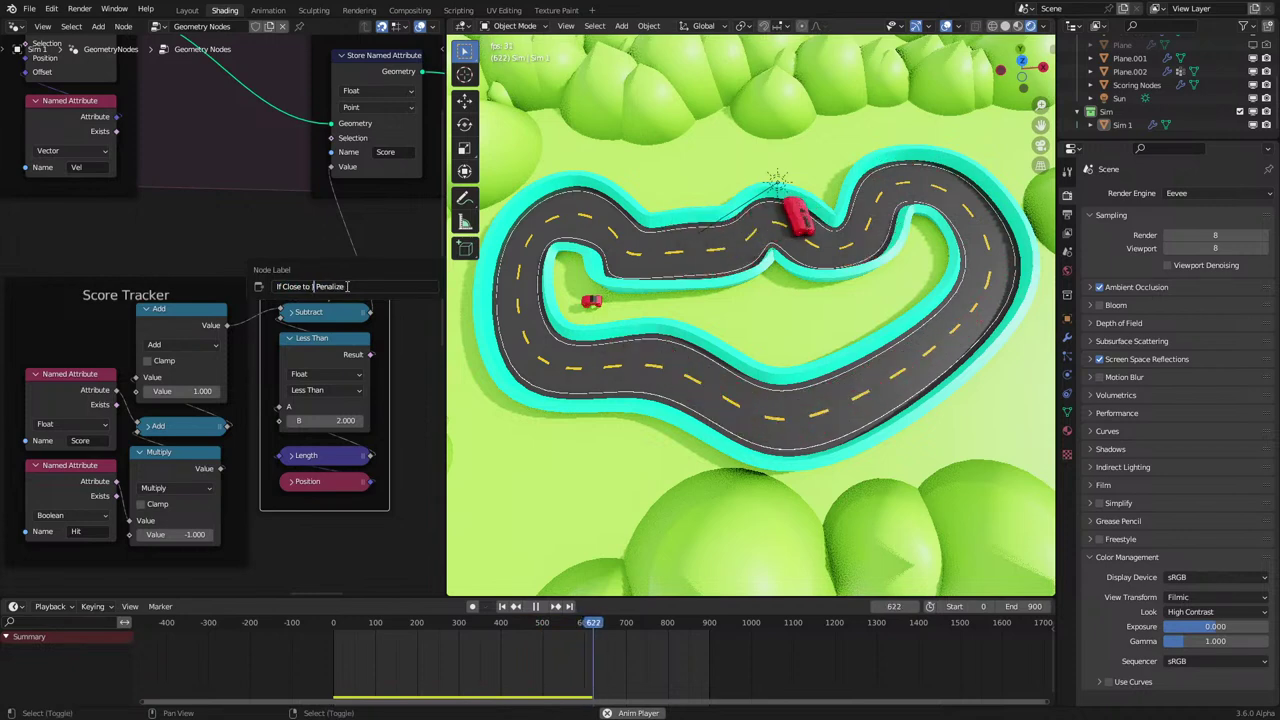
key(BackSpace)
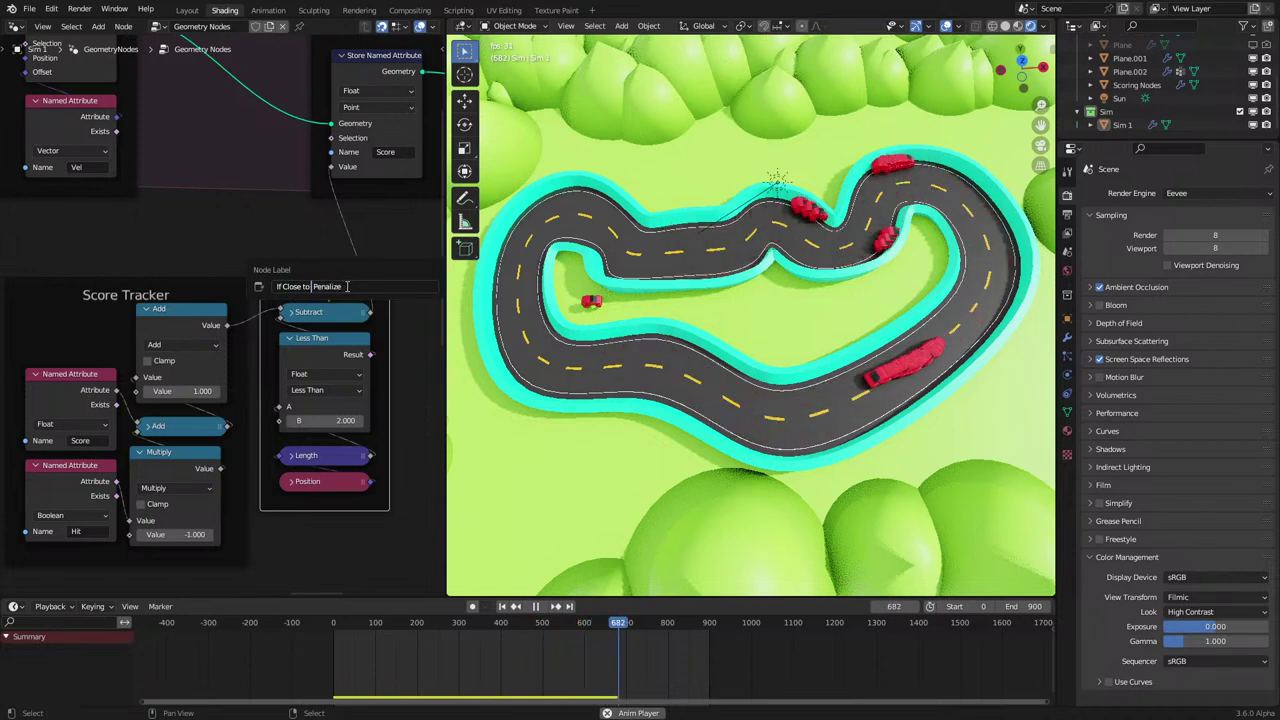
text(0,0,0)
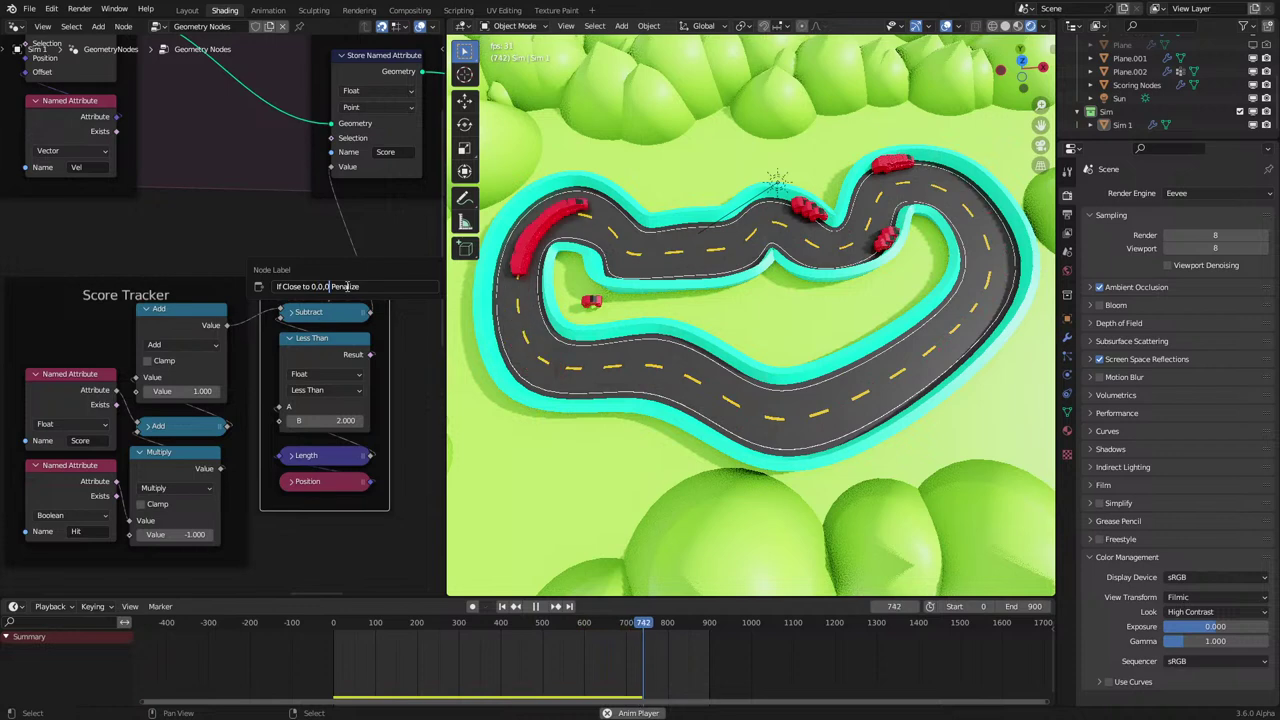
key(Return)
Label the unnamed frame around the Score store node "Score Tracker".
scroll(299, 242, down, 2)
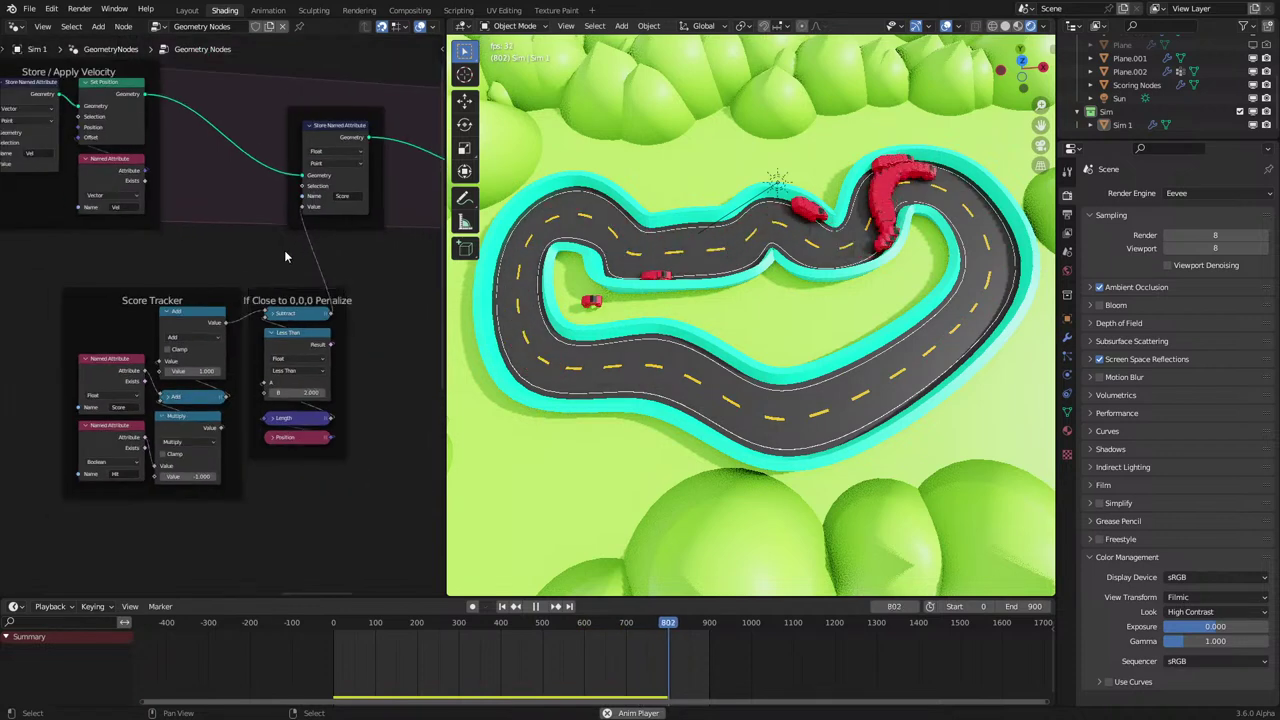
scroll(291, 253, up, 2)
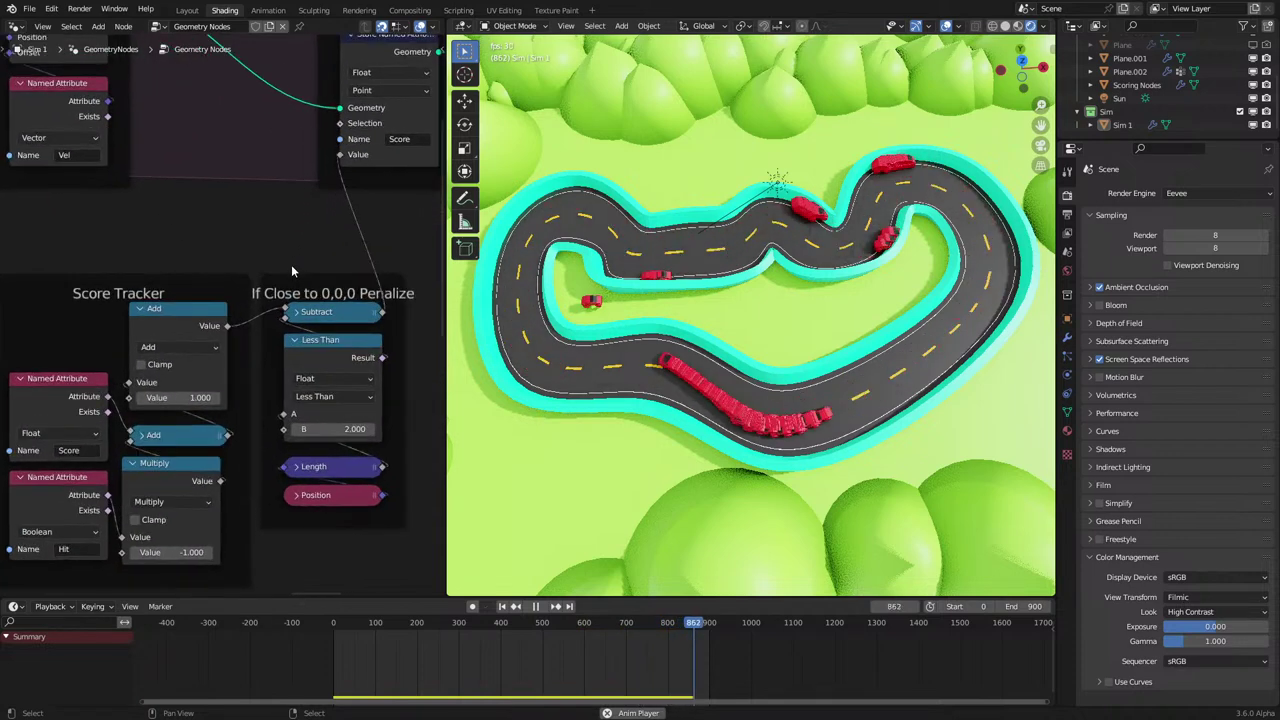
scroll(291, 264, down, 2)
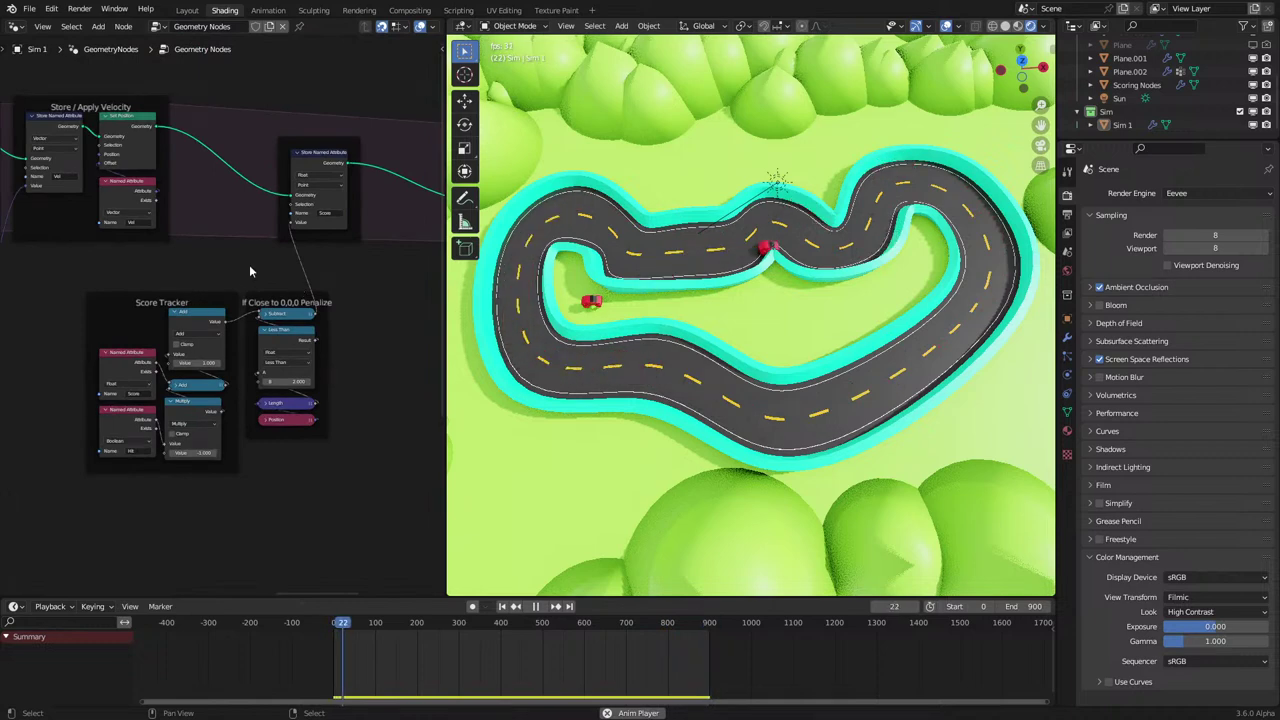
middle_drag(249, 270, 223, 366)
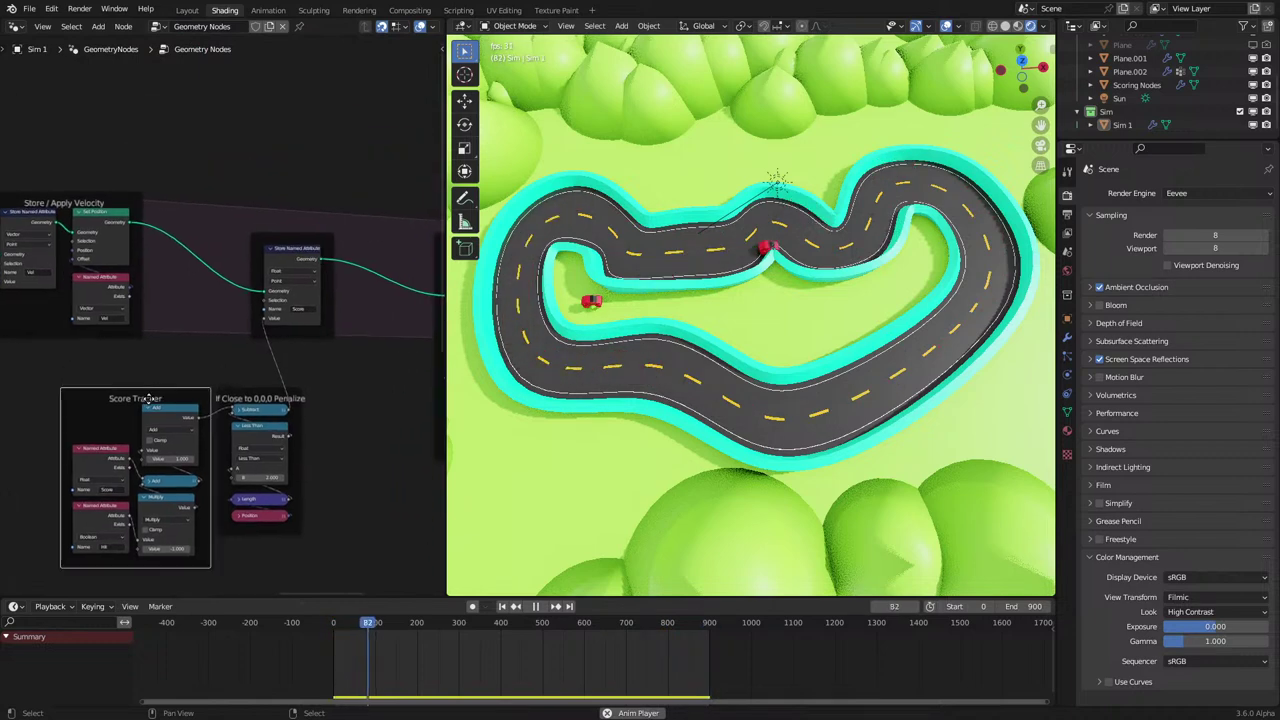
click(308, 236)
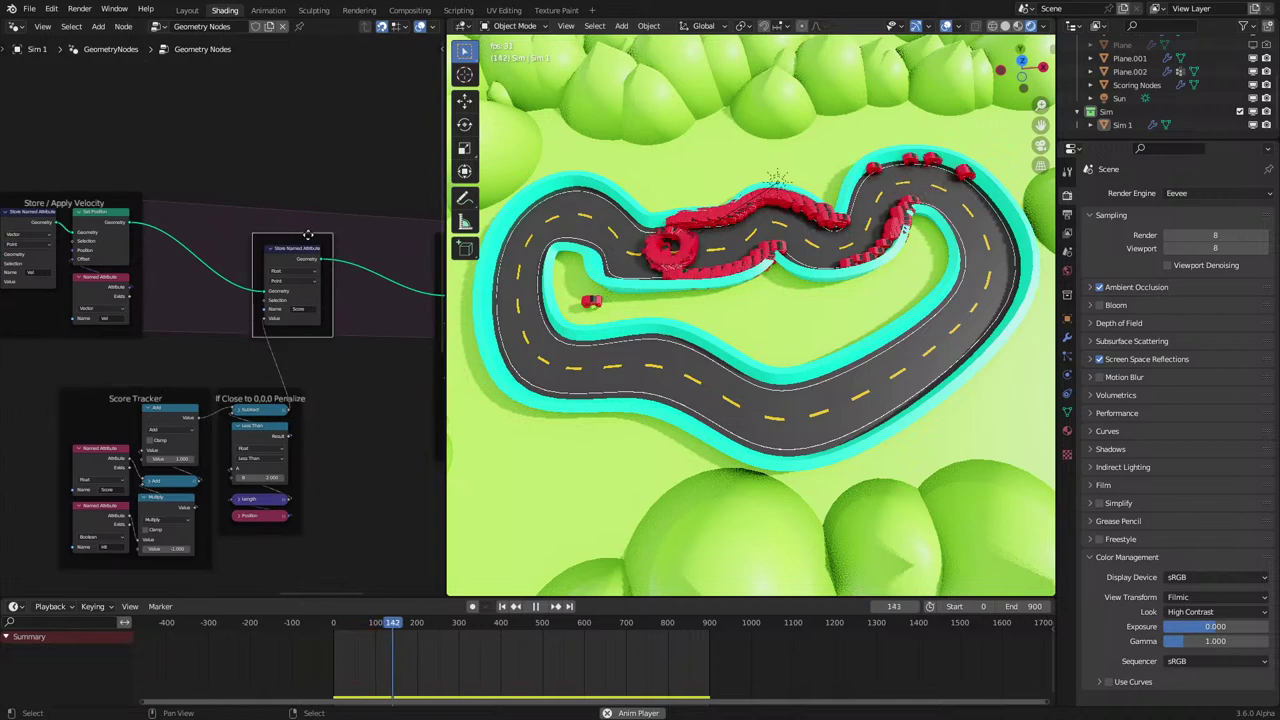
key(F2)
key(Return)
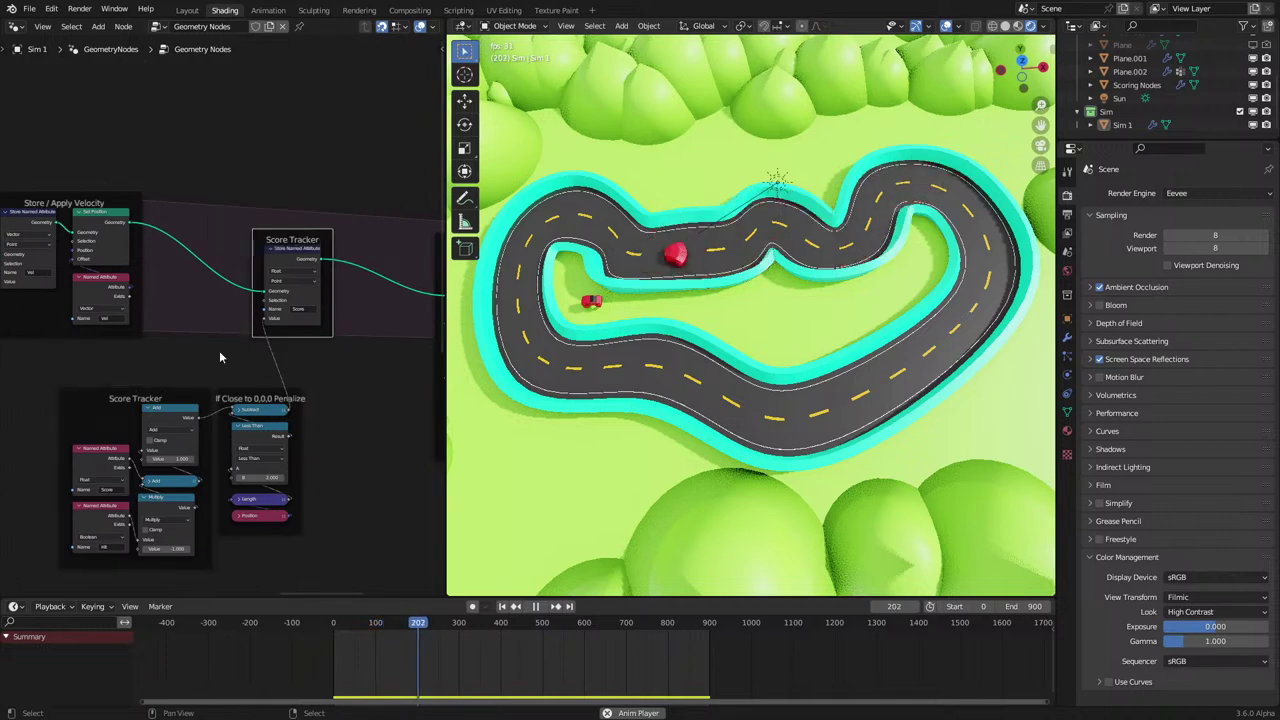
Move the lower Score Tracker and penalty frames closer beneath the Score store node and stop the playback.
drag(160, 390, 264, 359)
click(189, 367)
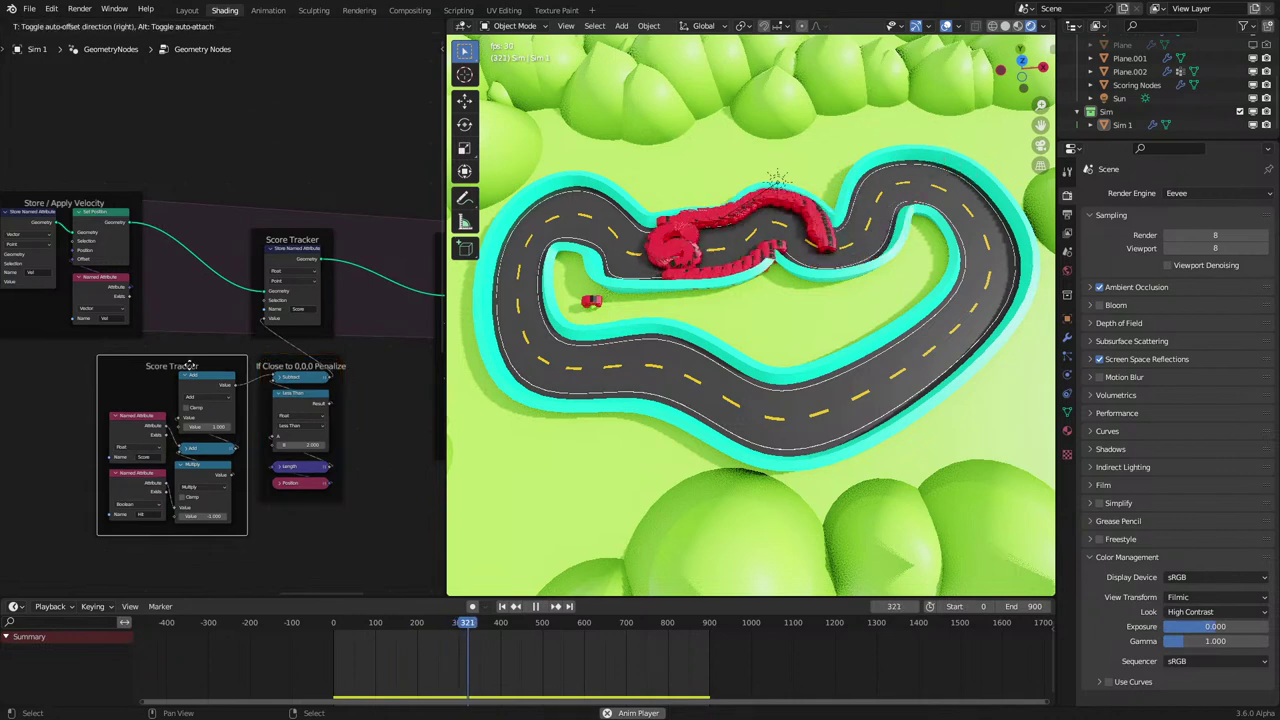
scroll(370, 370, down, 3)
middle_drag(370, 370, 138, 442)
key(space)
scroll(35, 409, down, 3)
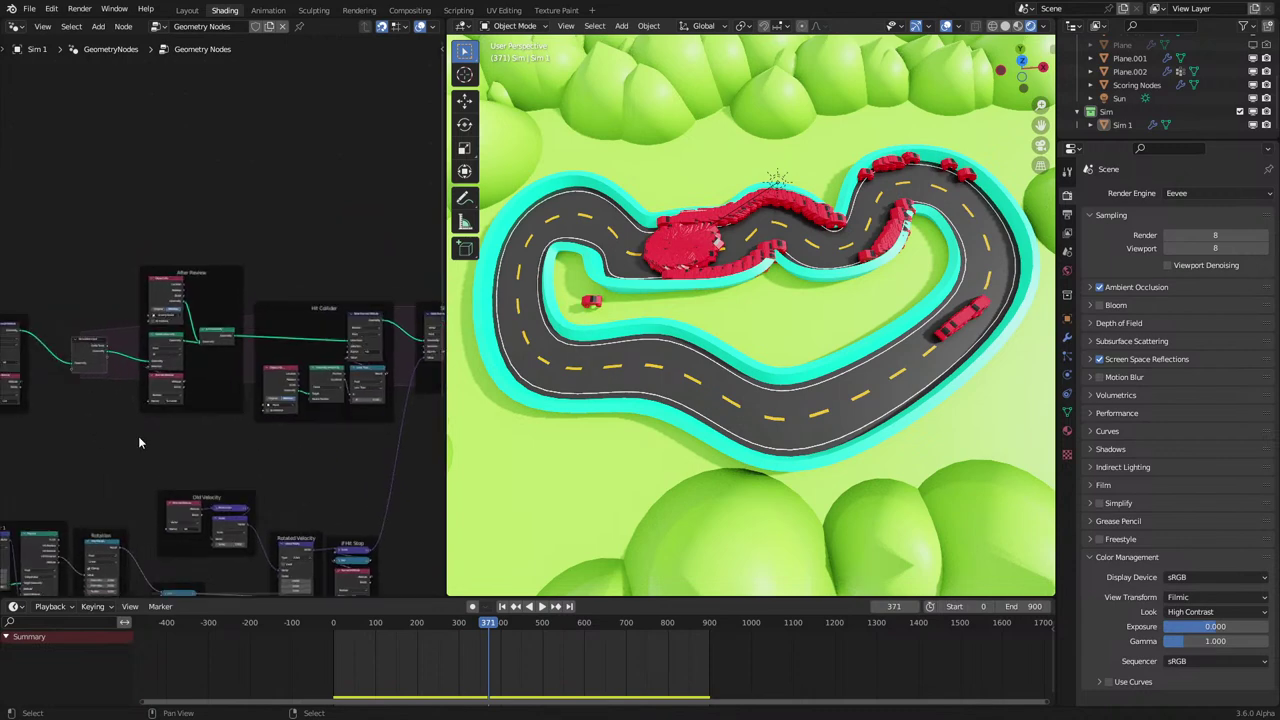
Show the Scoring Nodes object's node tree around the Keep Good Scores frame and play the simulation briefly.
click(1144, 87)
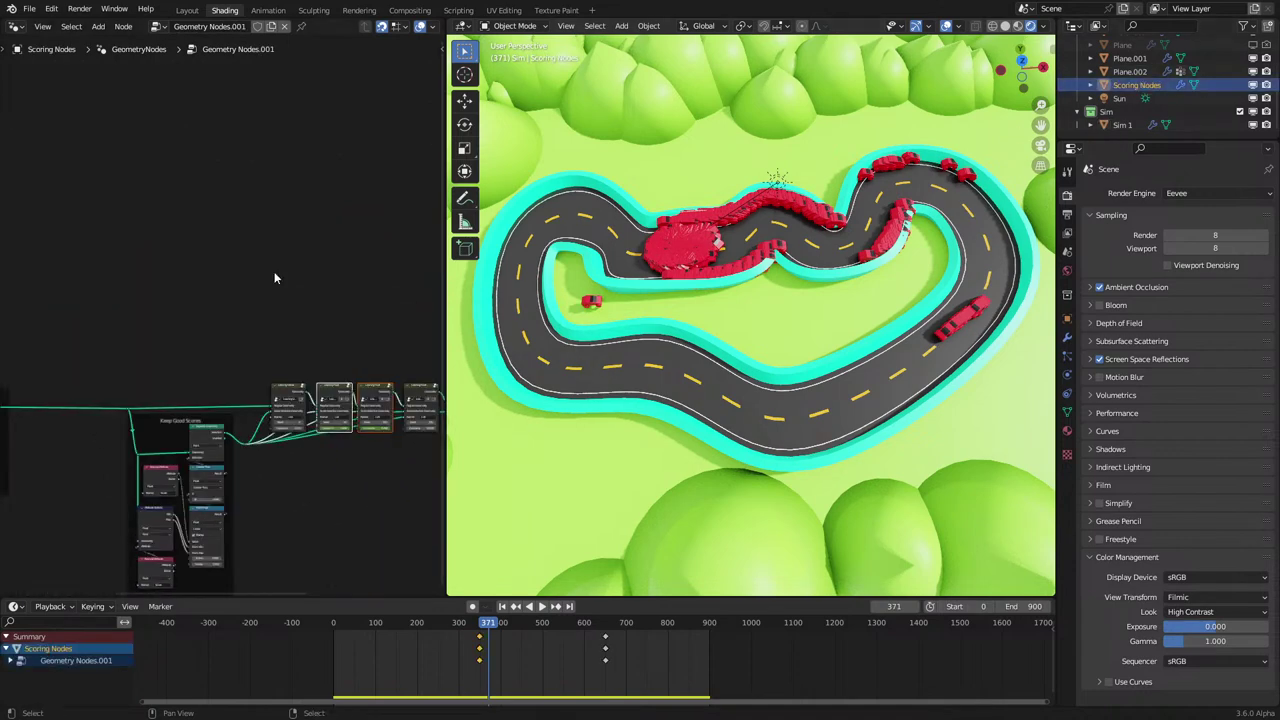
middle_drag(172, 311, 144, 255)
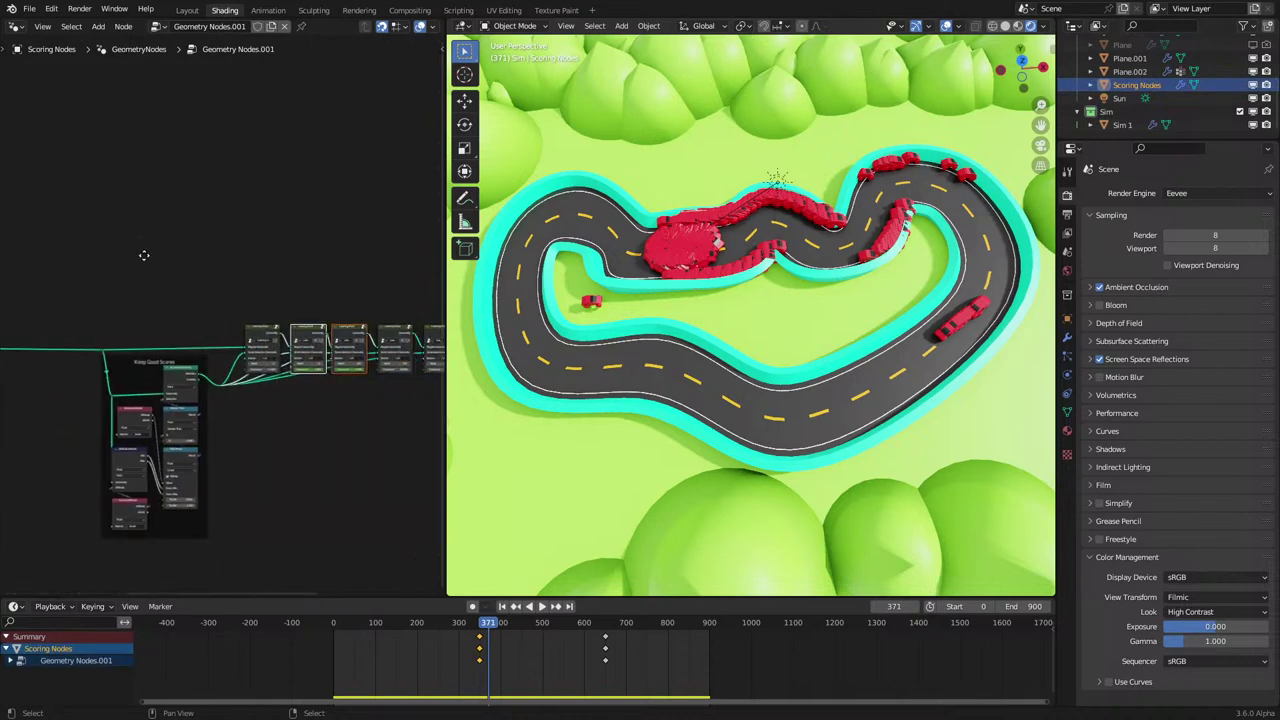
scroll(152, 254, up, 2)
key(space)
scroll(160, 254, down, 2)
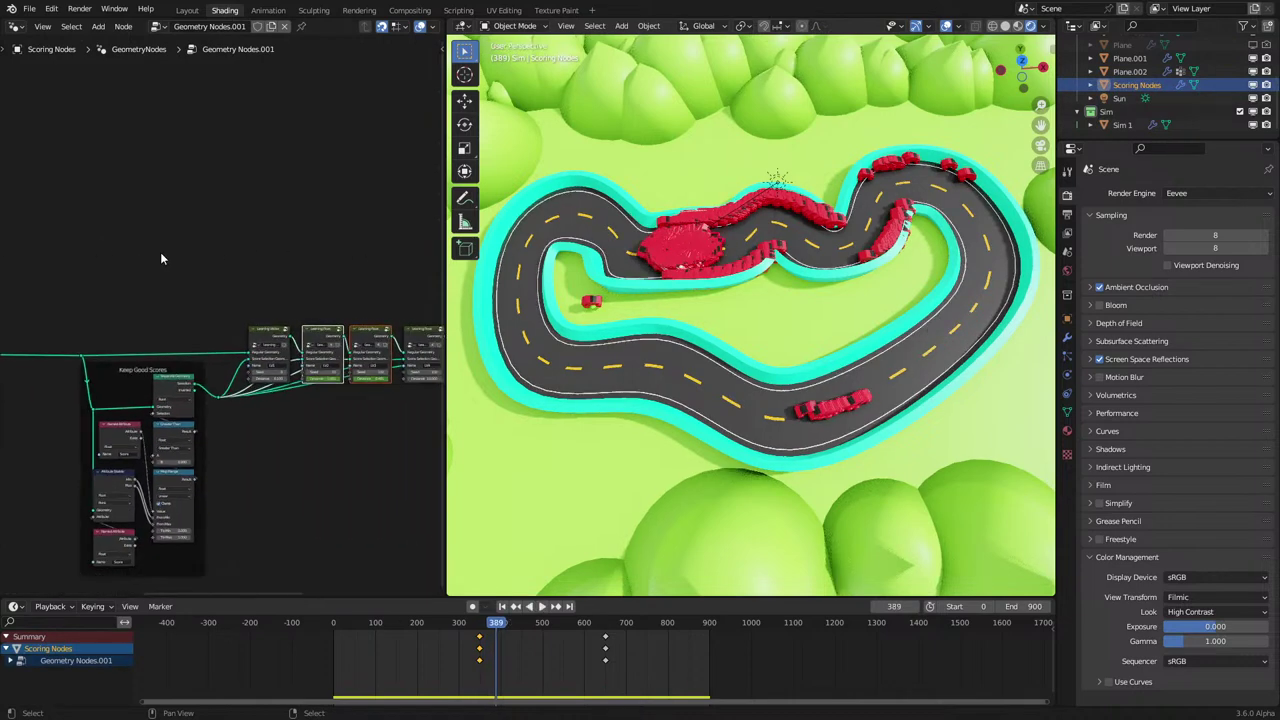
key(space)
Examine the nodes inside the Leaning Vector group and return to the parent node tree.
middle_drag(213, 280, 217, 268)
scroll(222, 272, up, 8)
click(312, 302)
key(Tab)
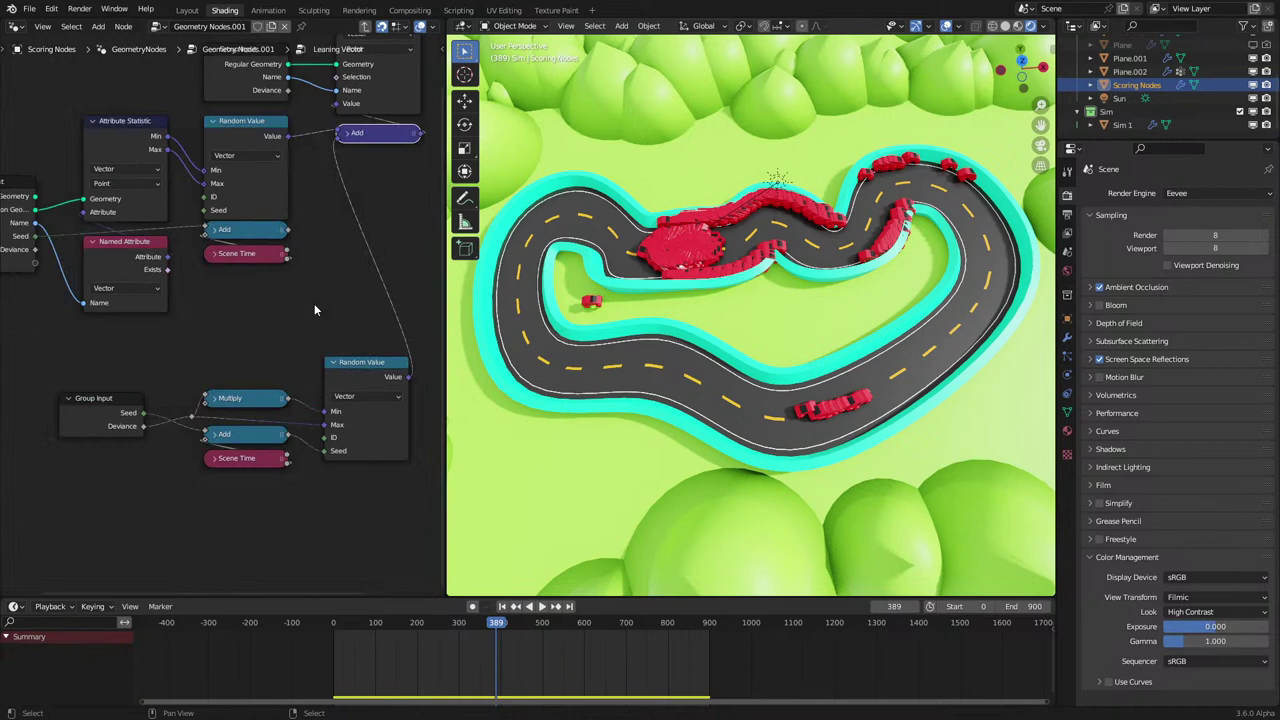
scroll(306, 300, down, 7)
ctrl+middle_drag(281, 292, 254, 277)
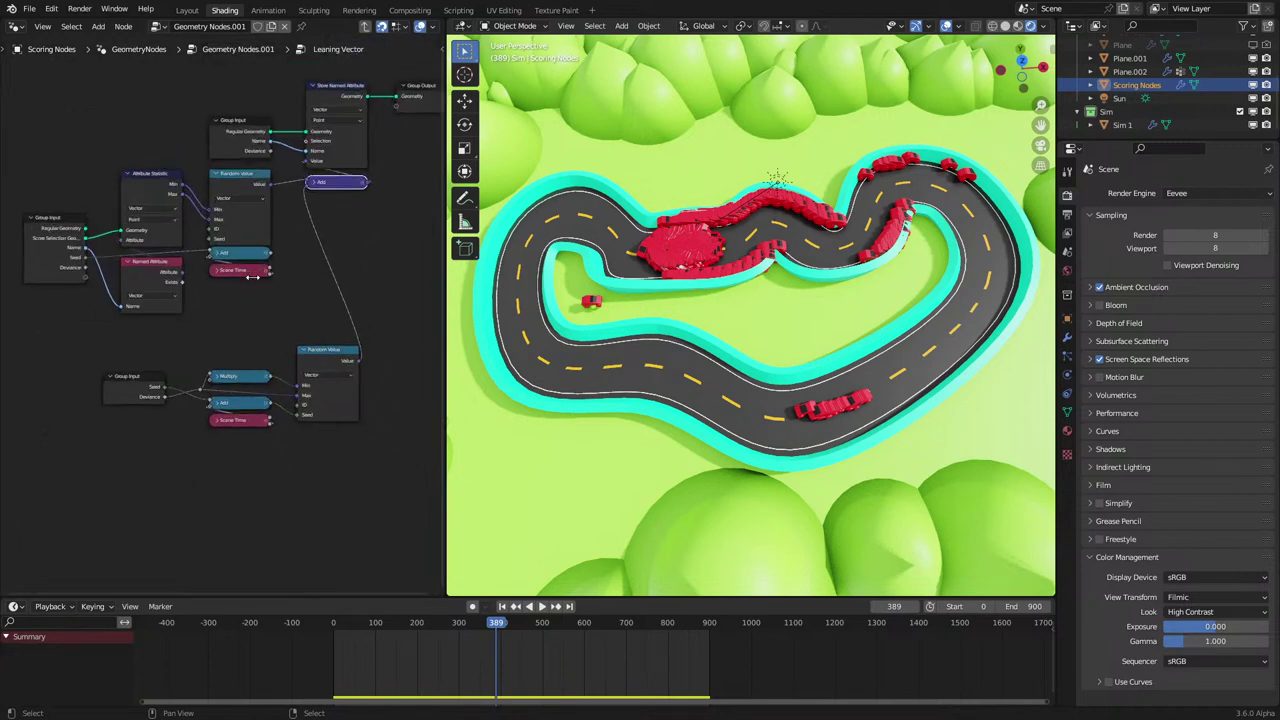
key(Tab)
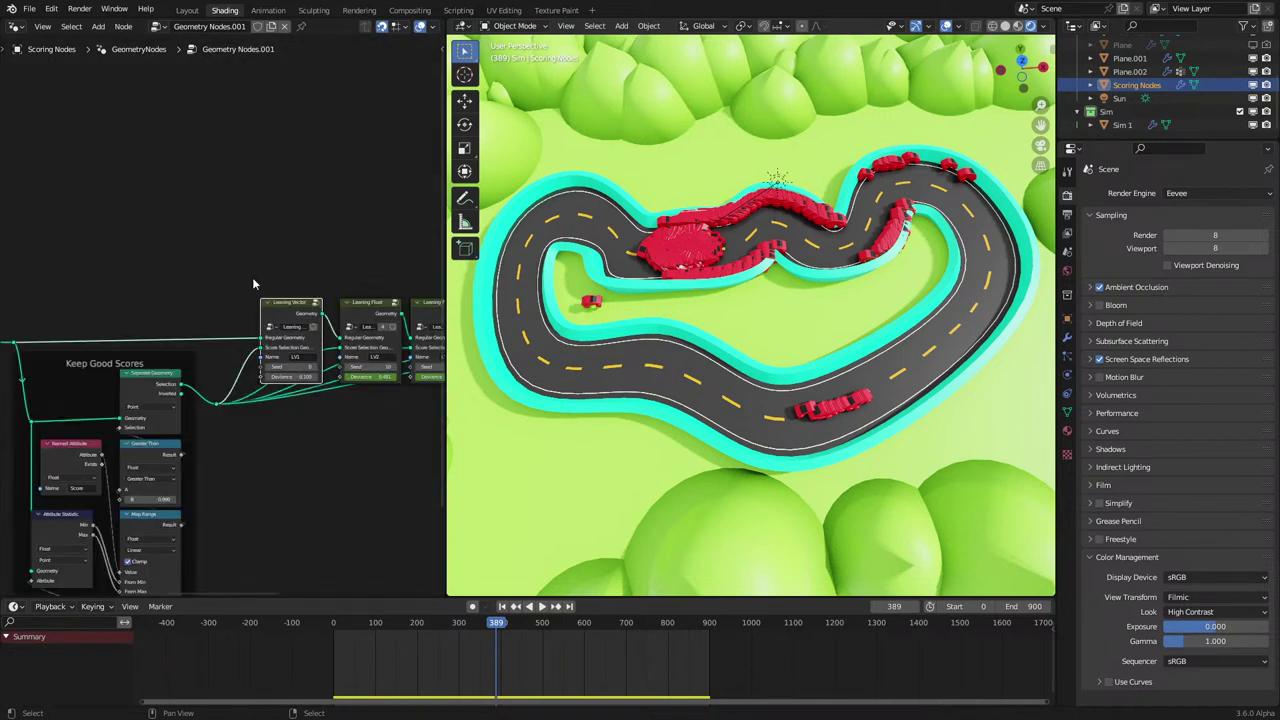
scroll(254, 277, down, 2)
Maximize the node editor and move the Resets frame closer to the Keep Good Scores frame.
key(ctrl+space)
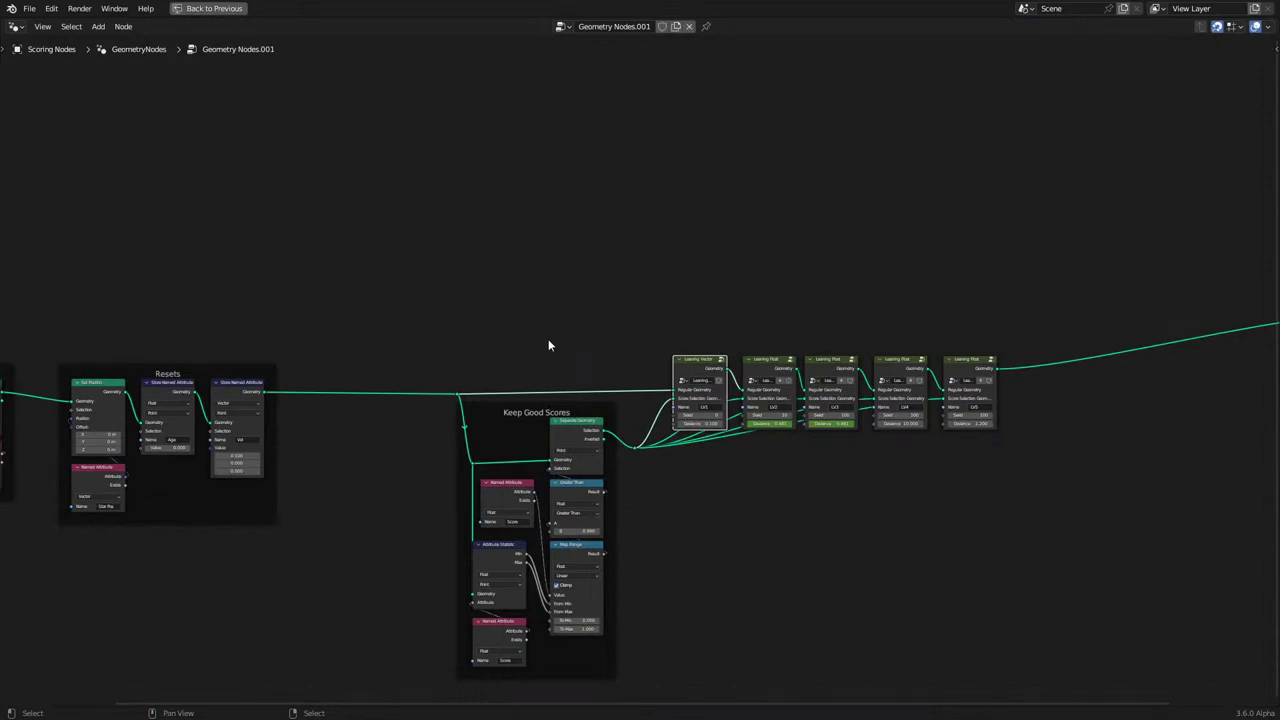
scroll(548, 345, up, 2)
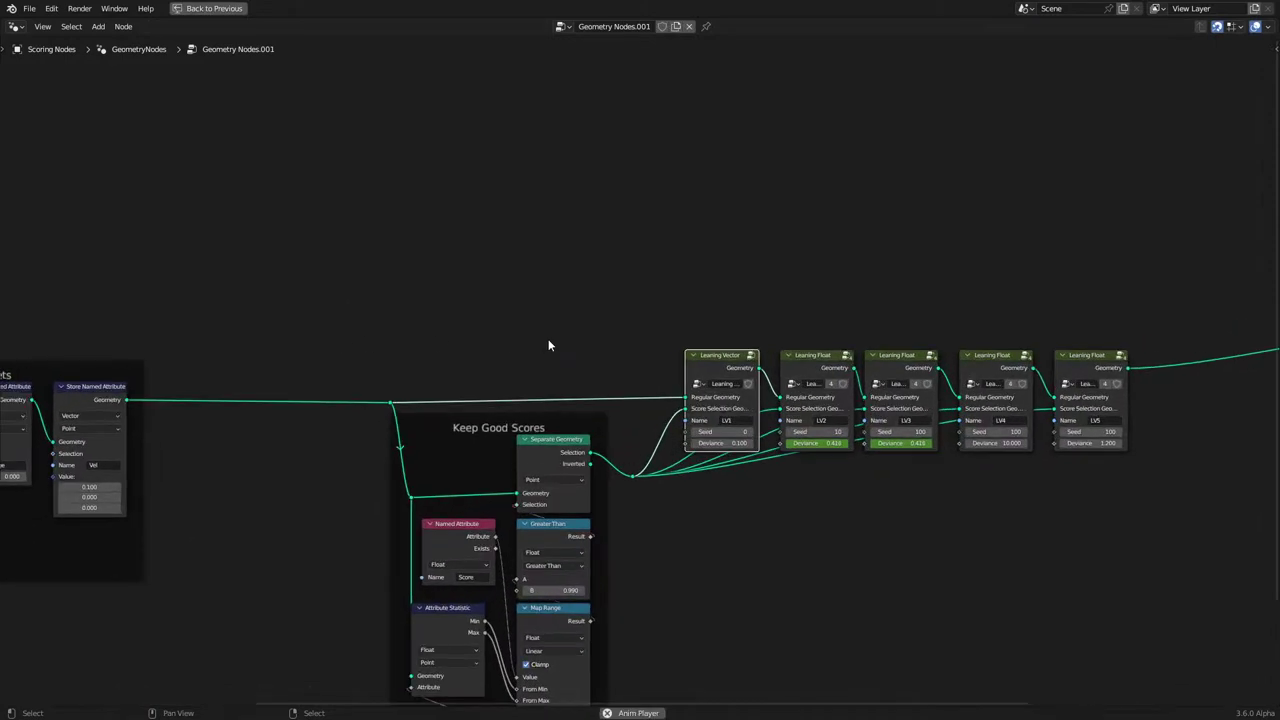
scroll(548, 345, down, 2)
middle_drag(369, 316, 549, 311)
drag(238, 310, 488, 520)
key(g)
click(621, 513)
Frame the Leaning Vector and four Leaning Float nodes and label the frame "Randomize New Learning Parameters".
middle_drag(952, 344, 614, 343)
drag(489, 283, 860, 463)
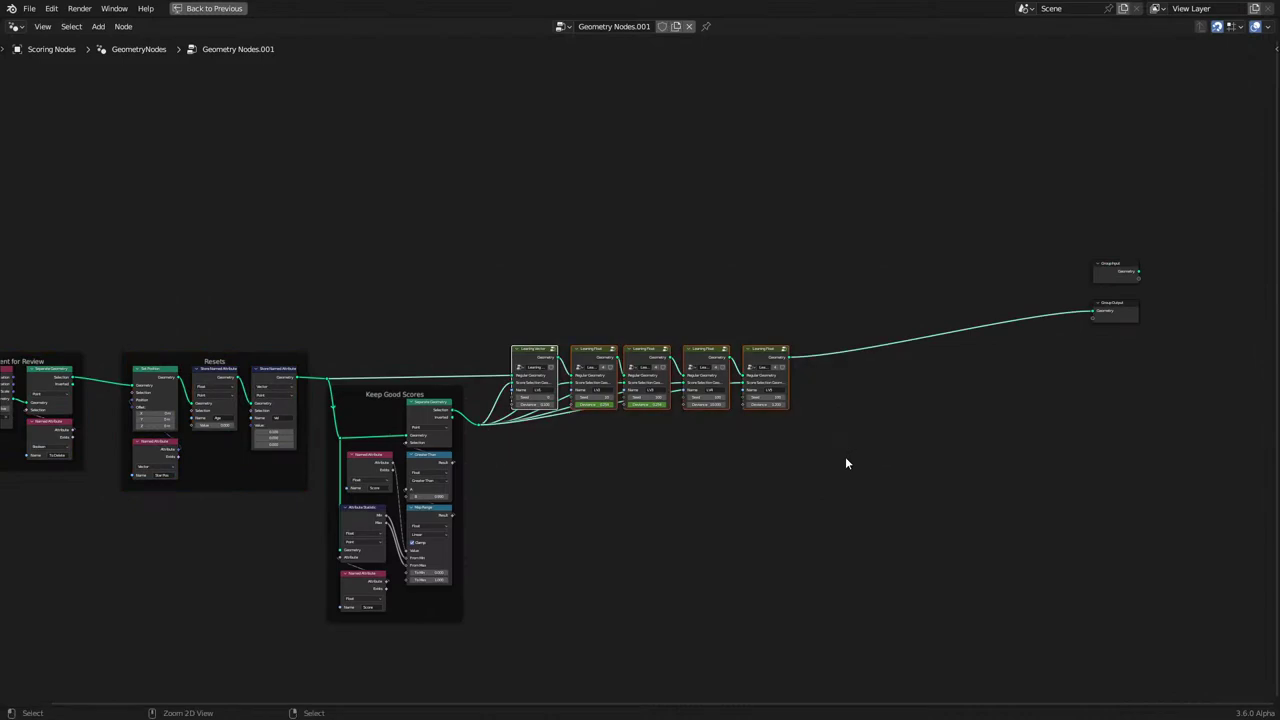
key(ctrl+j)
key(KP_Decimal)
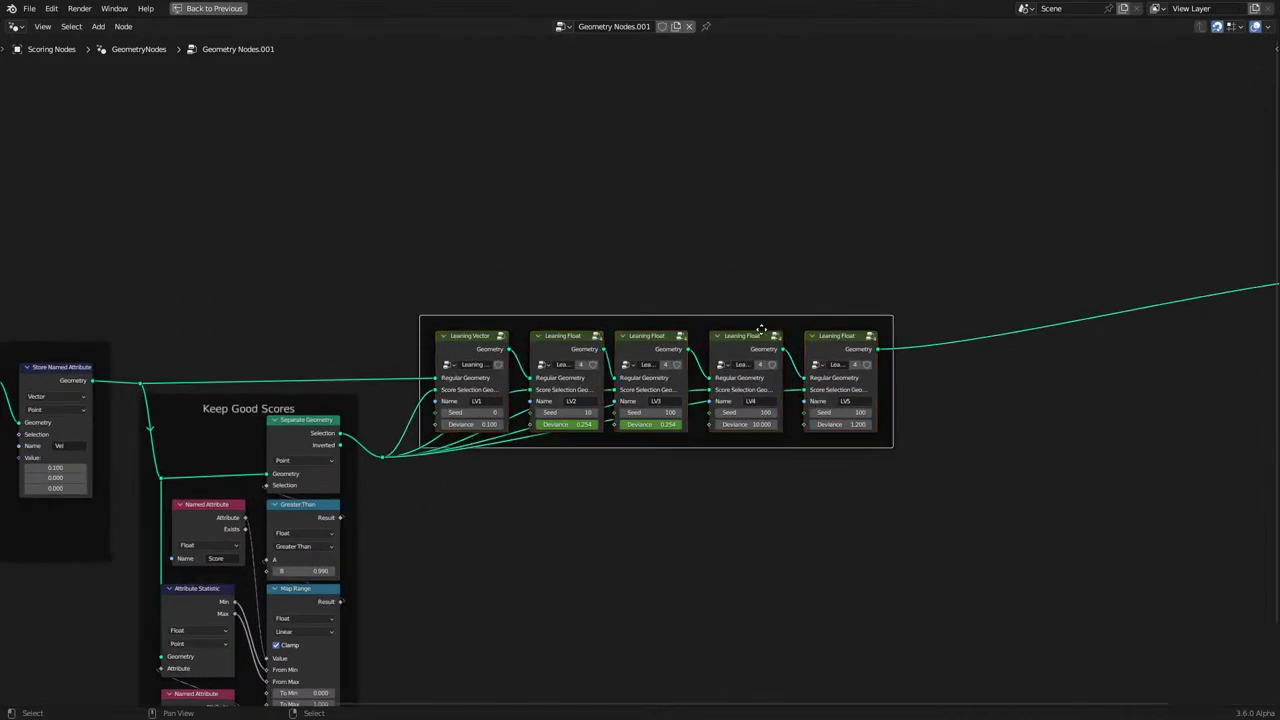
key(F2)
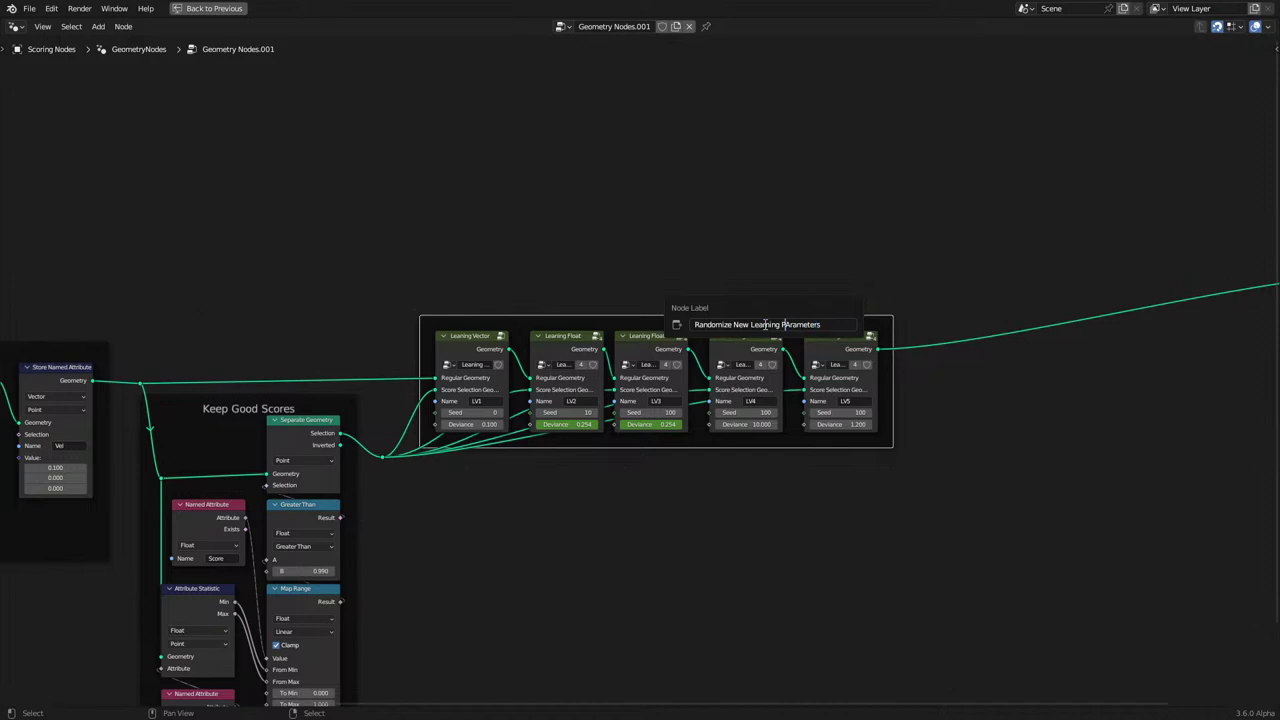
key(Return)
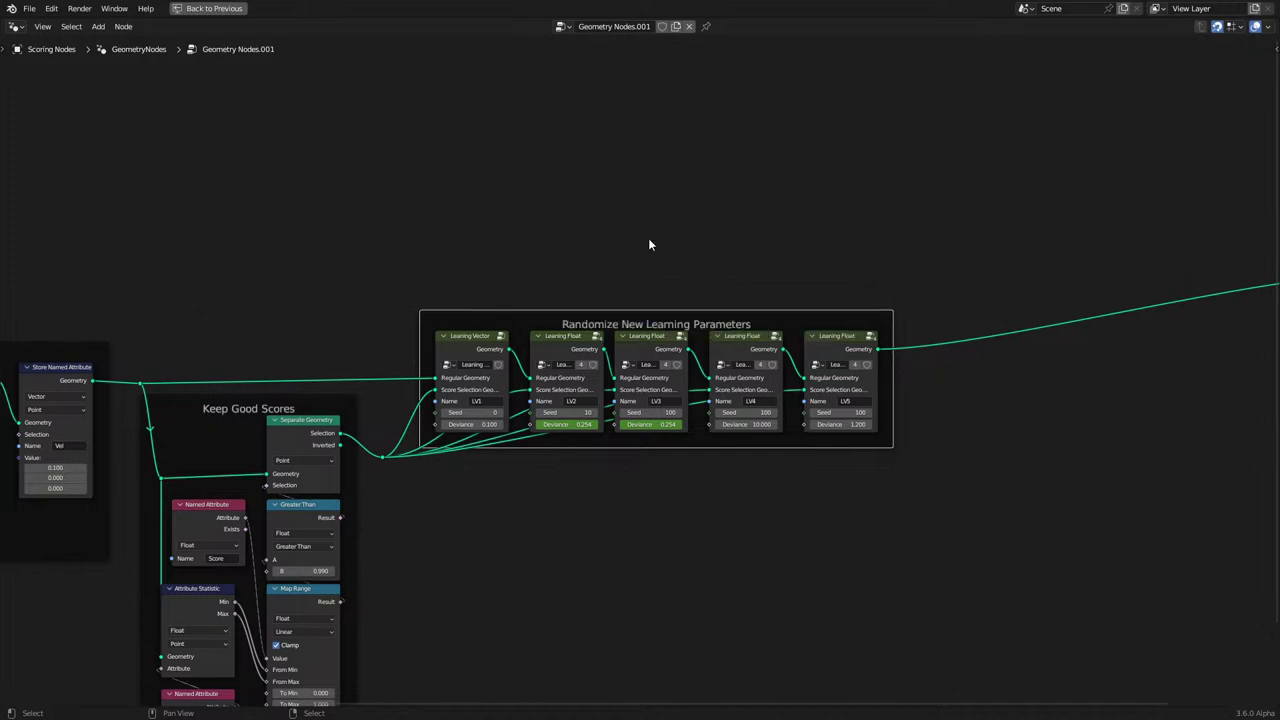
Enter the Leaning Vector group and move the Attribute Statistic, Named Attribute and upper Random Value nodes with their inputs farther from the vector Add node.
click(459, 344)
key(Tab)
middle_drag(459, 344, 455, 440)
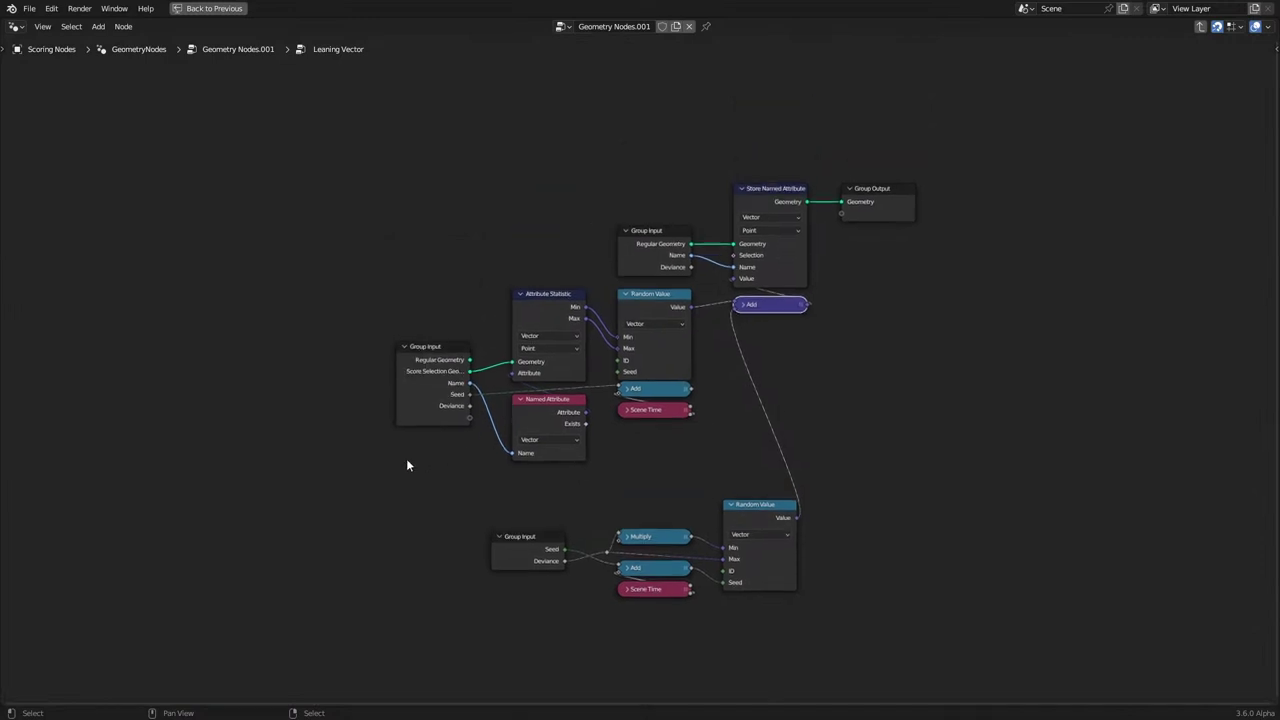
drag(431, 459, 708, 337)
key(g)
click(571, 362)
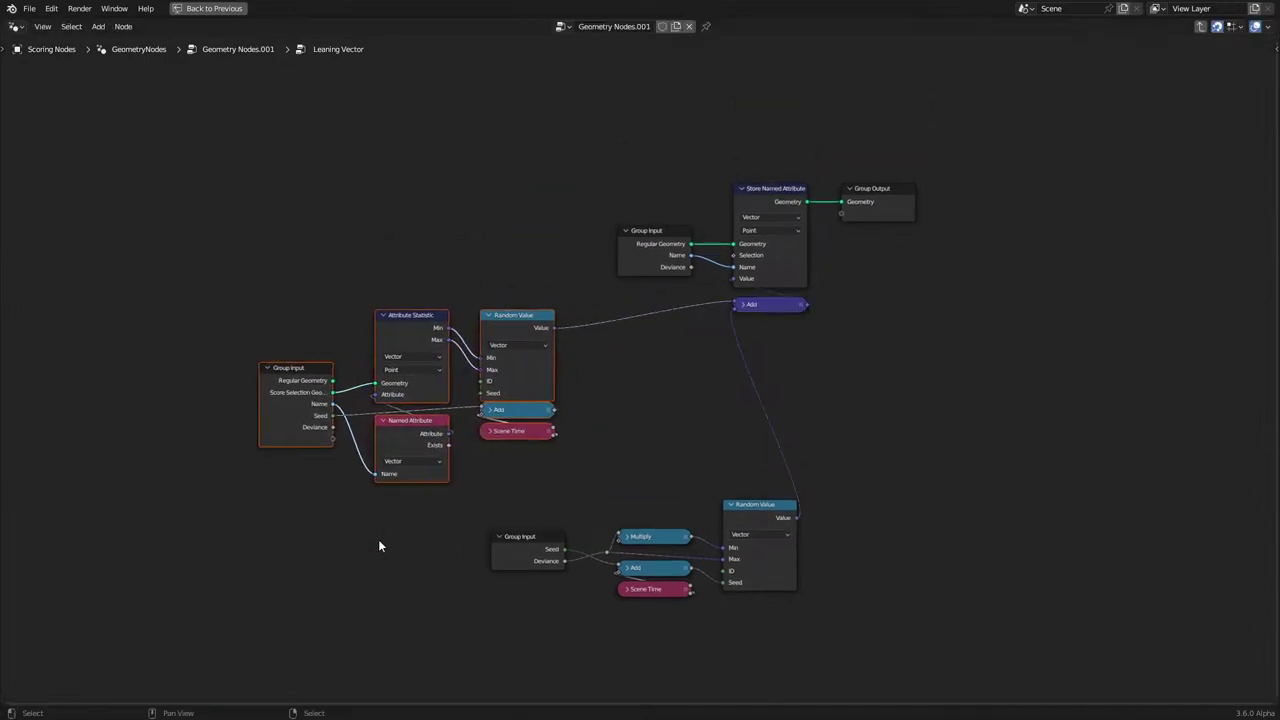
drag(378, 535, 507, 358)
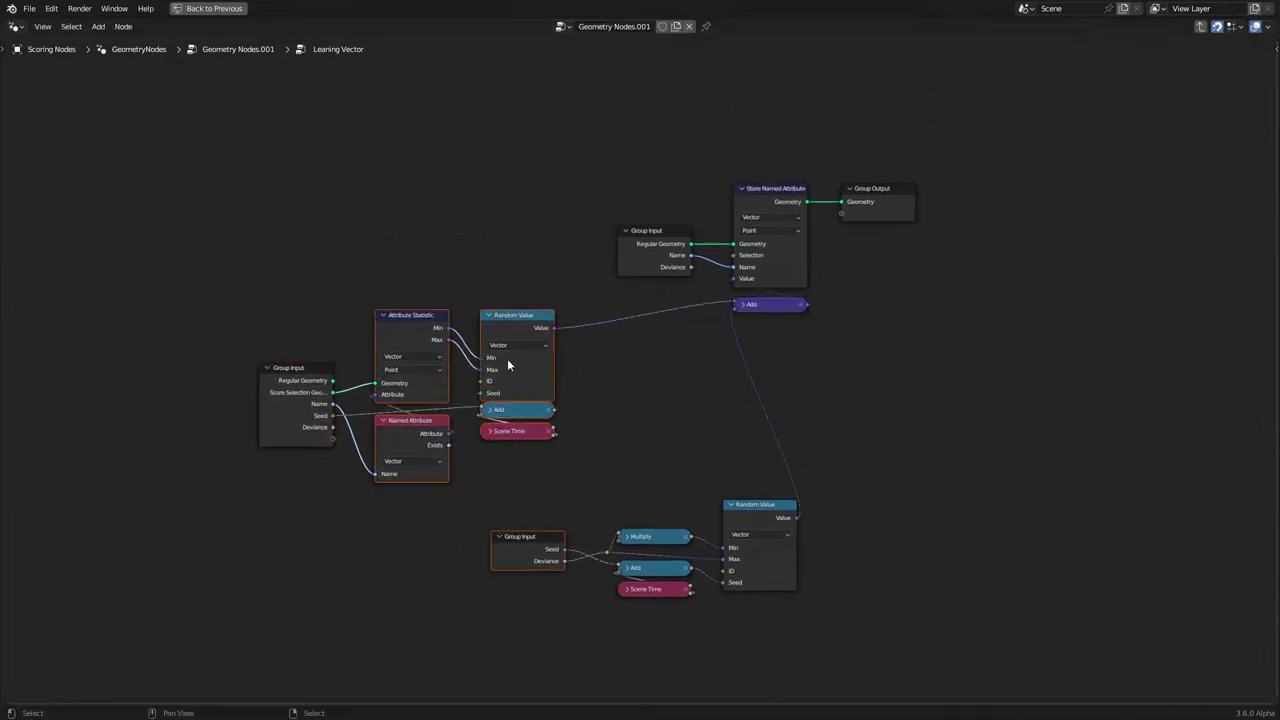
key(a)
key(alt+a)
key(c)
scroll(502, 363, down, 5)
scroll(496, 368, up, 4)
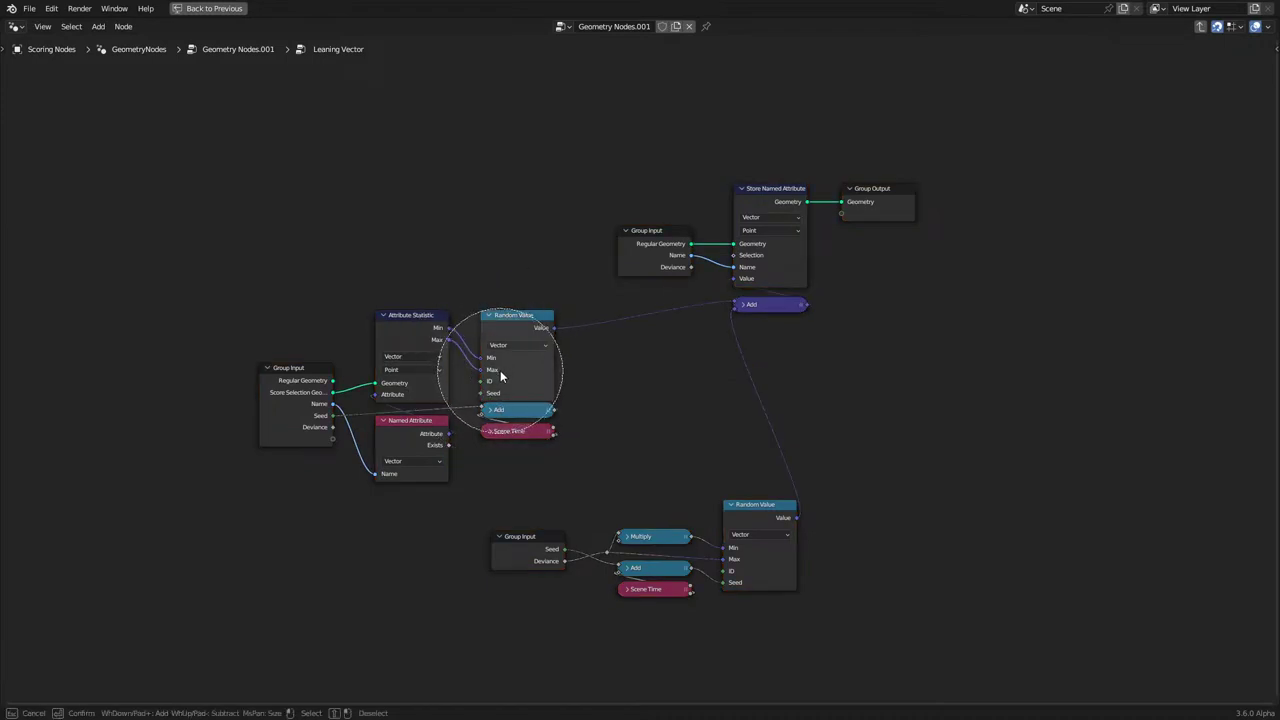
key(Escape)
Frame the lower Multiply, Add, Scene Time and Random Value nodes together and shift the Random Value node slightly within the frame.
middle_drag(570, 477, 492, 398)
drag(492, 394, 704, 586)
key(ctrl+j)
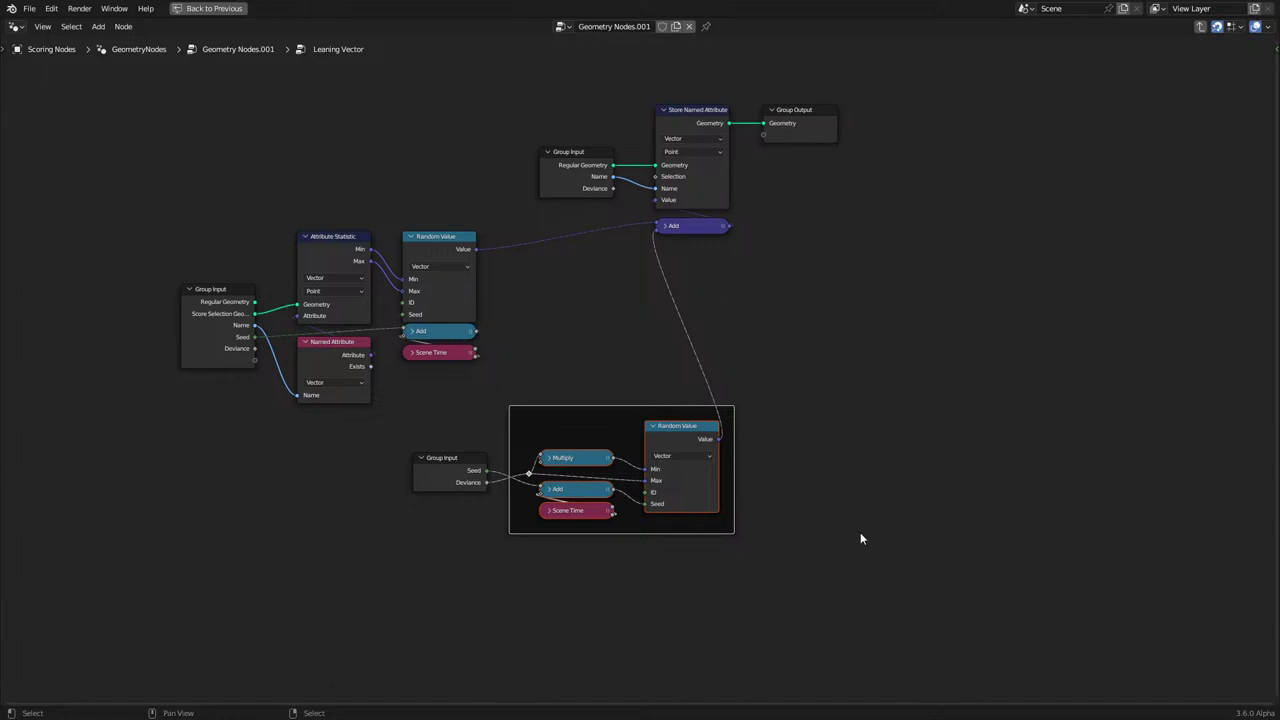
scroll(860, 534, up, 2)
drag(713, 461, 691, 462)
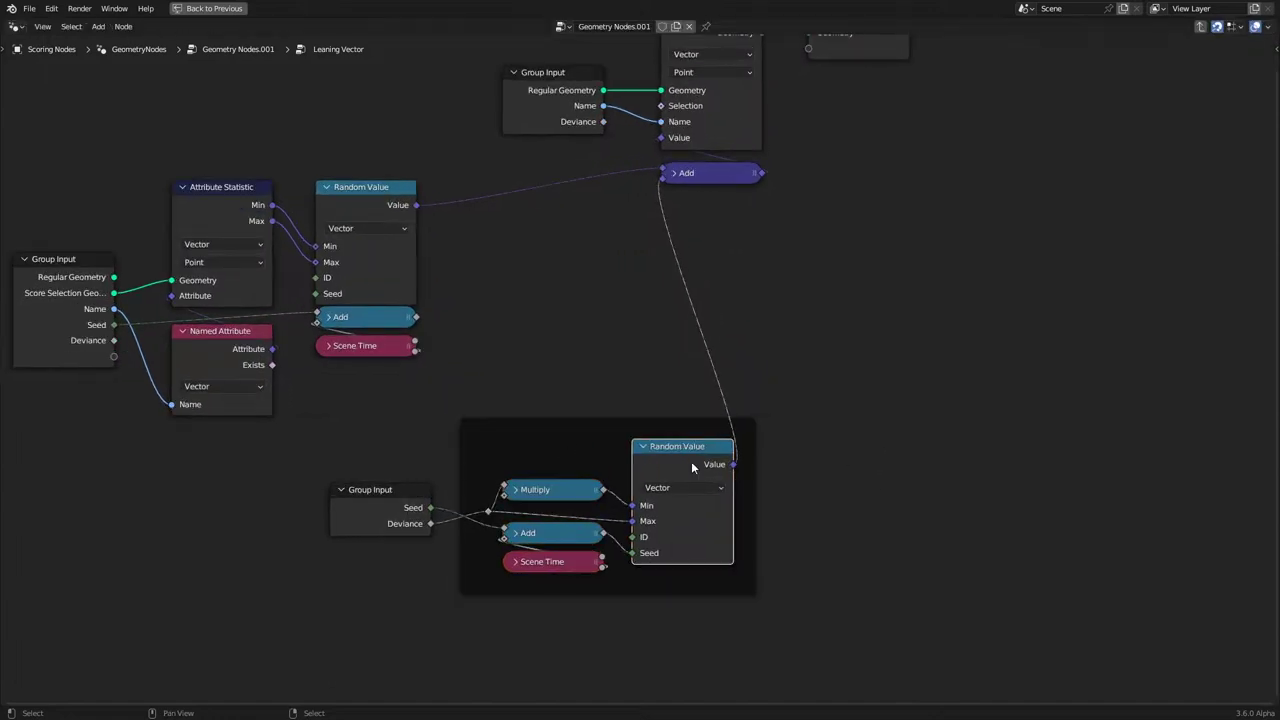
Examine the Named Attribute and Attribute Statistic setup, comparing it with the Leaning Vector group's inputs in the parent tree.
middle_drag(474, 341, 512, 404)
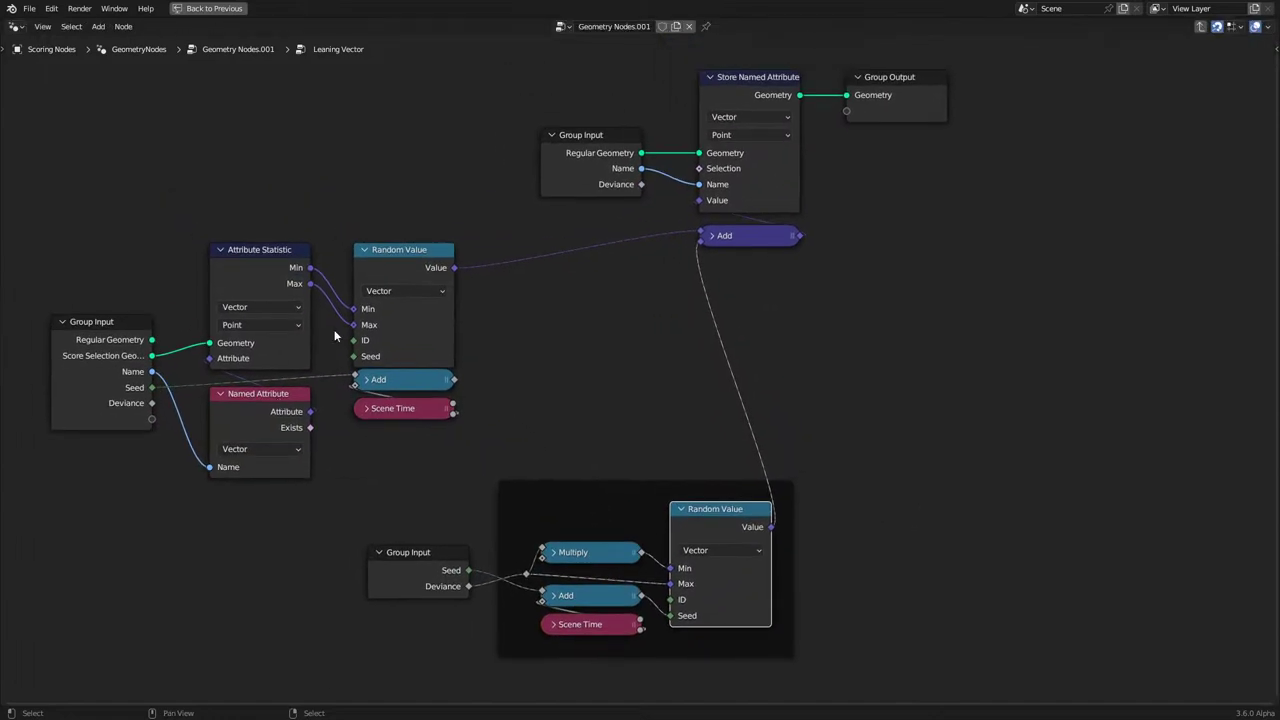
click(259, 398)
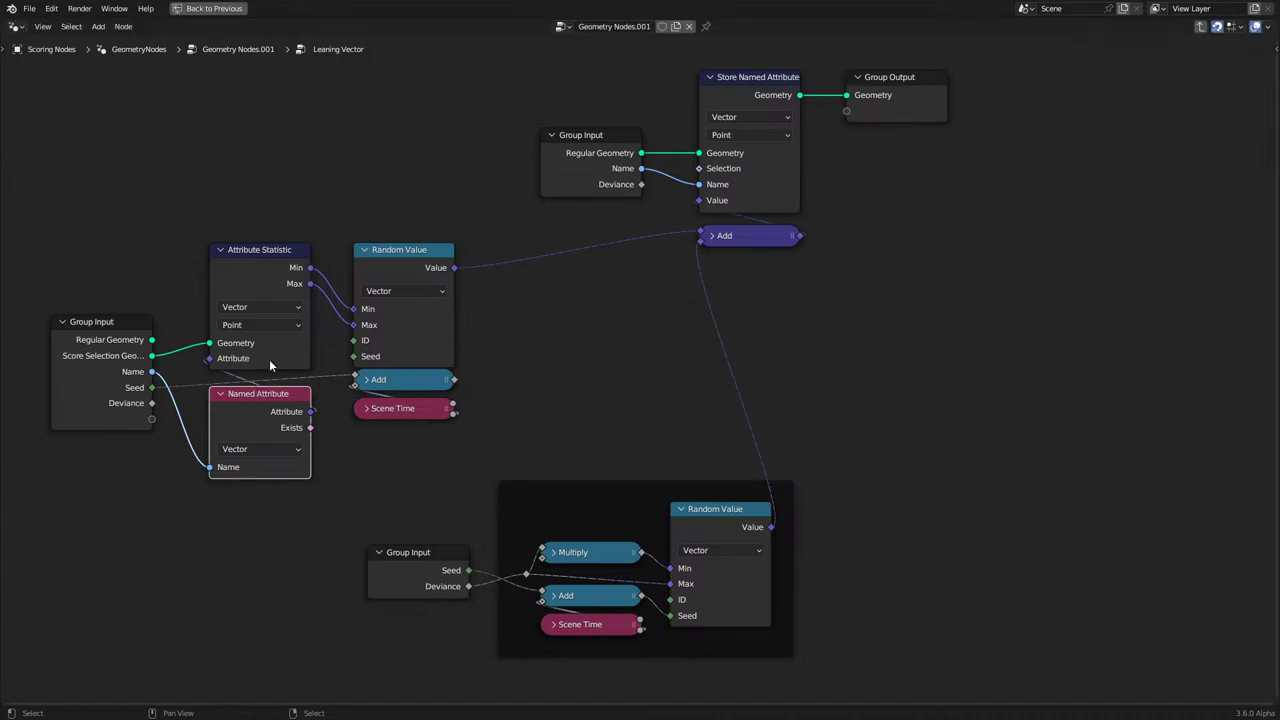
middle_drag(269, 363, 334, 422)
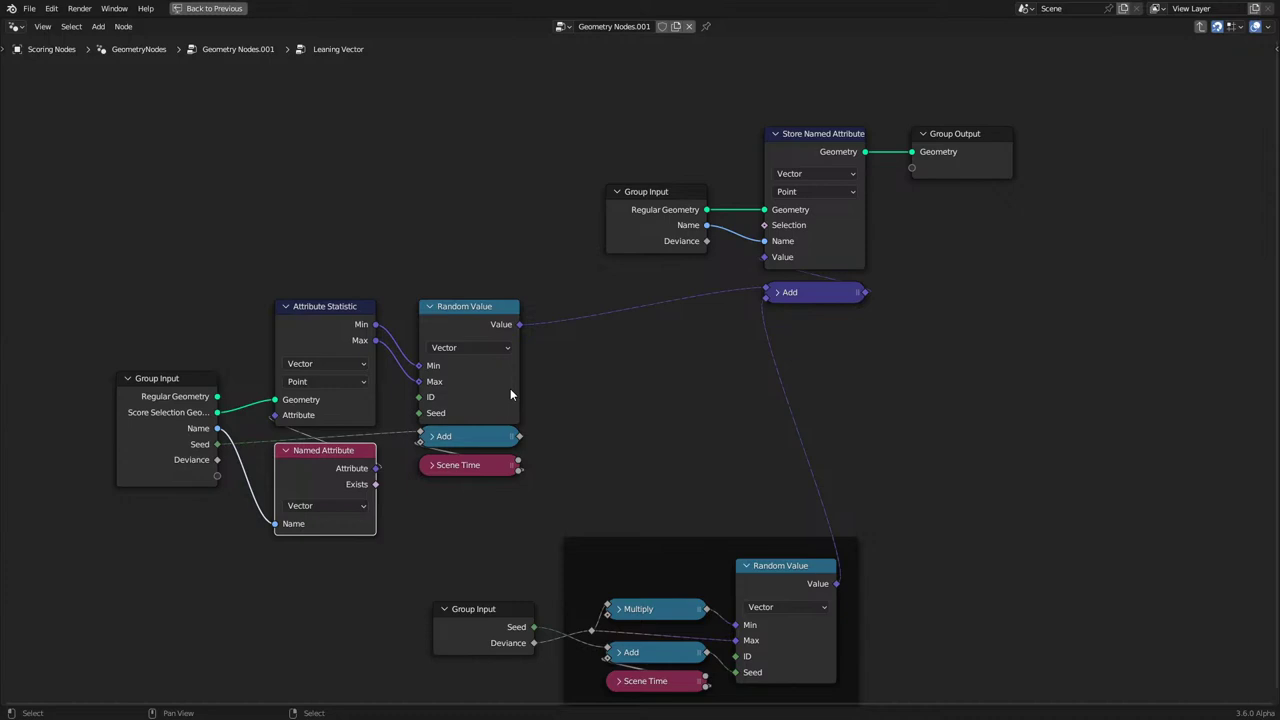
key(Tab)
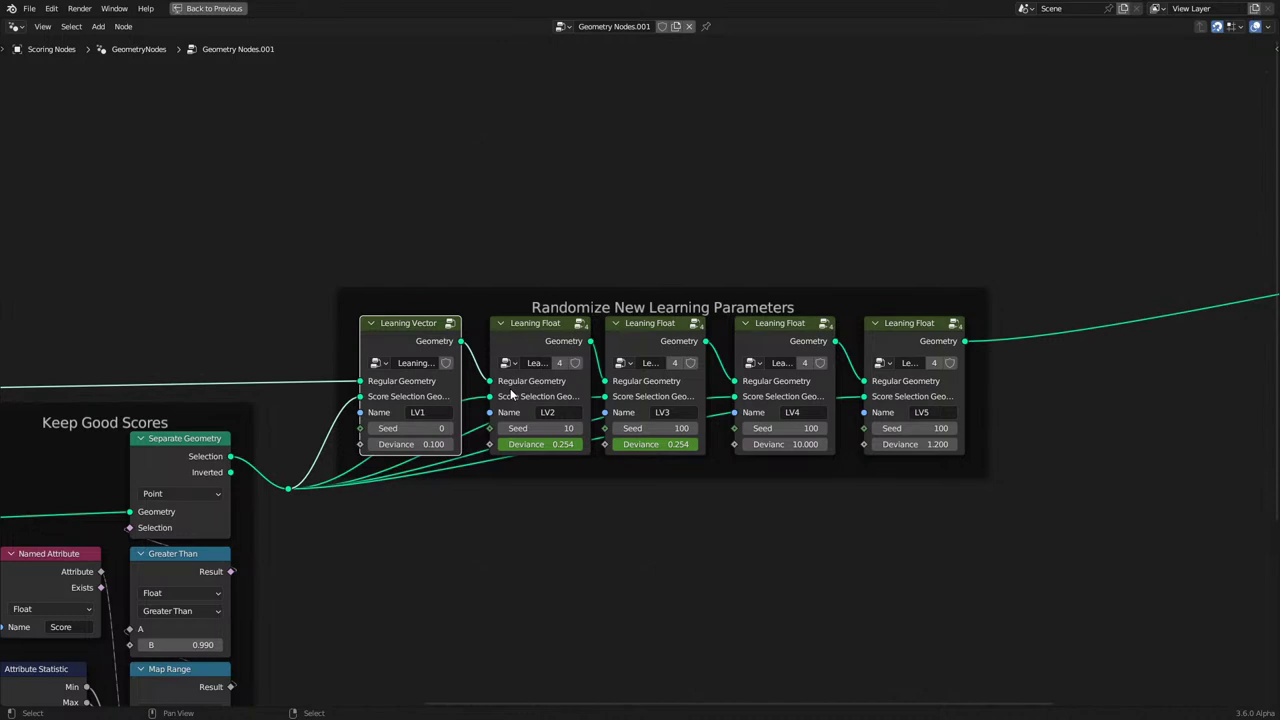
key(Tab)
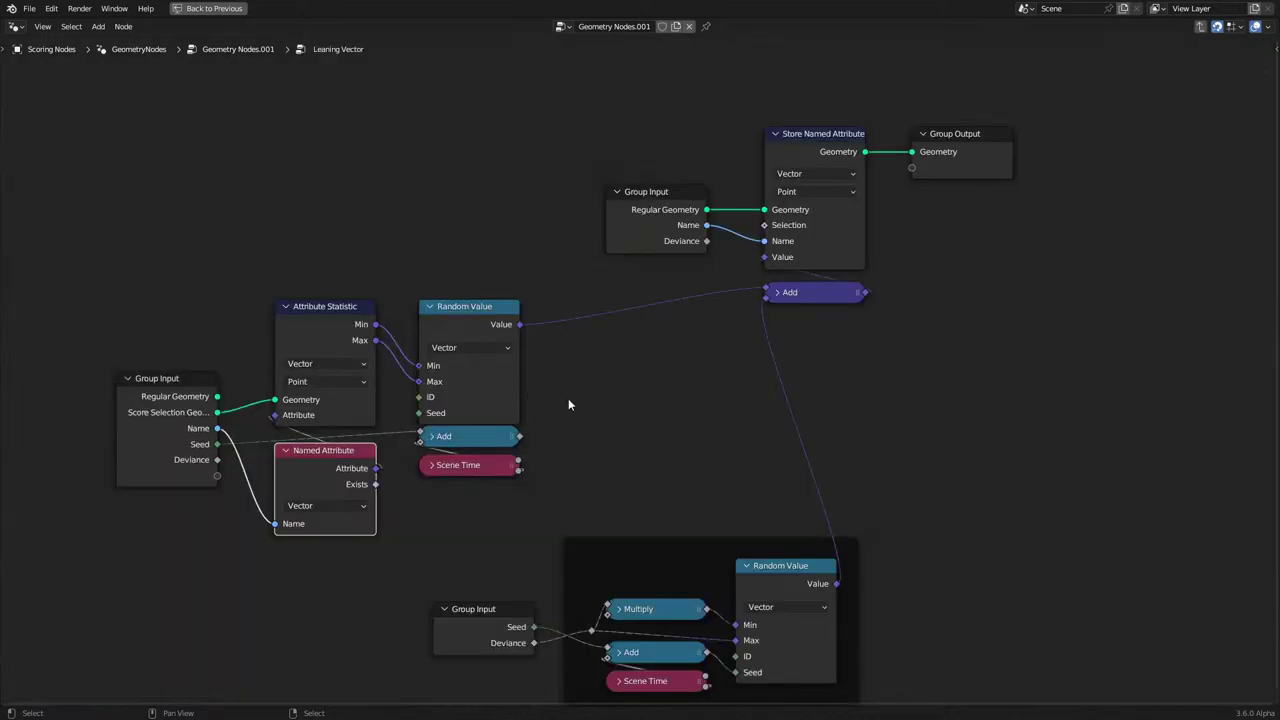
Add a vector Named Attribute node fed by the group's Name input and connect it to the vector Add node in place of the upper Random Value.
key(q)
click(598, 400)
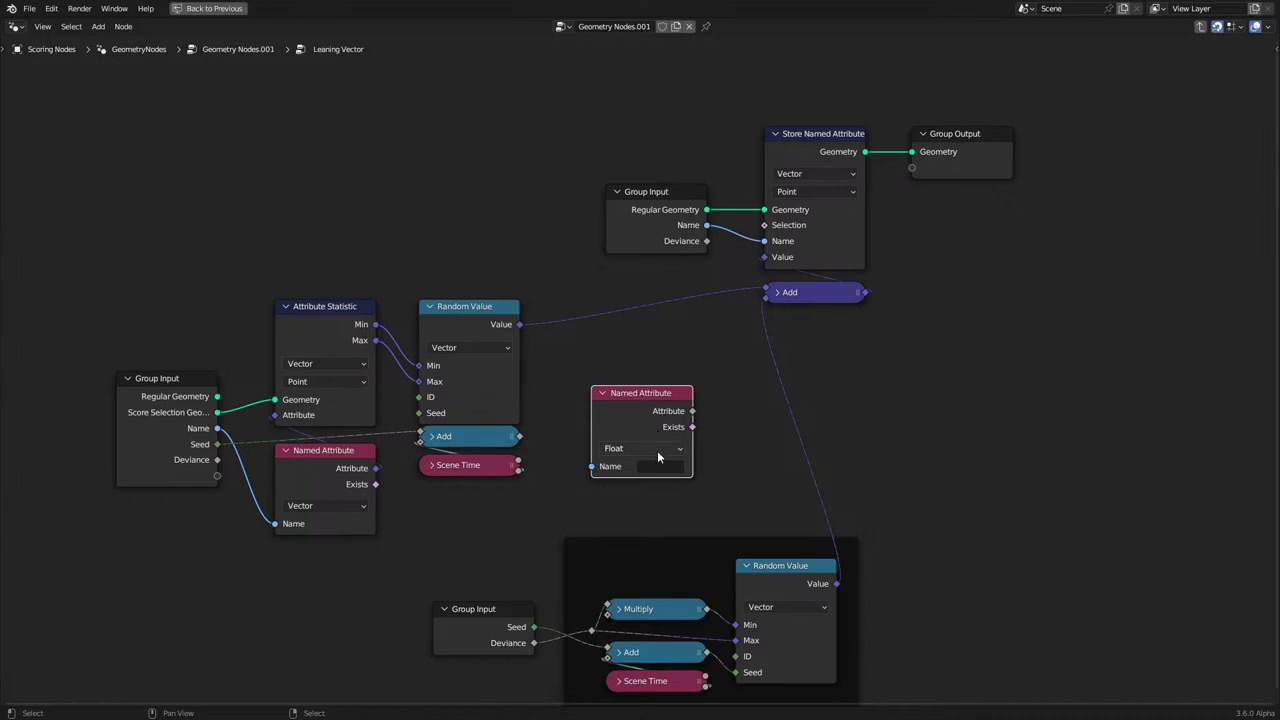
drag(220, 432, 592, 467)
click(613, 450)
click(627, 497)
middle_drag(686, 445, 642, 406)
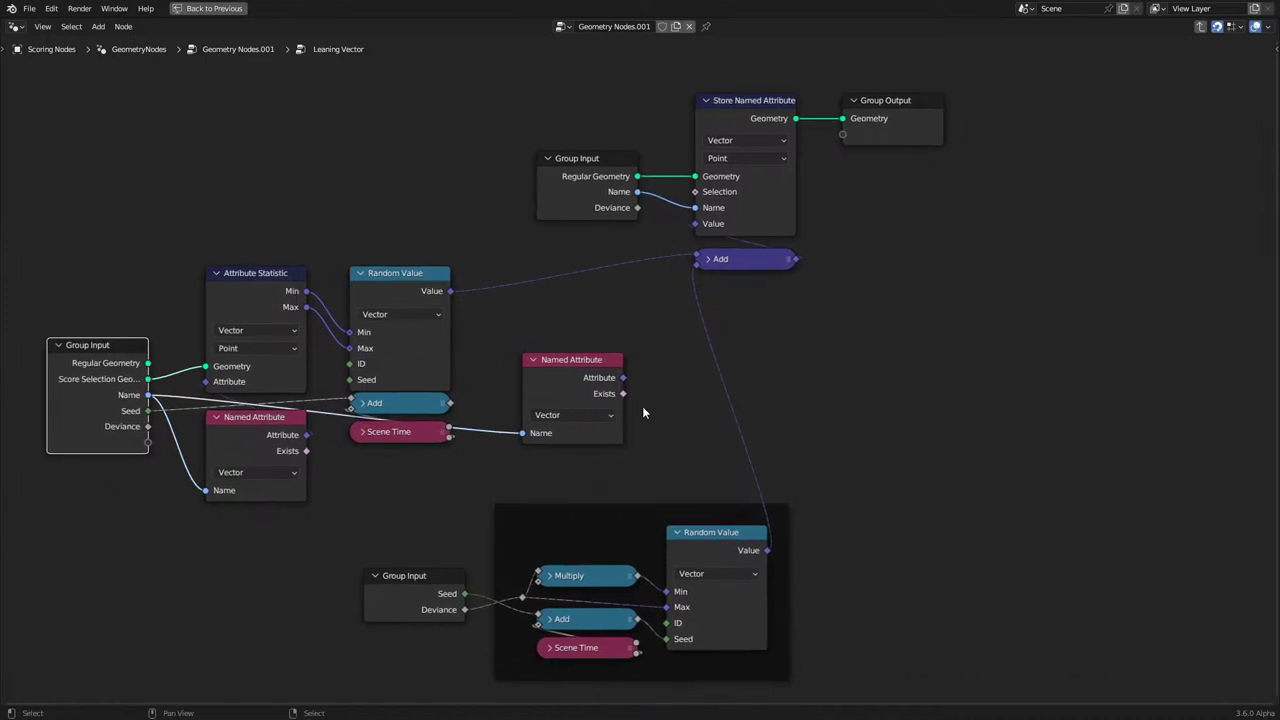
drag(623, 378, 695, 259)
Return to the parent tree, restore the normal editor layout, and replay the simulation to check how the cars behave.
key(Tab)
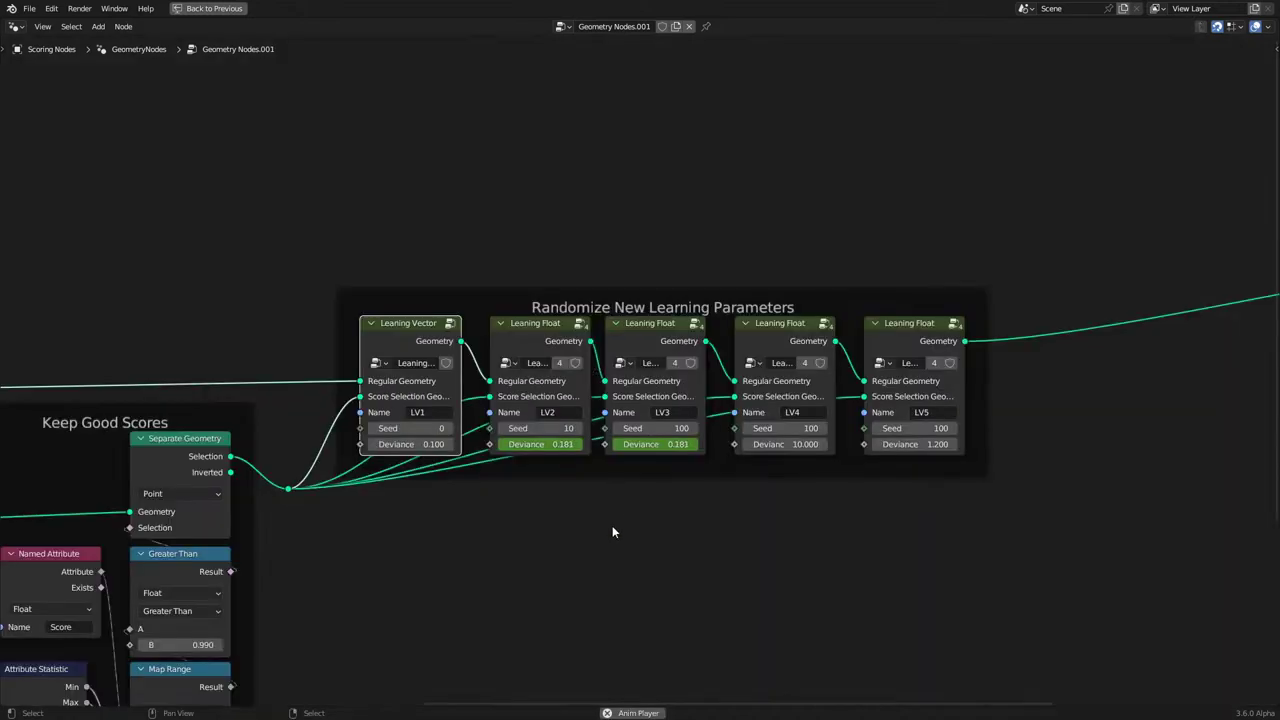
key(ctrl+space)
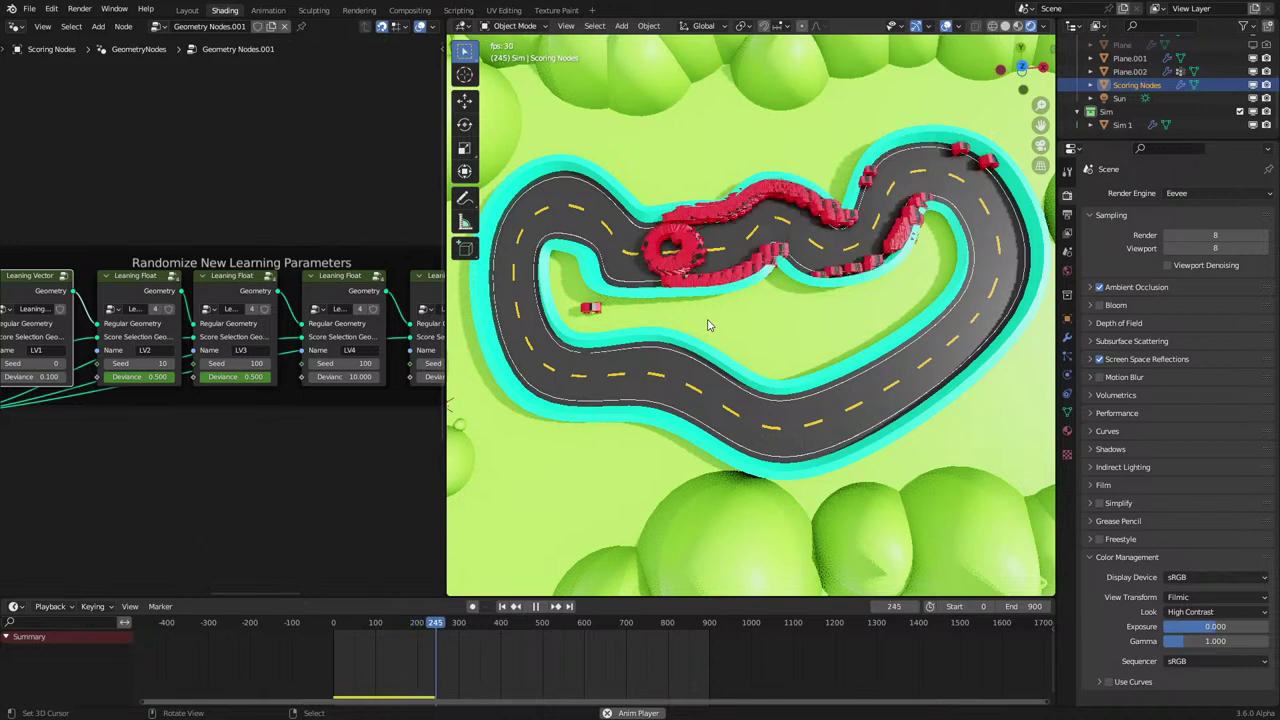
scroll(107, 432, down, 2)
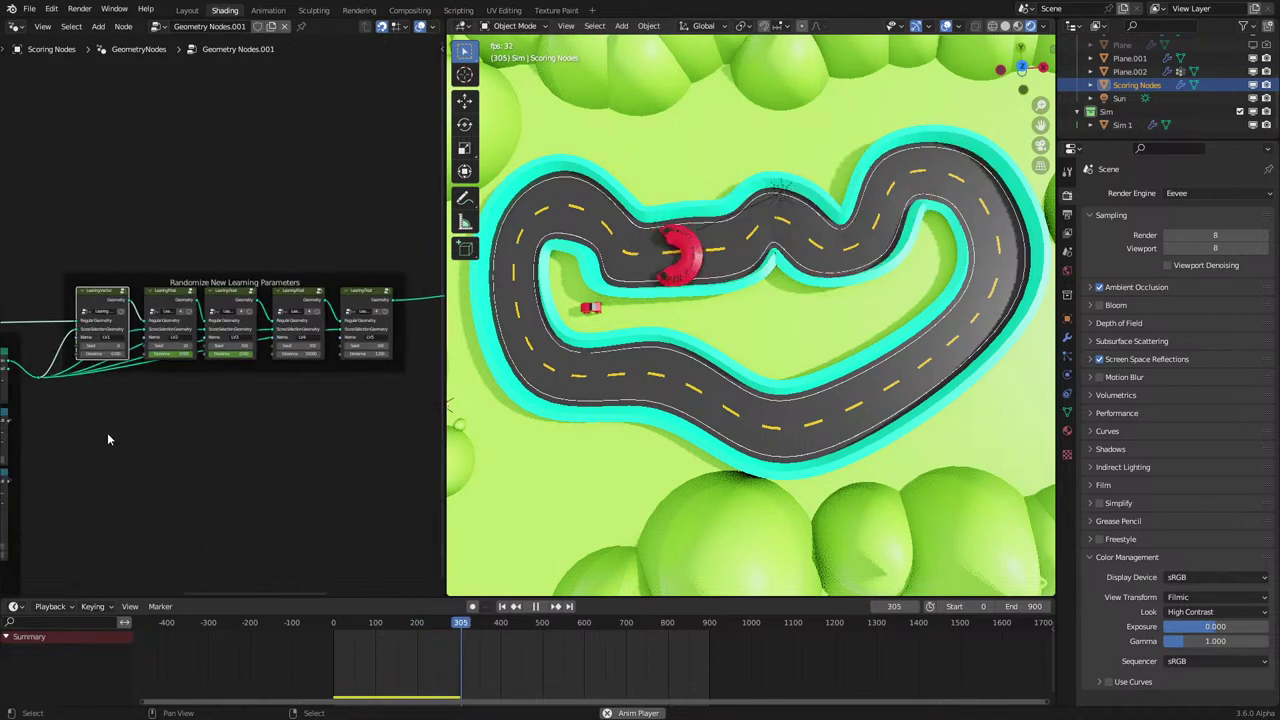
middle_drag(107, 432, 252, 413)
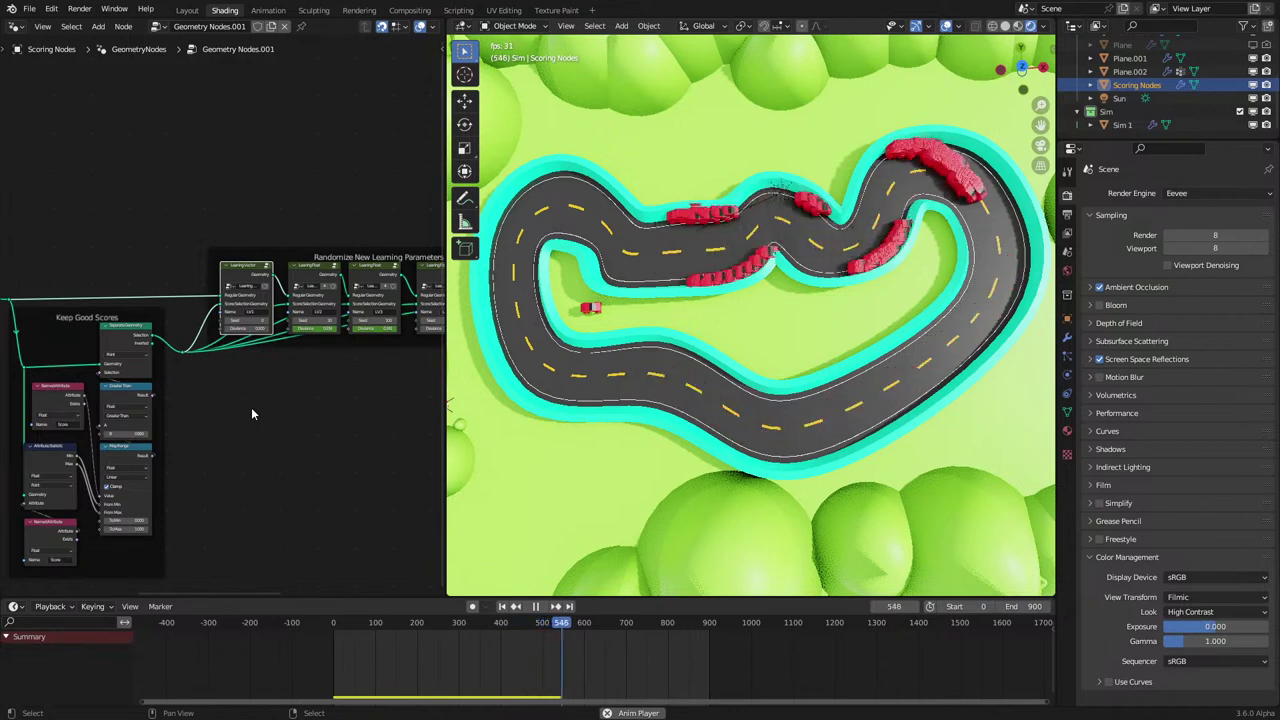
key(space)
Reopen the Leaning Vector group and move the disconnected Attribute Statistic, Named Attribute, Random Value, Add and Scene Time nodes above the new Named Attribute link.
key(Tab)
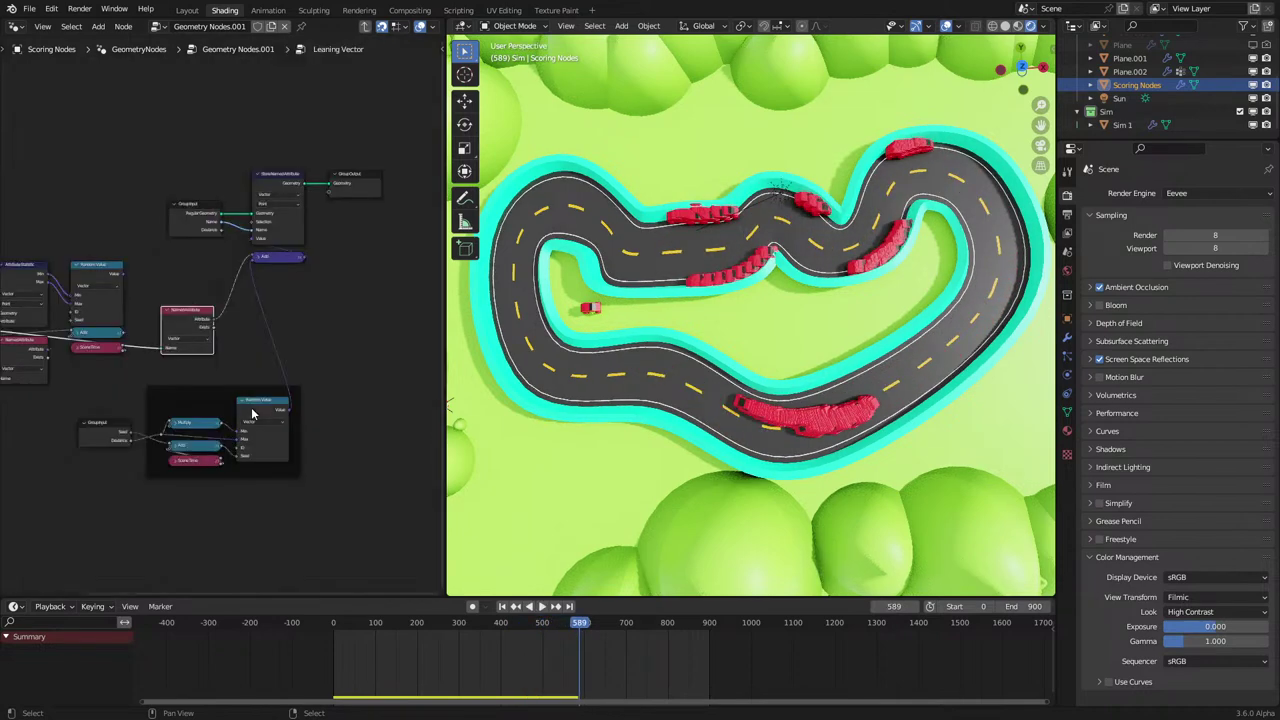
middle_drag(149, 383, 315, 435)
scroll(170, 298, up, 3)
scroll(169, 298, up, 1)
drag(149, 277, 311, 482)
key(g)
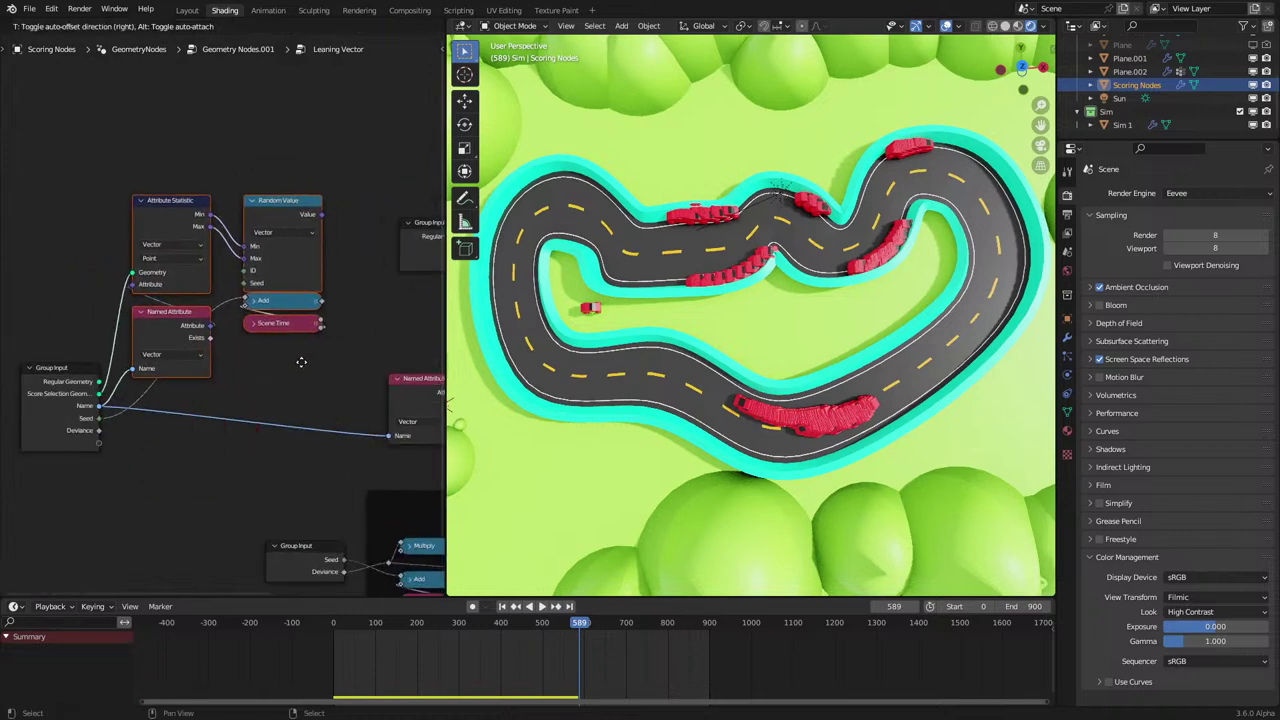
click(298, 339)
Frame the disconnected Attribute Statistic and Random Value node cluster and move the frame higher above the Group Input.
scroll(264, 379, down, 2)
scroll(210, 345, down, 1)
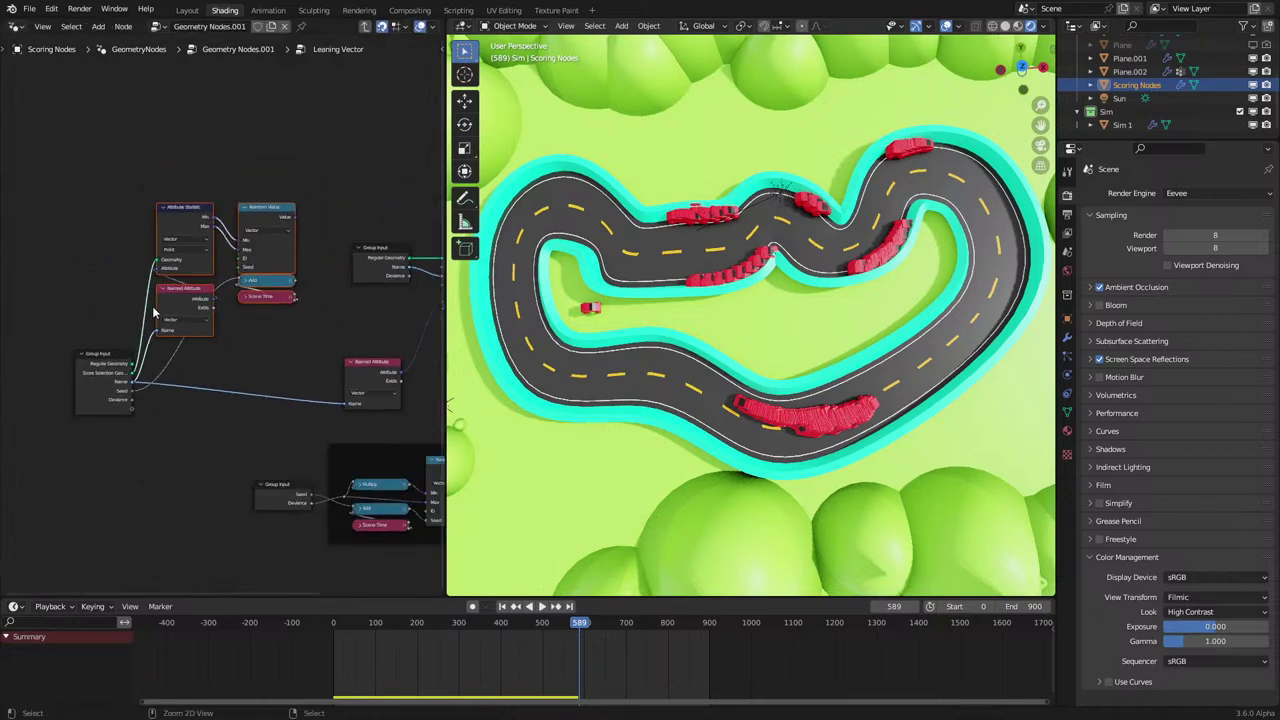
key(ctrl+j)
key(g)
click(182, 202)
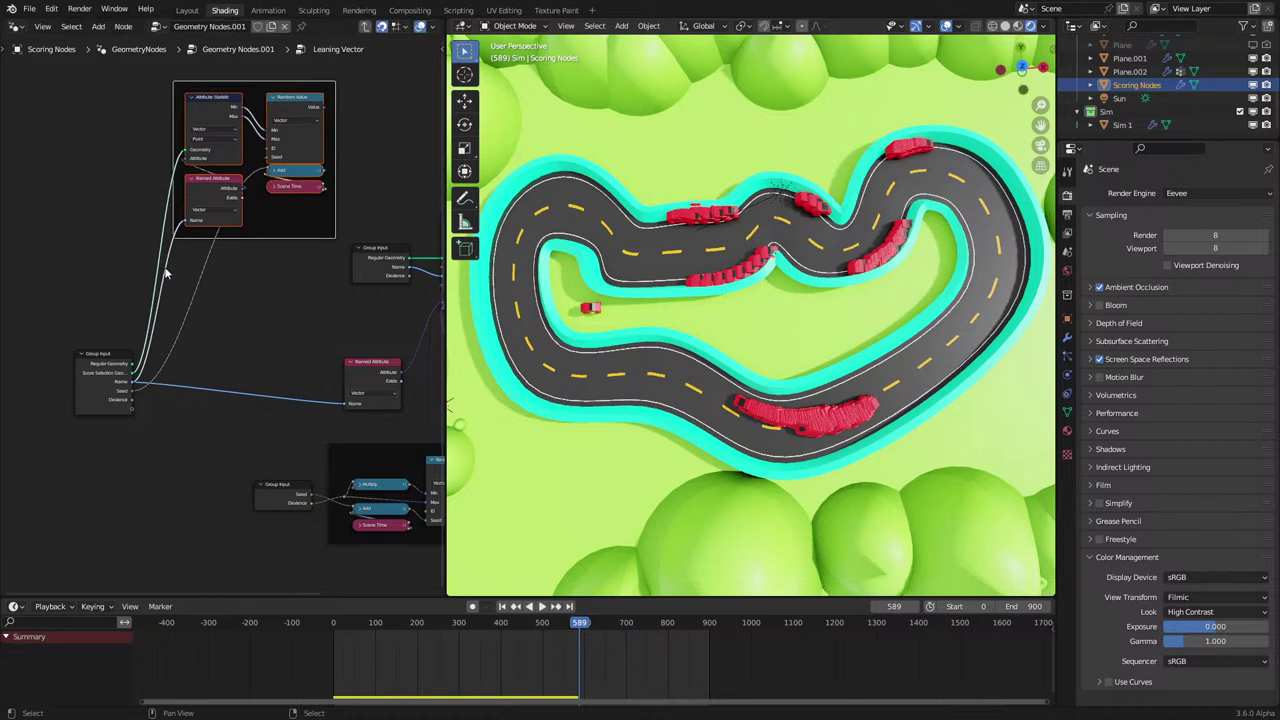
Try lowering the Add and Scene Time nodes in the upper frame and cutting that frame's links from the Group Input.
click(282, 202)
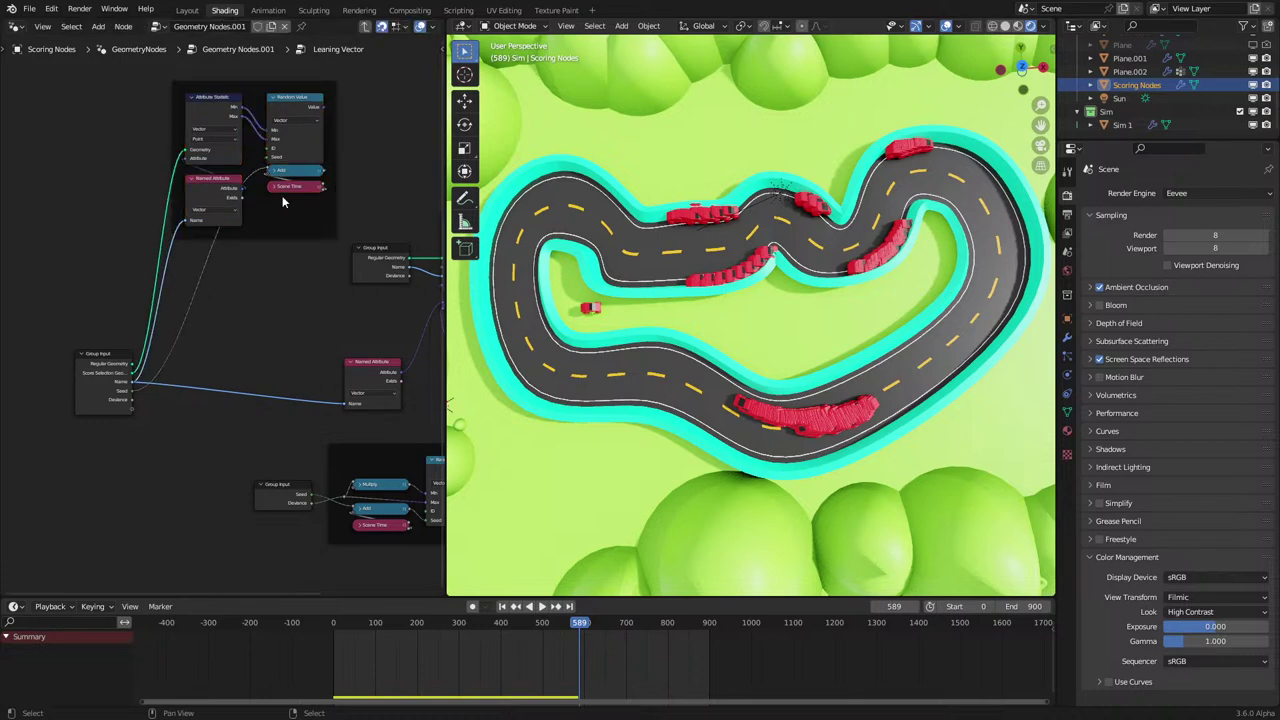
shift+click(294, 190)
key(g)
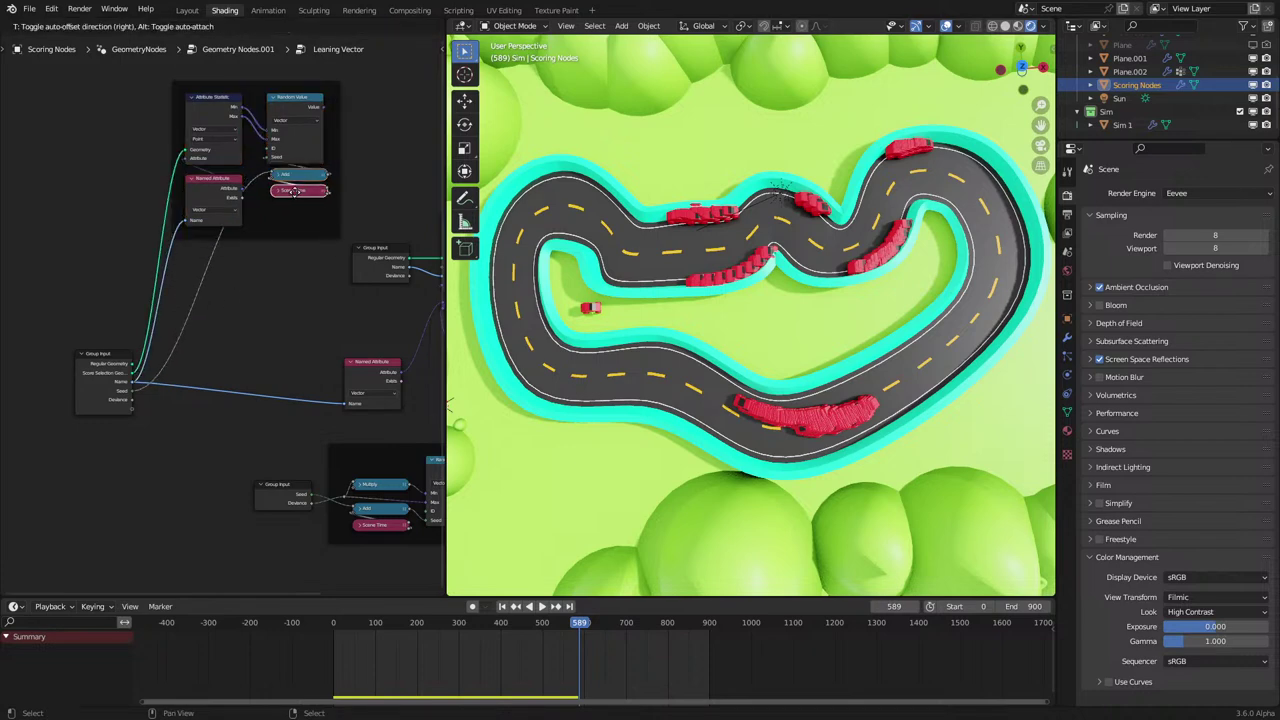
click(290, 202)
ctrl+right_drag(244, 254, 123, 261)
middle_drag(179, 211, 186, 347)
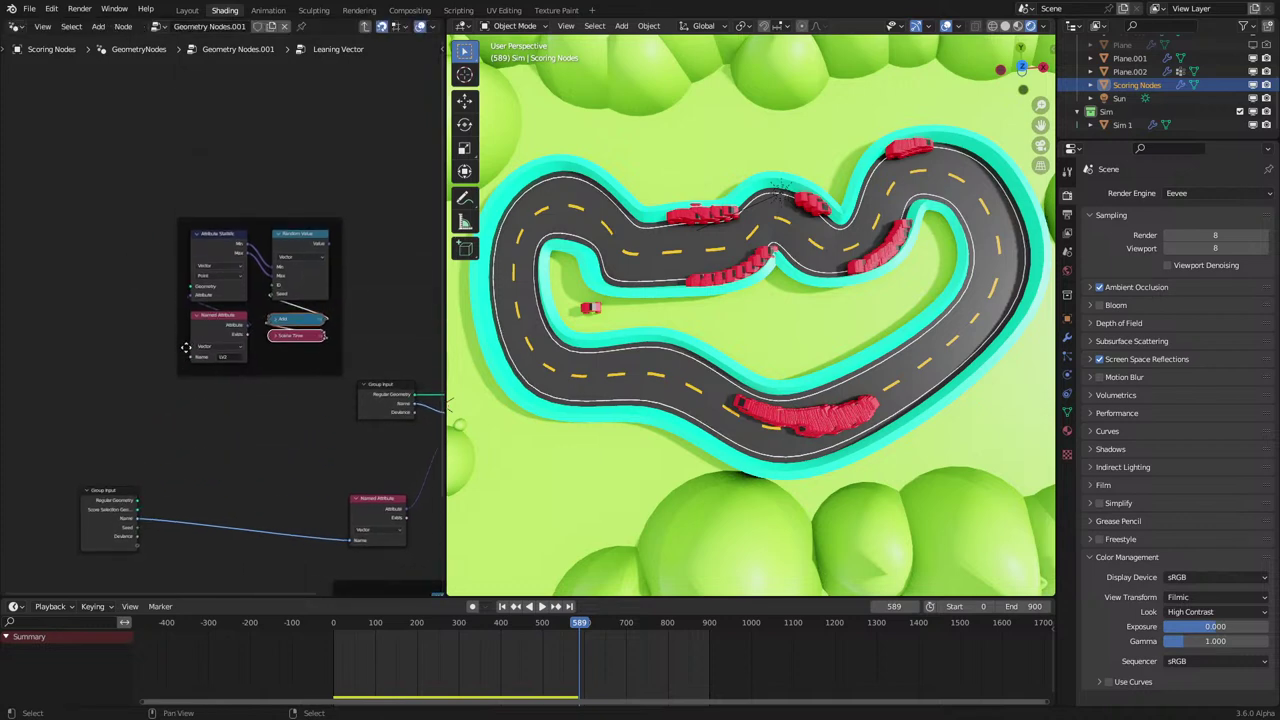
scroll(221, 305, up, 5)
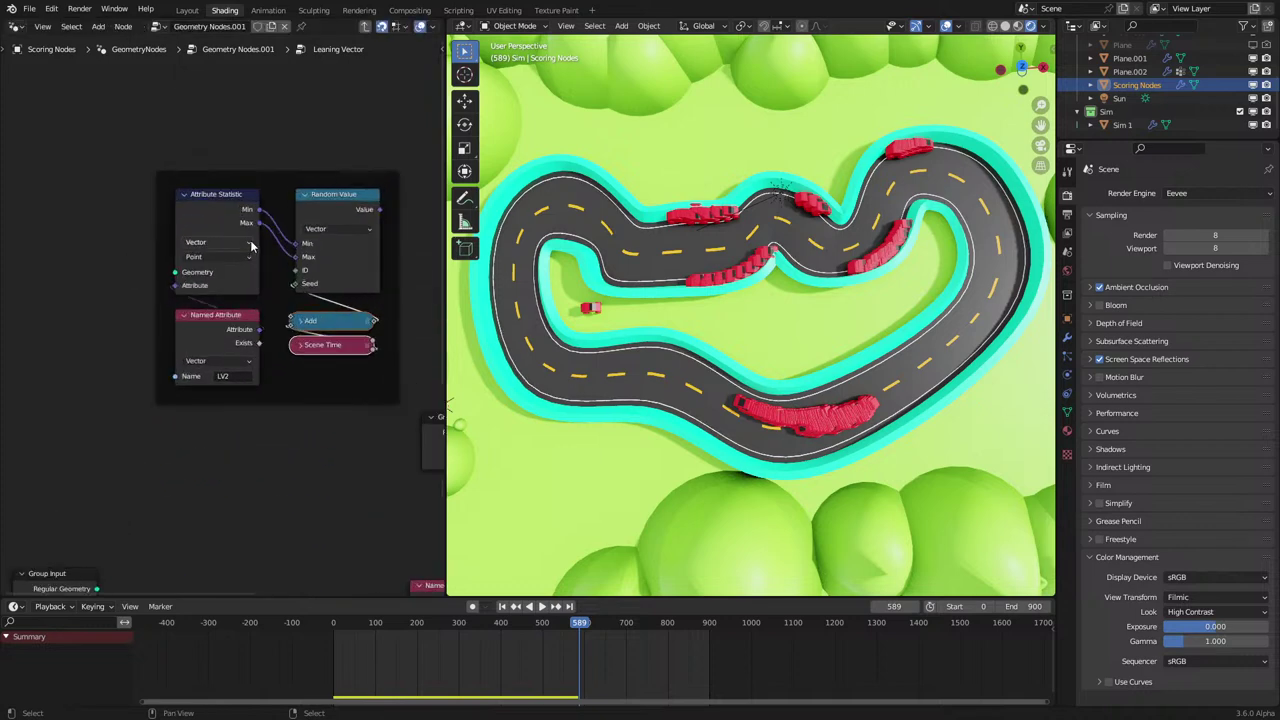
Replay the simulation from its first frame and move the Group Input next to the lower Named Attribute node.
key(shift+Left)
key(space)
scroll(256, 441, down, 3)
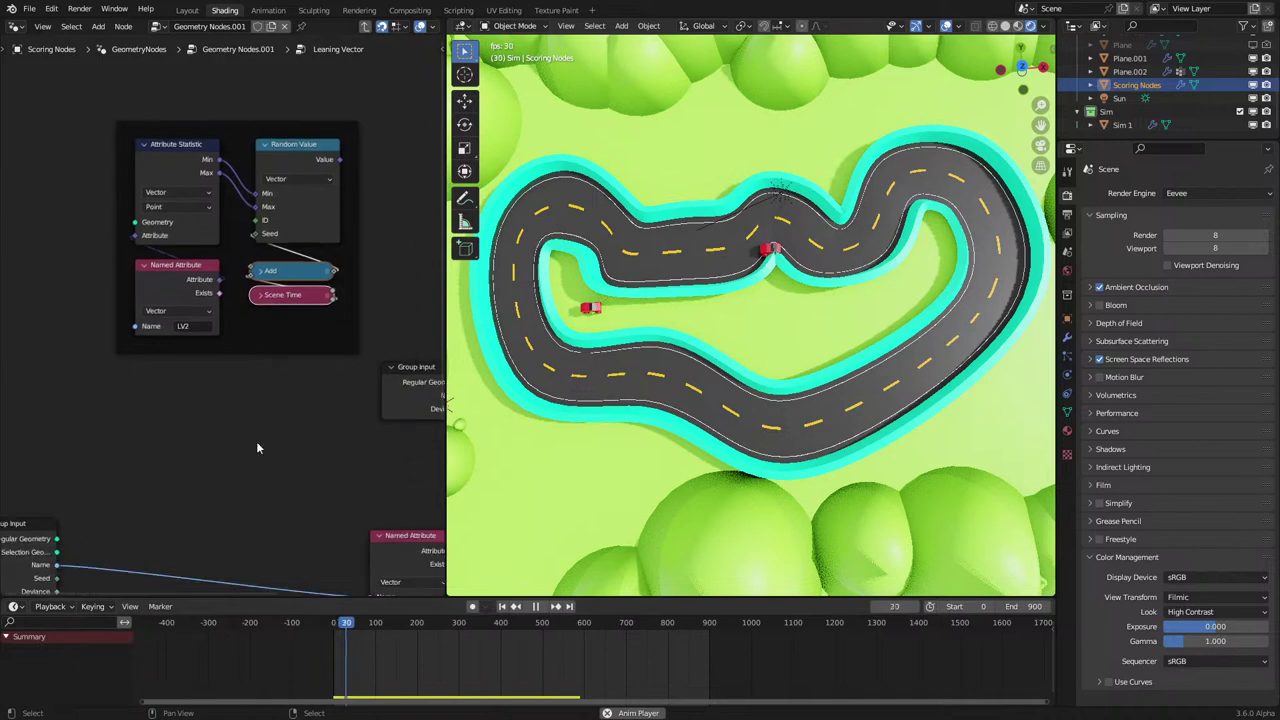
drag(71, 480, 245, 488)
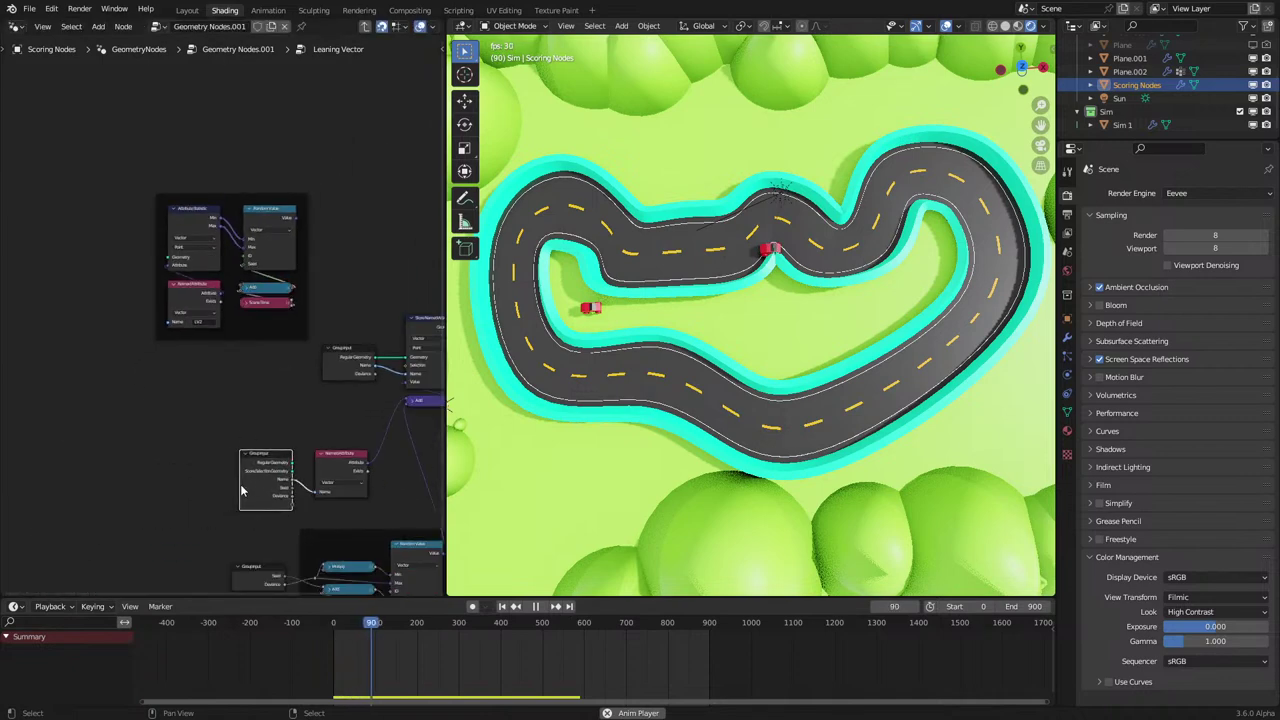
middle_drag(280, 471, 290, 447)
Undo the Group Input move, the link cuts and the shift of the Add and Scene Time nodes.
key(ctrl+z)
key(ctrl+z)
key(ctrl+z)
key(ctrl+z)
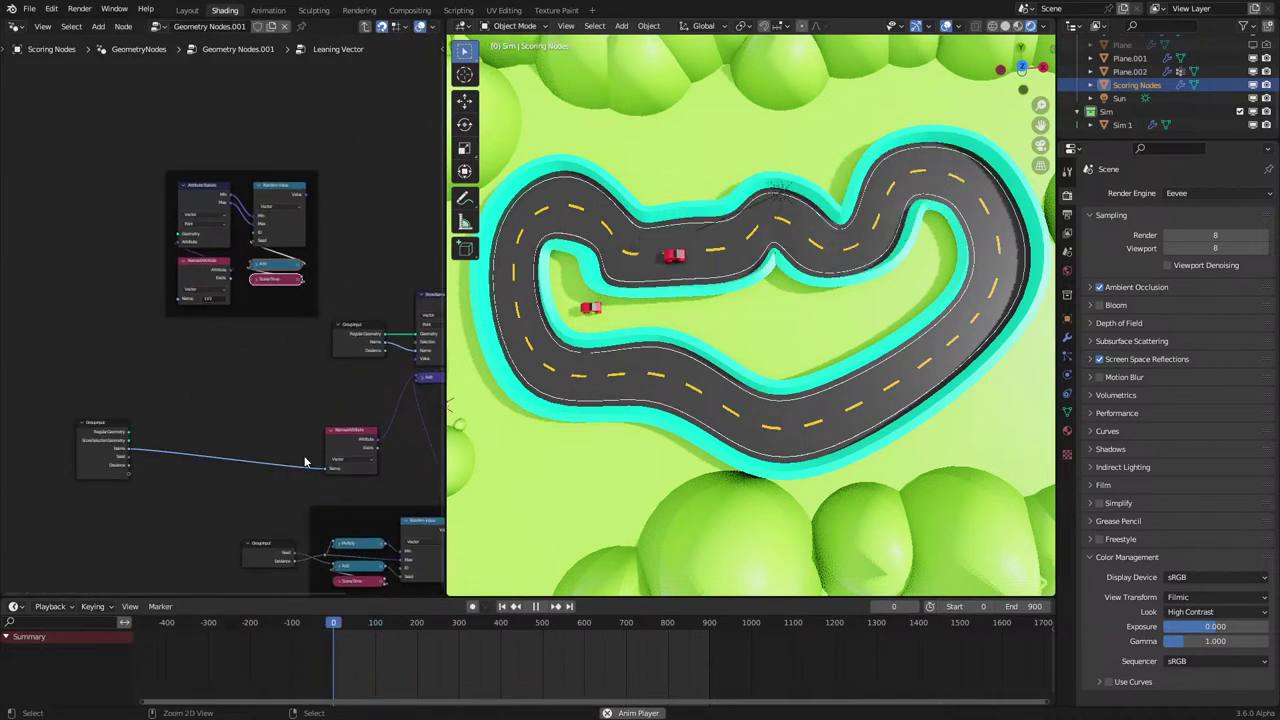
Move the Group Input beside the upper frame and feed the lower Named Attribute's Name from a duplicate Group Input with unused sockets hidden.
click(103, 458)
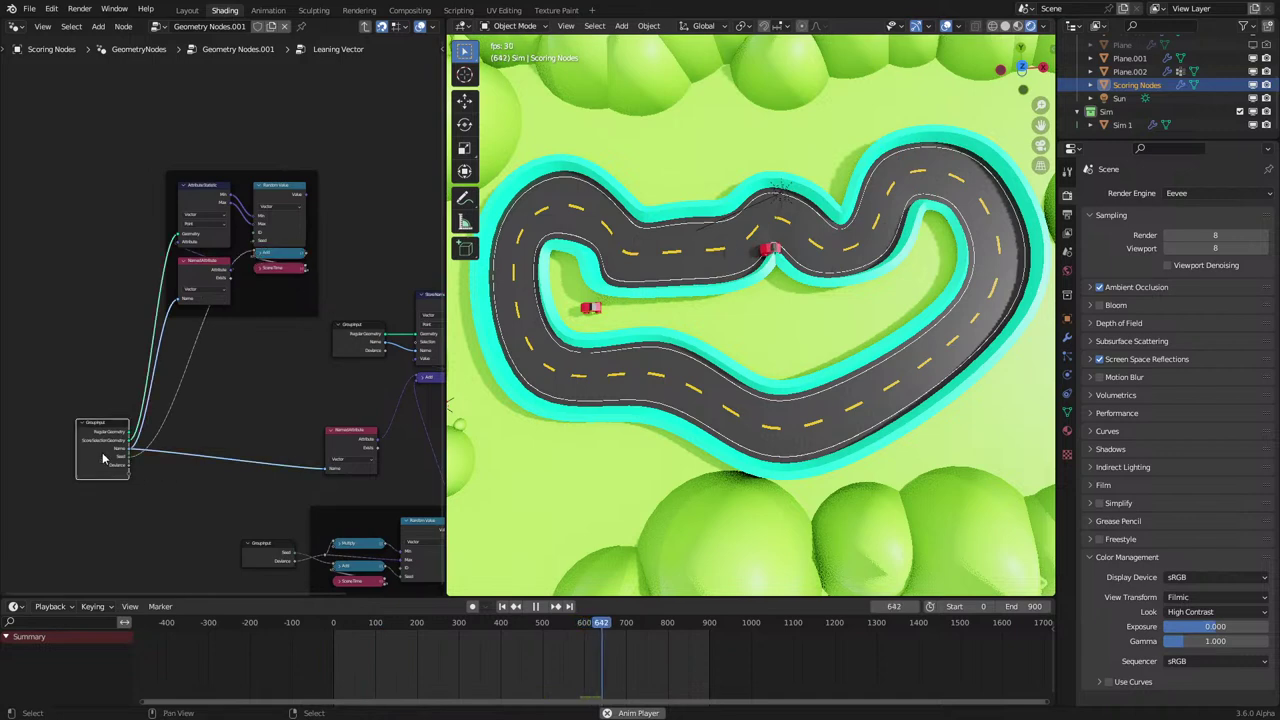
drag(112, 467, 120, 316)
key(shift+d)
click(207, 502)
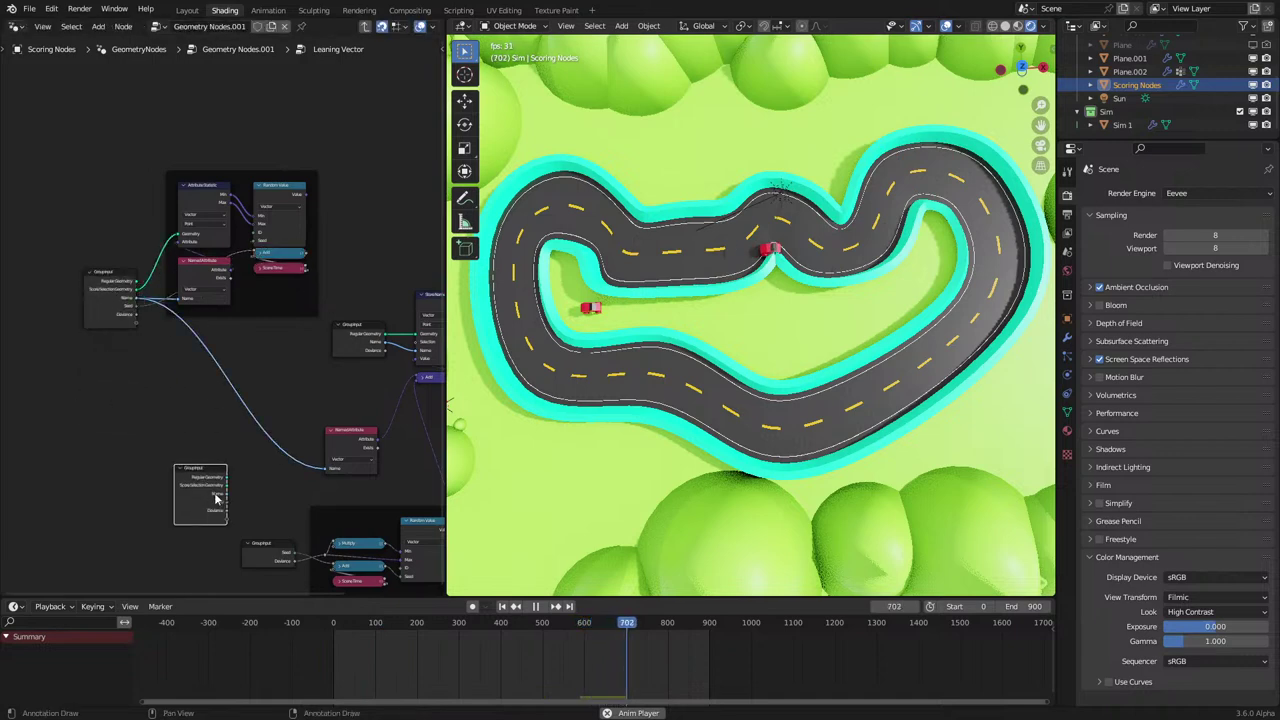
drag(227, 494, 292, 463)
key(ctrl+h)
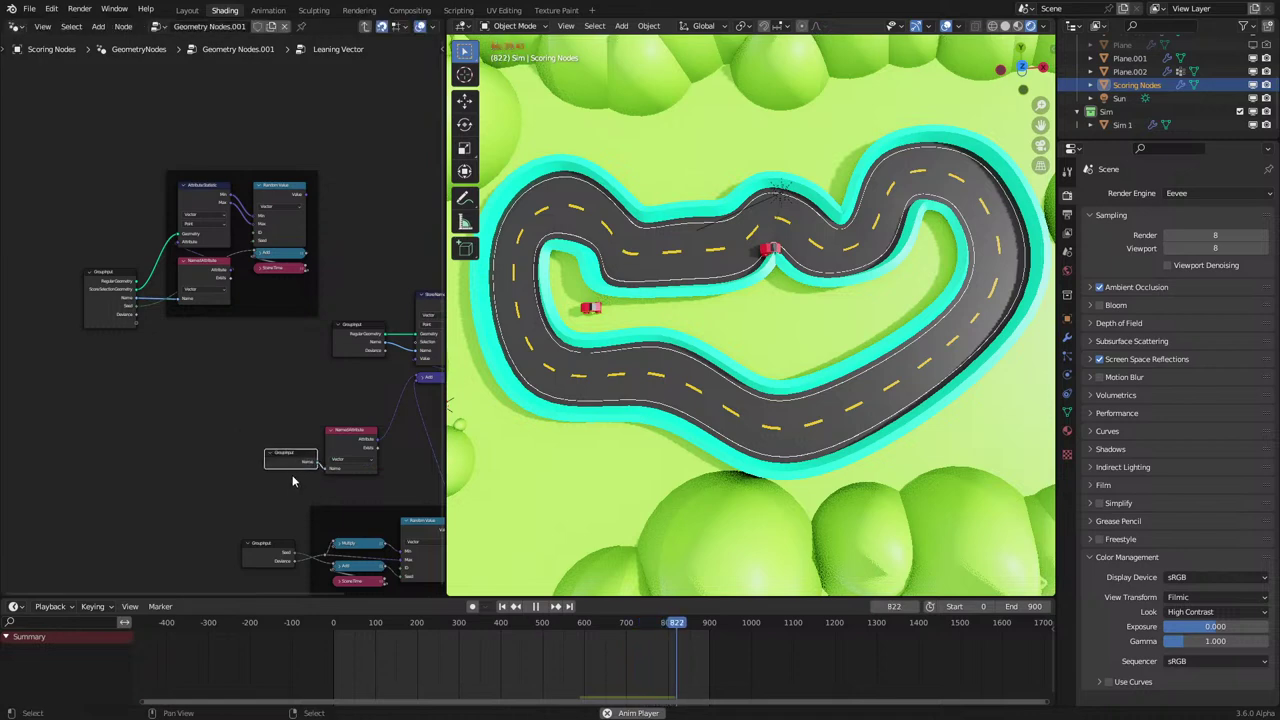
Move the lower Named Attribute and its Group Input together, farther from the framed random value nodes below.
middle_drag(291, 478, 192, 430)
drag(144, 387, 263, 447)
key(g)
click(235, 421)
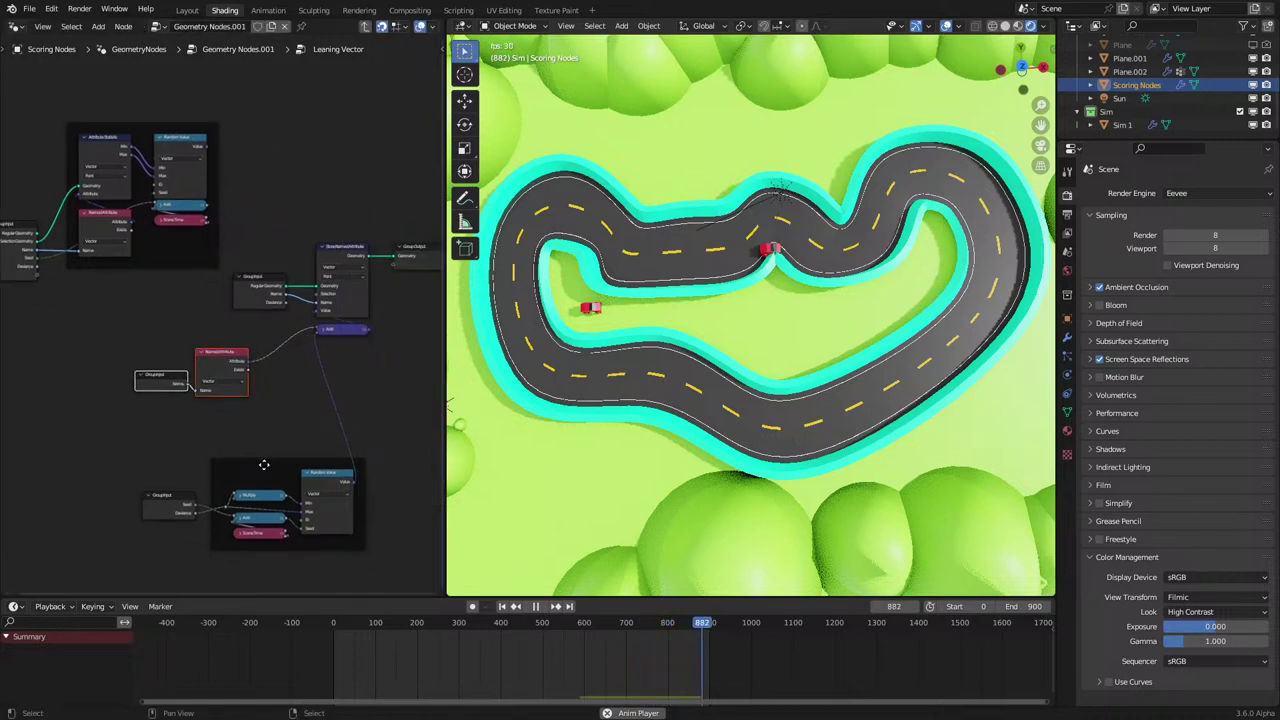
Label the lower frame around the Multiply, Add, Scene Time and Random Value nodes "Random Deviance".
click(264, 464)
key(F2)
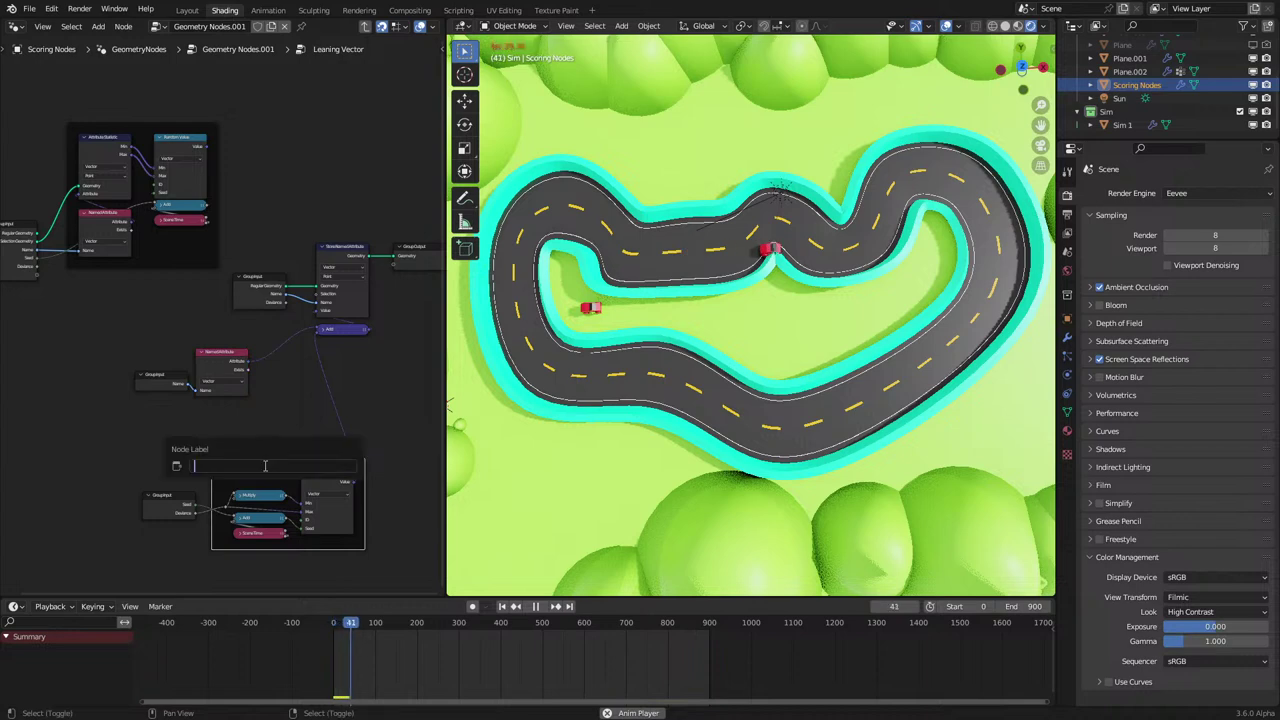
text(Ra)
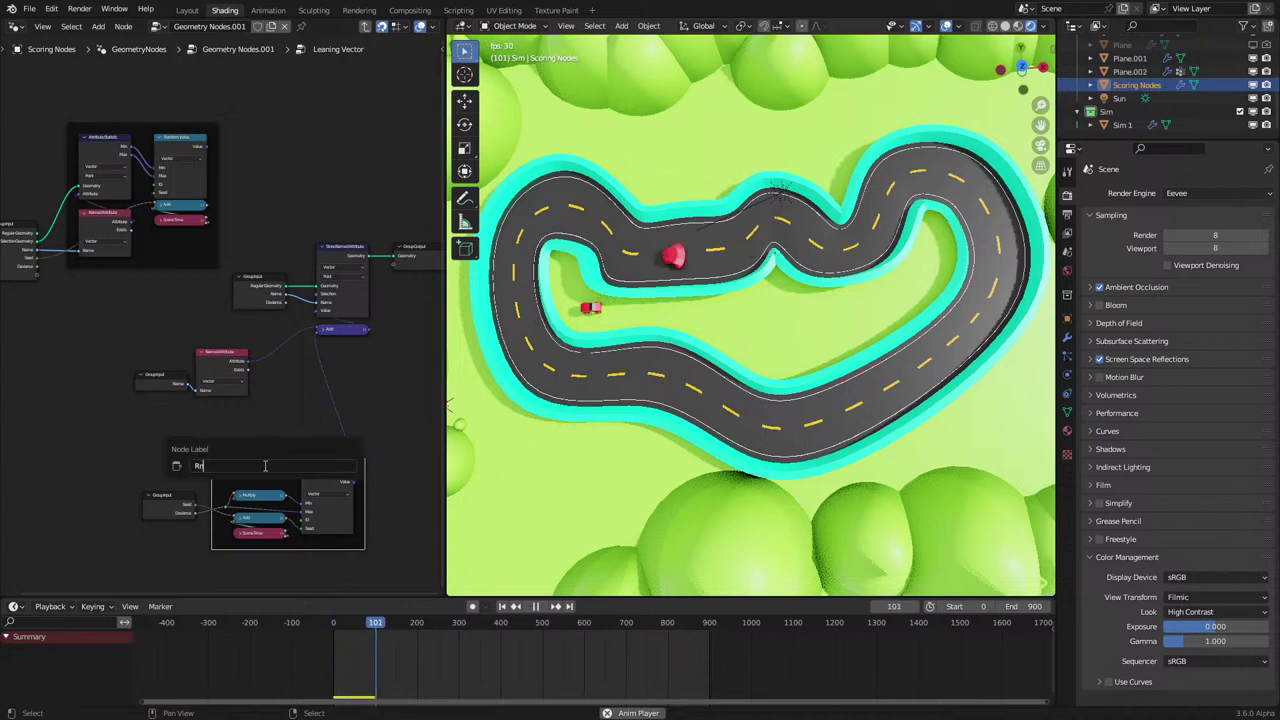
text(ndom)
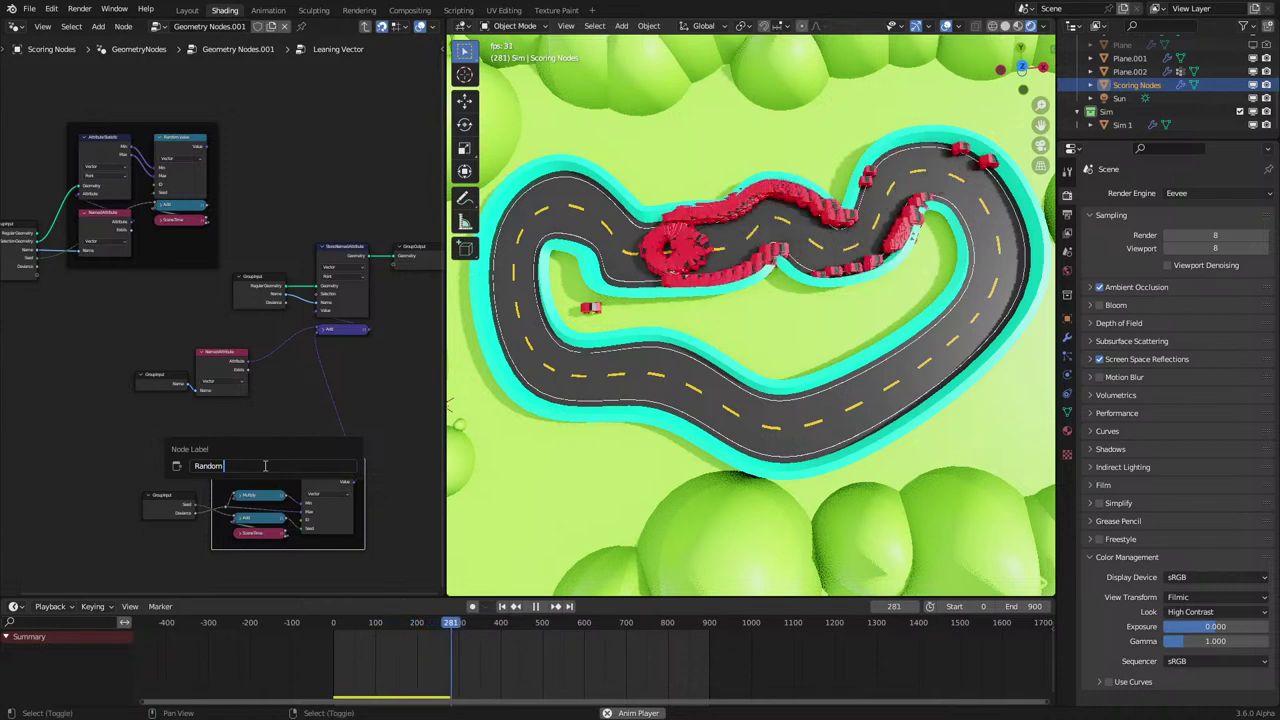
text(Devia)
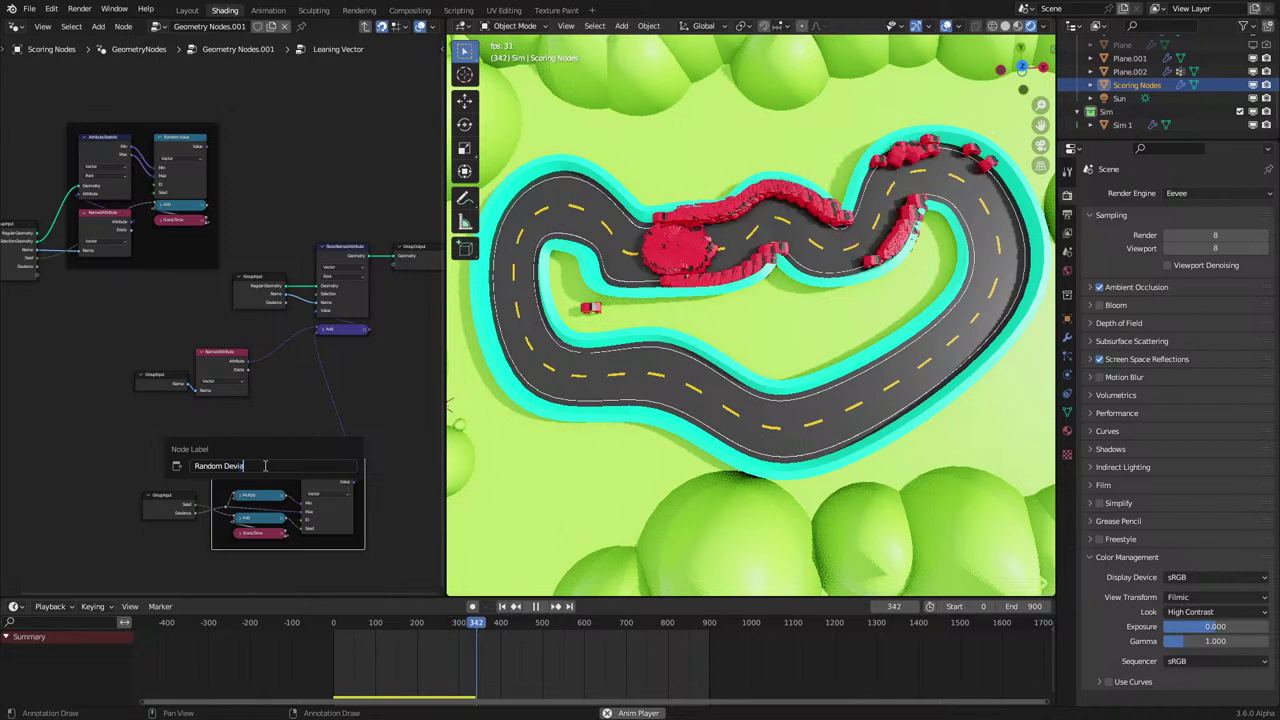
text(nce)
key(Return)
scroll(226, 316, up, 2)
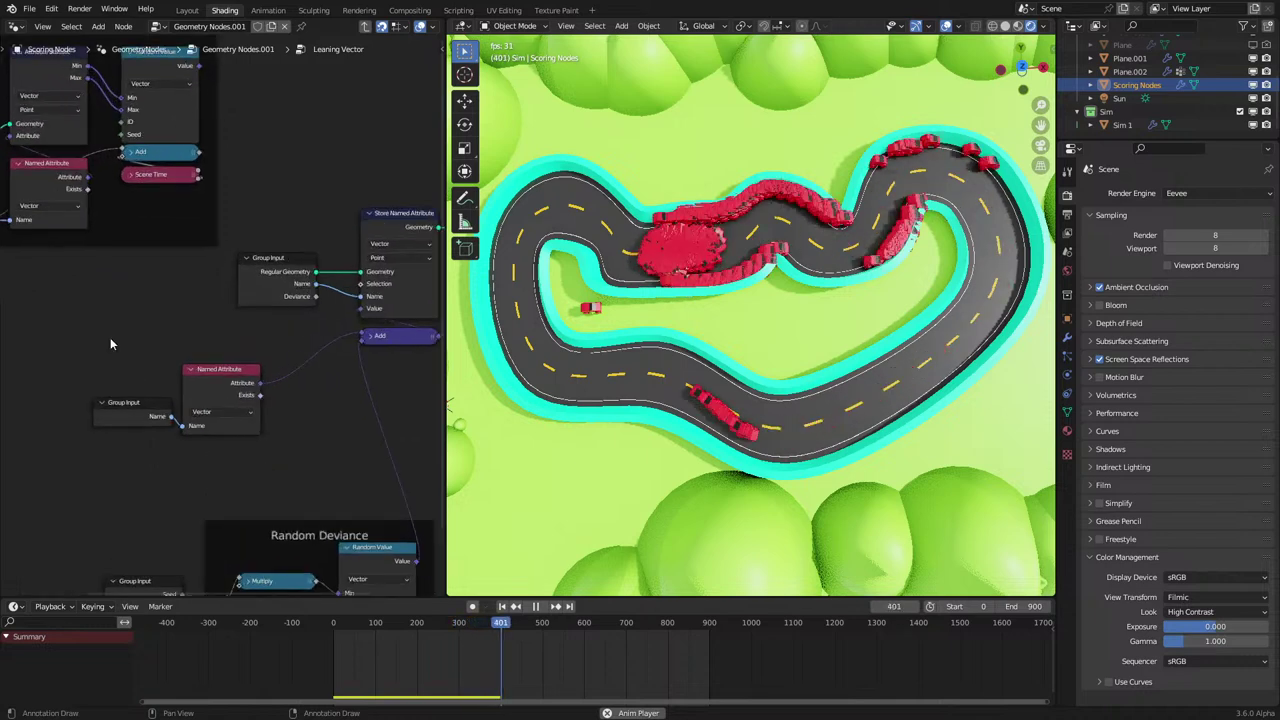
Put the lower Named Attribute in its own frame, and frame the Store Named Attribute and vector Add nodes together.
drag(110, 337, 248, 458)
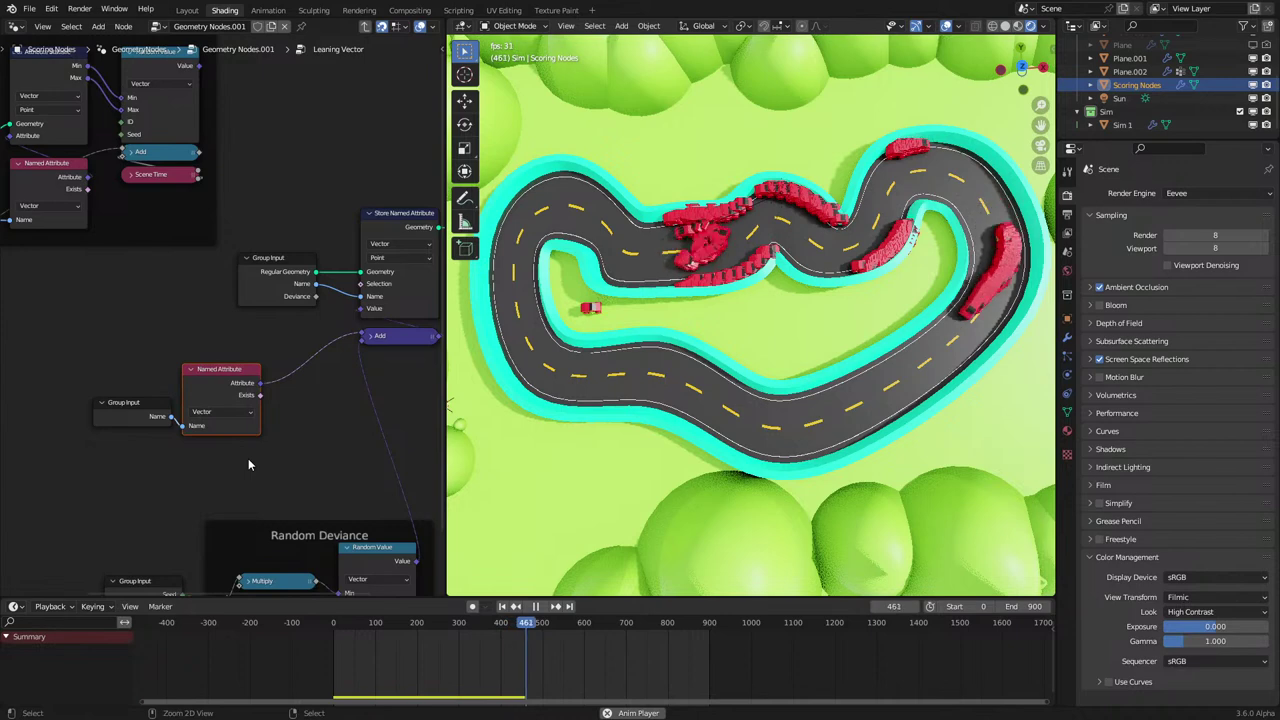
key(ctrl+j)
drag(358, 124, 381, 366)
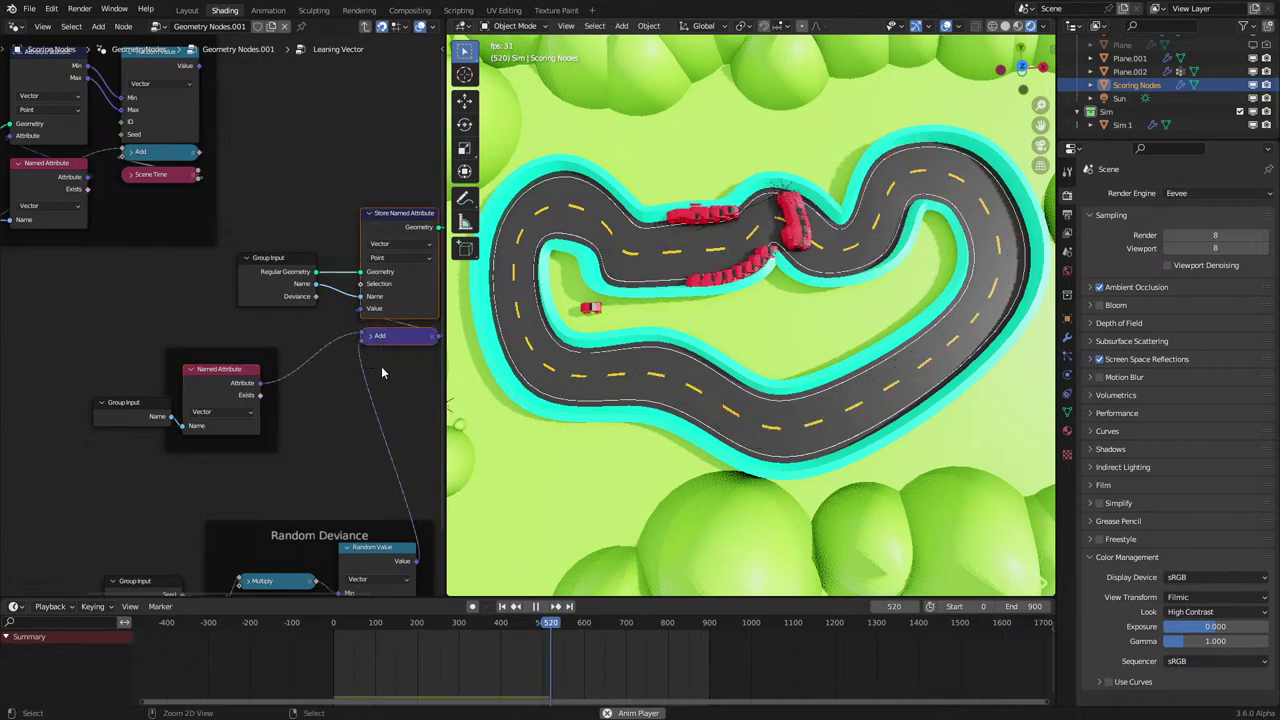
key(ctrl+j)
Shift the Named Attribute frame slightly toward the Add node, label it "Old Parameter" and copy that label text.
click(241, 353)
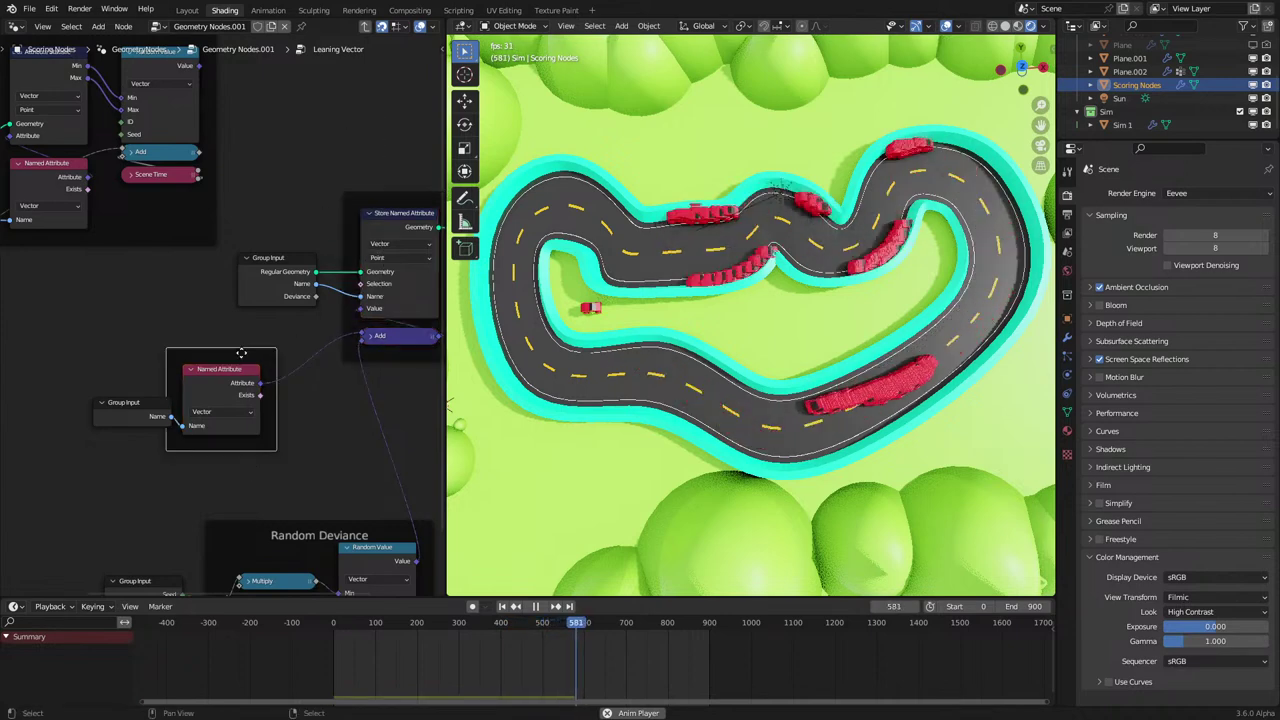
drag(241, 353, 258, 347)
key(F2)
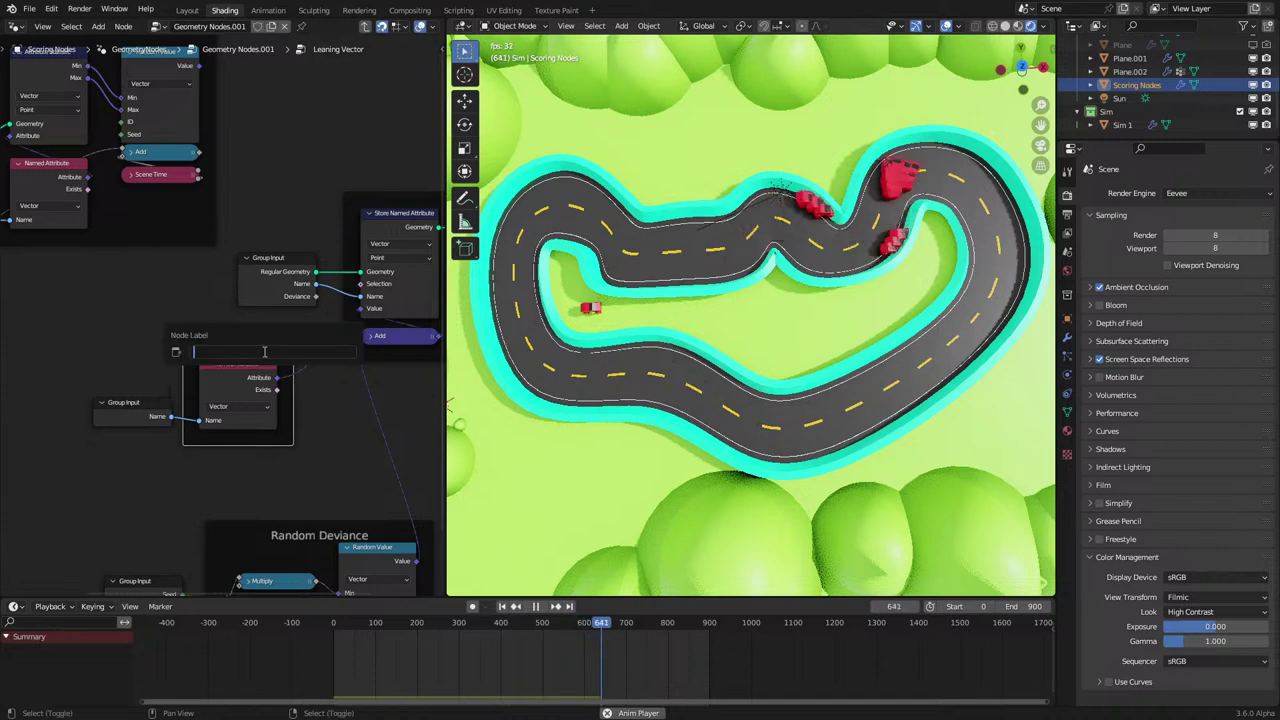
text(Old)
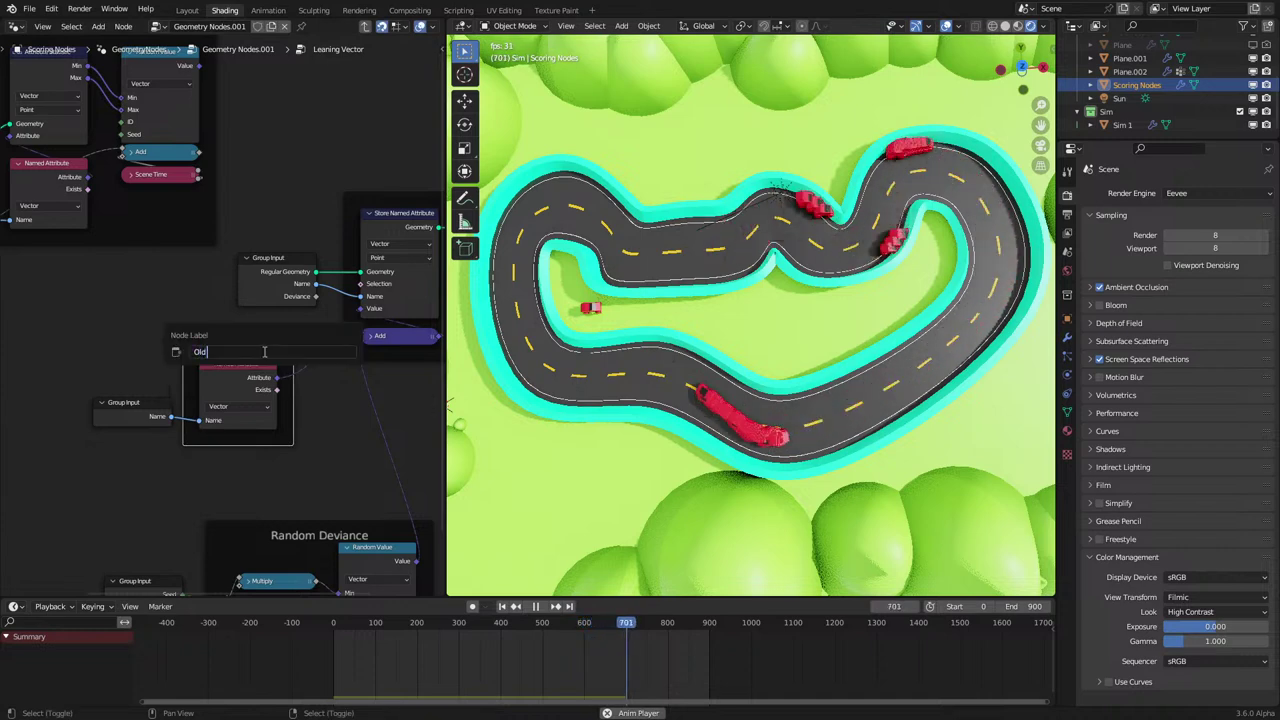
text( Initial)
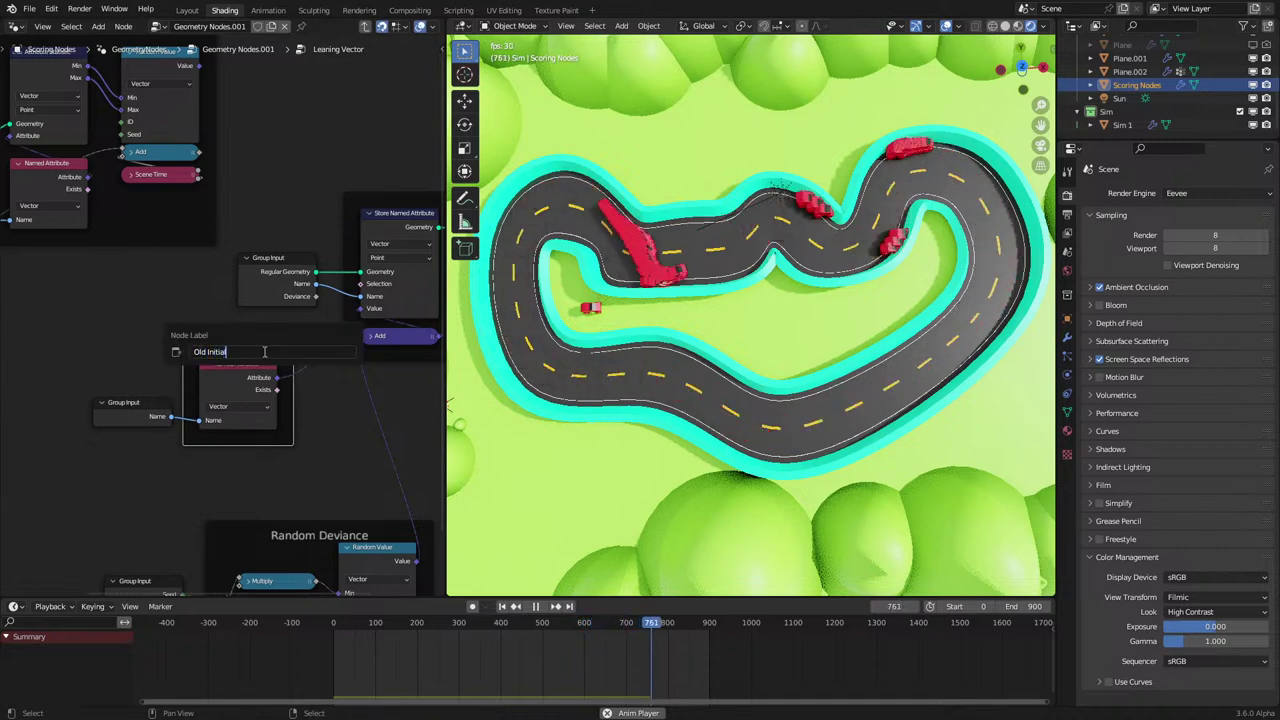
key(BackSpace)
key(BackSpace)
key(BackSpace)
key(BackSpace)
key(BackSpace)
key(BackSpace)
key(BackSpace)
text(F)
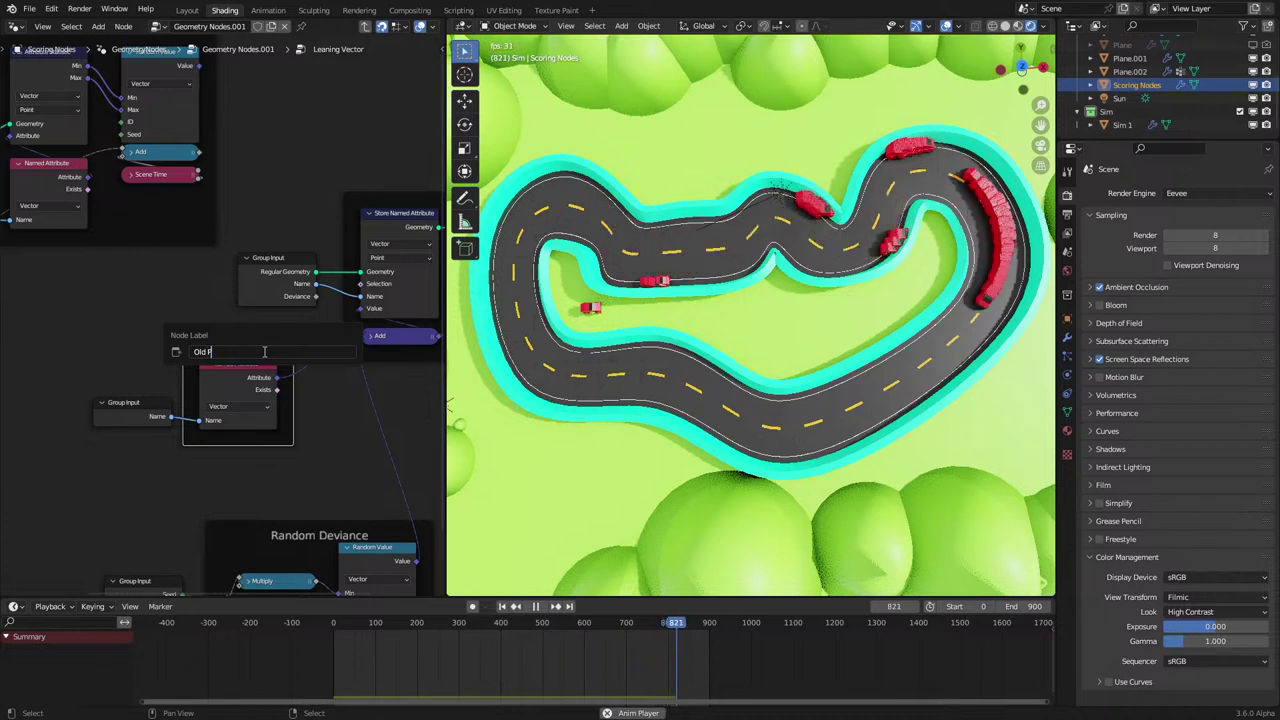
key(BackSpace)
text(Parame)
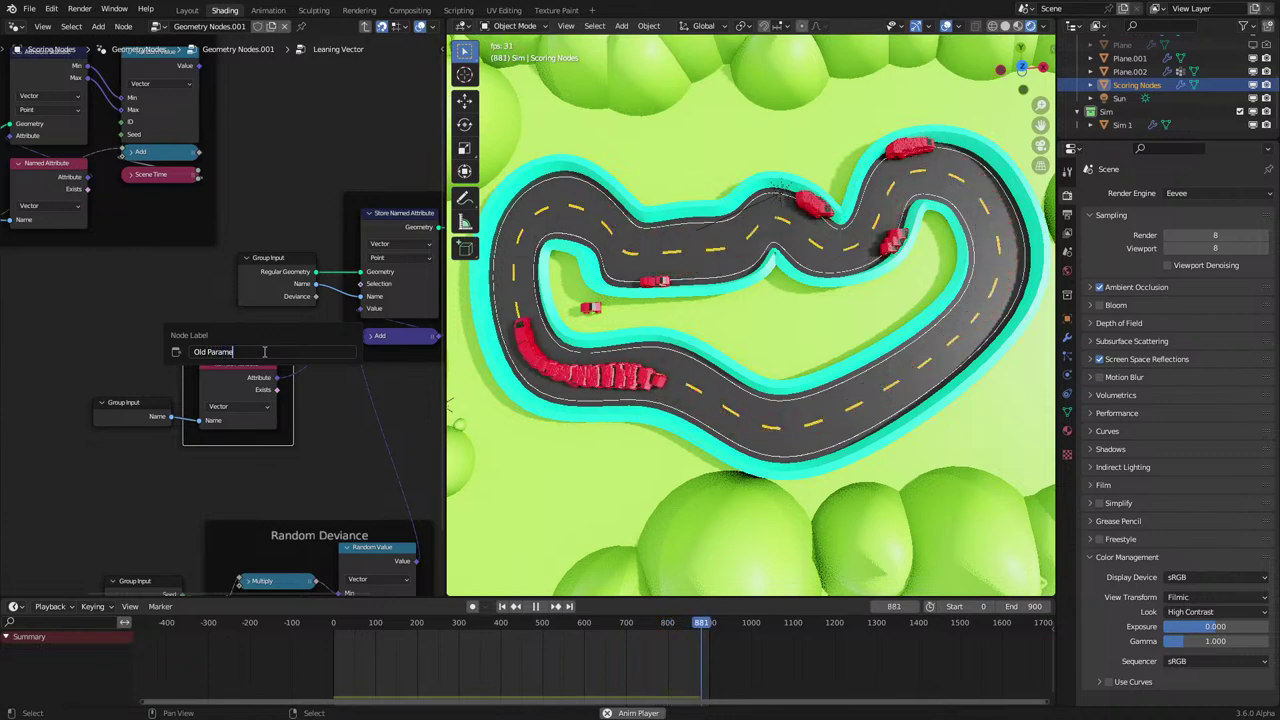
text(ter)
key(ctrl+a)
key(ctrl+c)
key(Return)
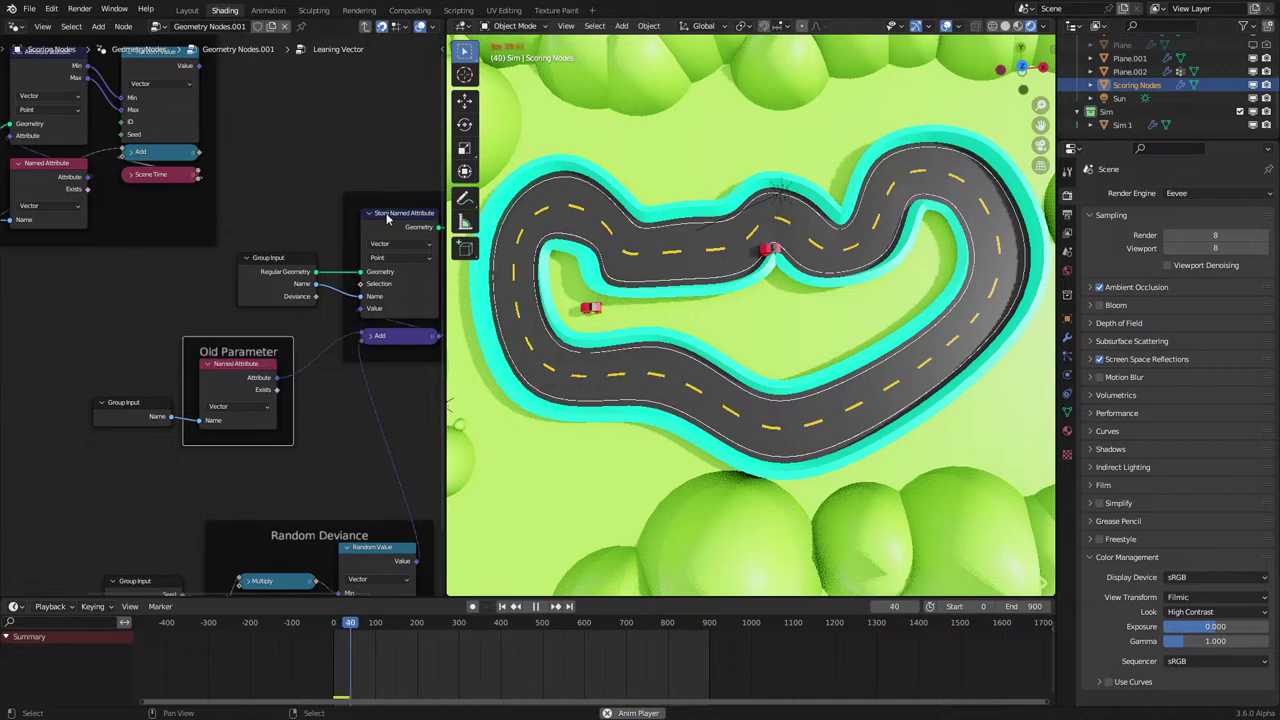
Label the frame around Store Named Attribute and Add "New Parameter", reusing the copied label text.
click(380, 204)
key(F2)
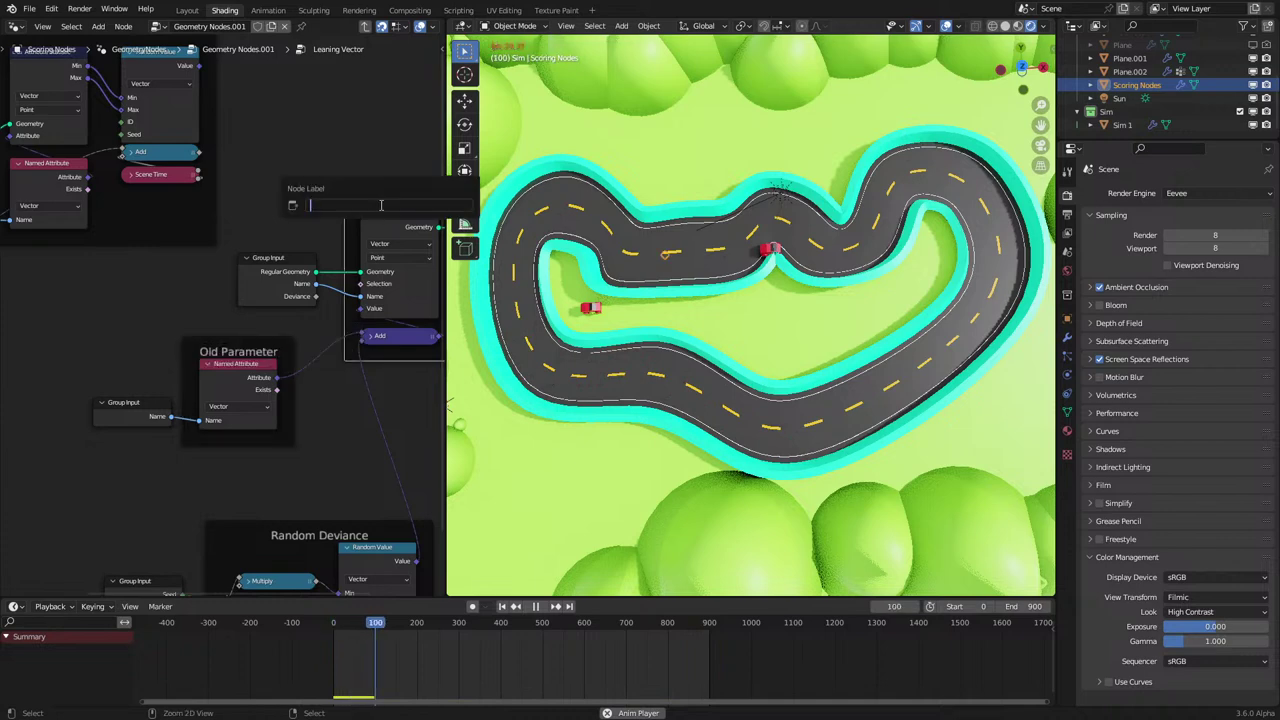
key(ctrl+v)
key(ctrl+Left)
key(ctrl+shift+Left)
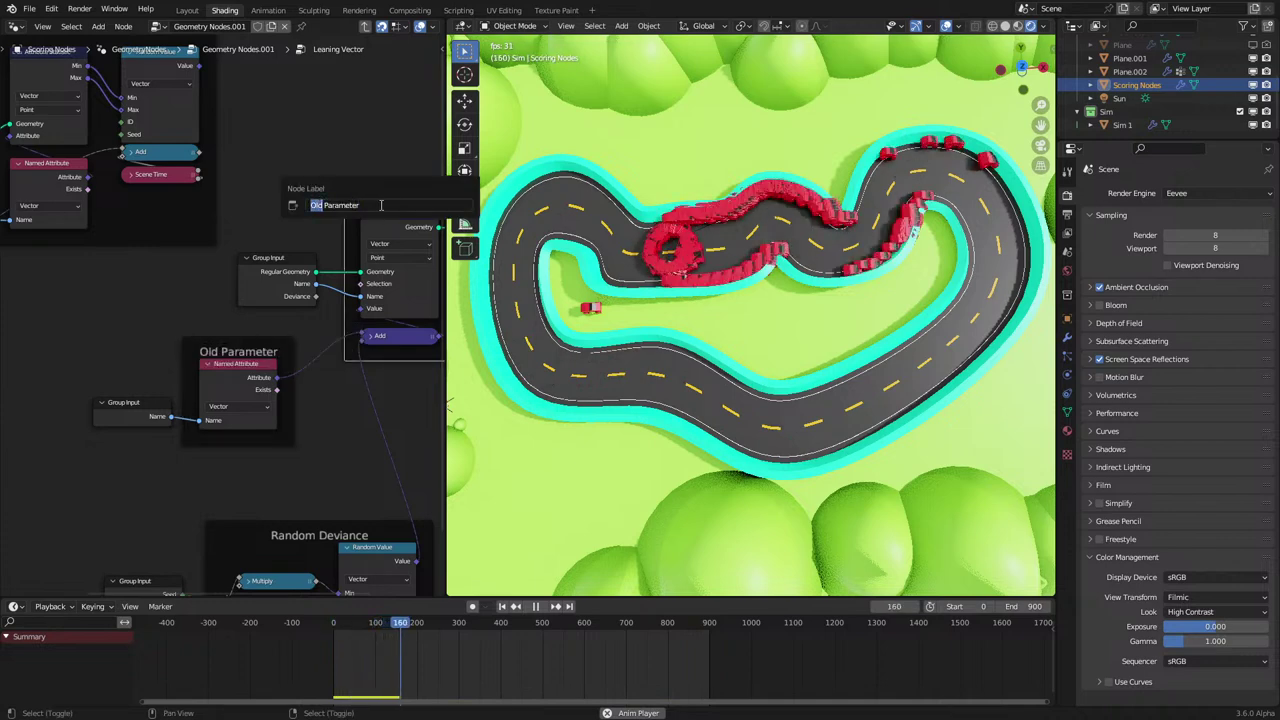
text(New)
key(Return)
key(n)
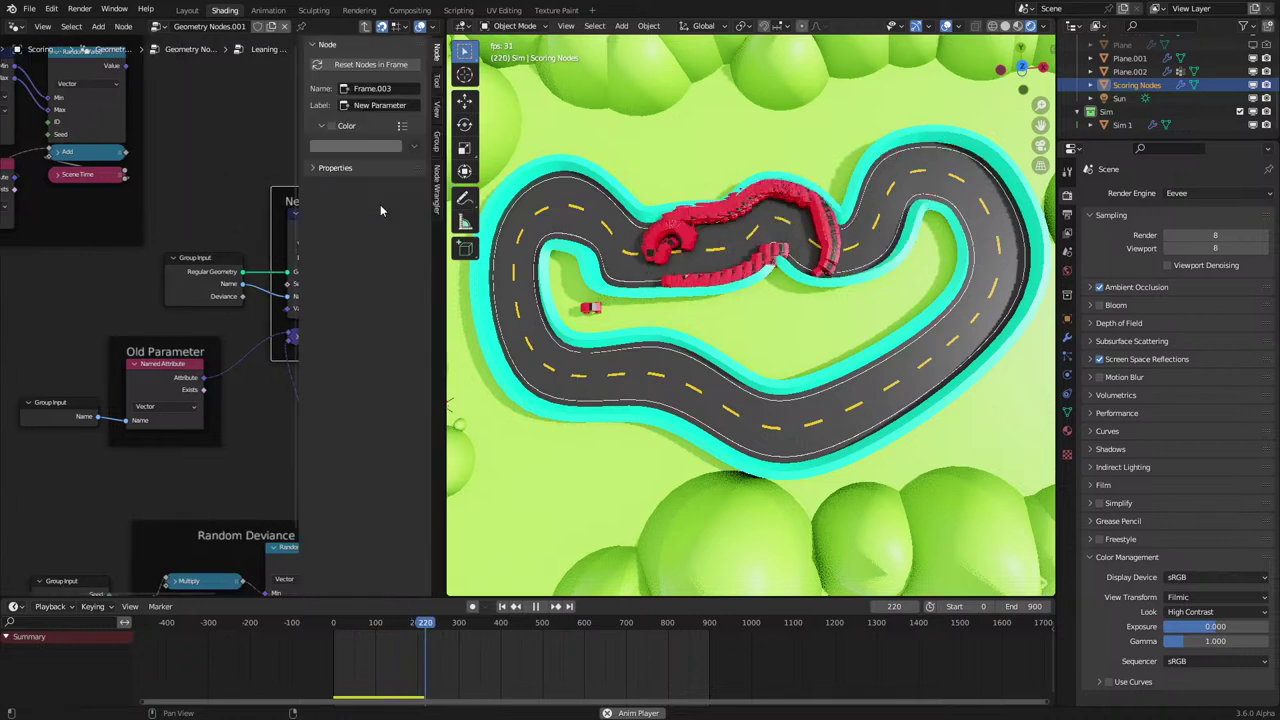
key(n)
Return to the parent tree, maximize the node editor and move the Sent for Review frame closer to the Resets frame.
key(Tab)
ctrl+middle_drag(190, 330, 350, 401)
ctrl+middle_drag(263, 400, 263, 382)
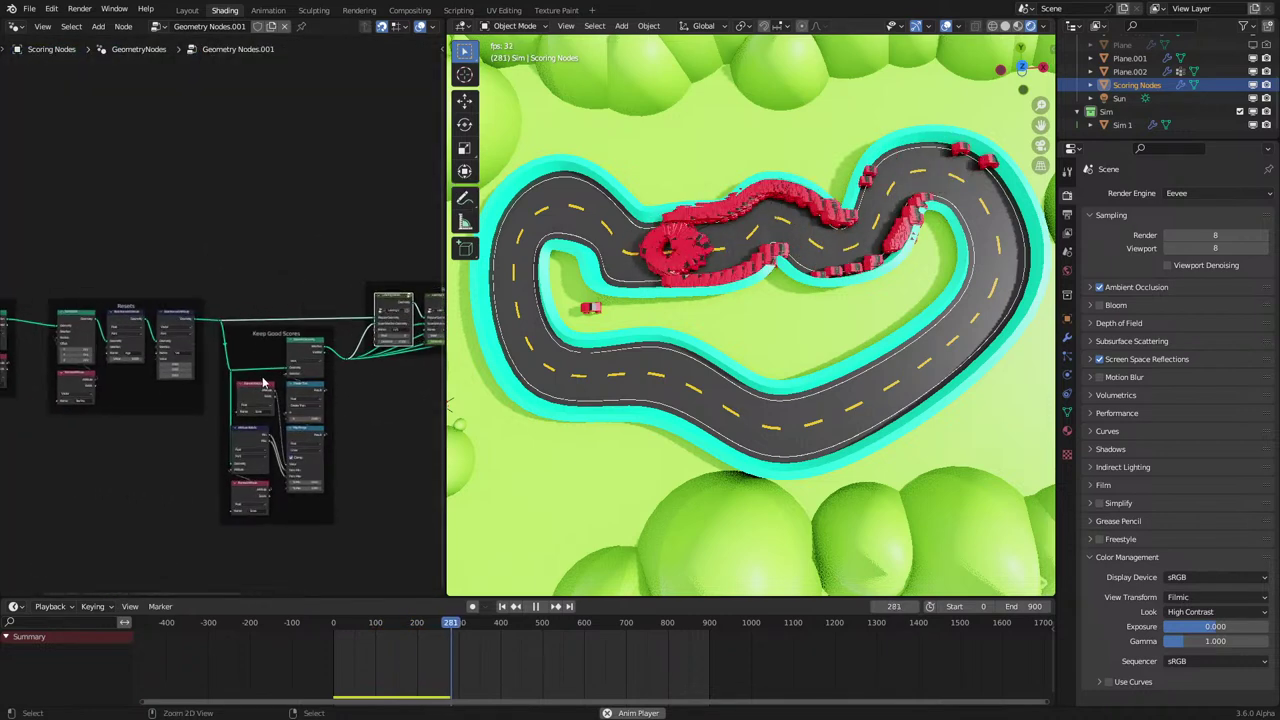
key(ctrl+space)
scroll(340, 404, up, 6)
middle_drag(355, 404, 347, 334)
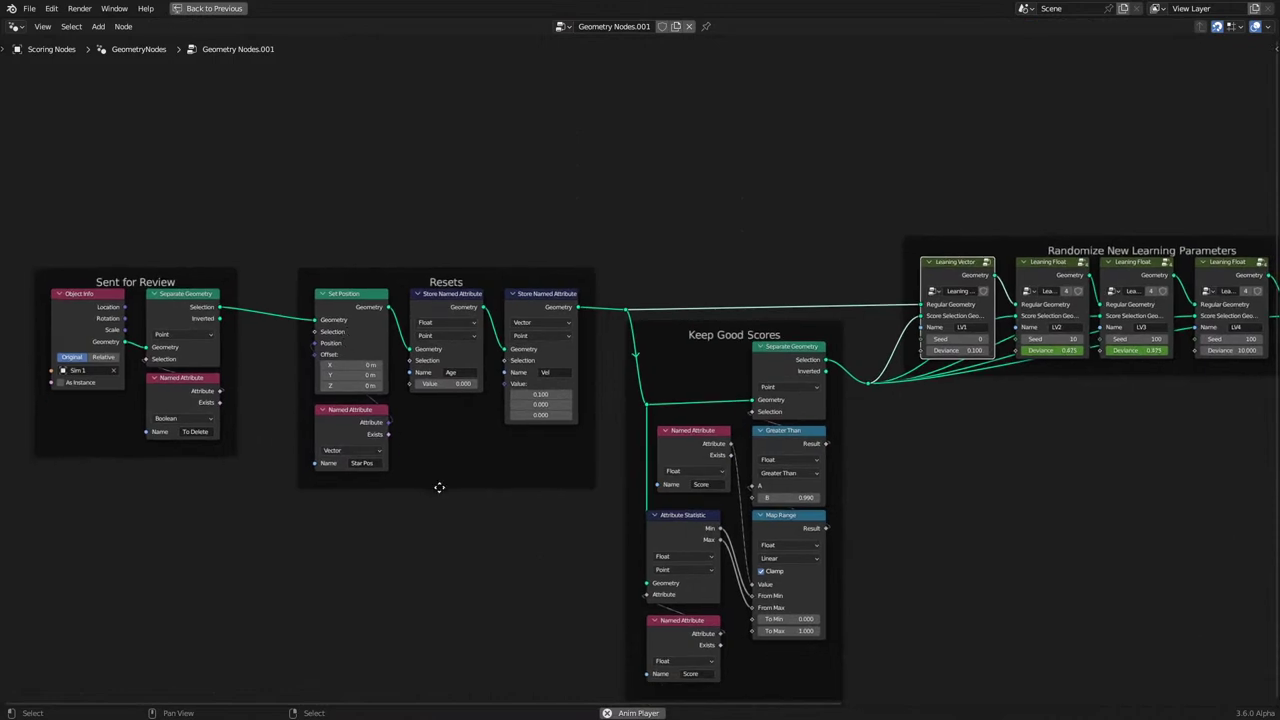
drag(194, 277, 247, 273)
middle_drag(474, 424, 328, 376)
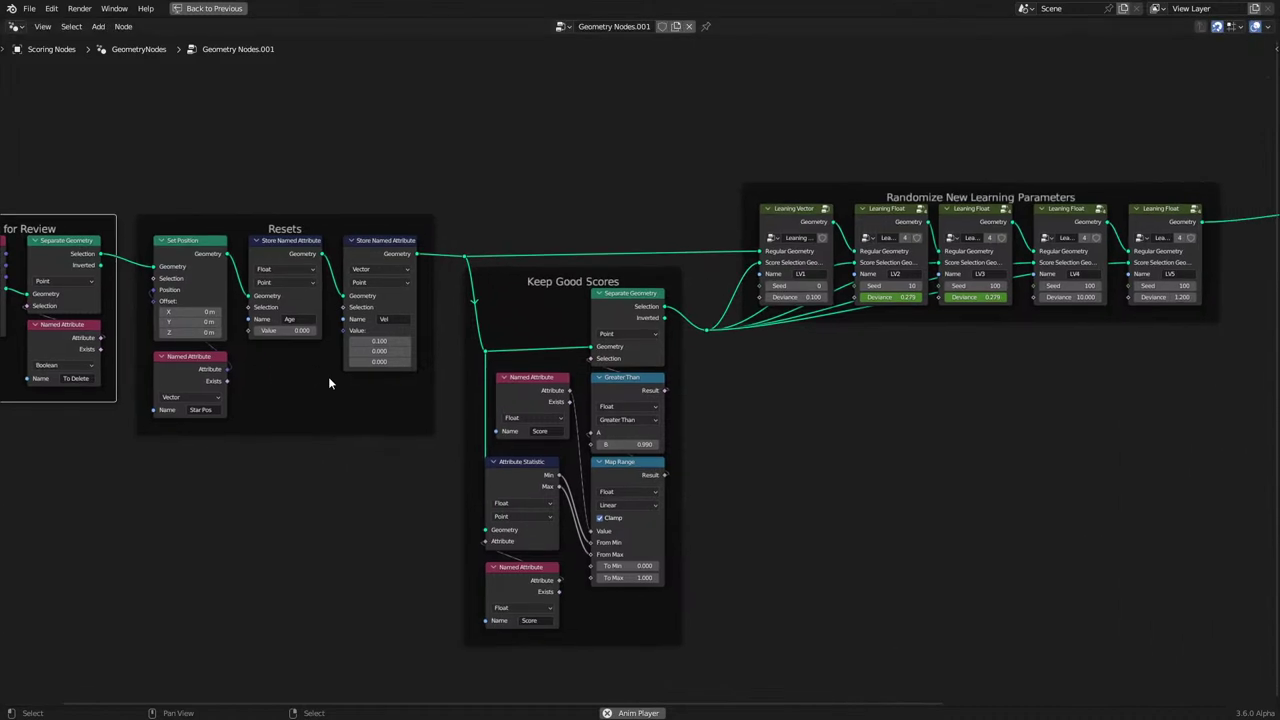
Reposition all the framed node sections as one block, and bring the Group Input and Group Output nodes closer to them.
scroll(328, 376, down, 5)
scroll(760, 345, down, 2)
drag(272, 253, 803, 576)
key(g)
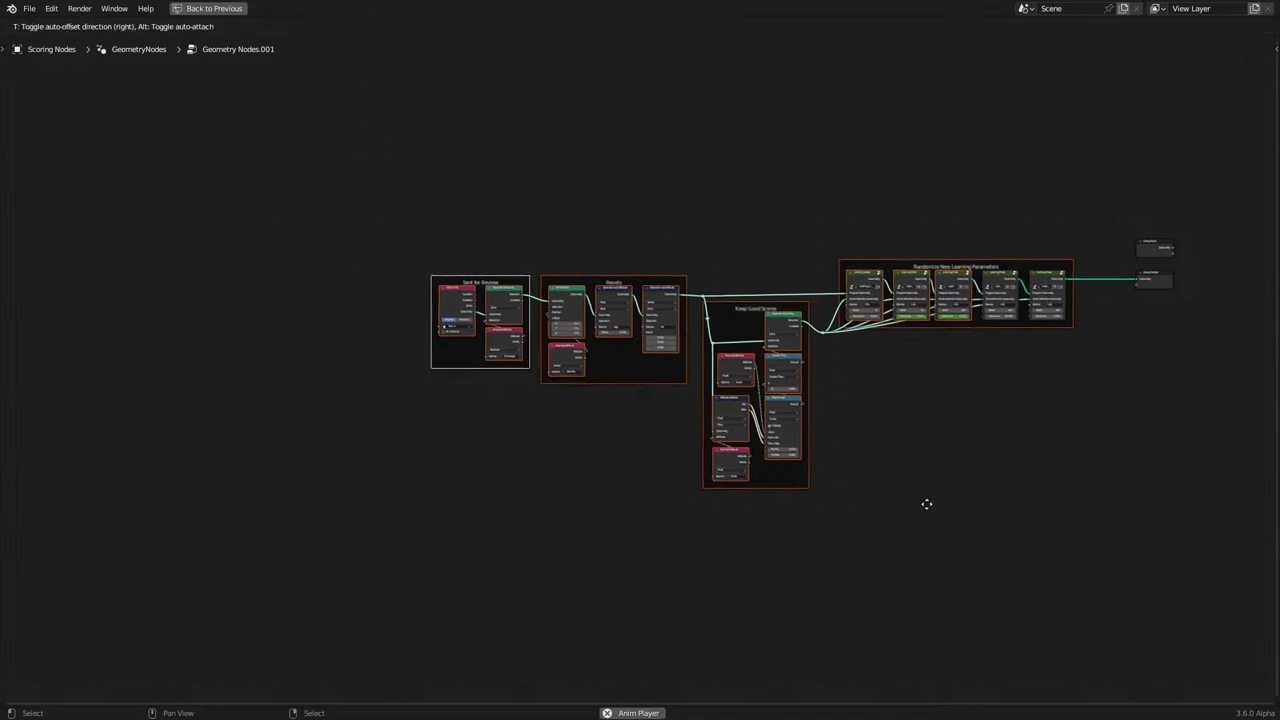
click(862, 502)
drag(1095, 201, 1158, 300)
key(g)
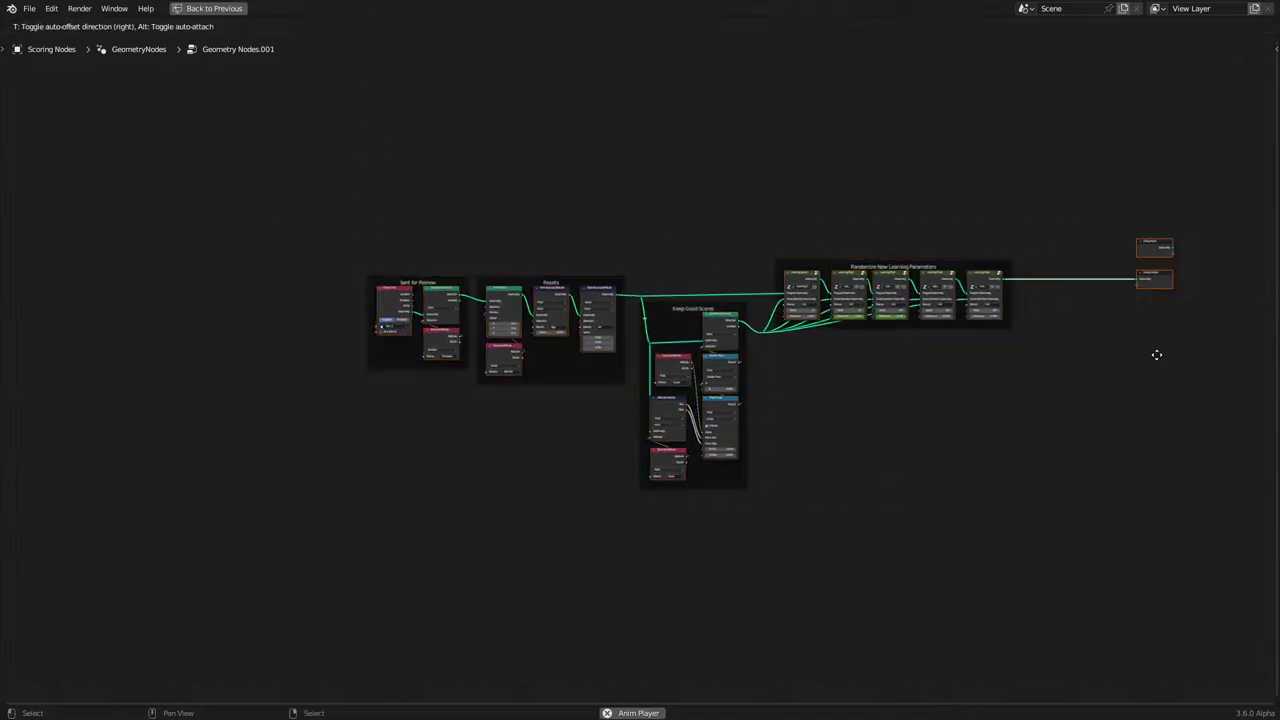
click(992, 386)
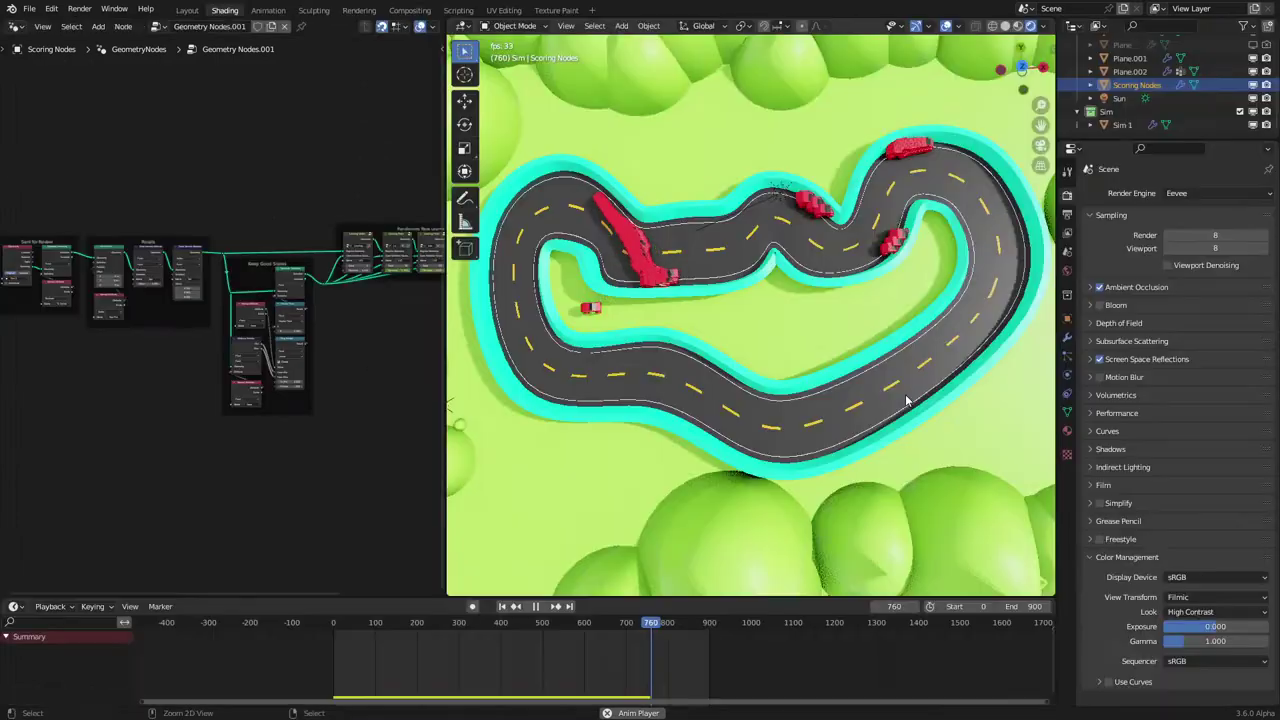
Fit the Instances node tree in view and play the car simulation on from the current frame, stopping near frame 841.
key(Home)
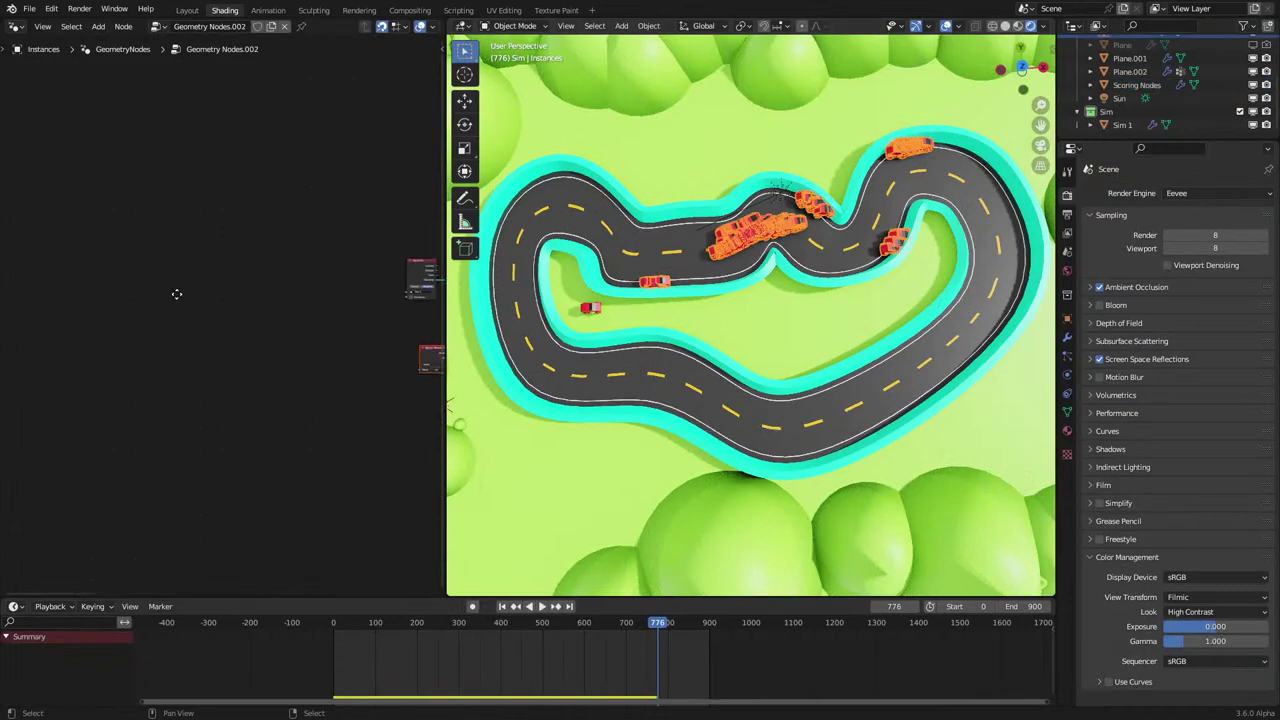
key(space)
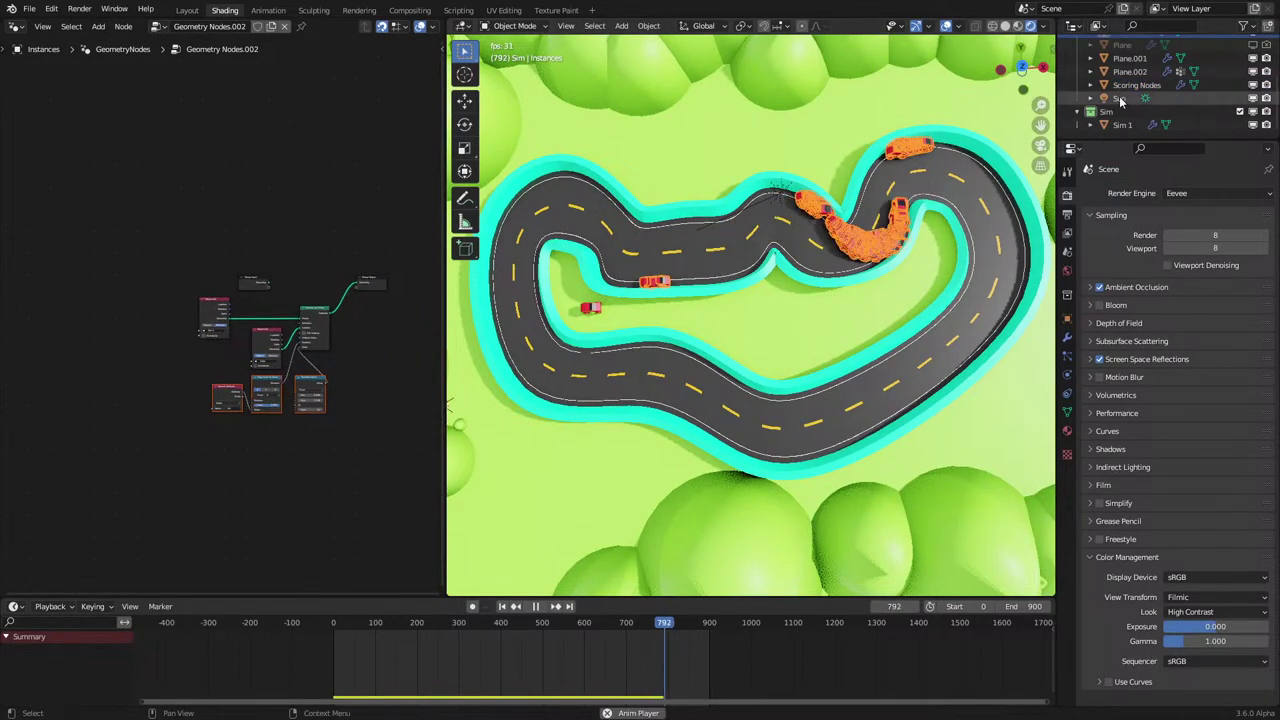
key(space)
scroll(1163, 117, up, 2)
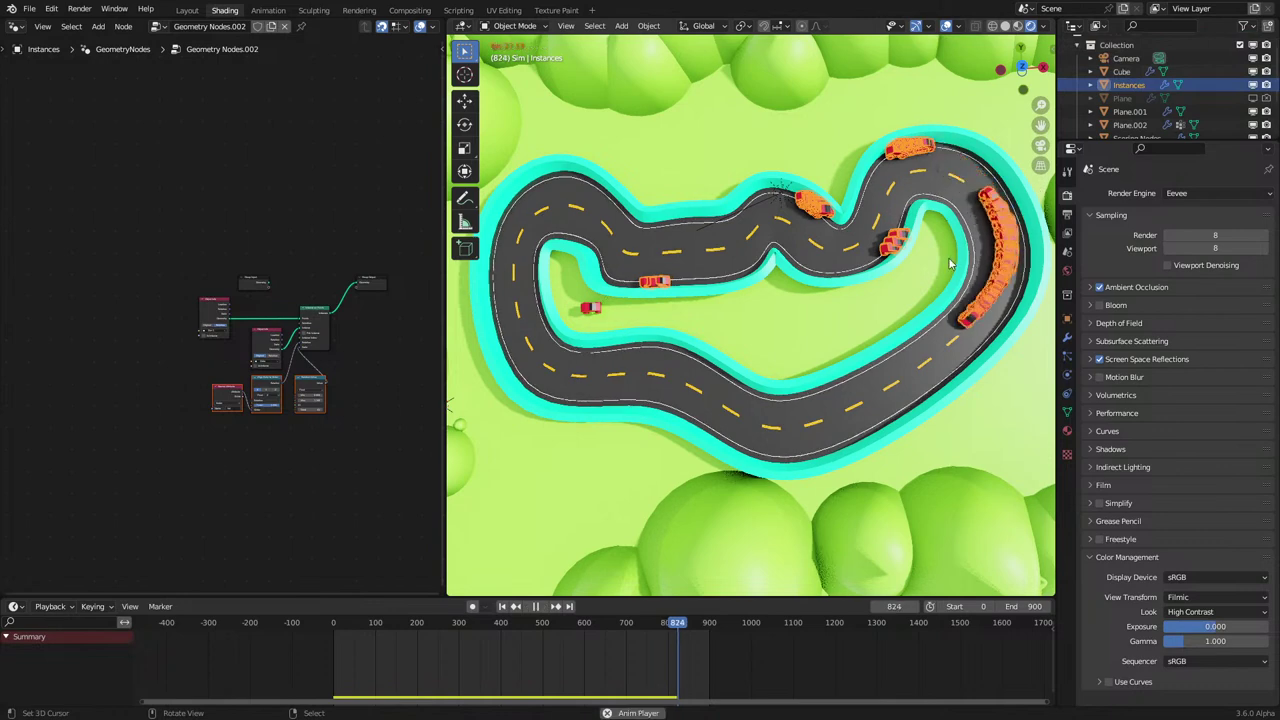
scroll(1135, 100, down, 3)
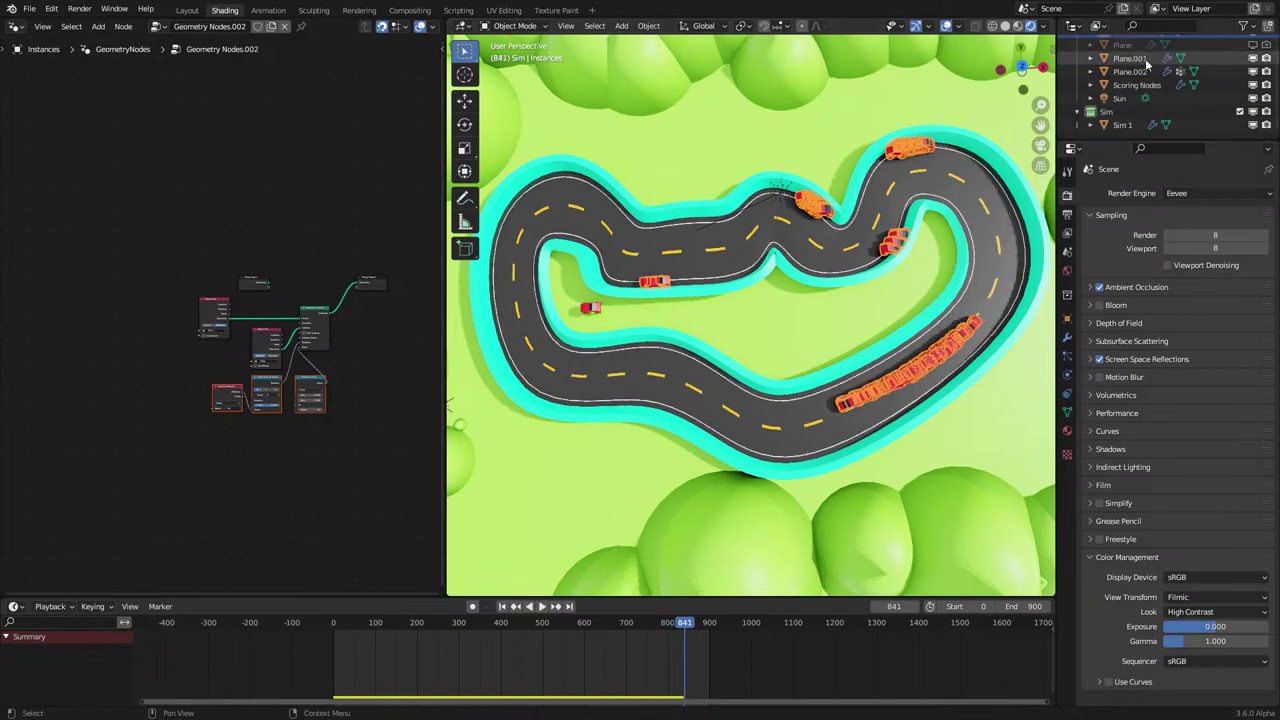
Move the Scoring Nodes object into the Sim collection.
drag(1134, 88, 1122, 116)
scroll(1125, 131, down, 1)
click(1125, 115)
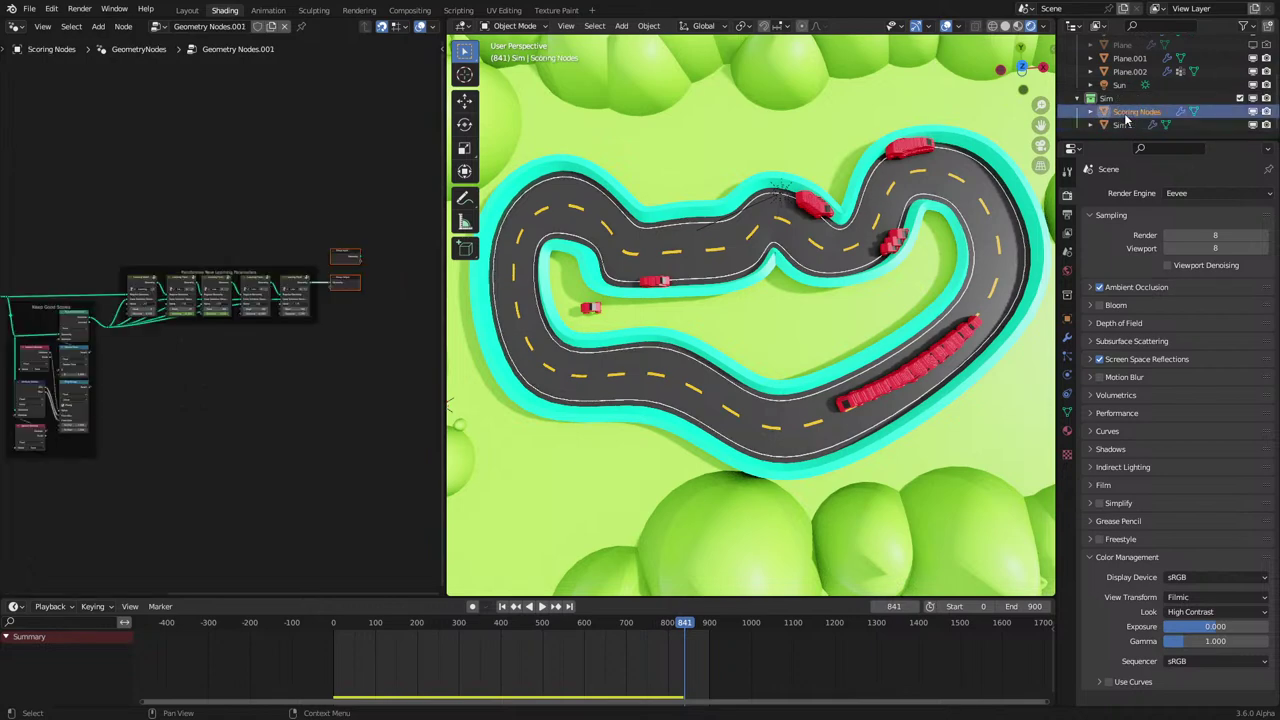
Examine how Sim 1's After Review section brings in the Scoring Nodes object by comparing both objects' node trees.
click(1128, 126)
click(1126, 114)
middle_drag(135, 280, 297, 286)
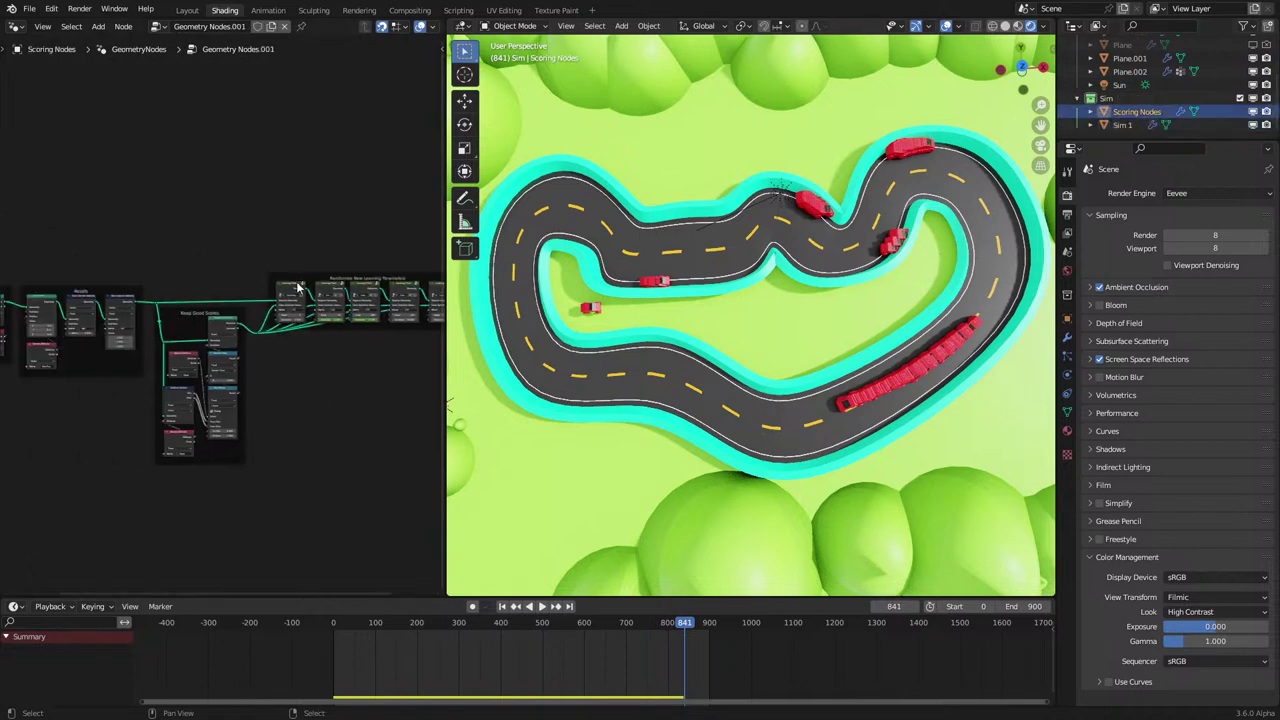
scroll(112, 283, down, 6)
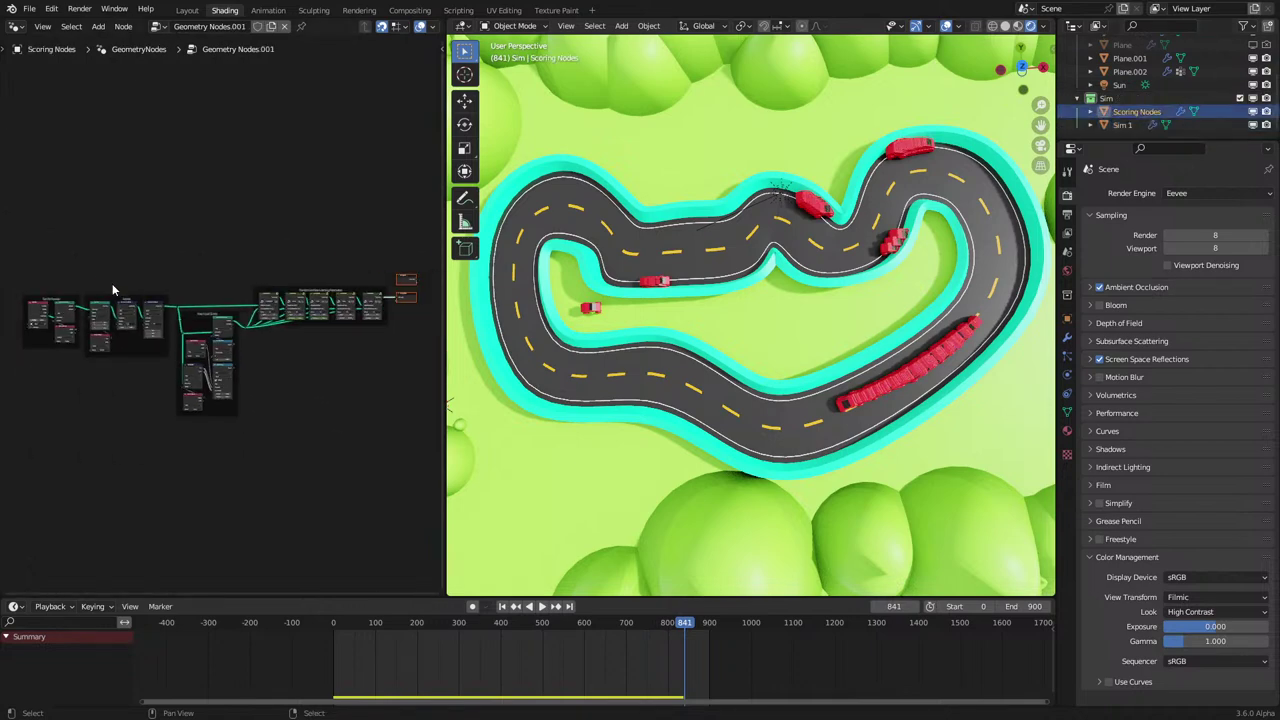
click(1122, 124)
middle_drag(104, 331, 260, 409)
scroll(260, 409, up, 5)
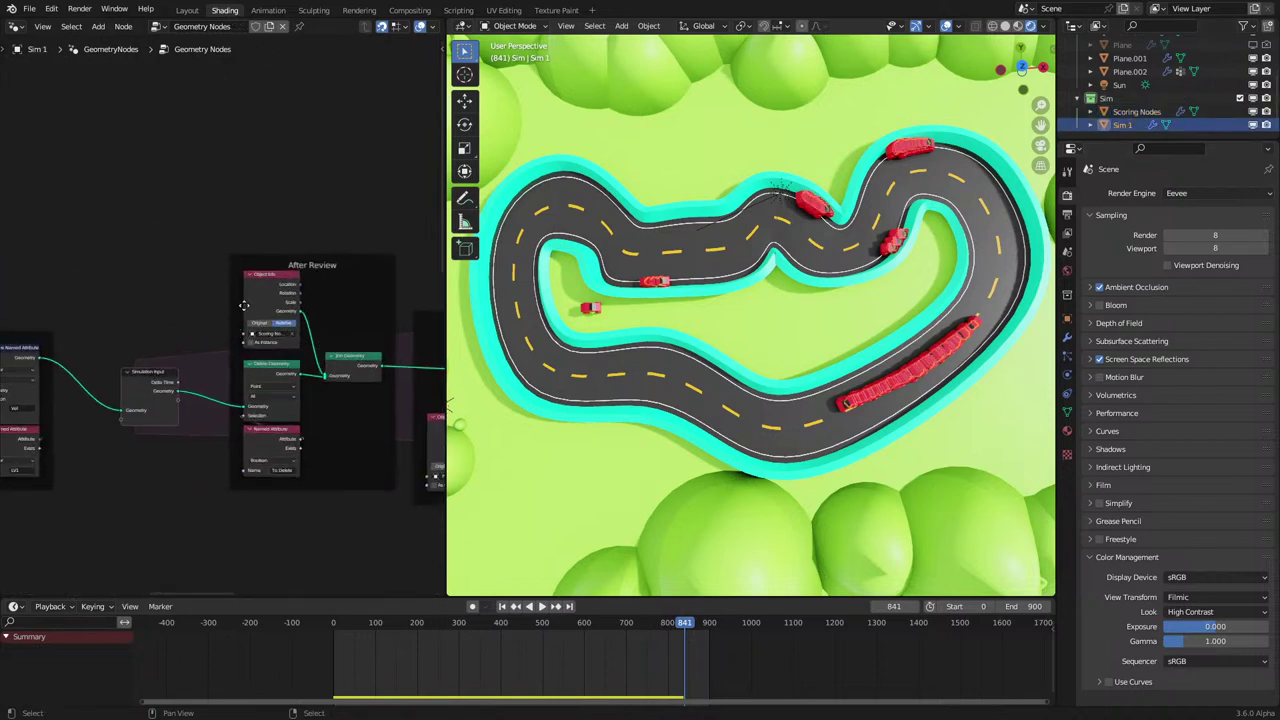
middle_drag(239, 304, 188, 293)
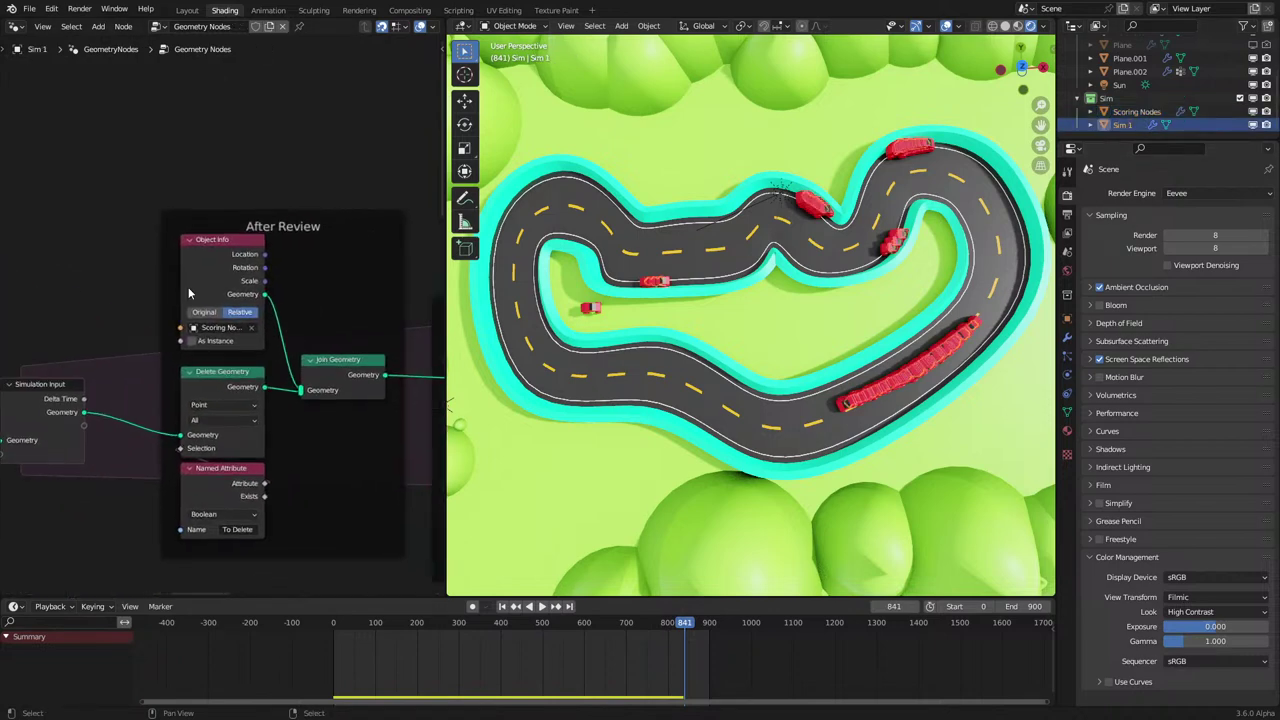
scroll(213, 290, down, 4)
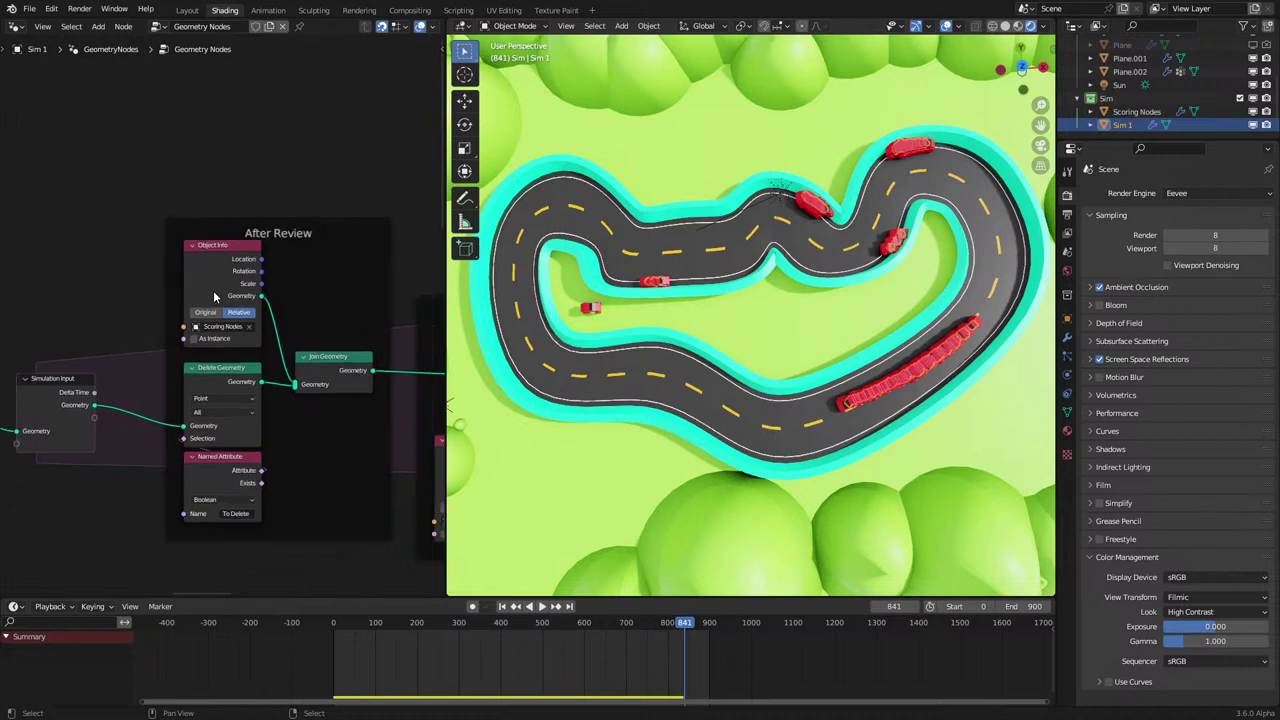
click(1133, 114)
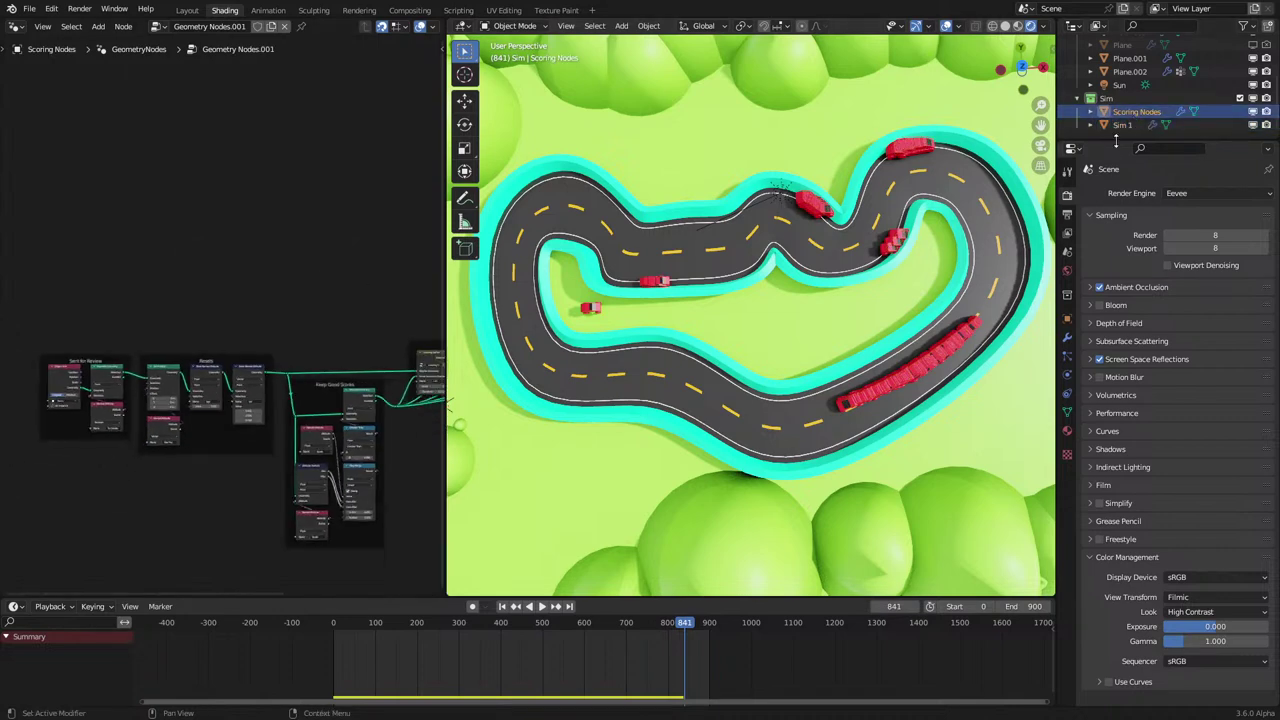
click(1121, 126)
scroll(231, 300, up, 3)
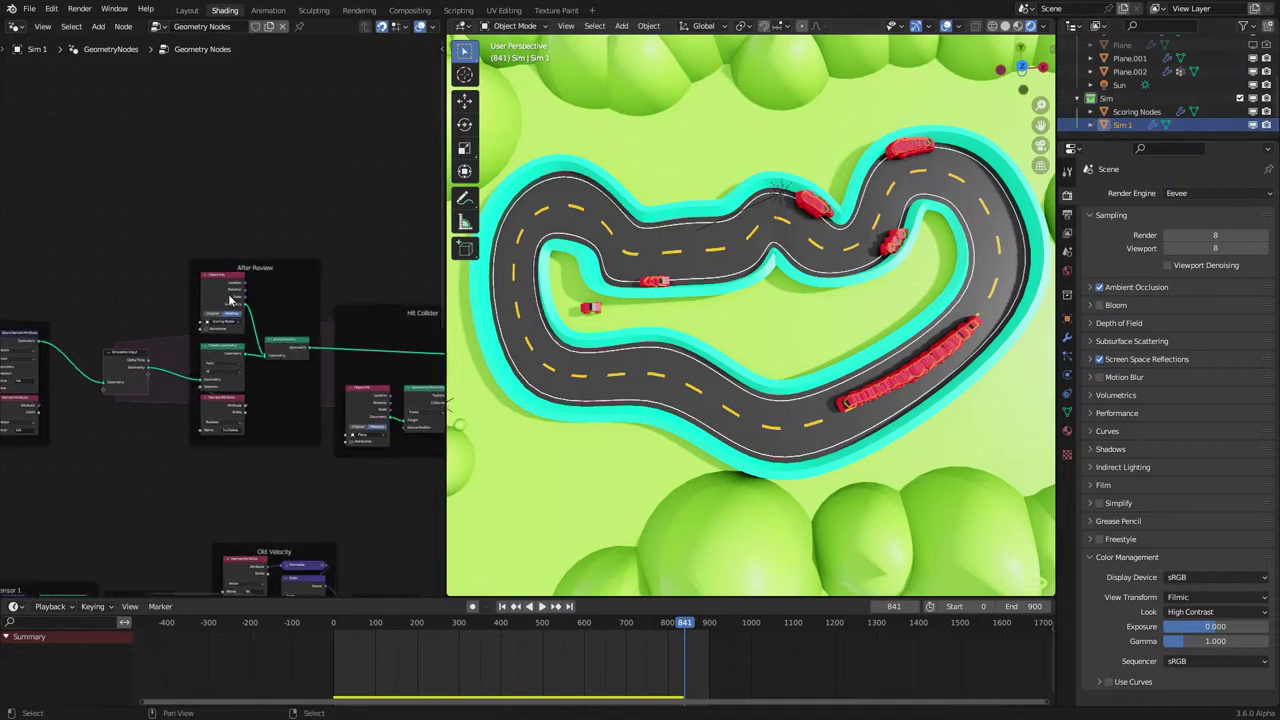
Examine the Scoring Nodes tree from Sent for Review through Resets and Keep Good Scores to the new learning parameters section.
click(1133, 112)
scroll(214, 348, down, 3)
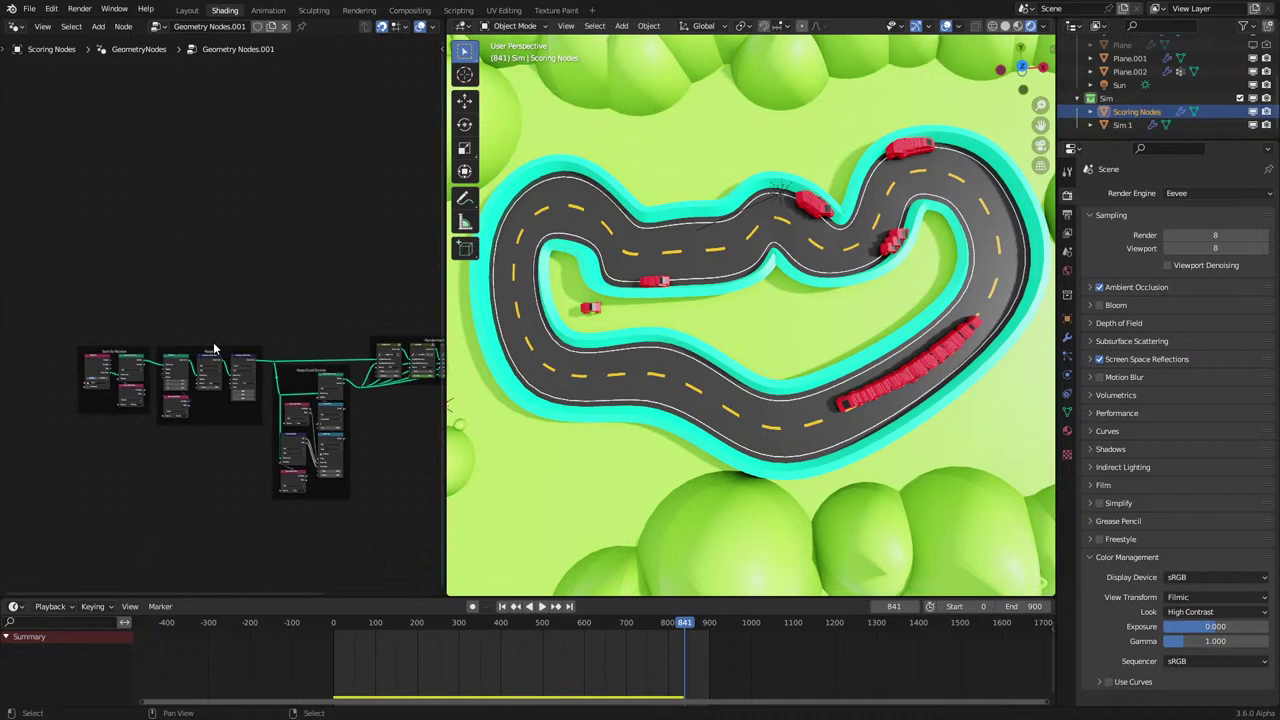
scroll(213, 348, down, 3)
scroll(184, 300, up, 3)
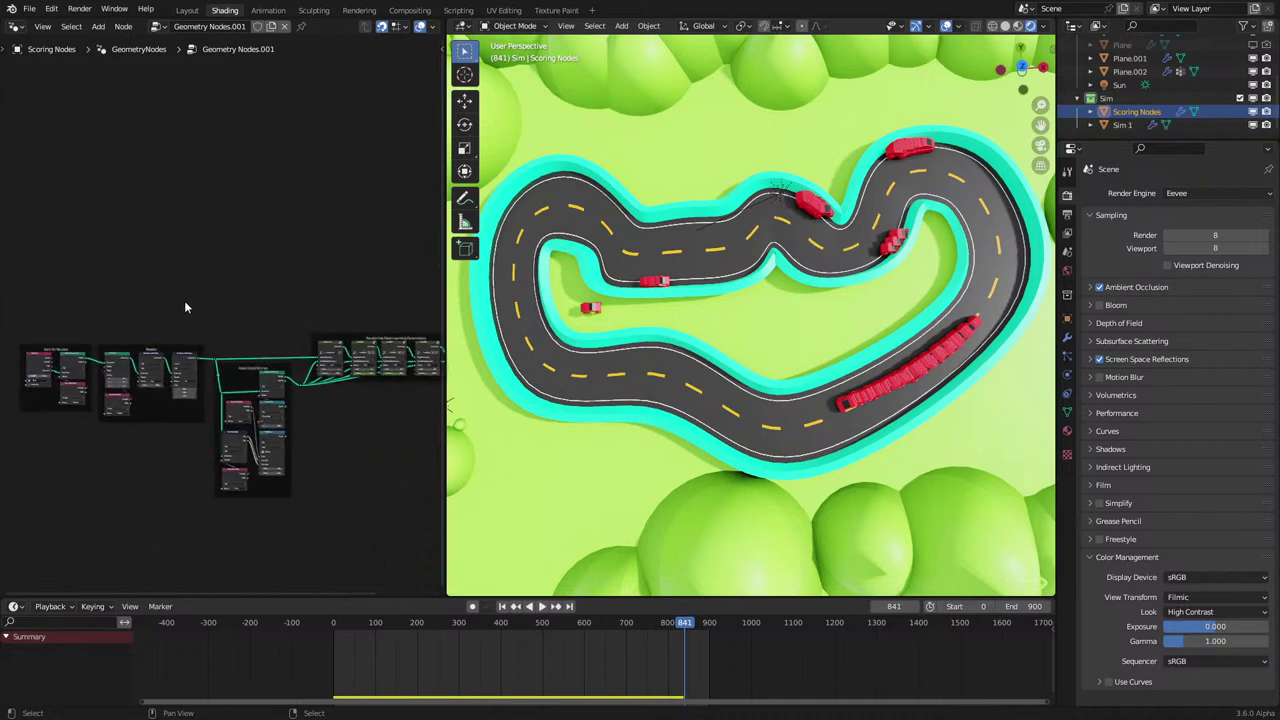
mouse_move(184, 302)
middle_down()
mouse_move(274, 280)
mouse_move(186, 288)
middle_up()
scroll(274, 287, up, 1)
scroll(274, 287, down, 1)
scroll(186, 288, down, 1)
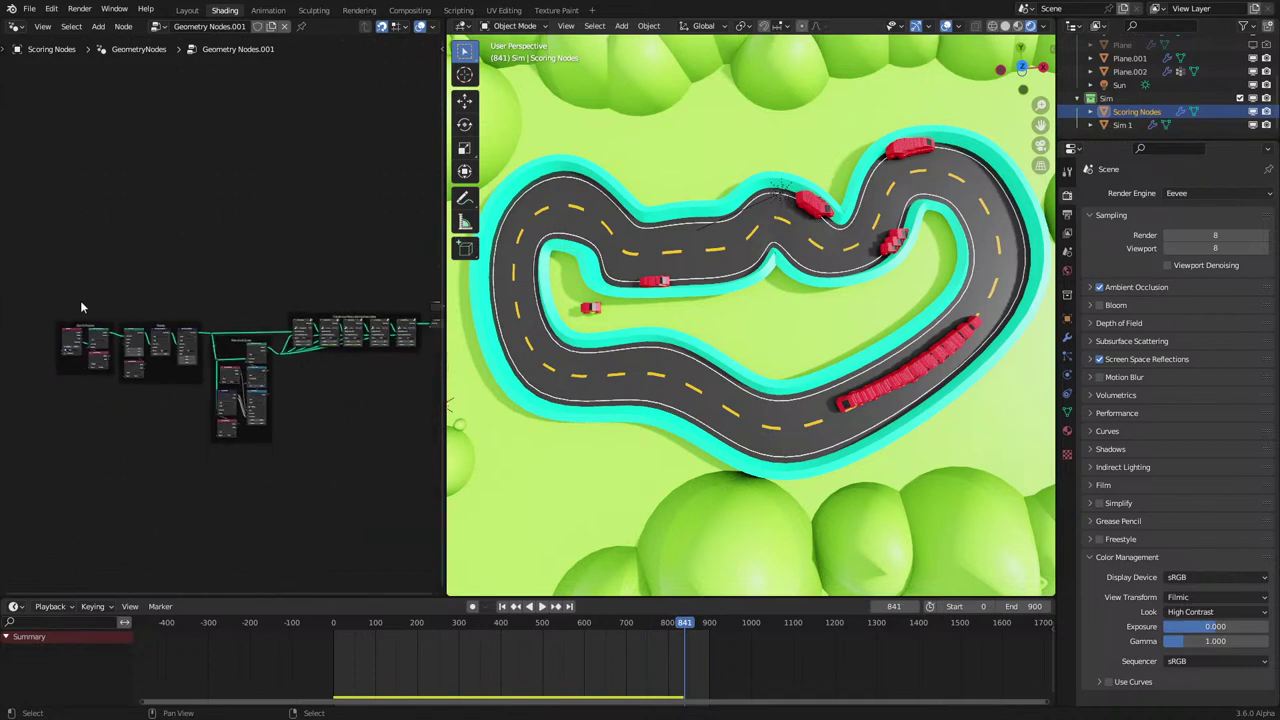
drag(107, 291, 405, 450)
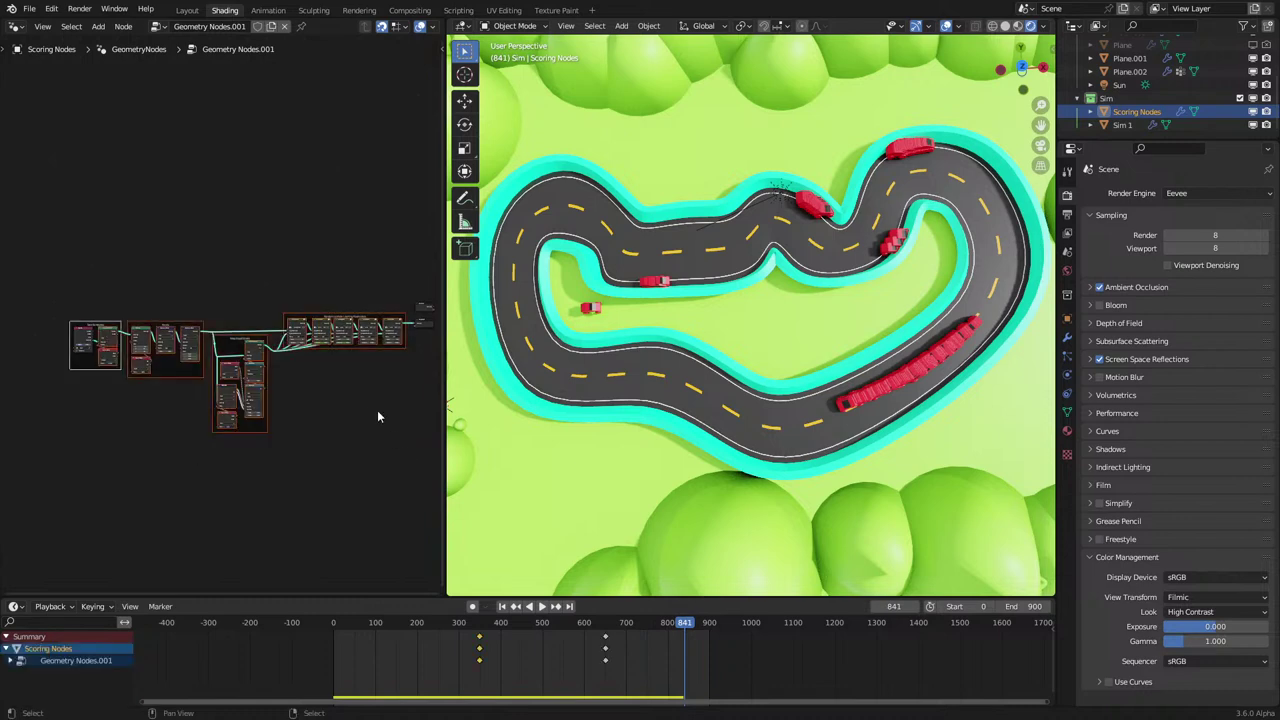
scroll(363, 384, up, 2)
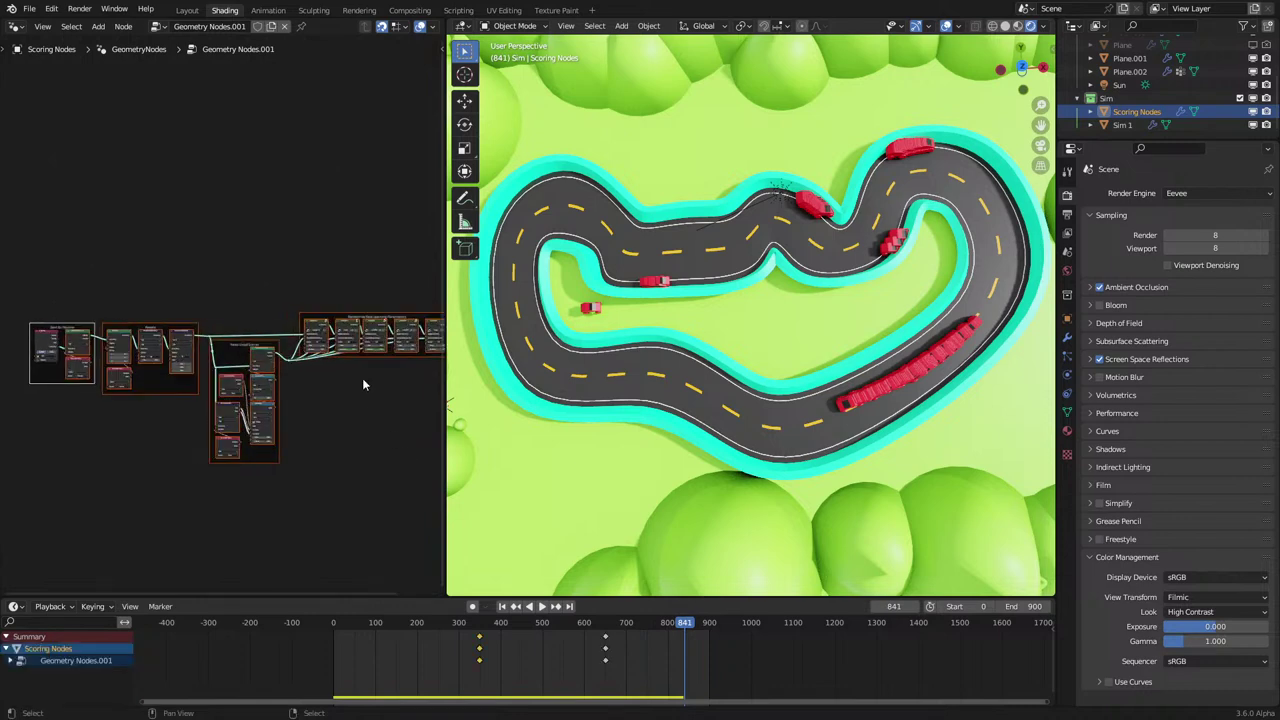
scroll(363, 384, up, 5)
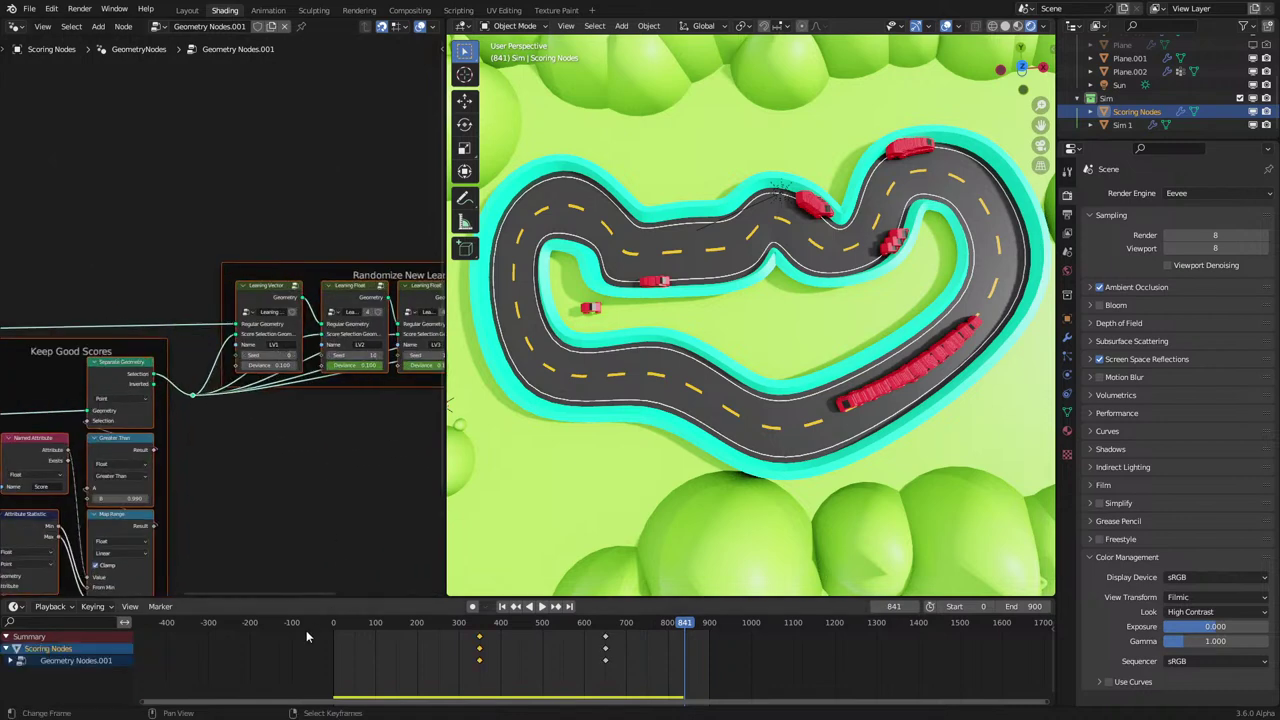
Return the timeline to frame 0, show the scene in wireframe and rename Plane.001 to "Road".
key(shift+Left)
scroll(251, 479, down, 5)
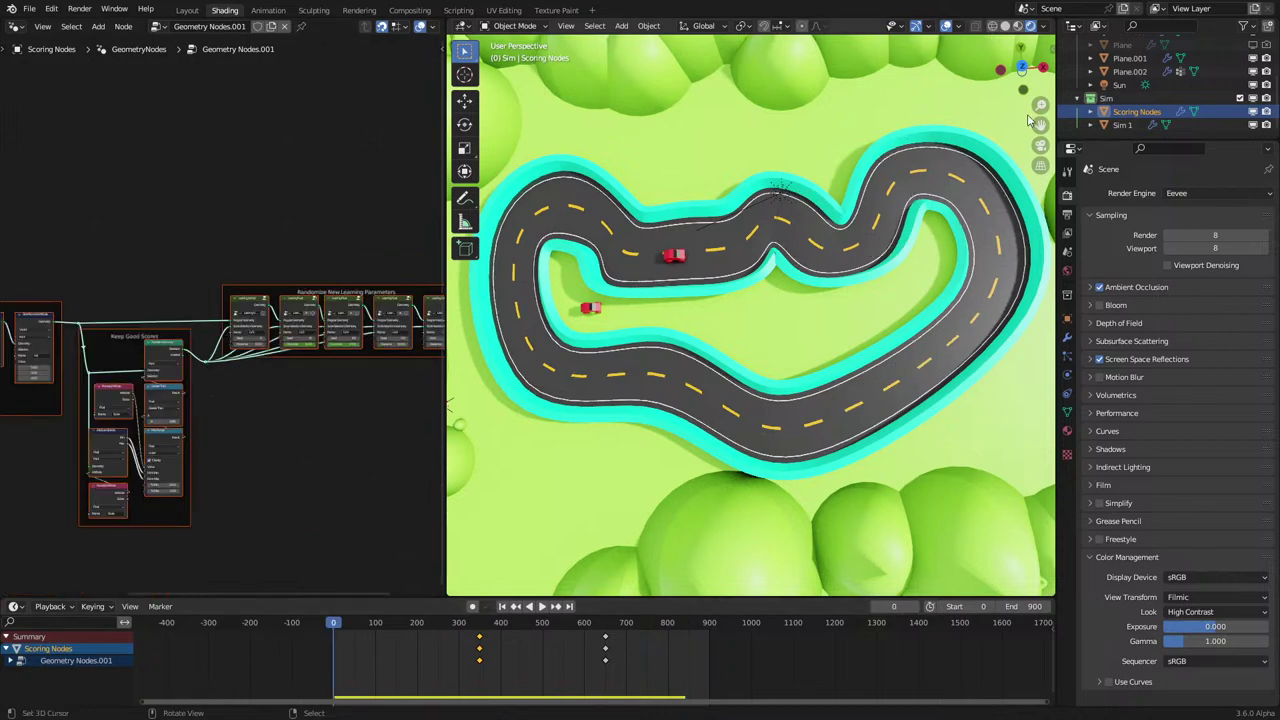
click(1127, 59)
key(shift+z)
double_click(1142, 63)
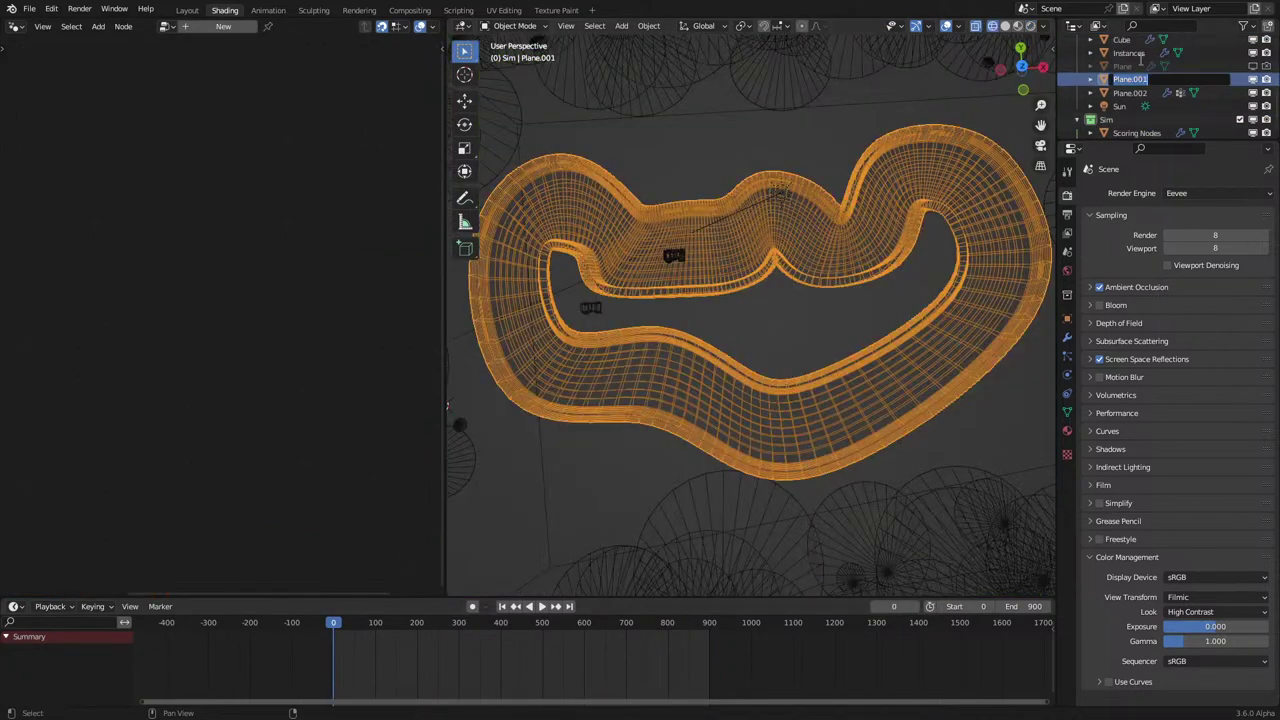
text(Road)
key(Return)
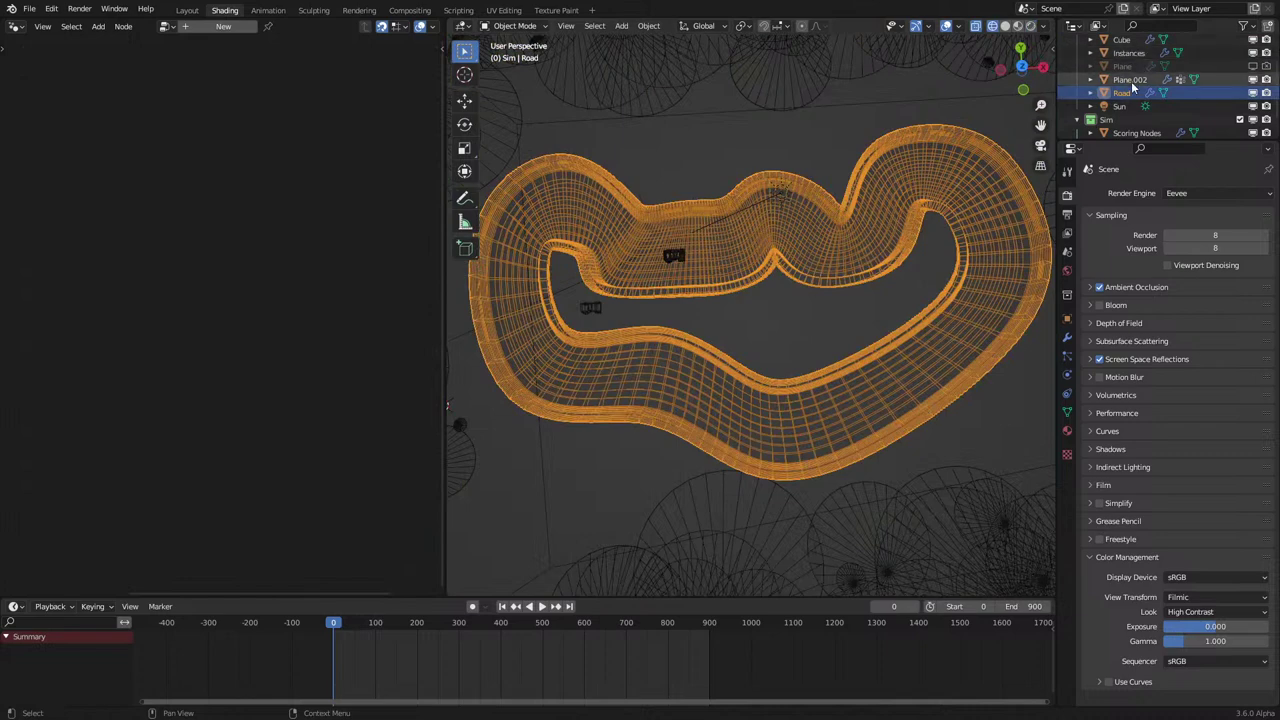
Rename the Plane.002 object to "Floor".
click(1130, 79)
key(F2)
text(Floor)
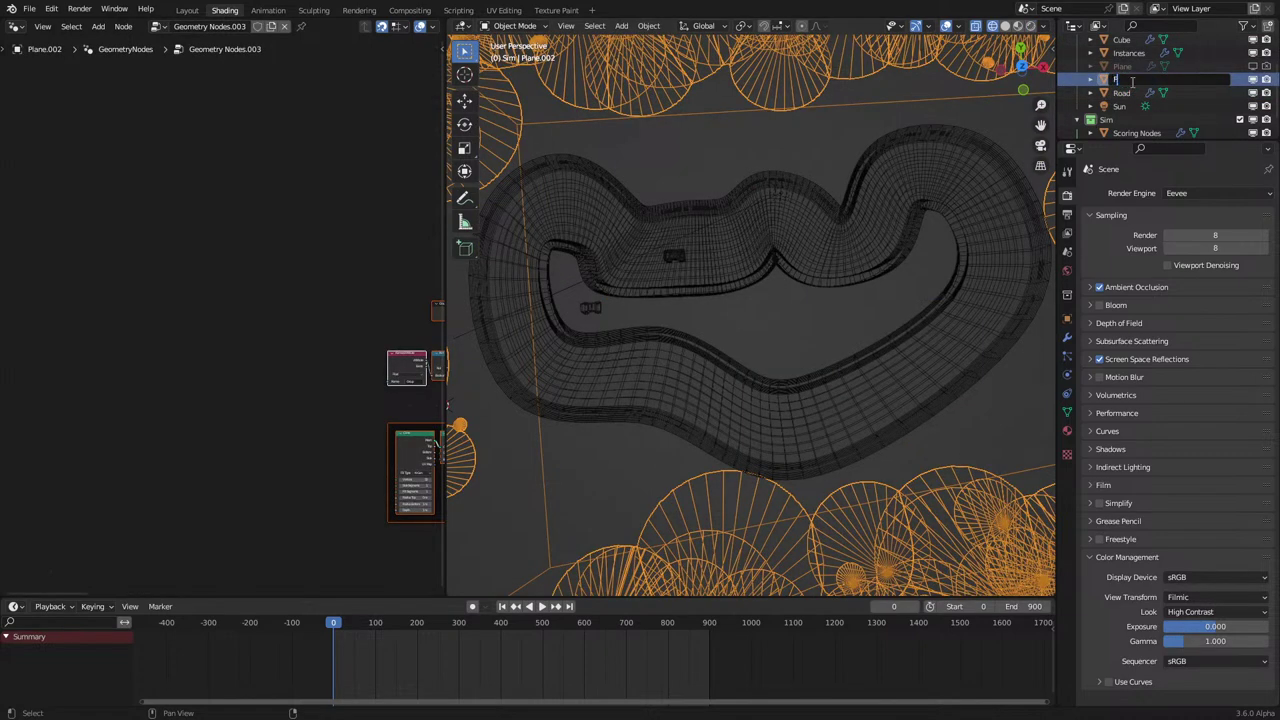
key(Return)
Rename the Cube object, the source car model beside the track, to "Car".
click(908, 180)
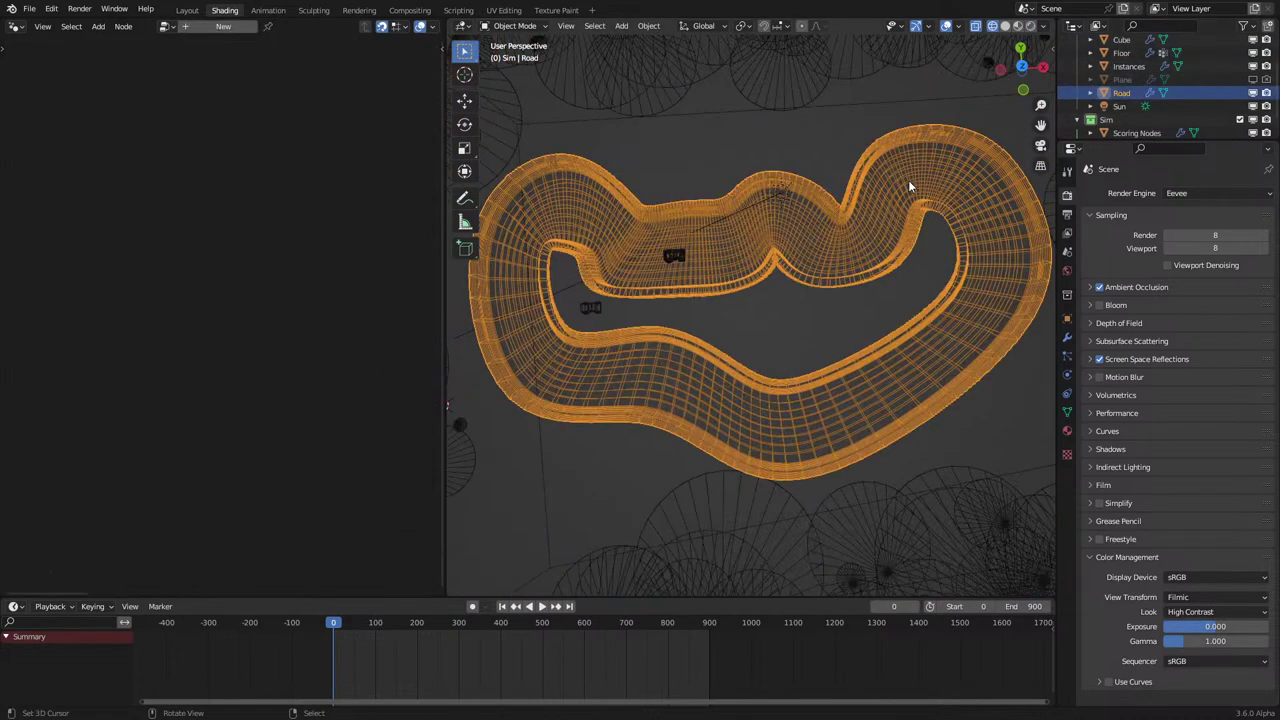
scroll(1126, 86, up, 2)
click(1126, 84)
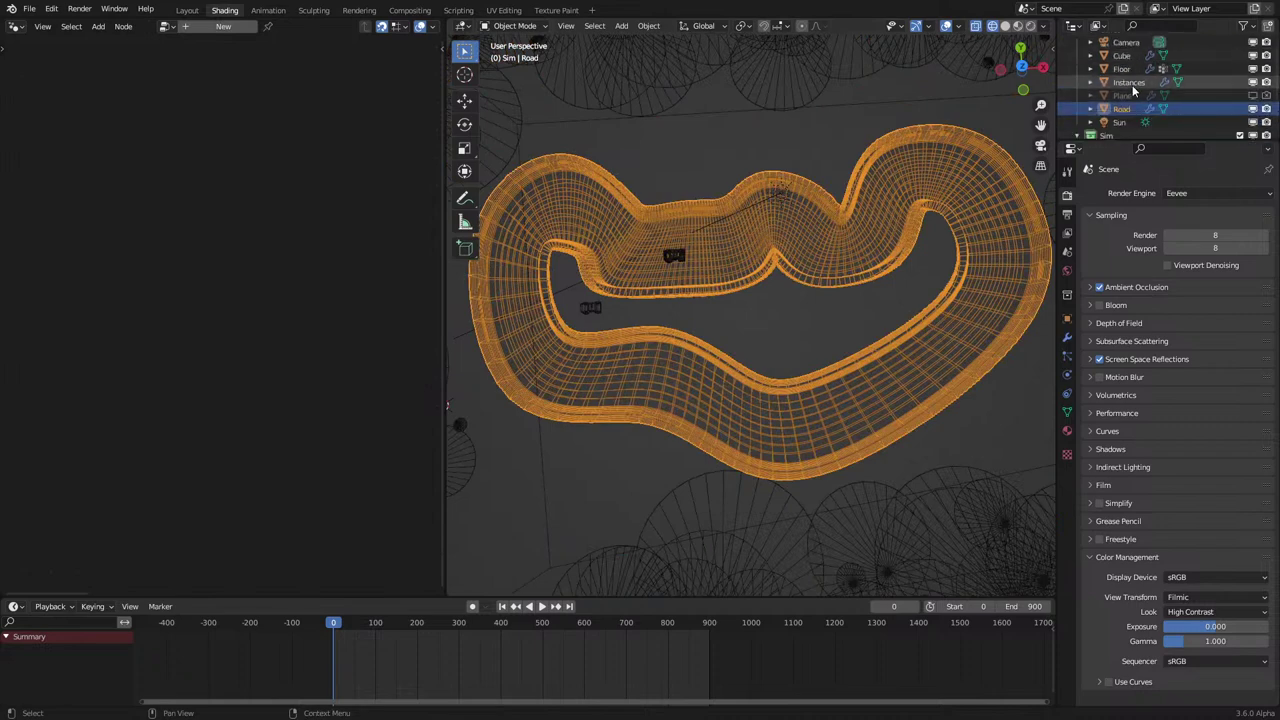
scroll(1126, 86, down, 2)
double_click(1122, 56)
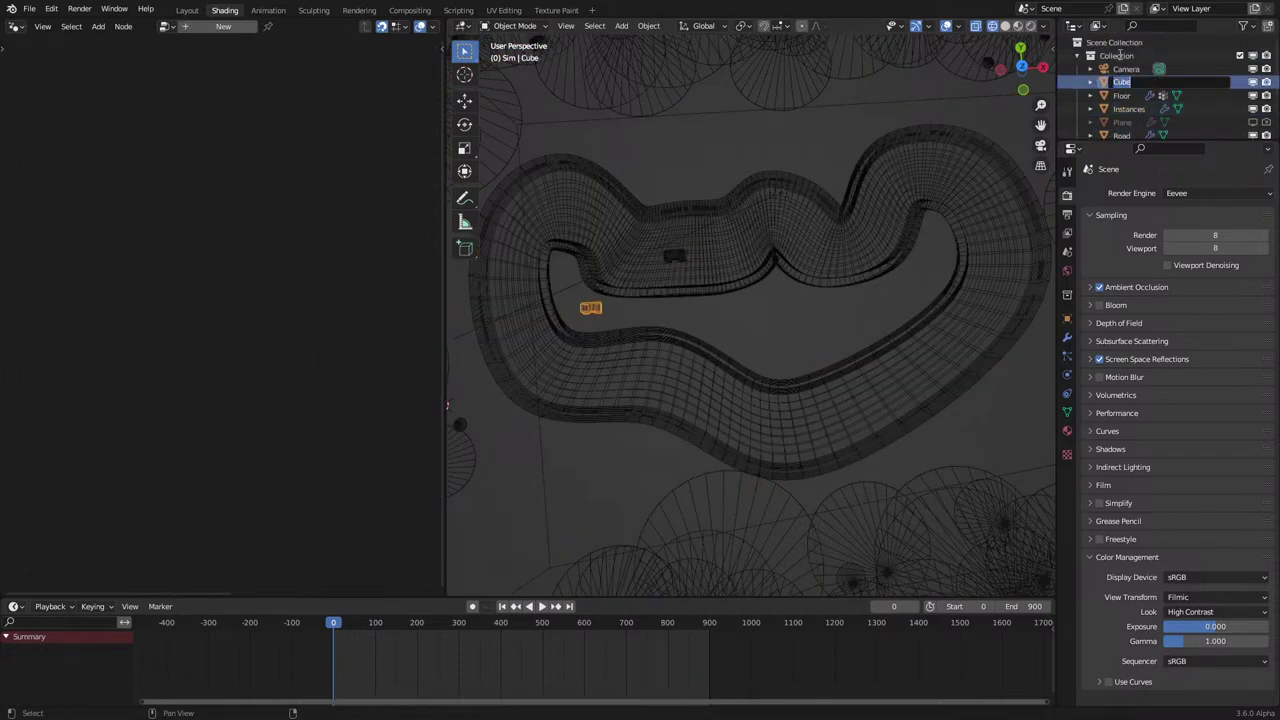
text(Car)
key(Return)
Rename the Instances object to "Car Instances".
click(1128, 82)
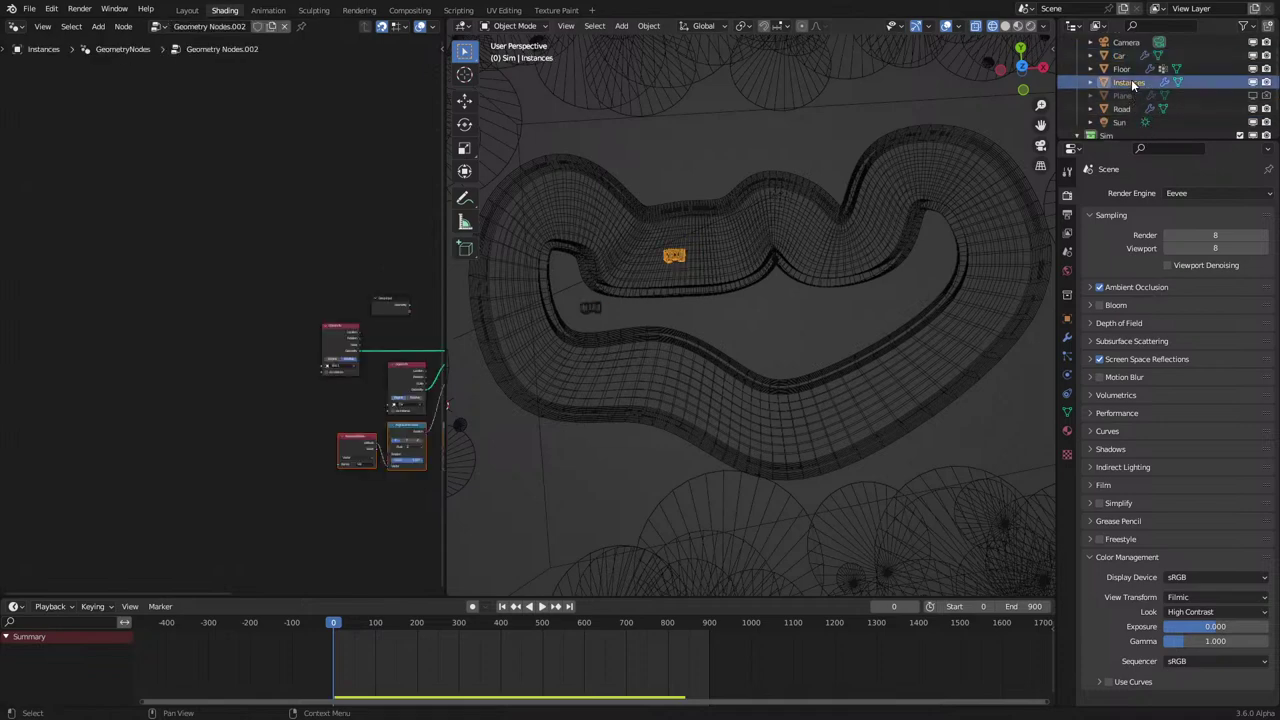
scroll(1124, 86, down, 3)
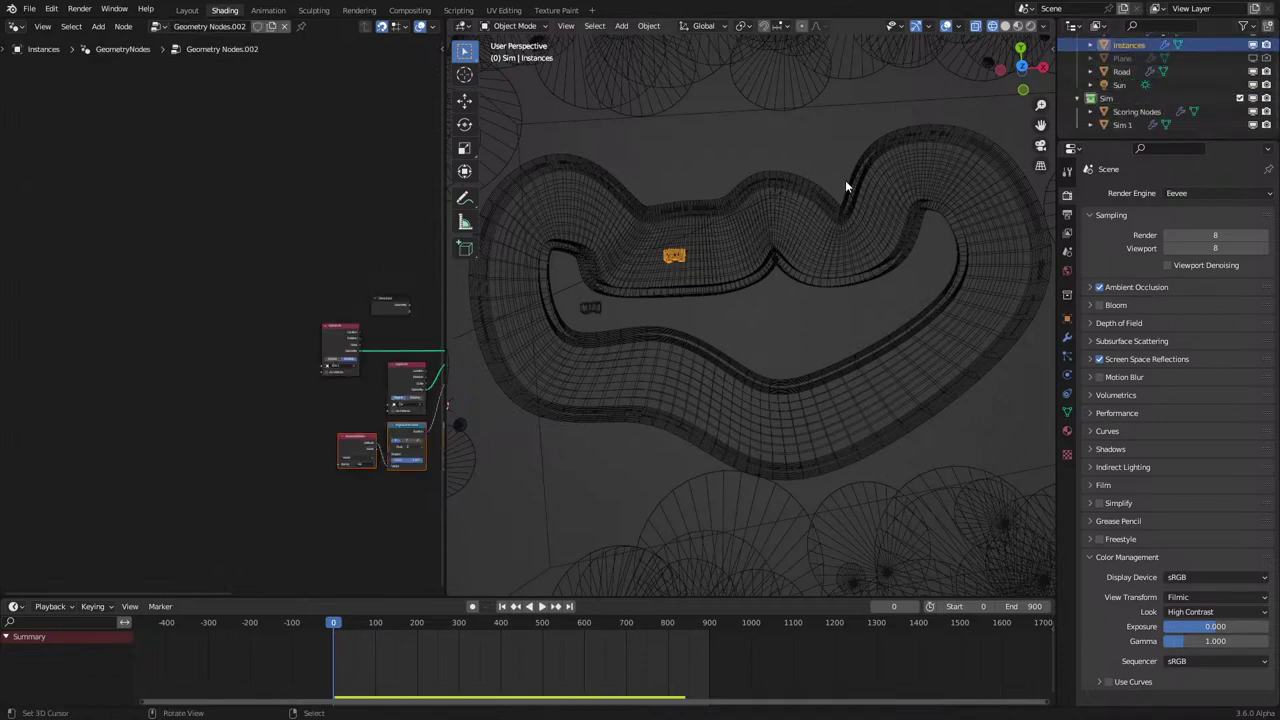
double_click(1120, 47)
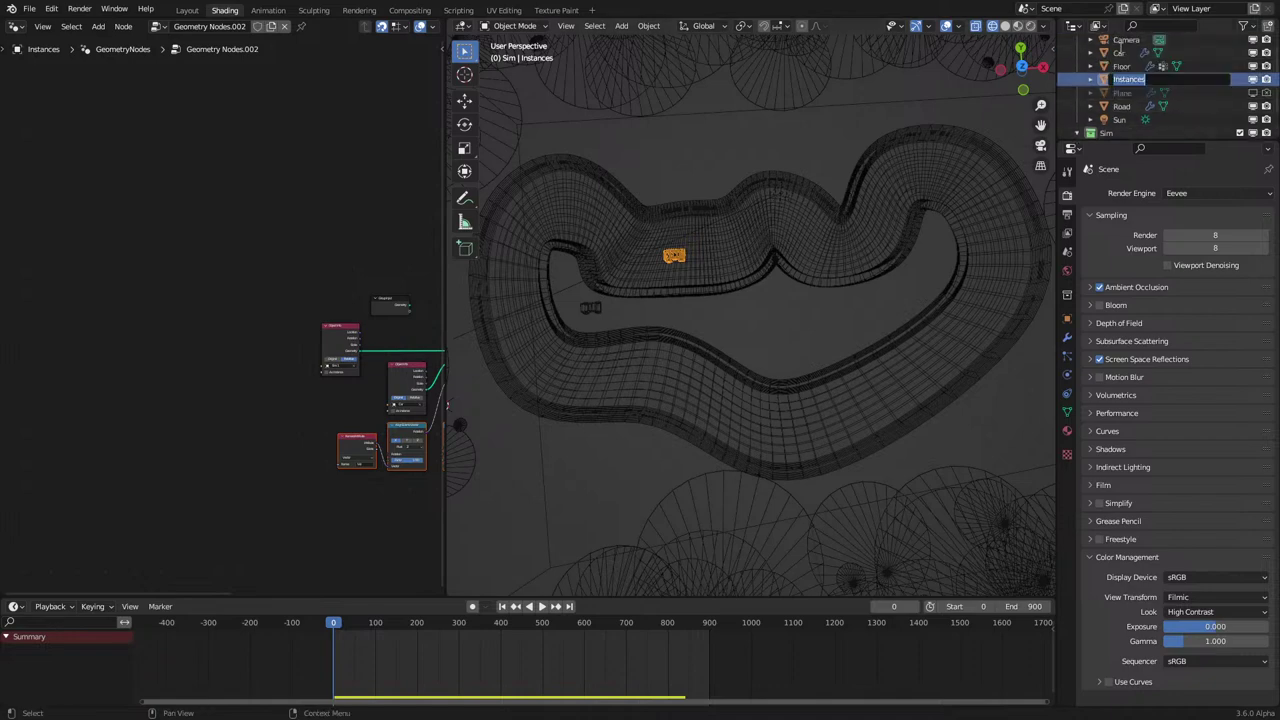
text(Car Instances)
key(Return)
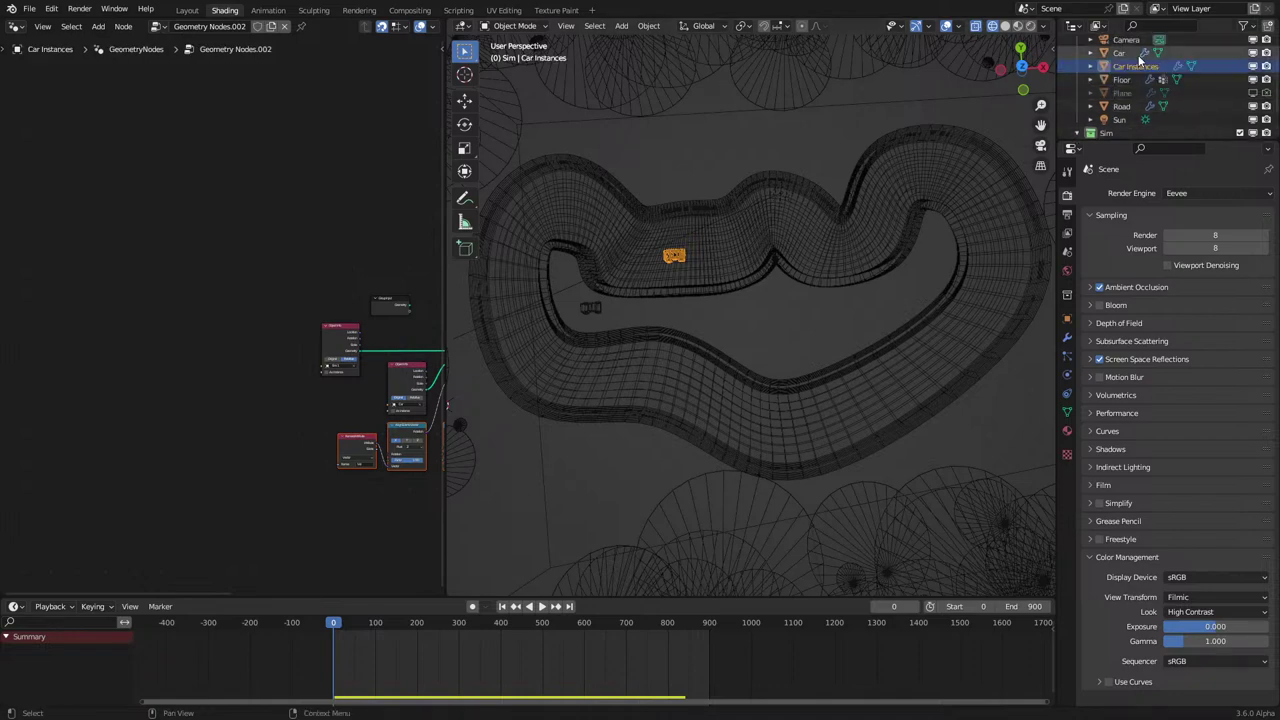
Select the Scoring Nodes object, restore rendered shading and view the track through the scene camera.
scroll(1138, 62, down, 3)
click(1136, 111)
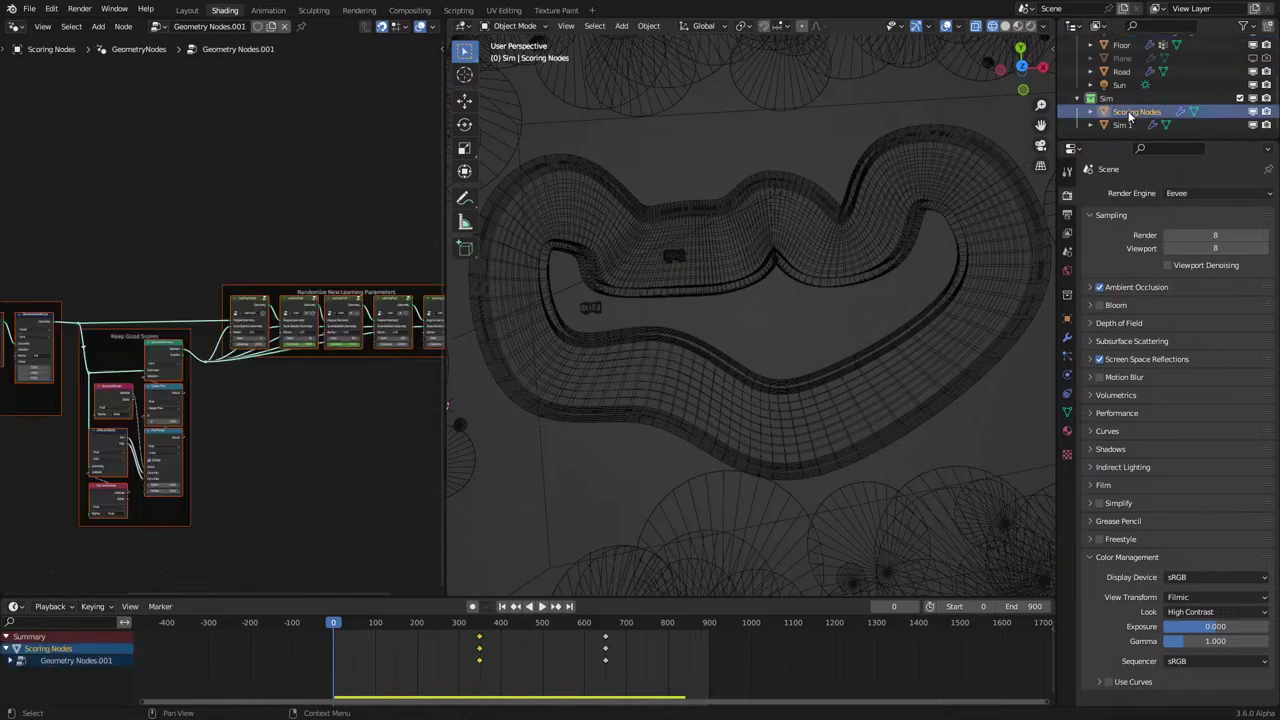
click(1125, 124)
click(1132, 111)
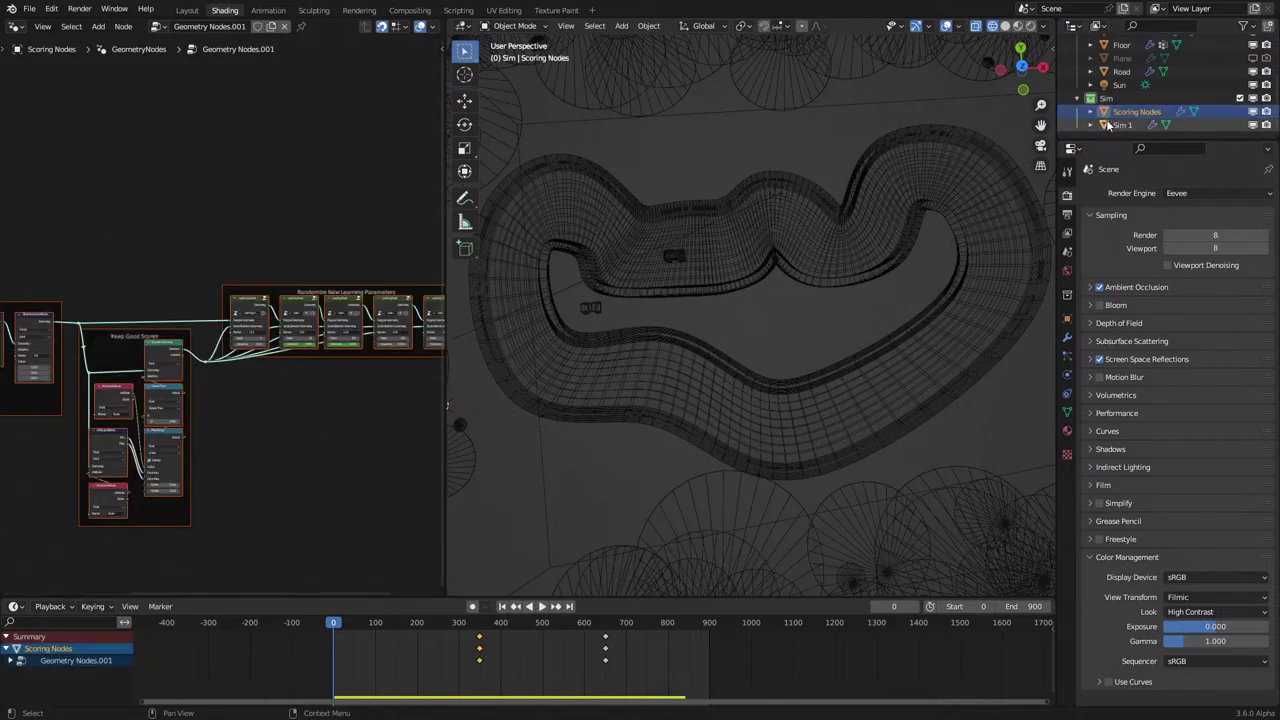
key(z)
scroll(925, 282, down, 5)
middle_drag(818, 436, 834, 366)
key(shift+z)
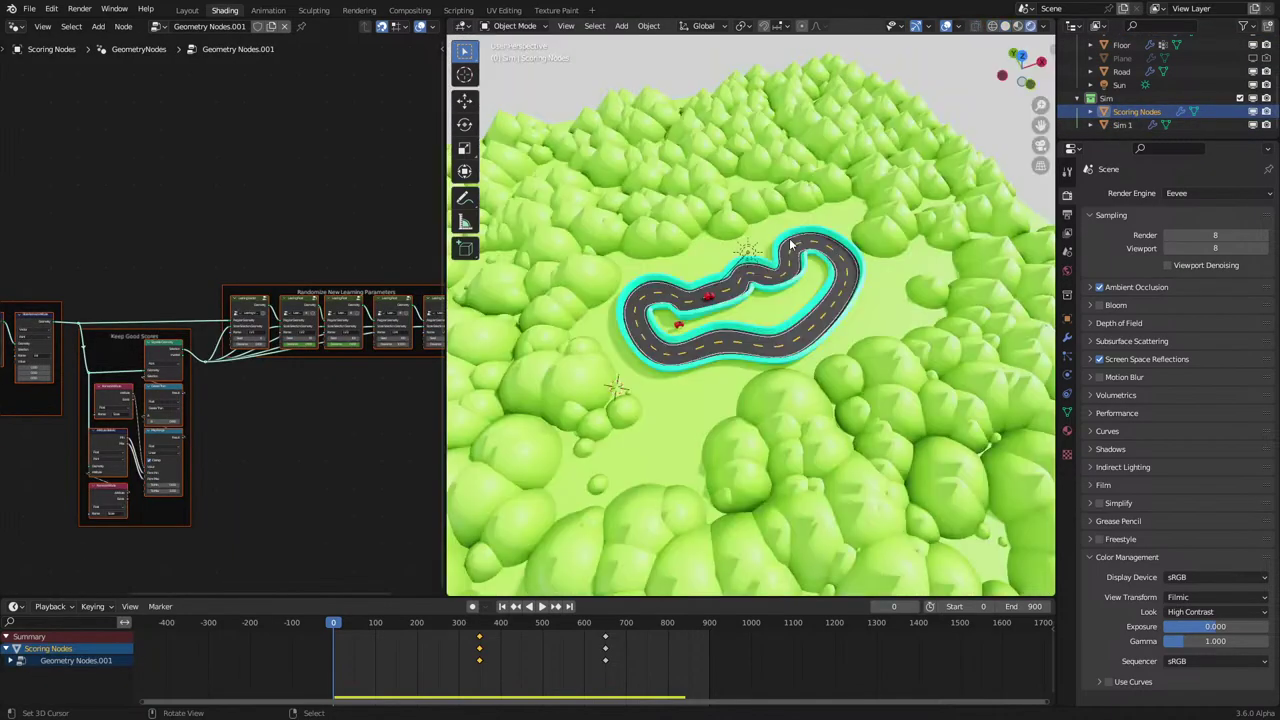
key(KP_0)
scroll(790, 245, up, 1)
Play the simulation in the camera view, then rewind to frame 0 and play it again.
key(space)
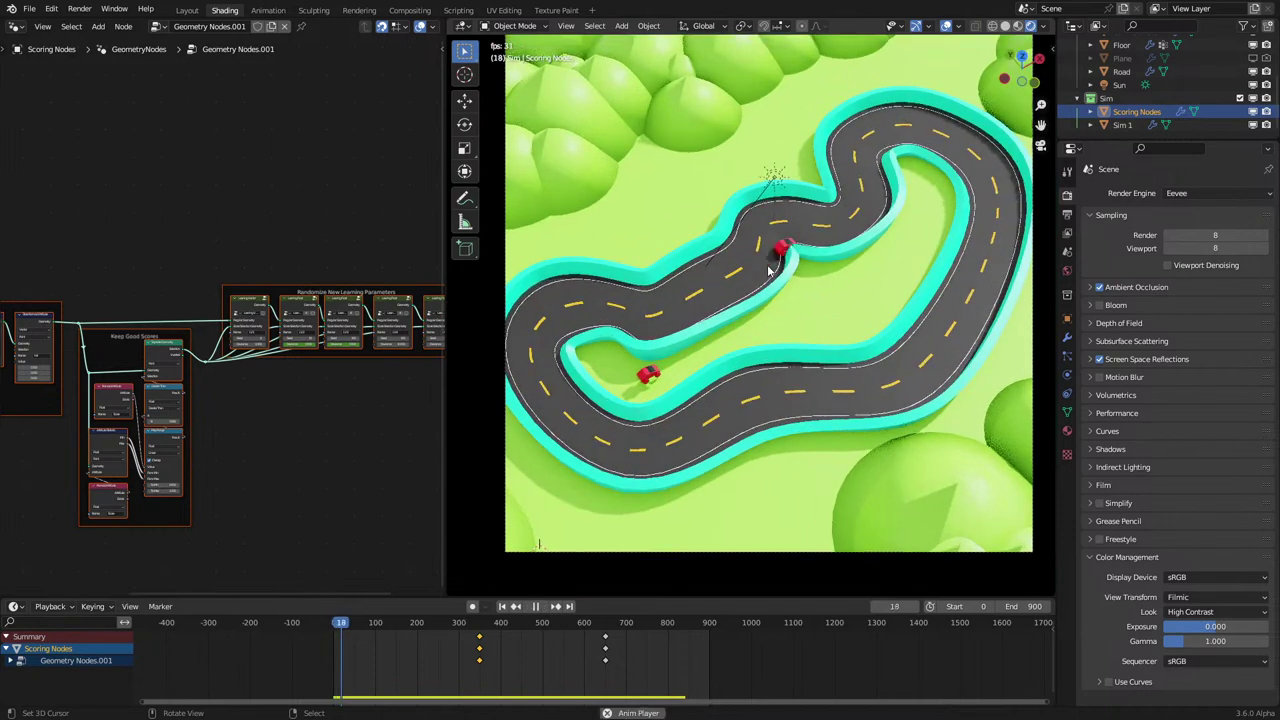
key(space)
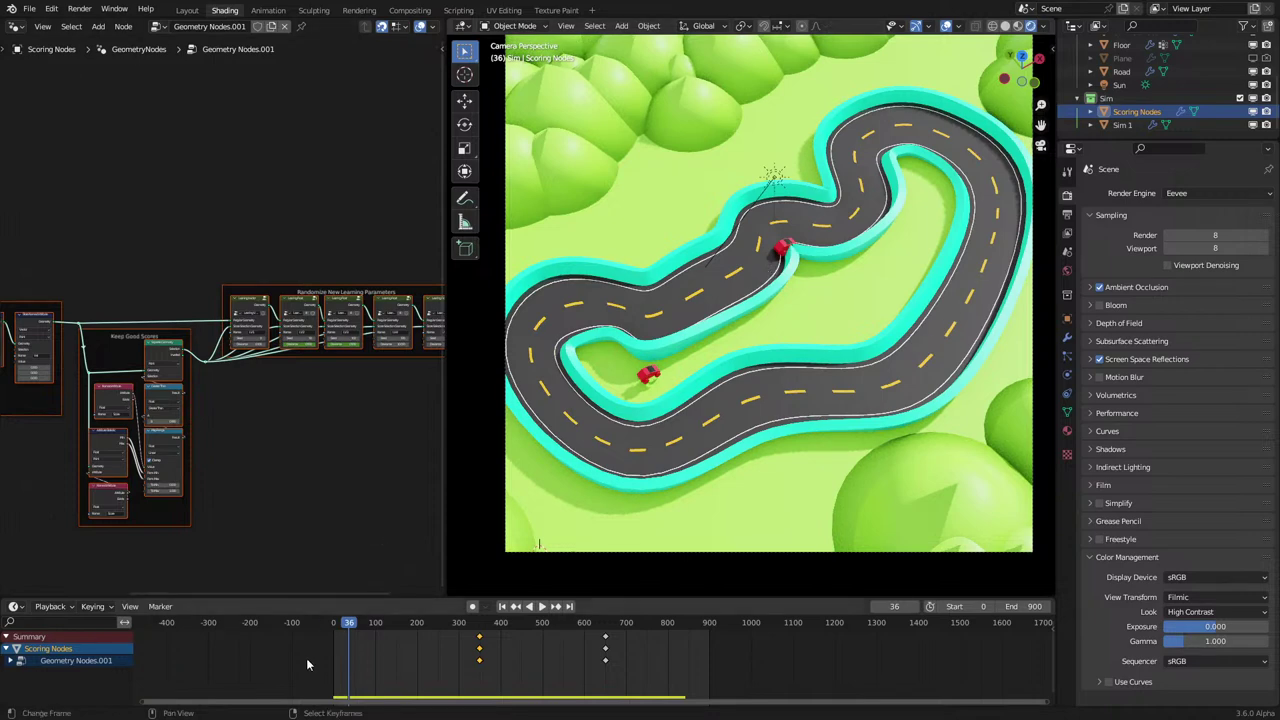
key(shift+Left)
key(space)
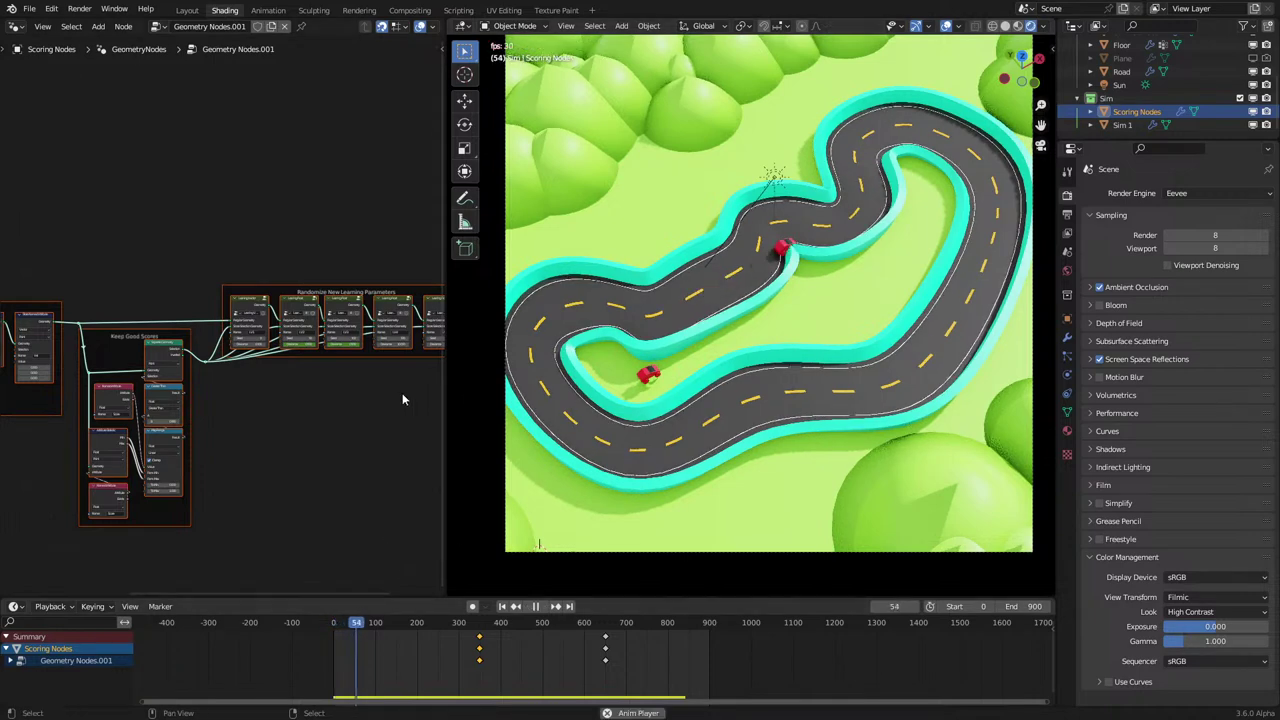
Stop the simulation playback at frame 218 while viewing the Randomize New Learning Parameters nodes.
scroll(290, 392, up, 2)
scroll(275, 393, up, 2)
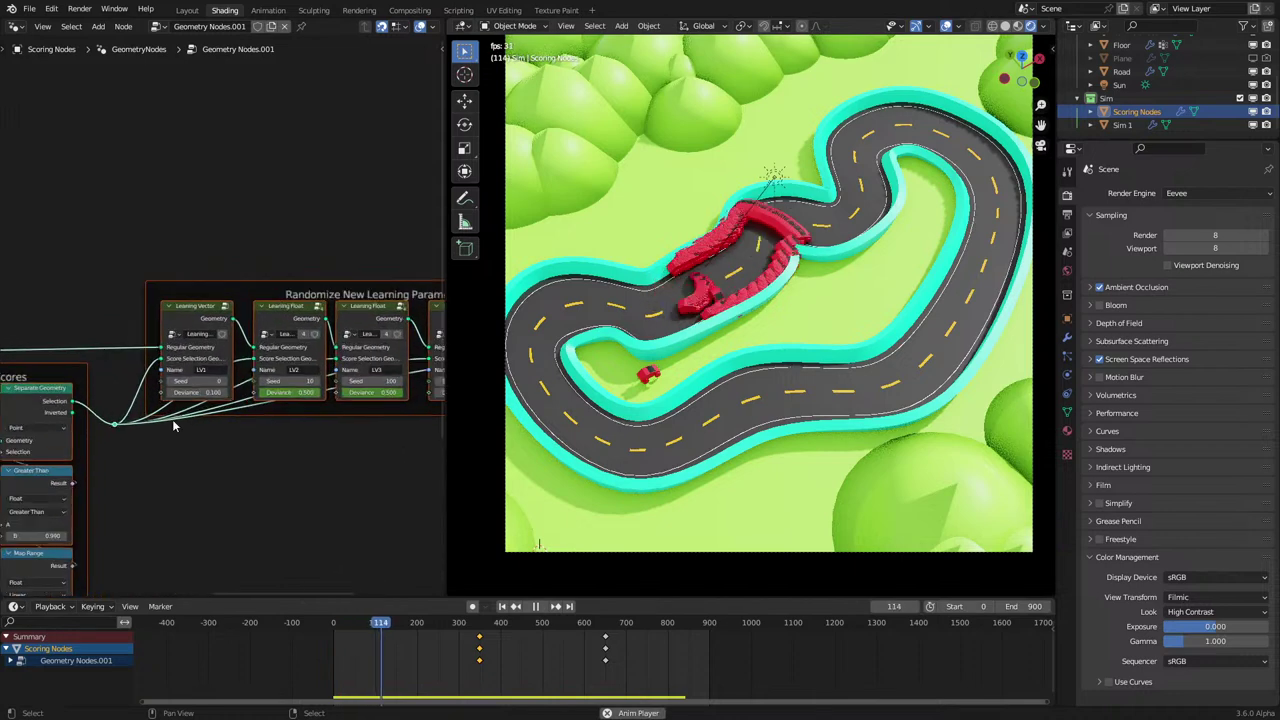
scroll(198, 420, down, 3)
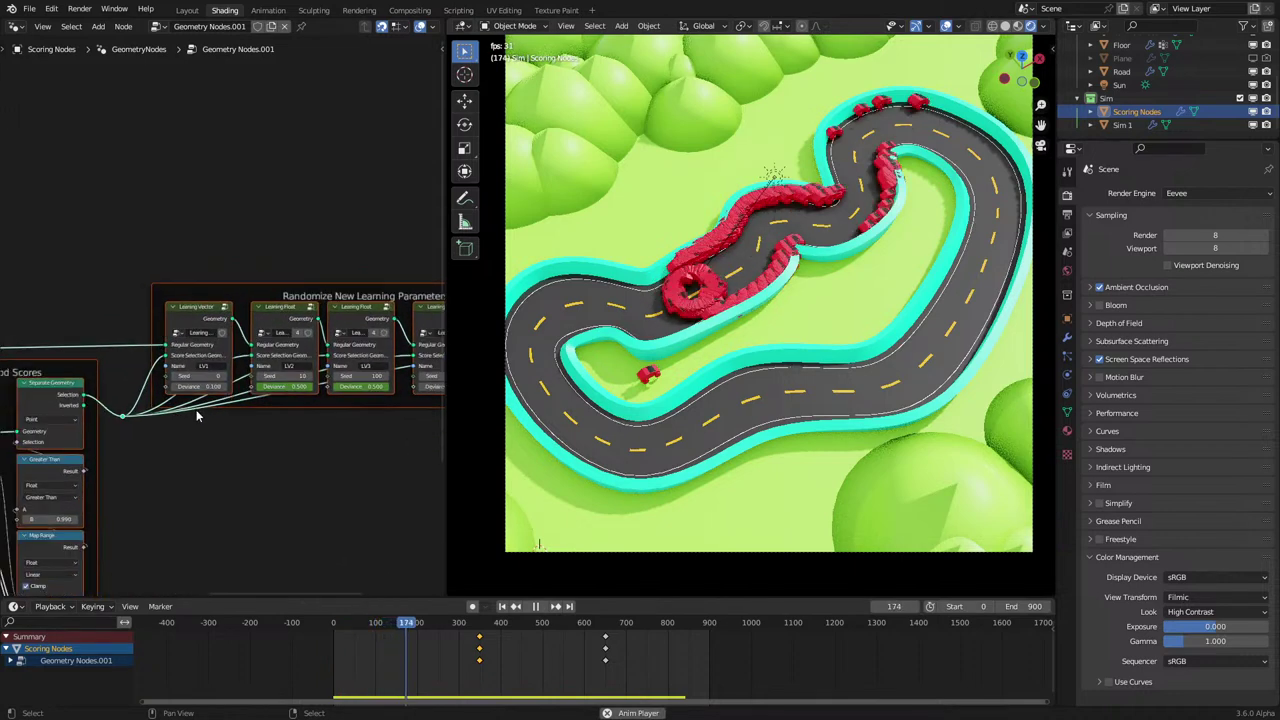
mouse_move(197, 414)
middle_down()
mouse_move(151, 400)
mouse_move(99, 420)
mouse_move(152, 434)
middle_up()
scroll(101, 420, up, 1)
key(space)
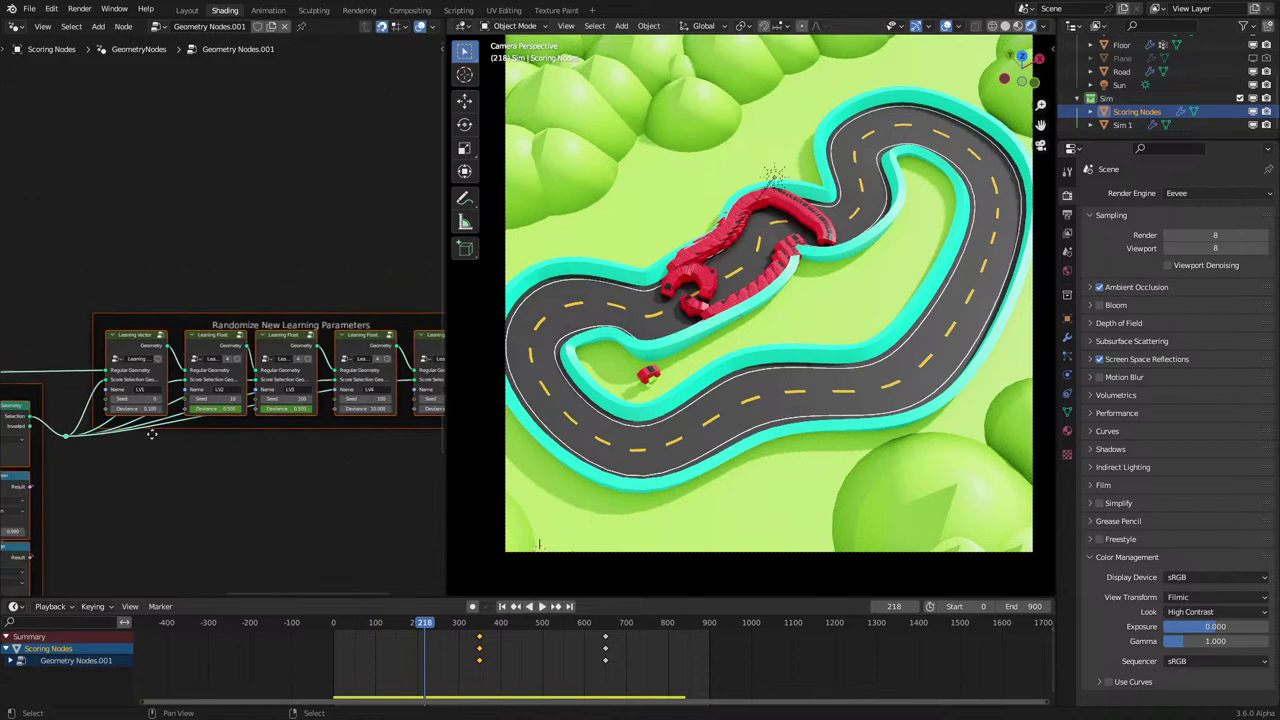
Add a straight chain of reroutes for the Score Selection Geometry links, one below each of the four Leaning Float nodes.
shift+right_drag(93, 428, 109, 449)
key(g)
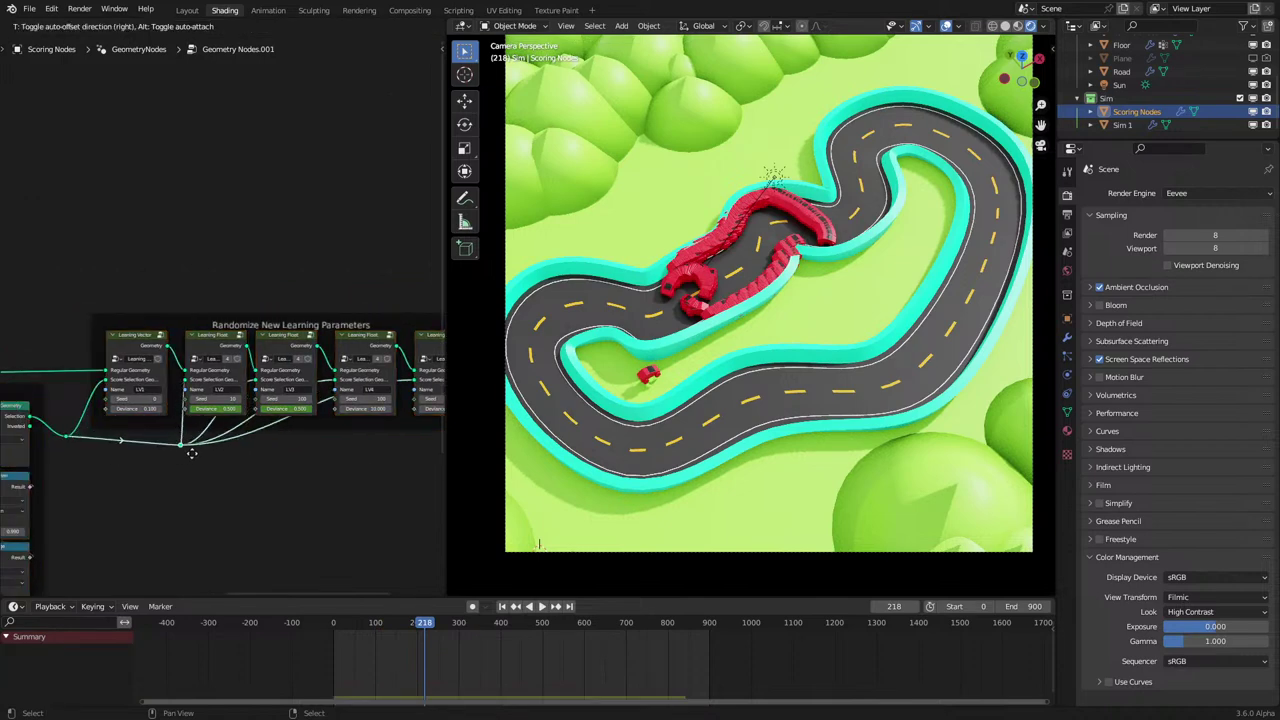
click(190, 451)
shift+right_drag(187, 430, 202, 463)
key(g)
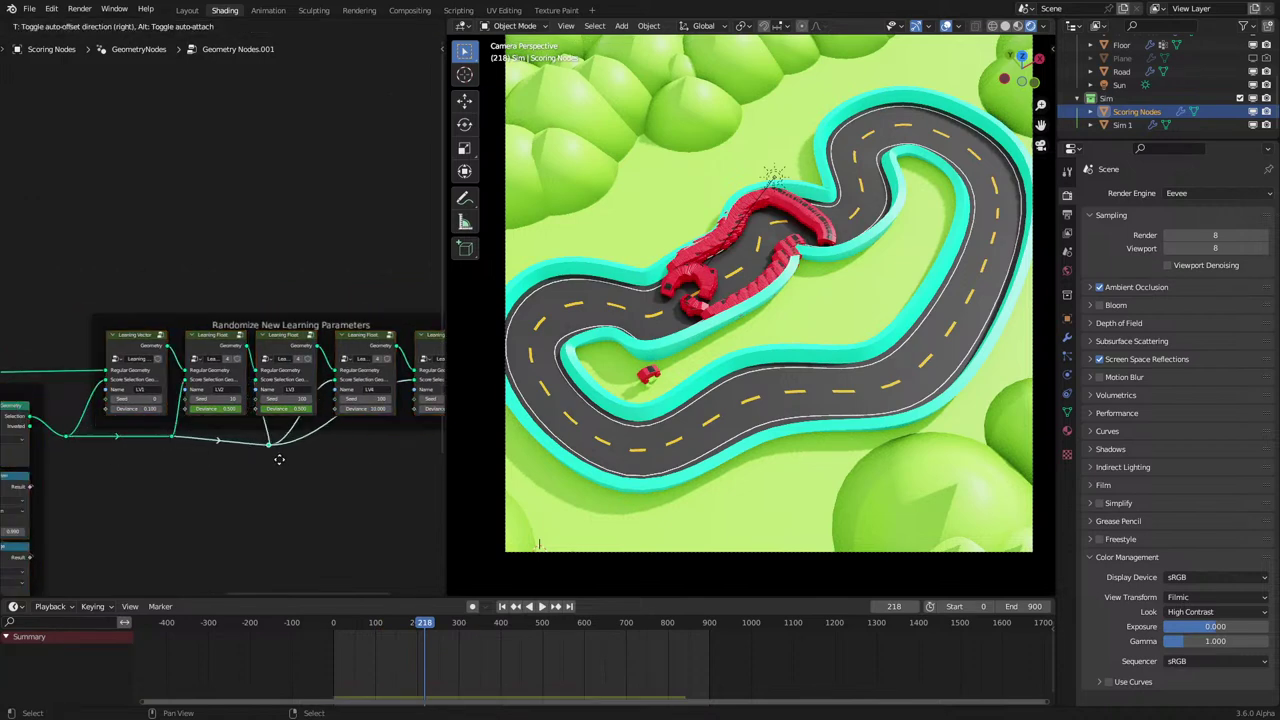
click(258, 456)
shift+right_drag(267, 438, 340, 440)
key(g)
click(333, 440)
key(g)
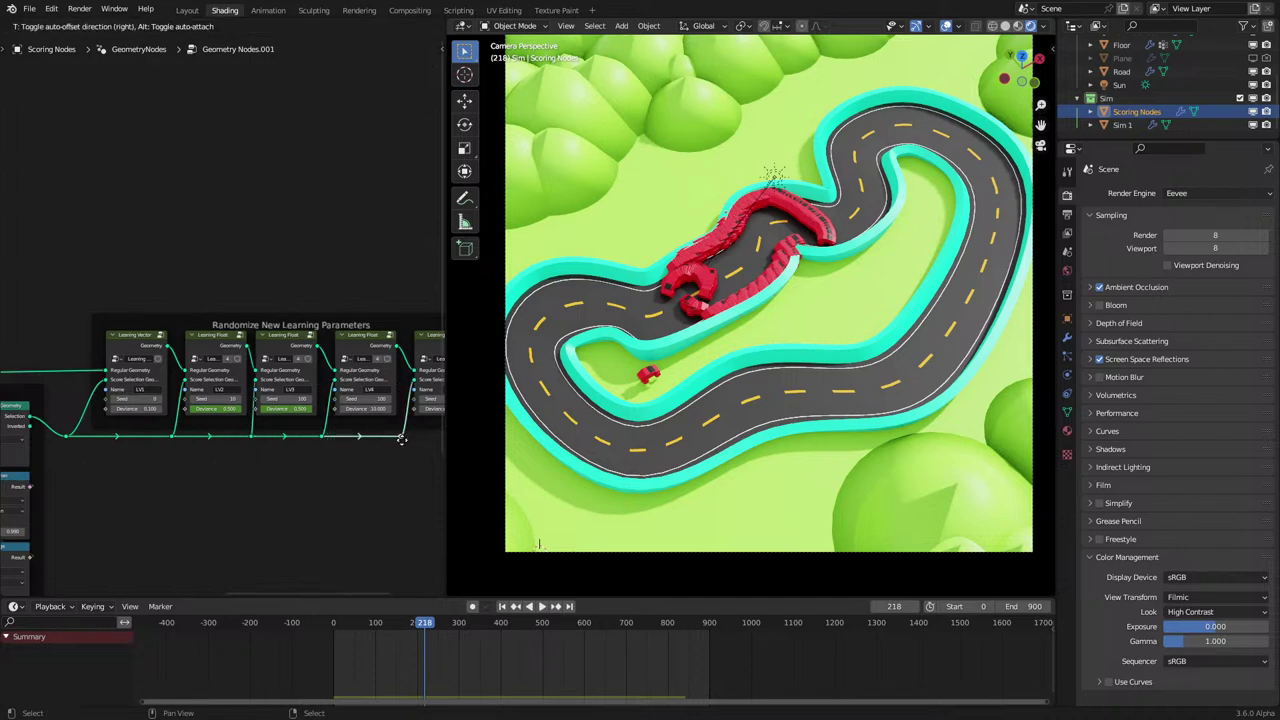
click(410, 442)
Fine-tune the positions of the reroutes feeding the LV3 and LV5 learning nodes.
scroll(346, 488, down, 2)
scroll(286, 417, up, 3)
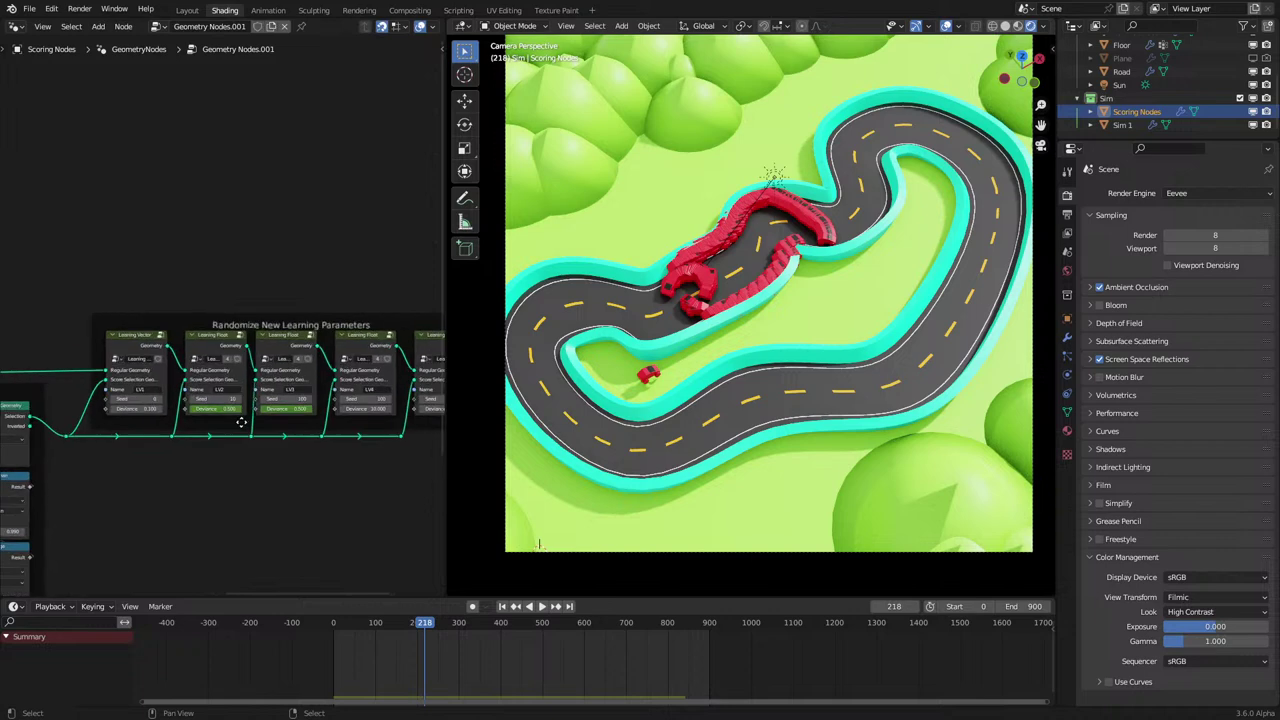
drag(249, 428, 242, 430)
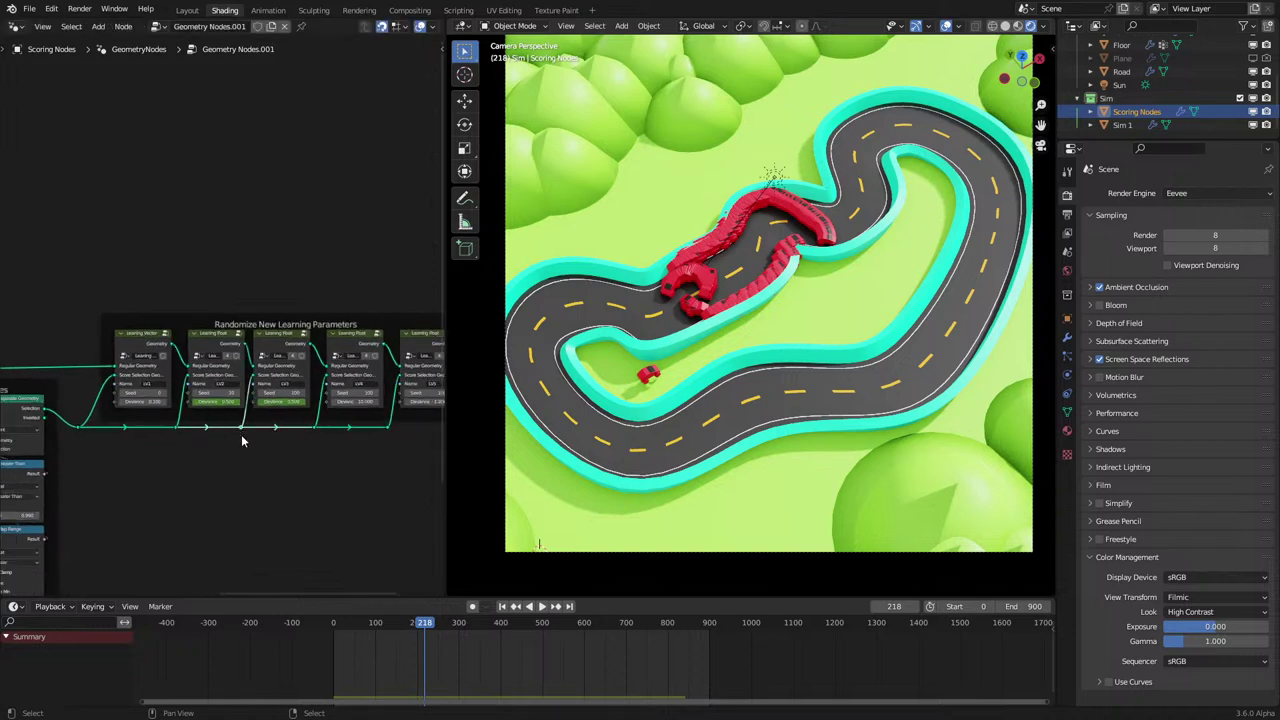
click(242, 447)
scroll(241, 448, down, 6)
middle_drag(211, 420, 225, 418)
scroll(364, 411, up, 4)
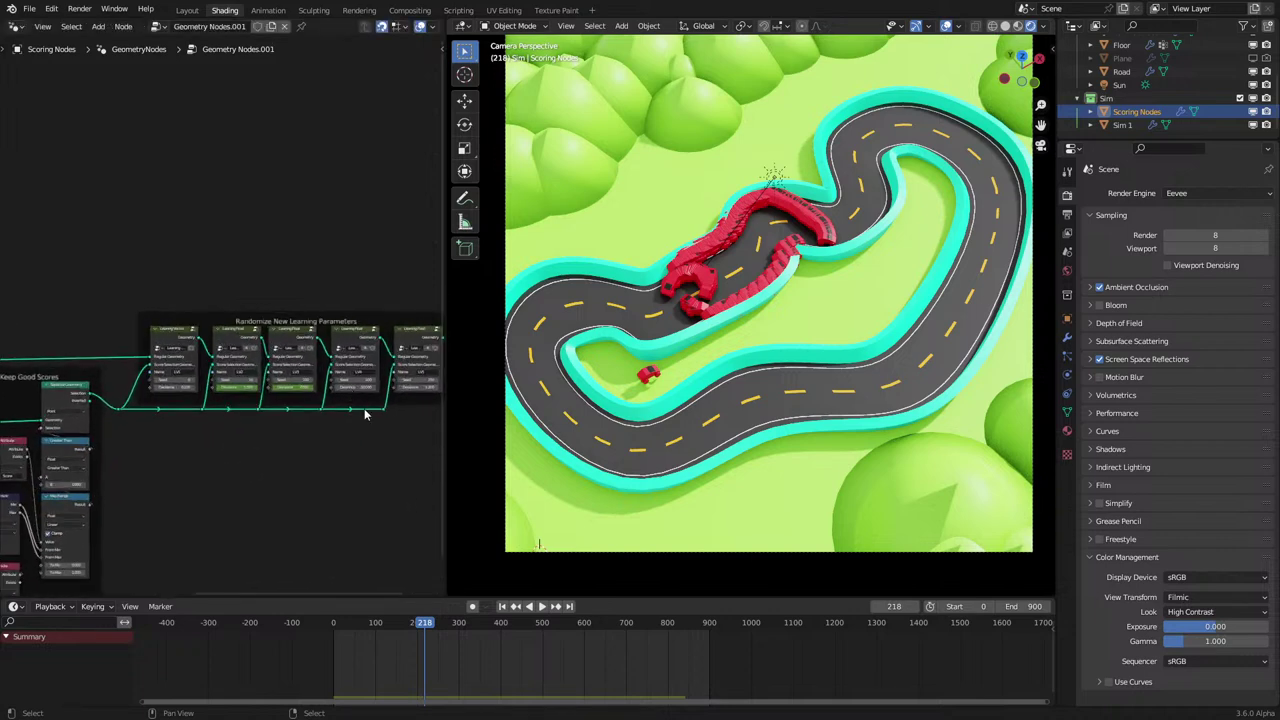
click(383, 410)
drag(377, 423, 371, 426)
Review the geometry path from the Resets frame through Keep Good Scores to the Randomize New Learning Parameters nodes.
middle_drag(300, 437, 0, 430)
middle_drag(106, 422, 241, 394)
scroll(240, 394, up, 2)
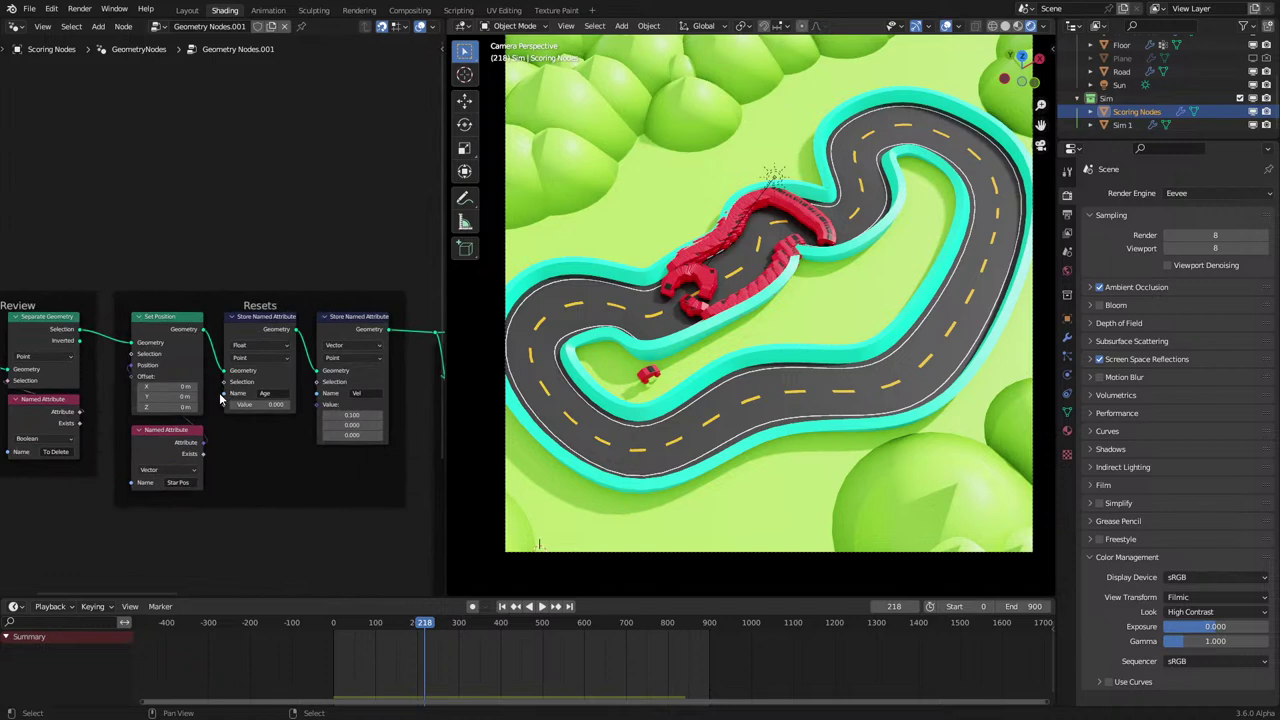
middle_drag(222, 398, 106, 400)
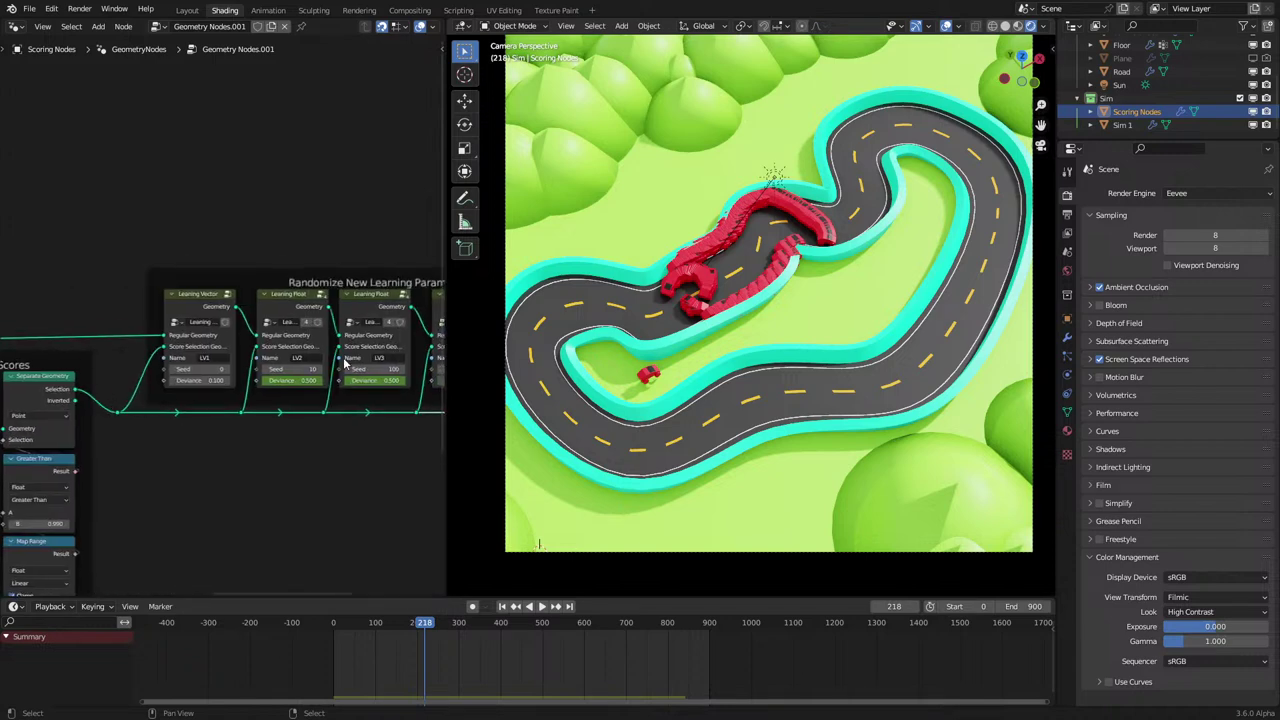
scroll(111, 418, down, 1)
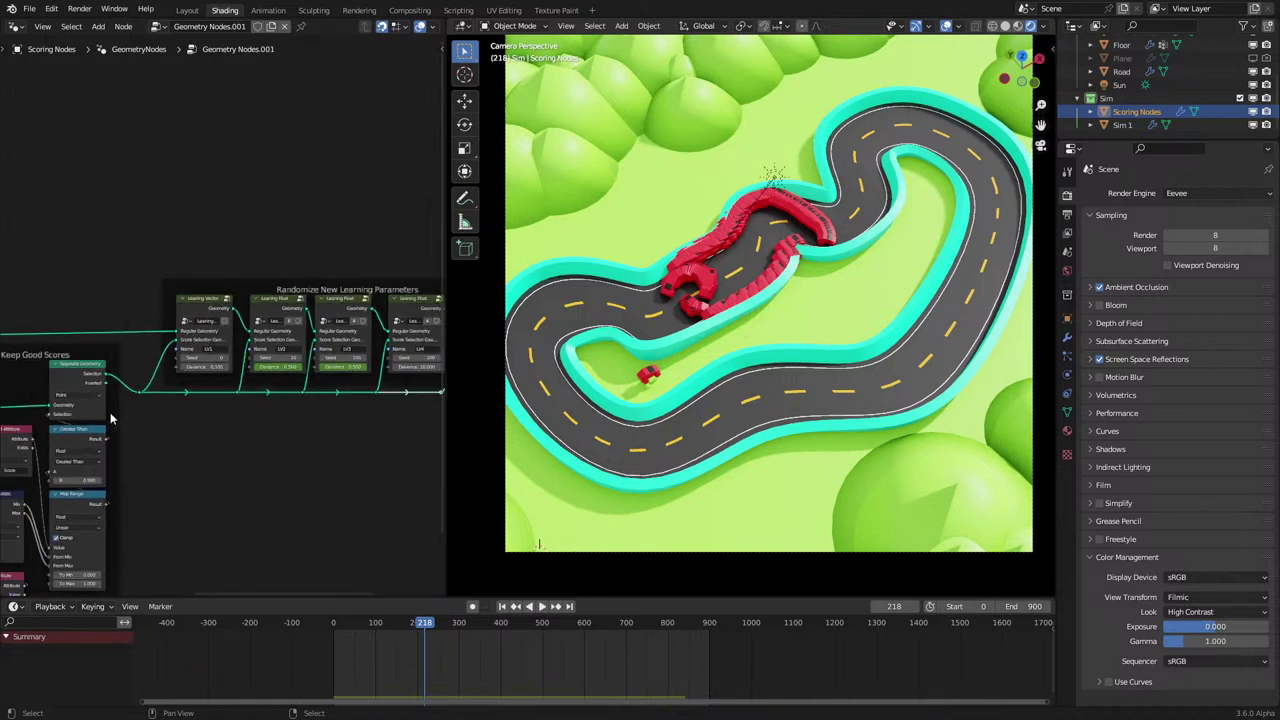
middle_drag(111, 418, 40, 363)
scroll(122, 361, up, 4)
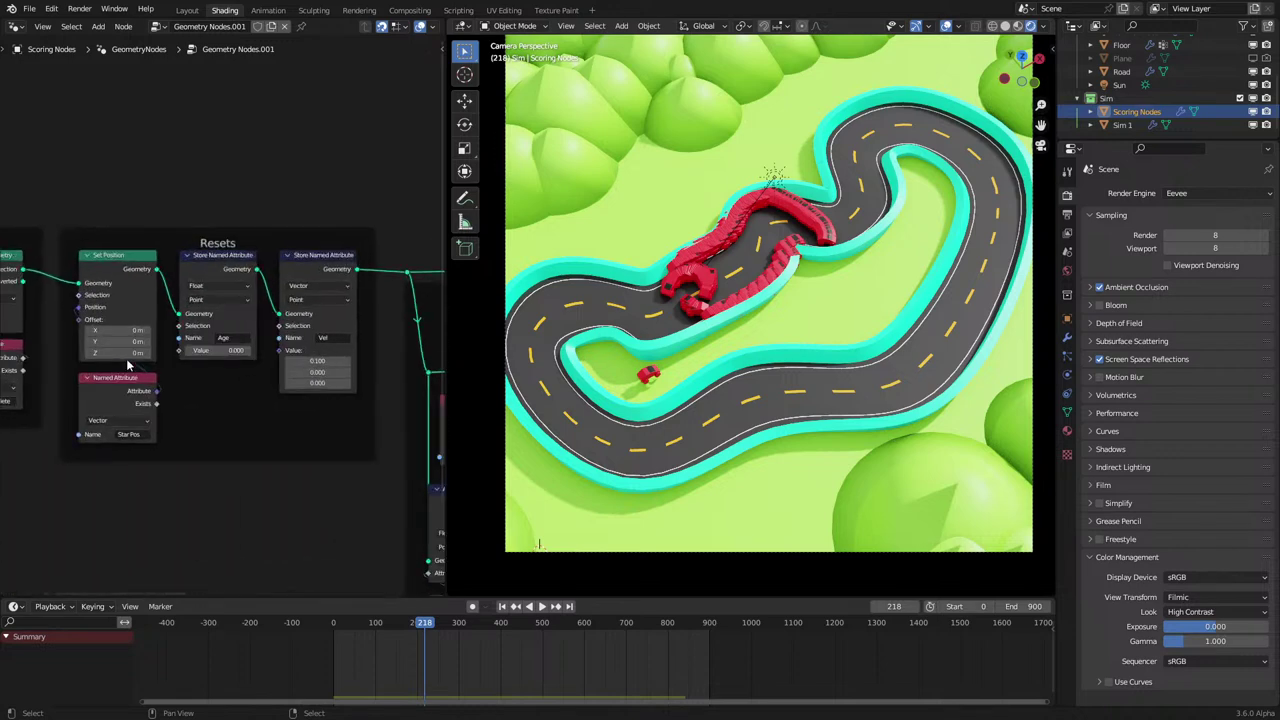
scroll(127, 367, down, 1)
middle_drag(127, 367, 97, 358)
scroll(268, 368, down, 1)
Maximise the node editor and view the whole scoring node chain.
key(ctrl+space)
scroll(430, 358, up, 2)
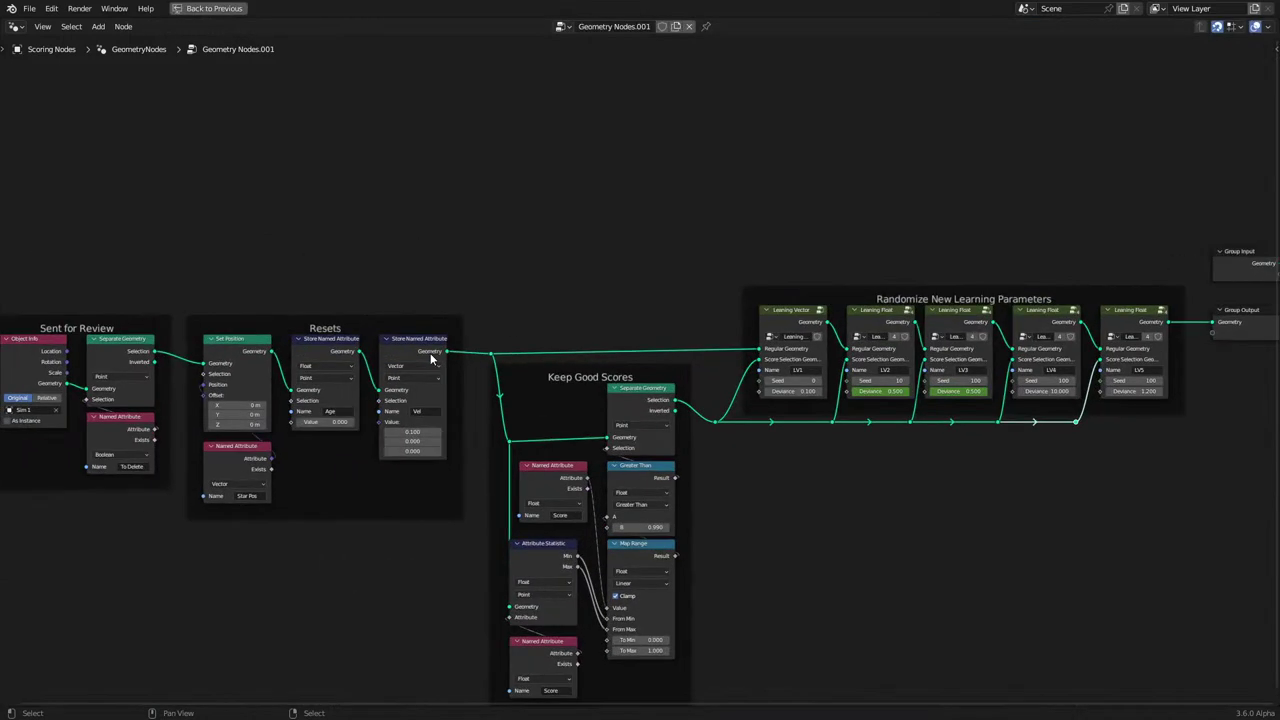
middle_drag(430, 358, 428, 327)
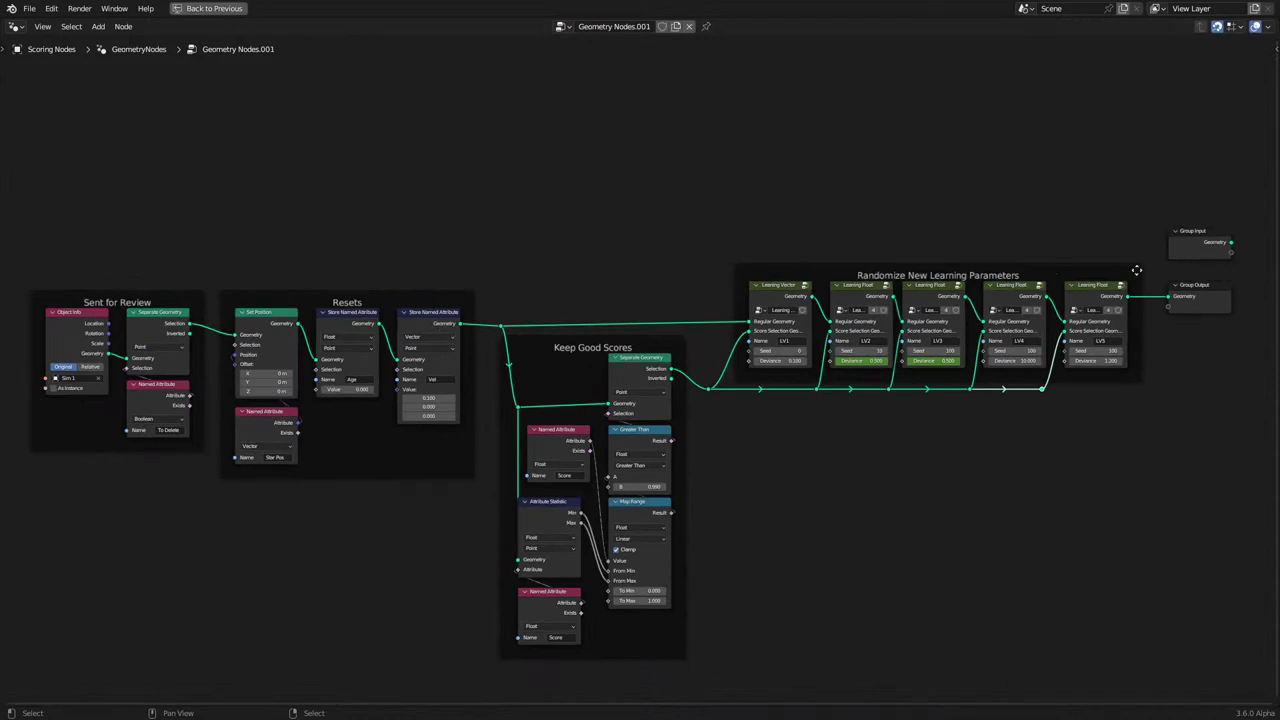
scroll(678, 410, up, 2)
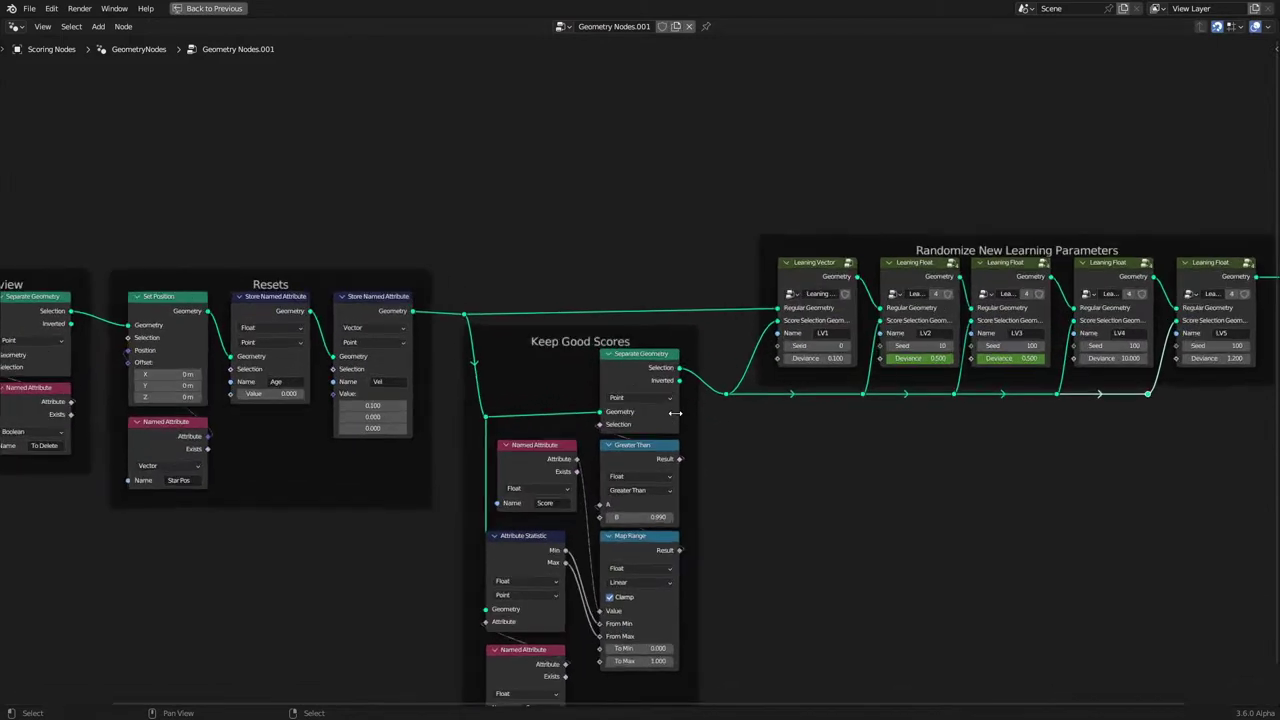
Examine the nodes inside the LV1 Leaning Vector group and its connections in the scoring tree.
key(Tab)
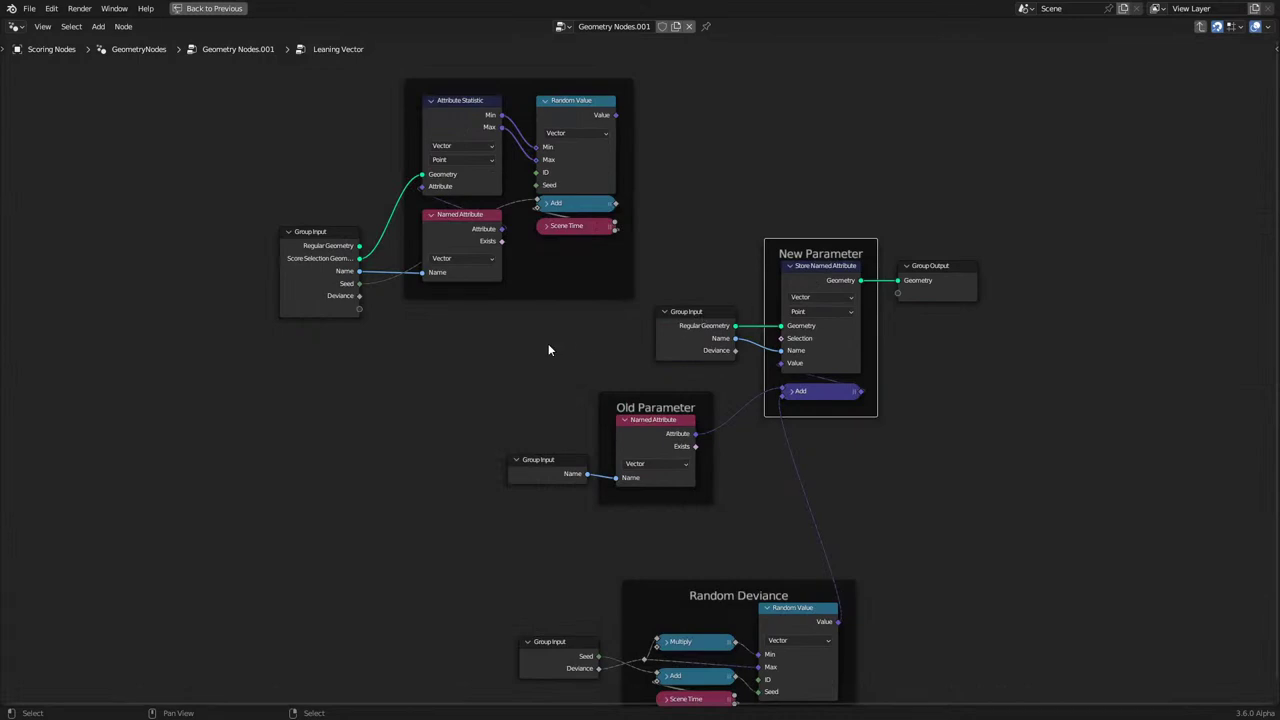
middle_drag(506, 371, 491, 354)
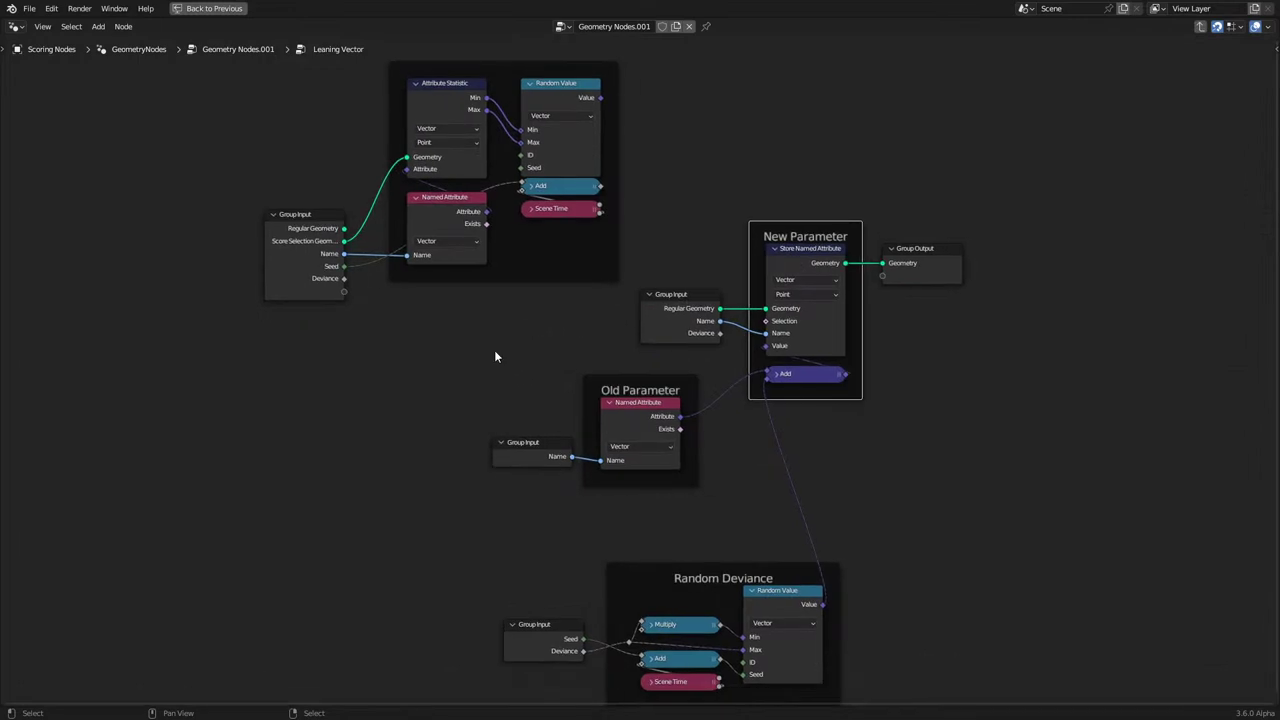
key(Tab)
scroll(494, 356, down, 1)
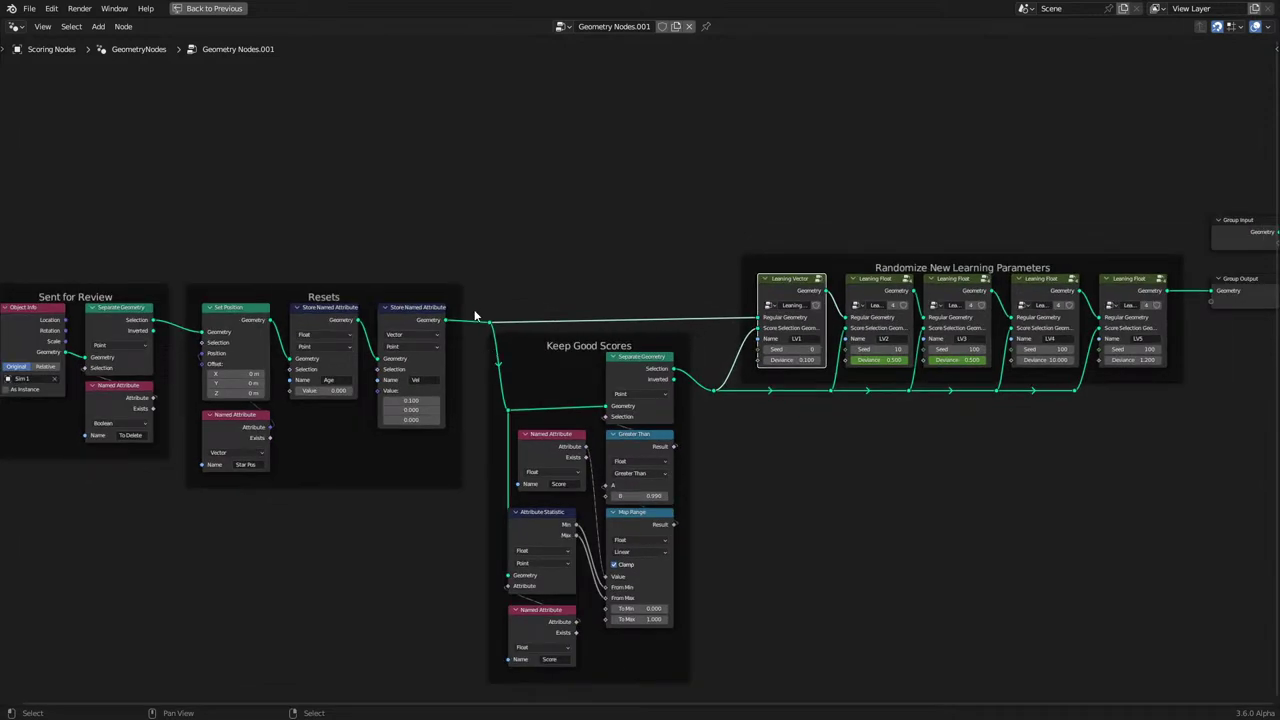
key(Tab)
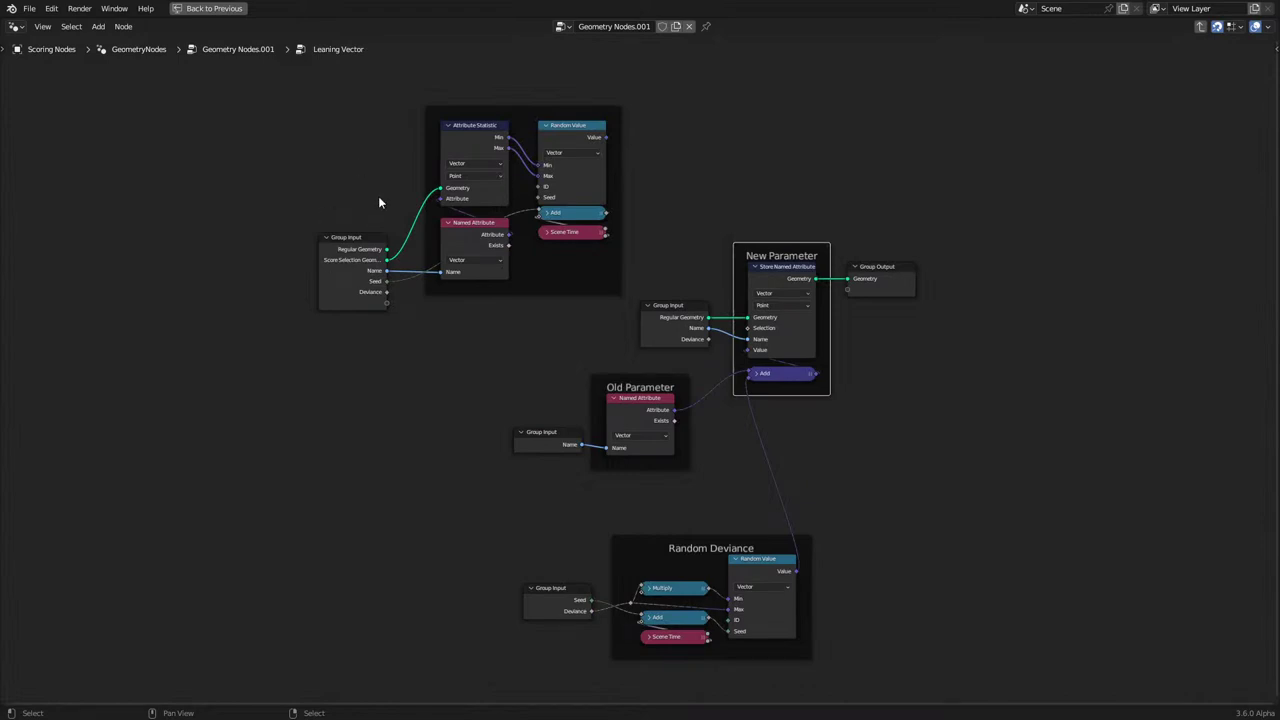
key(Tab)
key(Tab)
Move the unlabelled frame and its Group Input beside the Old Parameter nodes, and label the frame "Data From Good Score Geometry".
drag(378, 202, 597, 303)
key(g)
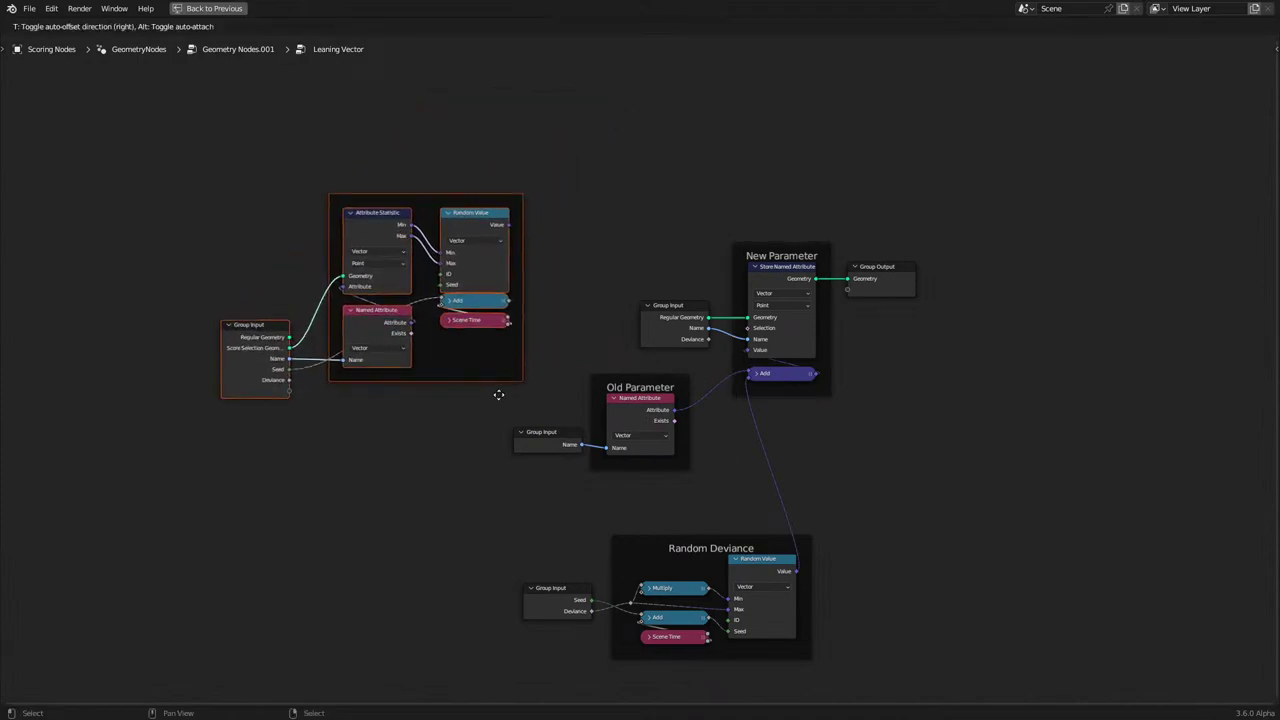
click(468, 500)
click(392, 305)
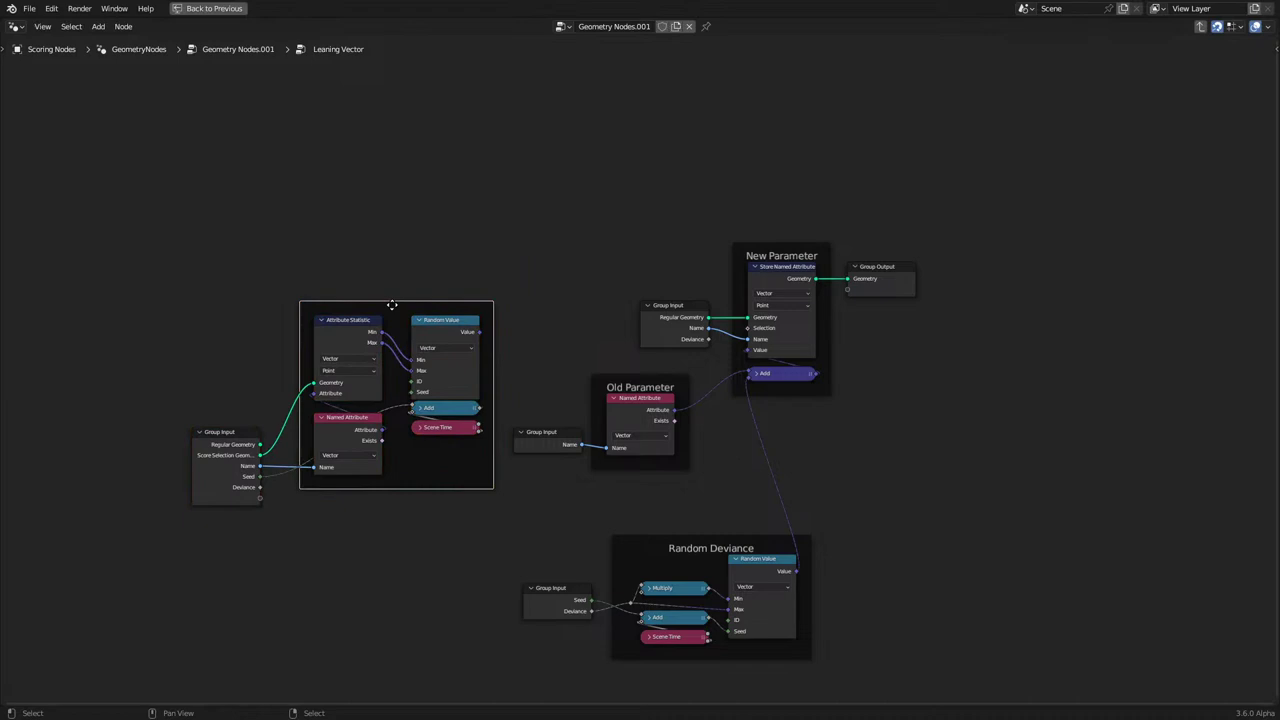
key(F2)
text(Scores)
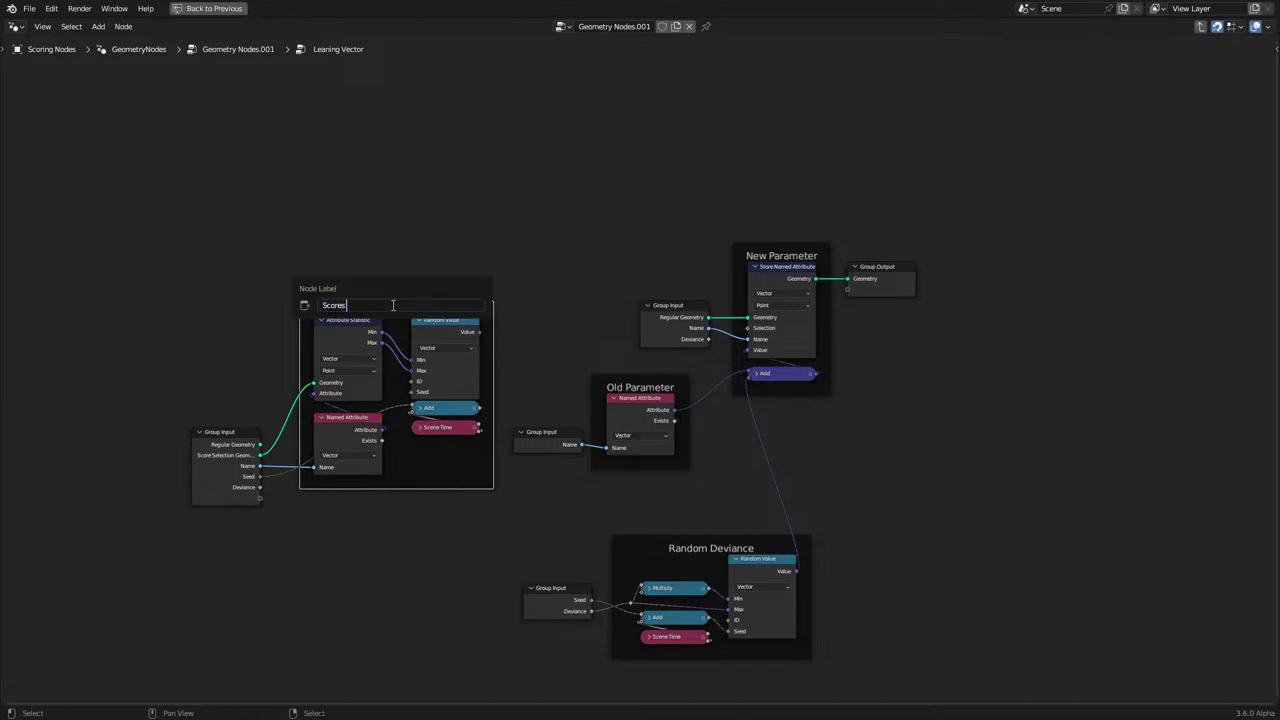
text(Data From Good Score Geometry)
key(Return)
Move the Random Value, Add and Scene Time nodes closer to Attribute Statistic in the Data From Good Score Geometry frame.
scroll(393, 305, up, 3)
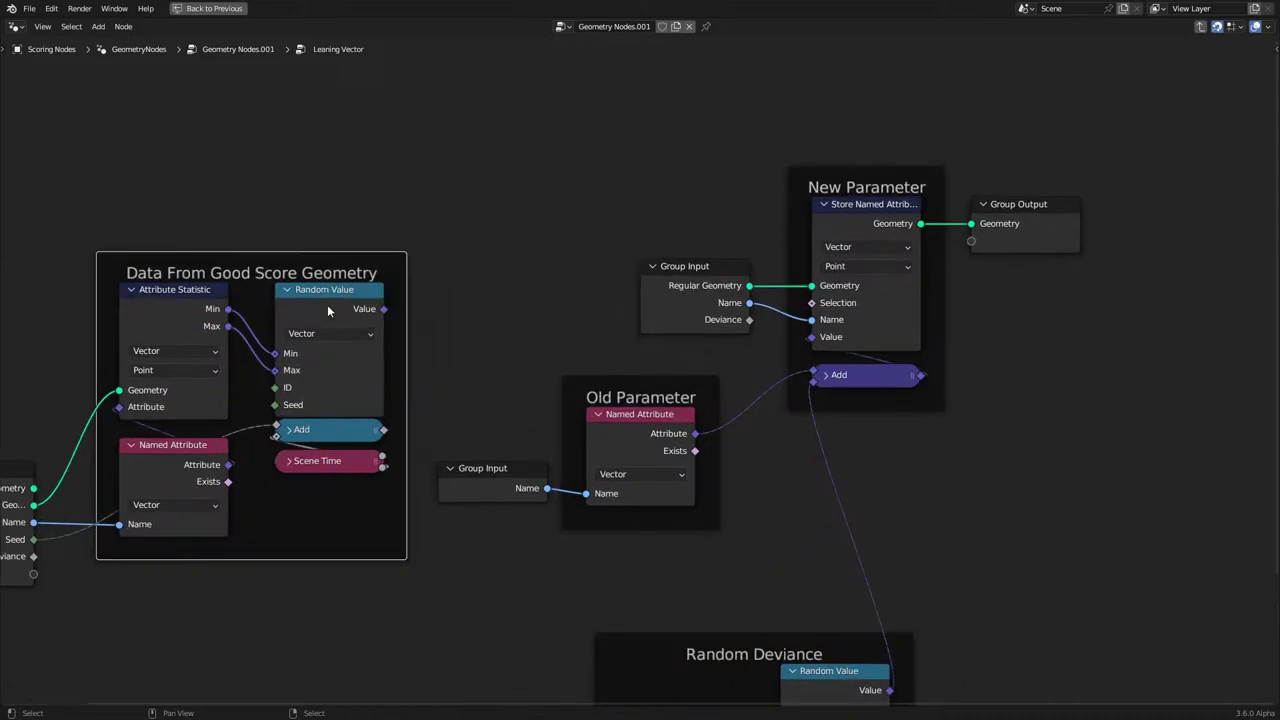
shift+click(315, 430)
shift+click(327, 467)
drag(328, 464, 294, 444)
click(307, 468)
scroll(307, 468, down, 2)
click(297, 355)
shift+click(300, 440)
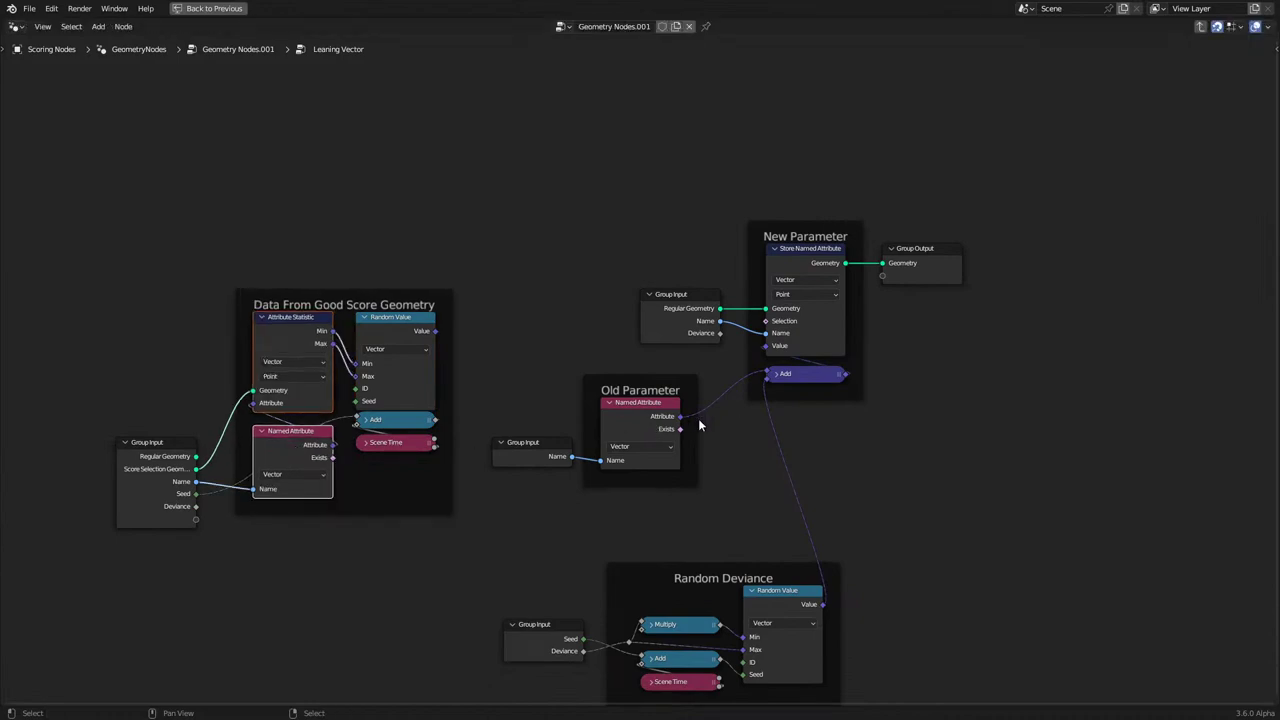
Leave the group and align Attribute Statistic and its Score attribute node with the upper Named Attribute in Keep Good Scores.
key(Tab)
key(Home)
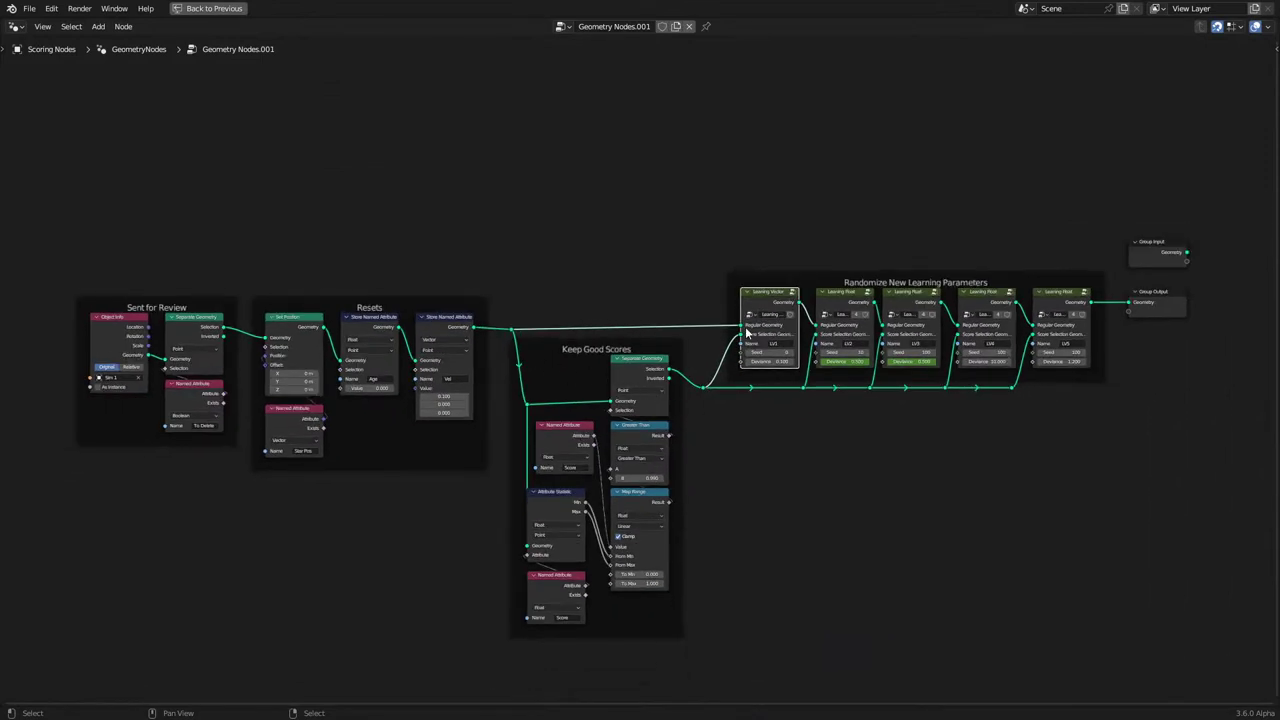
scroll(700, 336, up, 2)
middle_drag(708, 337, 670, 361)
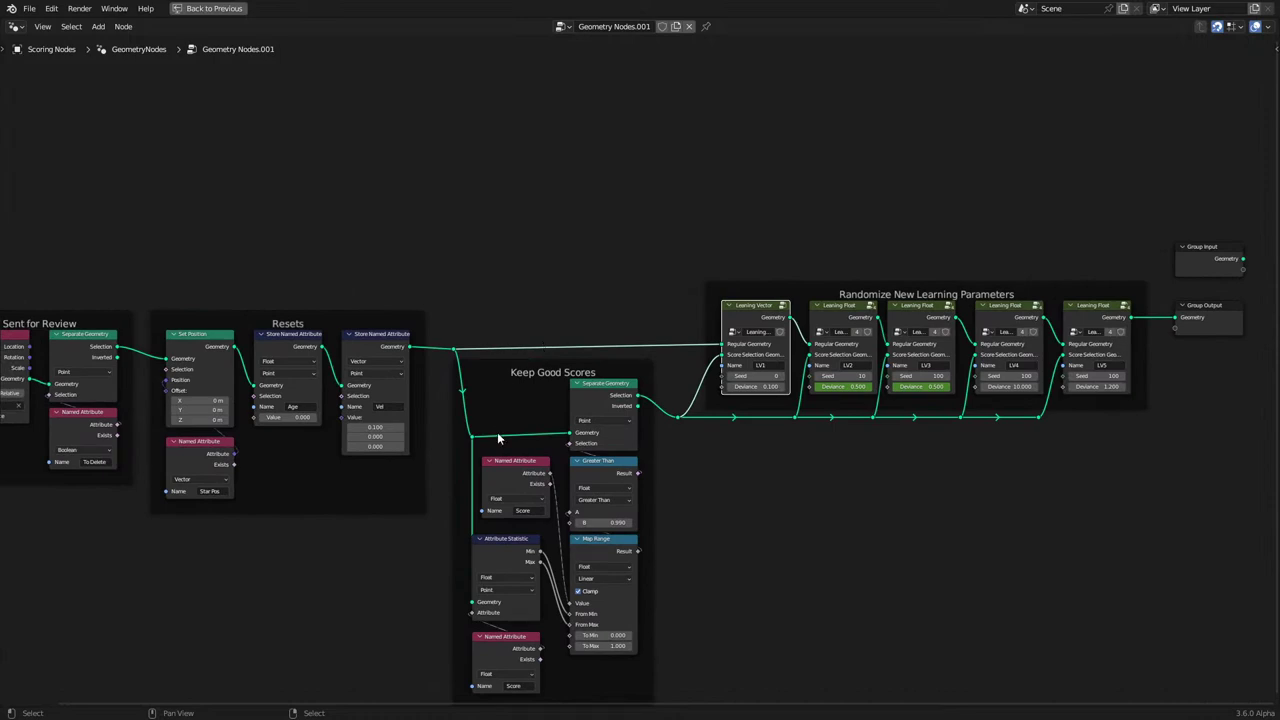
middle_drag(516, 445, 494, 334)
scroll(492, 350, up, 3)
click(438, 478)
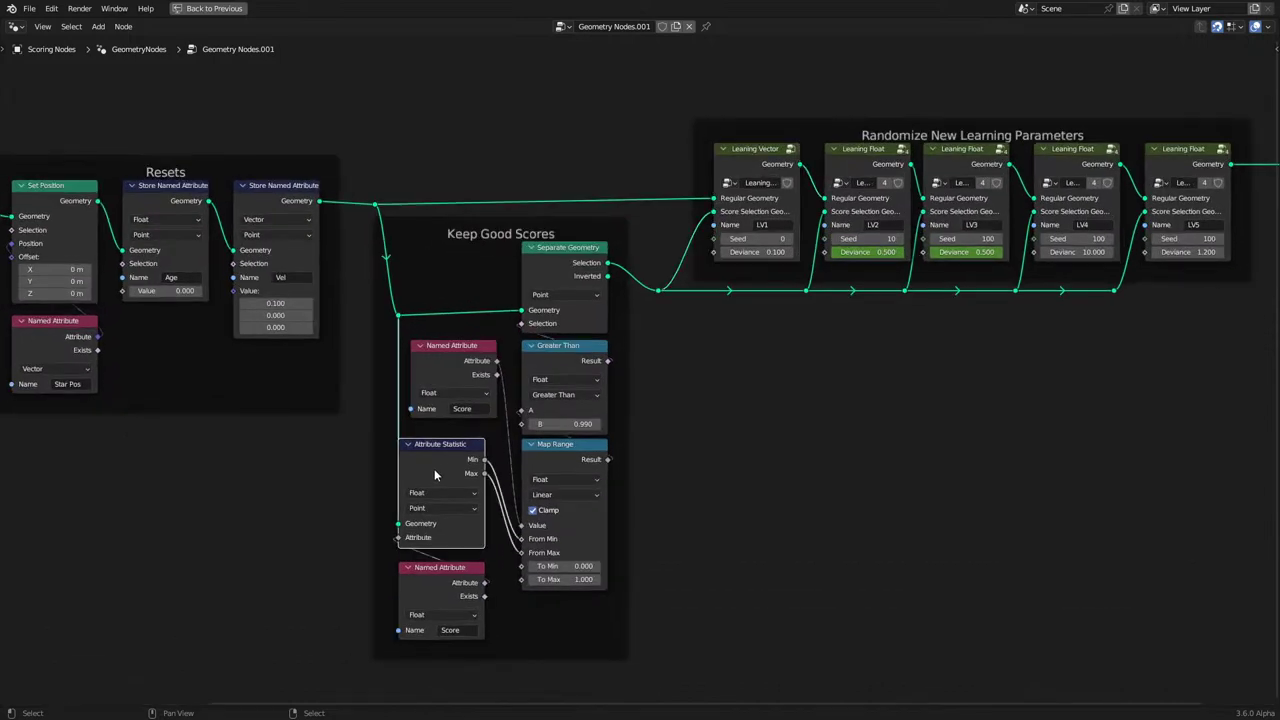
shift+click(445, 585)
drag(445, 585, 458, 584)
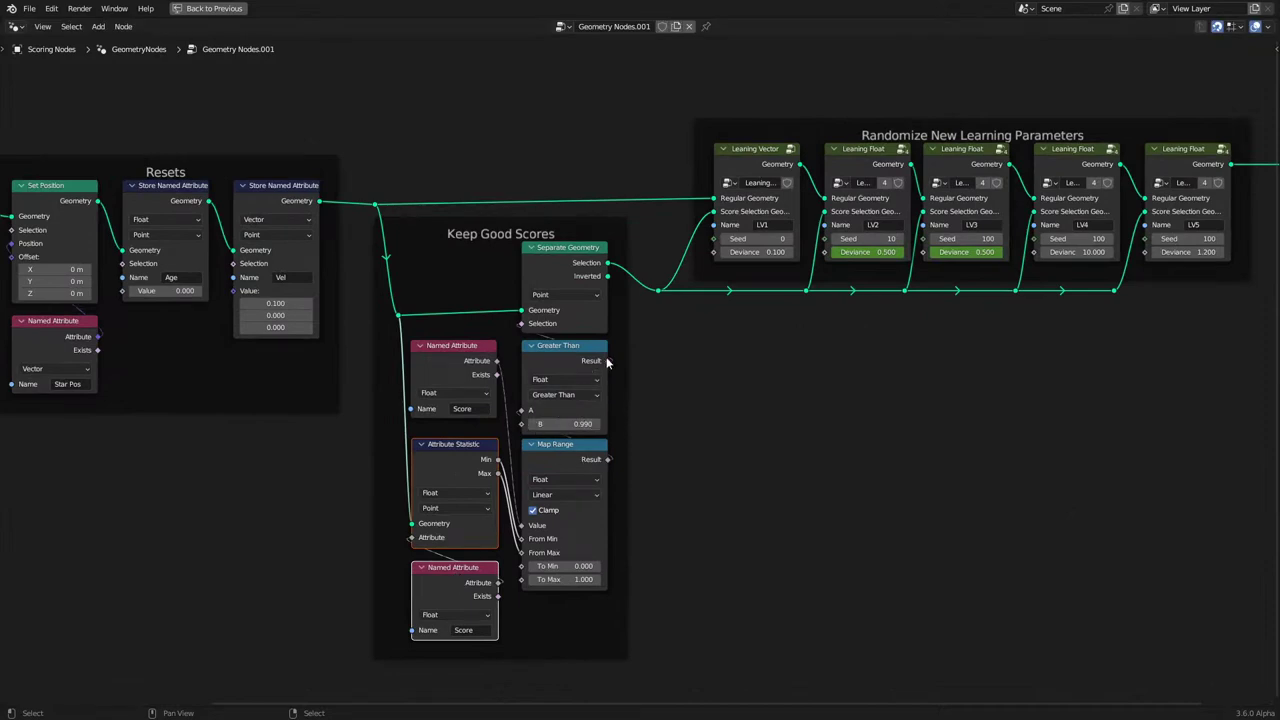
Move both Score Named Attribute nodes and Attribute Statistic down beside the Map Range node.
click(458, 364)
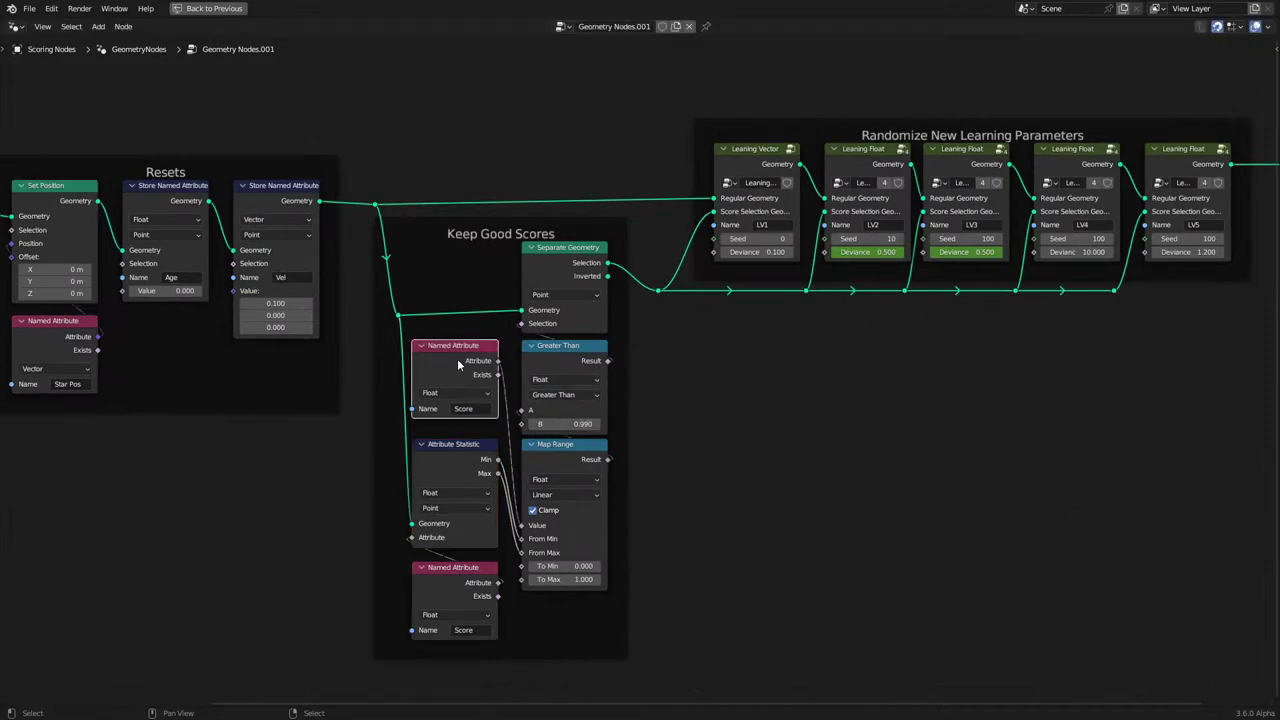
shift+click(456, 468)
shift+click(454, 573)
scroll(450, 390, down, 1)
key(g)
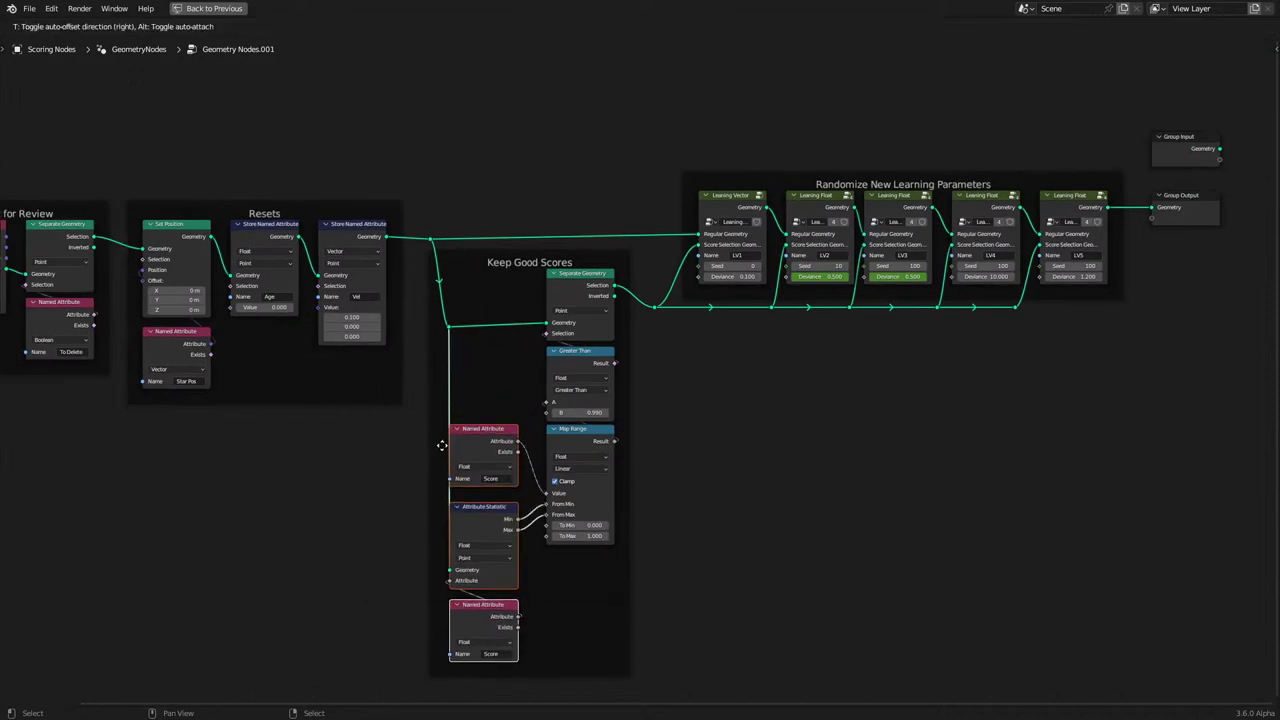
click(452, 448)
click(424, 500)
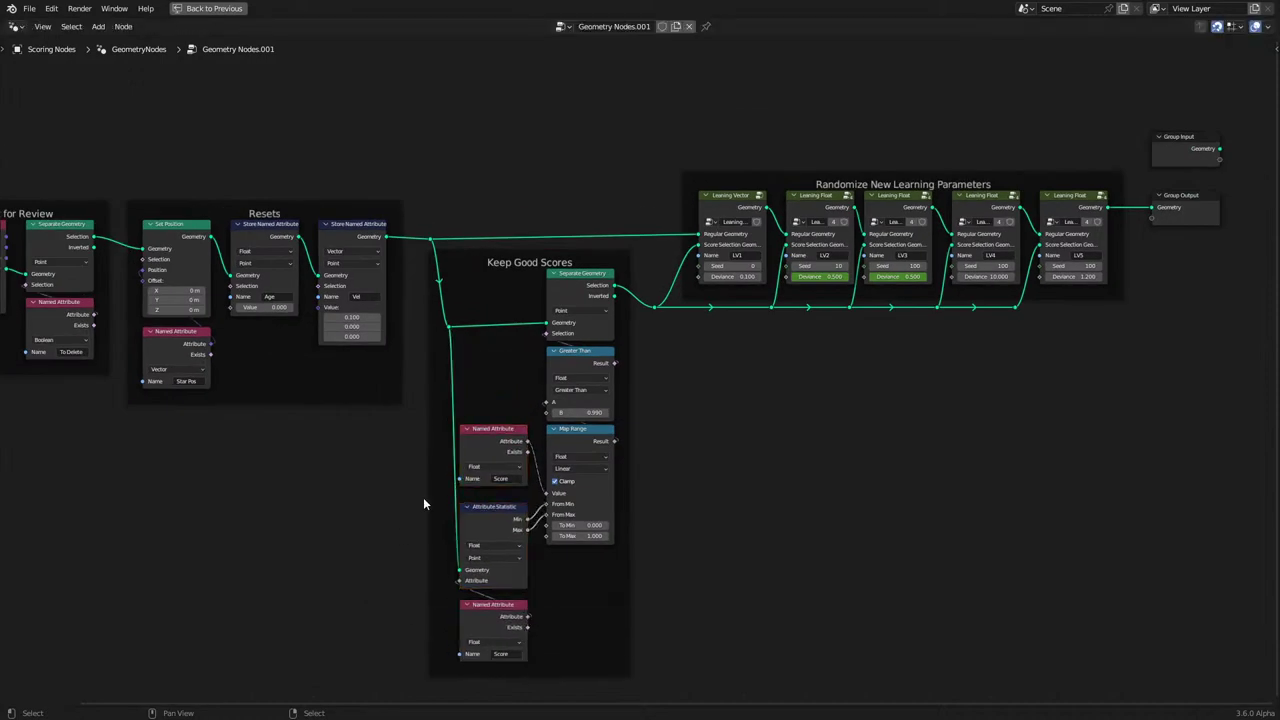
Duplicate the empty Keep Good Scores frame beside the nodes and delete the original frame.
click(606, 393)
scroll(628, 373, down, 1)
key(shift+d)
click(797, 474)
click(626, 419)
key(x)
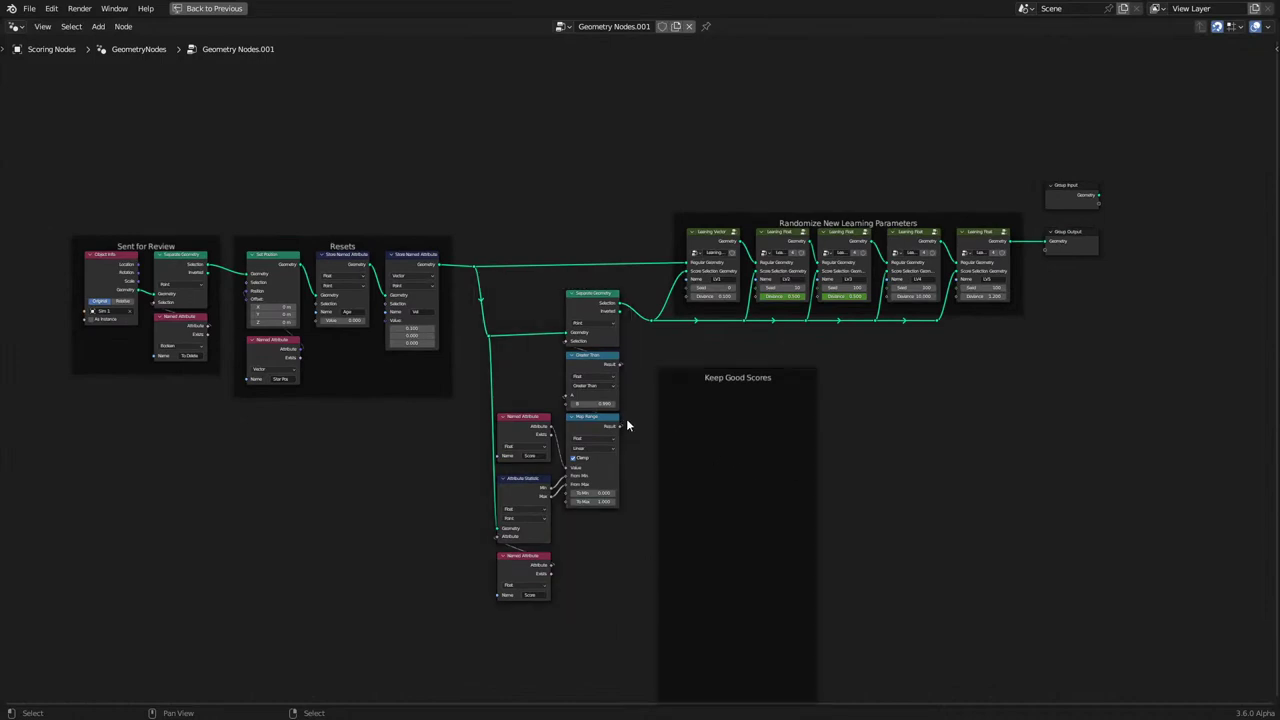
Put the Score attribute, Attribute Statistic and Map Range nodes into the Keep Good Scores frame and place it below Greater Than.
drag(462, 606, 606, 451)
key(g)
click(686, 517)
scroll(686, 518, up, 5)
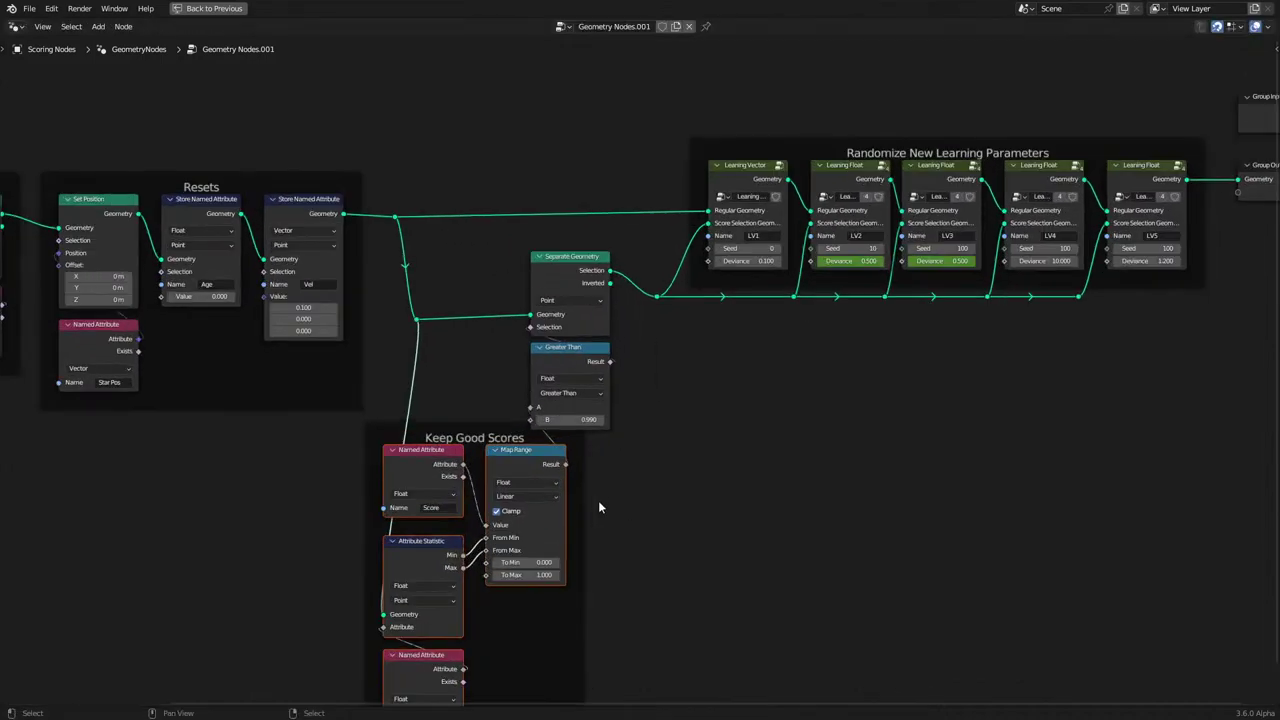
key(g)
click(649, 525)
click(560, 466)
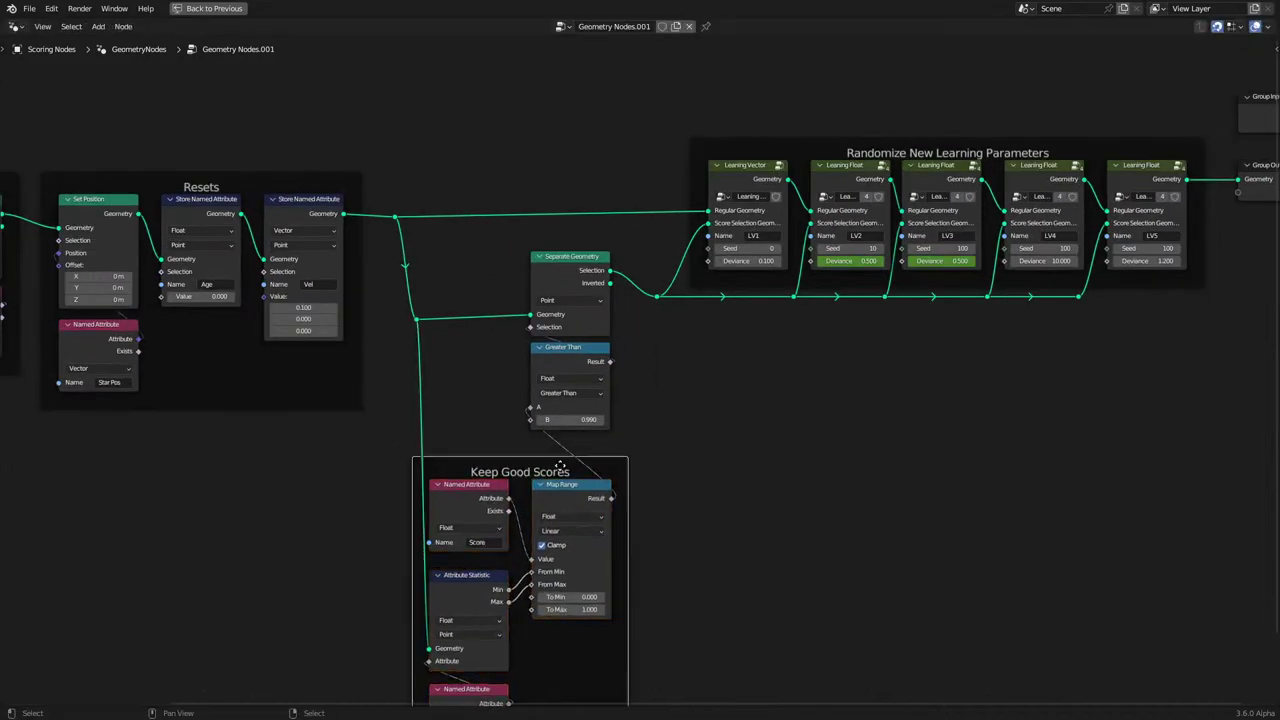
Duplicate the Keep Good Scores frame and put Separate Geometry and Greater Than into the copy.
key(F2)
key(Escape)
key(shift+d)
click(860, 440)
key(a)
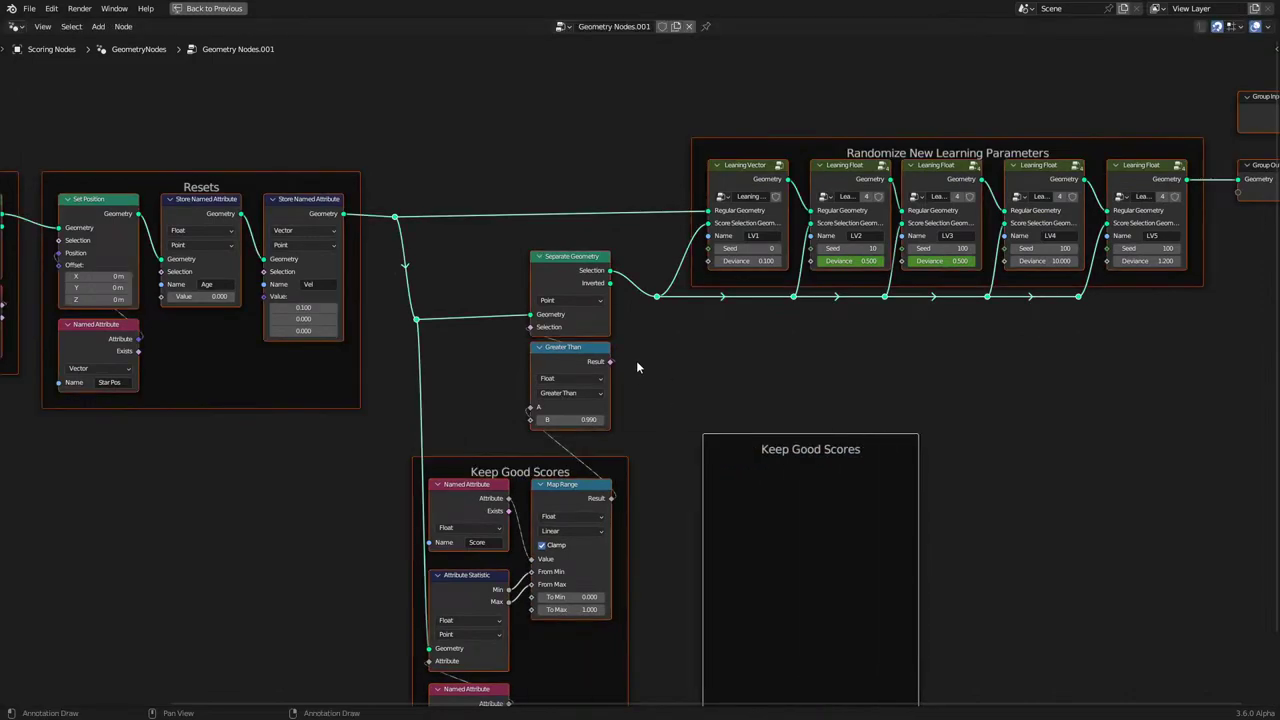
key(alt+a)
key(c)
click(527, 350)
key(Escape)
shift+click(770, 476)
key(ctrl+p)
click(590, 470)
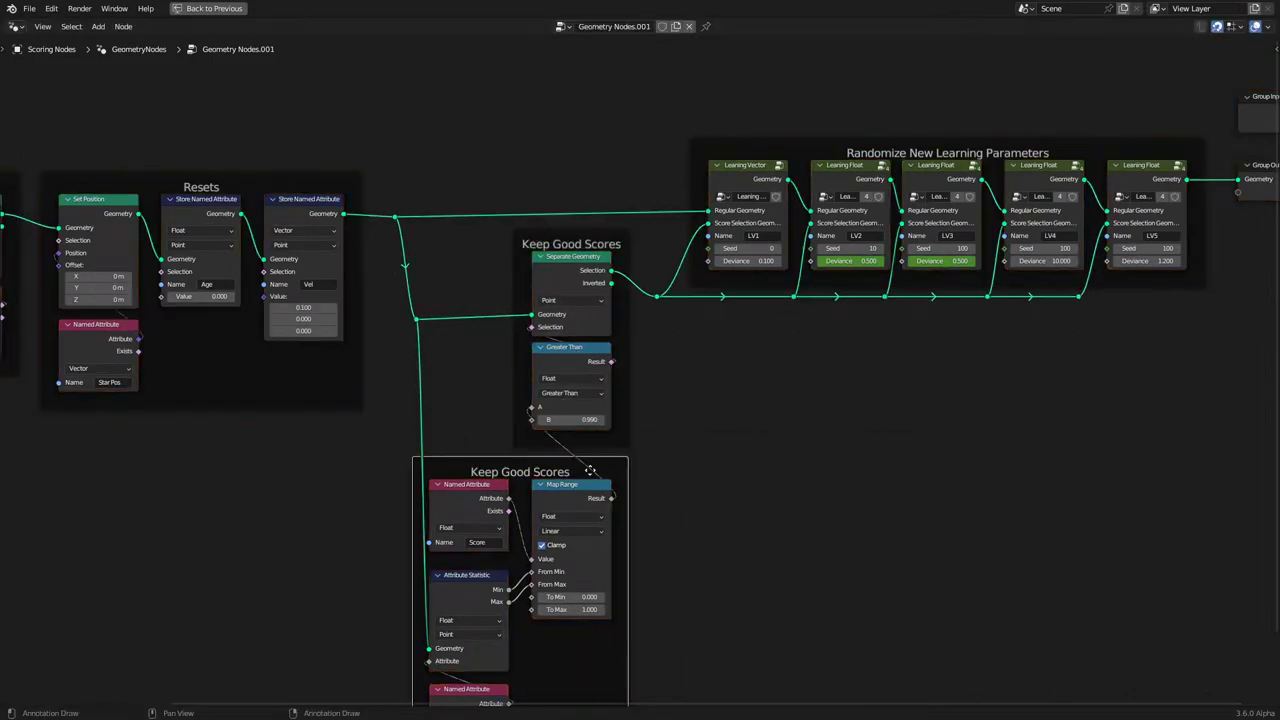
Relabel the frame around the Score attribute, Attribute Statistic and Map Range nodes as "Overall Car Scores".
key(F2)
text(S)
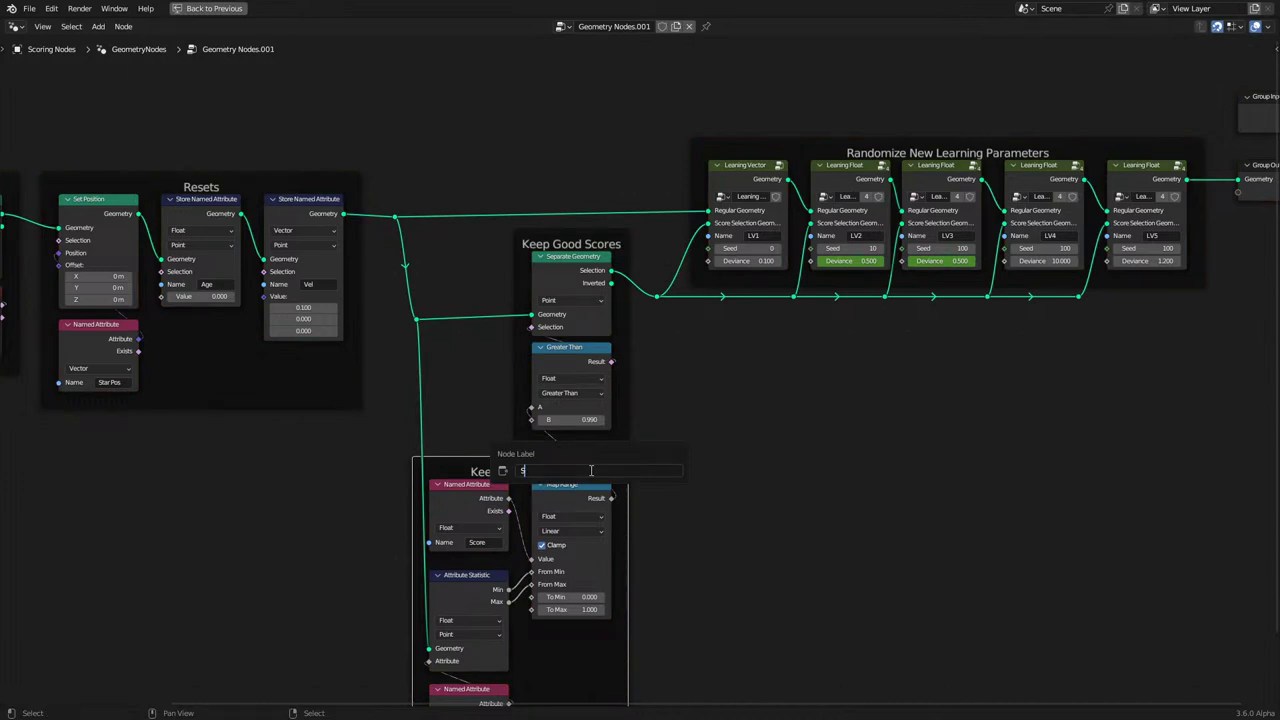
text(core)
text( Overa)
key(BackSpace)
key(BackSpace)
key(BackSpace)
key(BackSpace)
key(BackSpace)
key(BackSpace)
text(Car Scores)
key(Return)
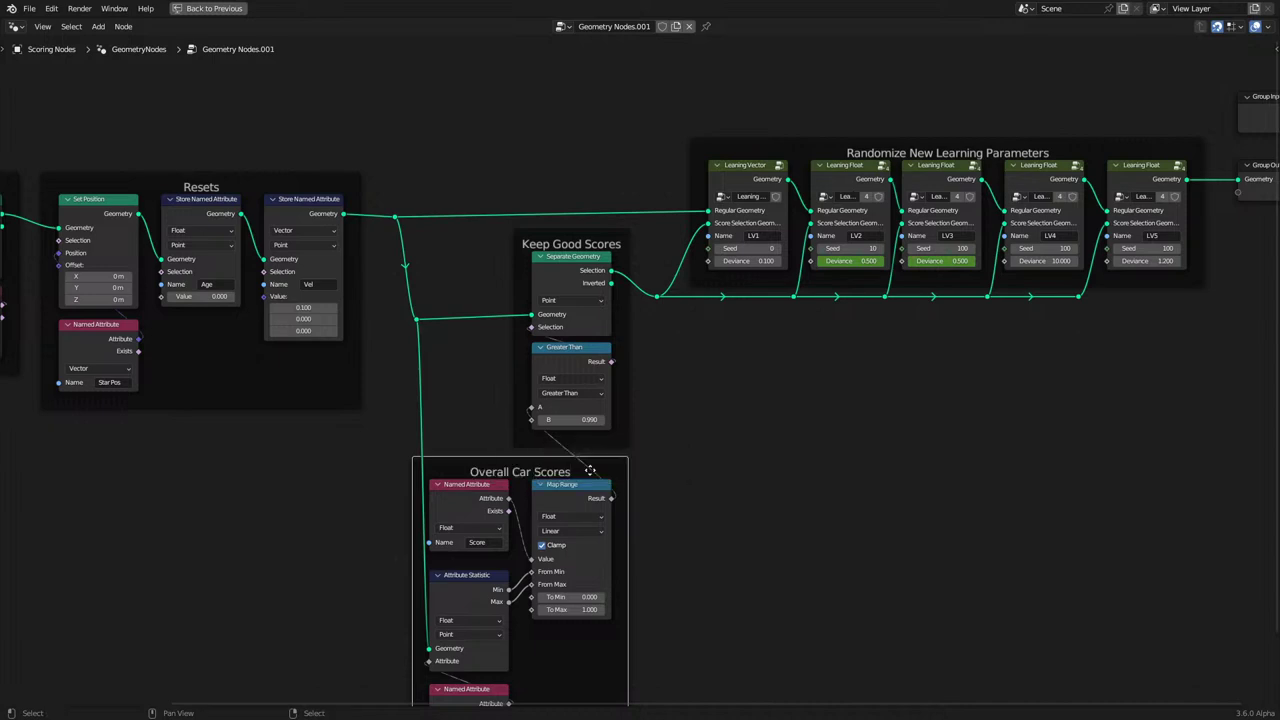
scroll(713, 401, down, 1)
middle_drag(646, 418, 680, 400)
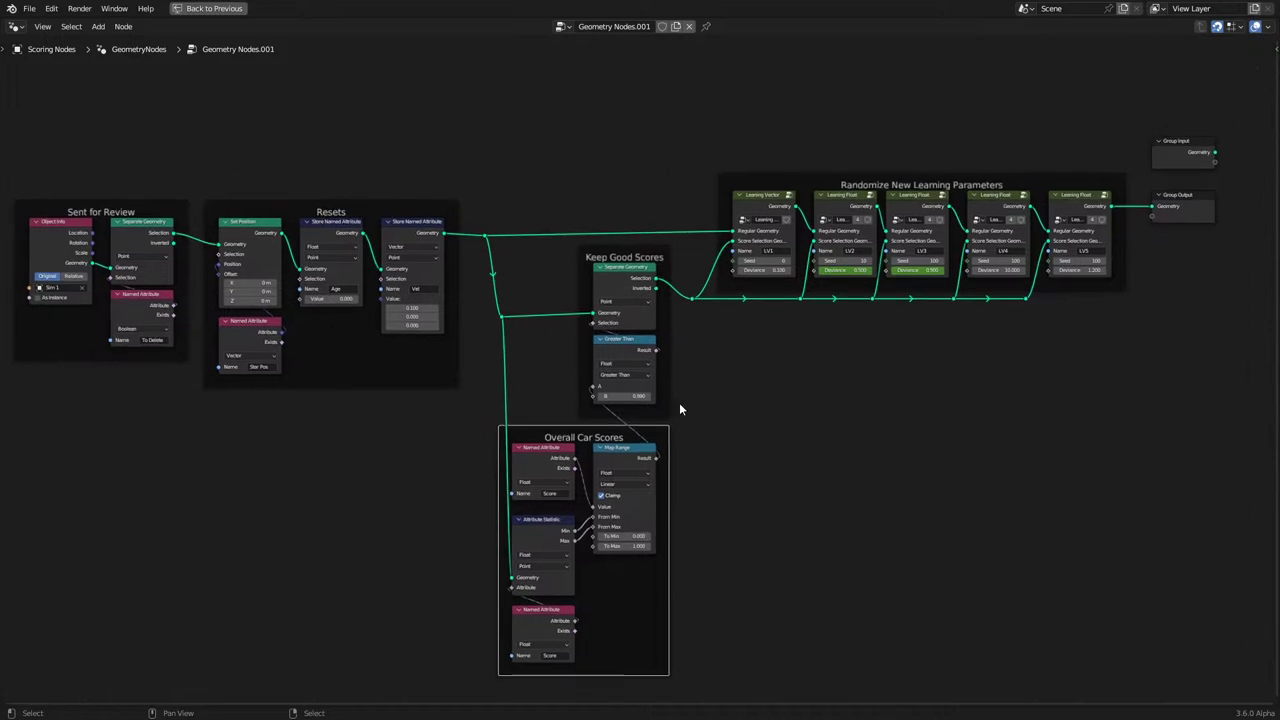
scroll(679, 402, up, 1)
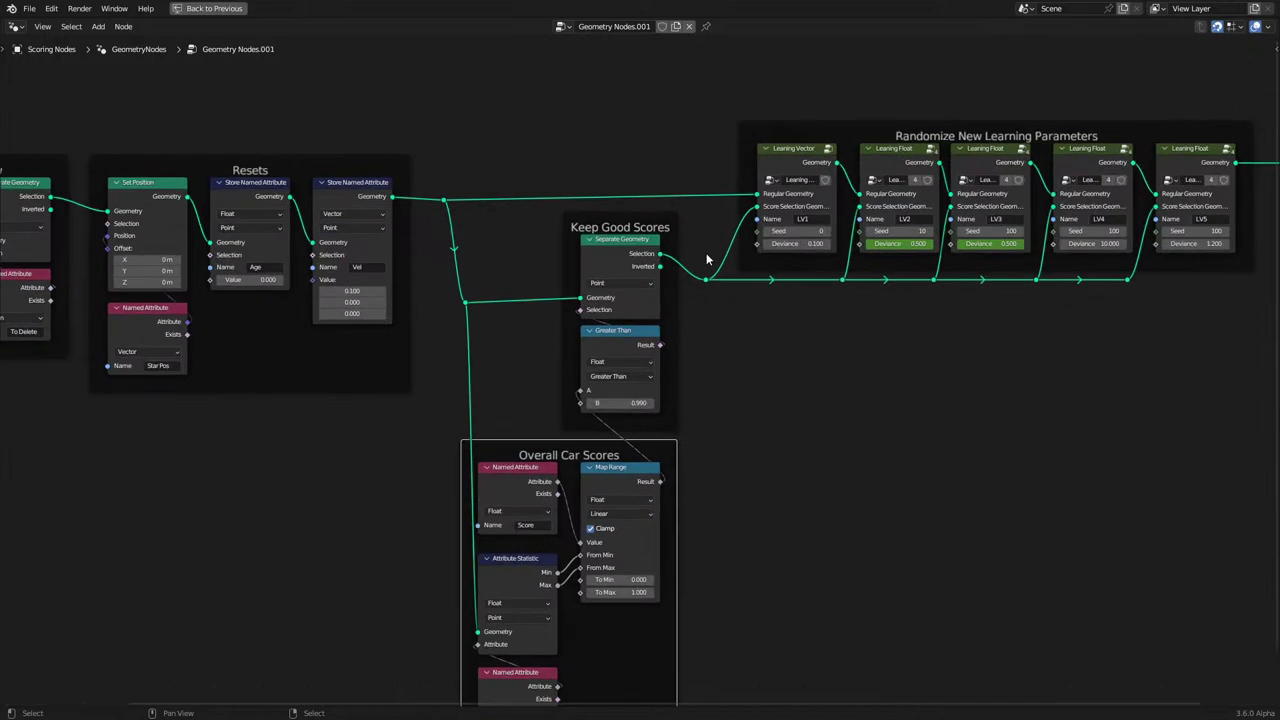
Open the Leaning Vector group and tidy the Add, Scene Time, Named Attribute and Group Input nodes around Data From Good Score Geometry.
key(Tab)
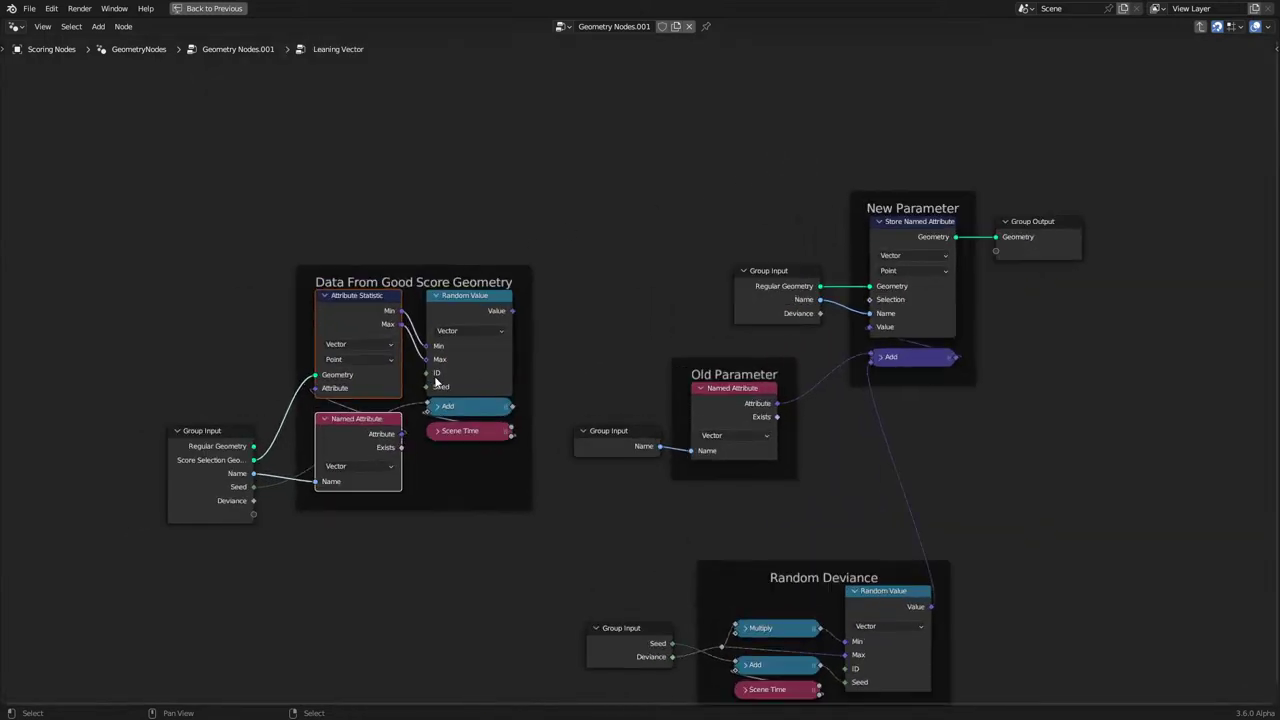
click(357, 428)
click(441, 396)
click(448, 412)
shift+click(451, 434)
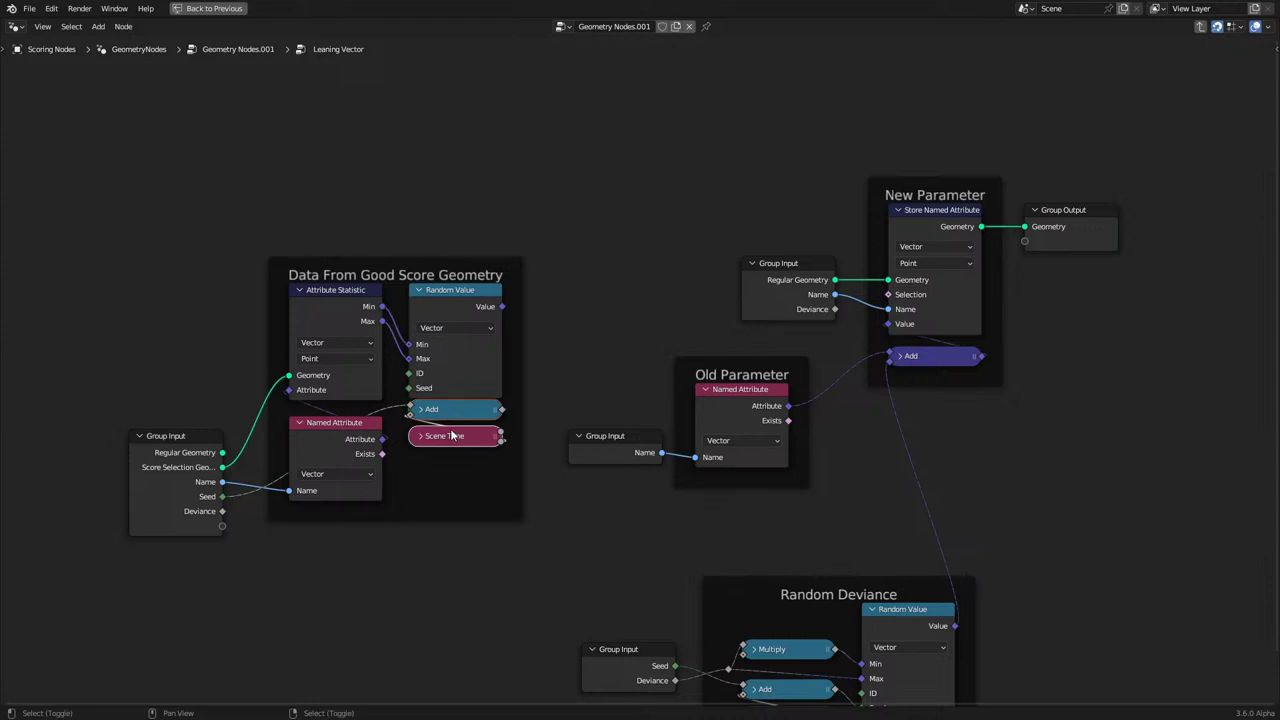
drag(451, 434, 449, 447)
drag(343, 434, 341, 422)
drag(203, 478, 218, 401)
Duplicate the Group Input below the frame, link its Seed to the Add node and hide the unused sockets on both Group Inputs.
key(shift+d)
click(230, 540)
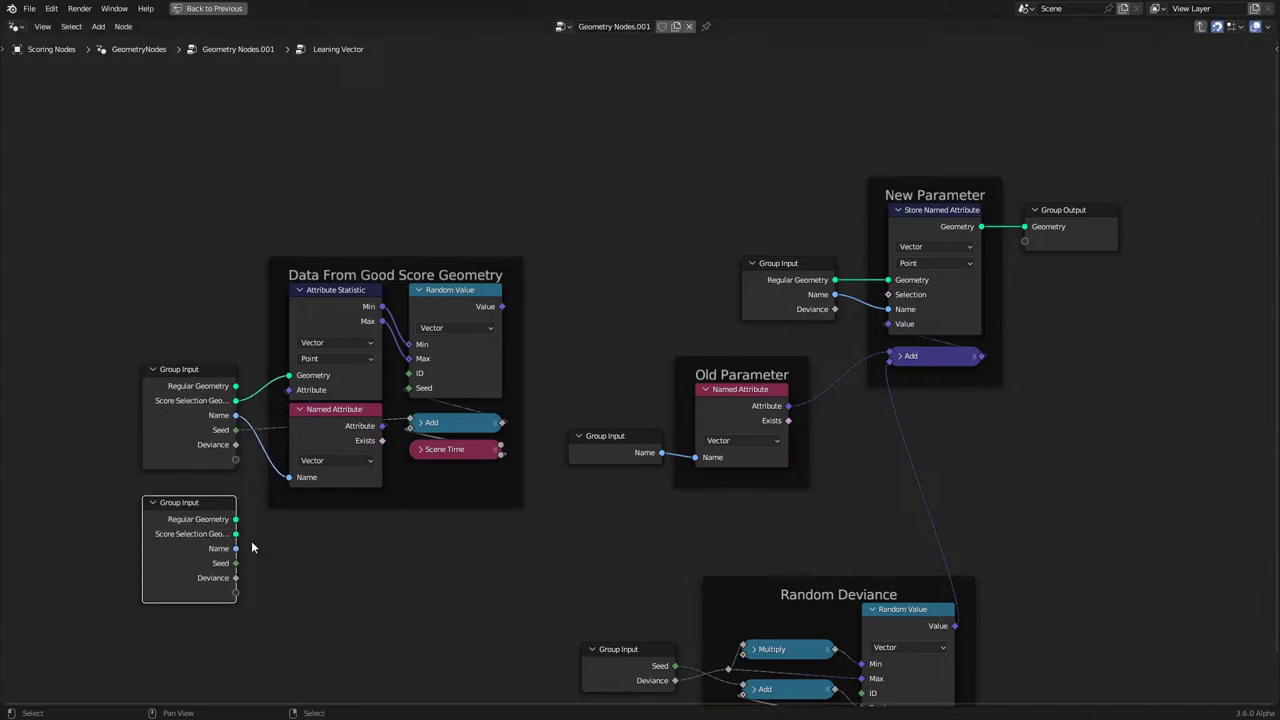
drag(235, 563, 409, 428)
key(ctrl+h)
drag(200, 530, 347, 570)
click(178, 423)
key(ctrl+h)
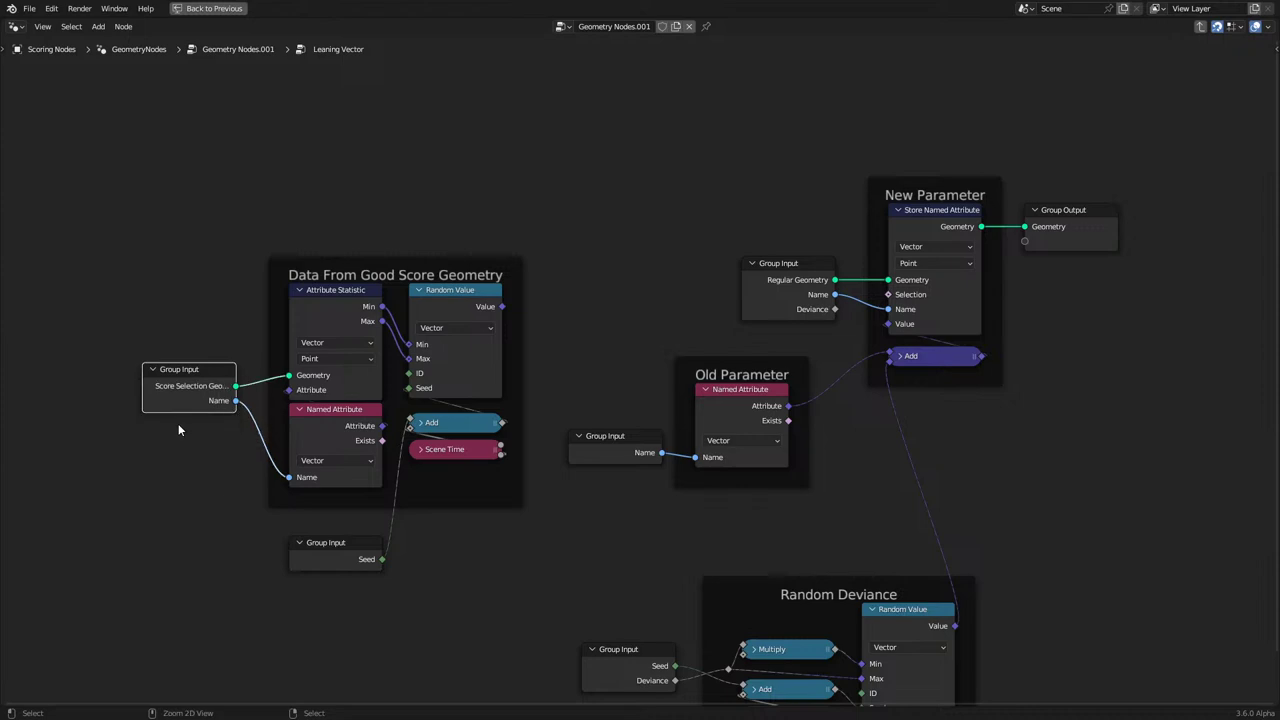
Move Data From Good Score Geometry and its inputs down, and link its Random Value to the first input of New Parameter's Add node.
scroll(224, 446, down, 1)
drag(223, 271, 488, 480)
key(g)
click(486, 550)
scroll(490, 540, up, 1)
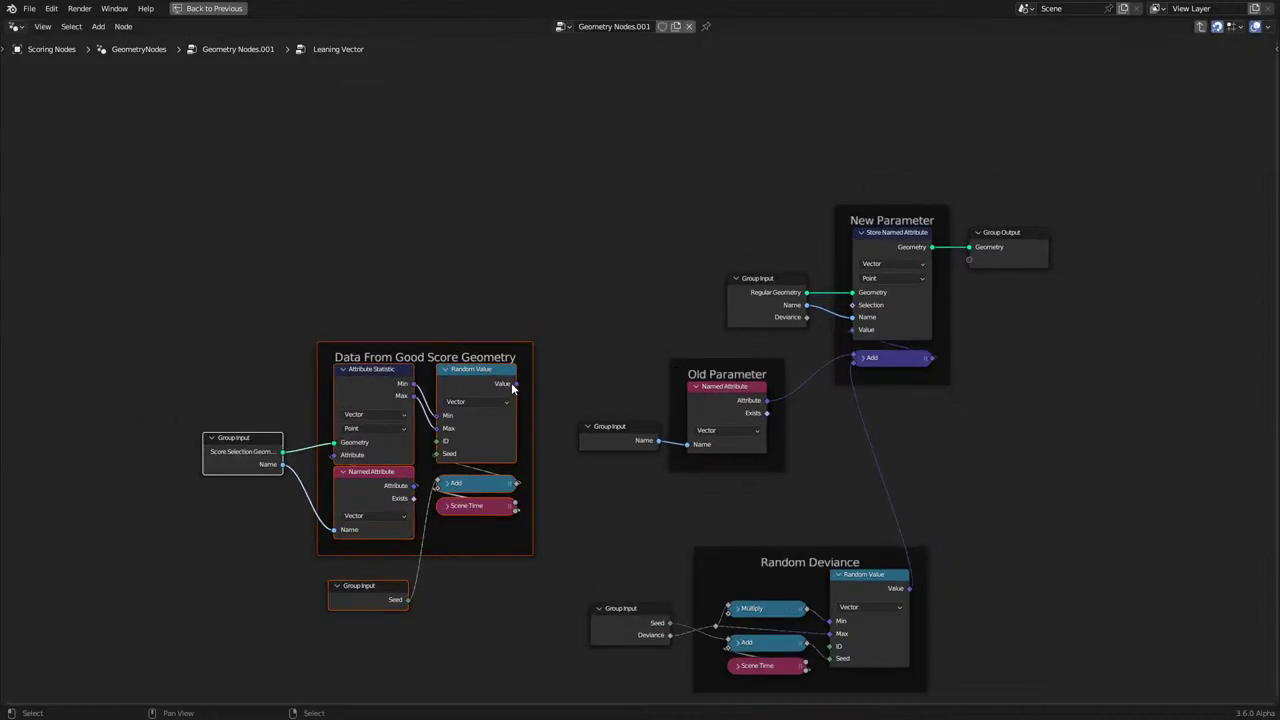
drag(517, 383, 850, 352)
right_click(850, 352)
drag(517, 385, 853, 358)
Move the Old Parameter nodes above Data From Good Score Geometry, reposition that frame with its inputs, and leave the group.
drag(620, 364, 709, 483)
key(g)
click(508, 245)
drag(204, 395, 479, 615)
key(g)
click(546, 559)
key(Tab)
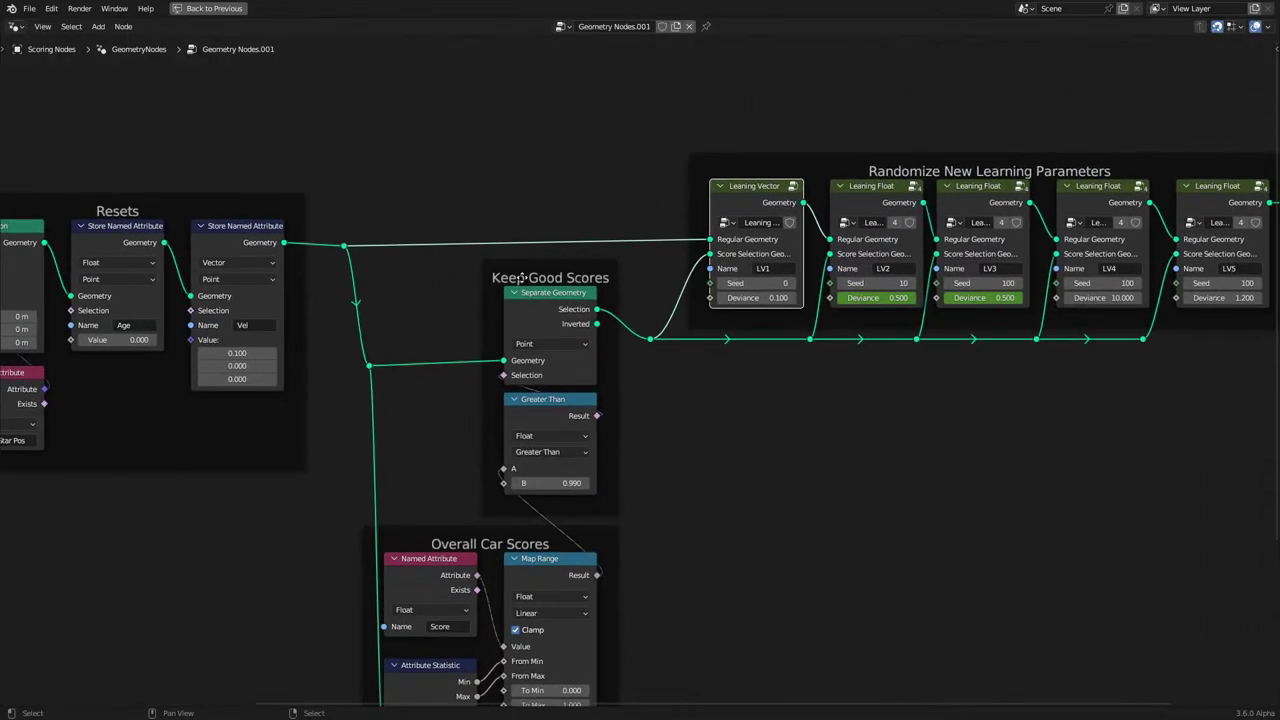
click(528, 272)
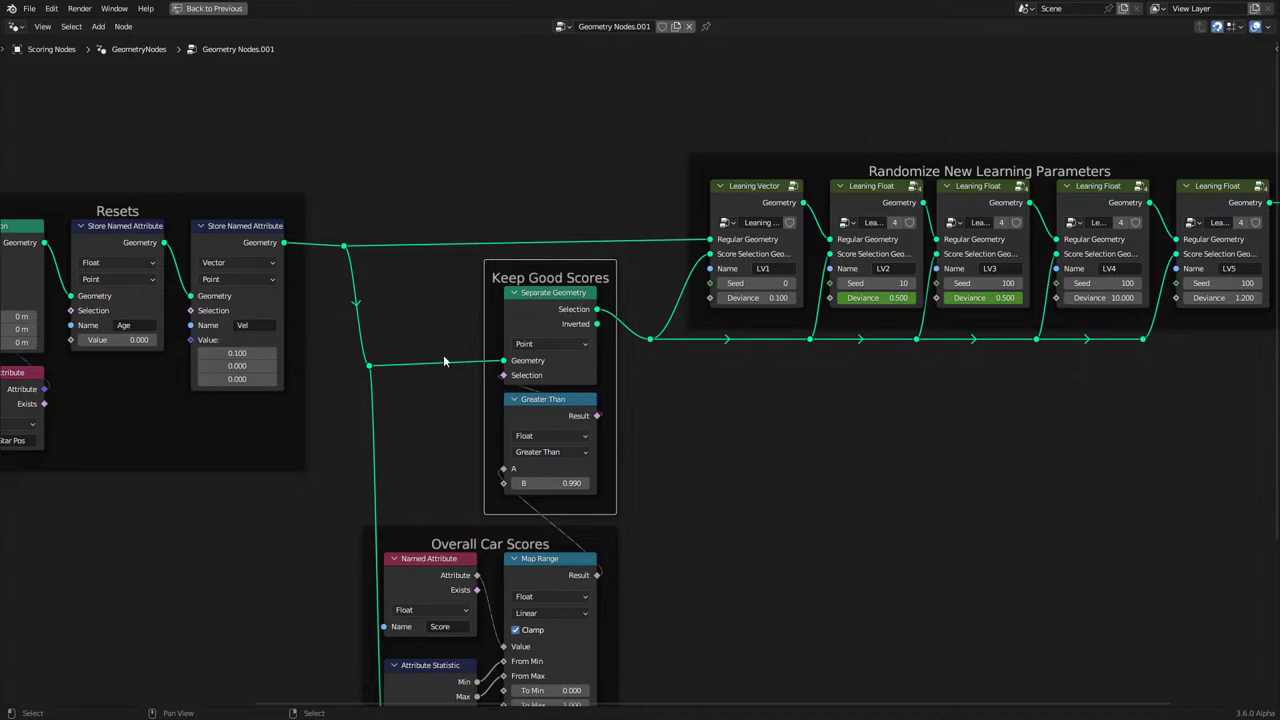
mouse_move(369, 370)
click(541, 339)
click(631, 431)
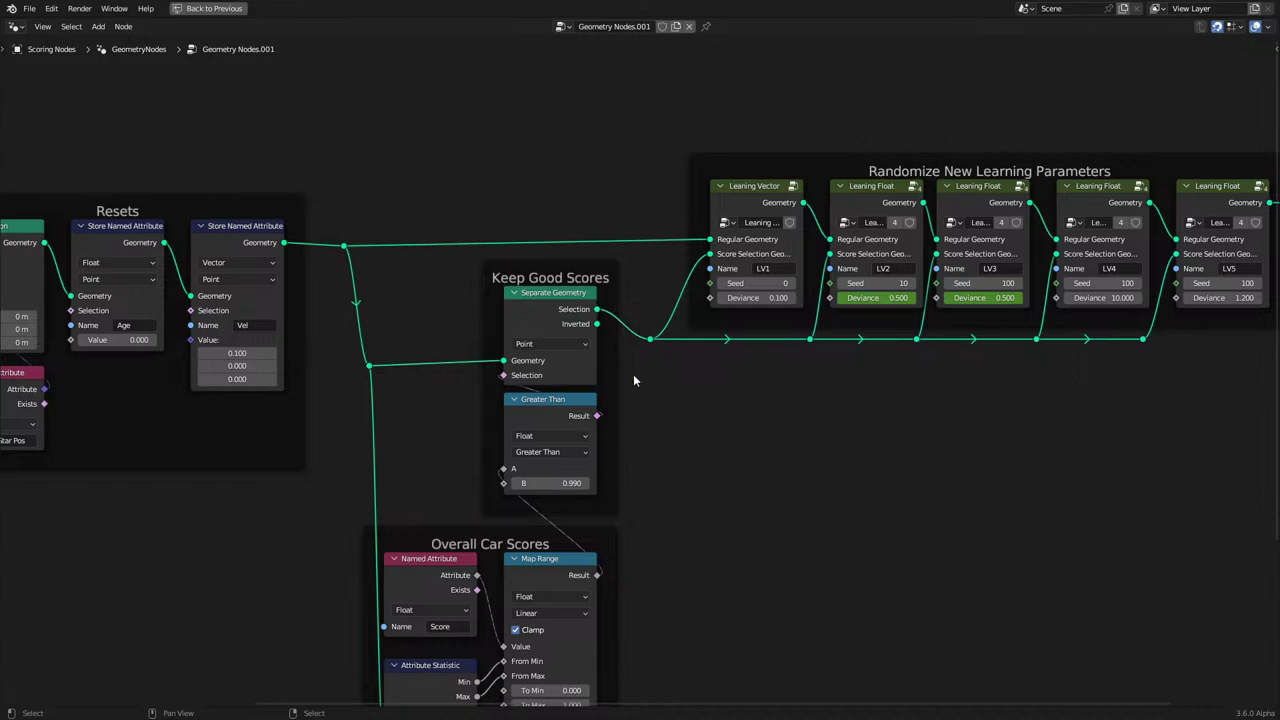
Examine how the Leaning Vector group builds the new parameter and how it fits into the overall scoring node tree.
click(760, 200)
key(Tab)
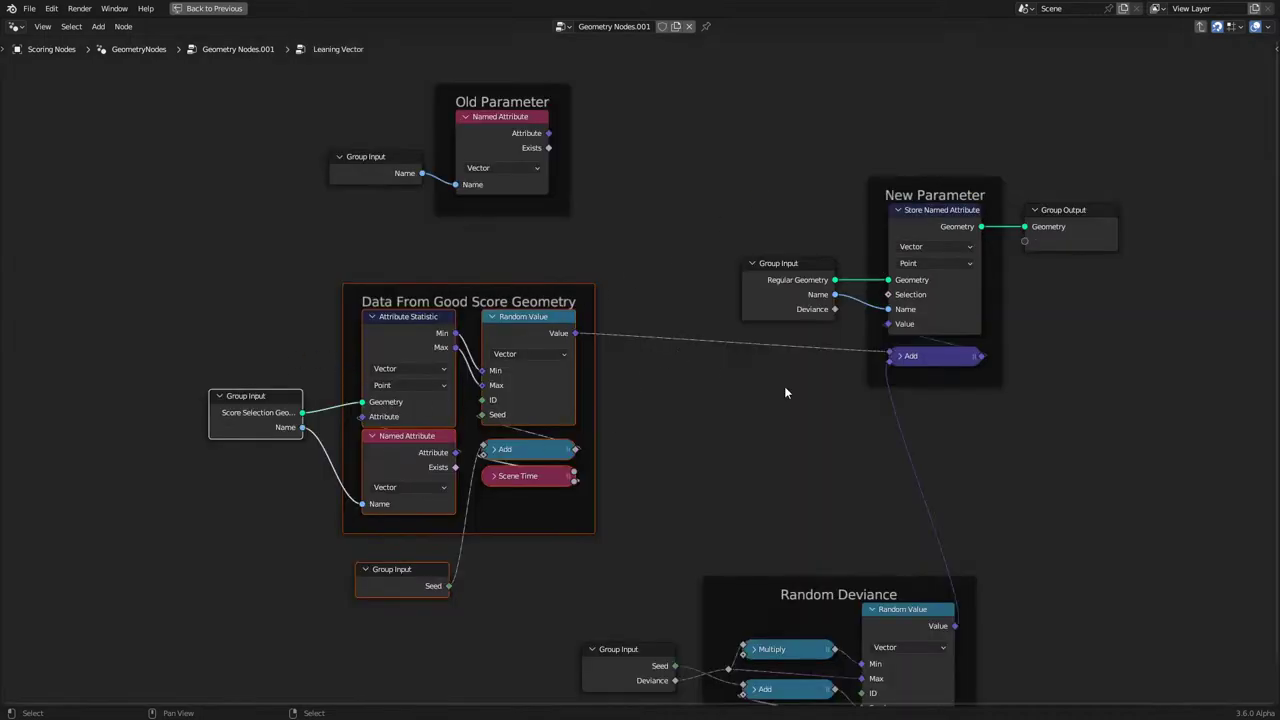
key(Tab)
scroll(861, 403, down, 1)
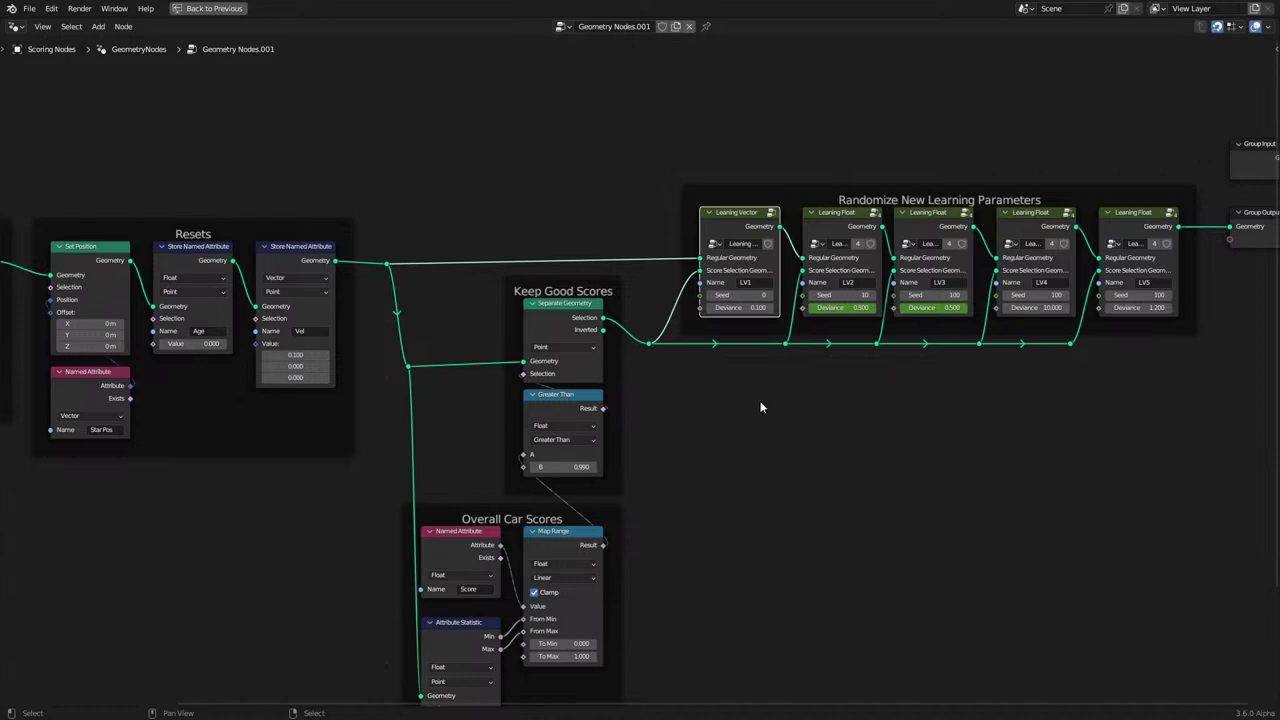
scroll(626, 457, down, 2)
middle_drag(626, 457, 629, 394)
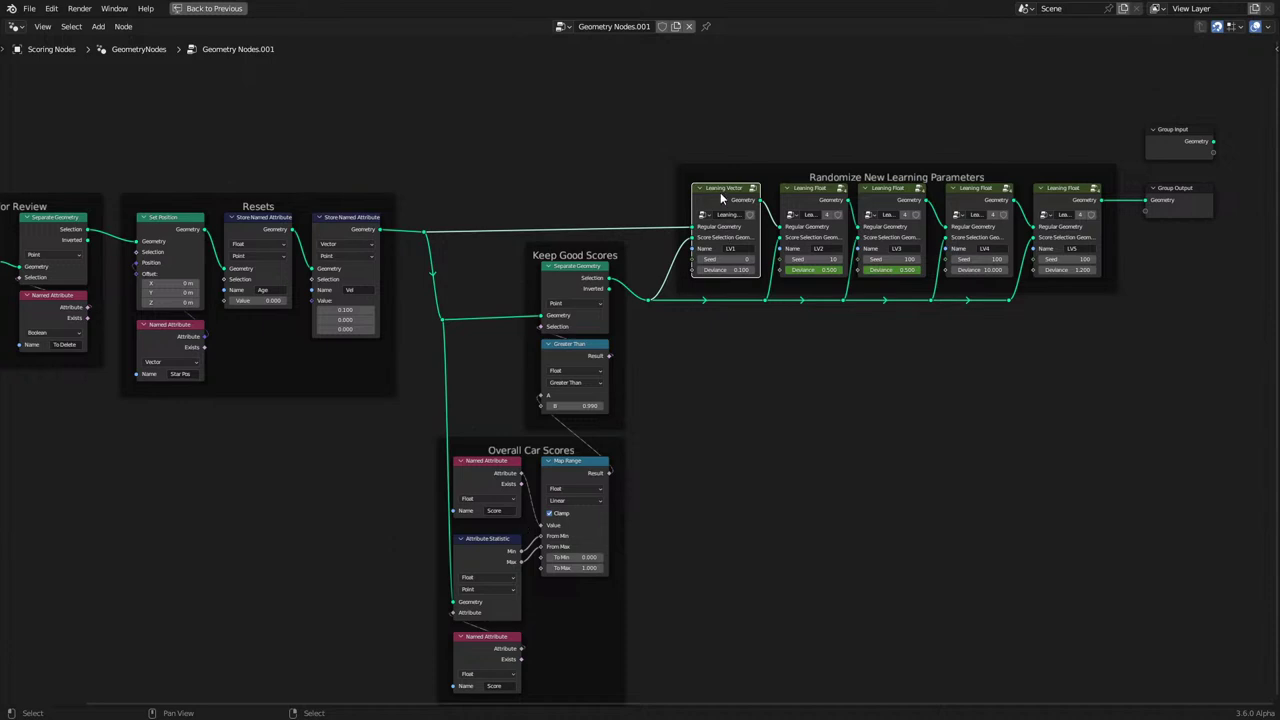
key(Tab)
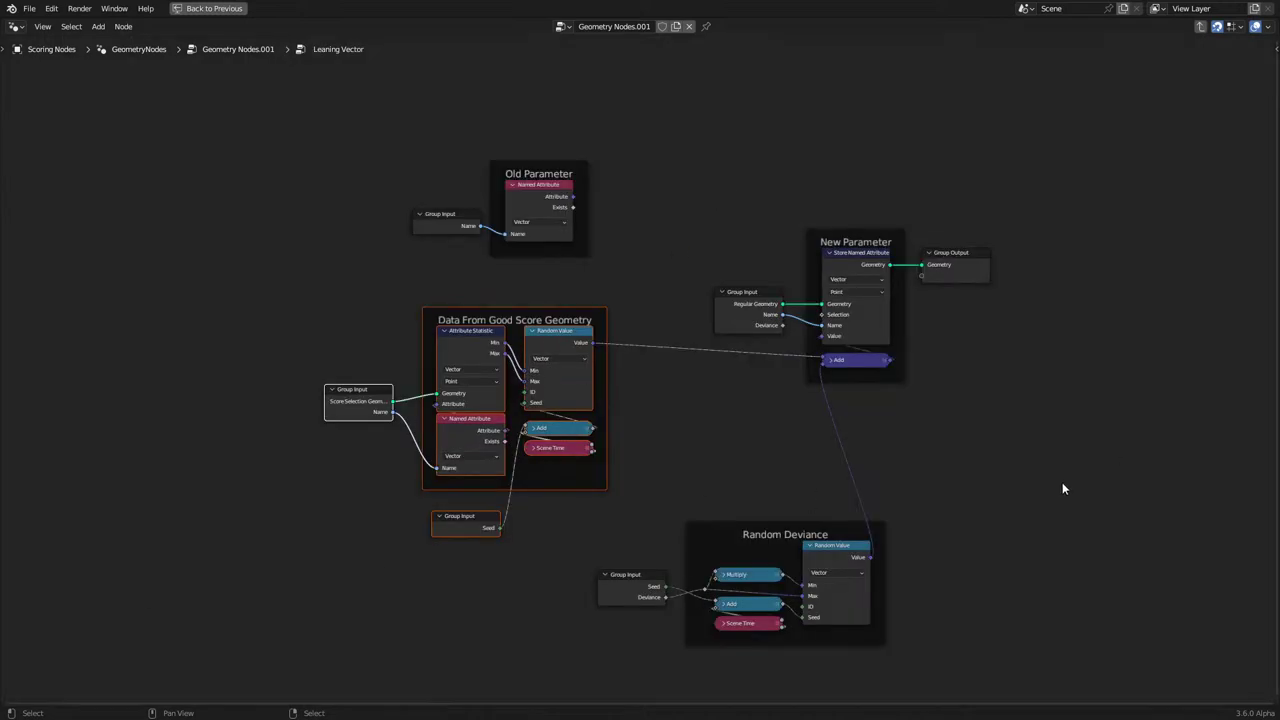
key(Tab)
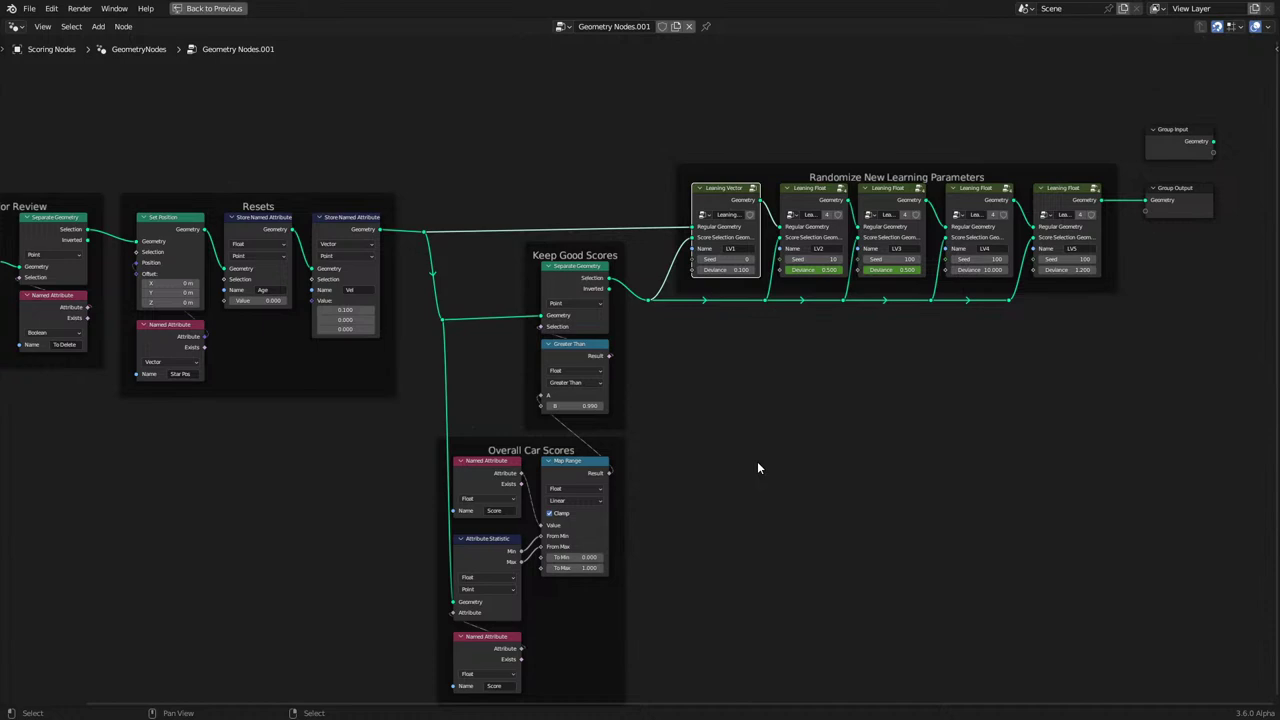
Reposition Data From Good Score Geometry with its Group Inputs inside the Leaning Vector group, and return to the parent tree.
key(Home)
key(Tab)
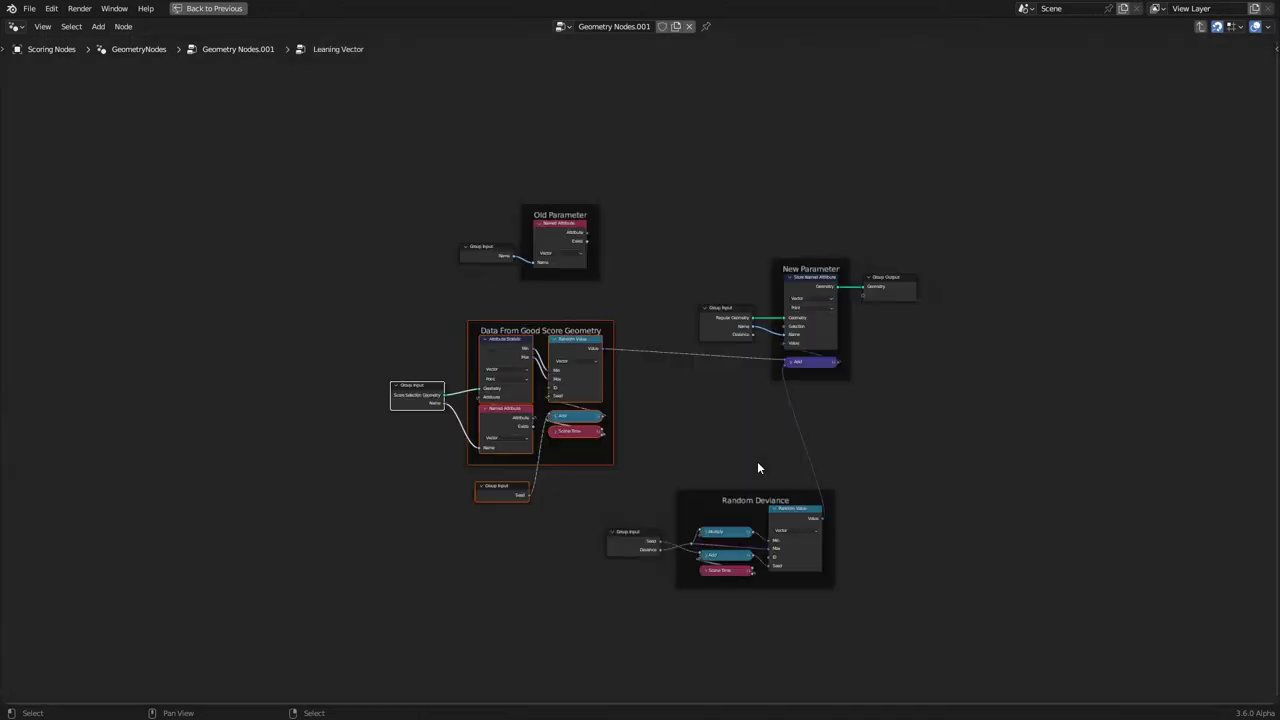
scroll(757, 467, up, 2)
drag(305, 336, 595, 582)
key(g)
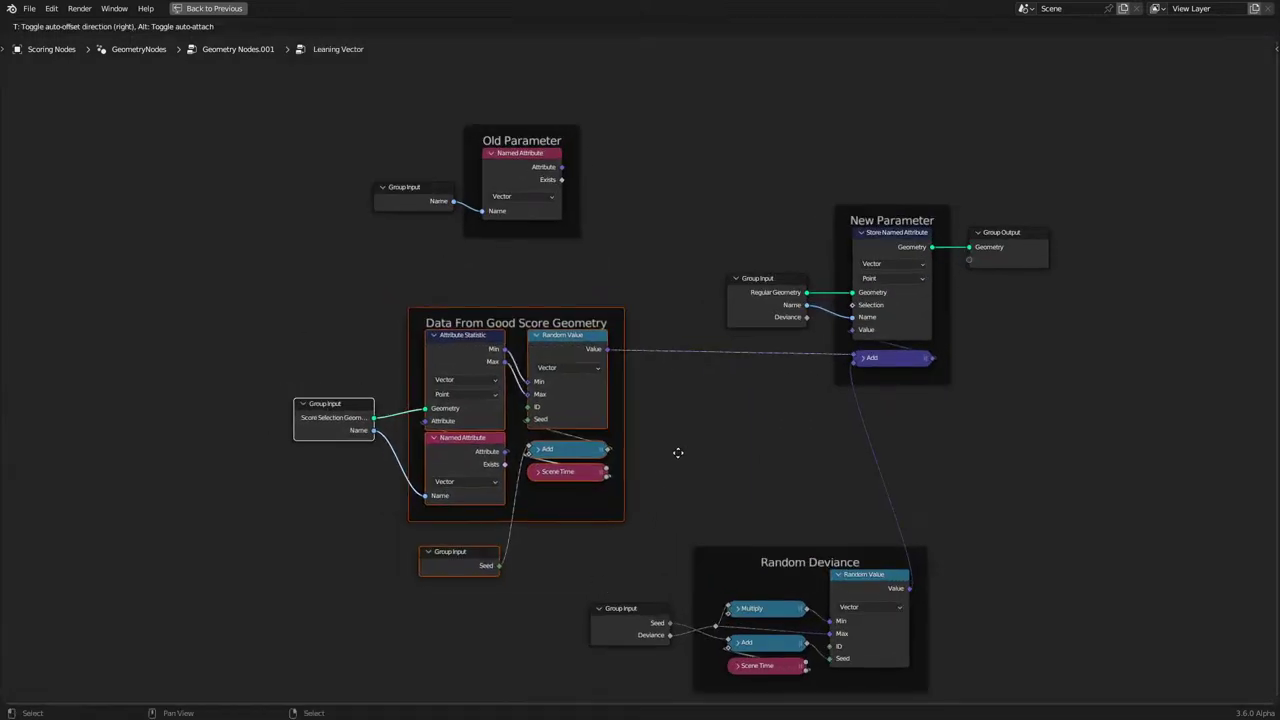
click(698, 468)
key(Tab)
key(Home)
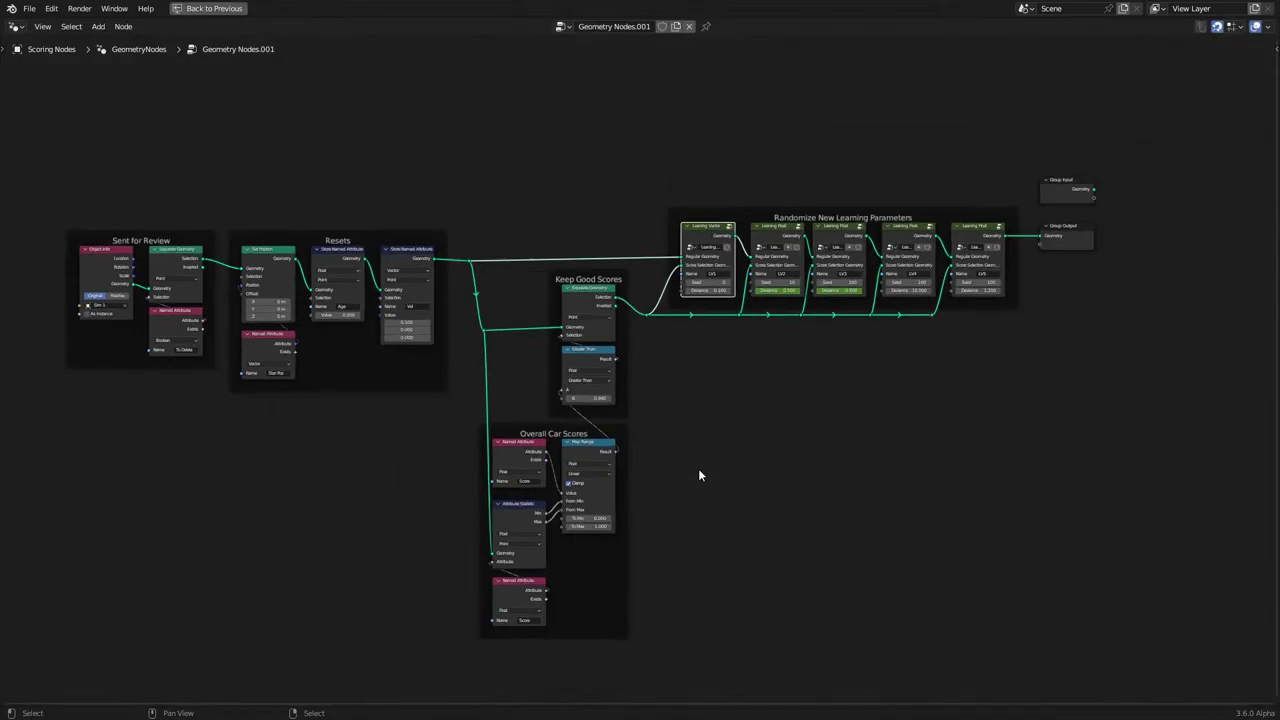
Restore the full workspace layout from the maximized node editor and play the simulation from its first frame.
key(ctrl+space)
click(330, 651)
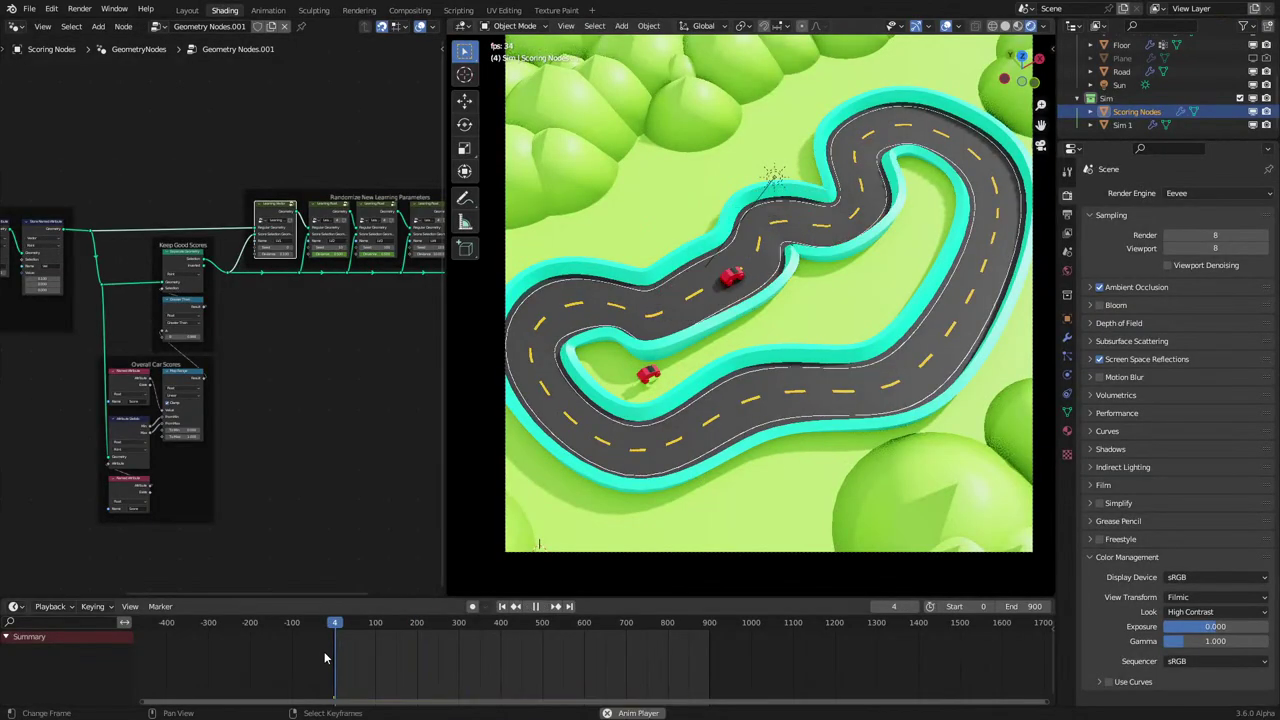
scroll(1190, 110, up, 2)
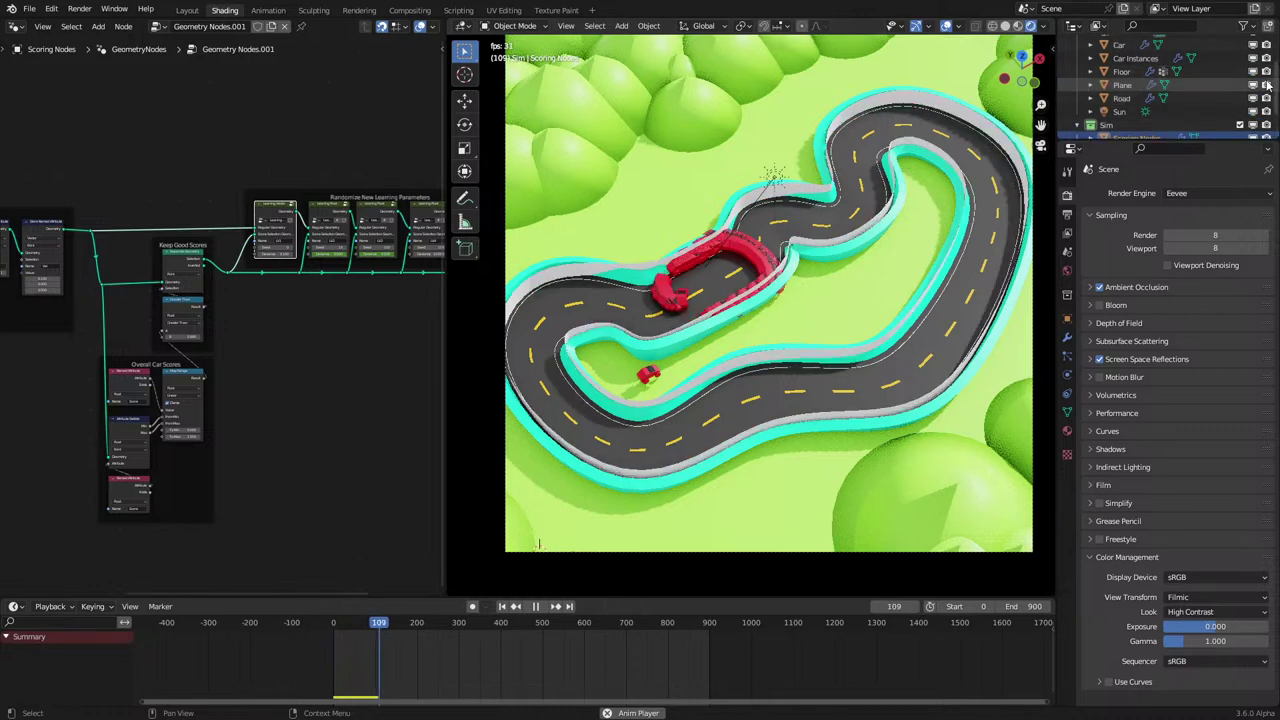
Rename the Plane object to "Collider Wall" and disable it in the viewport and in renders.
click(1150, 85)
scroll(1140, 85, down, 1)
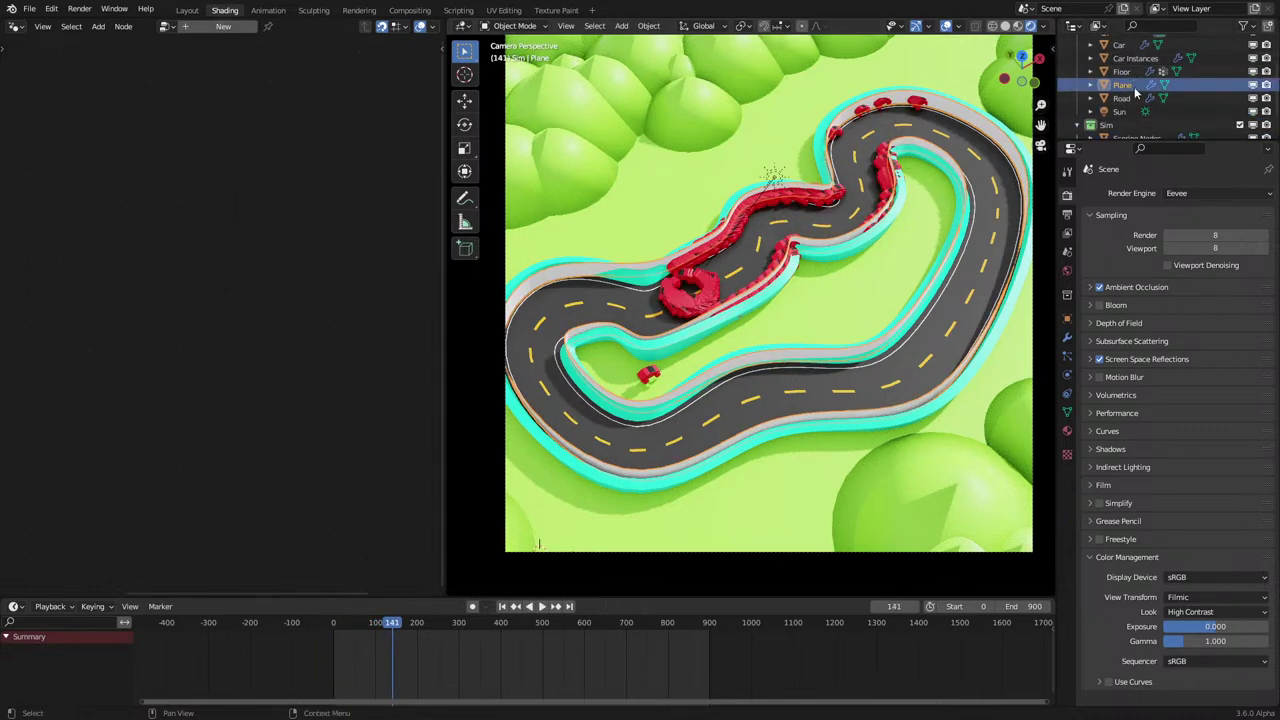
double_click(1124, 81)
text(Co)
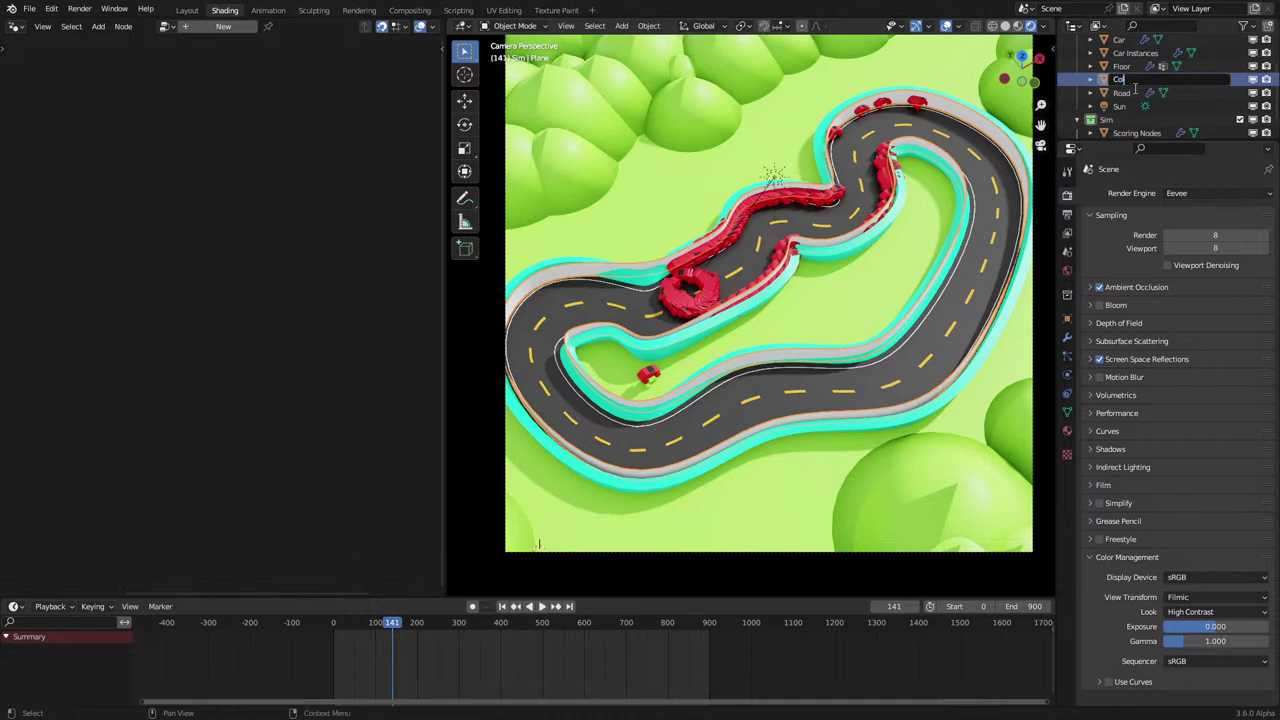
text(llider Wall)
key(Return)
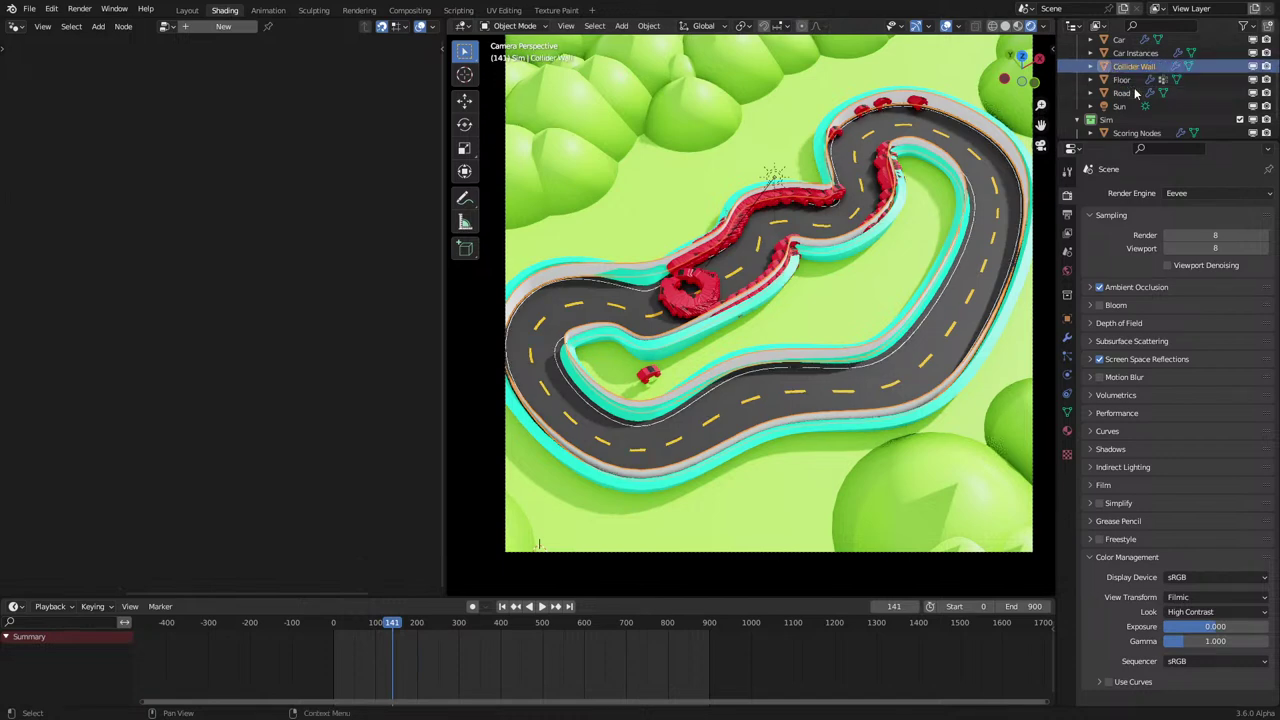
click(1255, 67)
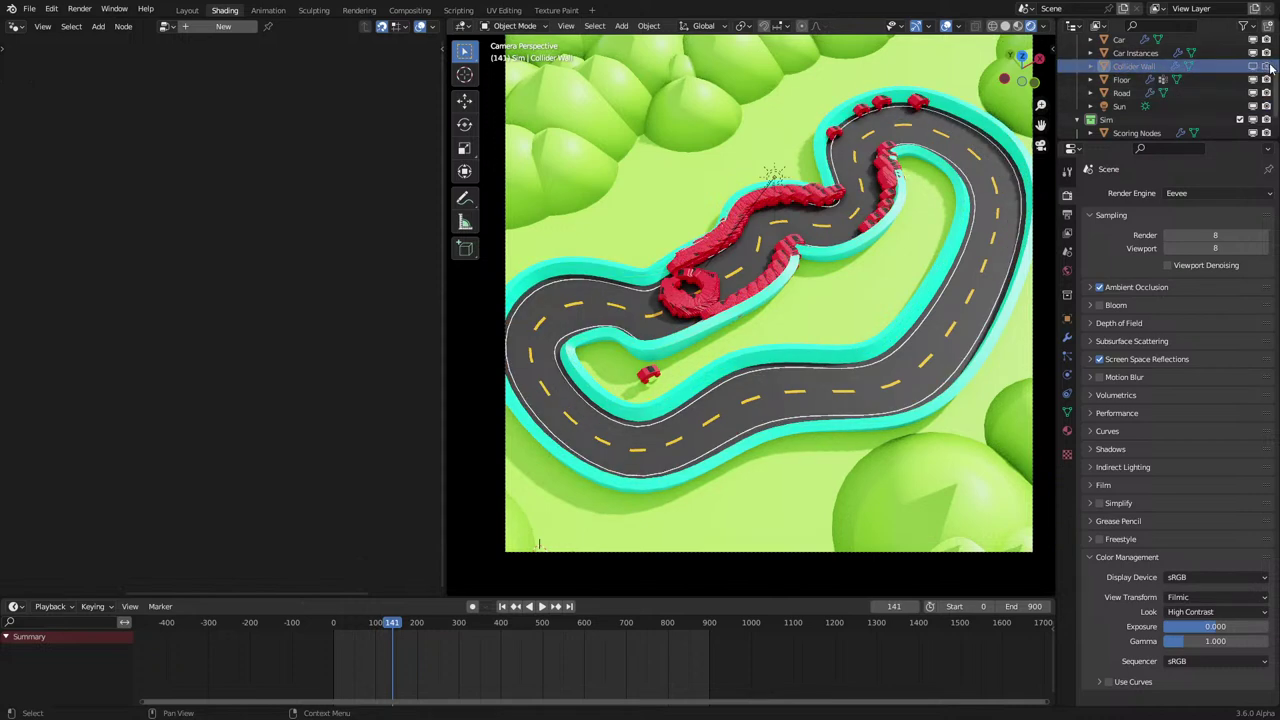
key(space)
key(space)
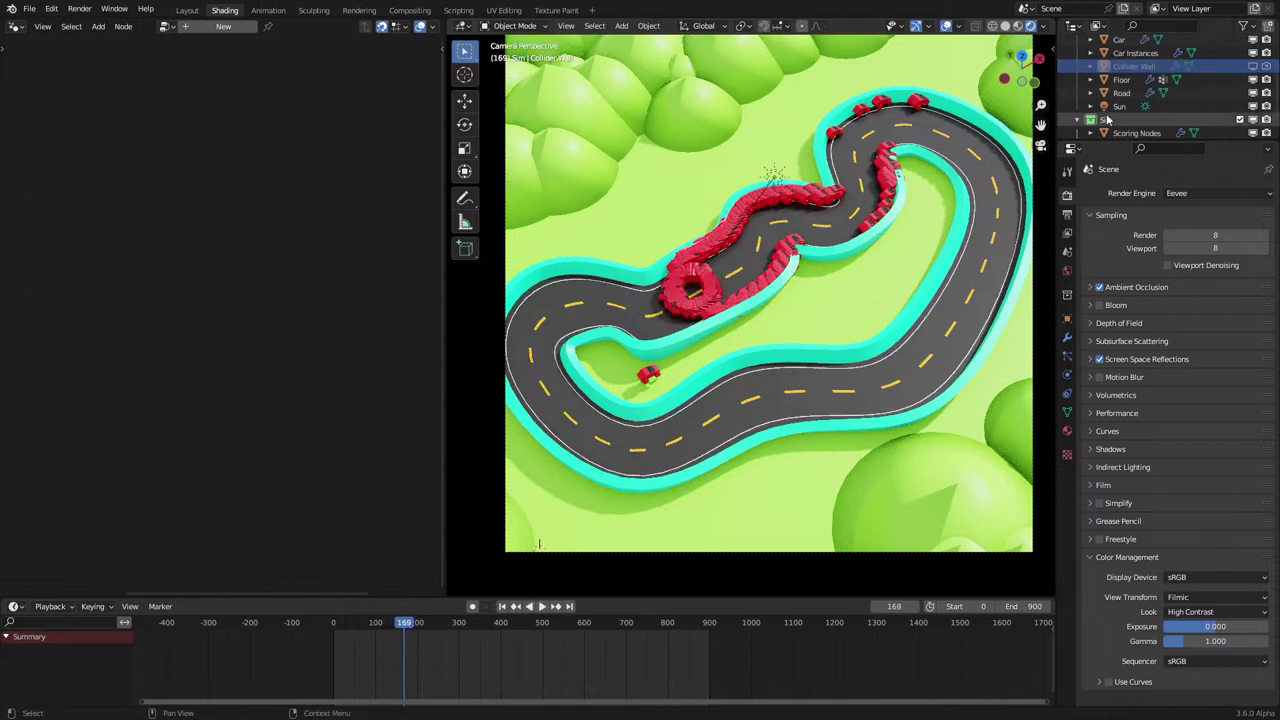
Move the Collider Wall object into the Sim collection.
scroll(1133, 60, down, 2)
drag(1133, 47, 1122, 110)
scroll(1130, 113, down, 1)
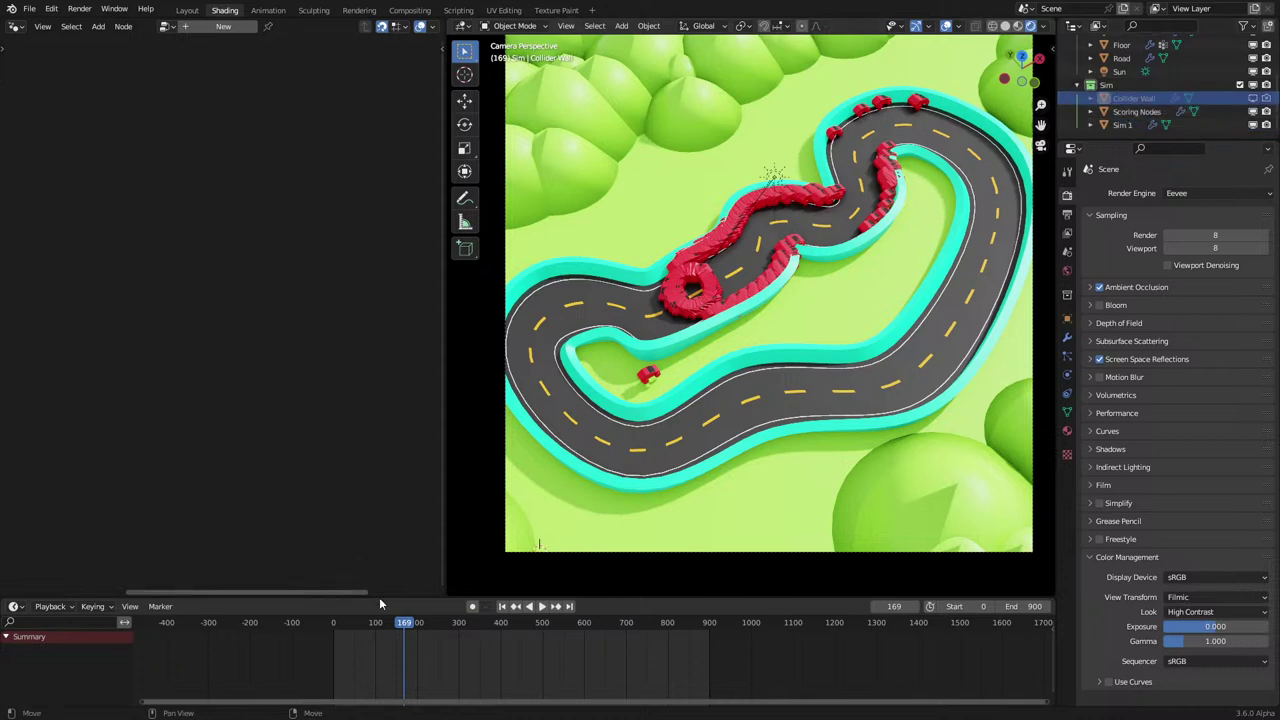
Replay the simulation from the start, inspect the Car Instances node tree, stop playback and select the Road.
key(shift+Left)
key(space)
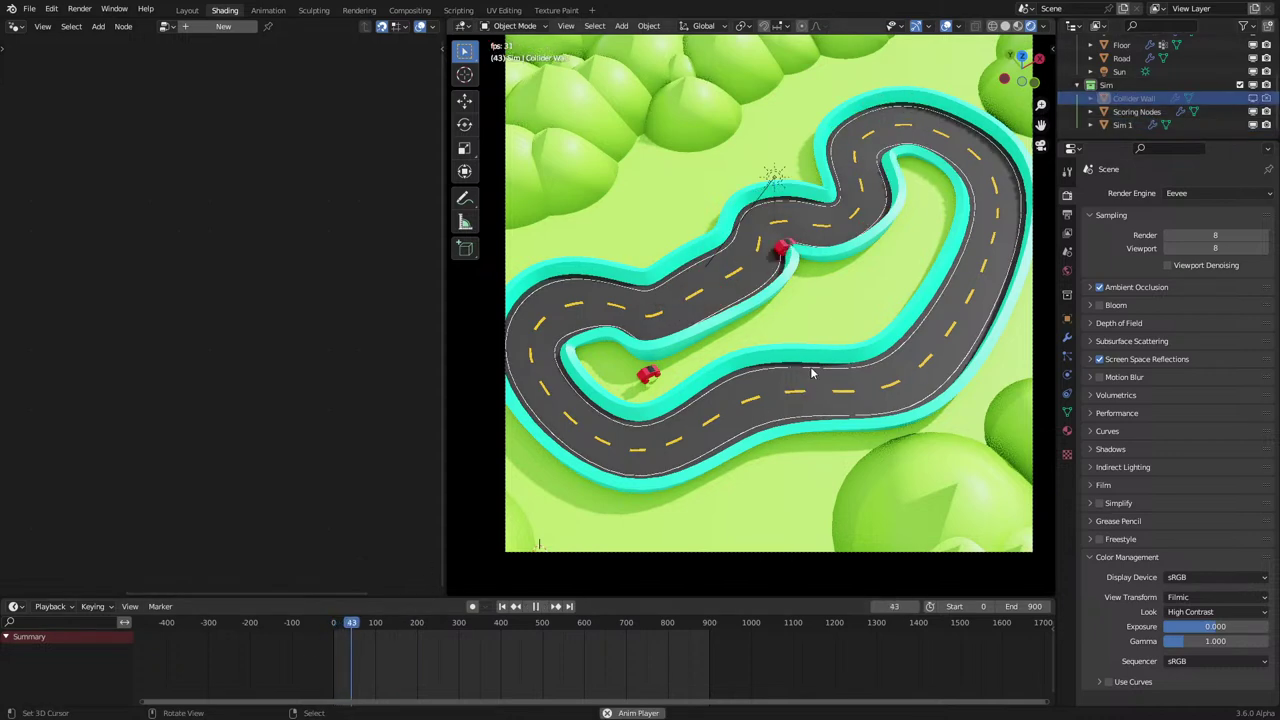
scroll(1231, 62, up, 3)
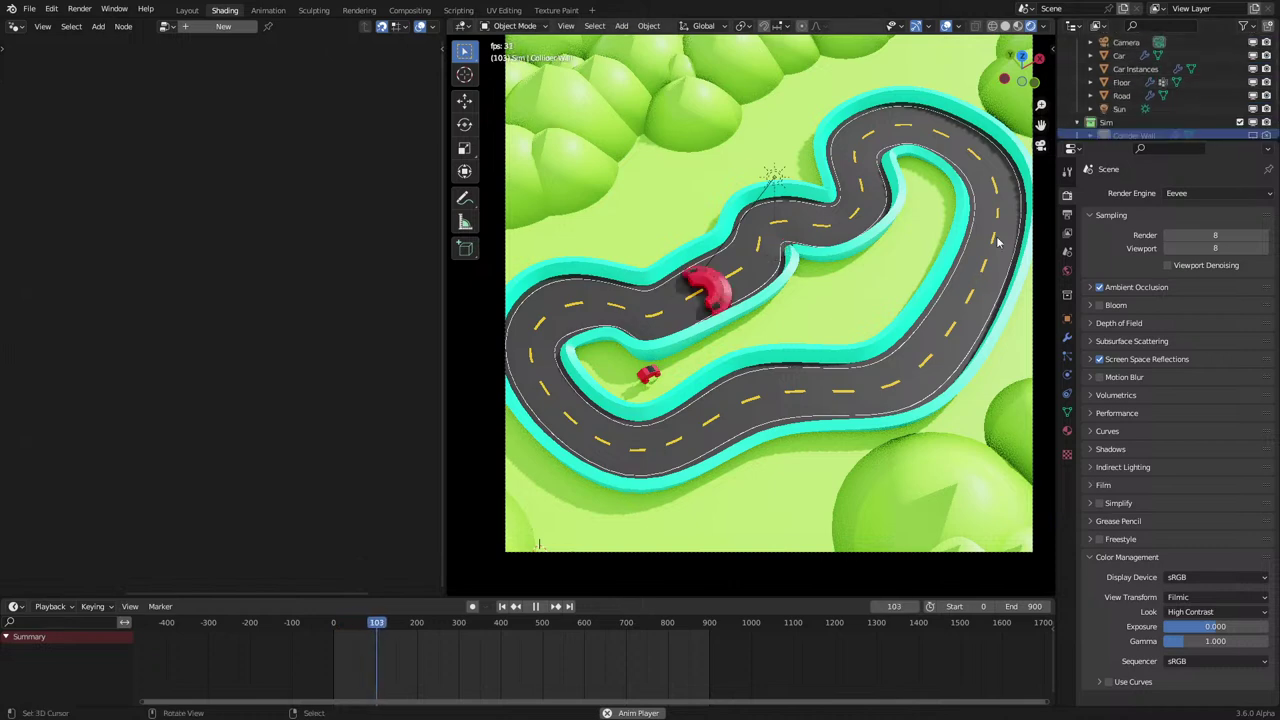
click(1180, 95)
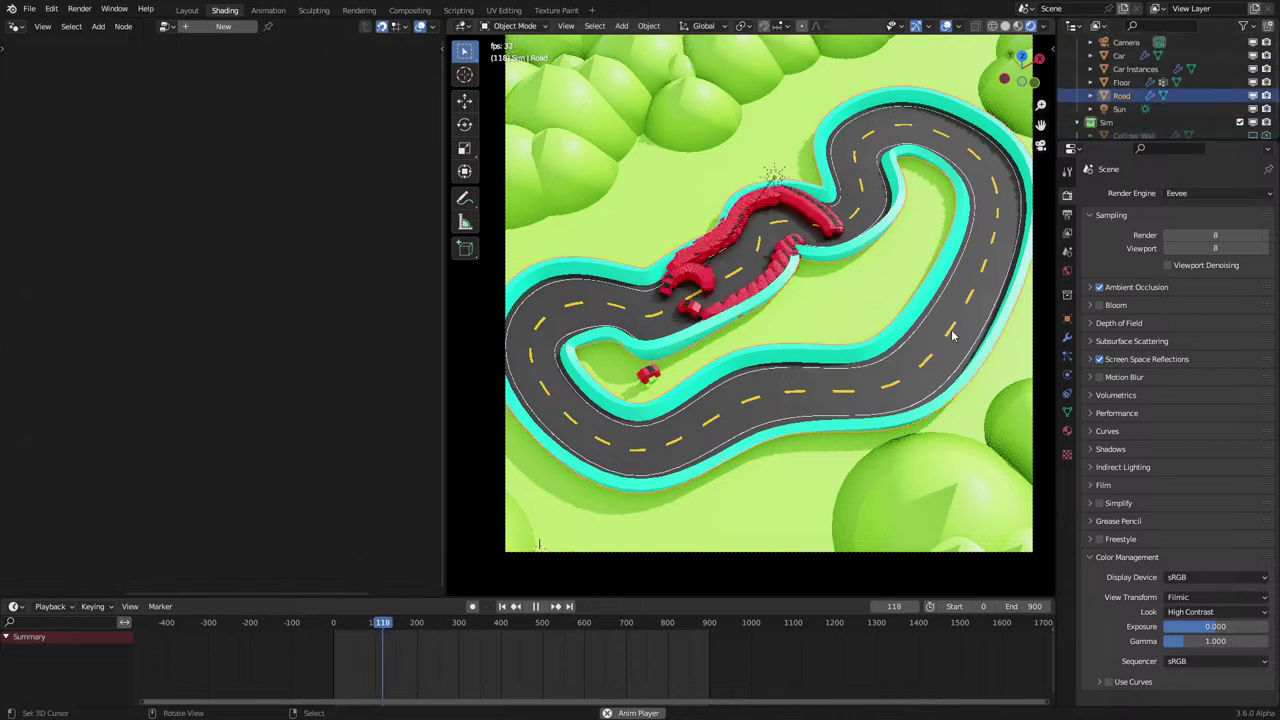
right_click(692, 286)
key(Home)
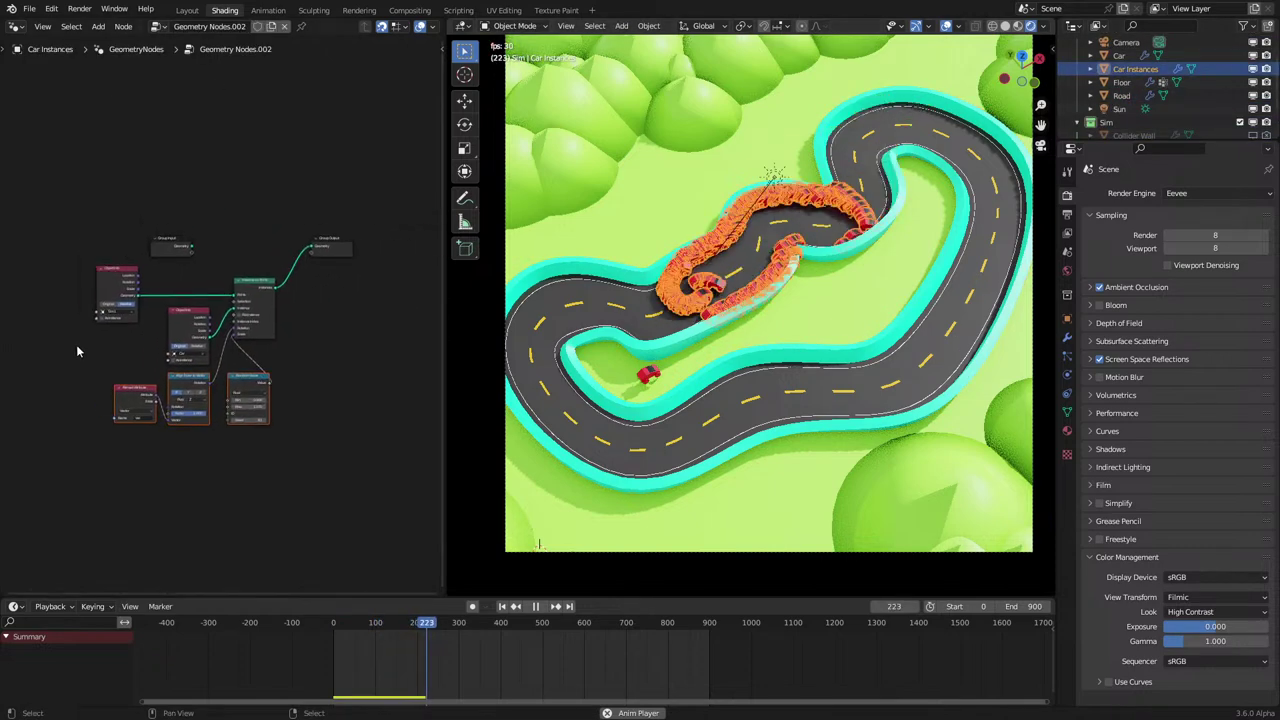
key(space)
click(965, 300)
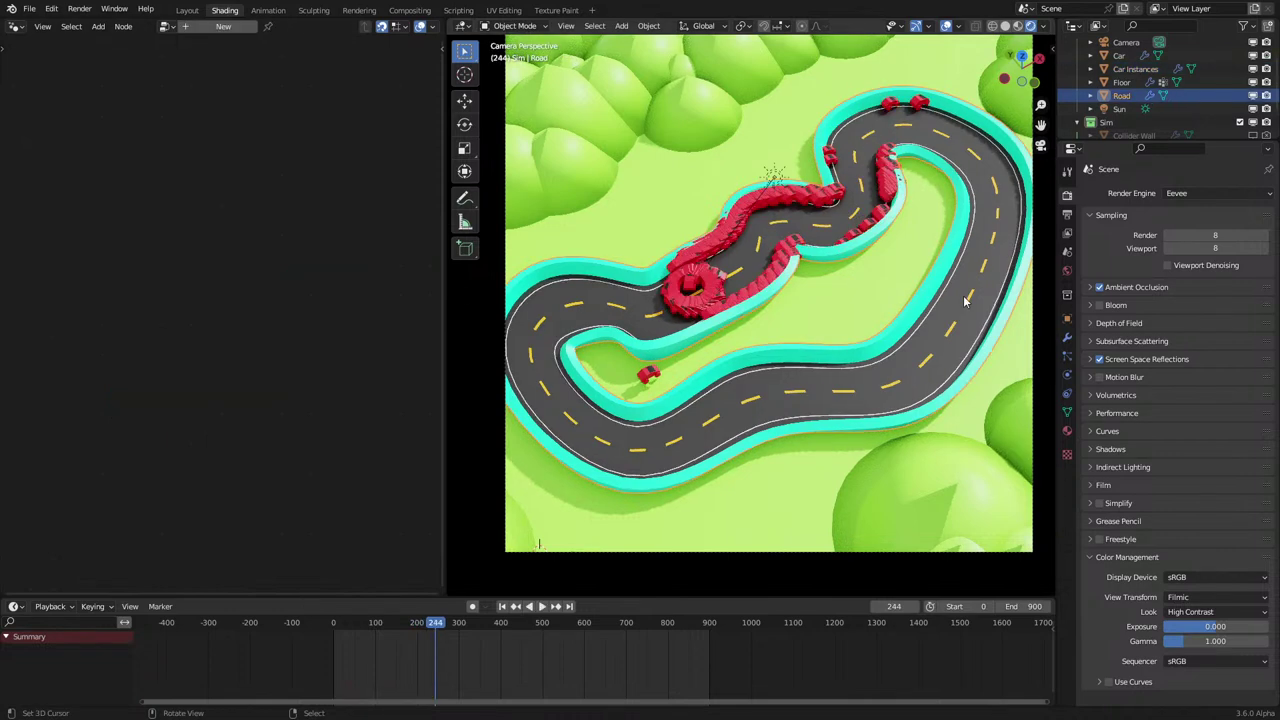
Rename the Sim 1 object in the Sim collection to "Sim Learning".
click(672, 285)
click(672, 285)
scroll(1127, 110, down, 3)
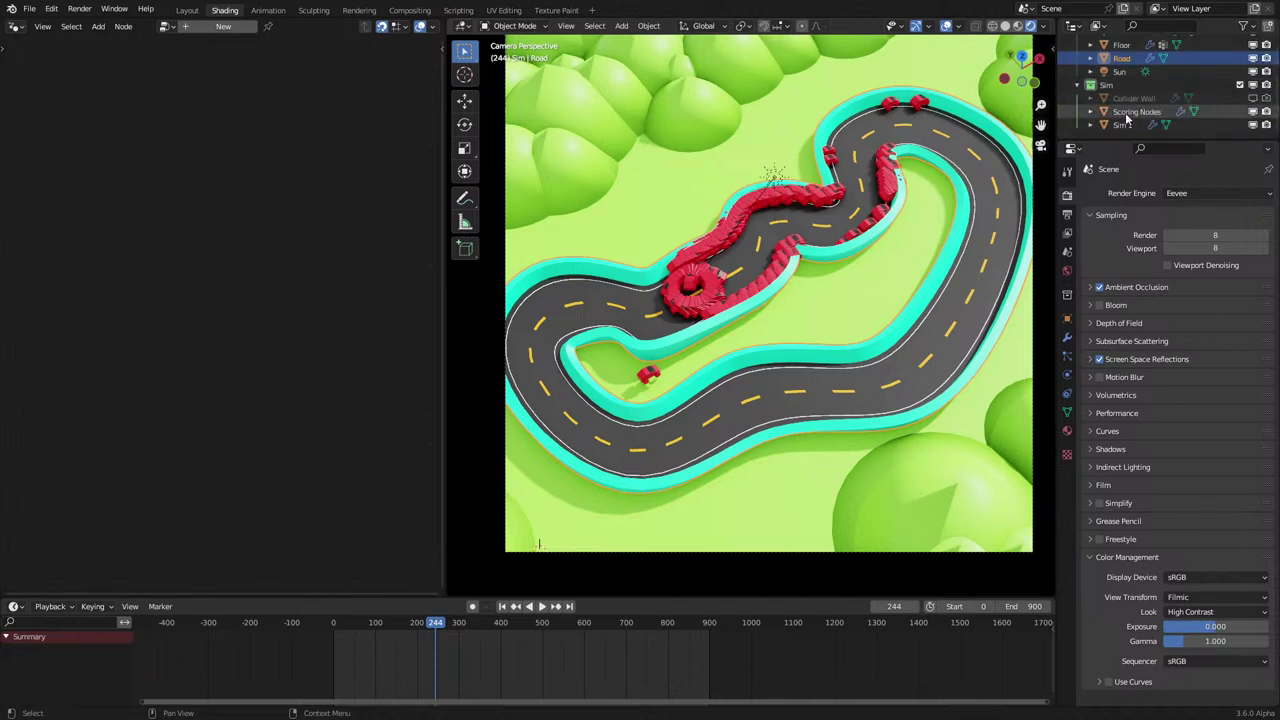
click(1130, 112)
click(1125, 125)
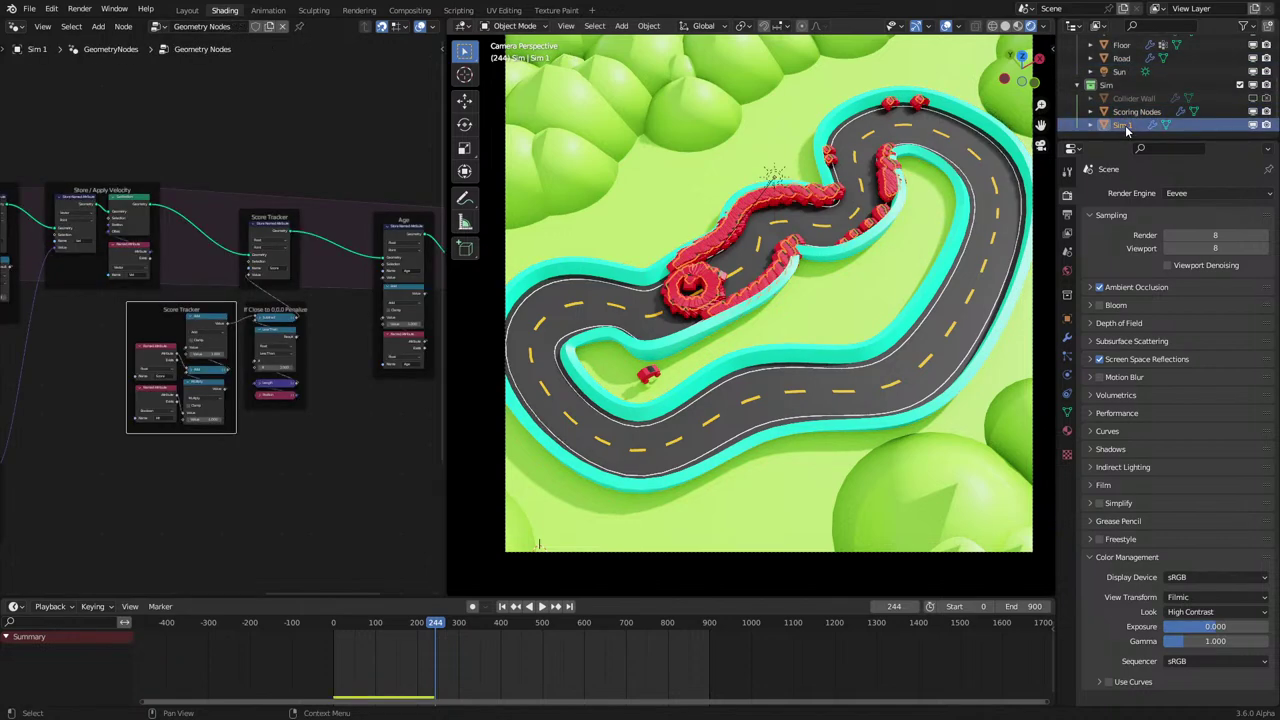
double_click(1124, 125)
double_click(1127, 125)
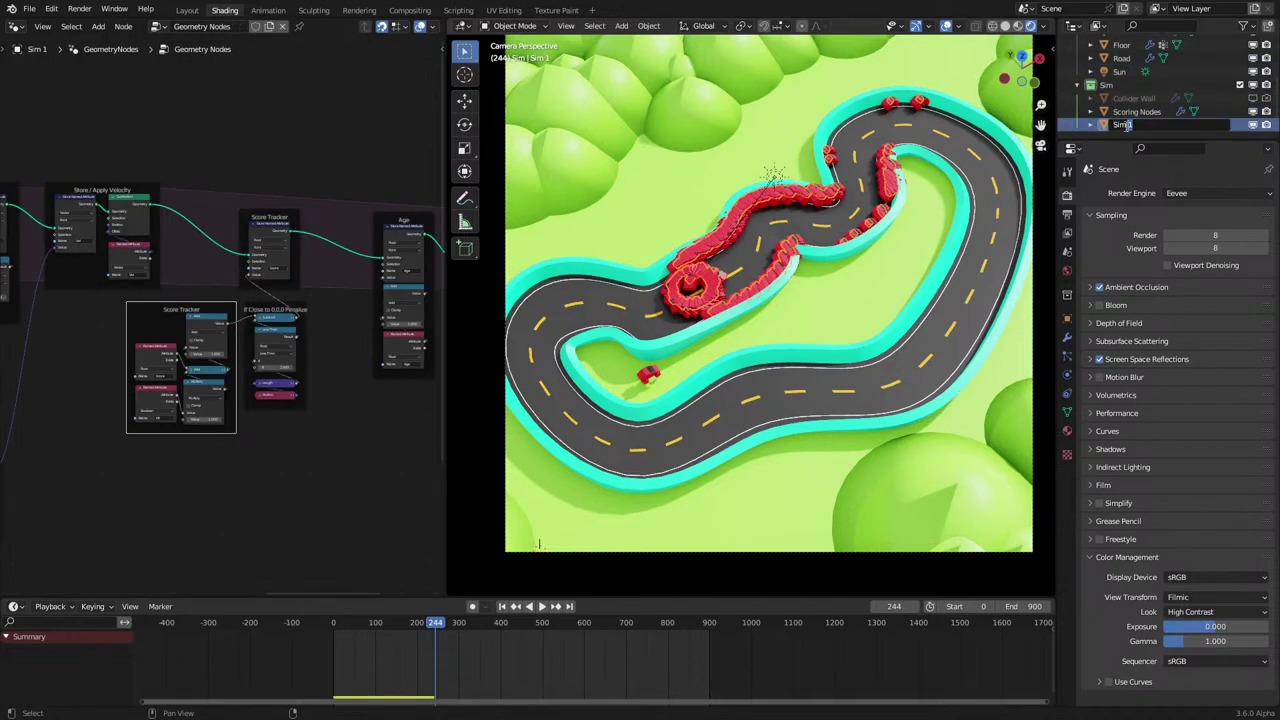
text(Score)
key(Left)
key(Left)
key(Left)
key(Left)
key(BackSpace)
key(shift+Right)
double_click(1128, 125)
text(Learning)
key(Return)
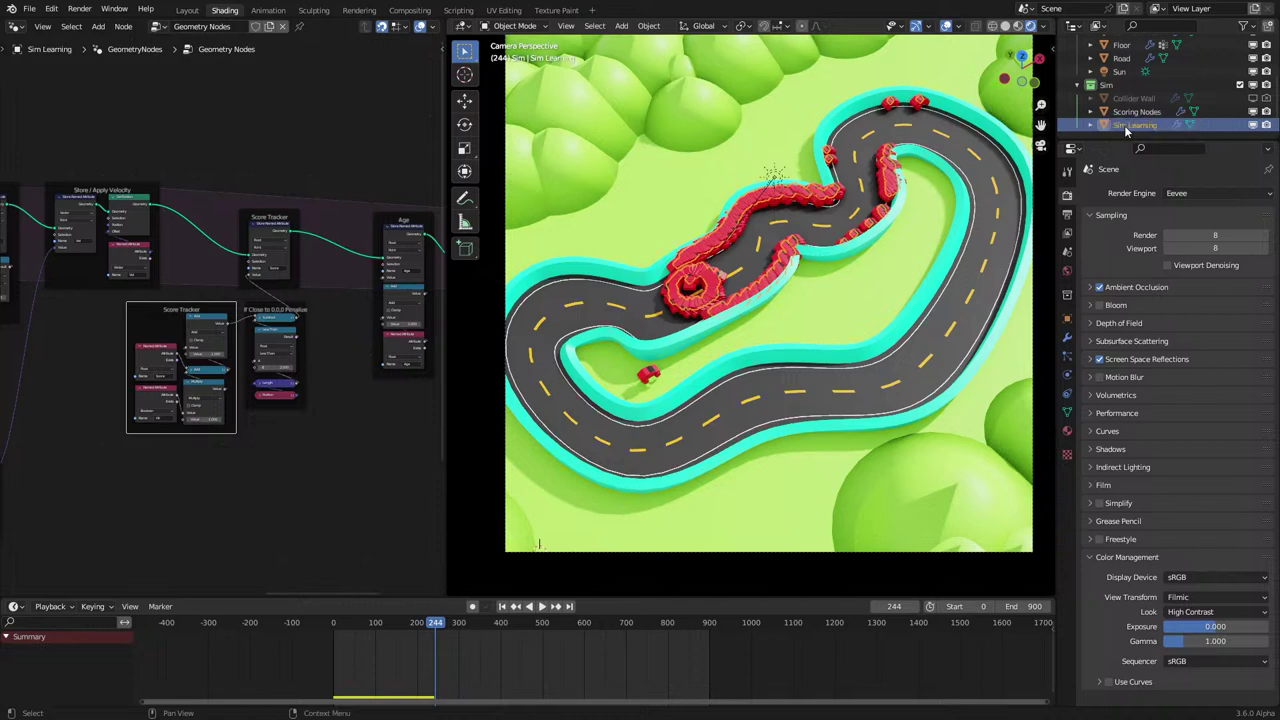
Save the file and open the recent project containing the animated Body Moving character.
key(ctrl+s)
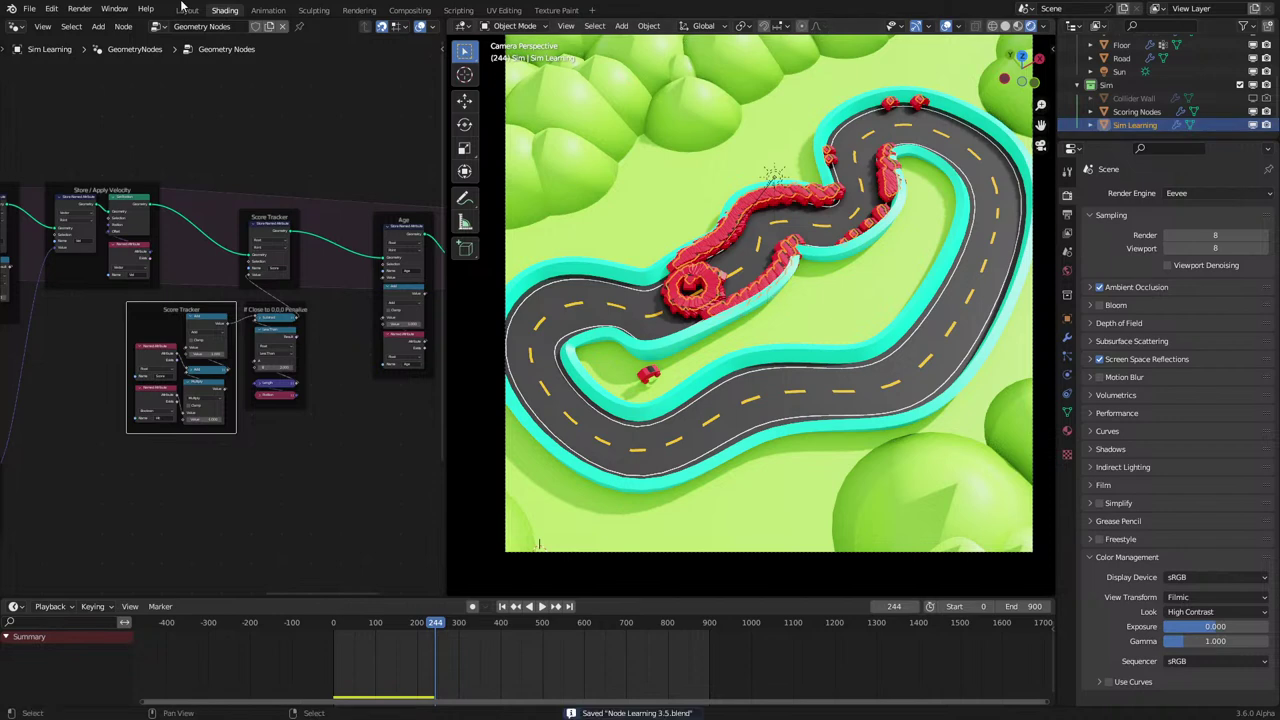
click(29, 8)
mouse_move(68, 73)
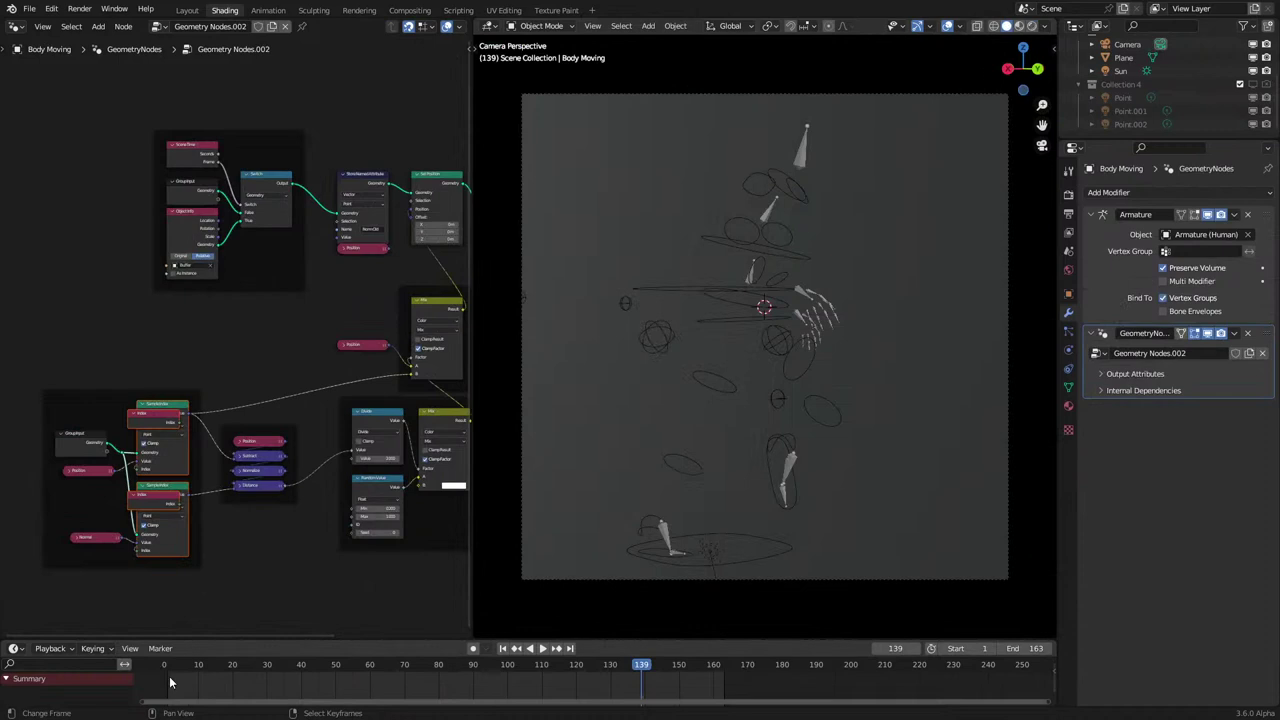
Reposition the two Sample Index nodes and place their Index nodes beneath the Position and Normal nodes so none overlap.
middle_drag(166, 496, 337, 430)
scroll(339, 382, up, 5)
key(g)
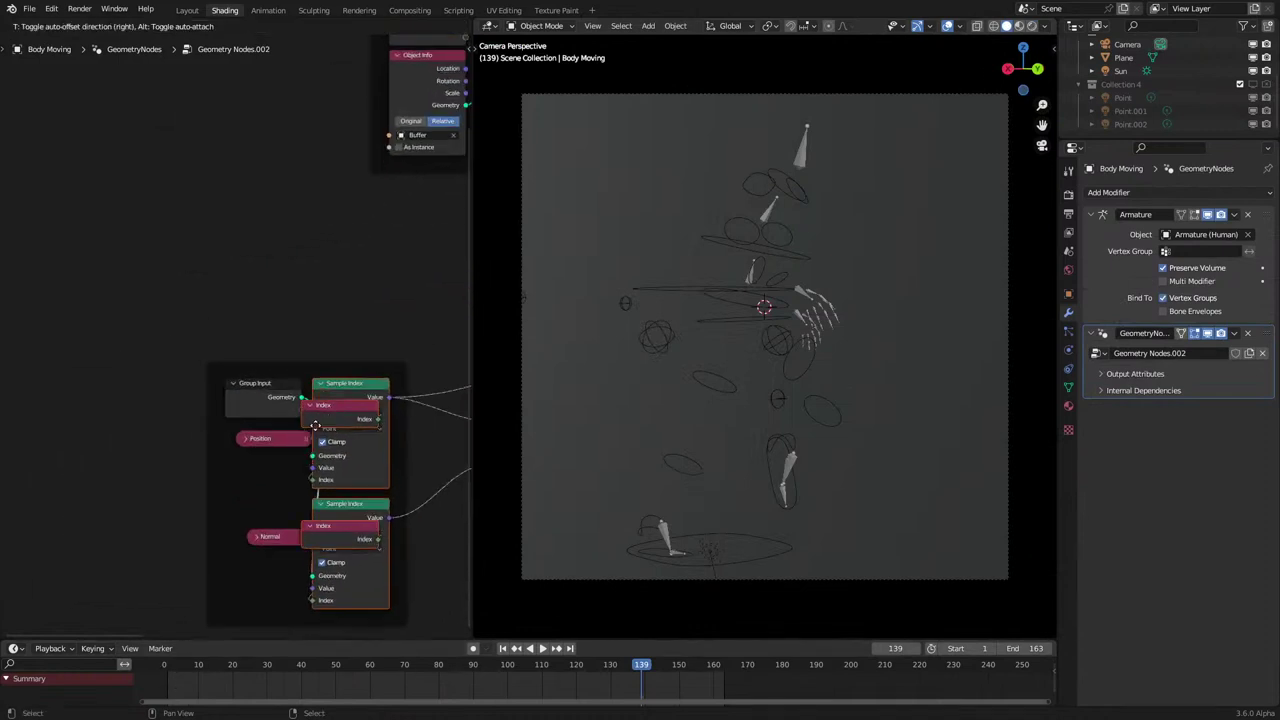
right_click(309, 427)
click(366, 357)
key(g)
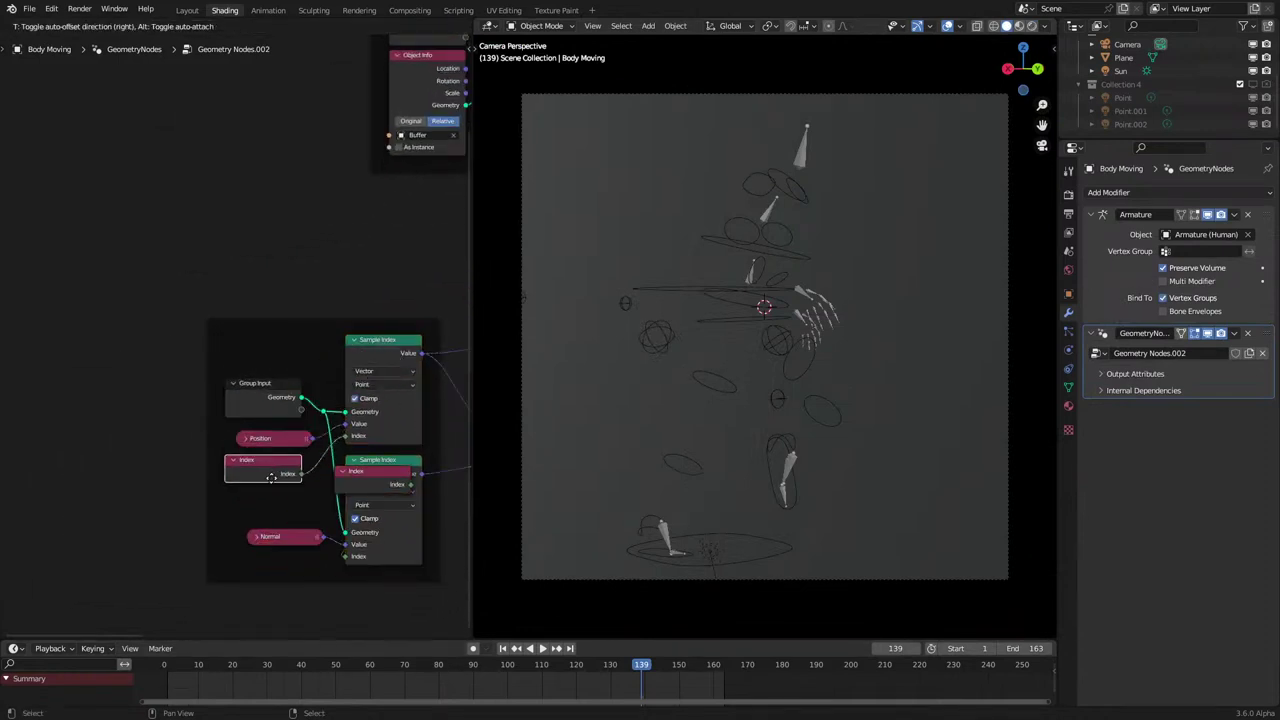
drag(271, 478, 290, 469)
drag(380, 479, 293, 571)
scroll(293, 571, down, 4)
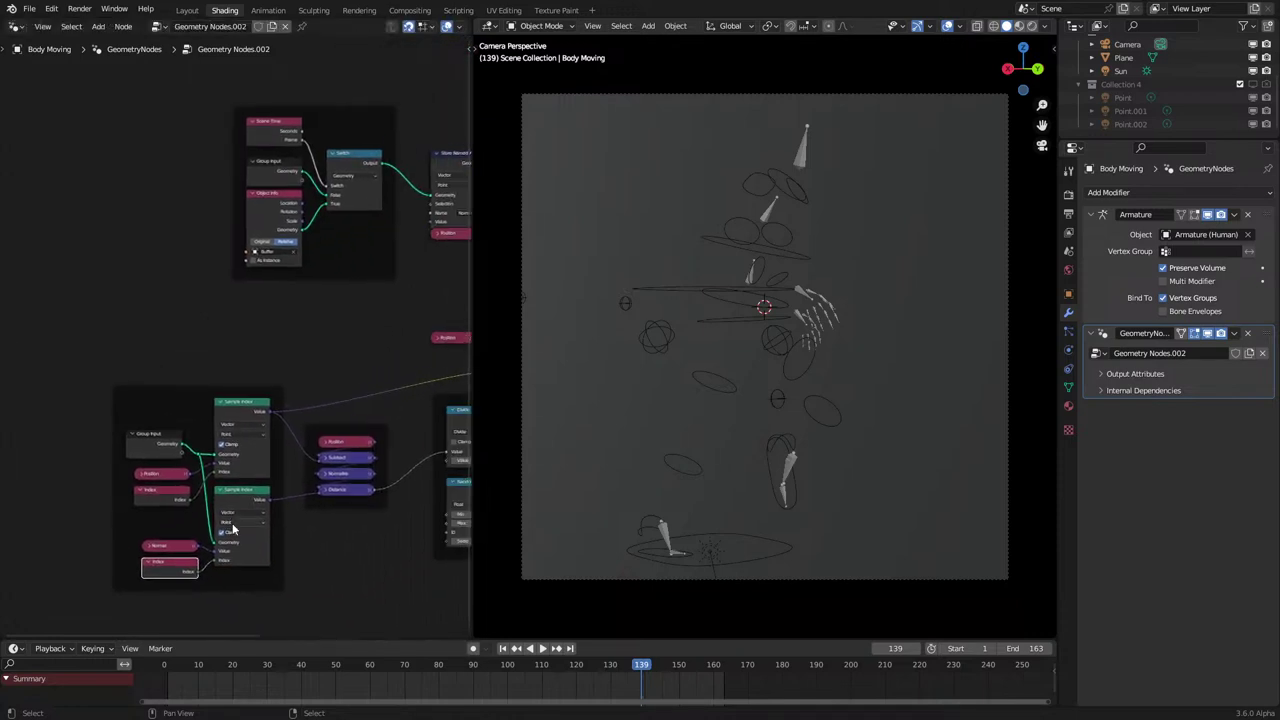
Examine the Armature (Human) and Buffer objects outside the camera view and reselect the Body Moving object.
middle_drag(284, 437, 100, 479)
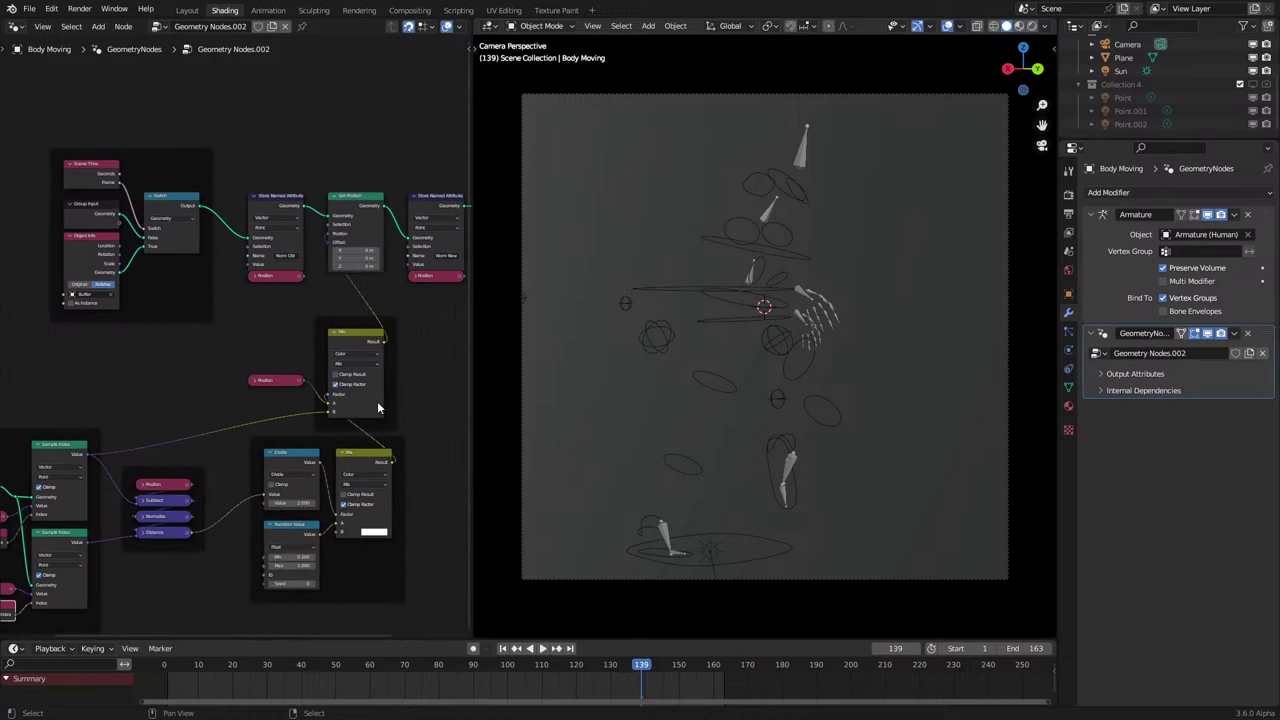
scroll(1146, 78, up, 5)
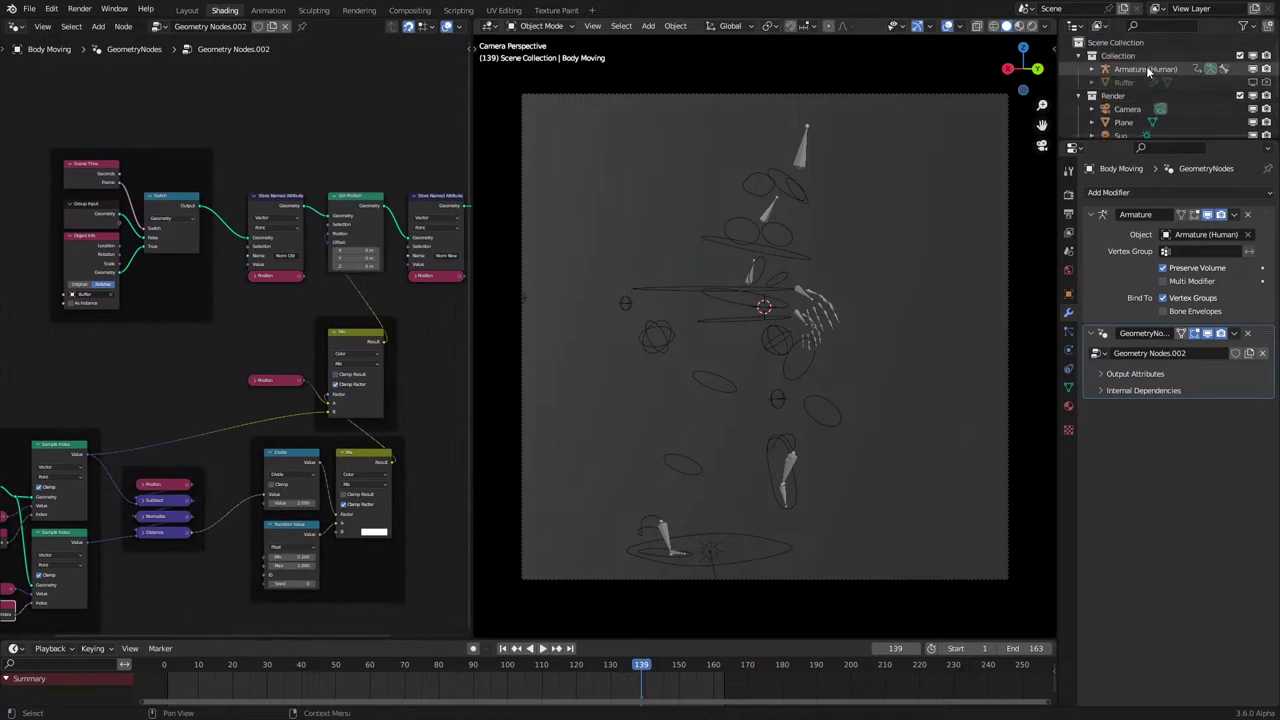
click(1148, 70)
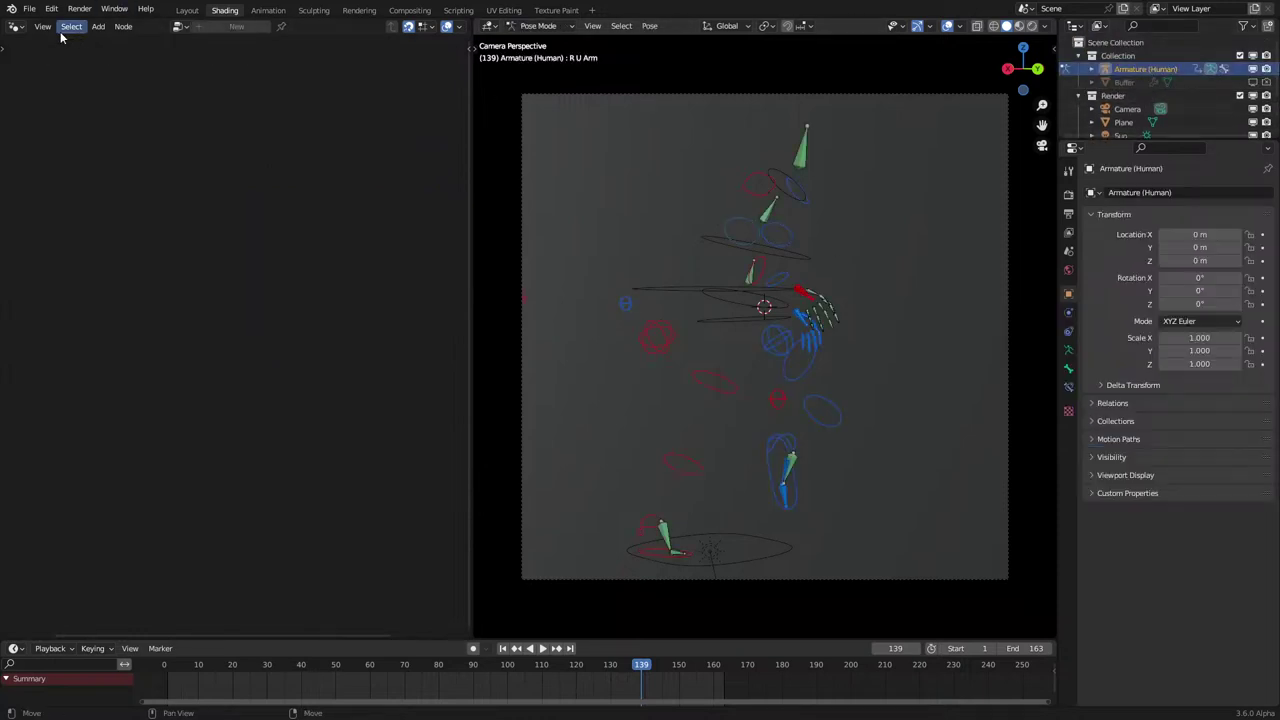
click(18, 28)
click(70, 138)
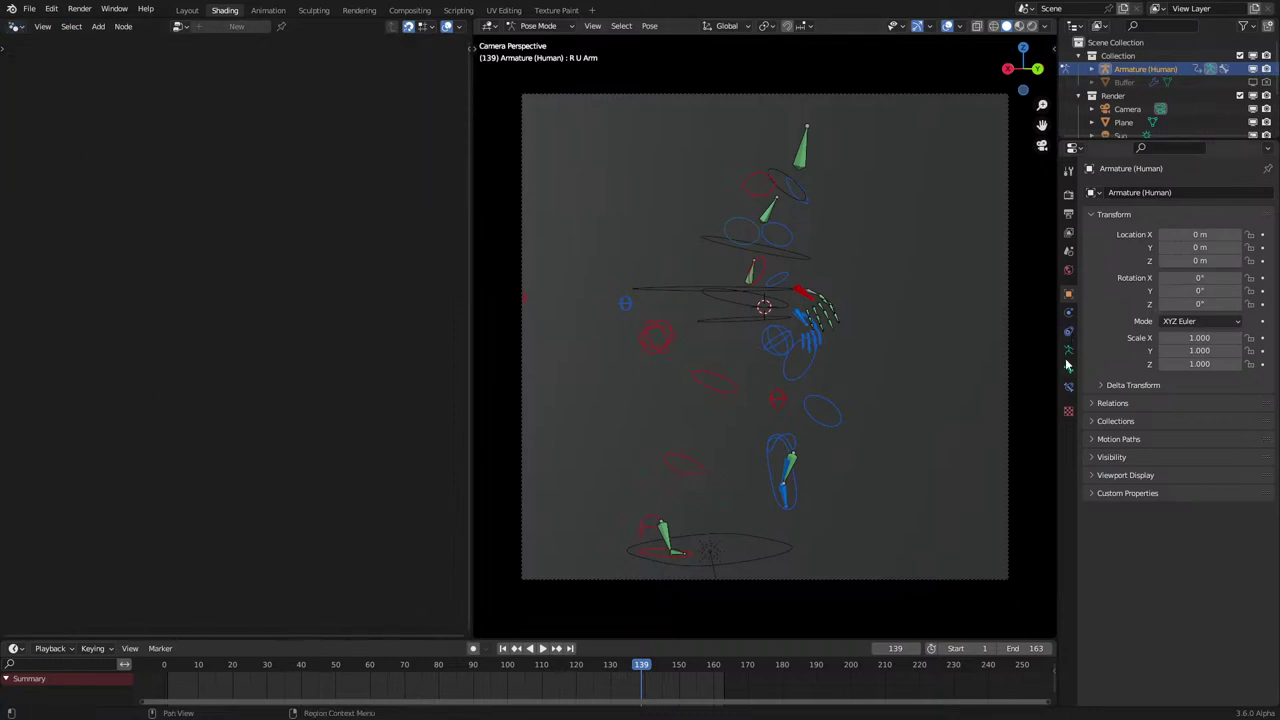
key(KP_0)
click(1124, 82)
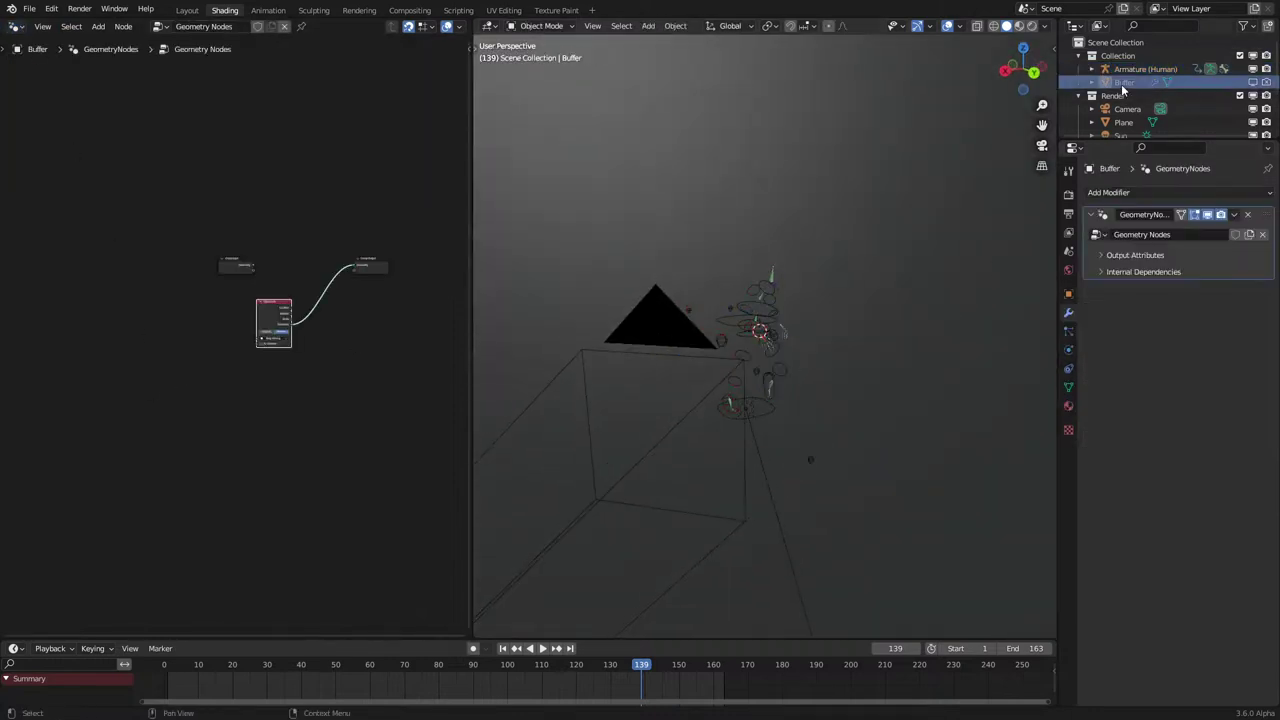
click(1092, 69)
scroll(1127, 93, down, 2)
click(1148, 82)
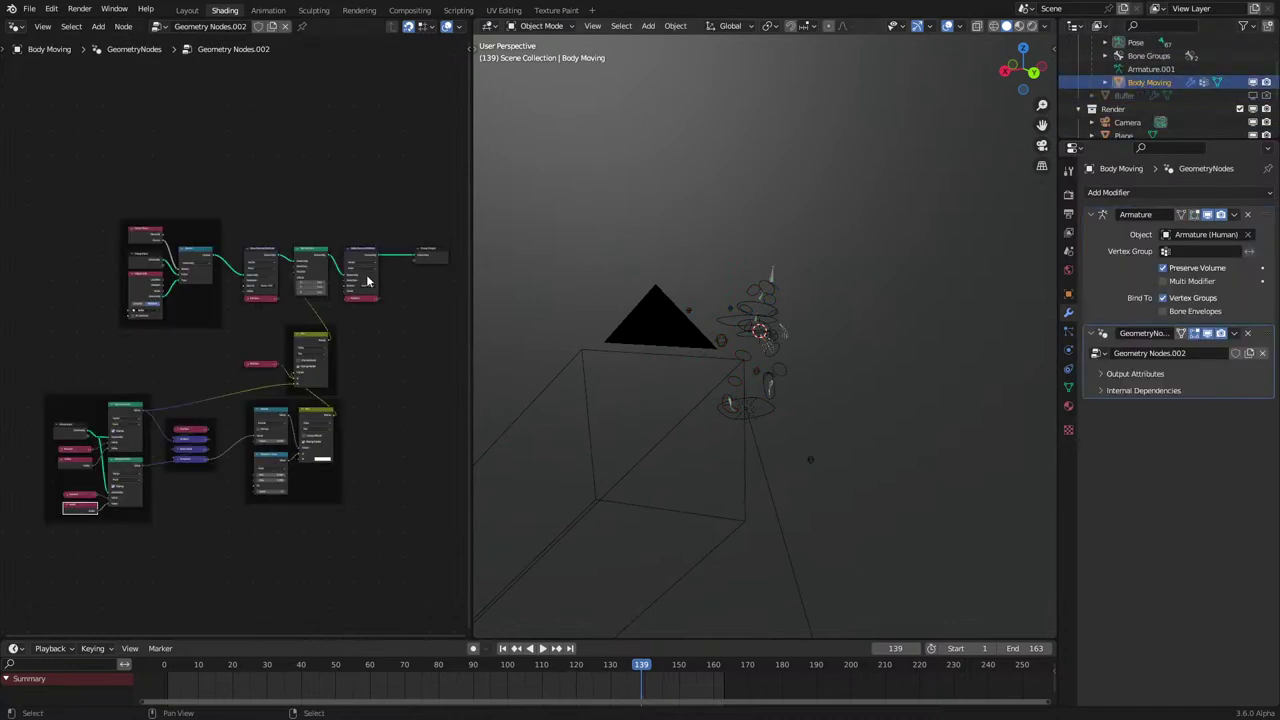
Add a simulation zone to the Body Moving node tree, above the Store Named Attribute and Set Position chain.
scroll(230, 415, up, 3)
scroll(230, 415, up, 2)
key(shift+a)
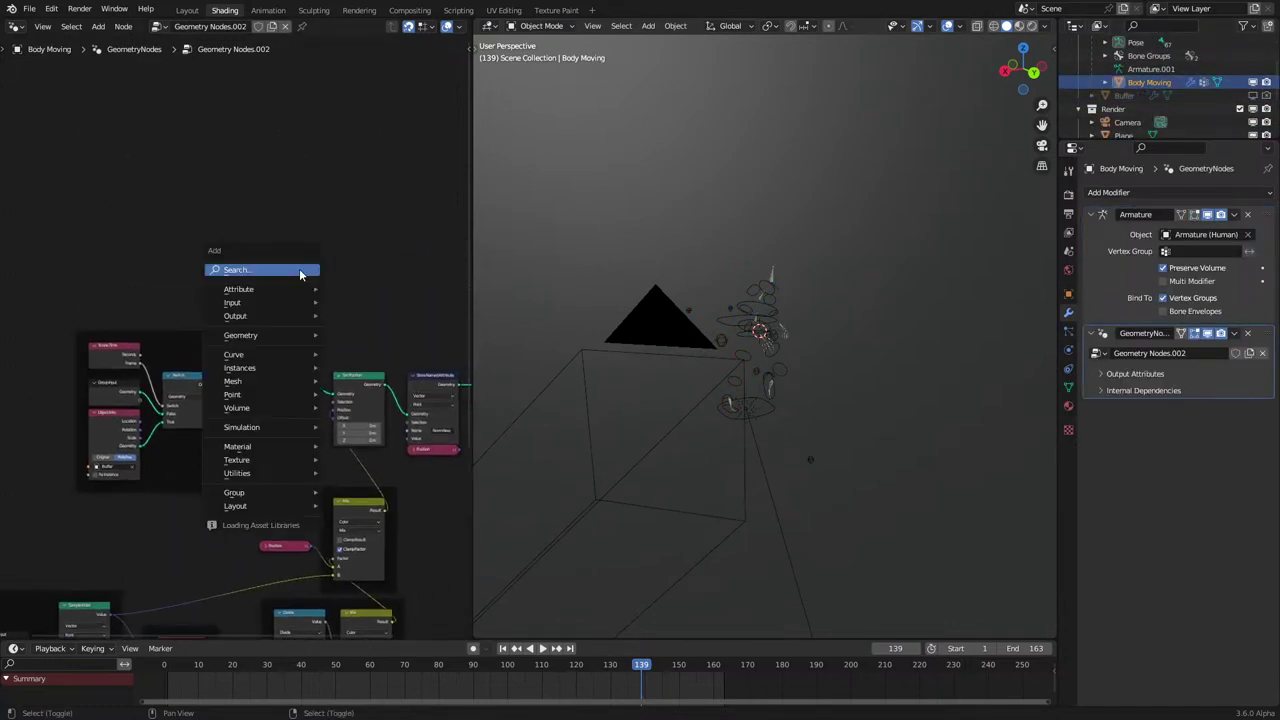
click(377, 429)
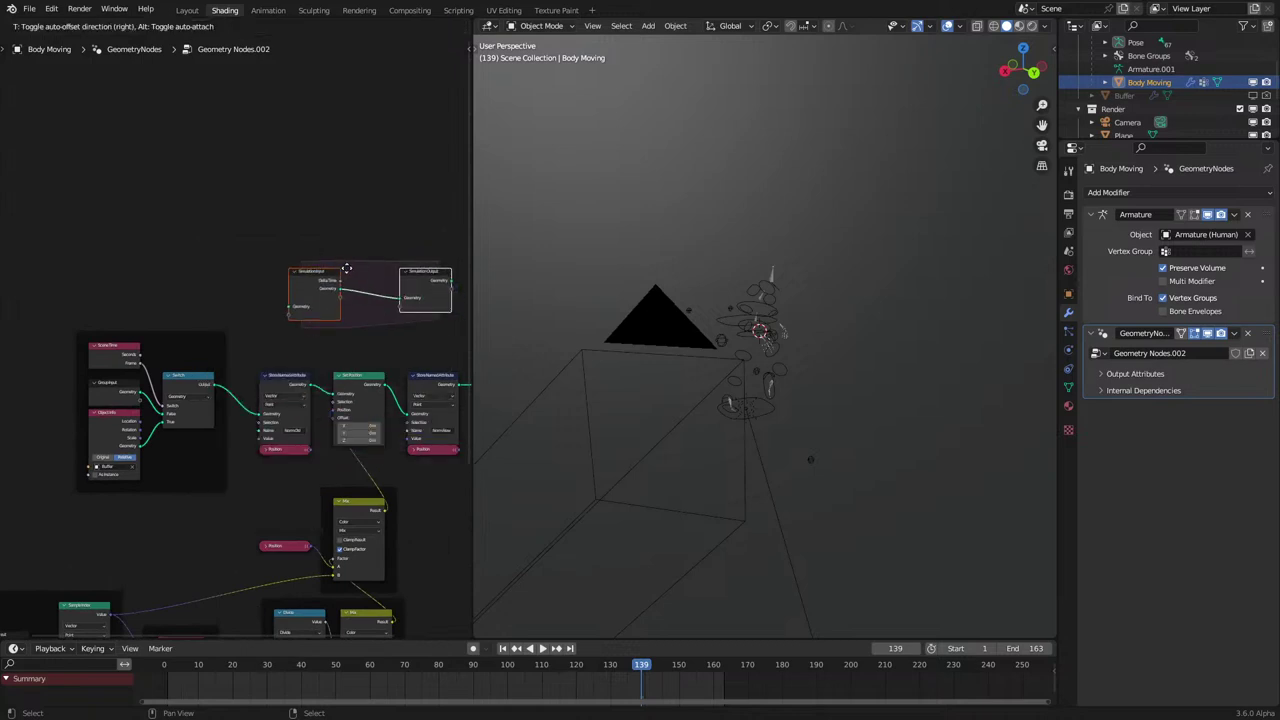
click(360, 295)
Route the Group Input geometry through the Simulation Input, the attribute and Set Position chain, and the Simulation Output into the Group Output.
drag(138, 398, 263, 416)
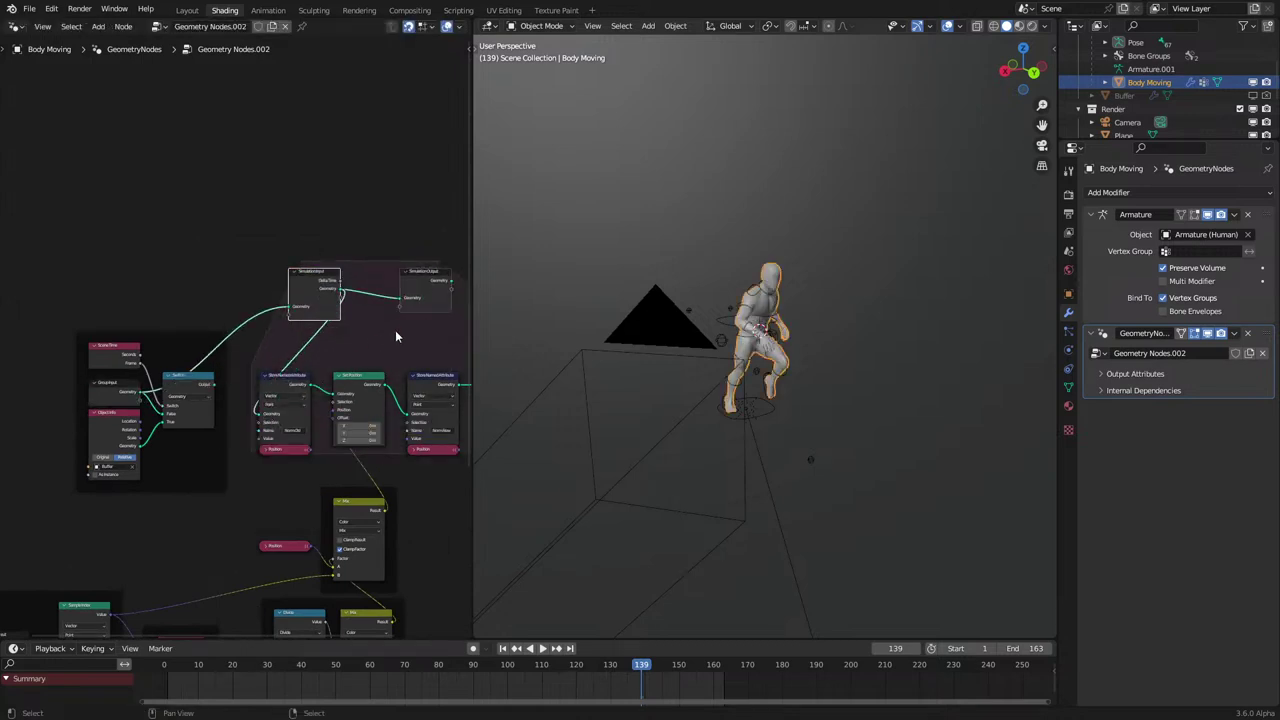
middle_drag(396, 330, 290, 318)
scroll(338, 354, up, 3)
drag(393, 391, 313, 276)
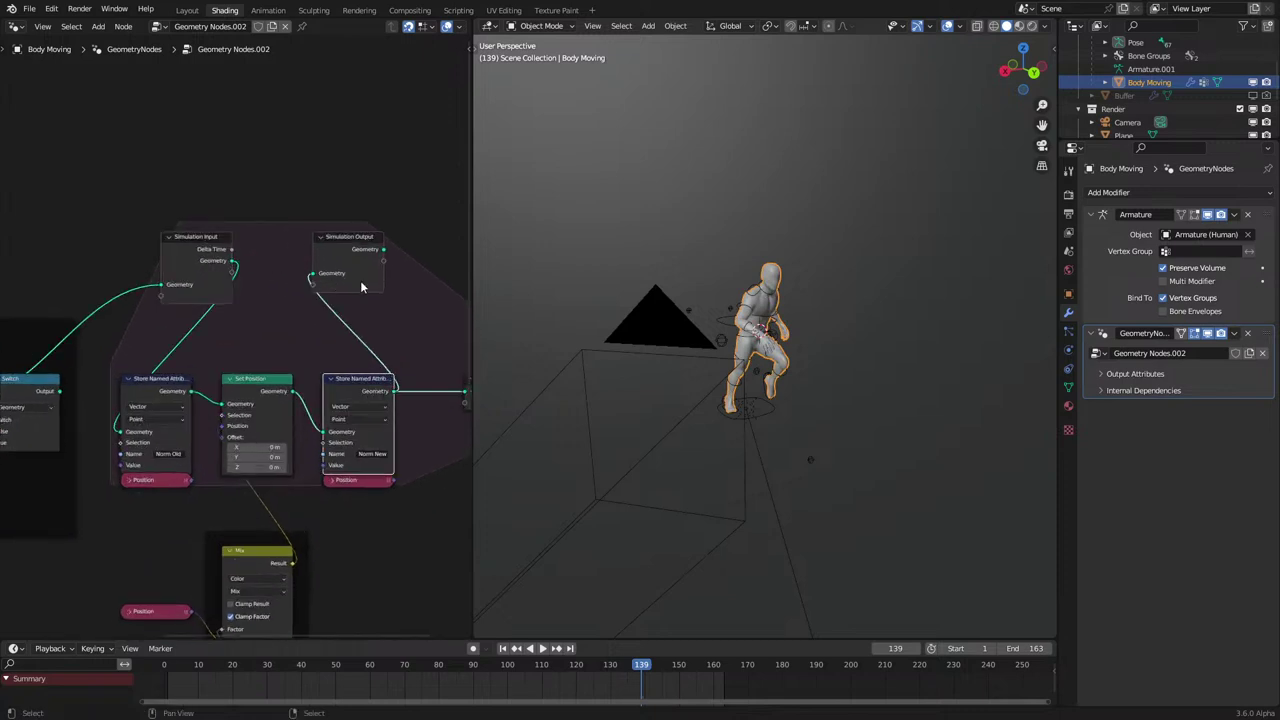
middle_drag(374, 262, 289, 272)
drag(299, 260, 380, 401)
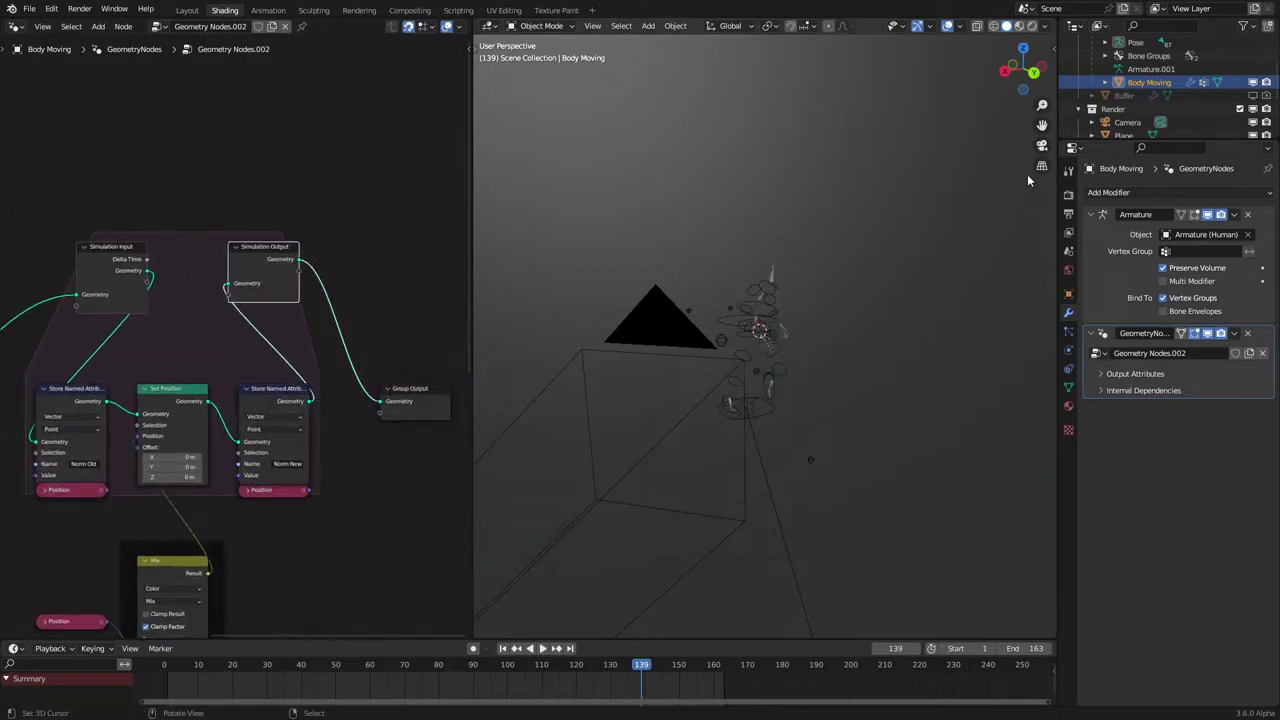
Play the animation from its start and delete the Buffer object.
click(172, 684)
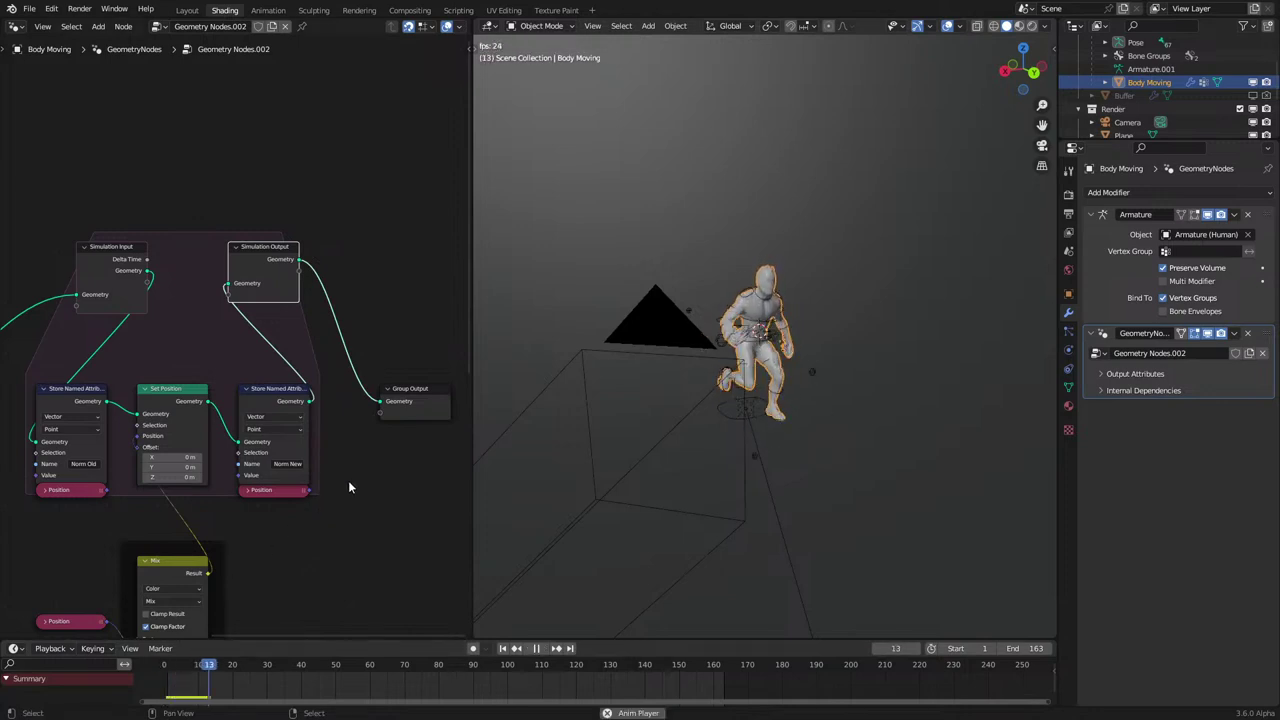
click(1130, 96)
key(x)
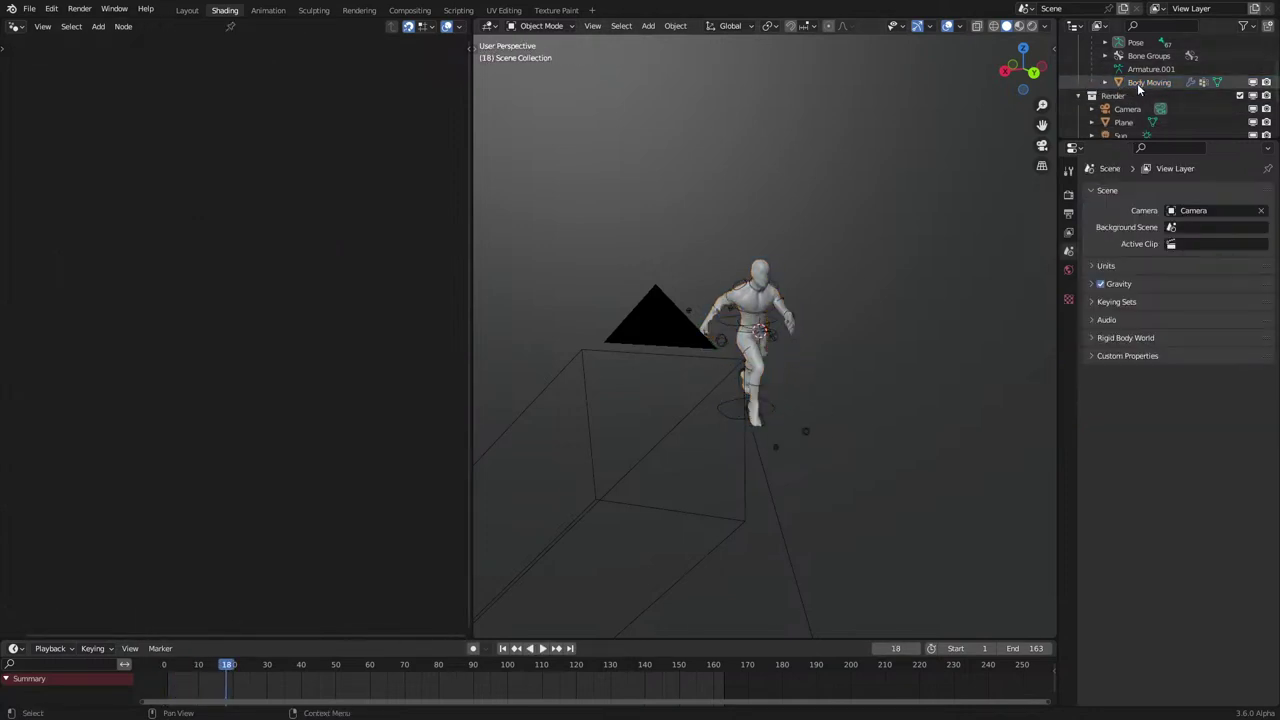
Delete the Switch, Scene Time and Object Info nodes from the Body Moving node tree.
click(1138, 88)
middle_drag(60, 354, 293, 312)
scroll(293, 312, down, 4)
click(197, 361)
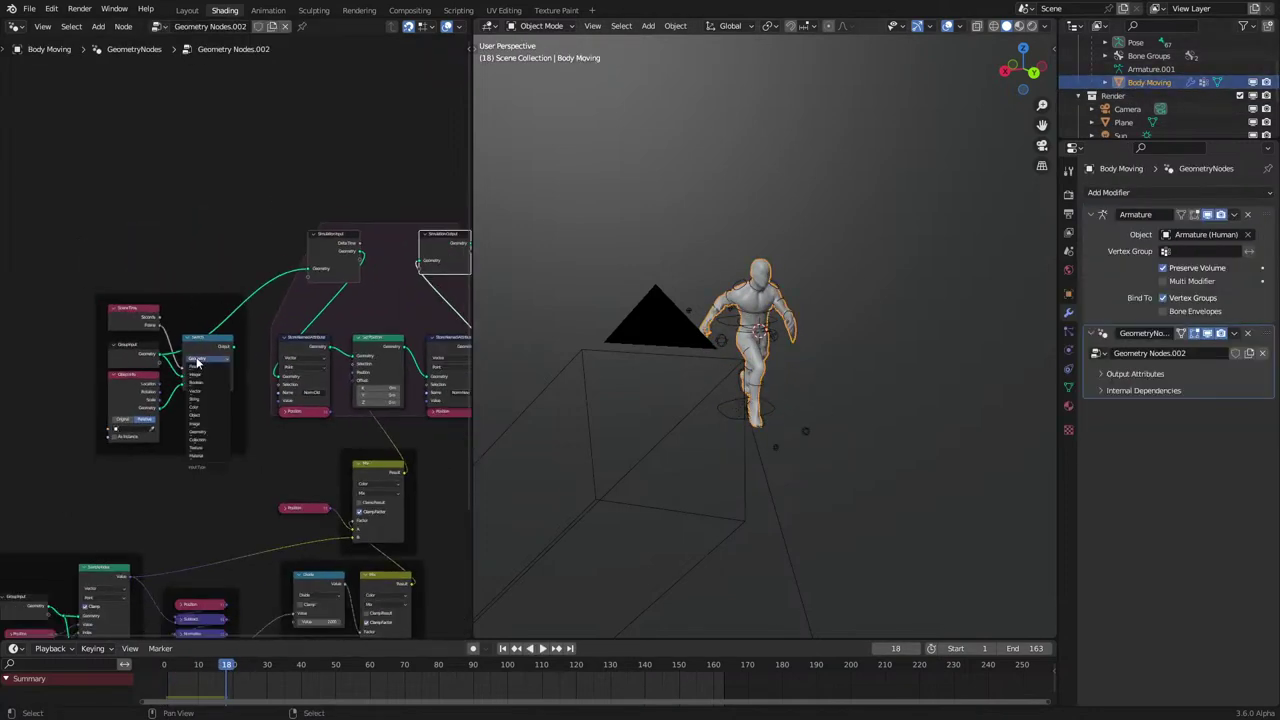
click(203, 348)
key(x)
click(148, 327)
key(x)
click(131, 410)
key(x)
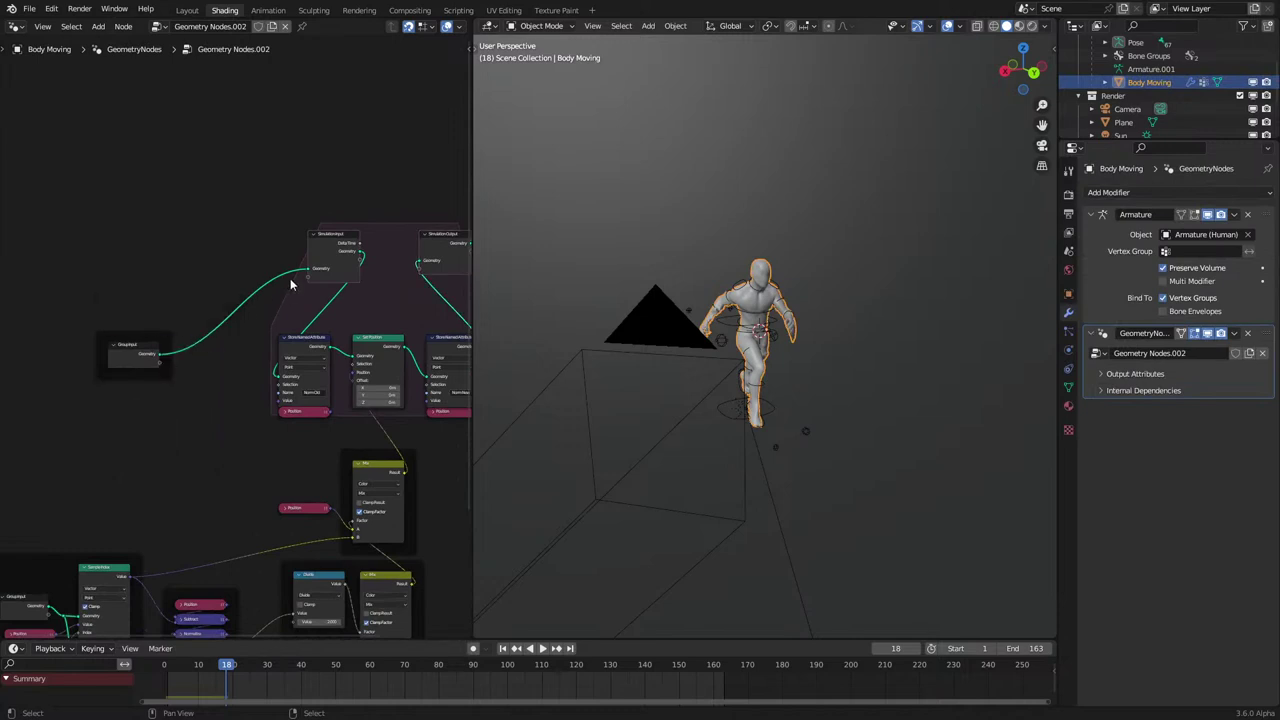
Line up the Simulation Input before the Norm Old attribute node and the Simulation Output between the Norm New attribute node and Group Output.
drag(313, 256, 217, 362)
middle_drag(333, 338, 169, 341)
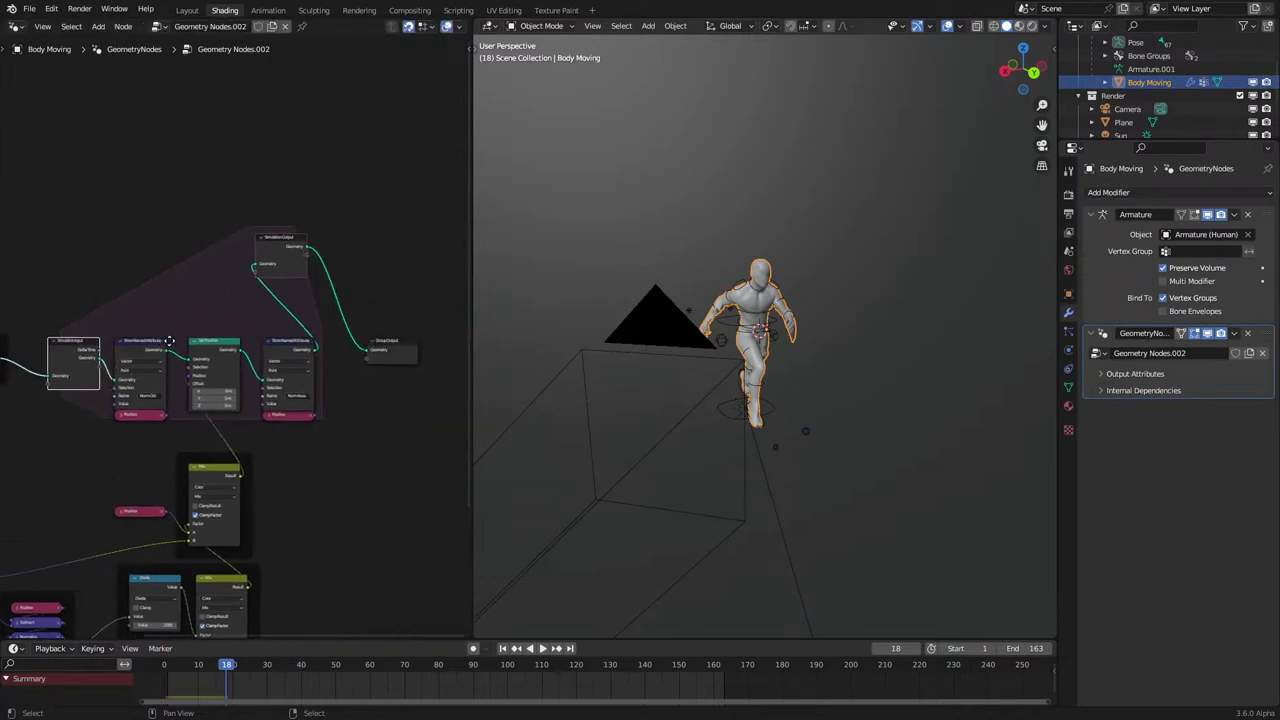
click(386, 341)
key(h)
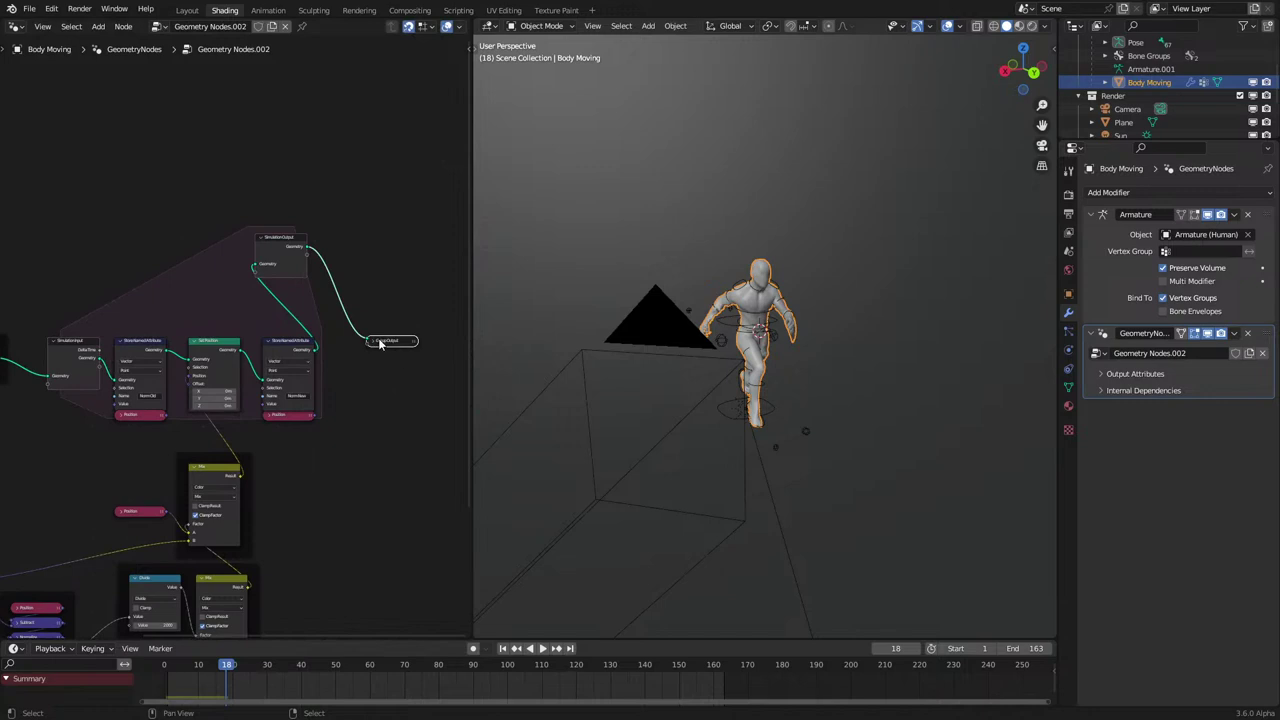
key(h)
key(g)
click(382, 366)
click(299, 251)
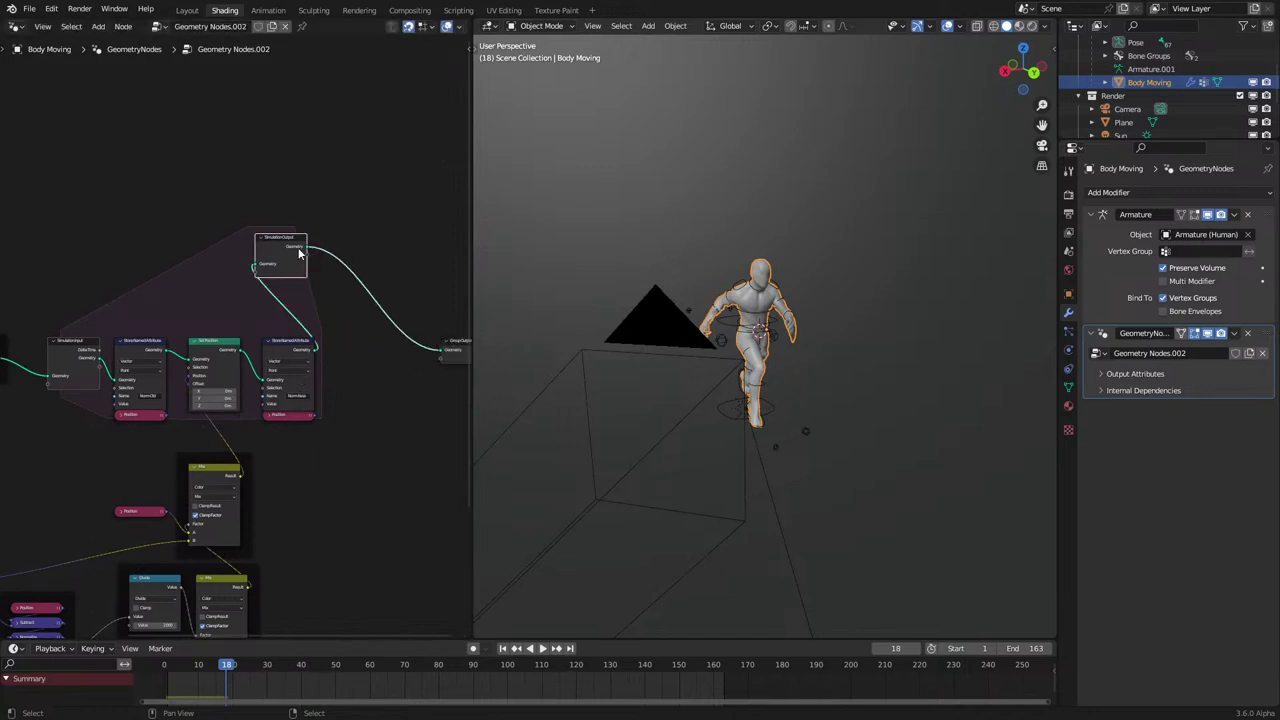
key(g)
click(371, 357)
Show the character in rendered shading, start the animation and hide the viewport overlays.
scroll(346, 431, down, 3)
key(z)
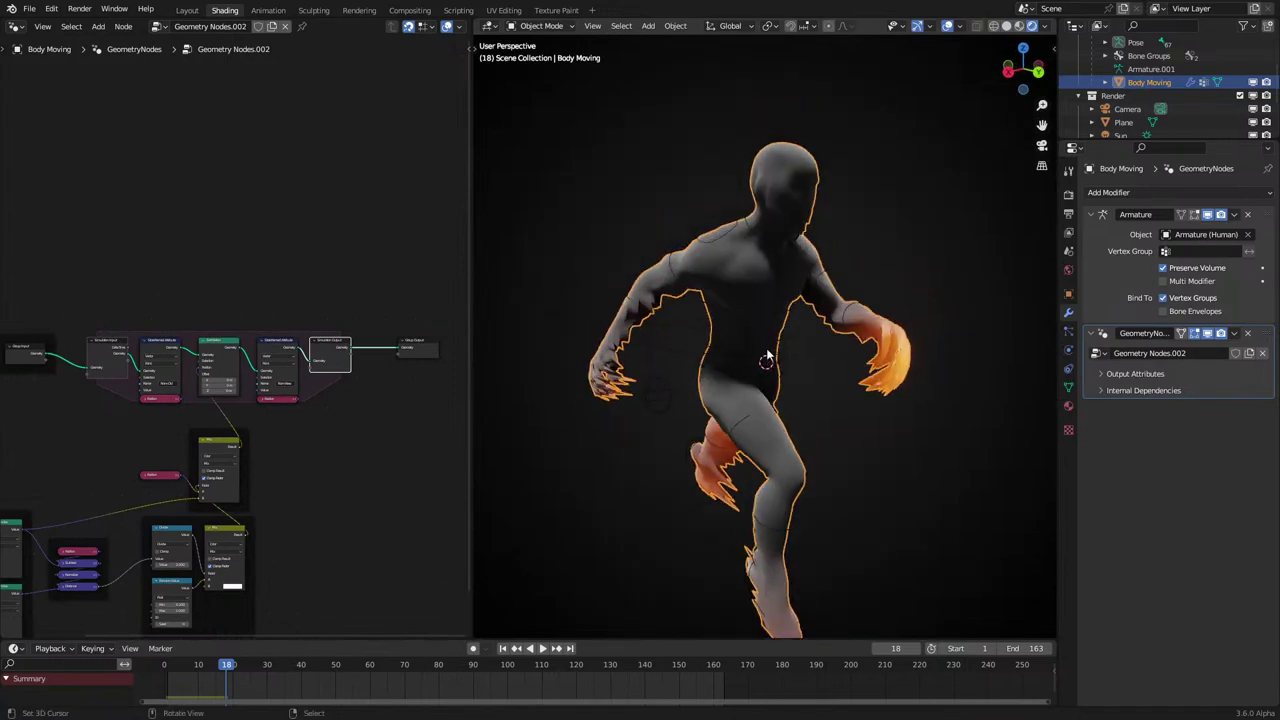
key(space)
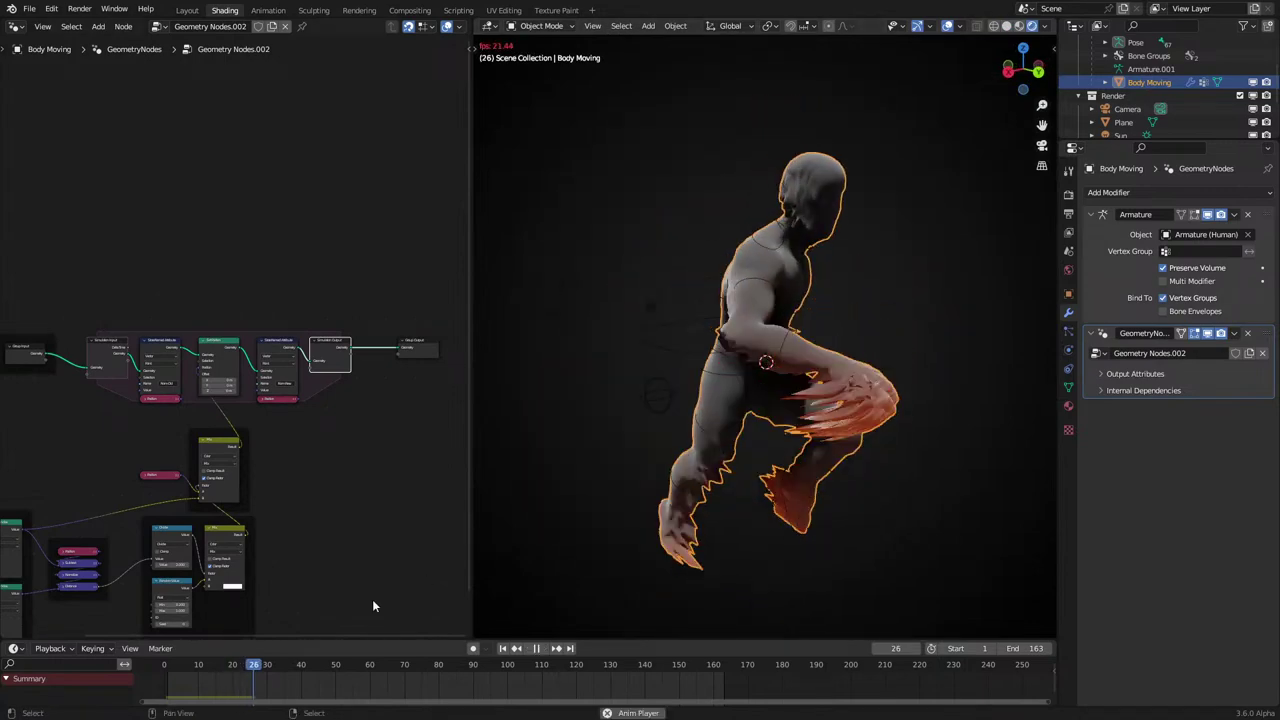
click(947, 25)
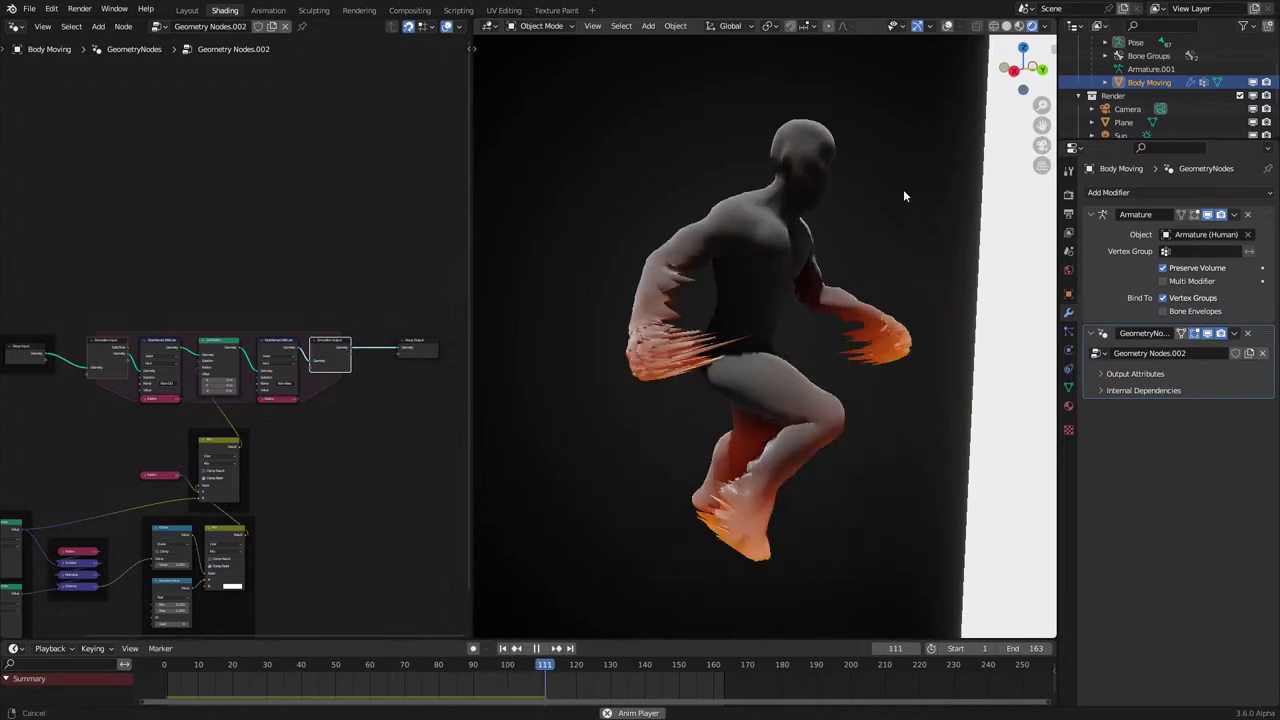
Review the character's trailing limbs from different angles, pausing and resuming playback.
middle_drag(852, 185, 835, 207)
key(space)
key(space)
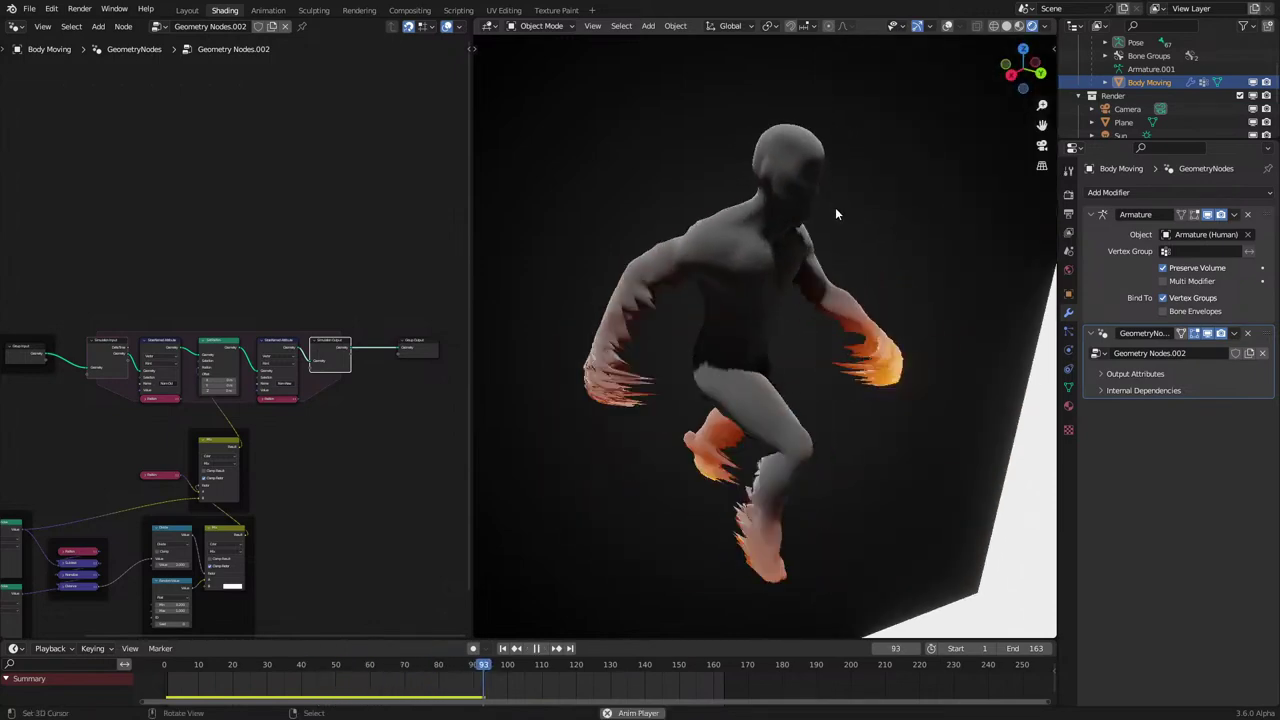
key(space)
middle_drag(829, 216, 844, 238)
key(space)
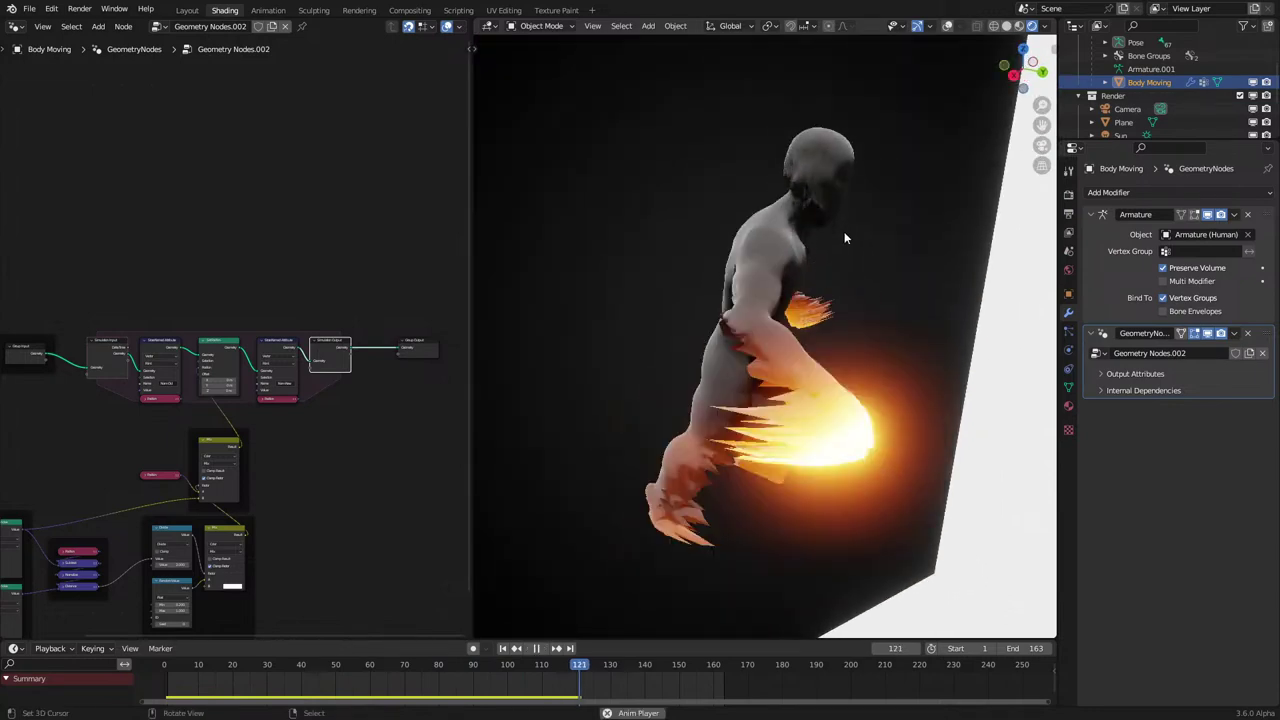
Stop playback and move the frame holding the Sample Index nodes slightly closer to the main node chain.
middle_drag(78, 389, 230, 315)
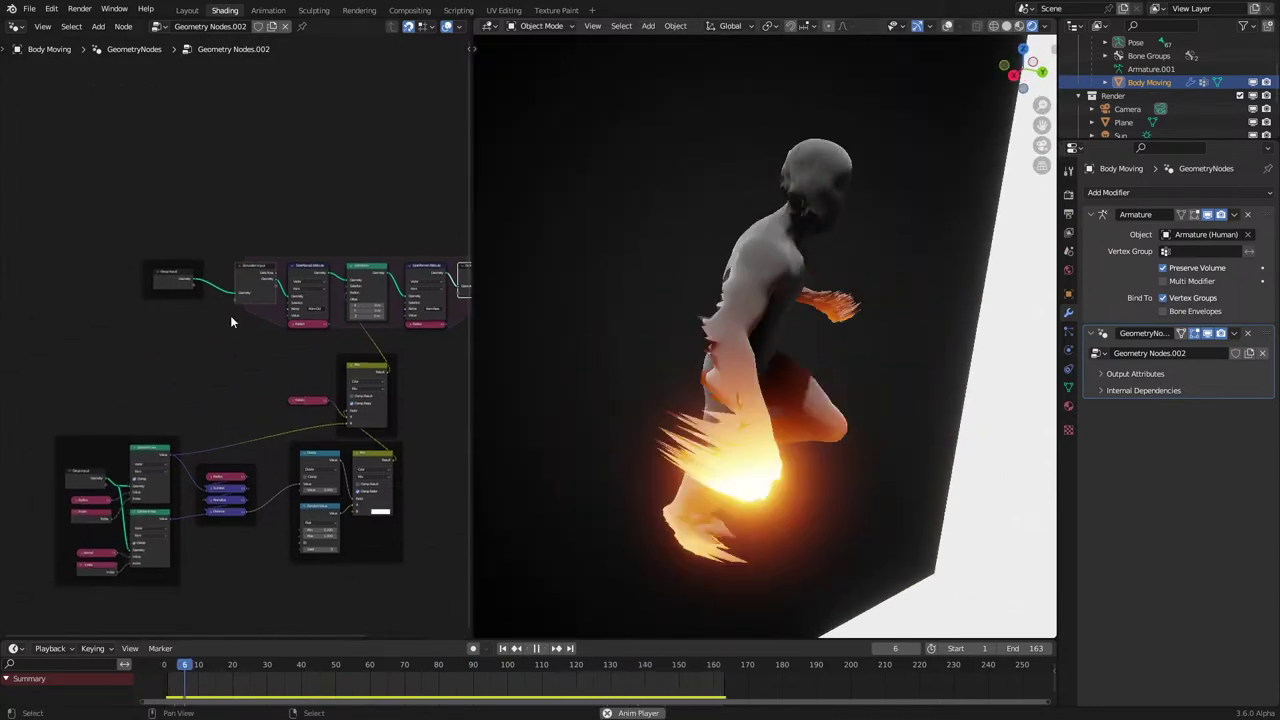
key(space)
scroll(231, 320, up, 3)
drag(137, 466, 149, 438)
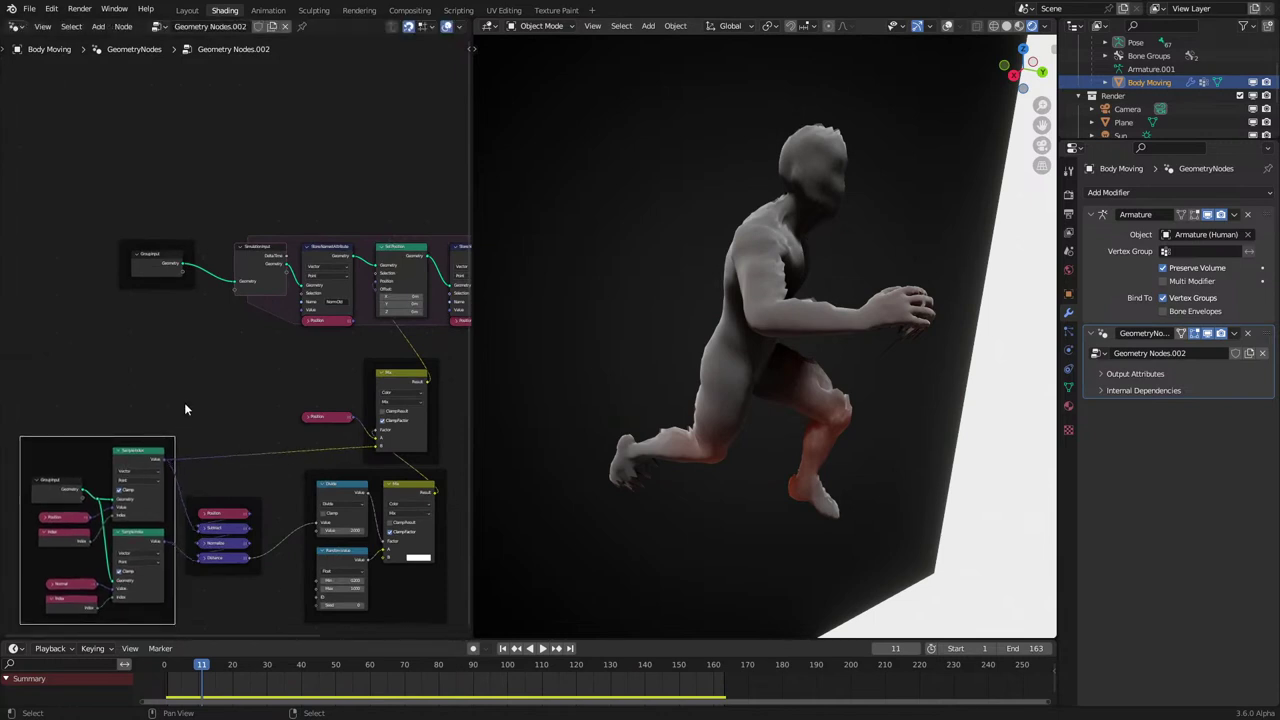
scroll(300, 260, up, 3)
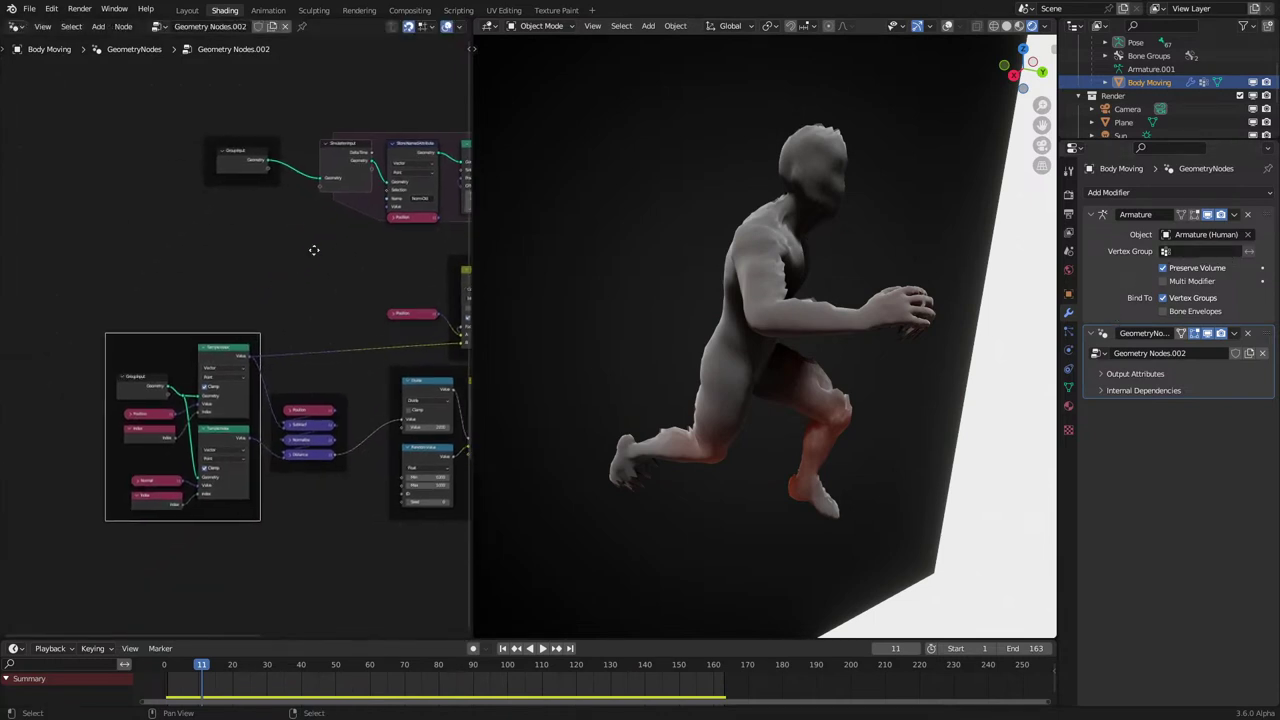
Nudge the Group Input node within the Sample Index frame and collapse the Index node below Normal.
drag(119, 402, 126, 405)
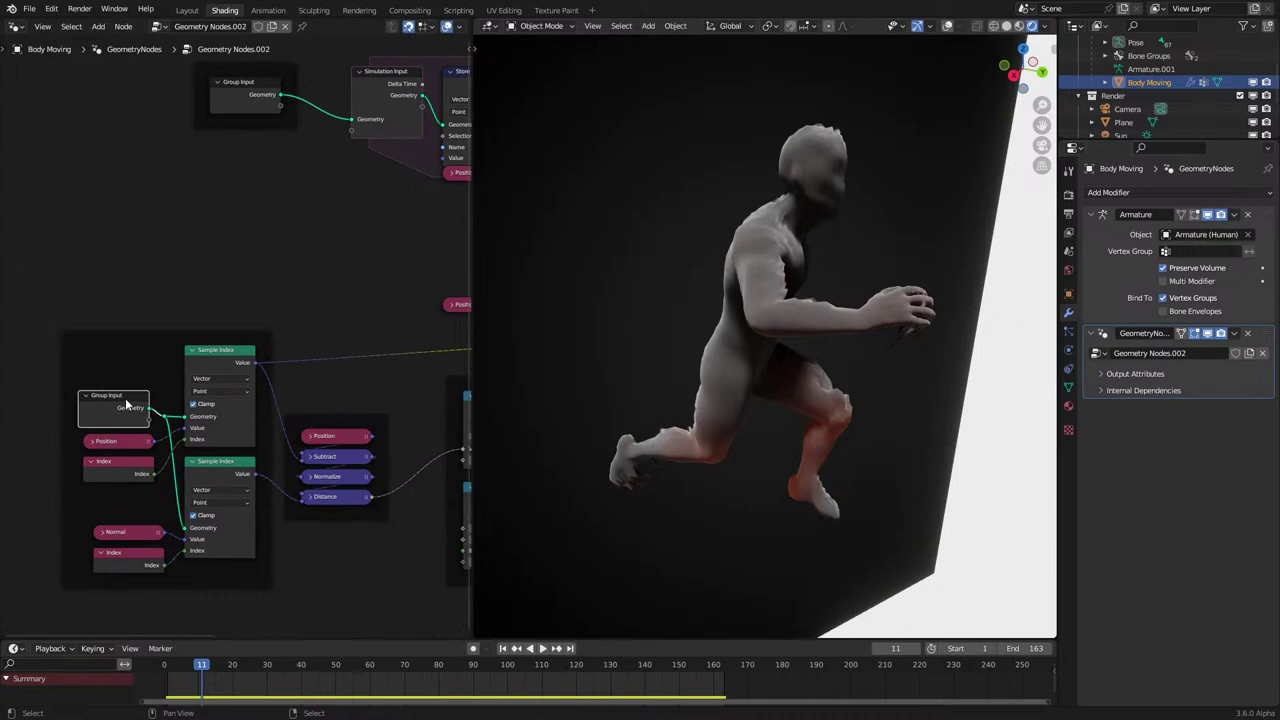
click(109, 556)
scroll(193, 513, down, 1)
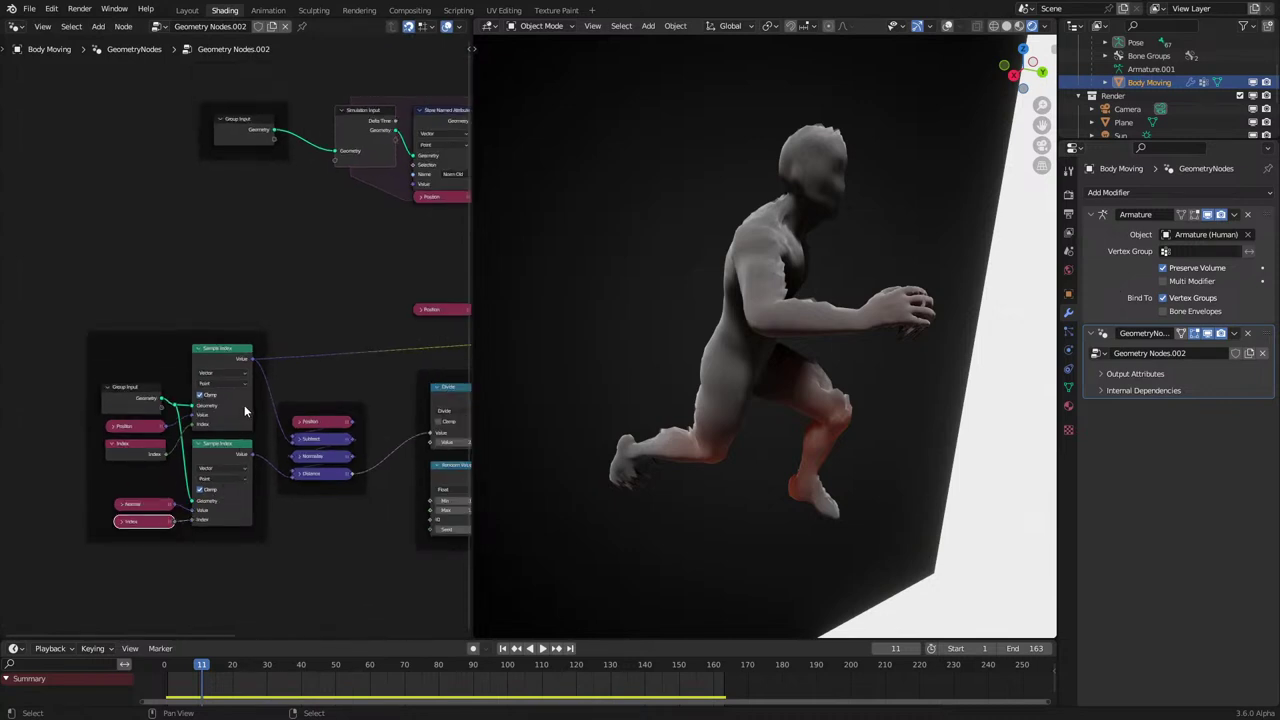
scroll(309, 354, up, 3)
middle_drag(252, 380, 230, 396)
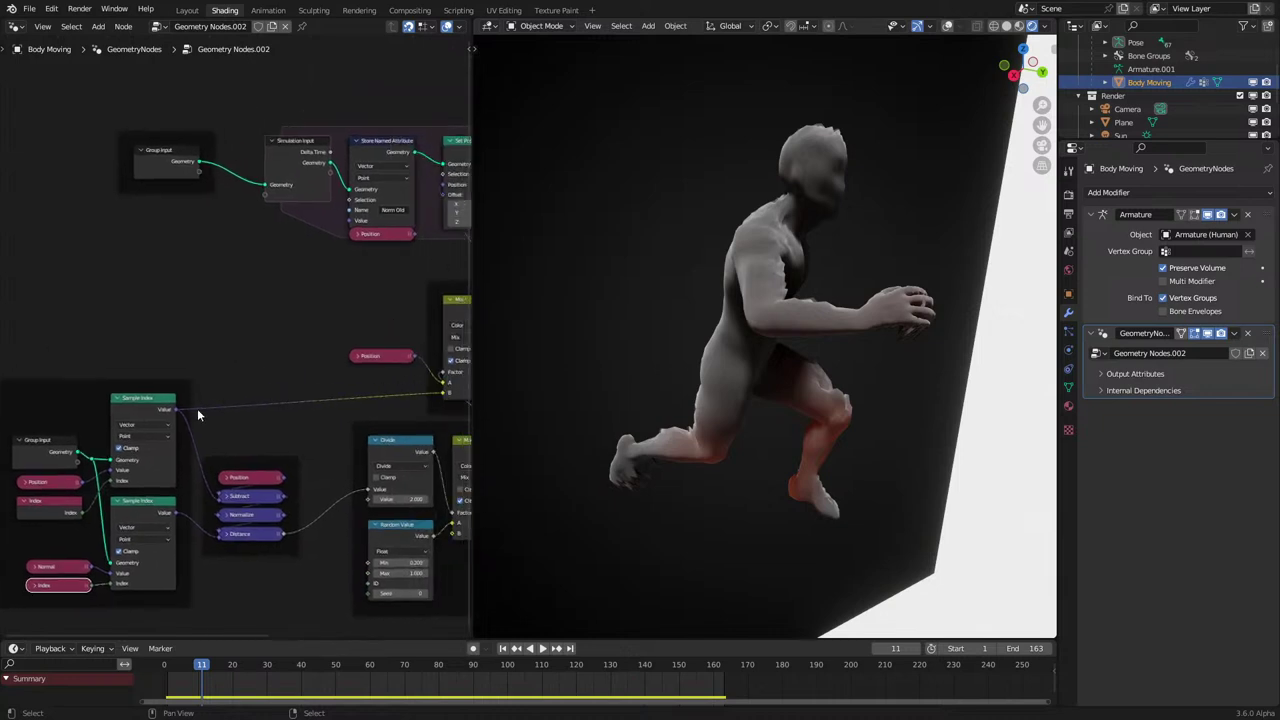
Move the framed Group Input node slightly farther away from the Simulation Input.
click(168, 388)
scroll(238, 348, down, 1)
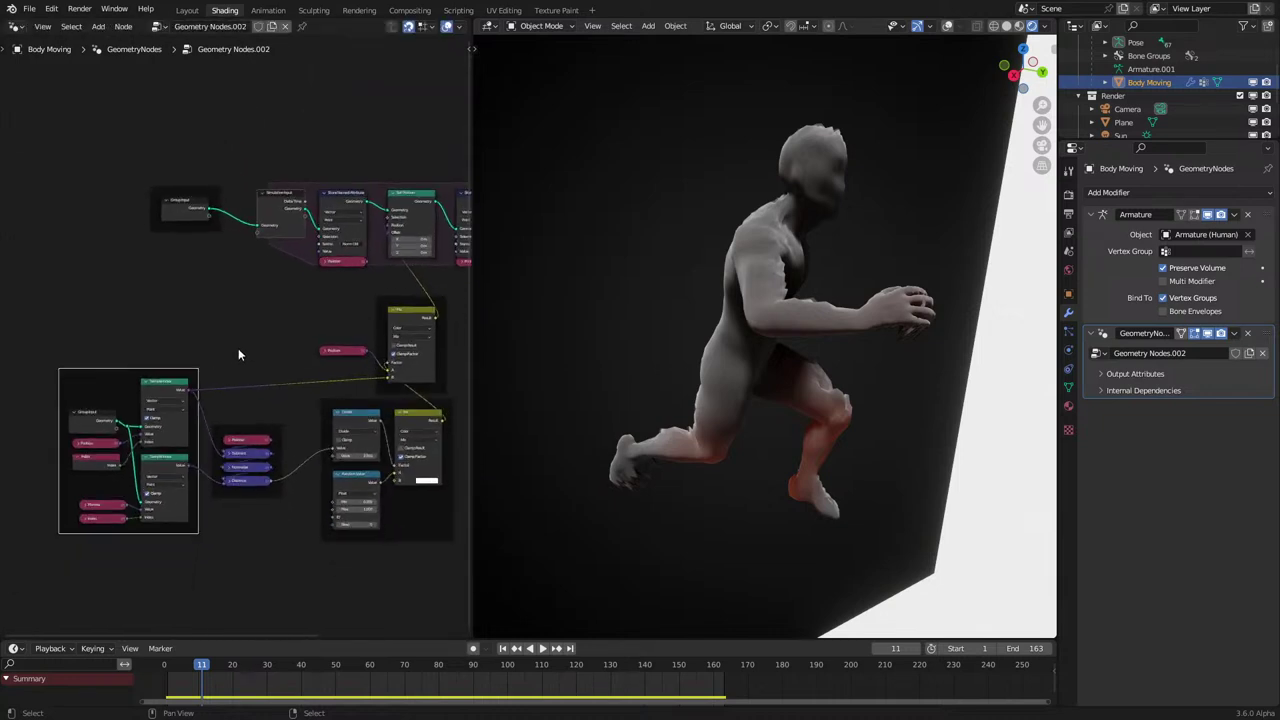
drag(207, 215, 169, 229)
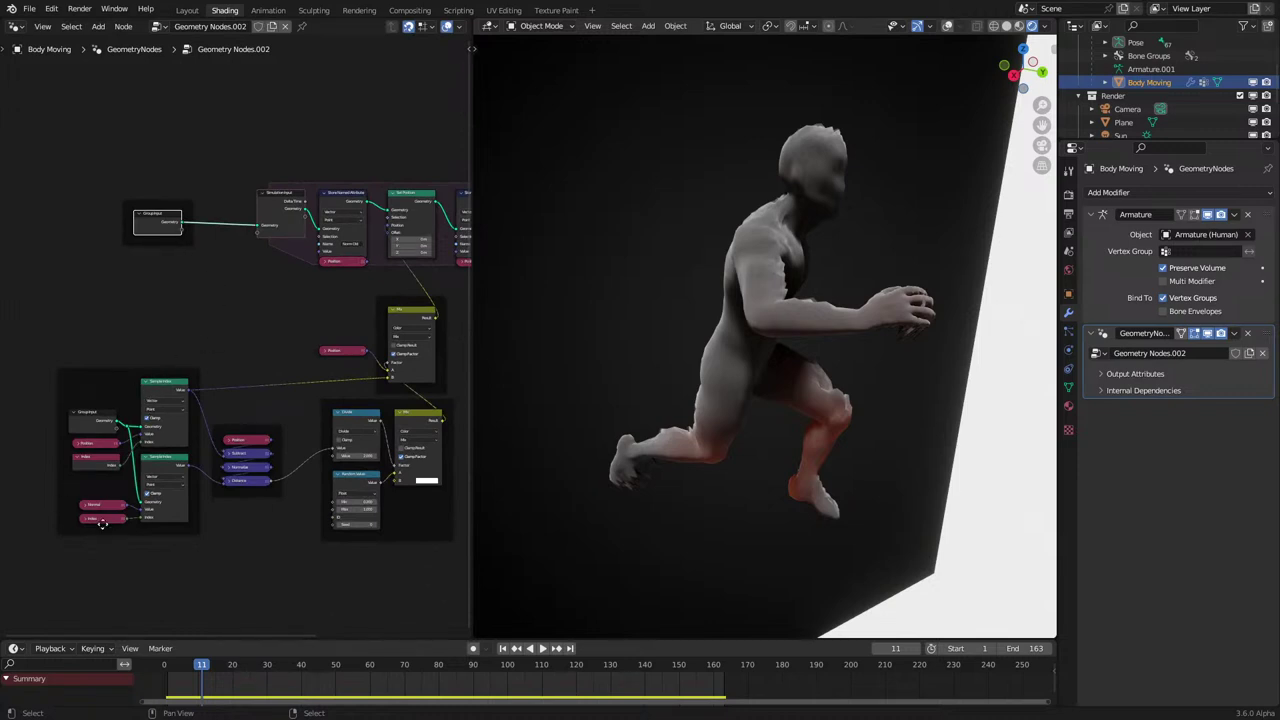
scroll(224, 332, up, 2)
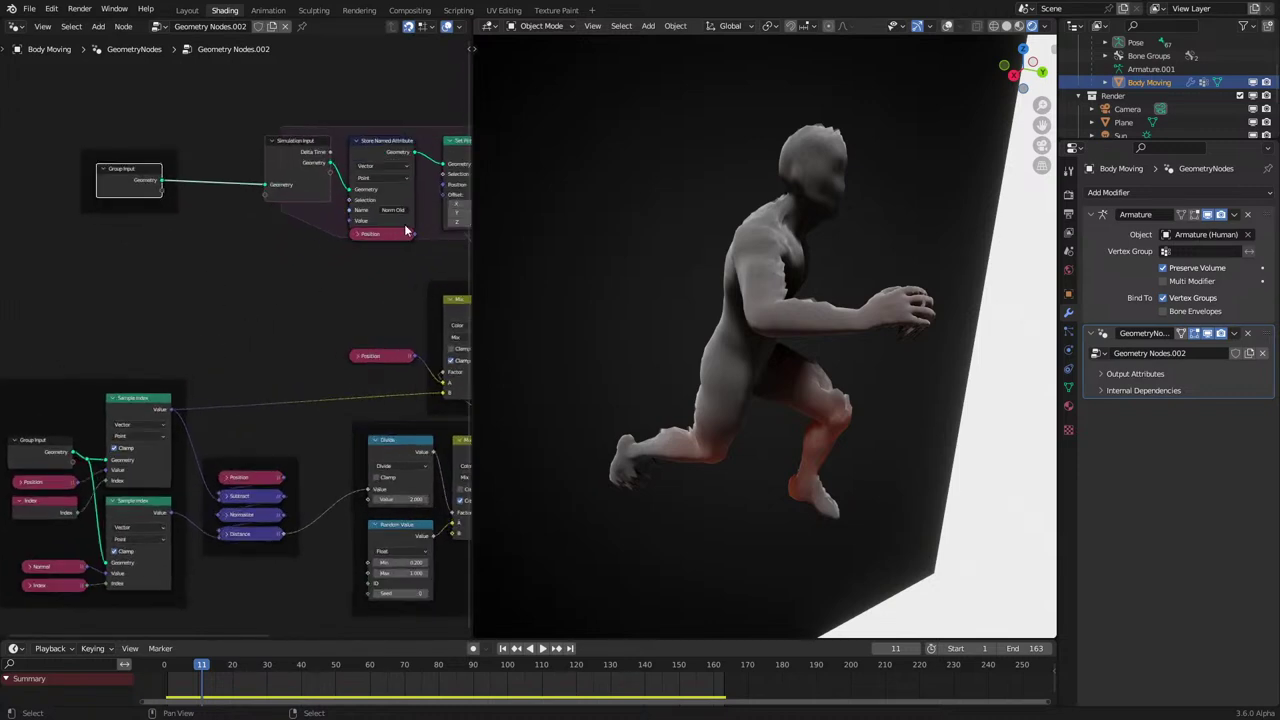
Lower both collapsed Position nodes slightly beneath the Norm Old and Norm New attribute nodes.
drag(393, 233, 393, 243)
middle_drag(393, 243, 319, 315)
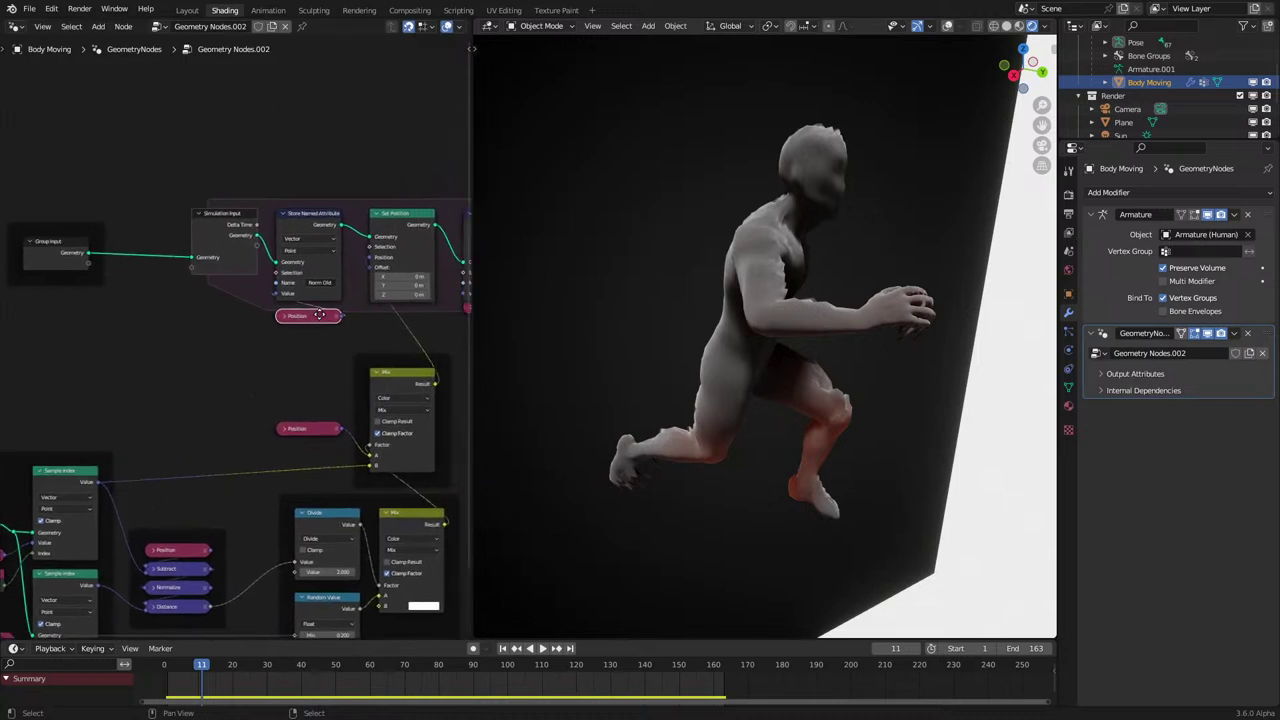
scroll(319, 315, up, 3)
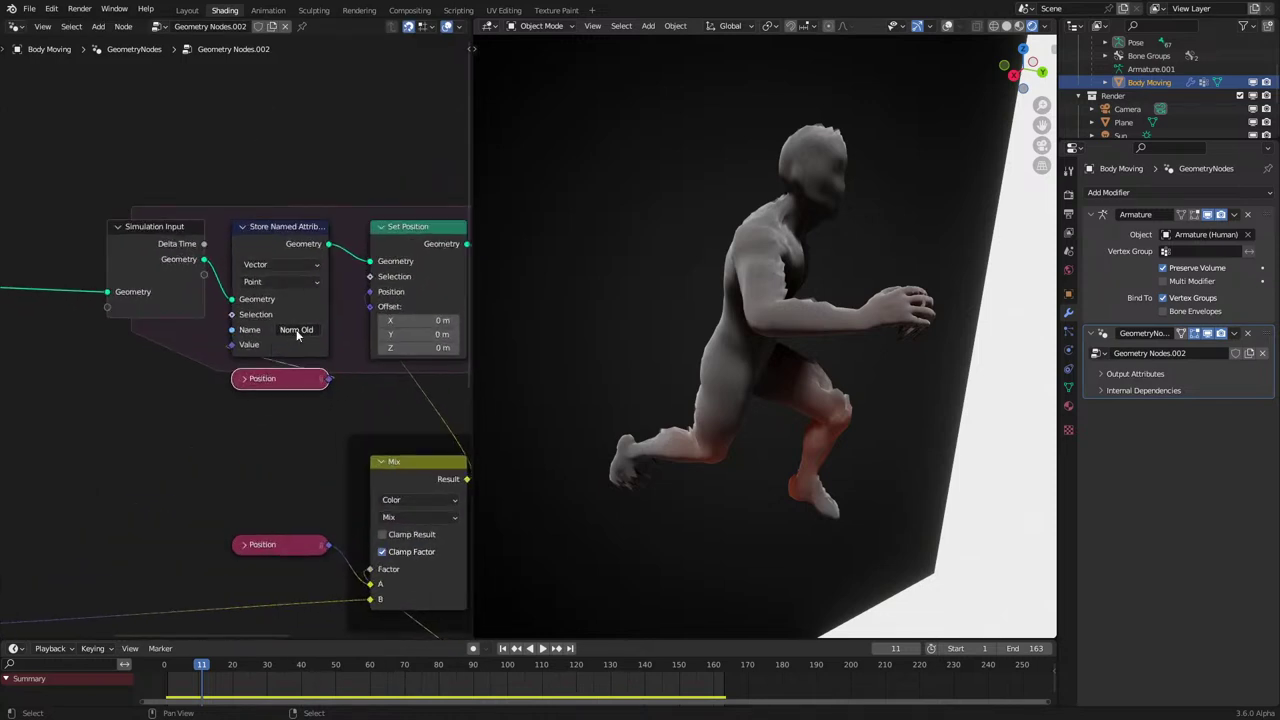
scroll(220, 444, down, 5)
middle_drag(220, 444, 353, 279)
middle_drag(268, 431, 33, 528)
scroll(428, 286, up, 2)
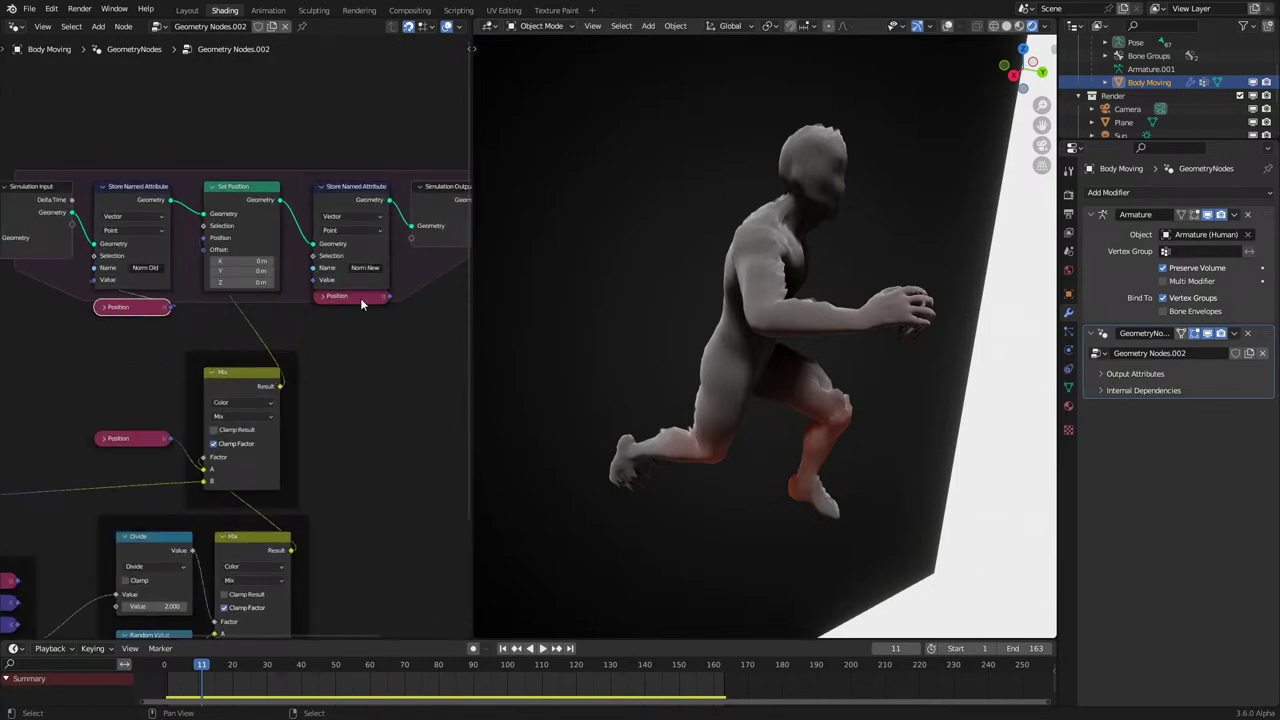
drag(360, 298, 359, 308)
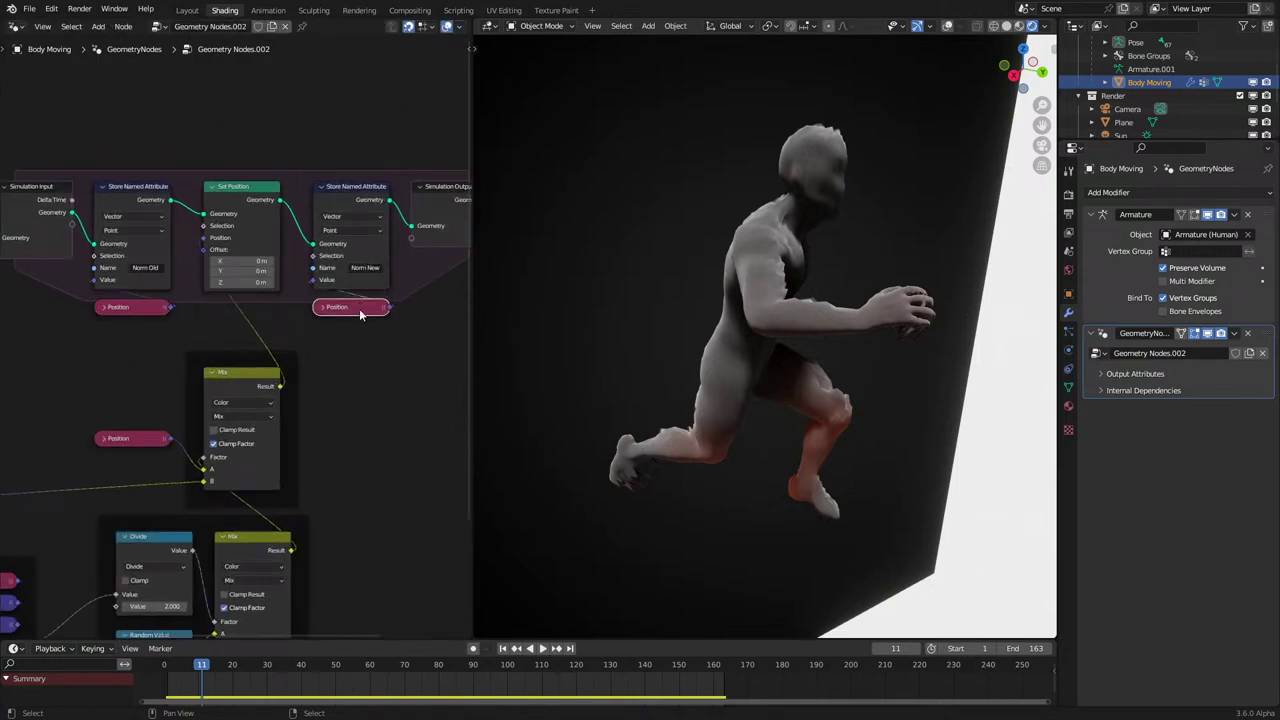
Play the animation to check the character's trailing limbs and glow.
key(space)
key(space)
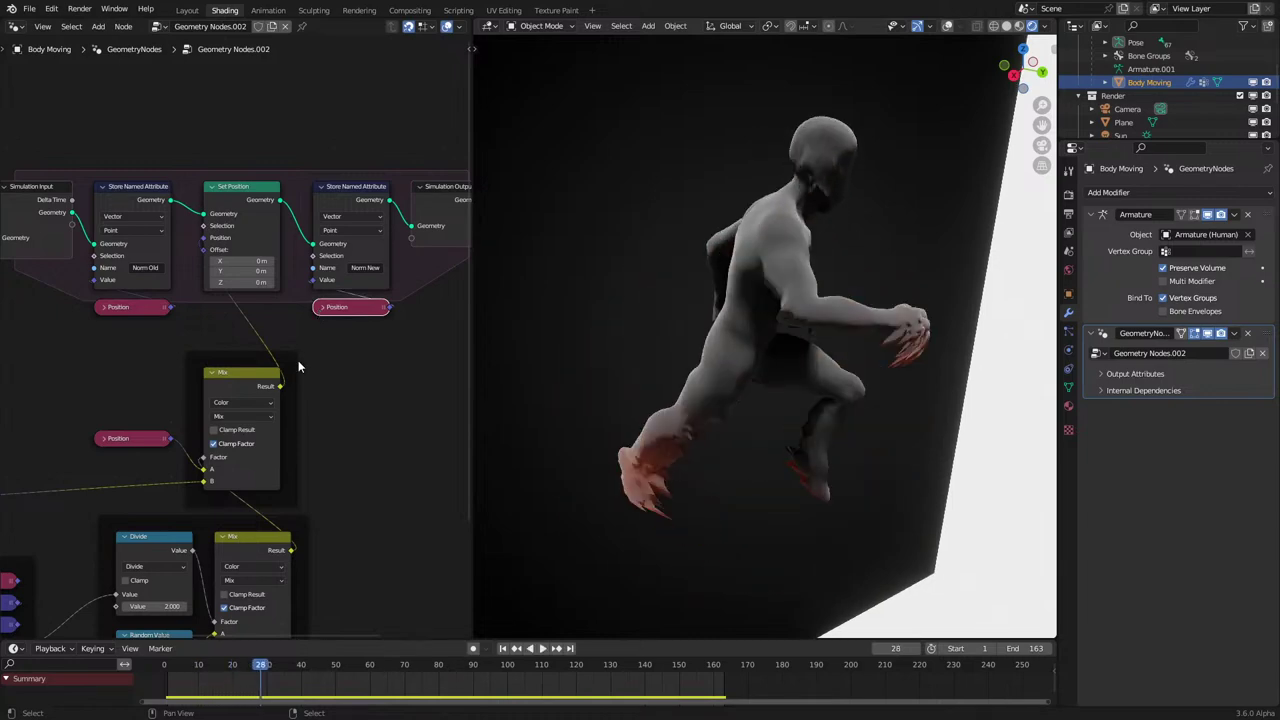
middle_drag(292, 370, 309, 429)
key(space)
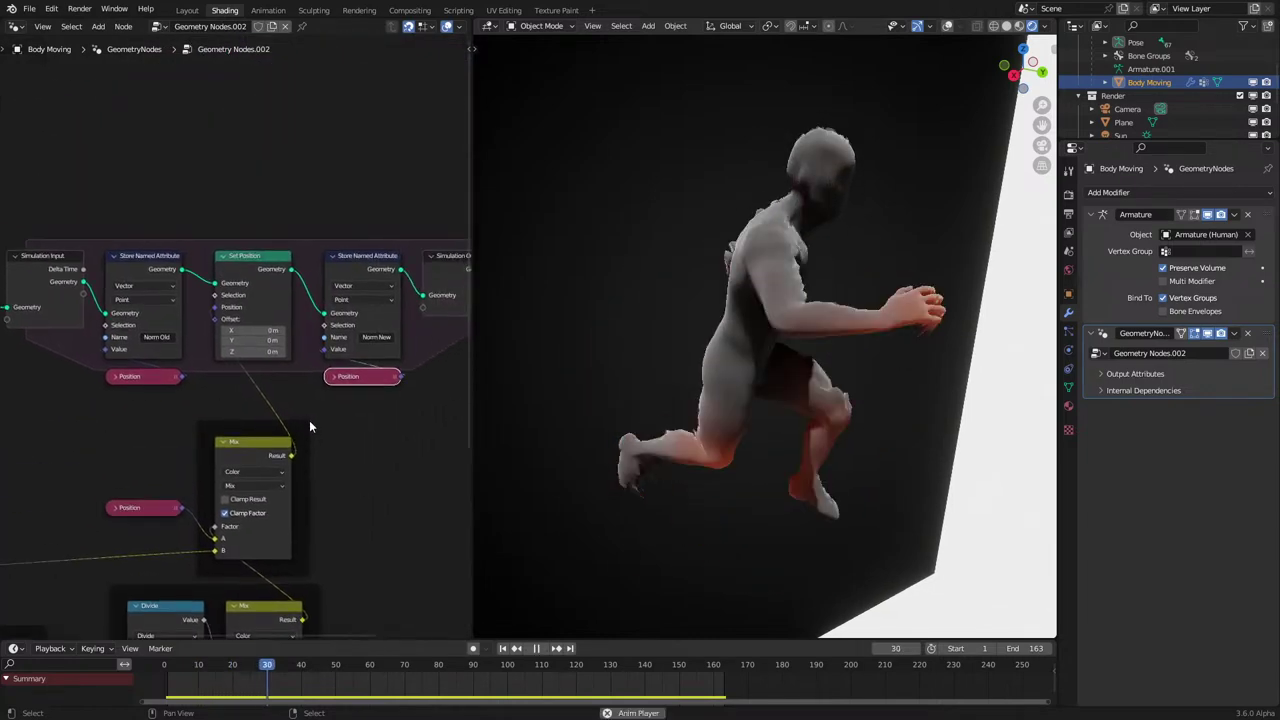
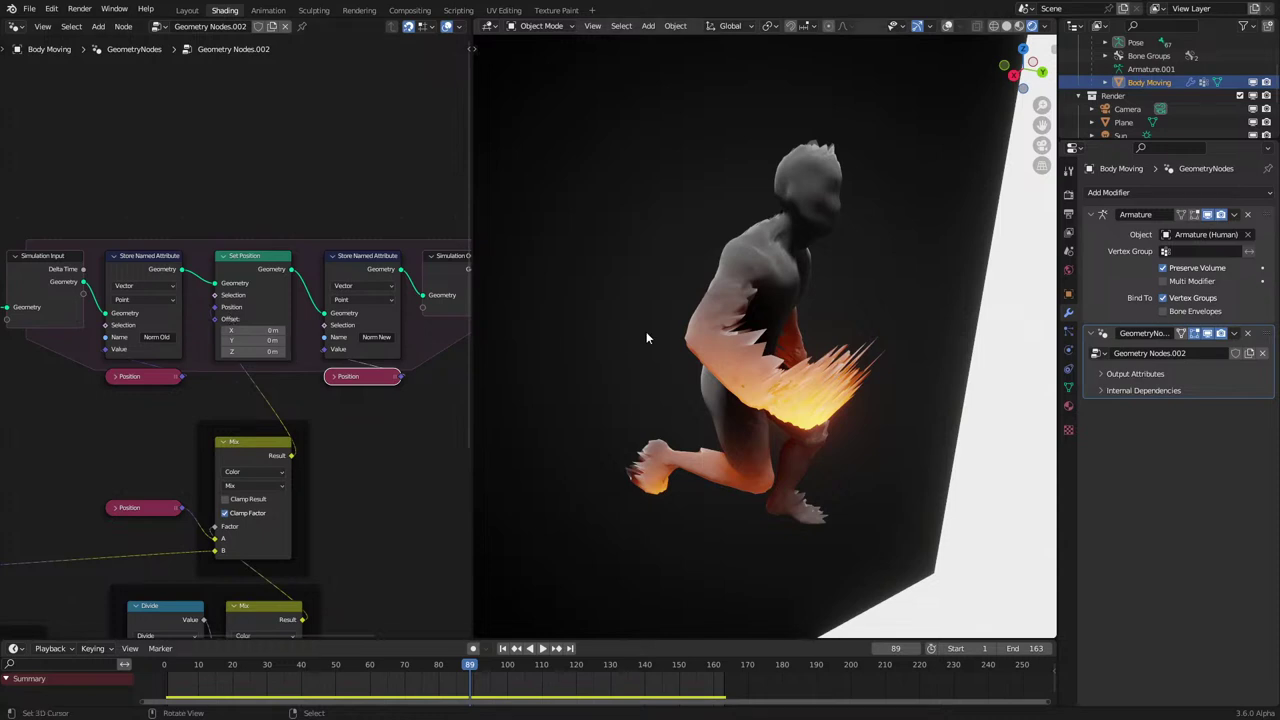
Show the character's material nodes in the Shader Editor in place of the geometry nodes.
click(16, 29)
click(15, 26)
click(45, 170)
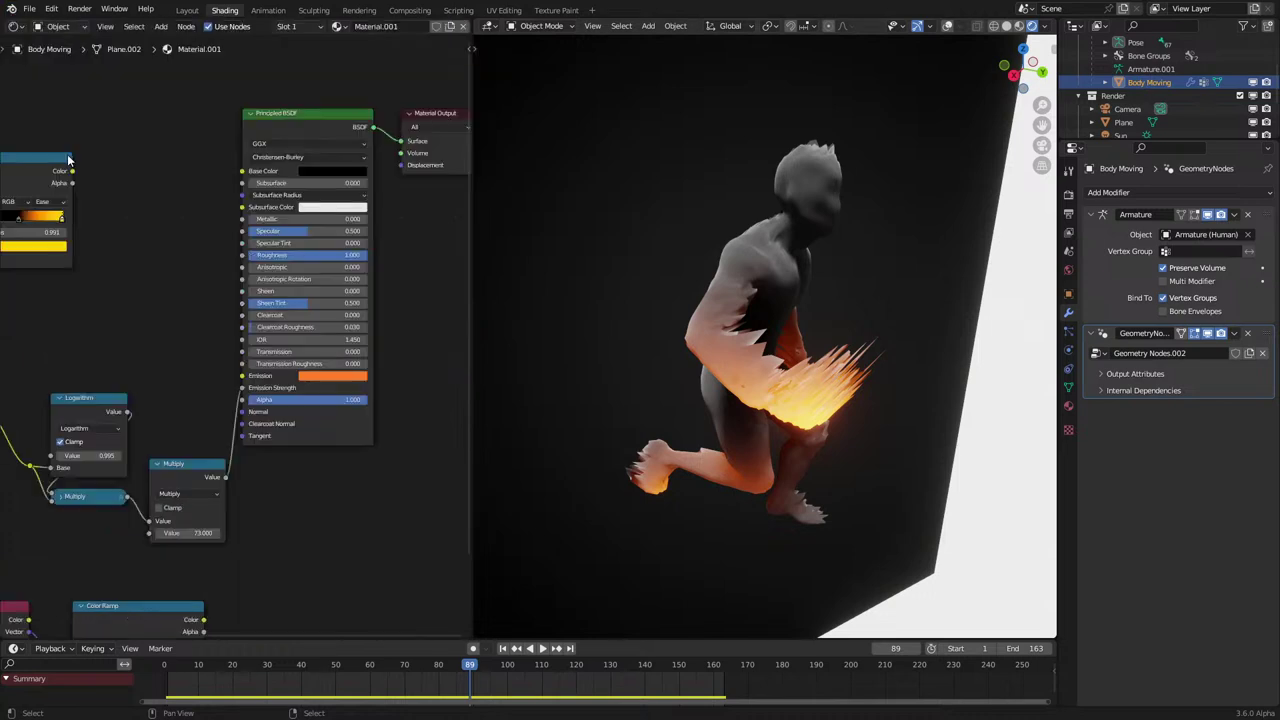
Delete the unused Attribute nodes and Color Ramp below the material's emission node chain.
middle_drag(139, 261, 345, 152)
scroll(349, 174, up, 5)
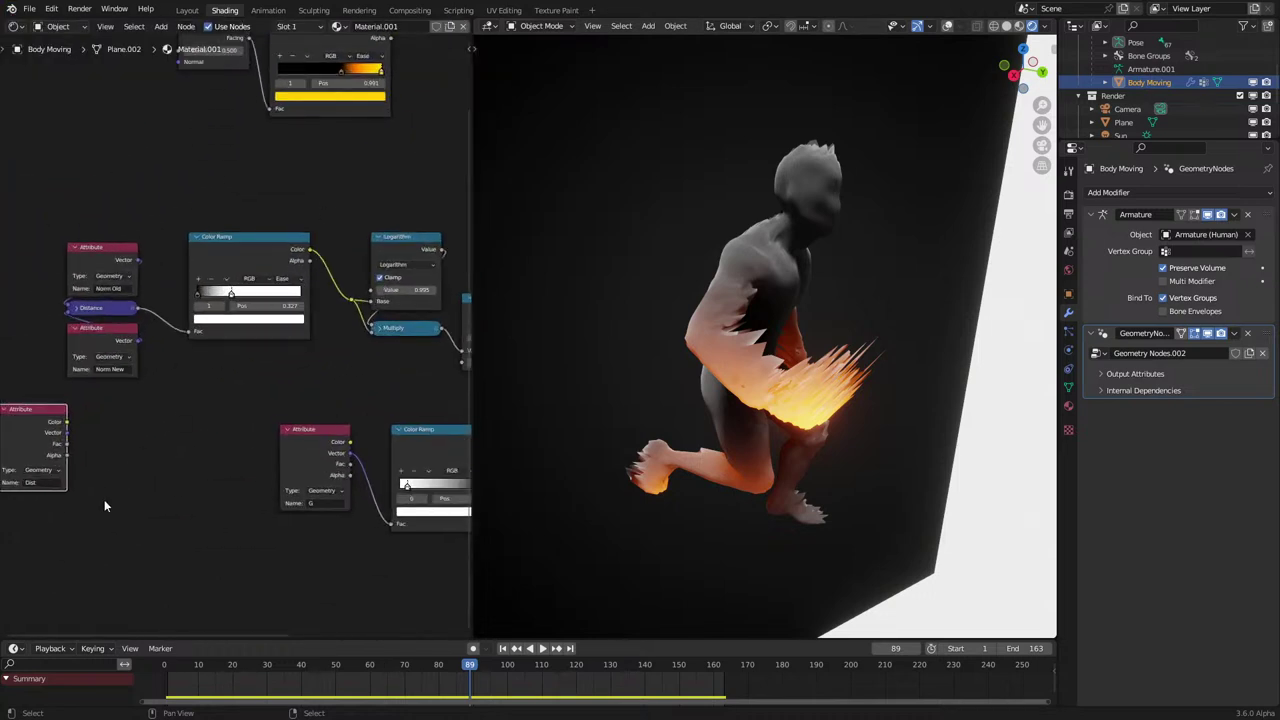
drag(46, 520, 418, 448)
key(x)
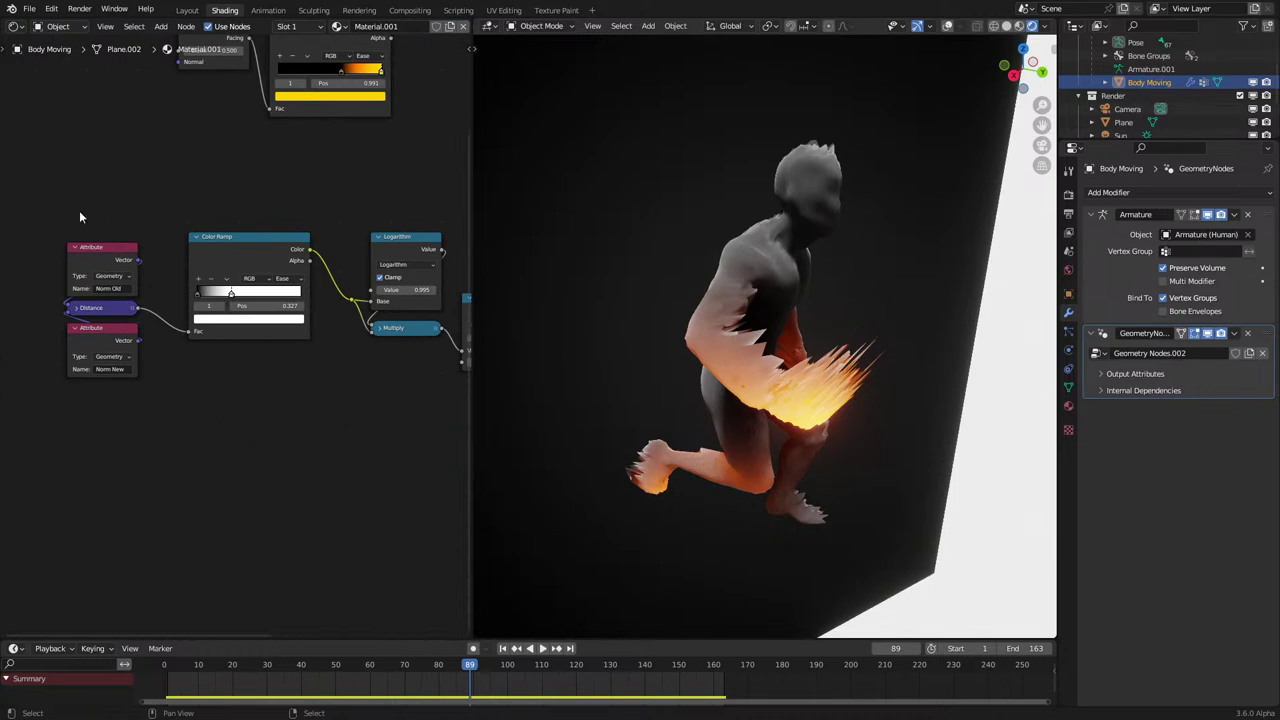
key(ctrl+z)
scroll(204, 381, down, 3)
key(x)
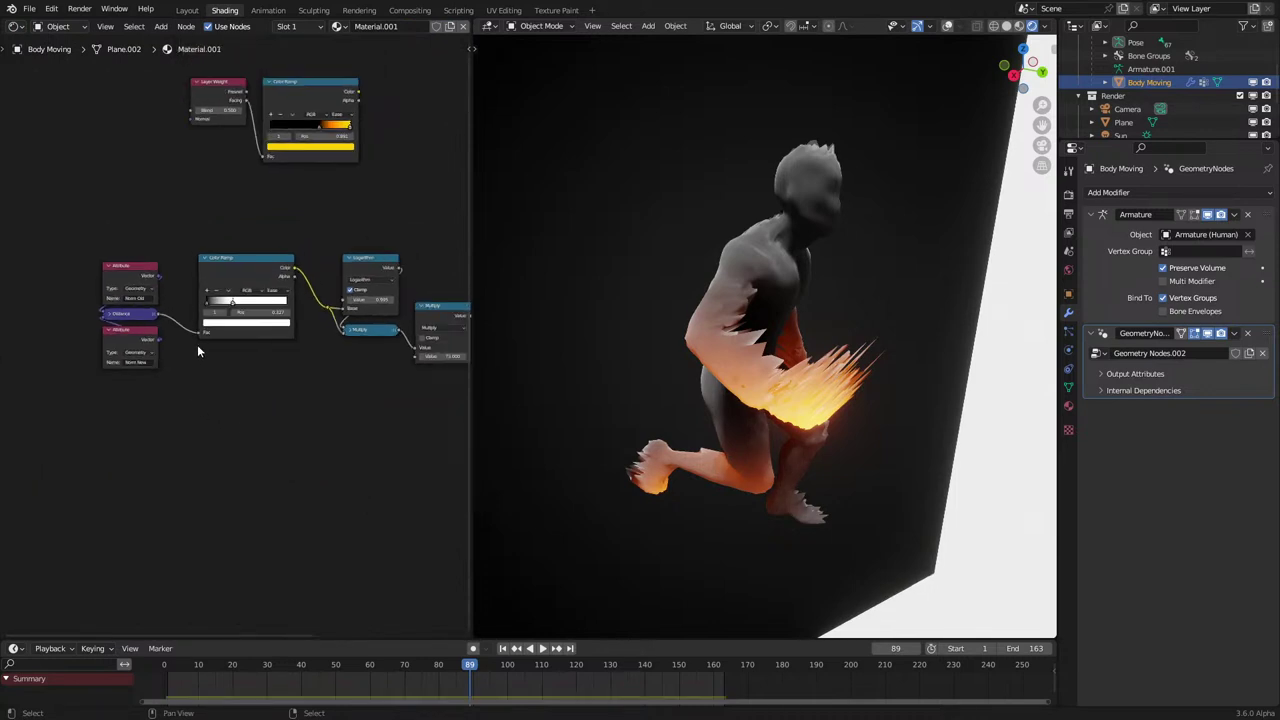
Move the Norm Old and Norm New Attribute nodes with their Distance node closer to the Color Ramp.
drag(75, 221, 150, 355)
key(g)
click(180, 392)
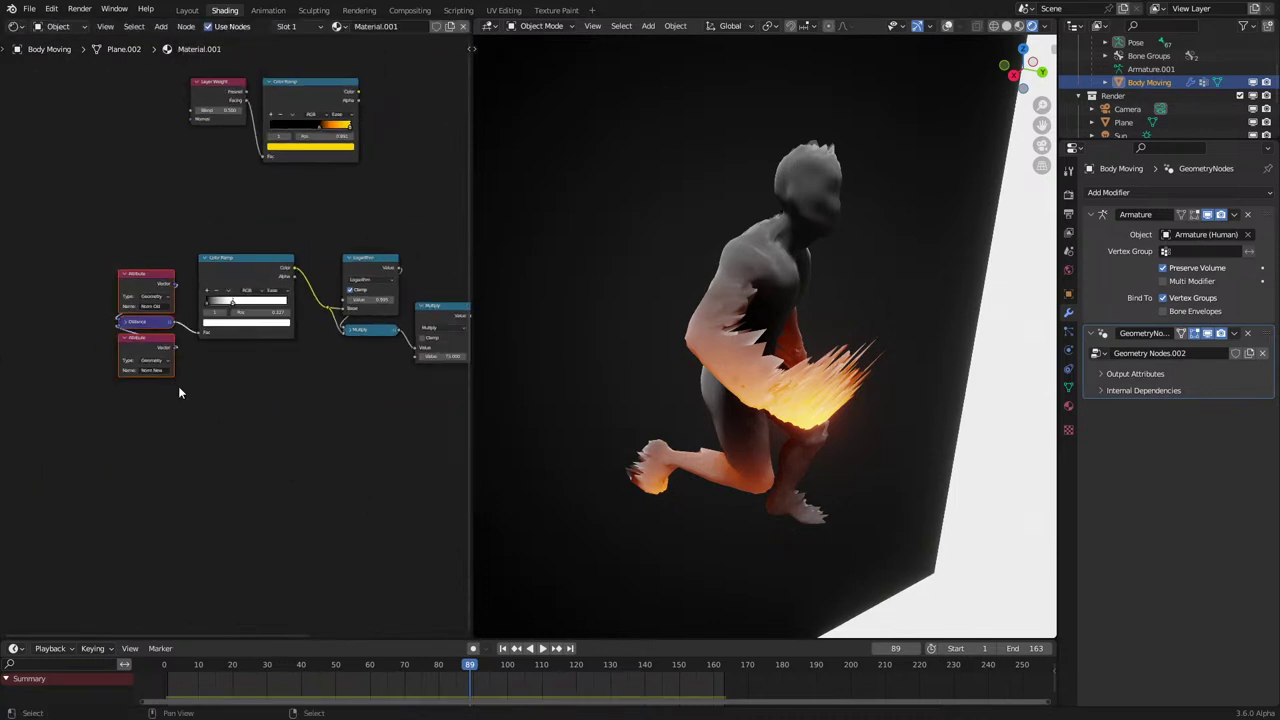
Return to the geometry nodes and rename the attribute stored before Set Position as Pos Old.
click(13, 26)
click(62, 128)
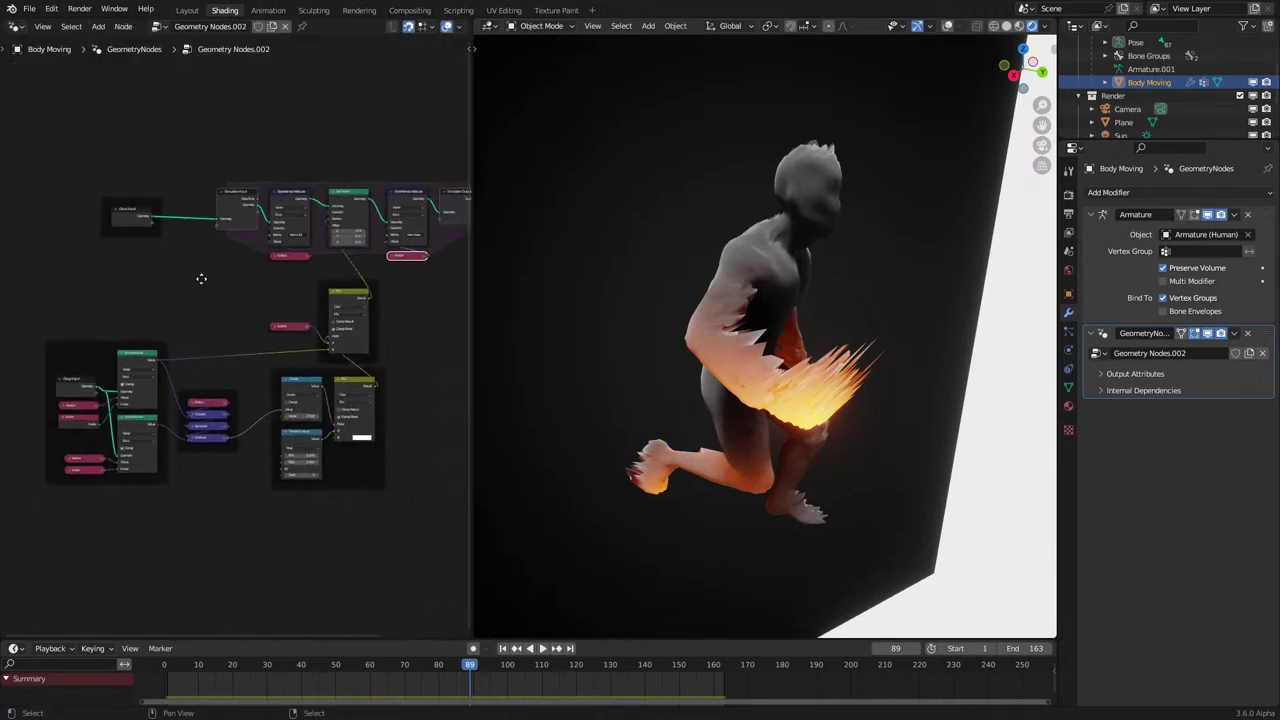
scroll(201, 279, up, 4)
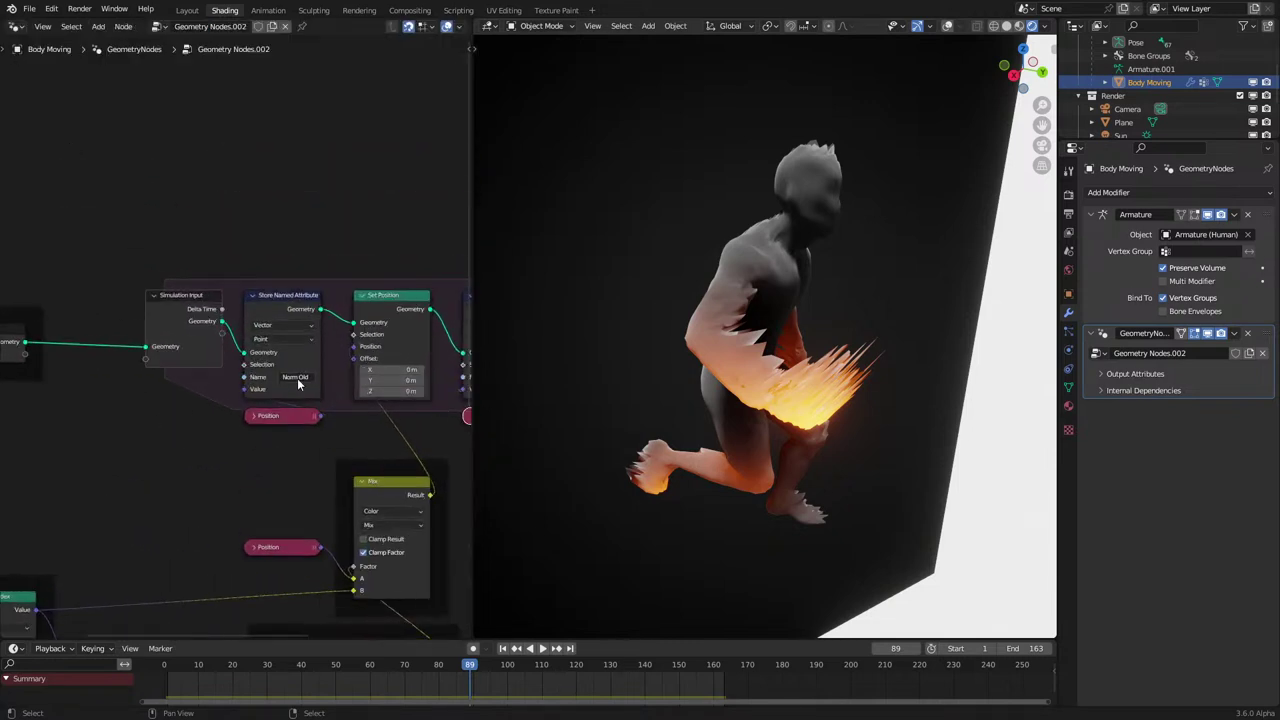
click(296, 378)
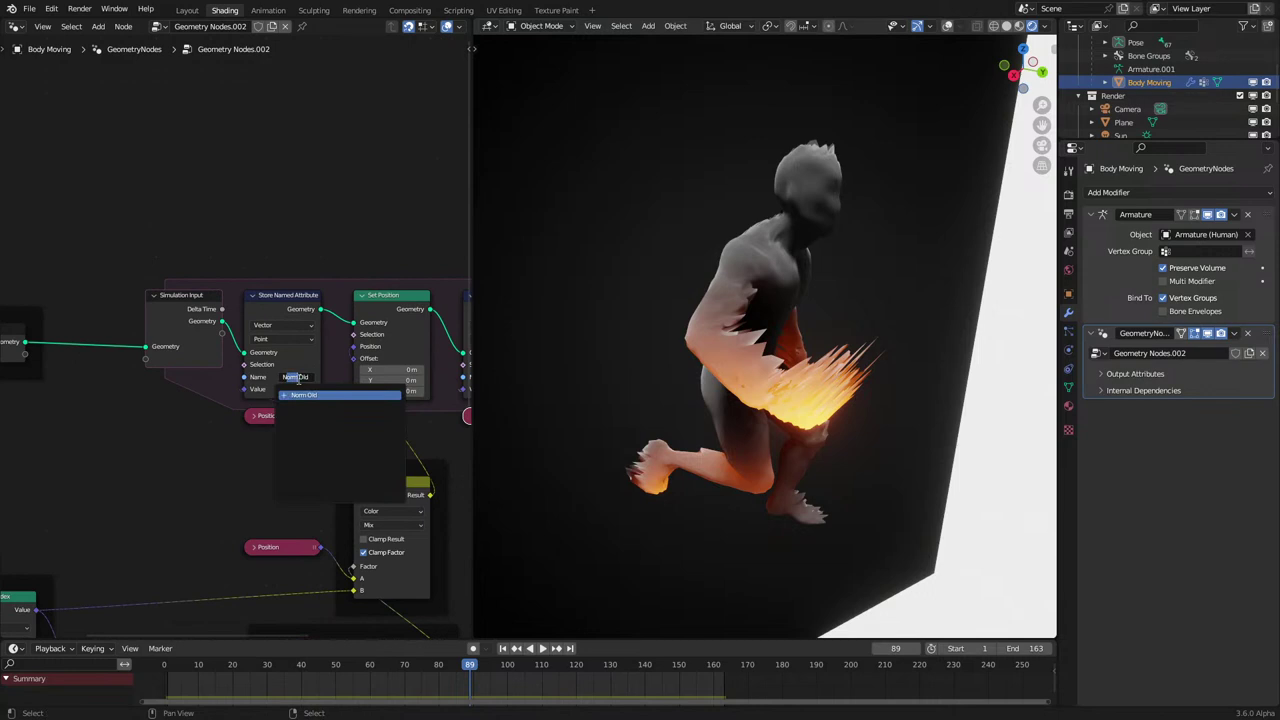
key(shift+Left)
key(shift+Left)
text(POs)
key(shift+Right)
text(o)
key(Return)
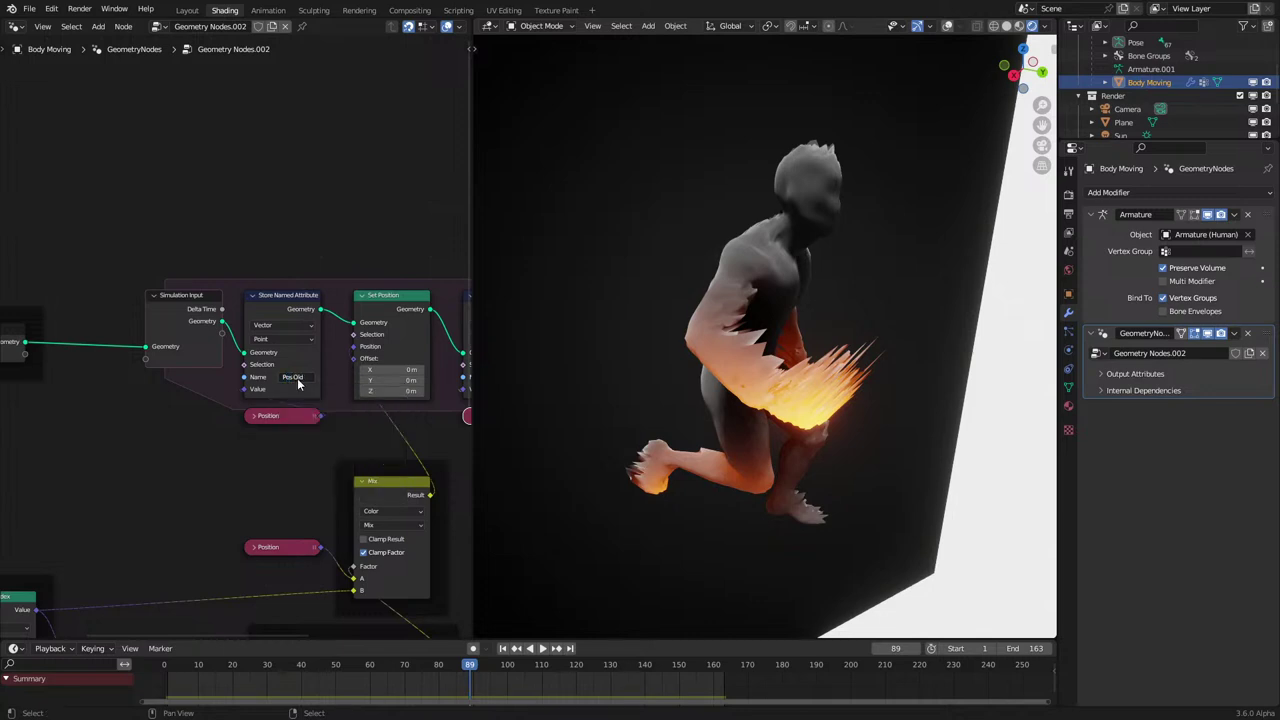
Rename the attribute stored after Set Position as Pos New.
middle_drag(391, 371, 258, 390)
click(394, 395)
key(Left)
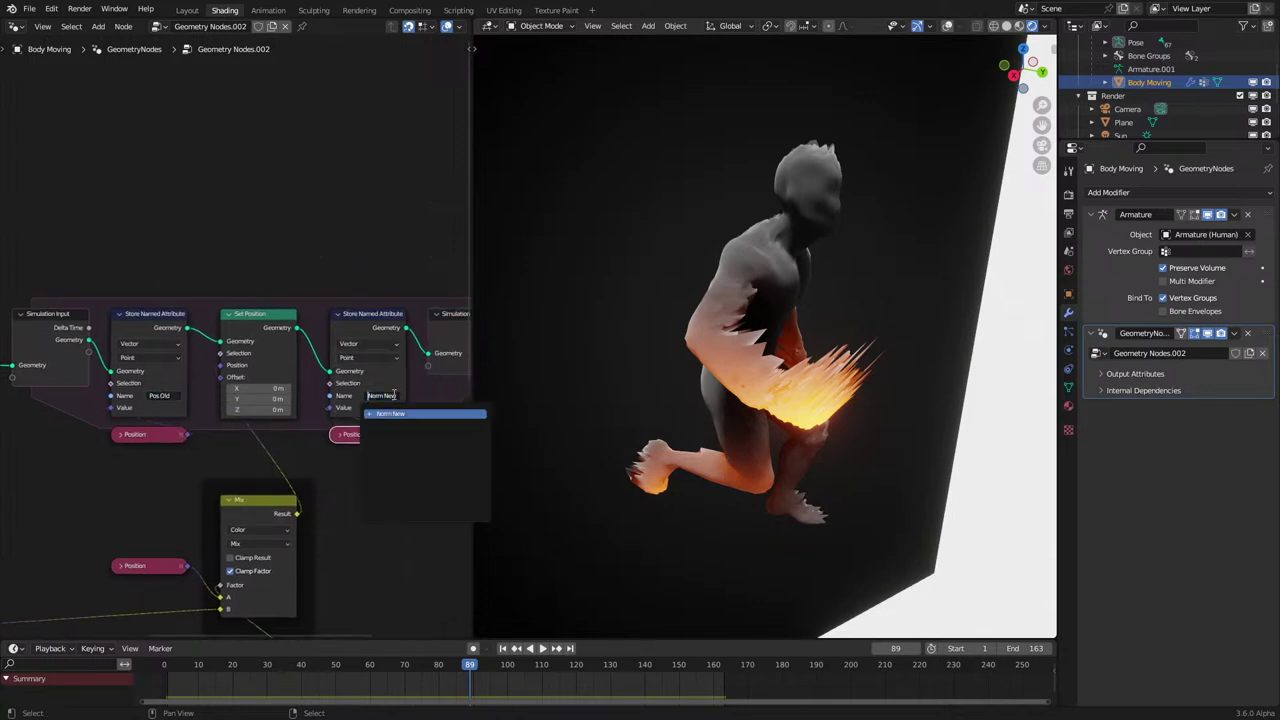
key(shift+Right)
key(shift+Right)
text(Pos)
key(Return)
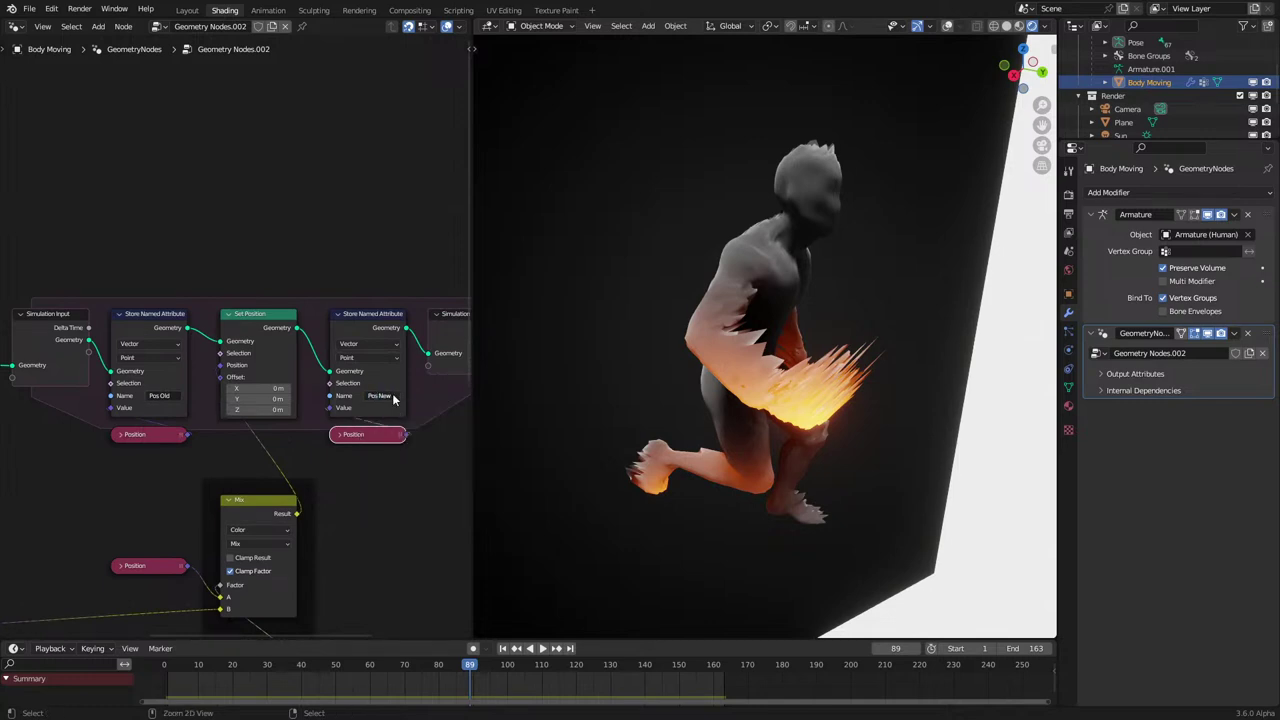
Enclose the Pos New attribute node and its Position node in a frame.
ctrl+scroll(393, 395, down, 1)
scroll(393, 395, down, 1)
drag(310, 252, 349, 486)
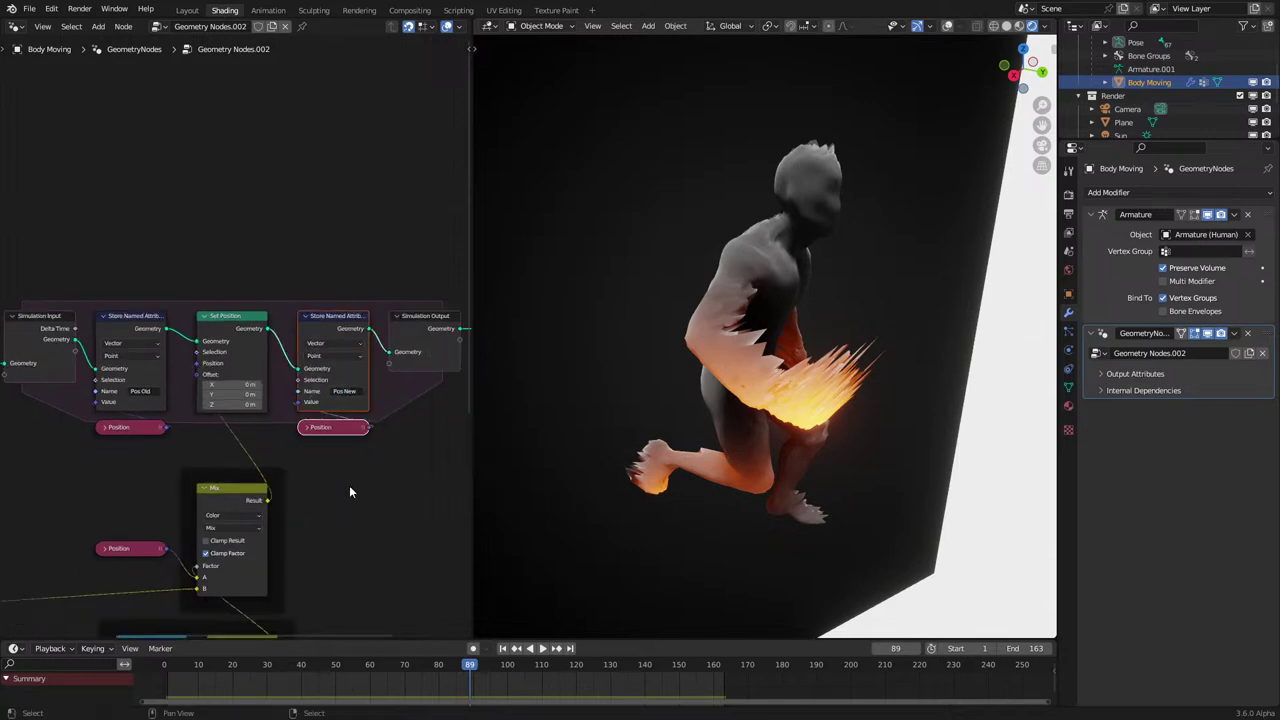
key(ctrl+j)
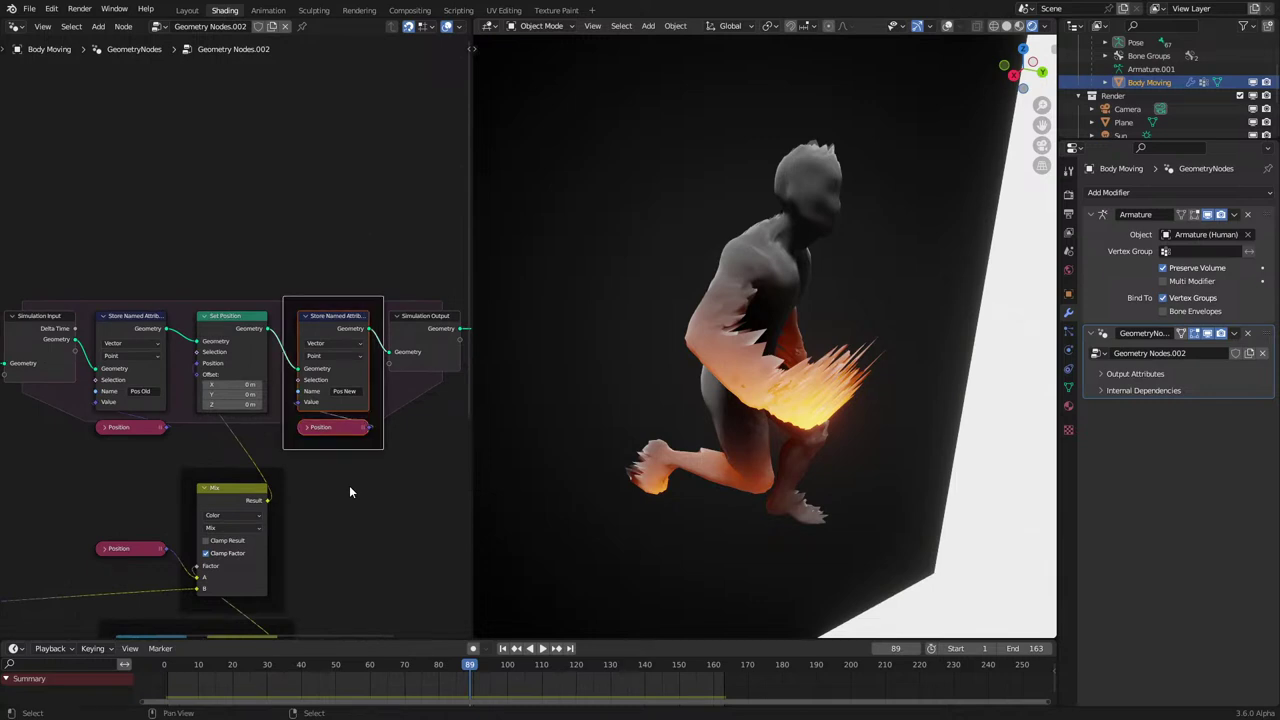
Enclose the Pos Old attribute node and its Position node in a frame.
middle_drag(118, 362, 289, 286)
scroll(105, 185, down, 1)
drag(160, 224, 224, 334)
drag(248, 256, 284, 385)
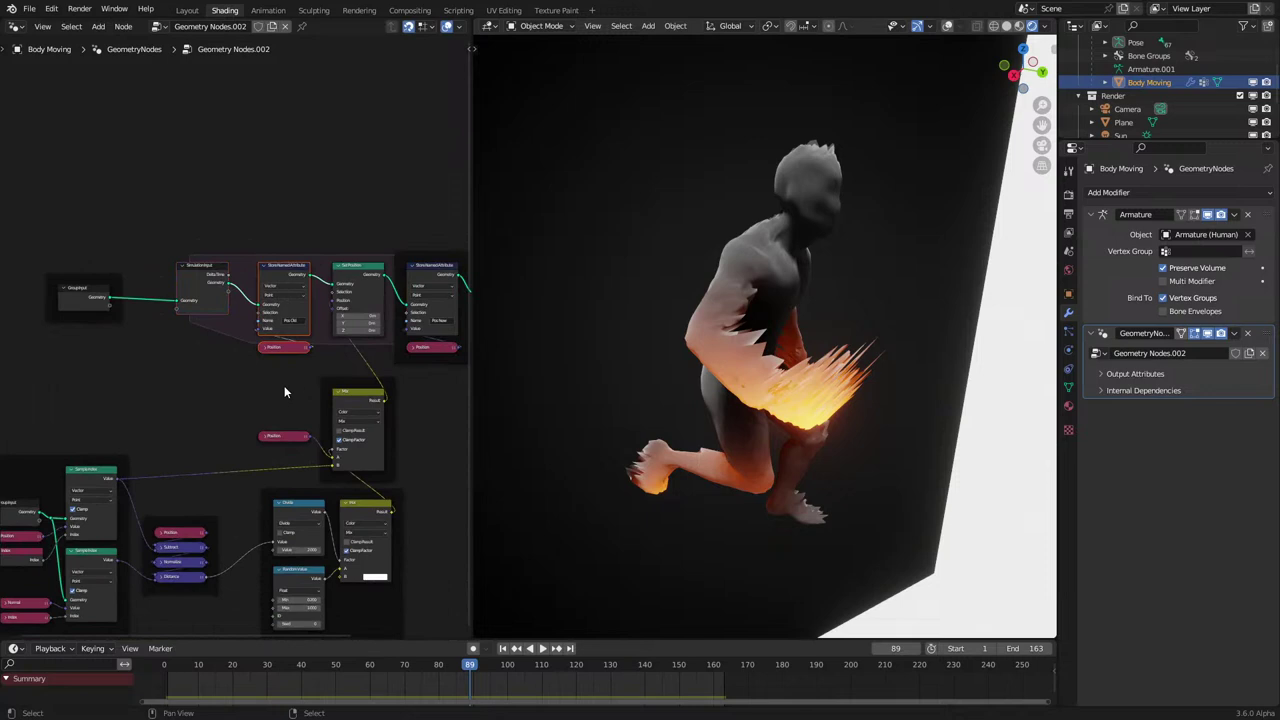
Play the animation briefly and move the Divide, Random Value and Mix frame slightly down and toward the Distance frame.
key(space)
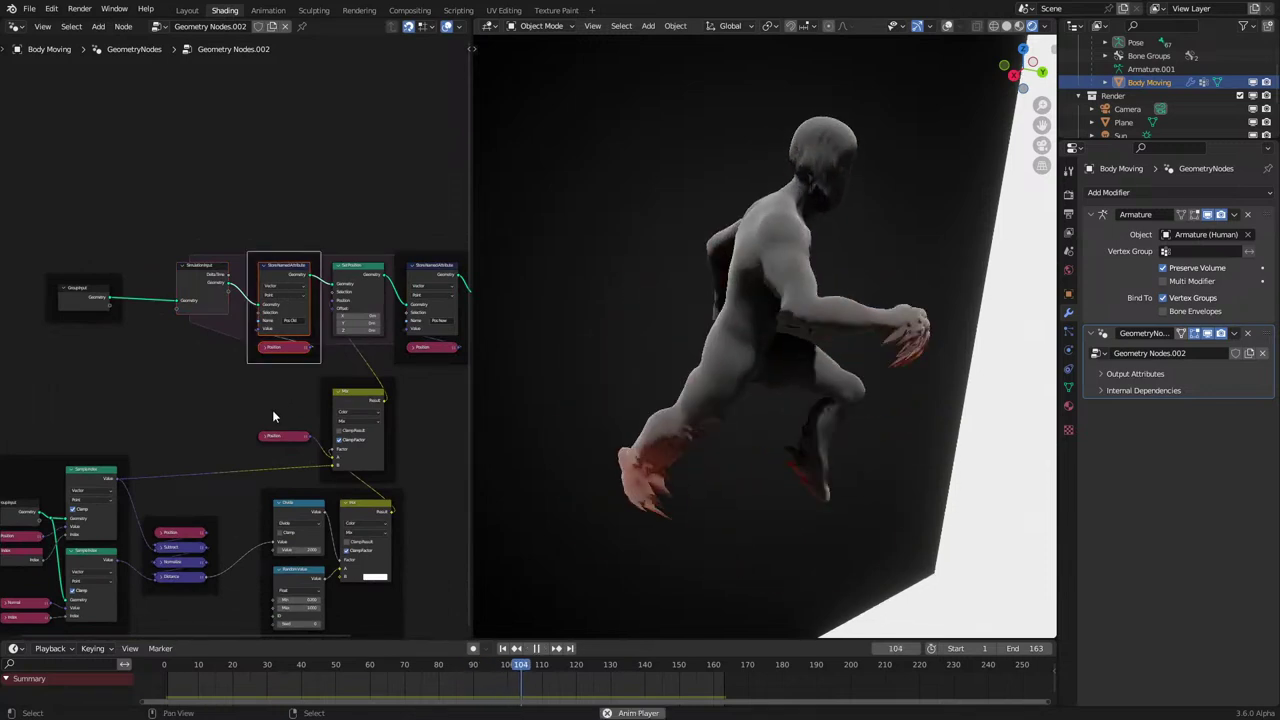
middle_drag(274, 423, 297, 360)
drag(330, 428, 304, 447)
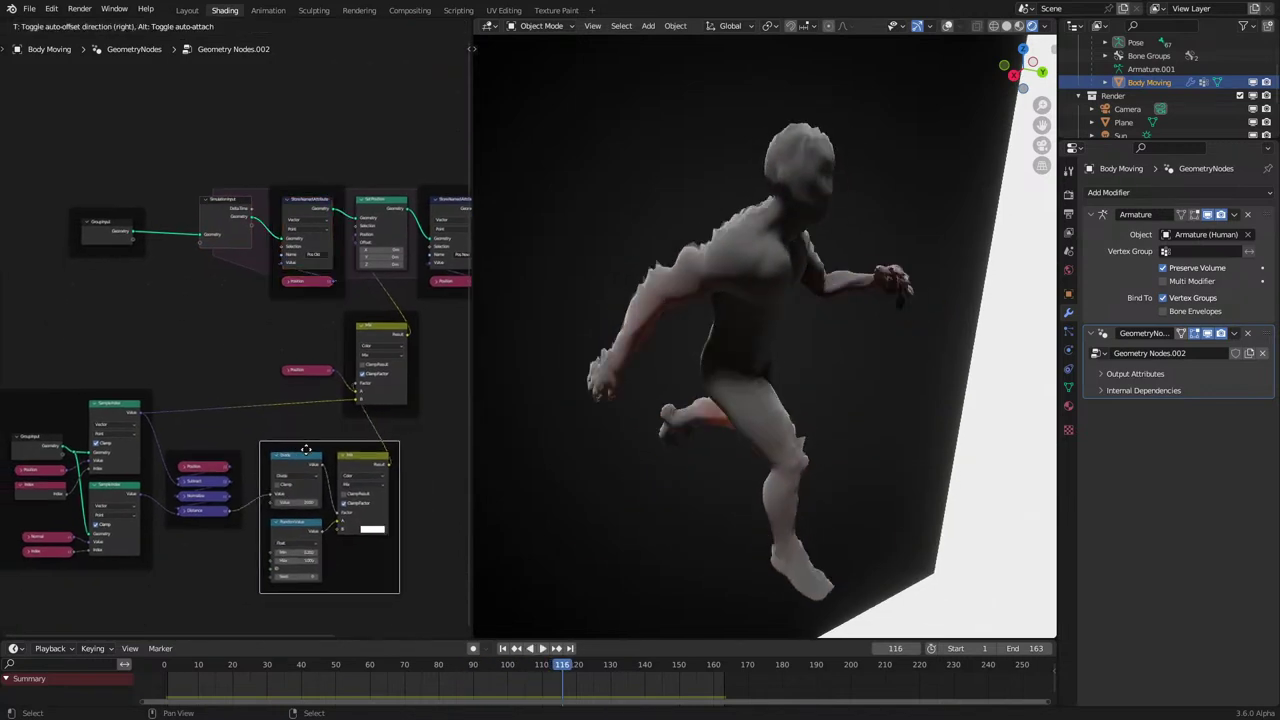
middle_drag(302, 447, 456, 401)
Label the frame around the Sample Index nodes "Get Moving Data".
click(252, 345)
click(248, 357)
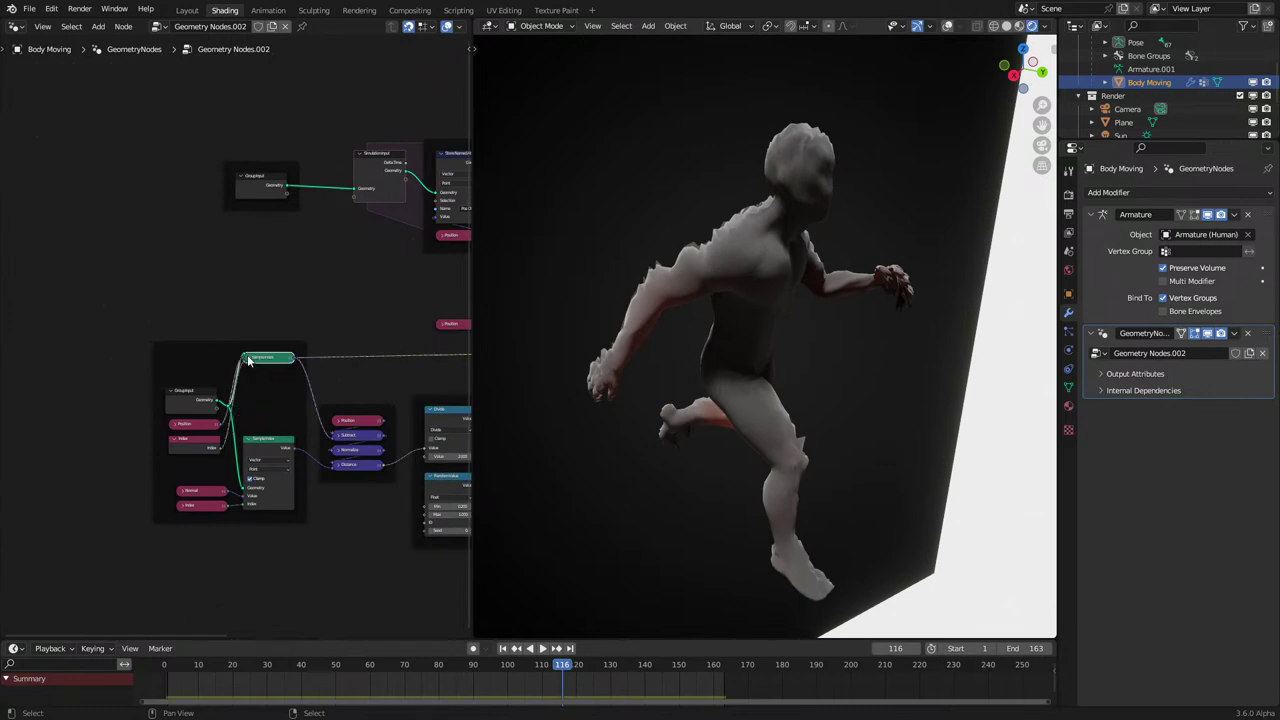
click(248, 357)
click(244, 347)
key(F2)
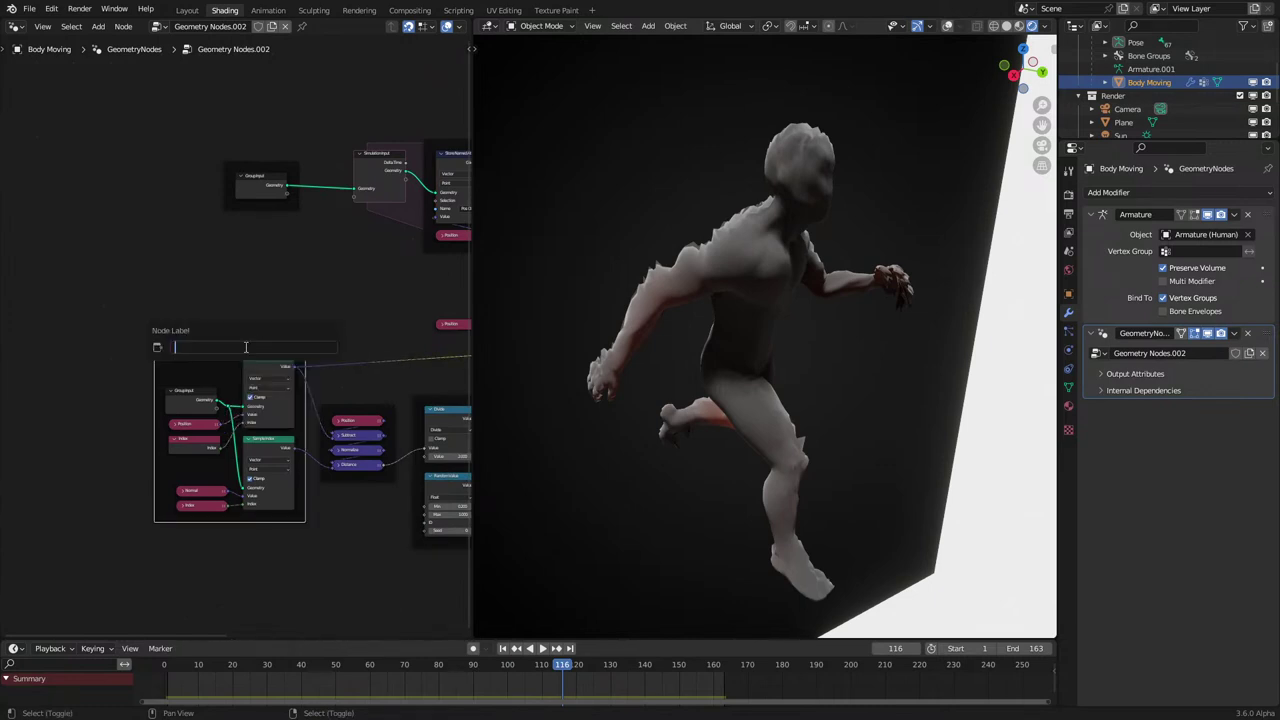
text(Get Moving Data)
key(Return)
scroll(255, 440, up, 5)
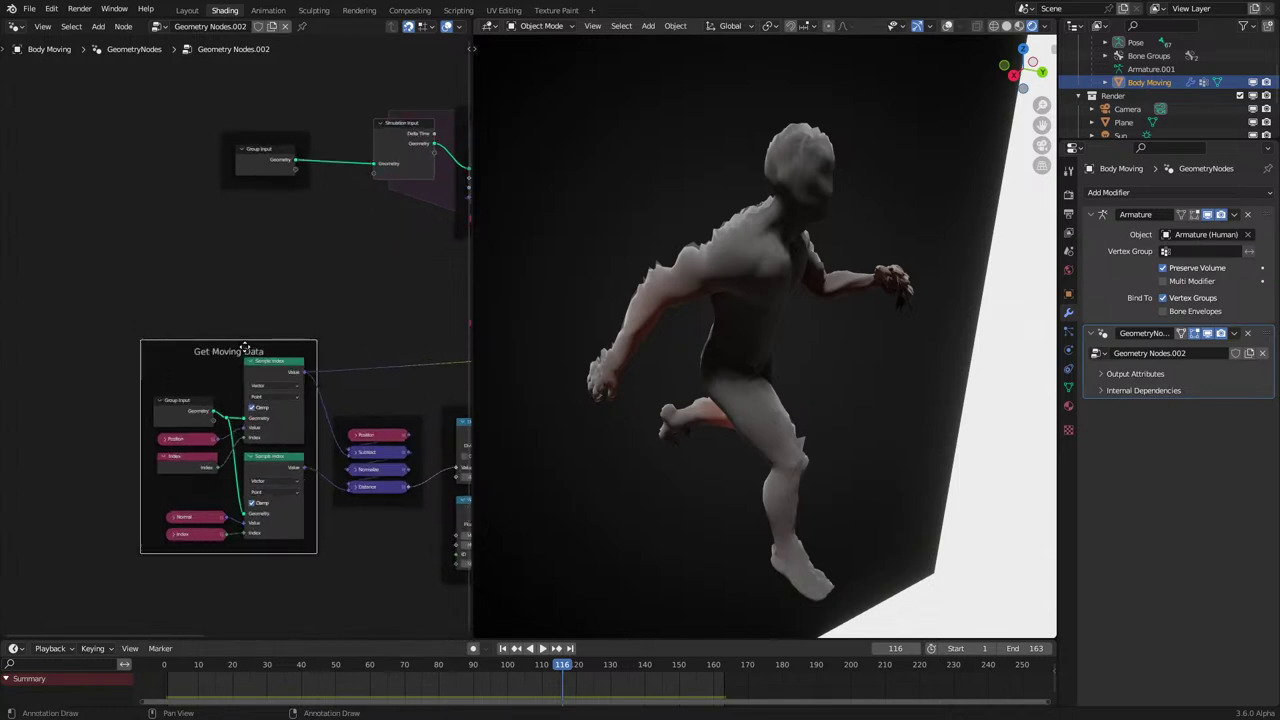
Label the frame around the Position, Subtract, Normalize and Distance nodes "Gradient of Direction Of Movement".
click(258, 450)
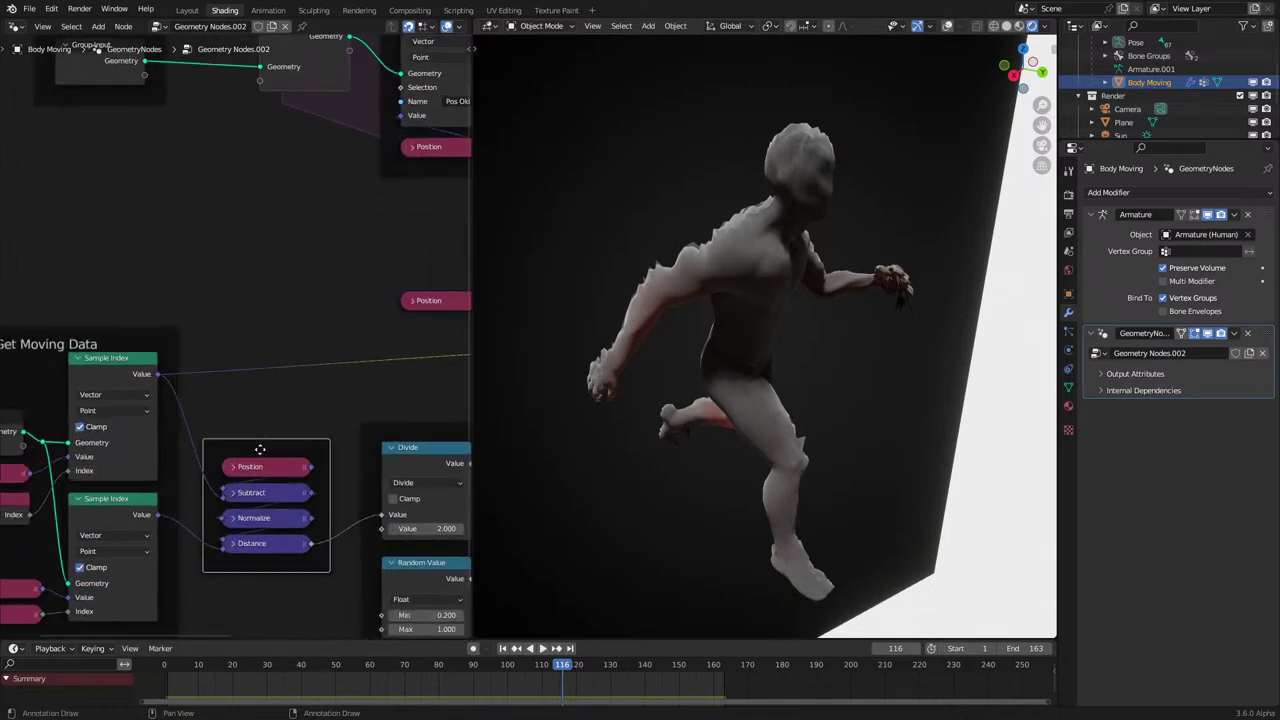
key(F2)
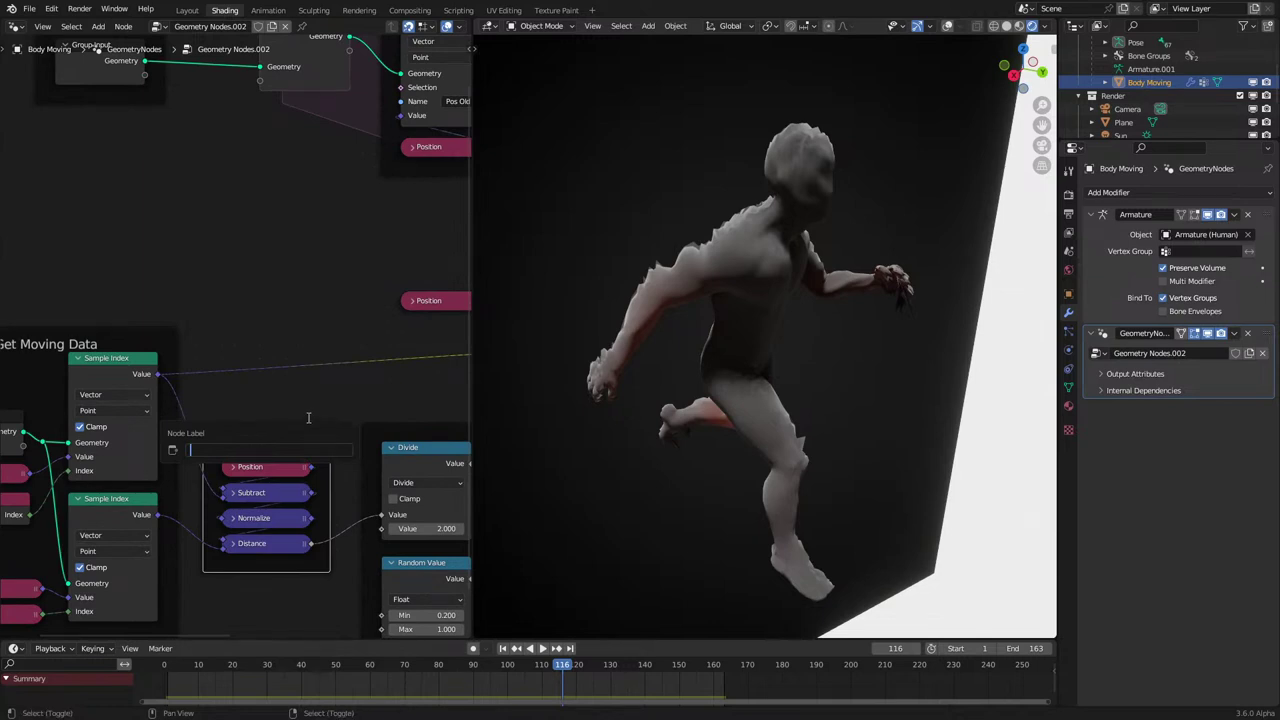
text(Ar)
text(Di)
text(rection Of Mo)
text(Grad)
text(of)
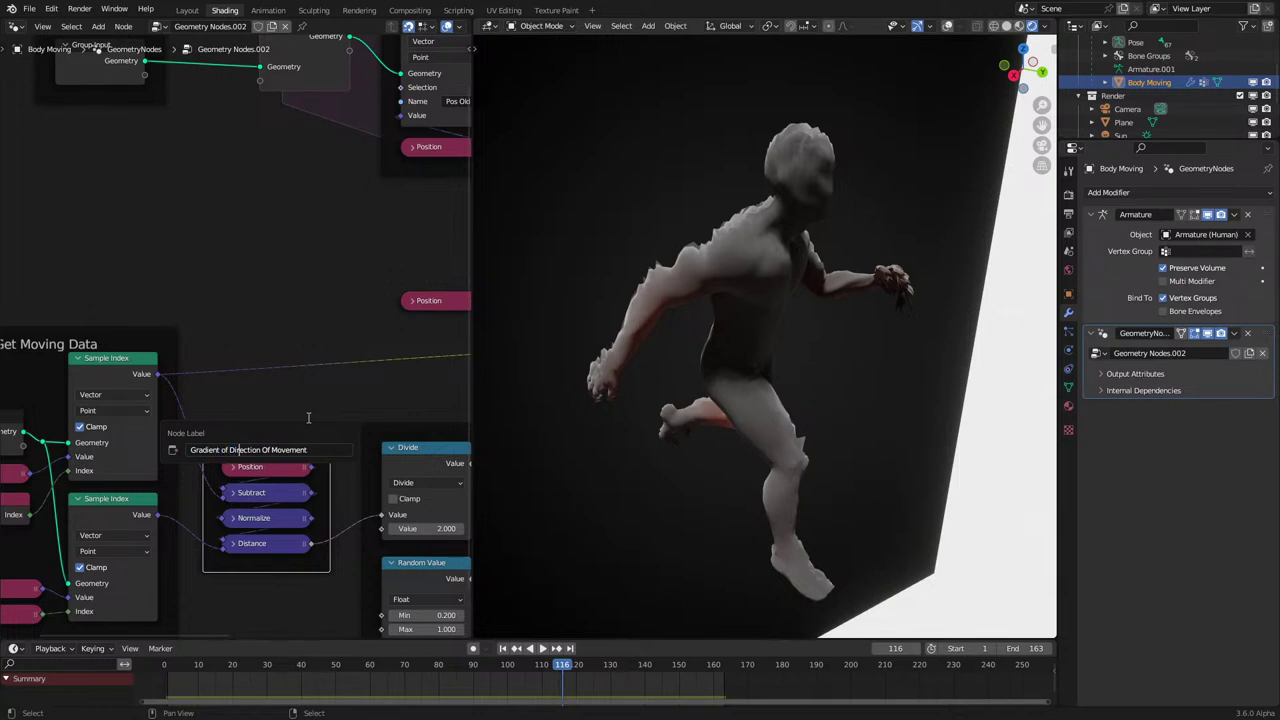
key(Return)
Add a float Mix node fed by the Divide node's value and set its B input to 1.
scroll(308, 418, down, 4)
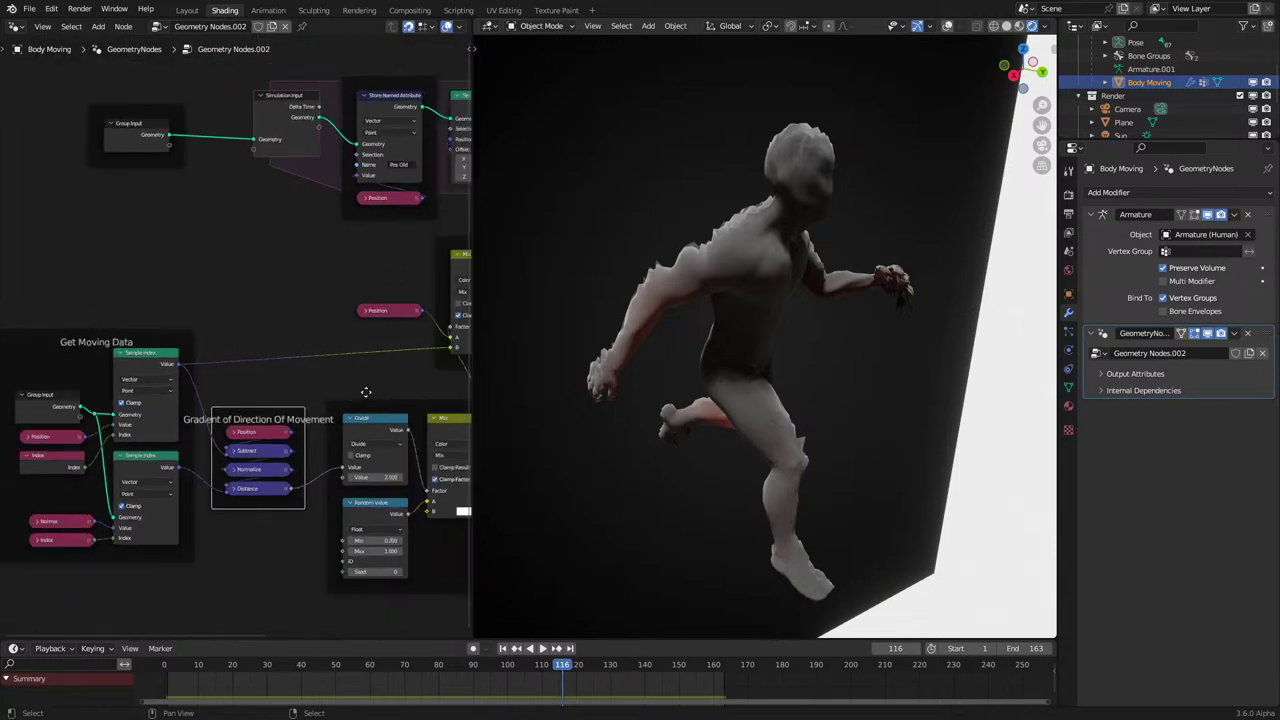
middle_drag(366, 388, 223, 364)
scroll(223, 364, up, 3)
click(275, 377)
scroll(278, 372, up, 2)
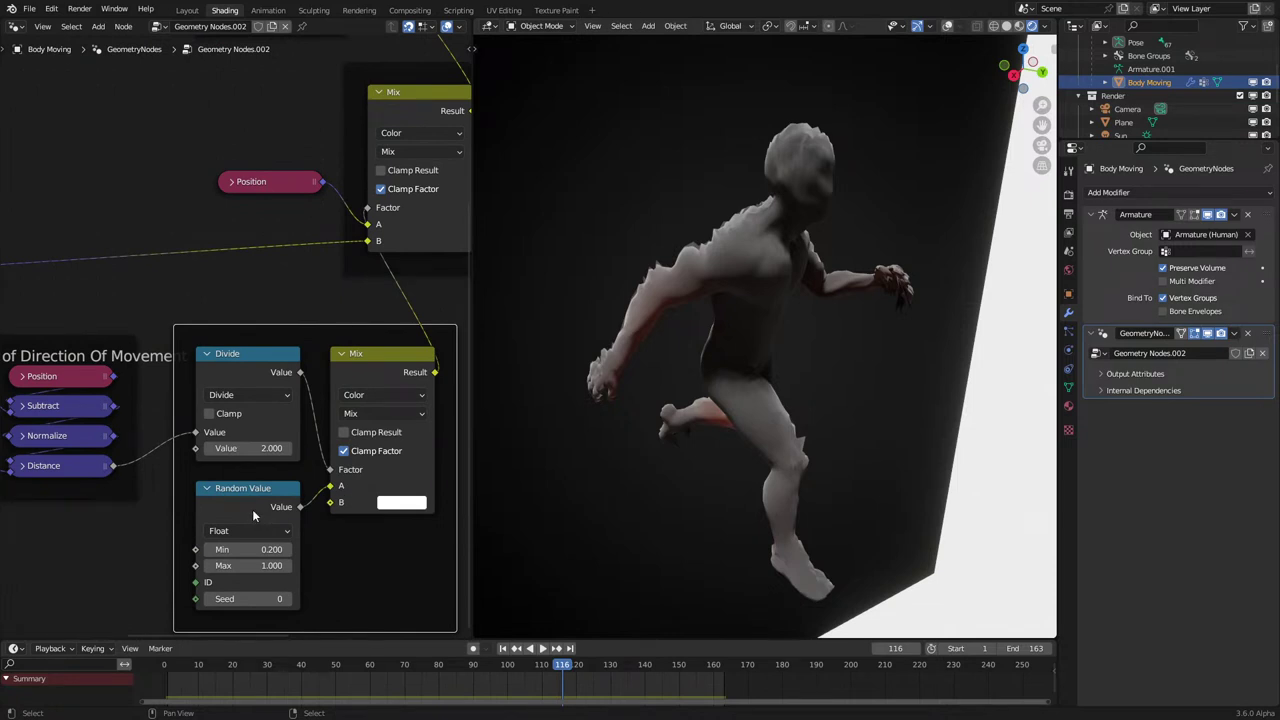
drag(300, 372, 383, 546)
text(mi)
key(Return)
click(405, 561)
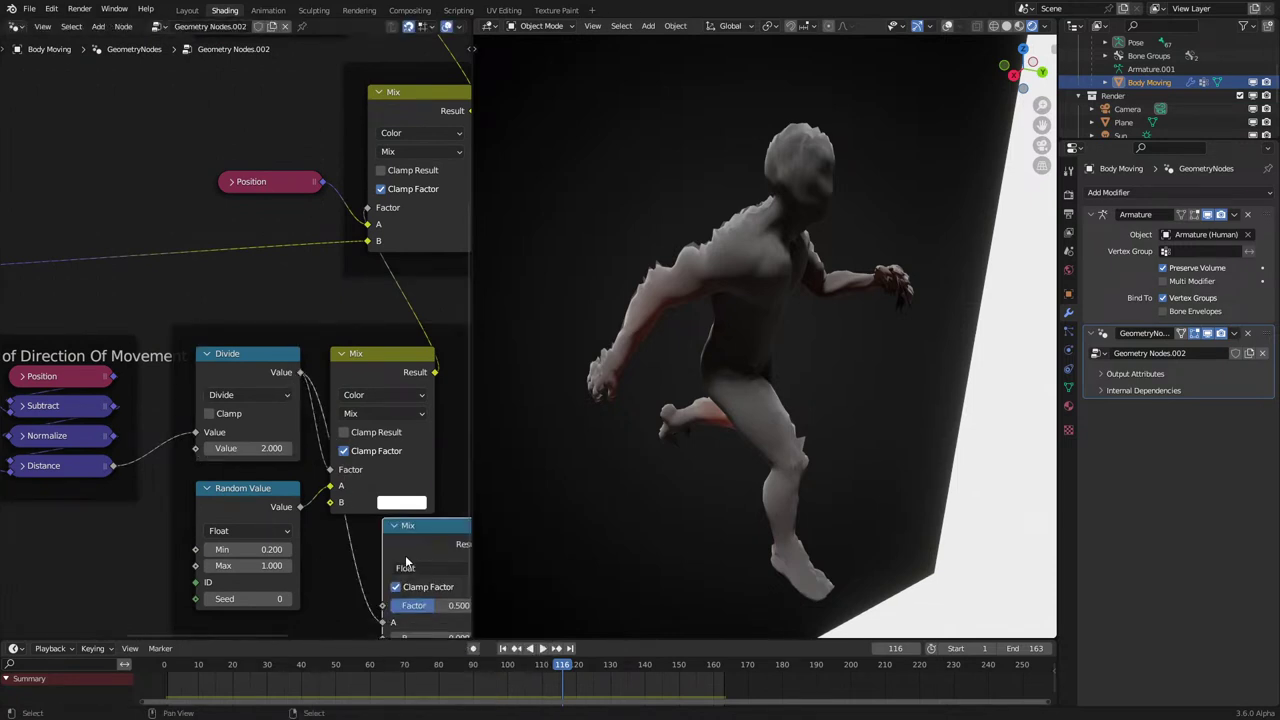
middle_drag(405, 561, 371, 512)
drag(265, 459, 333, 584)
key(Escape)
click(366, 588)
text(1)
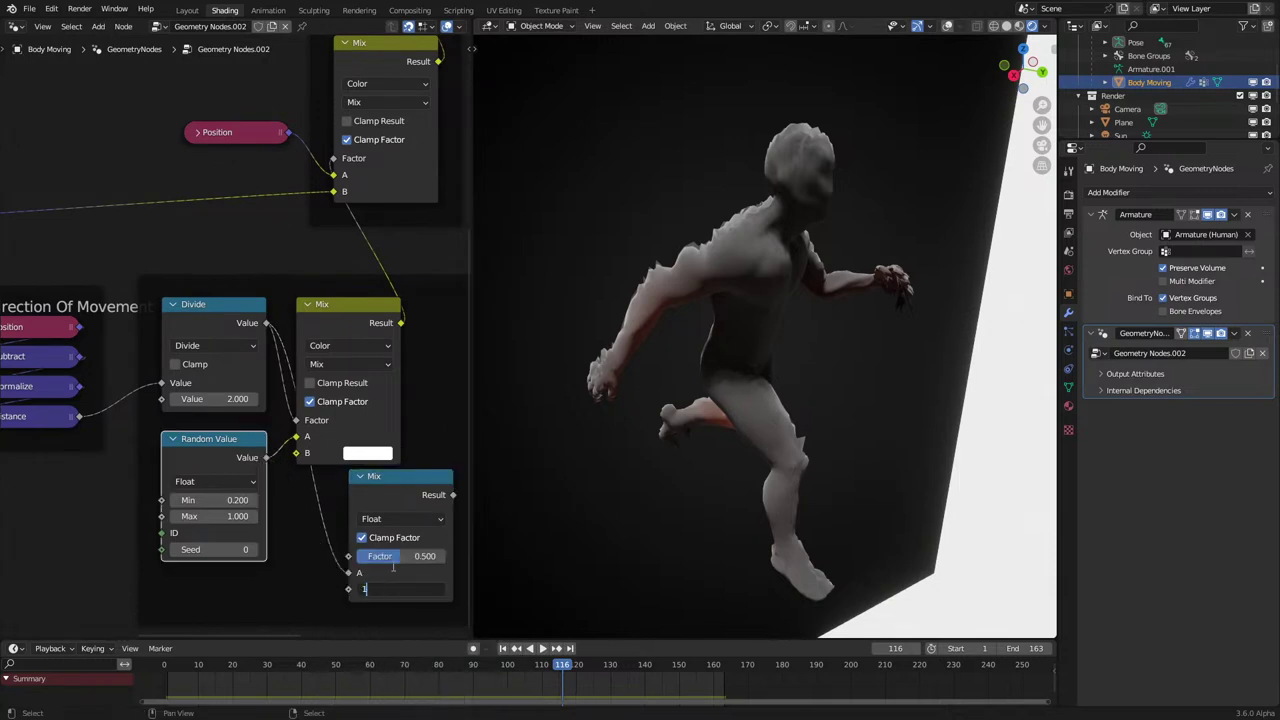
key(Return)
Wire Divide into the float Mix's Factor, Random Value into its A, and its Result into the upper Mix node's Factor.
drag(453, 494, 362, 498)
right_click(362, 498)
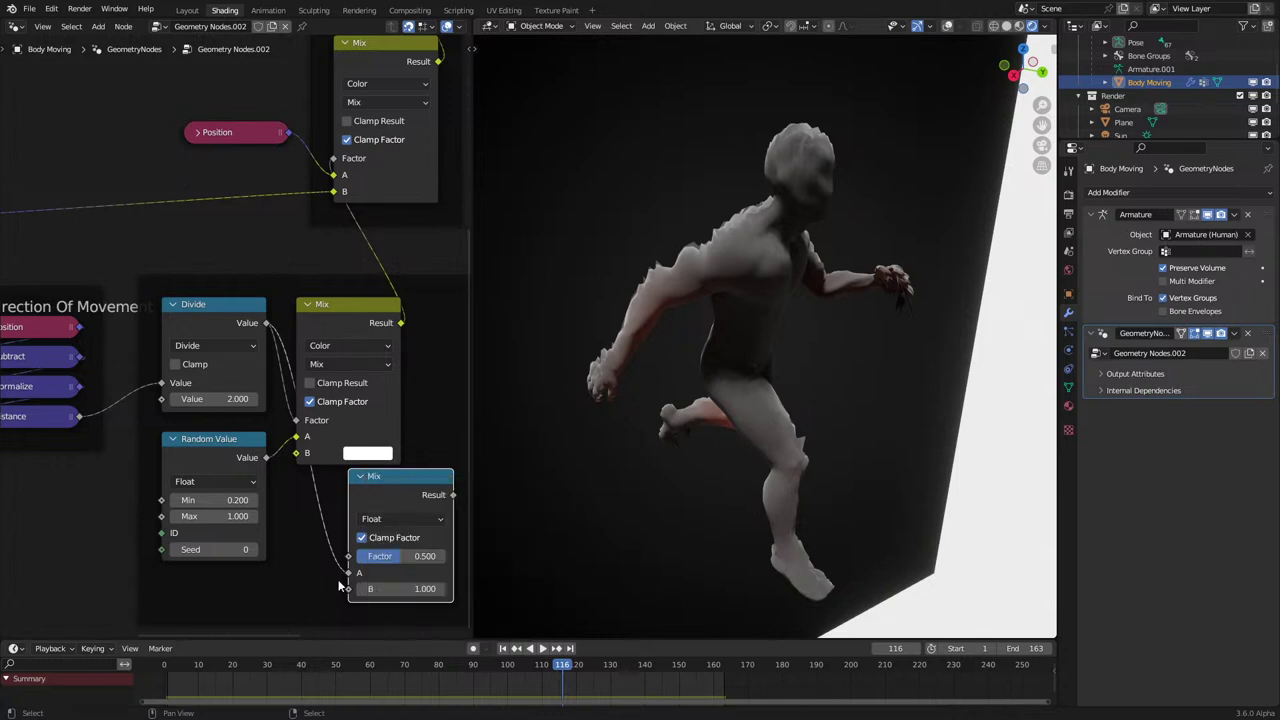
drag(347, 574, 348, 555)
drag(266, 458, 349, 572)
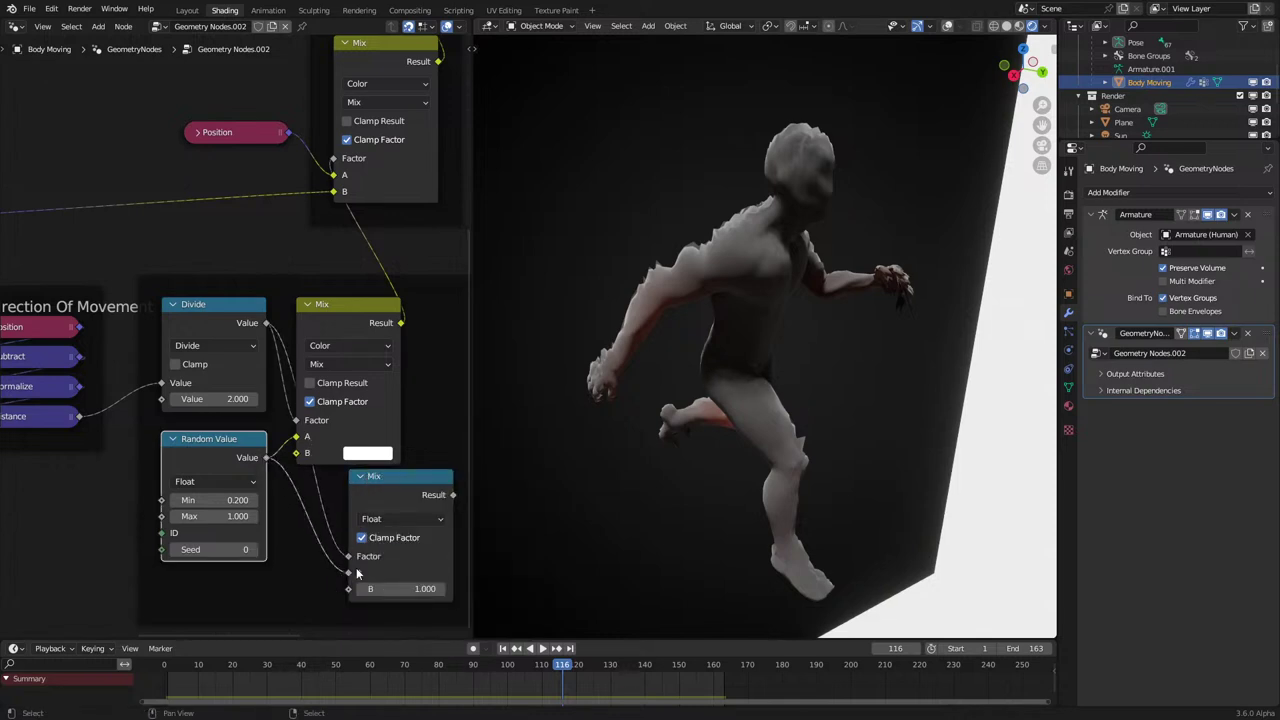
drag(453, 494, 333, 191)
Delete the color Mix node beside Divide and move the float Mix node into its place.
click(346, 286)
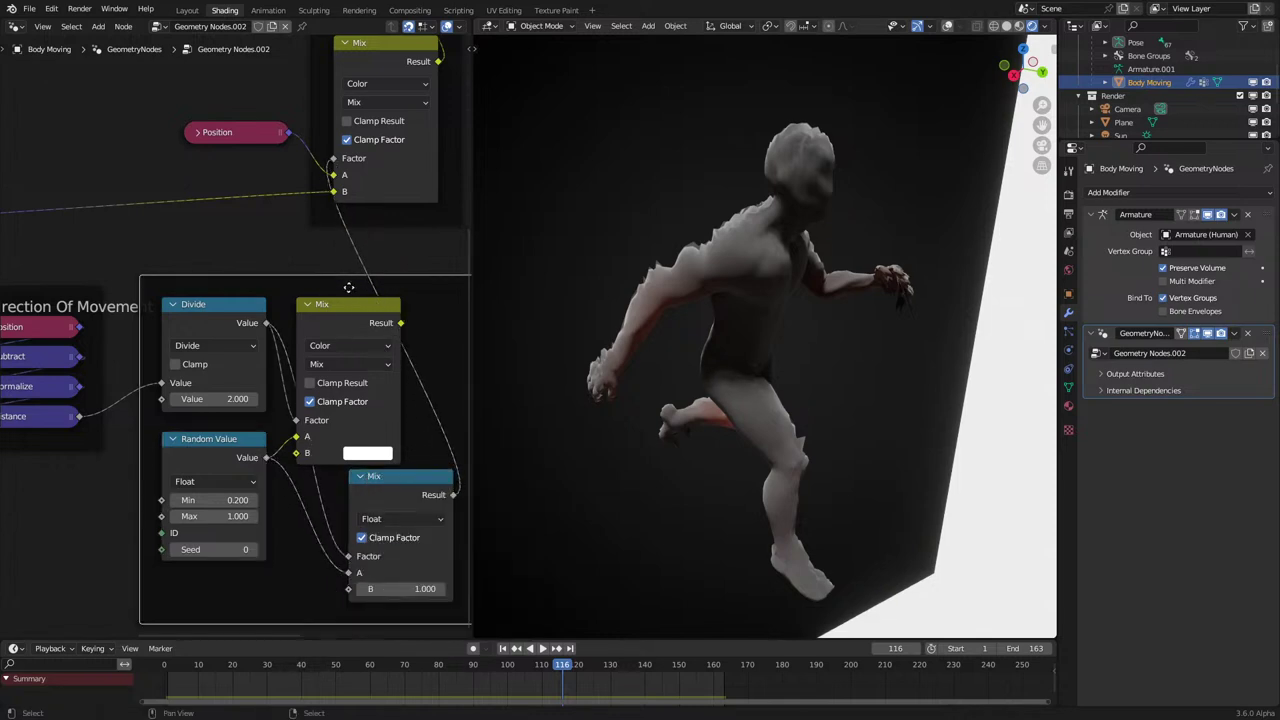
click(350, 303)
key(x)
drag(391, 477, 330, 321)
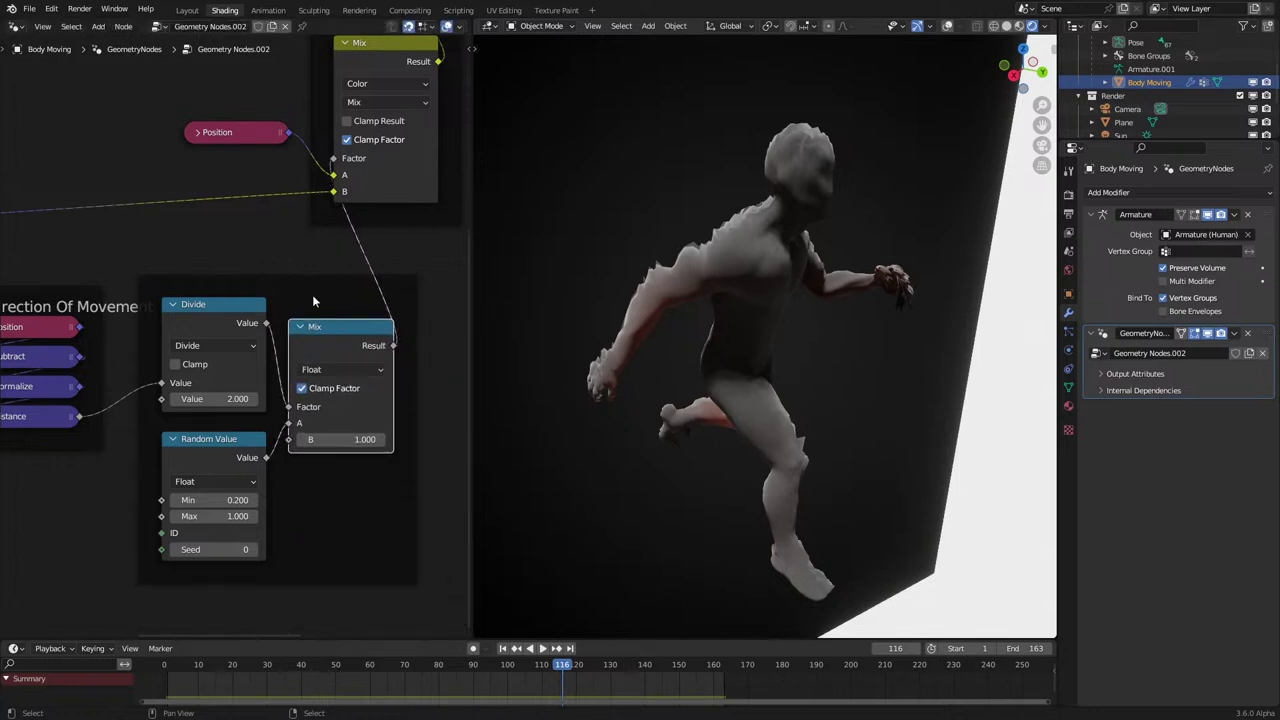
Duplicate the float Mix node, place the copy beside the upper color Mix, and switch its data type to Vector.
scroll(275, 255, down, 3)
middle_drag(252, 238, 175, 416)
scroll(277, 384, up, 1)
scroll(358, 470, up, 1)
key(shift+d)
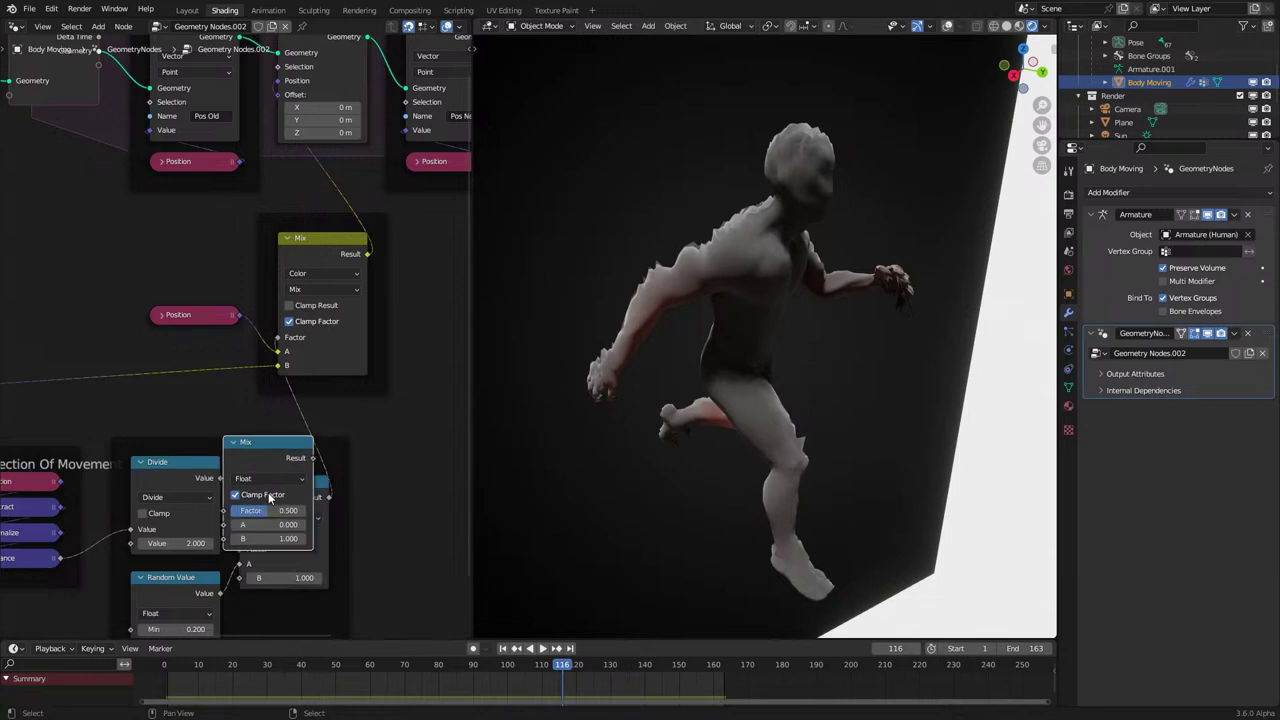
click(384, 338)
click(398, 364)
click(395, 396)
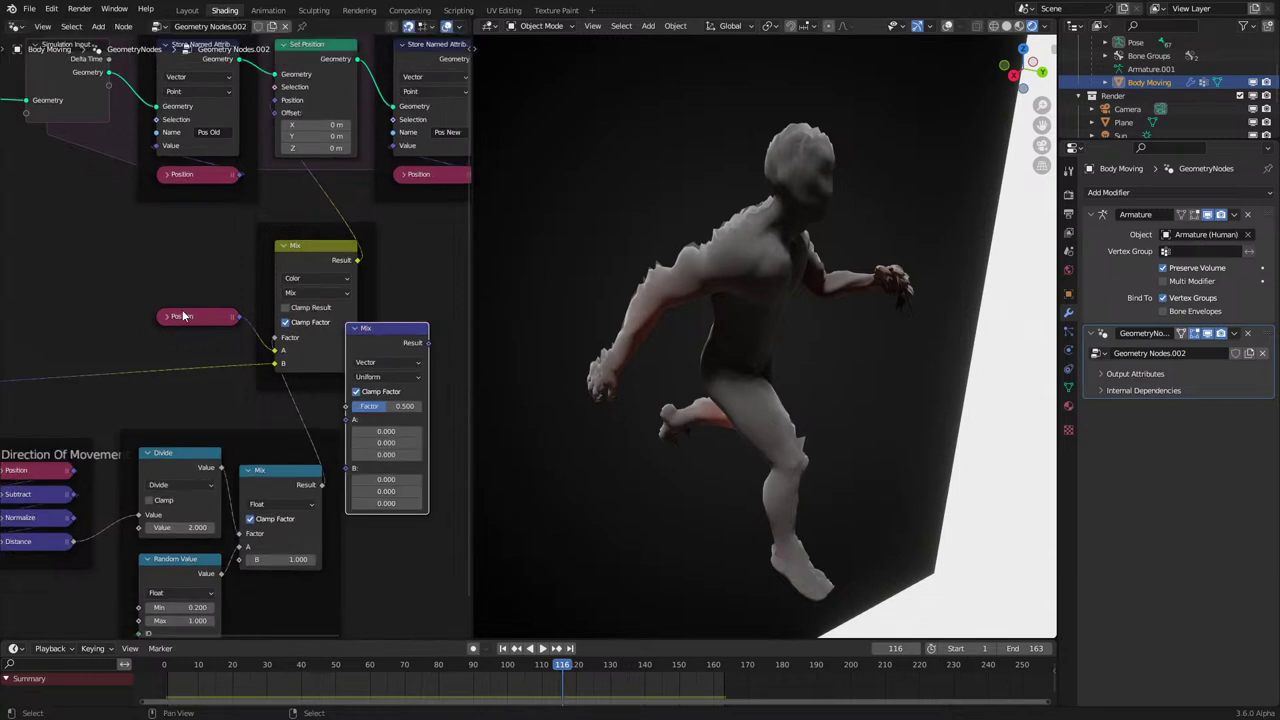
Connect Position to the vector Mix's A, the float Mix result to its Factor, and the upper Sample Index value to its B.
drag(238, 315, 362, 428)
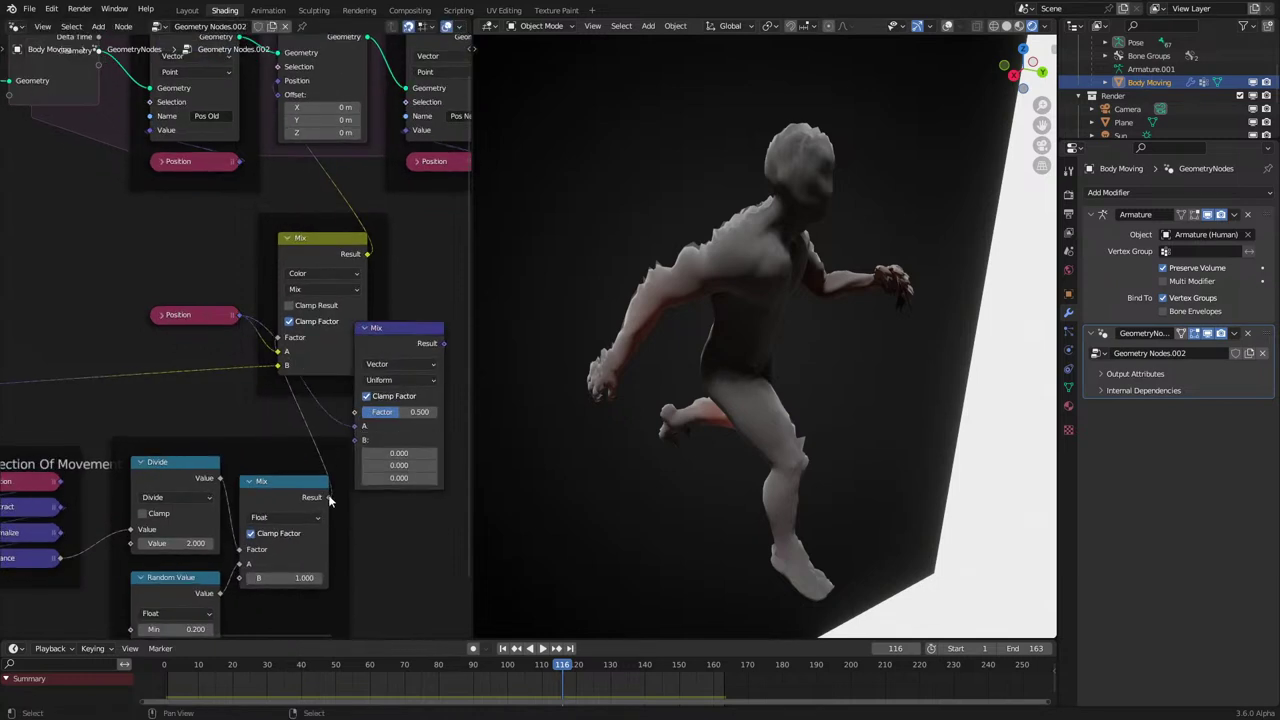
scroll(185, 391, down, 3)
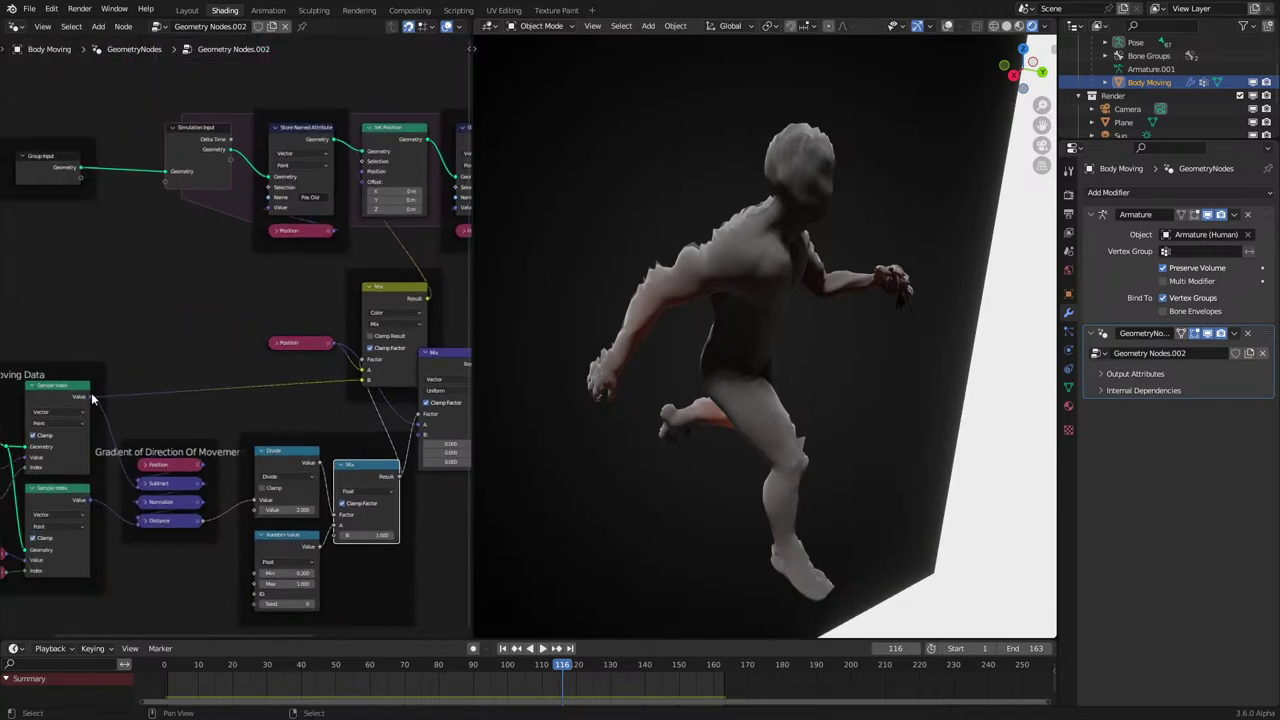
drag(90, 396, 424, 434)
Delete the remaining color Mix node and connect the vector Mix result to Set Position's Position input in its place.
click(390, 299)
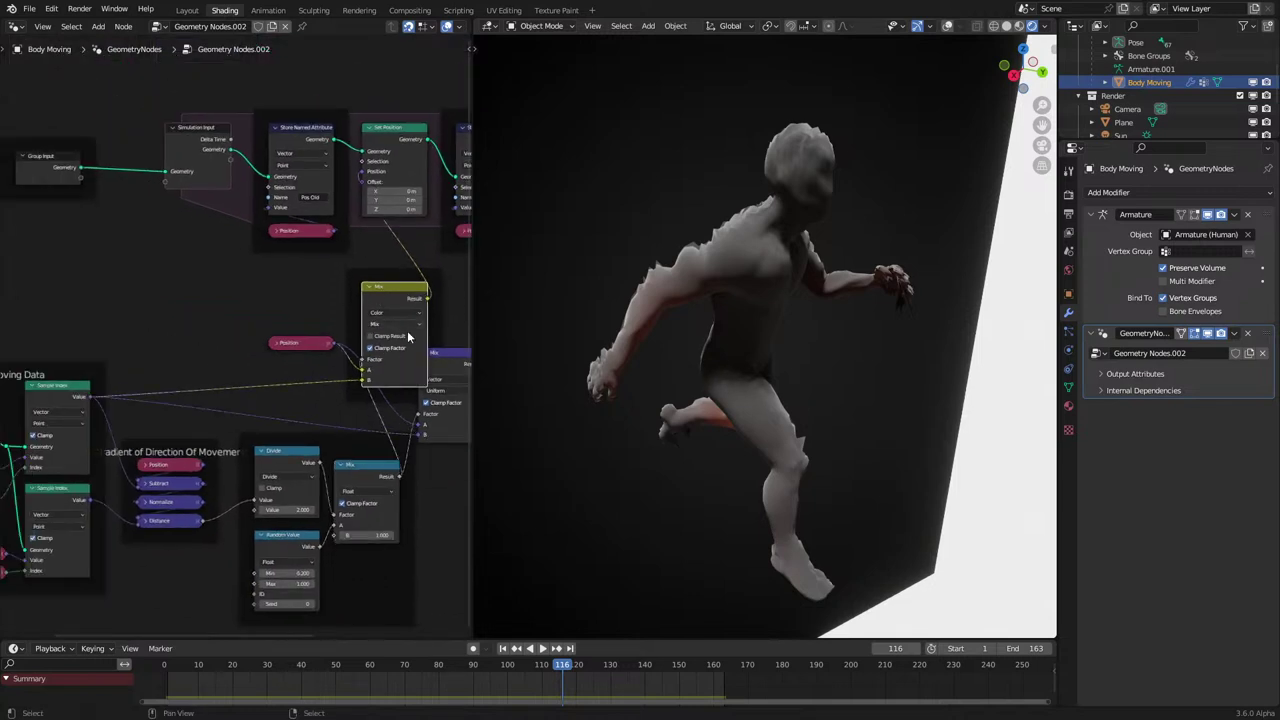
key(x)
drag(441, 365, 362, 172)
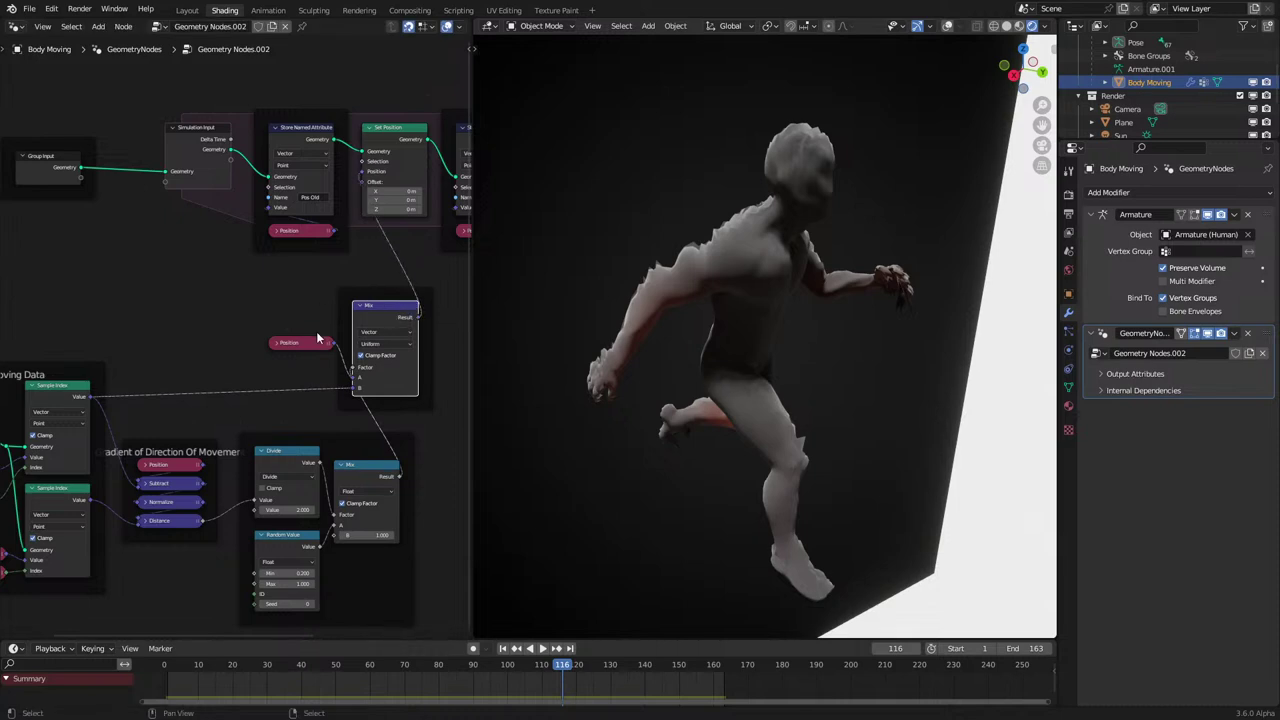
Label the Divide, Random Value and Mix frame "Mix Factor" and position it below the vector Mix frame.
click(318, 336)
click(320, 443)
middle_drag(320, 443, 343, 366)
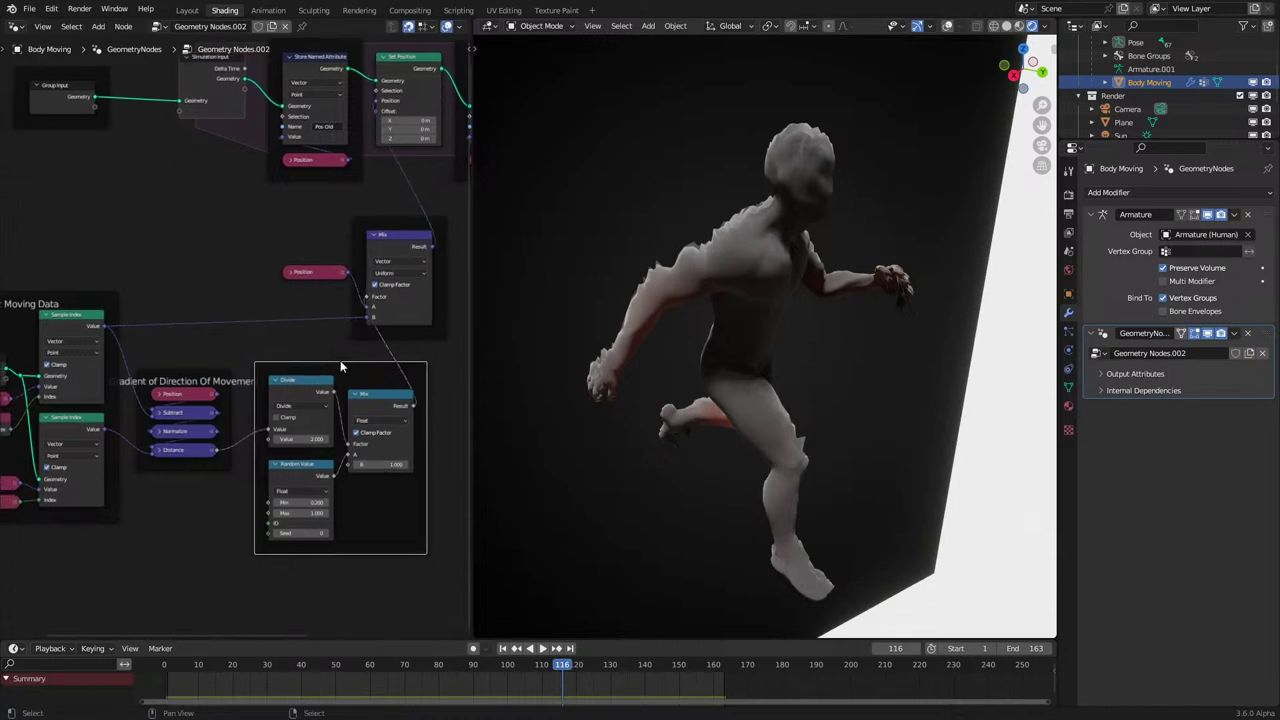
drag(343, 366, 334, 405)
key(F2)
text(Mix Factor)
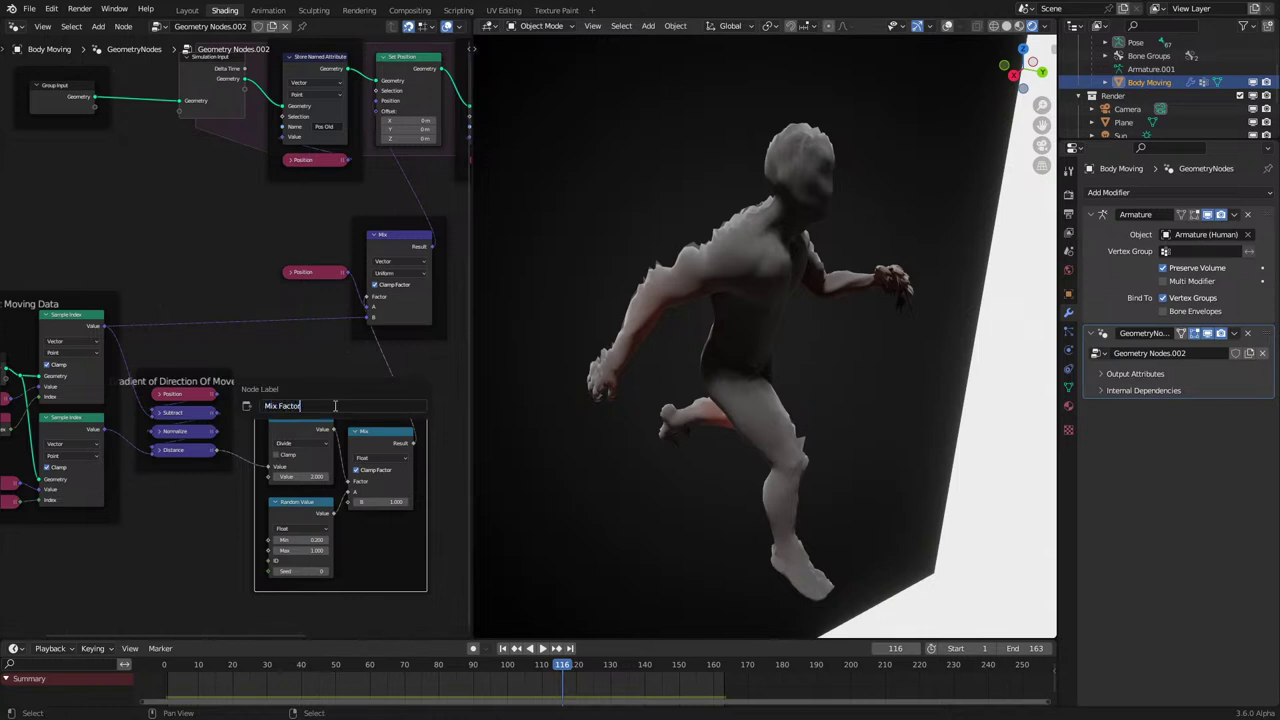
key(Return)
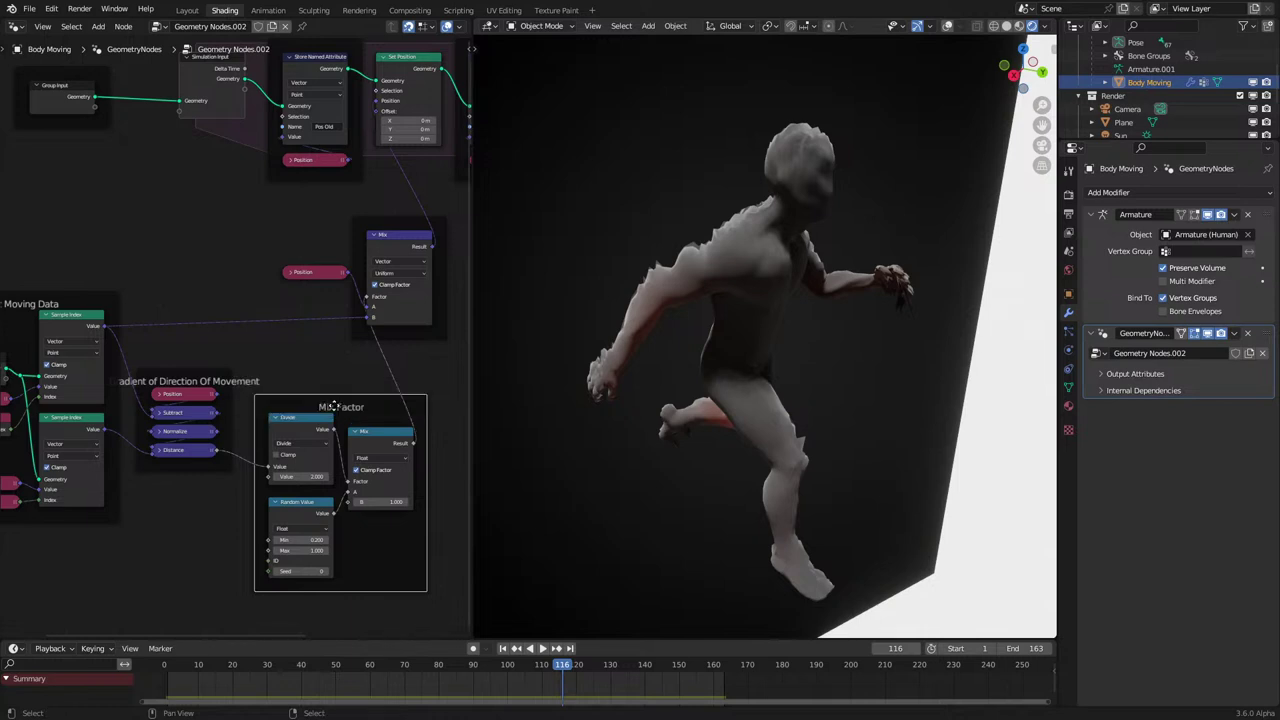
drag(331, 406, 341, 373)
Label the frame around the vector Mix node "Mix to New Moving Position".
click(389, 230)
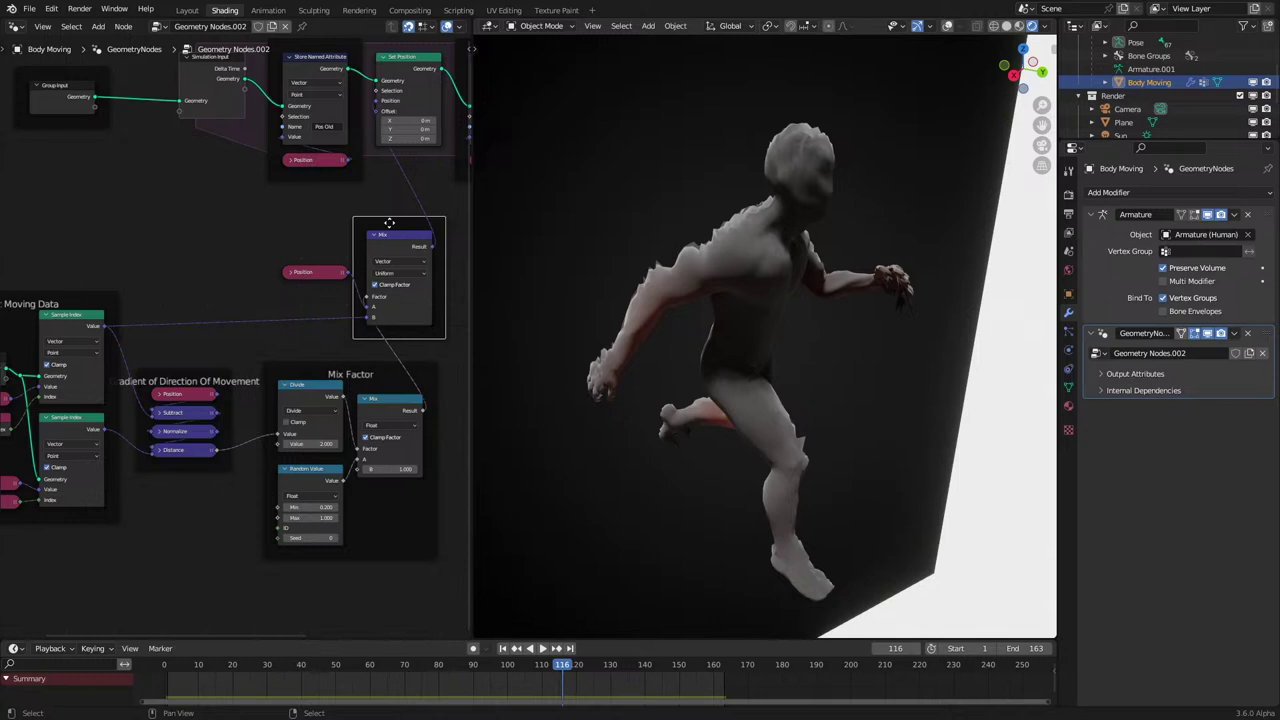
key(F2)
text(Mo)
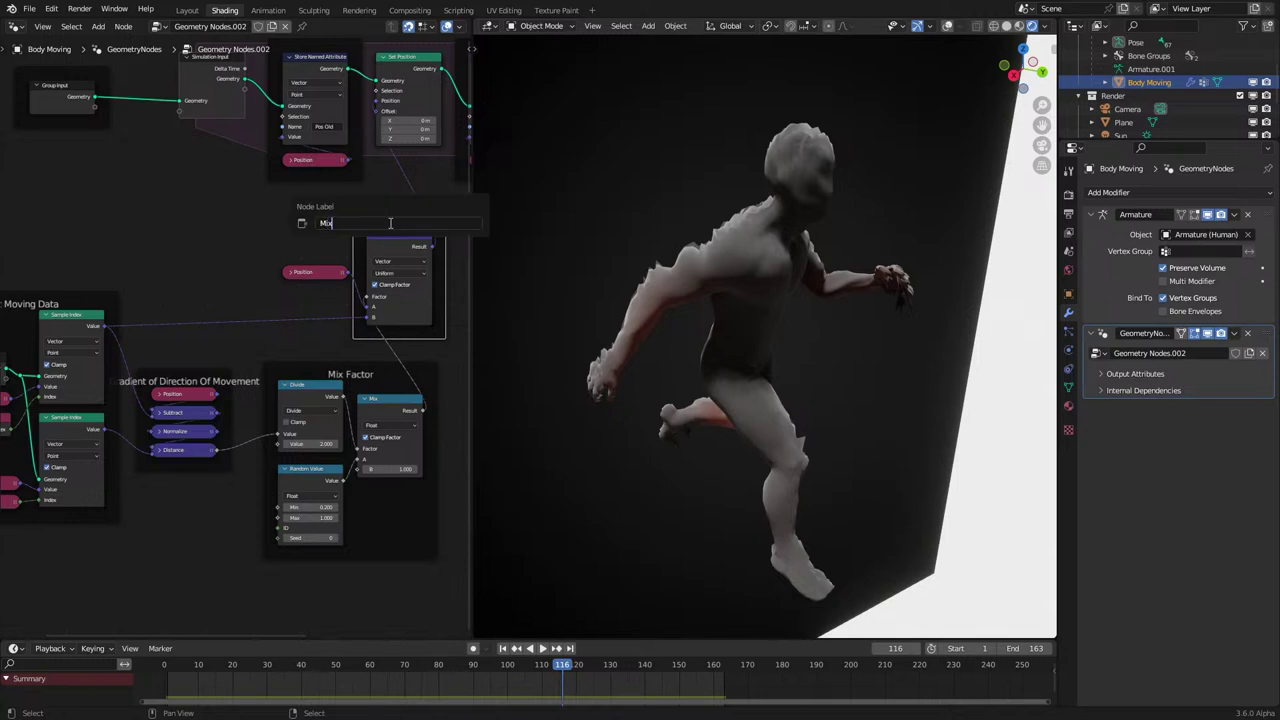
text(x to)
text( New Po)
text( Moving)
key(Return)
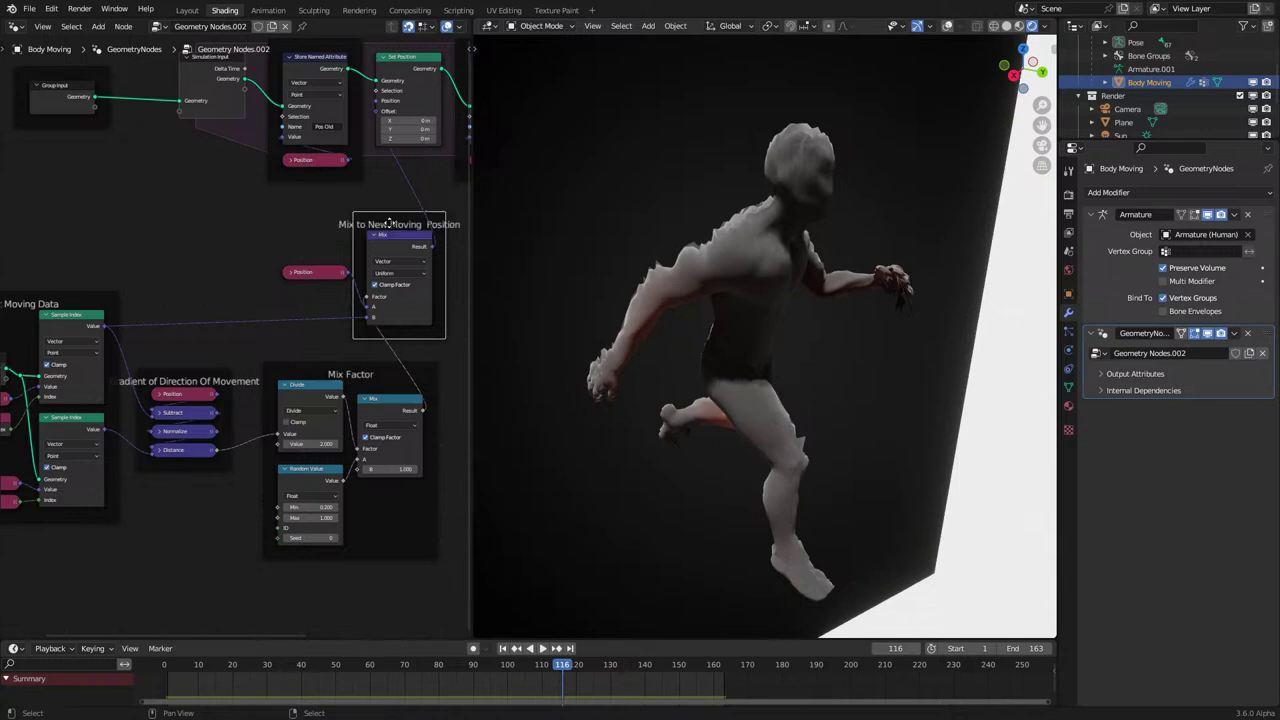
key(F2)
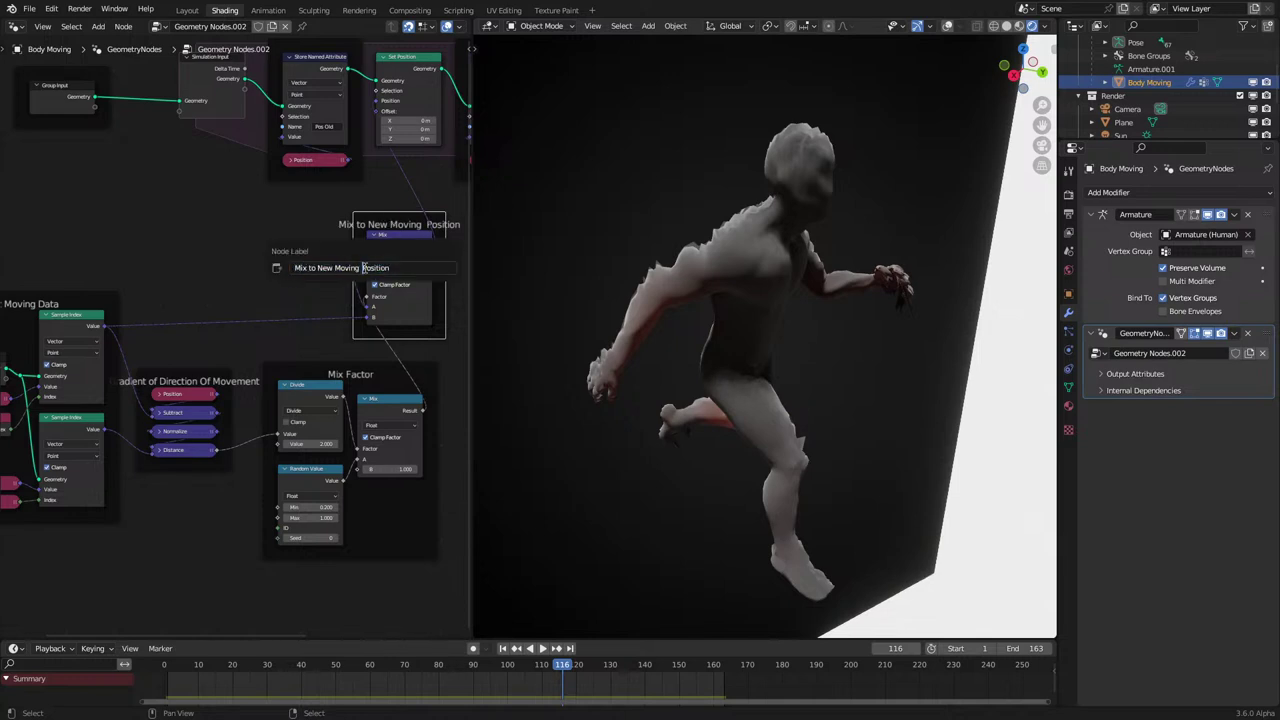
key(BackSpace)
key(Return)
Duplicate the "Mix to New Moving Position" frame and parent the Set Position node to the copy.
middle_drag(363, 268, 177, 486)
key(shift+d)
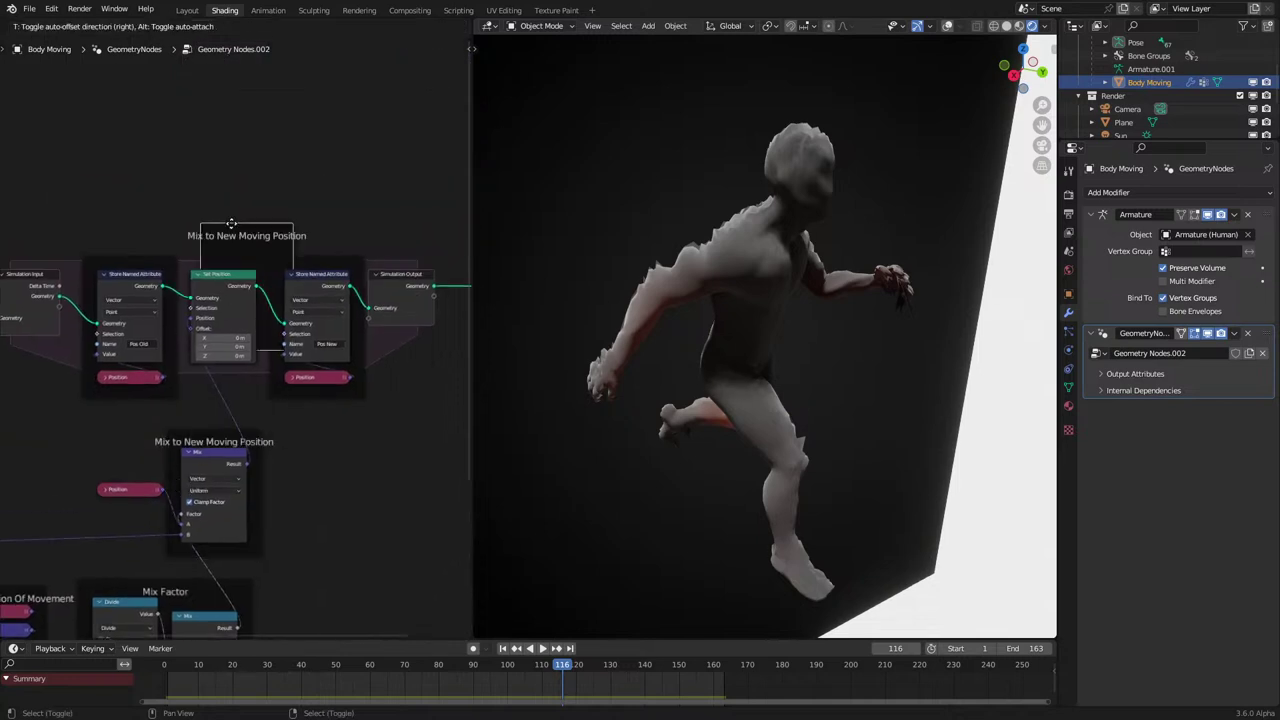
click(231, 102)
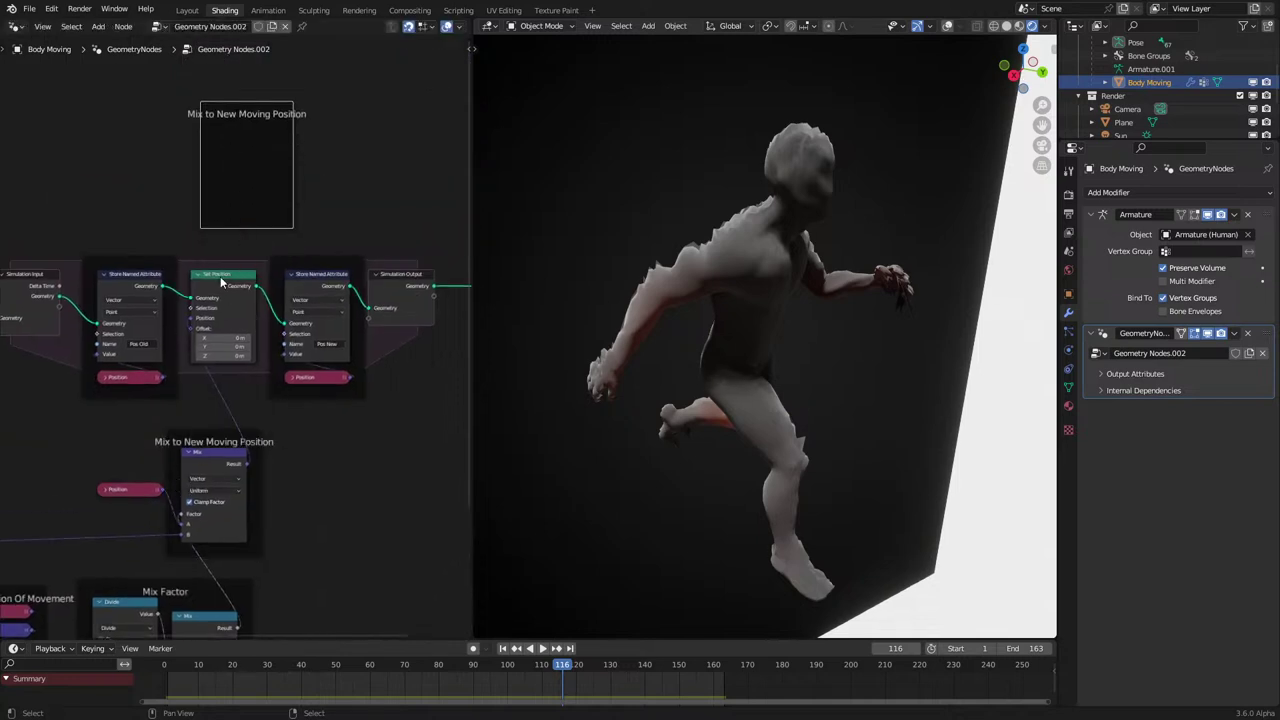
click(221, 281)
shift+click(242, 197)
key(ctrl+p)
Space out the Pos Old, Set Position and Pos New frames and the Simulation Output node along the simulation zone.
drag(320, 217, 408, 378)
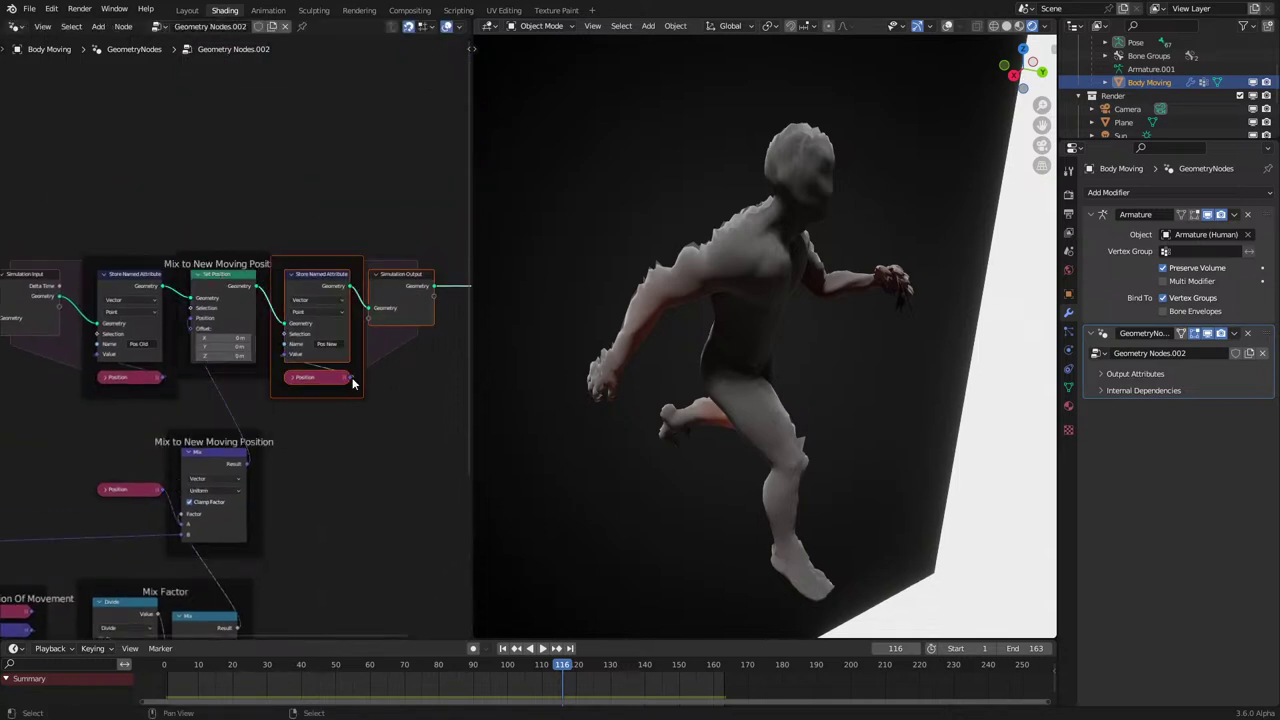
key(g)
click(394, 377)
drag(121, 264, 107, 269)
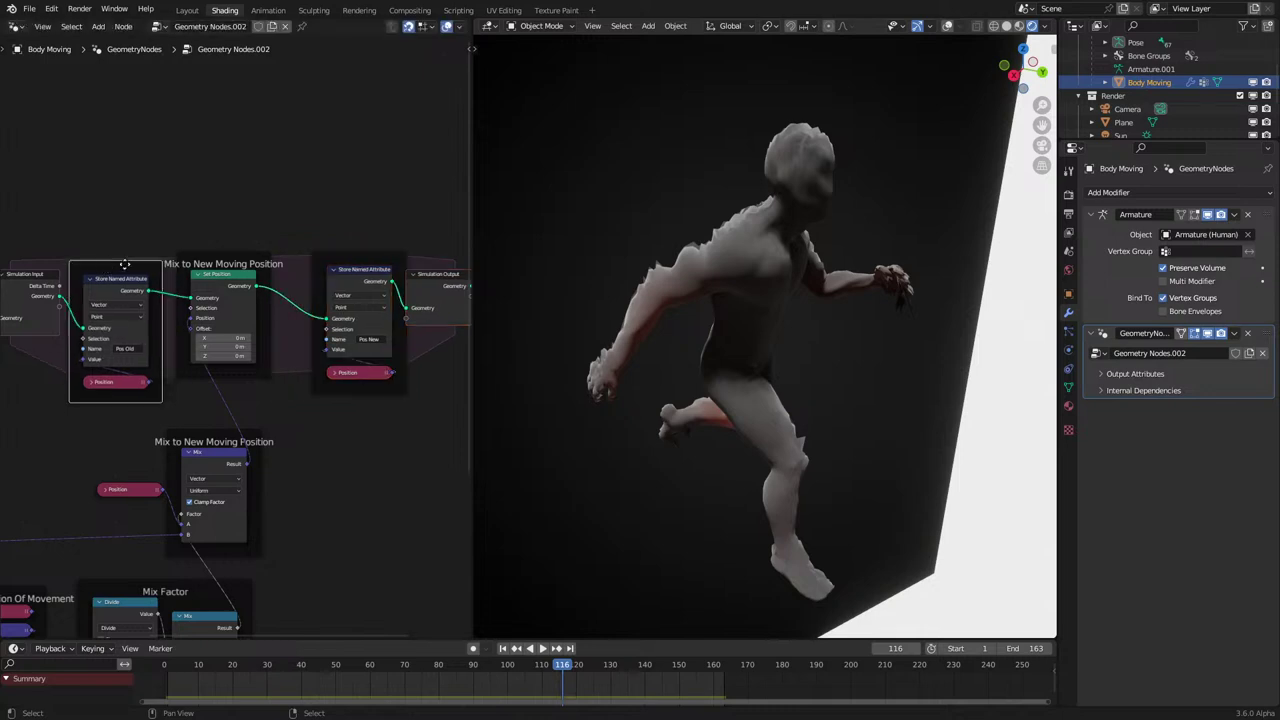
drag(208, 256, 222, 256)
Move the Simulation Input node away from the Pos Old frame and delete the frame around the Group Input node.
middle_drag(223, 256, 354, 174)
scroll(315, 270, down, 2)
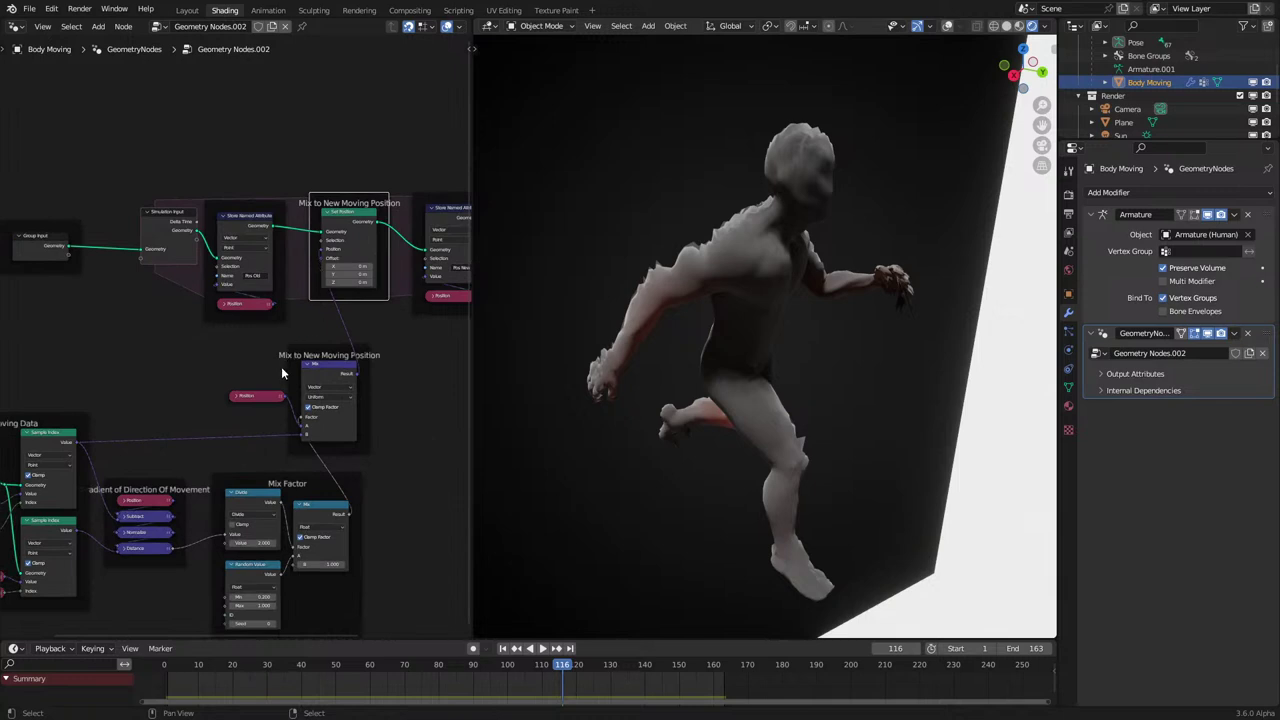
middle_drag(281, 372, 350, 325)
scroll(350, 325, up, 1)
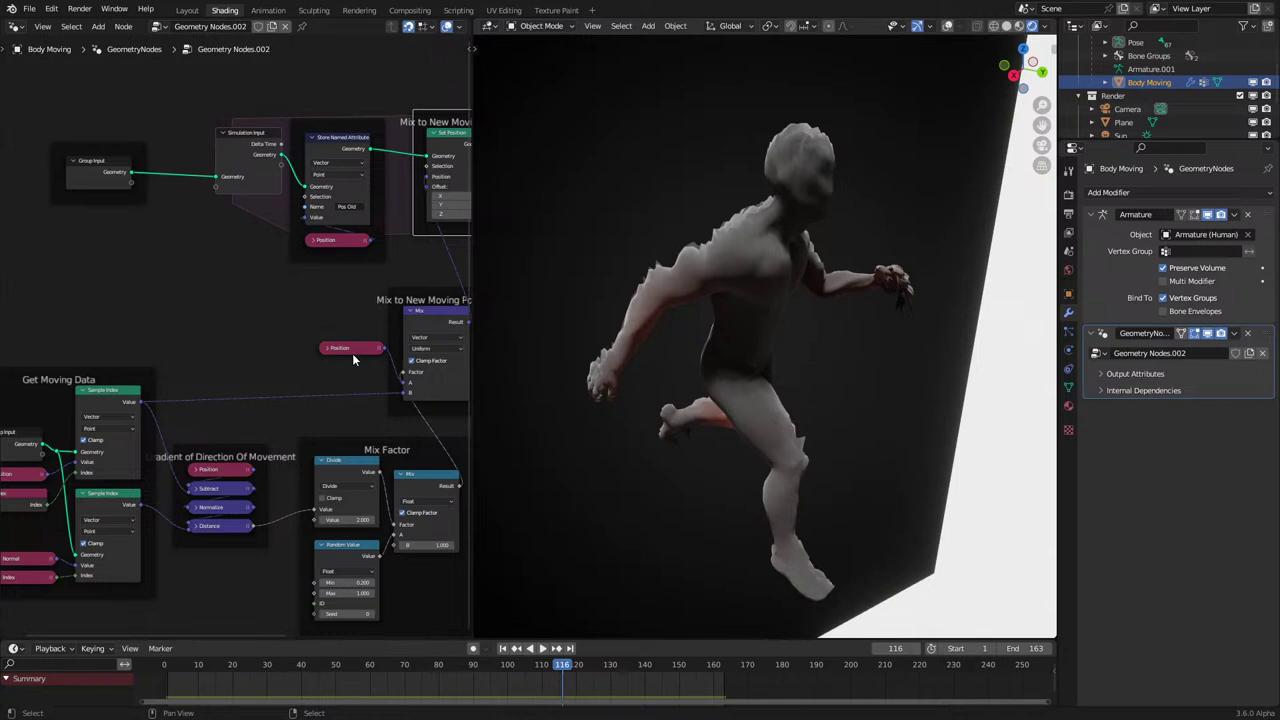
middle_drag(356, 347, 302, 318)
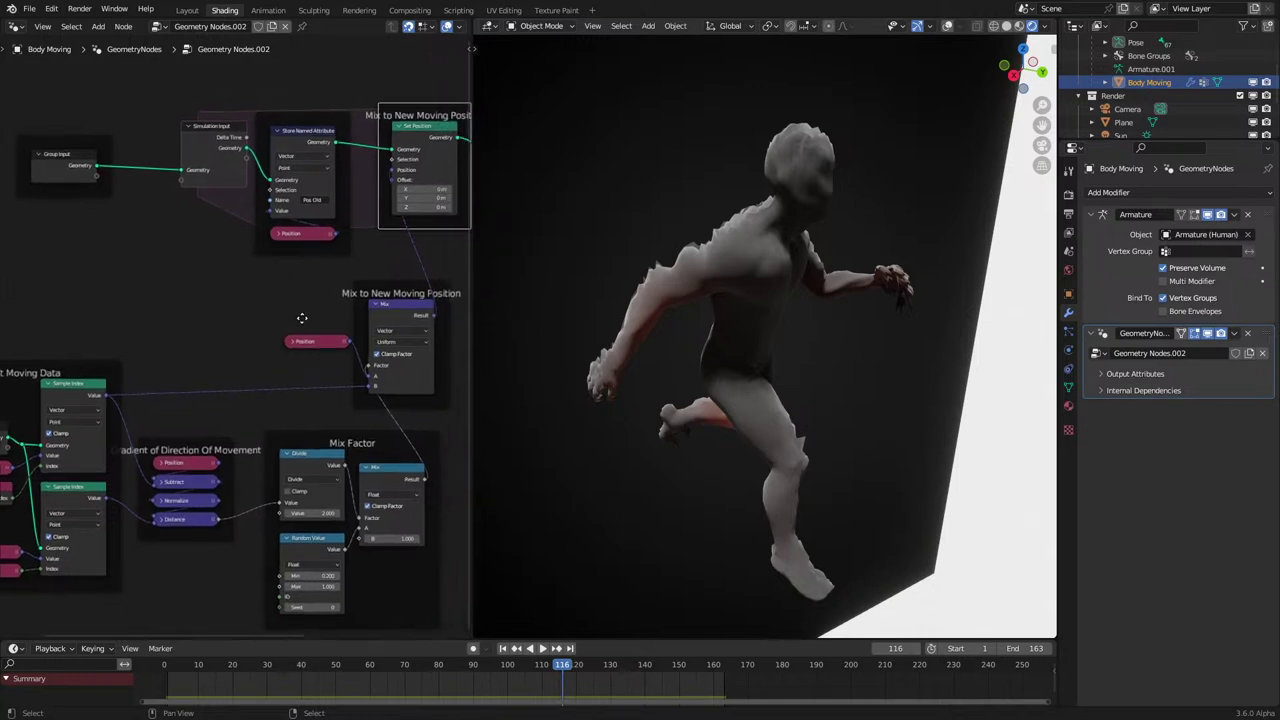
scroll(302, 315, down, 3)
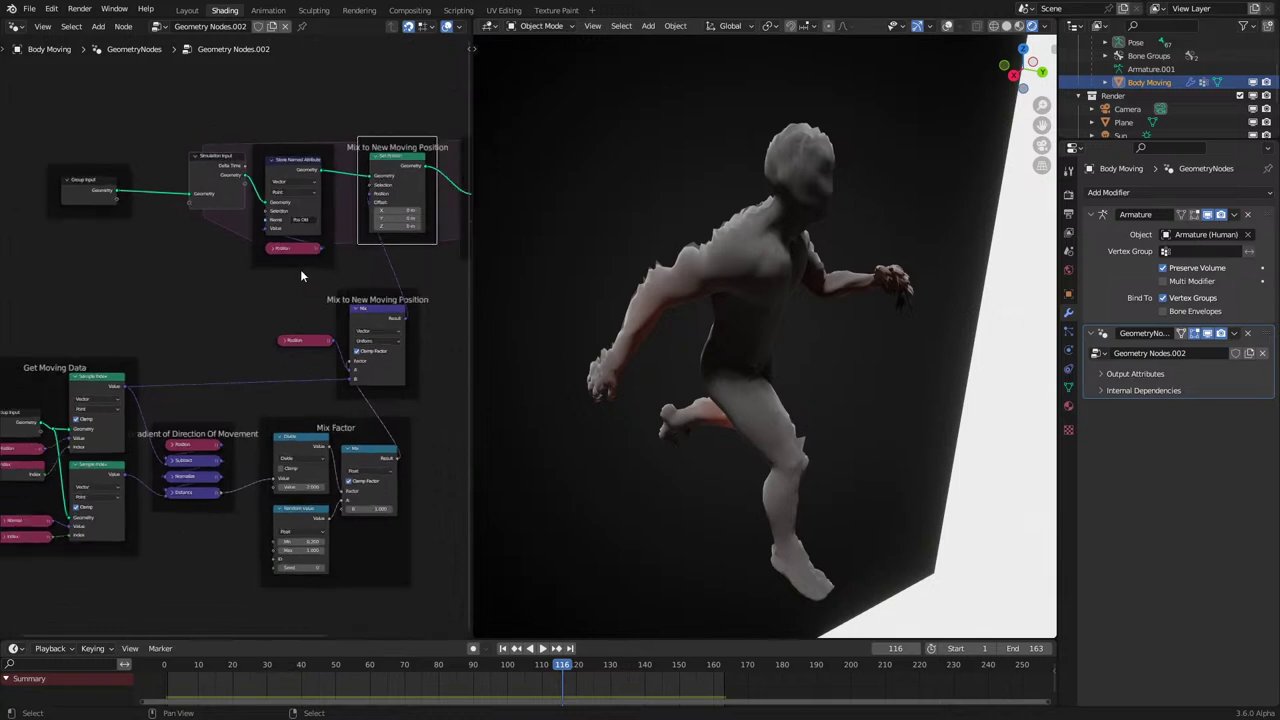
middle_drag(300, 270, 324, 392)
drag(236, 306, 213, 306)
click(115, 309)
key(x)
Label the frame around the Pos Old attribute node "Old Position".
click(309, 288)
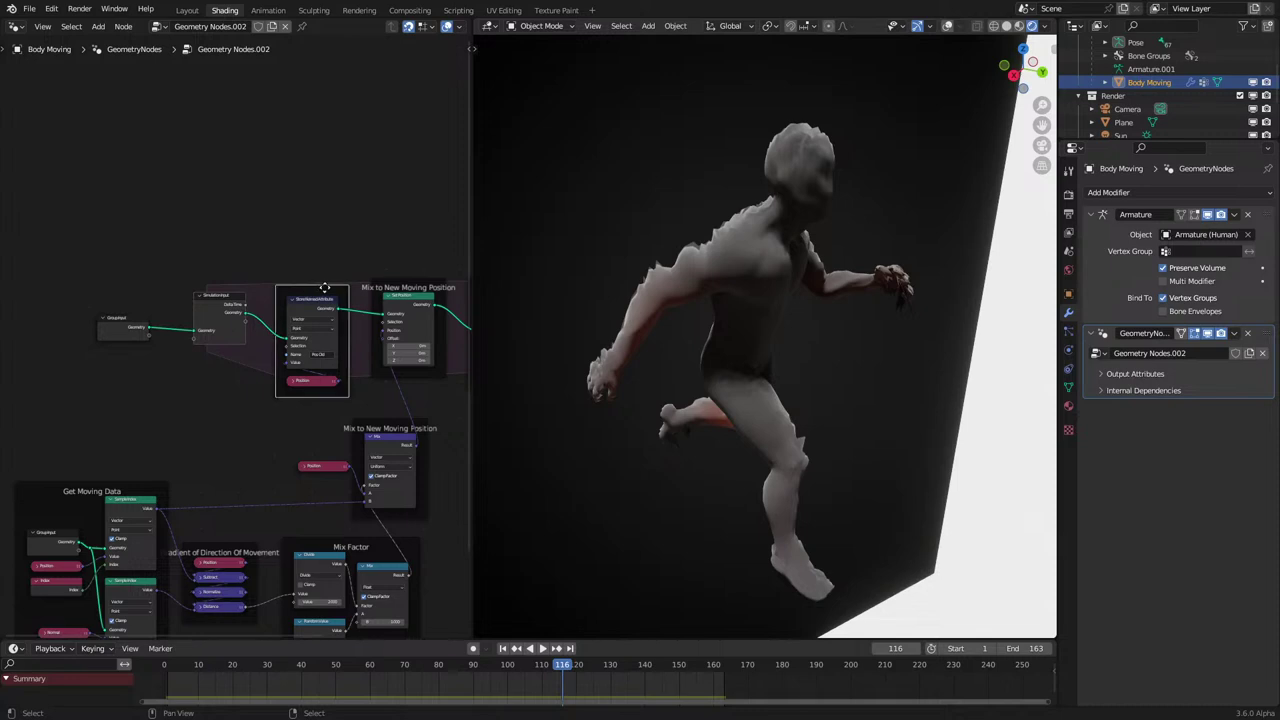
key(F2)
text(Old Position)
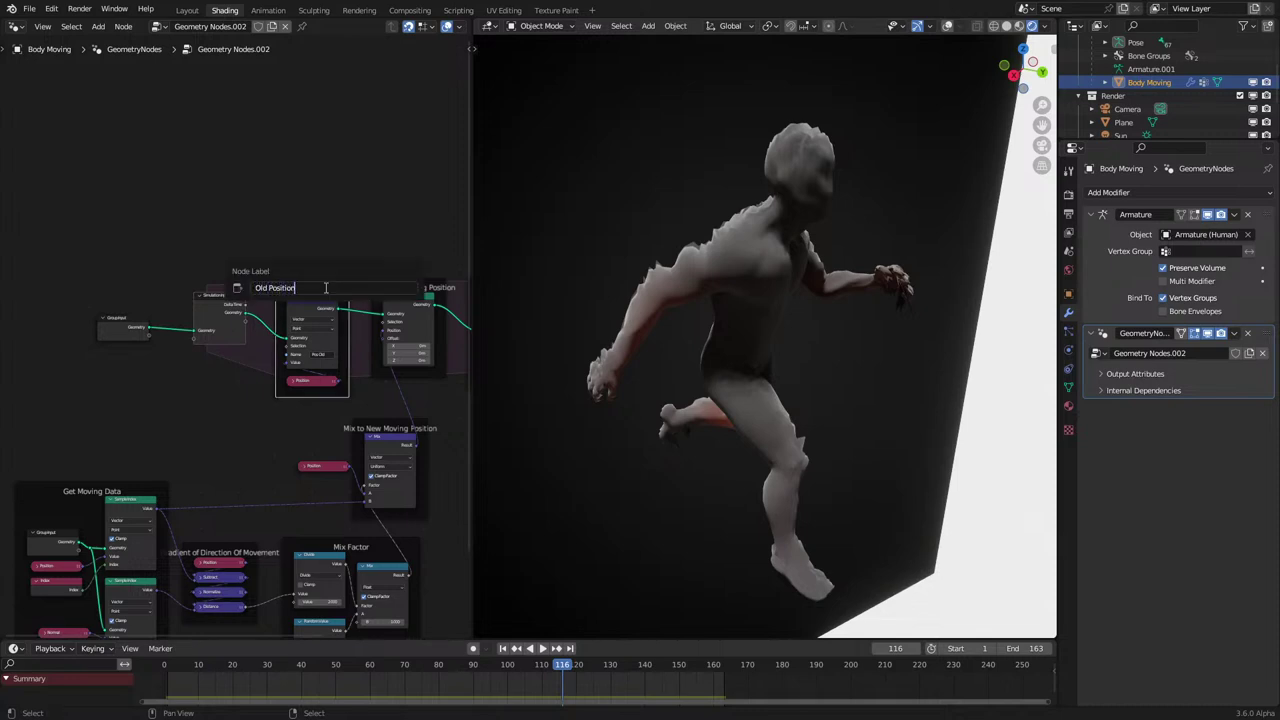
key(Return)
middle_drag(326, 288, 208, 344)
scroll(400, 335, up, 1)
scroll(399, 336, up, 1)
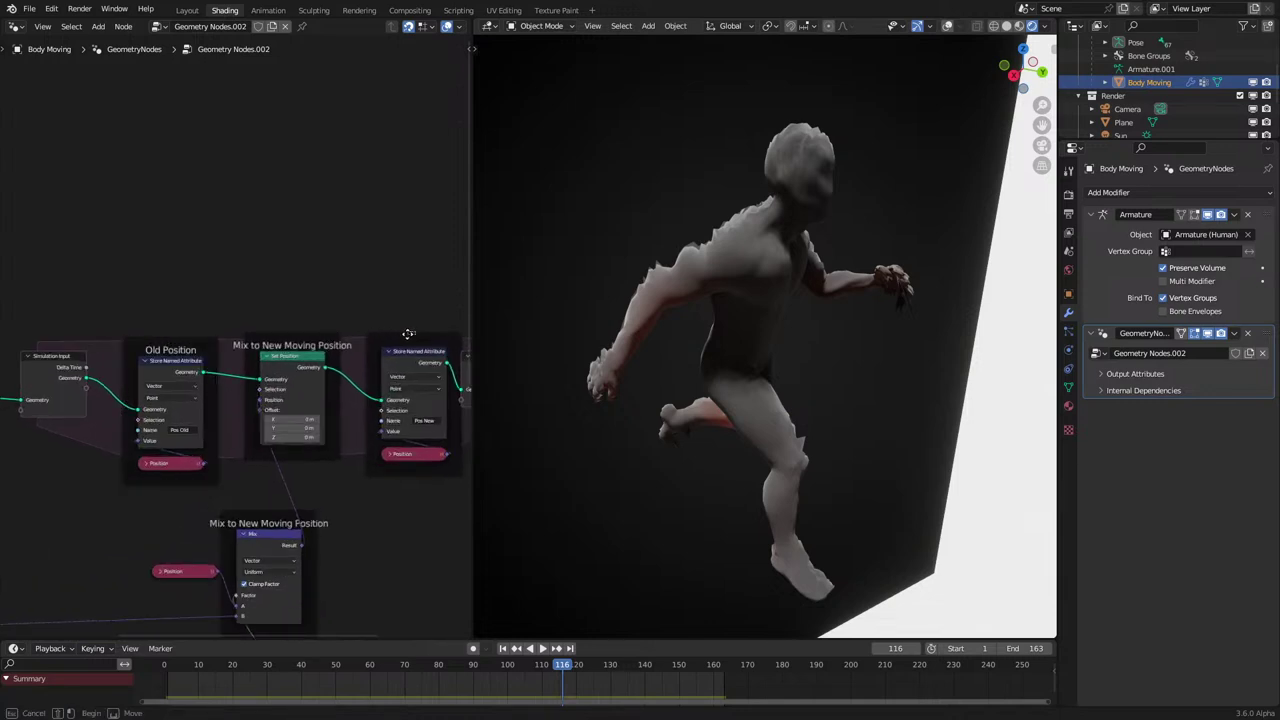
Shift the Pos New frame slightly and relabel the Pos Old attribute's frame "New Postion (For Shader)".
drag(400, 337, 390, 340)
middle_drag(303, 341, 359, 219)
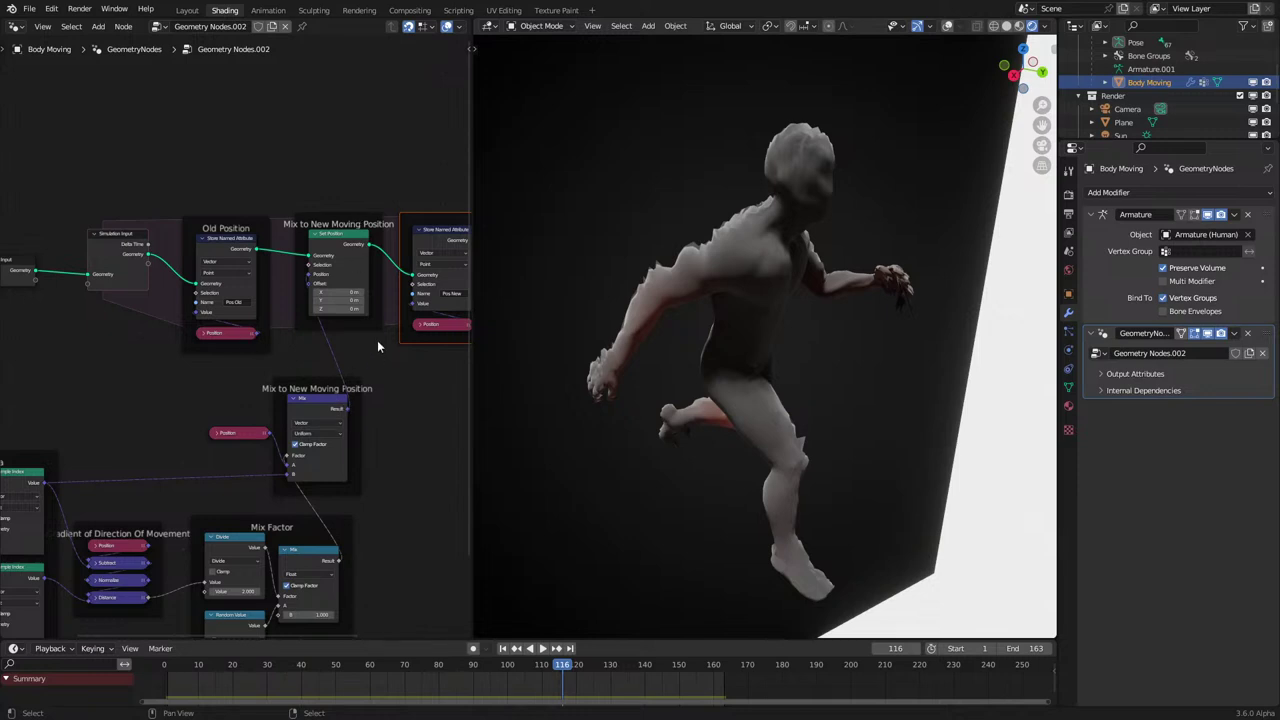
scroll(268, 384, down, 3)
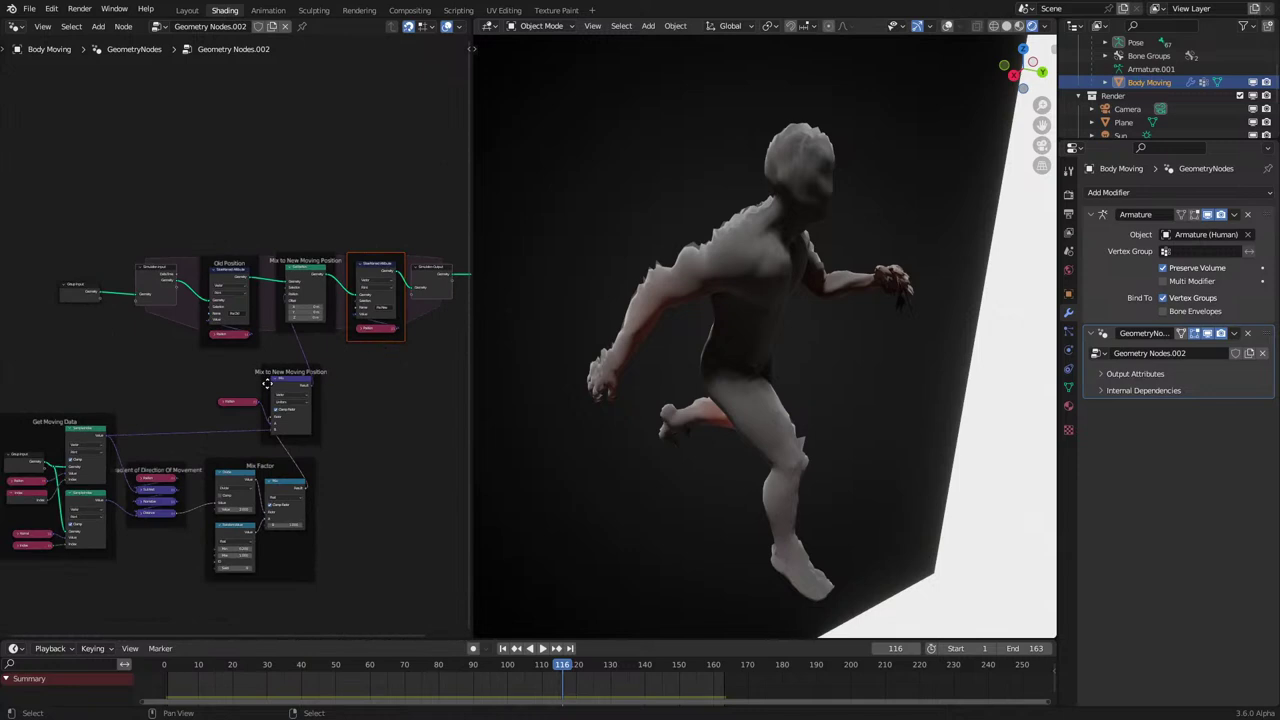
middle_drag(268, 384, 214, 466)
scroll(214, 446, up, 5)
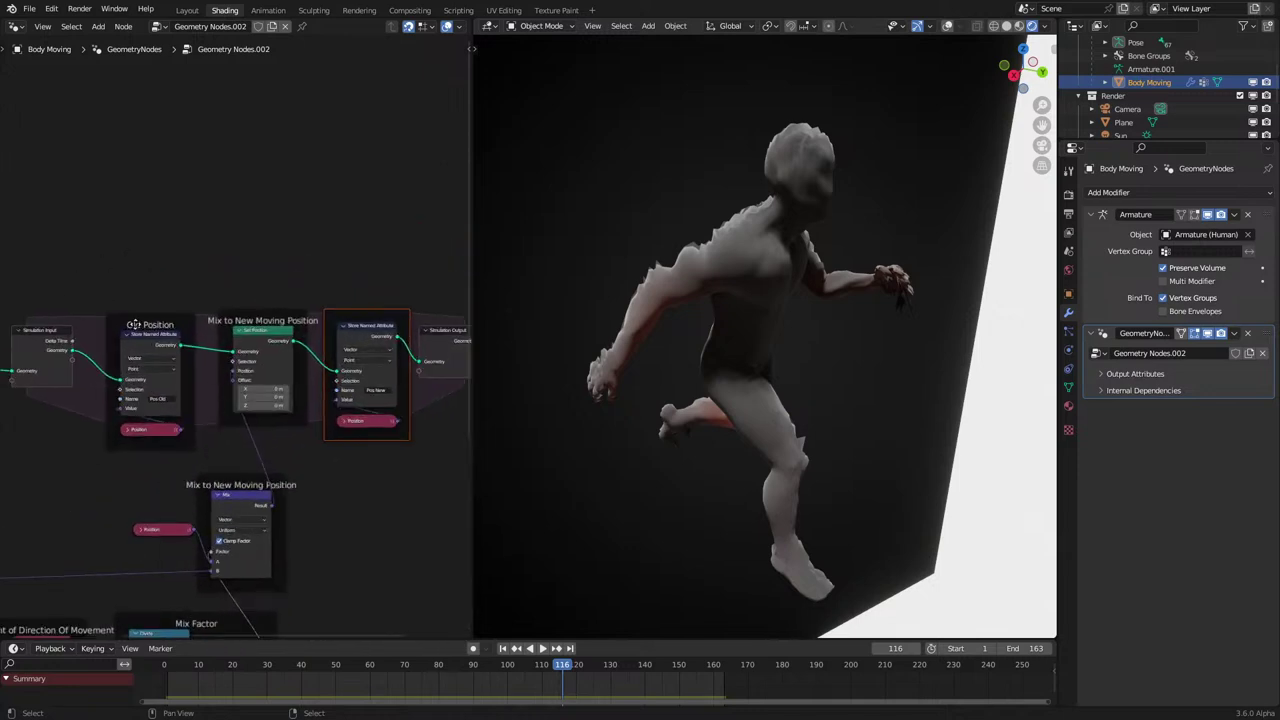
key(F2)
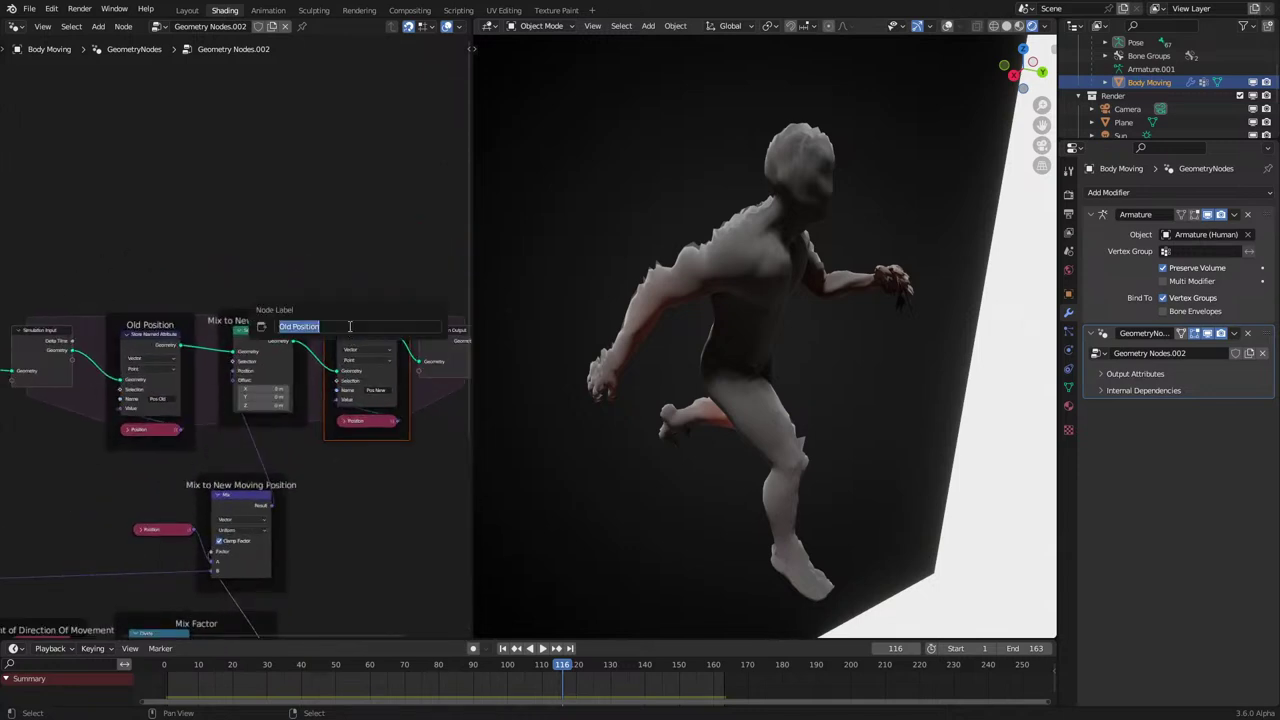
text(New Posi)
text(ion (Foir))
text( Shader))
key(Return)
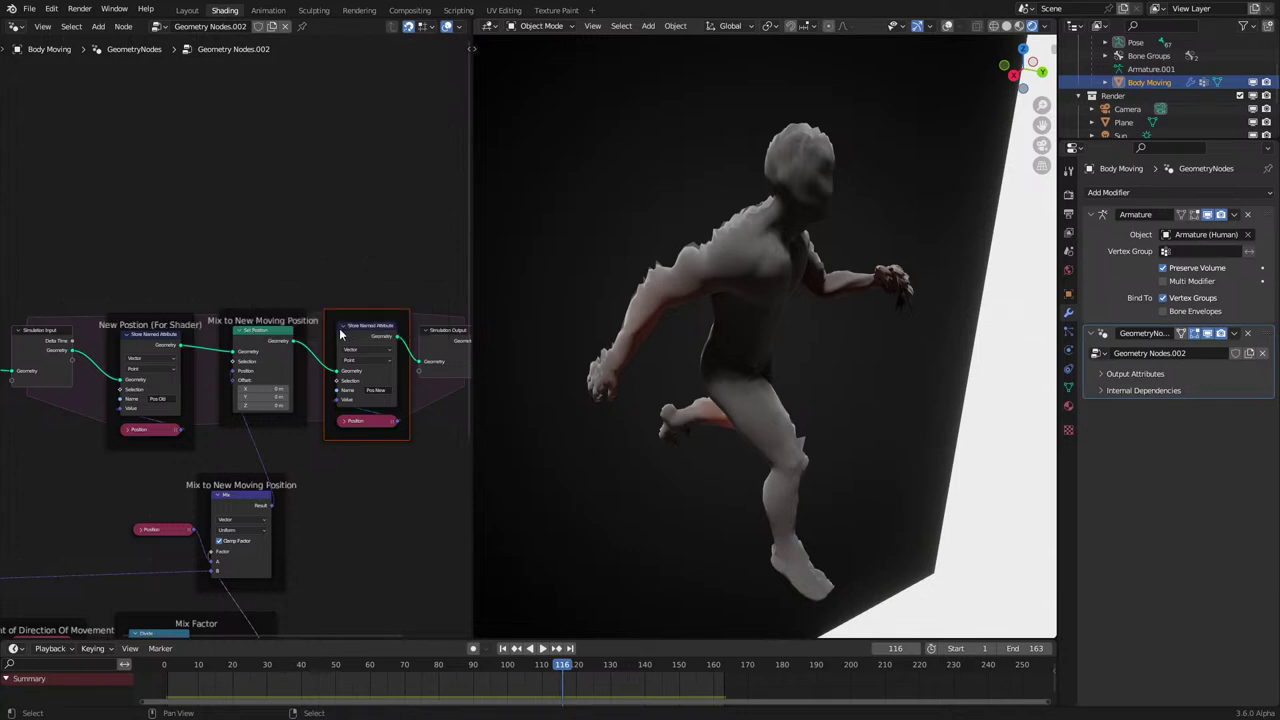
Label the frame around the Pos New attribute node "New Postion (For Shader)".
click(153, 322)
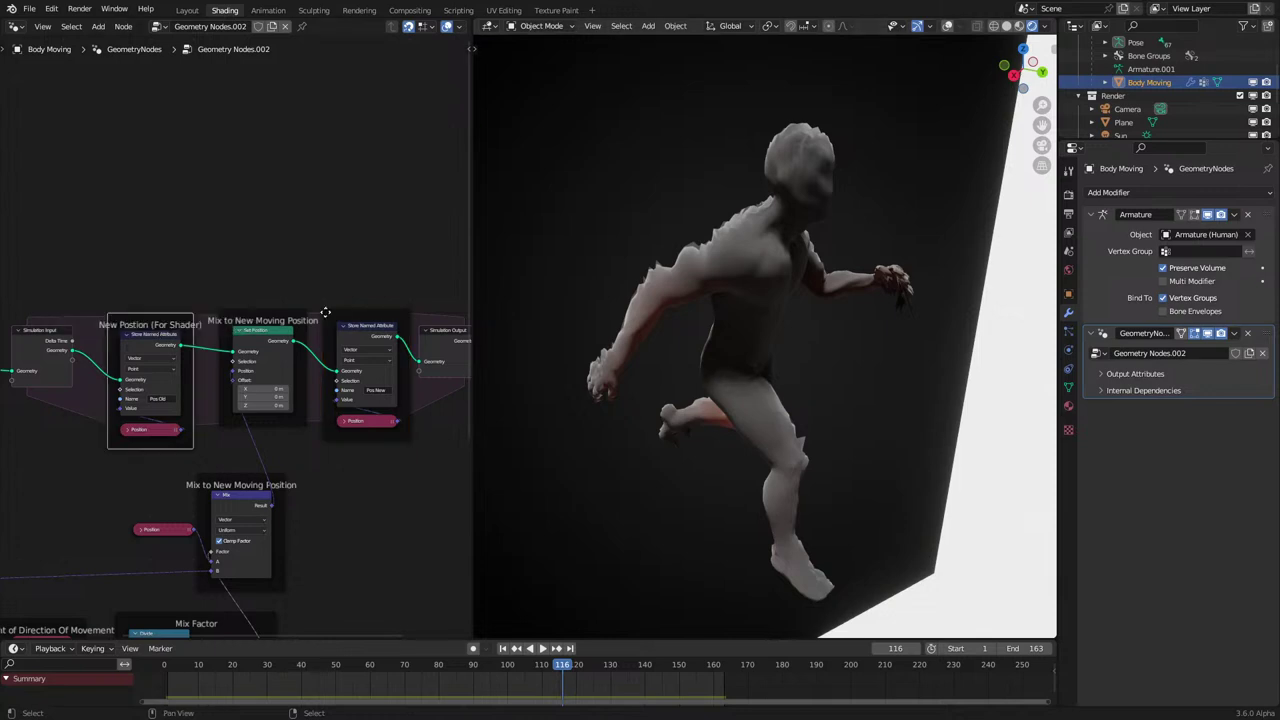
click(361, 314)
key(F2)
text(New Postion (For Shader))
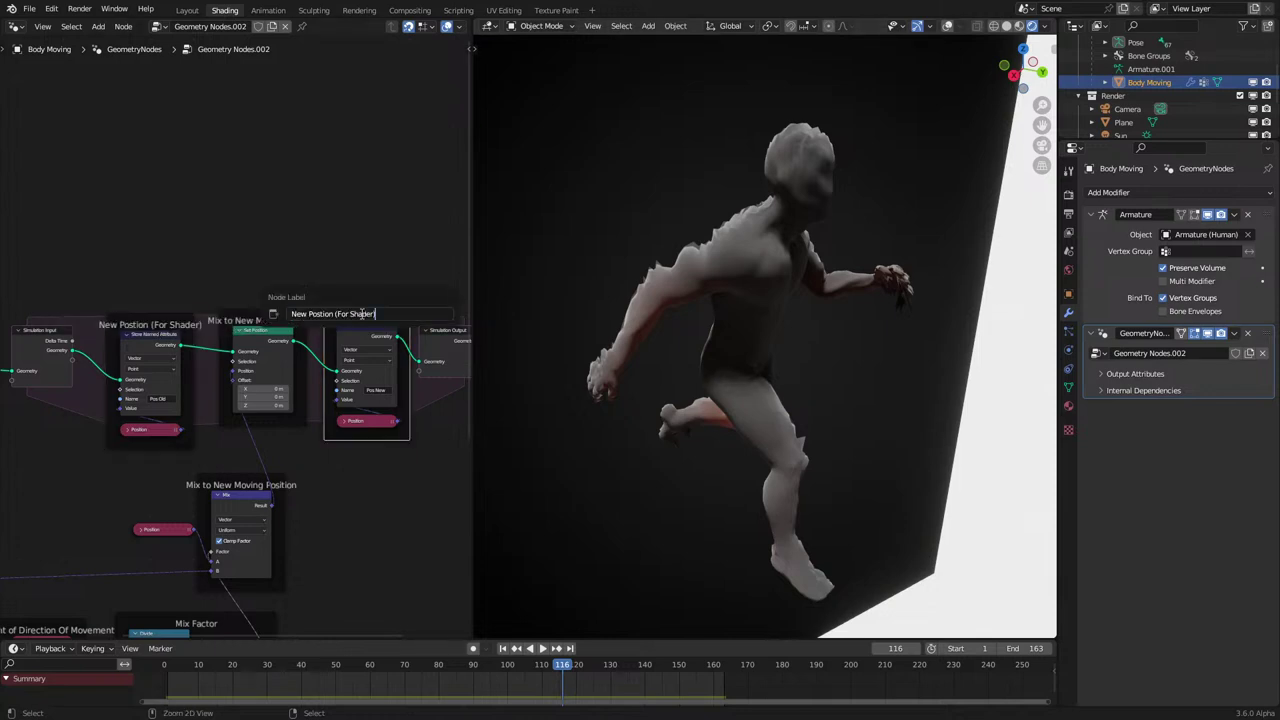
key(Return)
Remove the word "New" from the Pos Old frame's label so it reads "Postion (For Shader)".
click(186, 330)
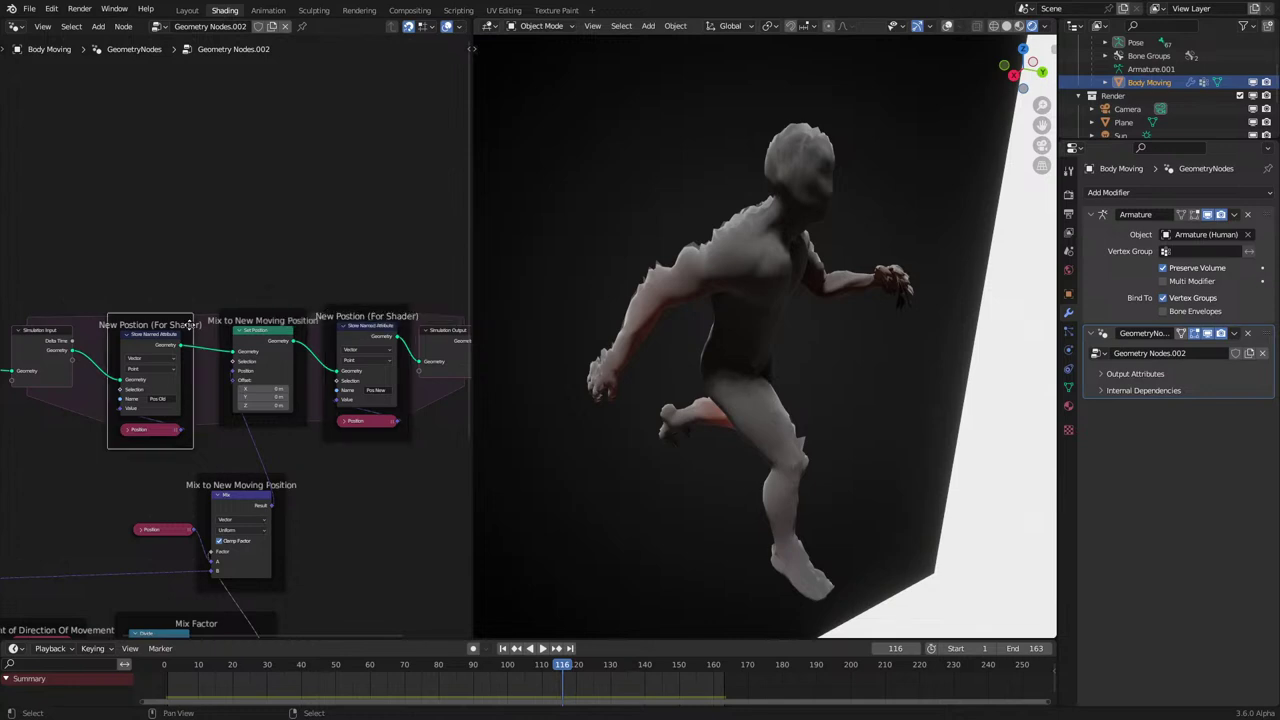
key(F2)
key(shift+Right)
key(BackSpace)
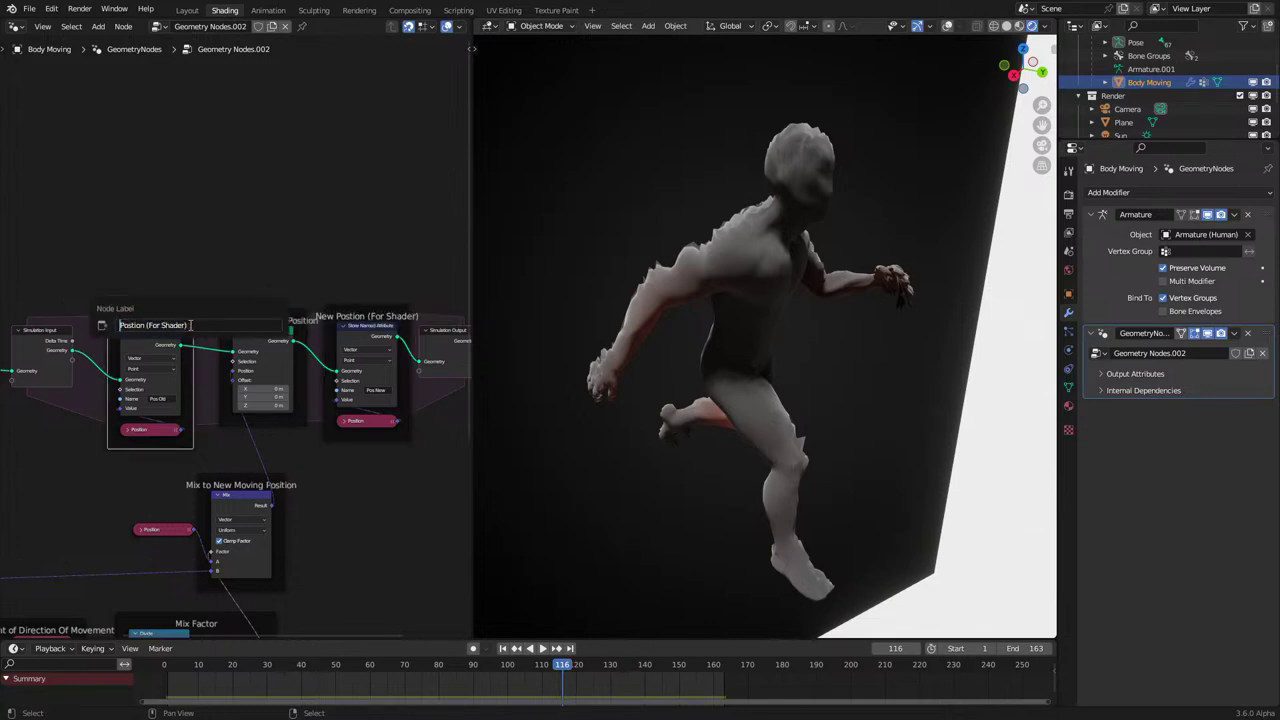
key(Return)
Select the vector Mix node's frame with its Position node and move them slightly closer to the Mix Factor frame.
mouse_move(290, 410)
middle_down()
mouse_move(323, 383)
mouse_move(334, 325)
middle_up()
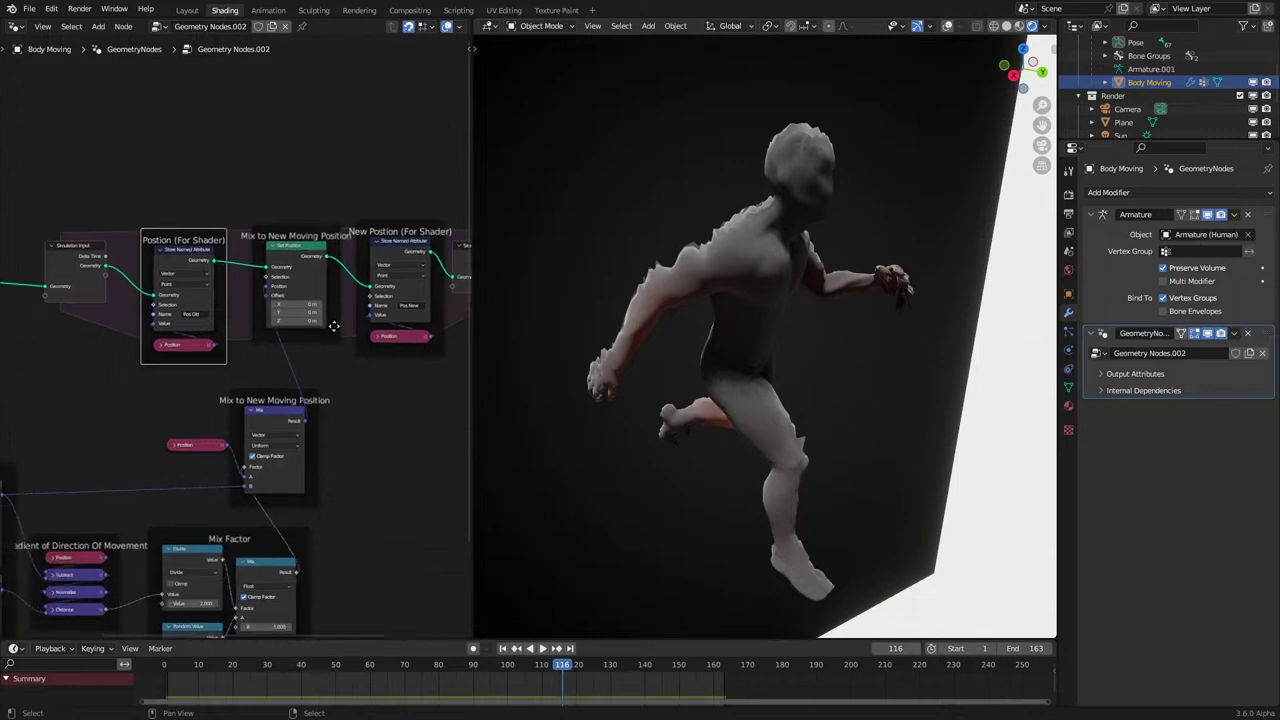
middle_drag(214, 401, 277, 364)
drag(250, 362, 370, 428)
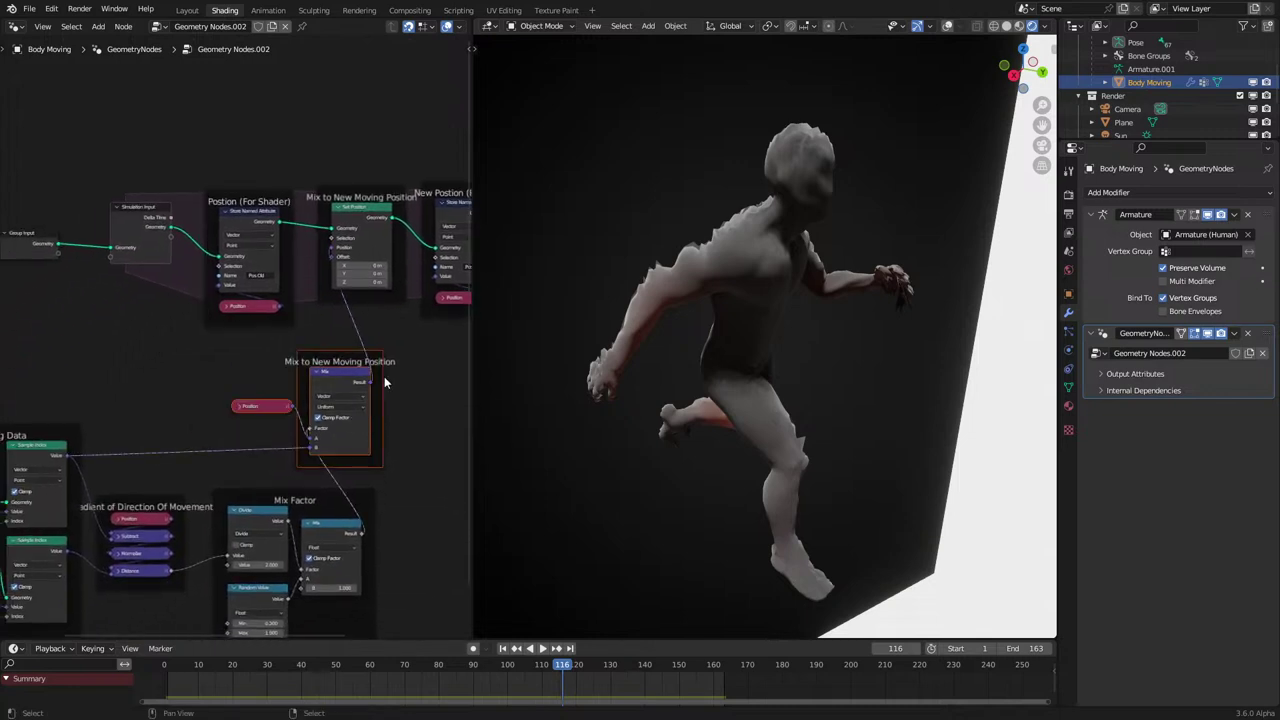
key(g)
click(392, 410)
click(402, 418)
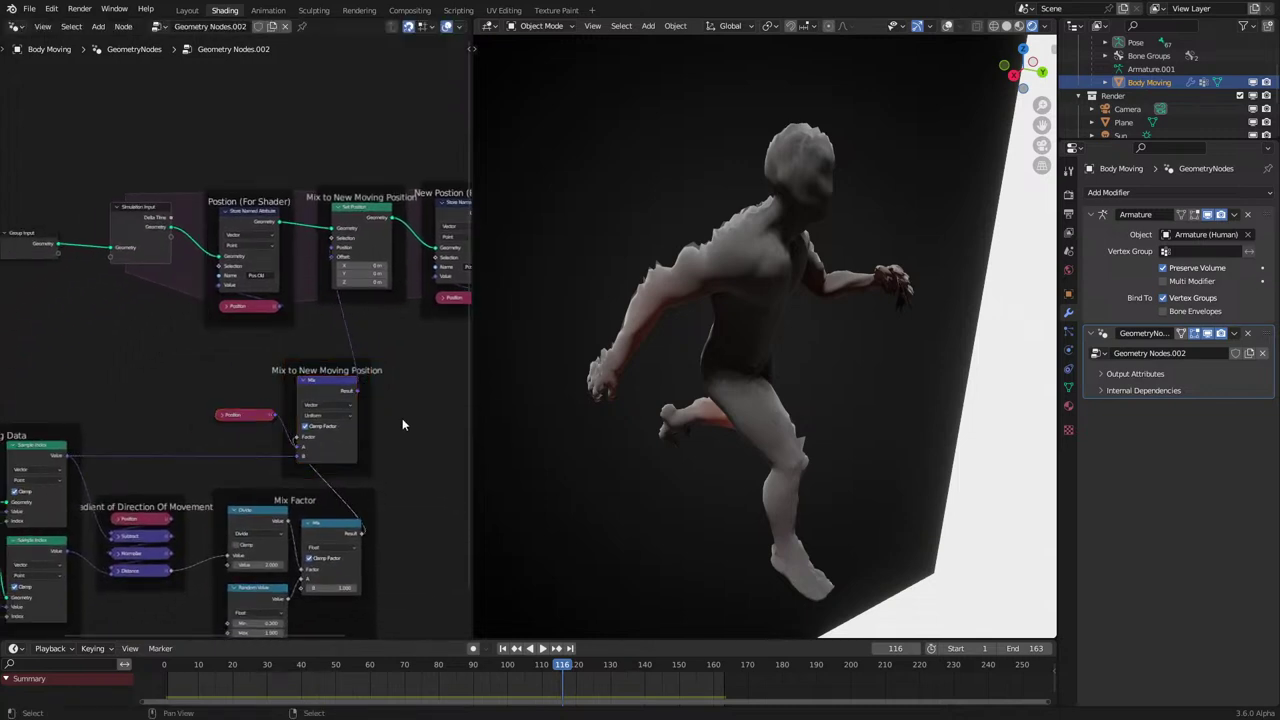
Play the animation from the start of the timeline to check the character's motion trail.
middle_drag(166, 427, 204, 411)
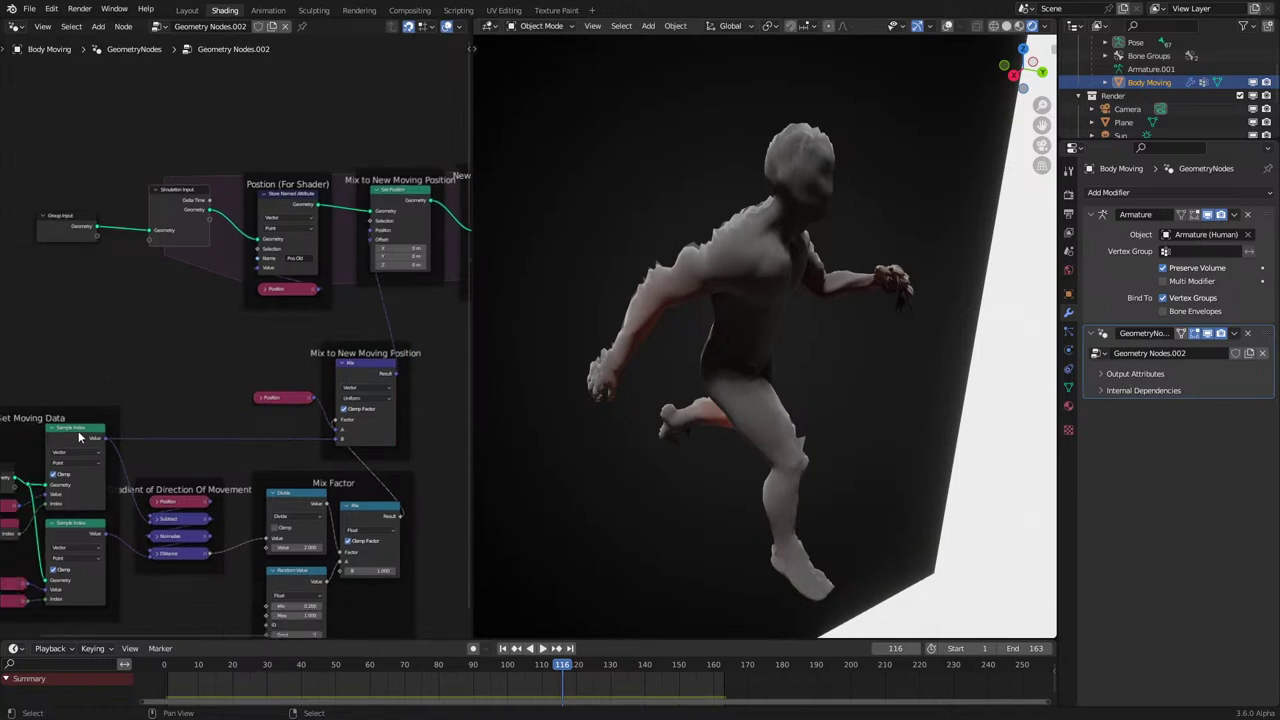
scroll(78, 431, up, 1)
scroll(79, 437, down, 1)
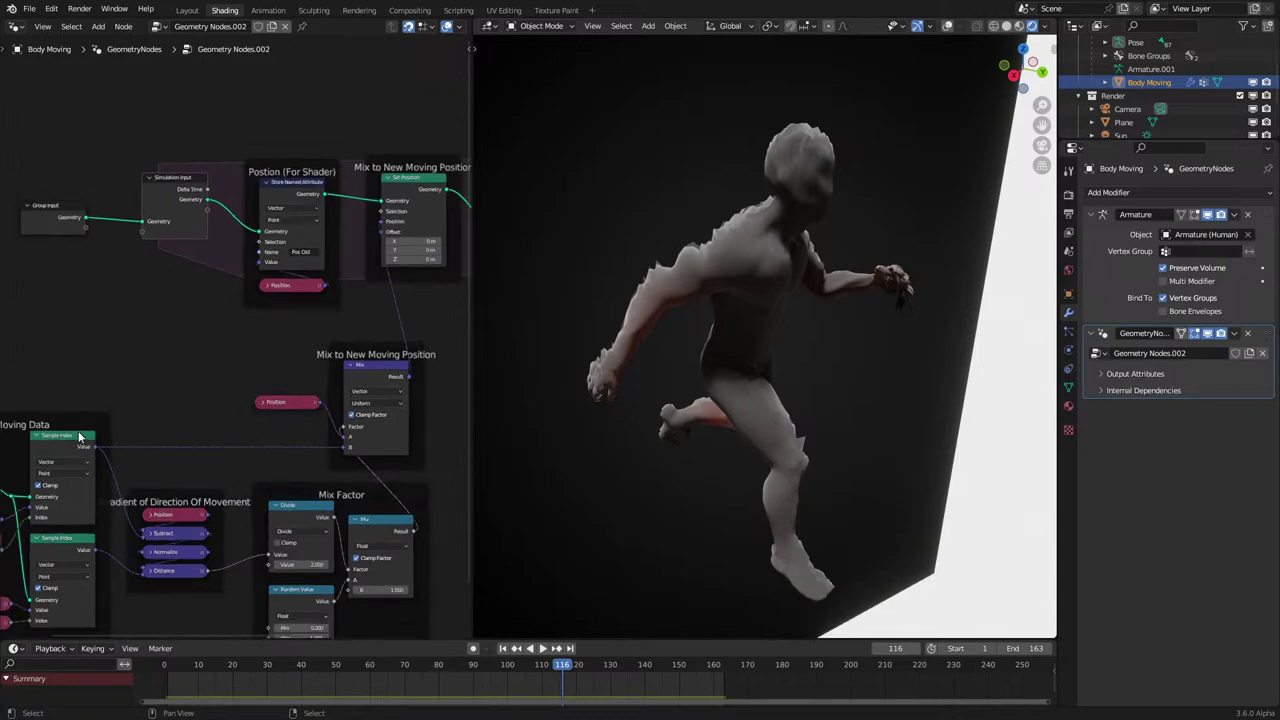
scroll(103, 393, down, 2)
click(149, 676)
key(space)
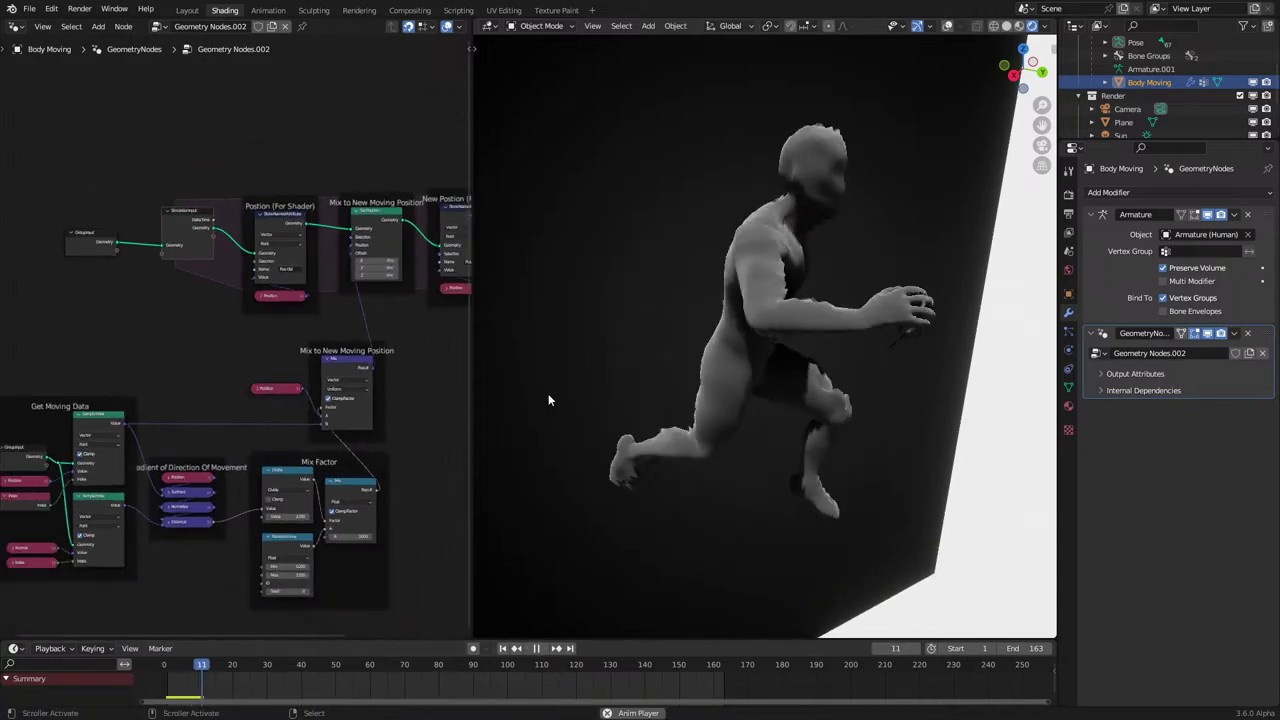
scroll(1122, 96, up, 2)
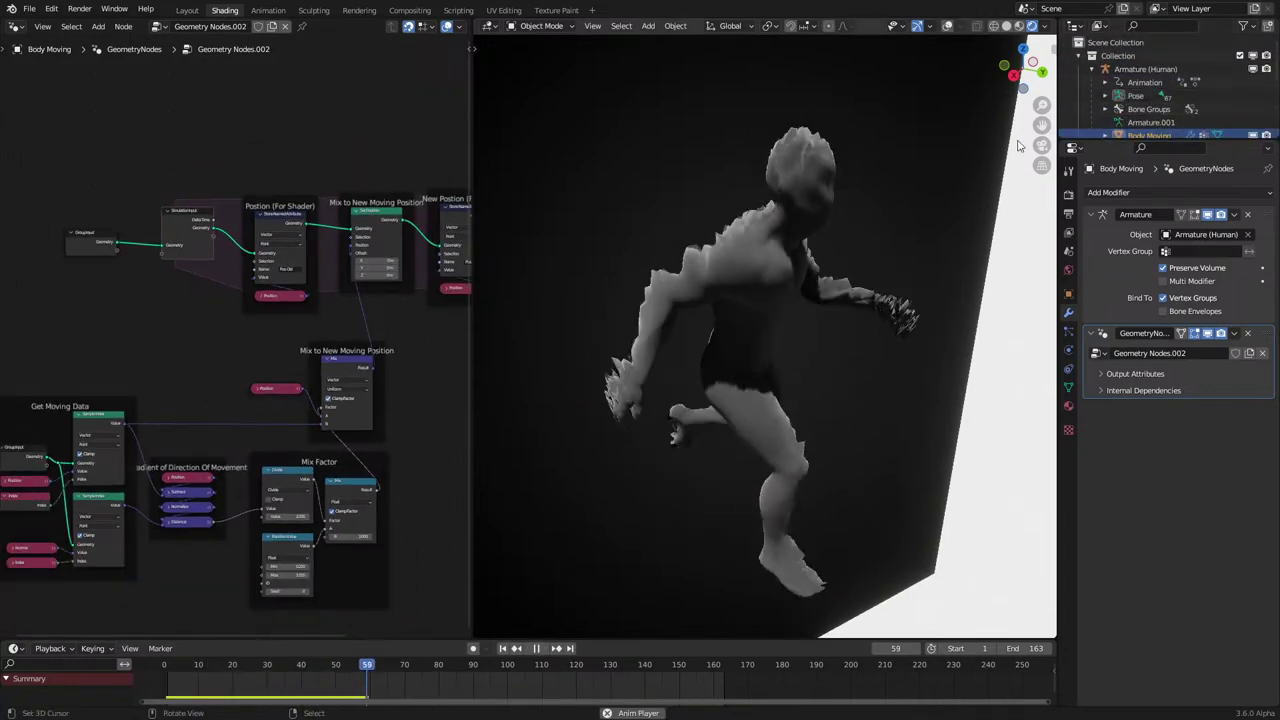
Stop the animation playback and look at the running figure through the scene camera.
scroll(1174, 96, down, 5)
key(space)
key(KP_0)
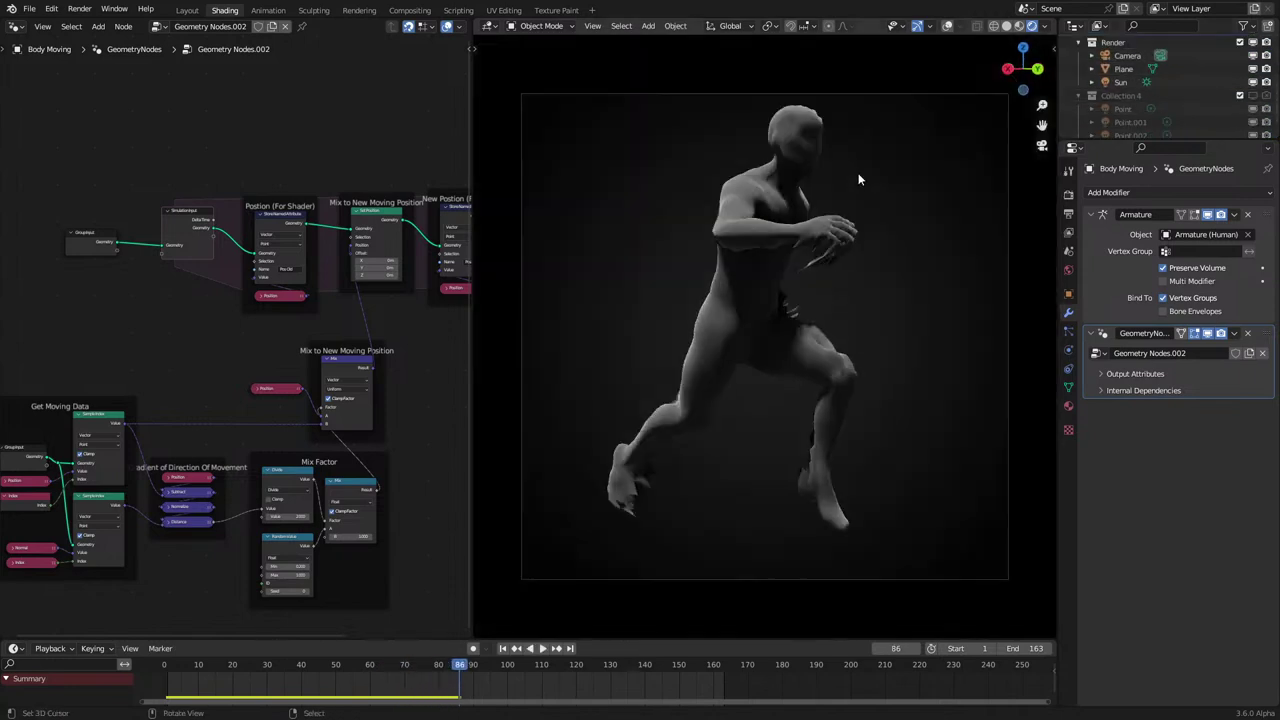
scroll(1125, 110, down, 1)
click(1130, 124)
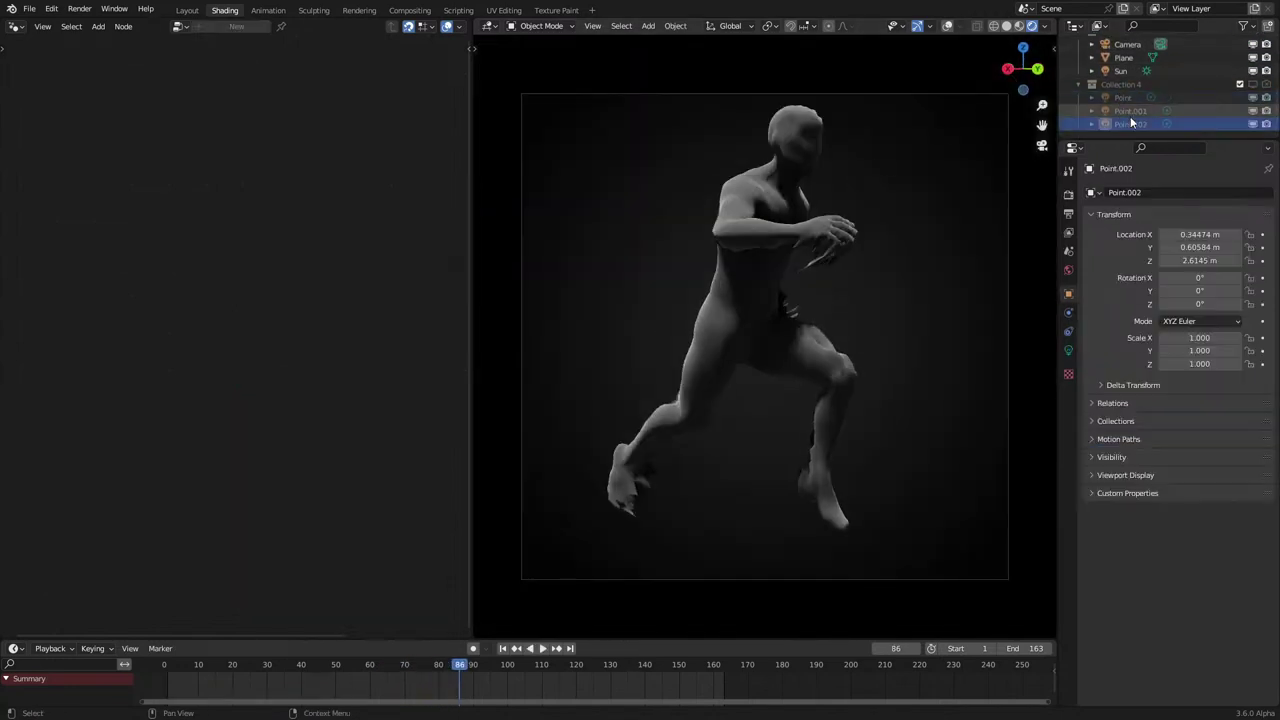
click(1128, 86)
scroll(1130, 95, up, 3)
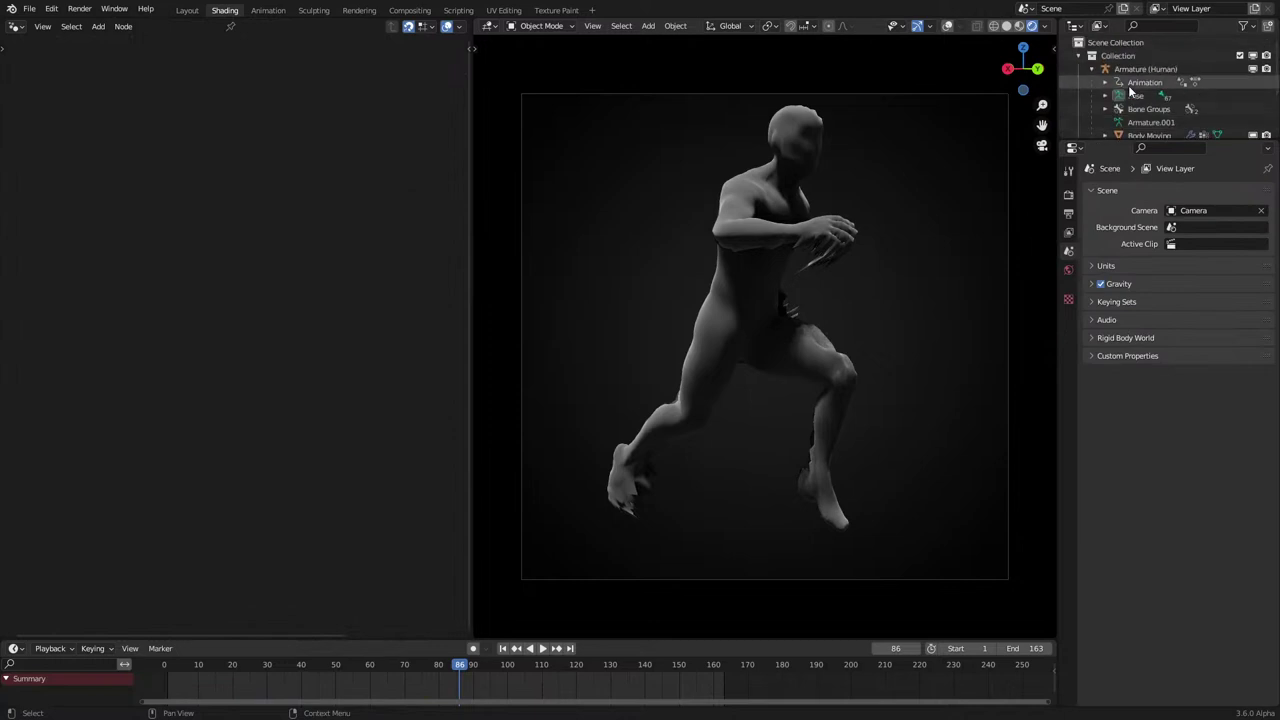
click(1141, 109)
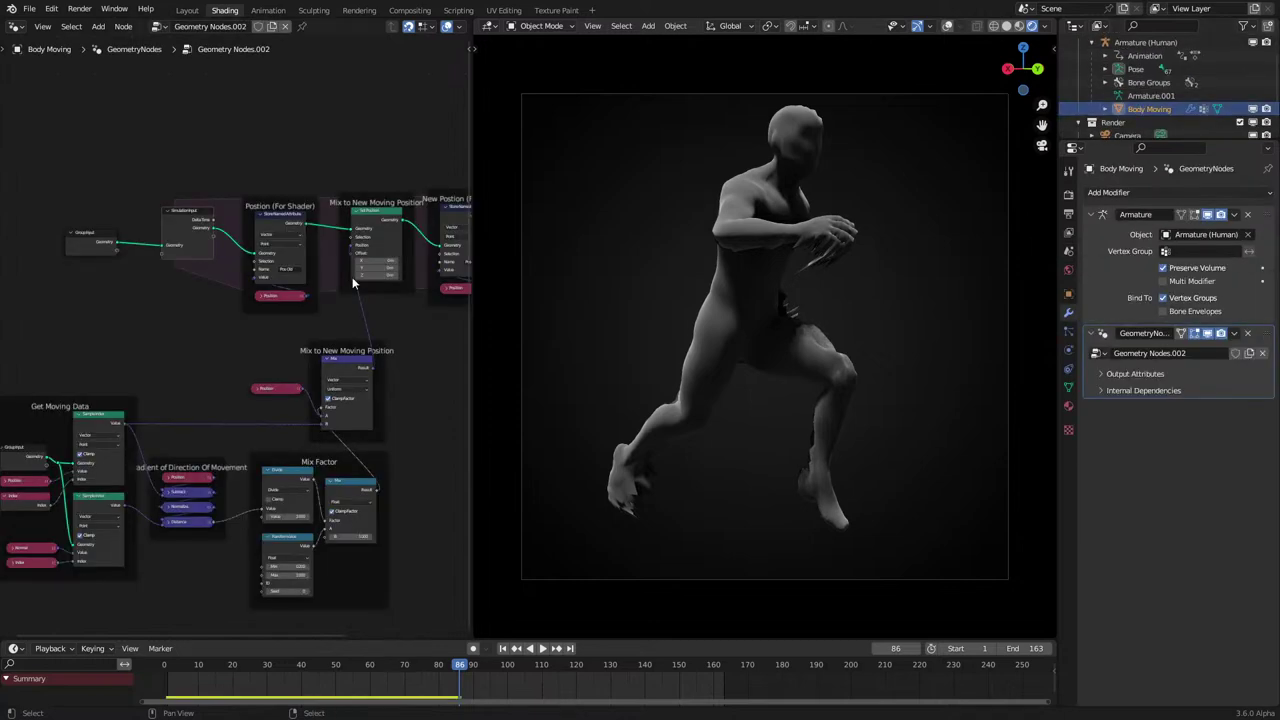
Rename the Body Moving object's geometry node group to Sim Delay.
double_click(1148, 350)
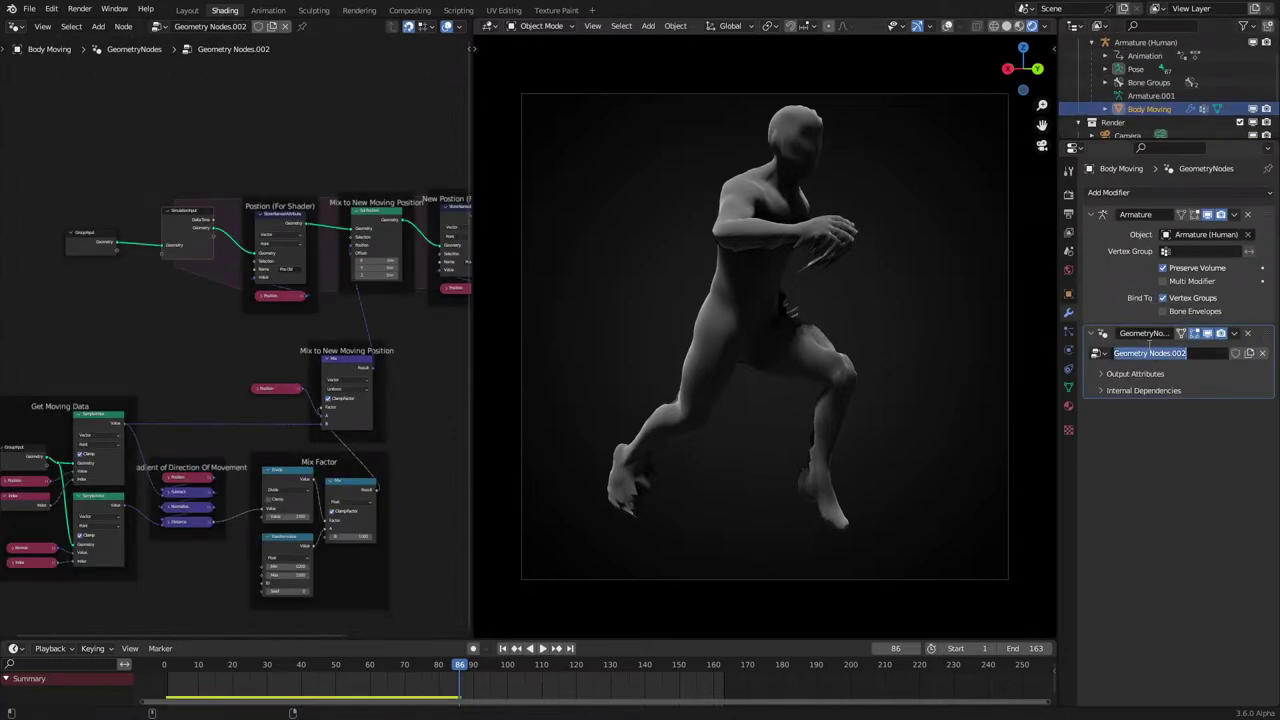
text(Sim S)
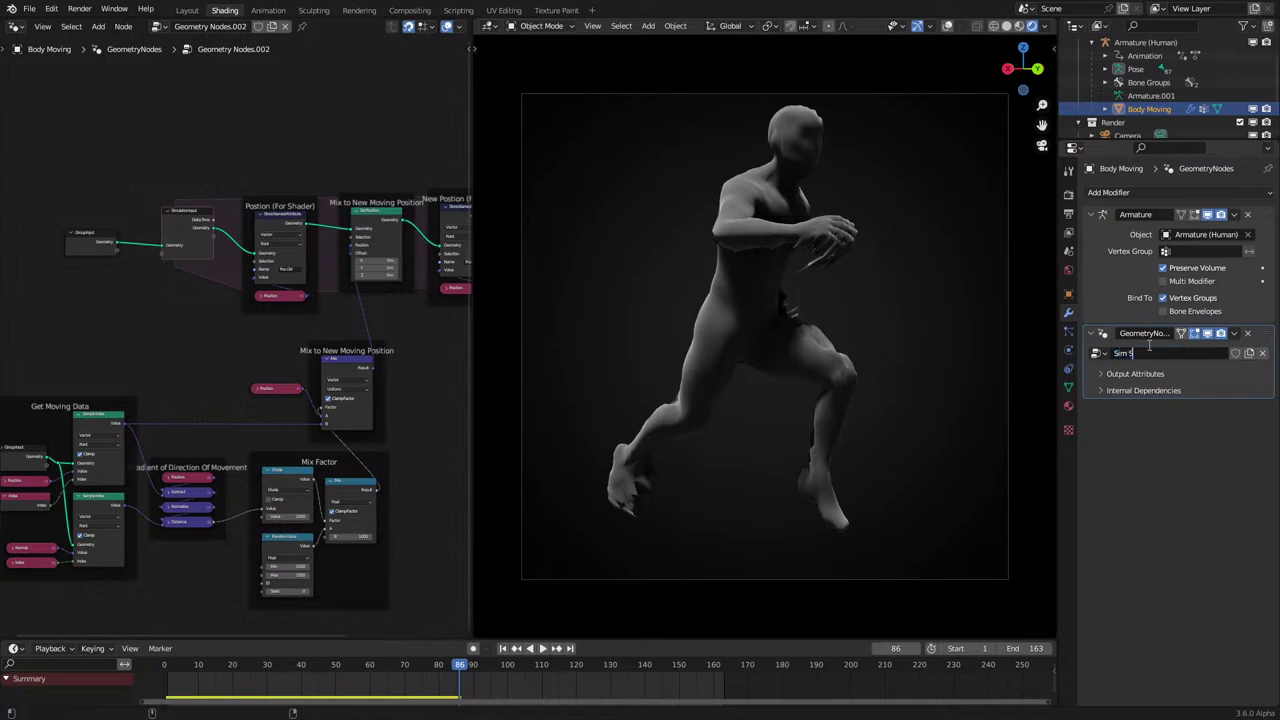
text(mears)
key(Return)
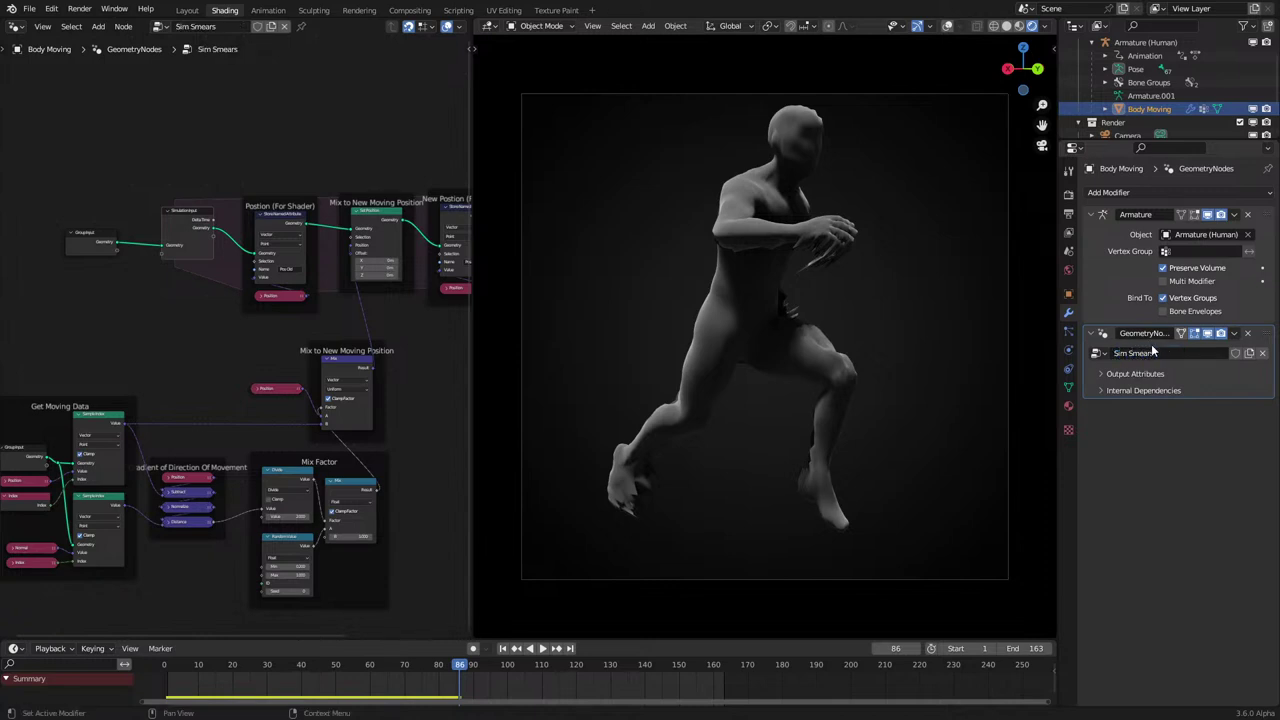
double_click(1165, 351)
drag(1165, 352, 1134, 356)
text(Delay)
key(Return)
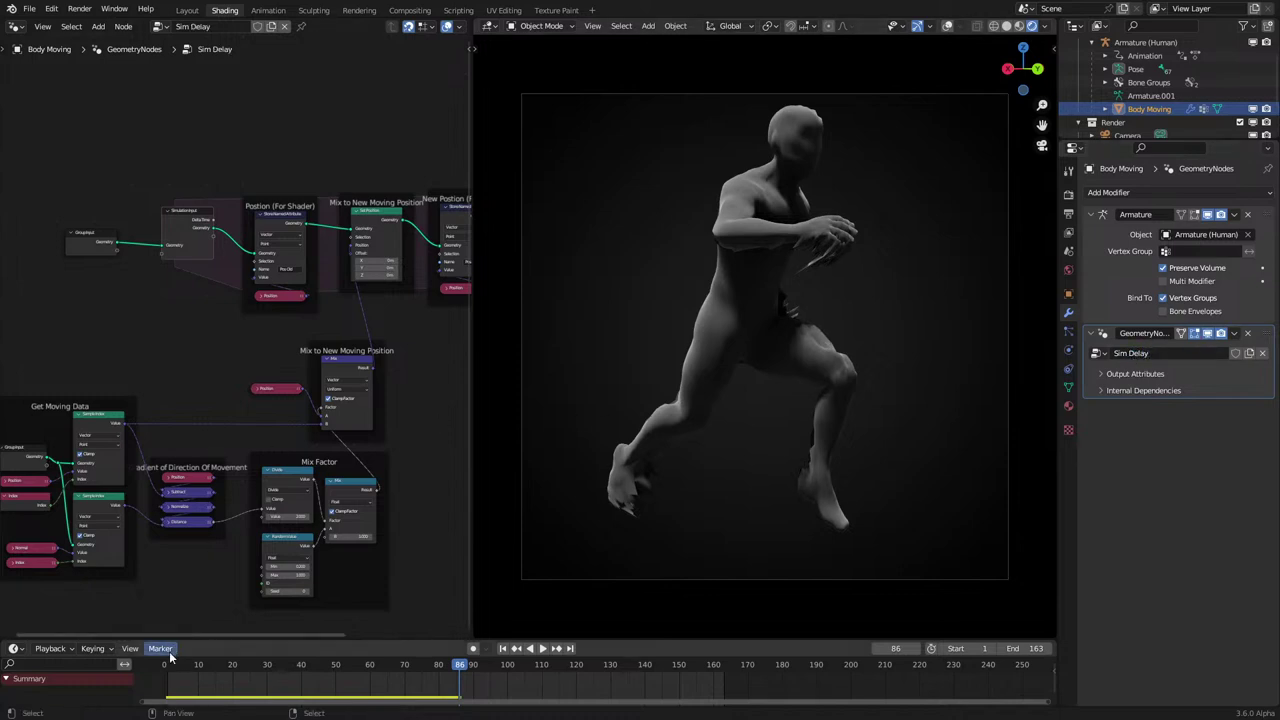
Replay the smear animation from the first frame and pause it to review the effect.
drag(172, 665, 151, 679)
key(space)
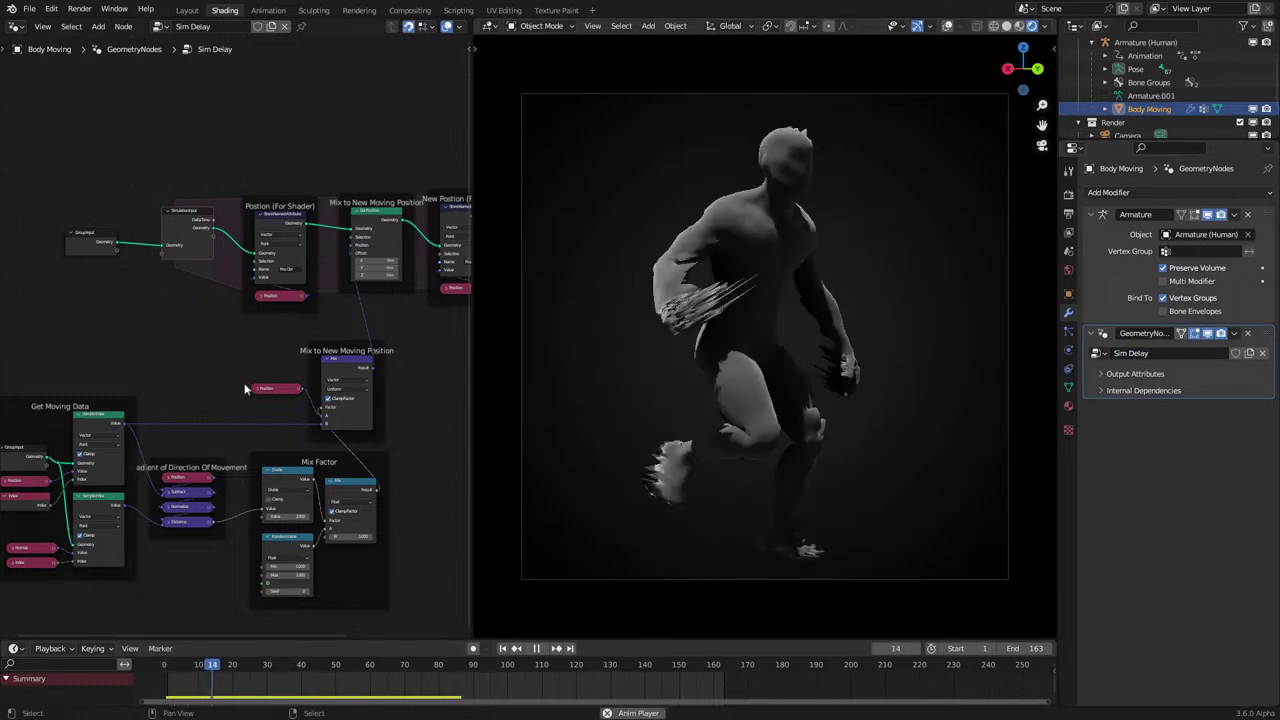
key(space)
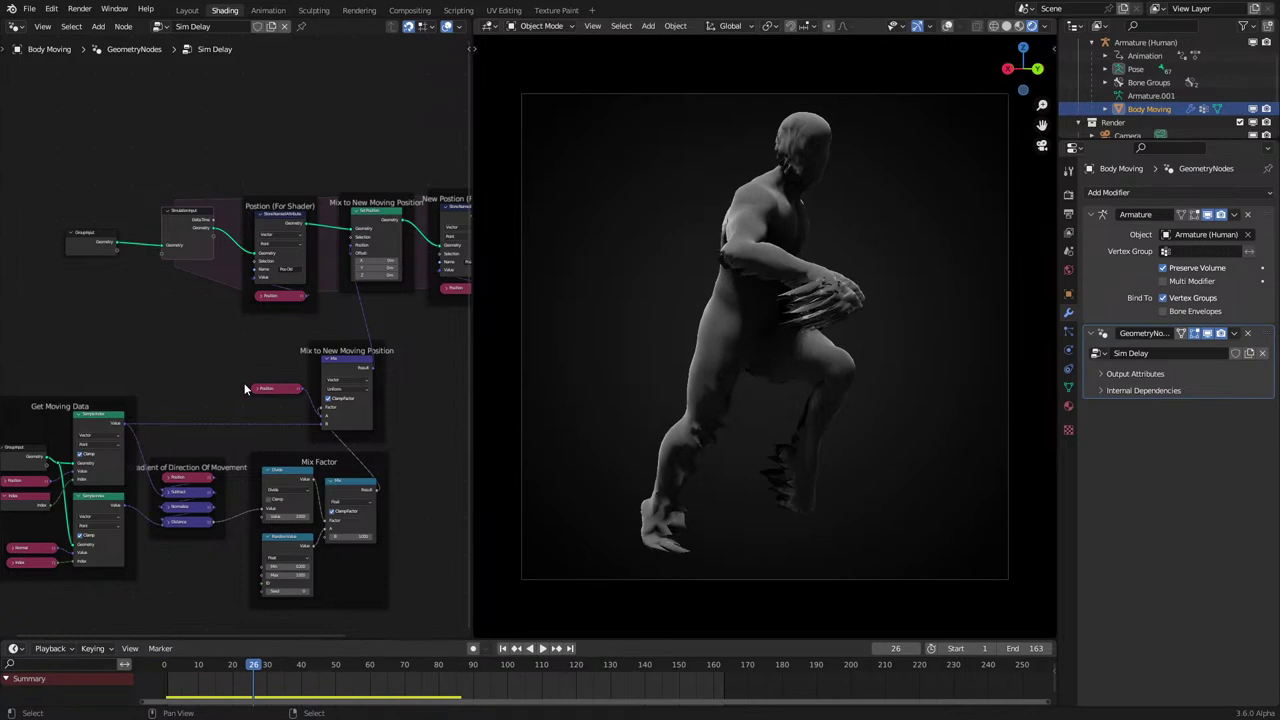
middle_drag(203, 356, 195, 379)
key(space)
key(space)
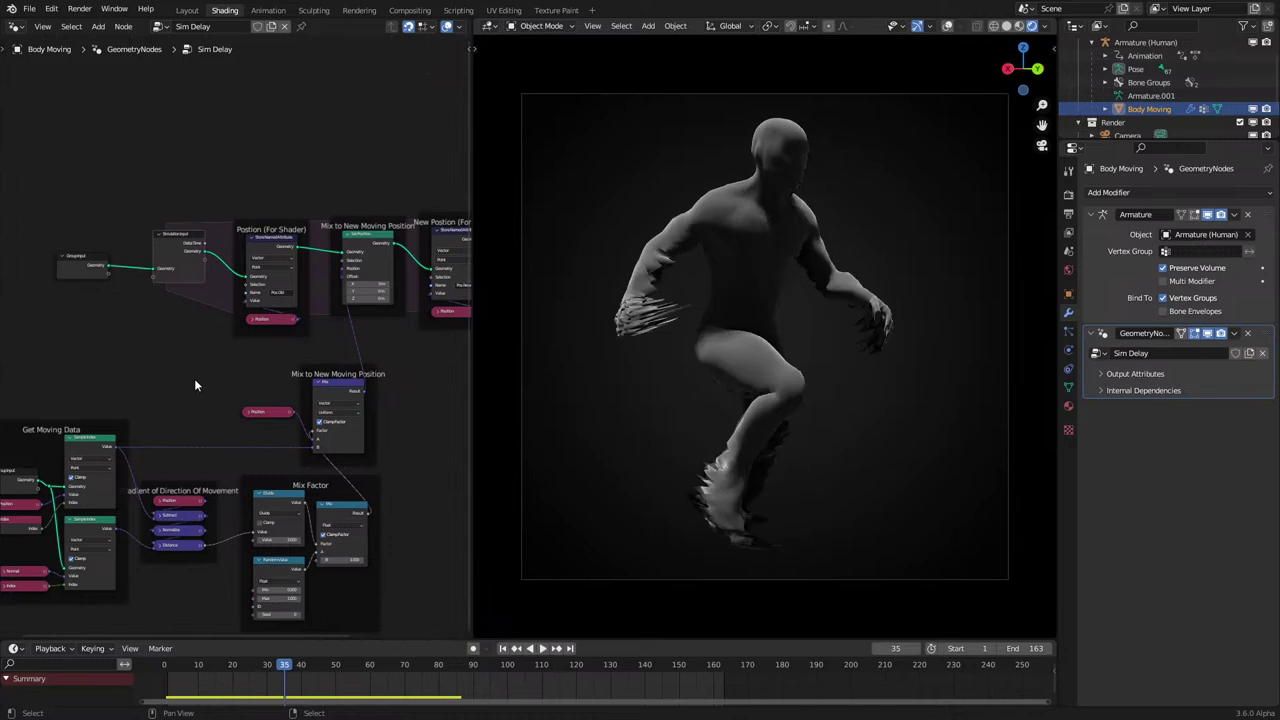
Move the Position node that feeds the vector Mix farther away from it to free up space.
scroll(184, 317, up, 4)
scroll(219, 329, down, 3)
middle_drag(219, 329, 234, 275)
scroll(234, 275, up, 3)
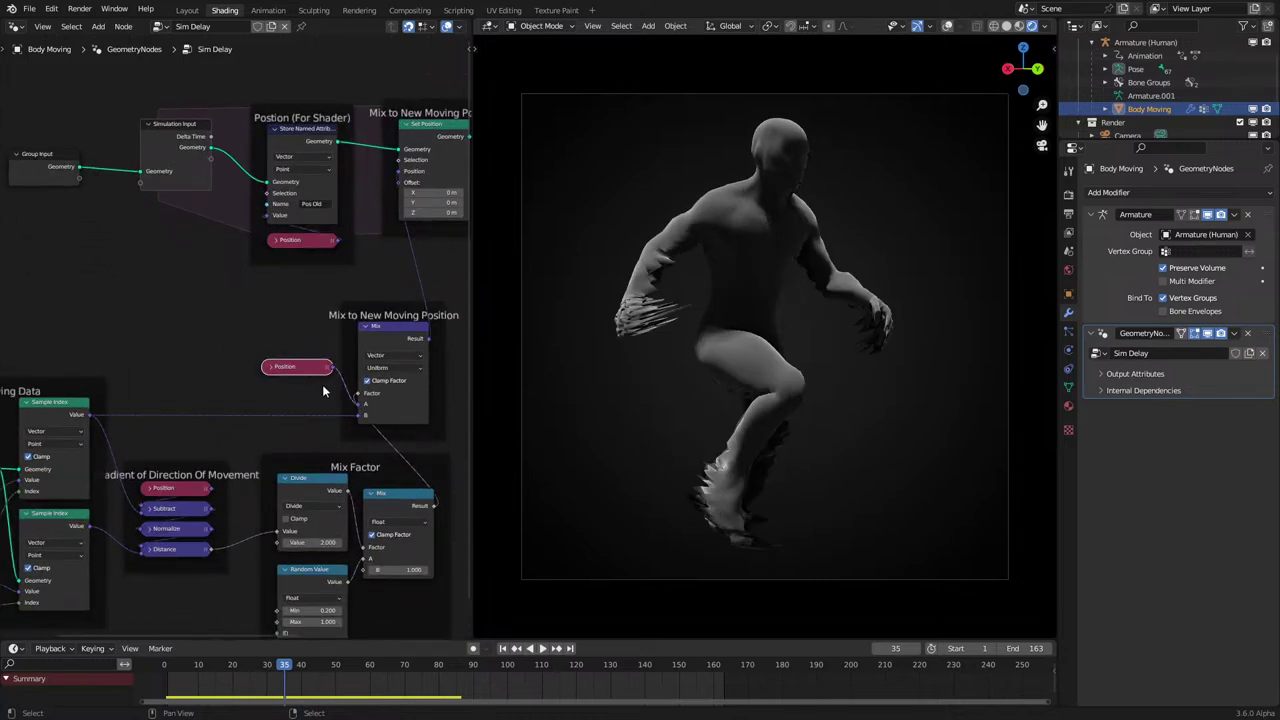
key(g)
click(188, 373)
Add a Vector Math Subtract node that subtracts Position from the upper Sample Index value of the moving data.
scroll(190, 357, up, 5)
drag(185, 352, 230, 327)
text(s)
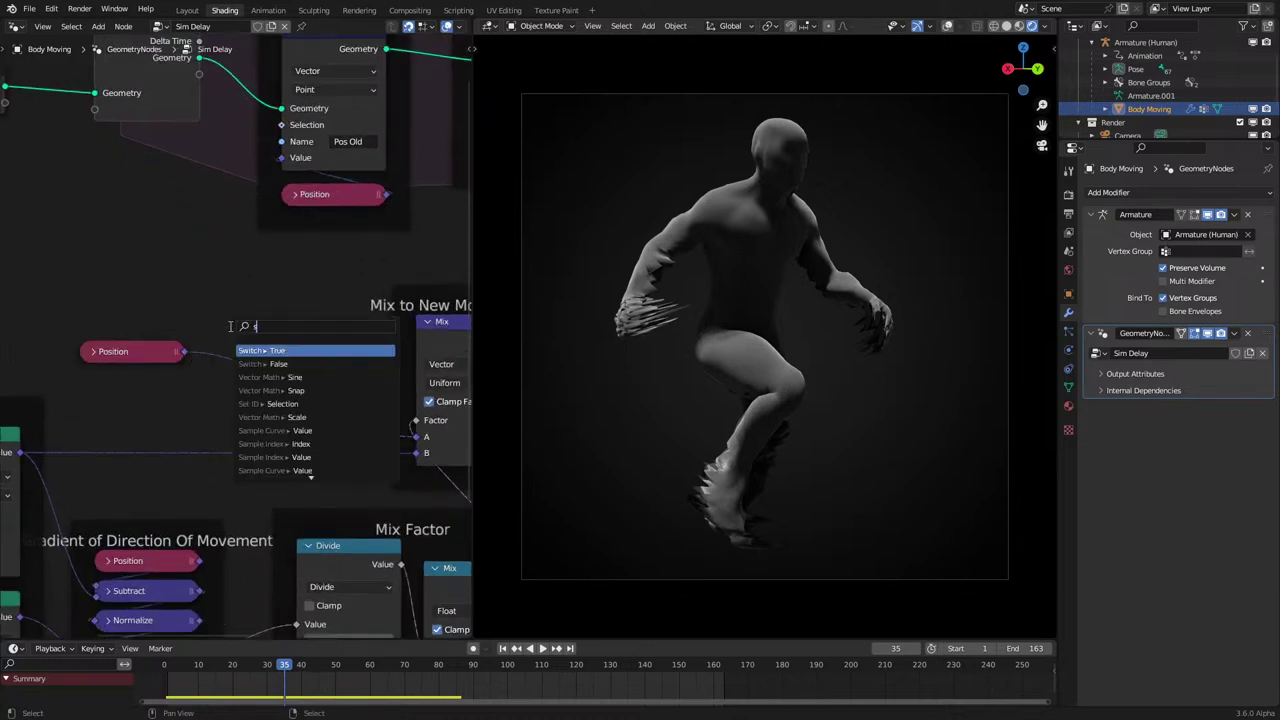
text(ubt)
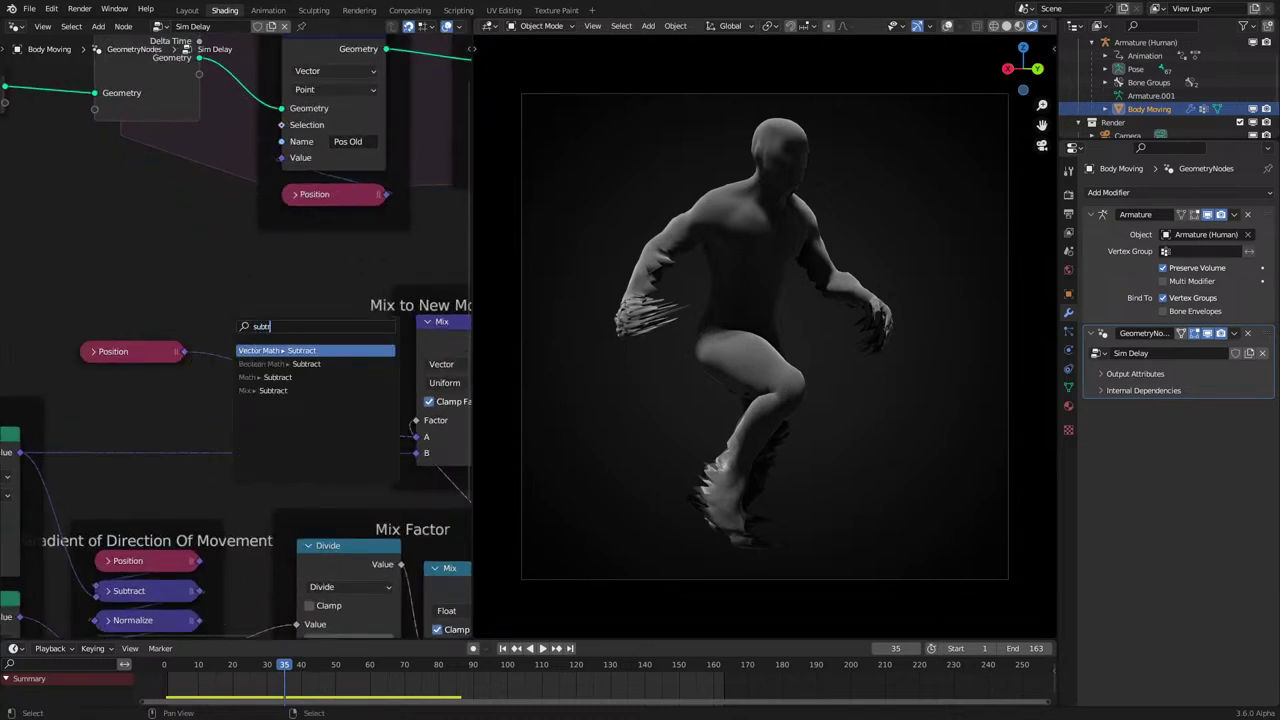
click(264, 351)
click(261, 318)
drag(230, 339, 230, 355)
drag(20, 457, 229, 339)
click(244, 284)
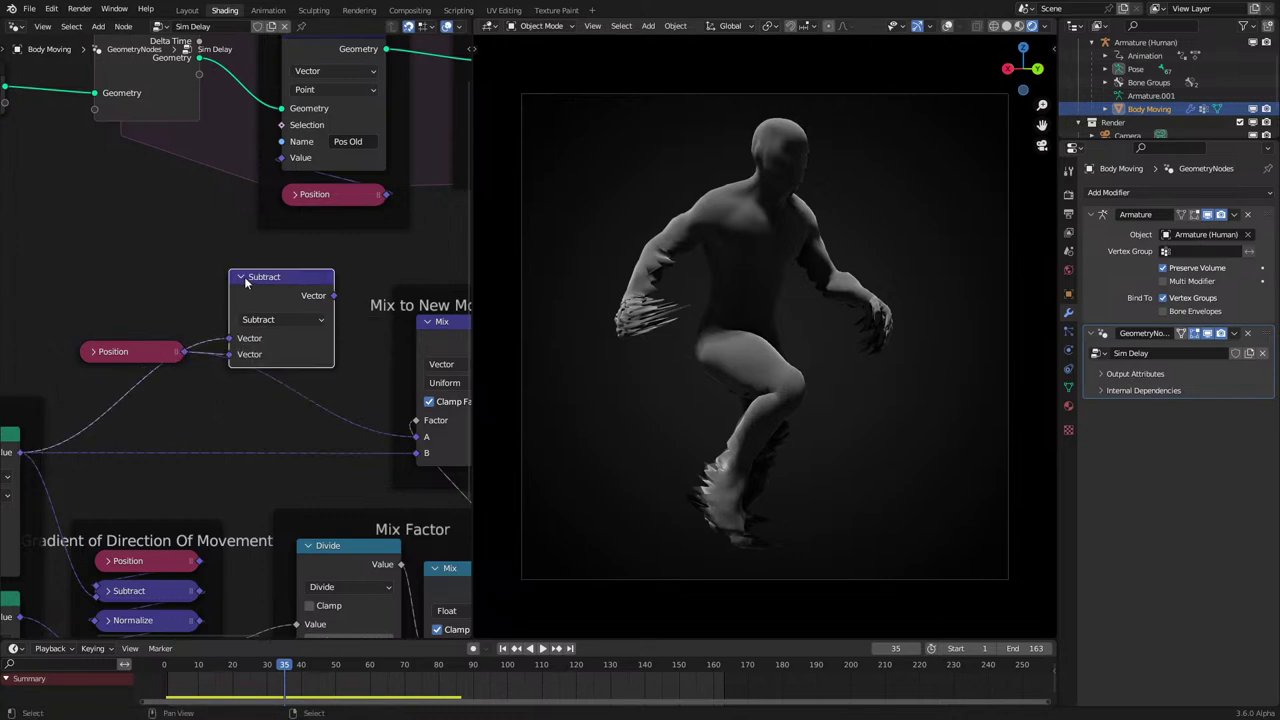
Collapse the Subtract node, stack it above the Position node and move the pair closer to the Mix.
click(243, 279)
key(g)
click(82, 328)
drag(94, 296, 166, 380)
key(g)
click(246, 417)
Add a Vector Math Scale node after Subtract, with its scale driven by the Mix Factor result.
scroll(276, 362, down, 4)
middle_drag(276, 362, 241, 365)
scroll(227, 377, up, 1)
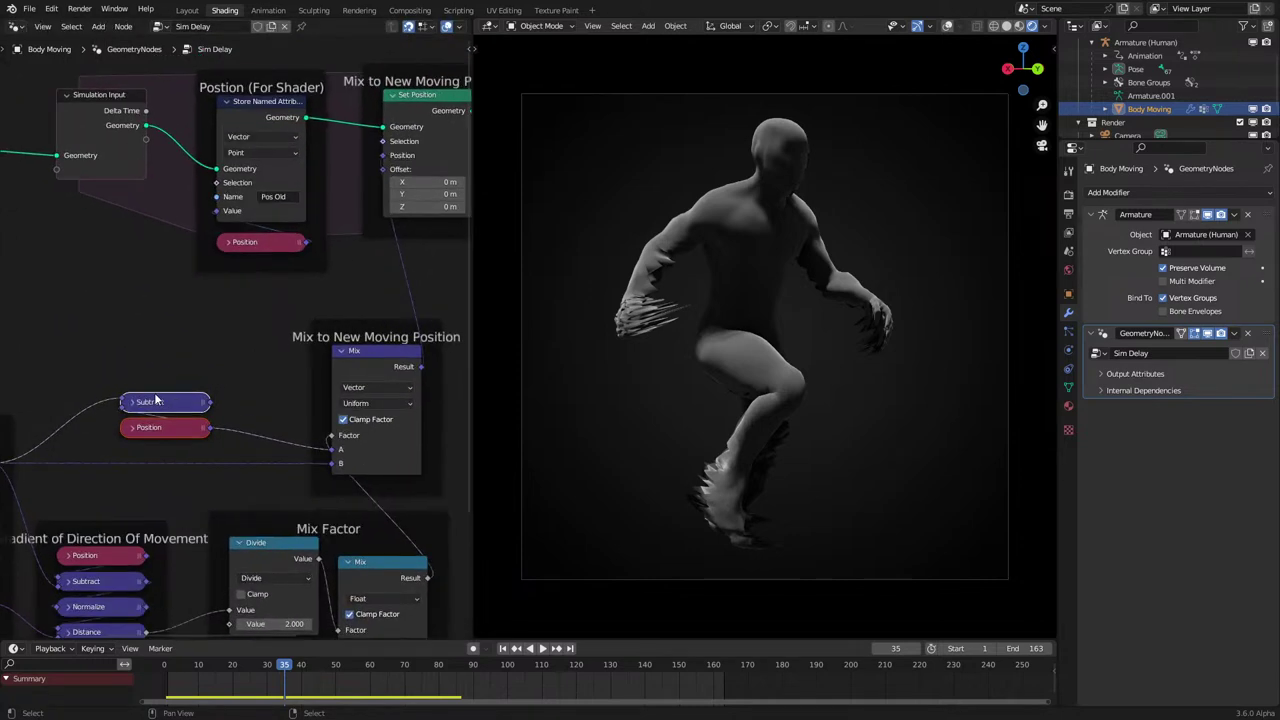
drag(210, 402, 255, 358)
text(sc)
key(Return)
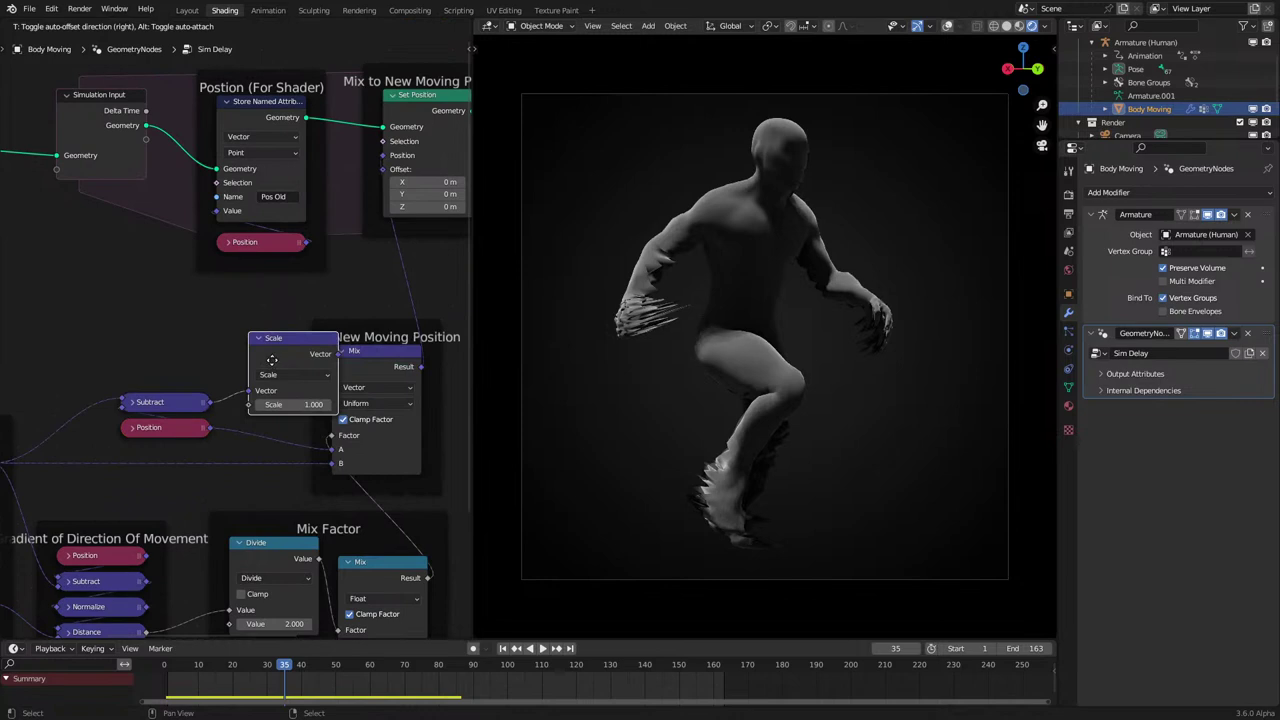
click(267, 354)
drag(427, 578, 237, 391)
drag(248, 337, 249, 362)
Rename the attribute stored by the first Store Named Attribute node to Vel.
middle_drag(268, 290, 238, 445)
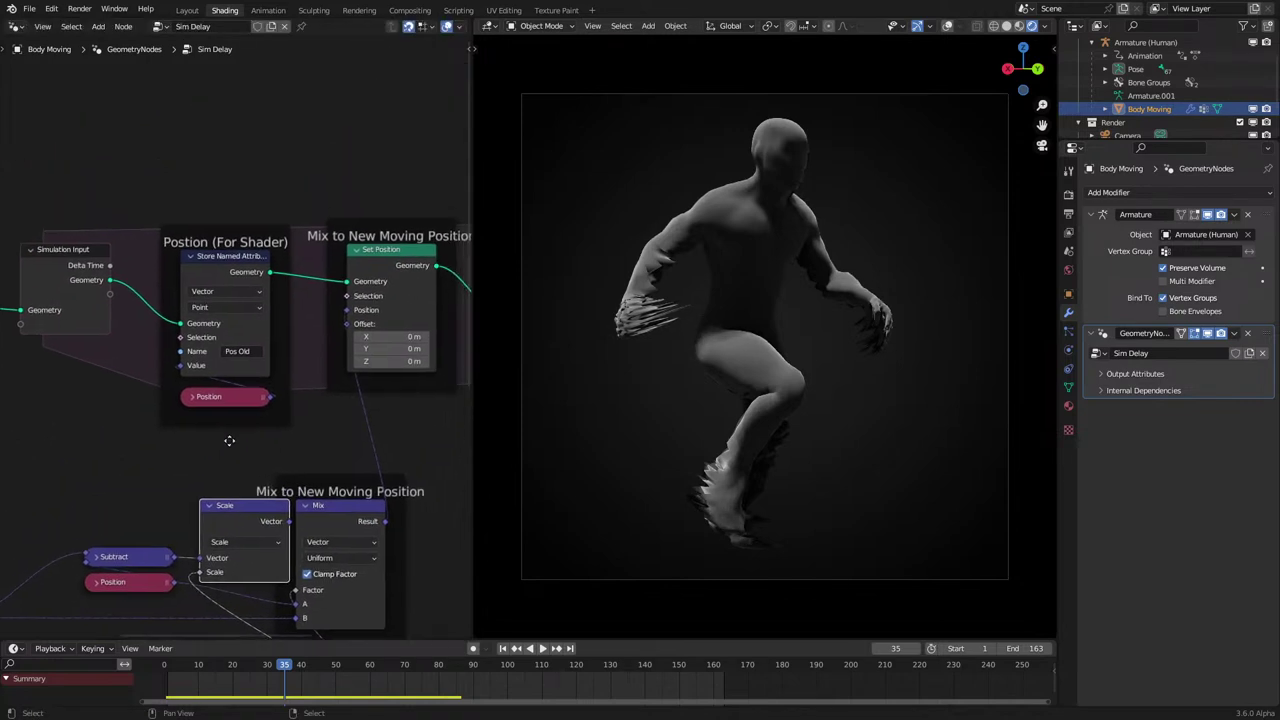
click(237, 351)
text(Ve)
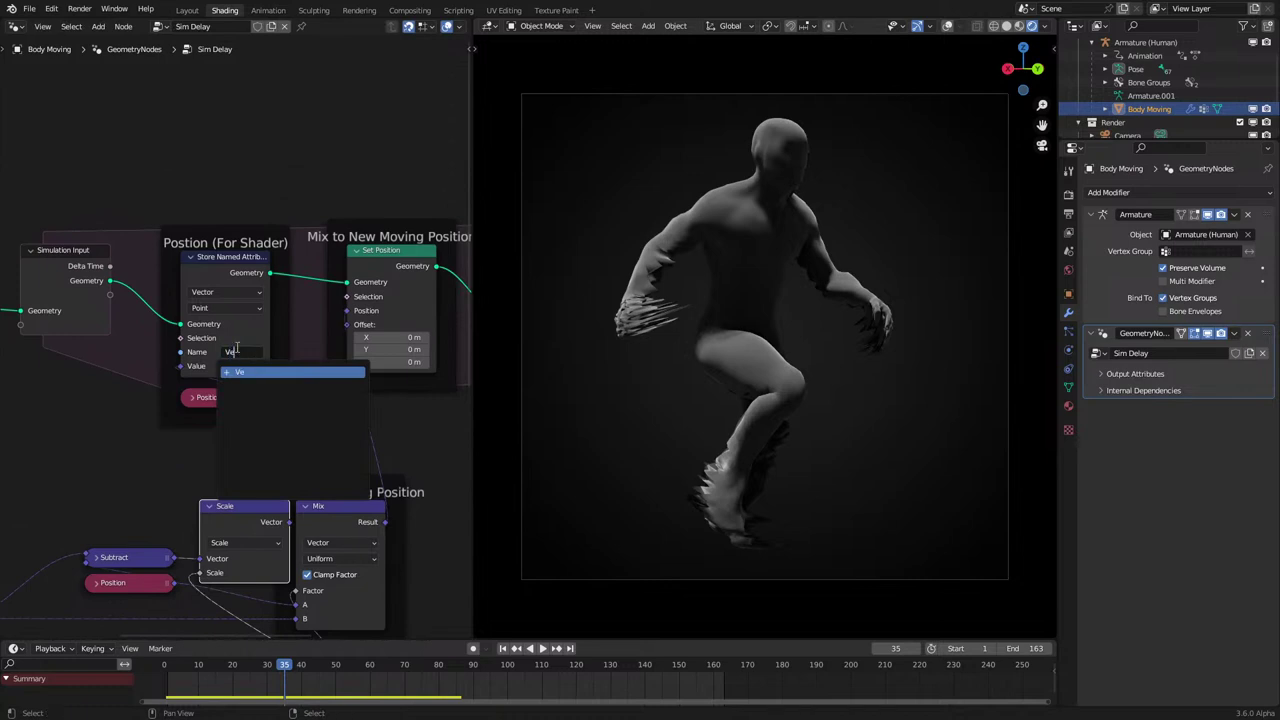
text(l)
key(Return)
Add a Named Attribute node reading the Vel vector and connect it to the Set Position offset.
middle_drag(455, 420, 368, 386)
key(q)
click(369, 386)
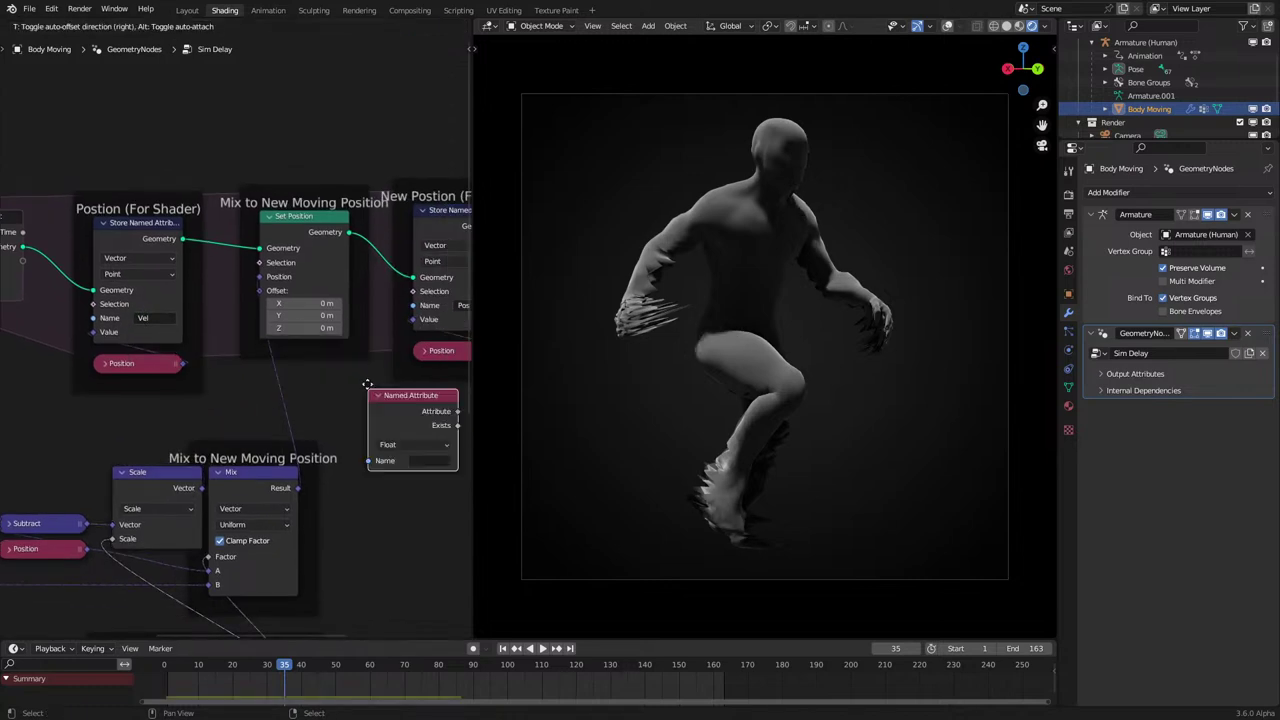
click(368, 384)
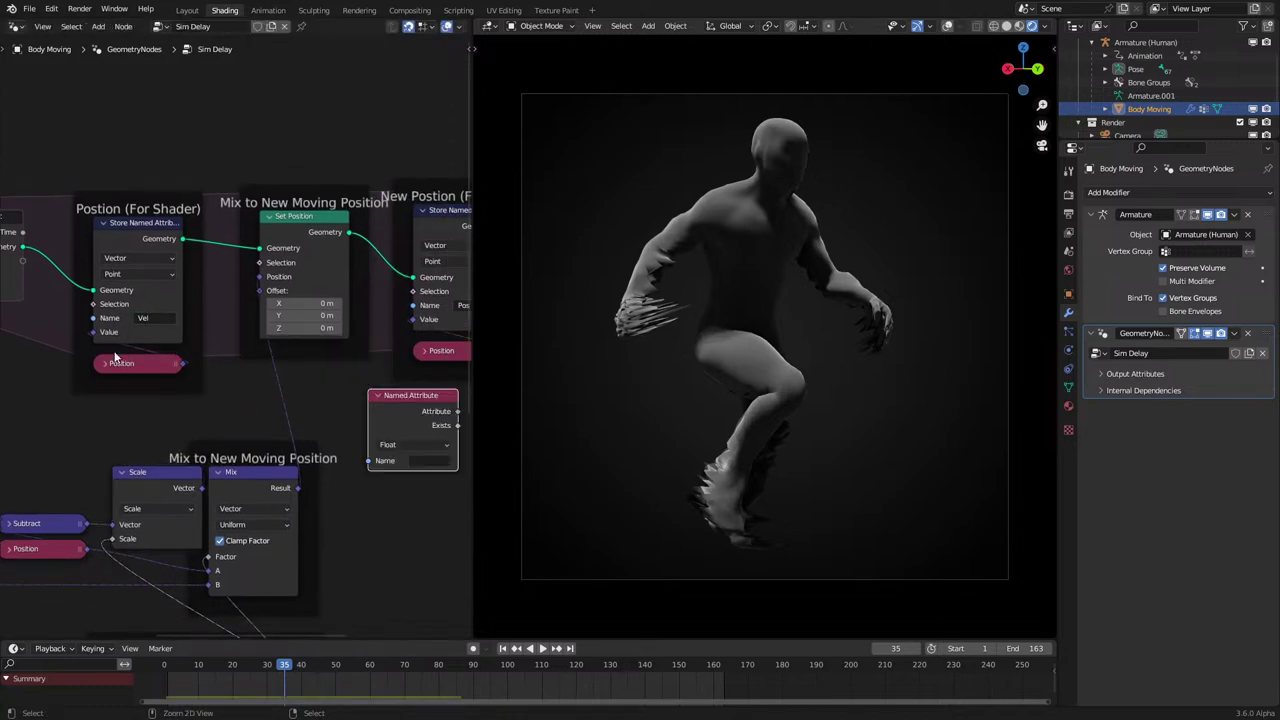
click(432, 444)
click(418, 487)
drag(457, 411, 259, 291)
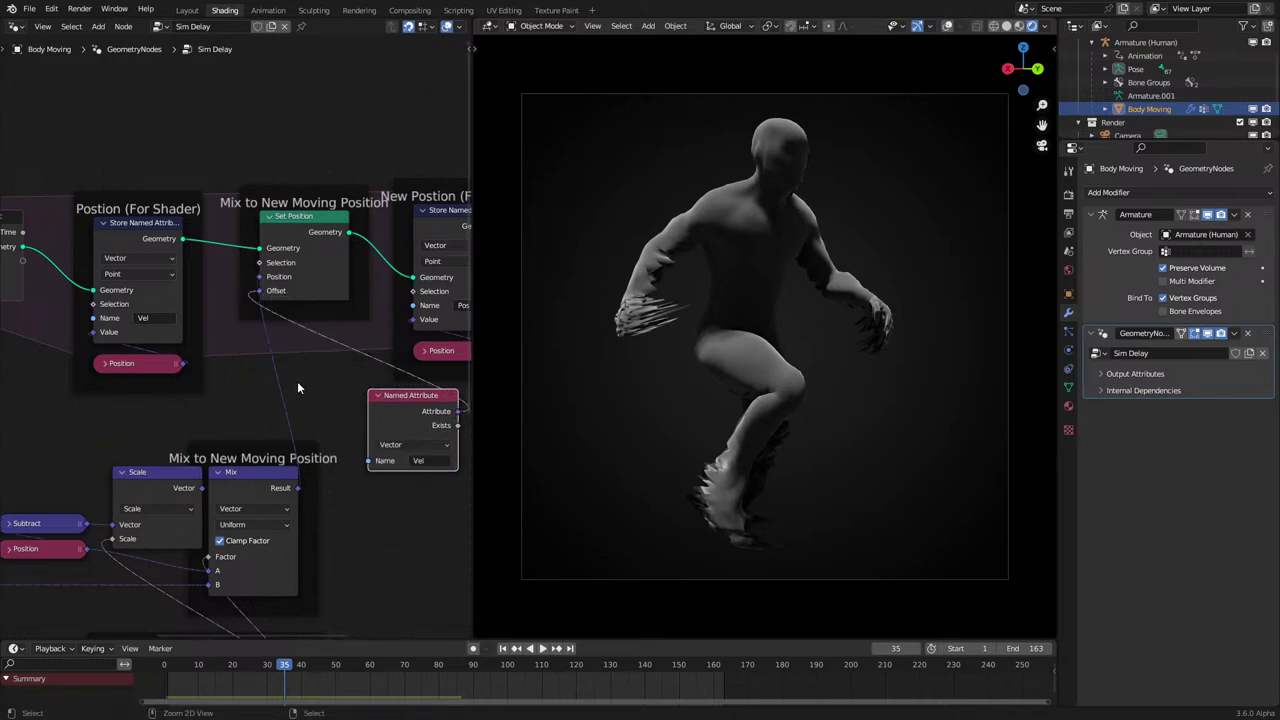
Store the Scale output as the Vel attribute's value and replay the simulation from the start.
middle_drag(173, 454, 247, 398)
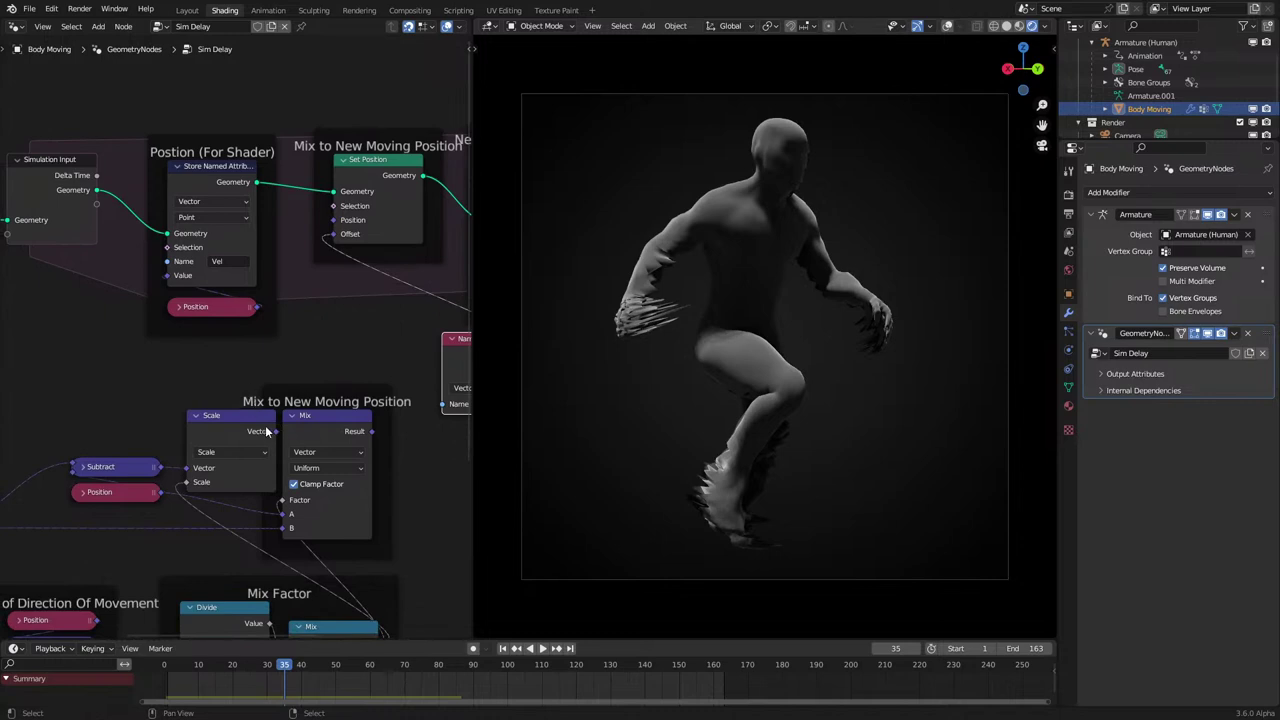
drag(266, 430, 167, 275)
key(space)
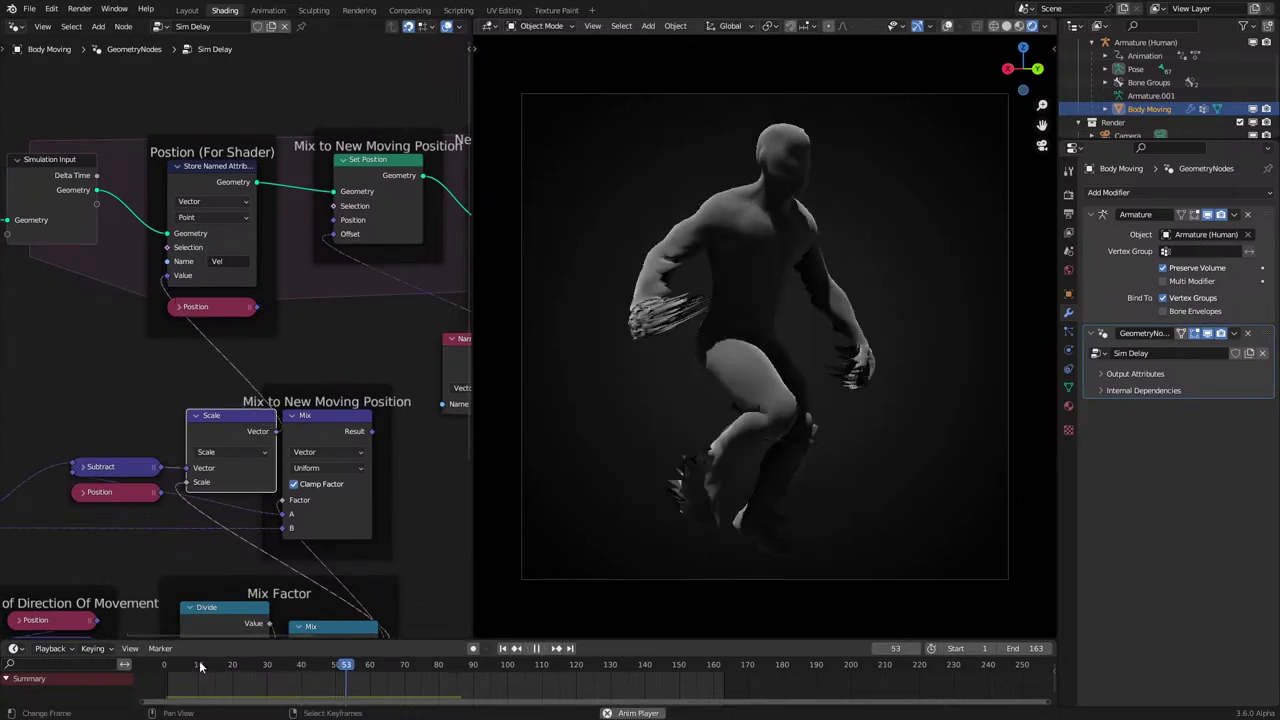
click(169, 666)
key(space)
Delete the old vector Mix node together with its Mix to New Moving Position frame.
scroll(238, 345, down, 2)
drag(295, 363, 355, 461)
key(x)
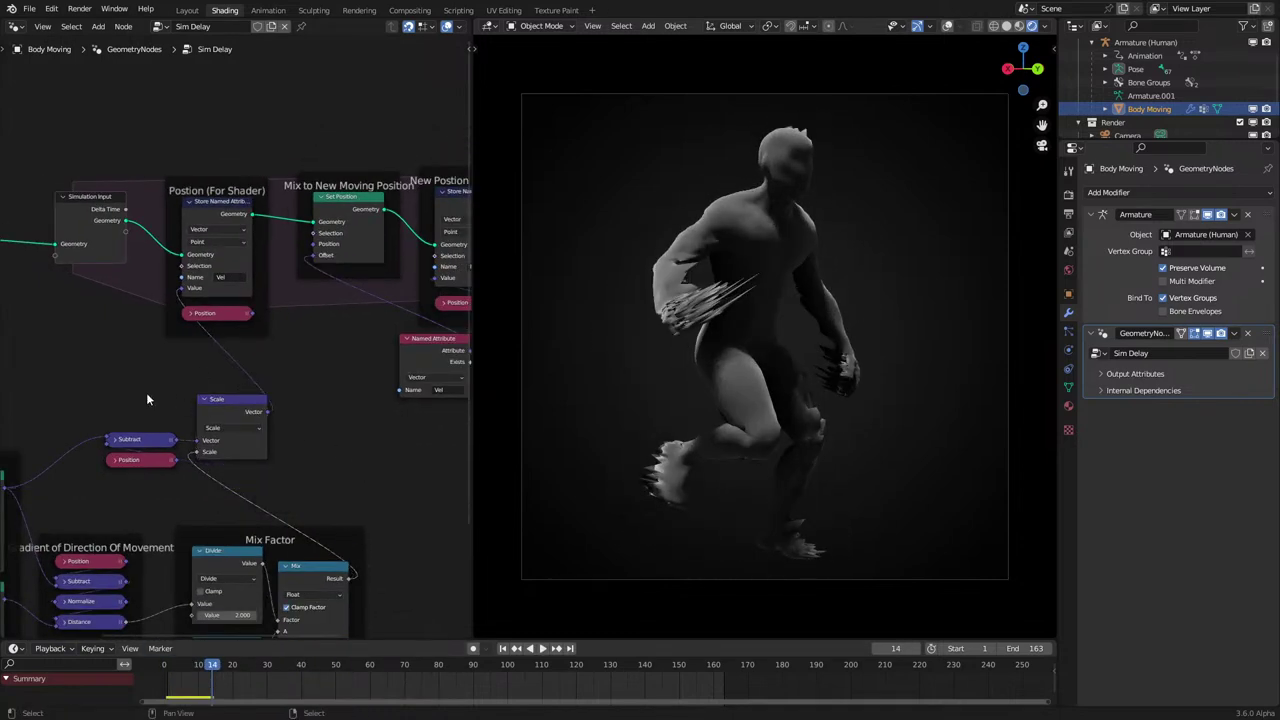
Collapse the Scale node and place it level with the Subtract node.
click(206, 400)
key(g)
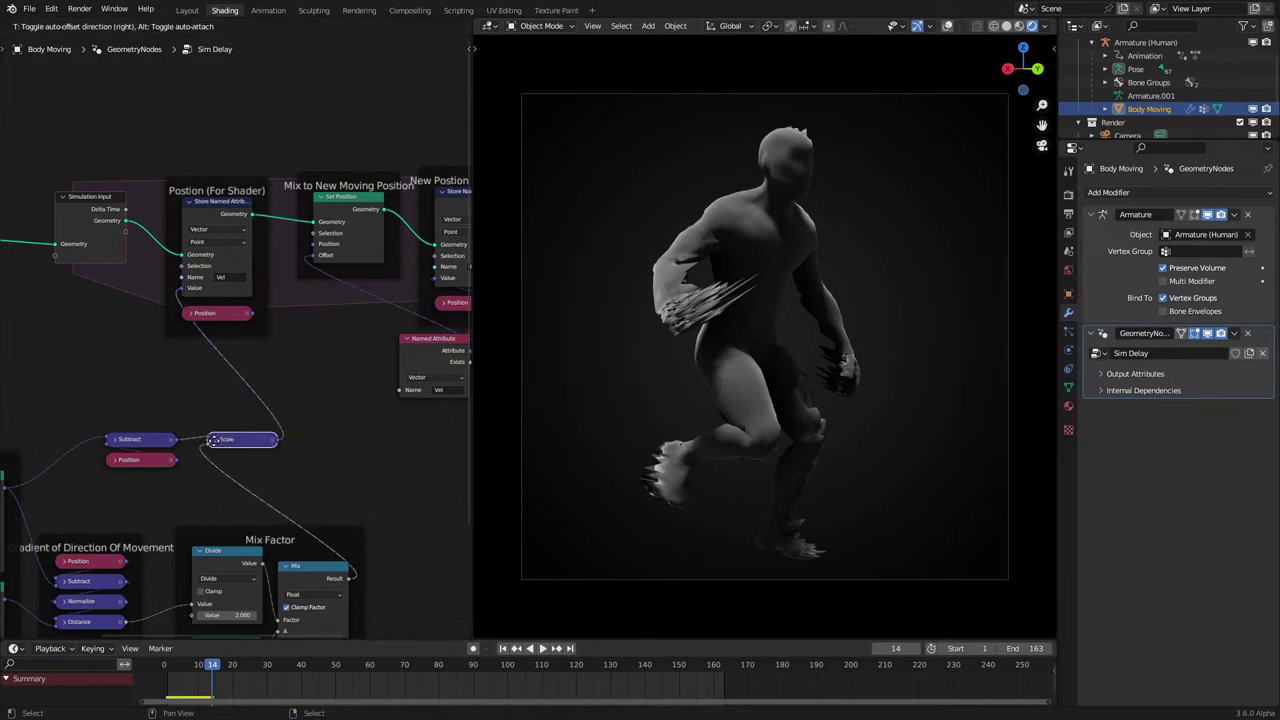
click(214, 441)
Group the Subtract and Position nodes in a frame labelled Offset.
drag(118, 420, 135, 462)
key(ctrl+j)
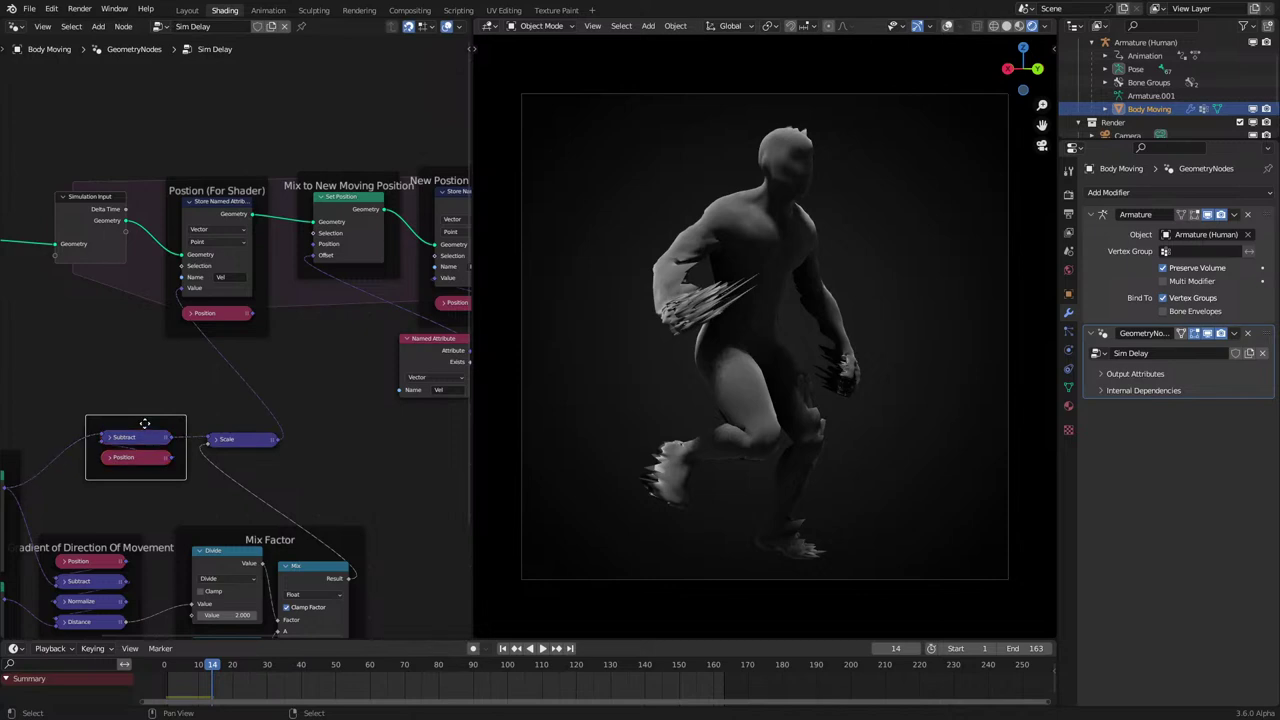
key(F2)
text(Offset)
key(Return)
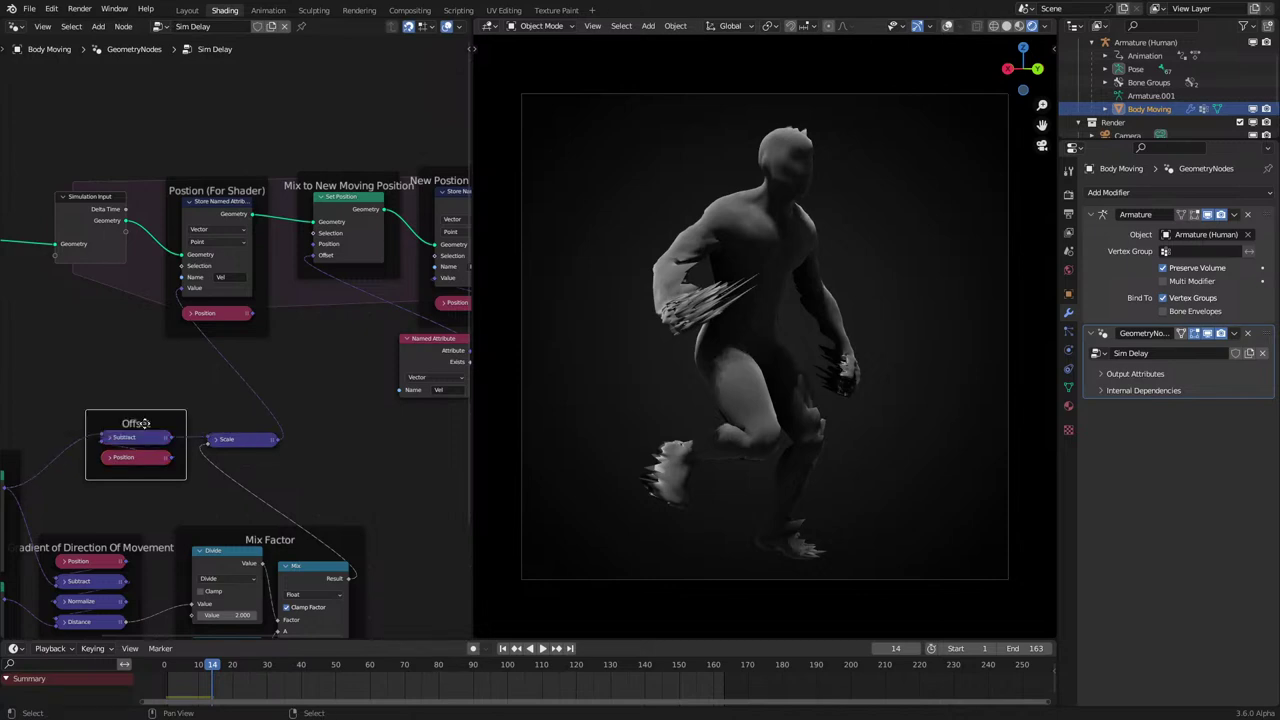
Delete the unused Position node beneath the Vel attribute node and relabel its frame Velocity.
scroll(290, 178, up, 2)
click(209, 313)
key(x)
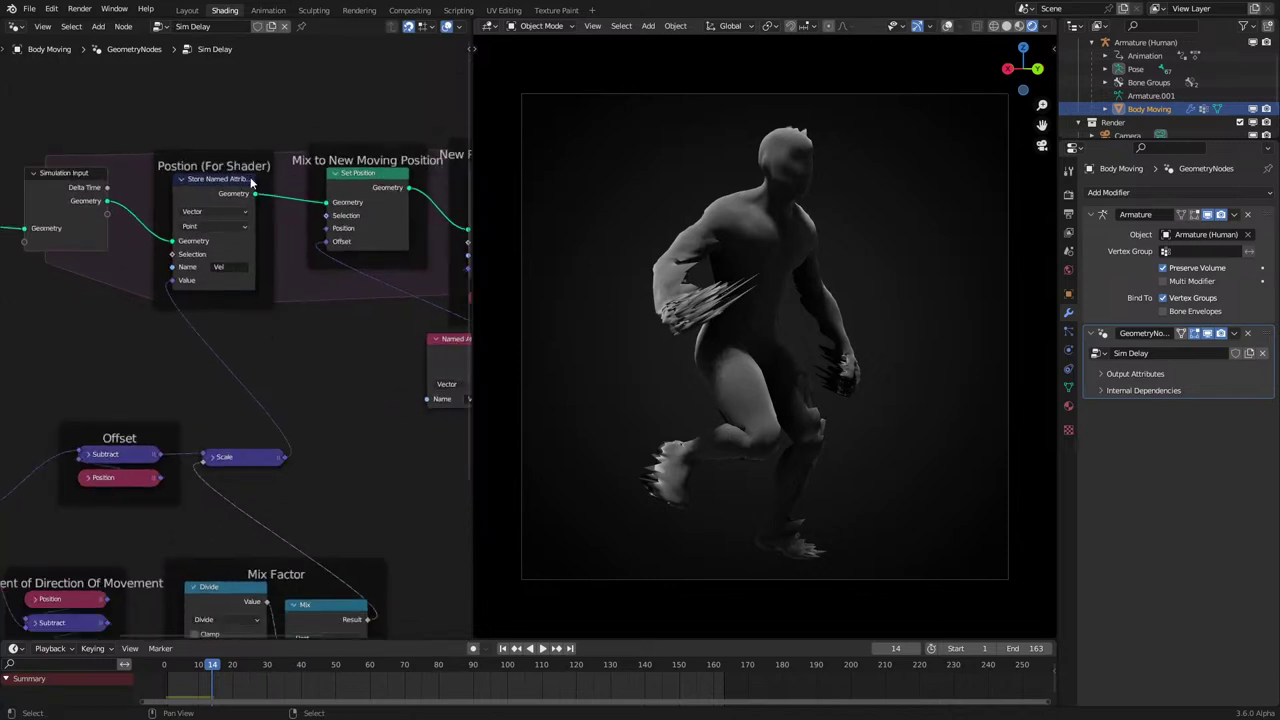
click(246, 166)
key(F2)
text(Velocity)
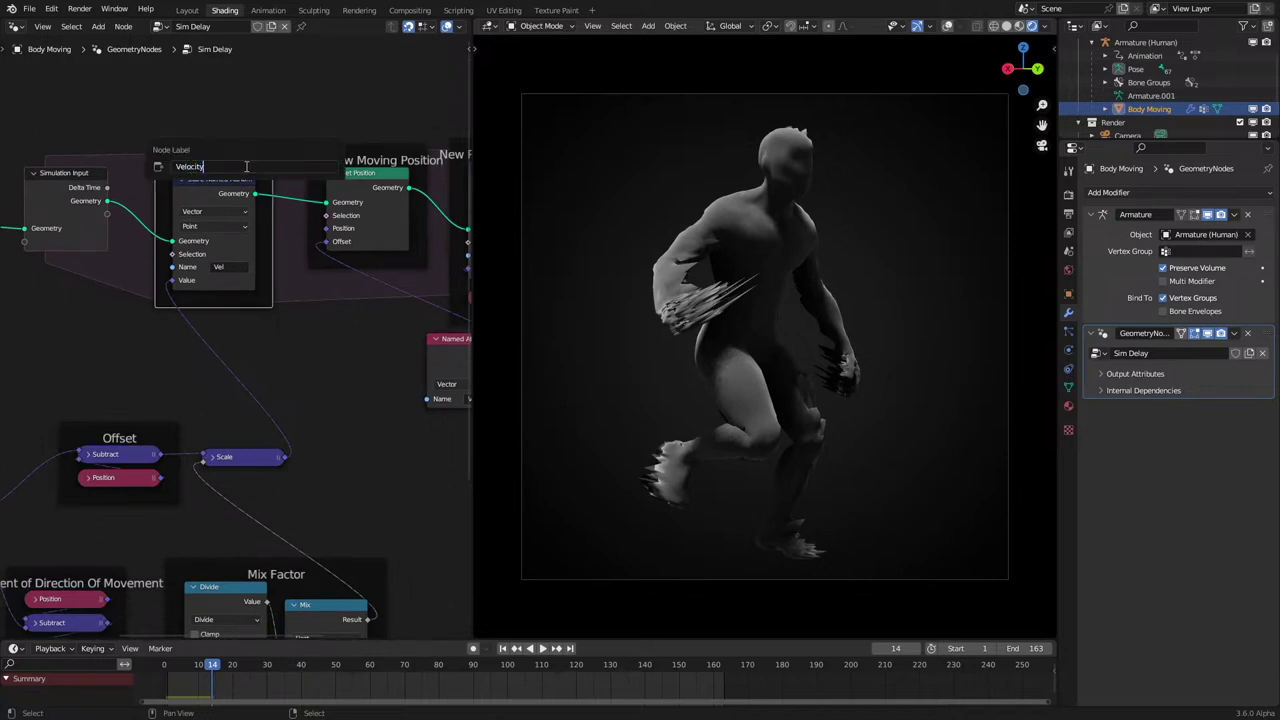
key(Return)
Remove the Mix to New Moving Position frame from around the Set Position node.
middle_drag(297, 238, 232, 290)
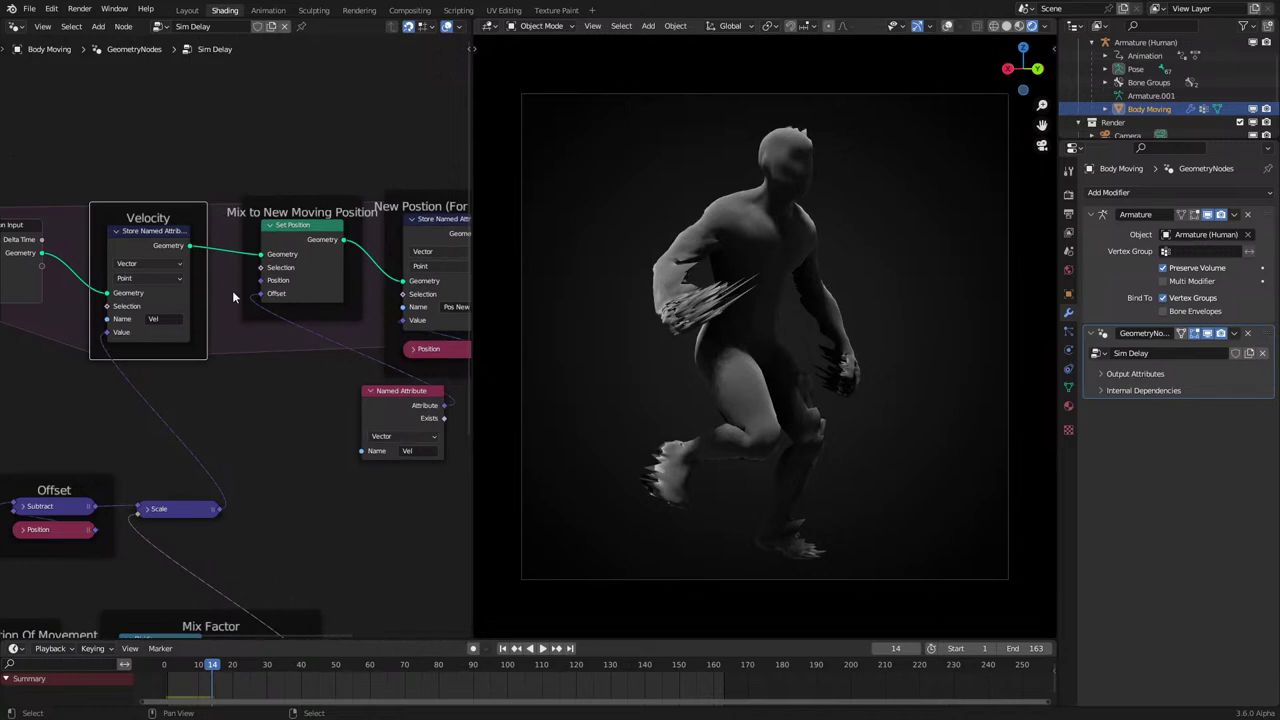
click(299, 206)
key(F2)
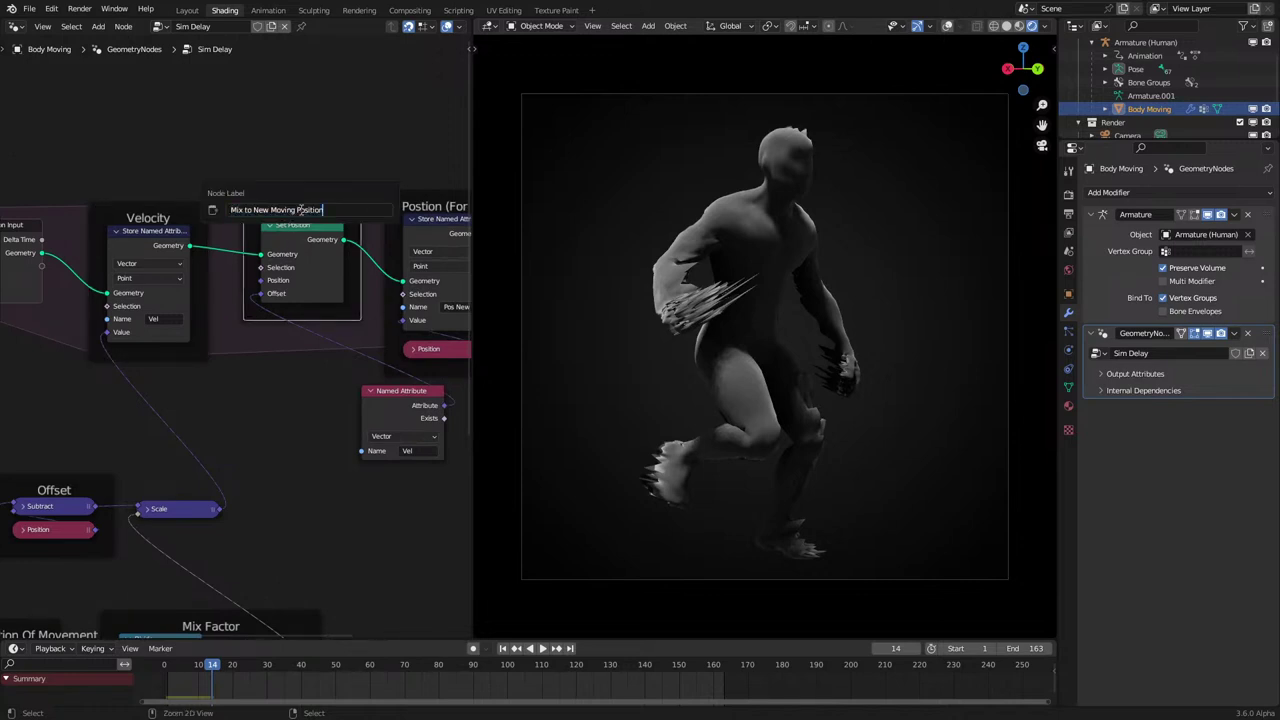
key(Return)
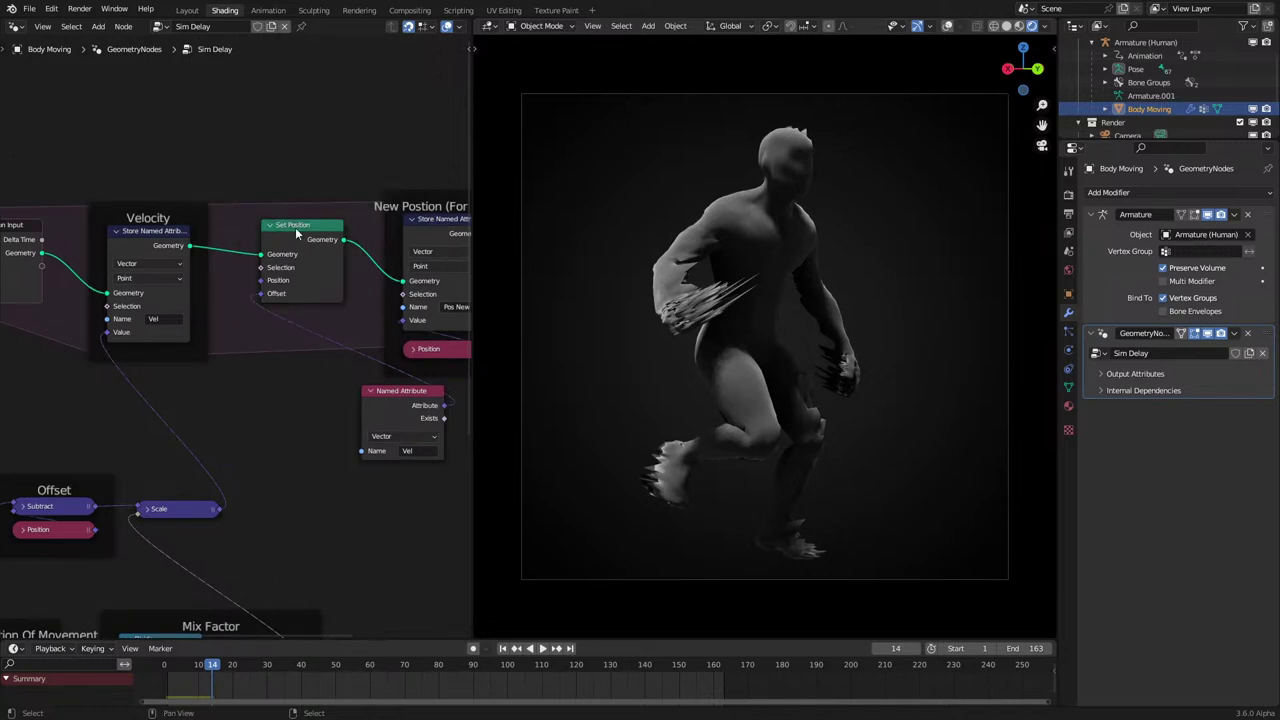
Move the Set Position and Named Attribute nodes into the Velocity frame and centre the frame between its neighbours.
drag(299, 209, 224, 256)
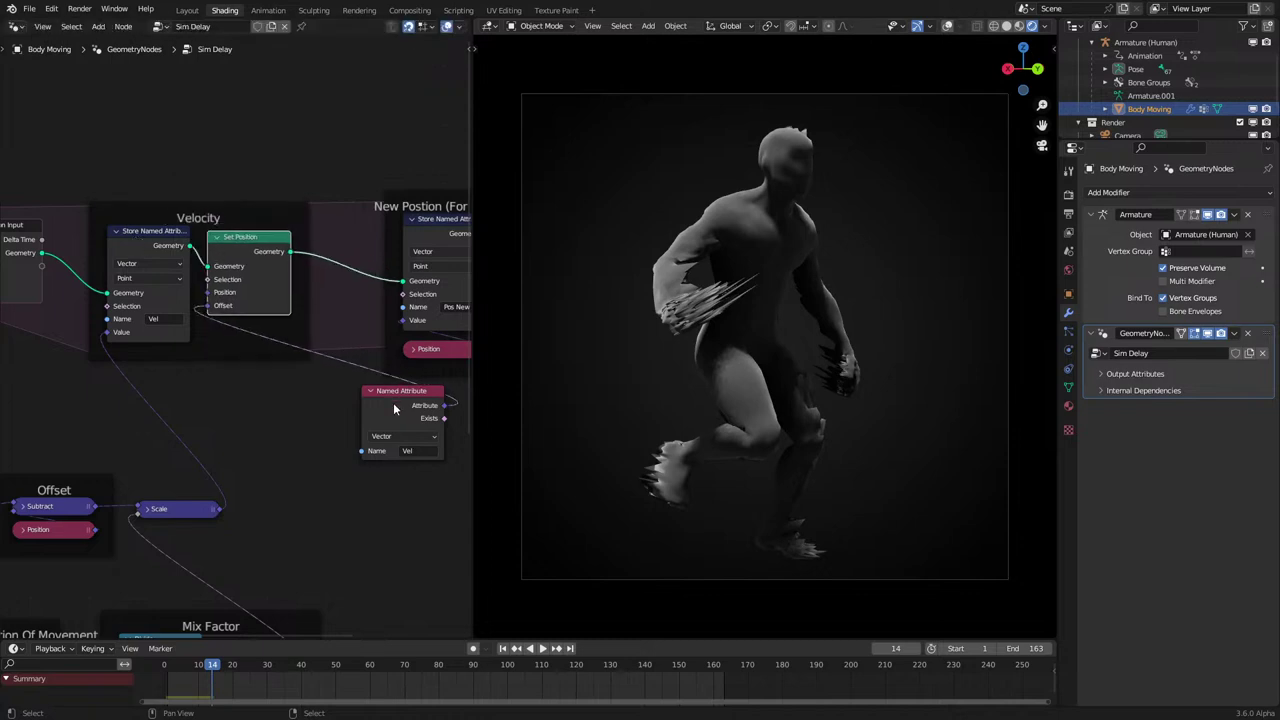
drag(393, 408, 238, 349)
drag(246, 200, 290, 206)
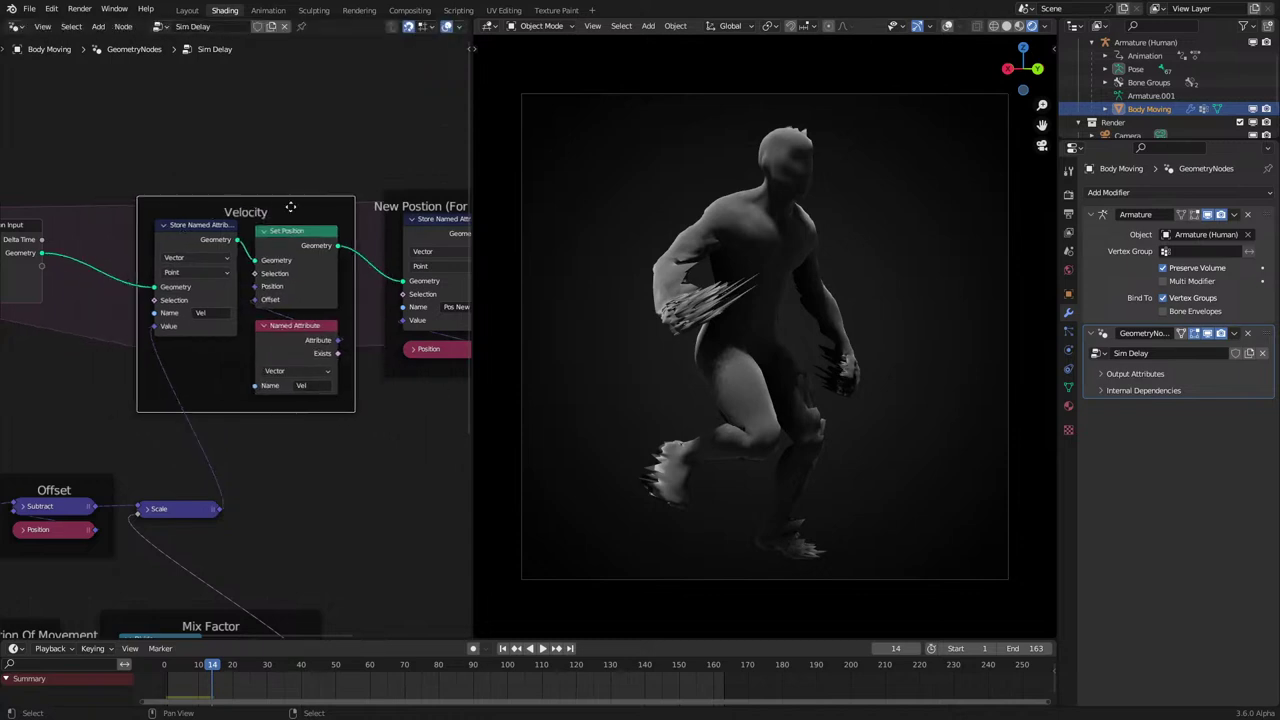
Relabel the Velocity frame as Apply Velocity Offset.
key(F2)
click(292, 206)
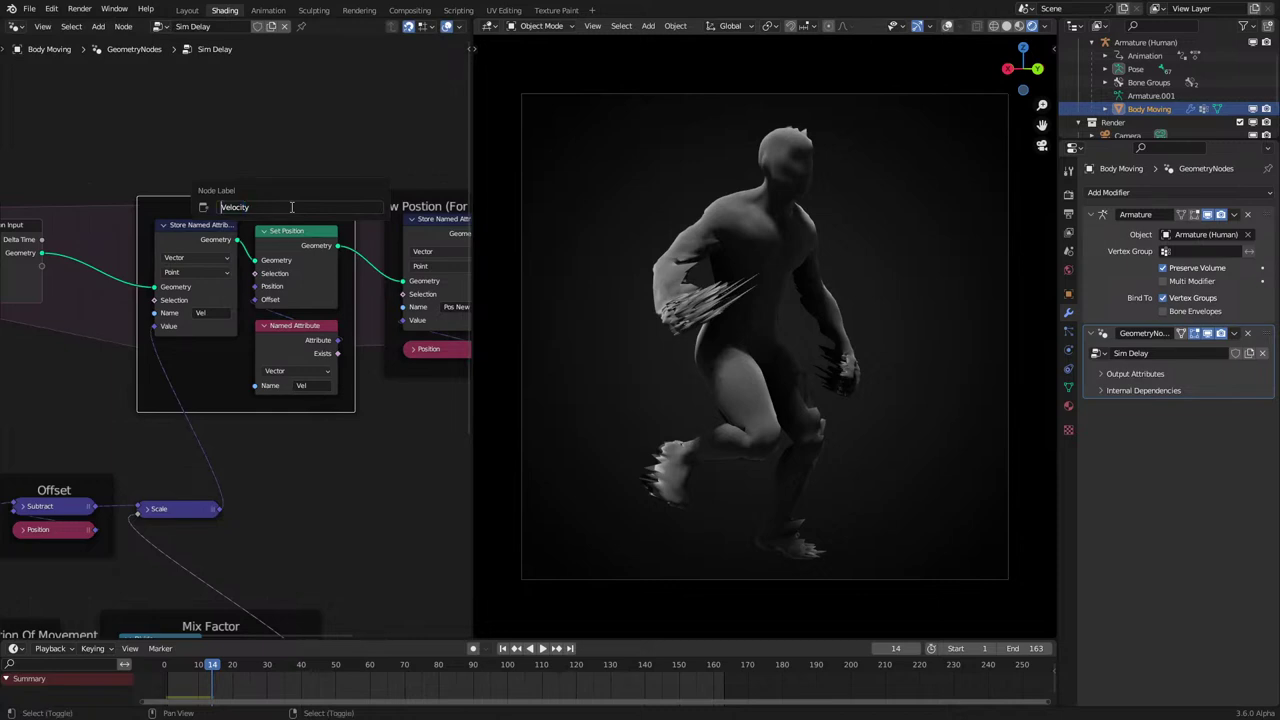
text(A Offset)
key(Return)
key(F2)
key(Return)
Link the Set Position geometry directly to the Simulation Output and delete the New Postion (For Shader) frame with its nodes.
scroll(350, 219, down, 3)
middle_drag(362, 221, 279, 271)
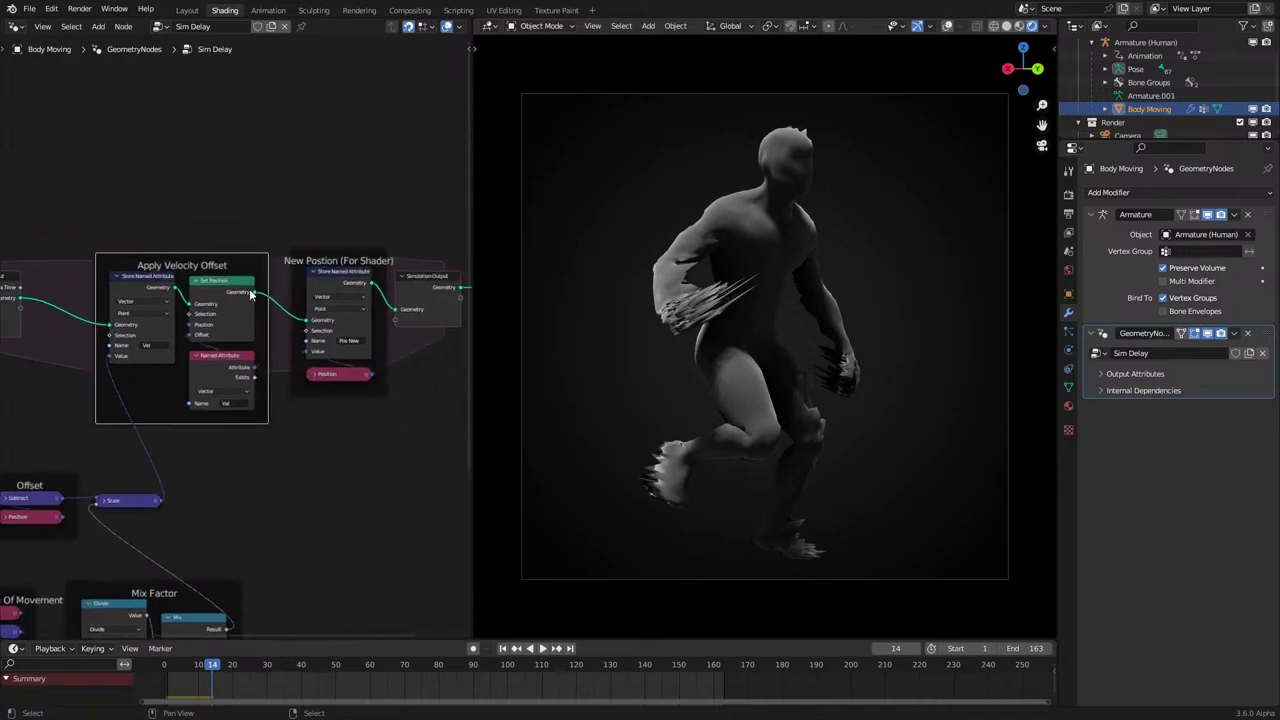
drag(255, 293, 397, 309)
drag(310, 208, 342, 385)
key(x)
scroll(274, 446, down, 2)
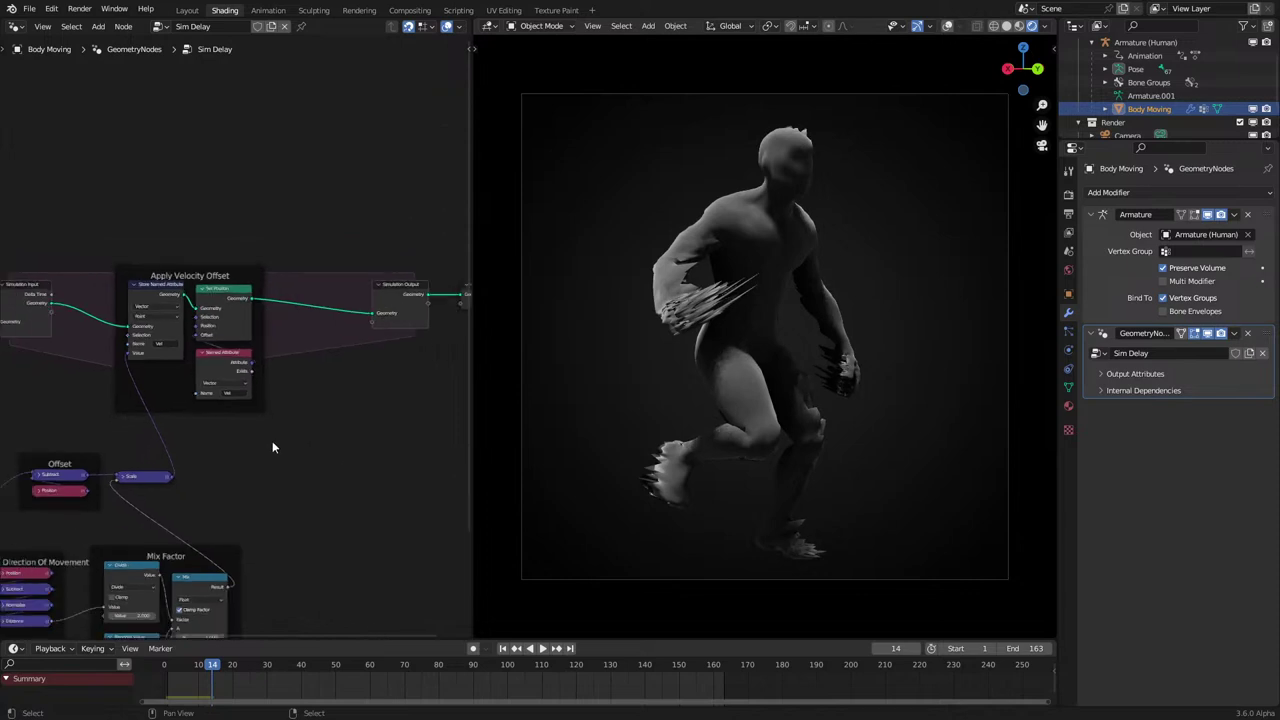
Reposition the Scale node between the Offset frame and the Apply Velocity Offset frame, and play the animation to check the result.
middle_drag(265, 440, 382, 334)
scroll(238, 336, up, 2)
drag(230, 341, 317, 400)
key(g)
click(283, 415)
key(space)
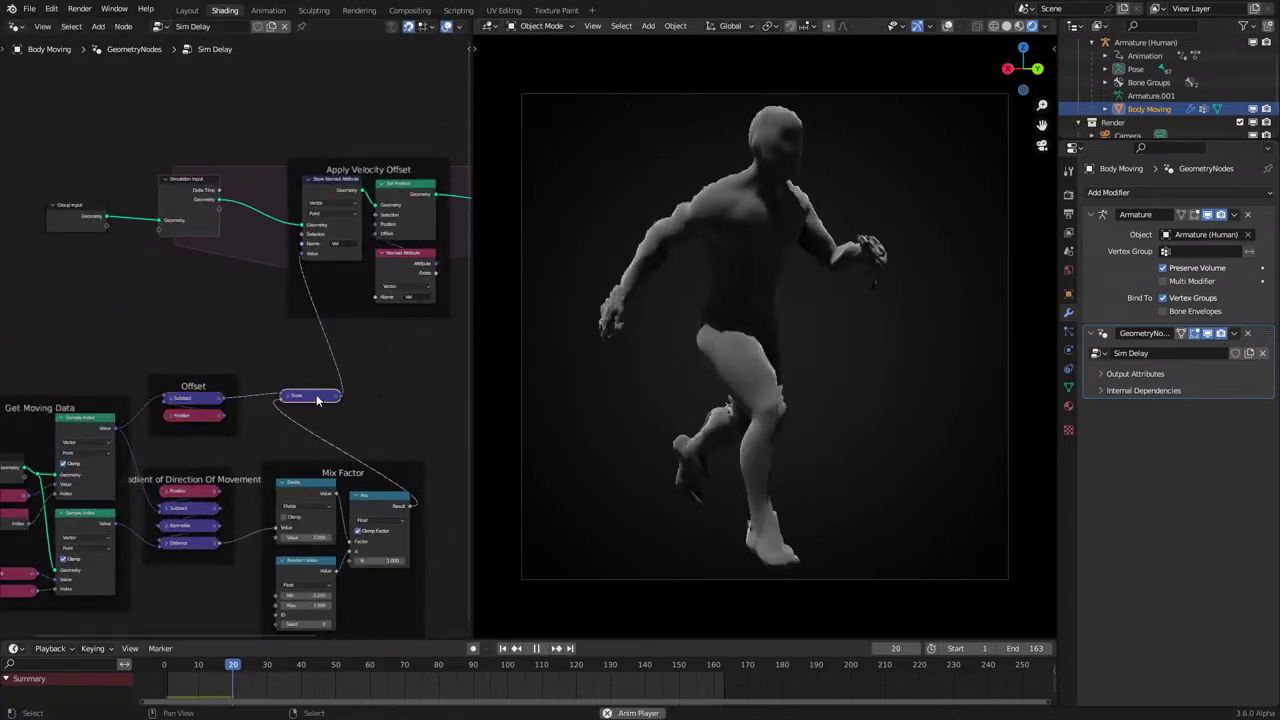
key(space)
Duplicate the Offset frame and place the Scale node inside the copy.
scroll(270, 393, up, 2)
click(209, 388)
key(shift+d)
click(430, 408)
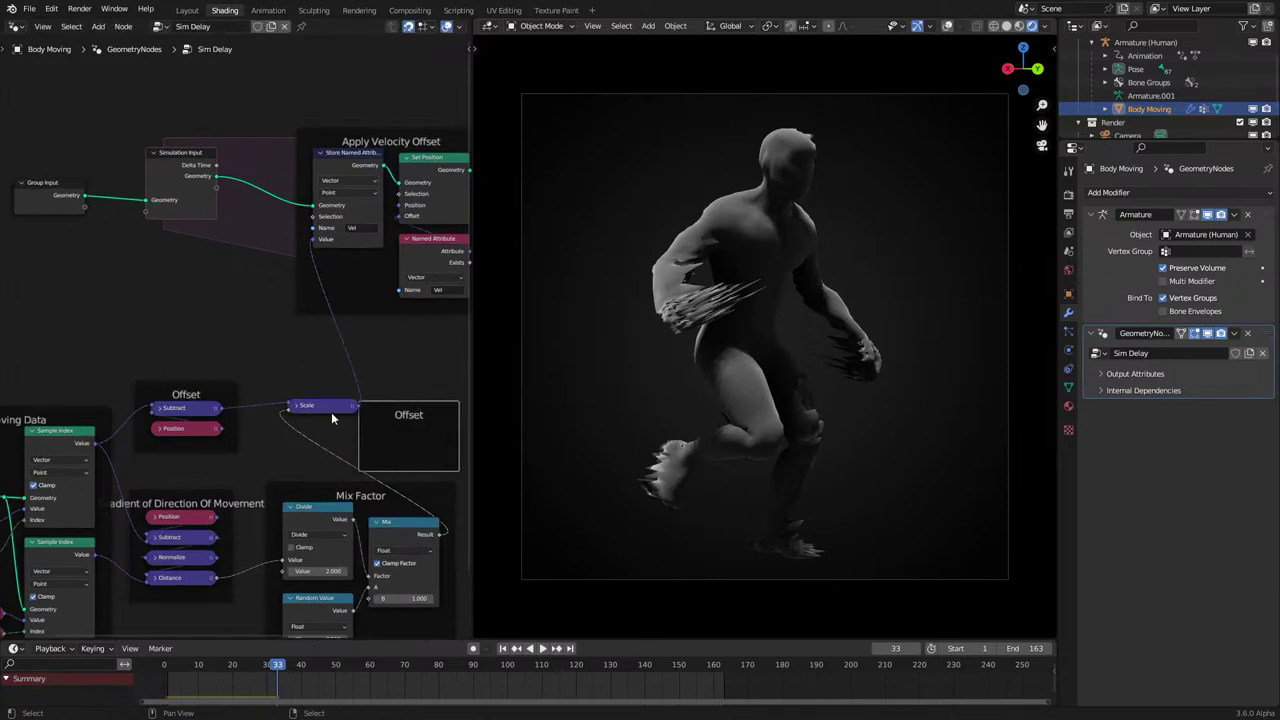
drag(334, 417, 400, 437)
Relabel the frame around the Scale node as Limit Offset.
scroll(356, 414, up, 2)
click(334, 413)
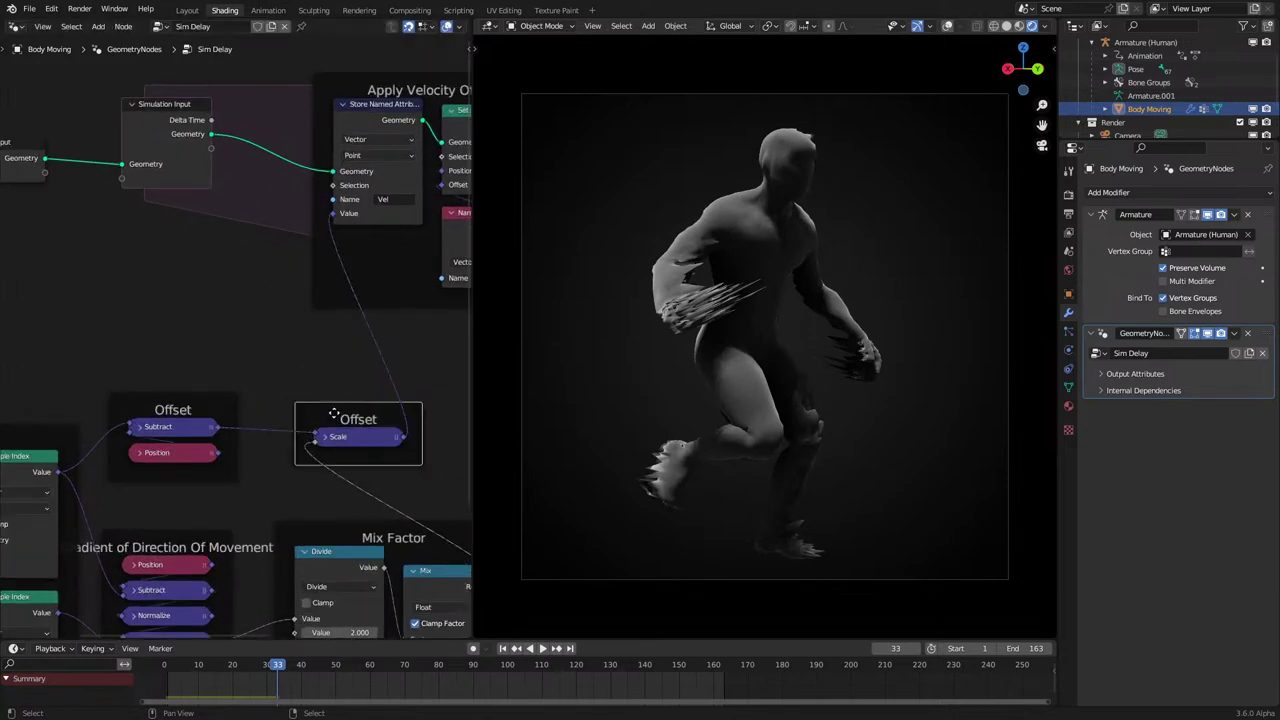
key(F2)
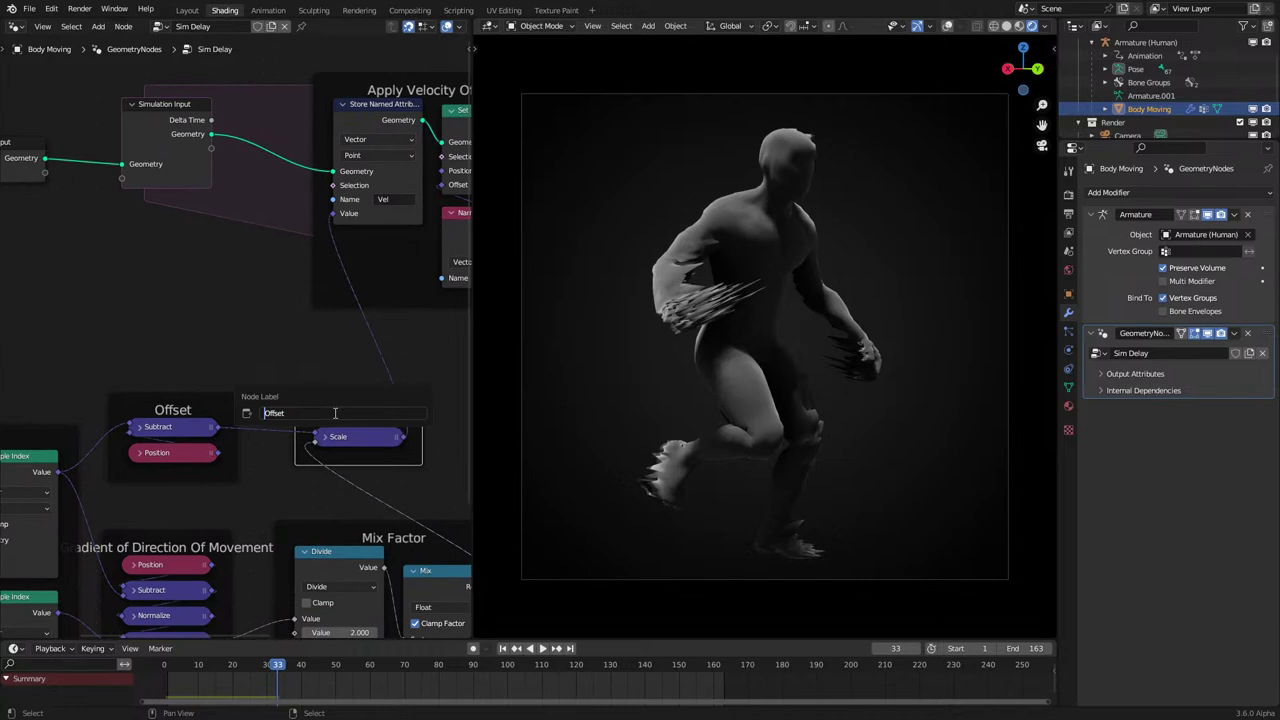
text(S)
text(c)
text(Lim)
text(it)
key(Return)
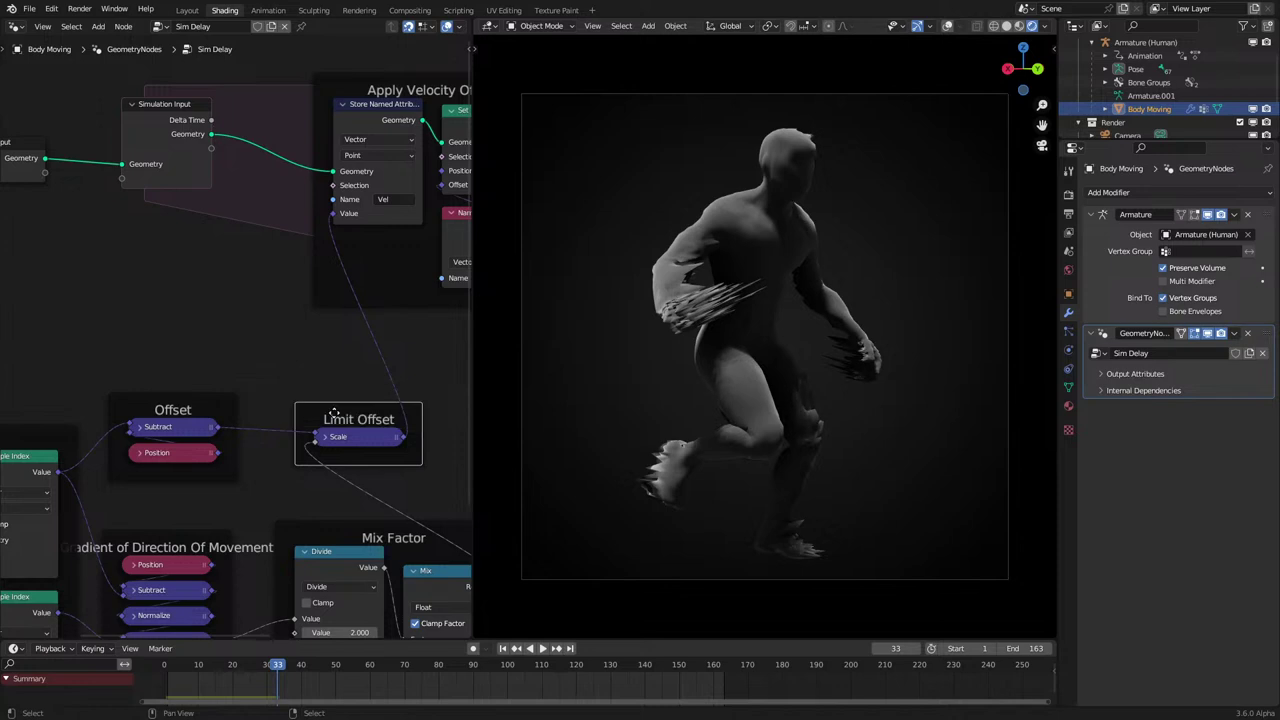
Relabel the frame around the Subtract and Position nodes as Offset to Moving Pos.
click(242, 418)
click(191, 407)
key(F2)
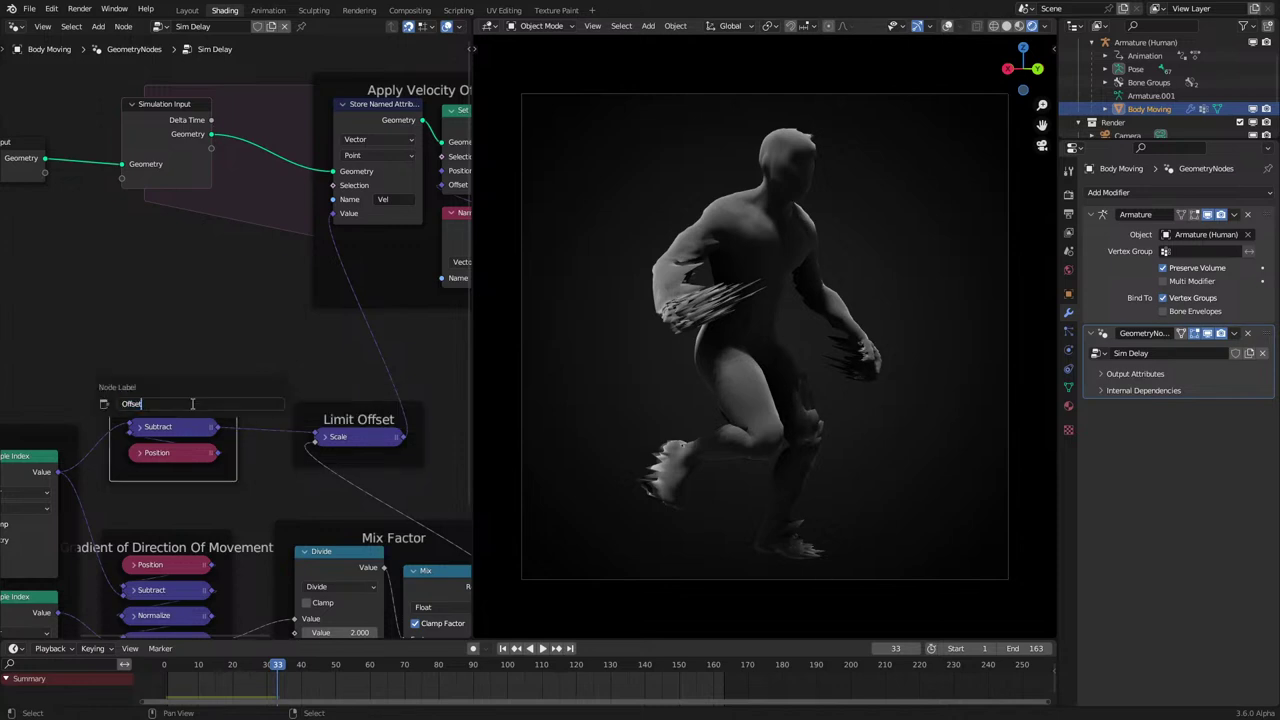
text(to Moving Pos)
key(Return)
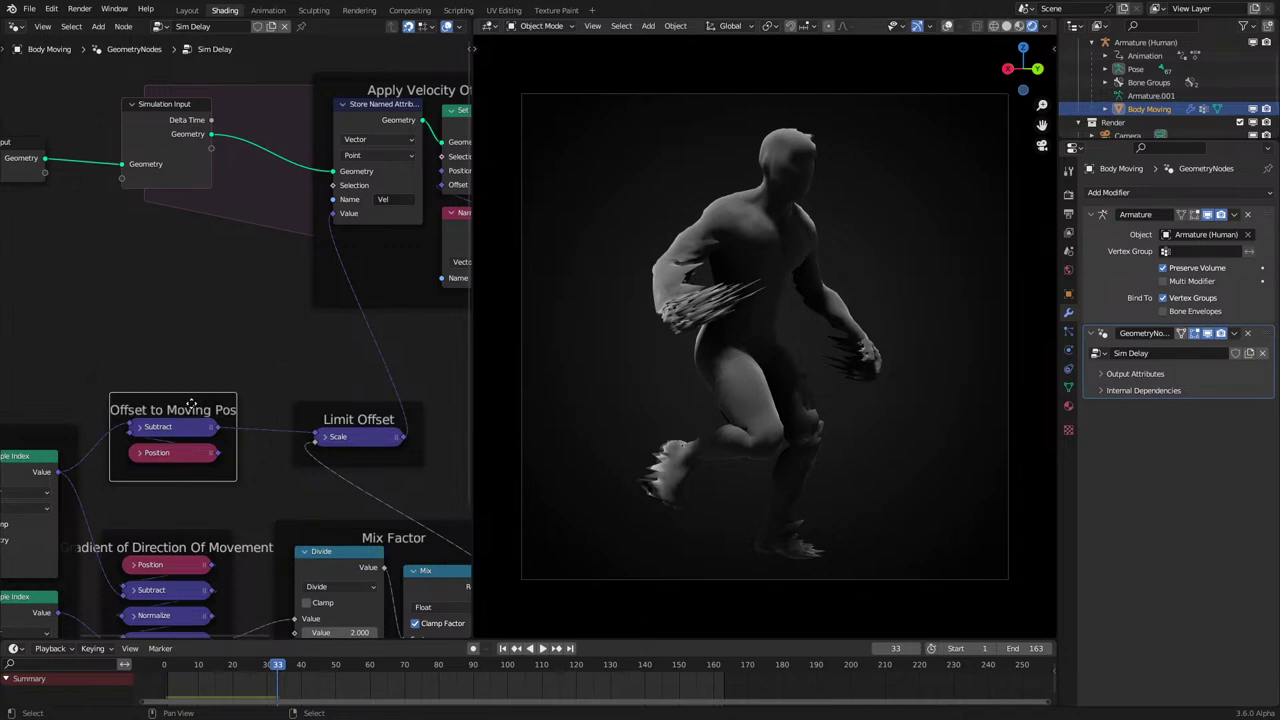
Extend the Scale frame's label to Limit Offset for Delay and align the frame with its neighbour.
scroll(309, 415, down, 3)
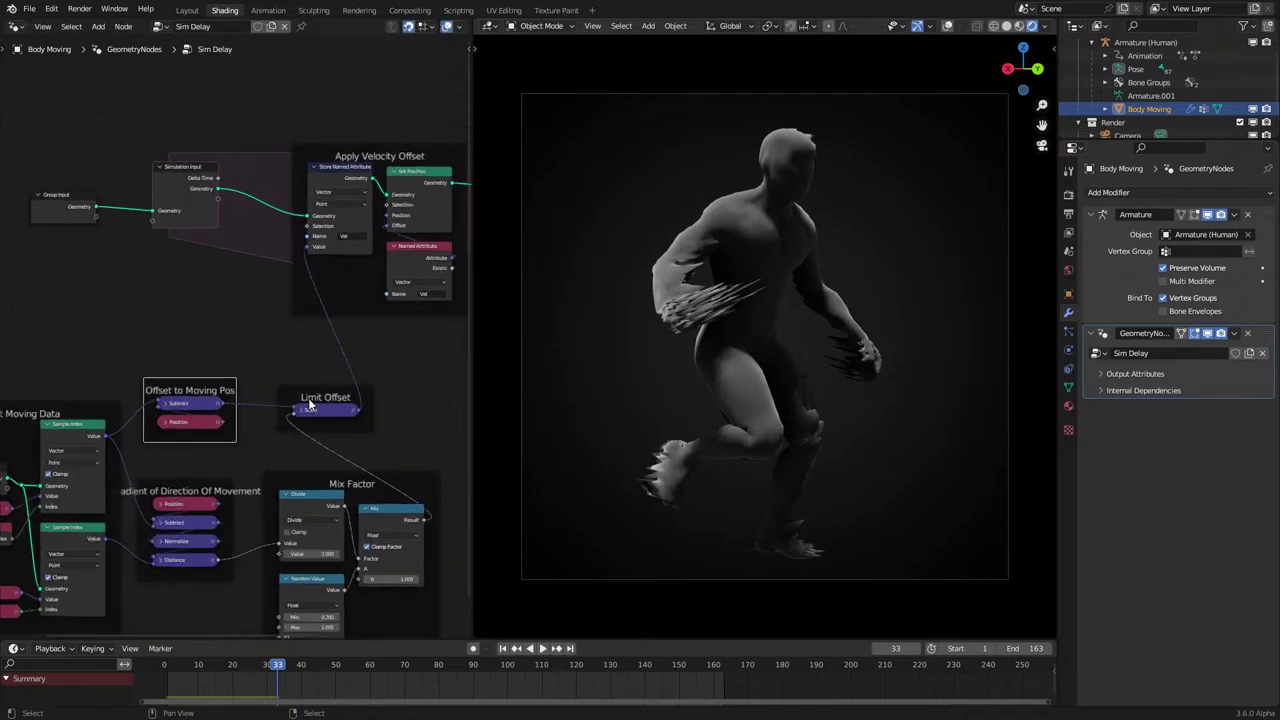
click(315, 393)
key(F2)
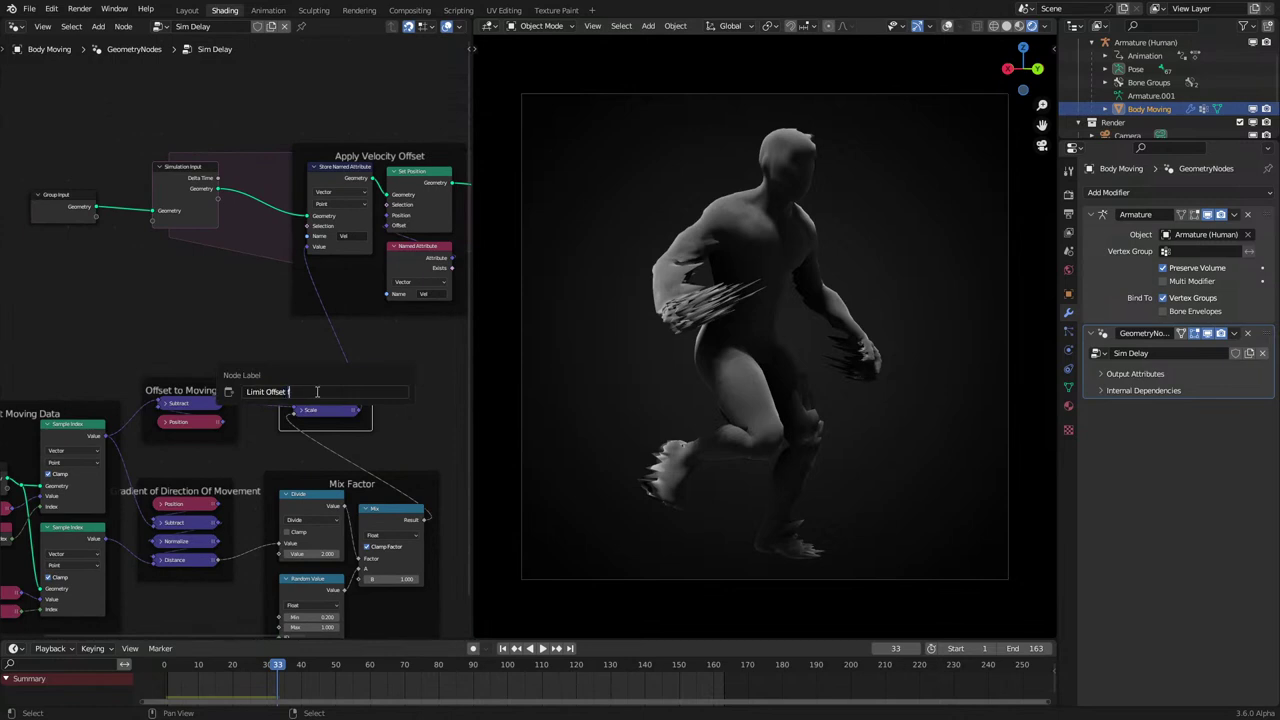
text(for Delay)
key(Return)
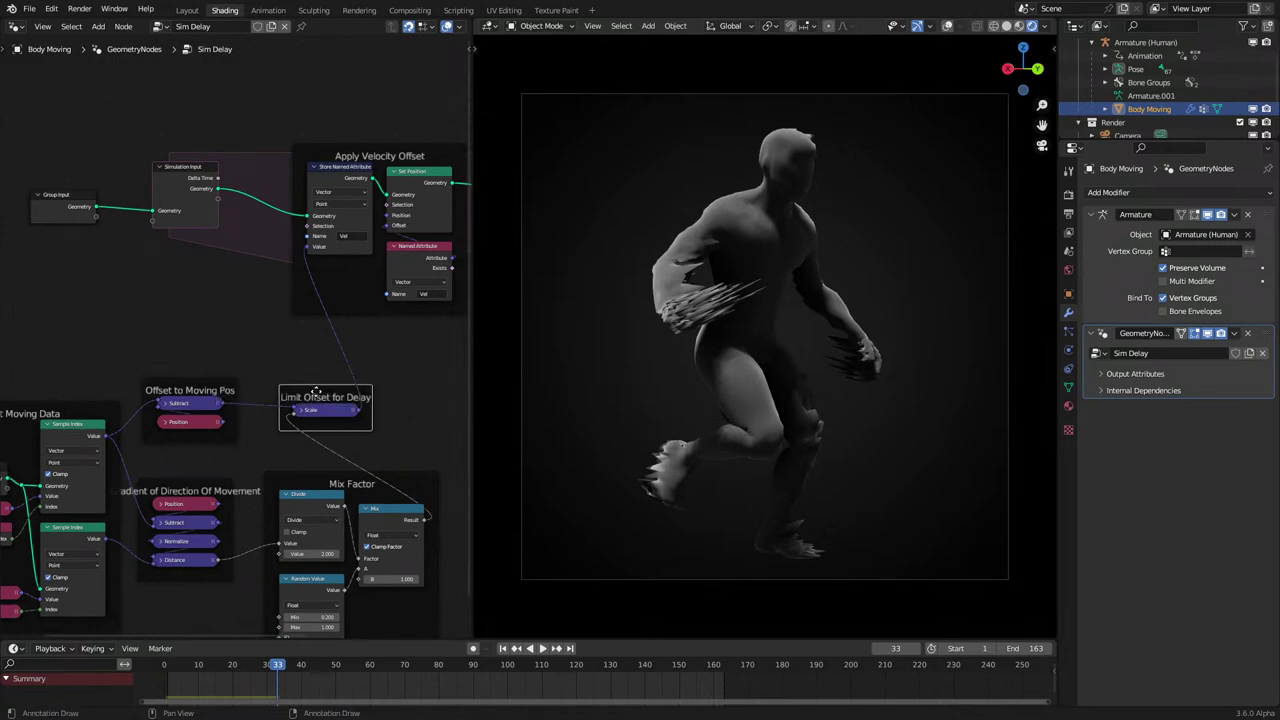
drag(316, 391, 312, 384)
click(286, 365)
Play the animation to examine the figure's delayed limbs alongside the Gradient of Direction Of Movement nodes.
middle_drag(190, 381, 265, 334)
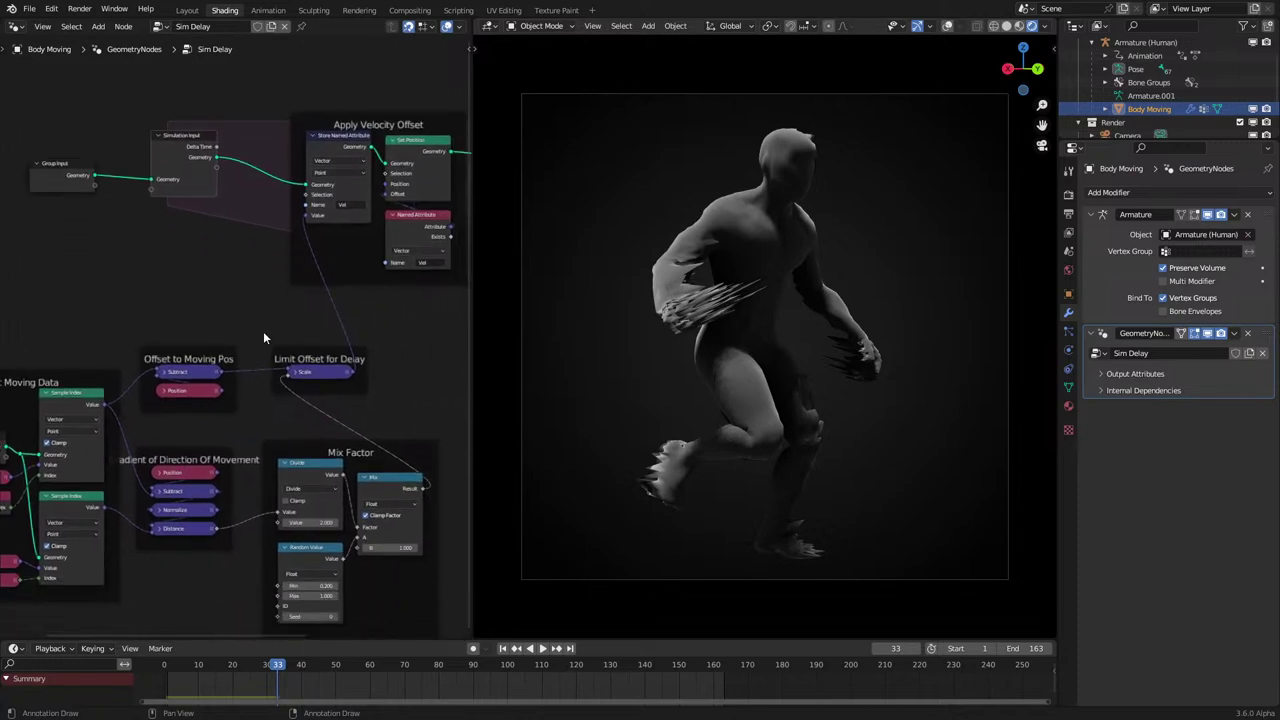
click(222, 494)
key(space)
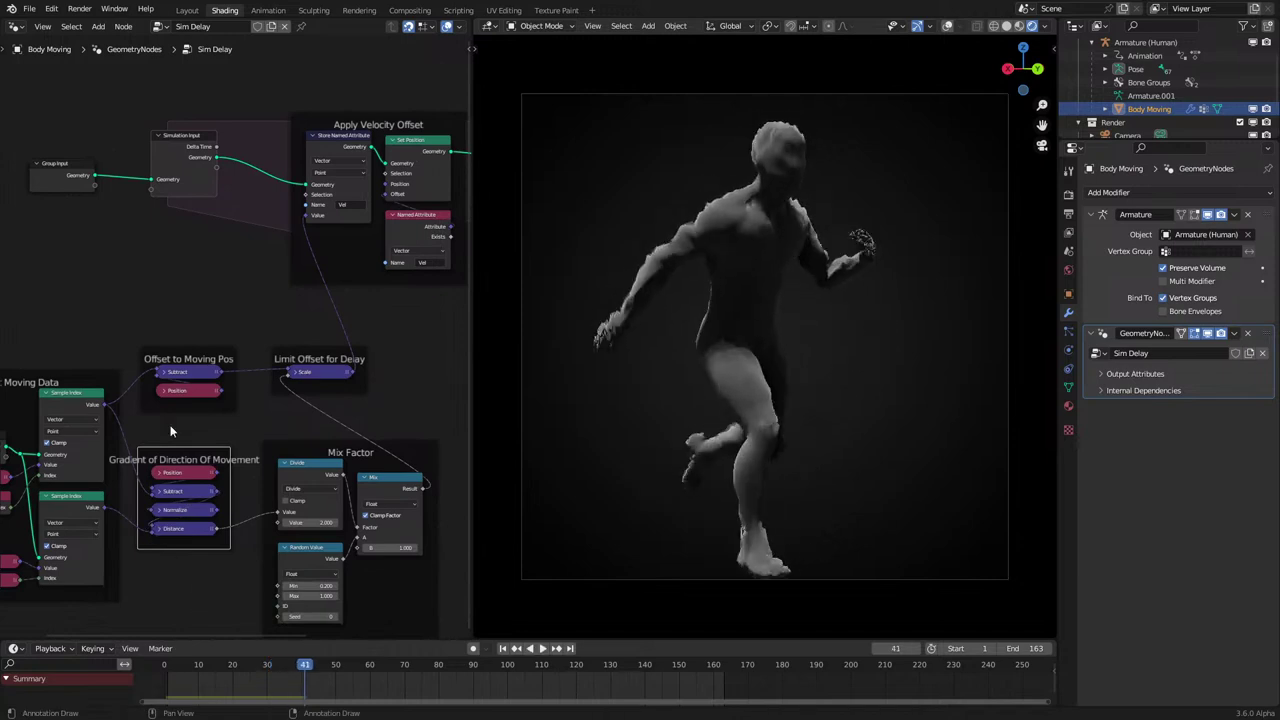
click(214, 511)
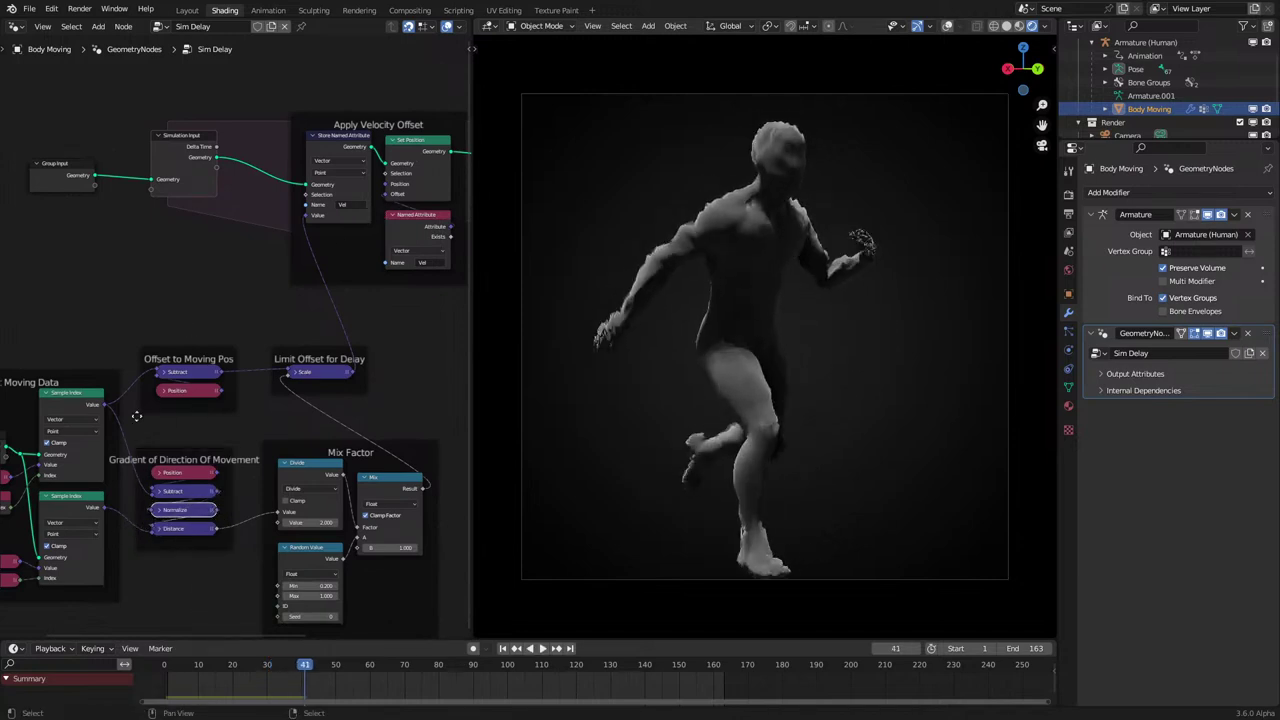
Switch to the Shader Editor and change the Norm New attribute name to Vel.
click(16, 27)
click(40, 154)
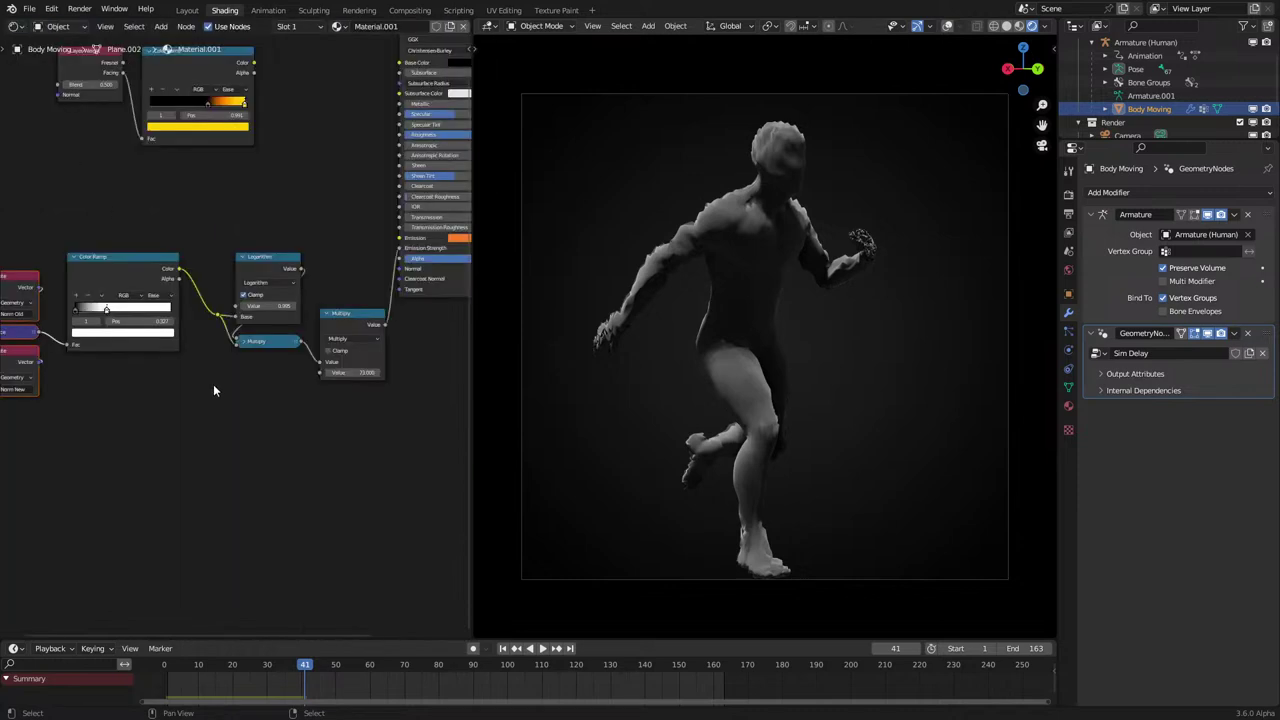
scroll(186, 440, up, 2)
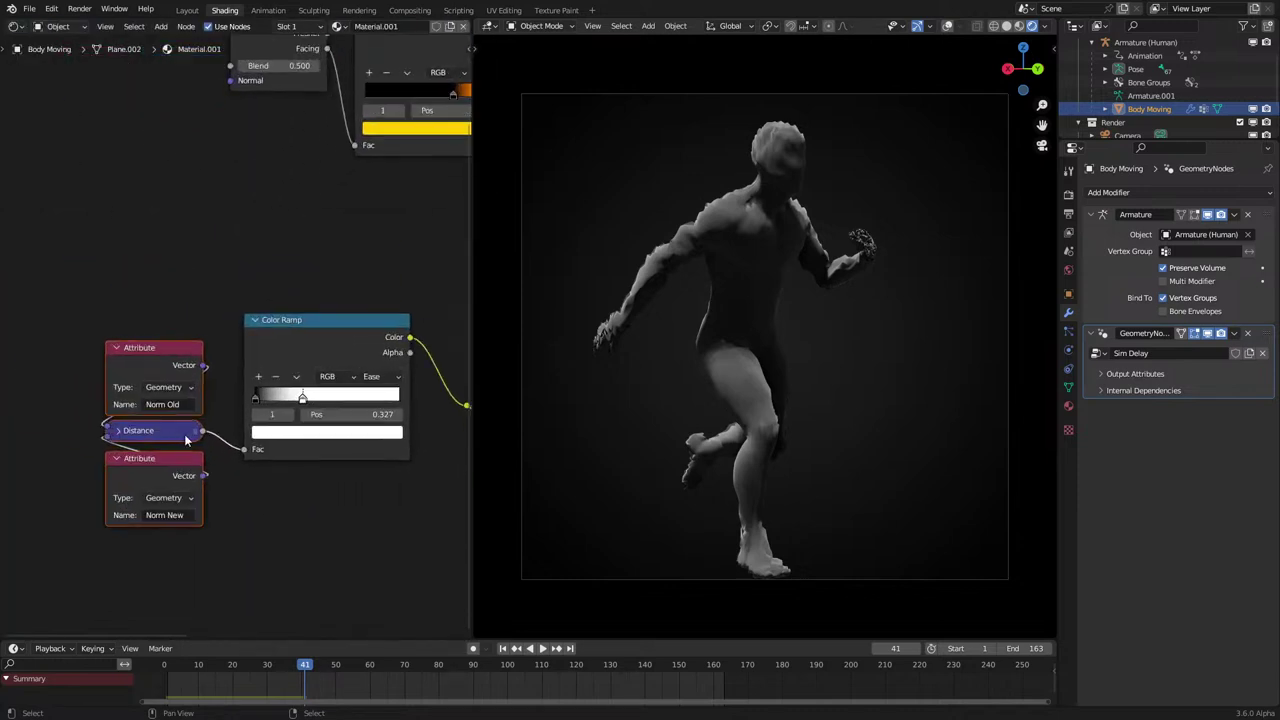
click(170, 515)
text(Vel)
key(Return)
Change the Distance node to Length, collapse it, place it beneath the Color Ramp and preview the glow in playback.
click(116, 431)
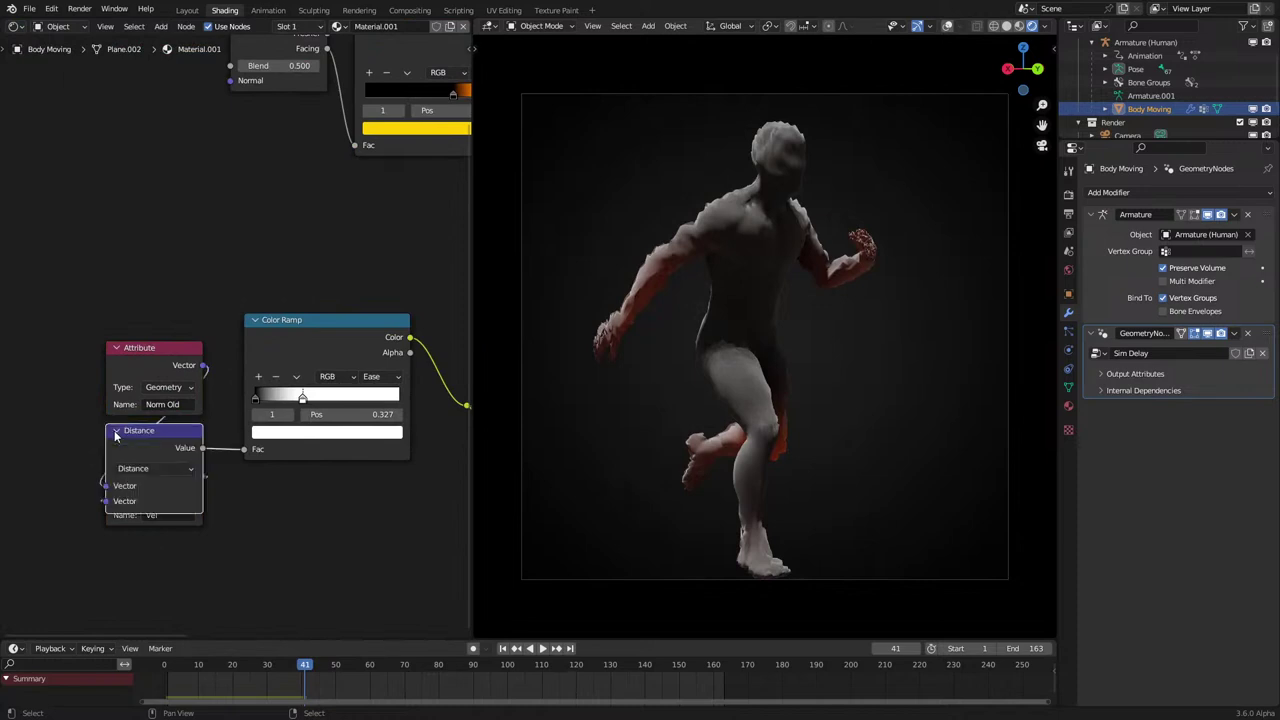
click(141, 471)
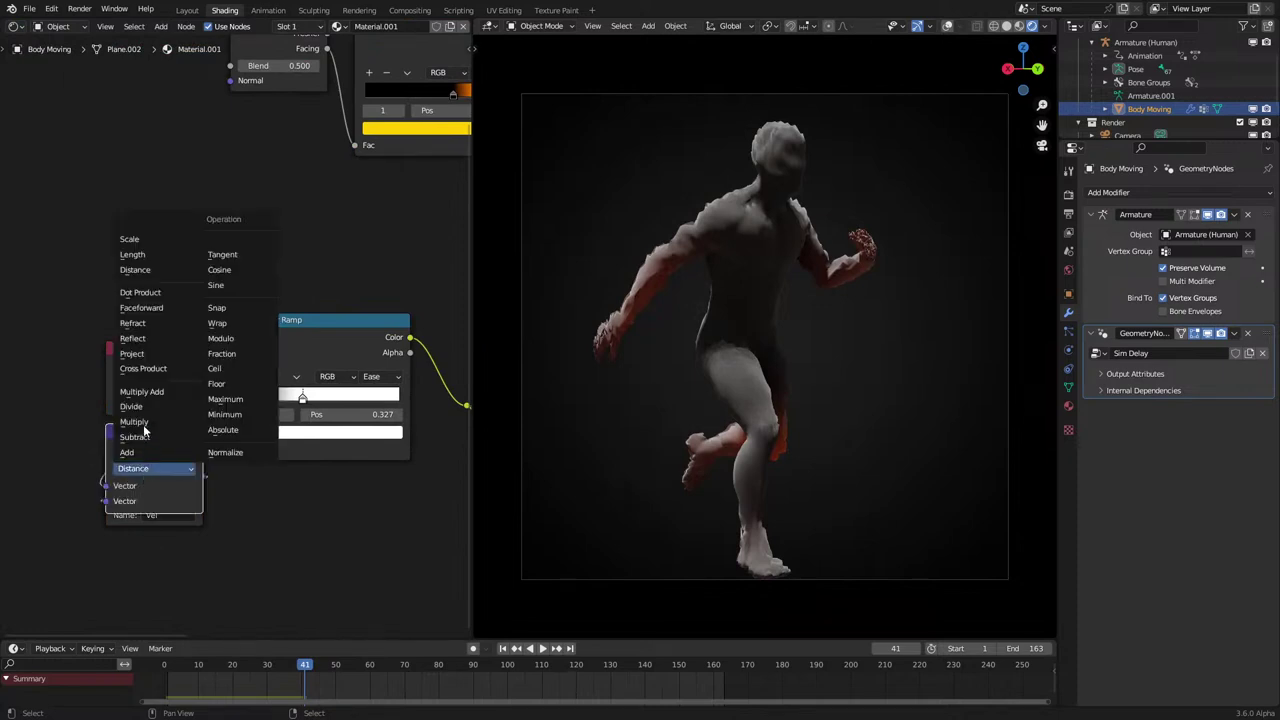
click(145, 250)
mouse_move(111, 434)
mouse_down()
mouse_move(188, 535)
mouse_move(263, 476)
mouse_move(290, 527)
mouse_move(266, 528)
mouse_up()
click(268, 473)
key(g)
key(space)
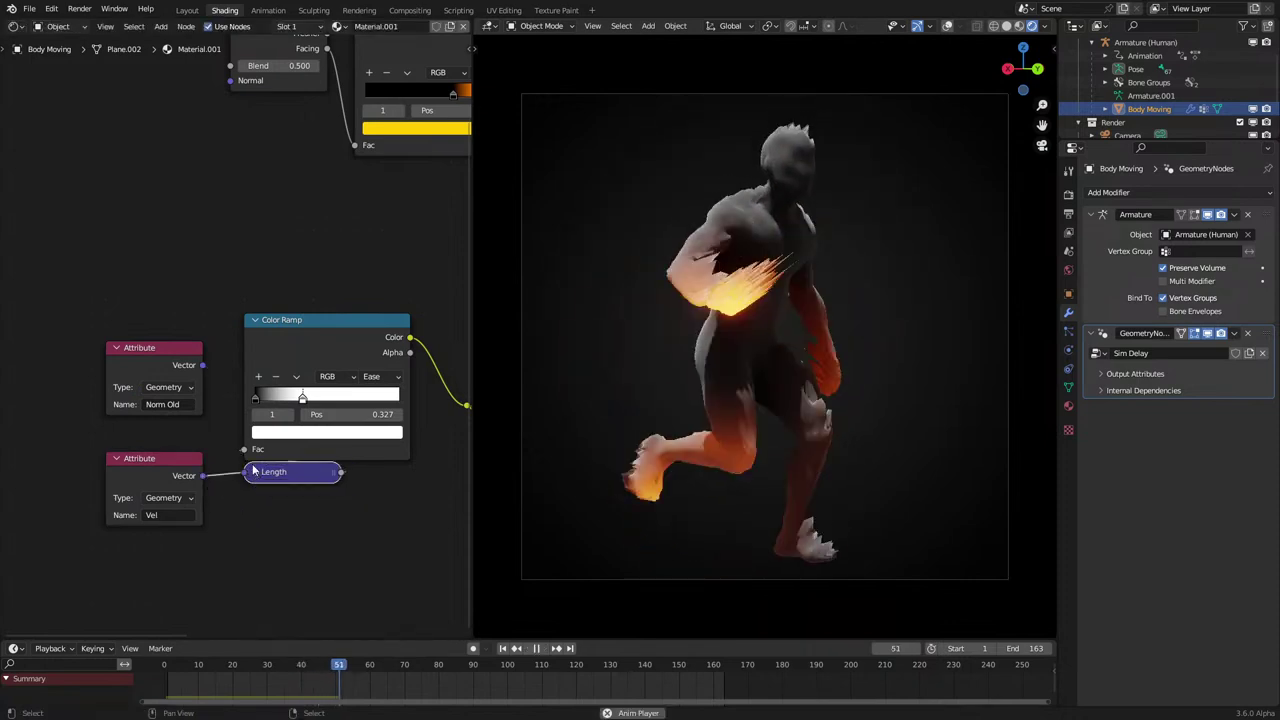
Delete the Norm Old Attribute node and move the Vel Attribute node next to the Length node.
click(170, 350)
key(x)
drag(150, 481, 176, 469)
scroll(199, 354, down, 6)
middle_drag(203, 350, 102, 382)
key(g)
click(109, 409)
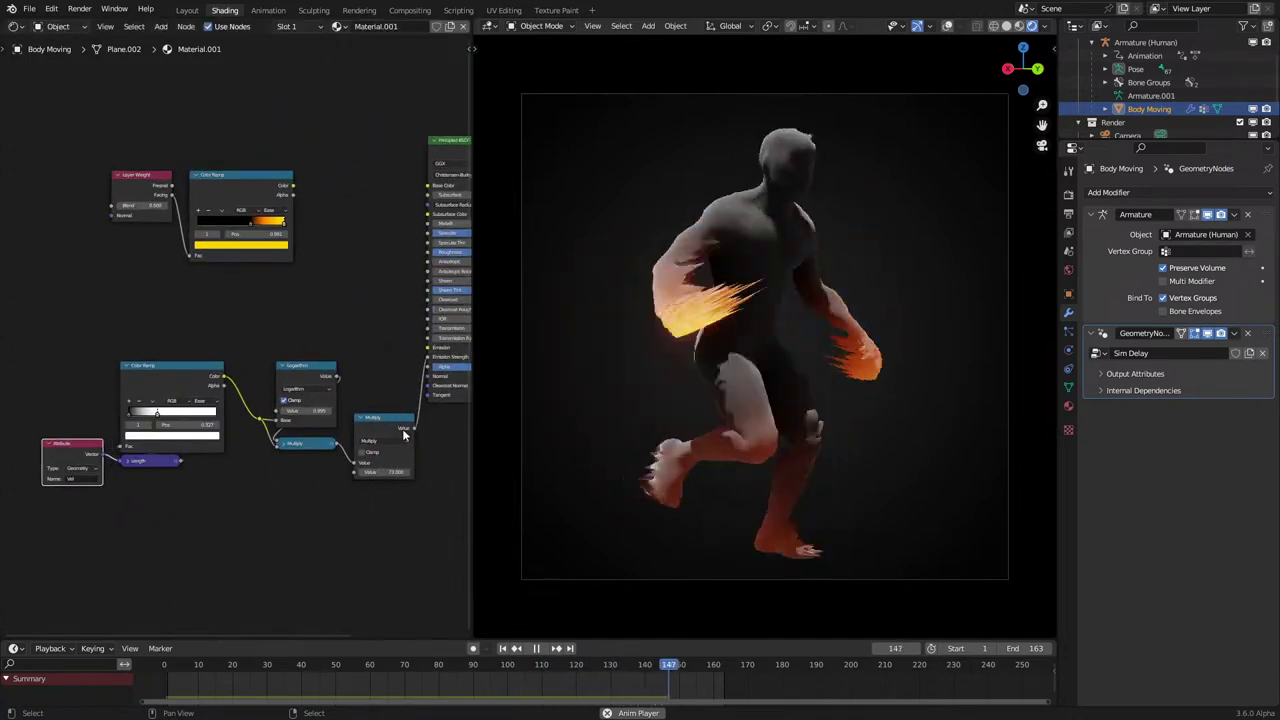
Raise the final Multiply node and add a Power math node fed by the lower Color Ramp's colour.
drag(402, 429, 402, 386)
scroll(238, 337, up, 2)
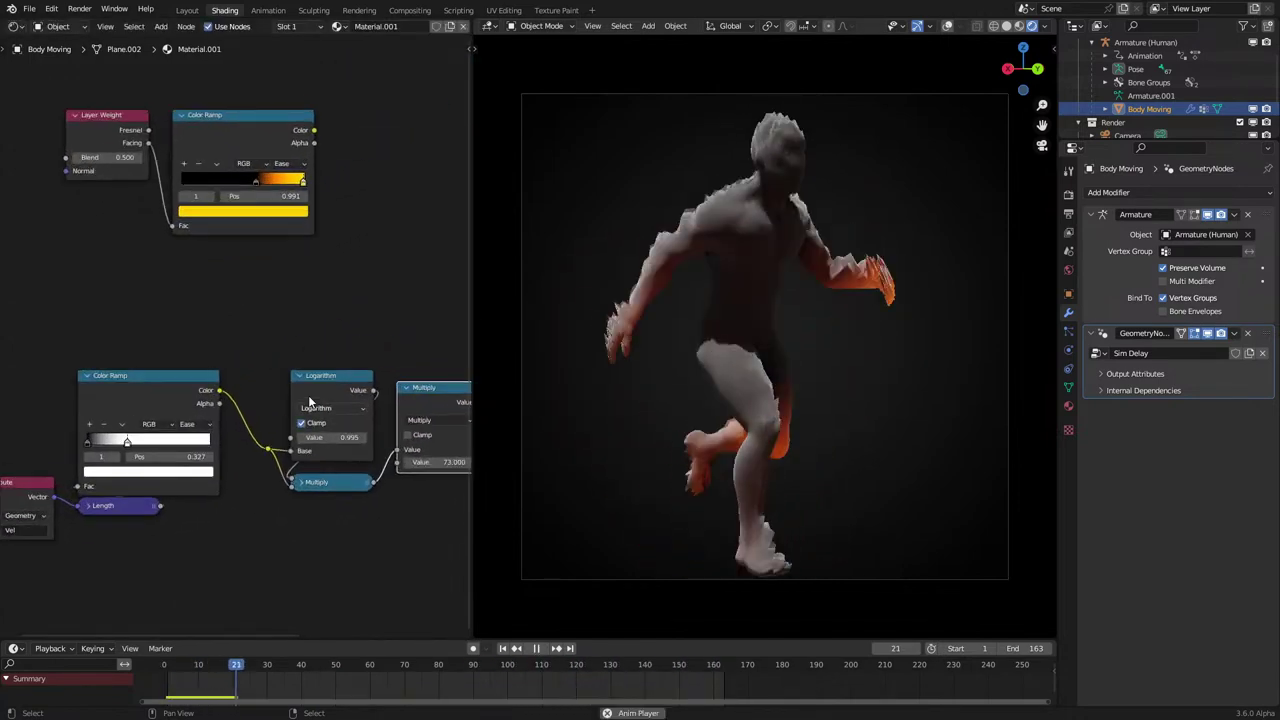
drag(221, 391, 305, 528)
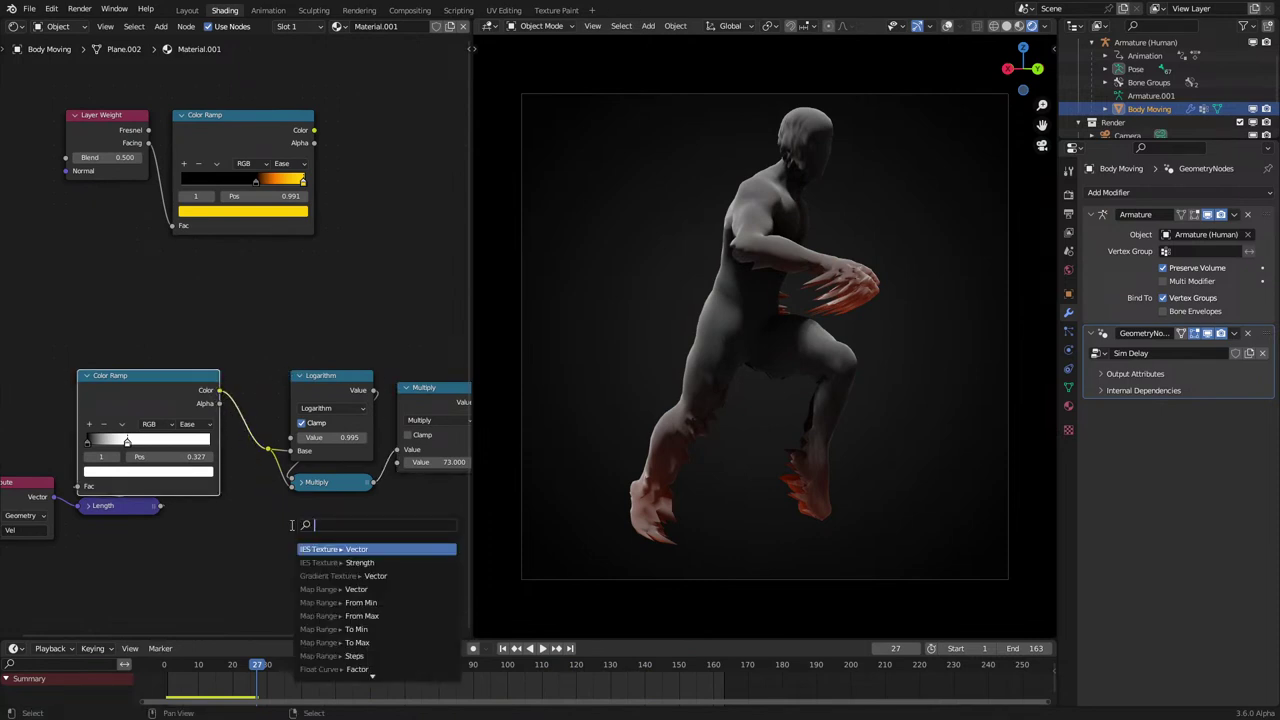
text(po)
click(334, 562)
click(338, 552)
middle_drag(373, 520, 349, 516)
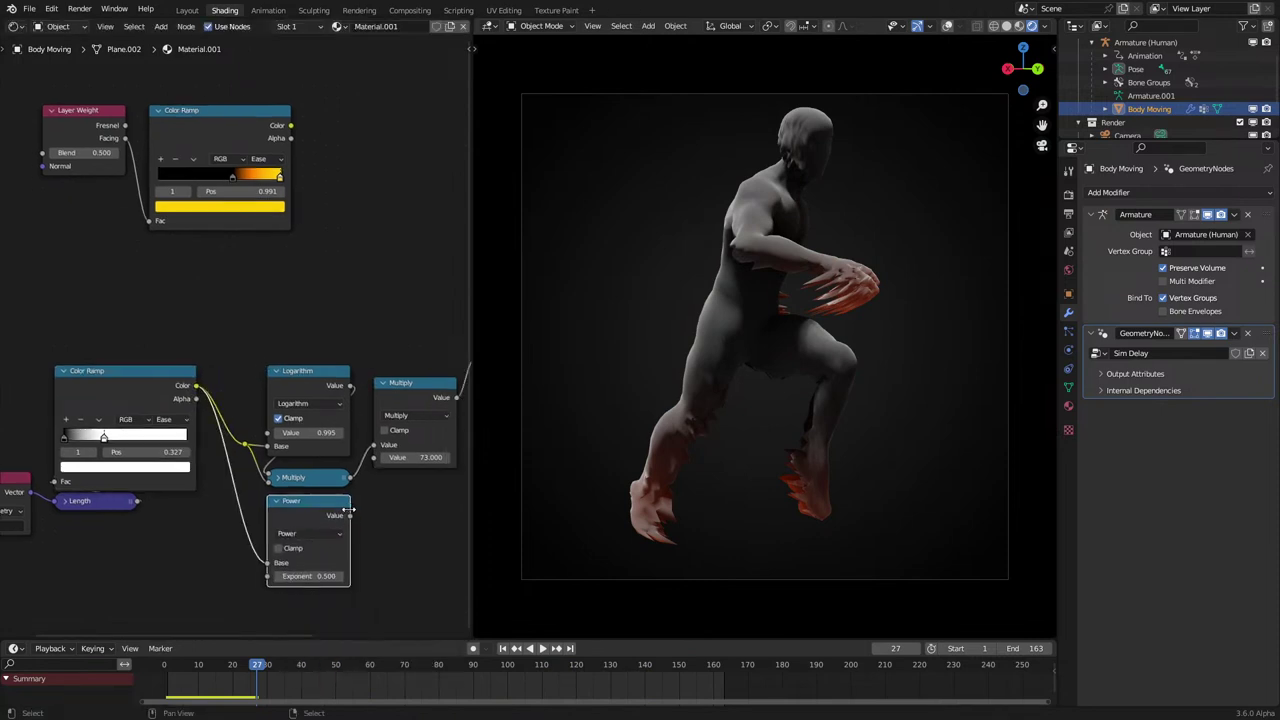
Connect the Power node to the final Multiply node, set its exponent to 2 and preview the glow in playback.
drag(350, 516, 375, 446)
key(space)
mouse_move(308, 576)
mouse_down()
mouse_move(341, 576)
mouse_move(304, 576)
mouse_up()
key(space)
key(space)
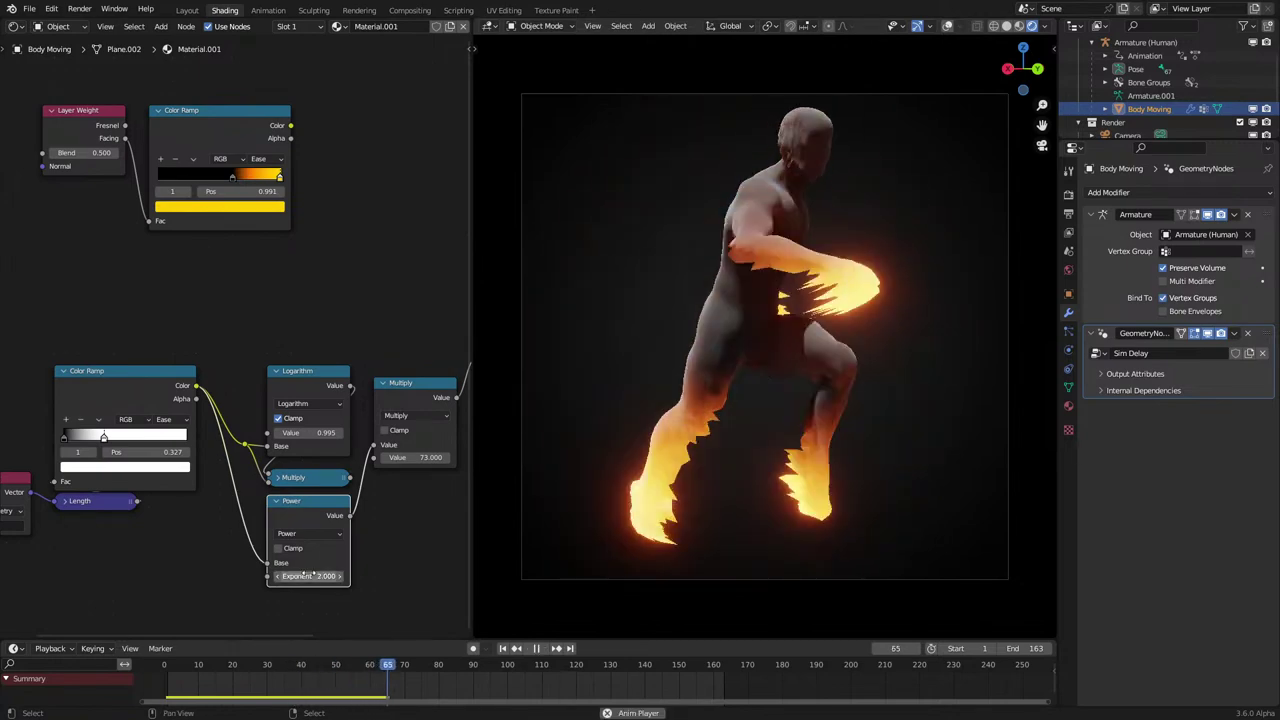
Set the final Multiply value to 33 and the Power exponent to 4, checking the glow in playback.
key(space)
mouse_move(424, 458)
mouse_down()
mouse_move(405, 458)
mouse_move(436, 457)
mouse_up()
key(space)
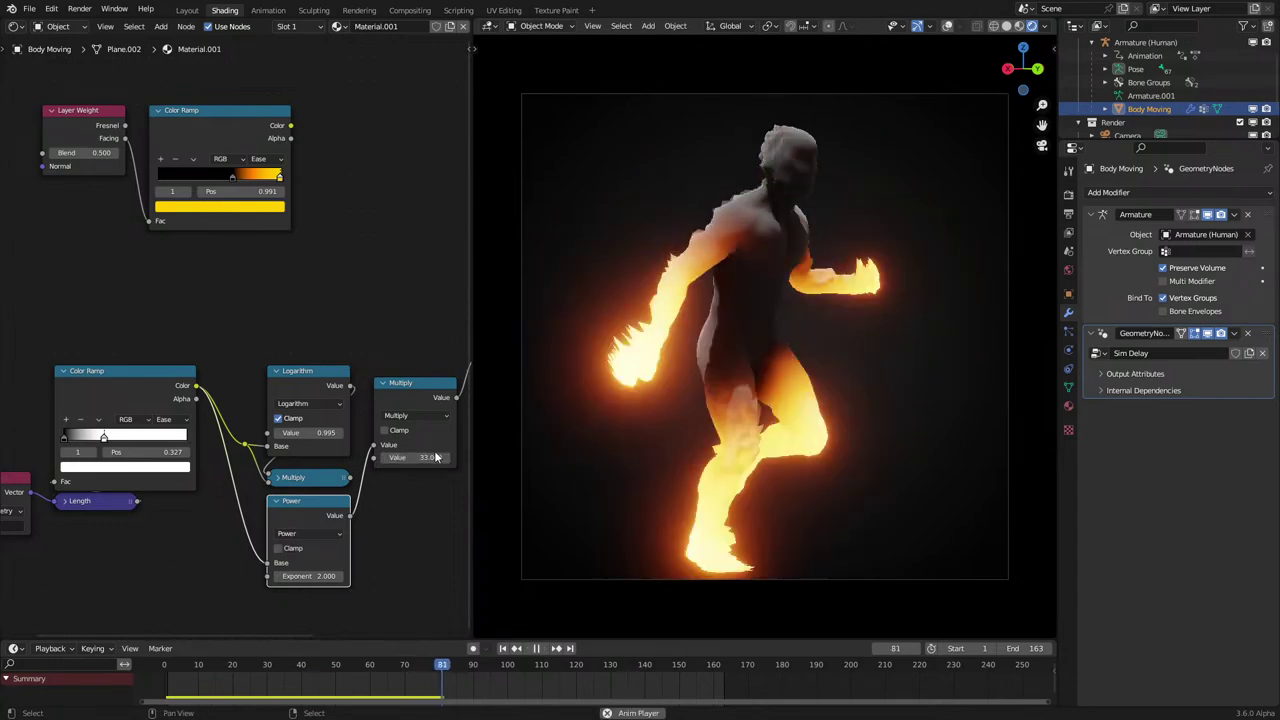
key(space)
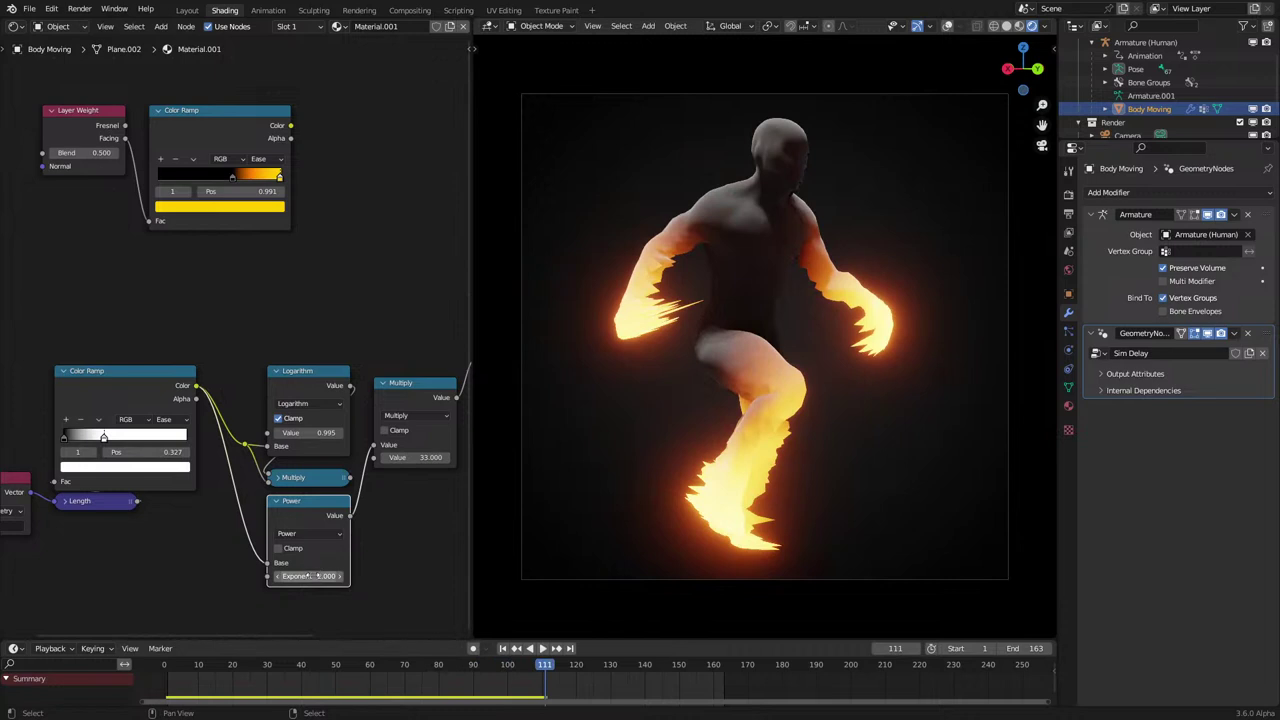
ctrl+drag(313, 576, 332, 576)
key(space)
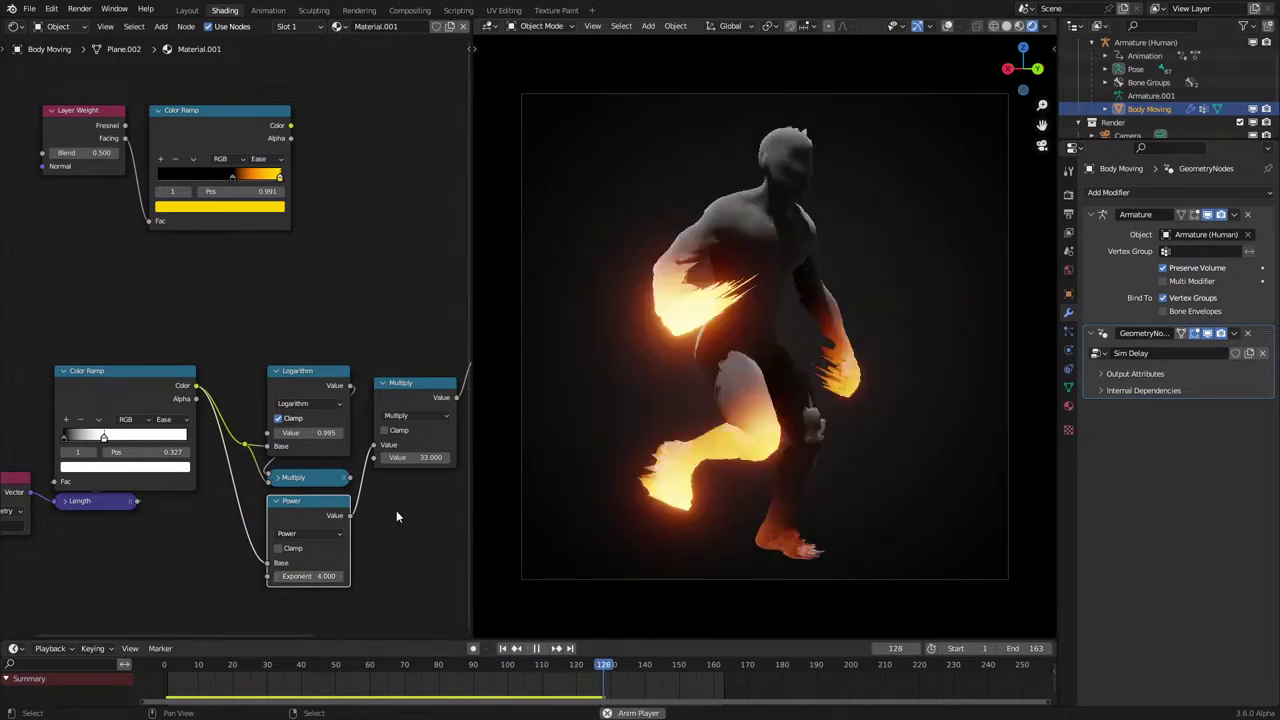
key(space)
Delete the Logarithm and collapsed Multiply nodes, and move the Power and final Multiply nodes up beside the Principled BSDF.
drag(249, 363, 322, 396)
key(x)
scroll(249, 340, down, 2)
drag(249, 340, 404, 450)
key(g)
click(372, 424)
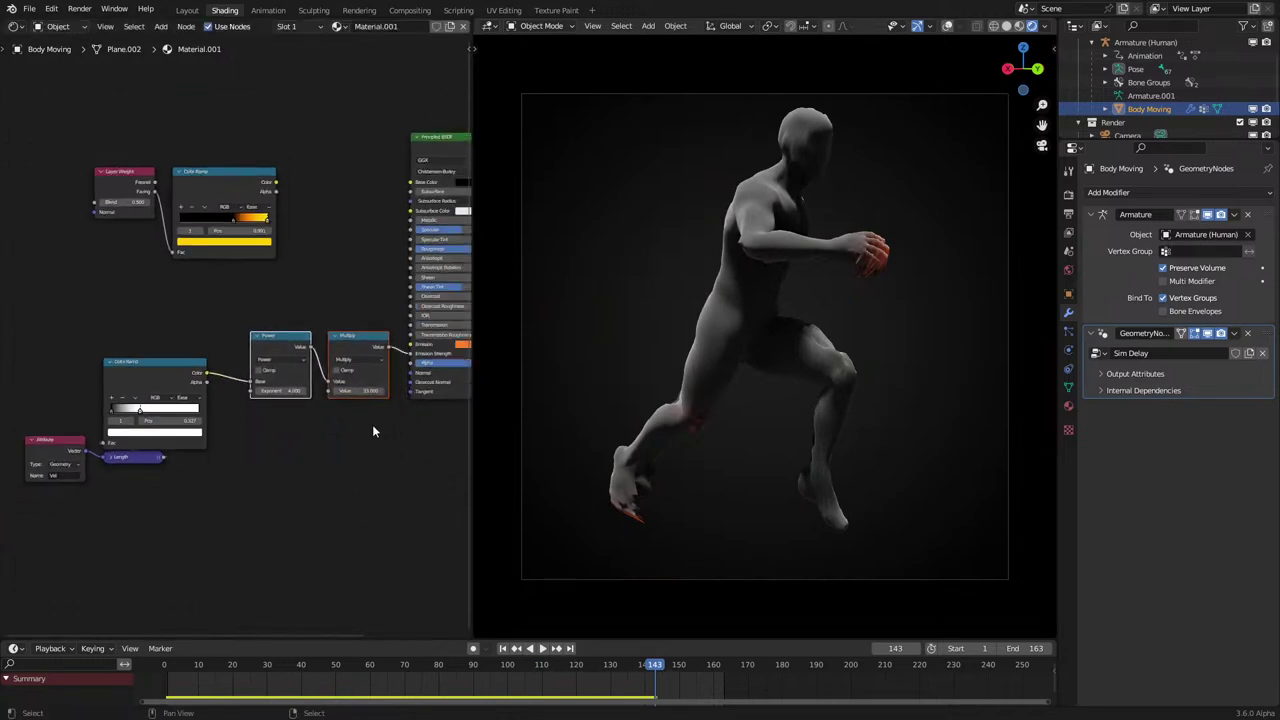
Line up the Attribute, Length and Color Ramp nodes with the Power node, group them in a frame and preview the animation.
drag(61, 425, 155, 512)
key(g)
click(161, 478)
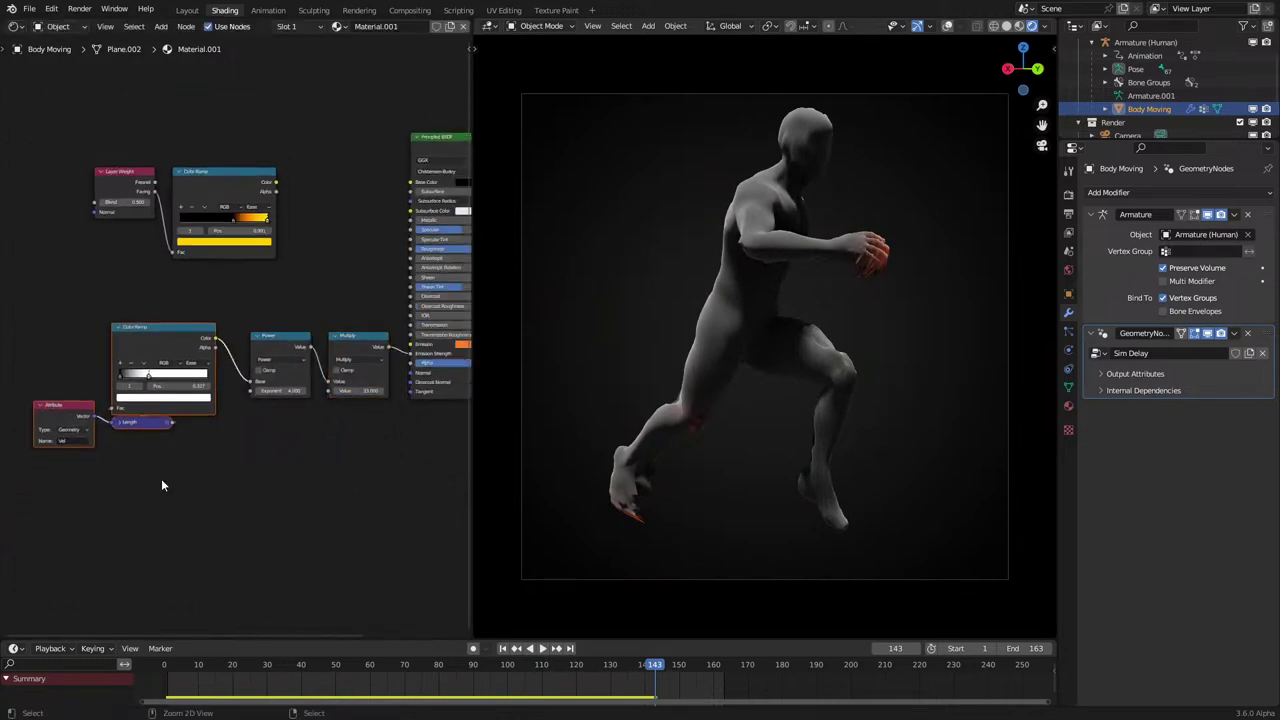
key(ctrl+j)
scroll(161, 478, up, 1)
drag(134, 437, 134, 447)
key(space)
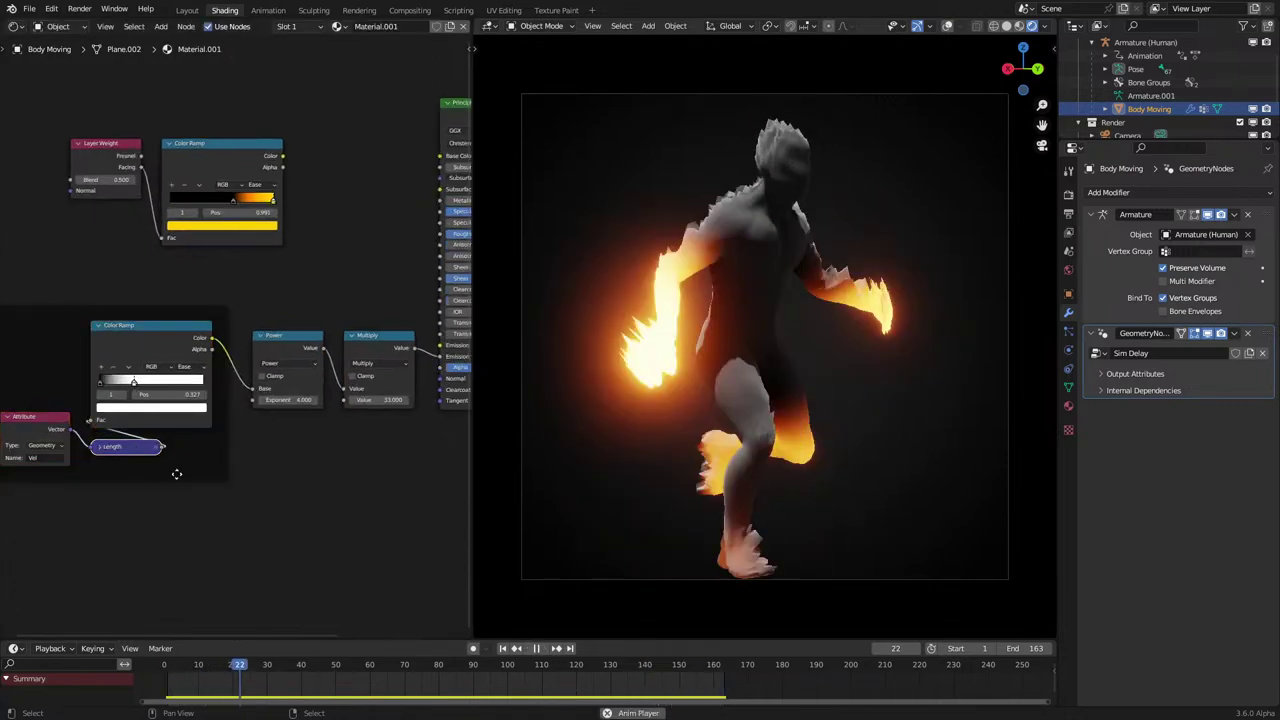
key(space)
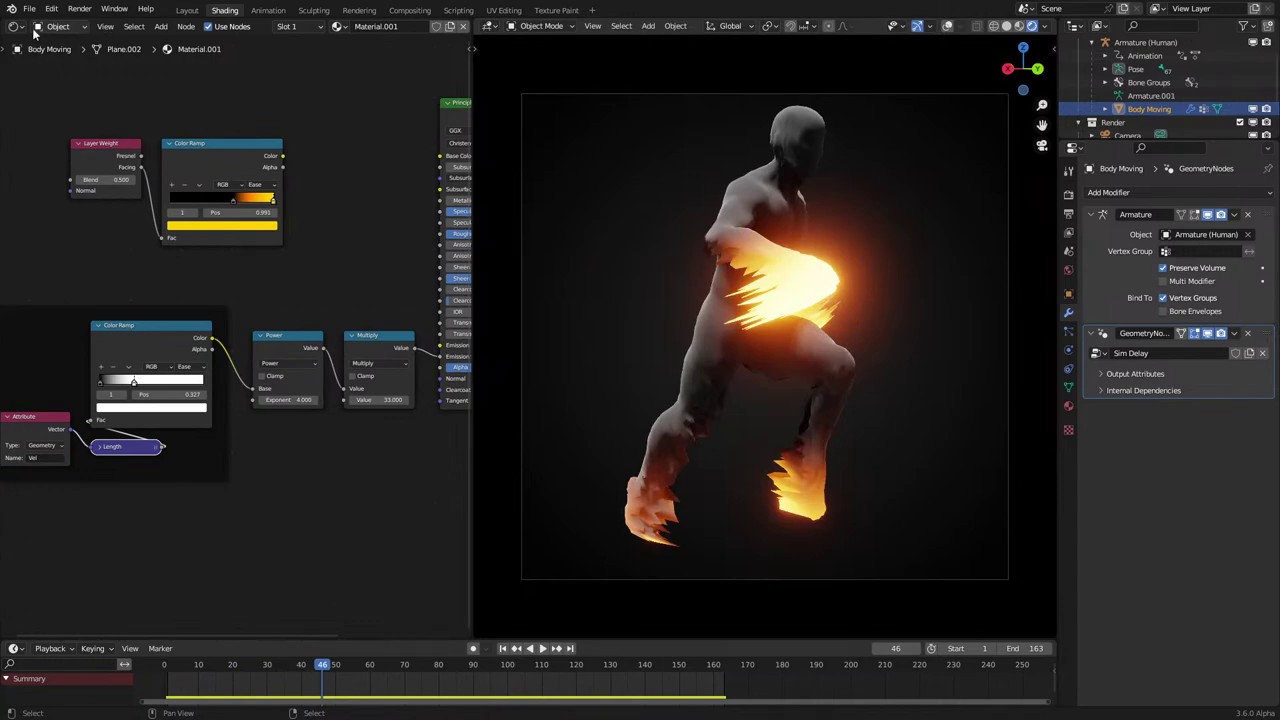
Switch the shader node editor to the Geometry Node Editor and bring up the Gradient of Direction Of Movement nodes.
click(19, 29)
click(66, 142)
scroll(200, 380, down, 5)
middle_drag(317, 451, 340, 382)
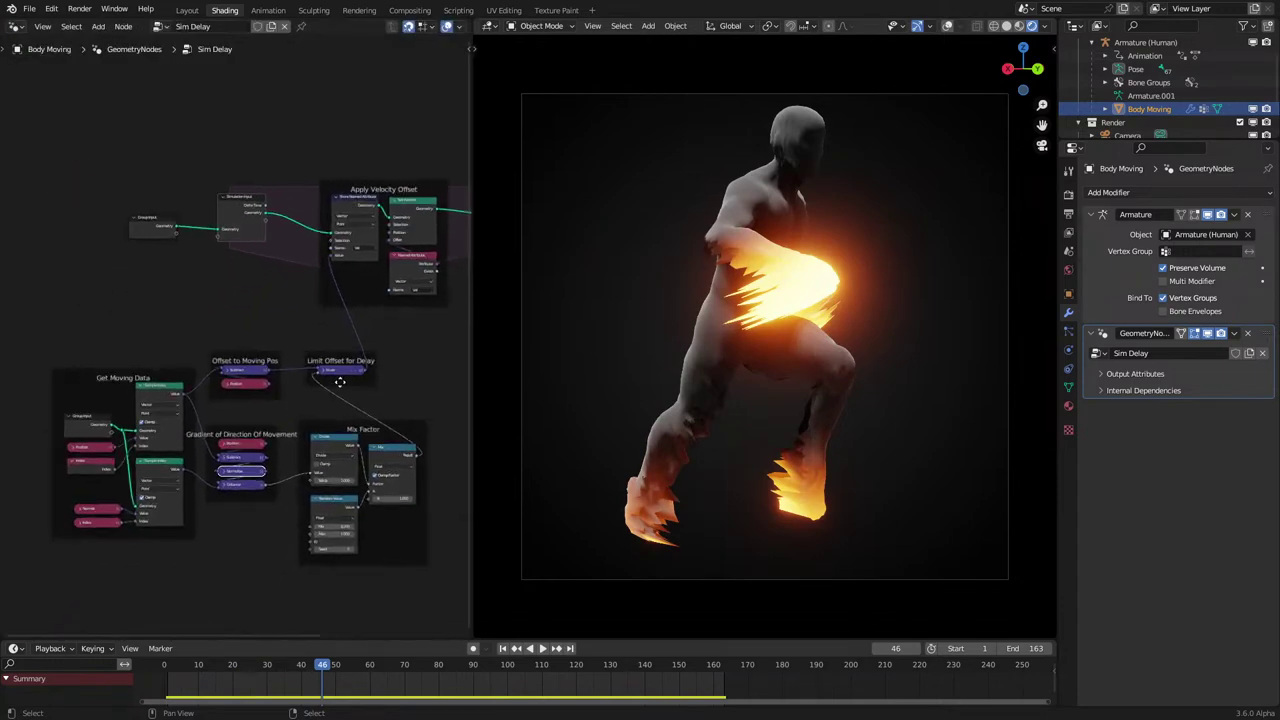
scroll(215, 540, up, 2)
scroll(263, 460, up, 2)
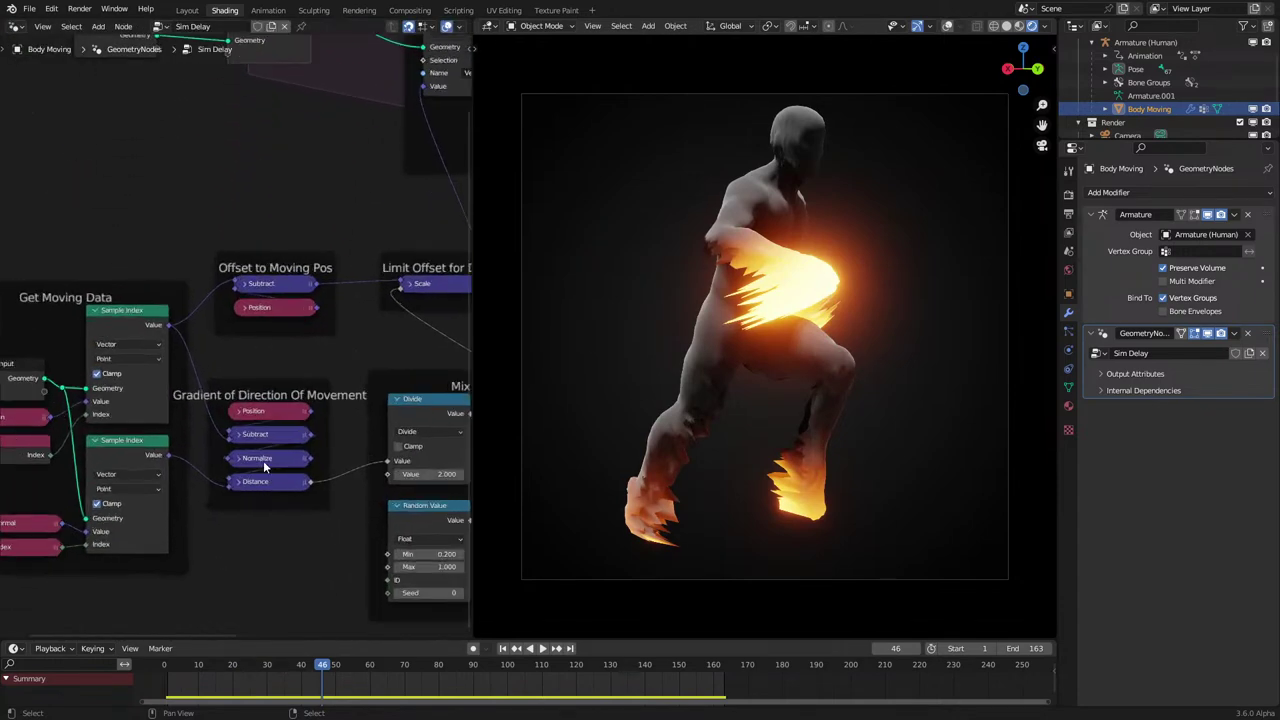
scroll(263, 460, up, 1)
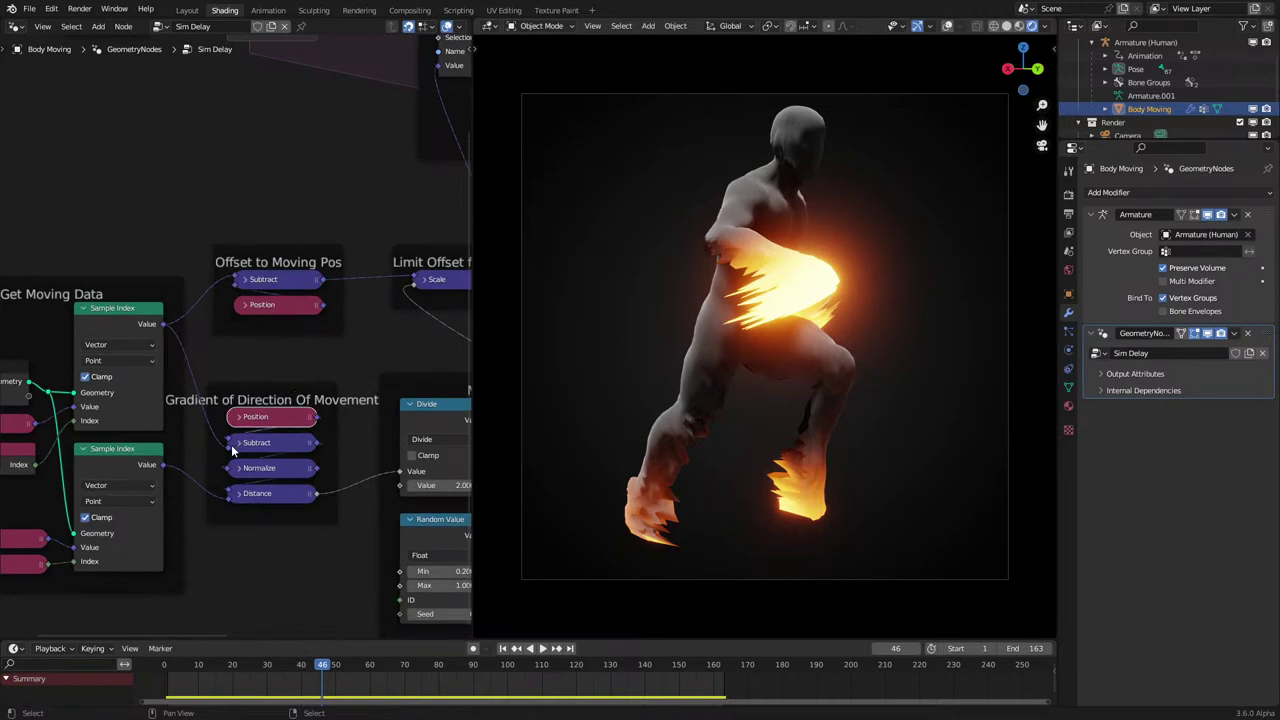
Feed Normalize from the Offset to Moving Pos Subtract, delete the gradient frame's own Subtract and Position nodes, and preview in solid shading.
drag(319, 285, 279, 429)
click(250, 446)
key(x)
click(255, 422)
key(x)
key(space)
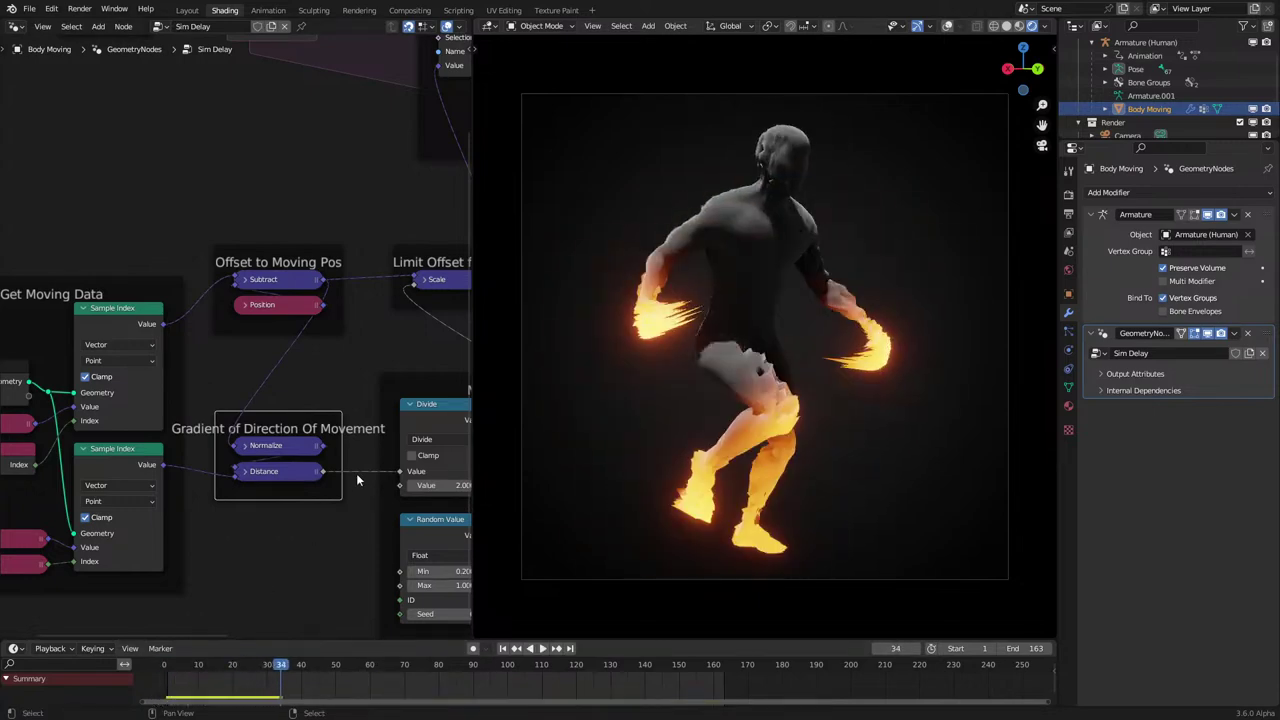
key(space)
key(z)
click(875, 353)
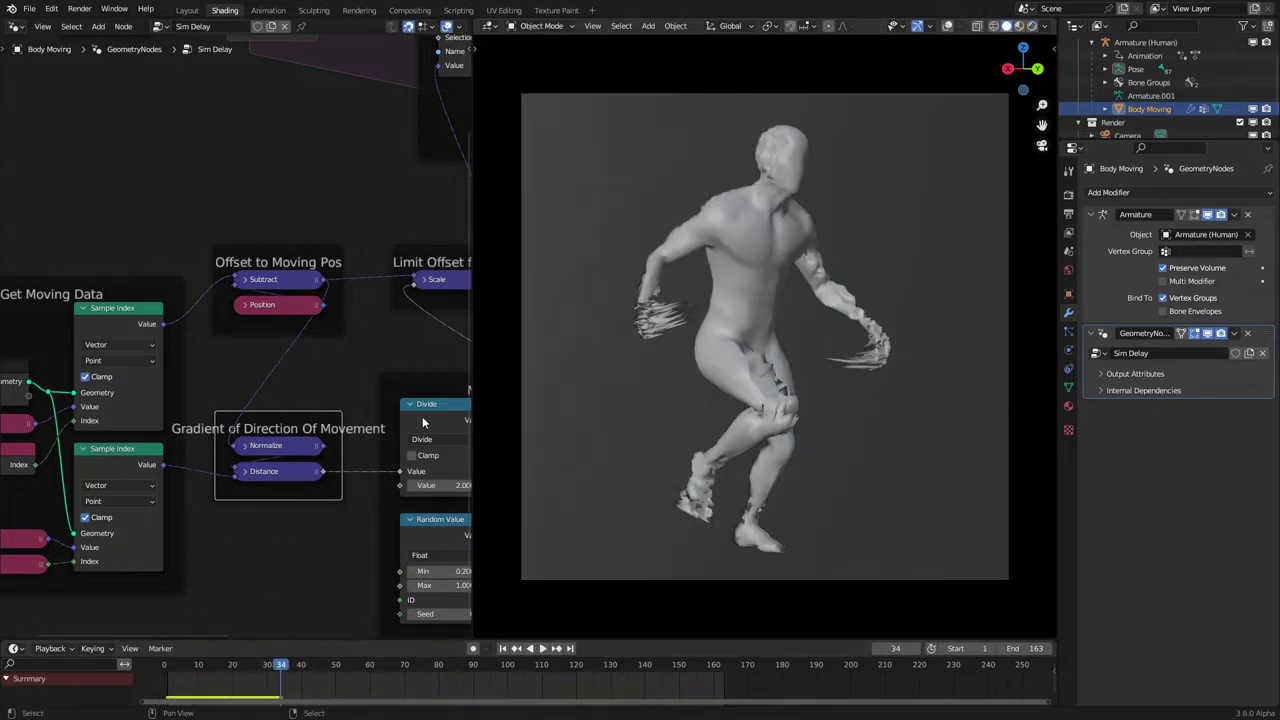
Try swapping the two inputs of the Distance node, preview the playback, and undo the swap.
middle_drag(442, 482, 315, 456)
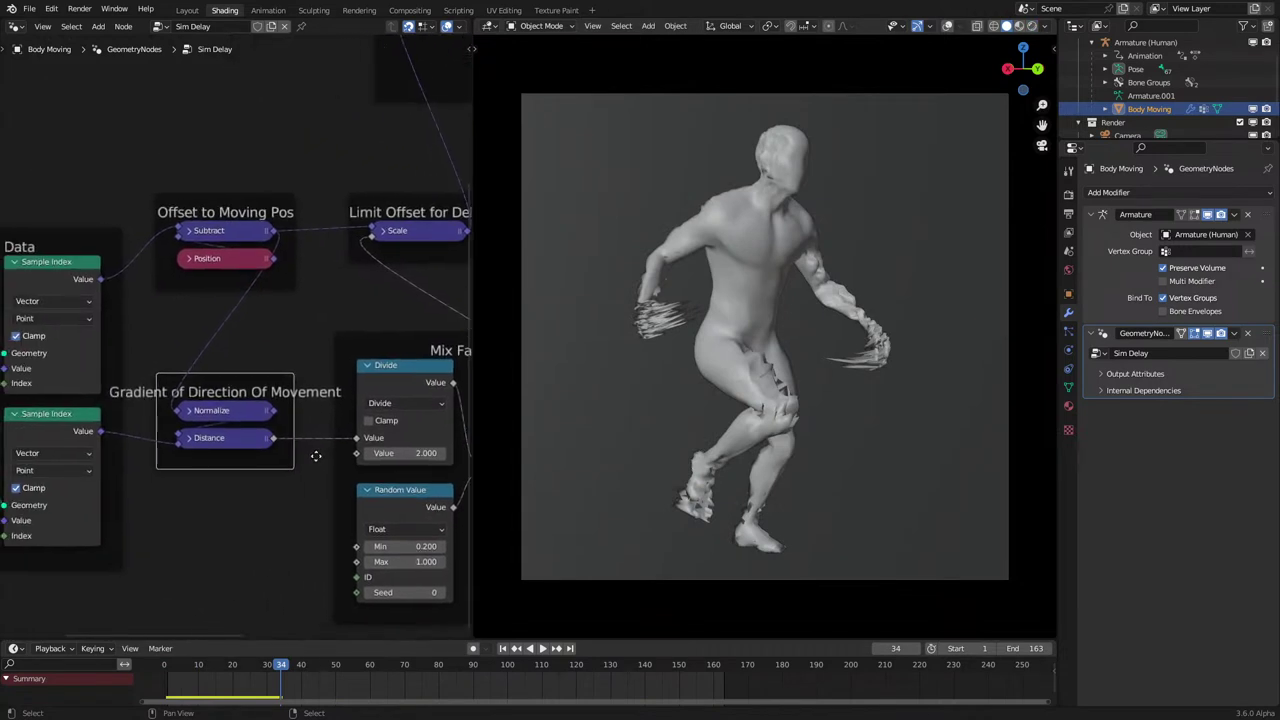
click(180, 440)
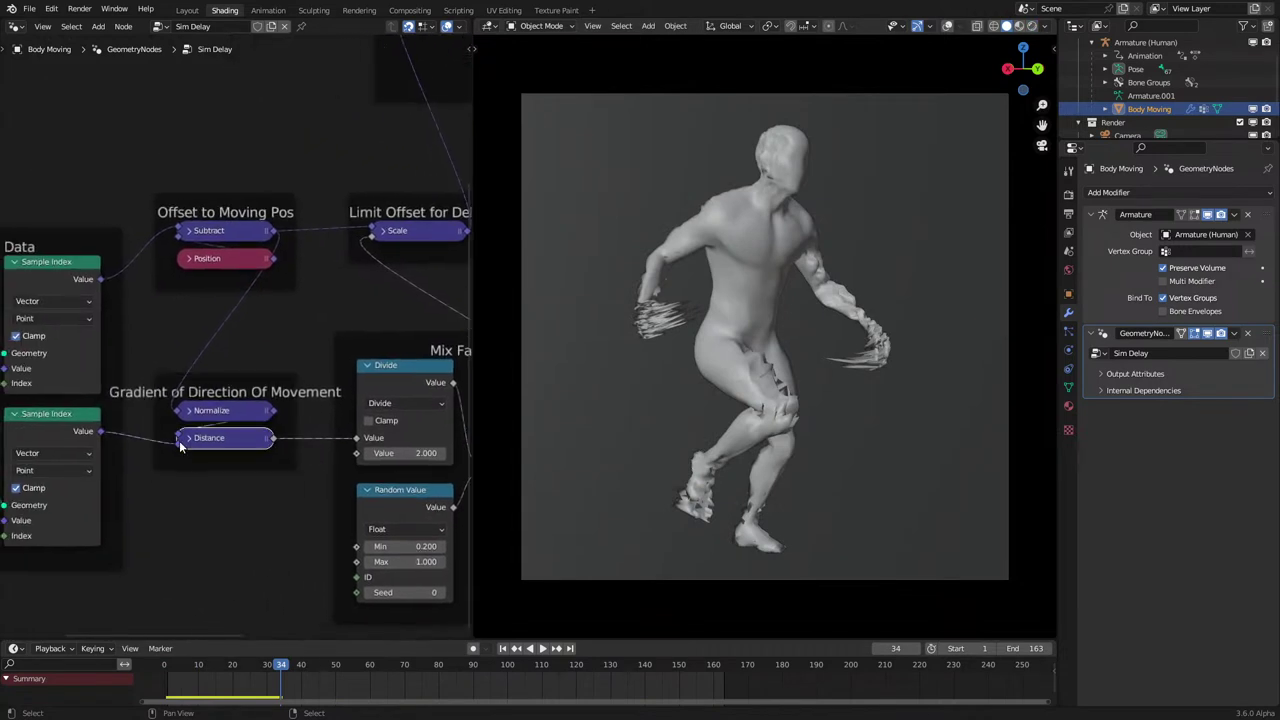
shift+click(270, 413)
key(space)
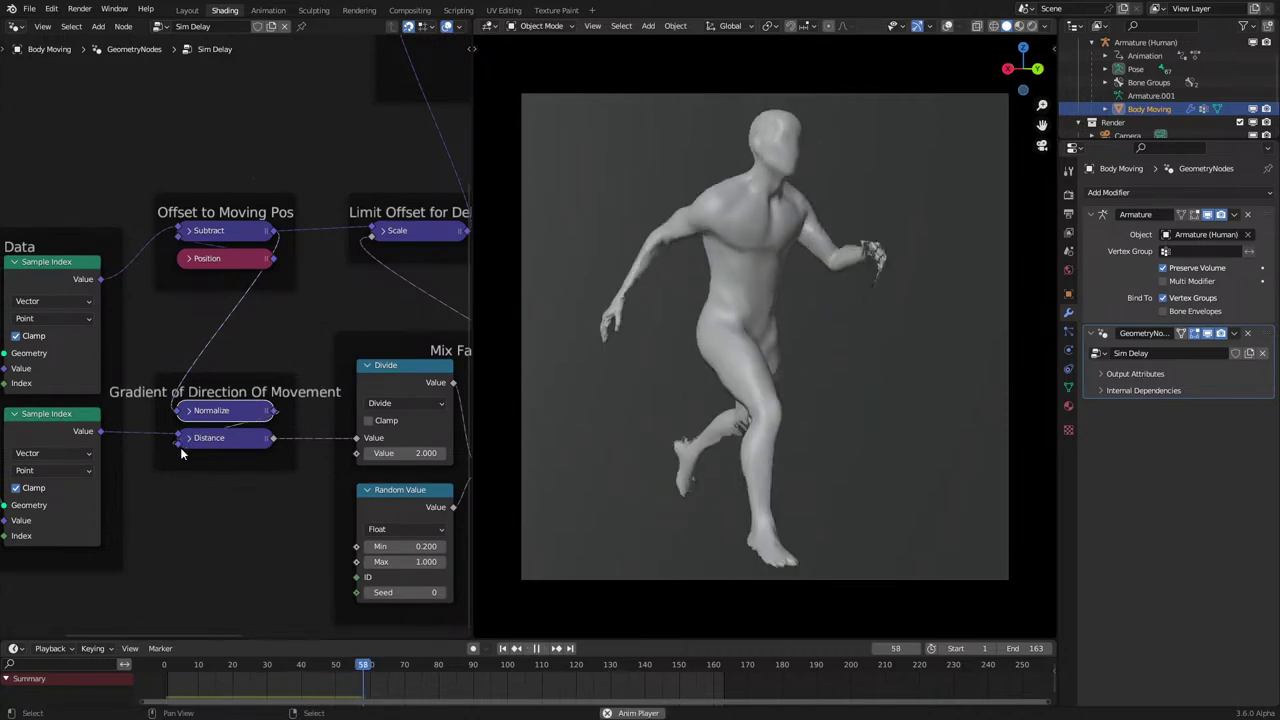
key(space)
middle_drag(248, 410, 297, 418)
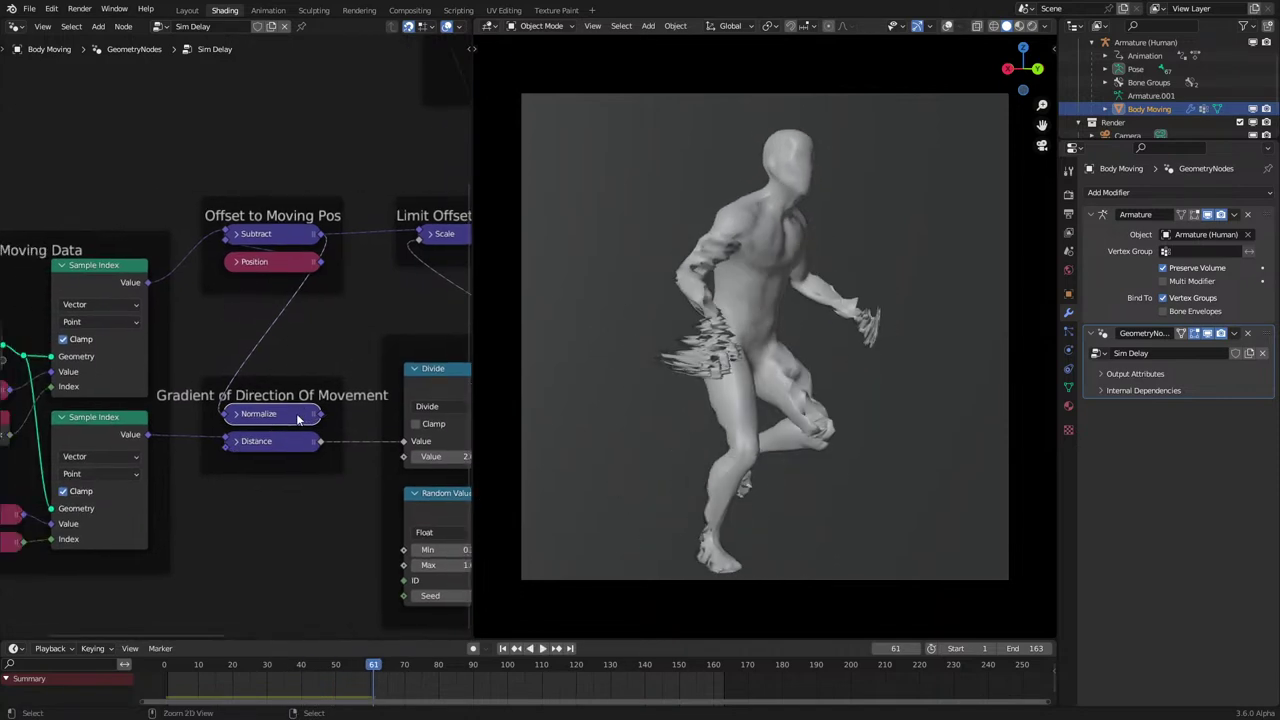
key(ctrl+z)
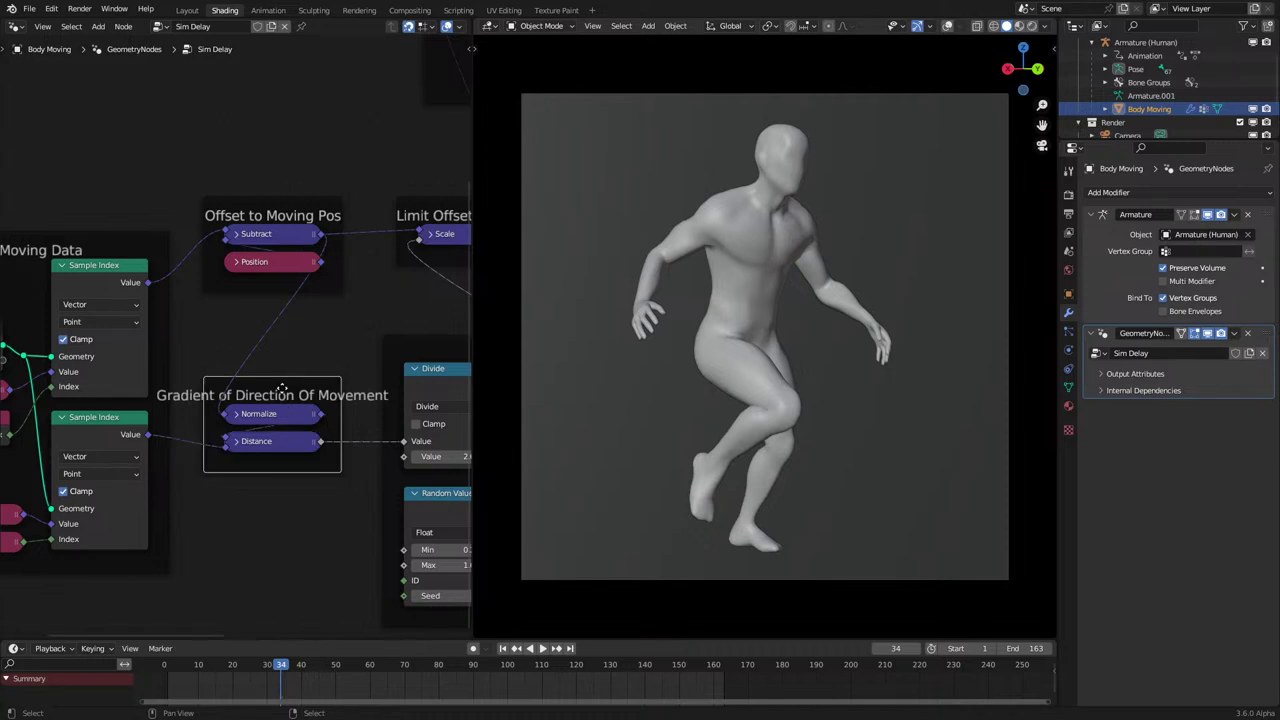
Move the Gradient of Direction Of Movement frame slightly down and replay the animation from frame 0.
drag(282, 388, 282, 411)
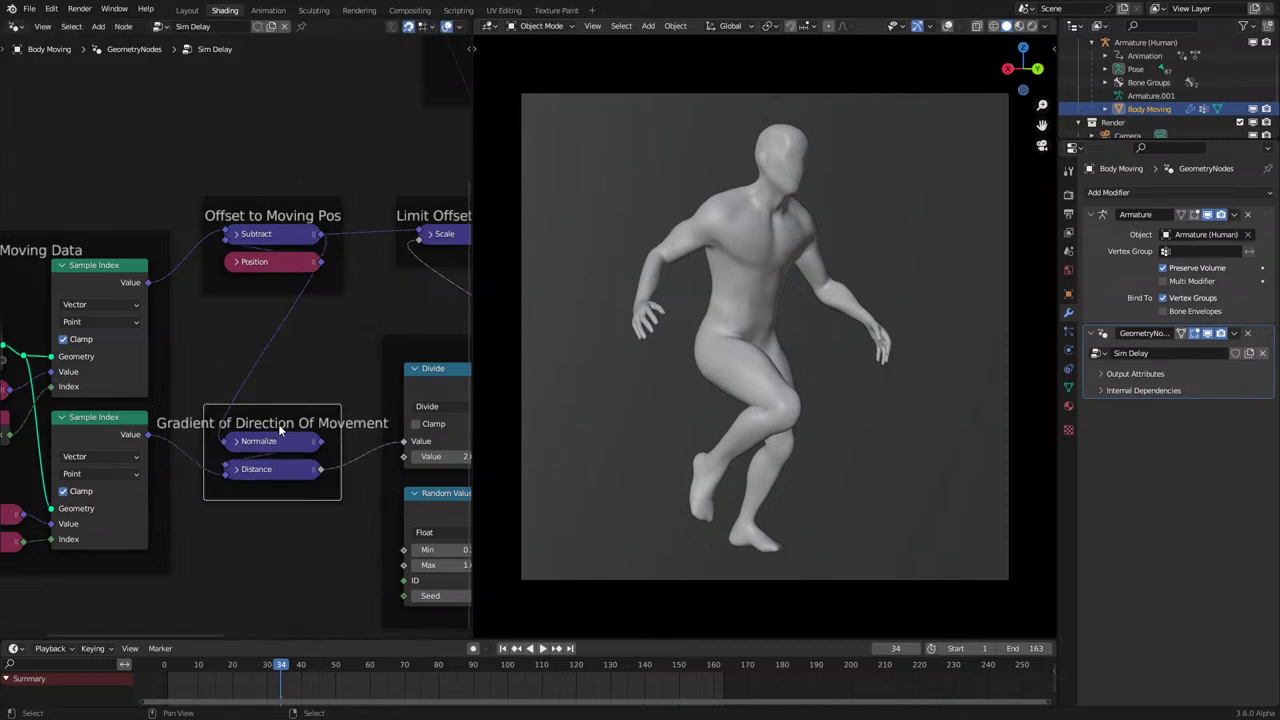
click(166, 669)
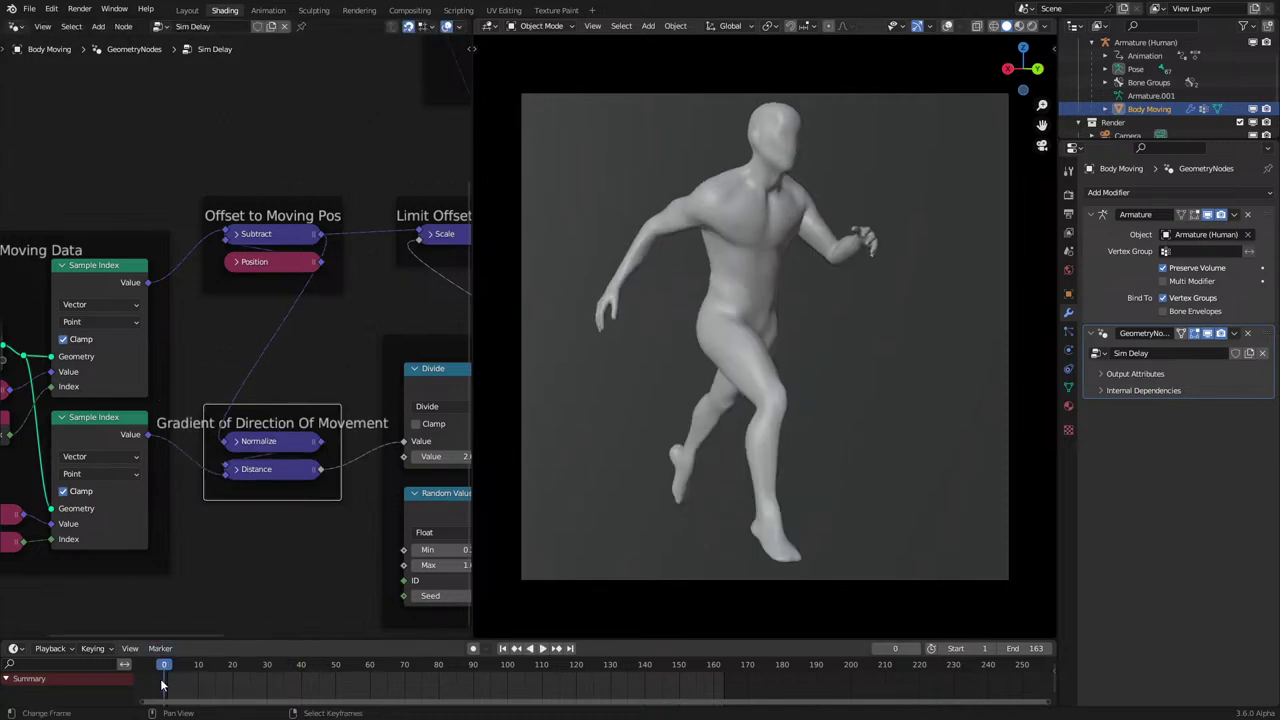
key(space)
key(space)
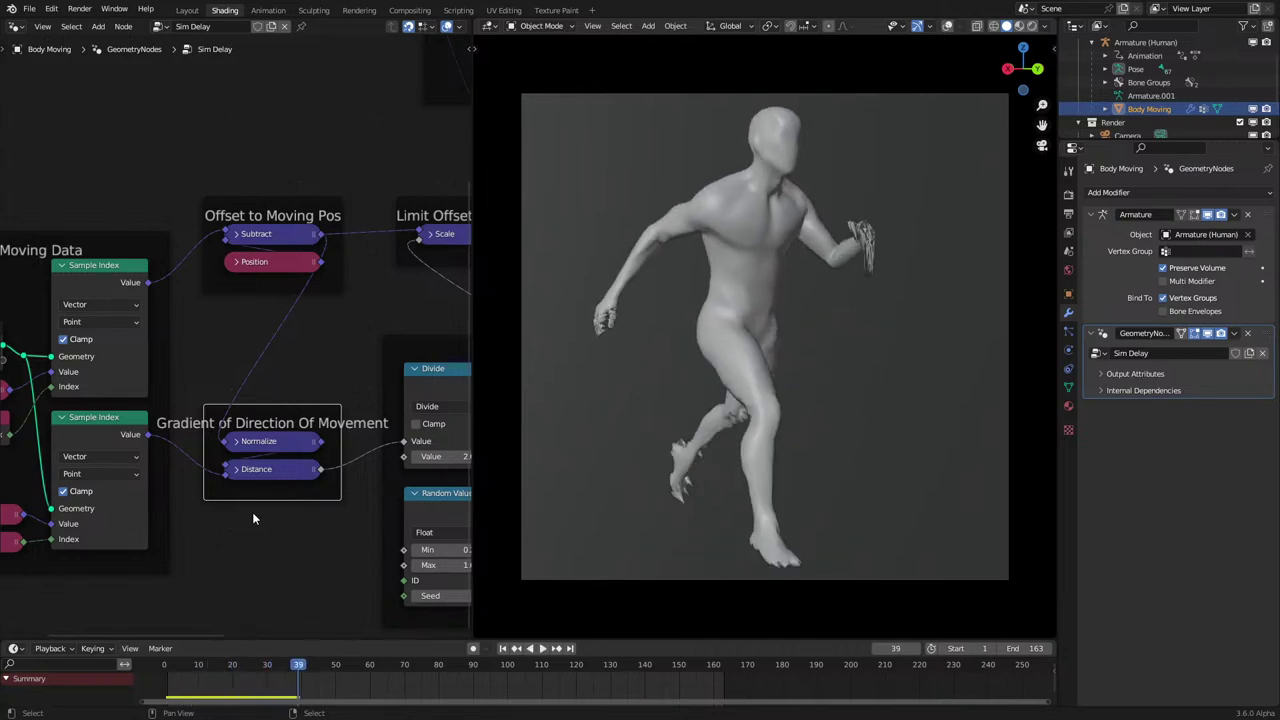
Insert a vector Scale node set to -1 between the offset Subtract and Normalize, and preview it in rendered shading.
drag(317, 234, 282, 547)
text(scale)
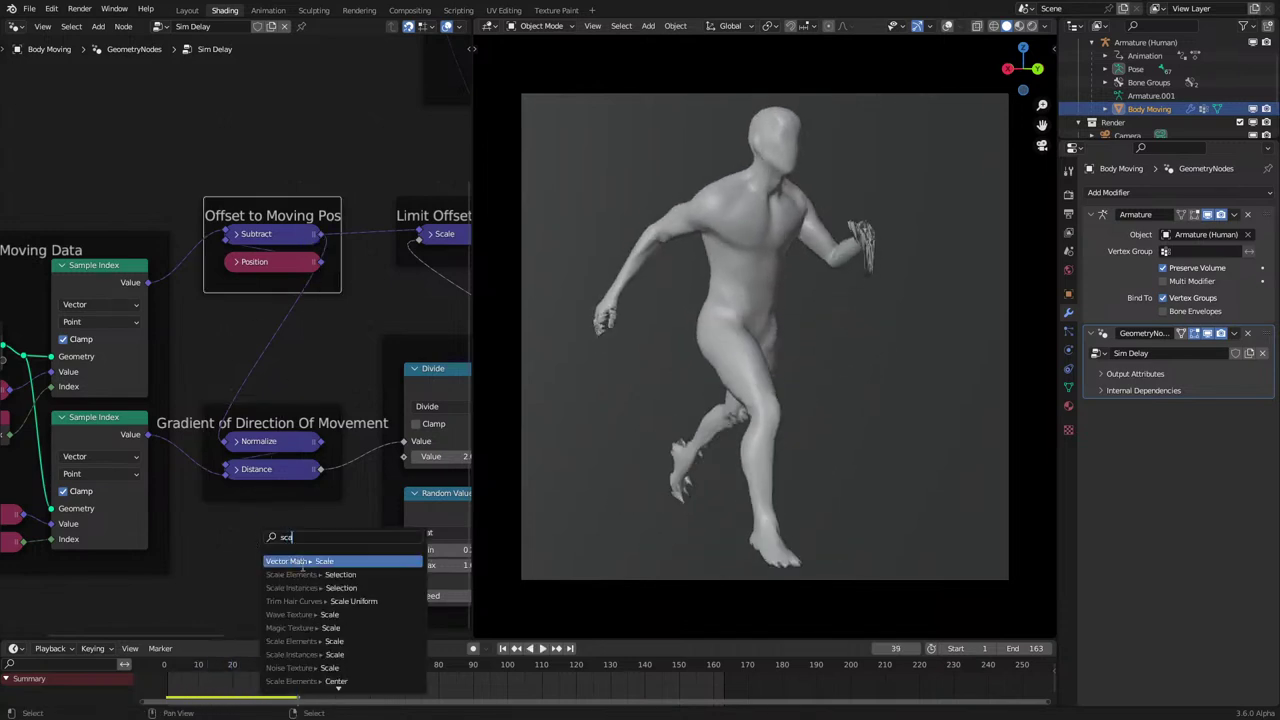
key(Return)
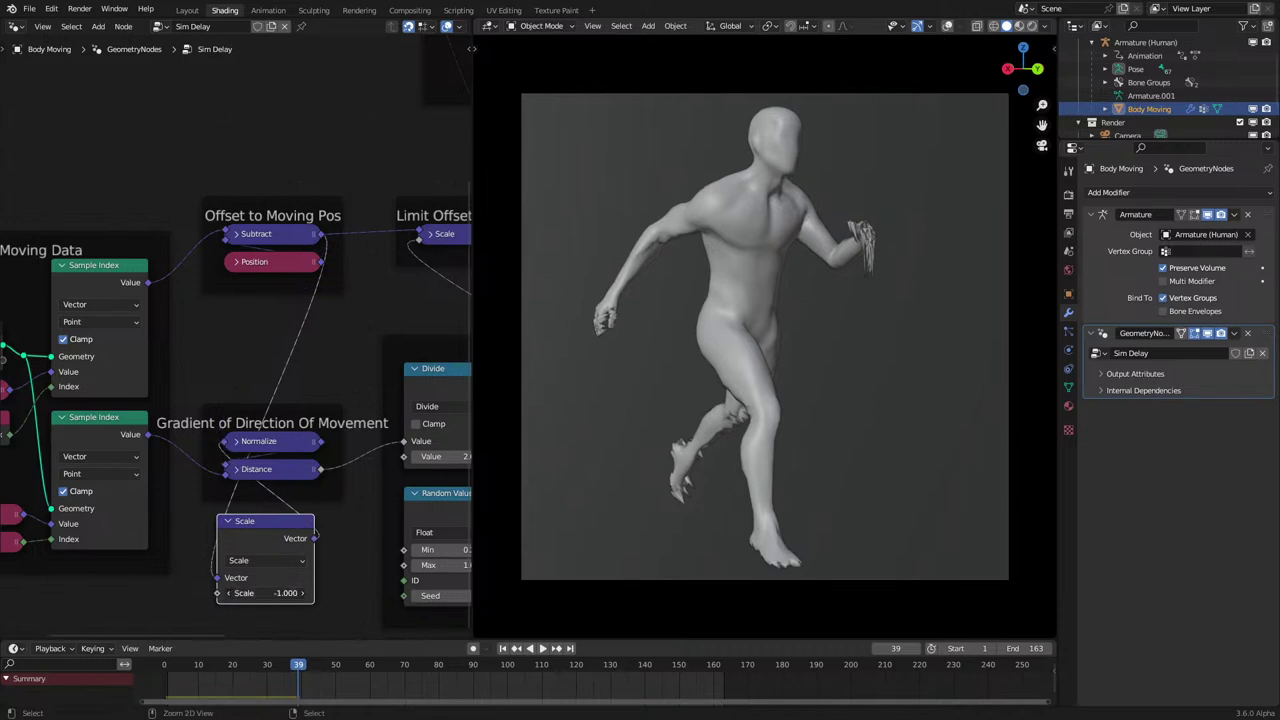
key(space)
click(160, 688)
key(shift+z)
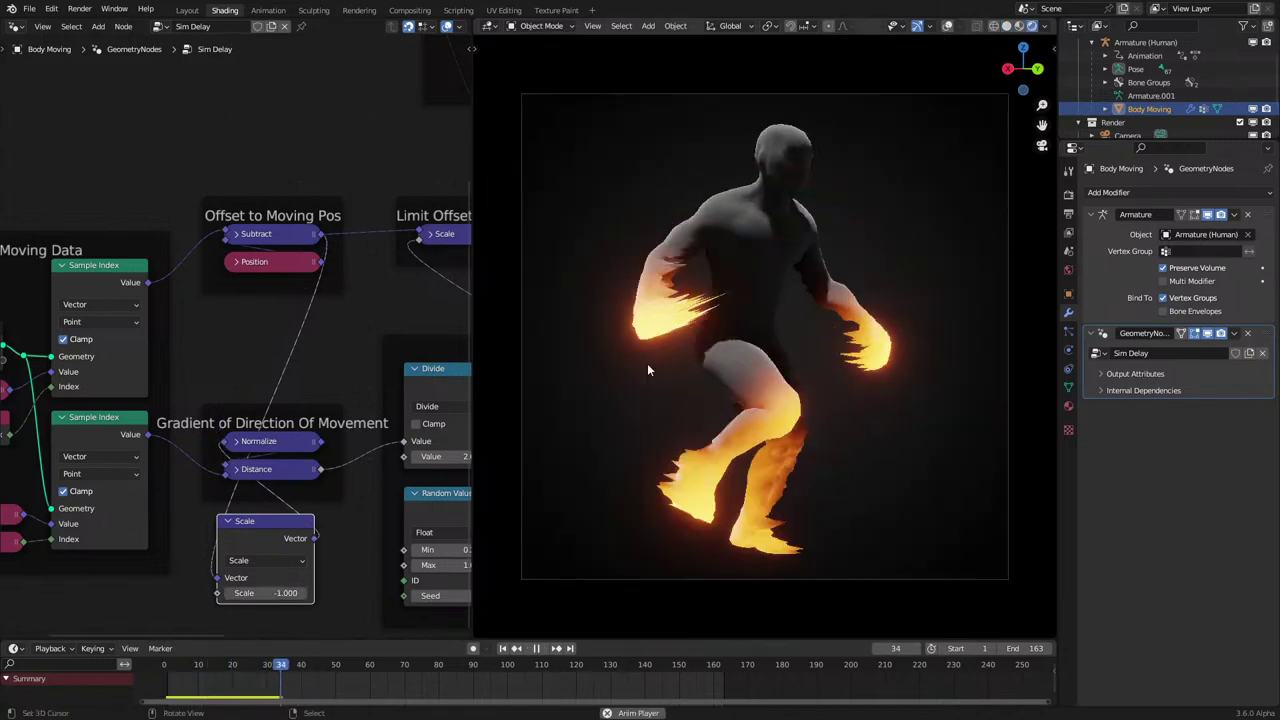
key(space)
key(space)
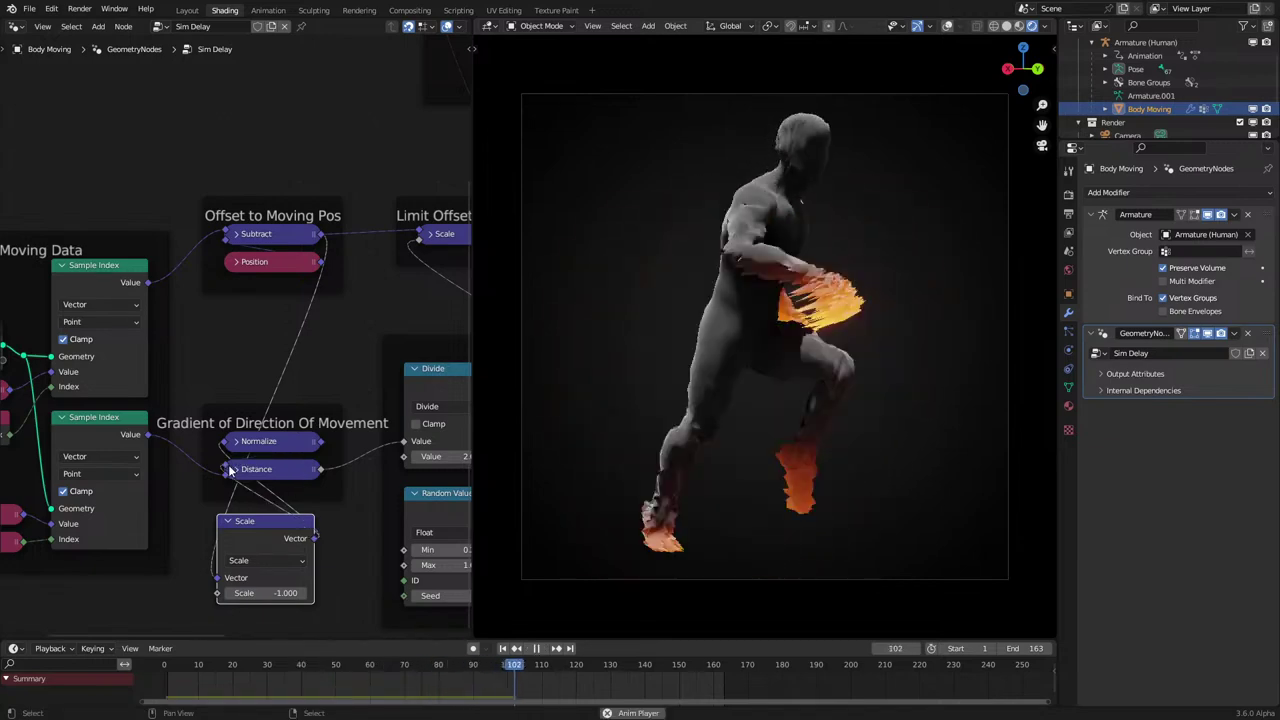
key(space)
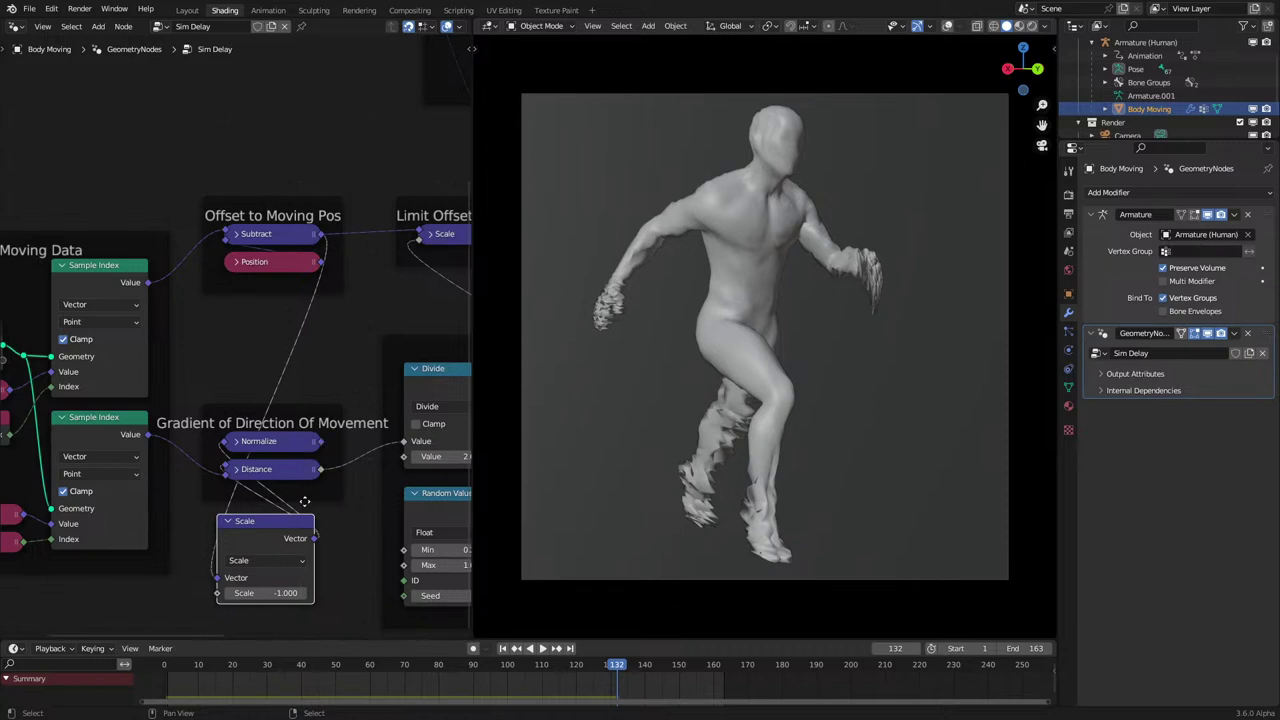
Place the -1 Scale node above Normalize inside the gradient frame and link Normalize to the Distance node.
drag(298, 522, 327, 456)
drag(291, 409, 295, 400)
click(313, 487)
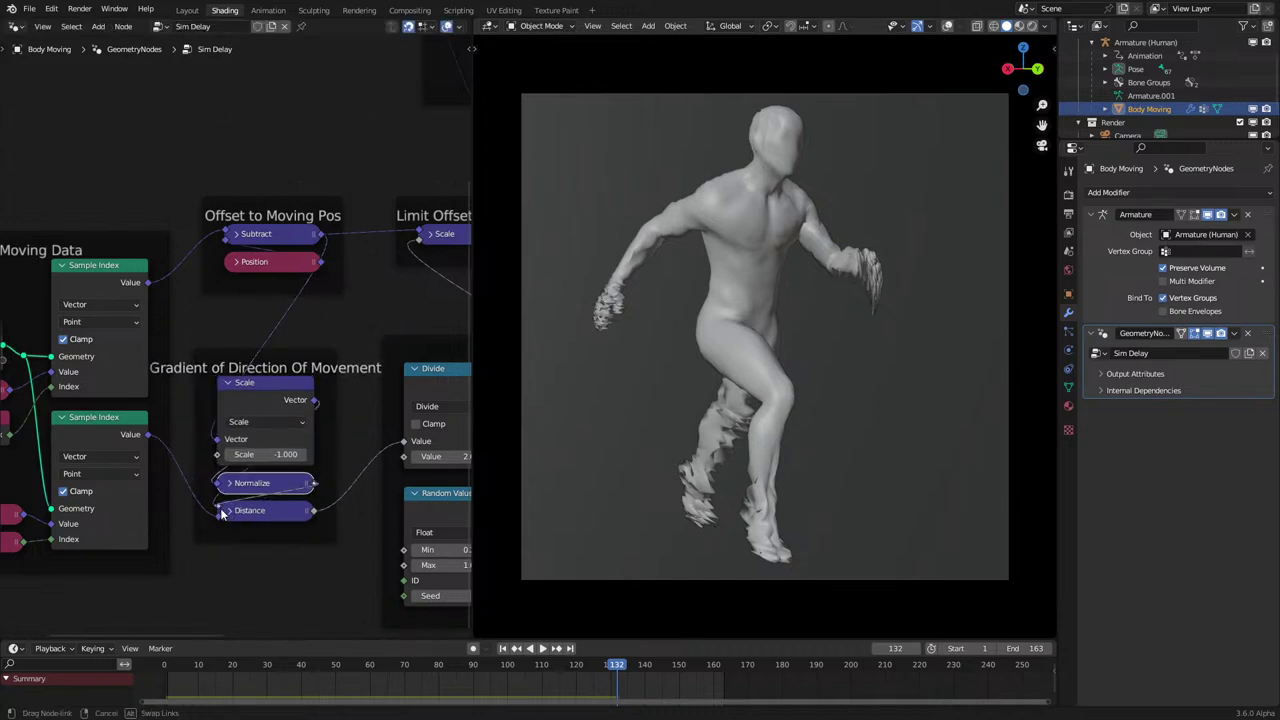
click(303, 360)
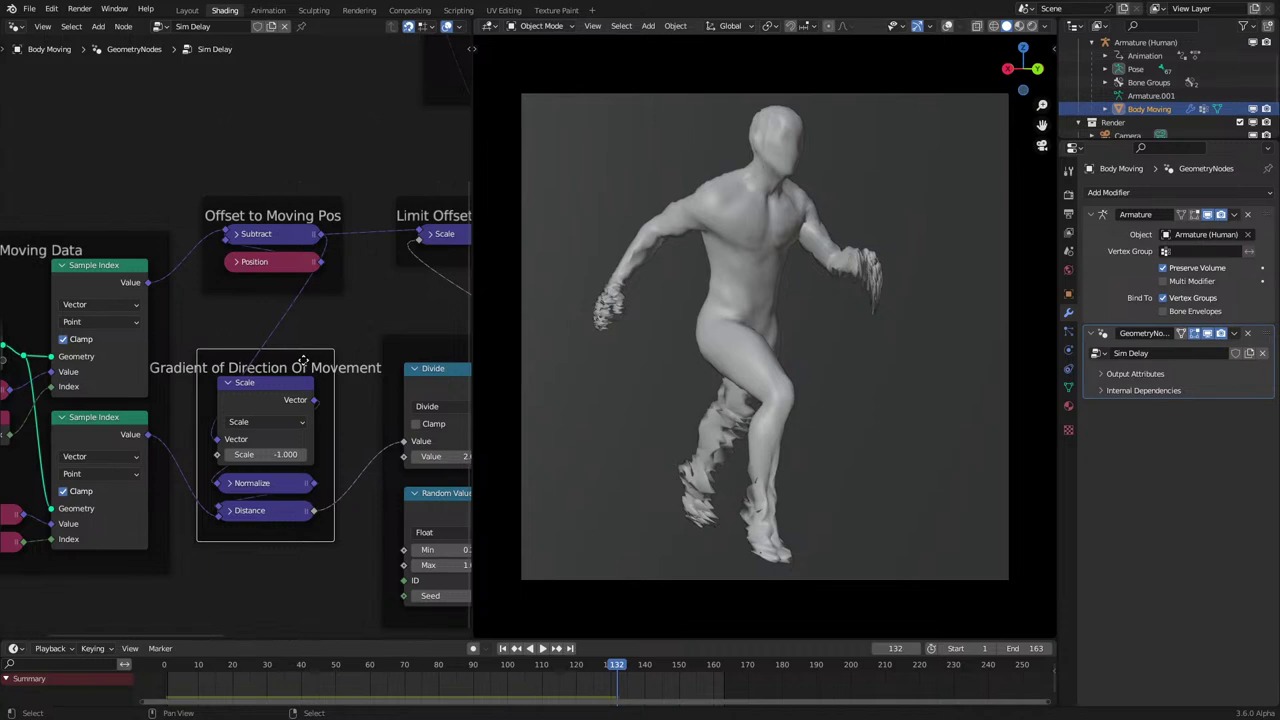
Clear the label of the frame holding the Scale, Normalize and Distance nodes.
middle_drag(303, 360, 395, 345)
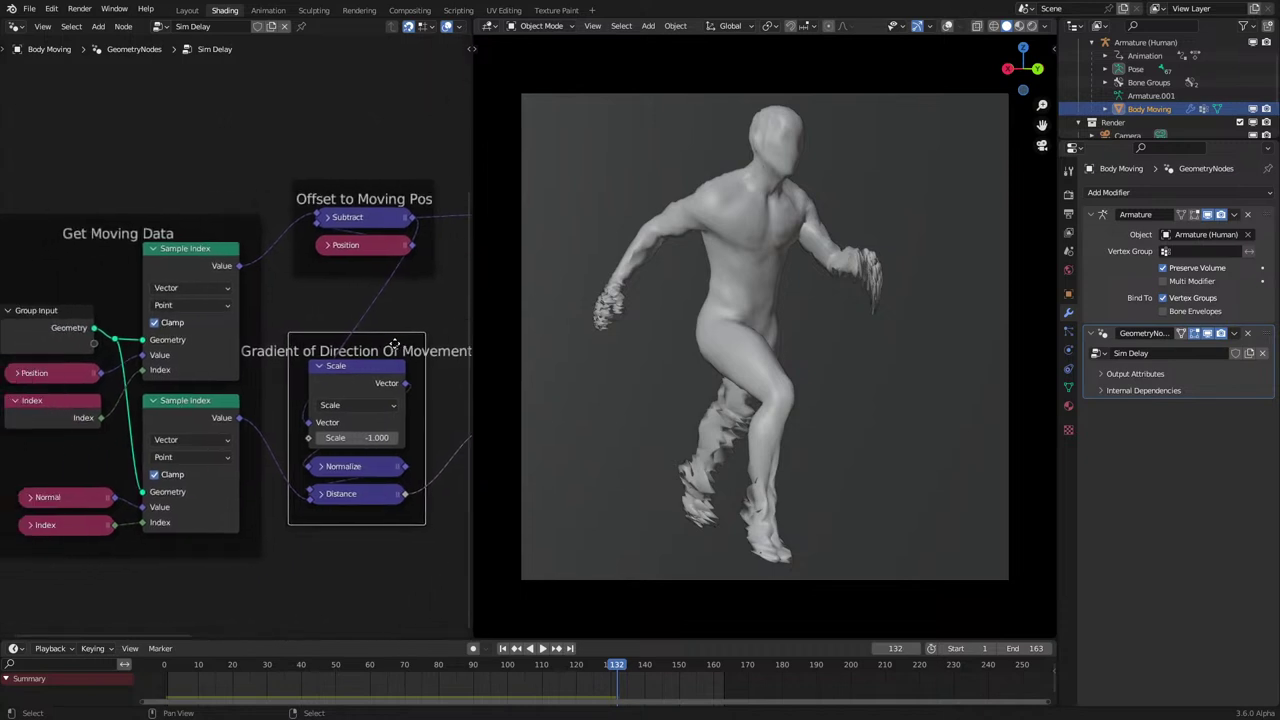
key(F2)
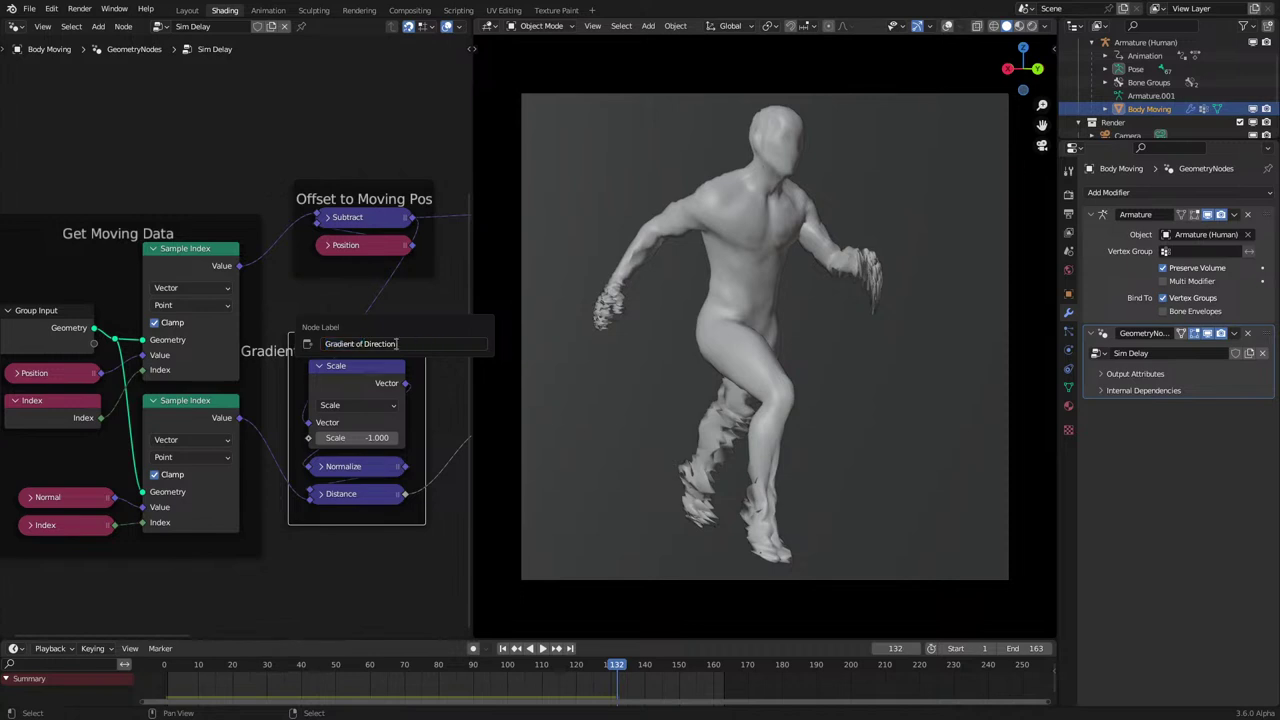
text(Of Movement)
key(Return)
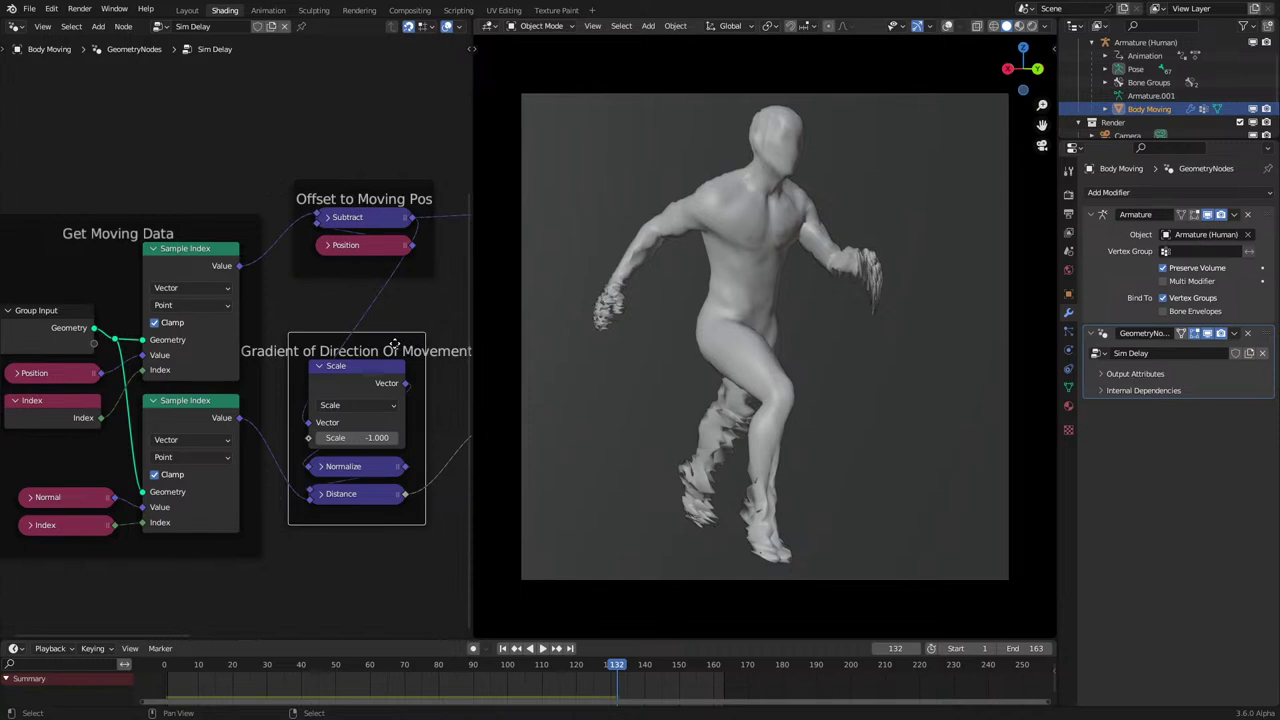
key(F2)
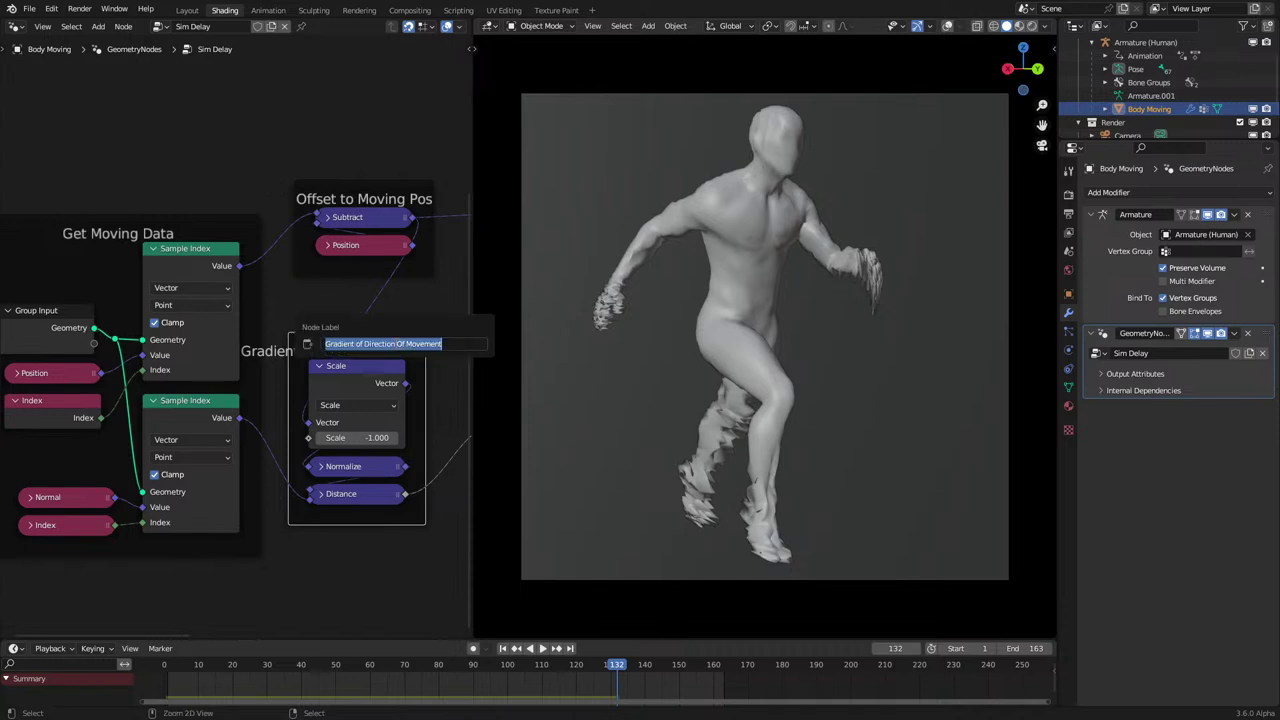
key(Return)
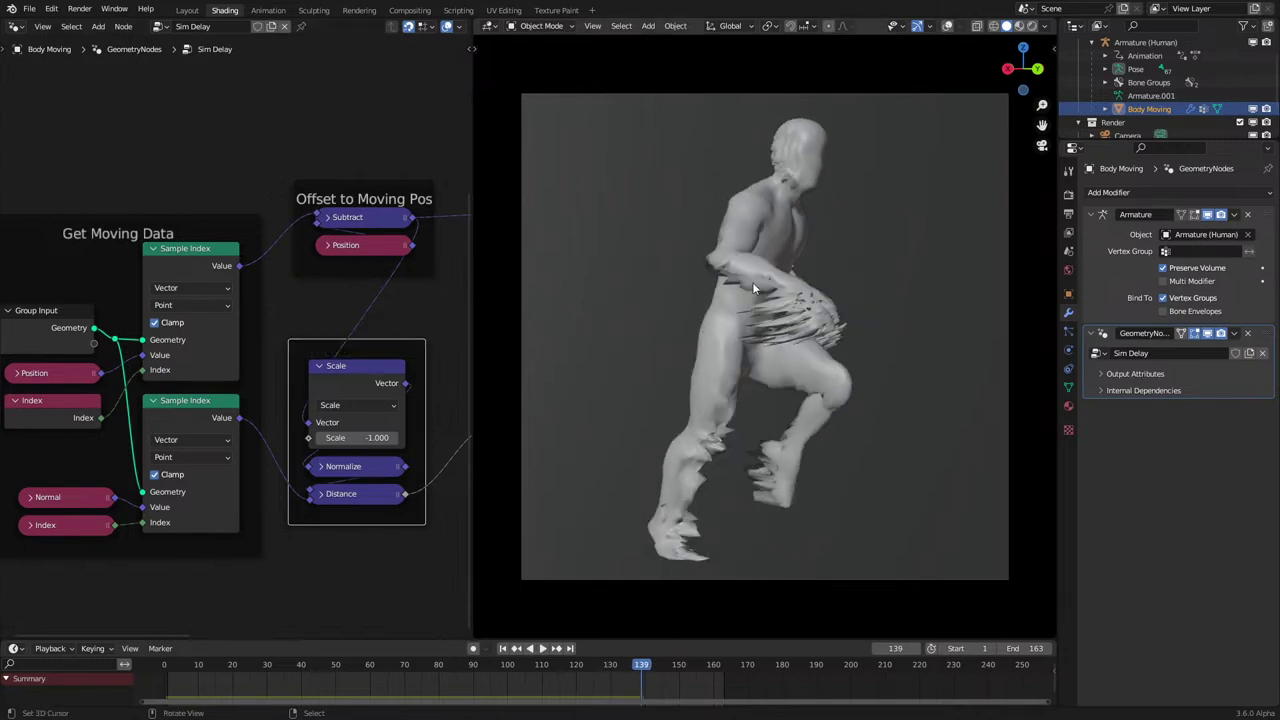
Examine the smear on the figure's hands and feet from several angles in solid shading and during playback.
middle_drag(755, 288, 765, 326)
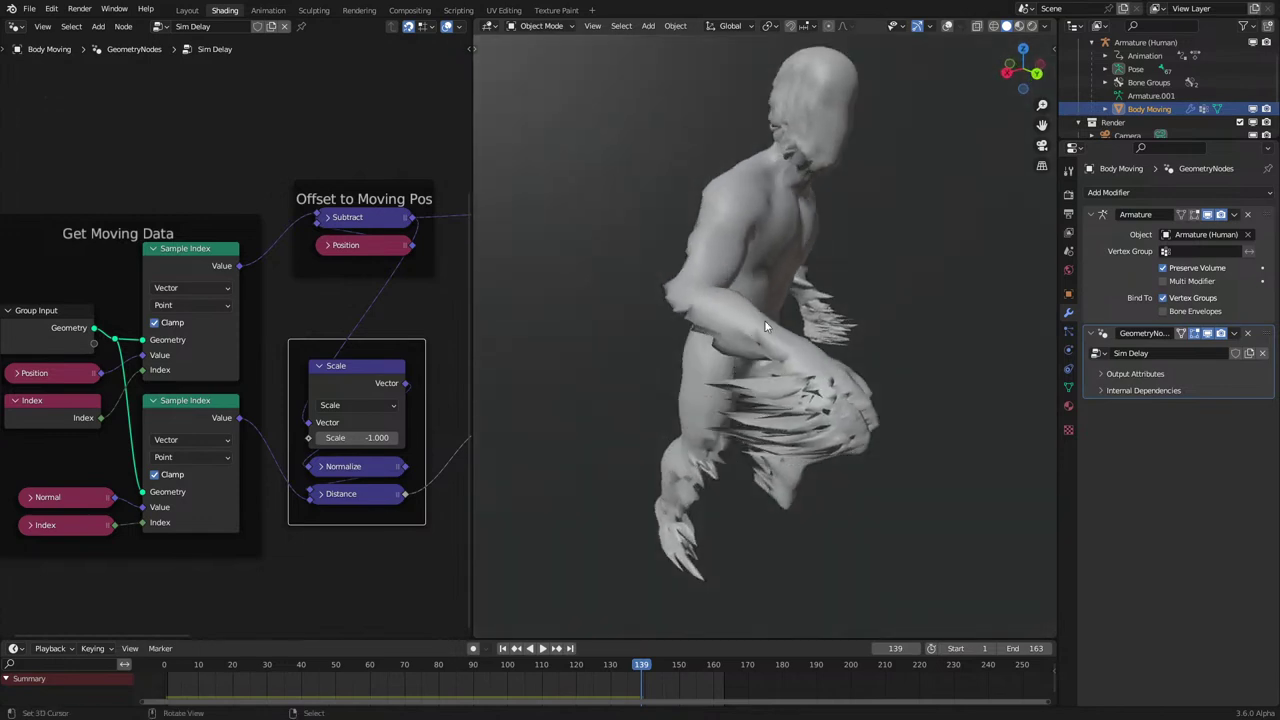
key(z)
mouse_move(797, 400)
middle_down()
mouse_move(855, 385)
mouse_move(765, 368)
middle_up()
key(z)
scroll(765, 366, up, 2)
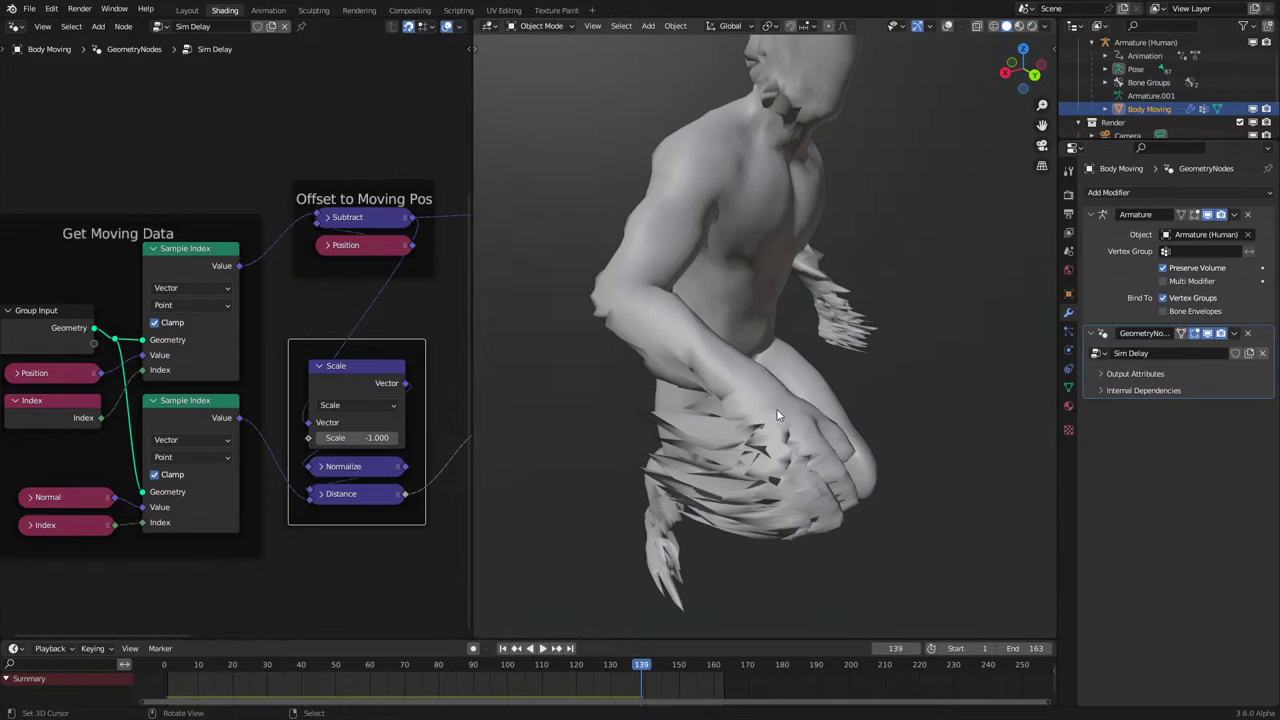
middle_drag(778, 415, 838, 393)
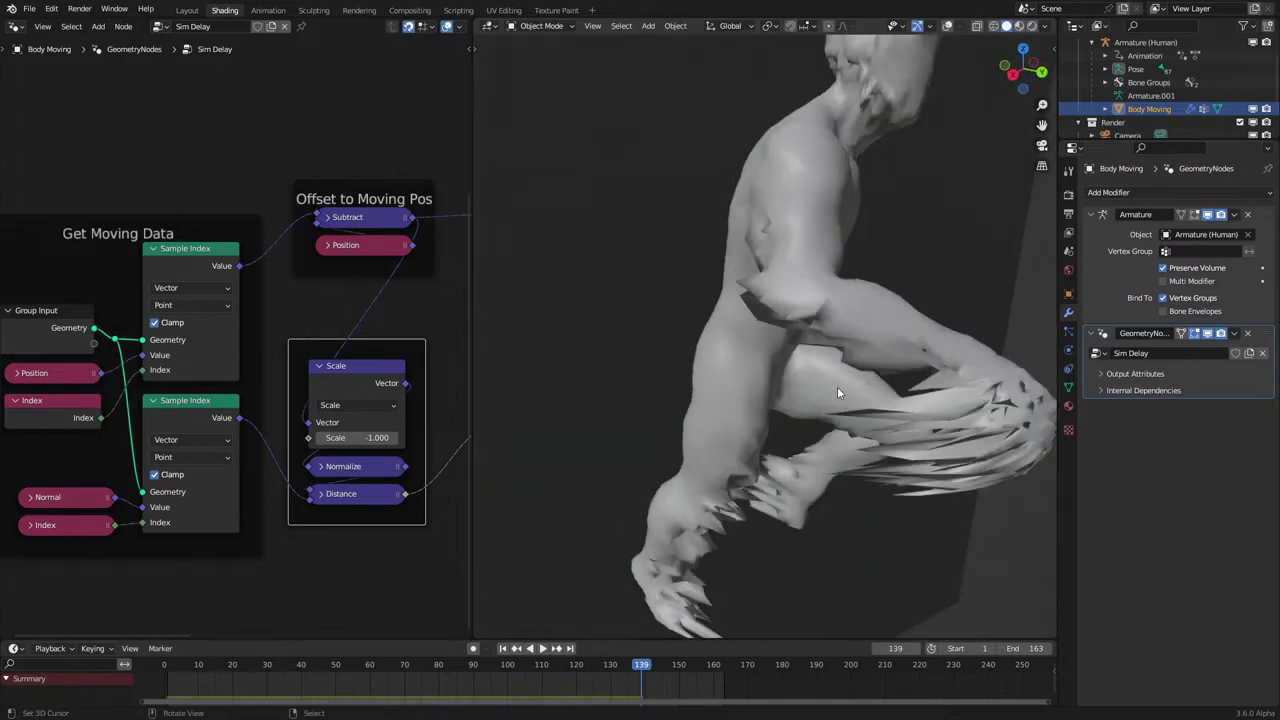
scroll(837, 386, down, 3)
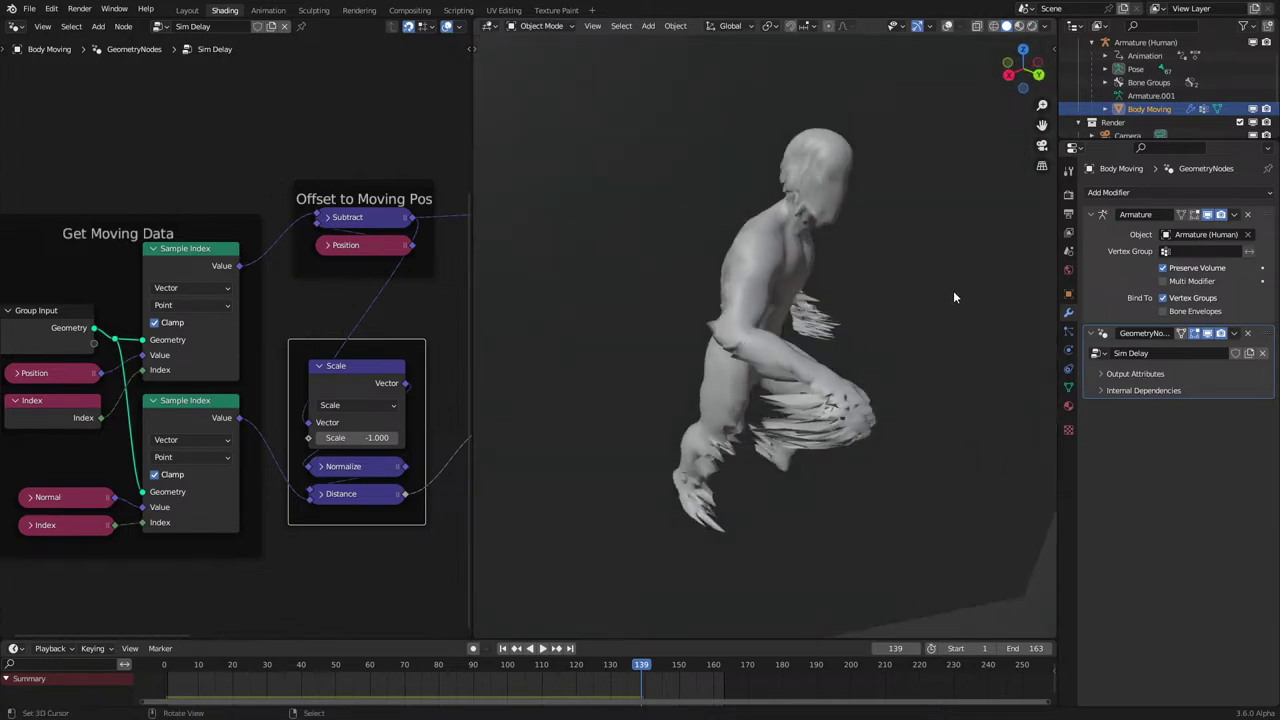
middle_drag(828, 400, 923, 350)
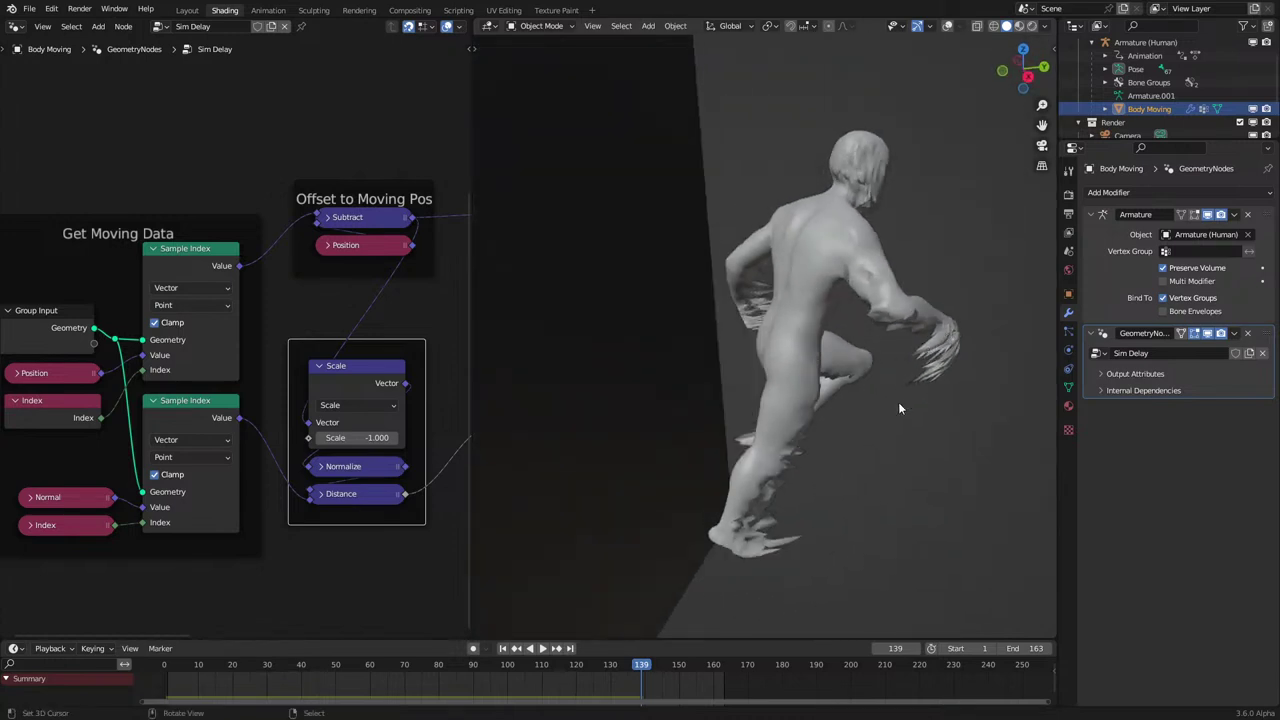
middle_drag(876, 412, 836, 382)
key(space)
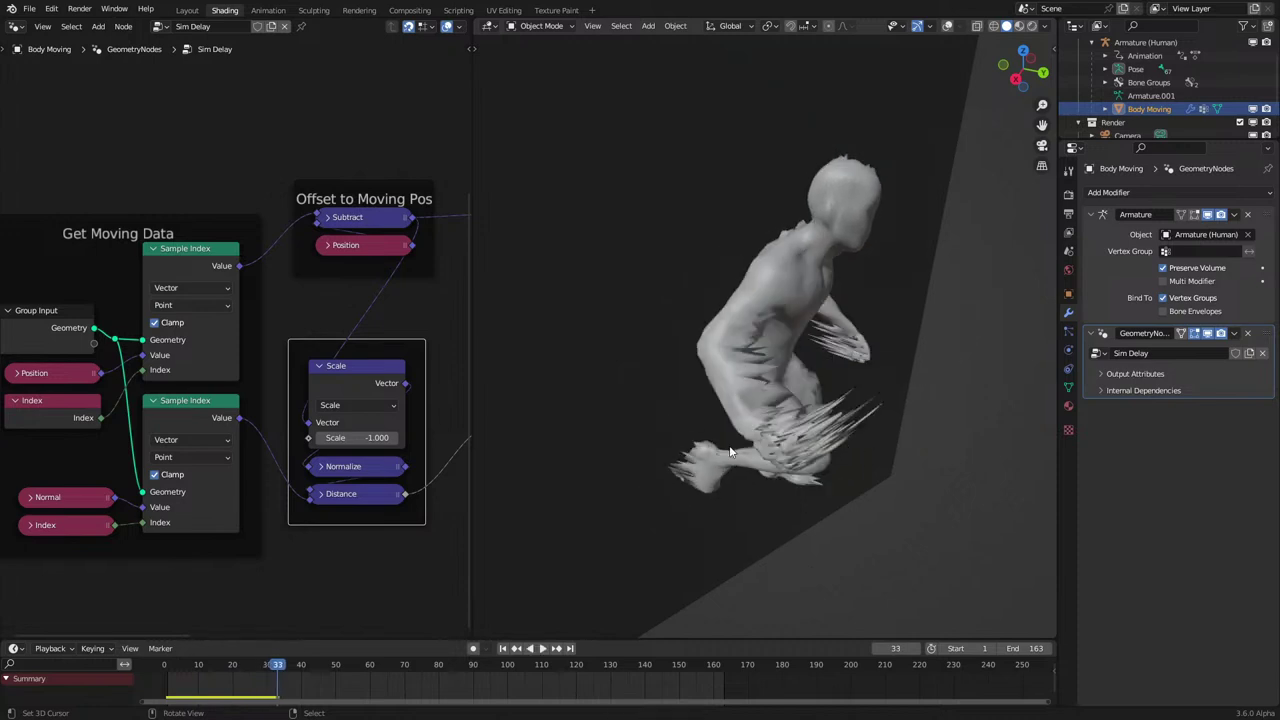
scroll(381, 421, down, 1)
key(space)
Tidy the Divide and Random Value nodes beside Mix and move the Mix Factor frame up beneath Limit Offset for Delay.
scroll(381, 421, down, 1)
scroll(309, 404, down, 1)
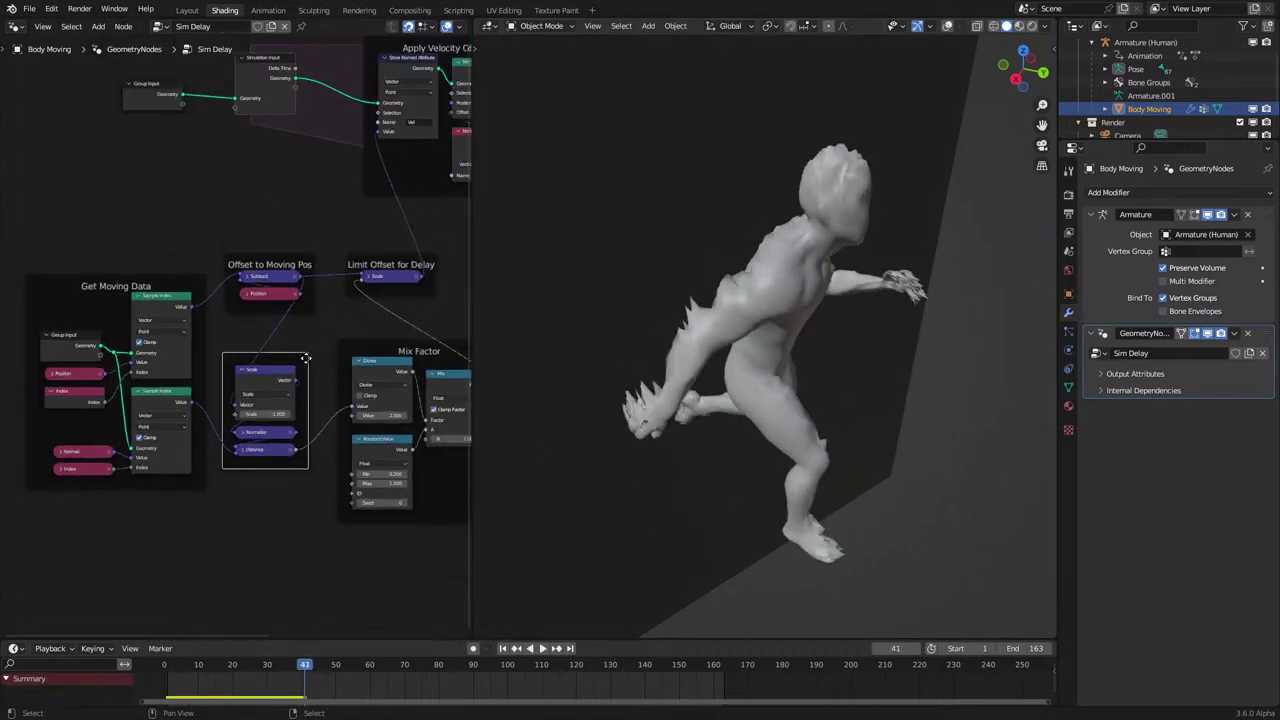
scroll(309, 404, down, 1)
scroll(288, 410, up, 1)
middle_drag(288, 410, 238, 389)
scroll(283, 387, down, 1)
scroll(283, 387, up, 1)
scroll(238, 388, up, 1)
drag(304, 364, 303, 375)
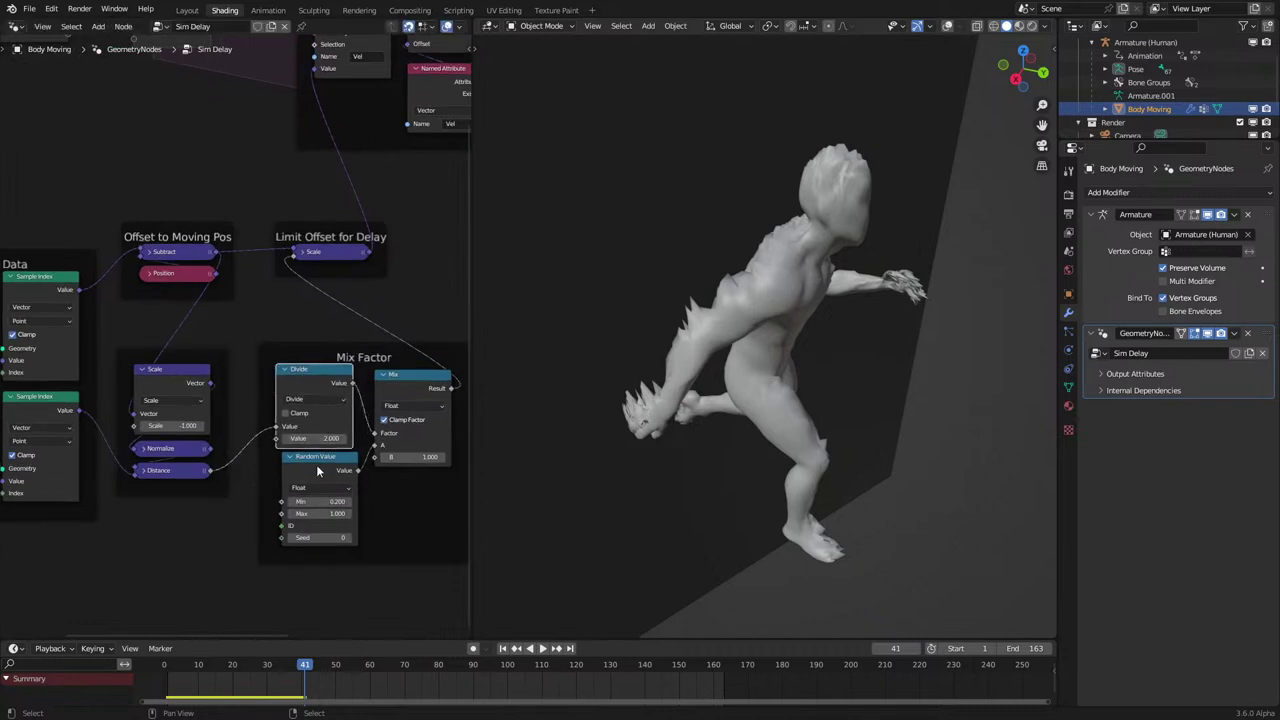
drag(317, 468, 311, 468)
mouse_move(306, 383)
shift+mouse_down()
mouse_move(321, 384)
mouse_move(310, 389)
shift+mouse_up()
drag(367, 349, 347, 331)
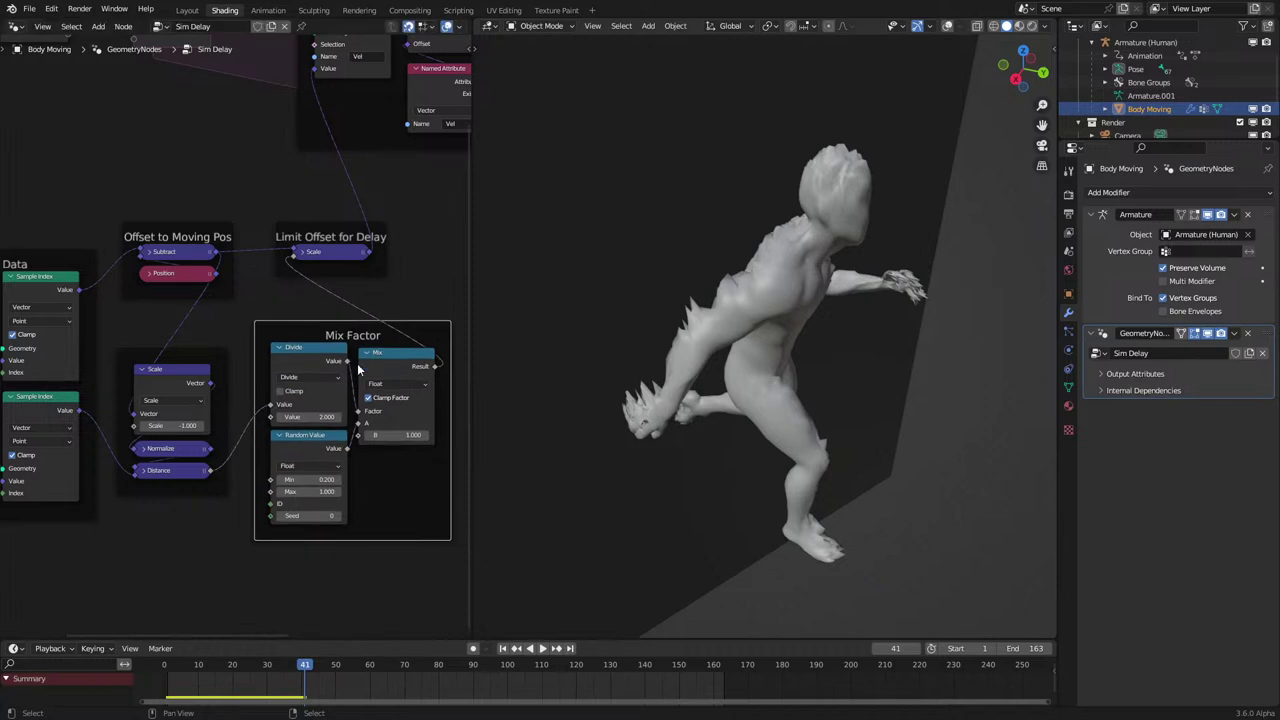
Add a Map Range node in the Mix Factor frame below Mix, fed by the Divide node's value.
scroll(360, 368, up, 2)
middle_drag(355, 368, 292, 356)
scroll(304, 377, up, 1)
scroll(325, 432, up, 1)
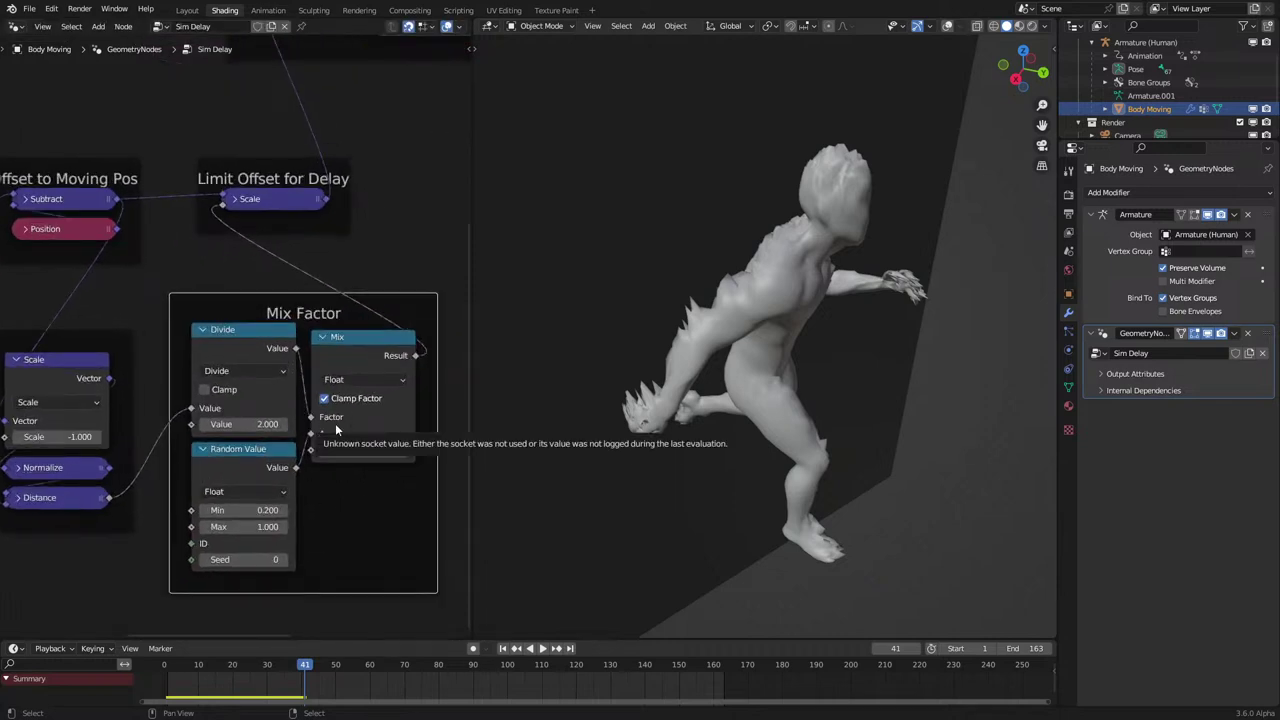
mouse_move(208, 402)
middle_down()
mouse_move(345, 404)
mouse_move(199, 398)
middle_up()
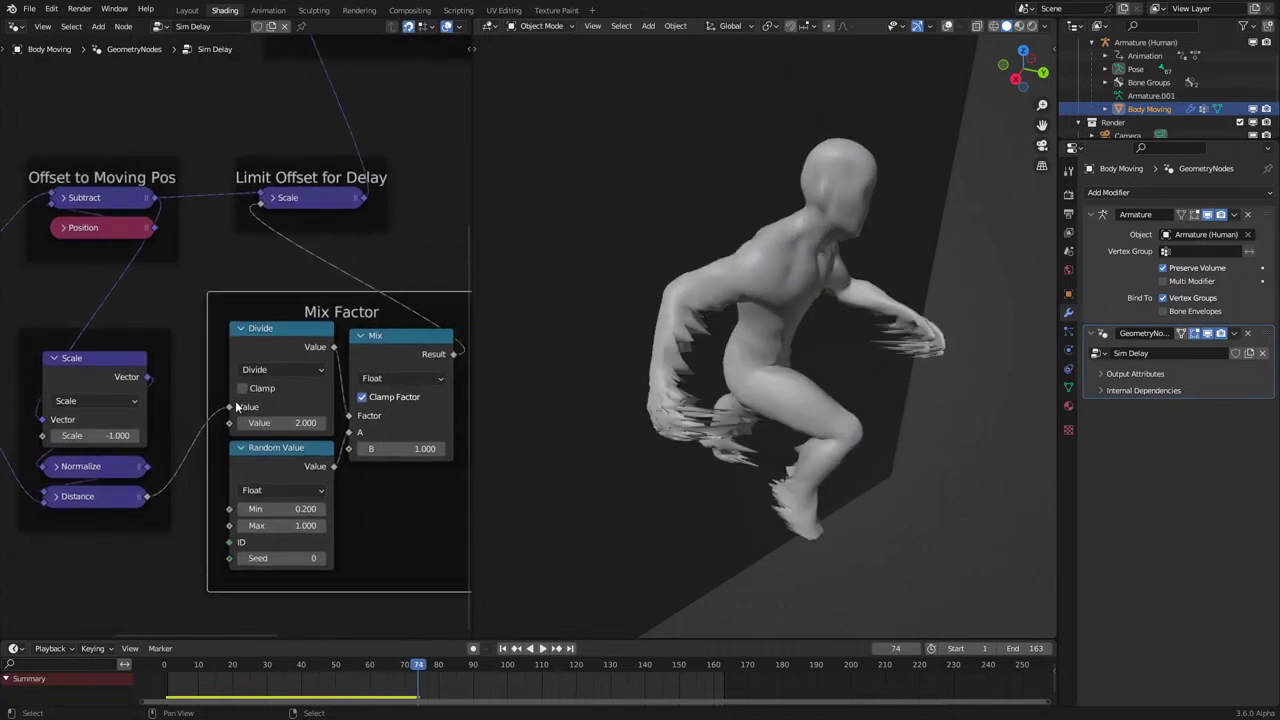
click(316, 338)
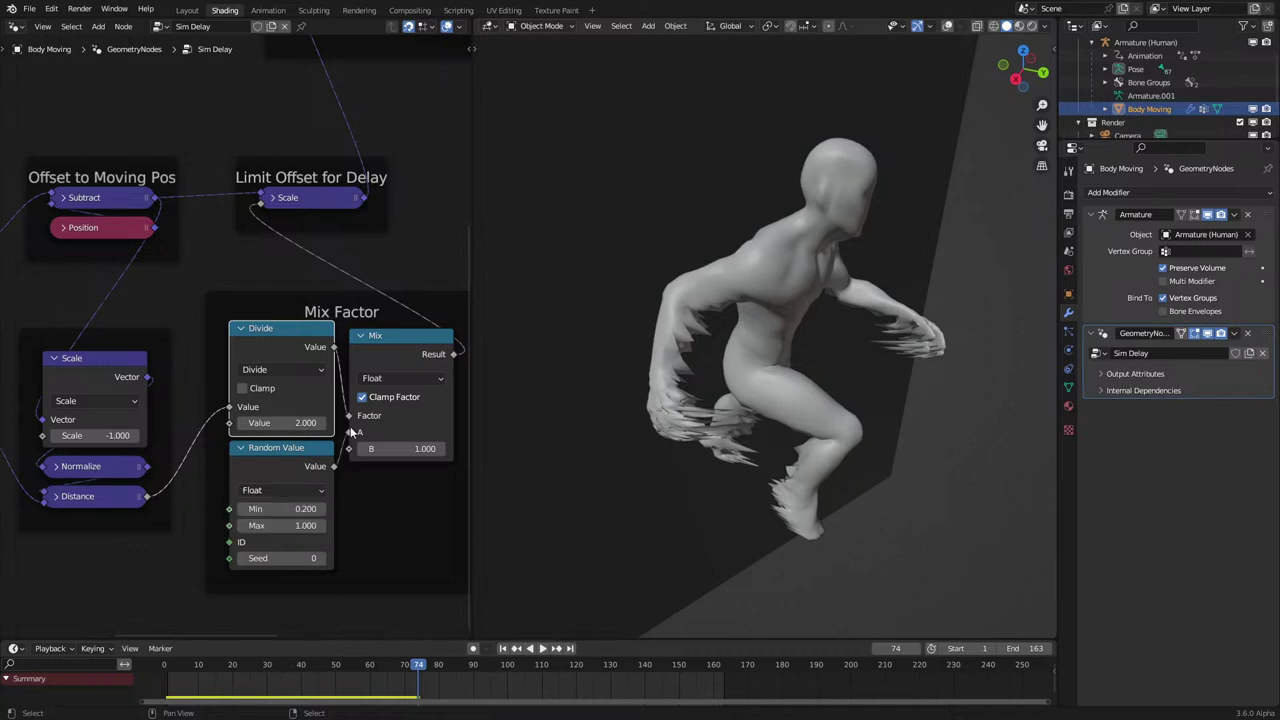
drag(332, 347, 384, 505)
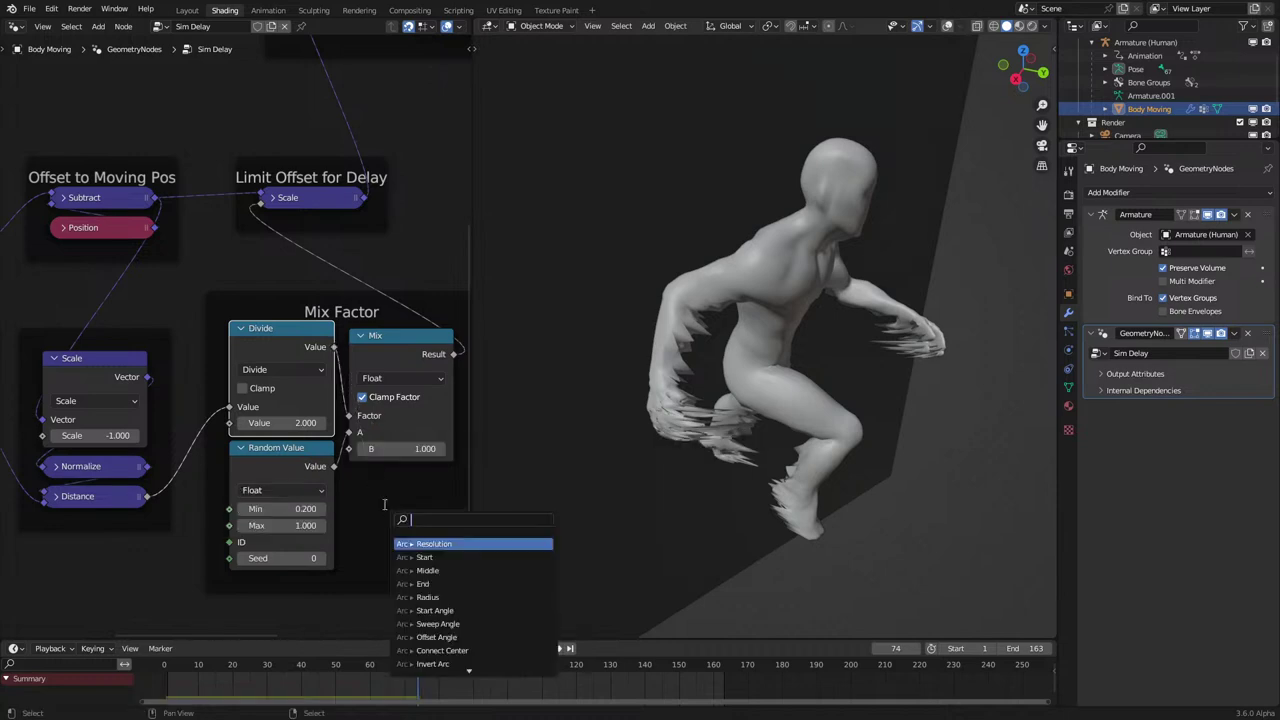
text(maop)
key(BackSpace)
key(BackSpace)
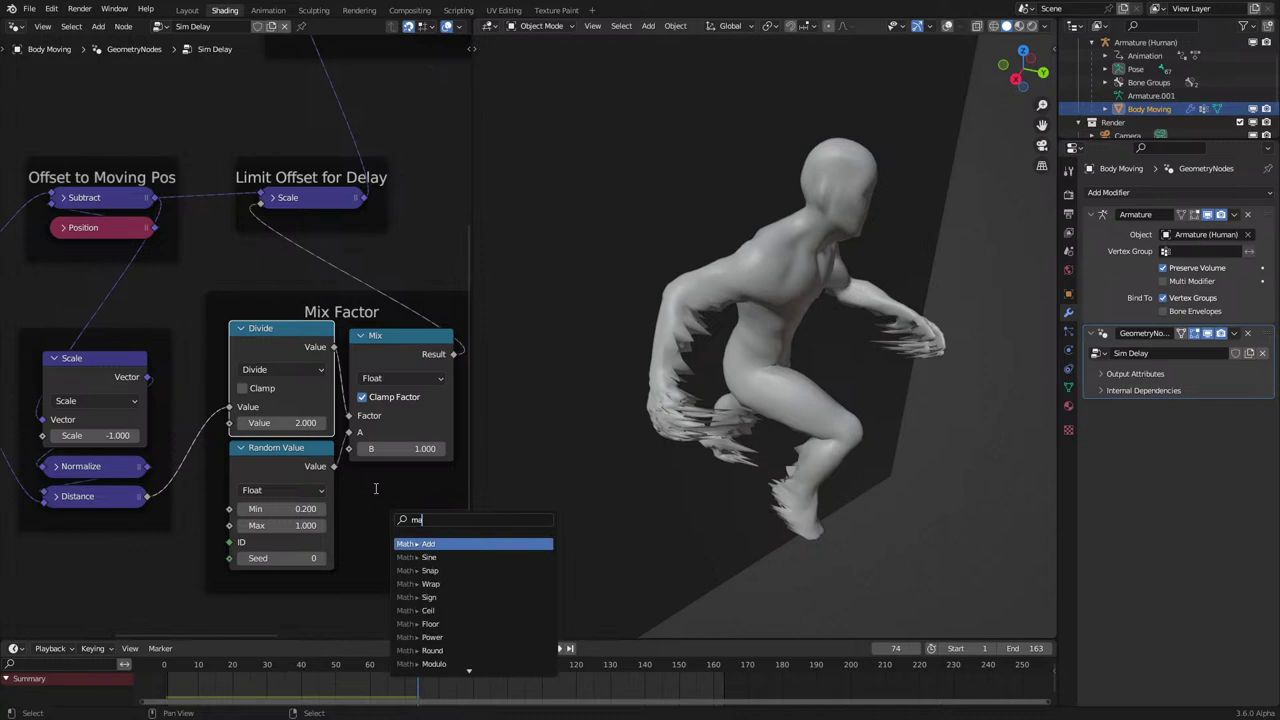
text(p r)
key(Return)
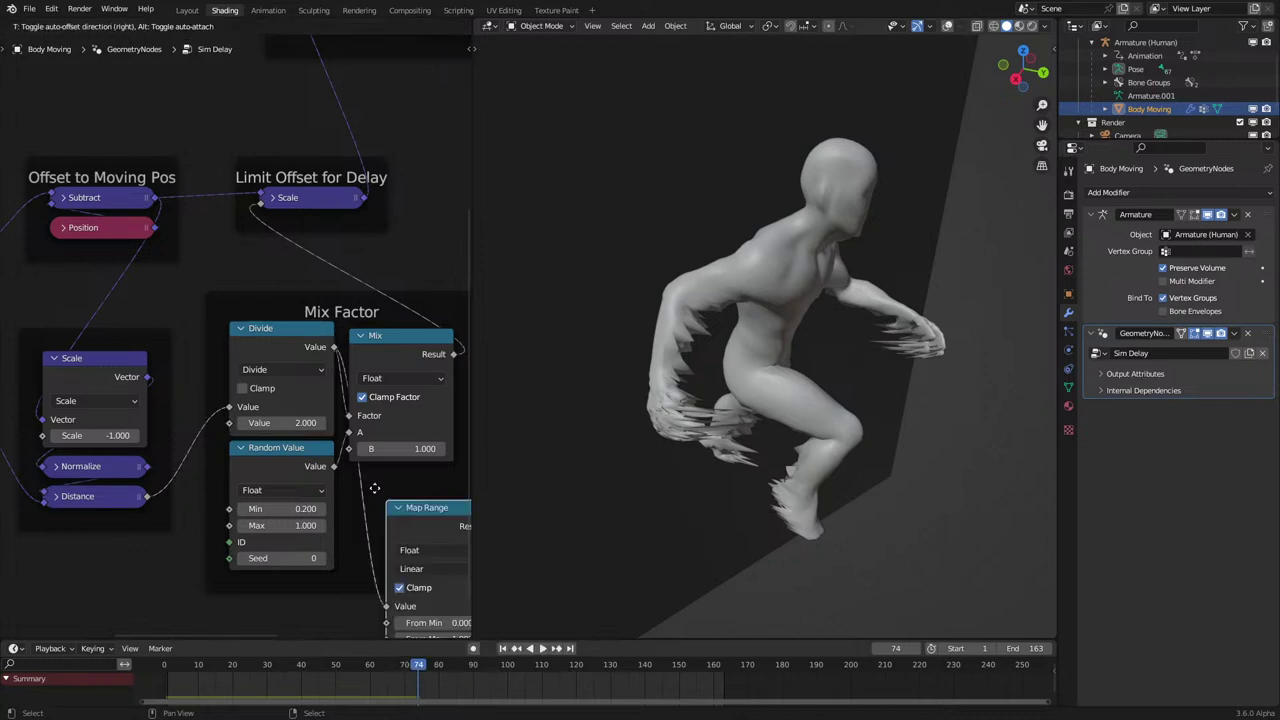
click(338, 450)
middle_drag(338, 450, 322, 404)
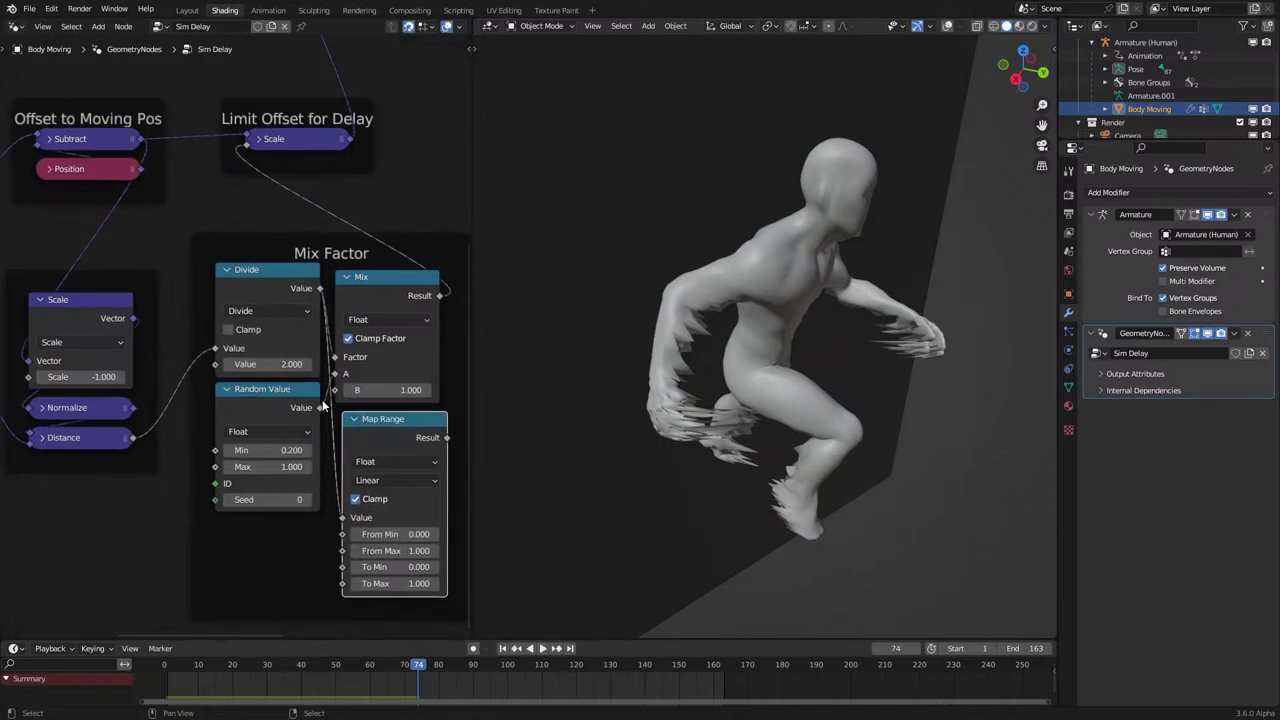
Delete the Divide and Mix nodes and move Map Range up into their place in the Mix Factor frame.
click(379, 279)
click(270, 287)
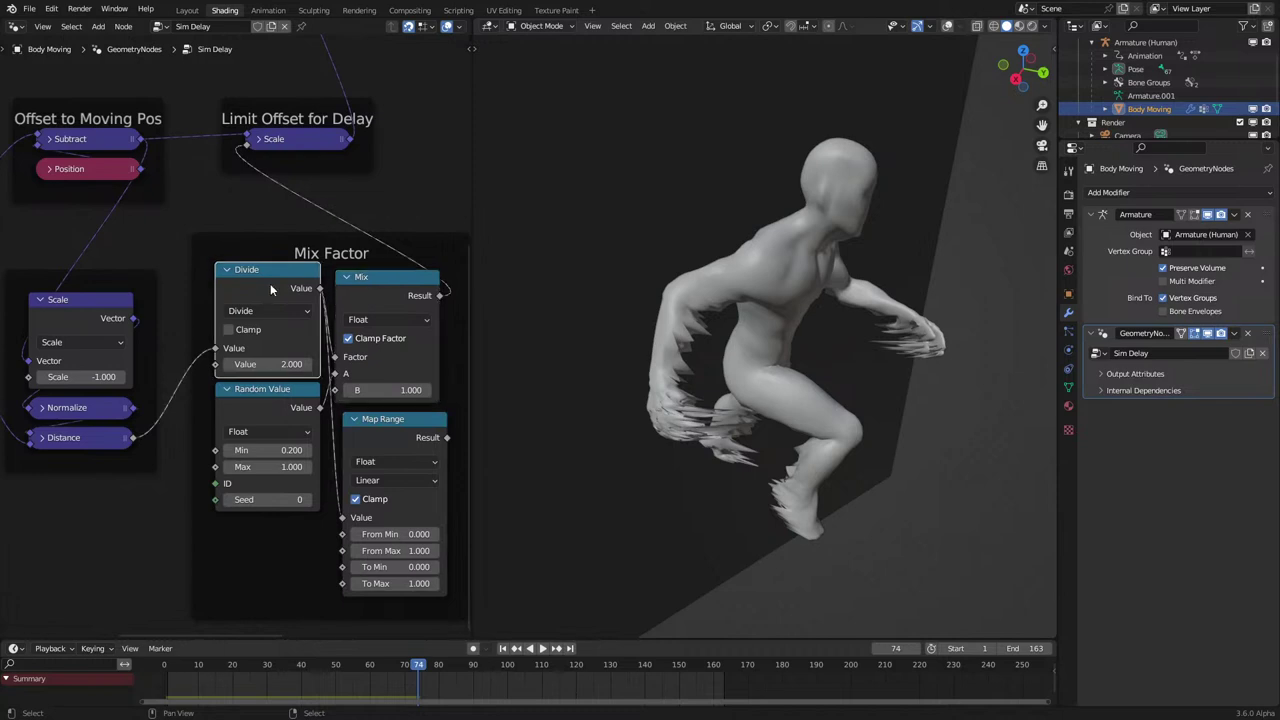
key(x)
click(376, 282)
key(x)
drag(398, 420, 398, 301)
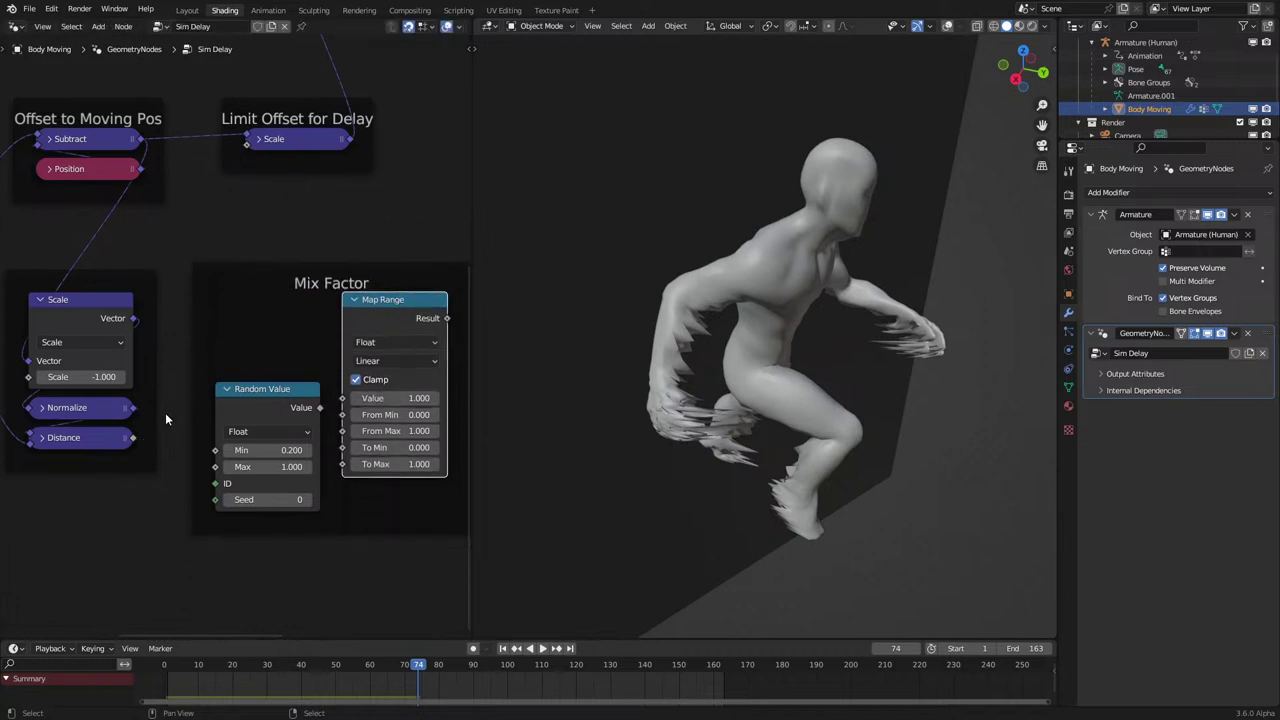
Wire Map Range from Distance to Limit Offset's Scale with From Max 2 and Random Value as To Min, and reposition the Mix Factor frame.
drag(131, 440, 396, 381)
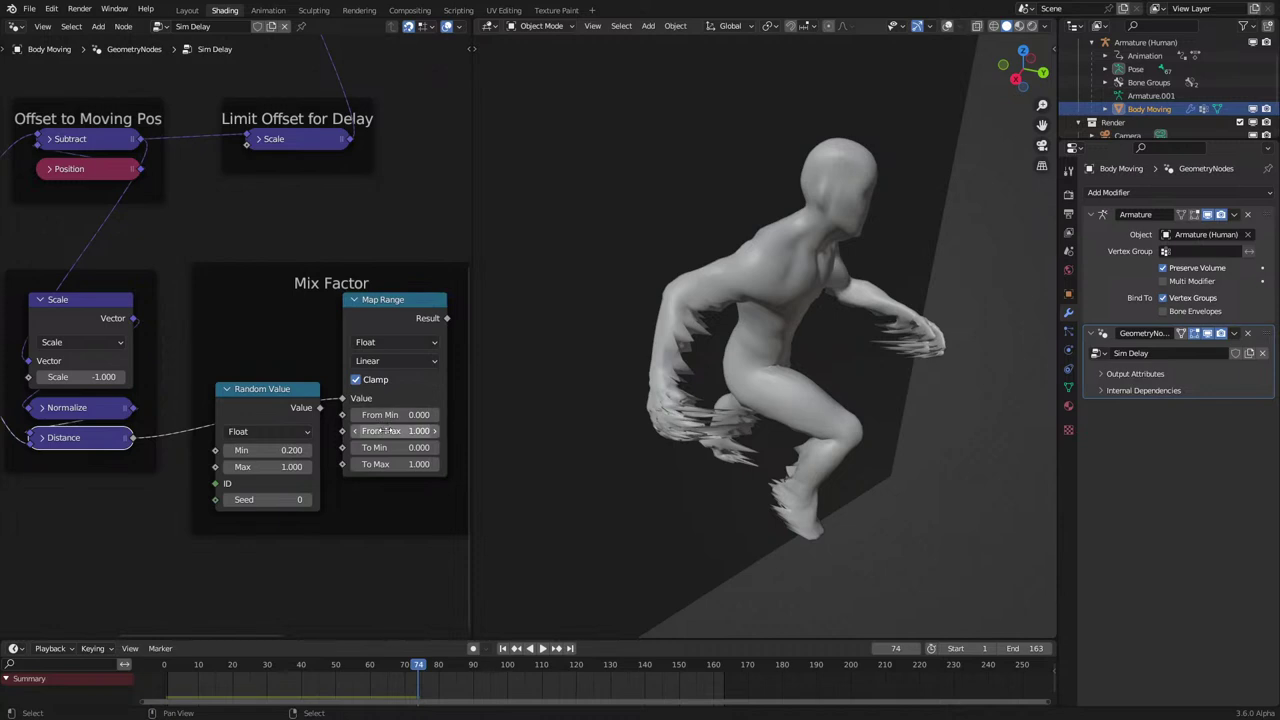
drag(303, 460, 306, 464)
drag(447, 318, 330, 224)
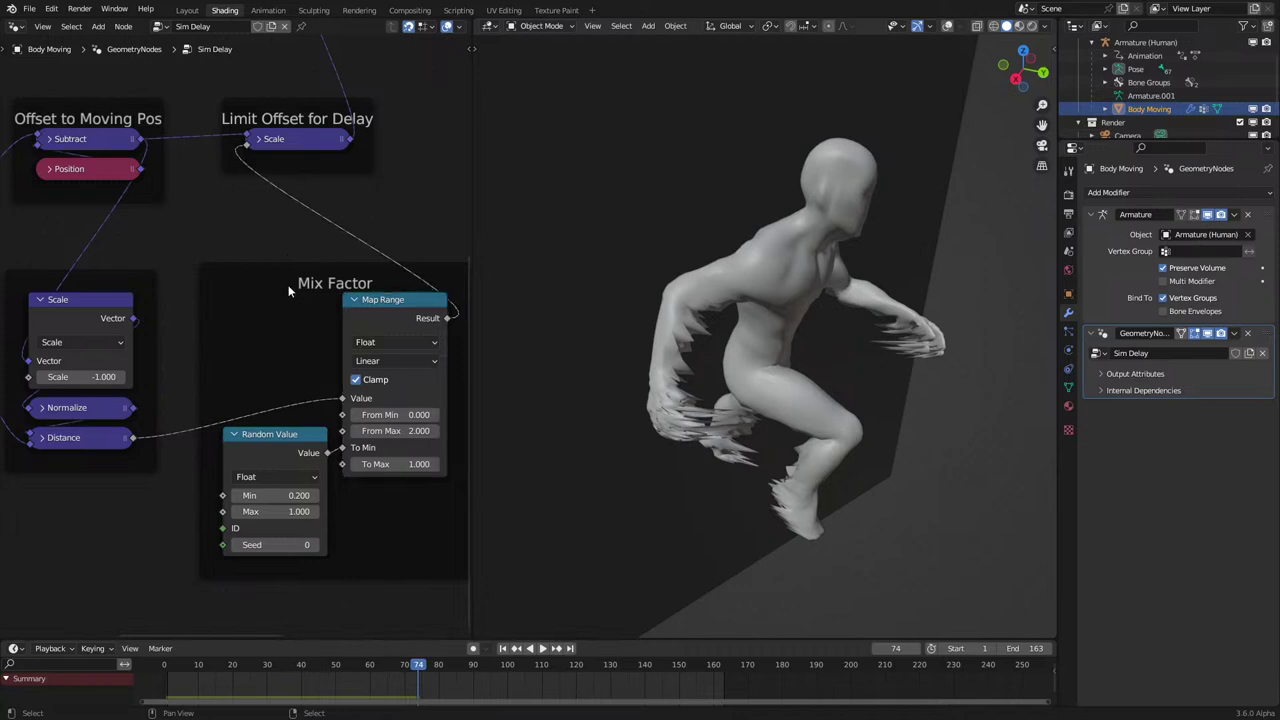
drag(290, 268, 268, 238)
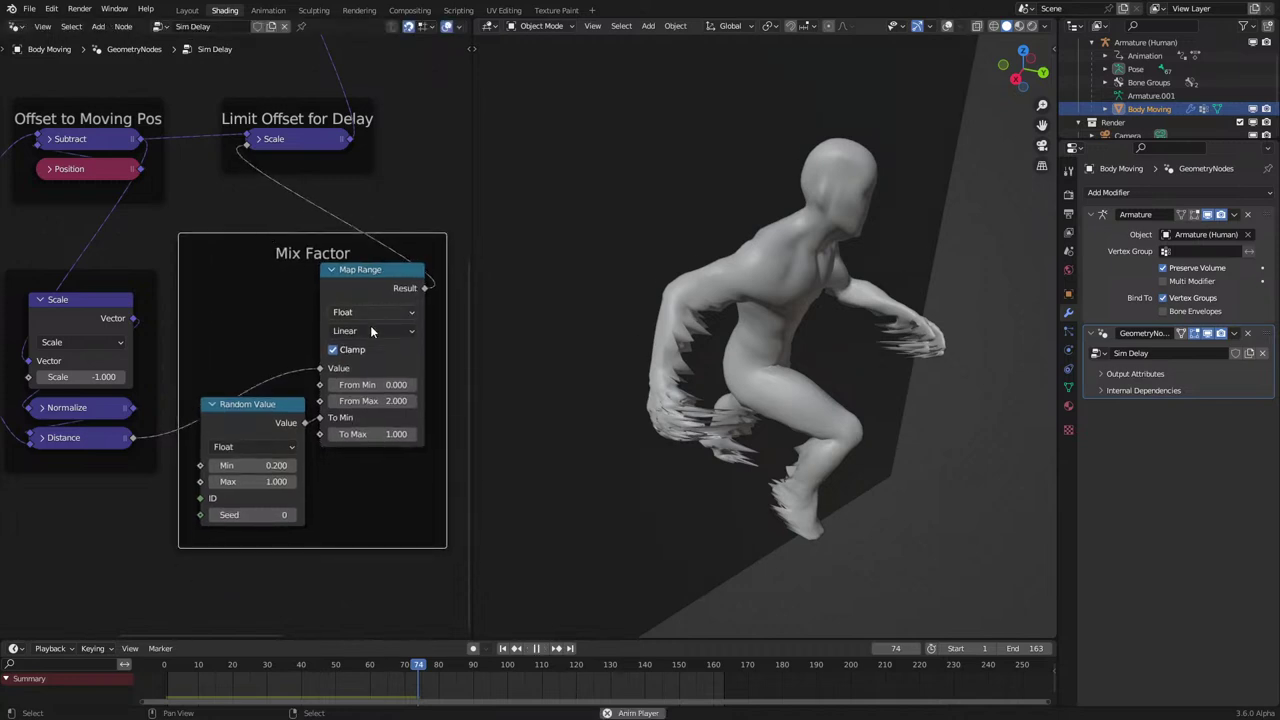
Play the animation in rendered shading and stack the Random Value node directly beneath Map Range.
click(166, 667)
key(z)
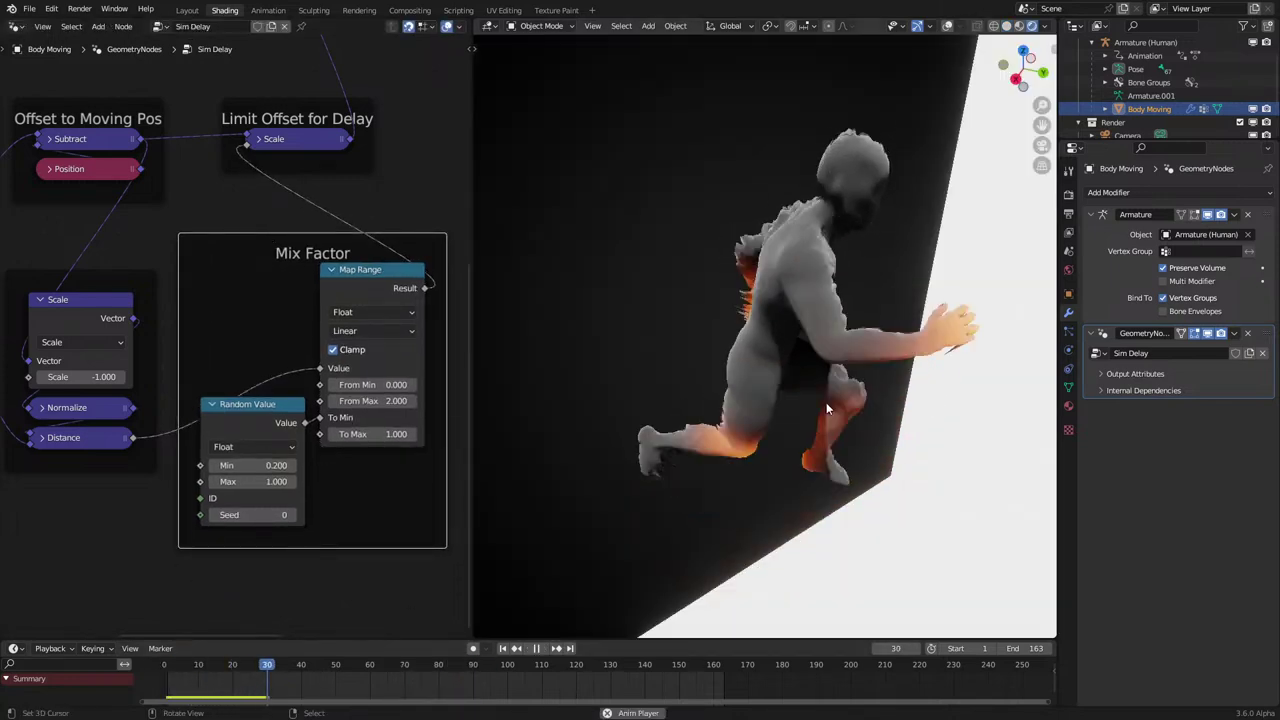
scroll(337, 404, down, 1)
middle_drag(337, 404, 384, 435)
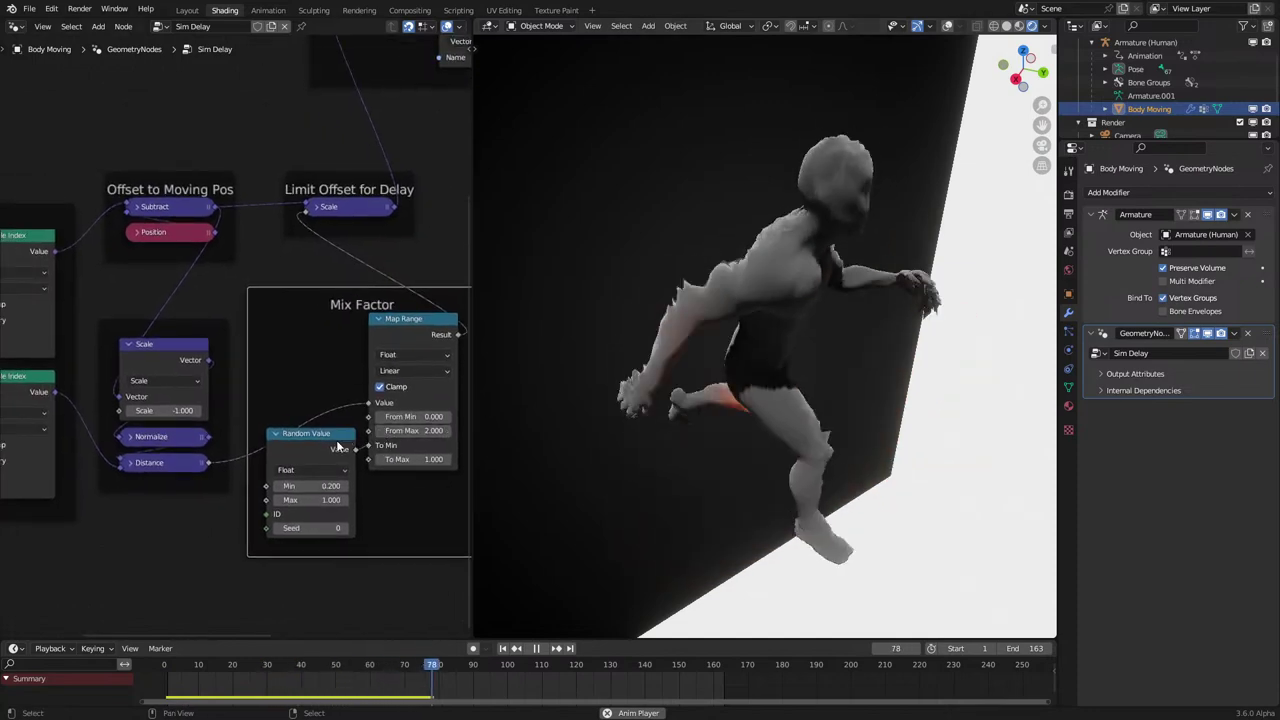
drag(338, 447, 445, 491)
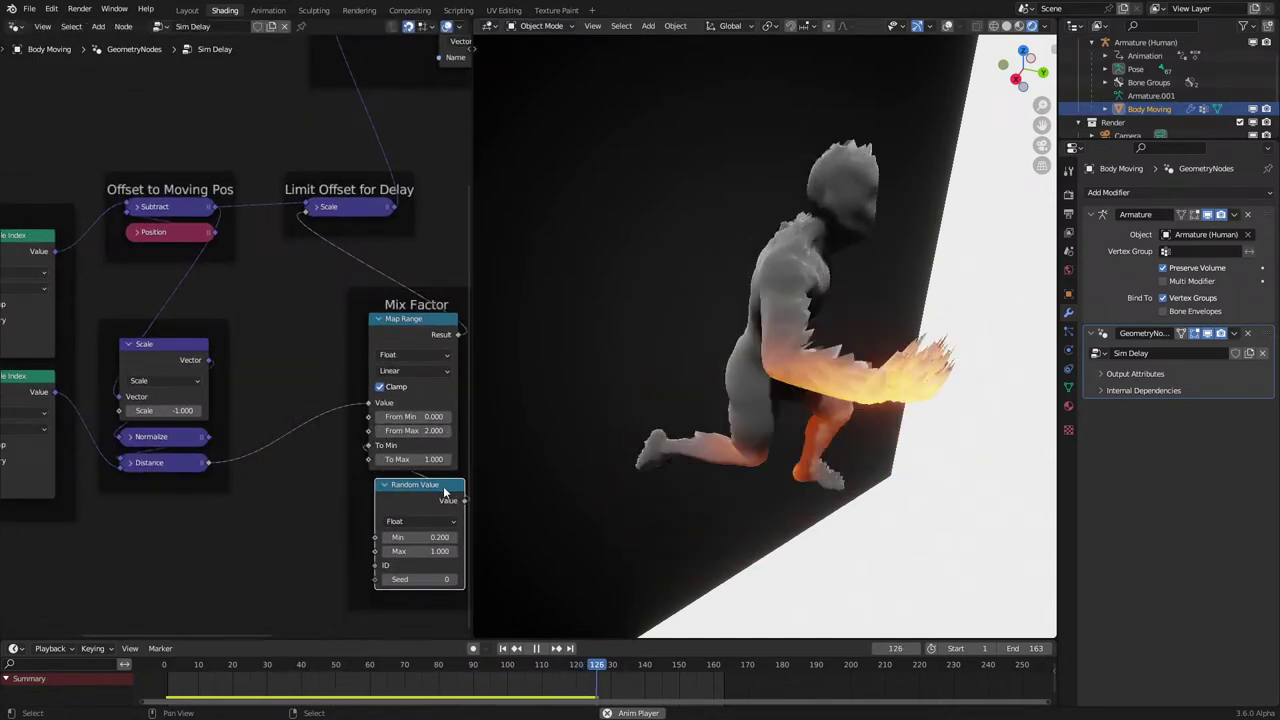
scroll(442, 470, down, 2)
drag(419, 413, 386, 404)
click(448, 405)
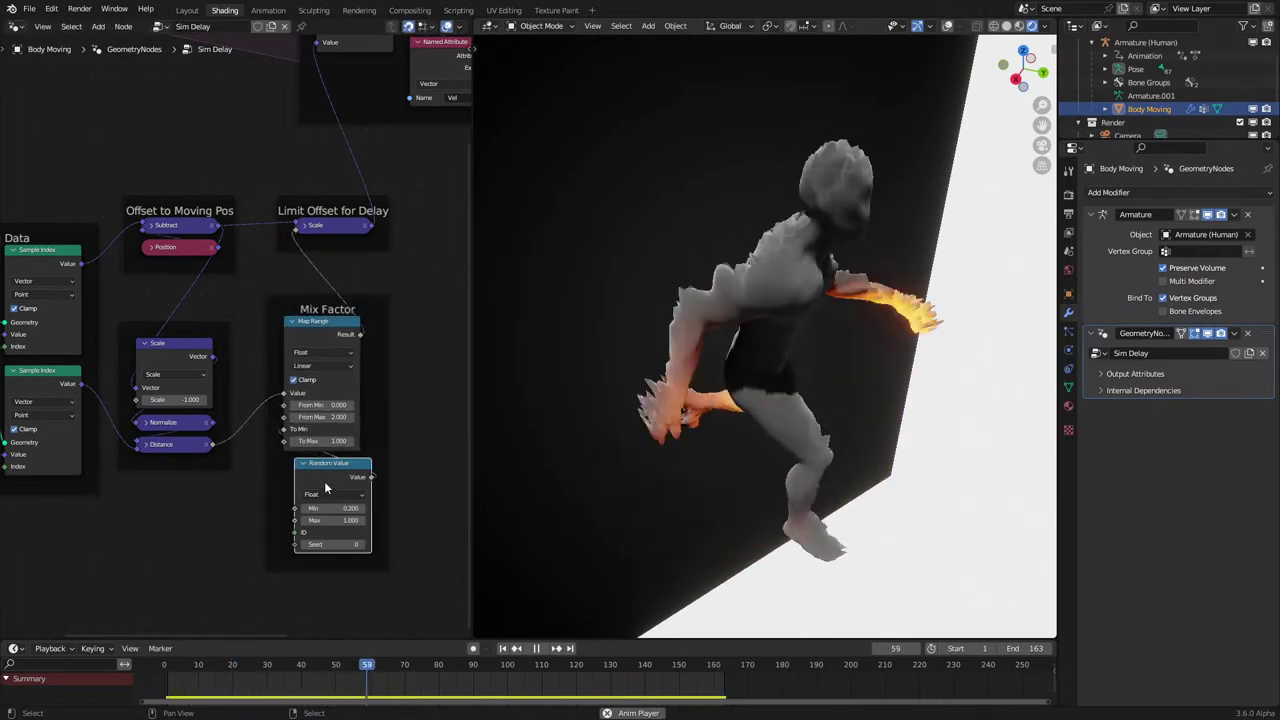
drag(325, 484, 308, 482)
click(380, 427)
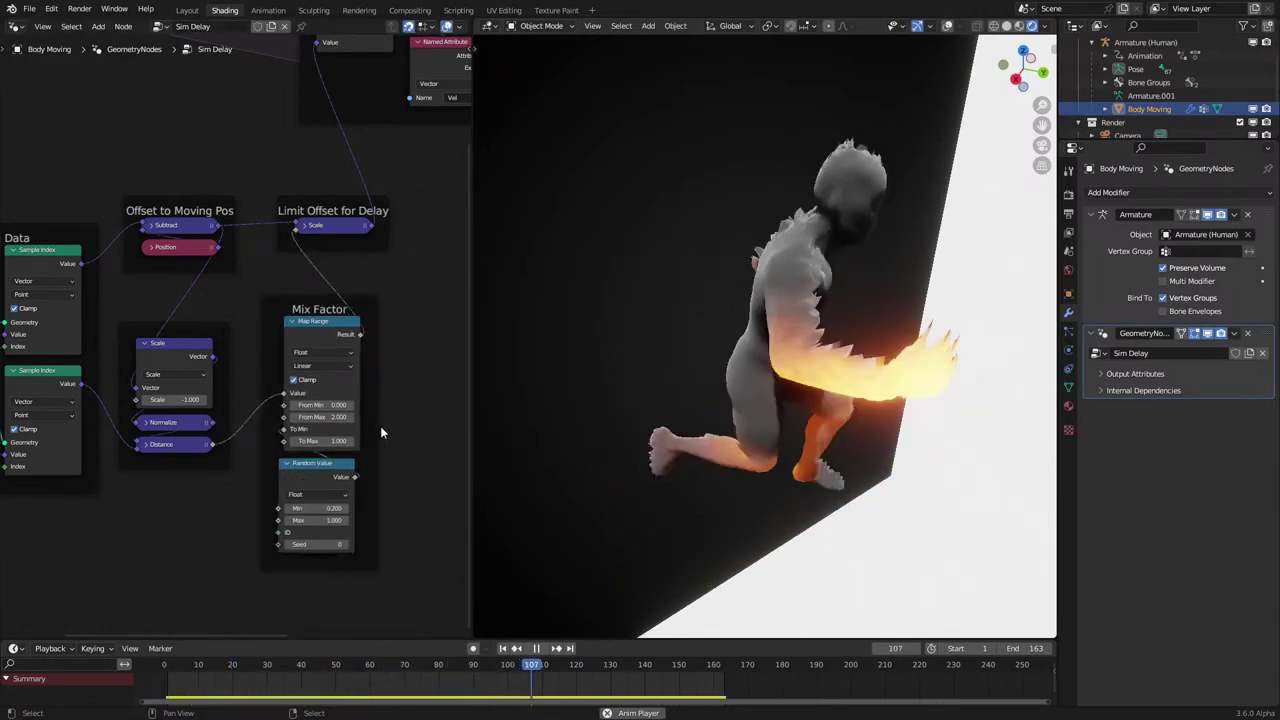
Nudge the Mix Factor frame and move the Get Moving Data nodes and the unlabelled Scale, Normalize and Distance frame up.
scroll(380, 428, down, 6)
middle_drag(380, 420, 294, 372)
scroll(246, 364, up, 1)
scroll(273, 360, up, 4)
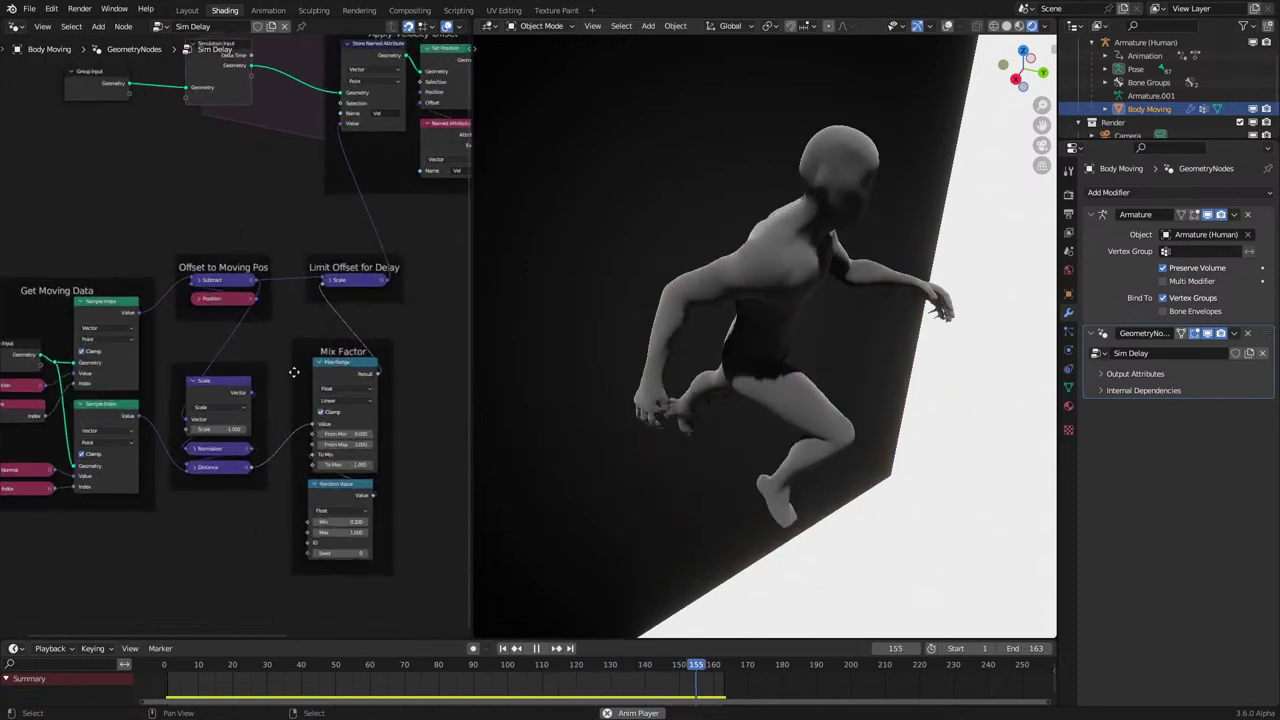
drag(302, 351, 297, 370)
drag(73, 525, 308, 459)
key(g)
click(249, 483)
click(259, 514)
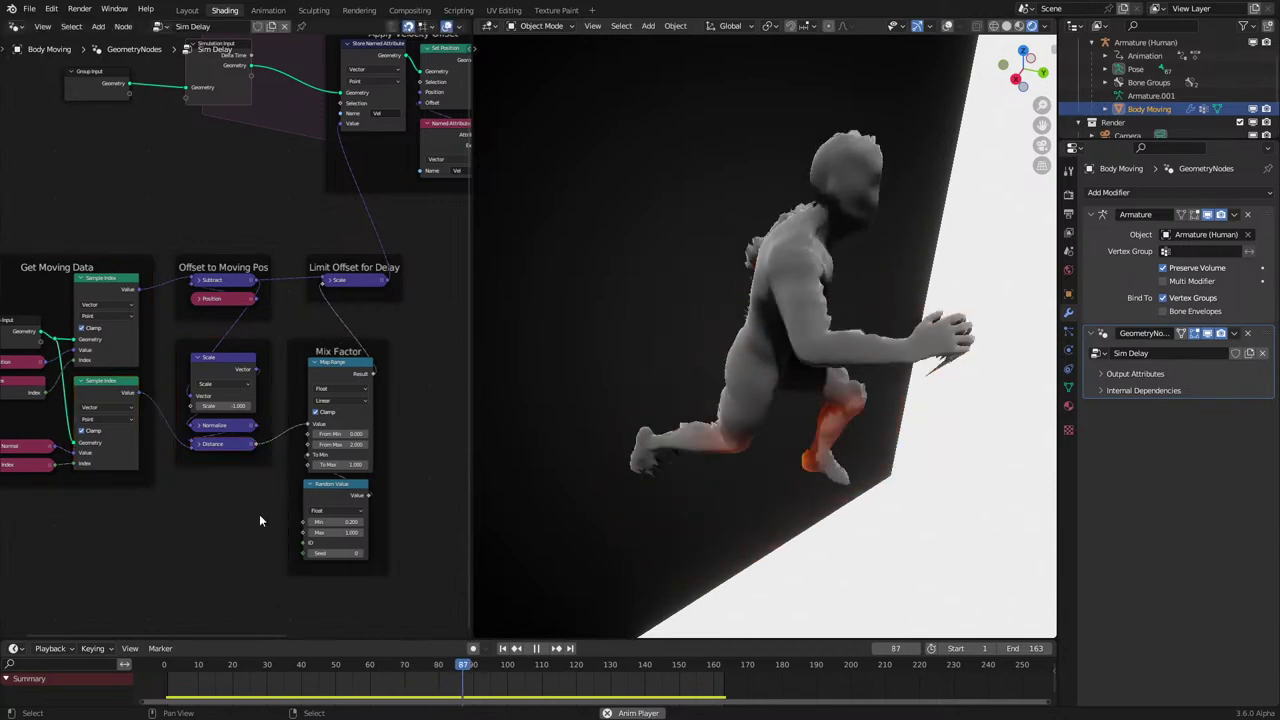
scroll(247, 381, up, 2)
key(space)
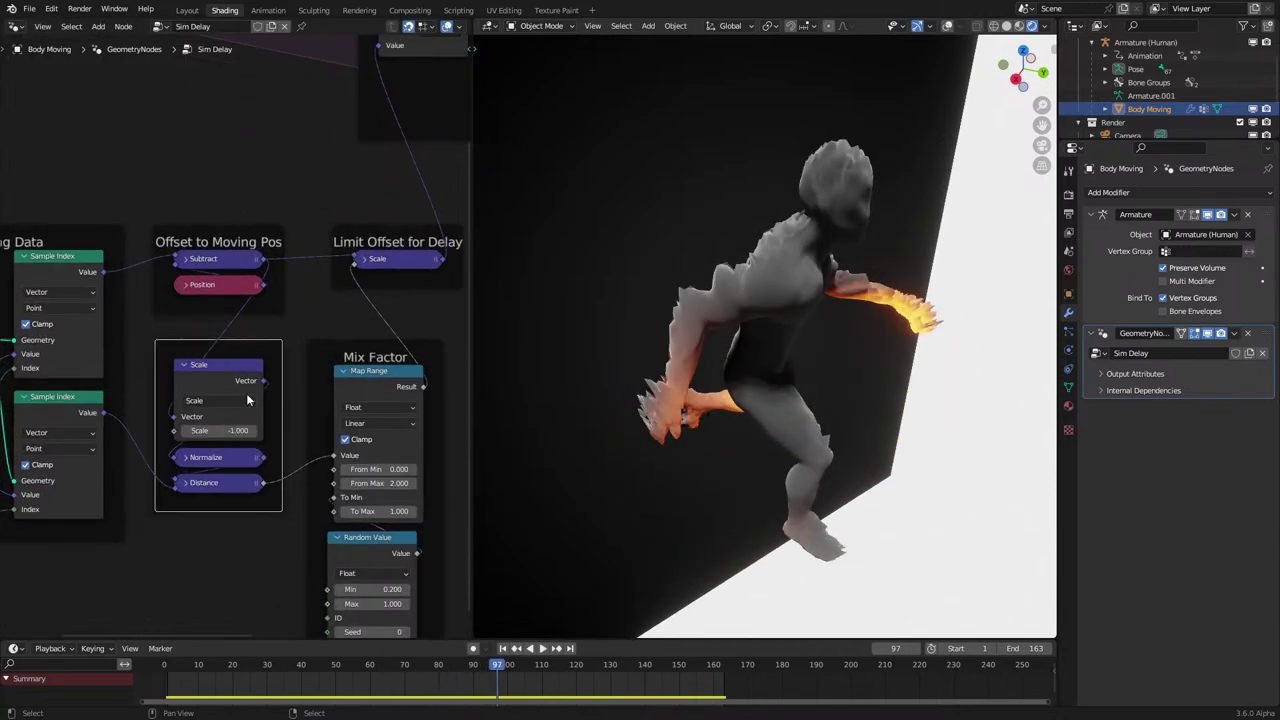
mouse_move(251, 382)
key(F2)
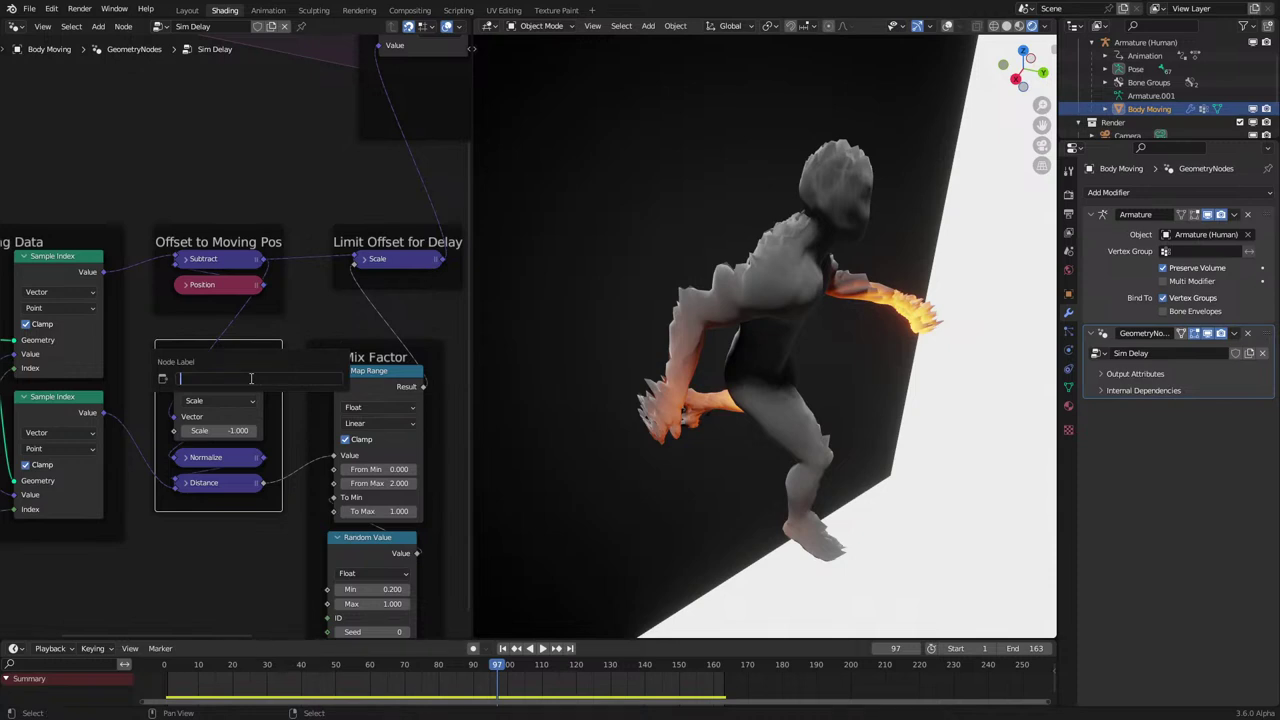
Examine the glowing smear on the figure's arms and feet from several angles, both paused and during playback.
middle_drag(793, 331, 689, 397)
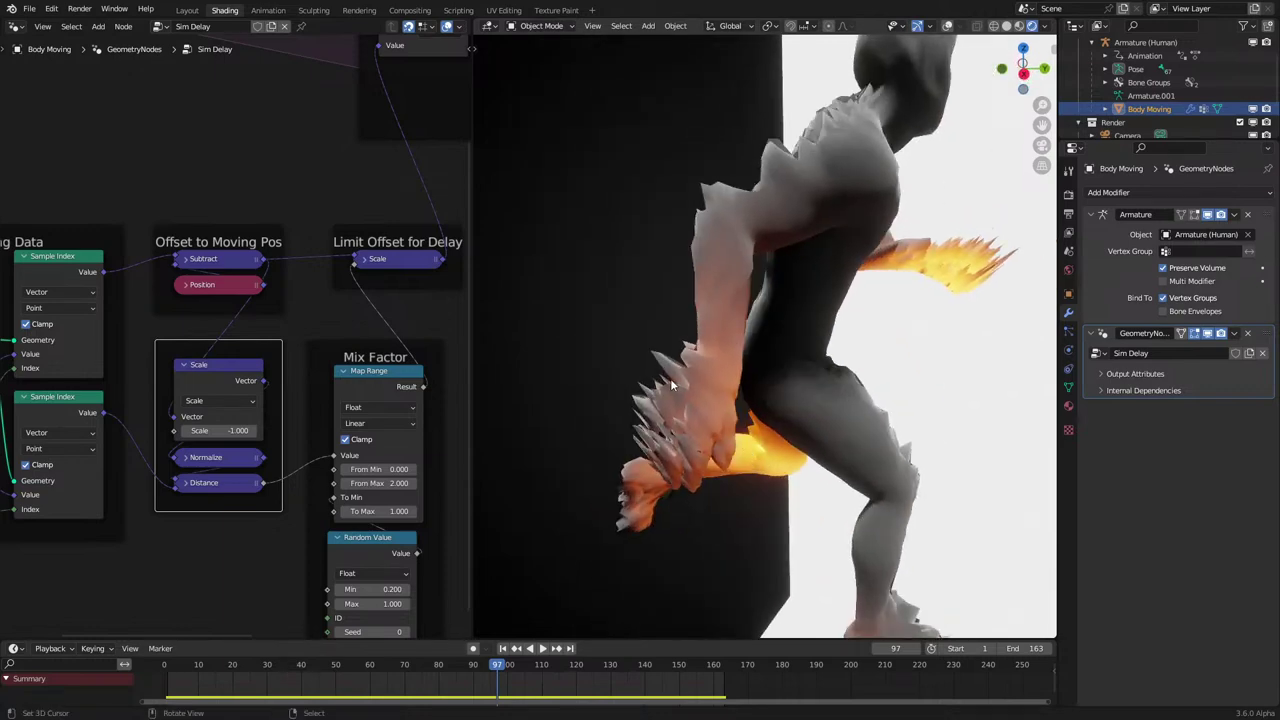
middle_drag(718, 415, 706, 475)
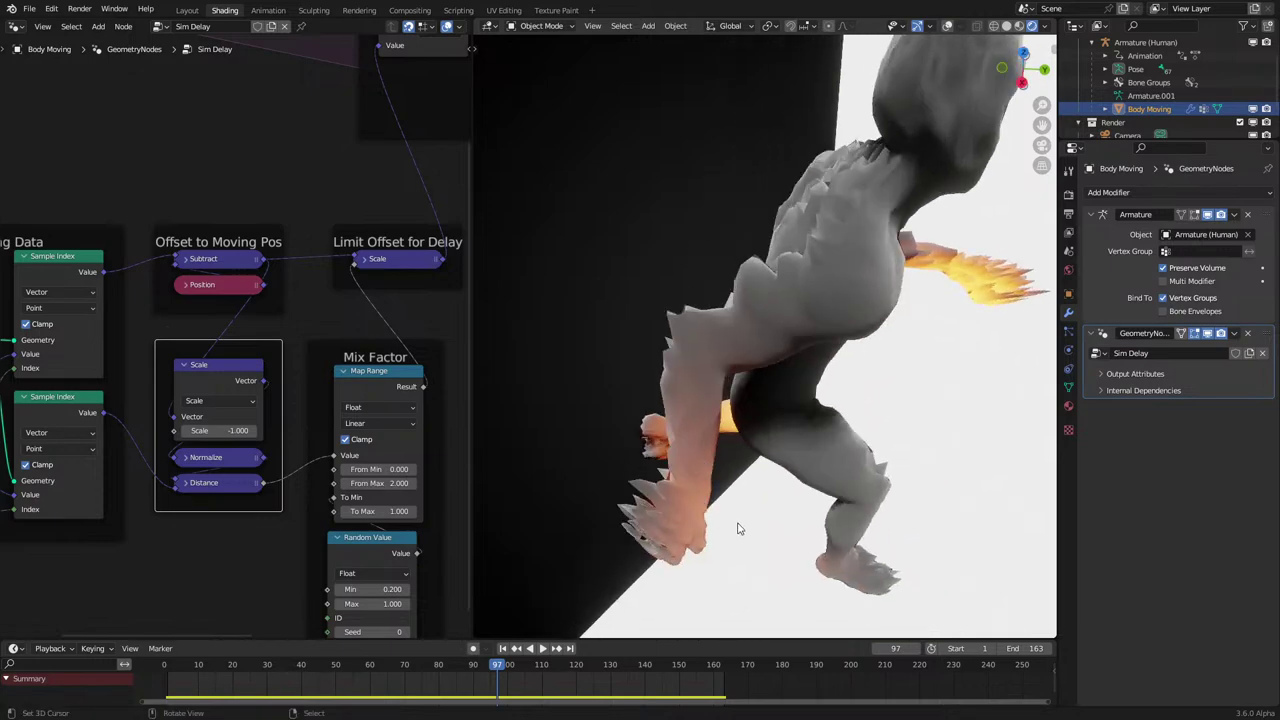
middle_drag(743, 521, 657, 461)
key(space)
scroll(657, 461, down, 5)
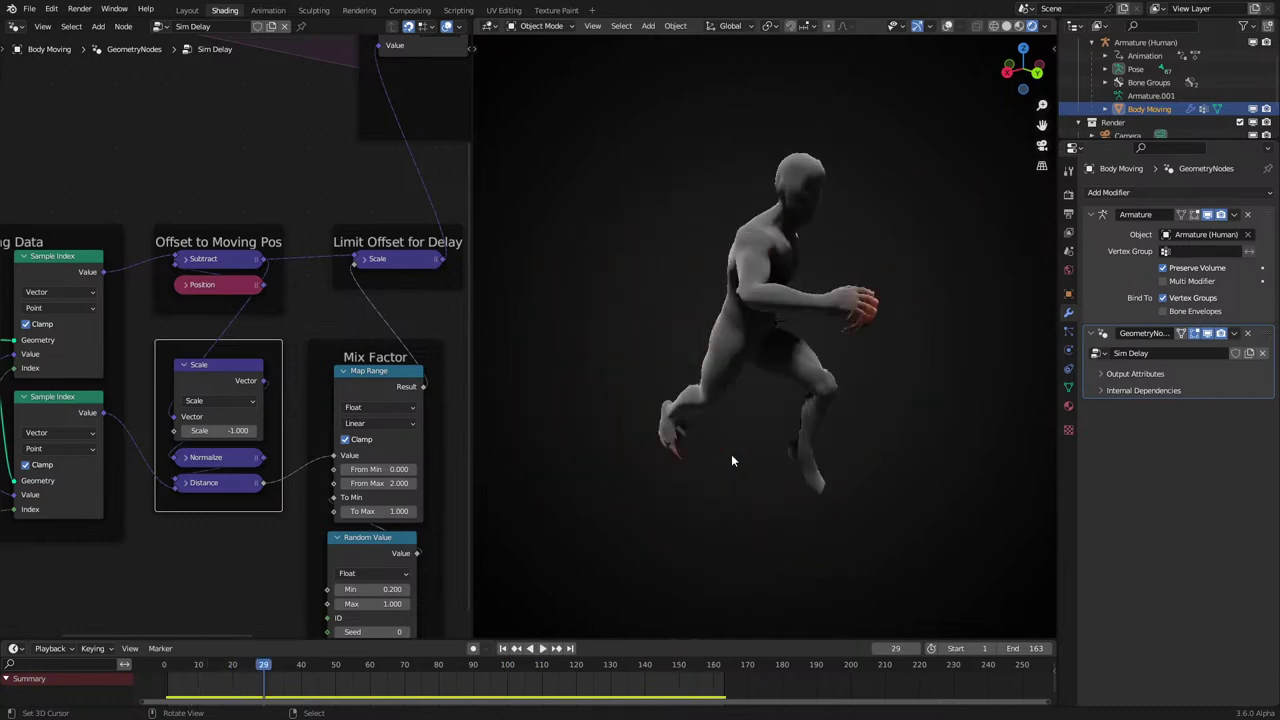
scroll(731, 454, up, 4)
key(space)
scroll(212, 343, up, 1)
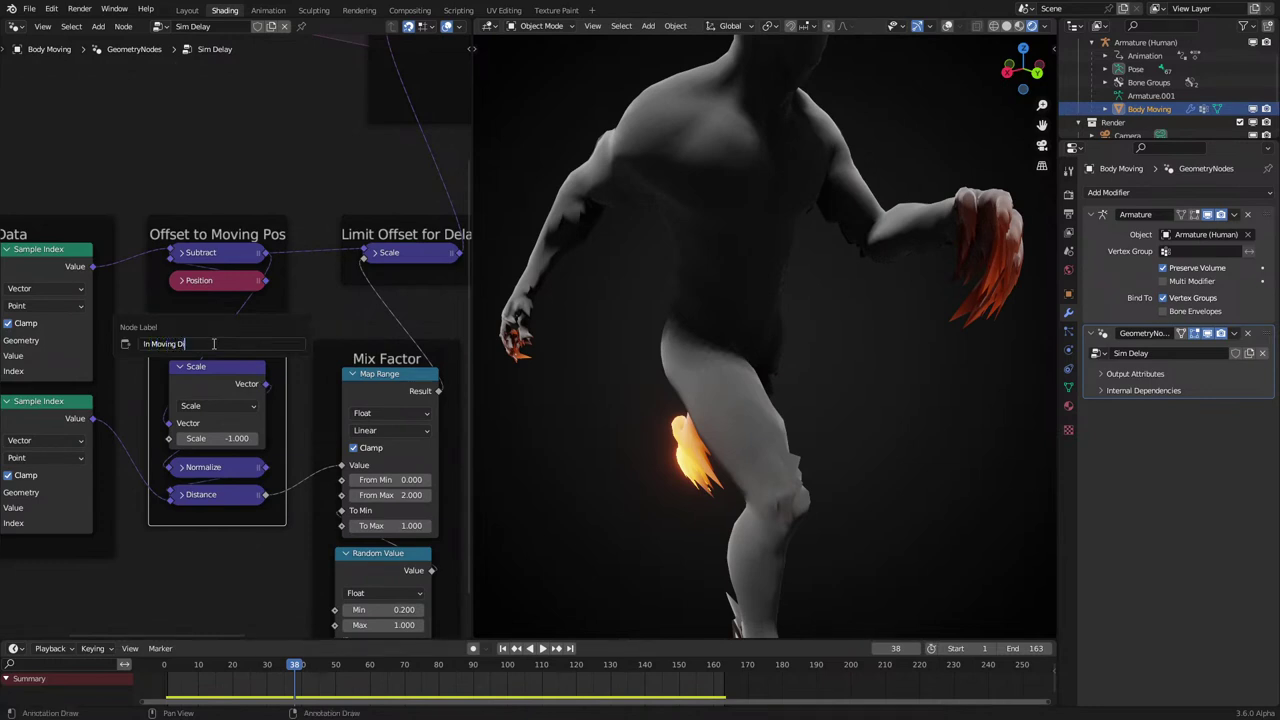
Label the Scale, Normalize and Distance frame In Moving Direction, and shift it and Offset to Moving Pos toward Get Moving Data.
key(Return)
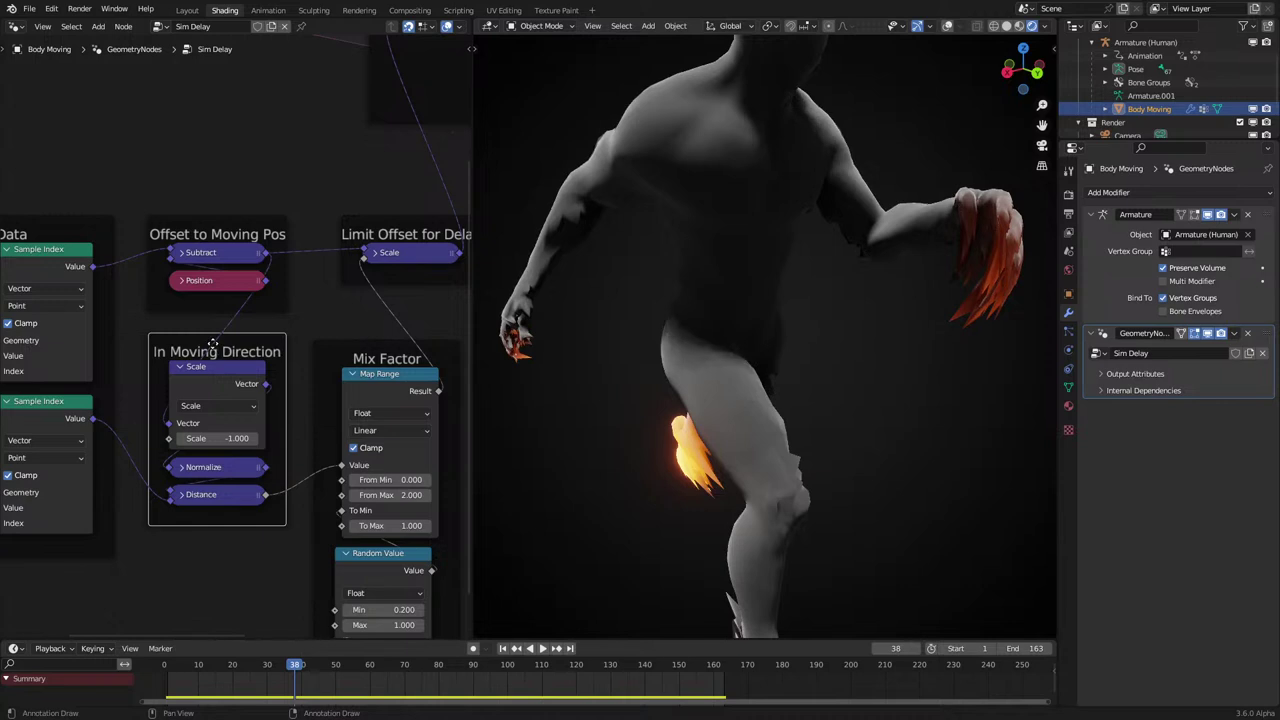
drag(240, 344, 228, 350)
drag(241, 231, 226, 241)
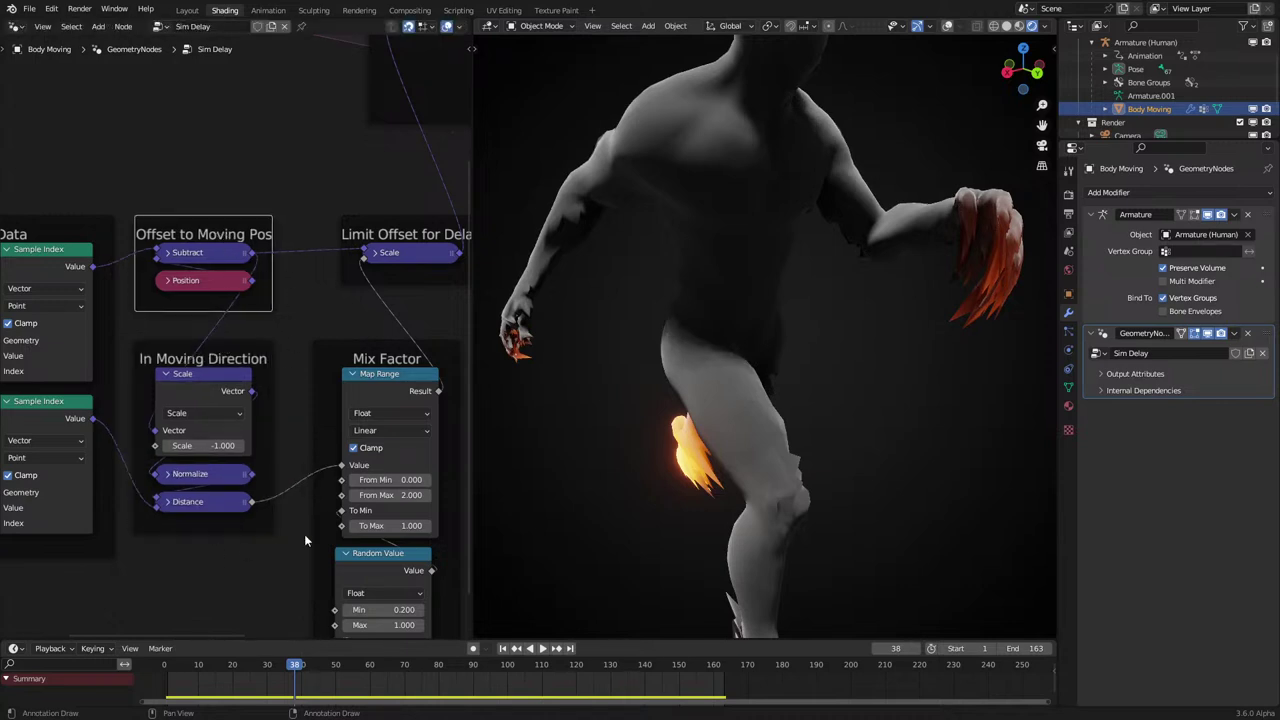
Resume the playback and align the Random Value node with Map Range in the Mix Factor frame.
scroll(304, 540, down, 2)
key(space)
drag(354, 511, 358, 509)
middle_drag(182, 489, 260, 505)
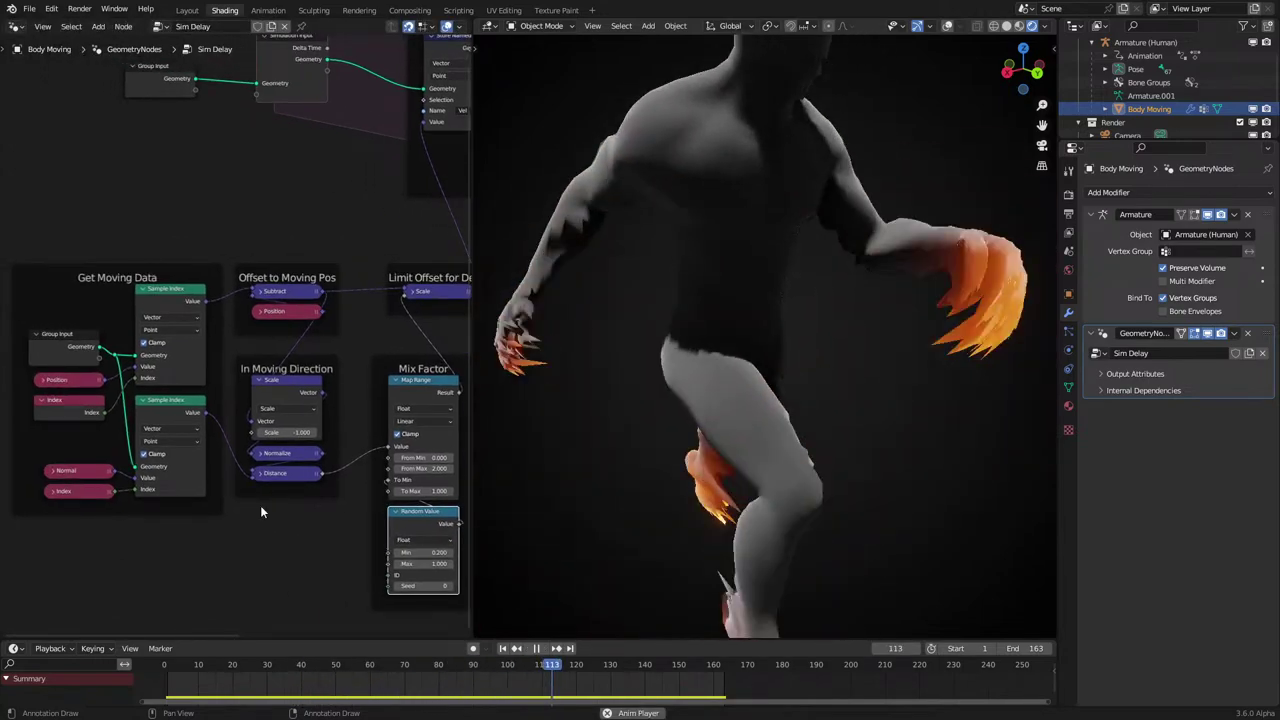
Reposition all frames beneath Apply Velocity Offset as a group and center Limit Offset for Delay above Mix Factor during playback.
scroll(332, 396, down, 1)
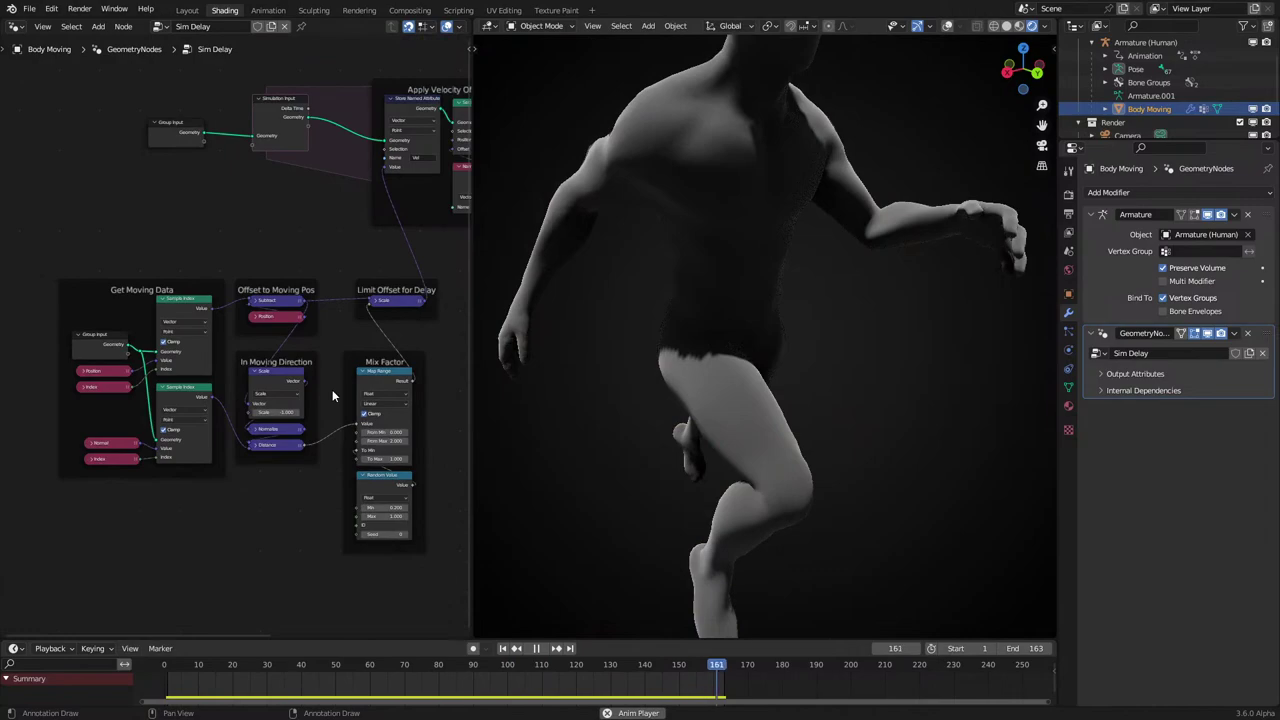
scroll(332, 396, up, 2)
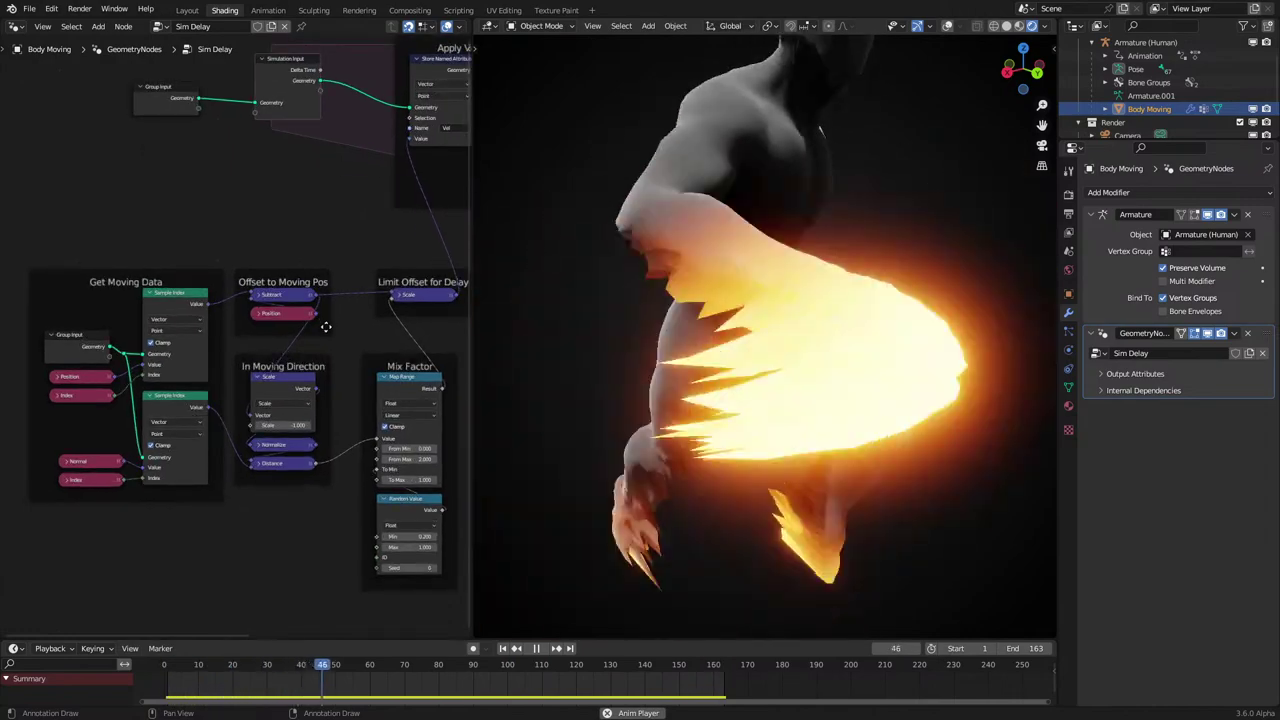
middle_drag(325, 326, 257, 378)
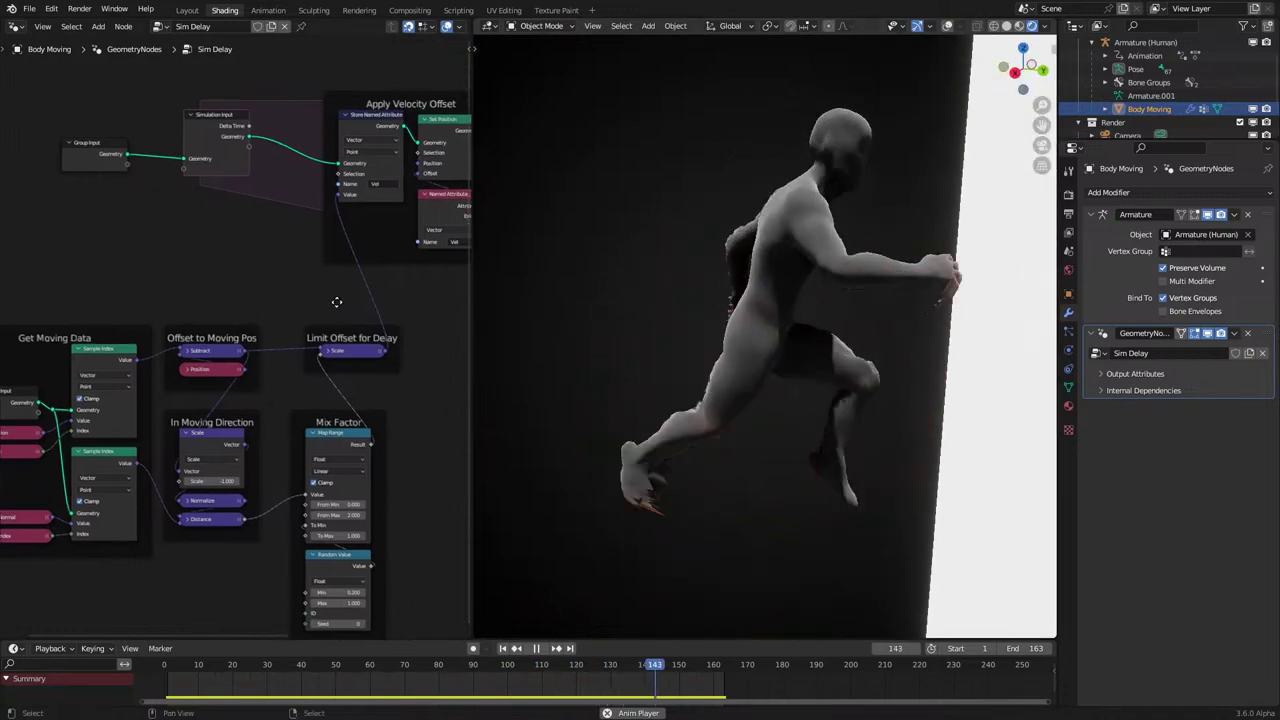
middle_drag(337, 302, 261, 333)
scroll(261, 333, down, 5)
drag(86, 330, 346, 528)
key(g)
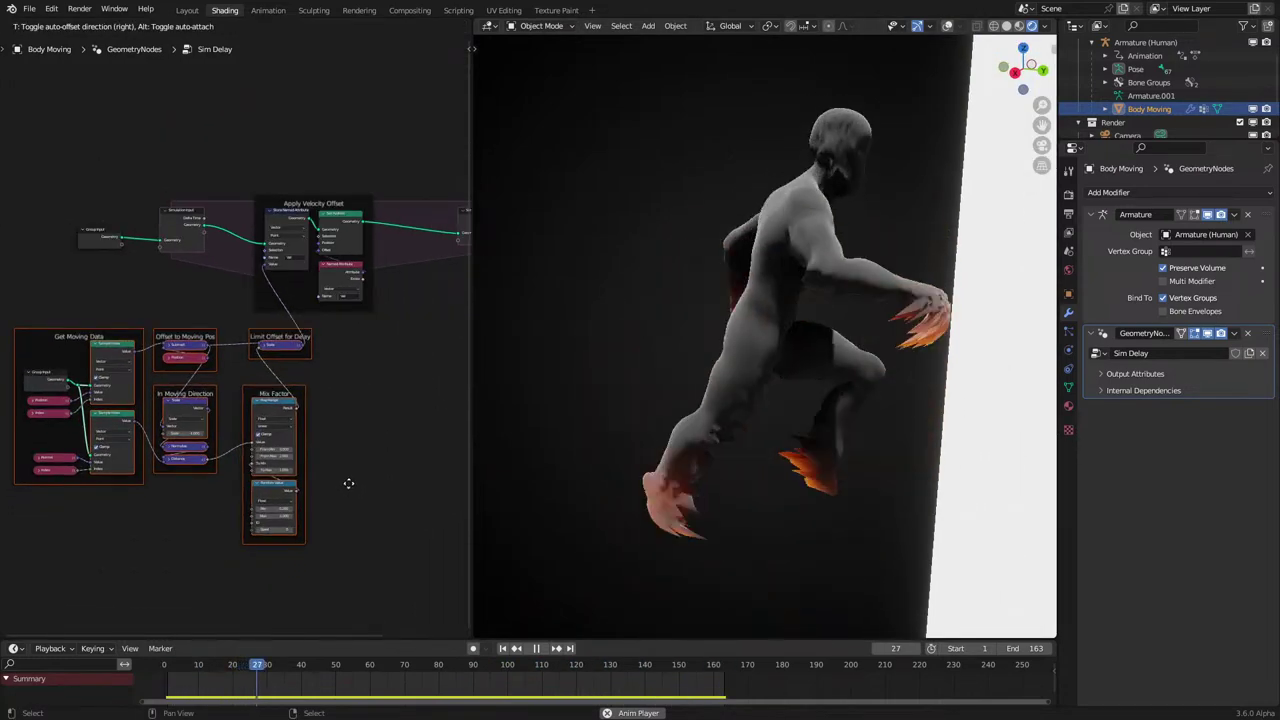
click(349, 483)
click(298, 395)
click(374, 416)
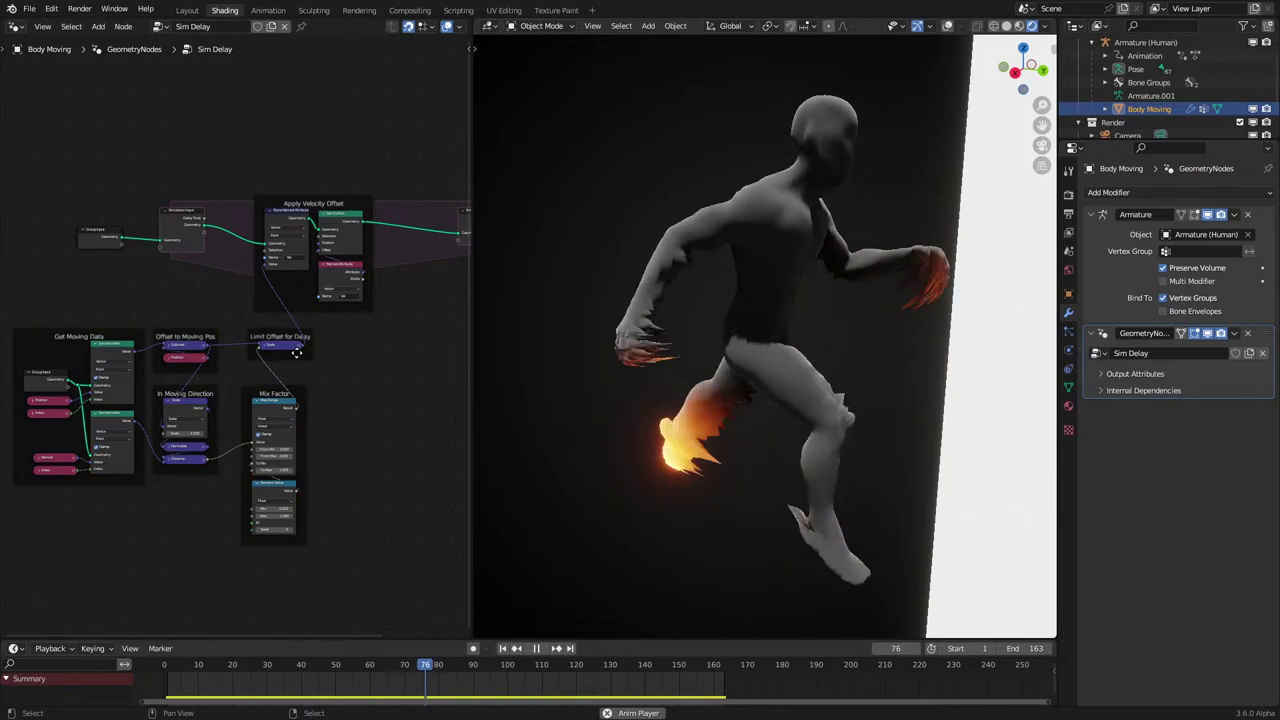
drag(297, 352, 291, 359)
click(339, 388)
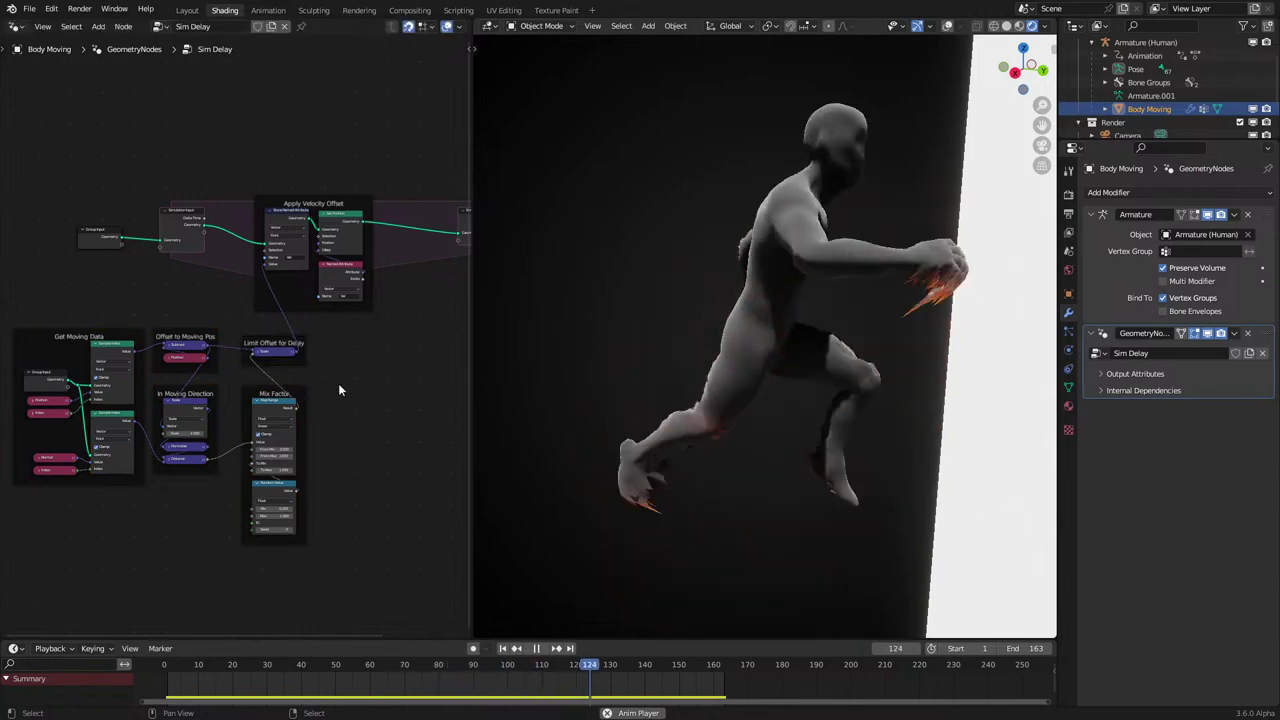
middle_drag(604, 410, 756, 378)
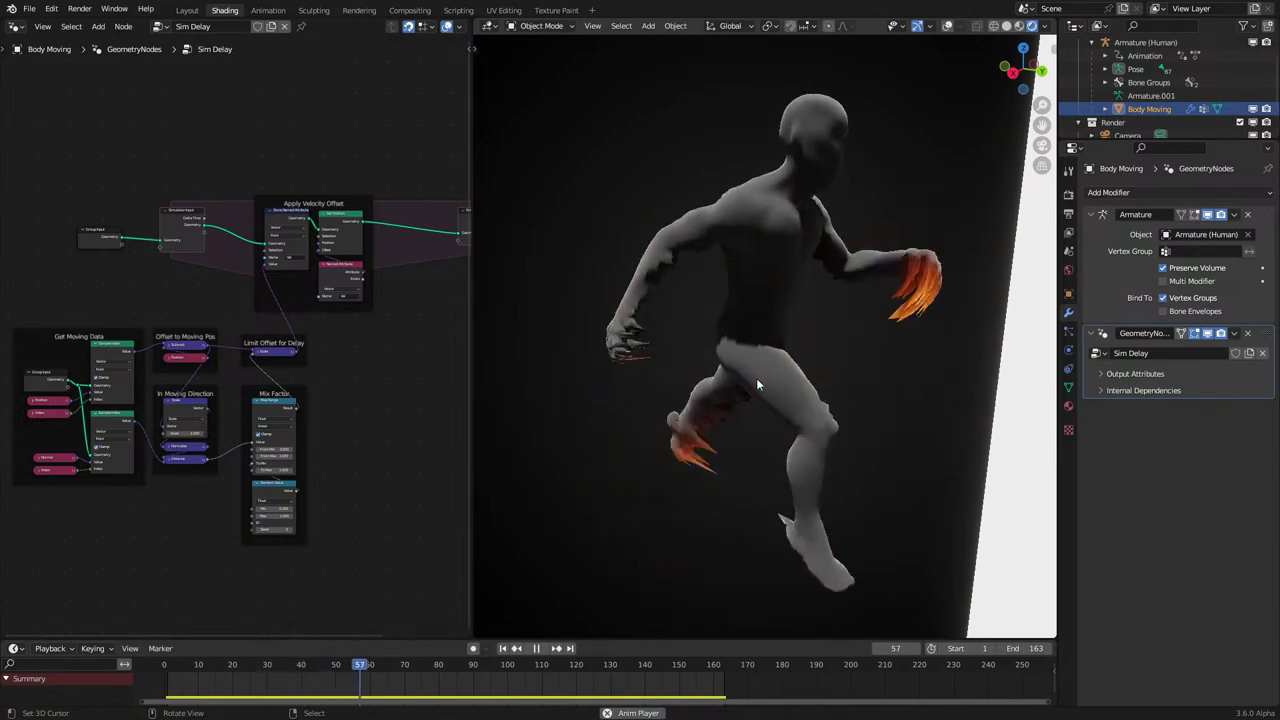
Review the Sim Delay node frames from Get Moving Data to Apply Velocity Offset during playback.
mouse_move(236, 434)
middle_down()
mouse_move(270, 421)
mouse_move(255, 424)
middle_up()
scroll(257, 422, up, 5)
scroll(256, 422, down, 4)
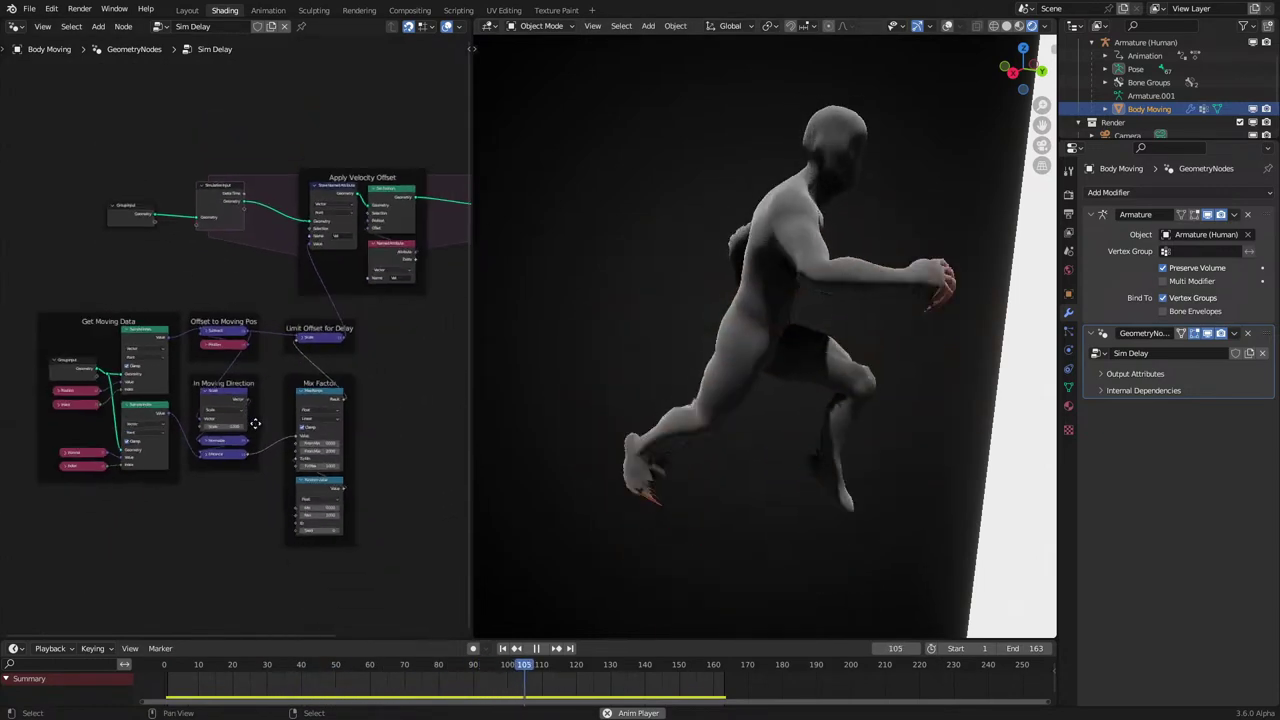
scroll(243, 347, up, 2)
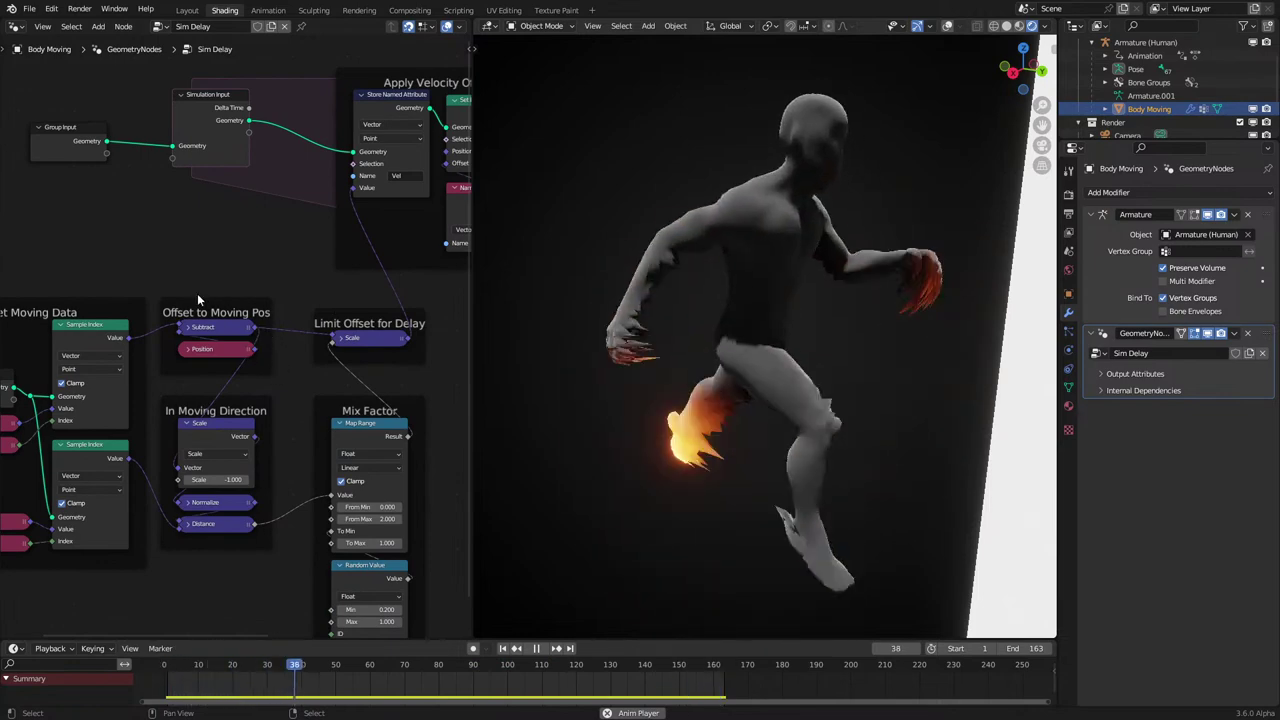
middle_drag(240, 329, 155, 397)
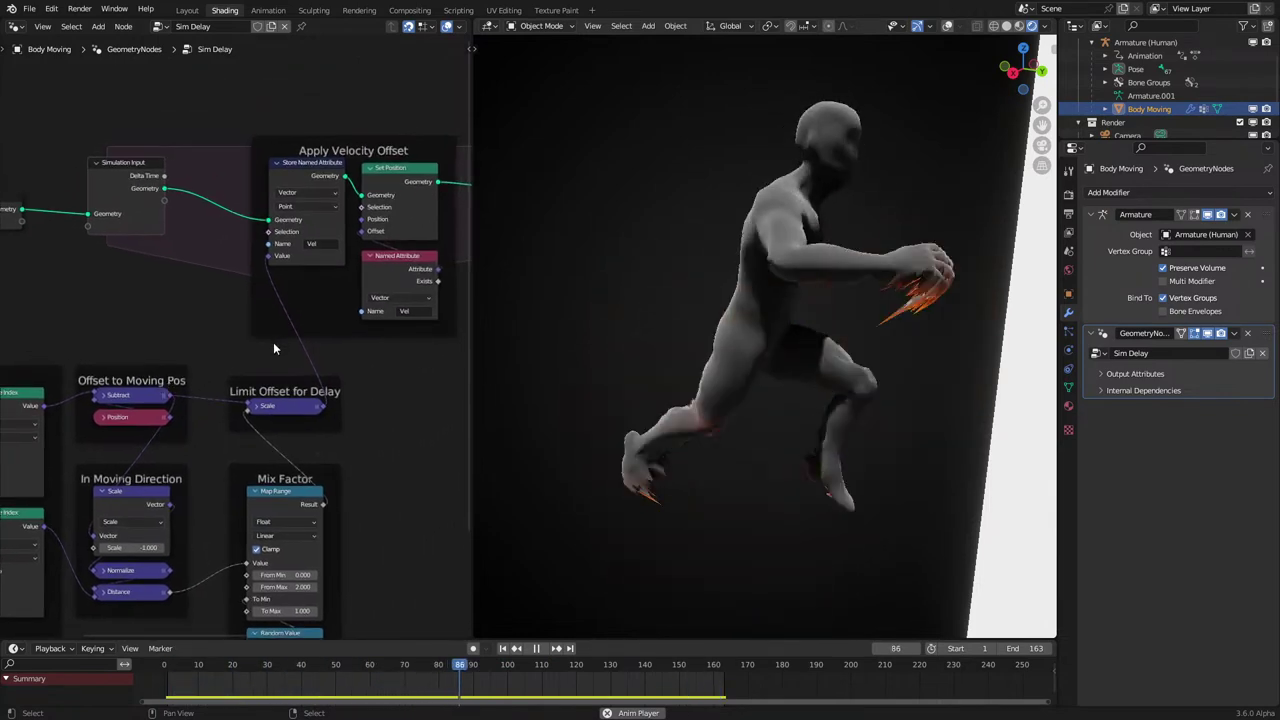
key(space)
key(space)
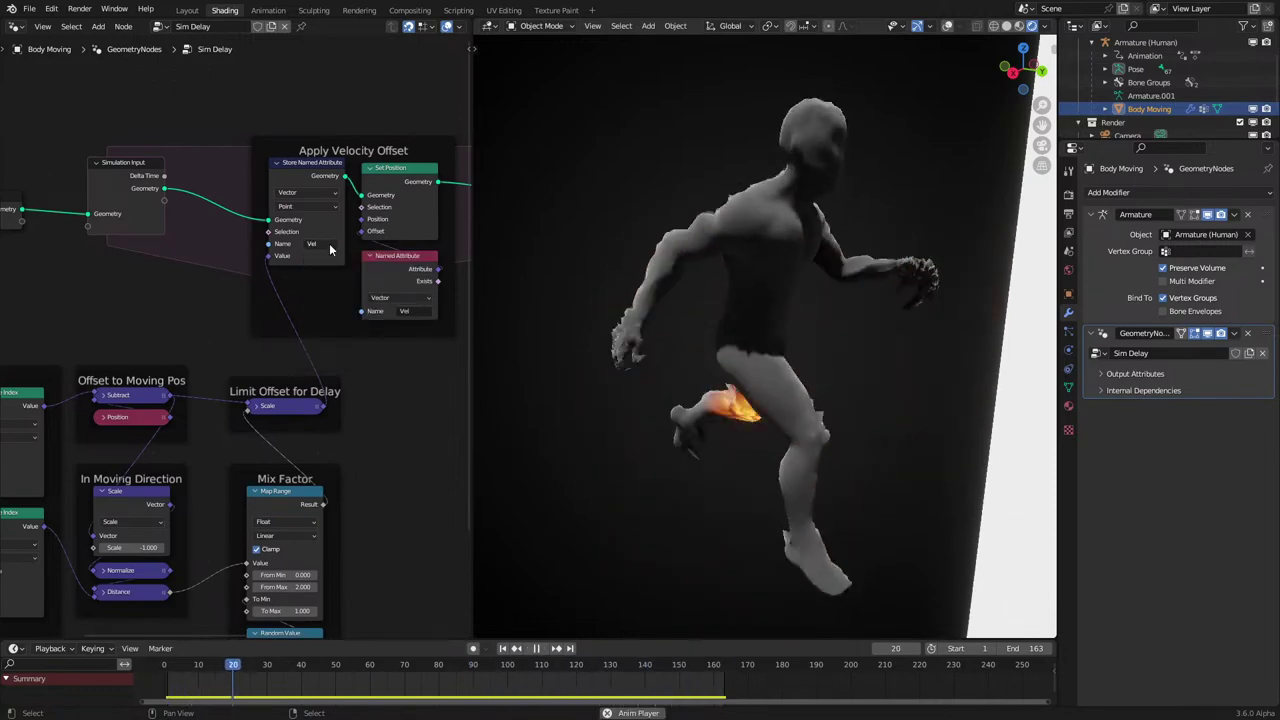
scroll(330, 249, down, 5)
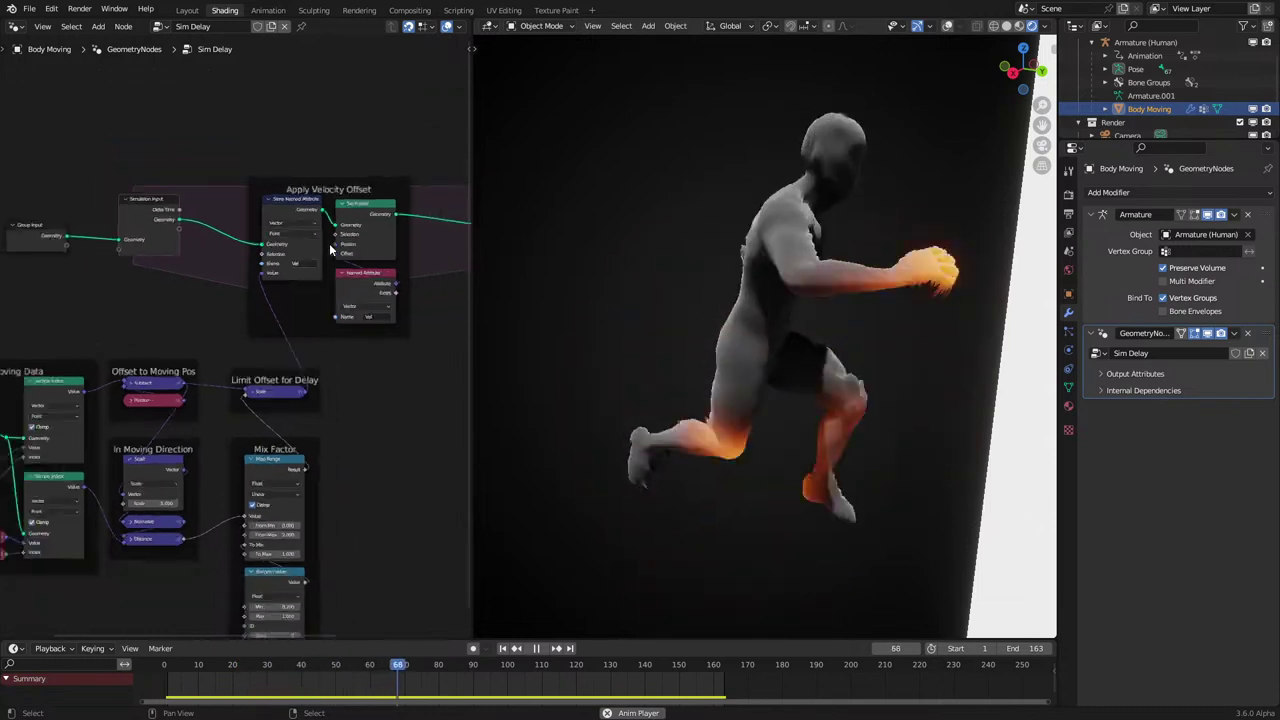
scroll(230, 250, down, 2)
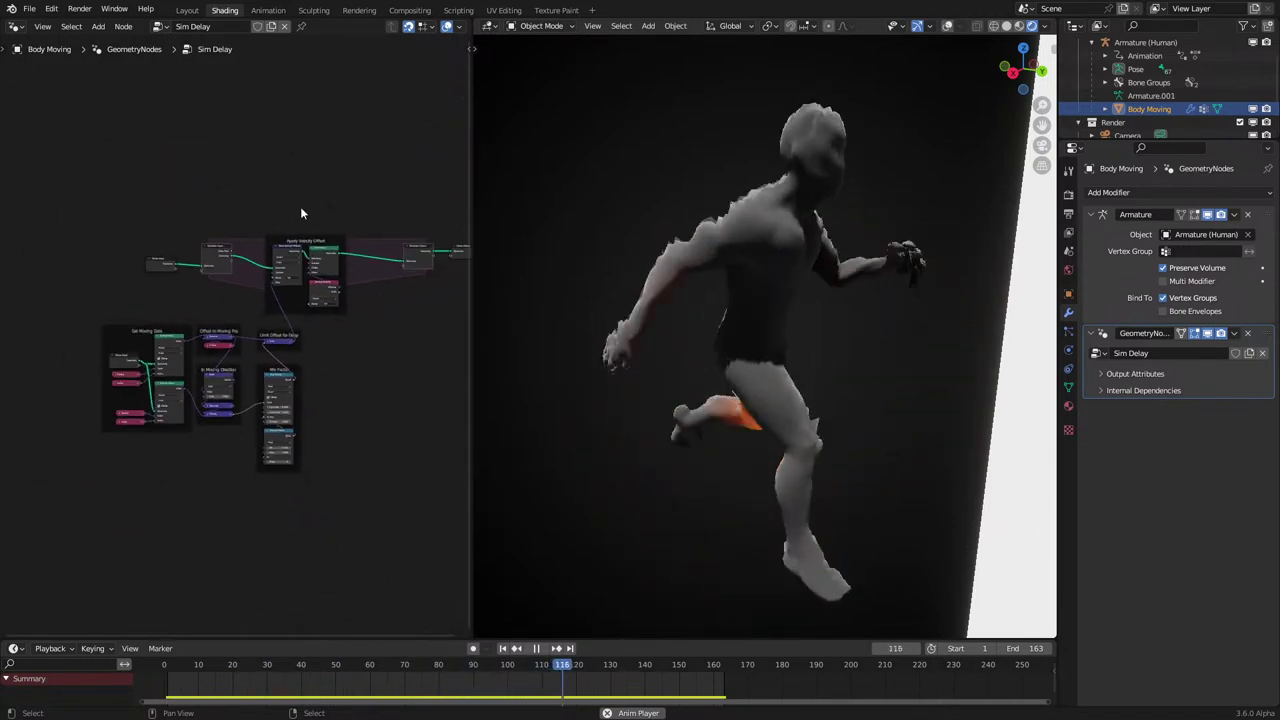
Shift the Simulation Output and Group Output nodes horizontally closer to the Apply Velocity Offset frame.
key(g)
key(x)
click(418, 312)
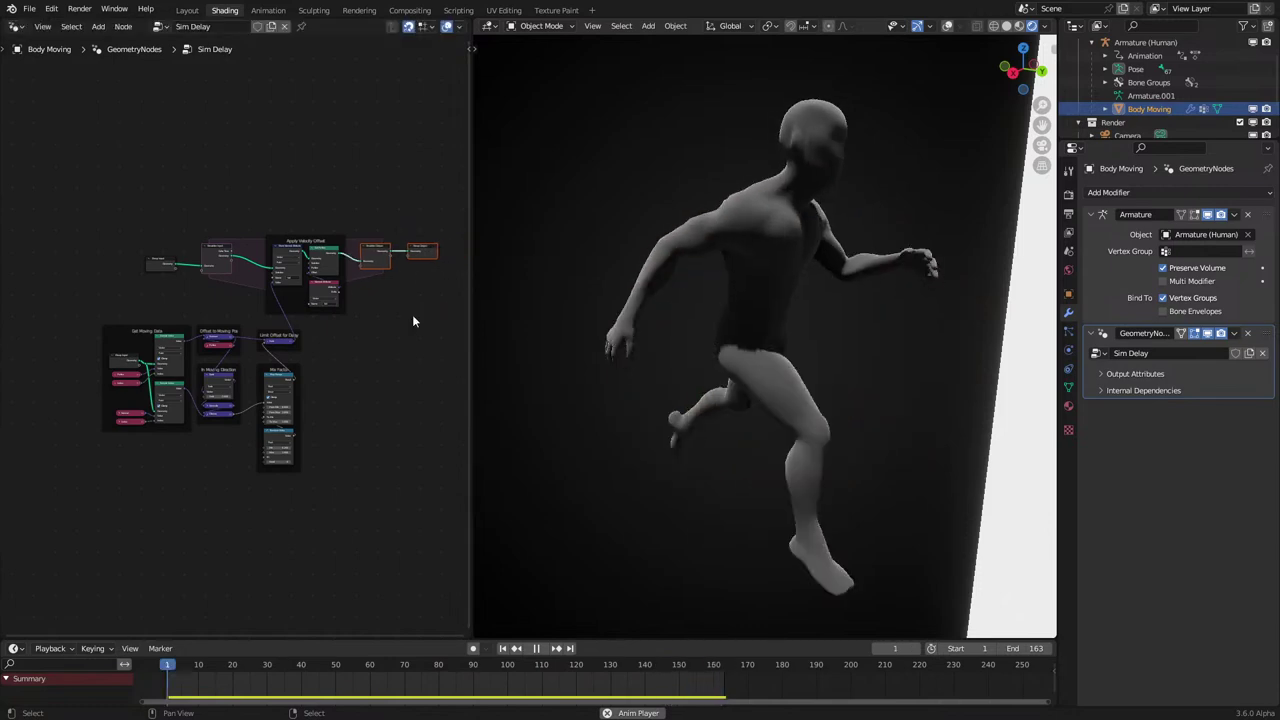
scroll(383, 326, up, 4)
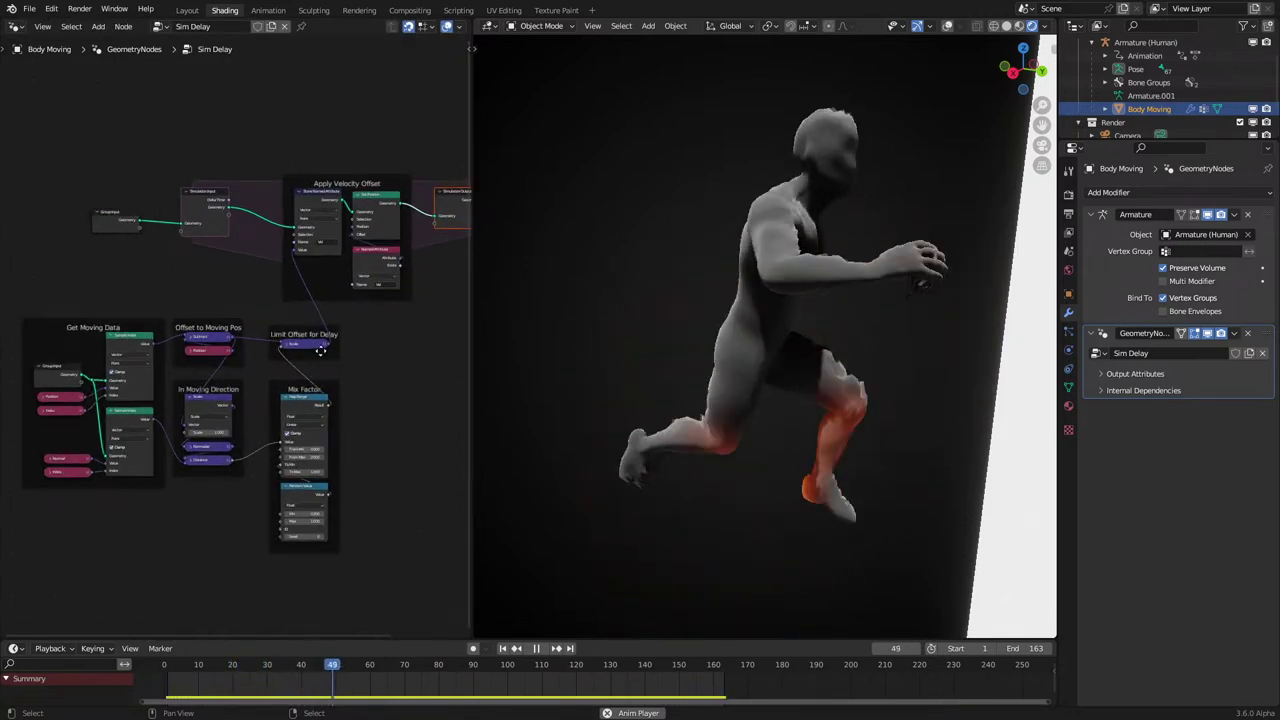
Examine the smear on the figure from several angles and frames, alongside the In Moving Direction and Mix Factor nodes.
middle_drag(738, 356, 667, 357)
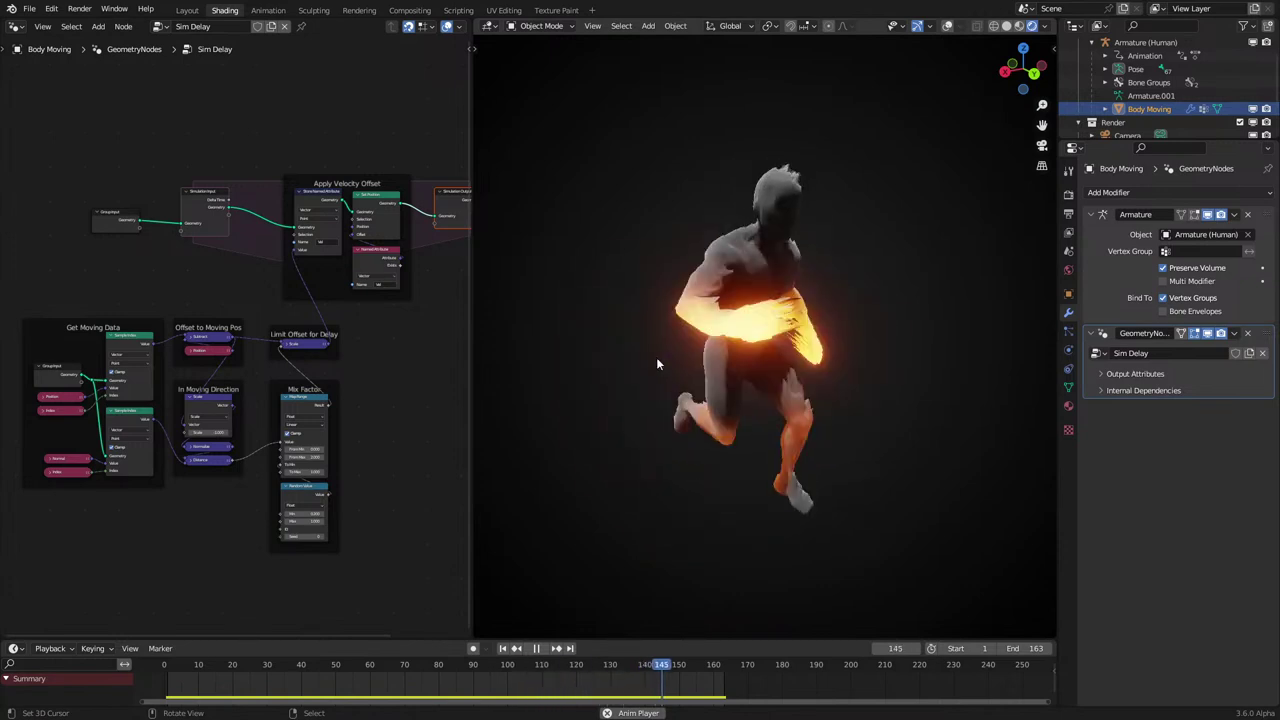
middle_drag(656, 364, 727, 376)
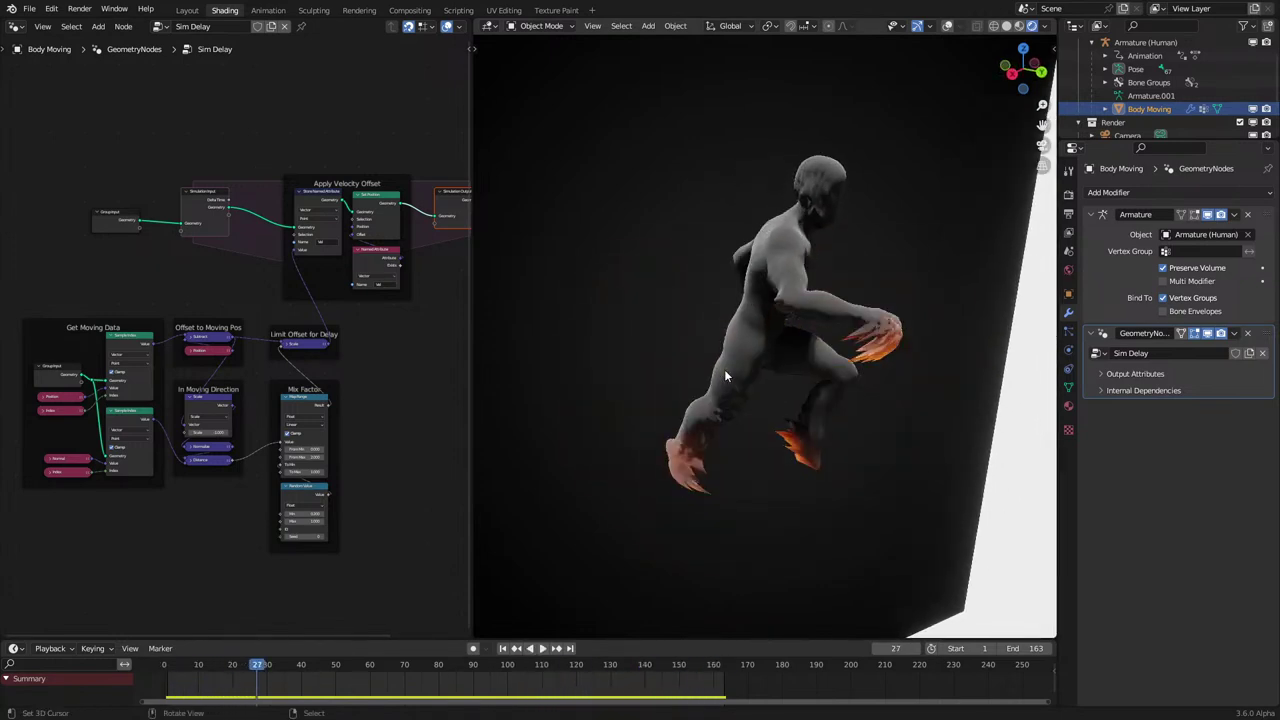
scroll(226, 420, up, 2)
scroll(226, 420, up, 1)
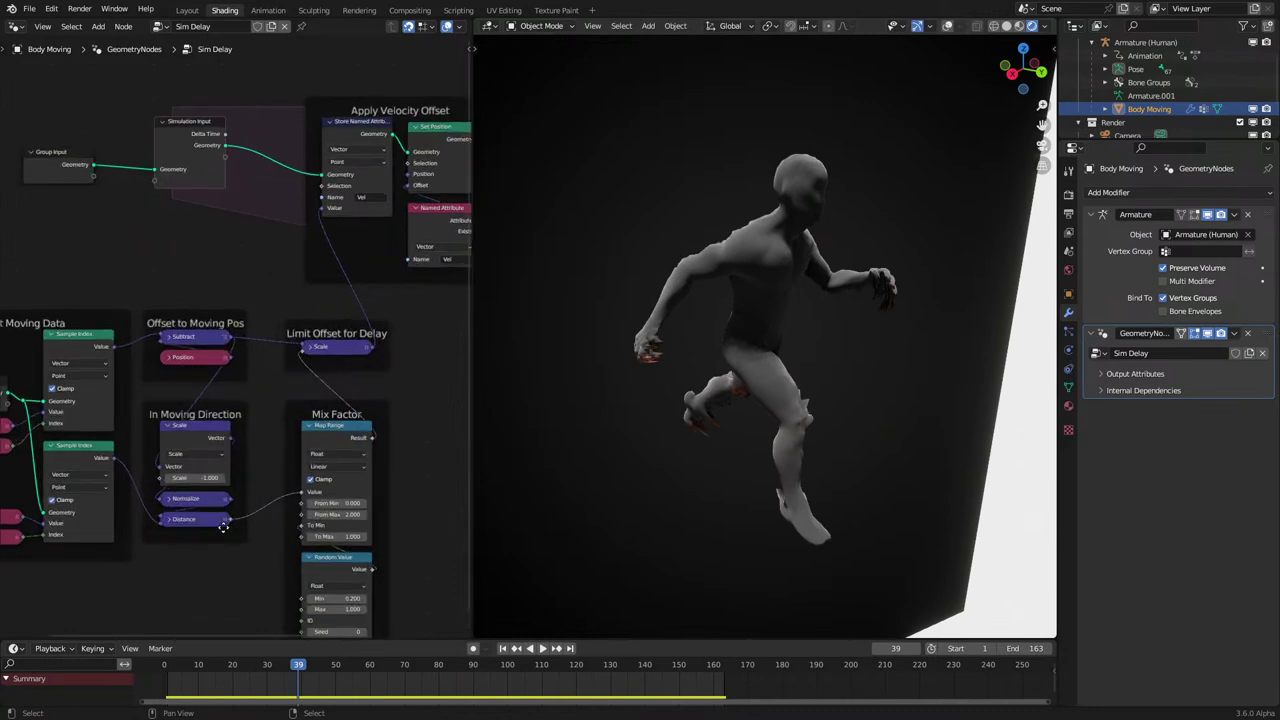
scroll(228, 530, up, 1)
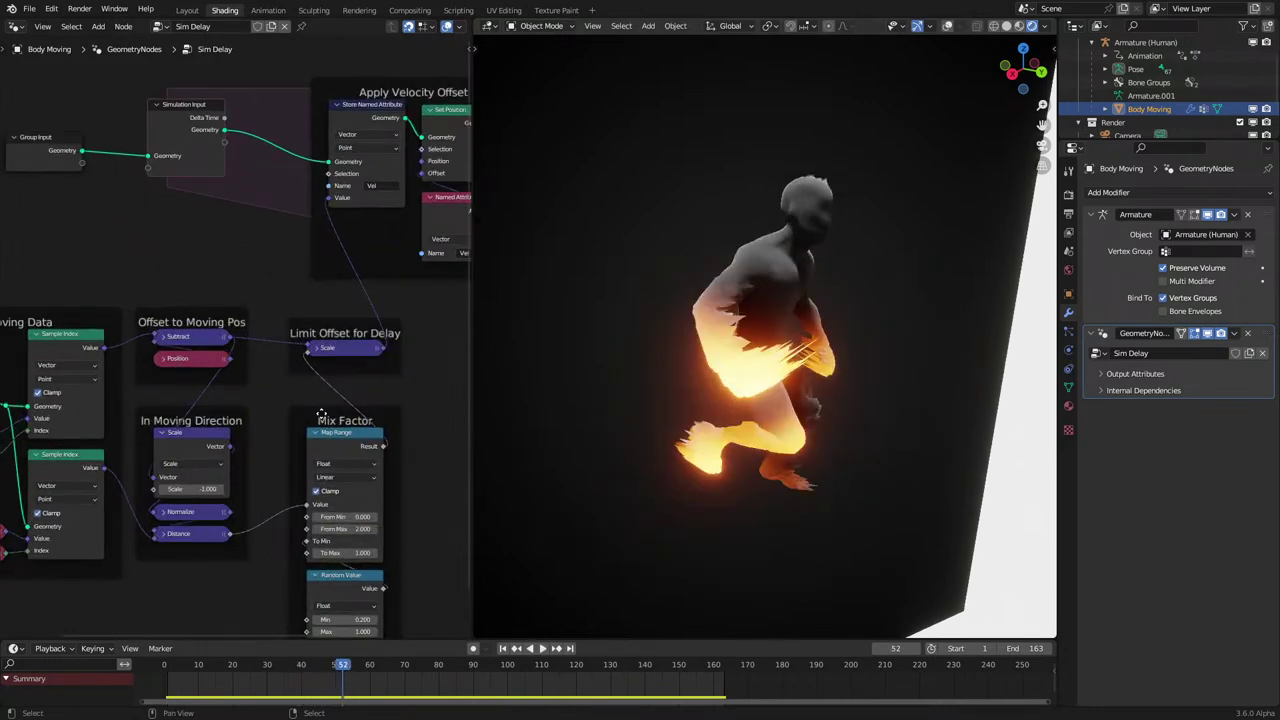
scroll(321, 414, up, 2)
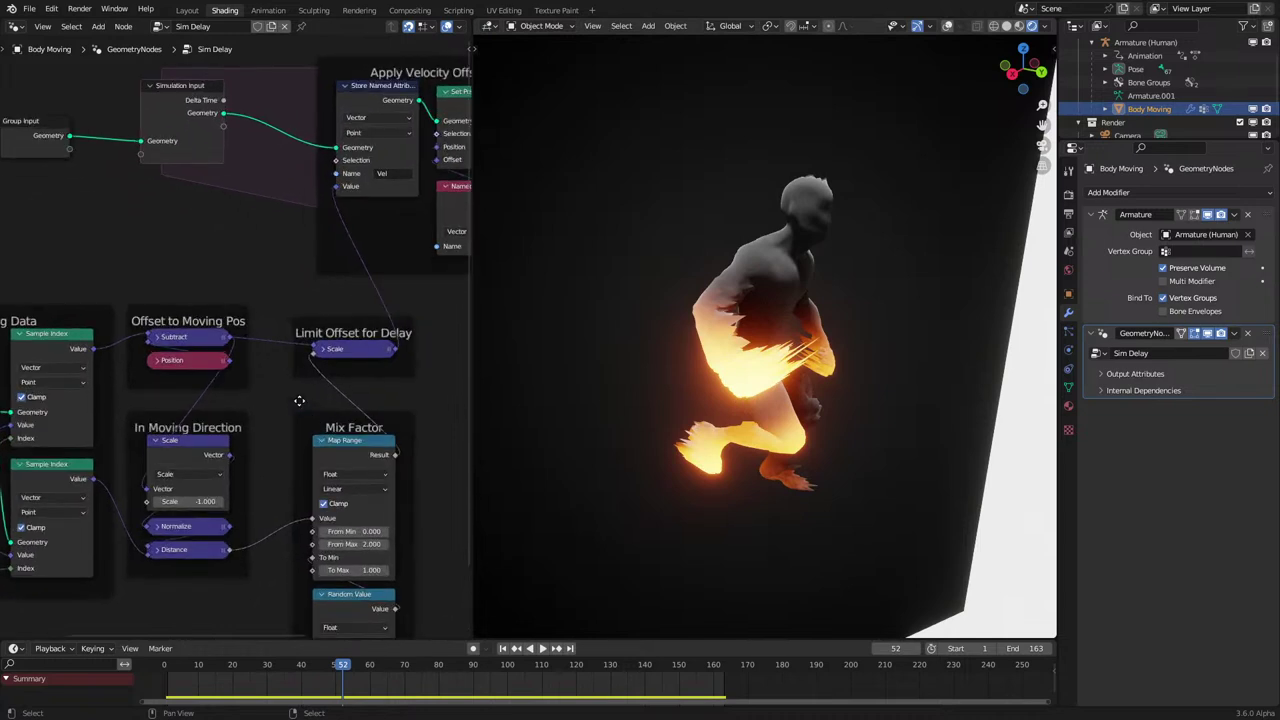
scroll(299, 400, down, 1)
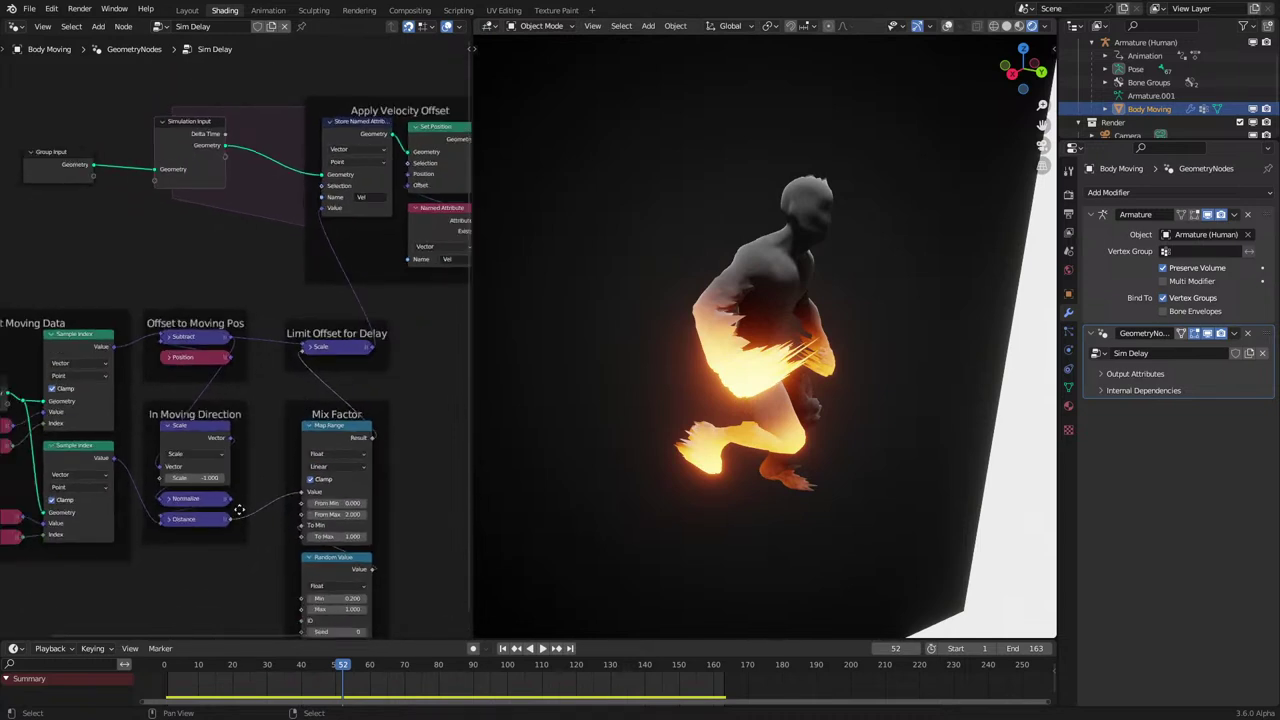
middle_drag(661, 446, 735, 446)
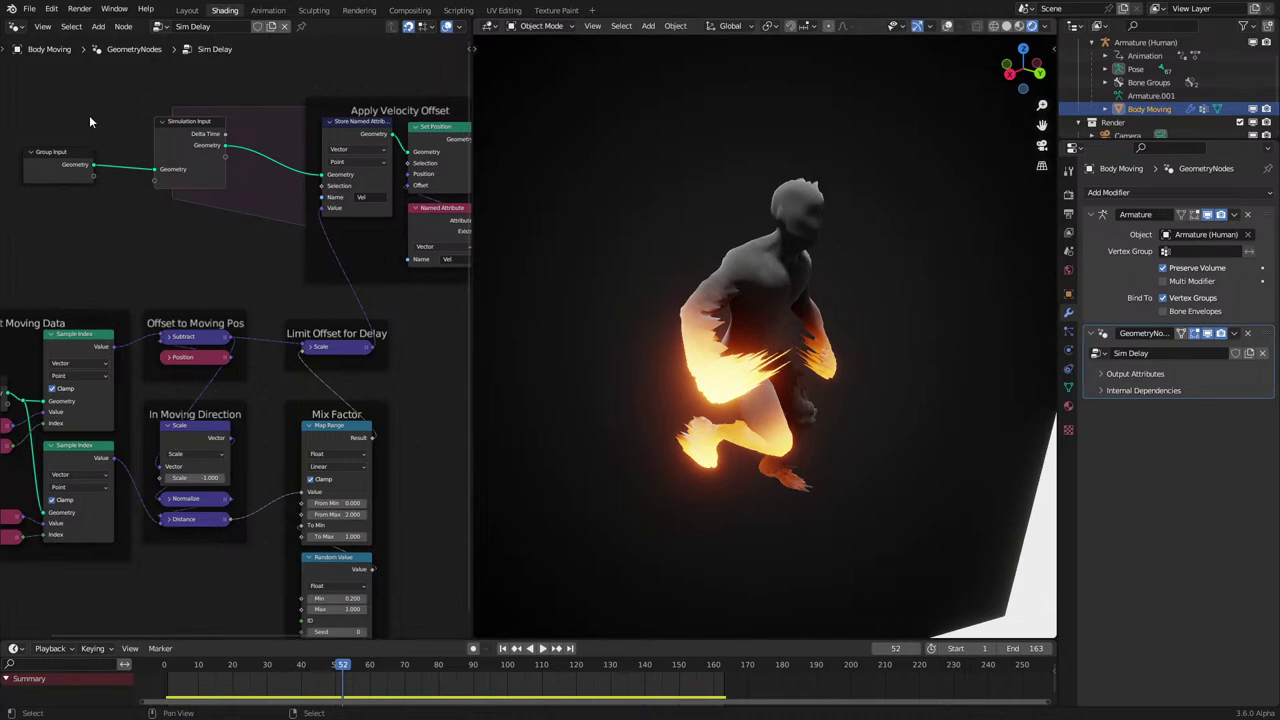
Move Group Input and Simulation Input away from Apply Velocity Offset and insert a duplicate of Store Named Attribute in the gap.
drag(77, 106, 205, 214)
key(g)
click(133, 213)
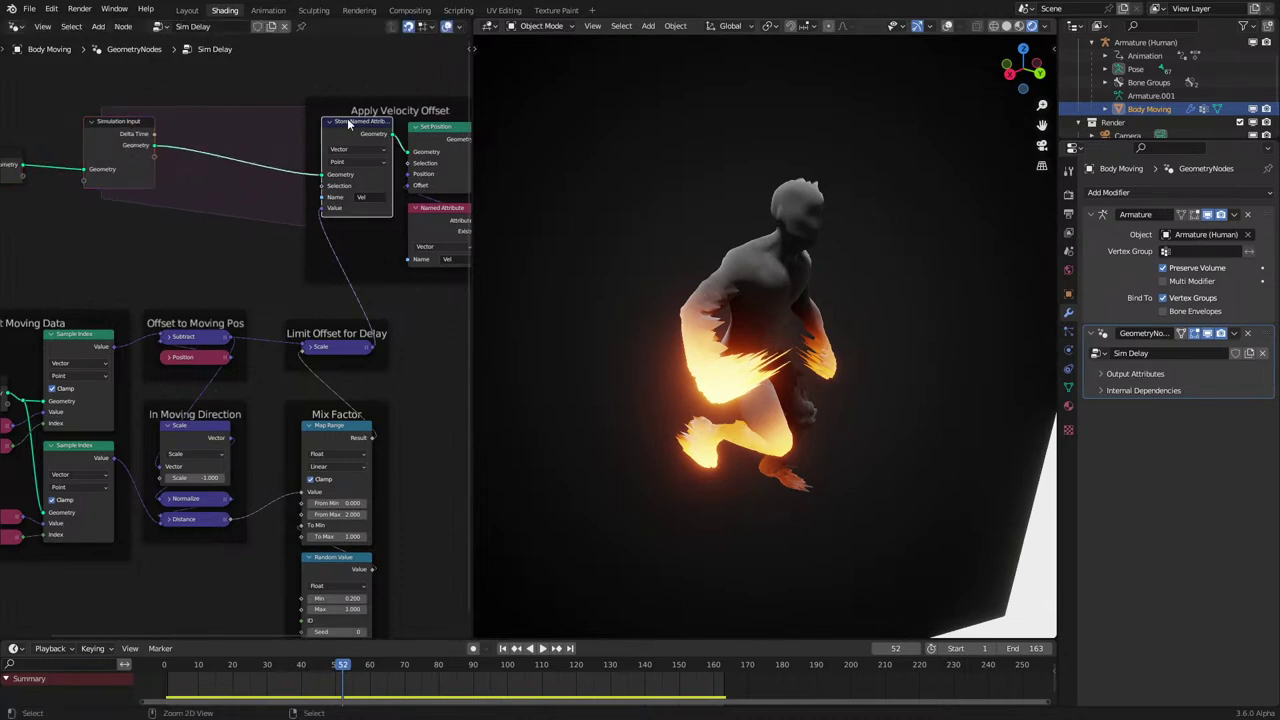
key(shift+d)
click(237, 101)
Set the duplicated Store Named Attribute to Float, name its attribute A, and feed its Value from the Distance node.
click(245, 129)
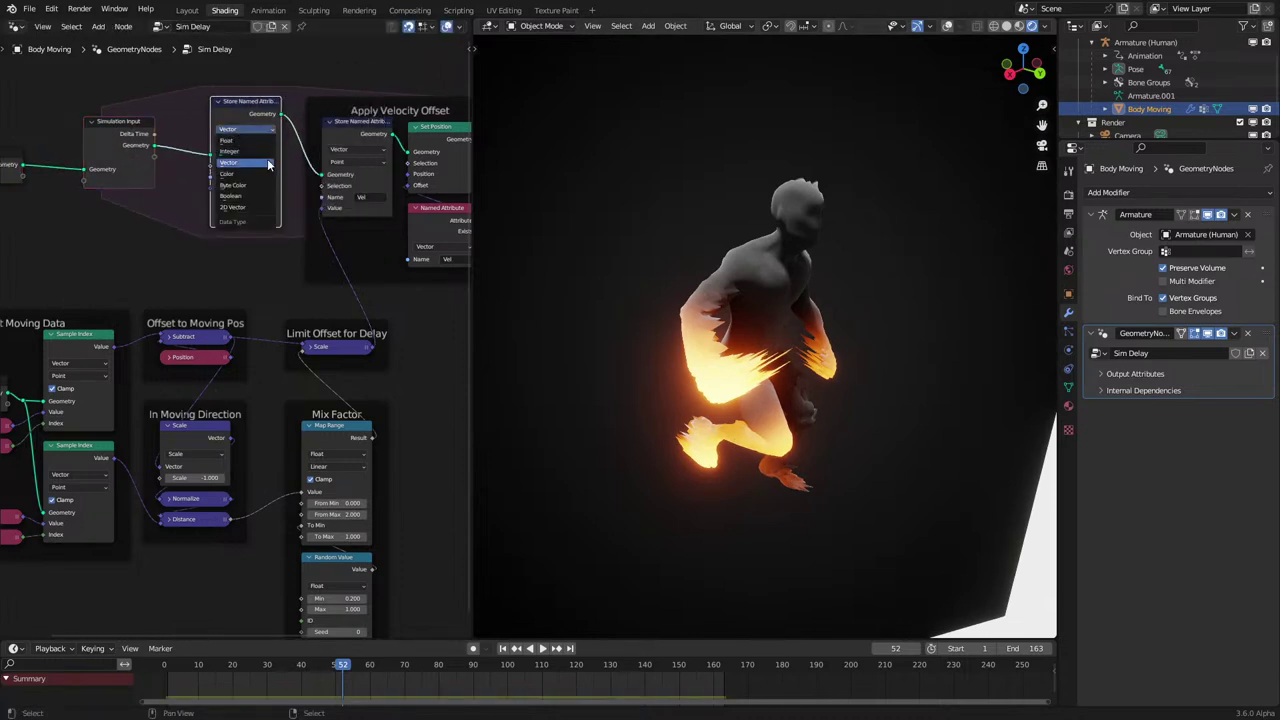
click(247, 142)
click(255, 176)
text(Vel)
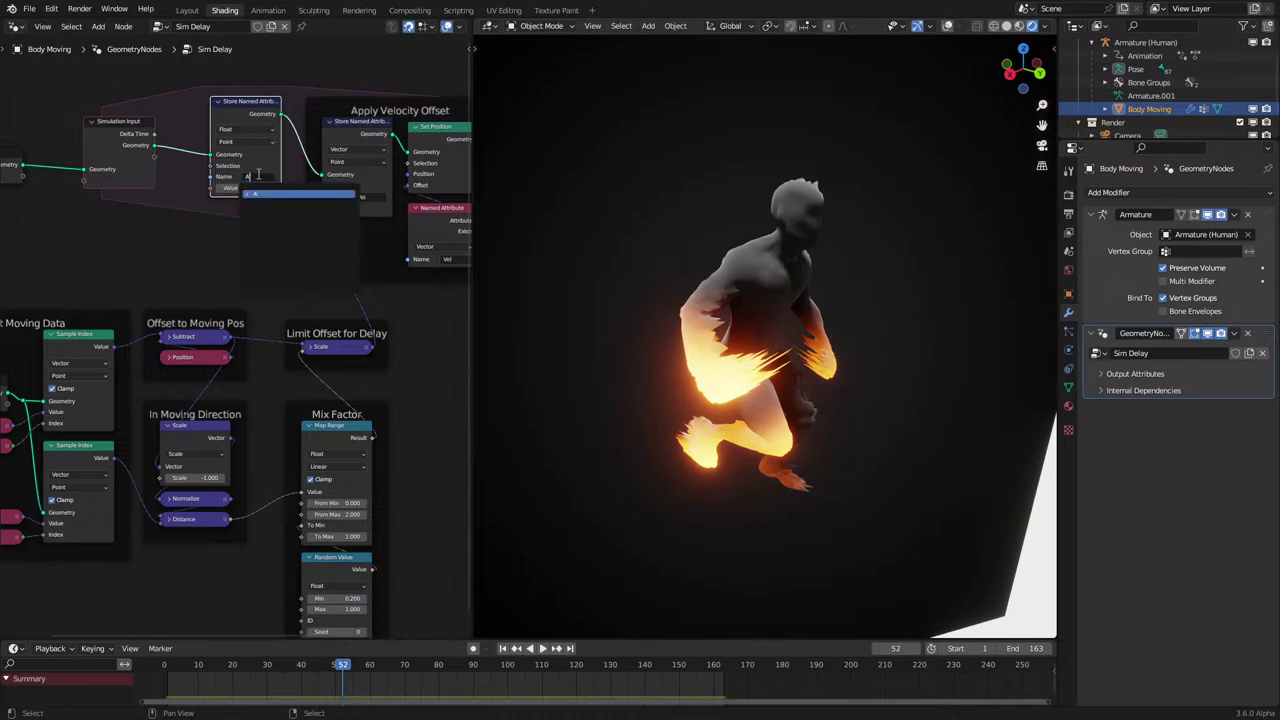
key(Return)
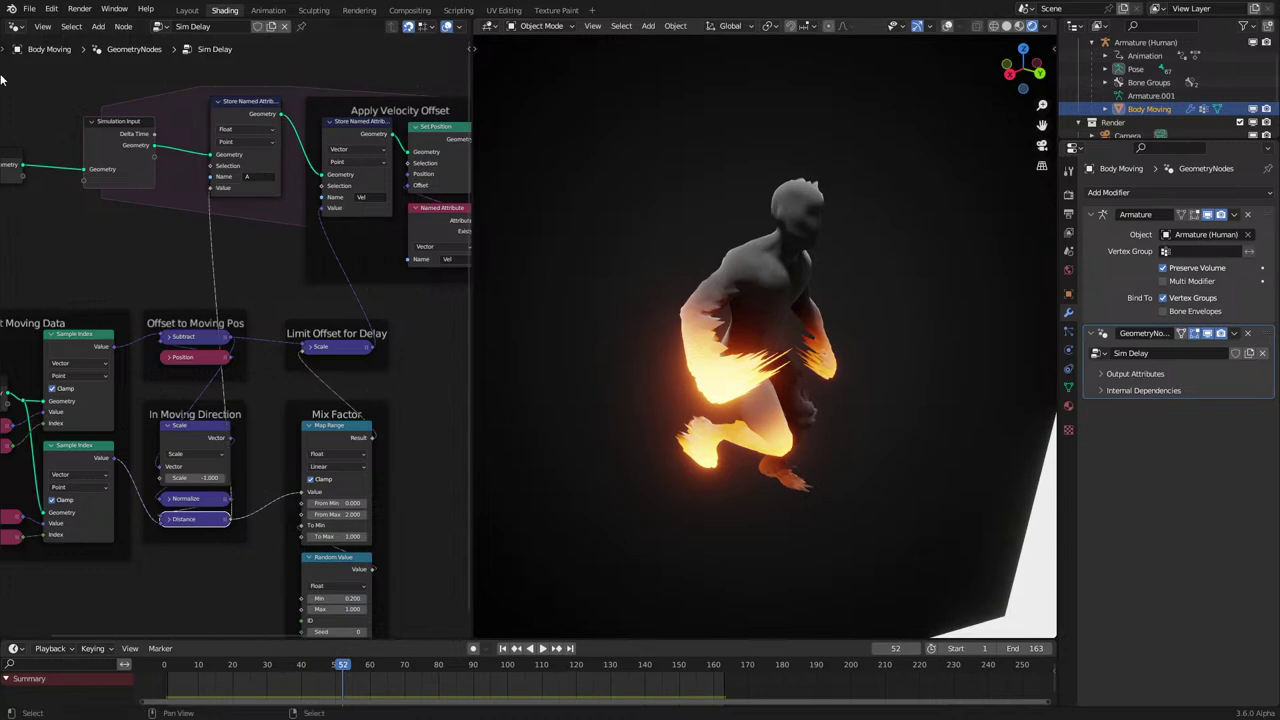
In the body's material, duplicate the Vel Attribute node below the frame, name it A, and preview its Fac output during playback.
click(16, 26)
click(78, 152)
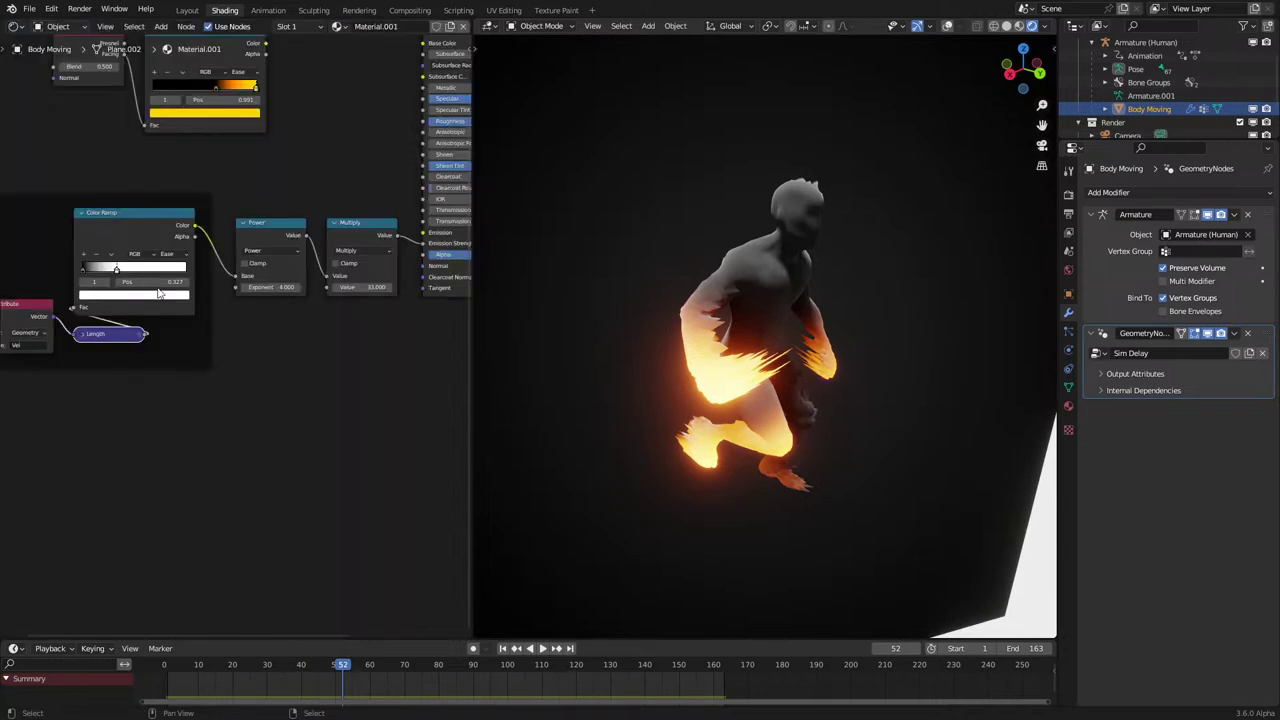
scroll(220, 383, up, 4)
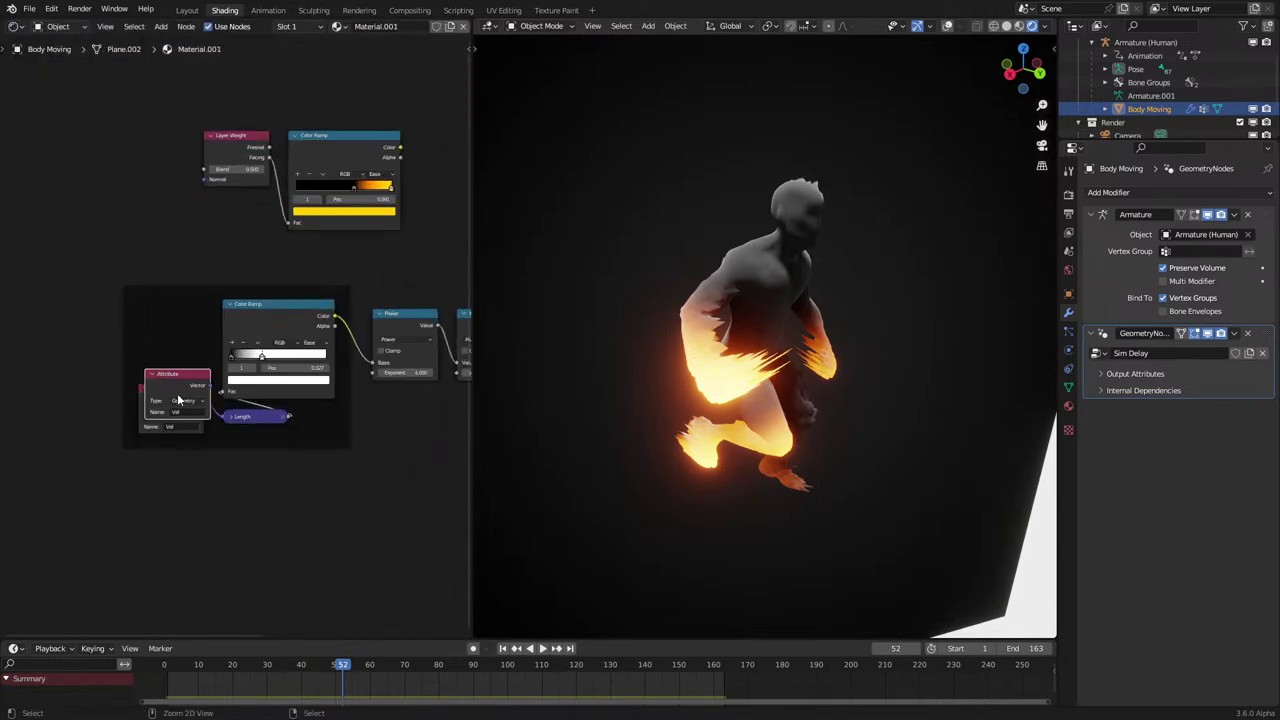
drag(178, 399, 293, 517)
key(ctrl+g)
key(ctrl+z)
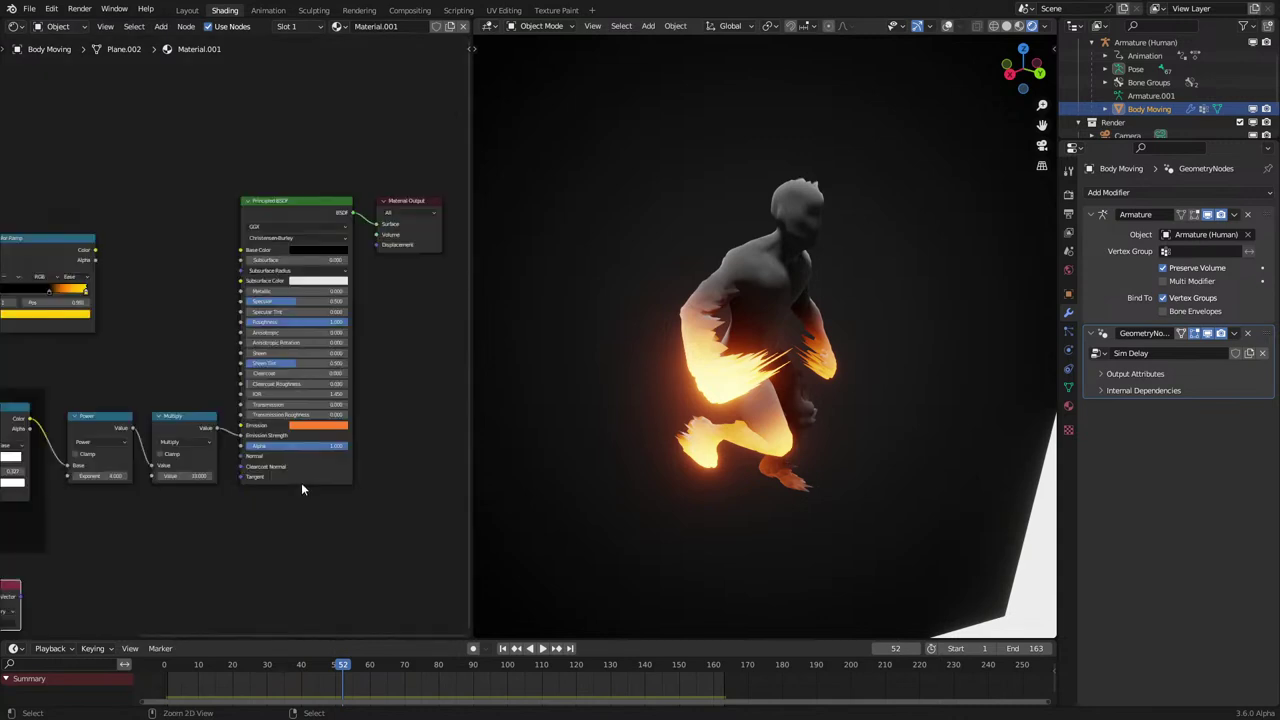
middle_drag(202, 472, 342, 331)
middle_drag(153, 462, 256, 410)
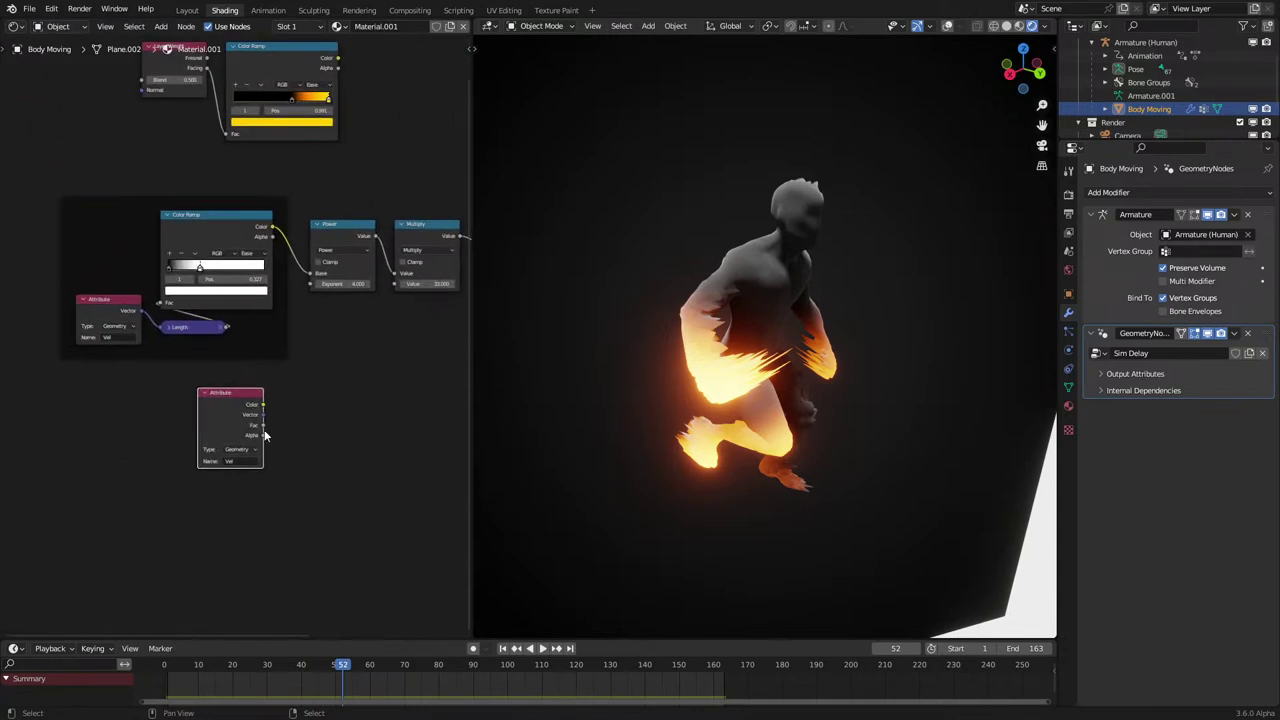
scroll(230, 489, up, 5)
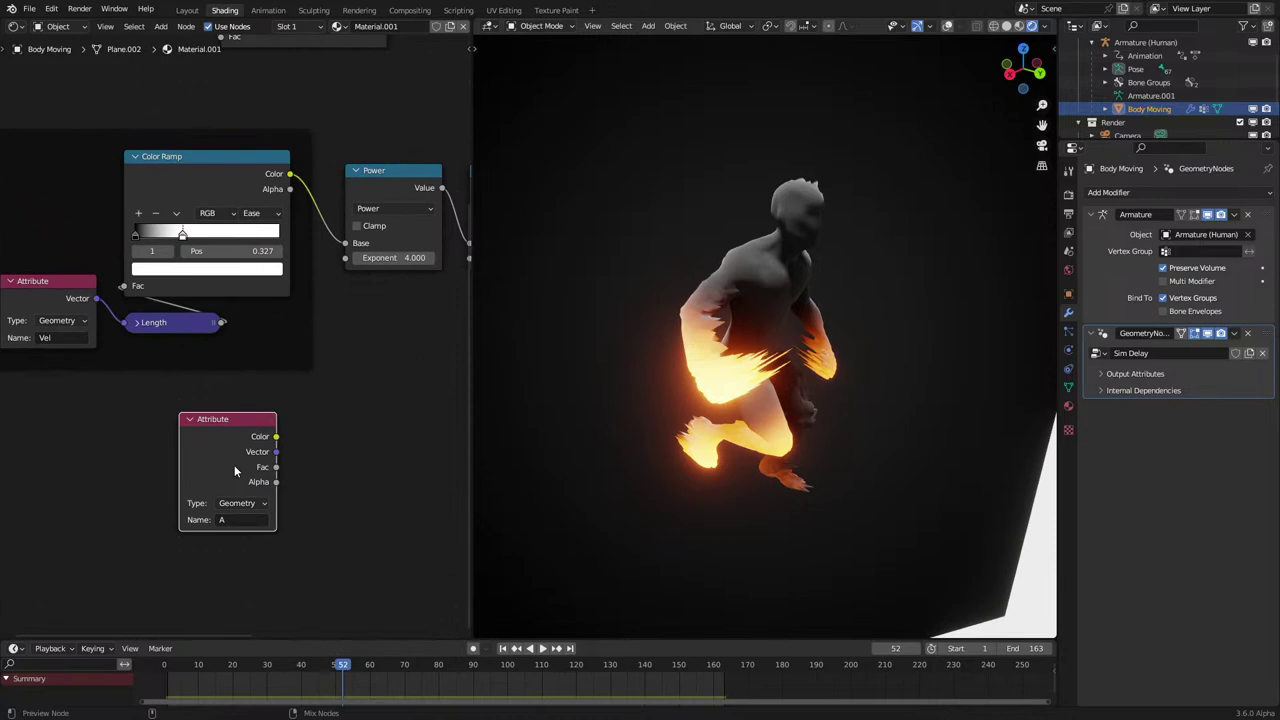
ctrl+shift+click(234, 465)
key(space)
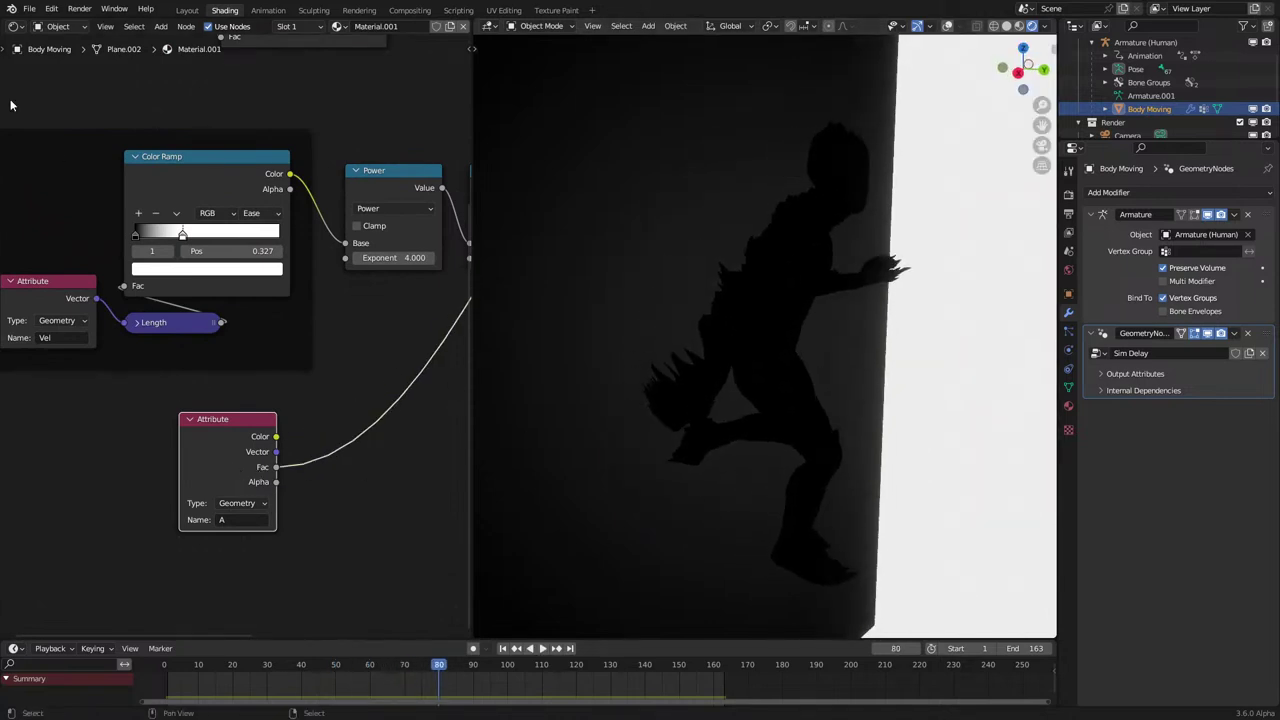
Return to the Sim Delay geometry nodes, replay the simulation from the start to frame 18, and inspect the previewed attribute on the figure.
click(18, 27)
click(60, 127)
scroll(183, 339, down, 3)
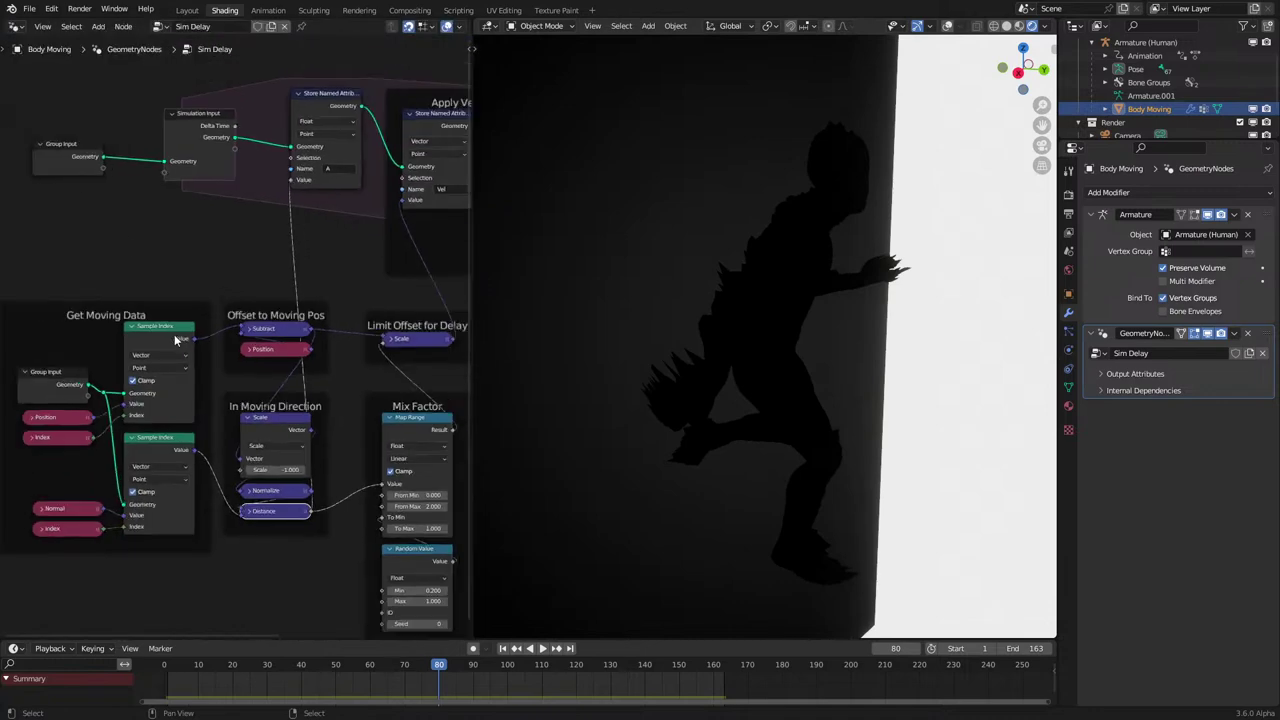
scroll(183, 339, up, 1)
scroll(250, 333, up, 1)
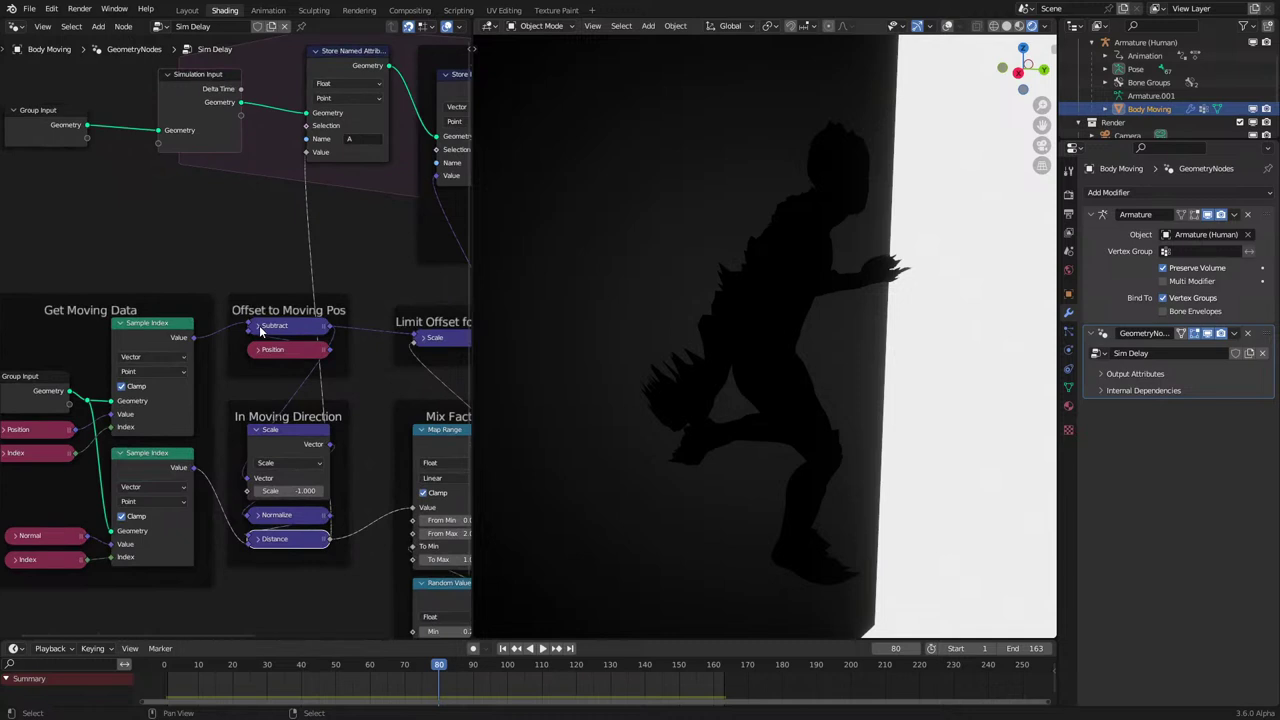
key(space)
click(157, 671)
key(space)
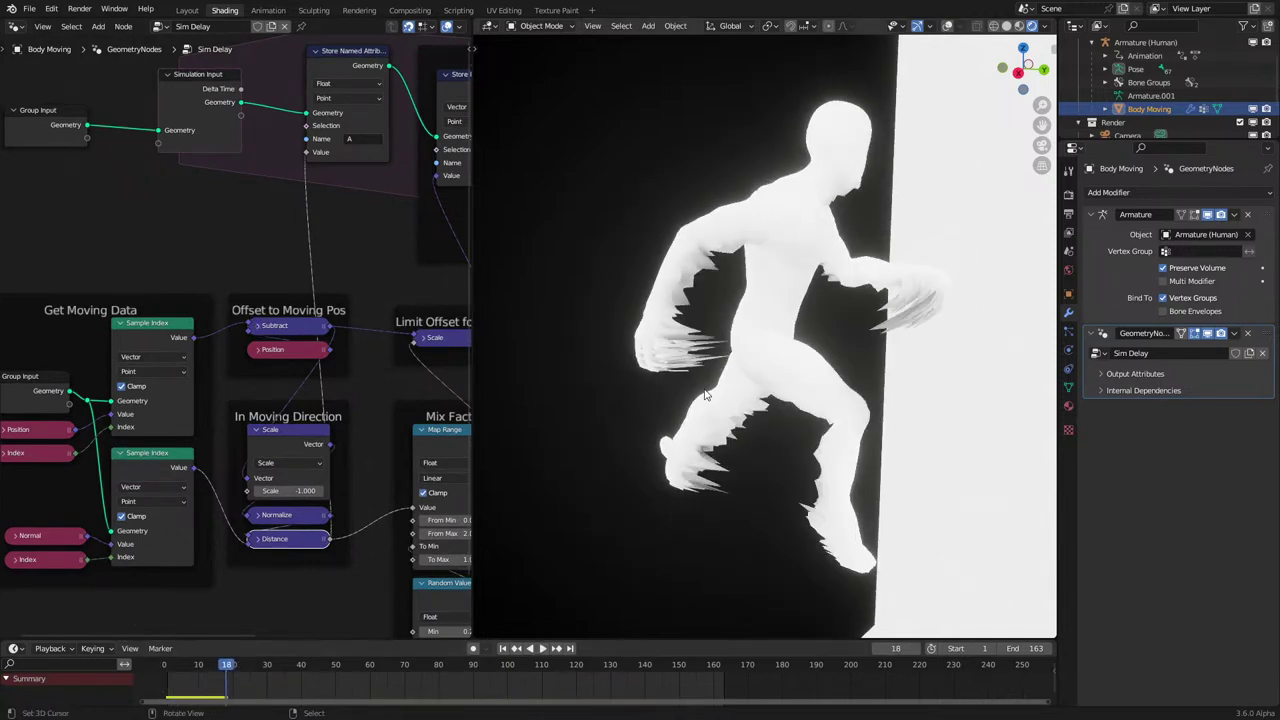
middle_drag(705, 395, 648, 363)
Back in the material, add a Math node set to Greater Than after the A attribute's Fac output in the preview link.
click(15, 28)
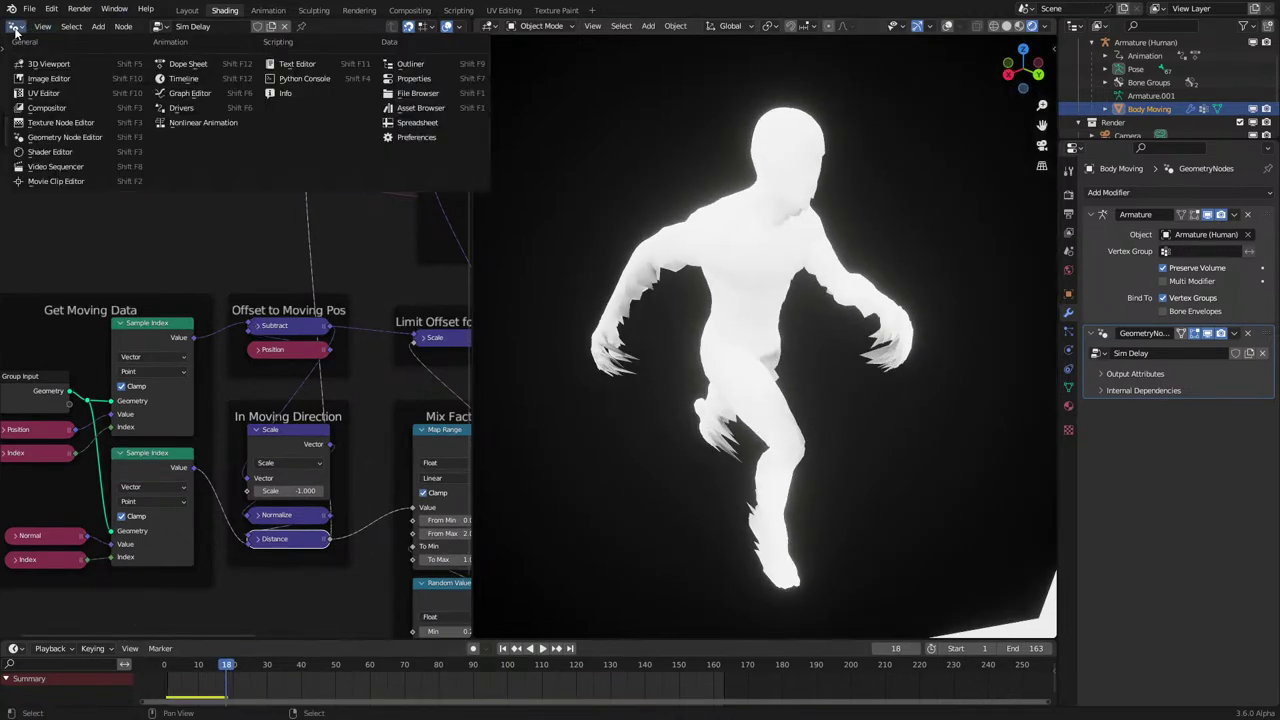
click(50, 151)
key(g)
click(228, 458)
key(q)
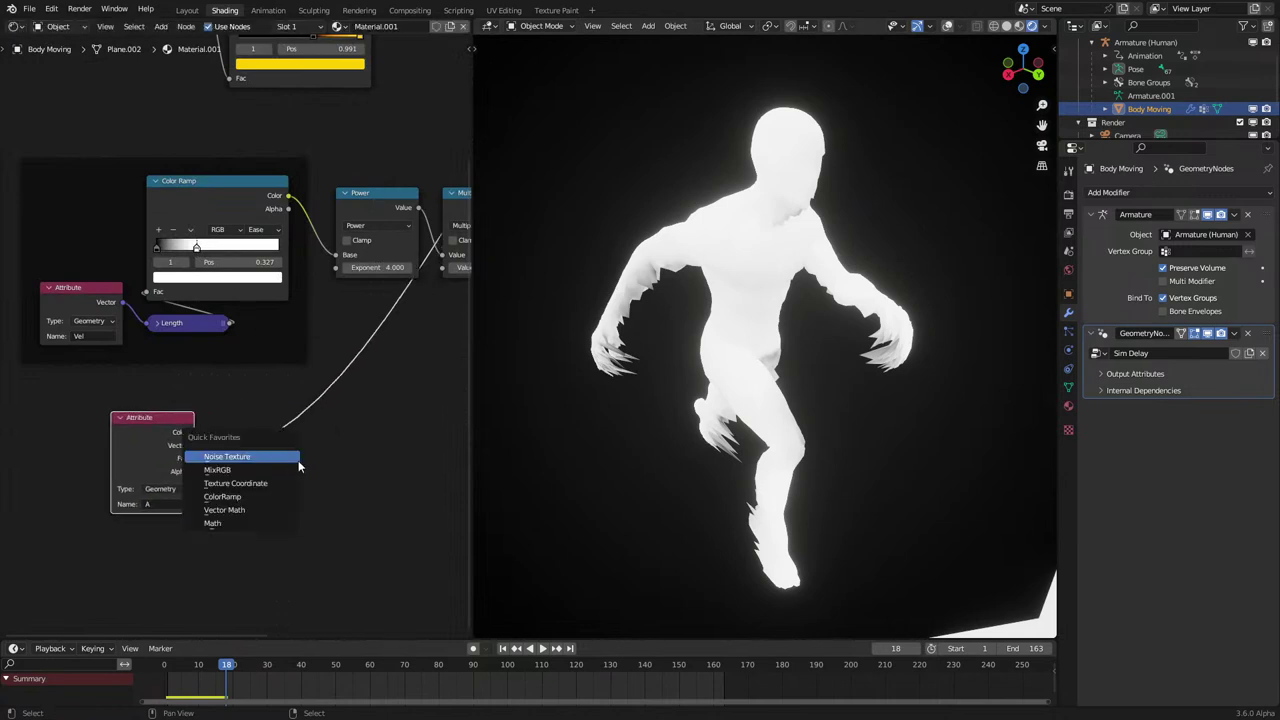
click(237, 528)
click(276, 494)
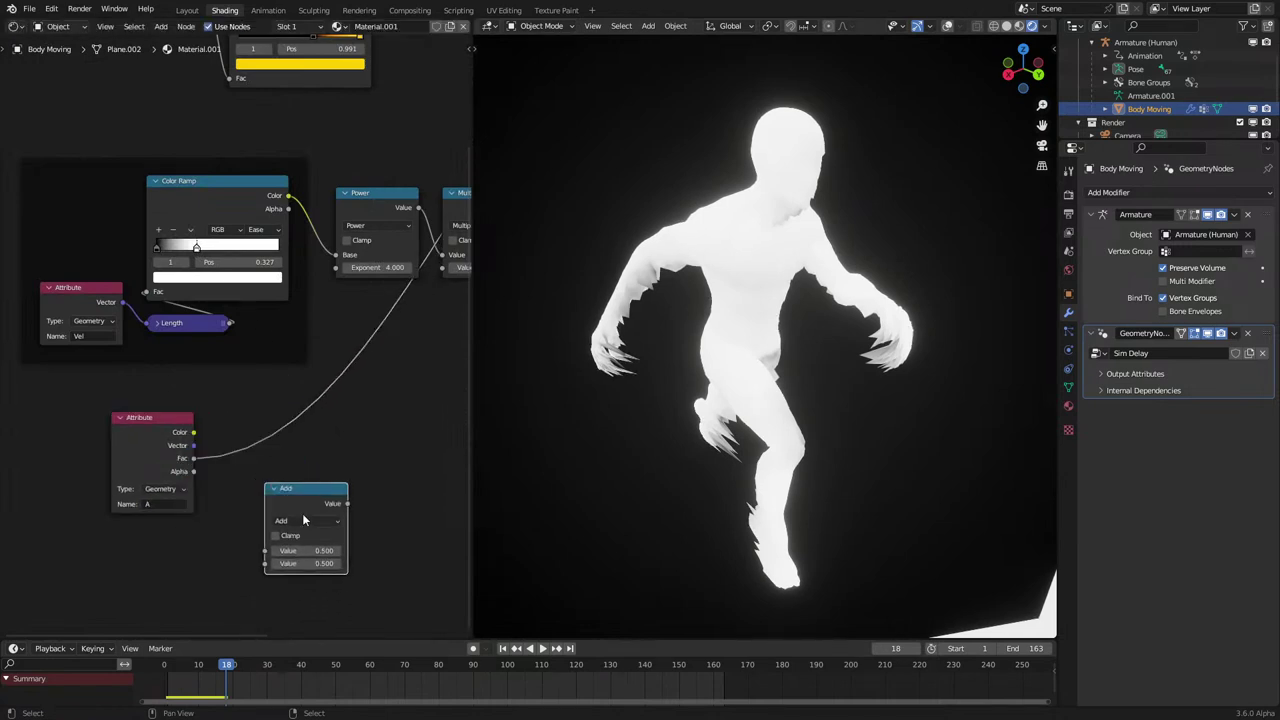
click(301, 521)
key(g)
drag(290, 502, 266, 408)
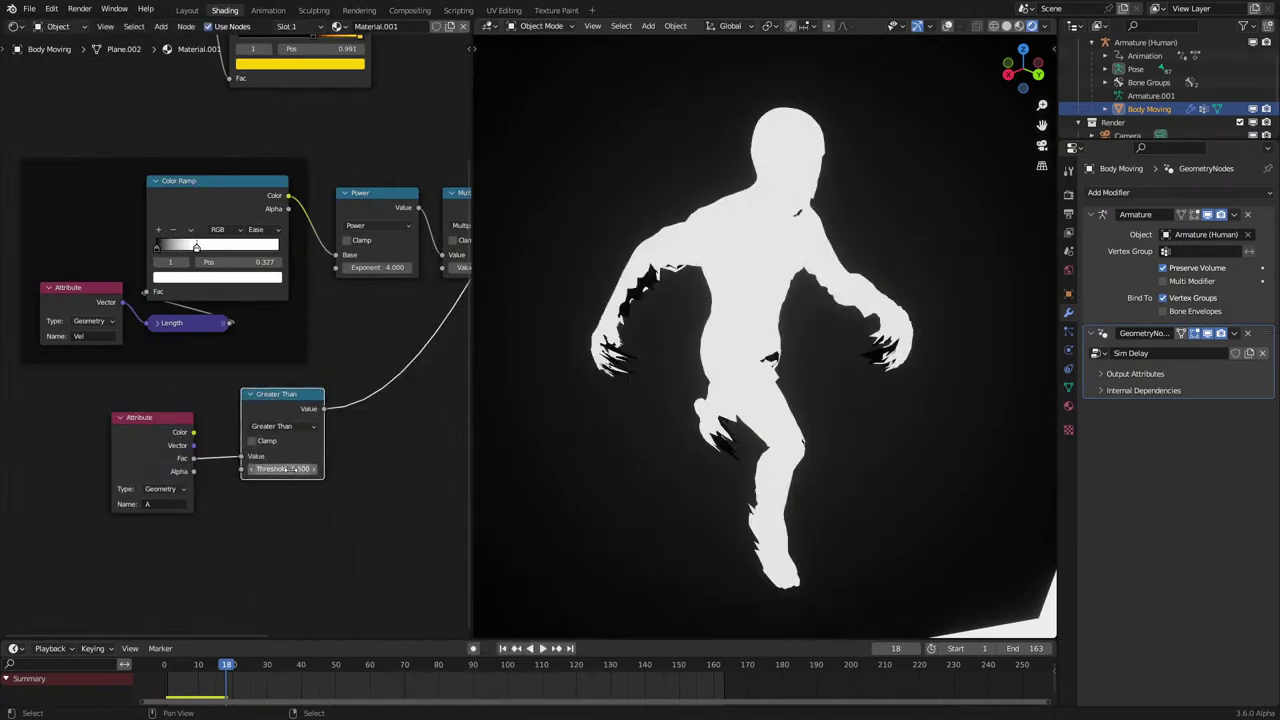
Raise the Greater Than threshold to 1.210, check the mask during playback from the side, and raise the threshold to 1.530.
drag(285, 469, 320, 469)
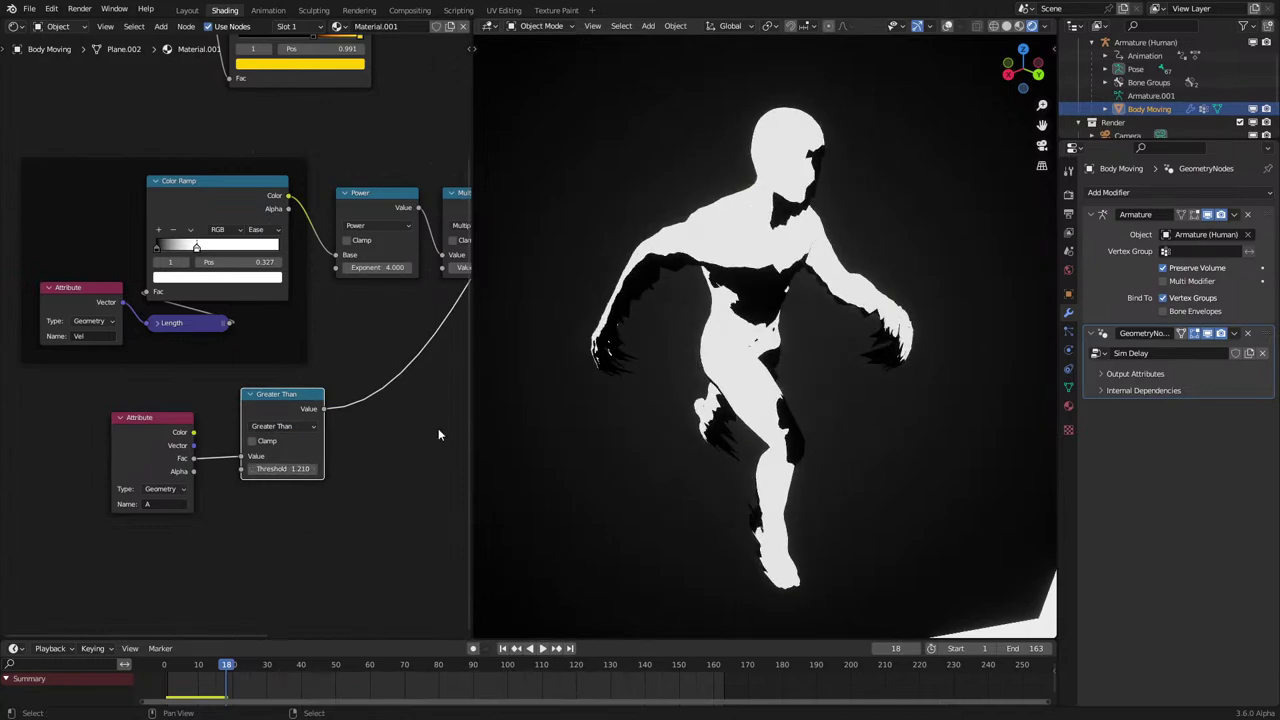
key(space)
mouse_move(748, 335)
middle_down()
mouse_move(785, 333)
mouse_move(771, 332)
middle_up()
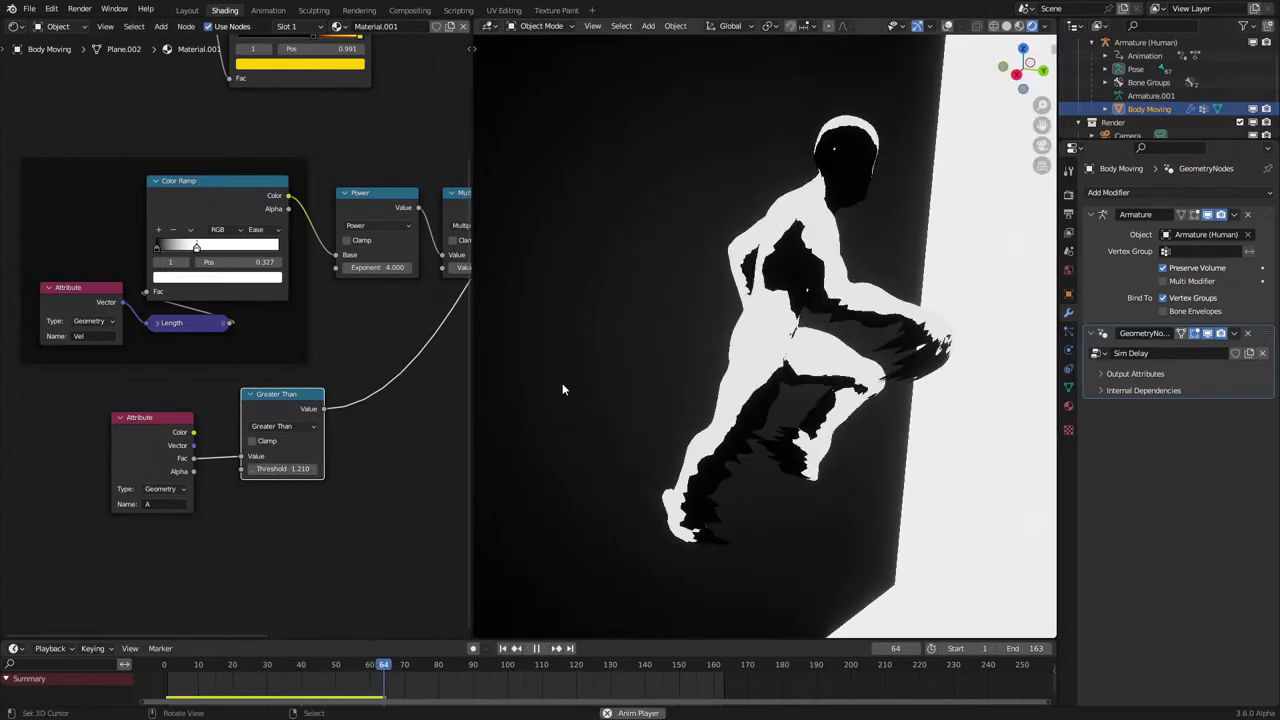
mouse_move(285, 469)
mouse_down()
mouse_move(330, 469)
mouse_move(308, 469)
mouse_up()
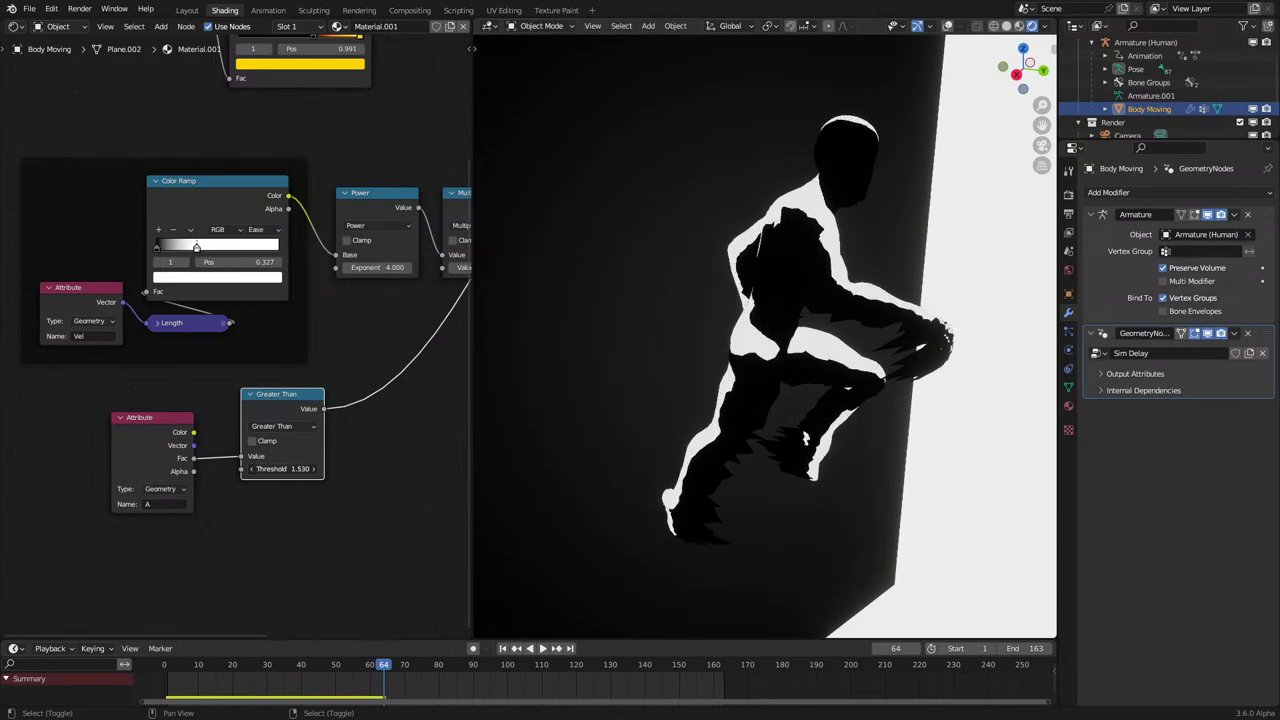
Play the animation and orbit around the figure to examine the Greater Than mask from several sides.
middle_drag(775, 345, 717, 333)
key(space)
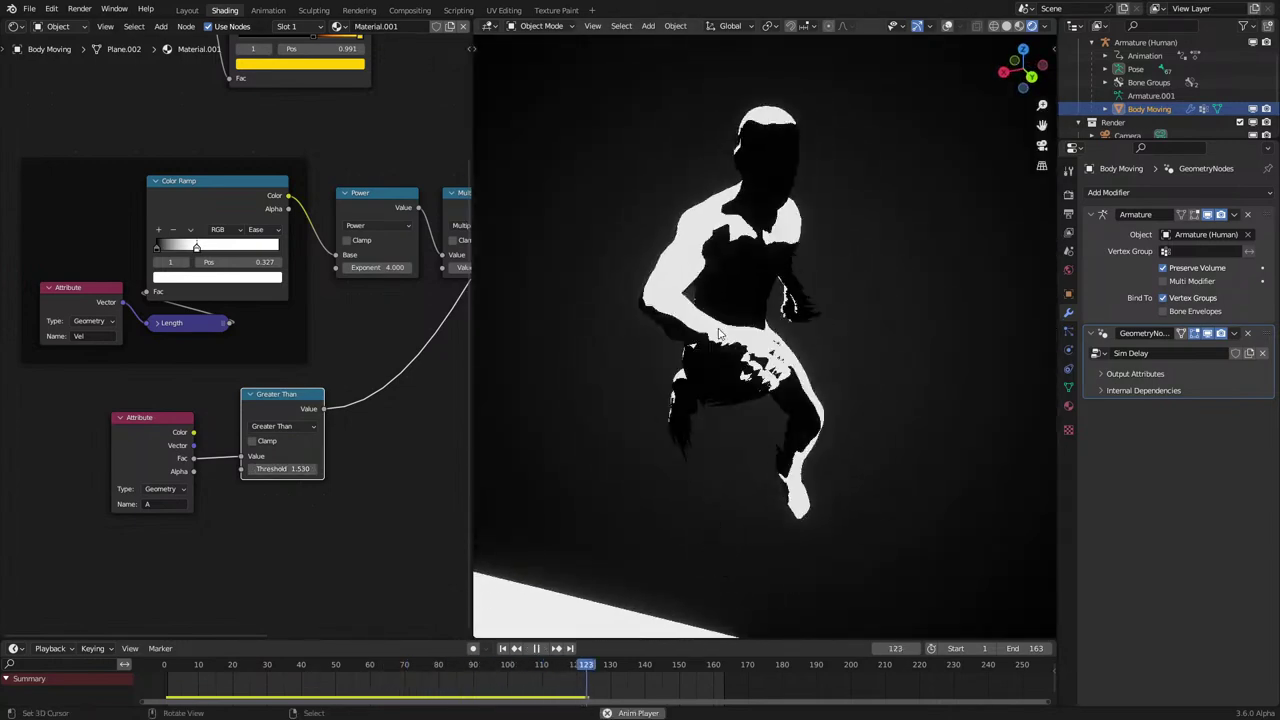
middle_drag(762, 320, 878, 310)
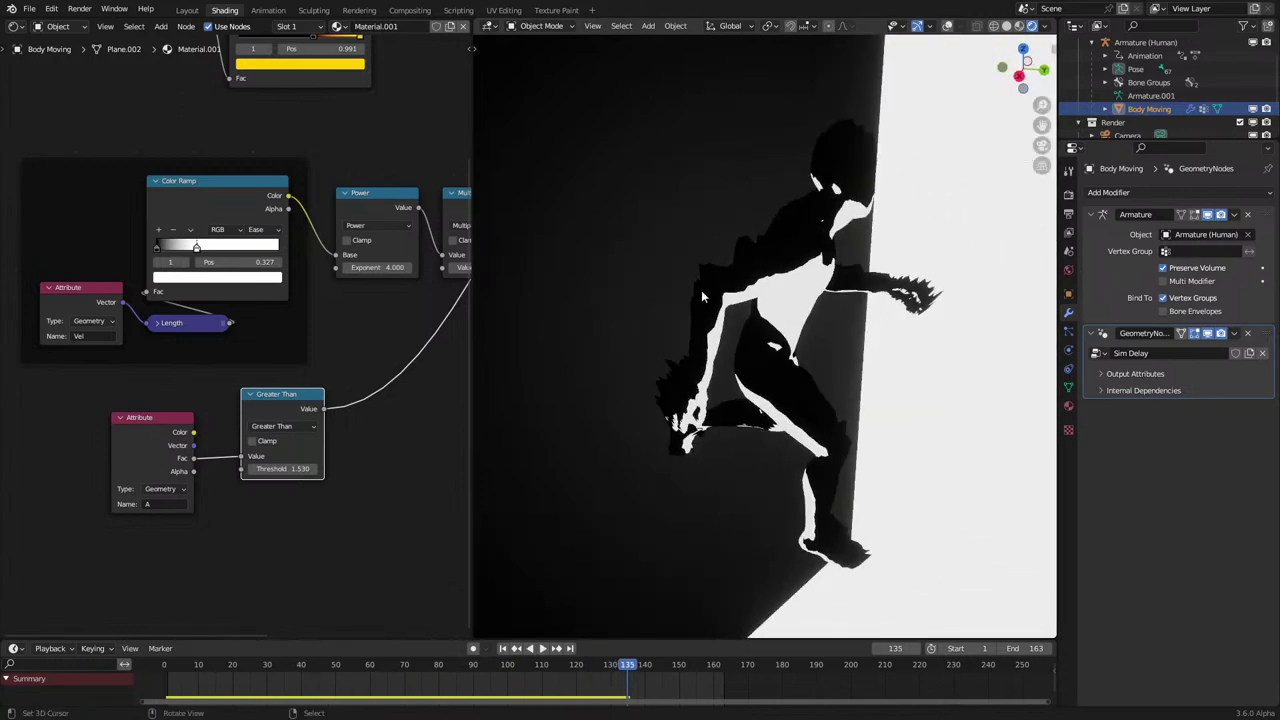
key(space)
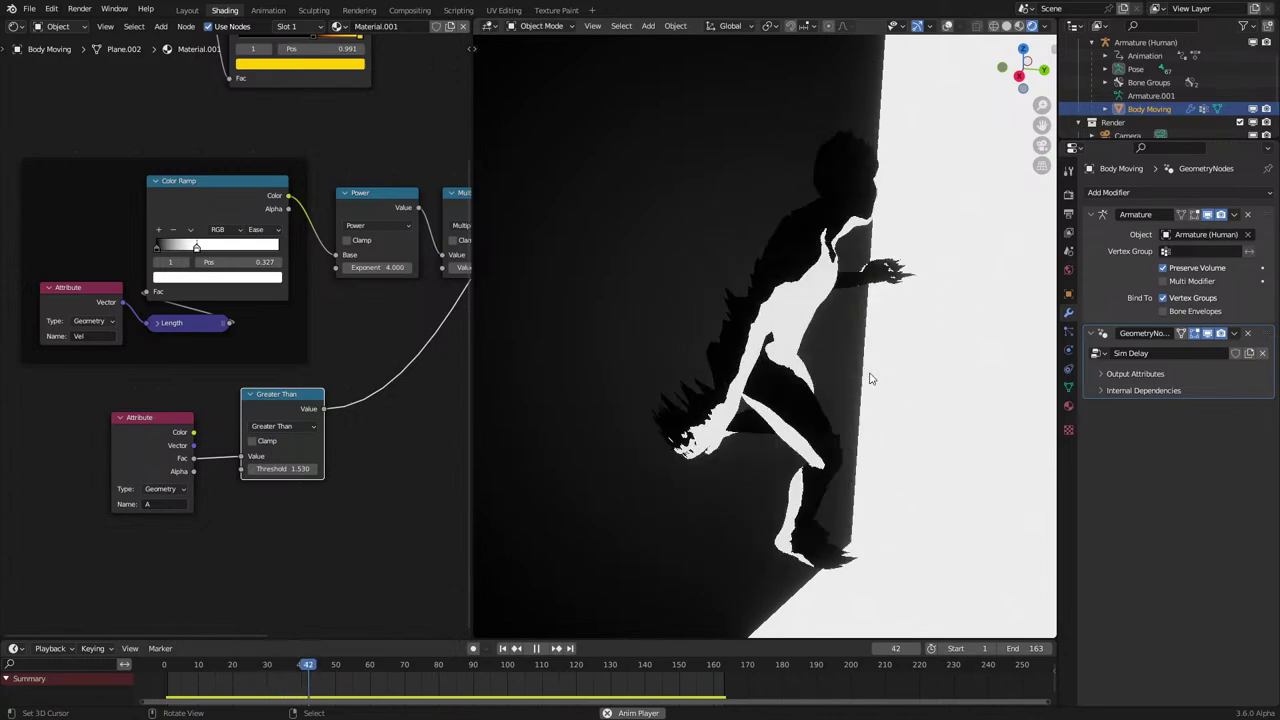
key(space)
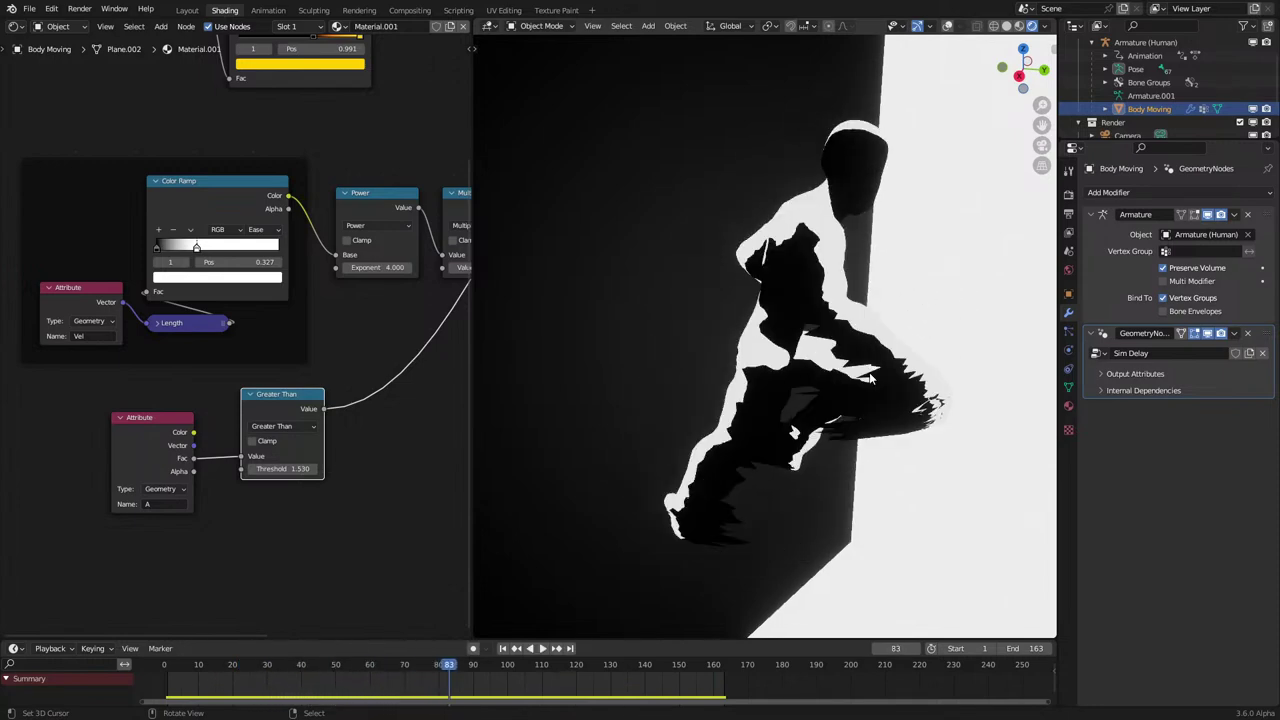
Raise the Greater Than threshold to 1.660, compare the mask on the figure, and lower the threshold to 1.290.
middle_drag(870, 378, 829, 350)
scroll(784, 307, up, 1)
mouse_move(272, 470)
mouse_down()
mouse_move(325, 470)
mouse_move(279, 470)
mouse_up()
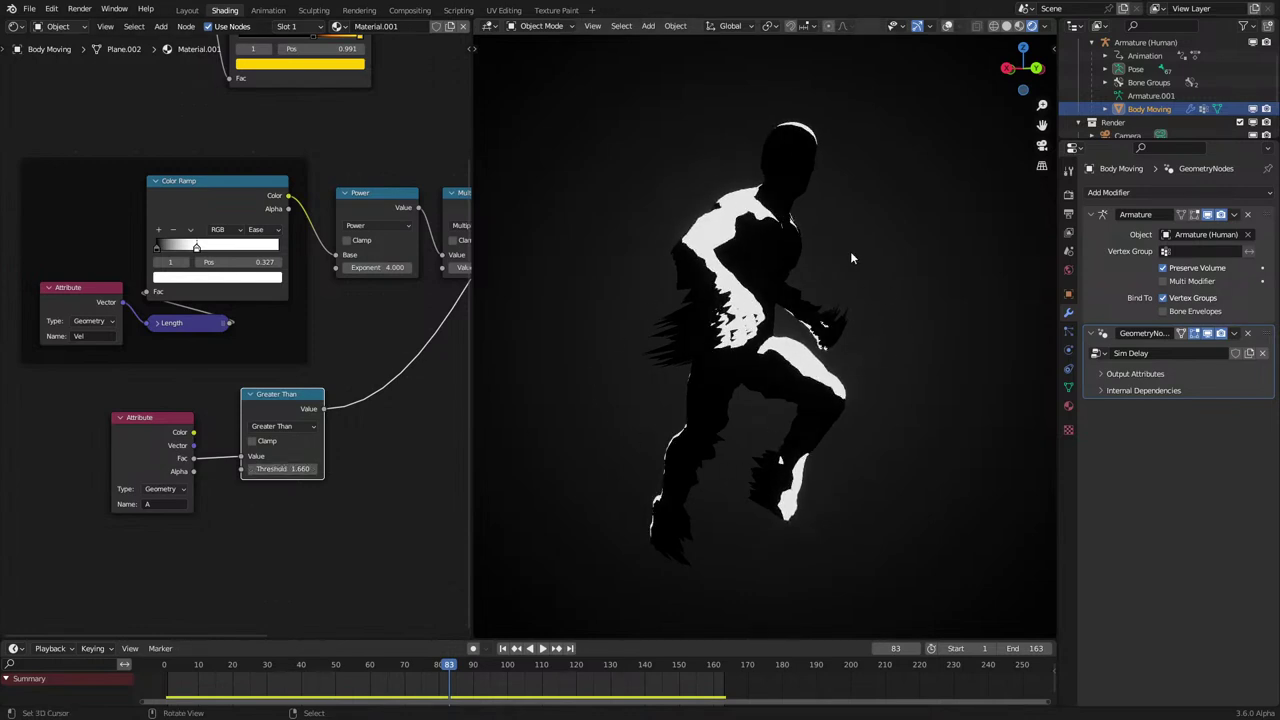
mouse_move(300, 469)
mouse_down()
mouse_move(260, 470)
mouse_move(316, 470)
mouse_up()
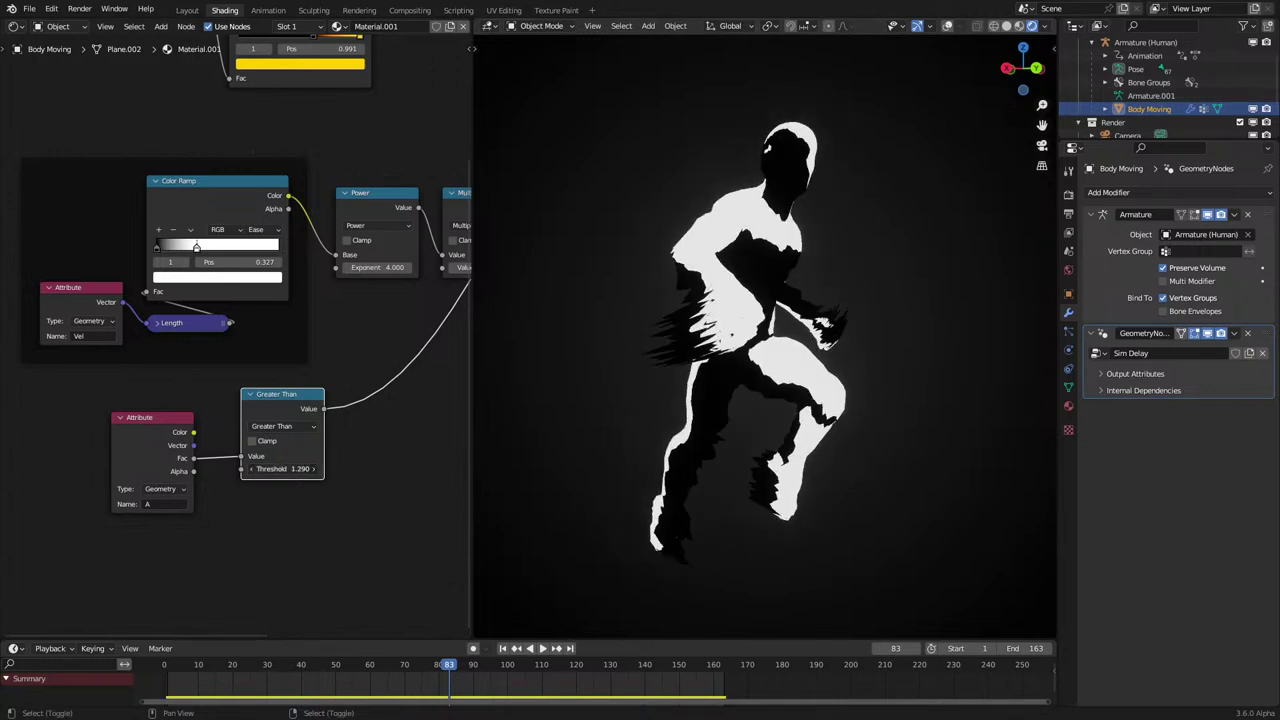
mouse_move(798, 361)
middle_down()
mouse_move(750, 357)
mouse_move(808, 353)
middle_up()
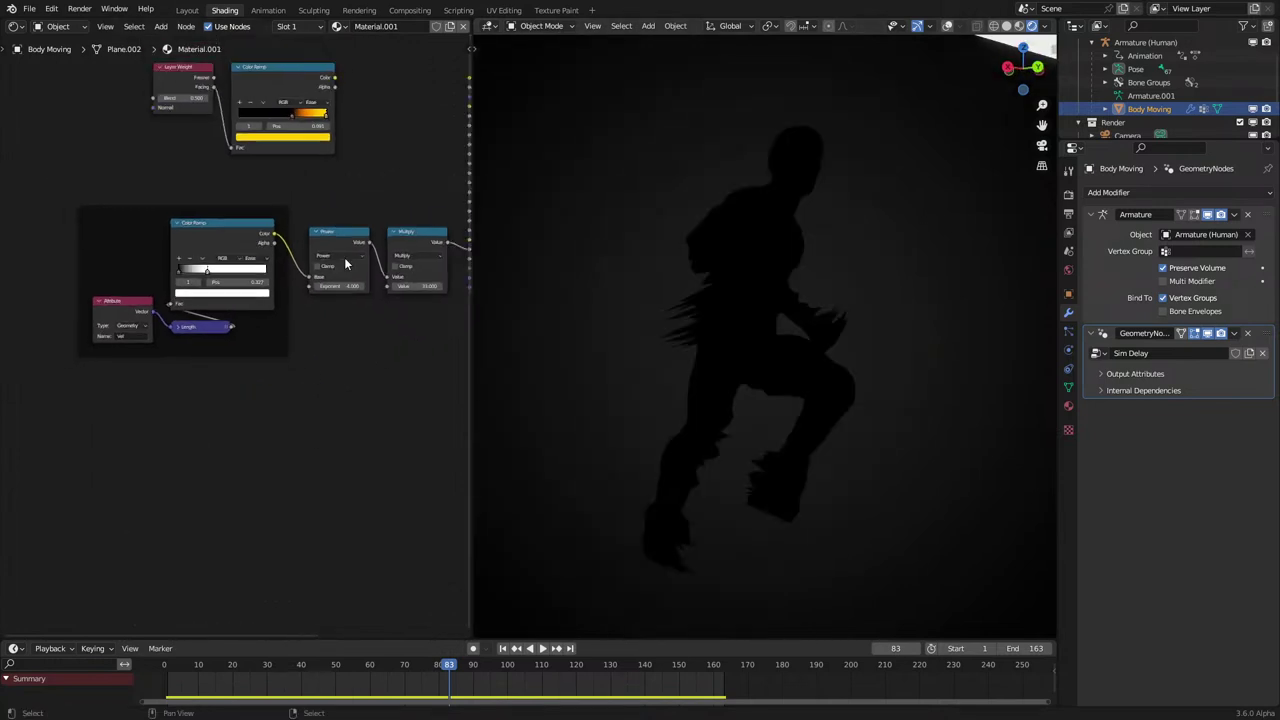
In the body's material, move the Power and Multiply nodes into the frame that holds the Vel Attribute and its Color Ramp.
key(Home)
middle_drag(290, 393, 284, 408)
scroll(286, 408, up, 1)
scroll(290, 370, down, 1)
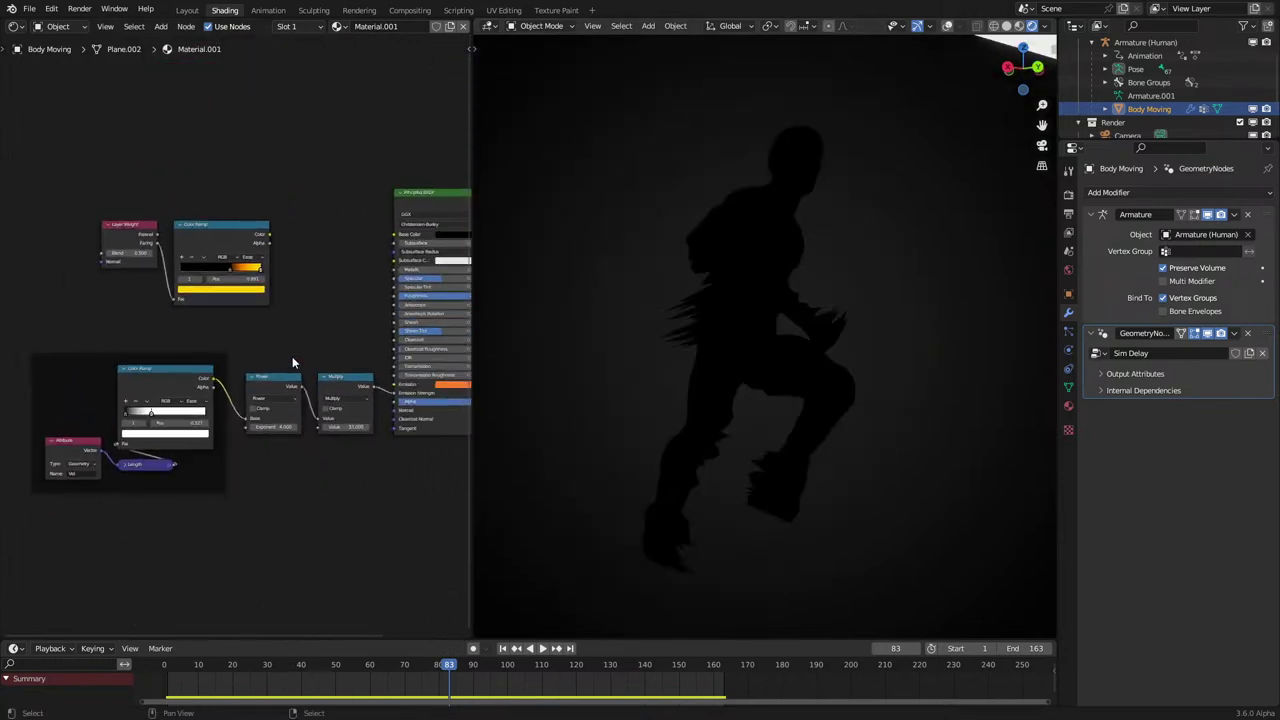
drag(264, 344, 344, 432)
key(g)
click(144, 387)
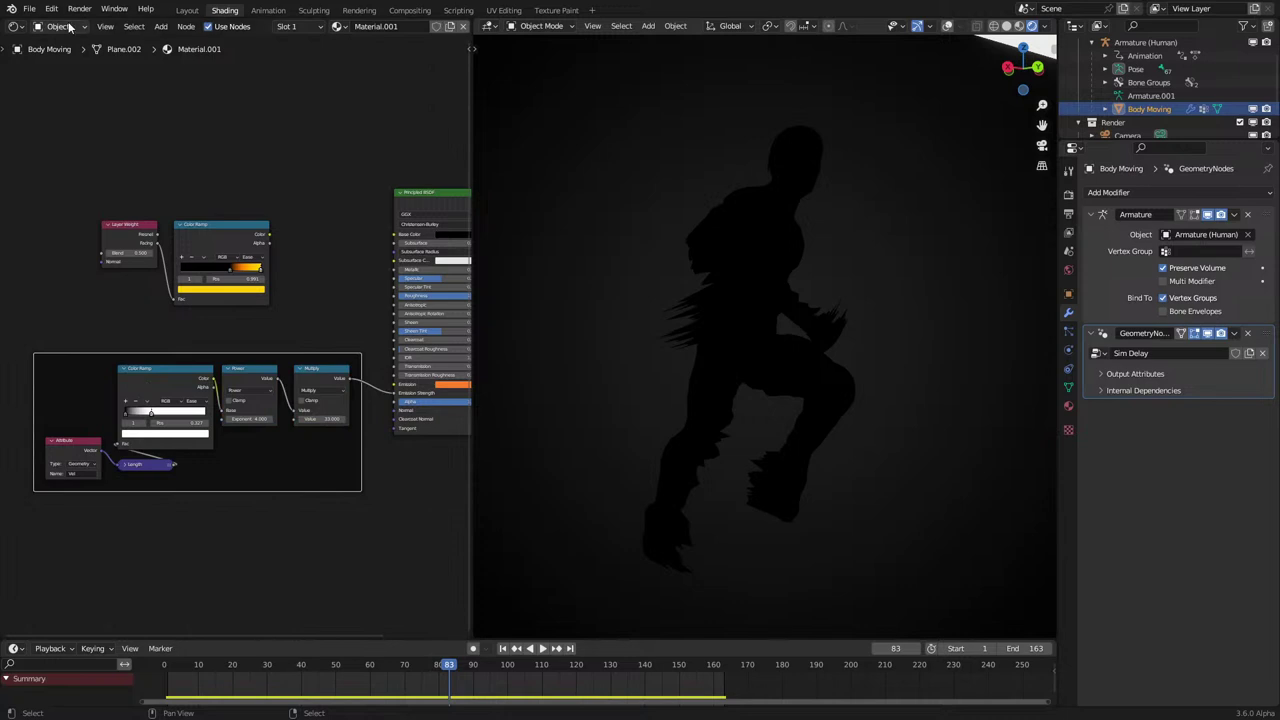
In the Sim Delay geometry nodes, remove the Store Named Attribute node named A while keeping the geometry link connected.
click(14, 27)
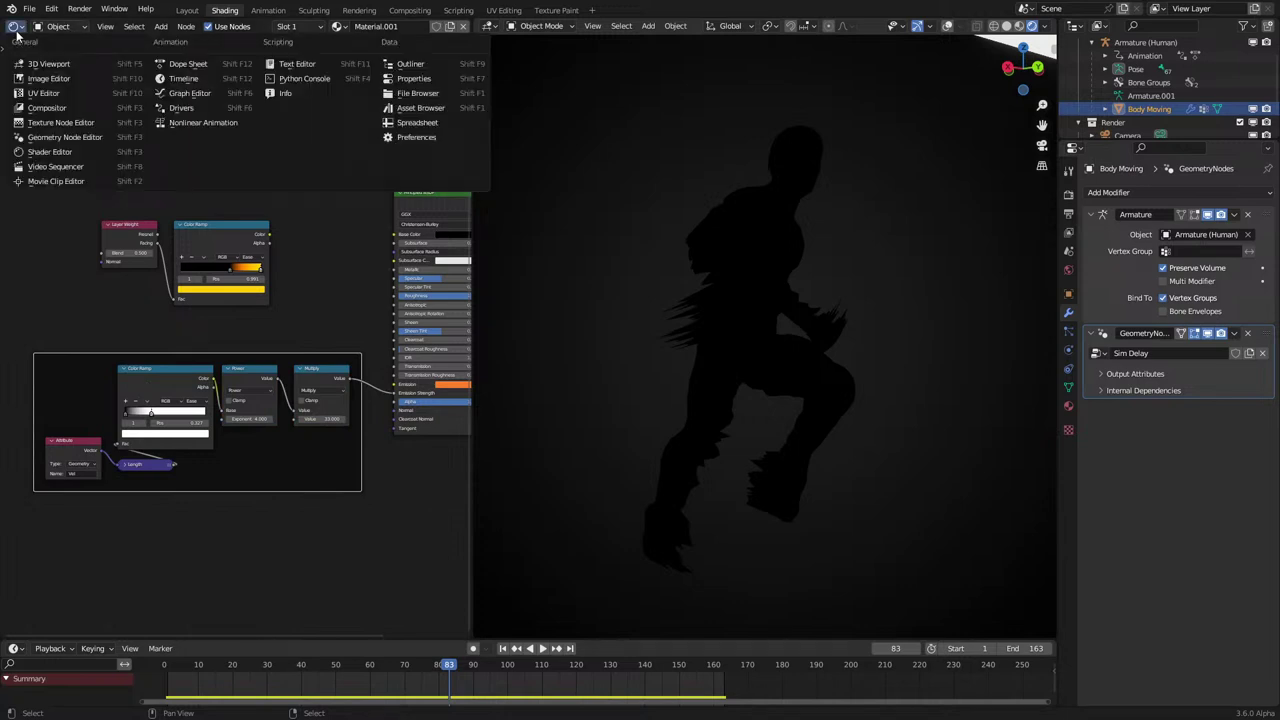
click(50, 140)
scroll(246, 246, down, 2)
scroll(246, 246, up, 3)
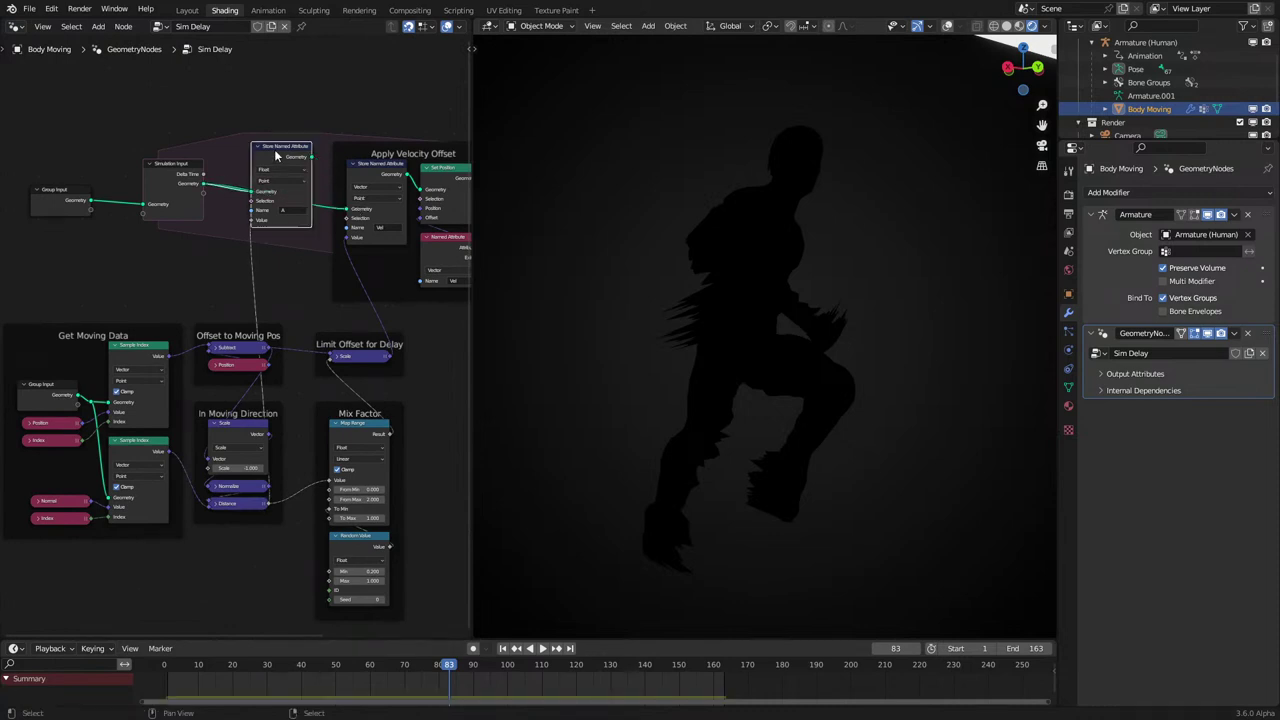
key(ctrl+x)
Move the upper Group Input and Simulation Input nodes closer to the Apply Velocity Offset frame and deselect them.
drag(43, 158, 163, 248)
key(g)
click(251, 255)
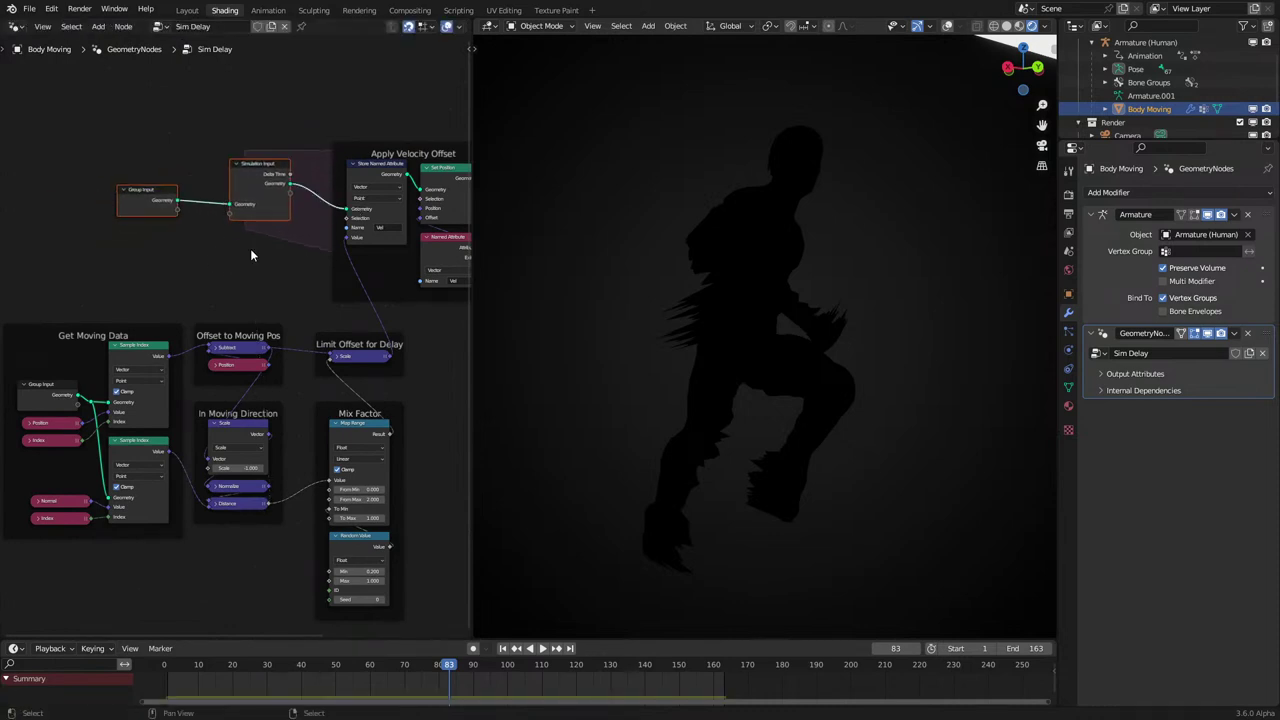
click(251, 255)
Examine the Get Moving Data, Offset to Moving Pos and In Moving Direction frames and play the animation briefly.
scroll(258, 248, down, 1)
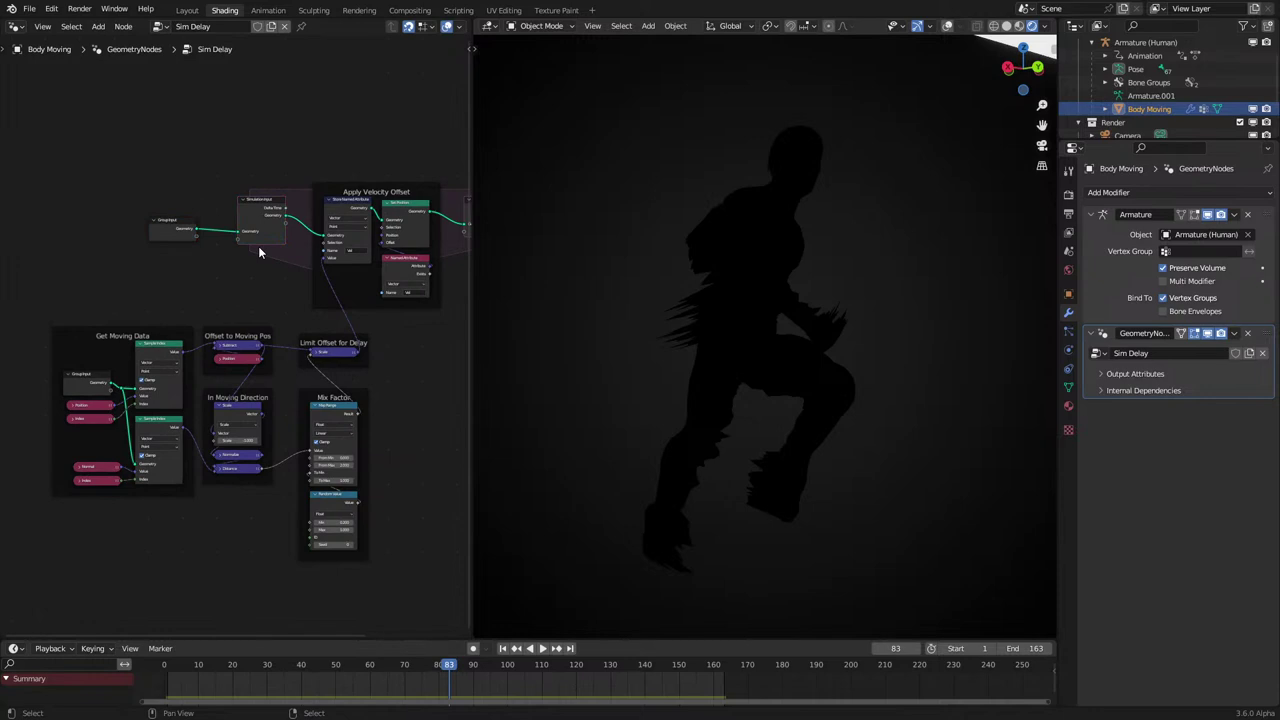
scroll(190, 312, up, 3)
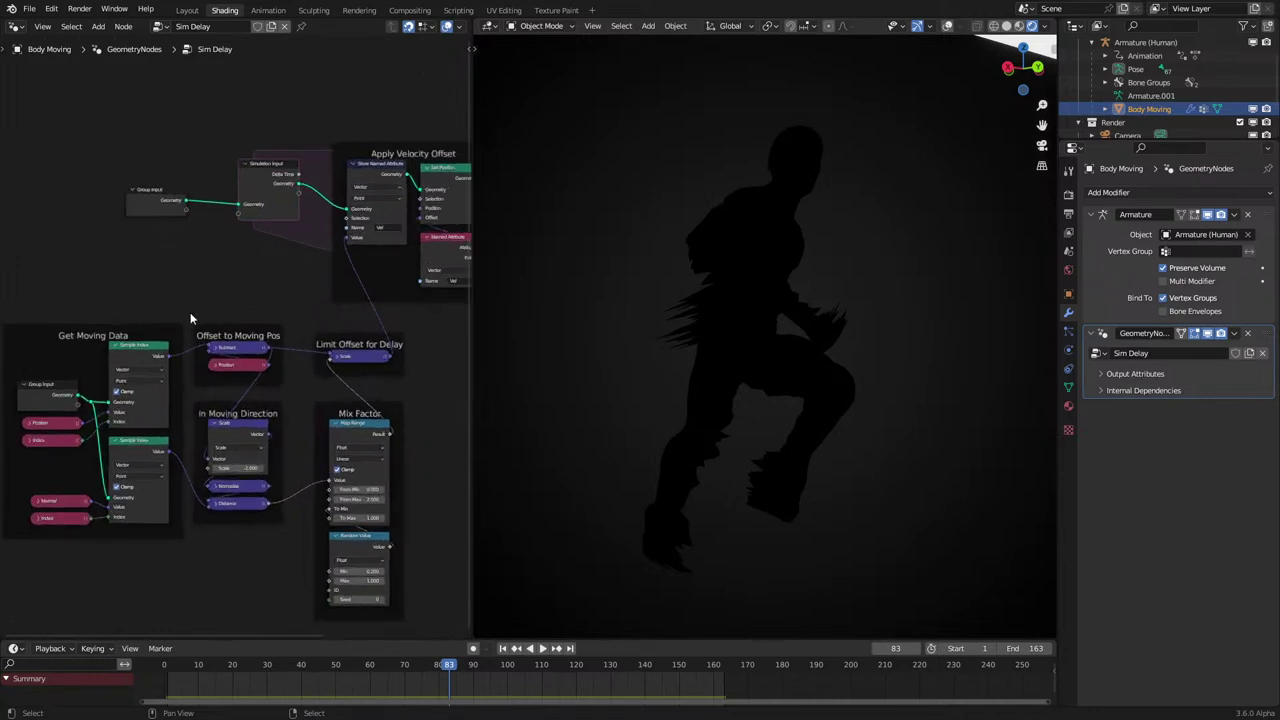
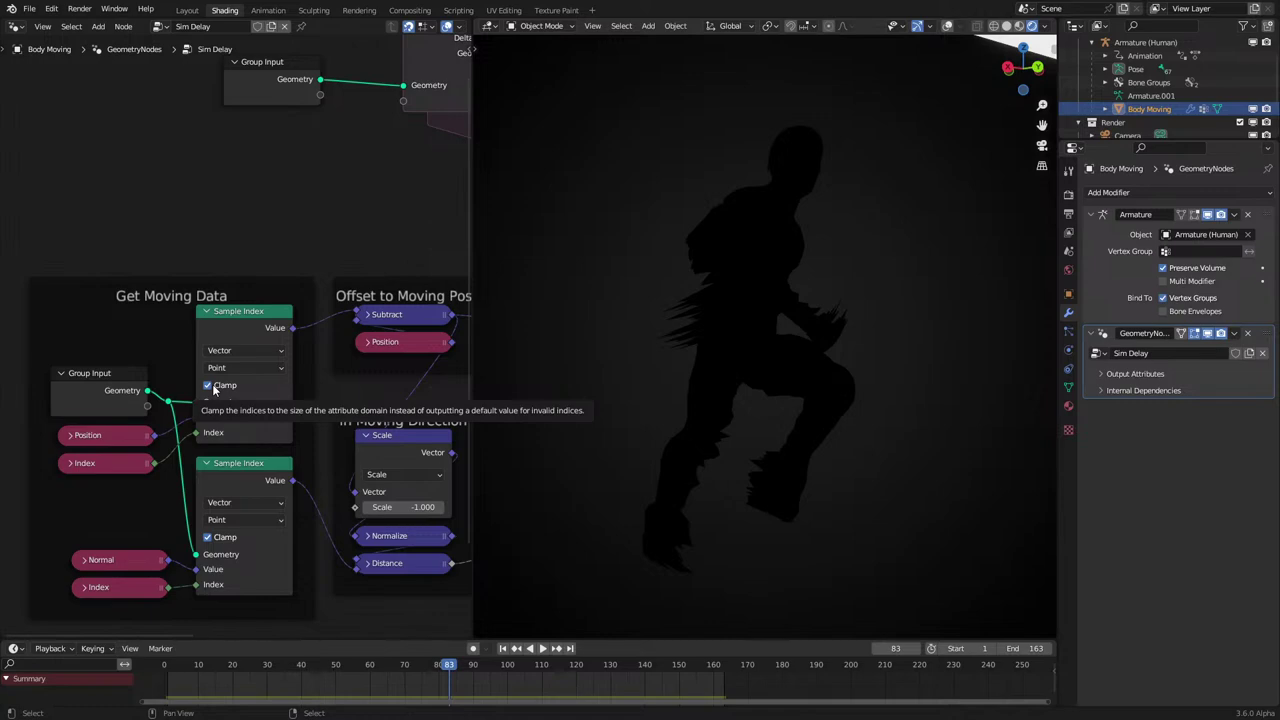
scroll(219, 390, down, 2)
middle_drag(311, 354, 237, 337)
scroll(237, 336, up, 2)
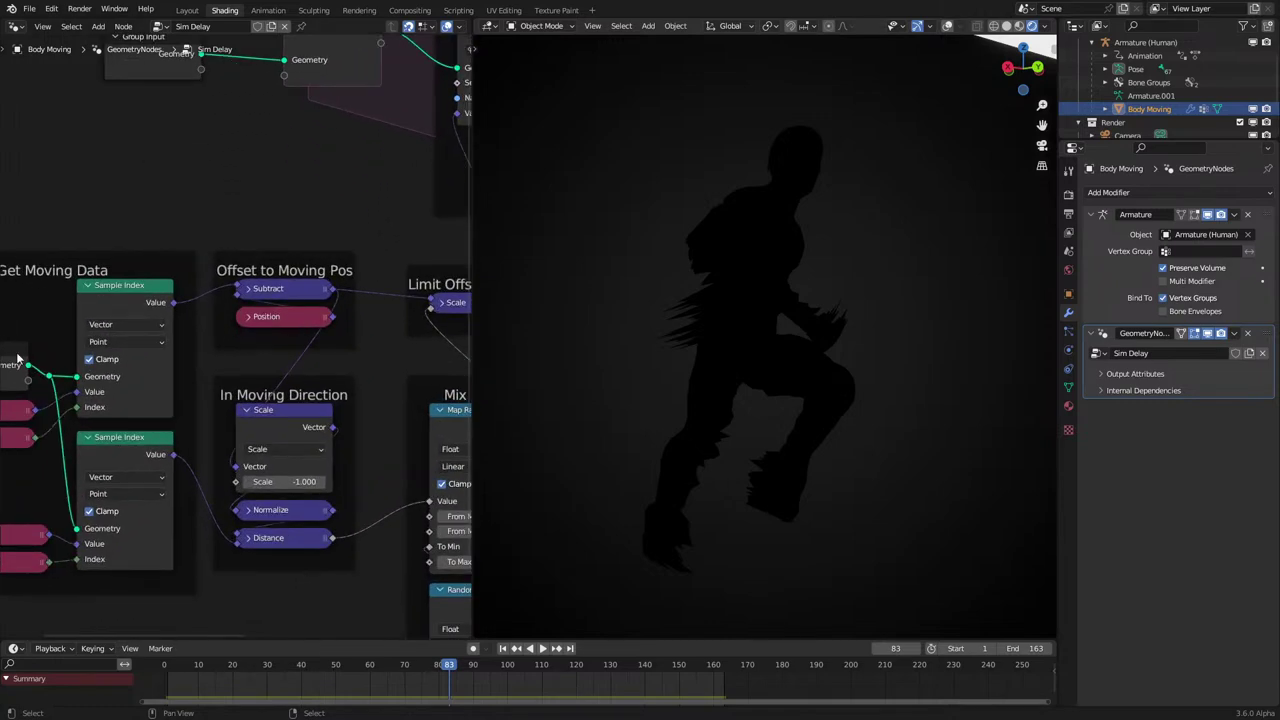
scroll(191, 343, down, 2)
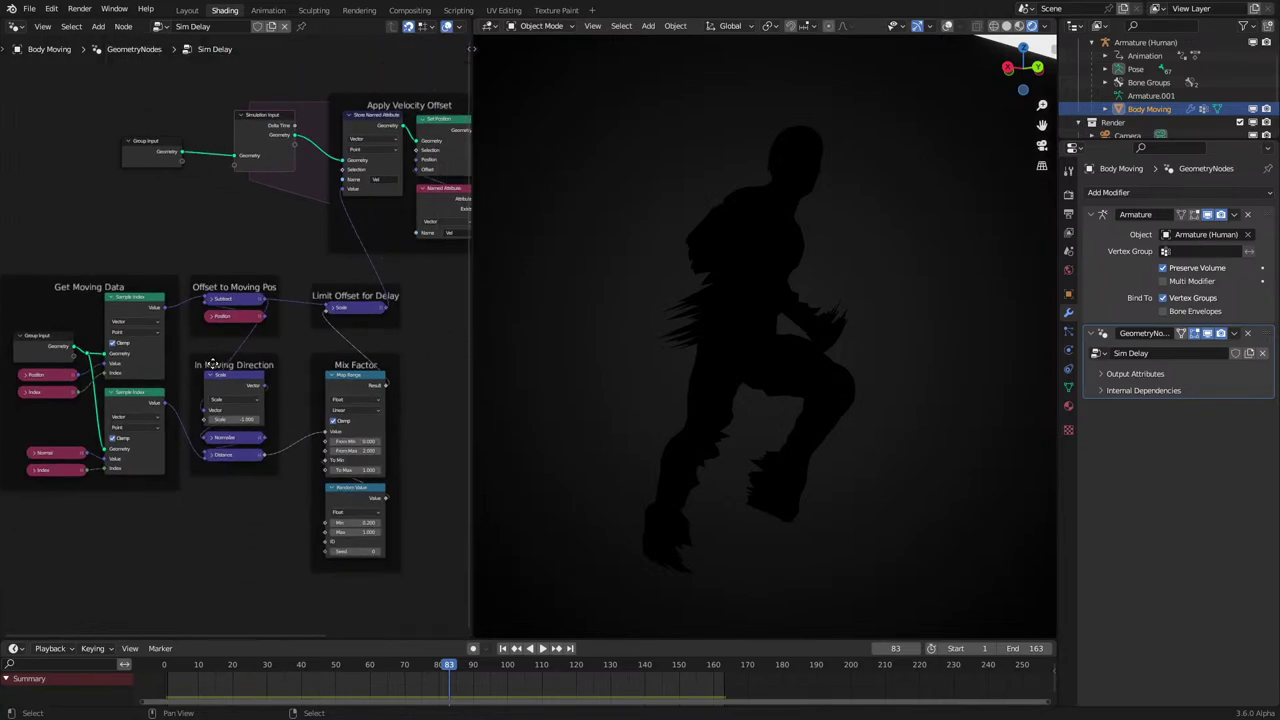
key(space)
key(space)
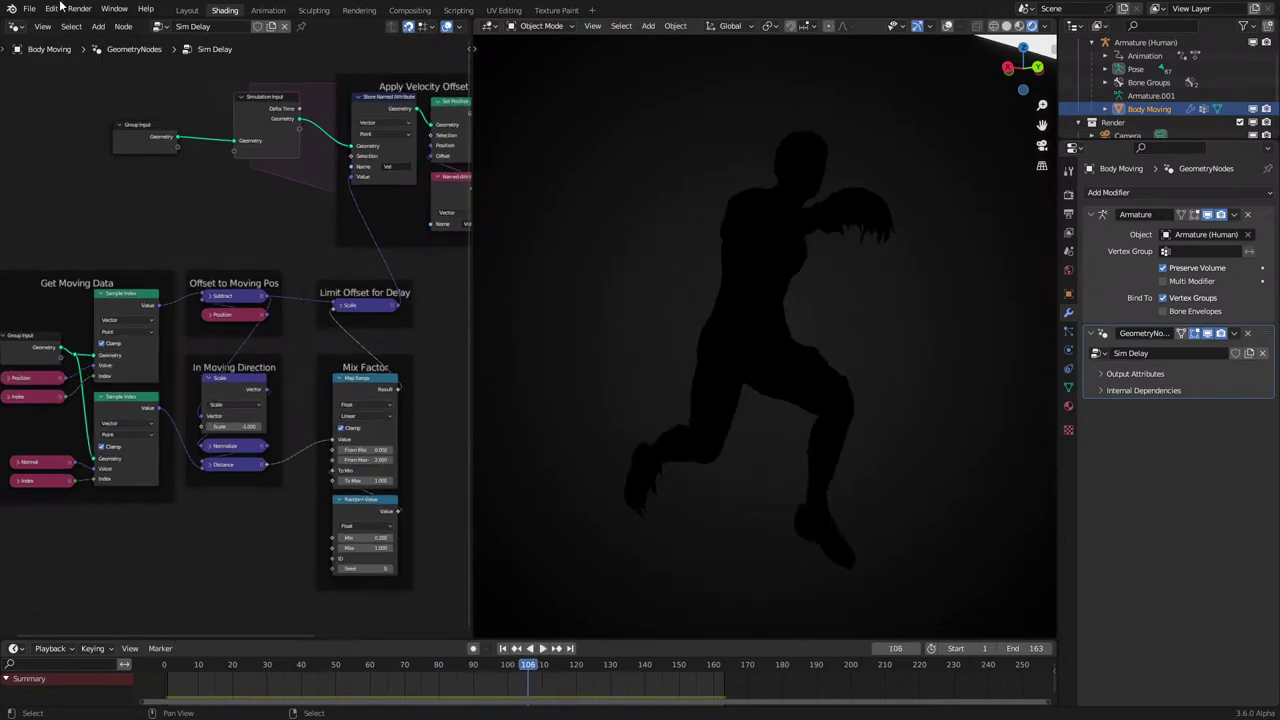
In the body's material, reconnect the Principled BSDF to the Material Output, and return to the Sim Delay geometry nodes.
click(12, 27)
click(87, 158)
key(Home)
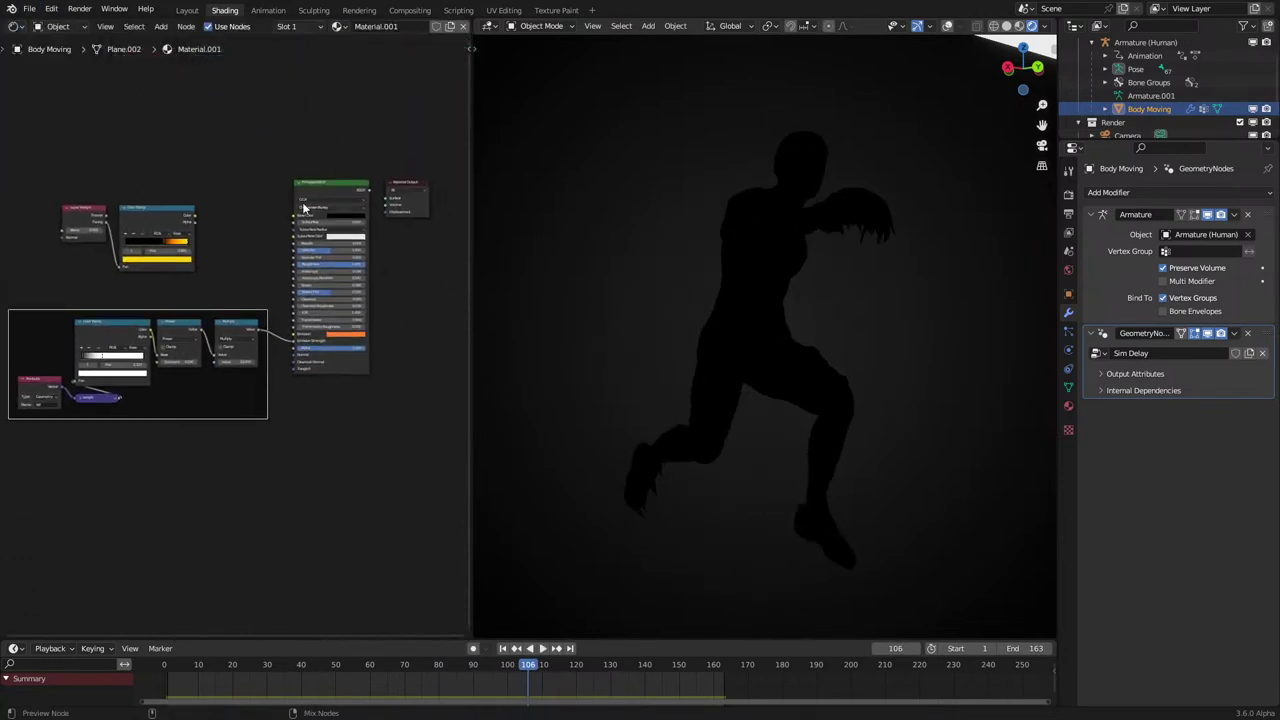
click(13, 27)
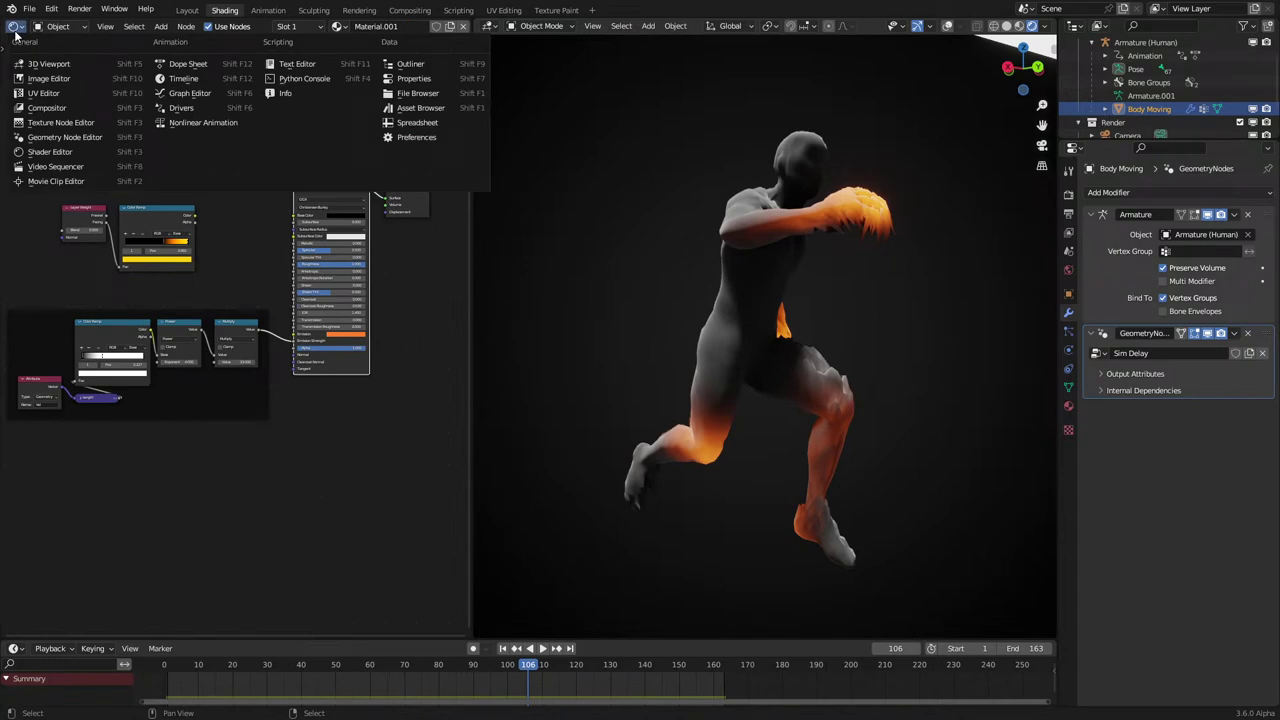
click(60, 138)
key(Home)
scroll(170, 155, up, 3)
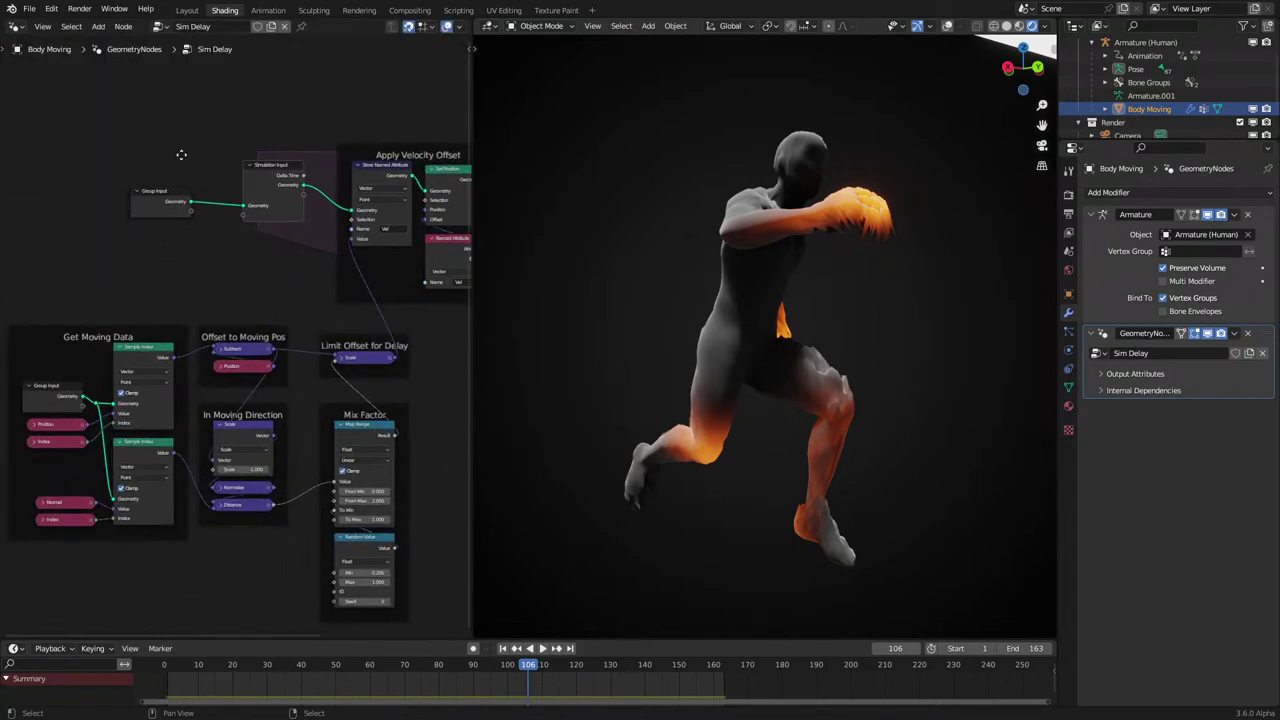
Play the animation with the glowing material and examine the Get Moving Data frame alongside the neighbouring offset and mix frames.
key(space)
scroll(181, 154, up, 1)
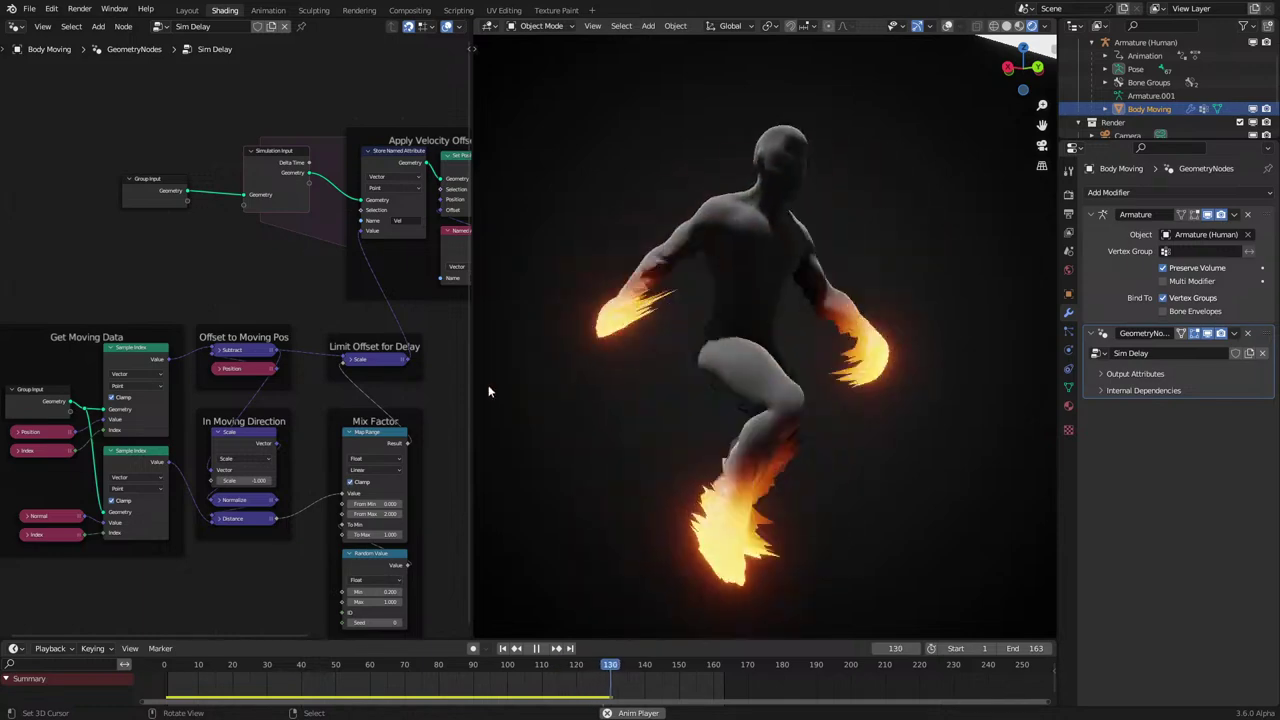
middle_drag(147, 390, 284, 296)
scroll(243, 322, up, 3)
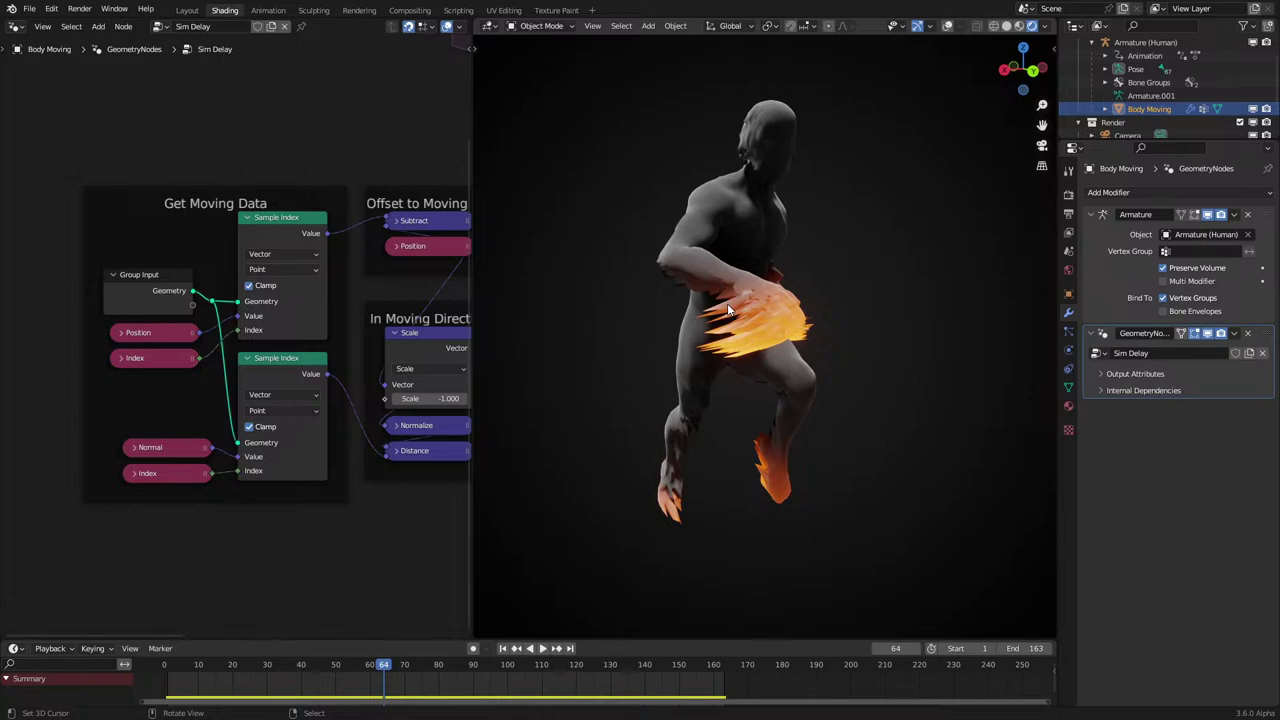
scroll(362, 170, down, 2)
middle_drag(367, 214, 245, 303)
scroll(245, 305, up, 1)
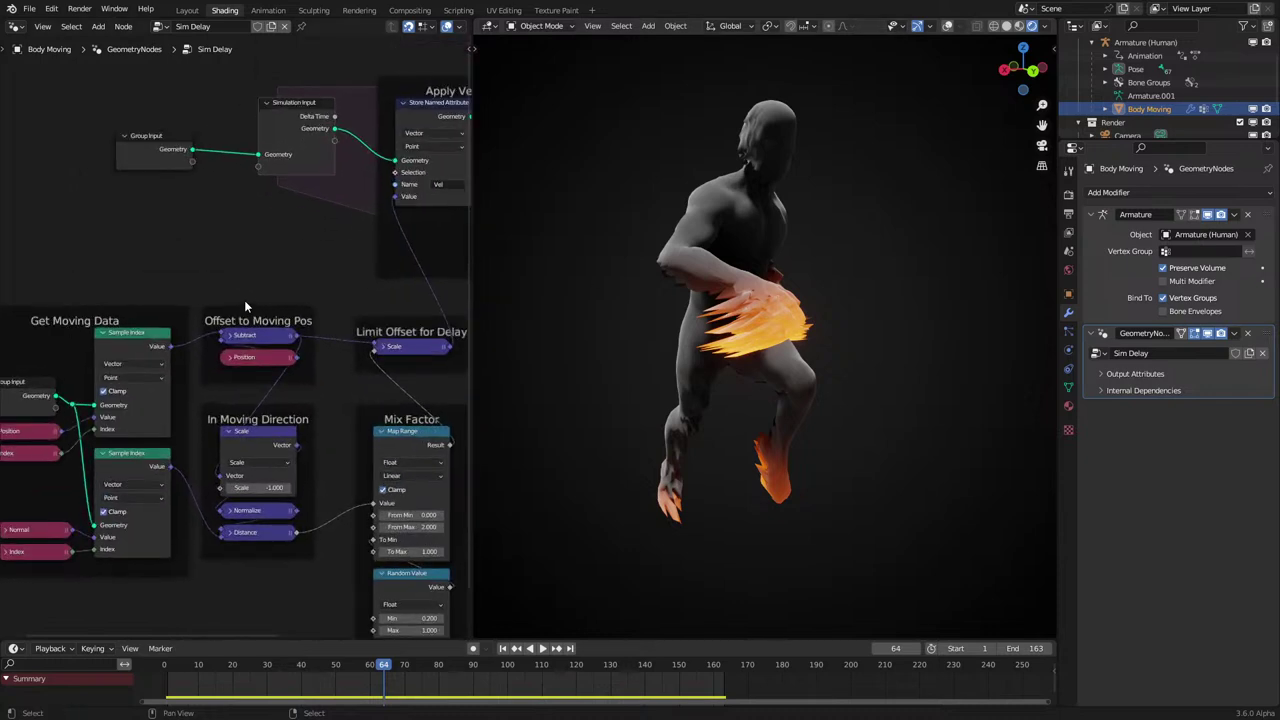
Shift the Offset to Moving Pos and In Moving Direction frames slightly down to tidy the node layout.
drag(258, 309, 262, 318)
drag(236, 272, 325, 415)
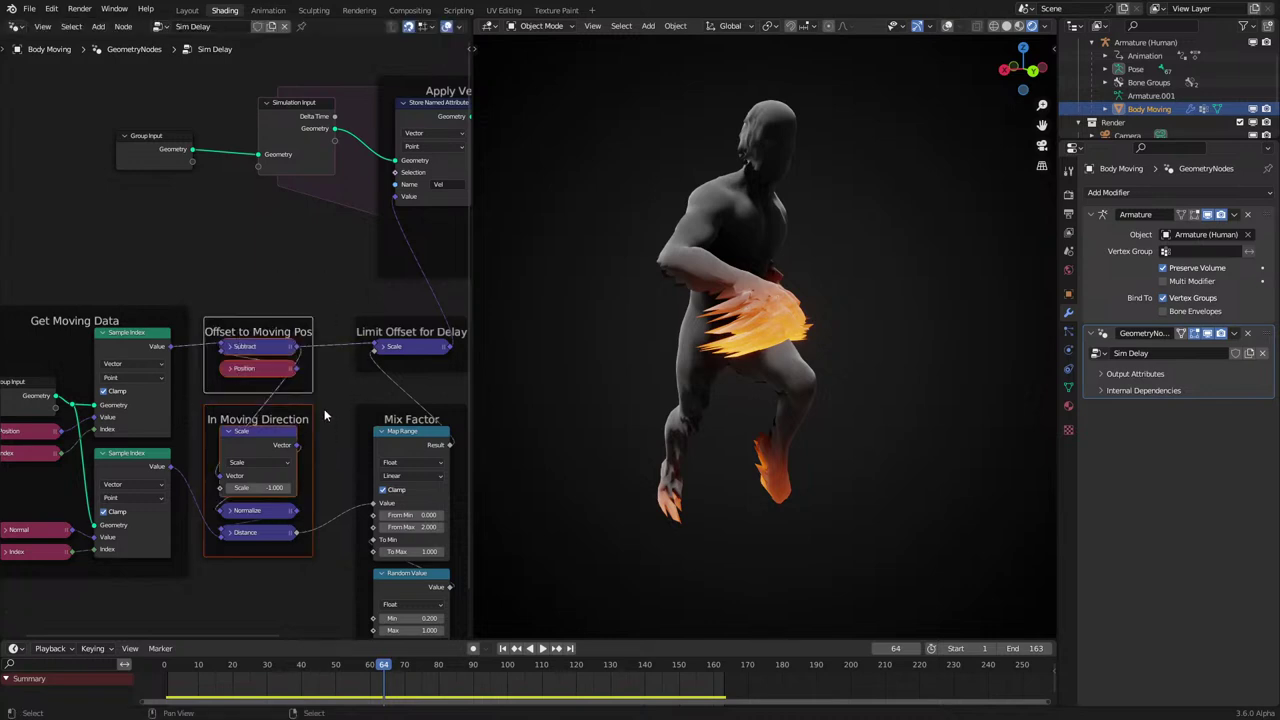
key(g)
click(321, 425)
click(325, 418)
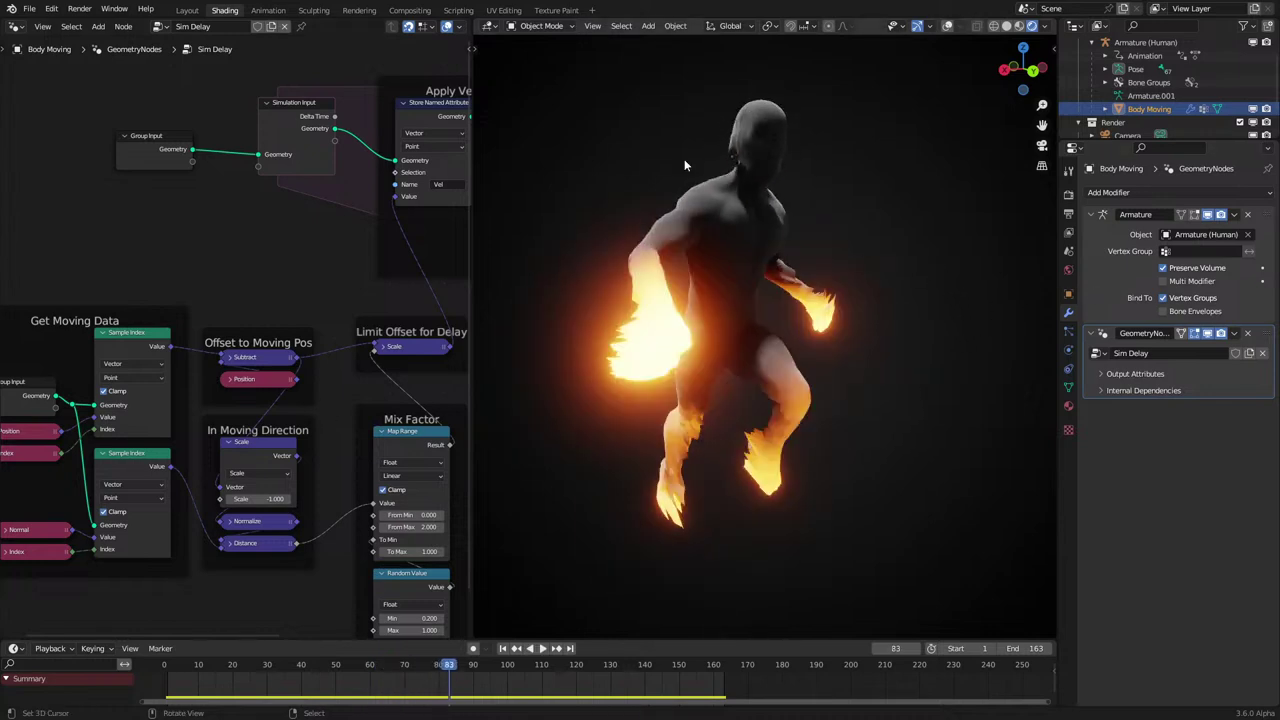
Inspect the figure's mesh in wireframe shading, switch the viewport to solid shading, and save the file.
scroll(650, 362, up, 1)
key(z)
click(610, 368)
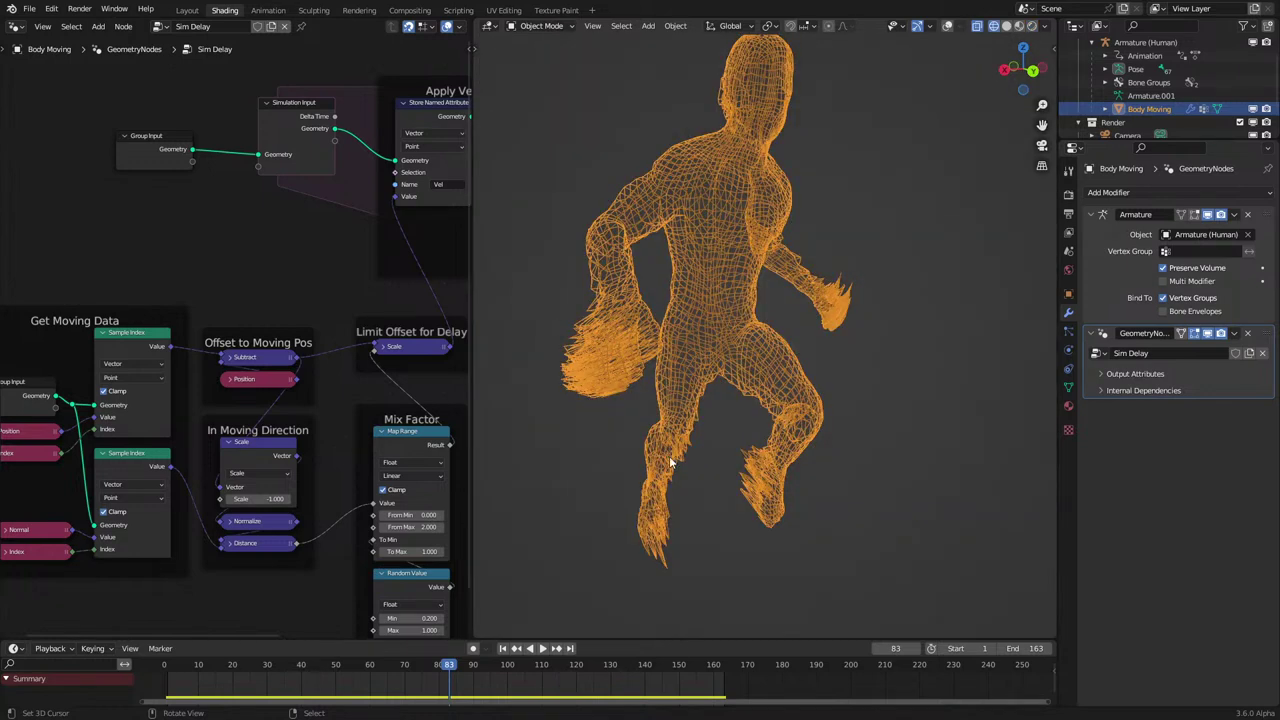
key(z)
click(818, 452)
key(ctrl+s)
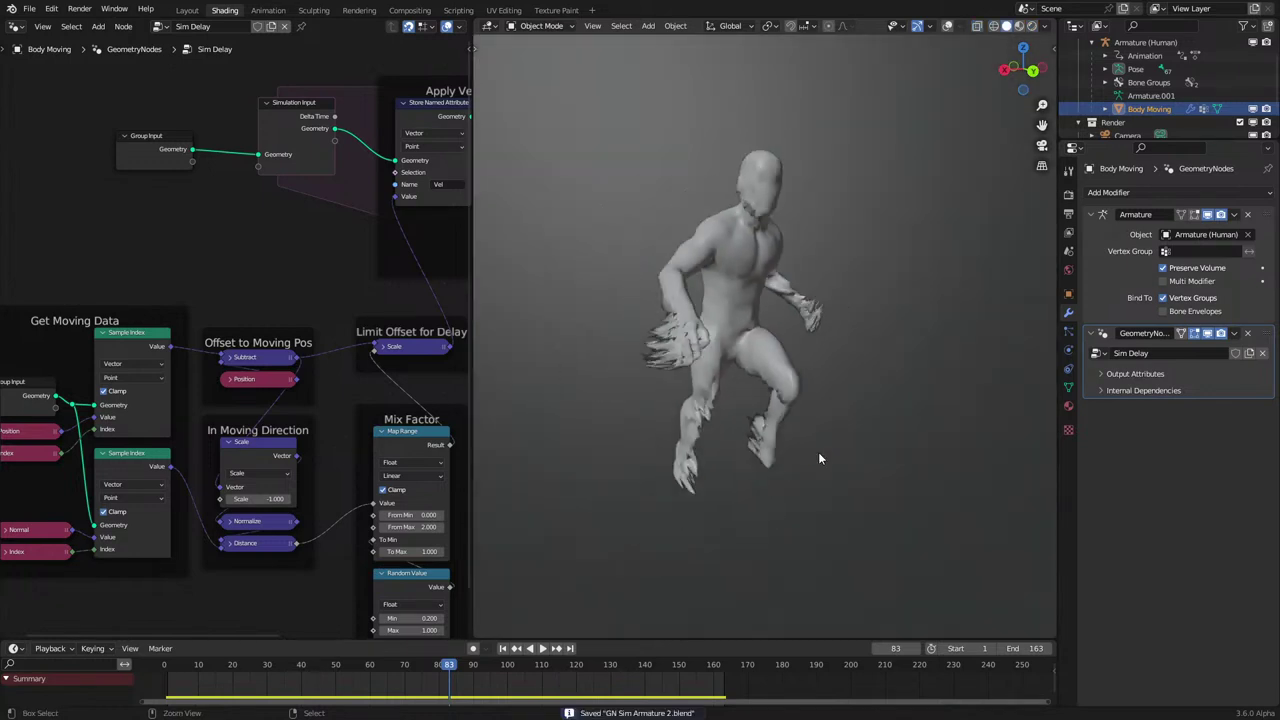
With wireframe shading and viewport overlays on, select the armature's lower left leg bone and inspect its bone constraints.
scroll(1148, 84, up, 2)
click(1145, 69)
click(540, 26)
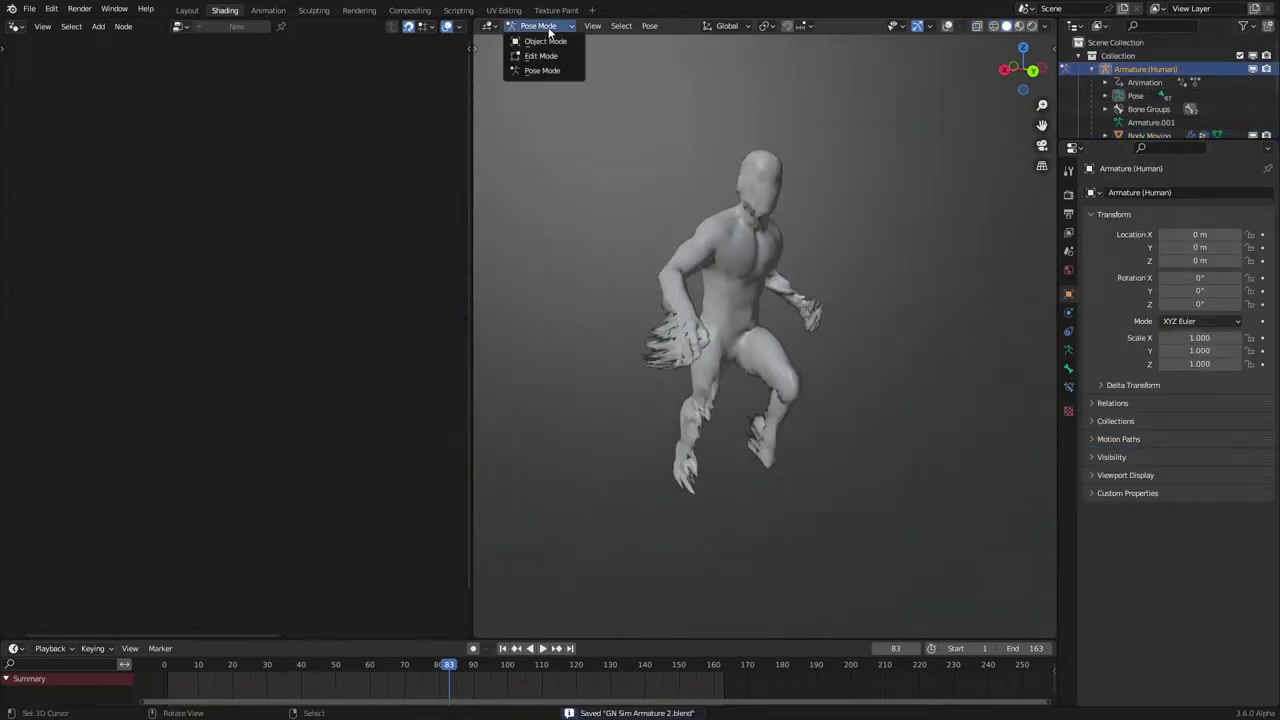
key(shift+z)
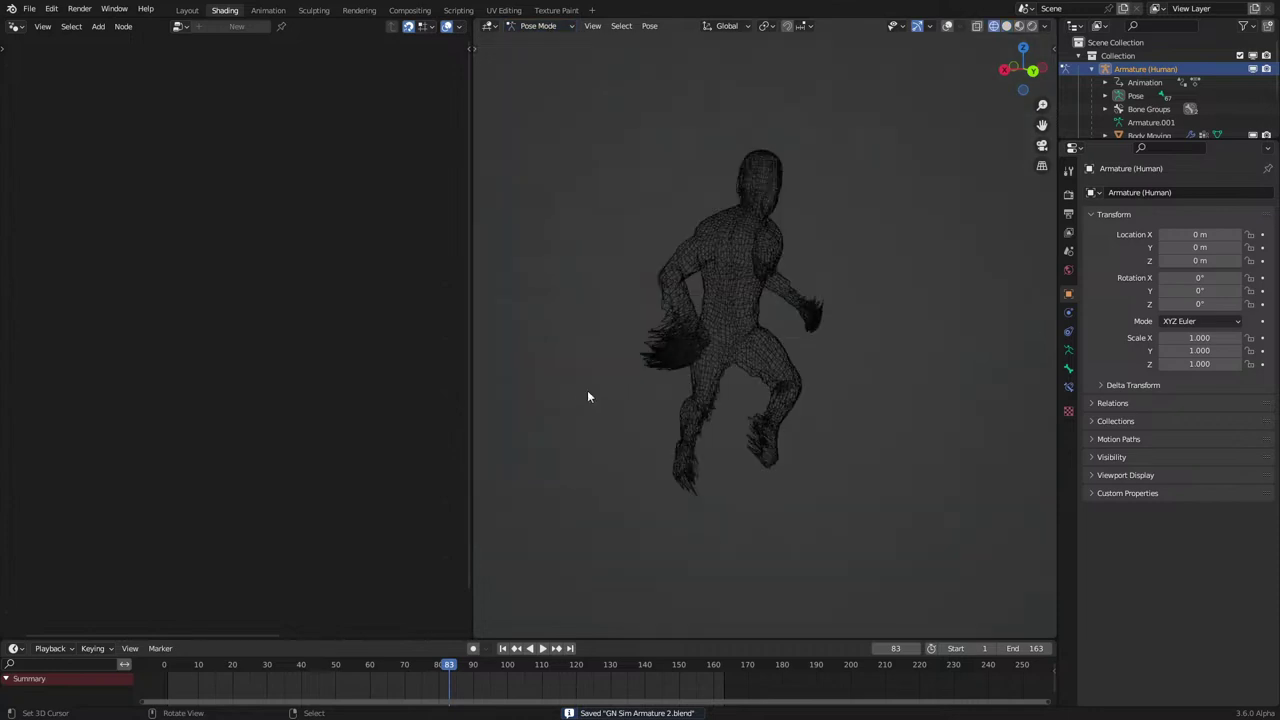
click(948, 27)
click(793, 410)
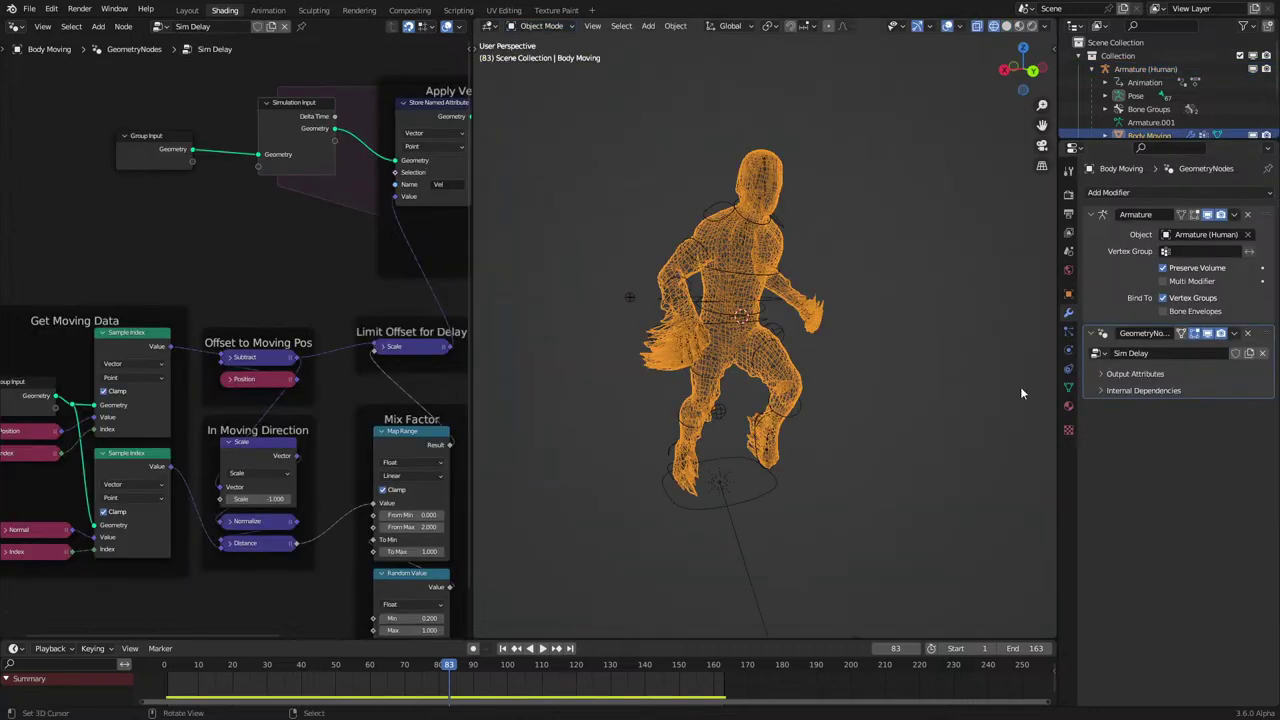
click(789, 420)
click(1068, 386)
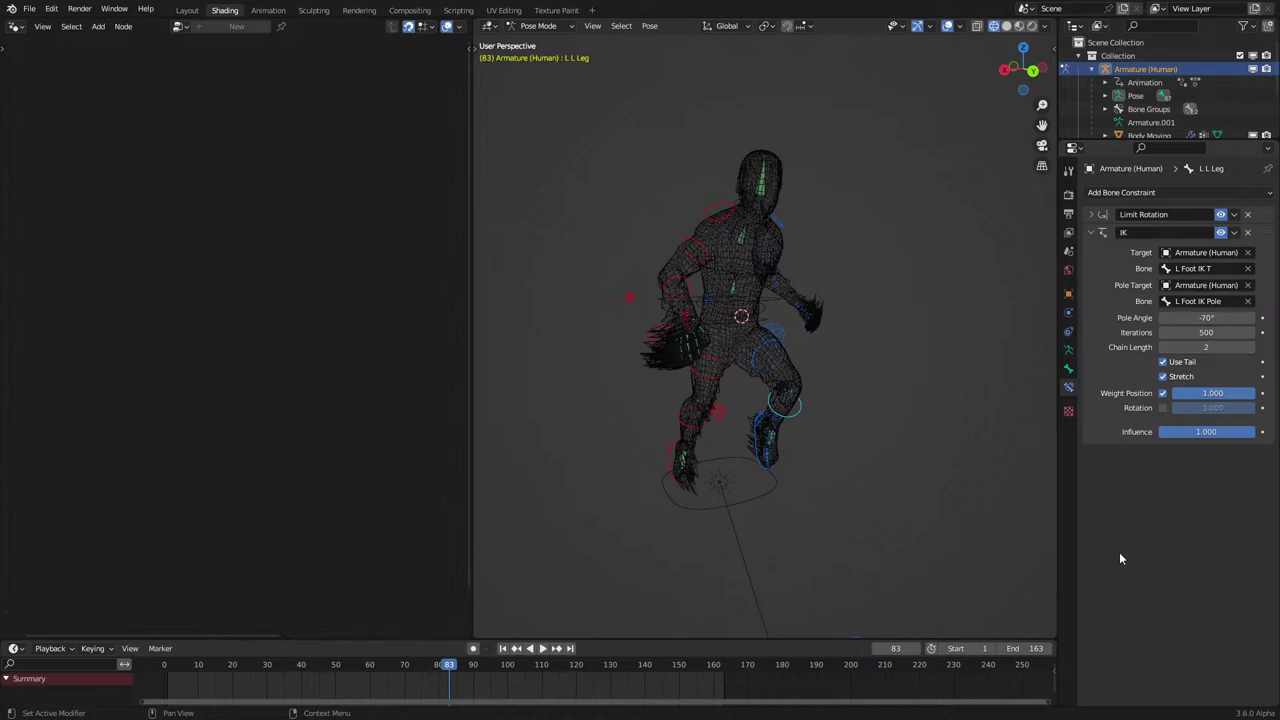
Return the armature to Object Mode, switch the viewport to rendered shading, and play the animation.
click(538, 28)
click(530, 43)
click(662, 245)
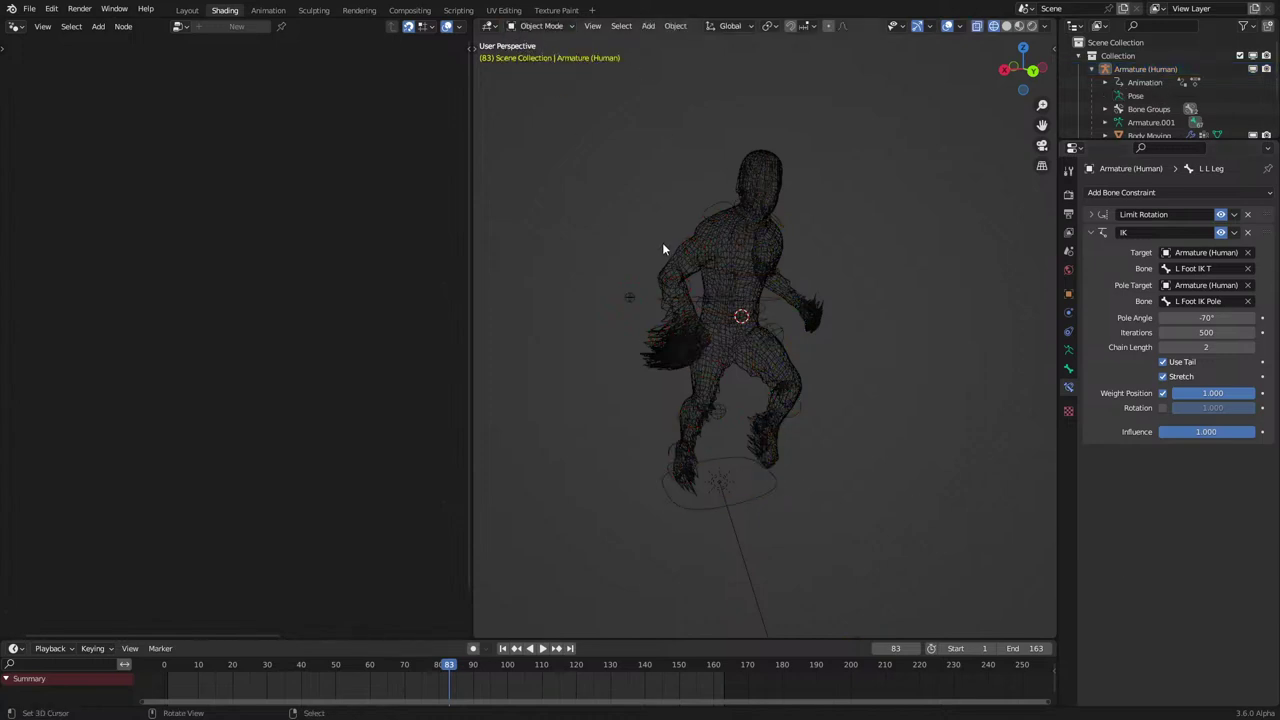
key(z)
click(838, 299)
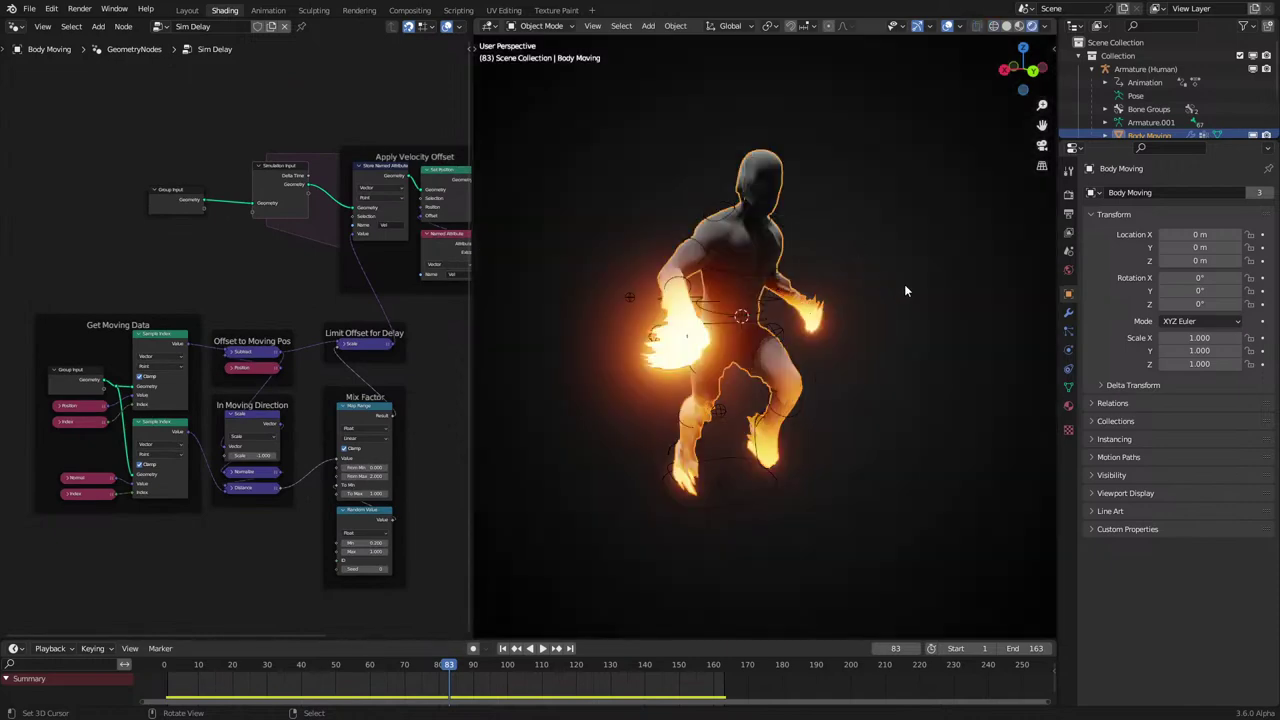
click(880, 249)
key(space)
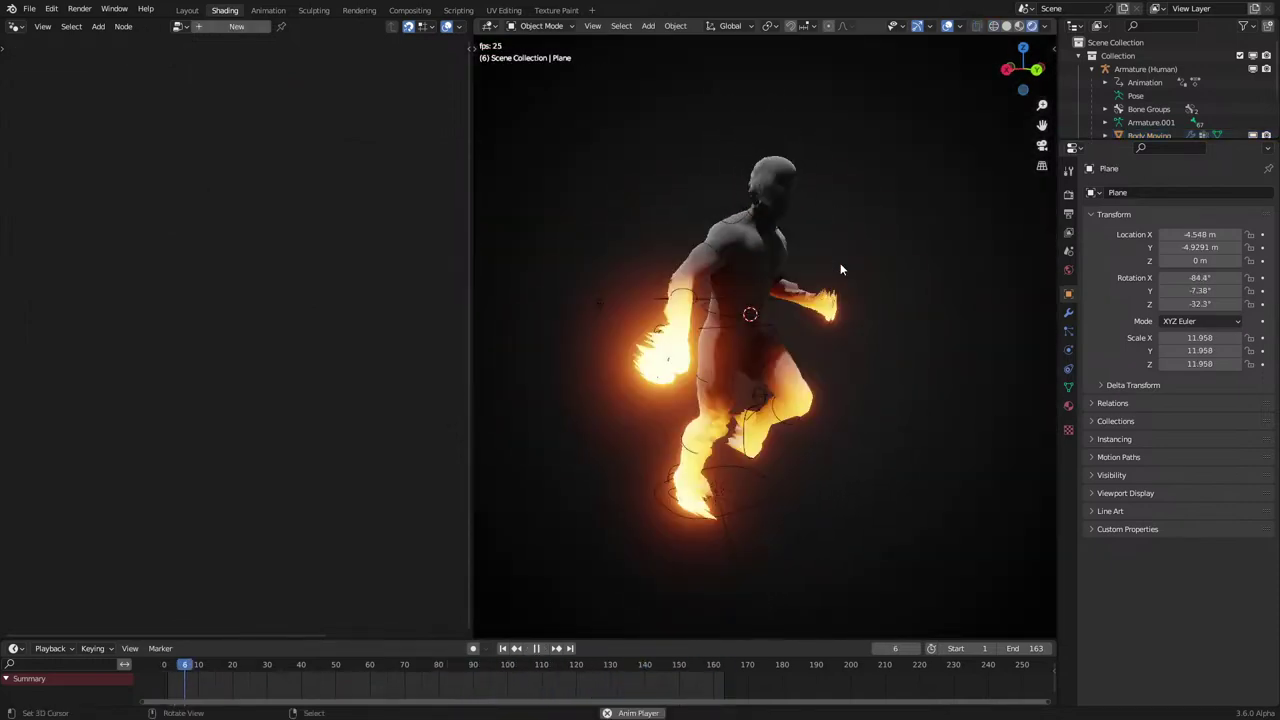
Replay the glowing figure's animation, select the Body Moving mesh to show its geometry nodes, and stop playback.
key(space)
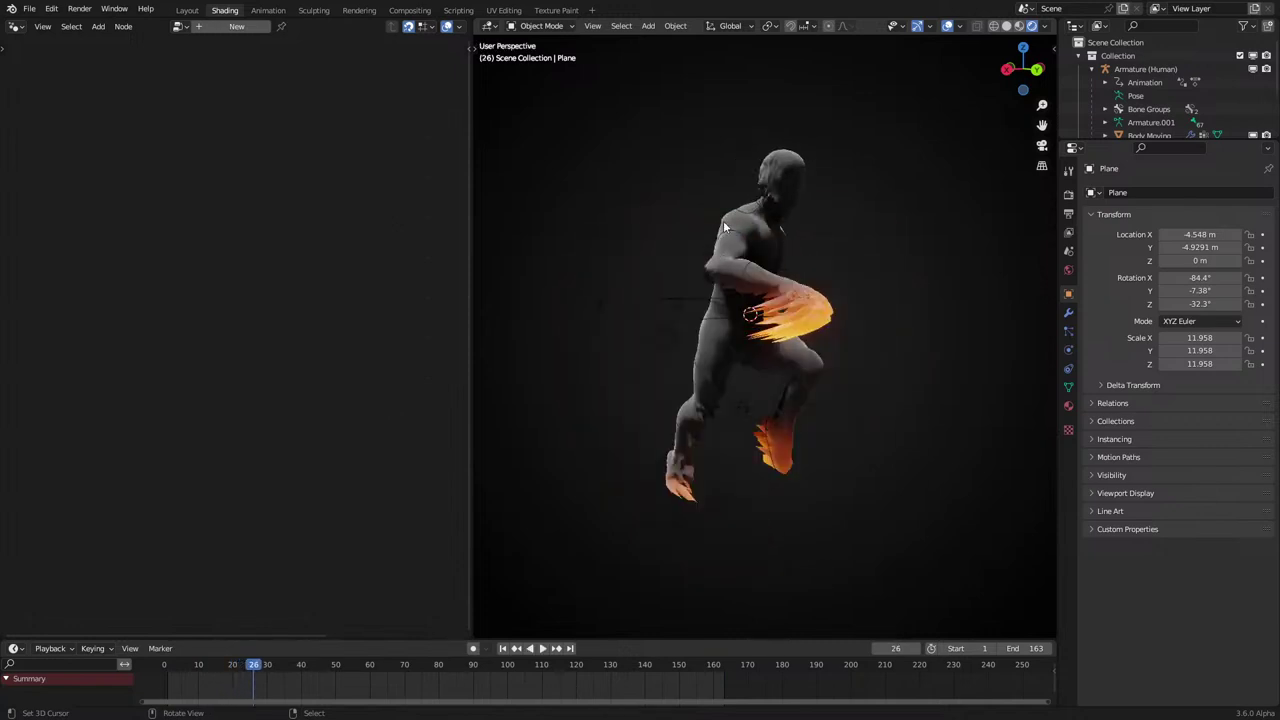
key(space)
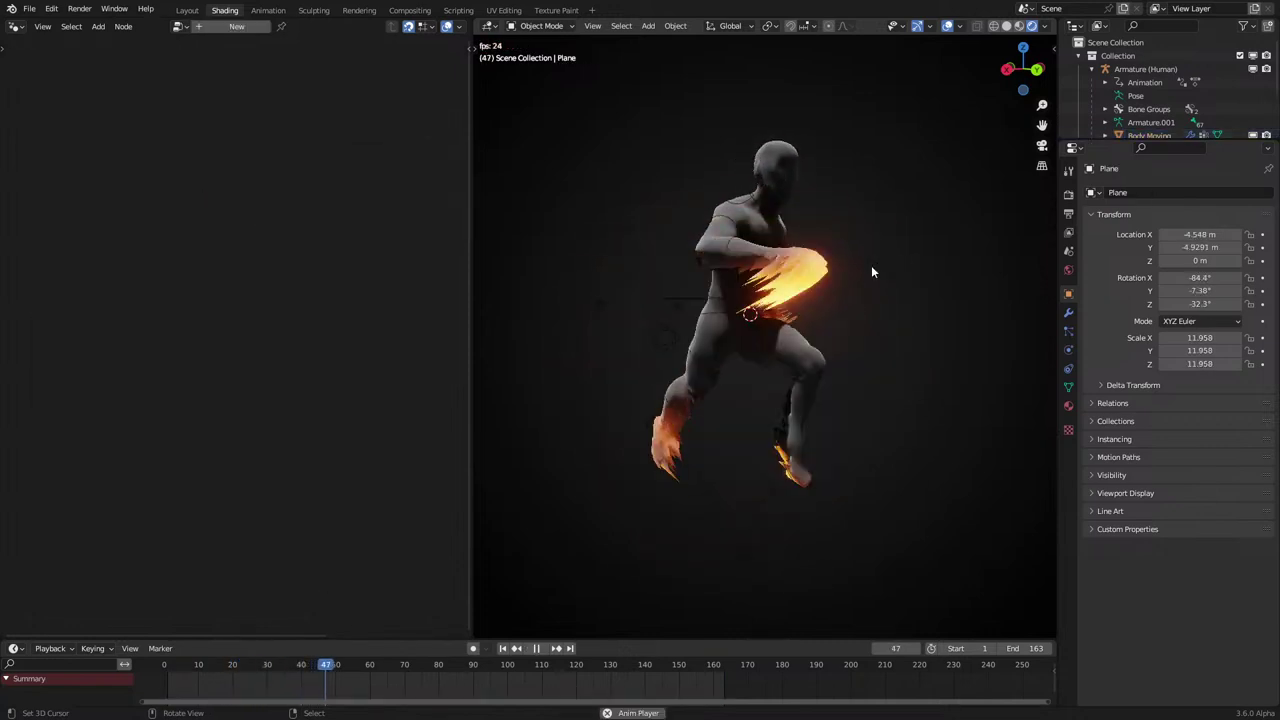
click(795, 262)
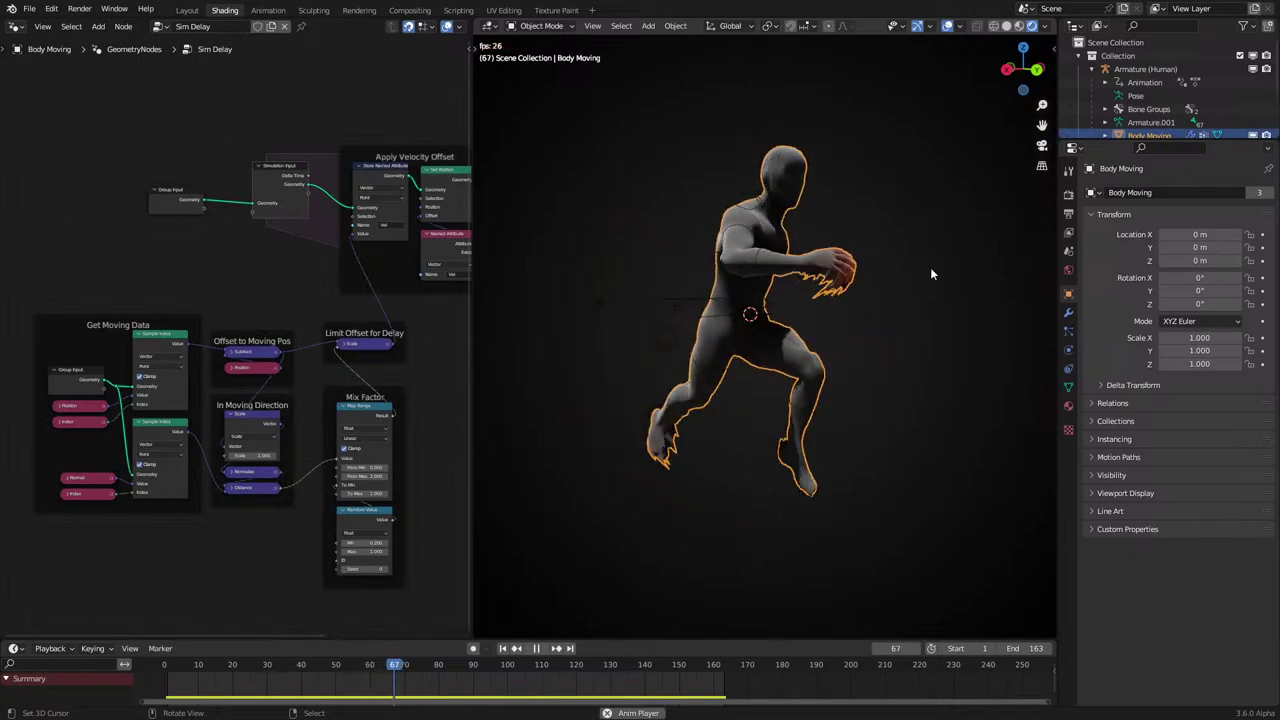
key(space)
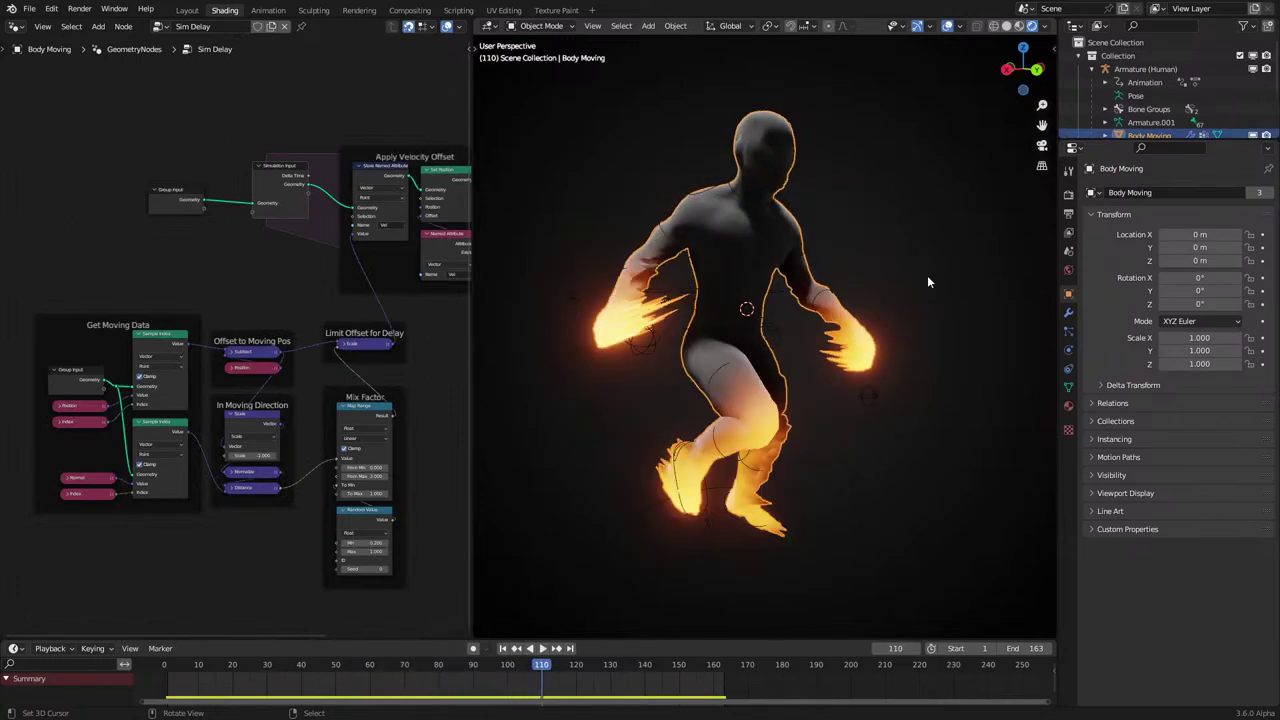
Save the current file and open the pizza scene file.
key(ctrl+s)
click(33, 10)
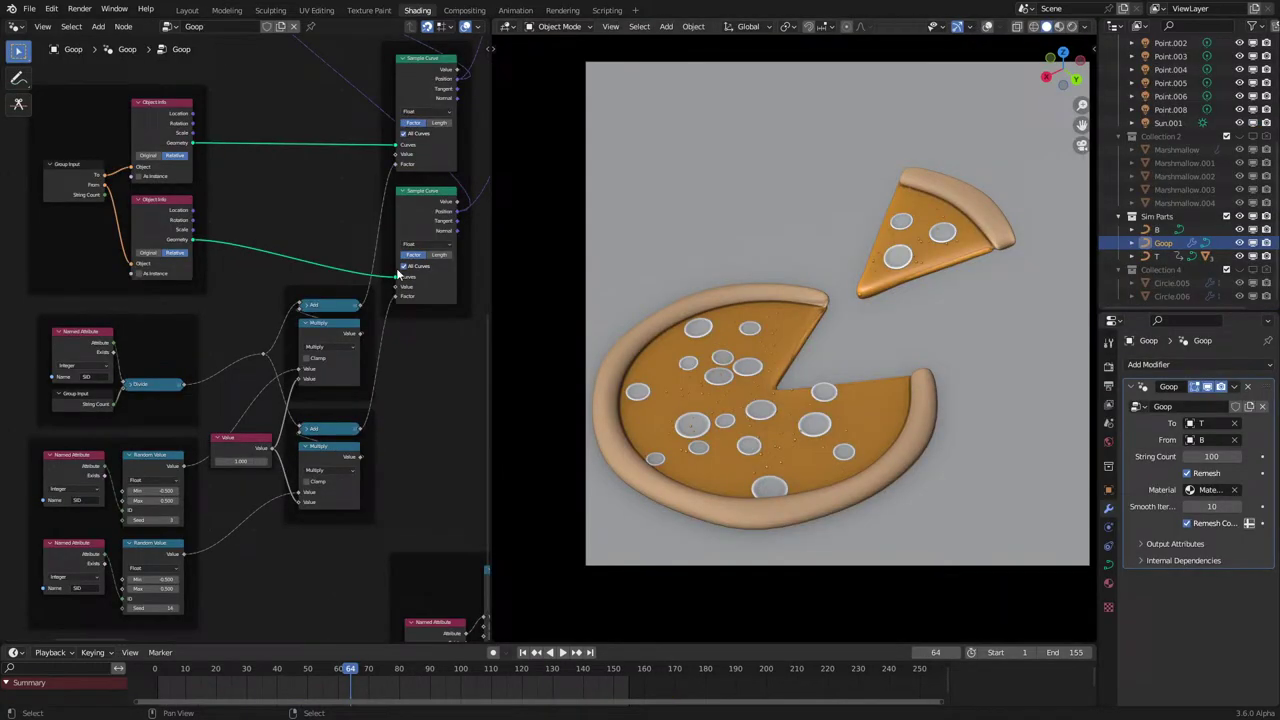
In the Goop node tree, connect the incoming geometry through the Simulation Input node into the first Store Named Attribute node.
scroll(320, 322, down, 3)
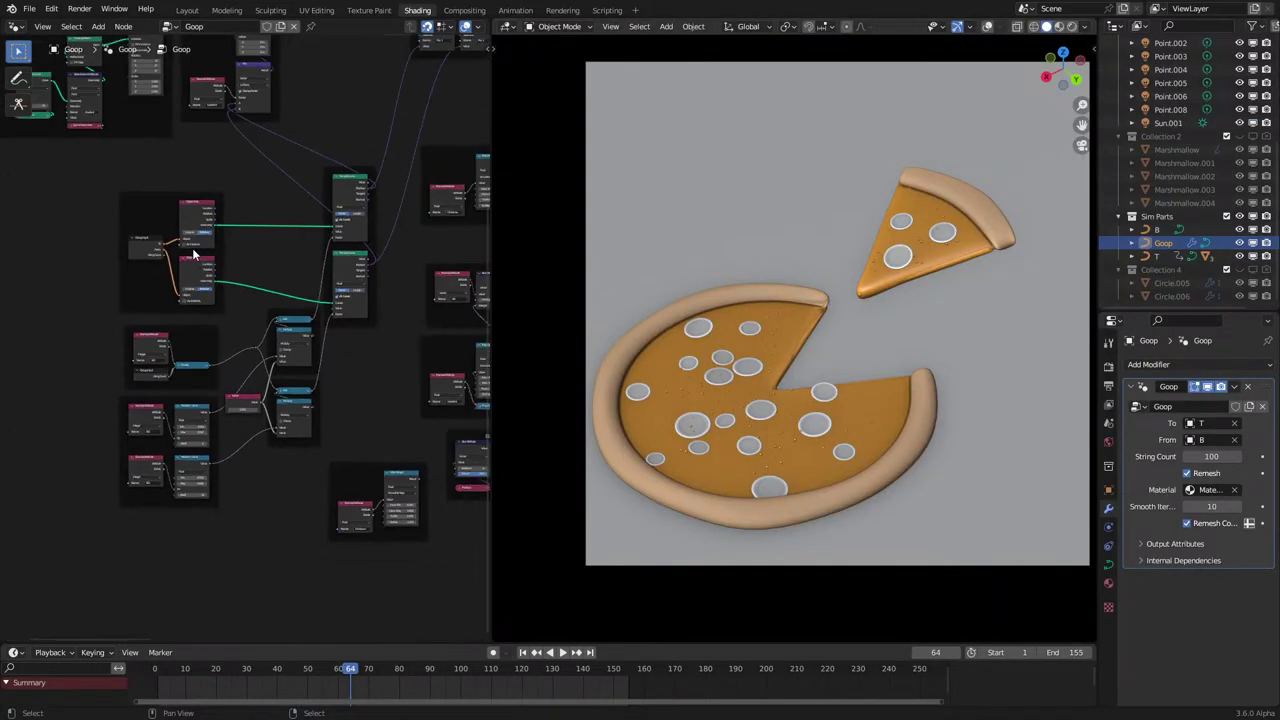
middle_drag(320, 322, 346, 349)
scroll(280, 189, up, 5)
middle_drag(283, 225, 360, 383)
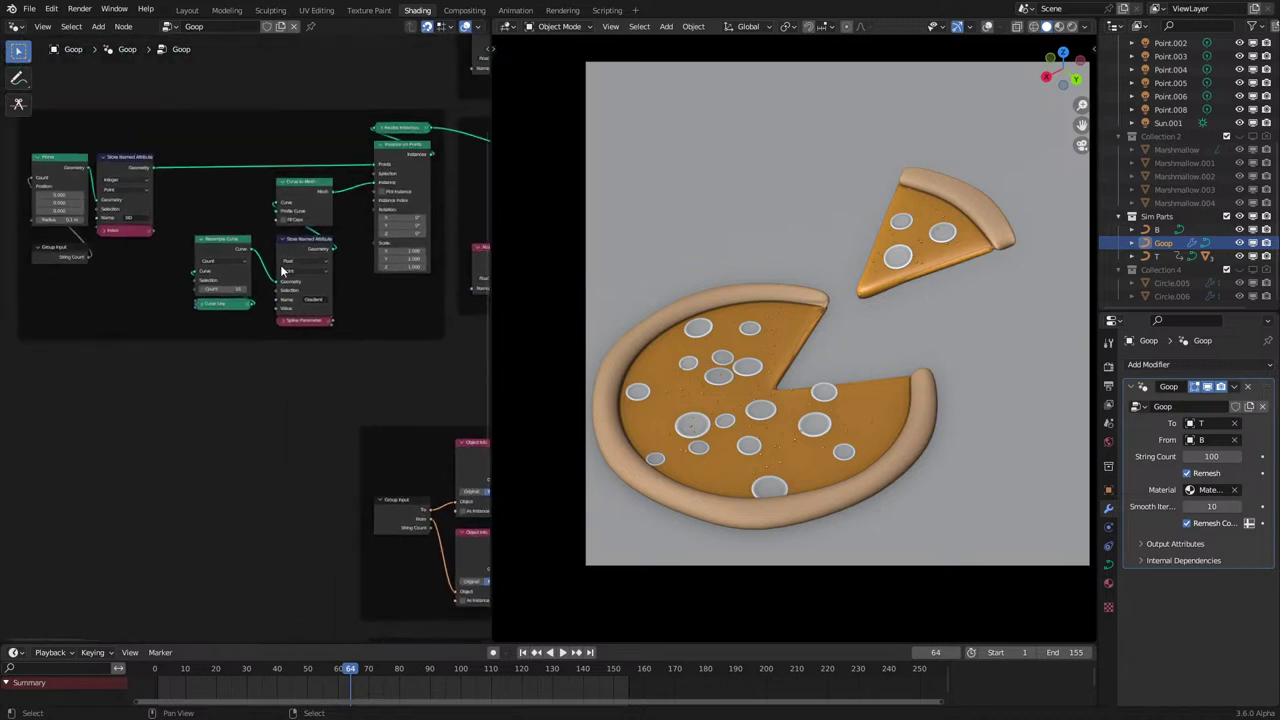
scroll(270, 248, down, 4)
middle_drag(324, 217, 63, 257)
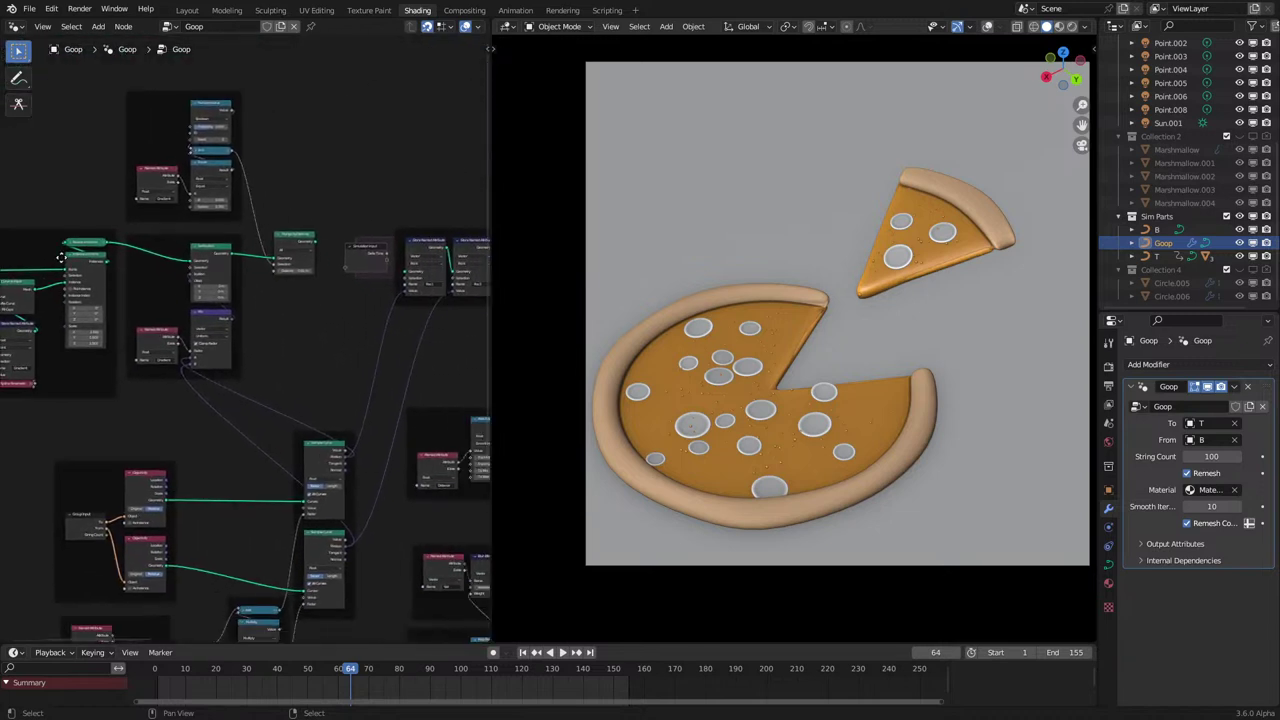
scroll(367, 220, up, 4)
drag(338, 207, 461, 248)
Route the Join Geometry output through the Simulation Output node into the Mesh input of Mesh to Curve.
scroll(458, 249, down, 2)
middle_drag(458, 250, 165, 312)
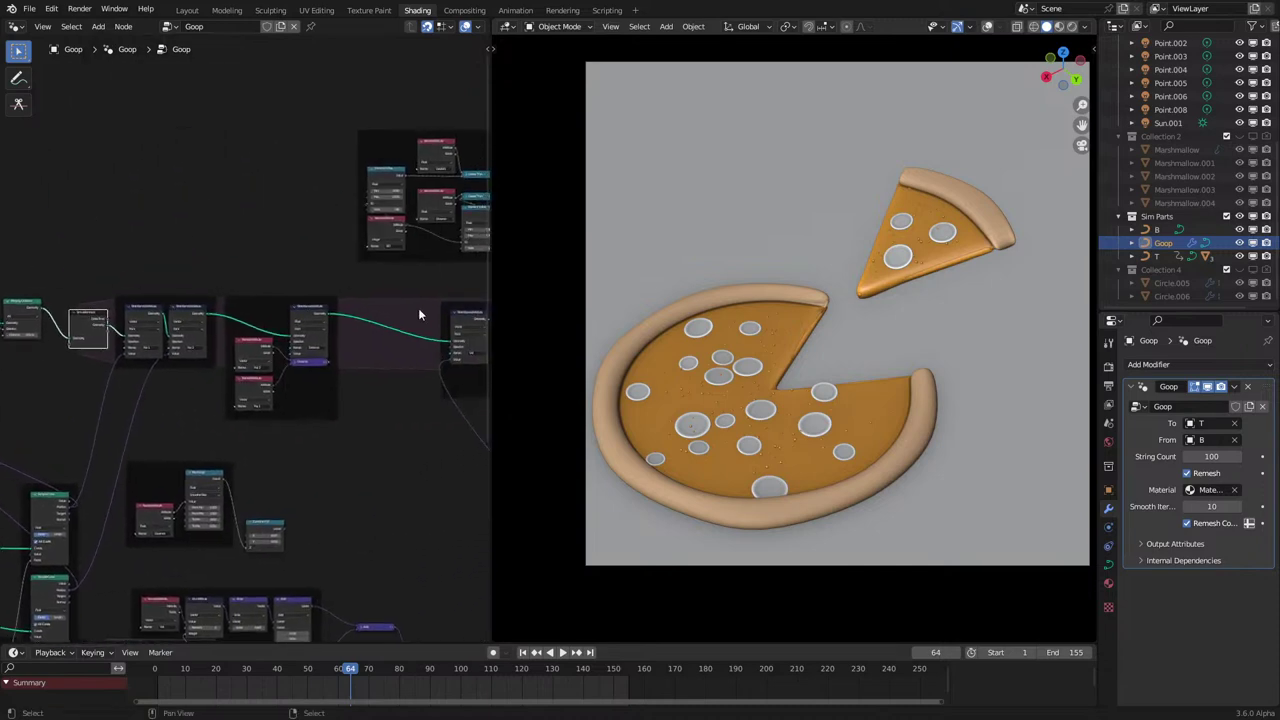
middle_drag(421, 313, 121, 334)
scroll(242, 332, up, 3)
middle_drag(452, 333, 250, 338)
drag(282, 332, 423, 344)
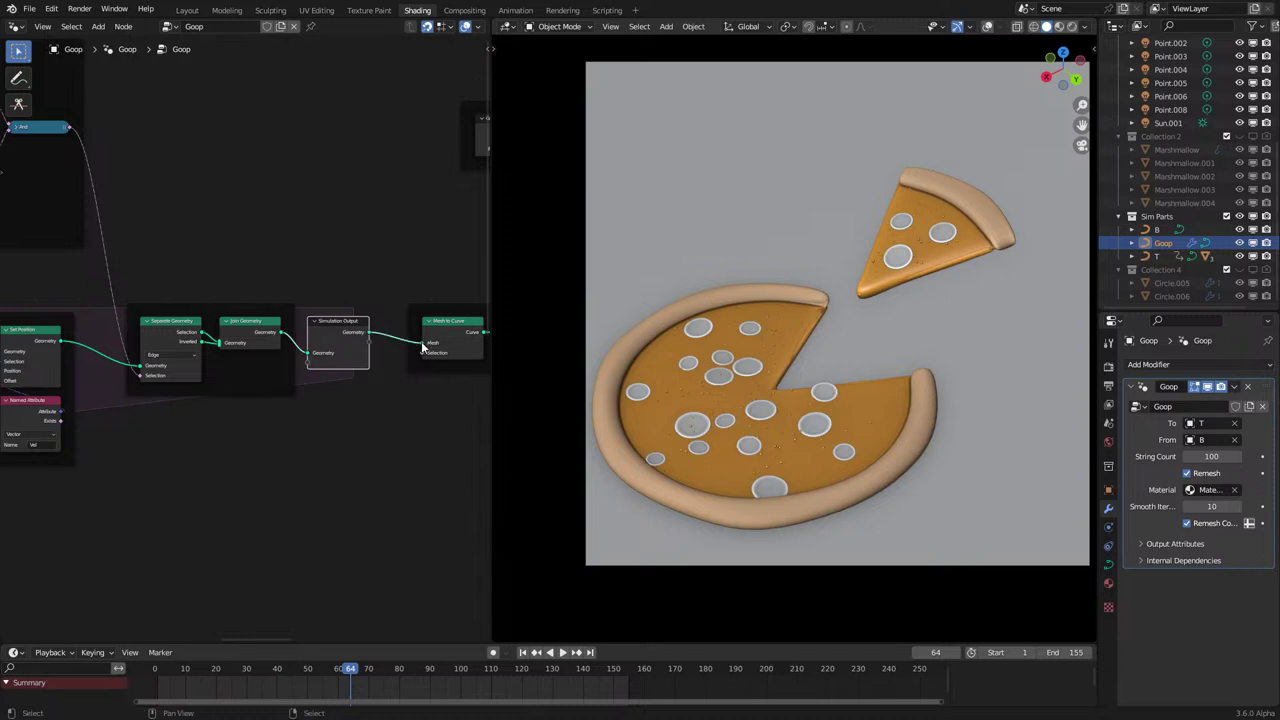
Play the animation from the first frames so the goop strings simulate between pizza and slice, and stop playback.
scroll(430, 343, down, 4)
middle_drag(471, 343, 281, 332)
scroll(245, 342, down, 3)
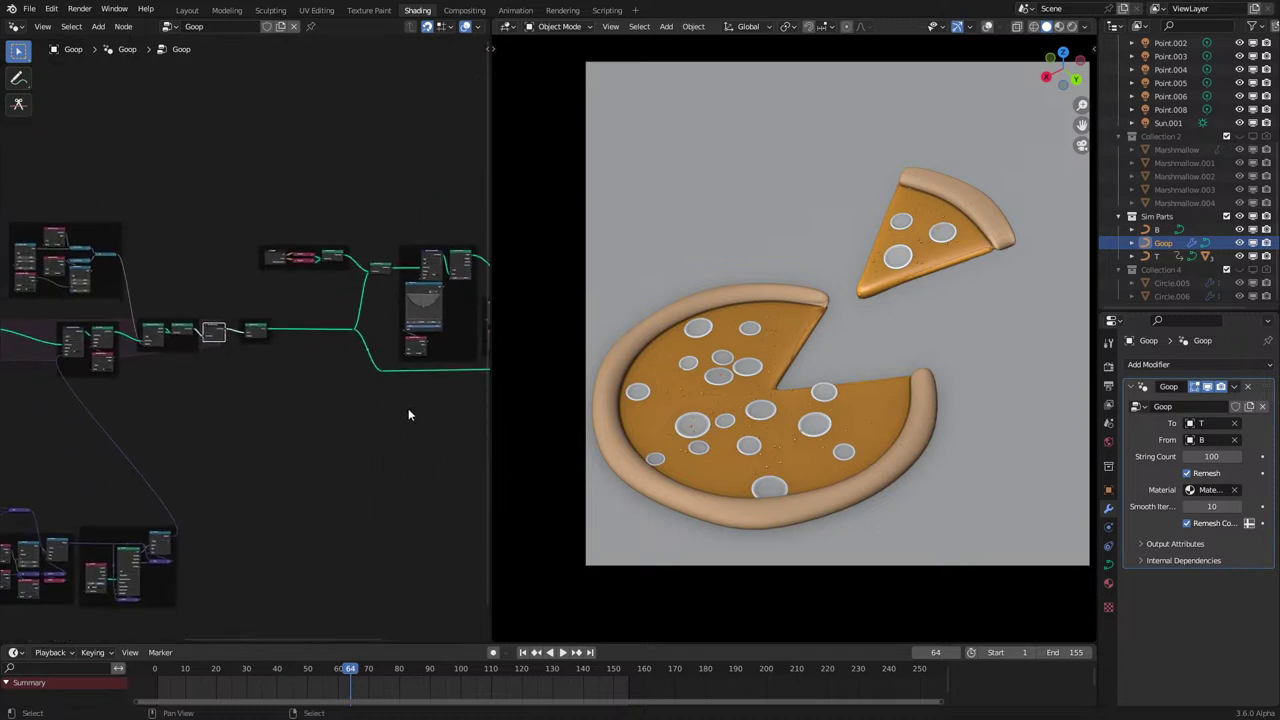
click(157, 680)
key(space)
key(z)
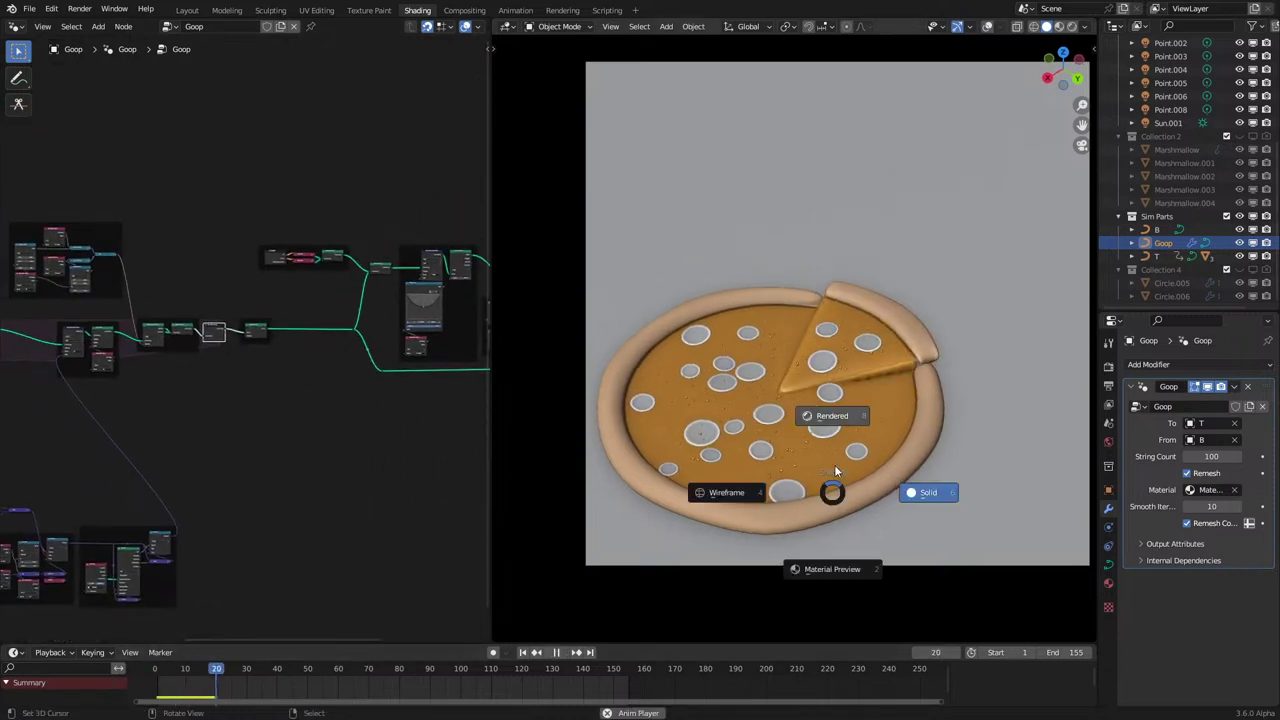
key(z)
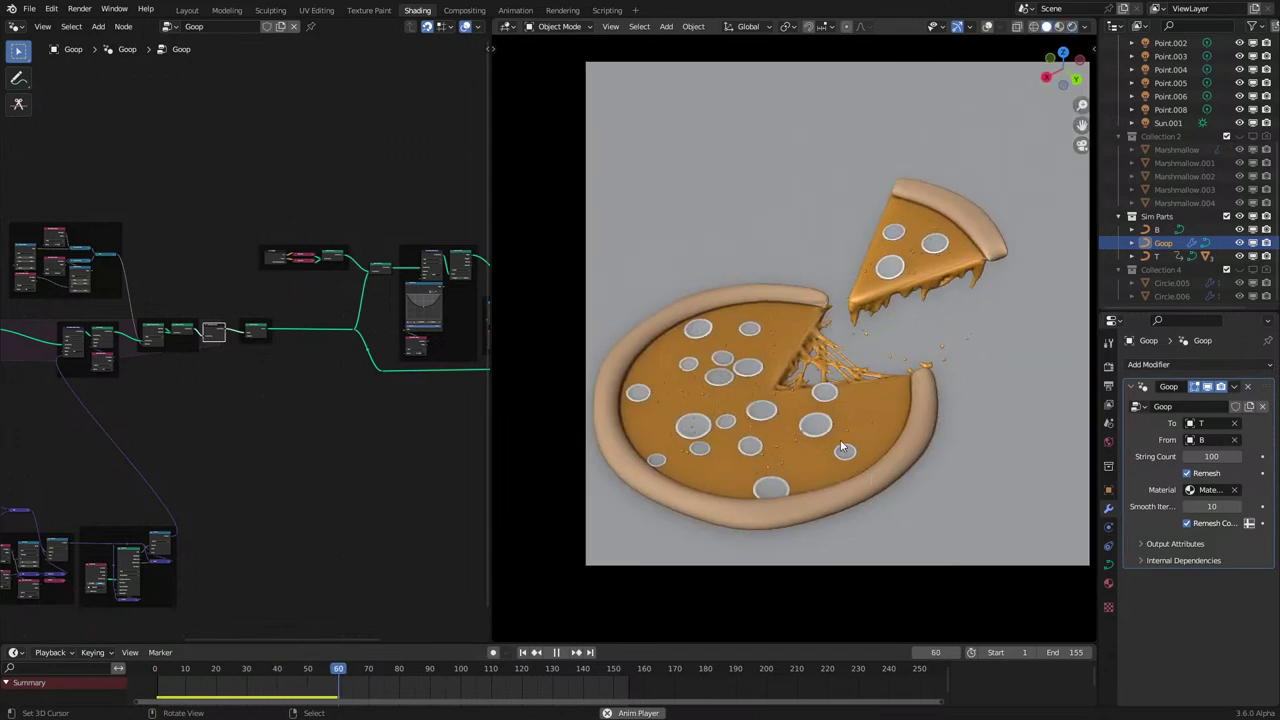
key(space)
Replay the animation from the start in a close-up of the pizza and stop at frame 46.
scroll(855, 496, up, 3)
key(shift+Left)
key(space)
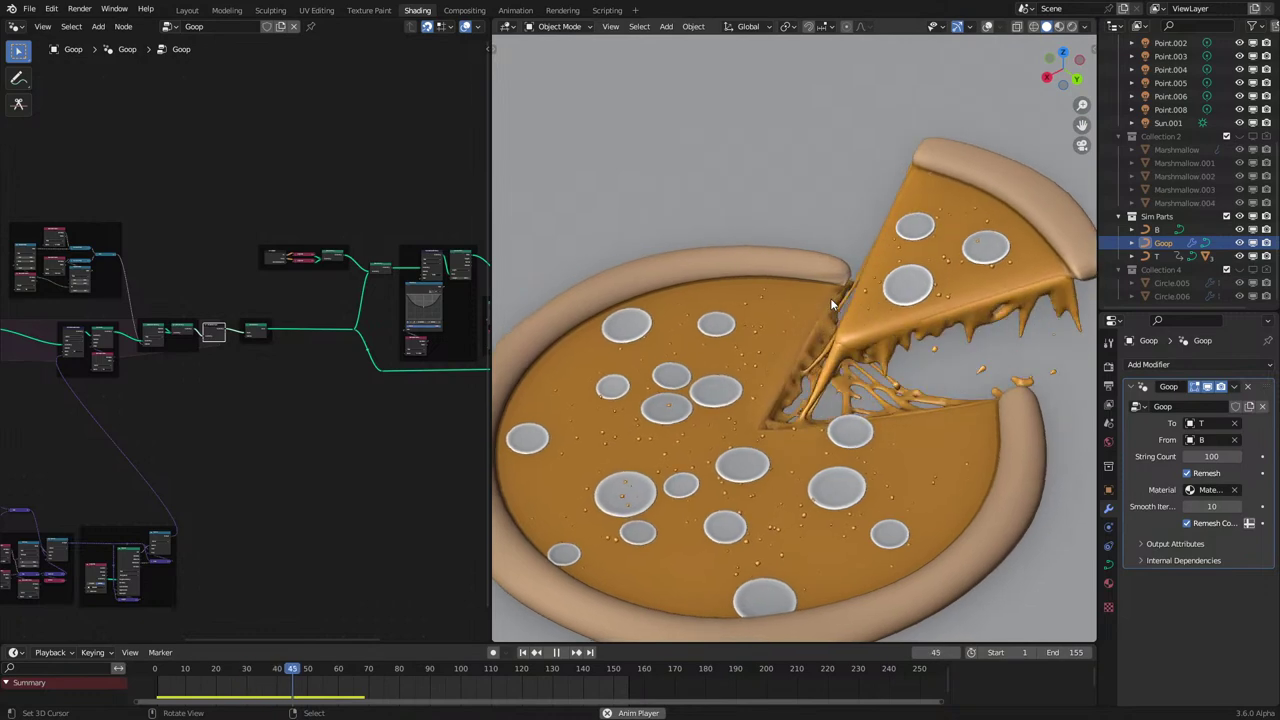
key(space)
Look over the Goop node tree and switch the viewport to rendered shading.
middle_drag(277, 402, 231, 367)
scroll(230, 400, up, 2)
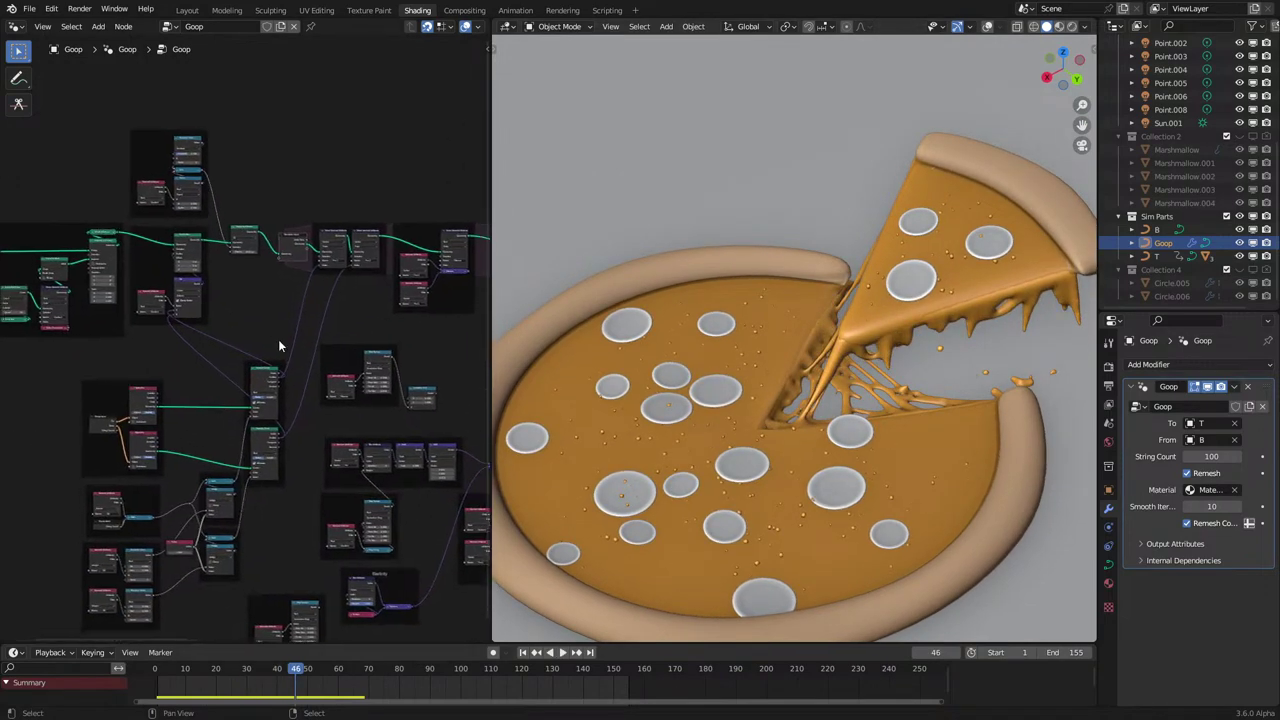
scroll(279, 343, up, 3)
scroll(279, 343, down, 1)
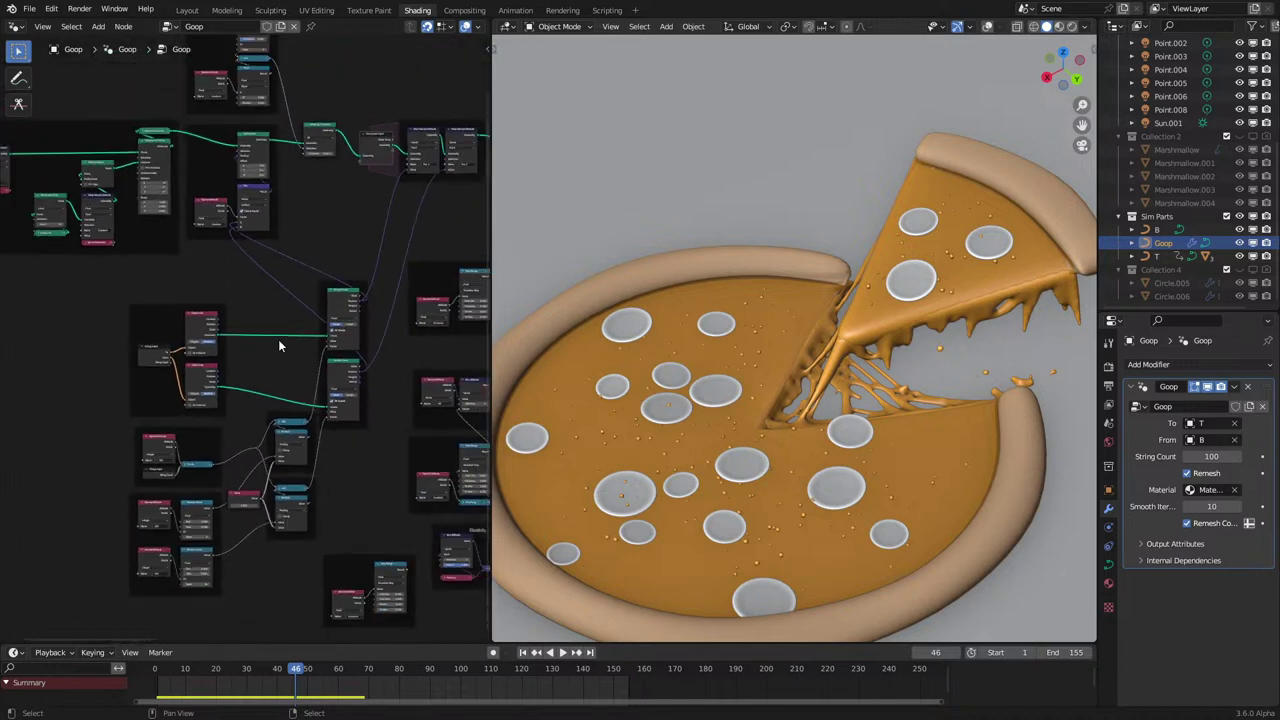
scroll(279, 345, down, 1)
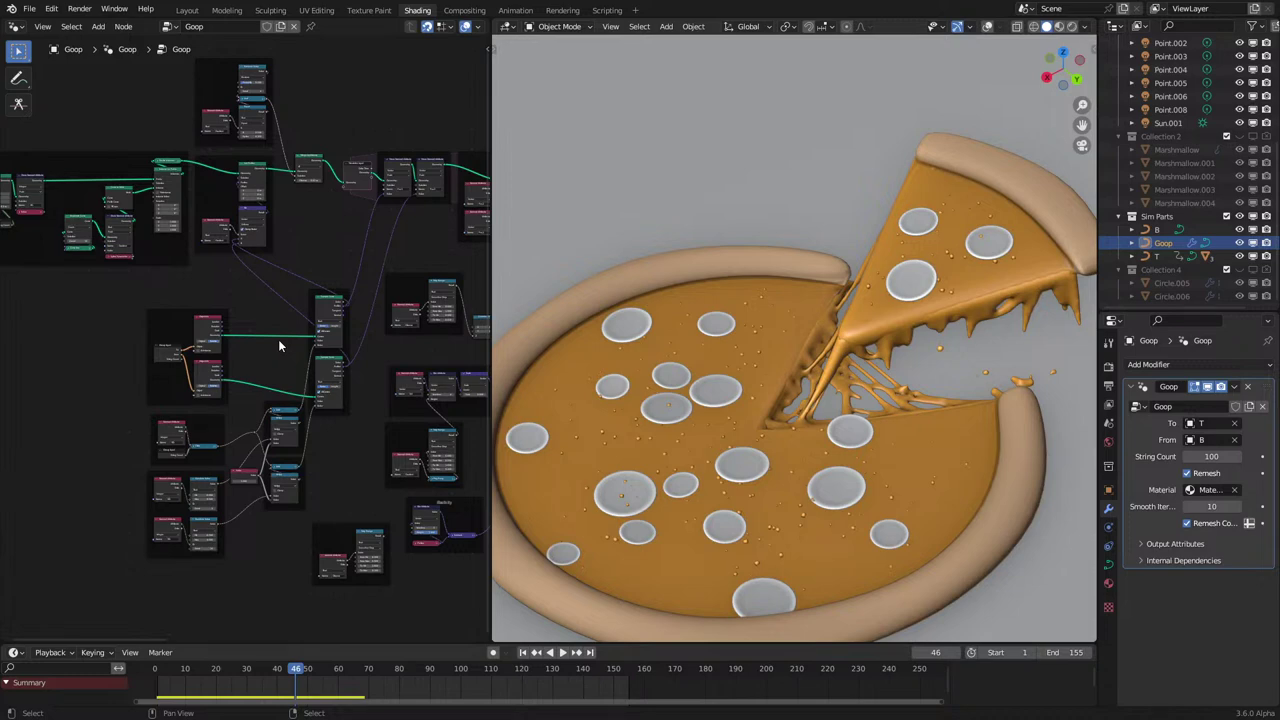
scroll(279, 345, down, 2)
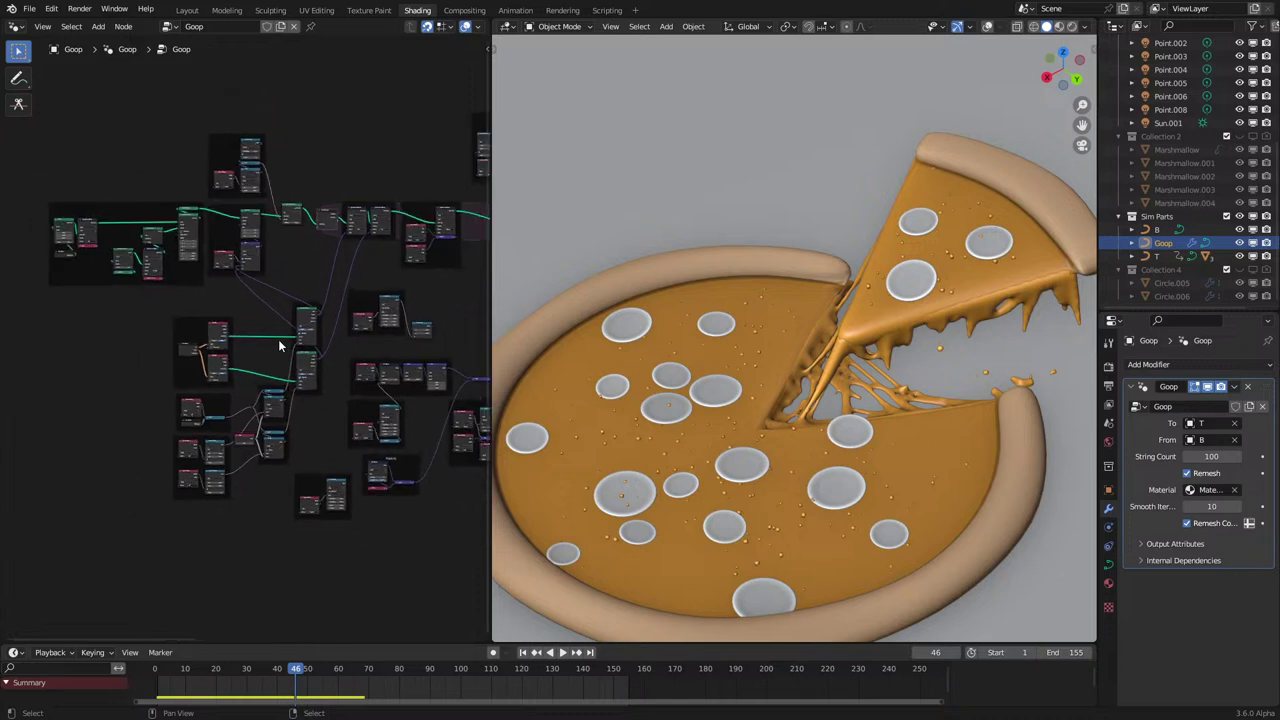
key(z)
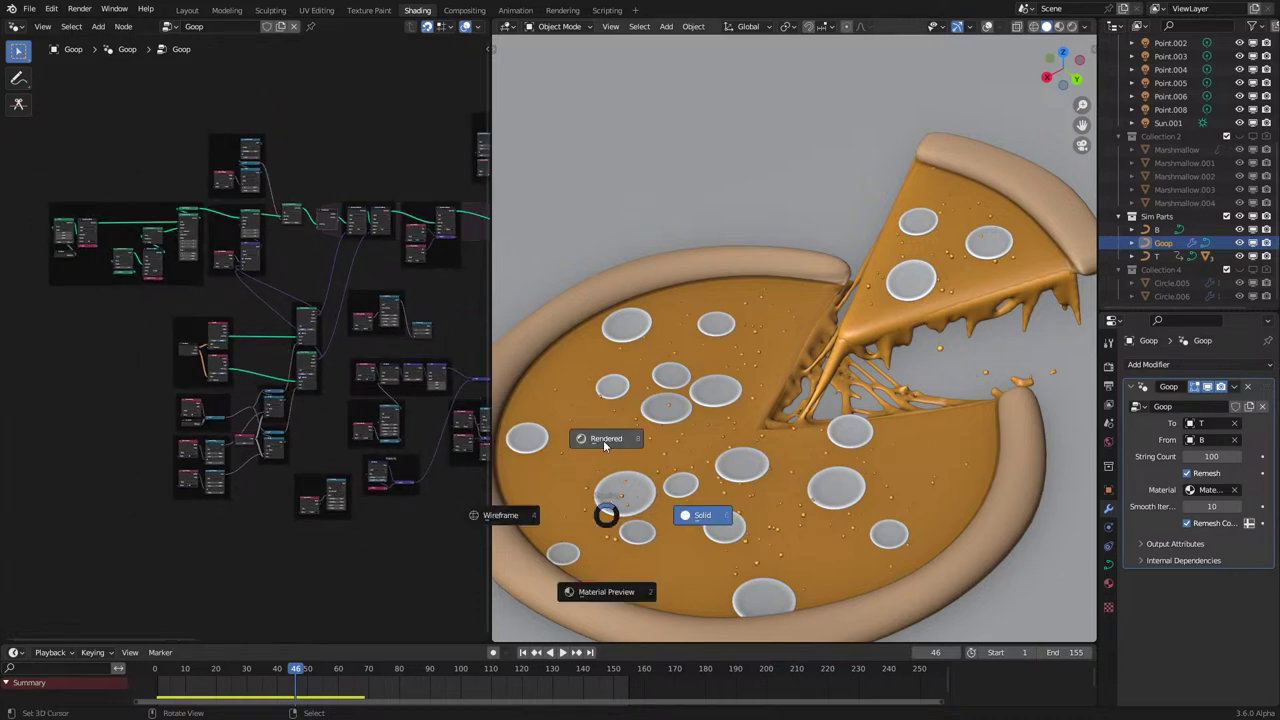
click(603, 441)
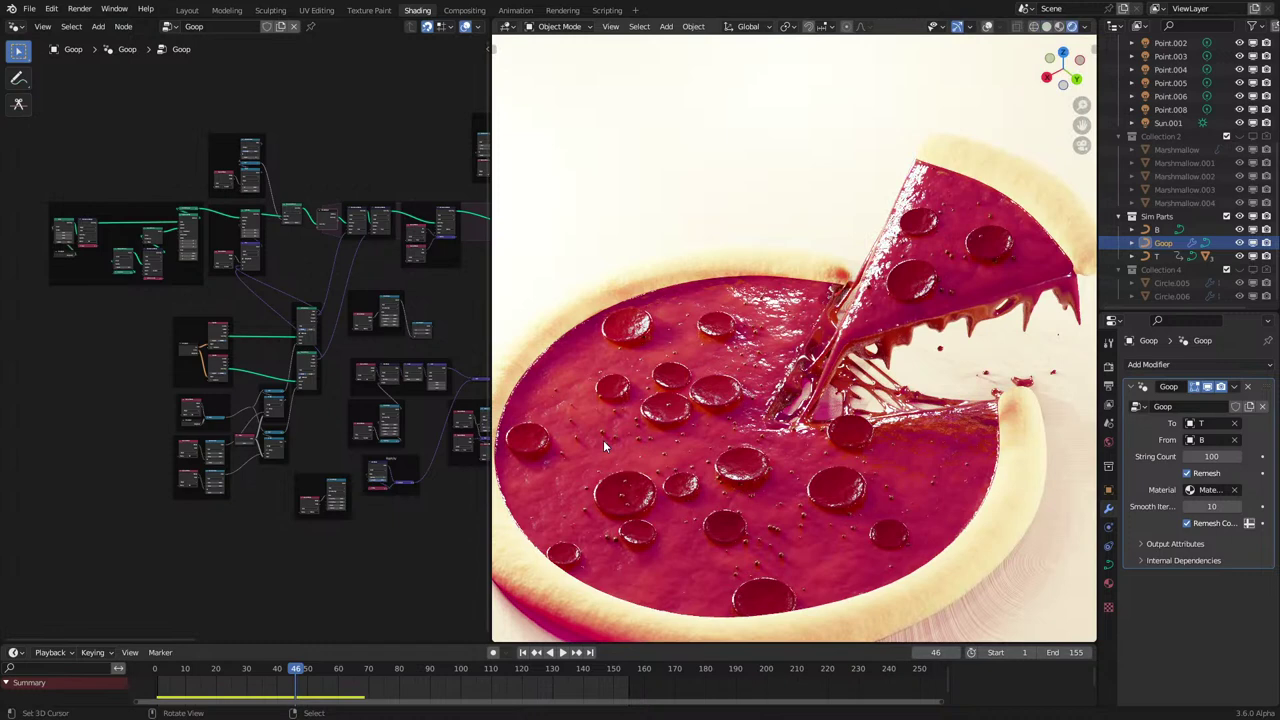
Select the two node frames holding the Switch and Raycast nodes and move them slightly up and to the right.
middle_drag(246, 574, 233, 495)
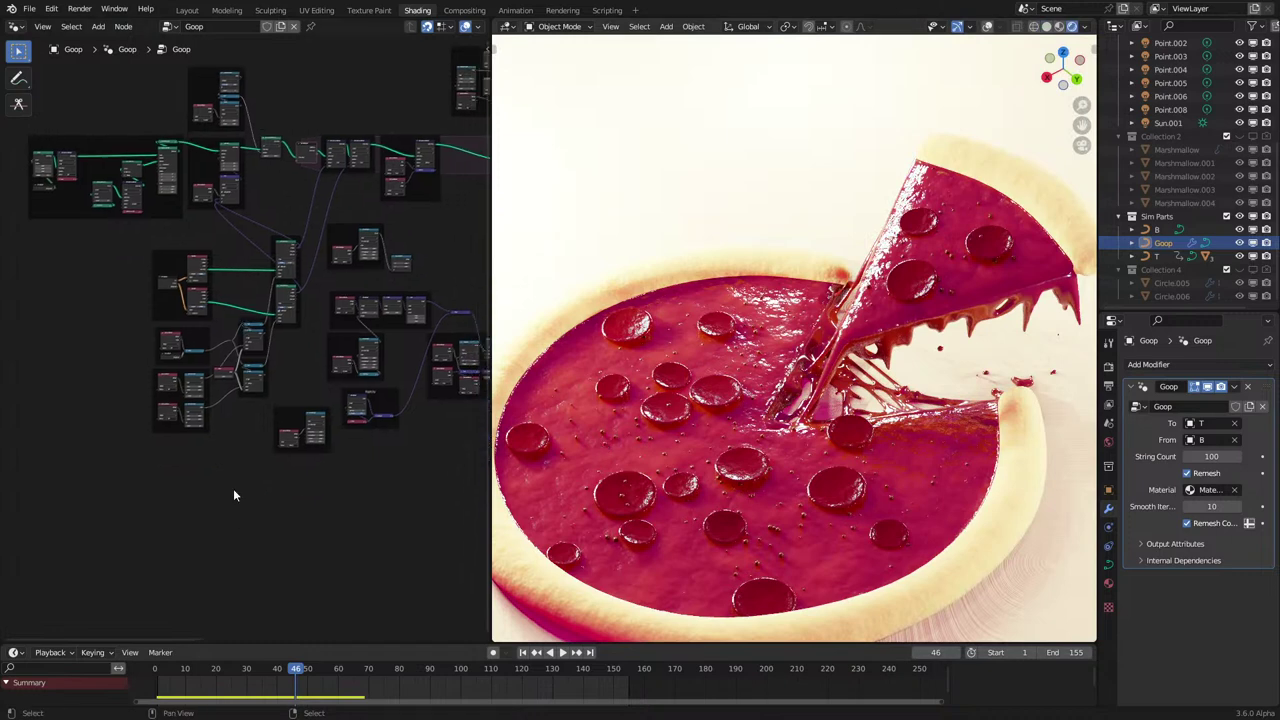
scroll(233, 488, up, 4)
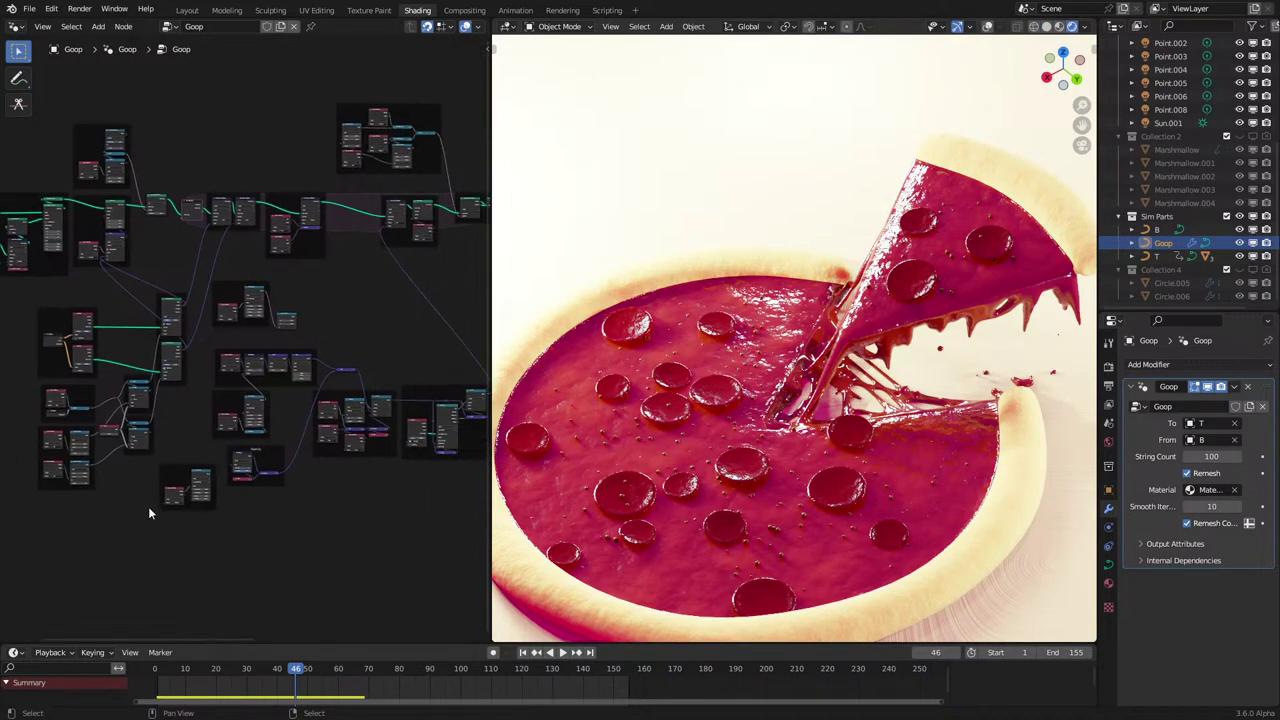
scroll(350, 445, up, 1)
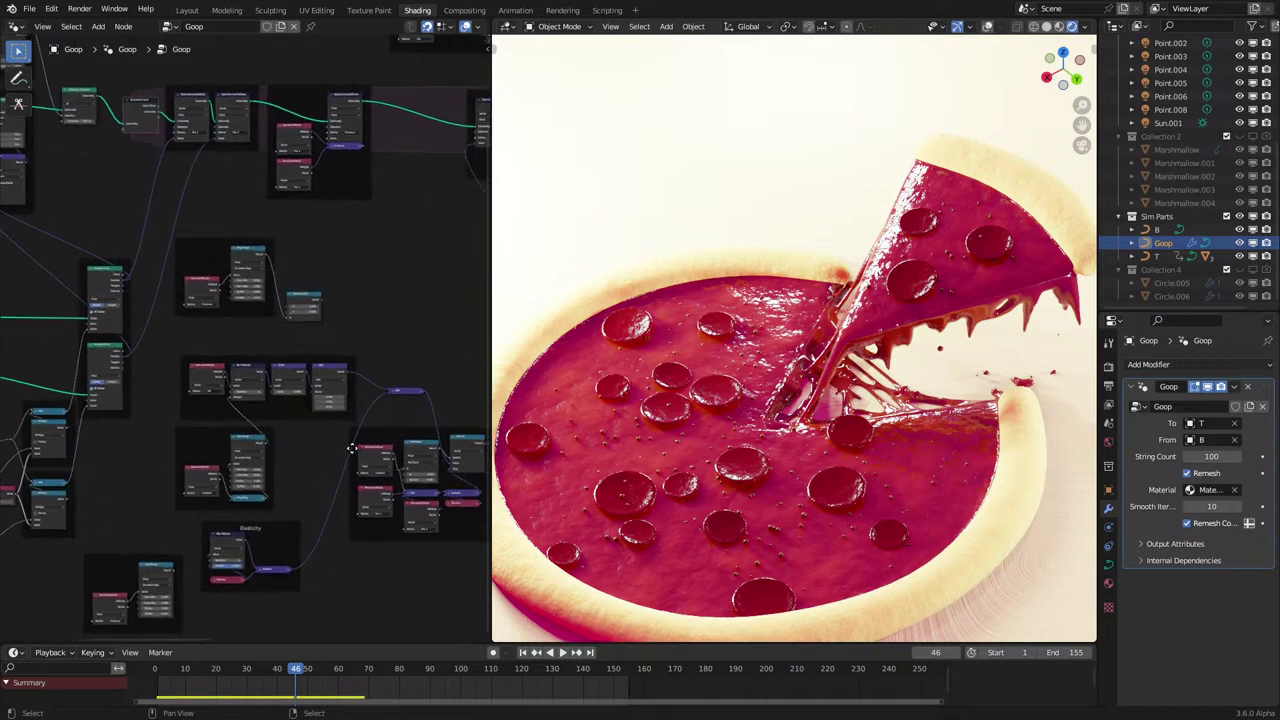
middle_drag(352, 446, 232, 415)
drag(341, 535, 380, 493)
key(g)
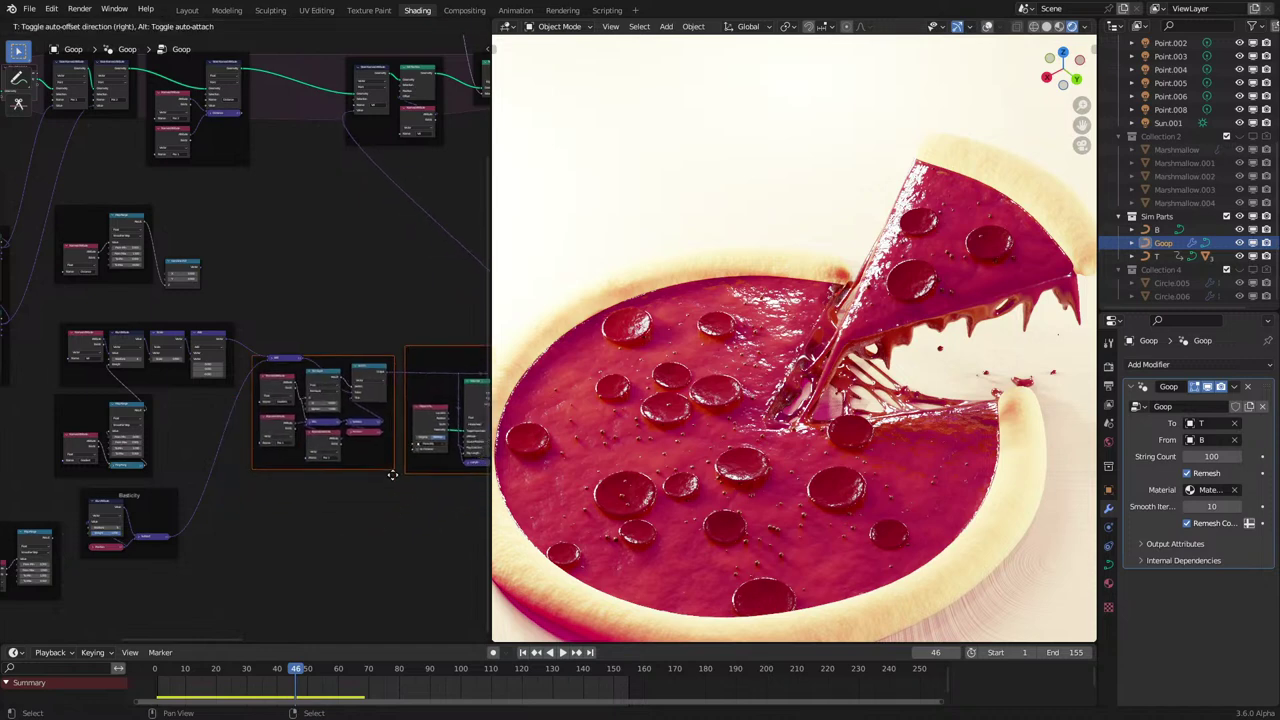
click(396, 472)
Shift the Switch, Subtract and Position nodes slightly left and down within their frame.
scroll(397, 415, up, 1)
scroll(397, 415, up, 1)
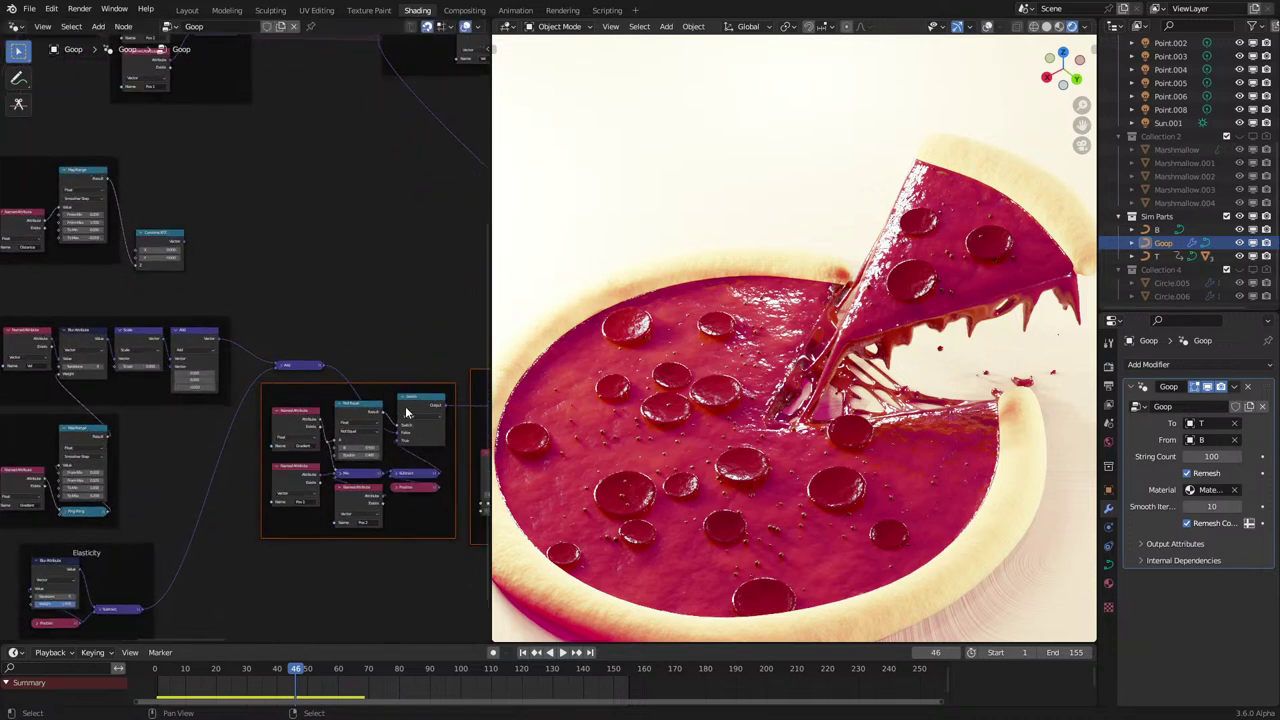
drag(404, 406, 404, 415)
click(404, 410)
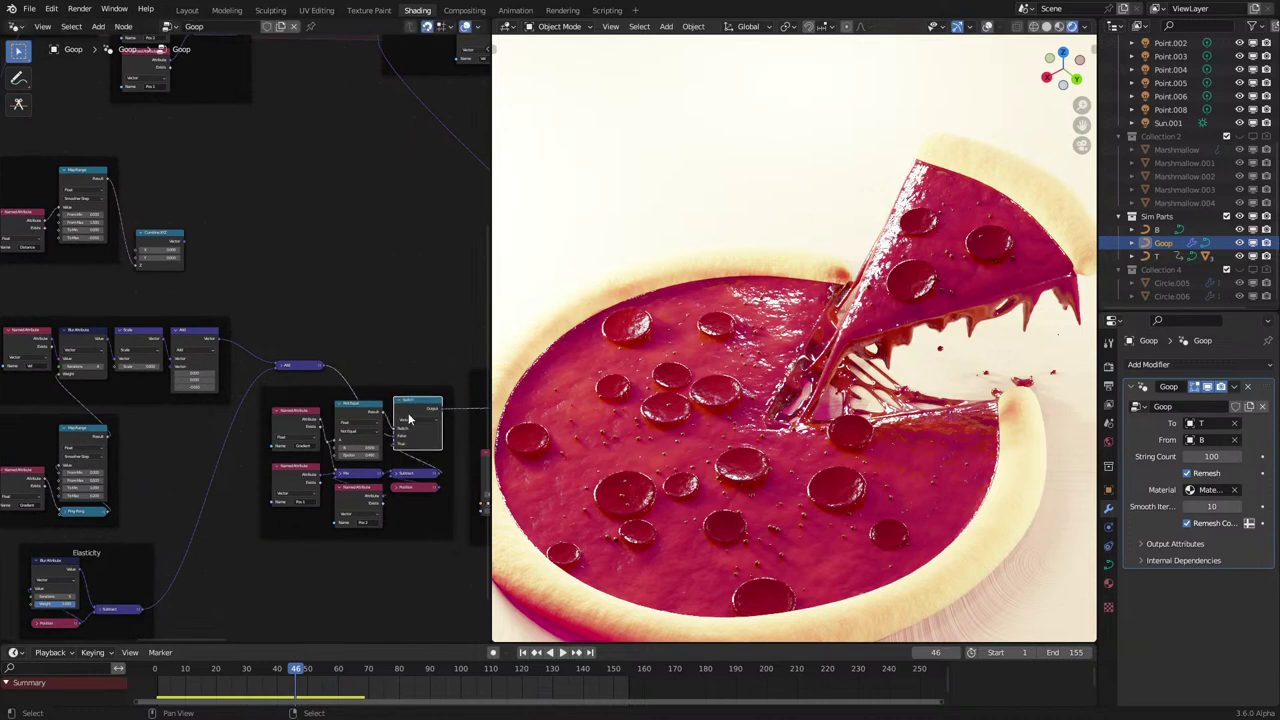
click(413, 480)
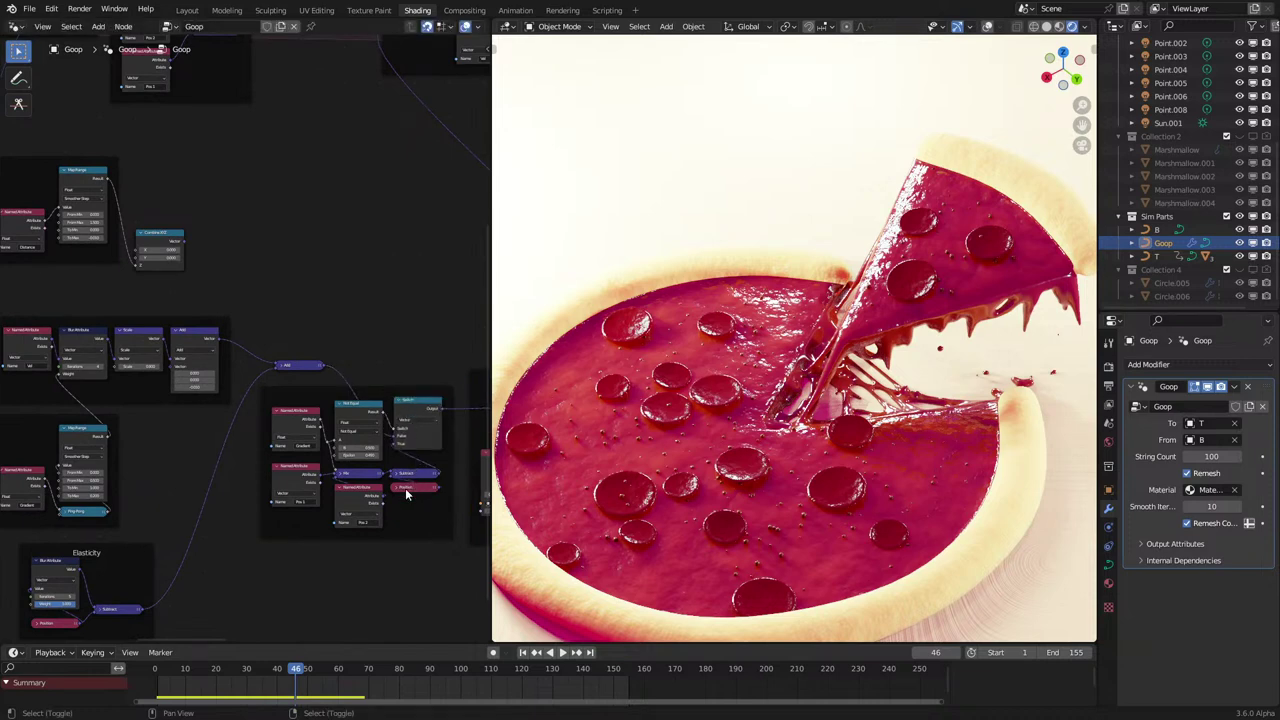
shift+click(406, 488)
shift+click(414, 474)
shift+click(416, 421)
key(g)
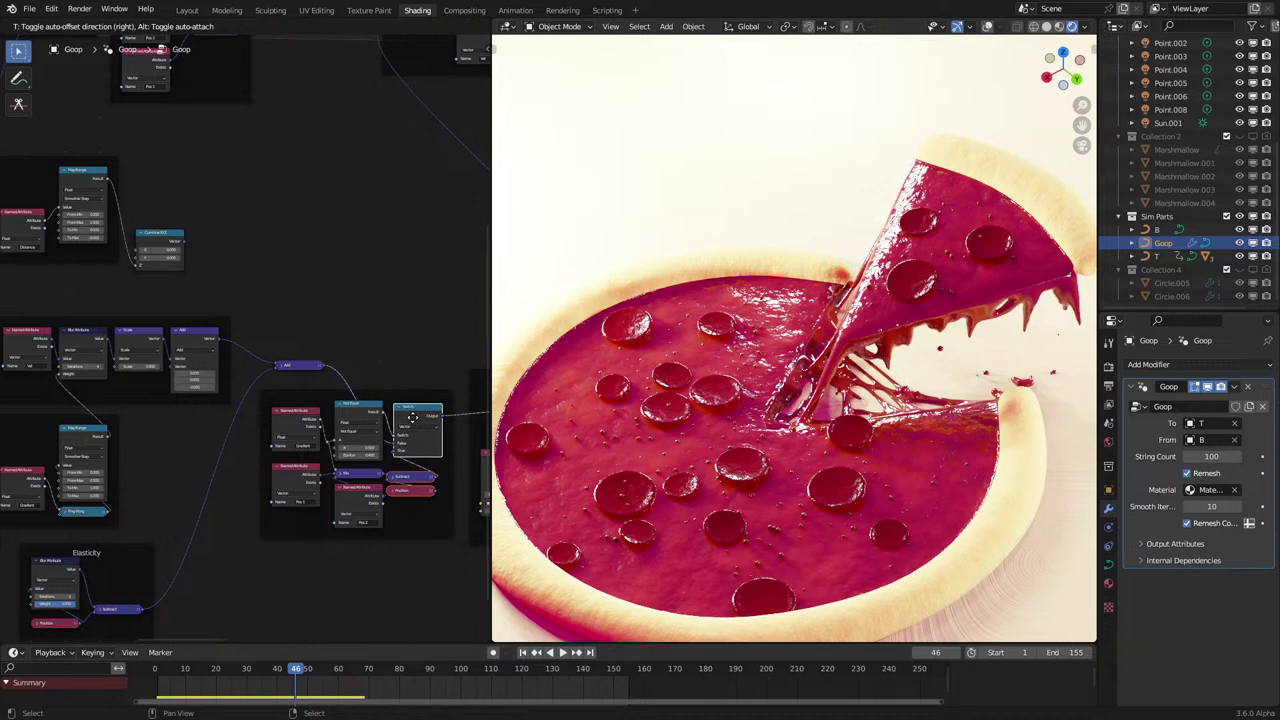
click(414, 424)
Move the Subtract and Position nodes slightly right to line them up beneath the Switch node.
click(400, 479)
shift+click(397, 493)
key(g)
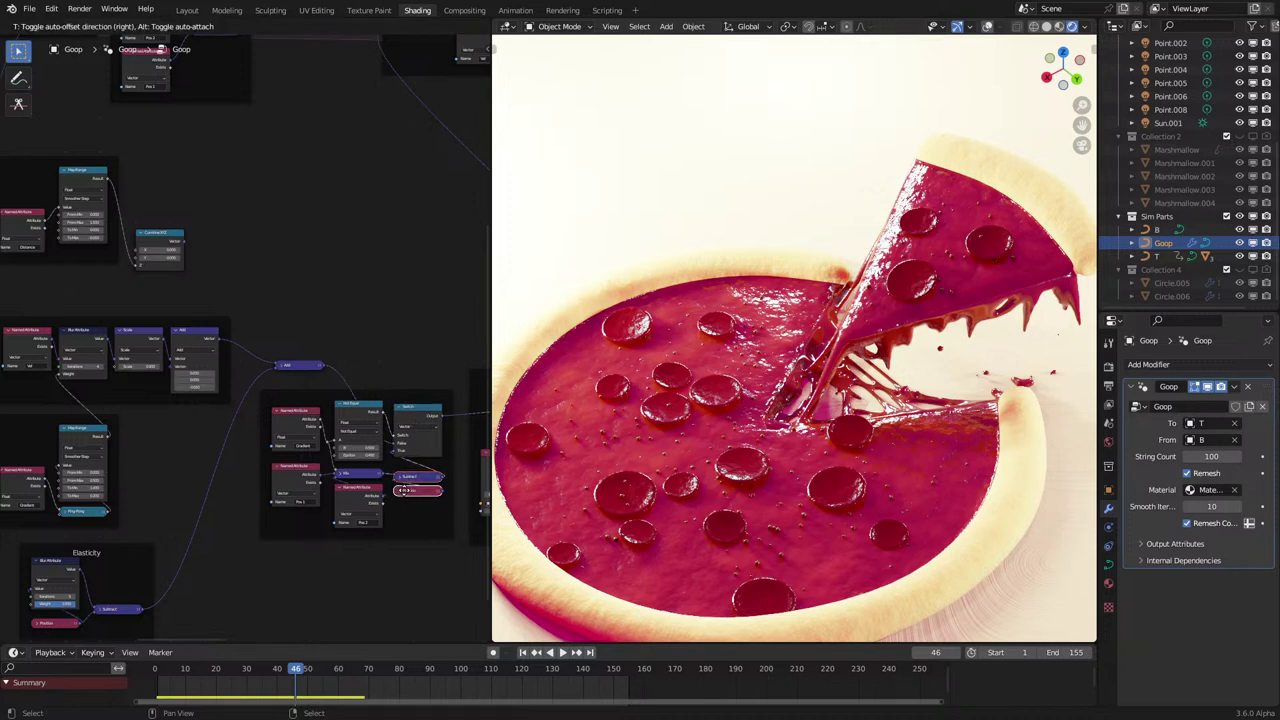
click(406, 494)
key(g)
click(399, 495)
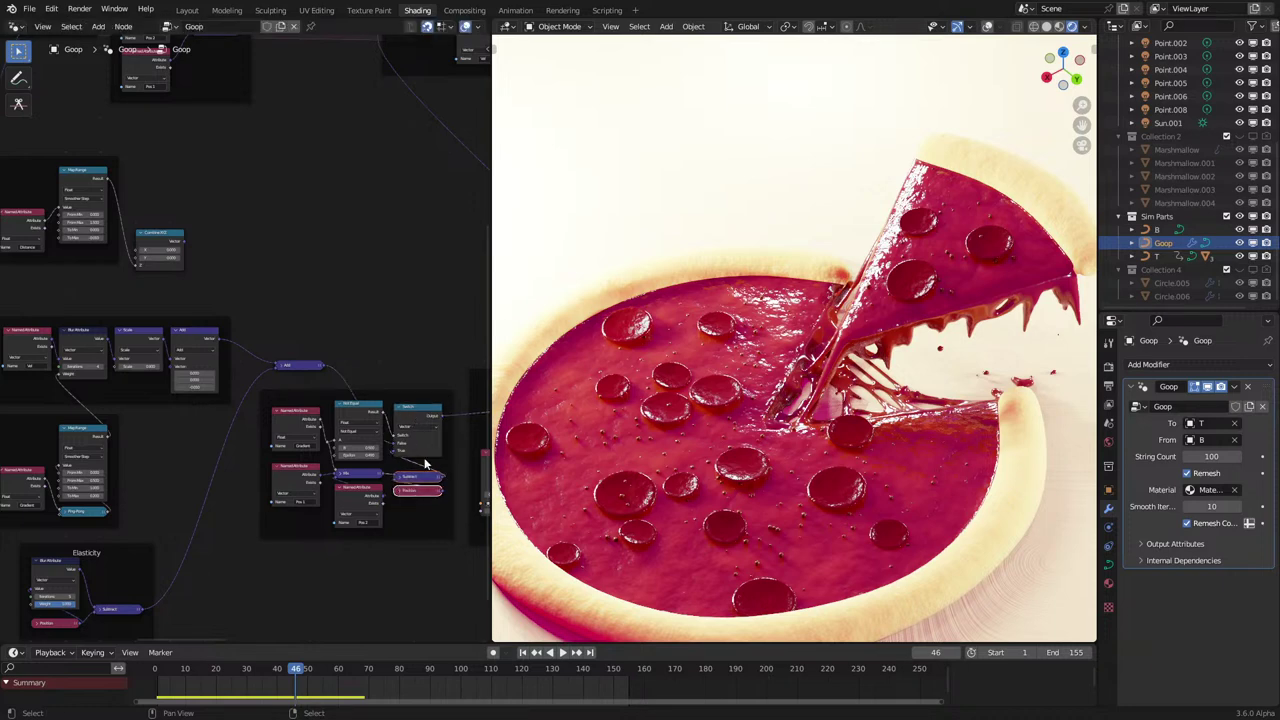
Preview the pizza animation in Material Preview shading up to frame 59 and select the main pizza surface mesh.
scroll(438, 425, up, 1)
middle_drag(446, 426, 233, 435)
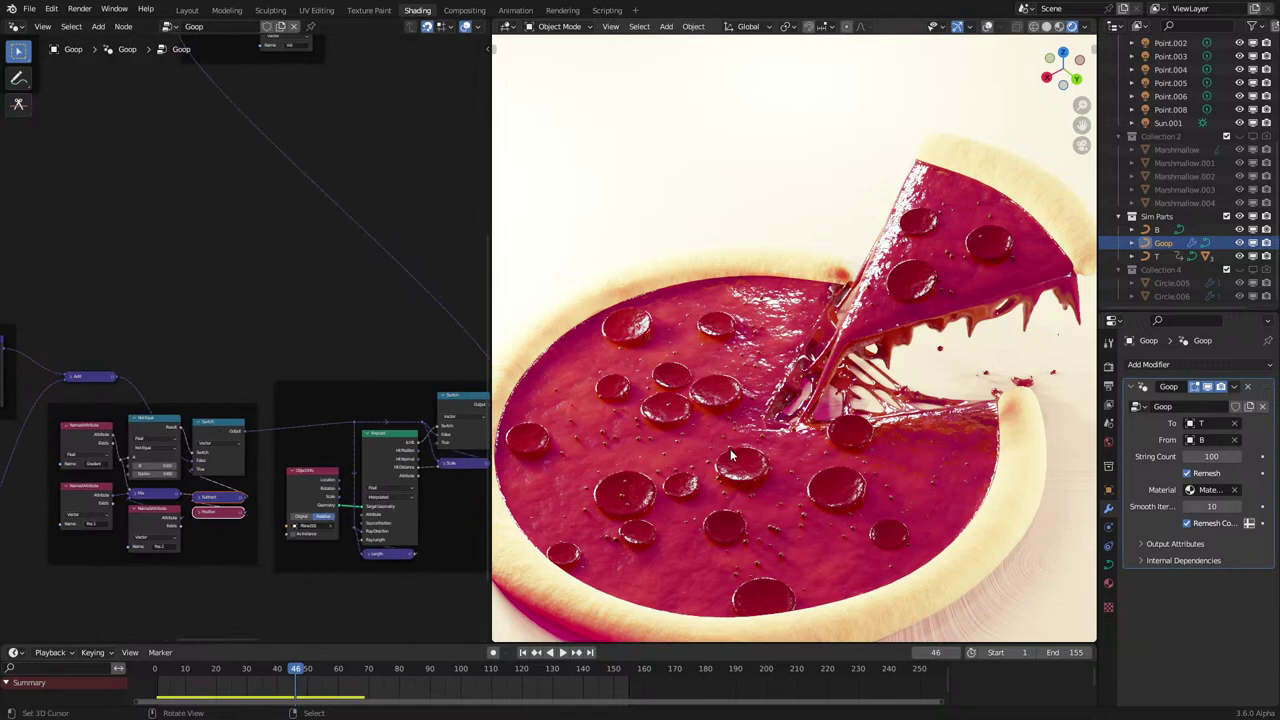
key(space)
scroll(730, 449, down, 2)
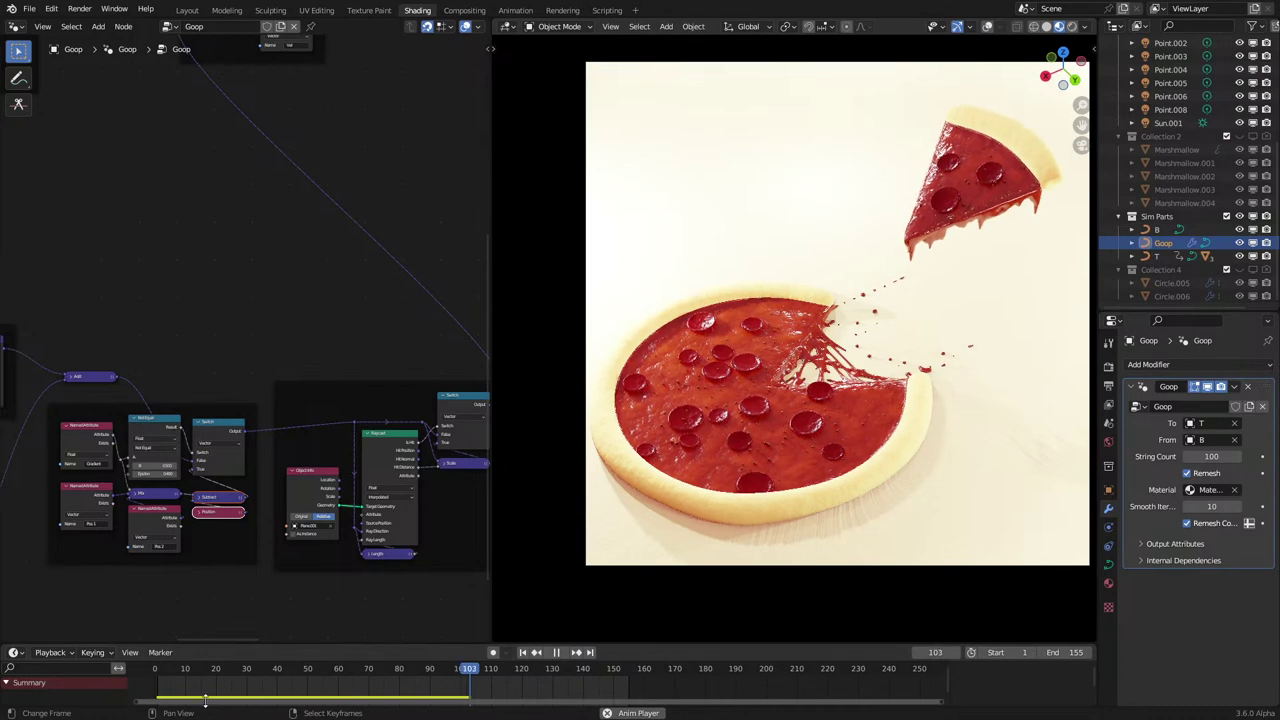
scroll(127, 465, down, 2)
scroll(127, 465, up, 3)
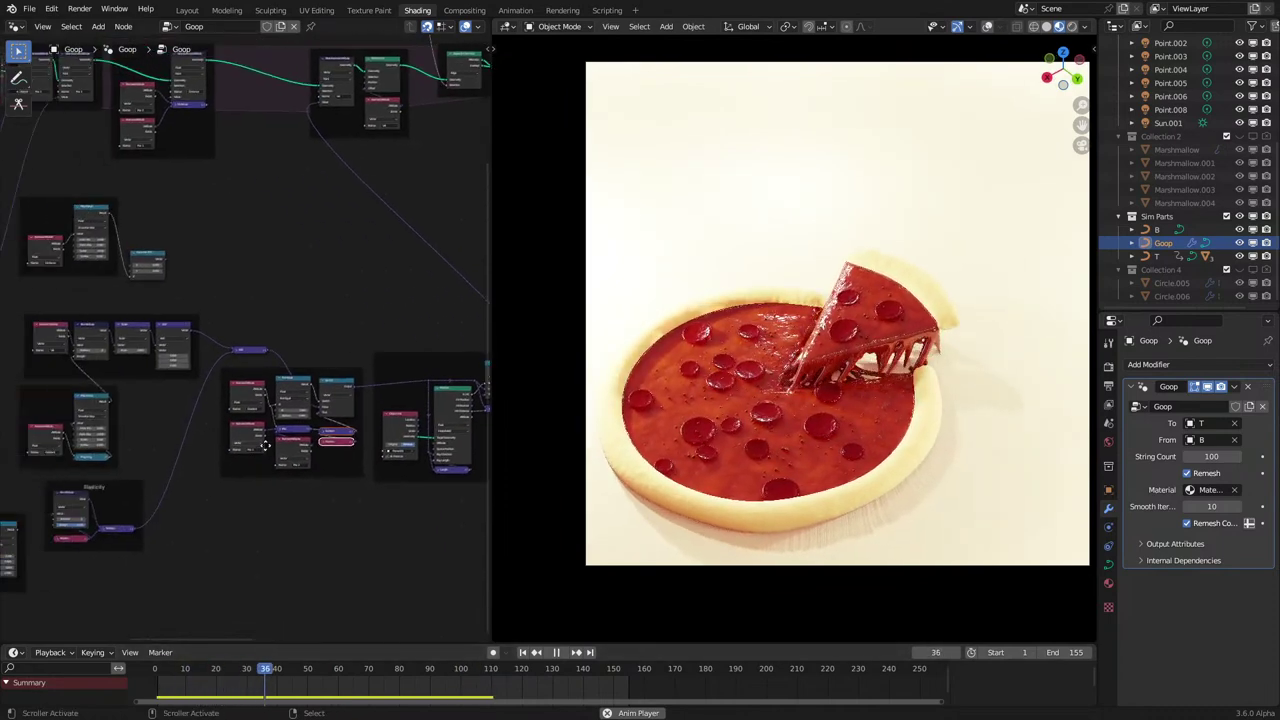
scroll(757, 428, up, 5)
key(space)
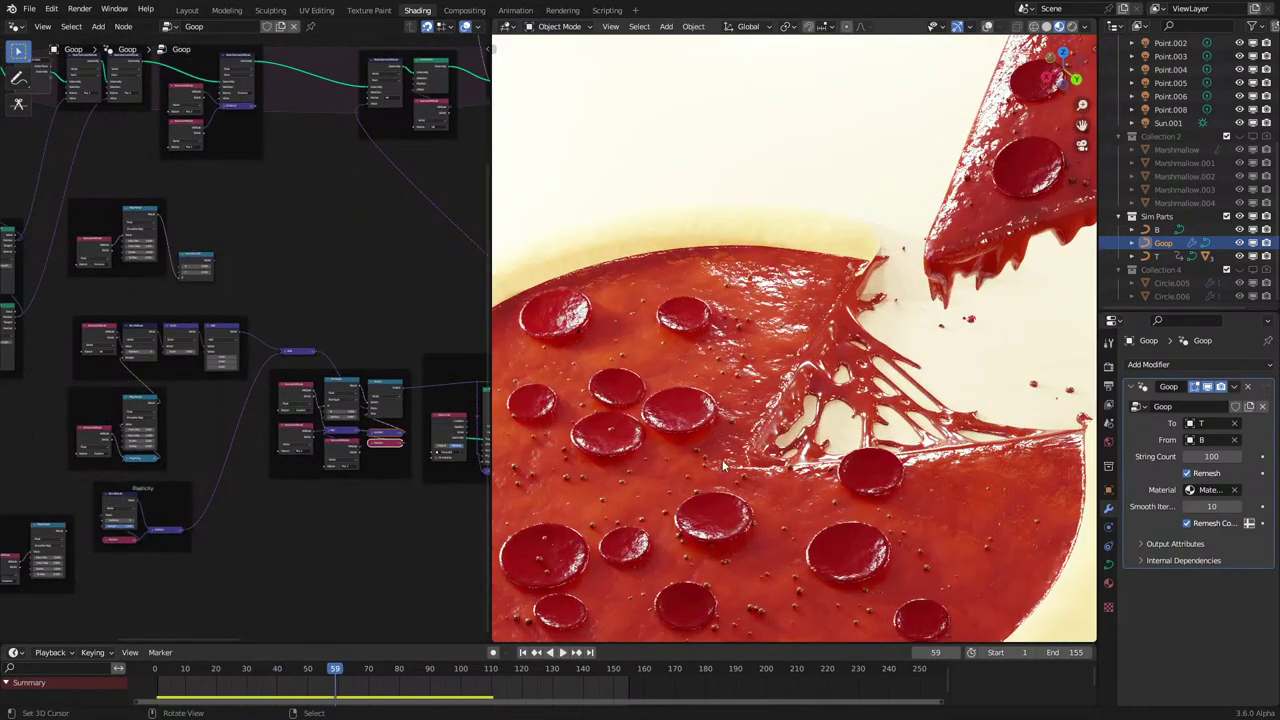
scroll(988, 445, down, 5)
click(913, 429)
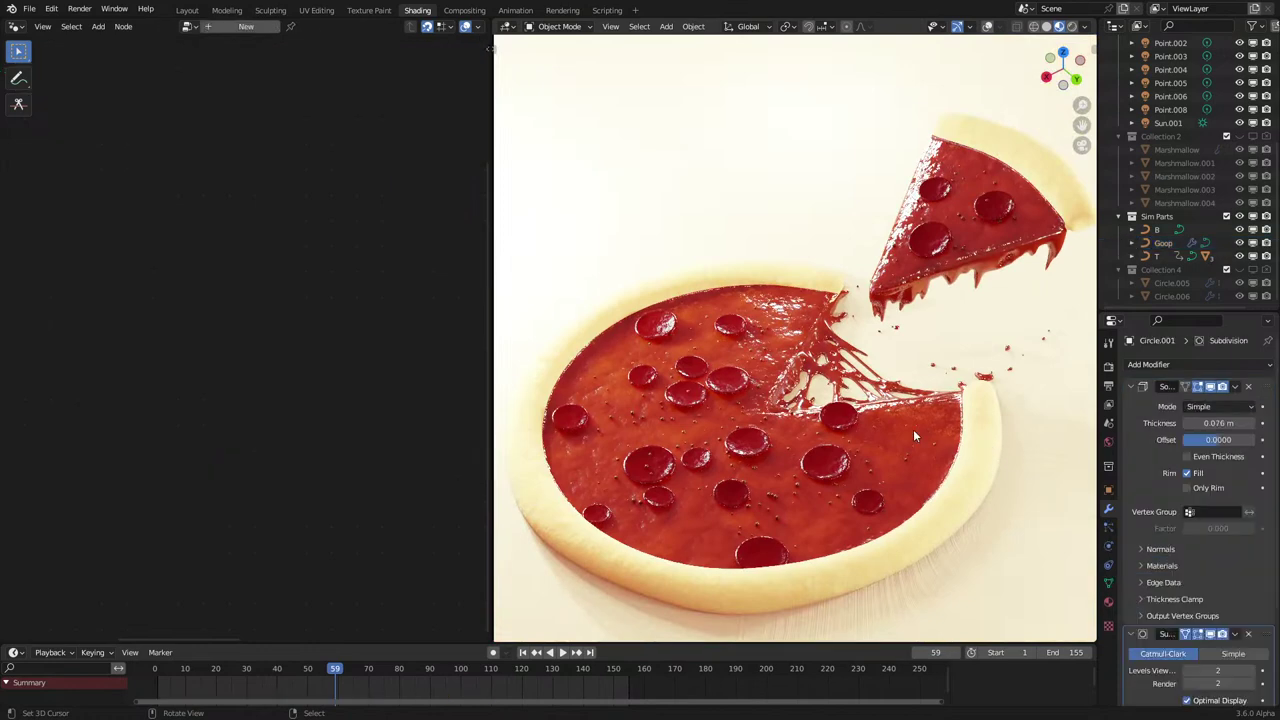
Set the Subsurface value of the pizza surface's Material to 0.063.
click(1108, 603)
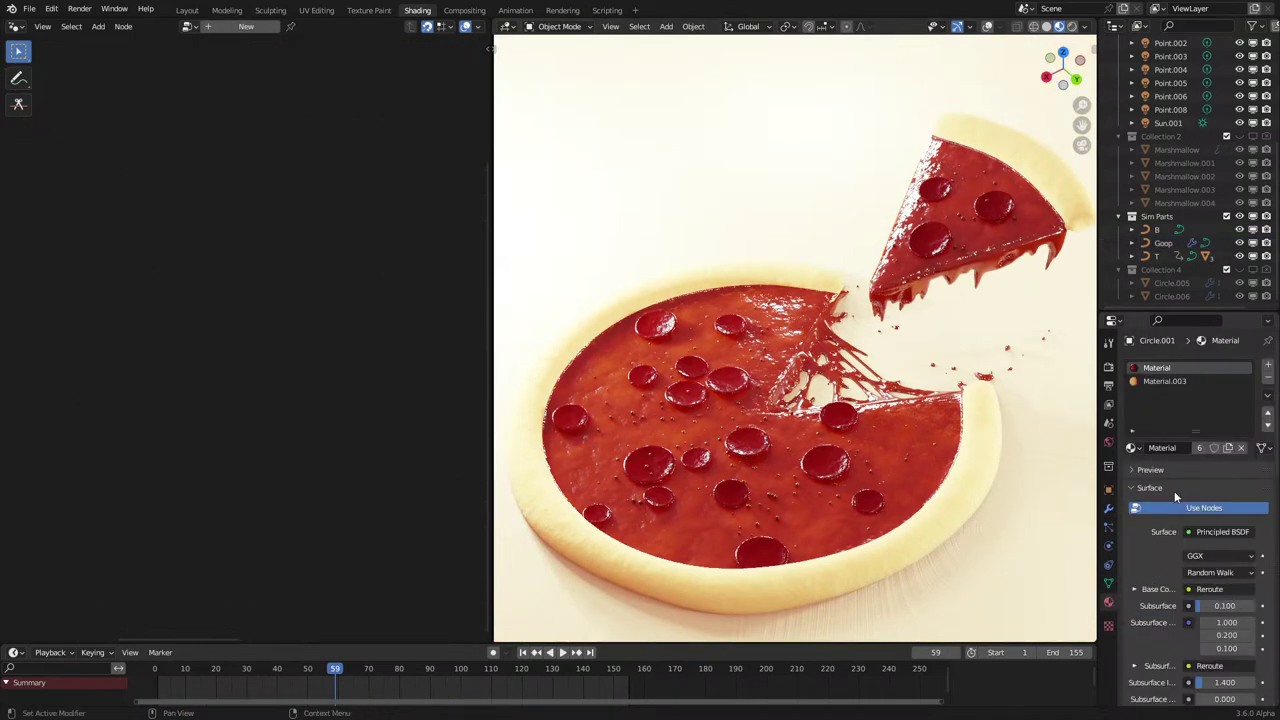
scroll(1206, 522, down, 2)
drag(1226, 528, 1202, 527)
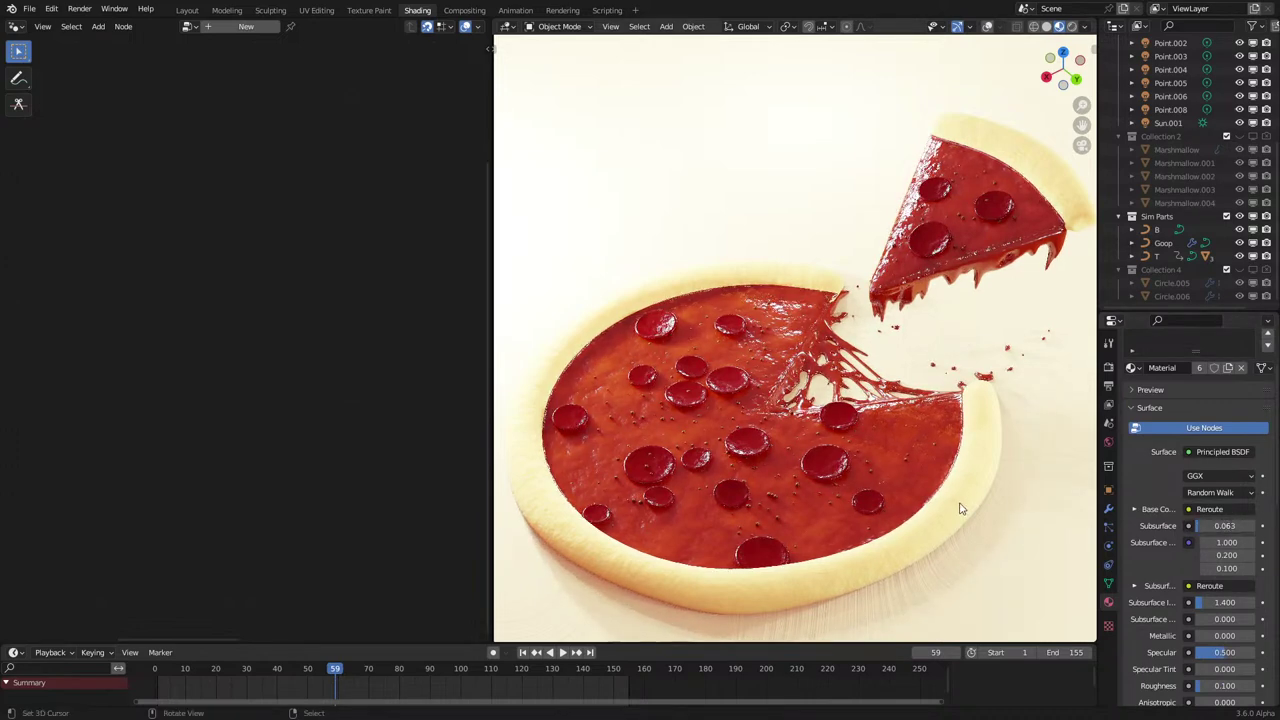
Select the Goop object and bring its geometry node tree into view around the velocity and Switch frames.
click(16, 26)
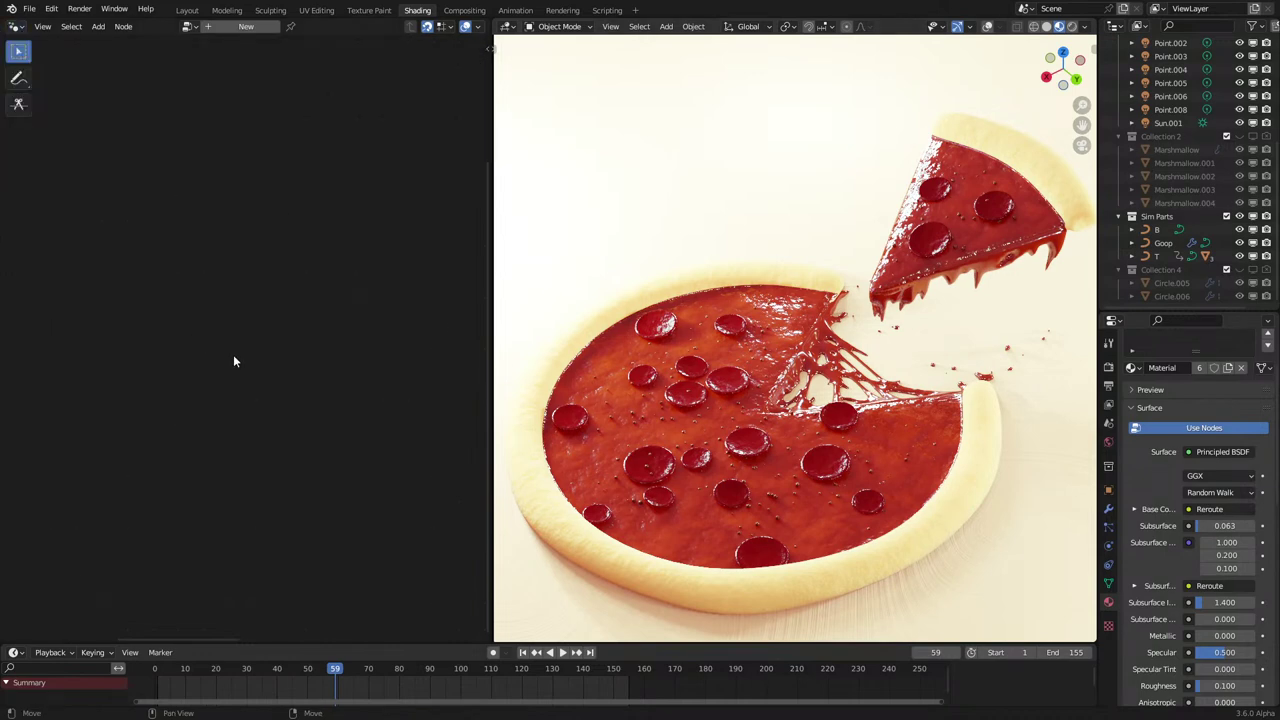
click(787, 414)
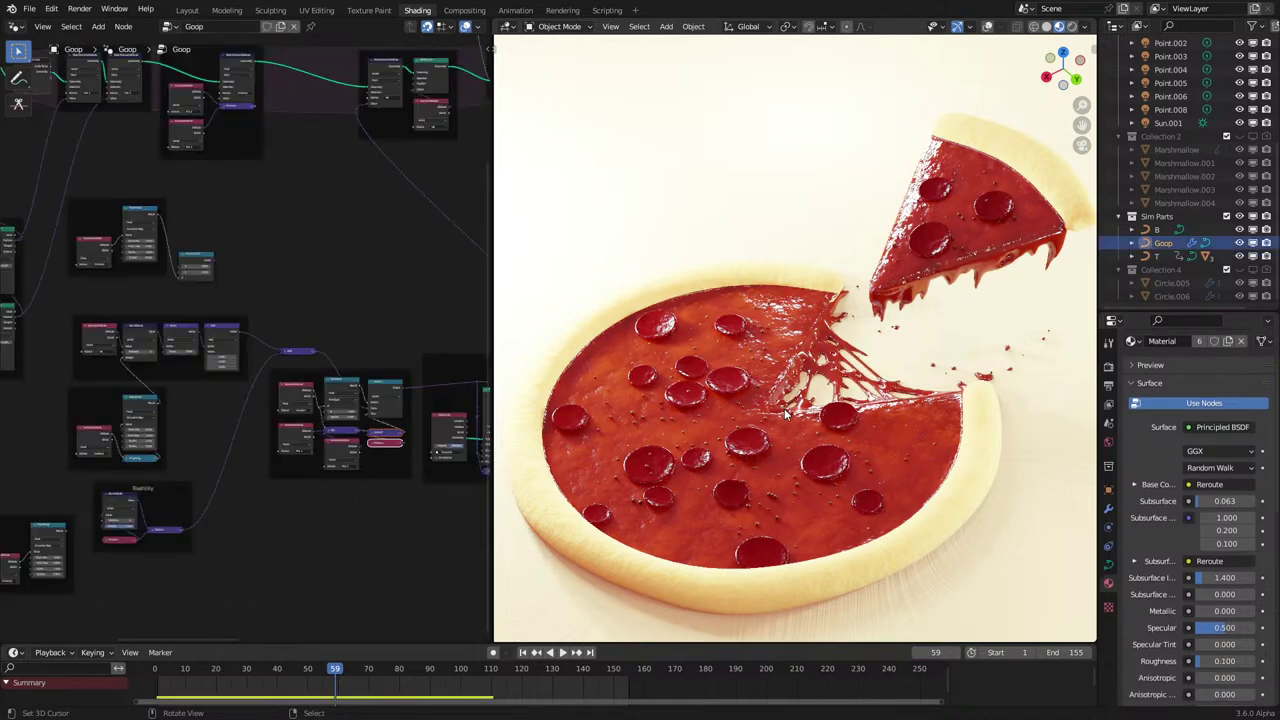
scroll(245, 330, up, 4)
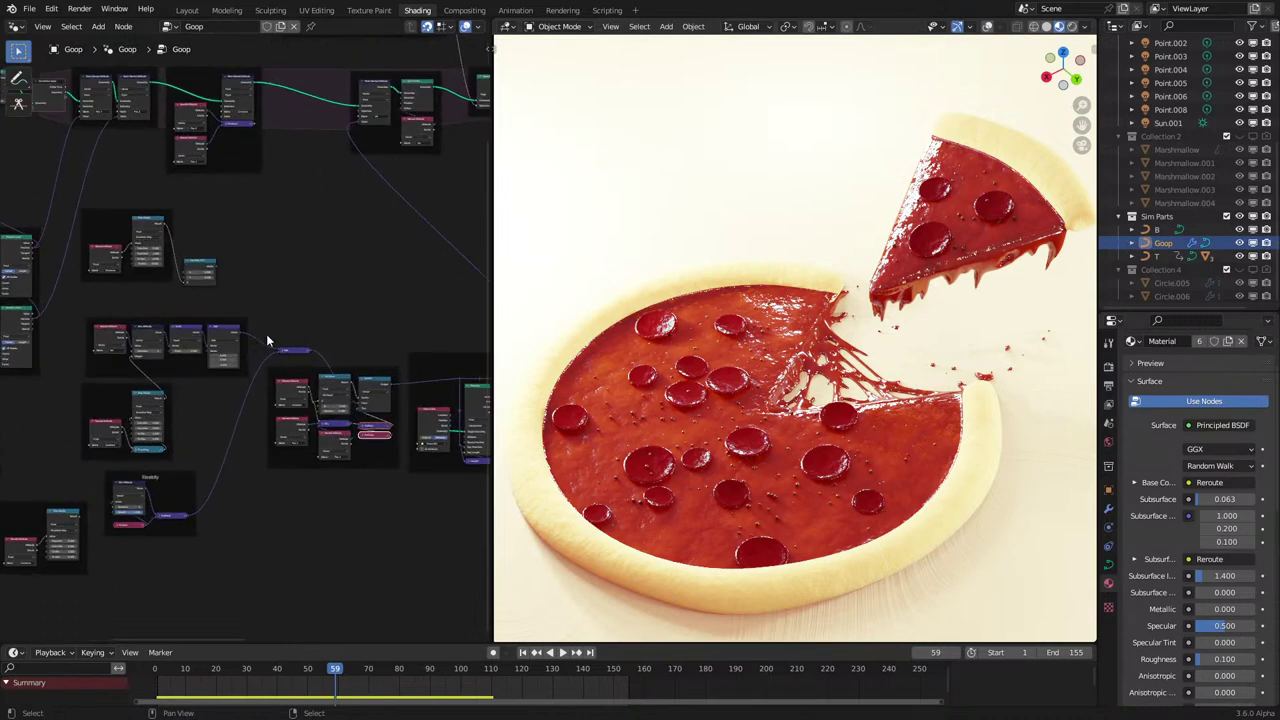
scroll(266, 336, up, 3)
middle_drag(379, 356, 266, 331)
scroll(266, 331, down, 5)
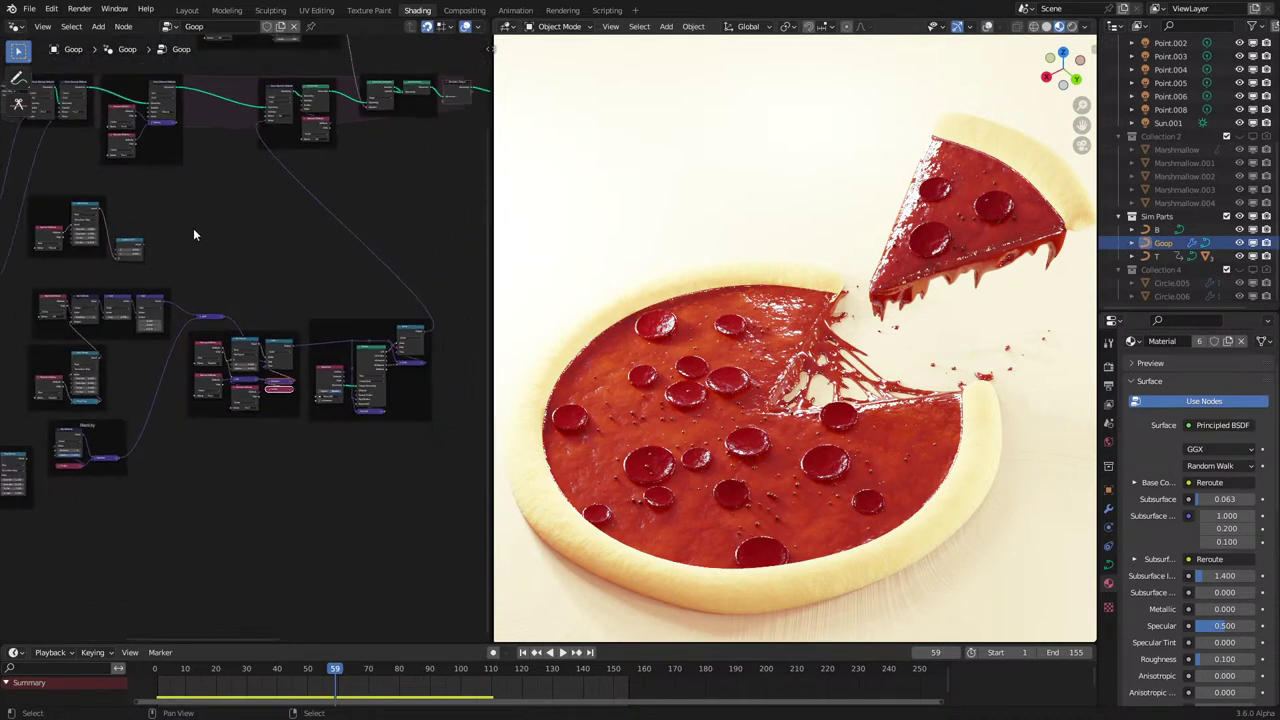
Delete the unconnected frames of Named Attribute and Map Range nodes, including the loose Combine XYZ node.
middle_drag(193, 229, 356, 369)
scroll(311, 360, up, 4)
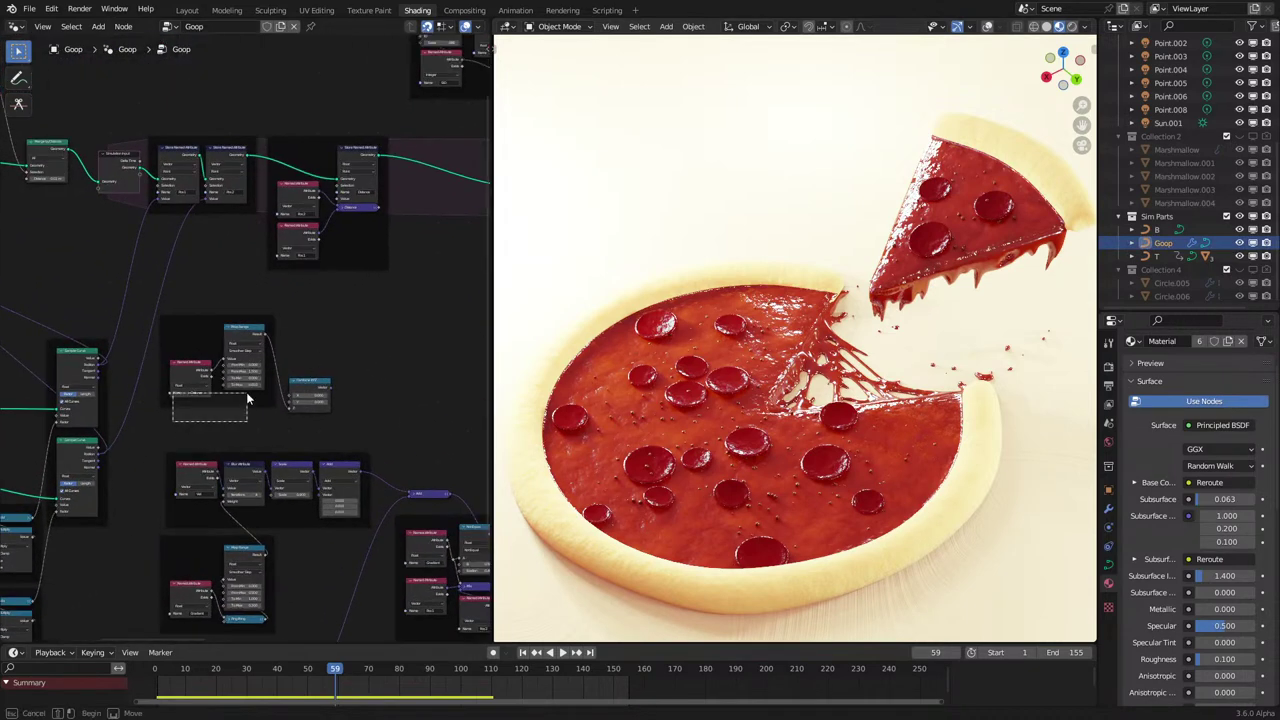
scroll(314, 380, down, 2)
middle_drag(314, 380, 425, 310)
scroll(371, 377, up, 3)
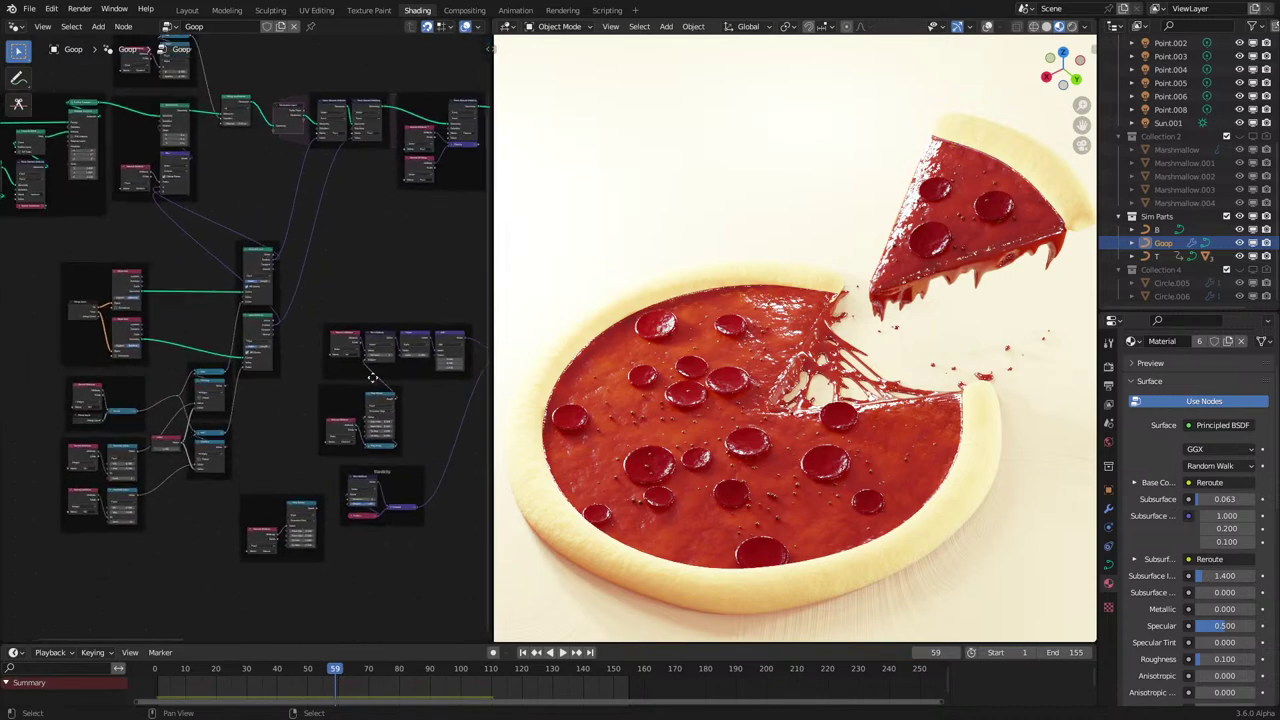
drag(257, 507, 327, 614)
key(x)
scroll(308, 500, down, 3)
scroll(300, 480, up, 5)
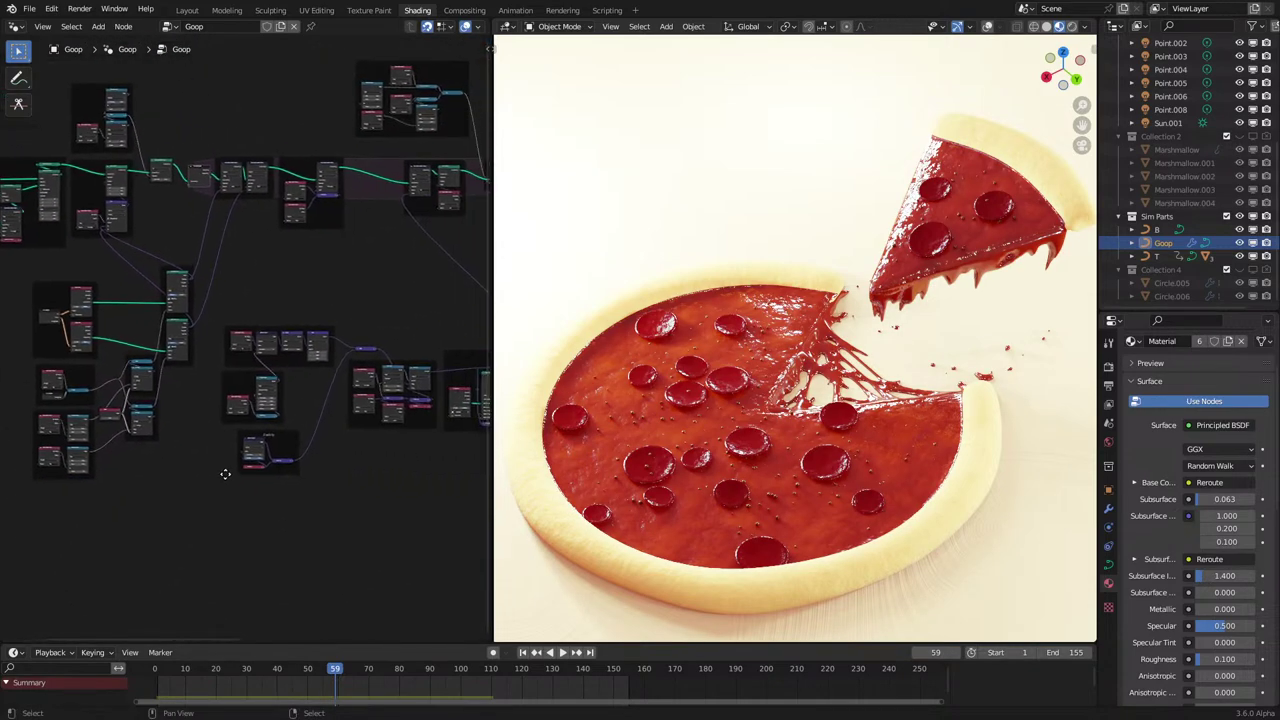
Move the collapsed Ping-Pong node above the Gradient Named Attribute node inside the Map Range frame.
scroll(292, 444, up, 1)
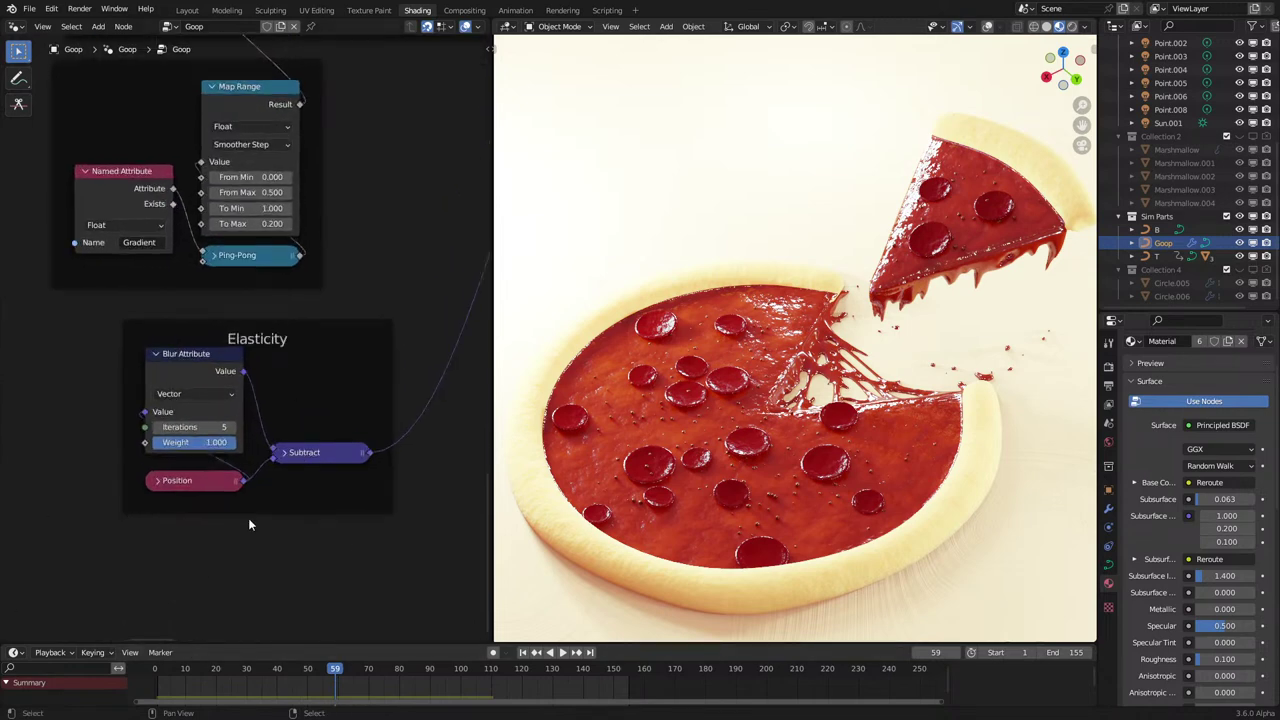
ctrl+middle_drag(248, 518, 288, 464)
scroll(288, 464, up, 10)
click(230, 446)
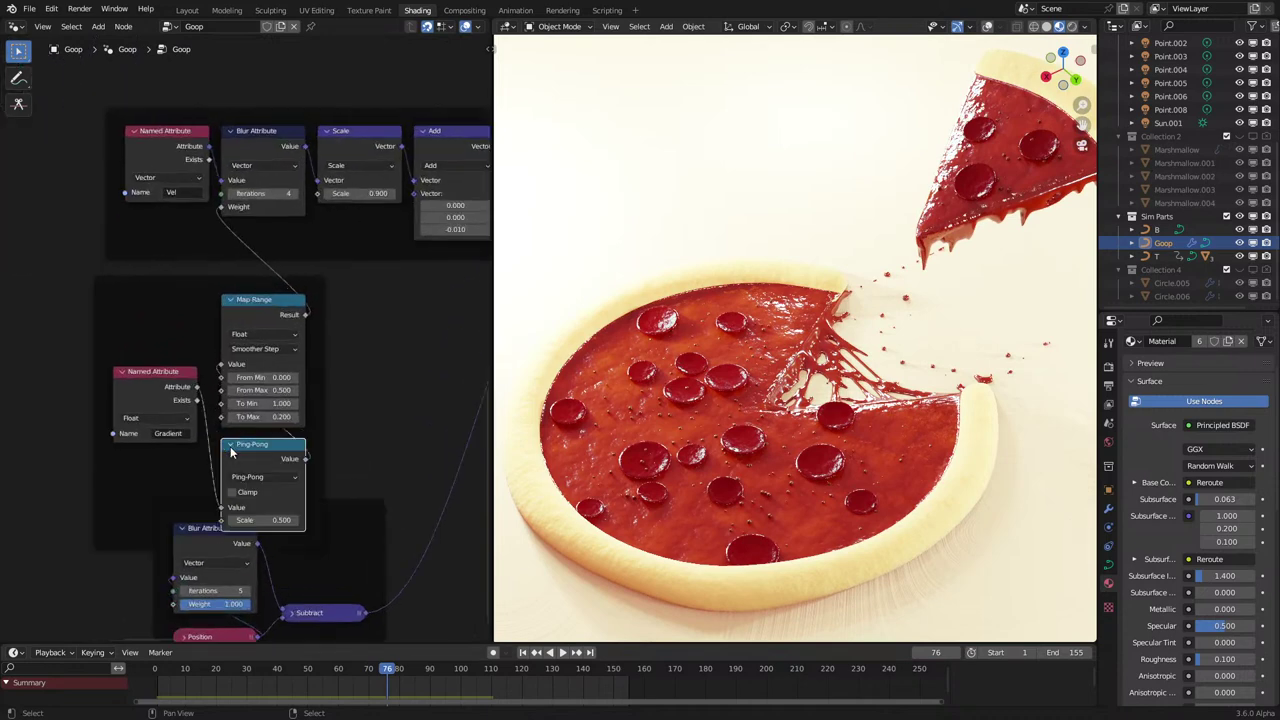
click(230, 447)
key(g)
click(175, 371)
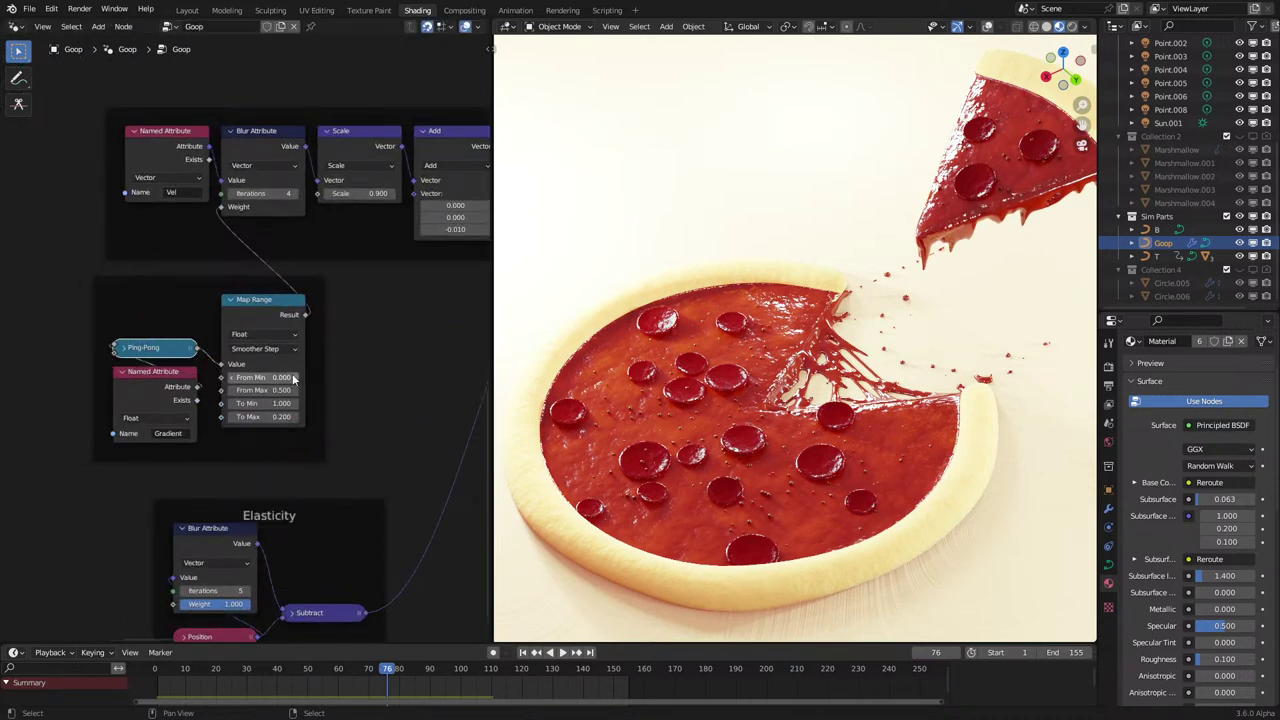
Select the velocity, Map Range, Elasticity and Switch frames and reposition them together as one group.
scroll(292, 376, down, 6)
drag(234, 334, 437, 532)
key(g)
click(440, 476)
middle_drag(132, 510, 292, 530)
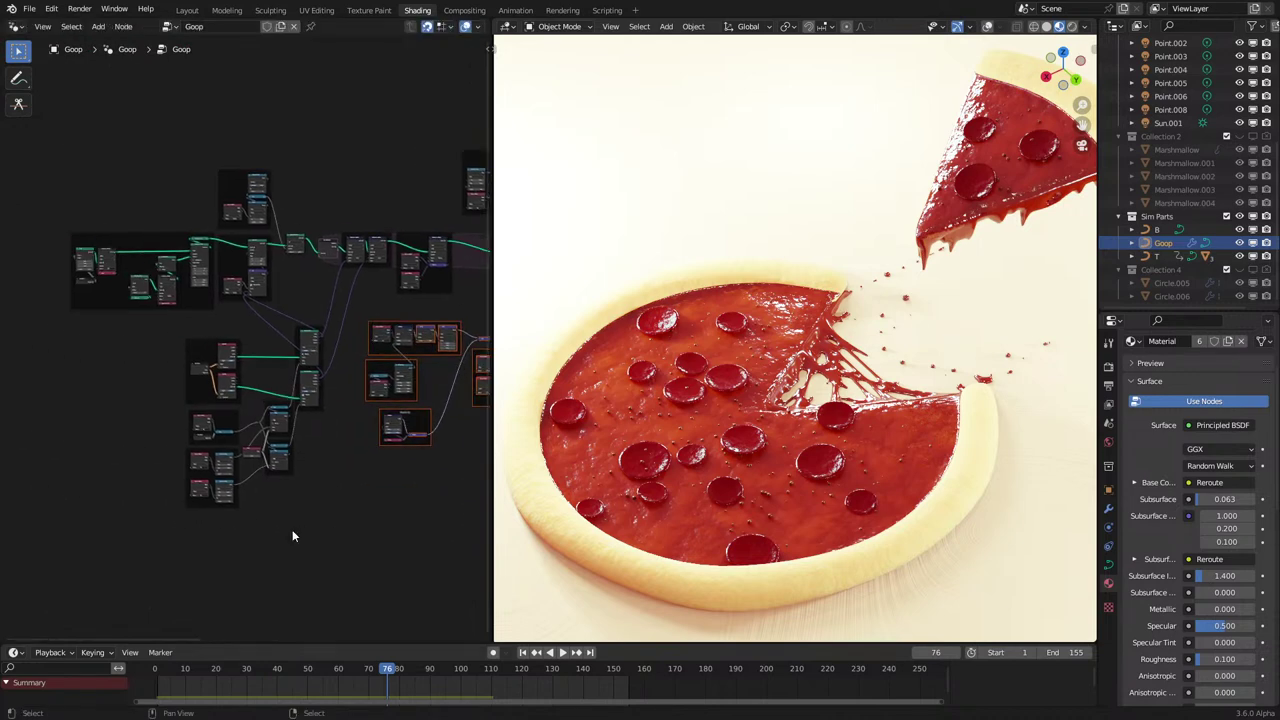
scroll(292, 530, up, 3)
scroll(623, 471, up, 1)
Show the scene in wireframe at frame 0 and move the Object Info, Sample Curve and Random Value frames left and slightly up.
key(shift+z)
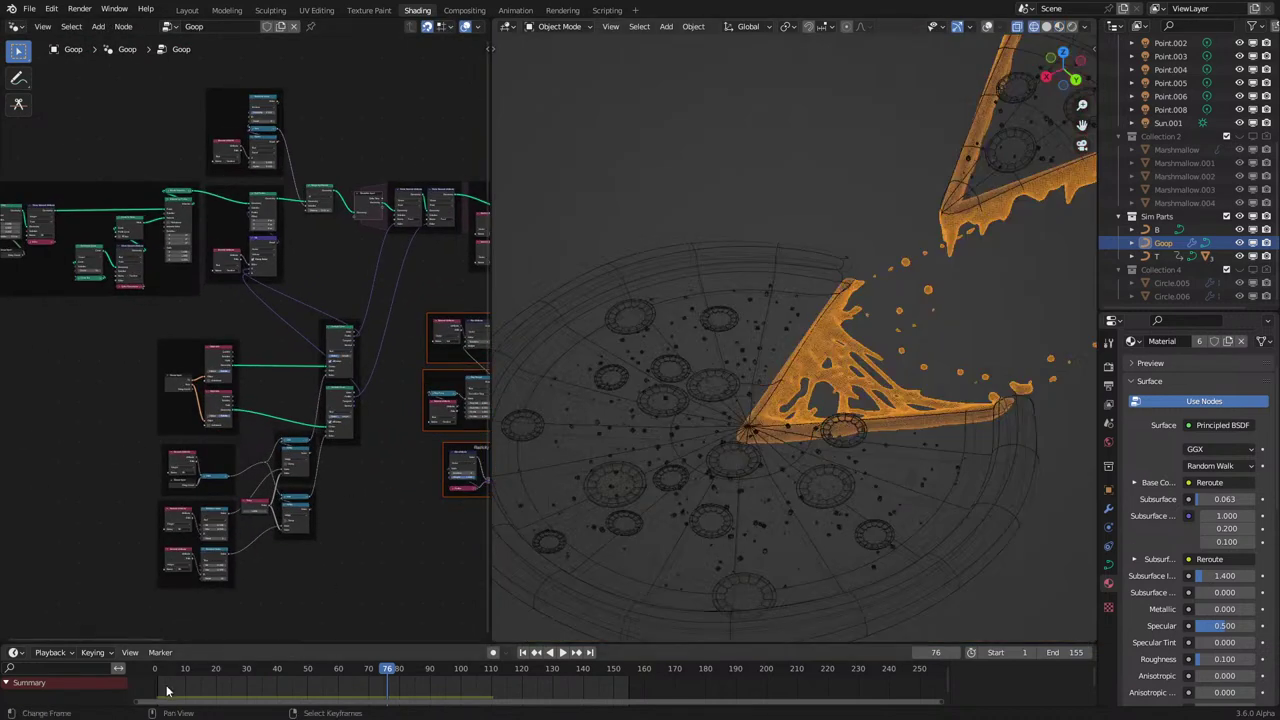
key(shift+Left)
drag(142, 607, 376, 268)
key(g)
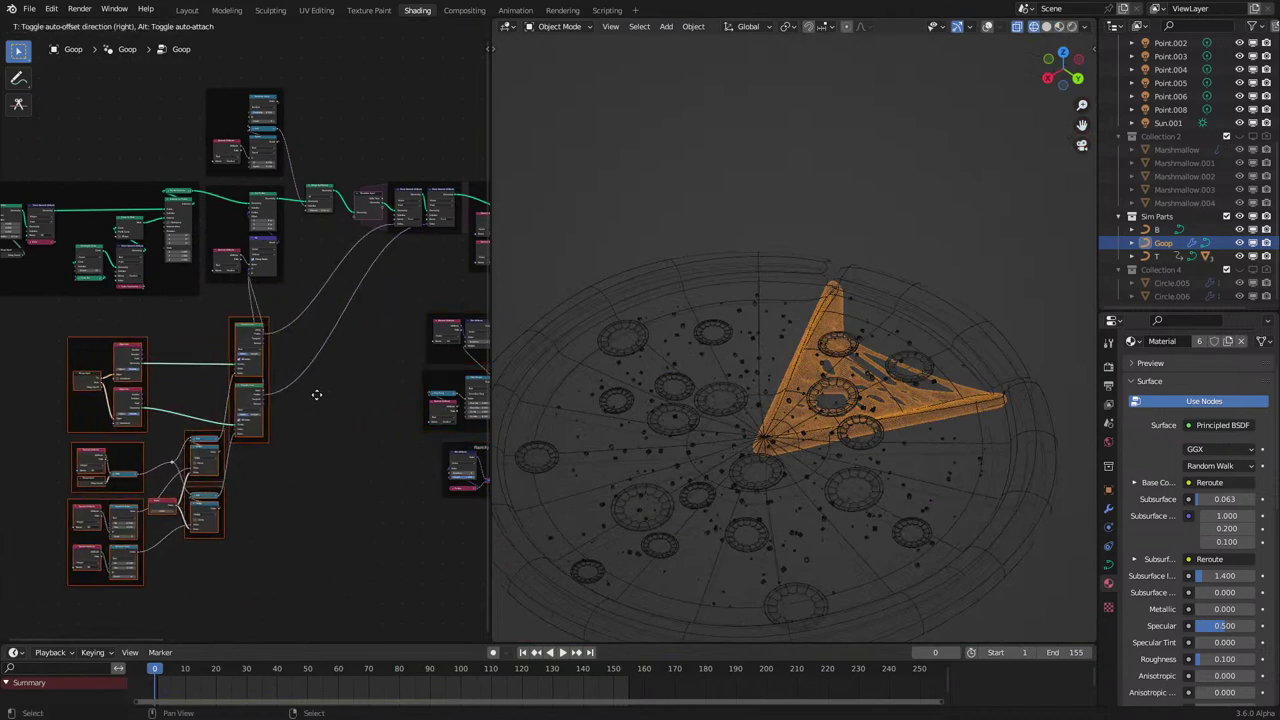
click(305, 380)
click(305, 380)
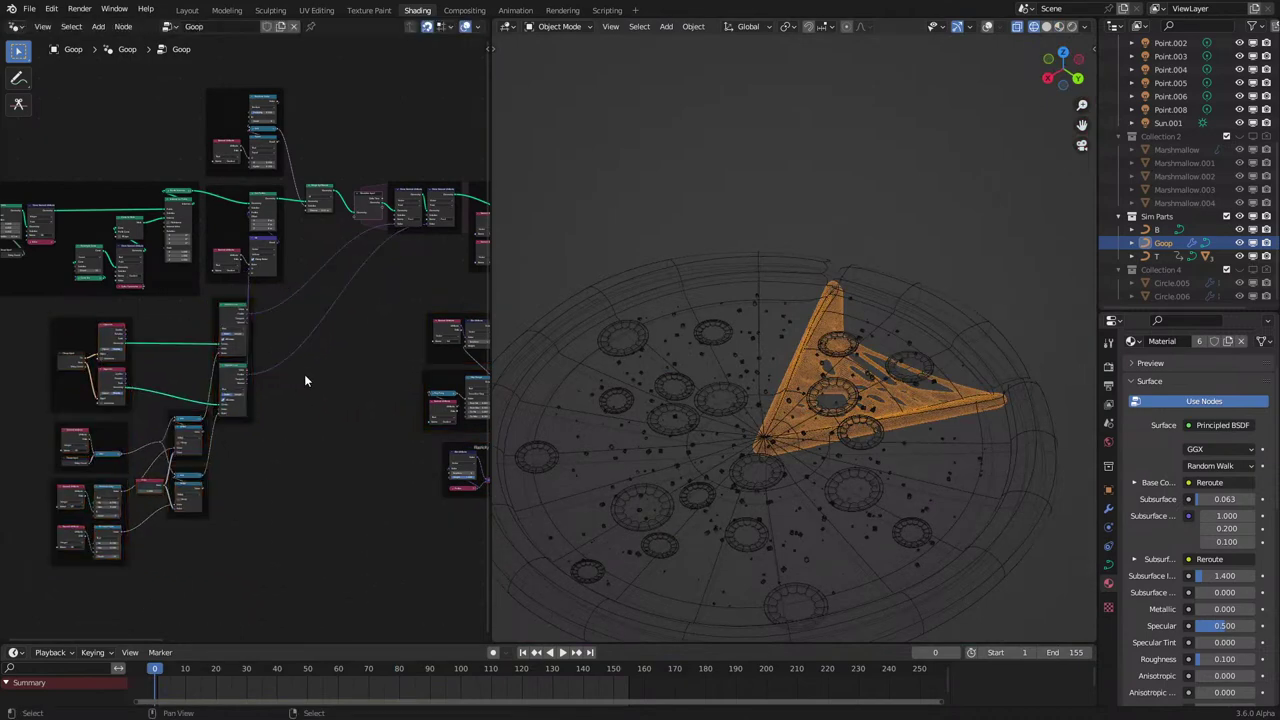
Examine the simulation zone from its Store Named Attribute nodes to the geometry selection nodes and the velocity frames beneath it.
middle_drag(332, 384, 187, 533)
scroll(187, 530, up, 8)
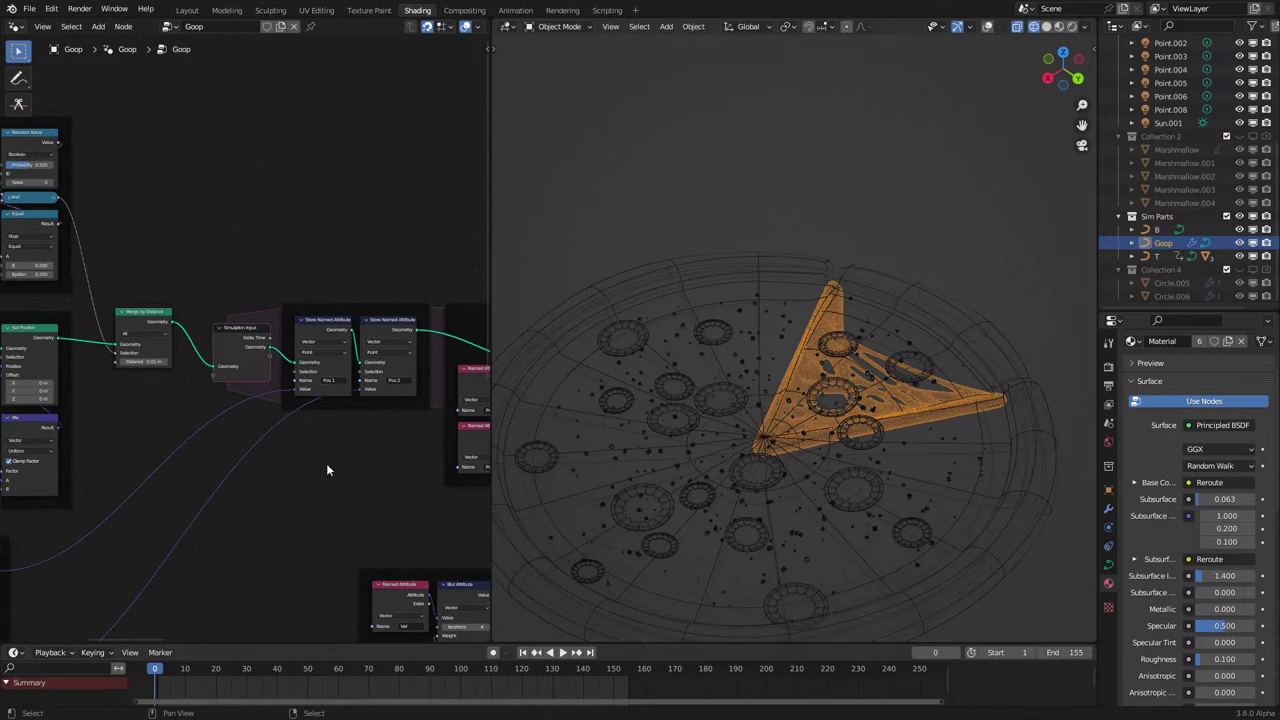
middle_drag(326, 463, 286, 393)
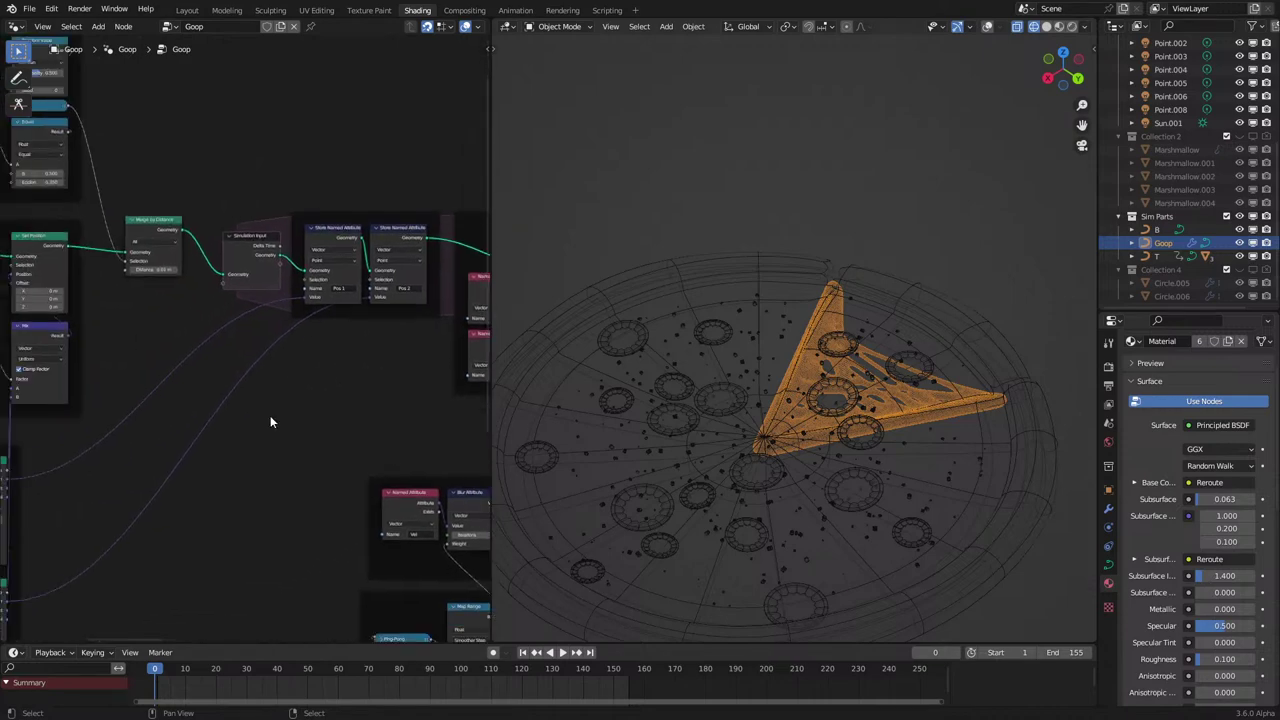
scroll(257, 437, down, 3)
middle_drag(257, 437, 288, 412)
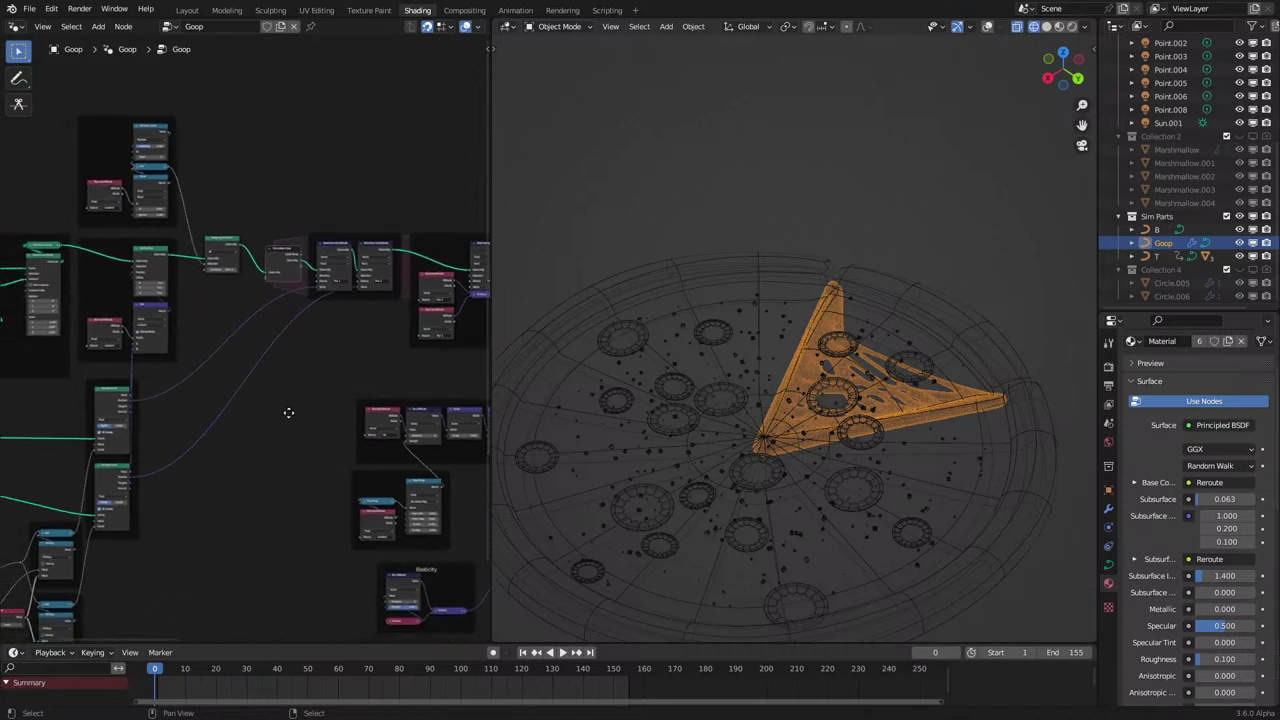
scroll(177, 449, up, 2)
scroll(170, 464, up, 2)
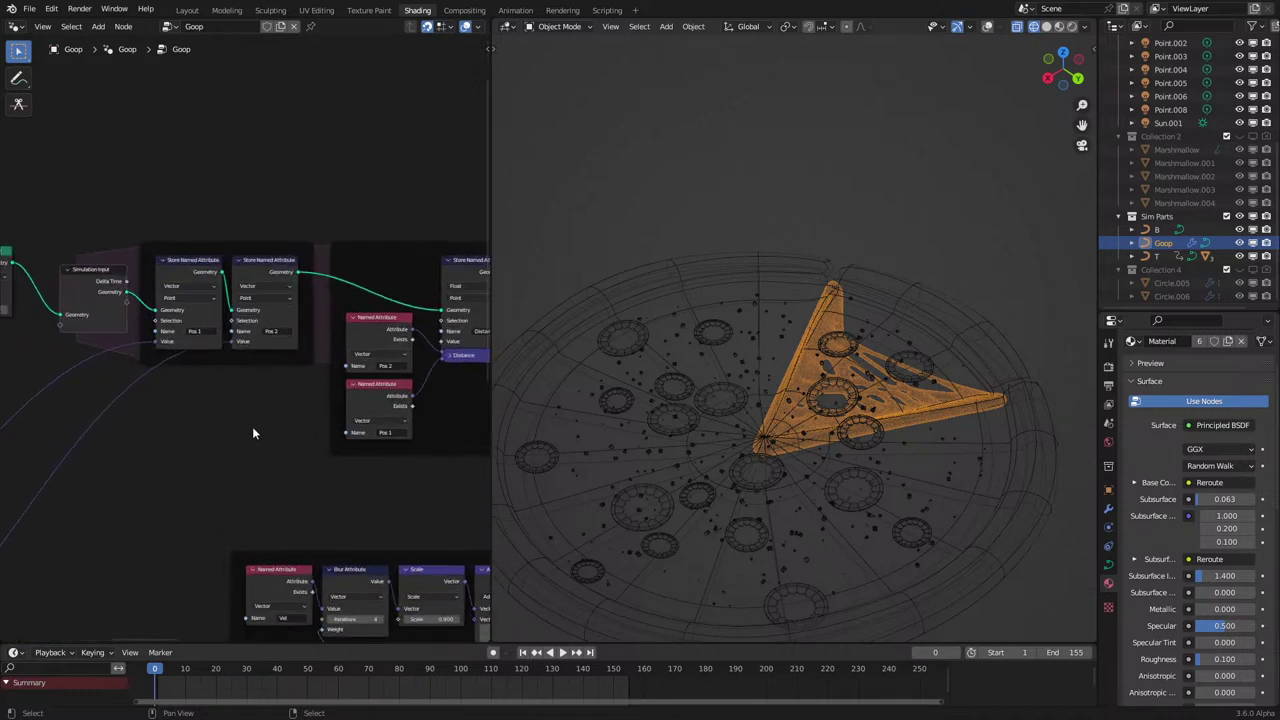
scroll(253, 430, down, 4)
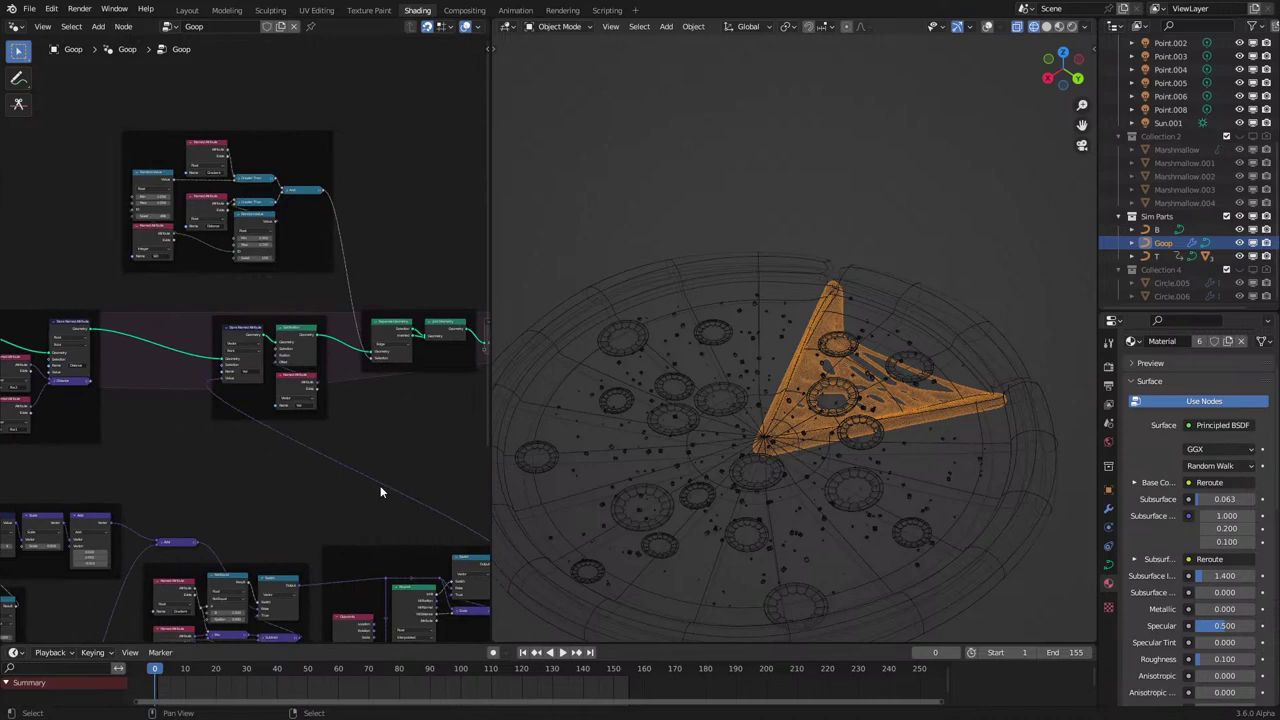
scroll(251, 517, down, 3)
middle_drag(251, 517, 397, 390)
scroll(397, 387, up, 3)
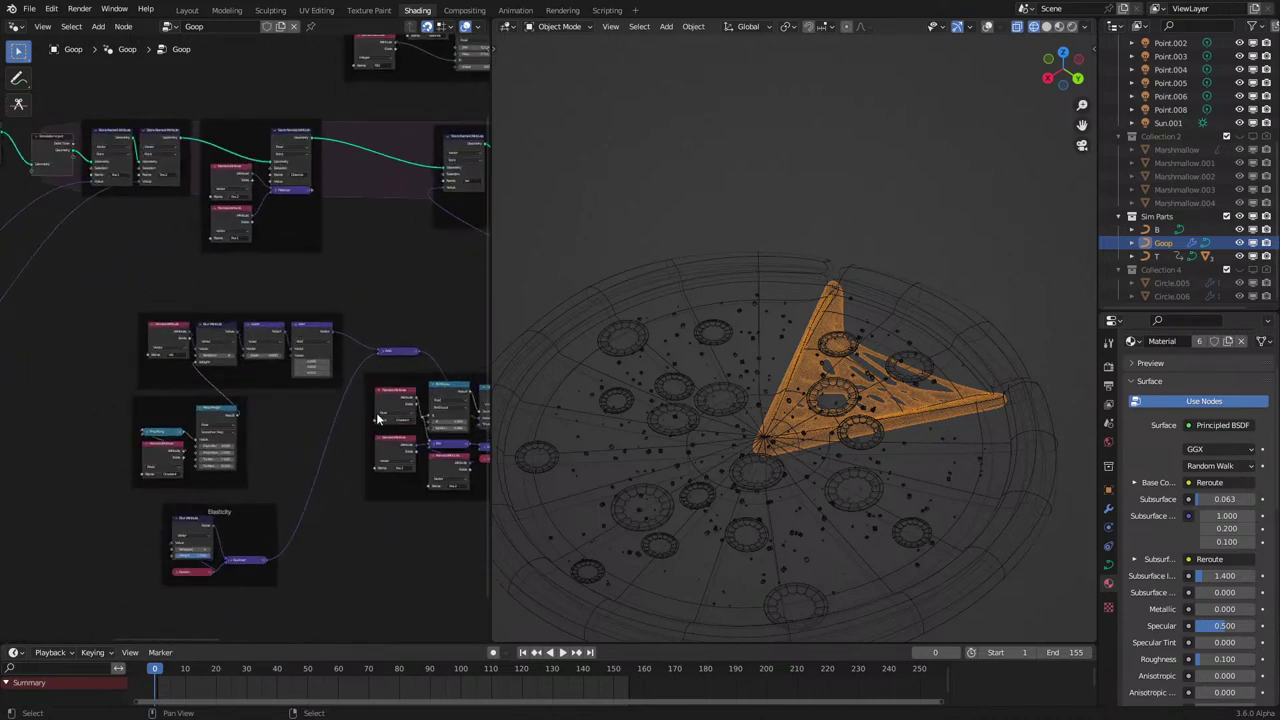
Move the Vel blur frame, the Map Range frame and the collapsed Add node to the left.
scroll(284, 358, up, 1)
drag(165, 302, 288, 443)
key(g)
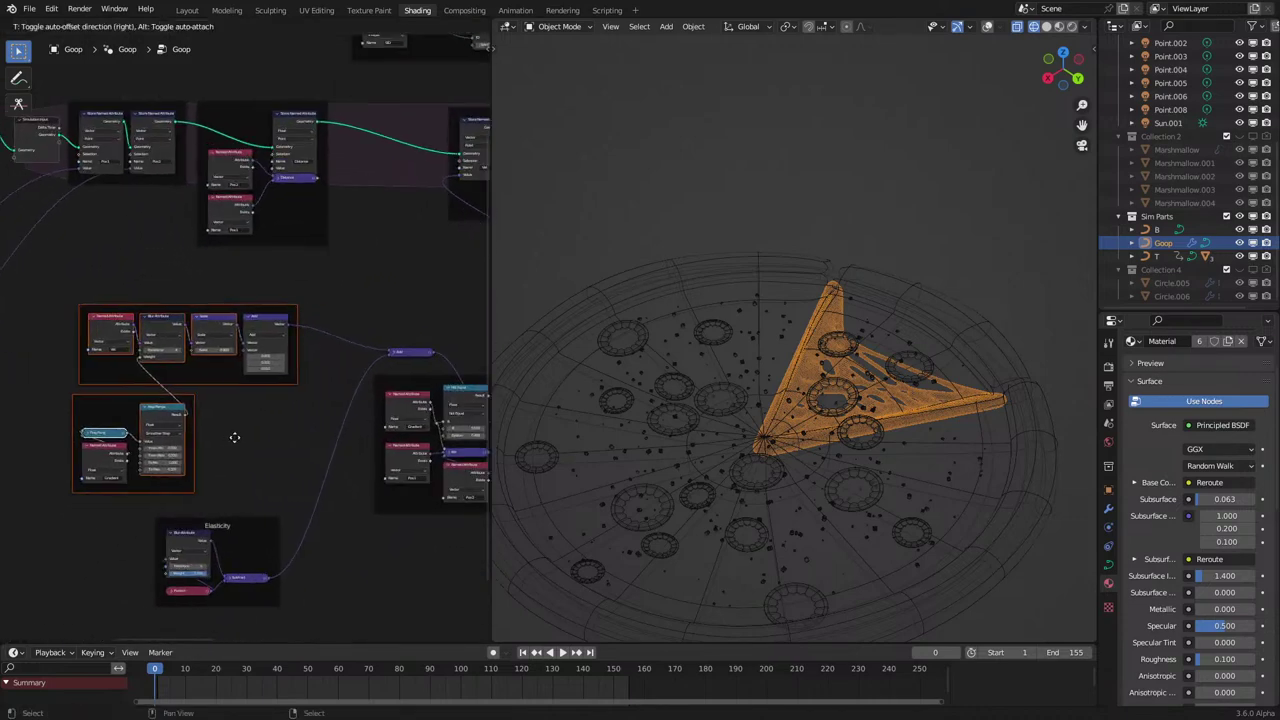
click(234, 437)
drag(420, 343, 348, 345)
Inspect the Not Equal and Switch frame and preview the wireframe pizza animation up to frame 65.
middle_drag(370, 360, 237, 336)
scroll(293, 384, up, 5)
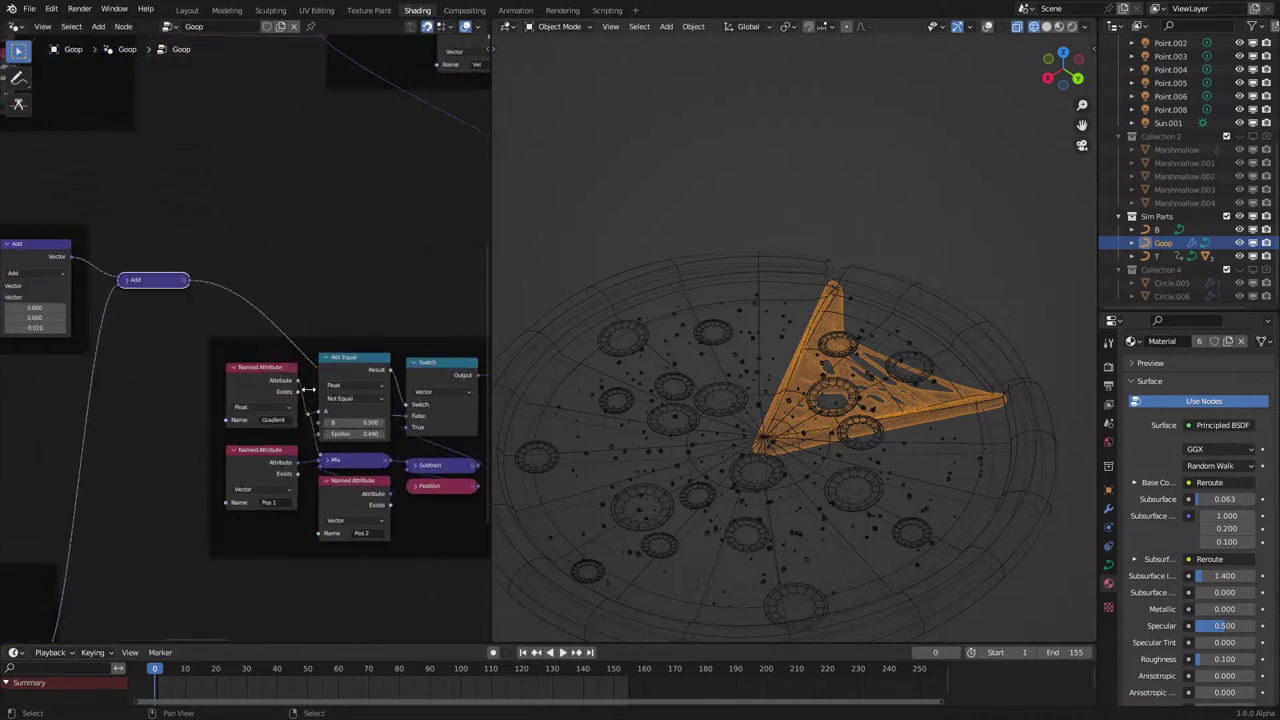
scroll(308, 390, down, 2)
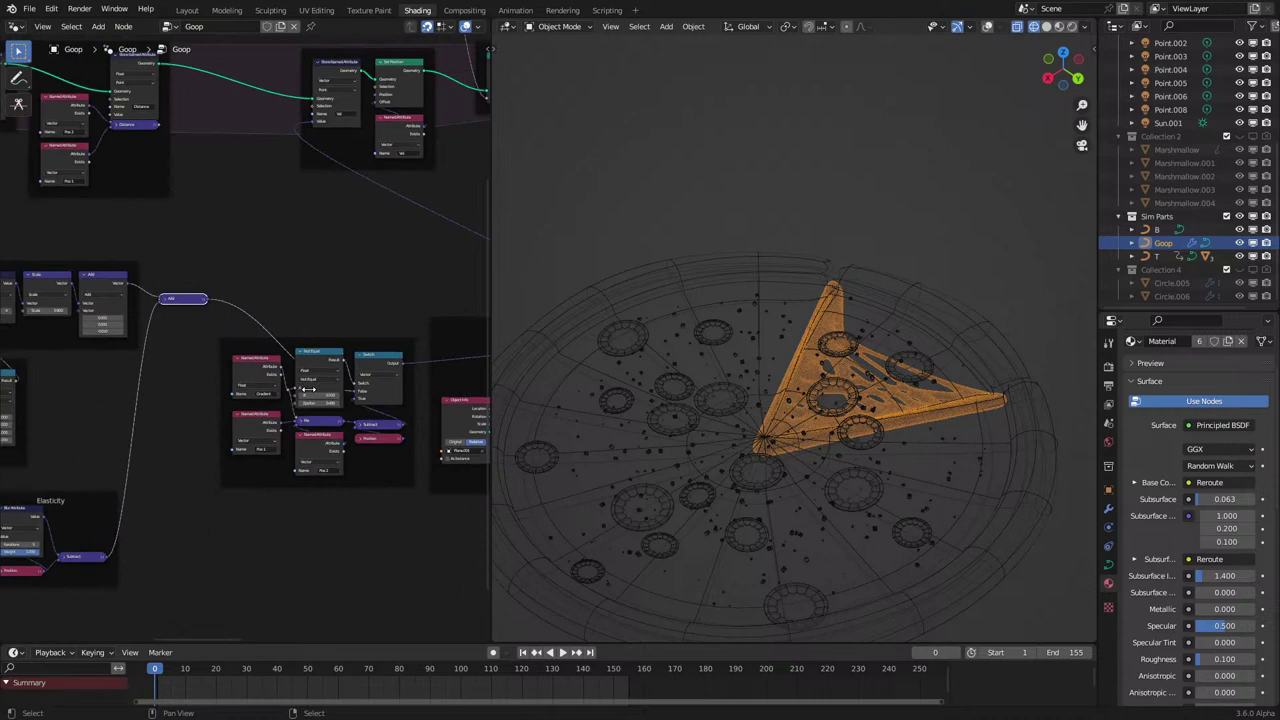
key(space)
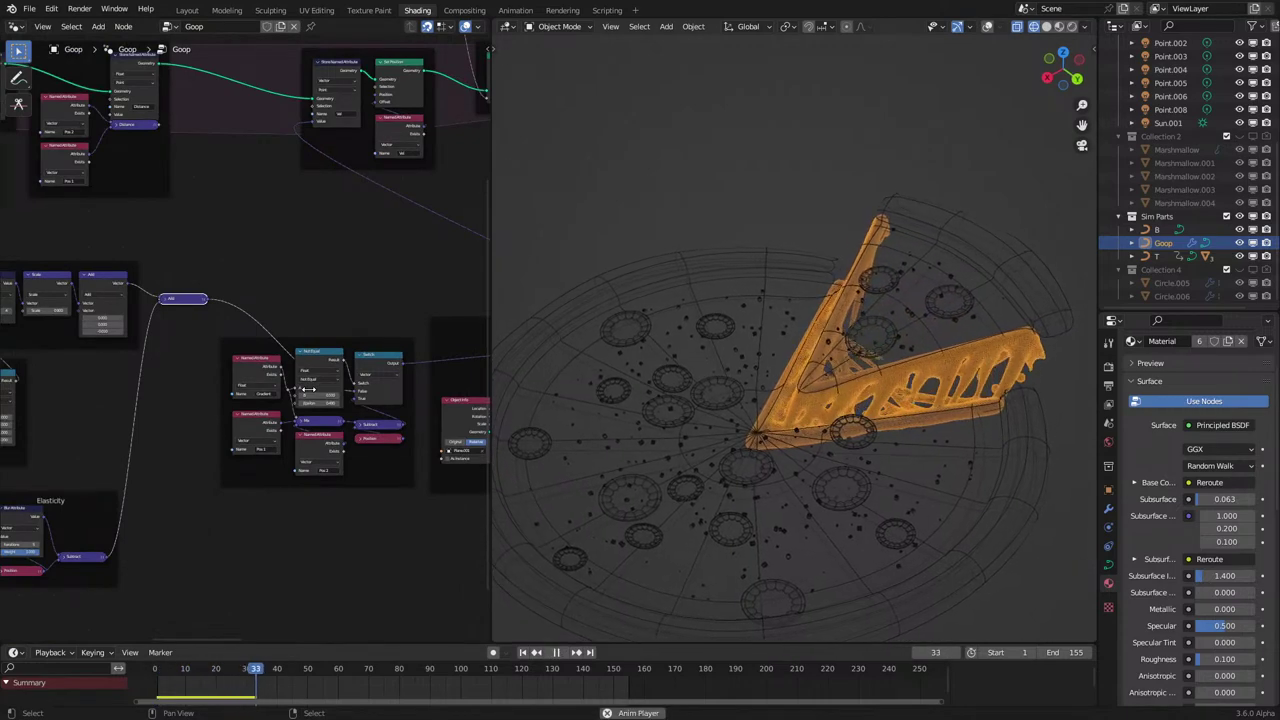
key(space)
middle_drag(160, 388, 219, 502)
key(space)
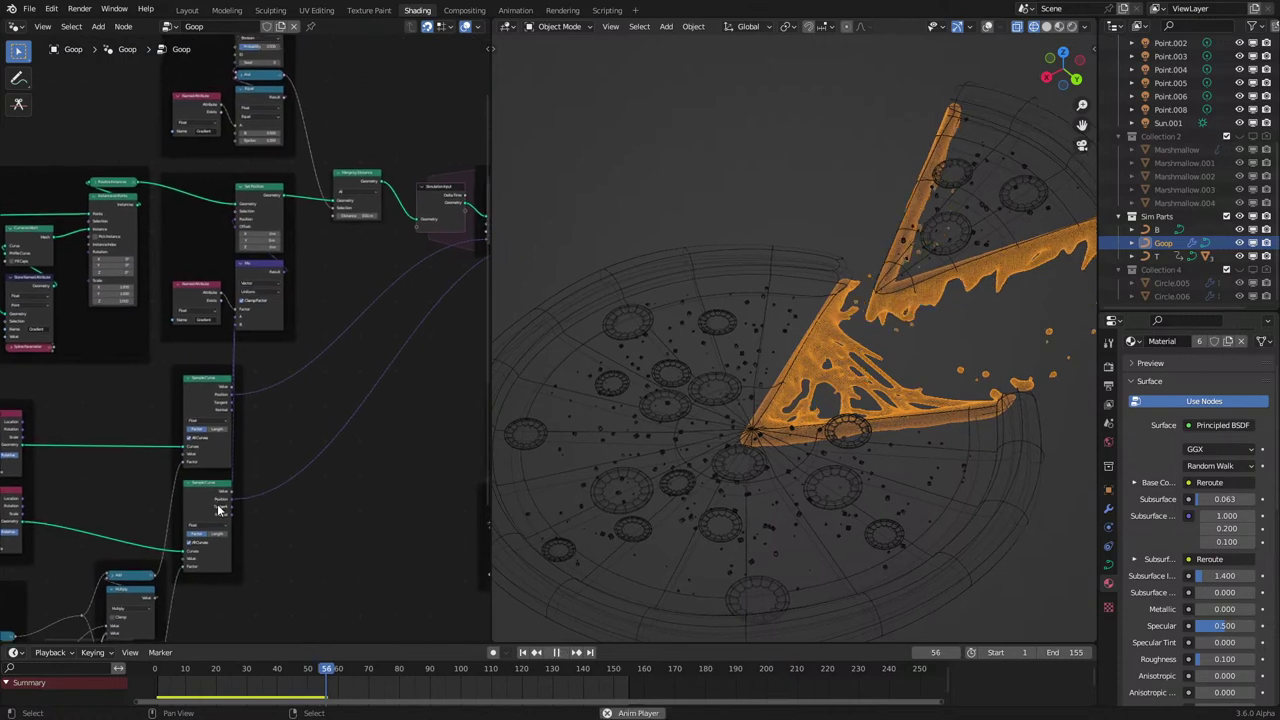
key(space)
Move the frame with the two Sample Curve nodes slightly up and left, beneath the Mix node's frame.
scroll(288, 433, down, 6)
scroll(288, 430, up, 3)
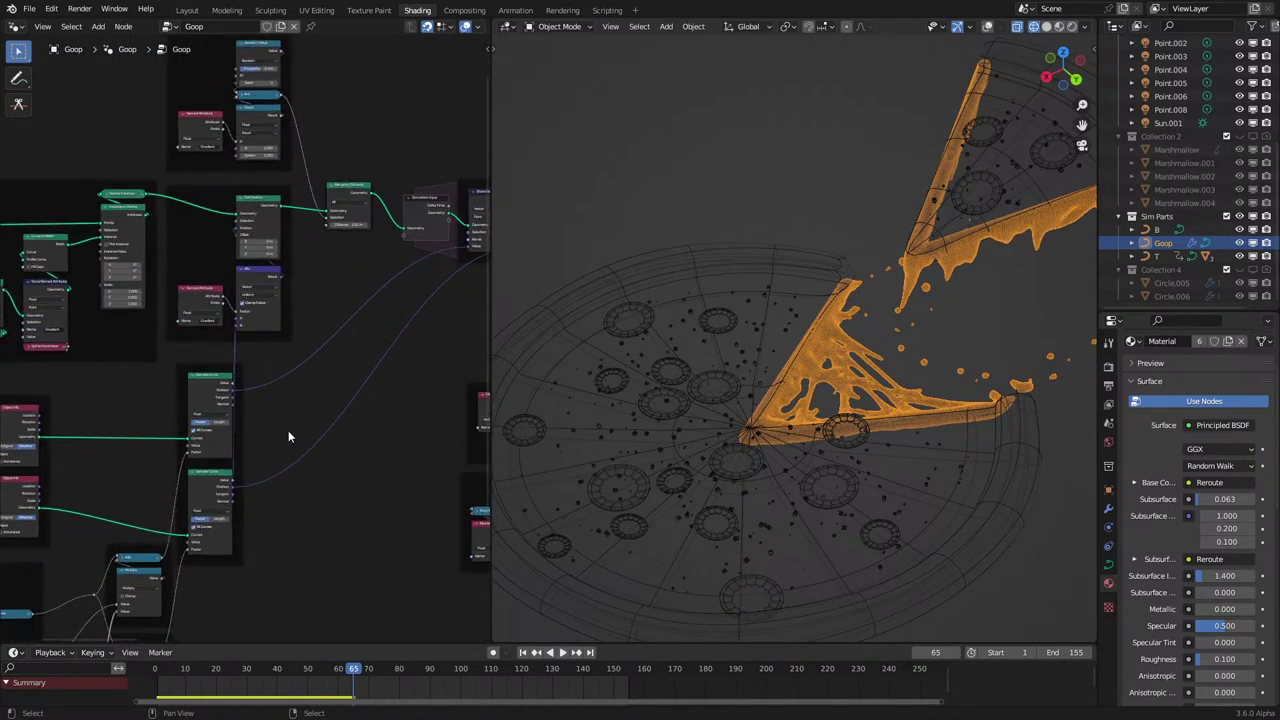
drag(118, 390, 286, 520)
key(g)
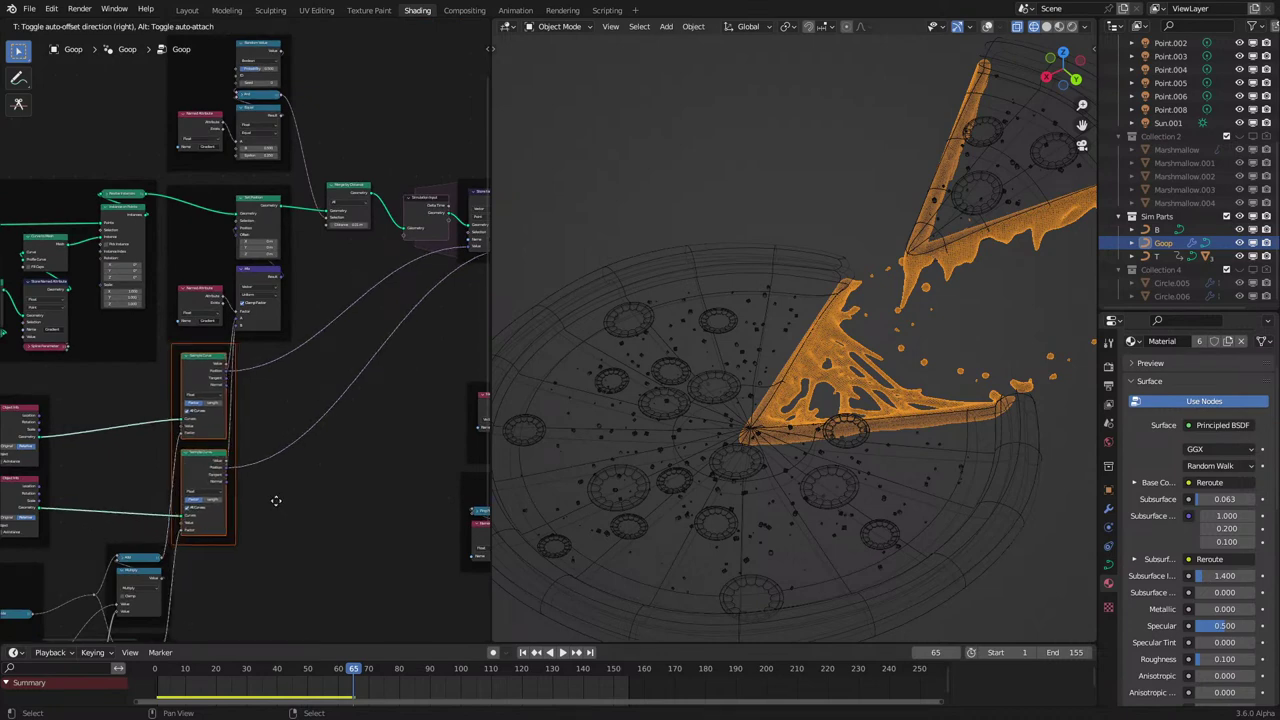
click(275, 505)
scroll(275, 504, down, 1)
key(g)
click(278, 501)
Preview the goop animation up to frame 78 and examine the Object Info, Random Value and Multiply nodes feeding the Sample Curve nodes.
key(space)
key(space)
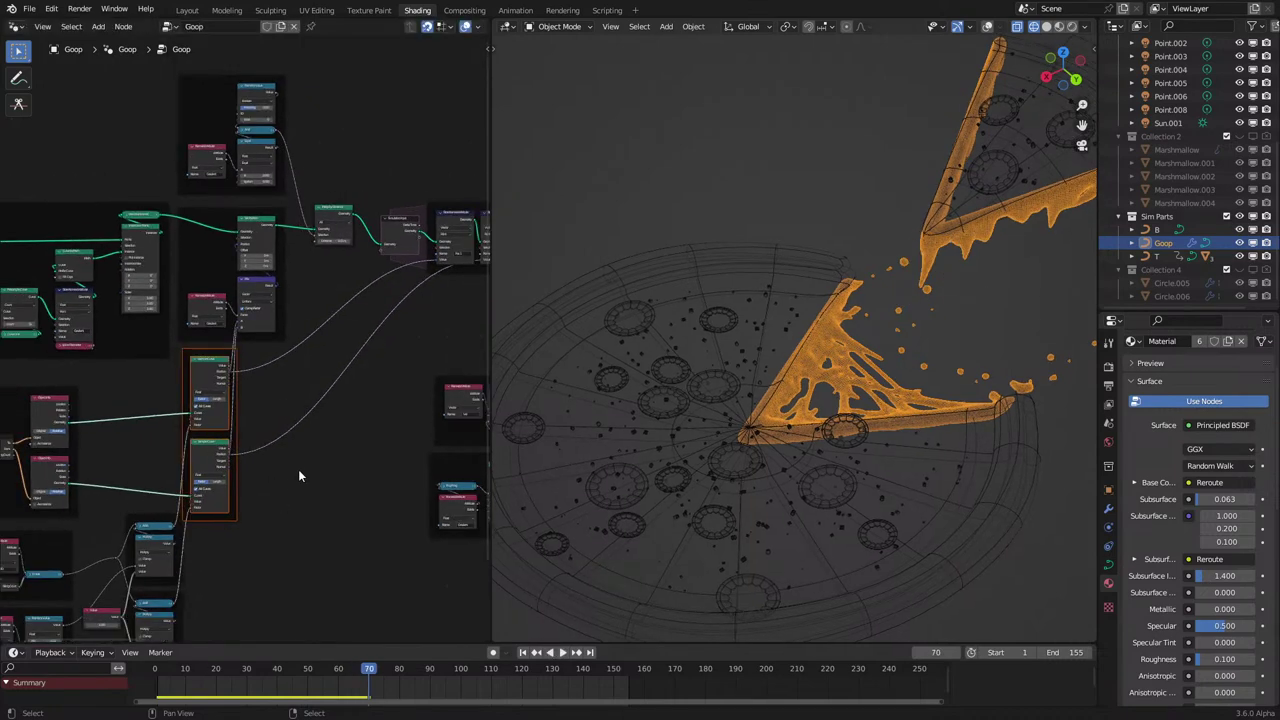
scroll(264, 484, down, 1)
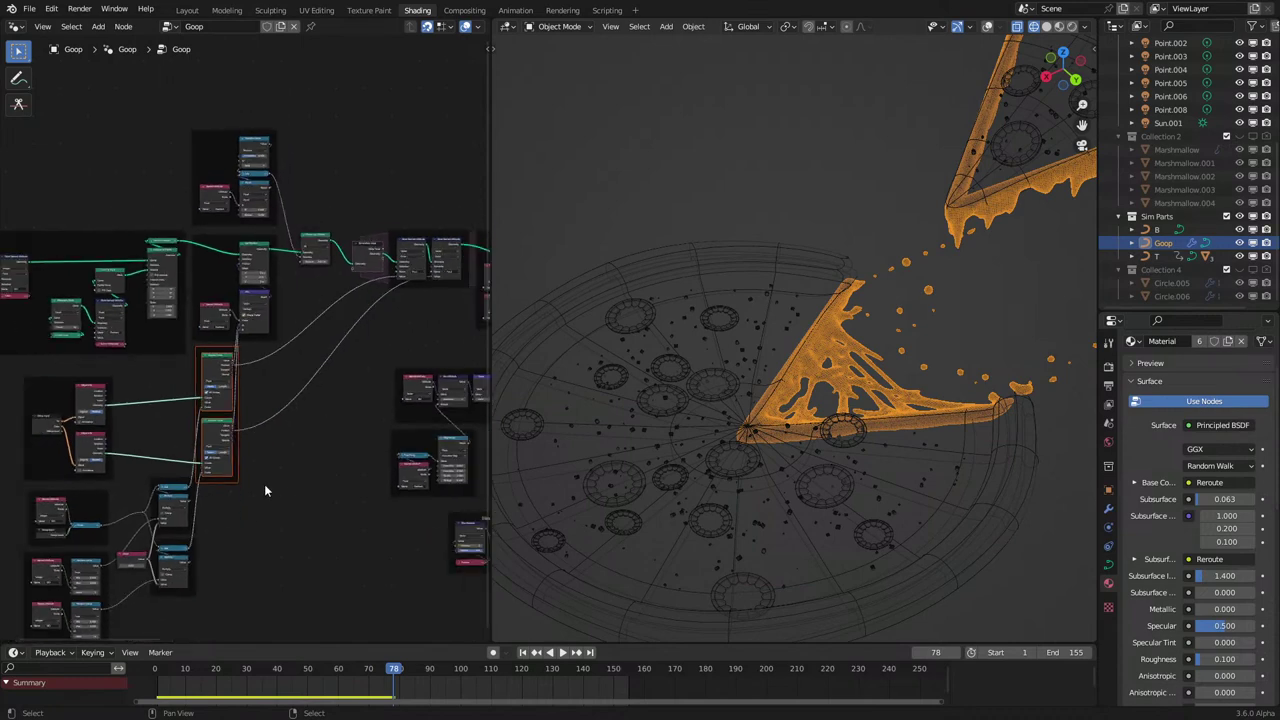
scroll(261, 486, up, 1)
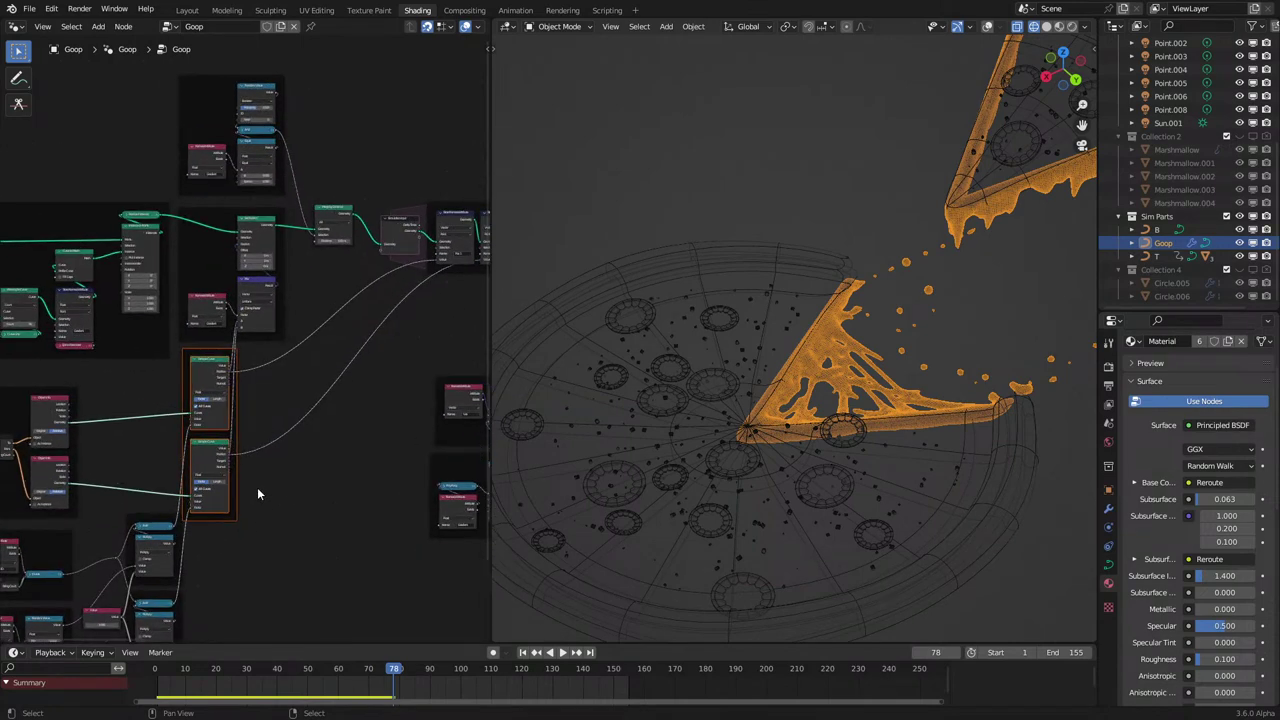
middle_drag(278, 454, 393, 367)
scroll(285, 464, up, 1)
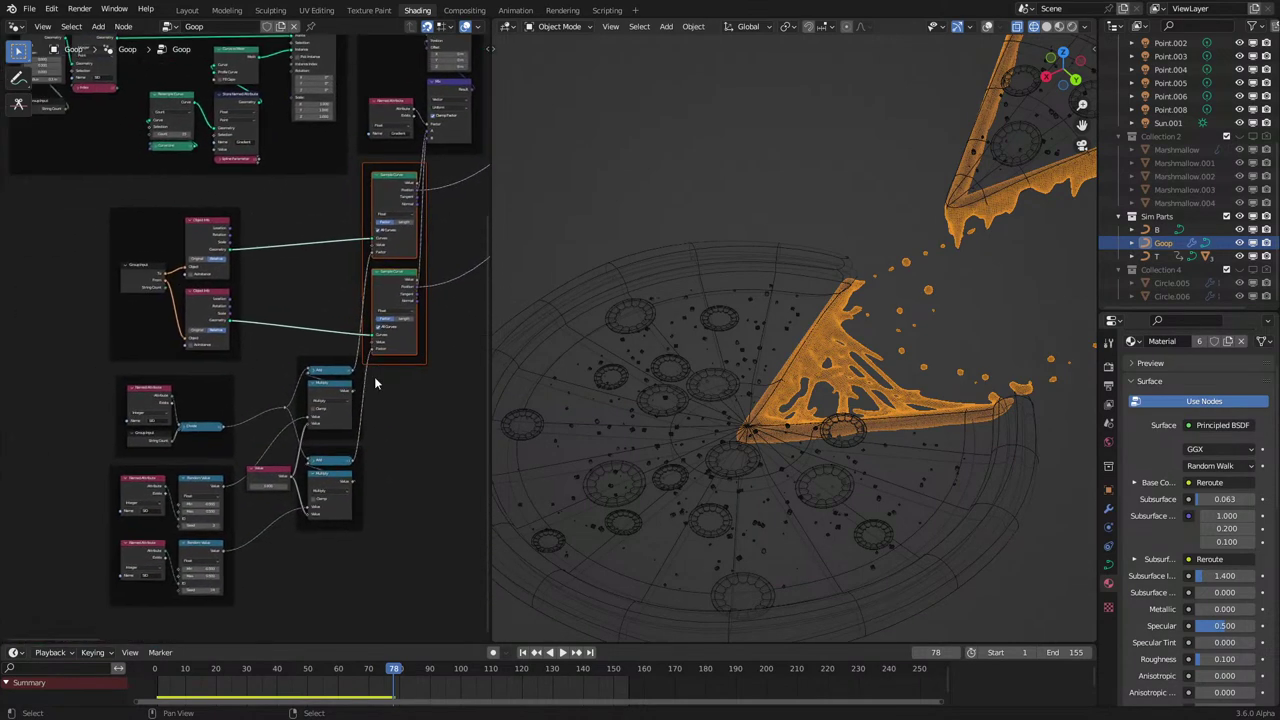
scroll(338, 442, up, 3)
middle_drag(338, 442, 358, 421)
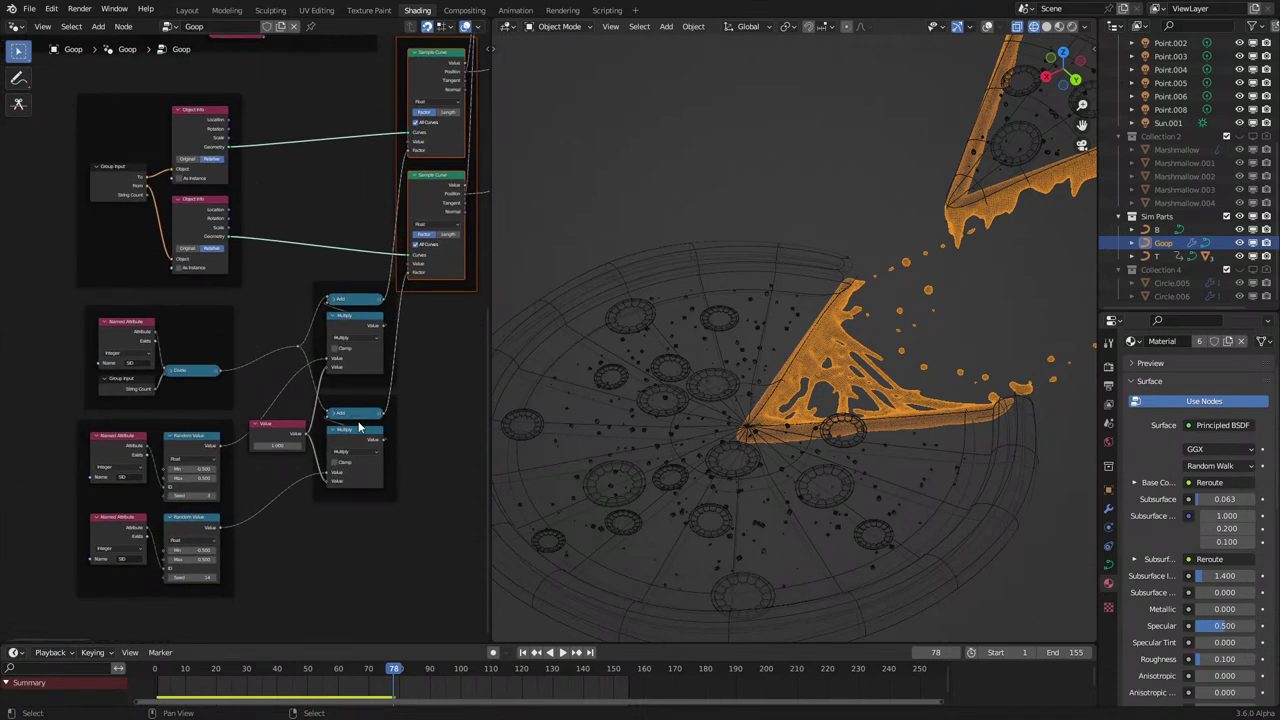
scroll(316, 549, down, 3)
scroll(319, 549, up, 1)
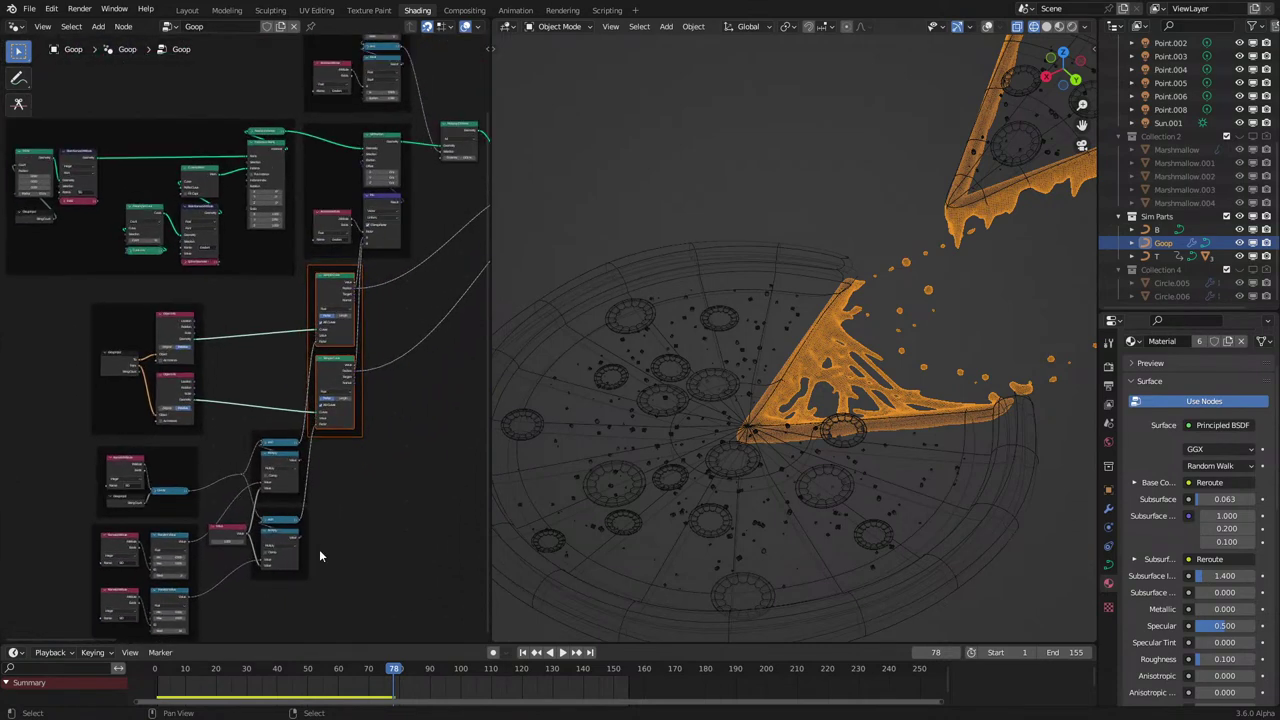
Preview the wireframe goop animation from the start up to frame 91 and examine the Sample Curve and Simulation Input nodes.
scroll(319, 556, up, 1)
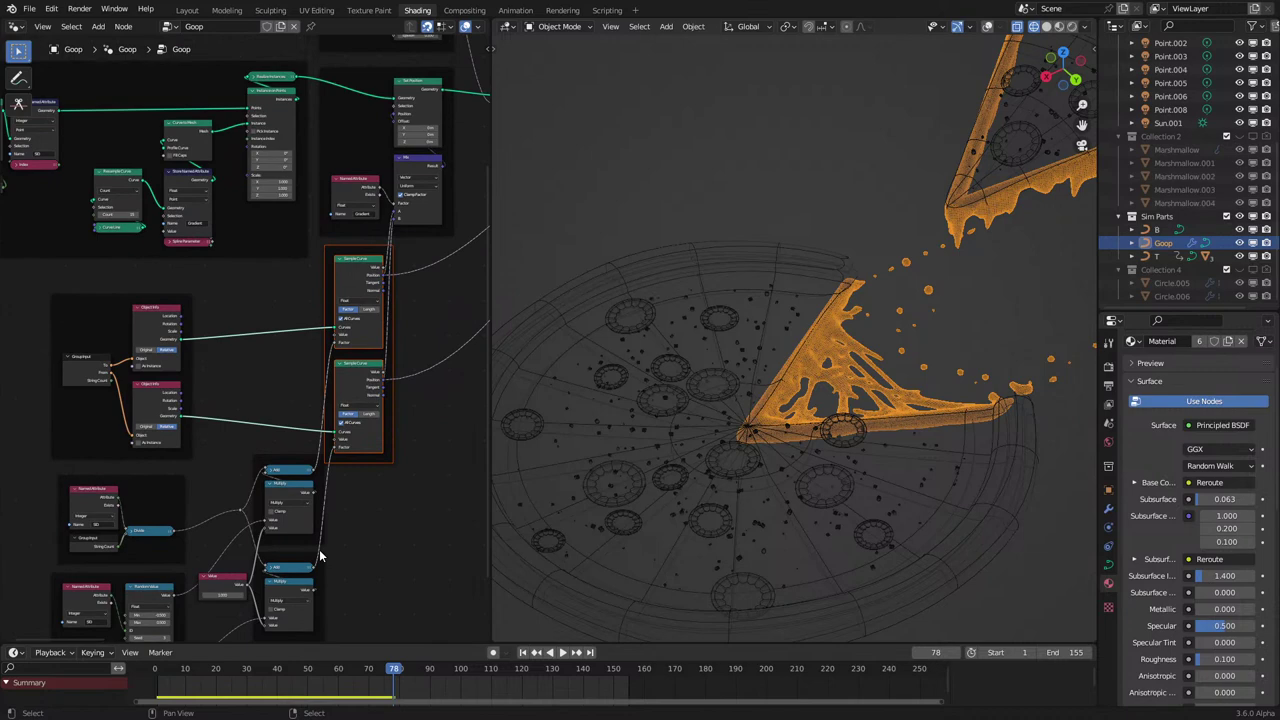
scroll(319, 549, down, 2)
scroll(333, 490, up, 1)
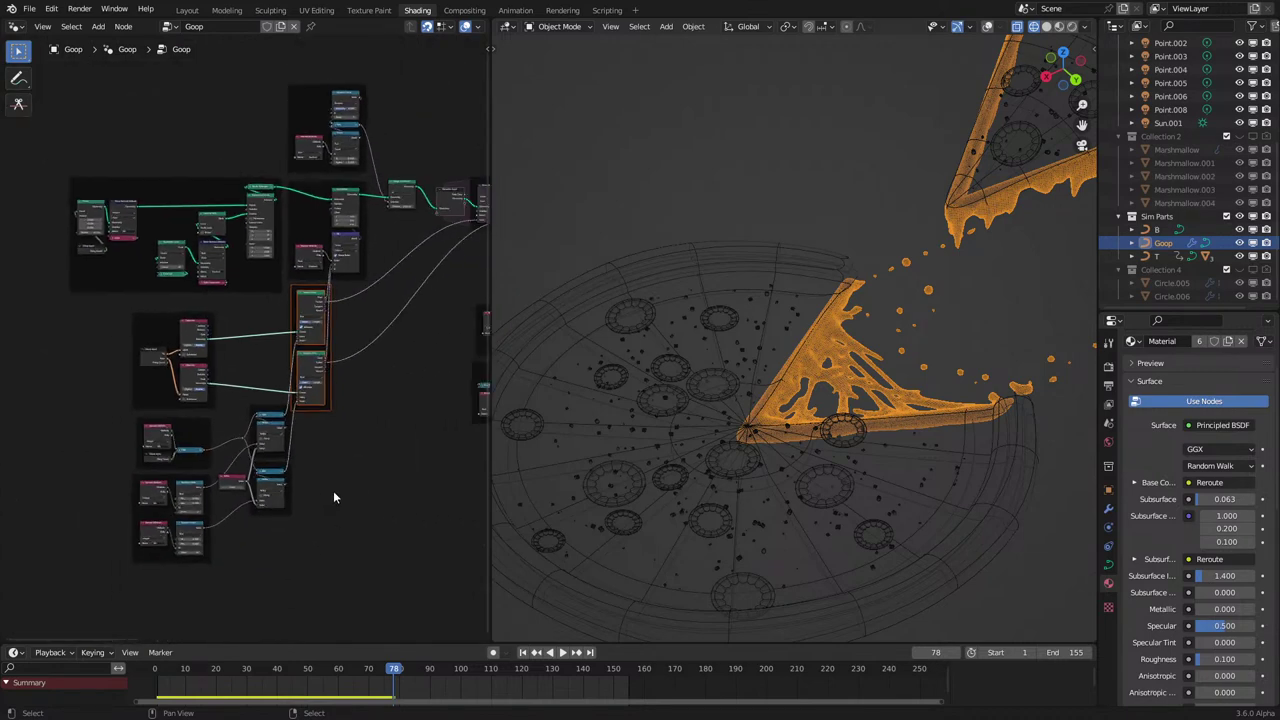
middle_drag(334, 491, 266, 547)
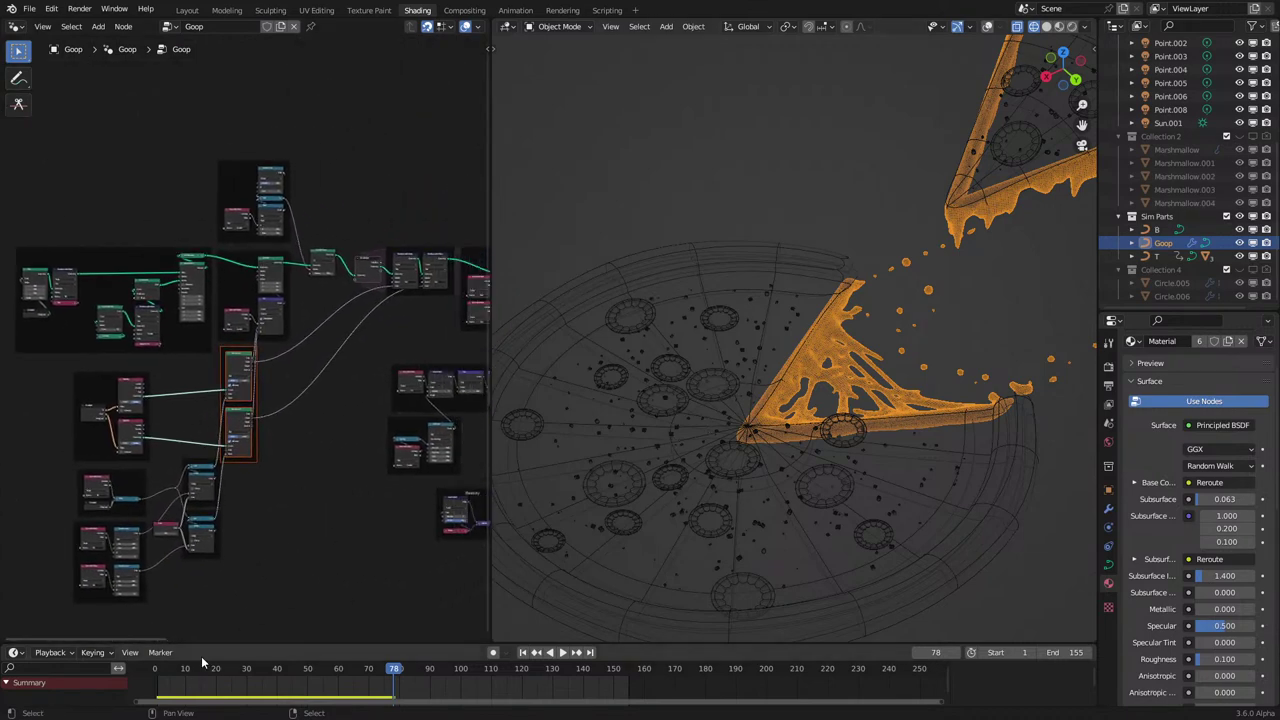
key(shift+Left)
key(space)
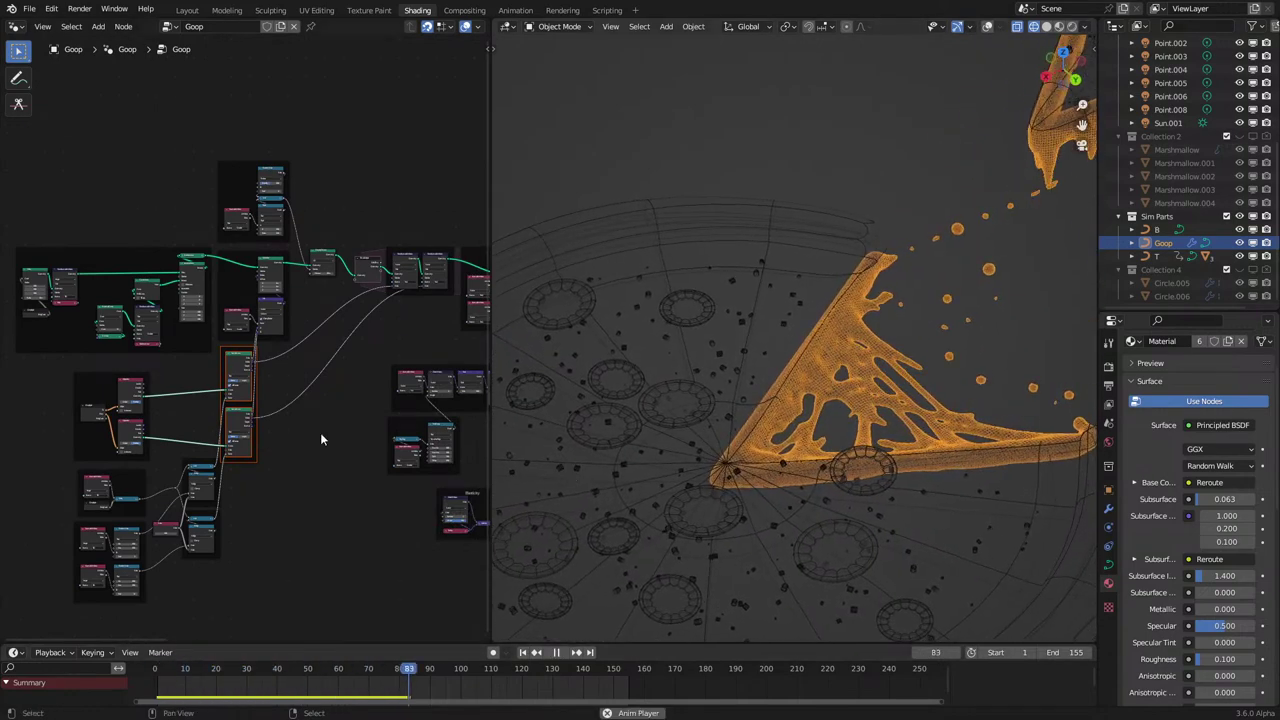
key(space)
middle_drag(314, 414, 137, 440)
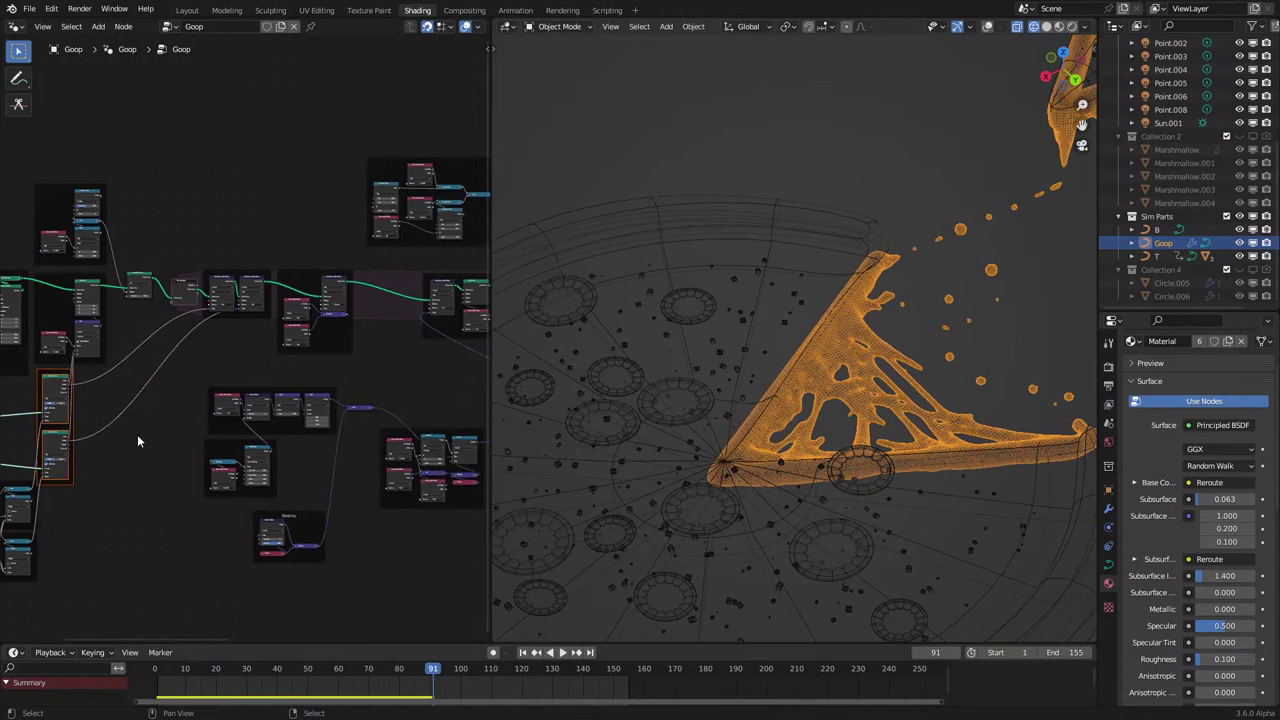
scroll(138, 441, up, 3)
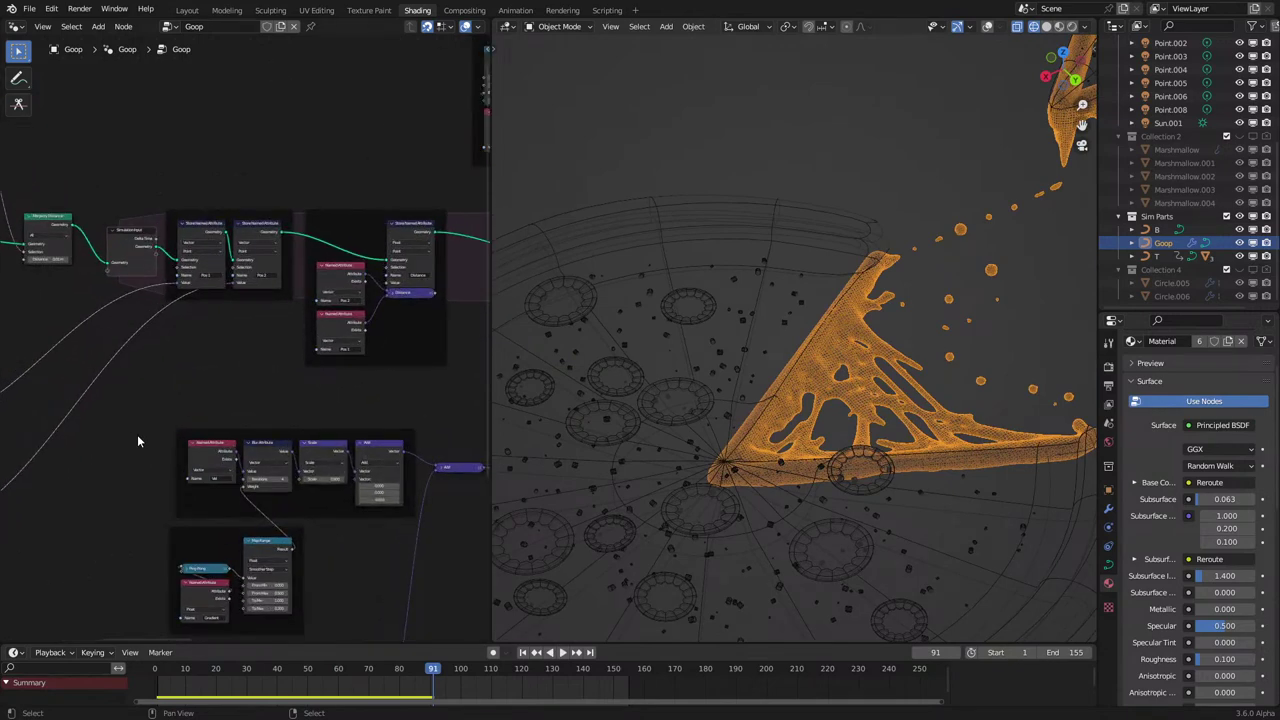
scroll(429, 472, down, 2)
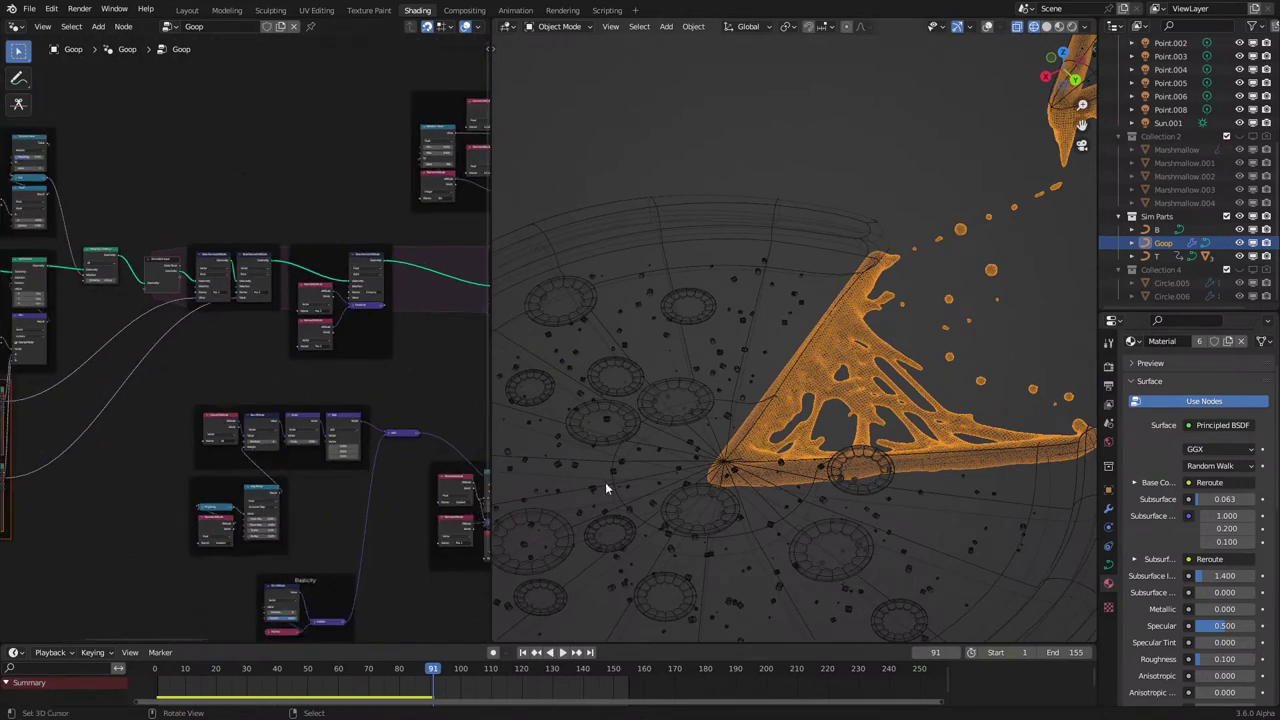
Preview the pizza animation from the start up to frame 104 in Material Preview shading.
key(shift+z)
key(shift+Left)
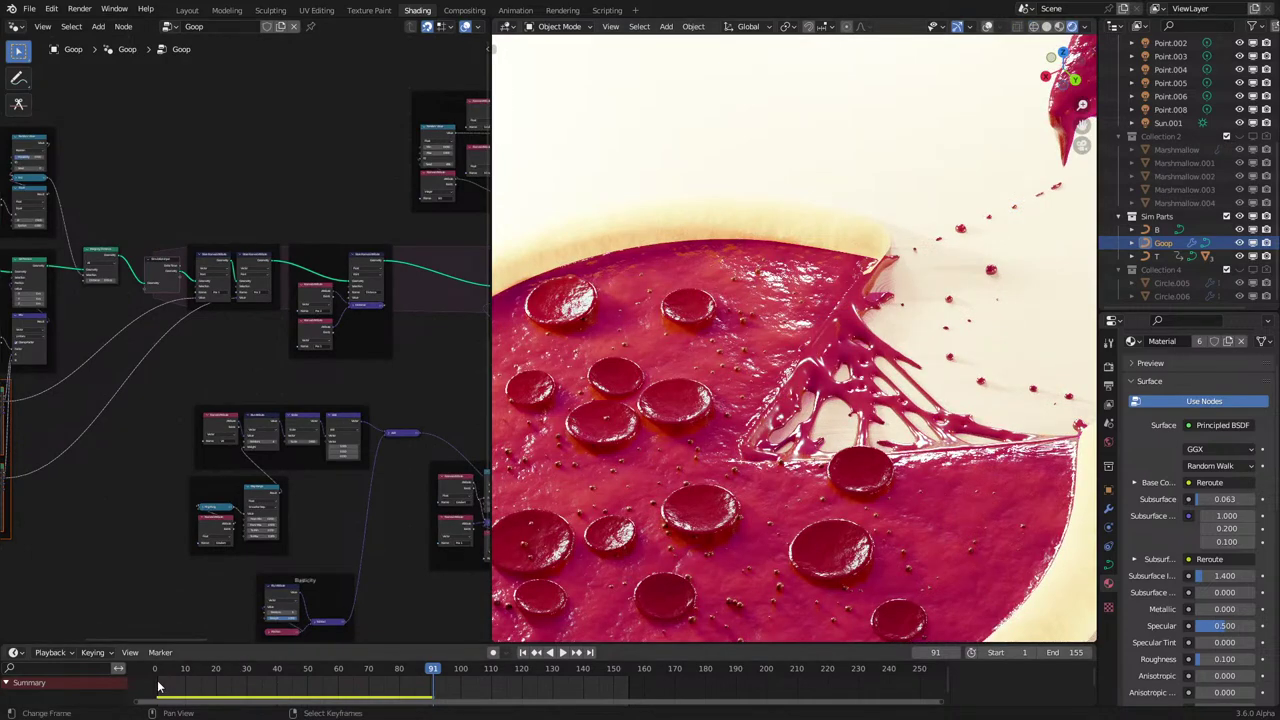
key(z)
click(826, 478)
key(shift+z)
key(space)
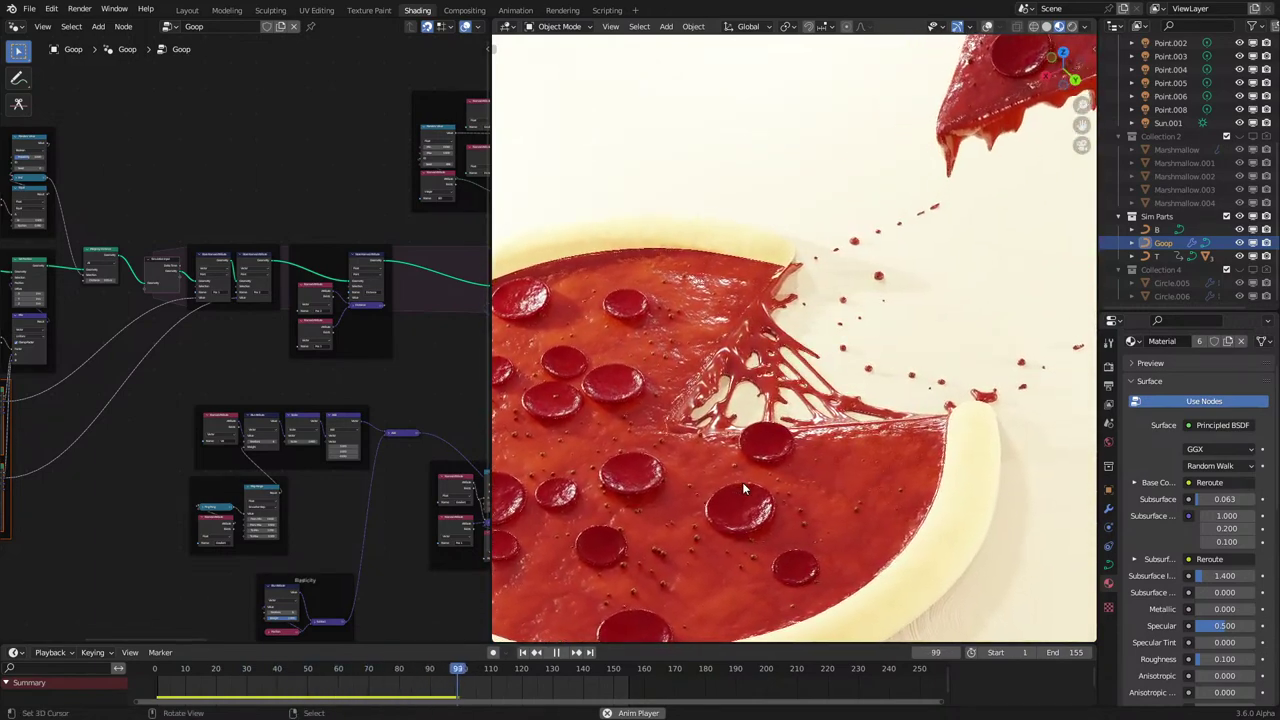
key(space)
Examine the stretched goop strings up close, first in Wireframe and then in Rendered shading.
scroll(742, 482, up, 6)
key(z)
click(717, 455)
key(z)
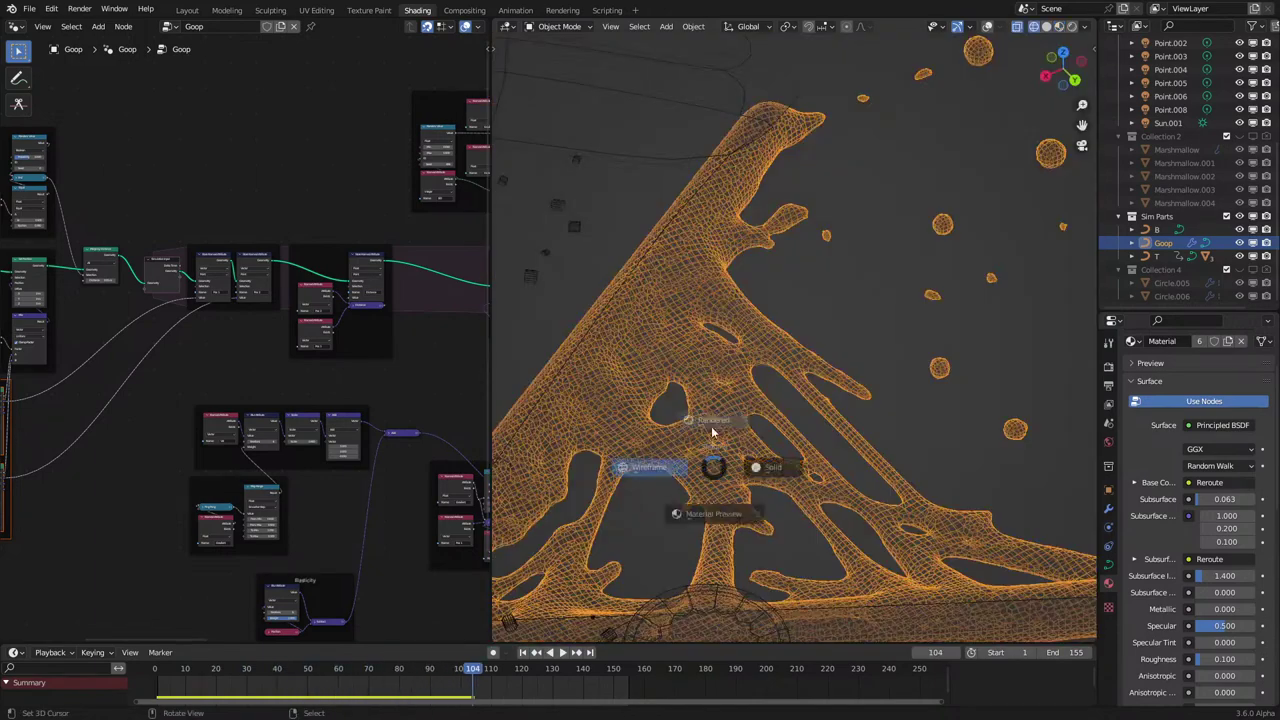
click(714, 420)
middle_drag(222, 412, 113, 429)
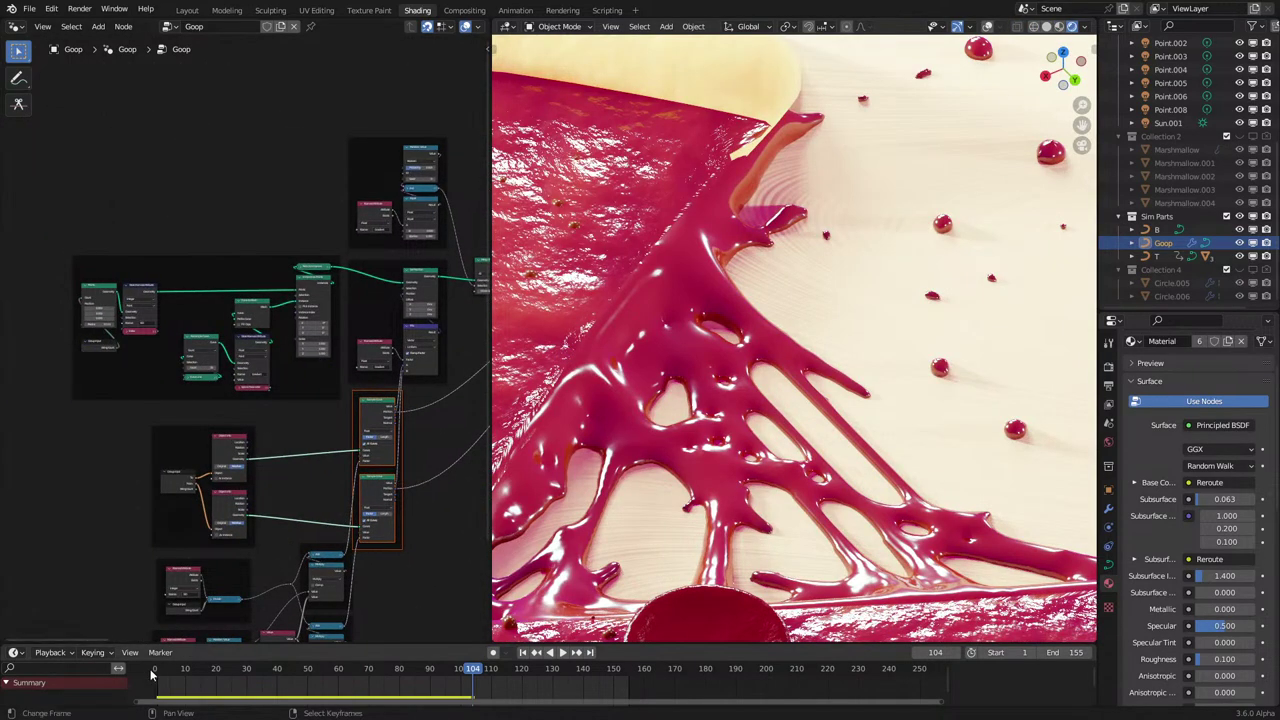
Preview the rendered animation from the start up to frame 48 and examine the frame containing the Raycast node.
key(shift+Left)
middle_drag(270, 566, 242, 528)
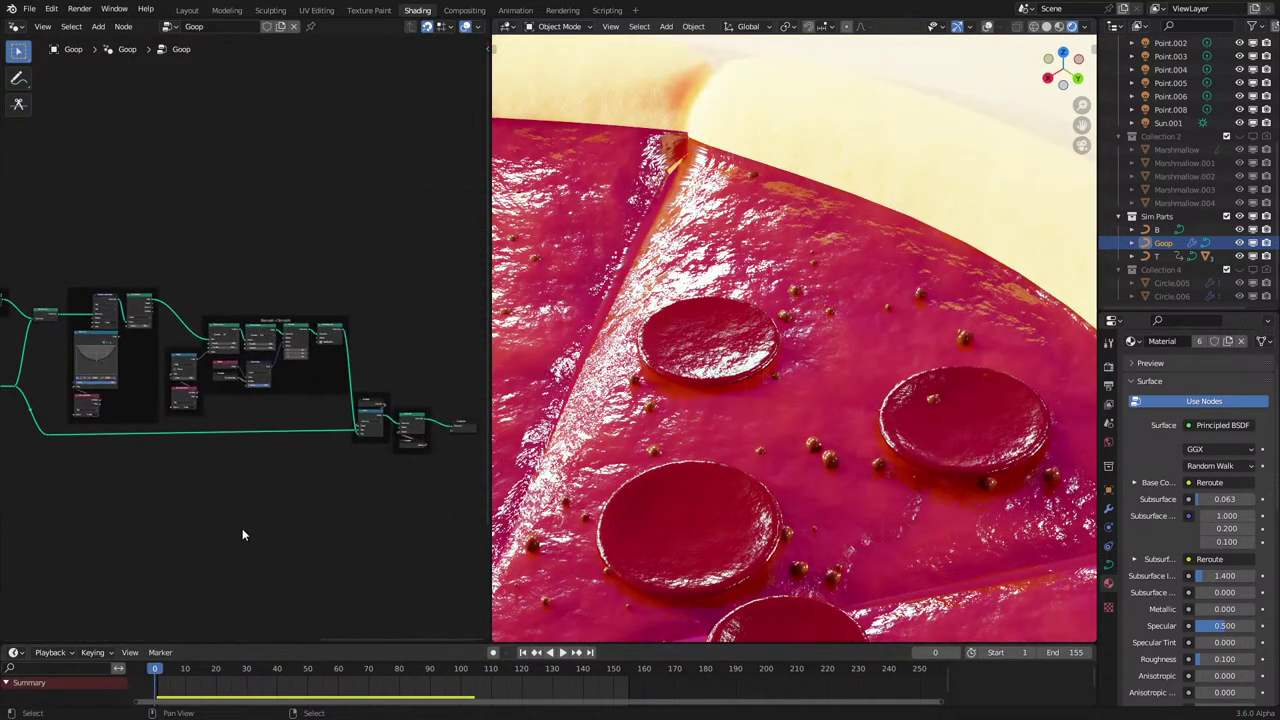
scroll(772, 447, down, 6)
key(space)
middle_drag(233, 460, 242, 353)
key(space)
scroll(247, 375, up, 4)
middle_drag(317, 442, 308, 413)
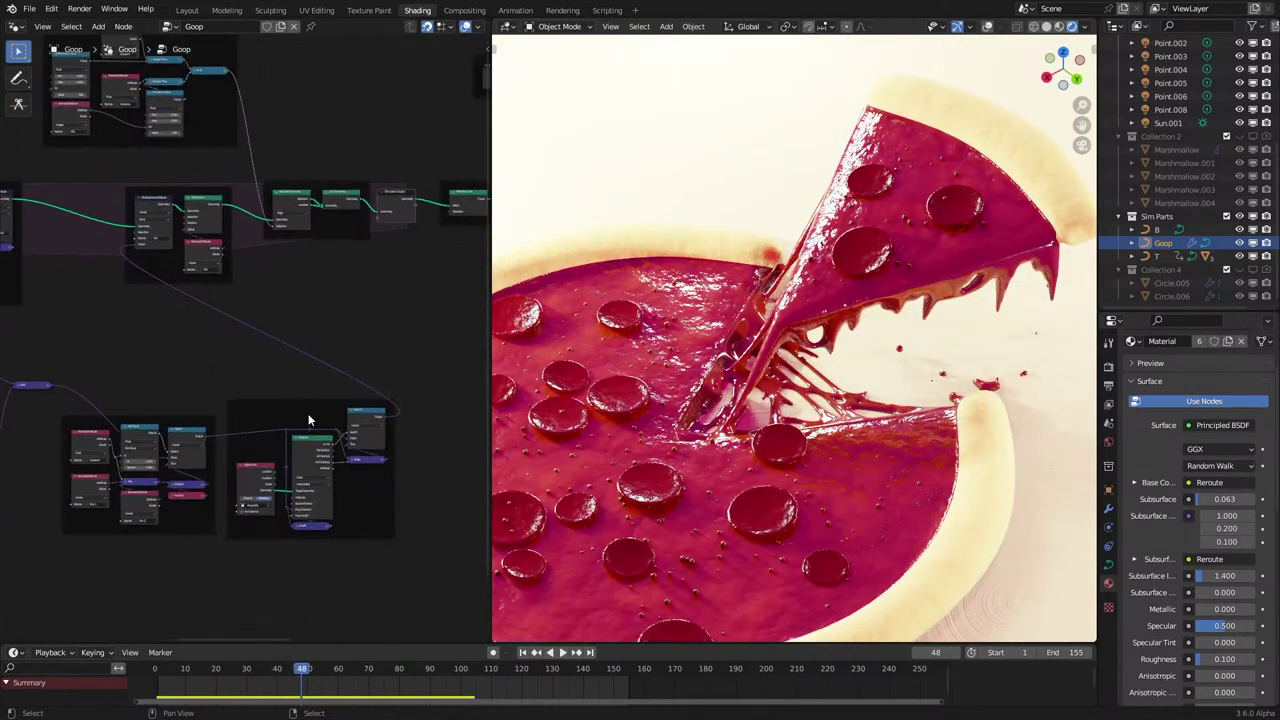
Label the frame around the Object Info, Raycast and Switch nodes "Collision".
click(308, 415)
scroll(318, 445, up, 2)
key(F2)
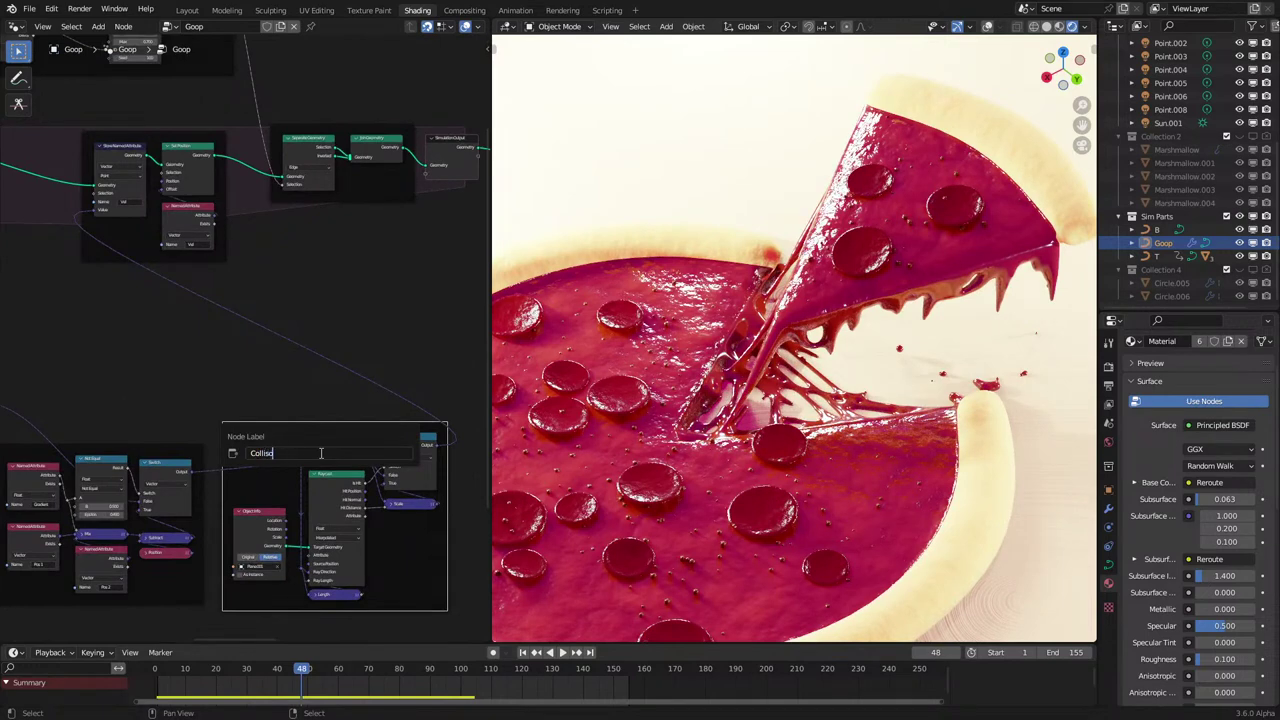
key(Return)
middle_drag(148, 412, 183, 368)
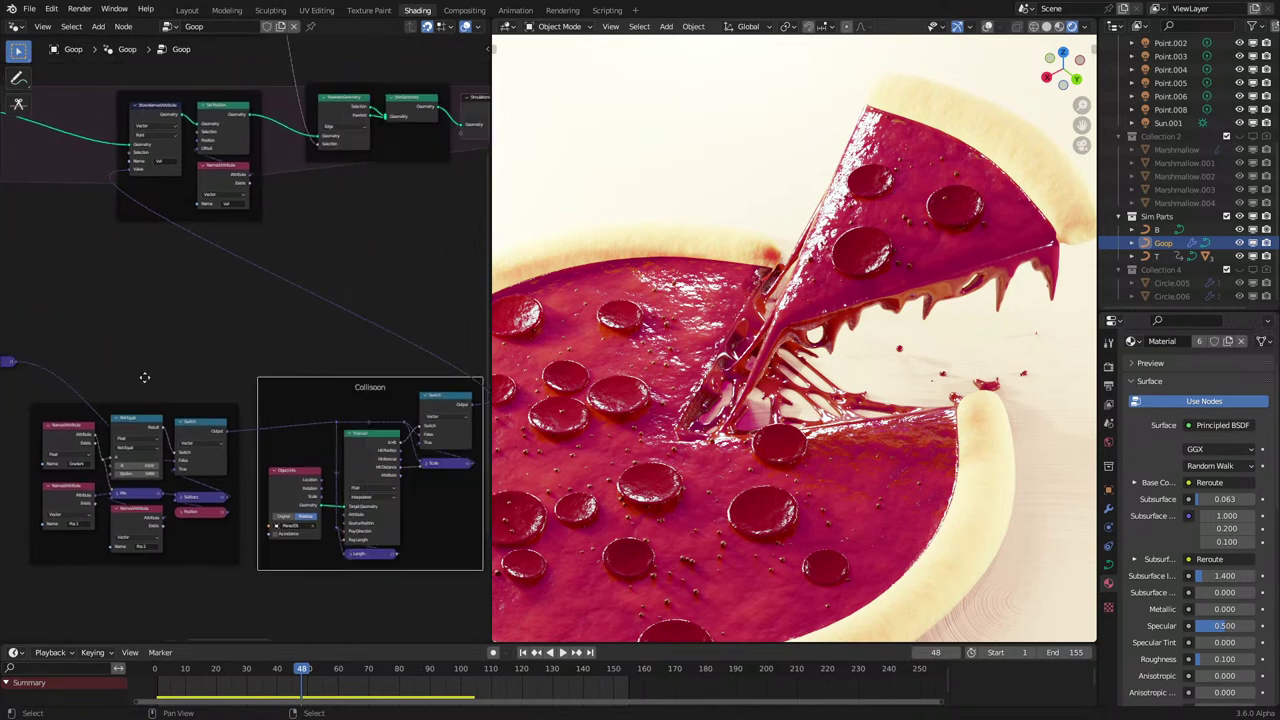
scroll(197, 423, up, 3)
key(F2)
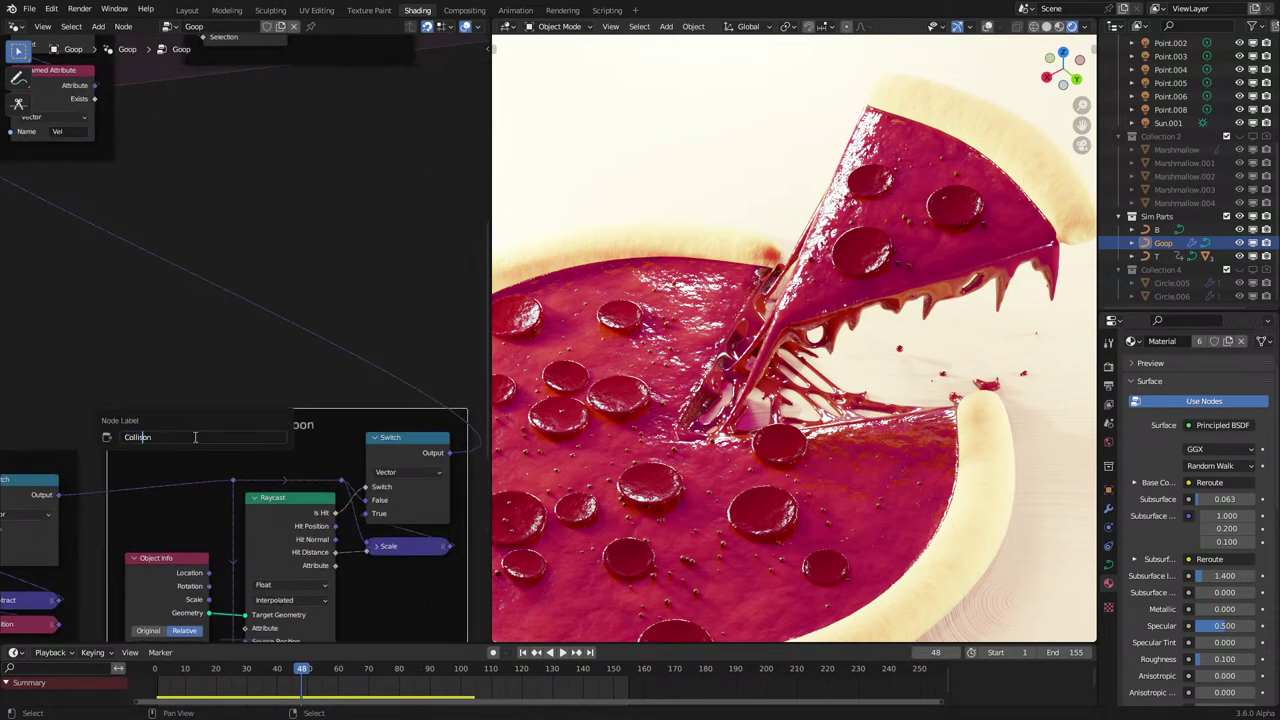
text(i)
key(Return)
Move the Pos 2 Named Attribute node directly beneath the Pos 1 Named Attribute node.
scroll(194, 436, down, 5)
middle_drag(26, 411, 335, 347)
click(336, 358)
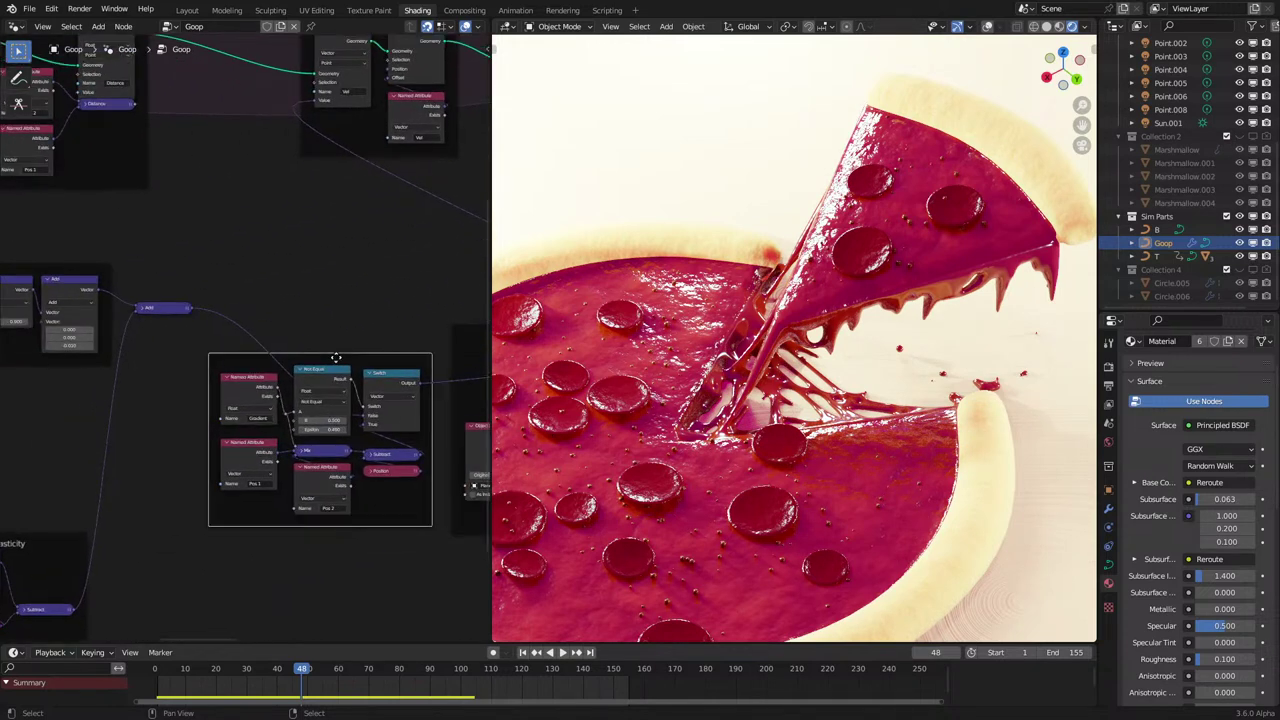
scroll(320, 365, up, 3)
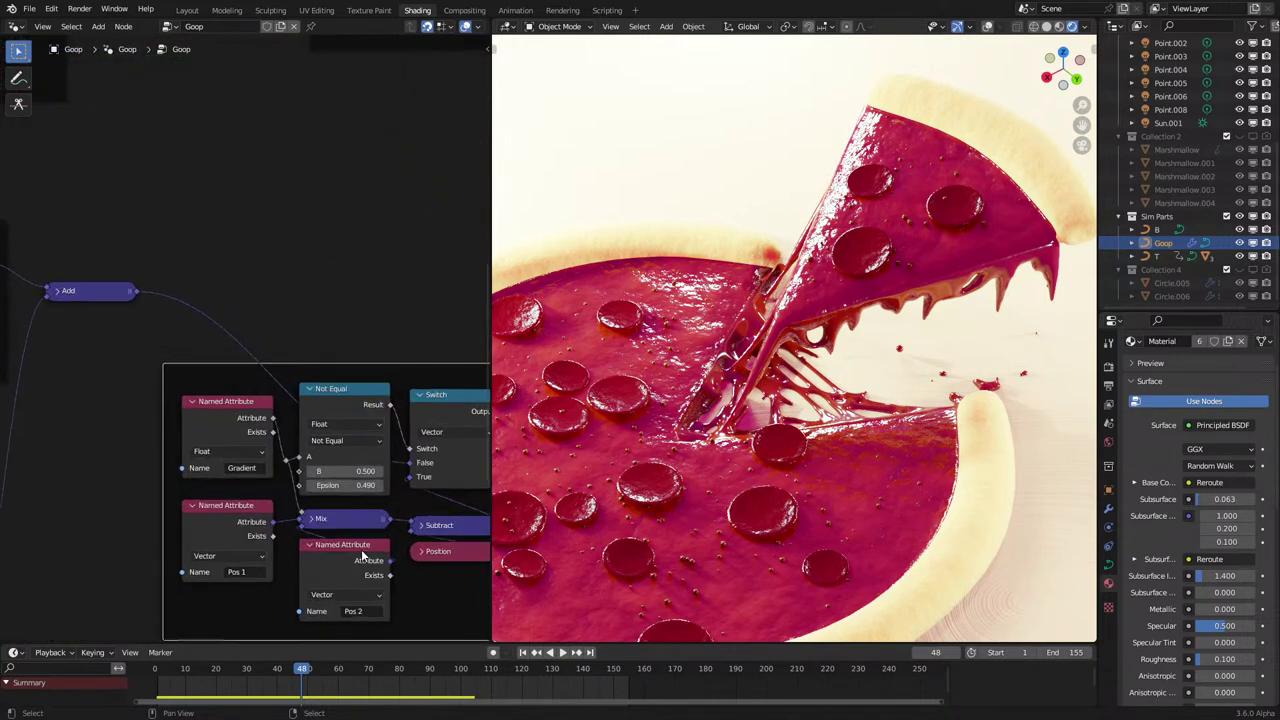
middle_drag(361, 549, 315, 458)
drag(315, 458, 165, 539)
click(174, 439)
shift+click(174, 532)
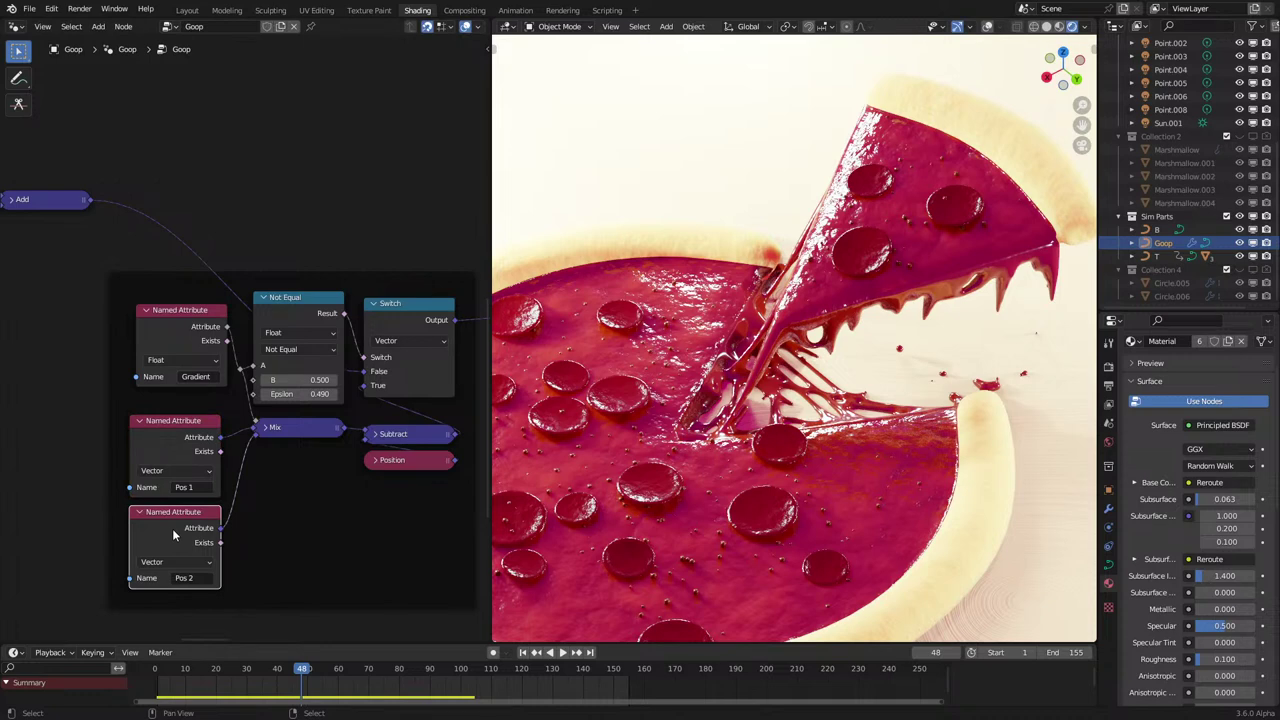
scroll(172, 535, down, 2)
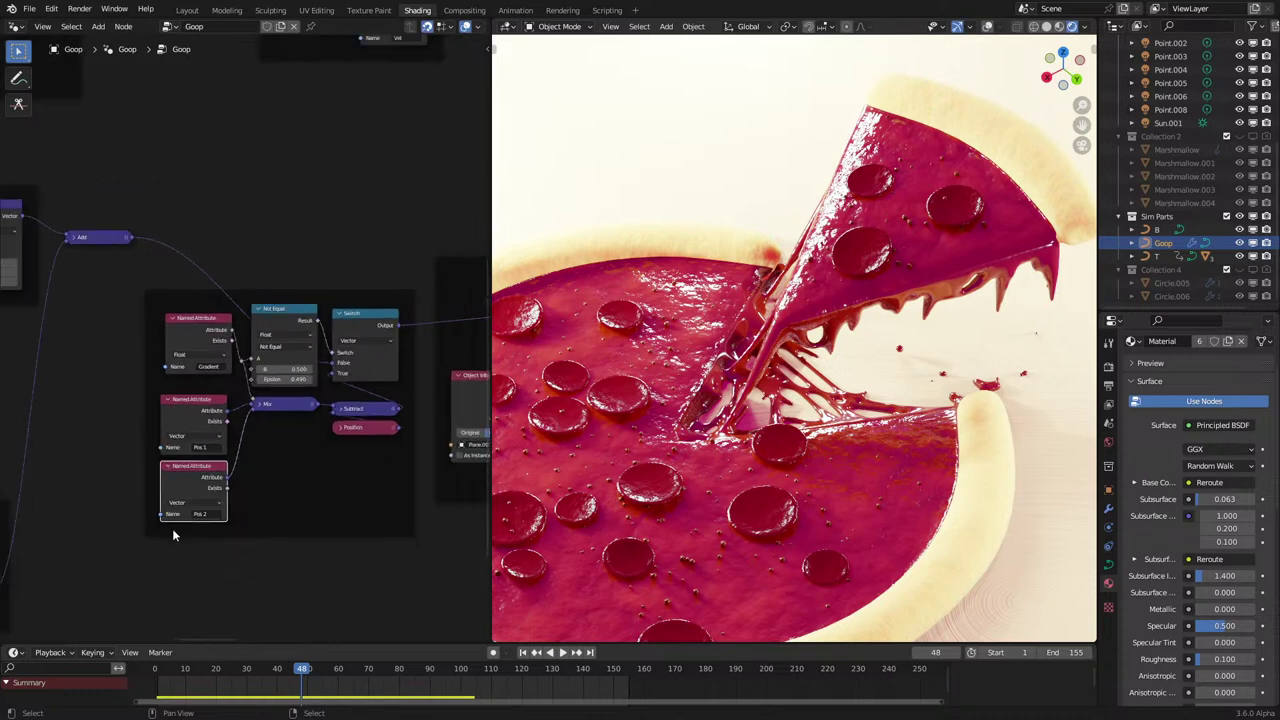
scroll(172, 535, up, 2)
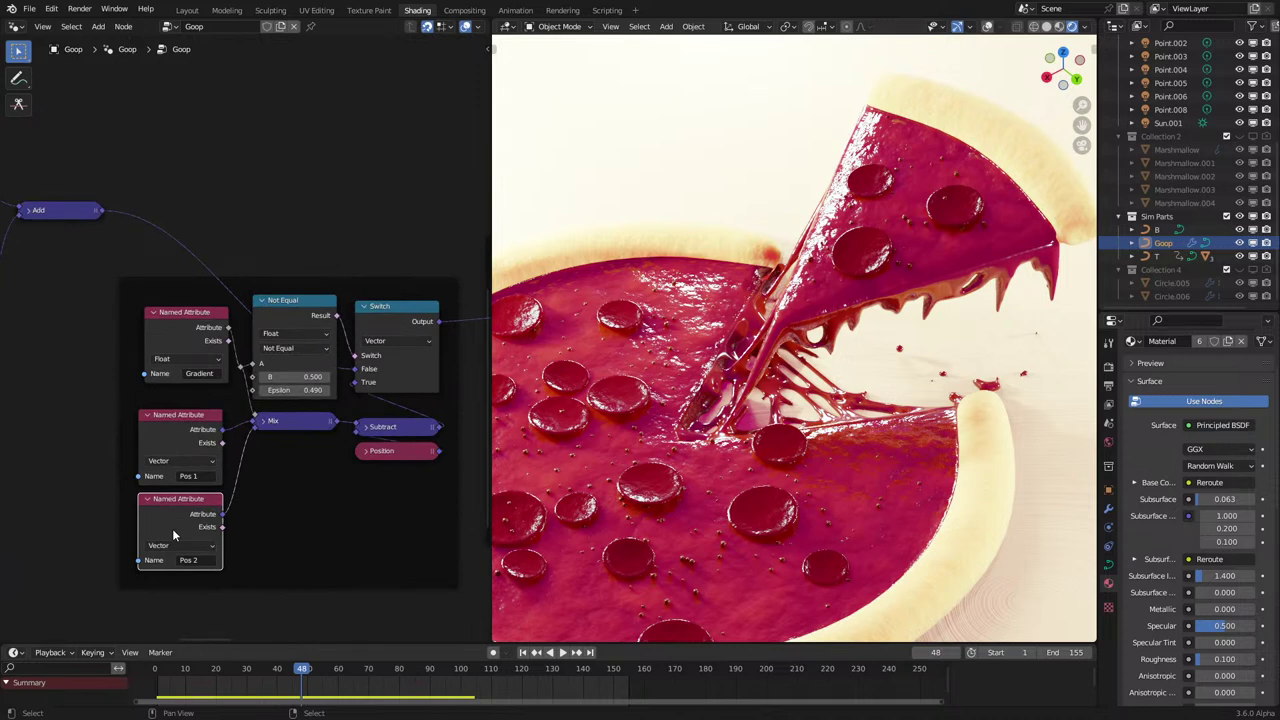
Align the Gradient Named Attribute node above the Pos 1 node and move the Mix node slightly down.
drag(186, 309, 181, 320)
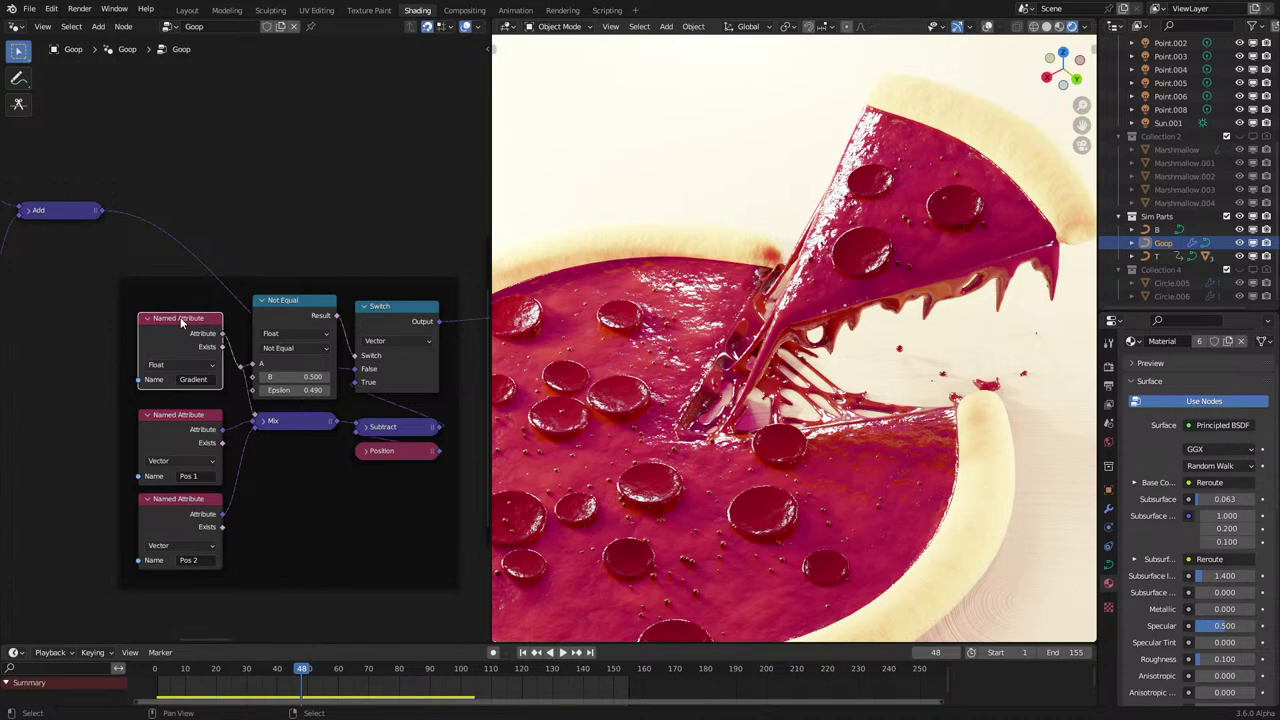
drag(290, 421, 294, 438)
click(375, 430)
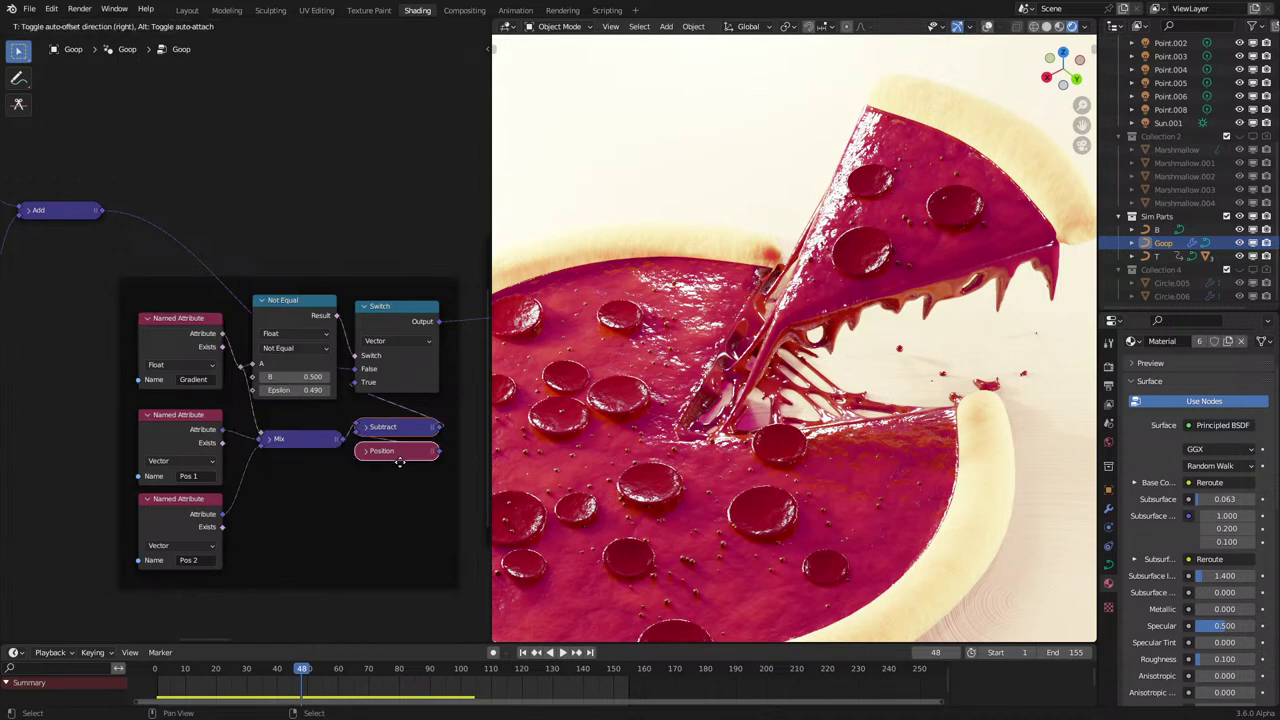
click(400, 456)
Replace the frame with a duplicate holding only the Pos 1, Pos 2, Mix, Subtract and Position nodes, below the Not Equal and Switch nodes.
scroll(350, 325, down, 3)
click(342, 305)
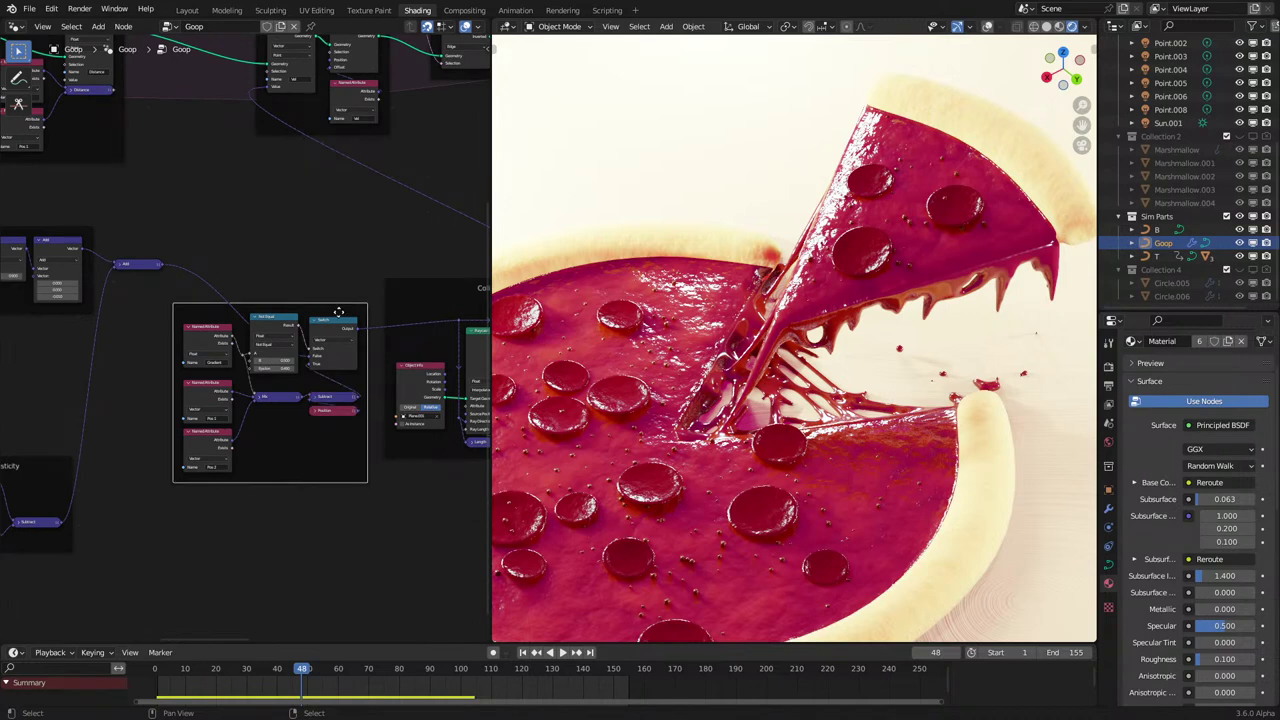
key(shift+d)
click(355, 500)
click(353, 477)
key(x)
drag(191, 476, 340, 398)
key(g)
click(324, 523)
key(g)
click(326, 466)
scroll(300, 443, up, 2)
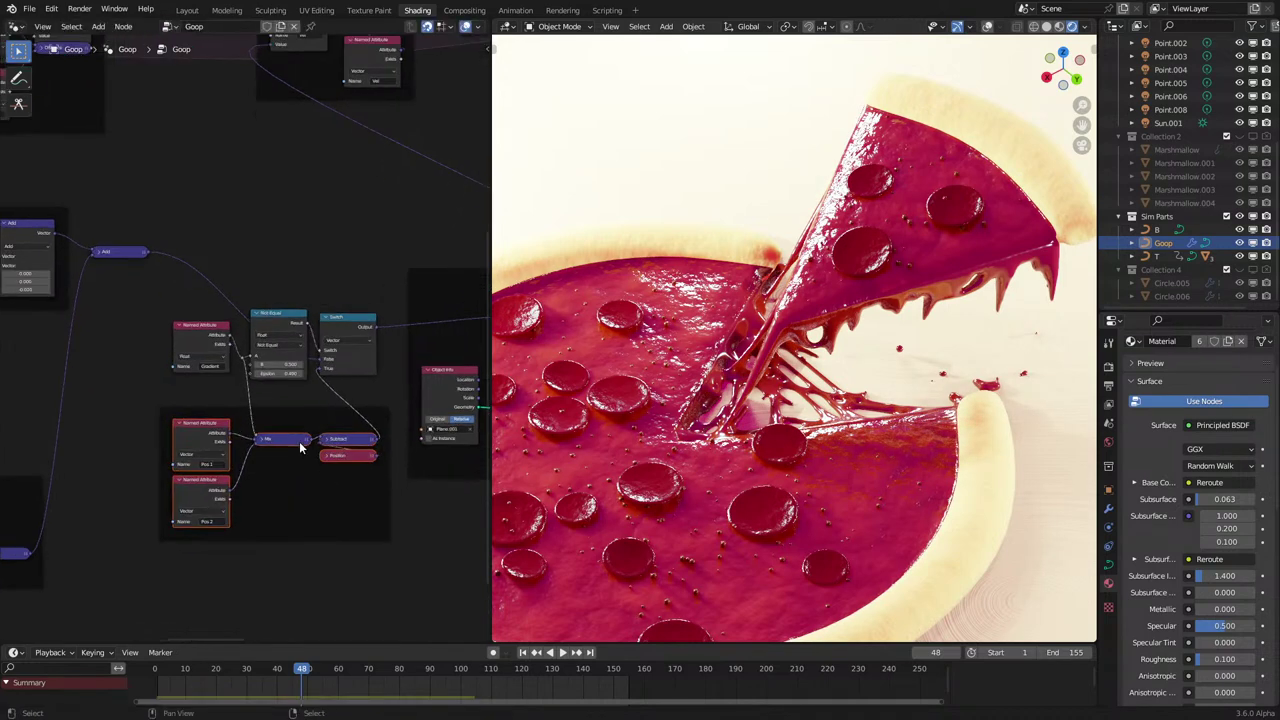
Label the frame around the Pos 1, Pos 2, Mix and Subtract nodes "Vel To Pinned Ends".
scroll(299, 441, up, 1)
click(306, 440)
key(F2)
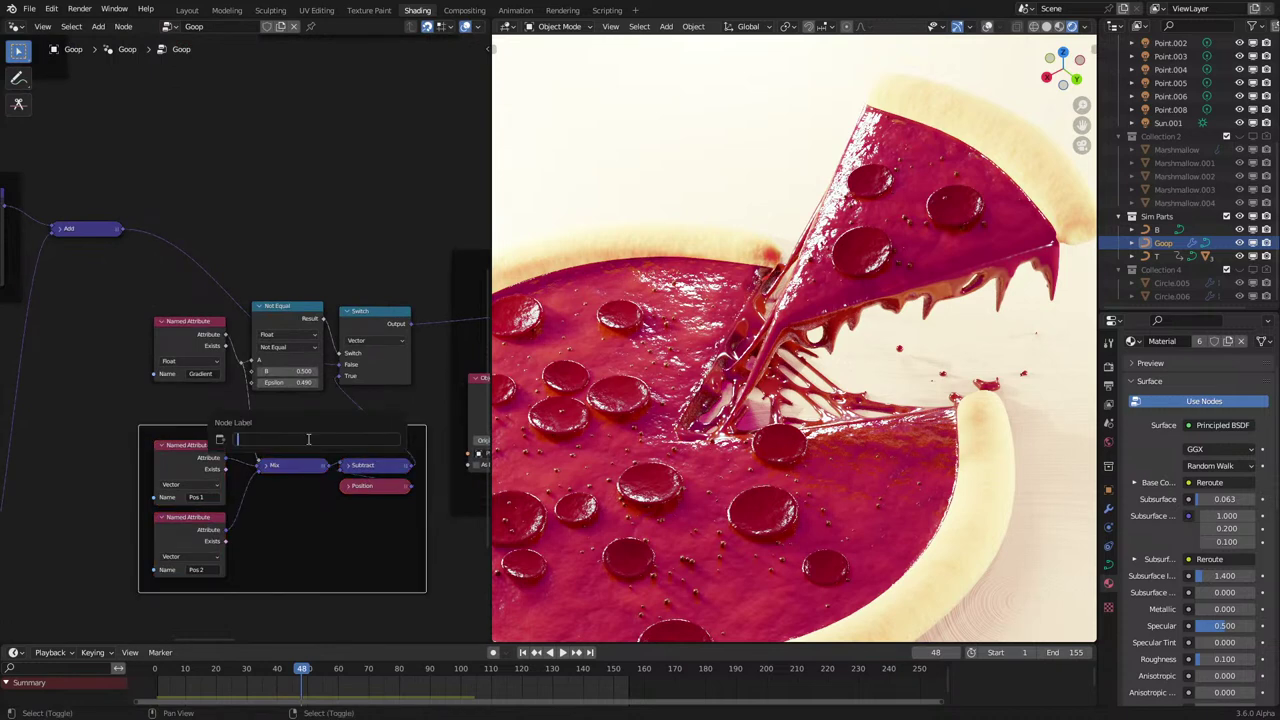
text(Vel To Pinned)
text(Ends)
key(Return)
Duplicate the Vel To Pinned Ends frame above and parent the Gradient, Not Equal and Switch nodes to the copy.
scroll(307, 438, up, 2)
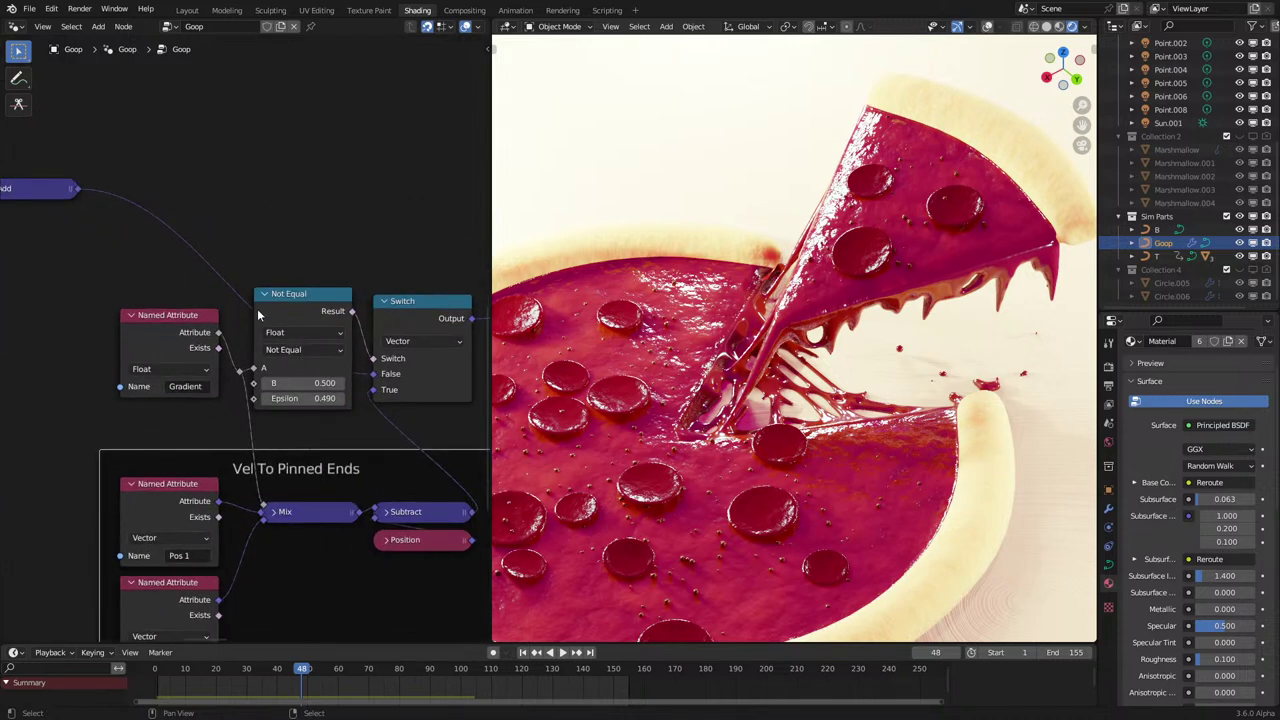
scroll(252, 362, down, 2)
key(shift+d)
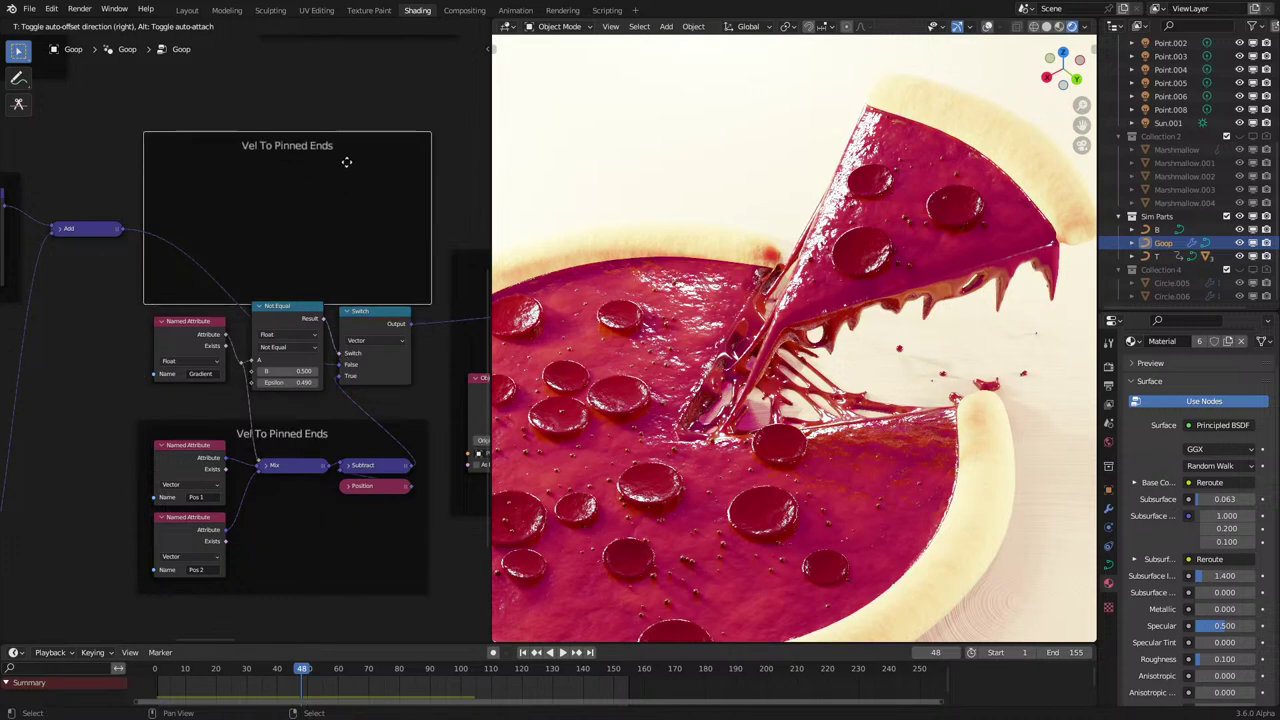
click(298, 203)
drag(195, 393, 373, 332)
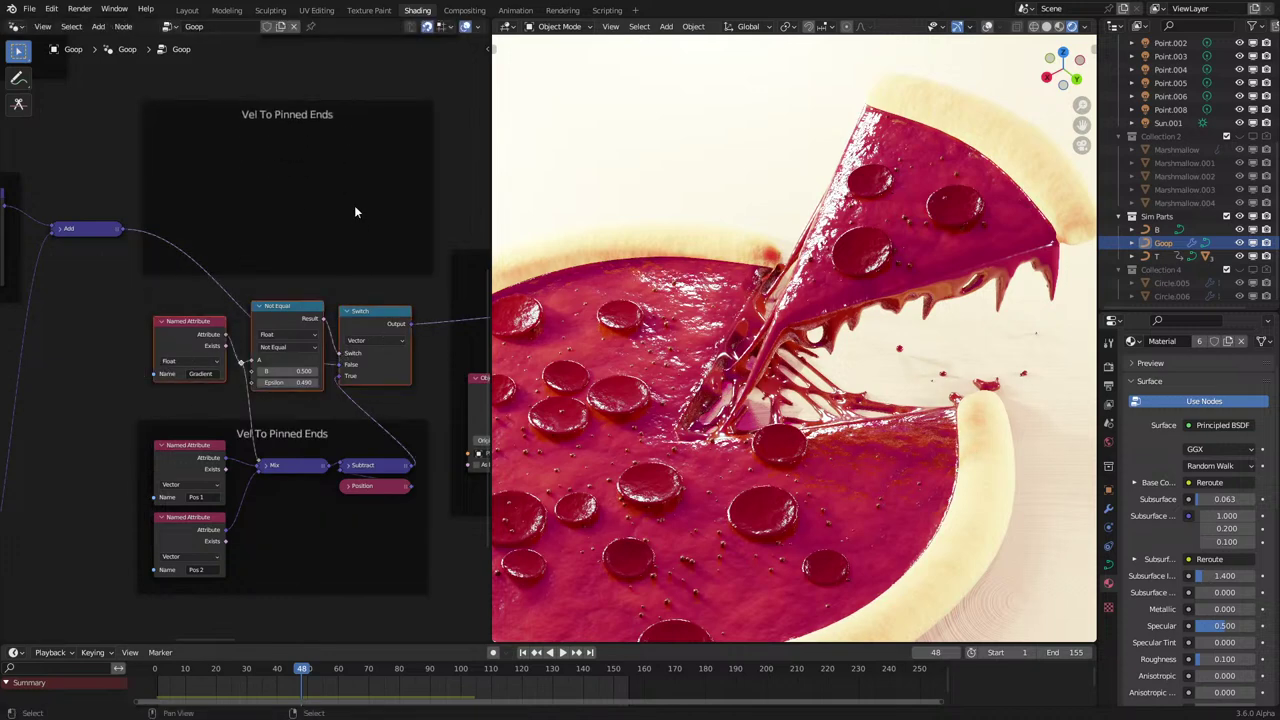
key(ctrl+p)
scroll(320, 260, up, 1)
Stack the Not Equal node above the Switch node, with a copy of the Gradient Named Attribute node feeding it from above.
drag(290, 325, 380, 225)
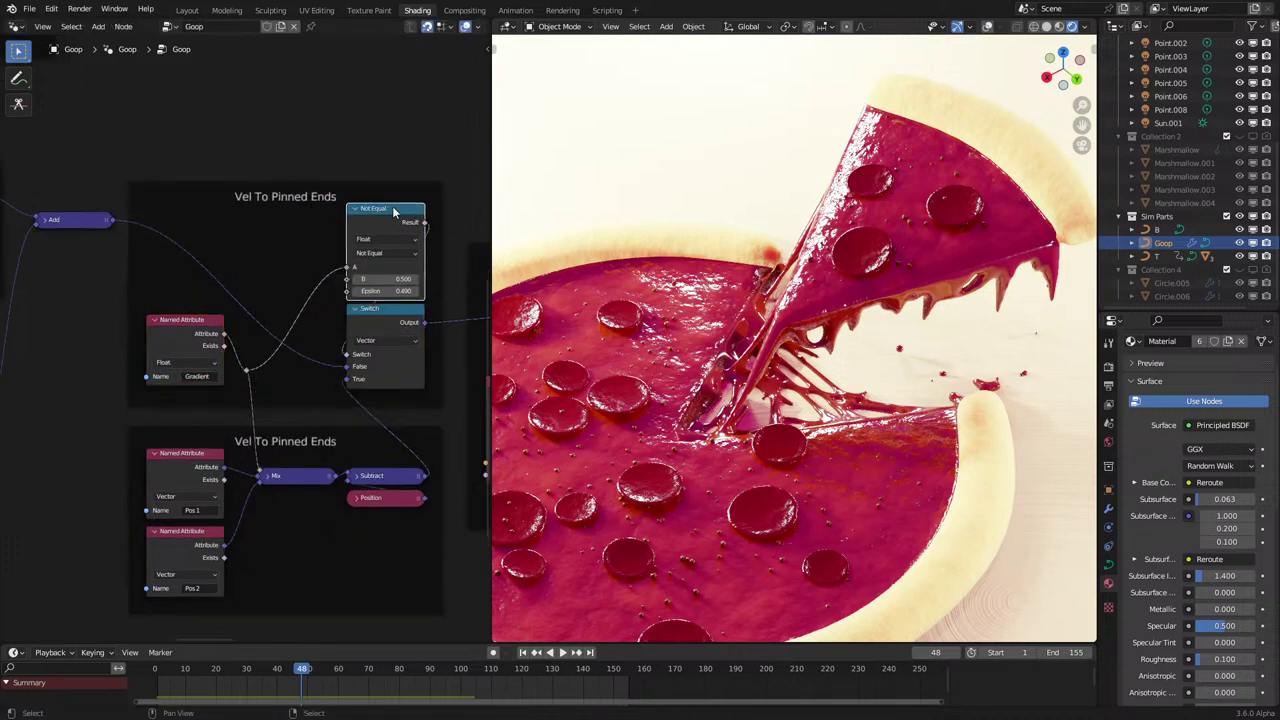
click(202, 327)
drag(202, 327, 350, 268)
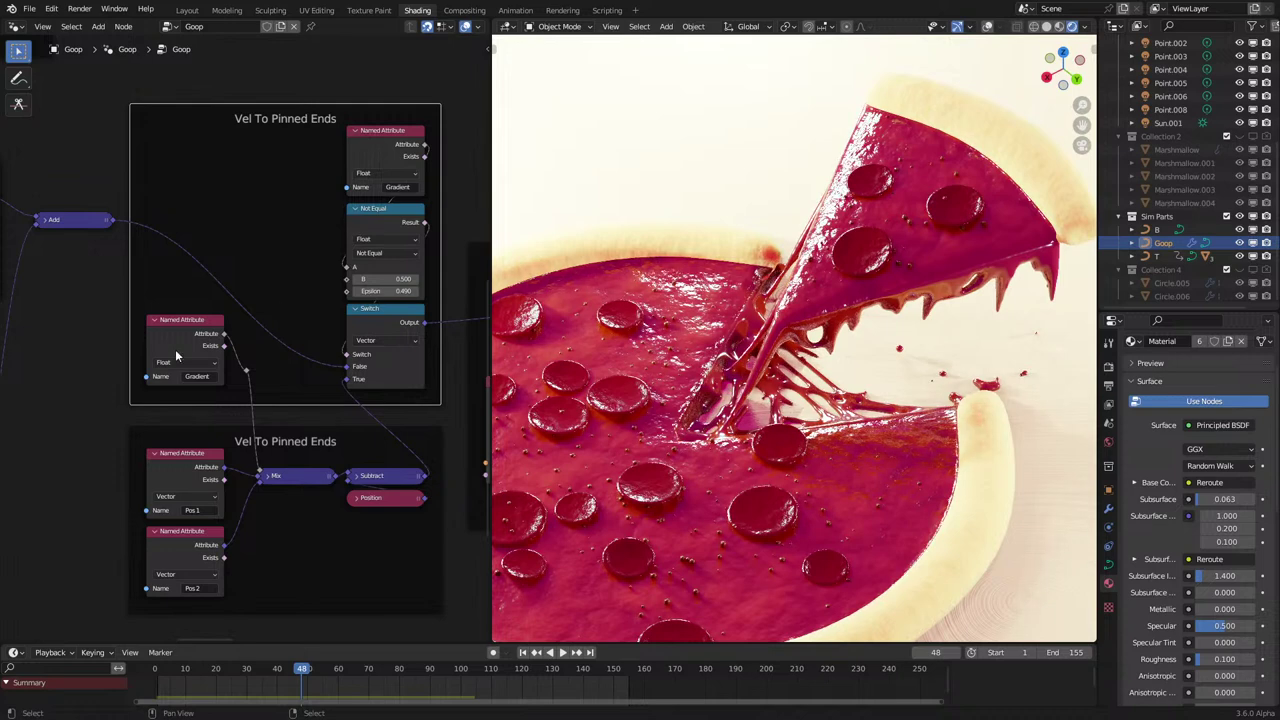
Place a copy of the Gradient Named Attribute node beneath the Mix node, then delete the original and its leftover reroute.
click(195, 338)
key(shift+d)
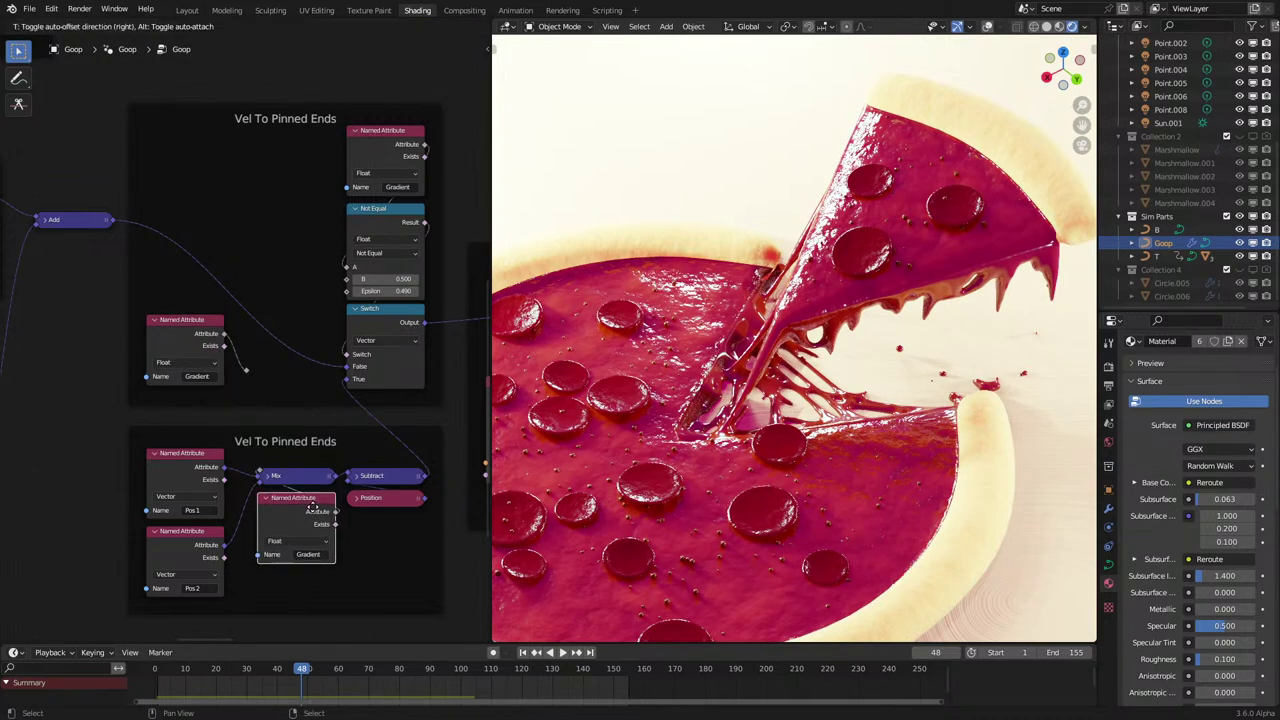
click(276, 432)
click(220, 323)
key(x)
click(246, 371)
key(x)
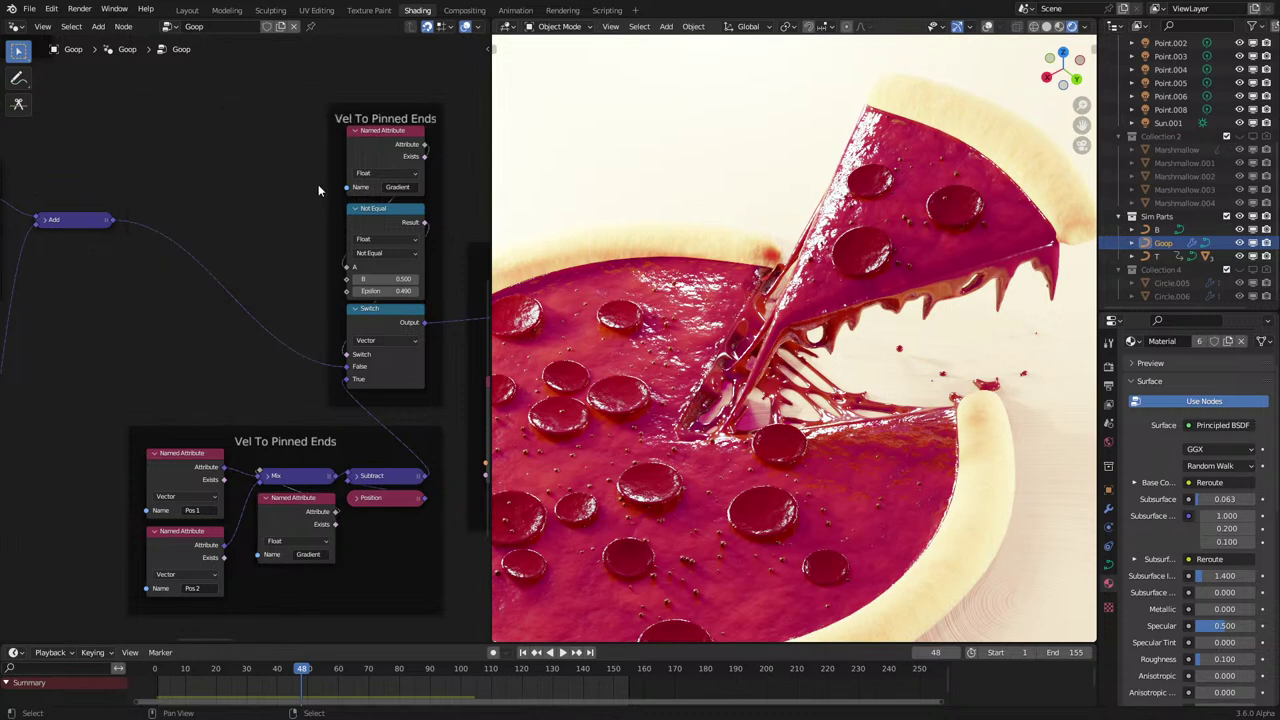
Label the frame around the Gradient, Not Equal and Switch nodes "Pin Ends".
click(368, 118)
key(F2)
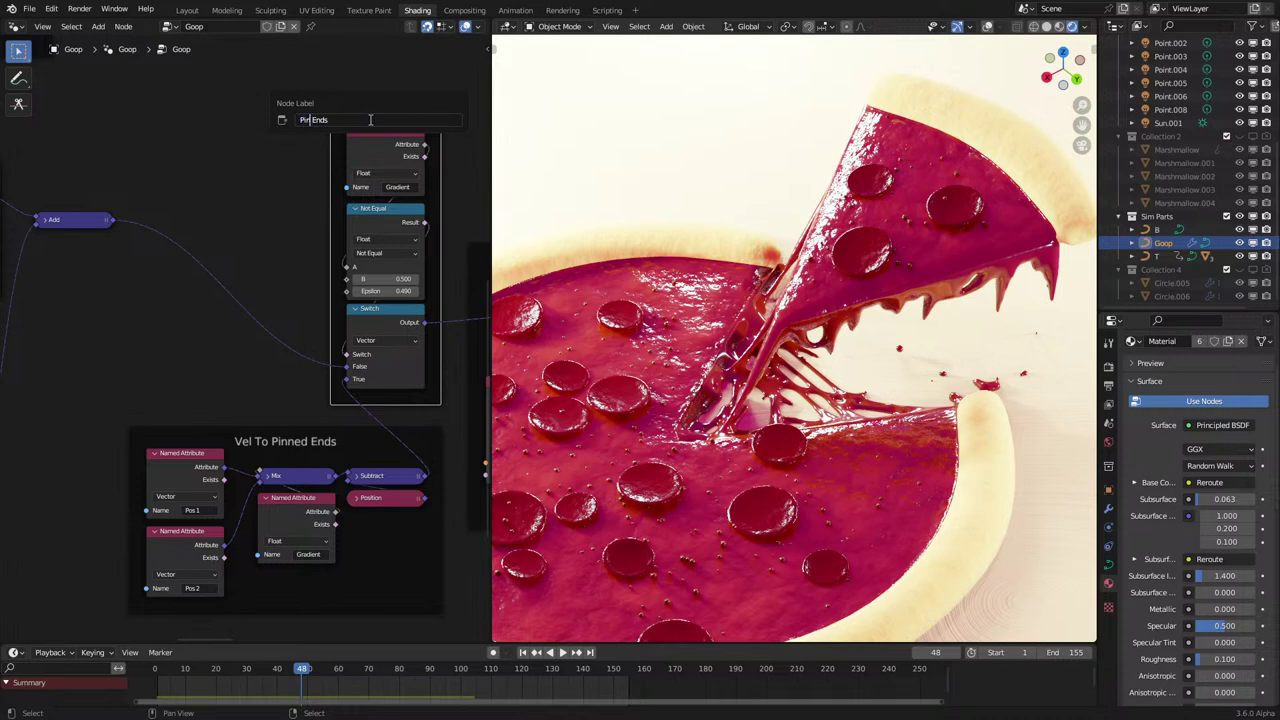
key(Return)
scroll(208, 310, down, 6)
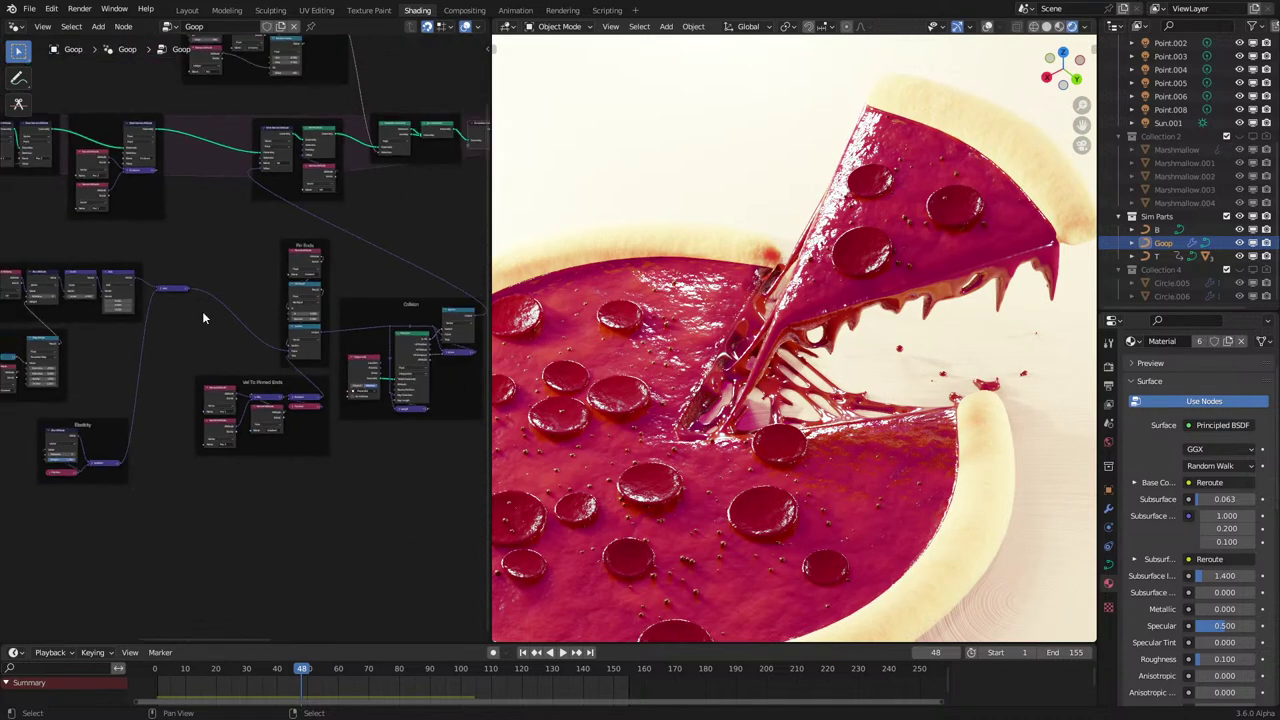
Move the Pin Ends and Vel To Pinned Ends frames together slightly farther away from the Collision frame.
scroll(202, 312, up, 3)
drag(202, 312, 347, 456)
key(g)
click(336, 449)
click(367, 459)
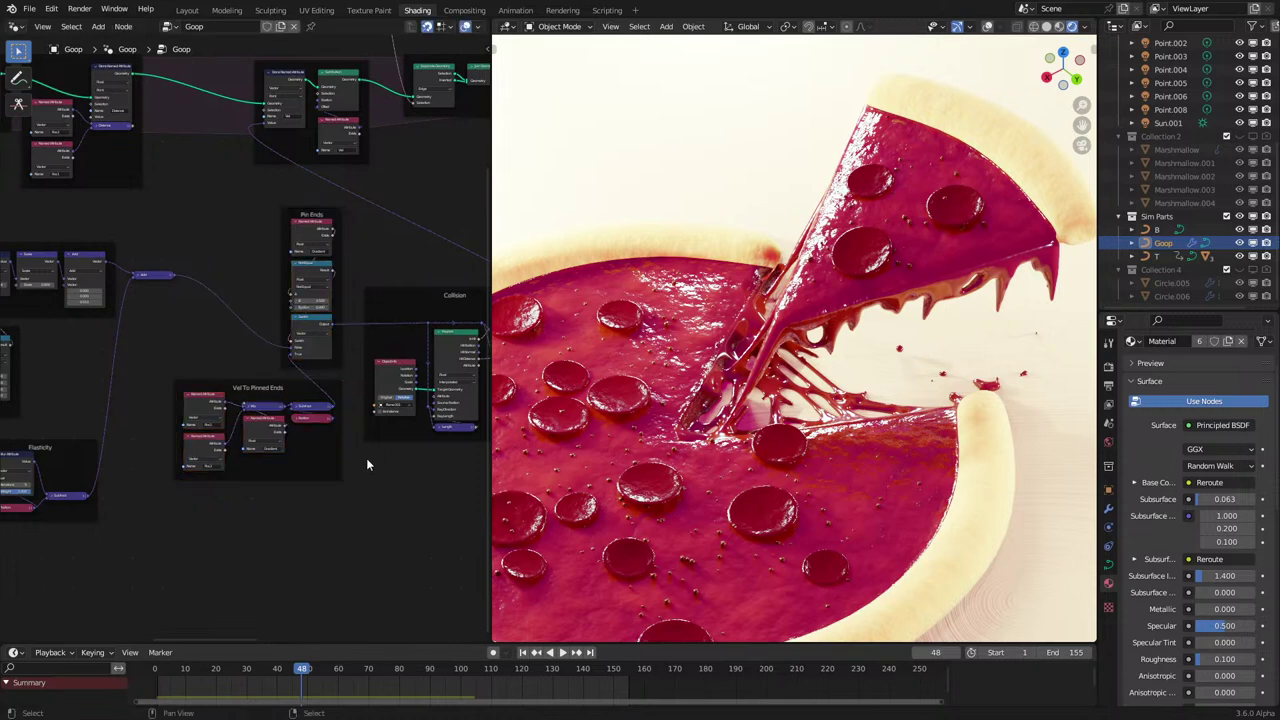
Nudge the Pos 1 and Pos 2 Named Attribute nodes closer to the Mix node in the Vel To Pinned Ends frame.
scroll(314, 300, up, 2)
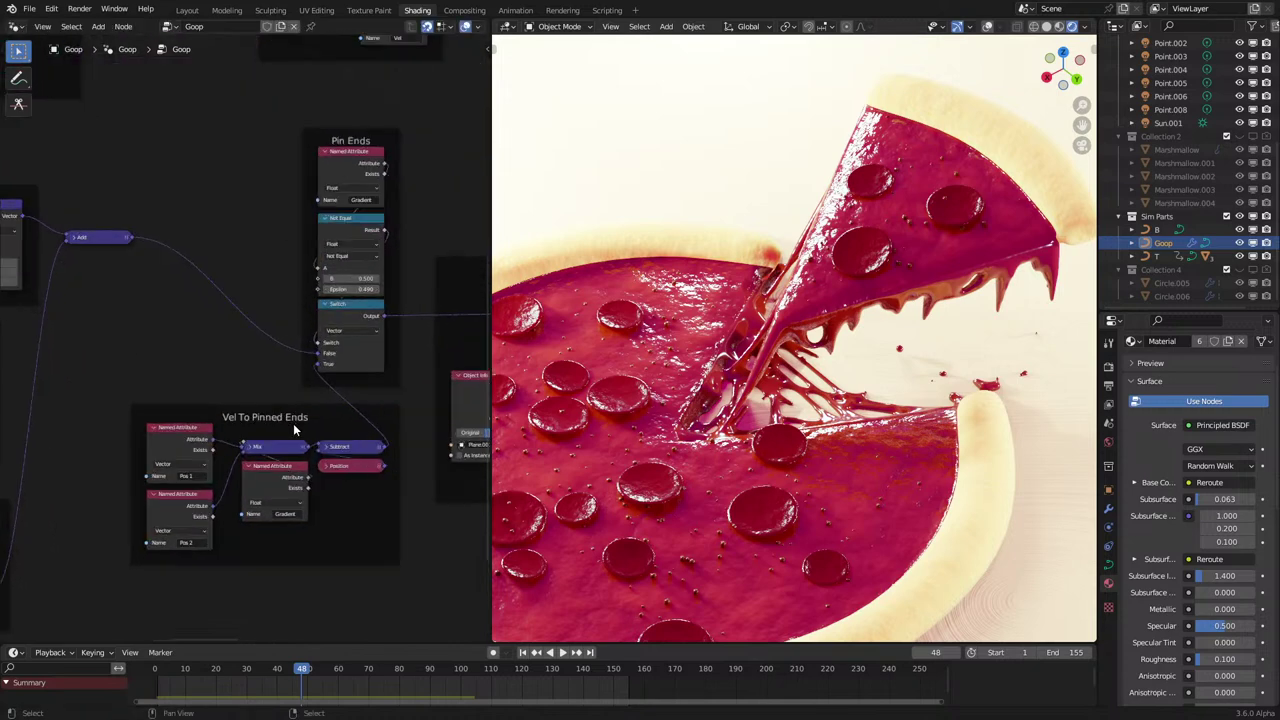
shift+click(169, 510)
key(g)
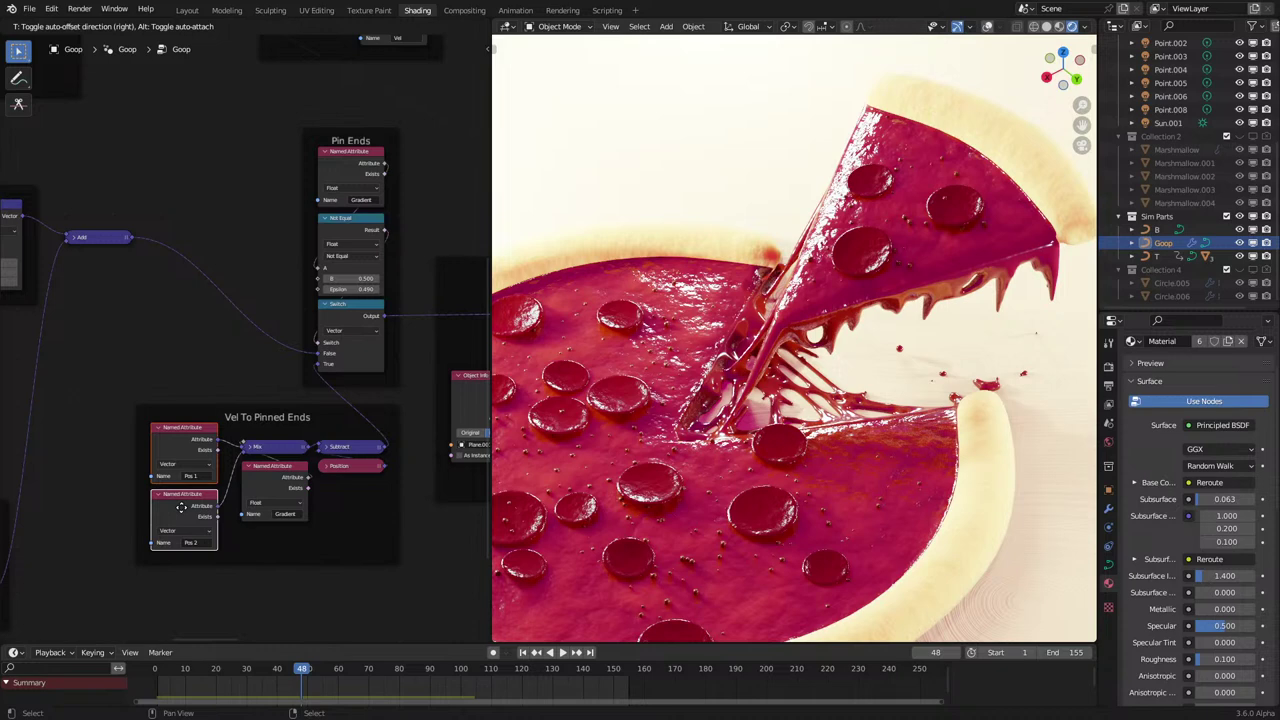
click(183, 506)
scroll(318, 445, up, 1)
click(319, 431)
scroll(316, 422, down, 1)
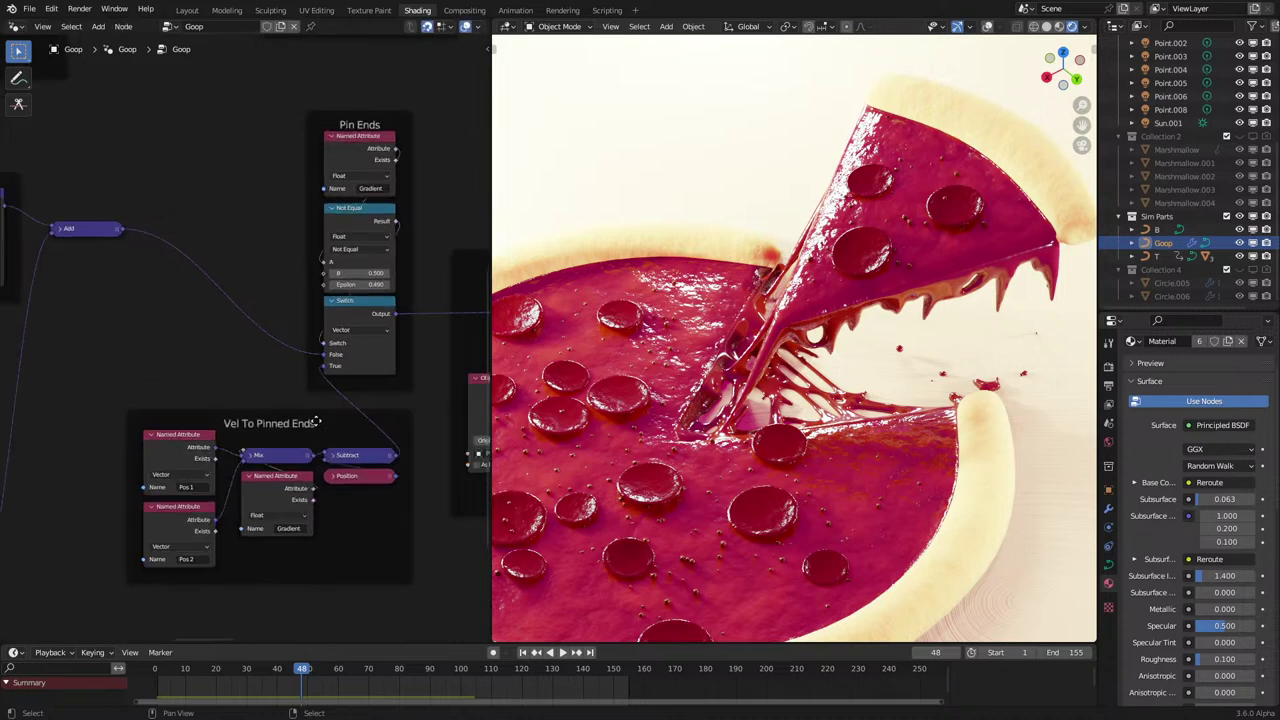
Play the simulation on to frame 77 and look over the Collision nodes.
scroll(260, 390, down, 3)
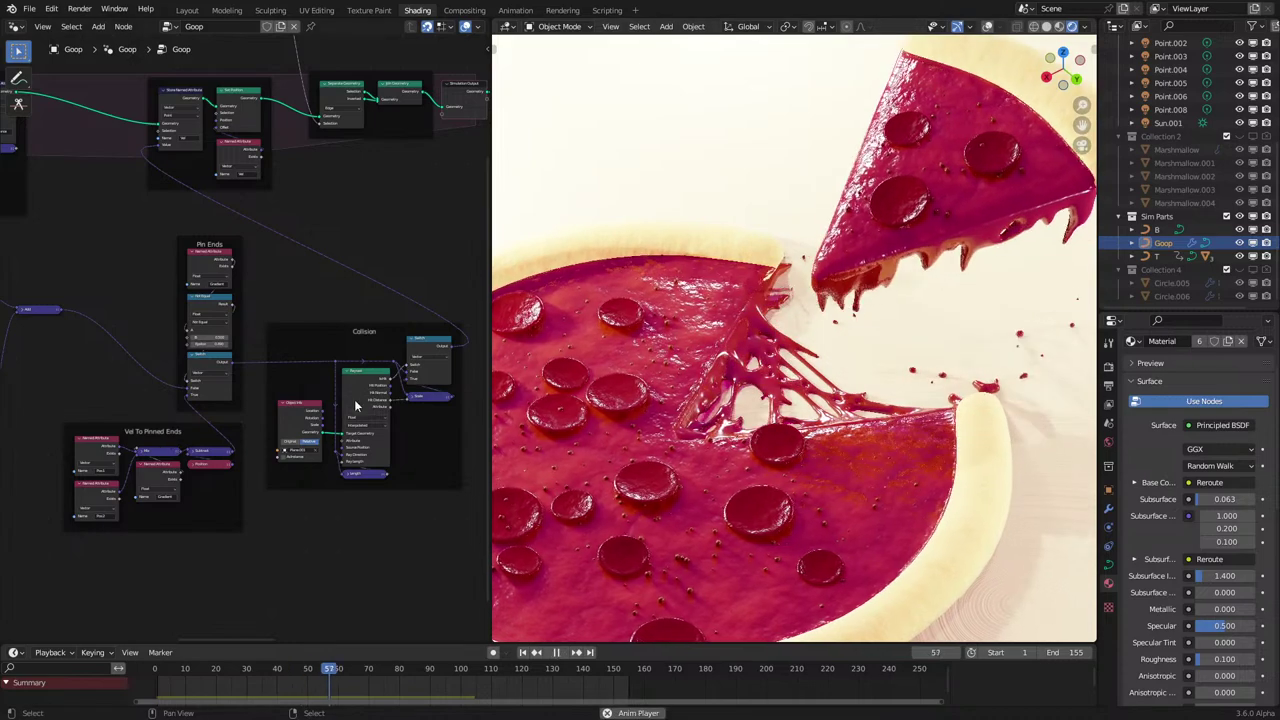
scroll(380, 372, up, 1)
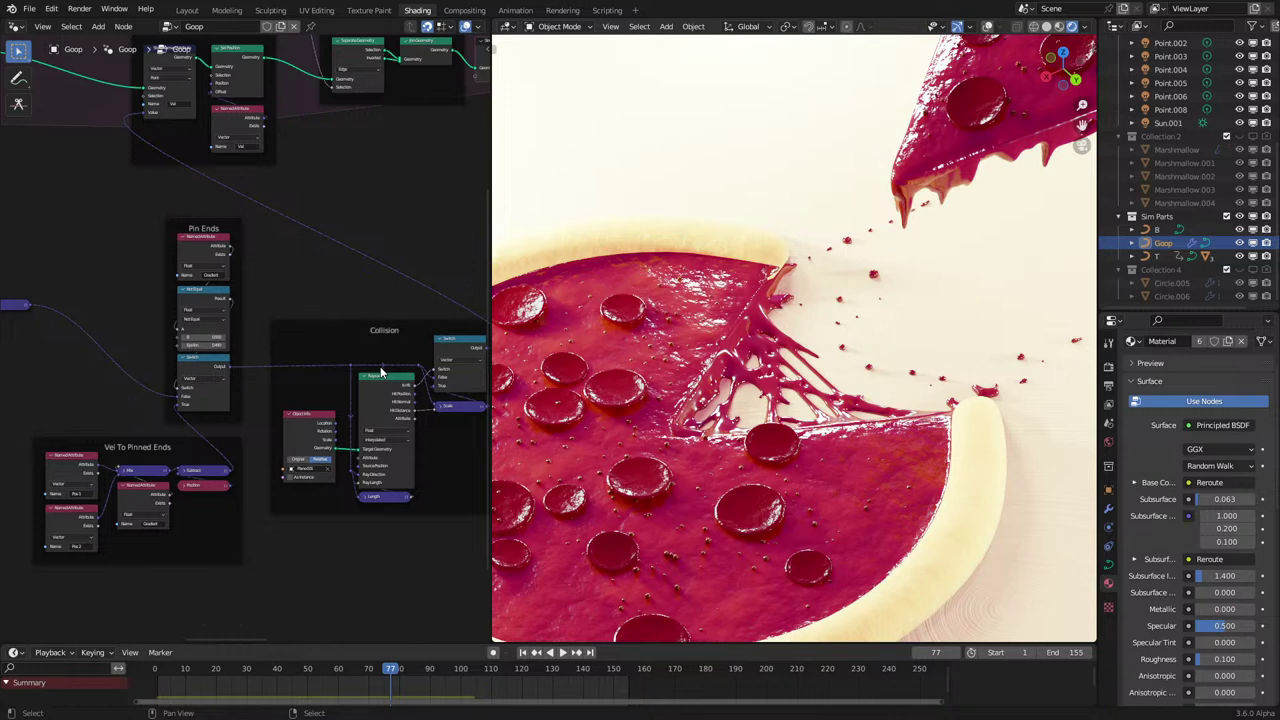
scroll(200, 390, down, 2)
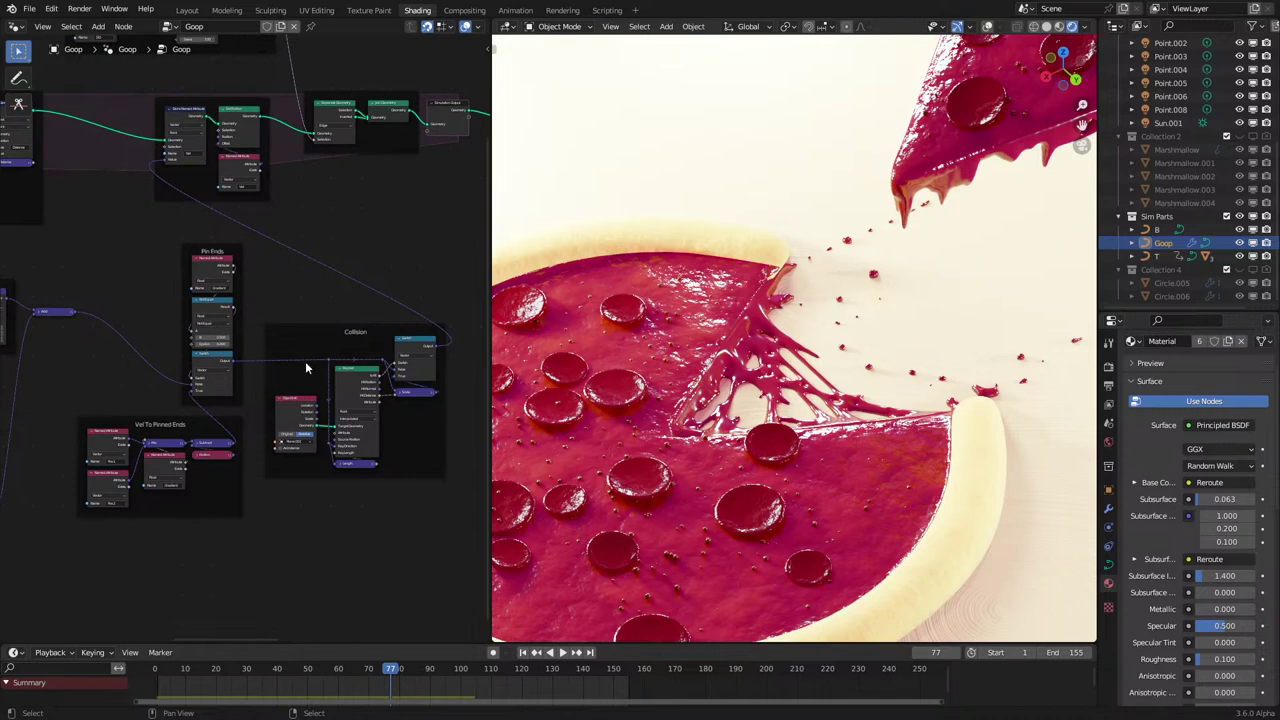
Move the Elasticity frame sideways so it sits more directly beneath the Map Range frame.
middle_drag(114, 407, 379, 386)
scroll(229, 470, up, 1)
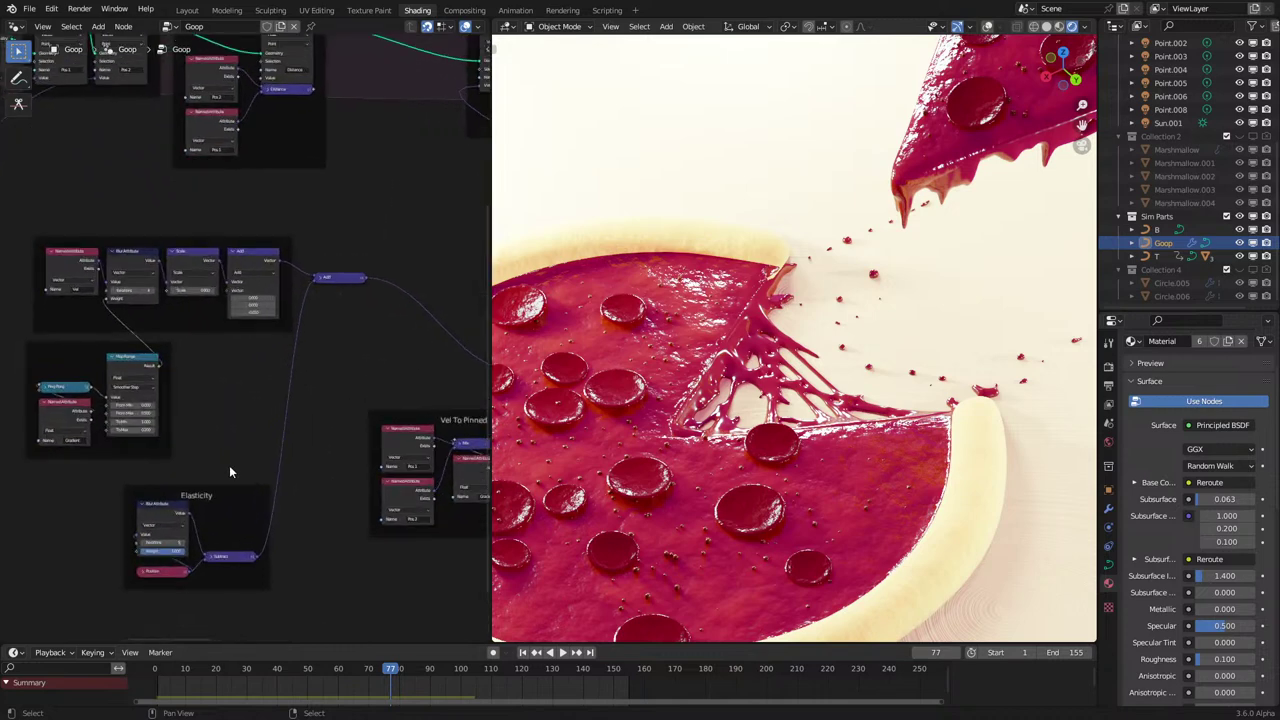
drag(208, 494, 142, 492)
Label the frame around the Vel Named Attribute, Blur Attribute, Scale and Add nodes "Velocity Blur/Damp/Gravity".
scroll(256, 366, up, 3)
click(241, 372)
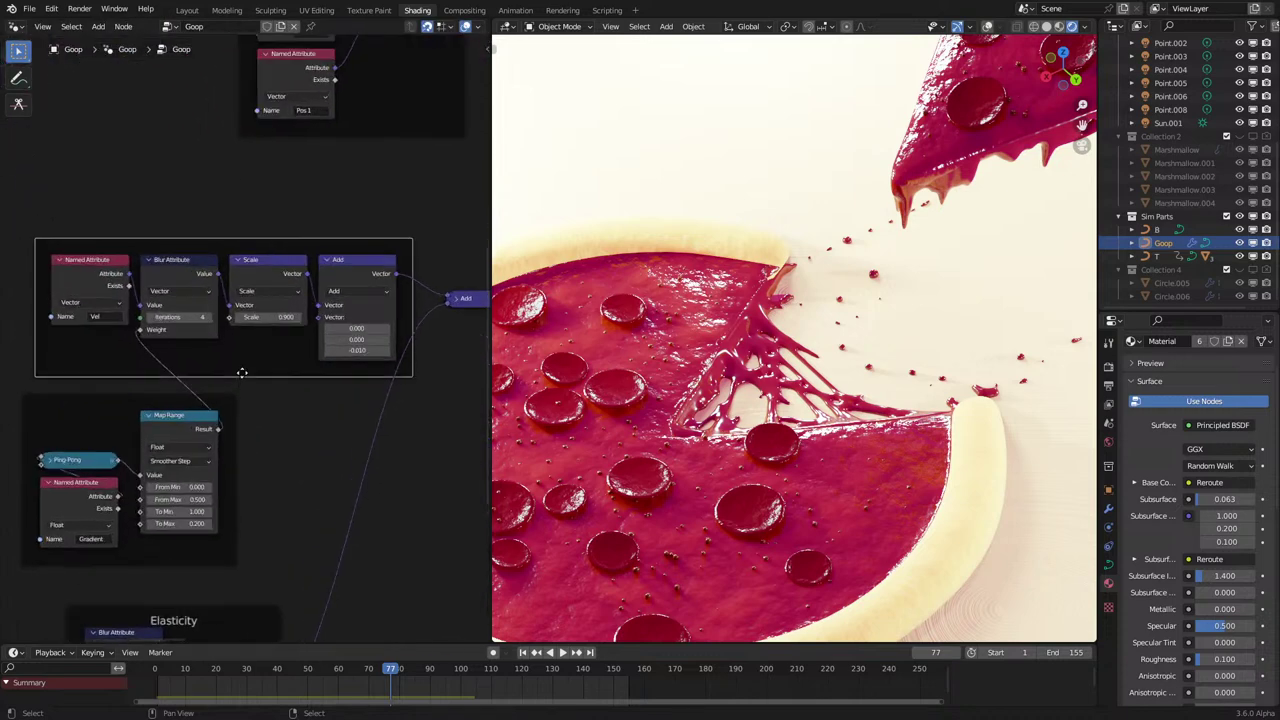
key(F2)
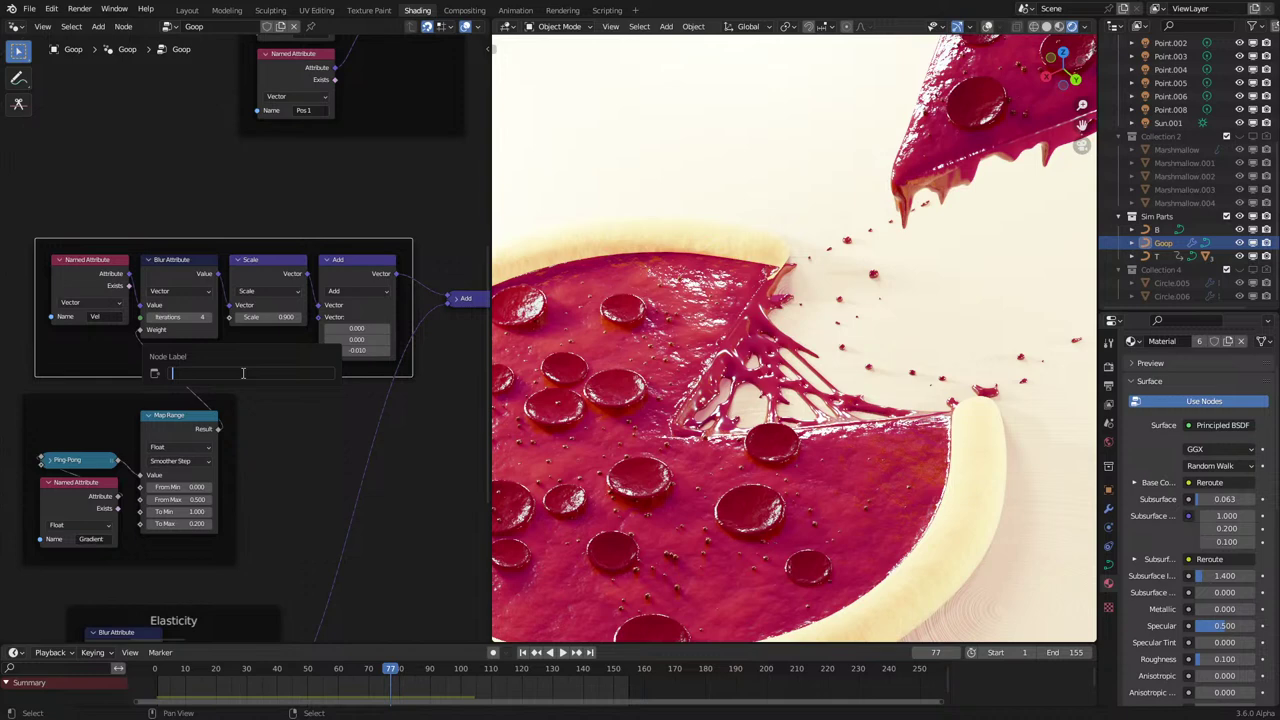
text(Bl)
text(Ve)
text(locity)
text( Blu)
text(r)
text(/Da)
text(mp)
text(/Coavity)
key(Return)
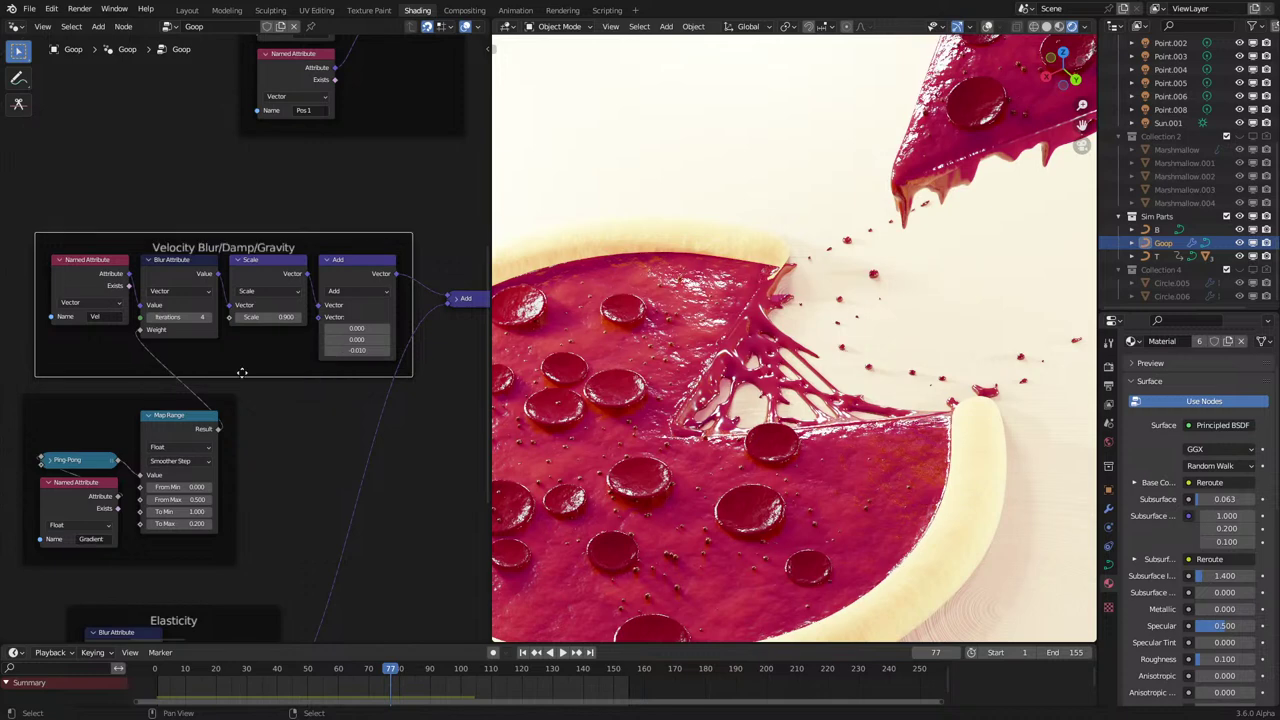
click(202, 412)
click(203, 408)
middle_drag(217, 429, 287, 415)
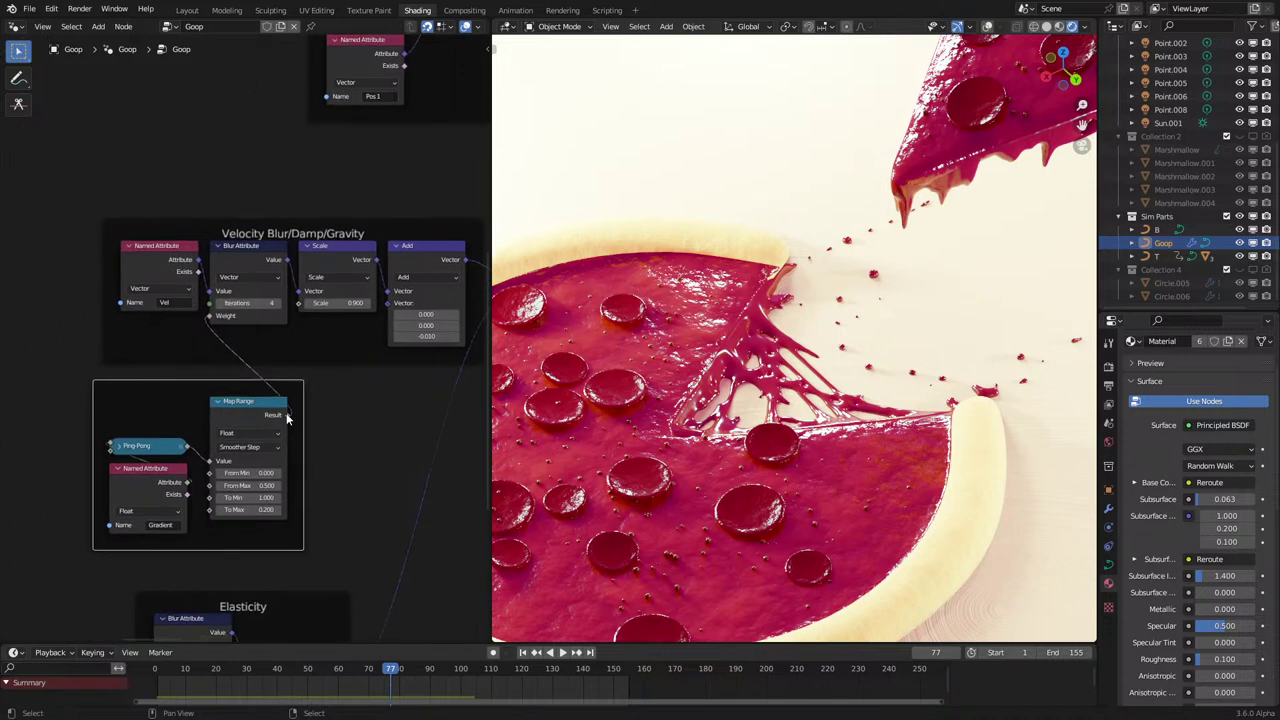
key(F2)
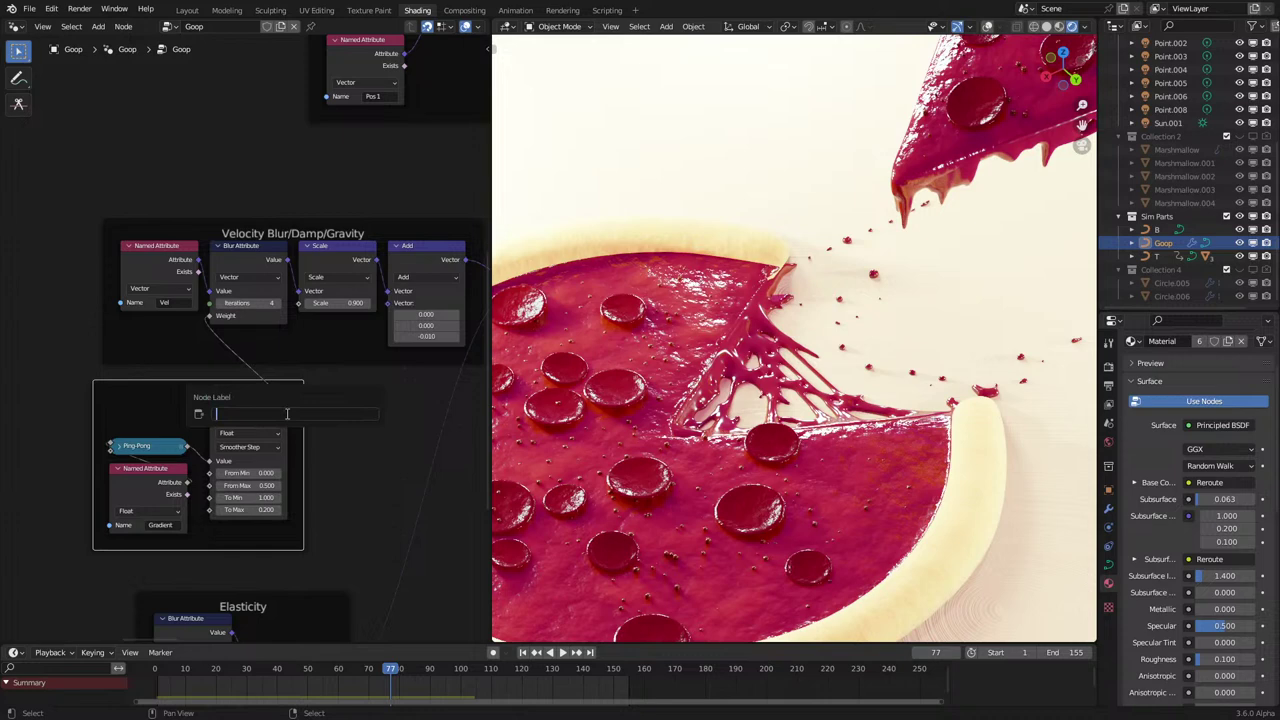
key(Escape)
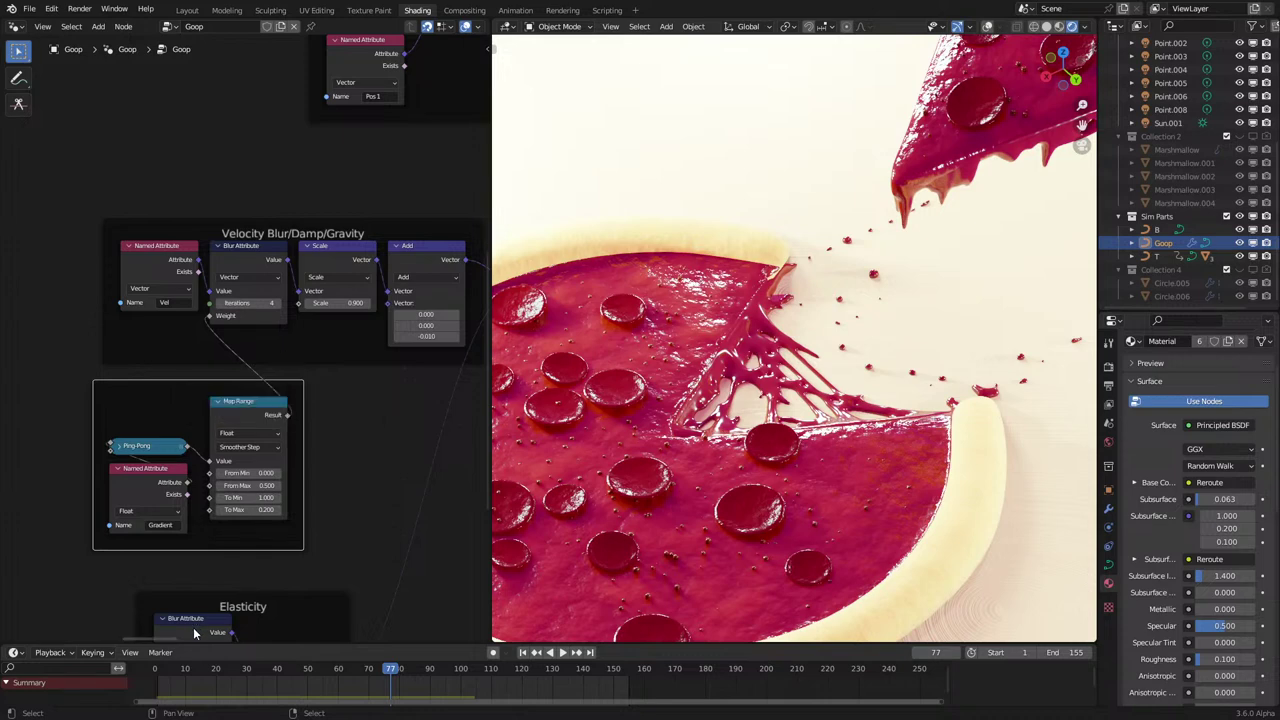
Replay the simulation from frame 0 with the Map Range result unlinked from the Blur Attribute weight, and reconnect the link.
click(156, 692)
click(257, 335)
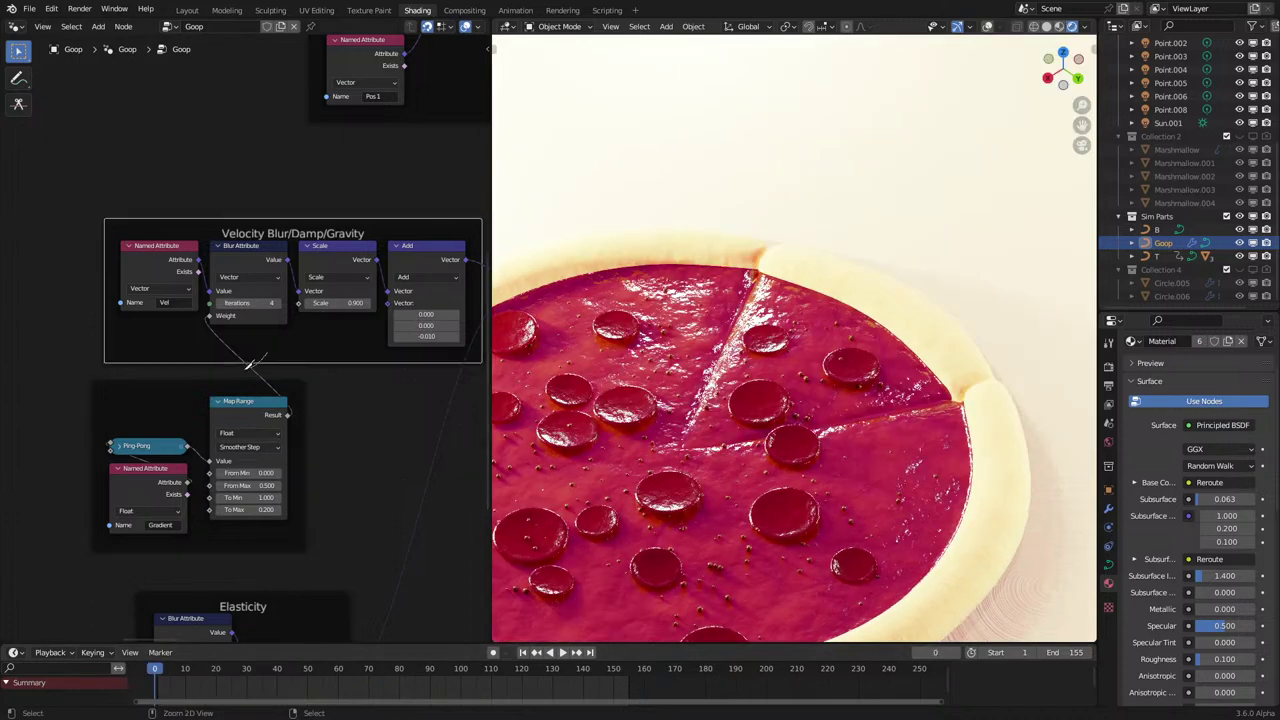
key(space)
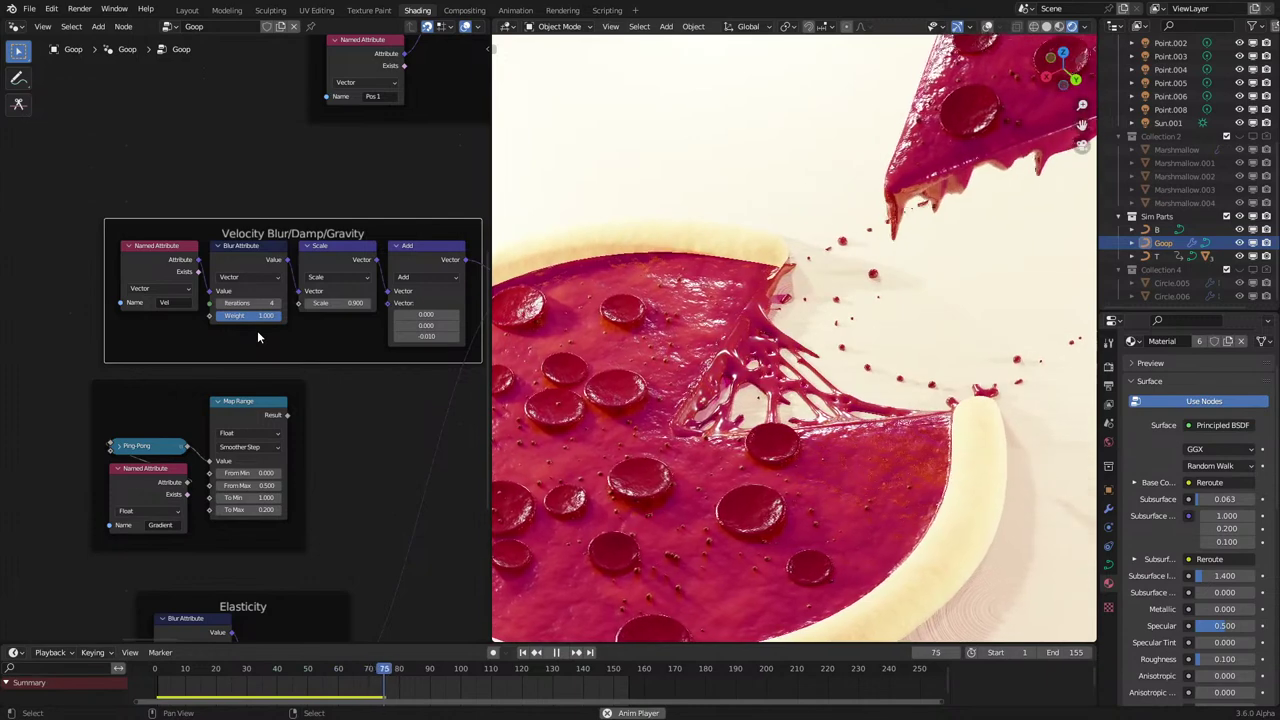
drag(287, 414, 209, 316)
Label the frame around the Ping-Pong, Gradient and Map Range nodes "Blur Over Gradient".
click(239, 387)
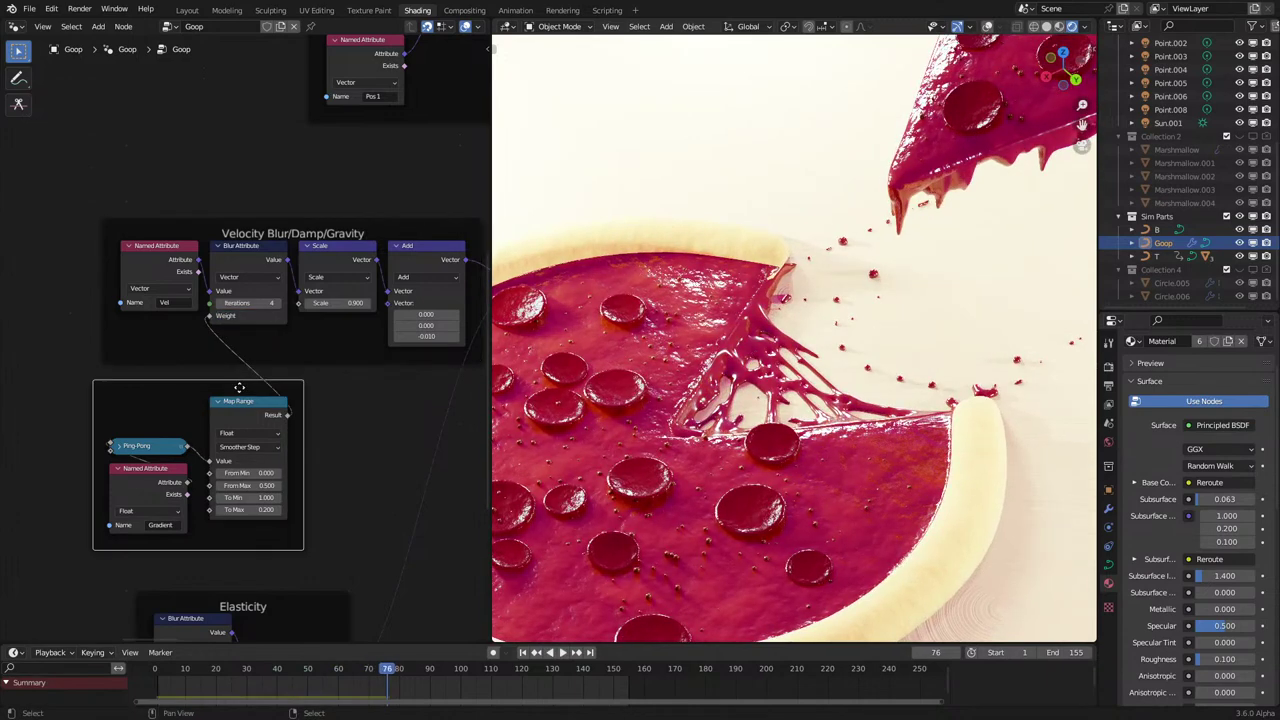
key(F2)
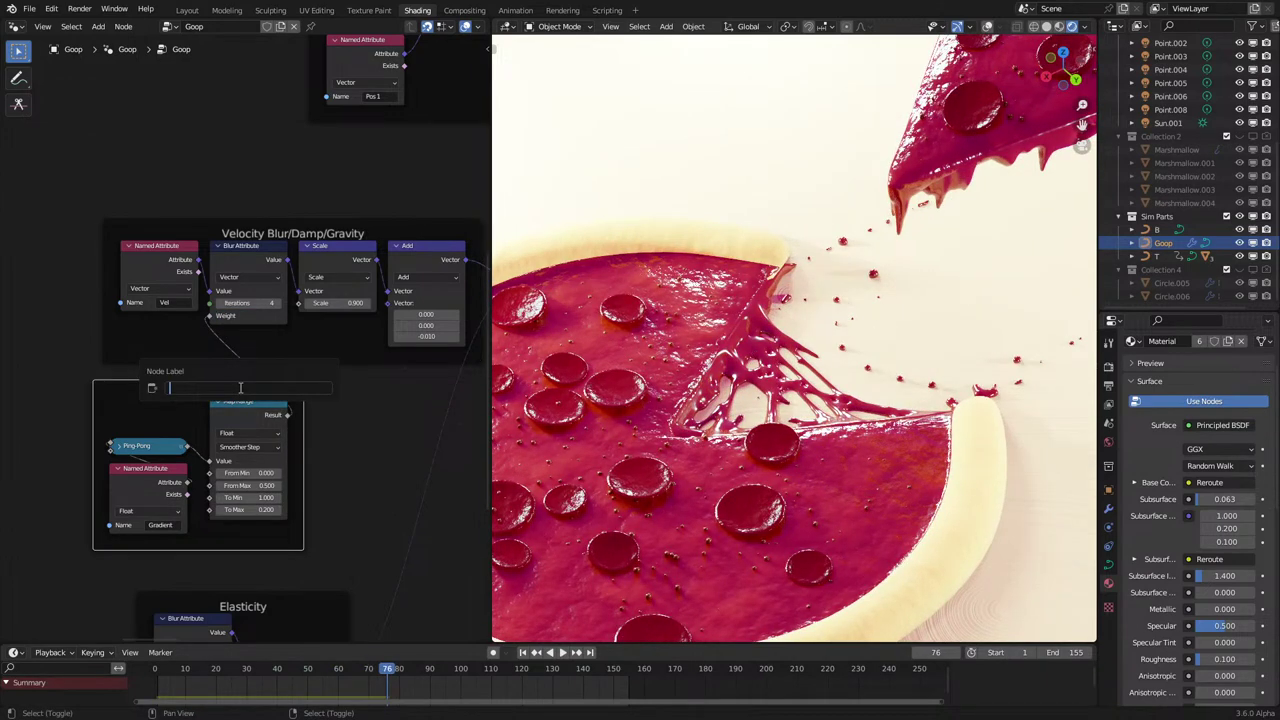
text(Blur VOer Gradient)
key(Return)
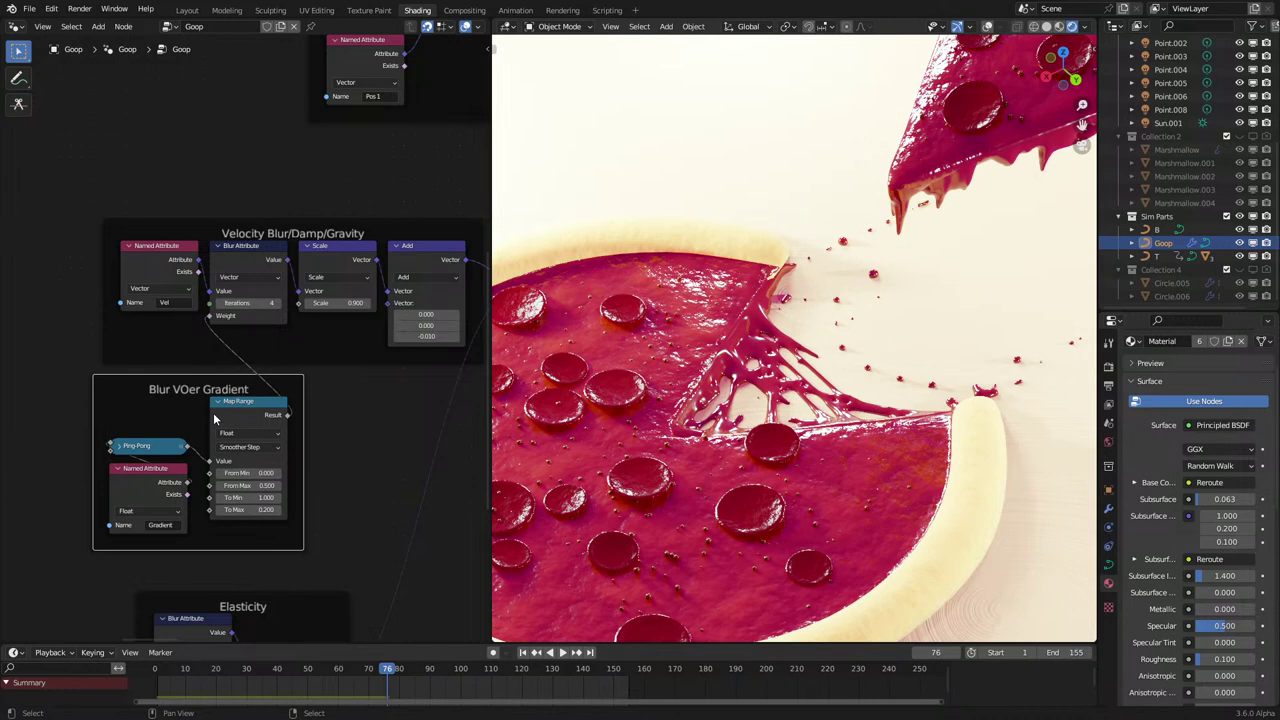
key(F2)
key(shift+Left)
key(shift+Left)
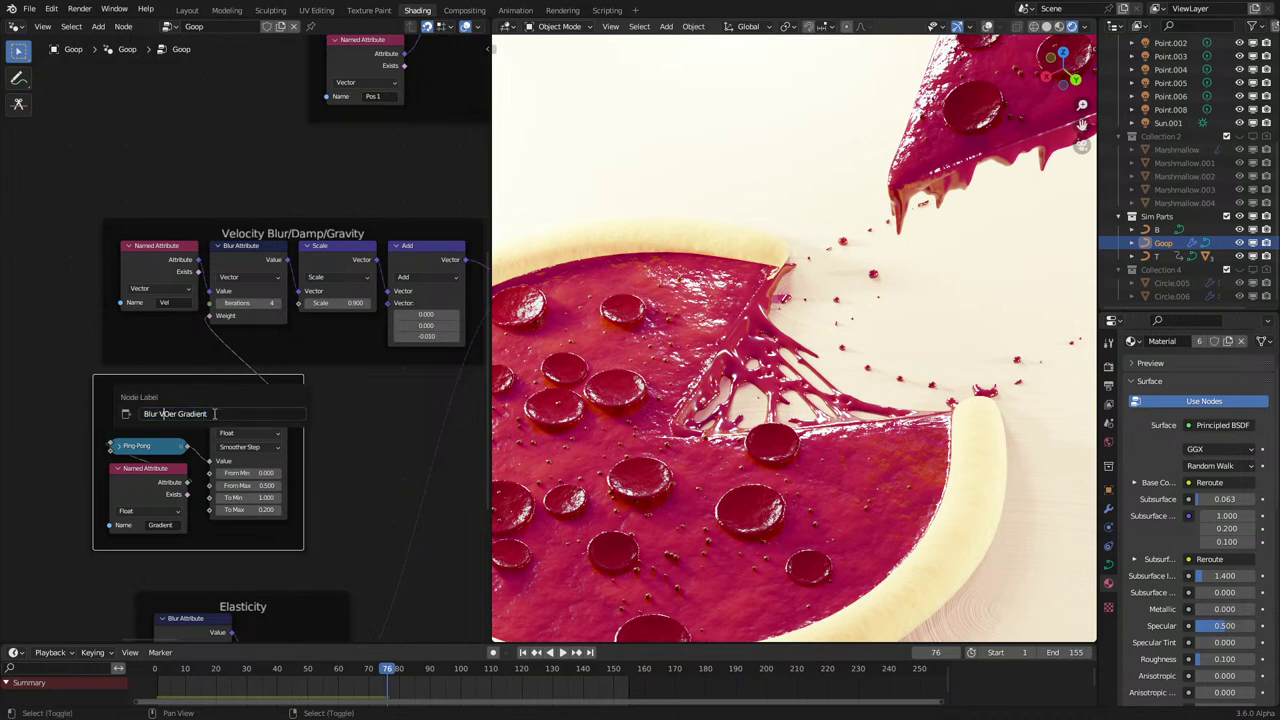
text(Ov)
key(Return)
Look over the Distance nodes, the main simulation row and the frame of Random Value and Greater Than nodes above it.
scroll(190, 390, down, 9)
middle_drag(177, 301, 74, 366)
scroll(68, 366, up, 2)
scroll(305, 460, up, 2)
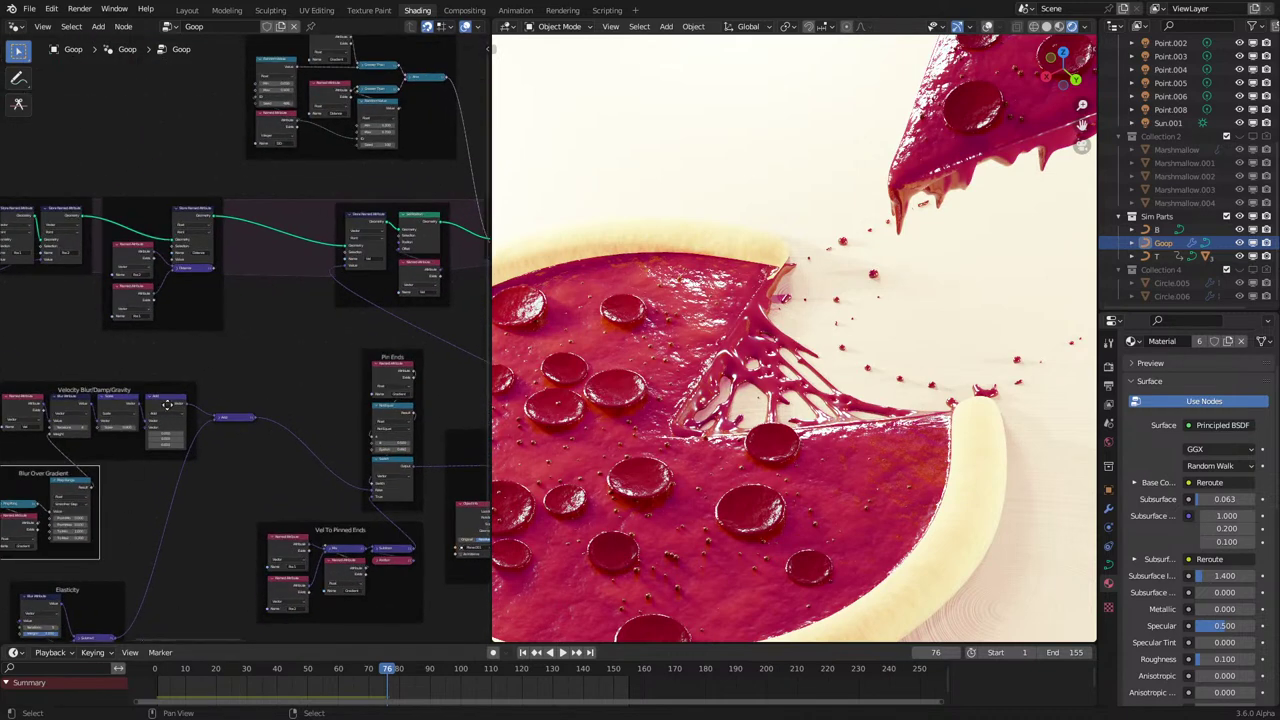
middle_drag(168, 404, 274, 403)
scroll(276, 368, up, 2)
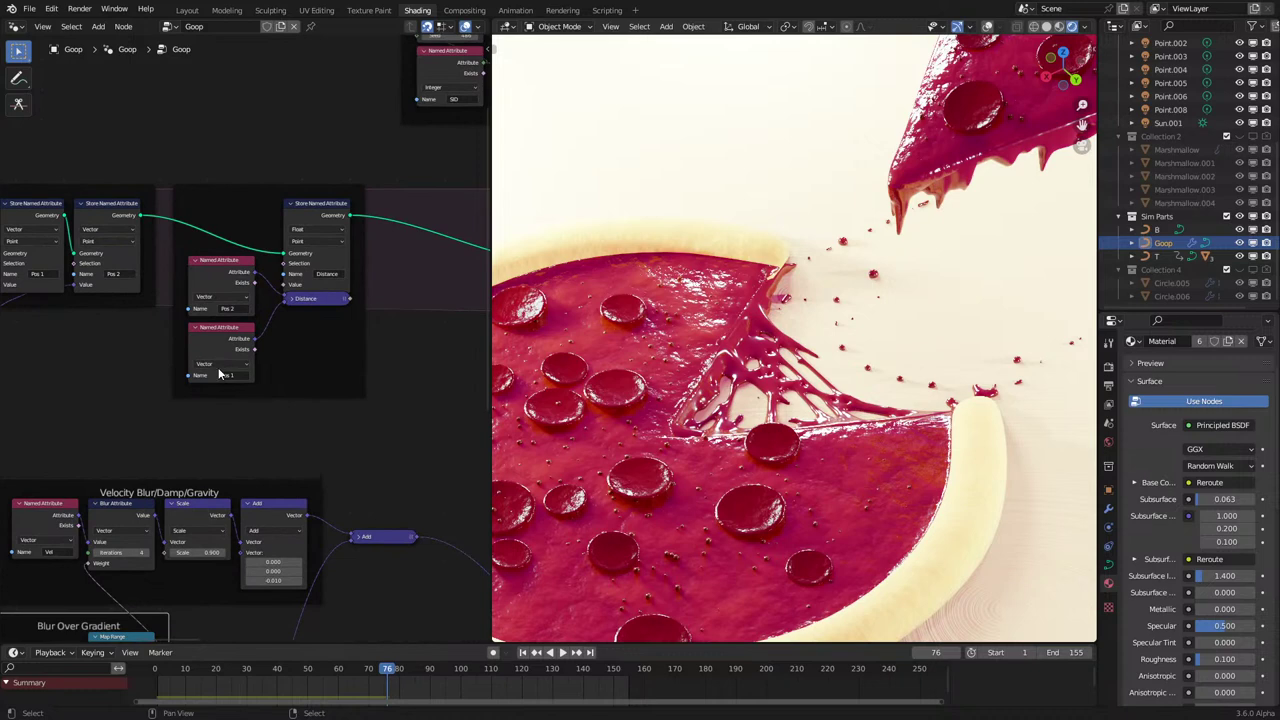
middle_drag(466, 443, 231, 280)
scroll(233, 281, down, 4)
middle_drag(345, 308, 476, 502)
middle_drag(432, 332, 252, 460)
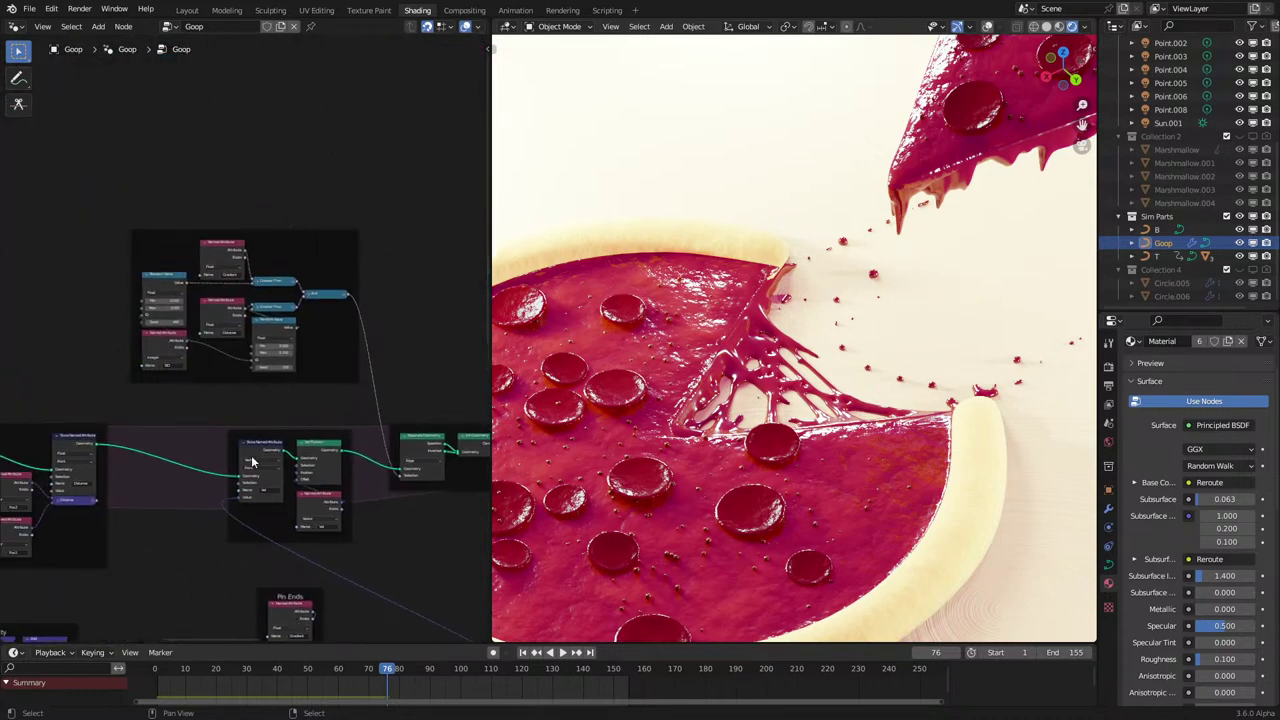
scroll(226, 334, up, 5)
middle_drag(235, 336, 286, 403)
scroll(270, 390, up, 2)
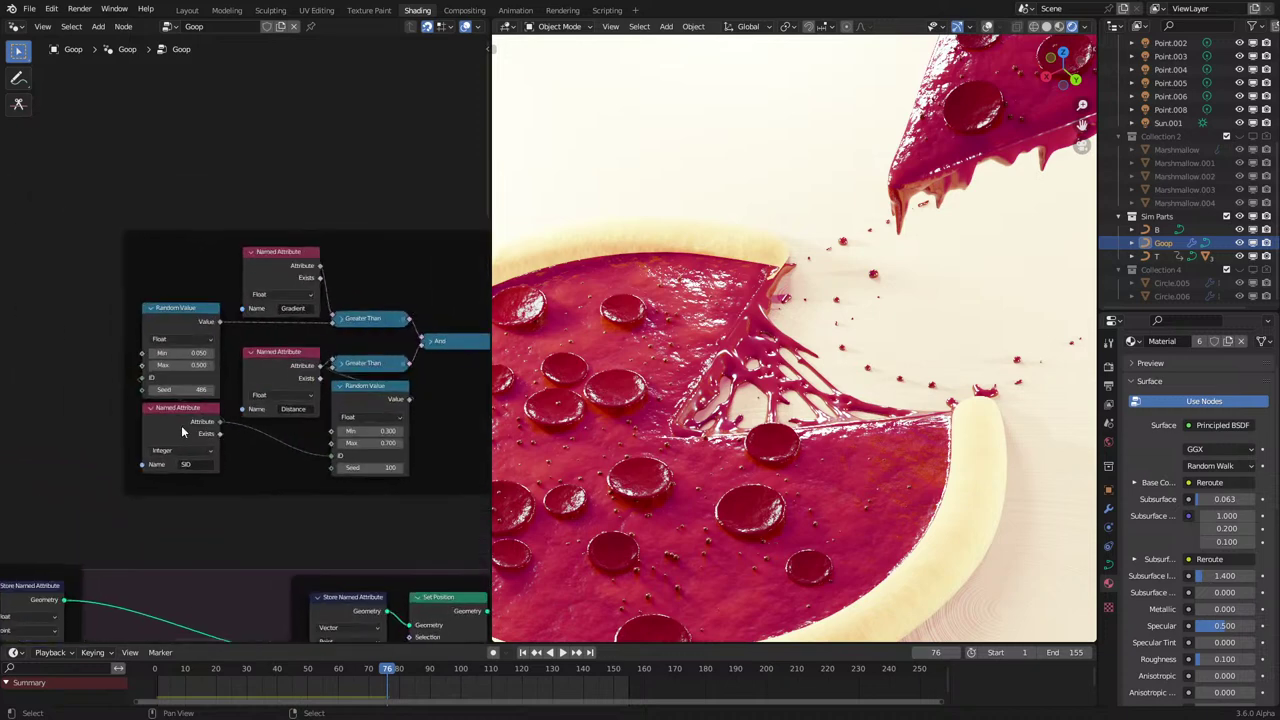
Label the frame around the Random Value, Greater Than and And nodes "Split Edges".
click(183, 432)
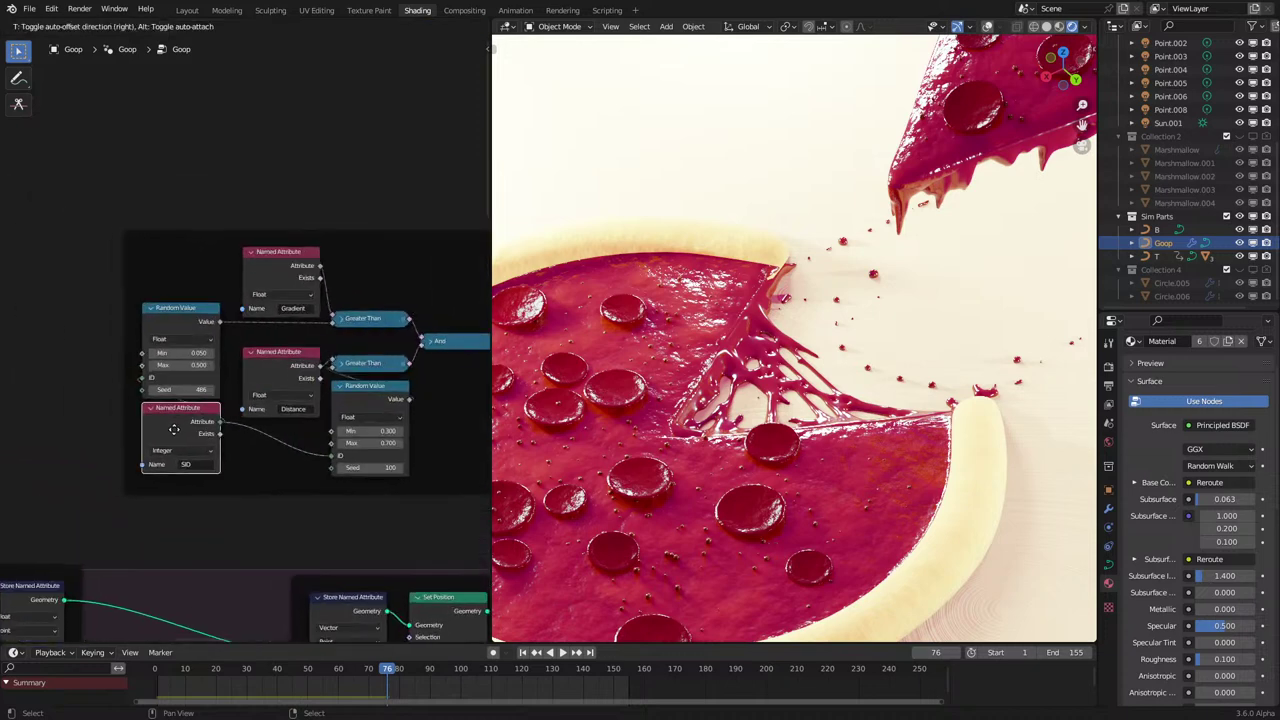
click(388, 232)
middle_drag(388, 234, 347, 232)
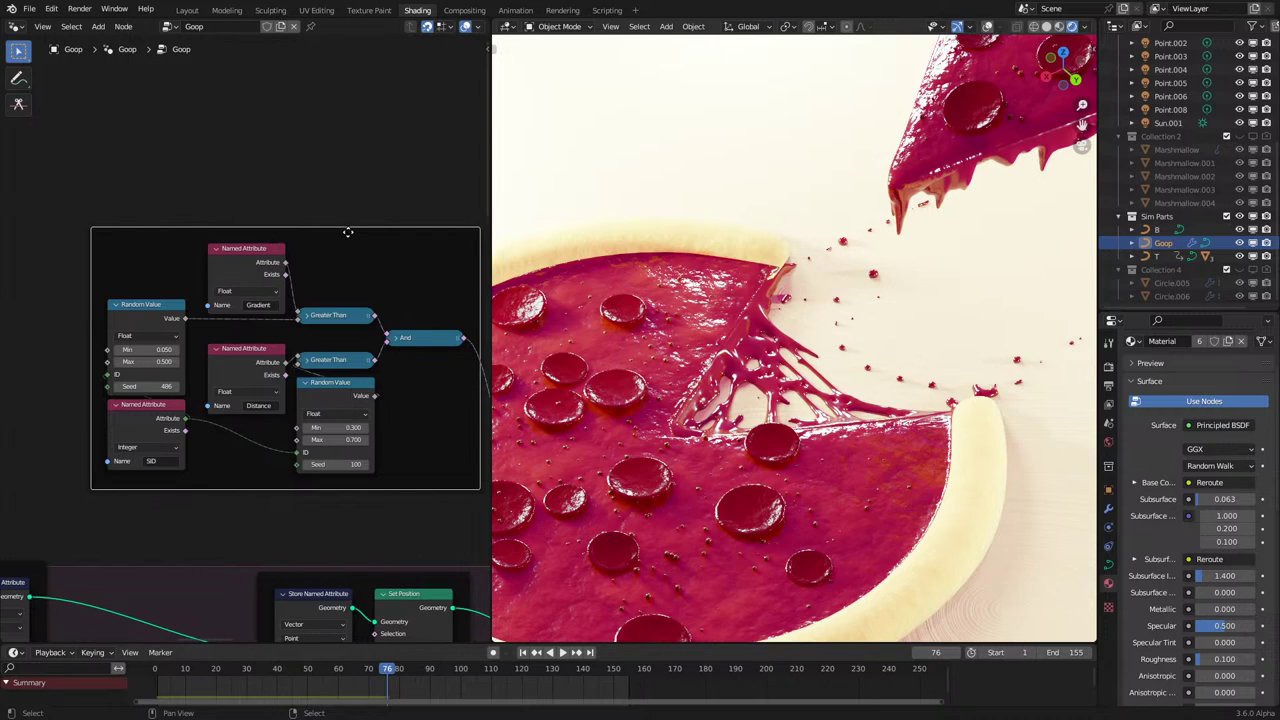
key(F2)
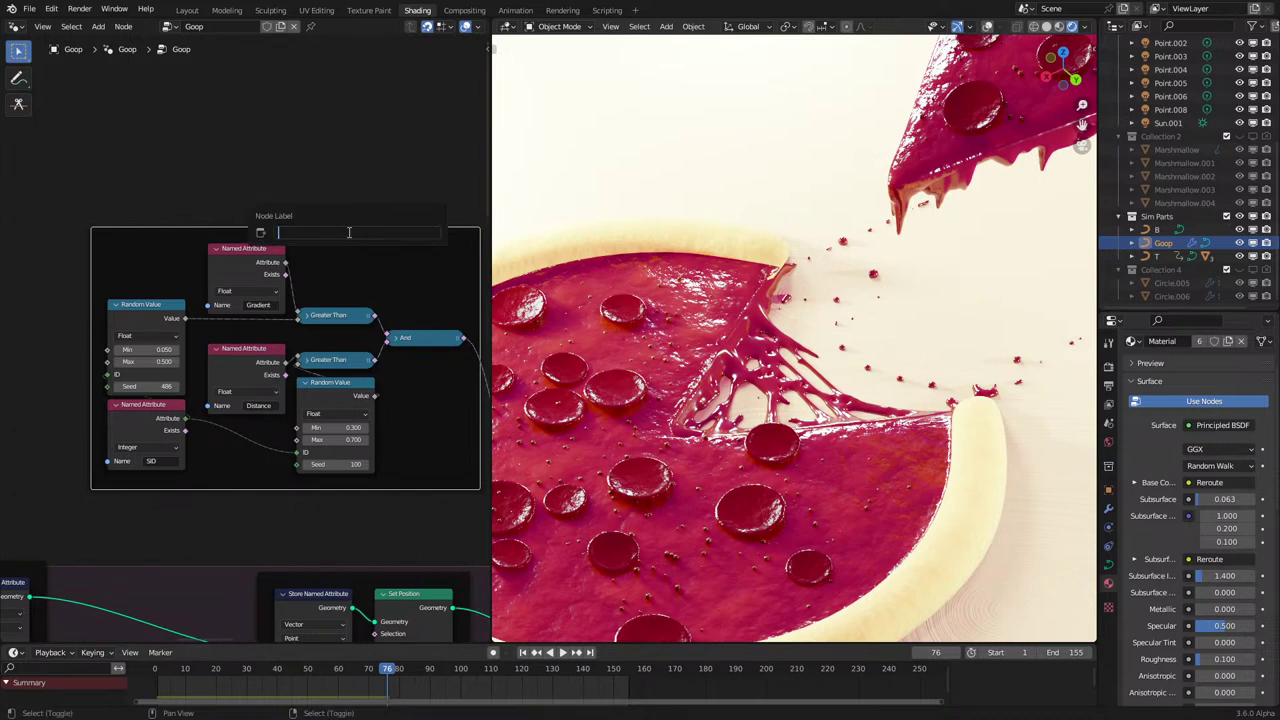
text(SP)
key(BackSpace)
key(BackSpace)
key(BackSpace)
text(Split Cu)
key(BackSpace)
key(BackSpace)
key(BackSpace)
text(Edge)
key(Return)
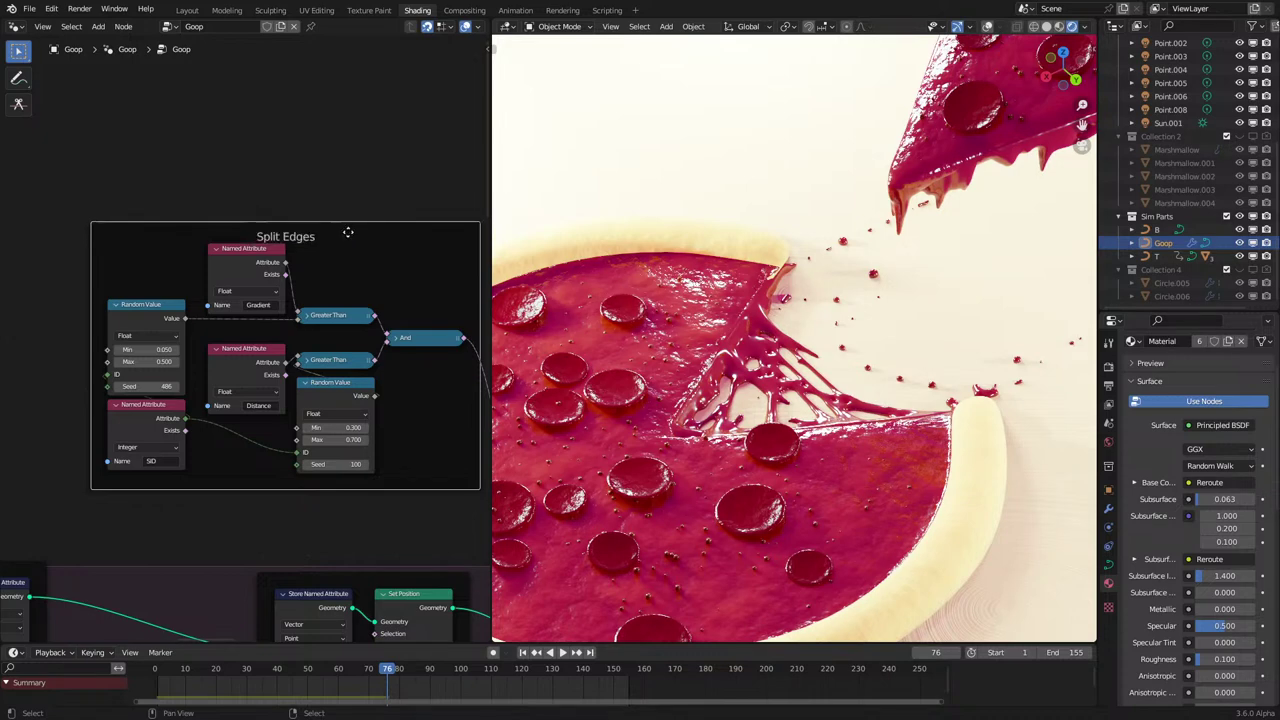
Reposition the Split Edges frame slightly above the main simulation row.
scroll(358, 250, down, 2)
middle_drag(358, 250, 221, 181)
key(g)
click(219, 185)
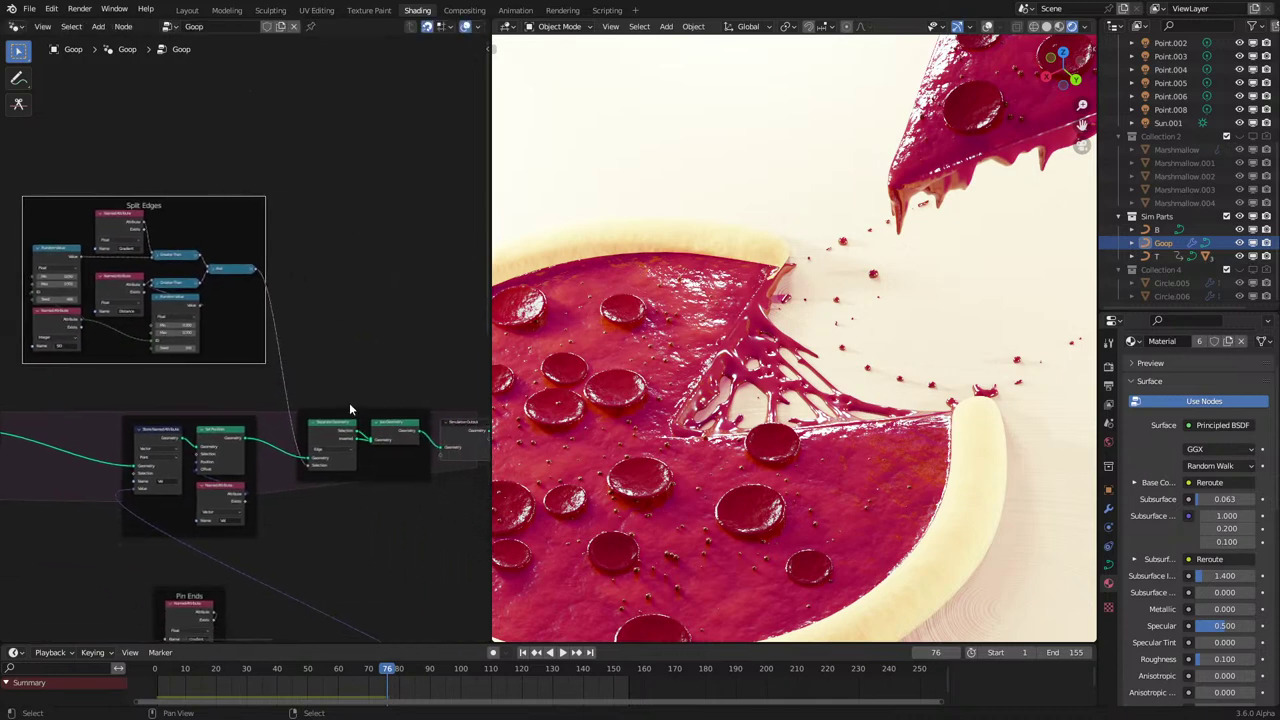
Label the frame around the Separate Geometry and Join Geometry nodes "Split Edges" as well.
click(349, 408)
key(F2)
text(Spl)
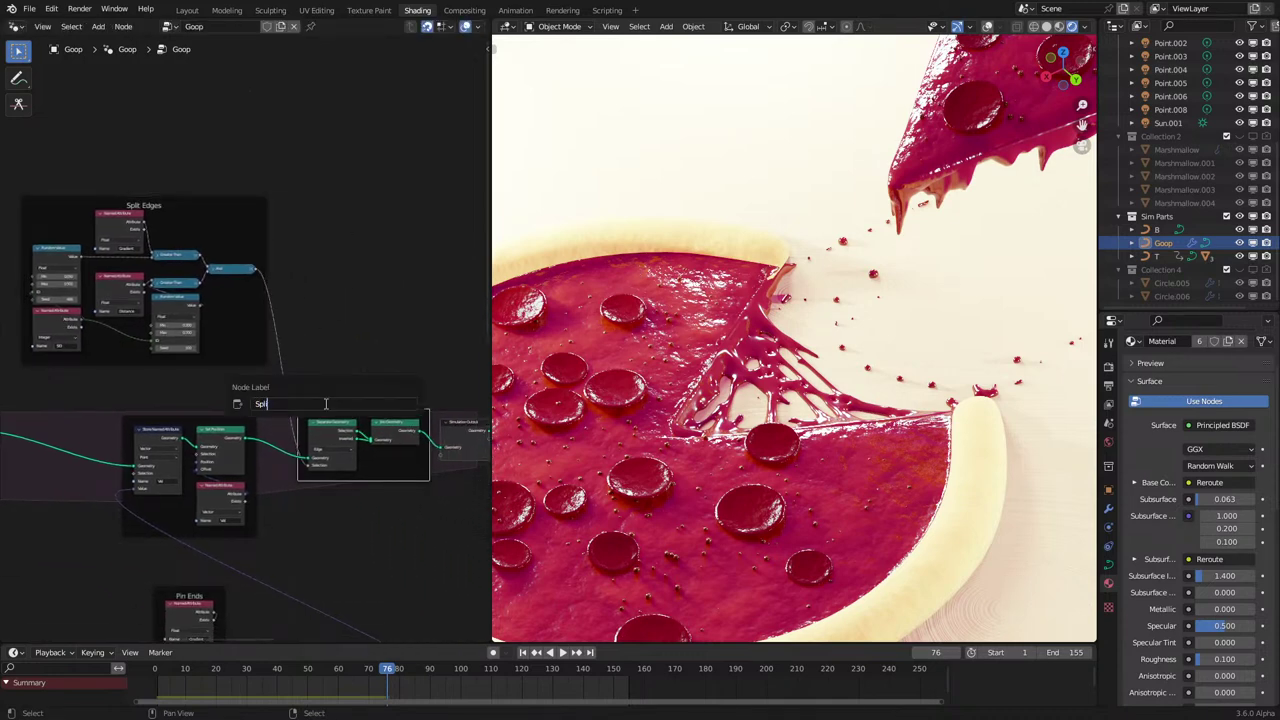
text(it Edges)
key(Return)
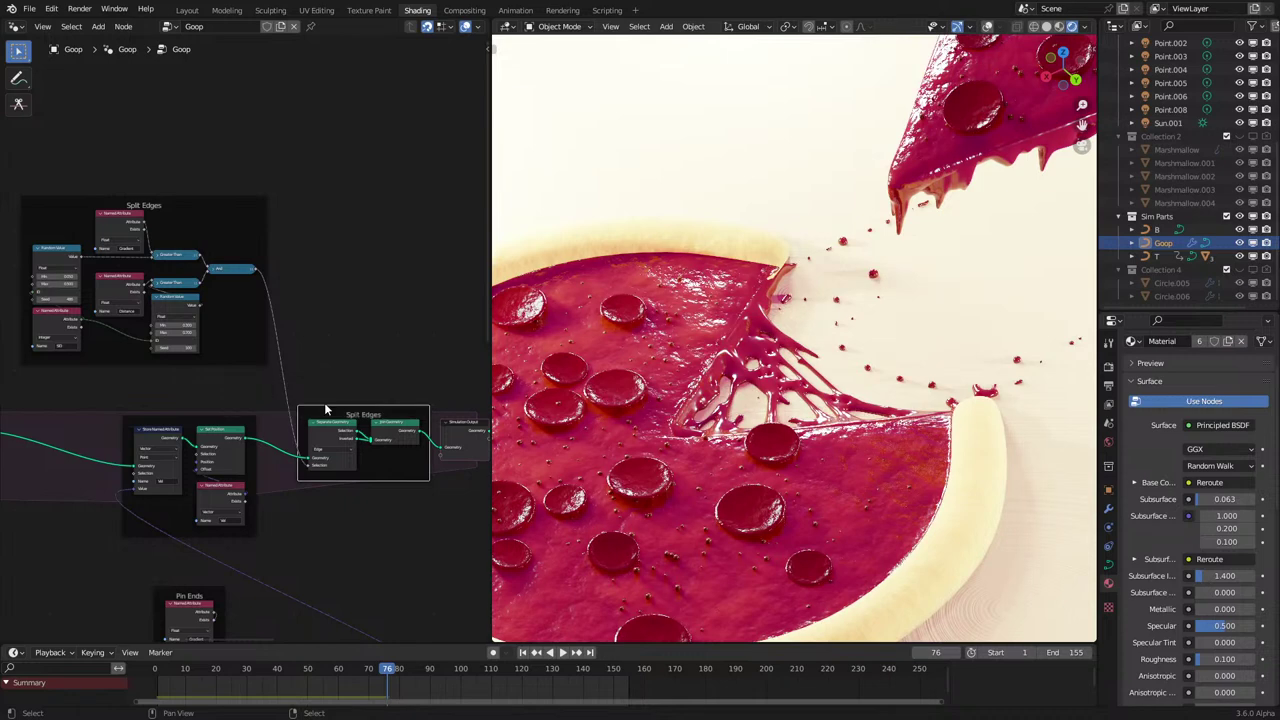
Raise the Gradient Named Attribute and its Greater Than node, and place the Random Value node with seed 486 directly beneath that Greater Than.
scroll(238, 393, up, 1)
scroll(225, 350, up, 3)
middle_drag(125, 238, 295, 296)
scroll(285, 296, up, 2)
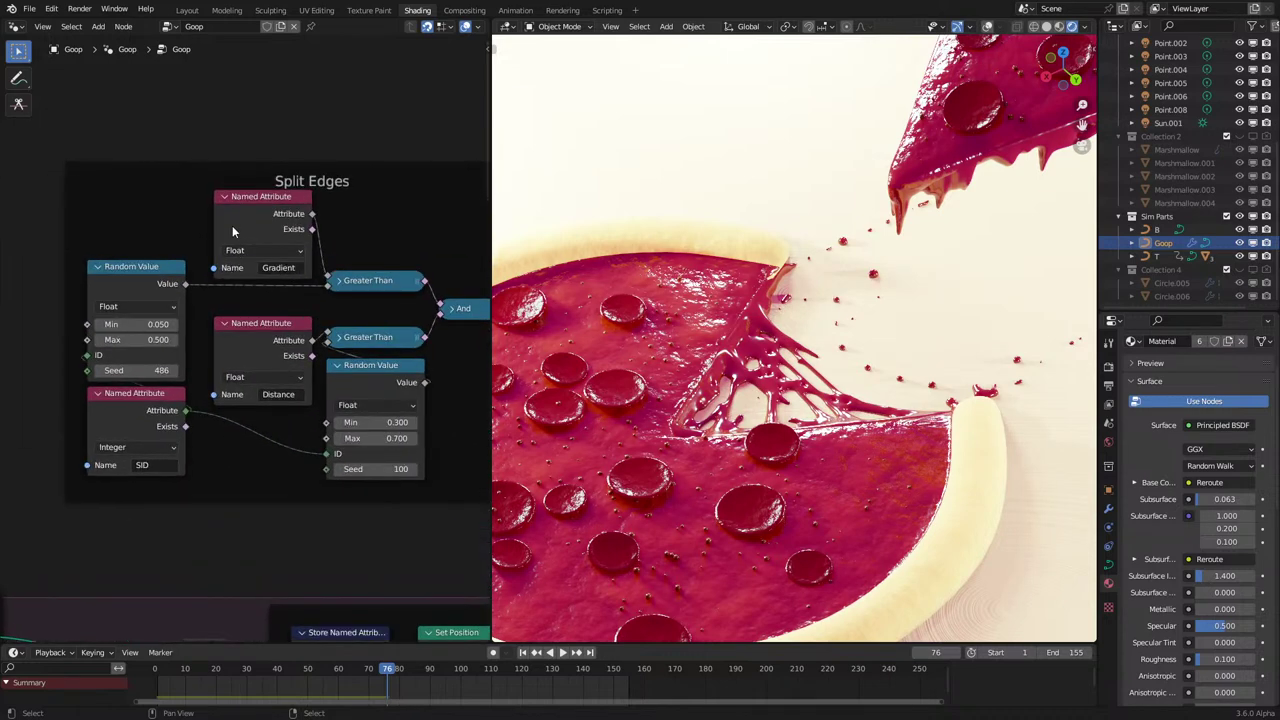
click(246, 211)
shift+click(246, 211)
shift+click(384, 280)
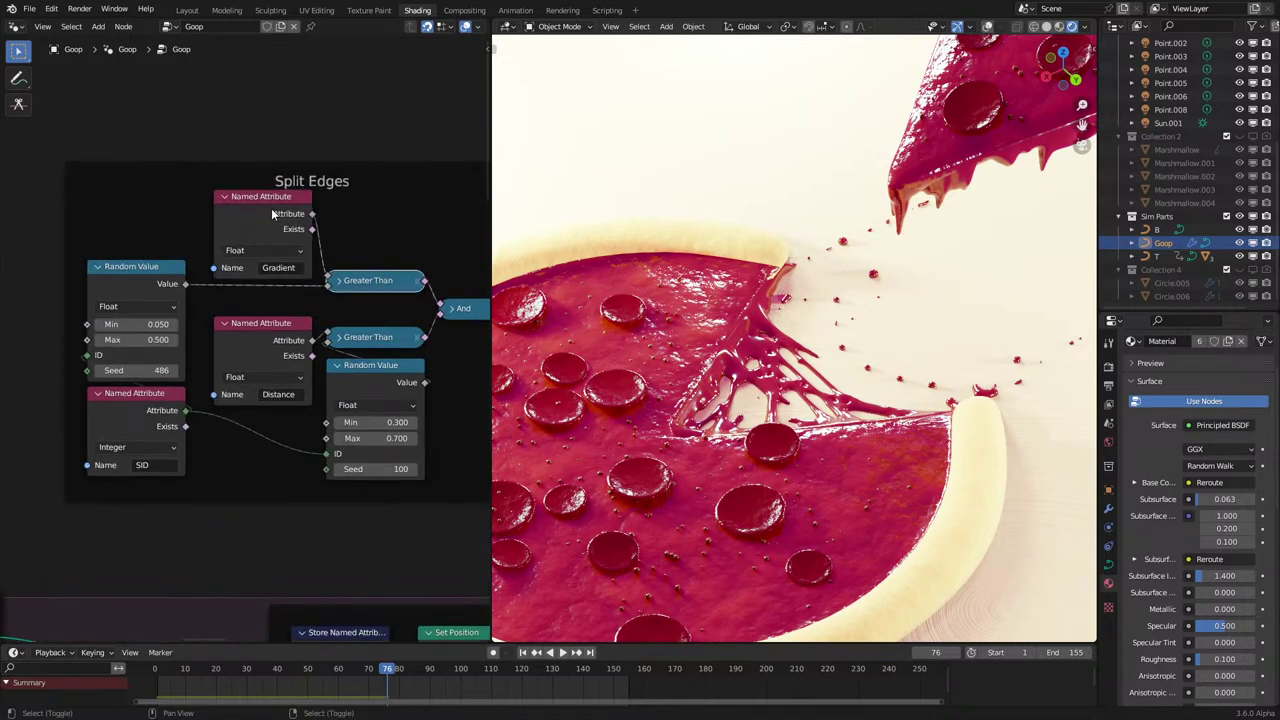
shift+click(271, 208)
middle_drag(322, 270, 284, 377)
key(g)
drag(106, 395, 339, 283)
drag(190, 187, 180, 225)
Place the And node between the two Greater Than branches and shift the Distance, lower Greater Than and lower Random Value nodes together.
scroll(420, 343, down, 1)
drag(405, 400, 421, 366)
drag(229, 394, 324, 454)
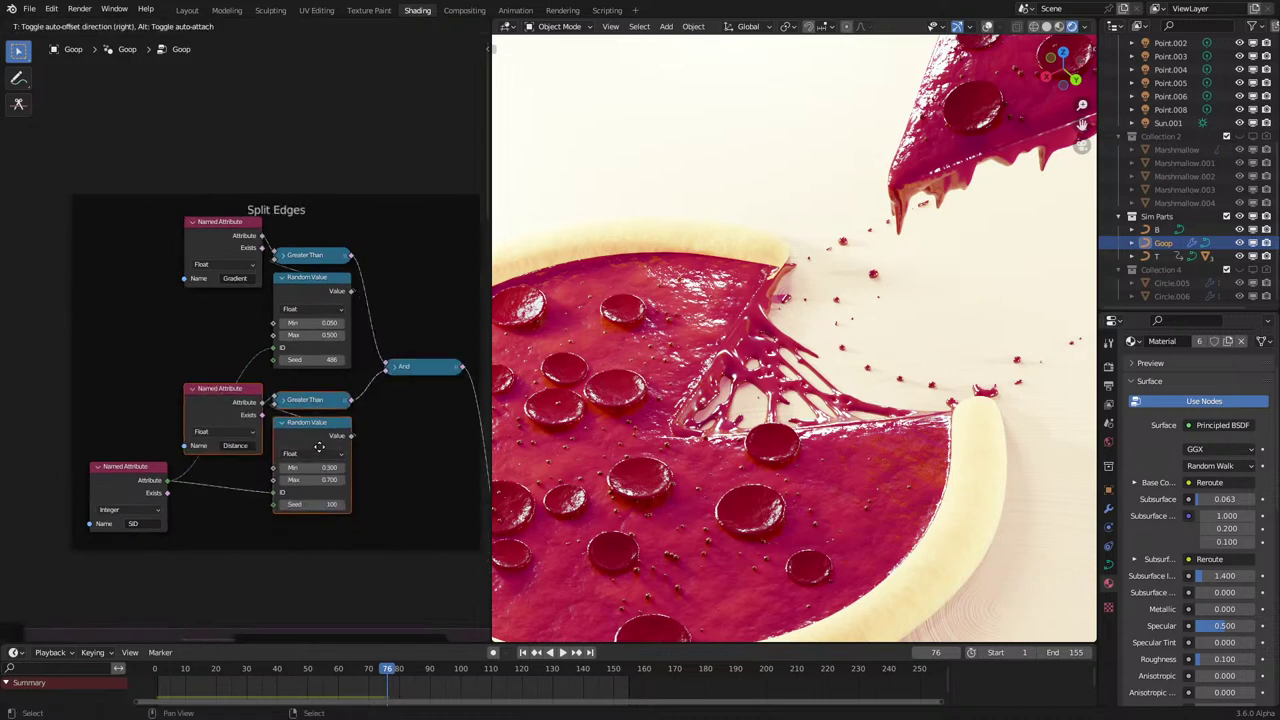
Move the SID attribute beside the lower Random Value, duplicate it for the upper Random Value's ID, and align both beneath their branch's attribute.
drag(118, 488, 205, 490)
key(shift+d)
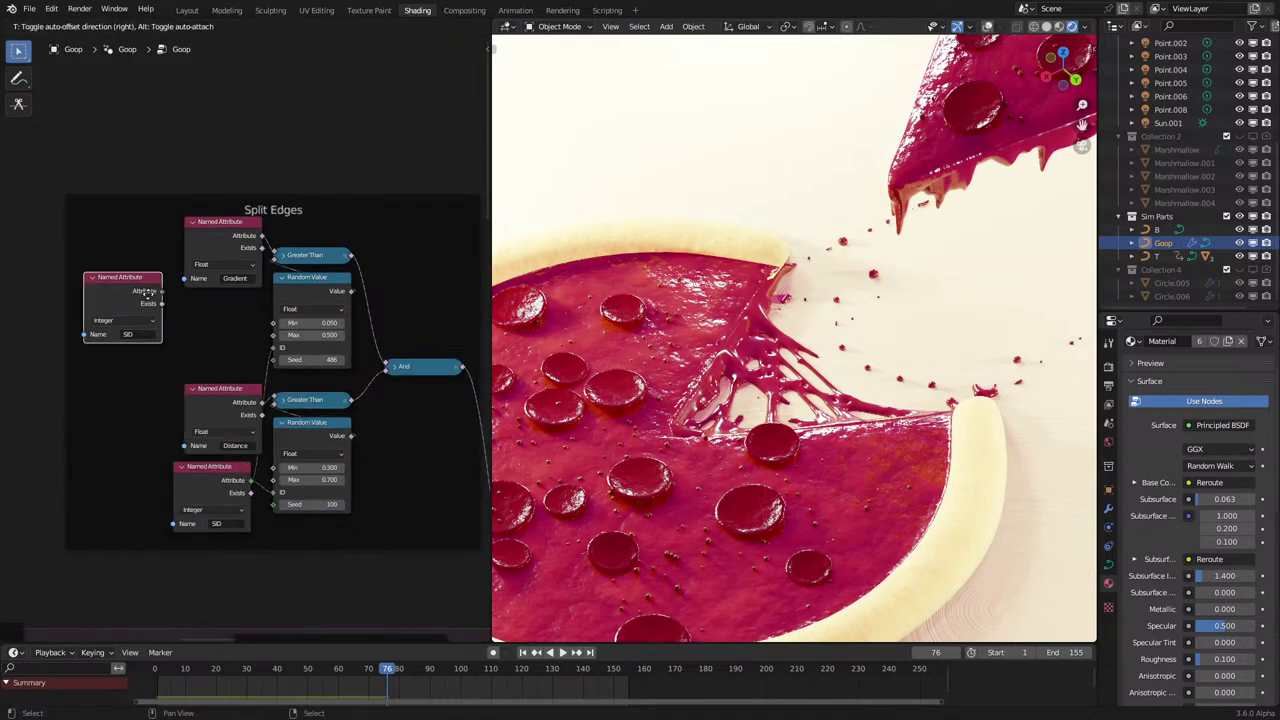
click(116, 311)
drag(161, 301, 238, 303)
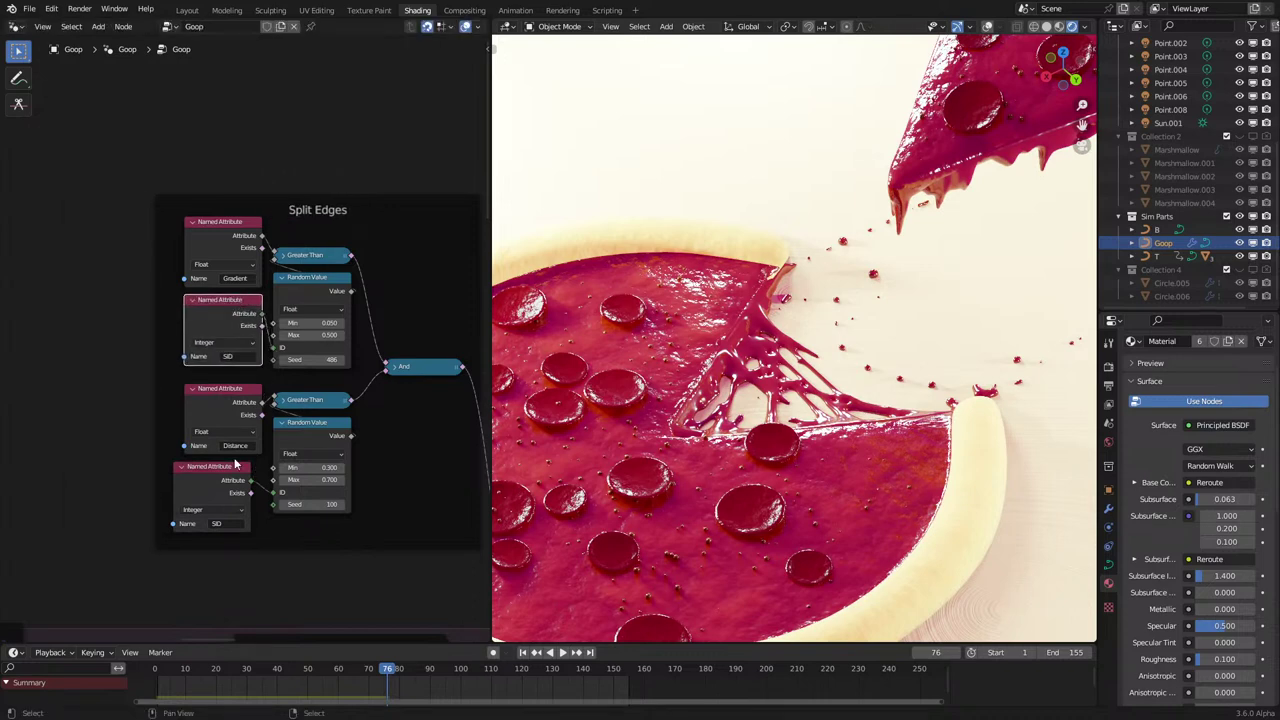
drag(234, 466, 242, 471)
Raise the Gradient, upper SID, upper Greater Than and upper Random Value nodes to separate them from the Distance branch.
scroll(336, 330, down, 2)
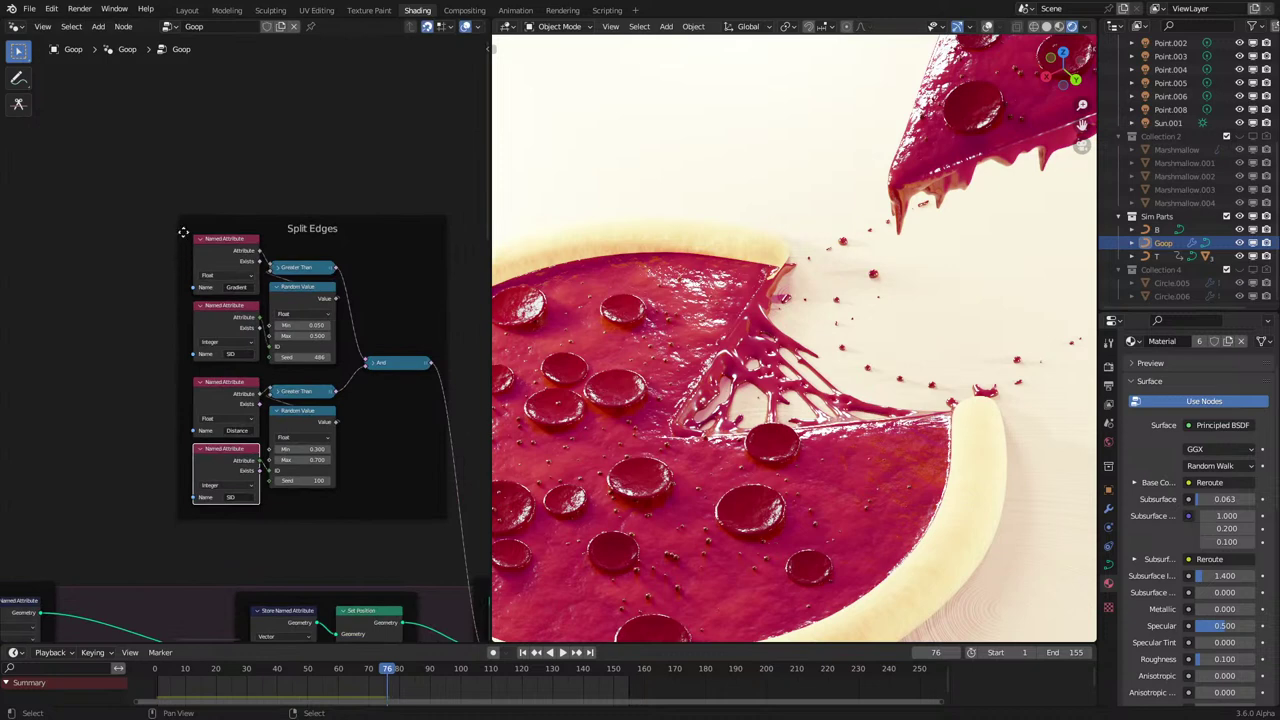
click(218, 250)
shift+click(230, 331)
shift+click(293, 290)
drag(293, 290, 293, 271)
click(295, 423)
shift+click(294, 421)
shift+click(229, 469)
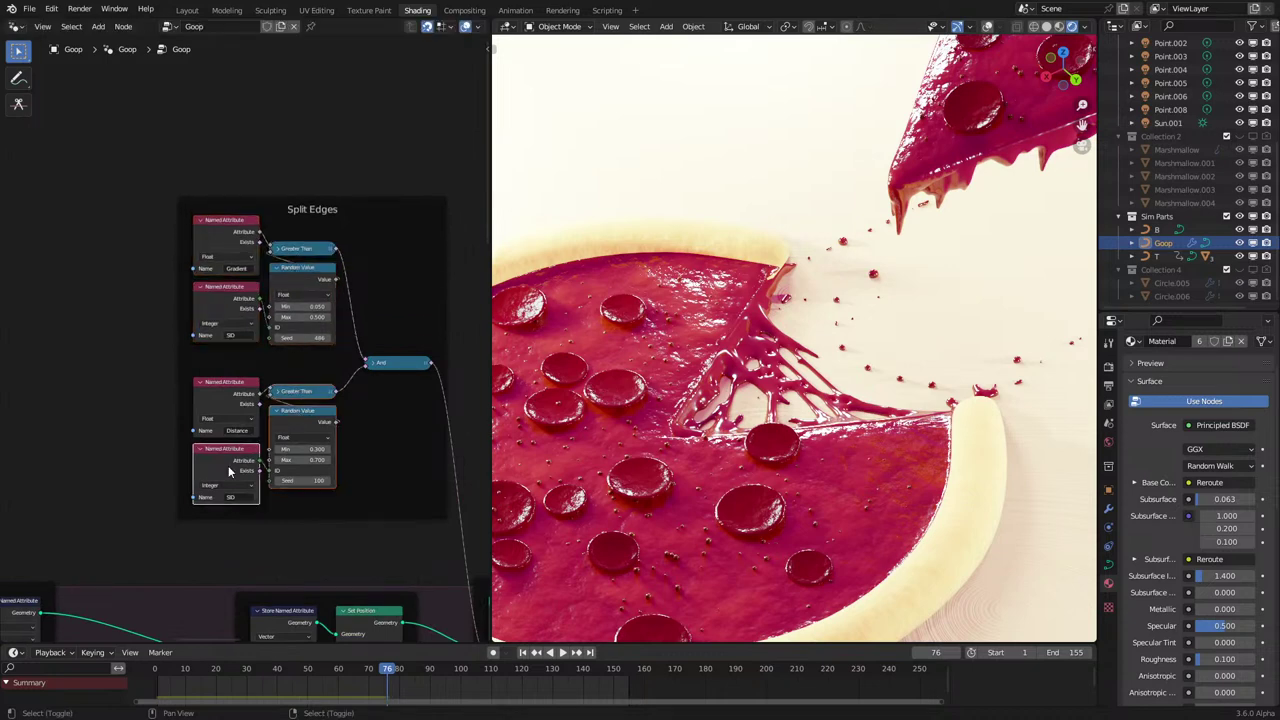
shift+click(229, 404)
drag(229, 404, 229, 404)
click(146, 424)
Relabel the frame holding the two Greater Than branches and the And node "Split Edges Section".
scroll(150, 424, down, 5)
middle_drag(163, 421, 160, 283)
scroll(250, 335, up, 2)
drag(329, 343, 327, 358)
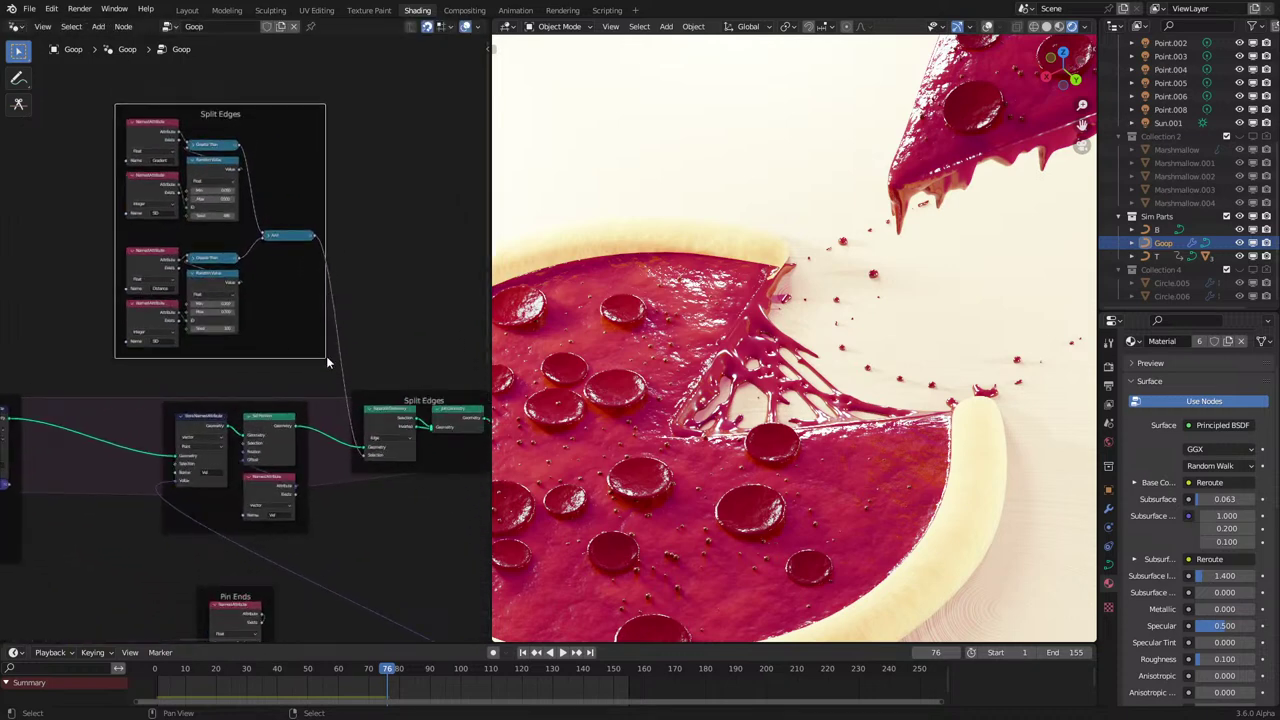
key(F2)
key(End)
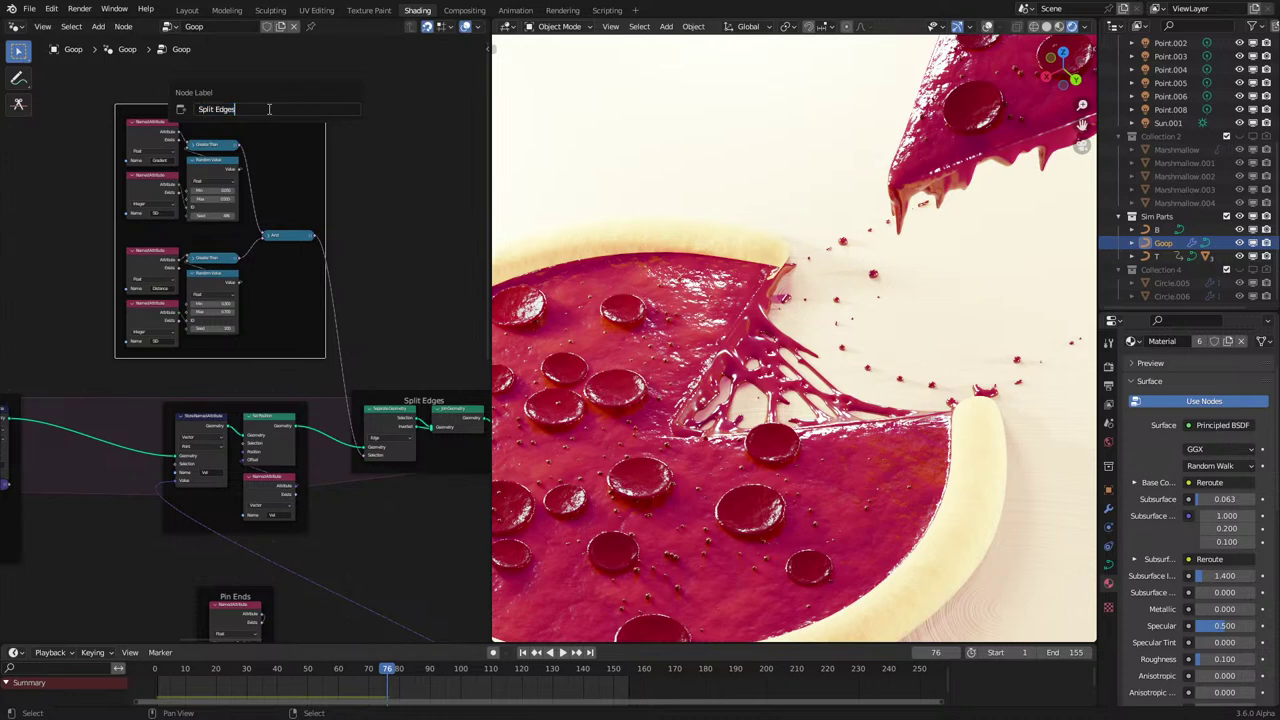
text(Section)
key(Return)
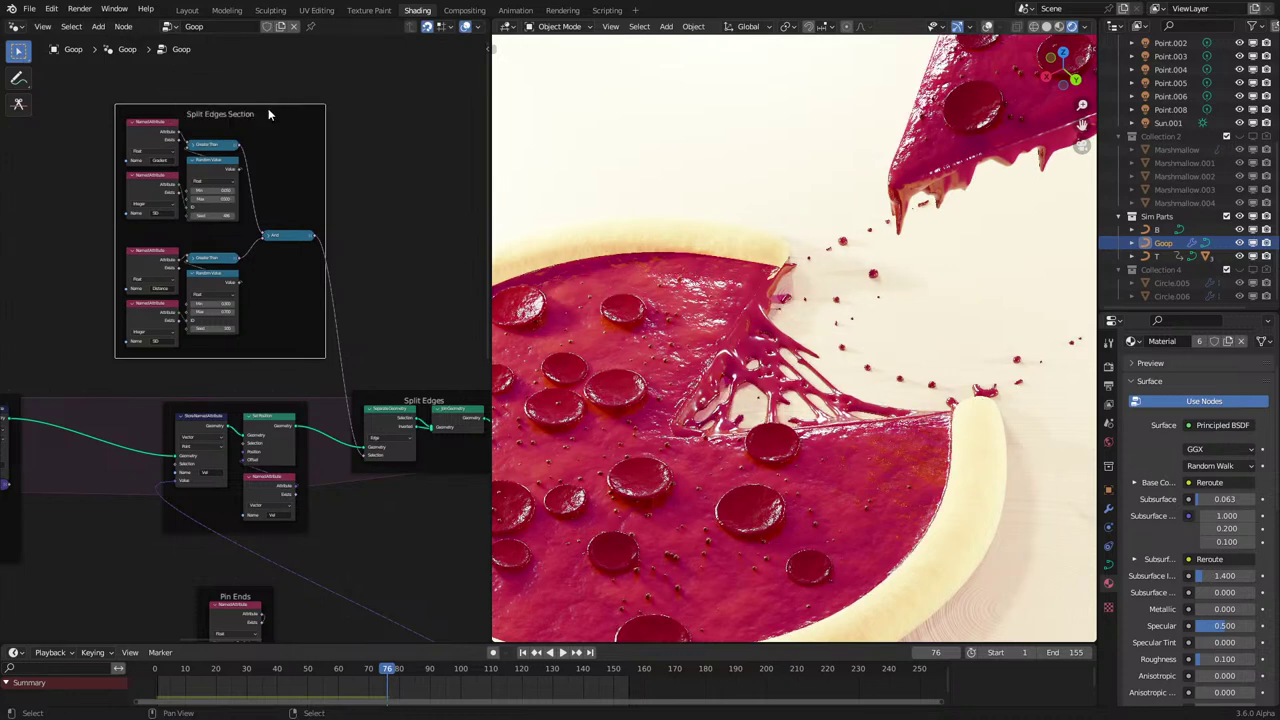
Label the frame around the Vel Store Named Attribute and Set Position nodes "Apply Velocity".
scroll(254, 271, down, 2)
scroll(297, 294, up, 2)
click(296, 320)
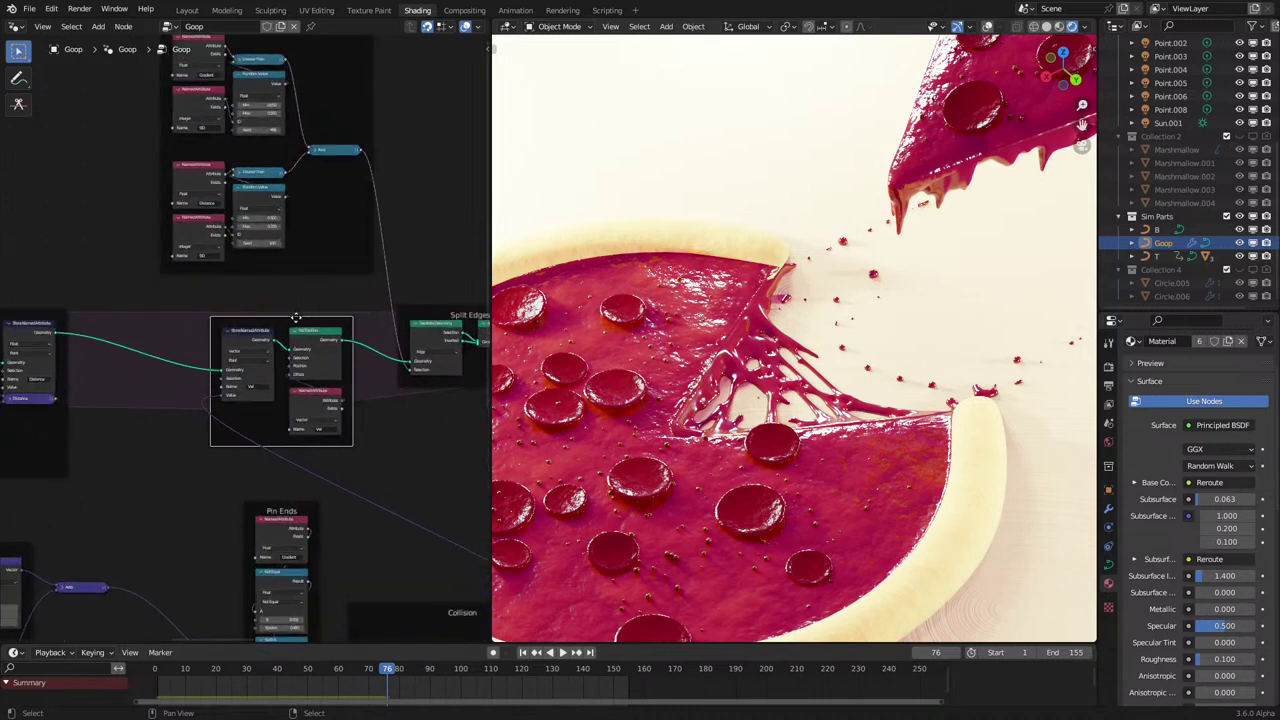
key(F2)
text(Ap)
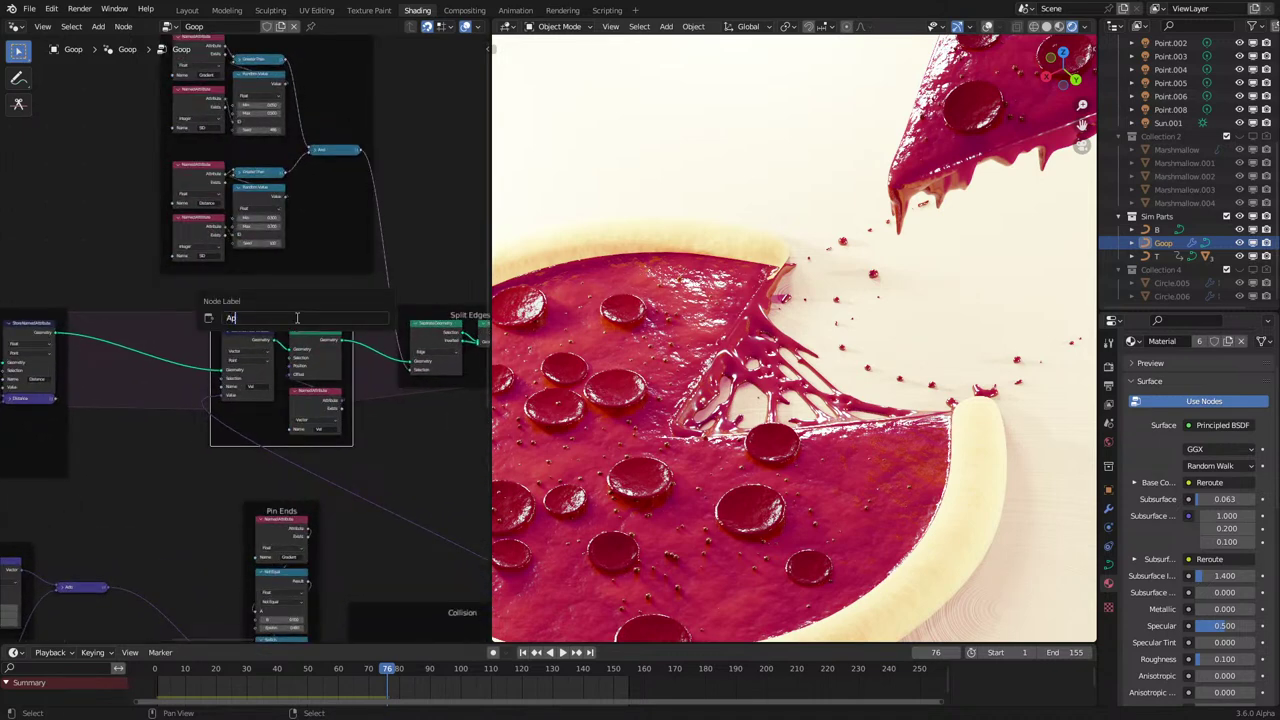
text(ply Selocity)
key(Return)
Label the frame that stores the distance between the Pos 1 and Pos 2 attributes "Ends Distance".
scroll(297, 329, down, 4)
middle_drag(233, 357, 429, 359)
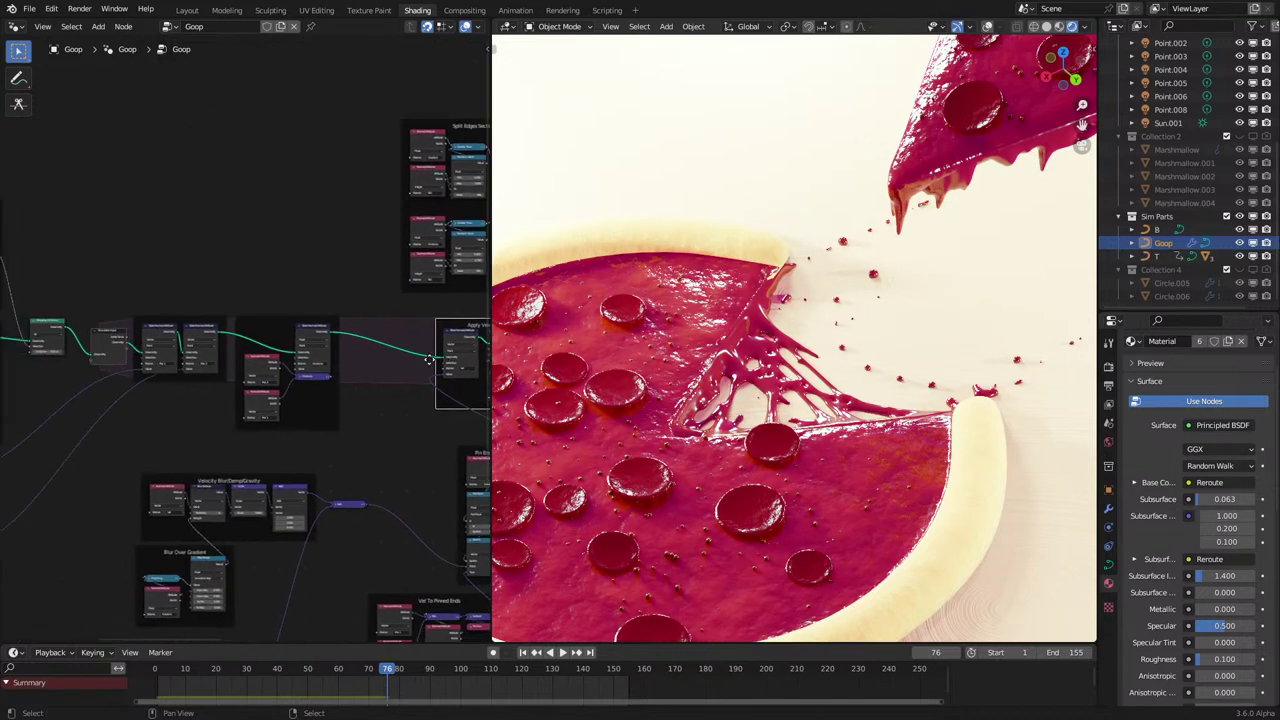
scroll(235, 350, up, 2)
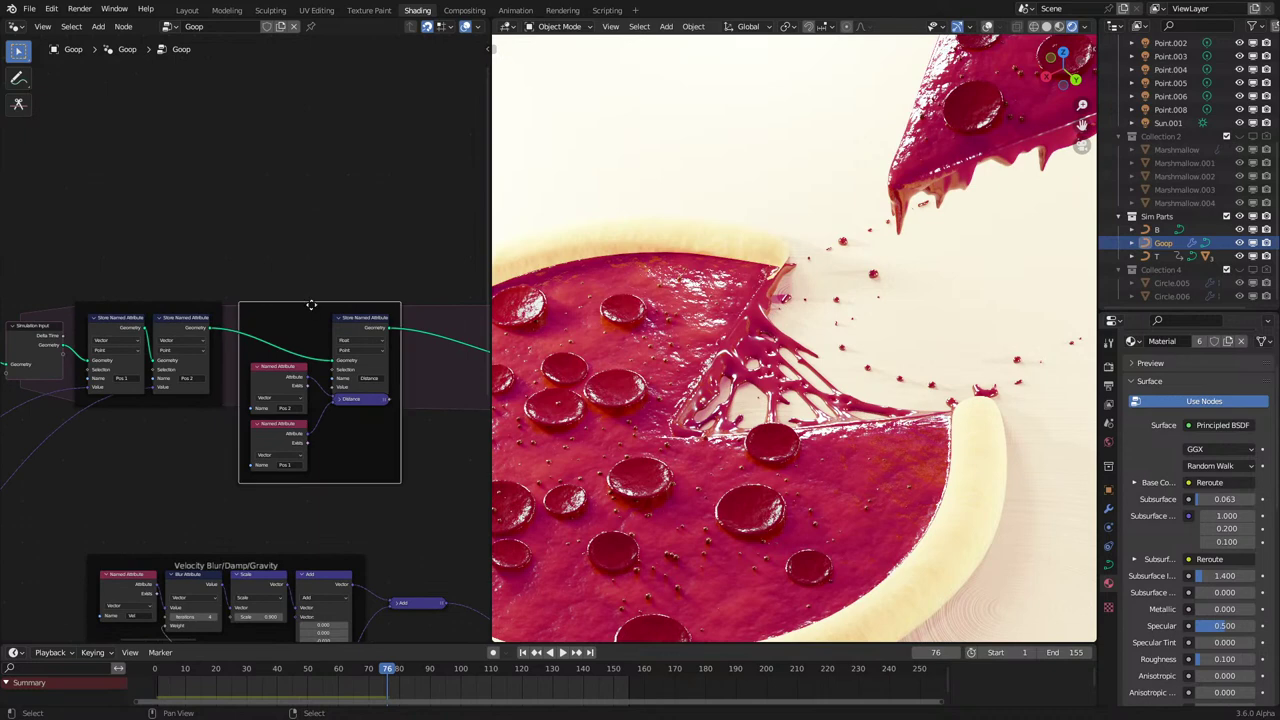
key(F2)
text(Distance)
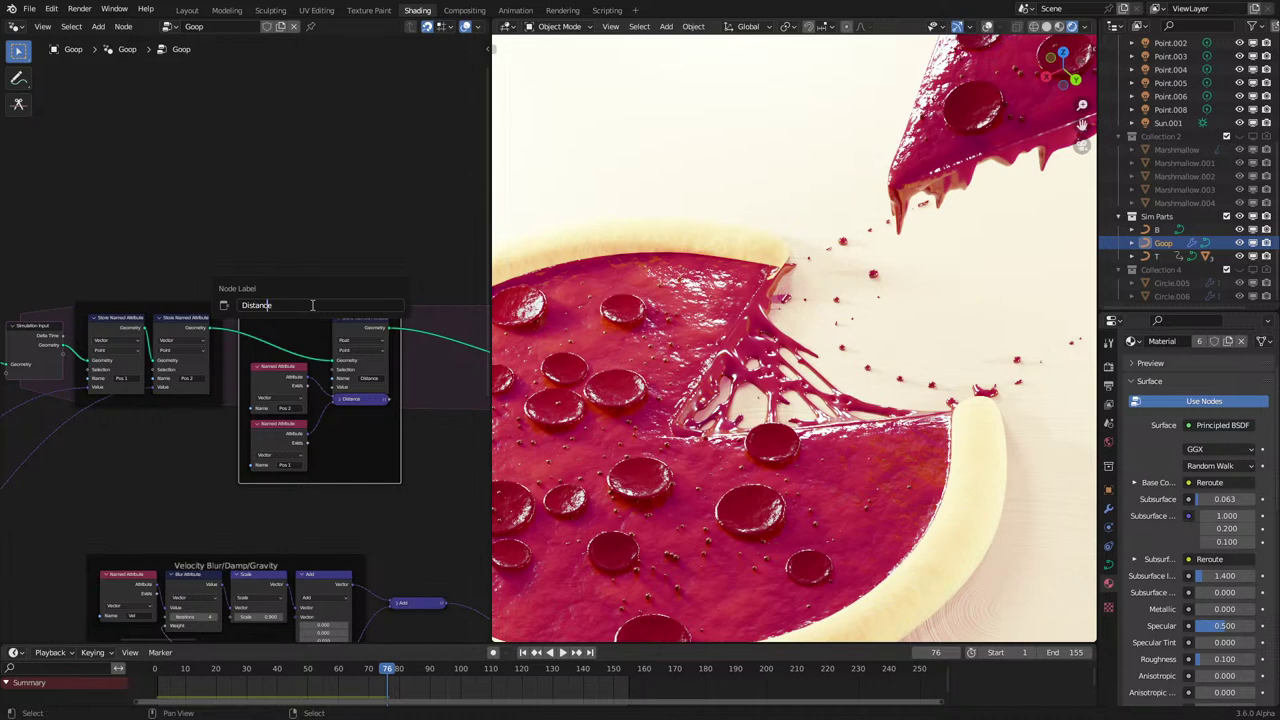
key(Home)
text(Ends)
key(Return)
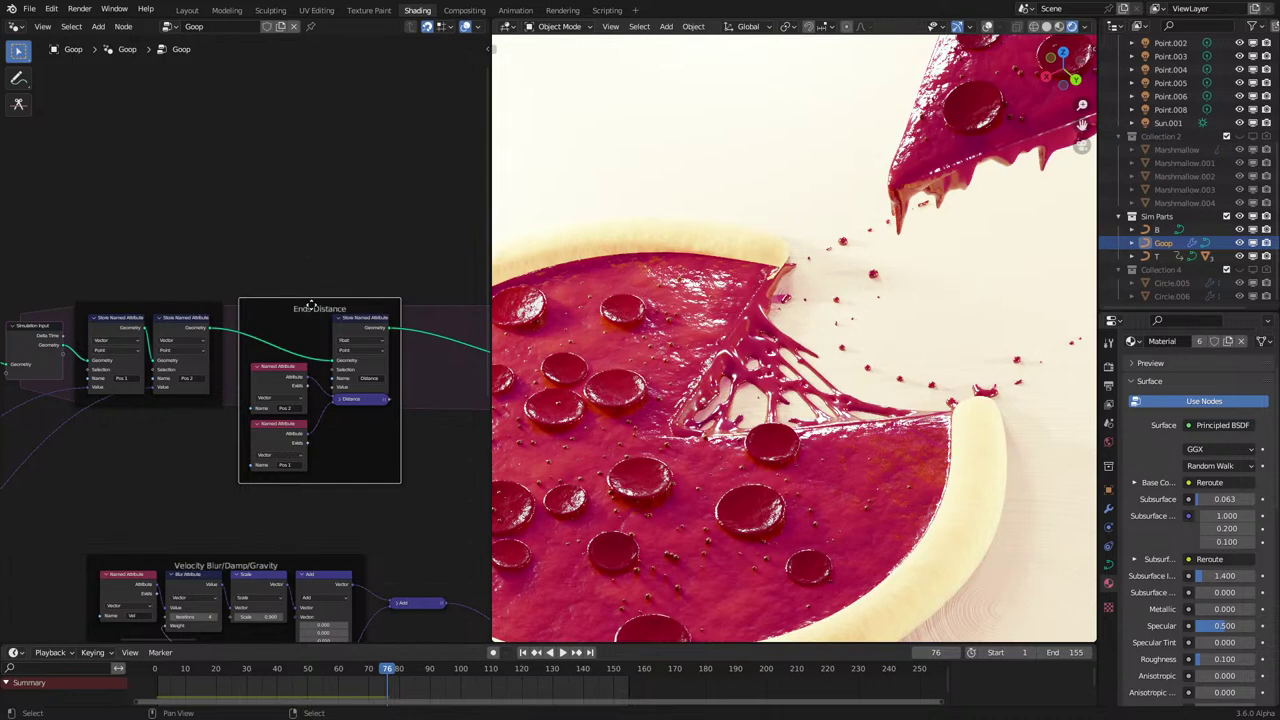
Label the frame around the Pos 1 and Pos 2 Store Named Attribute nodes "Start/End Points".
scroll(276, 389, up, 2)
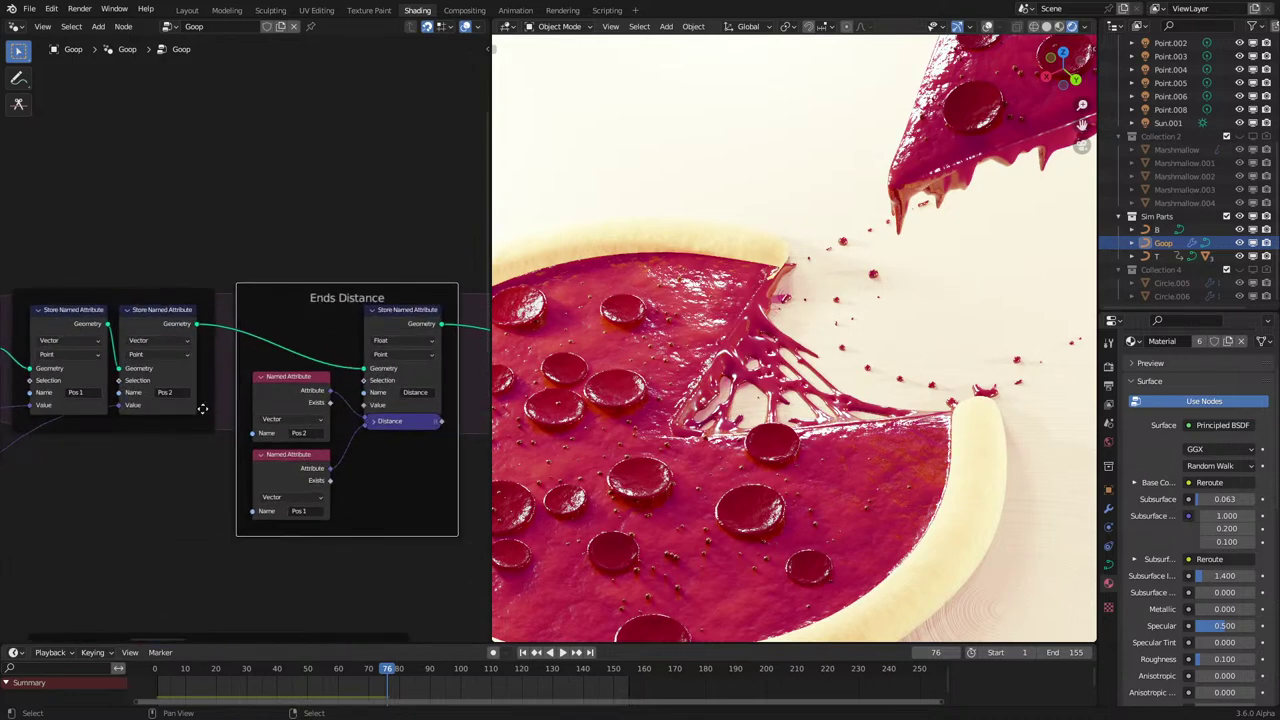
key(ctrl+j)
key(F2)
text(S)
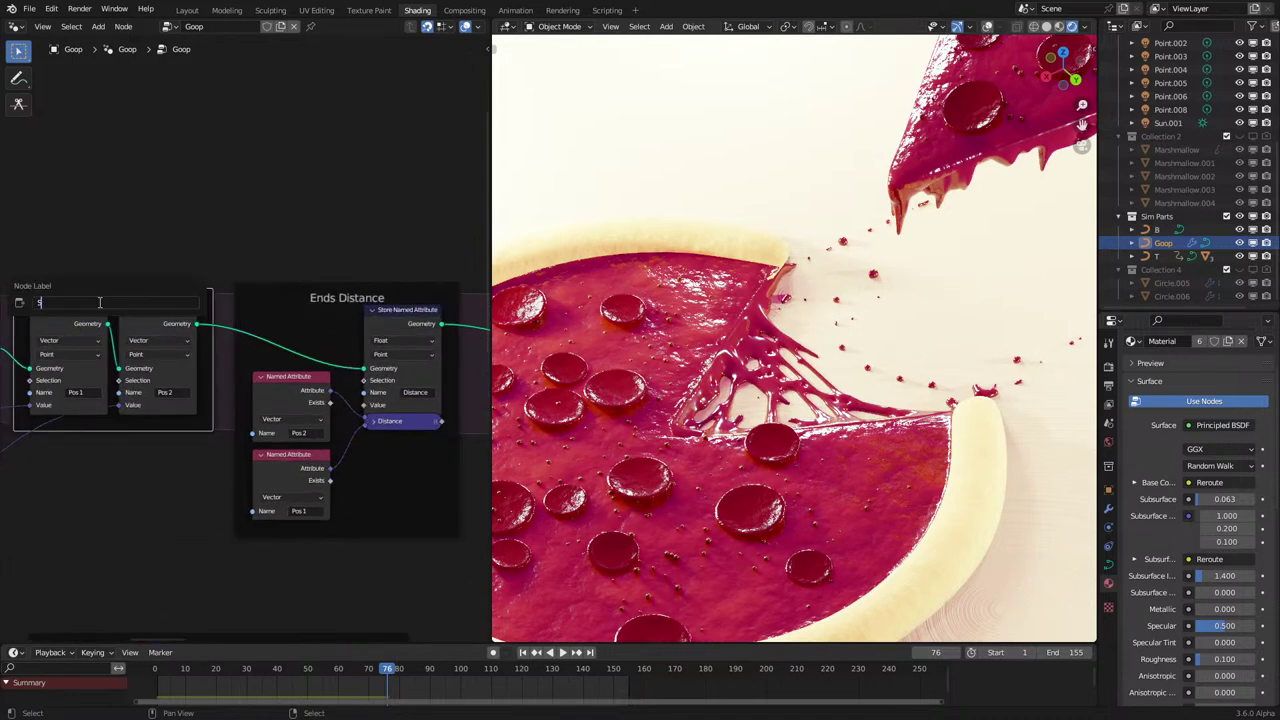
text(tart/End Points)
key(Return)
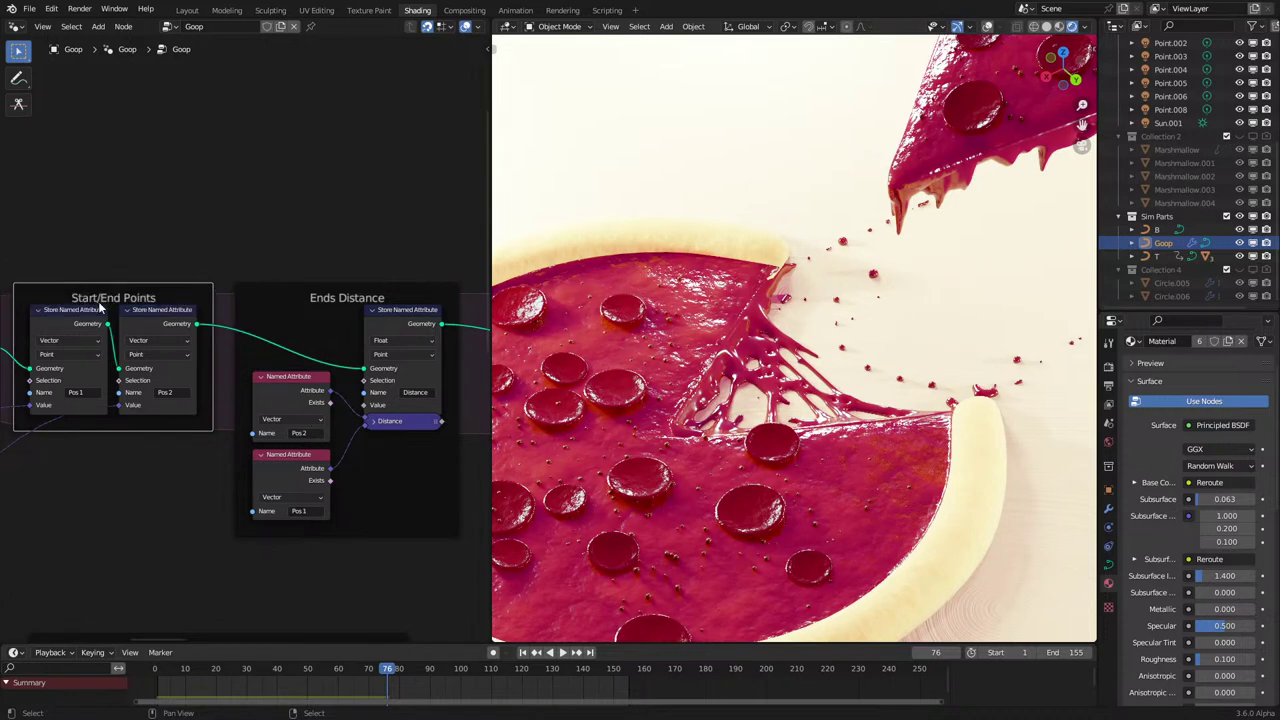
Switch the viewport to Material Preview shading and play the goop simulation from the first frame, stopping at frame 47.
scroll(100, 302, down, 5)
scroll(440, 310, down, 7)
middle_drag(463, 311, 543, 295)
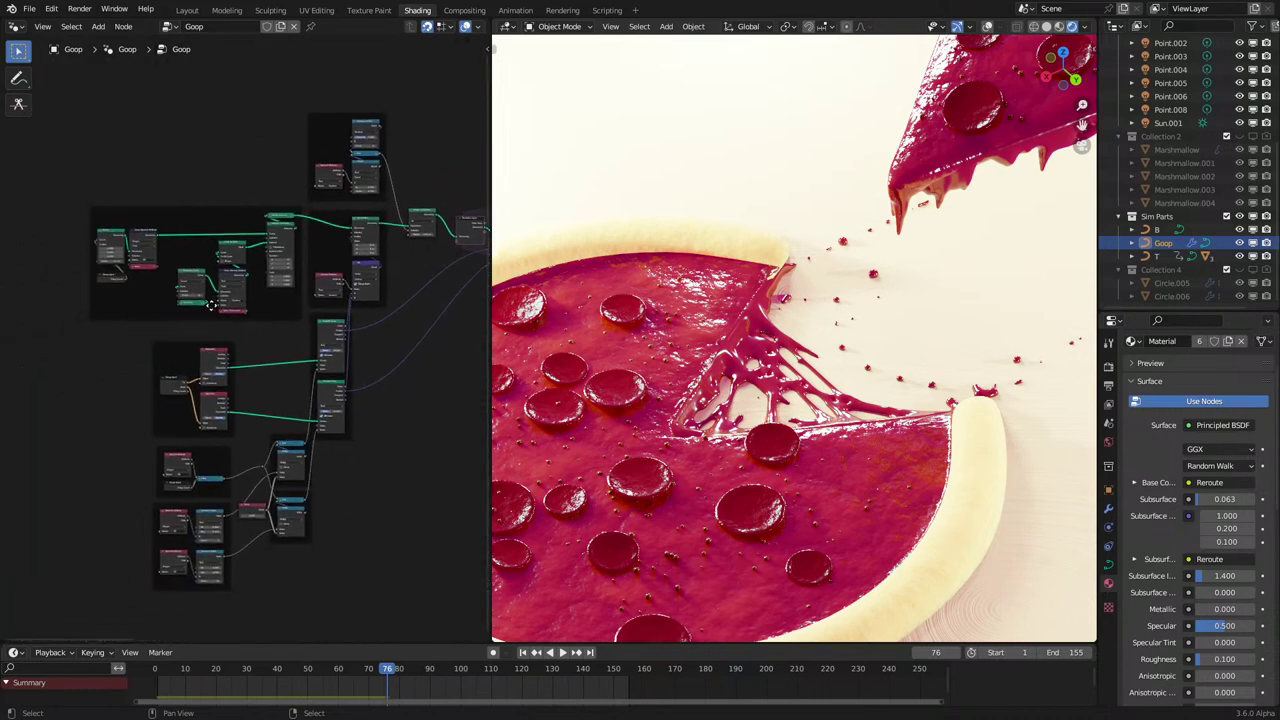
scroll(204, 402, up, 2)
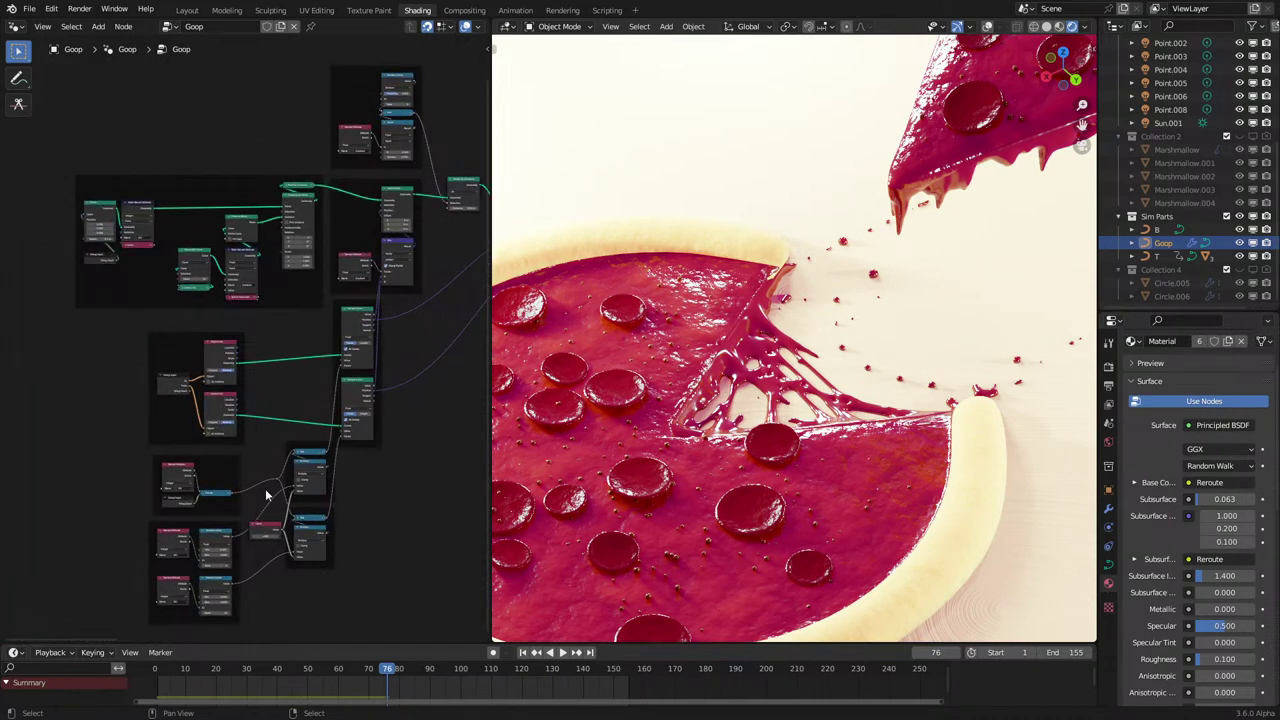
middle_drag(284, 321, 247, 428)
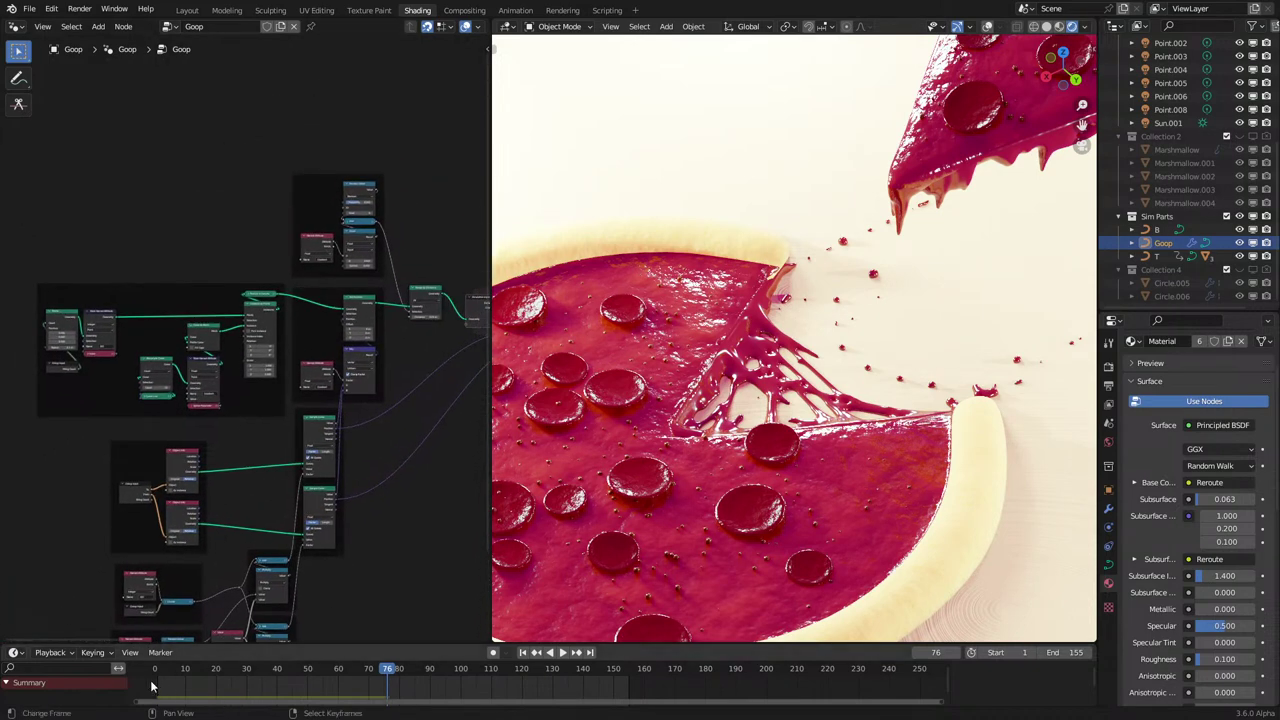
key(shift+Left)
key(z)
click(814, 390)
key(space)
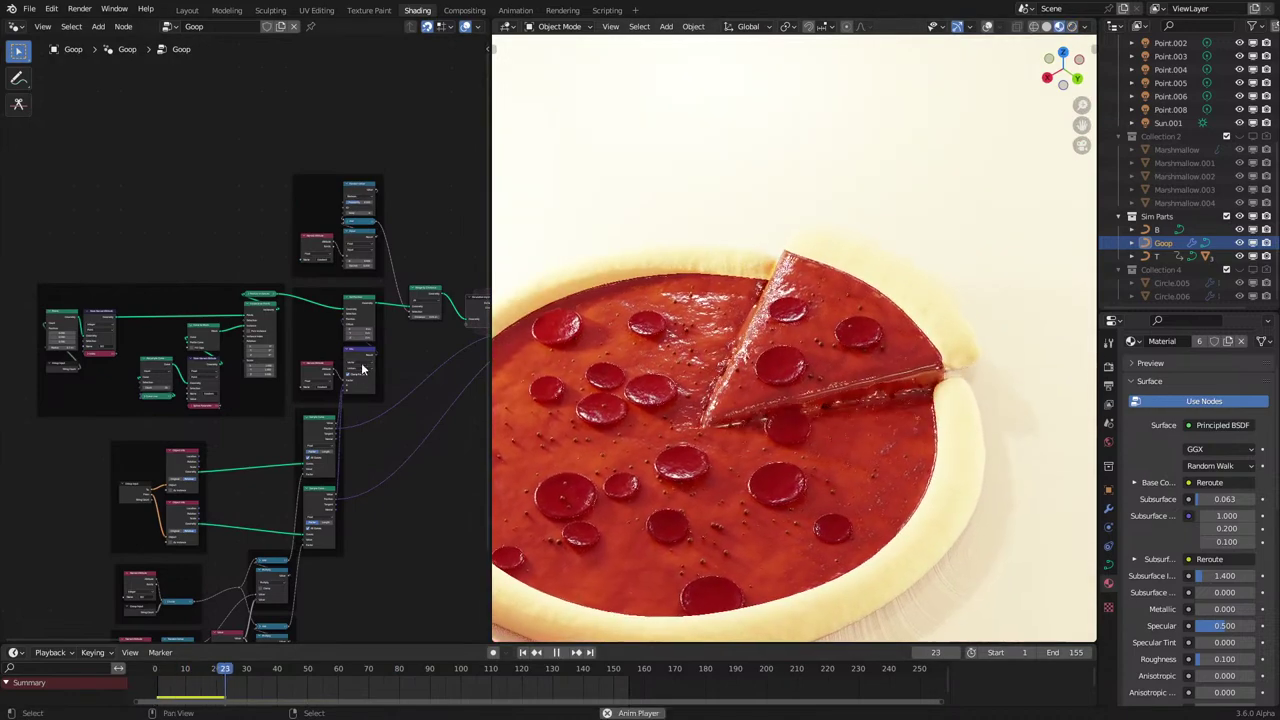
scroll(292, 301, up, 5)
mouse_move(292, 301)
middle_down()
mouse_move(309, 287)
mouse_move(162, 352)
middle_up()
scroll(207, 332, up, 2)
key(space)
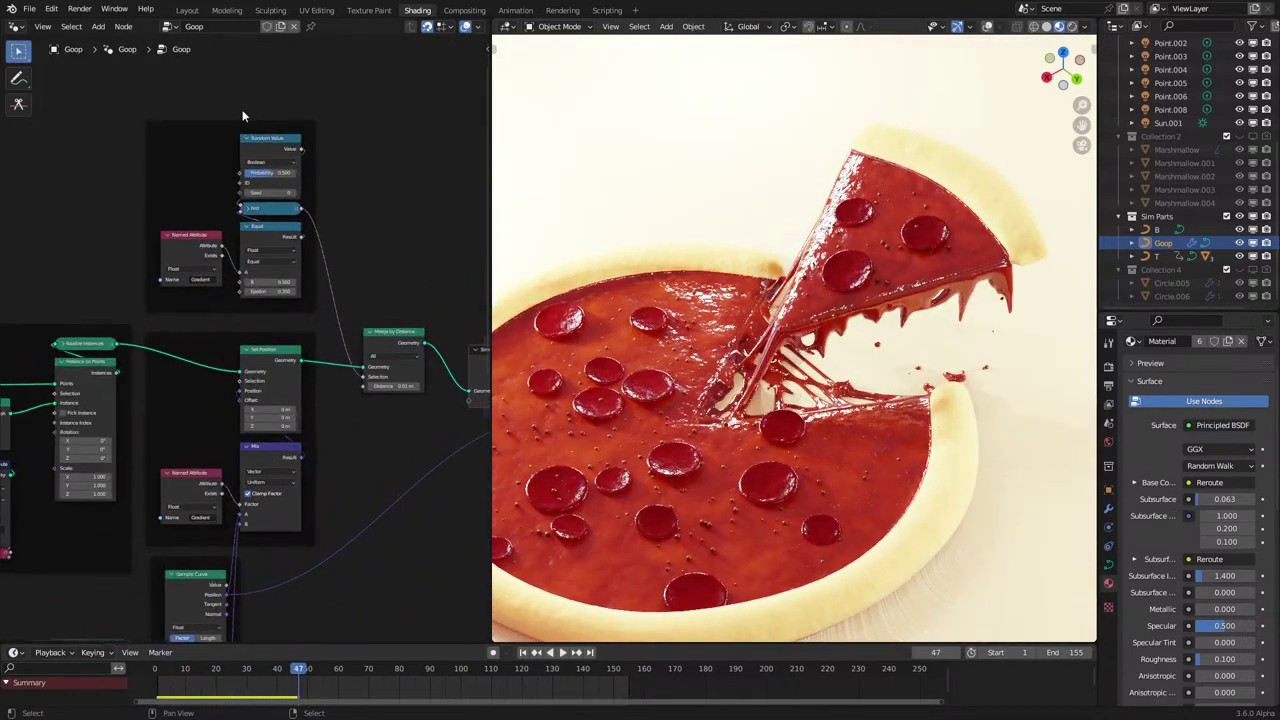
Move the Random Value node above the Named Attribute node in its frame and label that frame "Merge Section".
click(285, 145)
drag(285, 145, 205, 170)
click(242, 156)
middle_drag(242, 156, 257, 252)
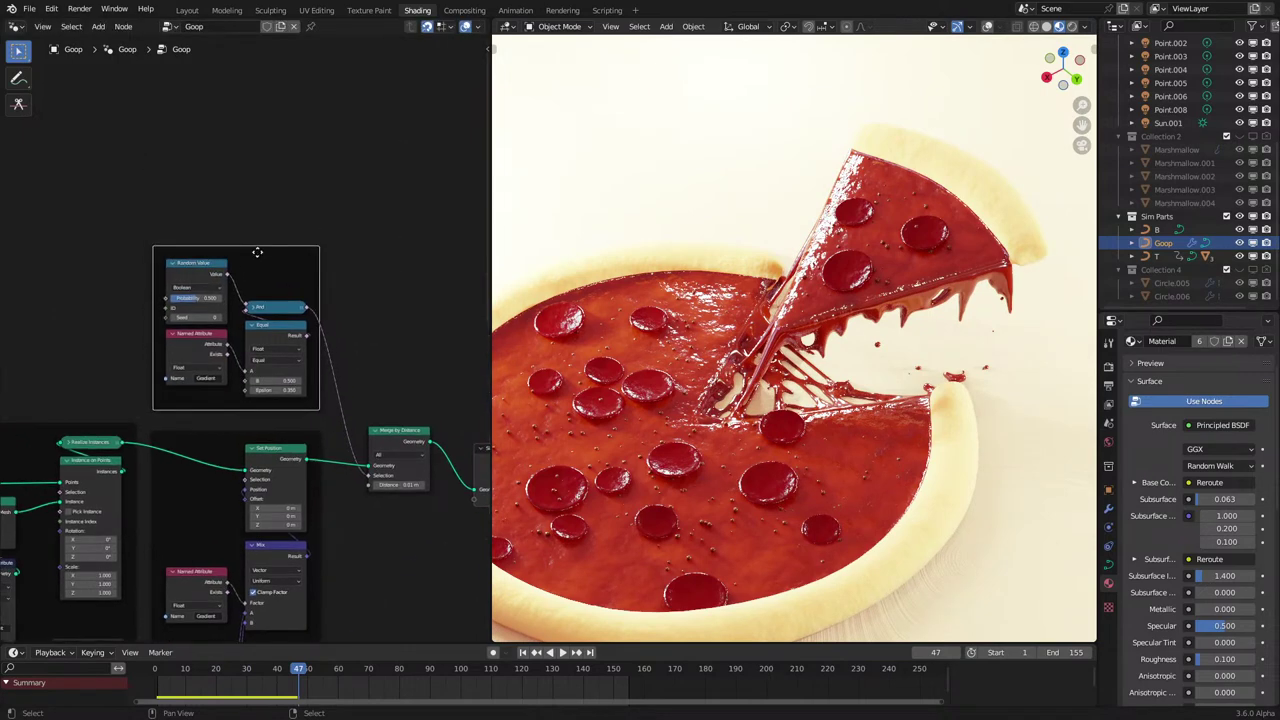
key(F2)
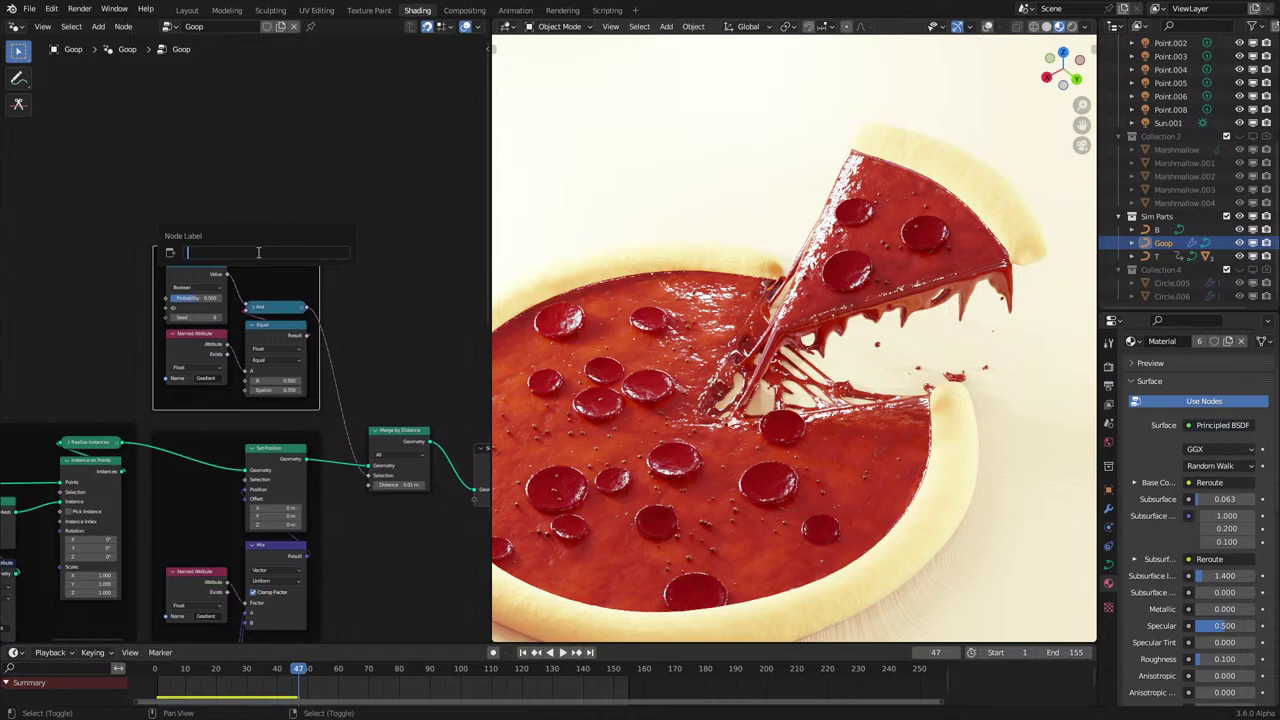
text(Merge CSection)
key(Return)
key(F2)
click(258, 252)
key(BackSpace)
key(Return)
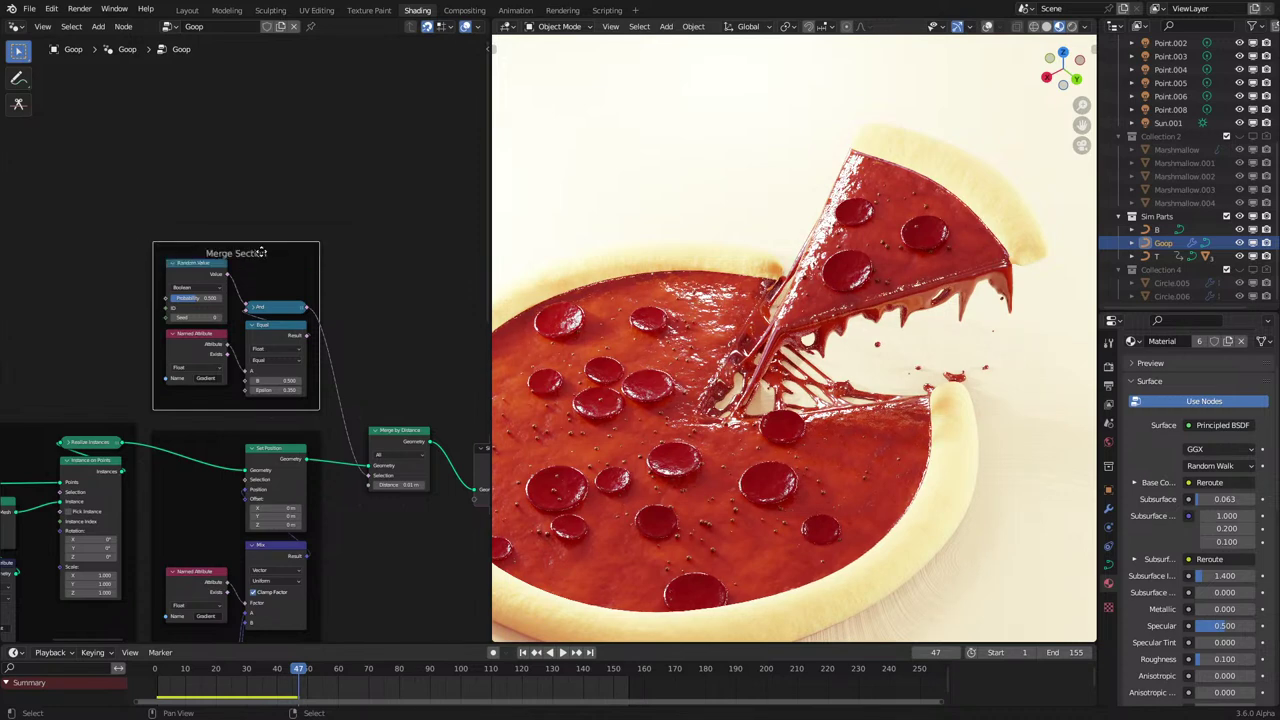
Duplicate the empty Merge Section frame and put the Merge by Distance node inside the copy.
middle_drag(266, 268, 228, 192)
key(shift+d)
click(425, 499)
click(367, 357)
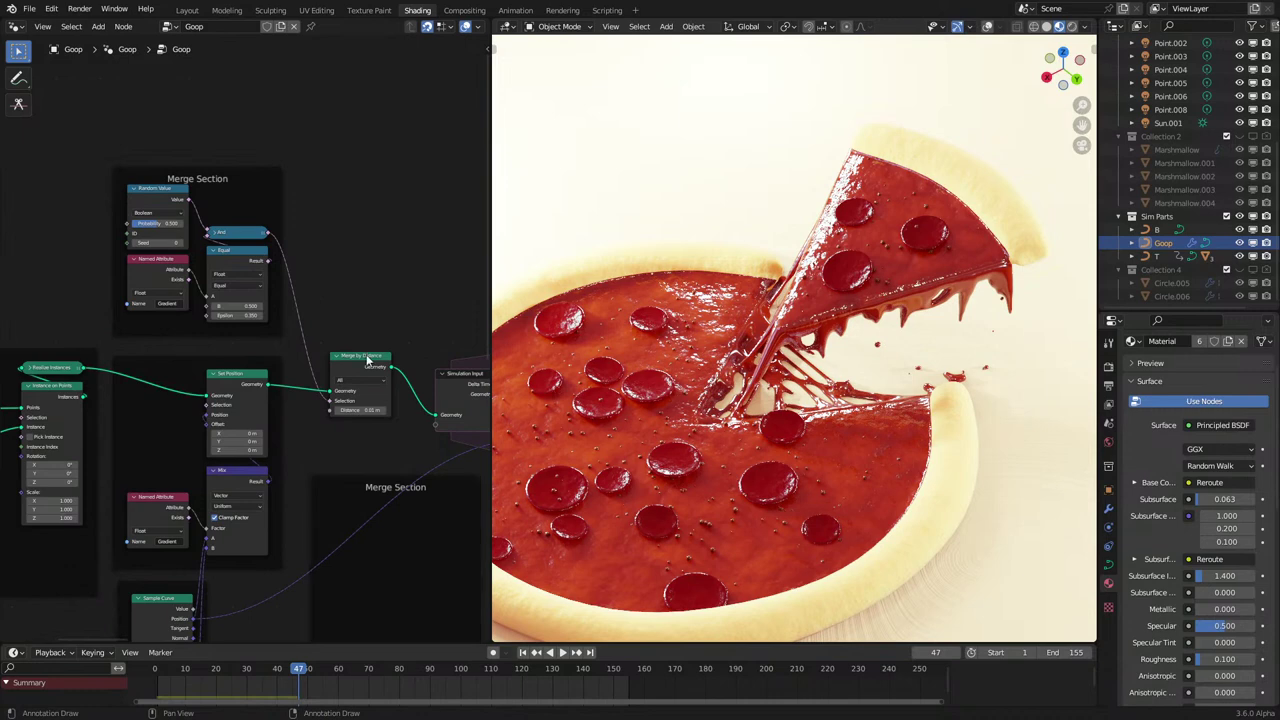
click(358, 343)
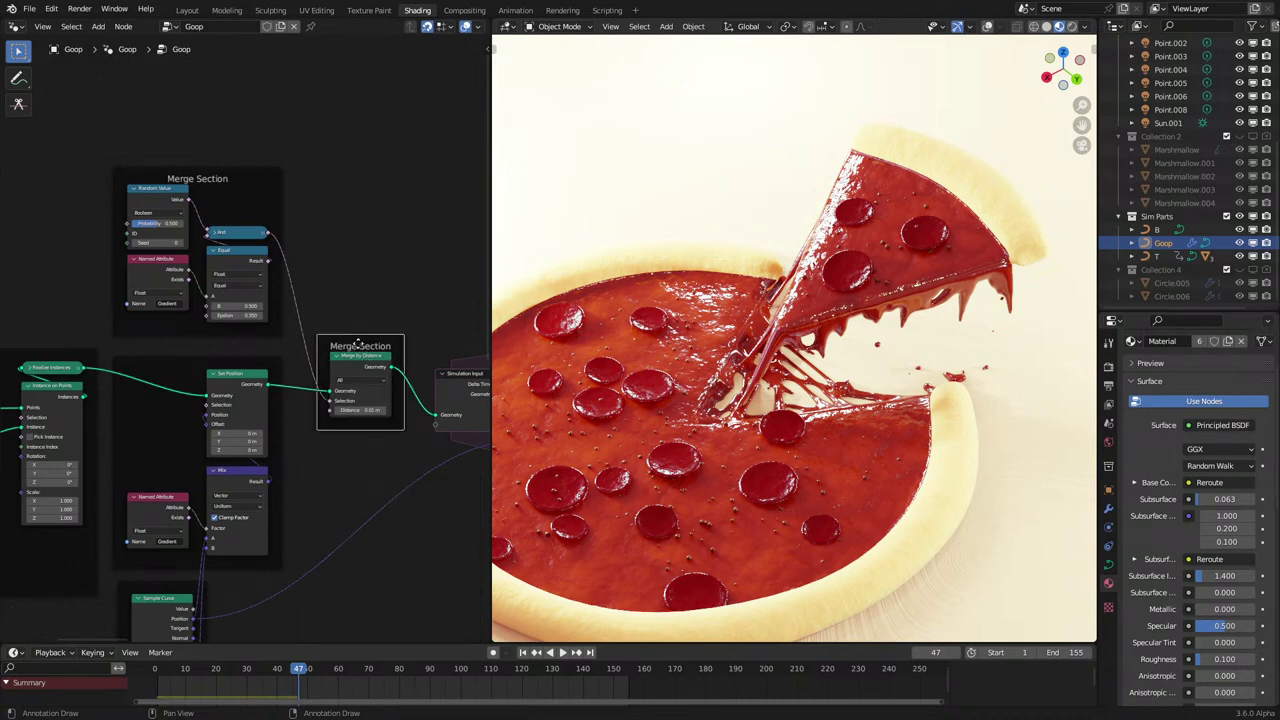
Shorten the label of the Merge by Distance node's frame by removing the word "Section".
key(F2)
key(BackSpace)
key(BackSpace)
key(BackSpace)
key(BackSpace)
key(BackSpace)
key(BackSpace)
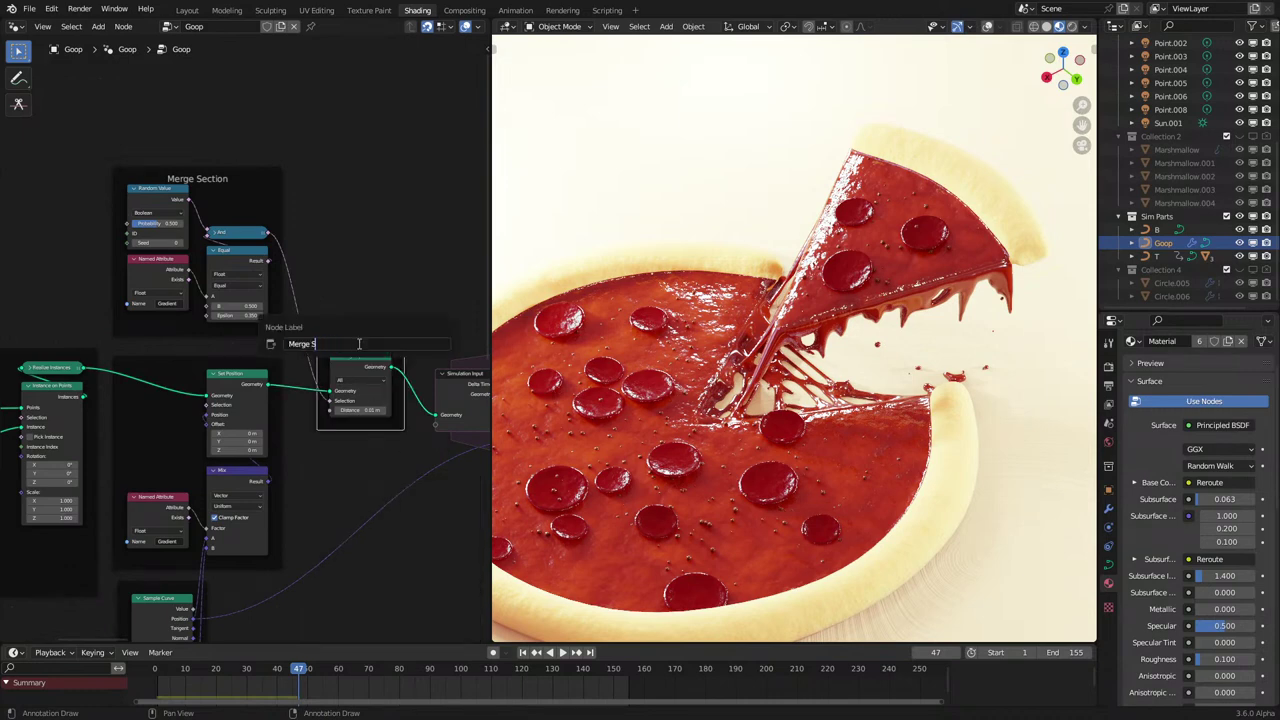
key(Return)
Duplicate the large frame around the point and curve instancing nodes as an empty frame, and delete the original frame.
scroll(345, 343, down, 3)
middle_drag(85, 405, 265, 355)
scroll(262, 355, up, 2)
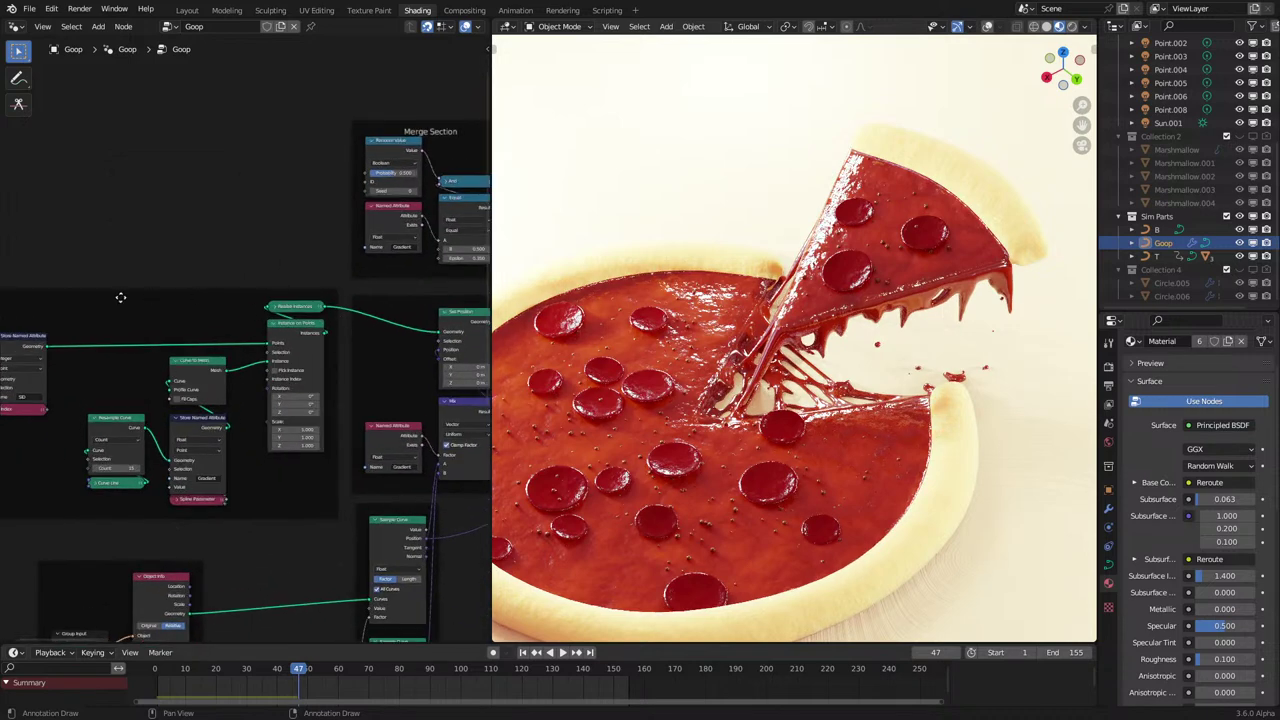
middle_drag(120, 297, 299, 303)
click(292, 294)
key(shift+d)
click(224, 182)
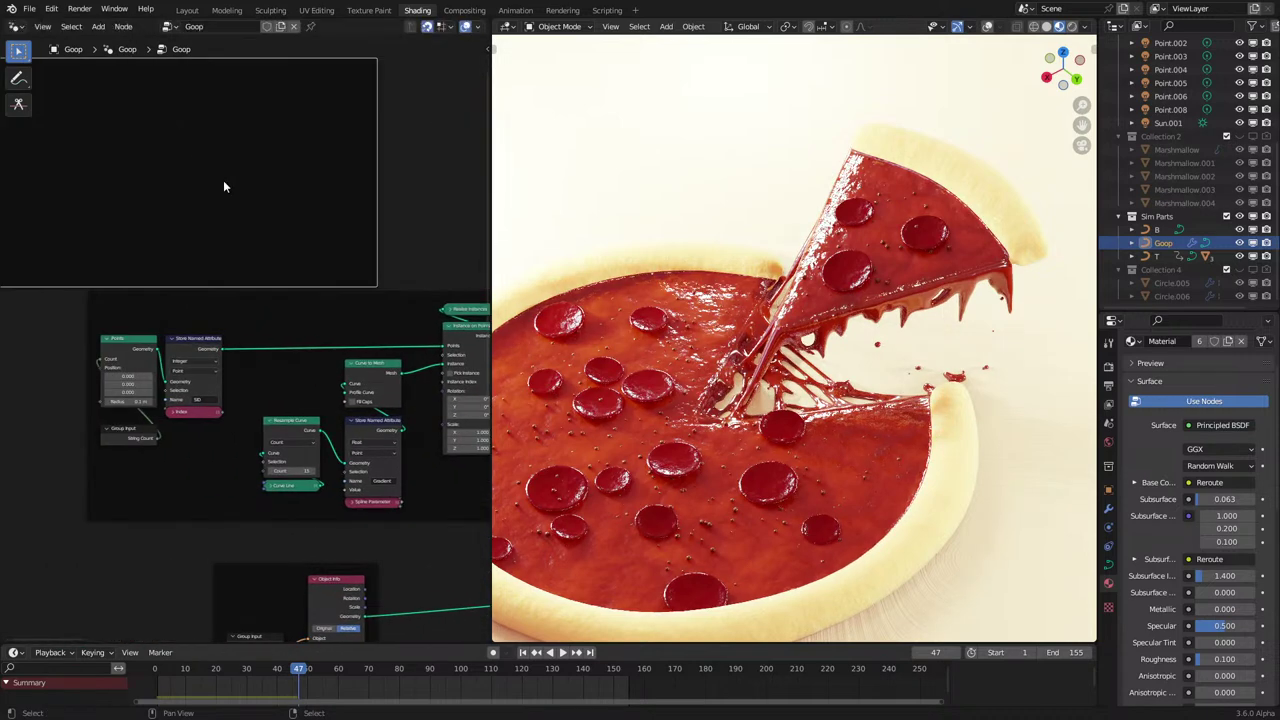
click(224, 300)
key(x)
Frame the Points, Group Input, SID Store Named Attribute and Index nodes, placing Index level with Group Input.
drag(61, 503, 275, 291)
drag(114, 476, 206, 295)
key(g)
click(222, 227)
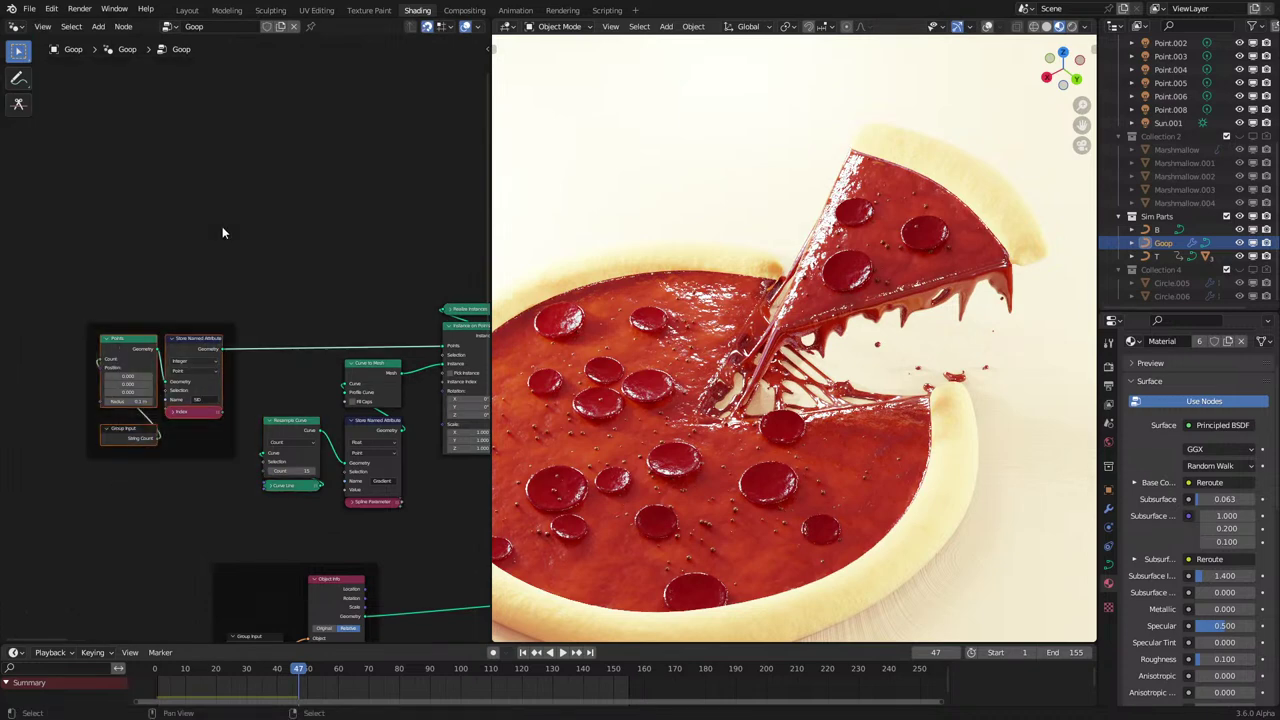
drag(203, 415, 205, 432)
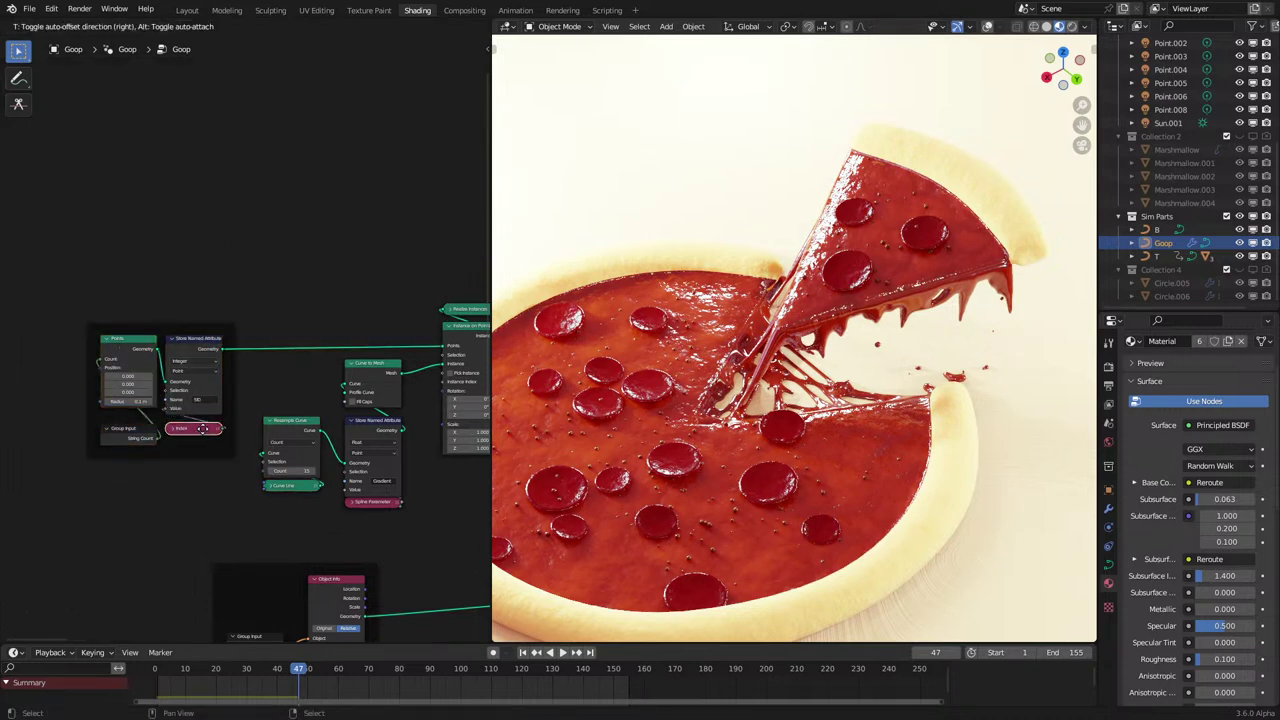
Label the frame around the Points and SID attribute nodes "Points for Curves".
click(190, 323)
key(F2)
text(Point)
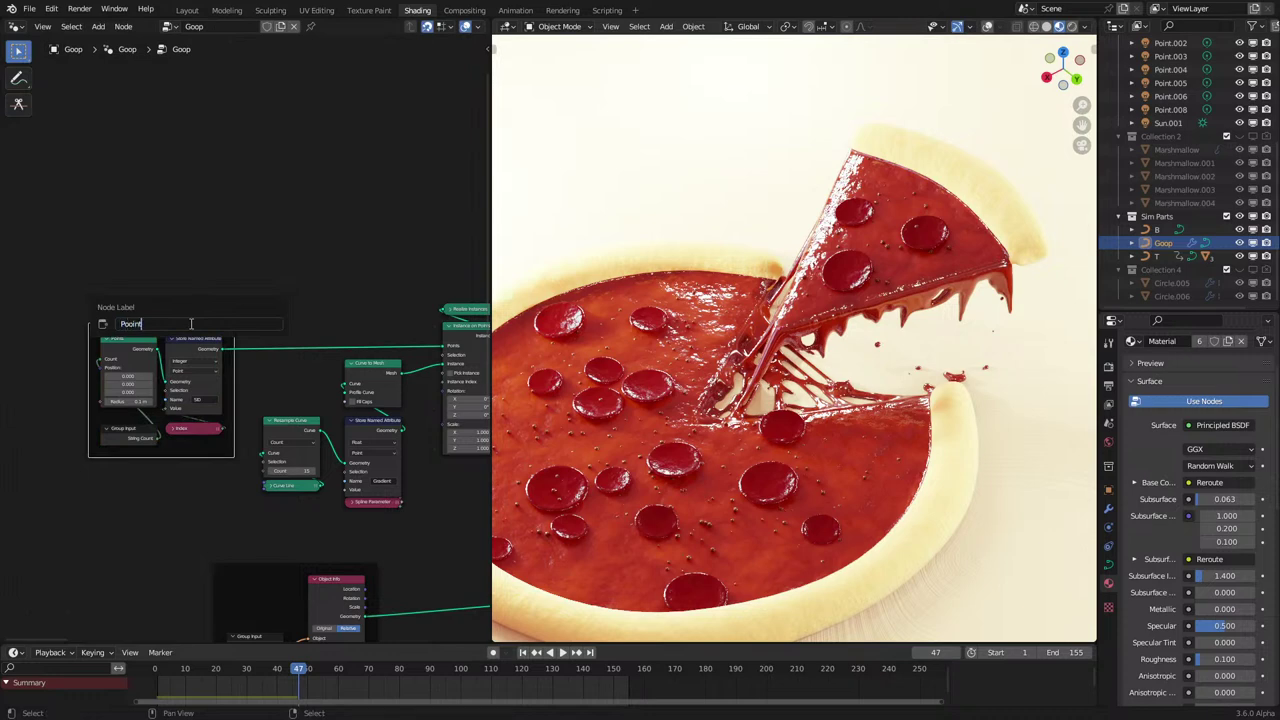
text(oints for Curve)
key(BackSpace)
key(Return)
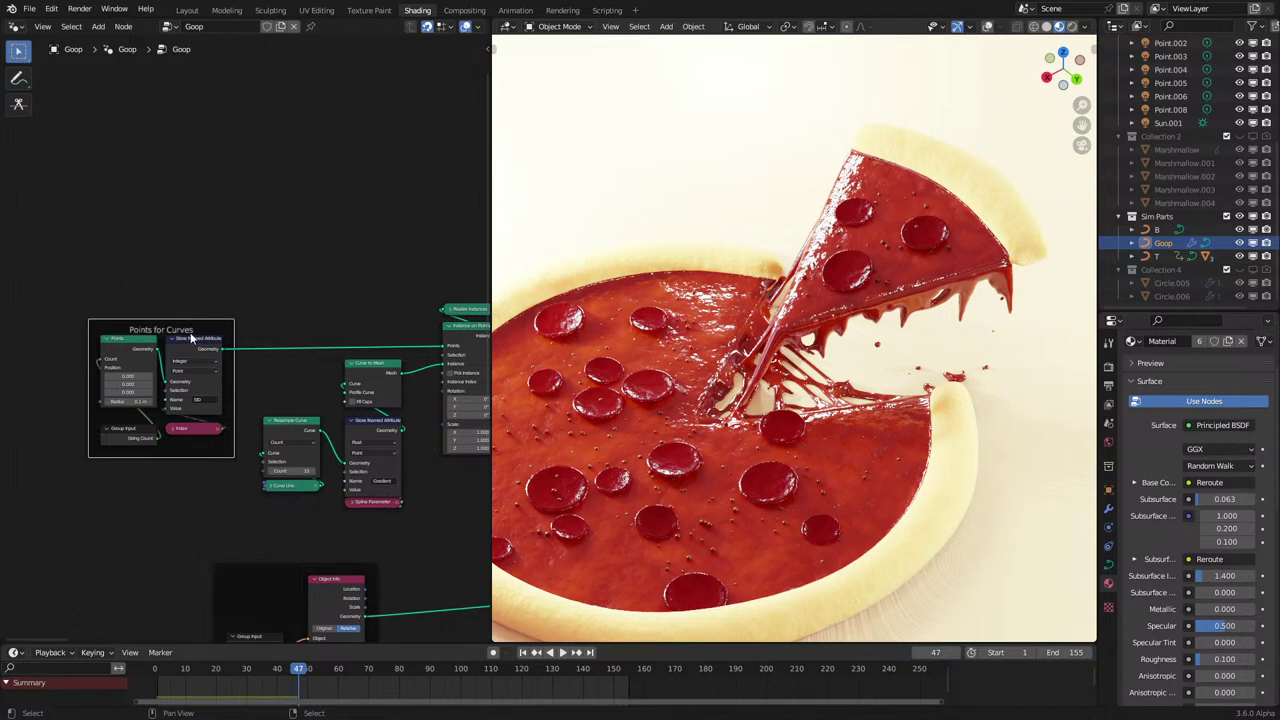
Group the nodes from Curve Line to Realize Instances in a new frame, with Spline Parameter below the Gradient attribute node.
middle_drag(345, 336, 268, 329)
scroll(262, 326, down, 1)
drag(198, 318, 294, 513)
key(g)
click(316, 506)
drag(240, 269, 396, 514)
key(ctrl+j)
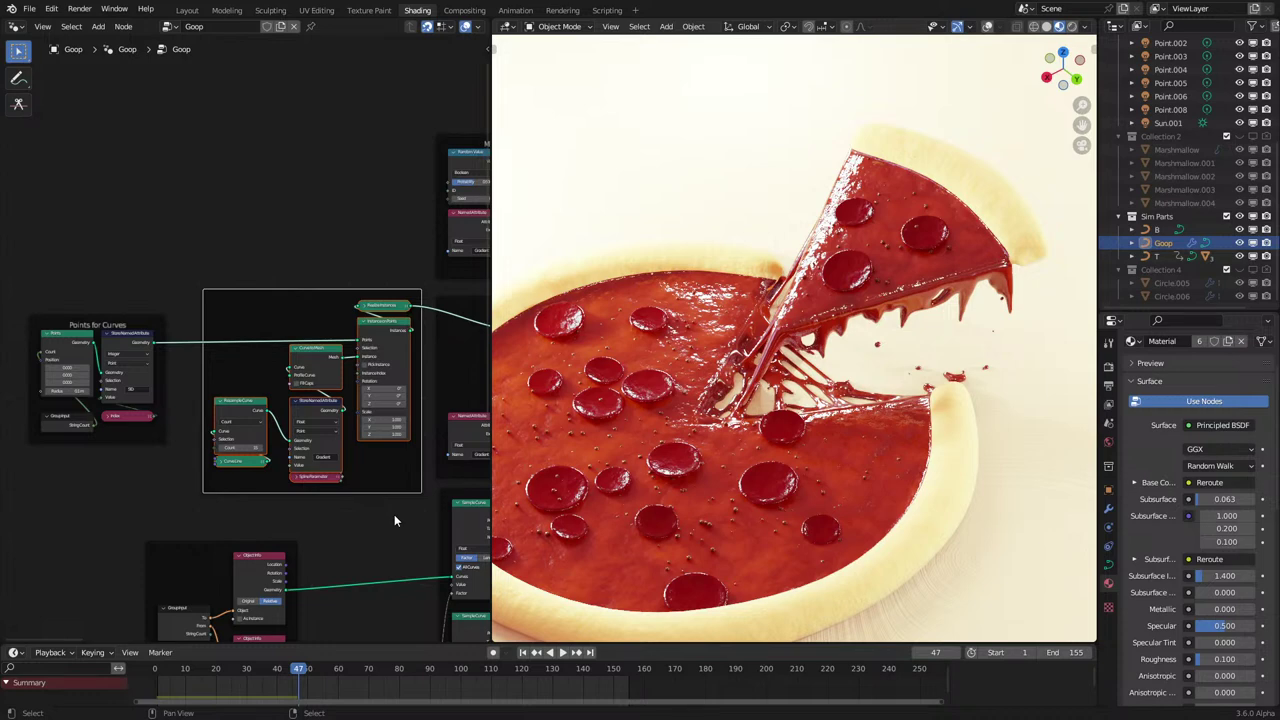
scroll(394, 514, up, 2)
drag(356, 545, 348, 553)
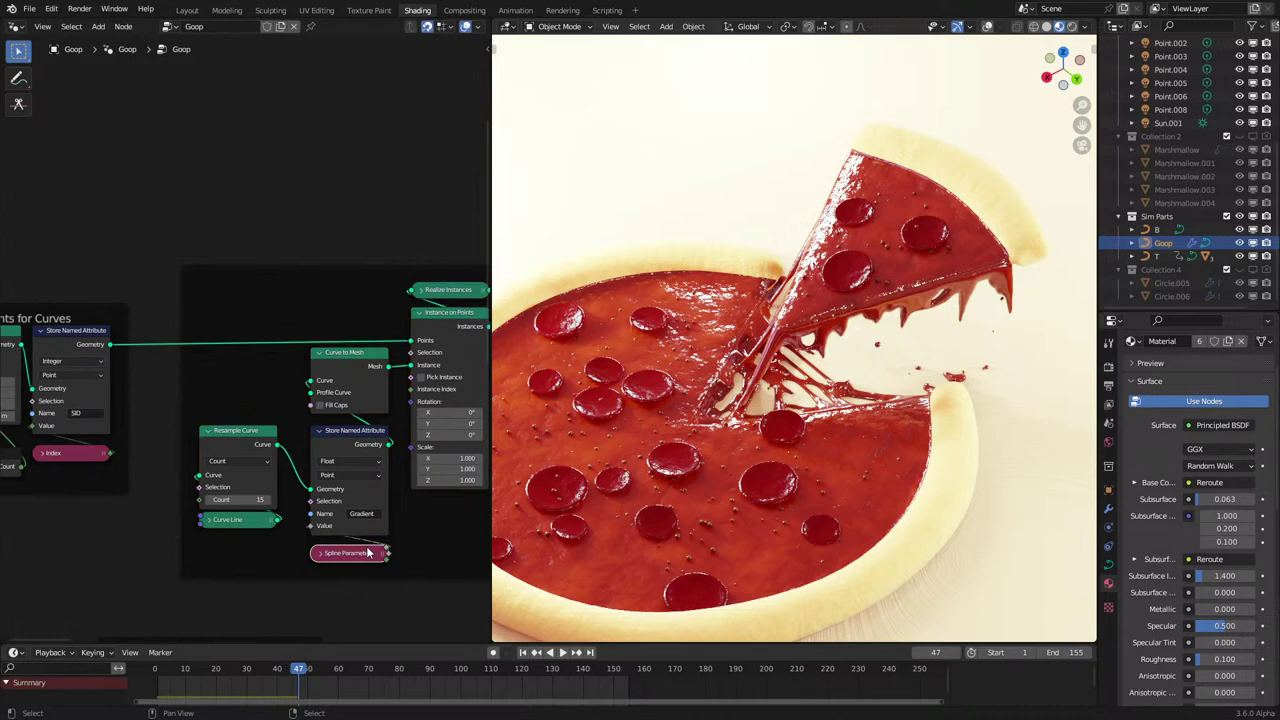
Label the new frame around the curve instancing nodes "Instance Curves".
middle_drag(370, 317, 288, 328)
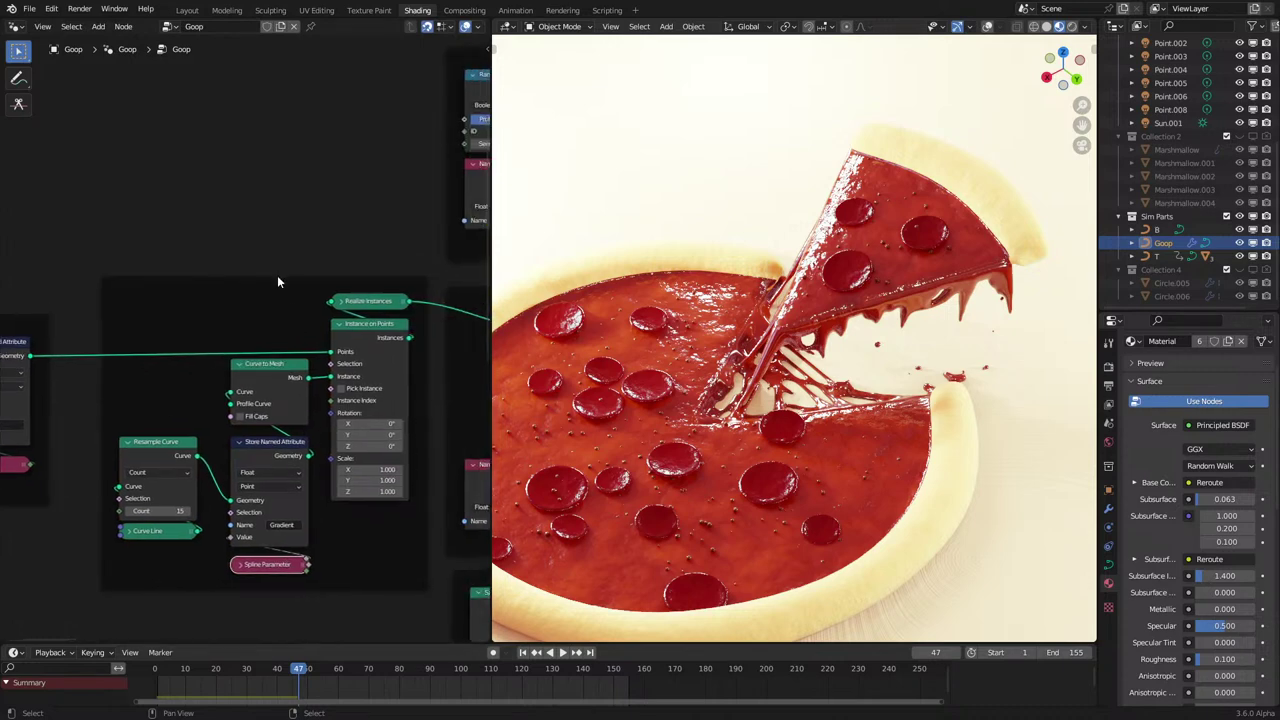
click(277, 282)
key(F2)
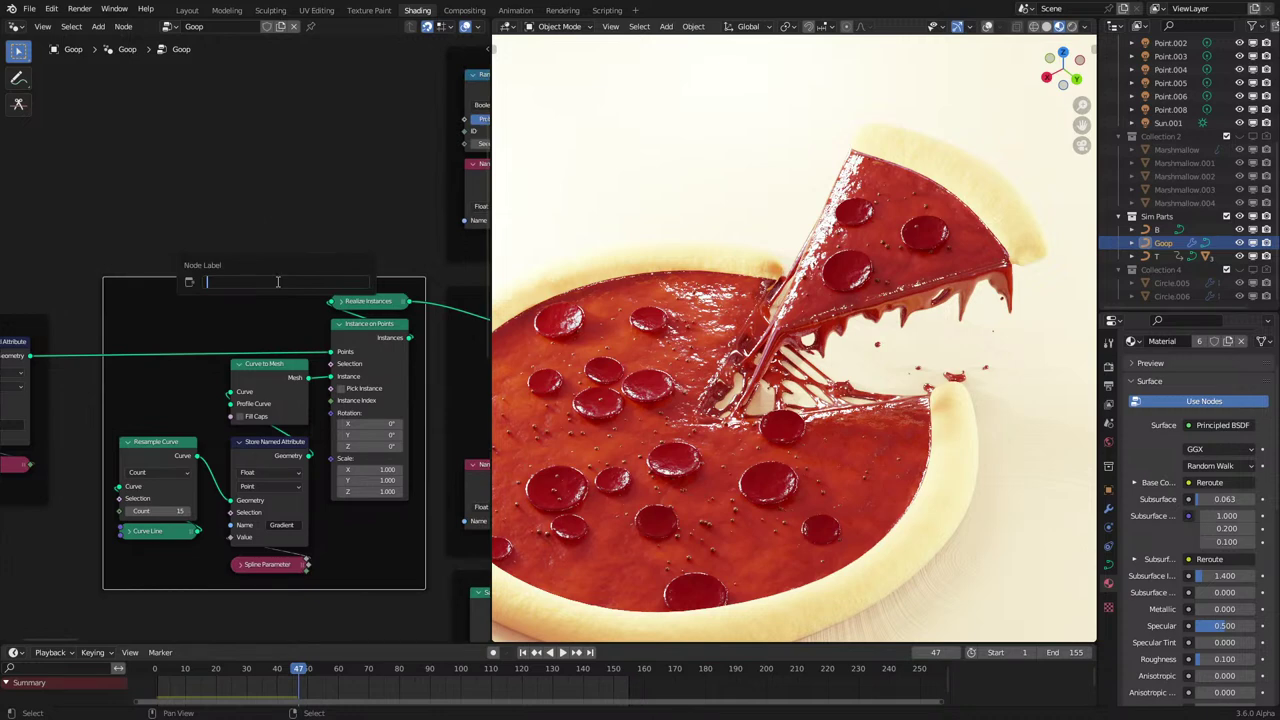
text(B)
text(Instance Curves)
key(Return)
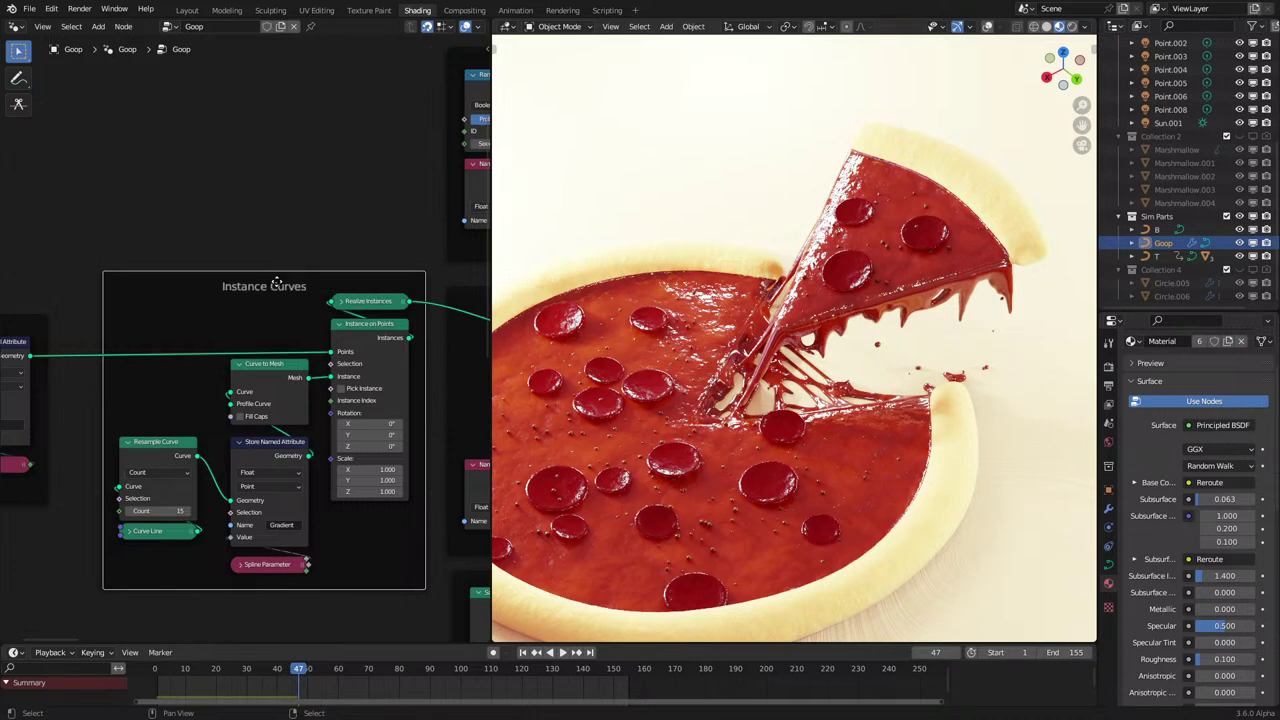
Change the Instance Curves frame's label to "Instance Edges".
scroll(262, 346, down, 6)
middle_drag(263, 348, 138, 334)
scroll(240, 340, up, 4)
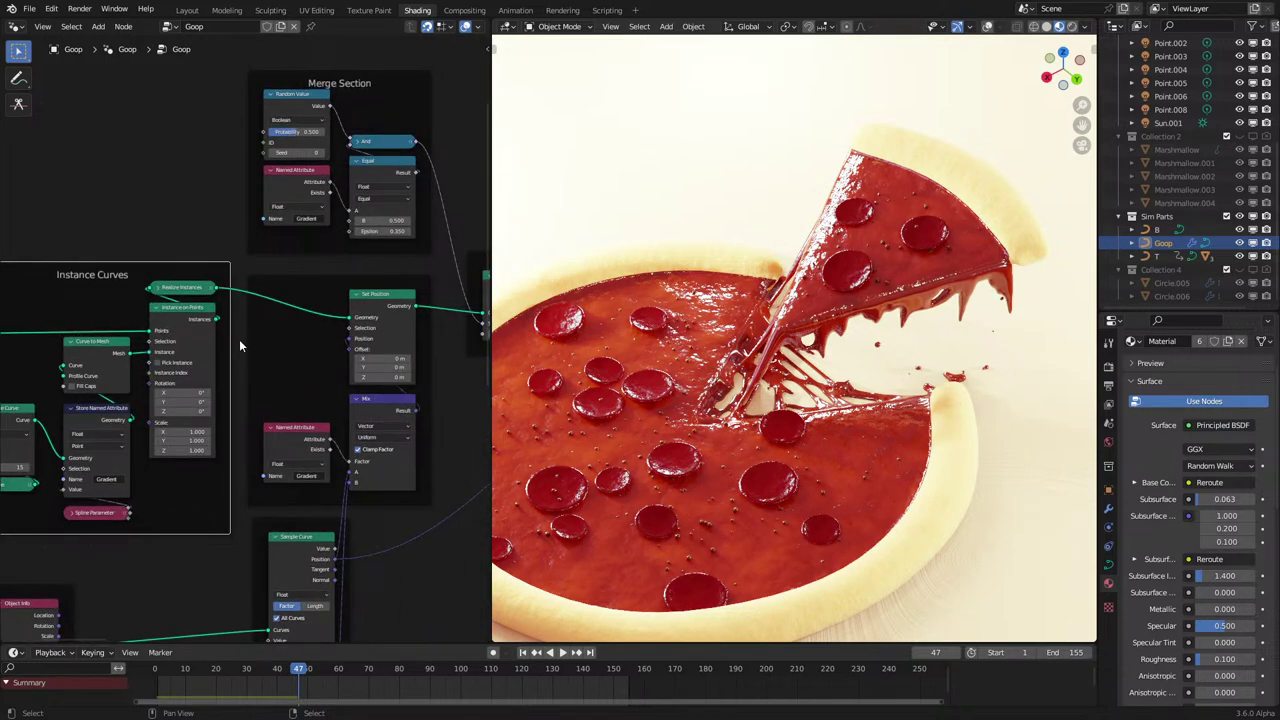
middle_drag(300, 318, 358, 284)
click(196, 280)
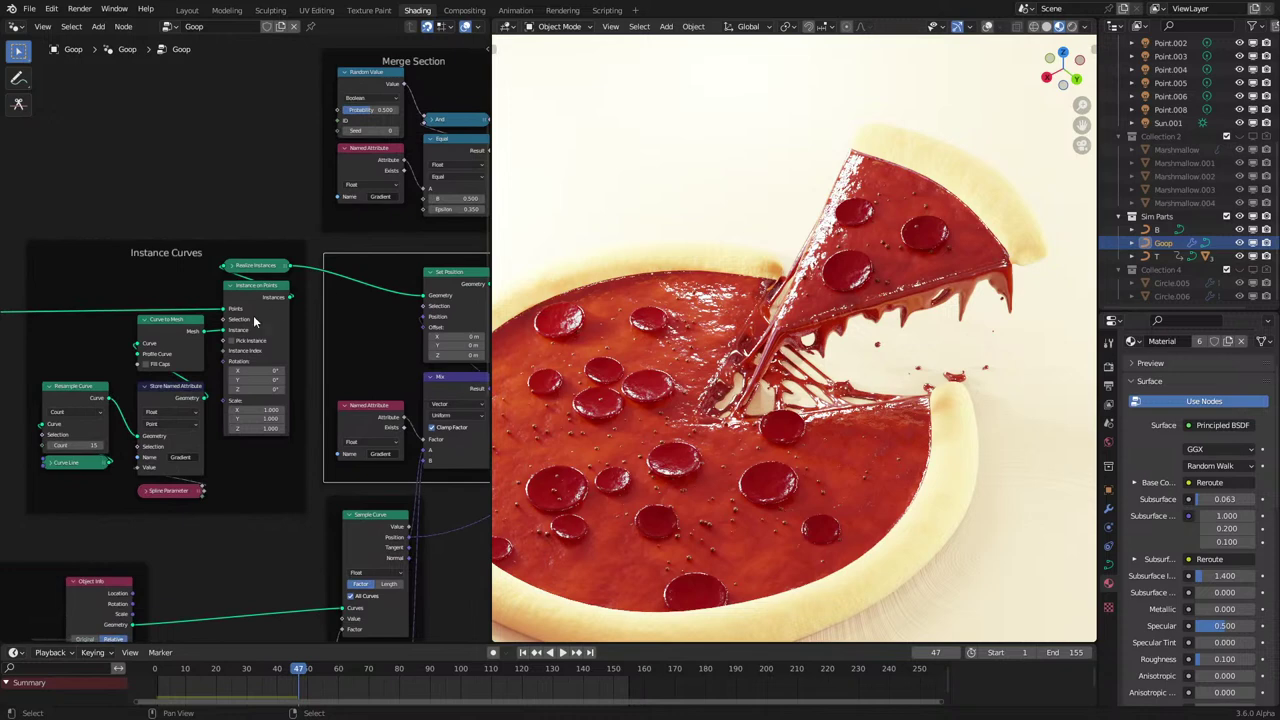
click(198, 252)
key(F2)
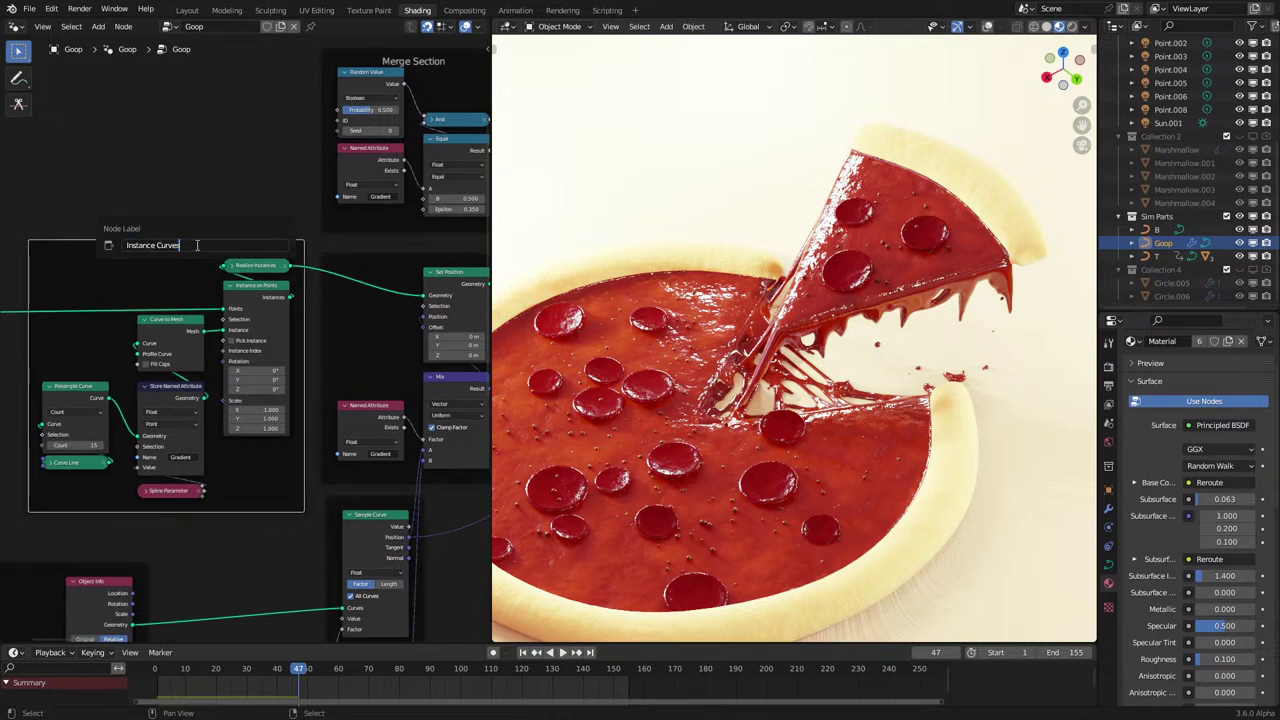
key(Left)
key(Left)
key(Left)
key(Right)
key(Right)
key(Right)
key(shift+Left)
key(shift+Left)
key(shift+Left)
key(shift+Left)
key(shift+Left)
key(shift+Left)
key(shift+Left)
key(shift+Right)
text(Edge)
key(Return)
middle_drag(197, 246, 520, 255)
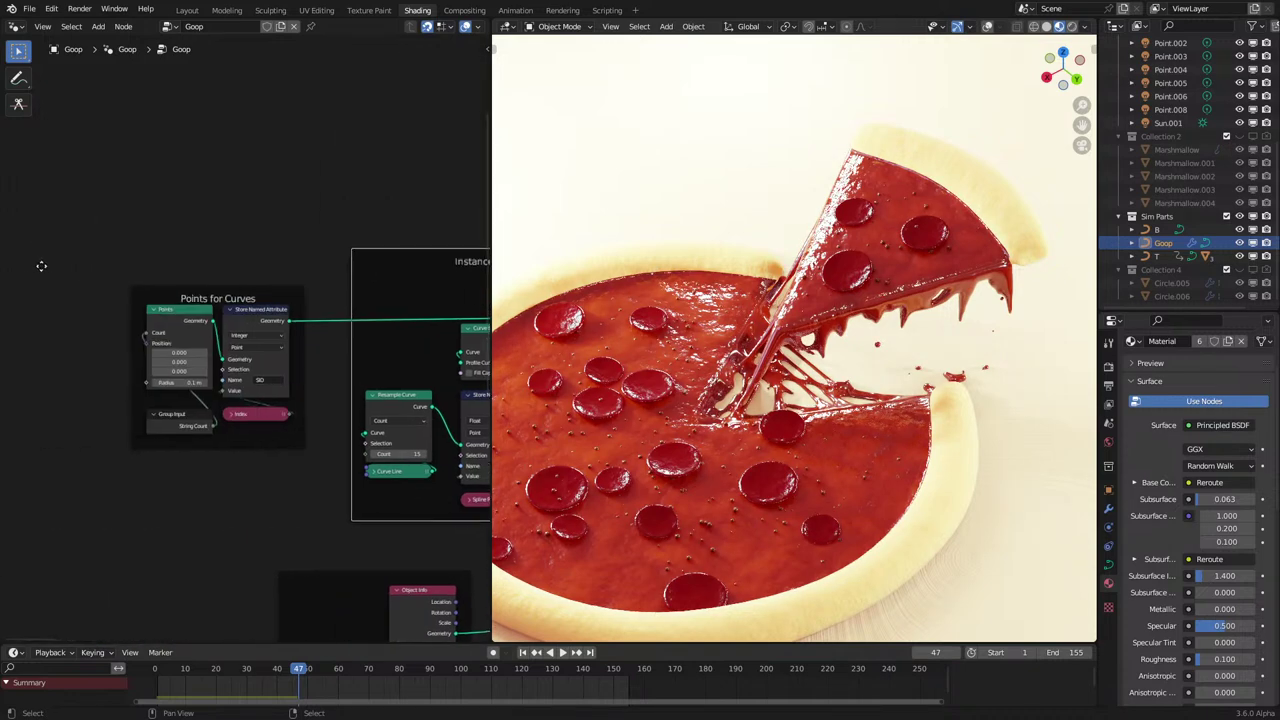
click(284, 291)
key(F2)
key(End)
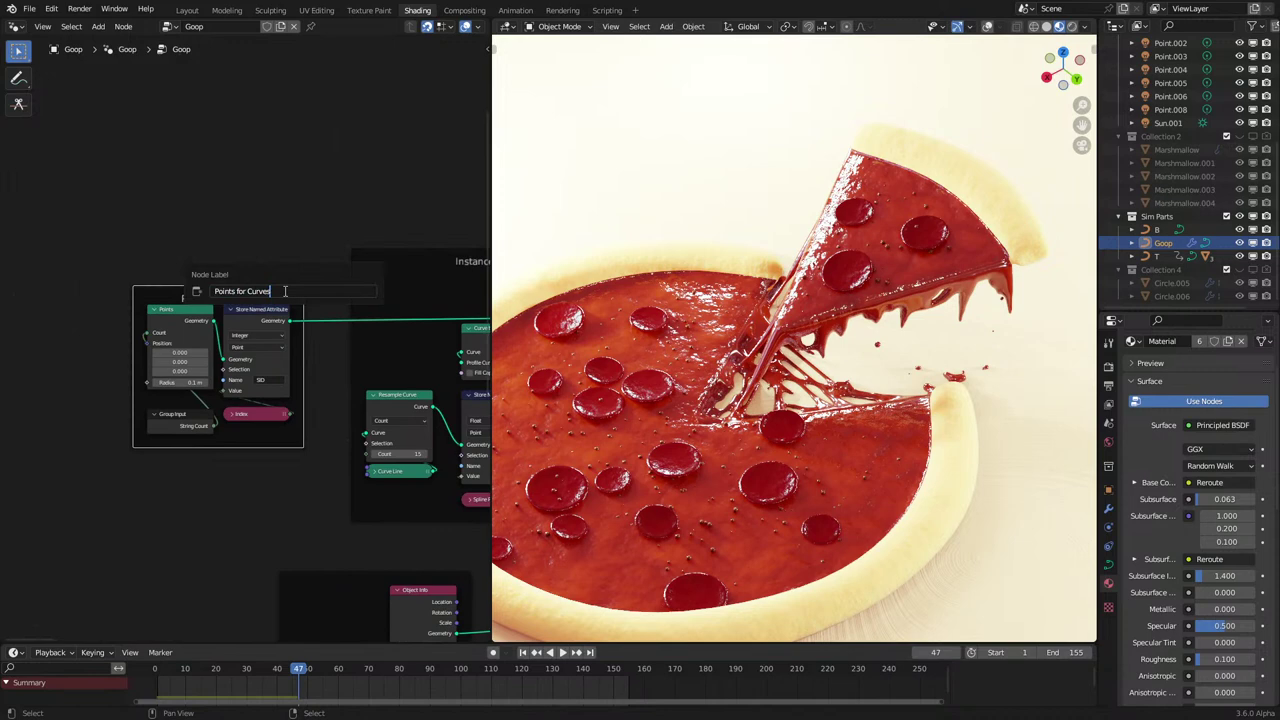
key(Return)
Relabel the frame around the curve instancing nodes "Instance Meshed Curves".
click(352, 252)
middle_drag(354, 251, 281, 263)
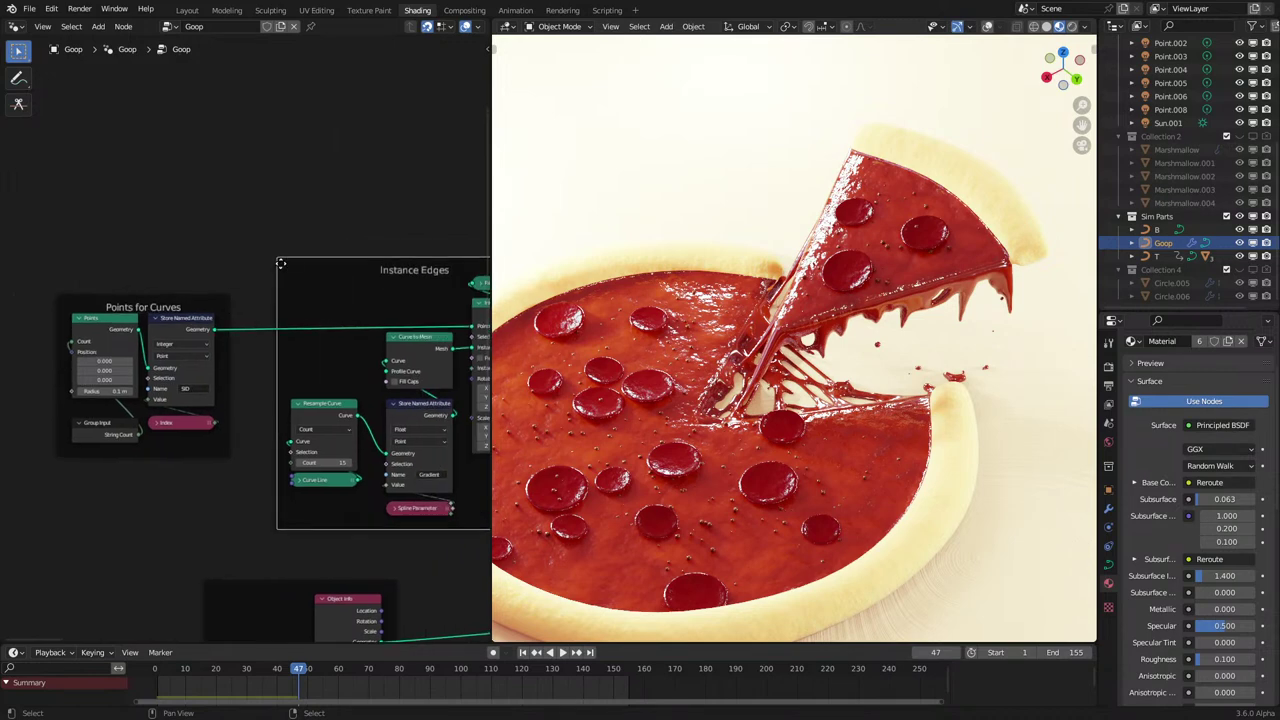
key(F2)
key(End)
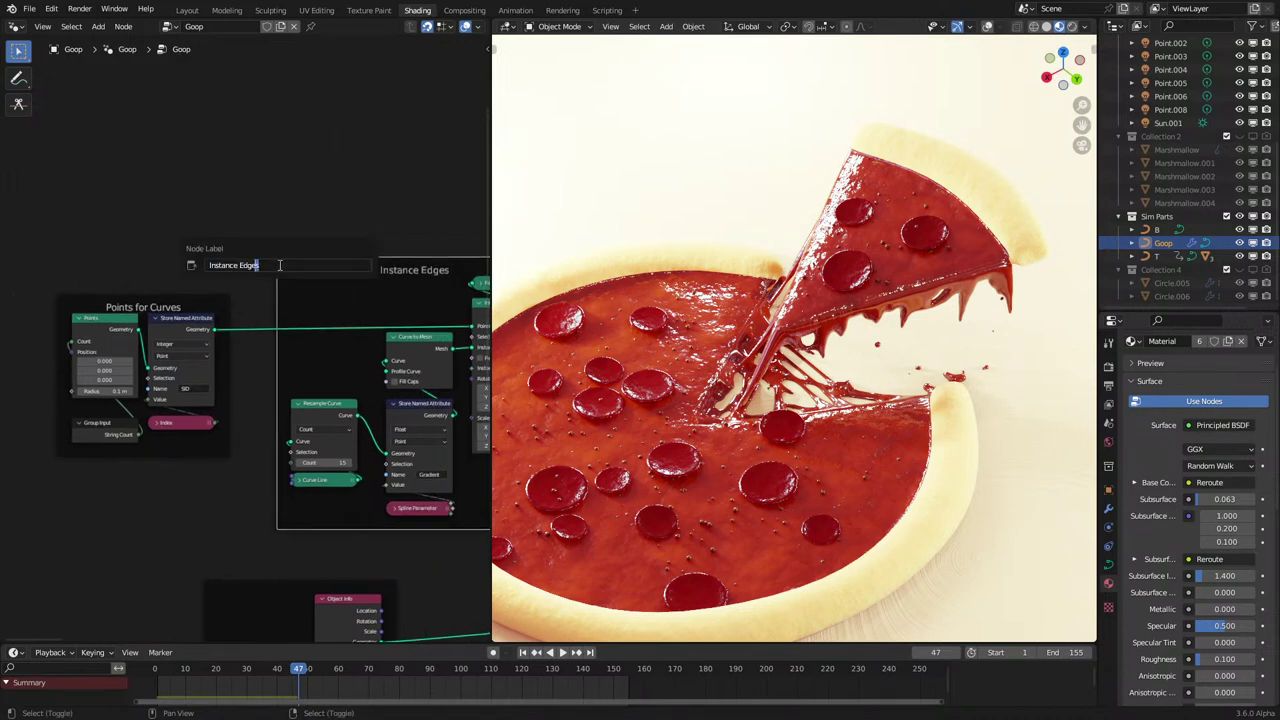
key(ctrl+shift+Left)
text(Meshes Curves)
key(Return)
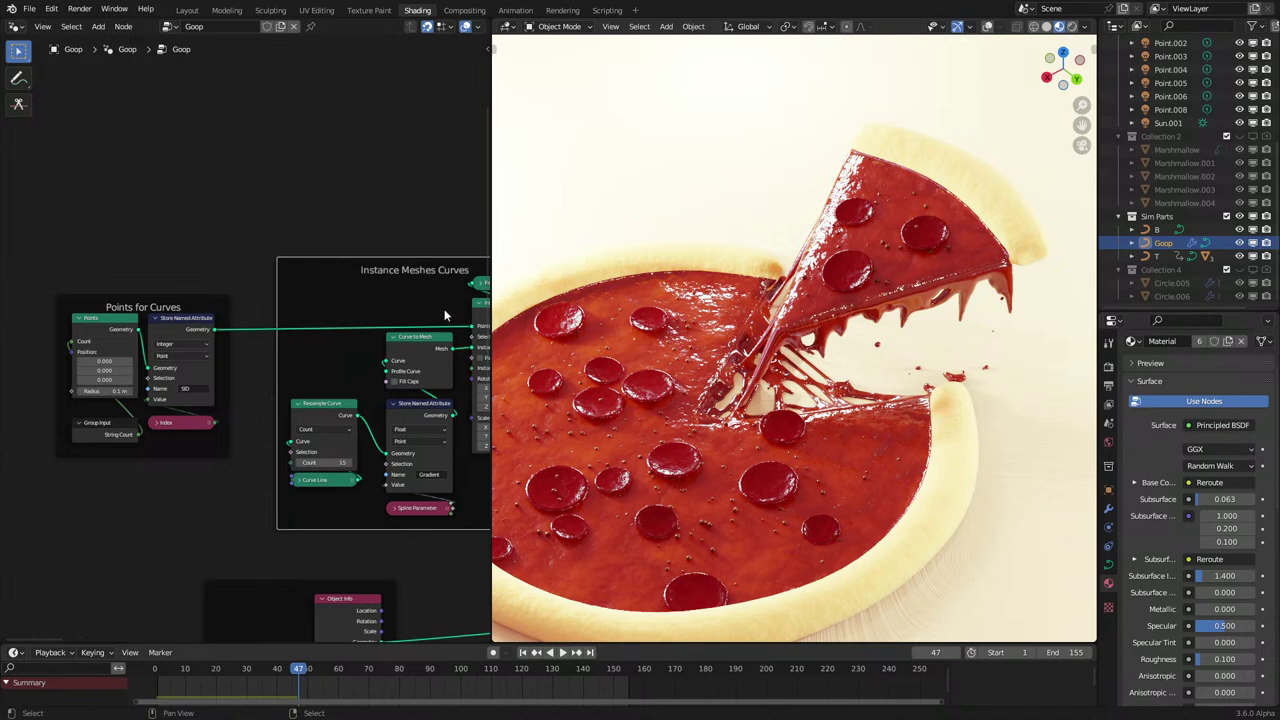
key(F2)
key(End)
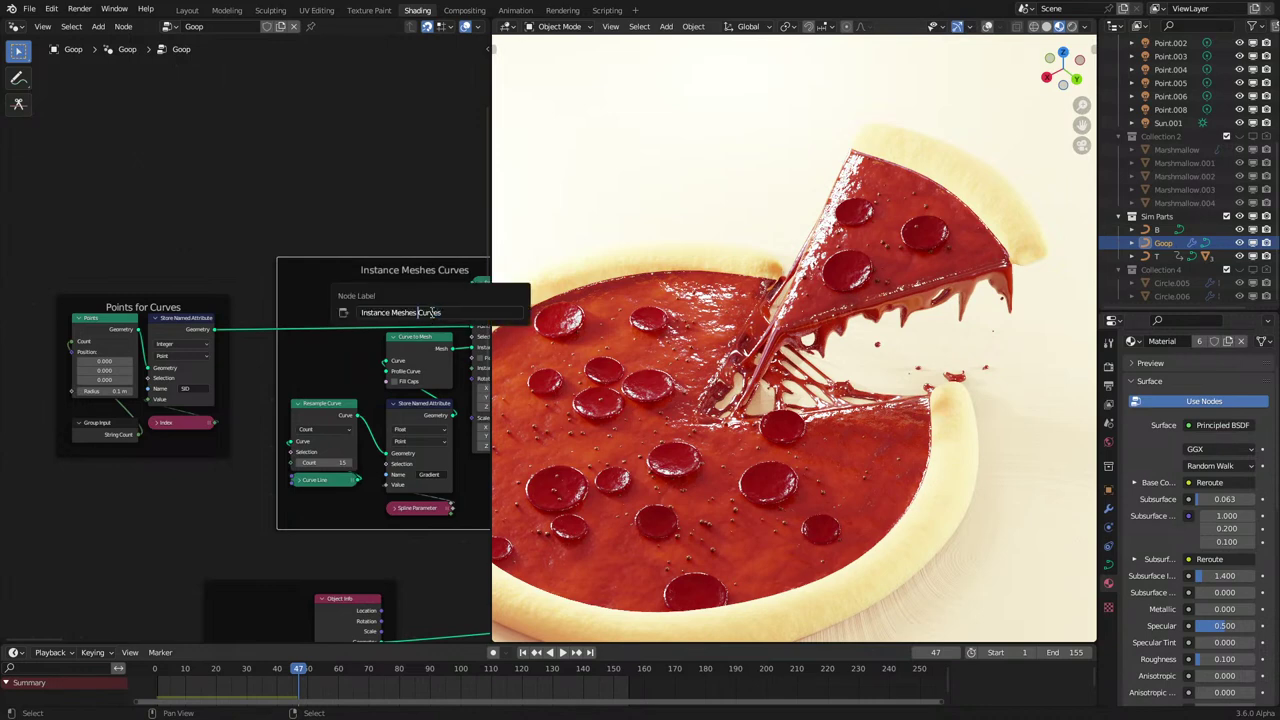
key(BackSpace)
text(d)
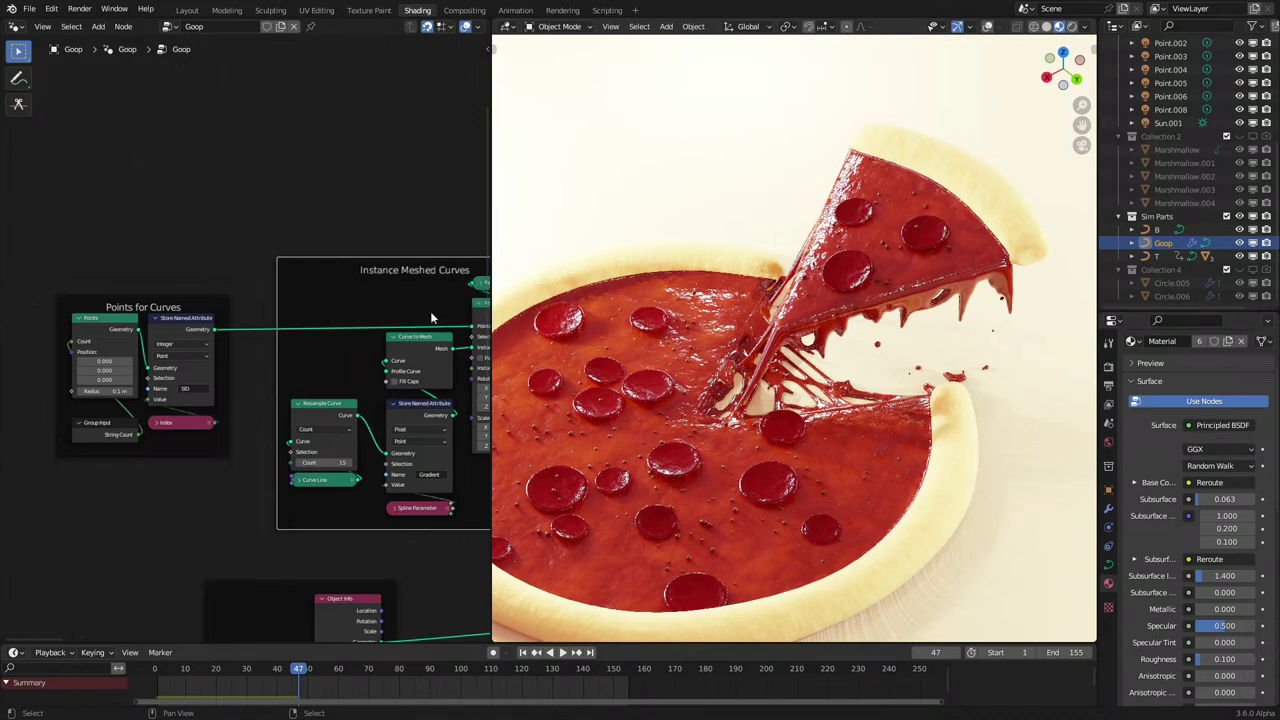
Label the frame around the Group Input and two Object Info nodes "Start/End Curve Guides".
key(Return)
scroll(408, 268, down, 5)
middle_drag(457, 392, 297, 234)
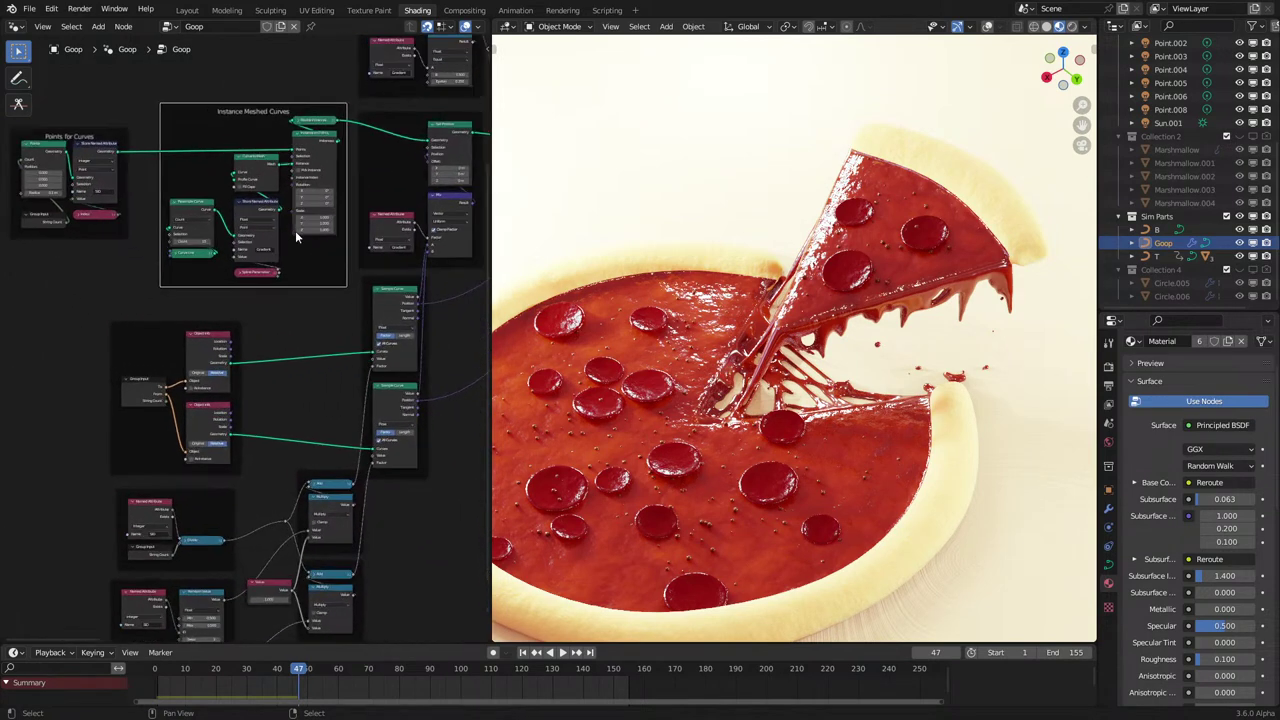
scroll(200, 322, up, 2)
click(197, 325)
key(F2)
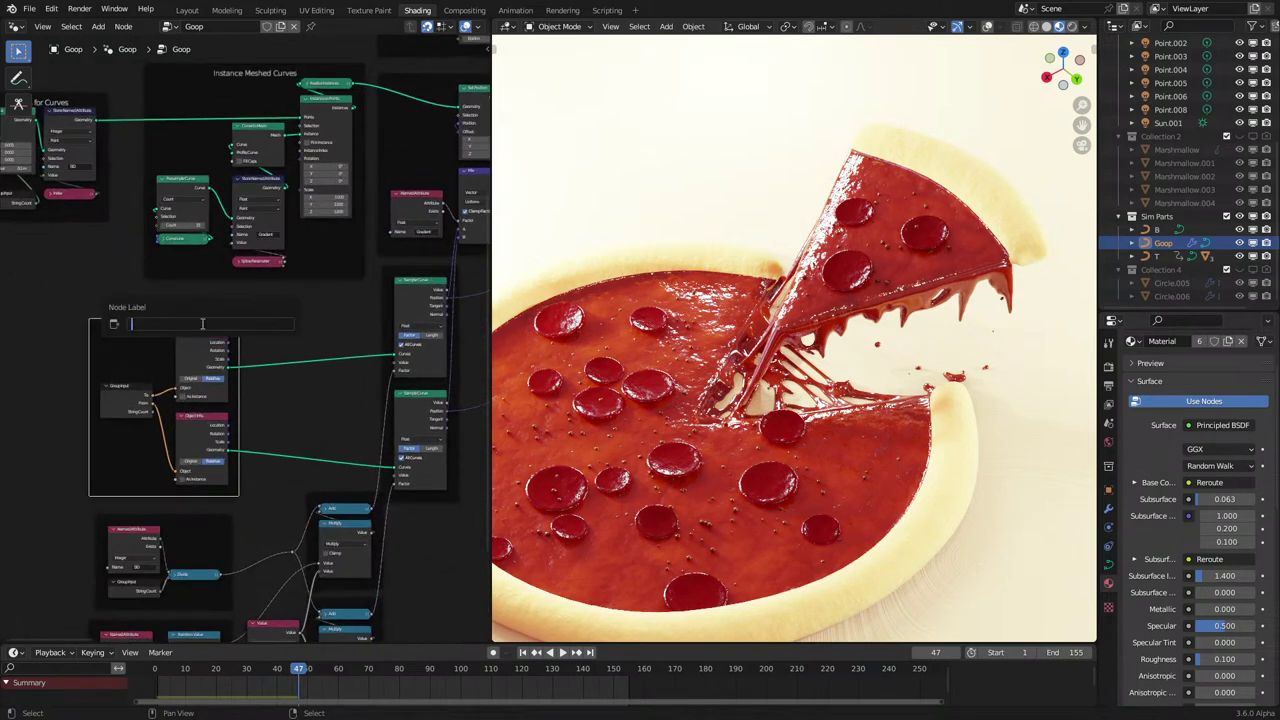
text(Start/End Curve Guide)
key(Return)
middle_drag(190, 485, 190, 343)
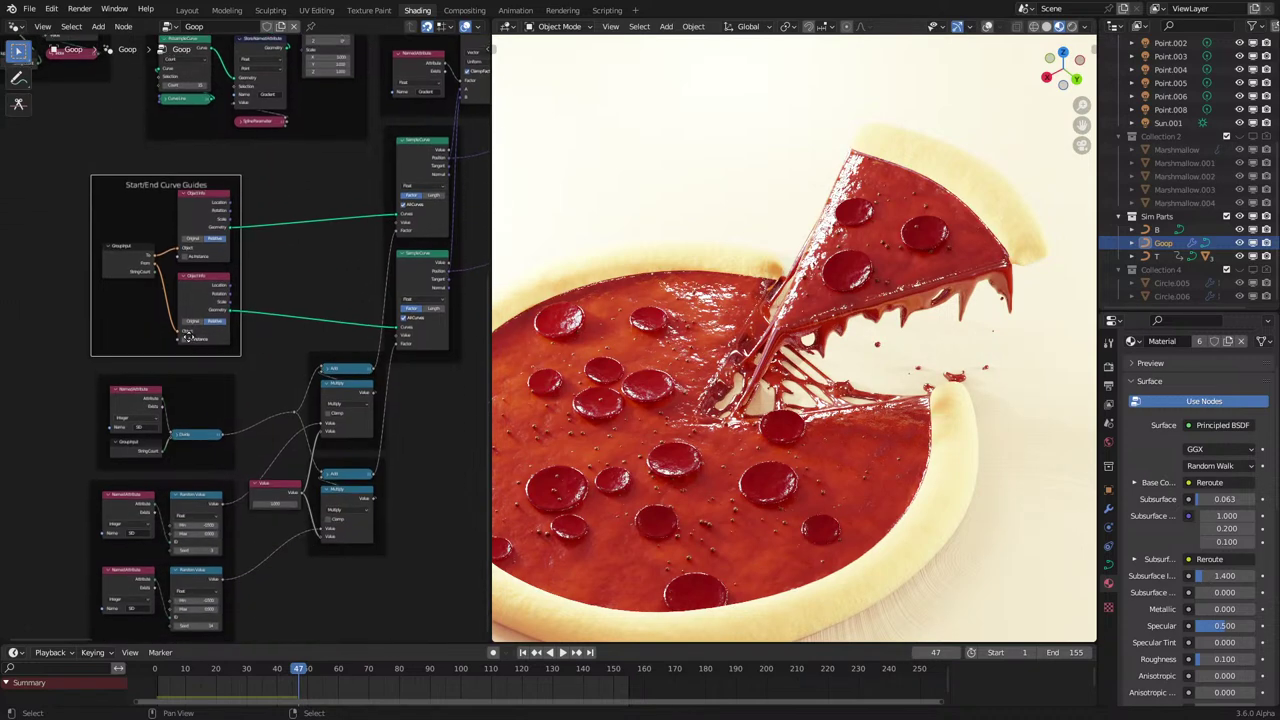
Add a reroute on the lower Sample Curve's Position links and place it to the right of the Sample Curve frame.
middle_drag(317, 293, 171, 397)
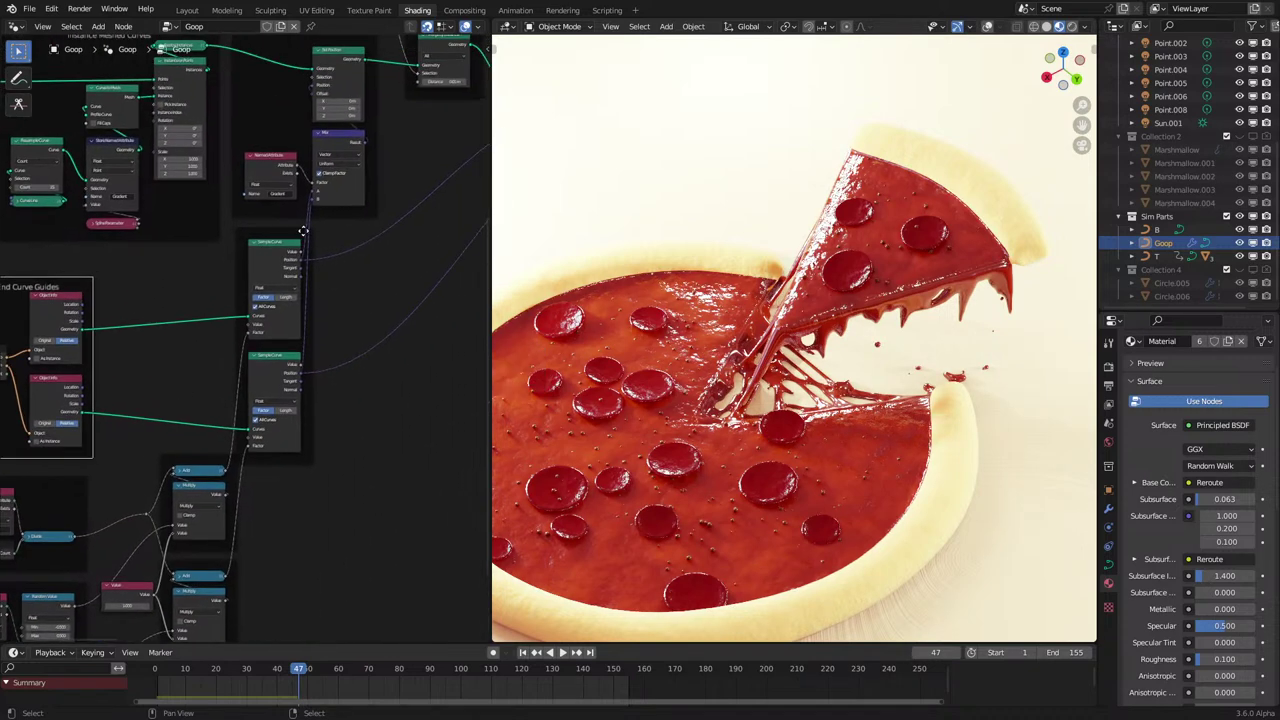
click(304, 232)
middle_drag(304, 232, 173, 397)
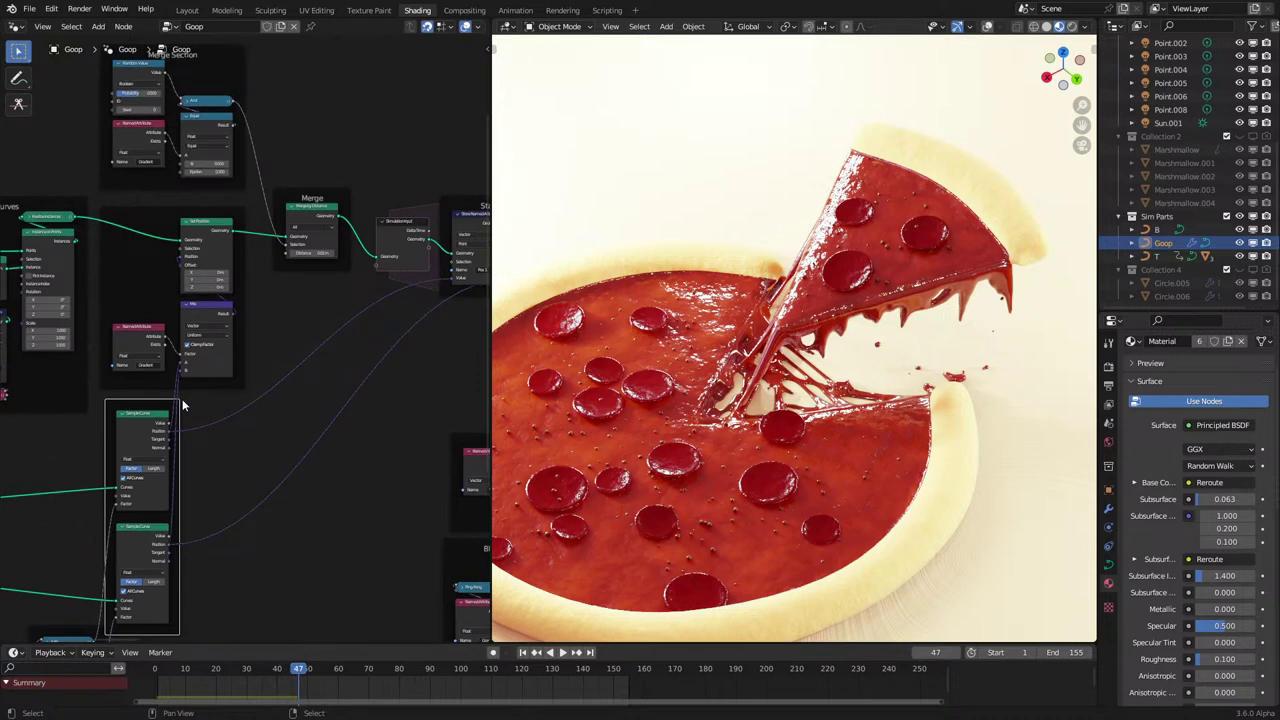
middle_drag(227, 433, 186, 406)
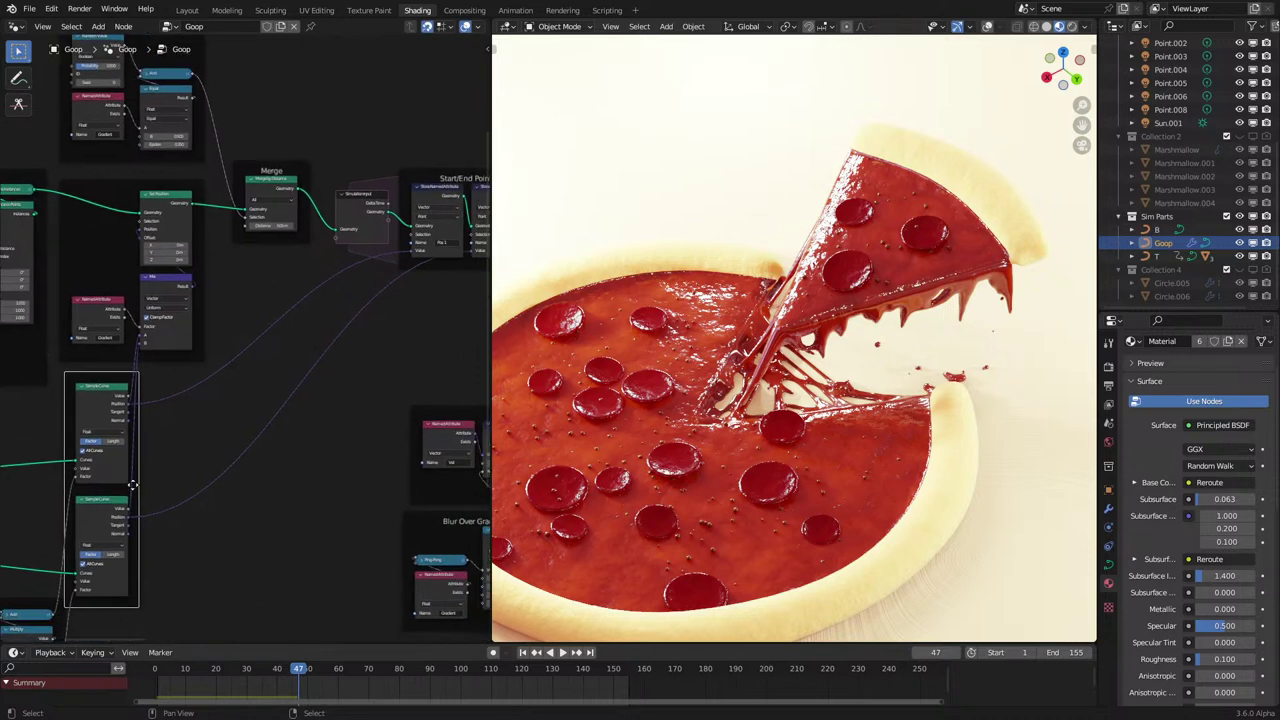
shift+right_drag(130, 485, 178, 521)
key(g)
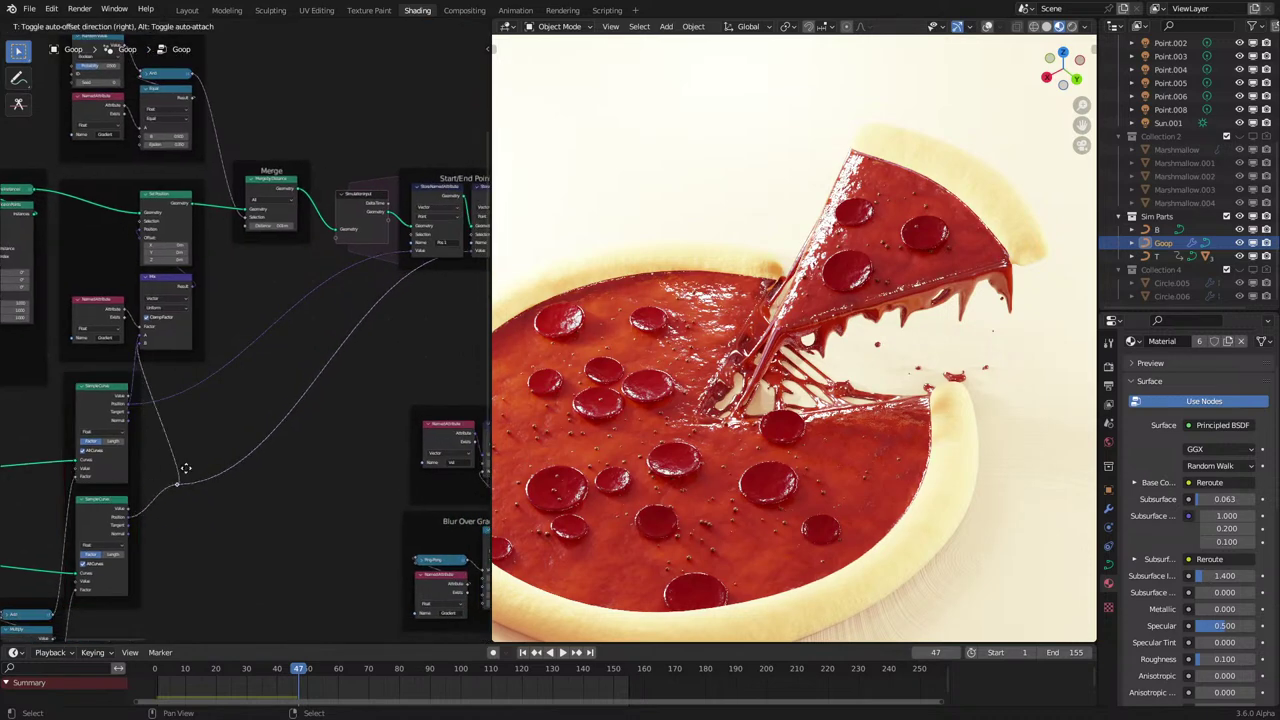
click(186, 467)
Add a reroute on the Position links of the upper Sample Curve node, just outside its frame.
middle_drag(188, 470, 456, 412)
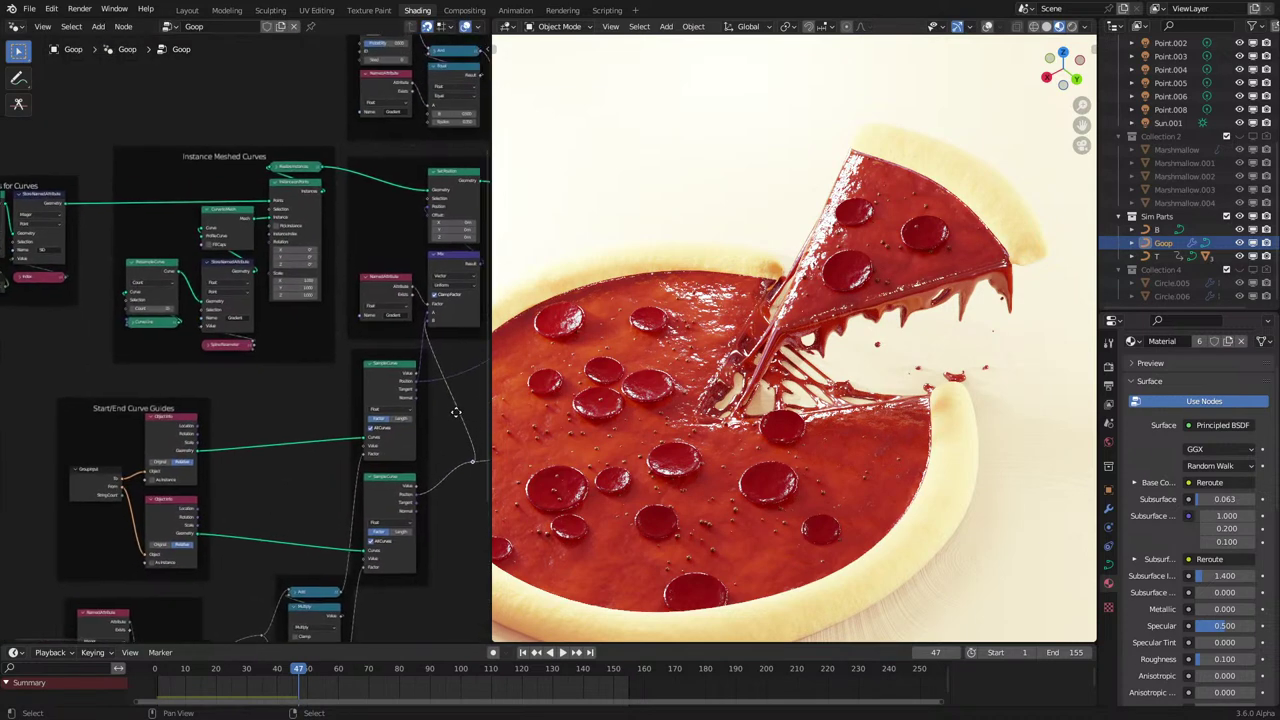
middle_drag(247, 370, 288, 380)
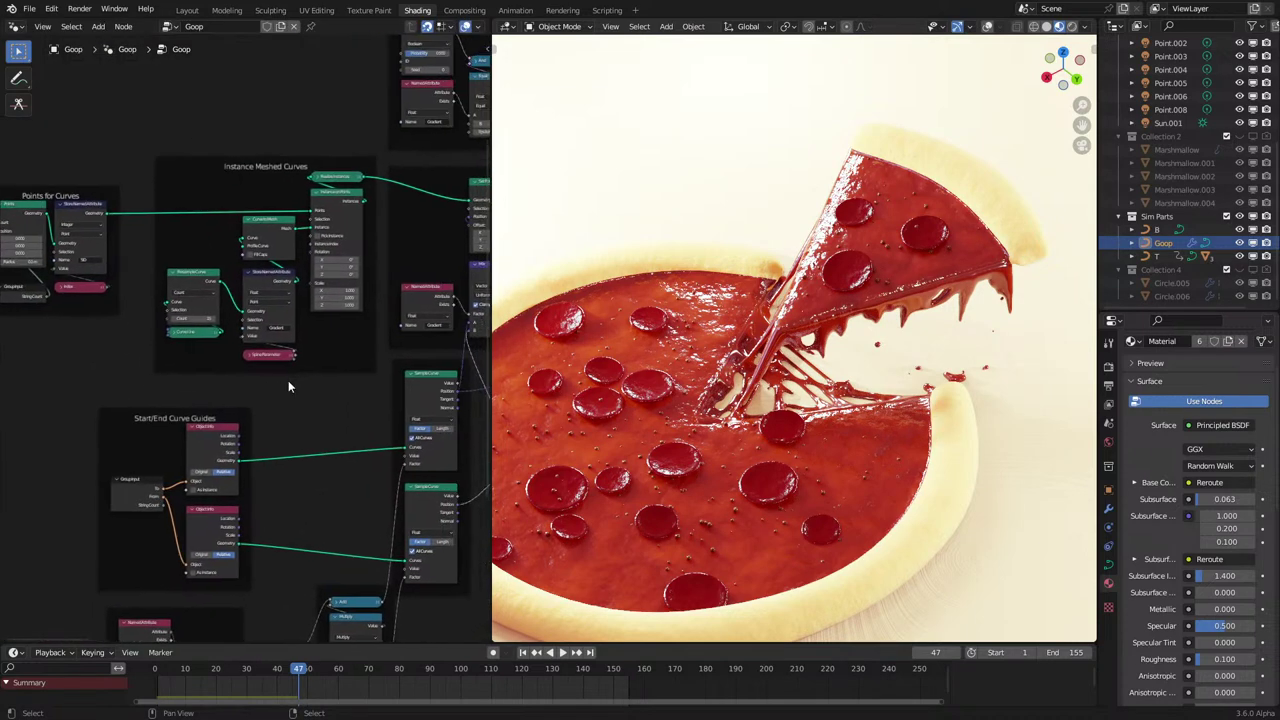
middle_drag(388, 376, 235, 383)
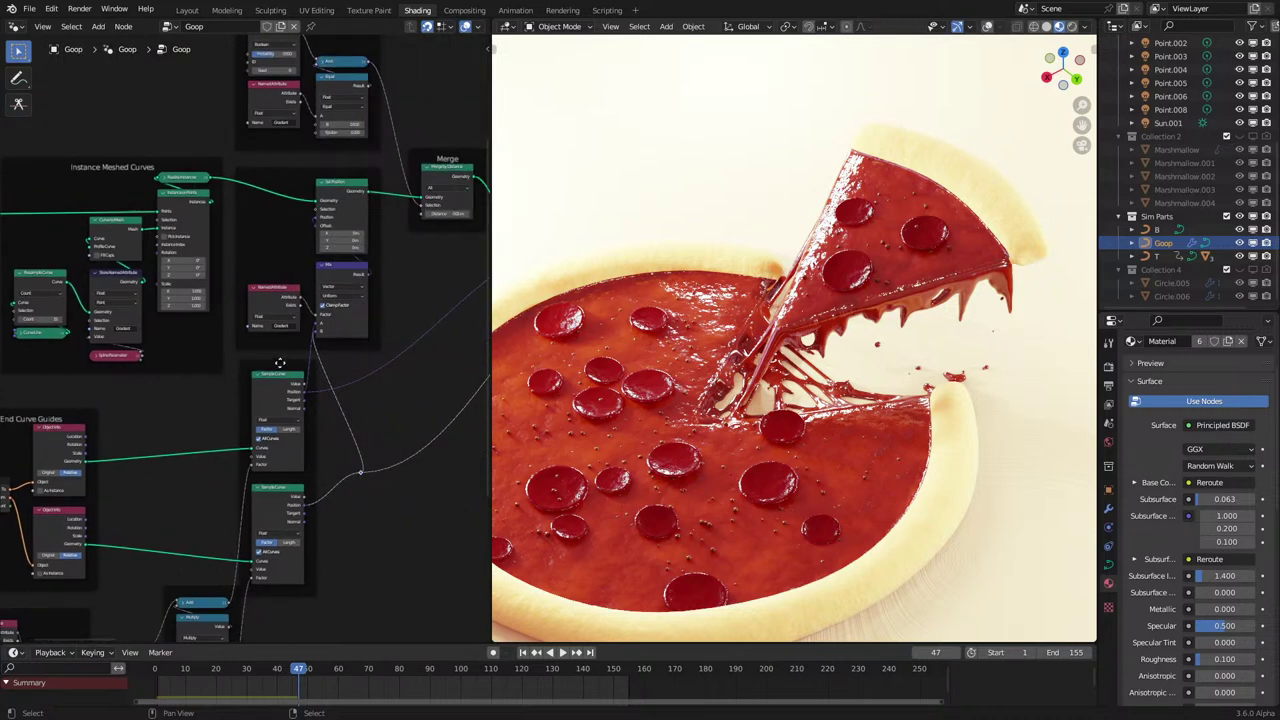
shift+right_drag(309, 366, 322, 396)
middle_drag(323, 403, 256, 300)
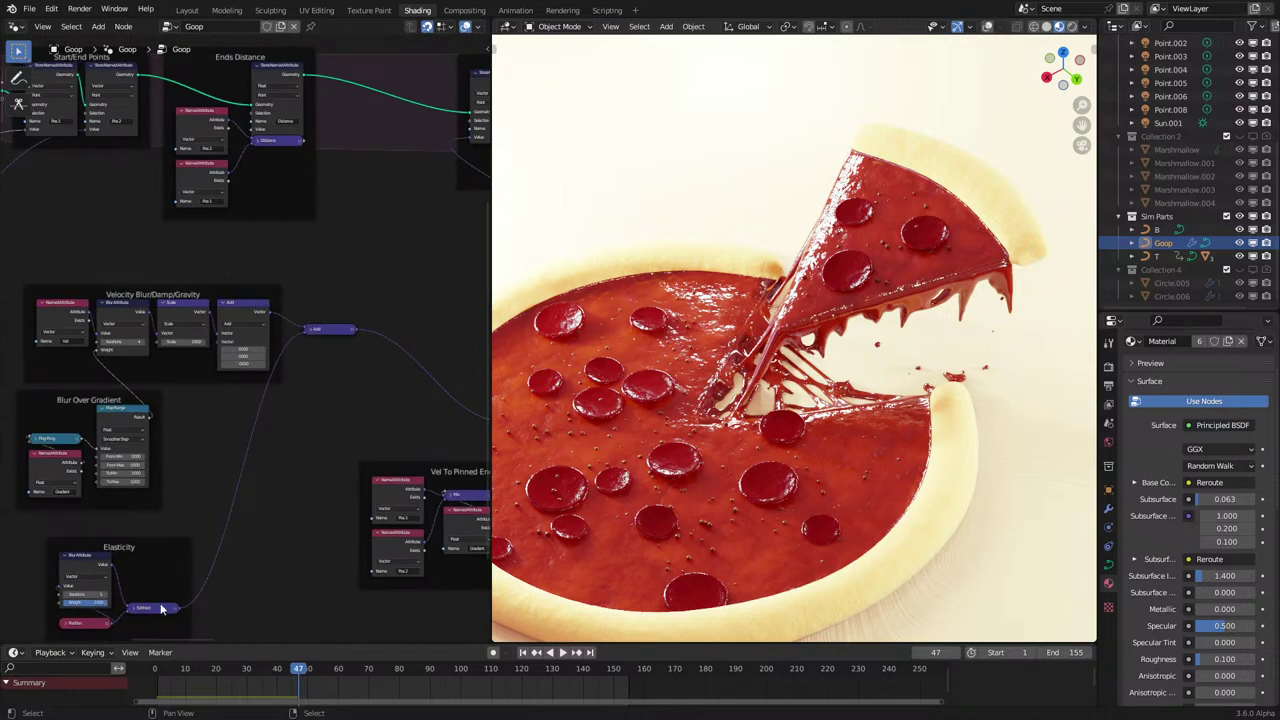
Replay the simulation from the first frame and stop it at frame 55.
key(shift+Left)
key(space)
middle_drag(157, 468, 124, 460)
key(space)
scroll(134, 442, down, 3)
middle_drag(221, 401, 290, 452)
scroll(382, 450, up, 2)
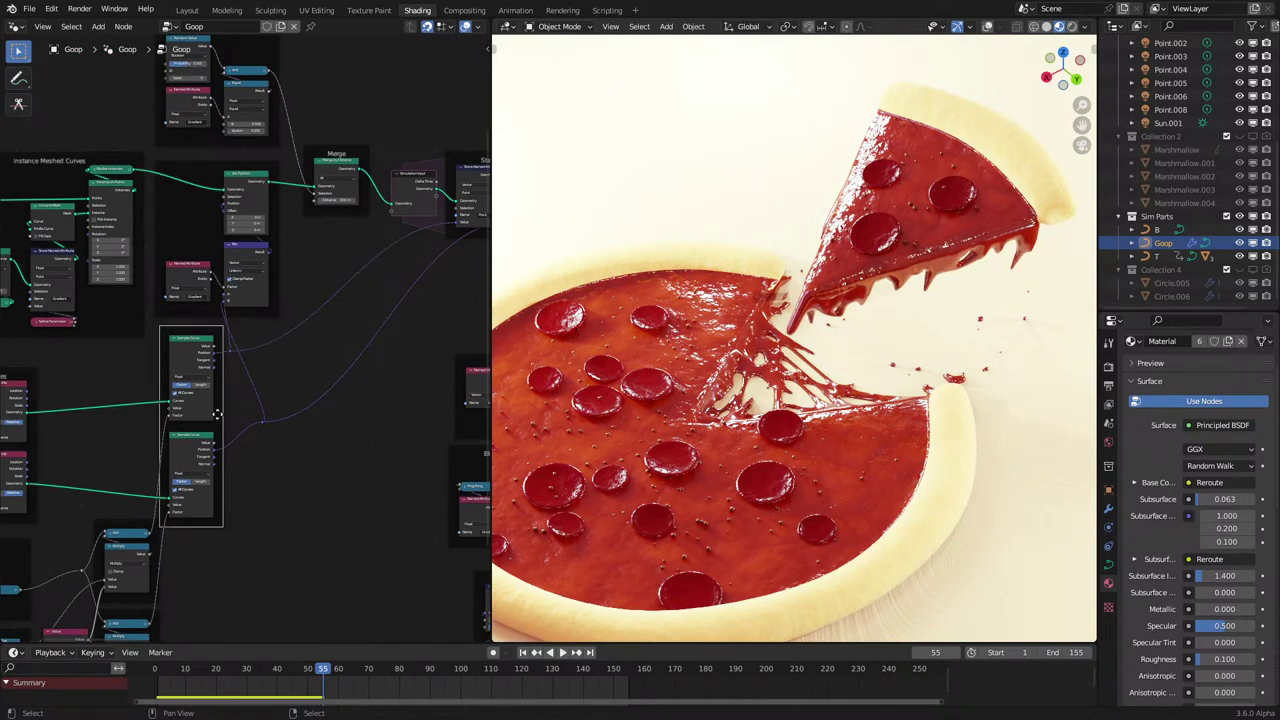
Align the two Sample Curve nodes within their frame and reposition the reroutes on their Position links.
drag(197, 358, 191, 361)
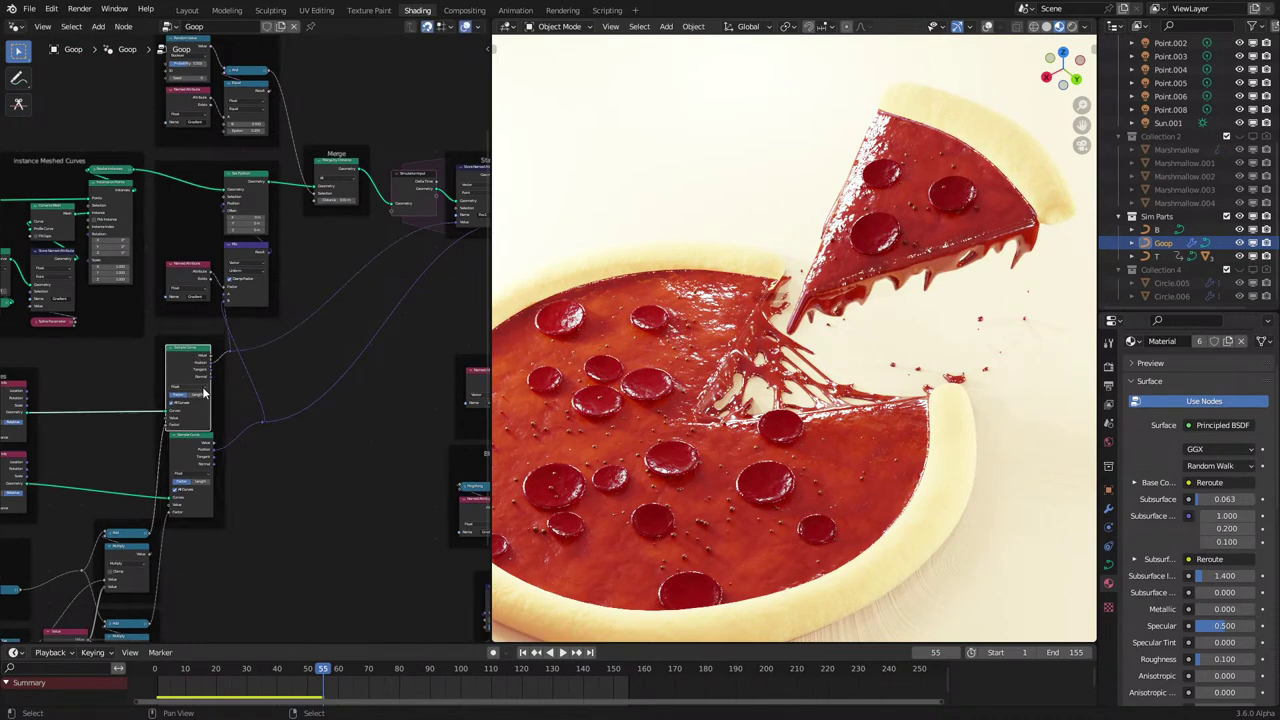
click(205, 450)
drag(214, 427, 224, 430)
drag(231, 350, 281, 430)
scroll(237, 366, down, 1)
key(g)
click(238, 354)
key(g)
click(299, 391)
scroll(302, 403, down, 6)
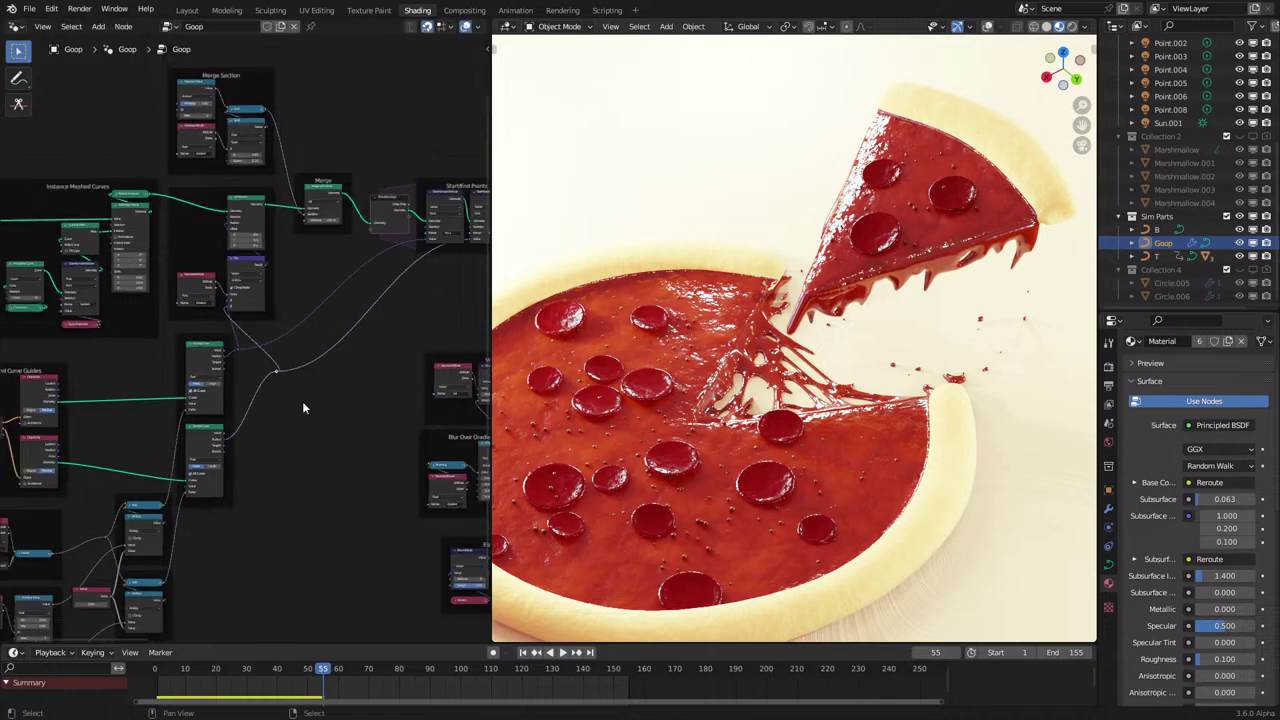
Collapse the Multiply node beneath the upper Add node.
middle_drag(310, 404, 437, 336)
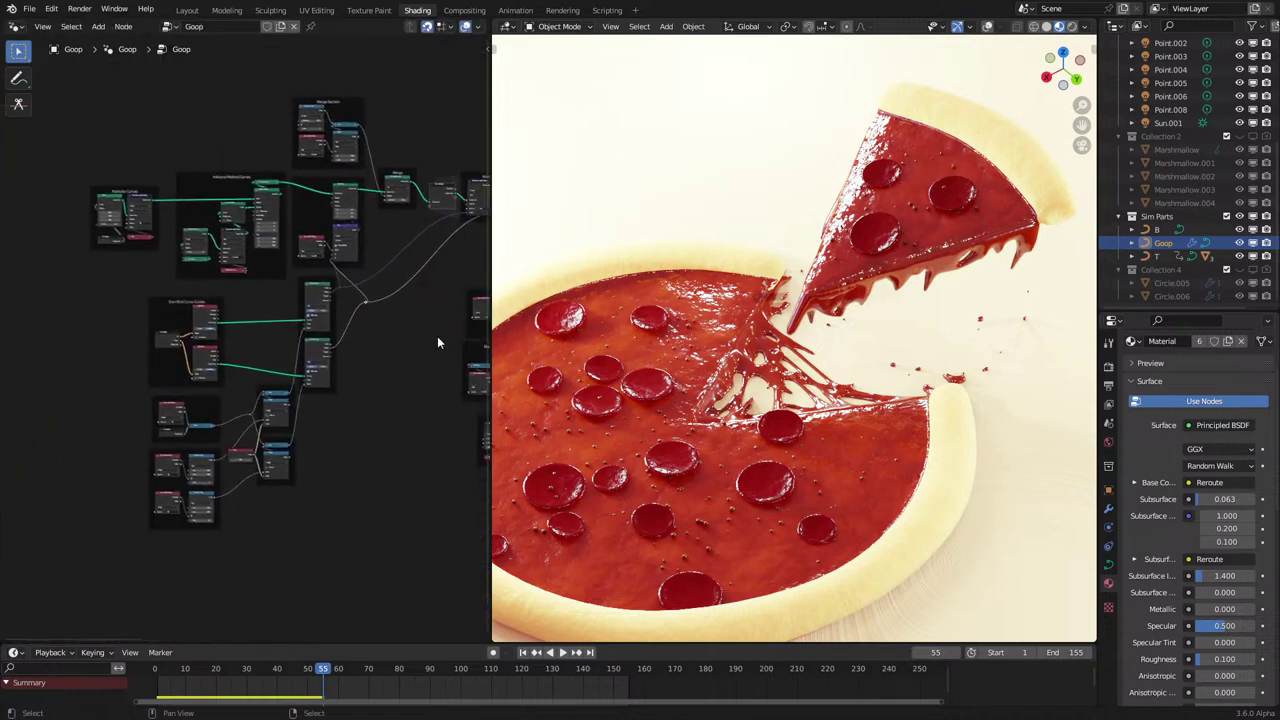
scroll(238, 426, up, 7)
middle_drag(238, 426, 280, 420)
scroll(266, 454, up, 4)
click(241, 495)
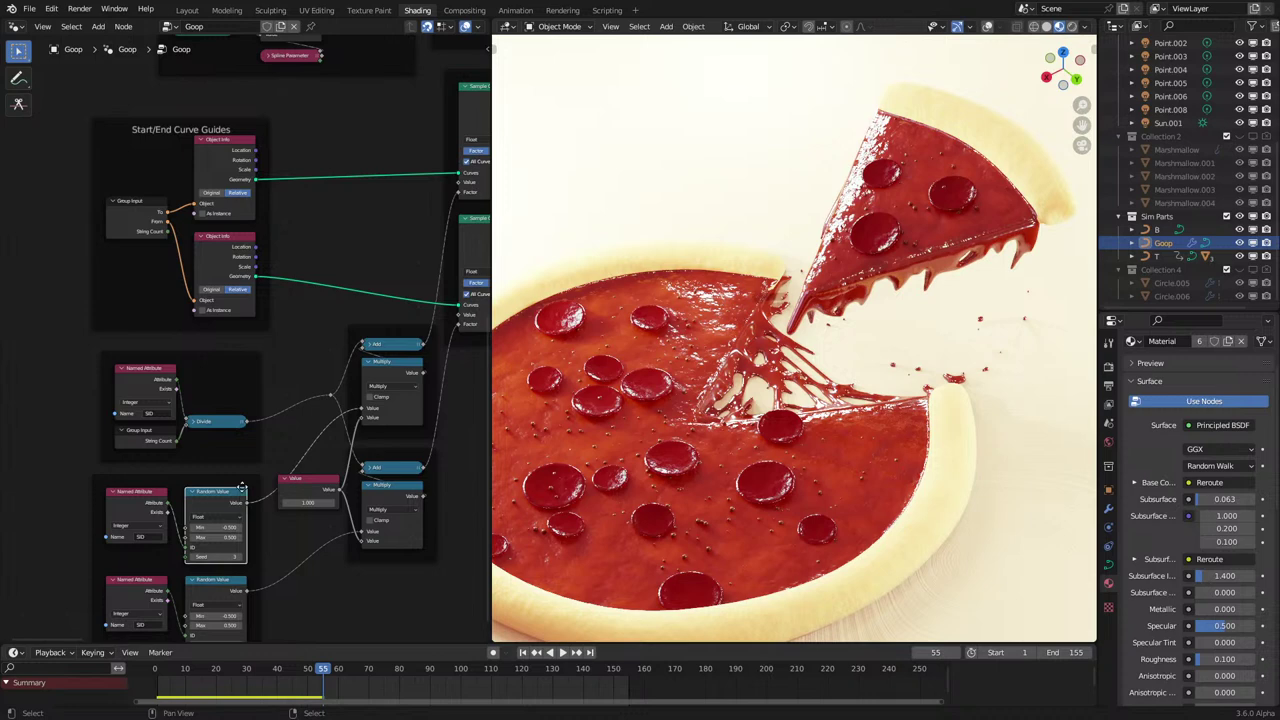
drag(243, 483, 248, 480)
click(321, 489)
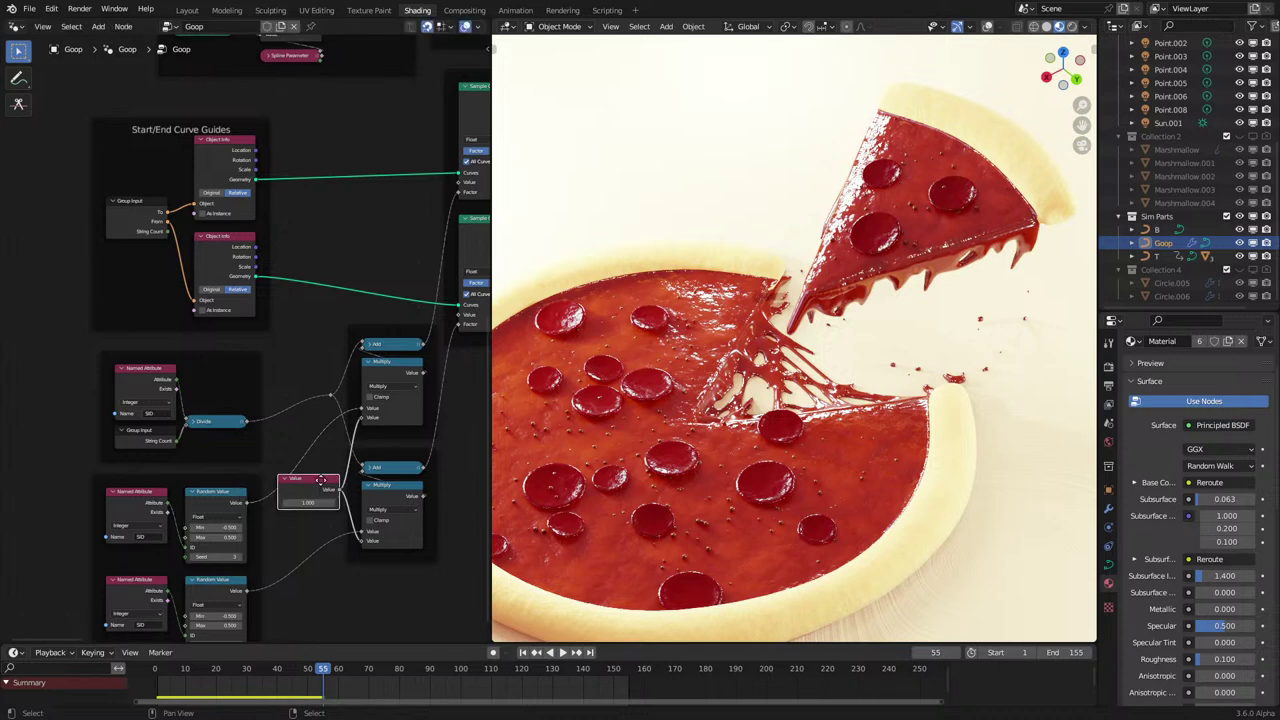
middle_drag(321, 489, 230, 517)
scroll(312, 402, up, 2)
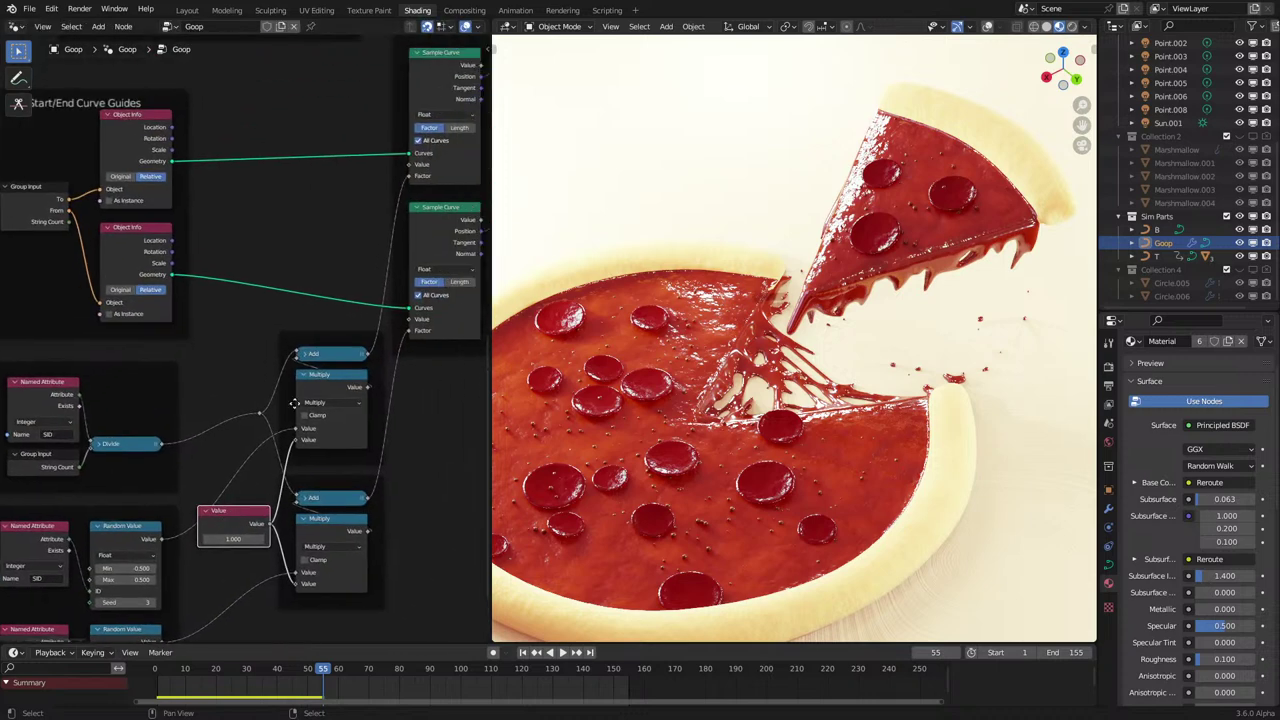
click(305, 380)
click(305, 375)
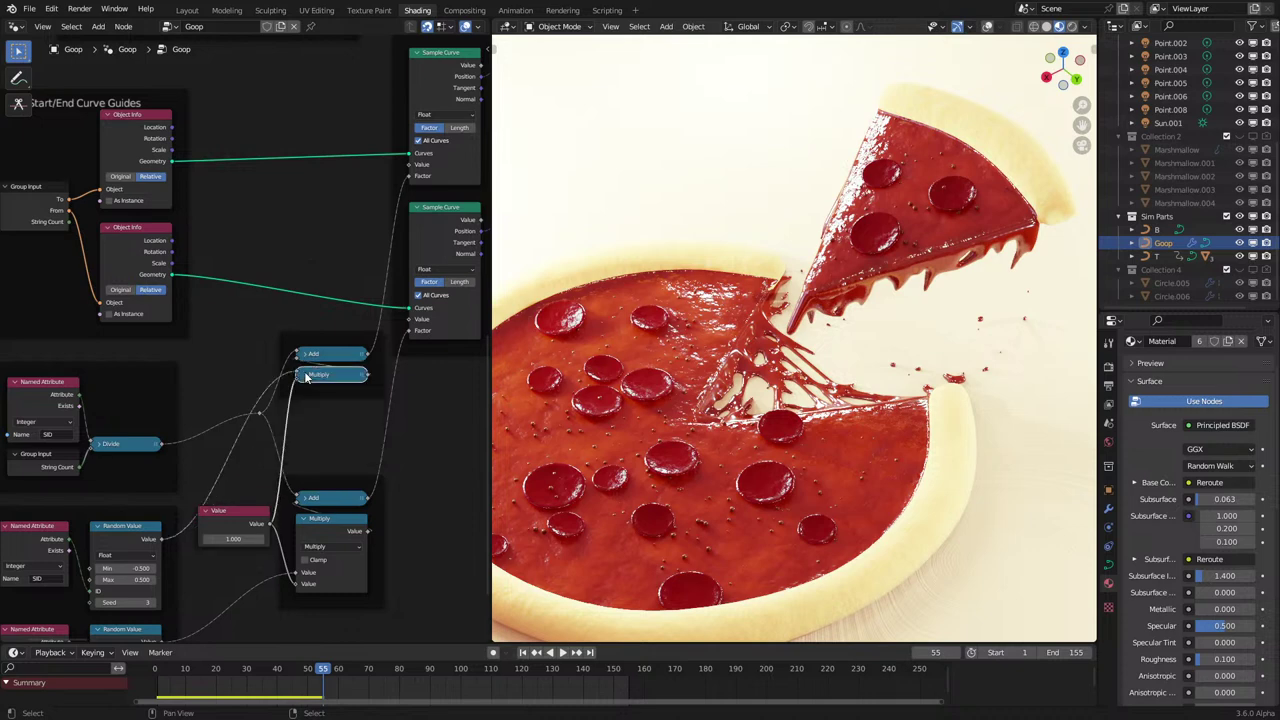
Collapse the lower Multiply node and move it together with its Add node closer beneath the upper Add and Multiply pair.
click(311, 518)
key(h)
shift+click(309, 497)
key(g)
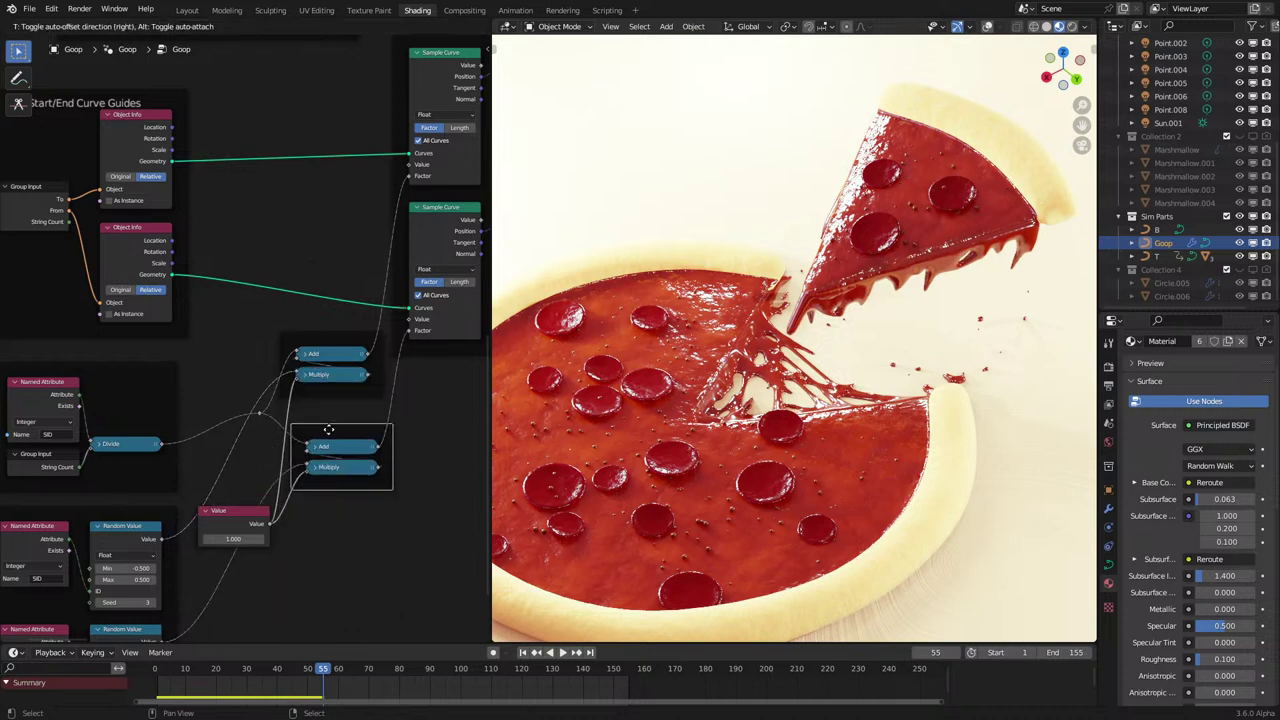
click(343, 424)
Move the Value node slightly closer to the collapsed Multiply nodes.
click(228, 518)
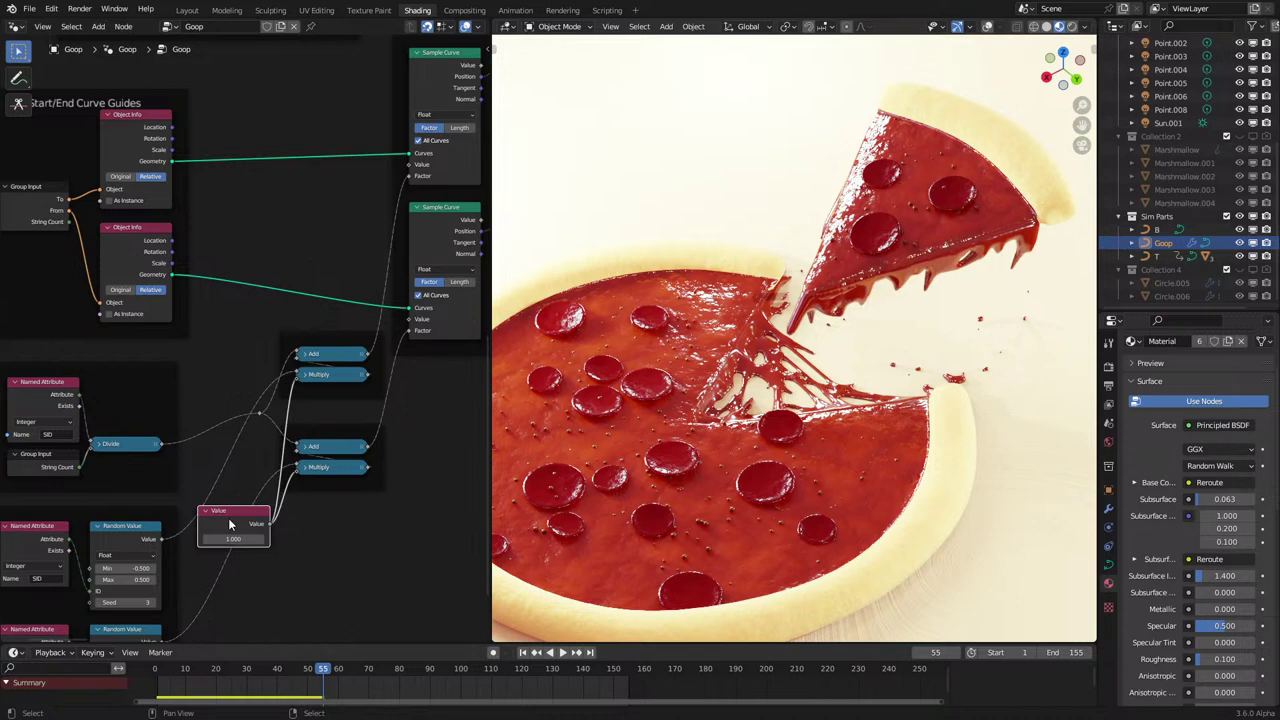
key(g)
click(241, 505)
middle_drag(241, 505, 167, 513)
scroll(186, 516, down, 2)
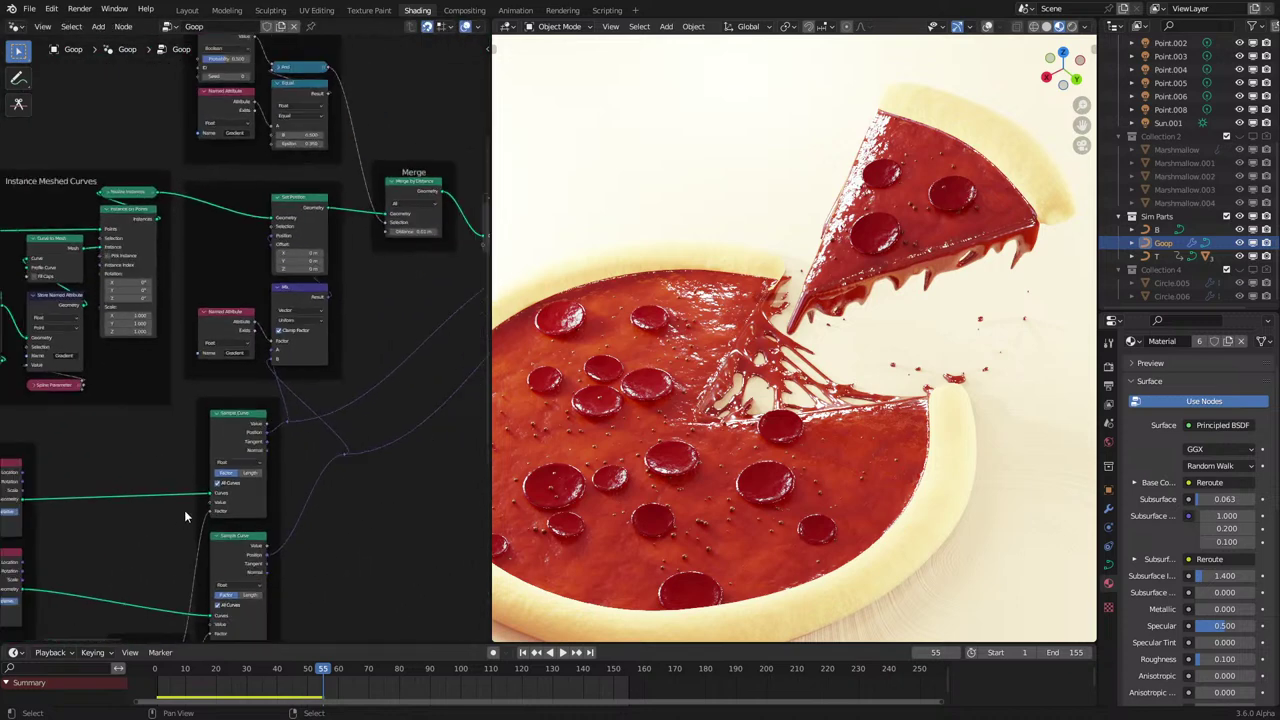
Label the frame around the two Sample Curve nodes "Guide Start/End Positions".
click(264, 397)
middle_drag(248, 465, 271, 439)
key(F2)
text(S)
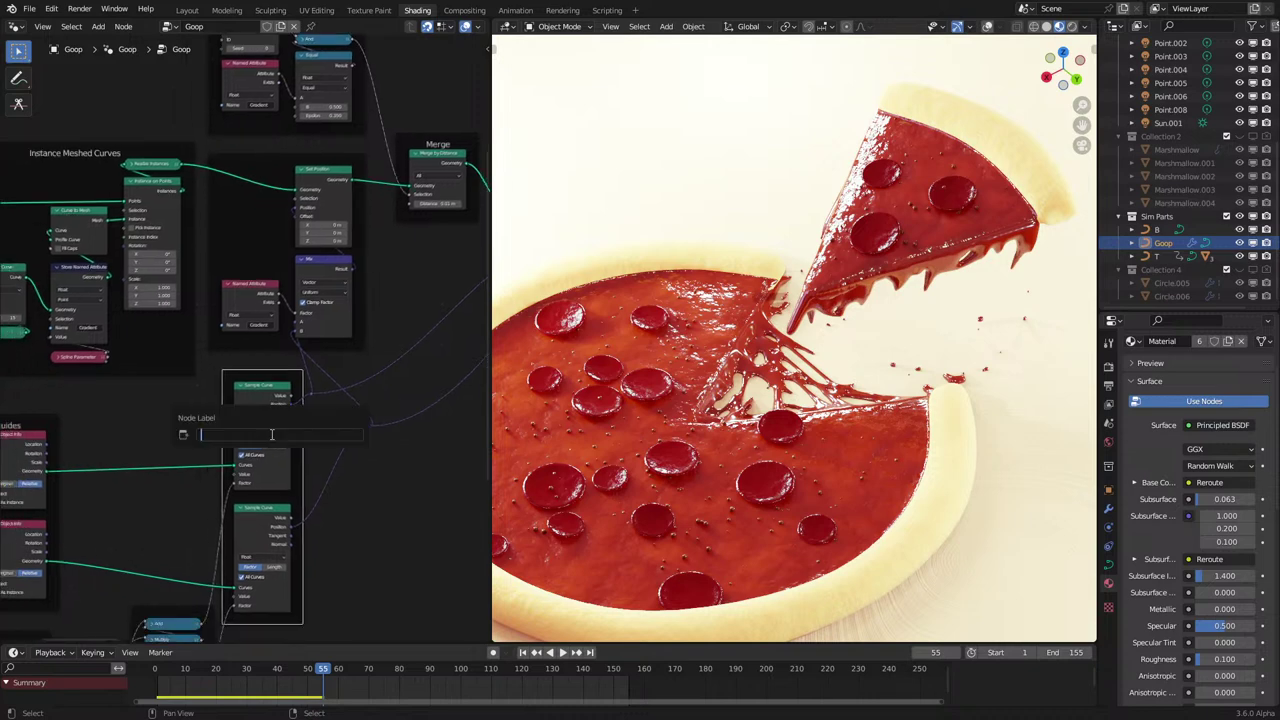
text(ta)
key(BackSpace)
key(BackSpace)
key(BackSpace)
text(Guide Start/End Positions)
key(Return)
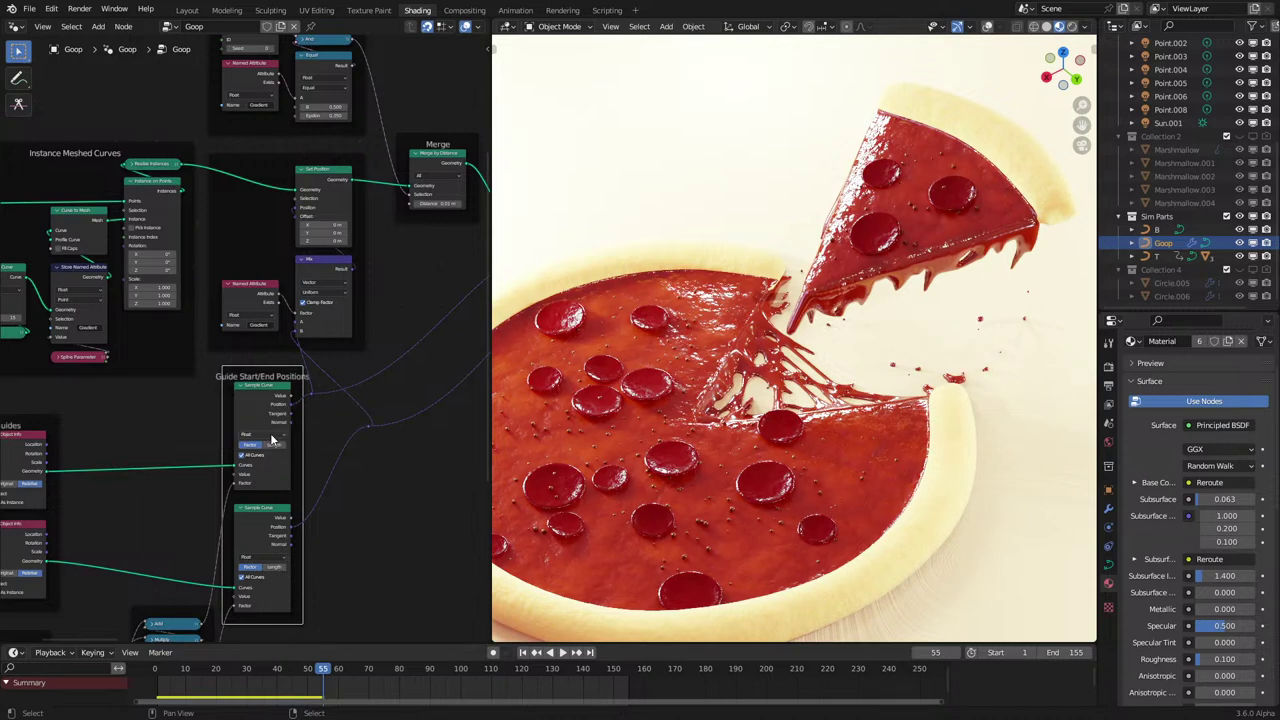
Label the frame around the two Random Value nodes "Random Placement Along Guide".
scroll(314, 442, down, 3)
middle_drag(298, 427, 398, 320)
scroll(388, 324, up, 6)
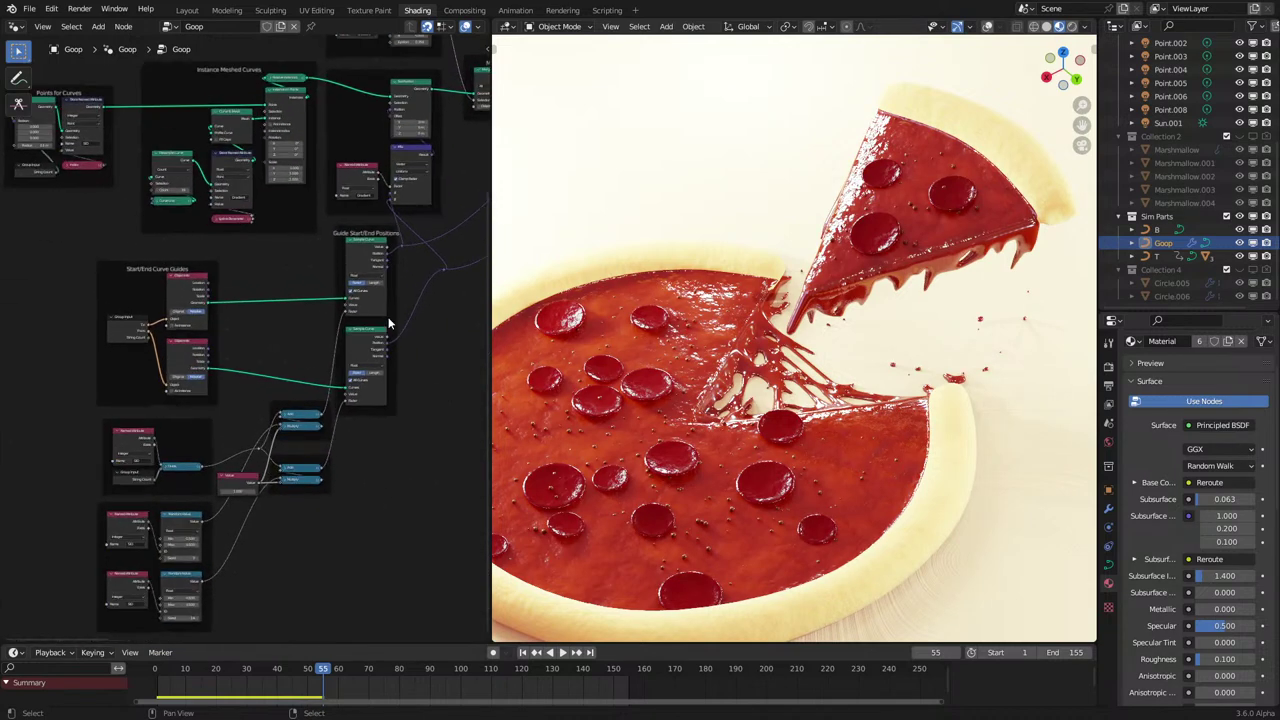
middle_drag(251, 423, 330, 294)
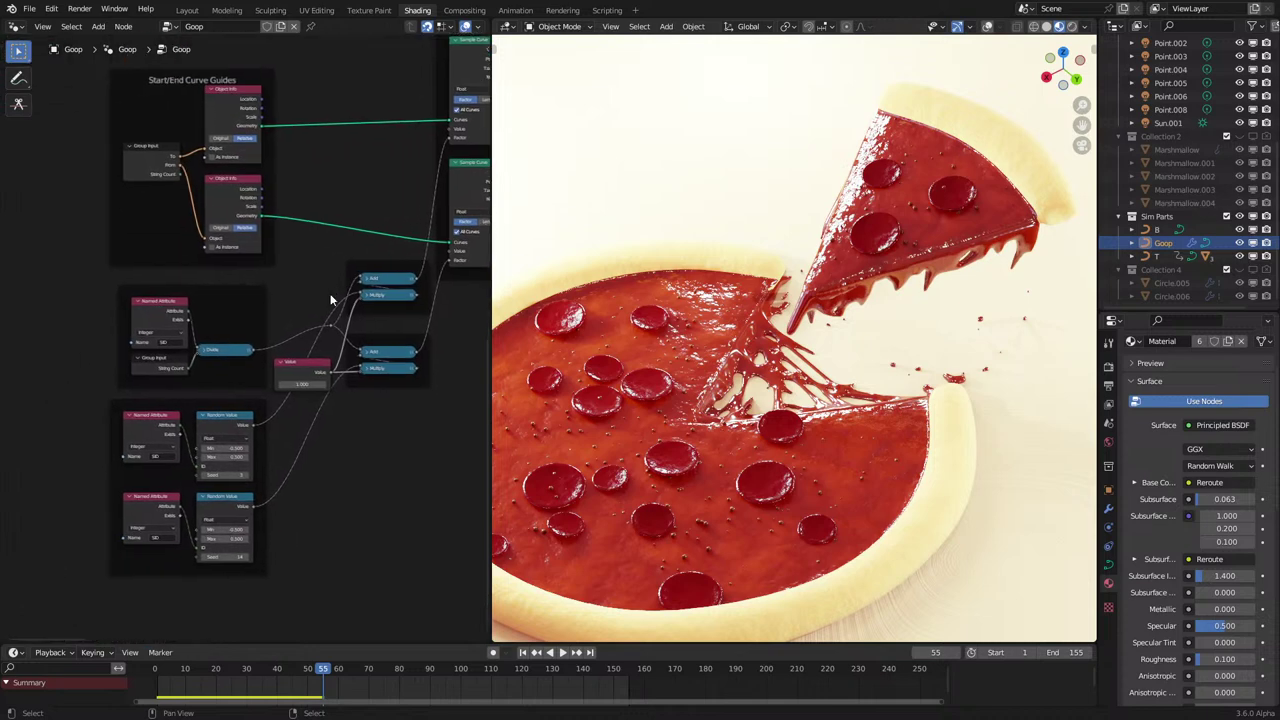
middle_drag(281, 346, 309, 324)
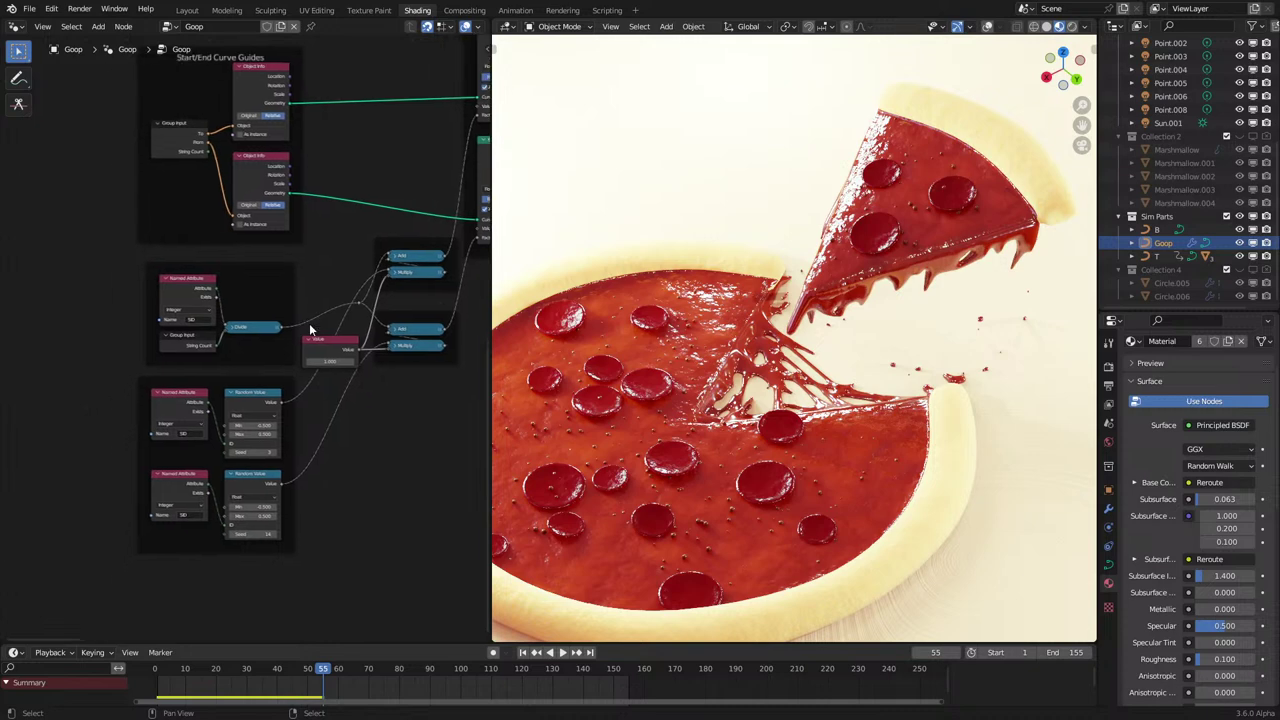
click(269, 378)
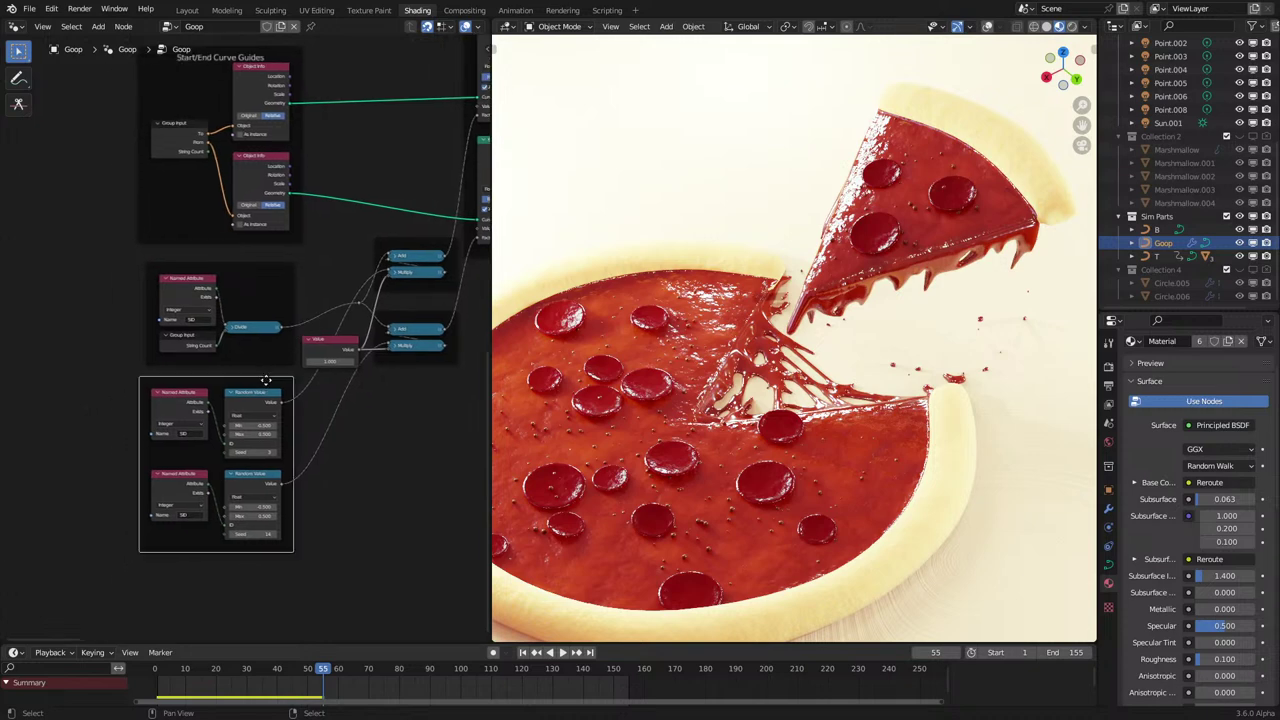
key(F2)
text(Ra)
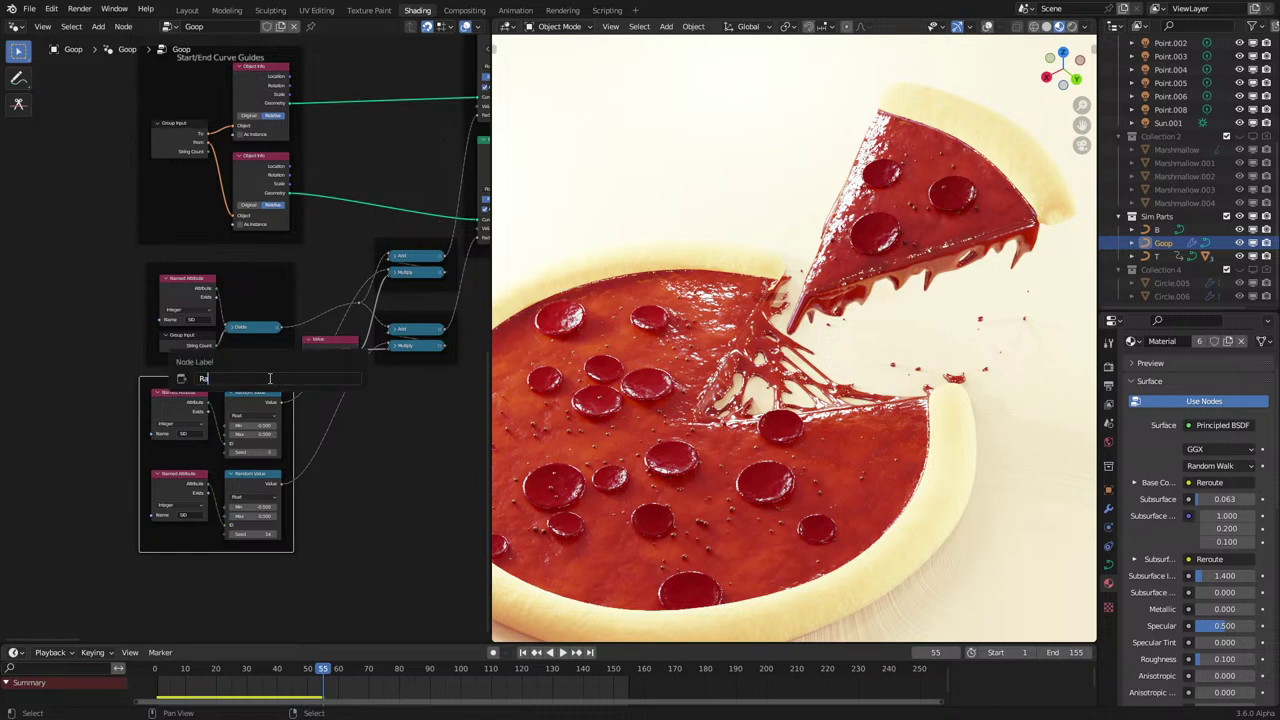
text(ndom Placement For)
key(BackSpace)
key(BackSpace)
key(BackSpace)
text(along)
text(e)
key(Return)
key(F2)
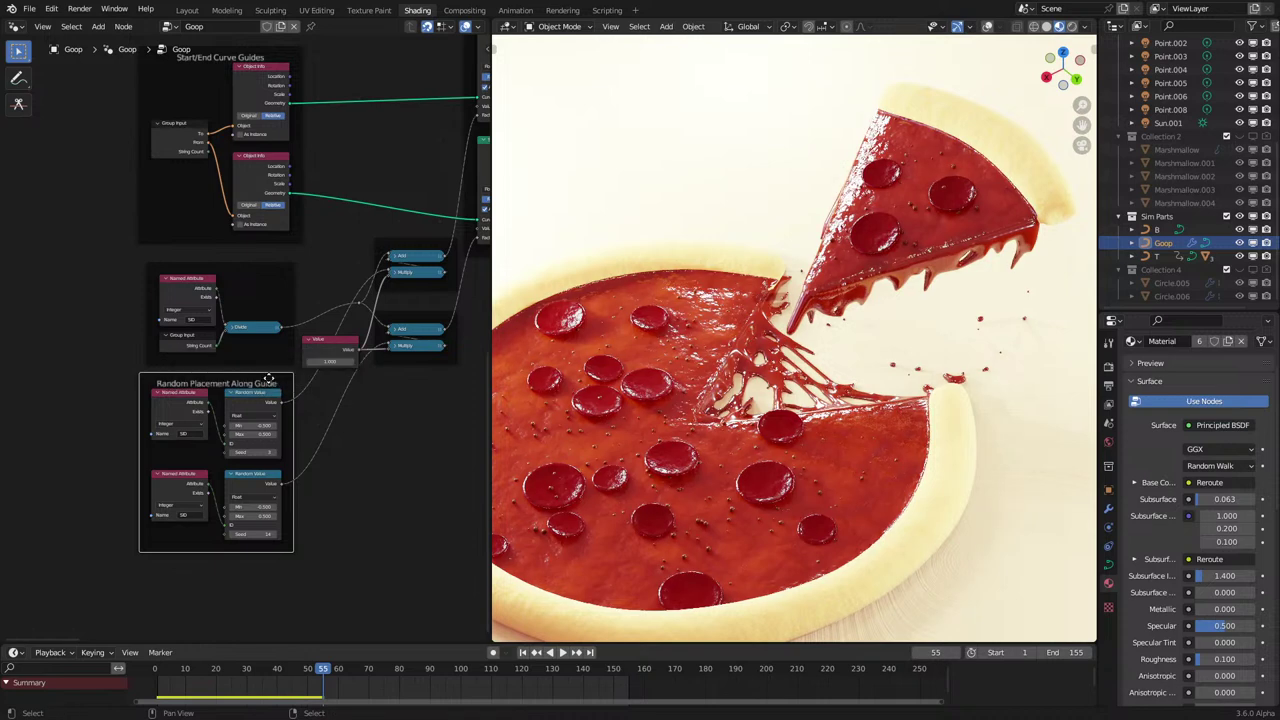
Move the air drag, pinned-end velocity and collision frames together to the left, closer to the velocity and elasticity frames.
scroll(205, 484, down, 4)
middle_drag(205, 484, 75, 428)
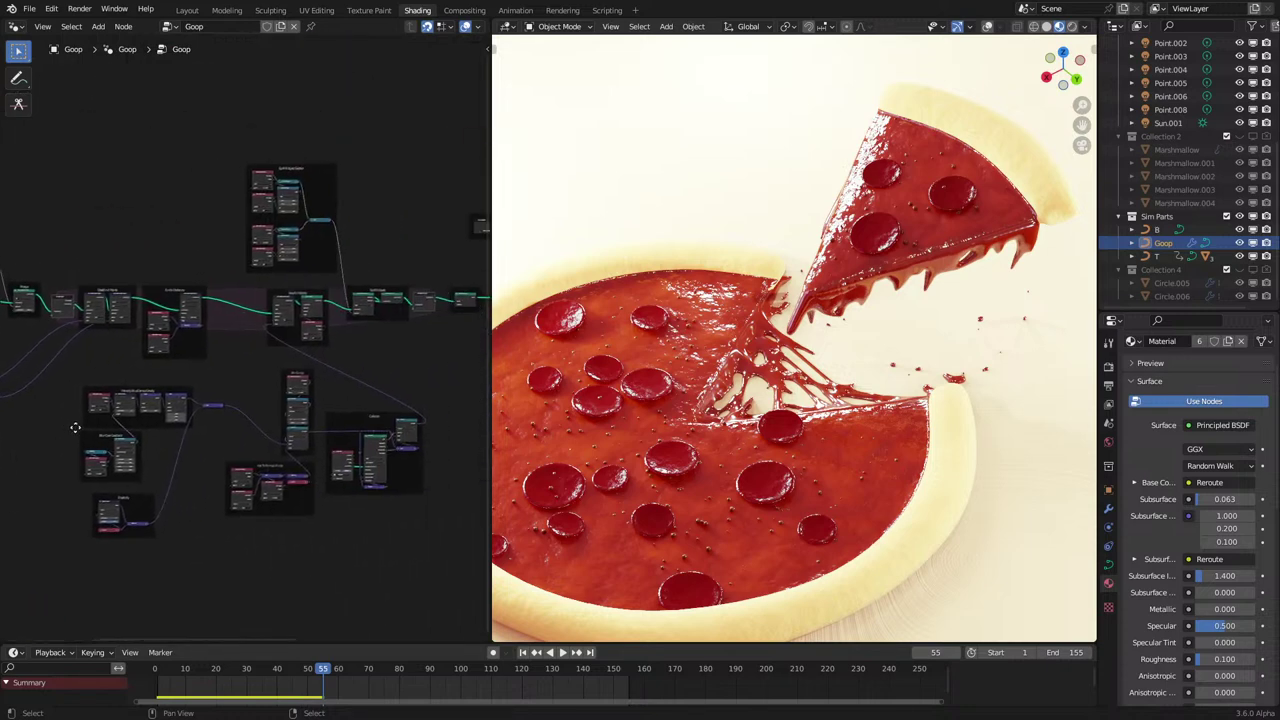
scroll(150, 430, up, 3)
drag(231, 425, 453, 571)
key(g)
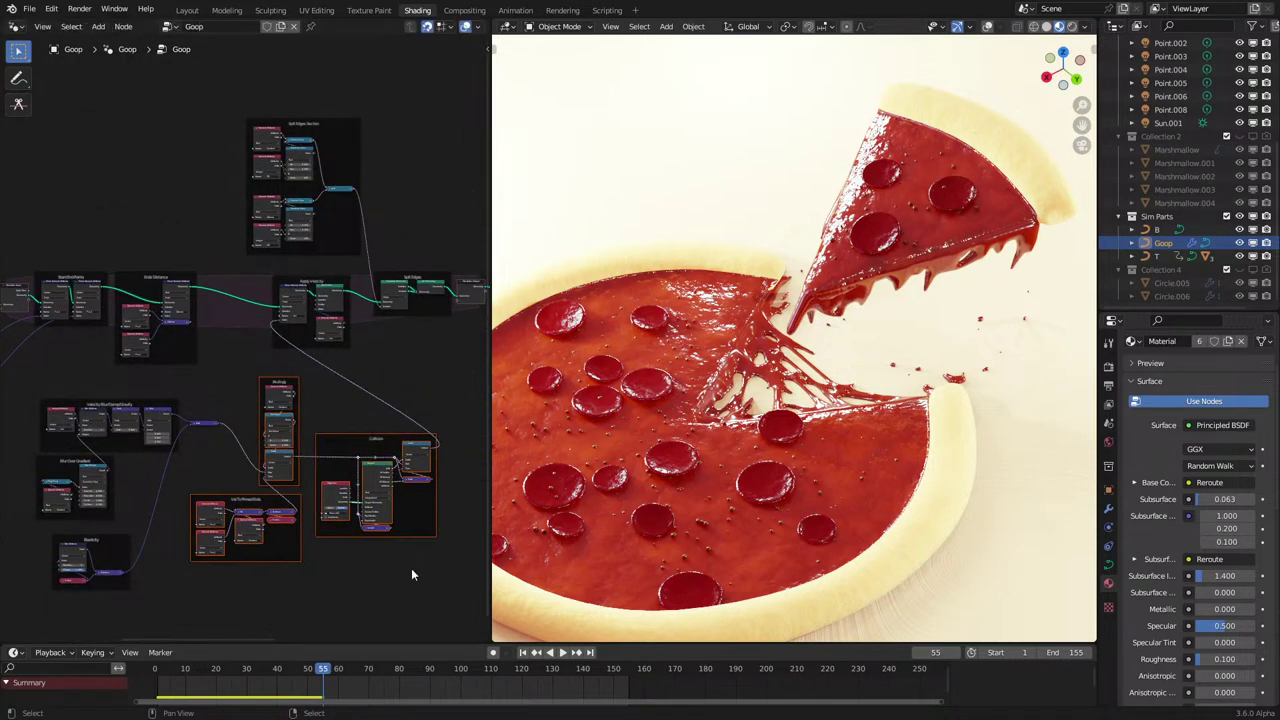
click(411, 568)
Examine the meshing part of the node tree around the Remesh + Smooth frame and the unlabelled radius frames before it.
scroll(179, 463, down, 5)
scroll(179, 467, down, 1)
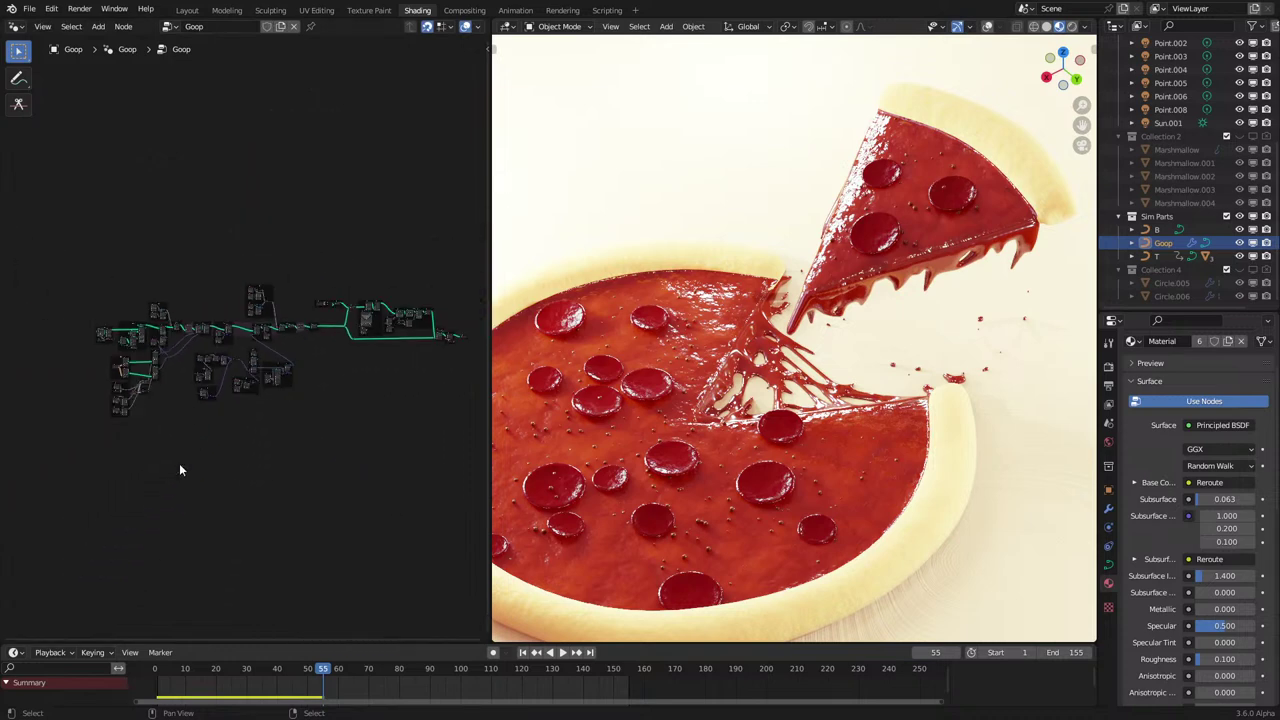
scroll(114, 466, up, 4)
scroll(100, 466, up, 7)
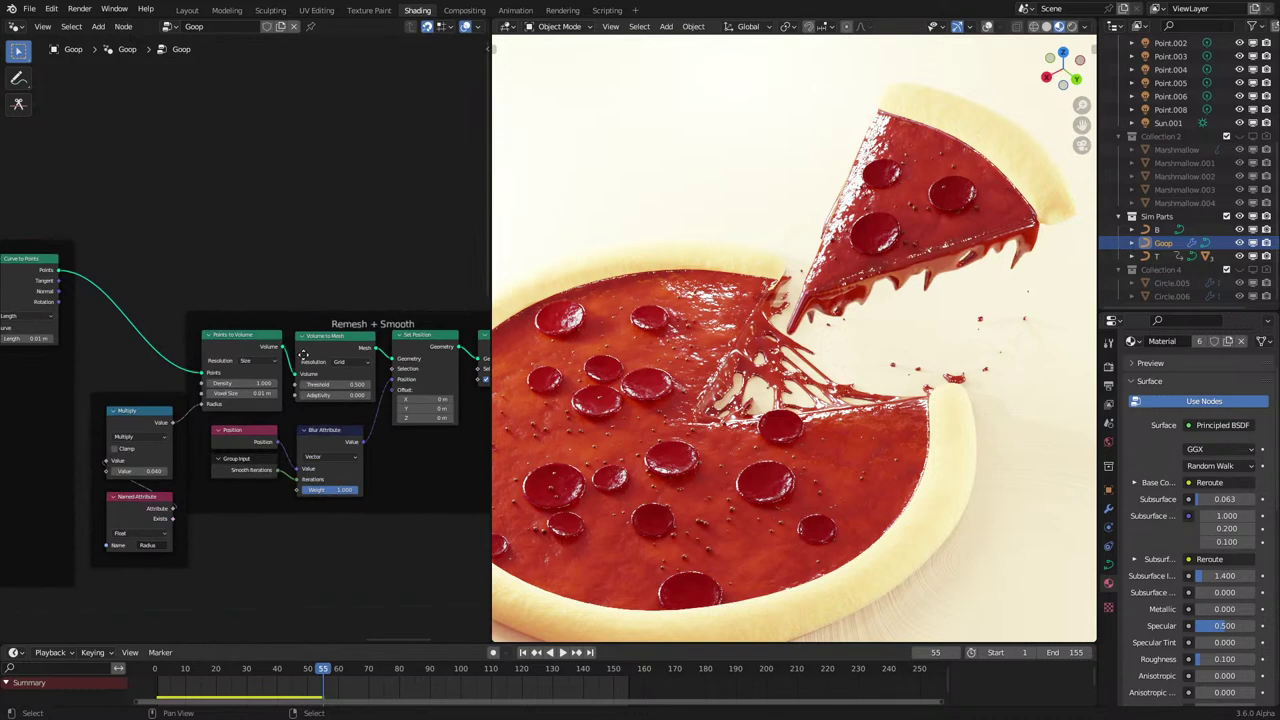
middle_drag(303, 355, 218, 351)
scroll(195, 458, down, 6)
middle_drag(194, 458, 410, 434)
scroll(284, 428, up, 4)
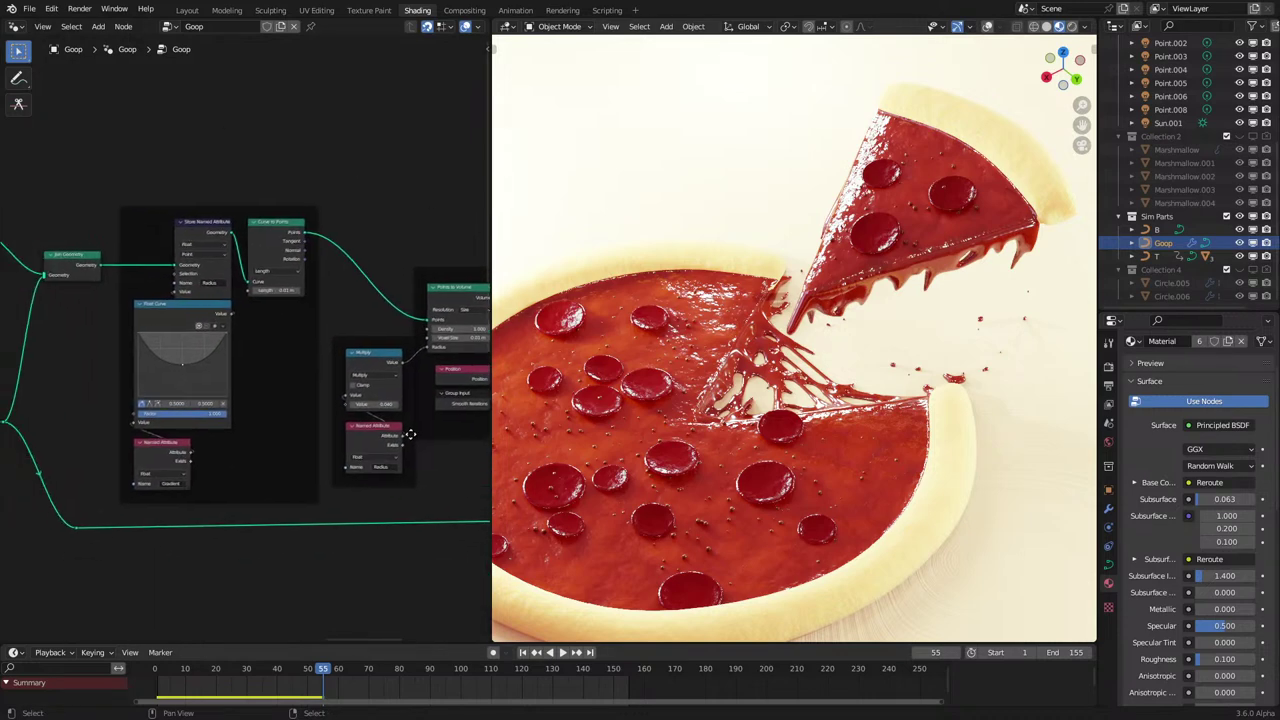
drag(410, 434, 398, 438)
middle_drag(398, 438, 342, 408)
scroll(226, 464, down, 6)
scroll(60, 491, up, 2)
middle_drag(62, 491, 92, 429)
scroll(212, 345, down, 6)
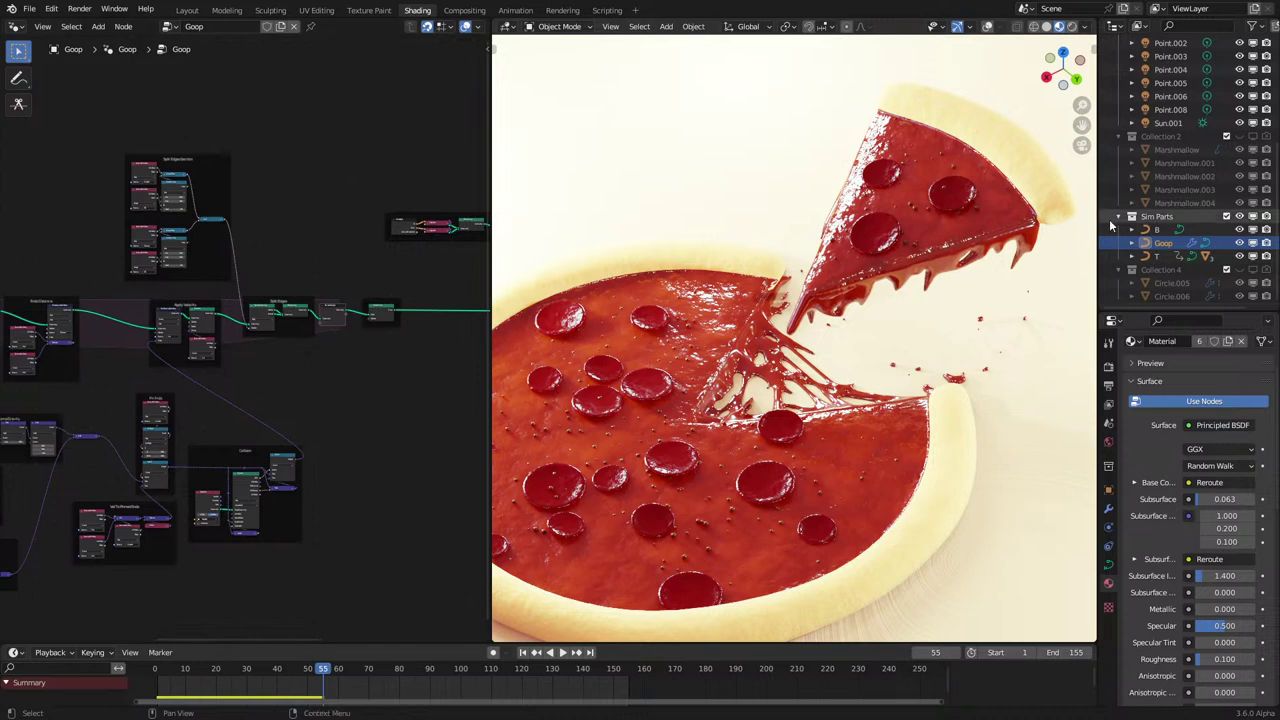
Delete Collection 2 and Collection 4 from the scene along with their Marshmallow and Circle objects.
click(1178, 202)
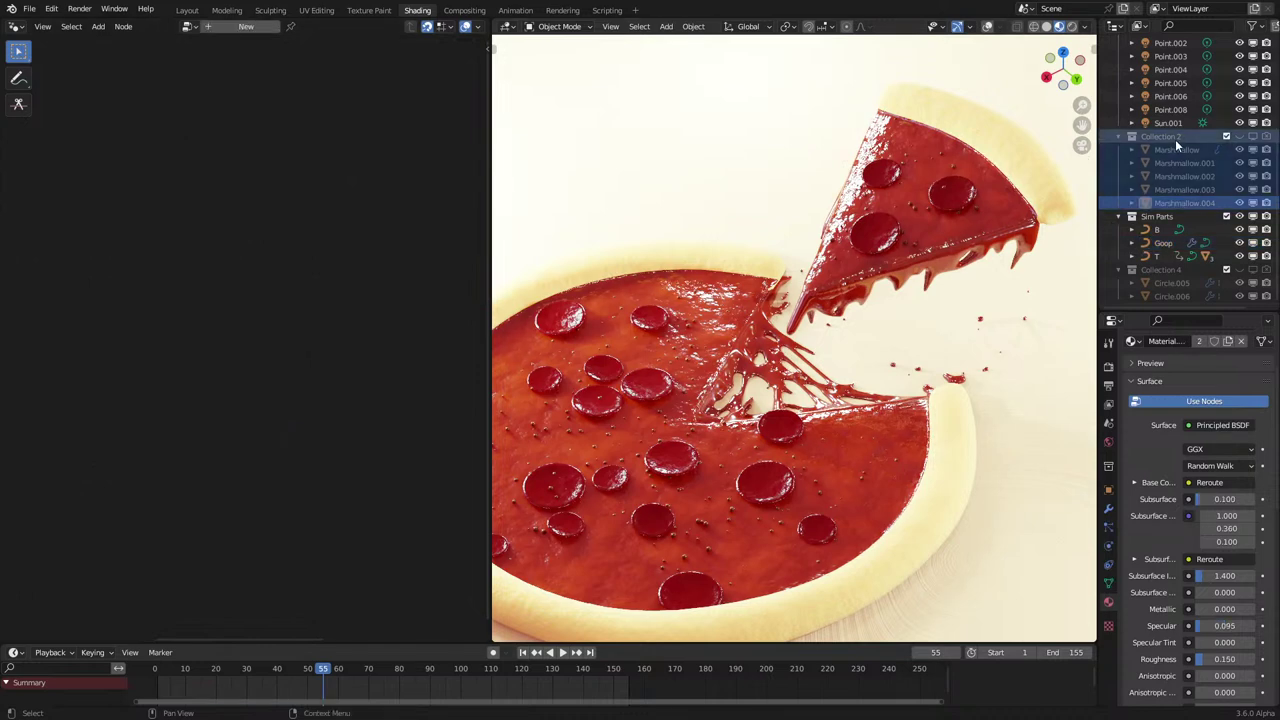
key(Delete)
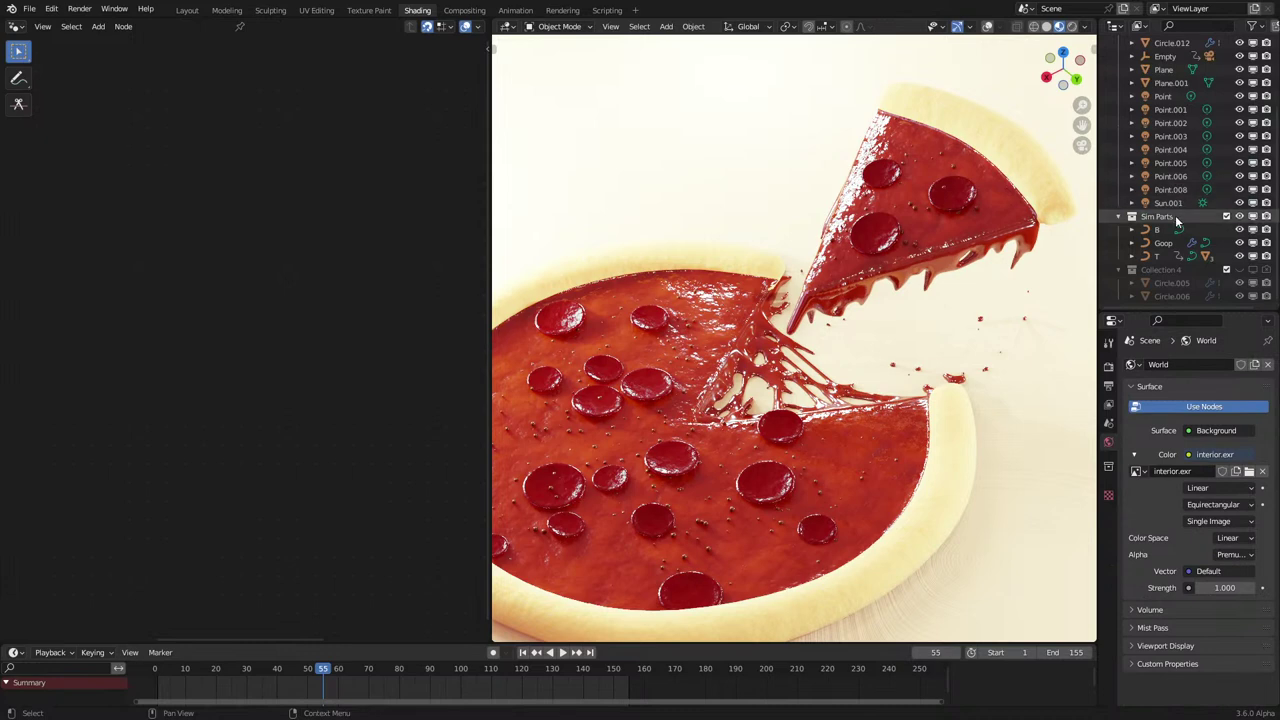
click(1246, 272)
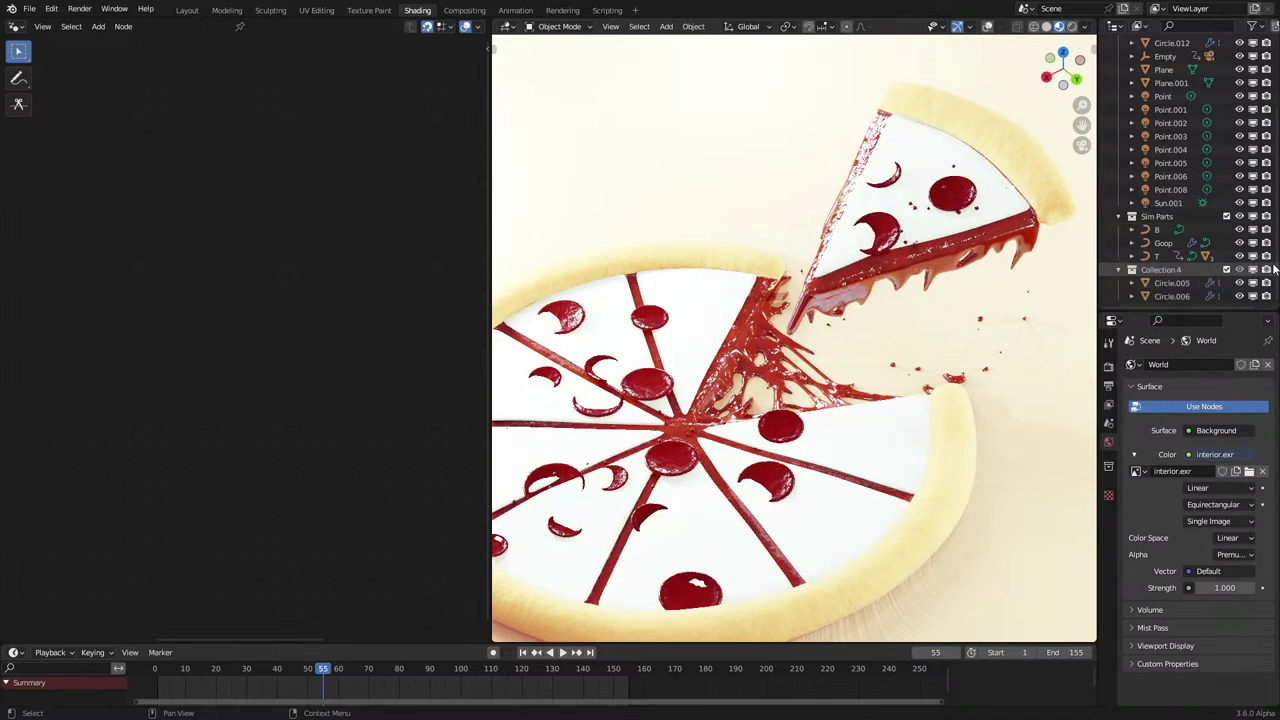
click(1191, 271)
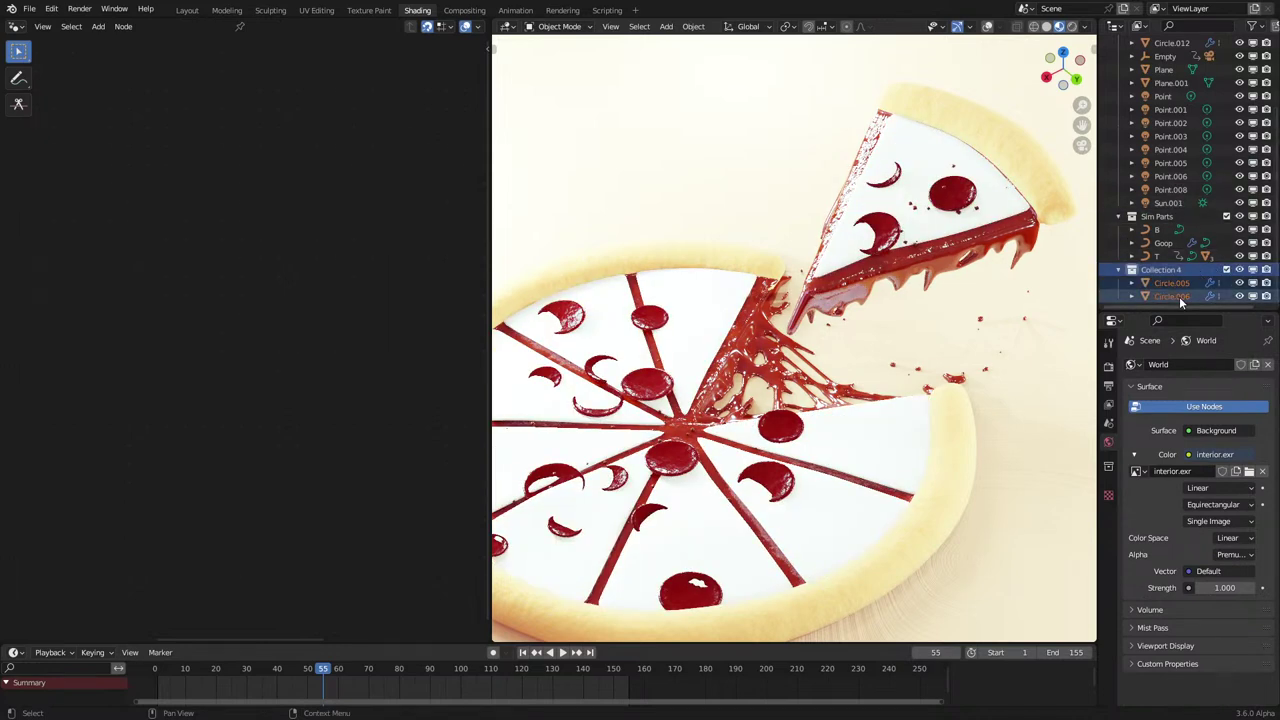
key(Delete)
scroll(1181, 285, up, 2)
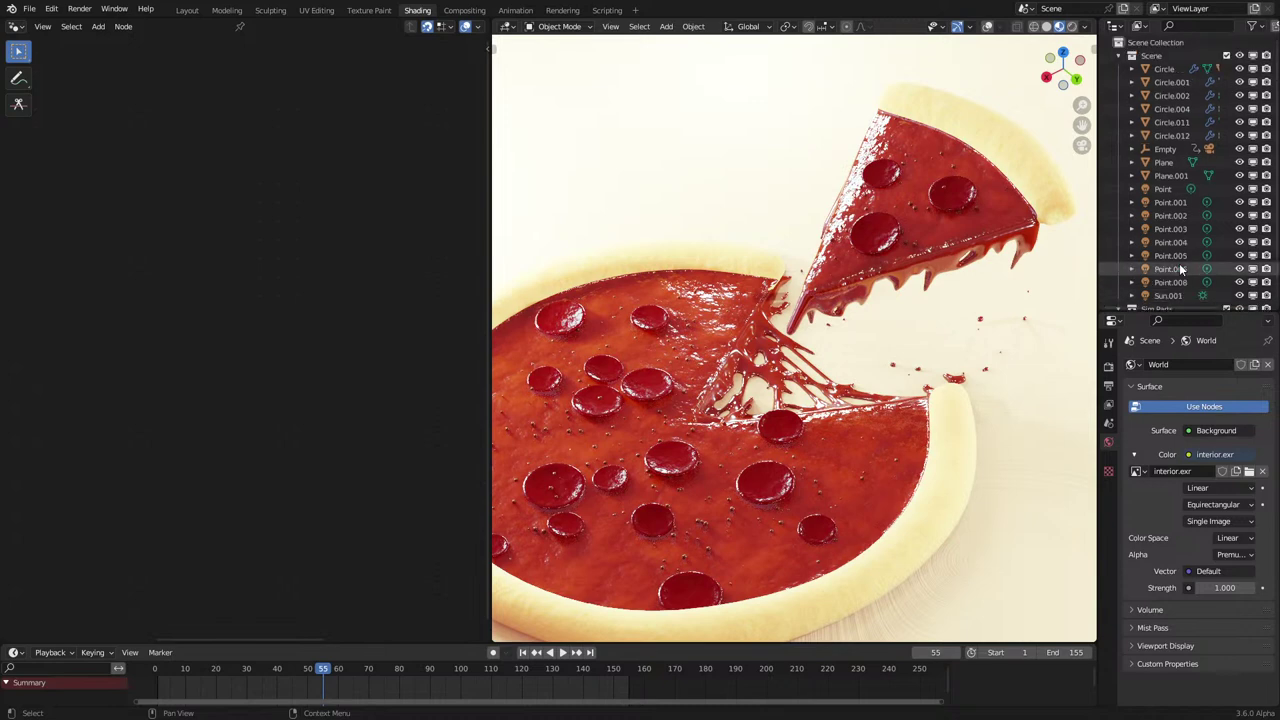
Turn on the viewport overlays and check the objects from Circle.001 to Circle.011 in wireframe before restoring rendered shading.
click(1163, 84)
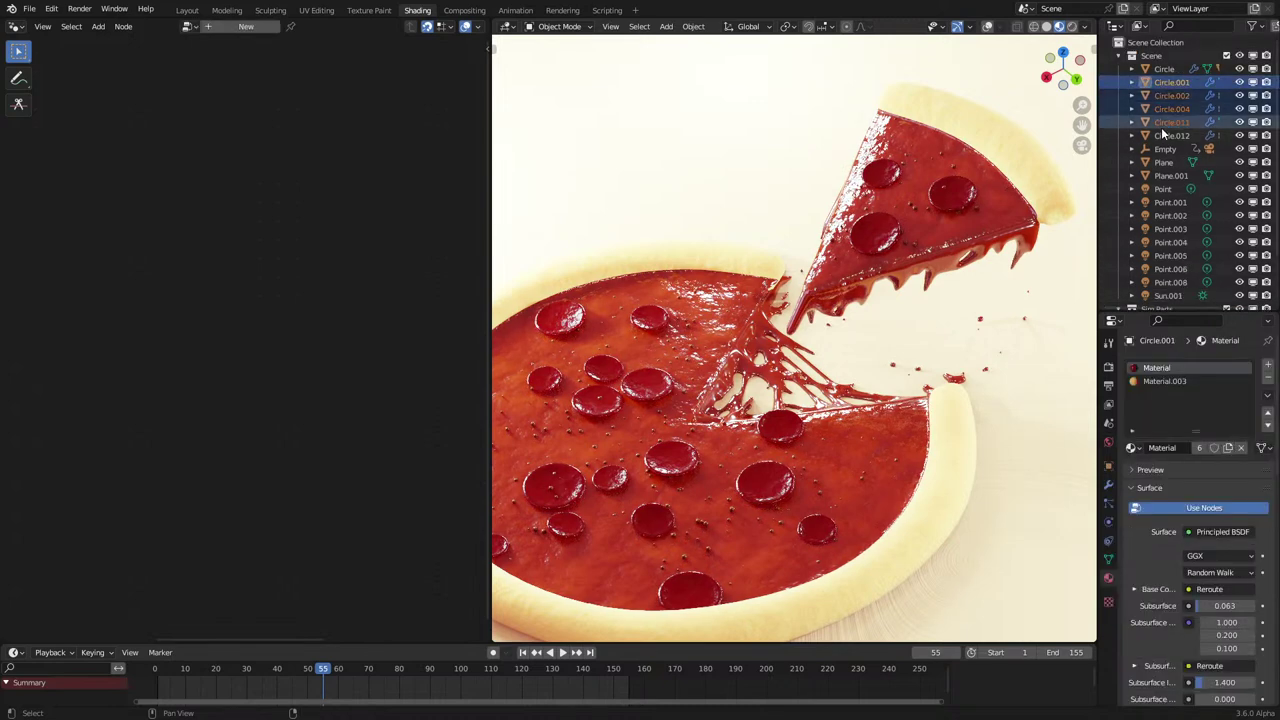
click(987, 27)
key(z)
click(843, 309)
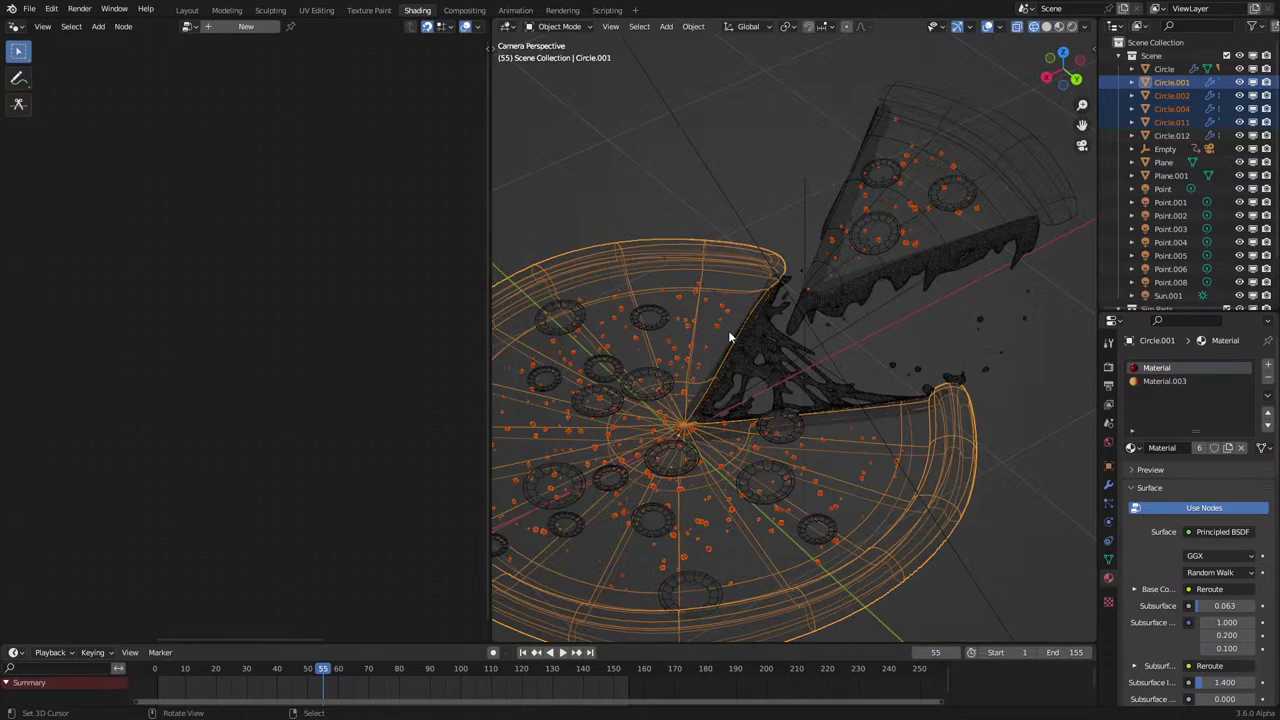
key(z)
click(783, 268)
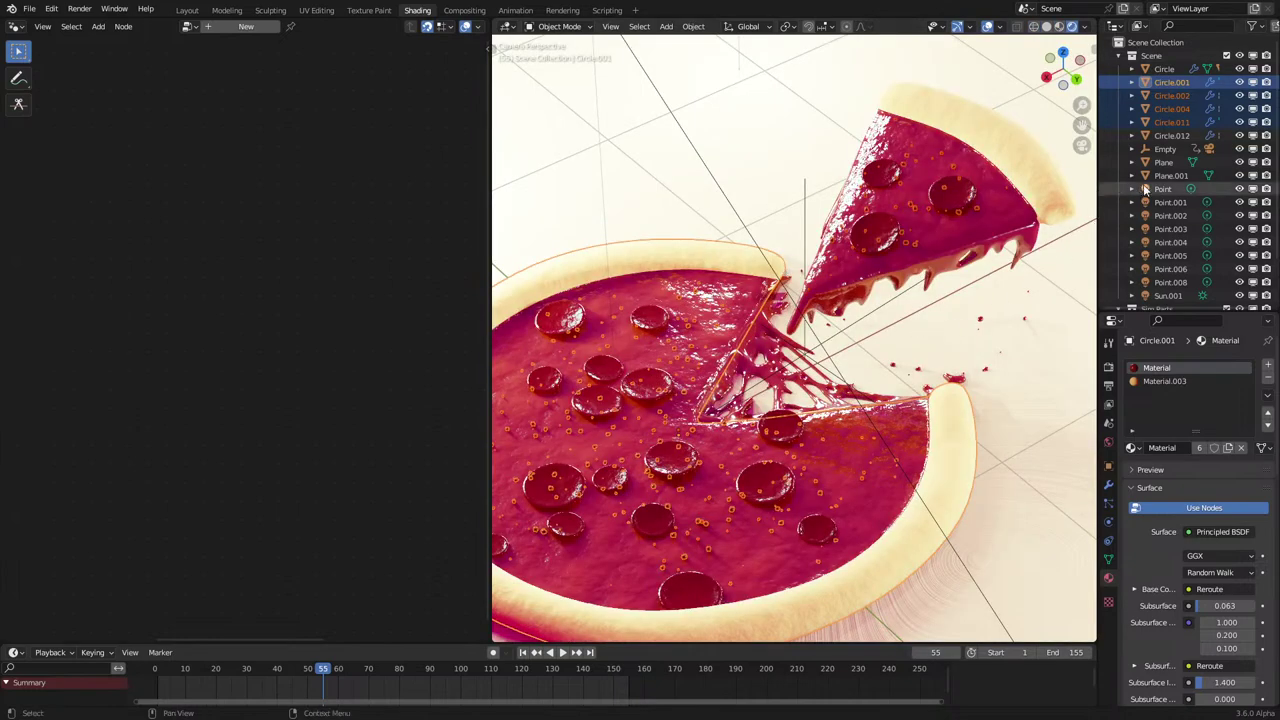
Move all the point lights and Sun.001 into a new collection named "Lights" and collapse it.
click(1169, 190)
scroll(1165, 210, down, 2)
ctrl+click(1157, 246)
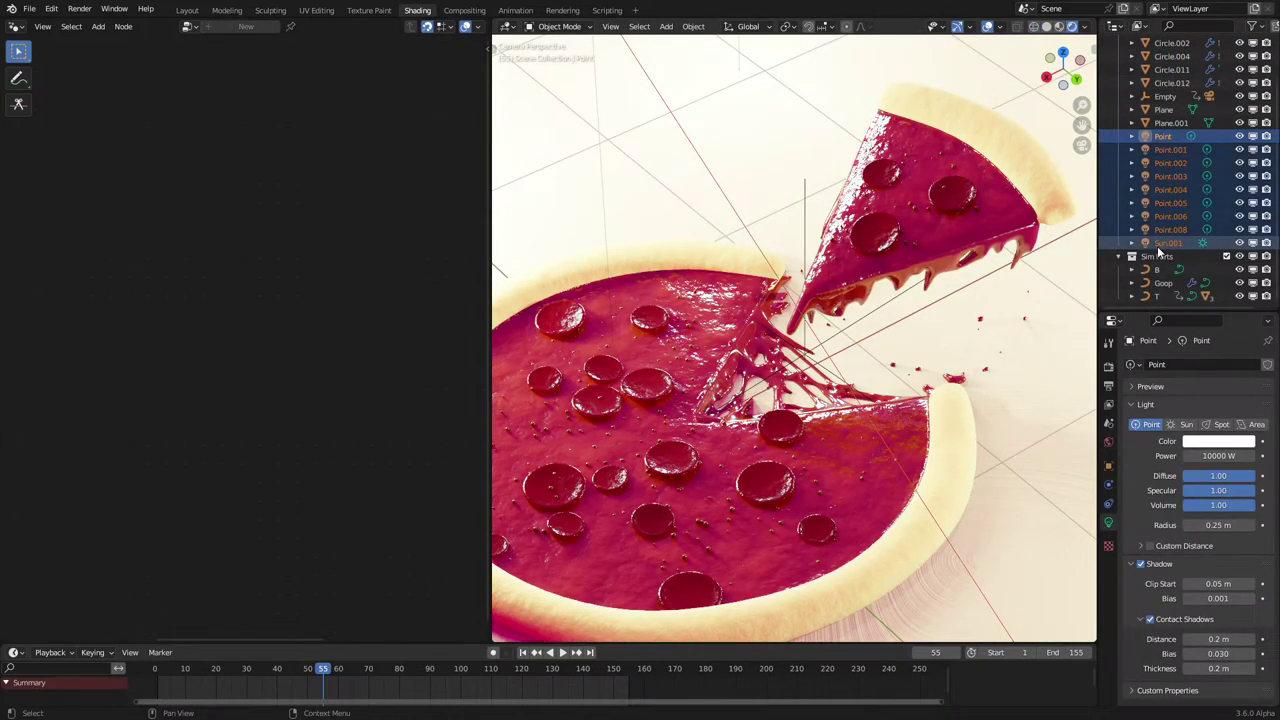
key(m)
click(1157, 246)
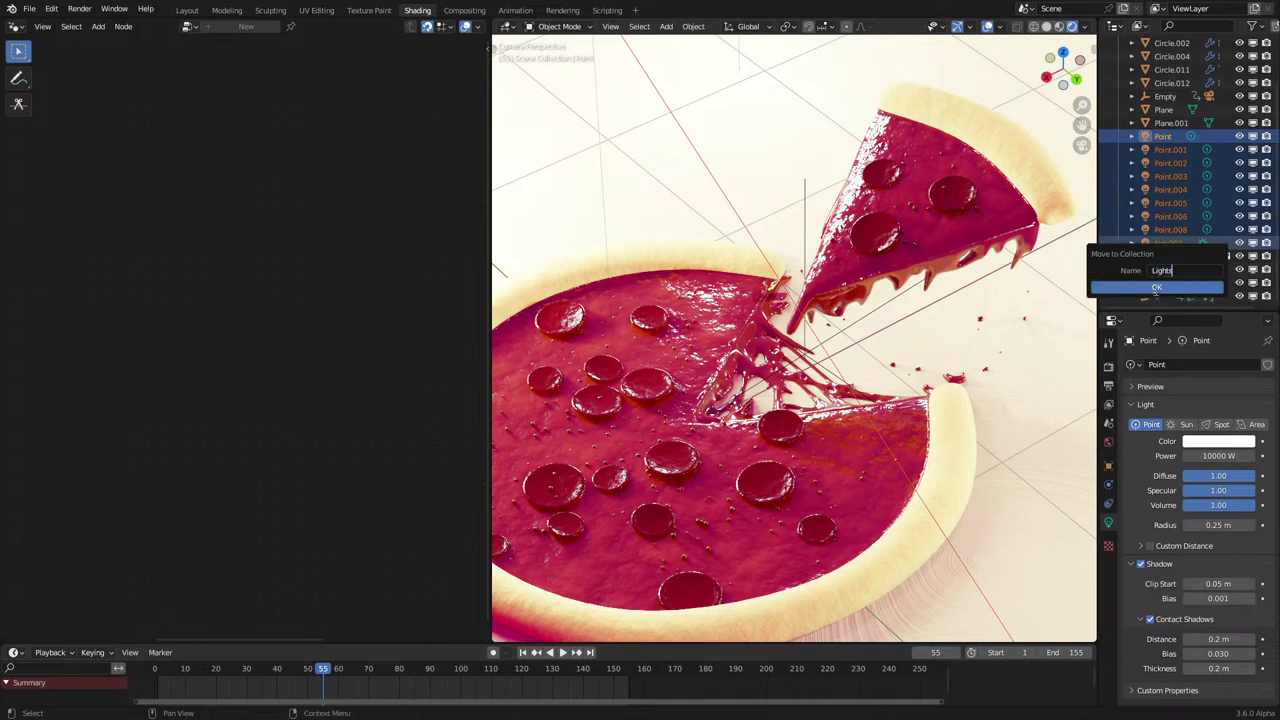
text(Lights)
click(1155, 289)
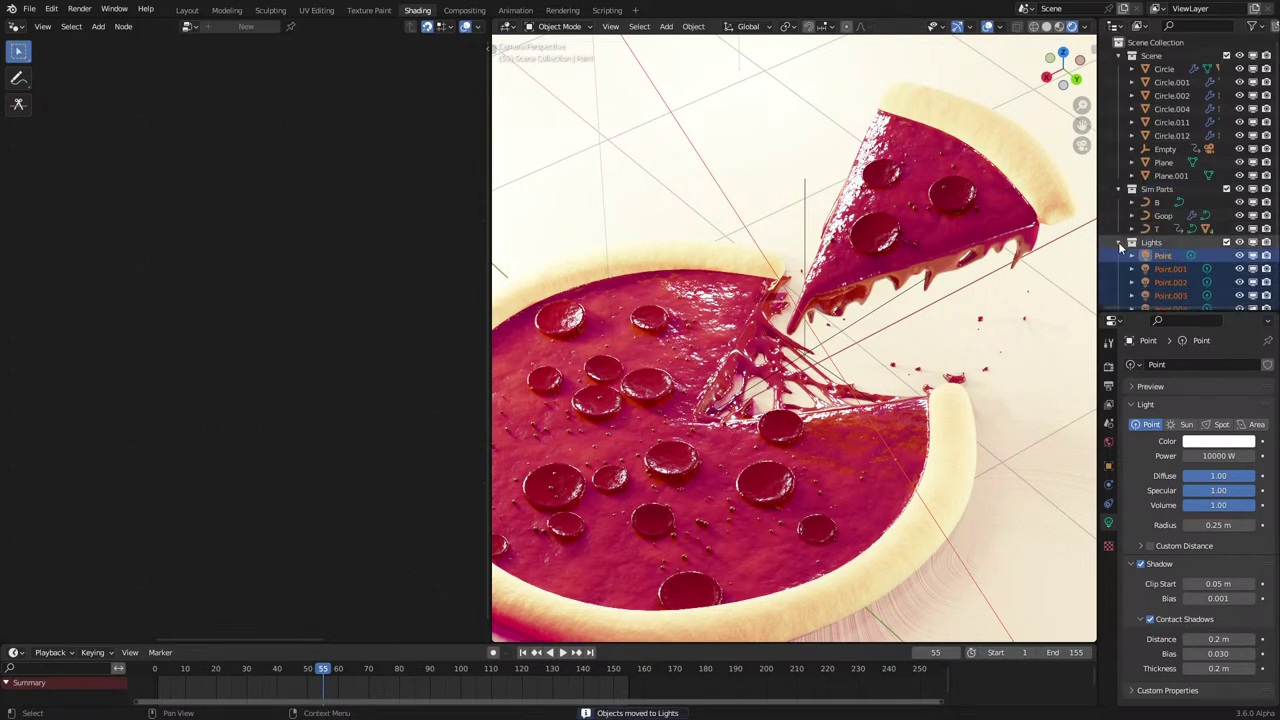
click(1119, 242)
Switch the viewport to wireframe and rename the Goop object as "Sim Goop".
key(shift+z)
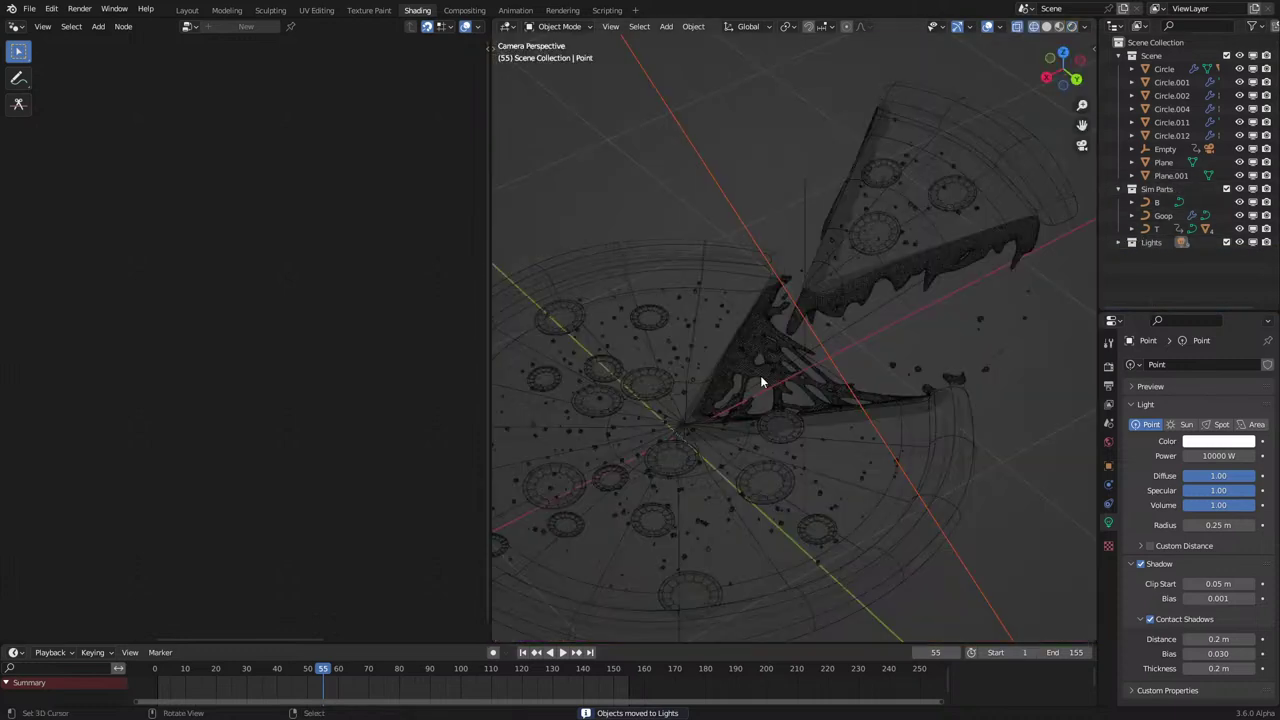
click(761, 379)
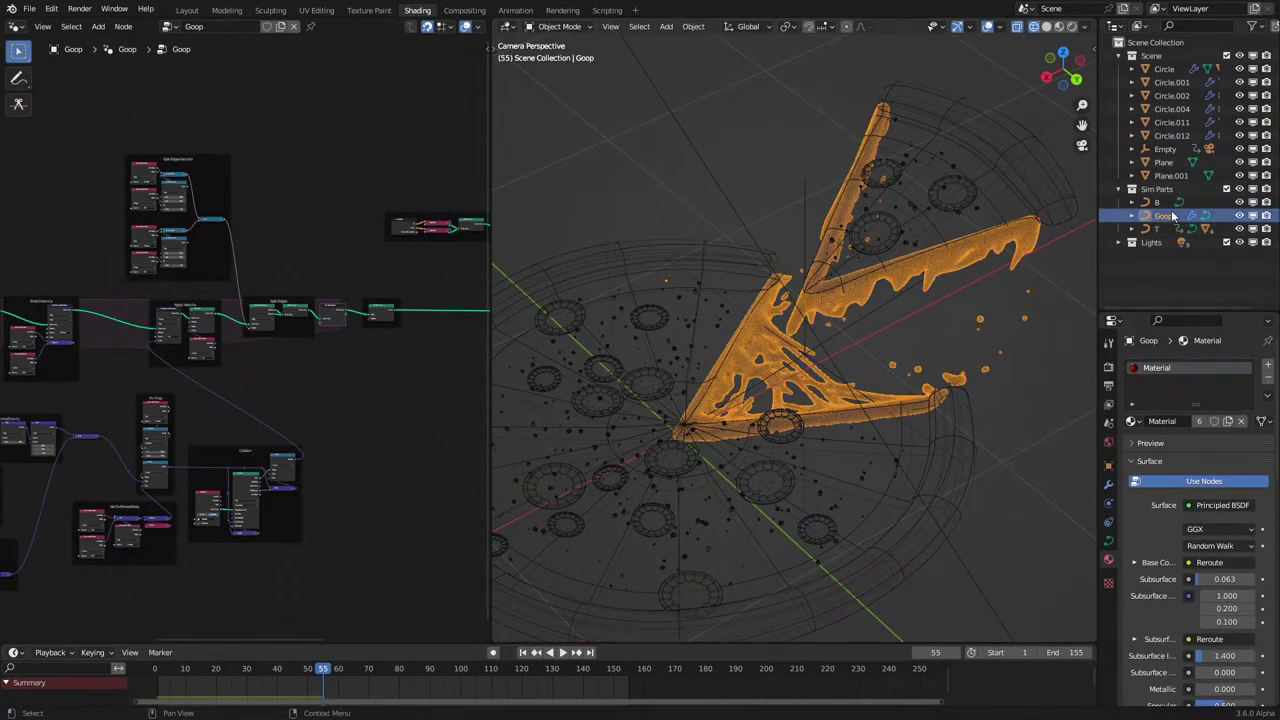
double_click(1165, 215)
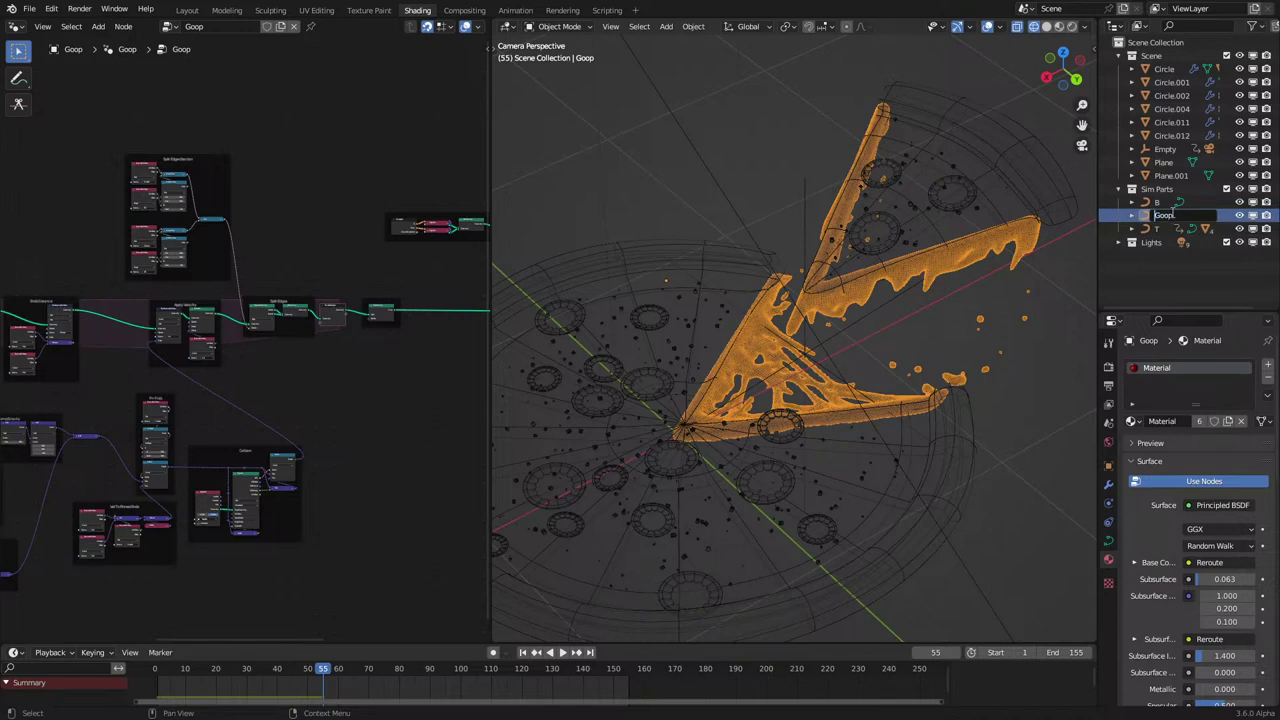
text(Sim)
key(Return)
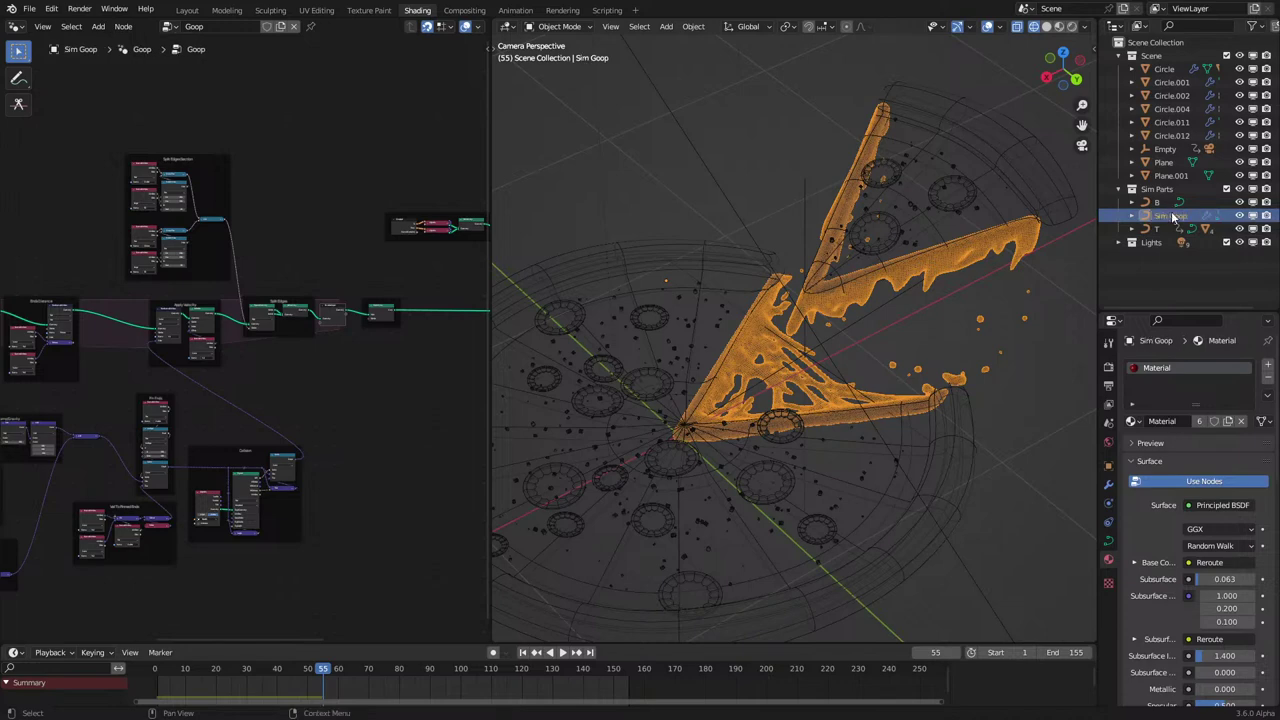
Play the pizza tear simulation from frame 0 in wireframe, stop it, and view the result in solid shading.
drag(225, 676, 148, 690)
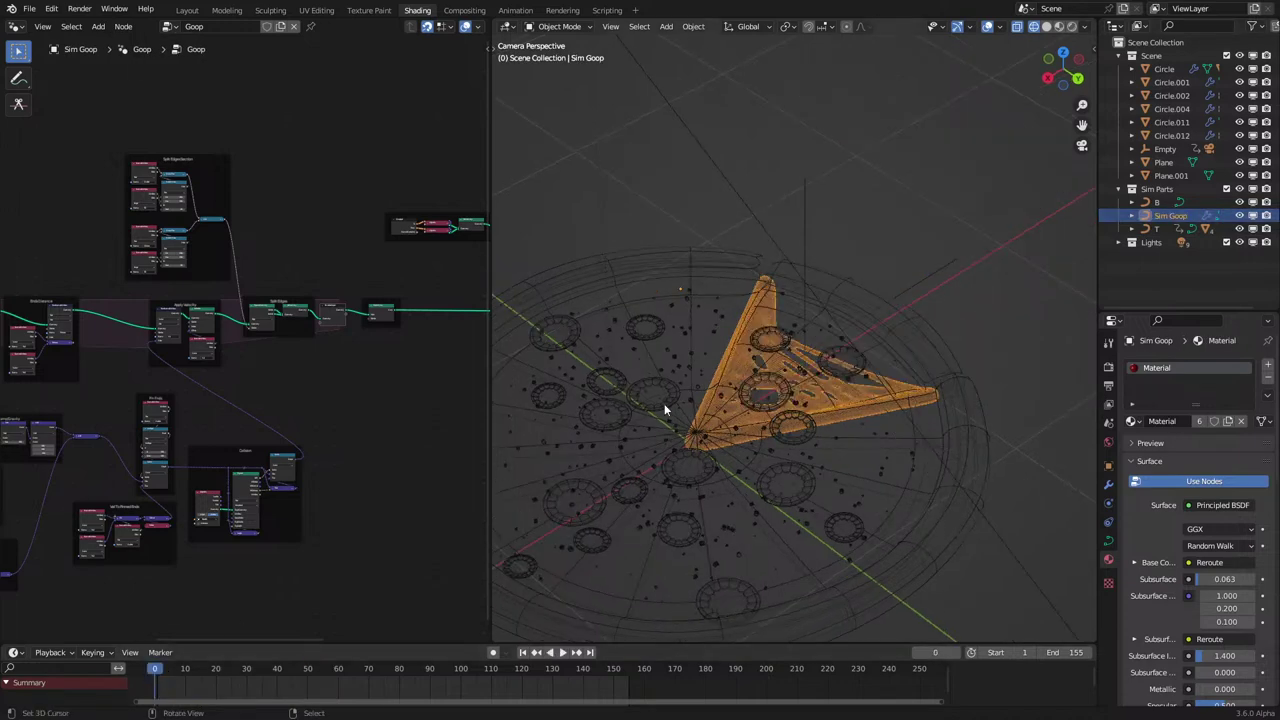
key(space)
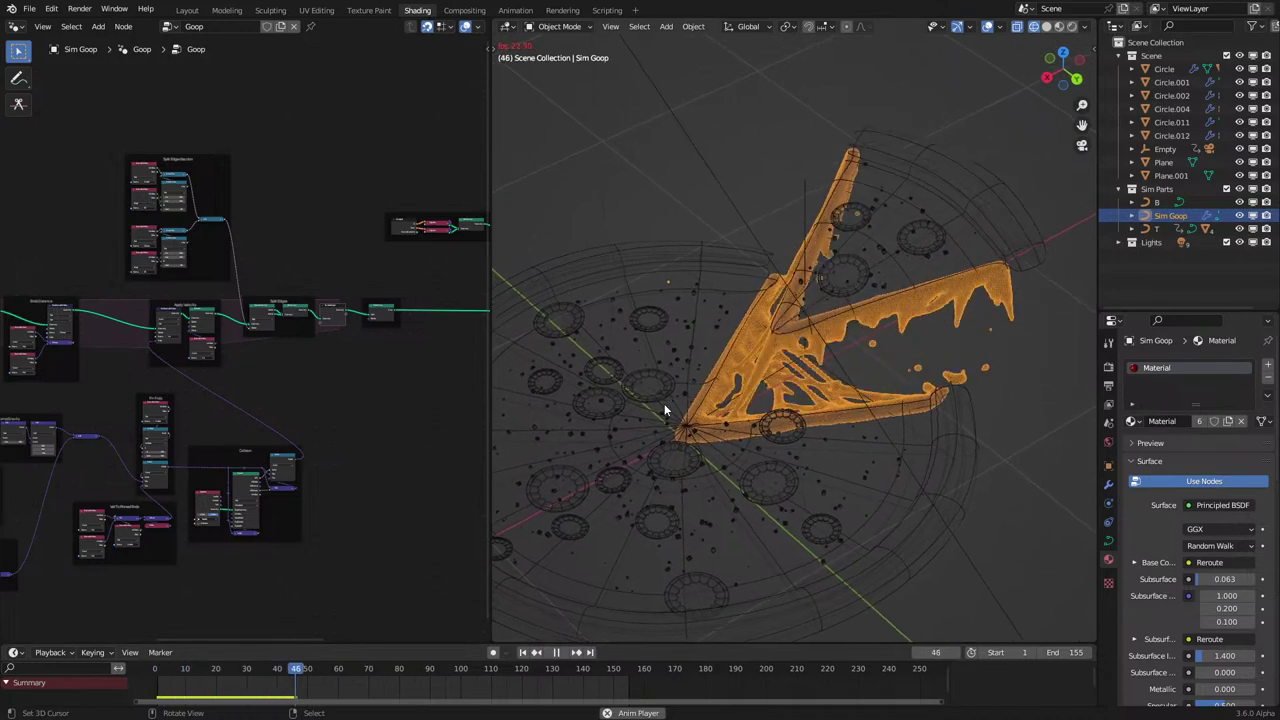
key(space)
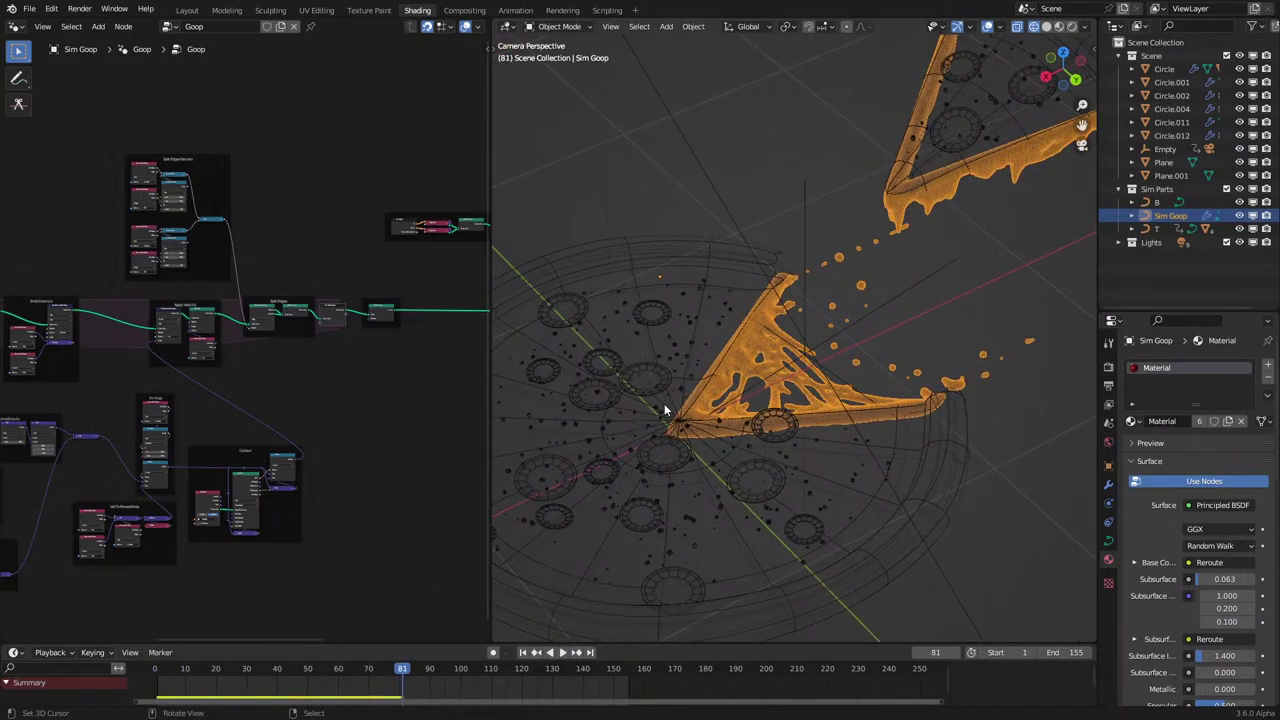
key(z)
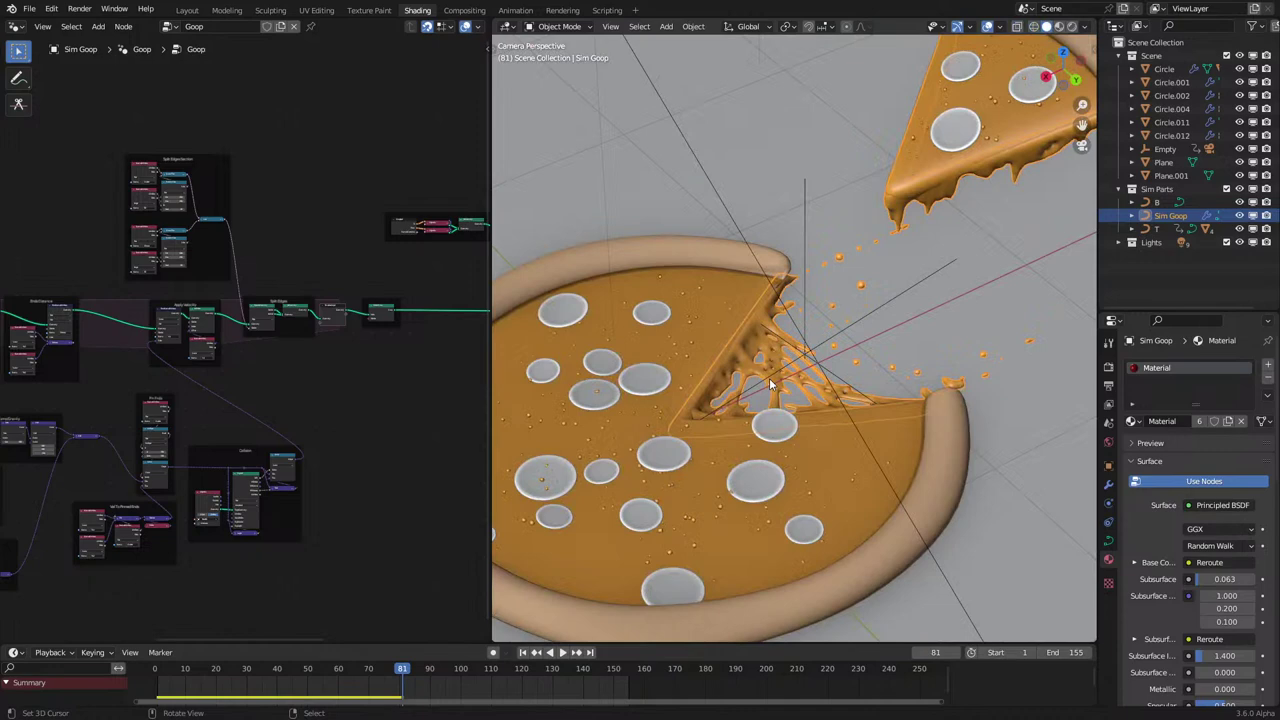
Identify the large ground plane Plane.001 in the zoomed-out wireframe scene and rename it as "Floor".
click(1168, 121)
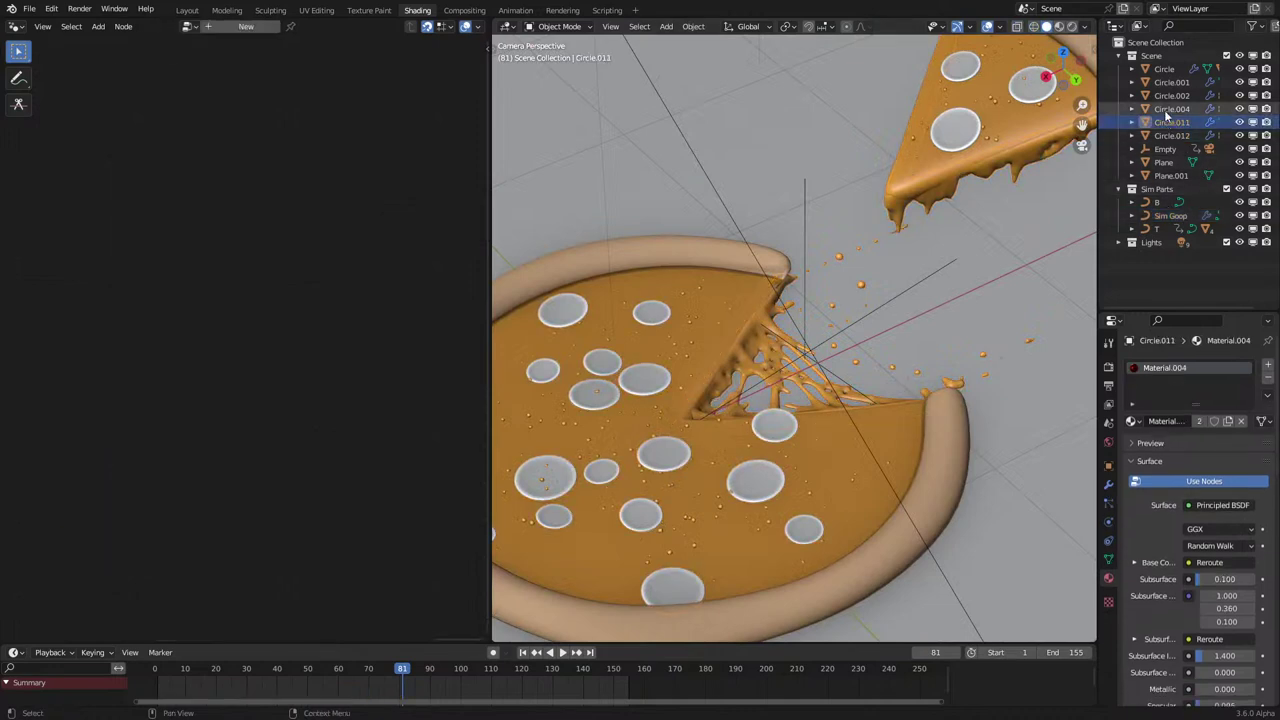
click(1168, 69)
click(1155, 151)
click(1155, 175)
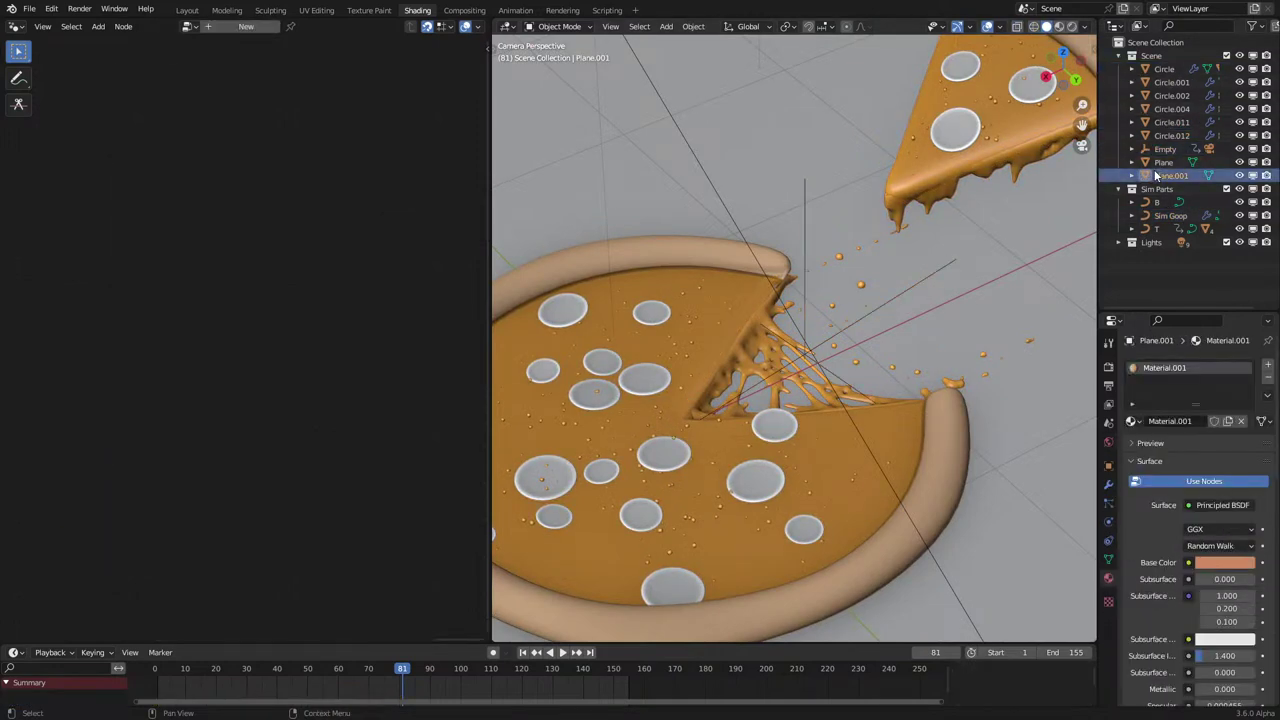
key(z)
scroll(798, 306, down, 5)
scroll(829, 286, down, 4)
mouse_move(798, 306)
middle_down()
mouse_move(829, 286)
mouse_move(792, 312)
middle_up()
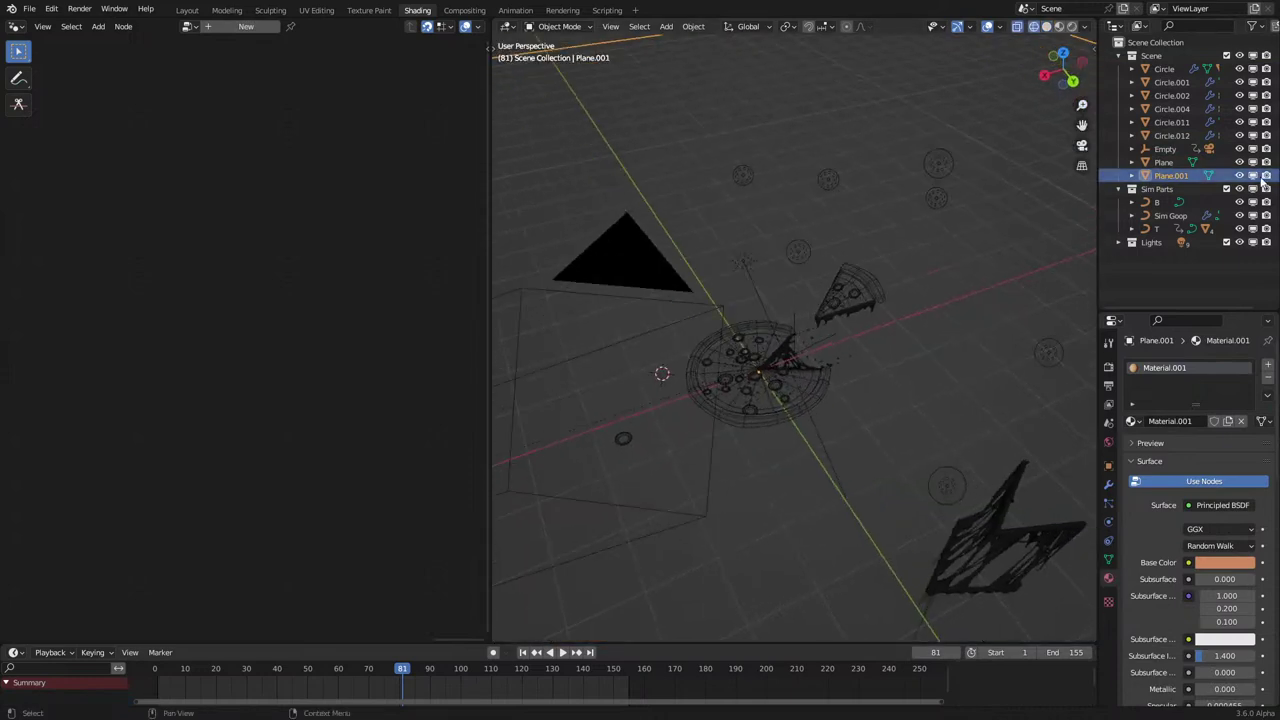
click(1187, 175)
text(Flo)
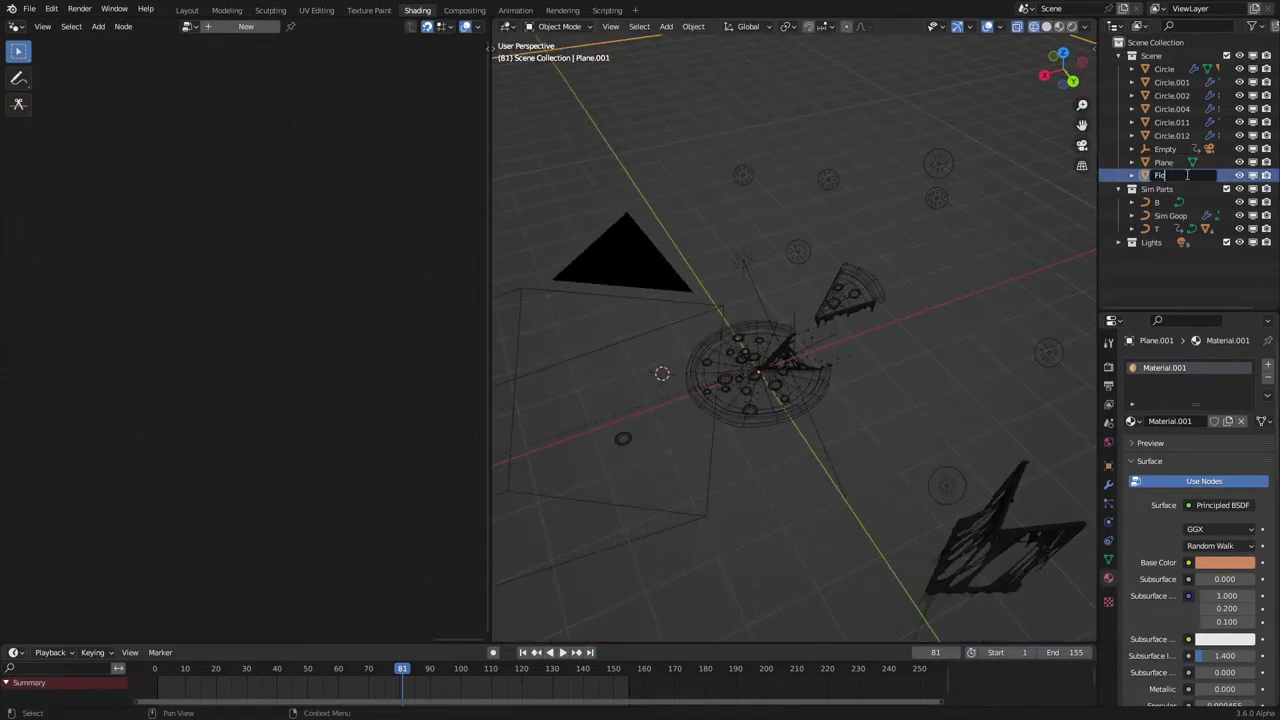
text(or)
key(Return)
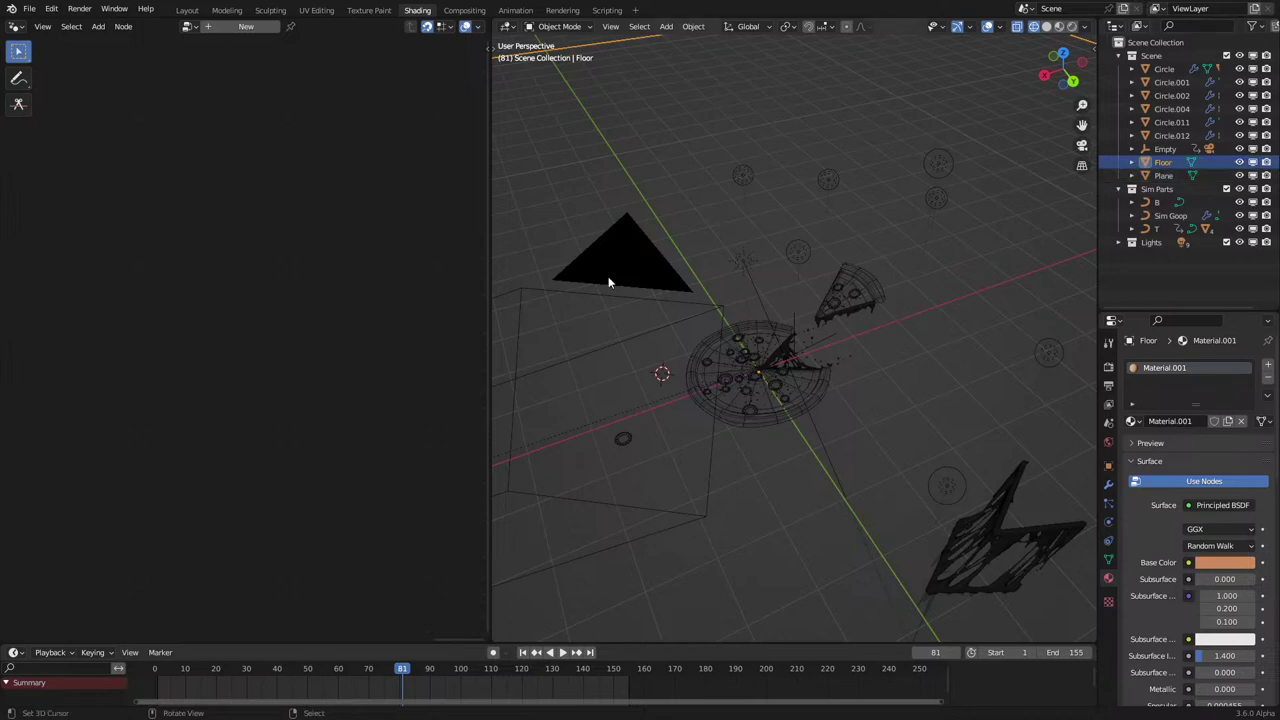
Show the pizza through the camera in rendered shading and fit the camera frame to the viewport.
key(KP_0)
key(z)
click(855, 320)
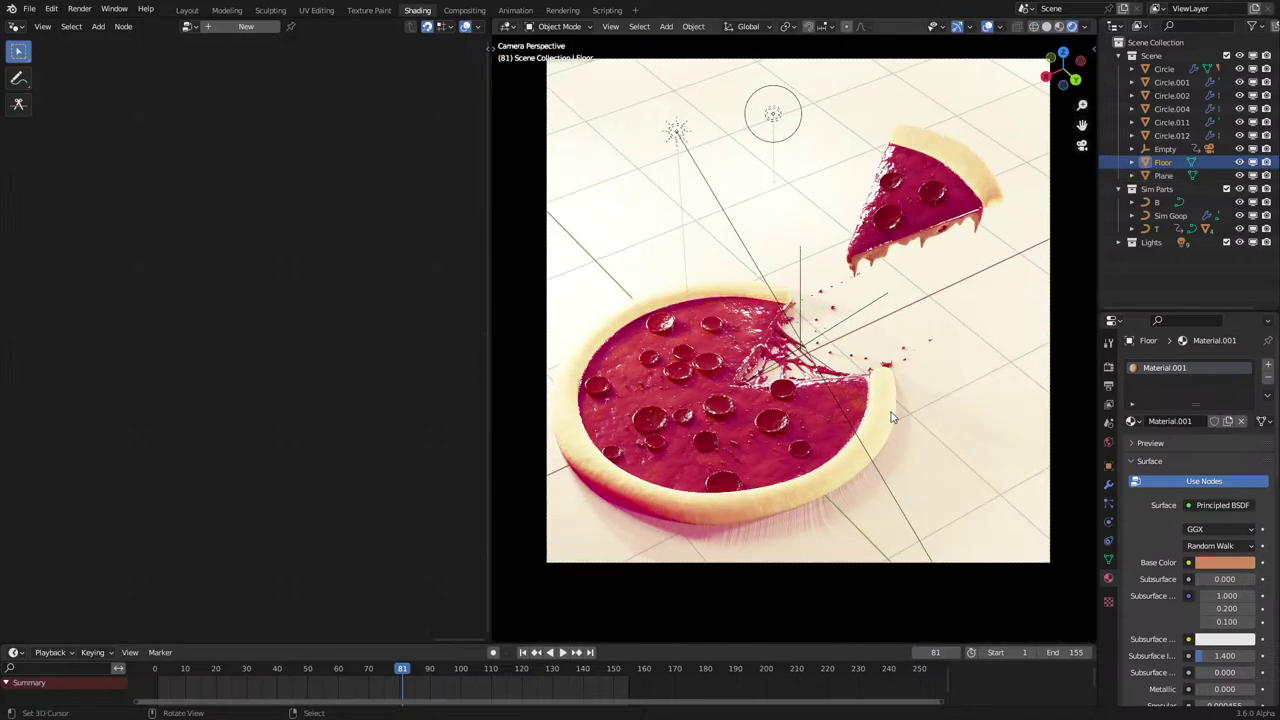
click(893, 418)
key(Home)
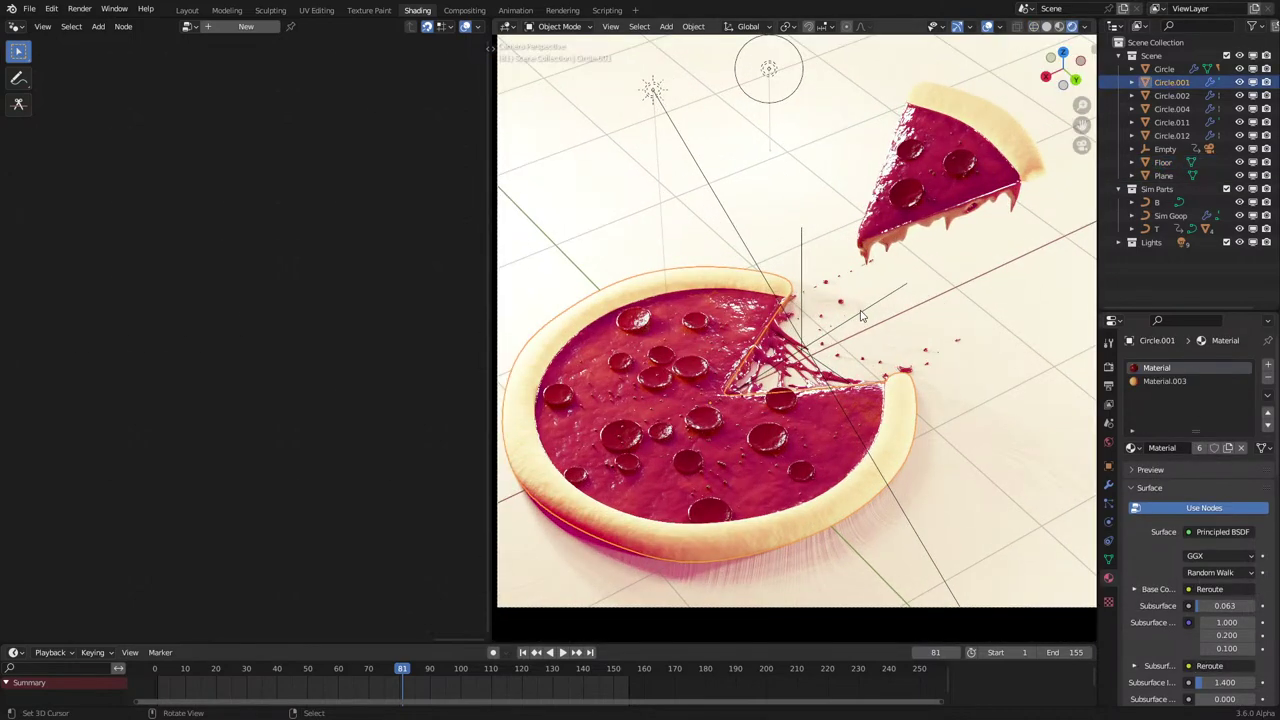
scroll(860, 316, up, 1)
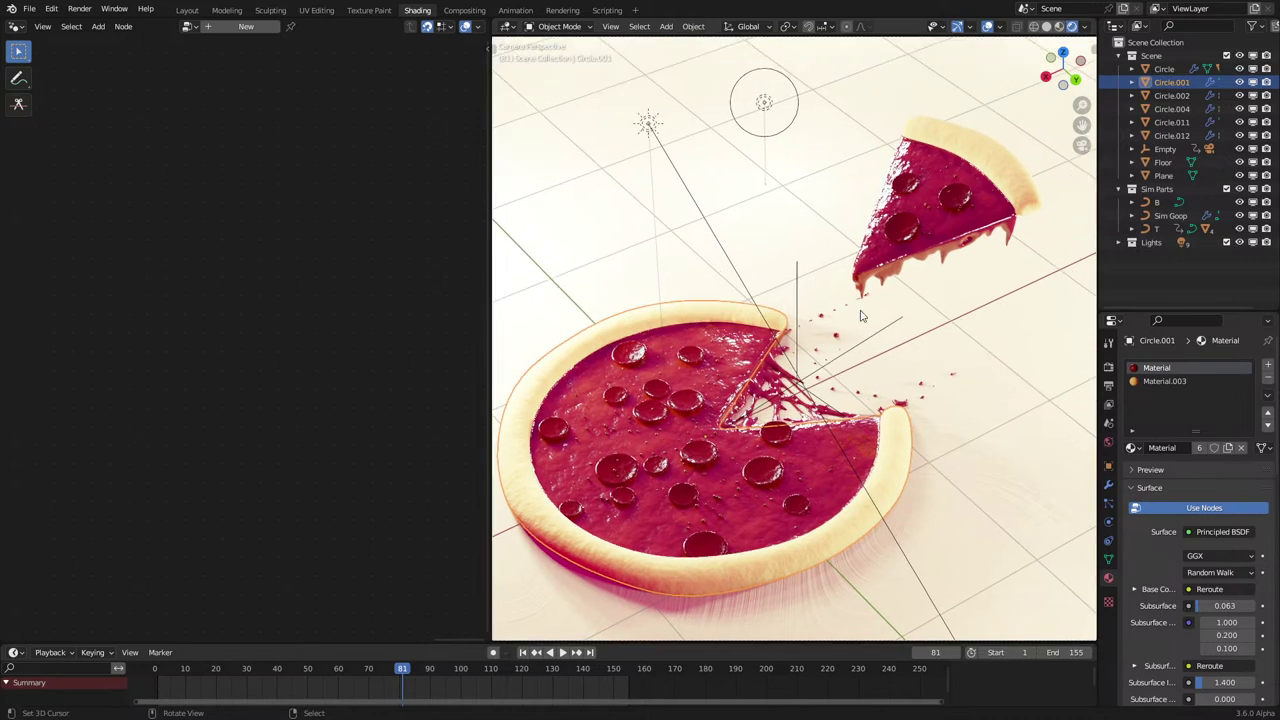
Give the Sim Parts collection a green colour tag, and save the file with Sim Goop selected.
right_click(1158, 189)
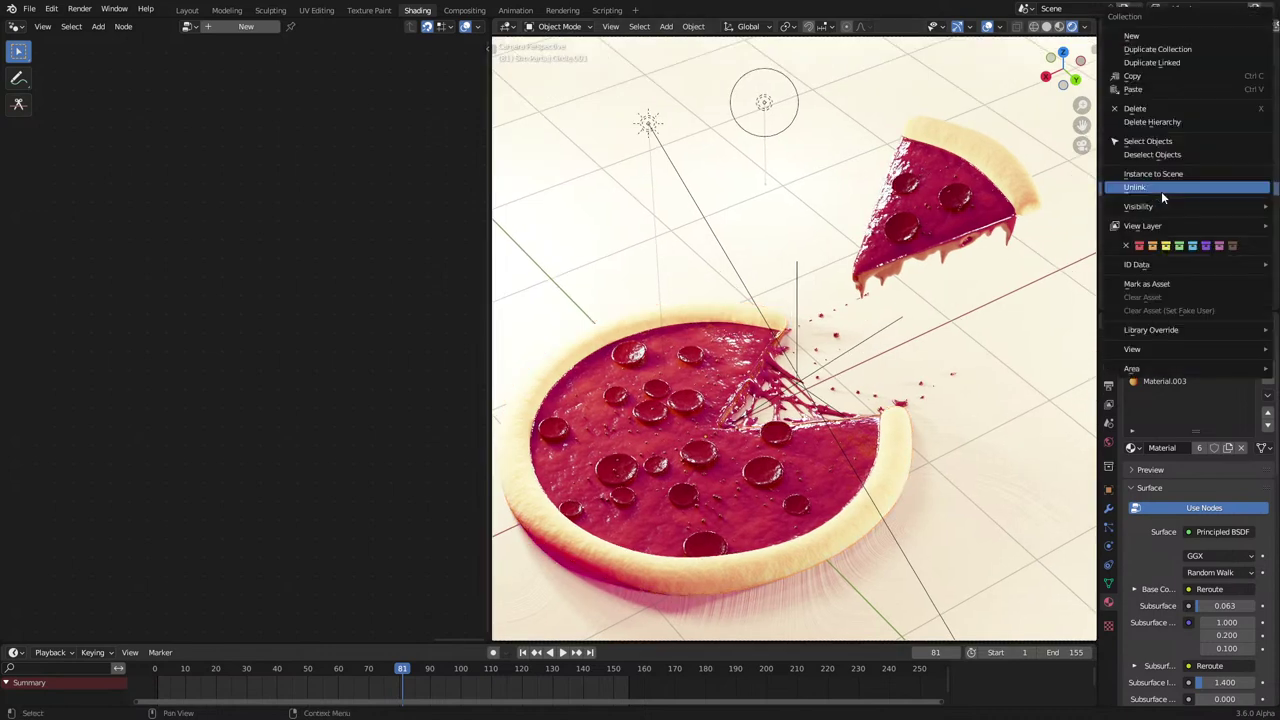
click(1179, 246)
right_click(972, 308)
click(652, 383)
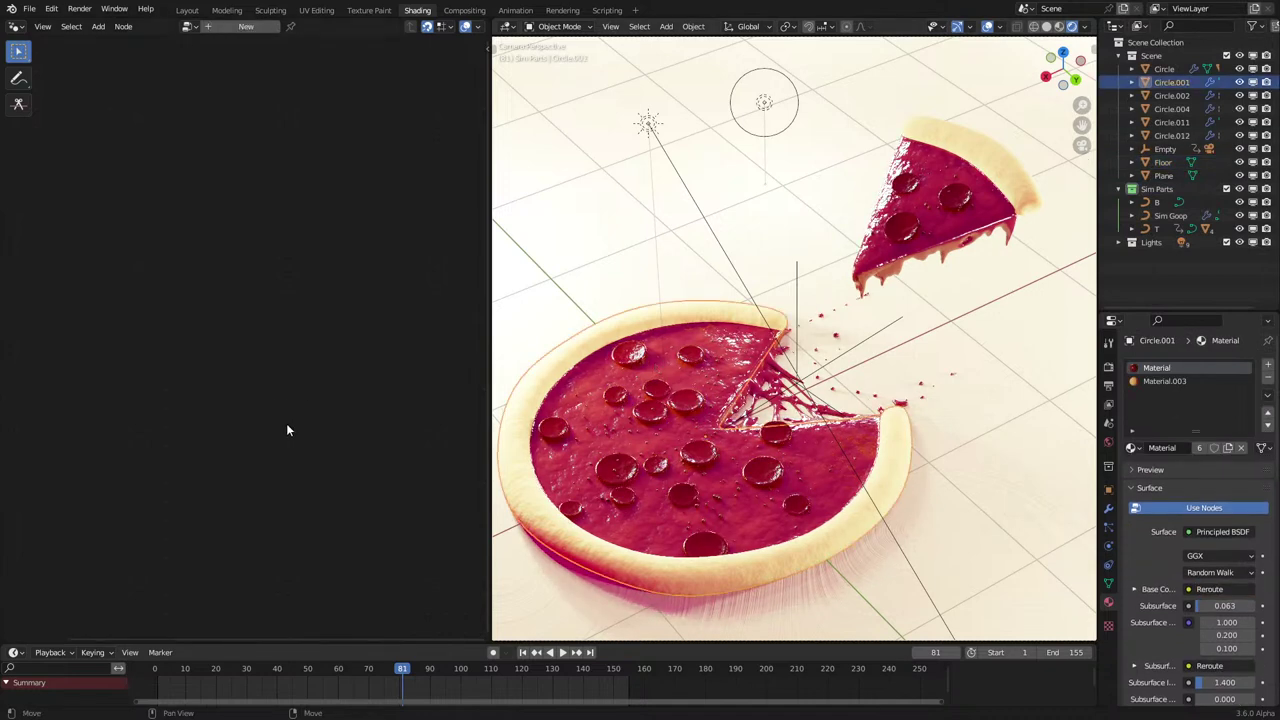
right_click(773, 390)
scroll(240, 386, up, 6)
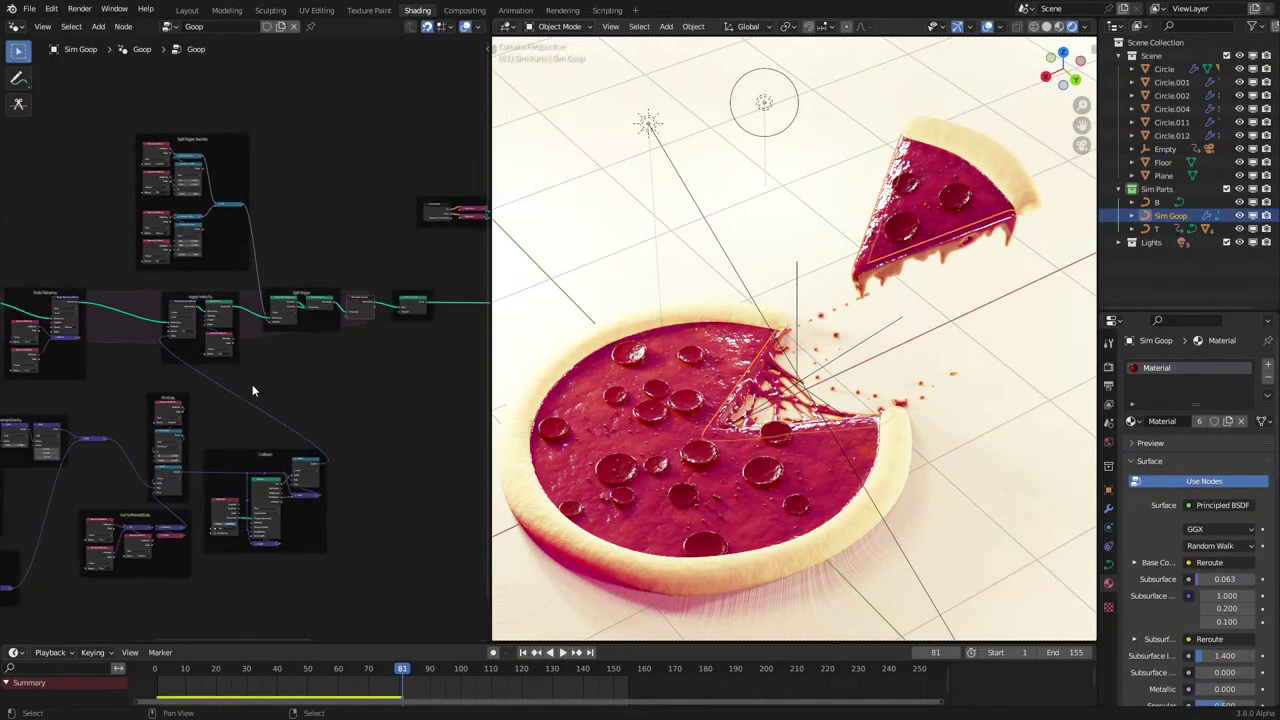
key(ctrl+s)
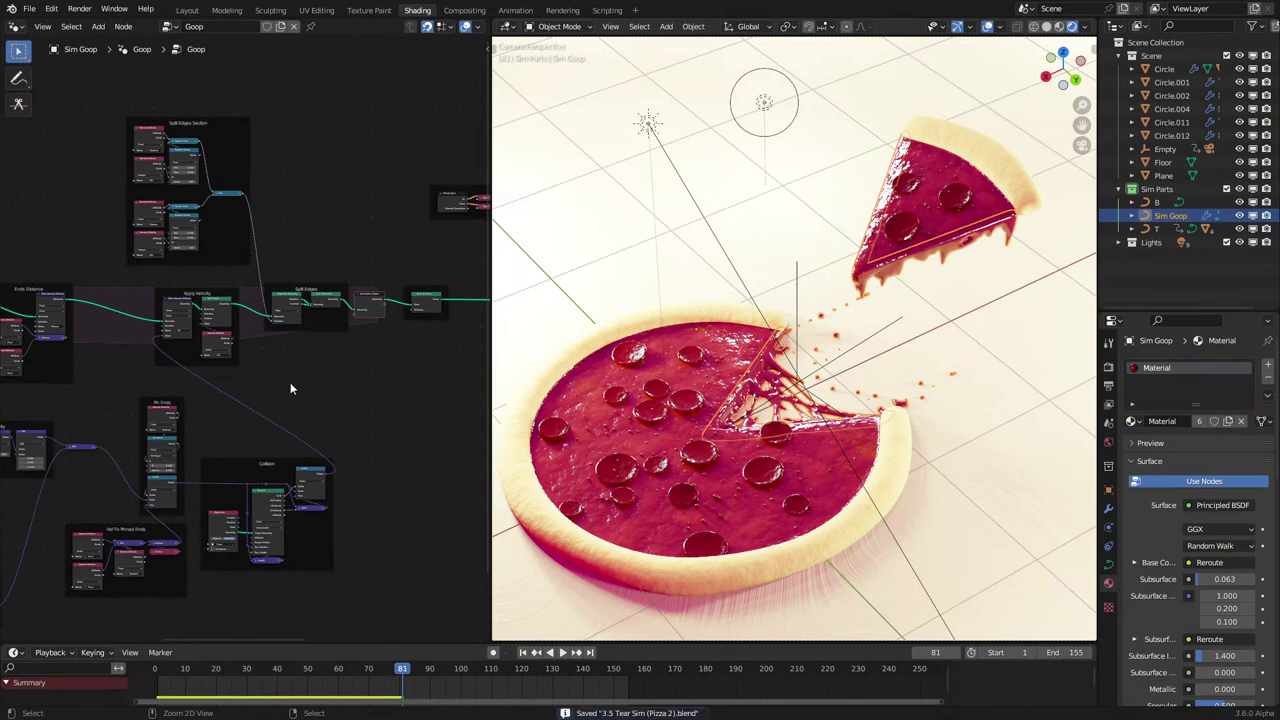
Open the platform scene file containing the Coins and Sim objects, and select its Text Controller text object.
click(30, 8)
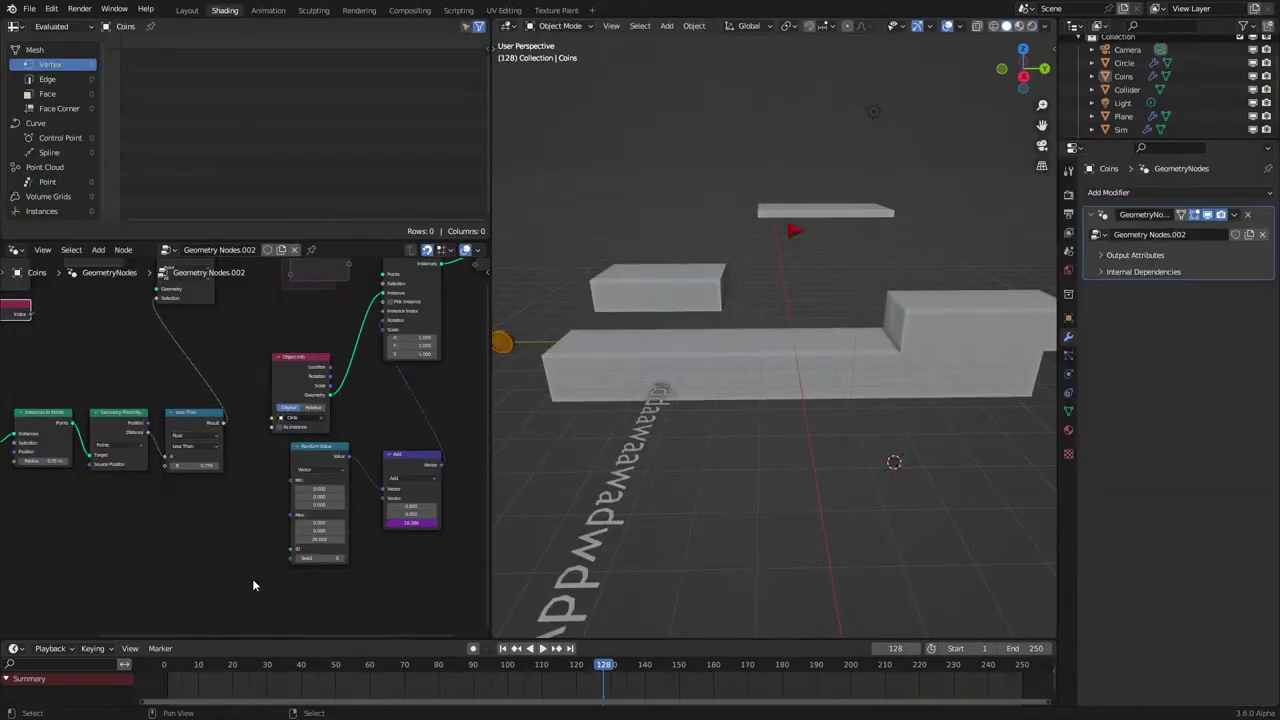
click(170, 712)
middle_drag(720, 380, 706, 447)
click(764, 396)
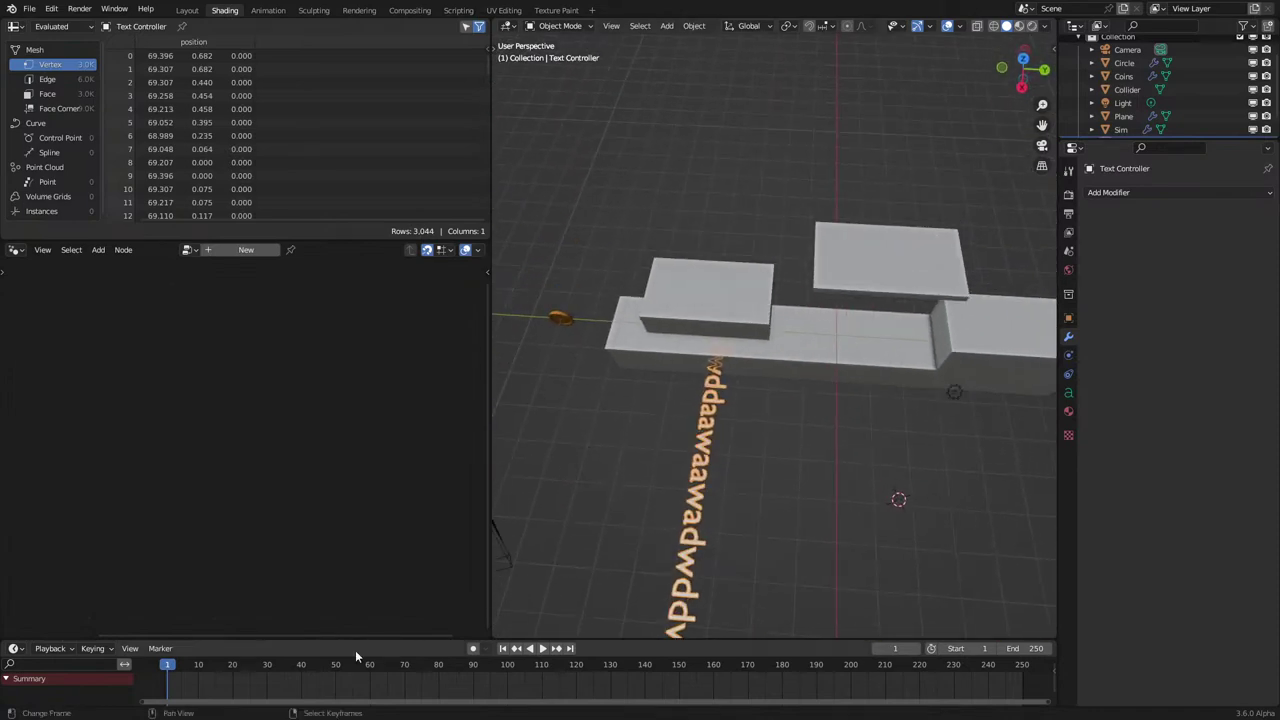
Play the platform scene's animation briefly, stop it, and select the red arrow-shaped Plane object.
key(space)
middle_drag(784, 437, 804, 363)
key(space)
click(838, 253)
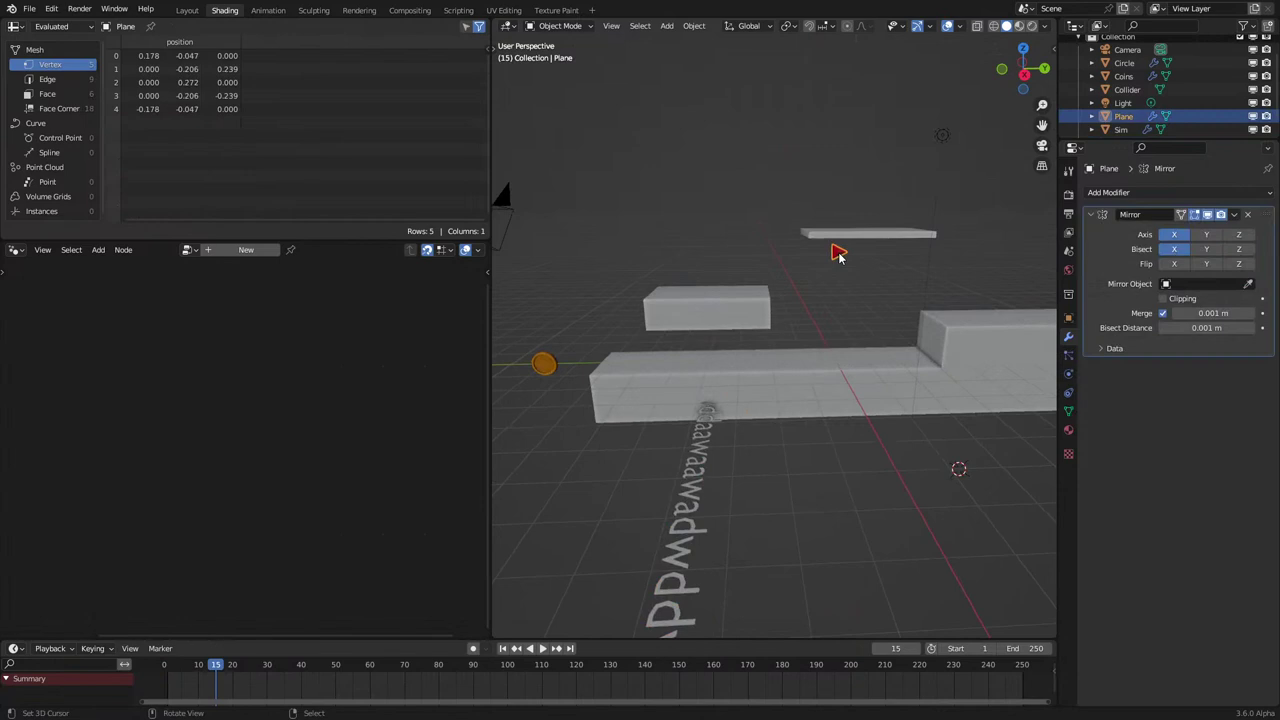
Select the Sim object and delete the old simulation output node from its geometry node tree.
click(1121, 129)
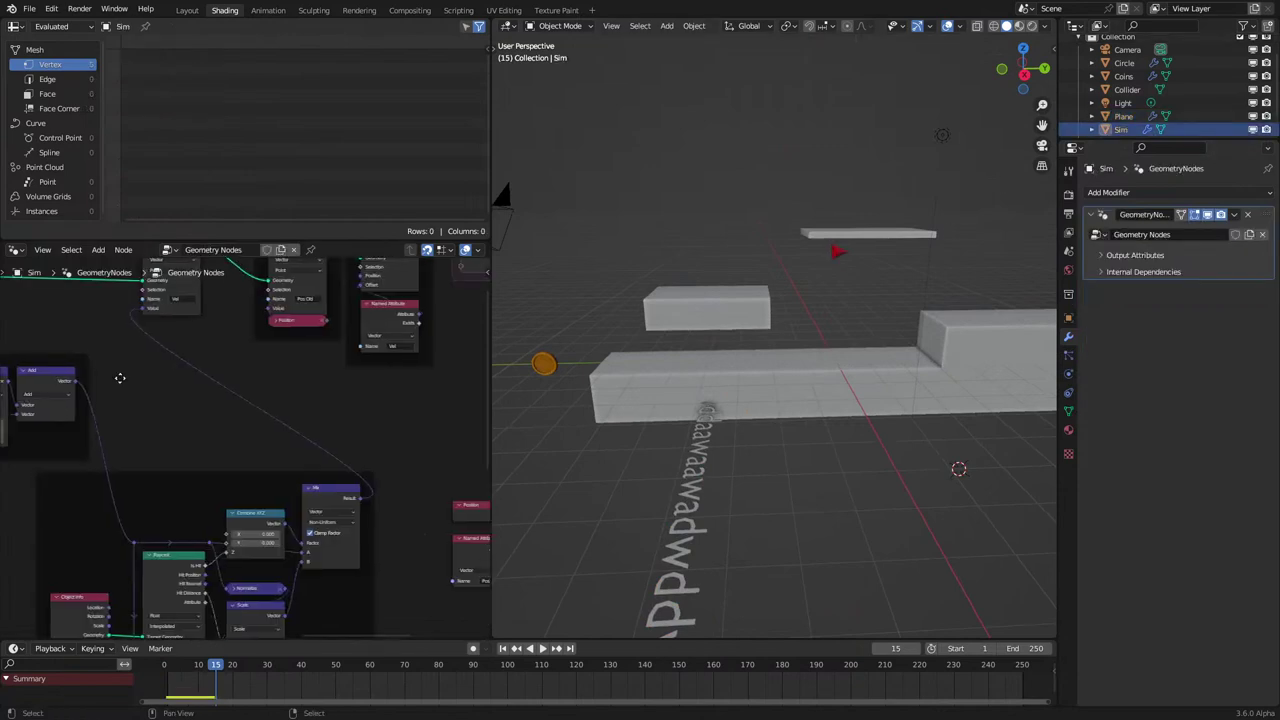
middle_drag(120, 374, 210, 368)
scroll(331, 489, down, 2)
scroll(350, 484, down, 2)
scroll(127, 389, up, 4)
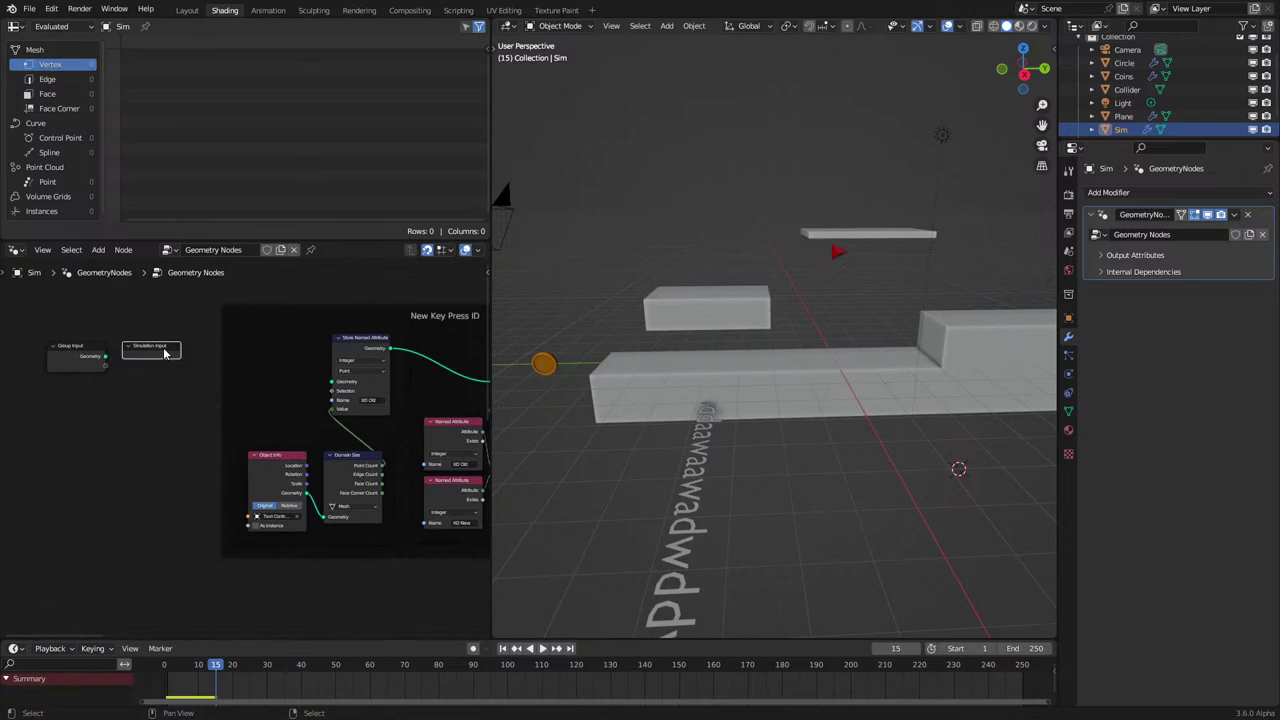
scroll(165, 353, down, 2)
key(shift+a)
drag(236, 392, 173, 416)
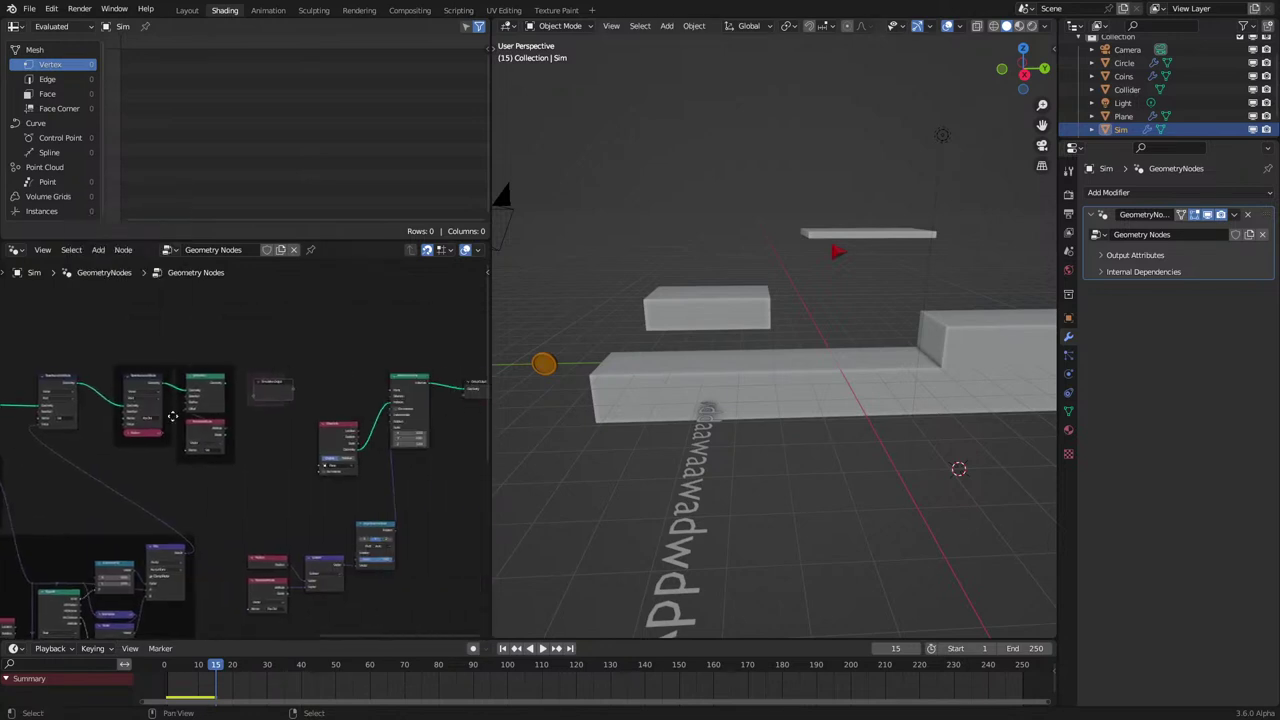
scroll(196, 392, up, 2)
drag(212, 346, 251, 378)
drag(271, 314, 312, 428)
key(x)
Add a Simulation Zone and insert its input node between Group Input and the New Key Press ID frame.
scroll(299, 434, down, 5)
middle_drag(299, 430, 48, 400)
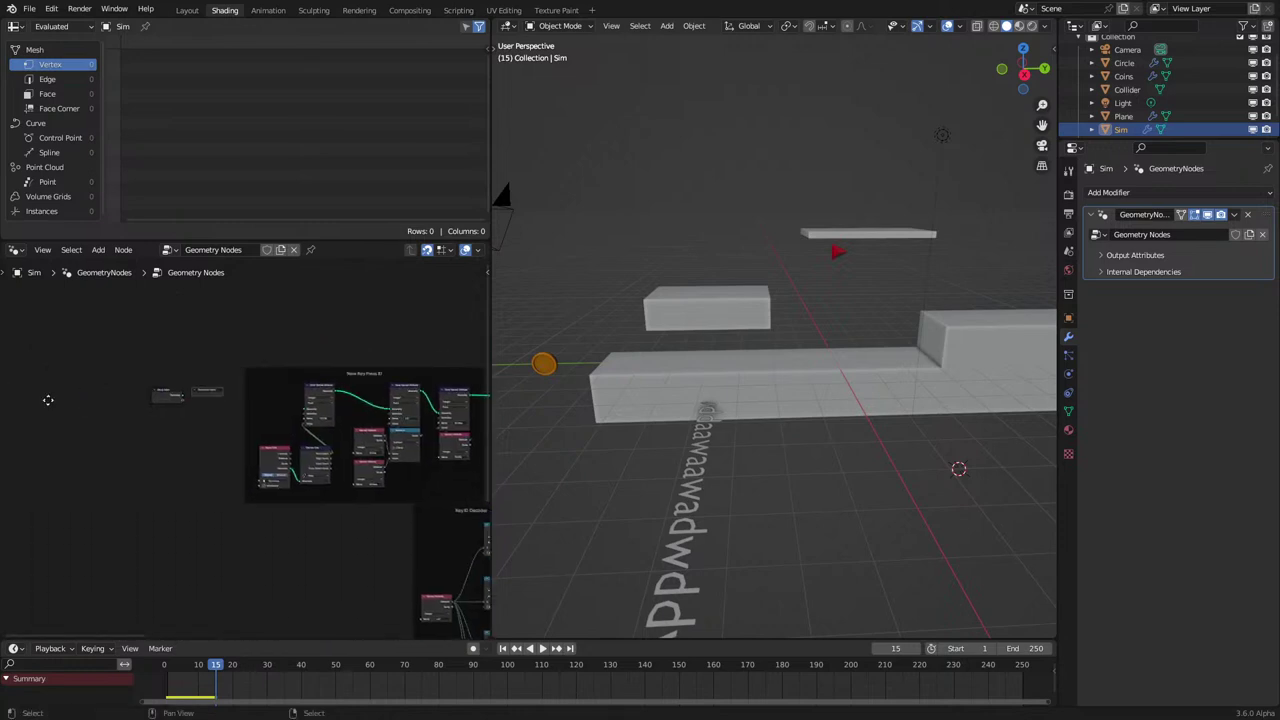
scroll(202, 364, up, 2)
key(shift+a)
mouse_move(206, 396)
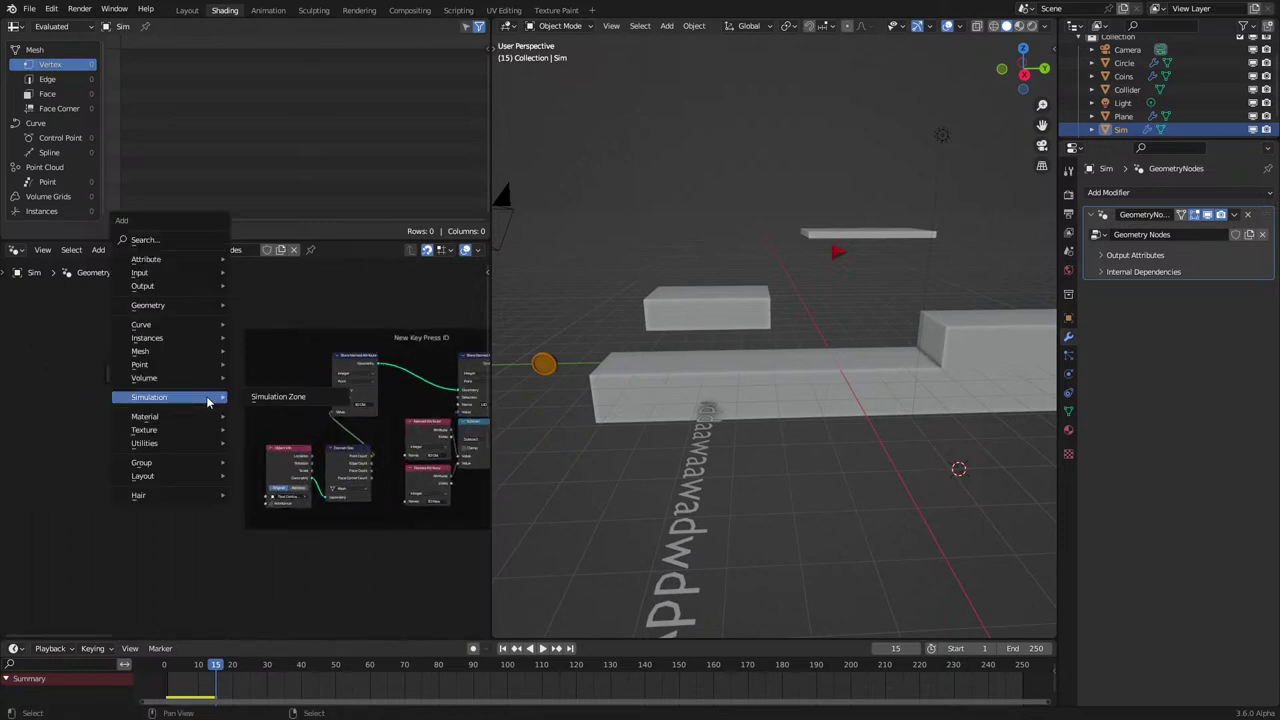
click(252, 396)
click(170, 341)
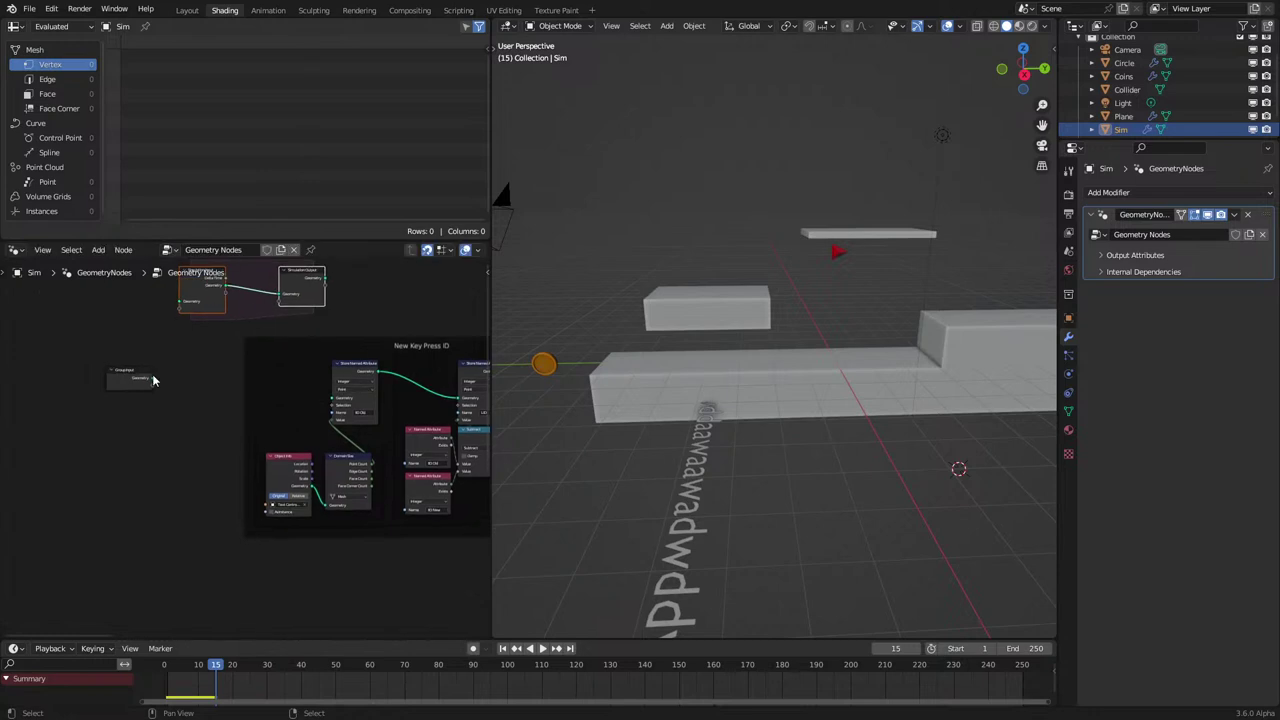
drag(153, 379, 336, 398)
scroll(229, 329, down, 5)
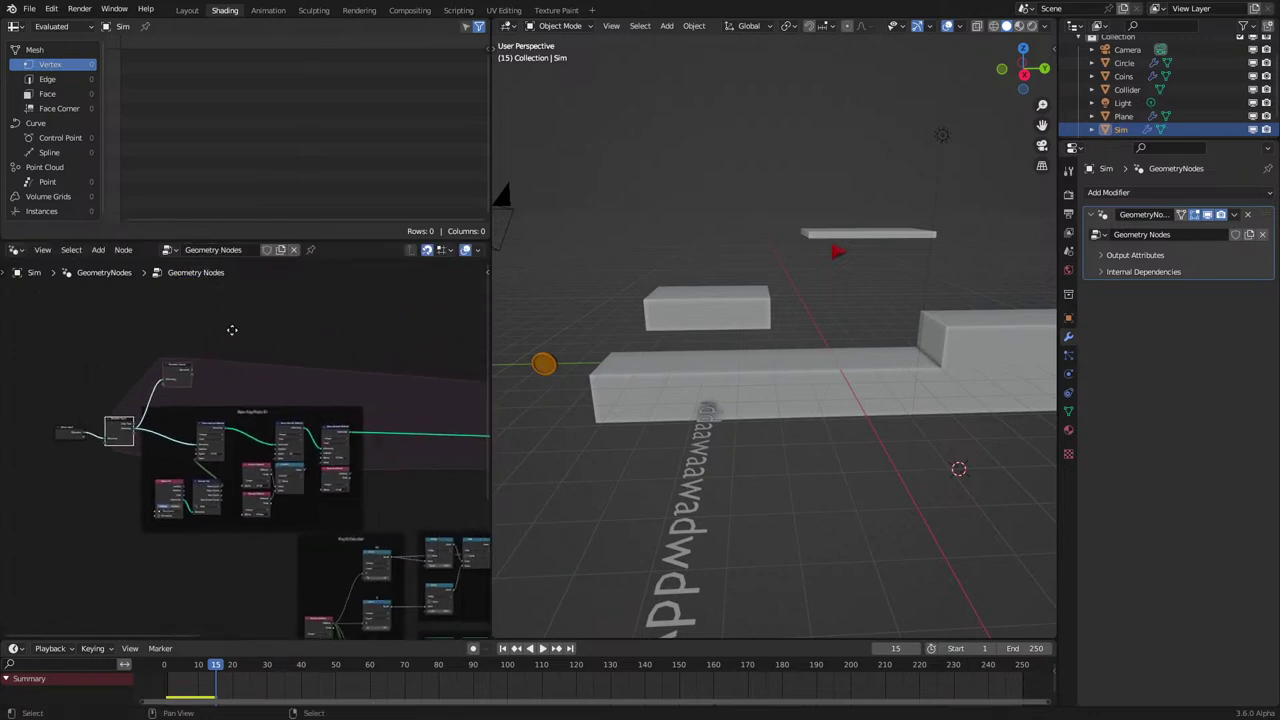
Move the Simulation Output node along the geometry chain towards the final nodes.
drag(145, 376, 538, 387)
middle_drag(370, 383, 66, 396)
key(g)
click(332, 405)
middle_drag(362, 404, 134, 378)
Try to place the Simulation Output node past the Set Position node, and undo that placement.
key(g)
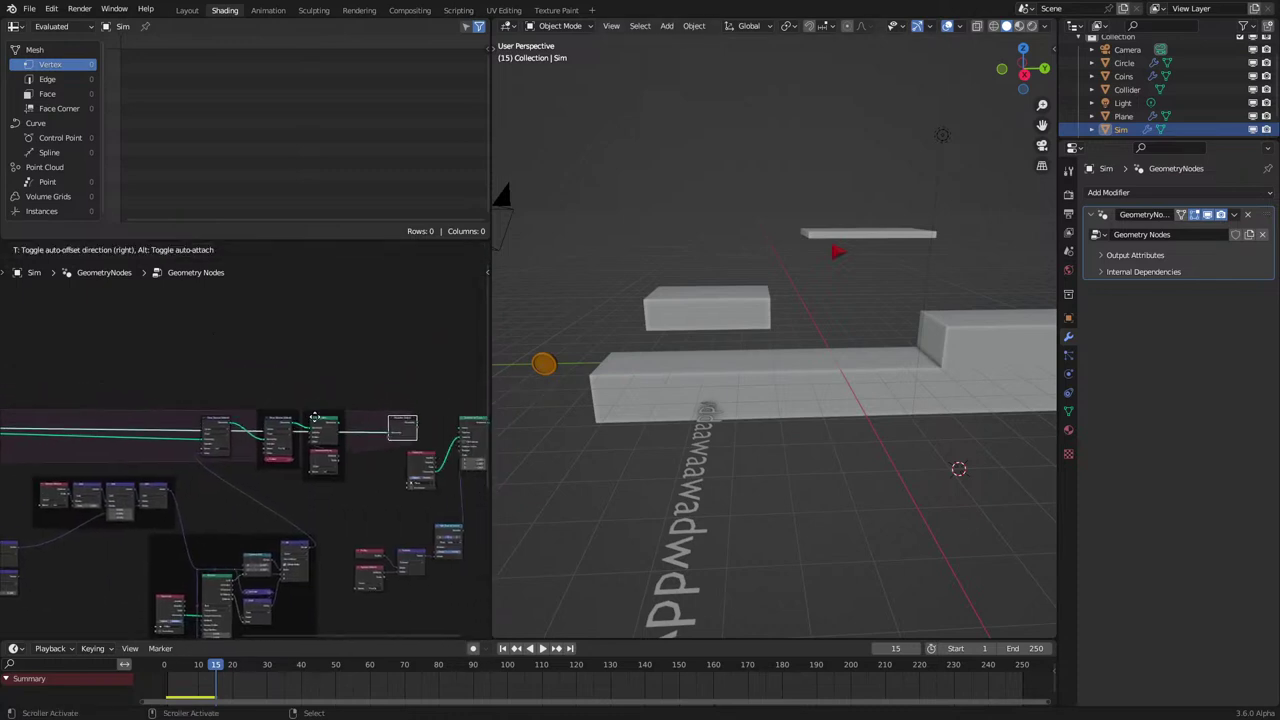
click(314, 421)
scroll(365, 421, up, 4)
middle_drag(365, 421, 267, 420)
key(ctrl+z)
Place the Simulation Output node after Set Position and connect it between Set Position and Instance on Points.
scroll(157, 369, down, 1)
middle_drag(157, 369, 116, 366)
key(g)
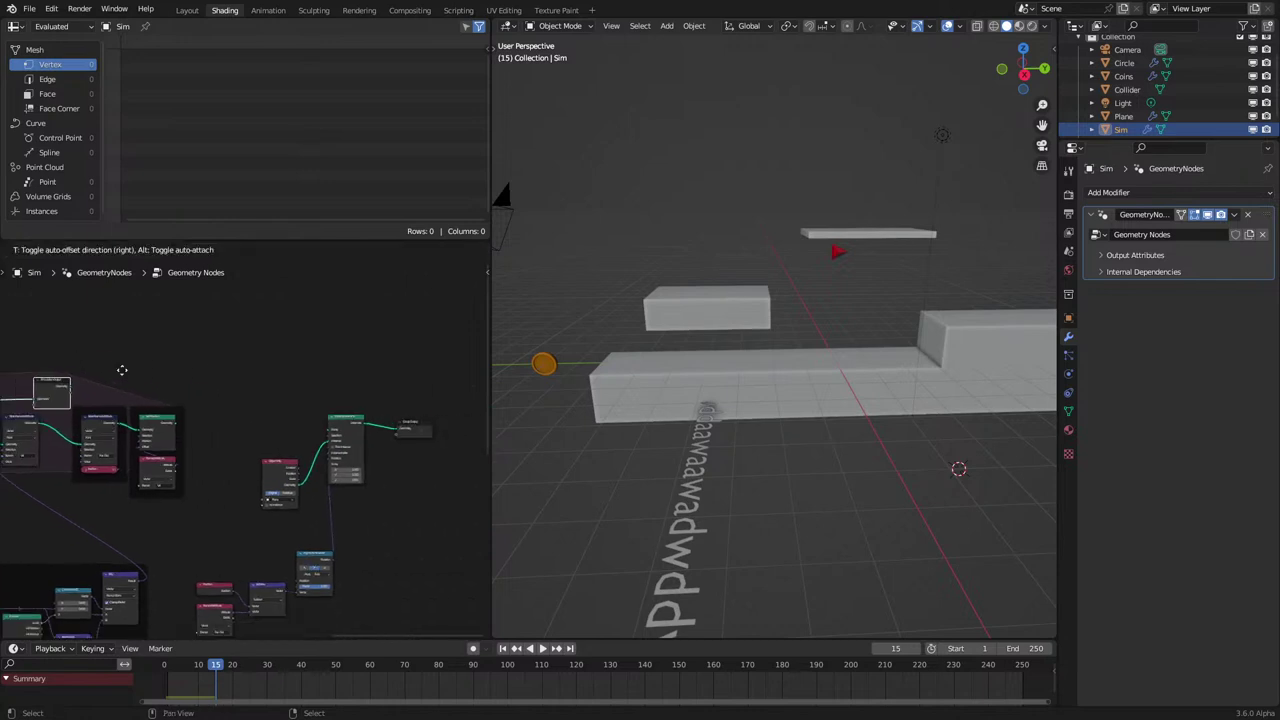
click(266, 410)
scroll(241, 438, up, 4)
drag(148, 413, 358, 423)
Rewind to frame 0, show the scene in material preview shading, and play the simulation briefly.
key(z)
click(866, 380)
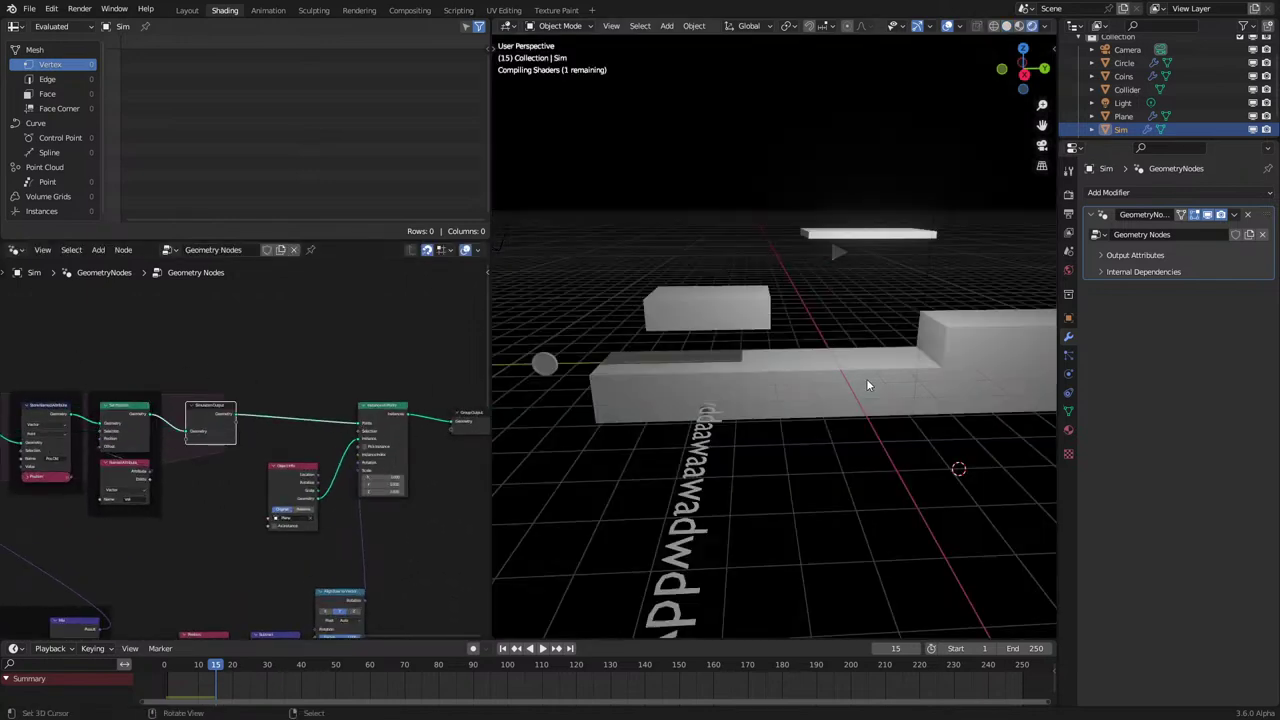
click(157, 685)
key(z)
click(720, 527)
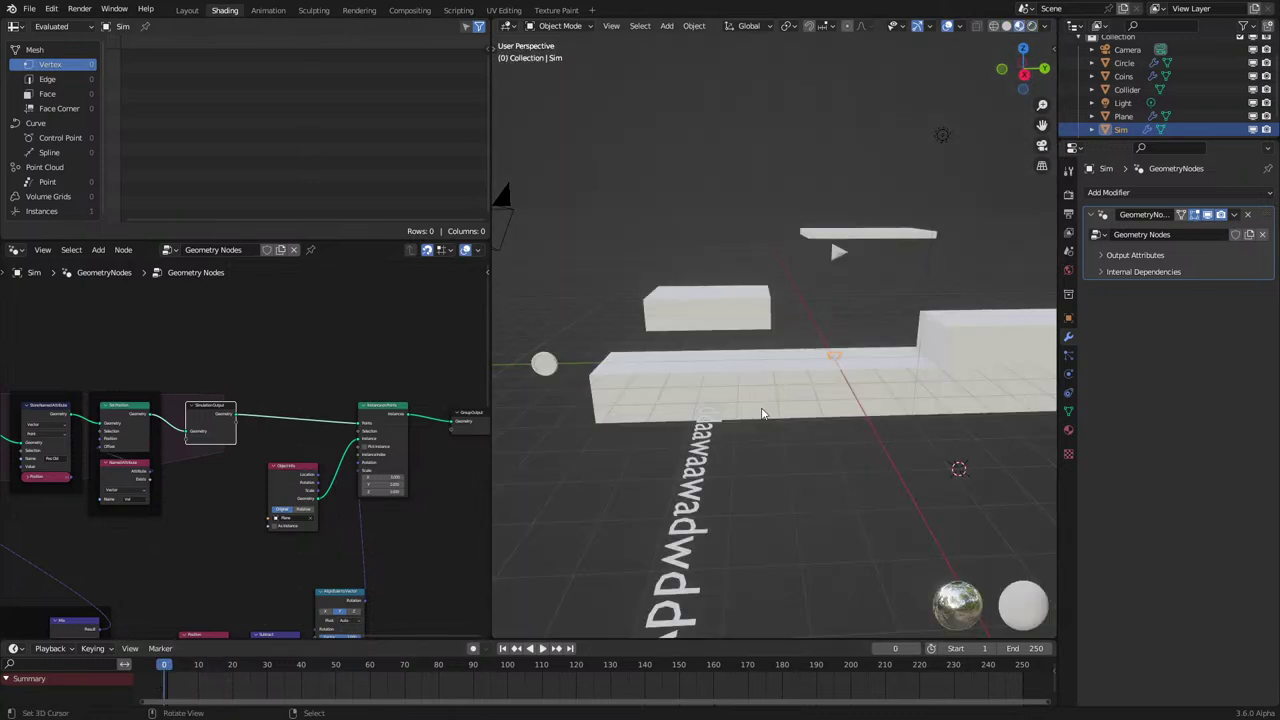
key(space)
key(space)
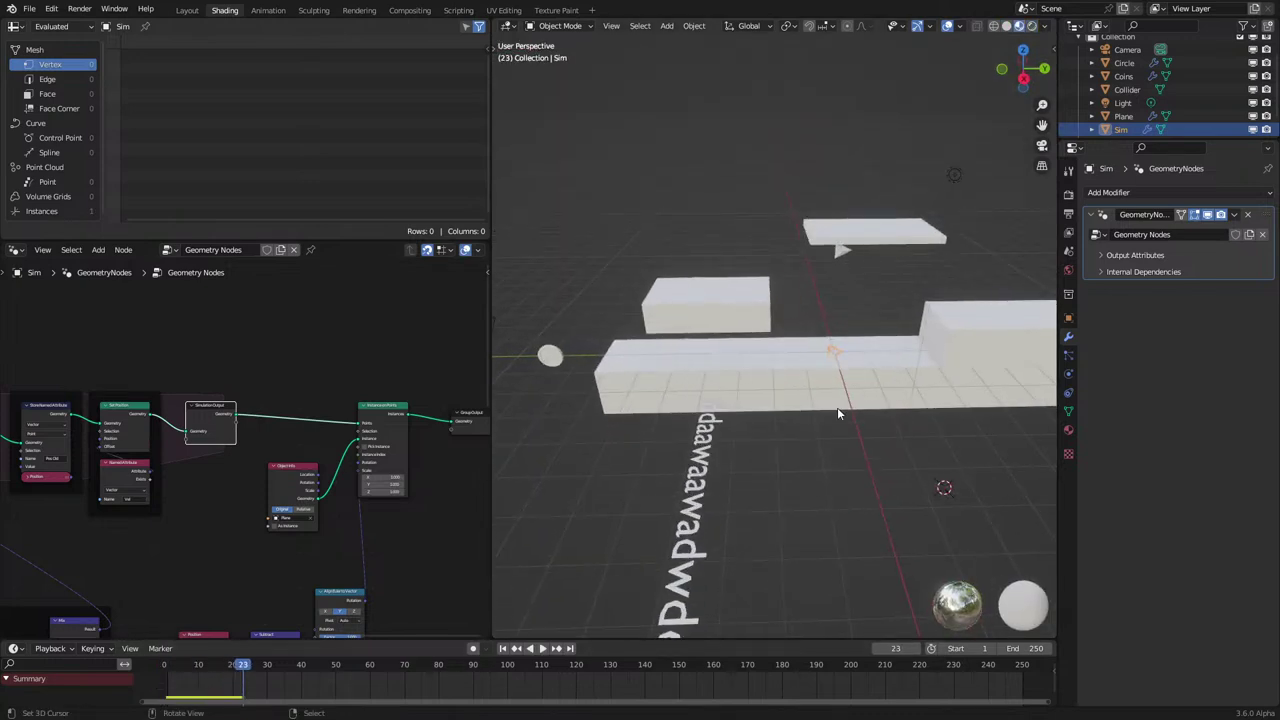
Open the Text Controller text for editing, and leave edit mode.
click(676, 489)
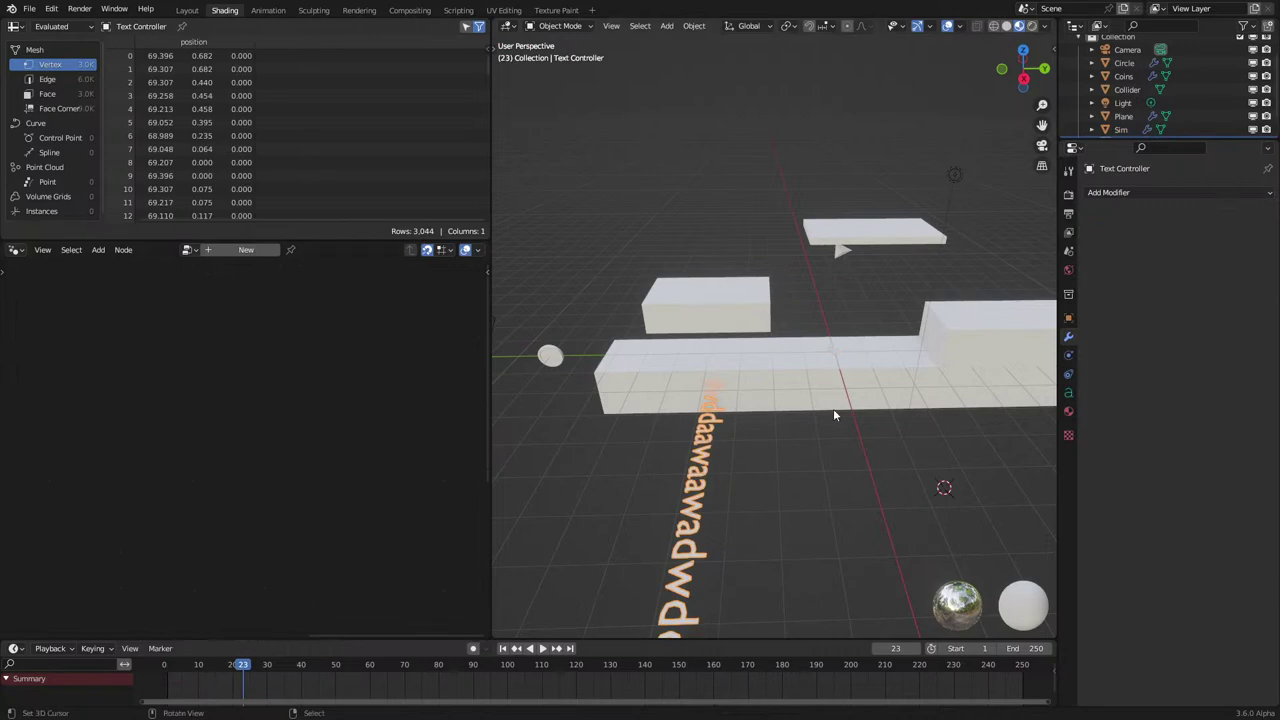
key(Tab)
middle_drag(834, 414, 797, 348)
key(Tab)
Select the arrow-shaped Plane and set its Principled BSDF base color to red in the Shader Editor.
click(879, 245)
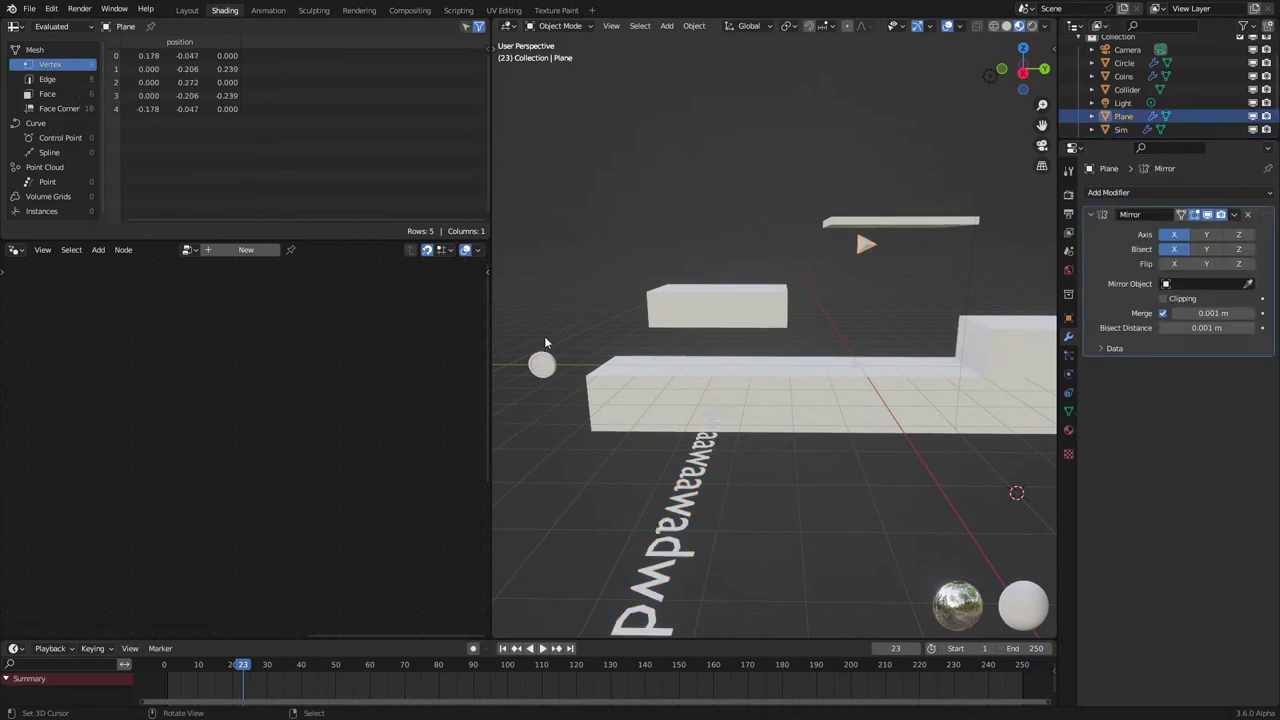
click(16, 252)
click(55, 376)
scroll(179, 400, down, 2)
scroll(186, 401, up, 2)
middle_drag(196, 403, 286, 412)
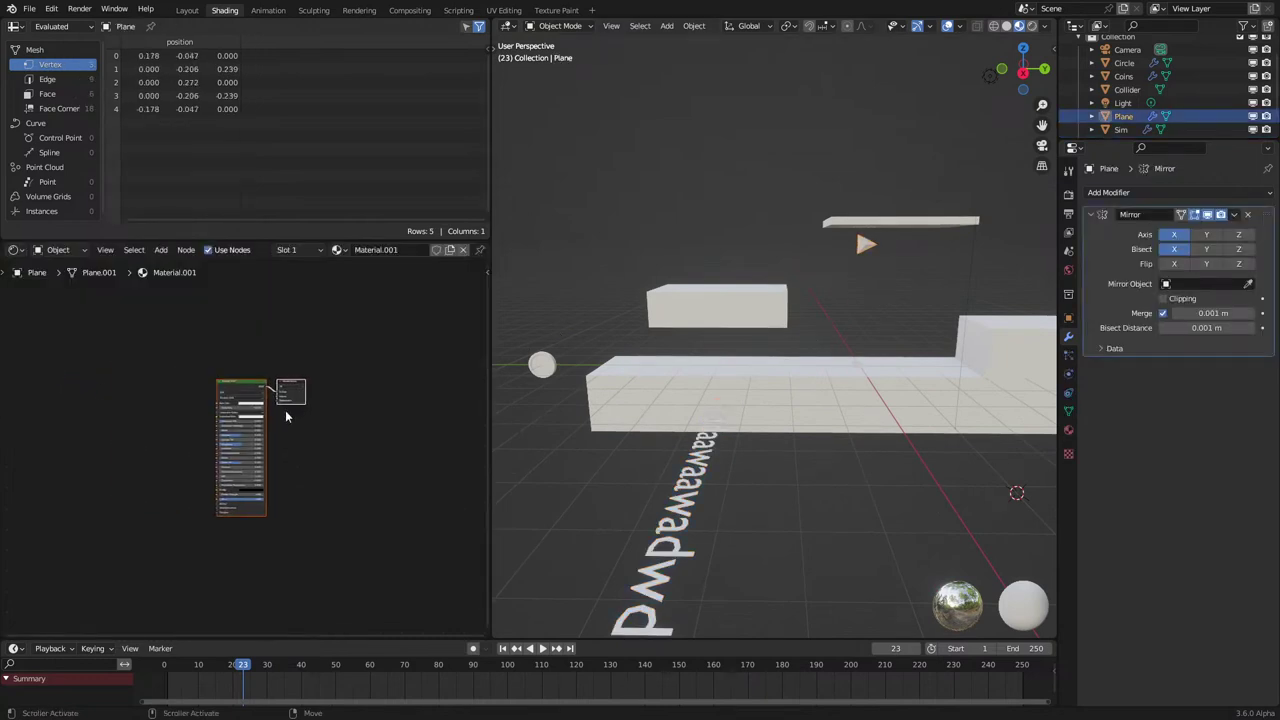
scroll(286, 417, up, 3)
click(255, 363)
click(251, 296)
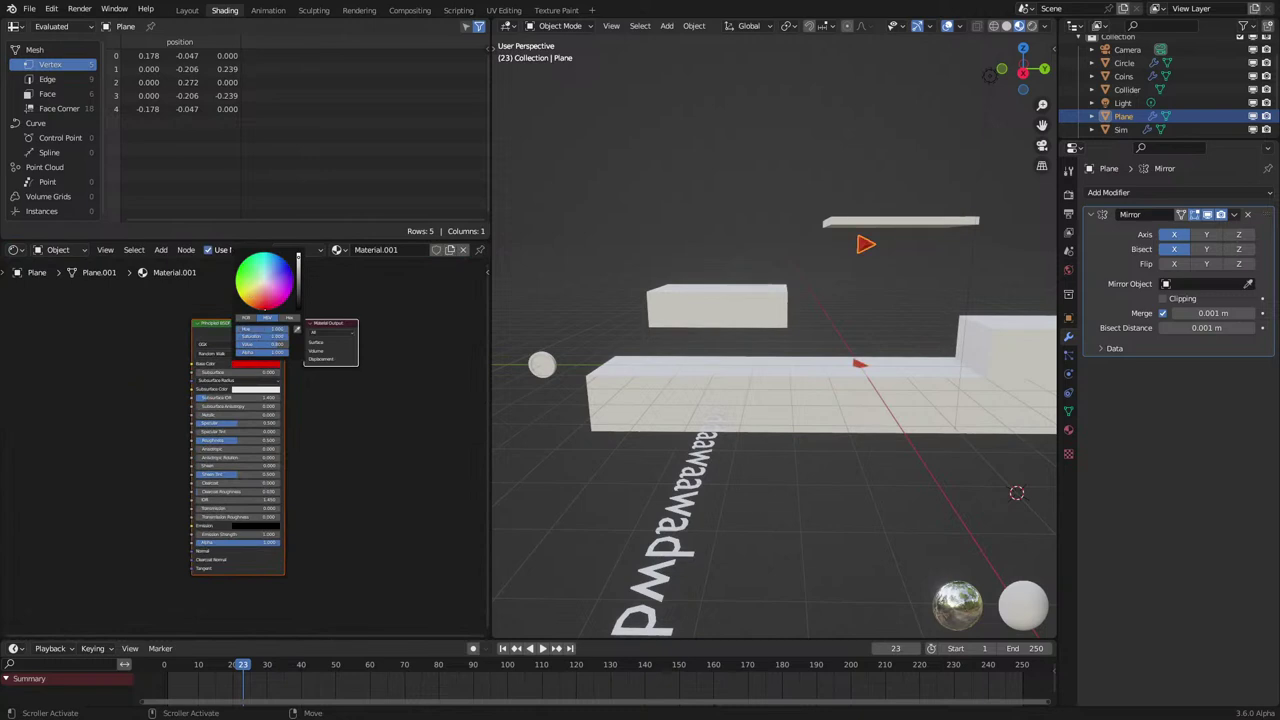
Play the animation briefly to check the red arrows and return the viewport to solid shading.
middle_drag(749, 354, 766, 371)
key(space)
key(space)
click(1031, 26)
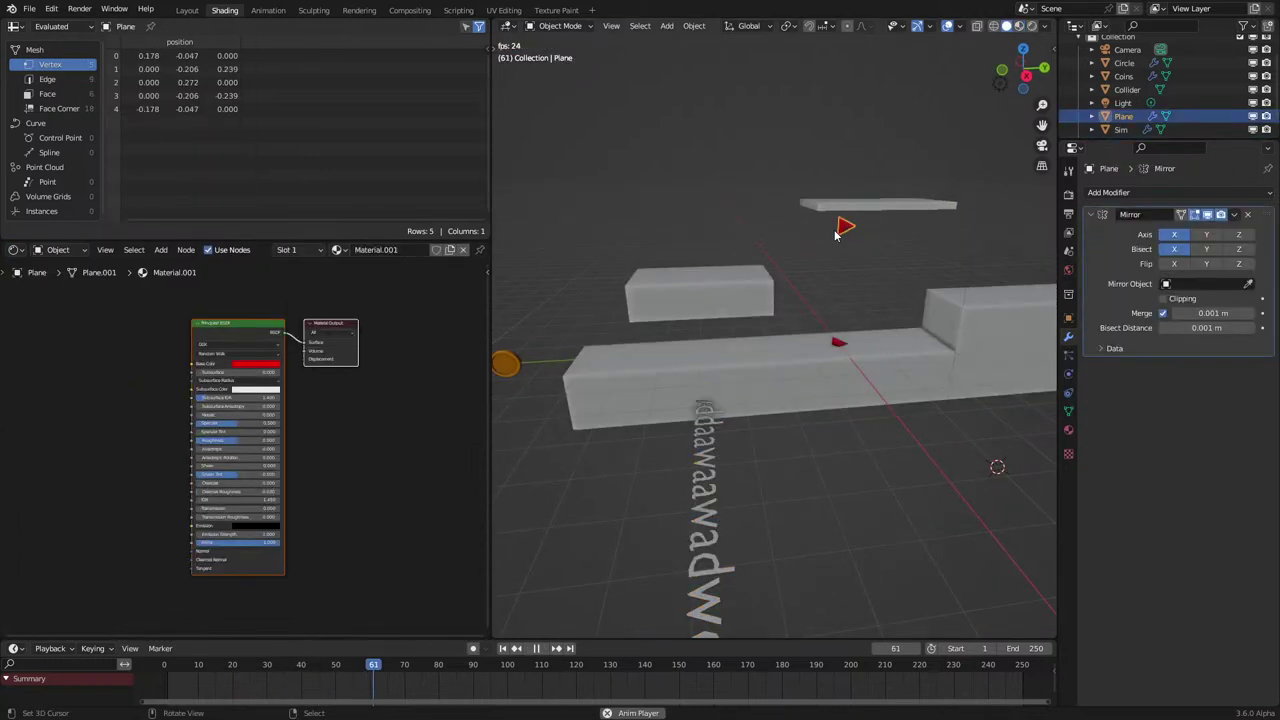
Return to the Sim object's geometry nodes and select the frame holding the w and s key Multiply and Add nodes.
click(15, 250)
click(80, 361)
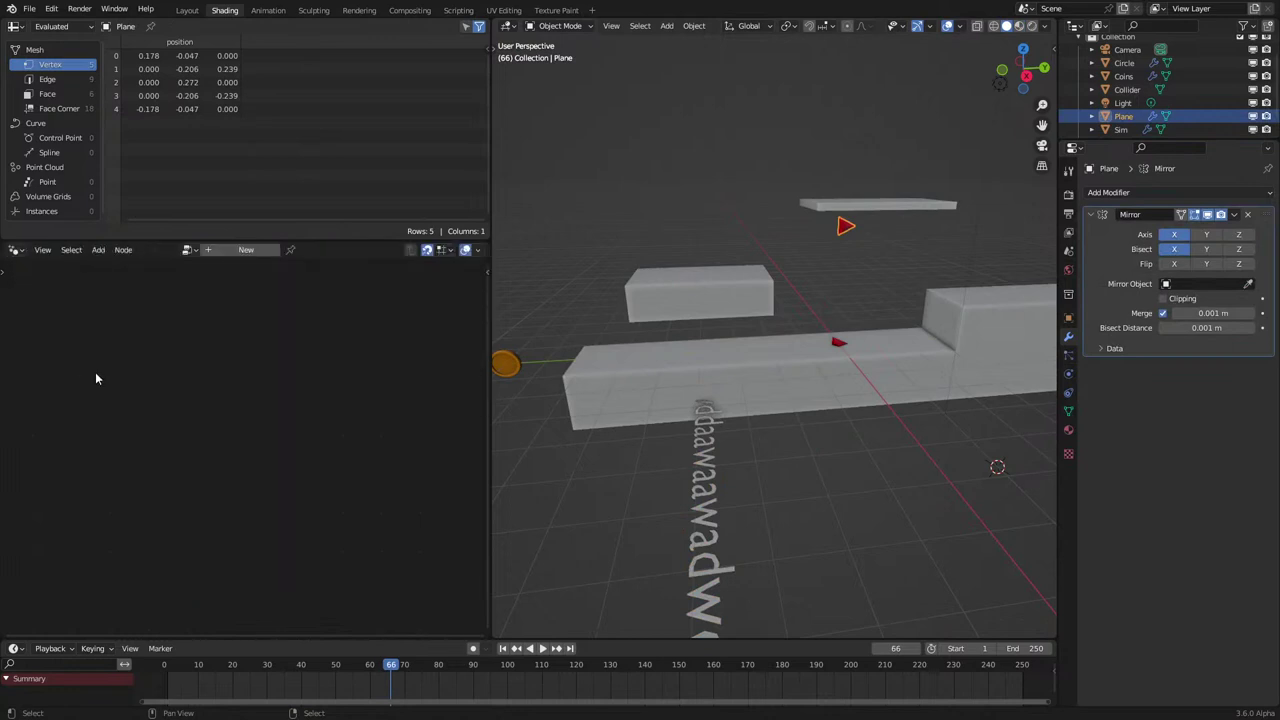
click(840, 341)
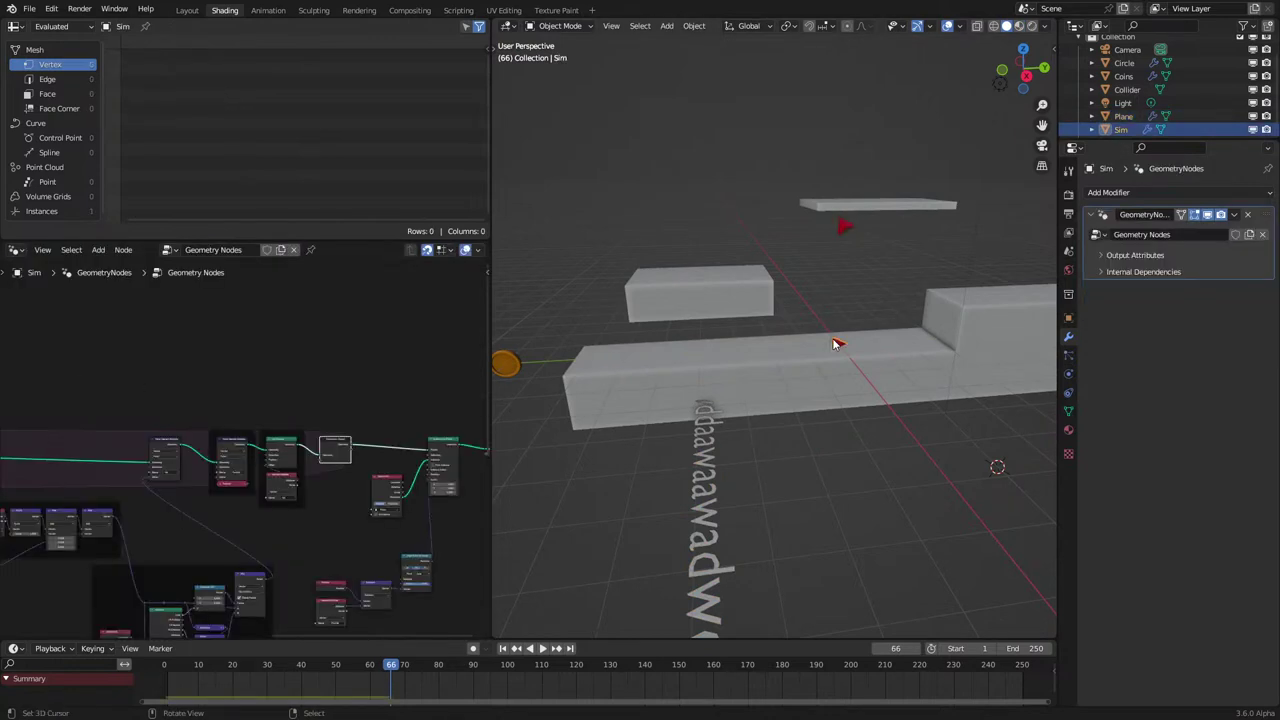
scroll(240, 383, down, 3)
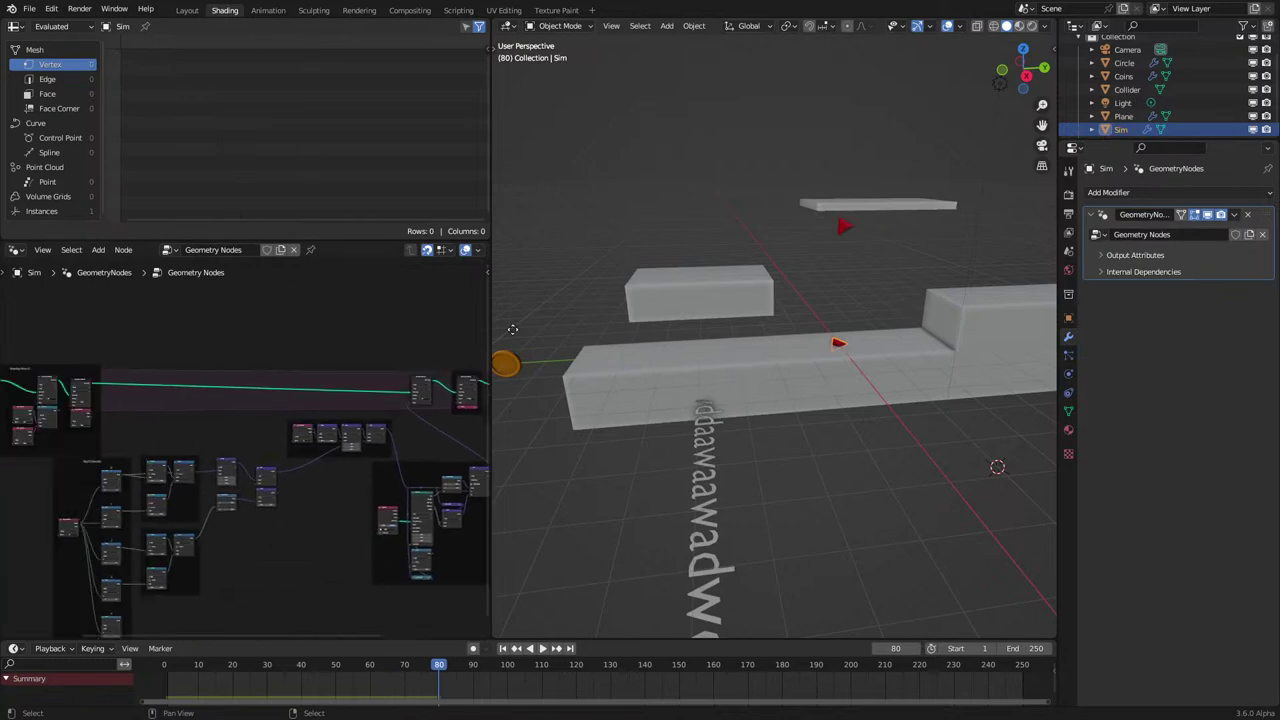
middle_drag(158, 346, 28, 298)
scroll(108, 422, up, 3)
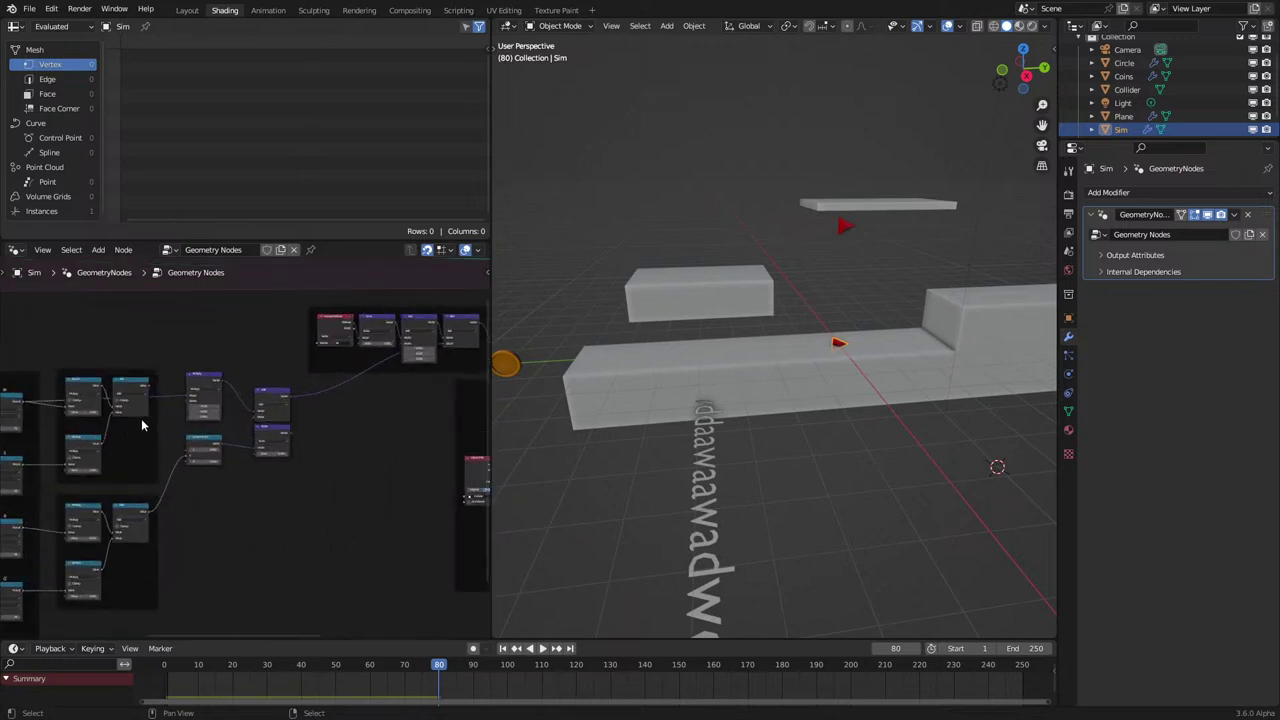
scroll(143, 413, up, 2)
click(175, 407)
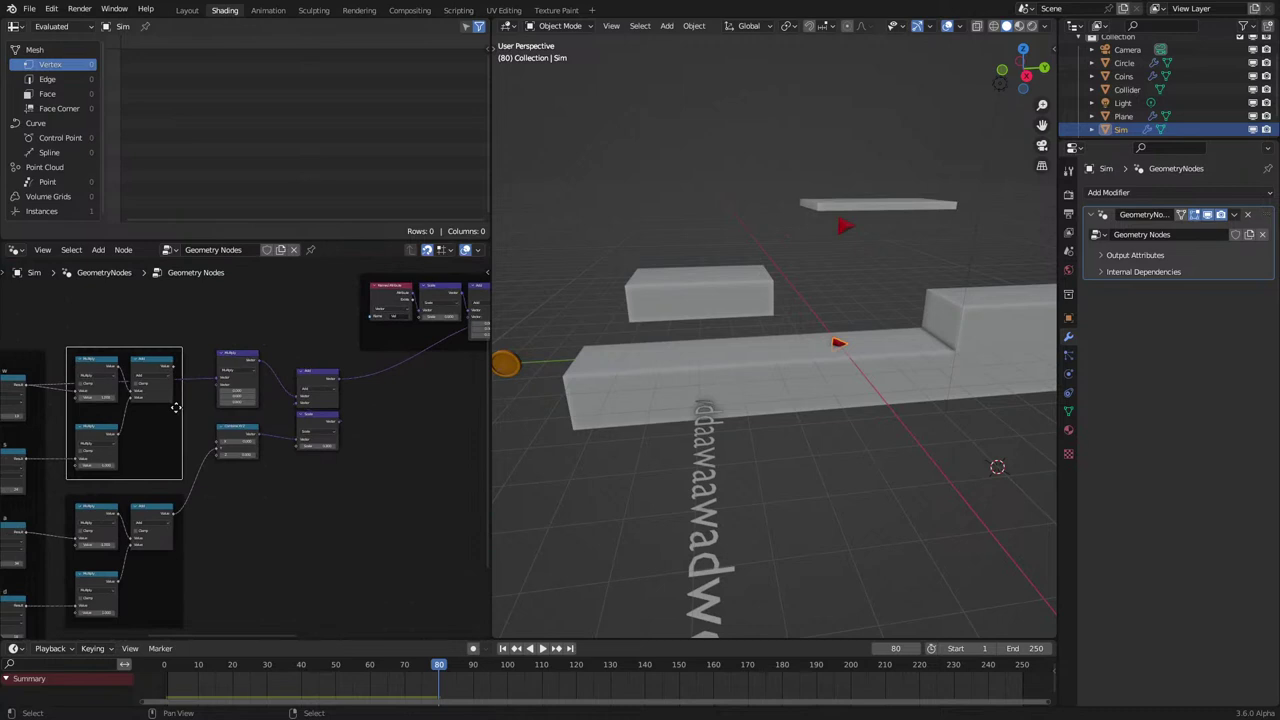
Test the key-controlled arrow by playing the animation while editing the Text Controller text, and stop playback.
mouse_move(612, 463)
middle_down()
mouse_move(774, 497)
mouse_move(748, 474)
mouse_move(630, 445)
middle_up()
right_click(786, 470)
key(Tab)
middle_drag(740, 460, 764, 442)
key(space)
shift+middle_drag(863, 431, 803, 475)
scroll(802, 475, up, 2)
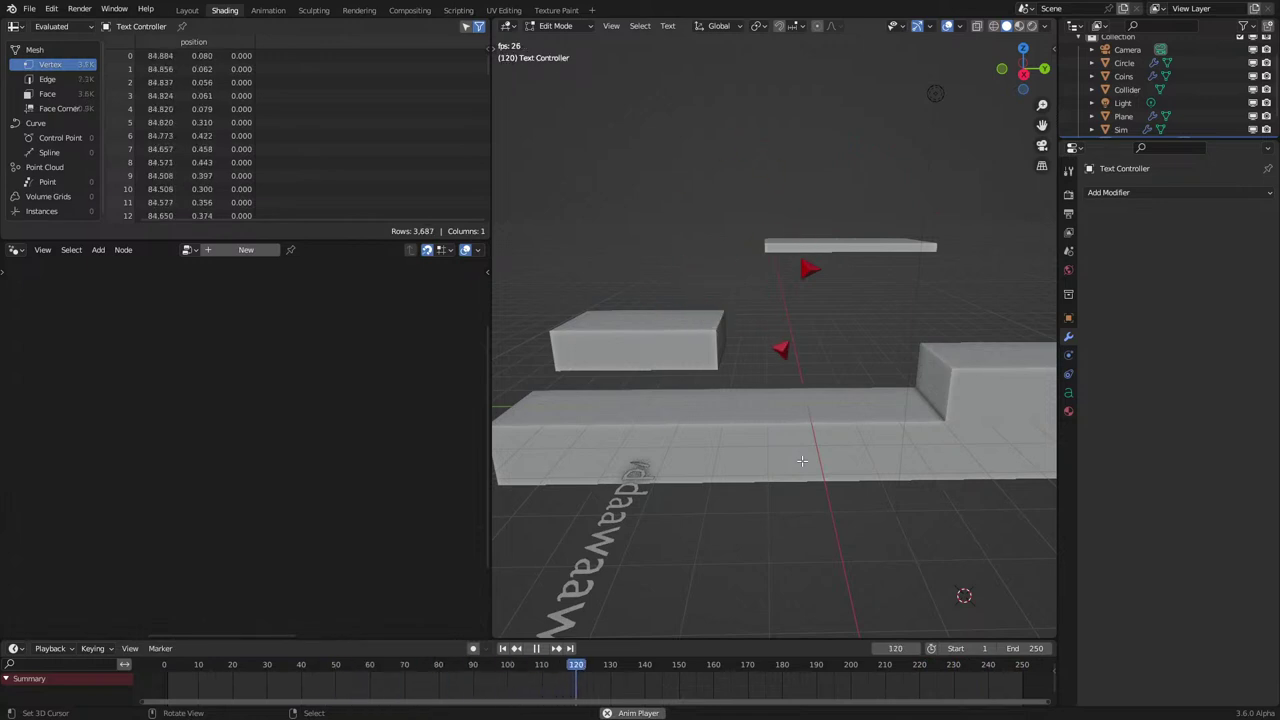
key(Tab)
middle_drag(802, 460, 528, 214)
key(space)
Replace the Text Controller's text with "I" and move the text object along the X axis.
scroll(898, 519, down, 4)
mouse_move(717, 372)
middle_down()
mouse_move(770, 402)
mouse_move(888, 412)
mouse_move(891, 363)
mouse_move(763, 386)
mouse_move(589, 274)
mouse_move(771, 320)
middle_up()
scroll(768, 400, down, 5)
key(Tab)
text(I)
key(Tab)
scroll(840, 380, up, 1)
key(g)
key(x)
key(Return)
Select the Sim arrow and maximize its geometry node editor around the Key ID Decoder frame.
scroll(771, 366, up, 5)
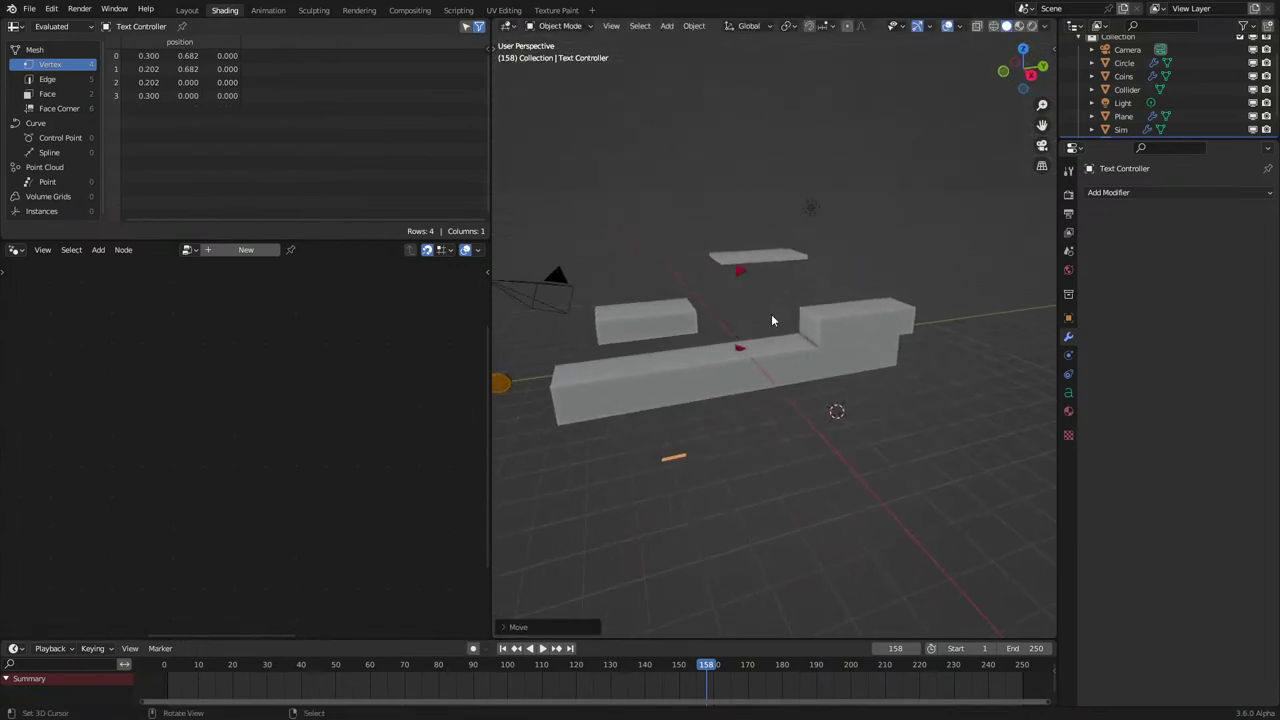
scroll(771, 318, up, 4)
right_click(708, 359)
scroll(716, 410, down, 3)
shift+middle_drag(718, 418, 787, 343)
scroll(740, 400, up, 4)
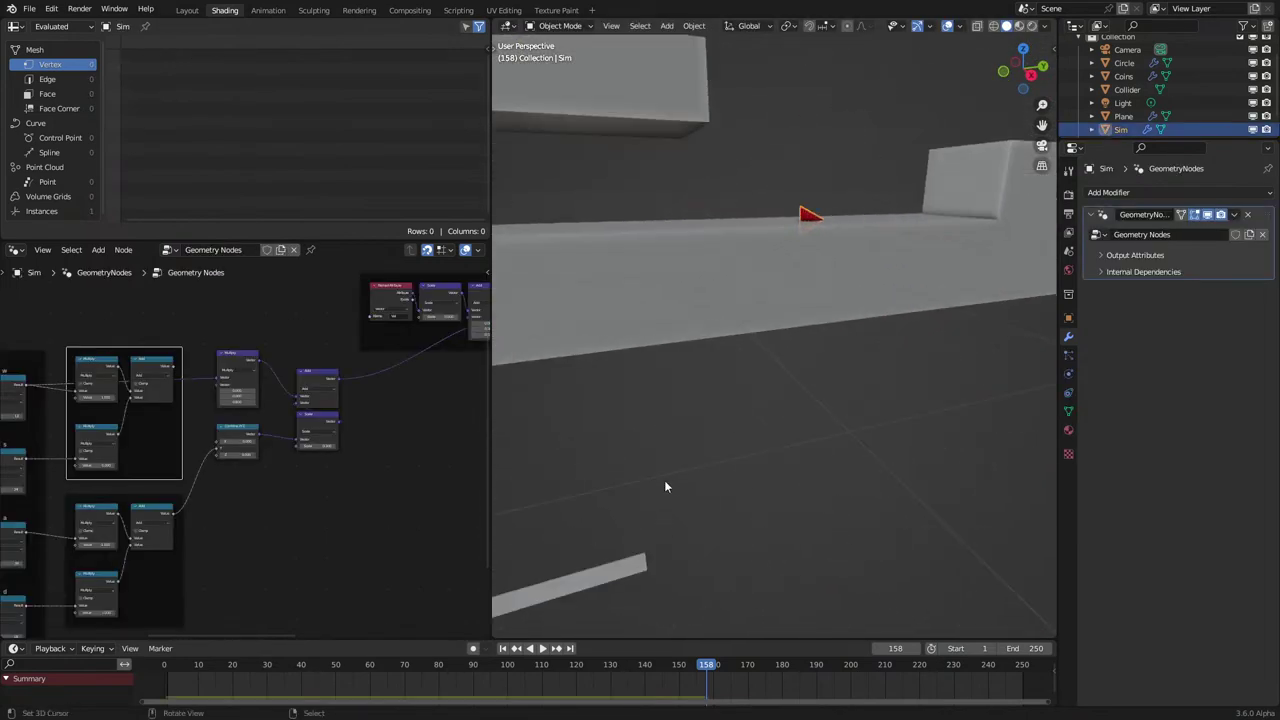
middle_drag(263, 455, 493, 383)
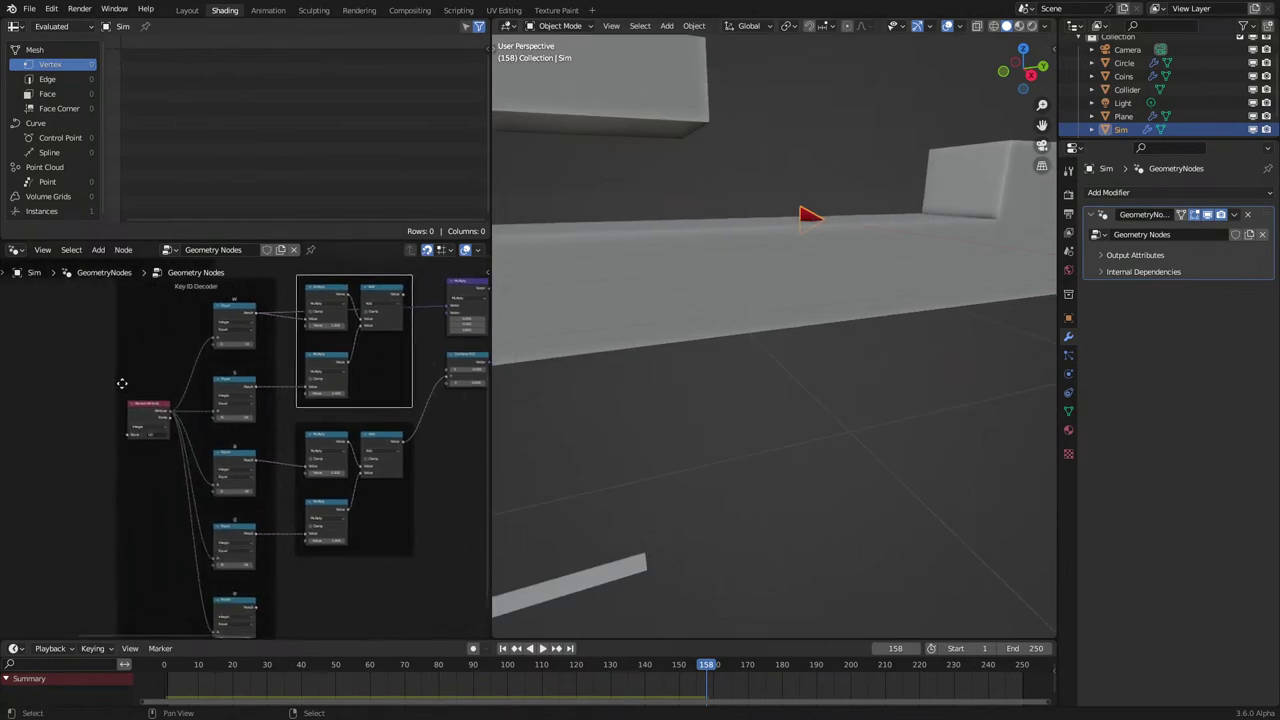
key(ctrl+space)
scroll(620, 352, up, 2)
middle_drag(597, 343, 511, 454)
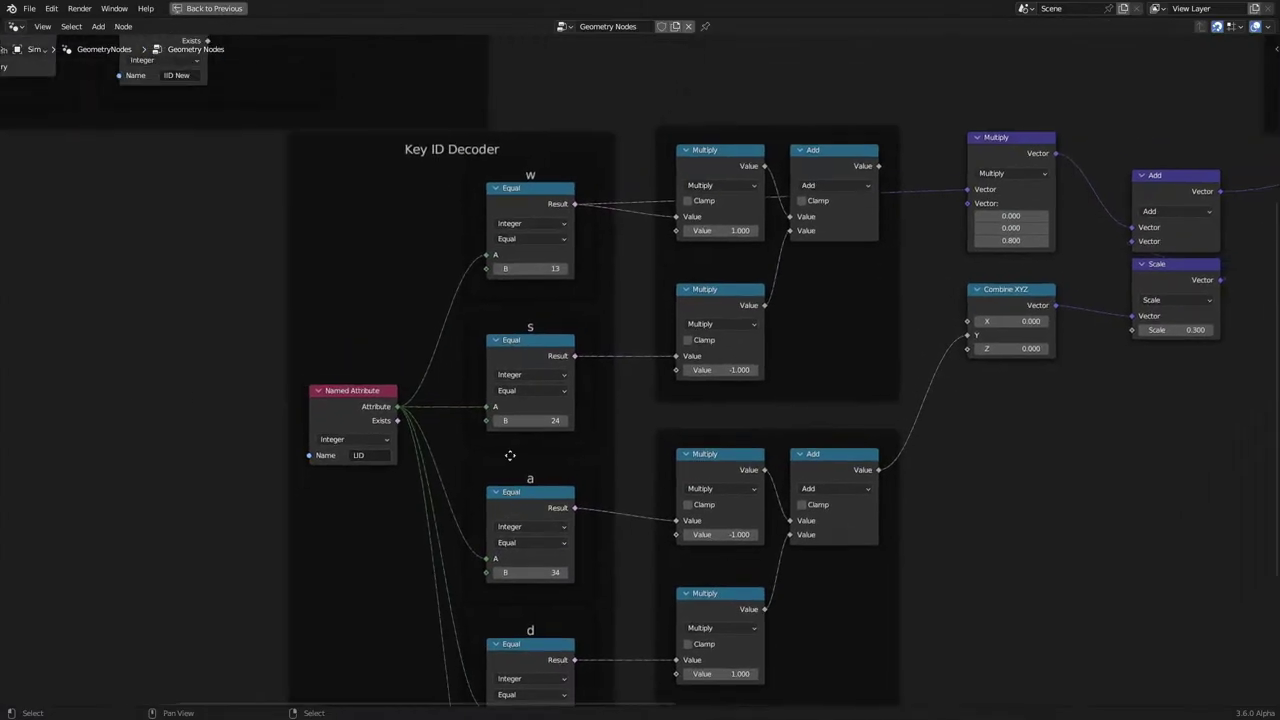
Examine the Equal nodes for the w, s, a, d and e keys in the Key ID Decoder frame.
scroll(476, 307, down, 4)
middle_drag(476, 307, 486, 278)
scroll(448, 300, up, 2)
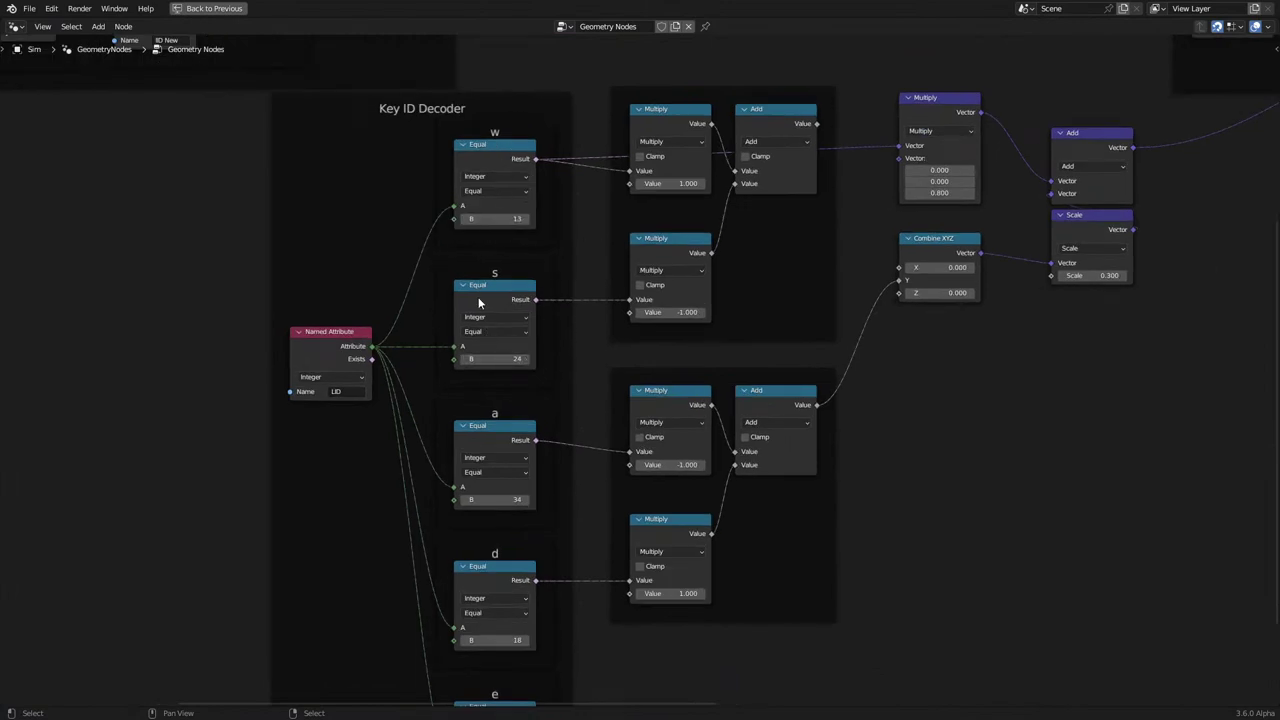
scroll(478, 303, down, 5)
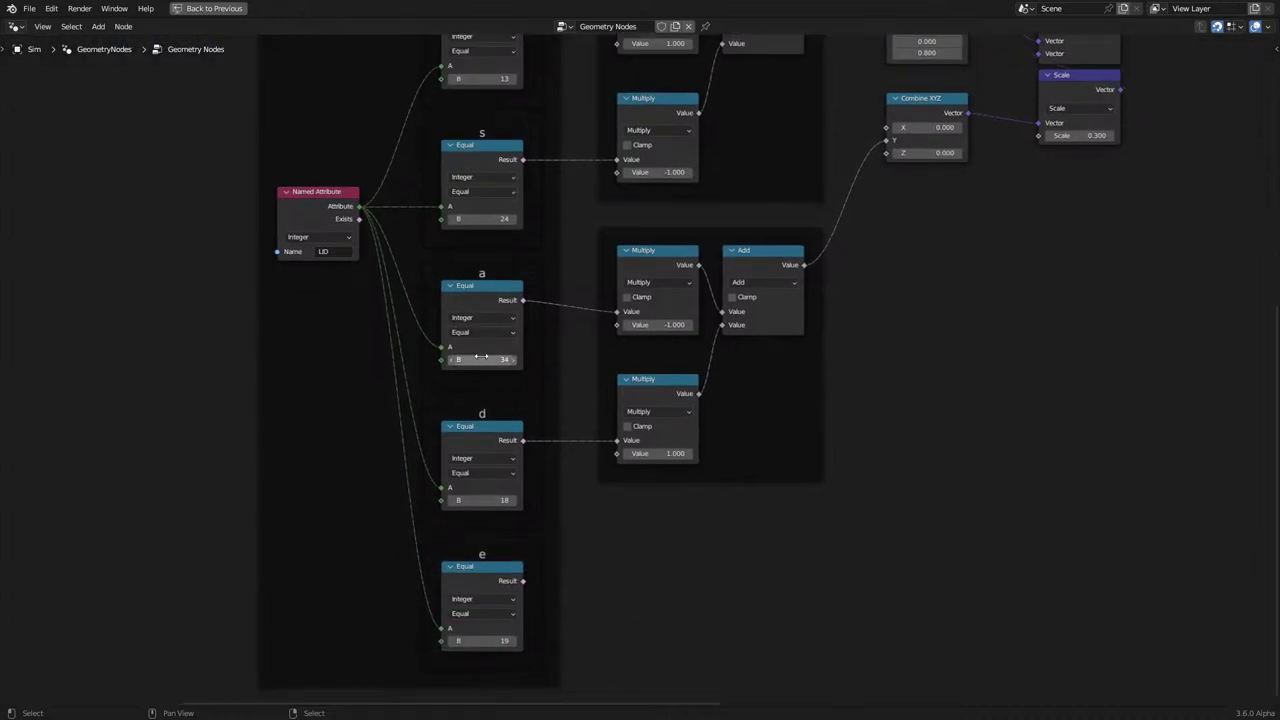
scroll(570, 340, up, 5)
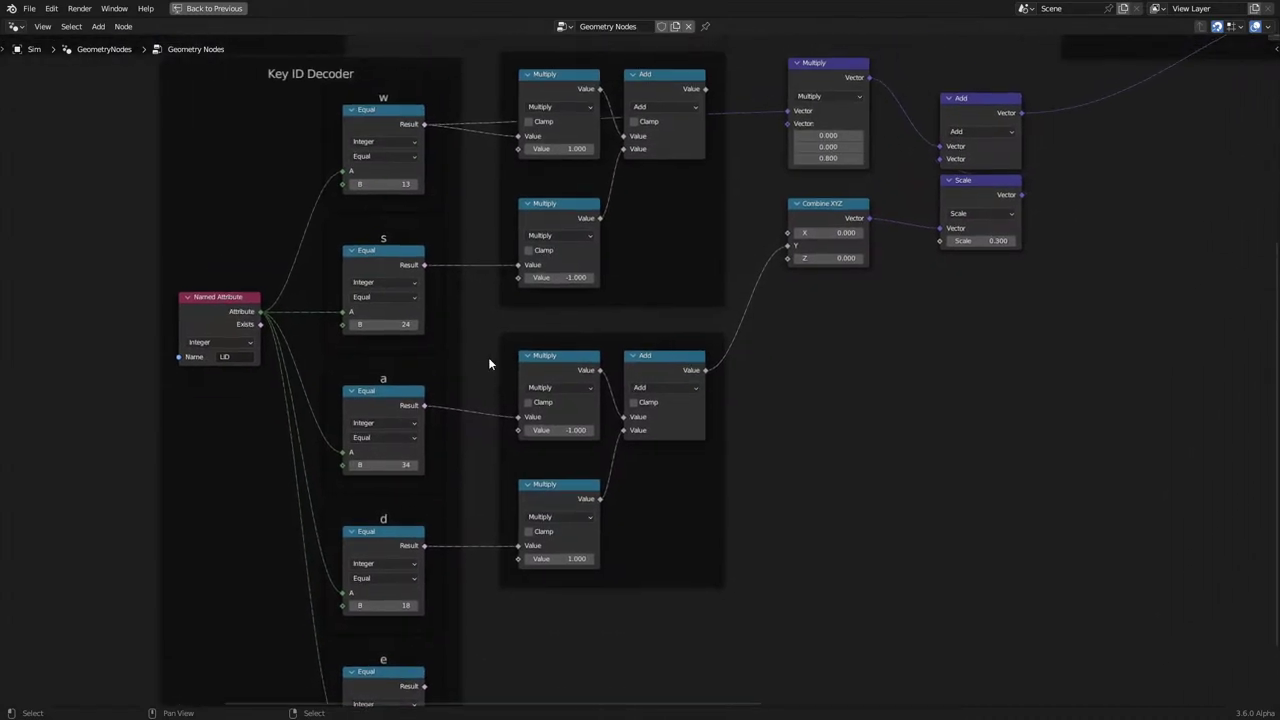
Collapse the Add nodes in both key-direction frames and move them down between their Multiply nodes.
click(634, 362)
click(633, 356)
drag(634, 357, 634, 426)
click(634, 76)
drag(634, 76, 622, 146)
Label the frame around the Vel attribute, Scale and Add nodes "Old Velocty".
scroll(657, 219, down, 3)
middle_drag(657, 219, 499, 375)
scroll(673, 345, up, 1)
middle_drag(673, 345, 482, 427)
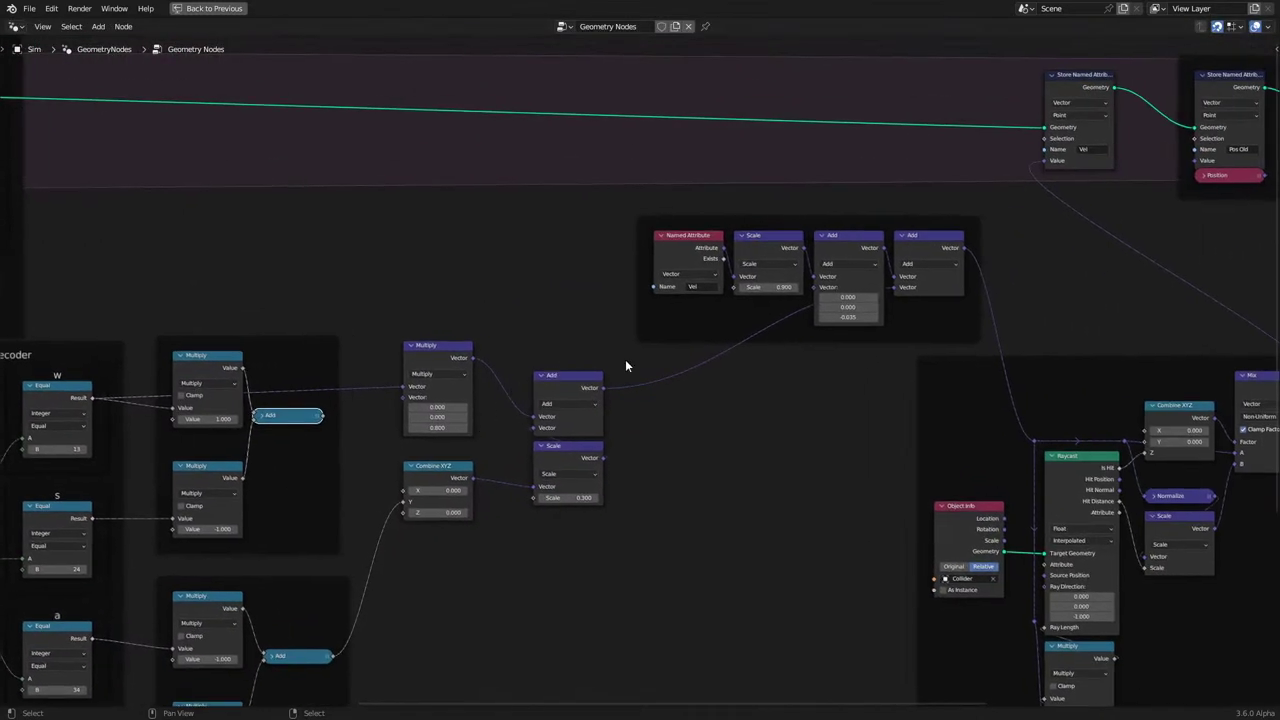
middle_drag(680, 342, 535, 419)
click(748, 303)
key(F2)
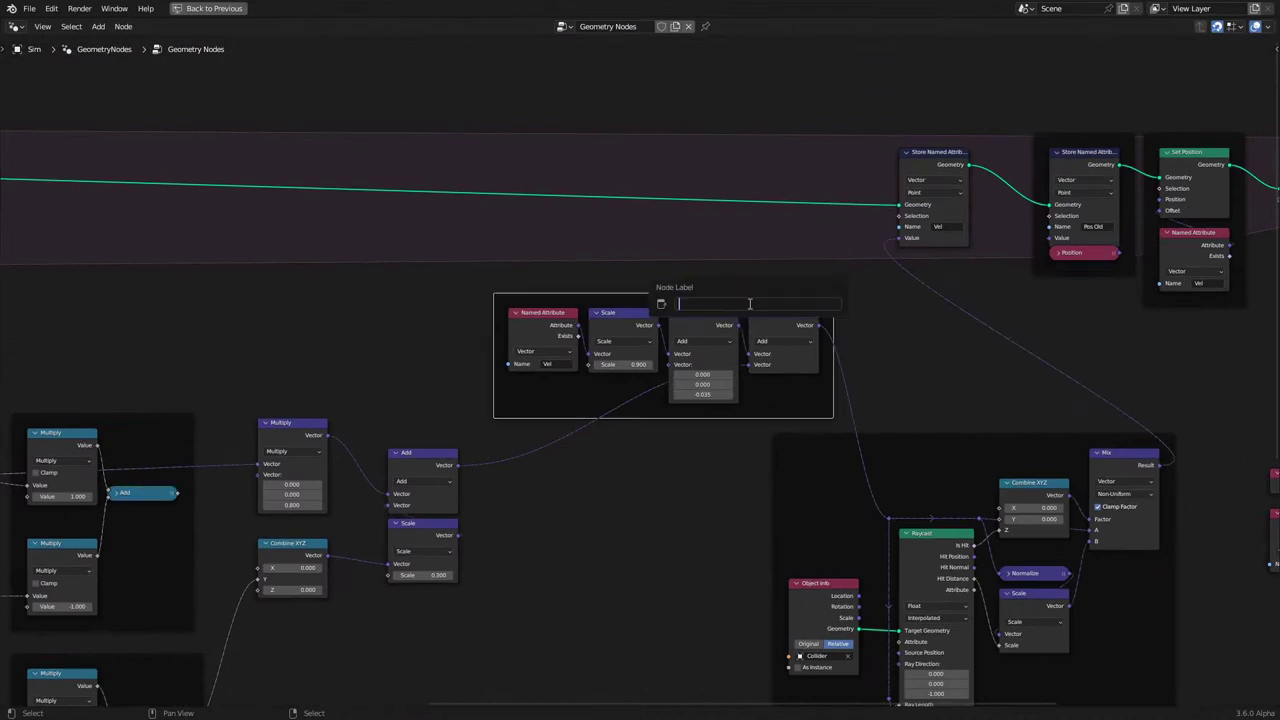
text(Old Velocty)
key(Return)
Move the collapsed Position node slightly down below the Pos Old Store Named Attribute node.
middle_drag(874, 321, 550, 375)
scroll(772, 316, up, 2)
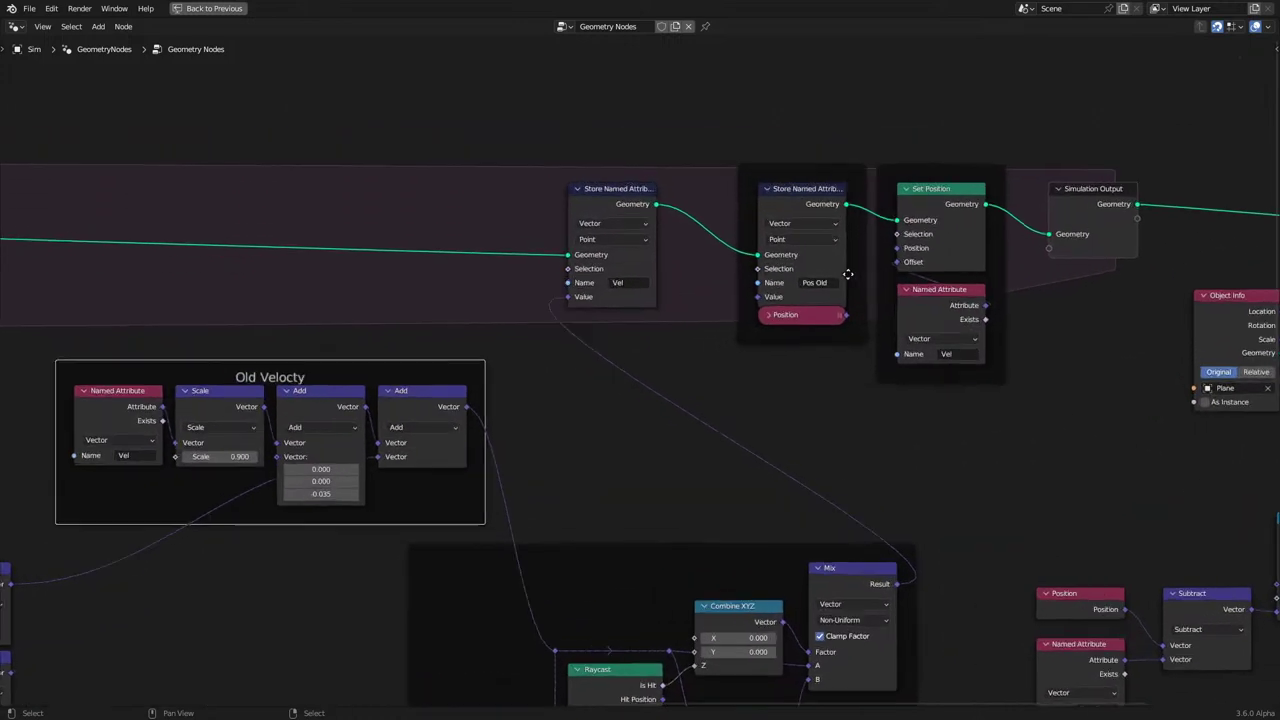
drag(818, 309, 817, 327)
Collapse the Scale node beneath the Normalize node in the Raycast frame.
scroll(817, 327, down, 5)
middle_drag(817, 327, 682, 346)
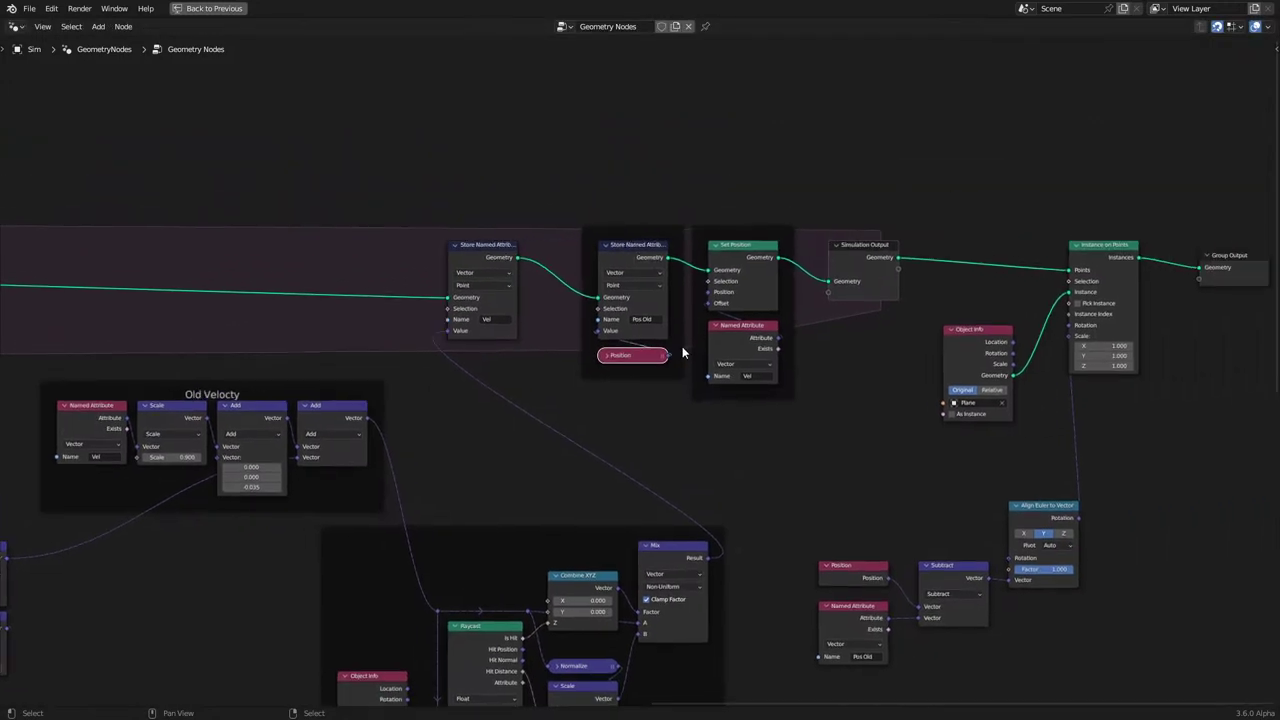
middle_drag(508, 393, 651, 178)
scroll(604, 592, up, 4)
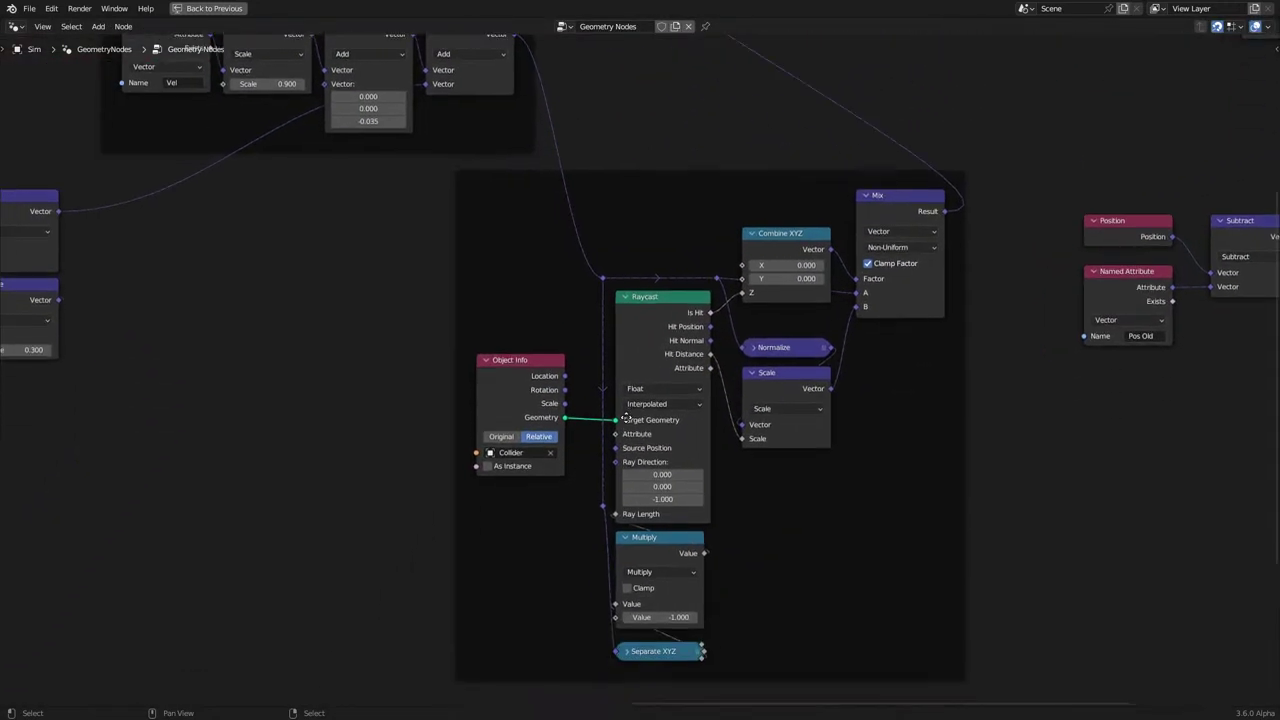
middle_drag(635, 567, 618, 499)
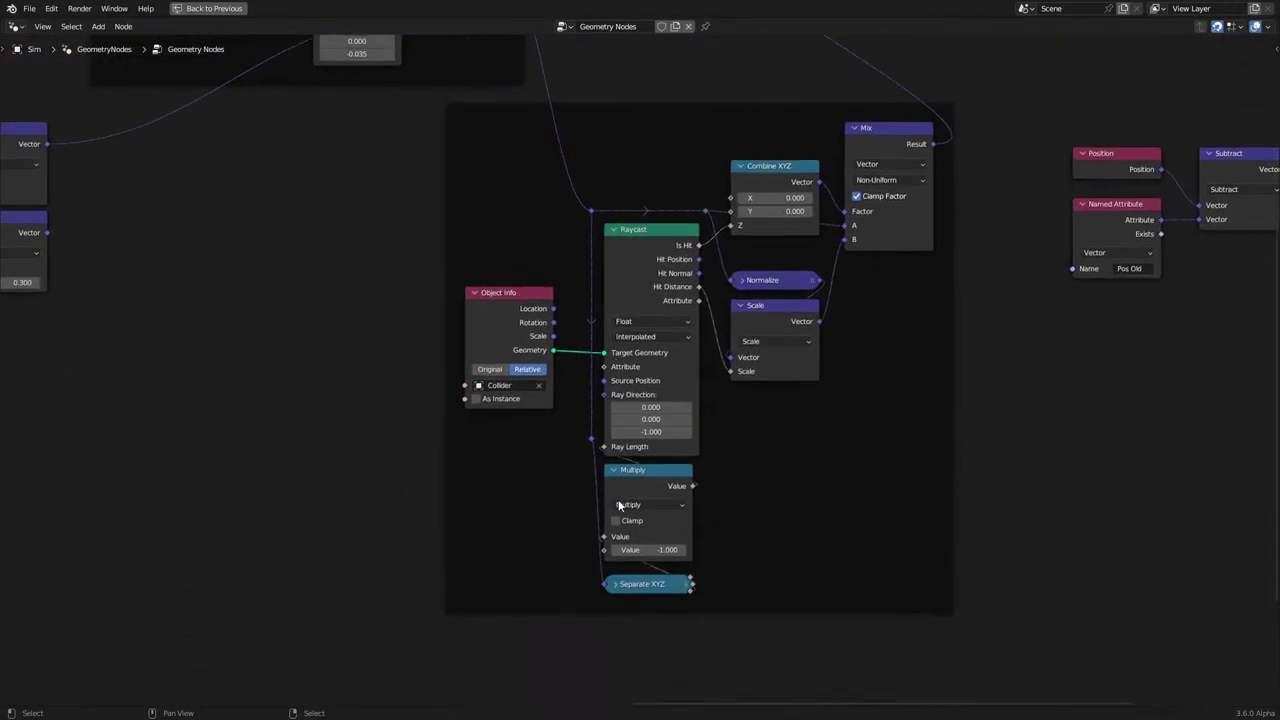
click(637, 583)
middle_drag(537, 277, 532, 317)
middle_drag(558, 270, 530, 346)
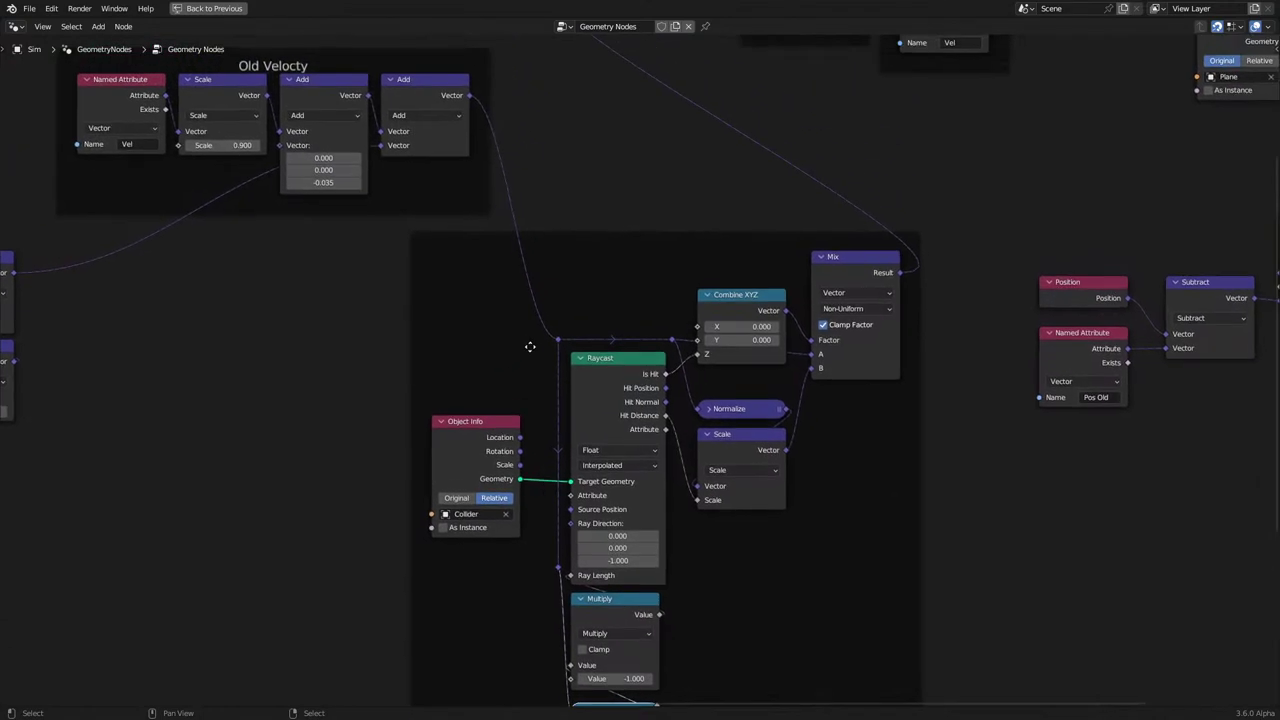
click(709, 435)
middle_drag(753, 311, 696, 394)
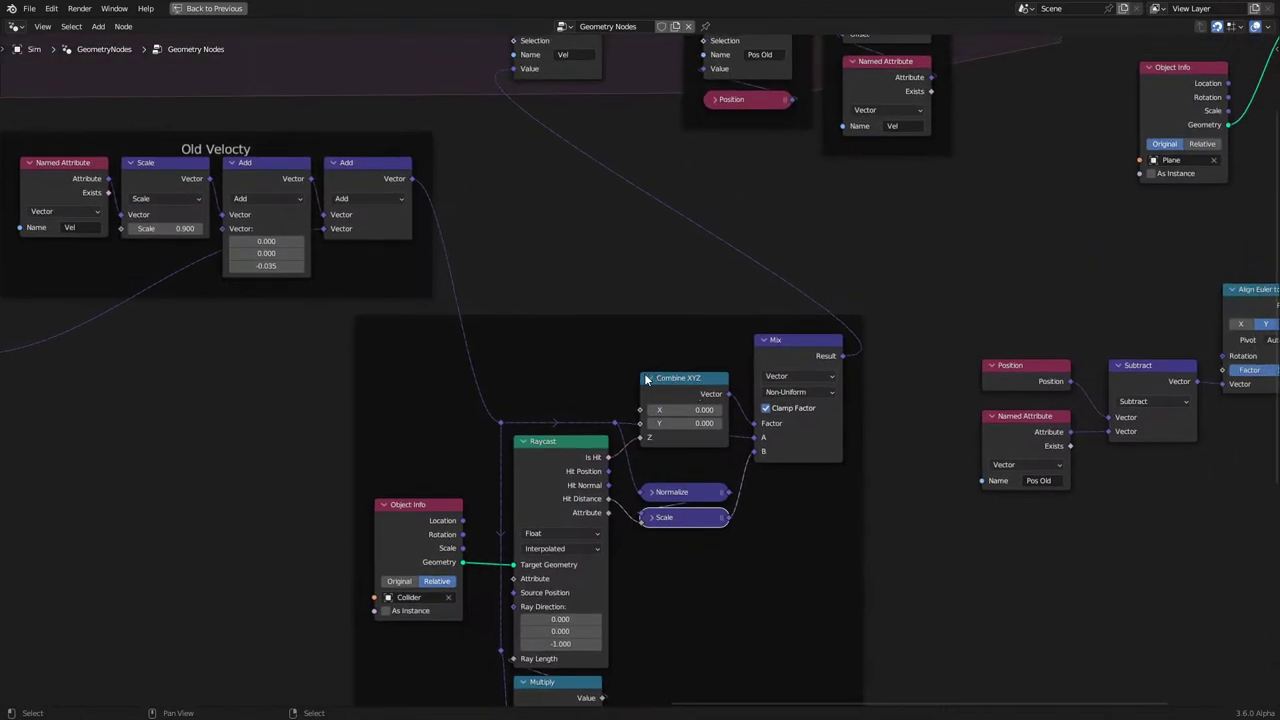
Replace the Combine XYZ node with a Switch node set to Vector and driven by the Raycast's Is Hit output.
scroll(612, 460, up, 3)
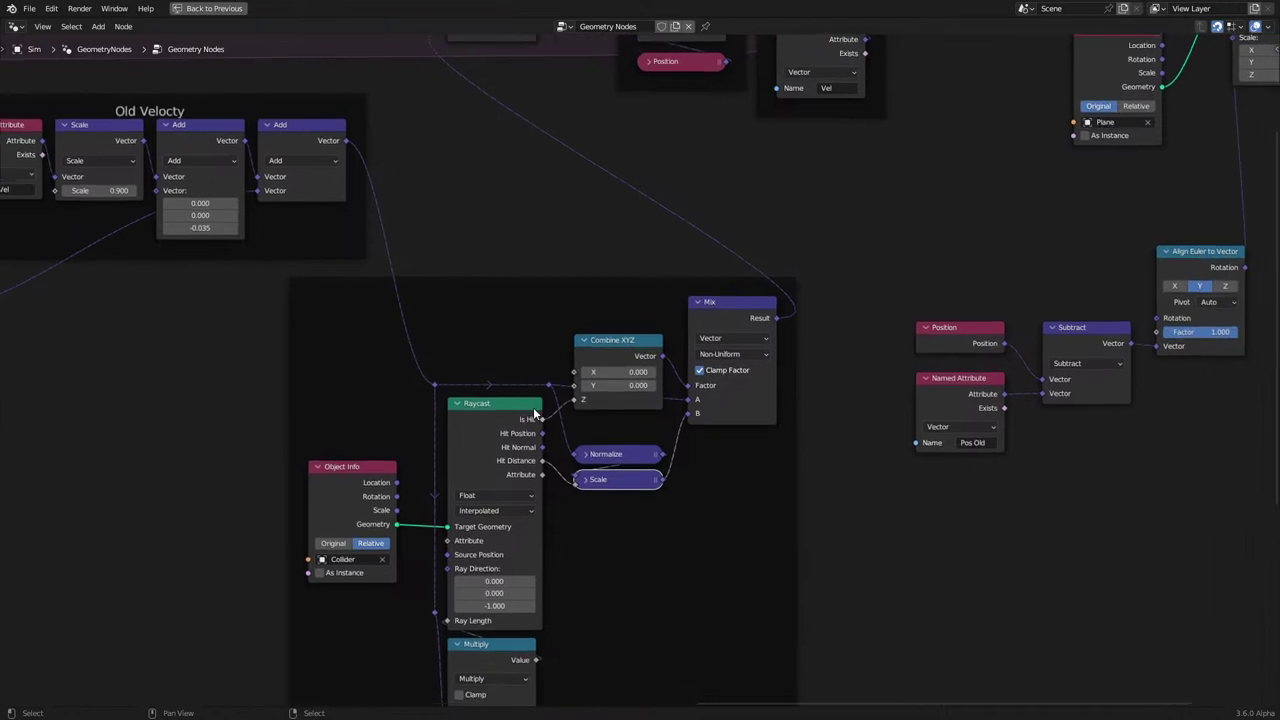
click(580, 345)
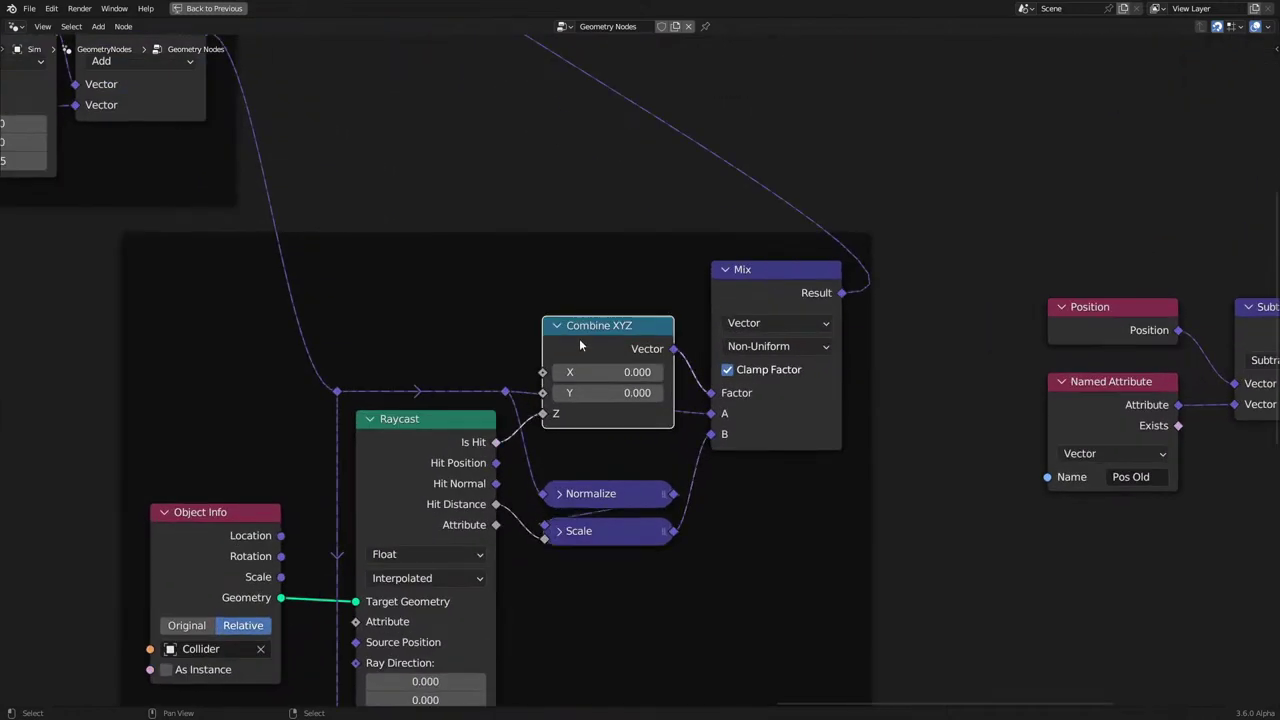
key(x)
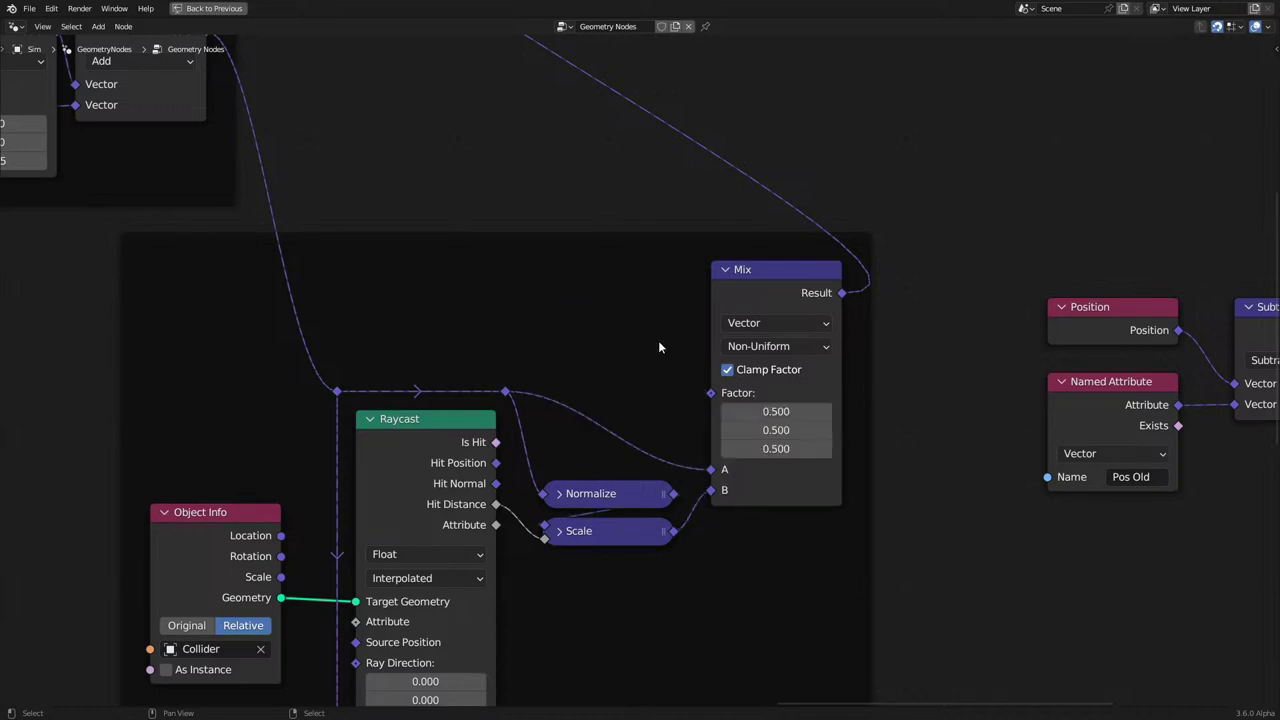
drag(495, 442, 593, 385)
text(sw)
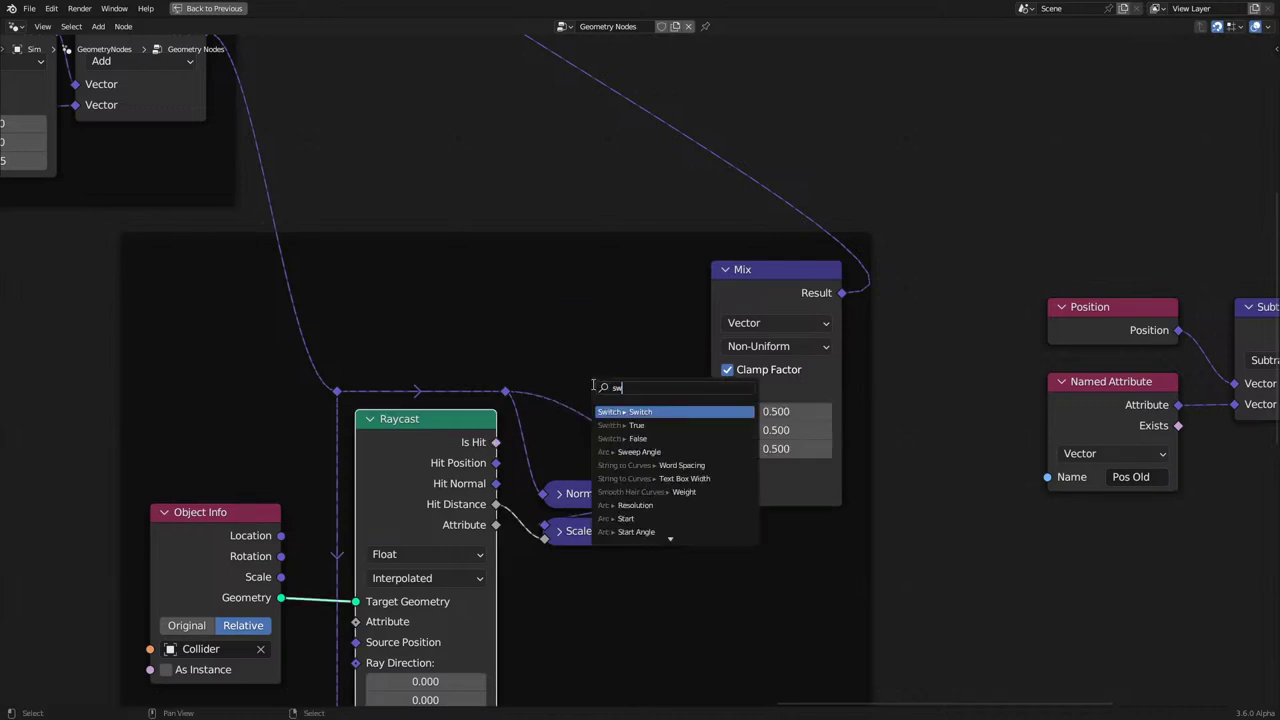
key(Down)
key(Up)
key(Down)
key(Down)
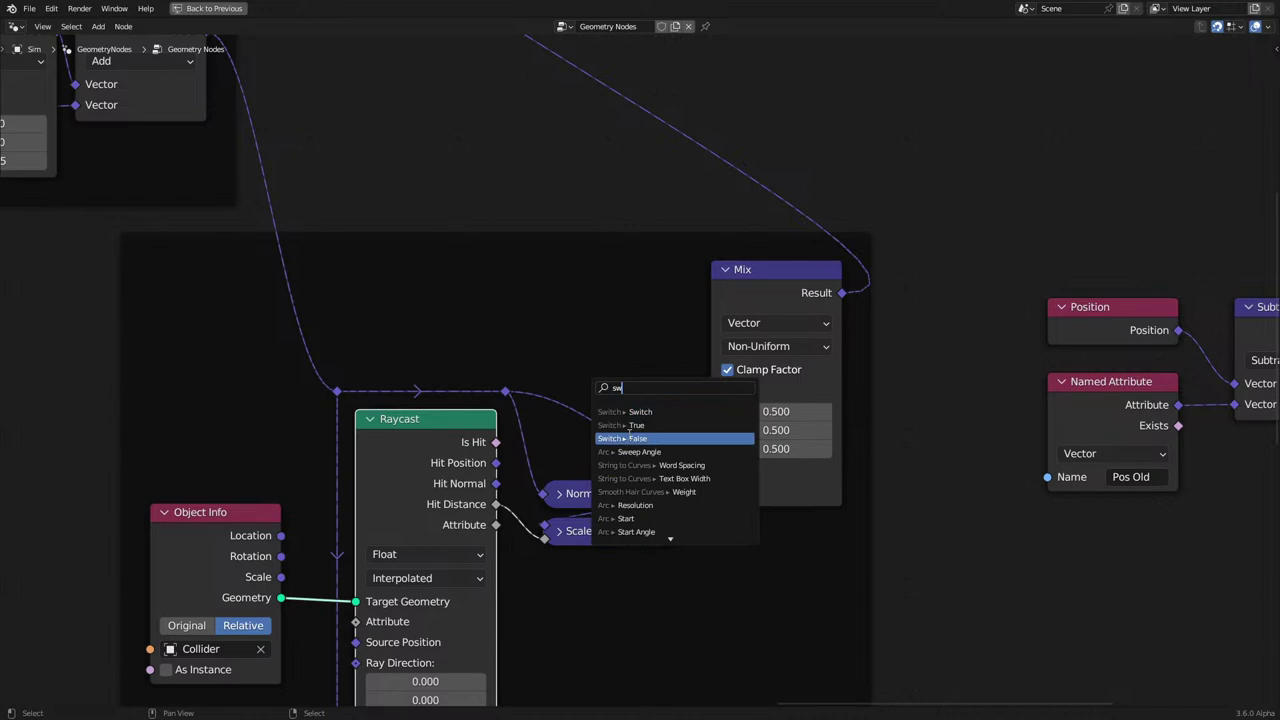
key(Up)
key(Up)
key(Return)
click(750, 549)
click(776, 565)
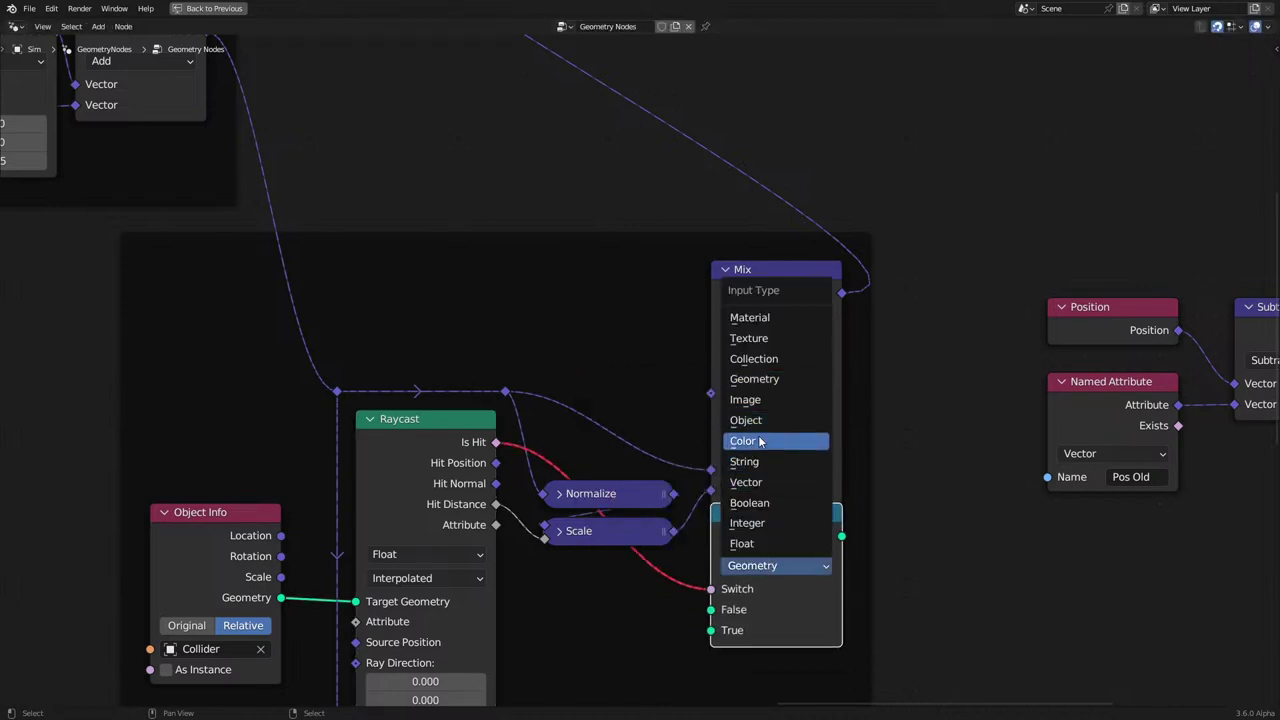
click(757, 483)
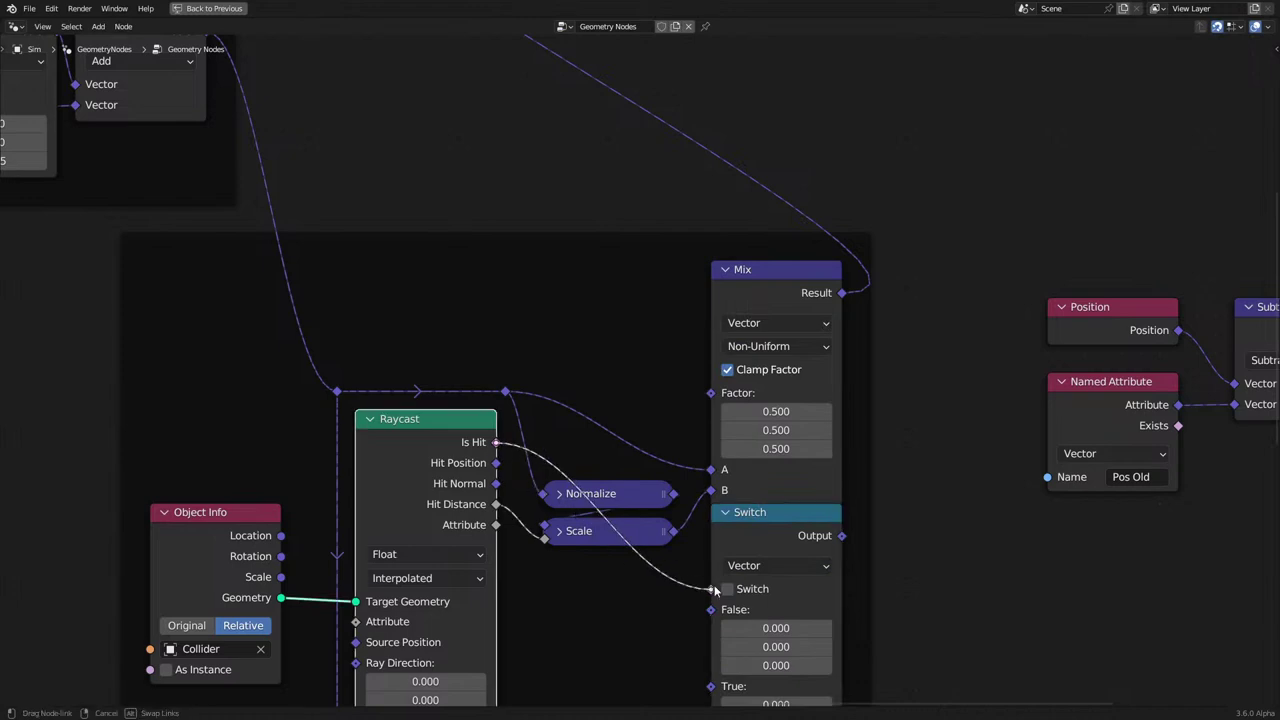
Connect the reroute beside the Raycast to the Switch's False input and the Scale output to its True input.
drag(506, 391, 711, 609)
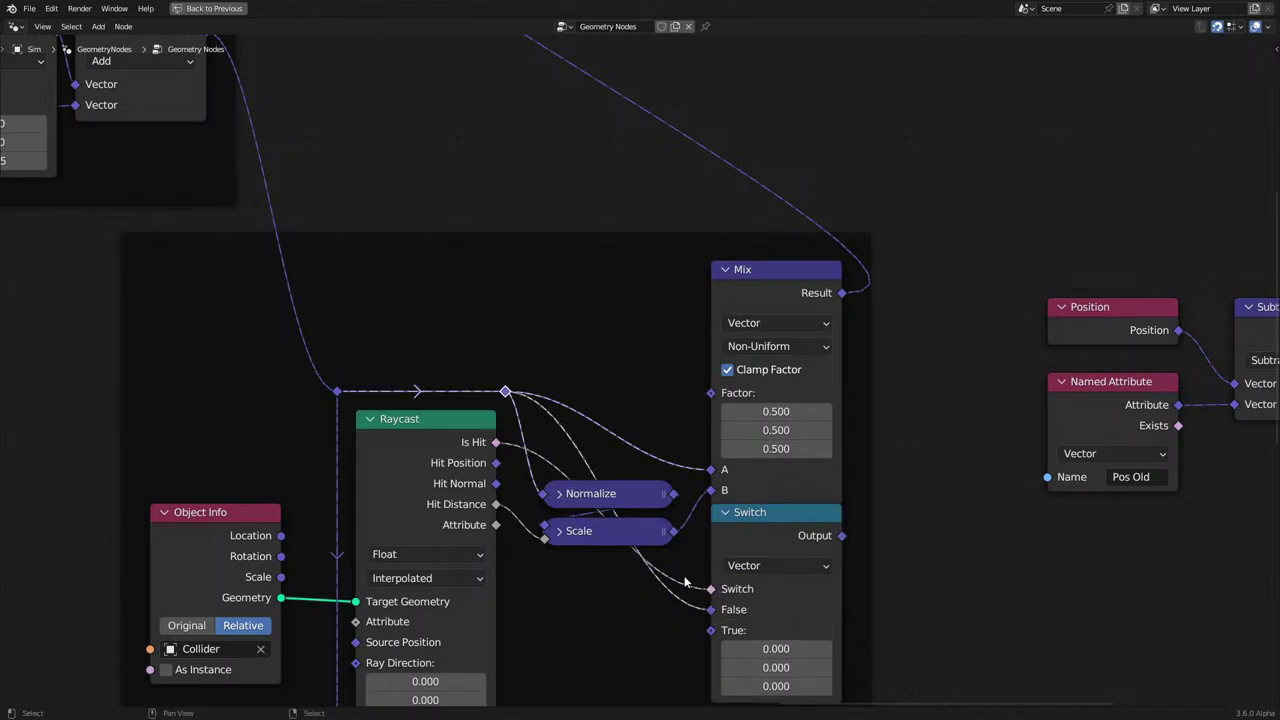
middle_drag(668, 542, 570, 467)
scroll(570, 467, up, 1)
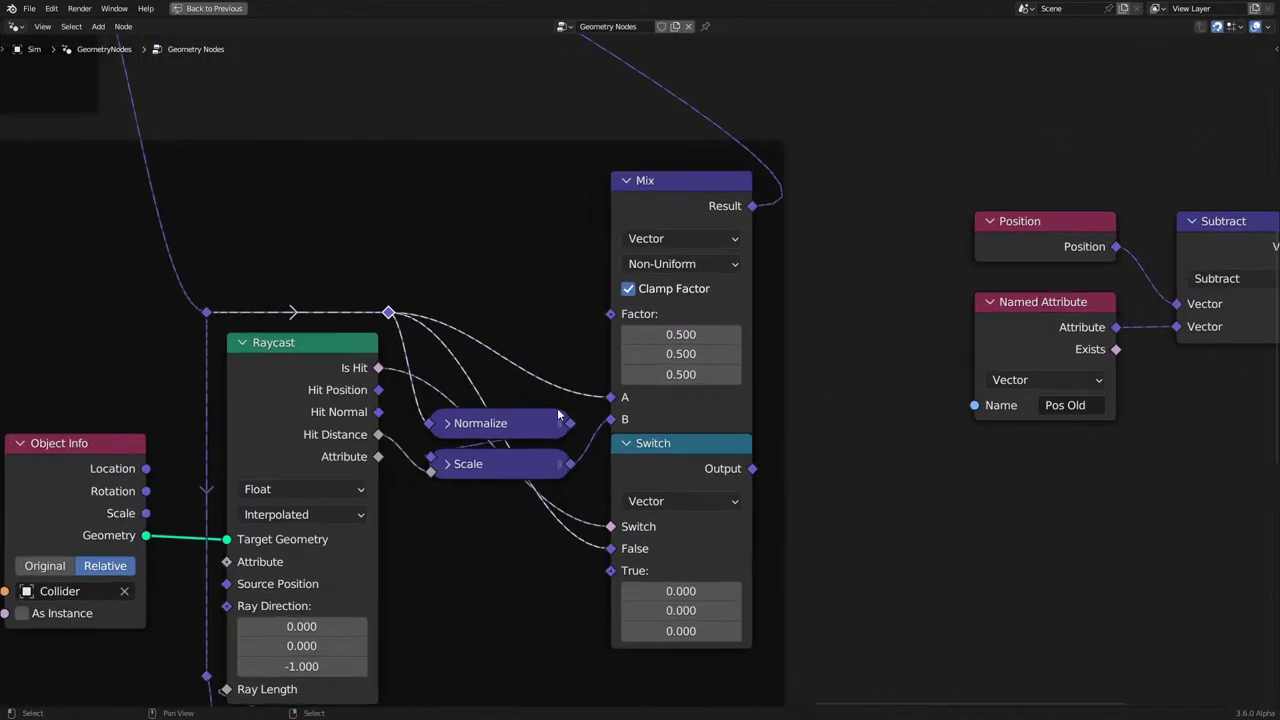
drag(568, 464, 612, 570)
scroll(737, 532, down, 2)
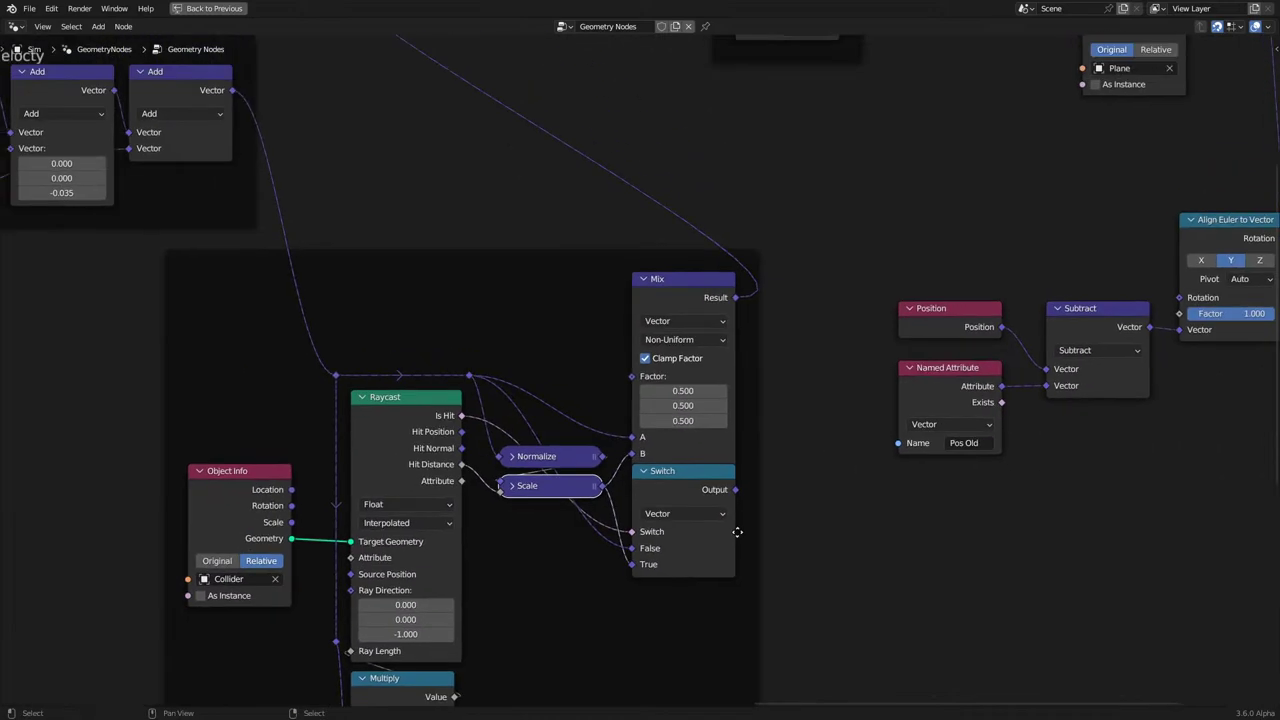
Connect the Switch's Output to the Value input of the Vel Store Named Attribute node.
middle_drag(737, 532, 749, 580)
scroll(749, 544, up, 1)
drag(746, 539, 344, 165)
right_click(729, 523)
scroll(563, 512, up, 1)
middle_drag(563, 512, 504, 399)
Delete the Mix node and move the Switch node up into its place beside the Raycast.
click(613, 403)
key(x)
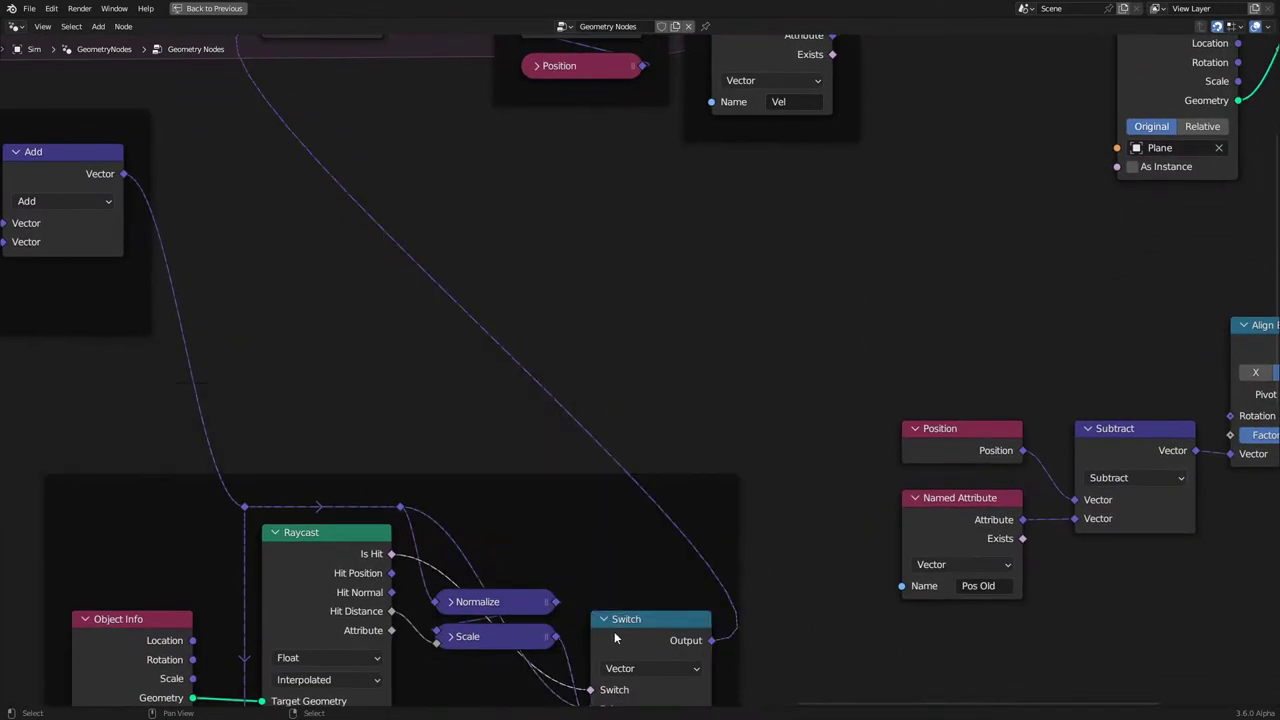
drag(614, 631, 596, 492)
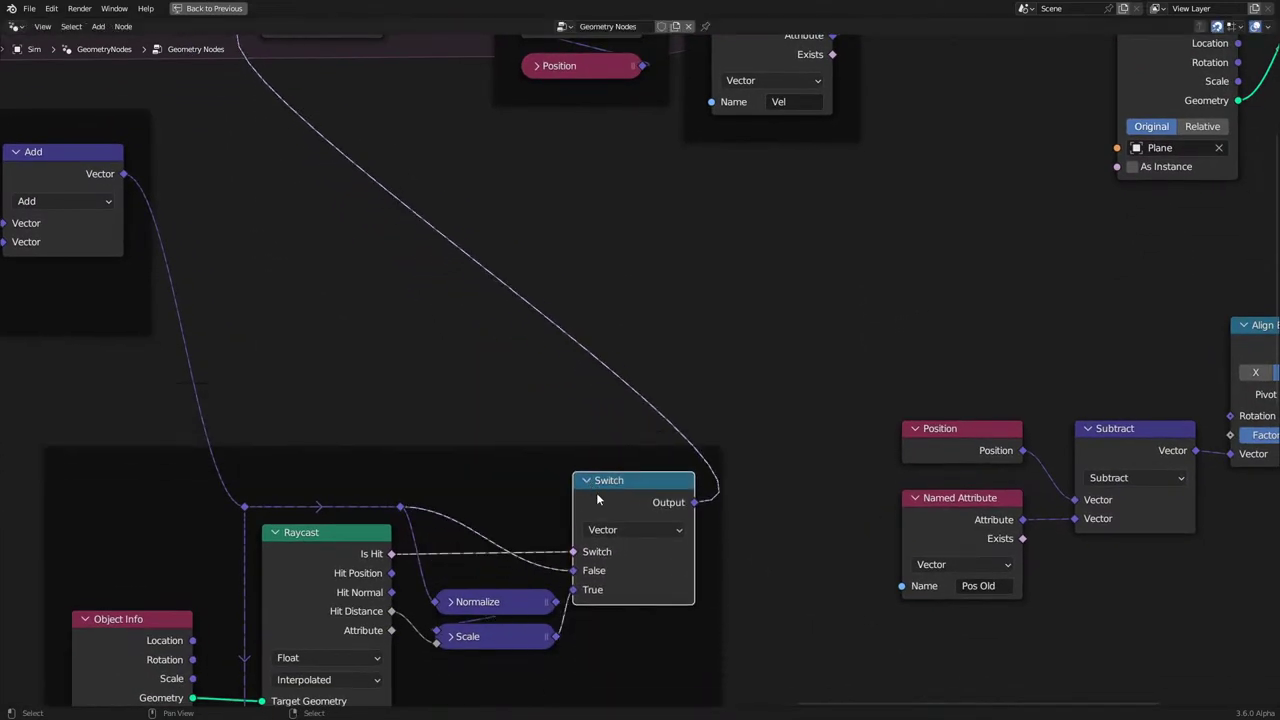
drag(397, 496, 408, 517)
Collapse the Subtract and Position nodes and stack them with the Pos Old Named Attribute beside Align Euler to Vector.
scroll(460, 468, down, 12)
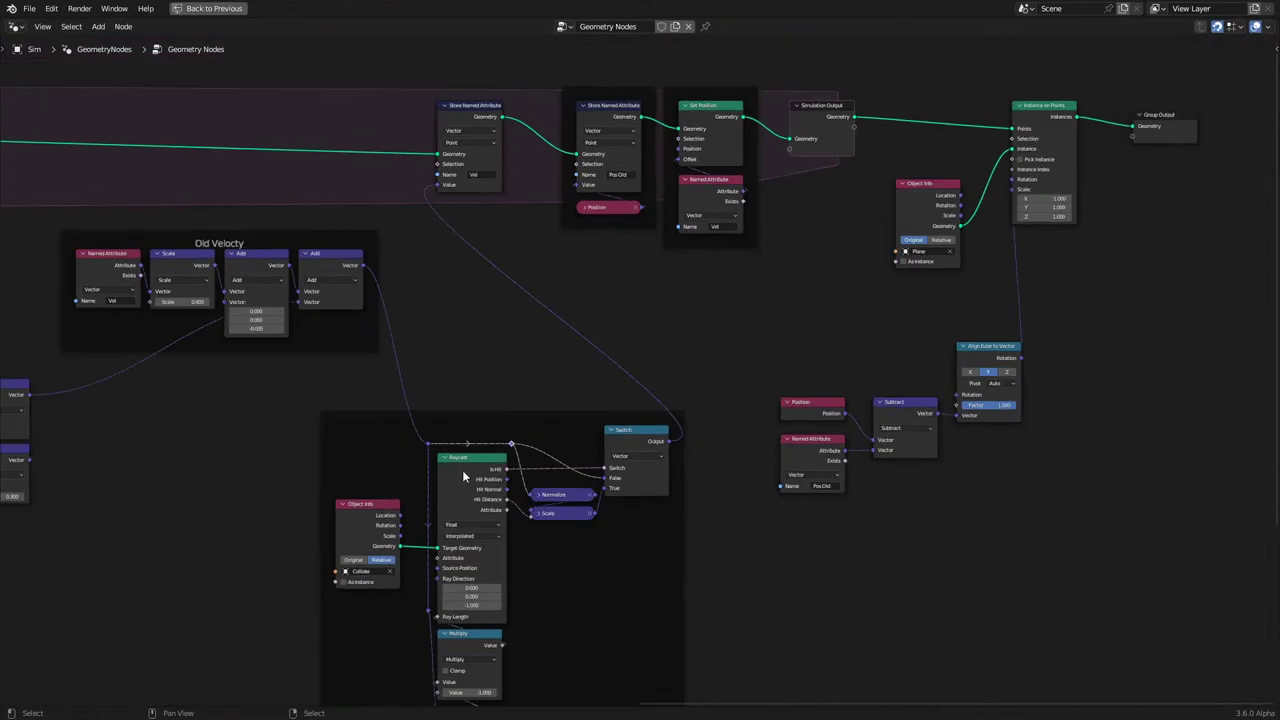
scroll(436, 464, down, 7)
middle_drag(338, 466, 408, 496)
scroll(410, 498, up, 10)
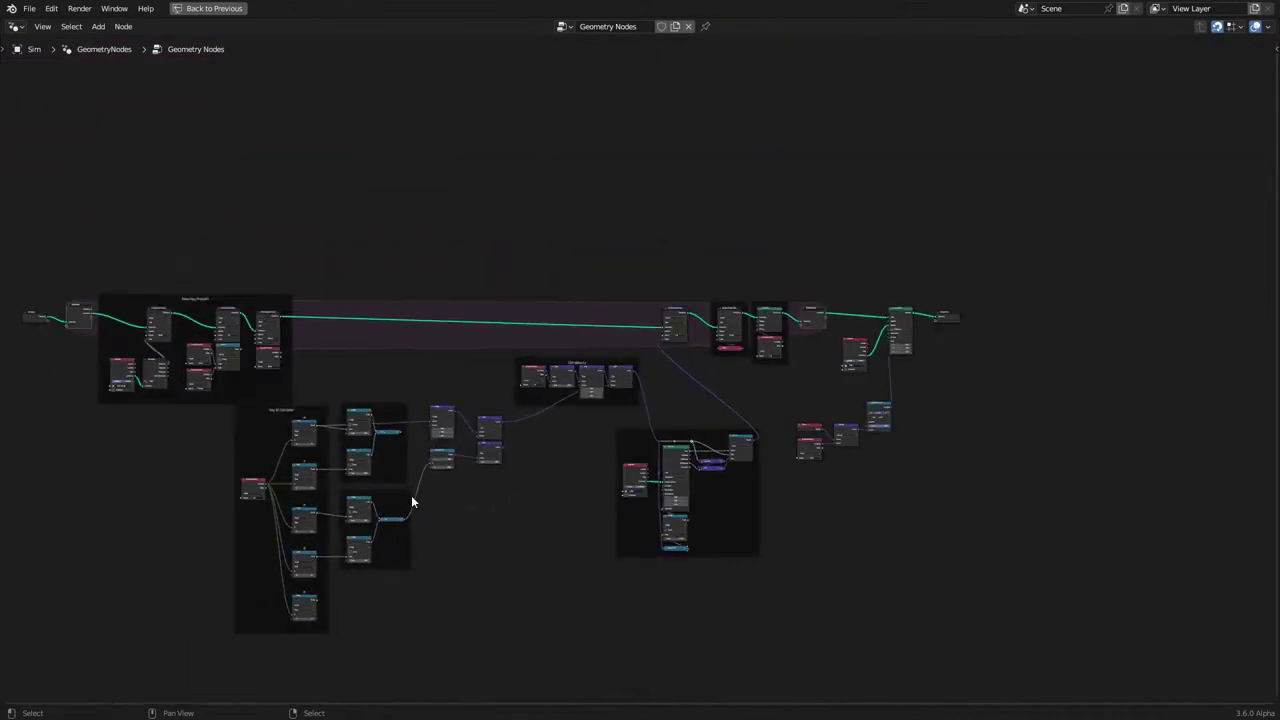
middle_drag(872, 457, 533, 425)
scroll(463, 400, up, 9)
click(583, 480)
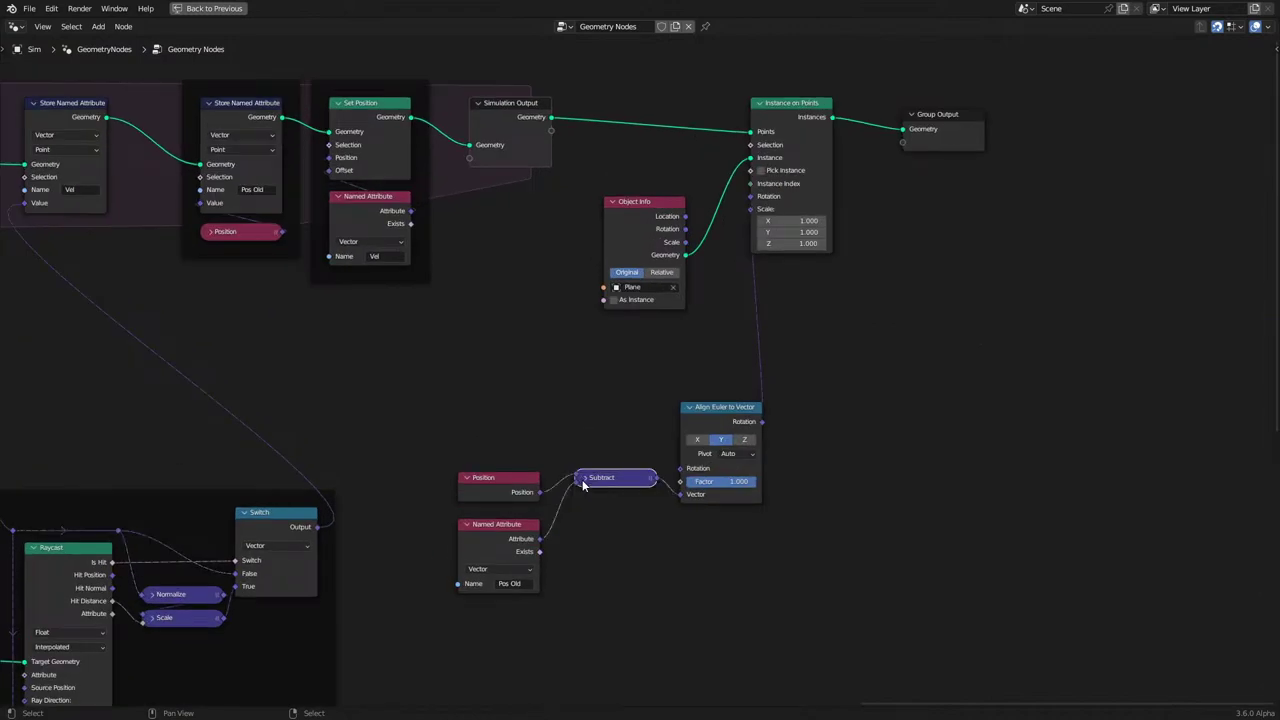
click(467, 477)
key(g)
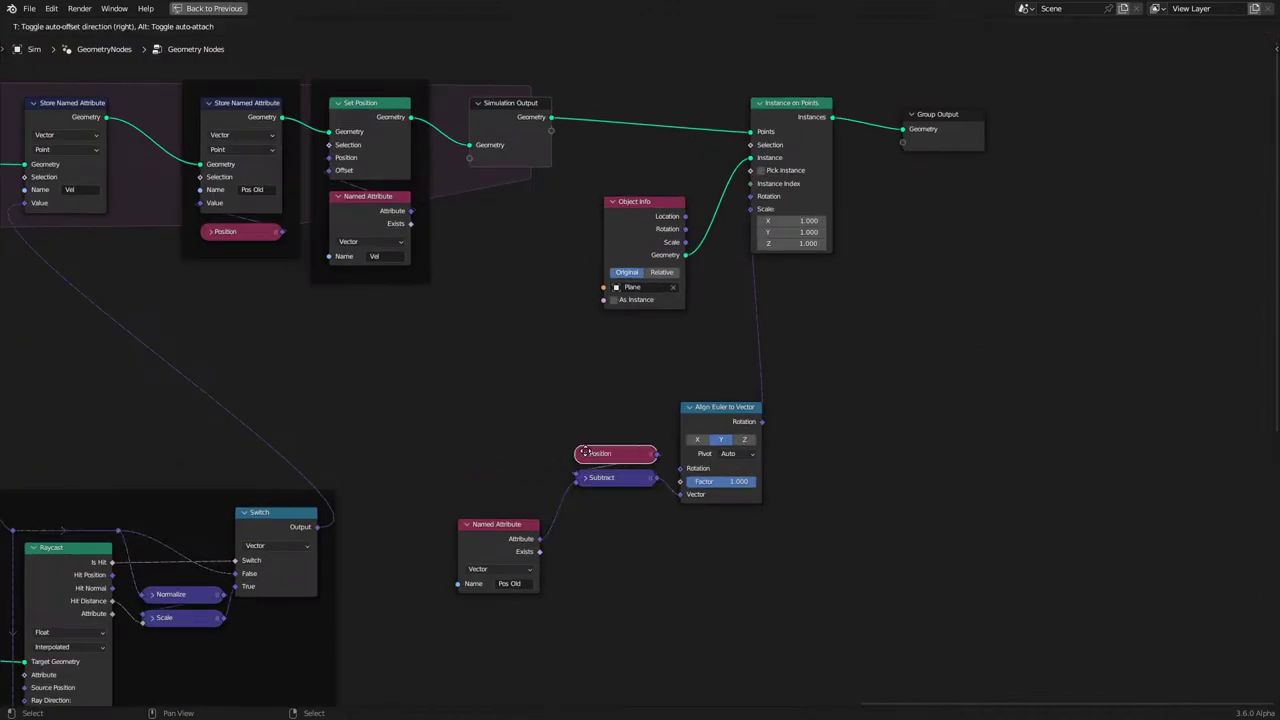
click(586, 452)
drag(480, 545, 592, 522)
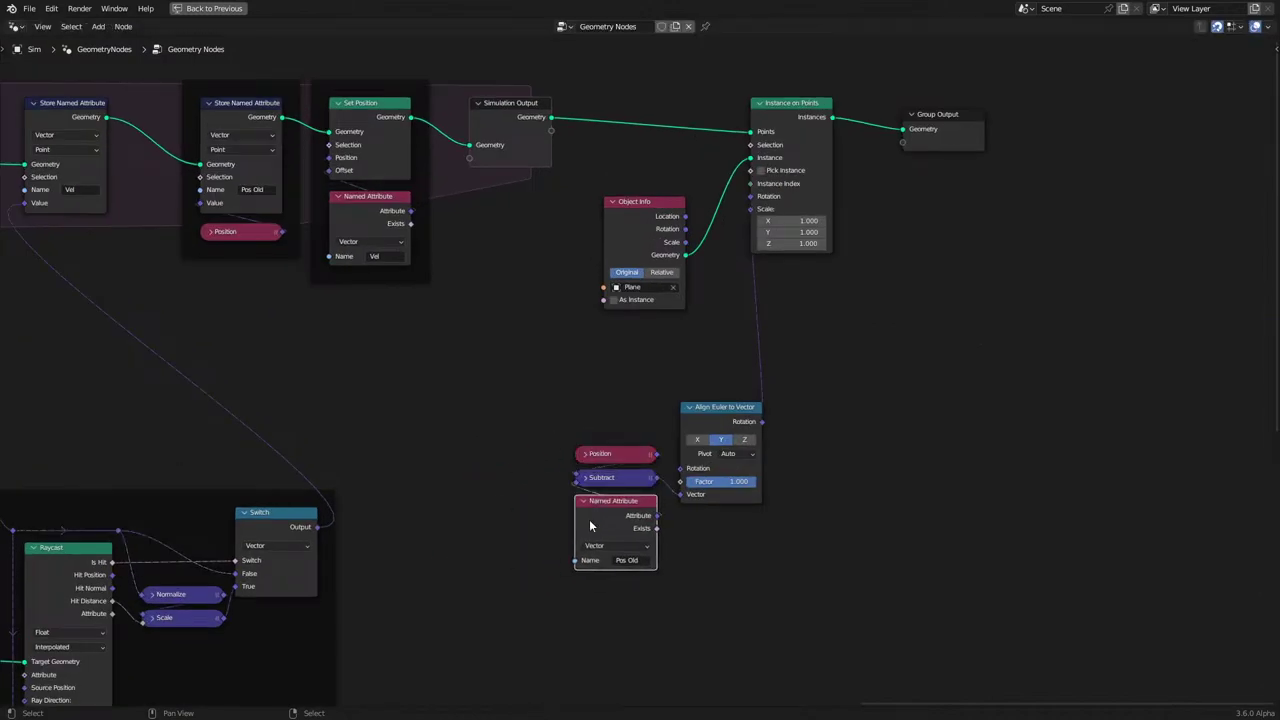
Frame the Position, Subtract, Pos Old Named Attribute and Align Euler to Vector nodes together, and lower Align Euler to Vector slightly.
drag(532, 404, 699, 557)
key(ctrl+j)
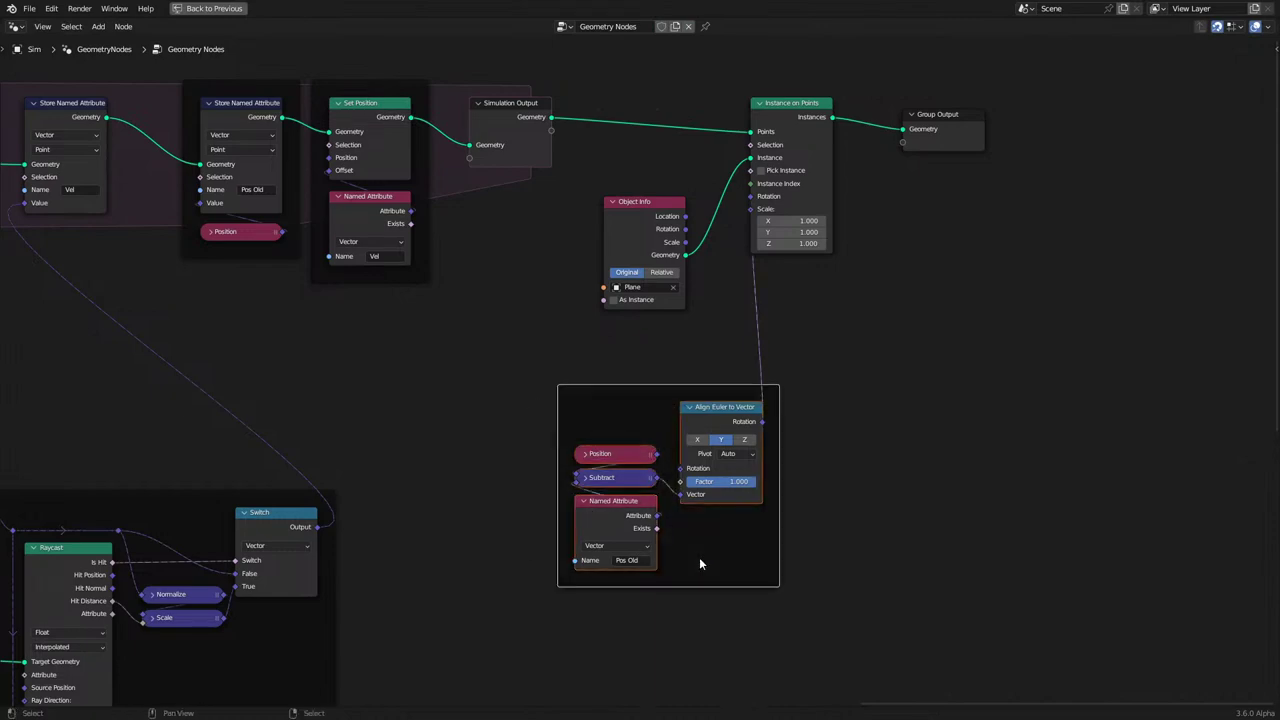
key(g)
click(686, 503)
ctrl+middle_drag(686, 503, 731, 347)
click(768, 396)
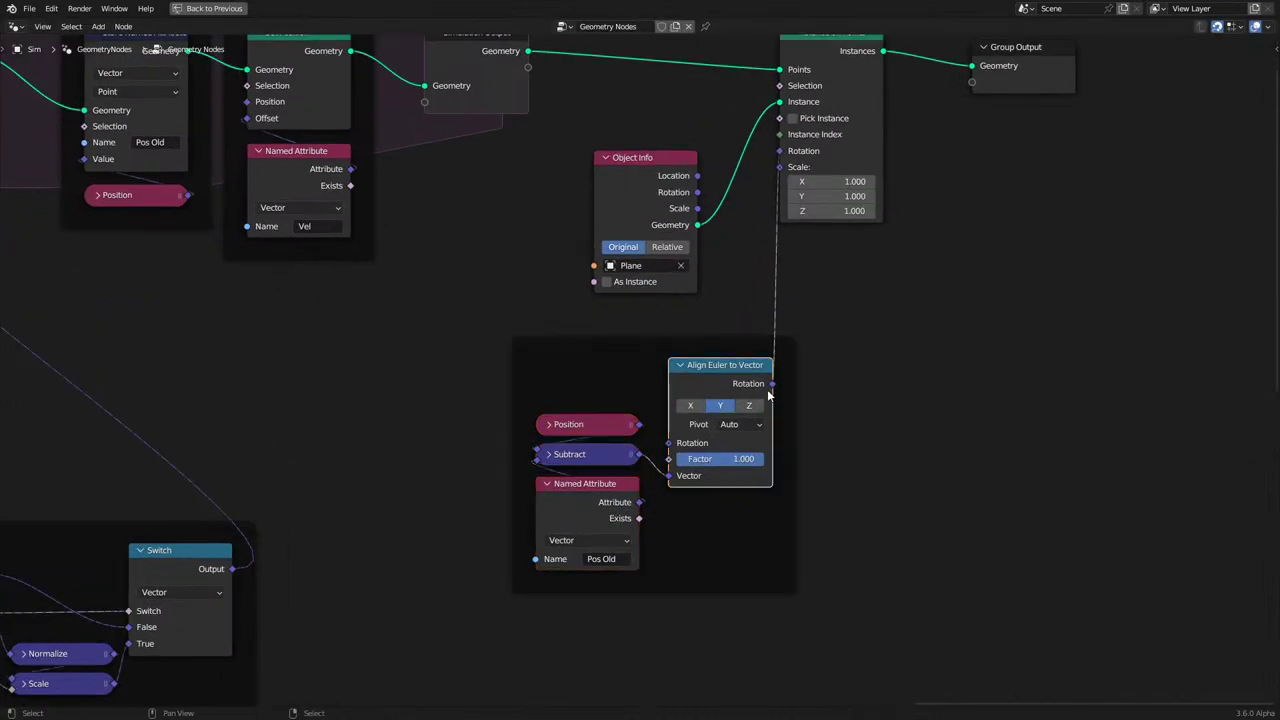
drag(733, 383, 743, 435)
Move the rotation frame and the Plane Object Info node closer to Instance on Points, with the frame directly below Object Info.
drag(692, 401, 661, 319)
scroll(565, 333, down, 4)
middle_drag(565, 333, 612, 433)
key(g)
click(597, 437)
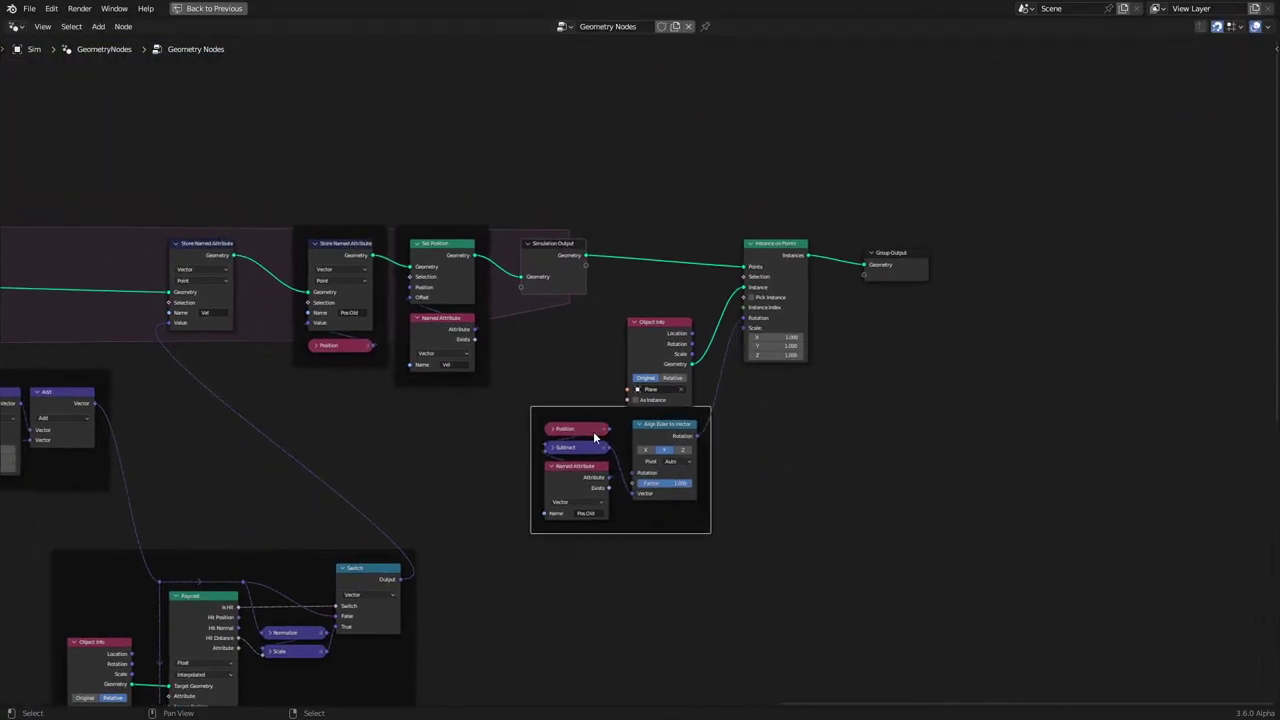
key(g)
drag(589, 447, 598, 457)
drag(646, 353, 669, 321)
drag(662, 418, 674, 390)
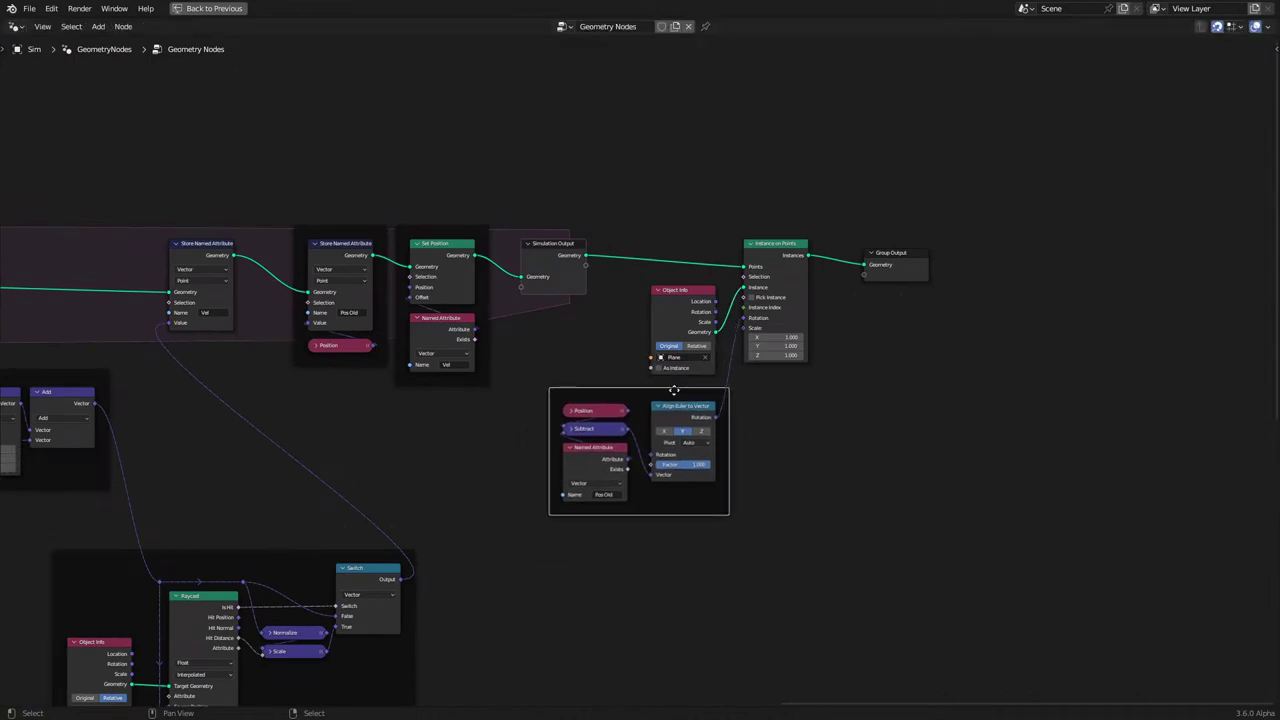
Duplicate the Vel Named Attribute node and connect the copy's Attribute to the Vector input of Align Euler to Vector.
middle_drag(428, 434, 575, 477)
scroll(575, 477, up, 3)
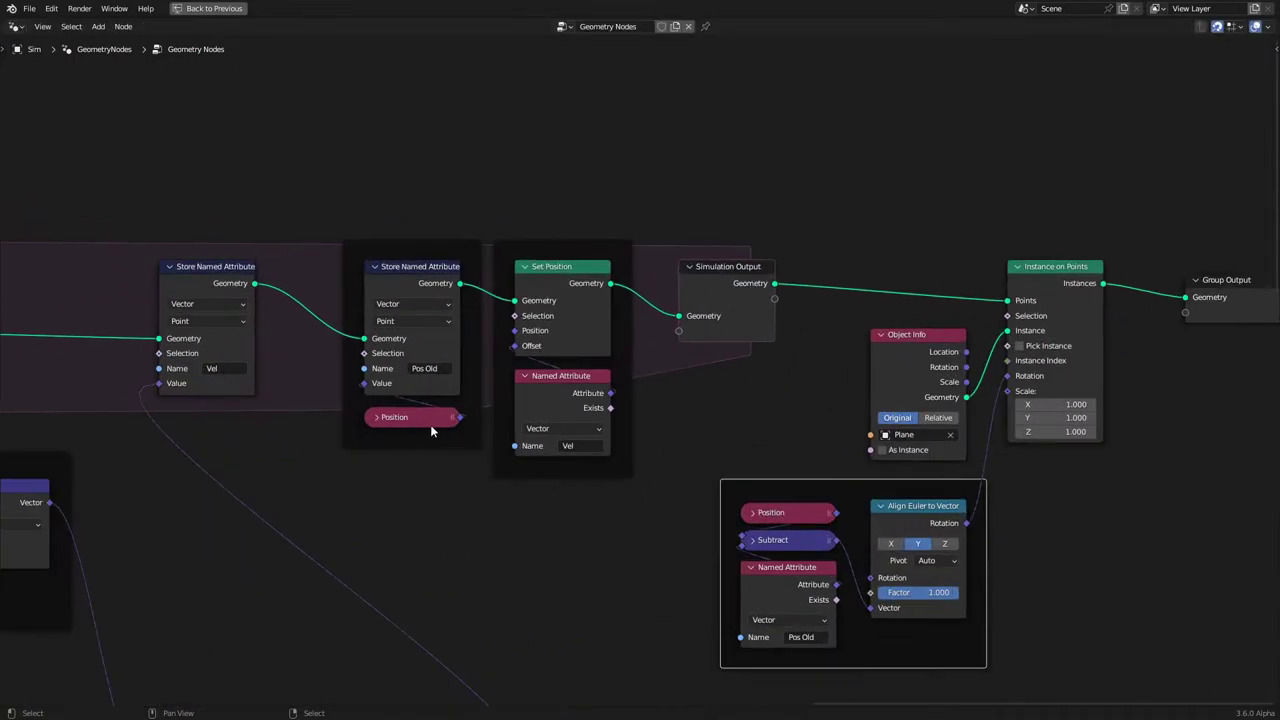
scroll(430, 424, down, 6)
middle_drag(403, 500, 331, 411)
scroll(456, 433, up, 4)
scroll(754, 380, up, 1)
middle_drag(754, 376, 696, 412)
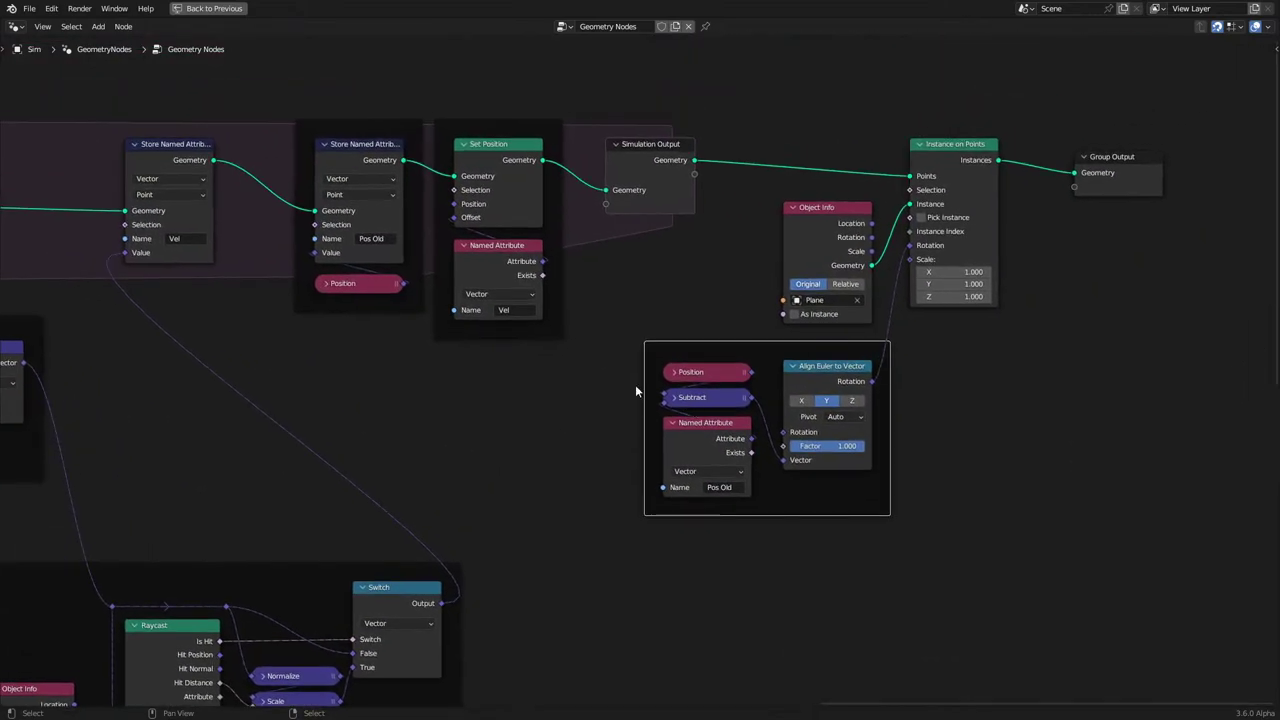
scroll(494, 280, up, 4)
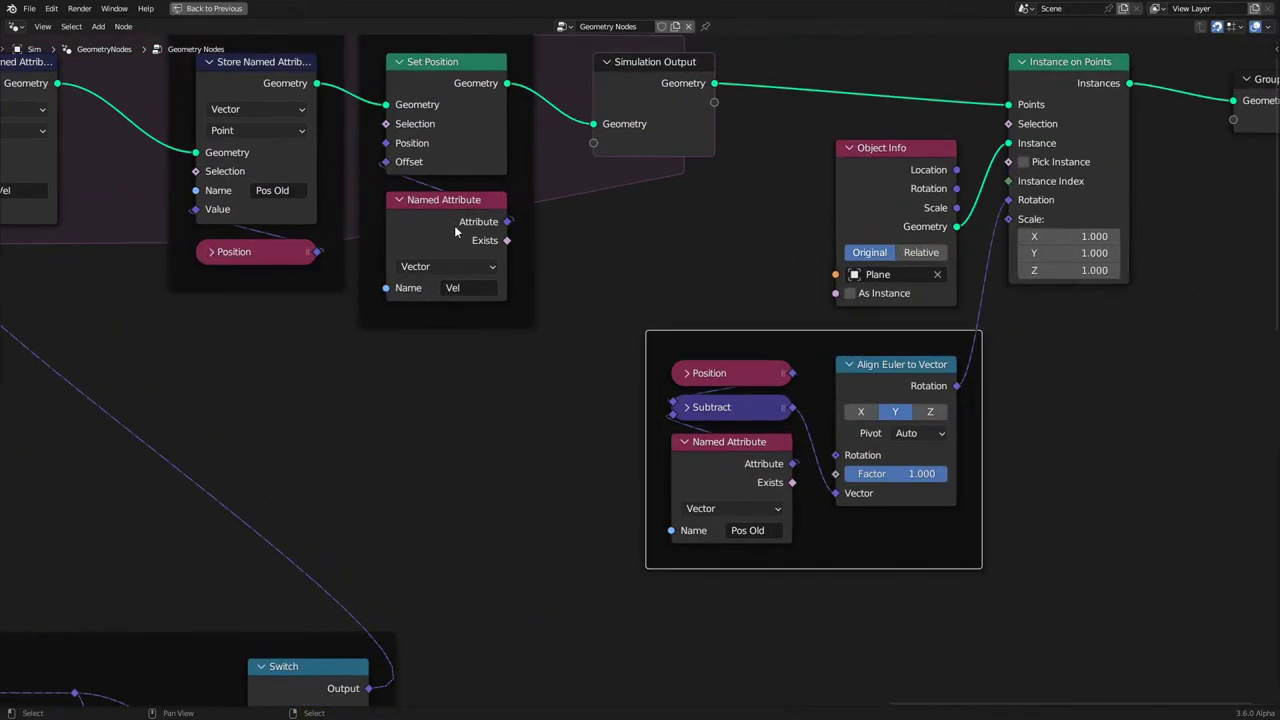
middle_drag(779, 402, 707, 337)
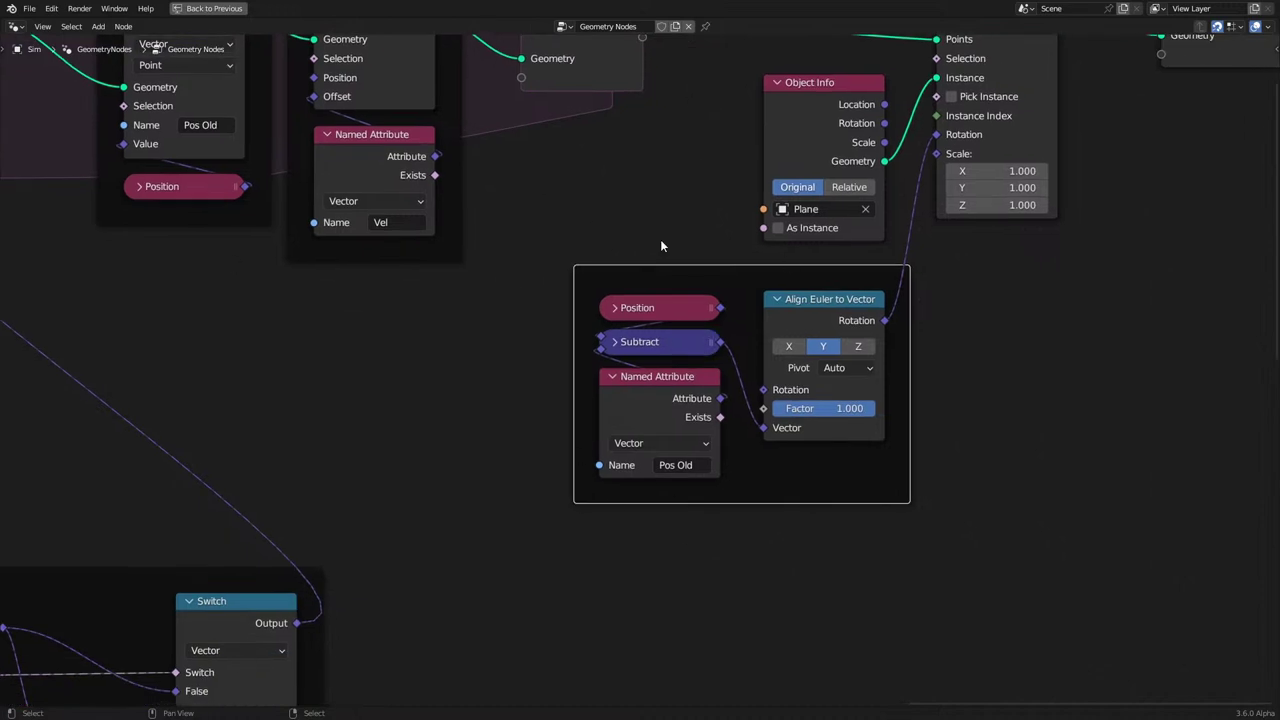
click(374, 157)
key(shift+d)
click(480, 431)
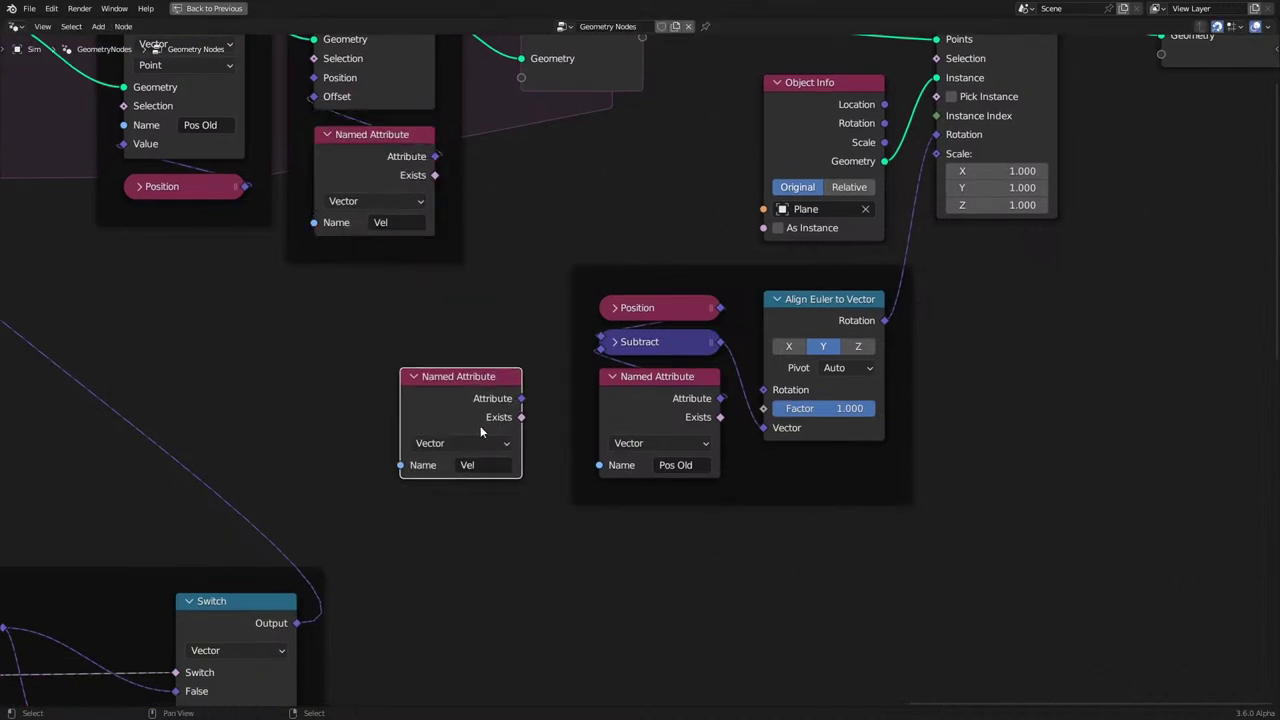
drag(521, 398, 763, 428)
Delete the Pos Old Named Attribute, Subtract and Position nodes from the rotation frame and move the Vel Named Attribute into it.
click(650, 401)
key(x)
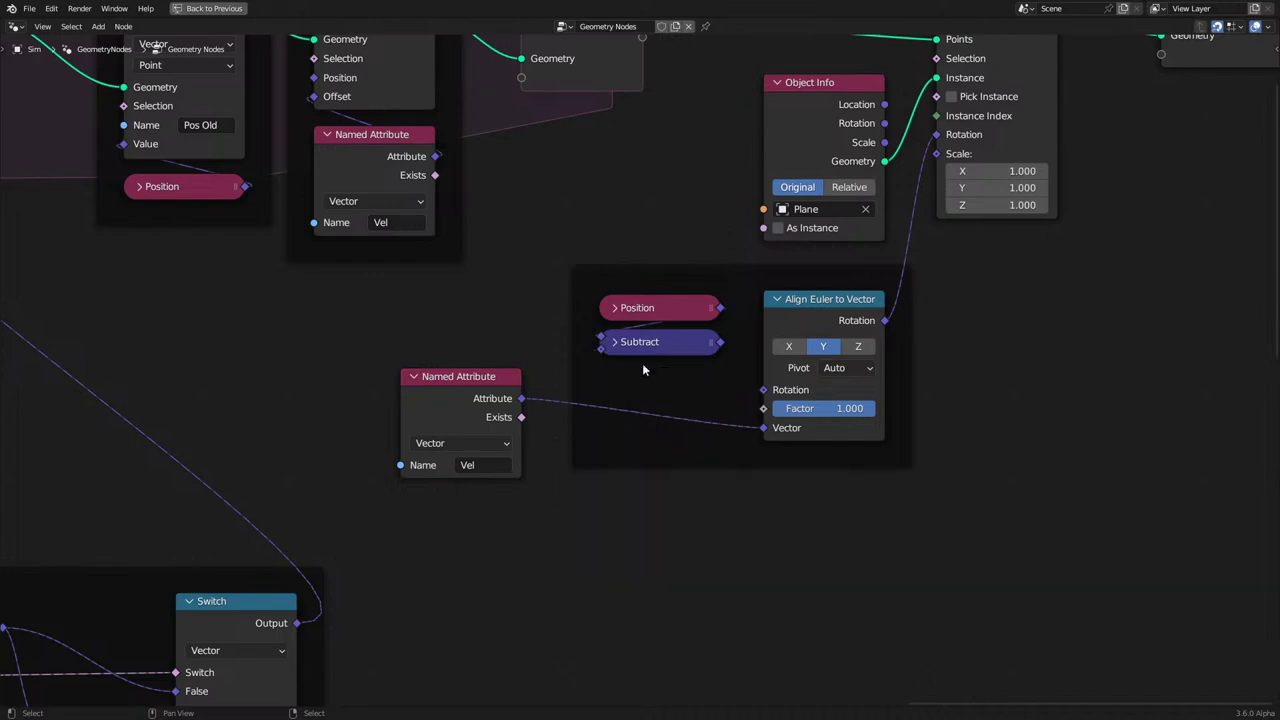
click(645, 345)
key(x)
click(652, 322)
key(x)
drag(492, 405, 700, 372)
Bypass and delete the framed Pos Old Store Named Attribute and Position nodes, and move the Vel Store Named Attribute next to Set Position.
middle_drag(463, 217, 456, 270)
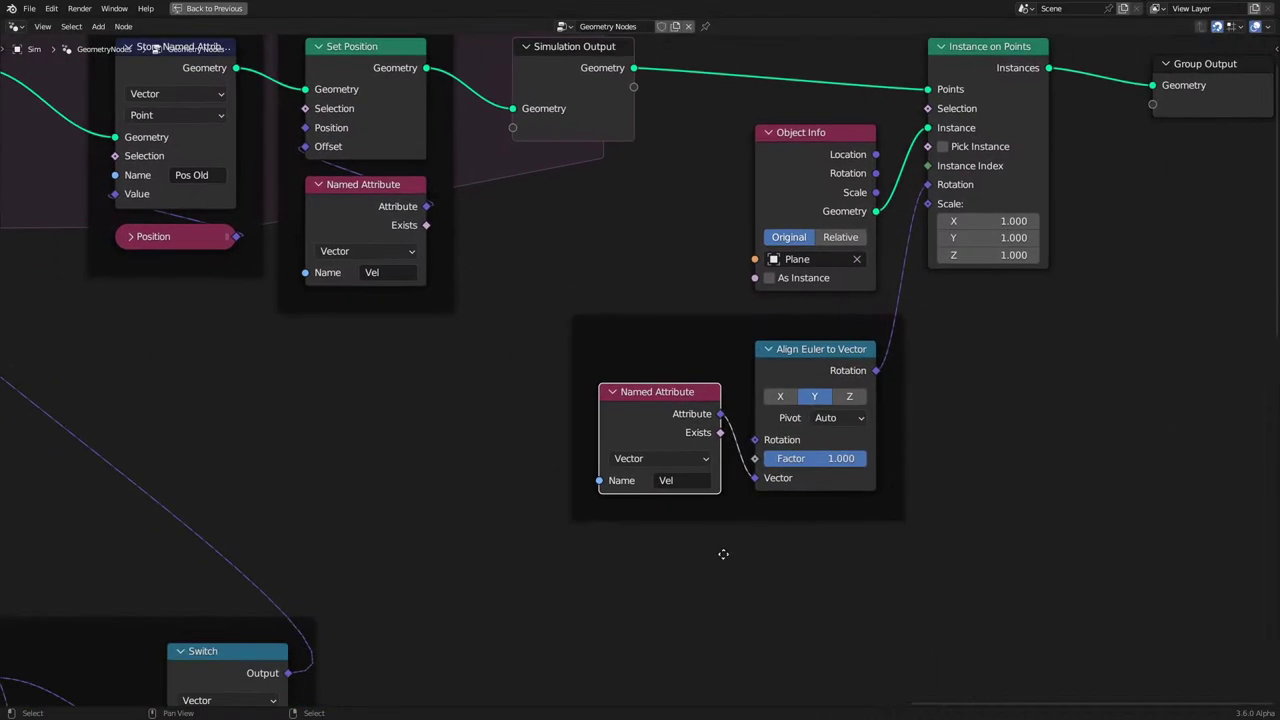
middle_drag(379, 52, 590, 203)
drag(190, 222, 518, 244)
drag(340, 155, 407, 517)
key(x)
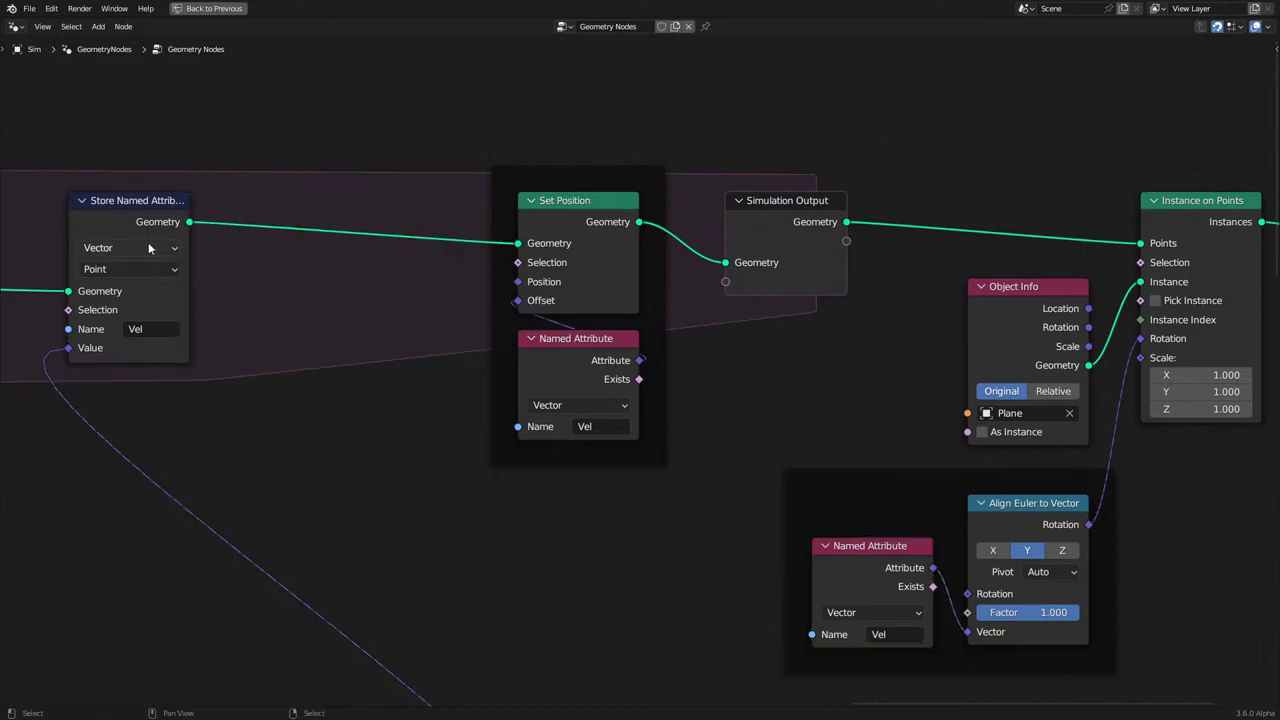
drag(147, 222, 441, 222)
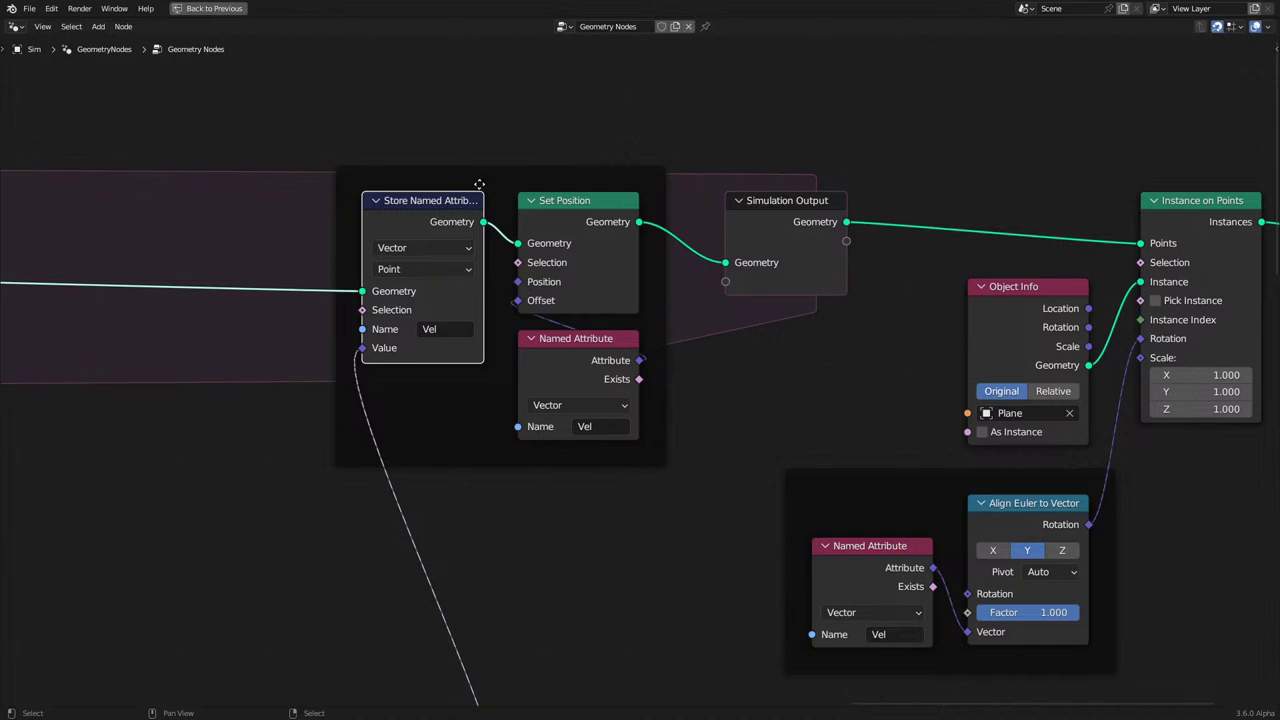
Label the frame around Store Named Attribute and Set Position "Apply Velocity".
click(479, 184)
key(F2)
text(App)
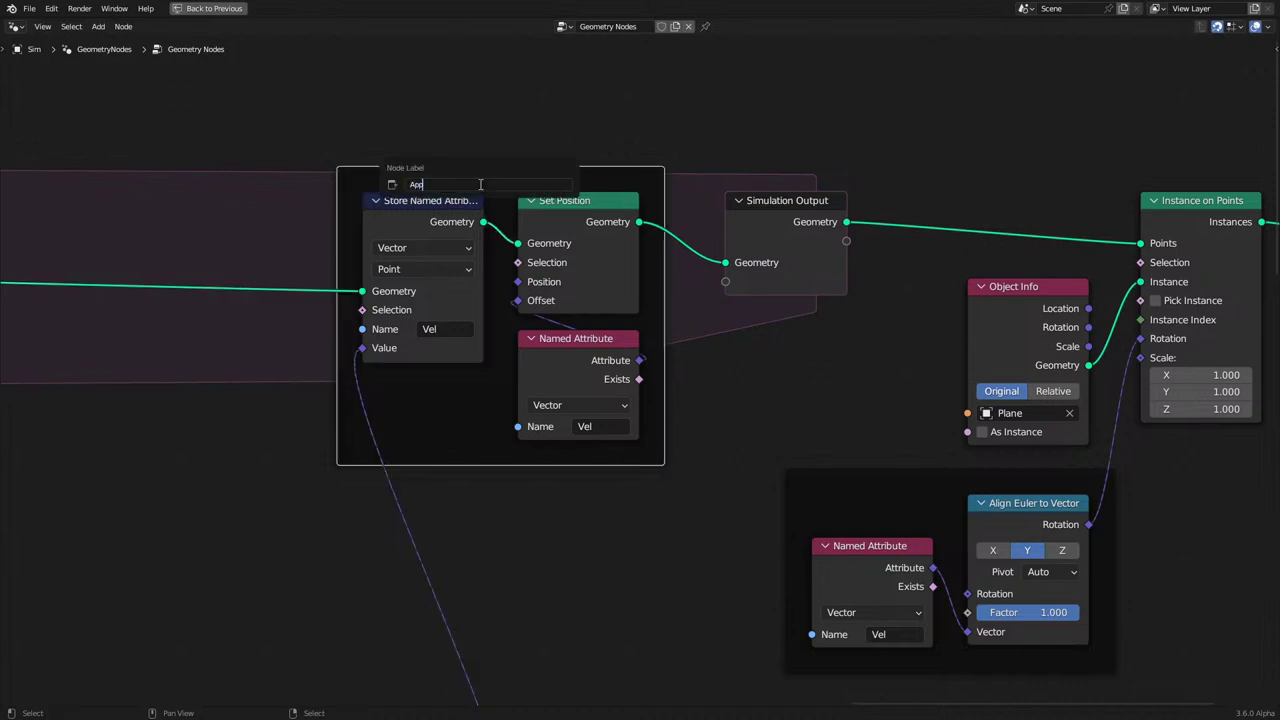
text(ly Velocity)
key(Return)
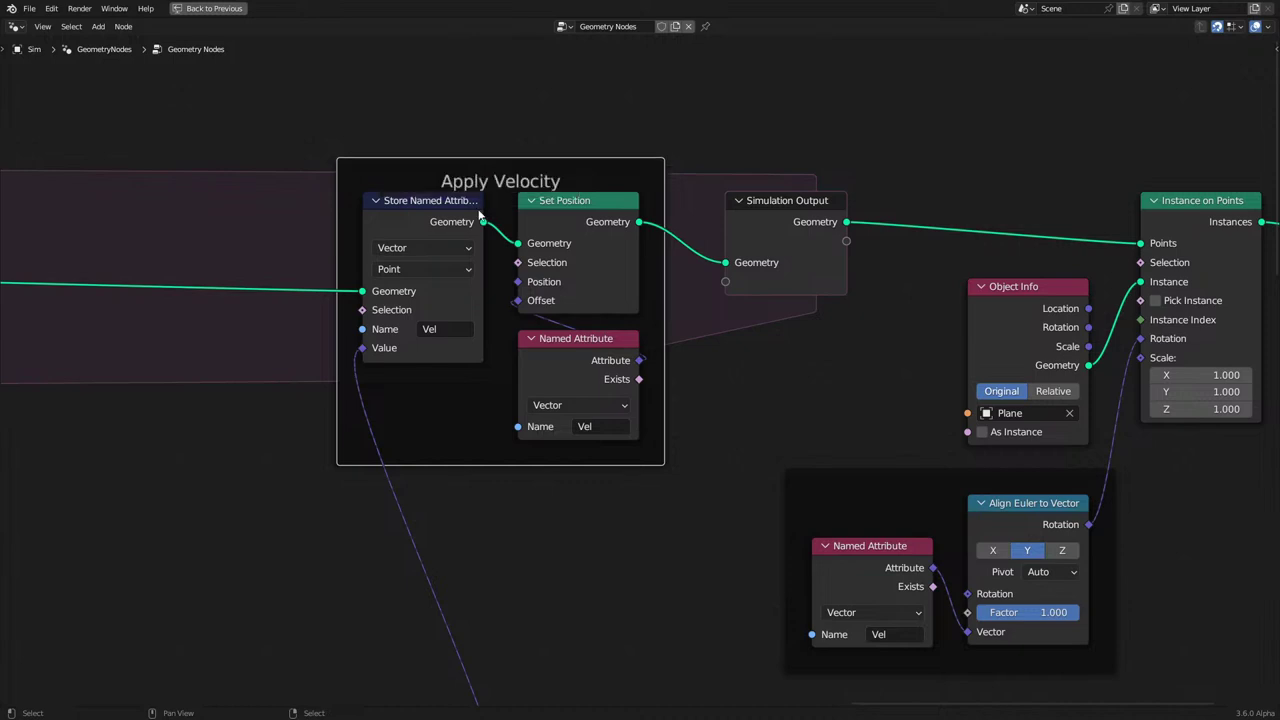
Label the frame around Align Euler to Vector "Orient to Velocity".
scroll(660, 500, down, 1)
middle_drag(660, 500, 546, 461)
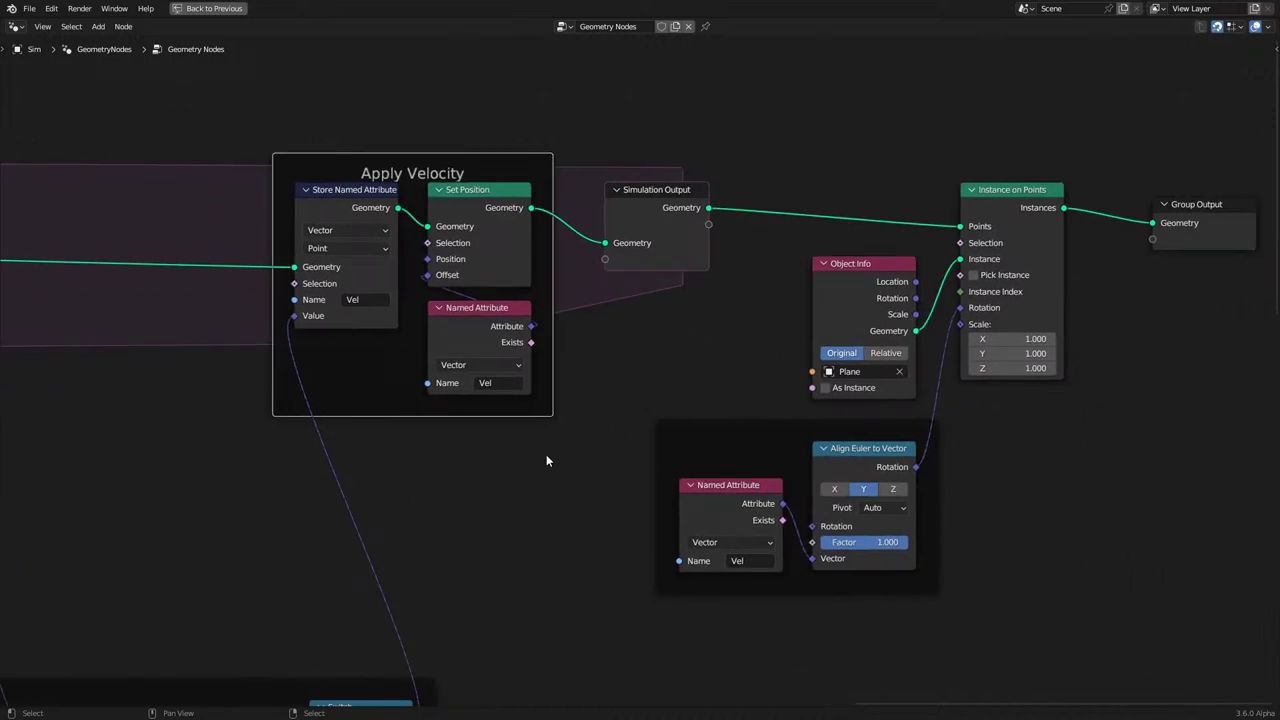
click(761, 427)
key(F2)
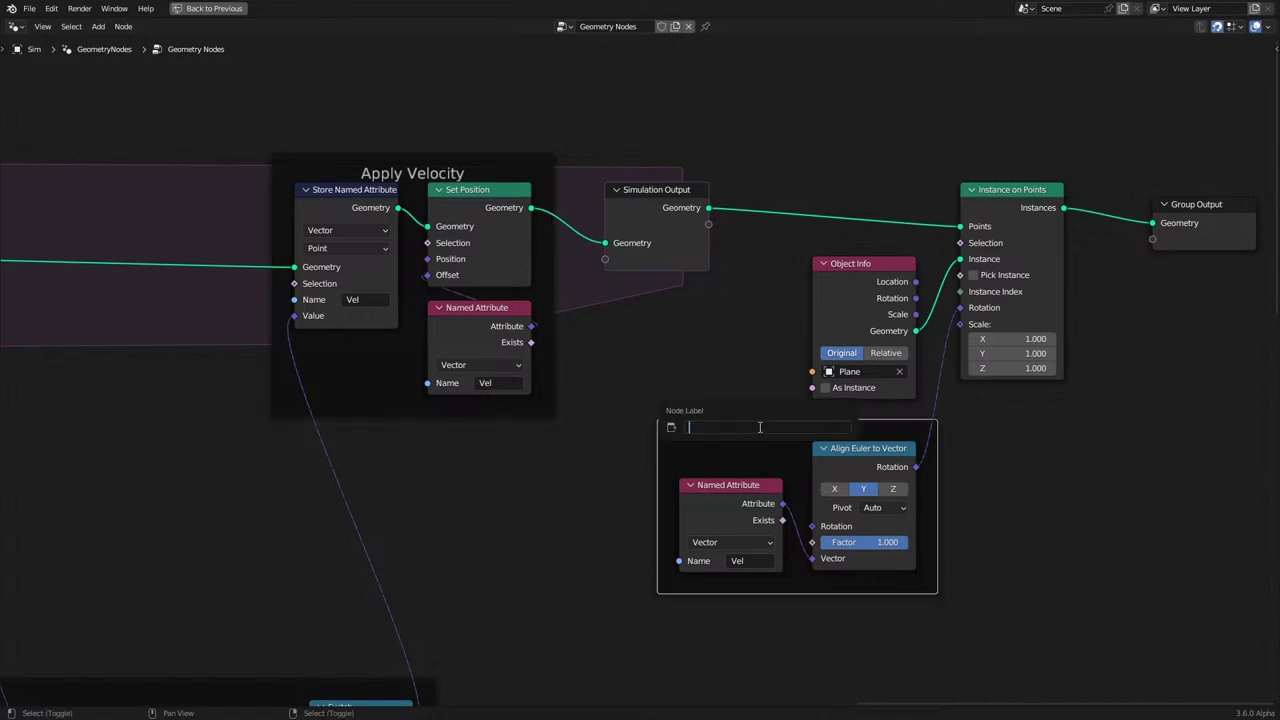
text(Orient to Velocity)
key(Return)
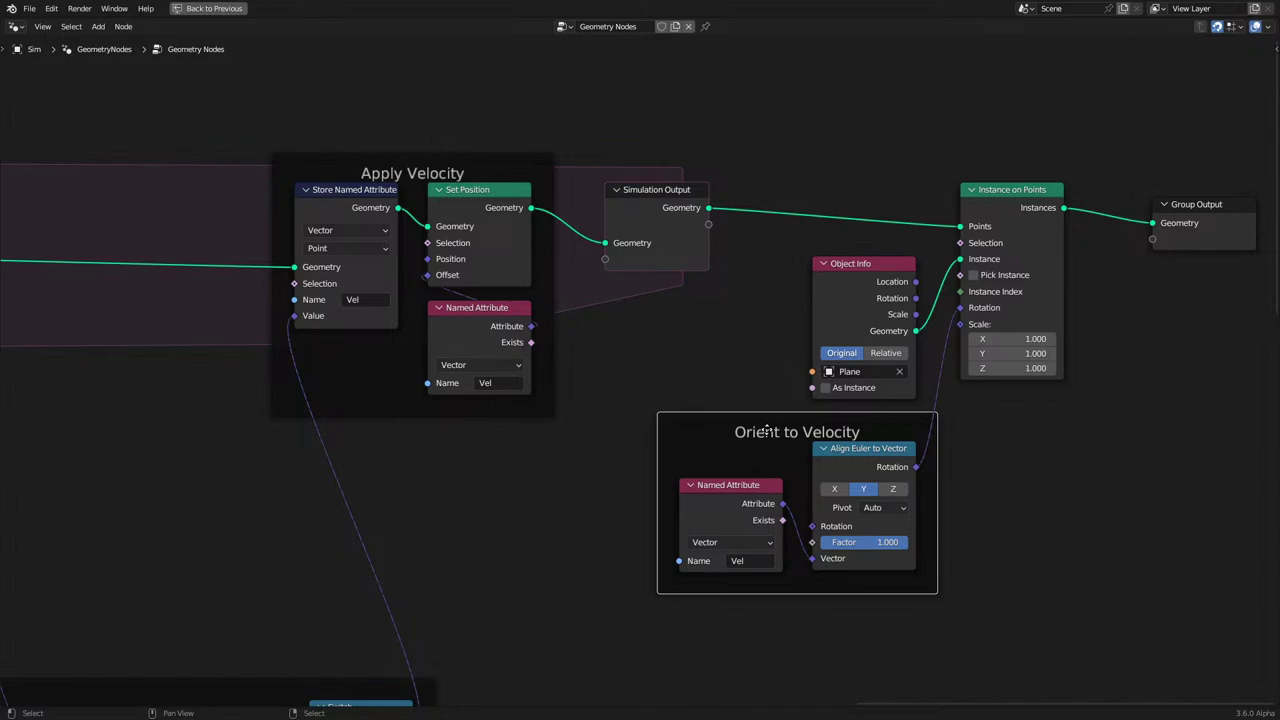
Collapse the last Add node in the Old Velocty frame and place it directly below the other Add.
scroll(766, 430, down, 3)
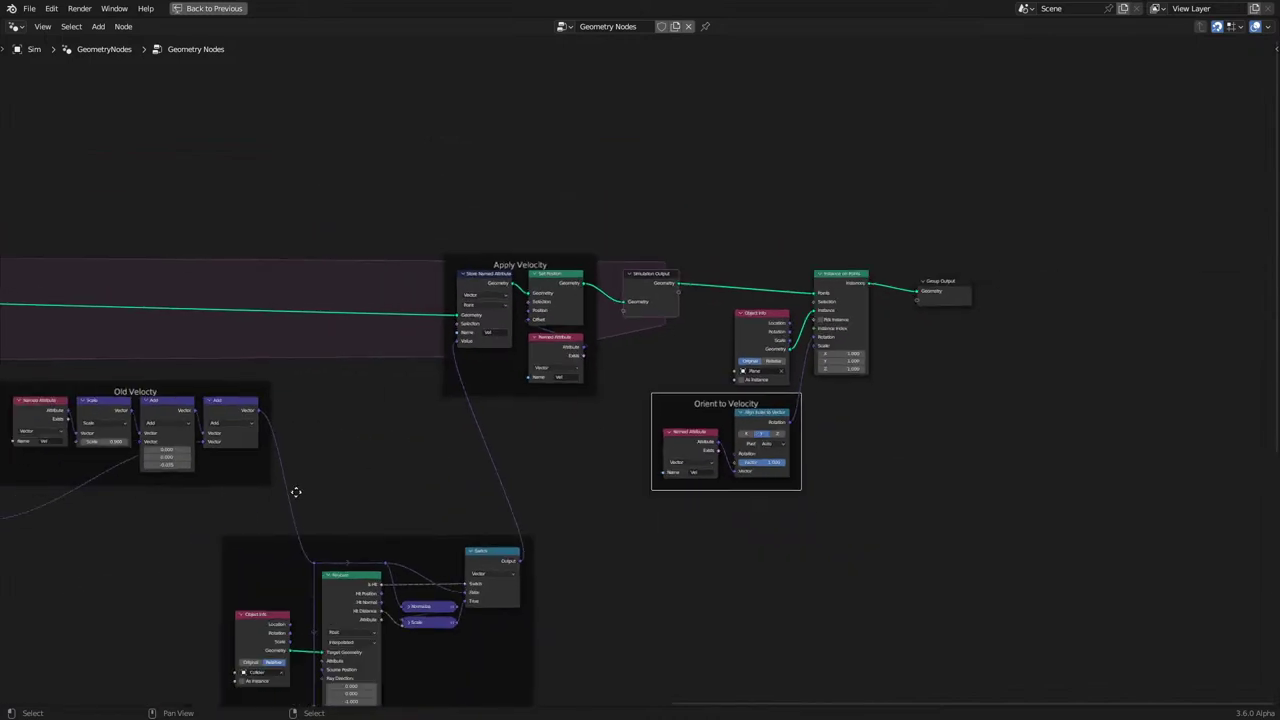
middle_drag(294, 491, 760, 380)
scroll(760, 380, up, 4)
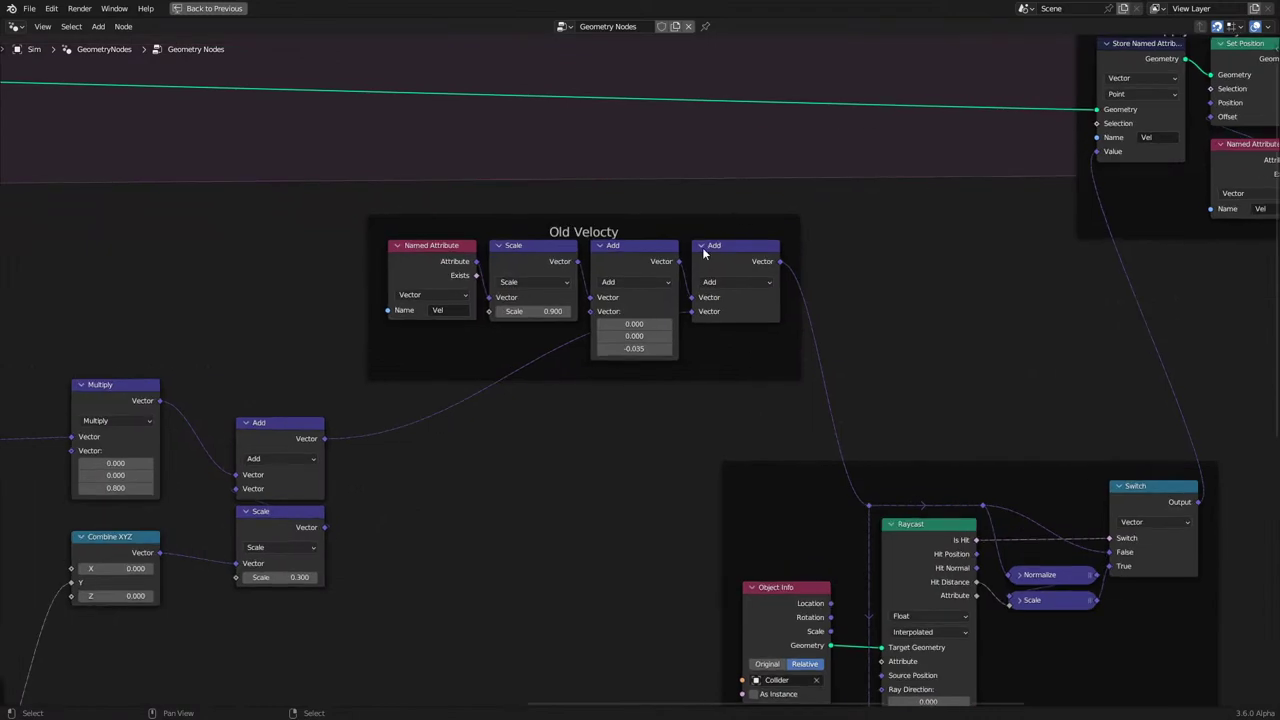
click(702, 246)
drag(702, 246, 606, 380)
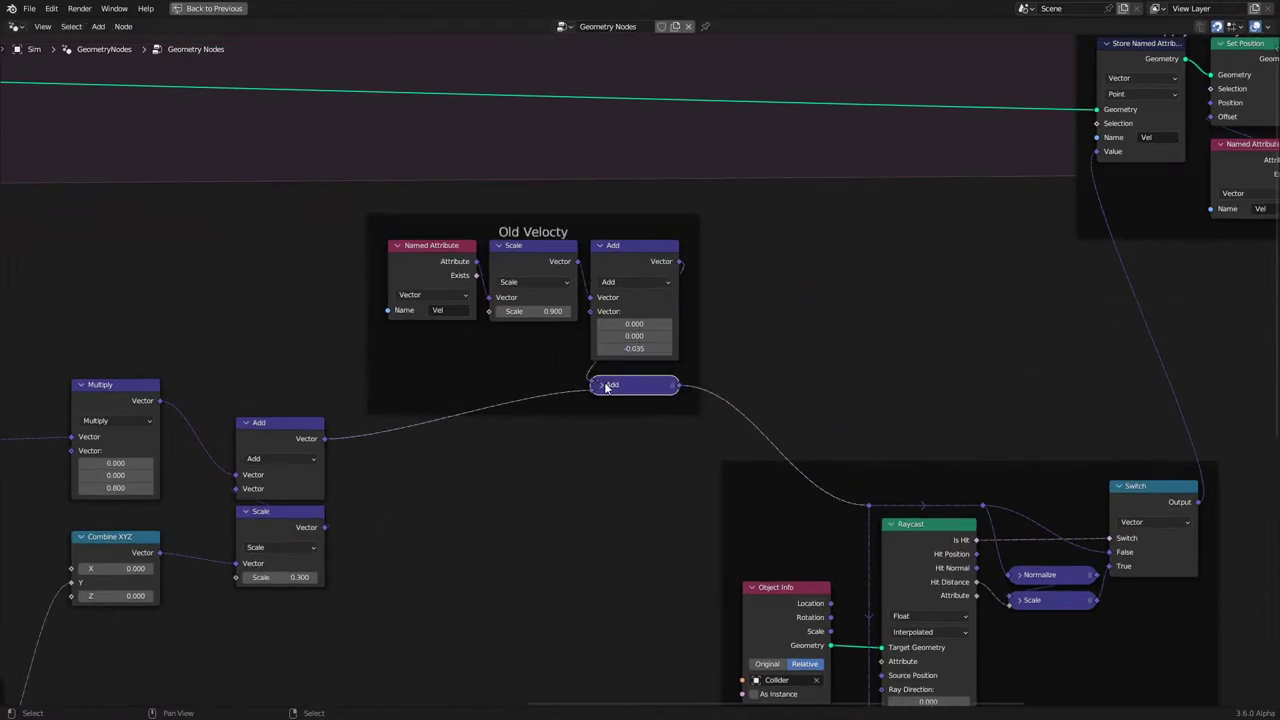
Collapse the Add node that follows Multiply and stack it compactly with the Scale node.
scroll(606, 380, down, 3)
middle_drag(494, 477, 854, 449)
scroll(854, 449, up, 2)
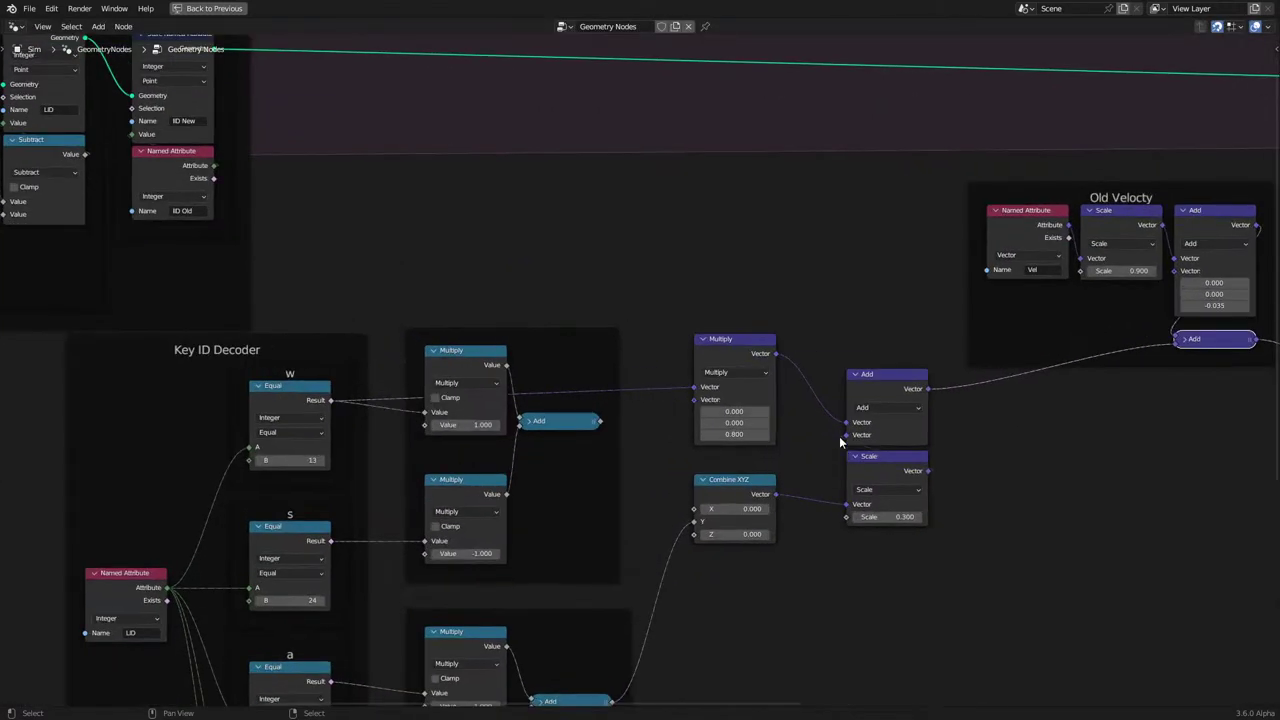
click(855, 375)
drag(858, 376, 898, 504)
key(g)
click(847, 436)
Join the vector Multiply, Add, Scale and Combine XYZ nodes in a frame labelled "Velocity by 'Key' press".
scroll(841, 438, down, 2)
drag(681, 294, 853, 512)
key(g)
click(854, 528)
key(ctrl+j)
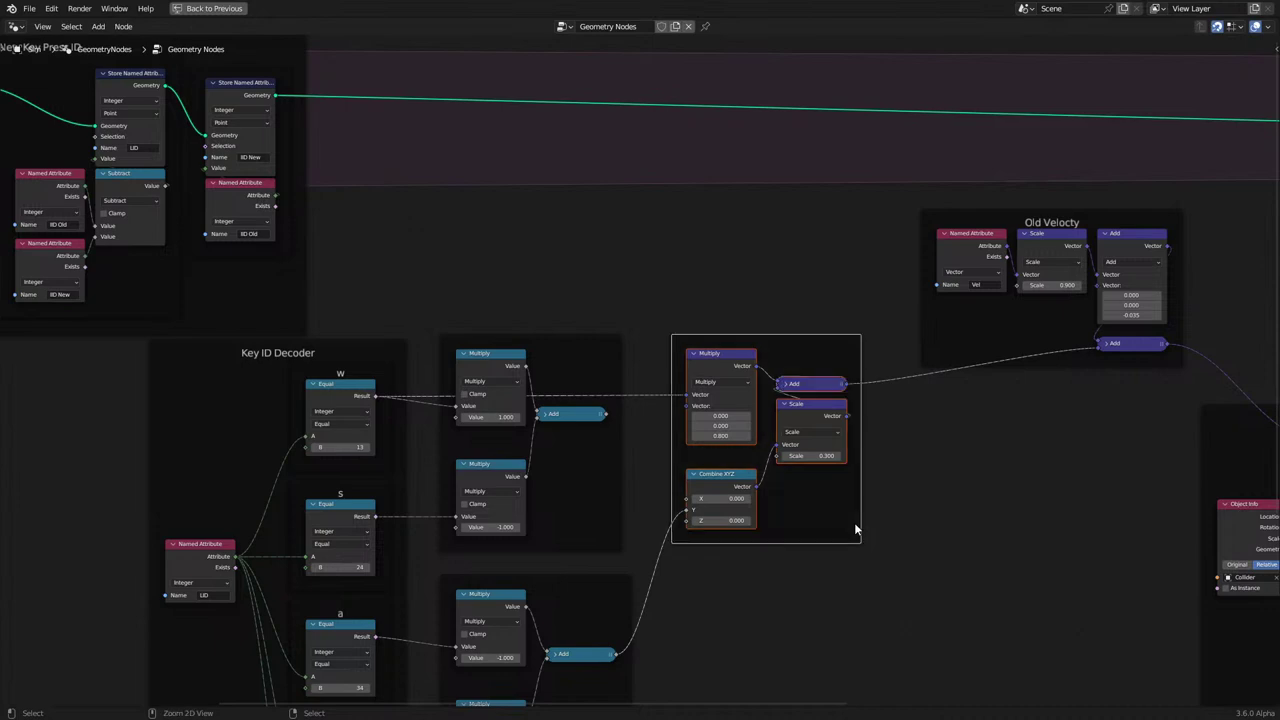
key(F2)
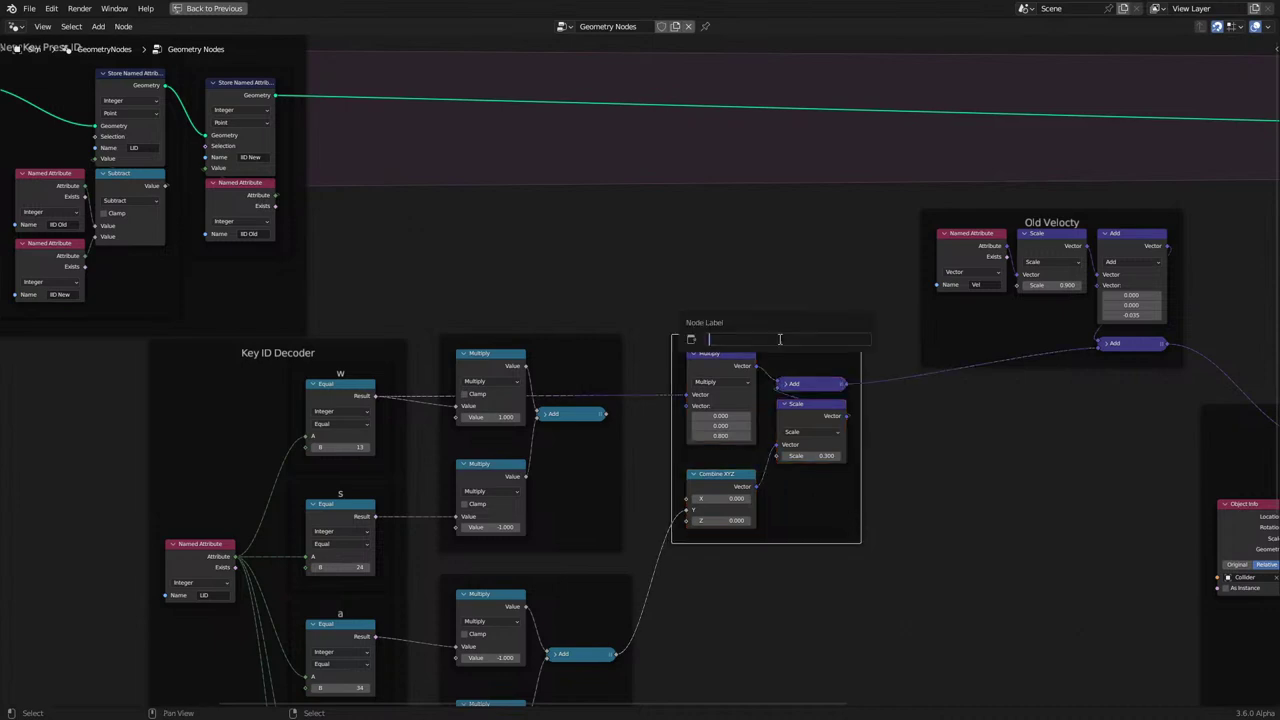
text(Vel)
text(ocity M)
text(y)
text( Ke)
text('Key' press)
key(Return)
Adjust the LID Named Attribute's position within the Key ID Decoder frame and shift the whole frame slightly away from the Multiply nodes.
middle_drag(316, 426, 416, 376)
drag(305, 502, 323, 522)
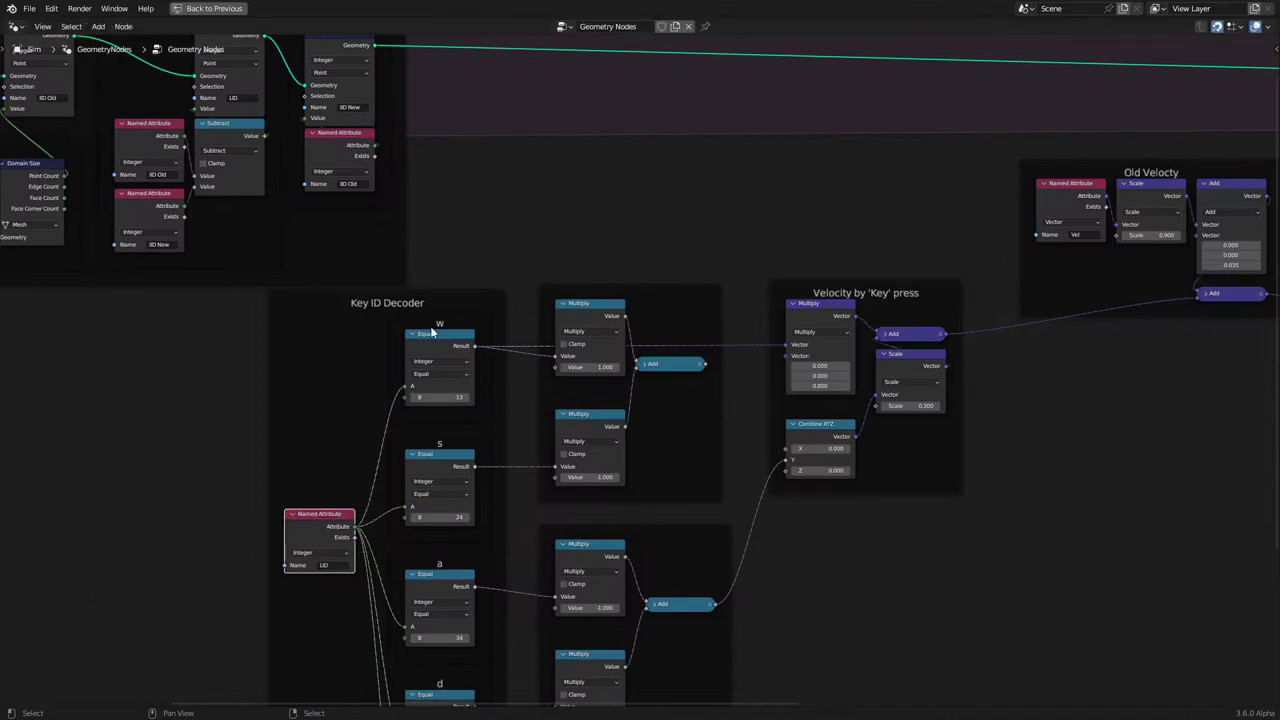
click(438, 300)
middle_drag(450, 337, 411, 315)
key(g)
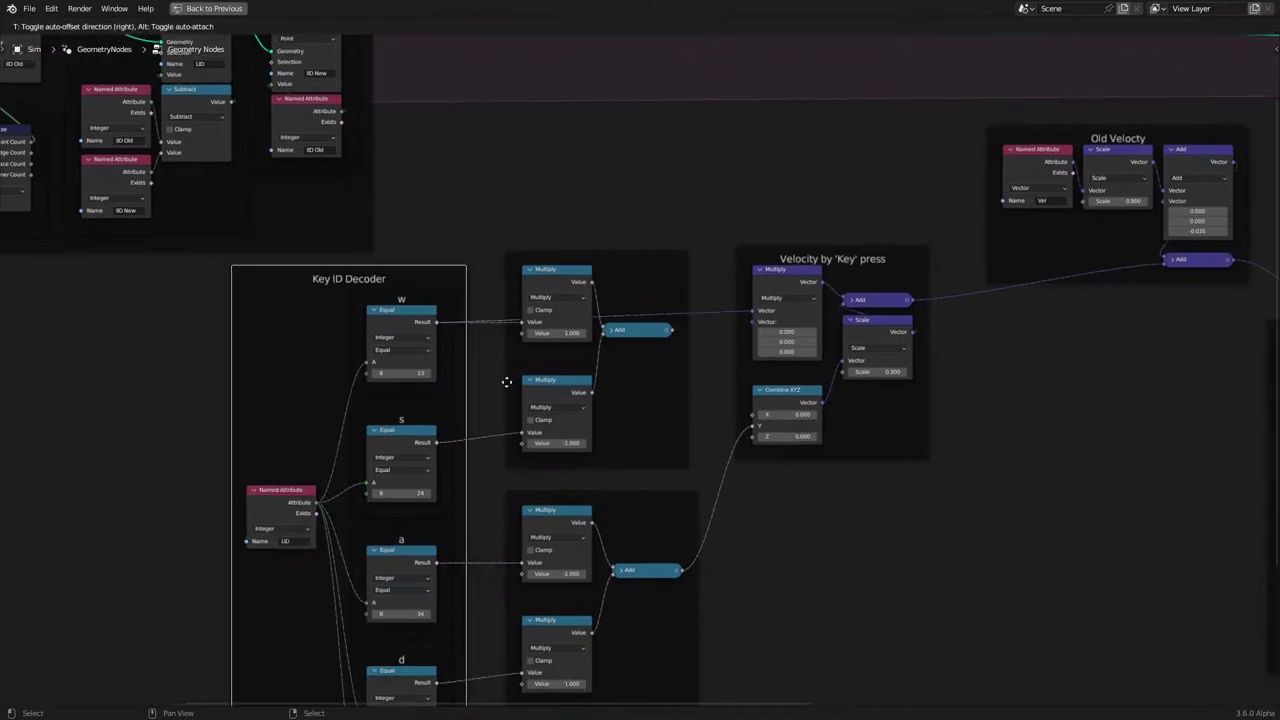
click(503, 376)
Tighten the two Multiply frames by moving each second Multiply directly under the first and aligning the lower Add.
drag(648, 574, 628, 573)
right_click(541, 646)
key(Escape)
drag(554, 627, 556, 597)
drag(549, 377, 549, 357)
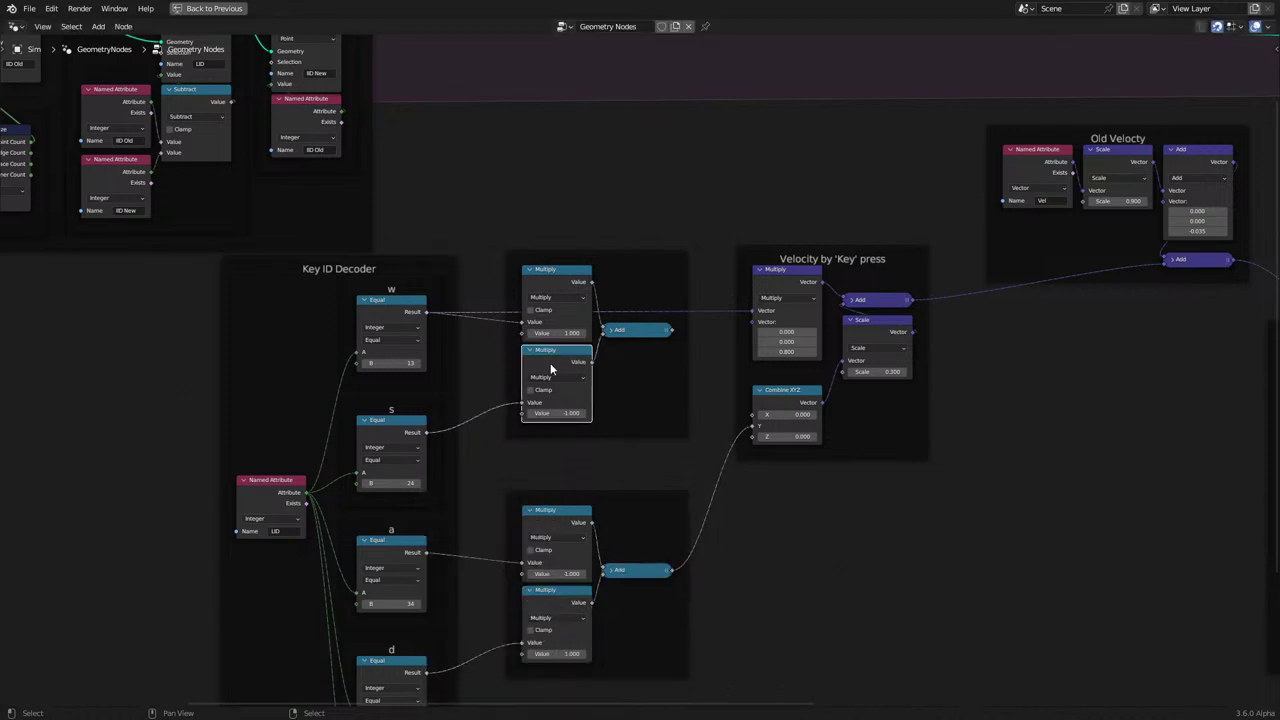
Label the frame holding the a and d Multiply nodes "Y Vel".
click(591, 491)
key(F2)
text(Y Vel)
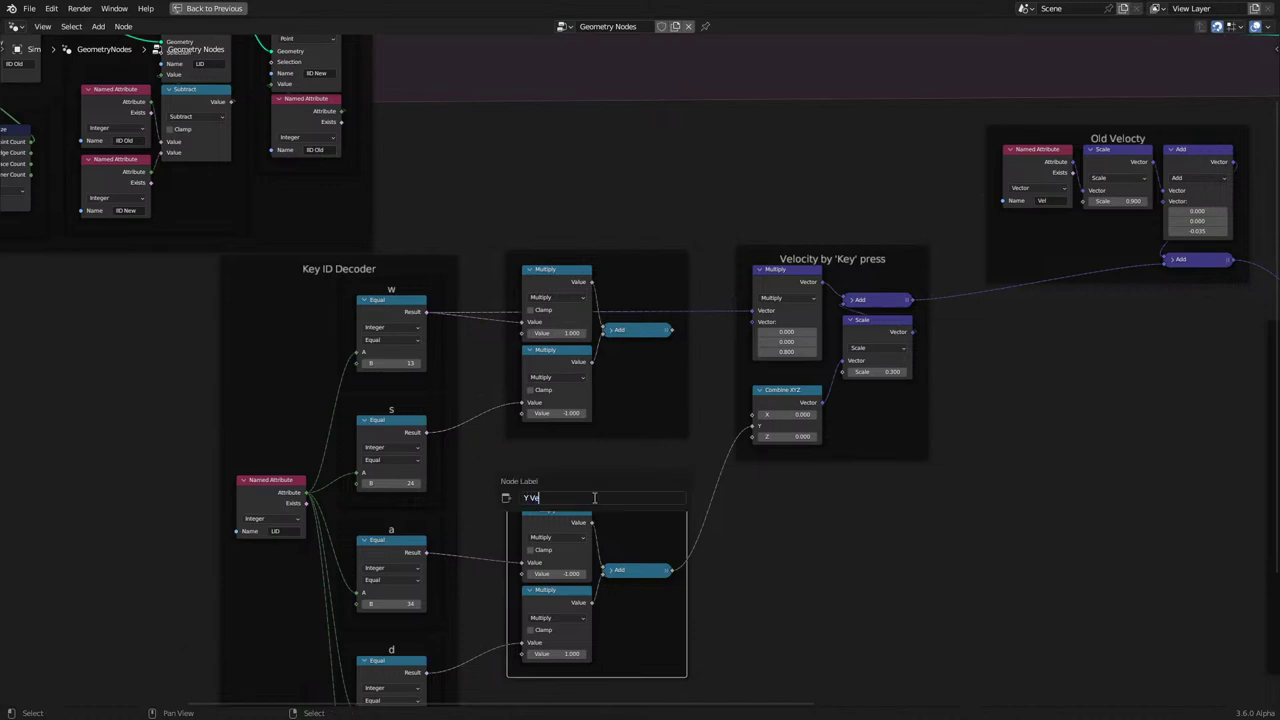
key(Return)
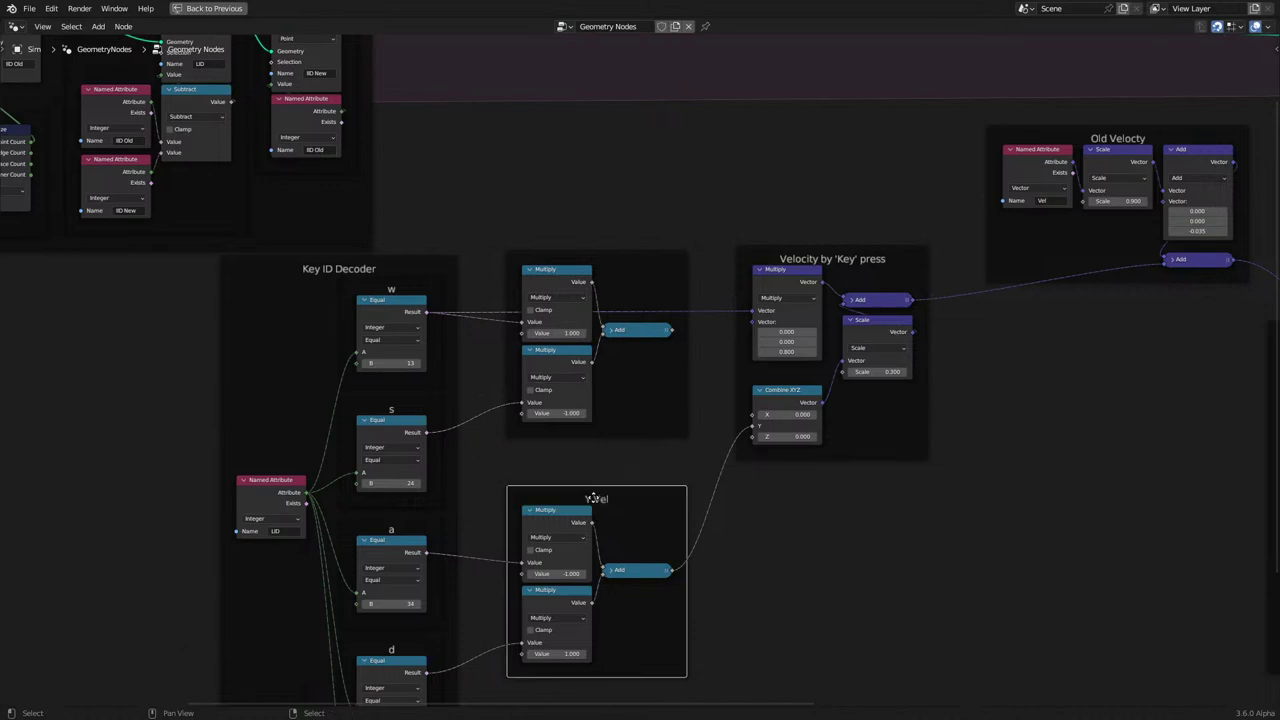
Delete the unlabelled frame with the w and s Multiply nodes and their Add node.
click(639, 255)
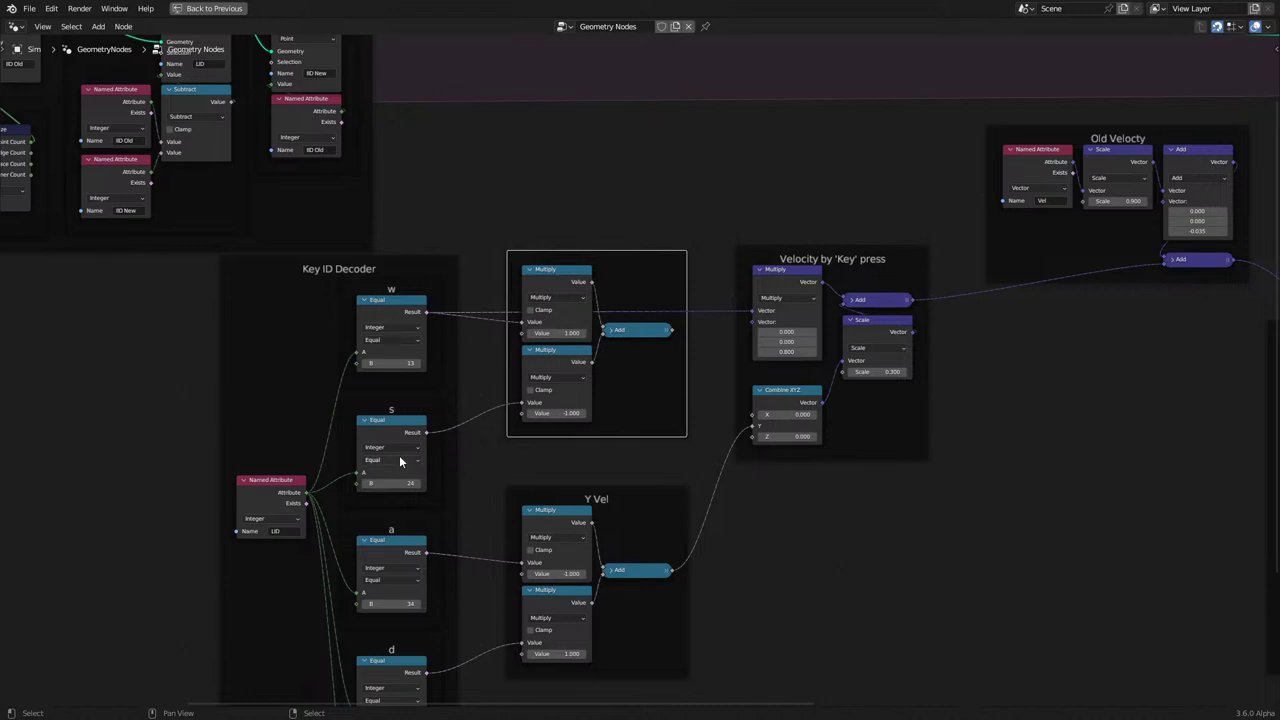
scroll(517, 420, down, 1)
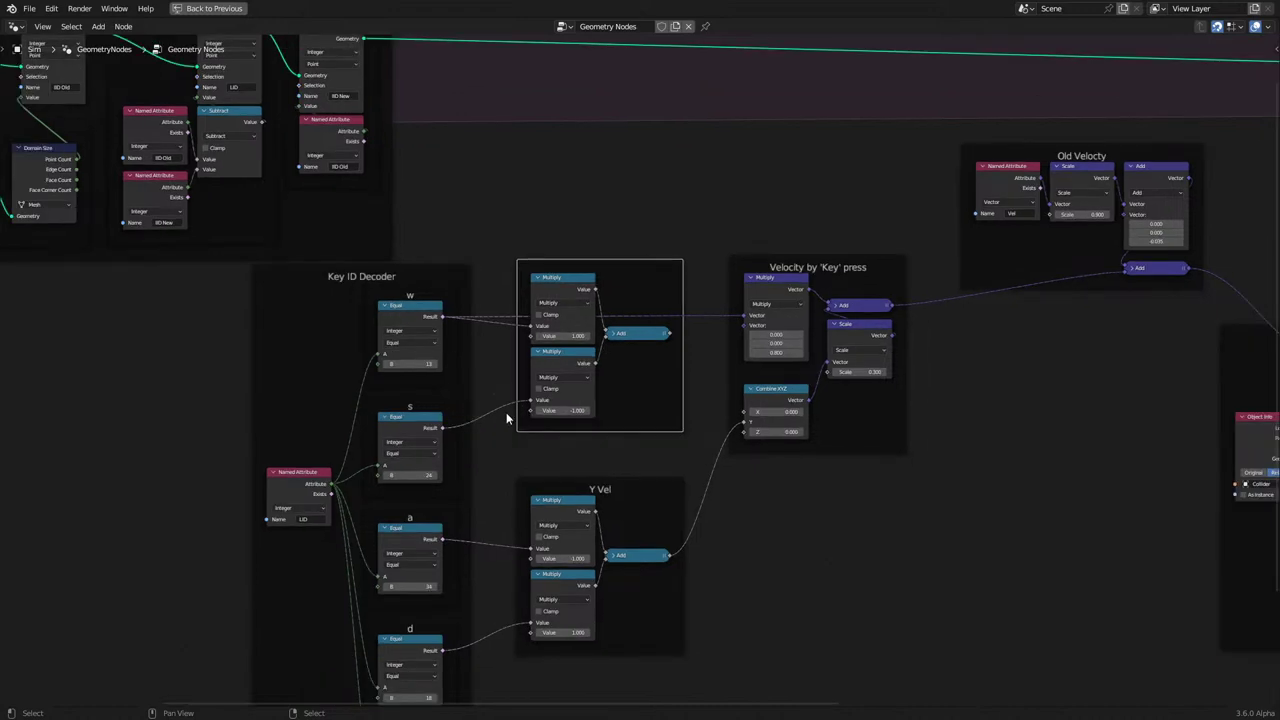
drag(503, 234, 682, 438)
key(x)
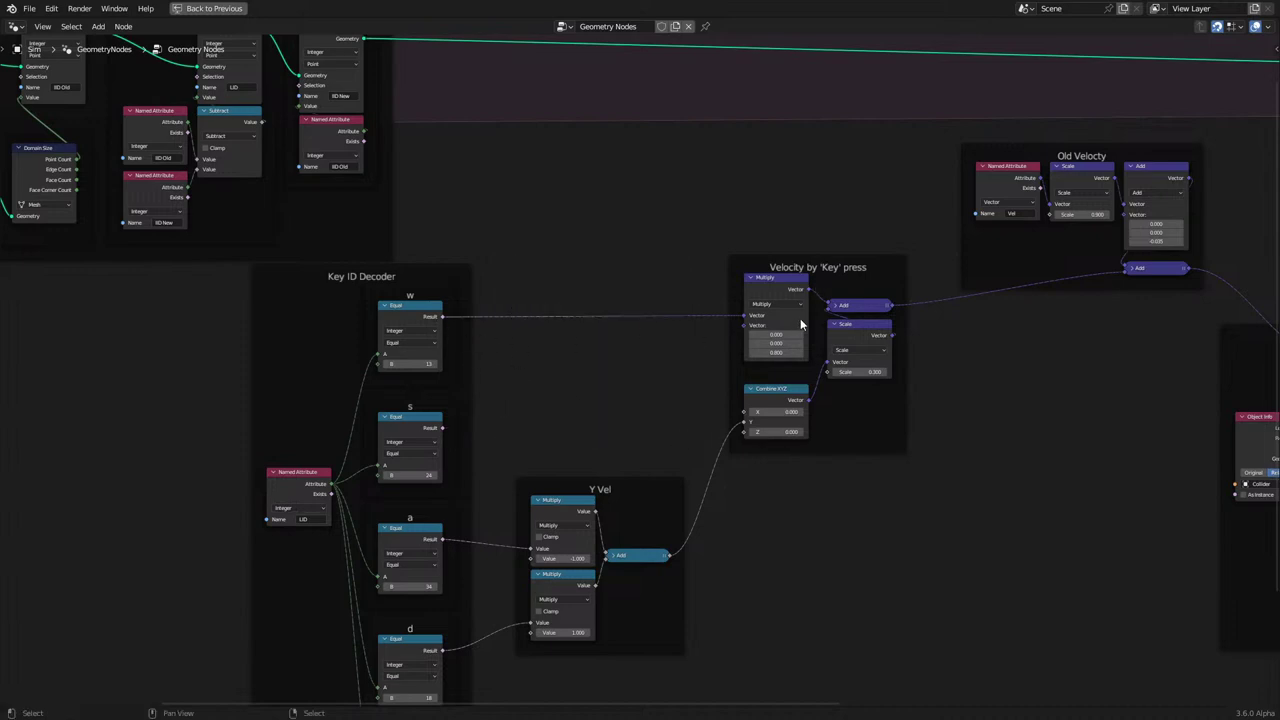
Add a Switch node between the Key ID Decoder and Velocity by 'Key' press frames and set its type to Vector.
middle_drag(730, 378, 614, 400)
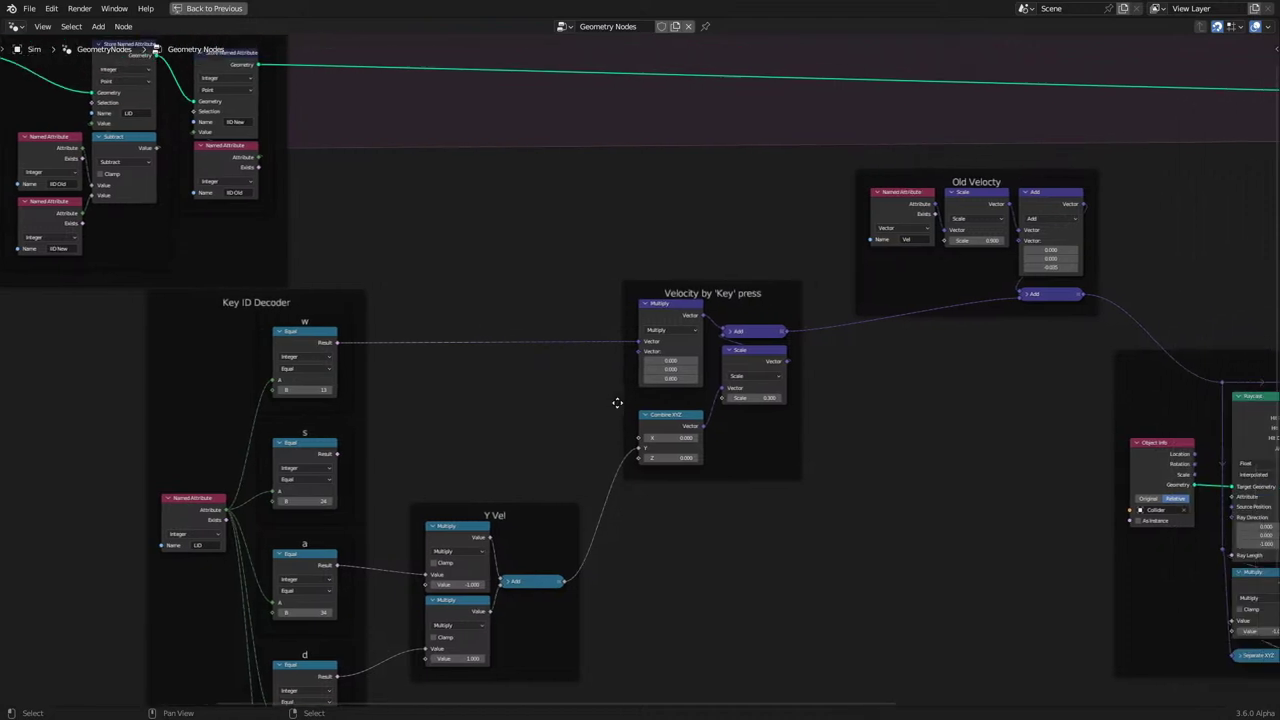
scroll(613, 402, up, 3)
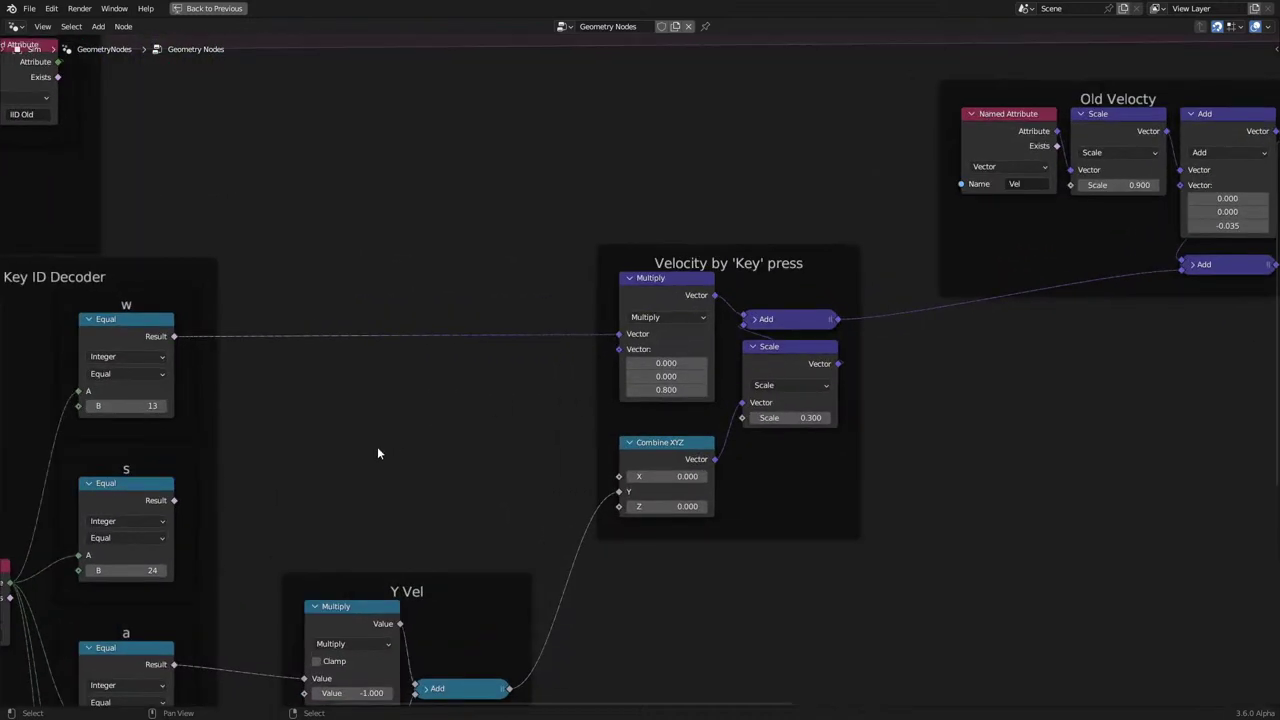
key(shift+a)
click(349, 285)
text(sw)
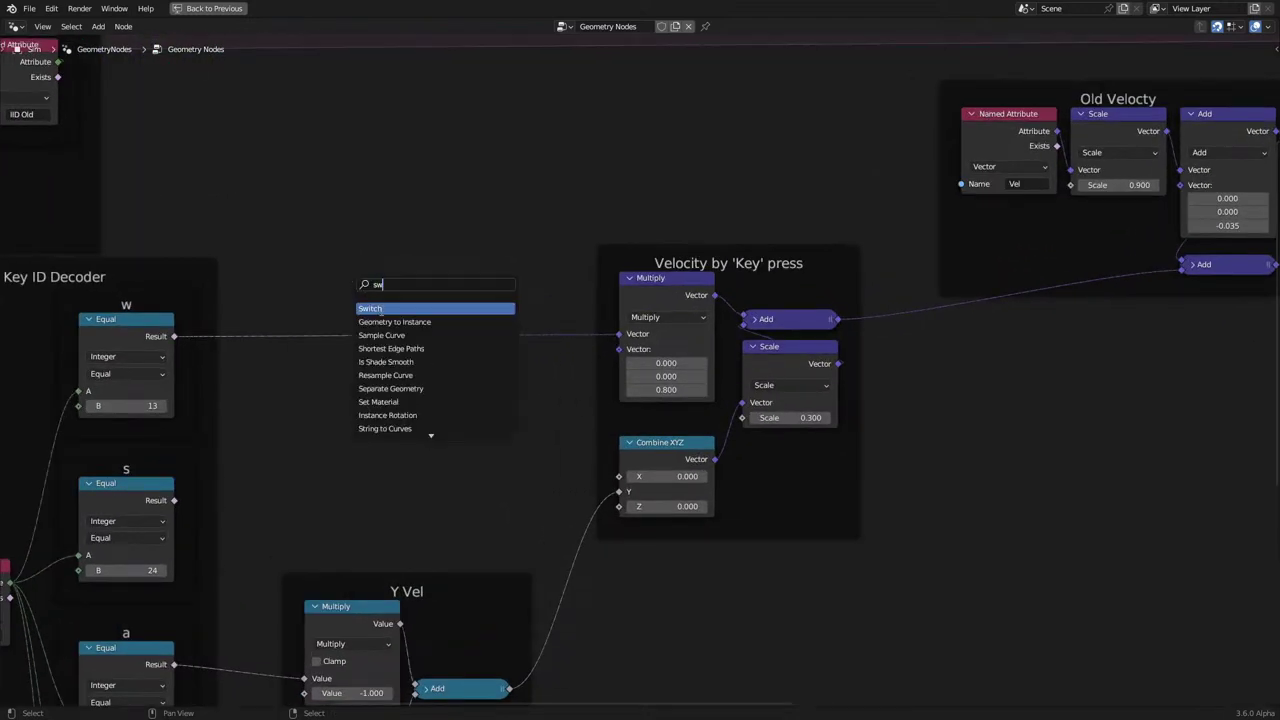
click(381, 311)
click(423, 428)
click(430, 427)
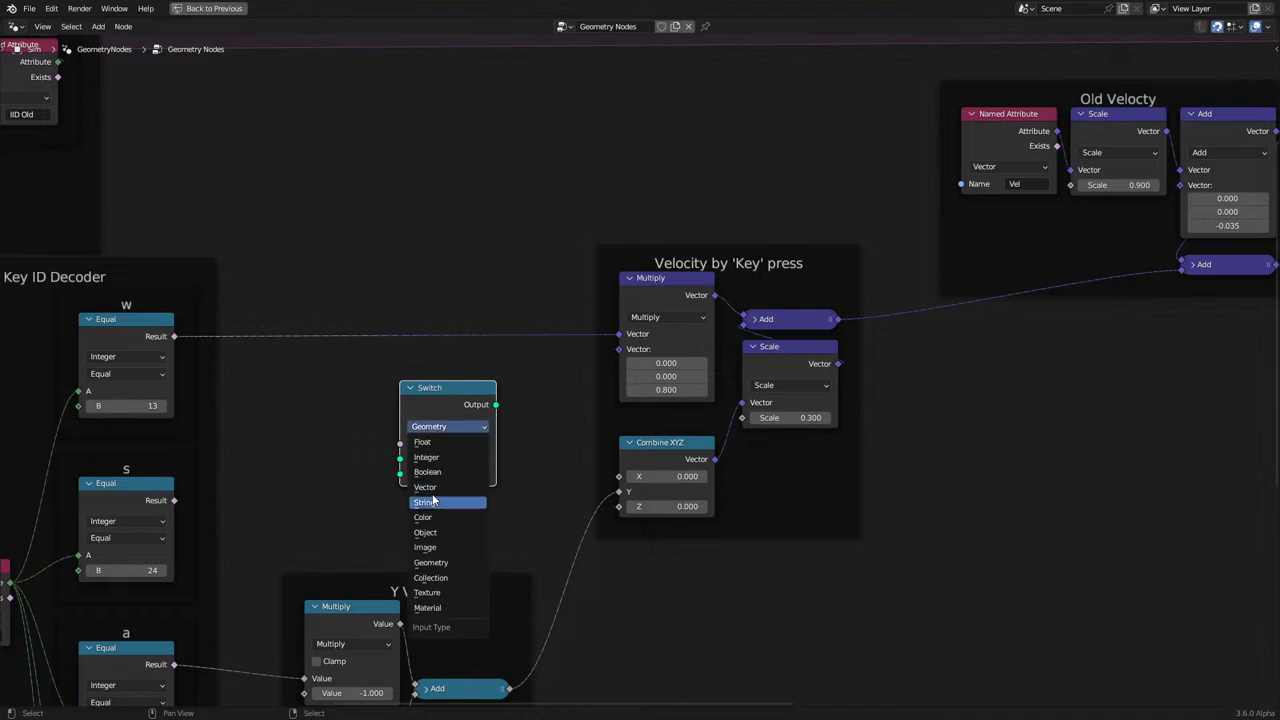
click(425, 487)
Connect the w Equal result to the Switch input and set the Switch's True Z value to 0.8.
drag(174, 336, 401, 443)
double_click(447, 555)
text(.8)
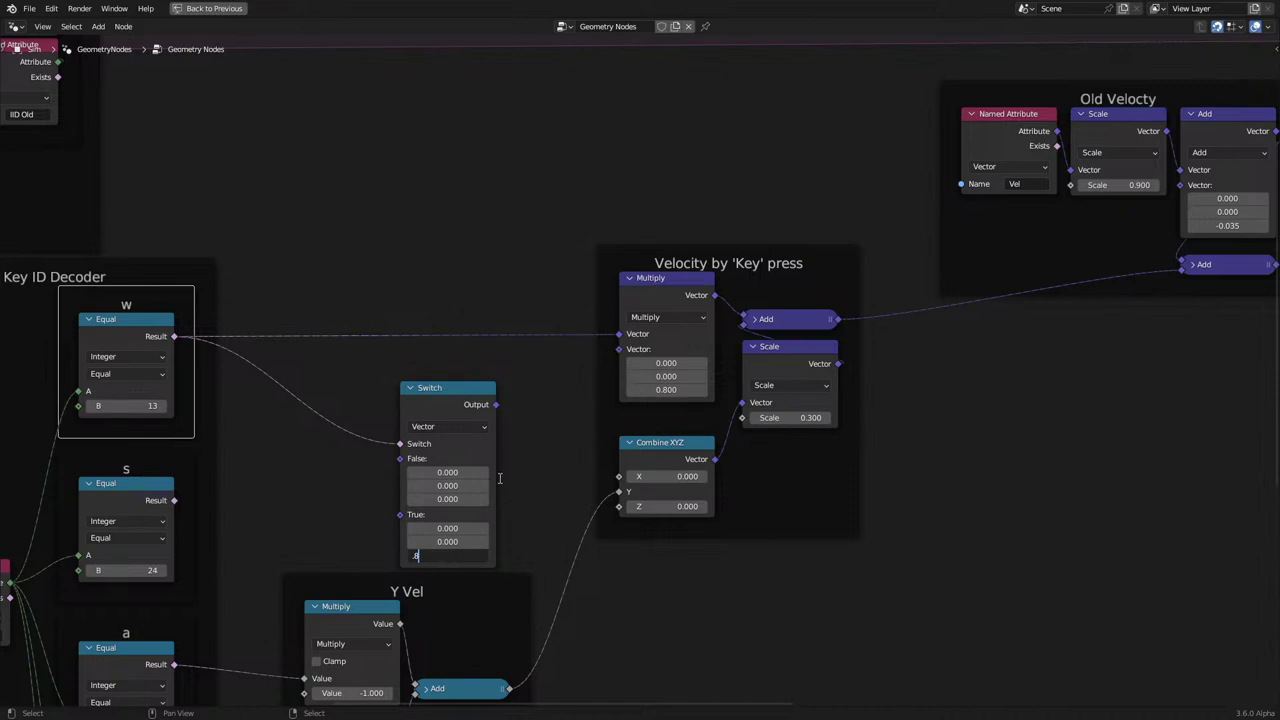
key(Return)
Feed the Switch output into Add, delete the vector Multiply, and move the Switch into its place above Combine XYZ.
drag(486, 404, 742, 318)
click(671, 289)
key(x)
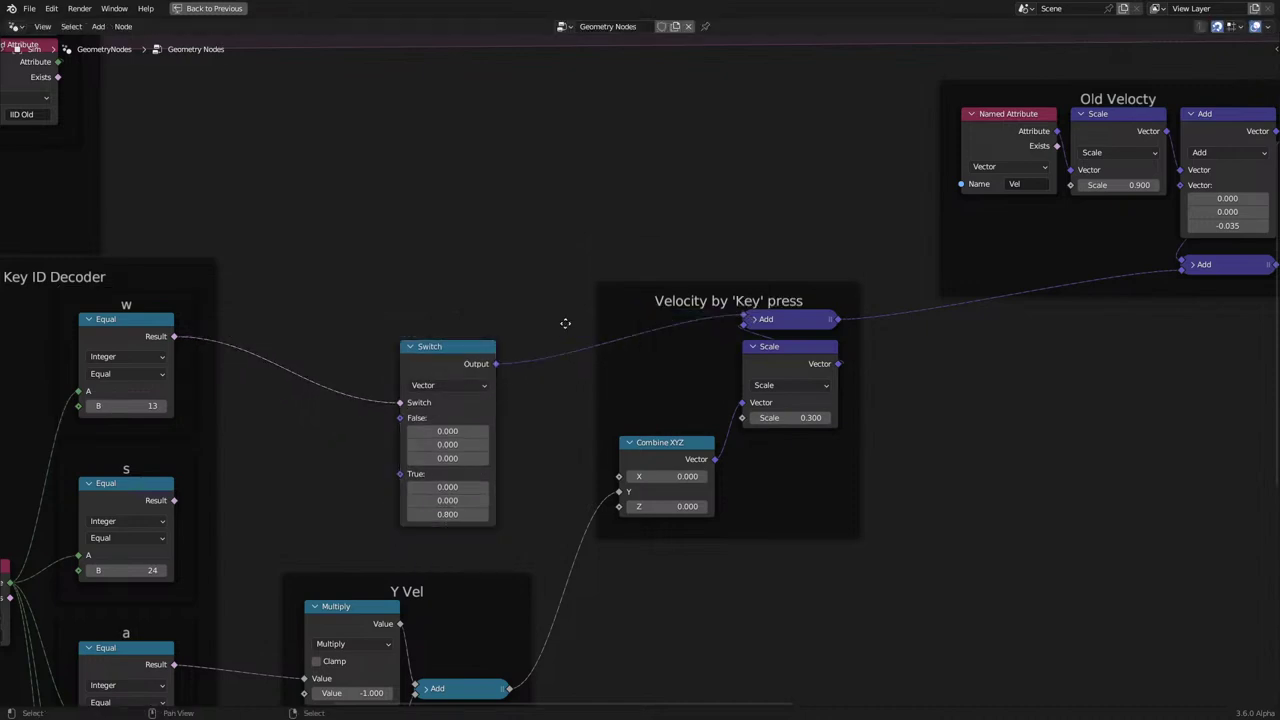
drag(453, 406, 672, 311)
click(476, 458)
Review the layout of the Key ID Decoder, velocity and Raycast frames across the node tree.
scroll(476, 458, down, 4)
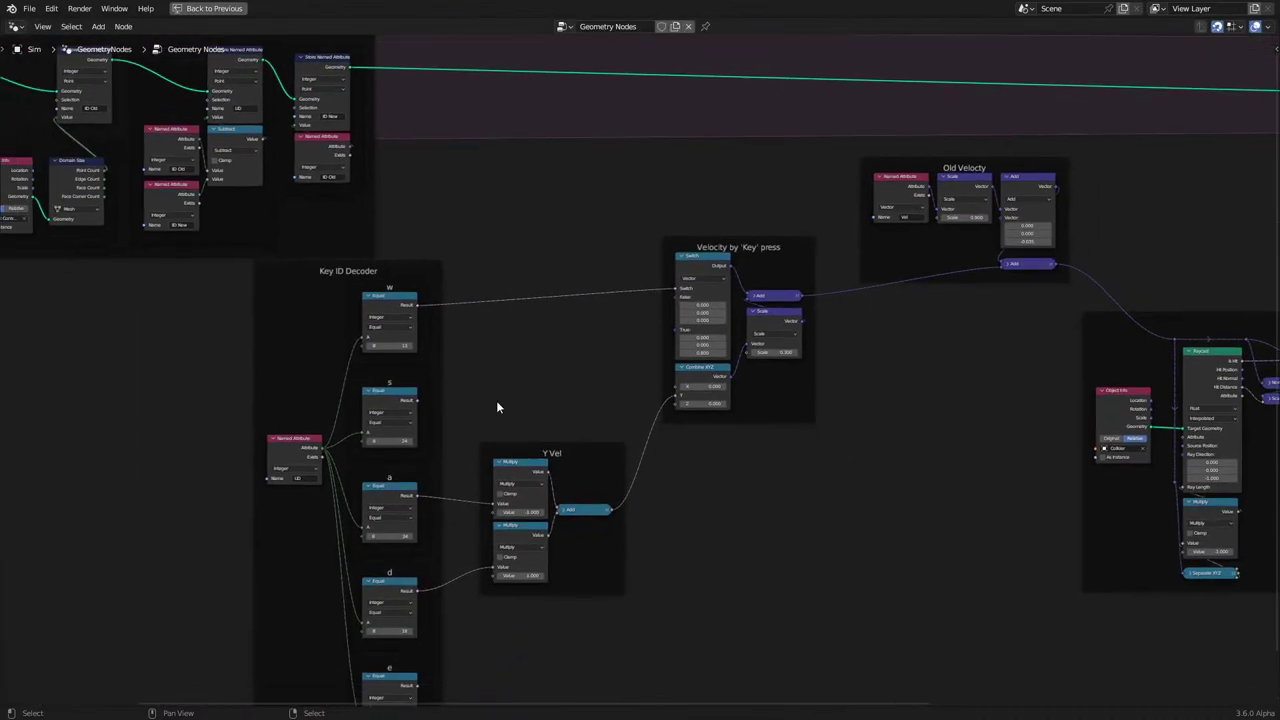
scroll(510, 430, down, 2)
scroll(583, 443, up, 2)
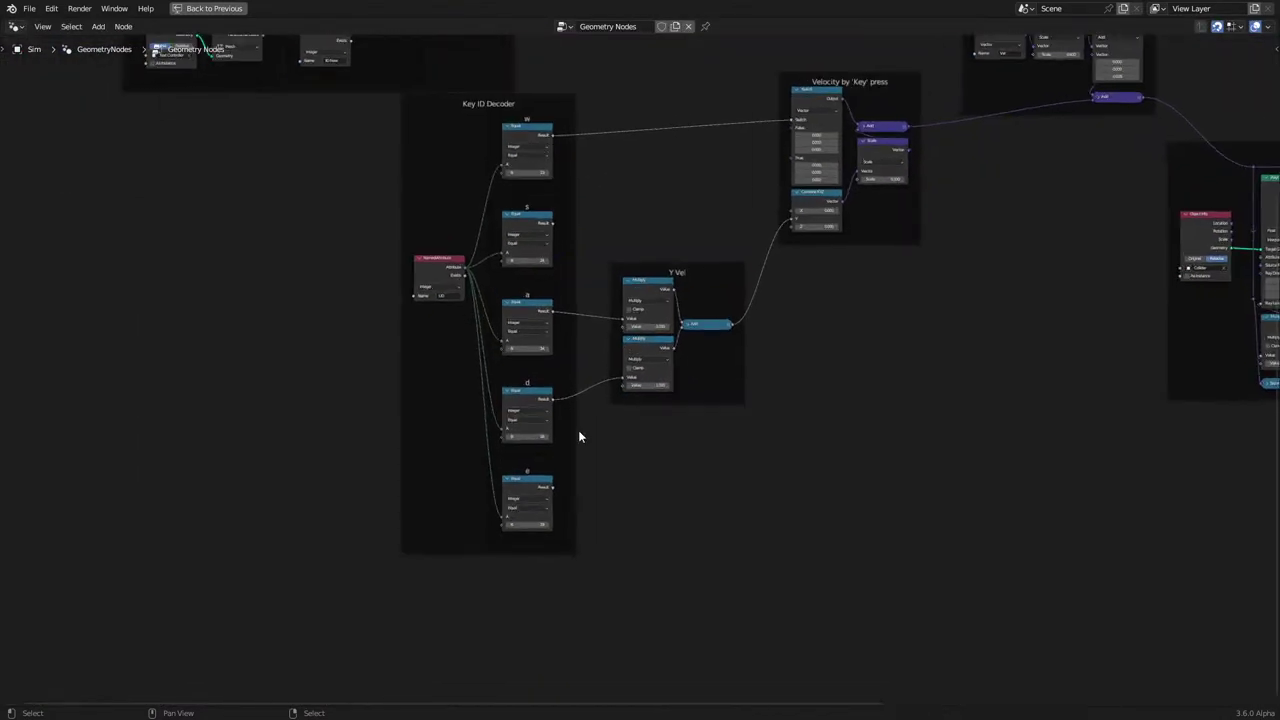
scroll(579, 434, up, 2)
scroll(557, 471, down, 2)
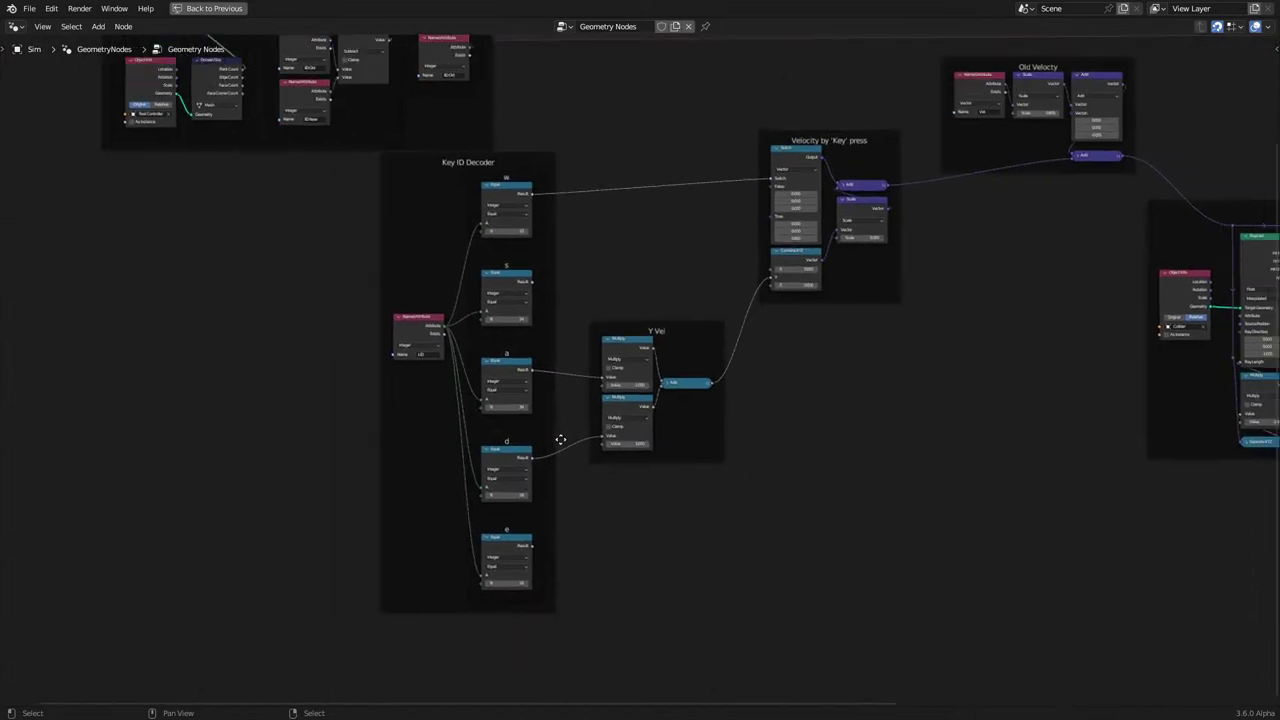
scroll(570, 330, down, 2)
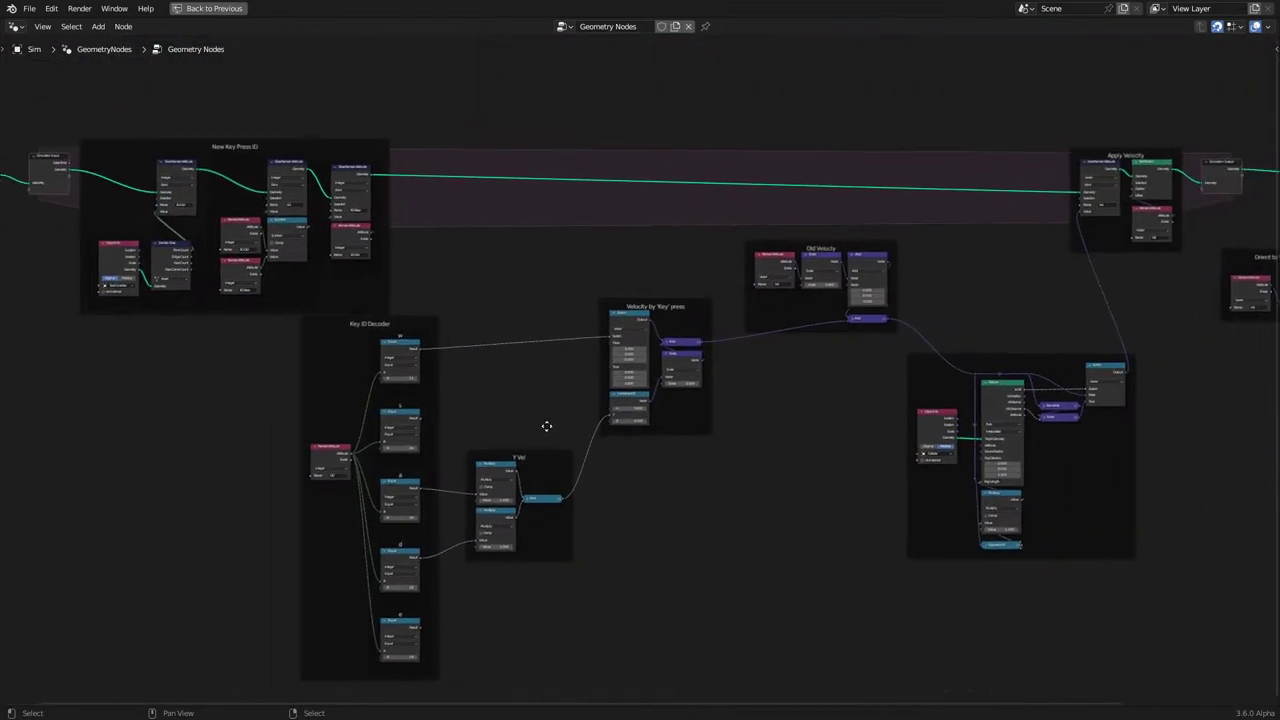
scroll(546, 423, up, 1)
middle_drag(738, 397, 360, 451)
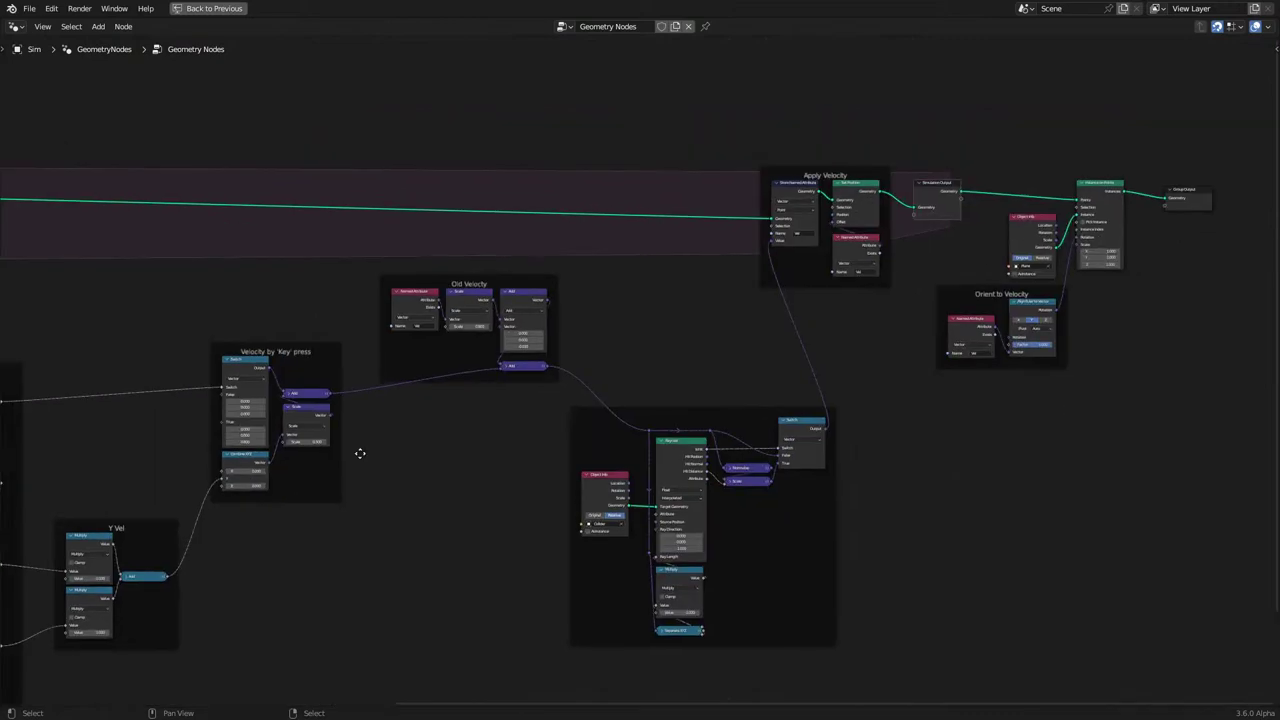
Move the Raycast frame up towards the level of the collapsed Add in the Old Velocty frame.
scroll(669, 415, up, 3)
middle_drag(669, 415, 650, 431)
drag(653, 421, 703, 351)
scroll(650, 392, up, 2)
middle_drag(688, 505, 638, 368)
scroll(638, 368, up, 4)
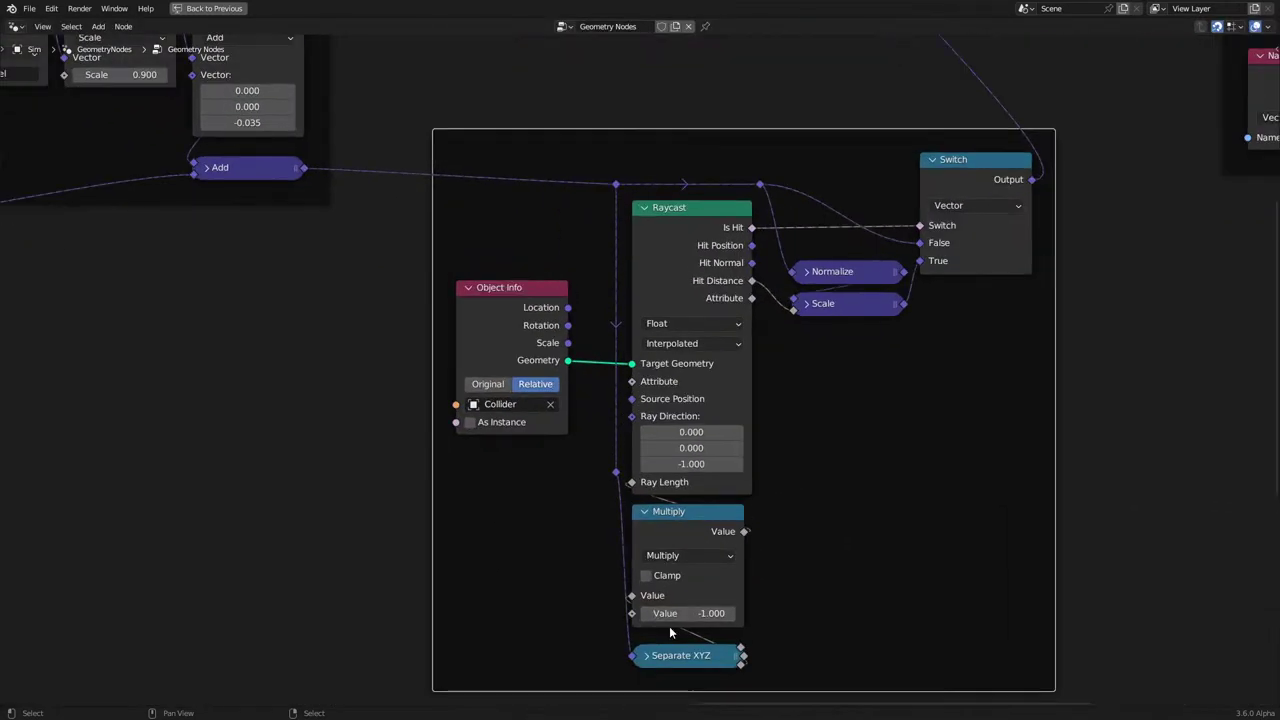
Move Separate XYZ below the Collider Object Info and align the two reroutes vertically beside the Raycast node.
drag(682, 652, 624, 399)
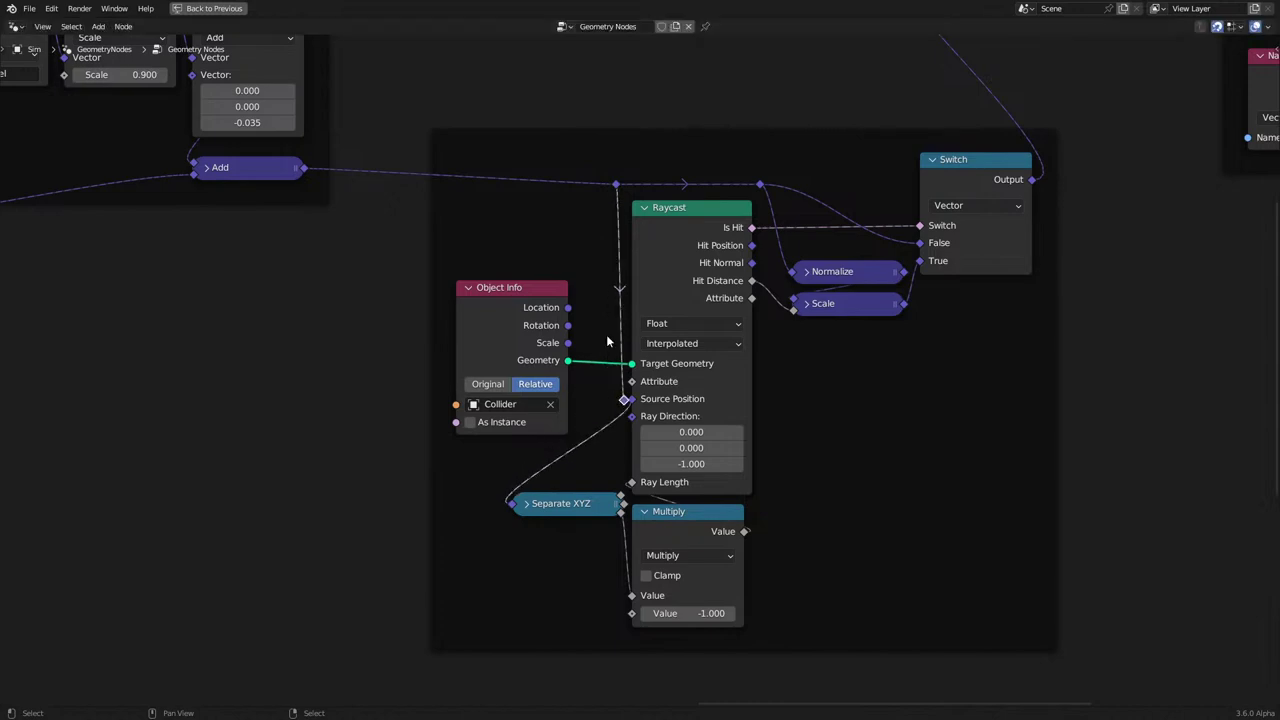
shift+click(618, 186)
drag(621, 187, 612, 188)
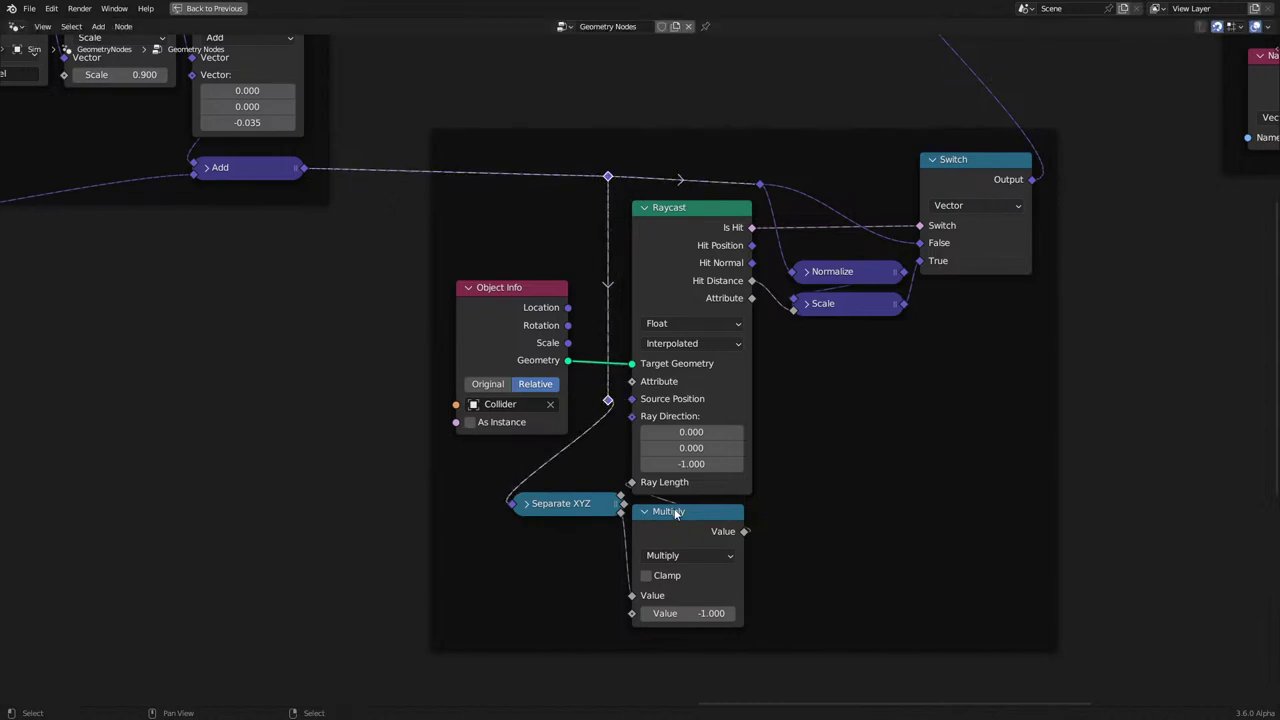
Stack Multiply under Separate XYZ beside Raycast's Ray Length input and shift the Collider Object Info up above them.
drag(674, 517, 556, 558)
shift+click(566, 505)
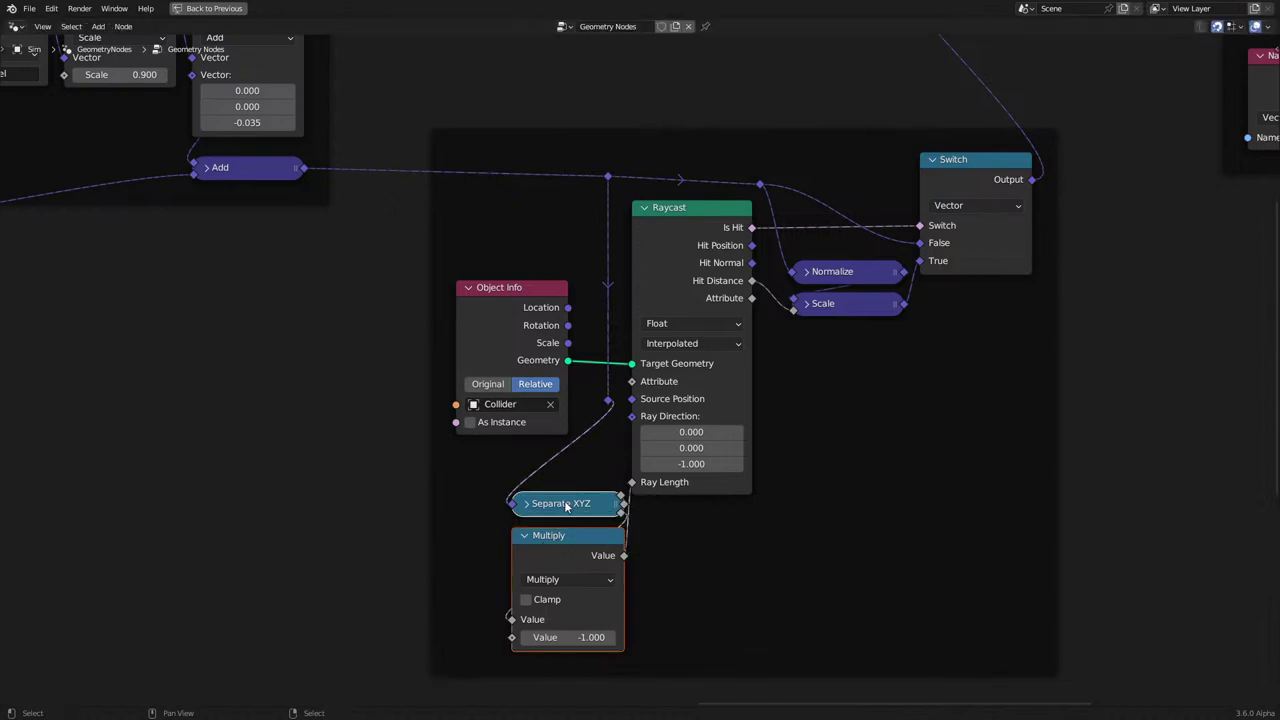
drag(566, 505, 552, 440)
mouse_move(543, 348)
mouse_down()
mouse_move(553, 323)
mouse_move(536, 323)
mouse_move(550, 324)
mouse_up()
click(740, 139)
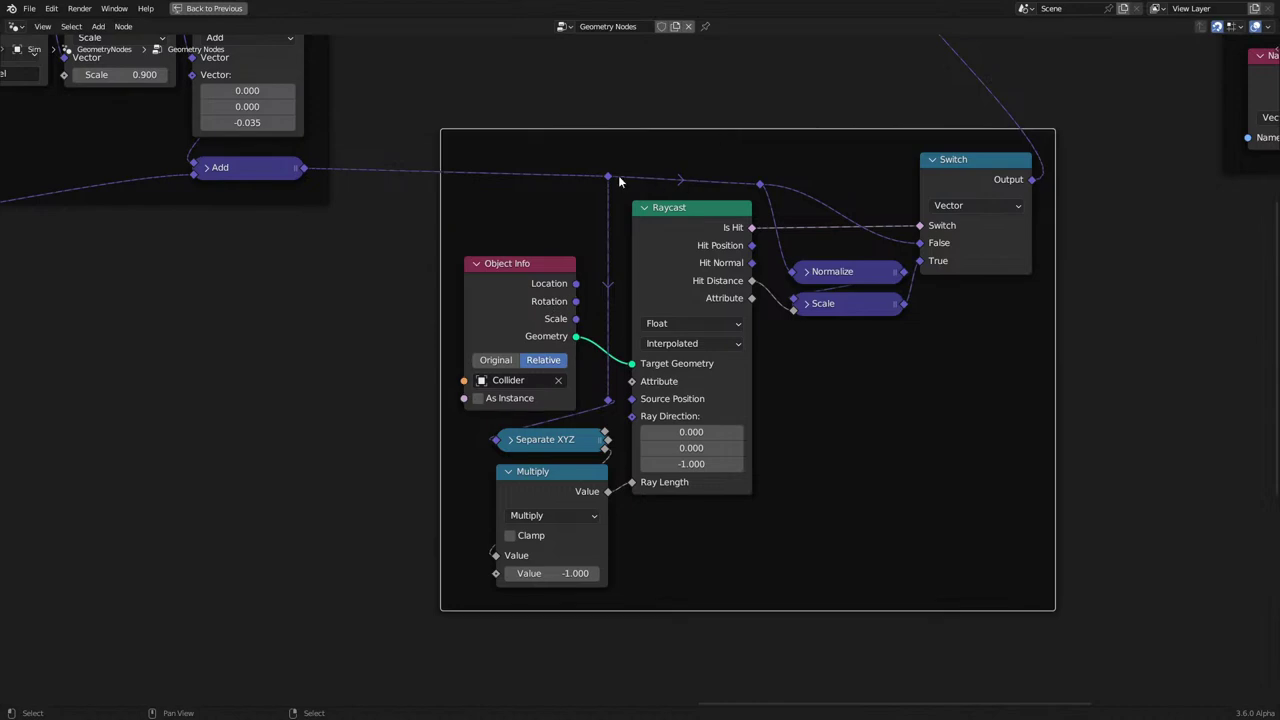
Level the two reroutes horizontally above the Raycast node and label the surrounding frame Collide.
drag(607, 177, 606, 191)
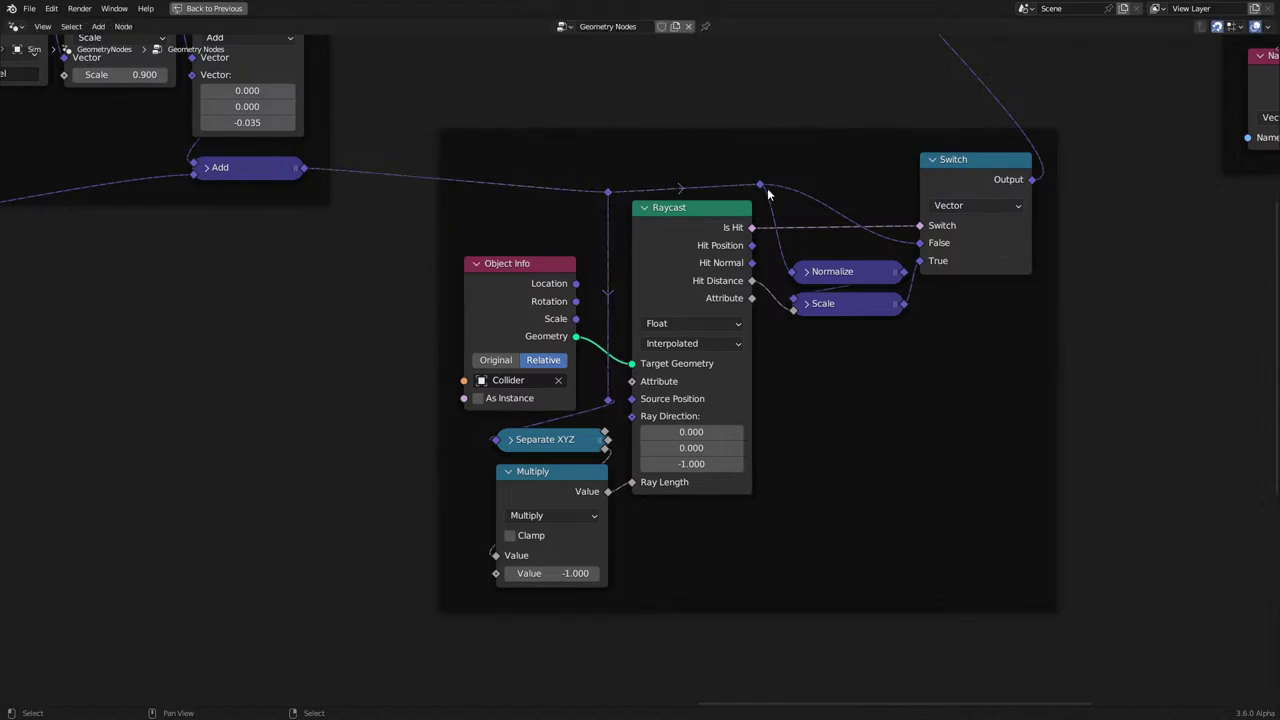
drag(760, 185, 776, 196)
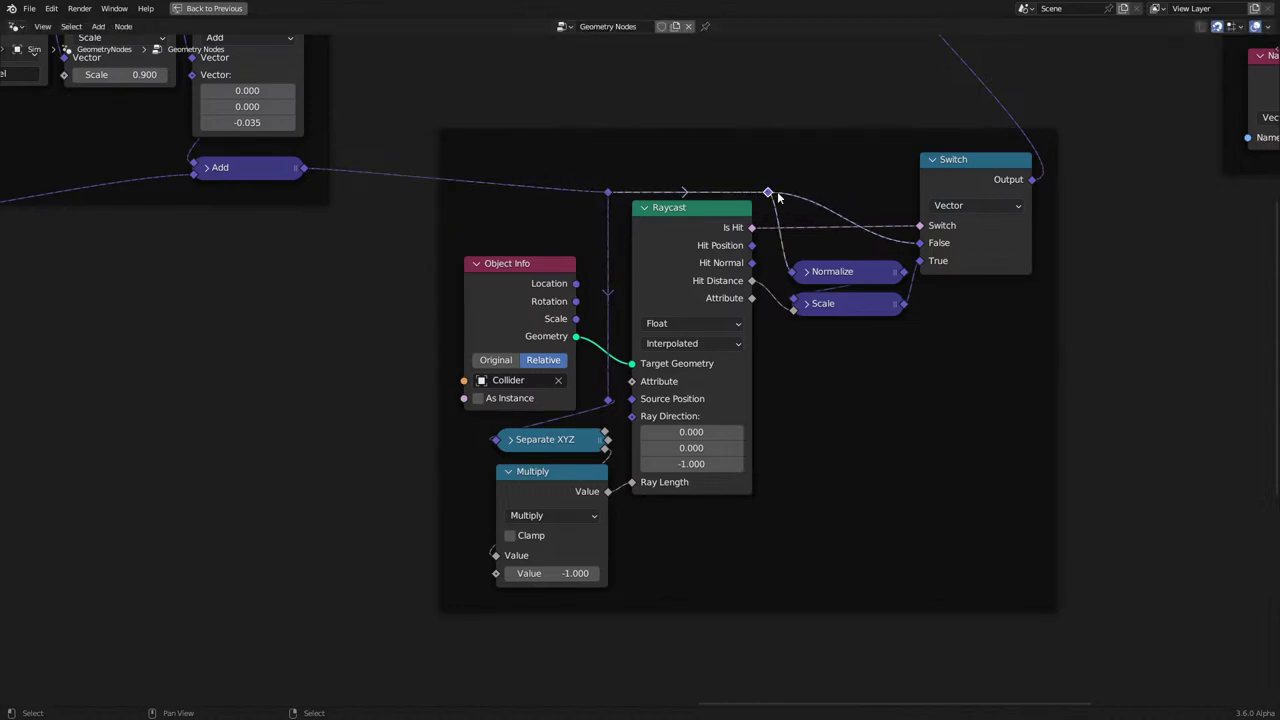
middle_drag(684, 183, 645, 246)
click(633, 197)
key(F2)
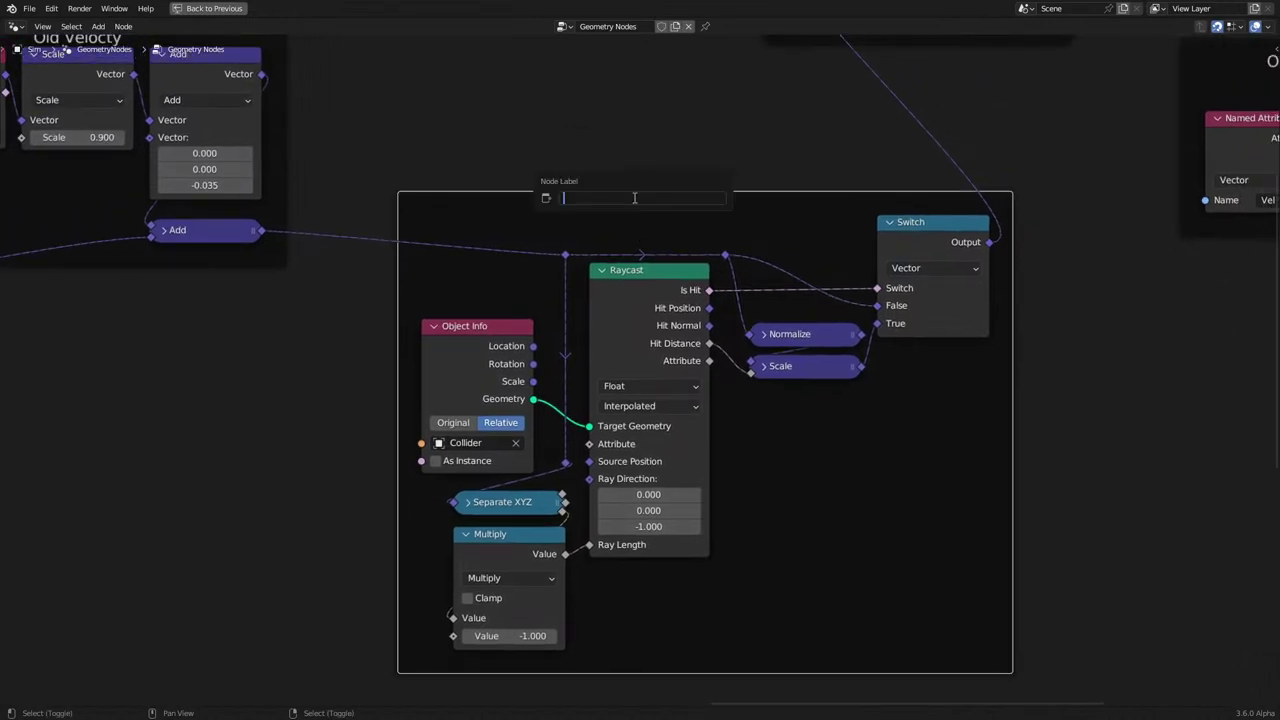
text(Collider)
key(Return)
Review the node tree around the Collide, Old Velocty, Apply Velocity and Orient to Velocity frames.
scroll(633, 197, down, 2)
scroll(633, 197, down, 2)
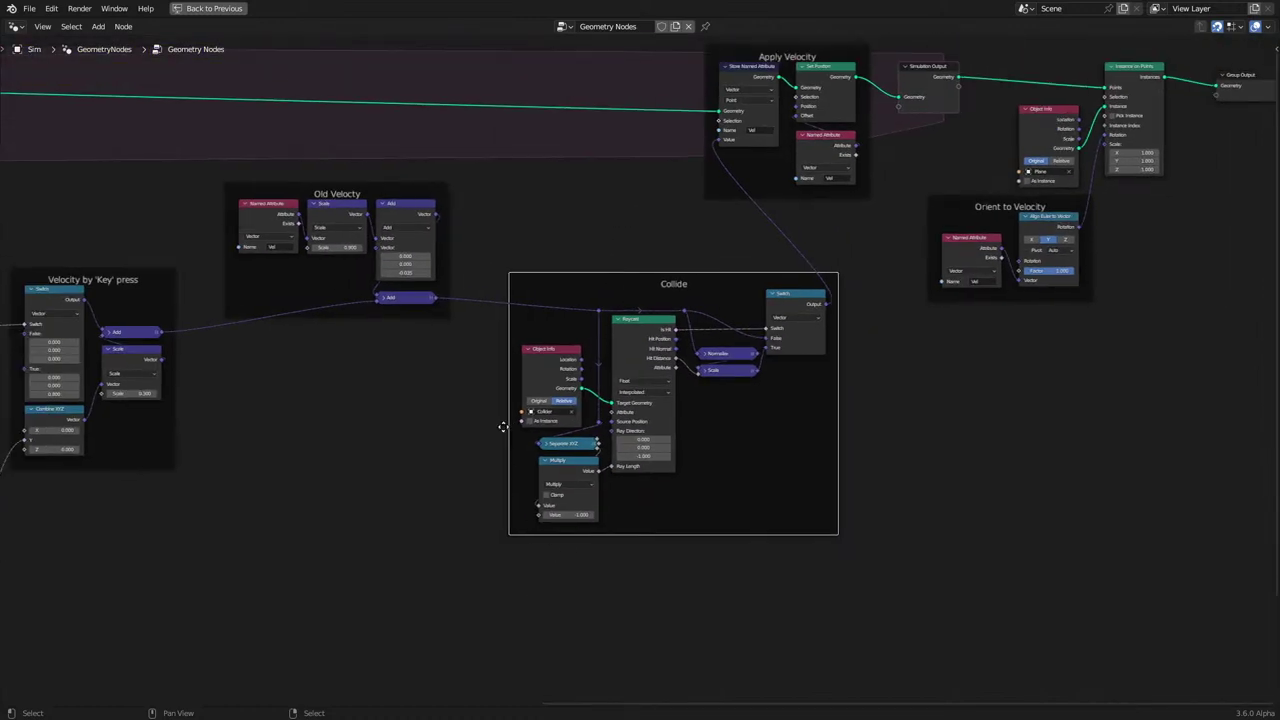
middle_drag(503, 428, 440, 517)
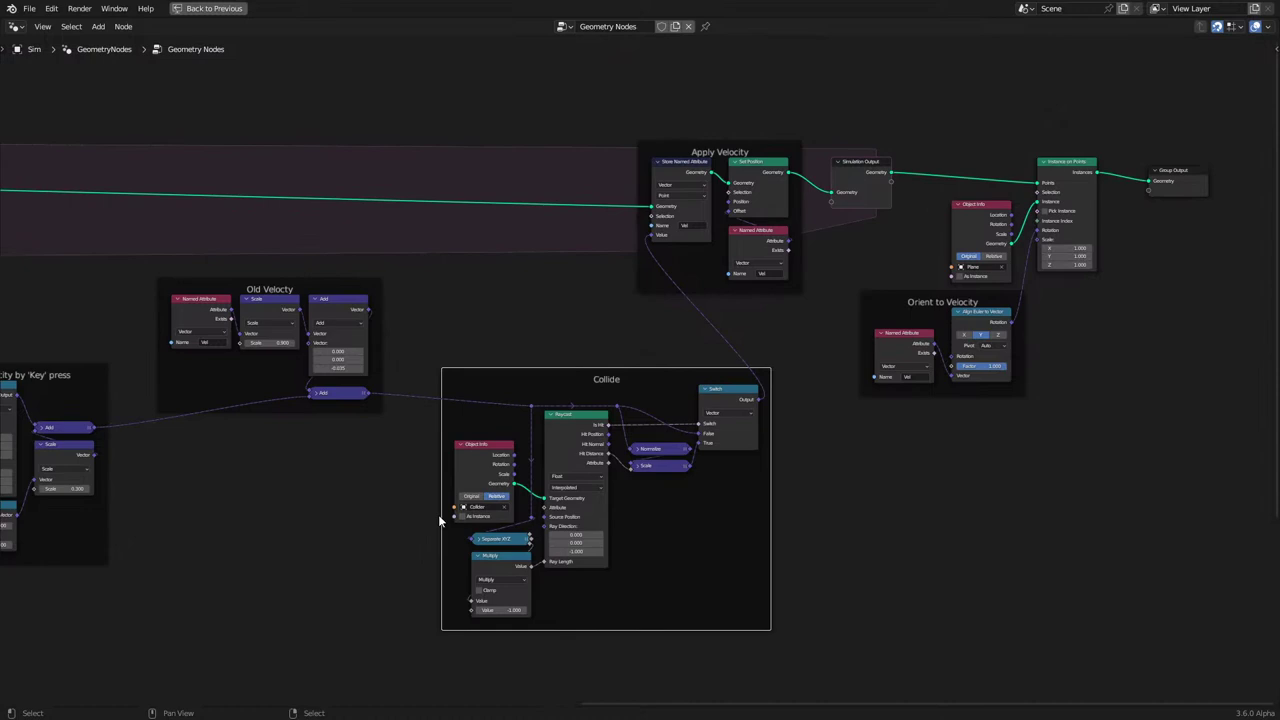
scroll(440, 520, up, 2)
scroll(438, 520, up, 1)
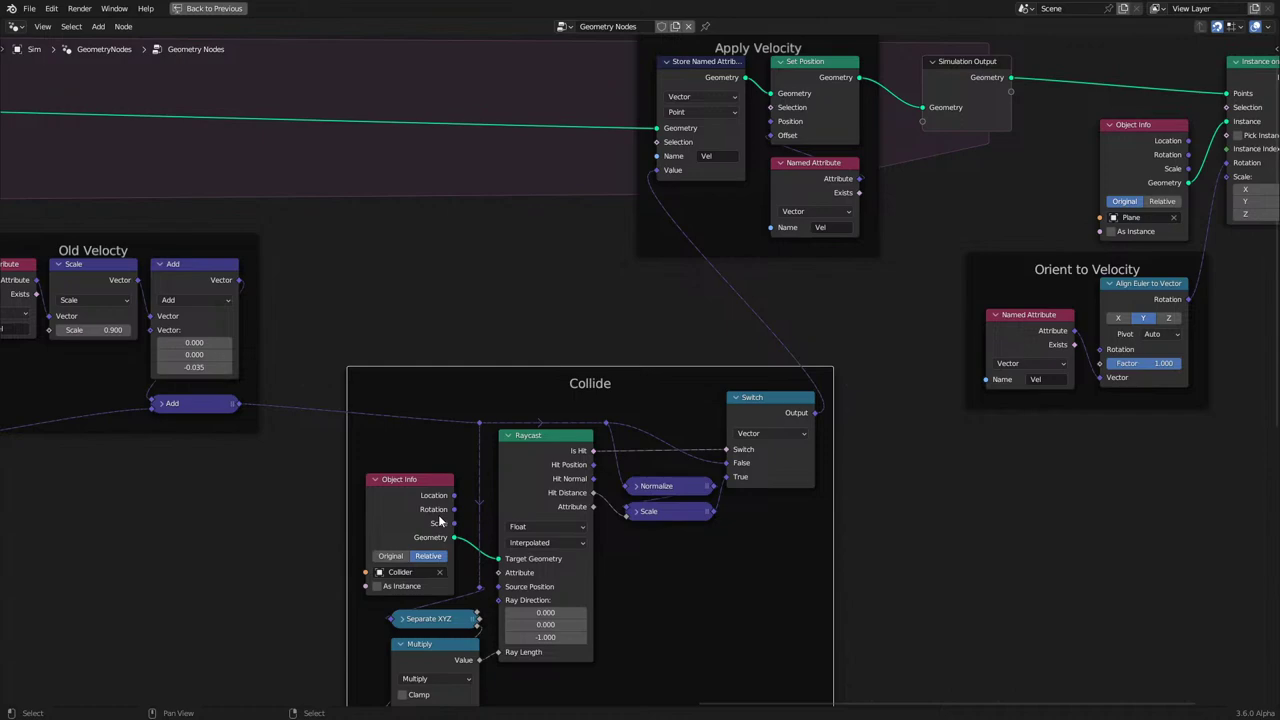
middle_drag(438, 514, 13, 493)
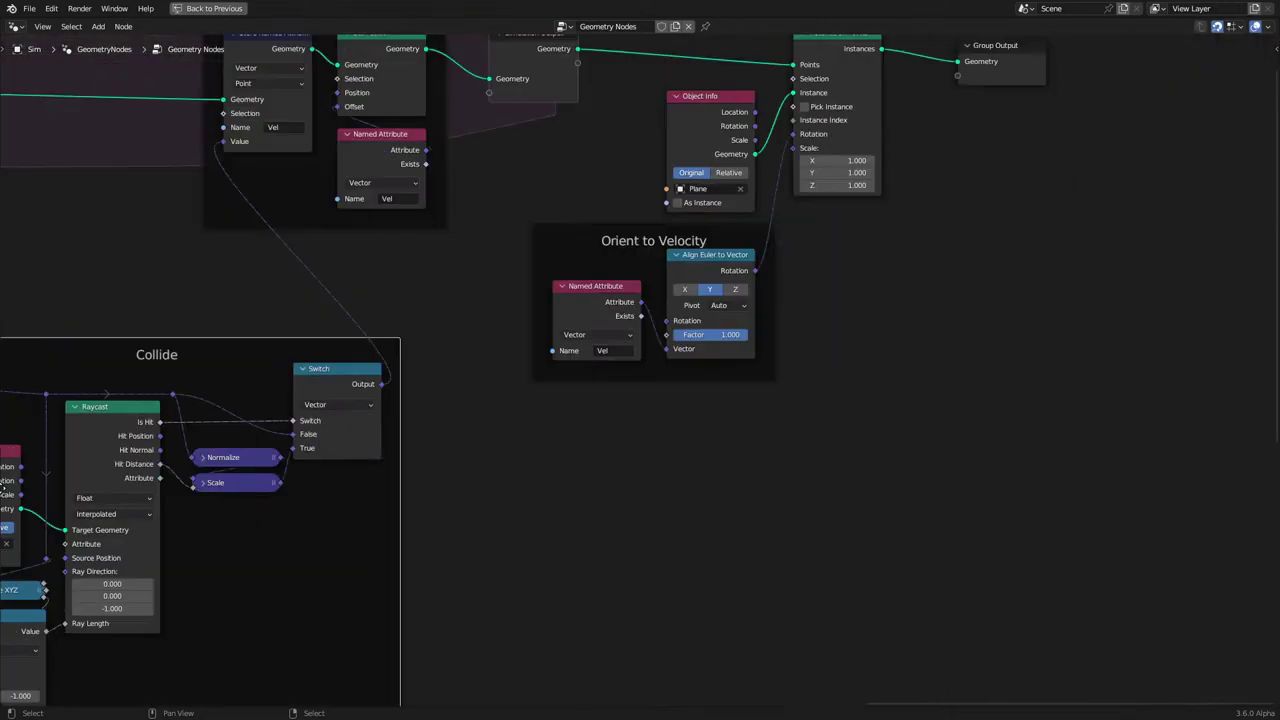
middle_drag(1278, 490, 747, 412)
scroll(740, 411, down, 6)
middle_drag(242, 422, 804, 417)
scroll(803, 416, up, 2)
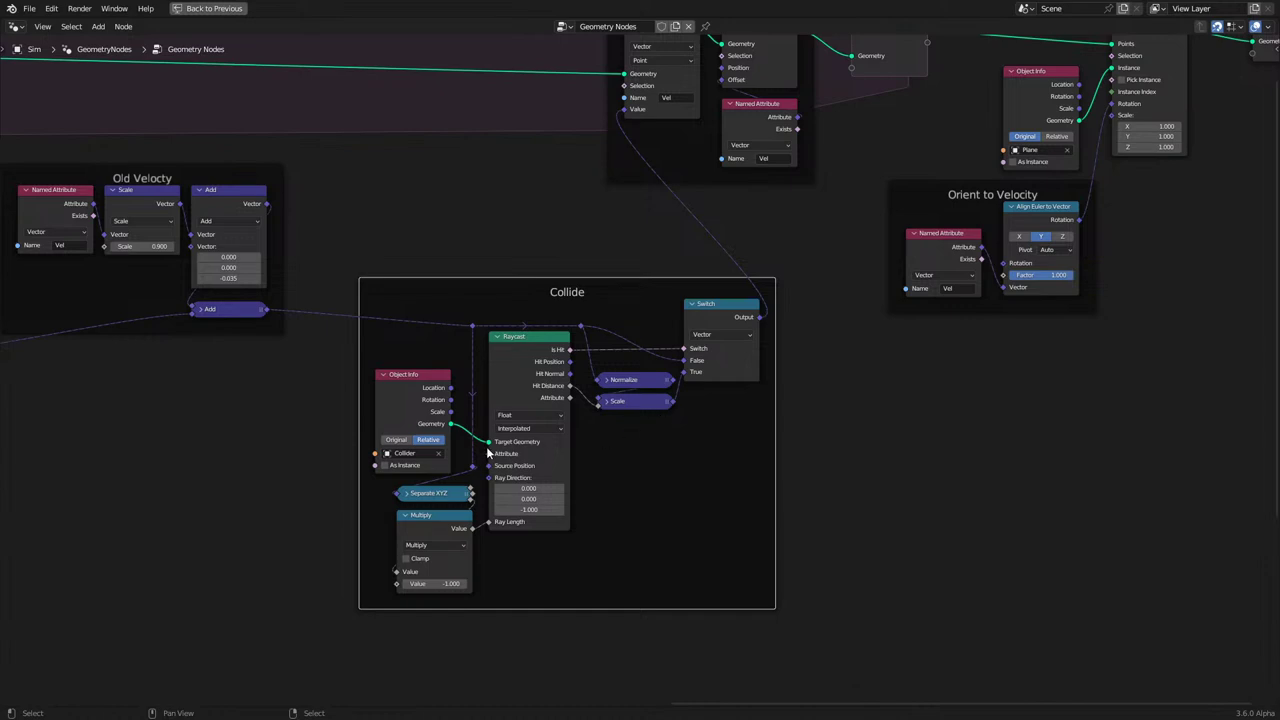
middle_drag(488, 453, 565, 448)
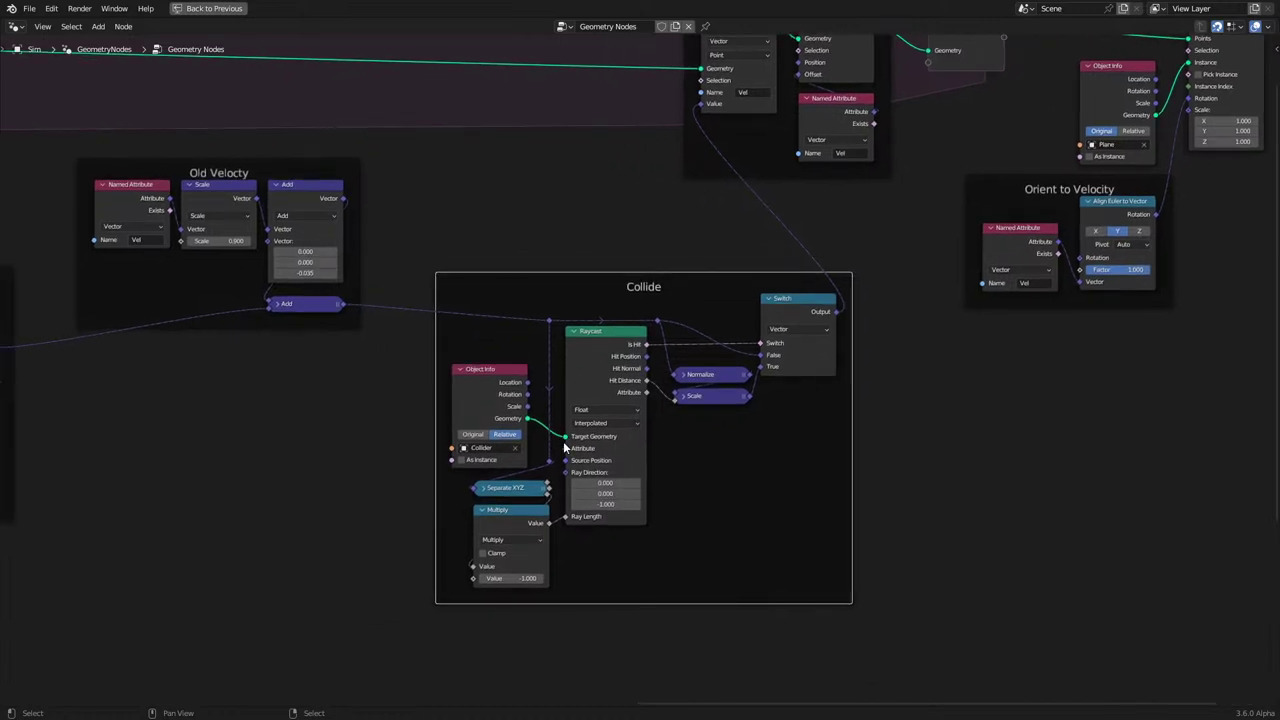
Add a Geometry Proximity node from the collapsed Add's output, using Source Position, and place it between the Old Velocty and Collide frames.
scroll(386, 342, up, 5)
middle_drag(379, 328, 529, 346)
scroll(529, 346, down, 5)
drag(441, 318, 465, 450)
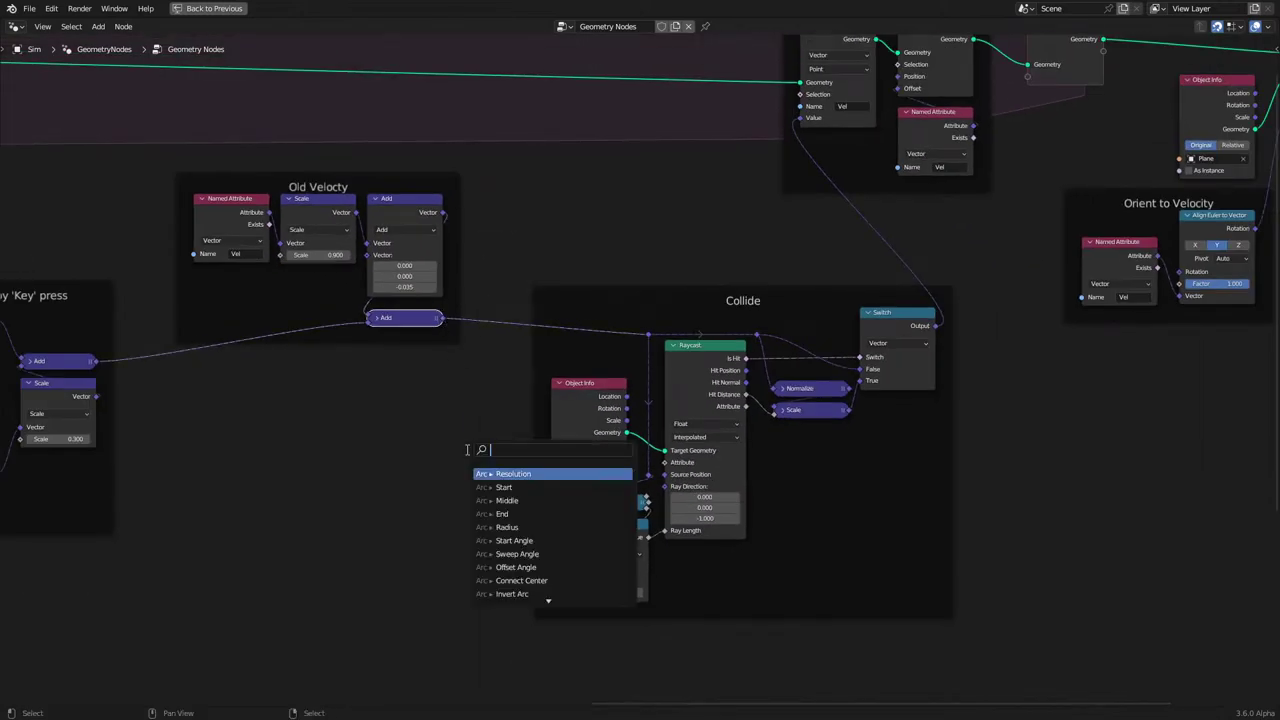
text(v)
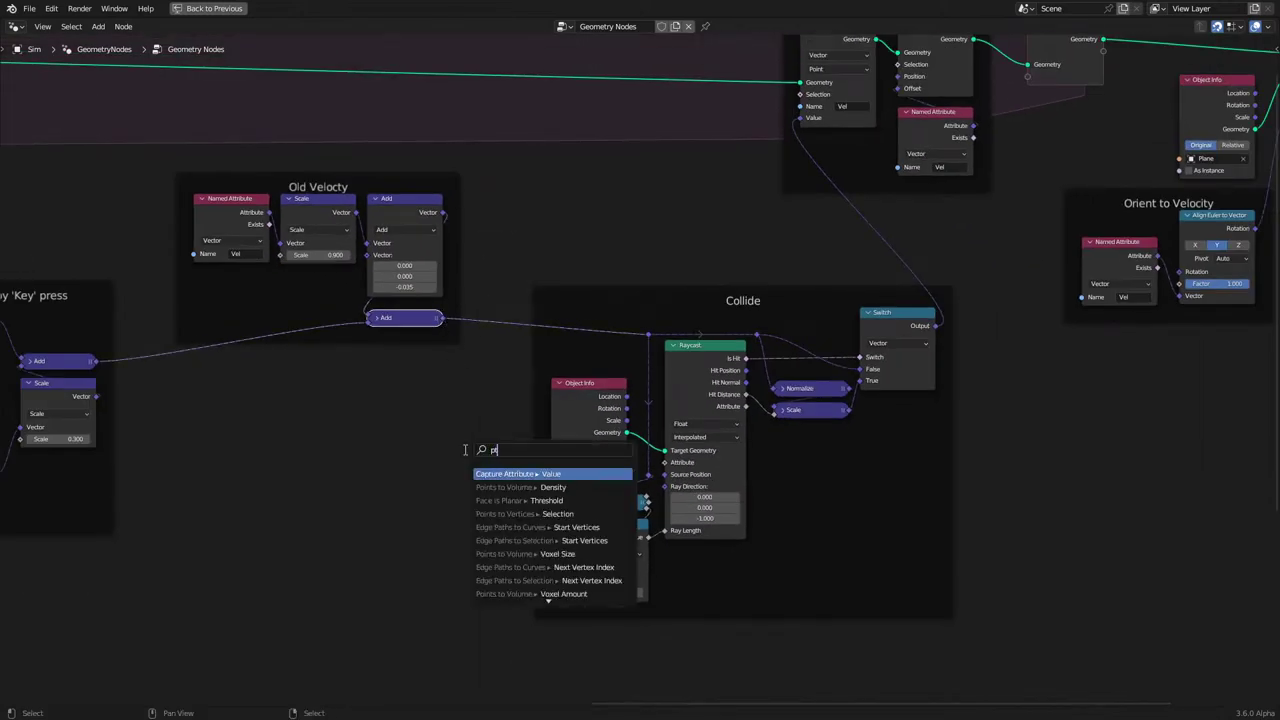
key(BackSpace)
text(rox)
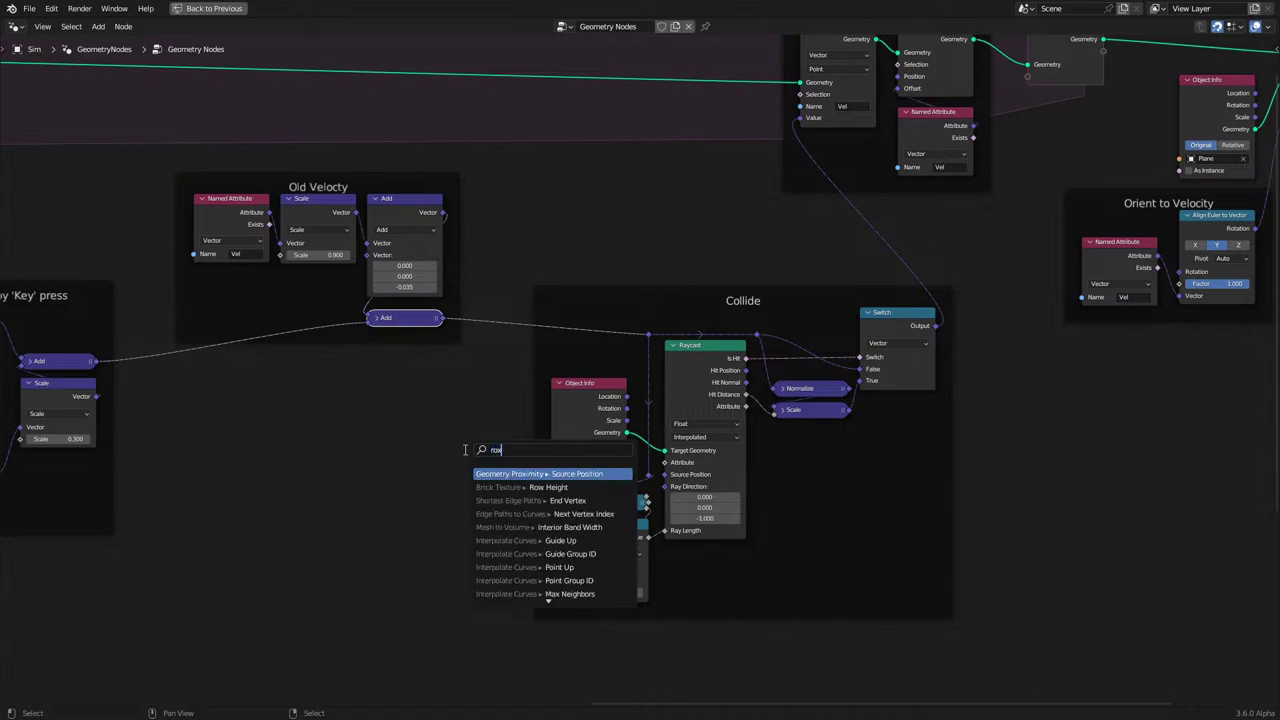
key(Return)
click(442, 432)
scroll(512, 334, up, 4)
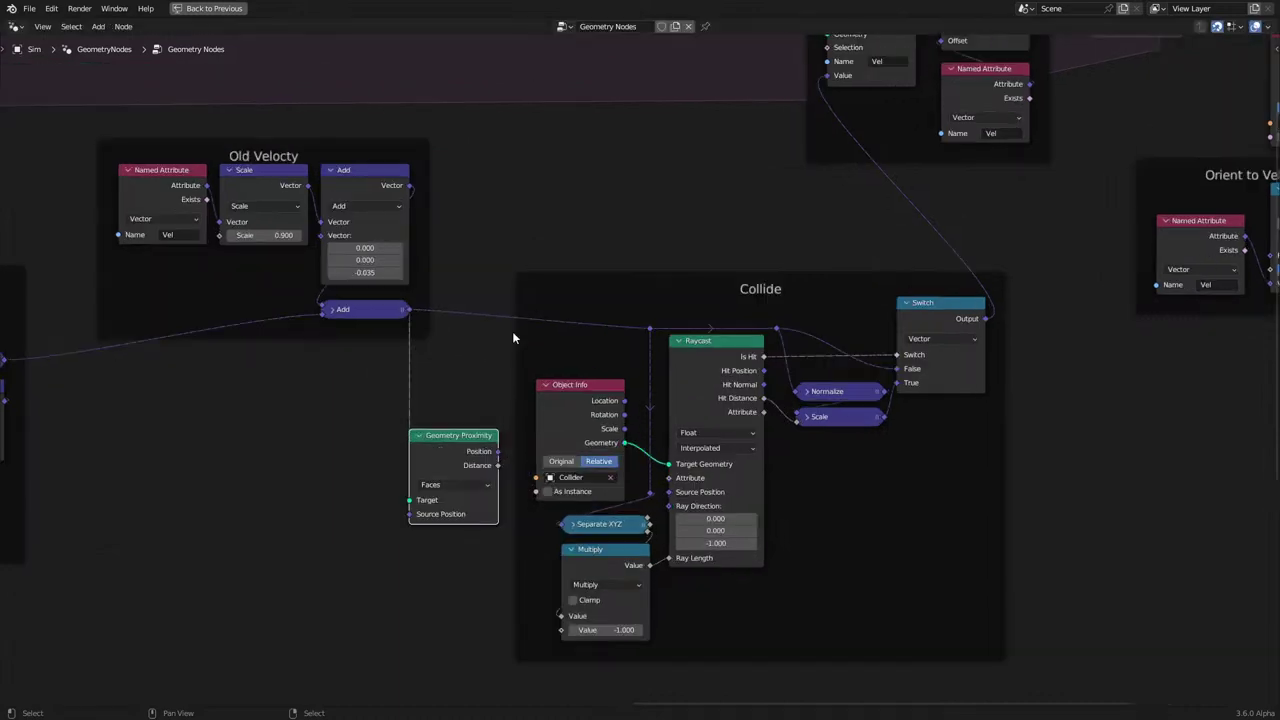
Connect the Collider Object Info's Geometry to Geometry Proximity's Target and leave its Source Position unlinked.
drag(622, 455, 380, 522)
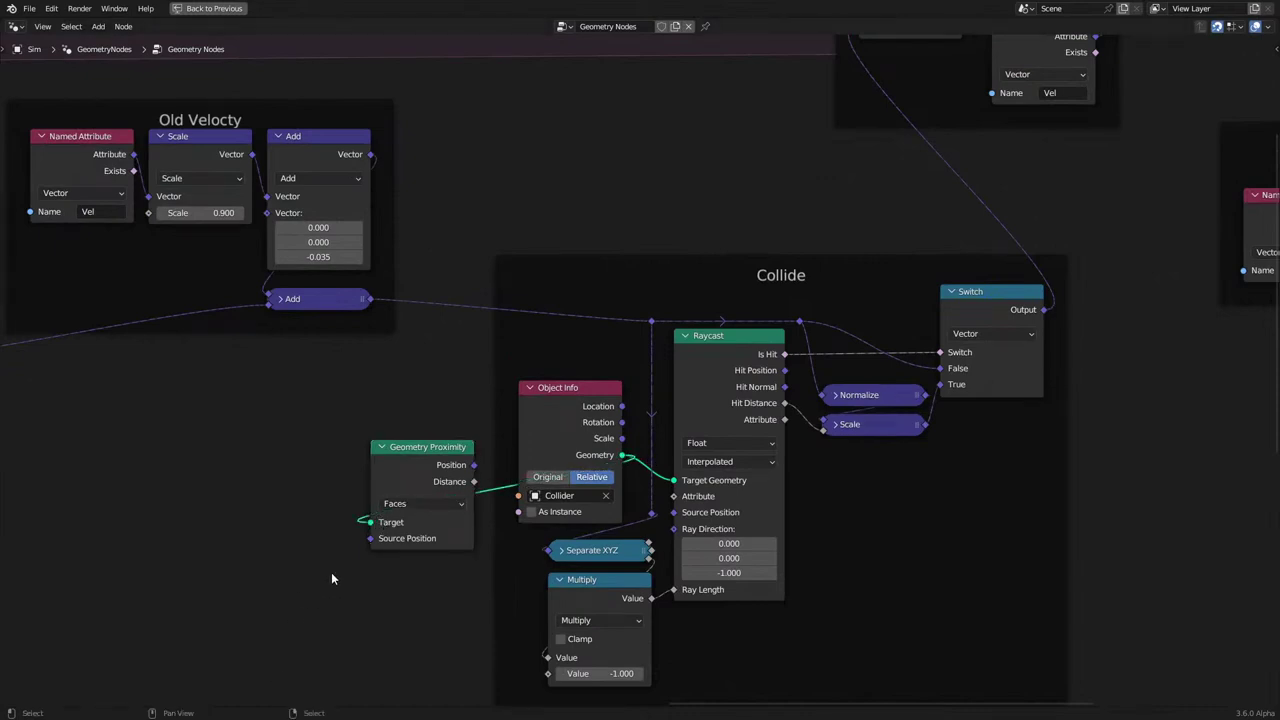
middle_drag(376, 460, 384, 398)
click(402, 384)
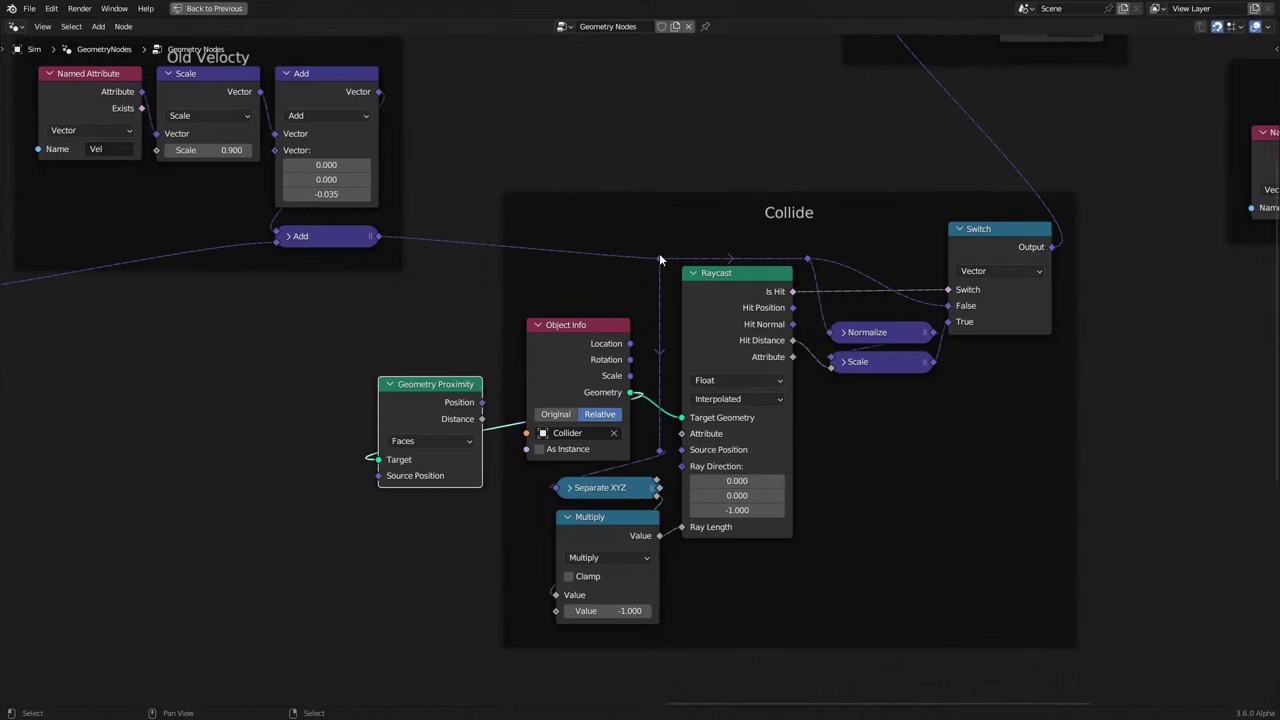
Add a vector Length node fed by the velocity reroute, collapse it and place it below Geometry Proximity.
drag(659, 258, 255, 481)
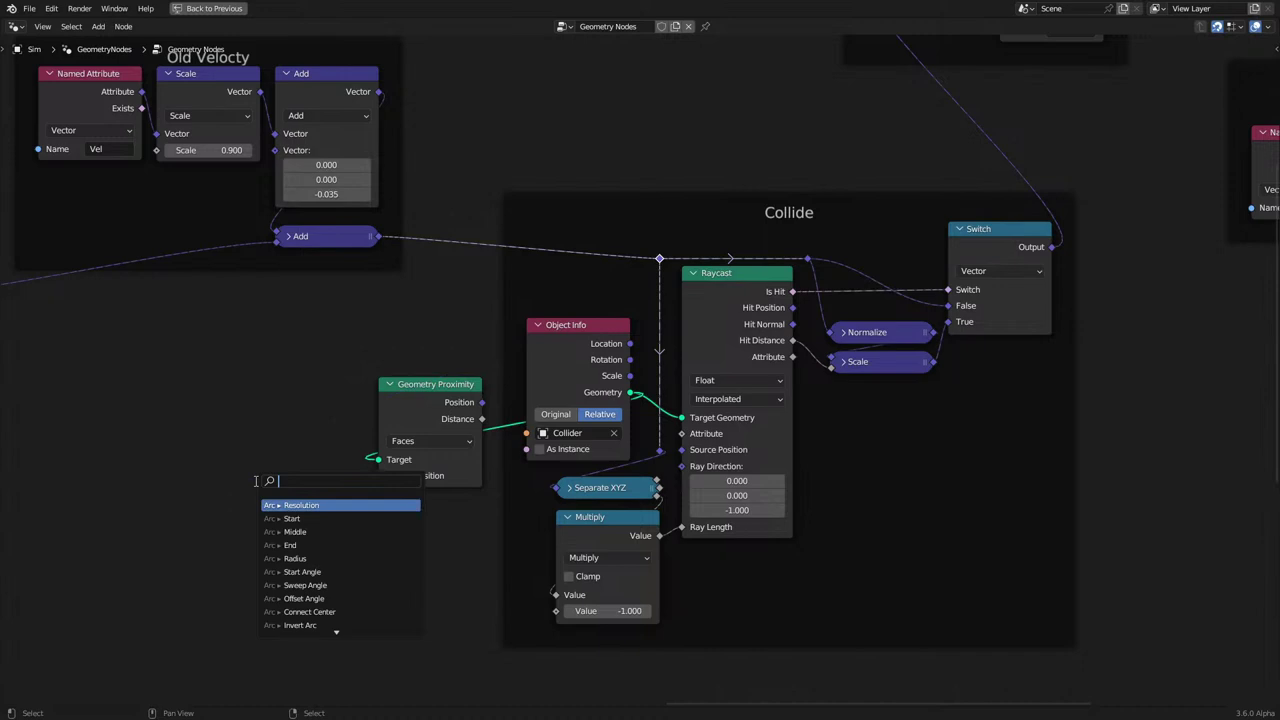
text(leng)
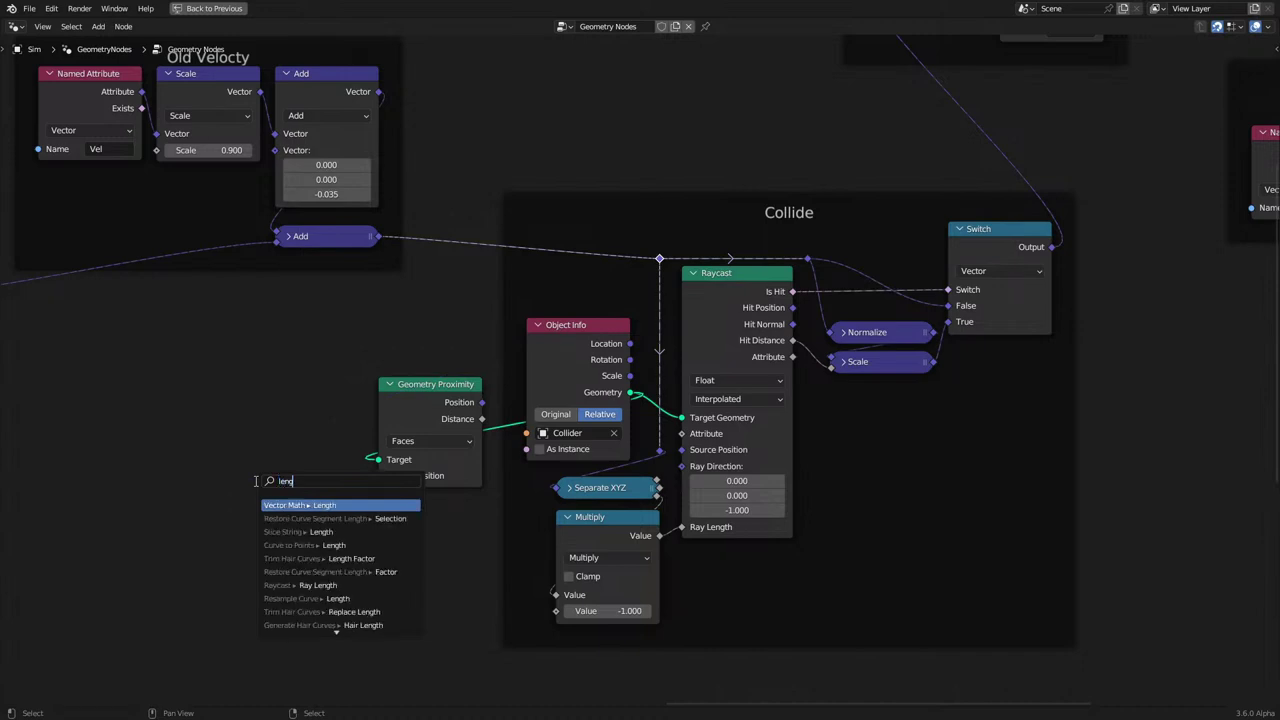
key(Return)
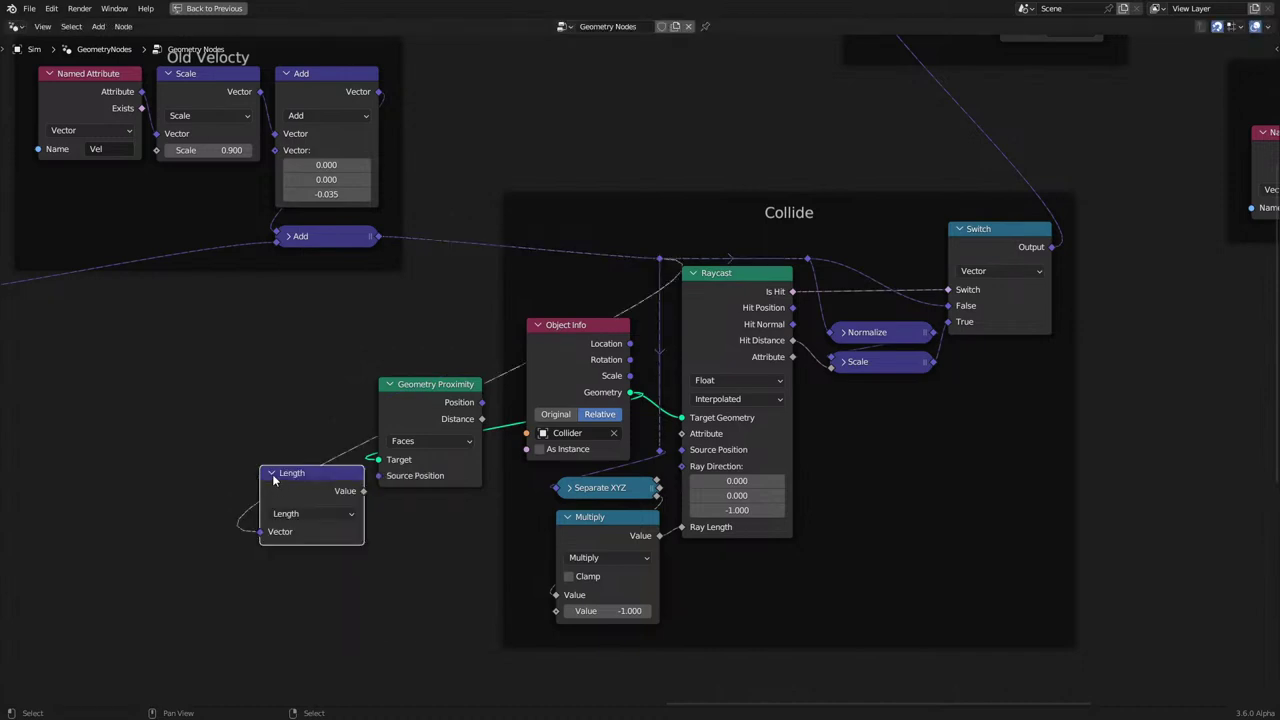
click(272, 474)
drag(282, 475, 385, 578)
Move Geometry Proximity away from the Collide frame and connect its Distance to the collapsed Scale node's scale input.
click(428, 421)
drag(428, 421, 404, 485)
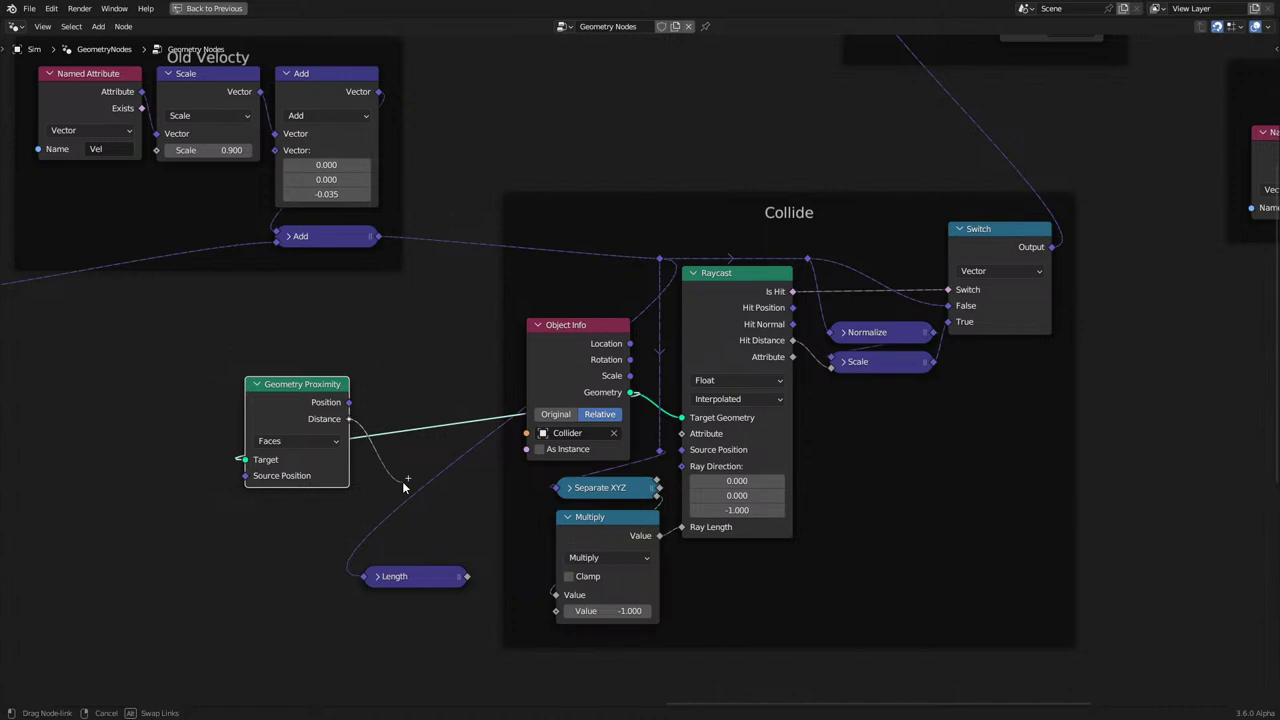
drag(404, 485, 403, 486)
key(Escape)
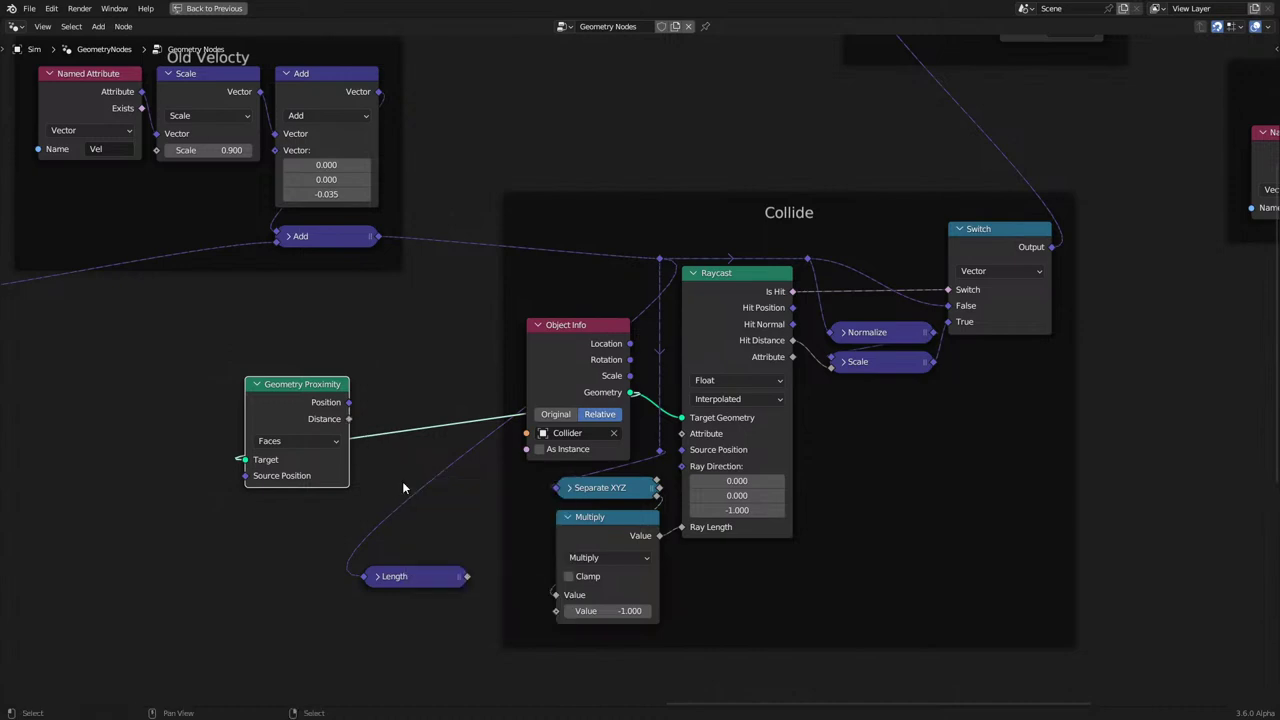
drag(349, 419, 834, 366)
Add a float Greater Than comparison of Distance against Length and connect its Result to the Switch node's Switch input.
drag(349, 419, 279, 591)
text(gr)
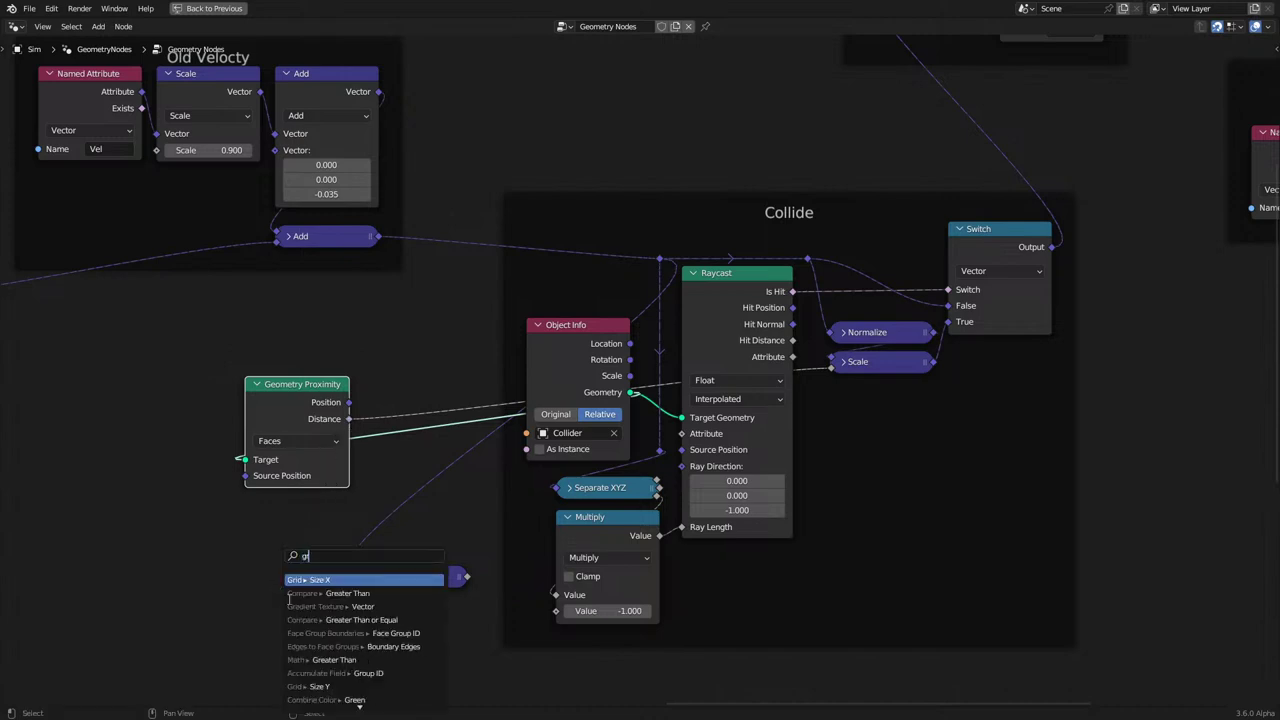
click(312, 593)
click(270, 563)
drag(435, 572, 240, 642)
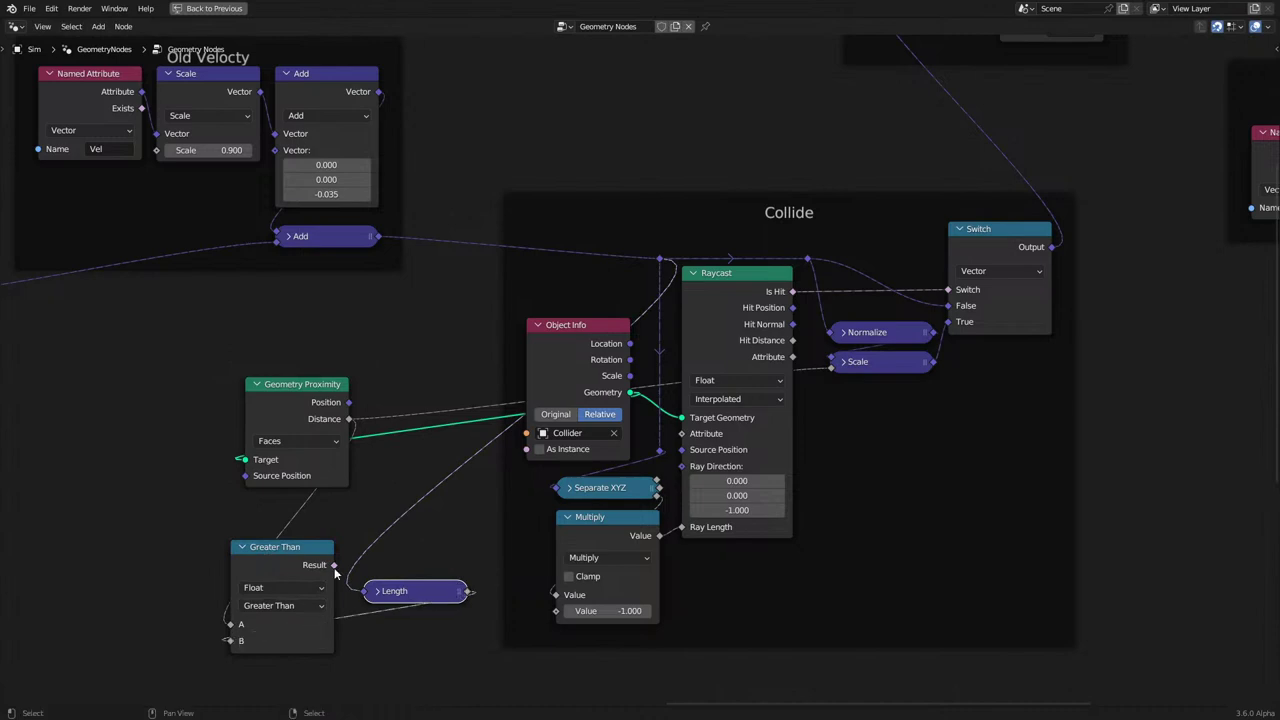
drag(334, 565, 945, 289)
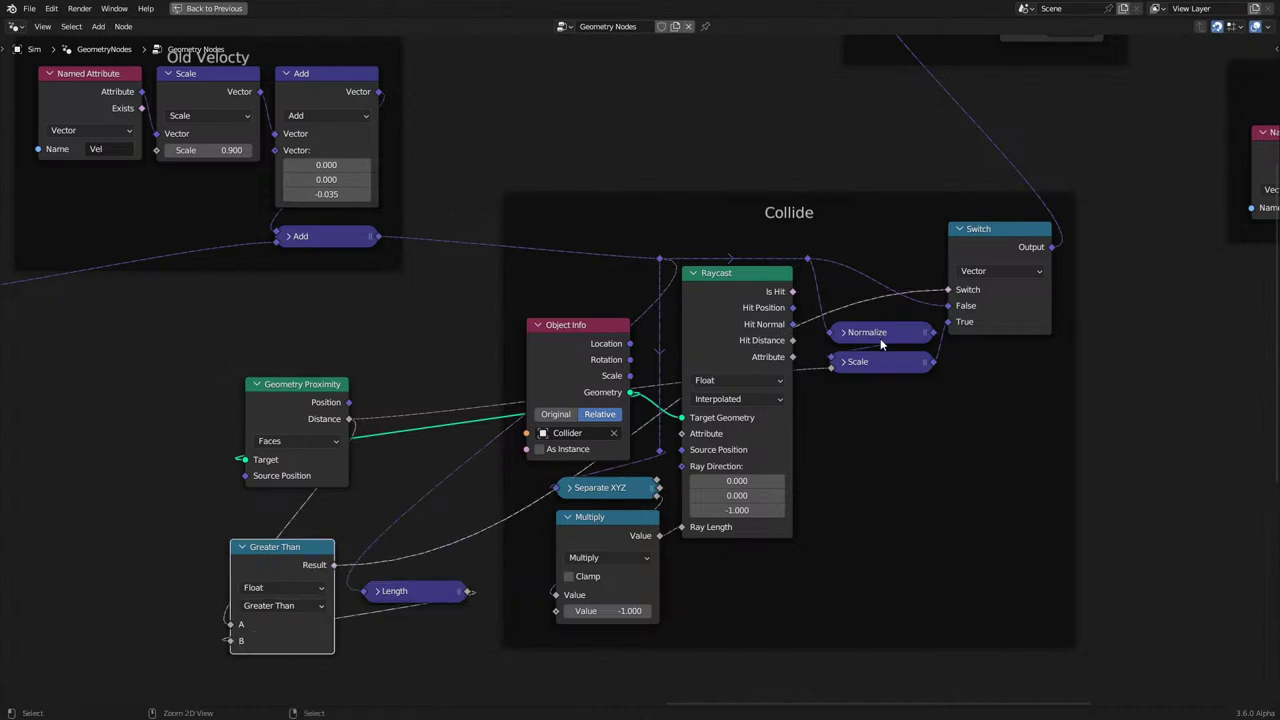
Restore the full workspace layout and play the simulation from the first frame.
key(ctrl+space)
key(shift+Left)
key(space)
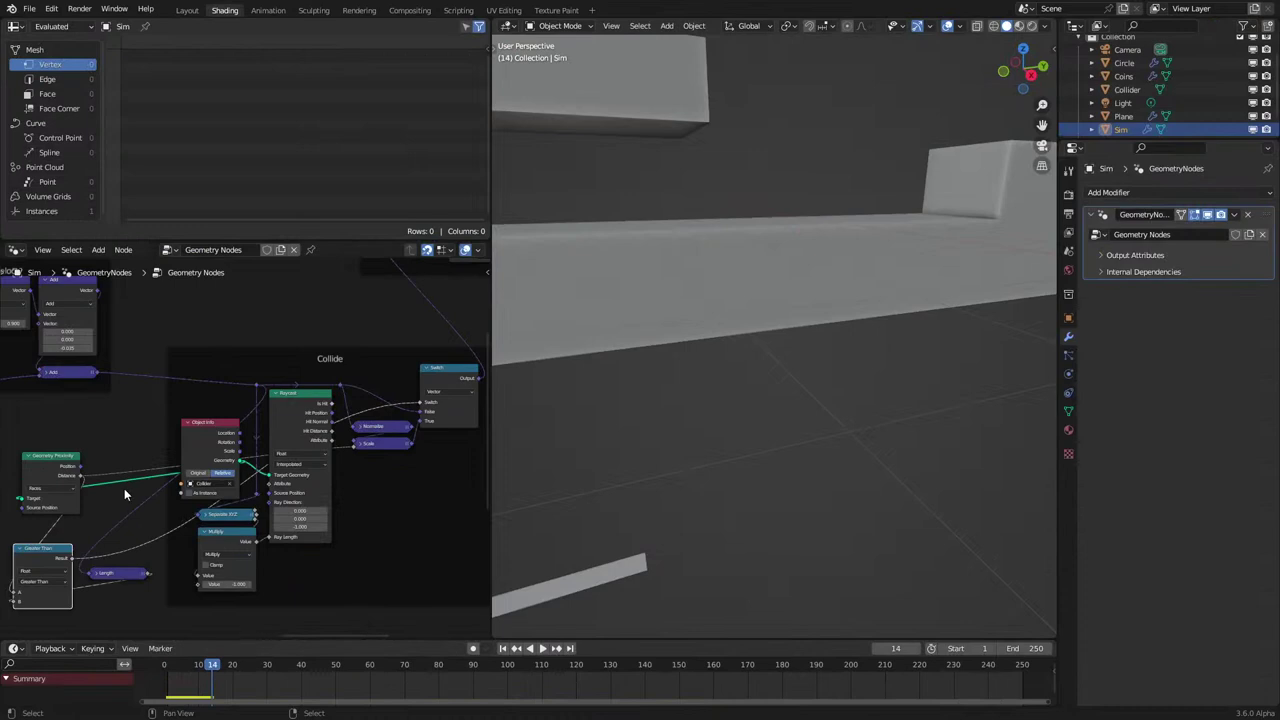
Set the comparison to Less Than and replay the simulation from the first frame.
click(42, 581)
click(47, 595)
key(shift+Left)
key(space)
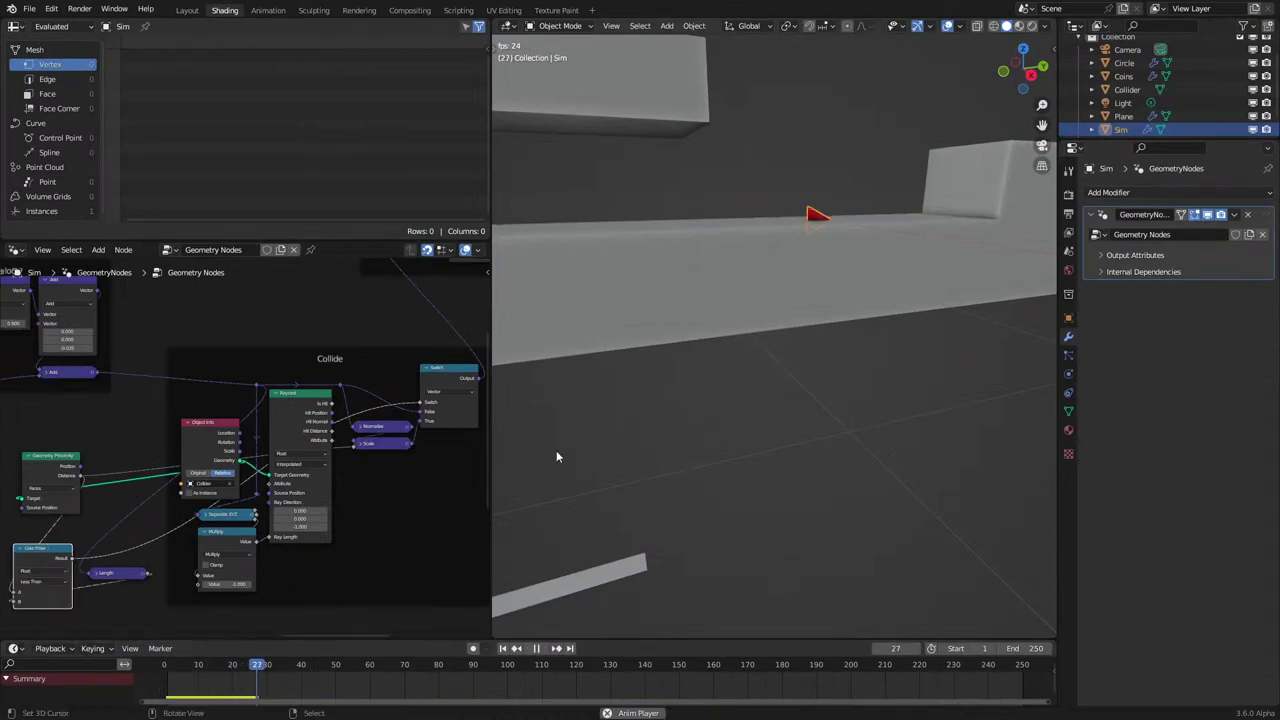
key(space)
Place the Less Than node beside Geometry Proximity with the collapsed Length directly beneath it.
click(297, 406)
middle_drag(630, 419, 1029, 525)
middle_drag(148, 527, 270, 465)
drag(162, 495, 237, 452)
drag(180, 418, 155, 427)
scroll(197, 477, up, 5)
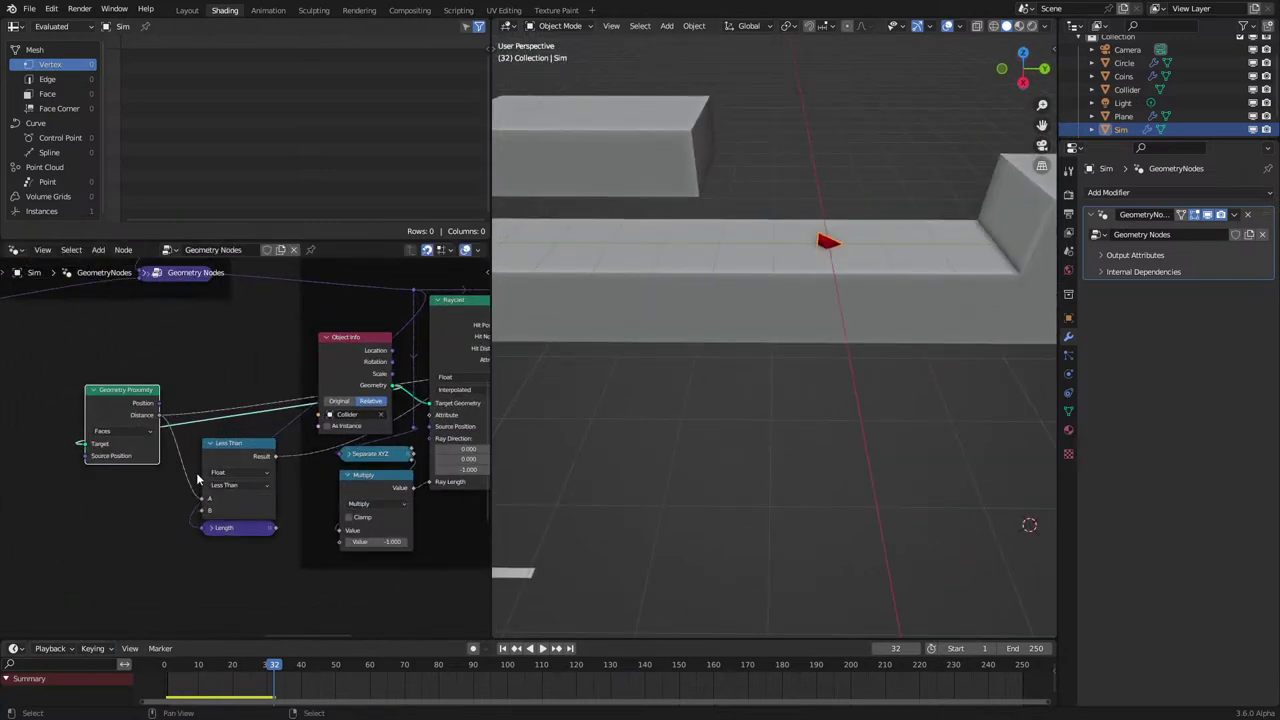
click(224, 546)
drag(223, 545, 241, 417)
scroll(235, 538, down, 3)
right_click(241, 420)
middle_drag(268, 435, 190, 480)
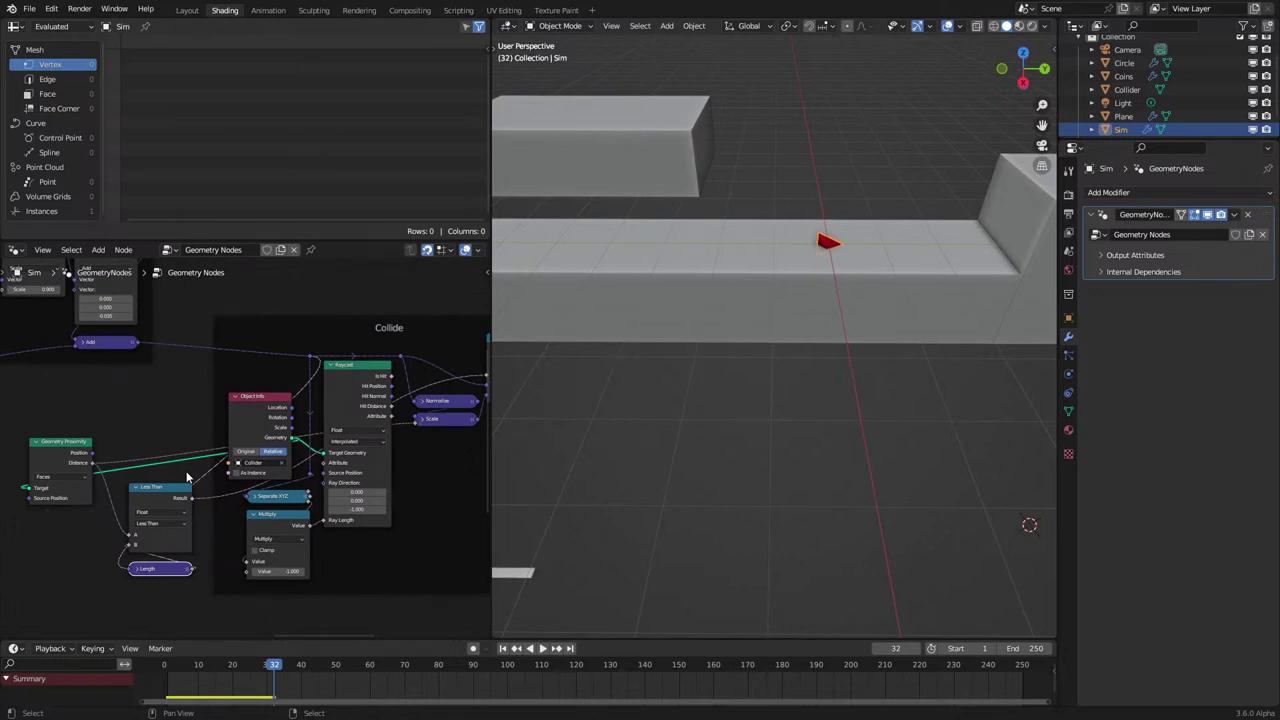
Delete the Raycast, Separate XYZ and Multiply nodes and the leftover lower reroute from the Collide frame.
click(354, 391)
key(x)
click(278, 496)
key(x)
click(288, 516)
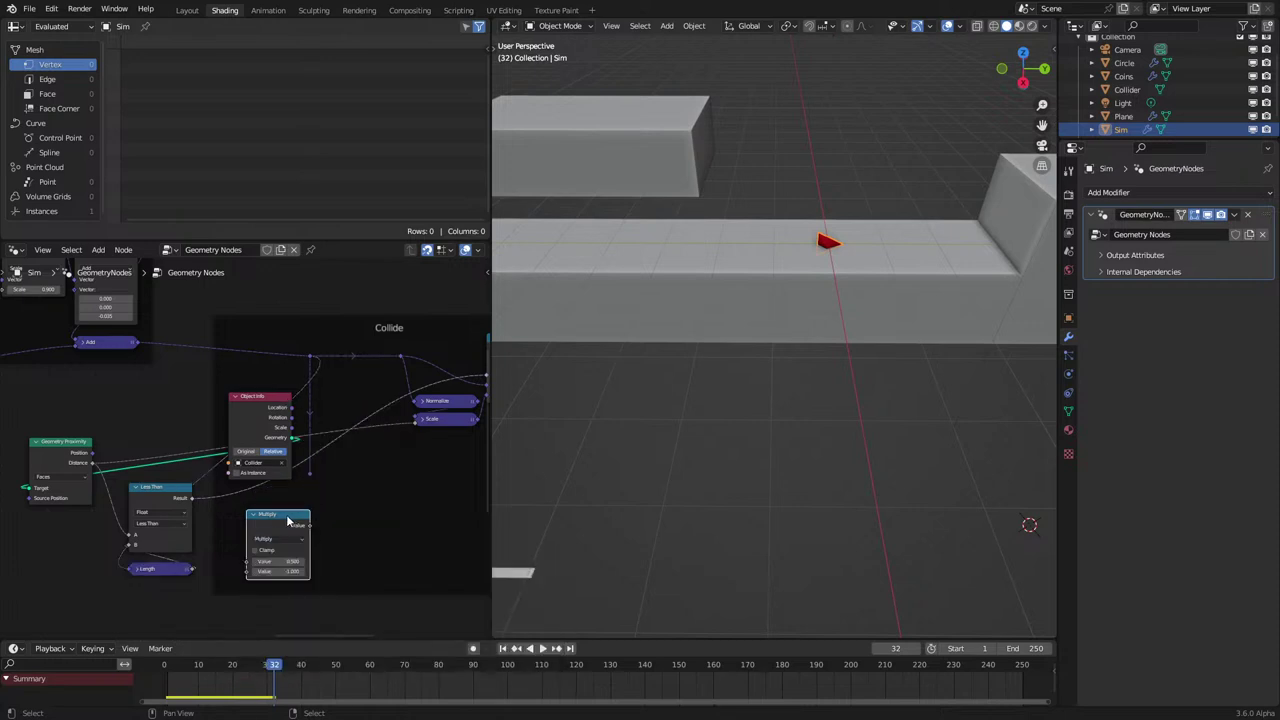
key(x)
Move Geometry Proximity, Less Than and Length into the Collide frame, with the comparison pair below the Switch.
scroll(312, 474, down, 2)
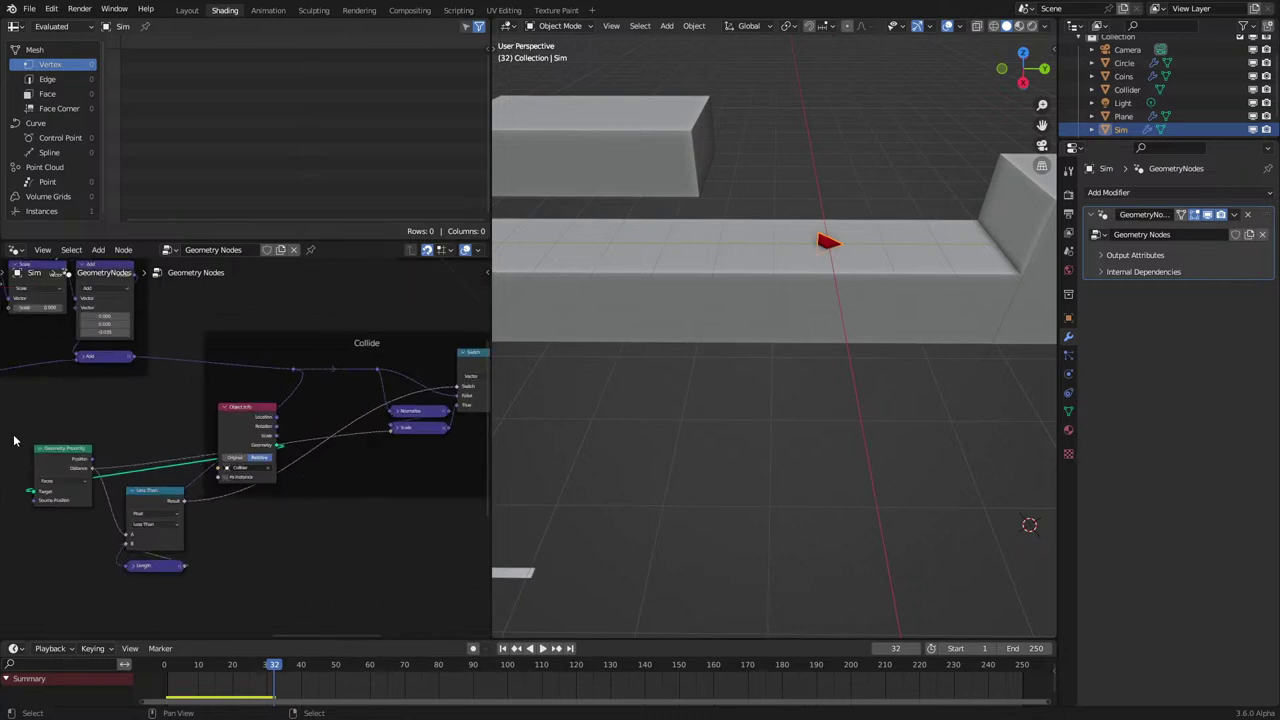
drag(20, 413, 150, 598)
key(g)
click(402, 575)
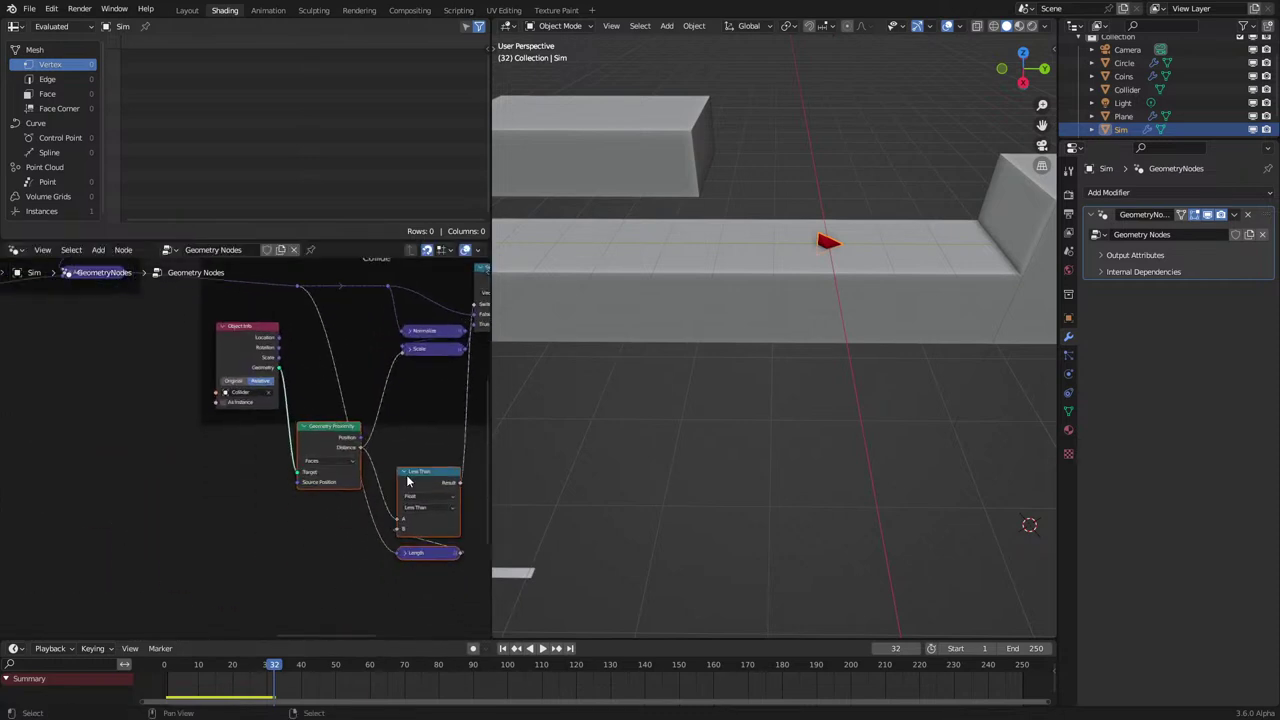
middle_drag(363, 492, 267, 530)
drag(336, 595, 441, 441)
scroll(338, 566, up, 1)
drag(356, 510, 363, 562)
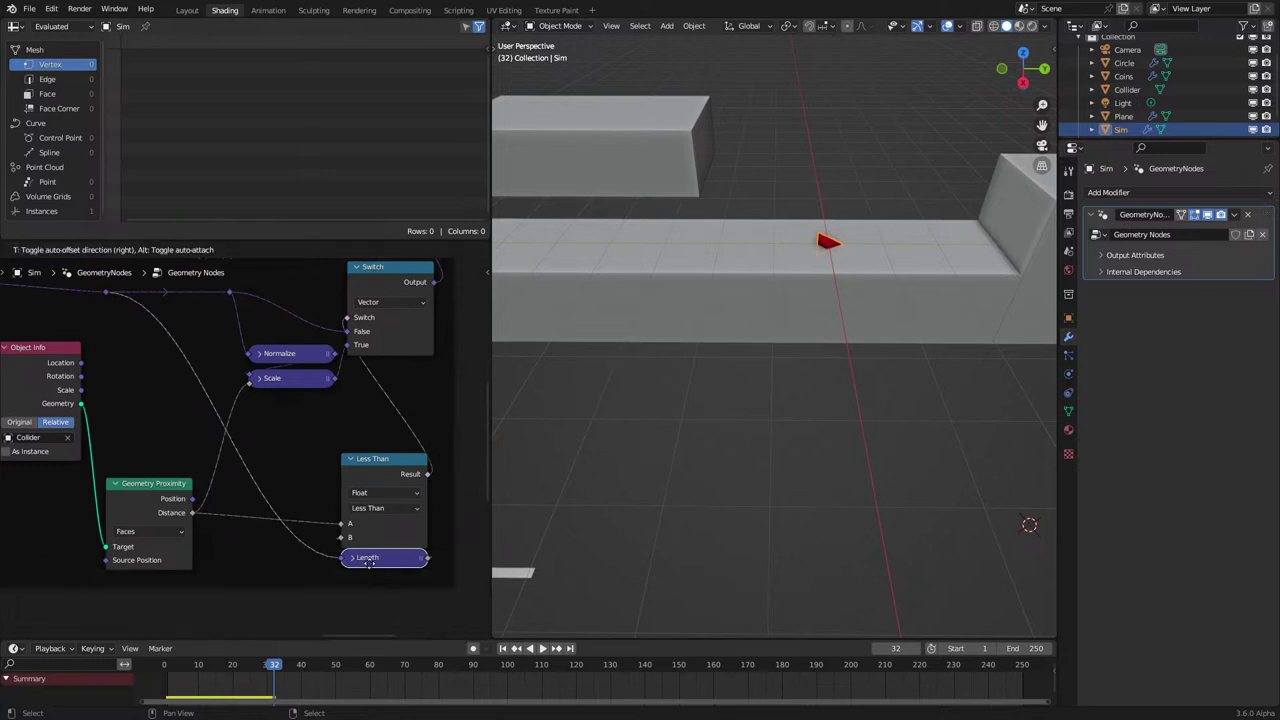
Place Geometry Proximity next to the Collider Object Info and bring Less Than and Length in below the collapsed Scale.
key(g)
click(303, 552)
drag(176, 511, 168, 382)
drag(257, 447, 283, 510)
middle_drag(306, 385, 381, 471)
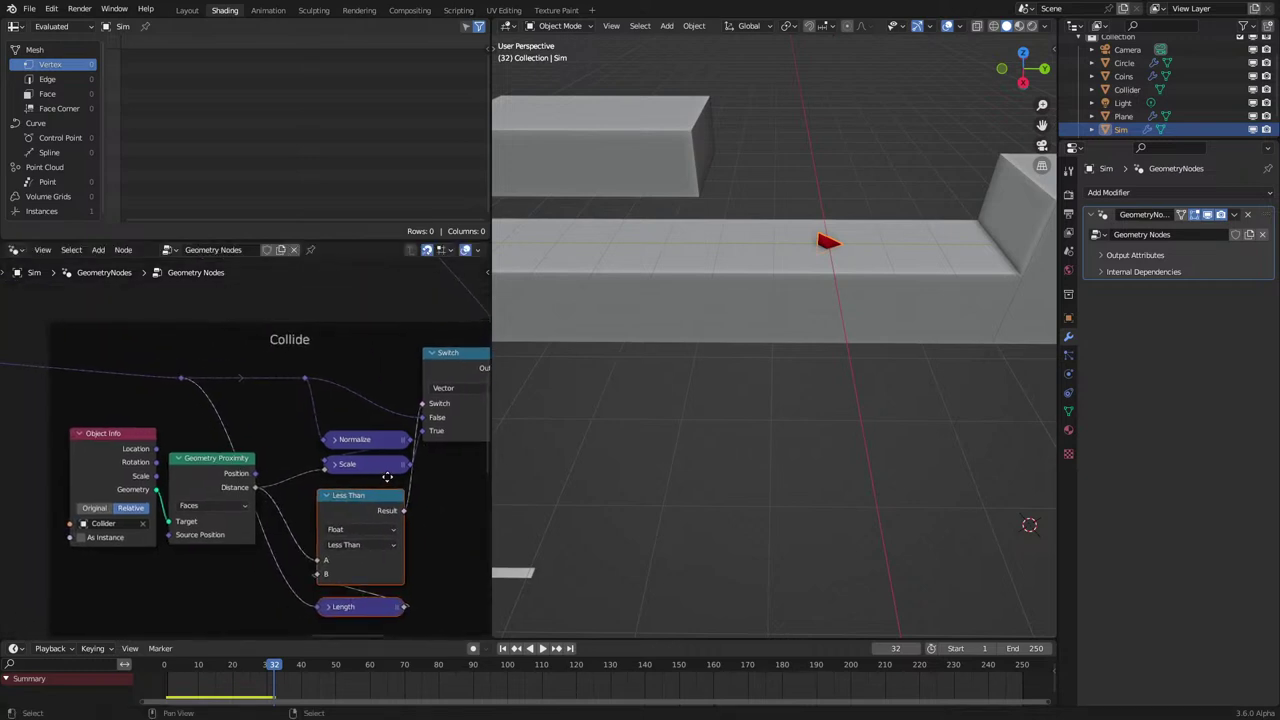
Shift the collapsed Normalize and Scale nodes together so their inputs line up under the second reroute.
click(379, 463)
shift+click(362, 440)
key(g)
click(348, 448)
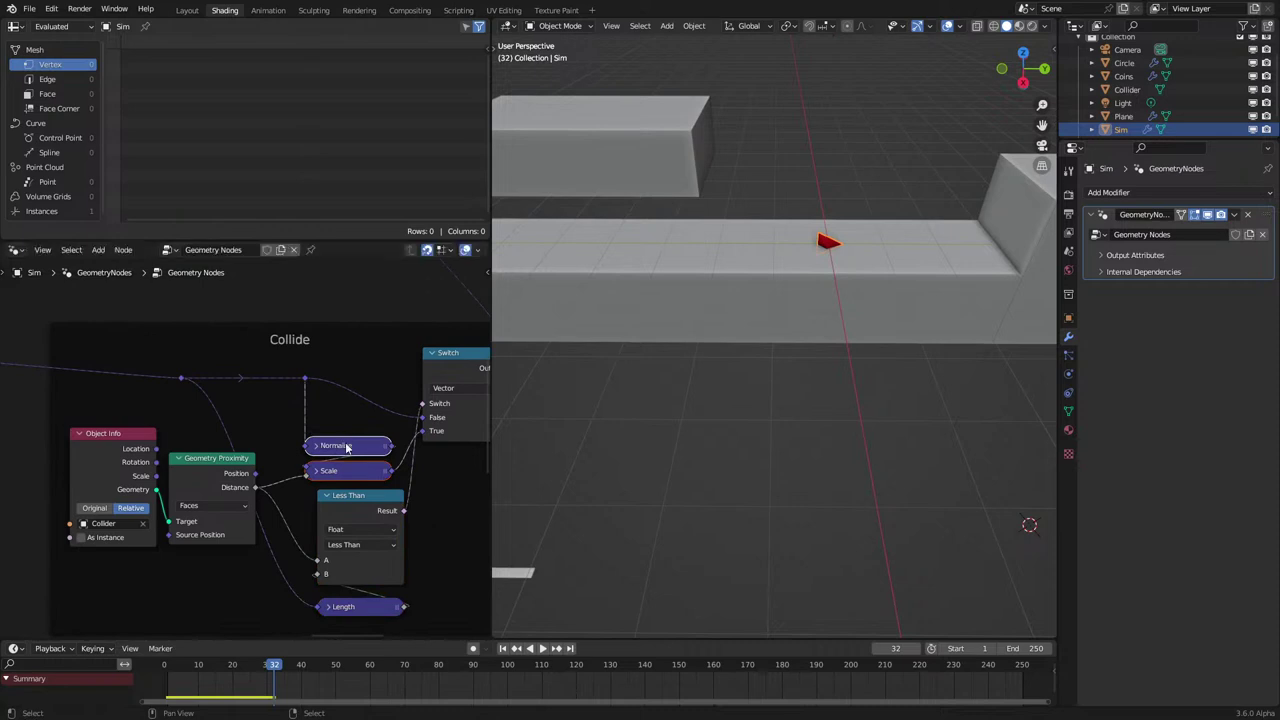
Shift Less Than and Length closer to Geometry Proximity, then collapse Less Than and stack it directly above Length.
click(361, 514)
shift+click(359, 608)
key(g)
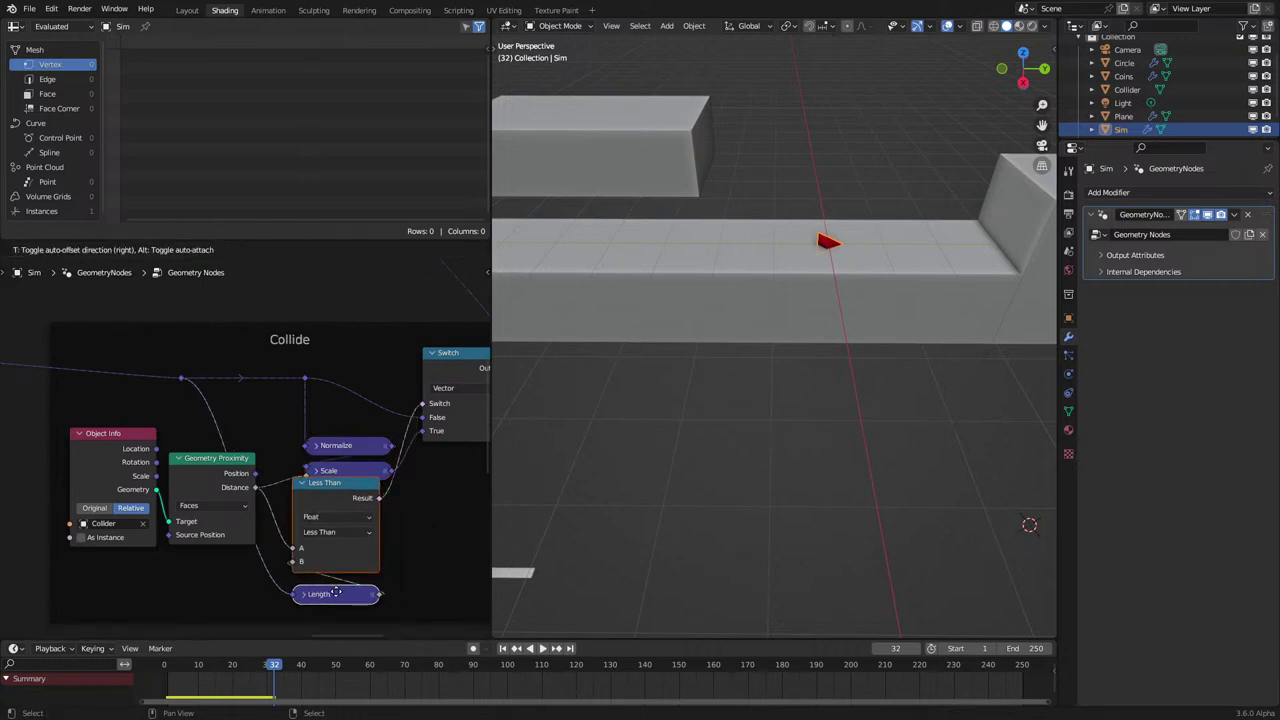
click(336, 592)
click(306, 482)
key(g)
click(305, 570)
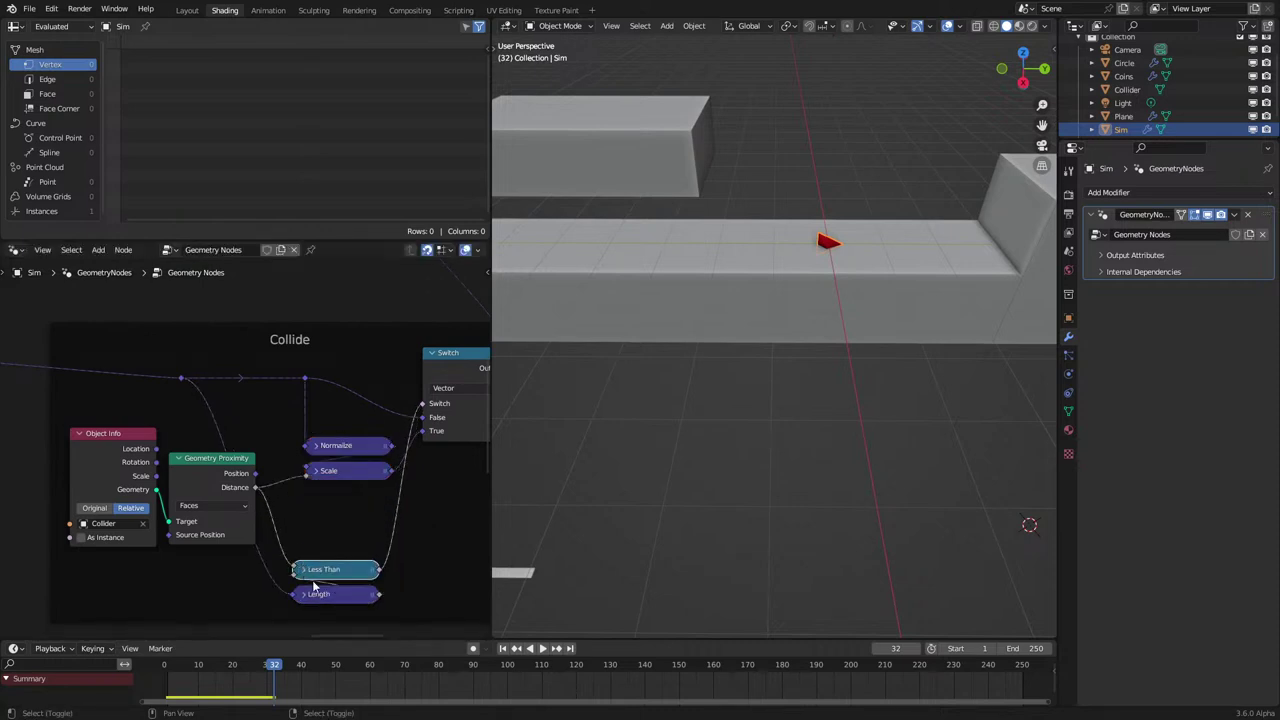
Stack the collapsed Less Than and Length nodes directly beneath Scale, aligned with Normalize and Scale.
shift+click(318, 594)
key(g)
click(300, 381)
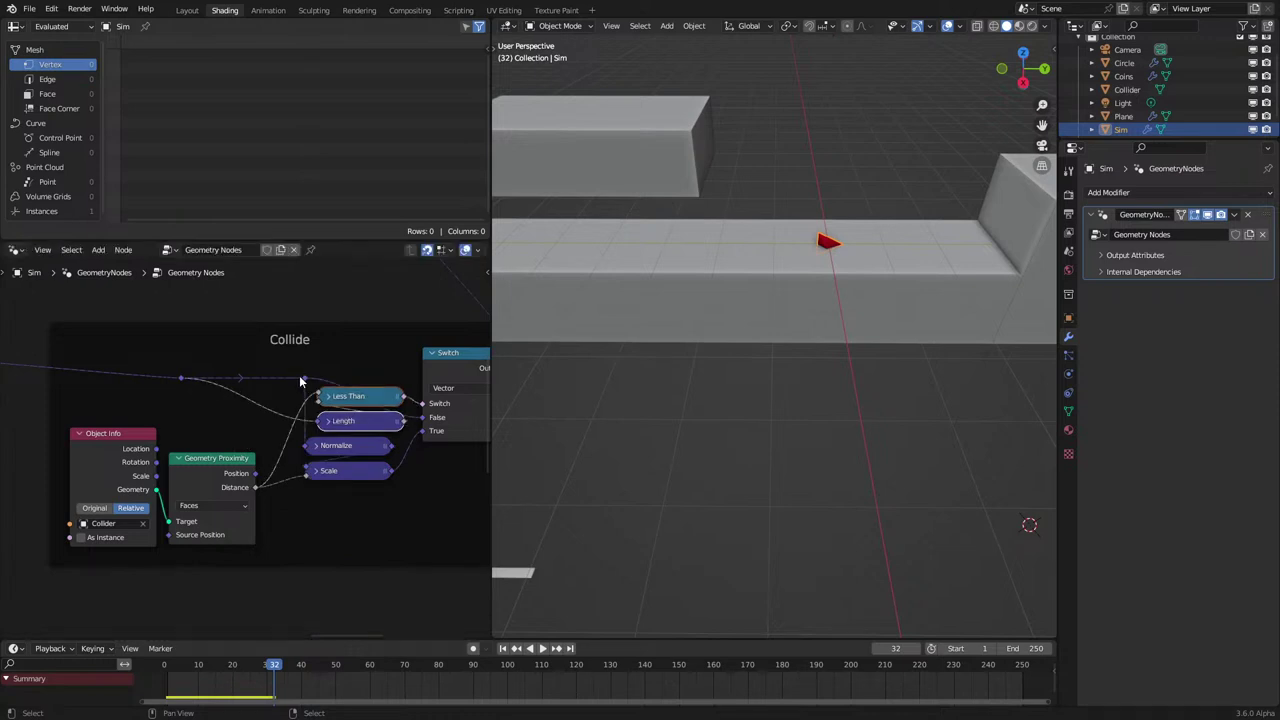
drag(340, 400, 328, 499)
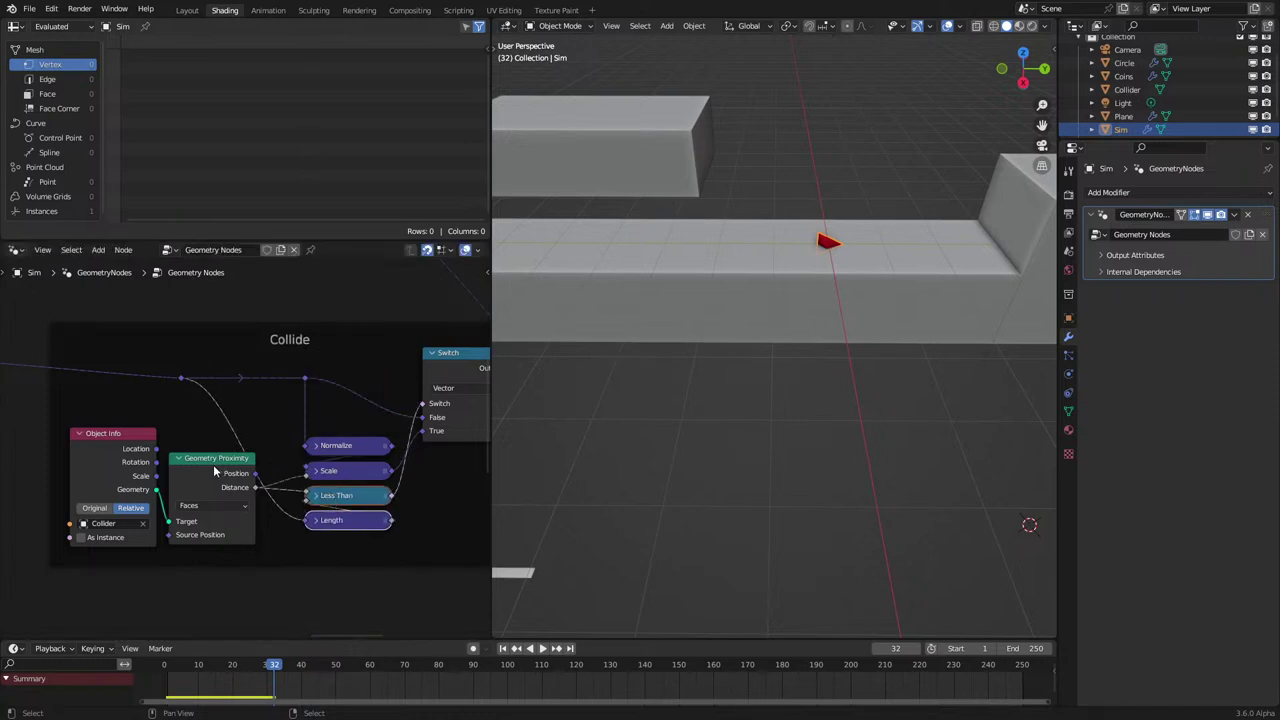
Connect Length to the second reroute and remove the first, leaving one reroute to feed Normalize, Length and the Switch's False input.
drag(304, 377, 306, 520)
shift+right_drag(179, 372, 183, 382)
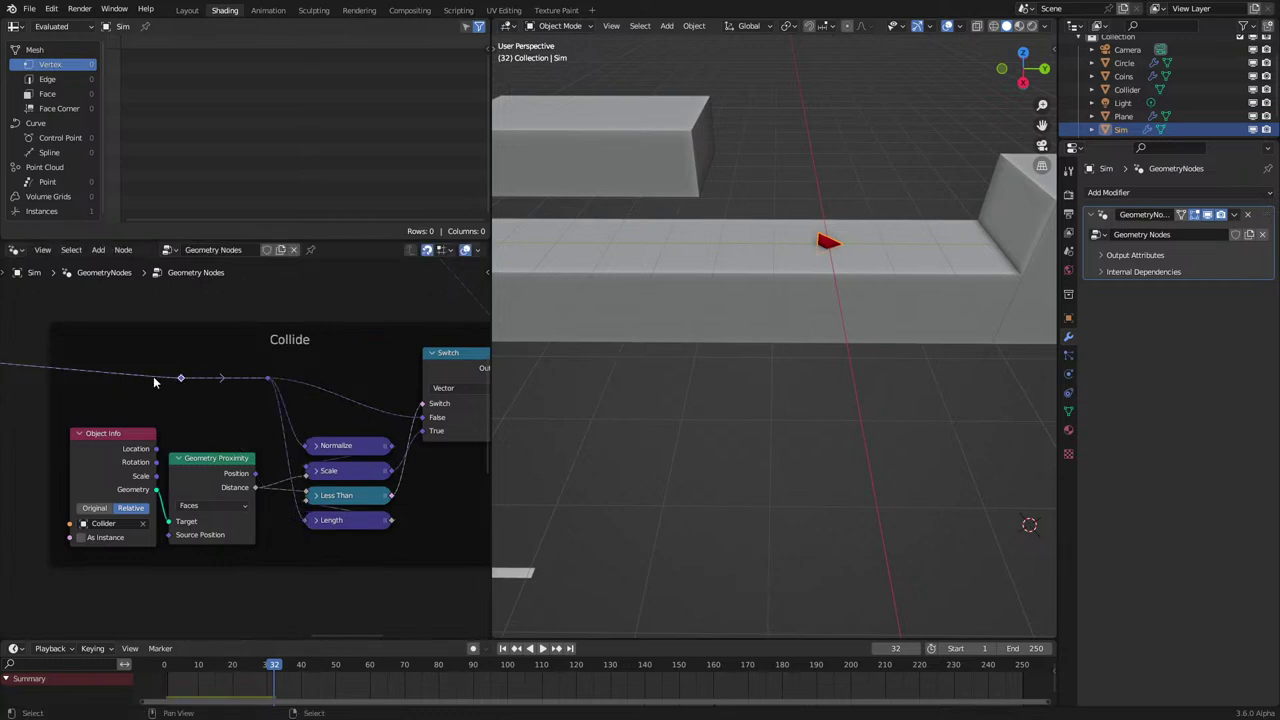
middle_drag(154, 382, 278, 441)
scroll(268, 440, down, 1)
drag(97, 424, 373, 440)
click(297, 440)
middle_drag(325, 467, 286, 446)
scroll(340, 520, up, 2)
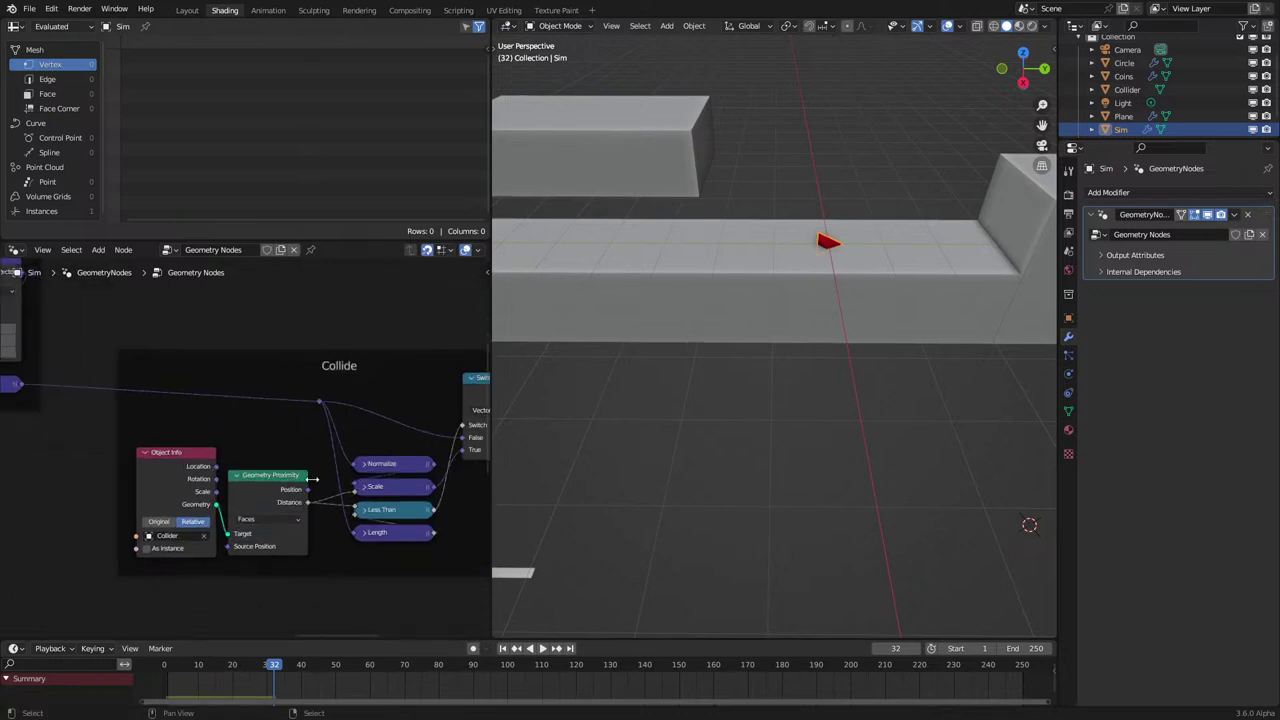
Play the simulation from the start to check the rearranged Collide nodes.
key(space)
click(172, 685)
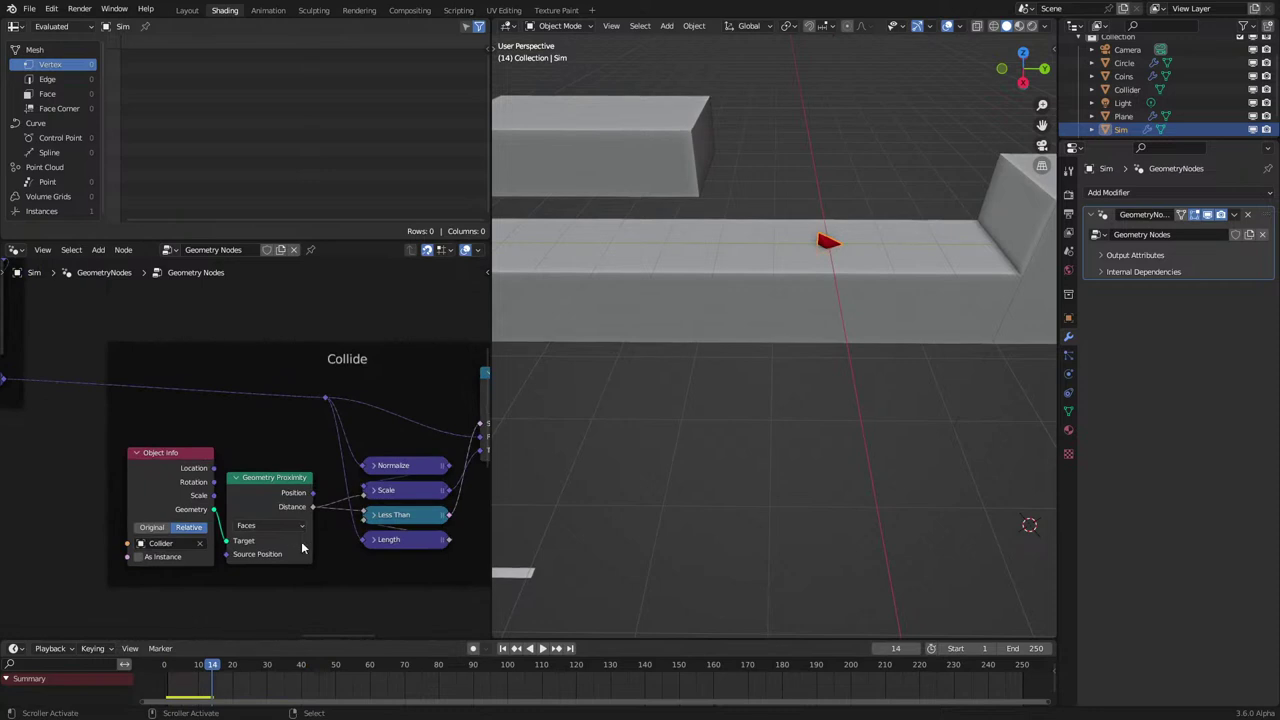
key(space)
Insert a Math Add node between Geometry Proximity's Distance output and the reroute feeding Scale and Less Than.
drag(312, 507, 256, 556)
text(d)
key(BackSpace)
text(ad)
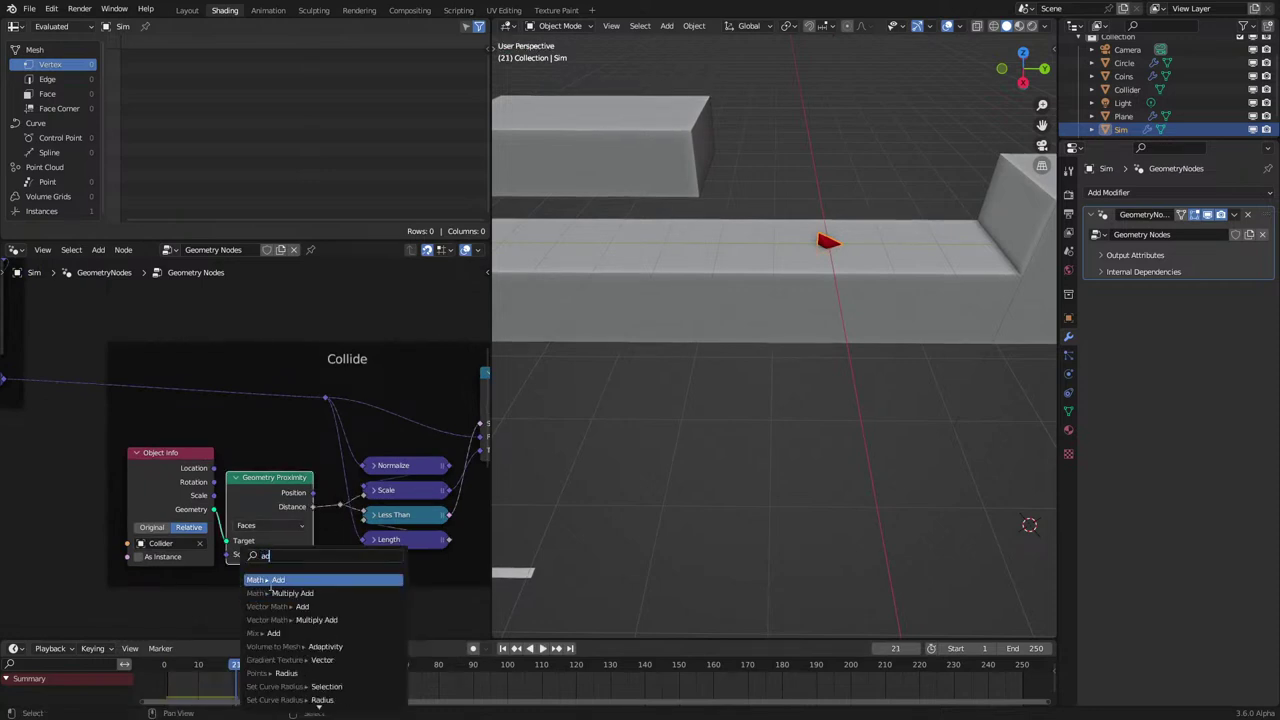
key(Return)
click(251, 619)
middle_drag(278, 622, 281, 535)
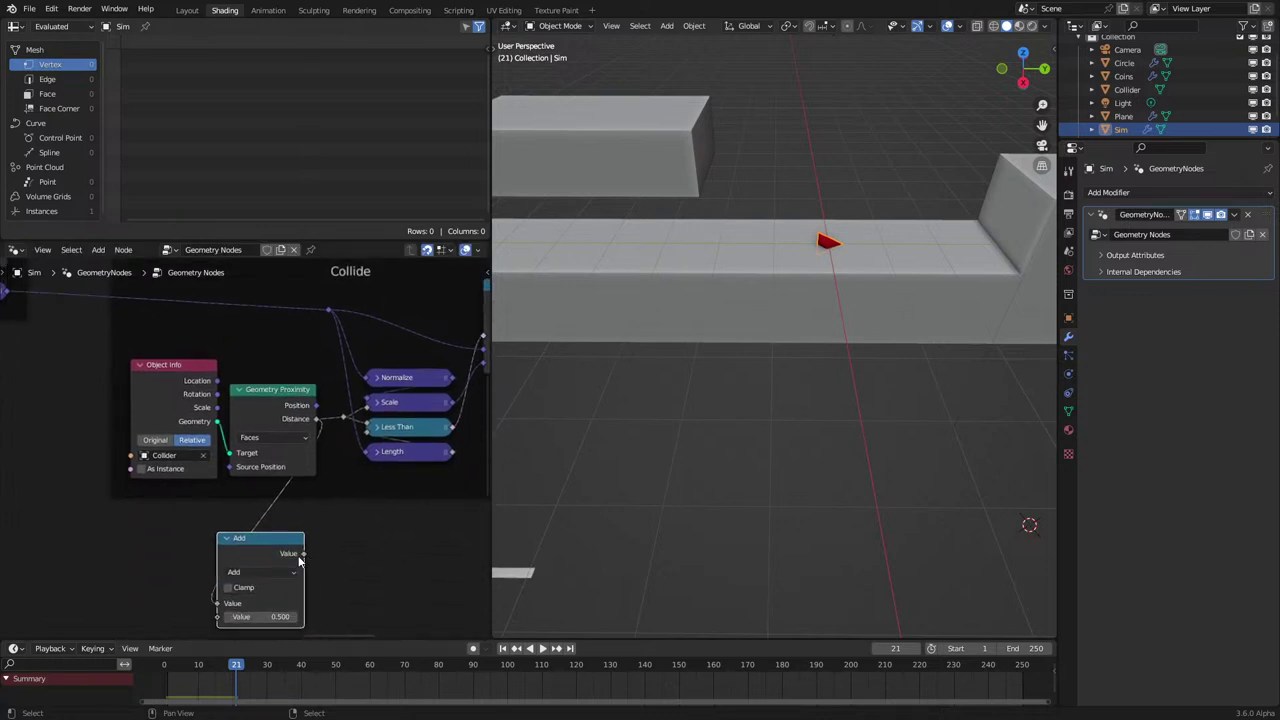
drag(302, 555, 343, 416)
Replay the simulation from frame 0 to check the effect of the Add node on the collision.
key(space)
click(166, 697)
key(space)
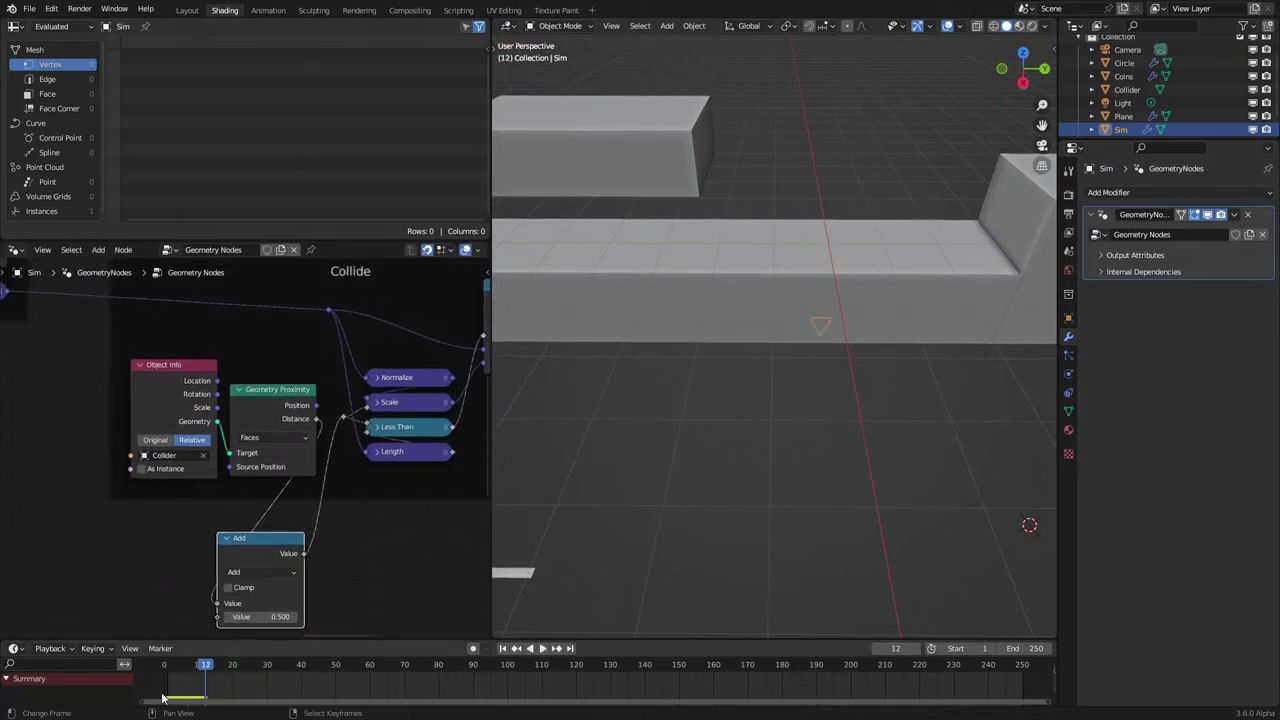
scroll(768, 327, down, 3)
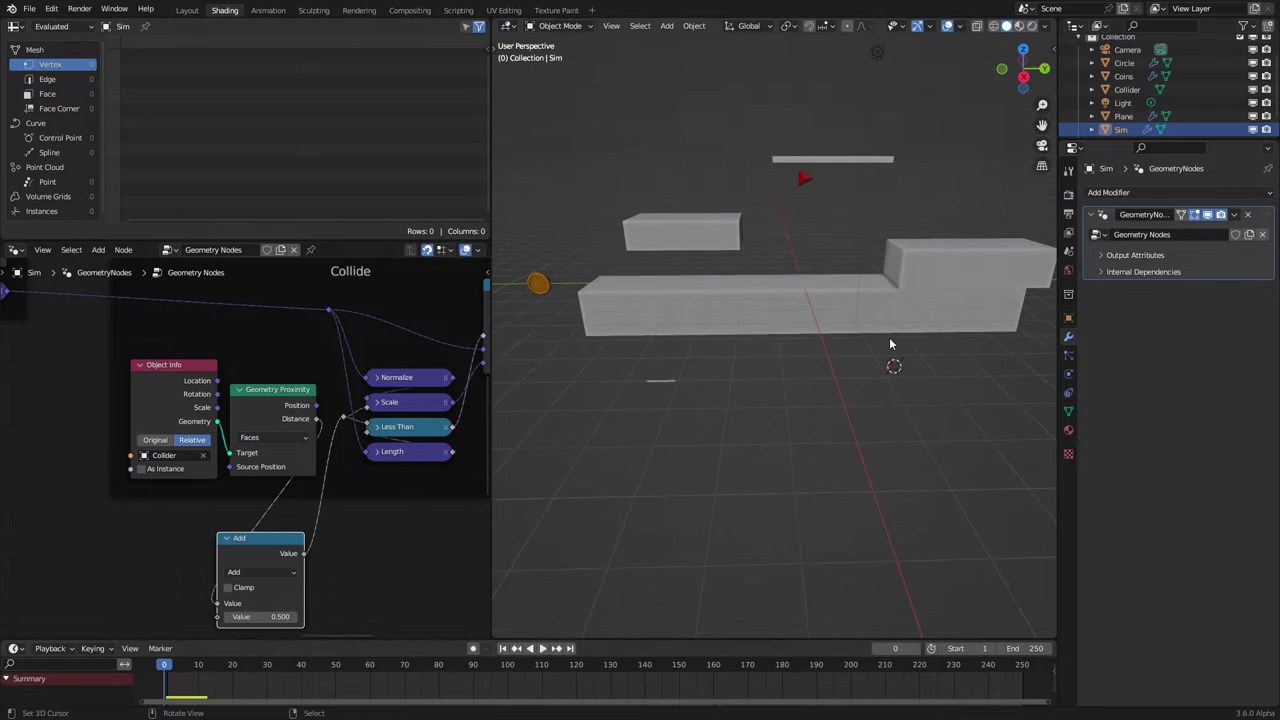
Switch to wireframe display and move the Sim object's mesh up 1 m along Z in Edit Mode.
key(shift+z)
click(943, 648)
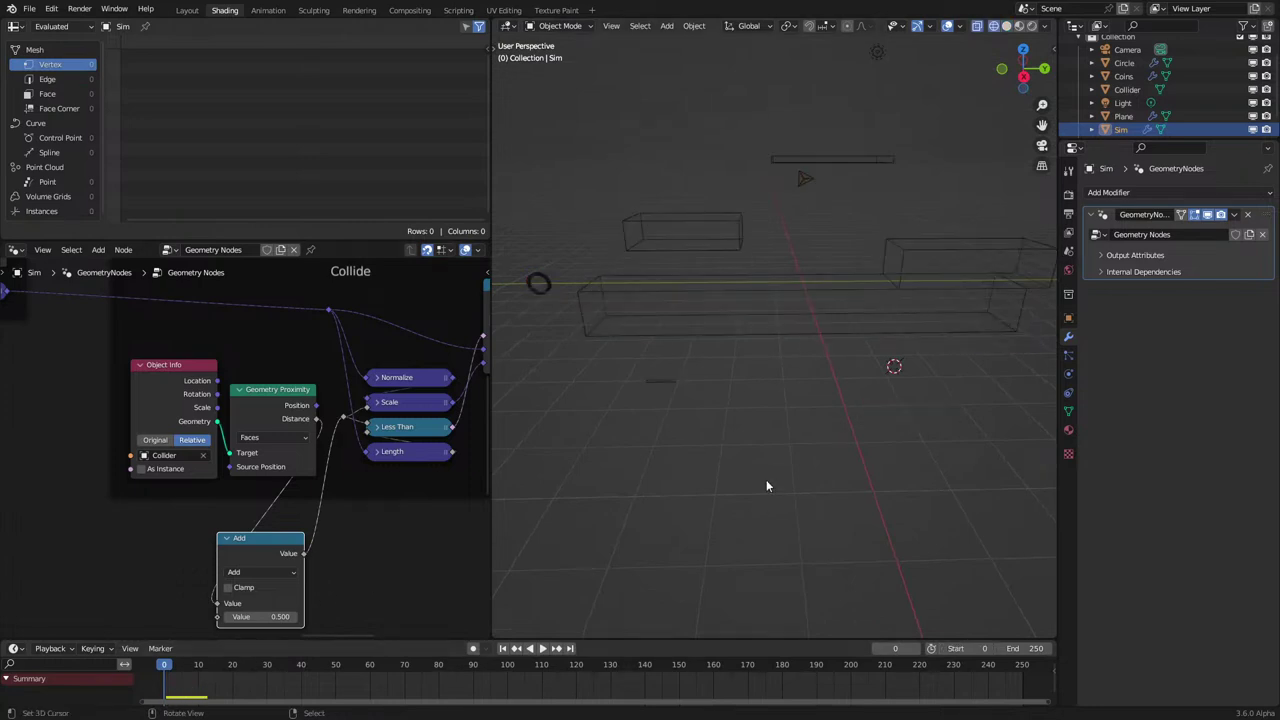
key(Tab)
key(g)
key(z)
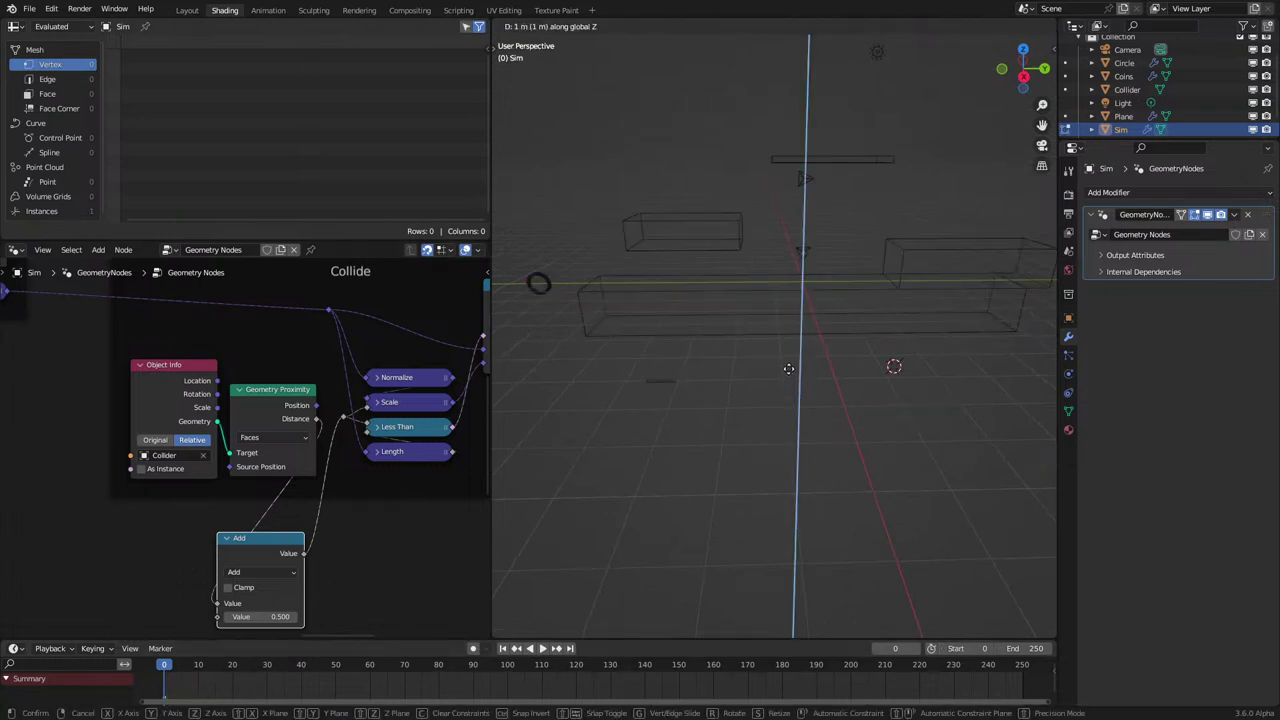
click(789, 368)
key(Tab)
Play the simulation with the raised mesh in solid display.
key(space)
key(shift+z)
key(space)
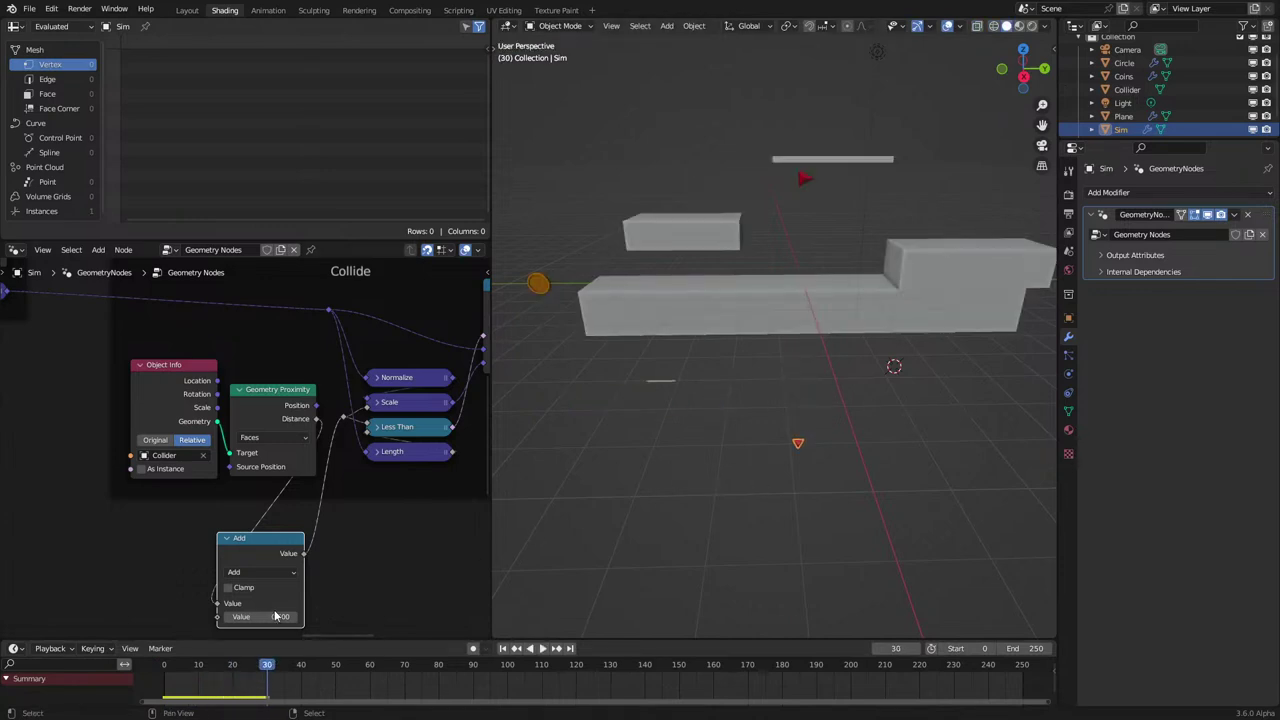
Change the Math node's operation from Add to Subtract and replay the simulation from frame 0, checking the player's landing up close.
click(281, 573)
key(s)
click(157, 687)
key(space)
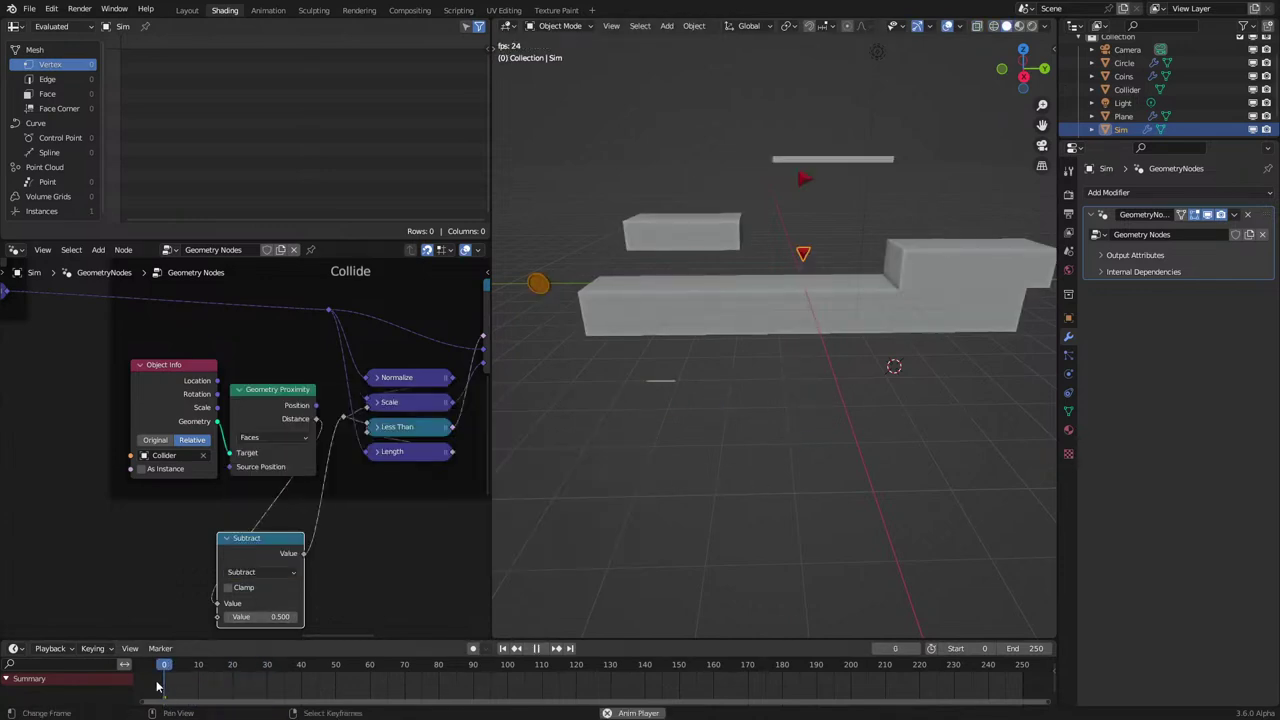
click(157, 687)
shift+middle_drag(713, 356, 690, 471)
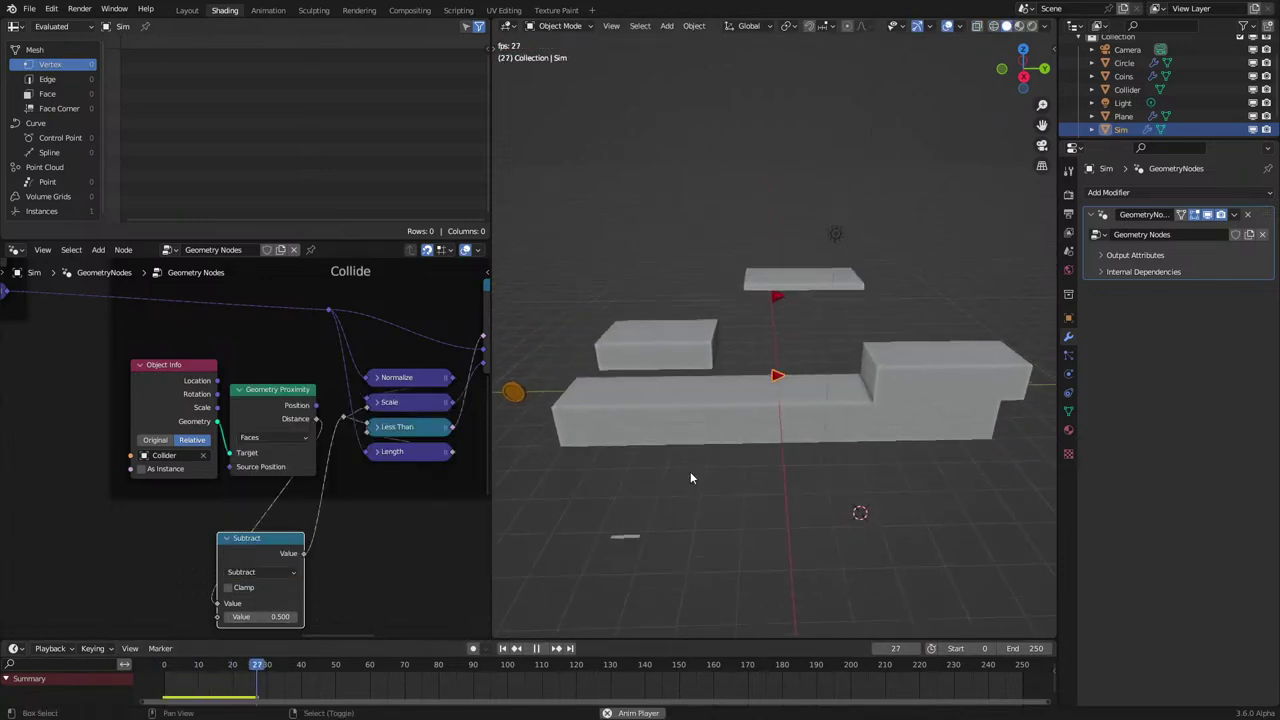
scroll(690, 471, up, 6)
middle_drag(892, 503, 887, 475)
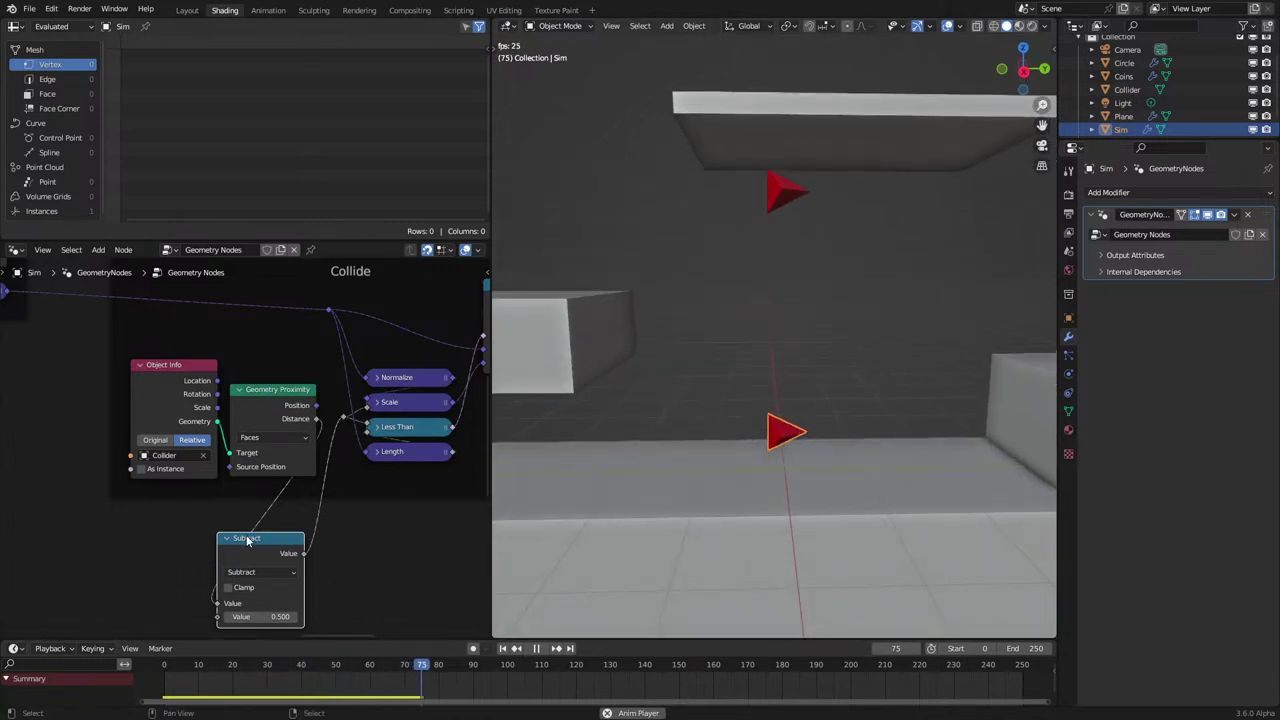
Place the Subtract node inside the Collide frame directly below Geometry Proximity and restart the playback from frame 0.
drag(258, 531, 270, 481)
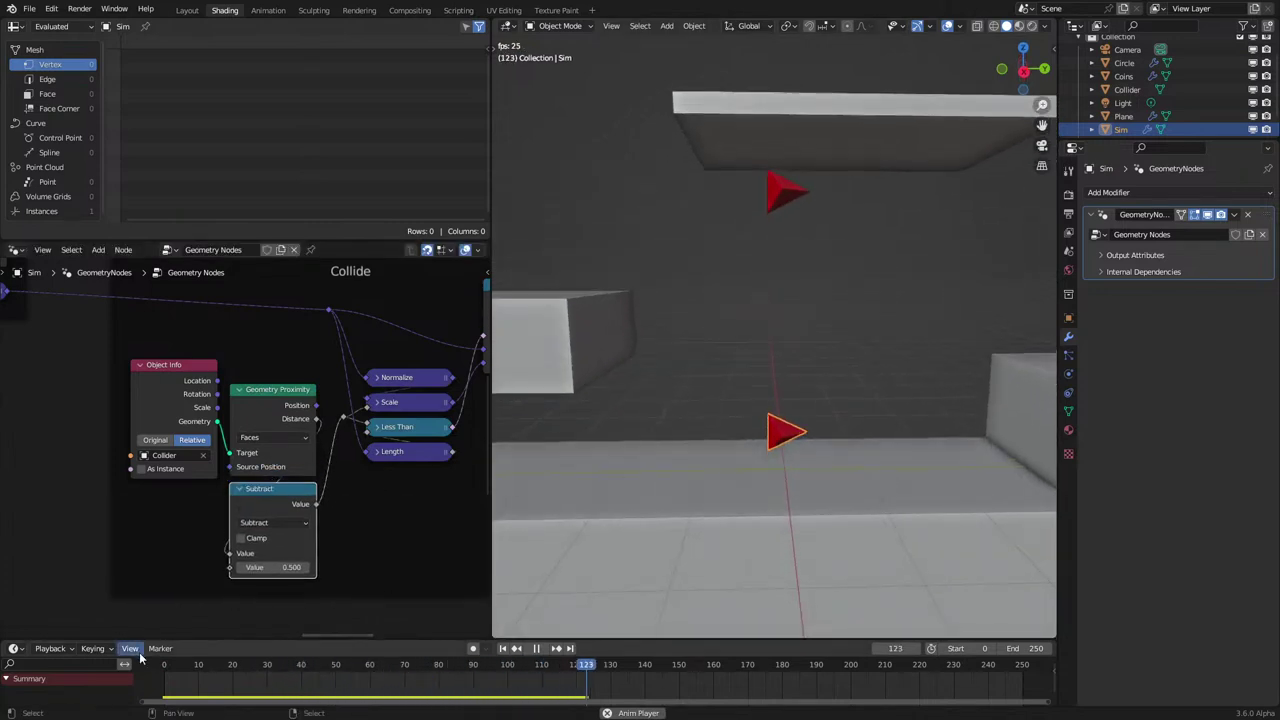
click(153, 682)
scroll(603, 479, down, 8)
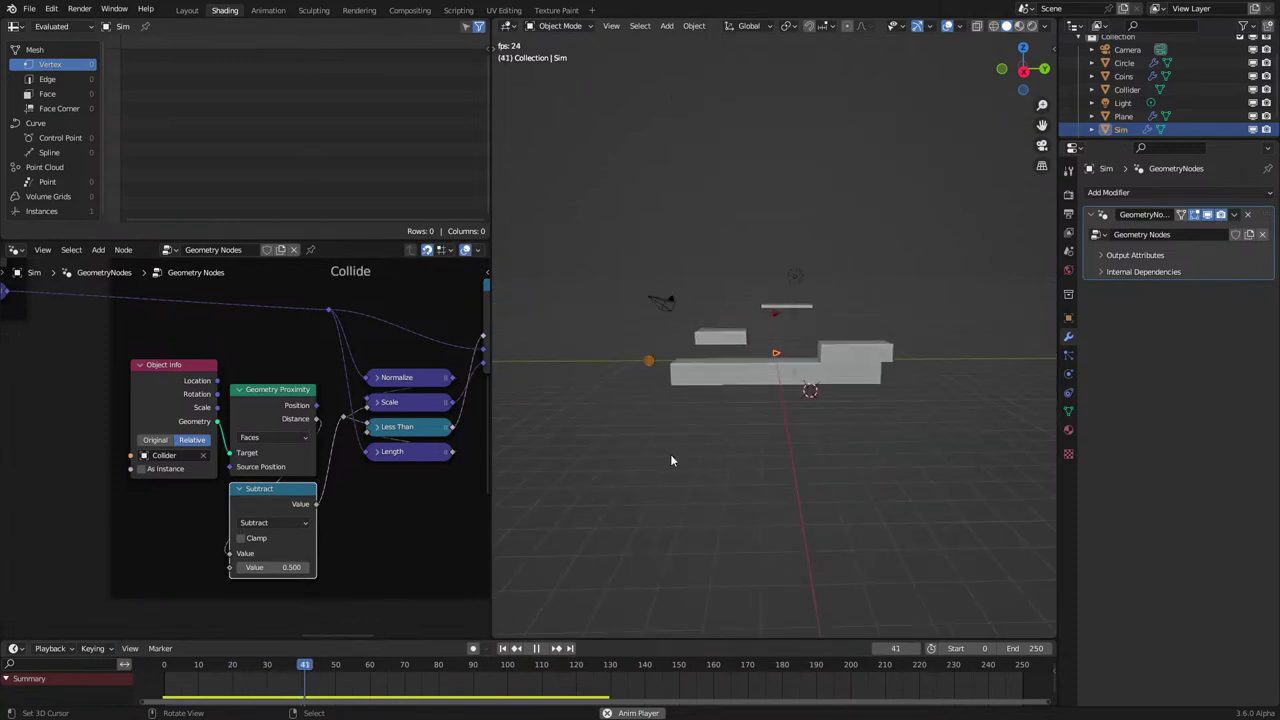
Append a series of d, a, w and s control letters to the Text Controller object while the simulation plays.
middle_drag(671, 460, 737, 500)
click(800, 486)
key(Tab)
middle_drag(843, 431, 802, 400)
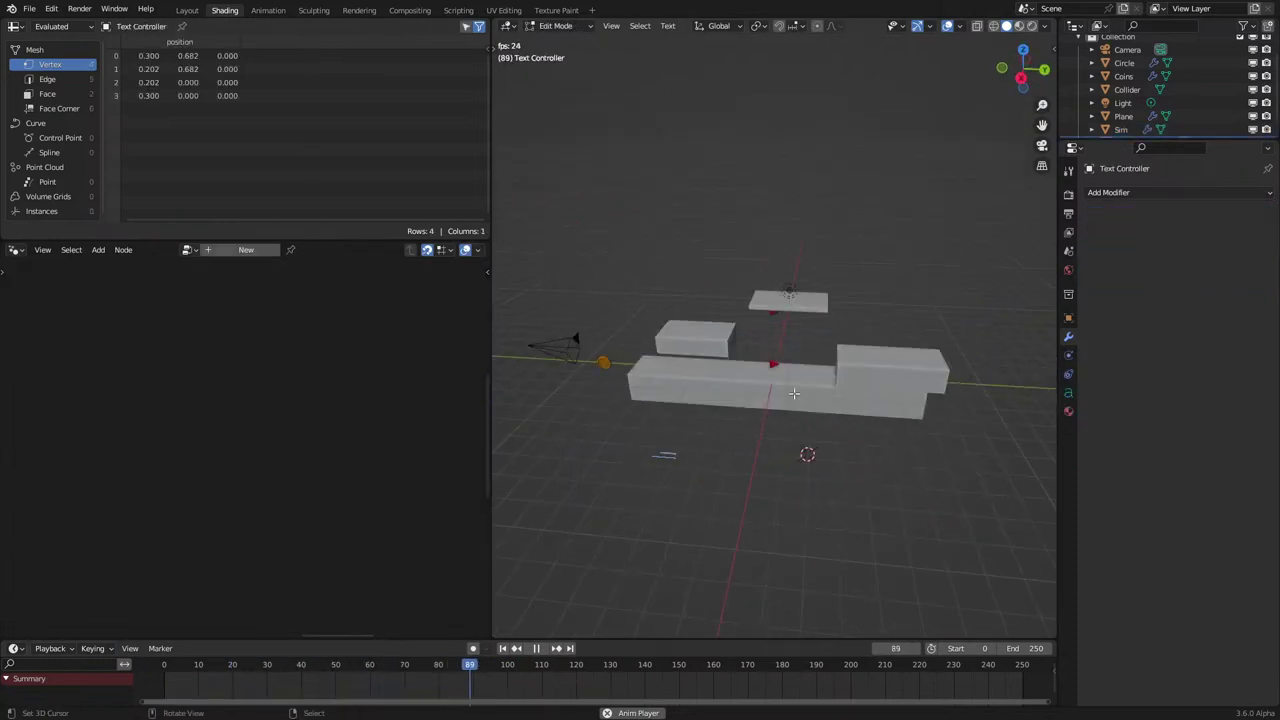
scroll(806, 403, up, 4)
text(dadw)
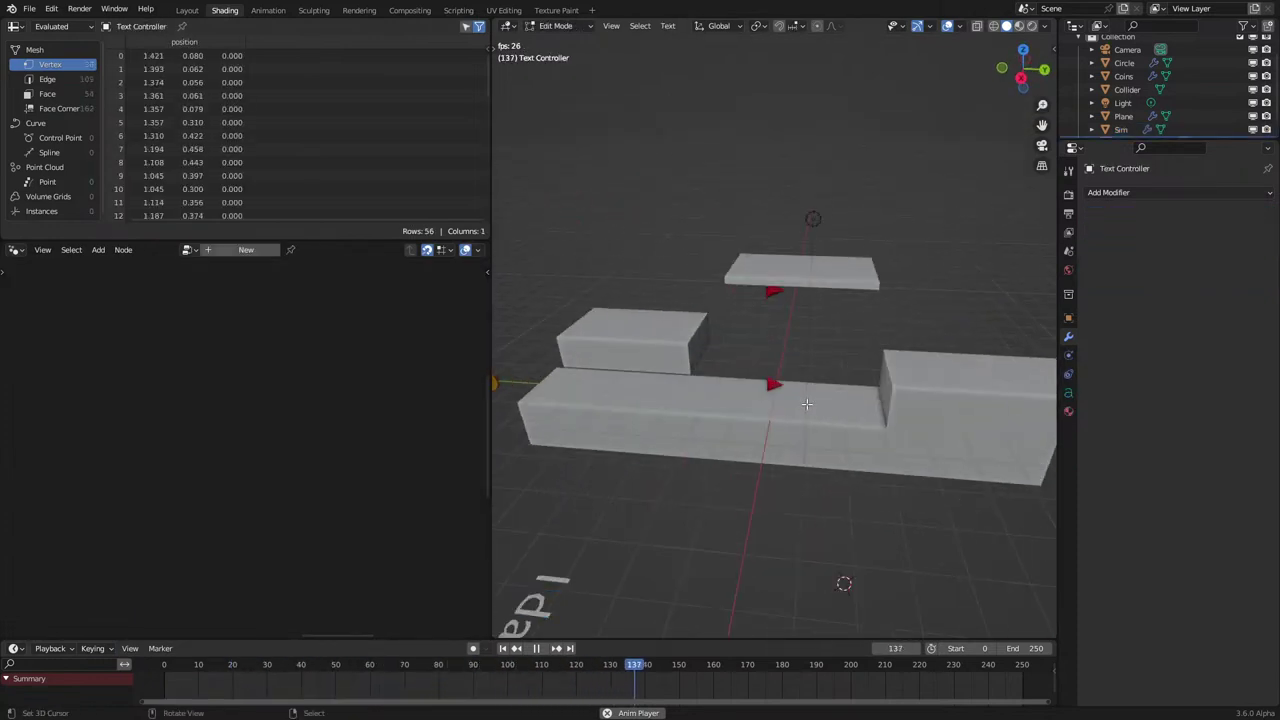
scroll(802, 415, down, 2)
text(sdadad)
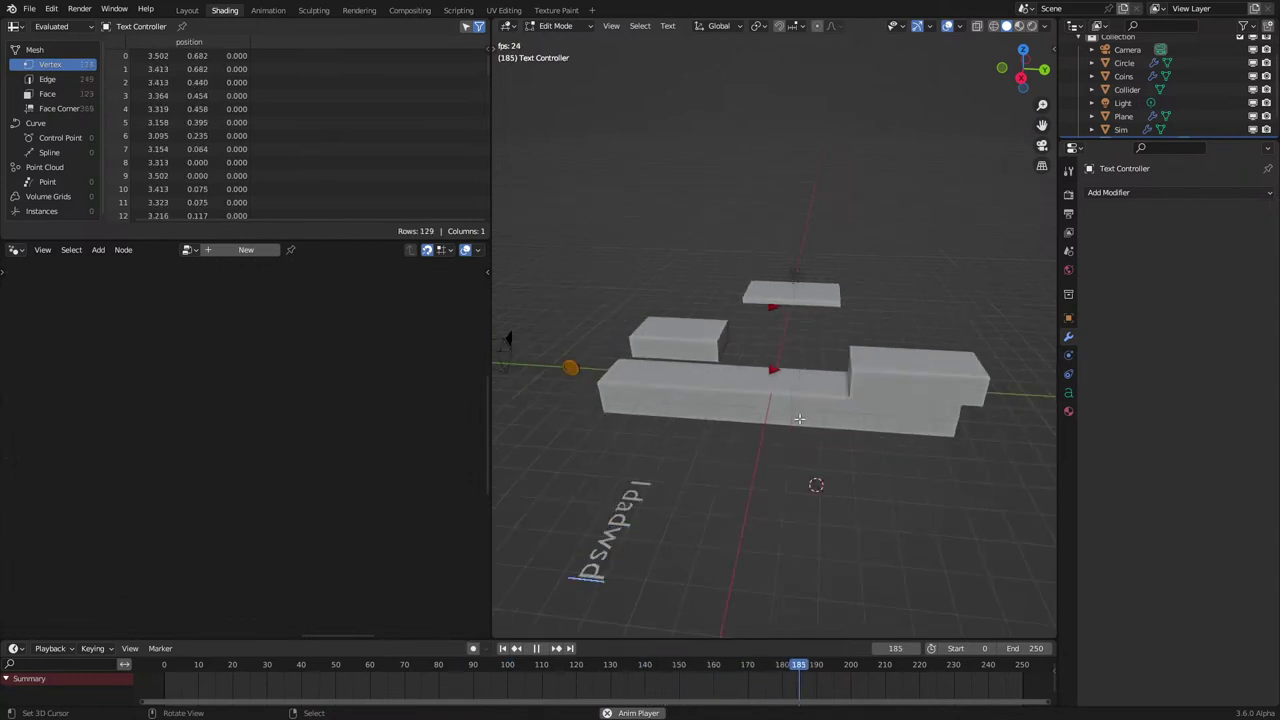
key(Tab)
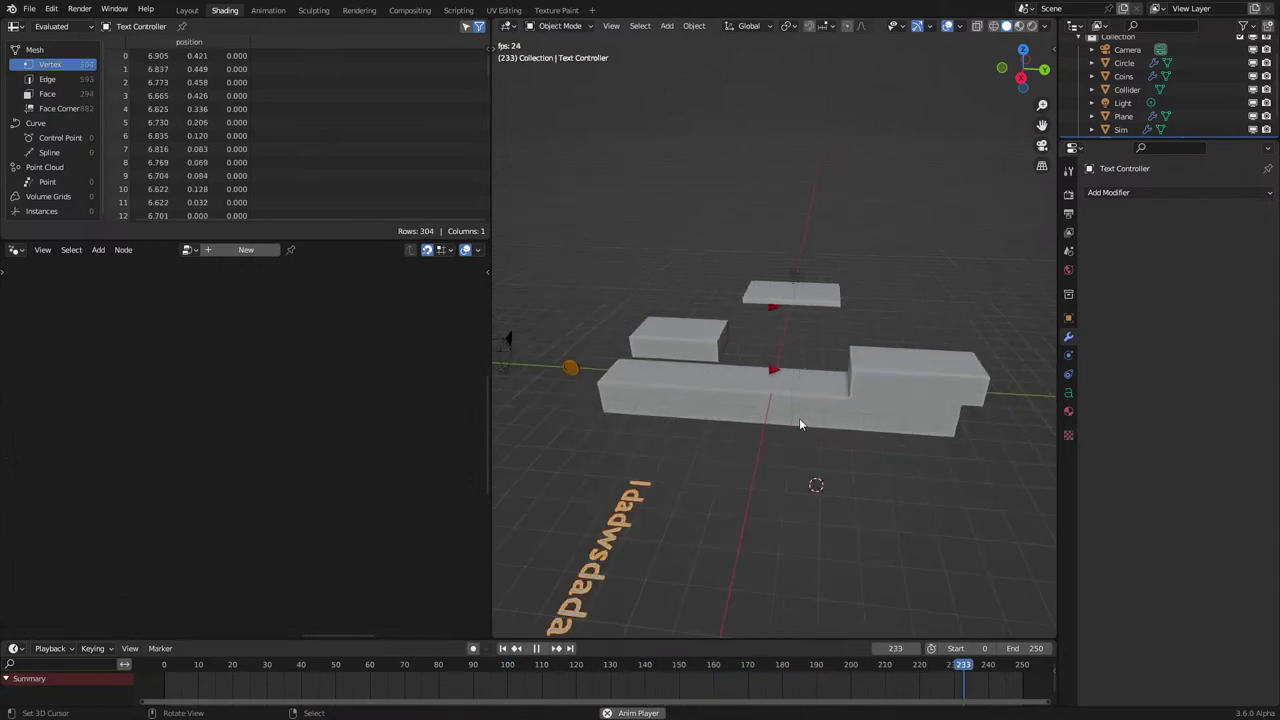
Select the Sim object again and examine how the Collide frame's nodes are linked.
click(785, 368)
click(782, 368)
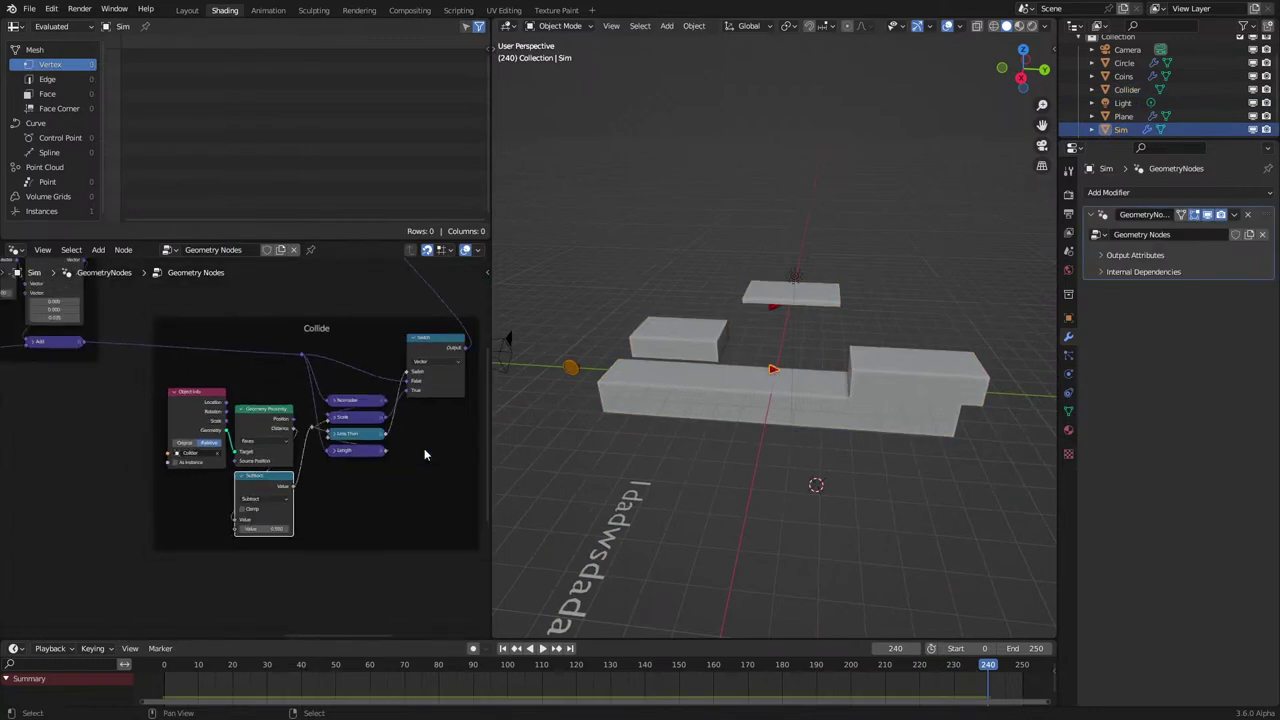
scroll(344, 458, up, 2)
scroll(361, 476, up, 2)
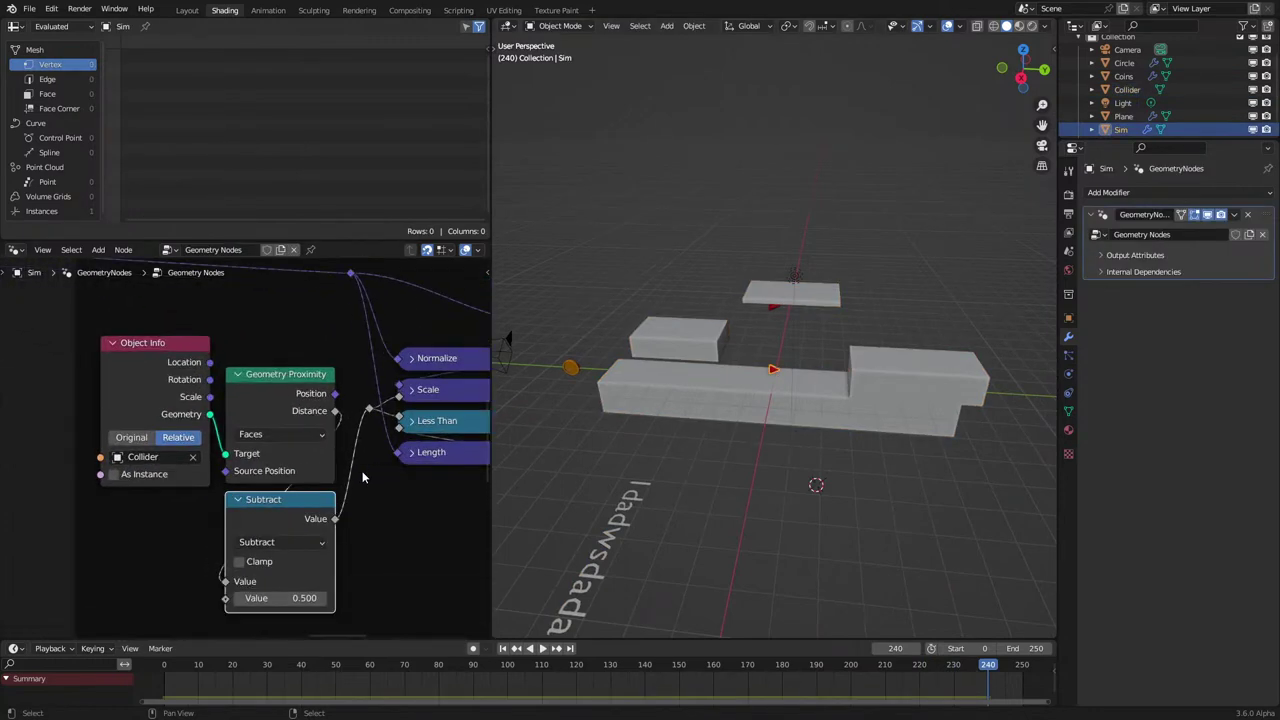
scroll(363, 477, down, 1)
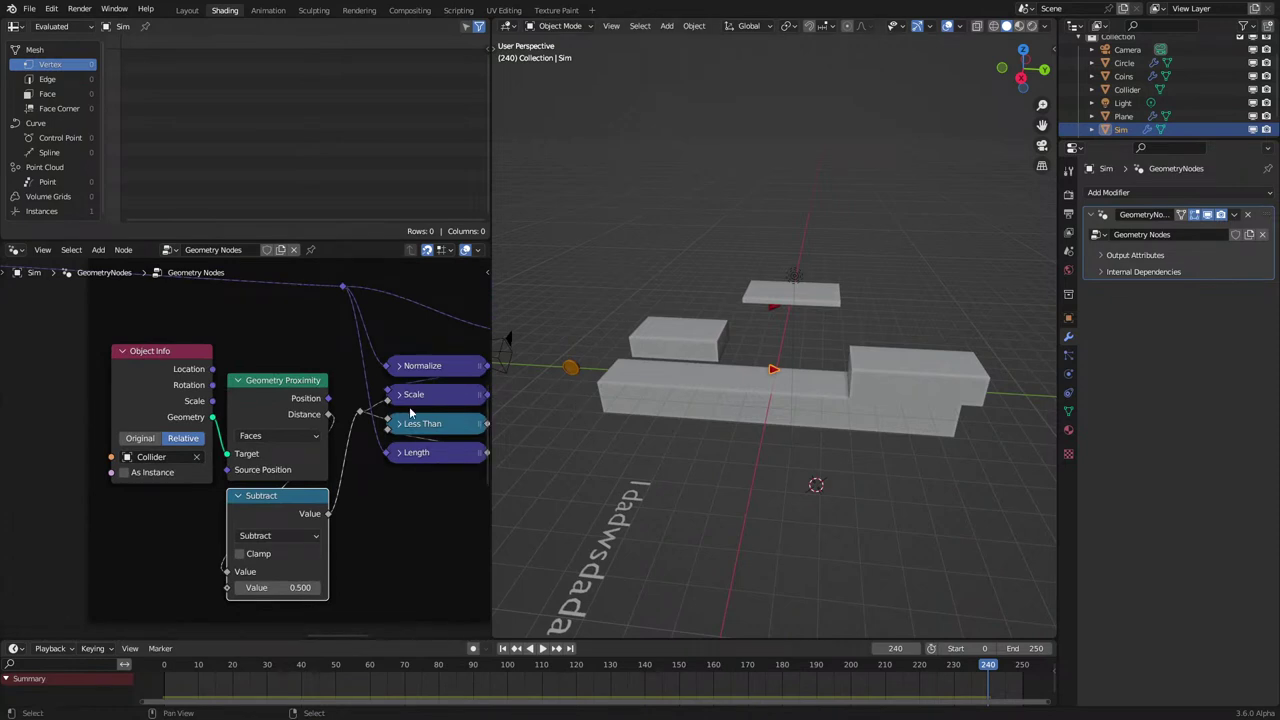
middle_drag(409, 406, 286, 470)
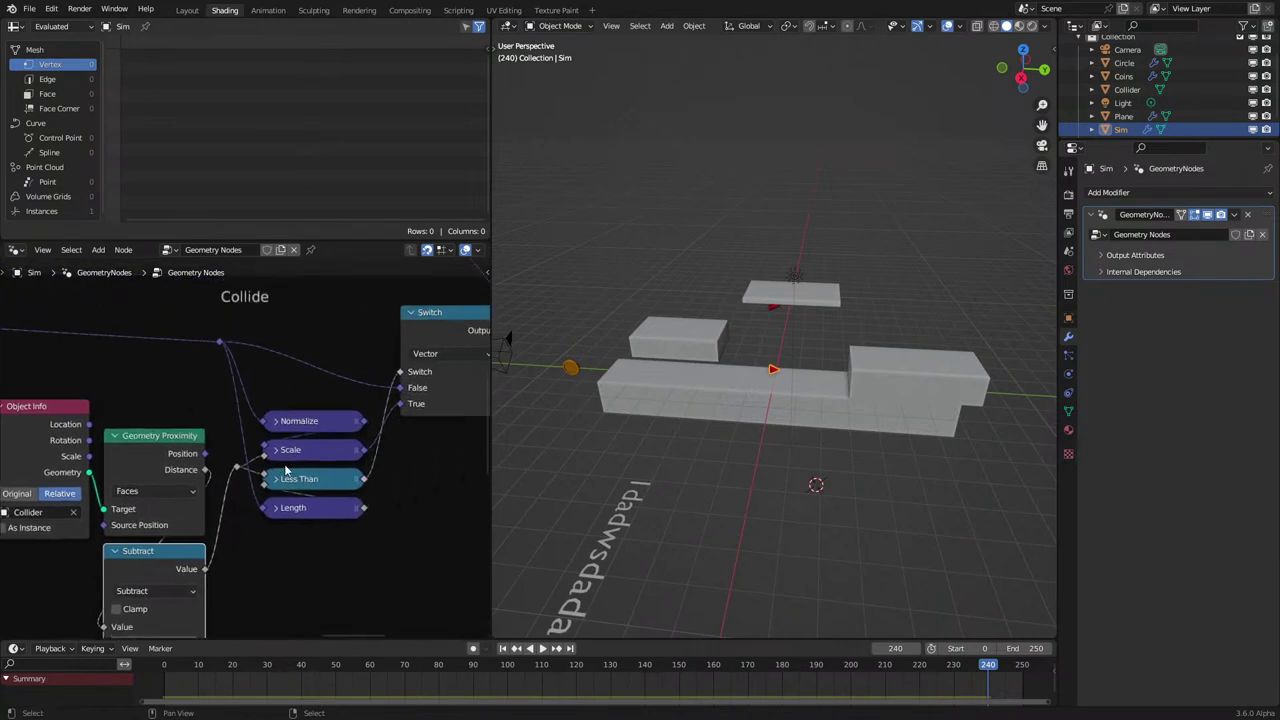
scroll(286, 470, down, 1)
scroll(286, 470, up, 1)
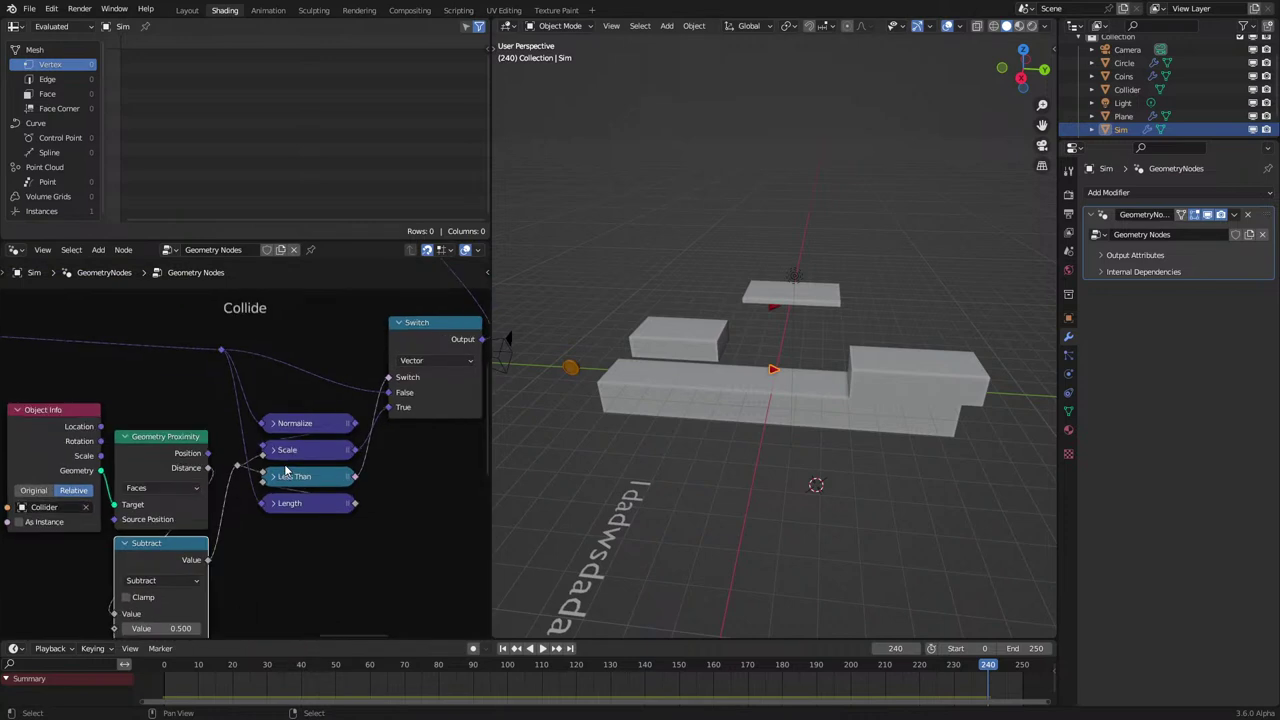
scroll(286, 470, down, 3)
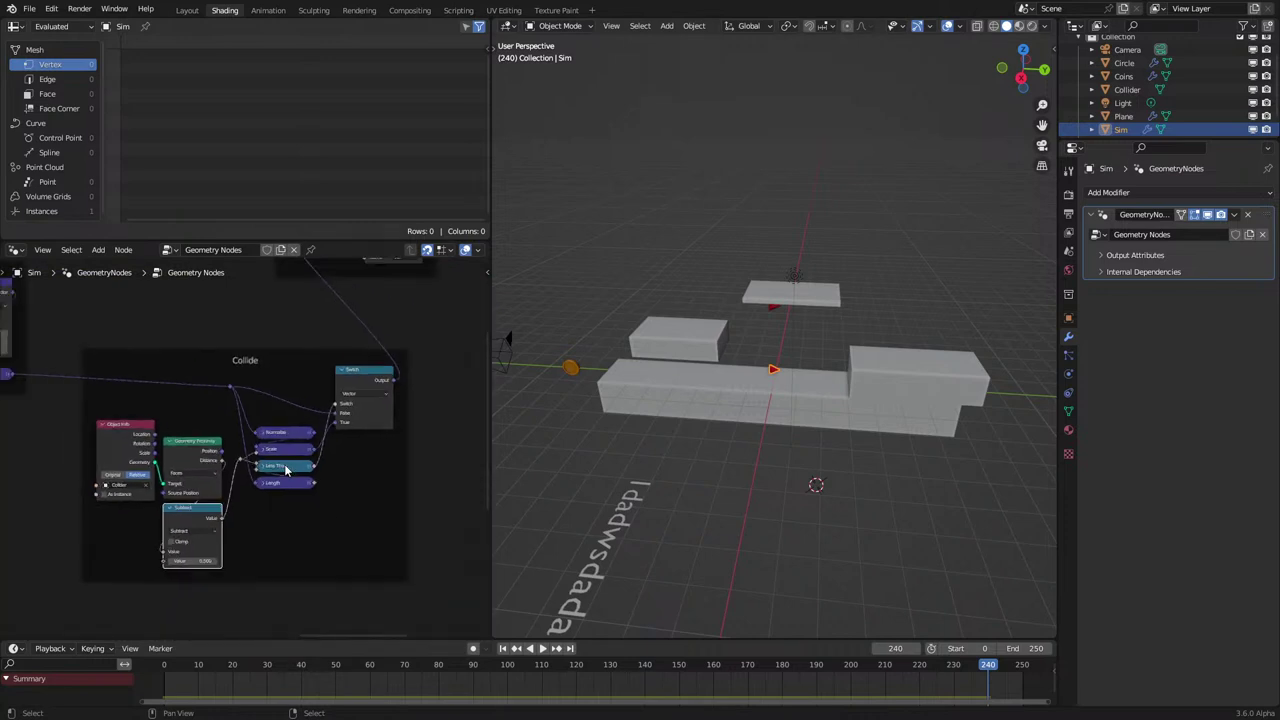
scroll(285, 466, down, 4)
middle_drag(285, 466, 302, 478)
scroll(302, 478, up, 3)
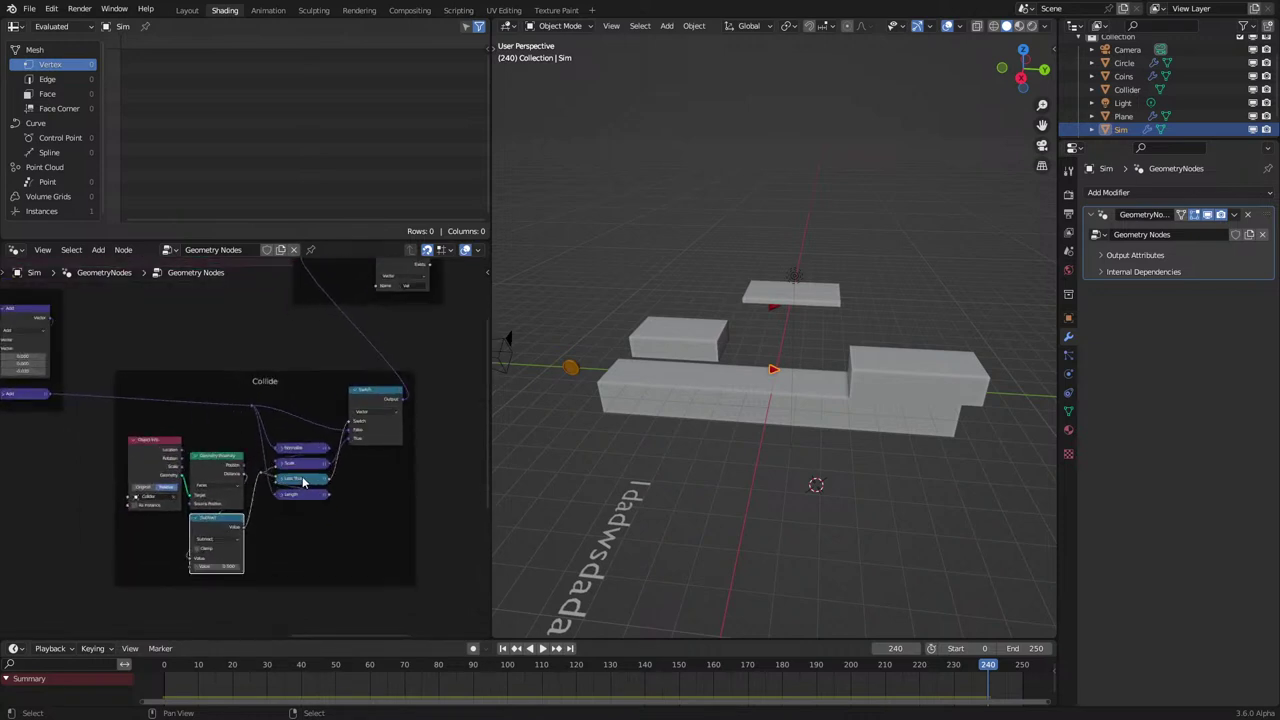
scroll(860, 332, up, 5)
scroll(385, 397, up, 1)
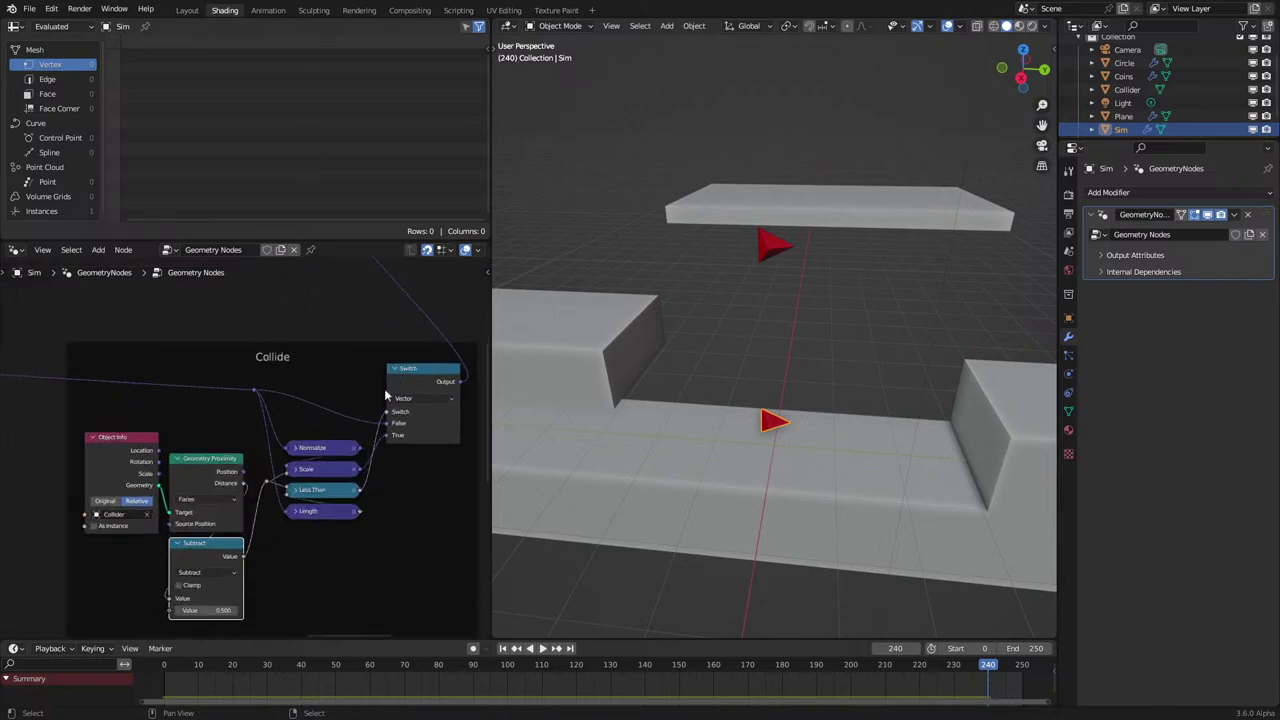
Reposition the Switch and the reroute in the Collide frame so the link to the False input runs nearly straight.
drag(419, 380, 412, 346)
click(257, 390)
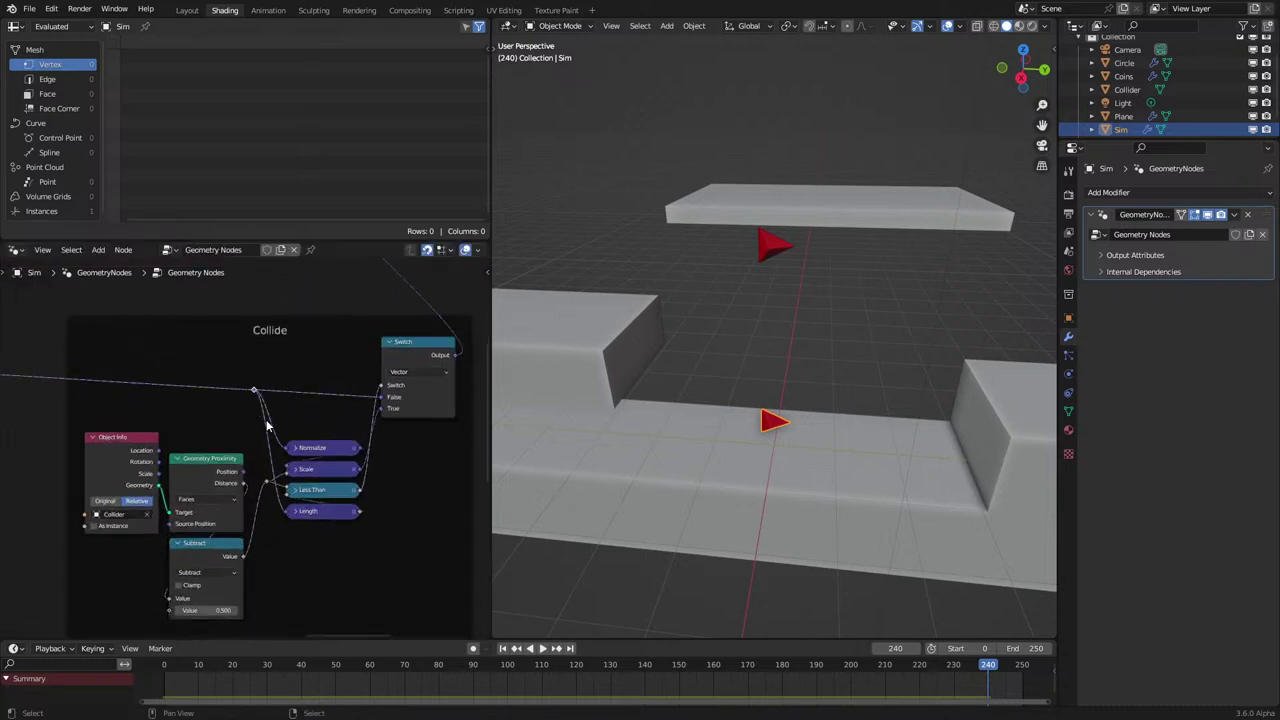
key(g)
click(273, 422)
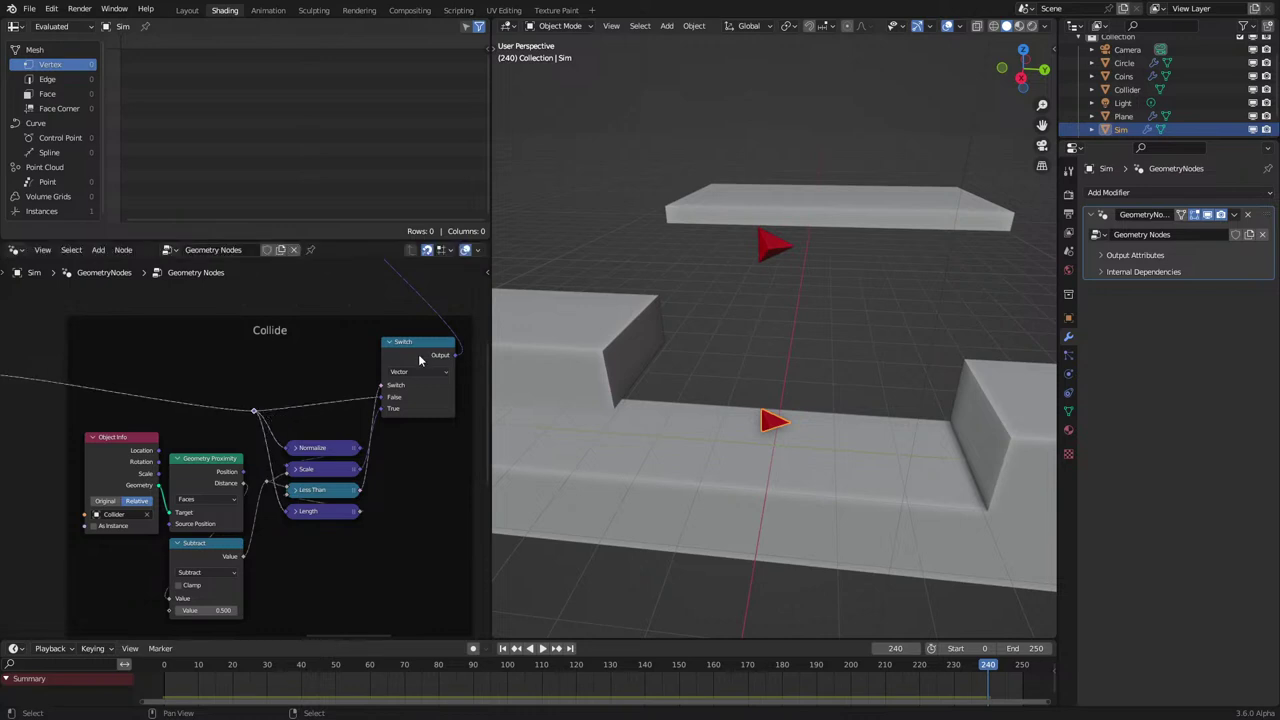
drag(422, 358, 435, 367)
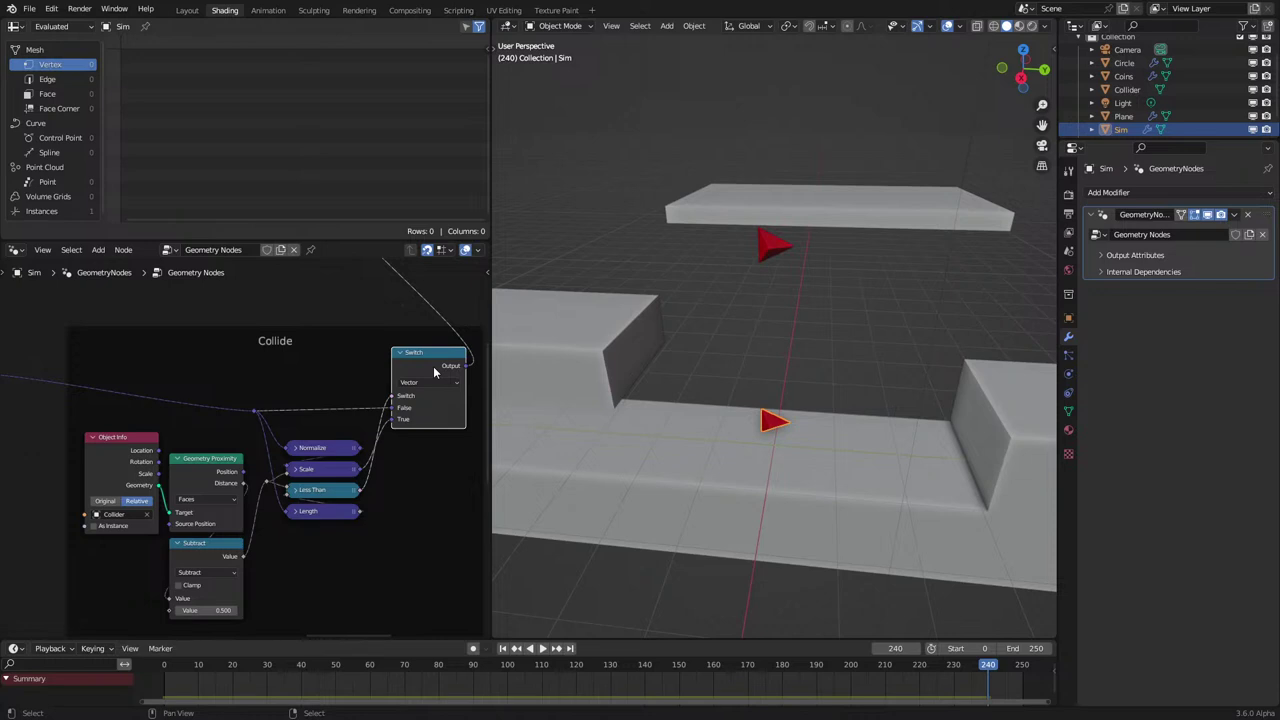
Replay the simulation from frame 0 to check the player's collision with the platform.
middle_drag(790, 462, 798, 452)
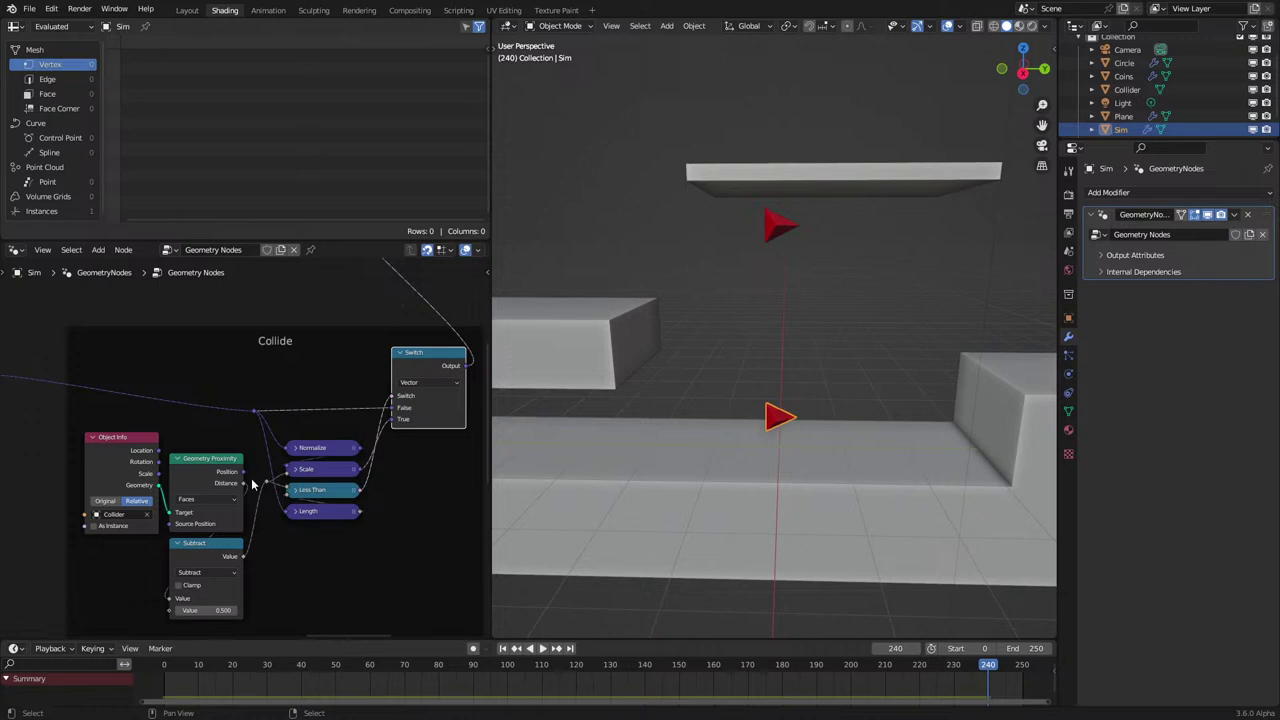
middle_drag(253, 484, 228, 461)
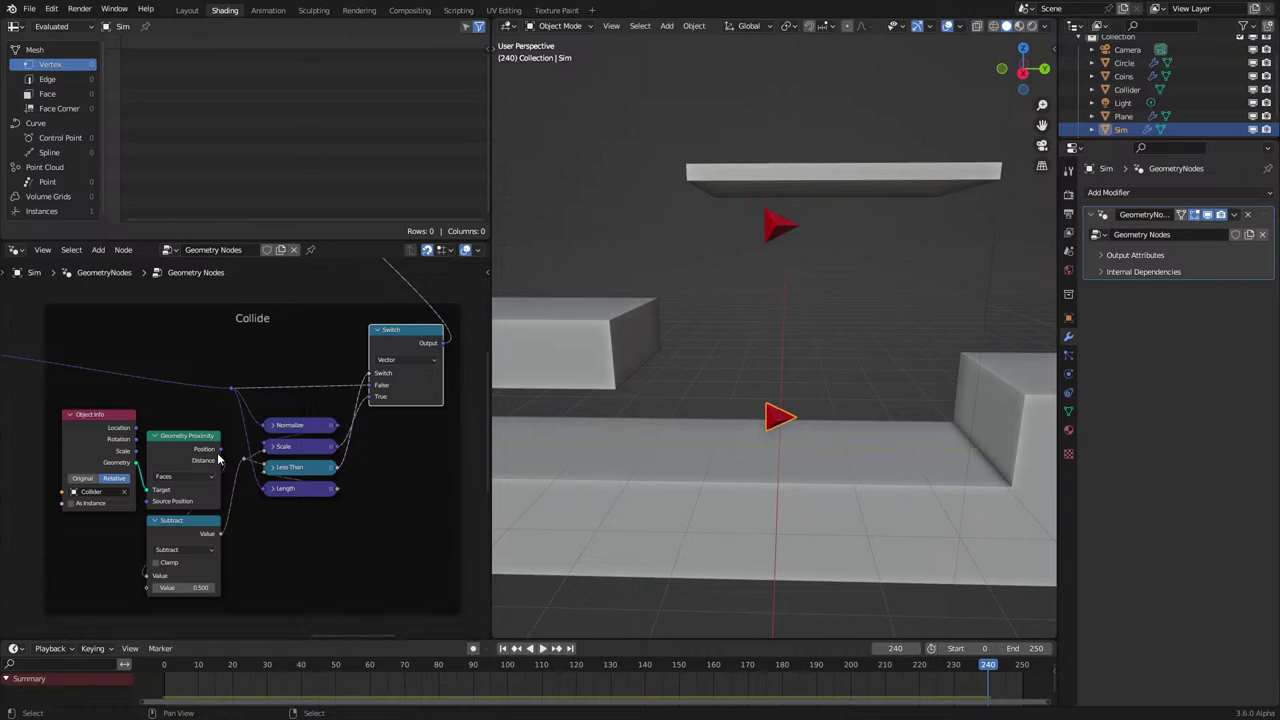
click(161, 686)
key(space)
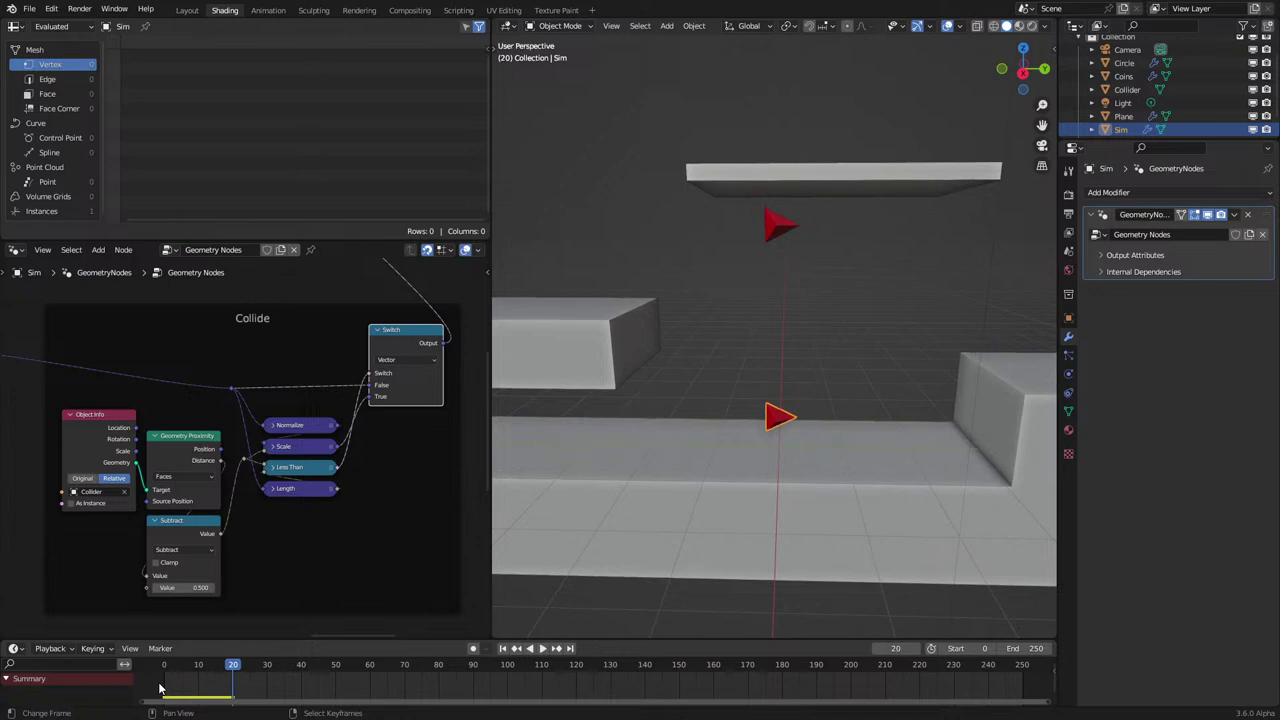
Move the four collapsed math nodes and their reroute lower in the Collide frame, clear of the Switch node.
key(Escape)
scroll(301, 483, up, 2)
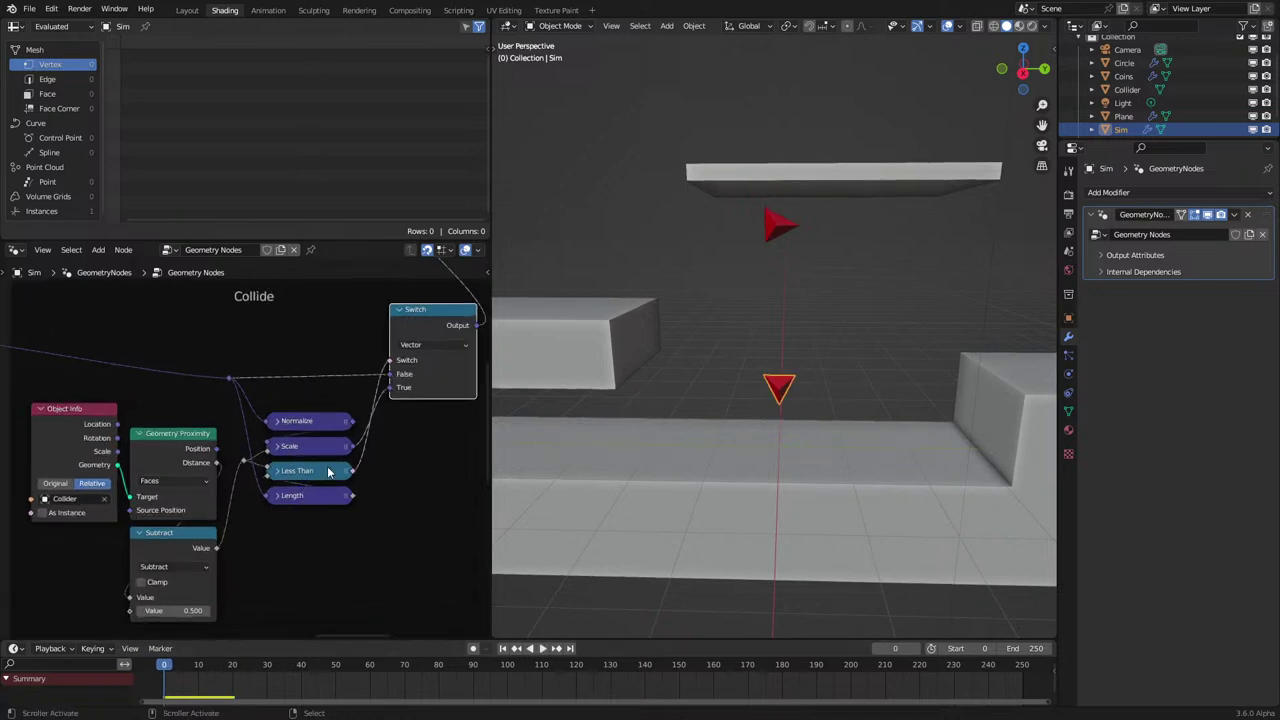
drag(236, 492, 312, 434)
Play the simulation twice from frame 0 to check the player's collision.
key(space)
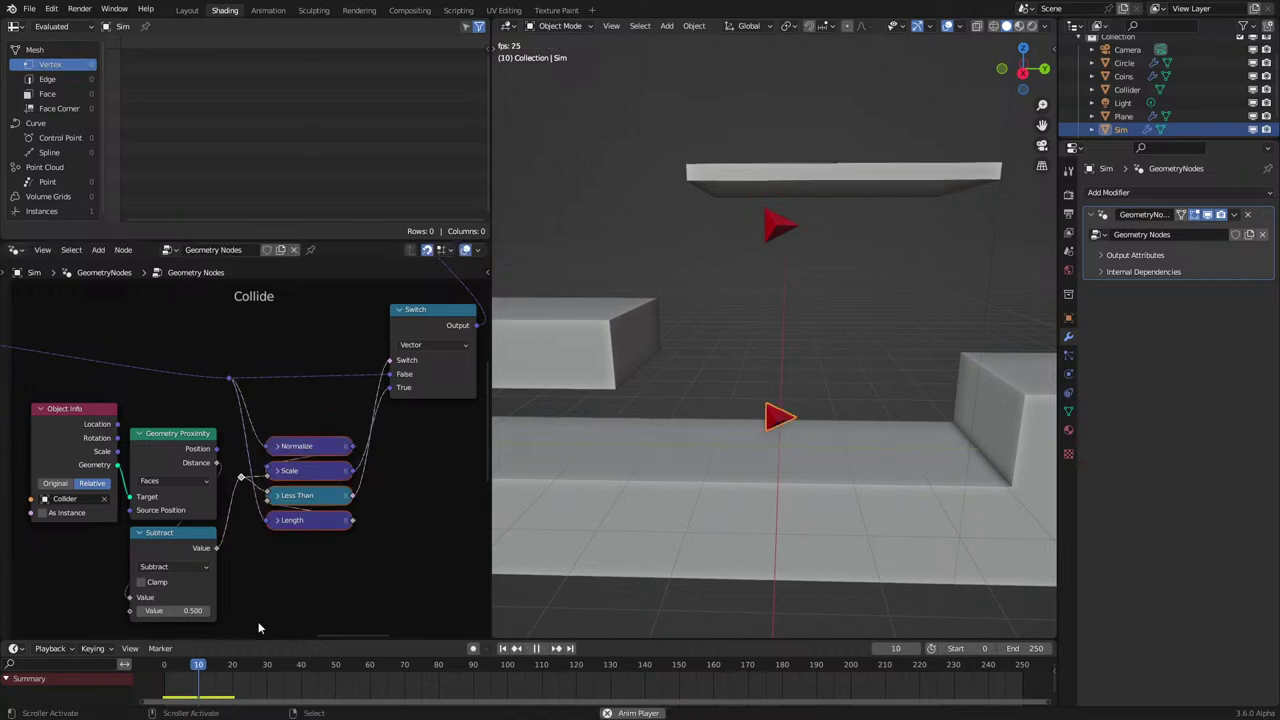
click(163, 686)
click(162, 687)
key(space)
click(158, 688)
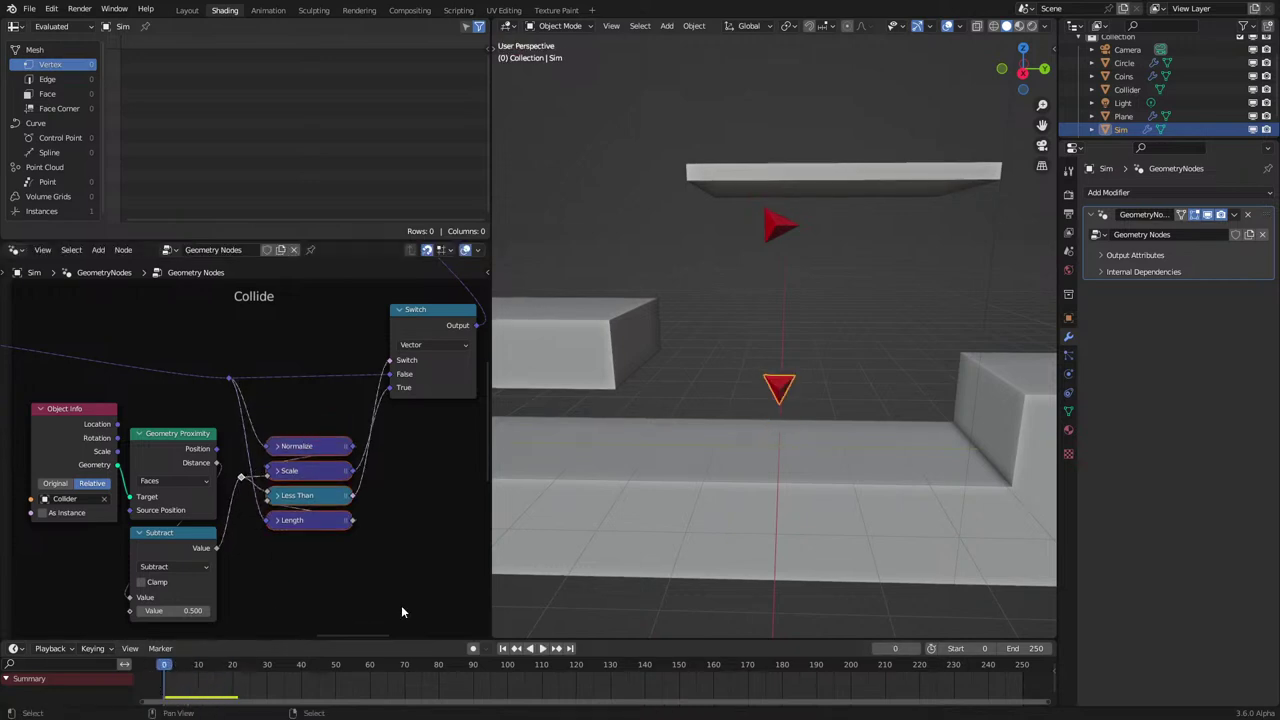
Set the Subtract node's offset value to 1 and replay the simulation from frame 0 to test it.
click(170, 600)
click(170, 611)
text(1)
key(Return)
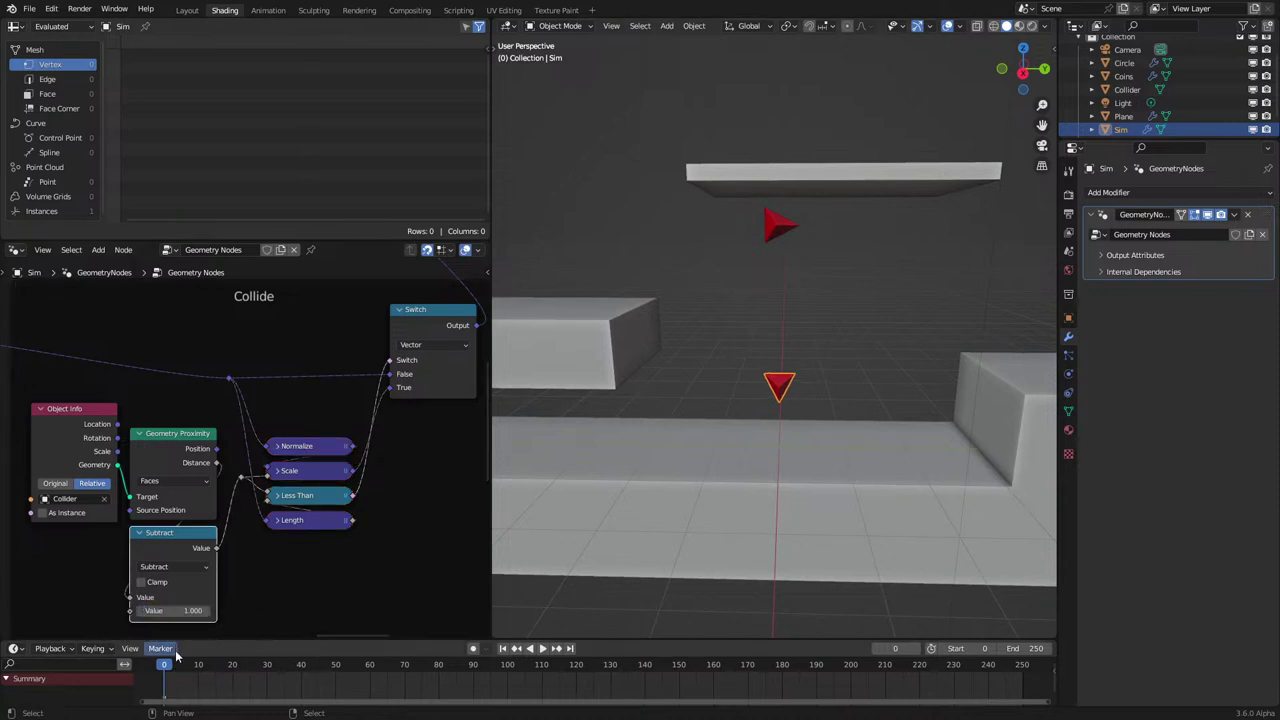
key(space)
click(154, 687)
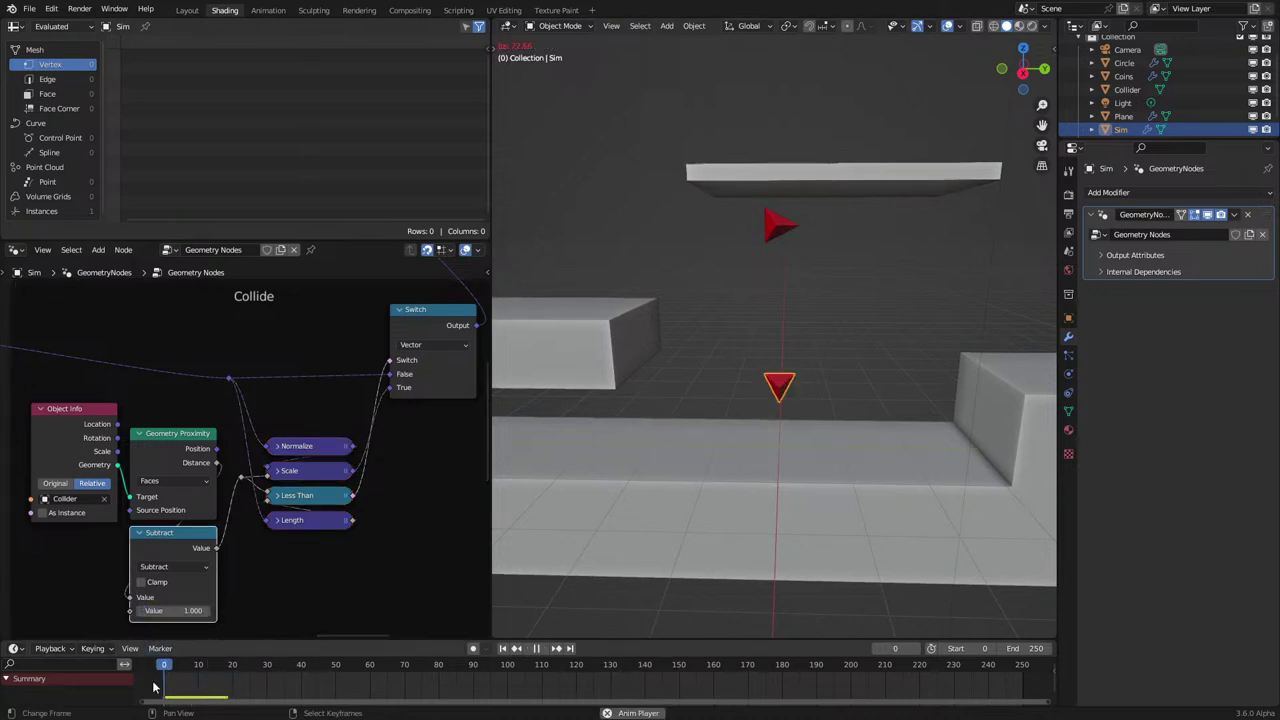
middle_drag(627, 456, 636, 418)
key(space)
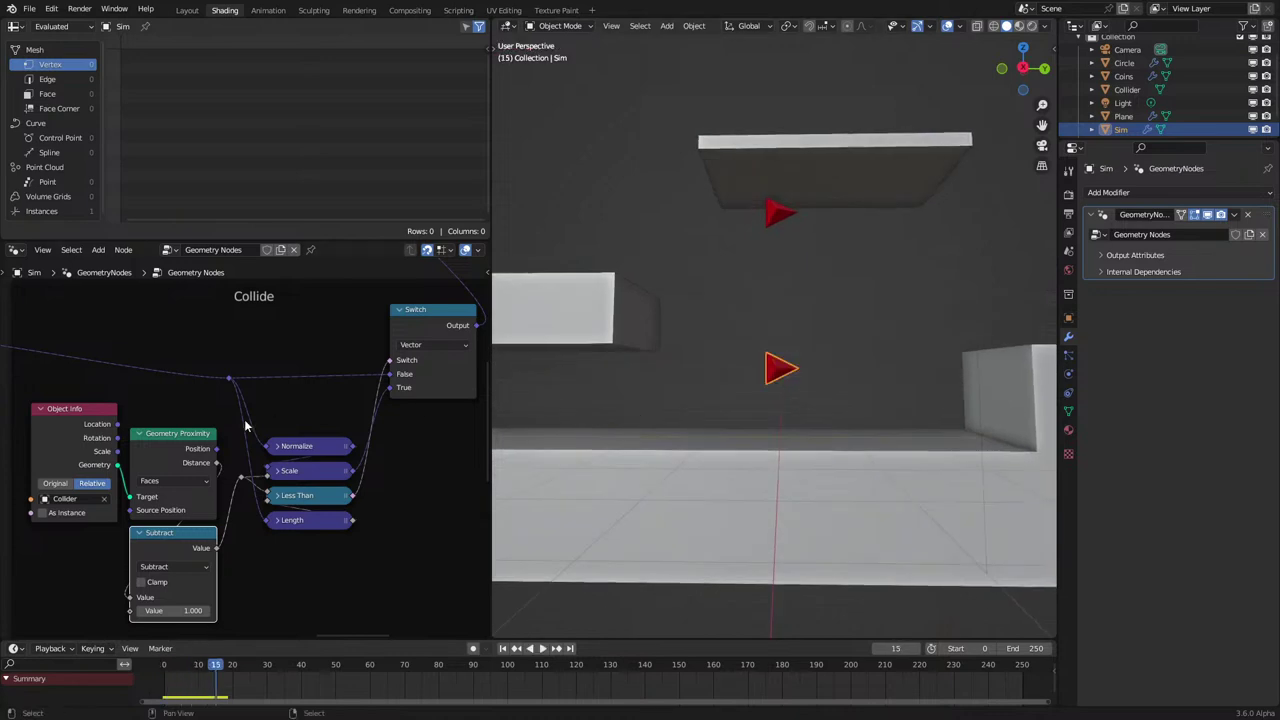
Set the Subtract node's offset value to 0.5 and replay the simulation while orbiting around the player.
click(174, 610)
text(.5)
key(Return)
key(space)
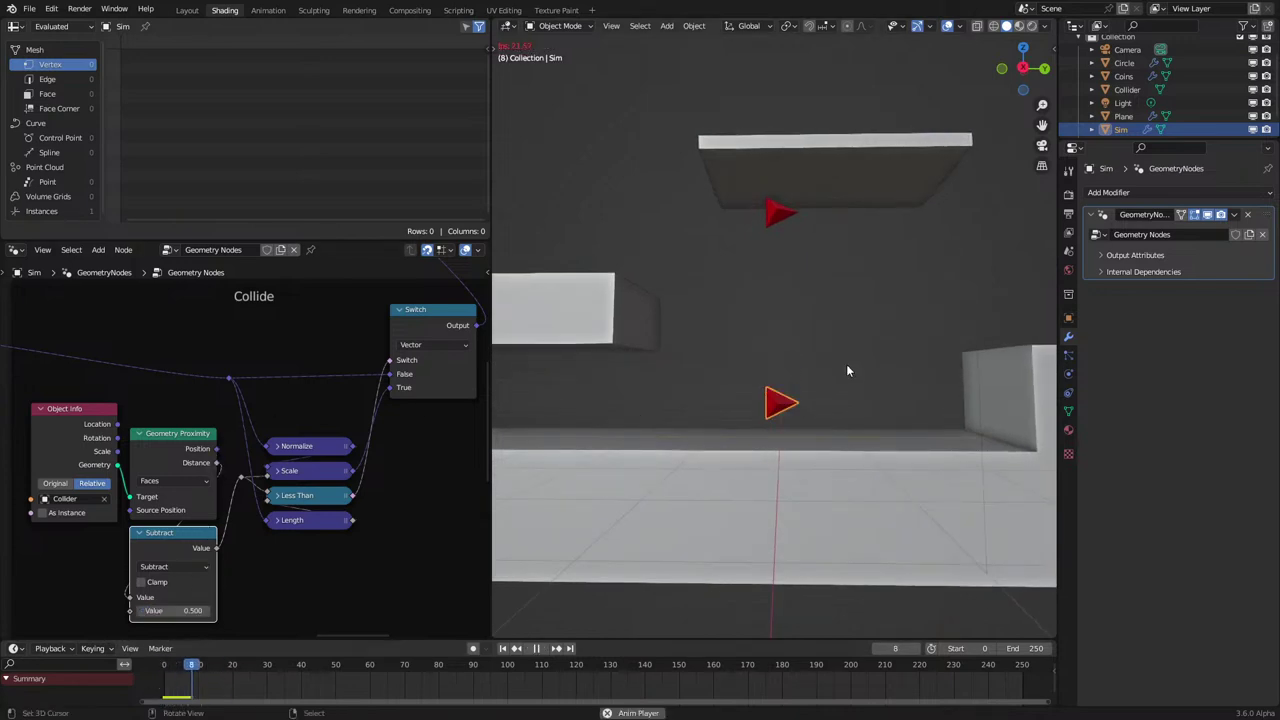
middle_drag(846, 364, 822, 414)
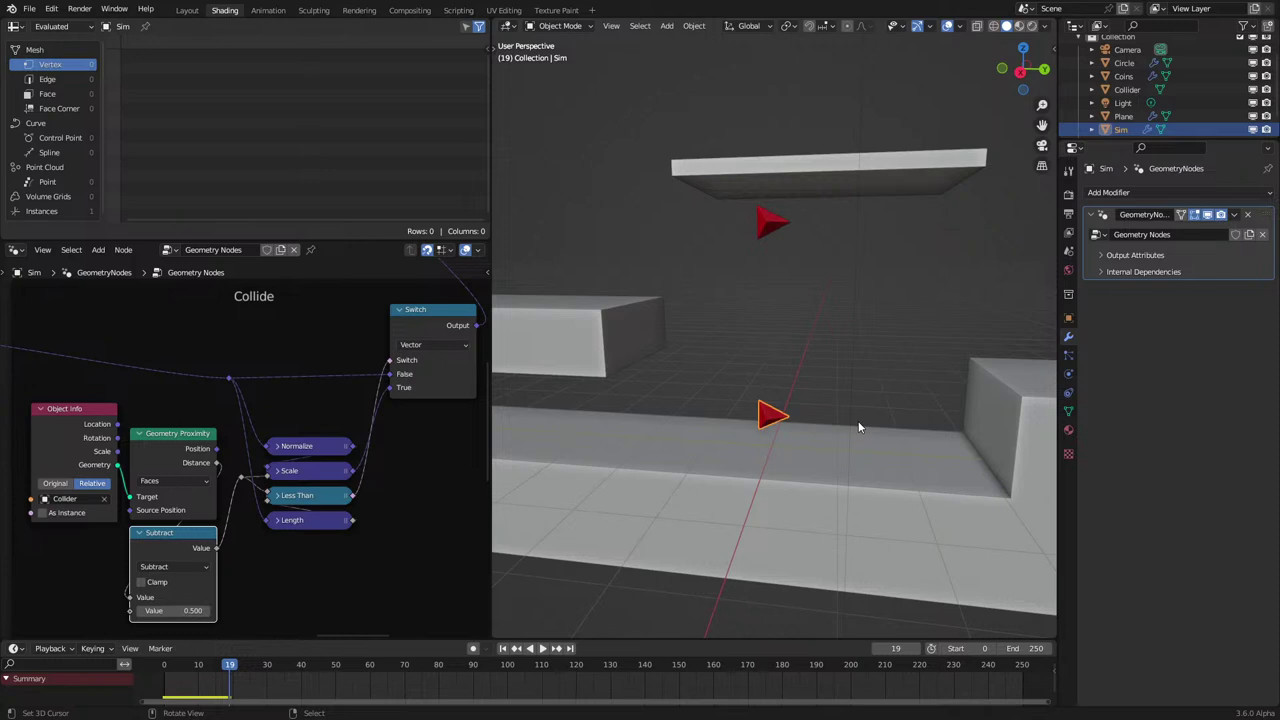
Add a Raycast node whose Target Geometry comes from the Object Info node's Geometry output, and place it beneath the Object Info node.
middle_drag(251, 442, 334, 374)
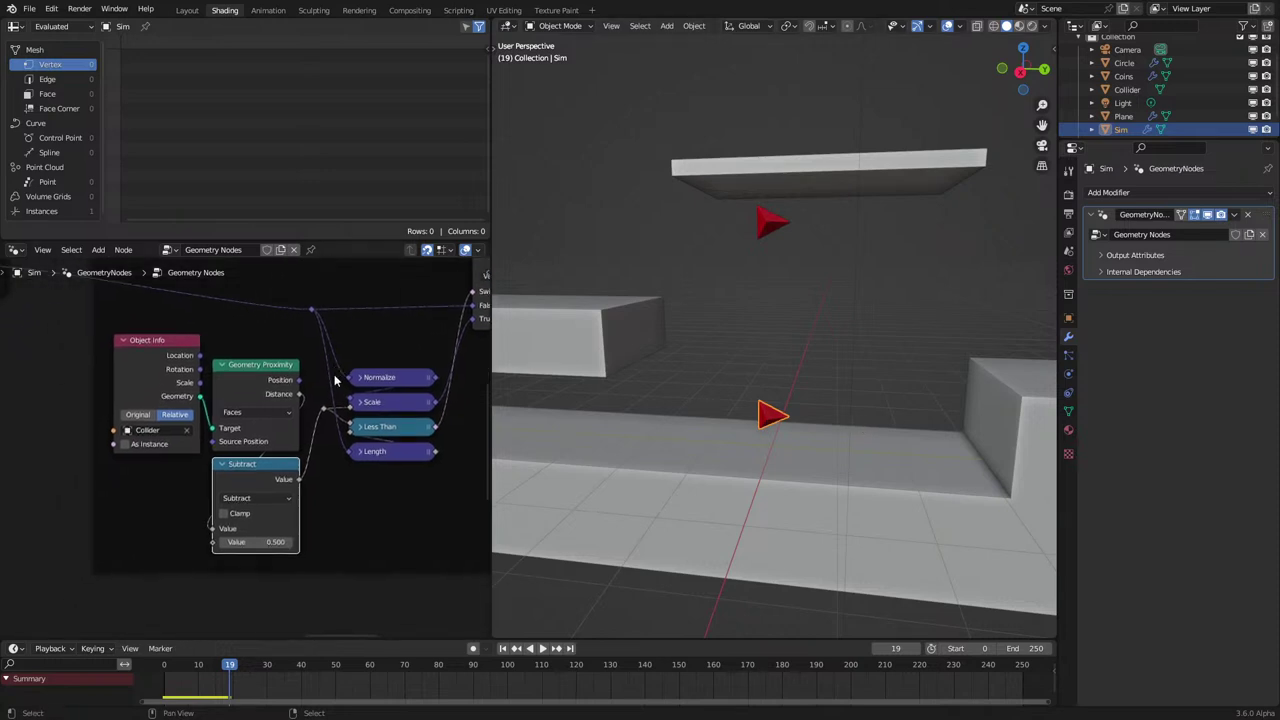
drag(200, 395, 135, 532)
text(r)
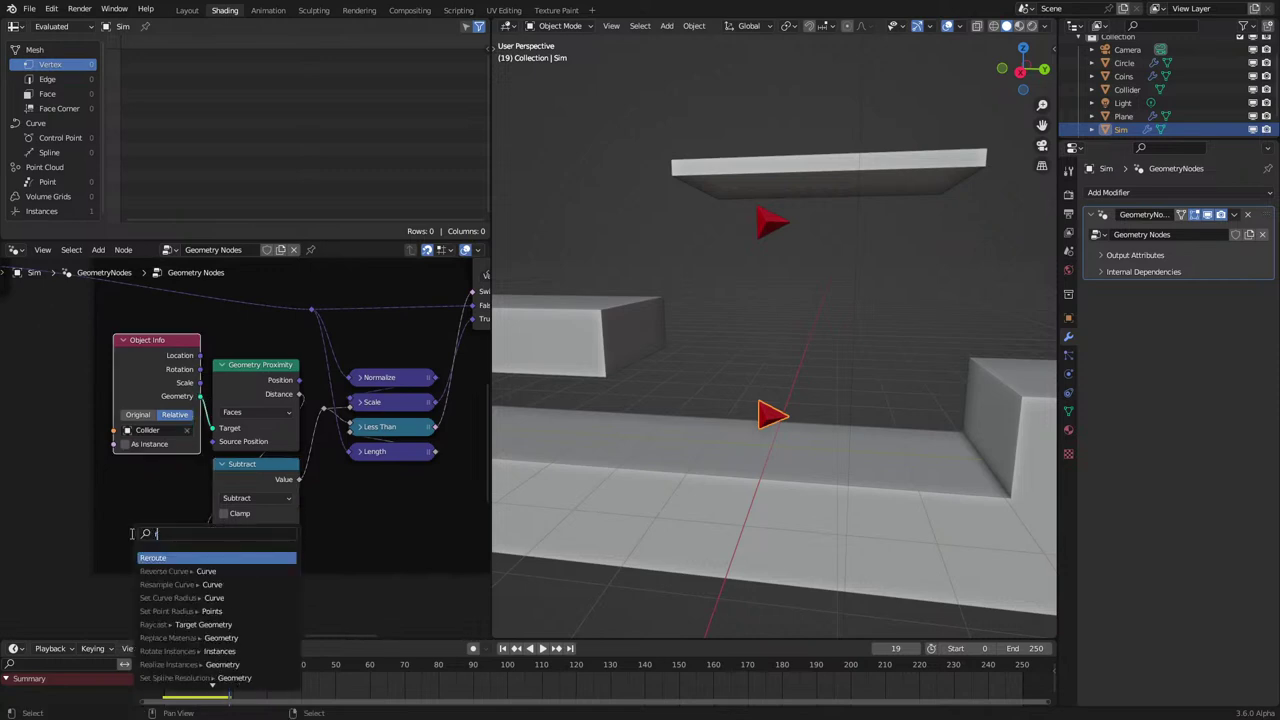
text(ay)
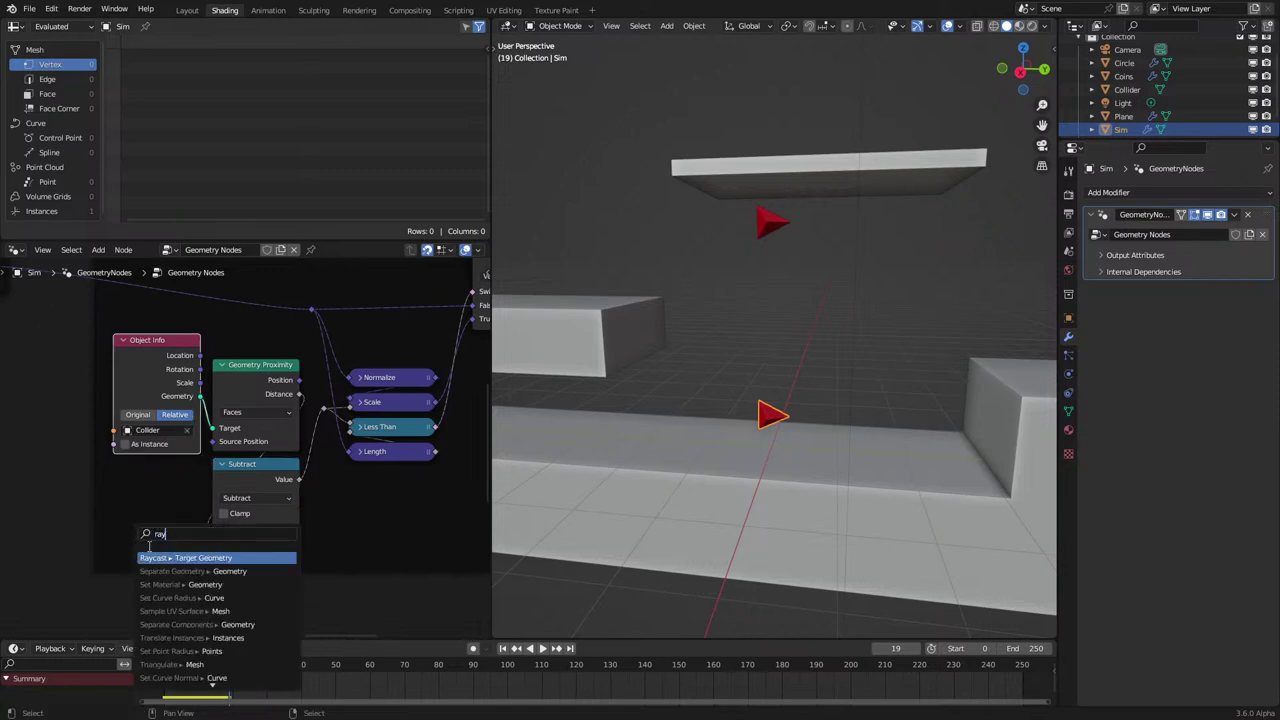
click(160, 553)
click(54, 490)
middle_drag(66, 500, 117, 425)
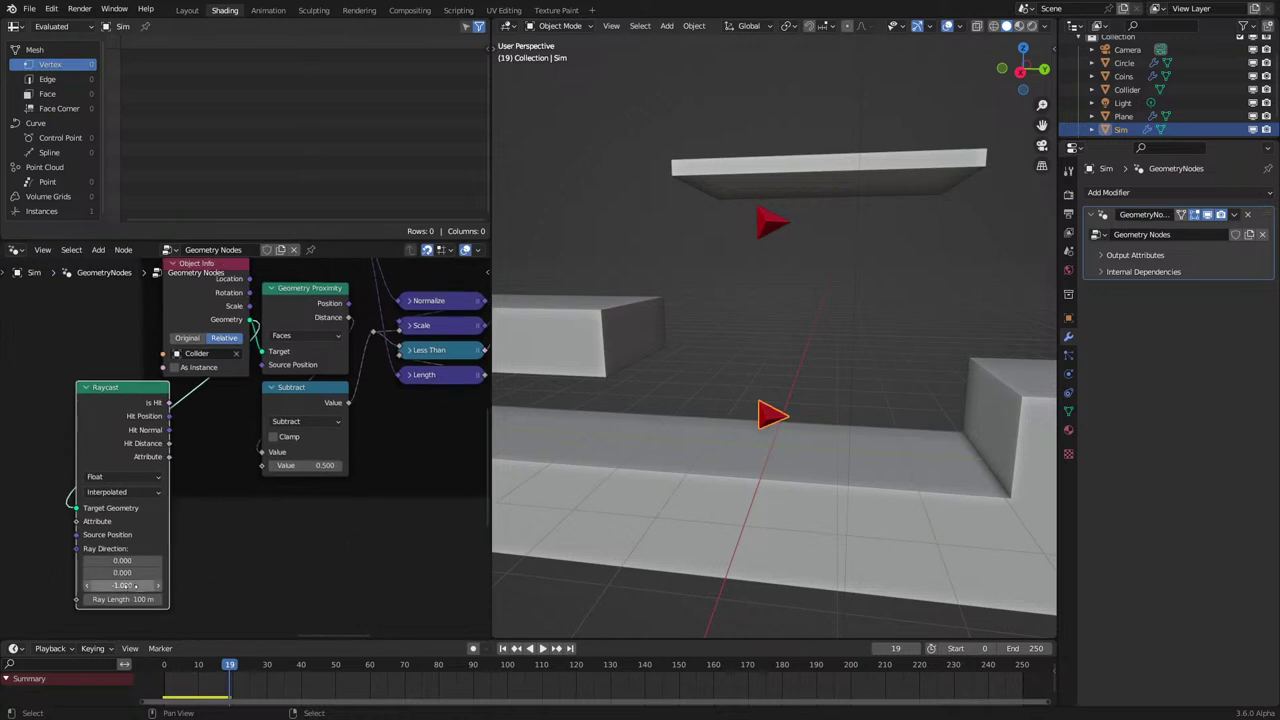
drag(114, 429, 343, 502)
scroll(316, 502, down, 5)
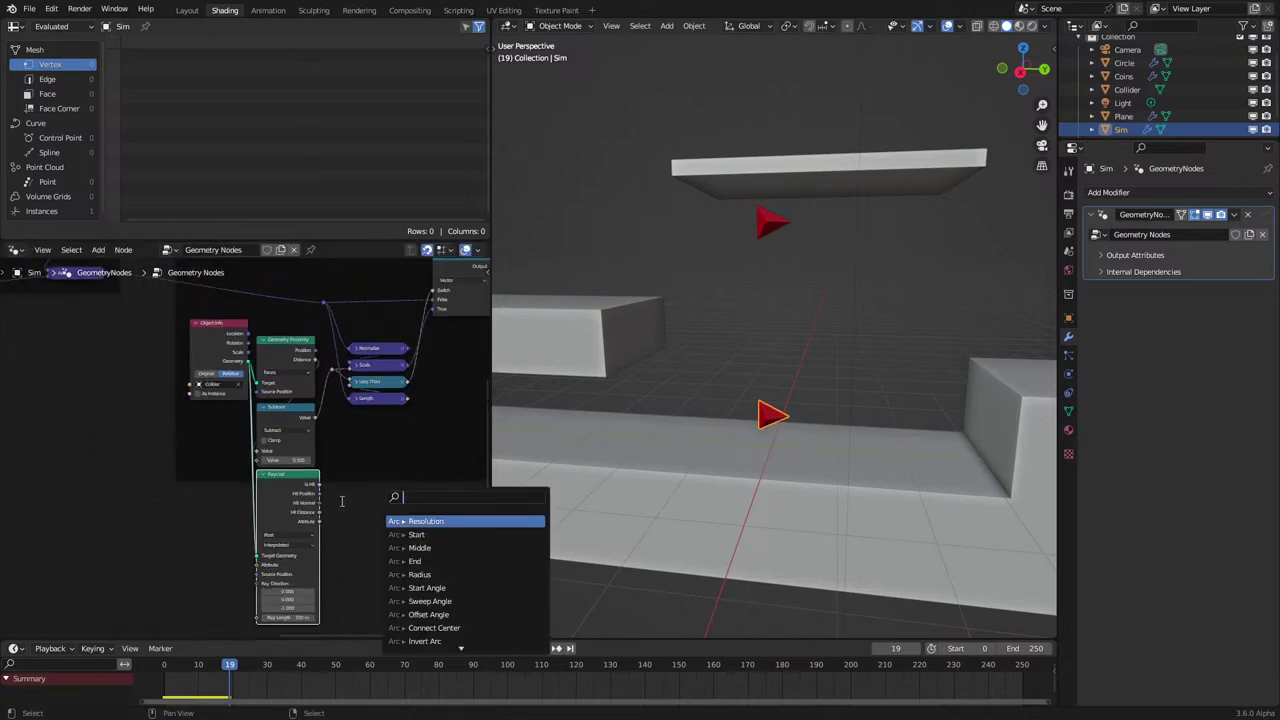
drag(263, 508, 182, 448)
Link the Raycast node's Hit Distance to Less Than and its Is Hit to the Switch node's Switch input.
scroll(378, 473, up, 1)
scroll(237, 473, up, 2)
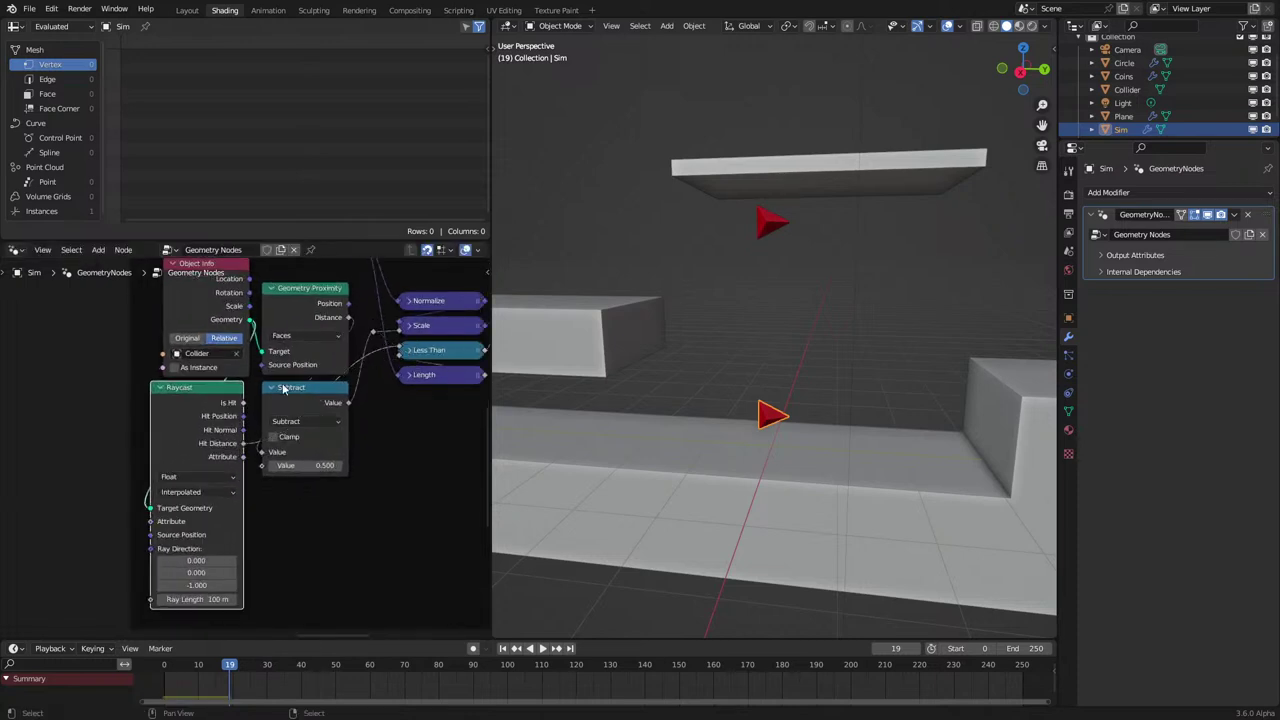
middle_drag(237, 453, 207, 494)
drag(213, 469, 422, 341)
middle_drag(305, 435, 324, 418)
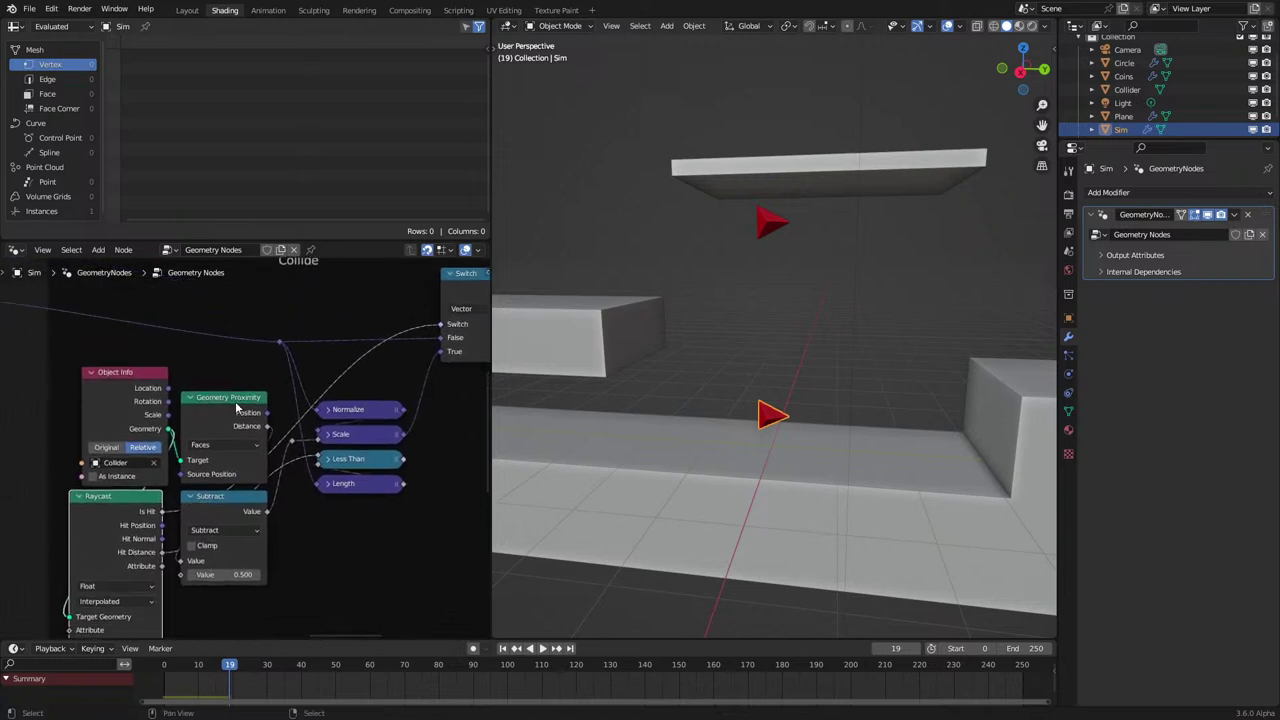
Replace the Geometry Proximity, Subtract and distance reroute nodes with the Raycast node, feeding its Hit Distance into Scale.
click(237, 407)
key(x)
click(213, 519)
key(x)
drag(133, 554, 239, 405)
click(290, 441)
key(x)
scroll(296, 436, up, 1)
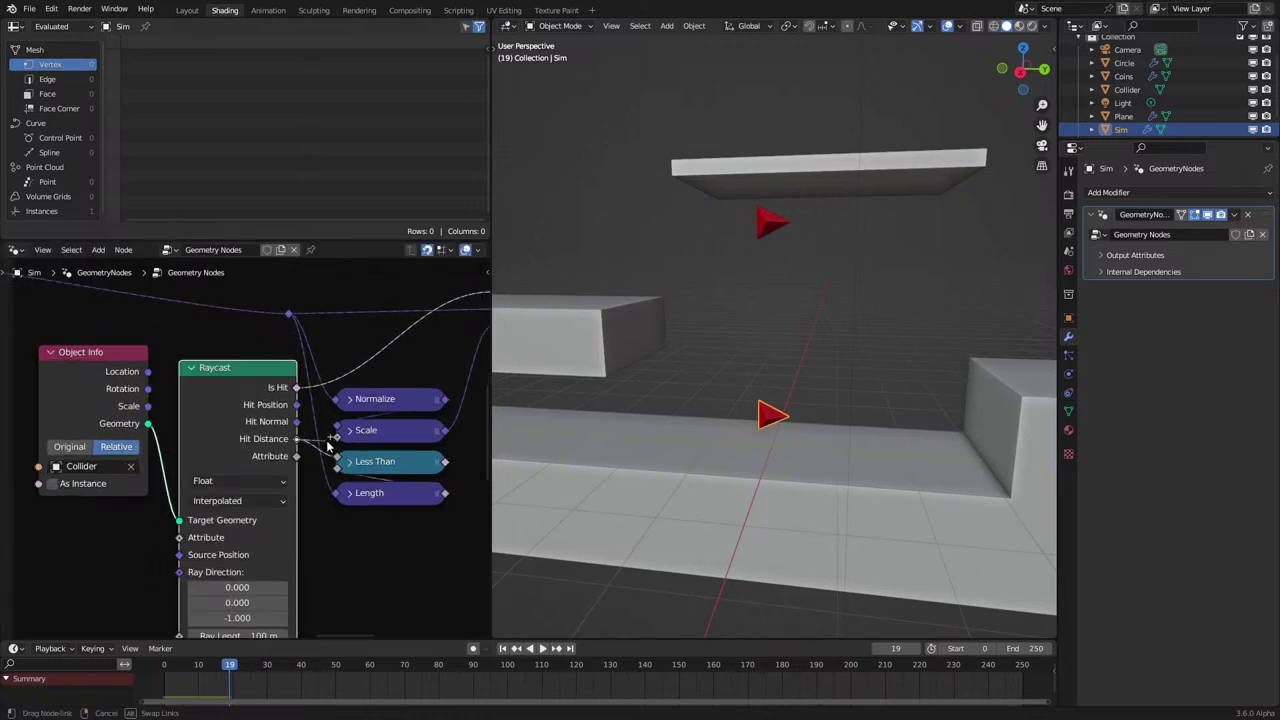
Replay the simulation several times from frame 0 to test the Raycast collision.
key(space)
click(168, 665)
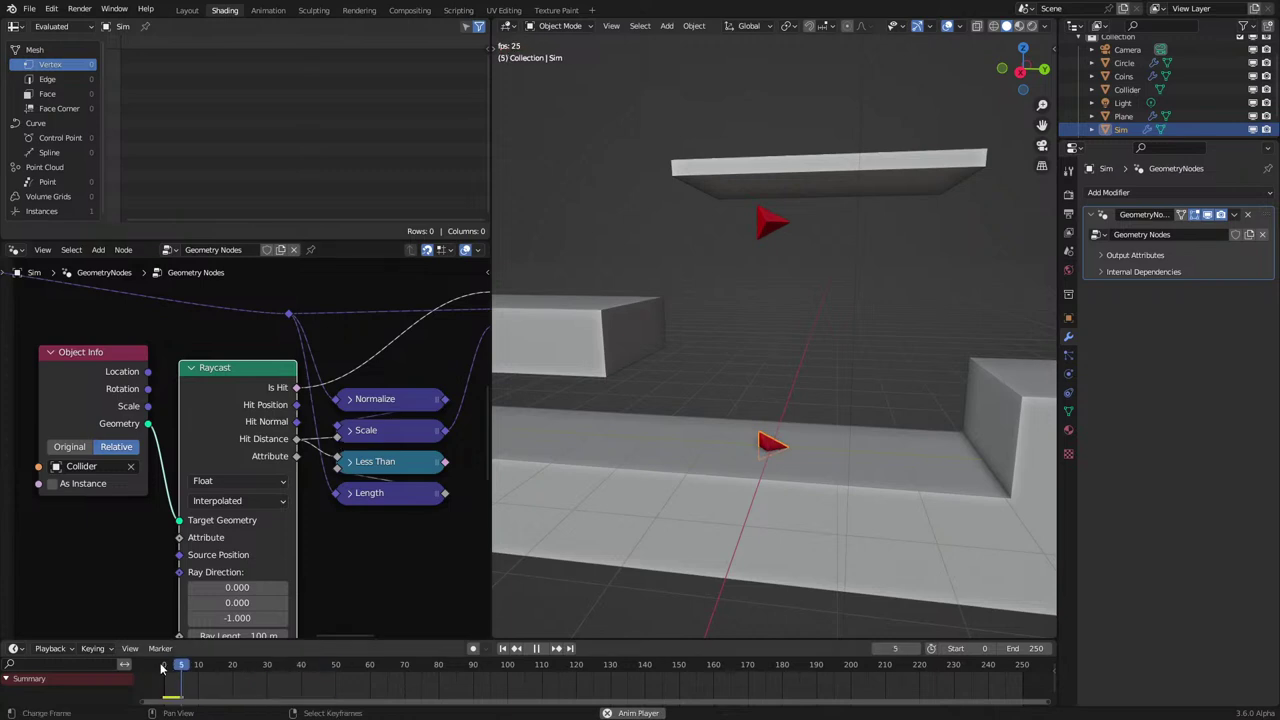
click(164, 669)
key(space)
click(160, 671)
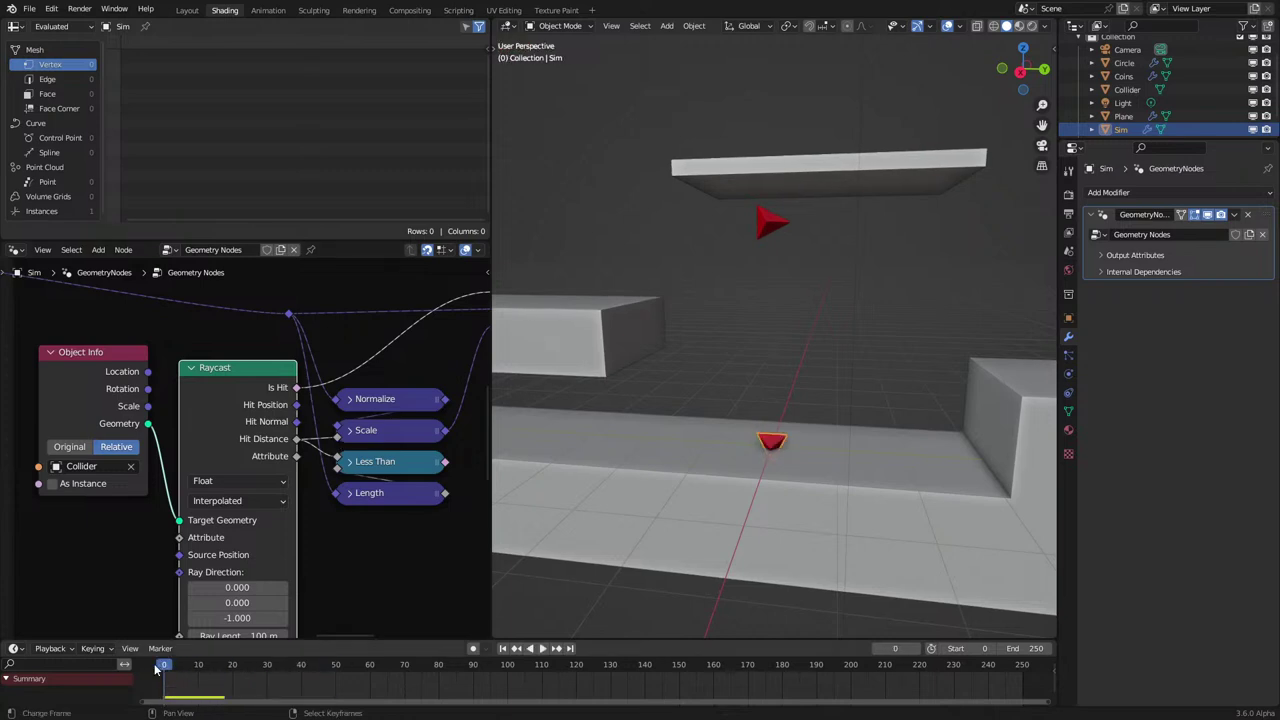
key(space)
key(space)
click(157, 672)
Space the four math nodes away from the Raycast node and merge the vector links to Normalize and Length into a reroute.
middle_drag(367, 446, 278, 451)
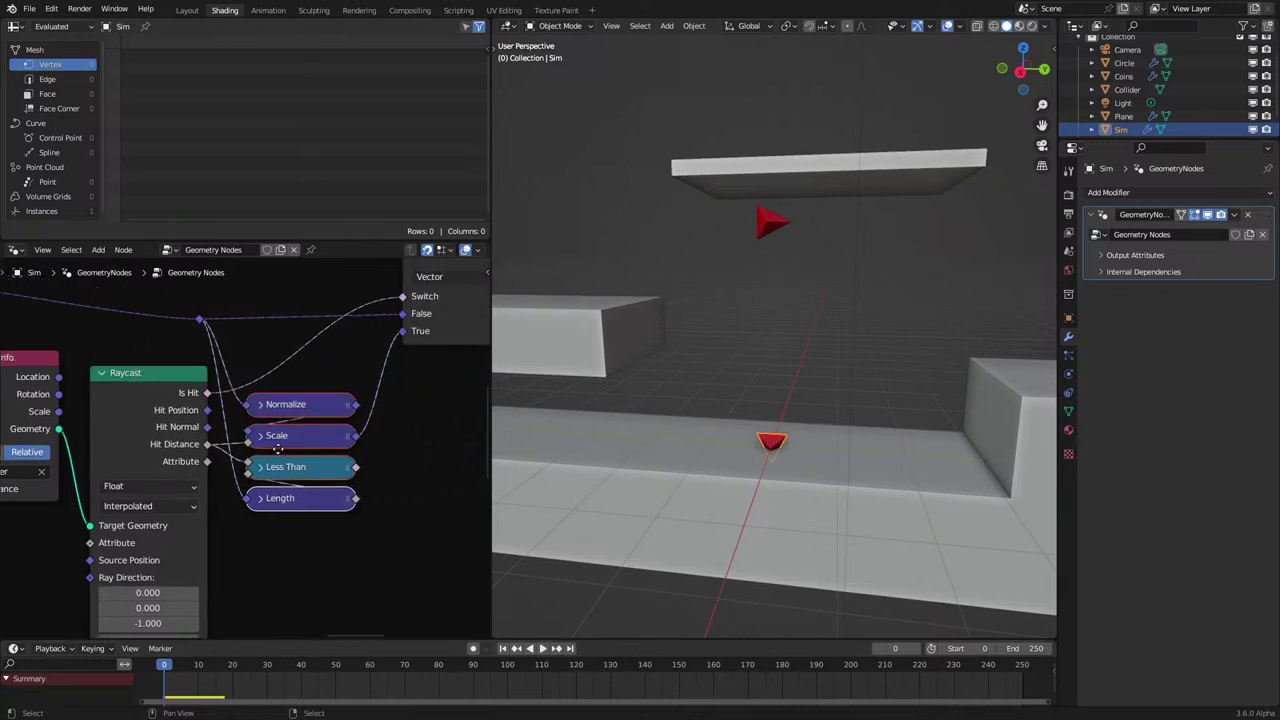
drag(278, 450, 311, 435)
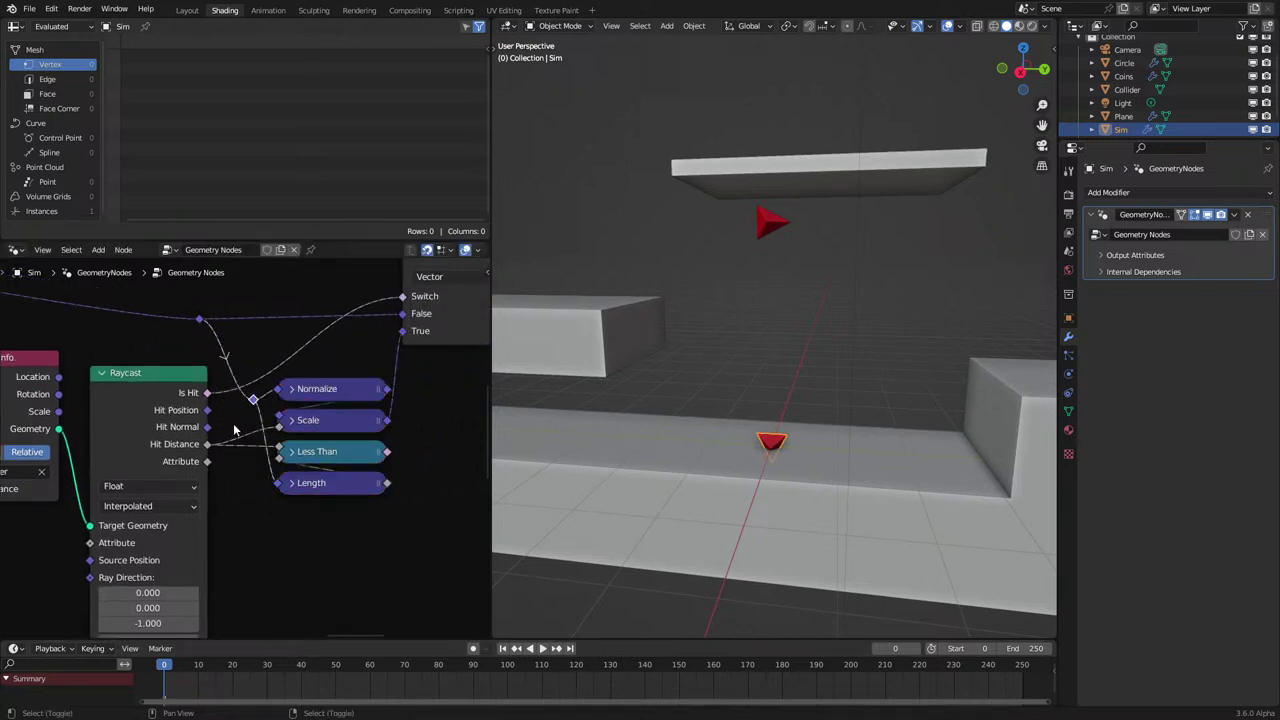
shift+click(306, 422)
shift+click(310, 477)
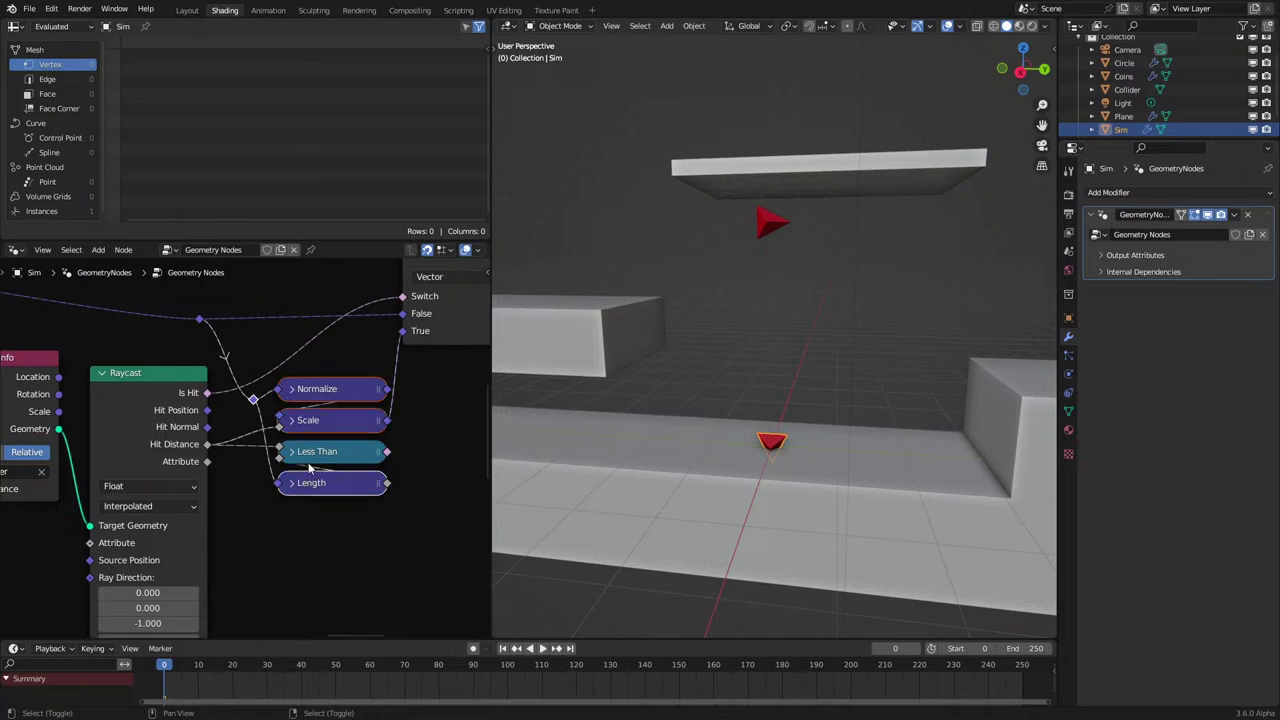
shift+click(309, 460)
key(g)
click(332, 473)
Shift the vector reroute slightly toward the Raycast and add a reroute below it on the Hit Distance links.
click(268, 422)
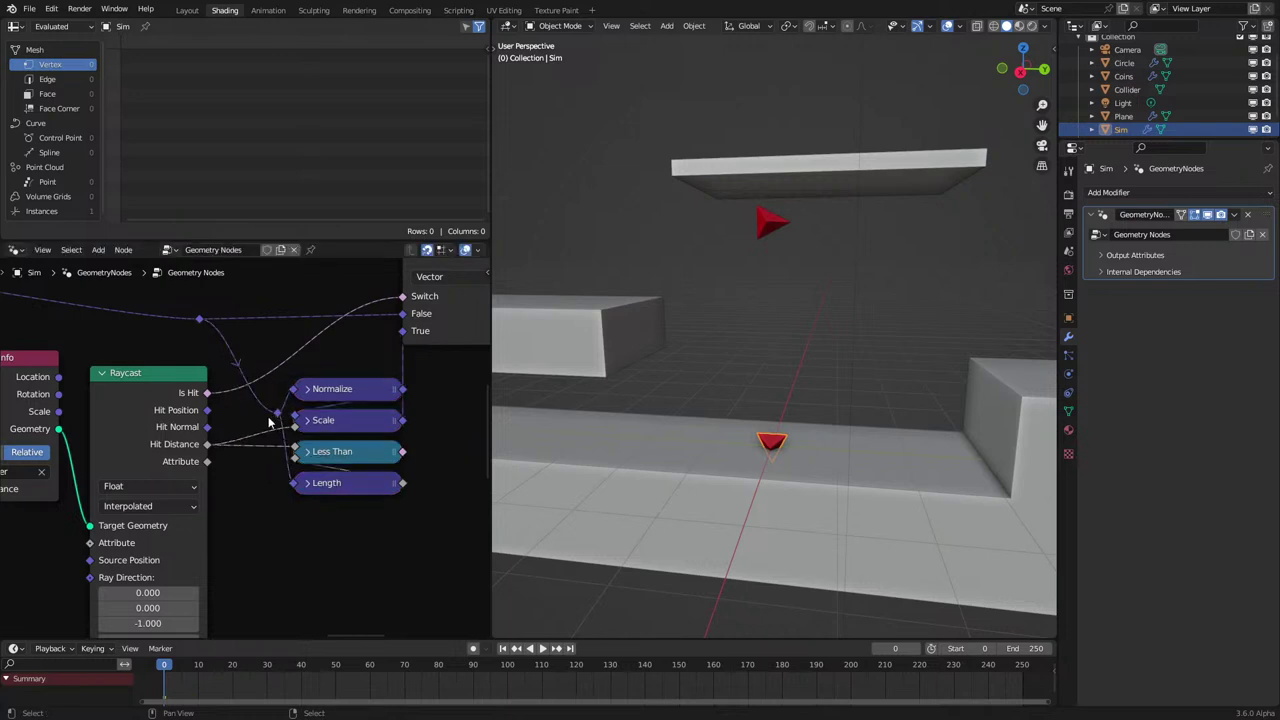
drag(272, 422, 262, 422)
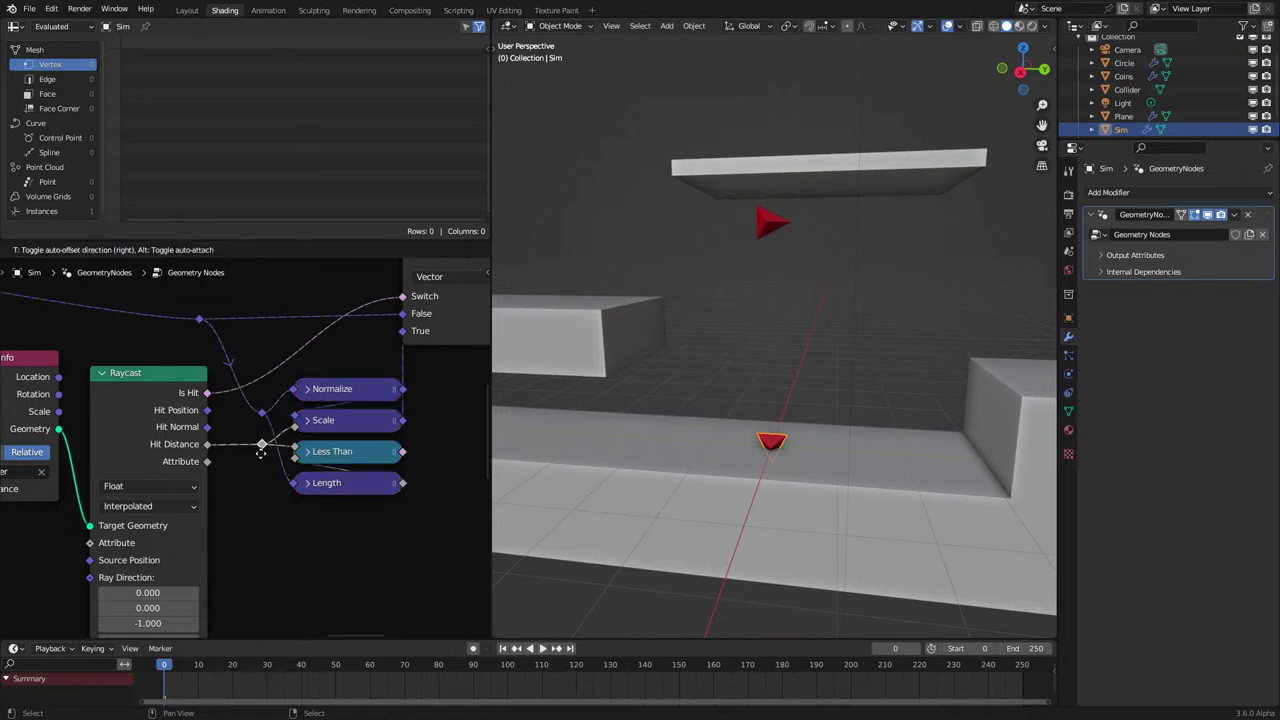
scroll(255, 450, down, 3)
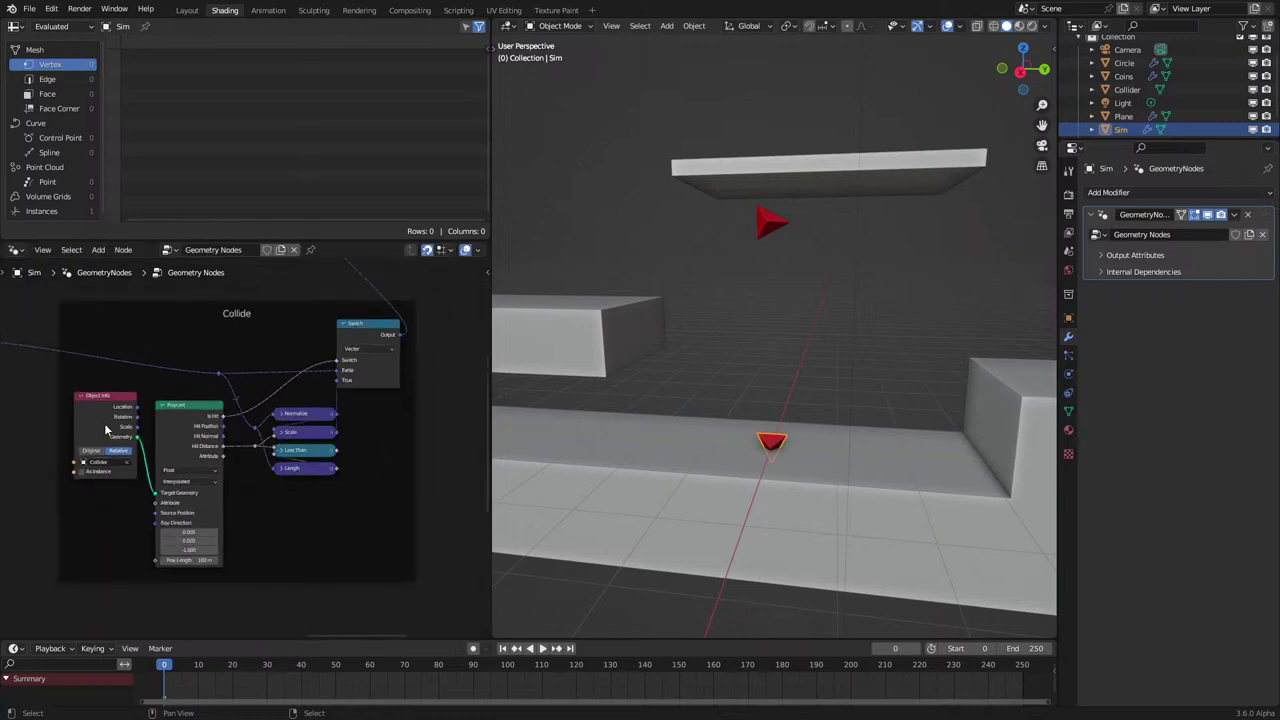
drag(253, 416, 317, 497)
key(g)
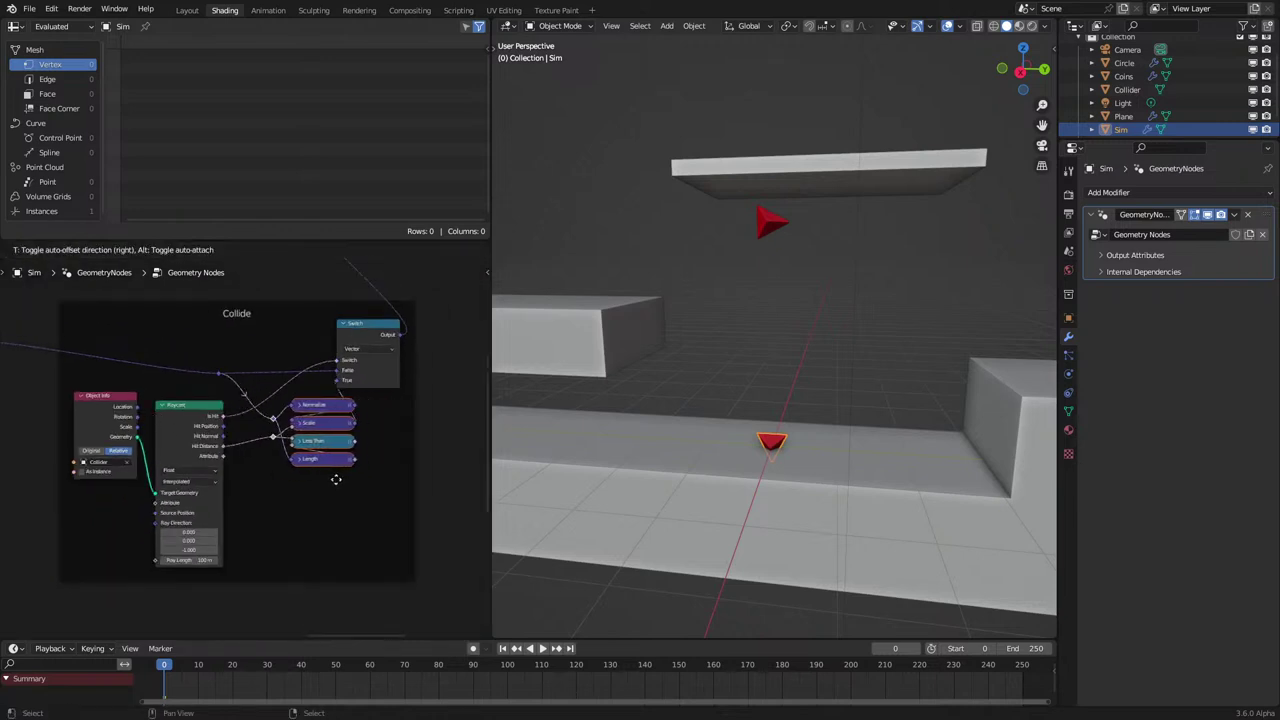
right_click(300, 436)
Place Scale above Normalize and stack both directly over Less Than in the column of math nodes.
scroll(296, 430, up, 2)
click(311, 446)
drag(320, 428, 319, 380)
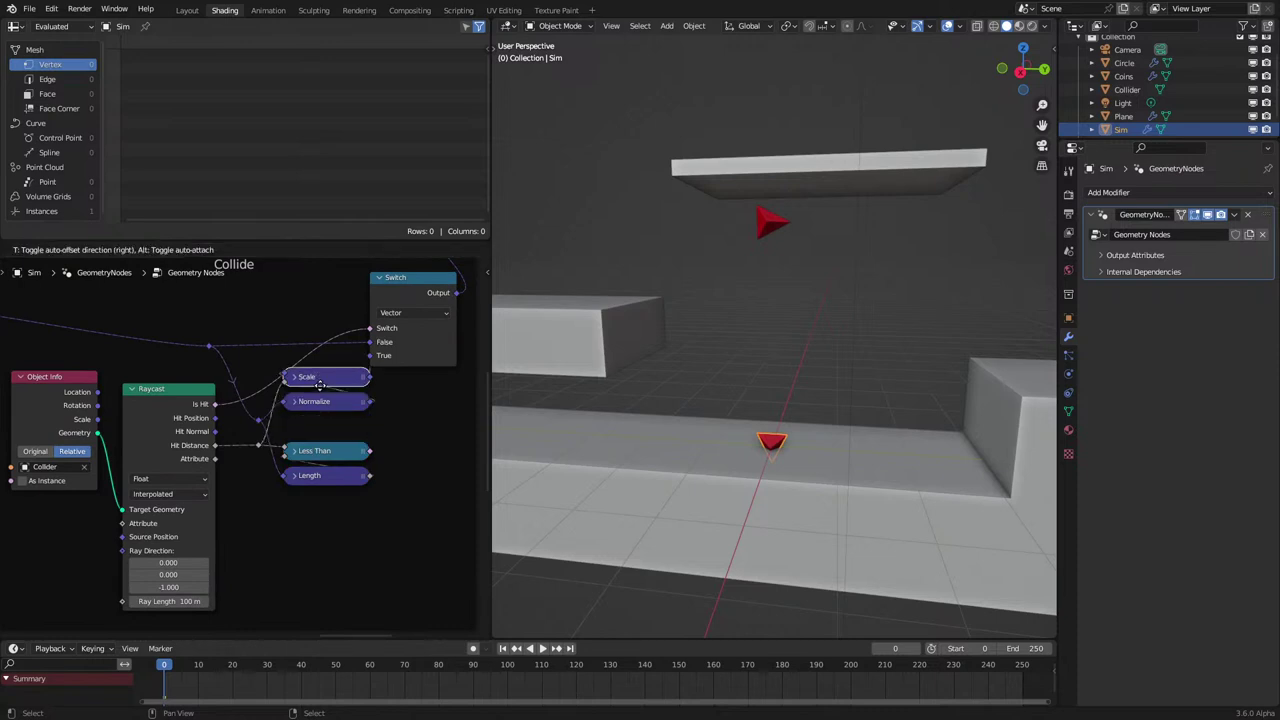
shift+click(327, 408)
key(g)
click(316, 428)
Shift the math nodes with their reroutes beneath the Switch, and bring the Raycast and Object Info nodes closer to them.
drag(250, 405, 433, 500)
key(g)
click(137, 436)
shift+click(66, 402)
key(g)
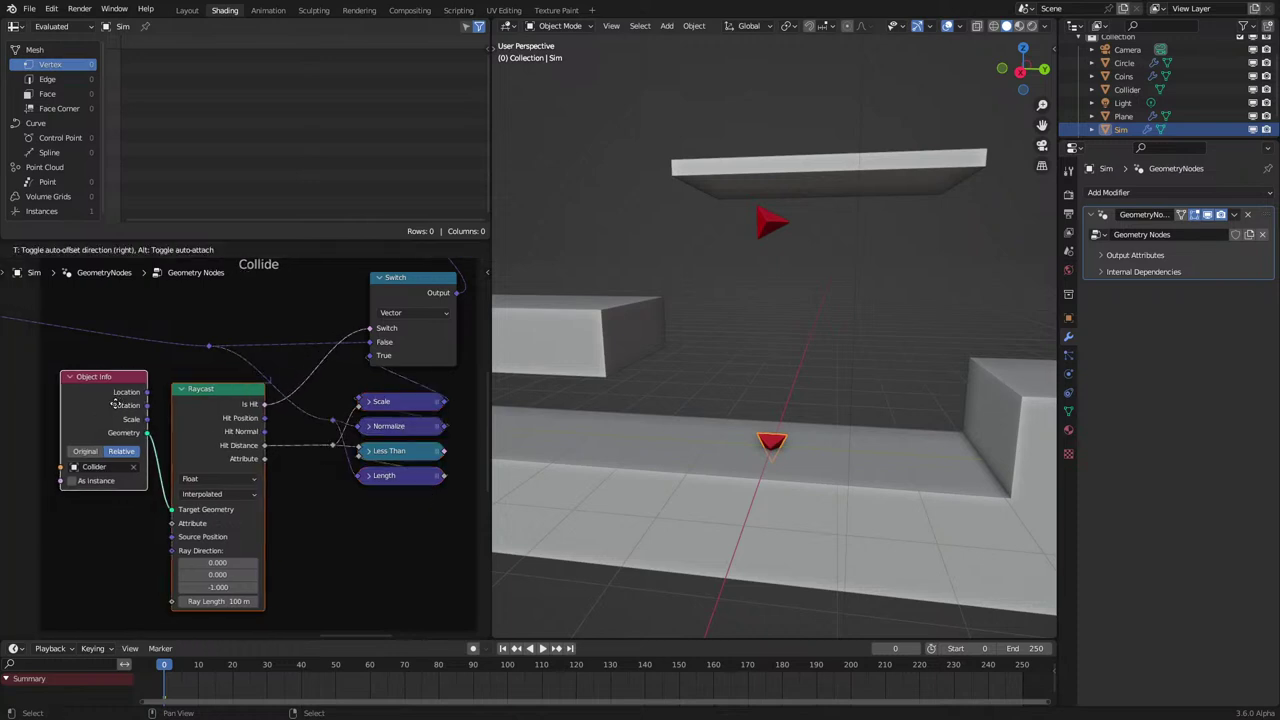
click(160, 408)
Move the vector and Hit Distance reroutes closer to the math nodes, lining them up vertically.
click(334, 420)
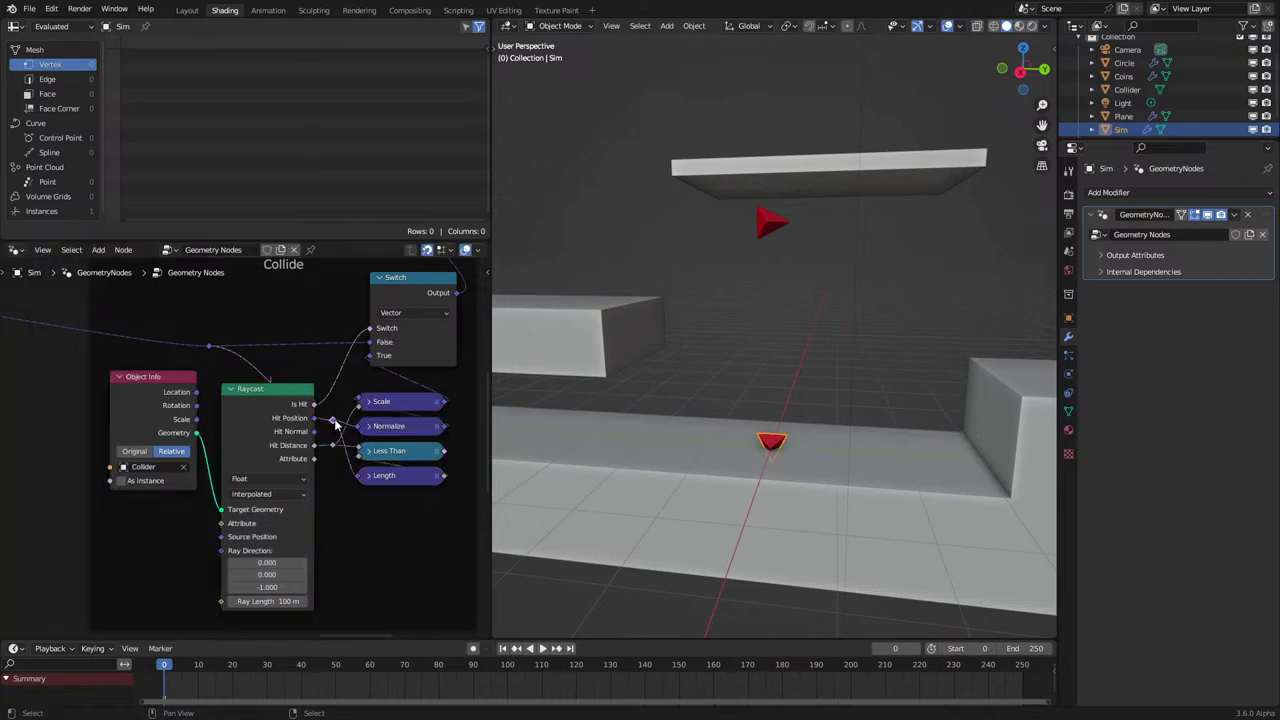
key(g)
click(346, 420)
key(g)
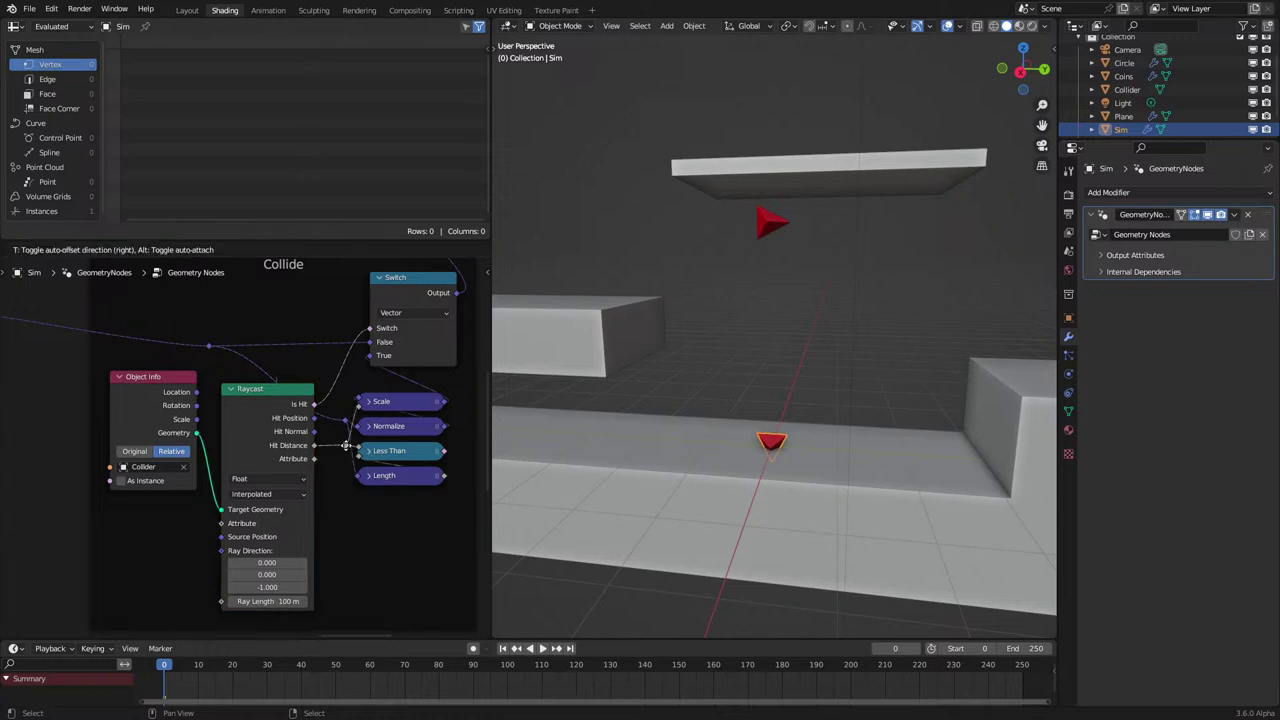
click(348, 446)
Move the reroute on the incoming vector link next to the Switch's False input, directly above the other two reroutes.
drag(174, 329, 234, 364)
key(g)
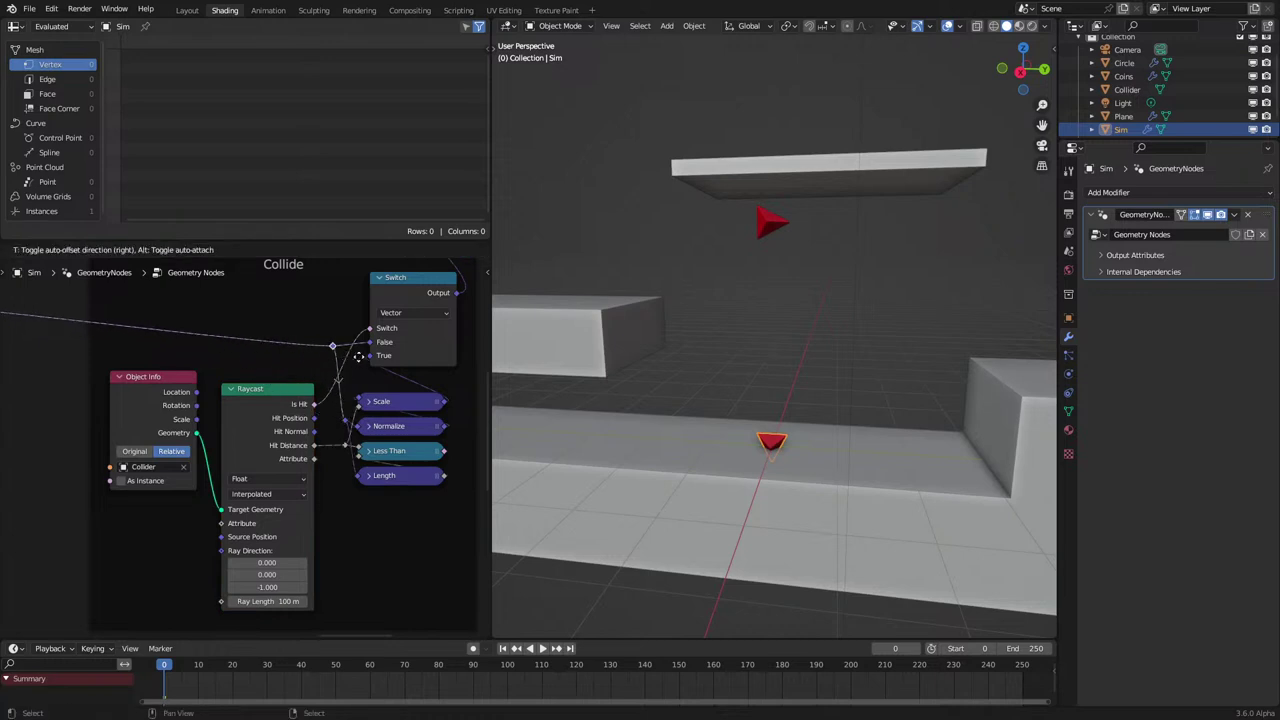
click(344, 357)
key(g)
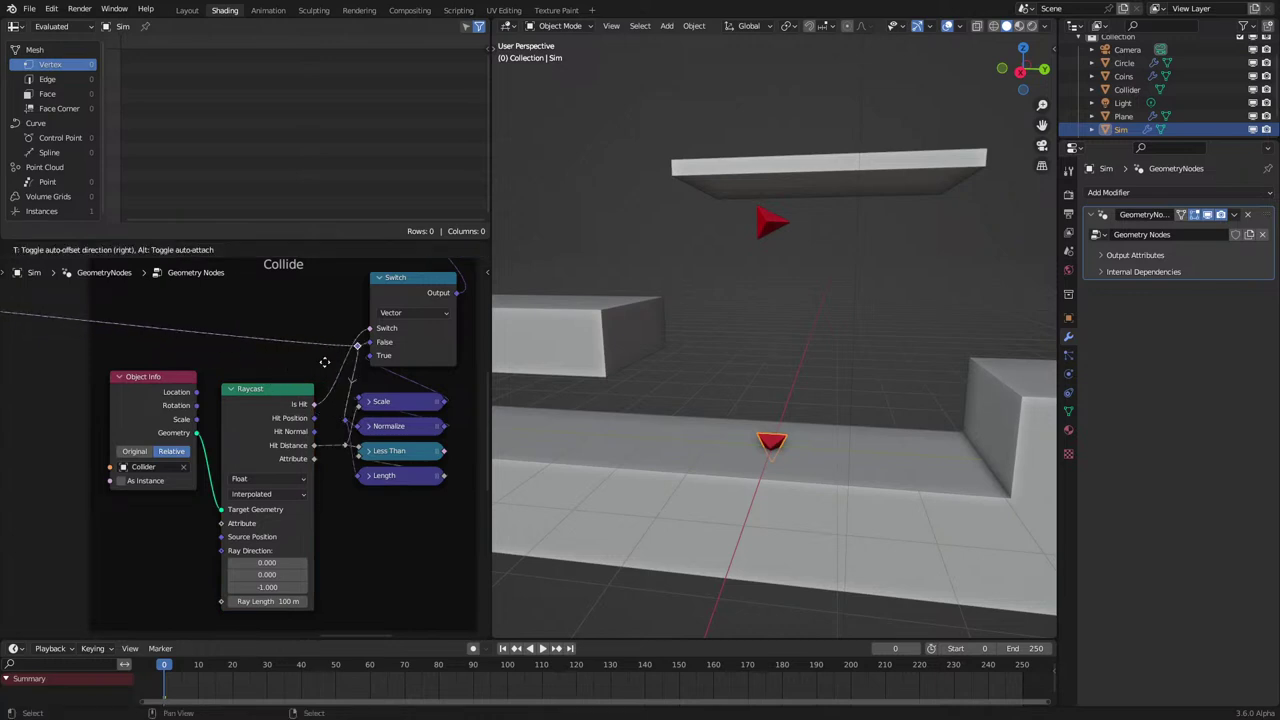
click(317, 361)
Raise the Object Info and Raycast nodes in the Collide frame and align their top edges.
drag(146, 358, 276, 403)
key(g)
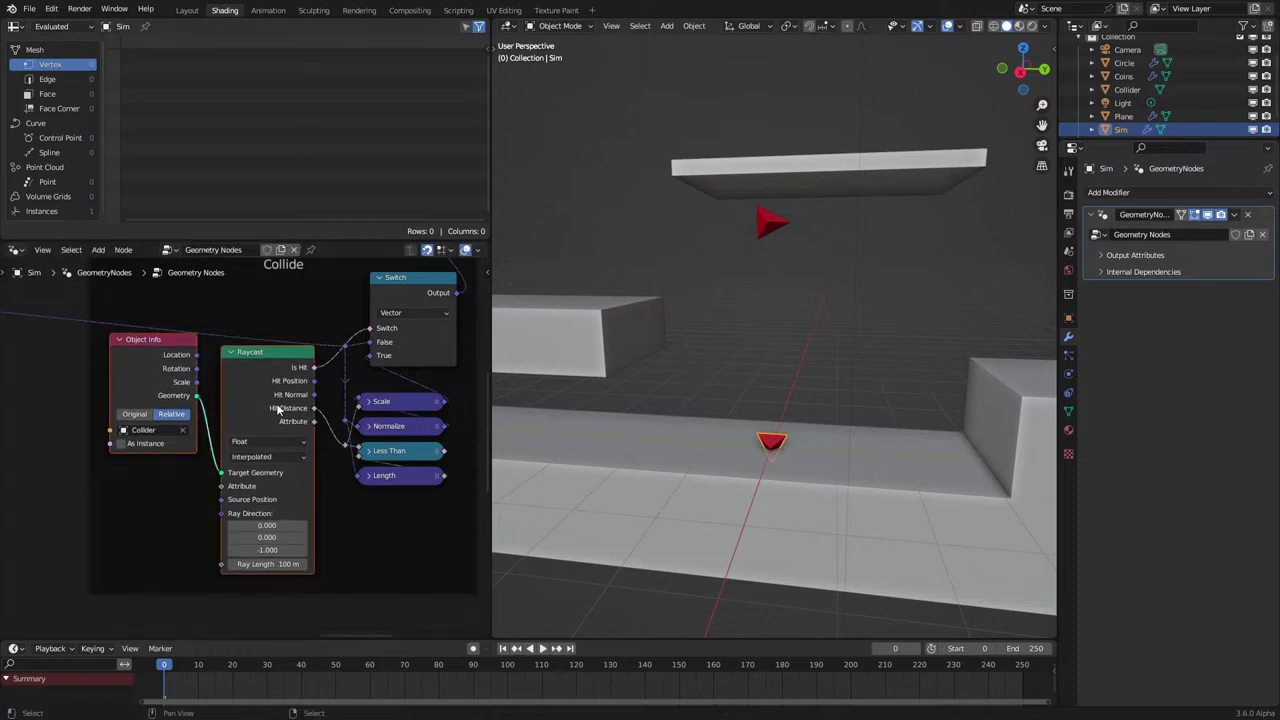
click(159, 358)
drag(159, 358, 168, 374)
Move the Switch node so it lines up vertically above the column of math nodes in the Collide frame.
scroll(168, 374, down, 1)
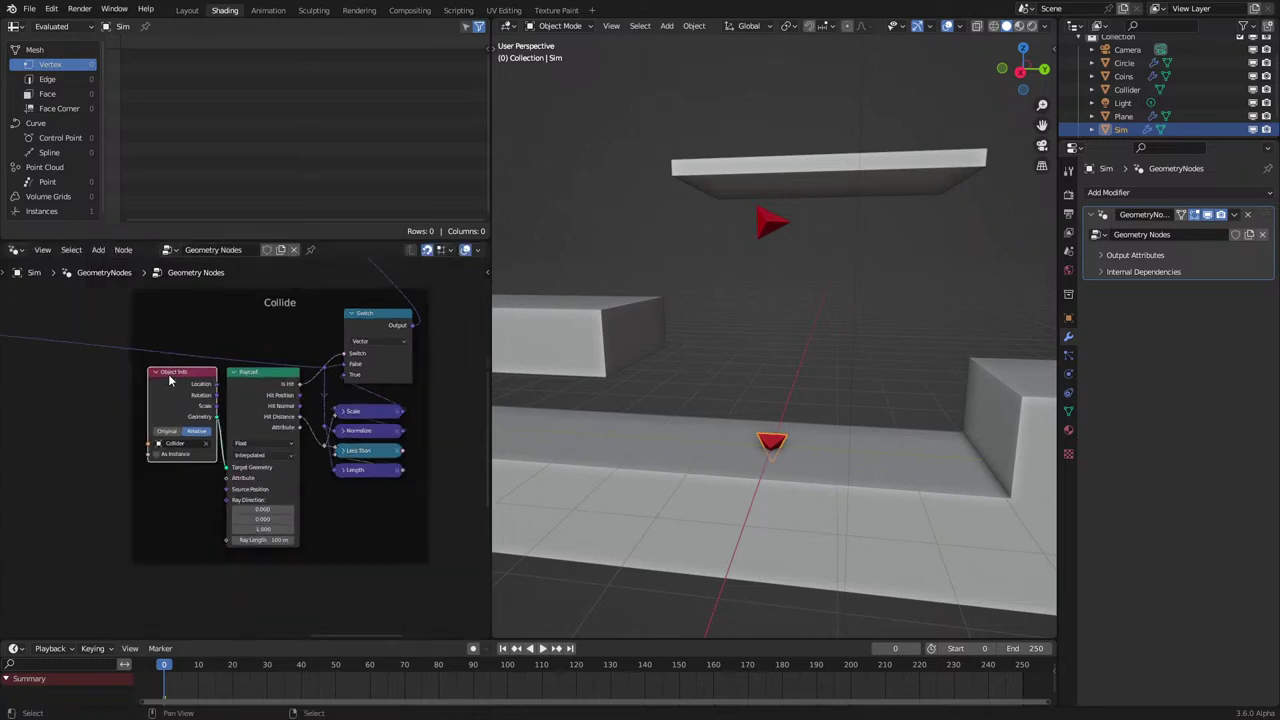
scroll(220, 410, down, 2)
scroll(222, 417, down, 1)
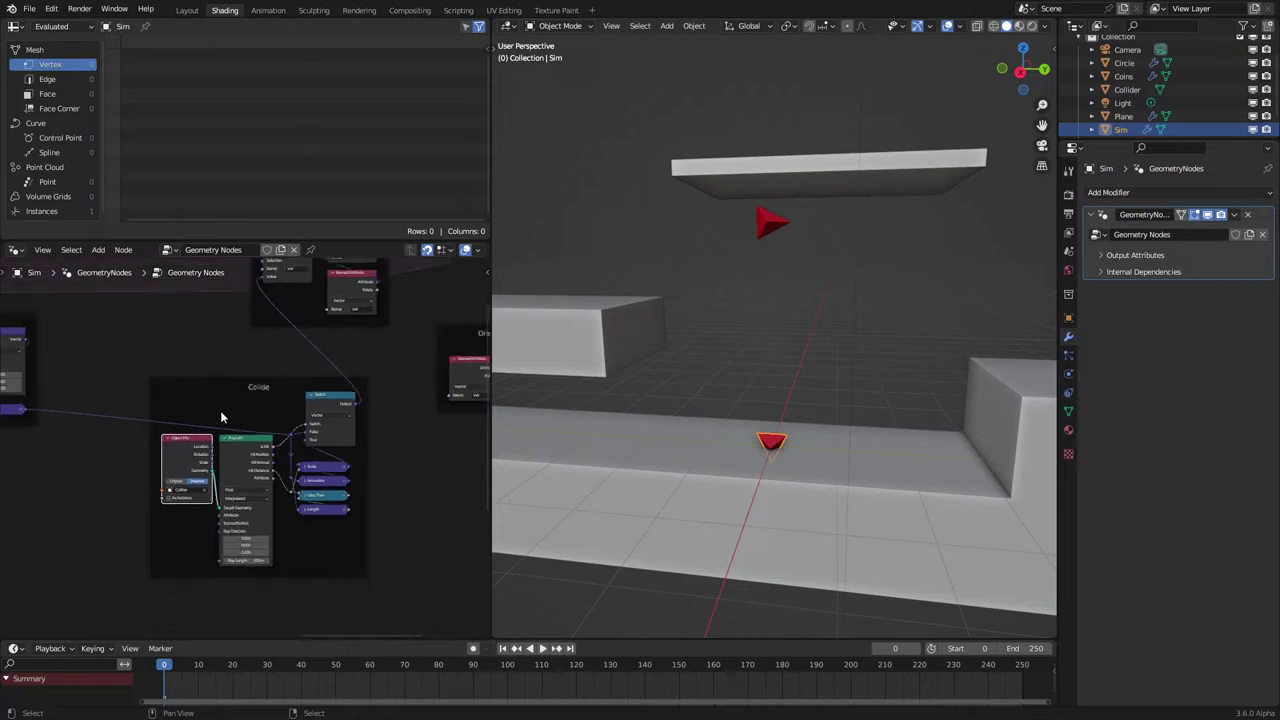
scroll(256, 405, up, 2)
drag(353, 384, 346, 379)
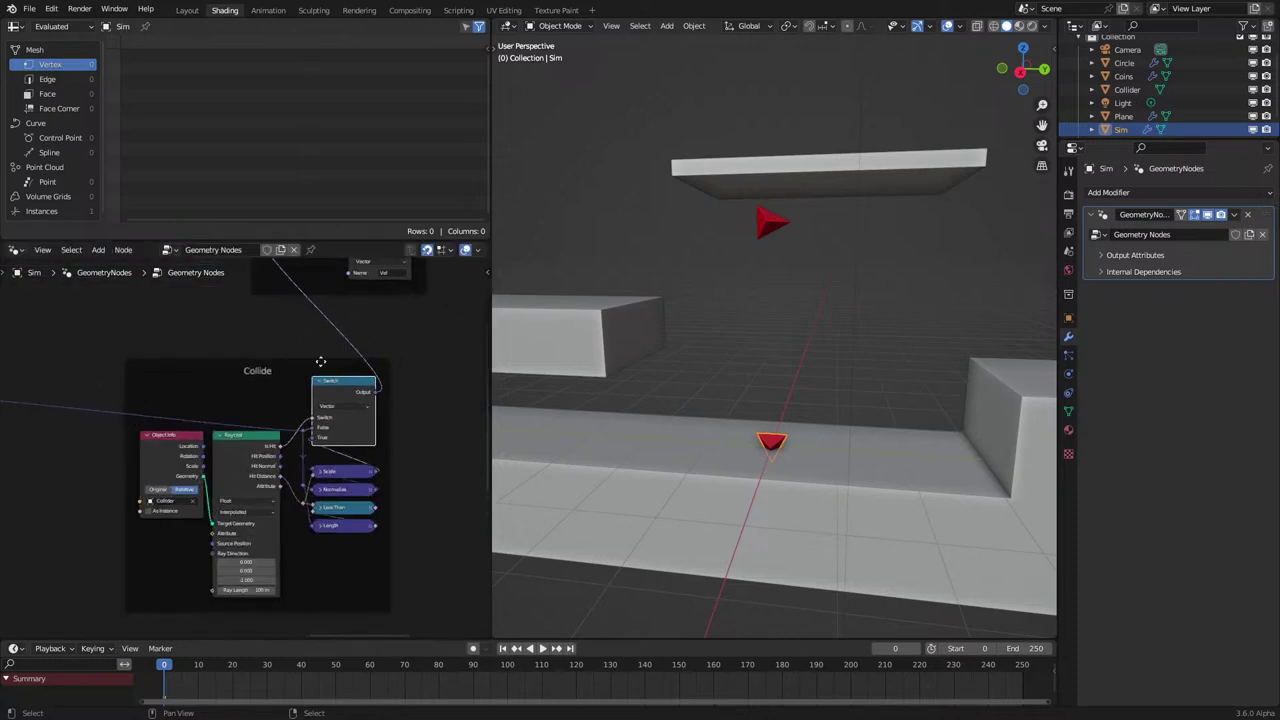
Put the text controller object into edit mode and play the simulation with the platforms in view.
click(296, 341)
scroll(296, 341, down, 3)
middle_drag(120, 350, 180, 410)
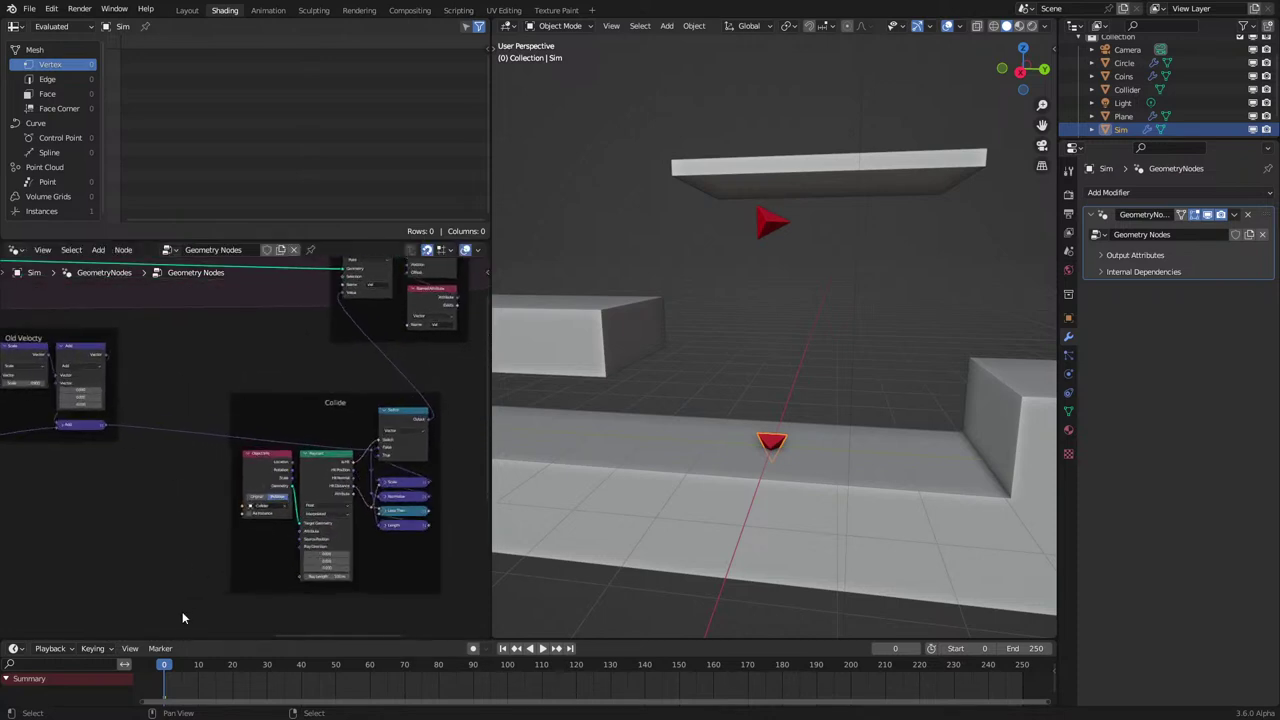
scroll(725, 482, down, 5)
middle_drag(725, 482, 785, 597)
click(787, 602)
key(Tab)
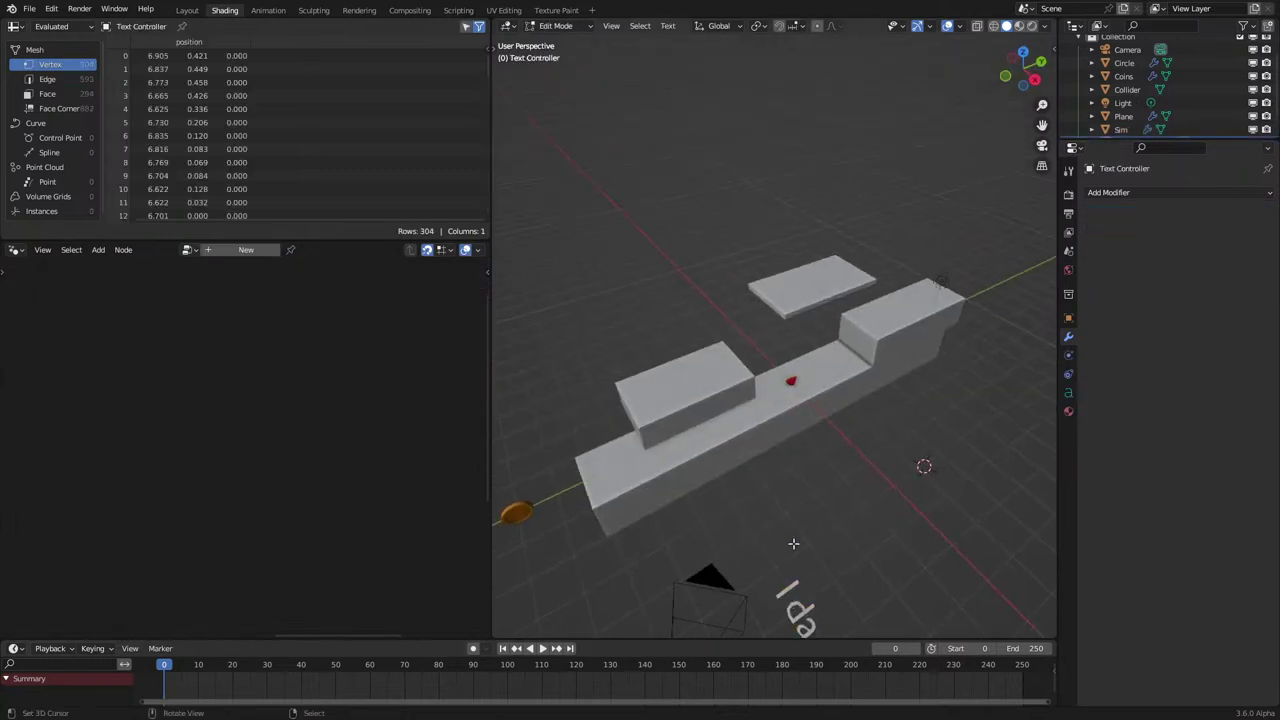
middle_drag(791, 546, 740, 419)
key(space)
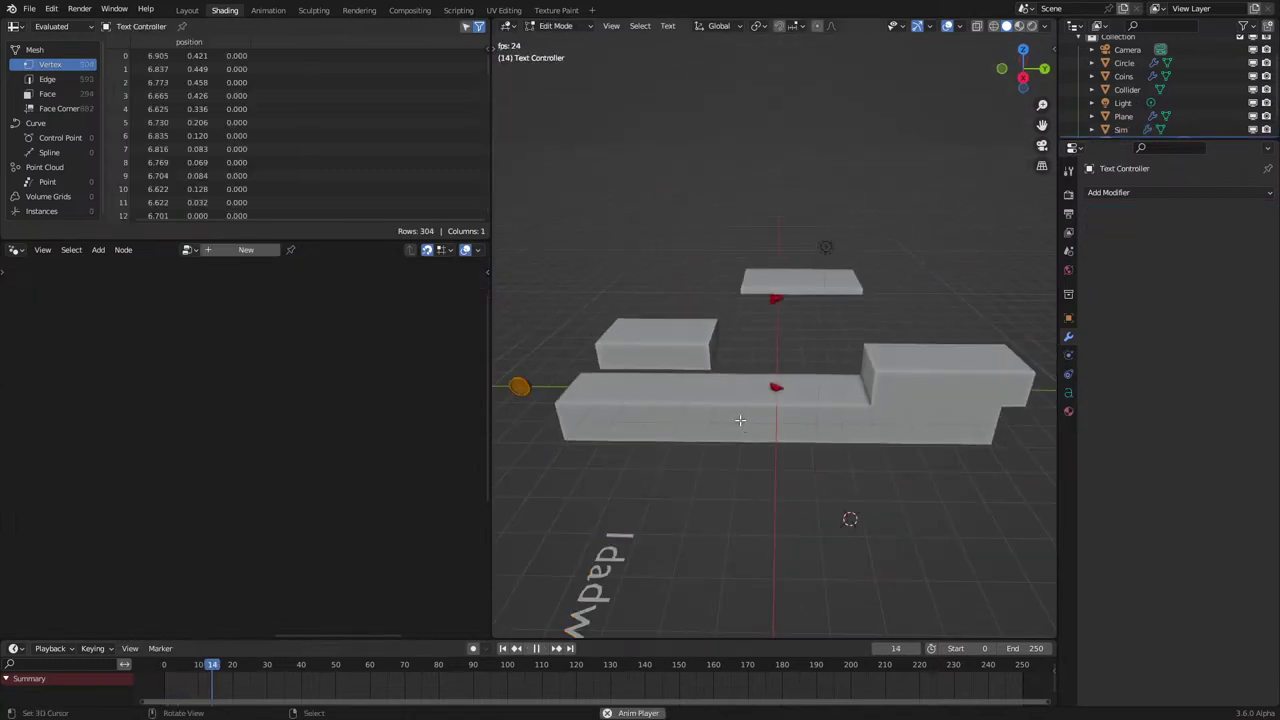
Leave text editing, select the Sim object and stop the playback.
key(Tab)
scroll(785, 385, up, 3)
click(782, 405)
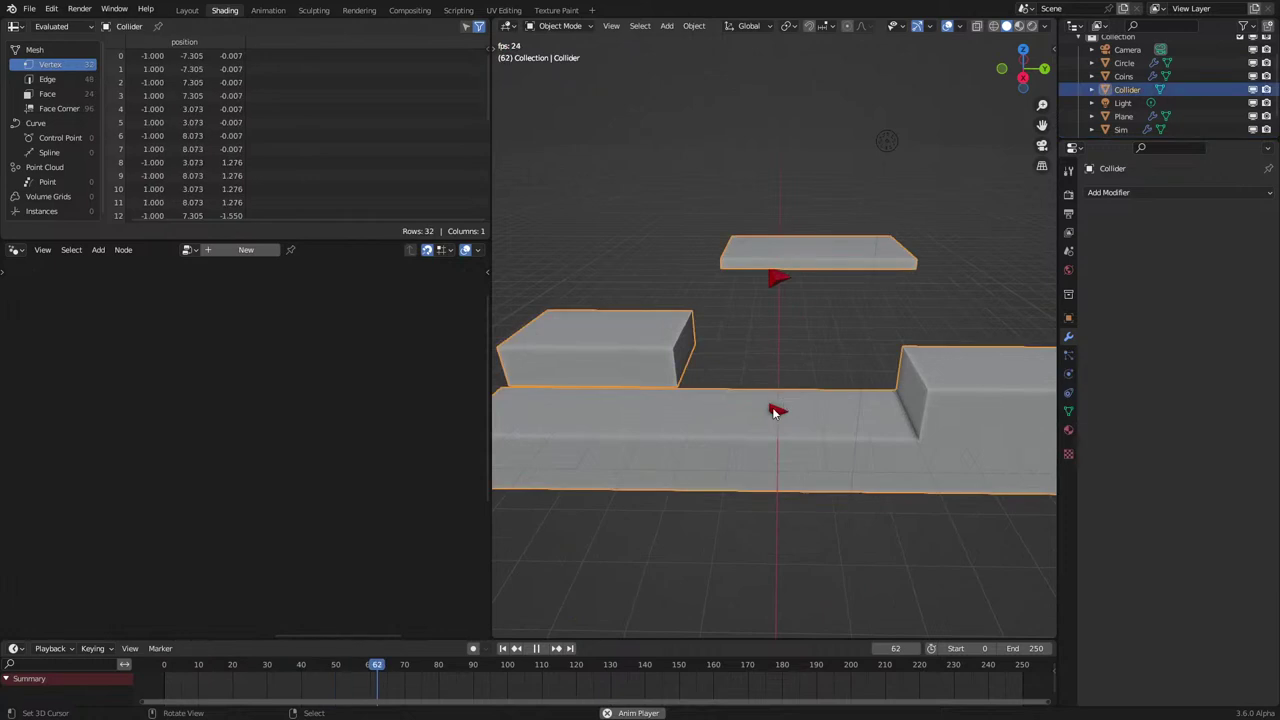
click(775, 410)
middle_drag(384, 450, 292, 451)
key(space)
Delete the Scale node, move the Switch up and add a vector Multiply node fed by Normalize.
scroll(352, 409, up, 5)
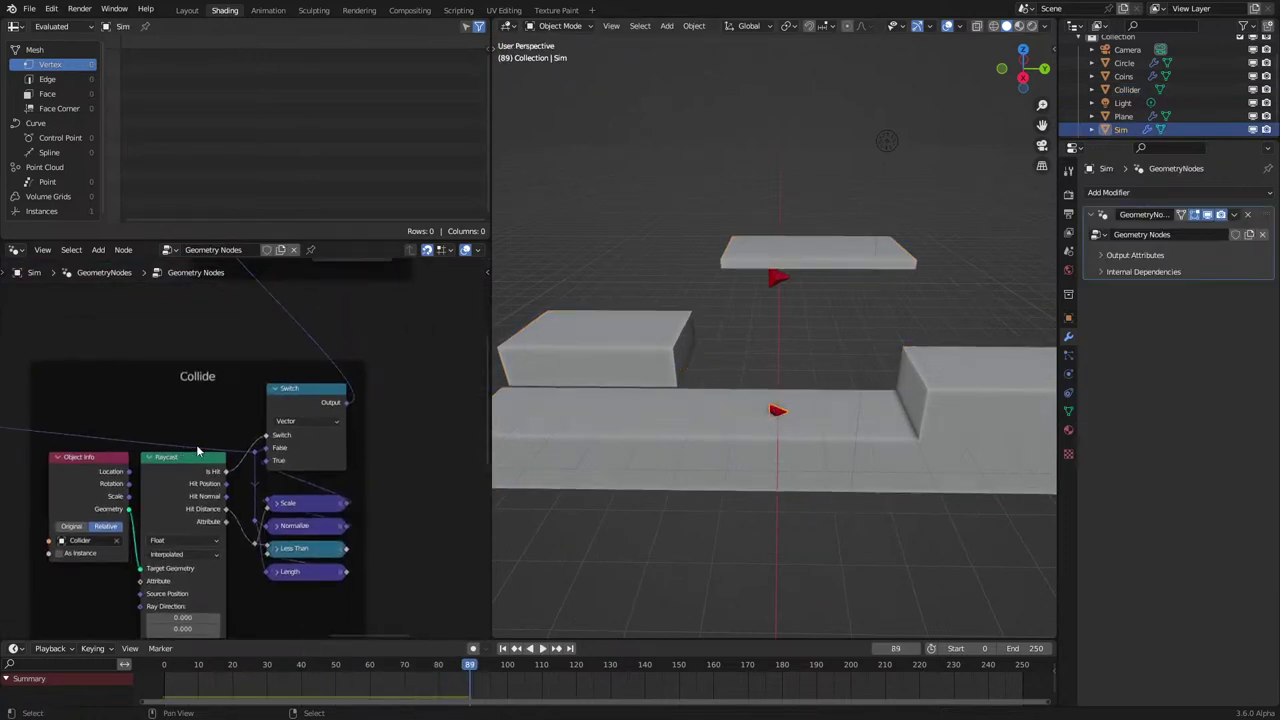
middle_drag(297, 508, 292, 448)
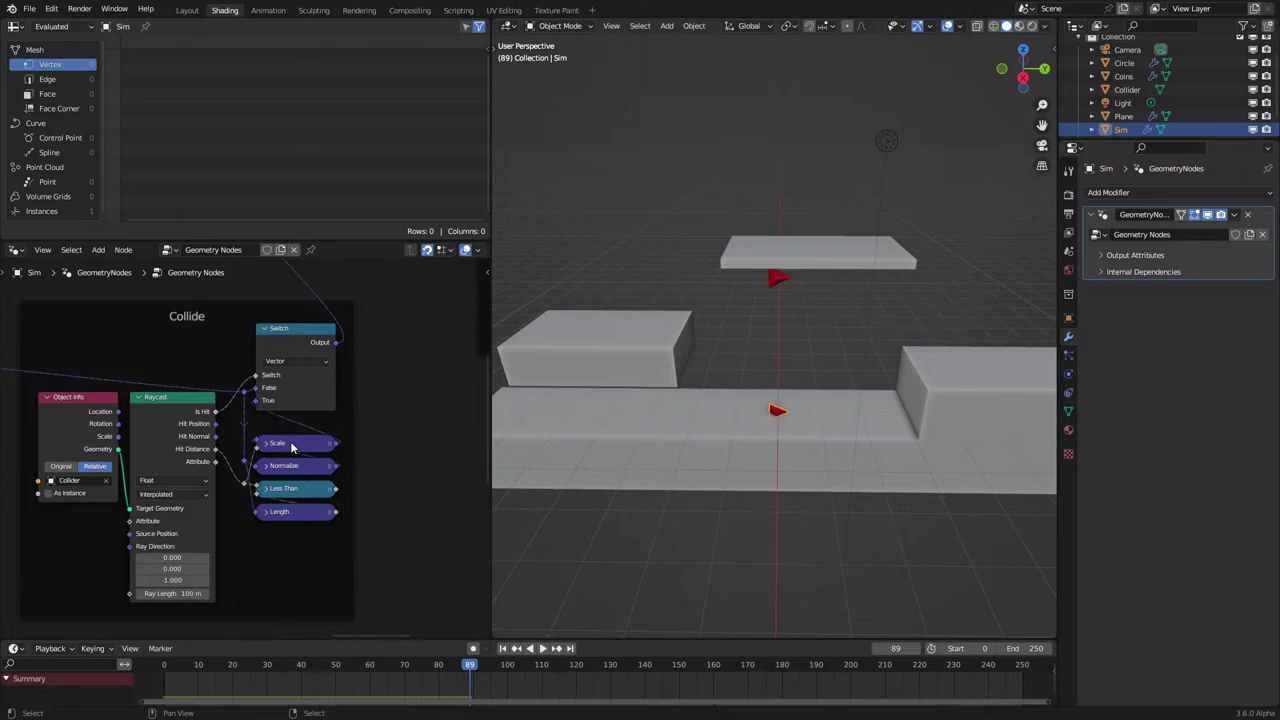
key(x)
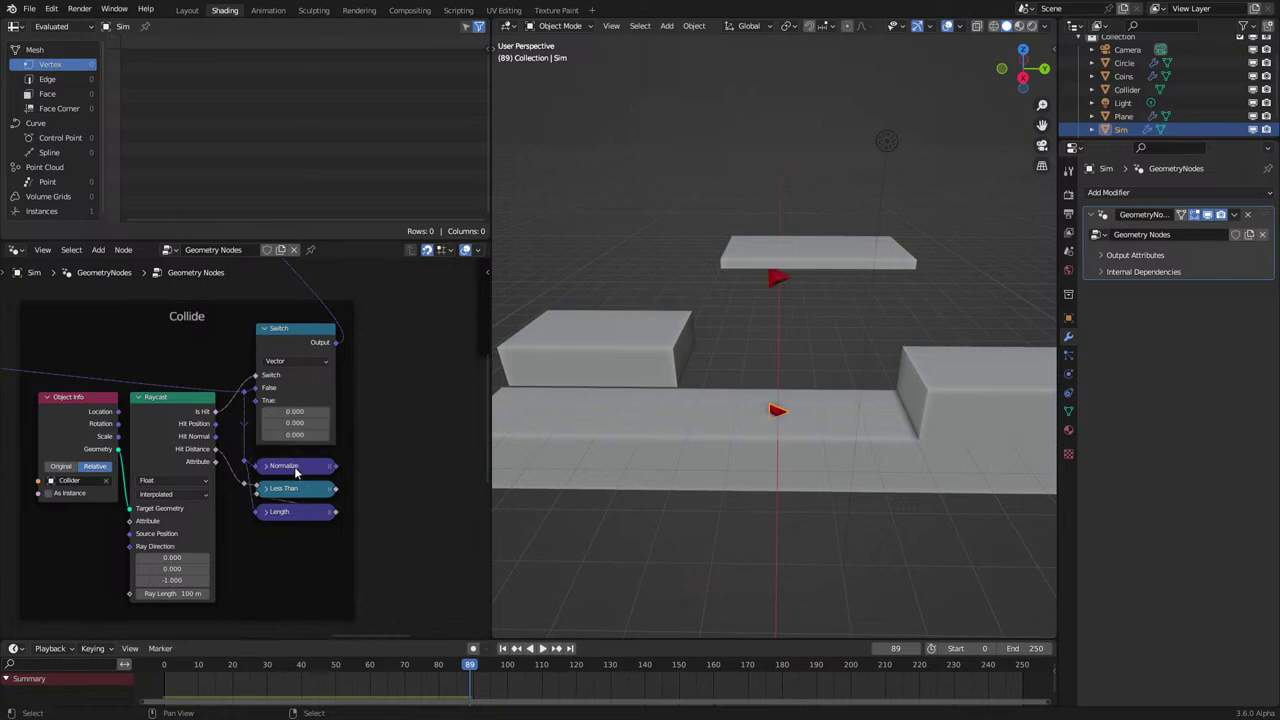
drag(311, 336, 333, 290)
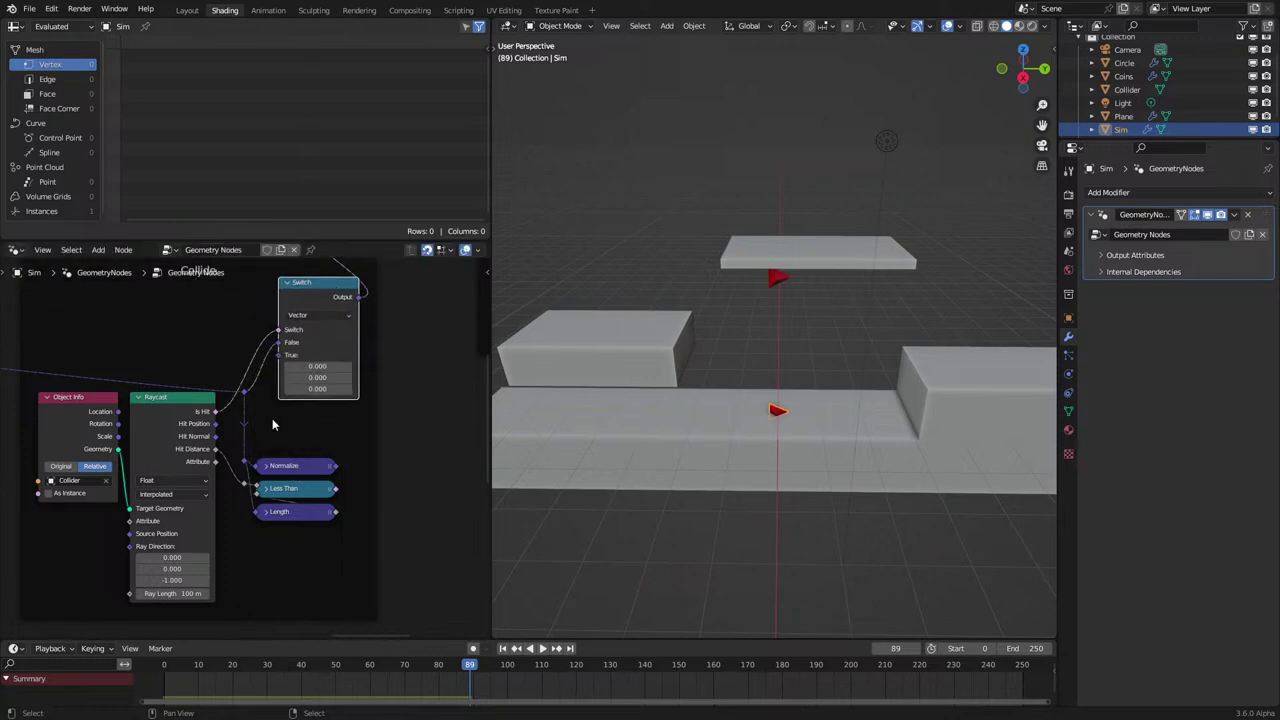
drag(336, 467, 405, 468)
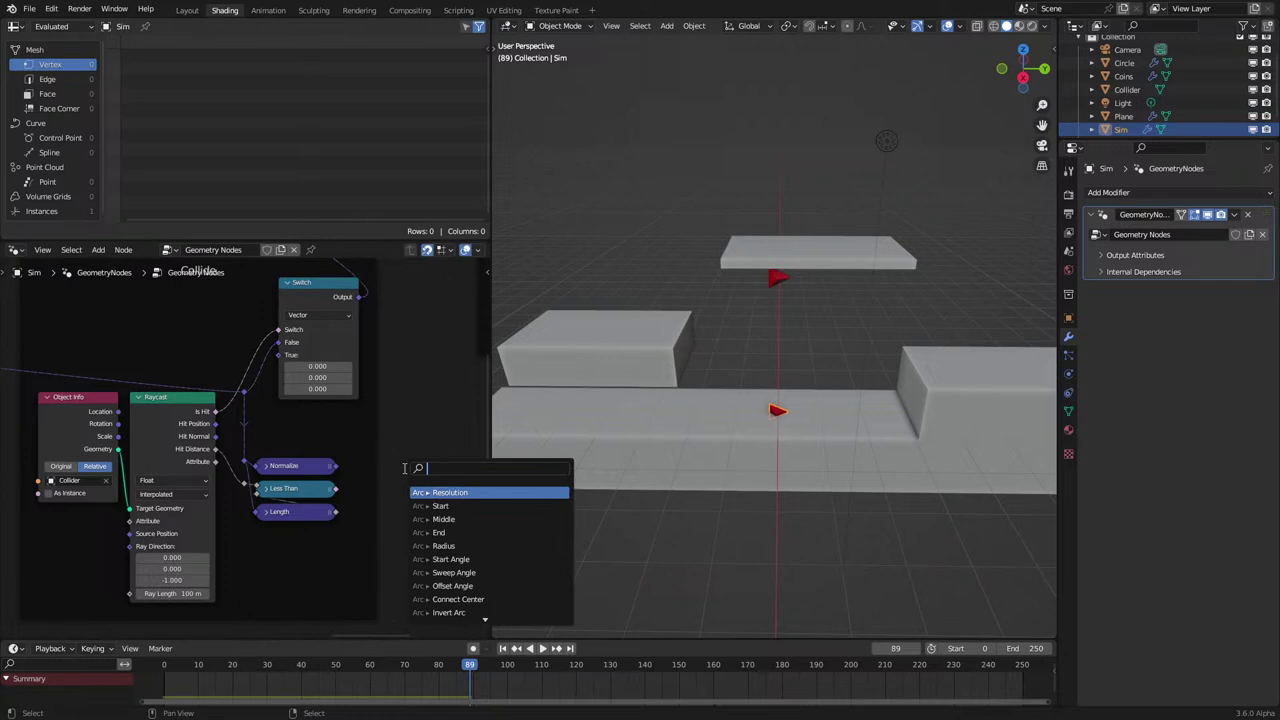
text(mul)
key(Return)
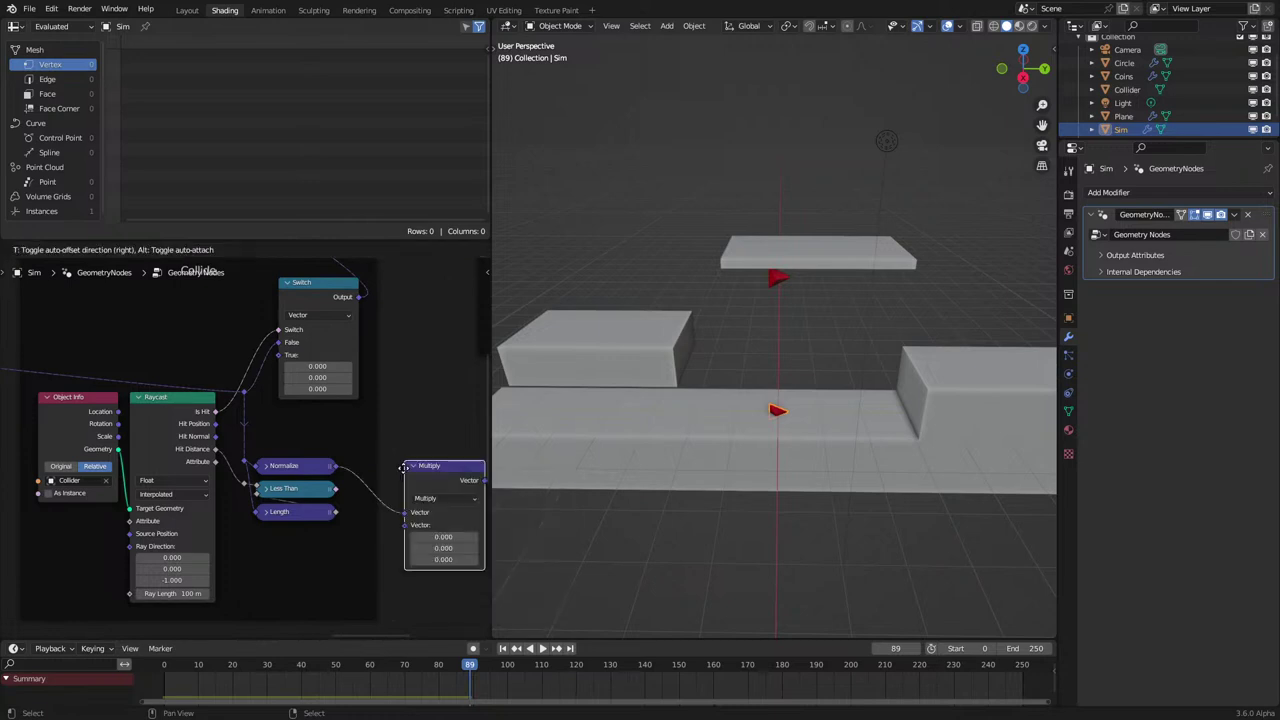
click(384, 379)
scroll(336, 472, up, 3)
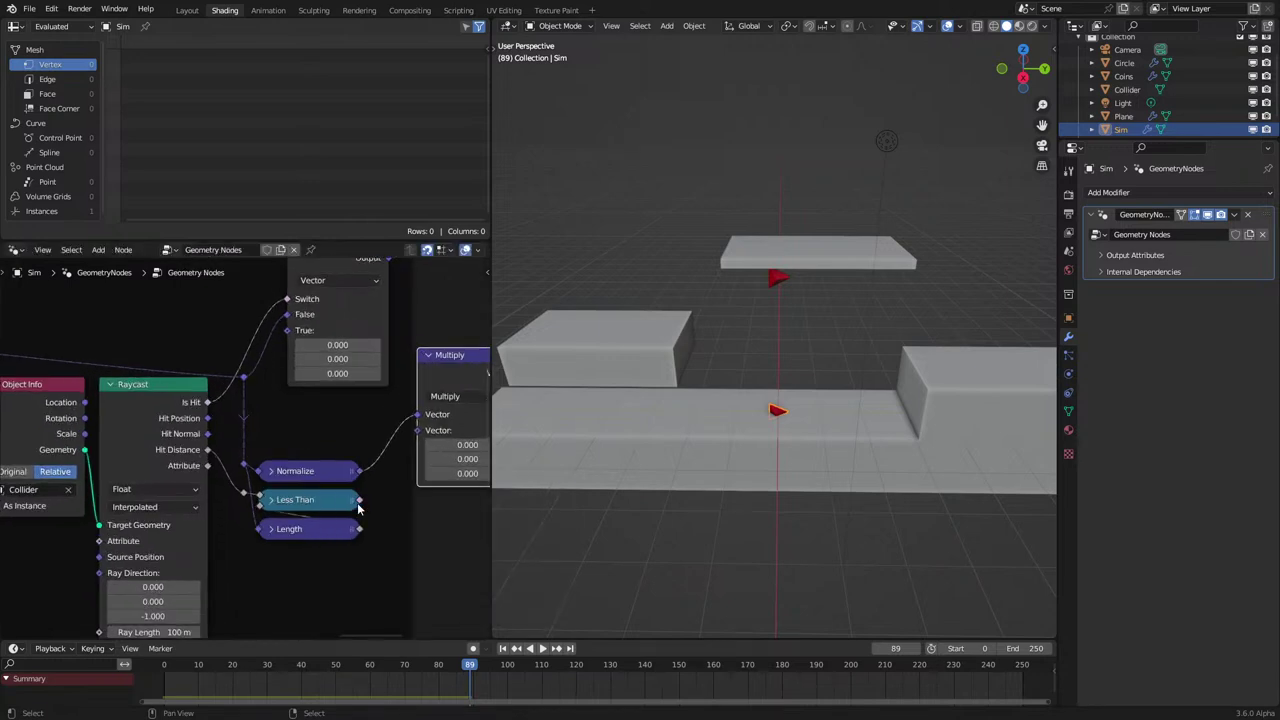
Add a Combine XYZ node below Multiply with the Less Than output feeding its Z input.
drag(359, 500, 407, 511)
text(combin)
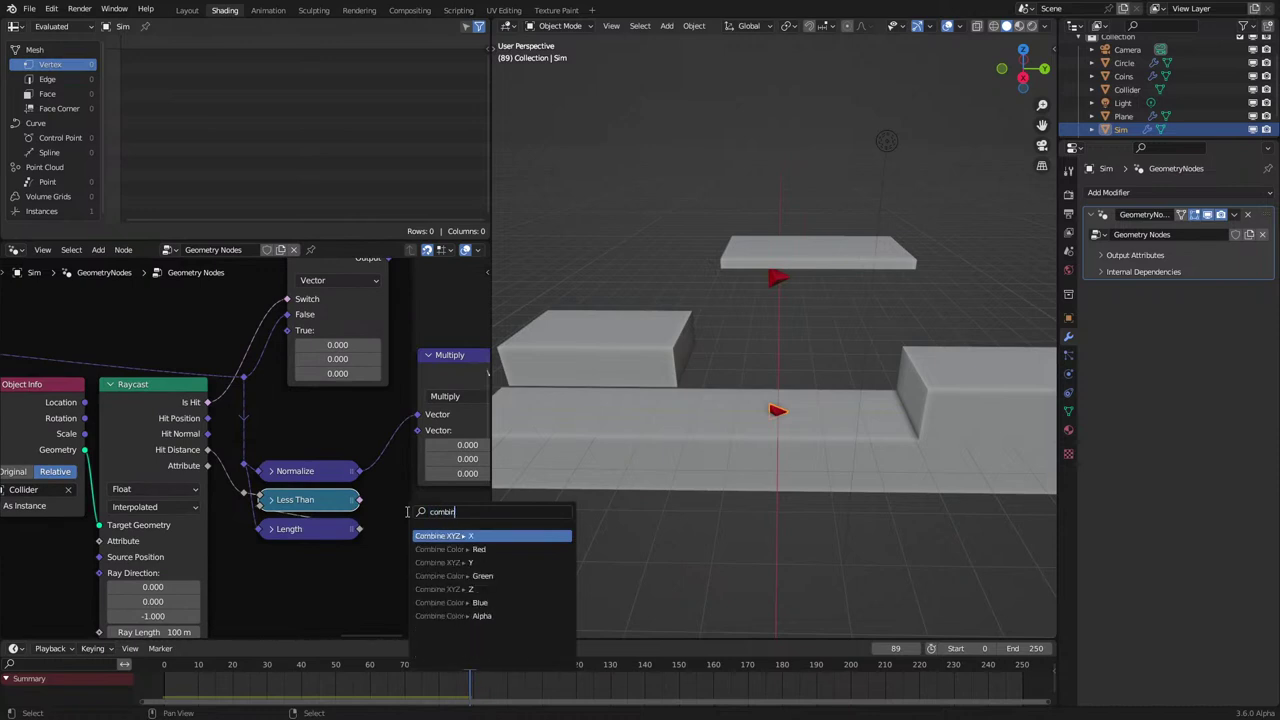
key(Down)
key(Down)
key(Down)
key(Down)
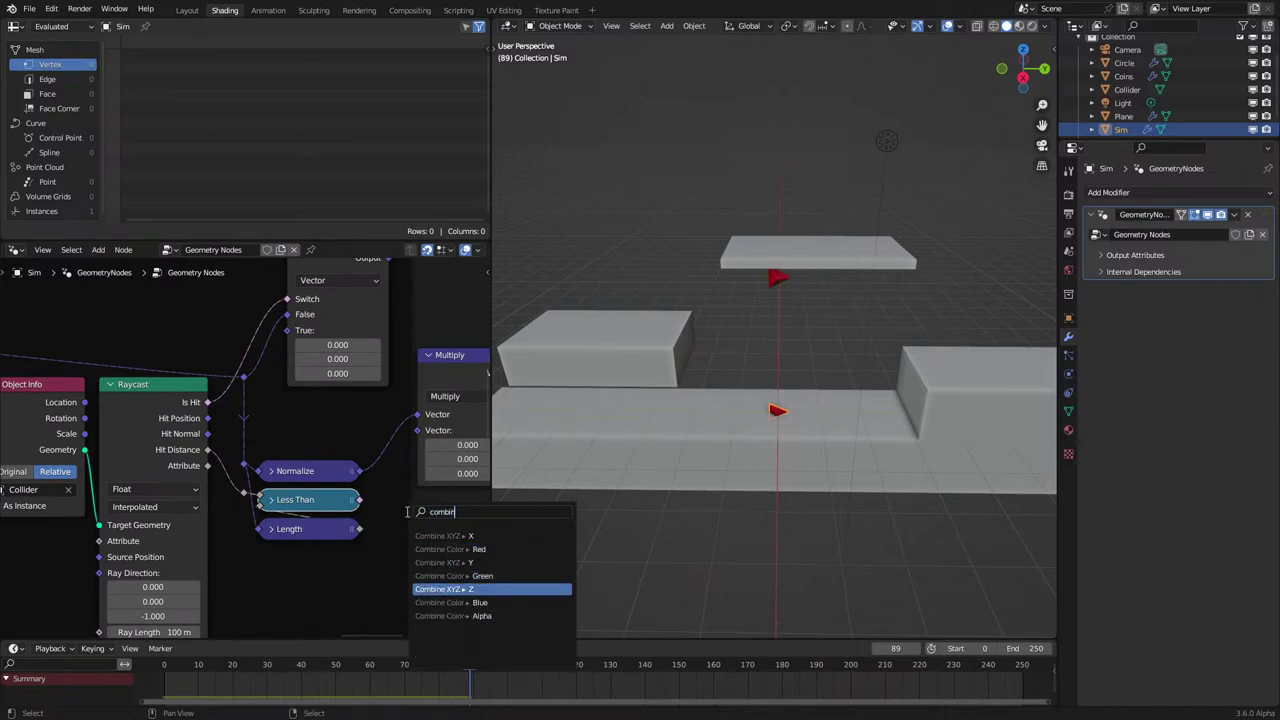
key(Return)
click(434, 526)
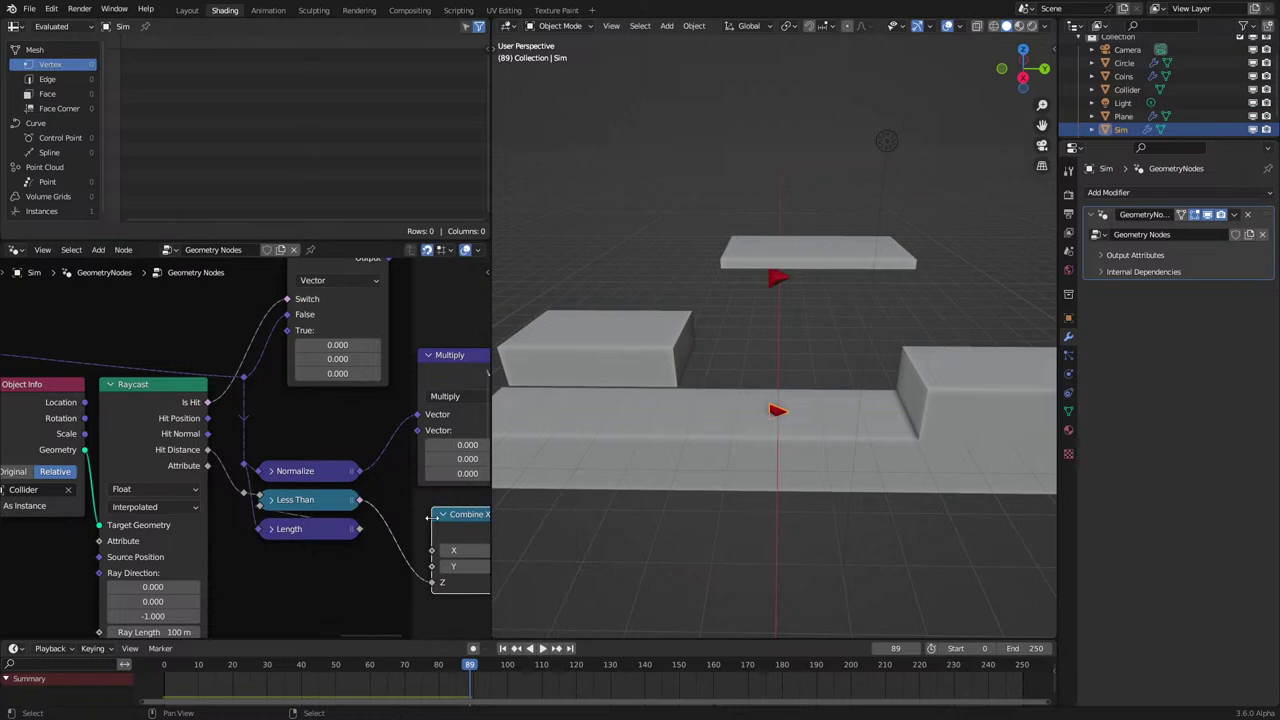
Connect Combine XYZ to Multiply's second vector input and the Multiply result to the Switch's True input.
scroll(440, 526, down, 3)
middle_drag(450, 526, 414, 540)
scroll(440, 538, up, 2)
drag(466, 545, 362, 434)
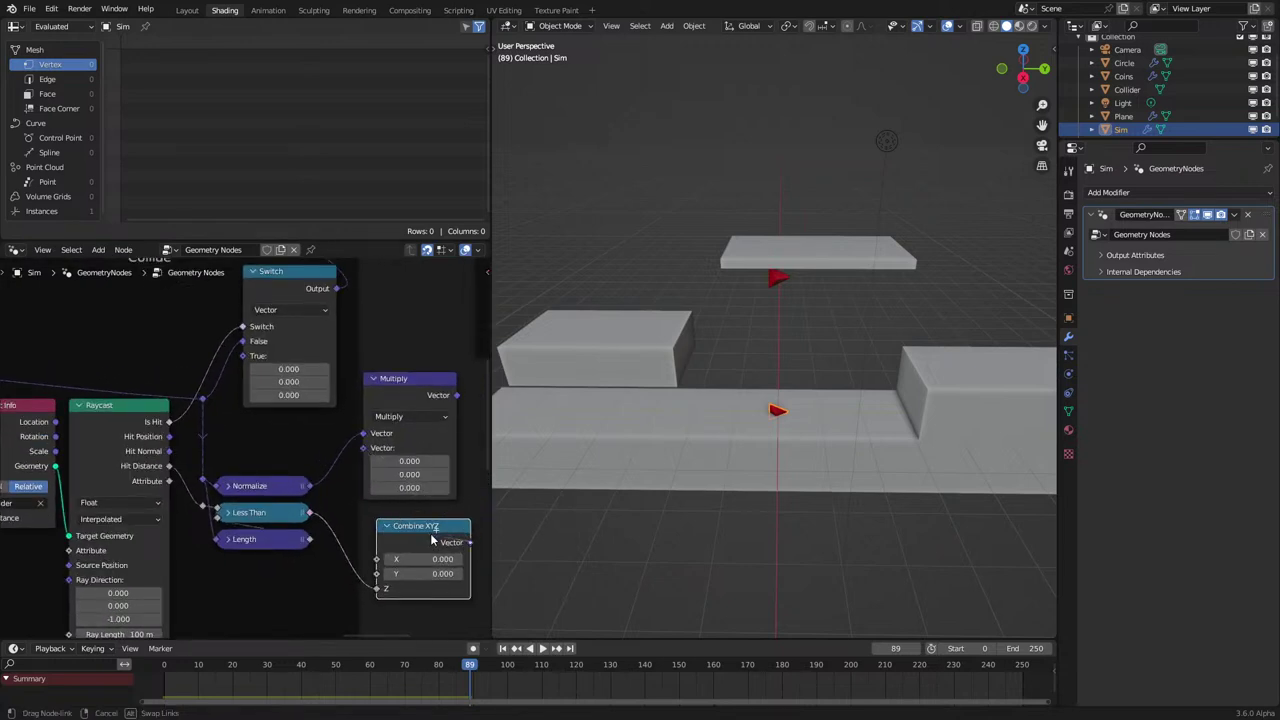
drag(432, 540, 432, 541)
middle_drag(433, 542, 449, 556)
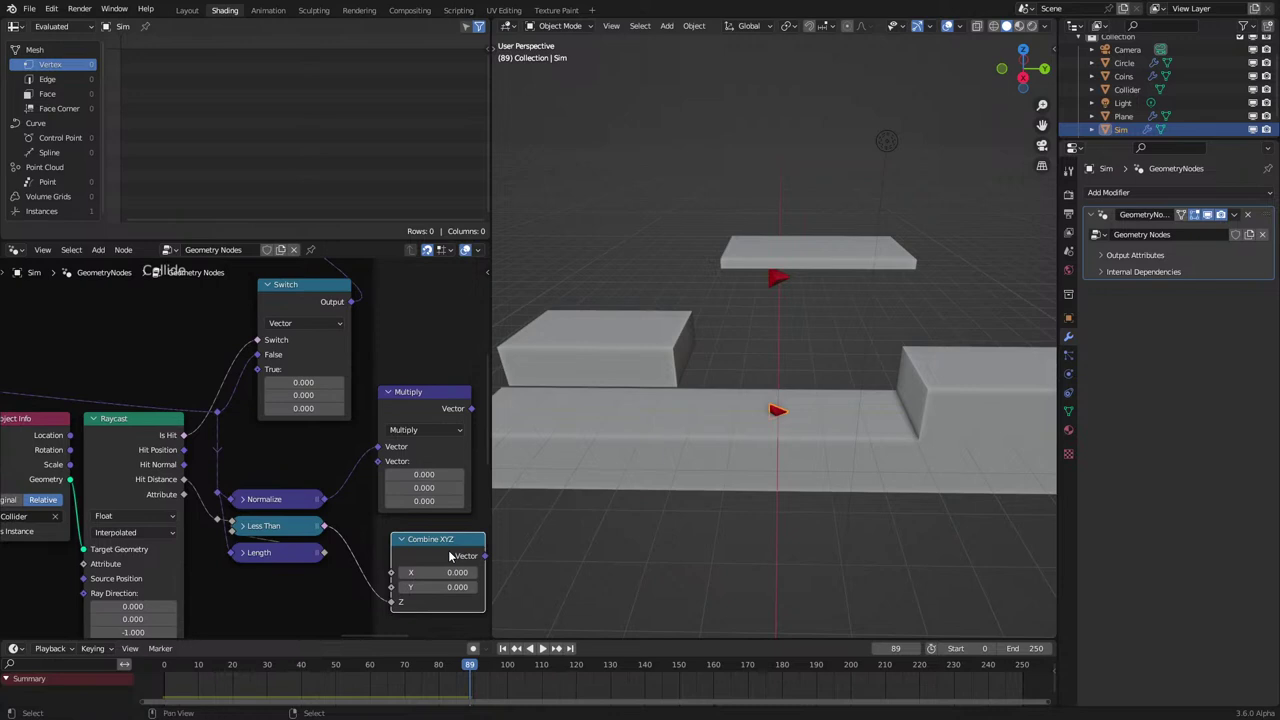
drag(483, 556, 377, 461)
drag(471, 408, 256, 372)
Play the simulation briefly to test the Multiply setup and return to frame 0.
key(space)
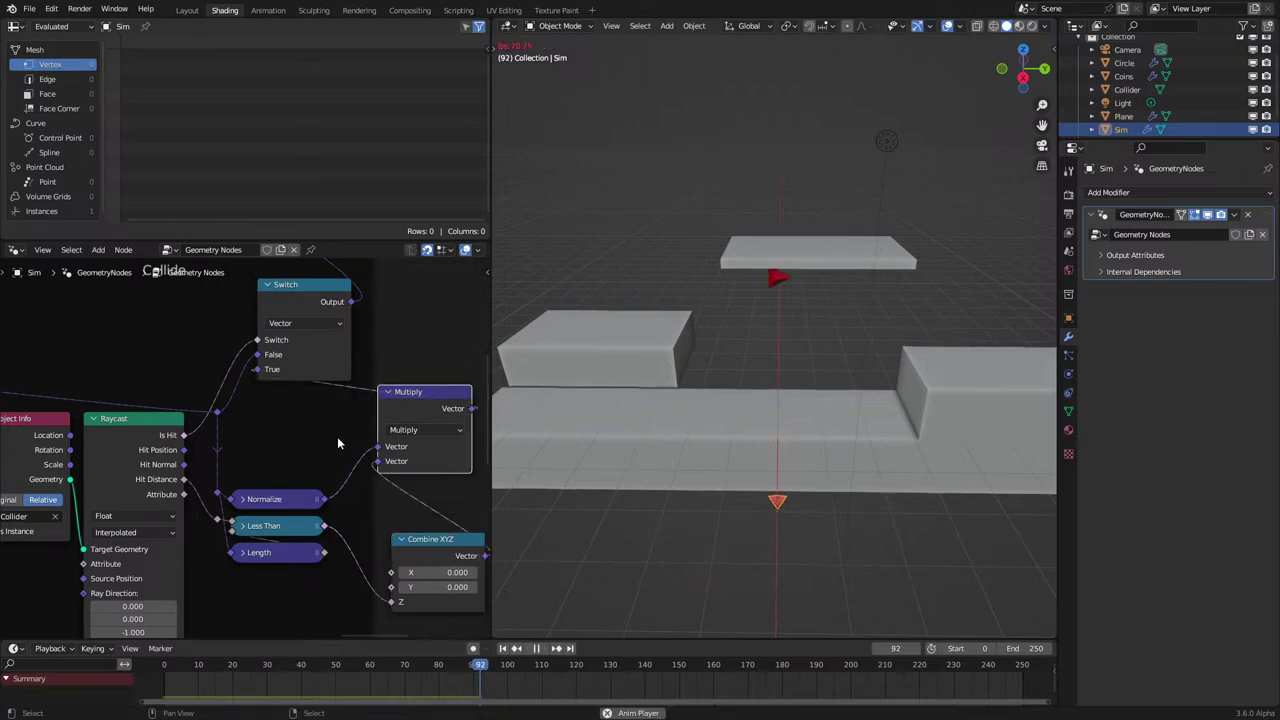
key(space)
click(143, 673)
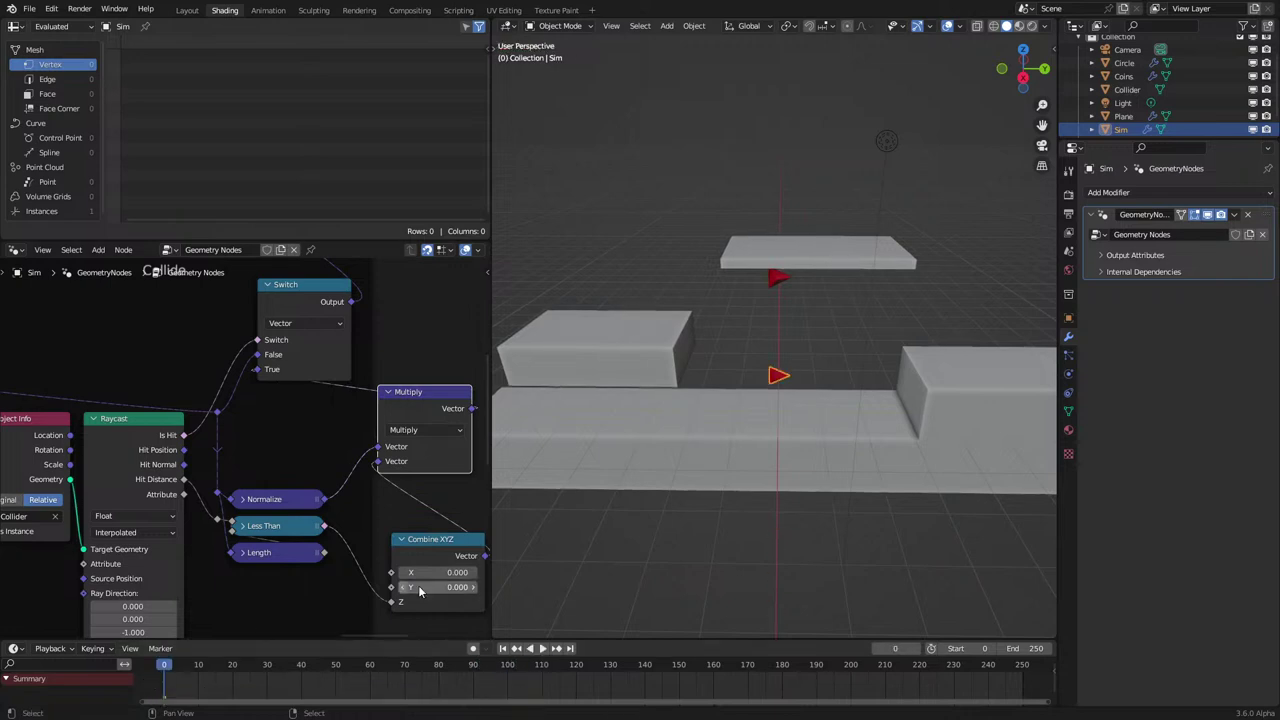
Set the Combine XYZ node's X and Y to 0.1 and replay the simulation from frame 0.
click(474, 573)
click(474, 587)
key(space)
middle_drag(801, 408, 803, 360)
key(space)
key(shift+Left)
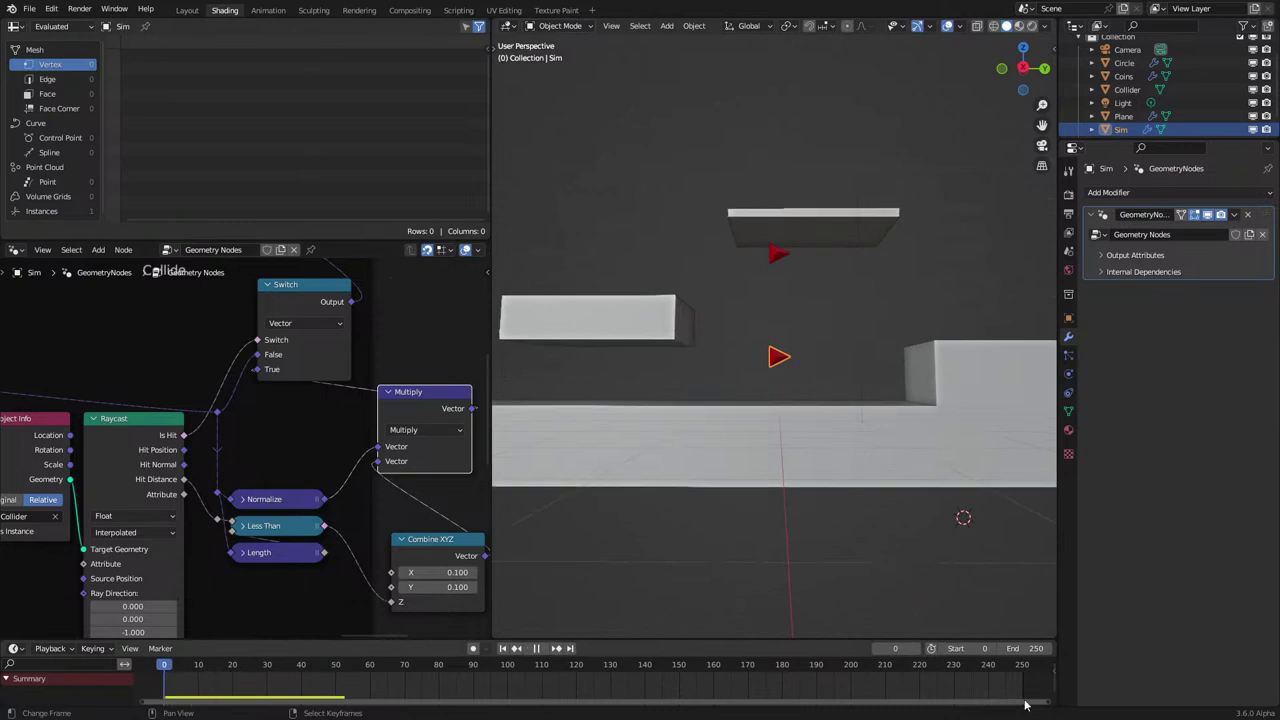
scroll(284, 526, up, 1)
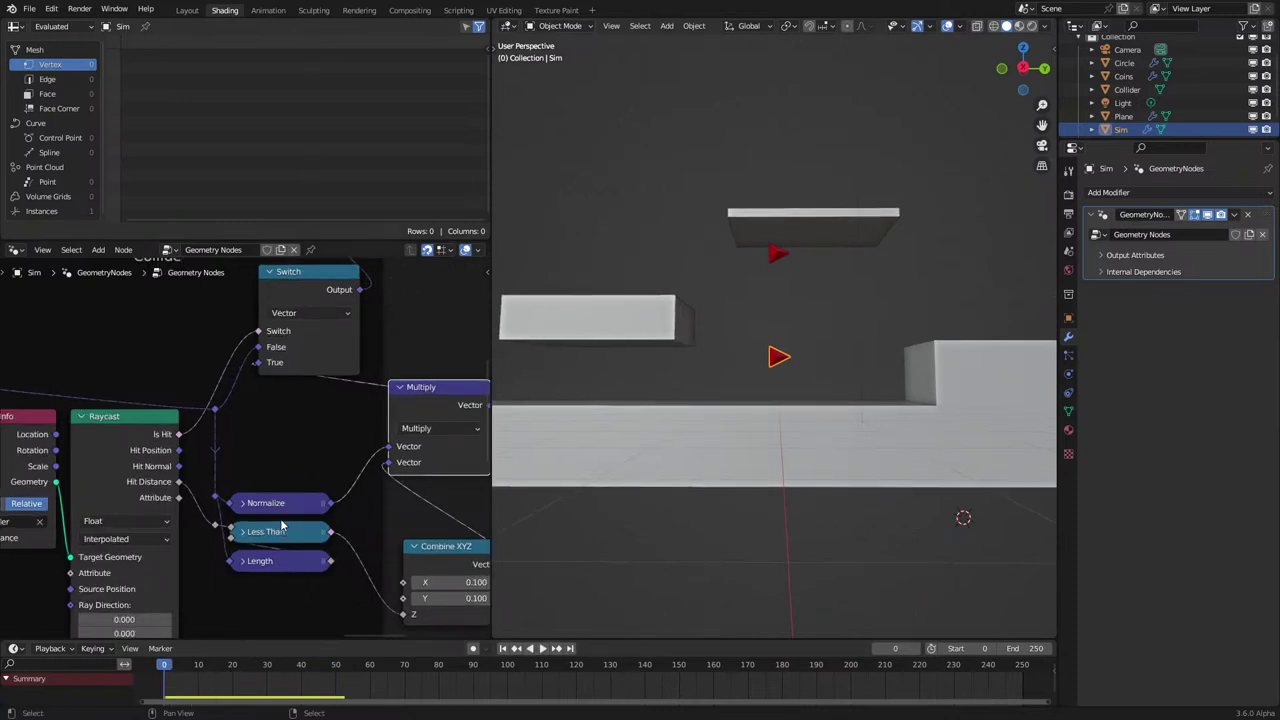
key(space)
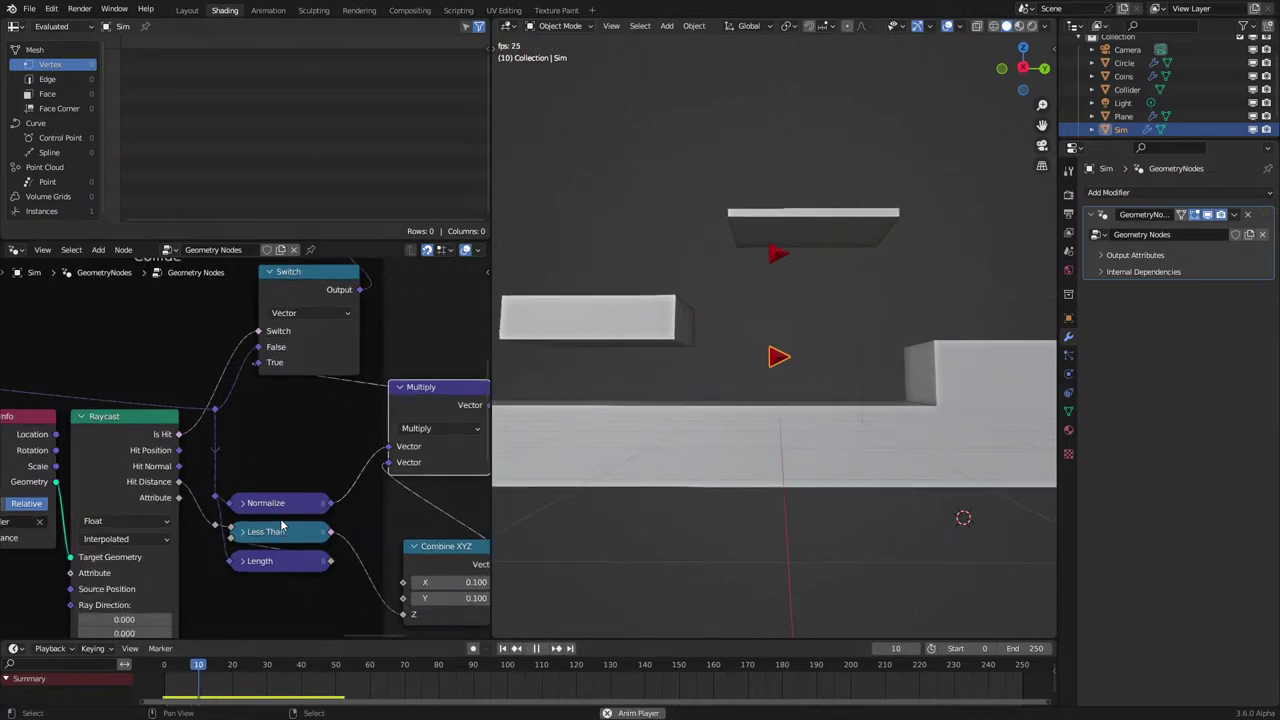
key(space)
Undo the Multiply and Combine XYZ edits back to the Scale node feeding the Switch's True input.
key(ctrl+z)
key(ctrl+z)
key(ctrl+shift+z)
key(ctrl+z)
key(ctrl+z)
key(ctrl+z)
key(ctrl+z)
key(ctrl+z)
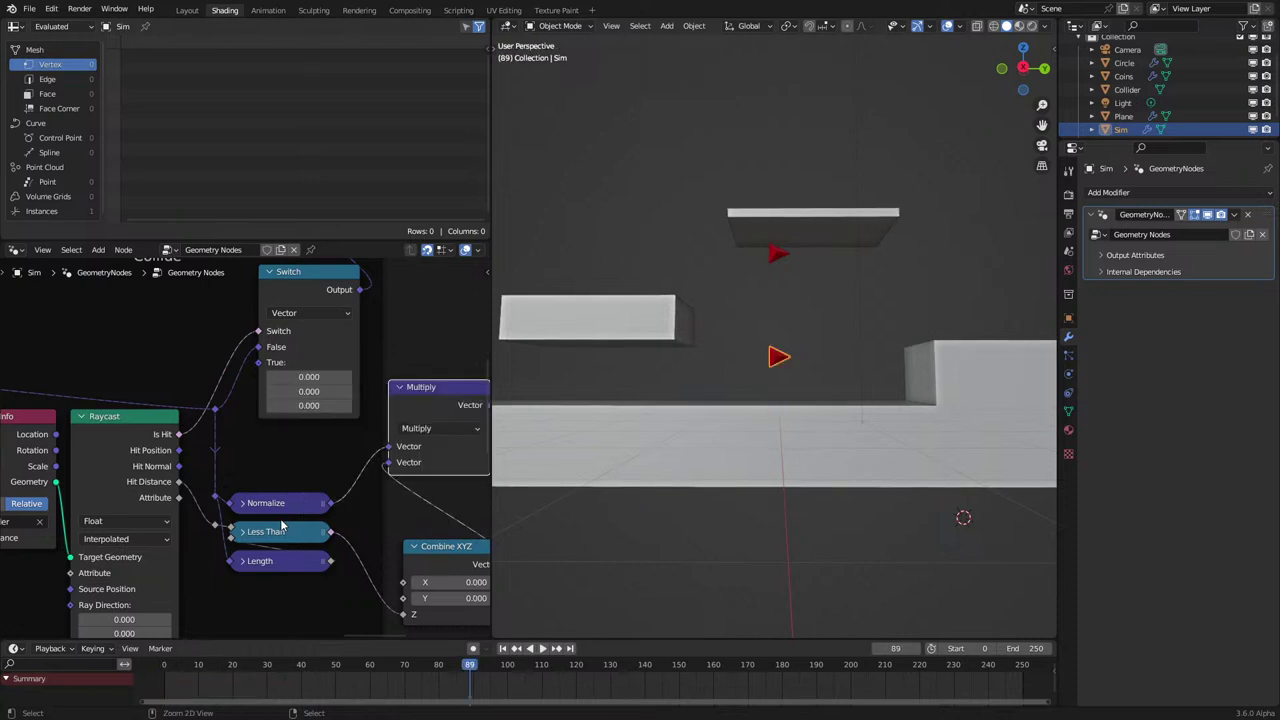
key(ctrl+z)
key(ctrl+z)
key(ctrl+z)
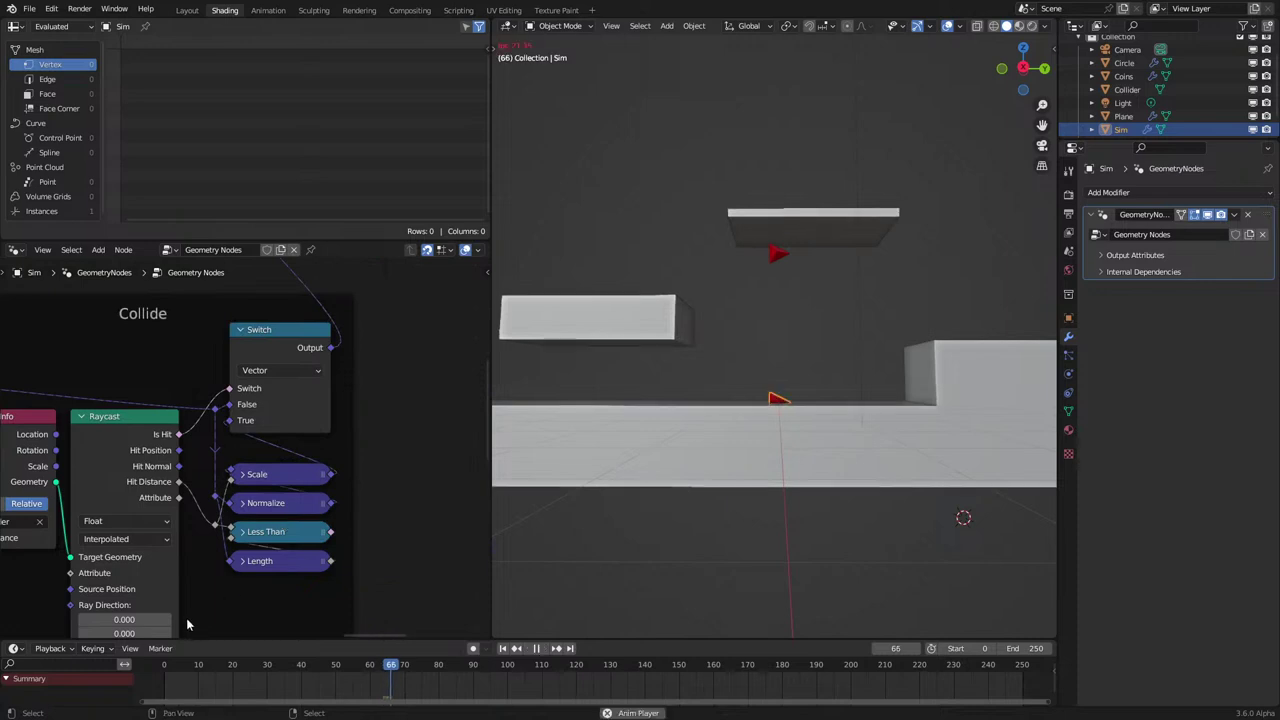
key(ctrl+z)
key(ctrl+z)
drag(233, 408, 426, 436)
text(sw)
key(Escape)
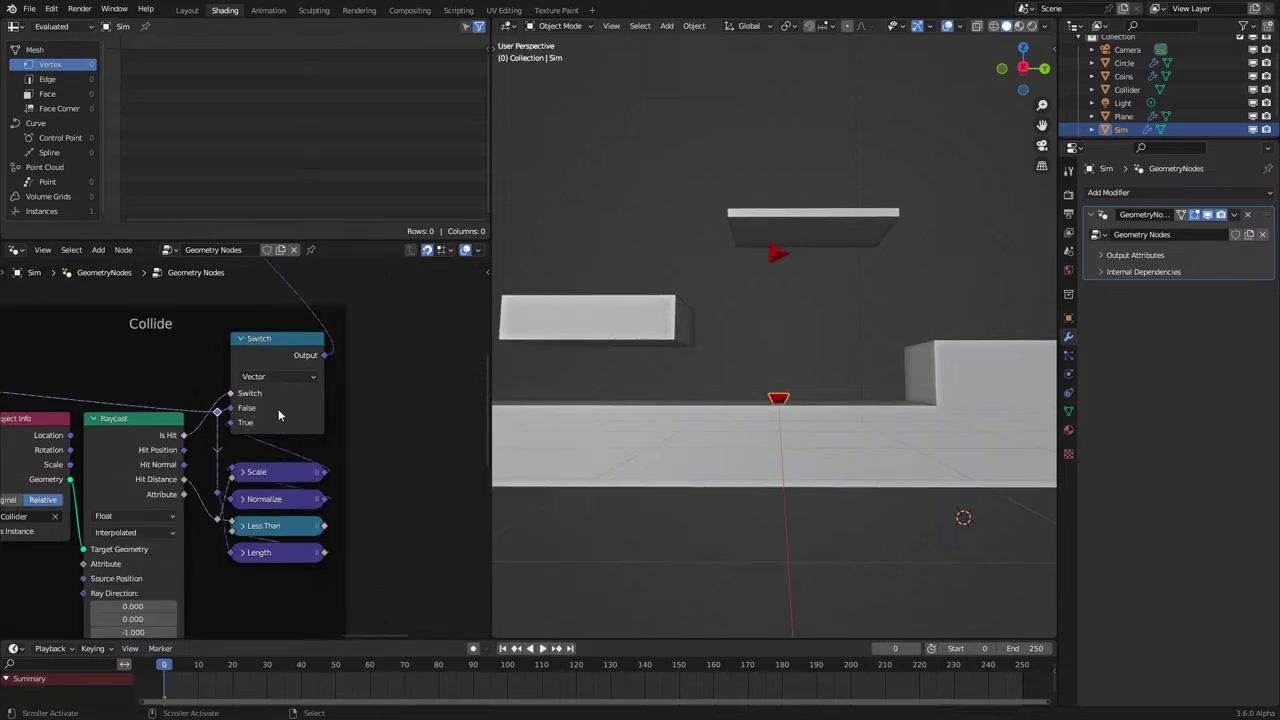
Add a Mix node set to Vector and Non-Uniform, with the incoming vector in A and the Scale result in B.
drag(233, 424, 371, 437)
text(mix)
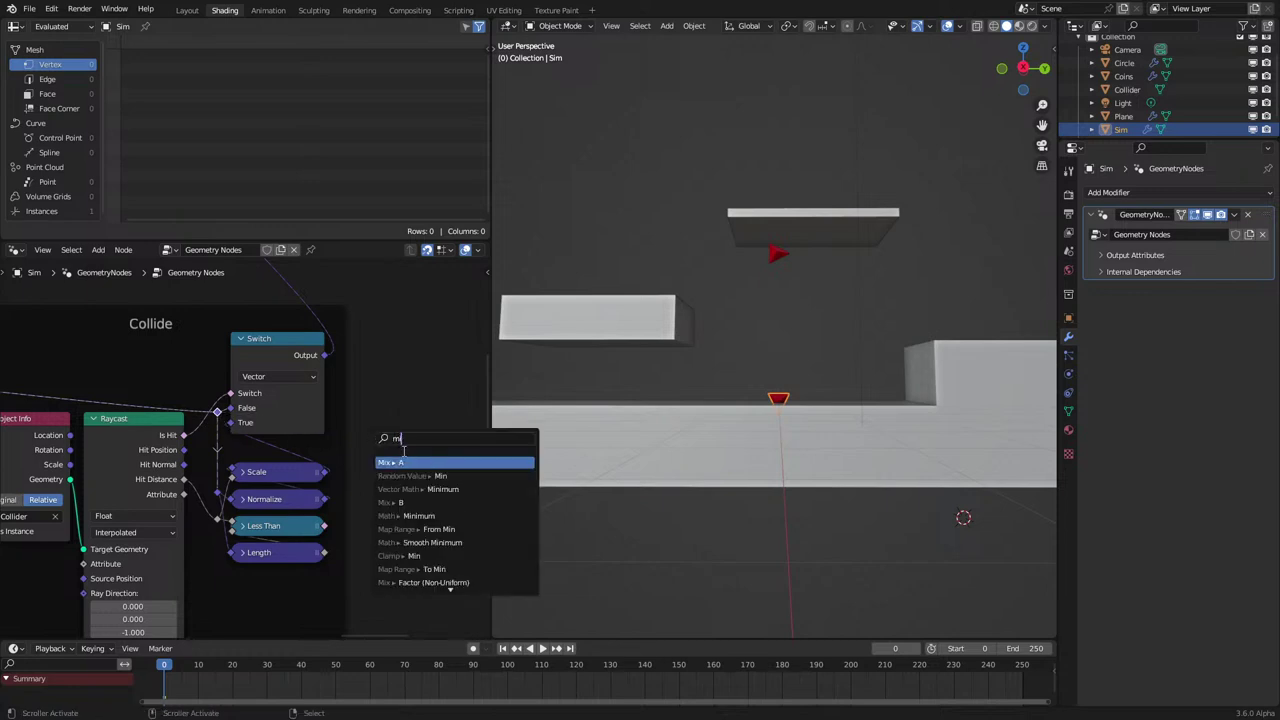
key(Return)
click(406, 377)
click(409, 406)
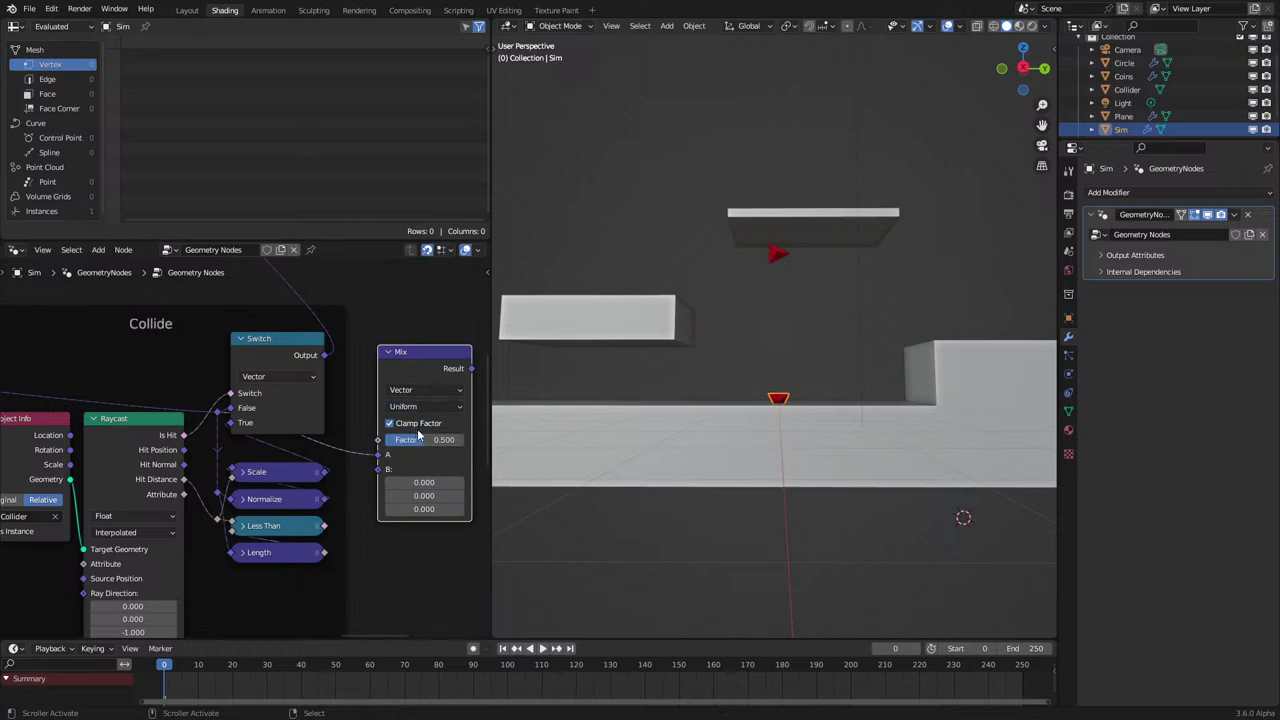
click(415, 437)
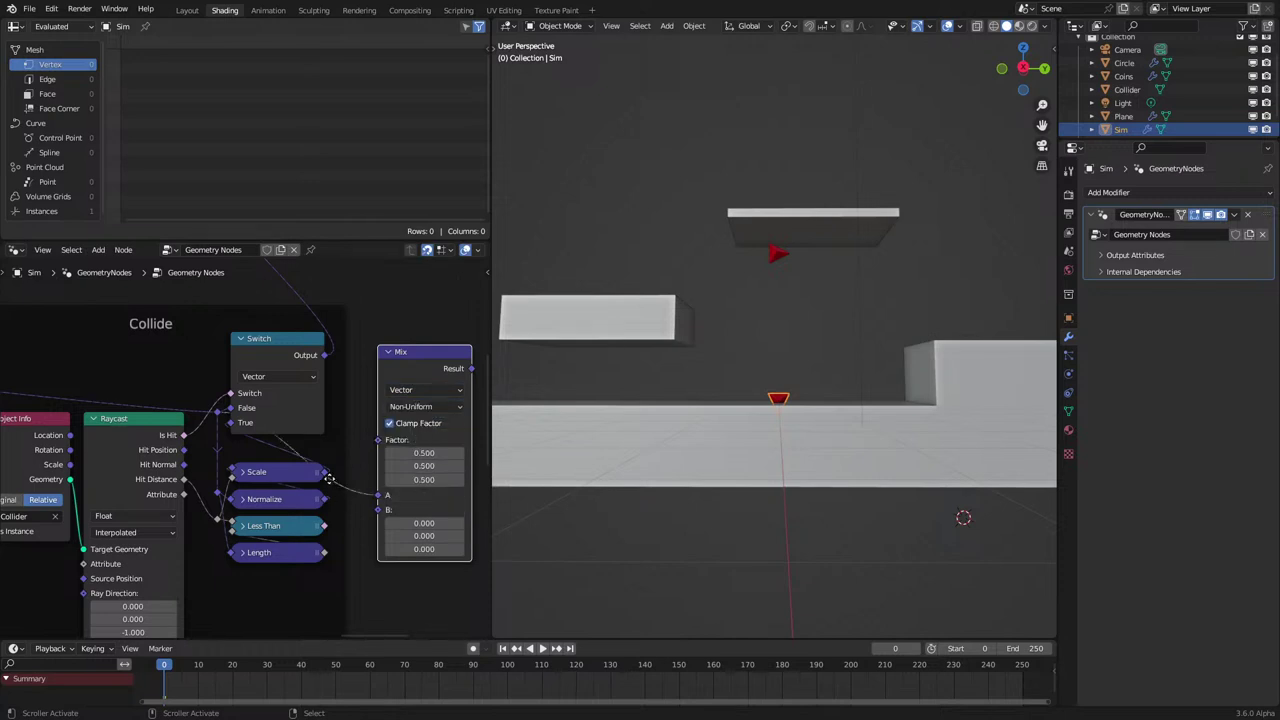
drag(329, 479, 382, 512)
key(ctrl+z)
Add a Combine XYZ node with the Raycast's Is Hit in Z and connect its vector to the Mix node's Factor.
drag(186, 436, 445, 570)
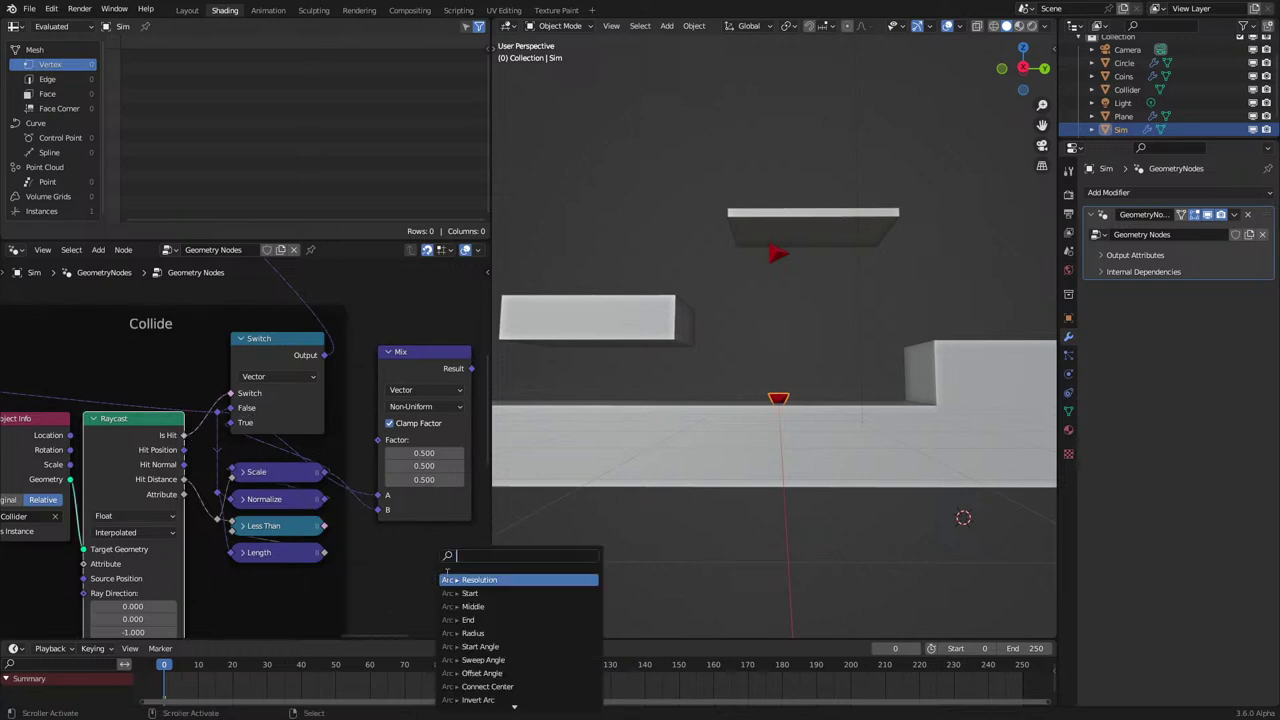
text(combine)
key(Down)
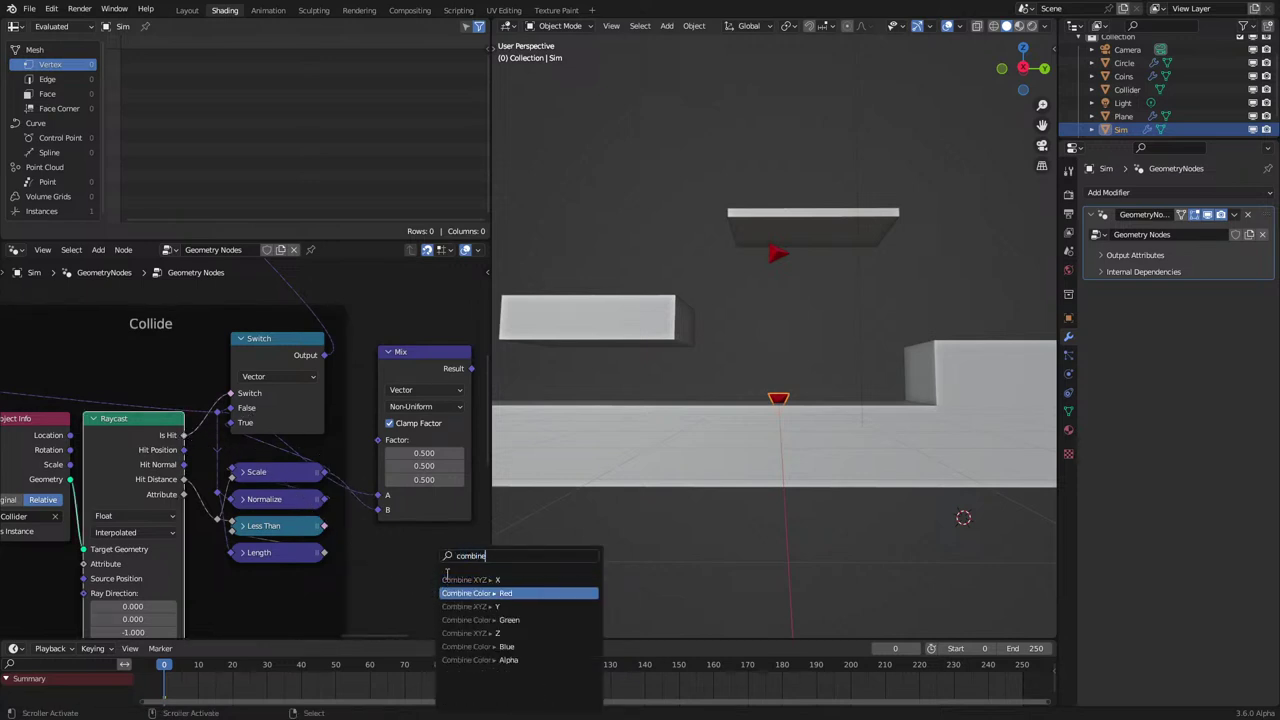
key(Down)
key(Down)
key(Down)
key(Down)
key(Up)
key(Return)
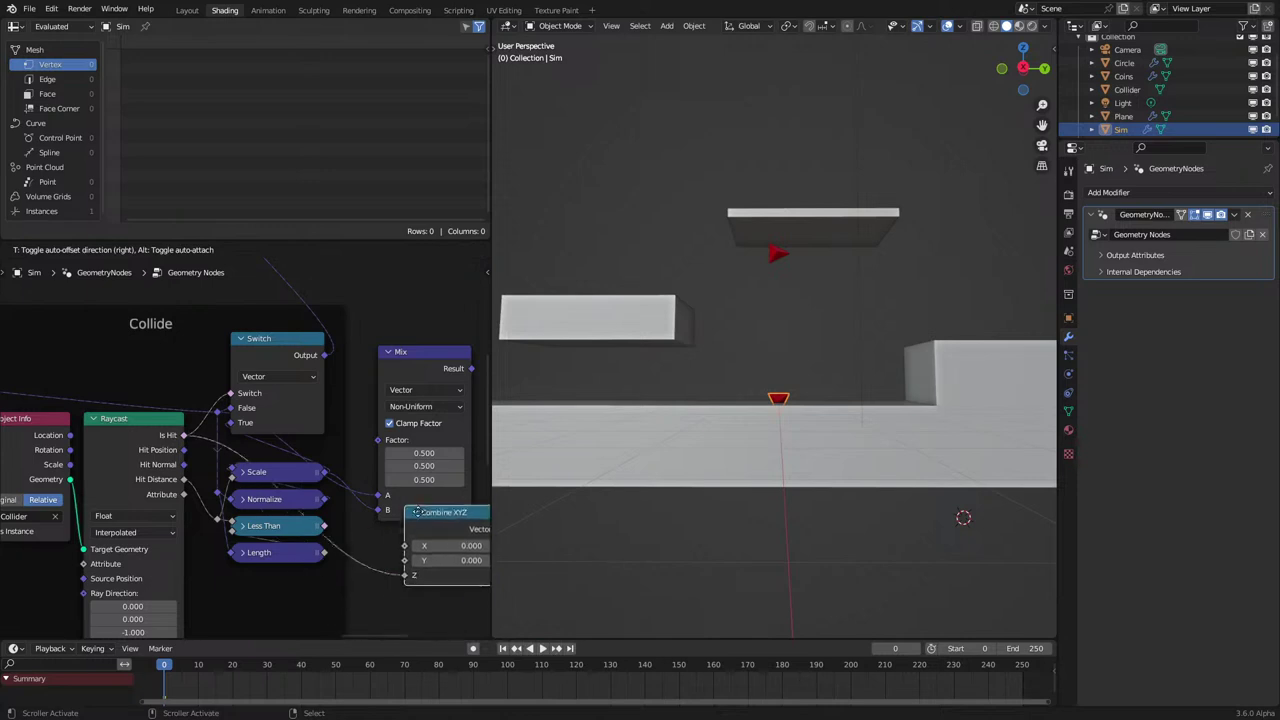
click(450, 540)
scroll(427, 437, down, 3)
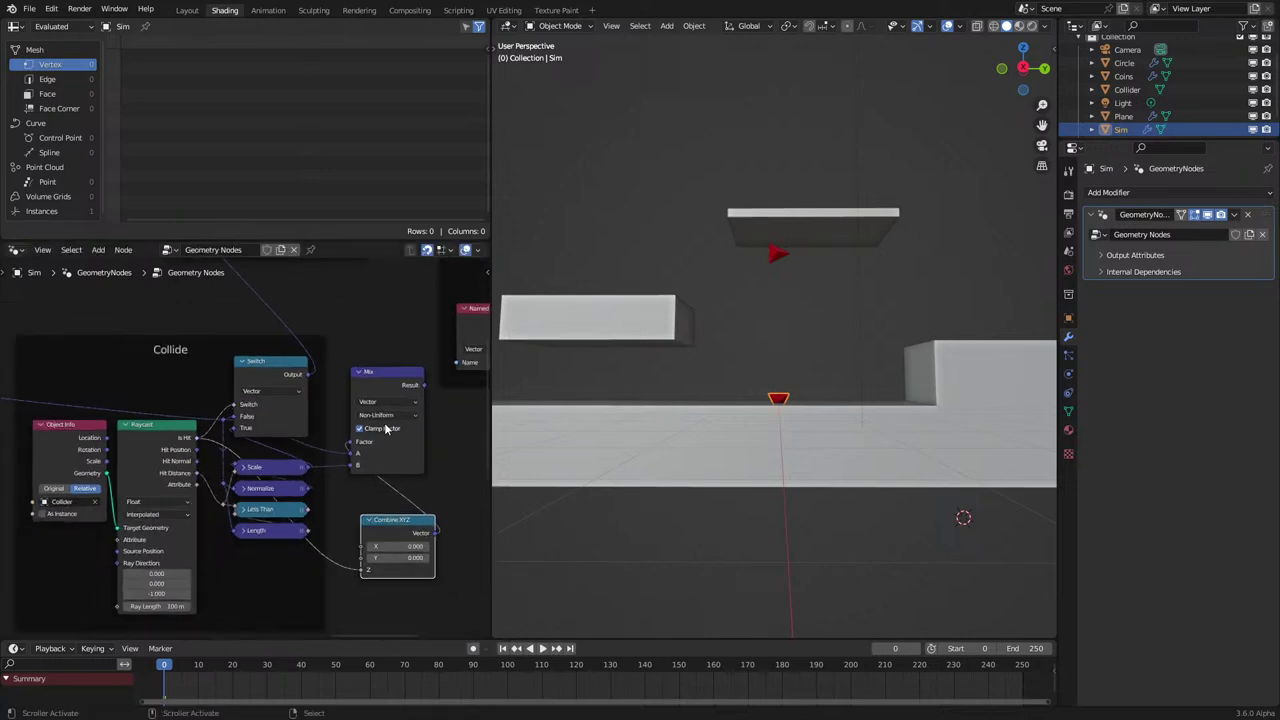
Connect the Mix result to the velocity attribute input in place of the Switch output and delete the Switch.
drag(427, 437, 185, 342)
middle_drag(268, 525, 270, 437)
click(272, 435)
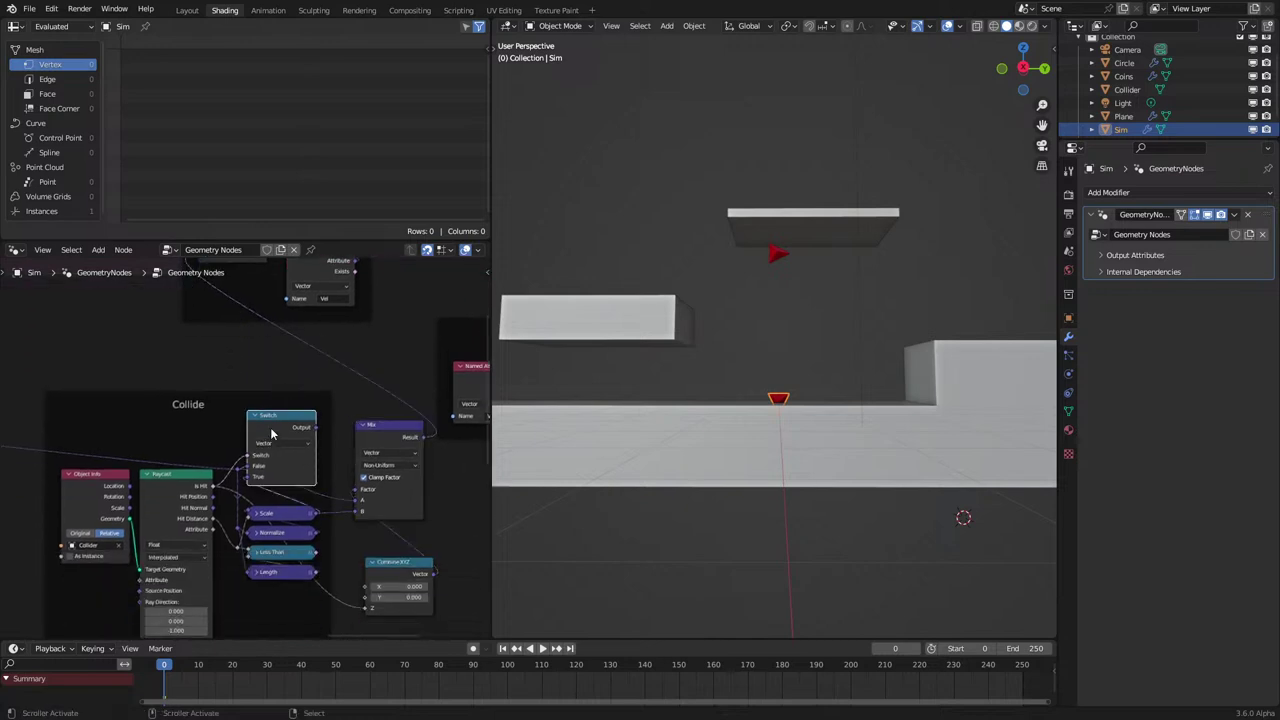
key(x)
Move Combine XYZ above the Raycast node and Mix above the math nodes inside the Collide frame.
click(373, 563)
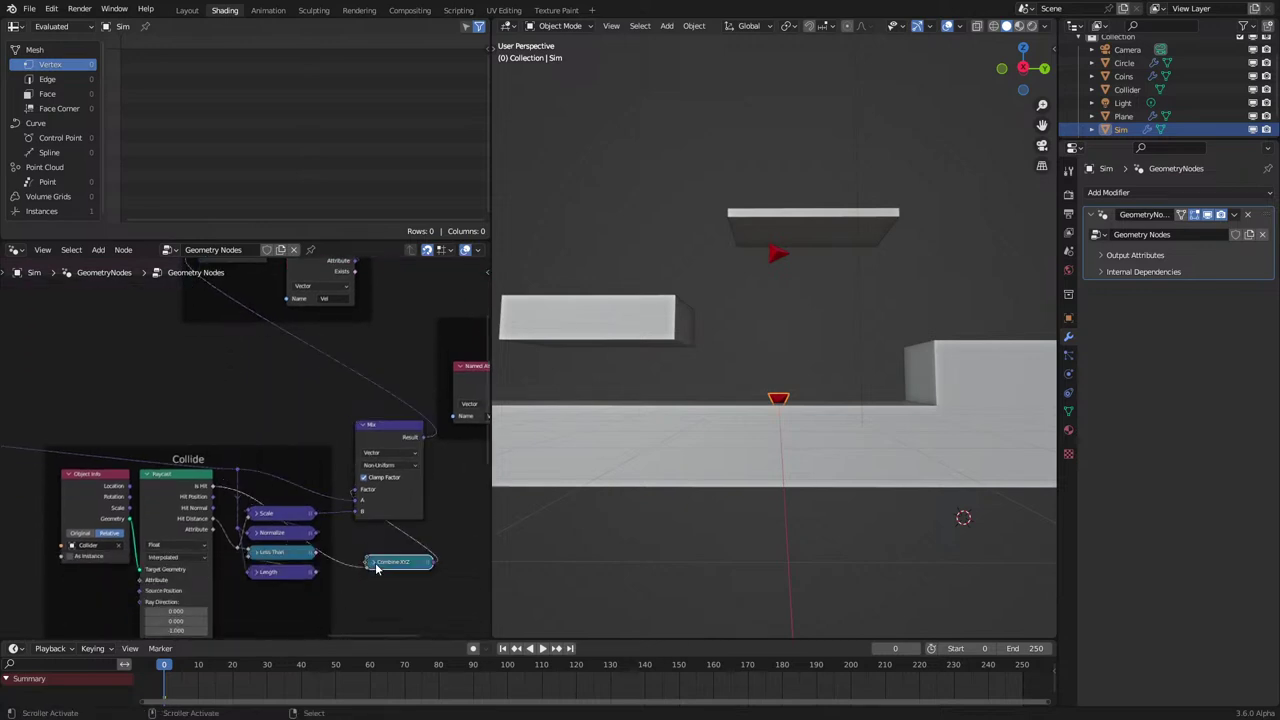
drag(378, 566, 174, 457)
drag(411, 440, 270, 436)
click(169, 455)
drag(172, 456, 163, 414)
Relabel the frame "Collide on Z only" and nudge the Combine XYZ node into place.
click(191, 393)
key(F2)
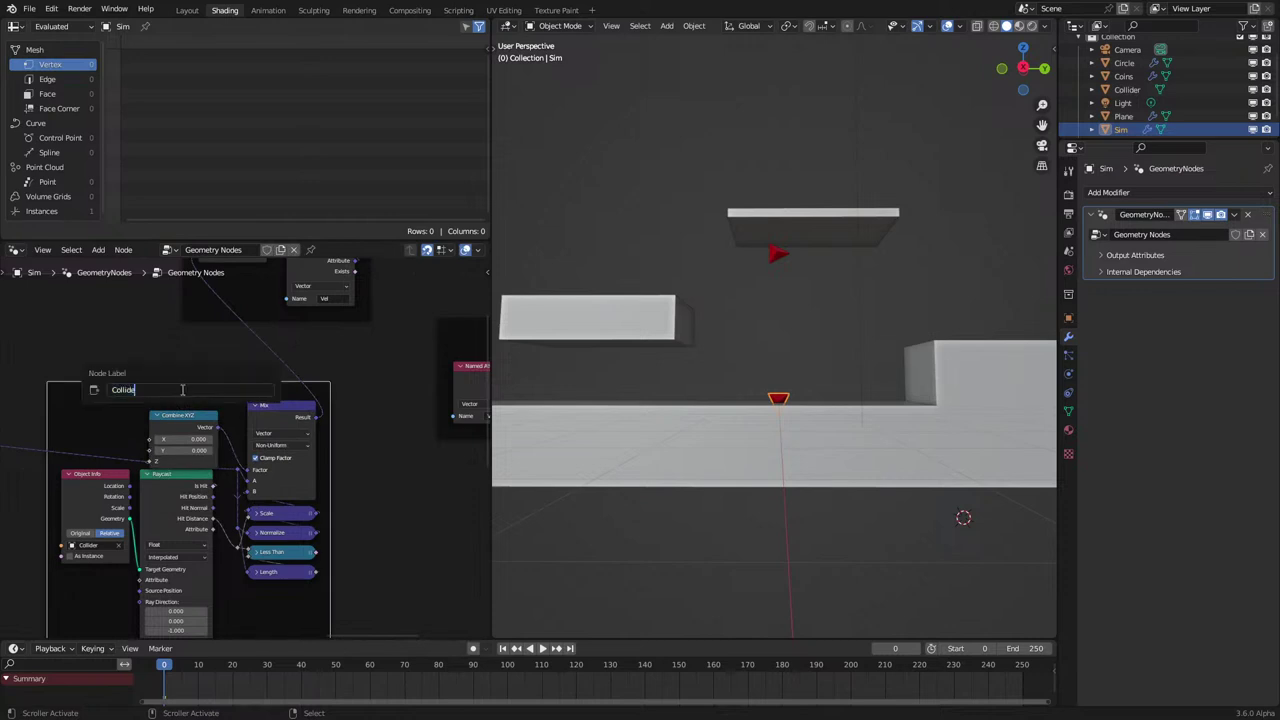
text(on Z orly)
key(Return)
scroll(182, 389, up, 2)
drag(170, 392, 168, 389)
middle_drag(261, 464, 325, 402)
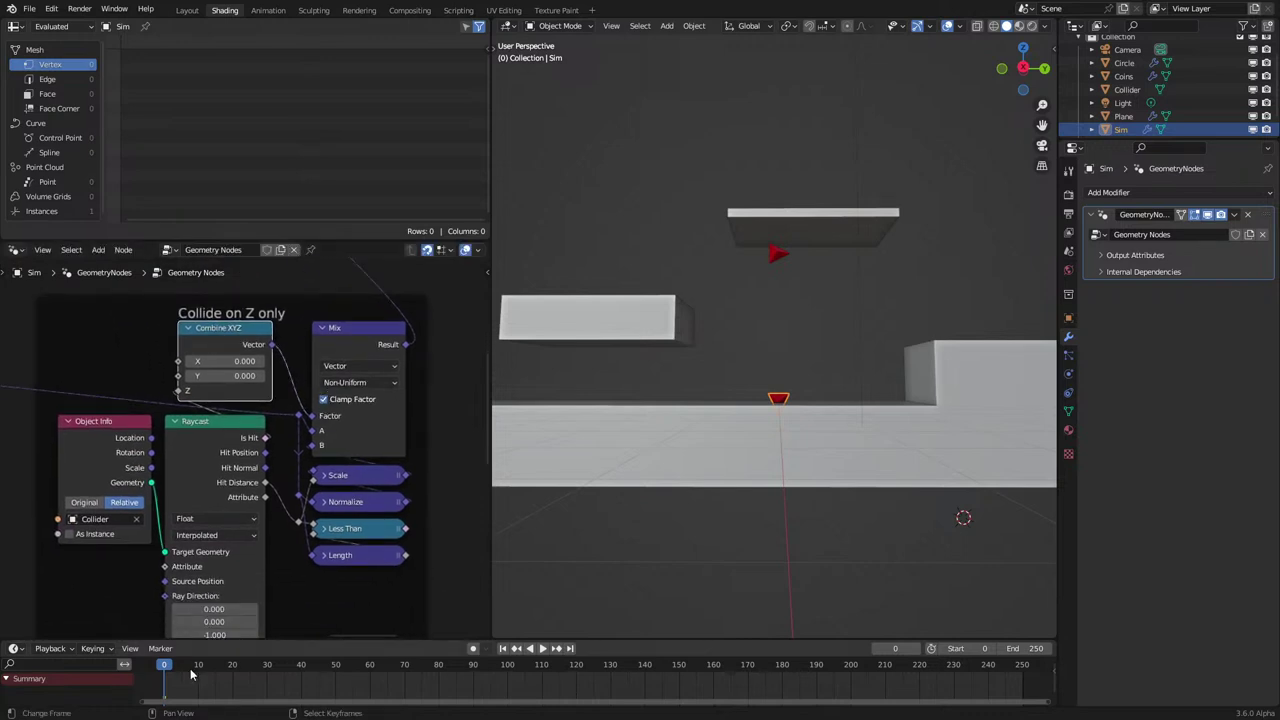
Play the simulation briefly to check the Z-only collision, and stop playback.
key(space)
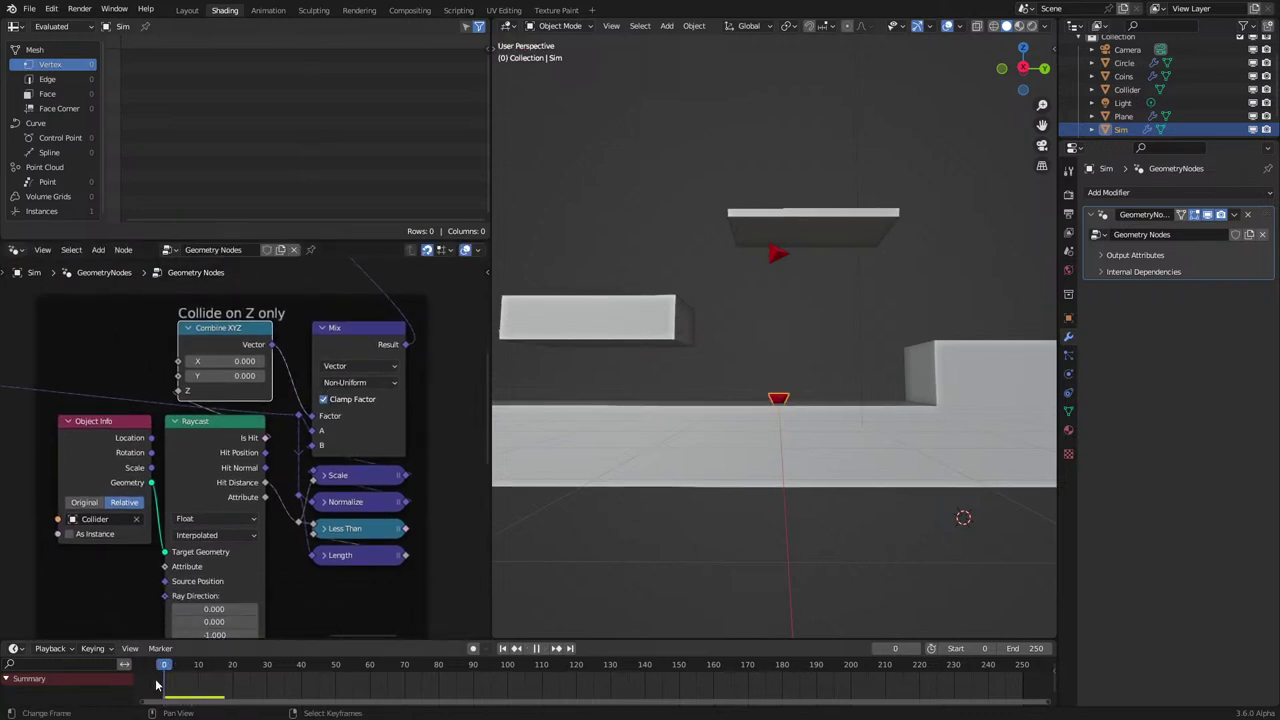
key(space)
Duplicate the Length node and place the copy directly beneath the Raycast node in the "Collide on Z only" frame.
scroll(266, 441, down, 2)
middle_drag(266, 441, 309, 420)
scroll(309, 422, up, 2)
middle_drag(360, 480, 323, 440)
click(361, 491)
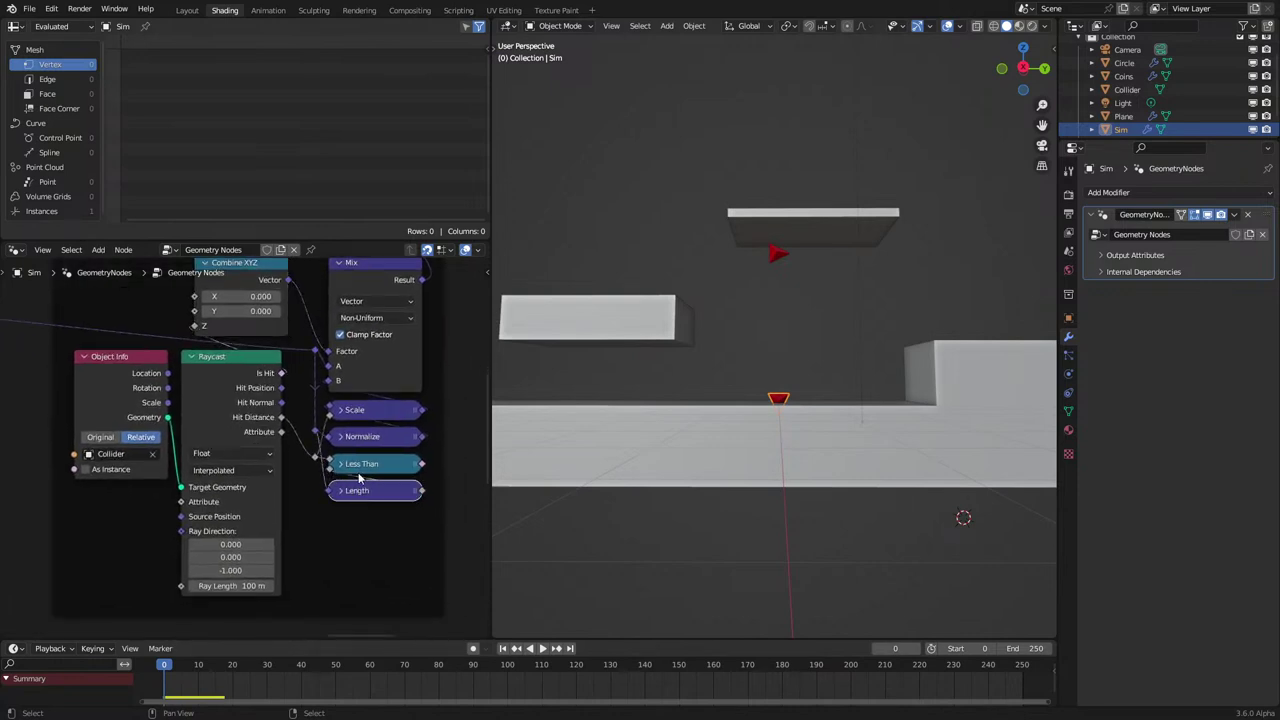
middle_drag(371, 490, 450, 431)
key(shift+d)
click(318, 550)
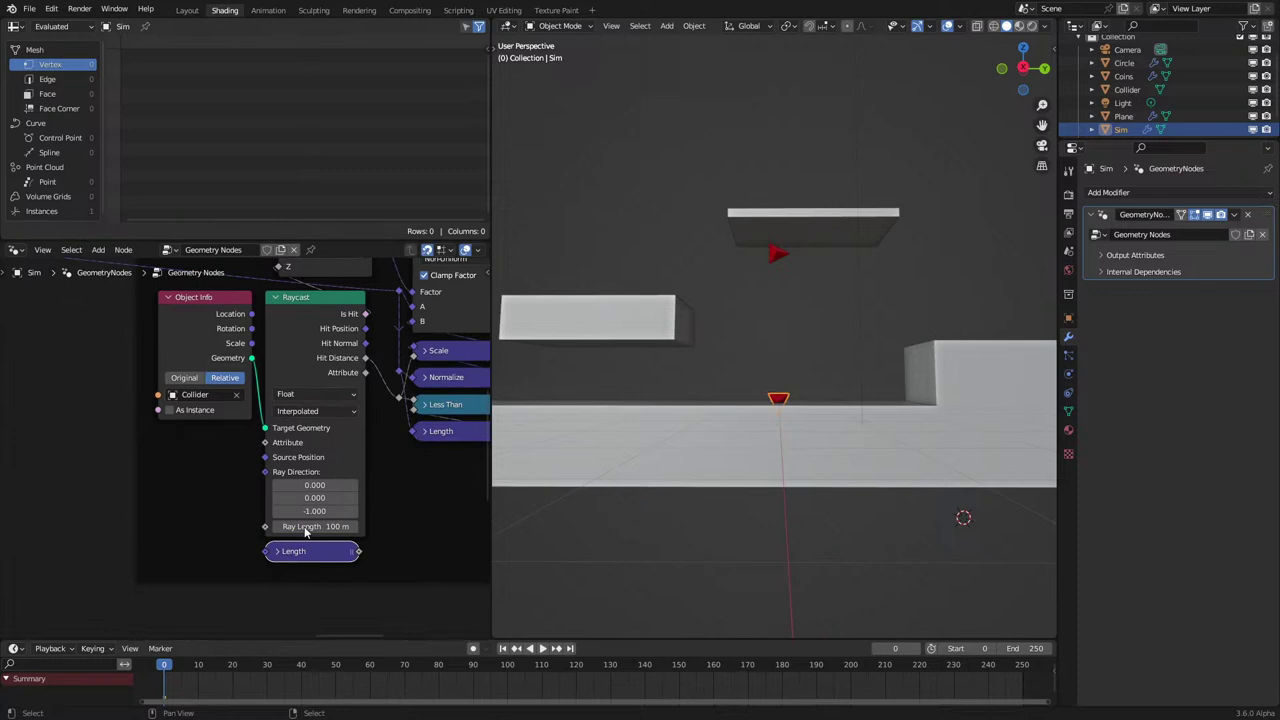
Add a reroute on the incoming velocity link, feed it into the copied Length node, and connect that node's output to the Raycast's Ray Length.
scroll(316, 530, down, 2)
middle_drag(207, 352, 214, 385)
shift+right_drag(246, 331, 242, 350)
drag(241, 346, 243, 370)
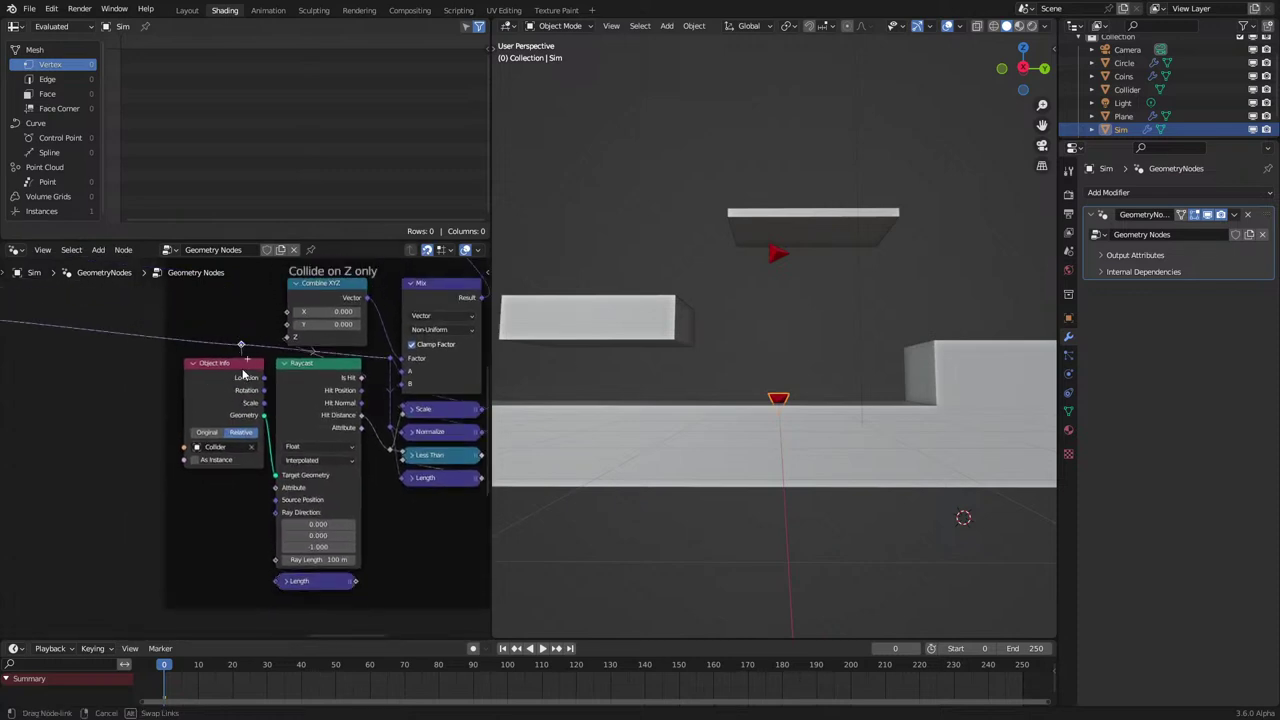
drag(285, 588, 277, 582)
drag(357, 582, 276, 560)
Delete the original Length node and the Less Than node below Normalize.
middle_drag(392, 478, 387, 481)
scroll(387, 481, up, 2)
click(368, 538)
scroll(372, 540, up, 1)
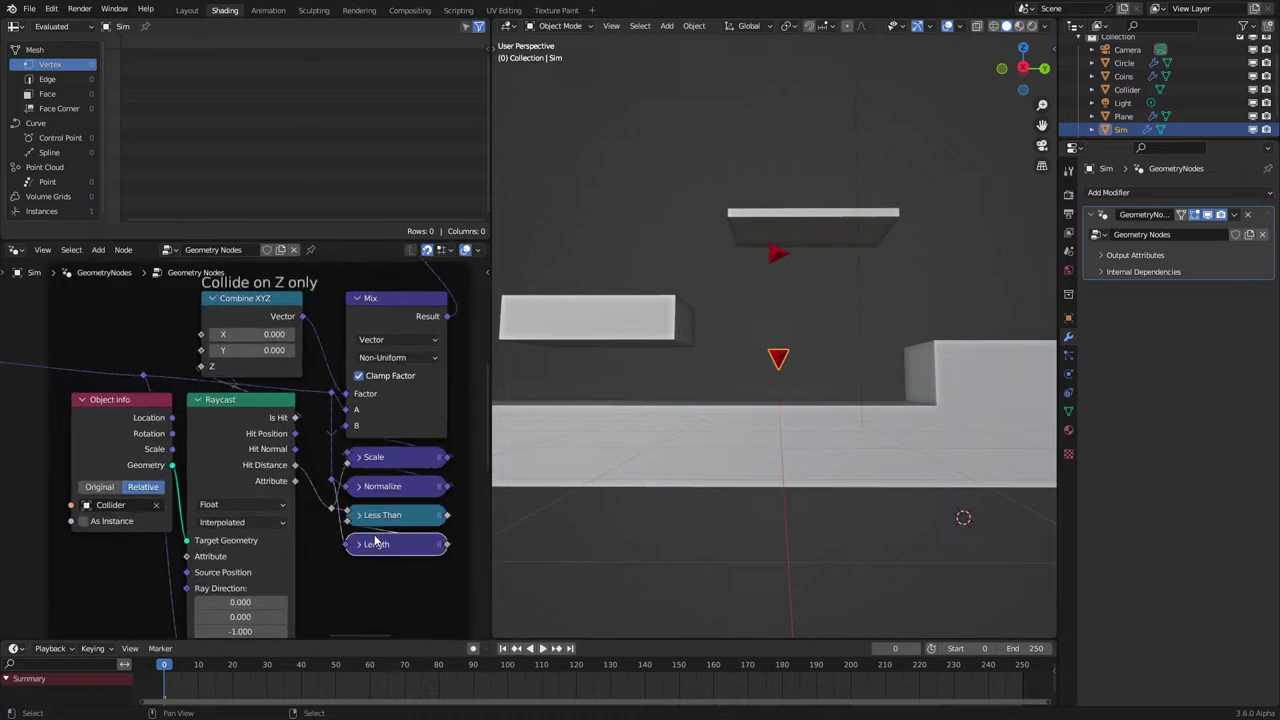
key(x)
click(377, 518)
key(x)
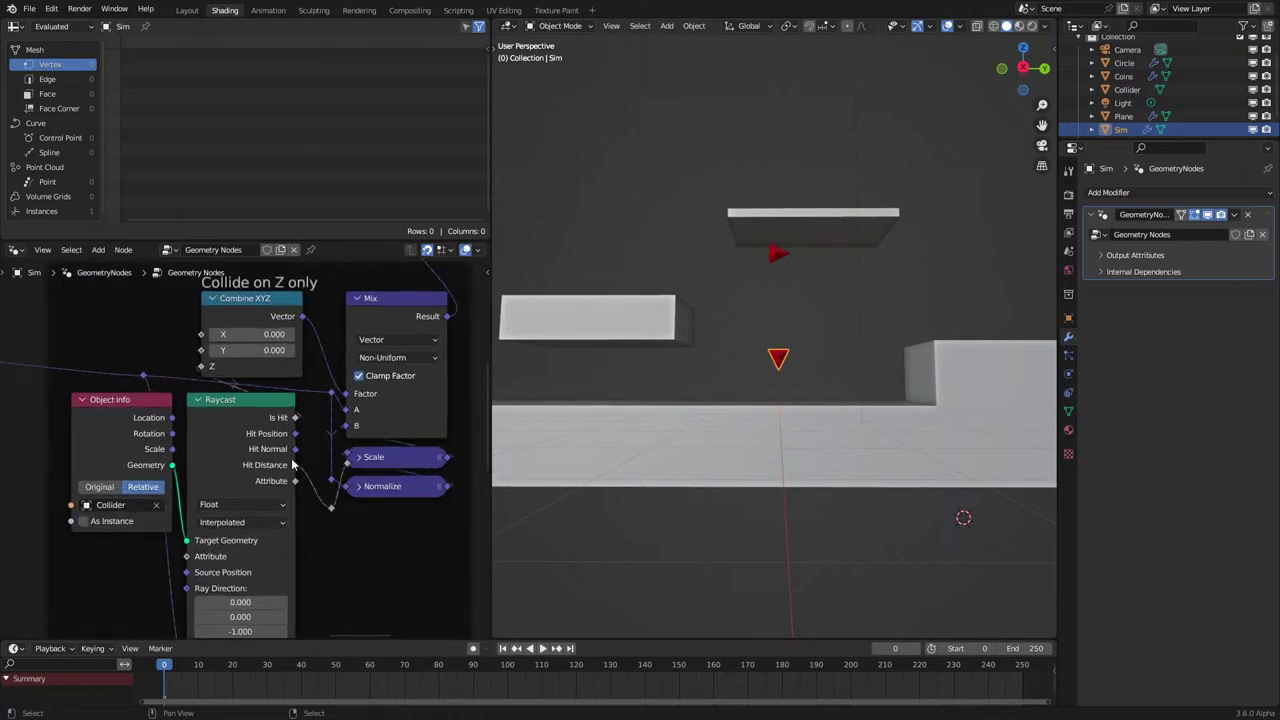
Move Object Info farther away from the Raycast node and align the velocity link's two reroutes level on either side of Raycast.
scroll(311, 460, down, 2)
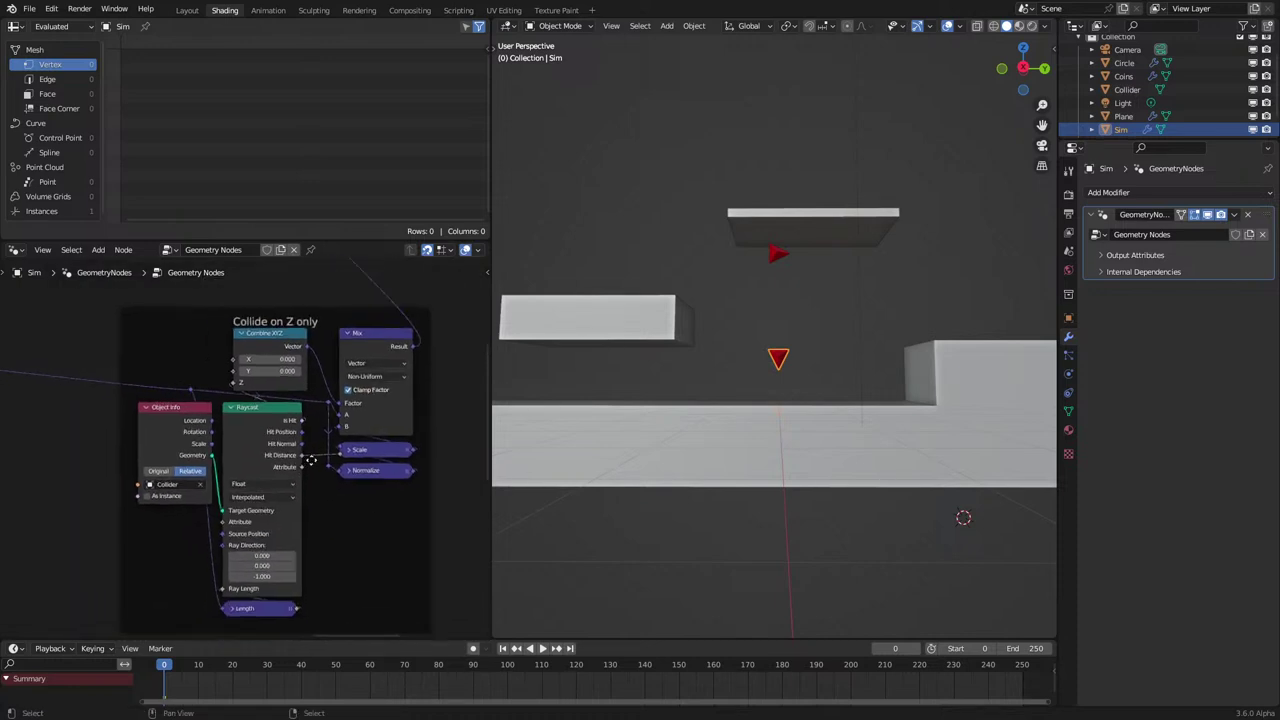
middle_drag(311, 460, 339, 449)
drag(224, 408, 193, 419)
drag(211, 363, 236, 402)
key(g)
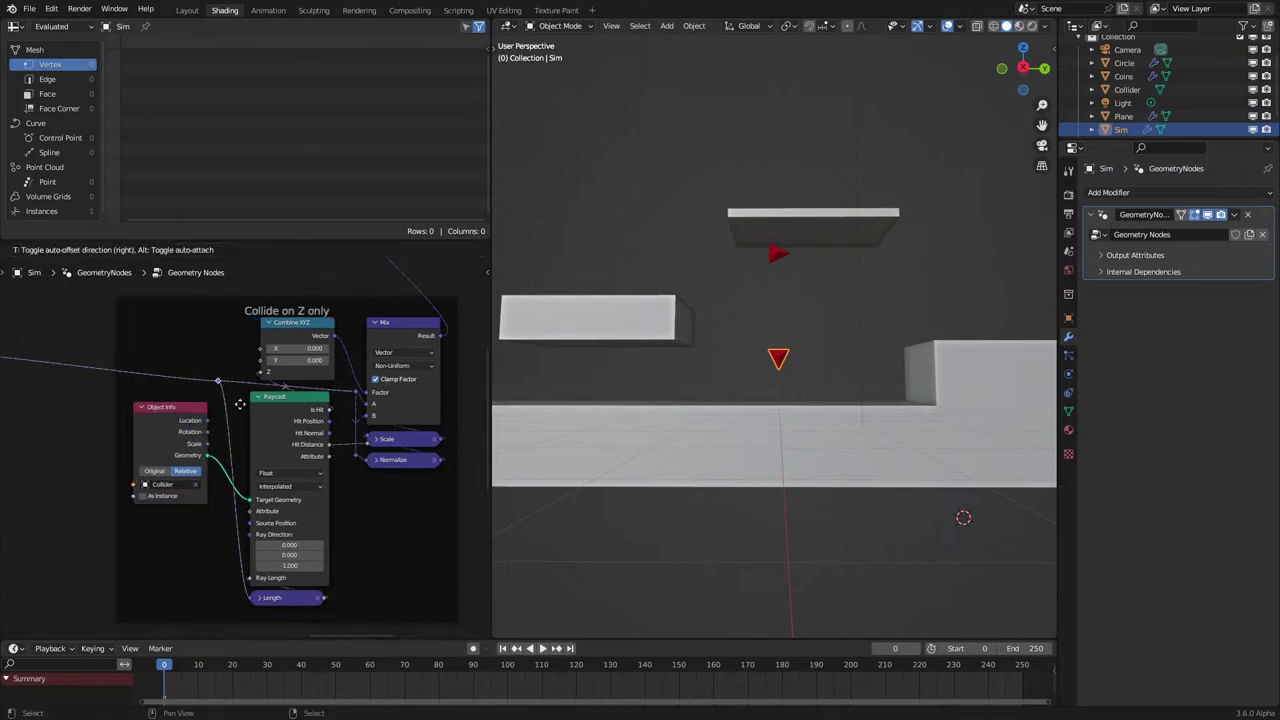
click(246, 413)
key(g)
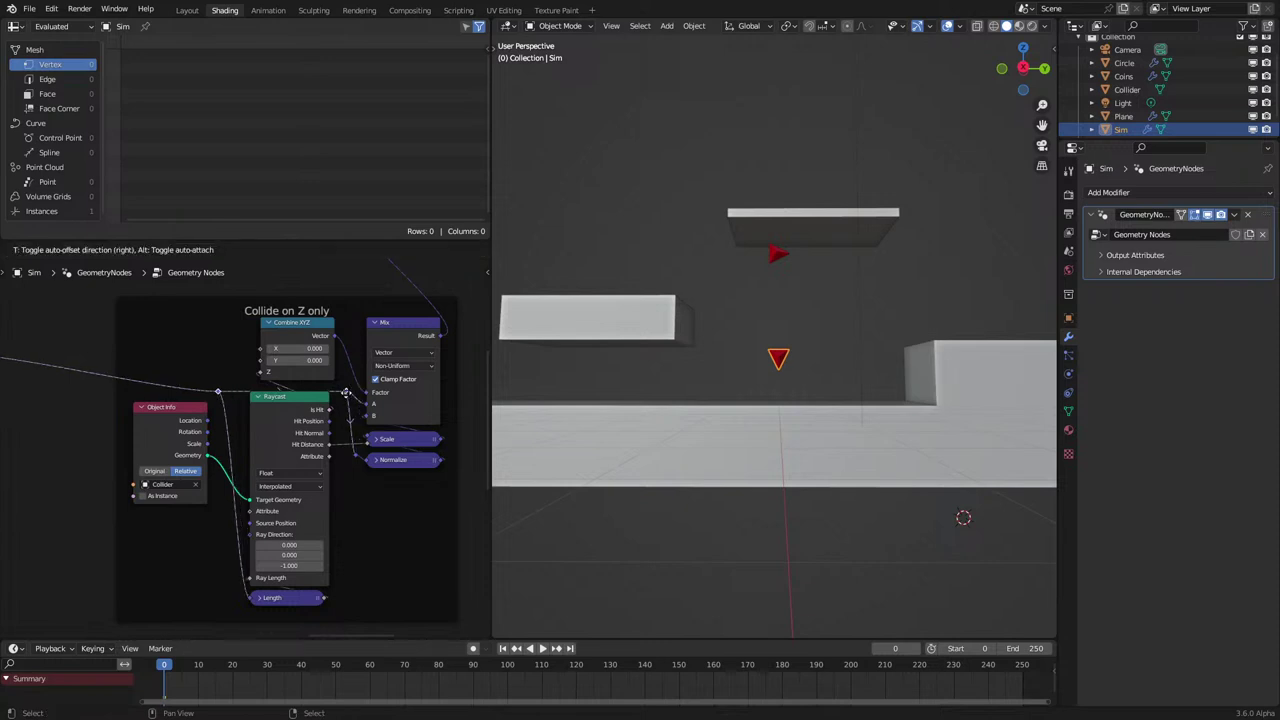
click(343, 391)
key(g)
click(332, 405)
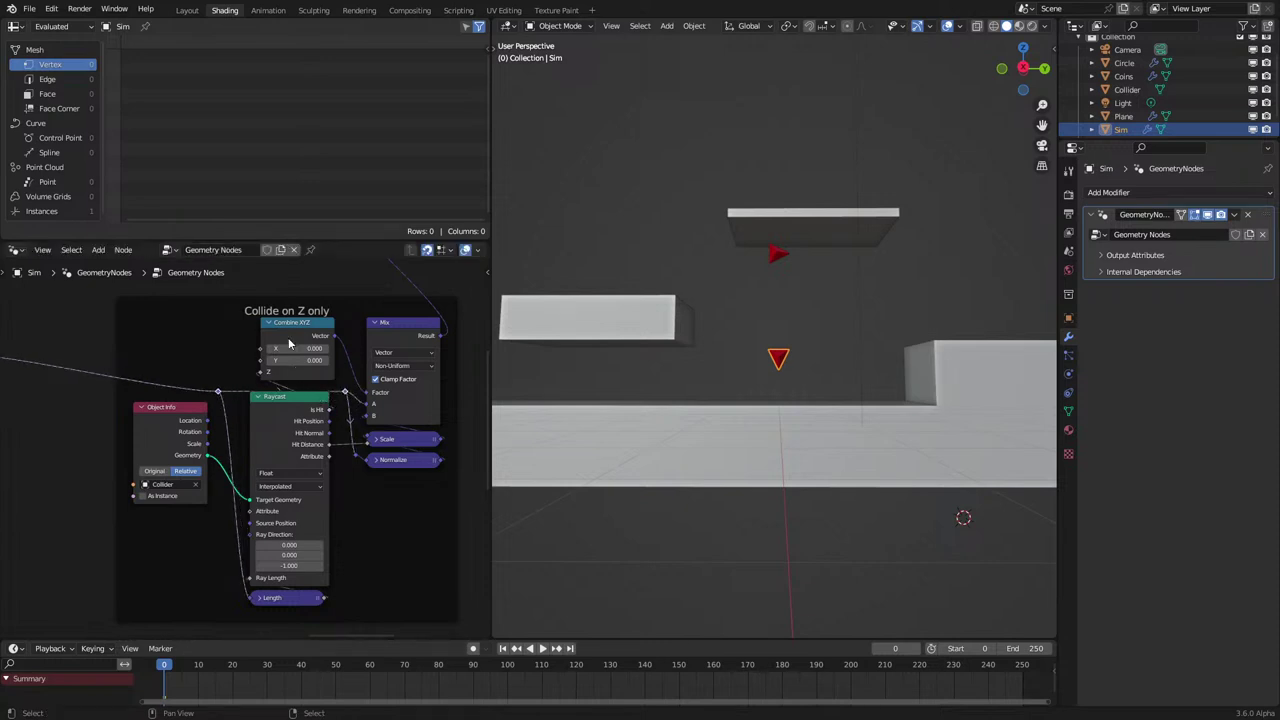
Collapse the Combine XYZ node, shift the reroute beside Raycast, and move Combine XYZ and Object Info closer to the Raycast node.
drag(302, 321, 302, 321)
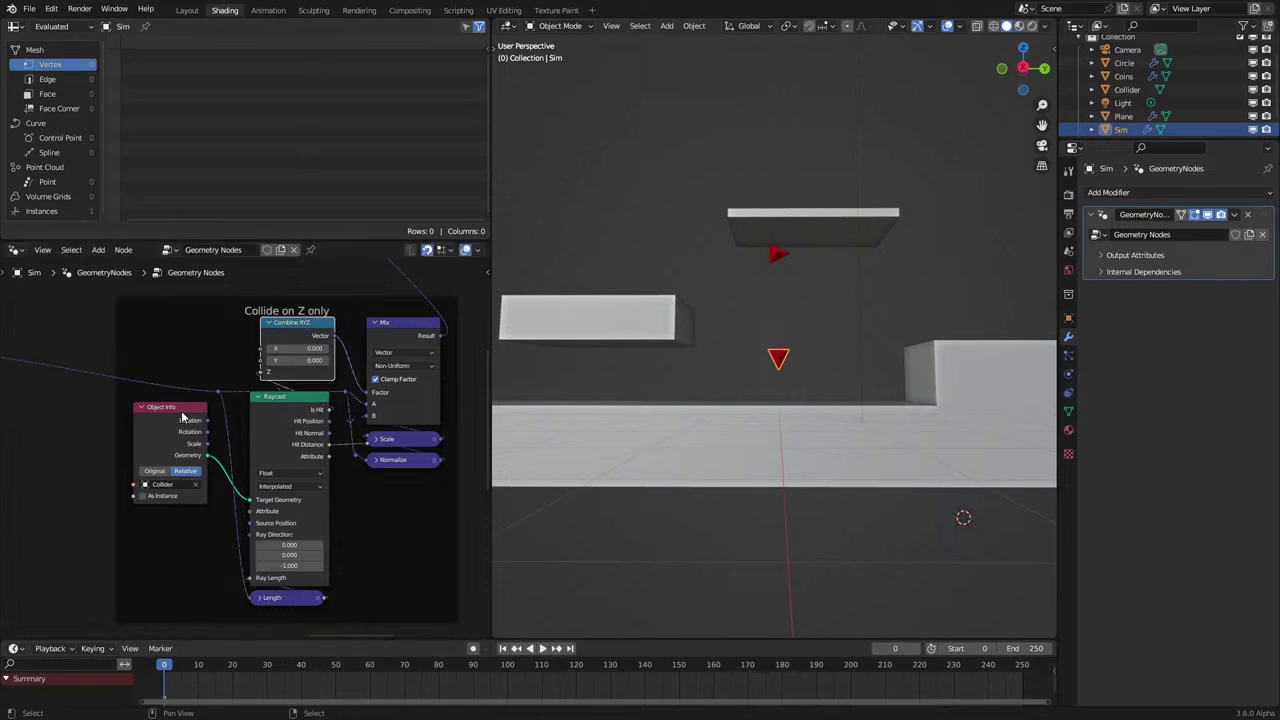
drag(217, 393, 236, 395)
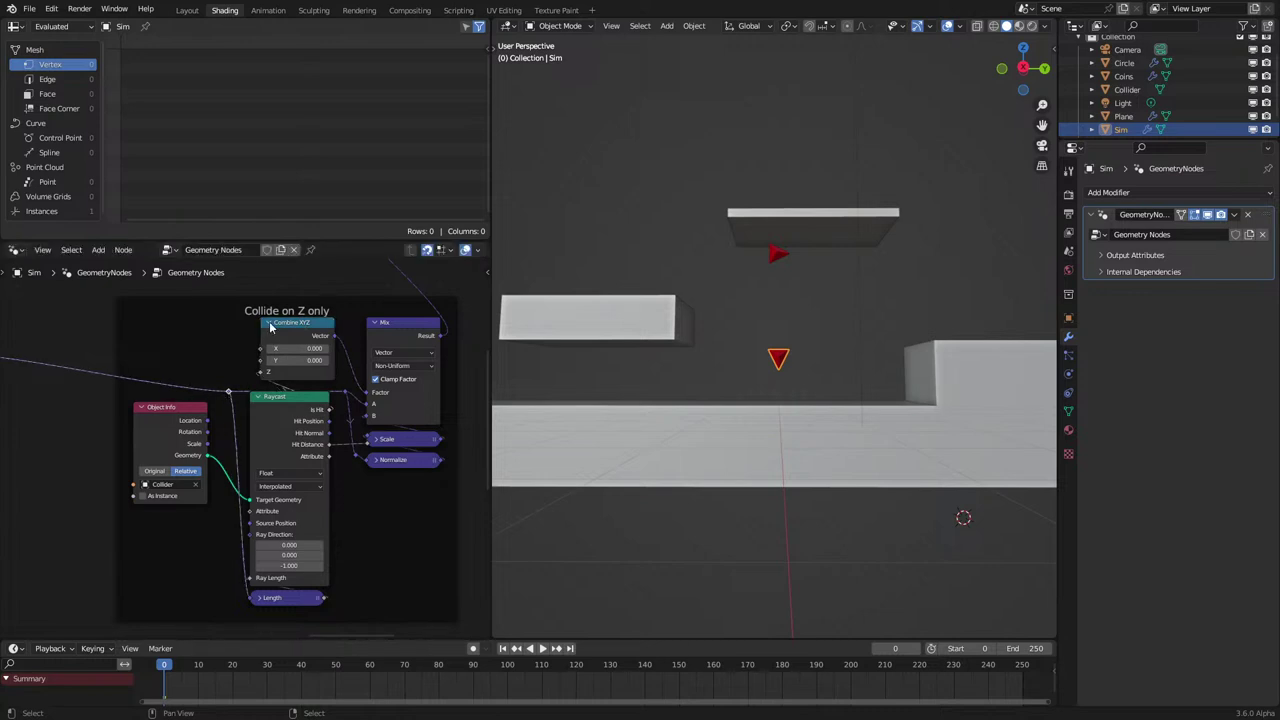
click(269, 323)
drag(270, 323, 272, 364)
drag(160, 407, 181, 450)
Play the simulation and enter control letters in the Text Controller object to test how the character moves and collides.
key(space)
scroll(655, 452, down, 5)
key(space)
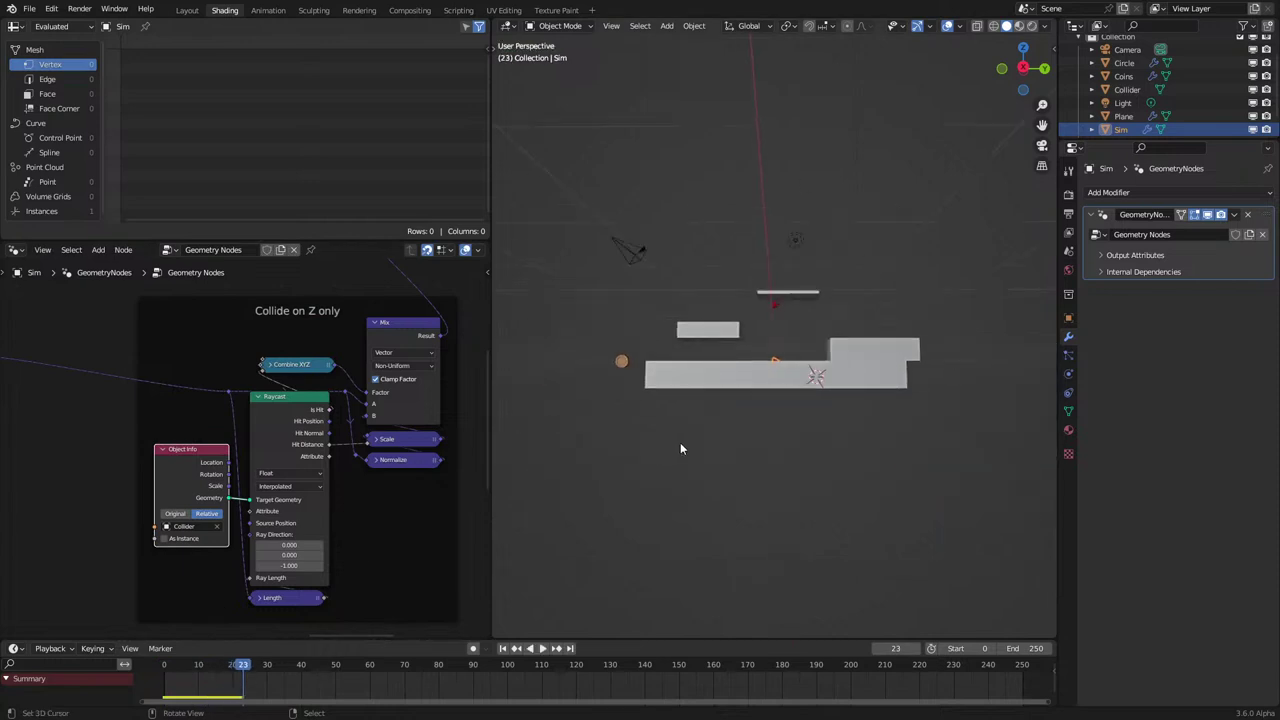
middle_drag(681, 442, 750, 485)
scroll(750, 484, up, 1)
click(750, 481)
key(Tab)
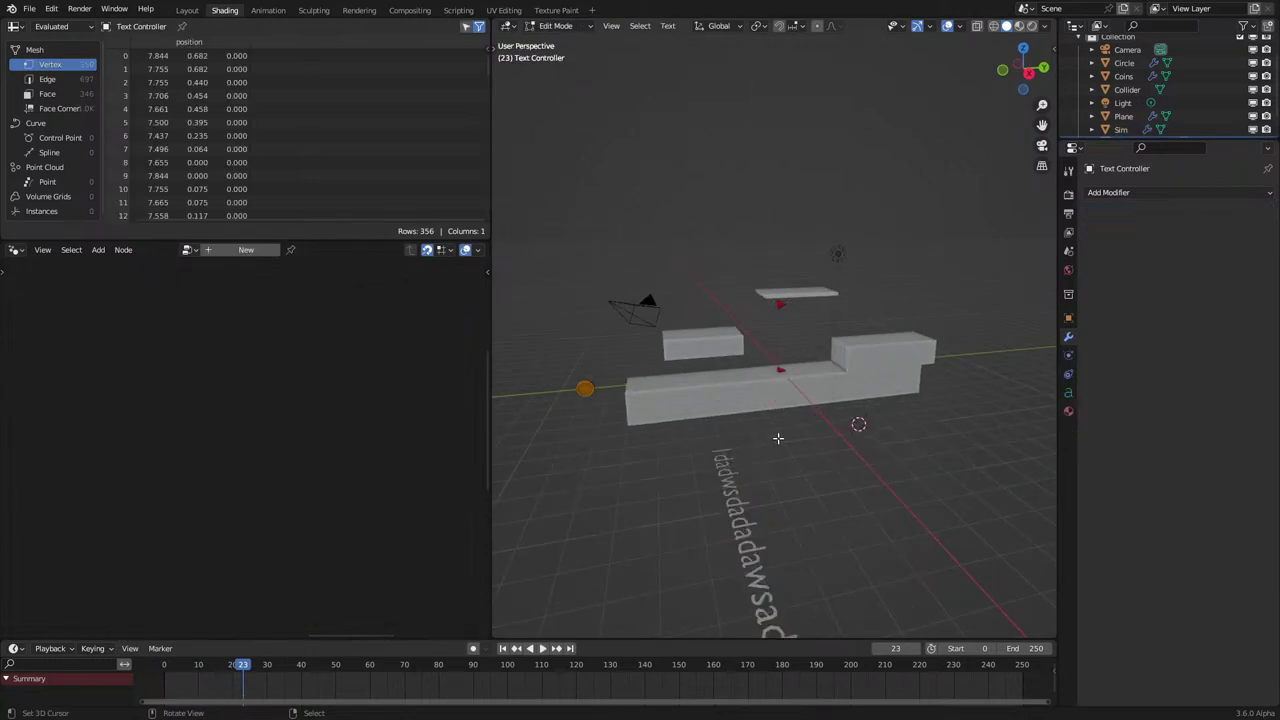
key(Tab)
key(space)
key(Tab)
scroll(790, 438, up, 3)
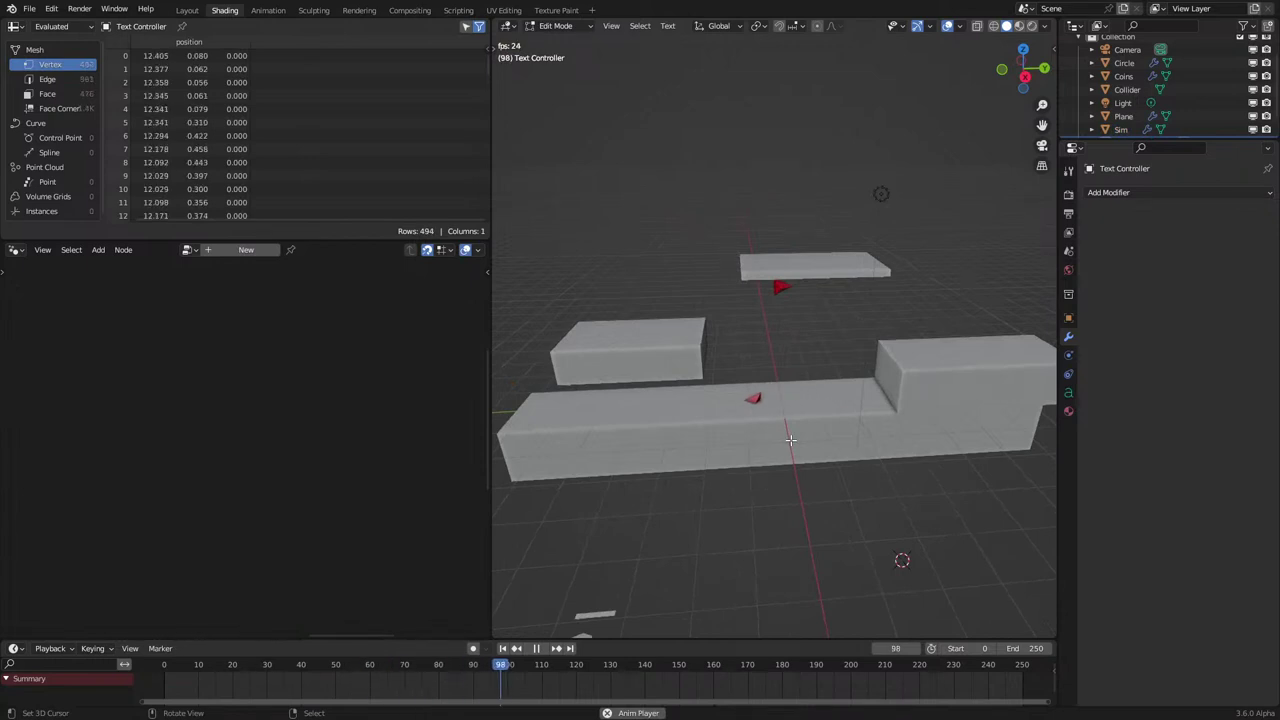
key(Tab)
key(space)
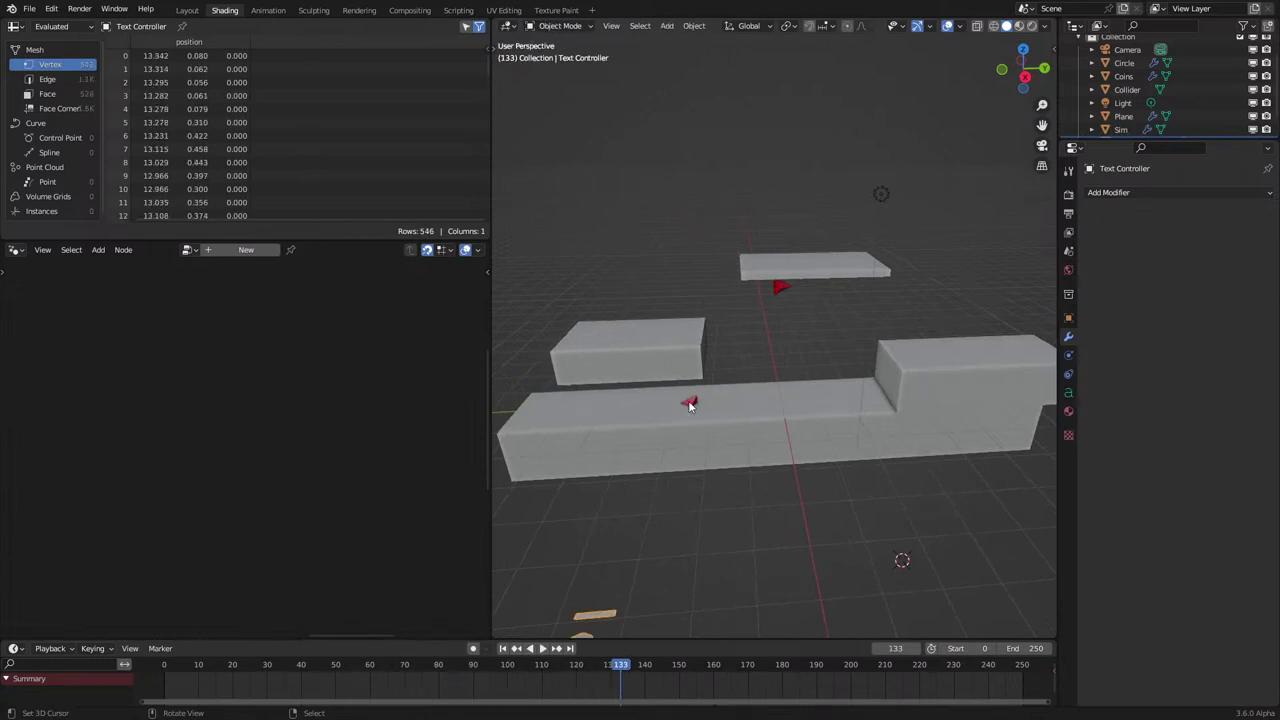
Select the Sim character and examine the Raycast node's ray direction and ray length inputs in its node tree.
right_click(689, 403)
middle_drag(315, 466, 383, 424)
scroll(278, 474, up, 4)
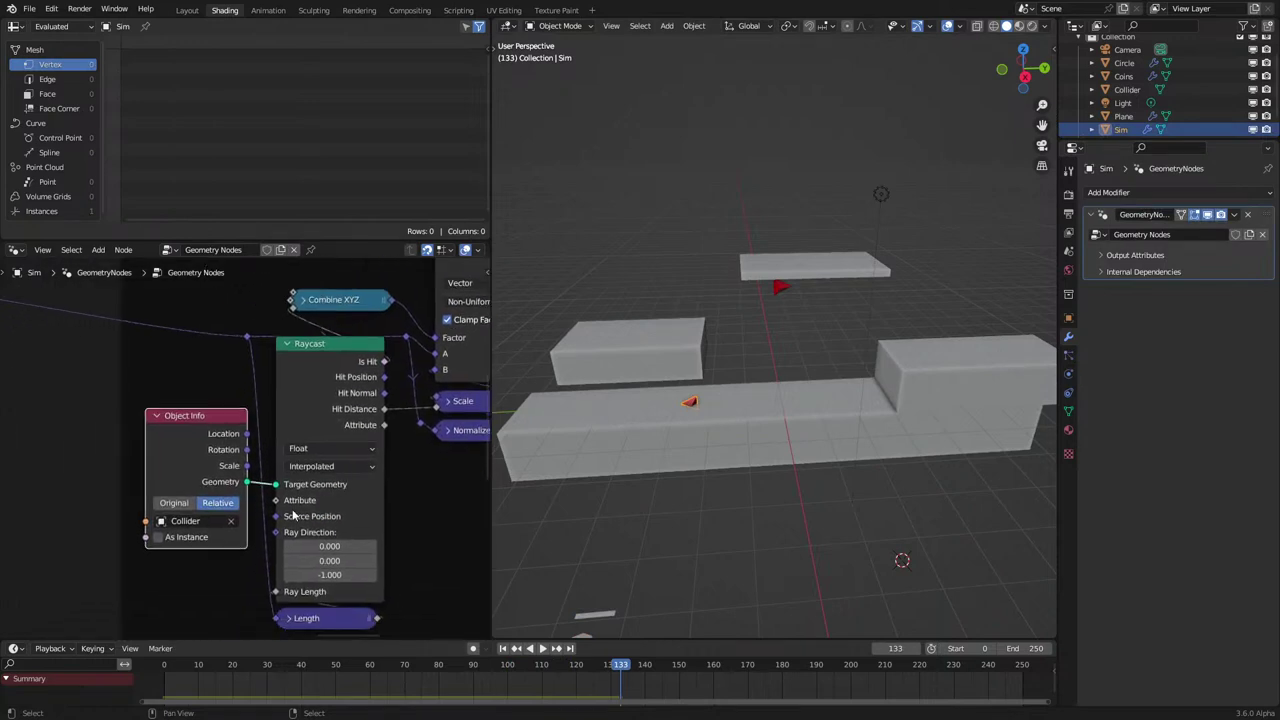
middle_drag(283, 529, 300, 452)
mouse_move(360, 539)
mouse_down()
mouse_move(286, 537)
mouse_move(346, 544)
mouse_up()
right_click(346, 544)
middle_drag(318, 525, 322, 544)
mouse_move(280, 279)
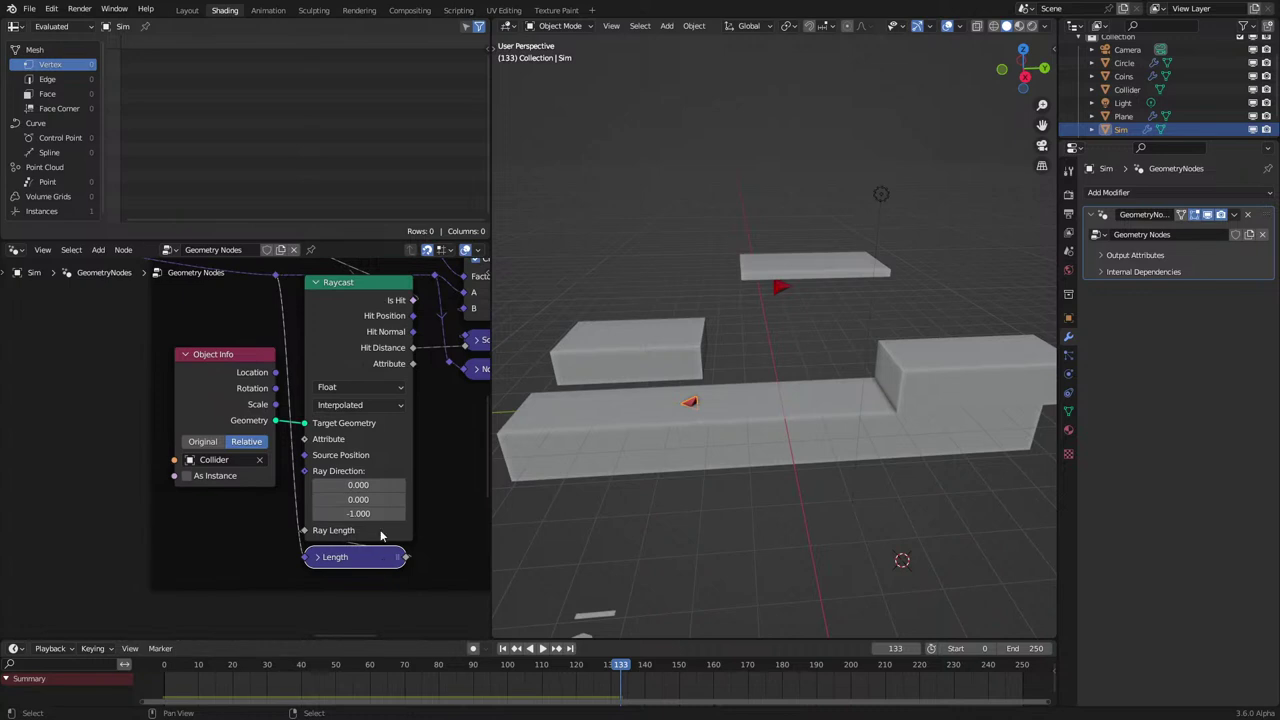
scroll(381, 536, down, 4)
middle_drag(381, 536, 322, 528)
scroll(316, 467, up, 3)
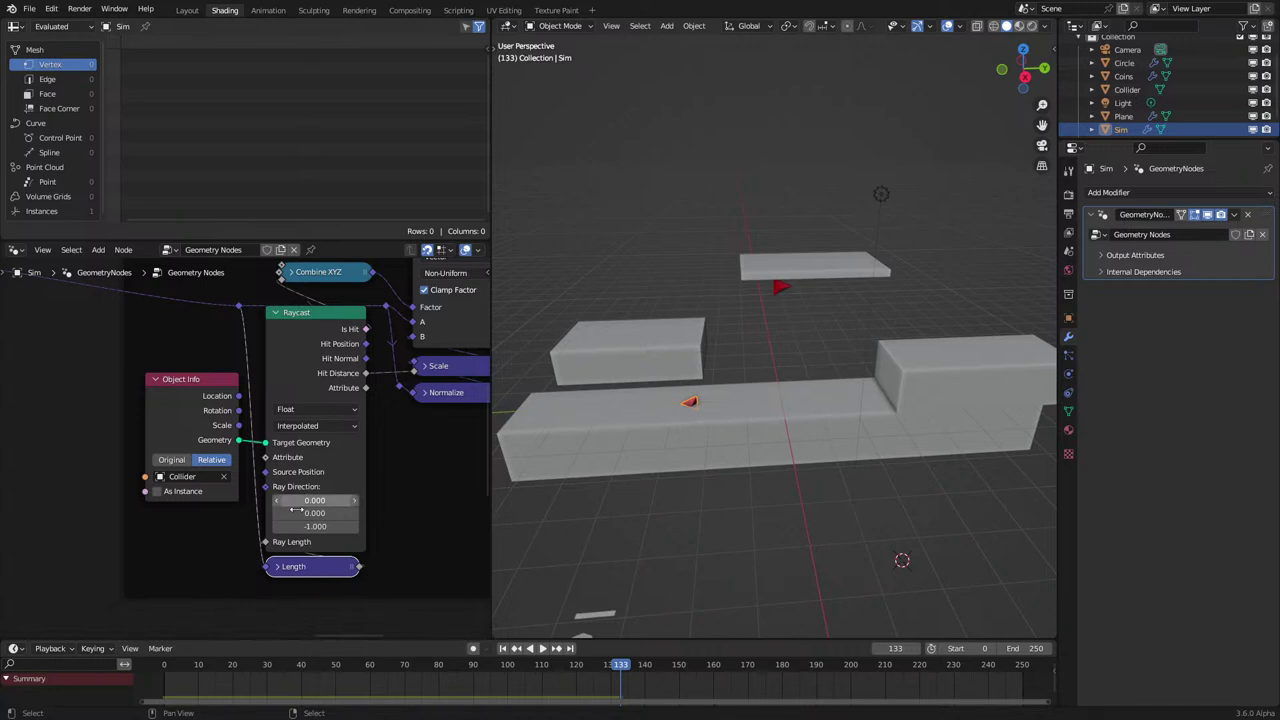
mouse_move(314, 542)
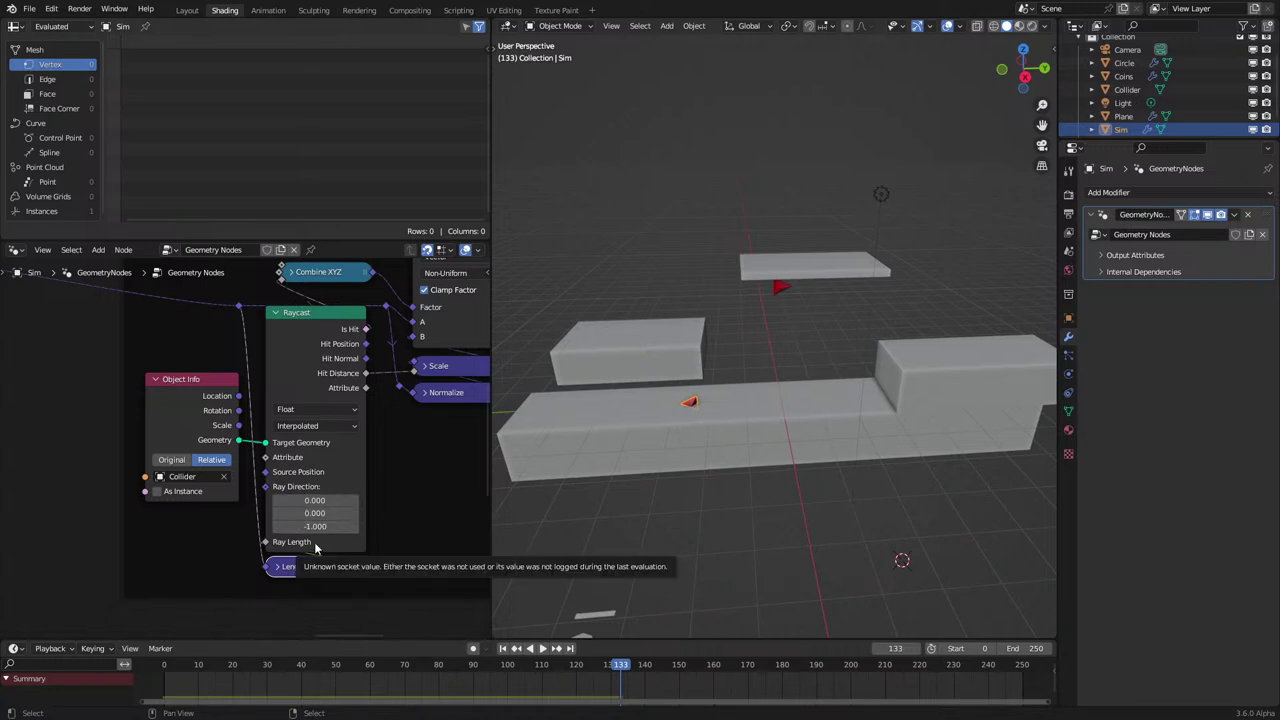
scroll(314, 542, up, 1)
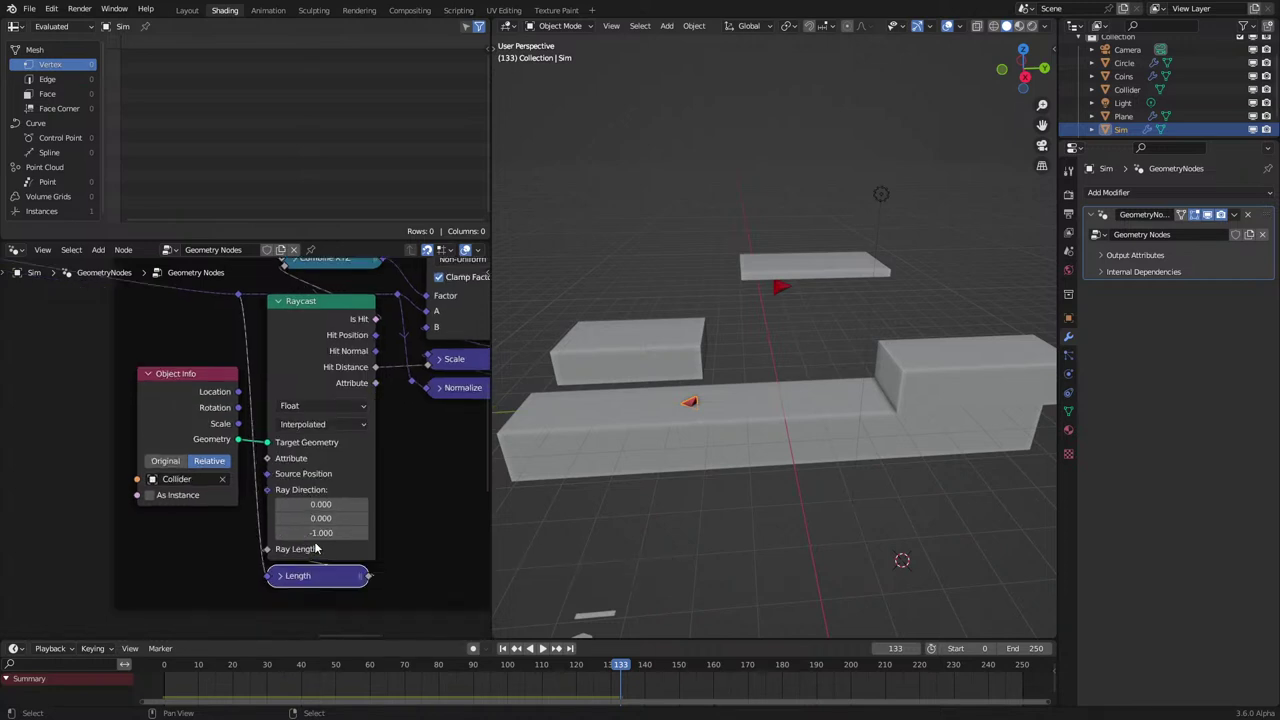
Replace the Length node with a Separate XYZ node fed from the velocity reroute, connecting its Z output to Raycast's Ray Length.
key(g)
right_click(177, 546)
drag(238, 295, 160, 549)
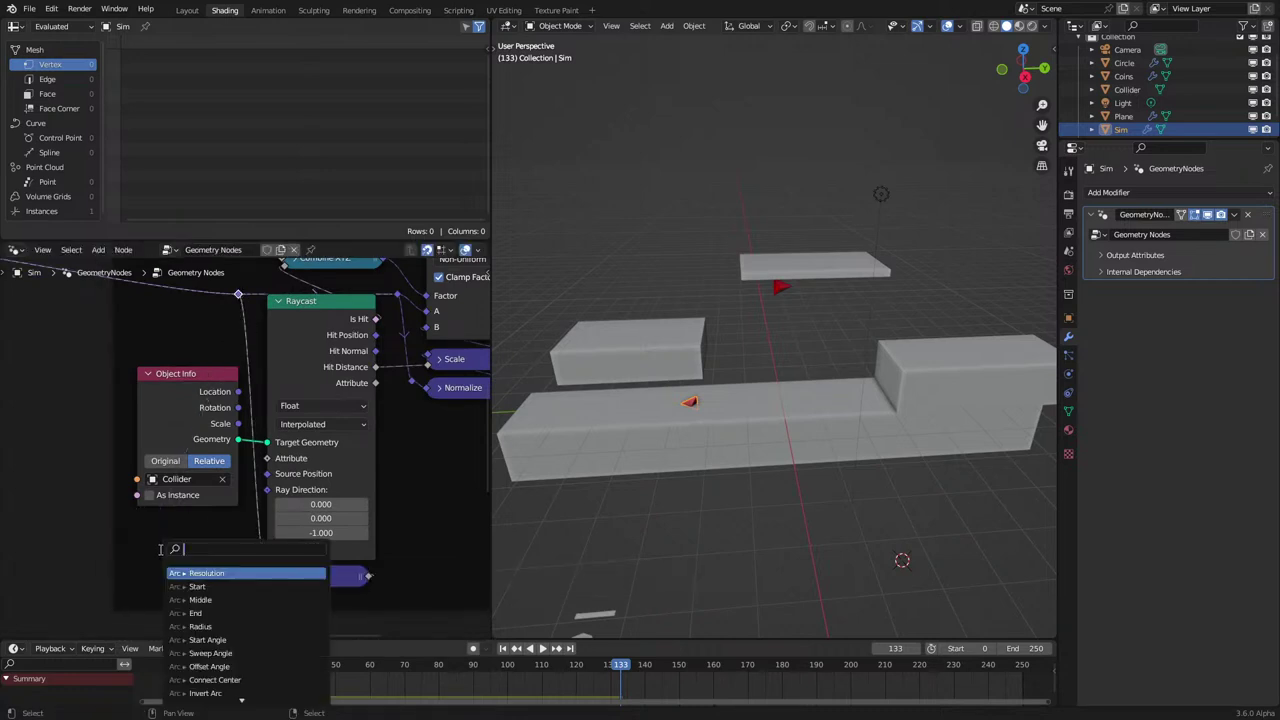
text(swi)
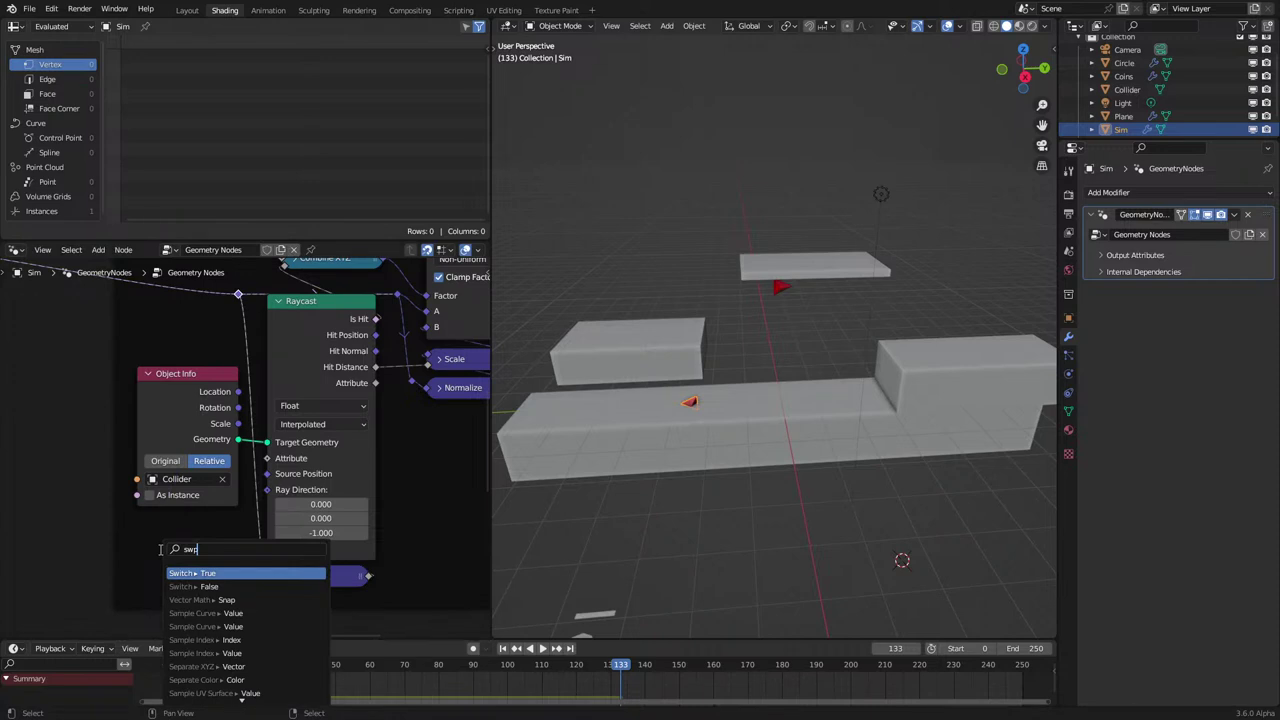
key(BackSpace)
key(BackSpace)
text(epa)
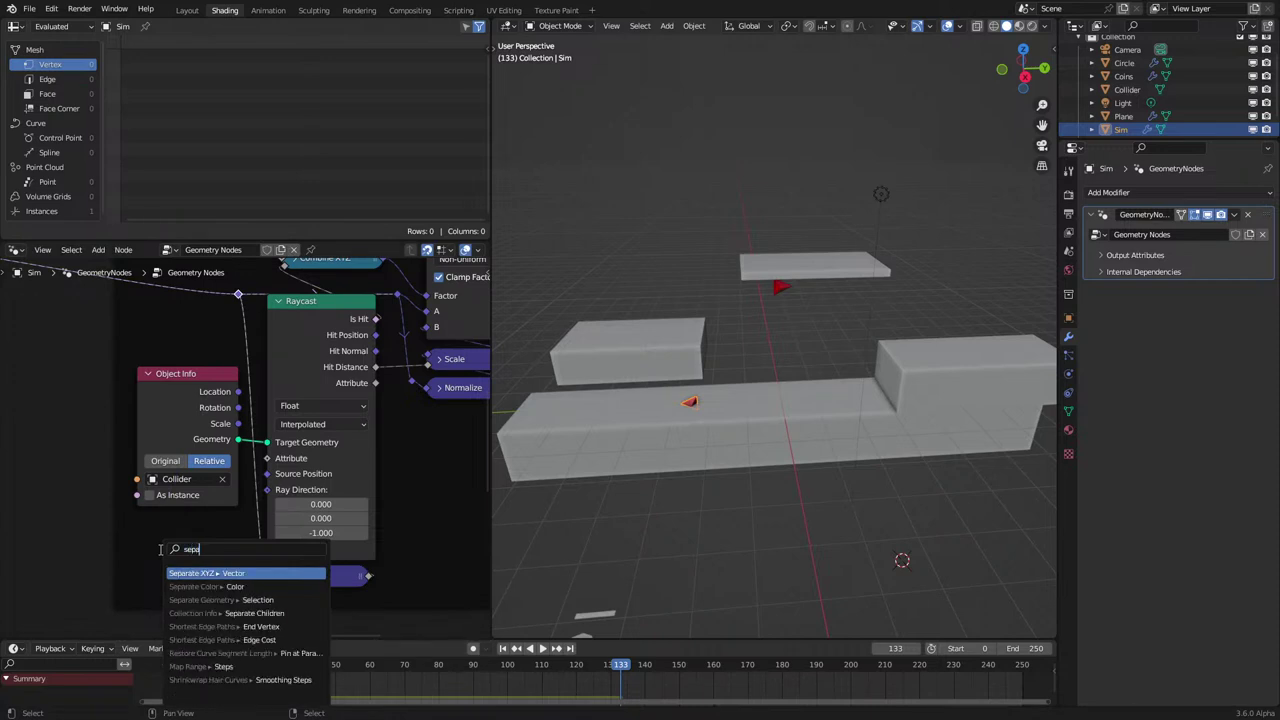
key(Return)
click(224, 567)
drag(224, 567, 267, 549)
Collapse the Separate XYZ node, place it under Object Info, and add a Multiply math node from its Z output.
key(space)
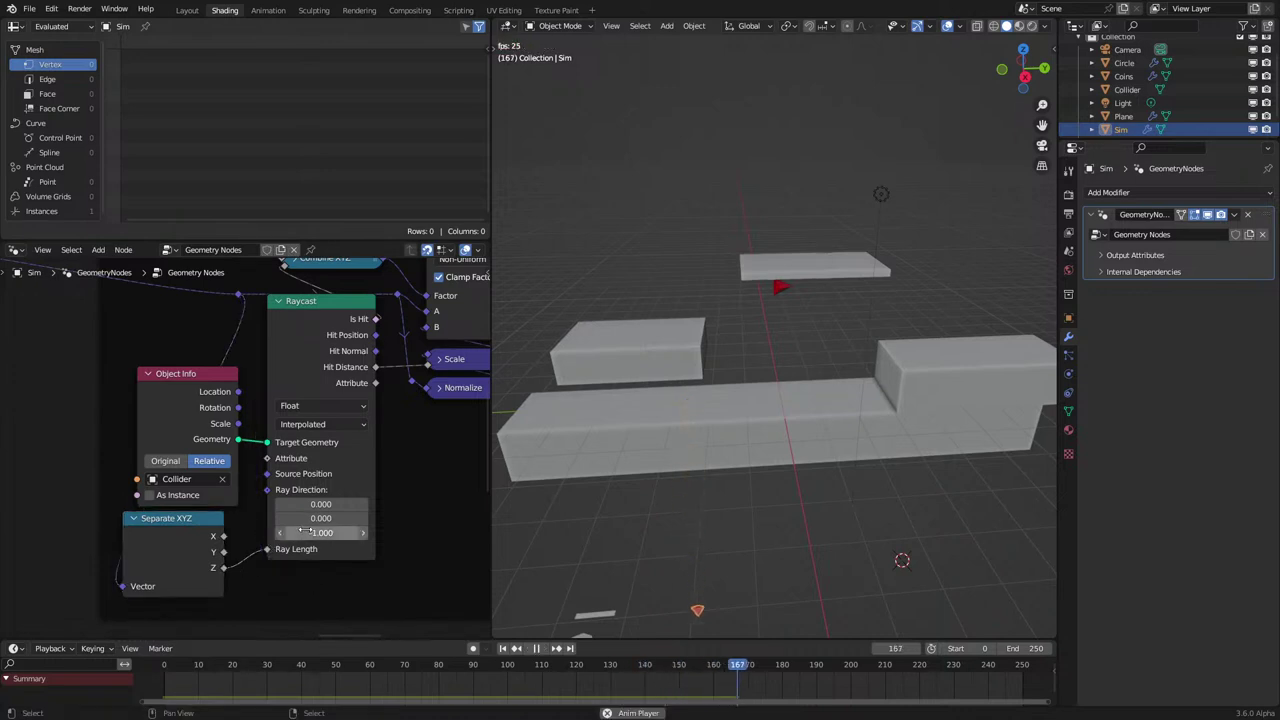
click(132, 518)
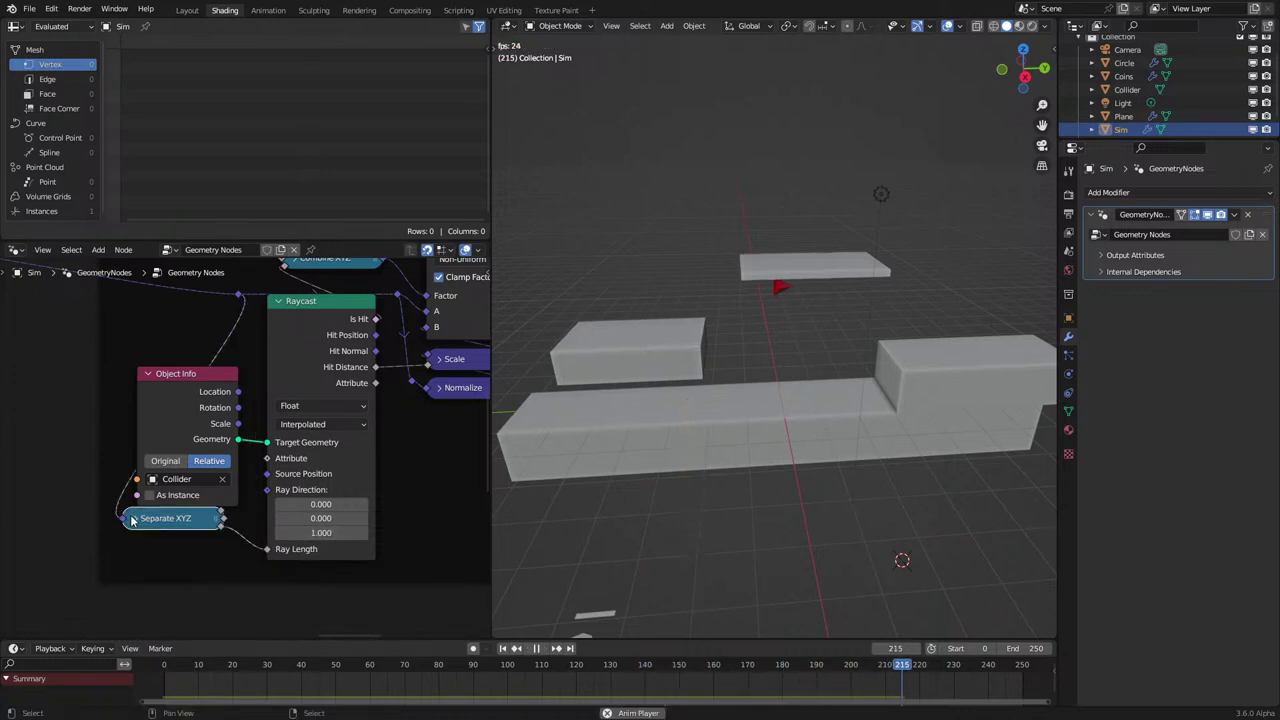
drag(131, 520, 264, 572)
key(space)
text(mul)
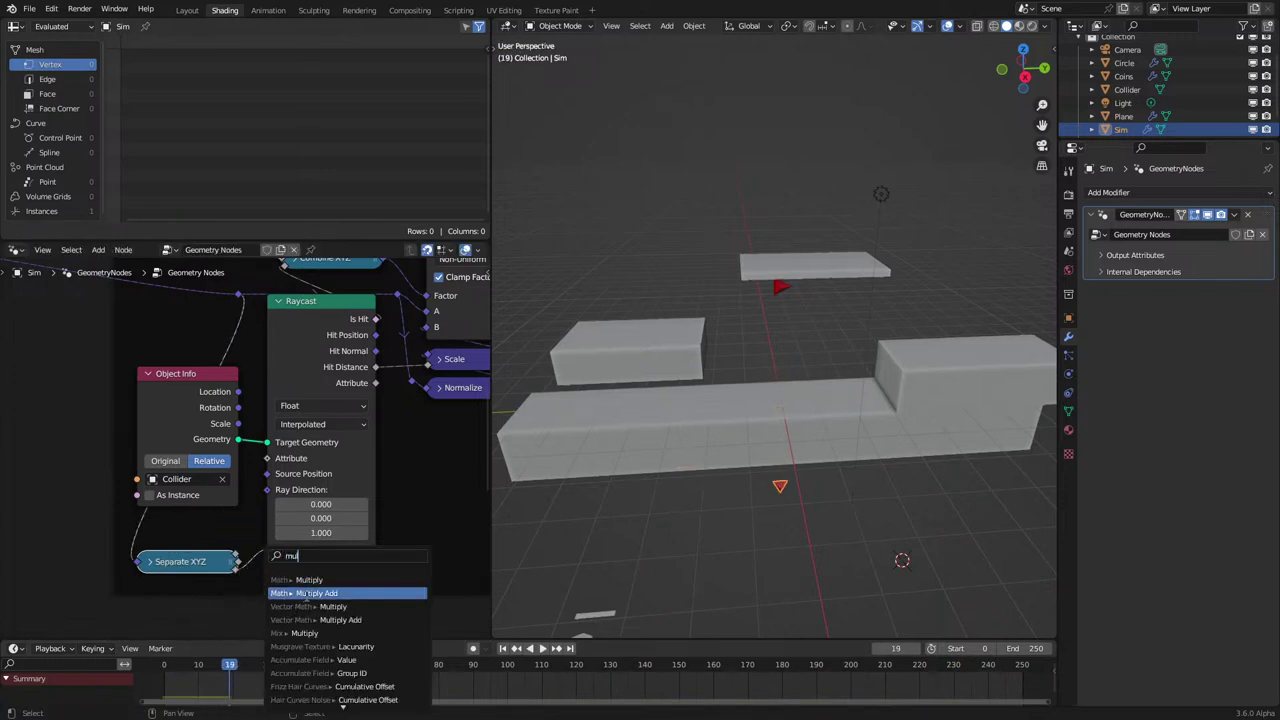
click(305, 580)
click(312, 586)
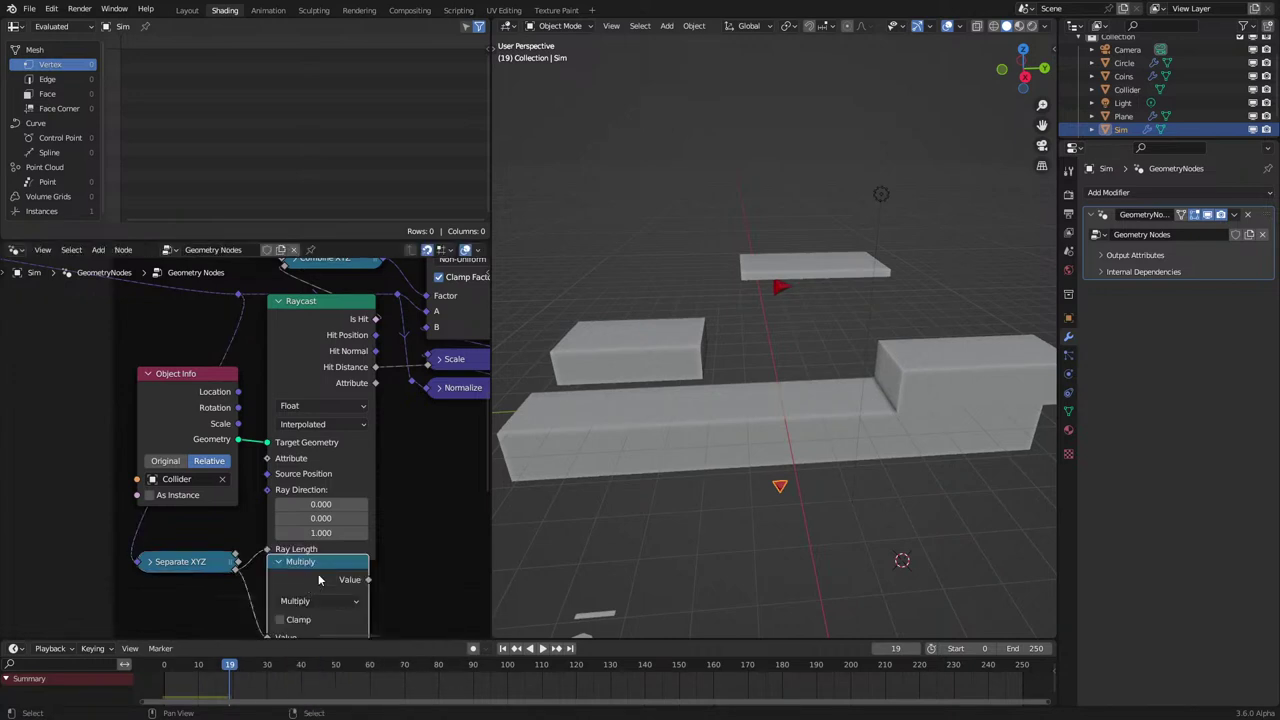
Set the Multiply node's second value to -1 and connect its output to Raycast's Ray Length.
middle_drag(317, 559, 293, 485)
double_click(308, 580)
text(-1)
key(Return)
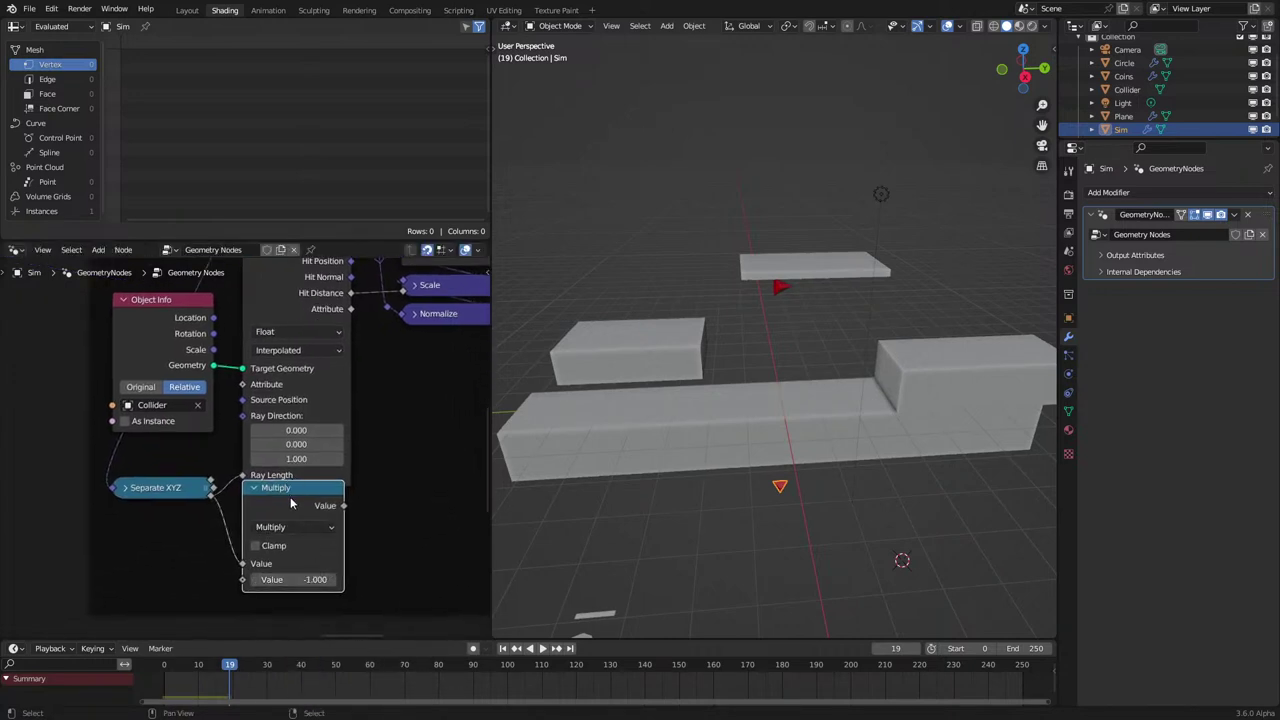
drag(291, 499, 242, 475)
Replay the simulation from its early frames and set the Raycast ray direction's Z to -1.
key(space)
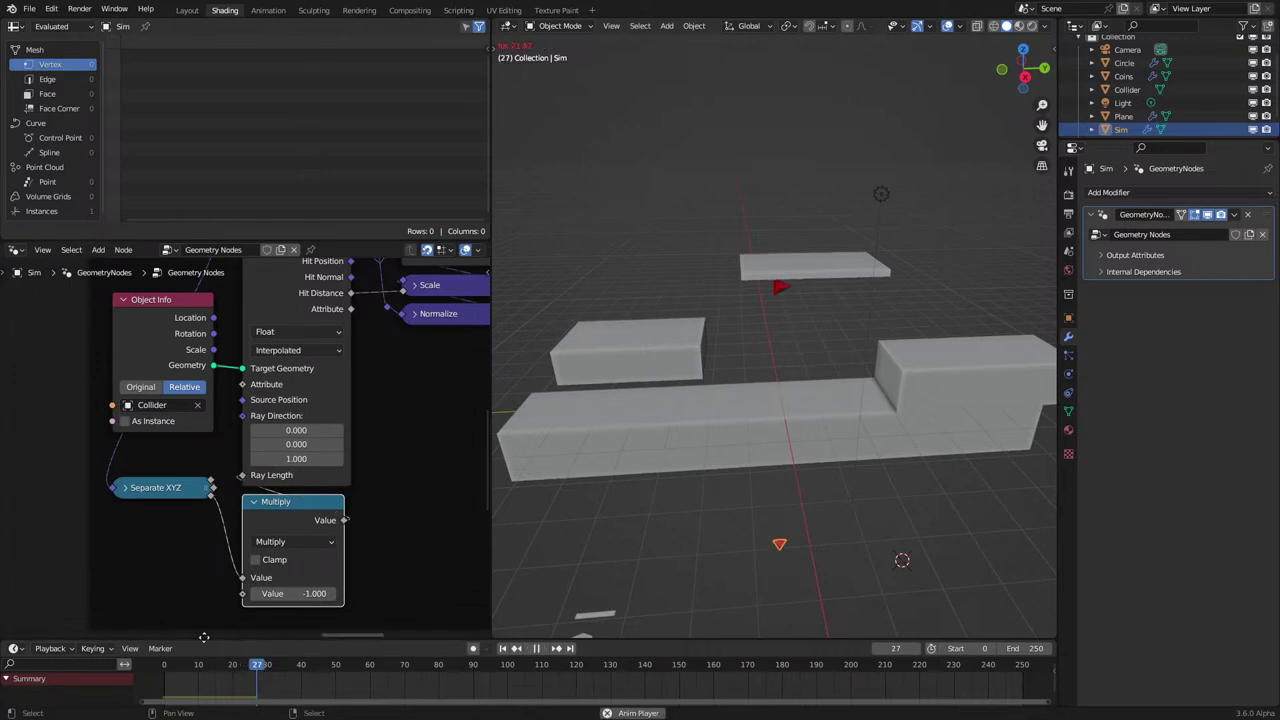
click(163, 683)
key(space)
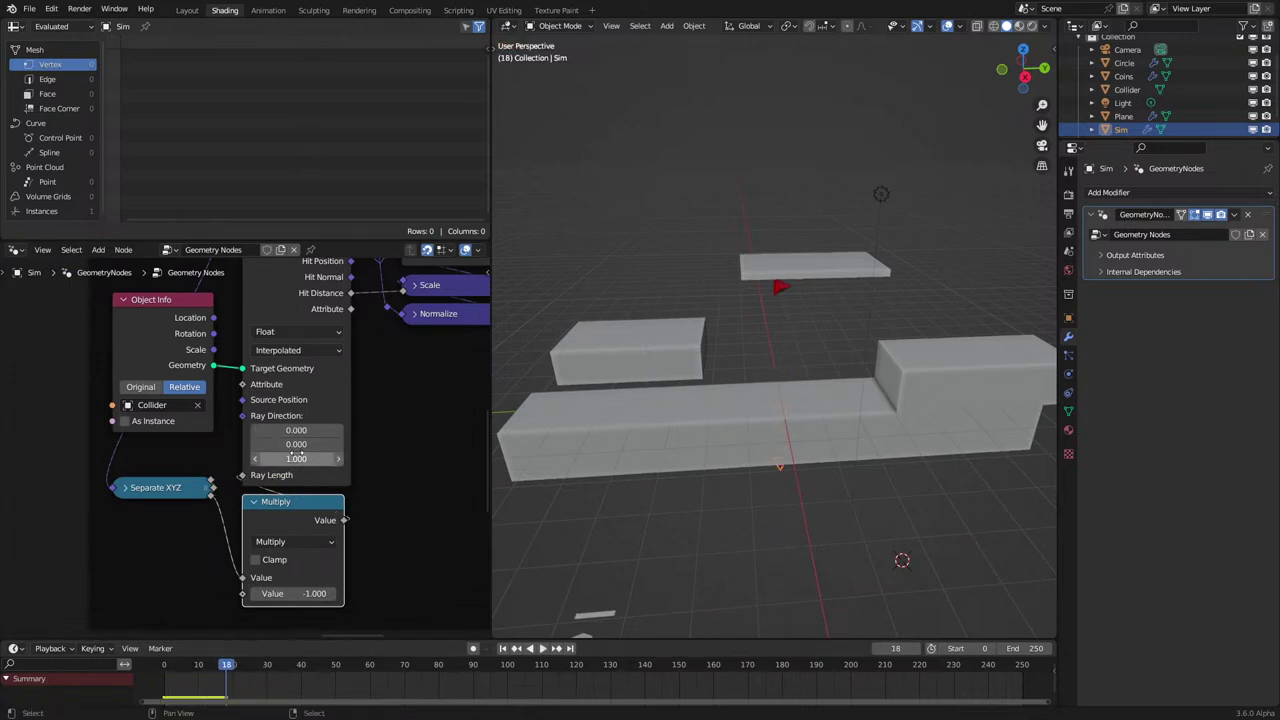
key(space)
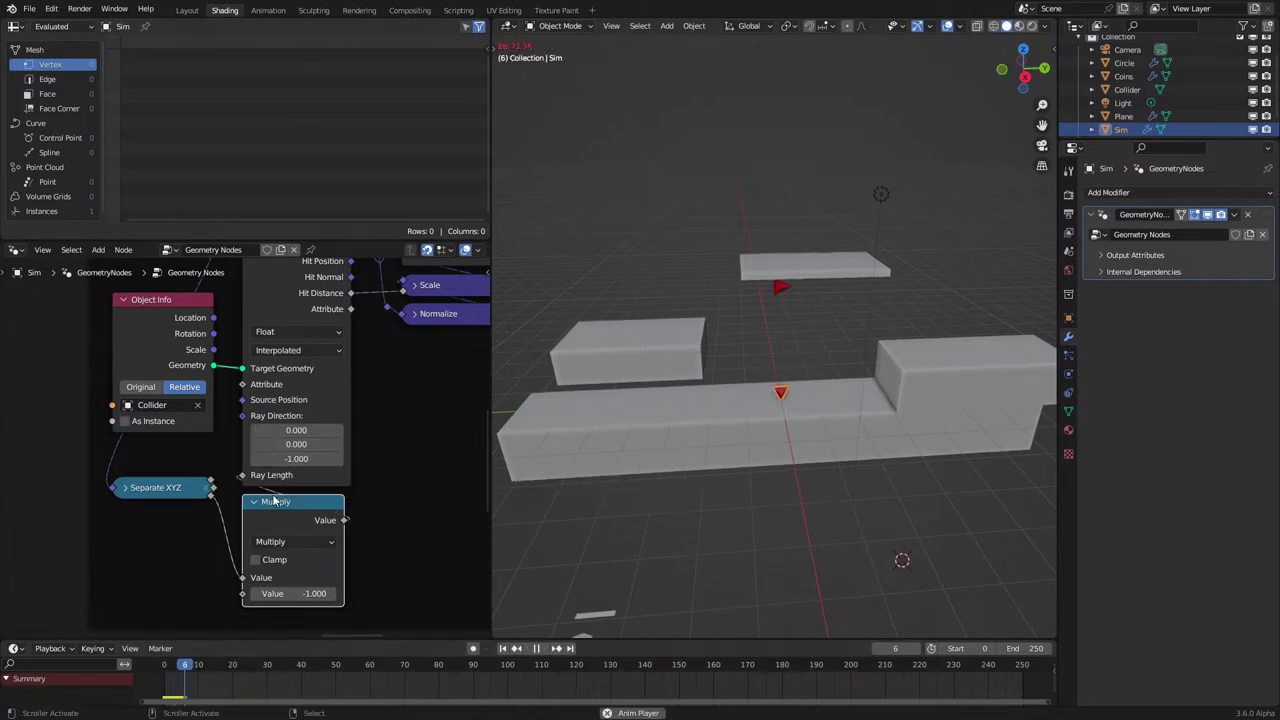
Stack the Multiply and Separate XYZ nodes under Object Info and align the two reroutes between Raycast and the Scale and Normalize nodes.
drag(257, 507, 160, 478)
scroll(240, 450, down, 4)
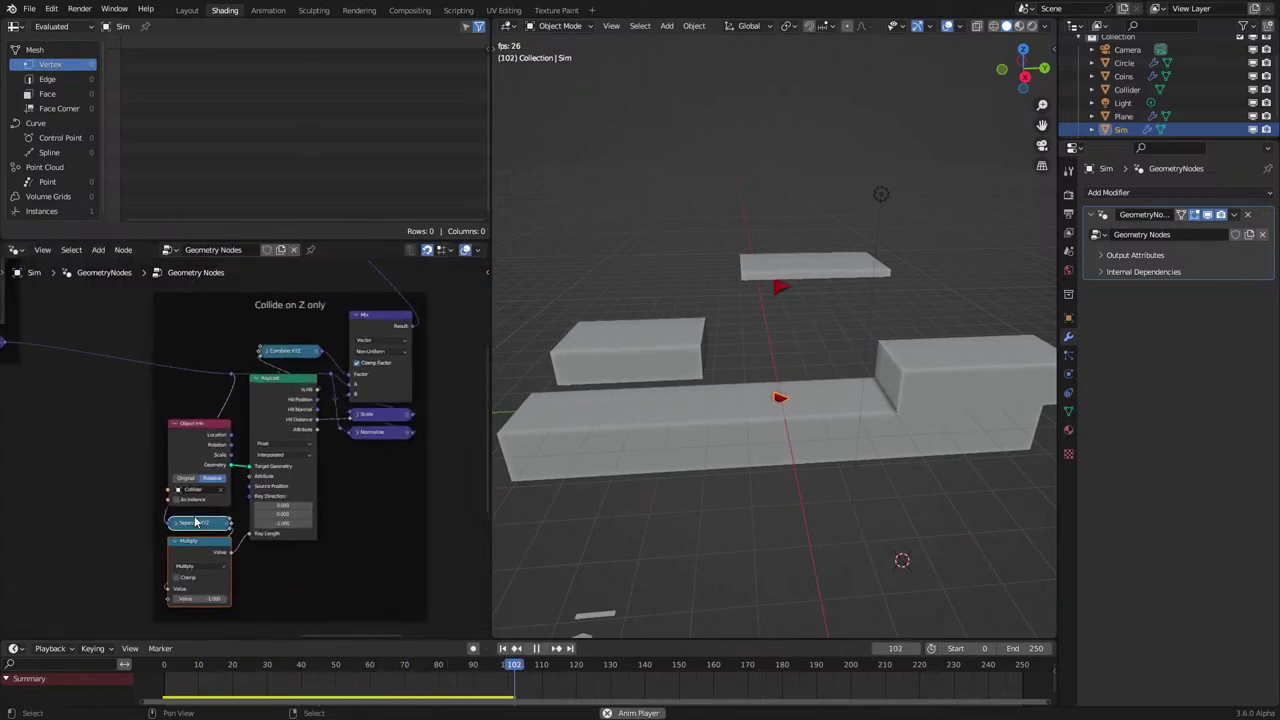
click(193, 682)
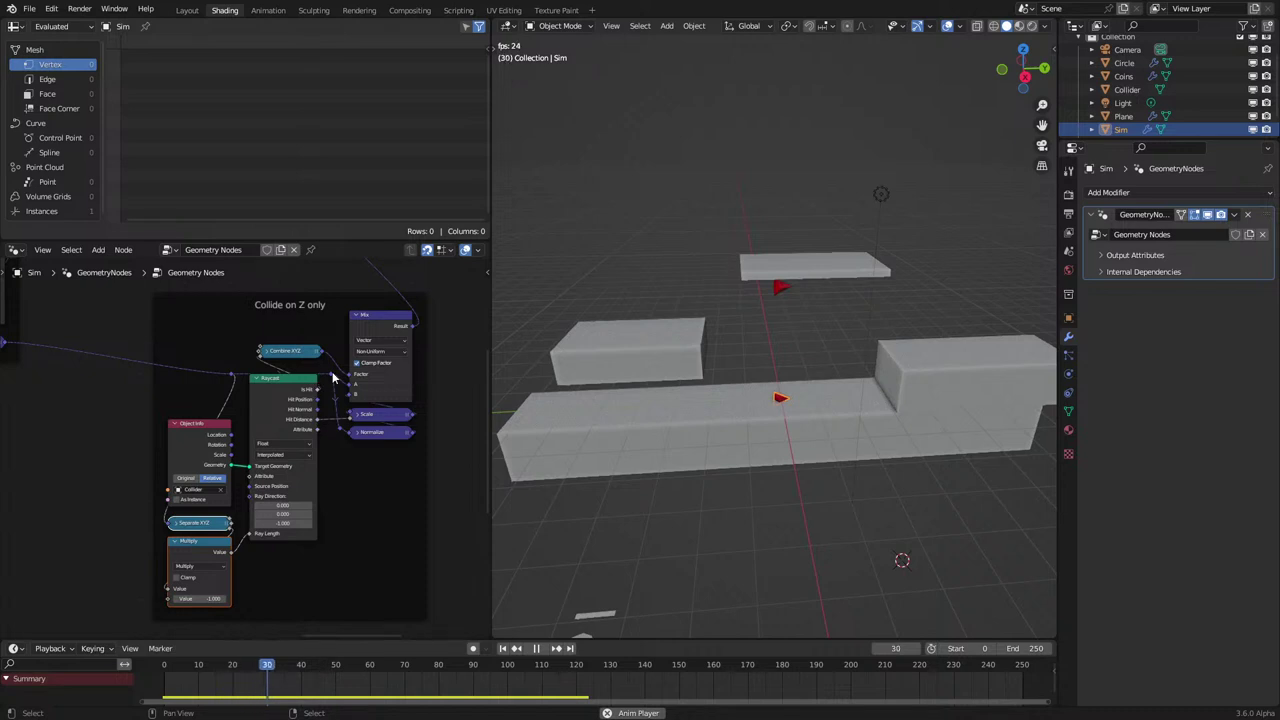
drag(329, 377, 337, 377)
shift+click(340, 429)
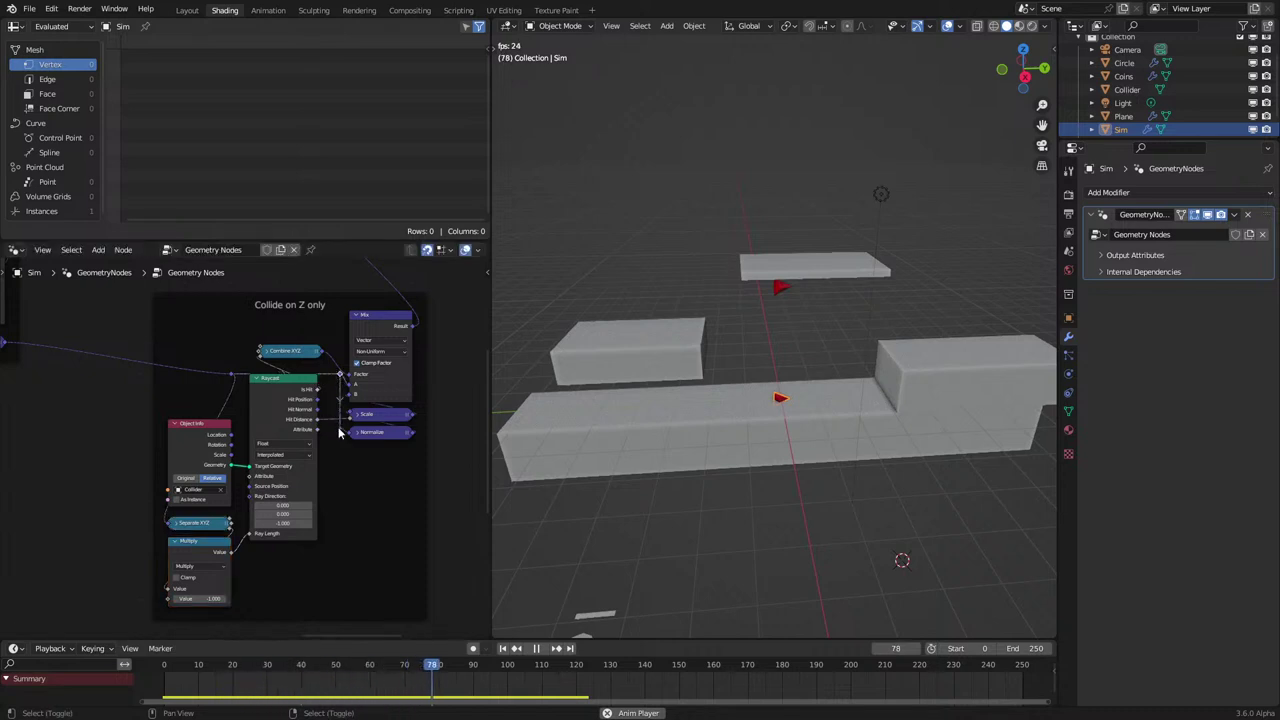
drag(340, 429, 332, 428)
key(shift+Left)
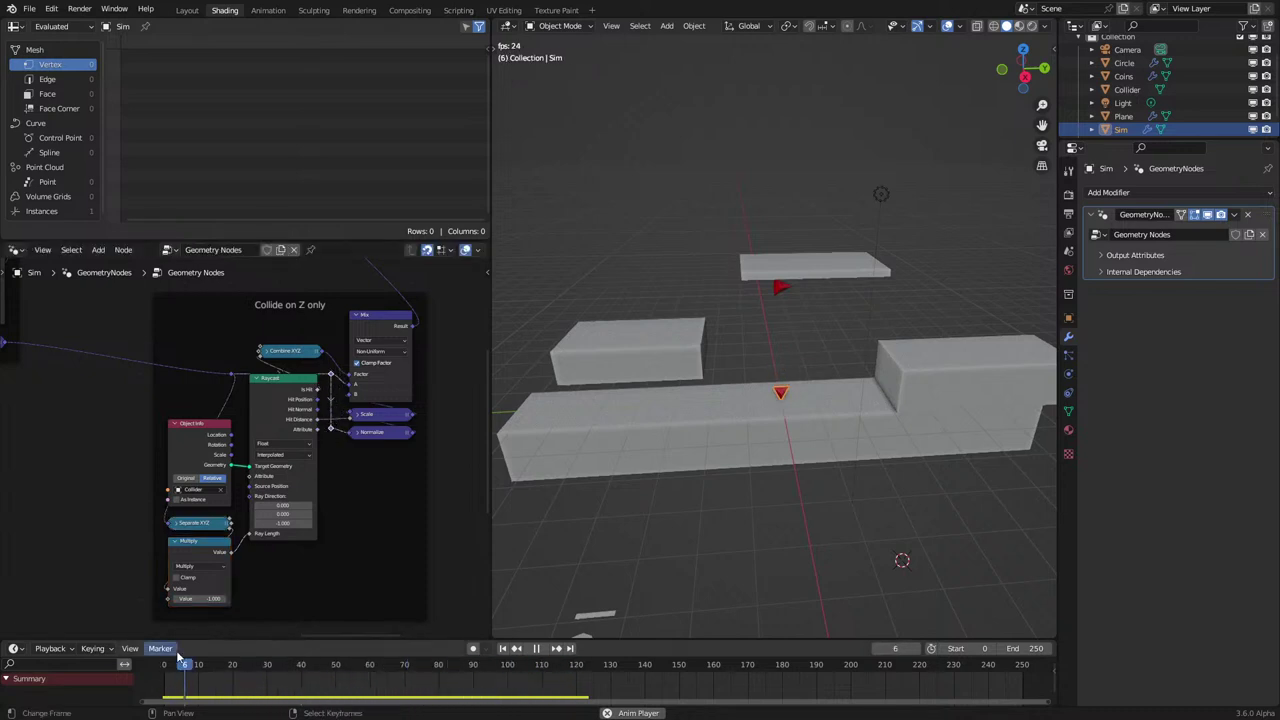
key(space)
Move the Collide on Z only frame closer to Old Velocity, and shift the Key ID Decoder and its neighbouring math frame to tidy the layout.
scroll(191, 360, down, 7)
middle_drag(191, 360, 303, 417)
scroll(306, 418, up, 1)
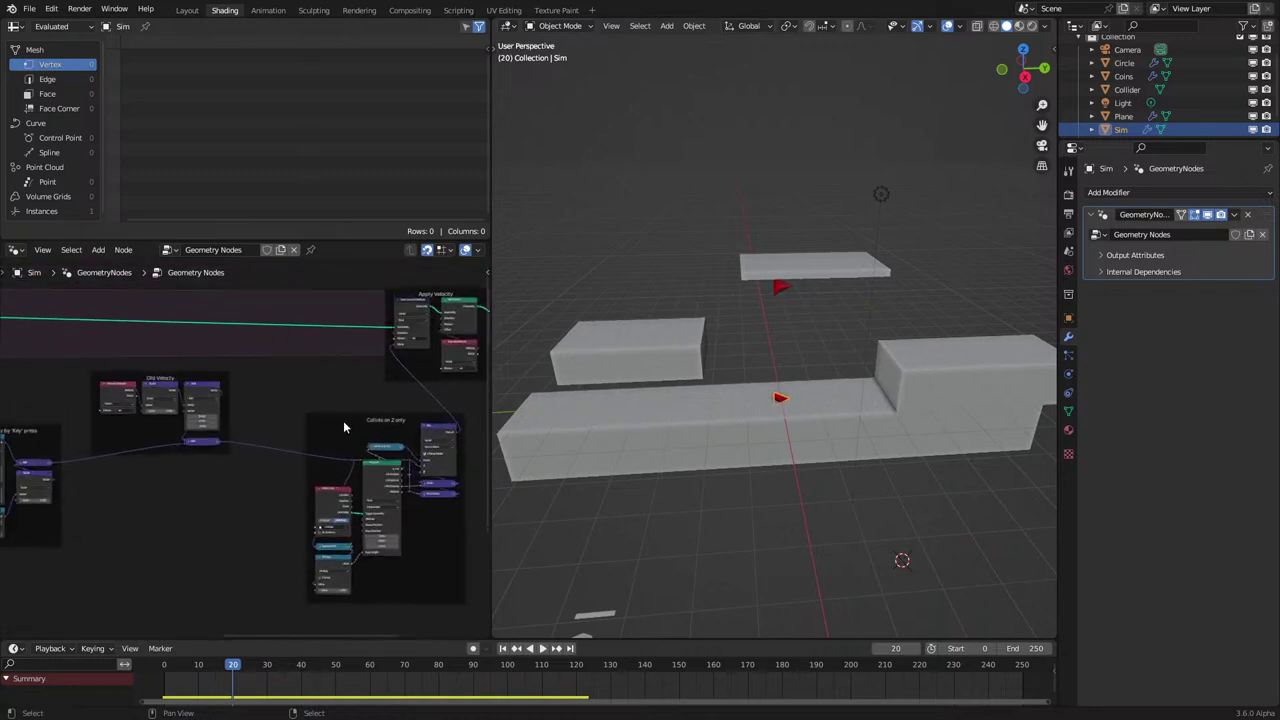
drag(343, 422, 258, 397)
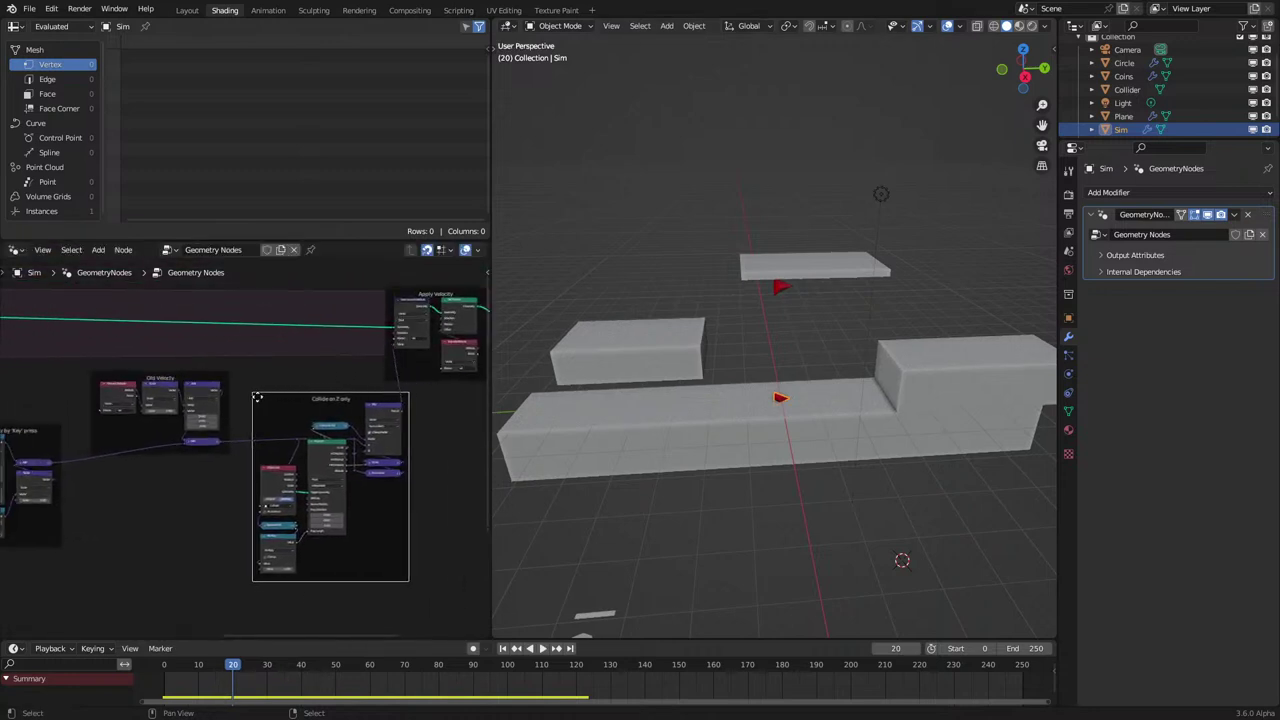
middle_drag(244, 385, 415, 396)
middle_drag(171, 426, 383, 340)
scroll(240, 444, down, 2)
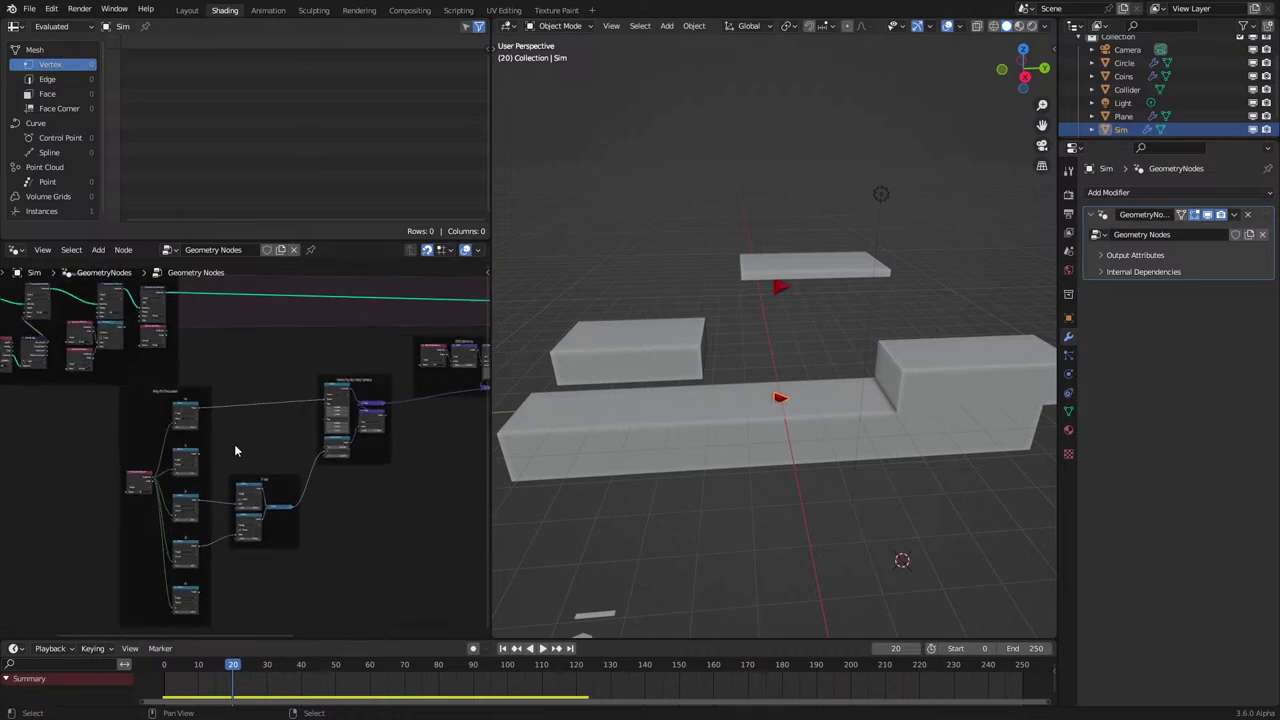
scroll(240, 446, up, 1)
drag(264, 492, 301, 487)
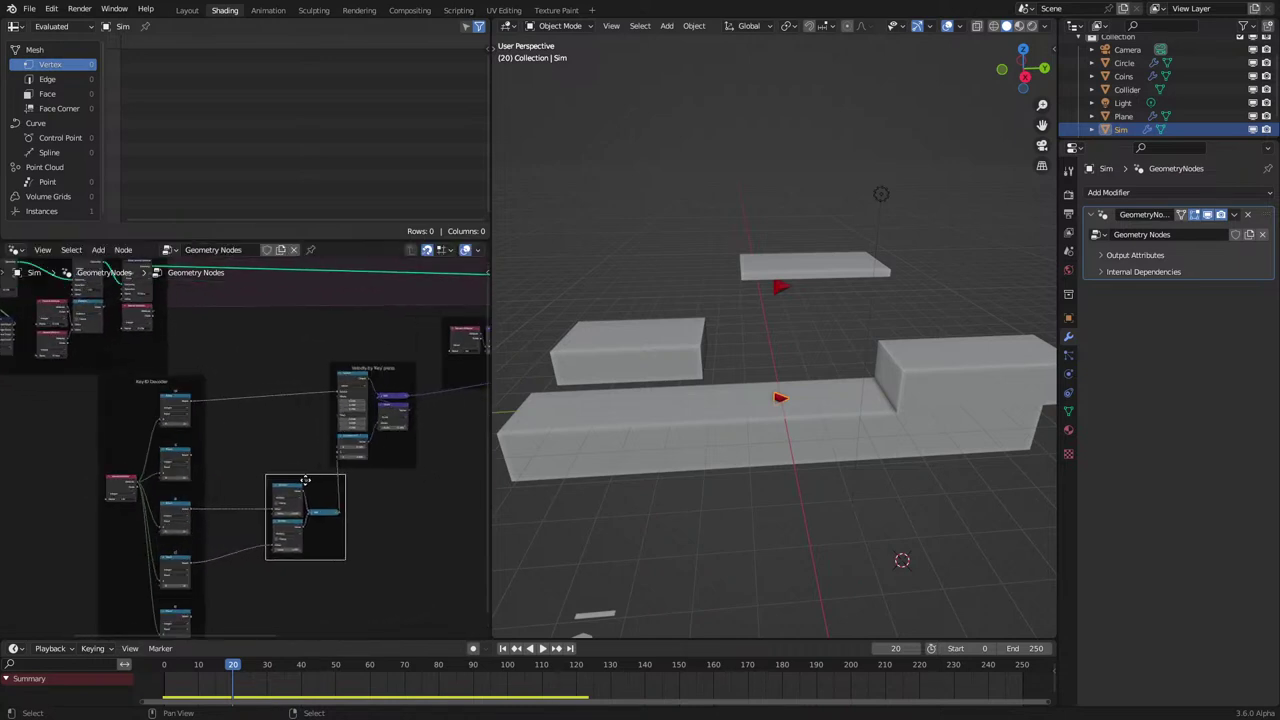
drag(201, 432, 244, 424)
middle_drag(324, 369, 356, 346)
Hide the unused sockets of the Domain Size node in the New Key Press ID frame.
scroll(316, 370, up, 5)
middle_drag(251, 430, 297, 380)
scroll(290, 378, down, 3)
middle_drag(148, 330, 314, 554)
scroll(268, 467, up, 4)
middle_drag(268, 467, 322, 469)
scroll(116, 404, up, 2)
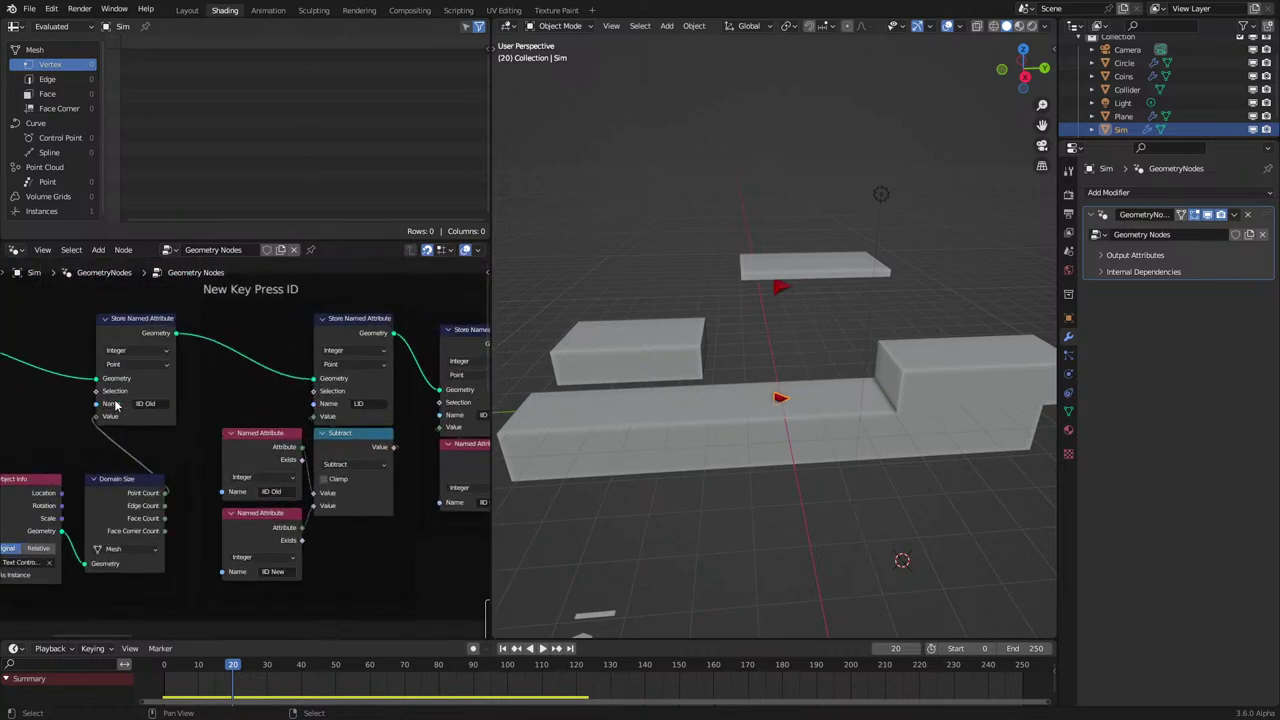
click(141, 505)
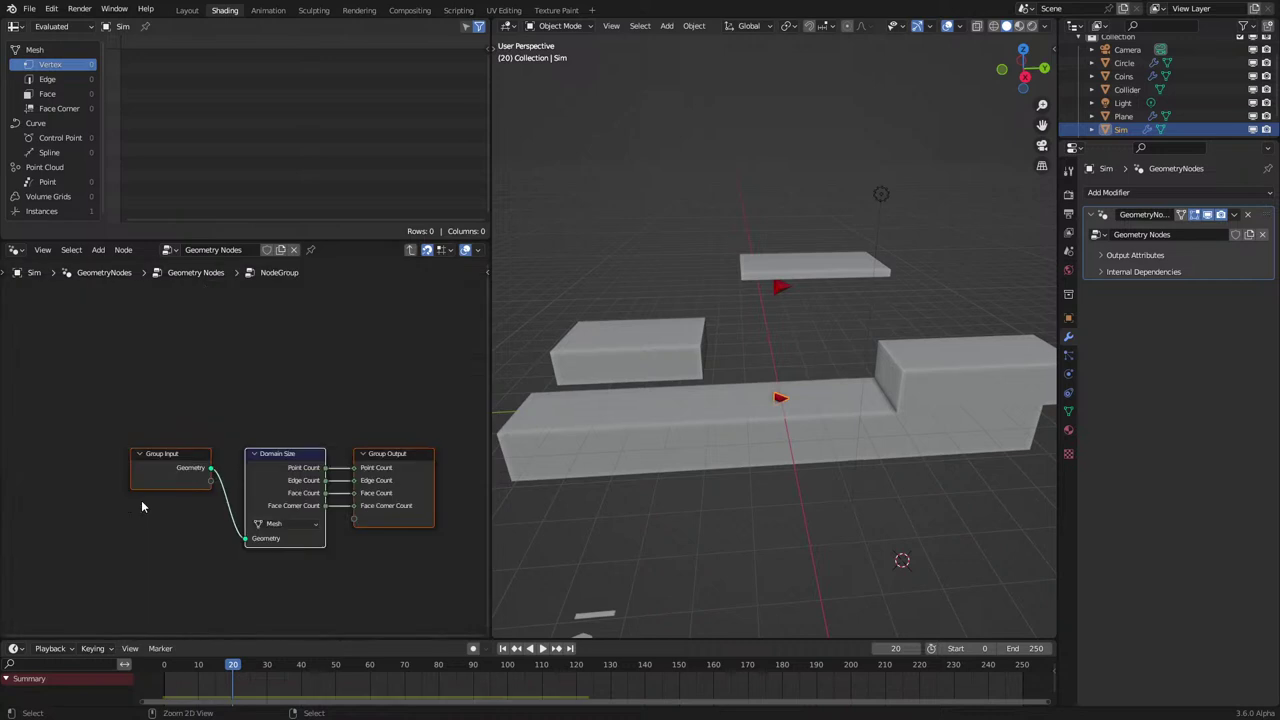
ctrl+scroll(168, 481, left, 2)
scroll(168, 481, down, 4)
middle_drag(168, 481, 486, 377)
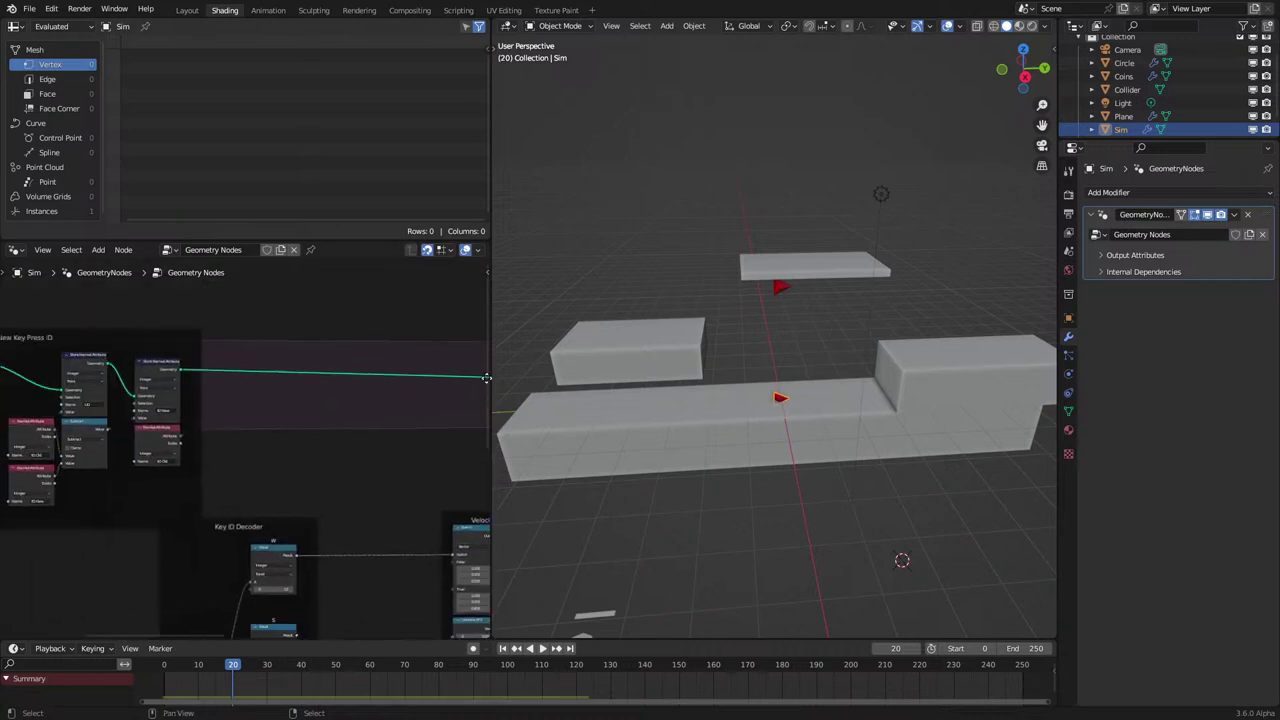
middle_drag(4, 380, 224, 404)
scroll(236, 418, up, 2)
key(ctrl+h)
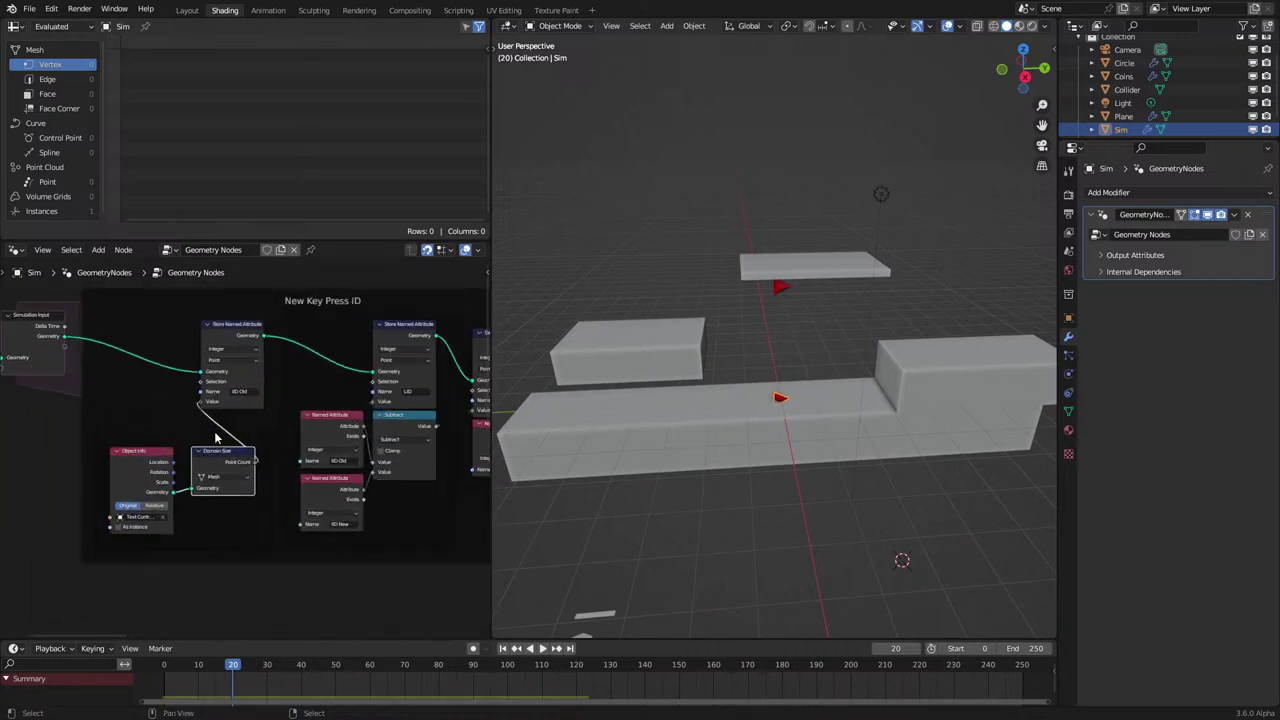
Move the Domain Size and Object Info nodes up directly beneath the first Store Named Attribute node.
shift+click(150, 483)
key(g)
click(164, 448)
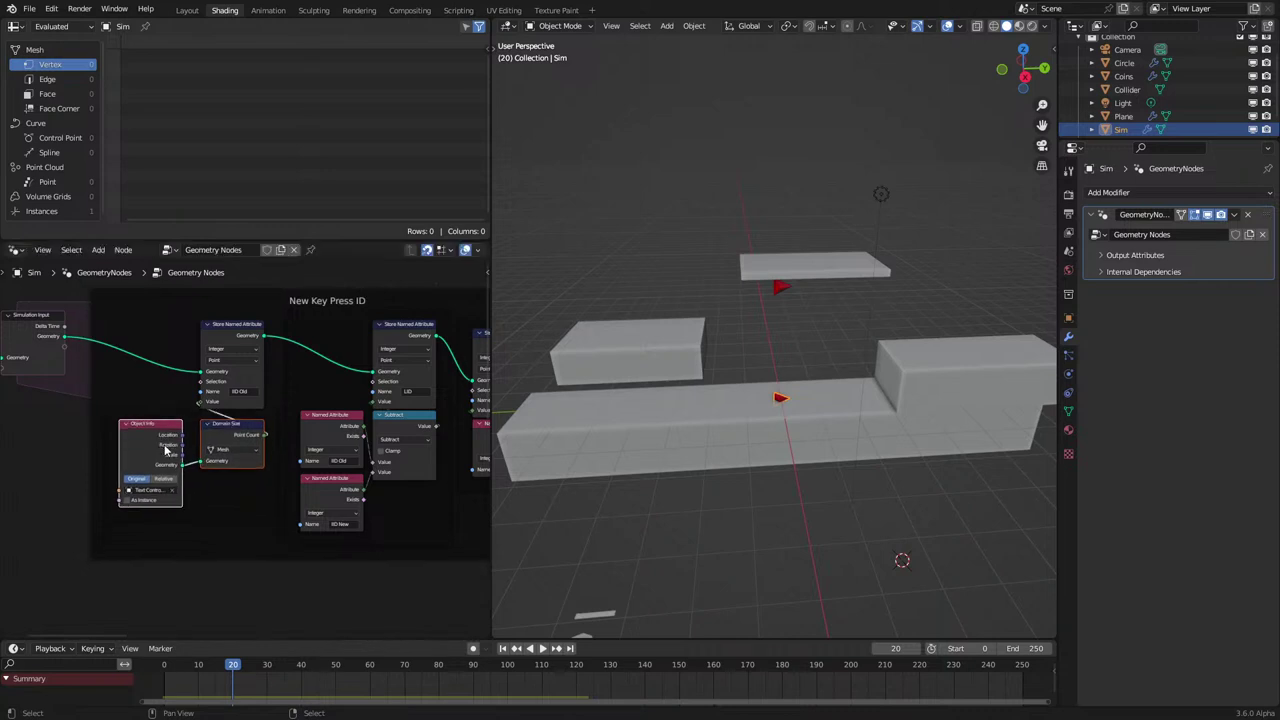
Move the Object Info node closer to the Domain Size node in the New Key Press ID frame.
scroll(160, 455, up, 2)
click(160, 456)
key(g)
click(180, 448)
middle_drag(274, 433, 234, 449)
scroll(234, 449, up, 1)
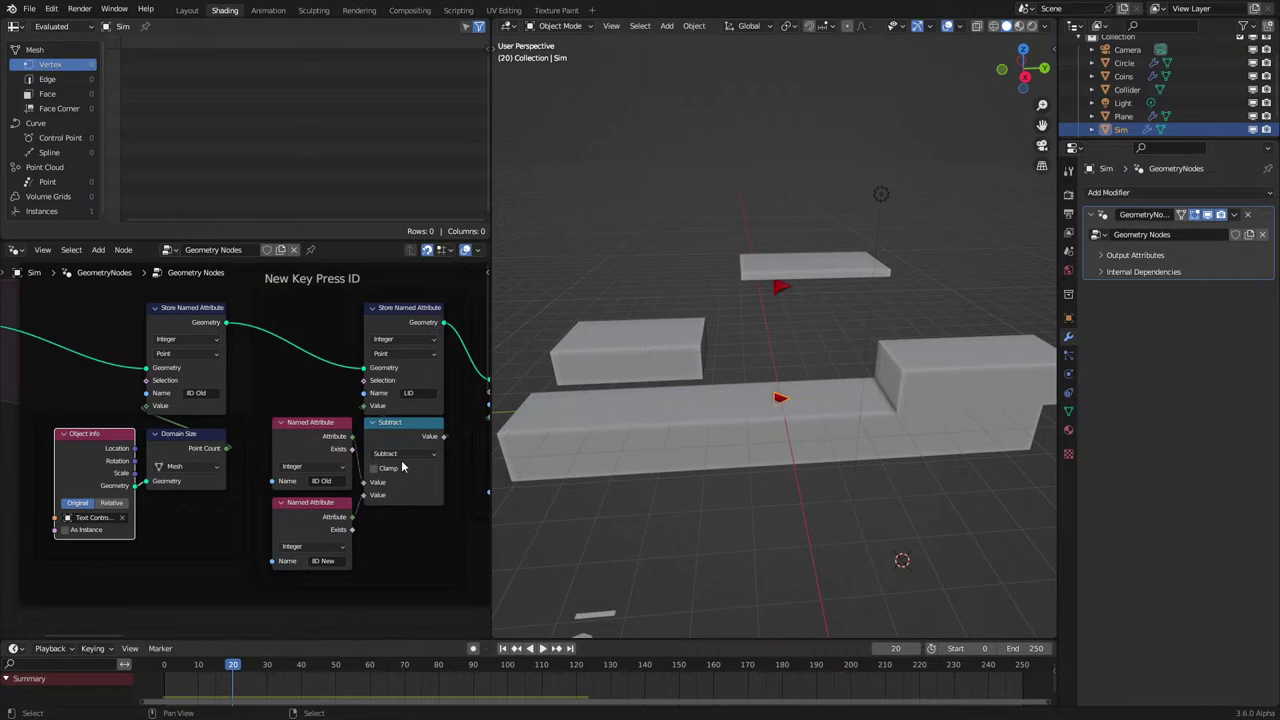
Set the attribute name of the upper Named Attribute node beside Subtract to LID.
scroll(291, 460, down, 1)
scroll(297, 460, down, 1)
middle_drag(298, 461, 189, 470)
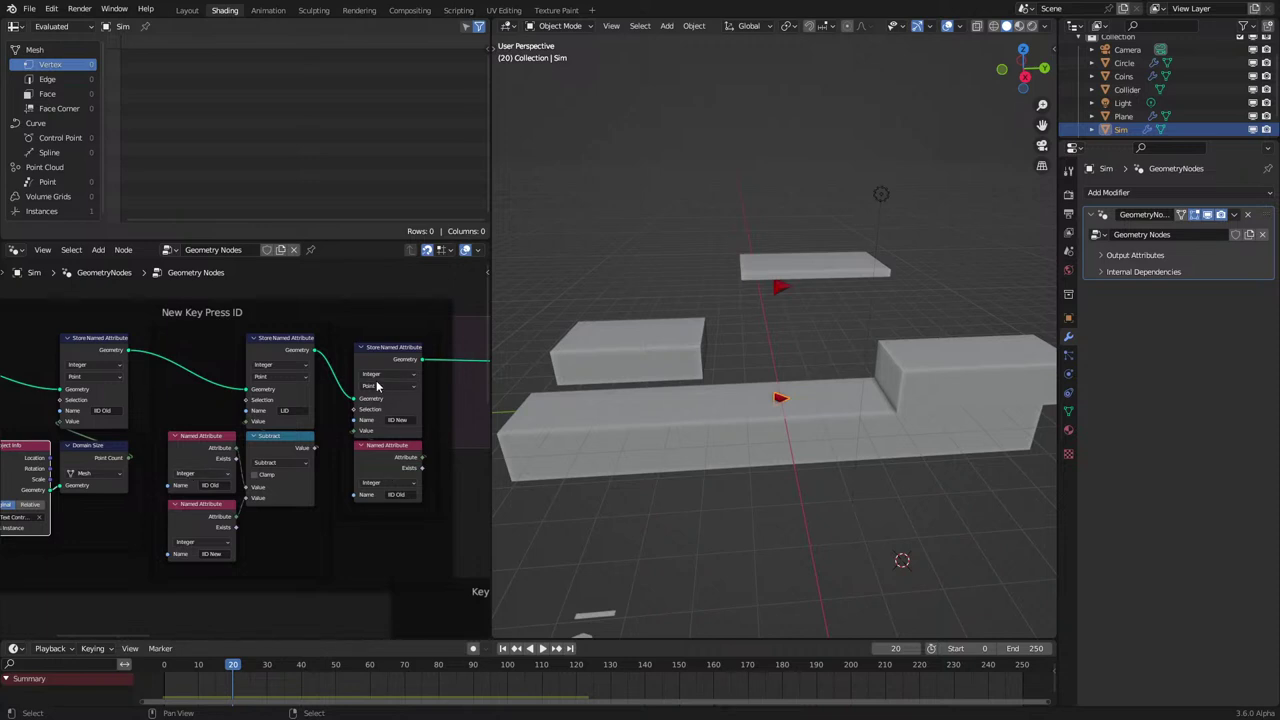
middle_drag(304, 444, 406, 430)
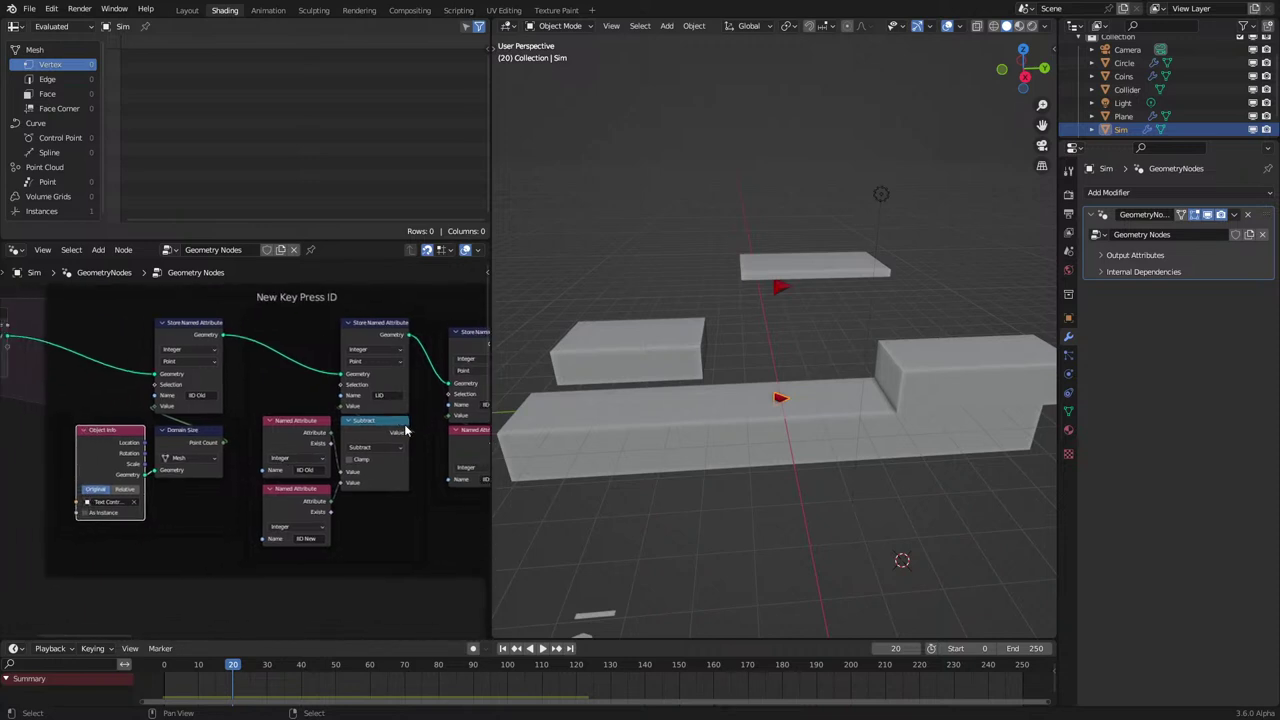
scroll(405, 430, up, 2)
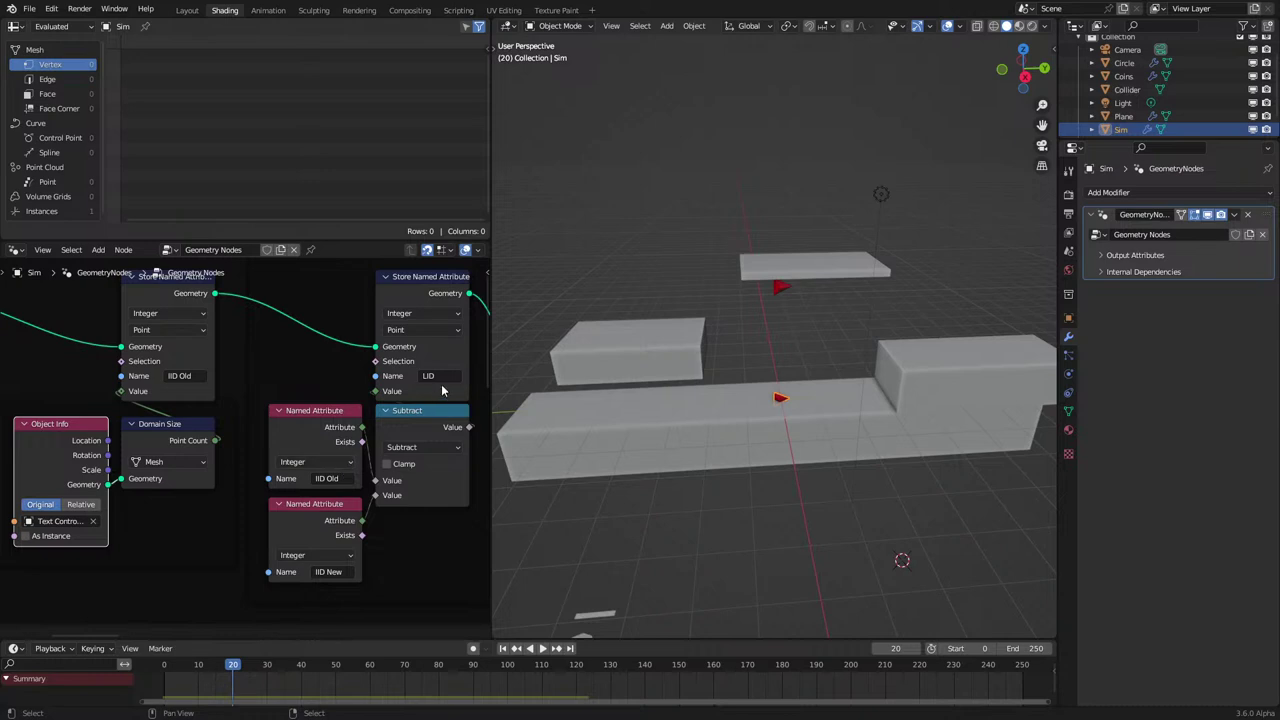
text(LID)
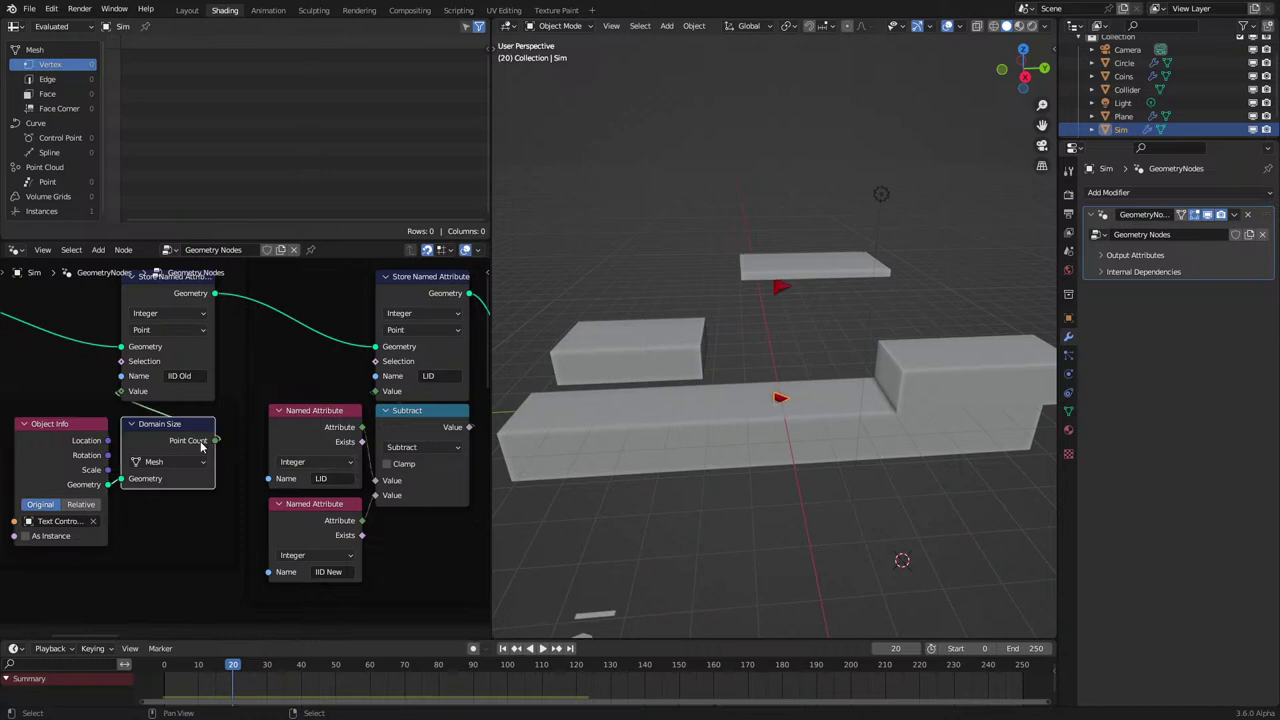
Link Domain Size's Point Count to the second value of Subtract and play the simulation from frame 0.
drag(216, 440, 378, 495)
scroll(295, 563, down, 2)
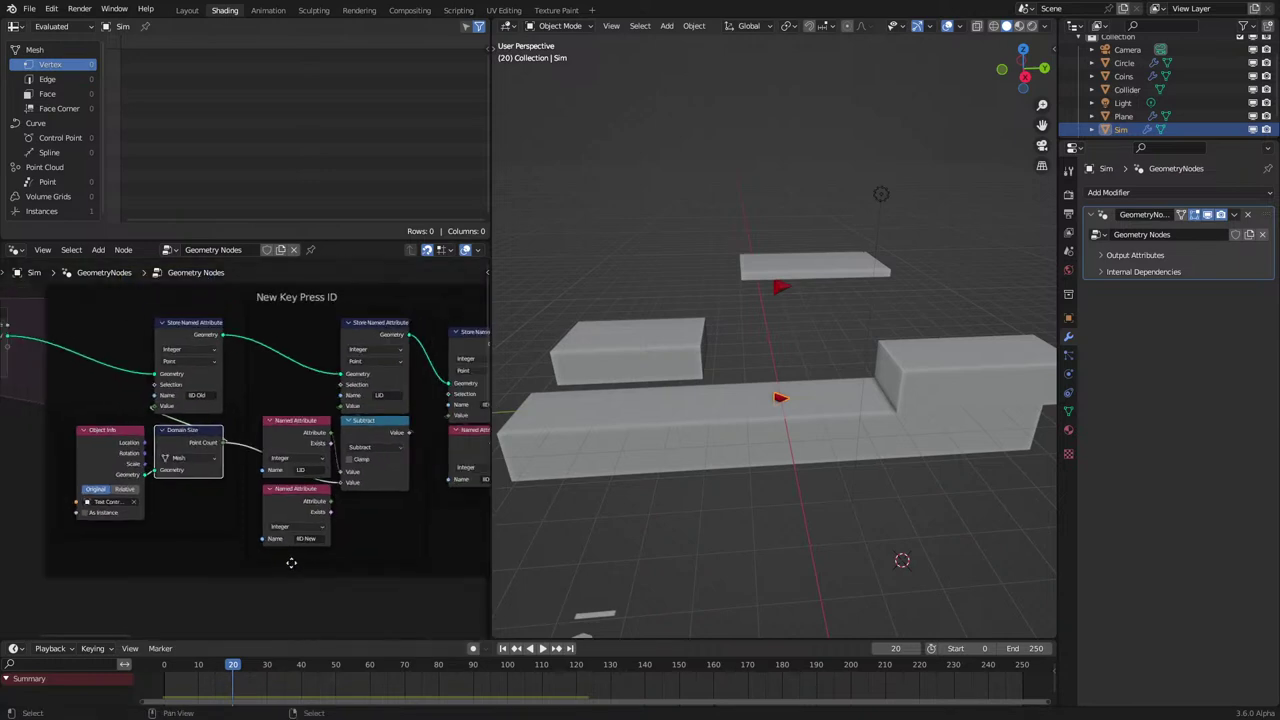
key(shift+Left)
key(space)
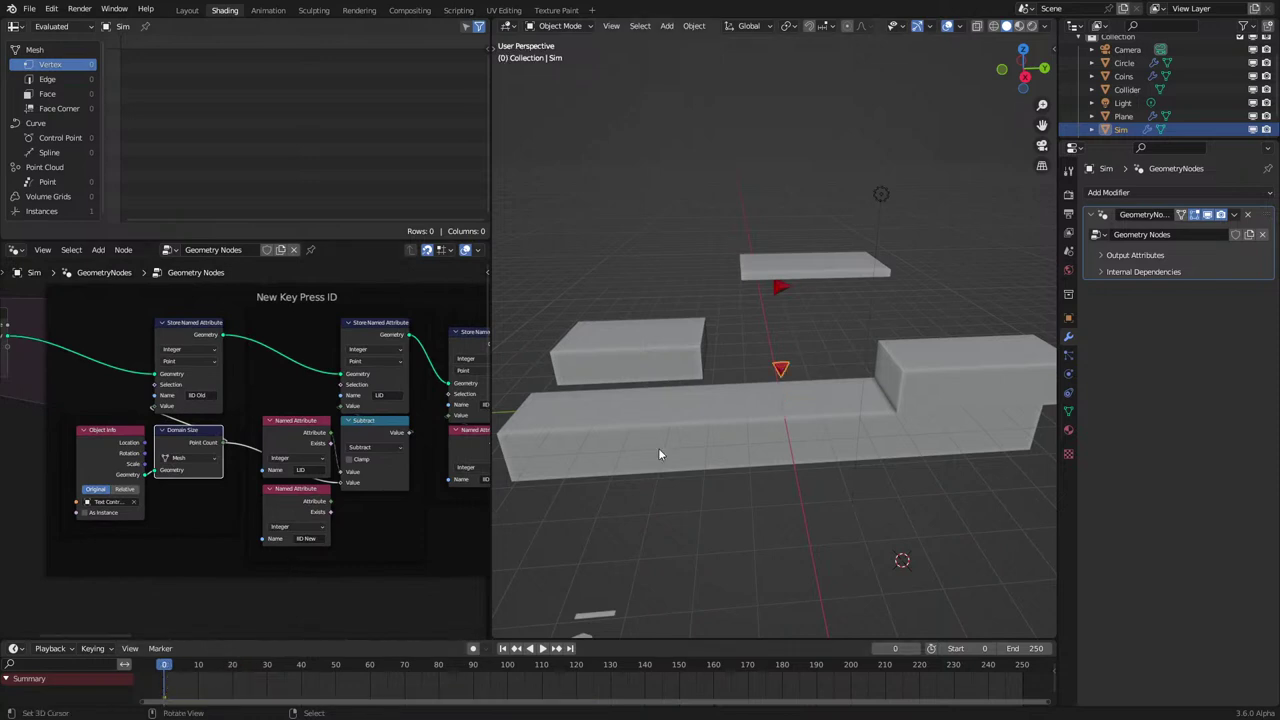
key(space)
Add characters to the Text Controller text while the animation plays, to test the character's response.
scroll(697, 521, down, 2)
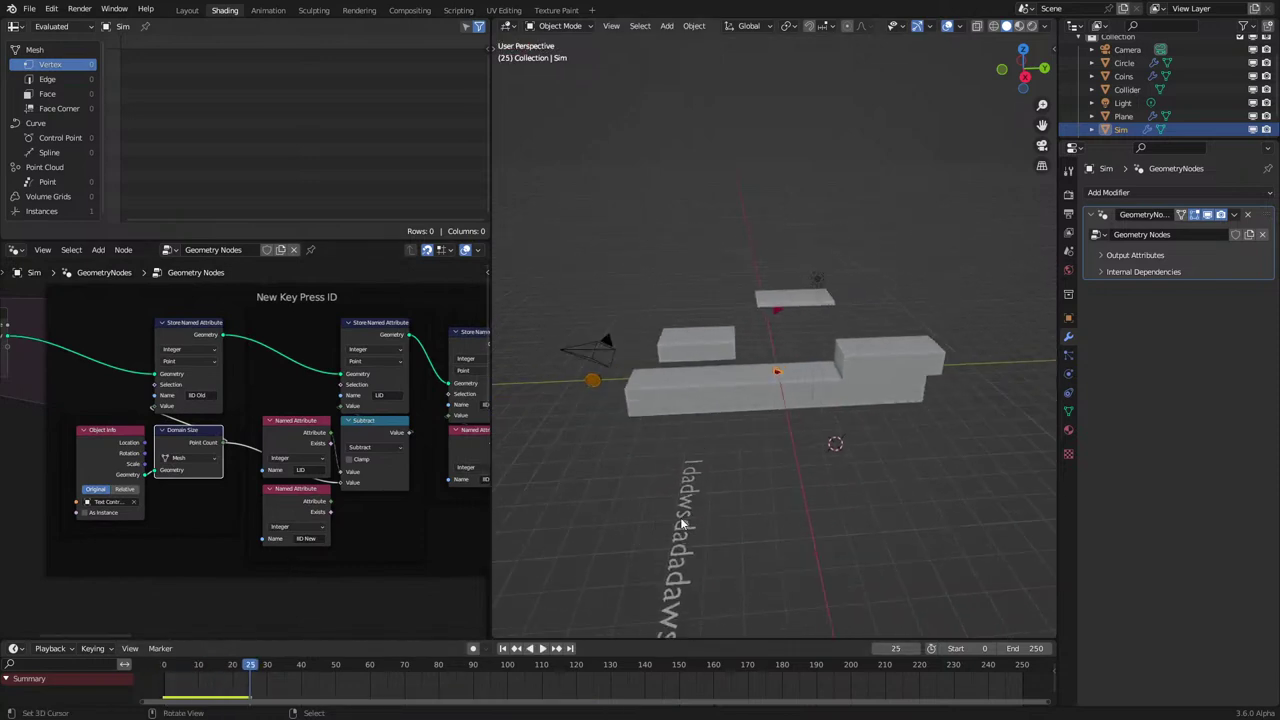
click(697, 521)
key(Tab)
key(Tab)
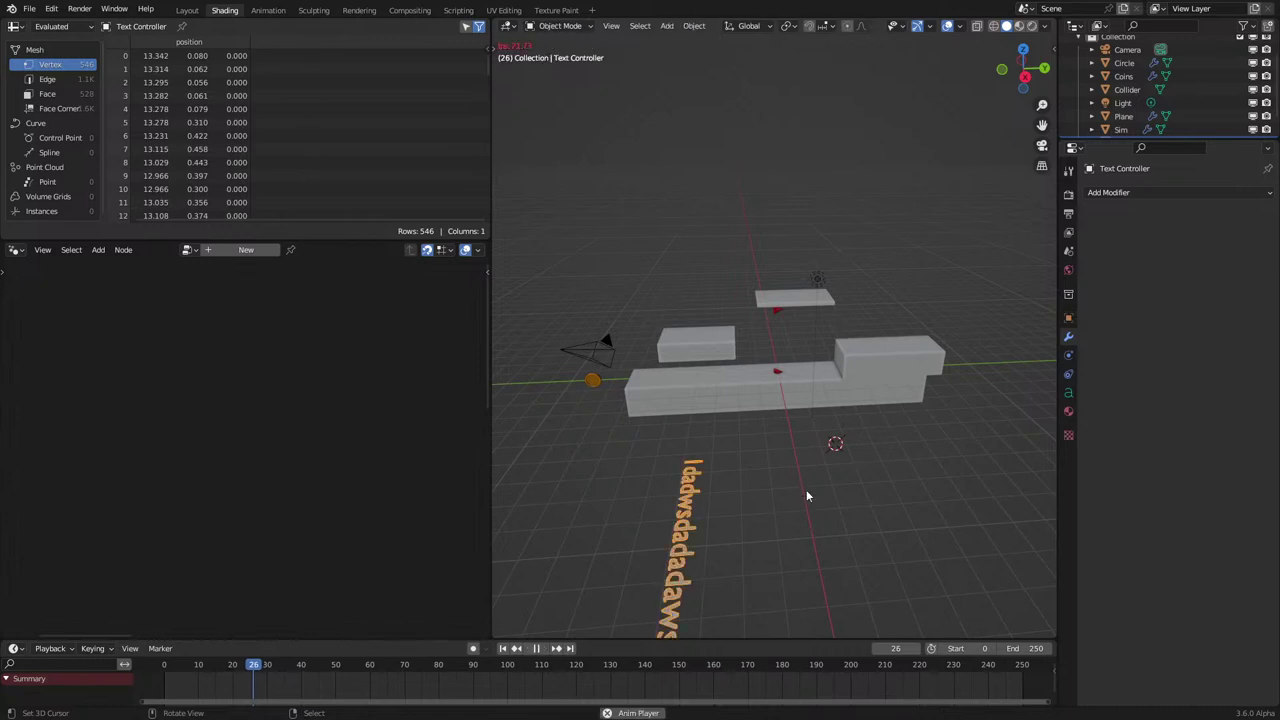
key(space)
key(space)
scroll(782, 382, up, 4)
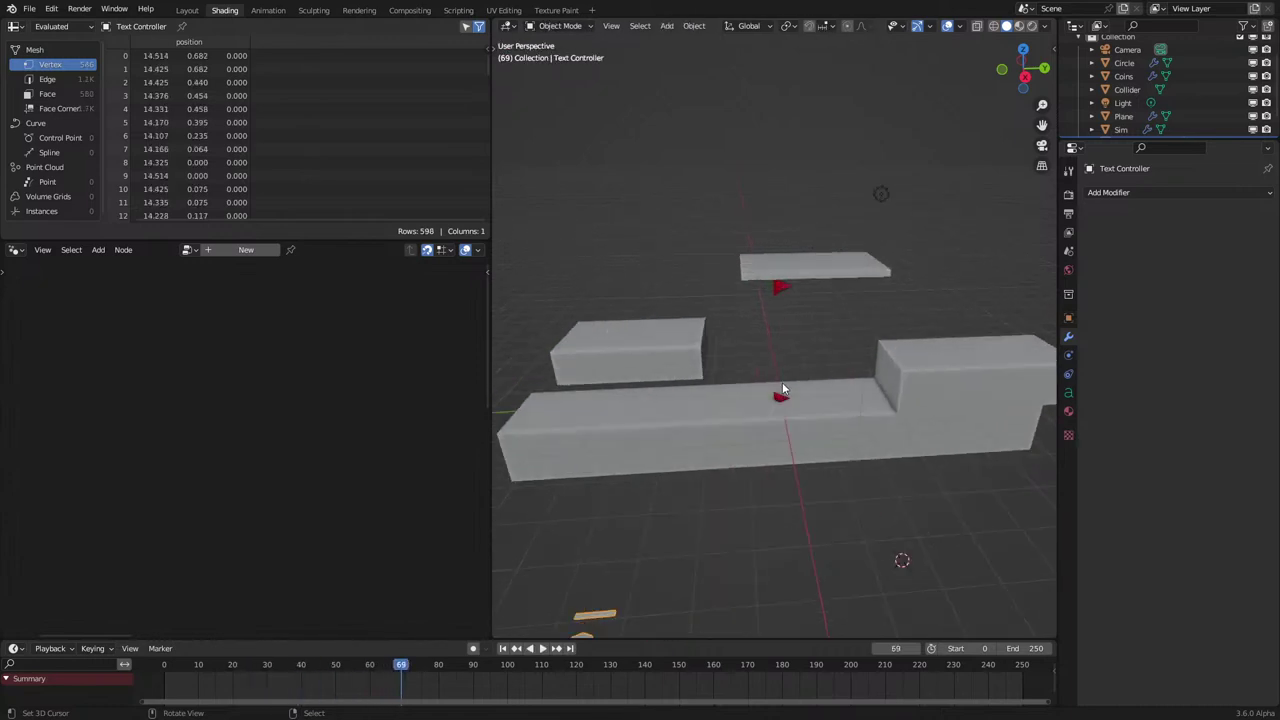
Undo the Text Controller edits and the Point Count link into the Subtract node.
click(783, 425)
key(ctrl+z)
key(ctrl+z)
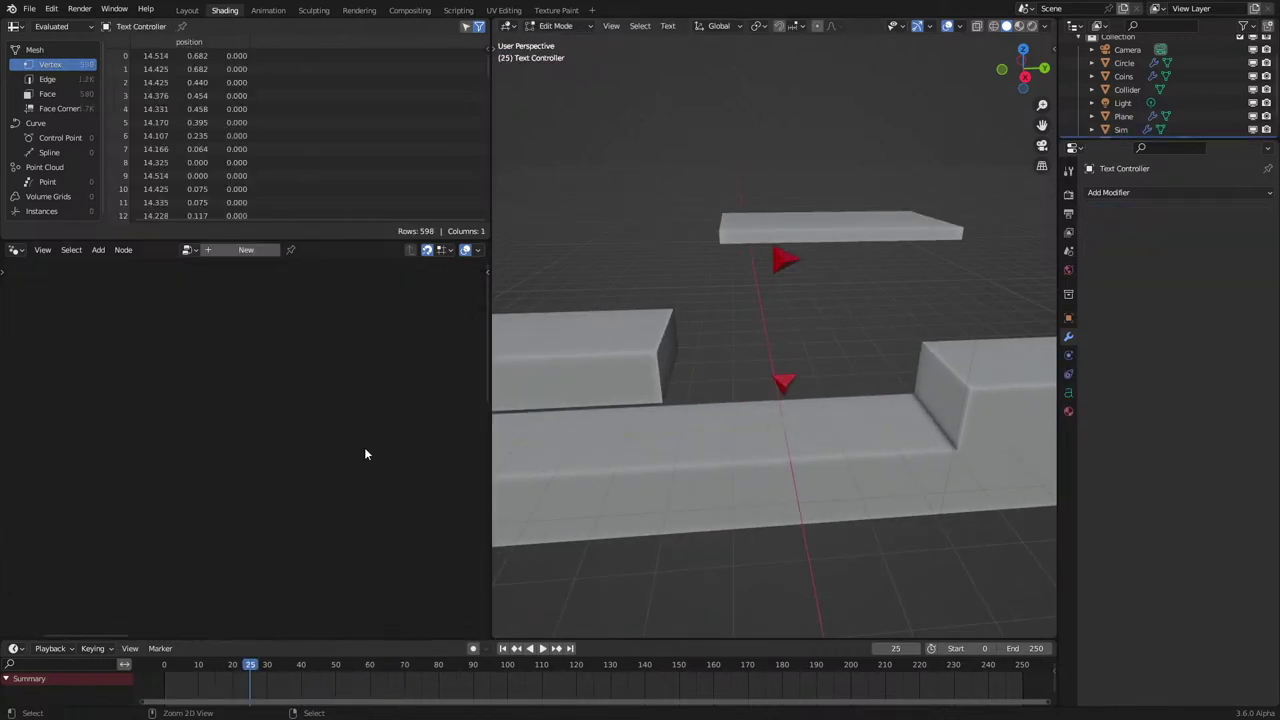
key(ctrl+z)
key(ctrl+z)
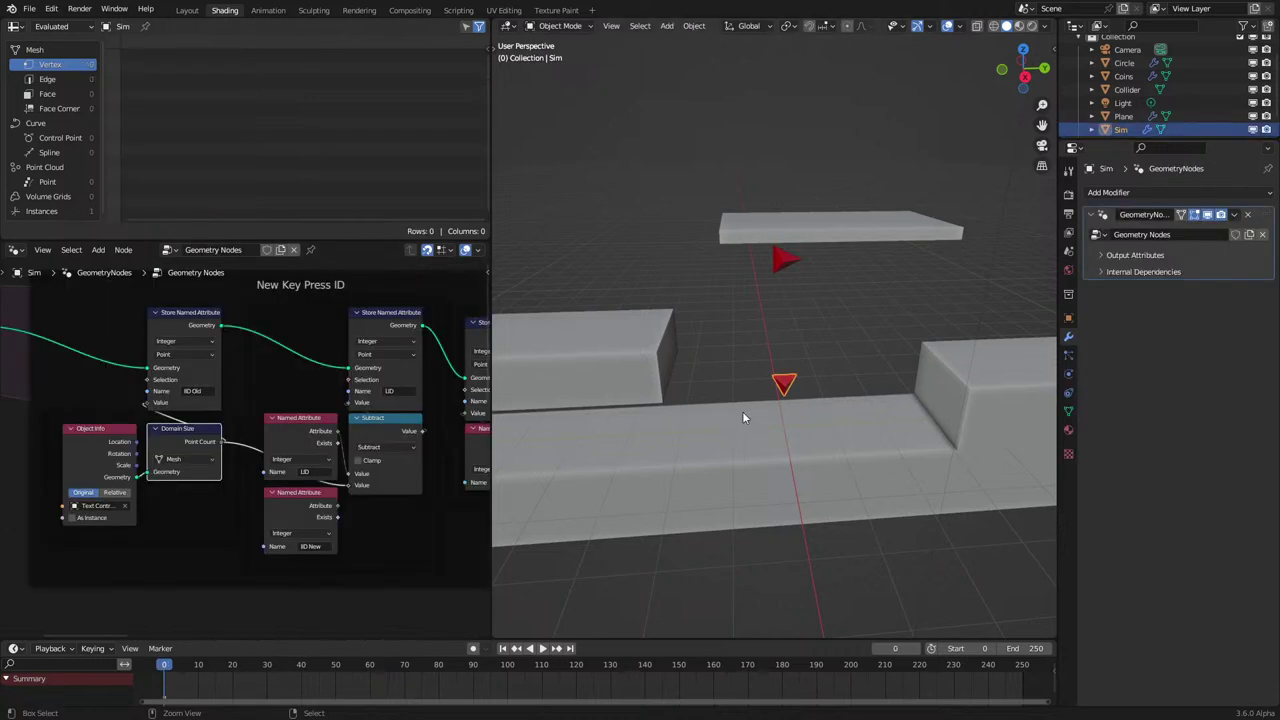
scroll(341, 454, down, 1)
key(ctrl+z)
key(ctrl+z)
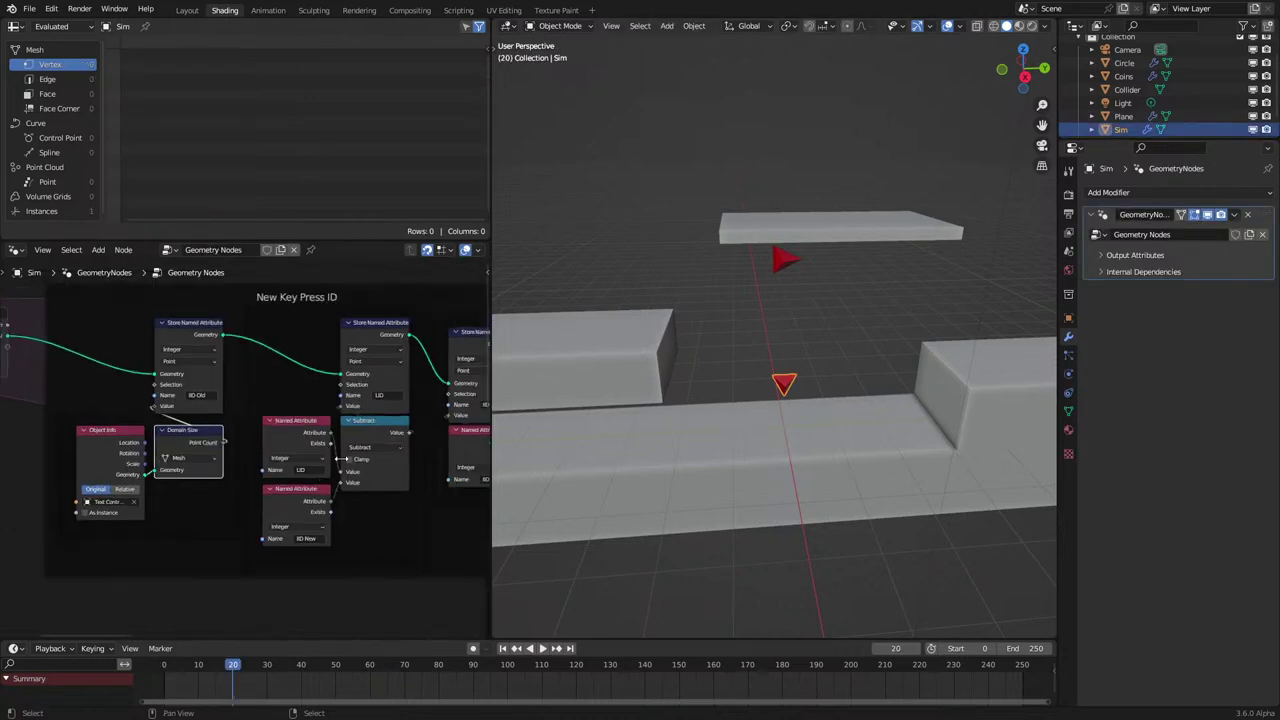
Enlarge the node editor by shrinking the spreadsheet area, and frame the New Key Press ID nodes.
scroll(283, 458, up, 6)
middle_drag(278, 458, 430, 473)
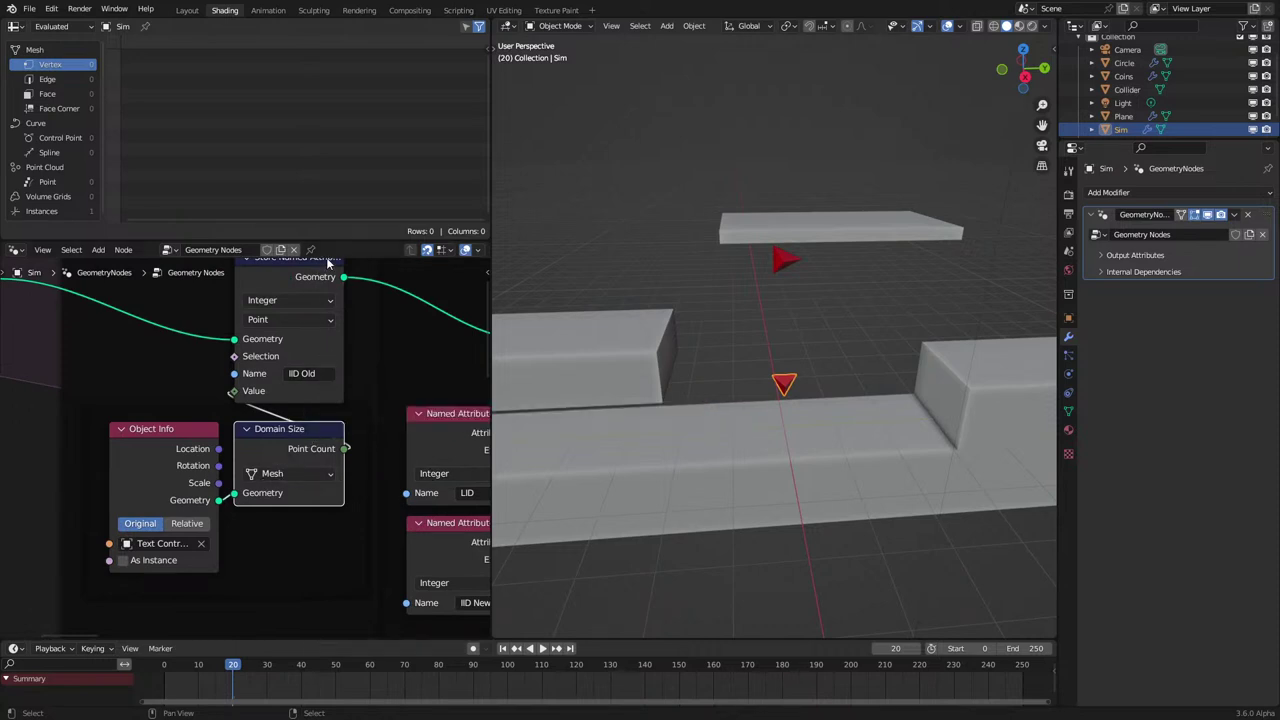
drag(326, 244, 320, 153)
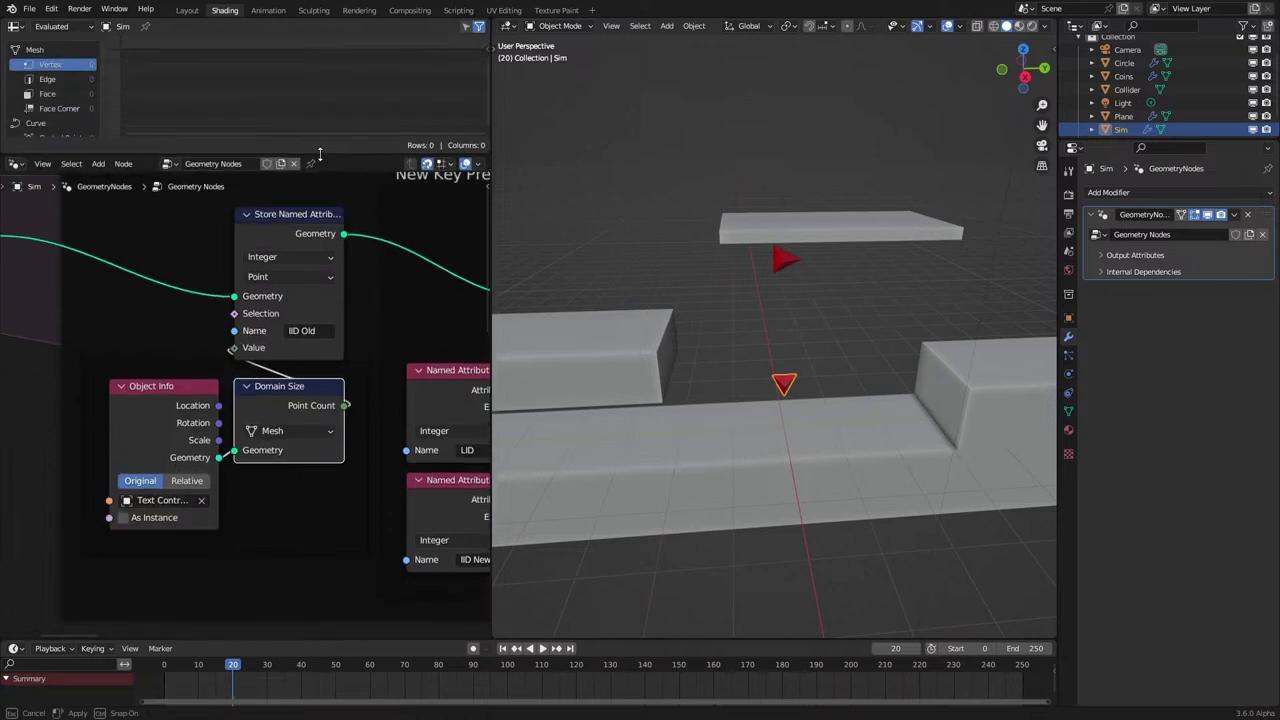
scroll(364, 298, down, 6)
middle_drag(365, 298, 298, 360)
scroll(302, 368, up, 4)
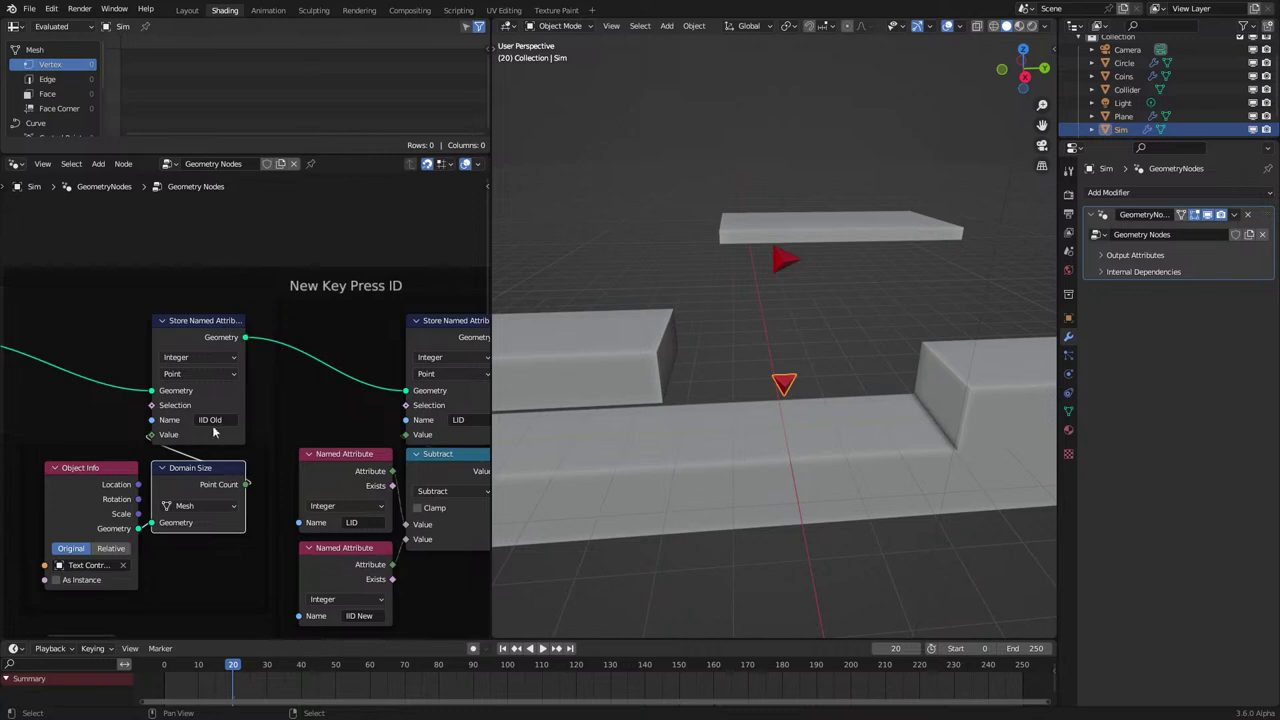
Set the first Store and last Named Attribute names to IID New, and the last Store and Subtract's lower Named Attribute to IID Old.
scroll(285, 445, down, 2)
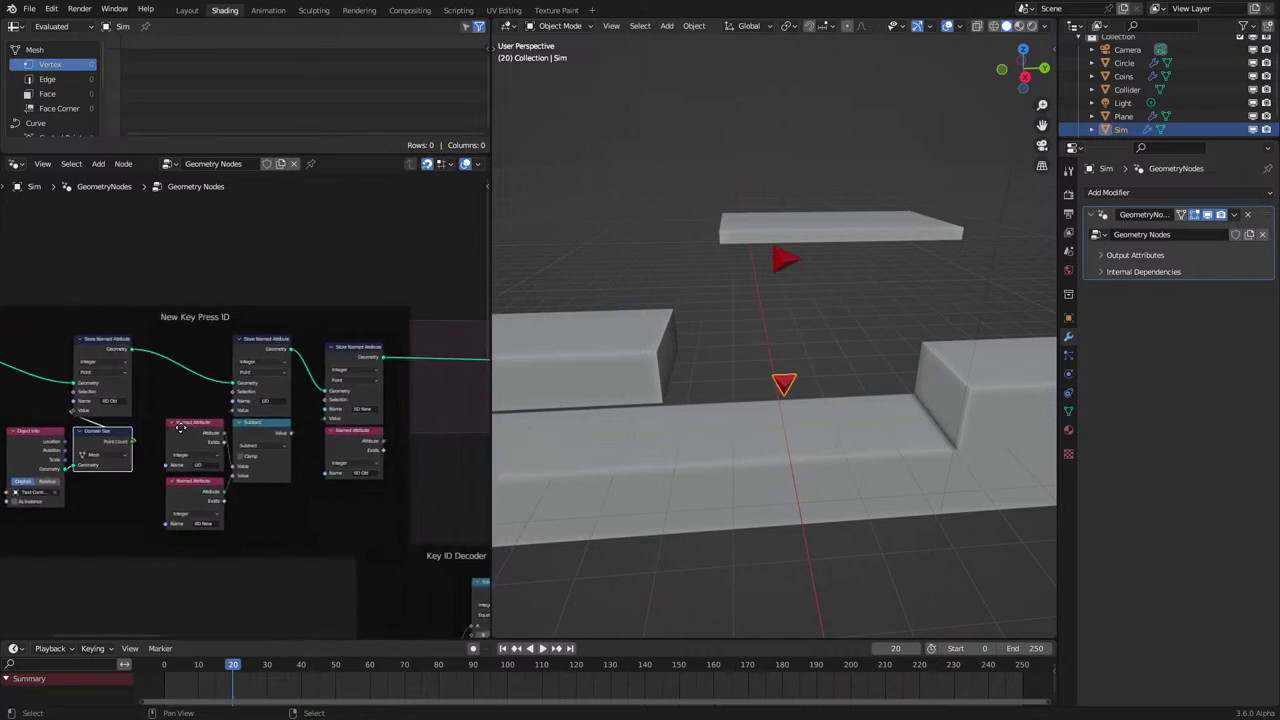
scroll(331, 443, up, 2)
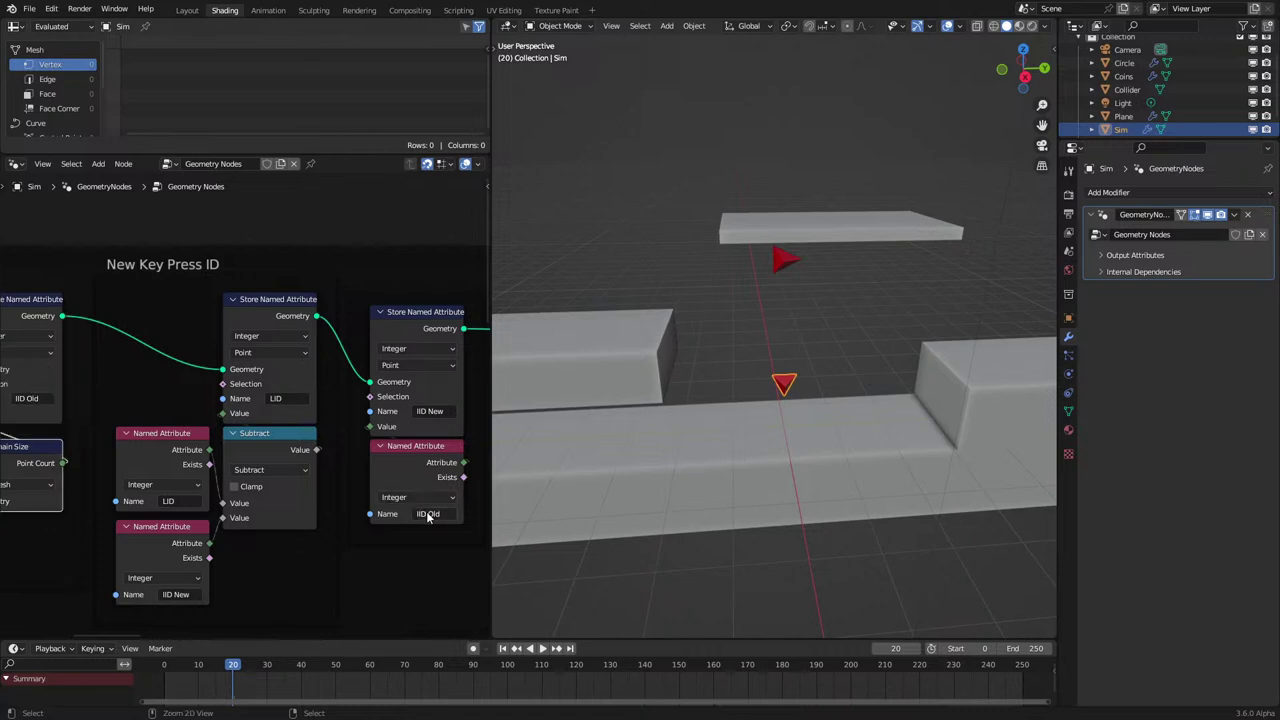
scroll(391, 434, down, 3)
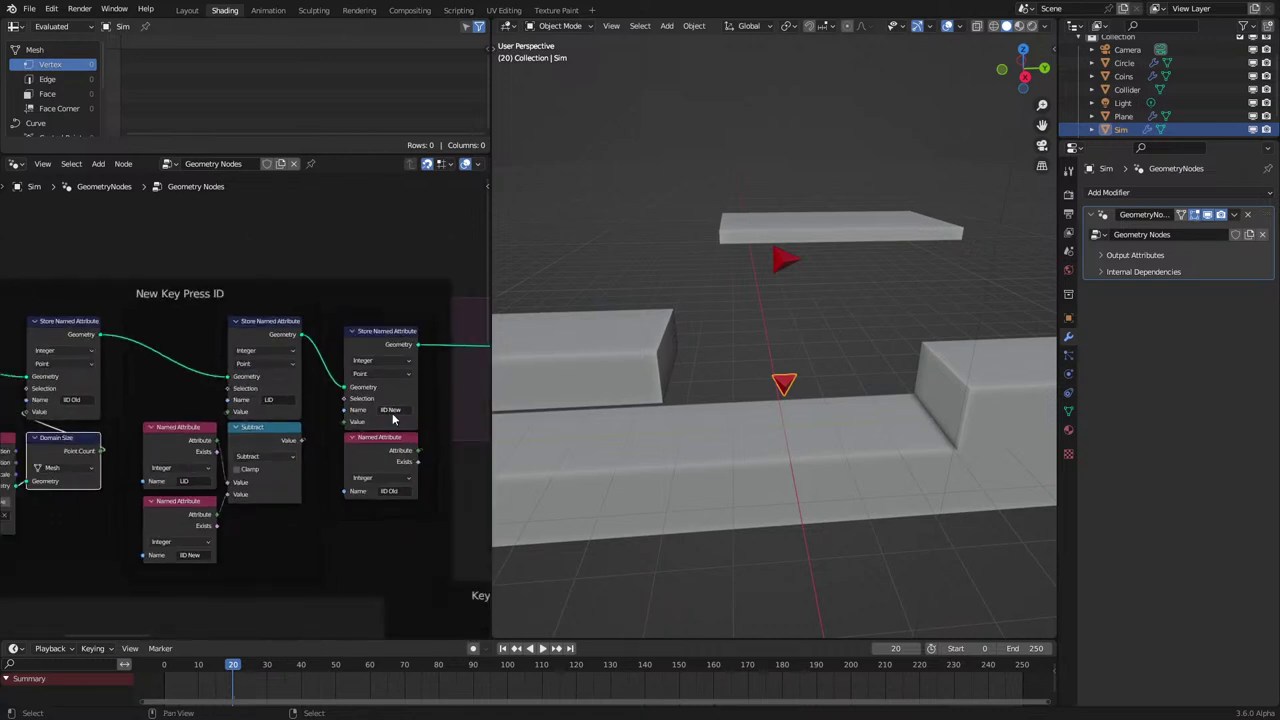
middle_drag(341, 411, 406, 381)
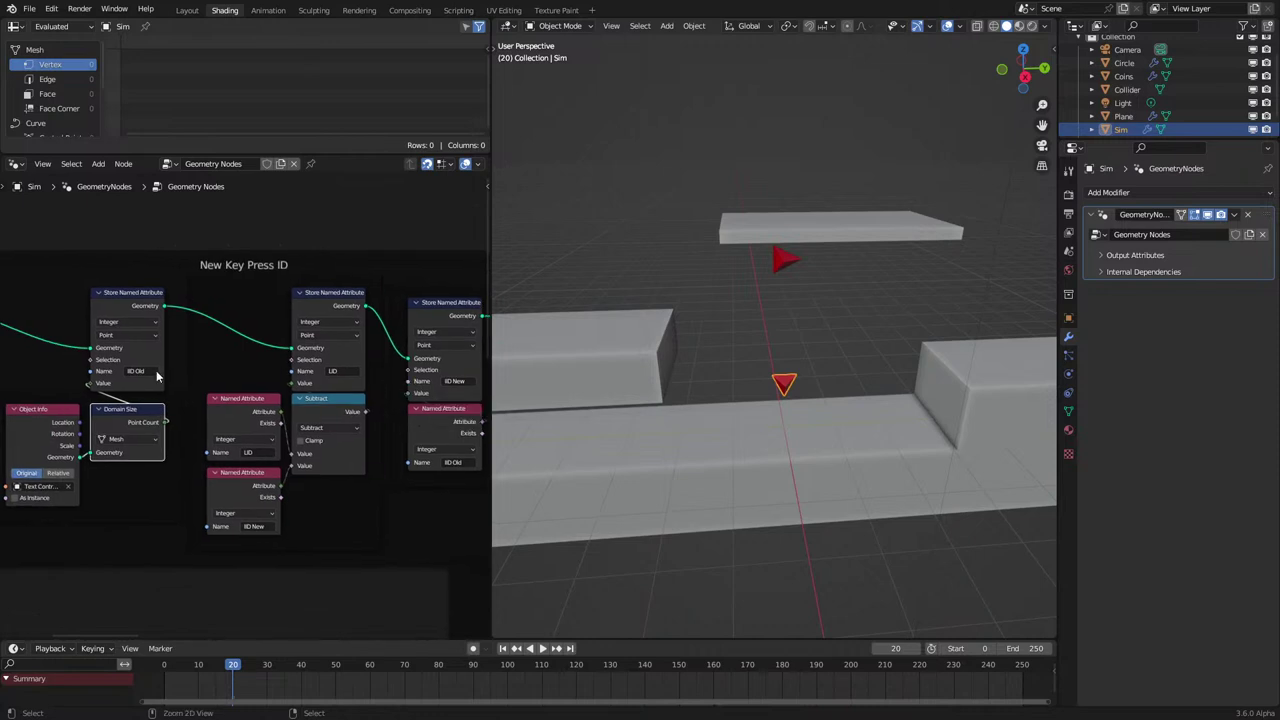
text(IID New)
key(ctrl+c)
key(ctrl+v)
key(ctrl+v)
key(ctrl+c)
key(ctrl+v)
scroll(247, 410, down, 2)
scroll(283, 415, up, 2)
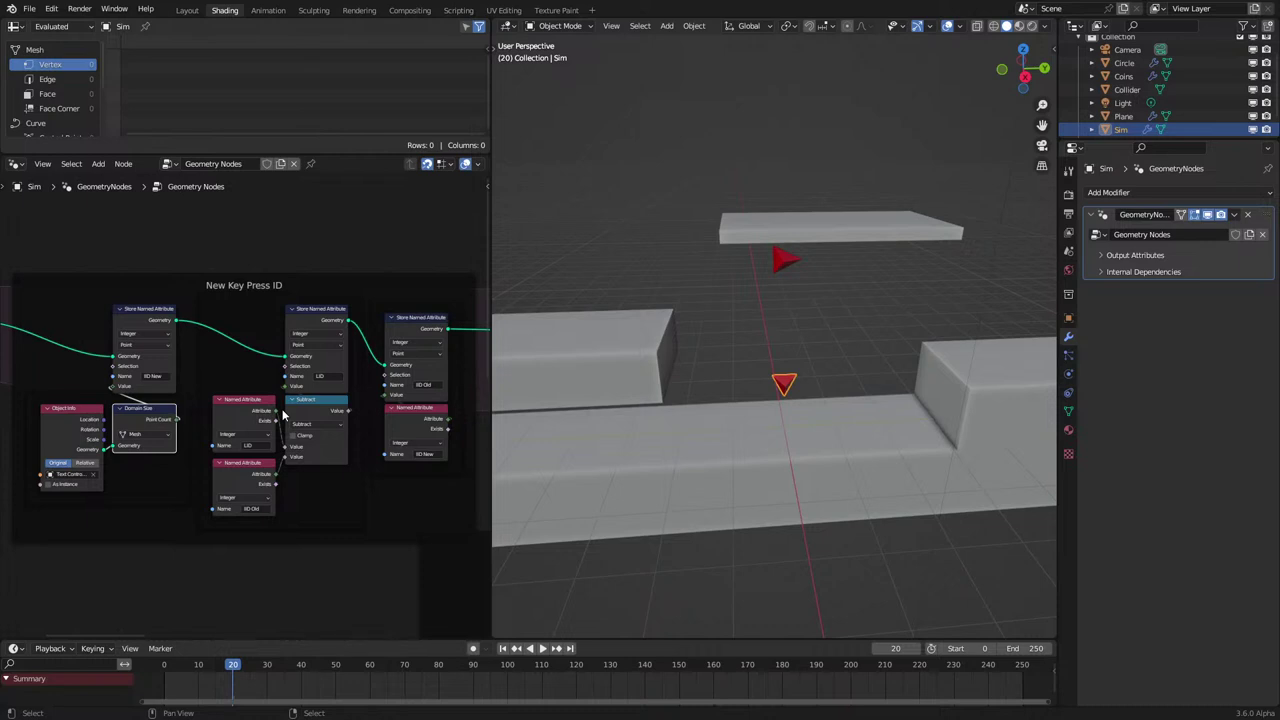
Link the LID Store Named Attribute's geometry directly onward so it bypasses the IID Old store node.
scroll(290, 402, down, 4)
middle_drag(305, 376, 344, 394)
scroll(75, 392, down, 5)
scroll(344, 401, up, 2)
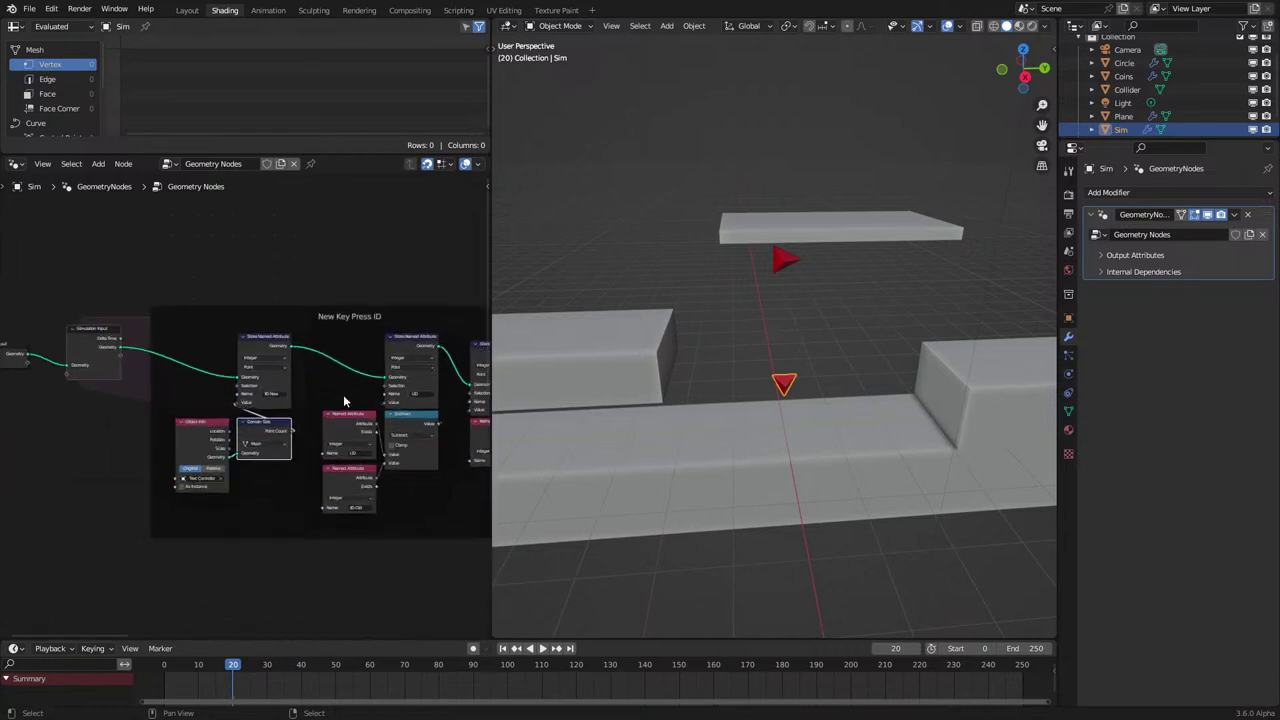
scroll(344, 401, up, 4)
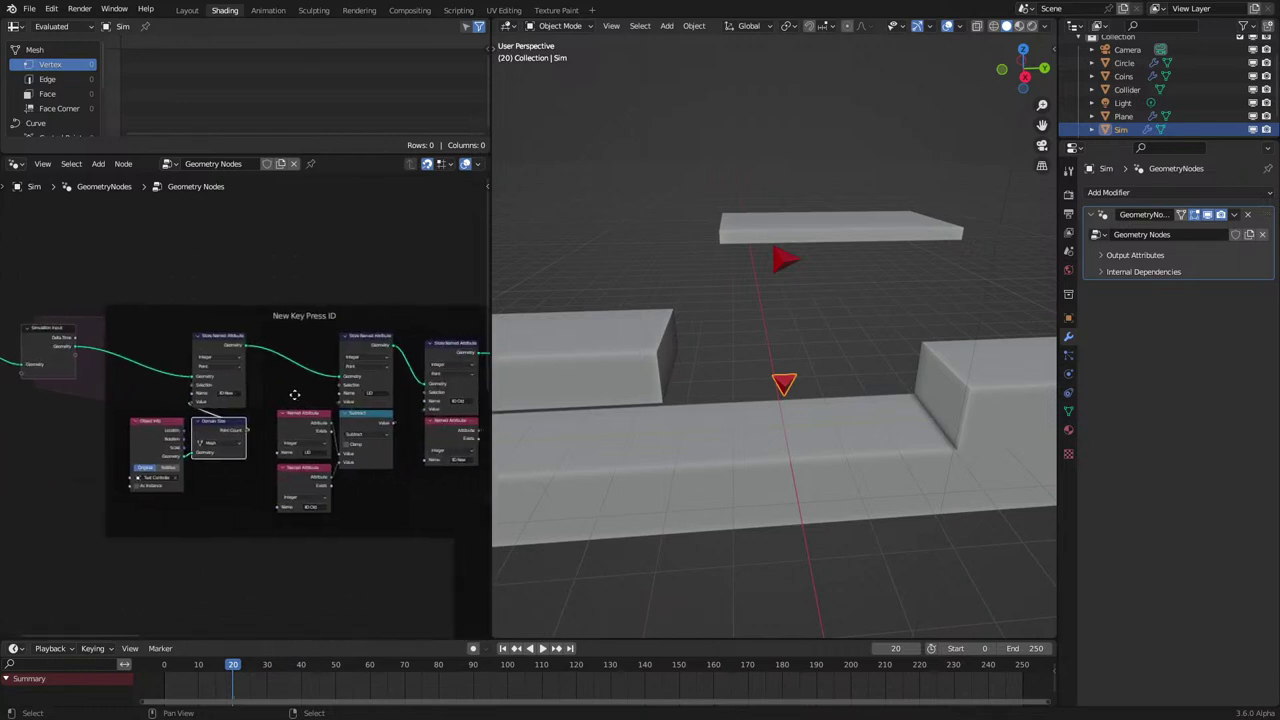
scroll(260, 395, down, 8)
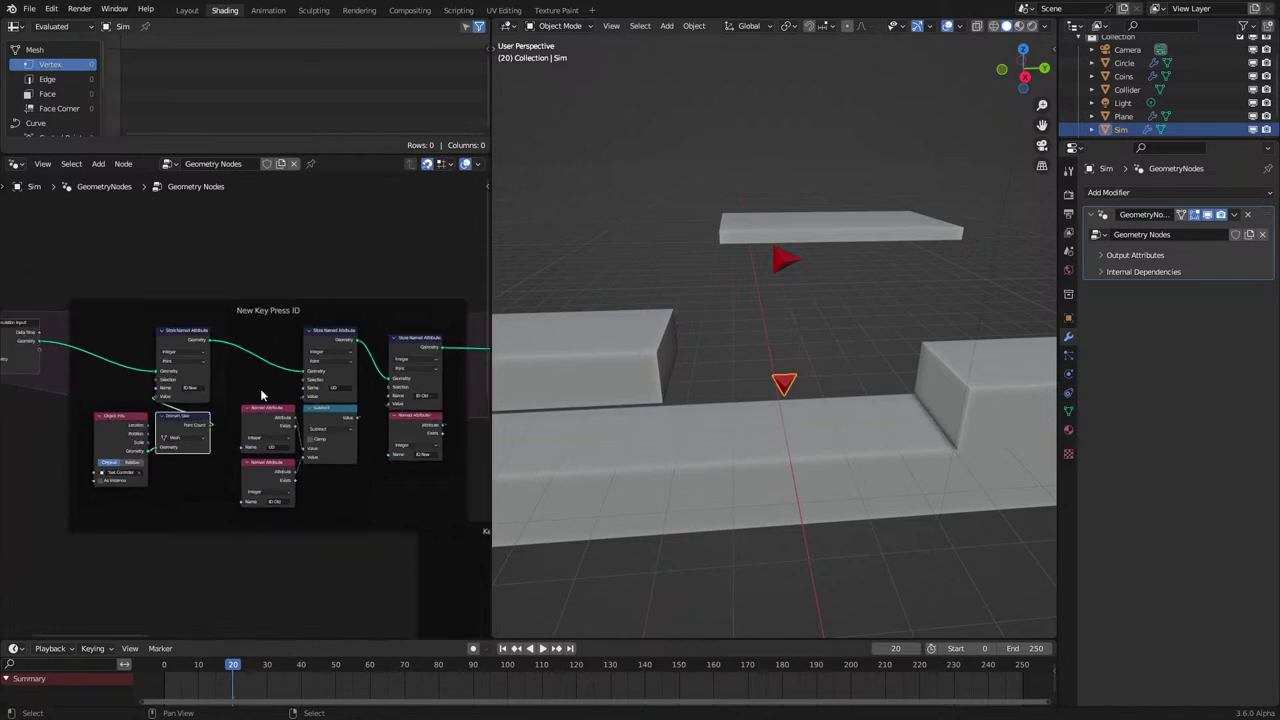
drag(91, 401, 376, 415)
middle_drag(374, 417, 350, 455)
scroll(350, 455, up, 2)
scroll(351, 455, up, 2)
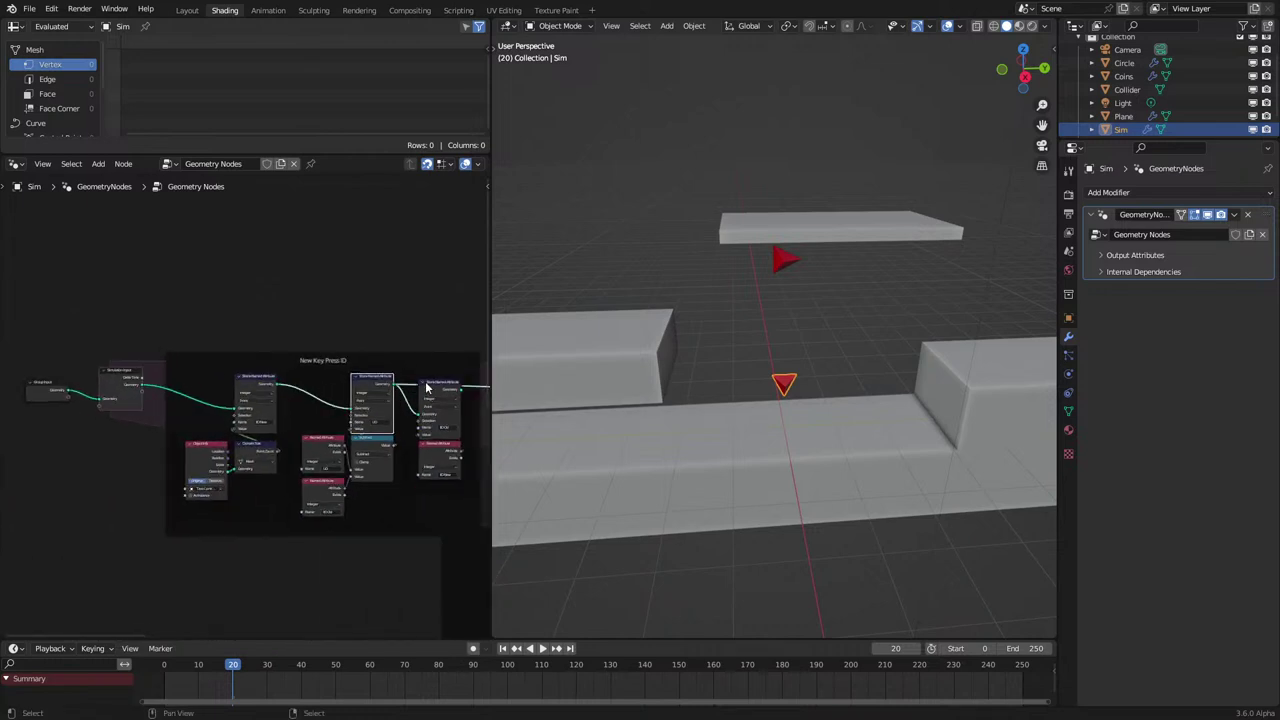
Move the IID Old store and its Named Attribute below Simulation Input, and cut their leftover geometry link.
click(430, 382)
drag(430, 382, 129, 445)
scroll(135, 438, up, 4)
ctrl+right_drag(137, 440, 150, 488)
middle_drag(119, 425, 260, 438)
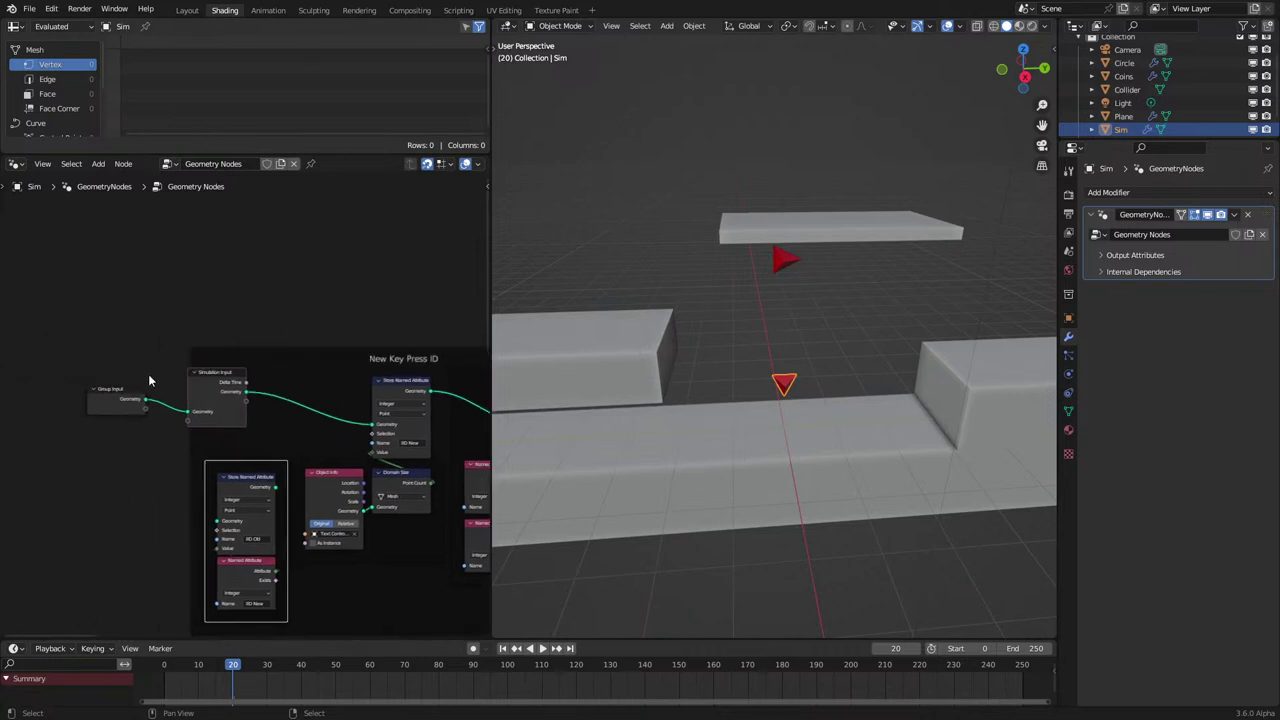
Shift Group Input and Simulation Input left, and raise the IID Old node pair into the gap before the IID New store.
click(148, 374)
click(106, 402)
shift+click(196, 394)
drag(196, 394, 104, 396)
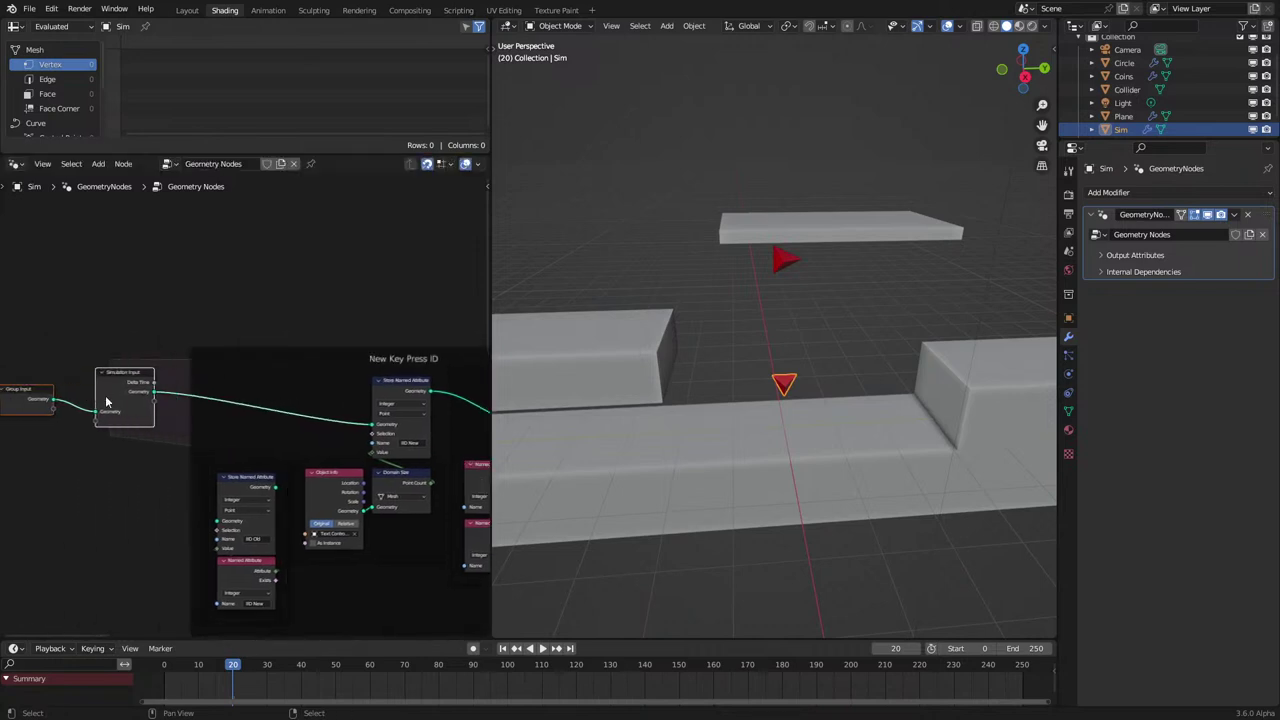
click(235, 470)
drag(235, 470, 238, 391)
scroll(150, 390, up, 3)
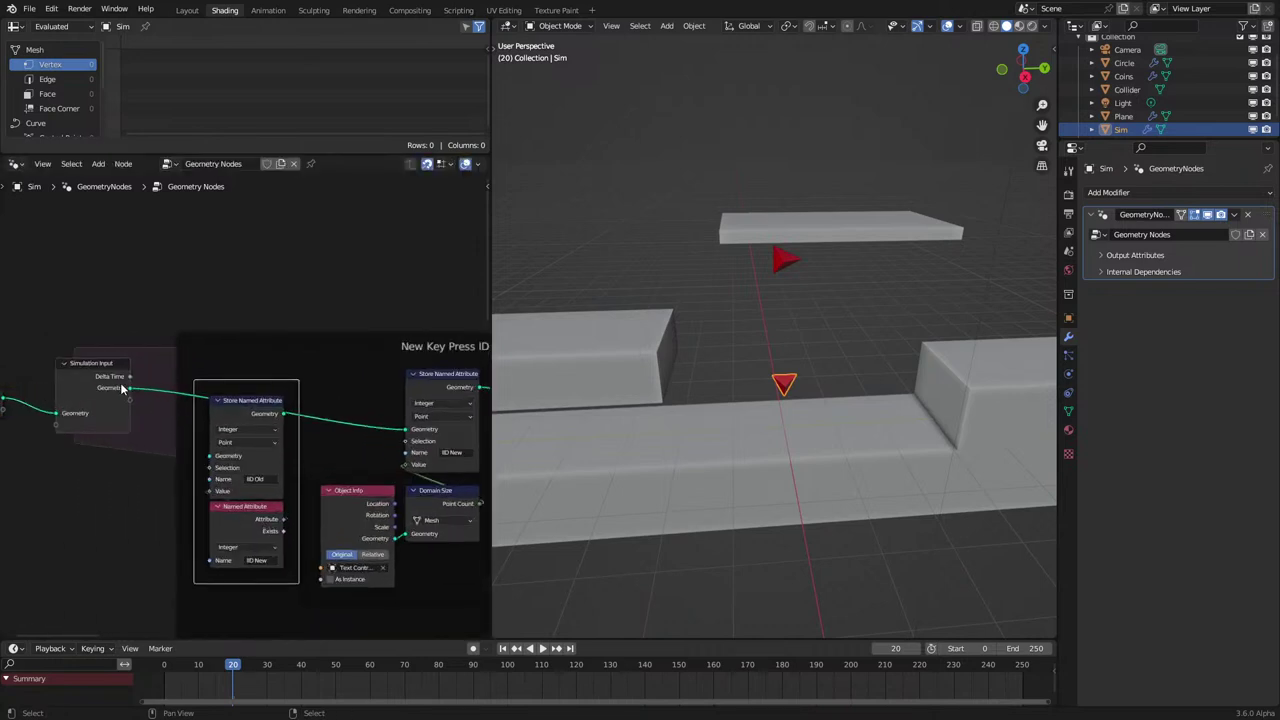
Wire the IID Old store between Simulation Input and the IID New store, and nudge its frame into line.
drag(130, 388, 209, 456)
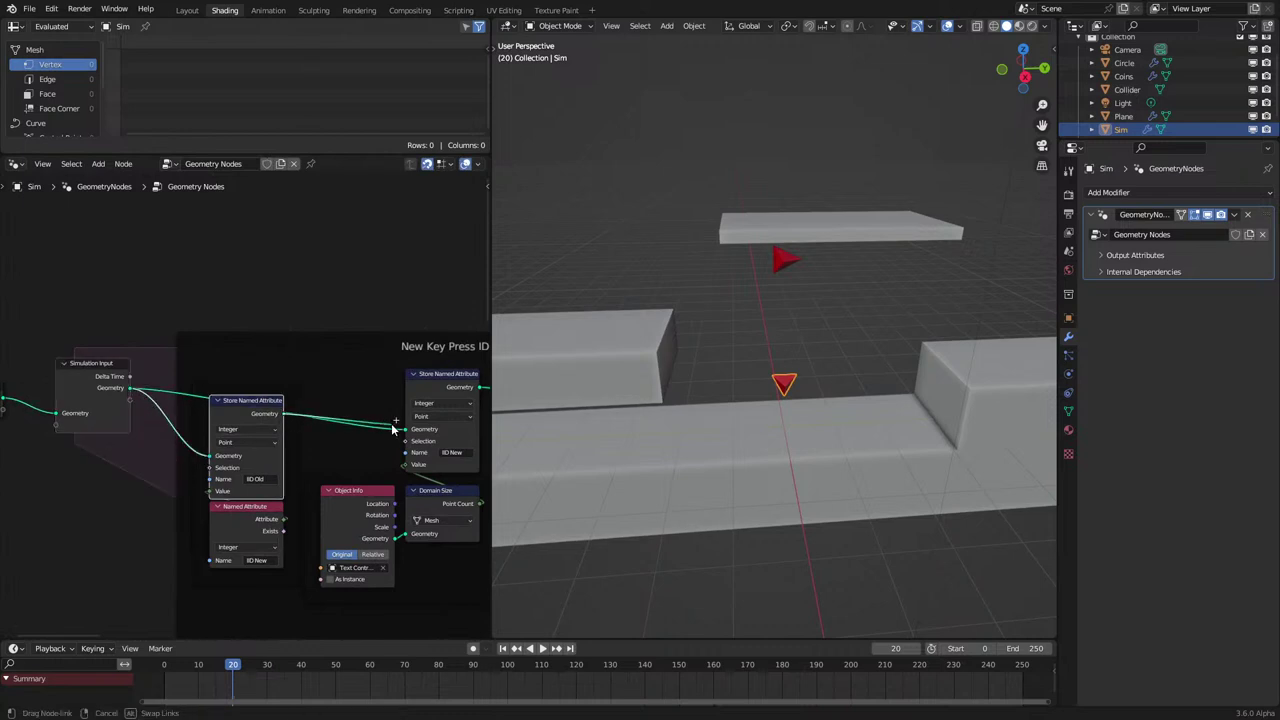
key(ctrl+j)
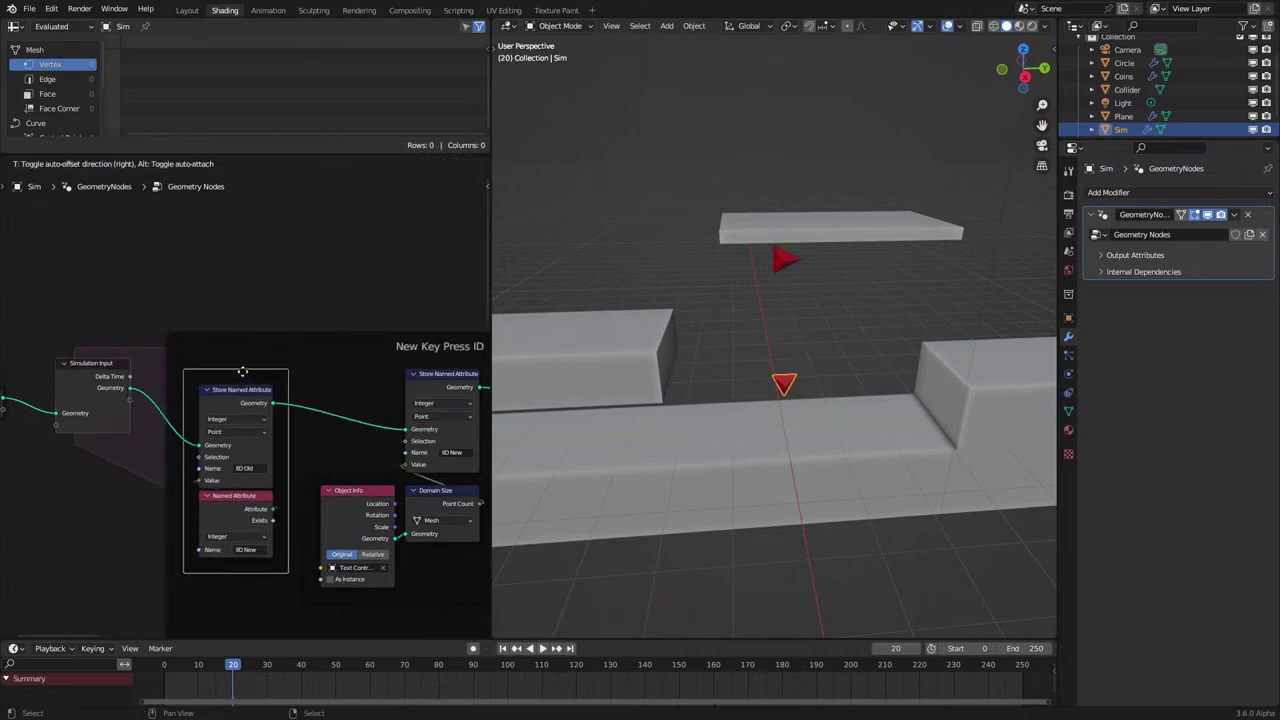
scroll(314, 423, down, 1)
middle_drag(314, 423, 264, 370)
click(184, 566)
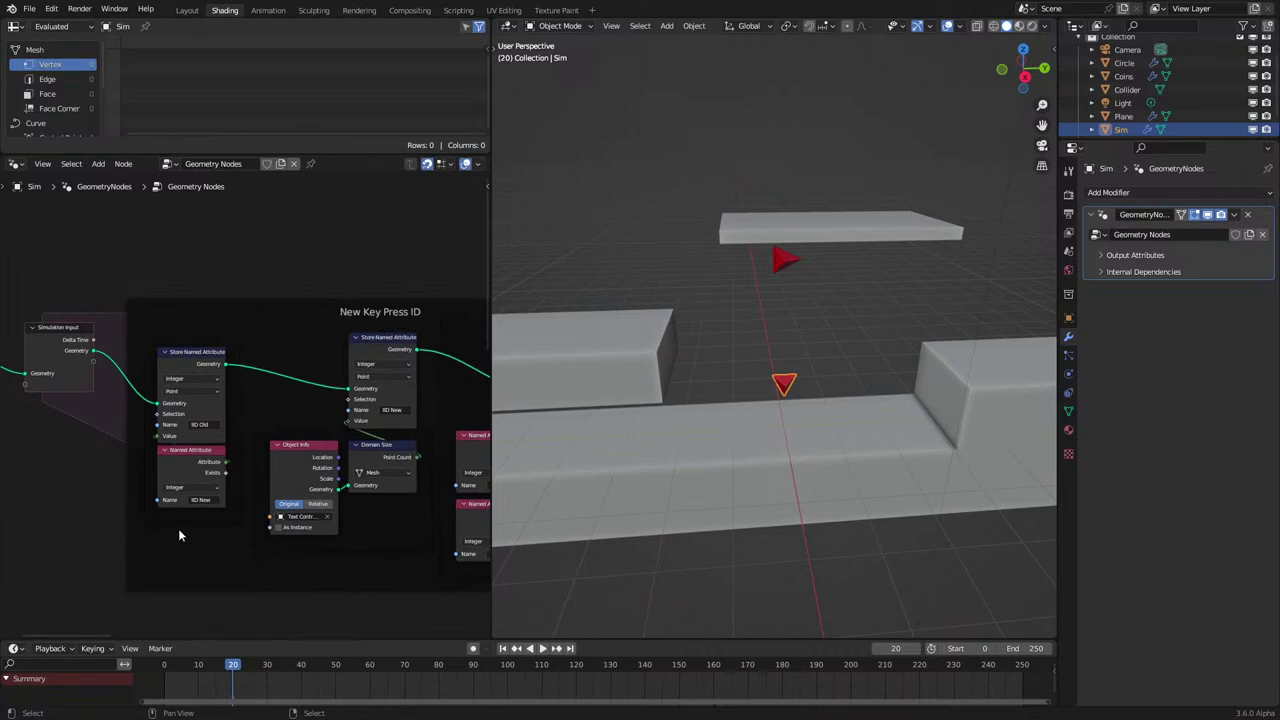
Rename the attribute written by the first Store Named Attribute node from IID Old to VC Old.
scroll(178, 522, up, 2)
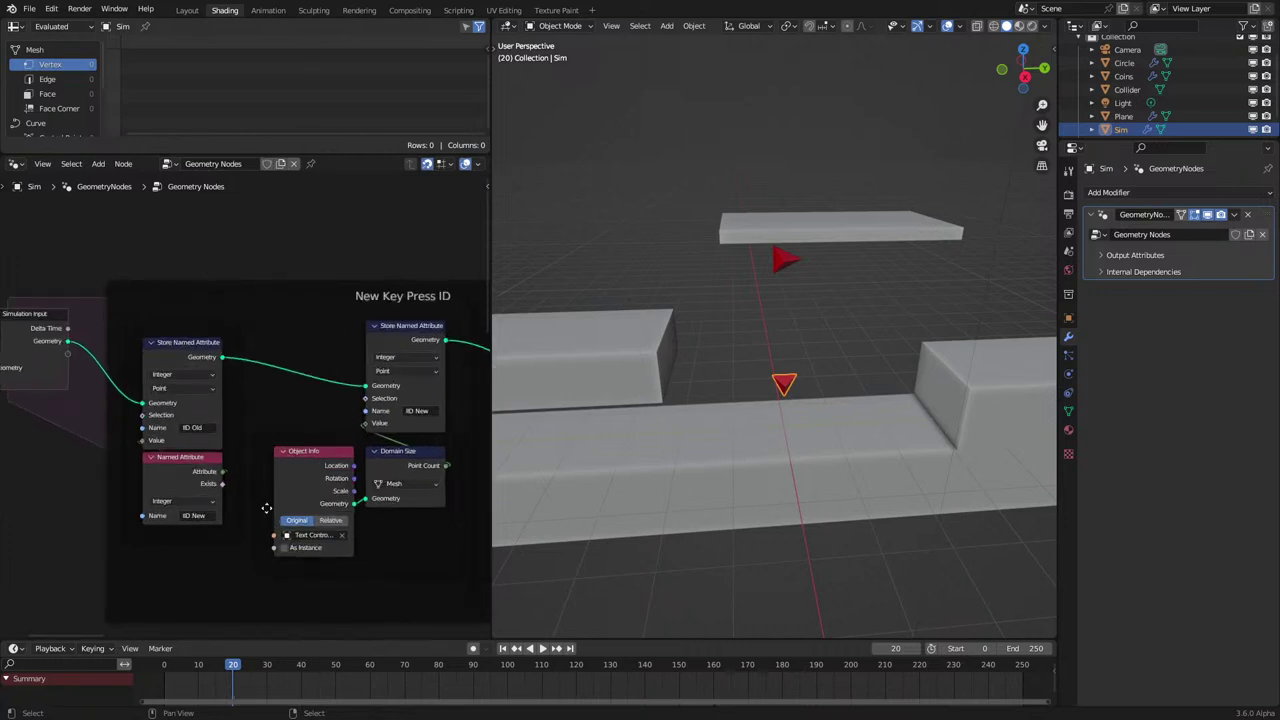
middle_drag(219, 482, 155, 467)
click(135, 412)
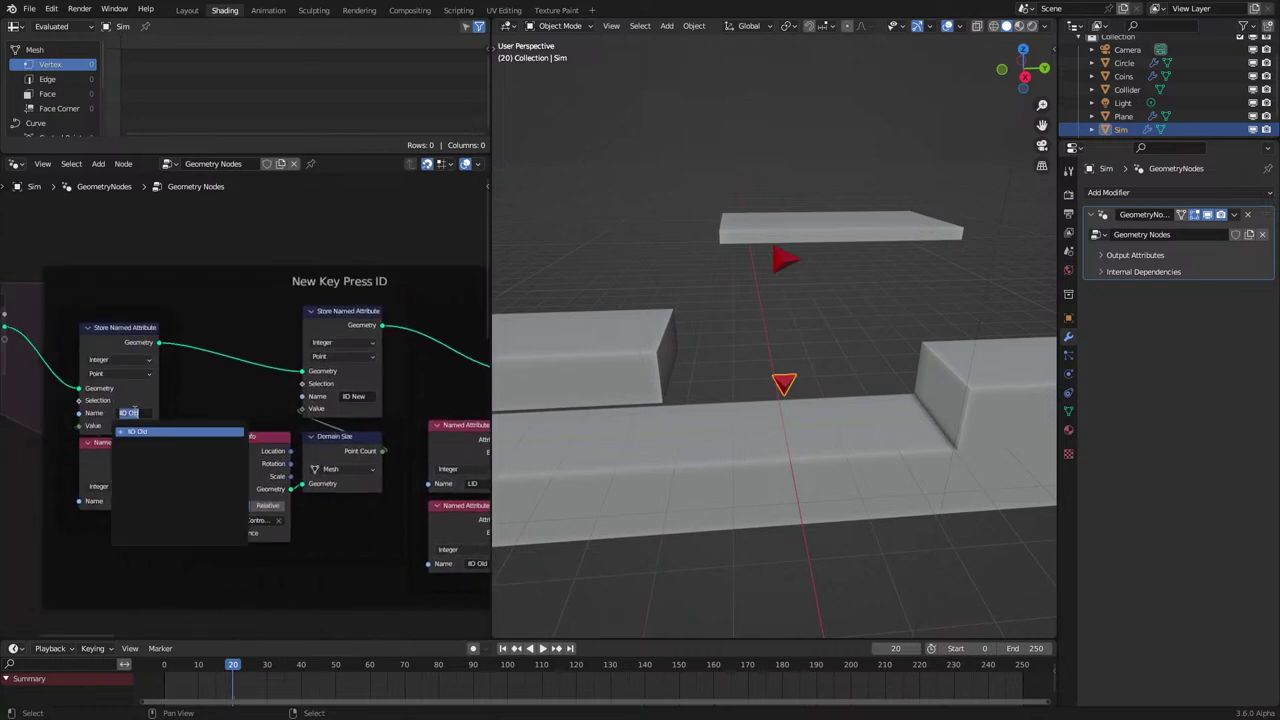
key(Return)
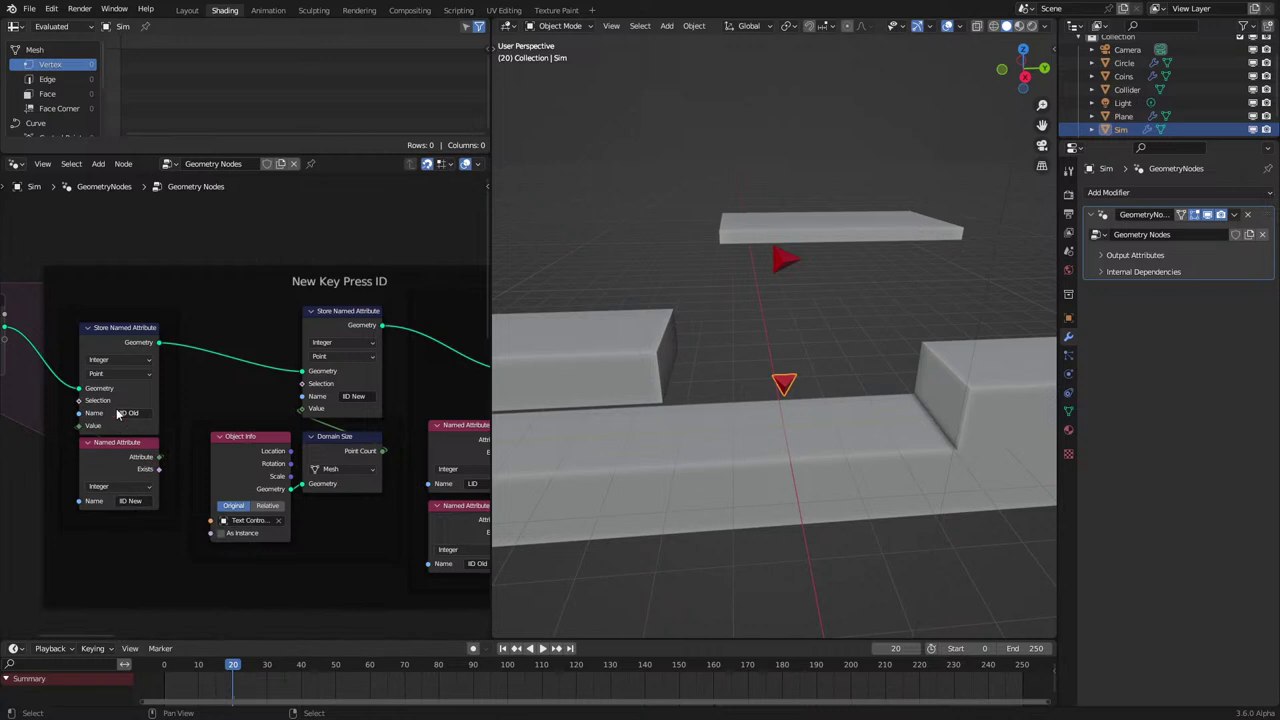
click(118, 413)
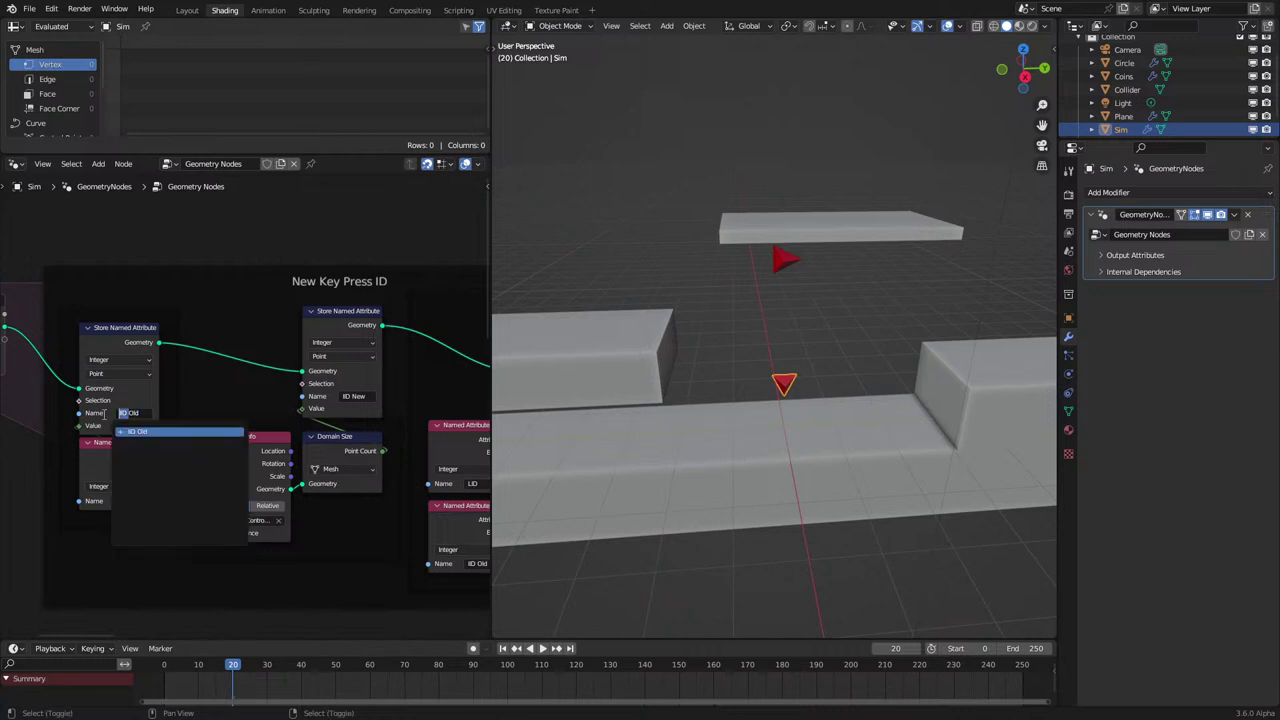
text(PC)
key(BackSpace)
key(BackSpace)
text(VC)
key(Return)
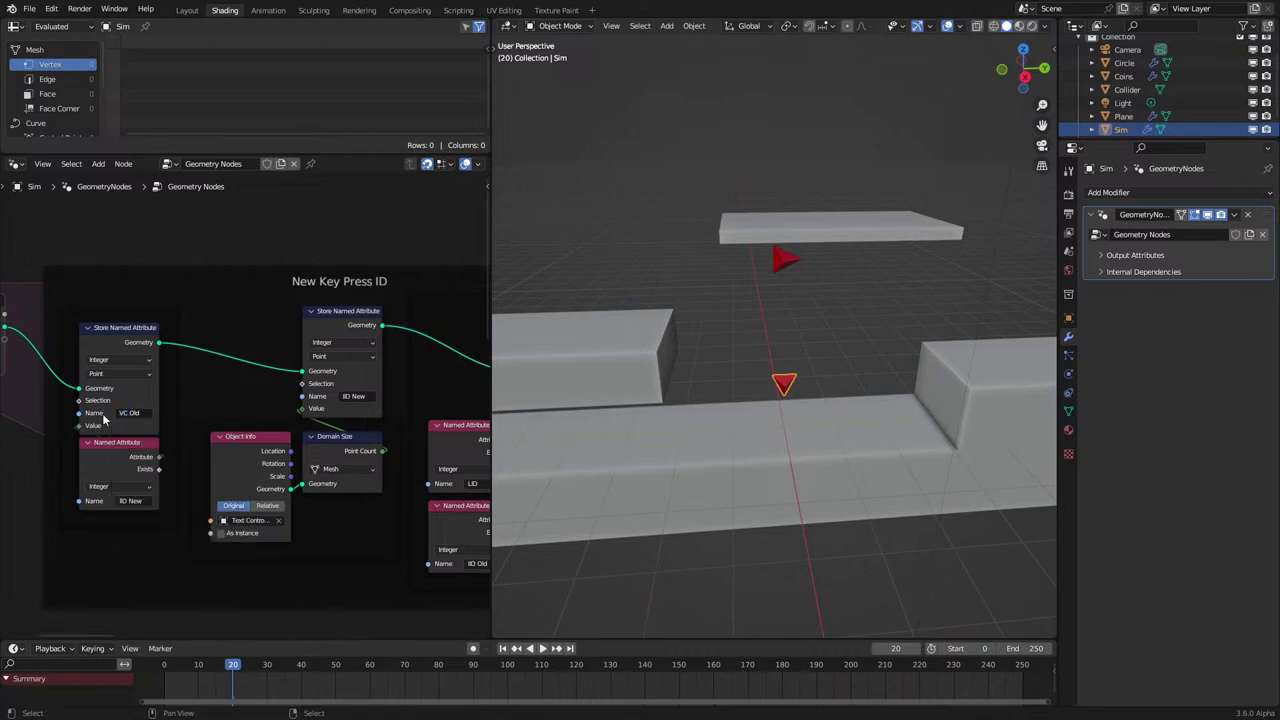
Set the Named Attribute beneath the VC Old store to read VC New.
click(129, 500)
key(Left)
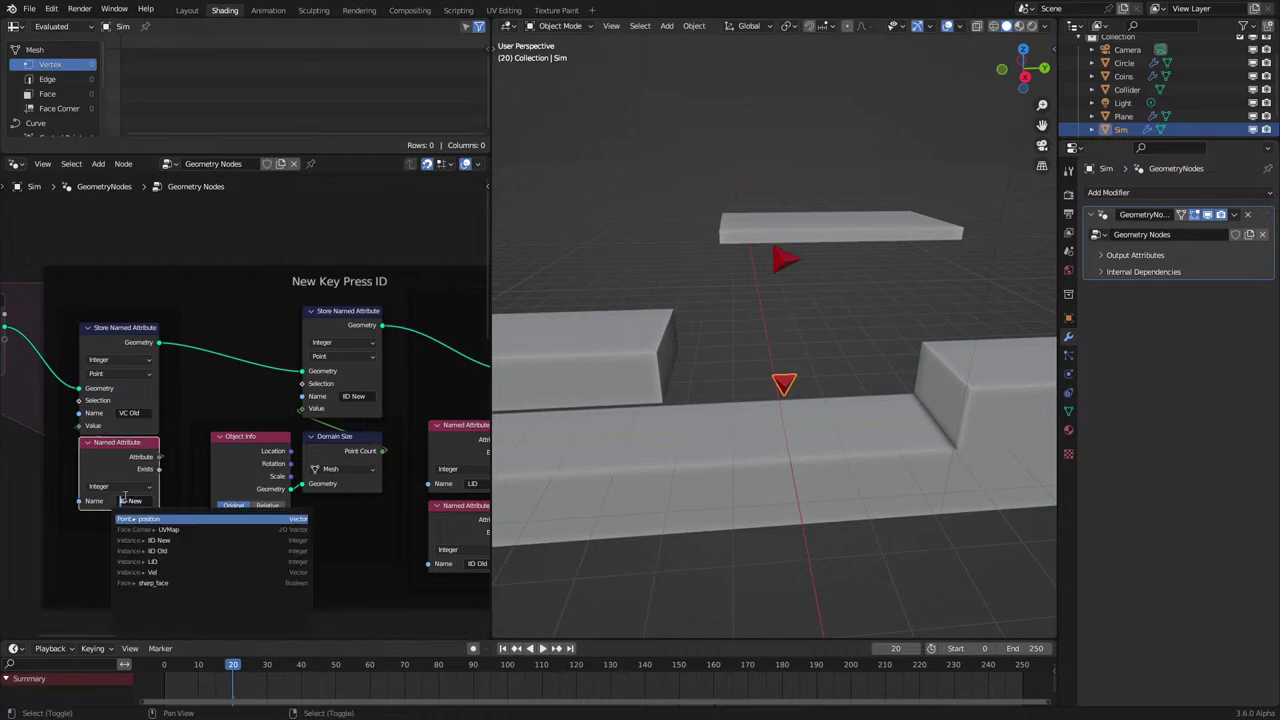
text(VC)
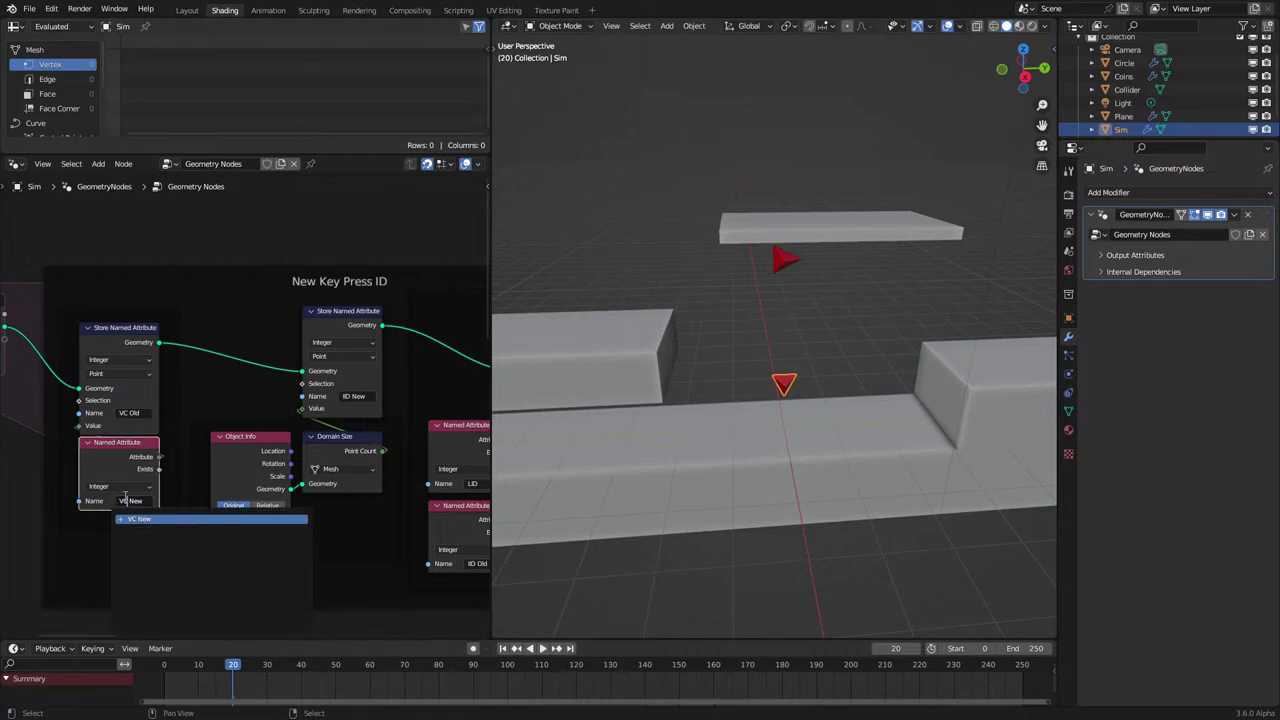
key(Return)
Name the Domain Size store's attribute VC New and set the lower Named Attribute feeding Subtract to VC Old.
scroll(256, 440, up, 1)
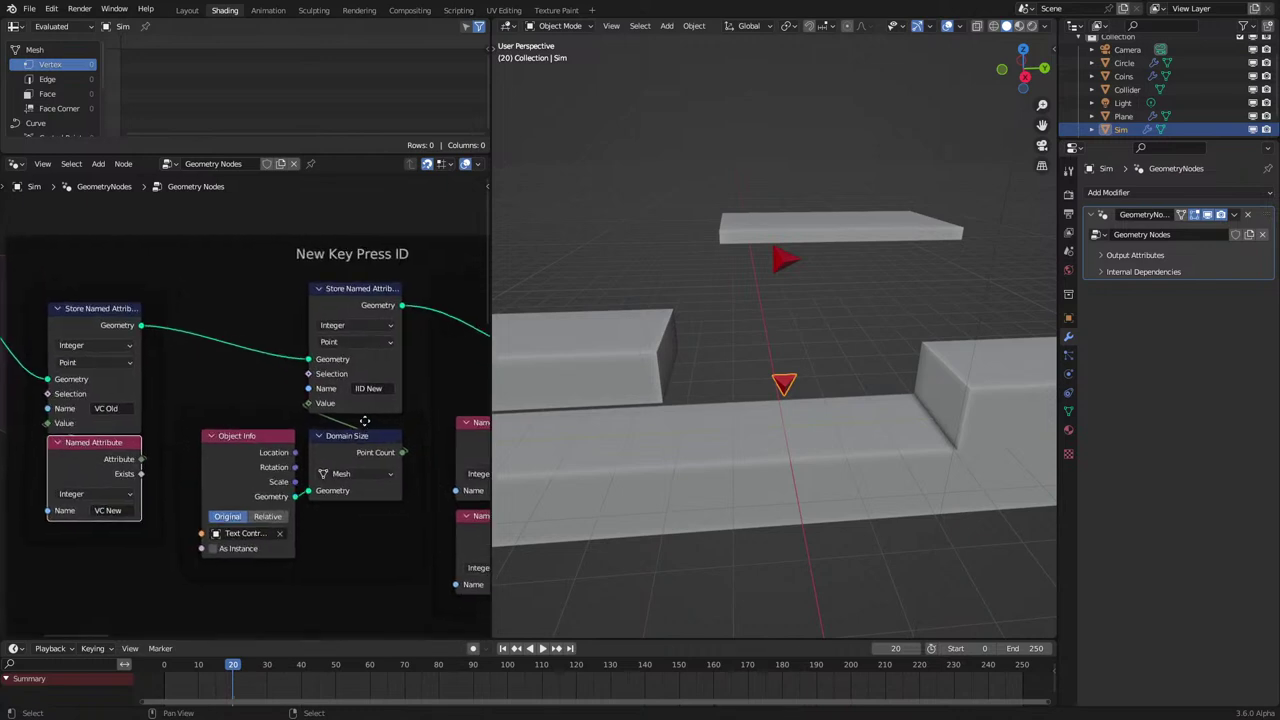
middle_drag(363, 423, 160, 374)
key(ctrl+v)
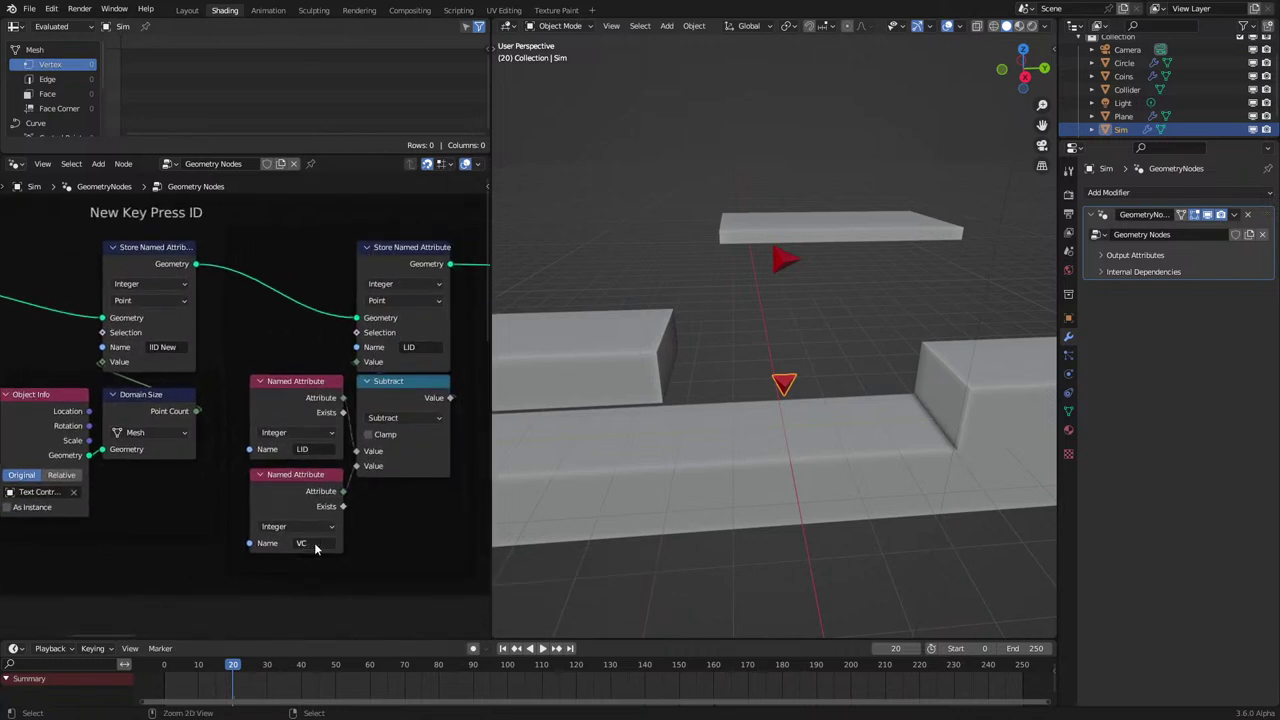
scroll(285, 514, down, 3)
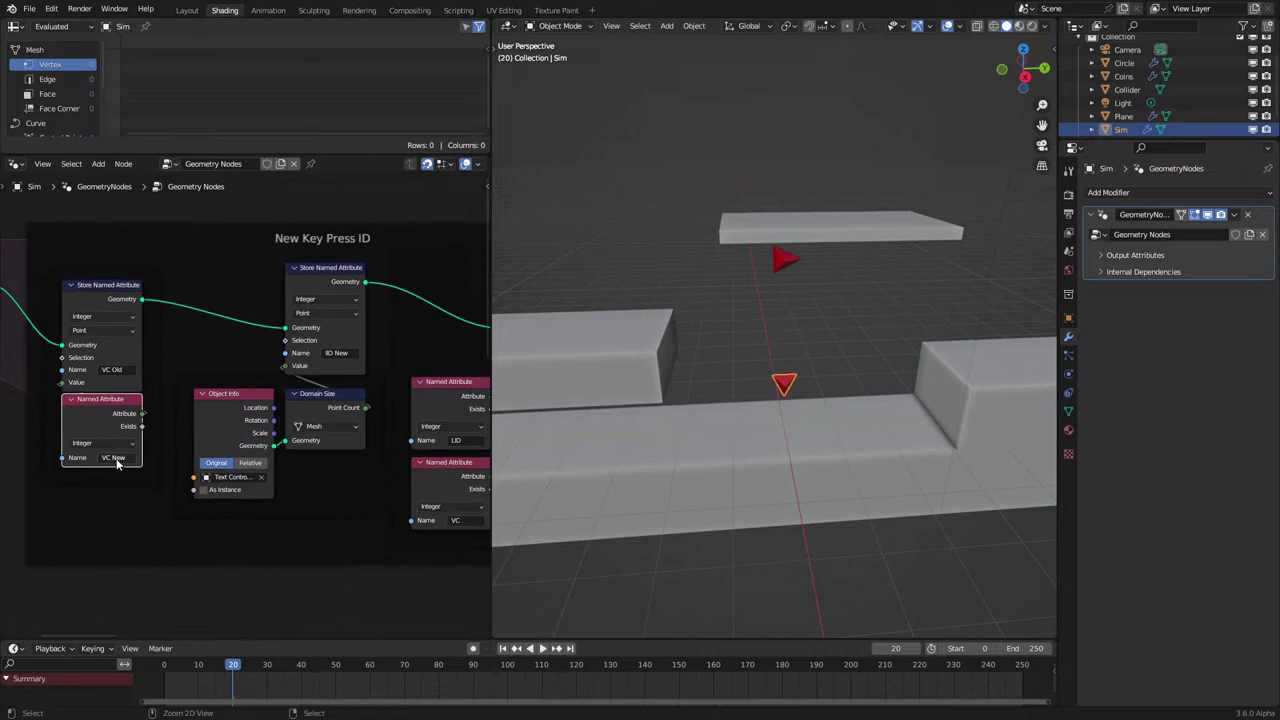
middle_drag(251, 427, 343, 449)
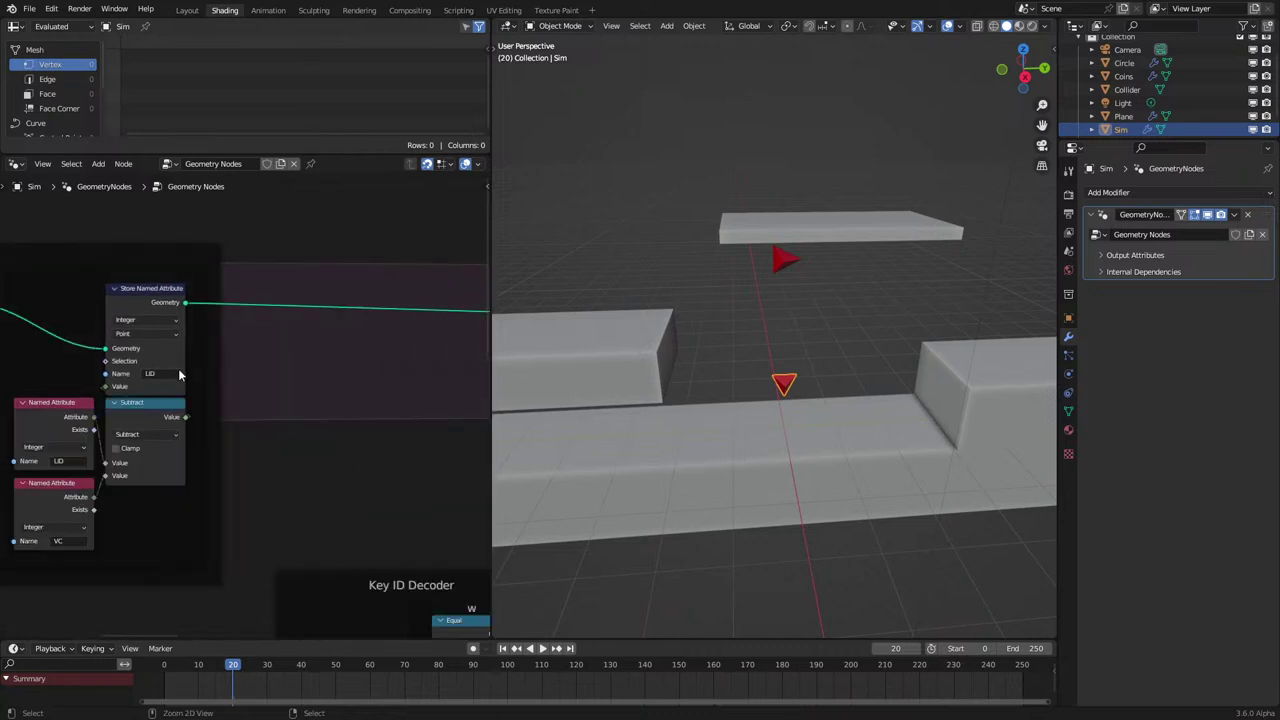
middle_drag(99, 399, 390, 379)
scroll(230, 410, down, 1)
middle_drag(223, 406, 249, 411)
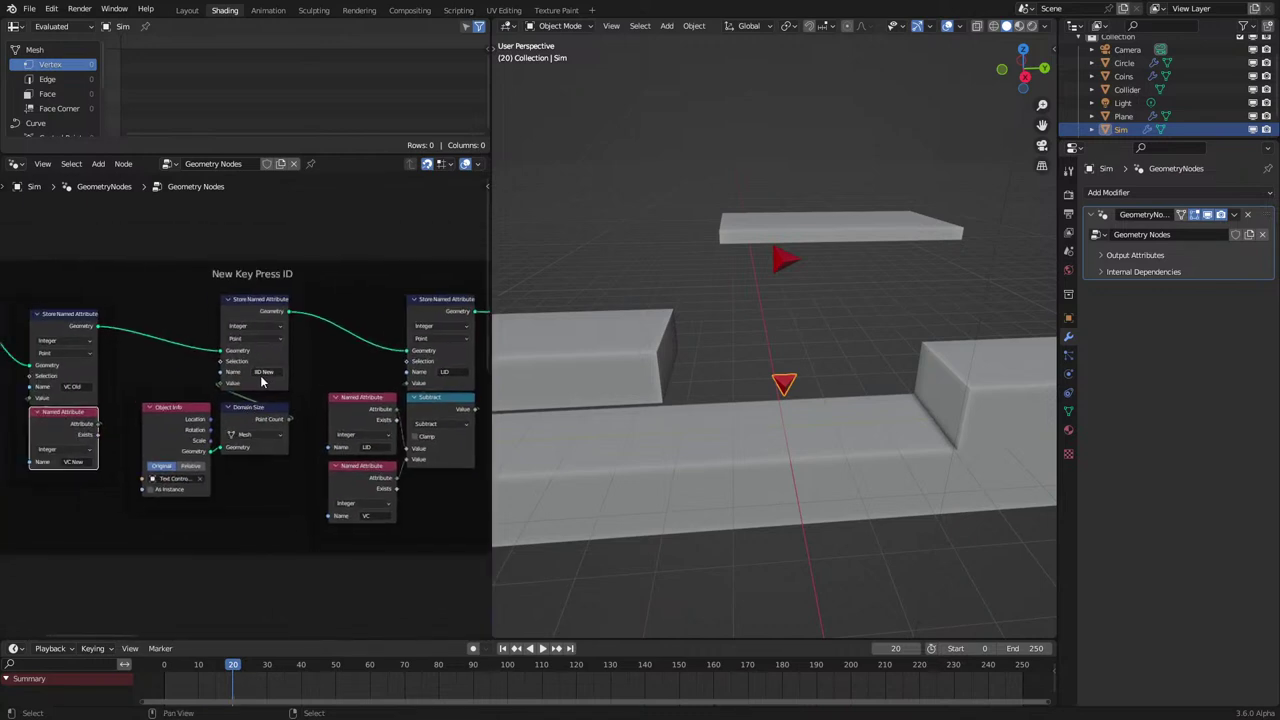
text(VC New)
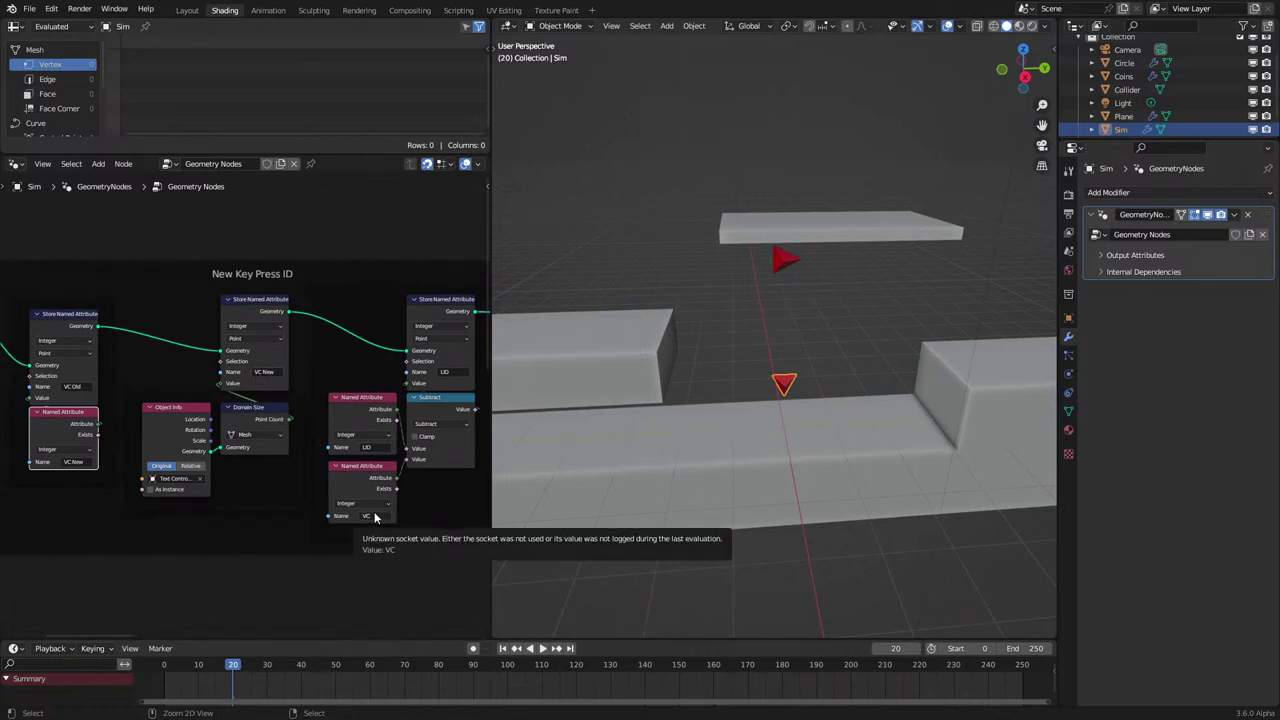
key(ctrl+c)
key(ctrl+v)
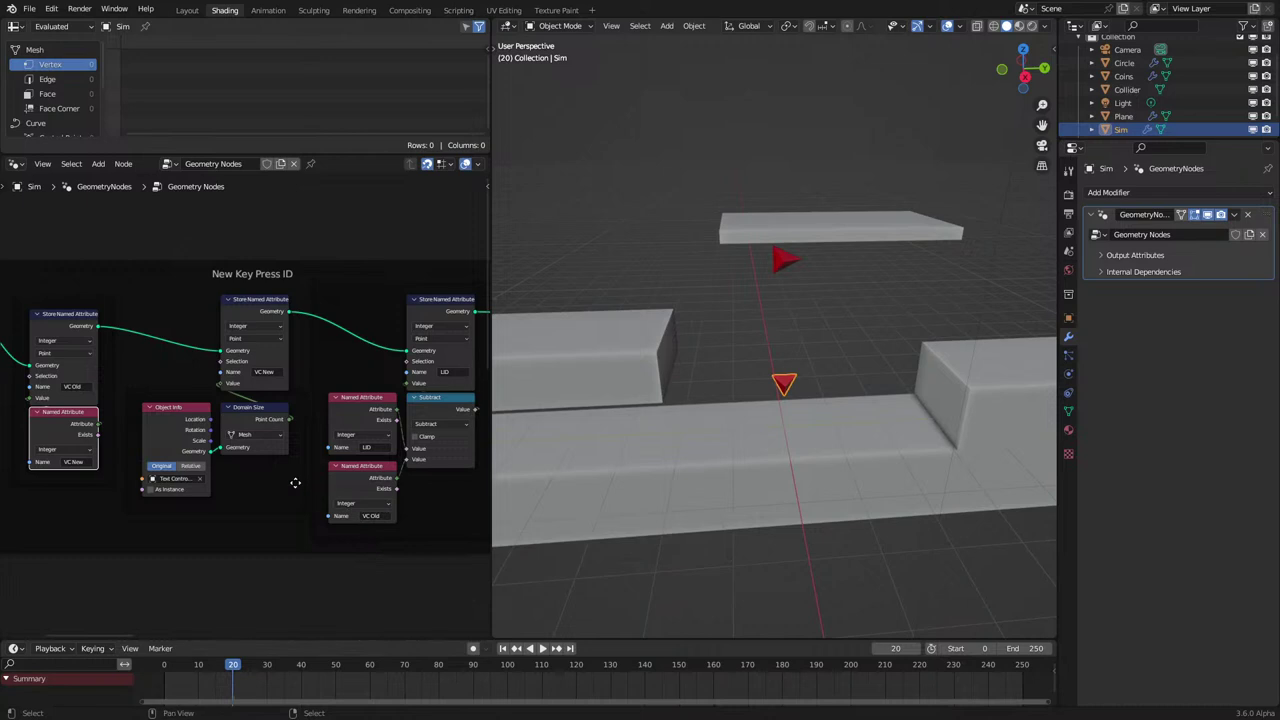
Scrub the timeline to frame 13, select the Text Controller object and start playback.
scroll(295, 483, up, 2)
scroll(295, 483, down, 3)
scroll(295, 483, up, 2)
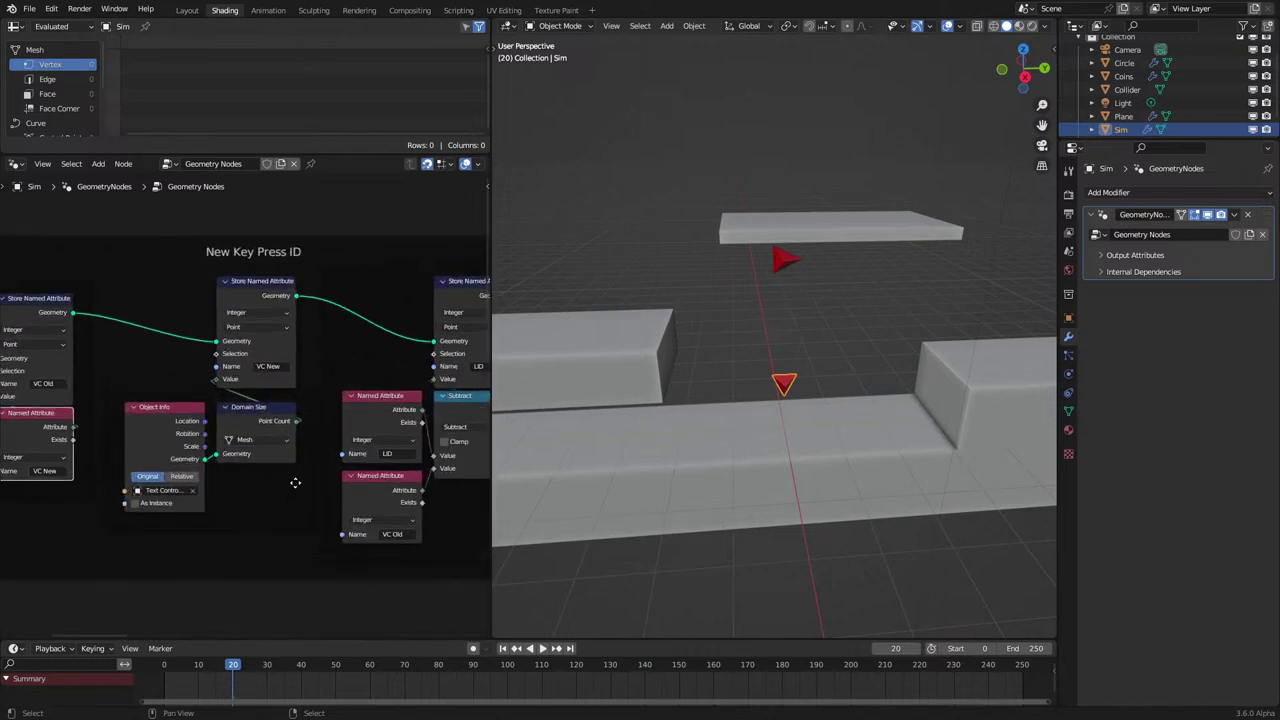
mouse_move(190, 664)
mouse_down()
mouse_move(165, 666)
mouse_move(208, 666)
mouse_up()
scroll(217, 496, down, 1)
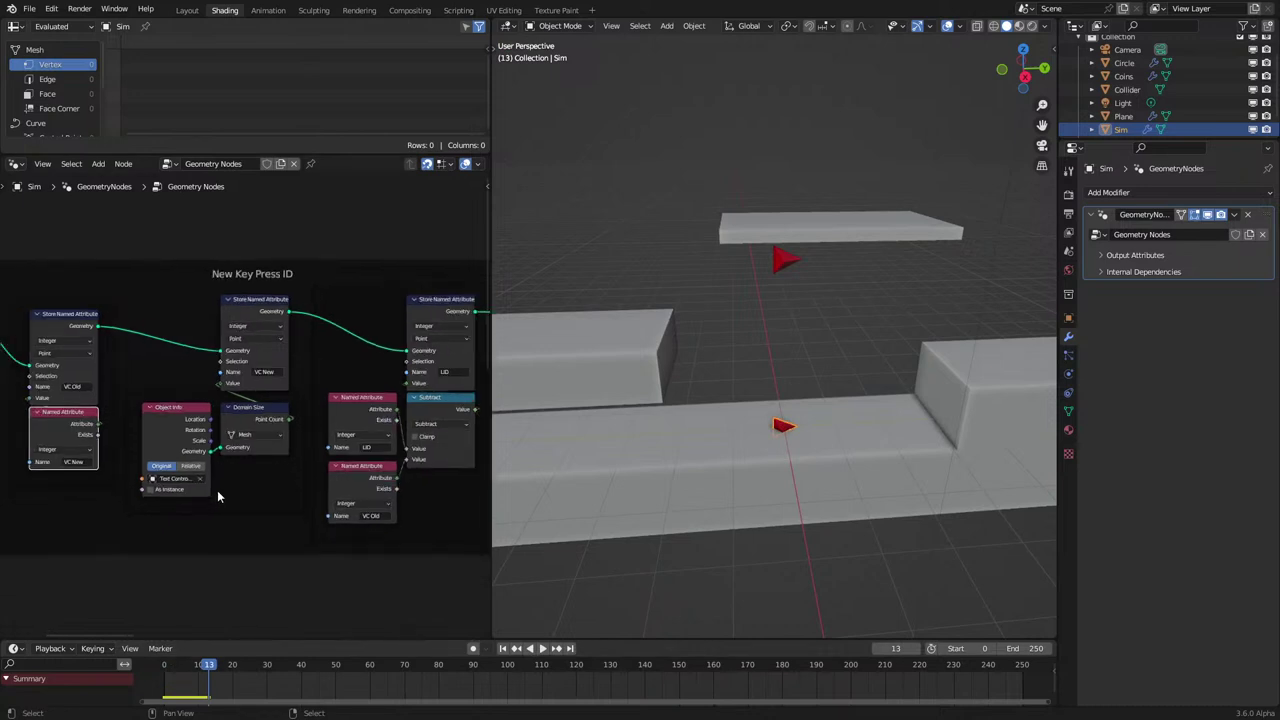
middle_drag(294, 482, 359, 502)
scroll(359, 502, down, 3)
scroll(636, 465, down, 5)
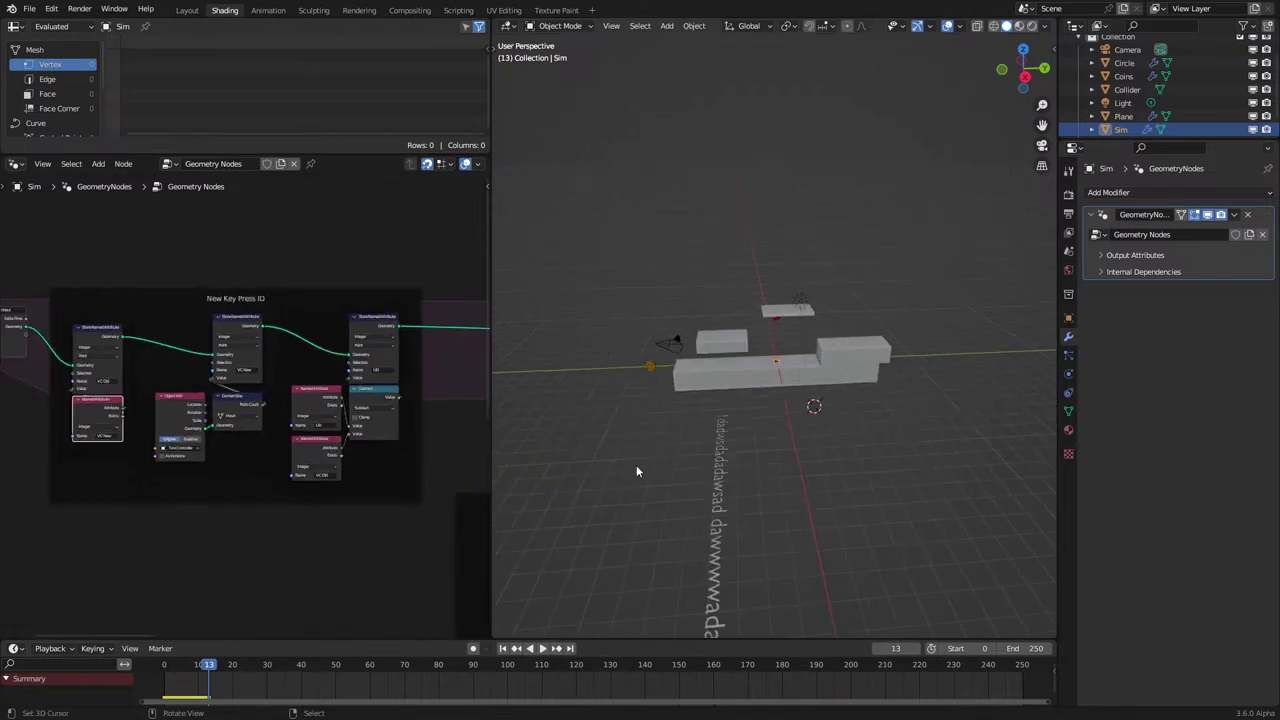
click(702, 467)
key(Tab)
key(Tab)
key(space)
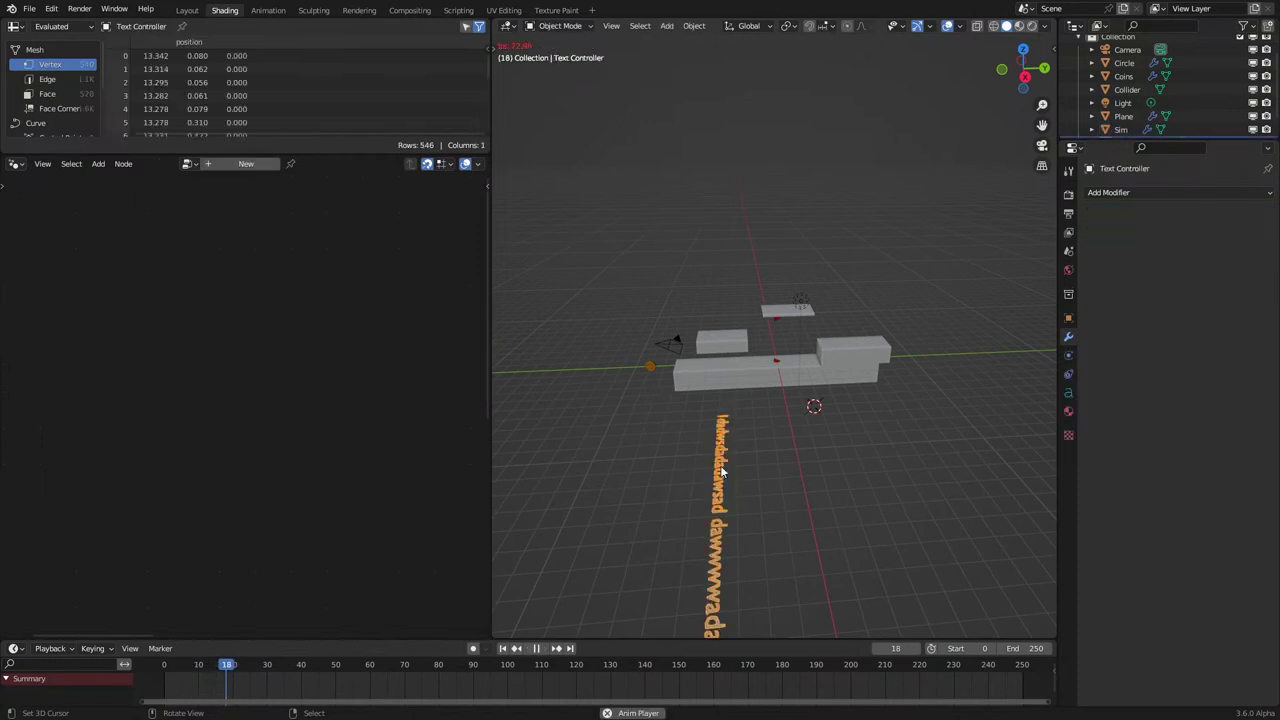
Append letters to the Text Controller during playback, reselect the Sim character and stop the animation.
key(Tab)
key(Tab)
scroll(783, 388, up, 7)
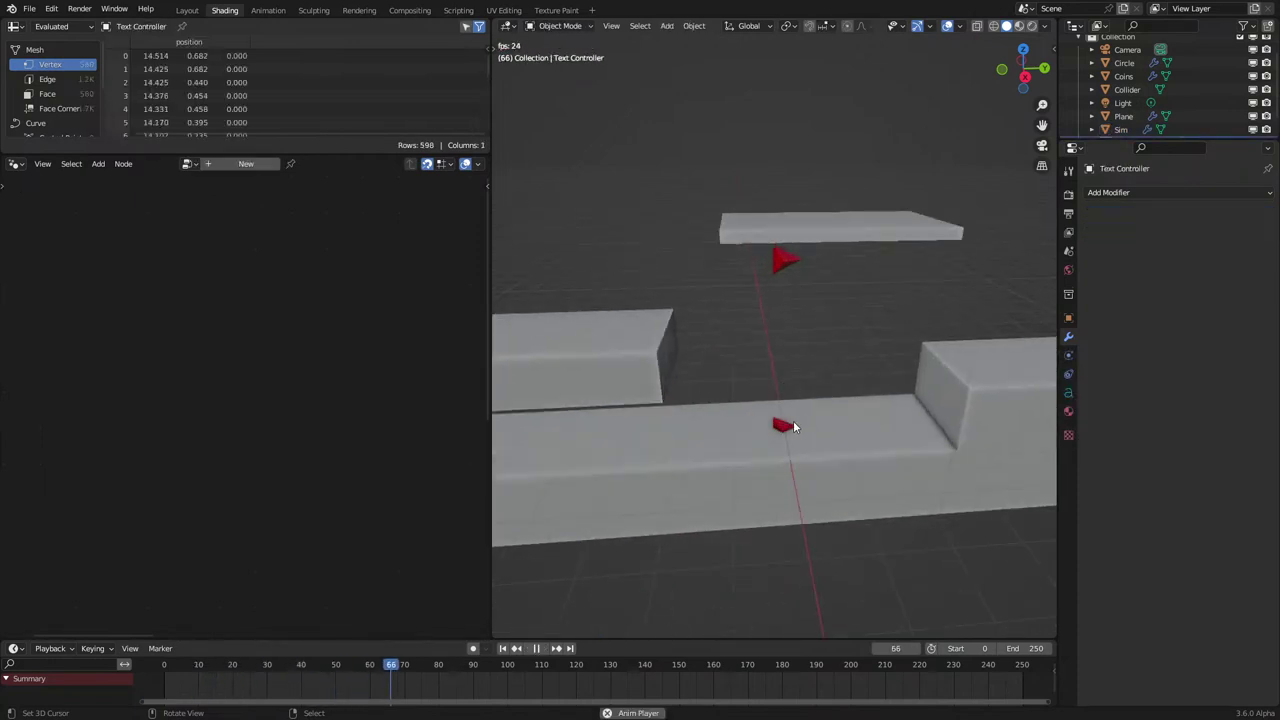
click(783, 425)
key(space)
scroll(420, 459, up, 4)
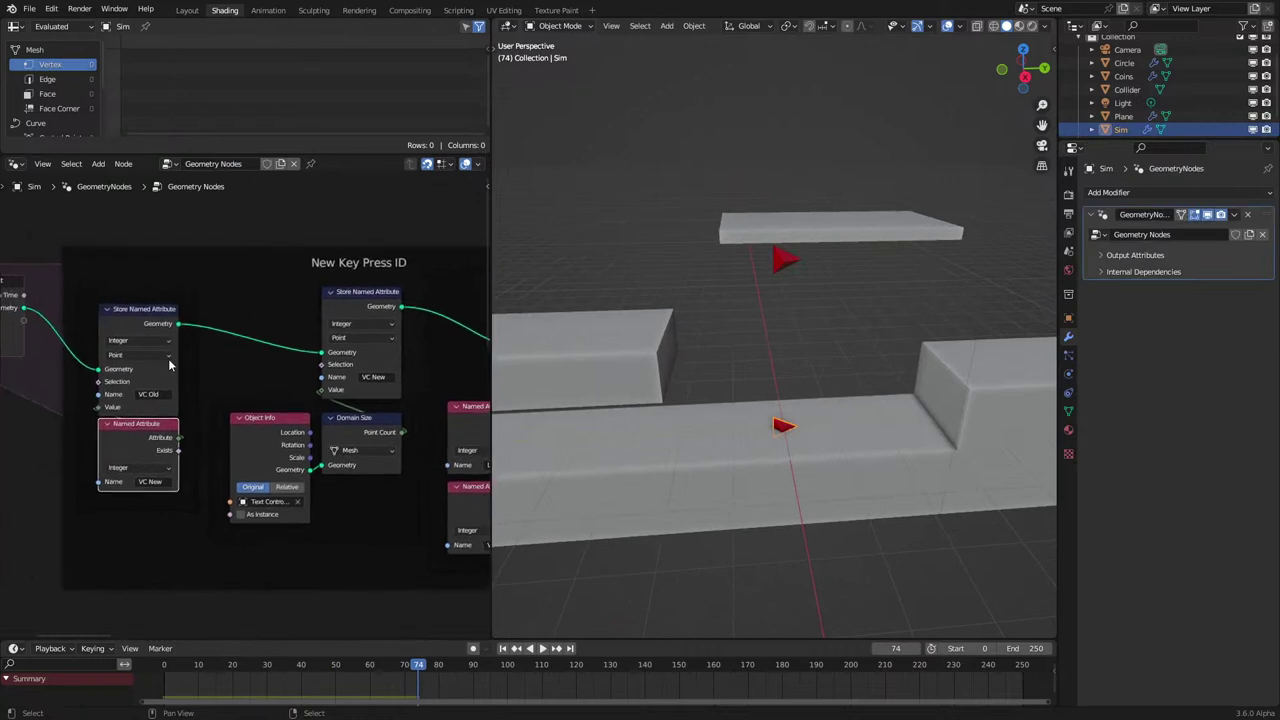
Nudge the VC Old Store Named Attribute node slightly up and away from its Named Attribute.
click(166, 318)
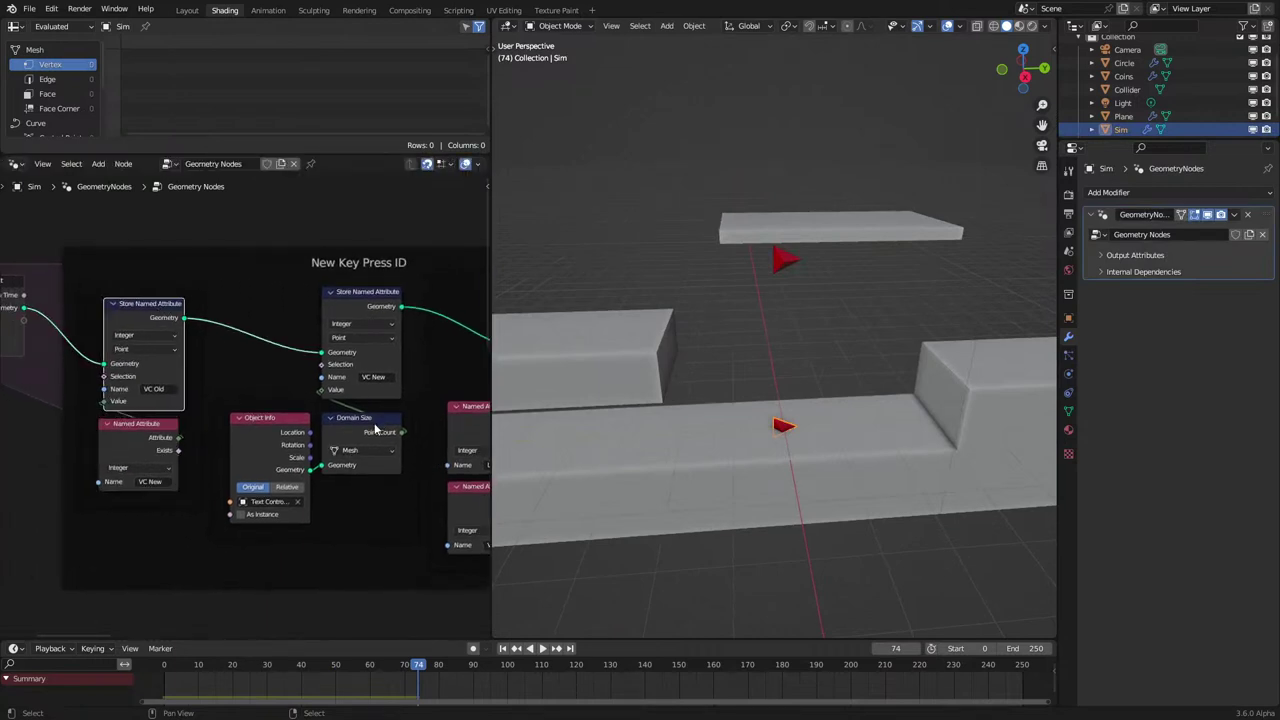
middle_drag(364, 351, 146, 327)
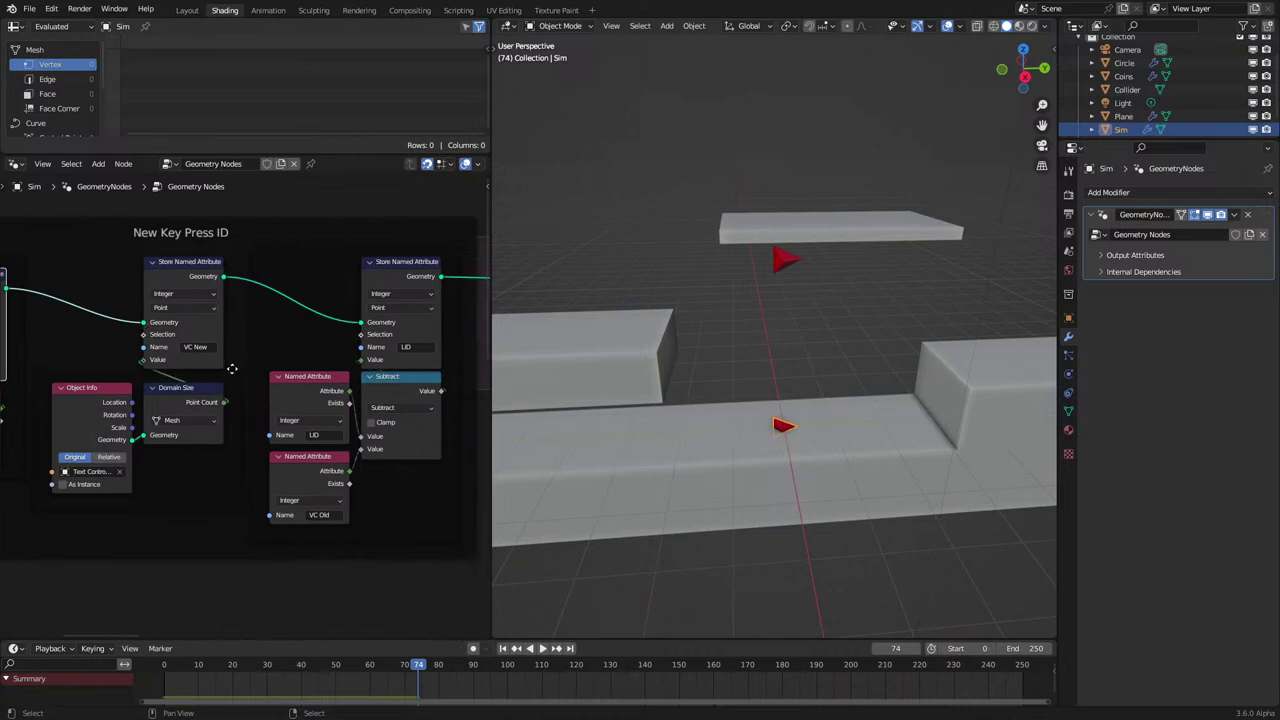
scroll(231, 368, down, 2)
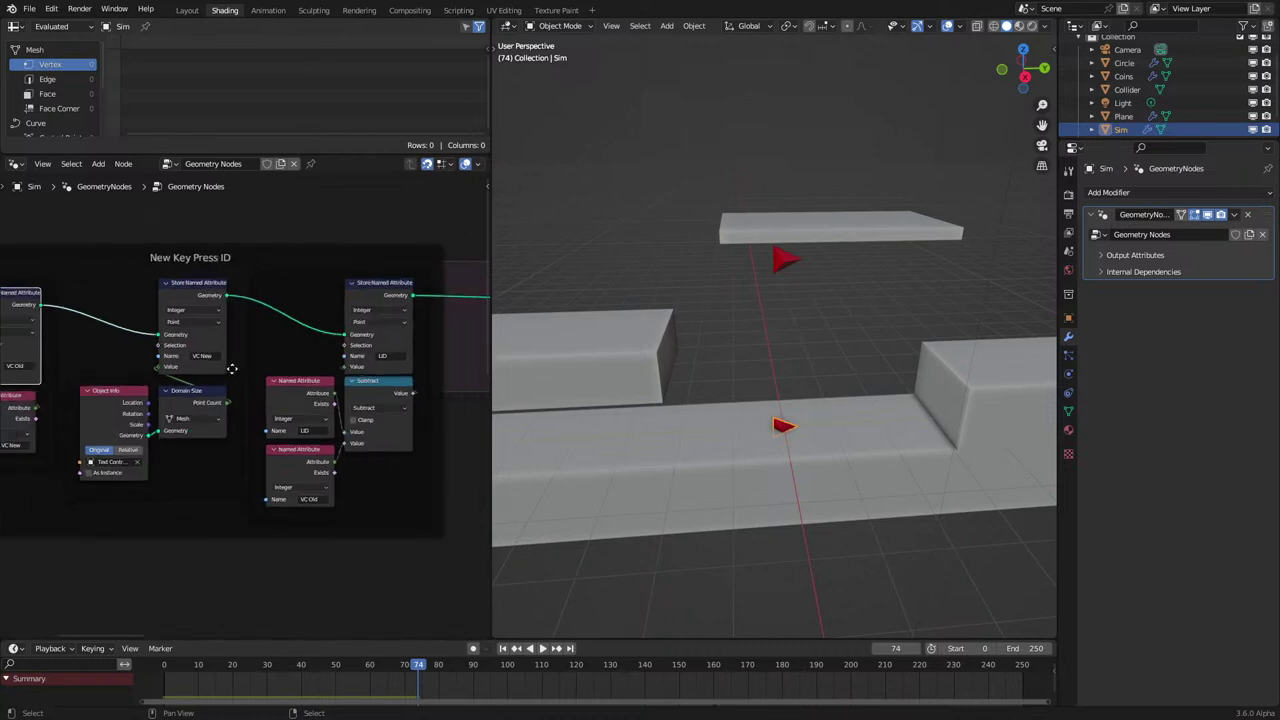
scroll(231, 368, up, 1)
scroll(231, 368, down, 1)
Inspect the Text Controller's typed letters from above, then reselect the Sim character.
middle_drag(616, 409, 770, 430)
click(776, 425)
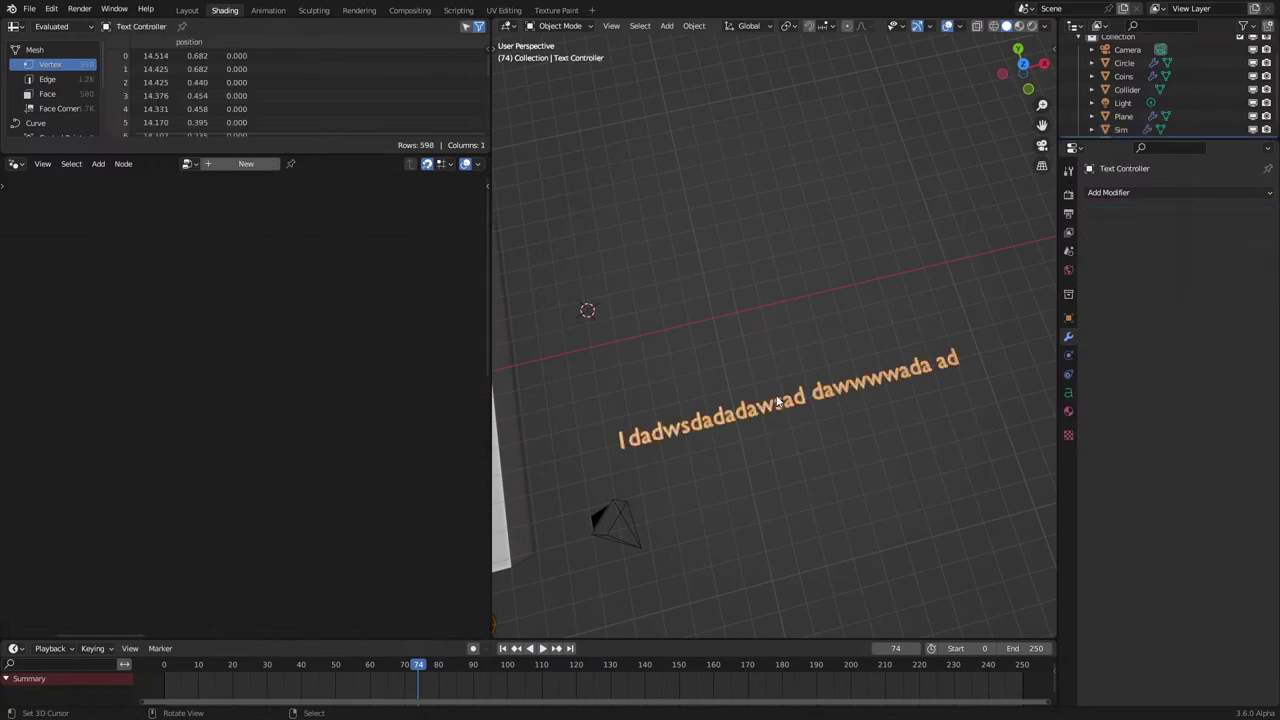
middle_drag(595, 362, 734, 403)
scroll(757, 378, up, 4)
right_click(713, 406)
middle_drag(162, 445, 257, 456)
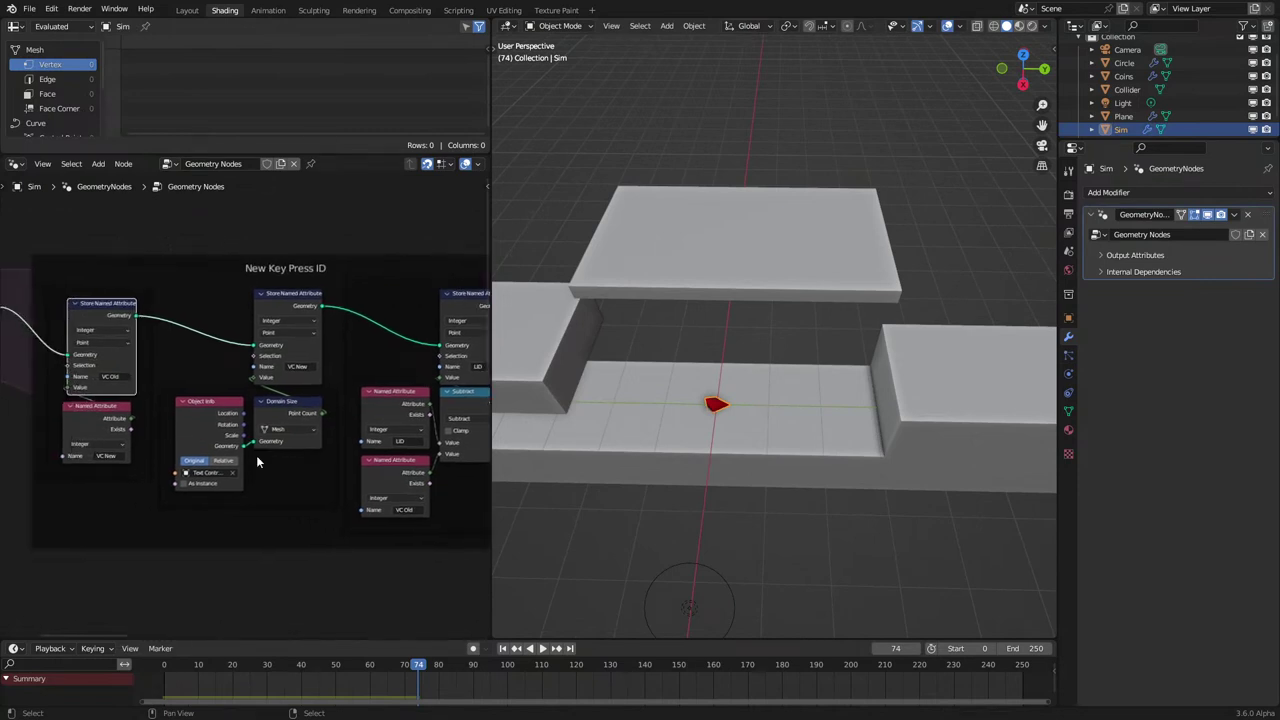
Save the Blender file with the reworked New Key Press ID nodes.
scroll(256, 456, down, 2)
scroll(281, 479, down, 3)
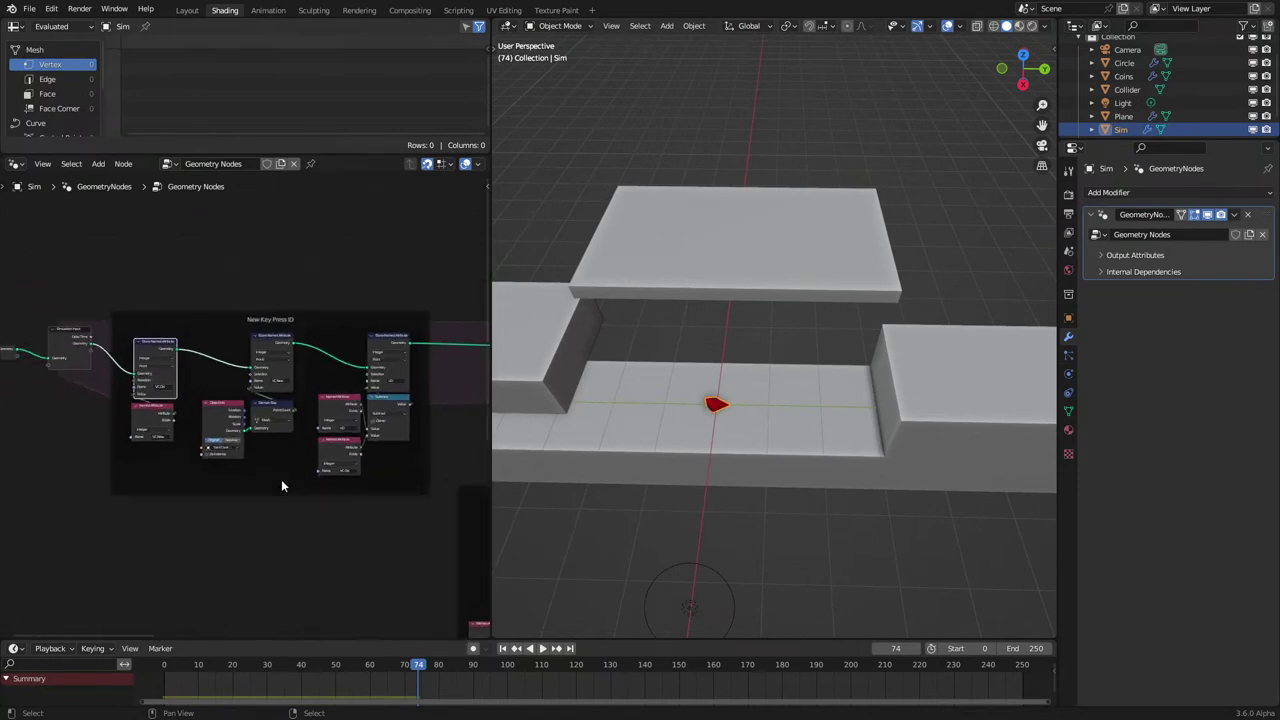
key(ctrl+s)
scroll(202, 349, up, 3)
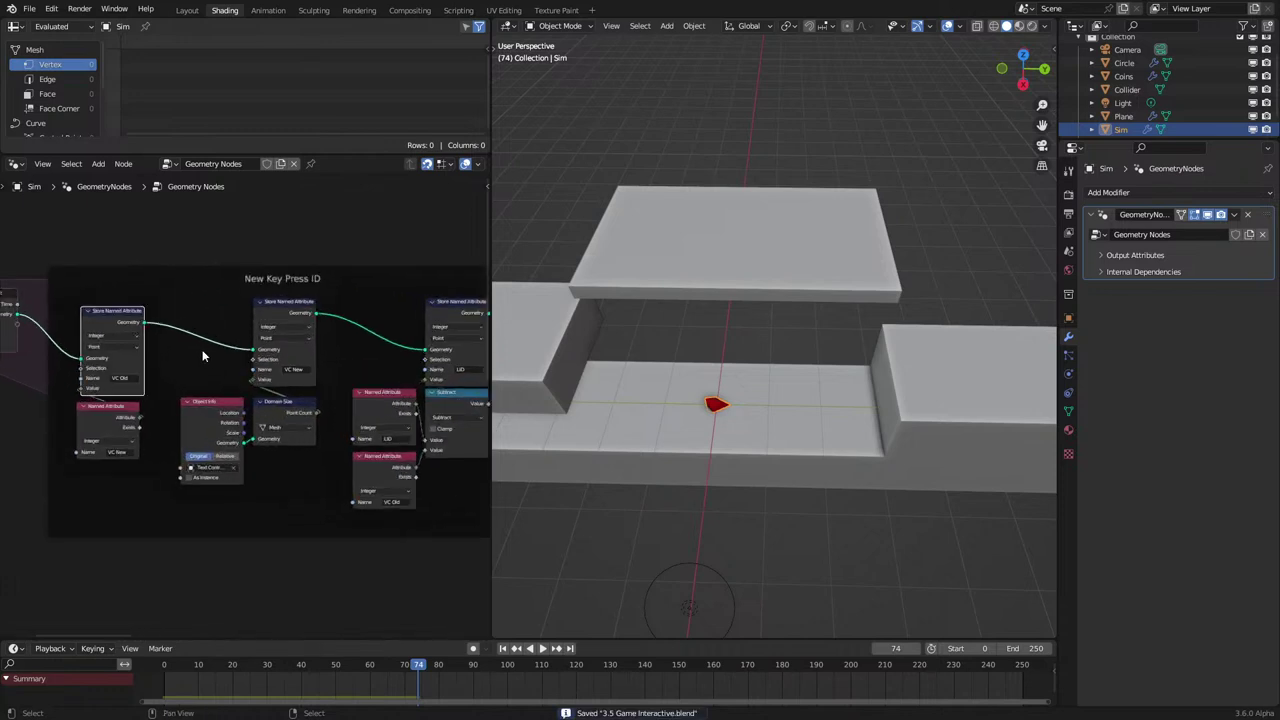
Review the New Key Press ID chain from Simulation Input through the VC Old, VC New and LID stores.
scroll(202, 349, down, 1)
drag(35, 324, 252, 356)
middle_drag(346, 383, 300, 373)
scroll(287, 374, up, 3)
scroll(287, 373, up, 1)
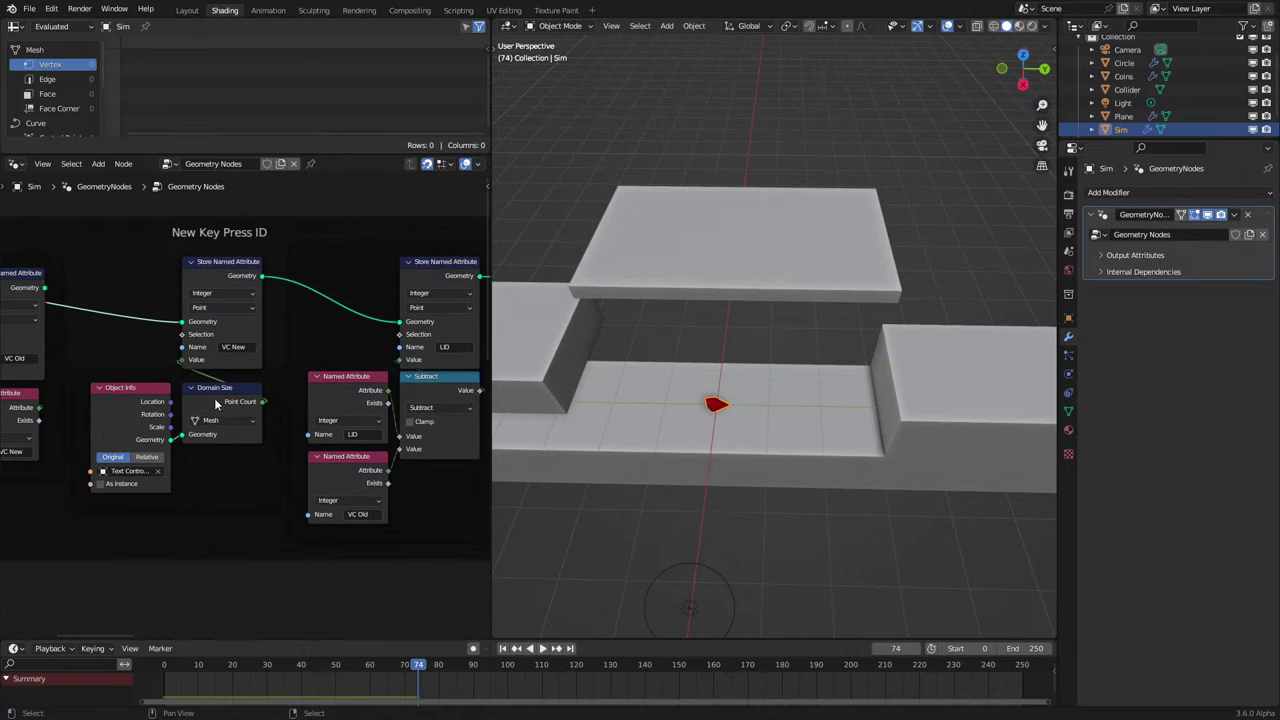
middle_drag(216, 403, 240, 441)
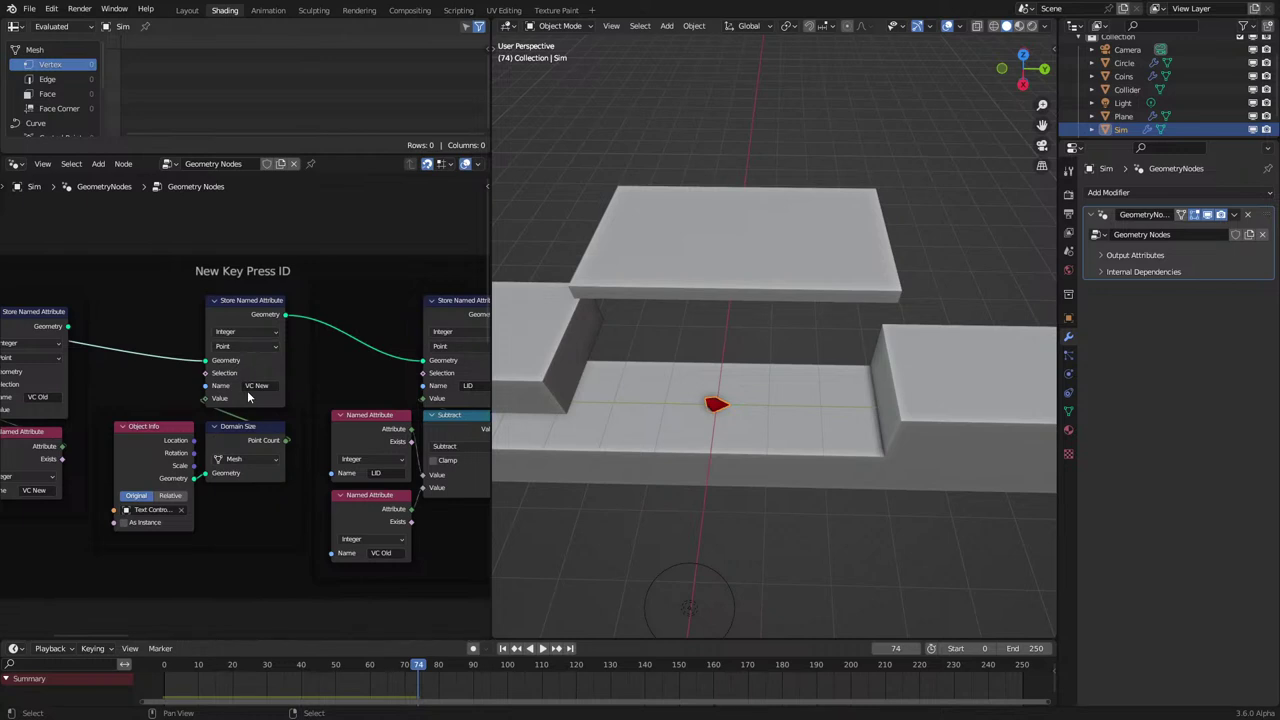
scroll(249, 397, down, 1)
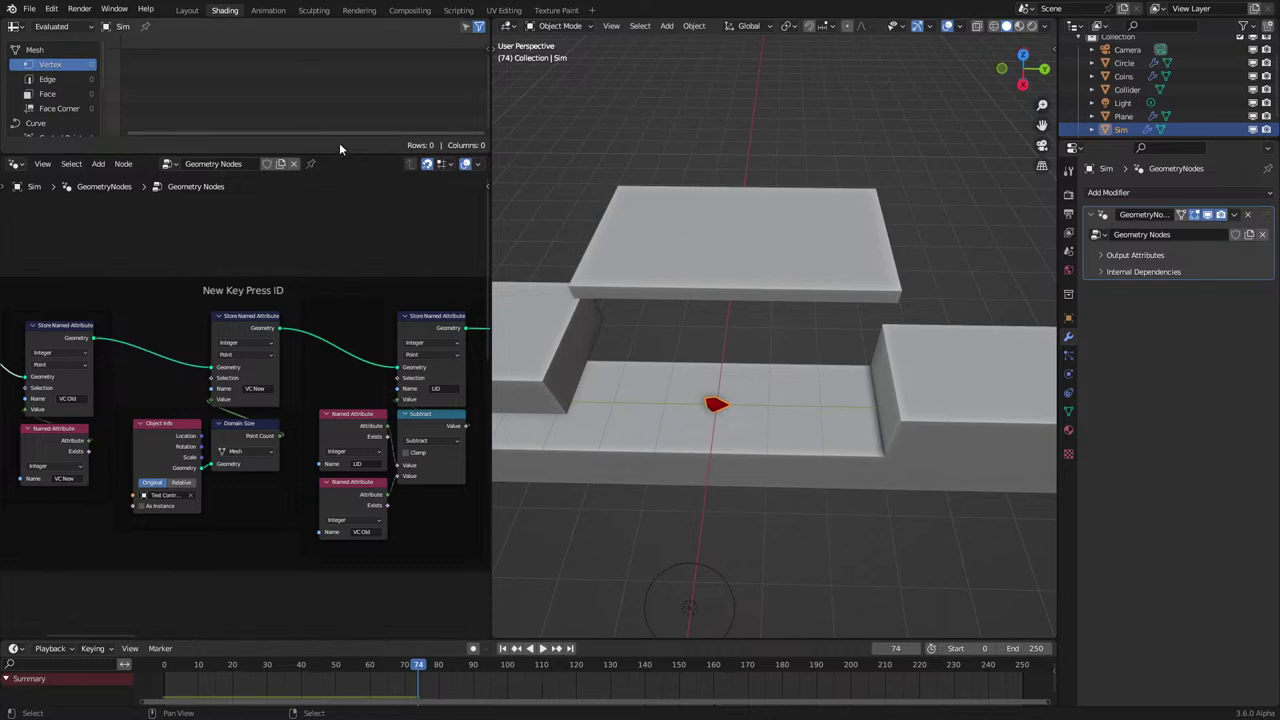
Enlarge the spreadsheet and show the Instances data to inspect the VC New, VC Old and LID columns.
drag(339, 153, 339, 233)
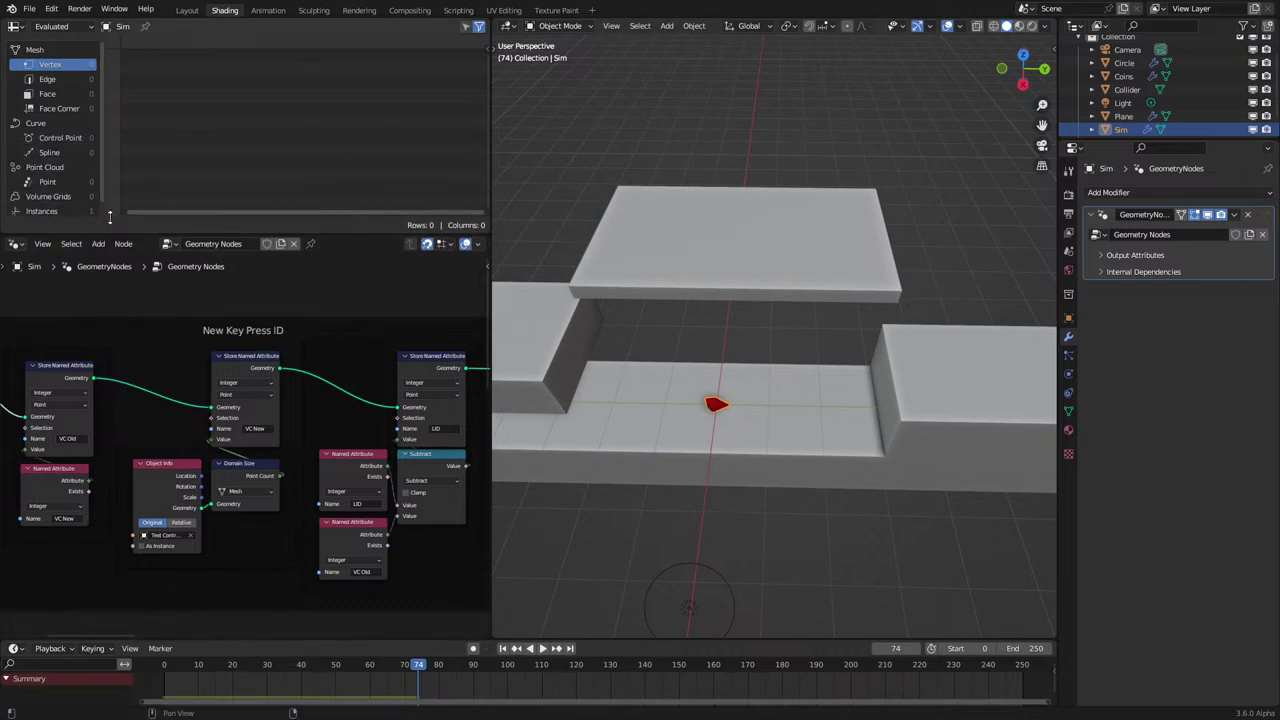
click(53, 212)
scroll(300, 160, right, 4)
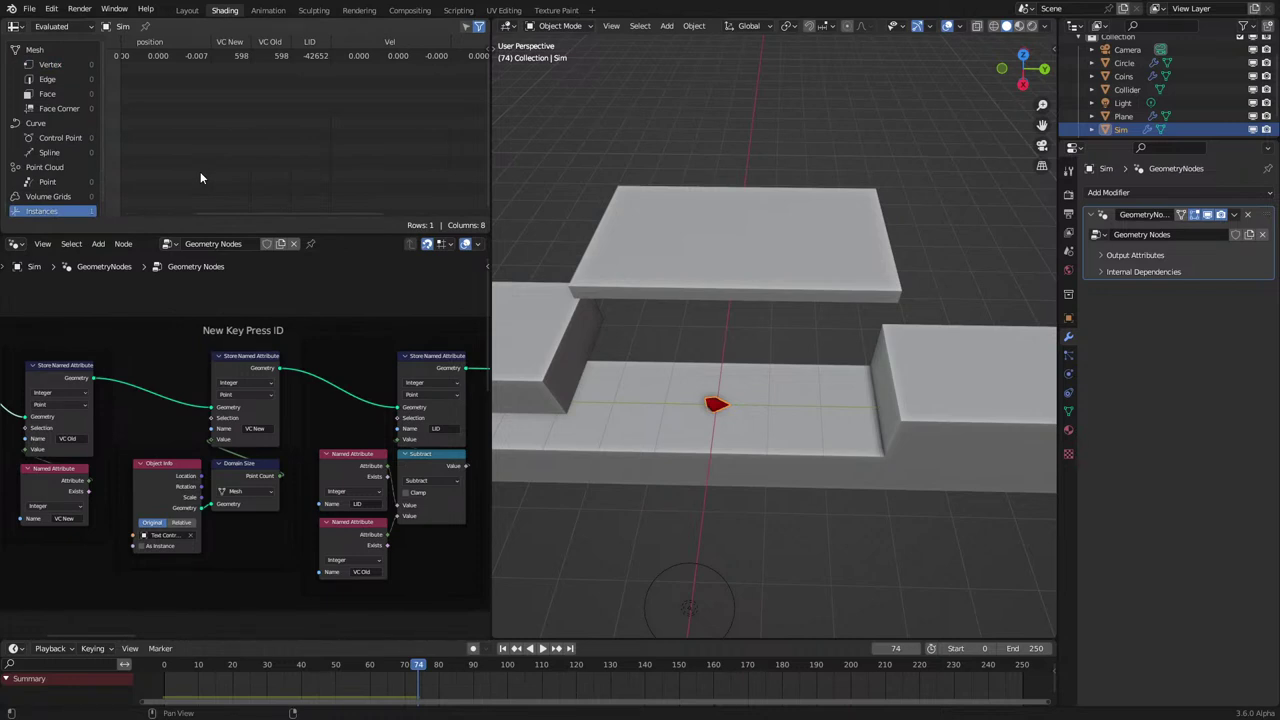
Align the VC New Named Attribute node directly beneath the VC Old store node.
middle_drag(135, 439, 168, 432)
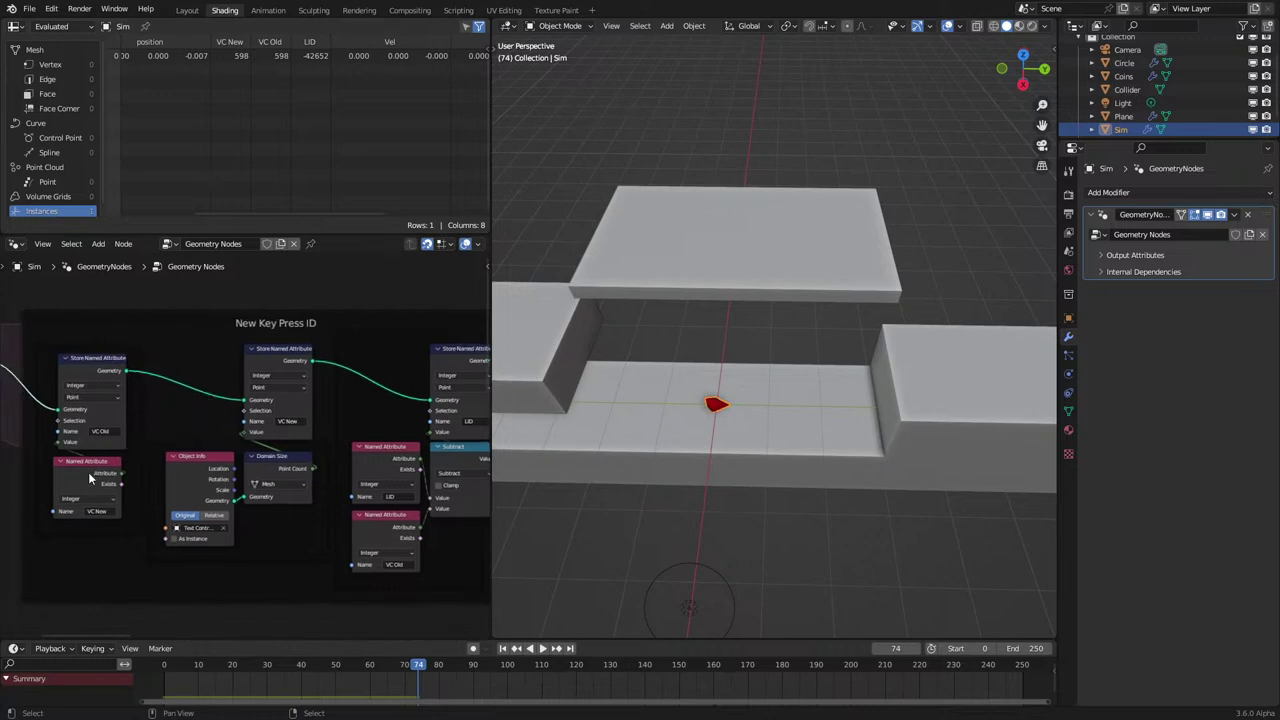
drag(88, 478, 93, 473)
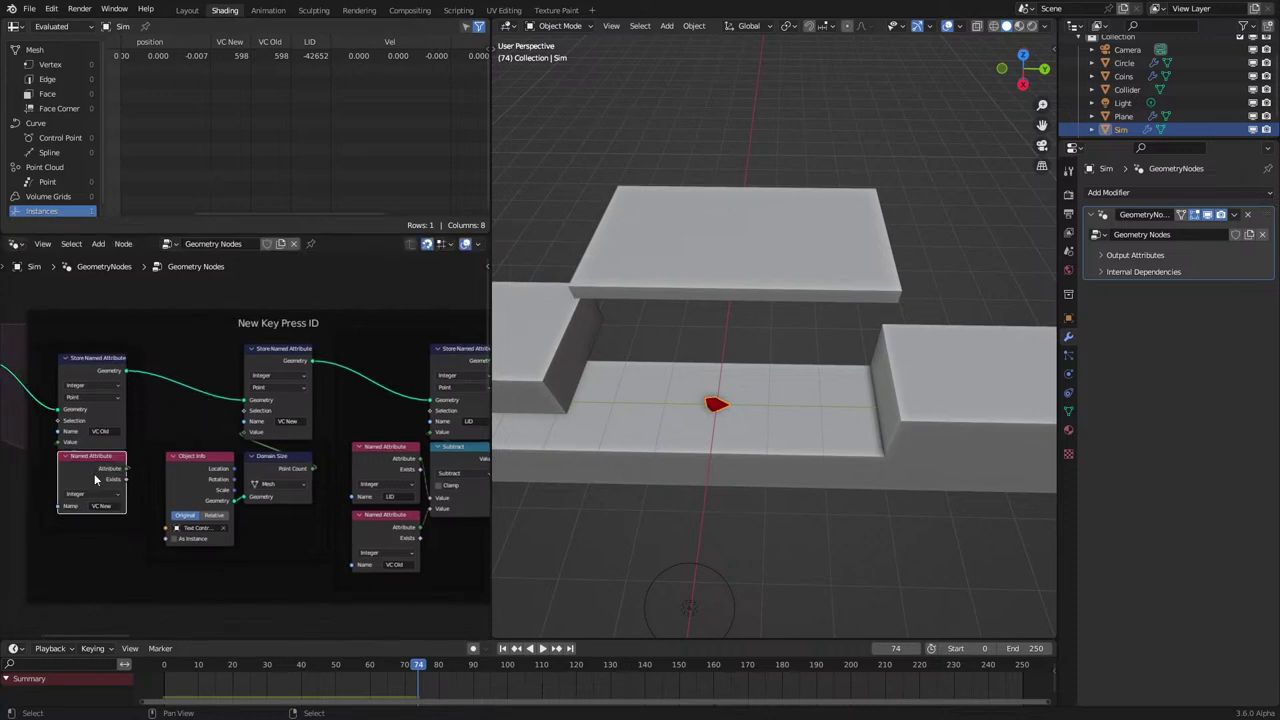
scroll(727, 408, down, 6)
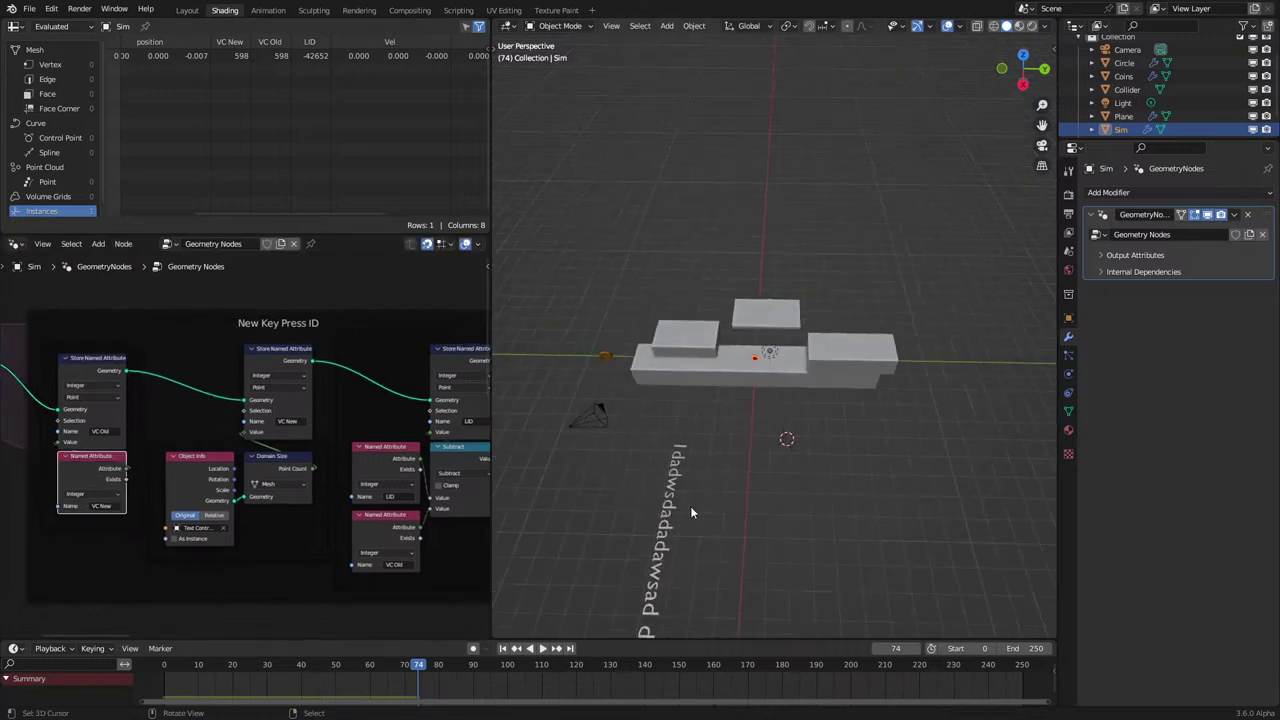
Reselect the Sim object and review its New Key Press ID nodes, from the VC Old store to the VC New store.
click(662, 520)
scroll(796, 308, up, 6)
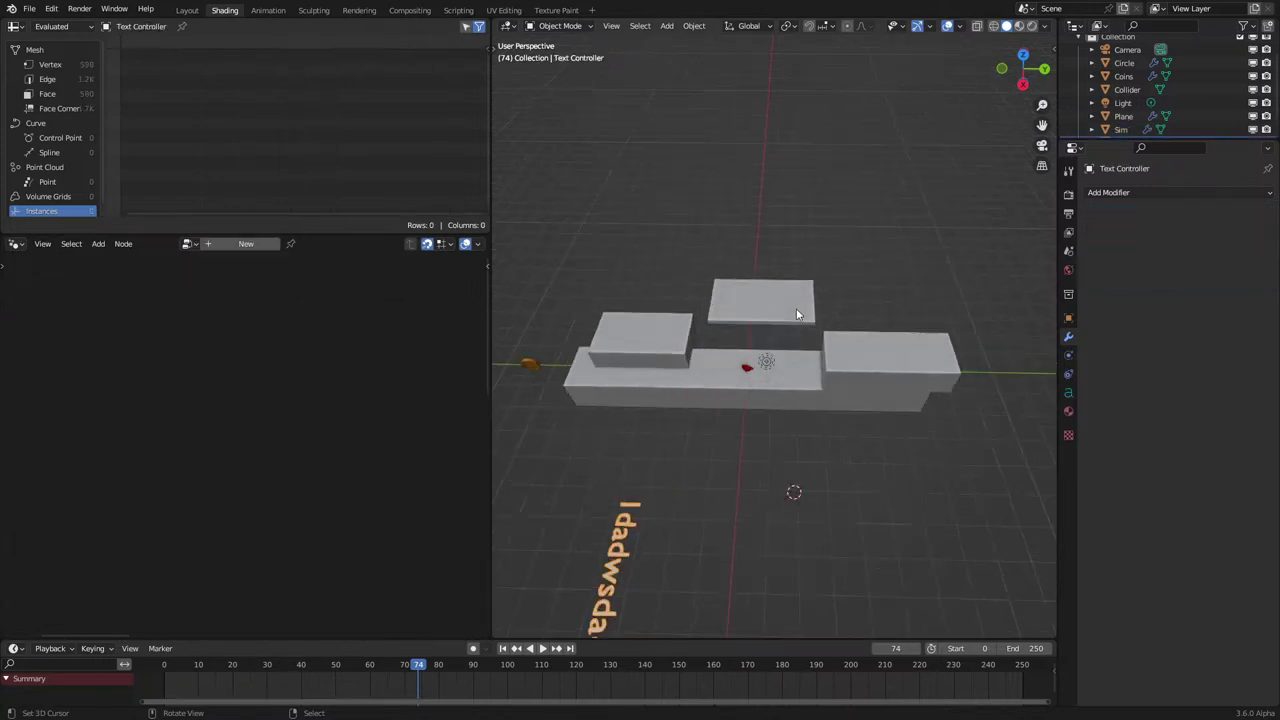
click(716, 410)
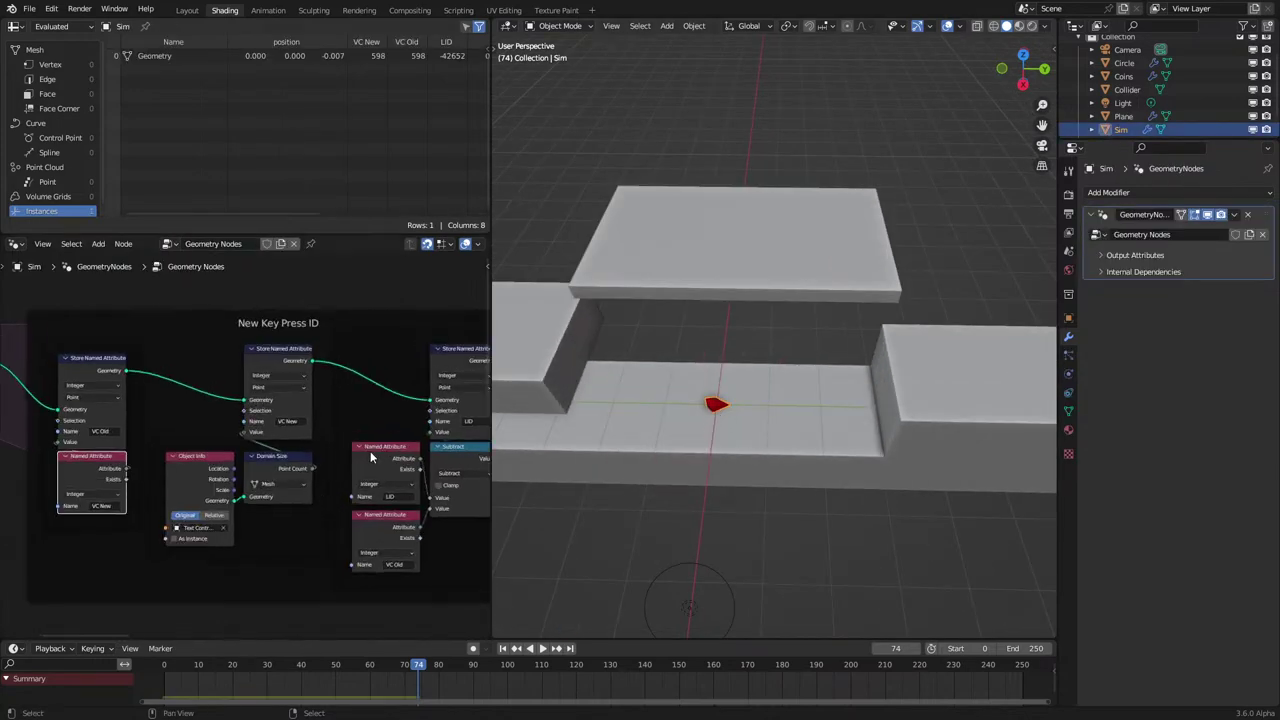
middle_drag(370, 451, 280, 378)
middle_drag(112, 338, 199, 386)
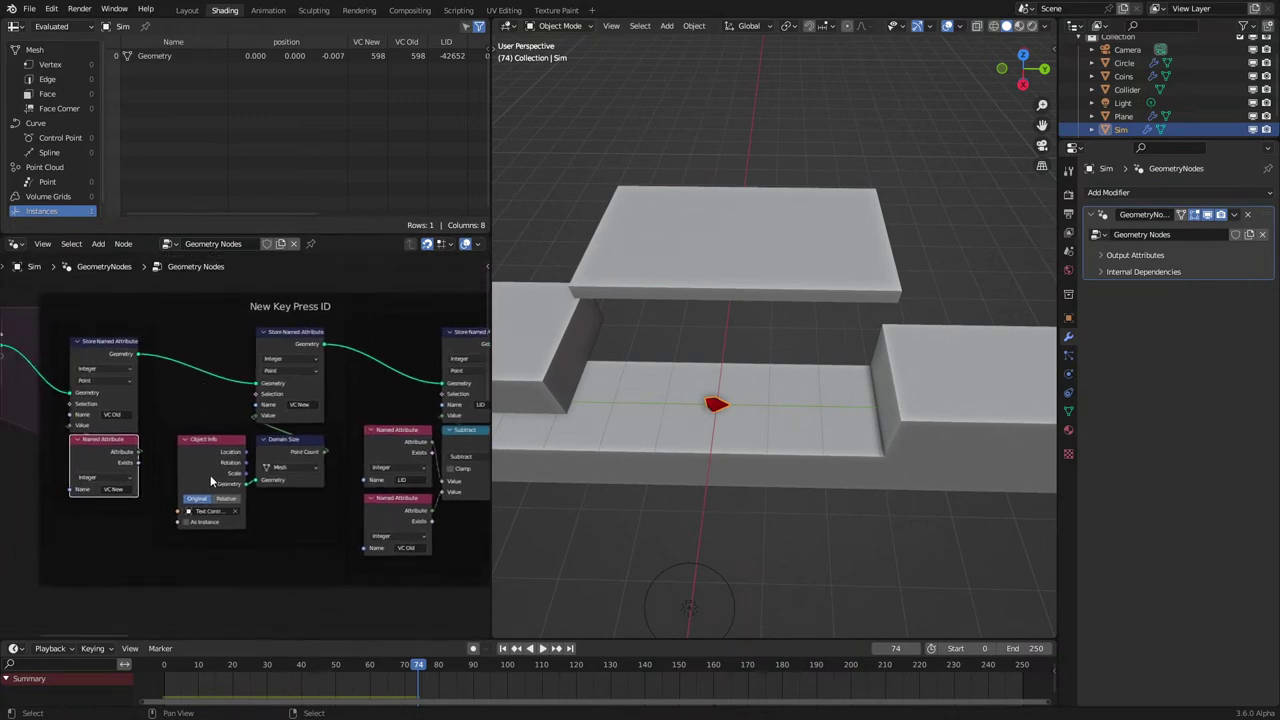
scroll(326, 454, right, 3)
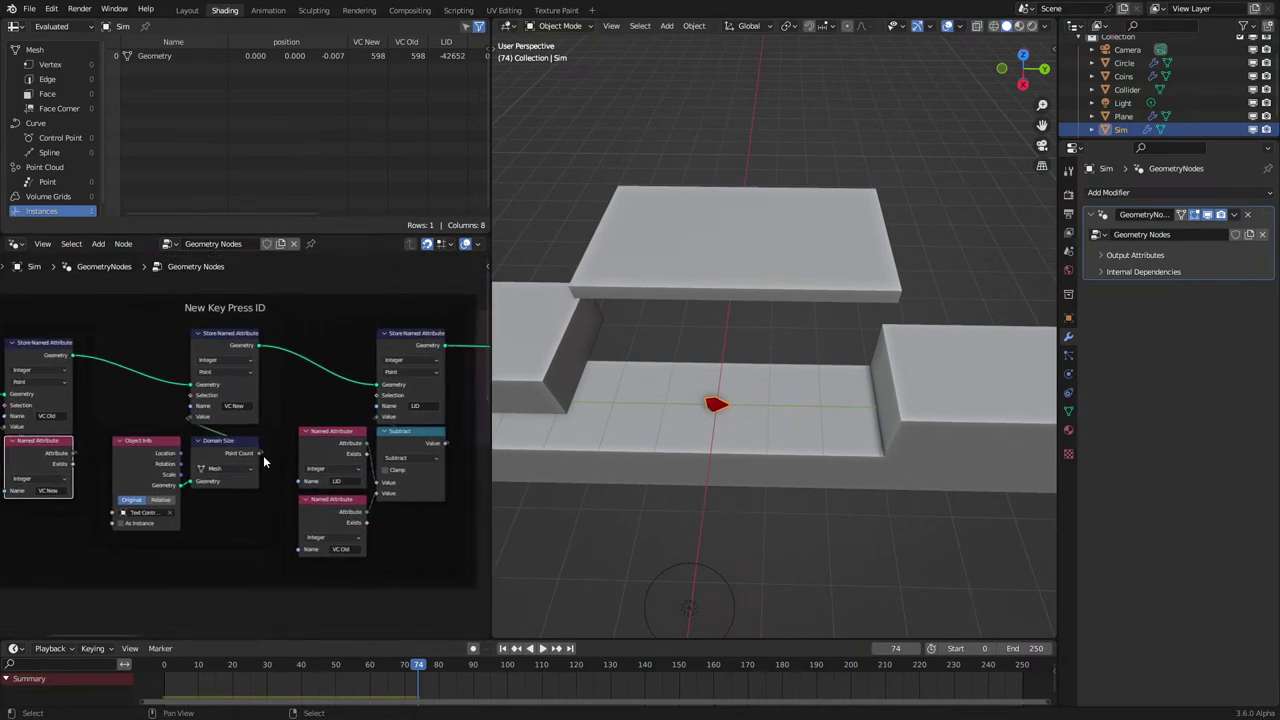
scroll(268, 455, up, 2)
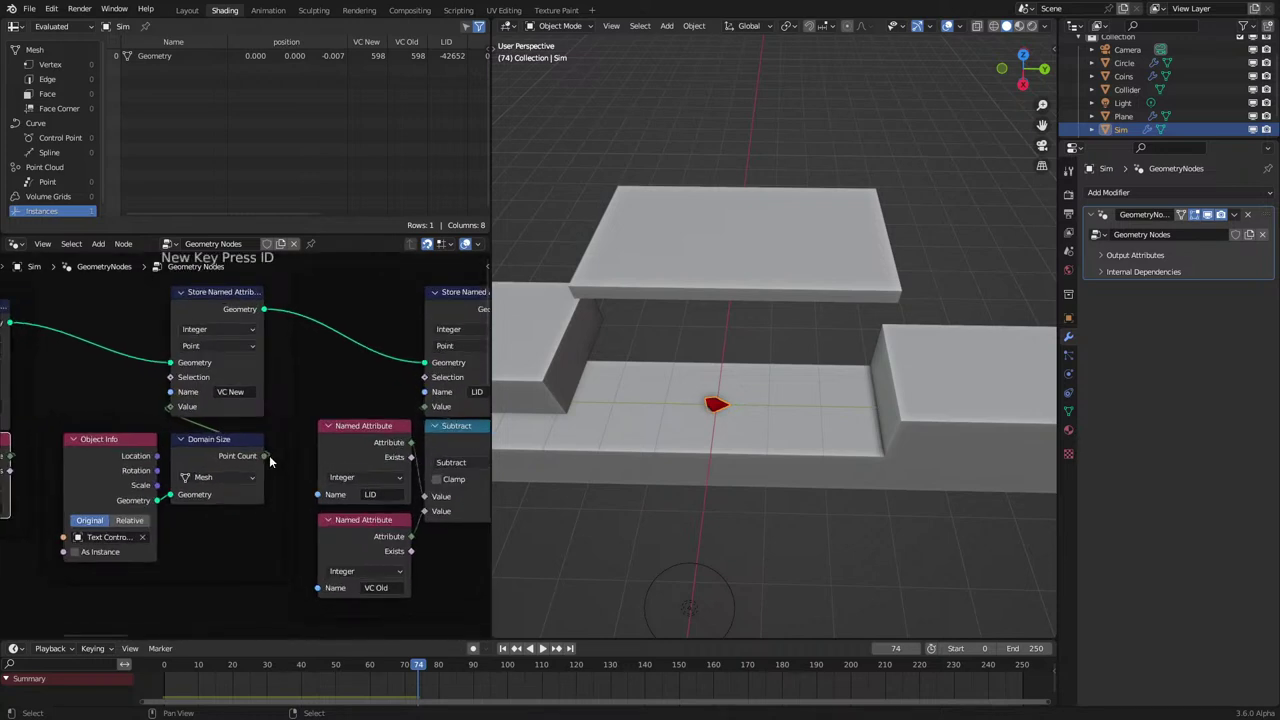
scroll(172, 413, down, 2)
middle_drag(165, 411, 253, 426)
scroll(253, 426, up, 1)
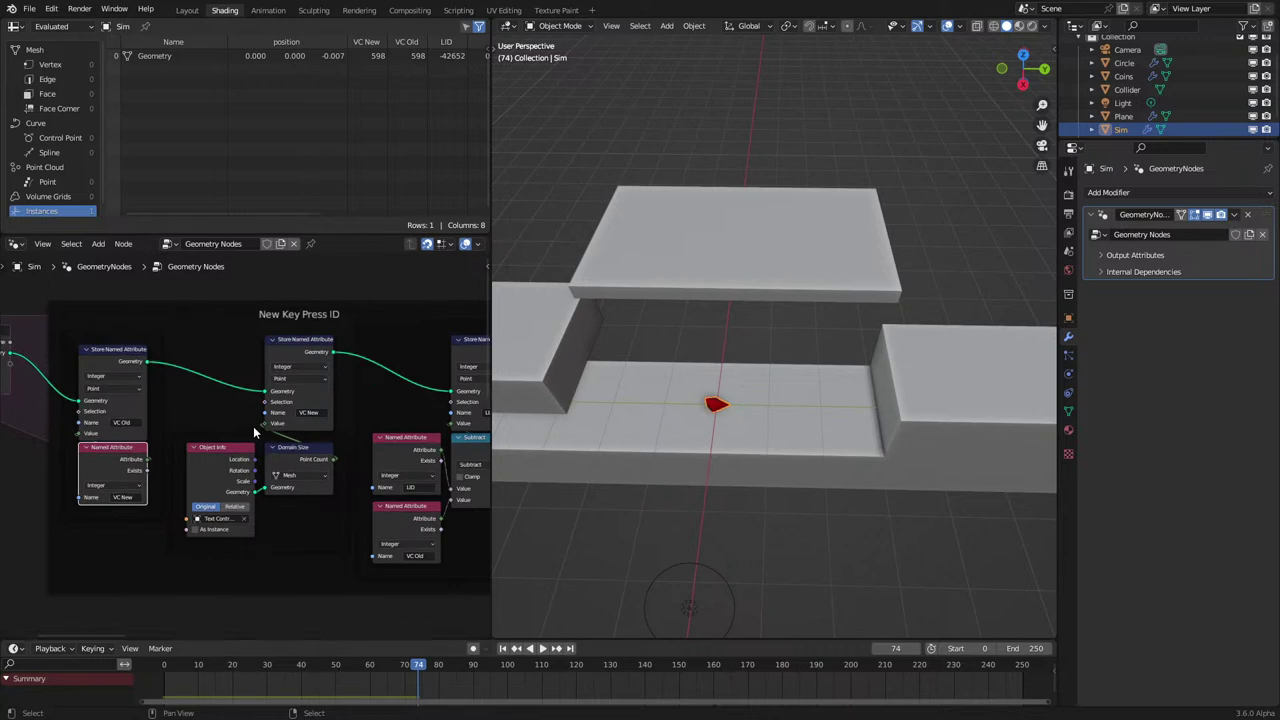
scroll(253, 426, up, 2)
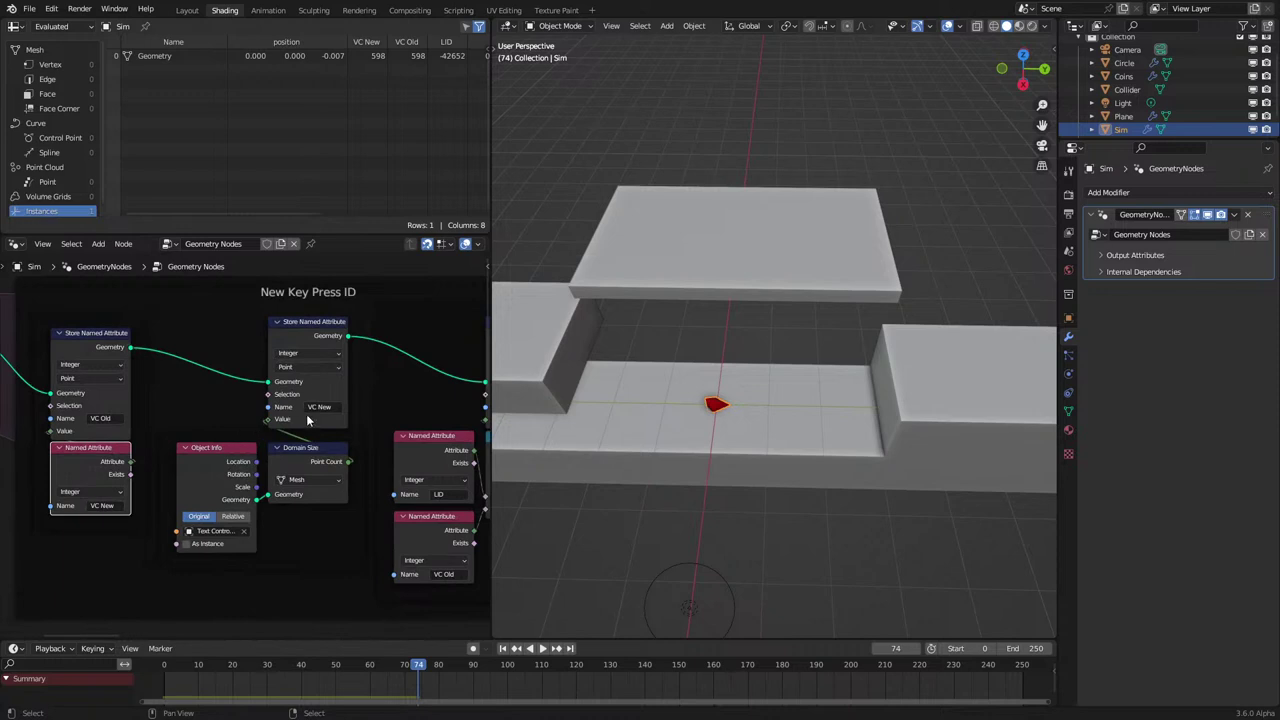
mouse_move(313, 413)
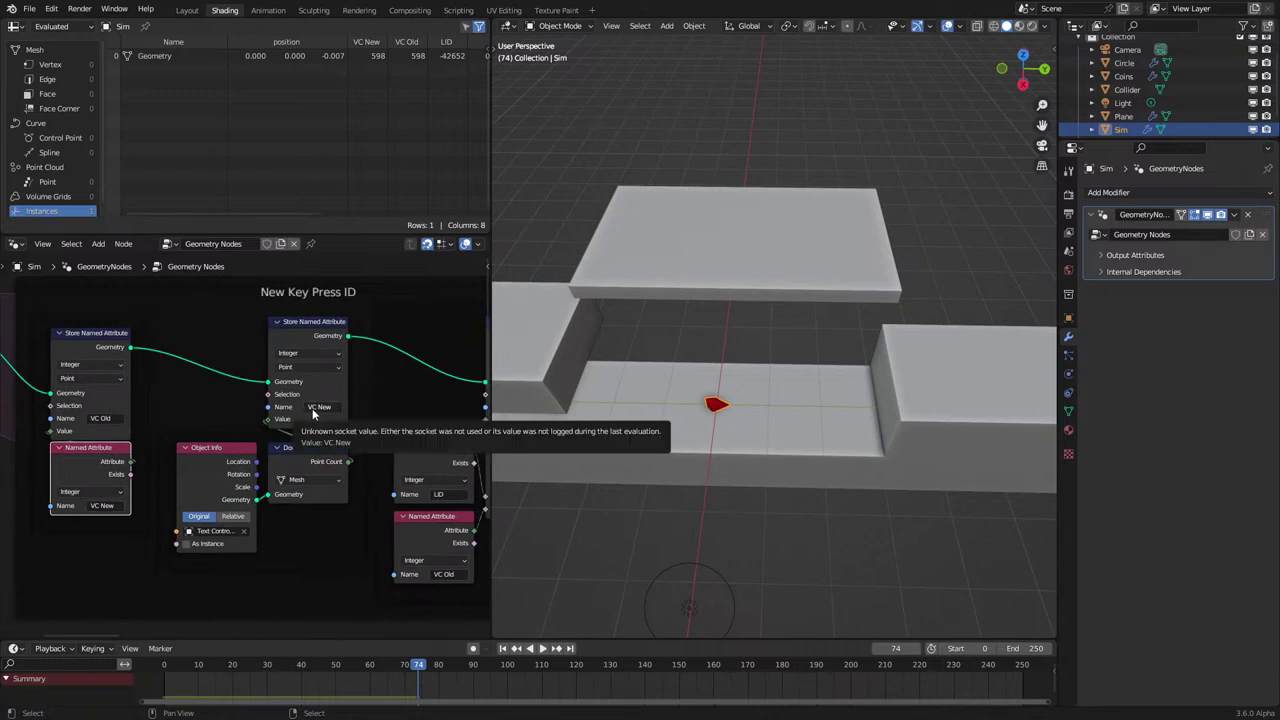
Nudge the VC New Named Attribute node slightly further down beneath the VC Old store node.
drag(113, 466, 112, 476)
scroll(112, 476, down, 2)
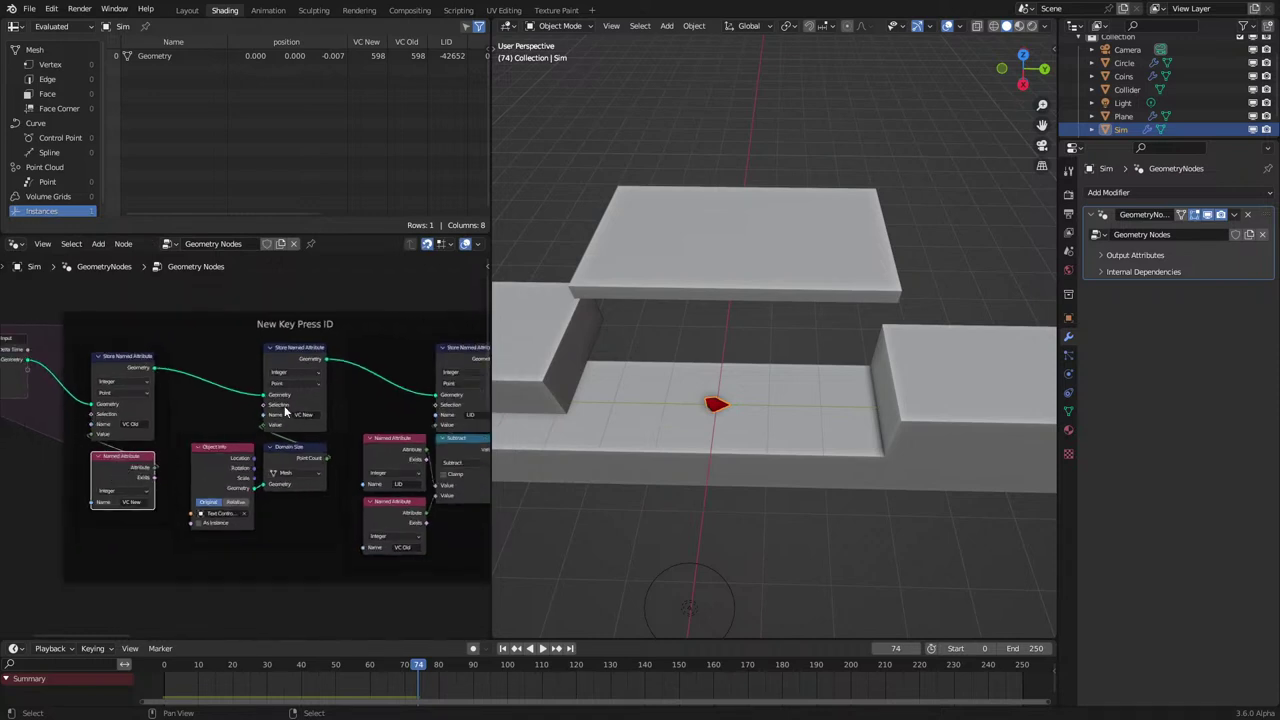
mouse_move(292, 425)
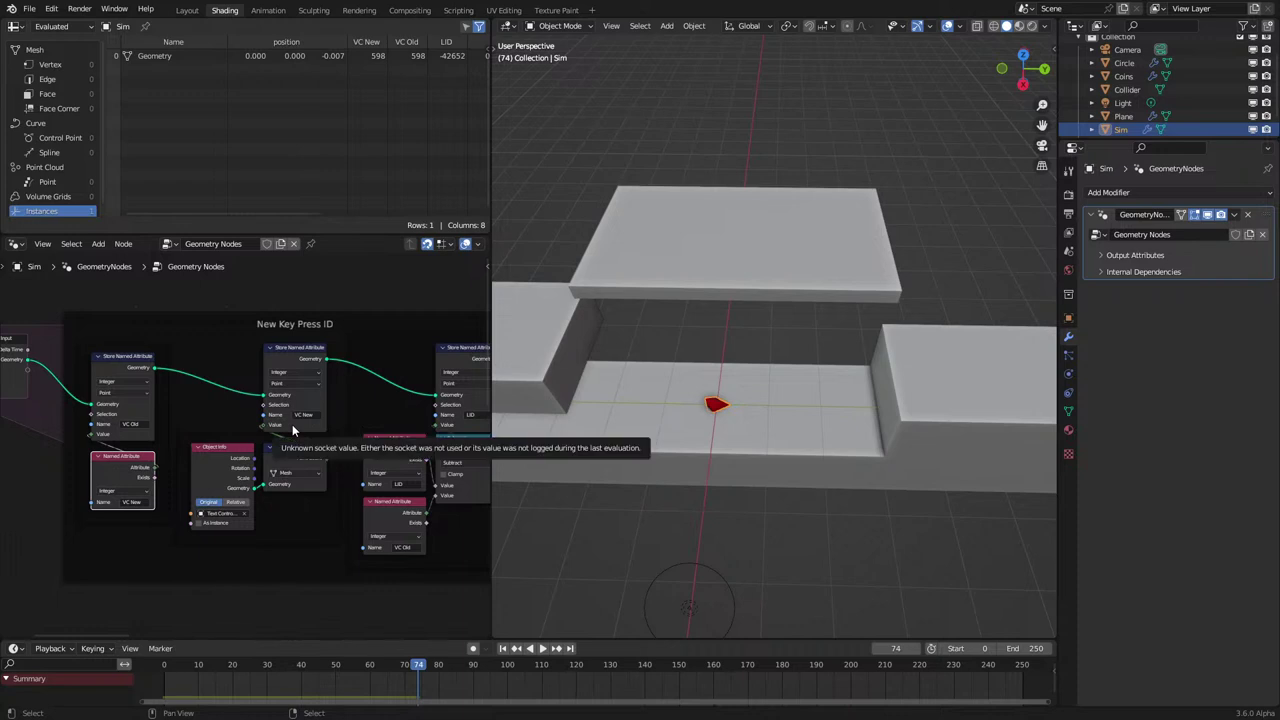
Change the LID Named Attribute node feeding the Subtract node to read VC New.
middle_drag(380, 457, 293, 441)
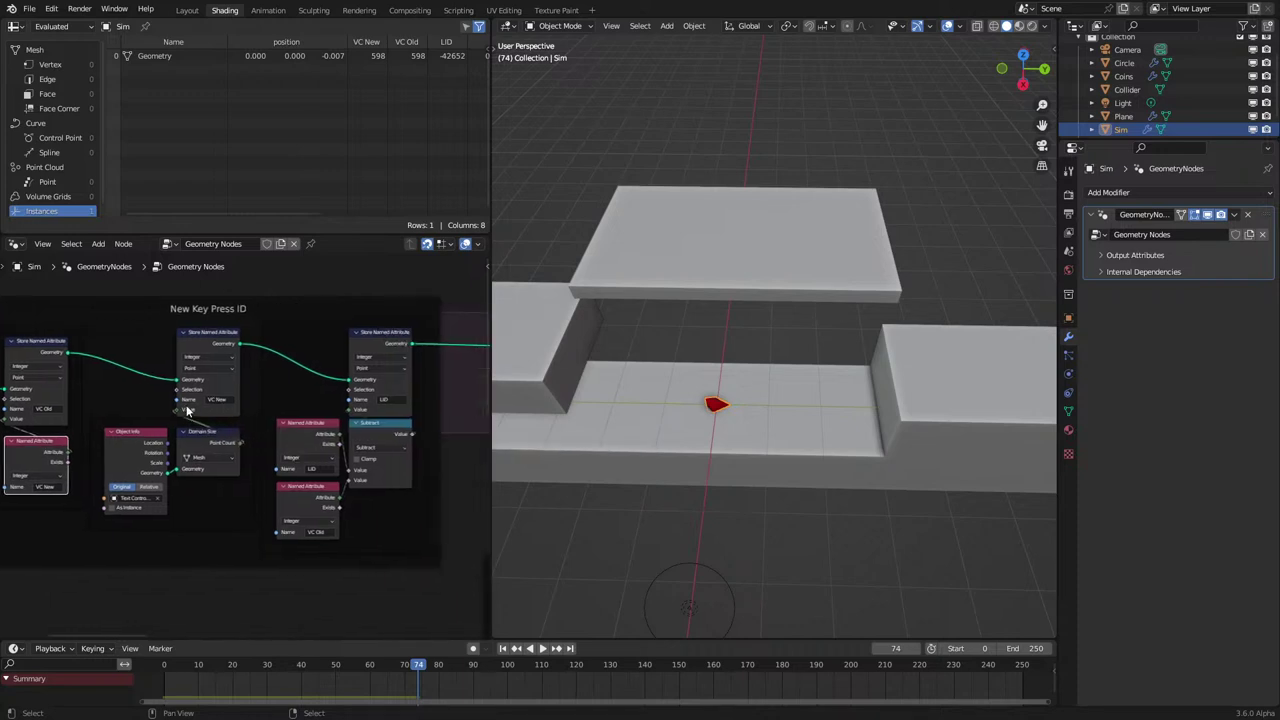
scroll(190, 403, up, 2)
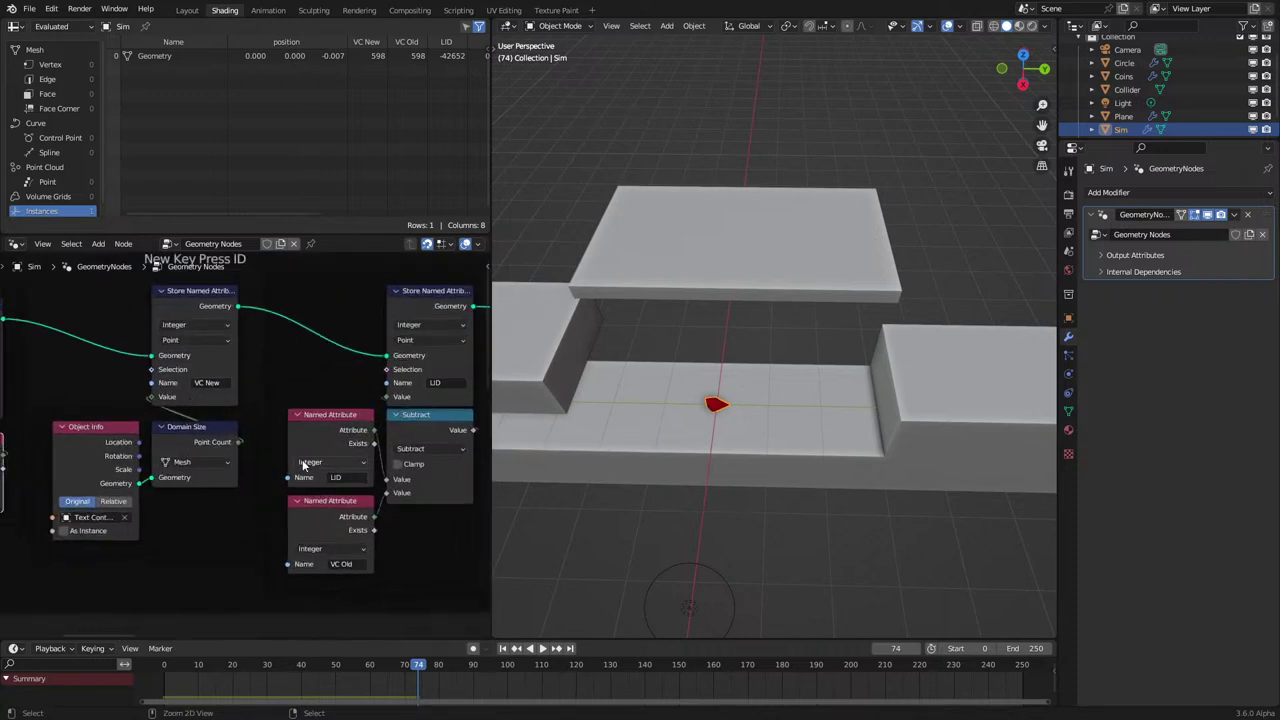
text(VC New)
Start playback and append "ad" to the Text Controller's text in Edit Mode to drive the character.
scroll(350, 480, down, 8)
scroll(600, 474, down, 4)
middle_drag(600, 474, 784, 515)
right_click(859, 562)
scroll(859, 562, down, 3)
key(space)
key(a)
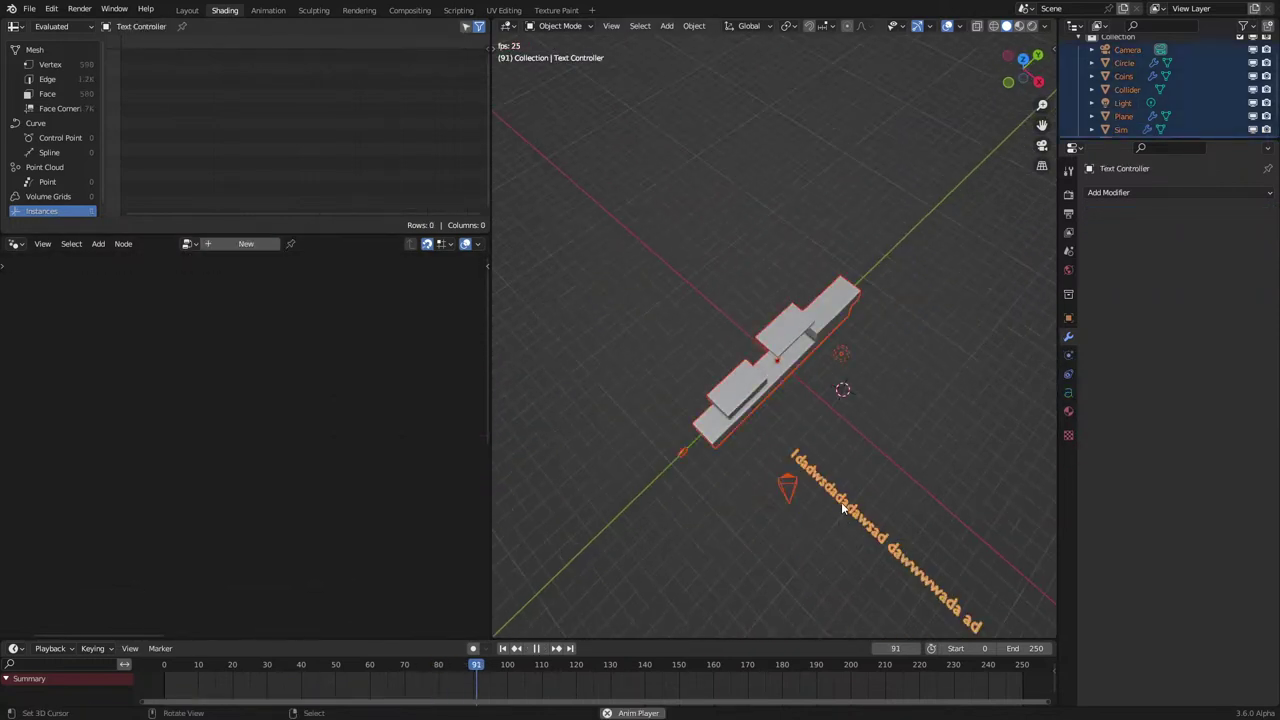
right_click(848, 519)
key(Tab)
middle_drag(848, 519, 801, 420)
text(ad)
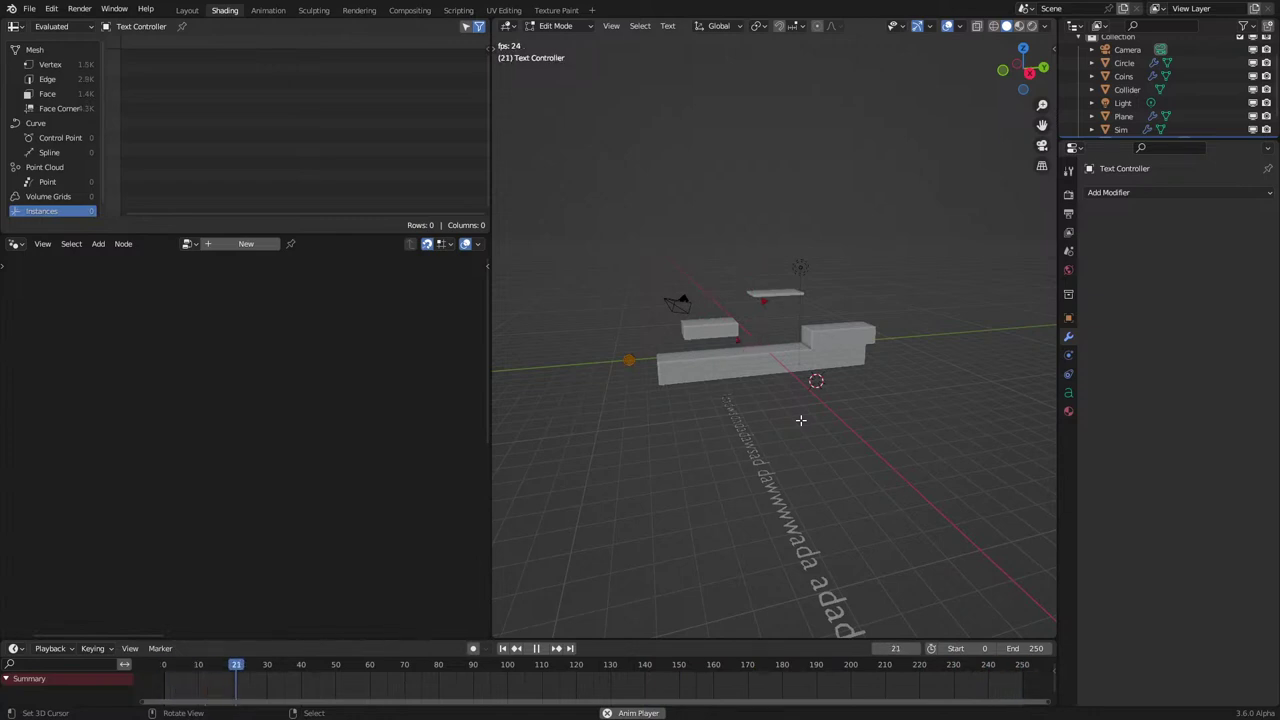
Watch the characters among the platforms up close, then leave text editing and stop playback.
scroll(800, 418, up, 6)
scroll(791, 468, down, 3)
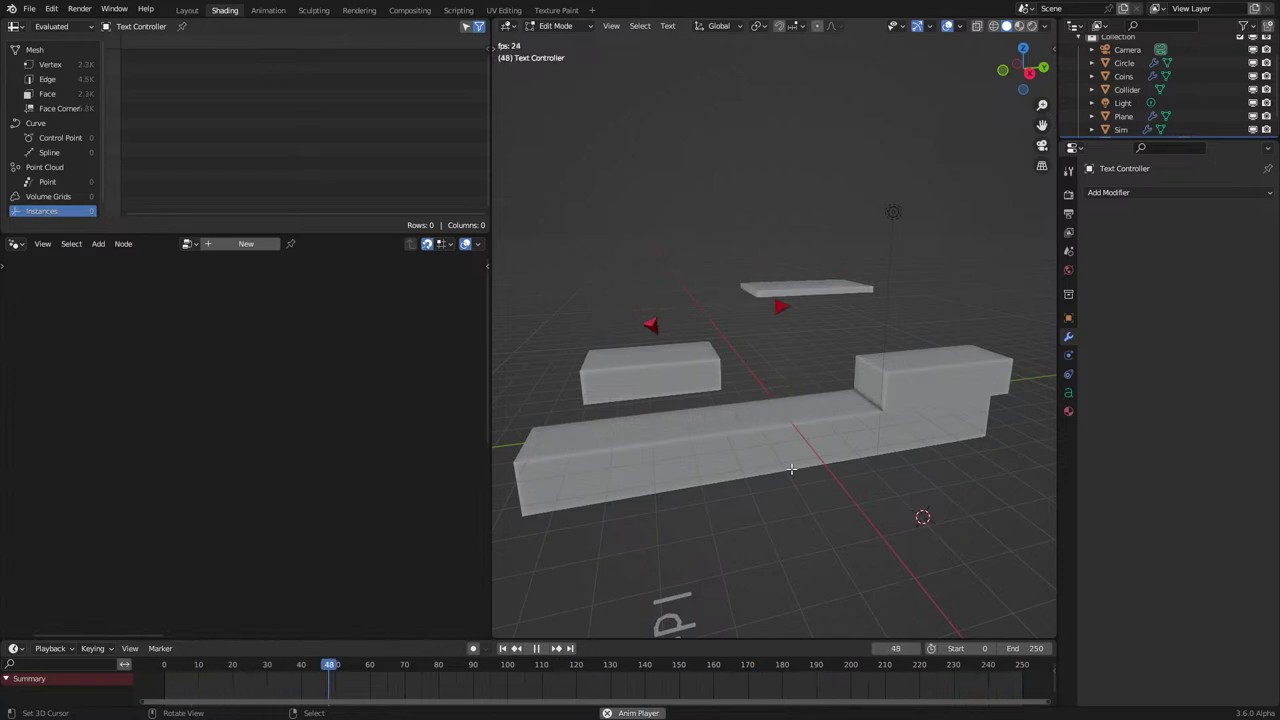
key(Tab)
key(space)
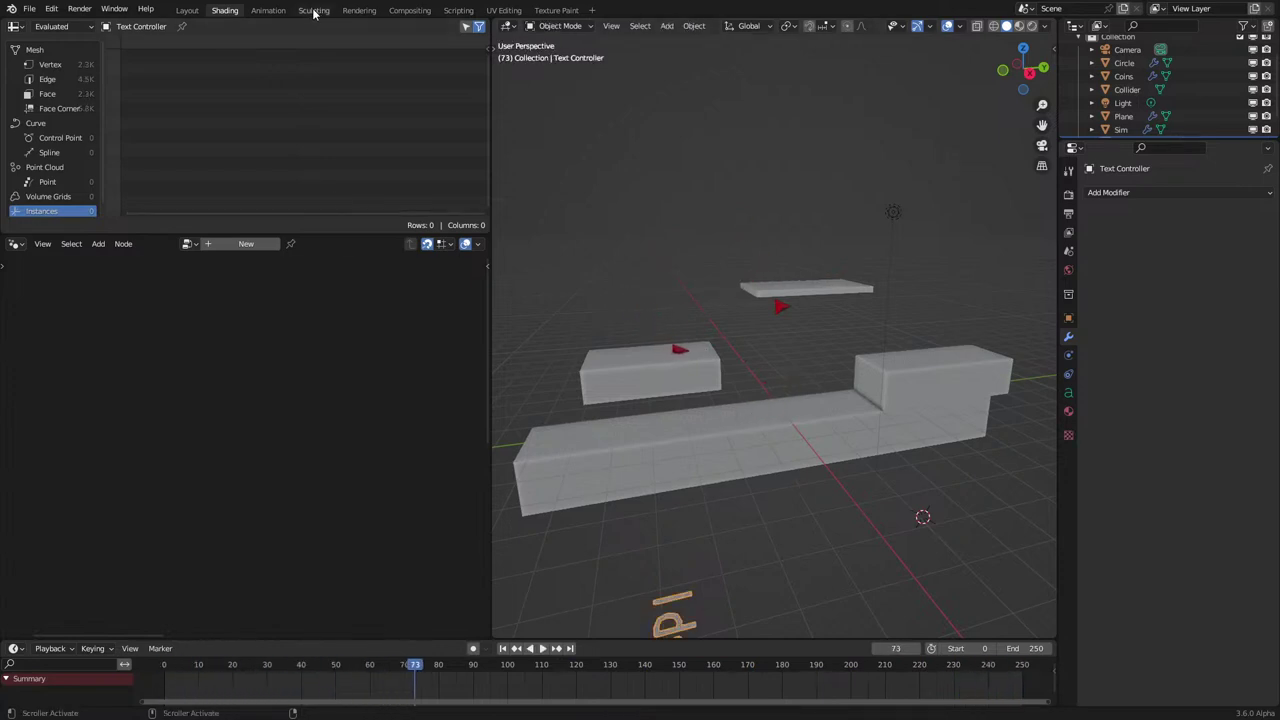
Switch to the Animation workspace and add a mesh plane at the 3D cursor.
click(267, 11)
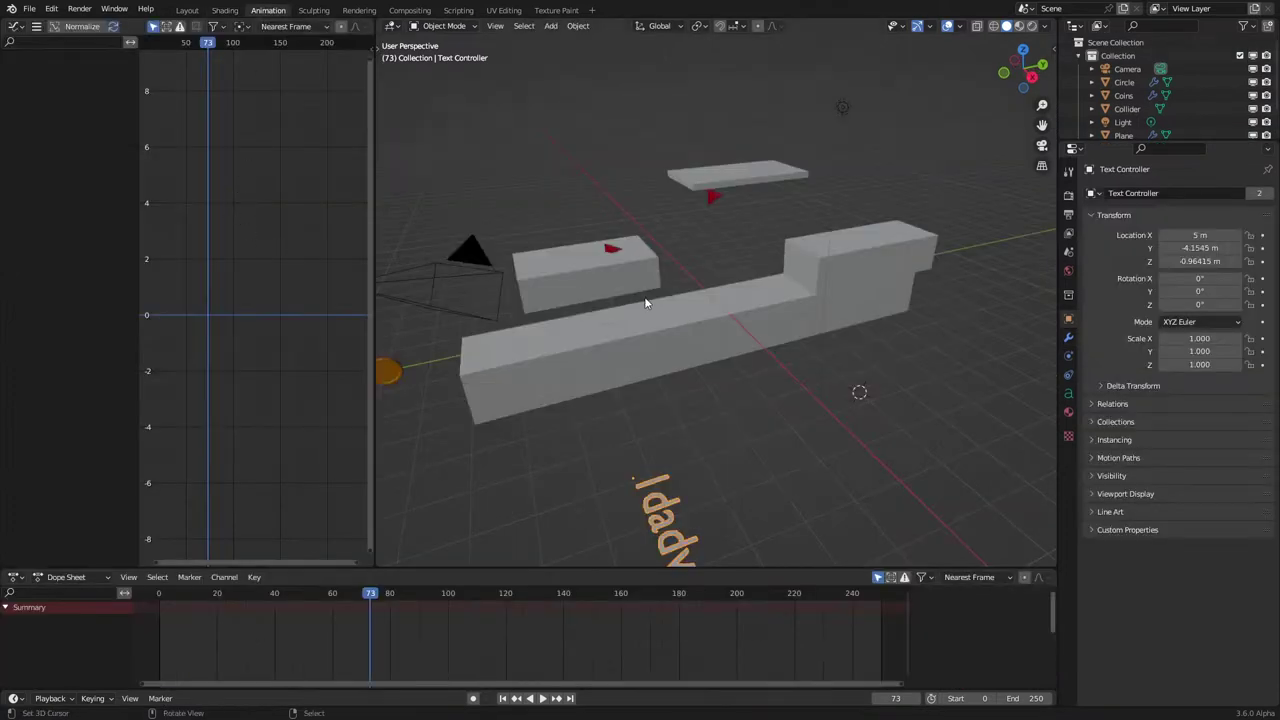
key(shift+a)
mouse_move(580, 268)
click(665, 268)
key(Tab)
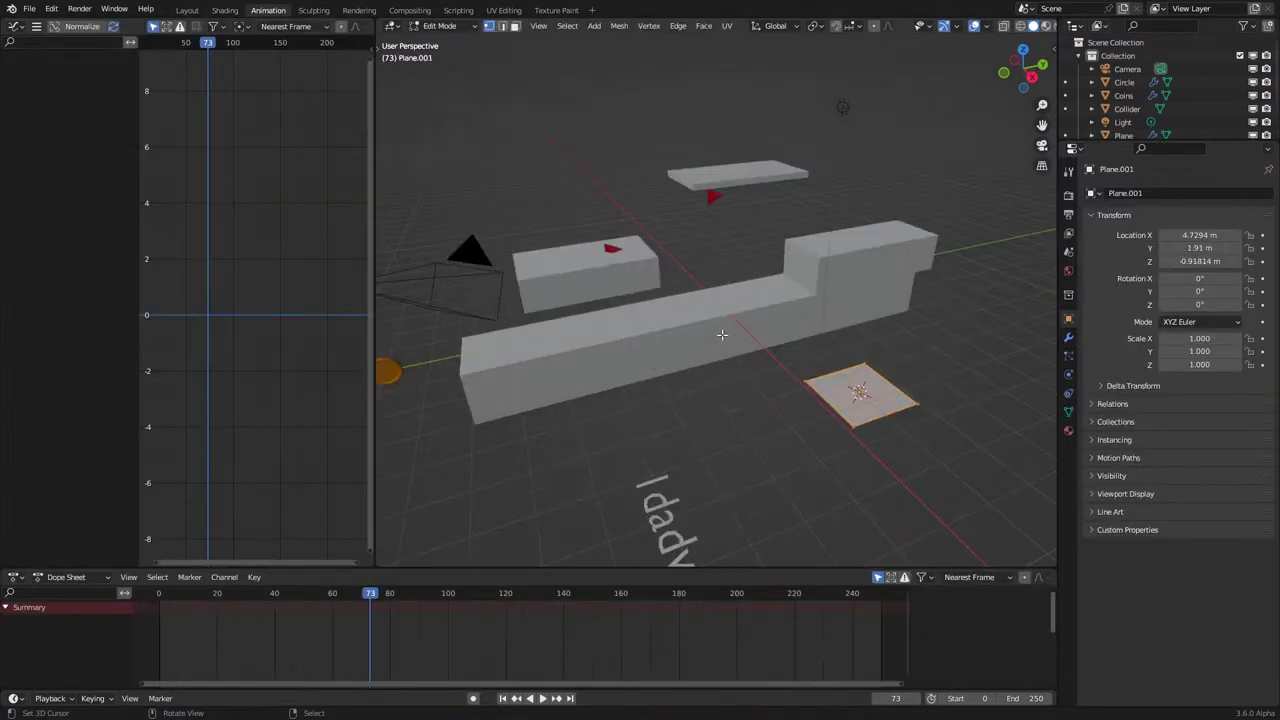
key(Tab)
Enable auto keying and keyframe the new plane at its current position on frame 73.
click(472, 698)
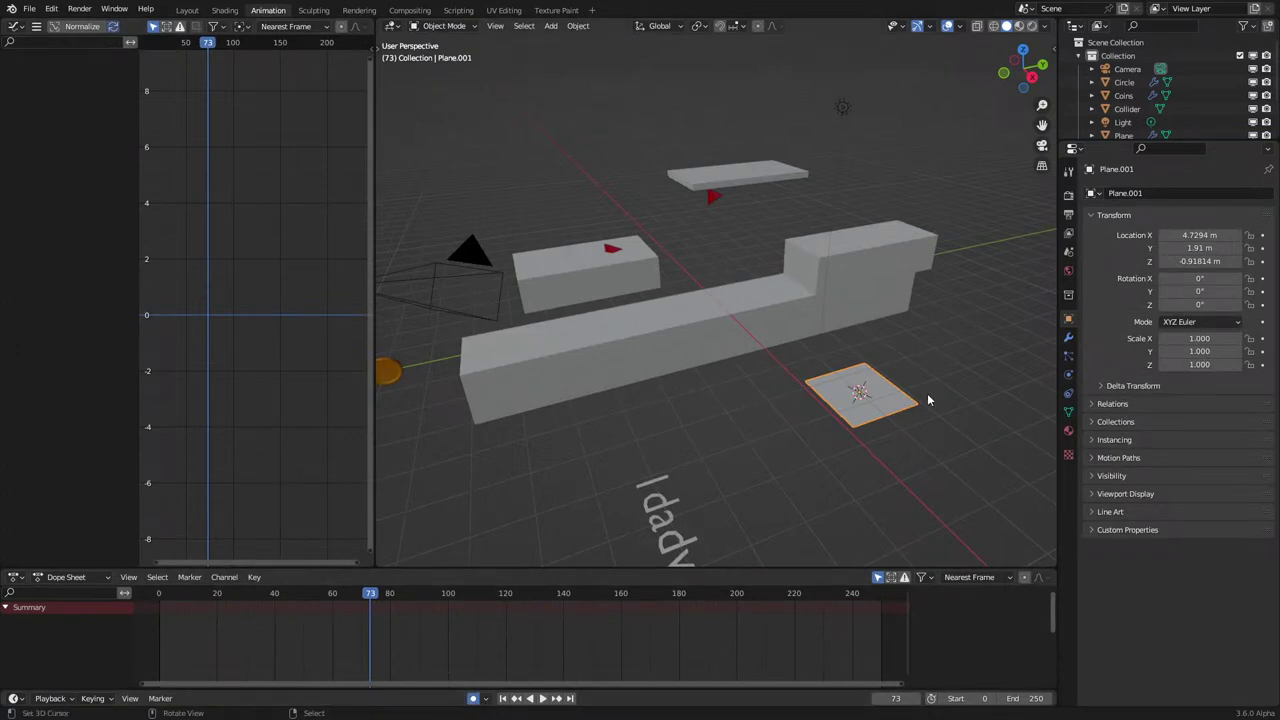
key(g)
click(927, 400)
At frame 93, lower the plane along Z to about -3.79 m to record a second keyframe.
click(428, 628)
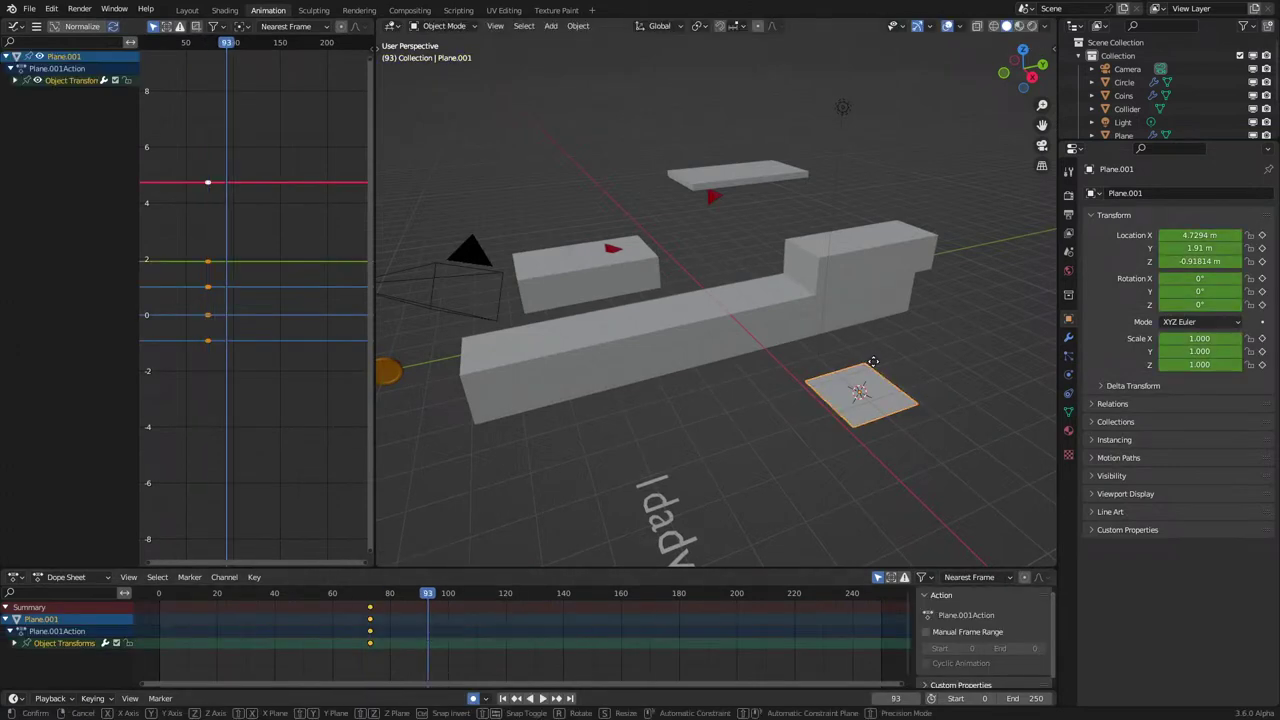
key(g)
key(z)
click(345, 384)
scroll(182, 390, up, 3)
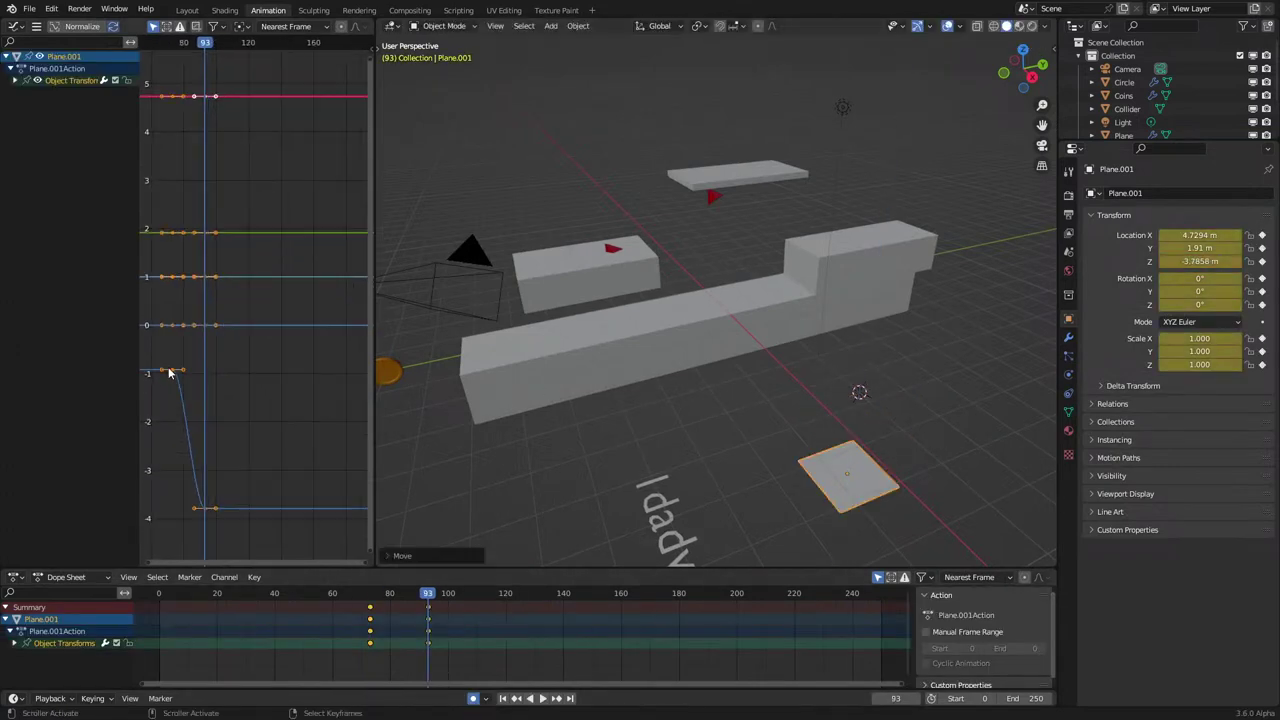
Select the plane's Z Location keyframes in the Graph Editor and set their handle type to Auto Clamped.
right_click(179, 372)
click(231, 530)
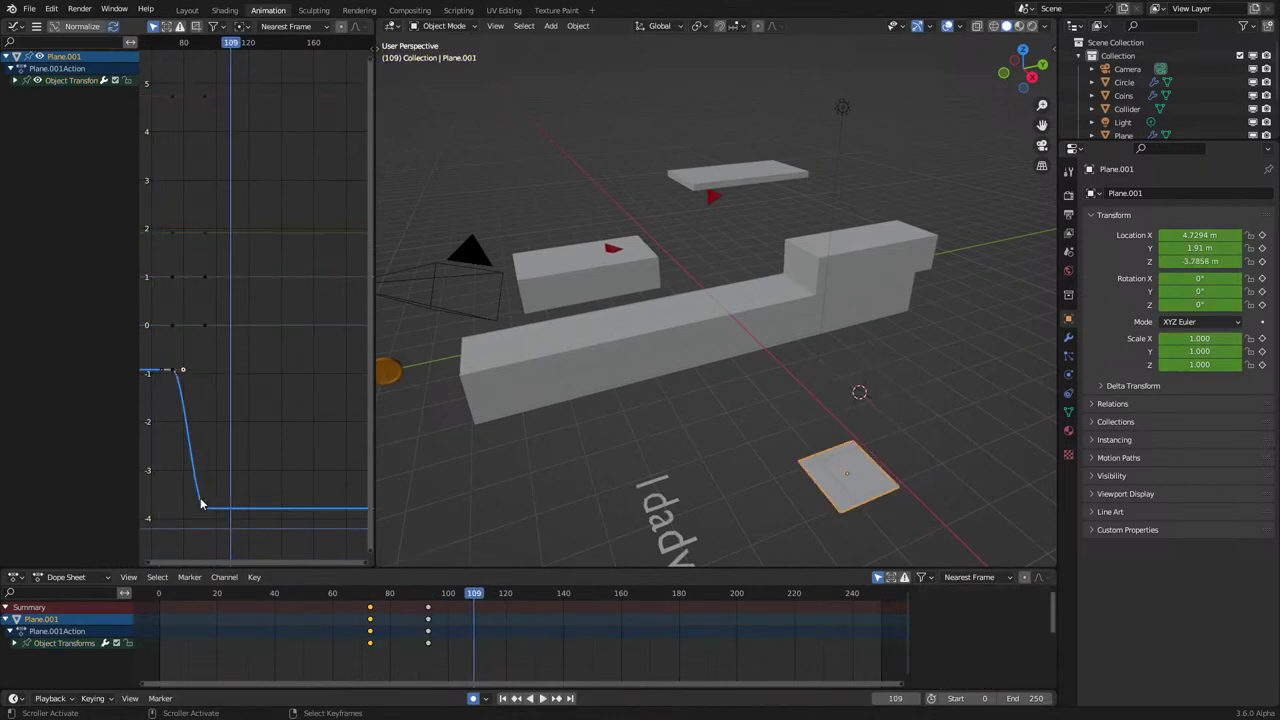
middle_drag(227, 454, 262, 411)
key(c)
click(207, 331)
click(241, 464)
right_click(248, 476)
right_click(250, 445)
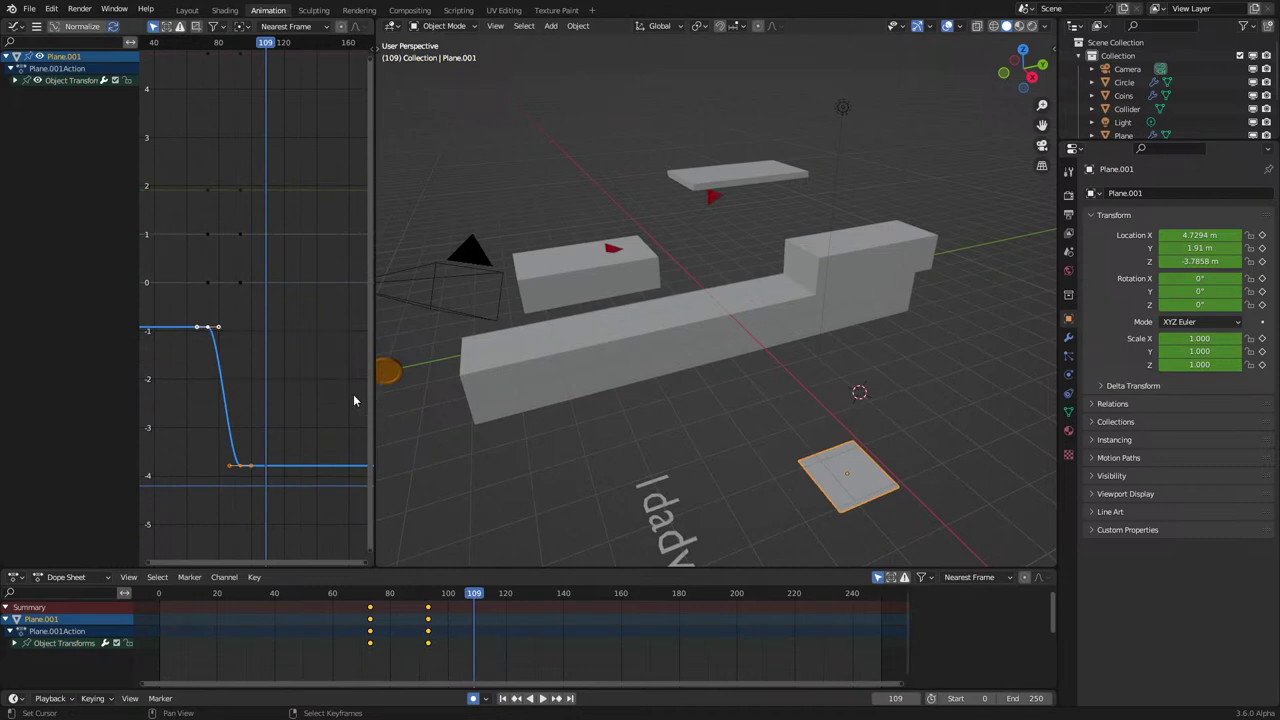
key(v)
click(230, 393)
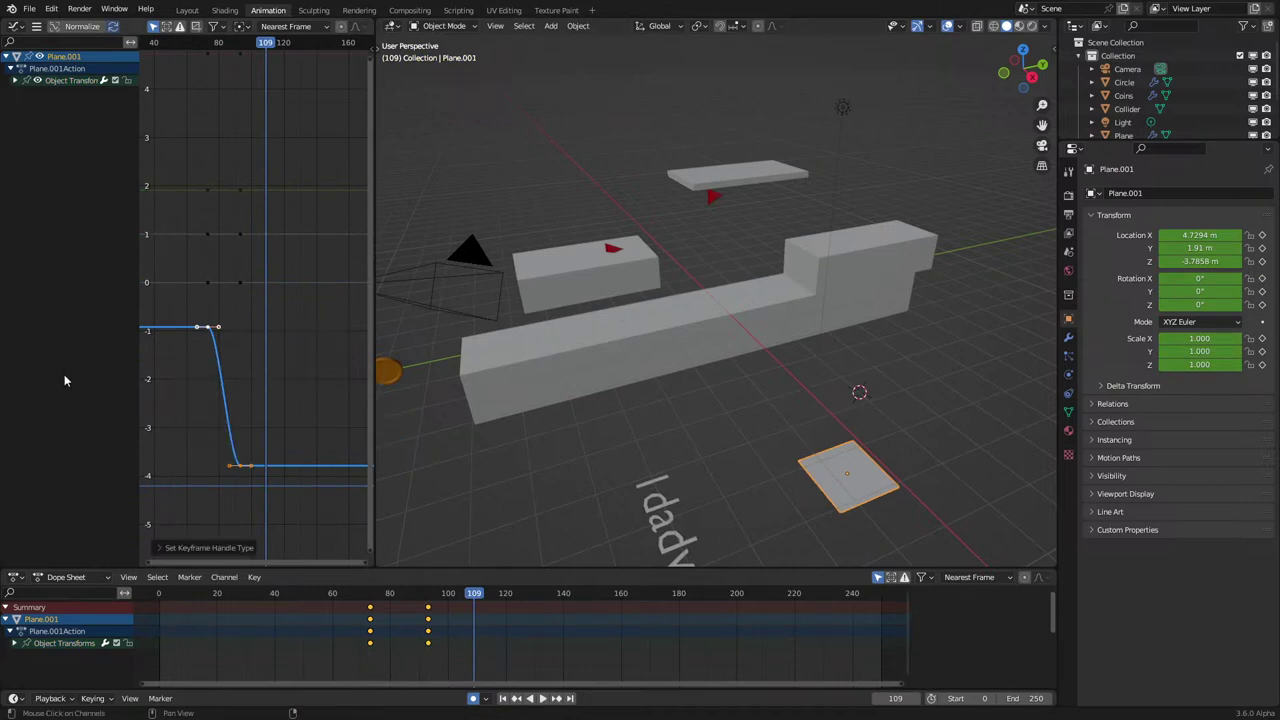
Widen the Graph Editor to give the Z Location curve more room.
key(t)
drag(375, 150, 537, 160)
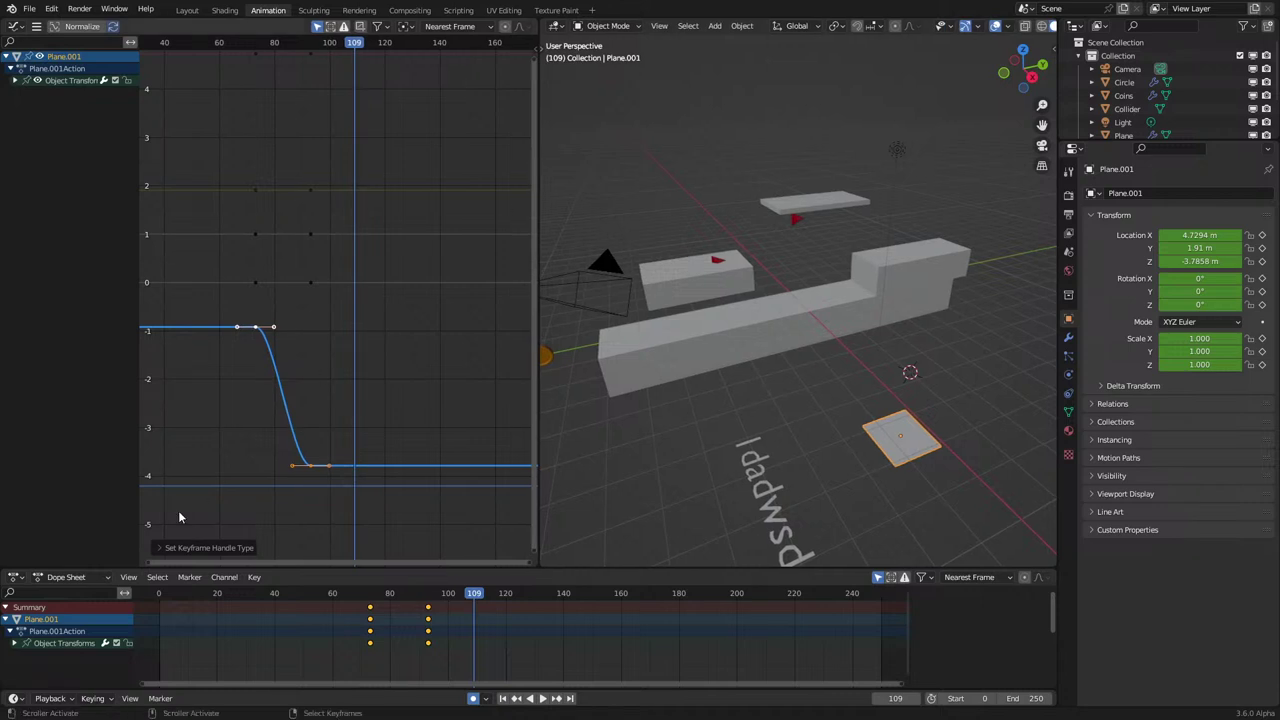
click(157, 577)
mouse_move(193, 580)
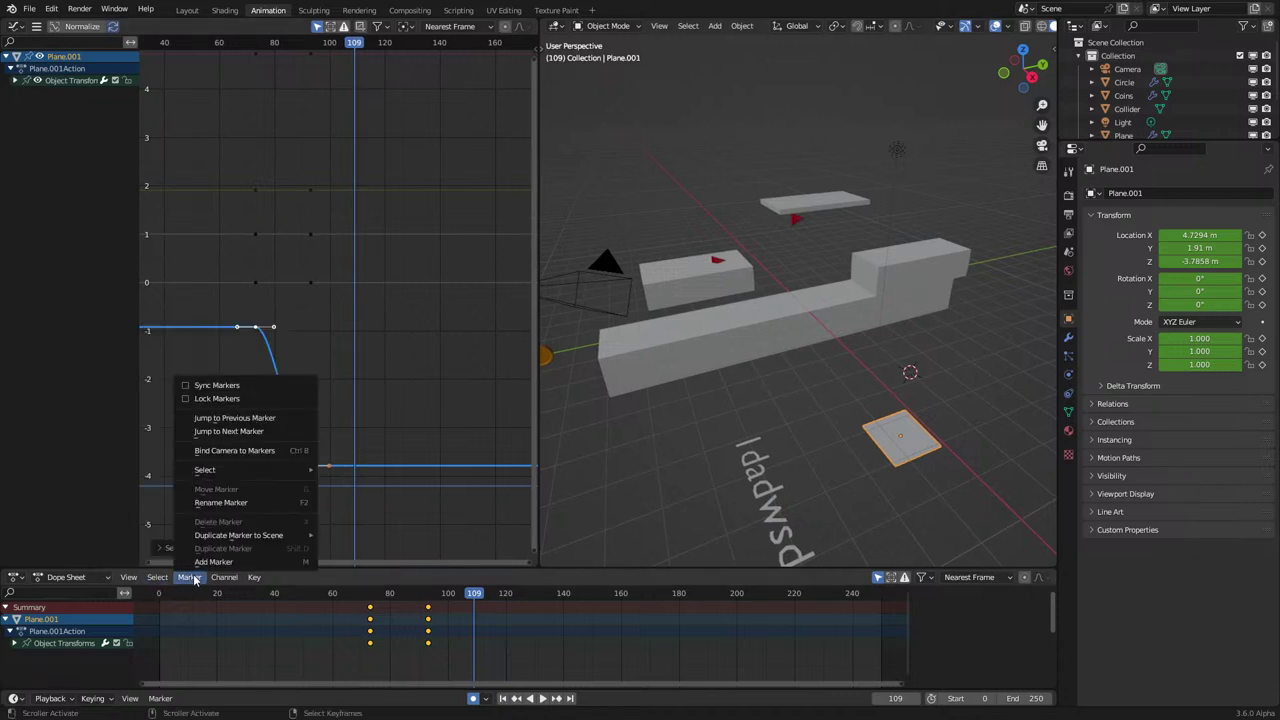
mouse_move(254, 577)
click(460, 295)
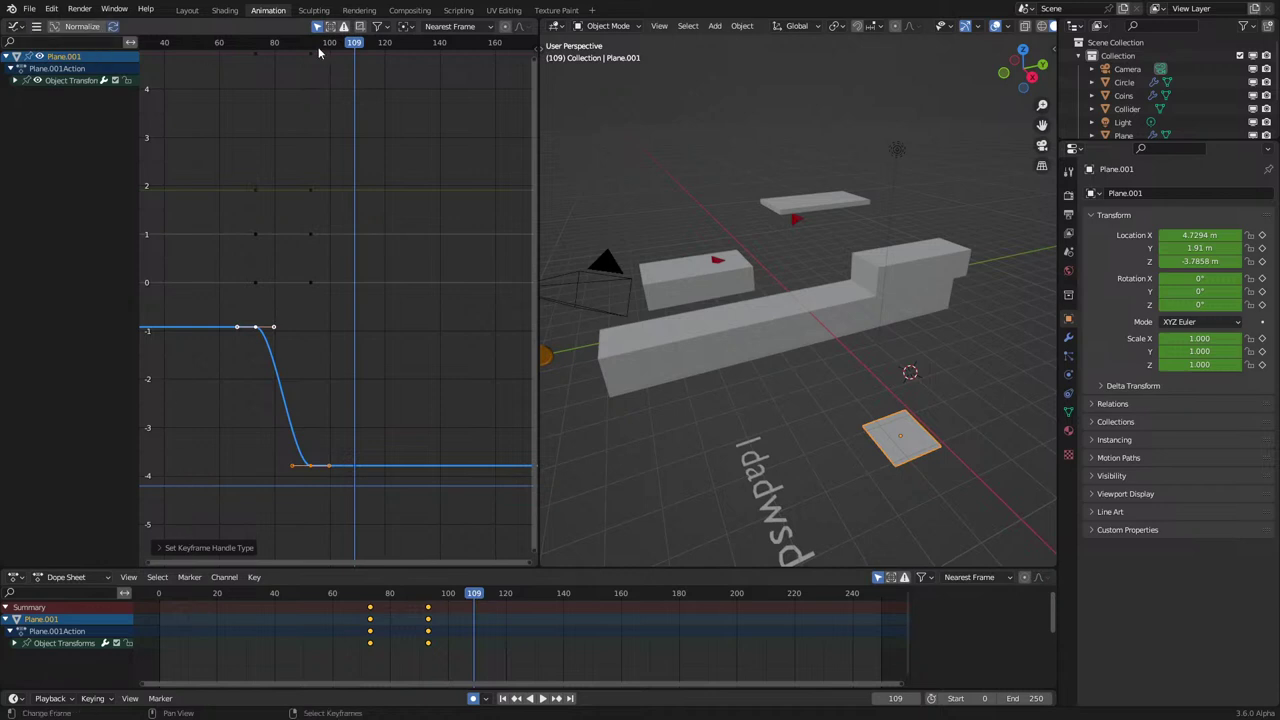
Look through the Graph Editor's F-Curve, modifier and view settings for the Z Location curve.
key(n)
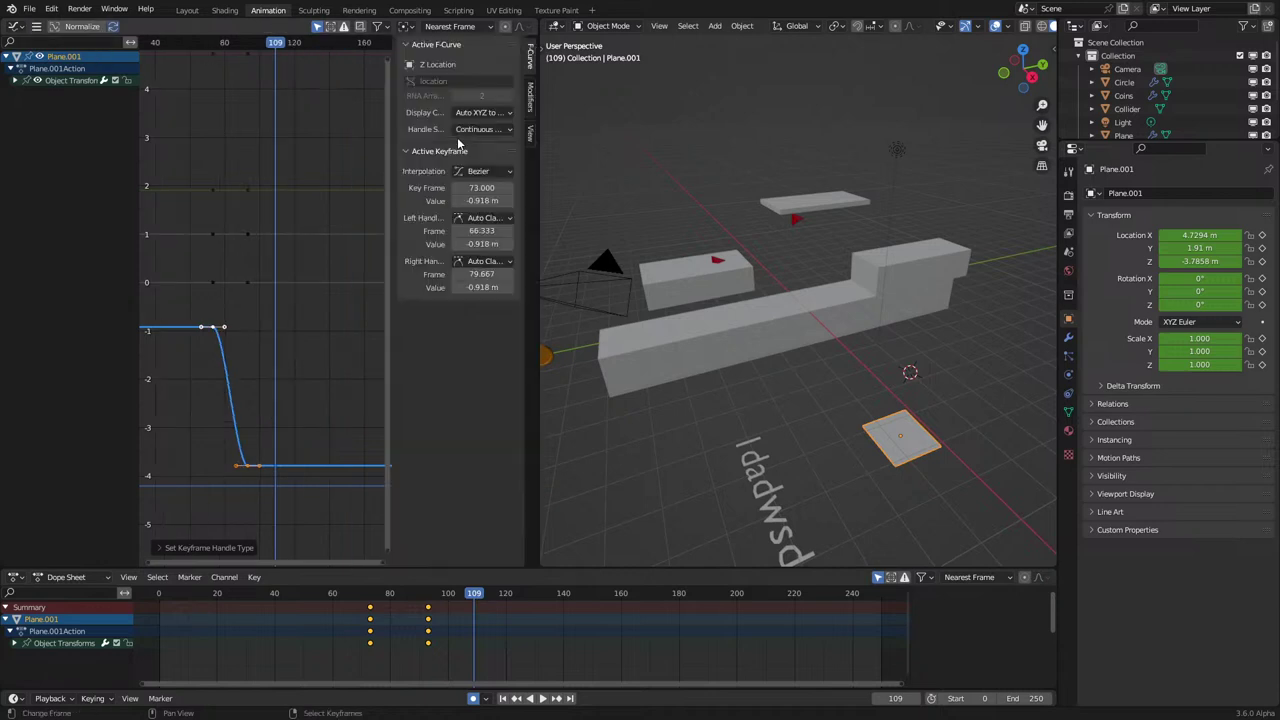
click(530, 97)
click(531, 140)
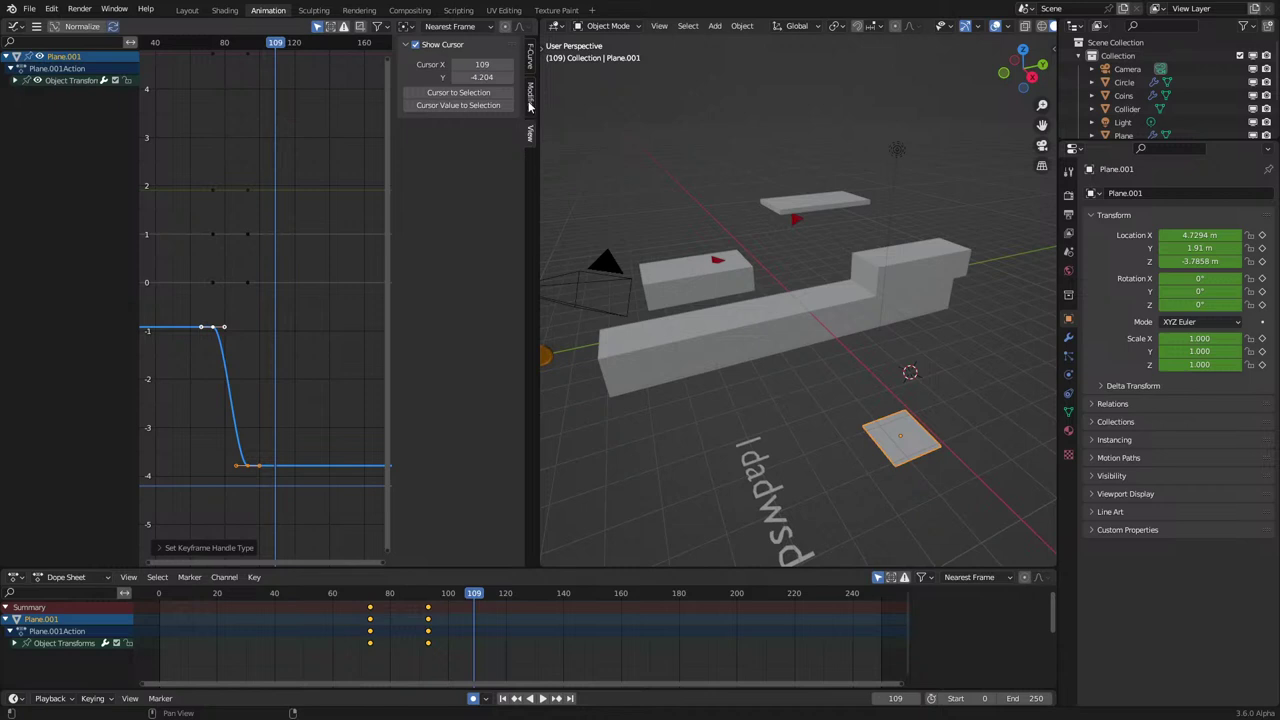
click(530, 97)
key(n)
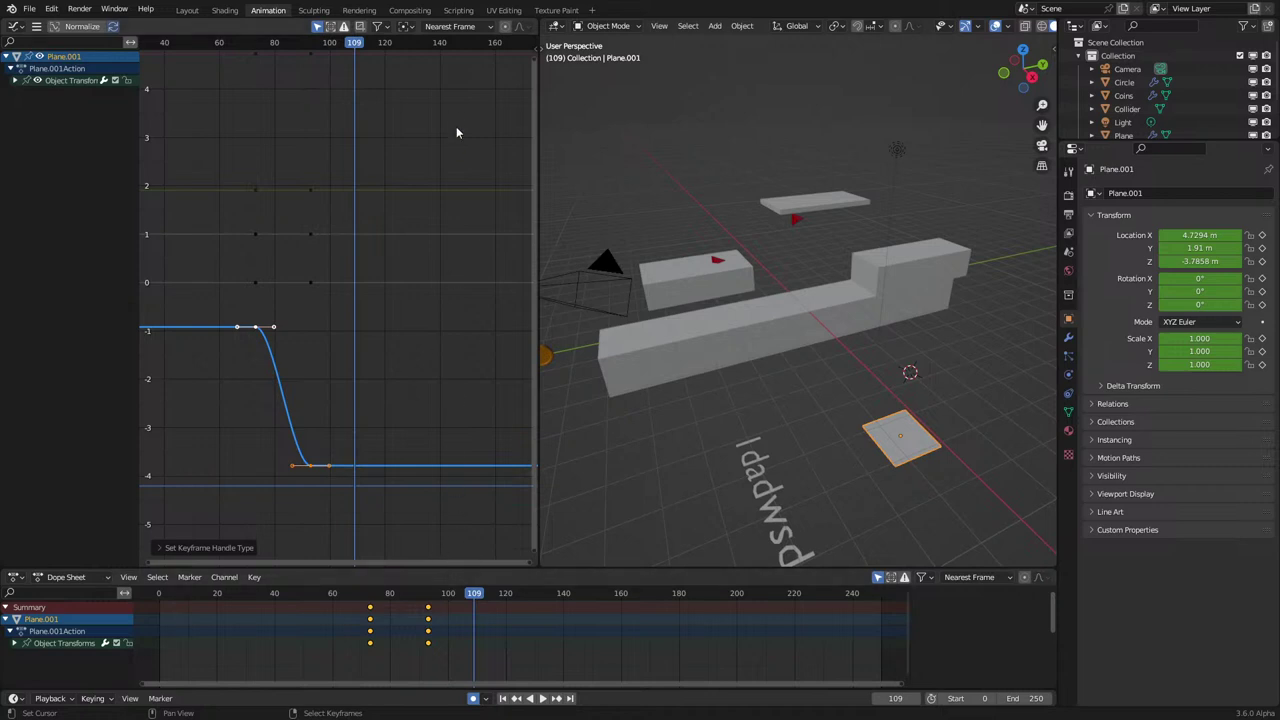
Set the interpolation of the plane's selected keyframes to Elastic.
key(t)
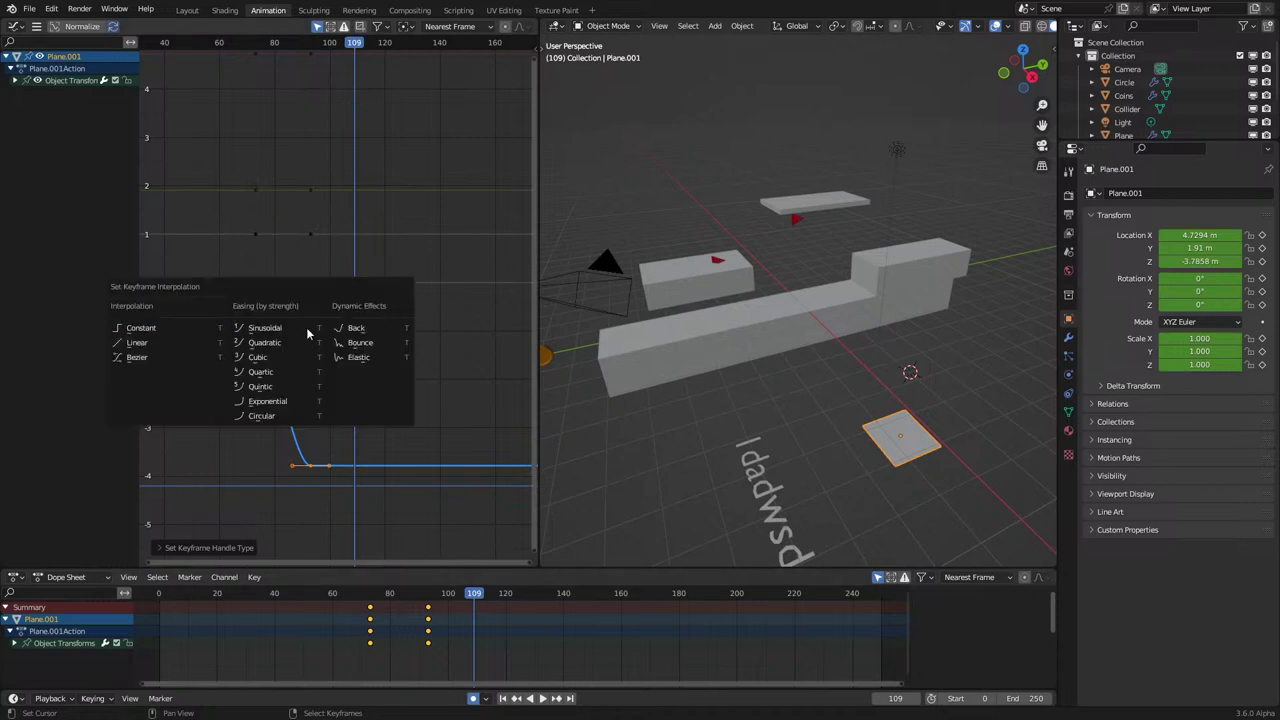
click(360, 358)
click(243, 371)
Play the animation repeatedly to check the plane's elastic drop, stopping at frame 79.
key(space)
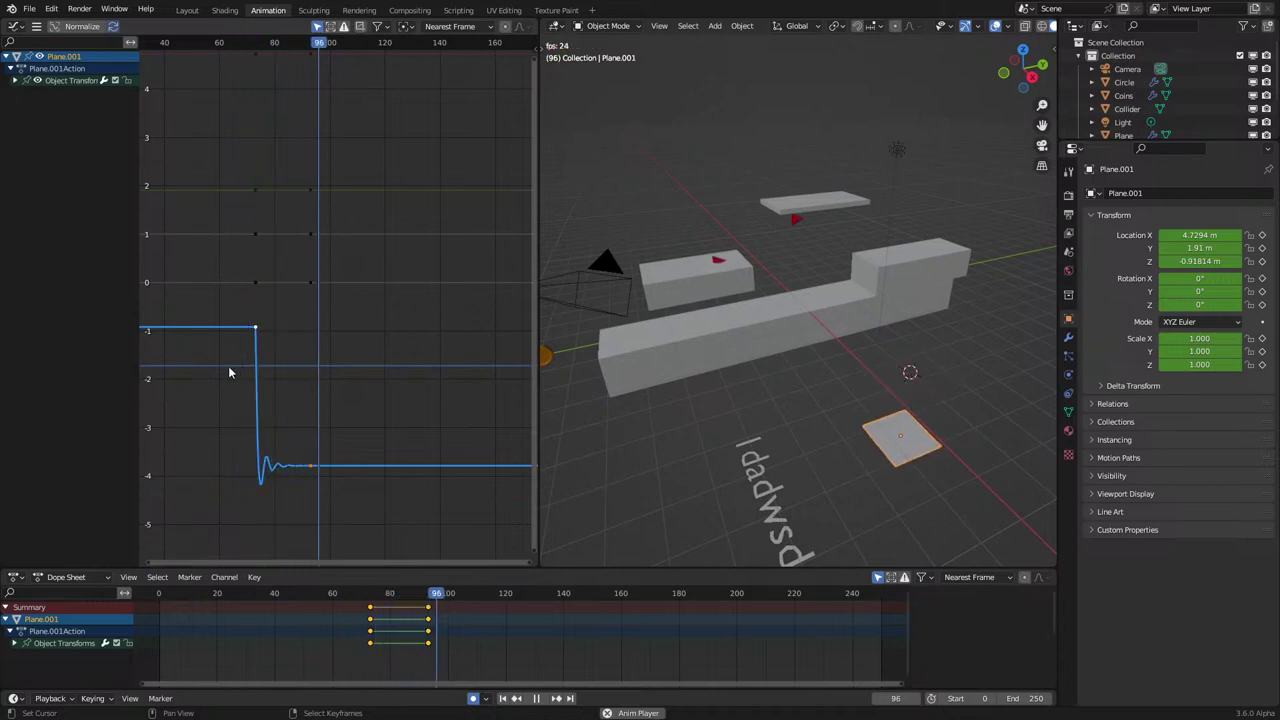
key(space)
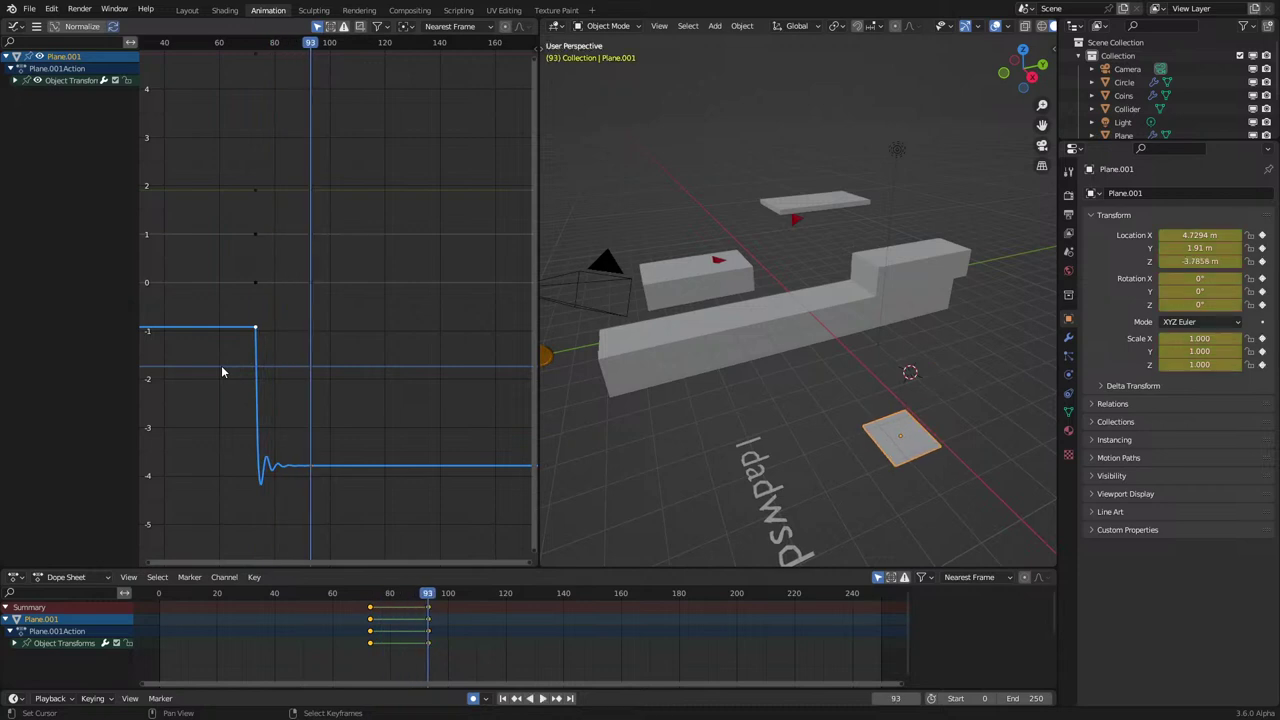
key(space)
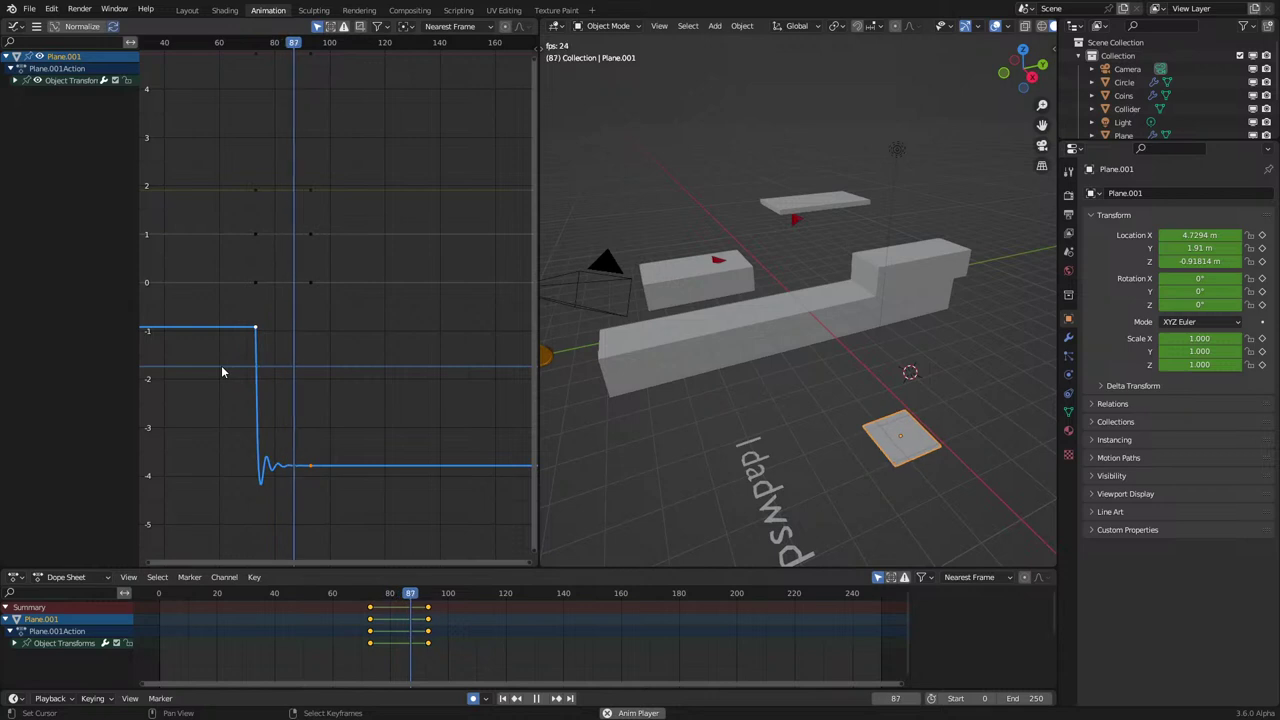
key(space)
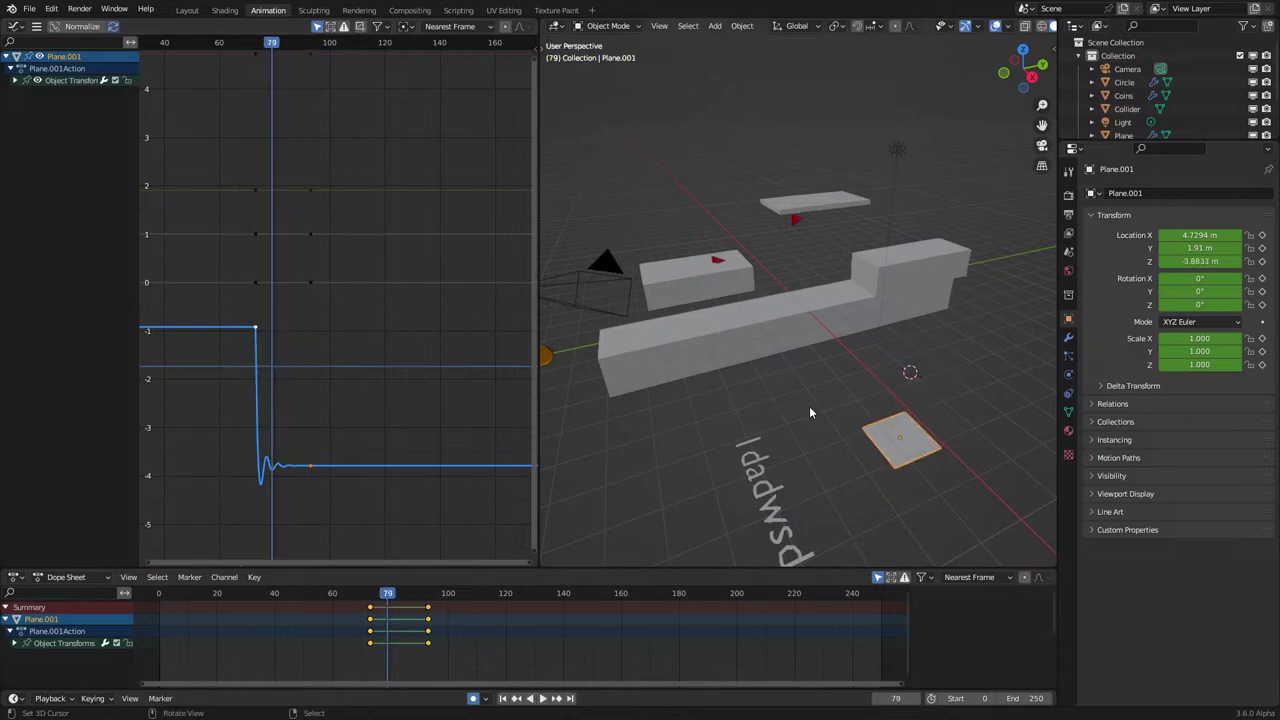
Delete the animated demo plane and switch to the Shading workspace.
key(Delete)
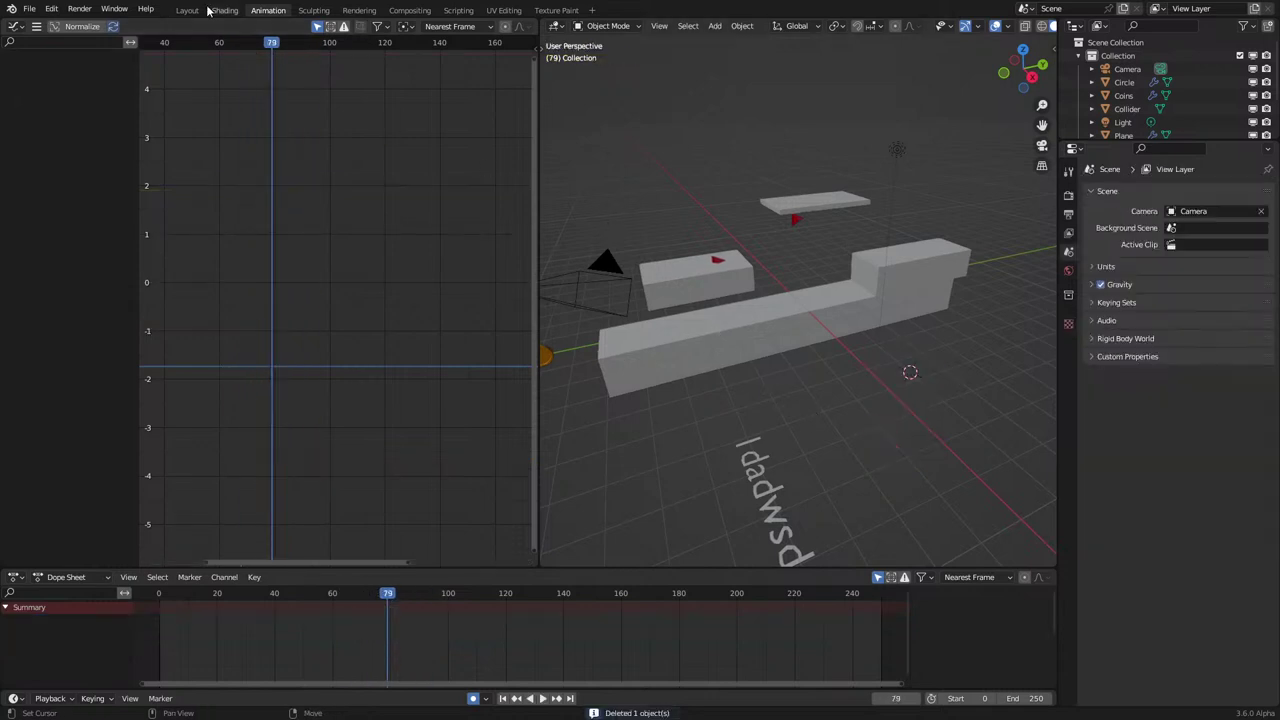
click(222, 10)
click(770, 419)
middle_drag(770, 419, 750, 293)
Select the Sim character object and bring its New Key Press ID nodes into close view.
click(760, 286)
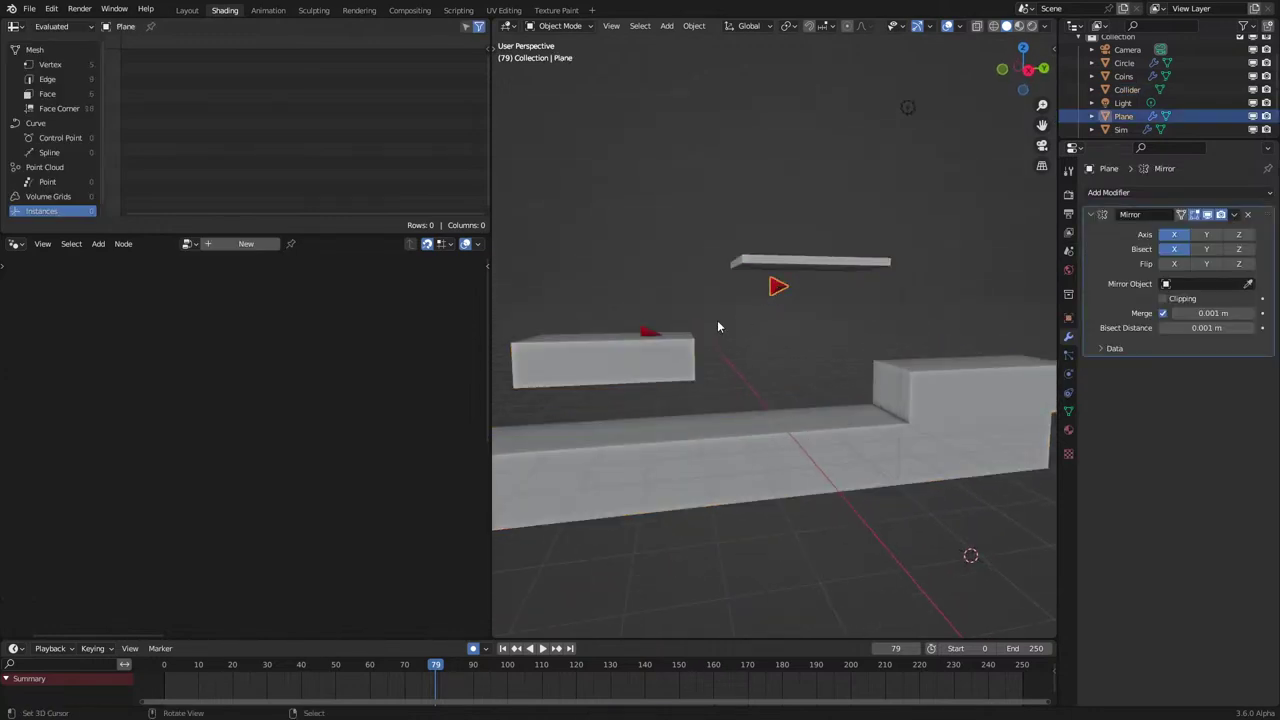
right_click(646, 335)
scroll(646, 330, down, 5)
middle_drag(646, 330, 719, 352)
scroll(719, 352, up, 1)
scroll(149, 389, down, 4)
middle_drag(149, 389, 105, 360)
scroll(266, 361, up, 7)
scroll(136, 477, up, 2)
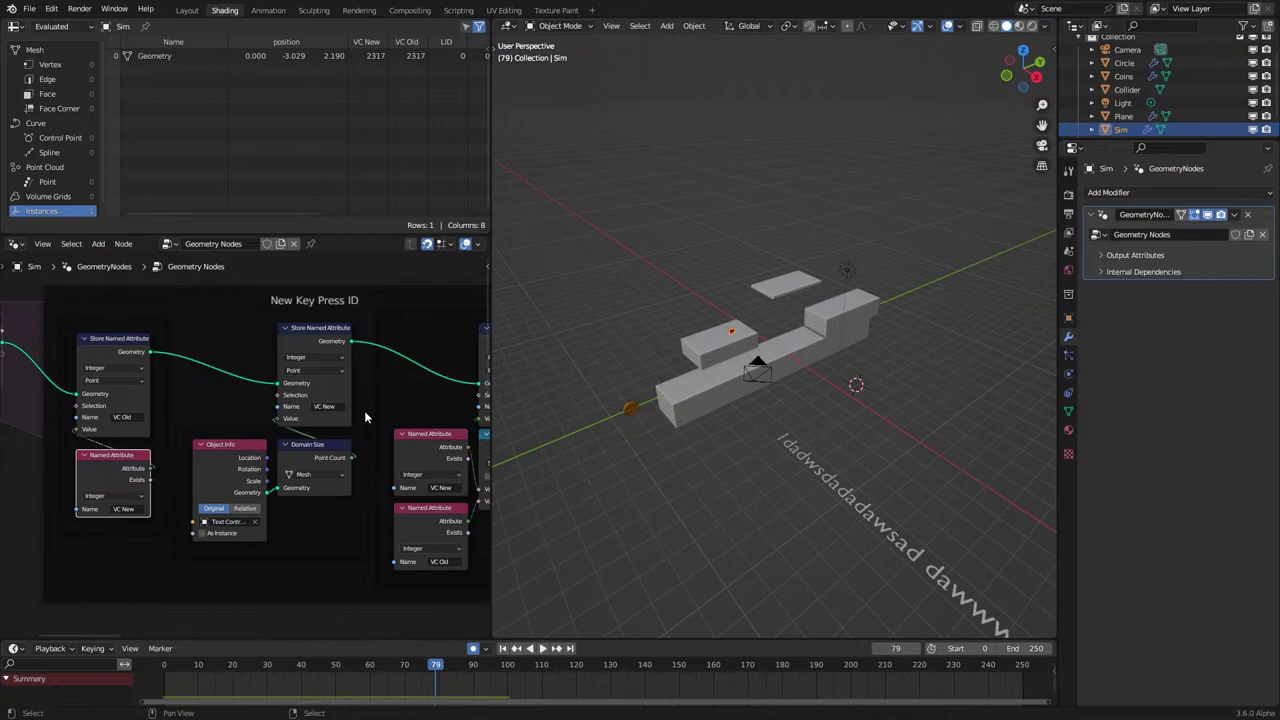
Label the frame around the nodes that store VC Old as "Old Vert Count".
middle_drag(364, 410, 223, 411)
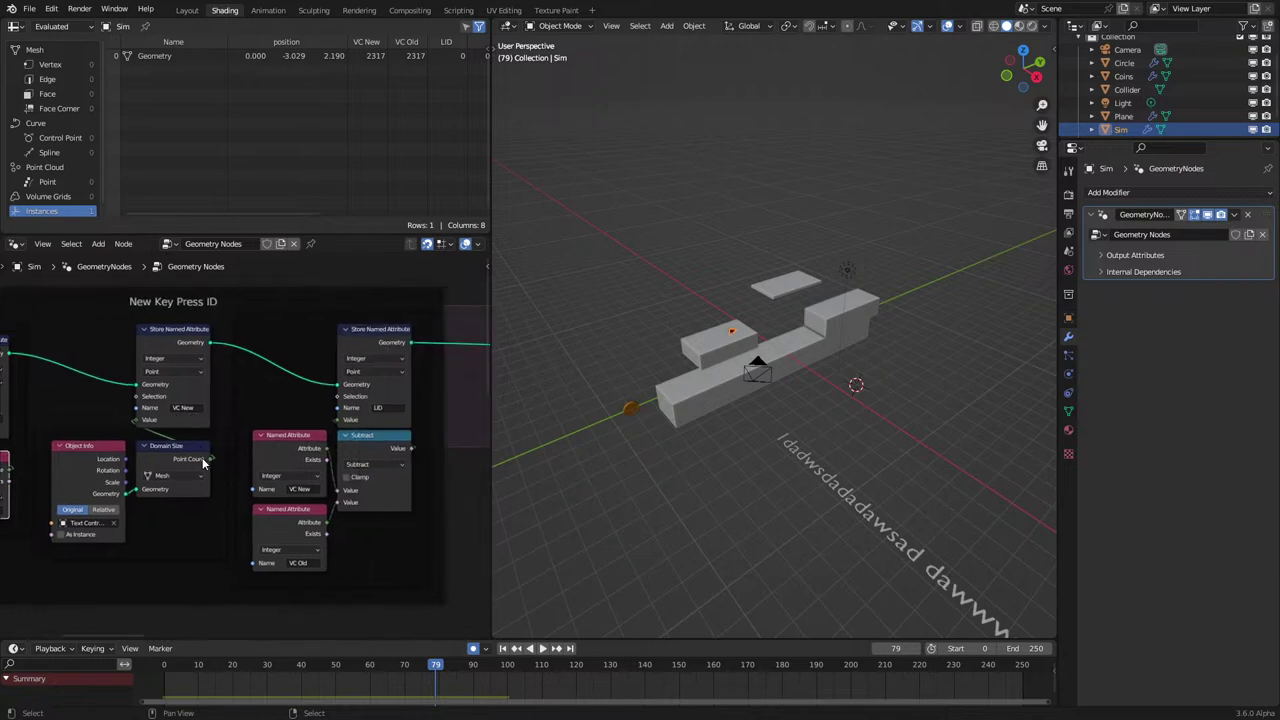
drag(209, 459, 345, 497)
middle_drag(180, 462, 304, 425)
scroll(238, 430, down, 2)
middle_drag(214, 369, 240, 449)
click(153, 392)
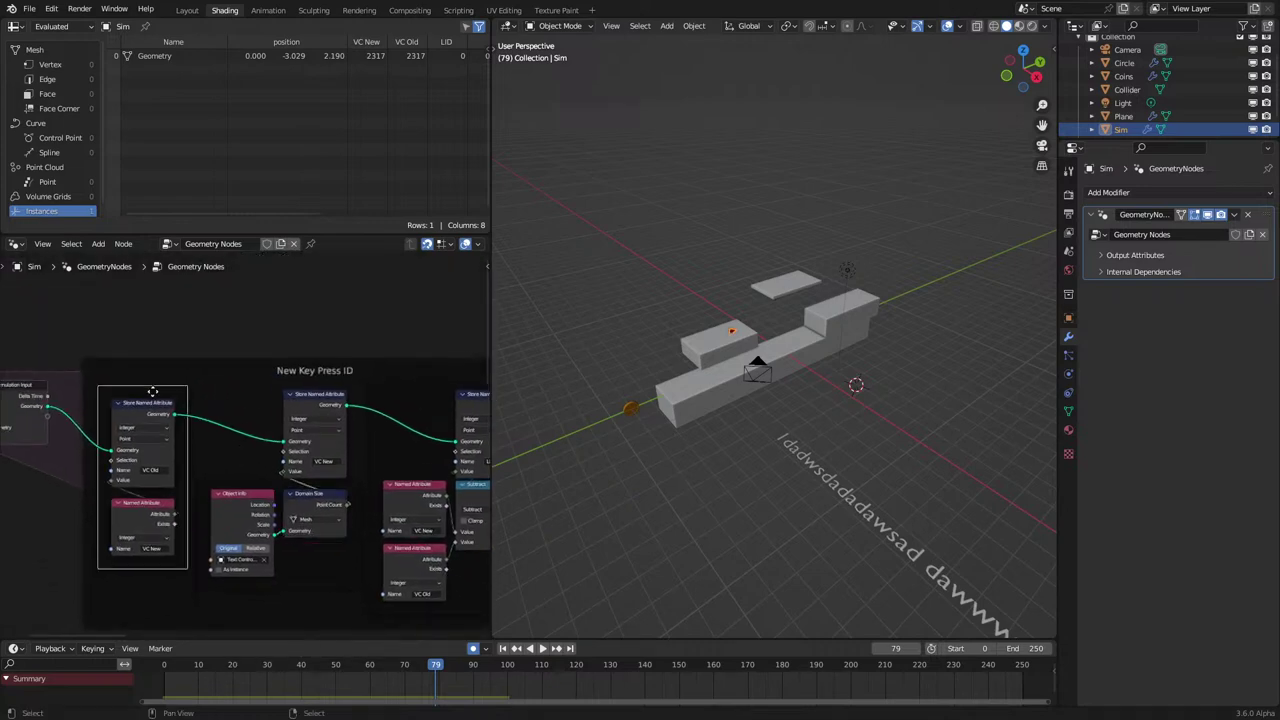
key(F2)
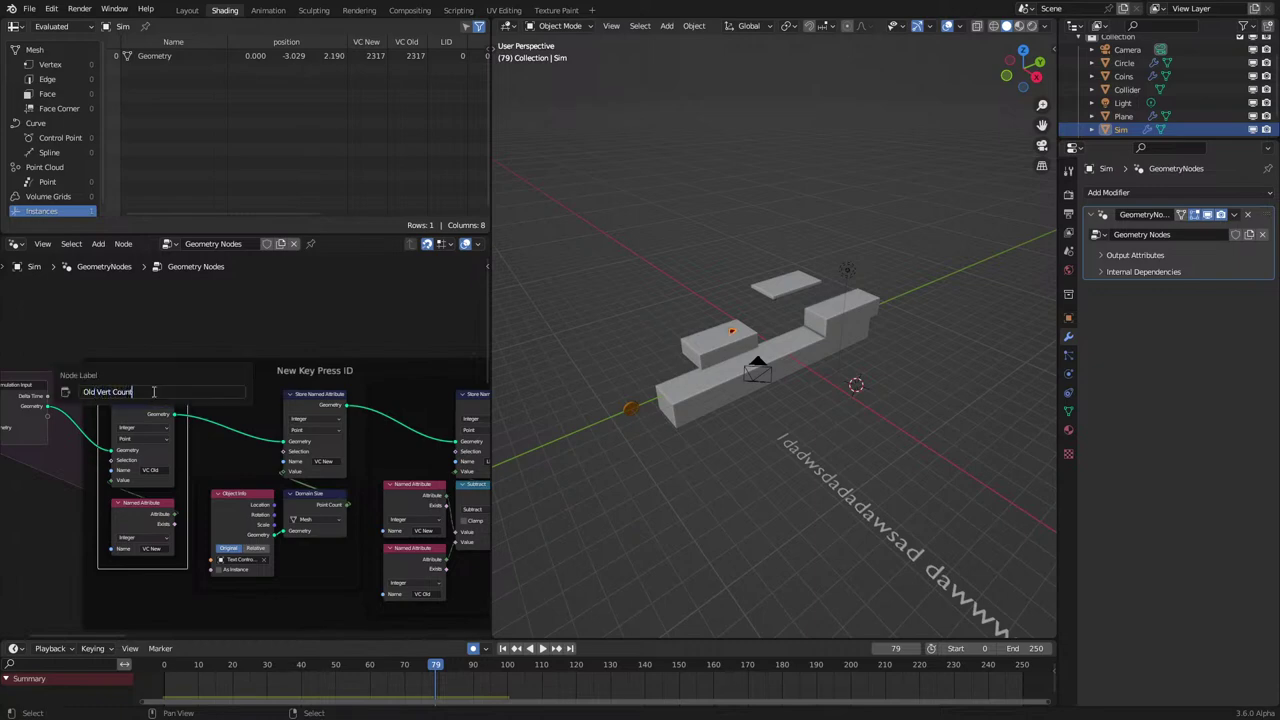
text(Old Vert Count)
key(ctrl+a)
key(Return)
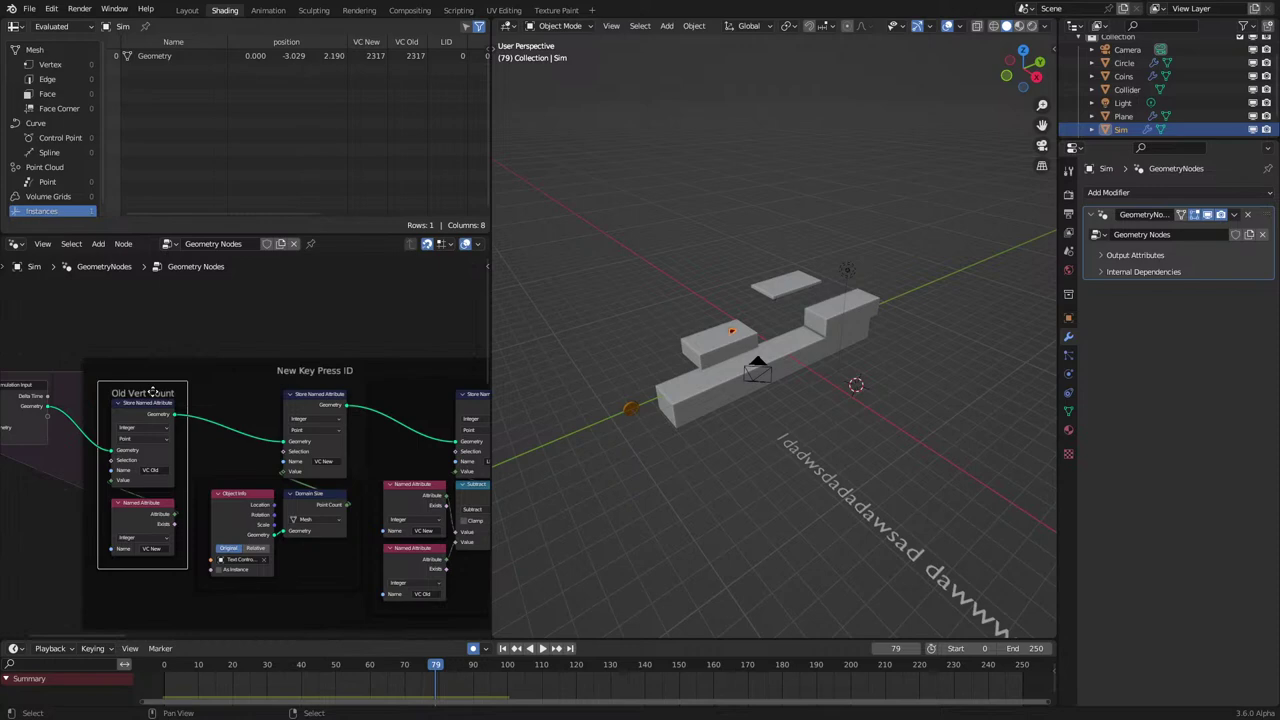
Label the frame around the Object Info, Domain Size and VC New storing nodes "New Vert Count".
click(299, 405)
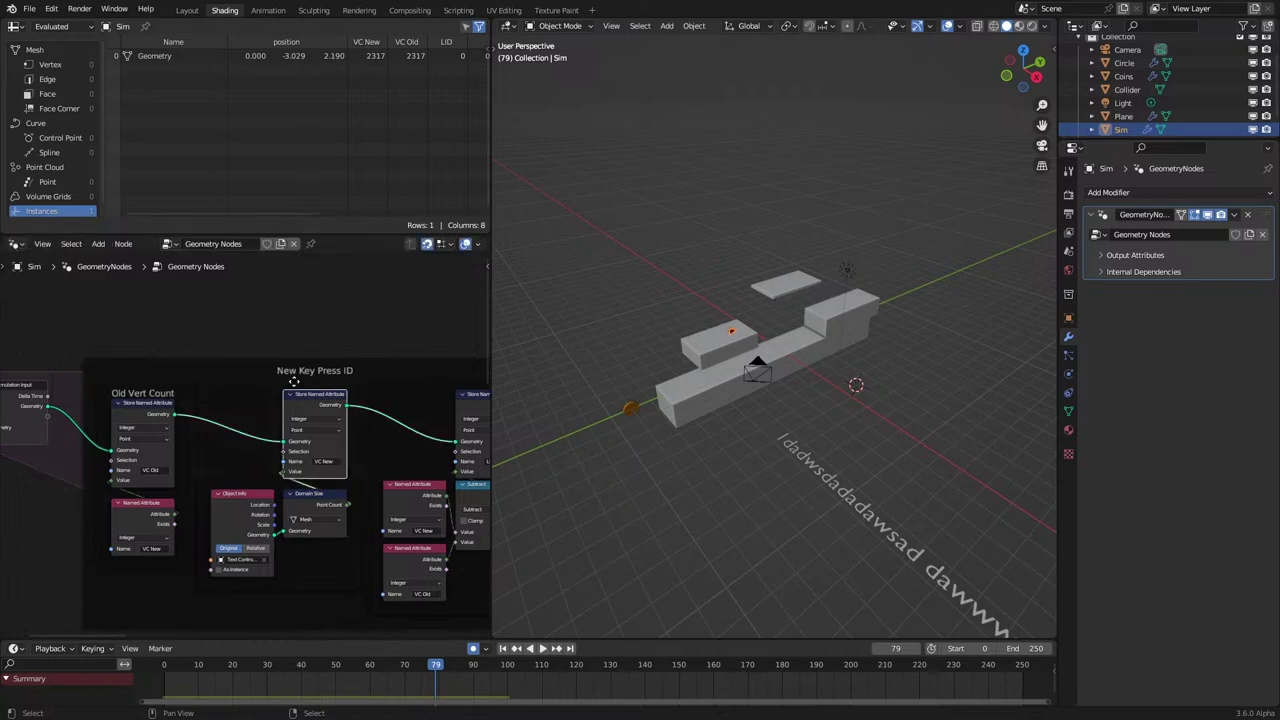
key(ctrl+j)
key(F2)
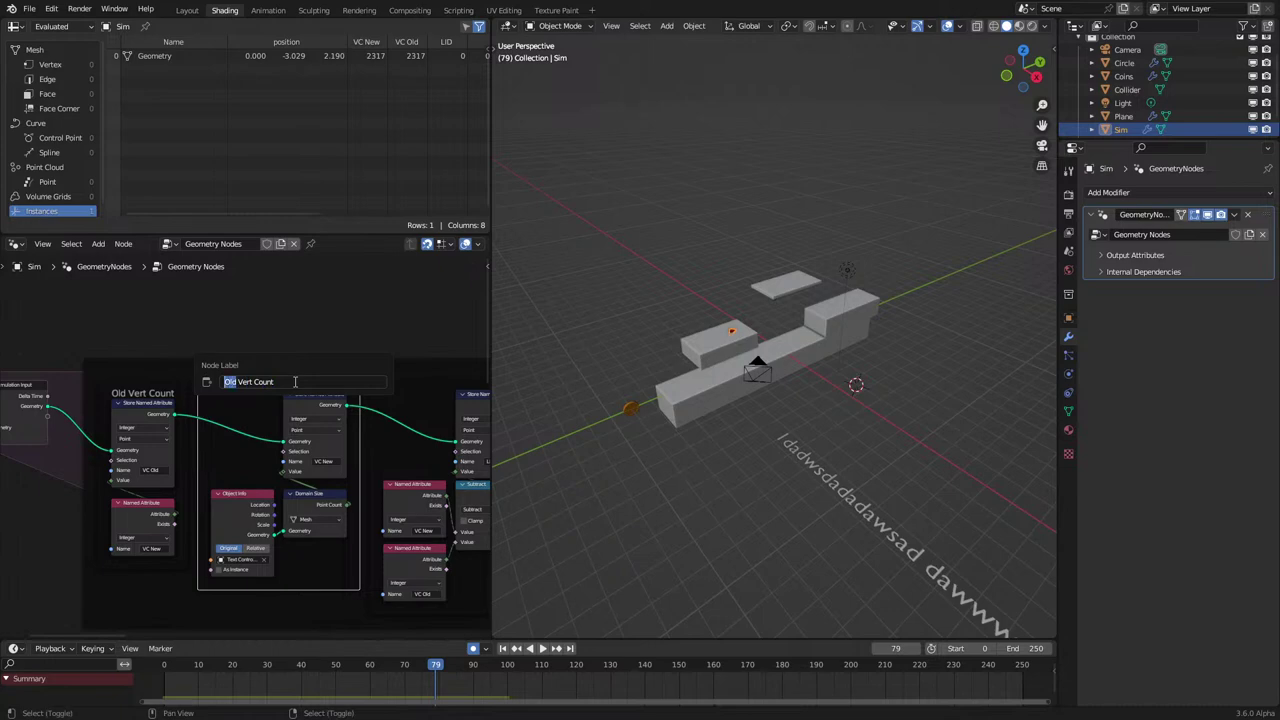
text(New)
key(Return)
Label the frame that subtracts VC Old from VC New "Difference".
scroll(295, 385, up, 1)
middle_drag(303, 398, 139, 406)
drag(335, 395, 344, 384)
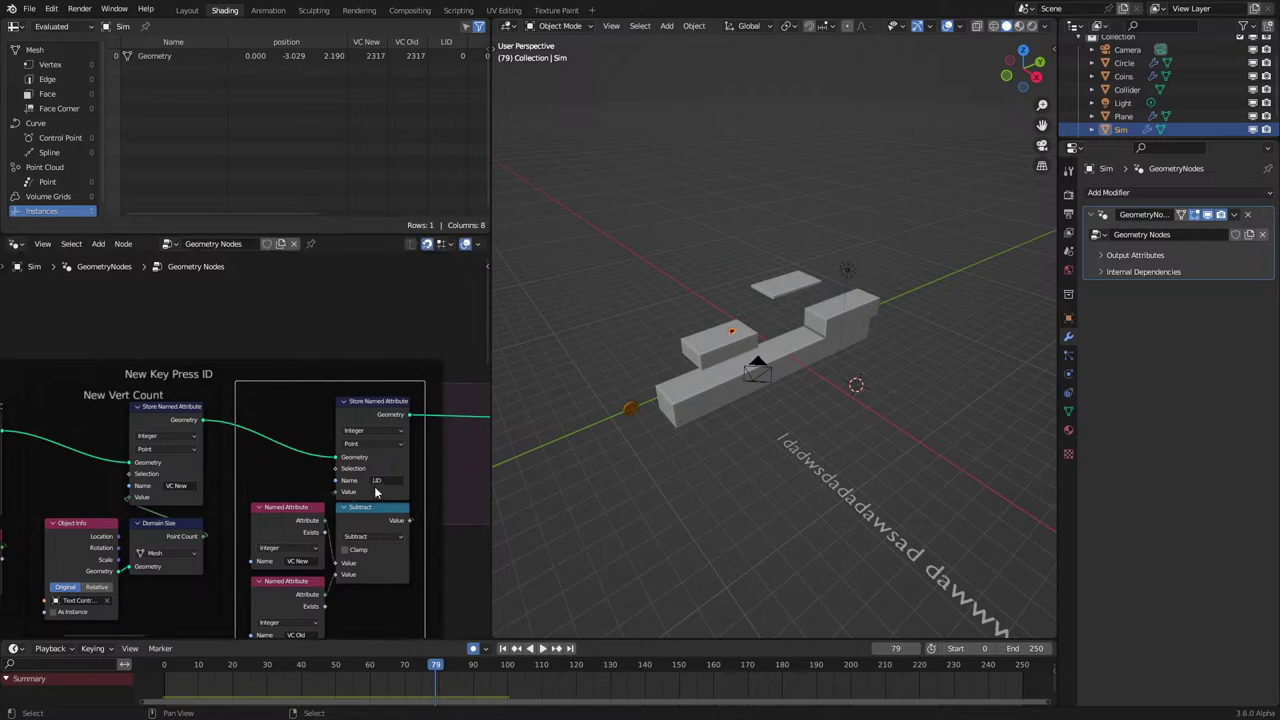
key(F2)
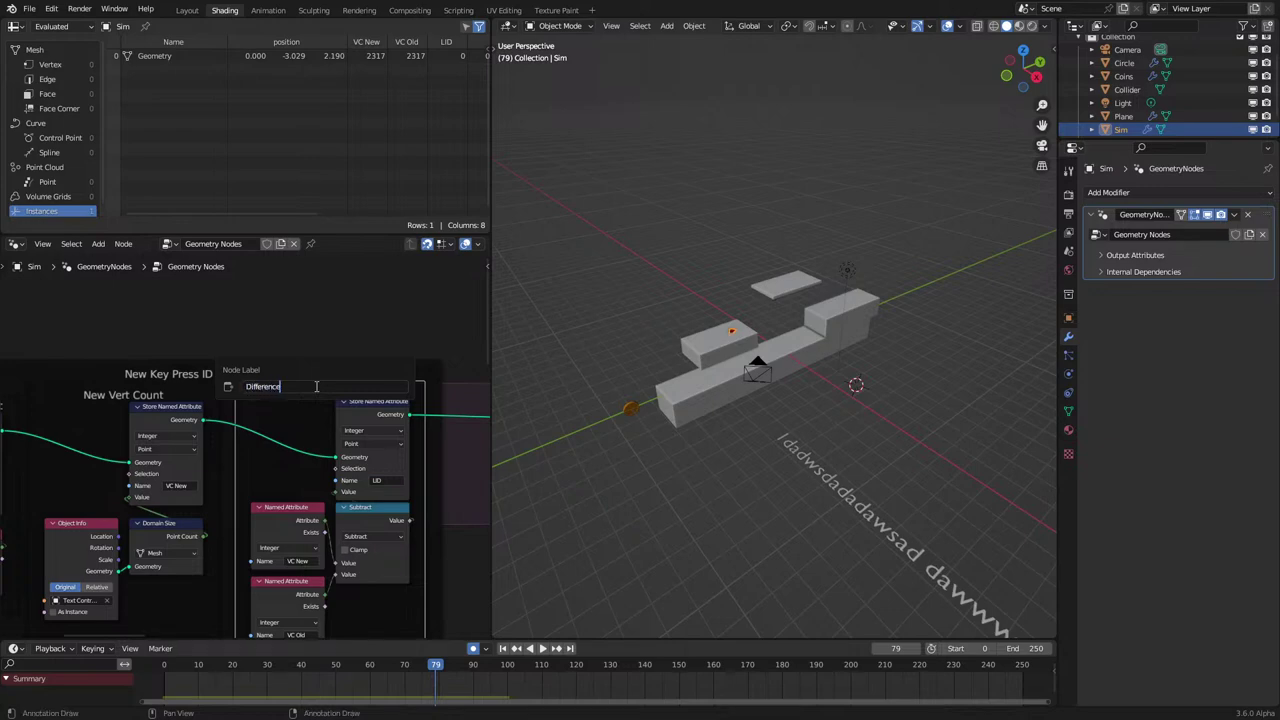
key(Return)
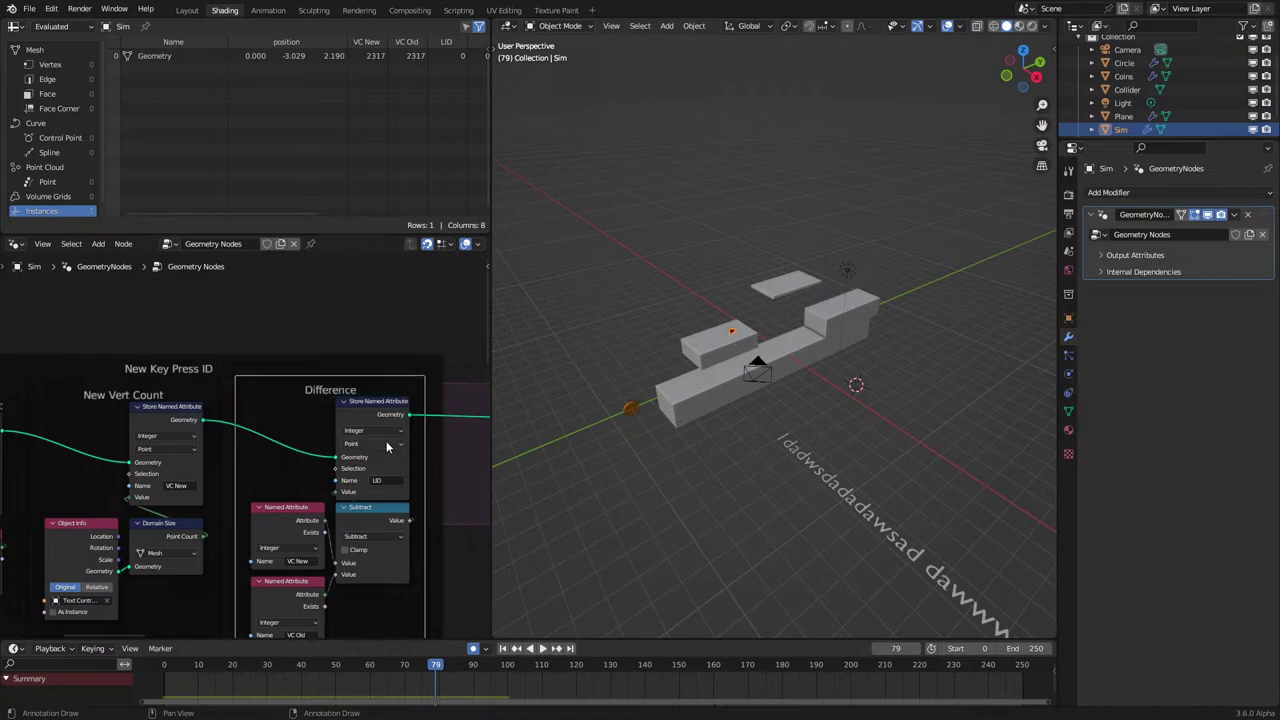
Rename the attribute stored by the Difference frame's Store Named Attribute node to "Key Verts".
click(380, 481)
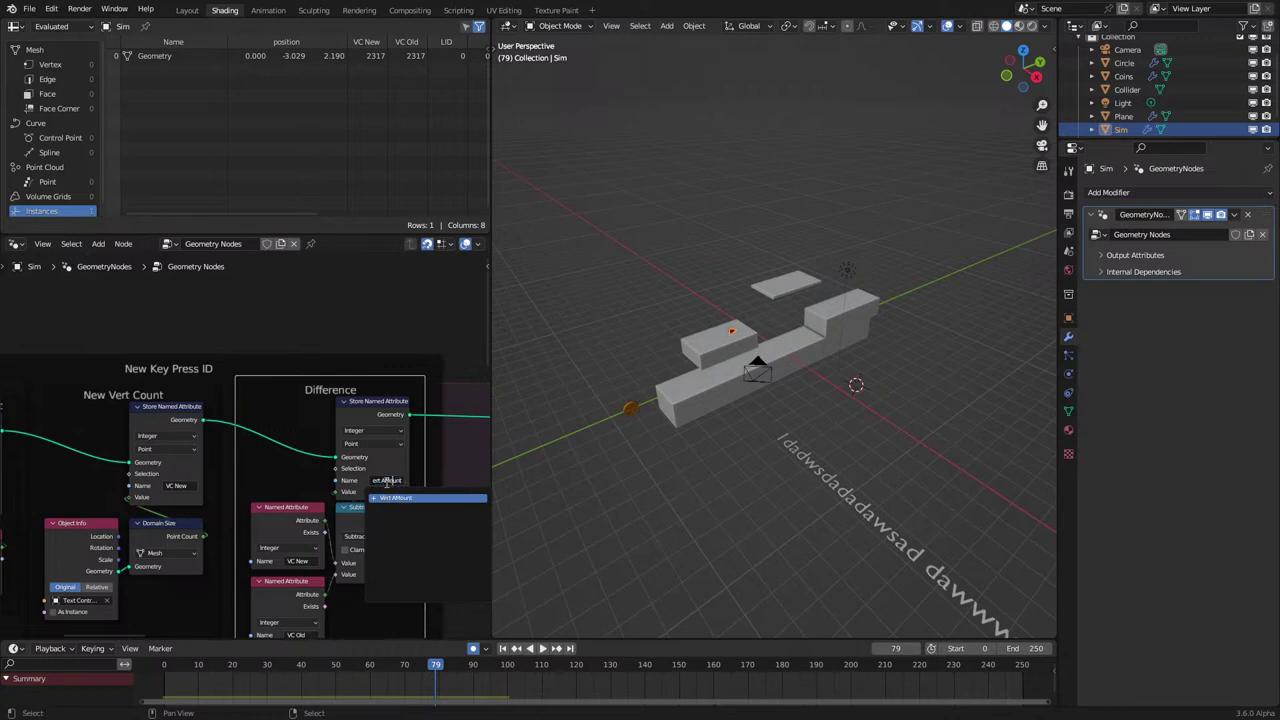
text(Key Verts)
key(Return)
scroll(386, 490, down, 2)
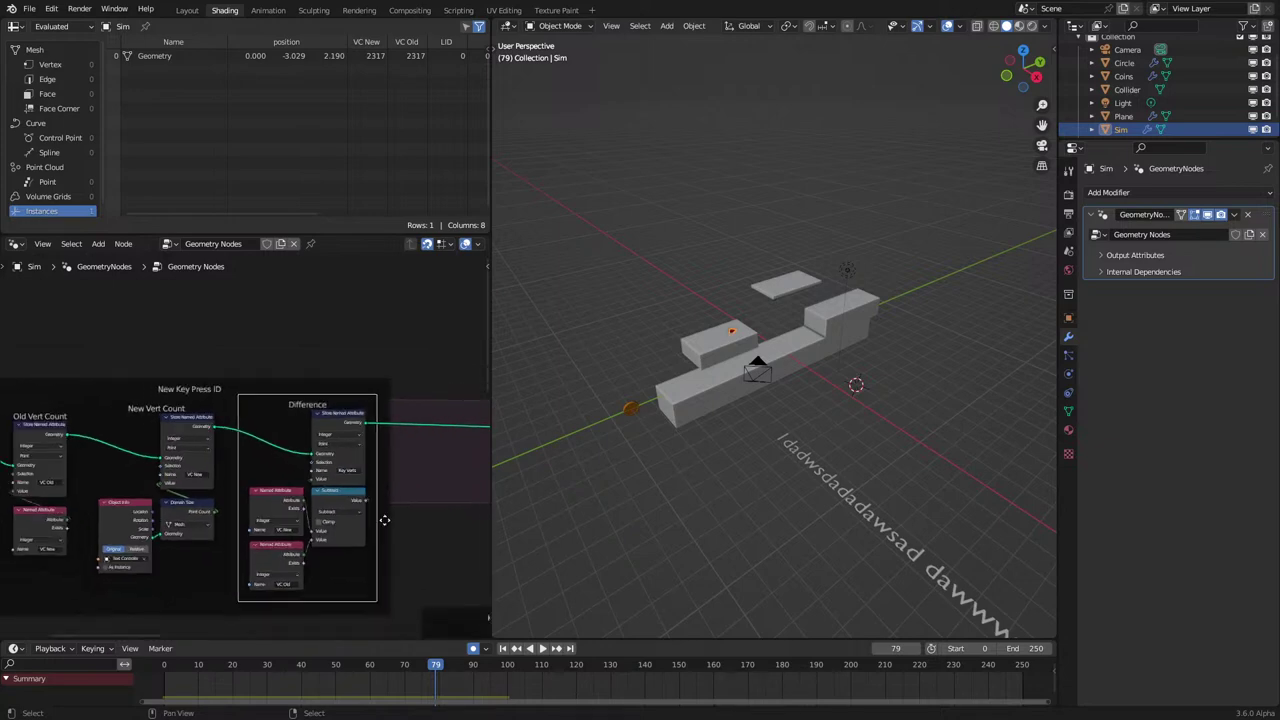
Go to the Key ID Decoder nodes and play the simulation from frame 0 with the character in close view.
middle_drag(381, 522, 361, 334)
middle_drag(360, 476, 268, 337)
scroll(280, 376, up, 4)
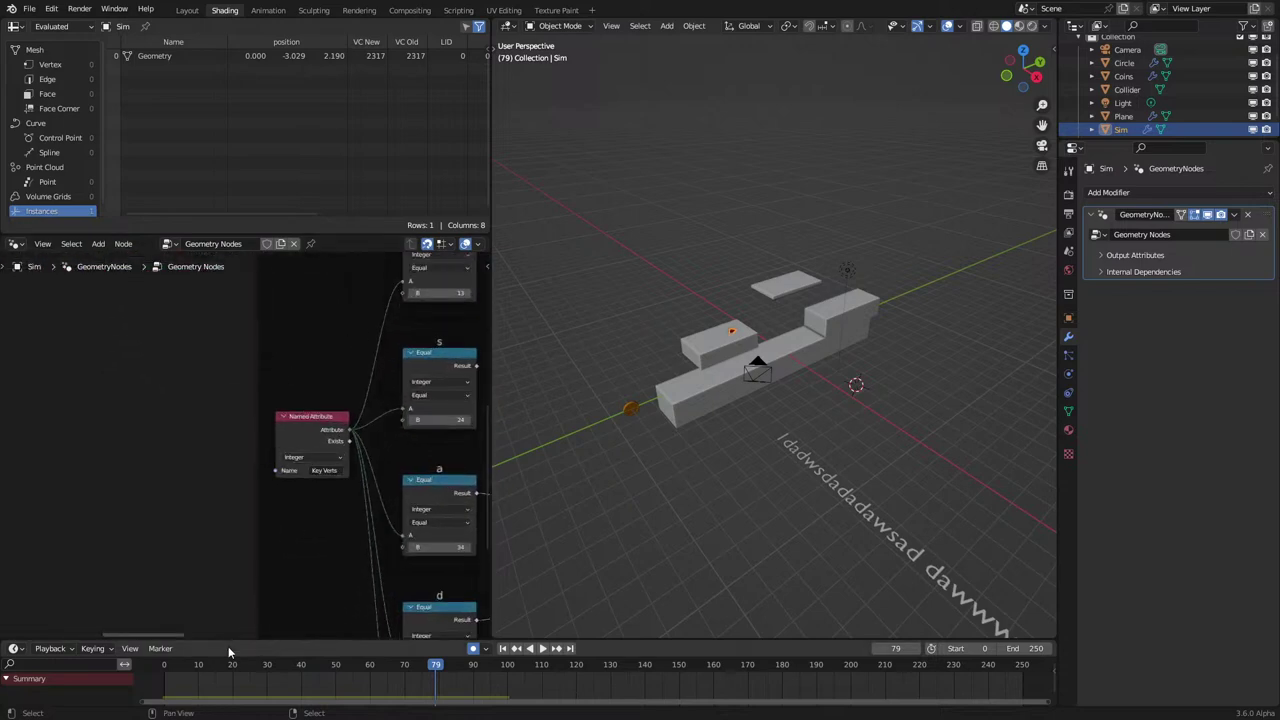
click(165, 668)
key(space)
scroll(863, 327, up, 5)
middle_drag(863, 327, 771, 312)
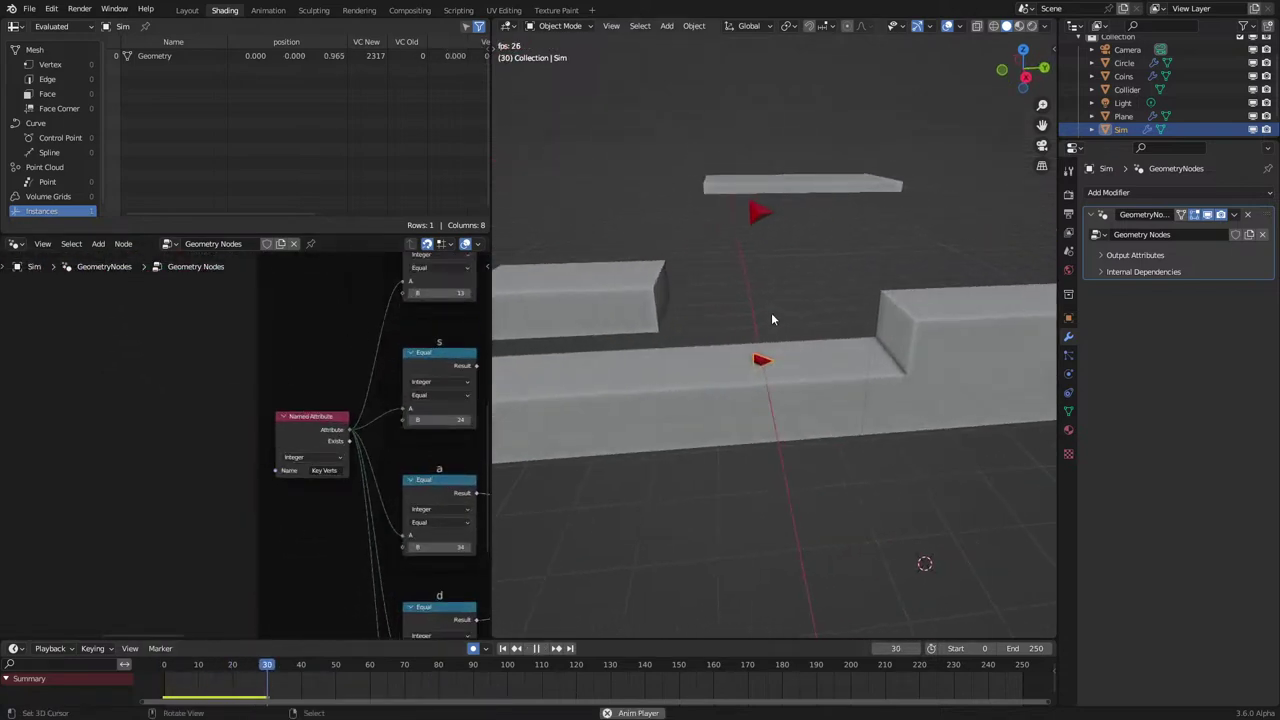
key(Escape)
Replay the simulation from an early frame while looking over the New Key Press ID nodes.
scroll(164, 560, down, 6)
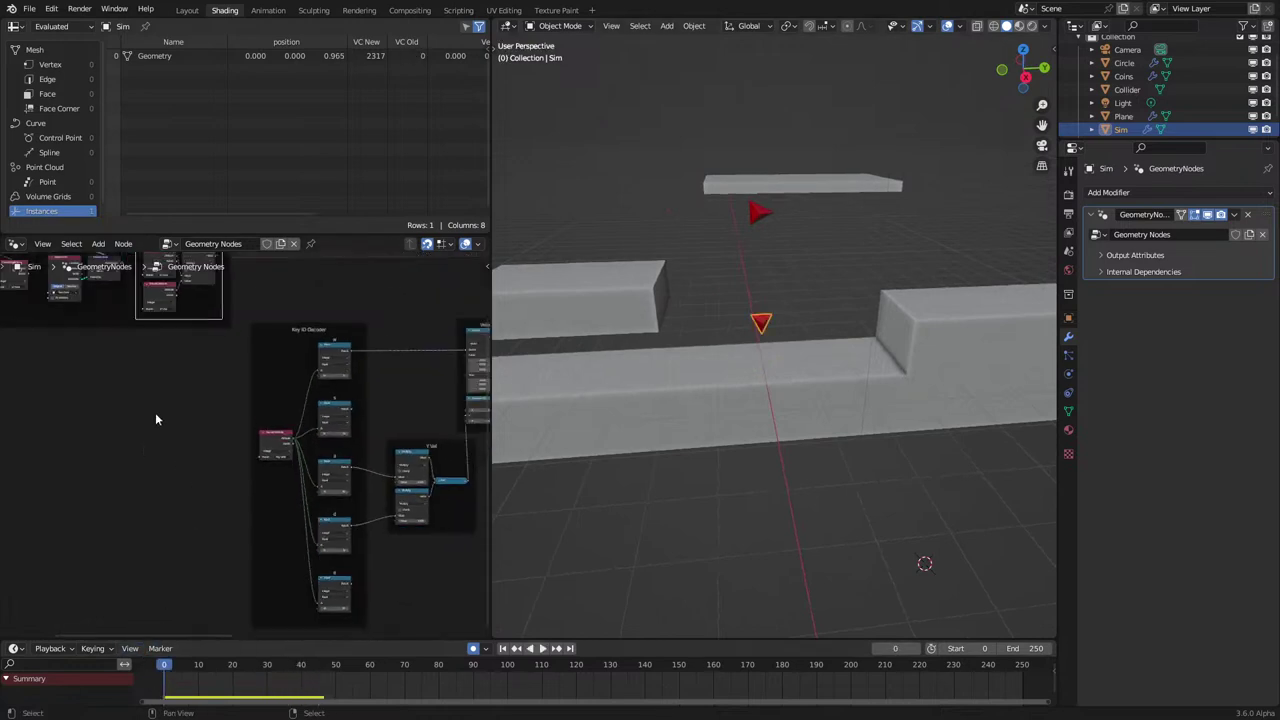
middle_drag(154, 410, 228, 556)
scroll(228, 558, up, 2)
key(space)
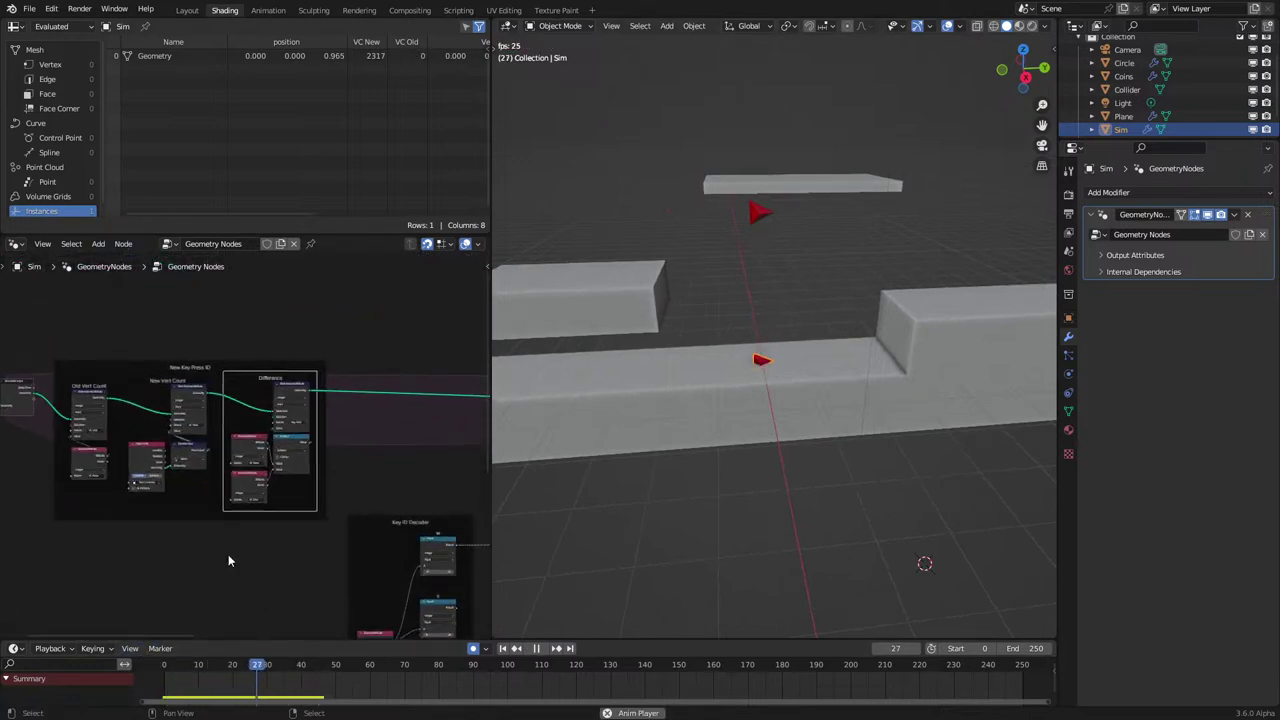
scroll(228, 560, up, 6)
click(149, 690)
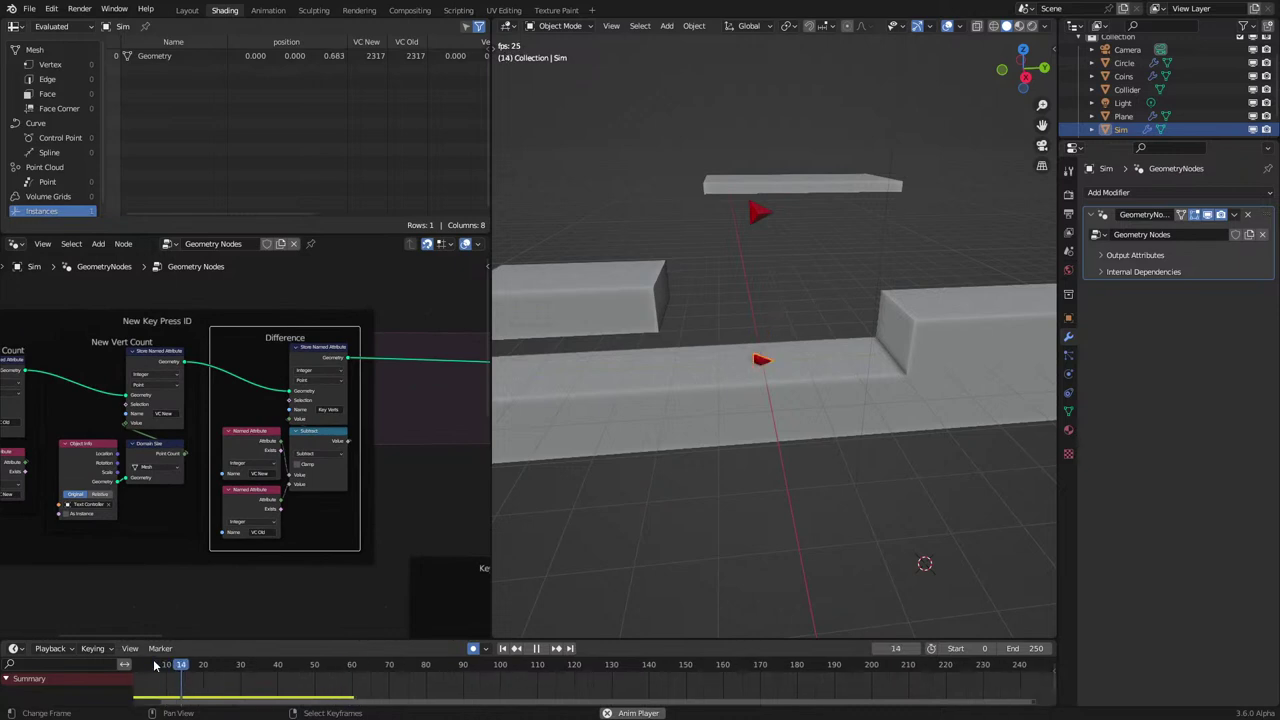
middle_drag(174, 609, 248, 600)
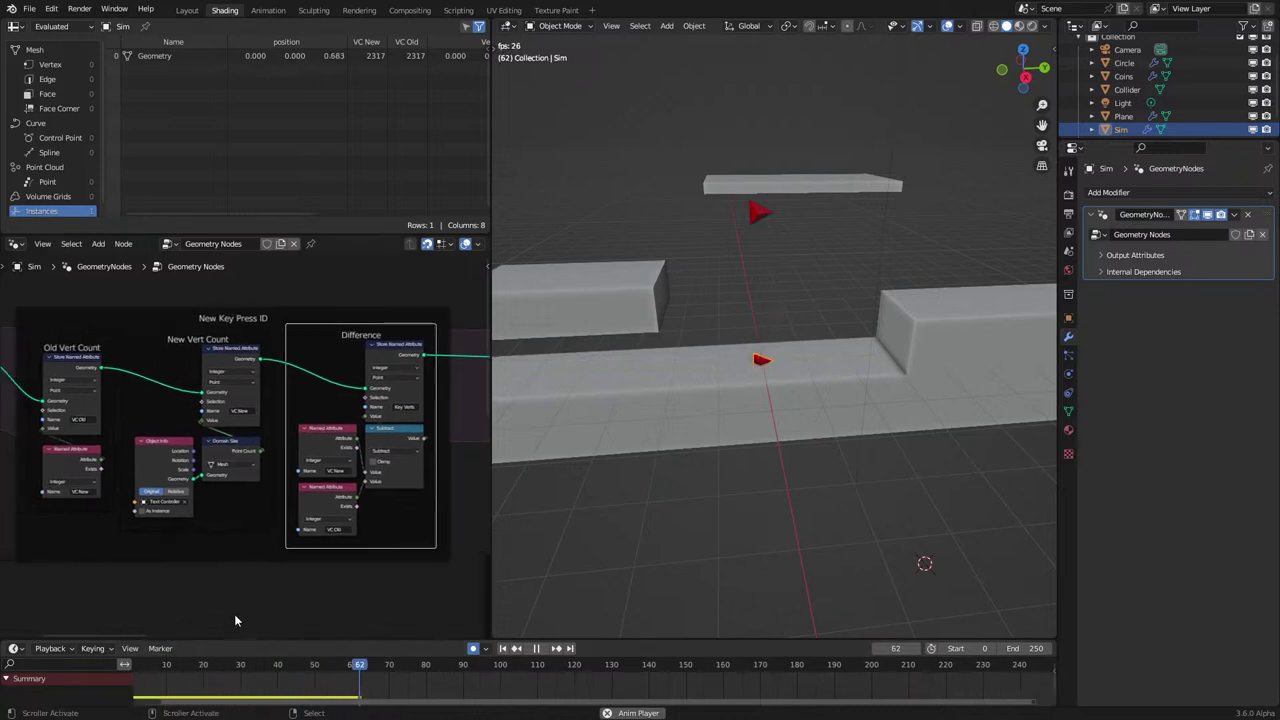
scroll(200, 677, down, 5)
click(276, 680)
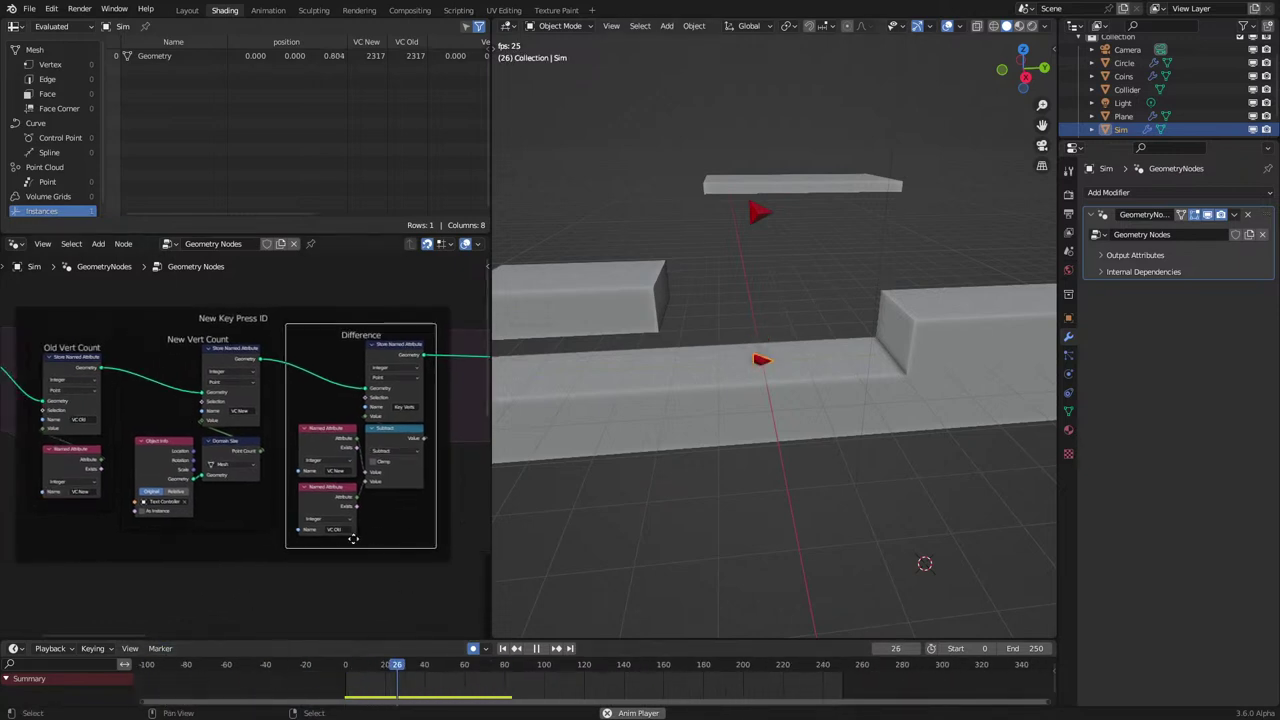
Collapse the Subtract node and tighten the two Named Attribute nodes beside it in the Difference frame.
scroll(345, 520, up, 3)
click(340, 451)
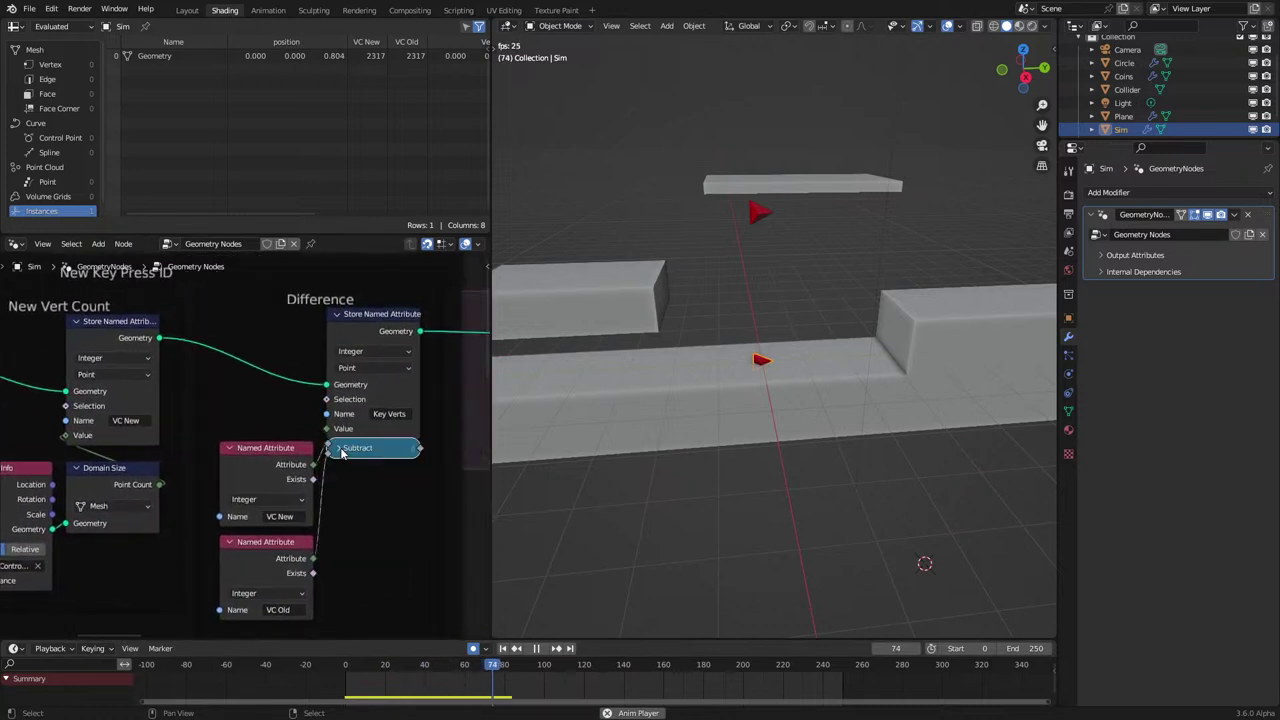
drag(347, 452, 342, 475)
click(256, 480)
shift+click(271, 559)
drag(271, 559, 265, 525)
middle_drag(211, 508, 314, 474)
scroll(312, 475, down, 3)
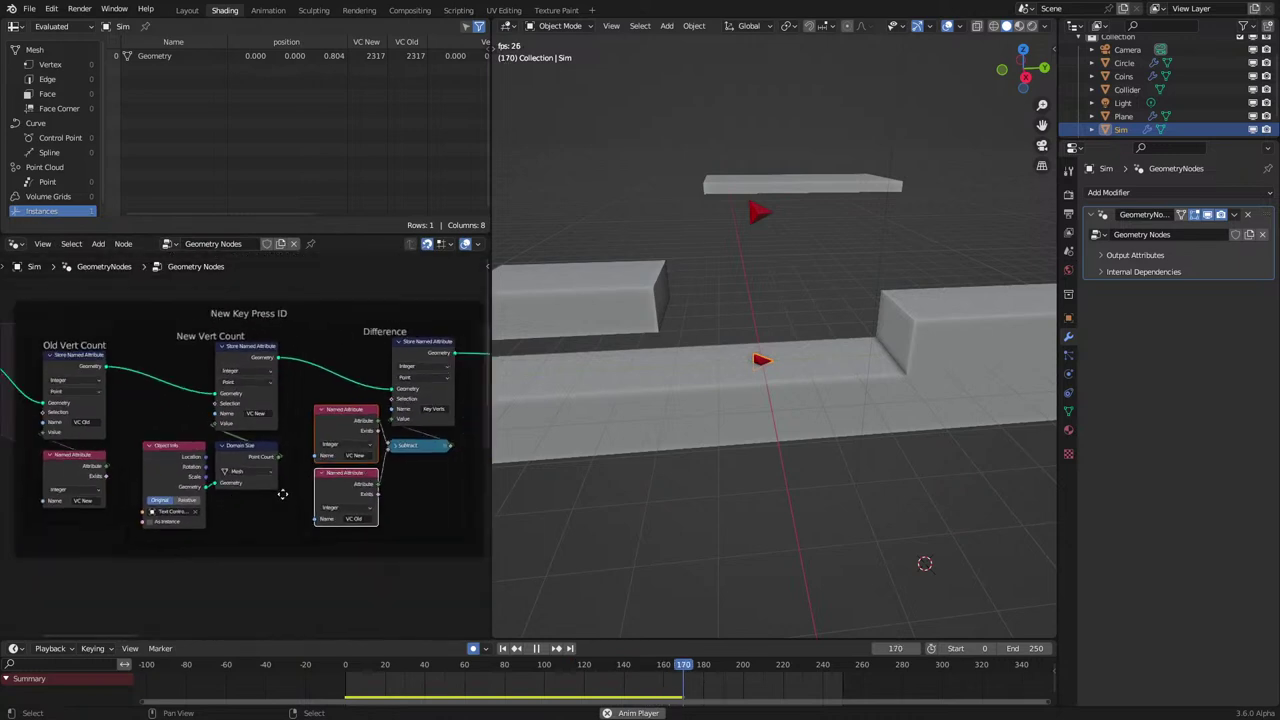
Stop the playback at frame 22 and examine the Old Vert Count, New Vert Count and Difference frames.
click(298, 666)
key(space)
scroll(237, 457, down, 4)
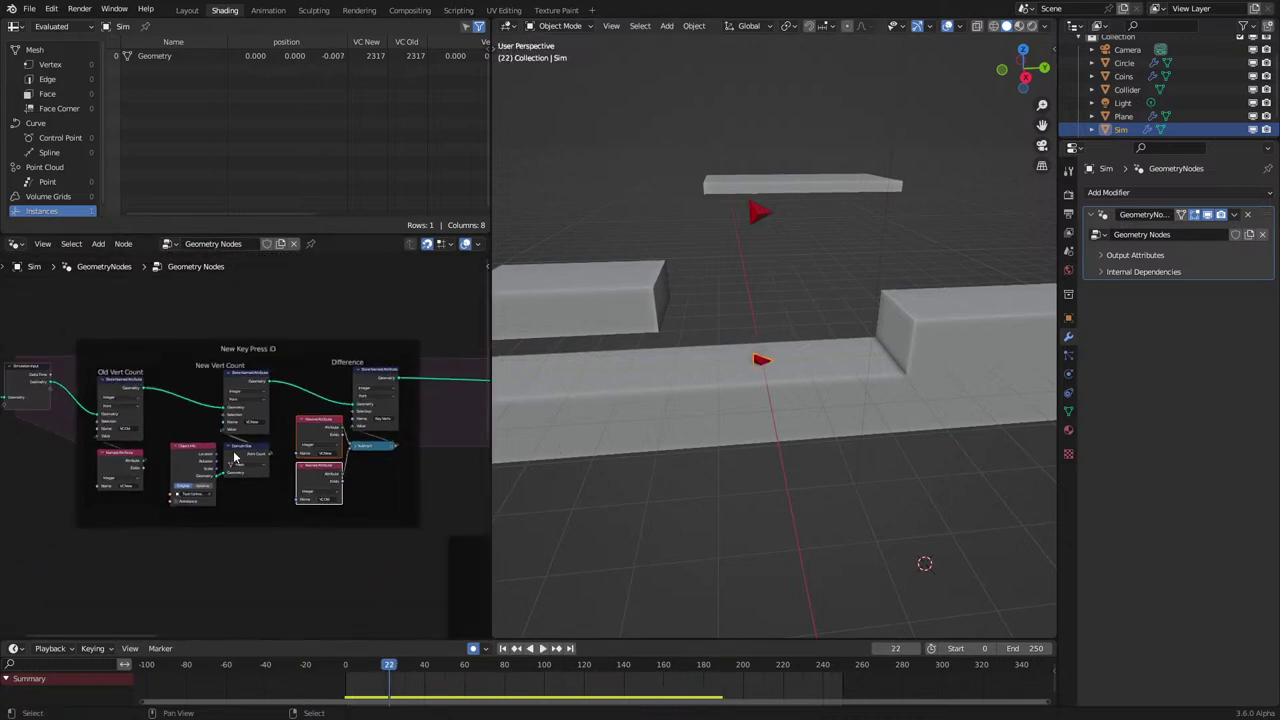
middle_drag(236, 463, 243, 474)
scroll(243, 475, up, 3)
click(431, 452)
drag(431, 452, 430, 451)
scroll(227, 472, up, 5)
scroll(226, 470, down, 3)
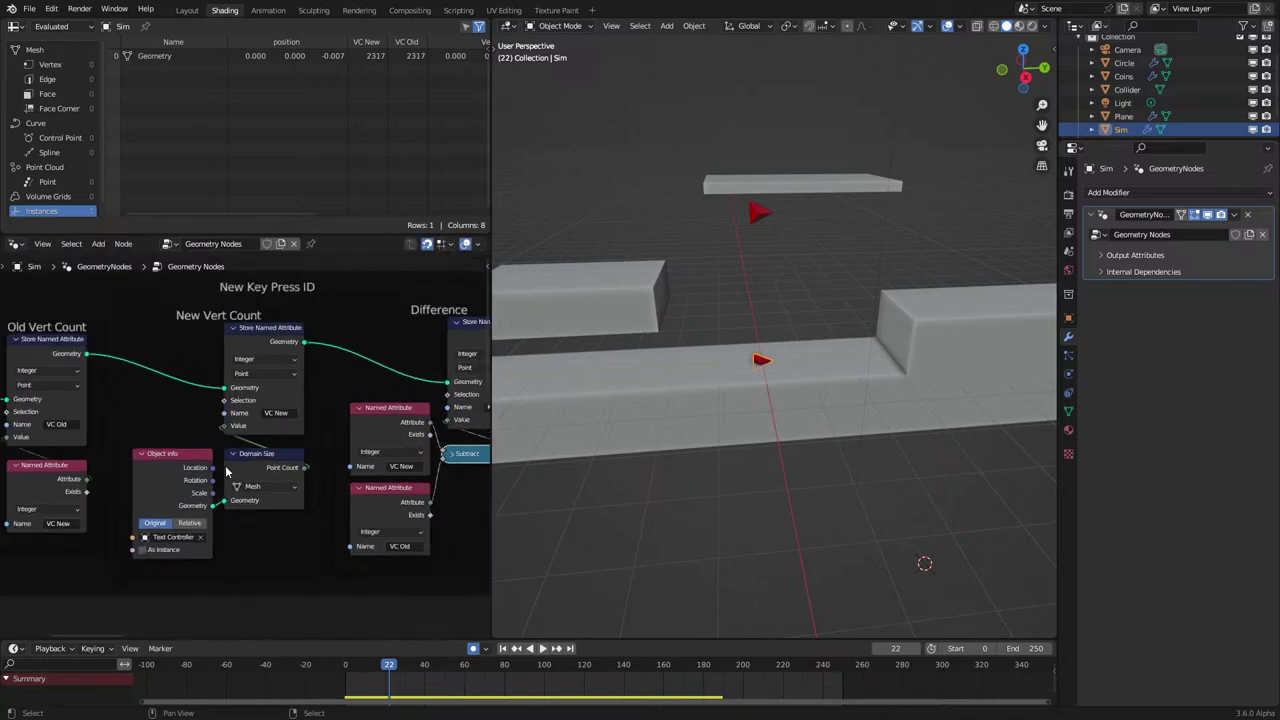
scroll(254, 497, up, 1)
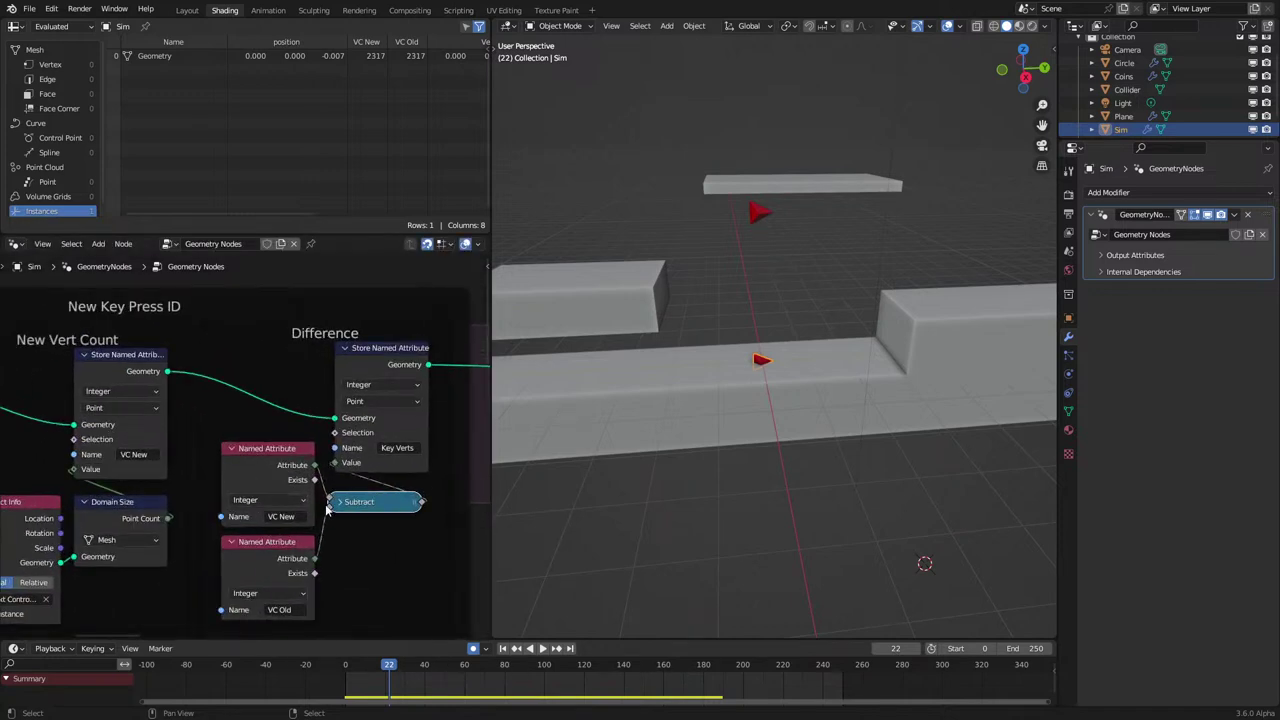
Check the Key Verts name in the Difference frame against the Named Attribute node of the Key ID Decoder.
click(397, 447)
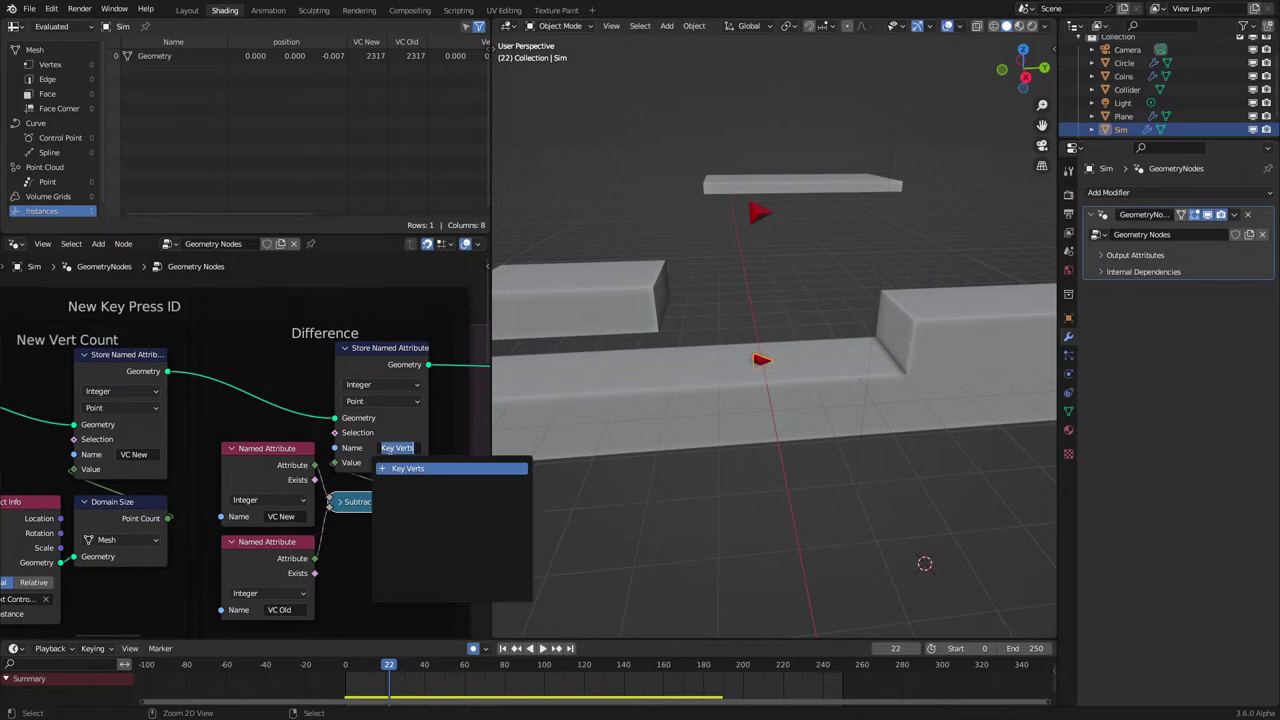
key(Escape)
click(390, 450)
key(Escape)
ctrl+middle_drag(390, 452, 218, 319)
middle_drag(272, 546, 275, 423)
scroll(275, 423, up, 6)
scroll(269, 449, down, 7)
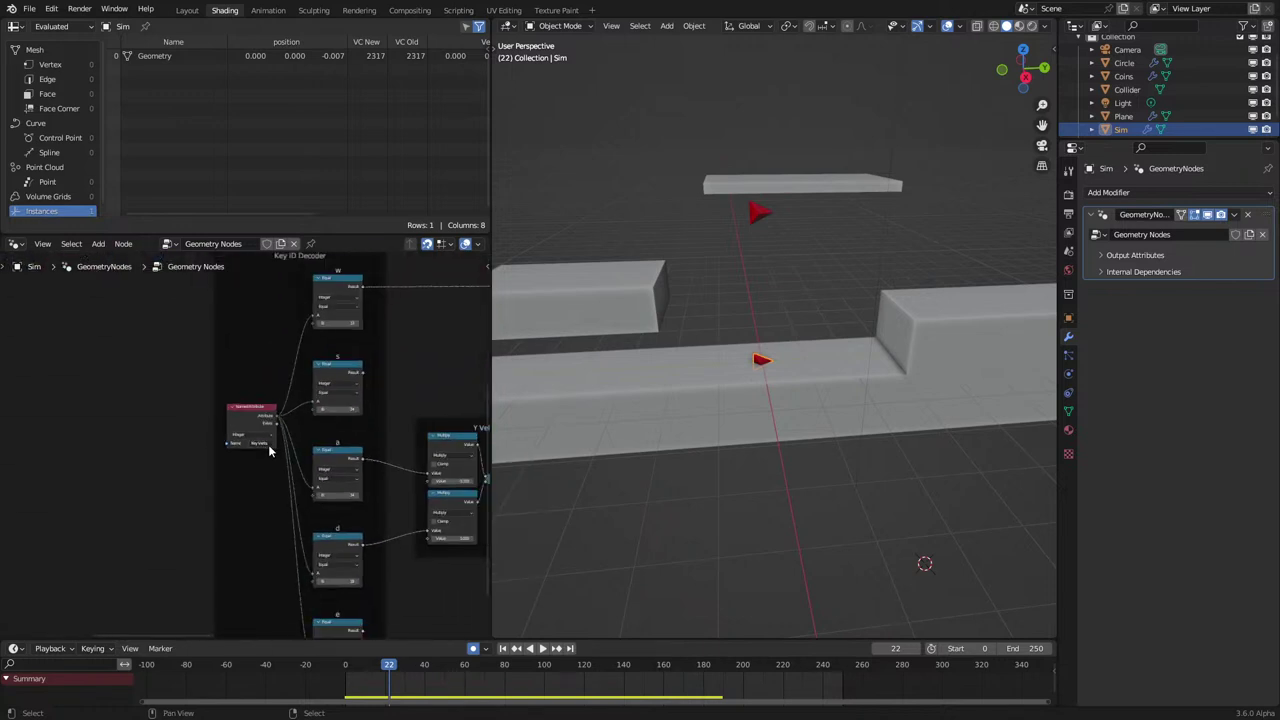
Play the simulation, try the Text Controller in Edit Mode, and reselect the Sim object with playback stopped at frame 138.
key(space)
scroll(268, 446, down, 1)
scroll(700, 515, down, 7)
click(738, 506)
click(720, 504)
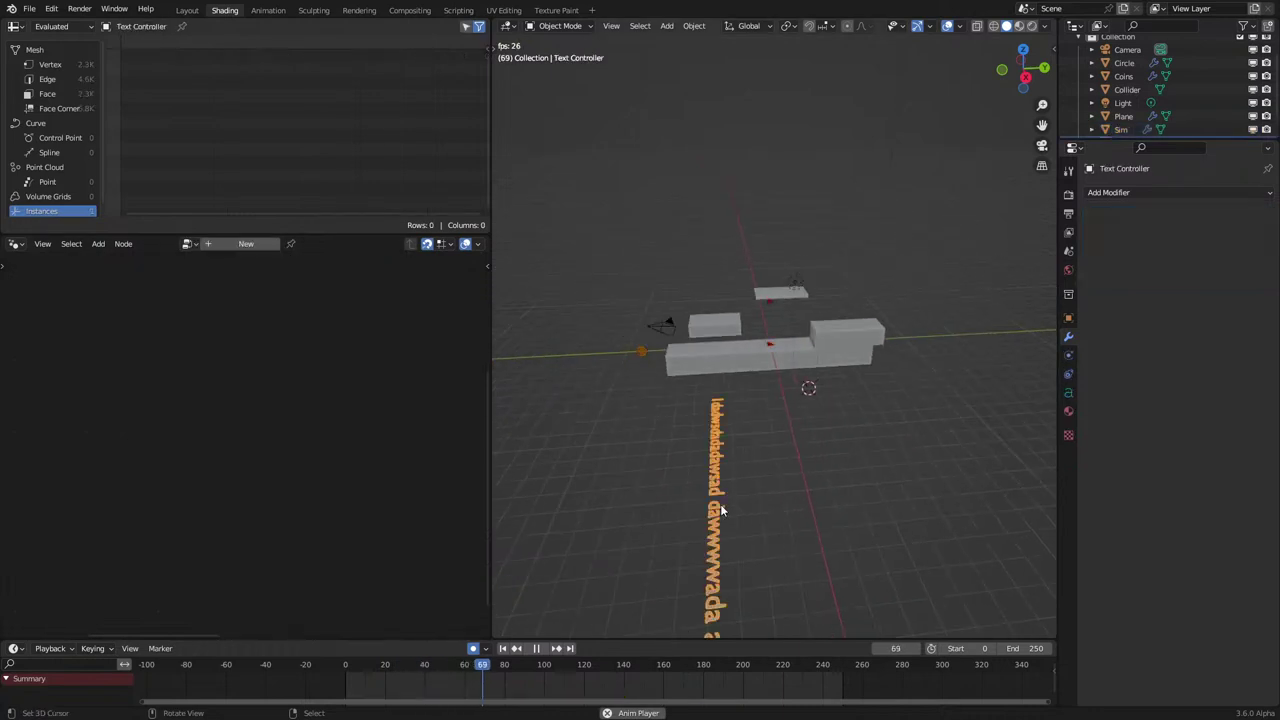
scroll(720, 504, up, 4)
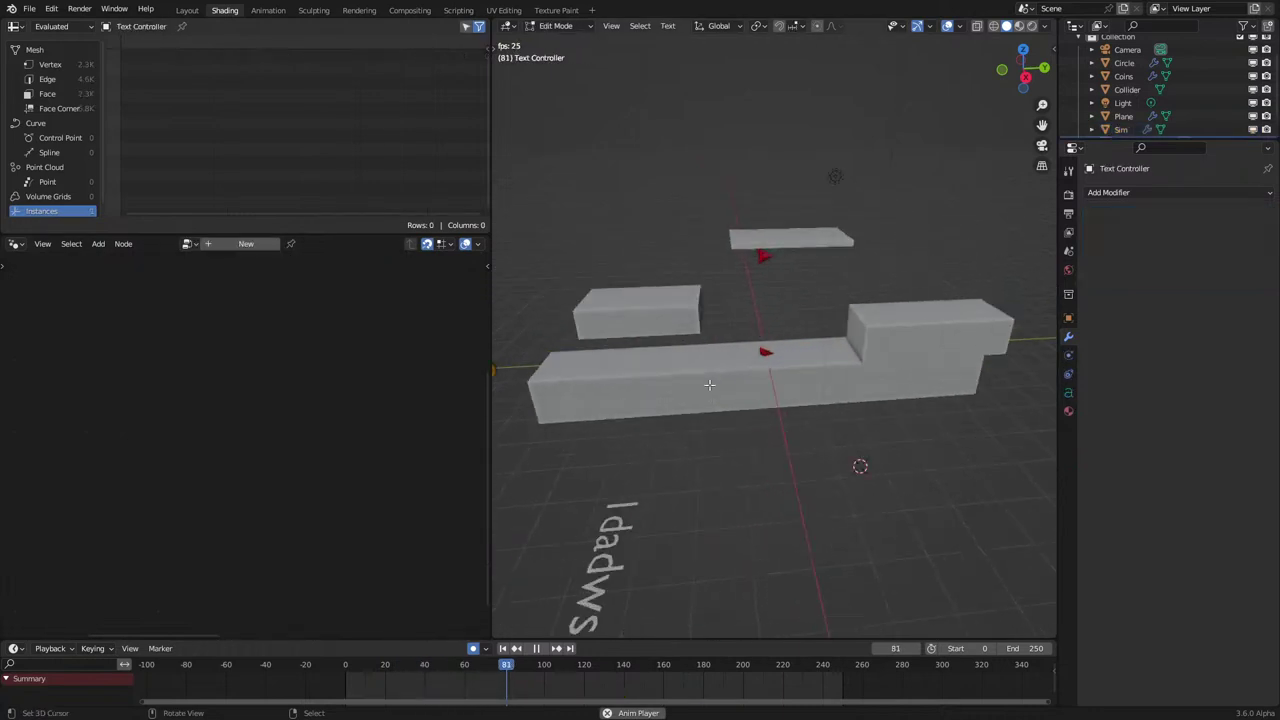
click(764, 358)
scroll(274, 517, up, 4)
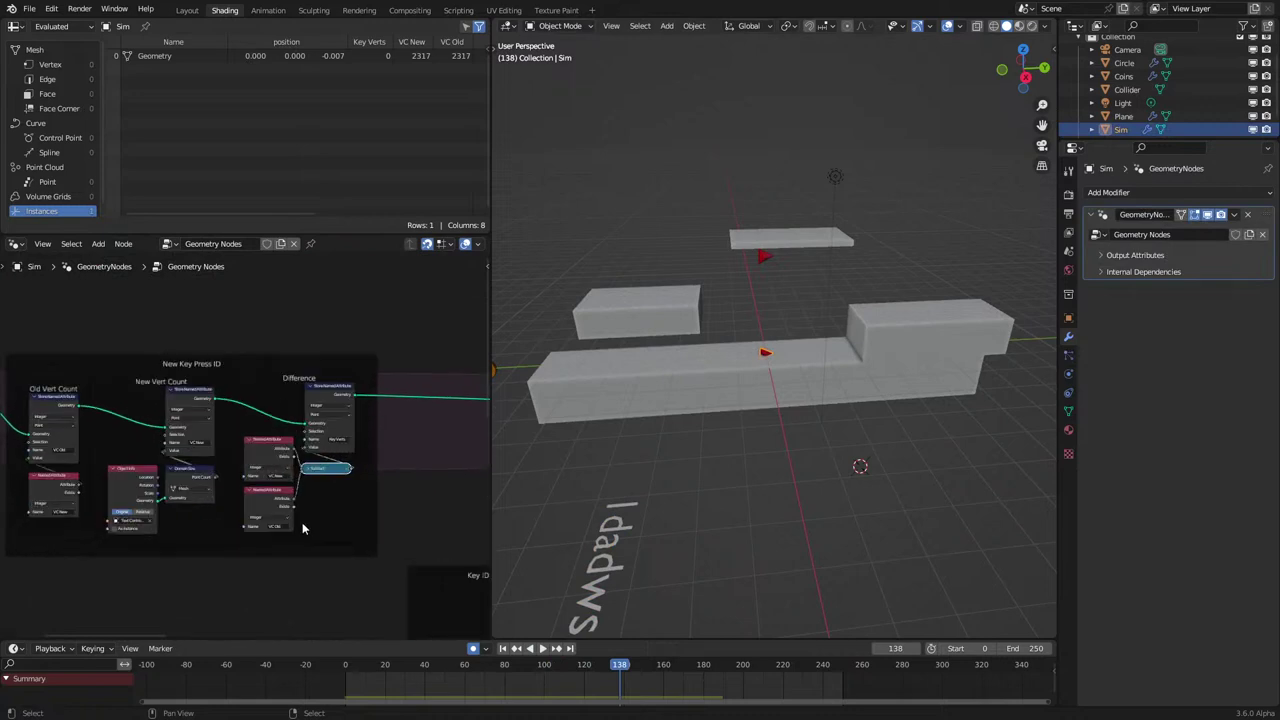
Examine how the new and old vertex counts feed the Subtract node and its stored Key Verts value.
scroll(302, 528, up, 2)
middle_drag(326, 538, 40, 334)
scroll(154, 315, down, 6)
middle_drag(154, 315, 174, 450)
scroll(176, 450, up, 6)
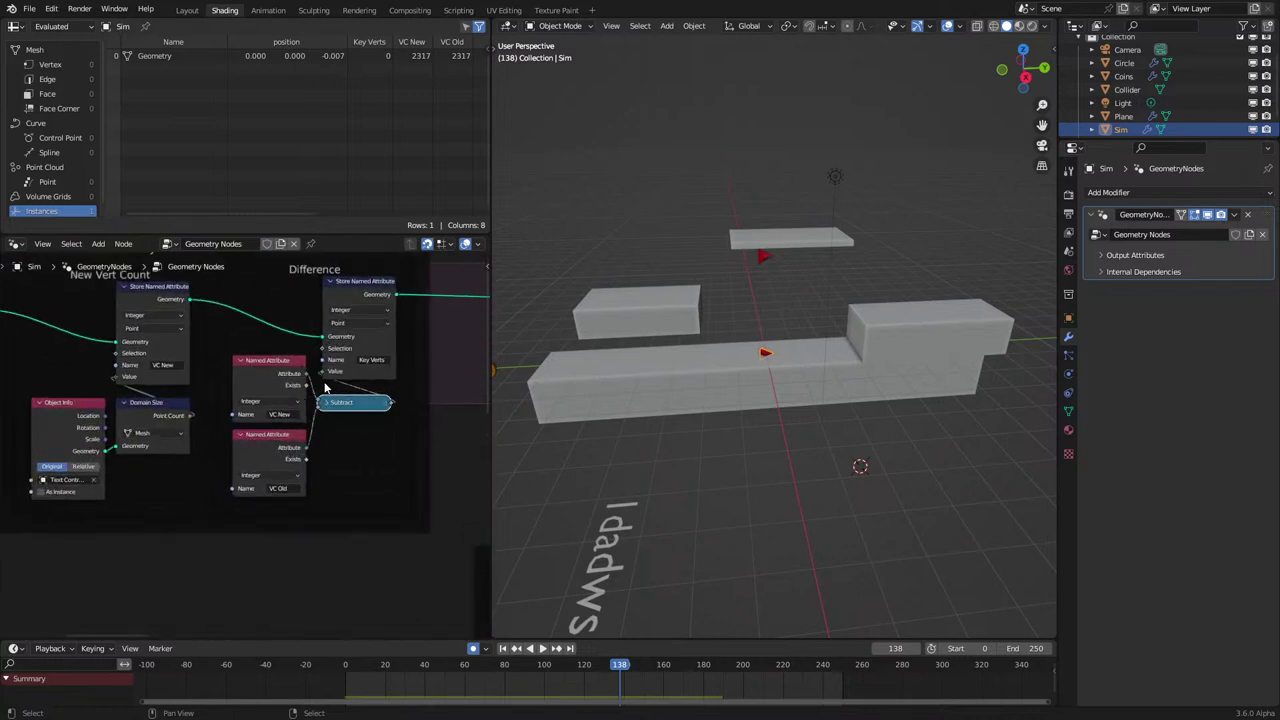
scroll(325, 388, up, 1)
scroll(325, 388, down, 2)
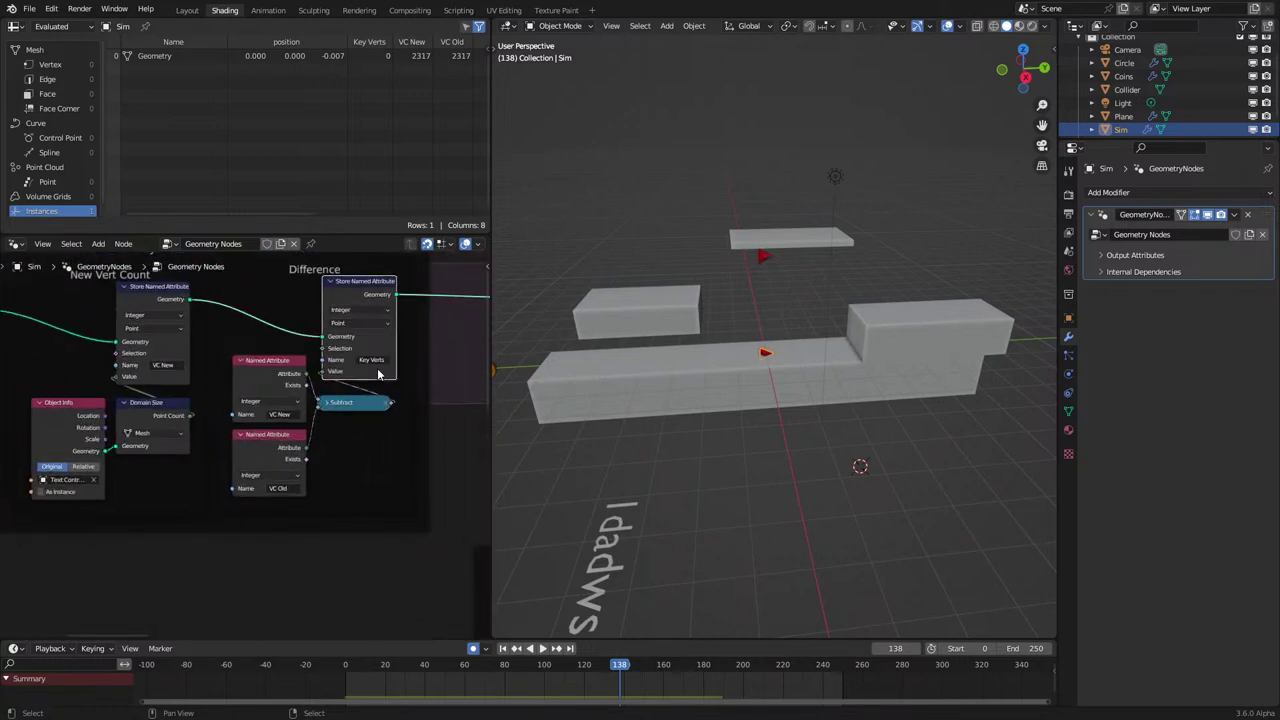
Copy the Key Verts name from the Difference frame into the Key ID Decoder's Named Attribute node.
click(372, 359)
key(ctrl+c)
click(402, 518)
middle_drag(402, 518, 249, 286)
scroll(249, 286, down, 4)
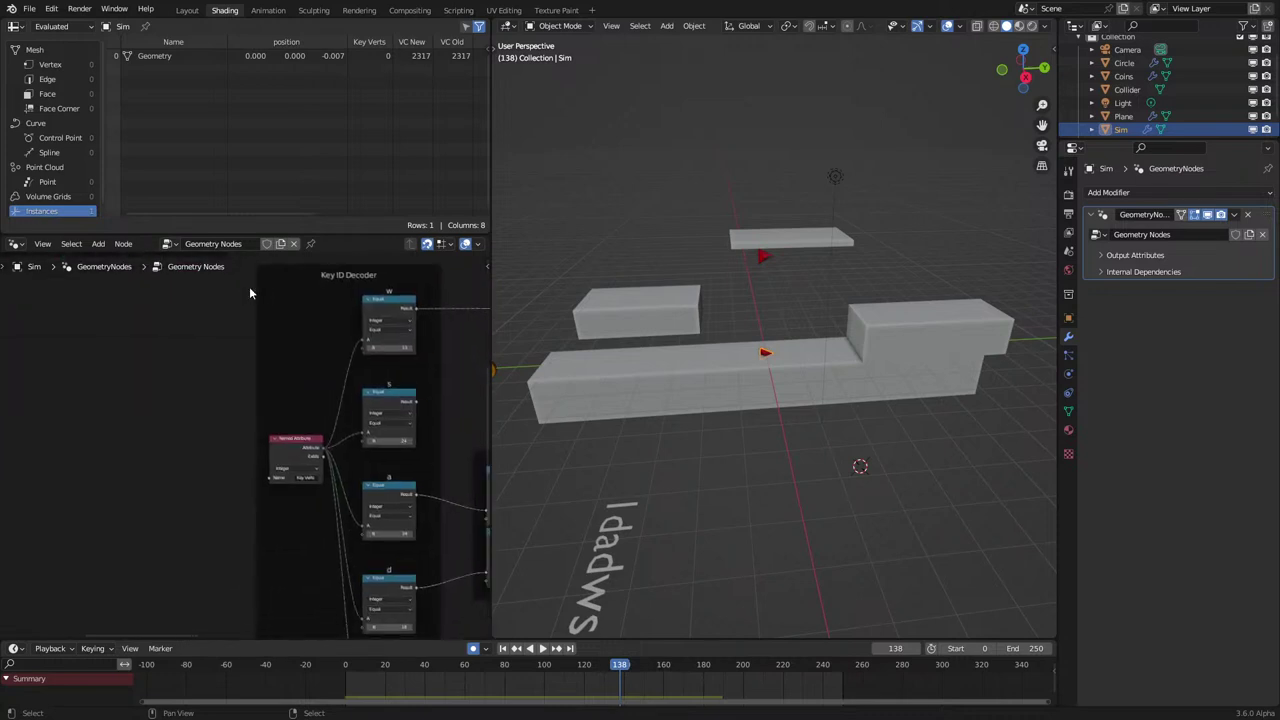
scroll(262, 452, up, 4)
key(ctrl+v)
scroll(264, 365, down, 5)
middle_drag(338, 324, 358, 424)
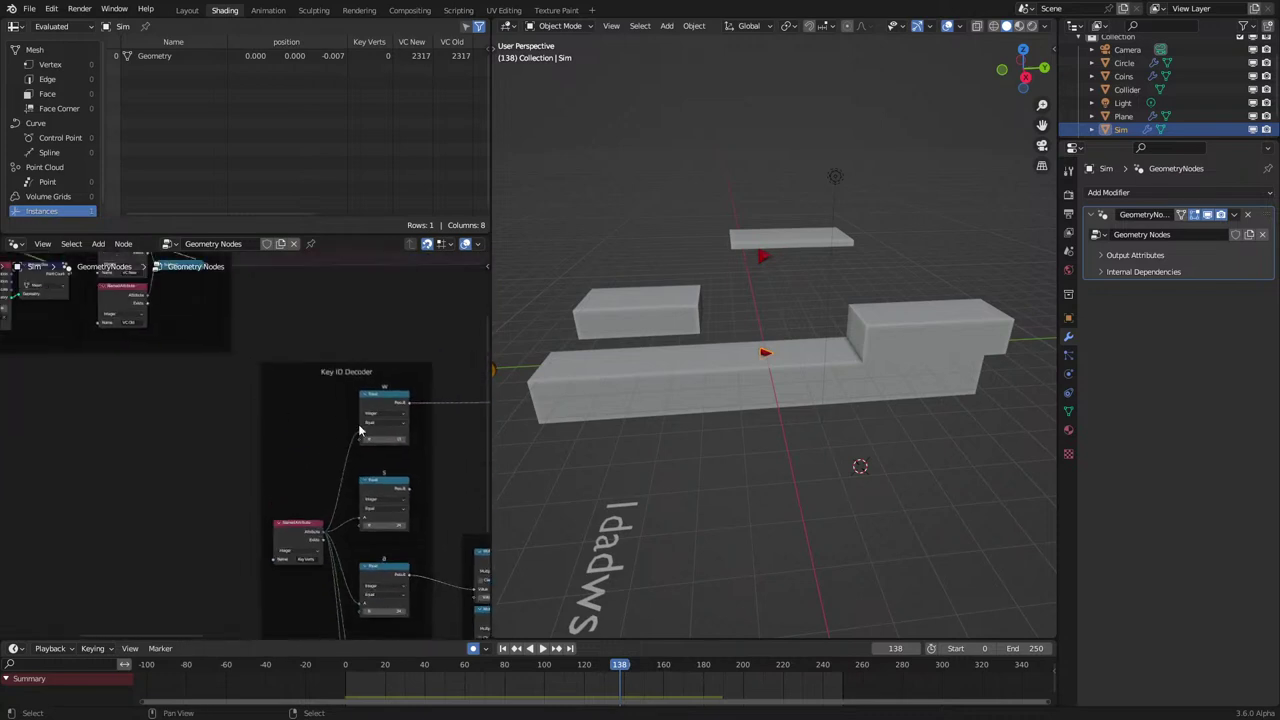
Play the simulation, control the character through the Text Controller in Edit Mode, and reselect the Sim object with playback stopped at frame 97.
right_click(617, 552)
key(space)
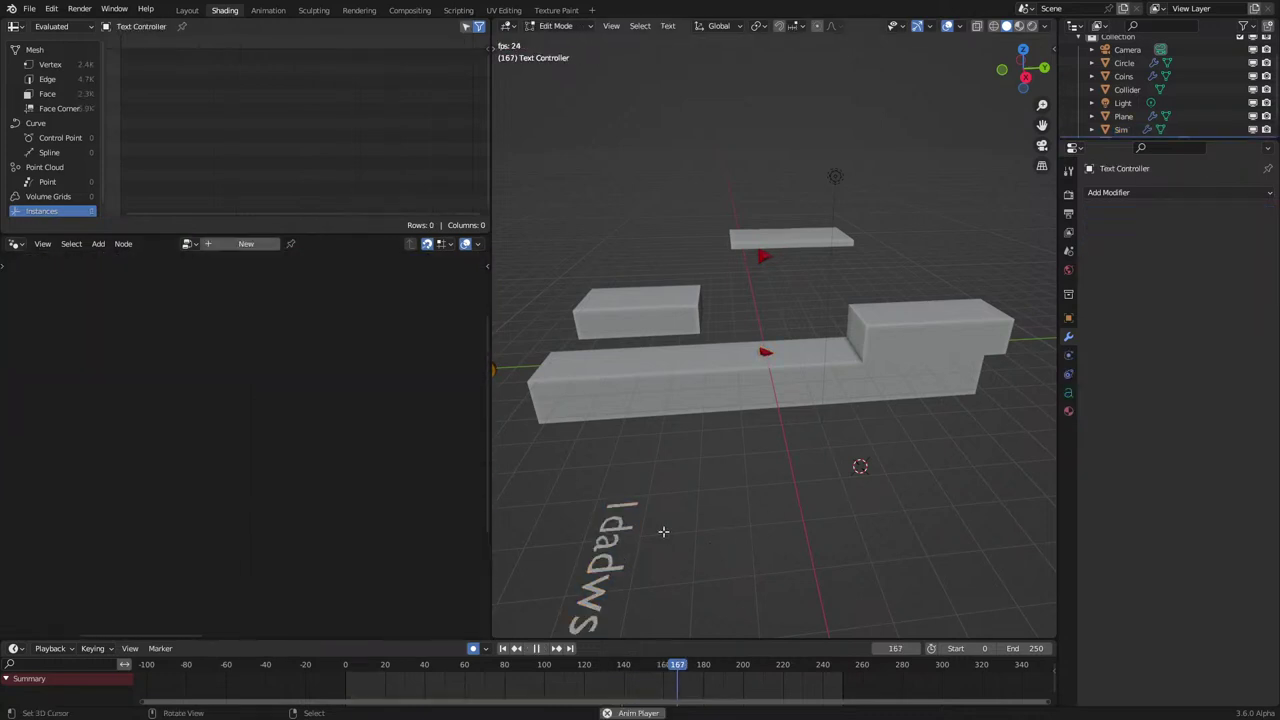
middle_drag(660, 538, 878, 573)
scroll(878, 573, down, 2)
key(Tab)
middle_drag(947, 462, 1000, 440)
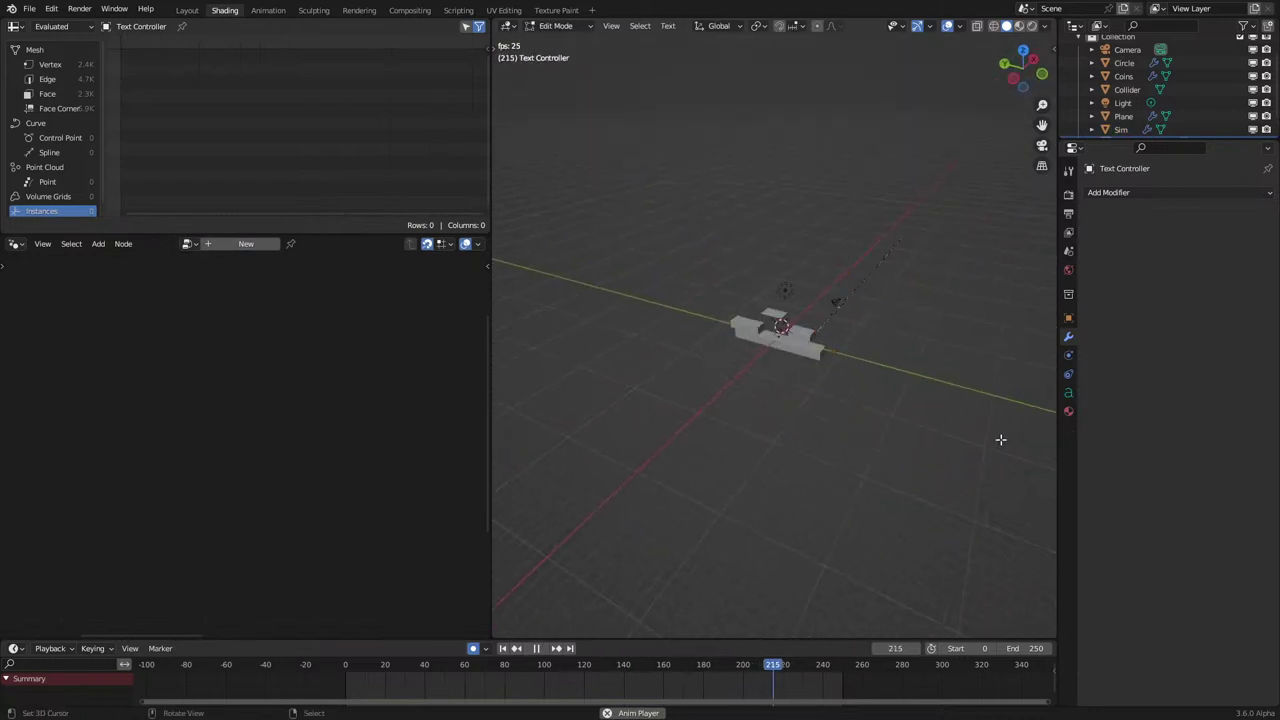
scroll(855, 418, up, 3)
middle_drag(855, 418, 687, 410)
scroll(687, 410, up, 3)
middle_drag(766, 420, 689, 386)
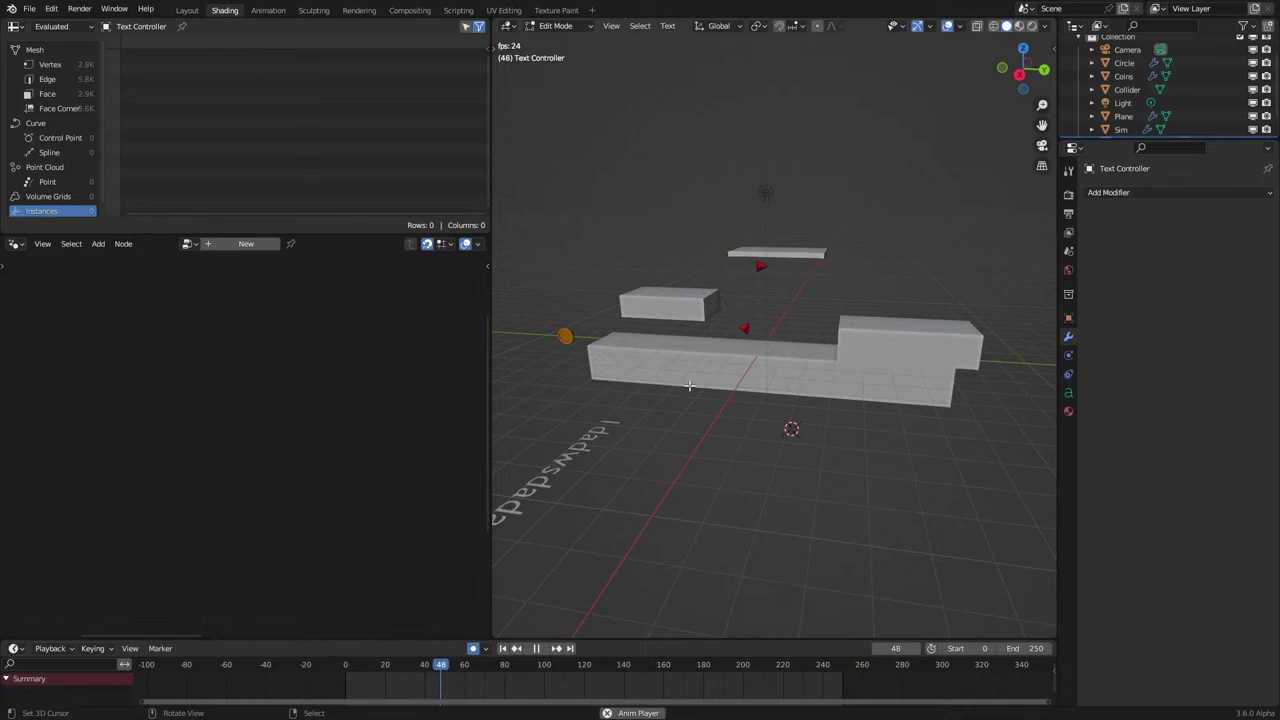
key(Tab)
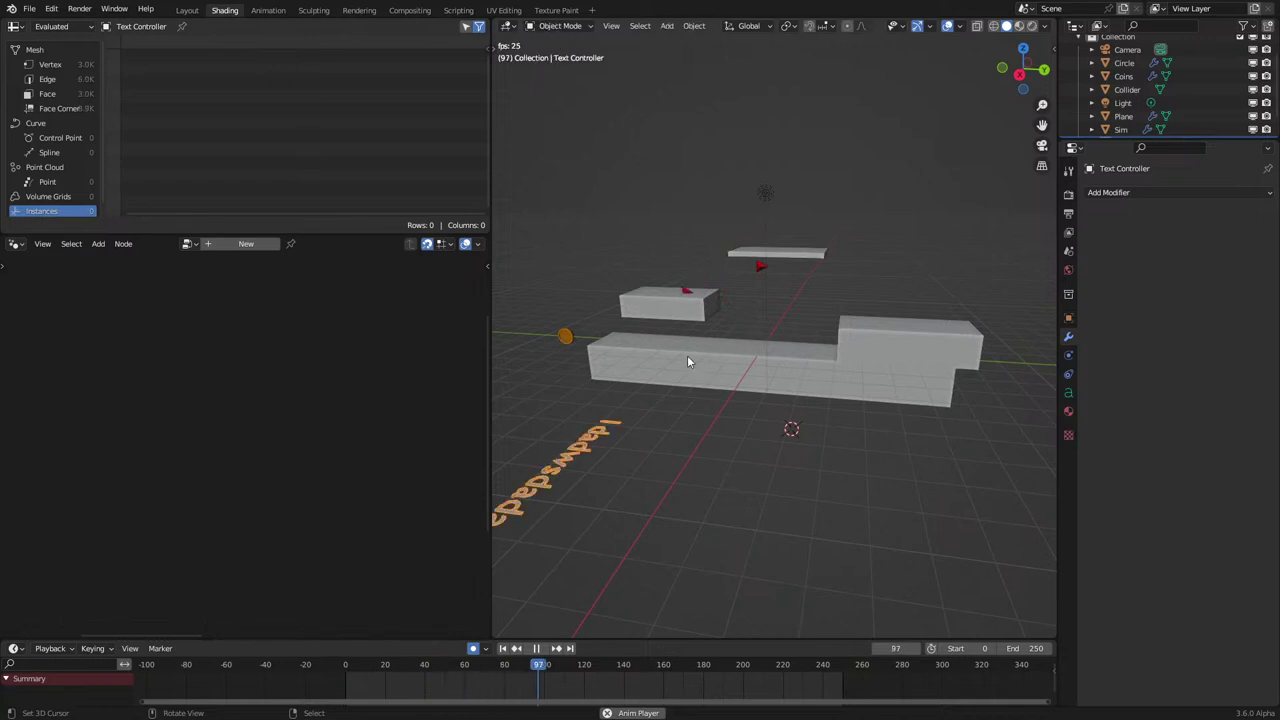
click(687, 355)
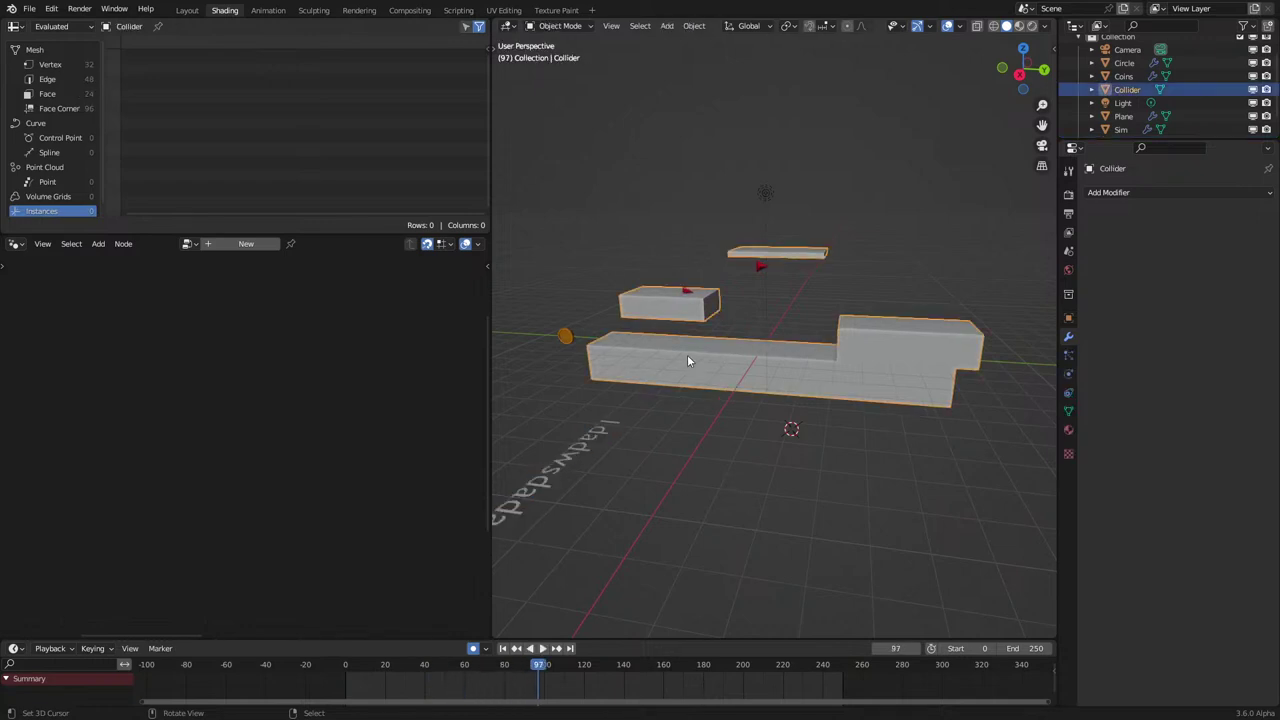
right_click(687, 293)
Relabel the New Key Press ID frame as New Letter Detector.
scroll(250, 361, down, 2)
middle_drag(250, 359, 367, 499)
scroll(355, 482, up, 2)
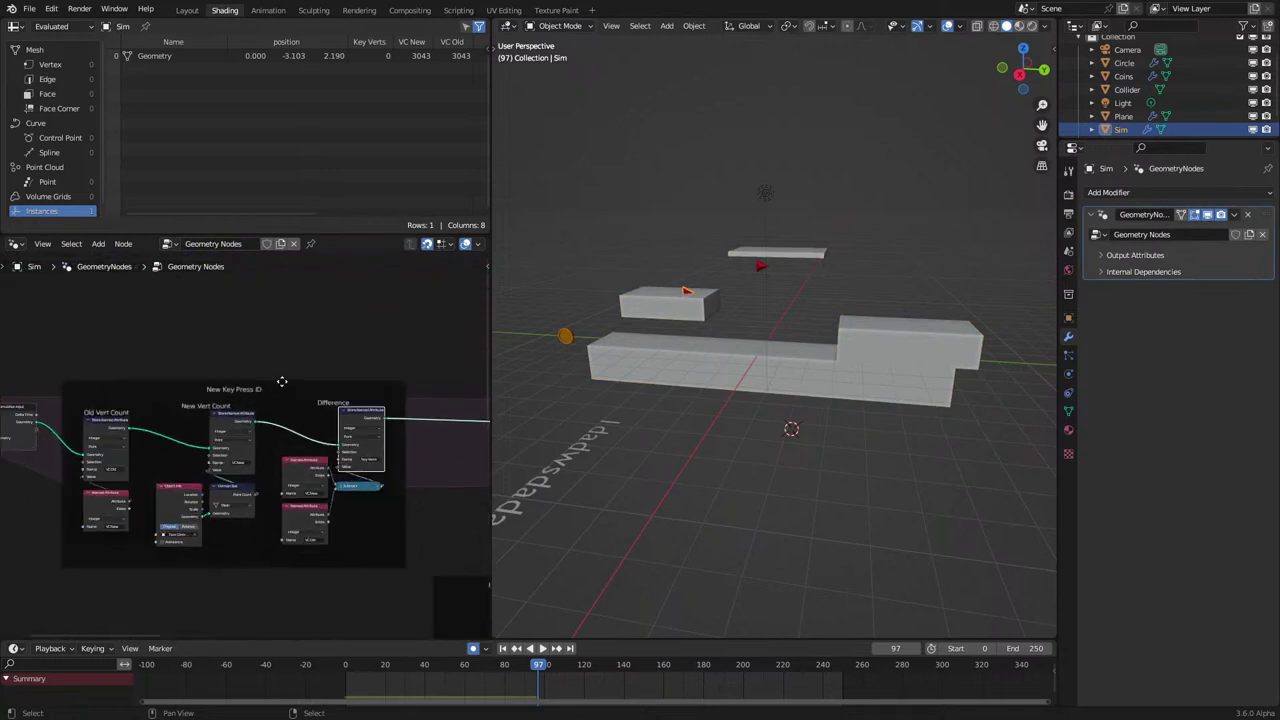
click(282, 384)
key(F2)
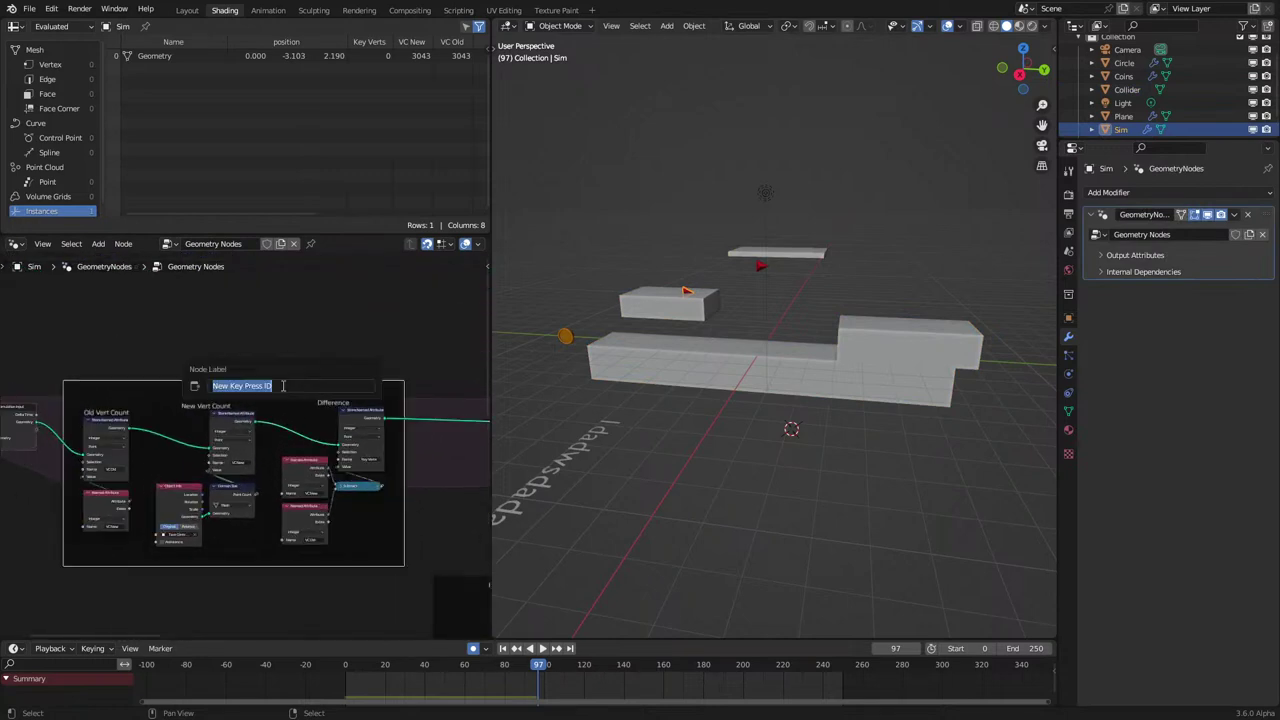
text(New Letter Detector)
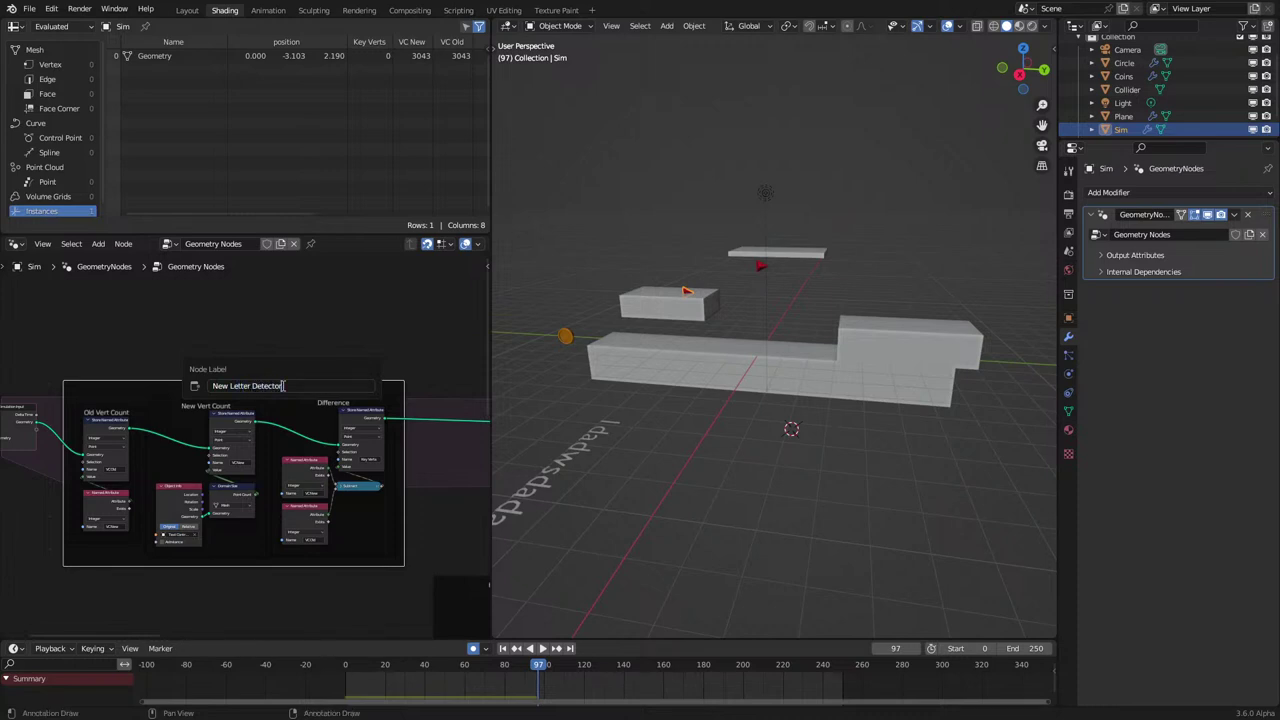
key(Return)
scroll(282, 385, up, 3)
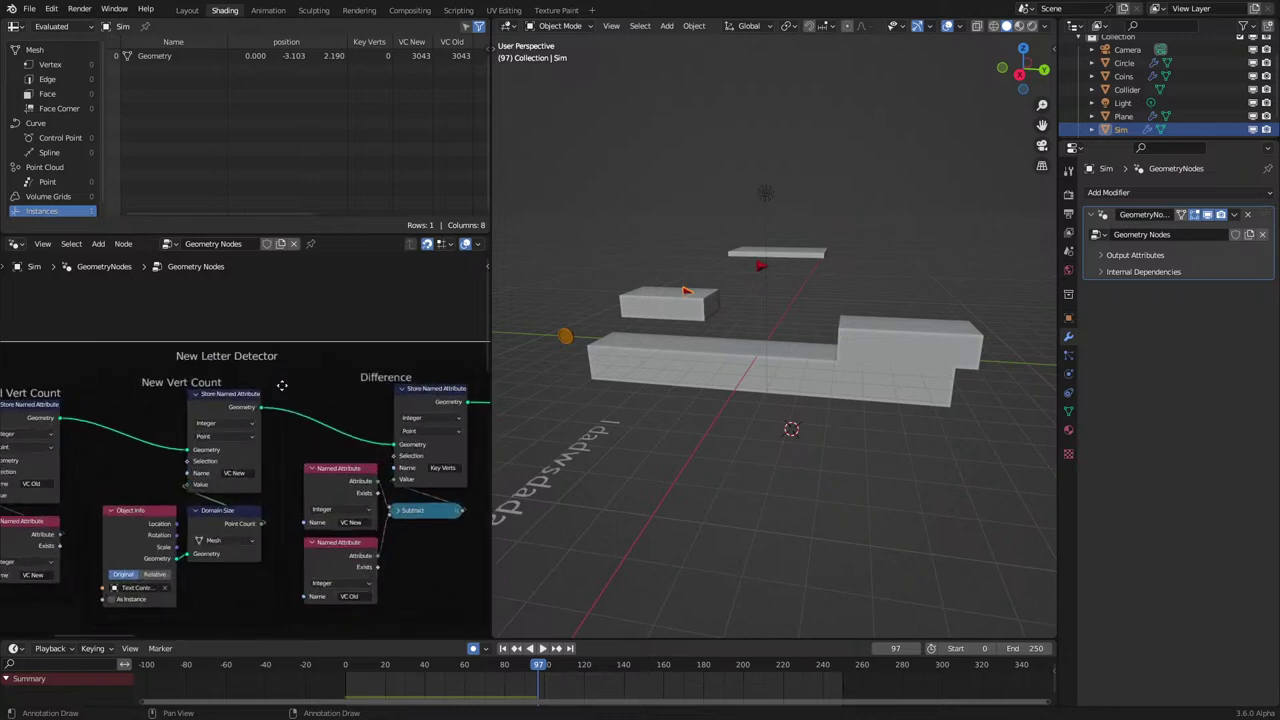
Add a Float Curve node in the empty space above the New Letter Detector frame.
scroll(281, 360, down, 5)
scroll(279, 346, up, 5)
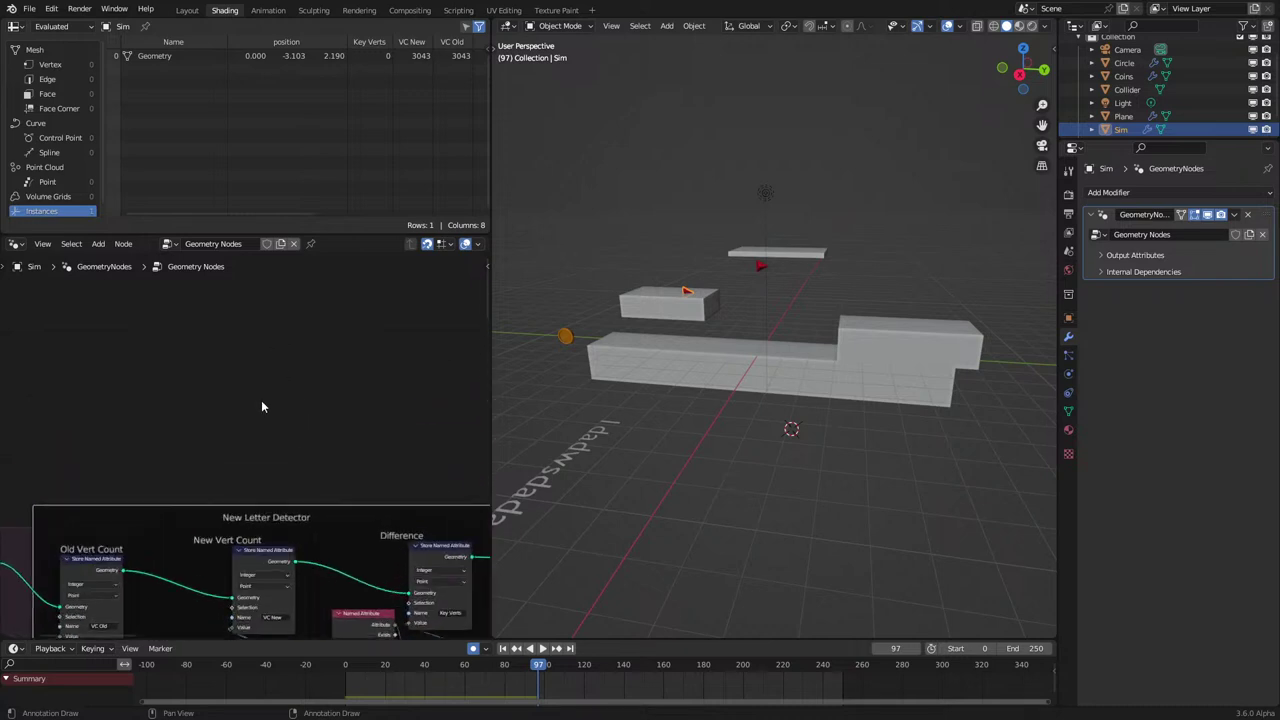
key(shift+a)
text(f)
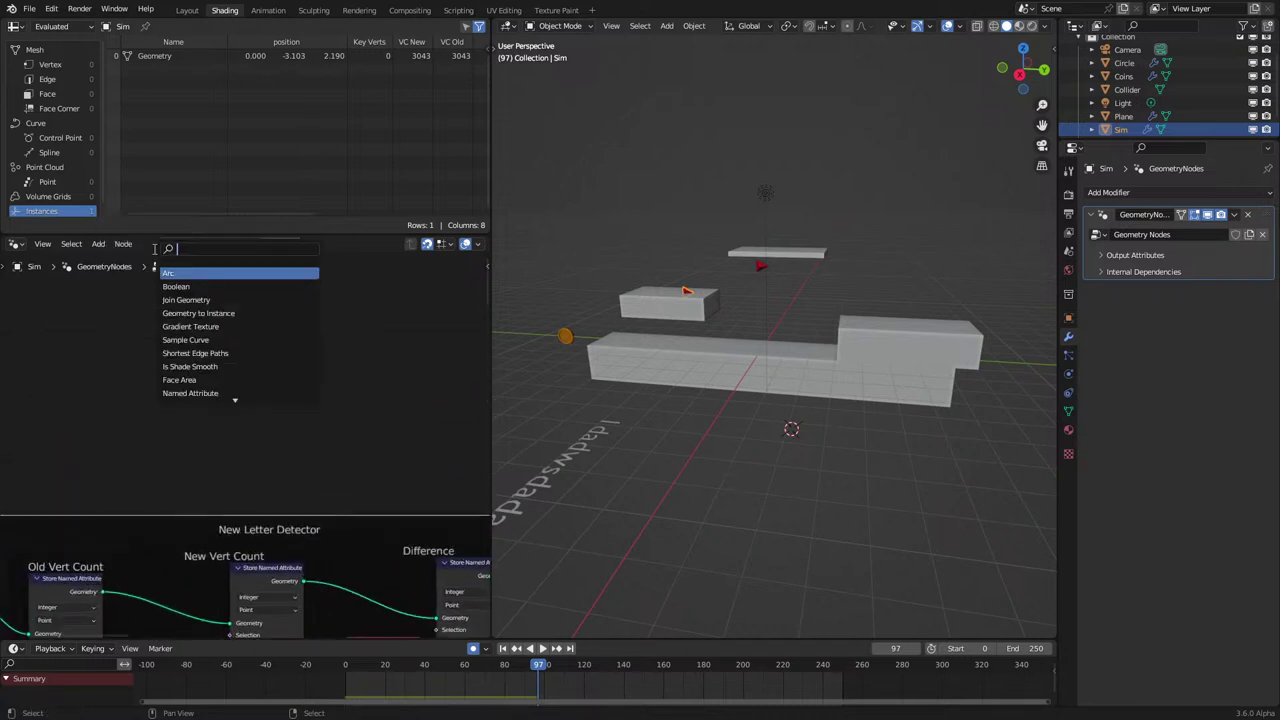
text(loa)
key(Return)
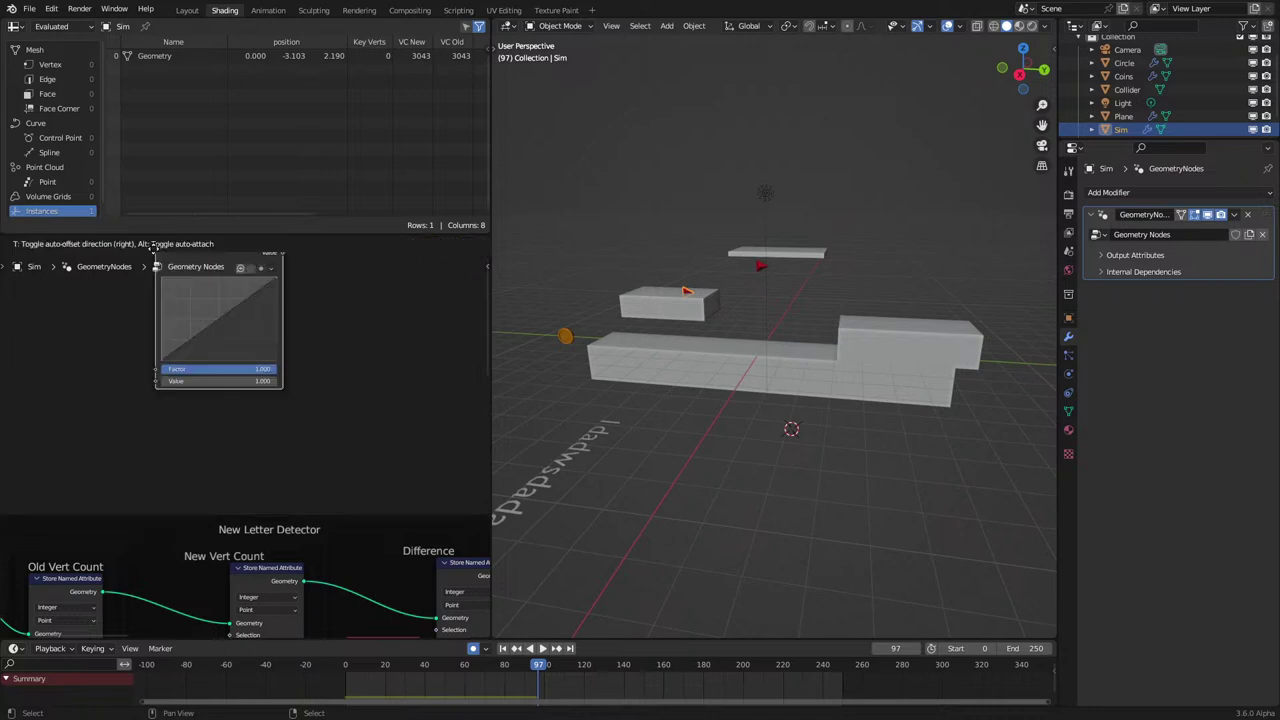
click(188, 313)
ctrl+middle_drag(244, 446, 248, 390)
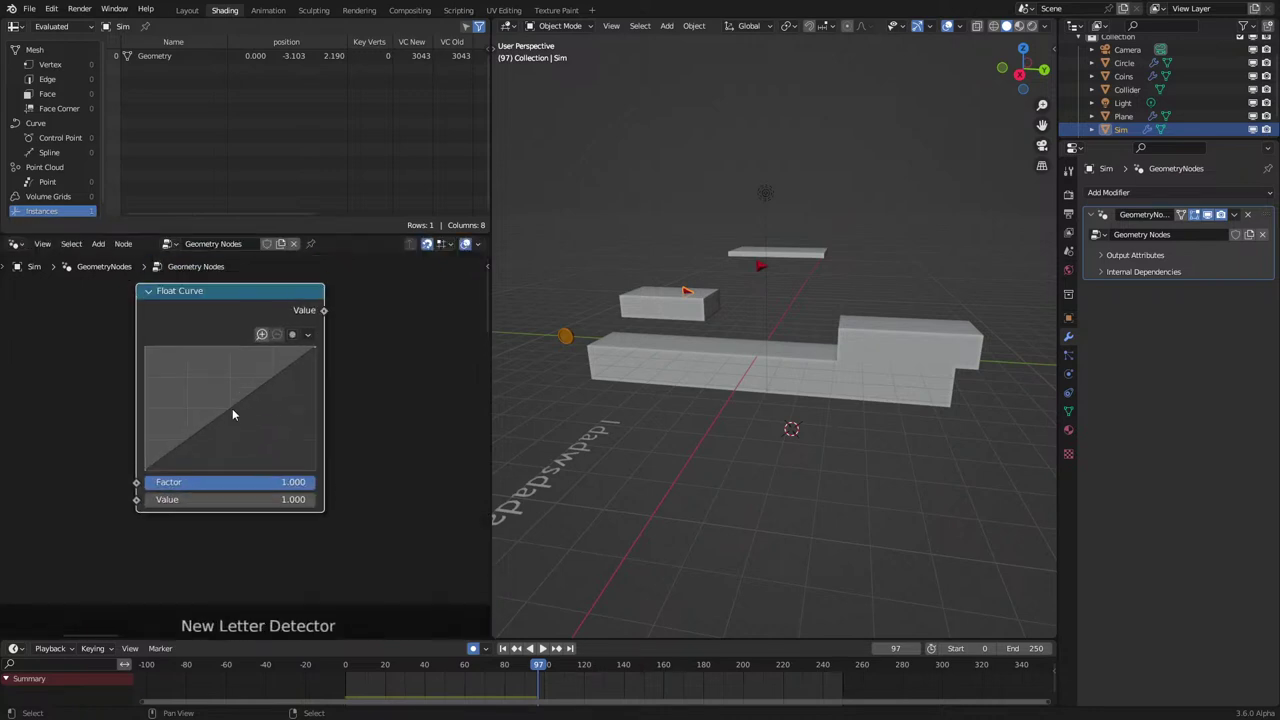
Shape the float curve into an arch with a middle point at 0.5136, 0.7 and the end point's height at 0.5.
drag(232, 408, 221, 347)
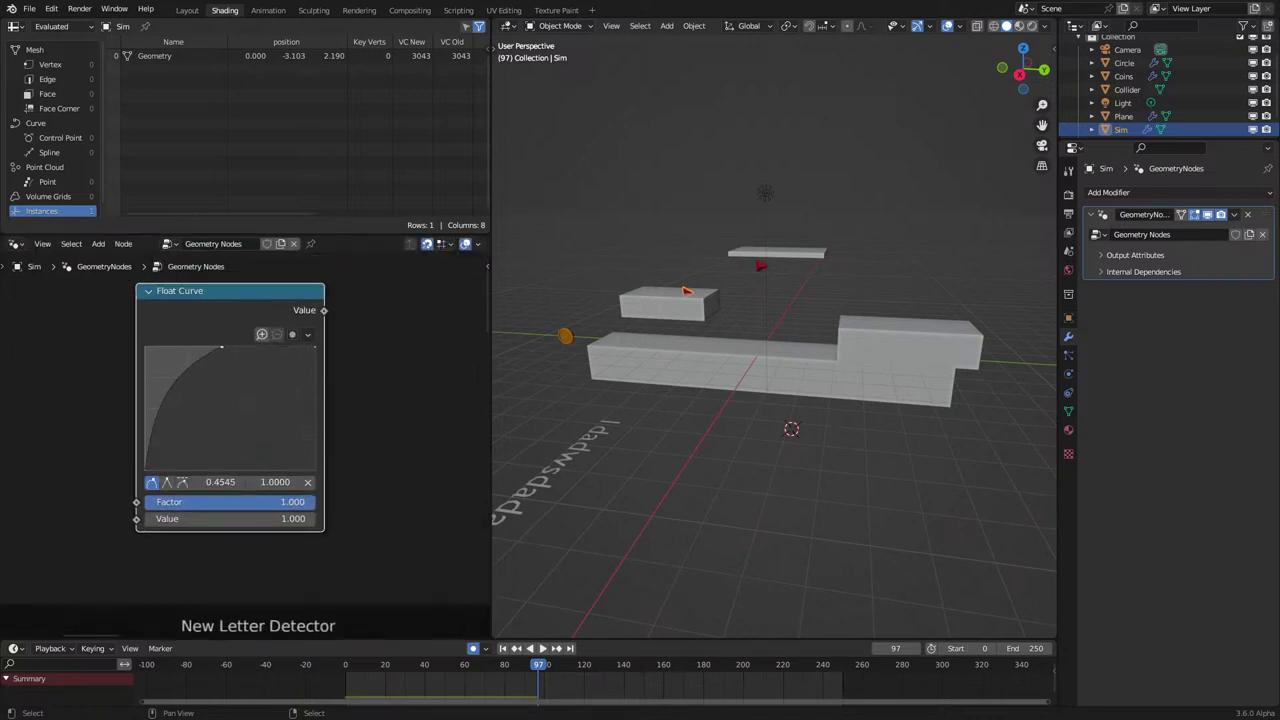
drag(273, 483, 247, 483)
drag(311, 347, 314, 407)
right_click(325, 391)
click(275, 483)
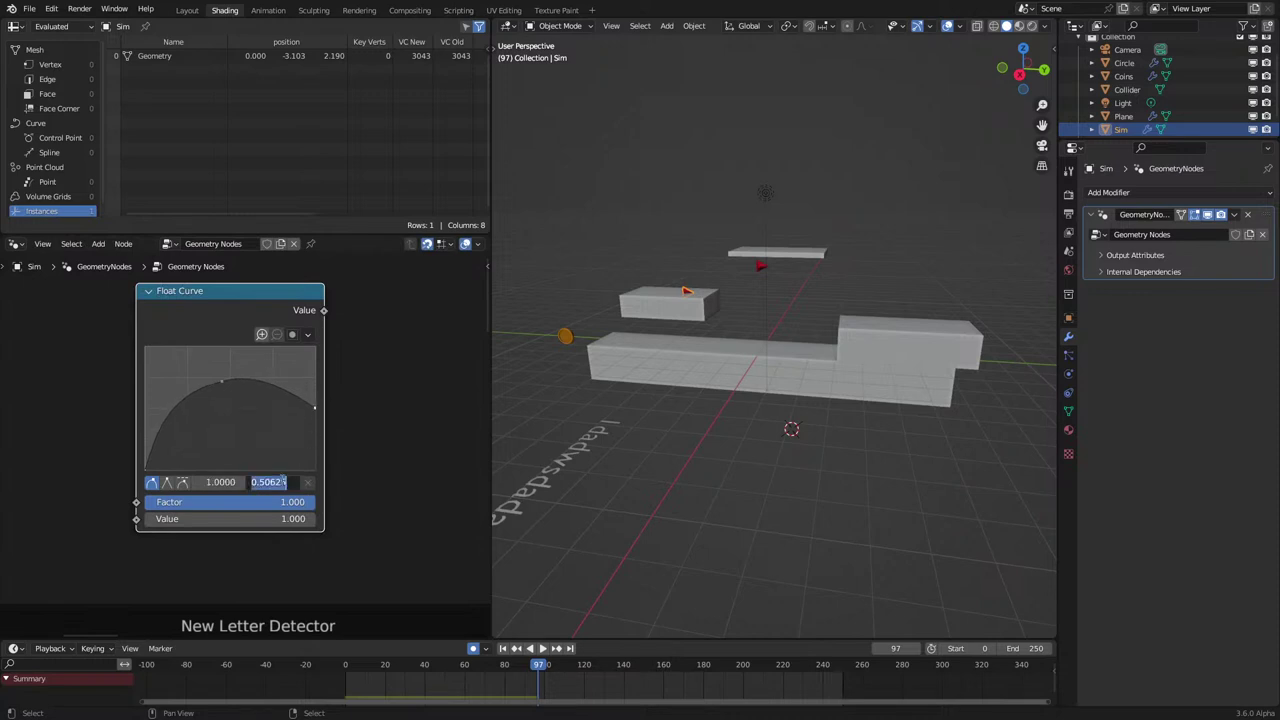
text(.5)
key(Return)
mouse_move(221, 381)
mouse_down()
mouse_move(229, 360)
mouse_move(231, 383)
mouse_up()
Feed the Float Curve's Value output into a new Multiply node with a value of 2.
drag(323, 310, 366, 343)
text(mu)
click(375, 368)
double_click(410, 421)
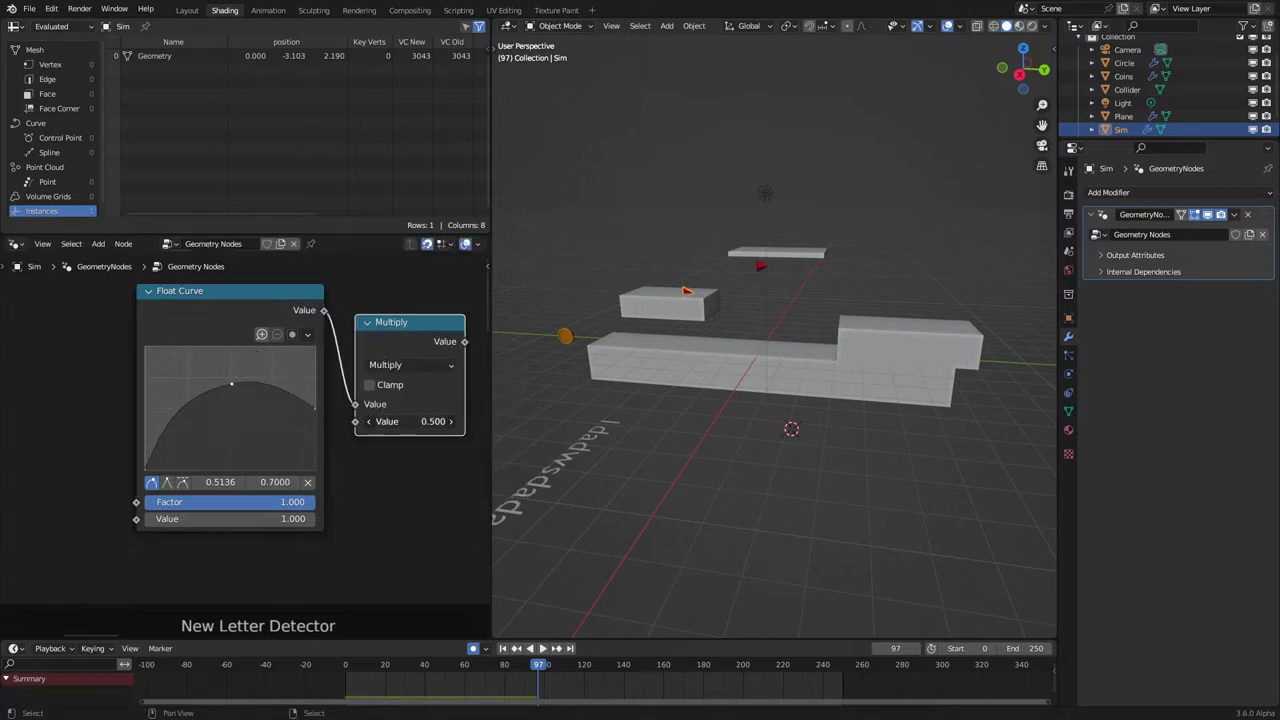
text(2)
key(Return)
Try raising the float curve's end point, inspect its middle point, and move the Multiply node slightly up.
click(312, 410)
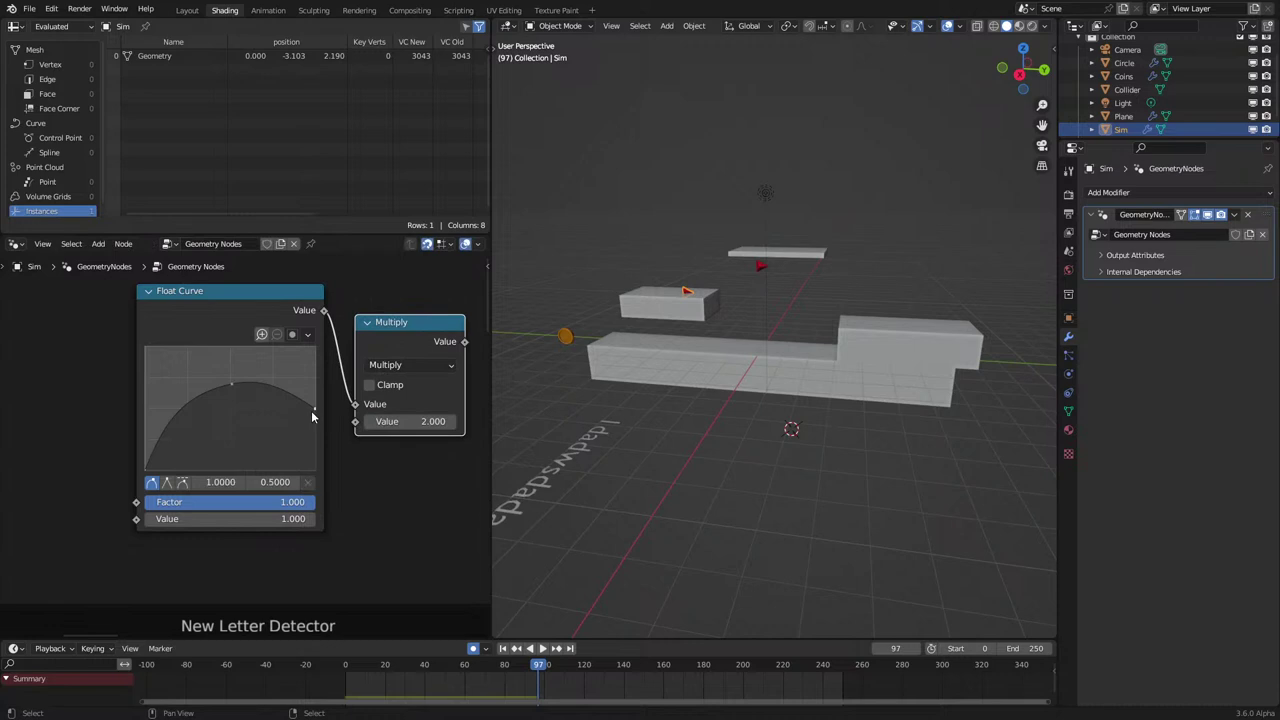
mouse_move(282, 483)
mouse_down()
mouse_move(264, 483)
mouse_move(290, 483)
mouse_up()
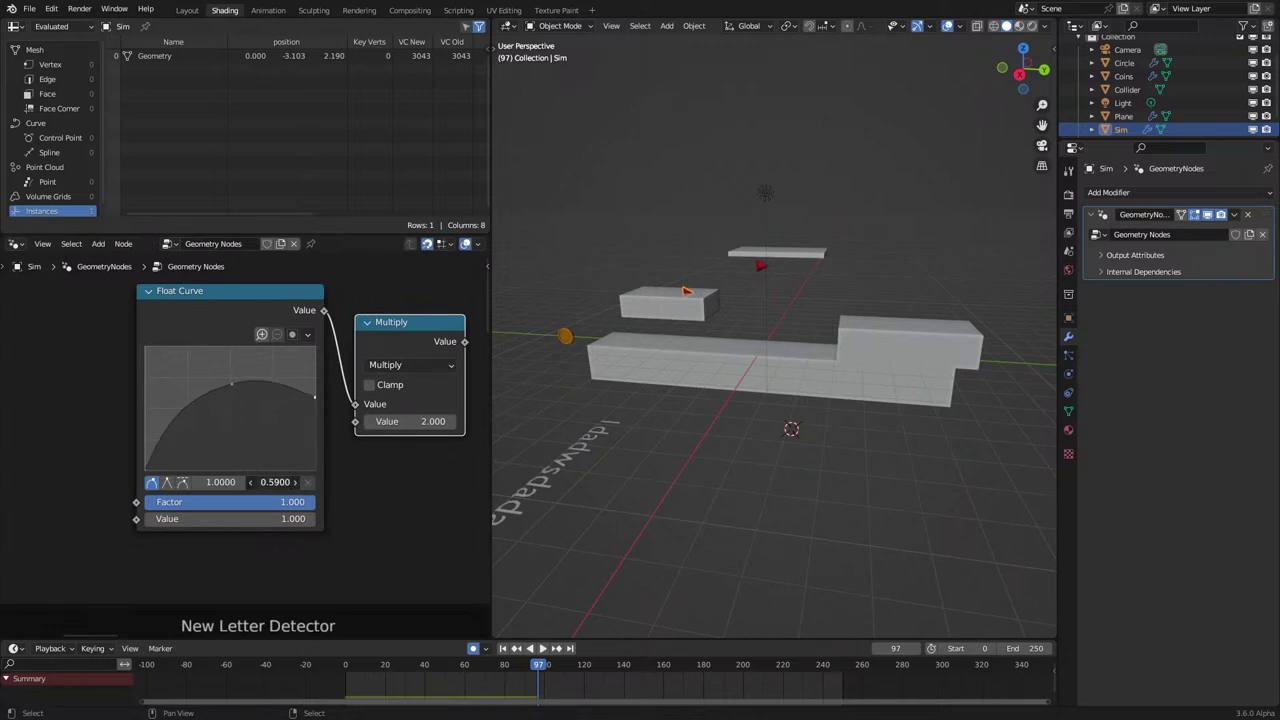
right_click(288, 483)
click(231, 385)
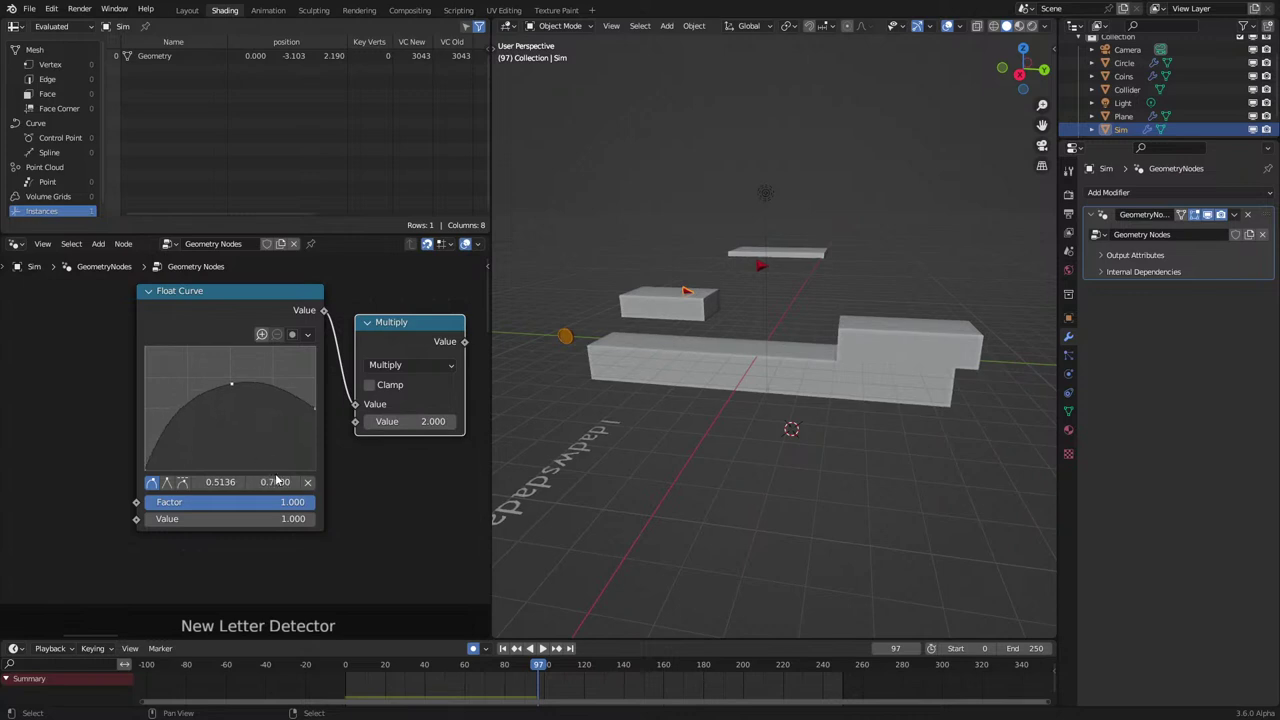
drag(273, 475, 371, 443)
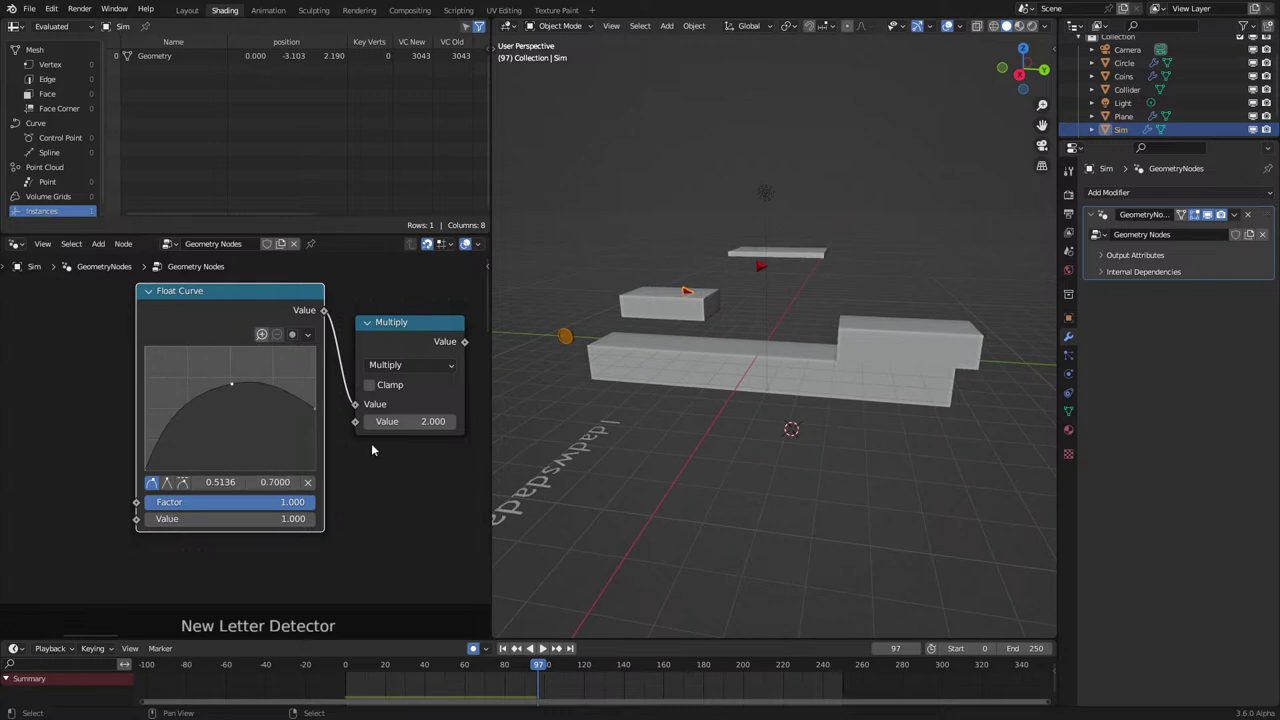
drag(392, 322, 392, 306)
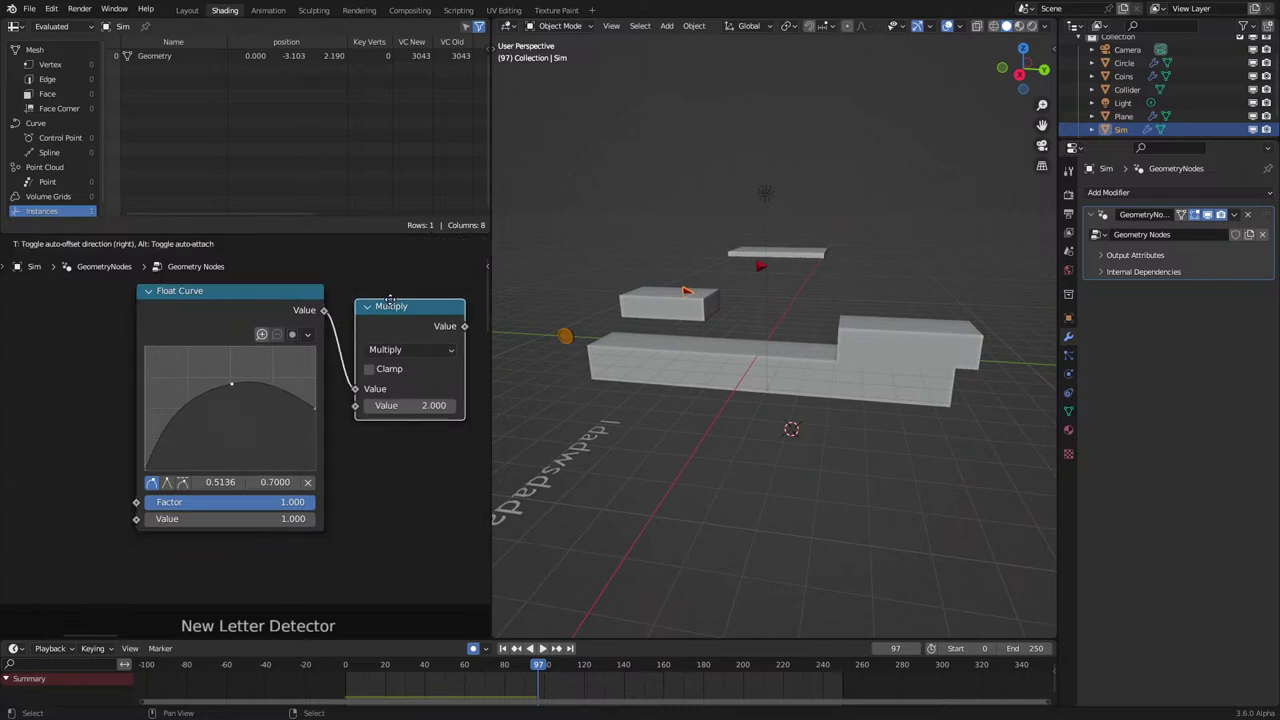
click(314, 407)
click(277, 335)
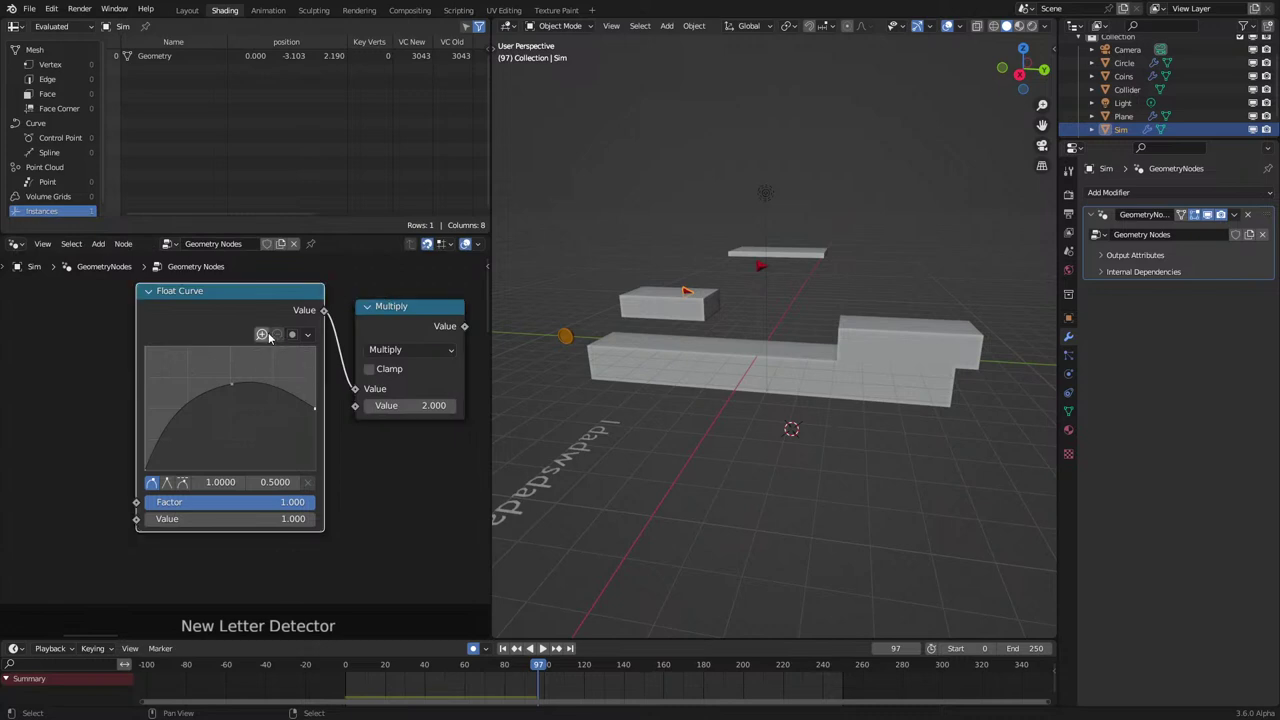
Lower the float curve's end point to 0.25.
drag(314, 407, 314, 414)
key(ctrl+z)
scroll(414, 400, down, 2)
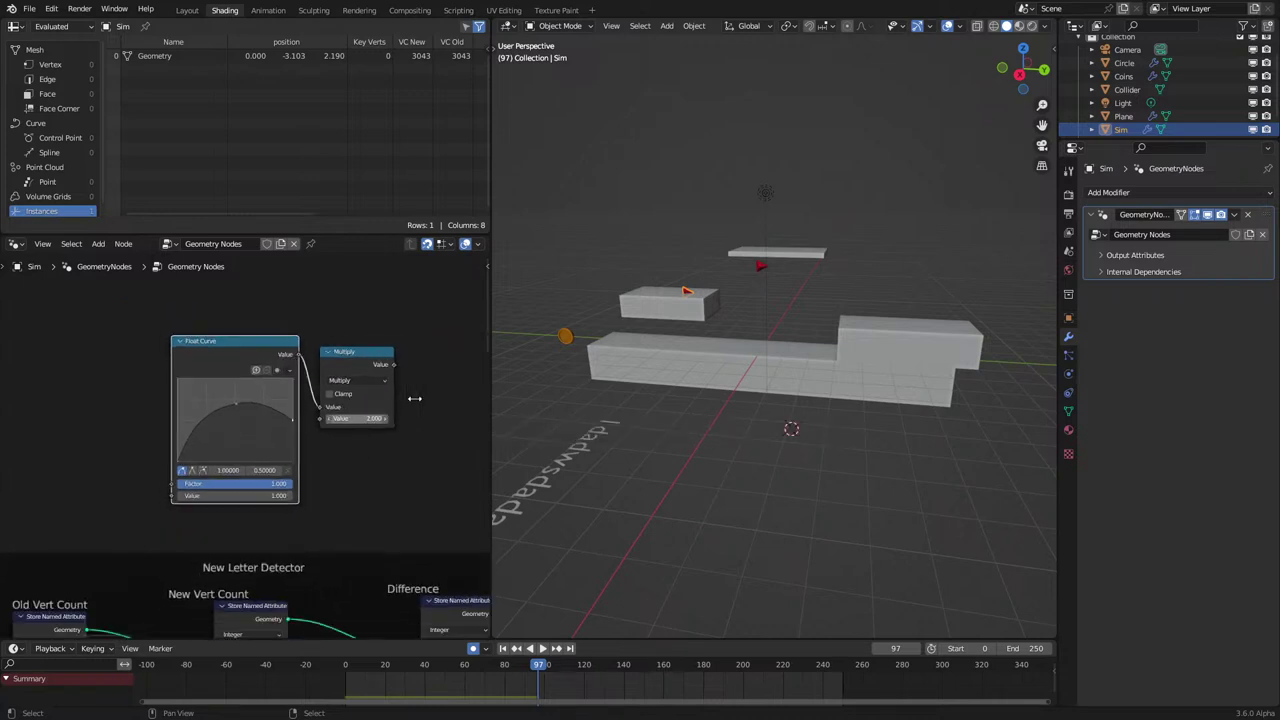
scroll(304, 434, up, 2)
drag(320, 408, 321, 437)
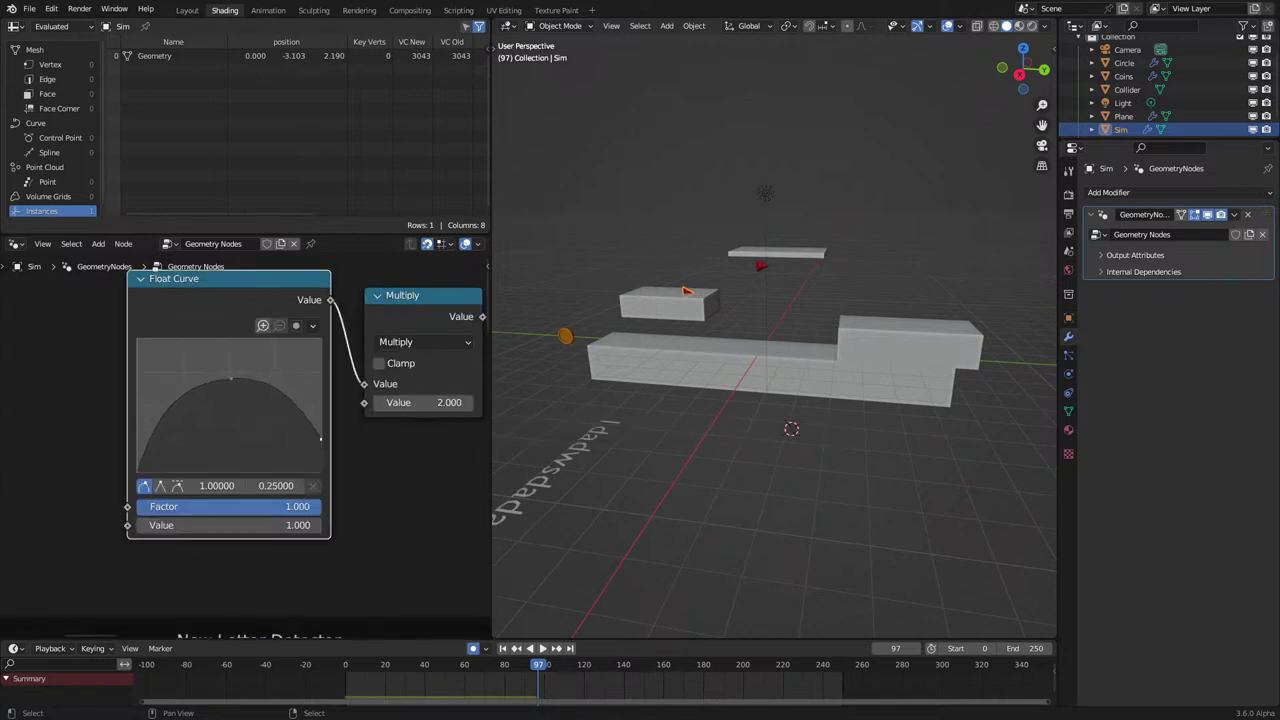
Set the Multiply node's value to 4.
click(416, 402)
text(5)
key(BackSpace)
text(4)
key(Return)
Undo the end-point and multiplier changes, and delete the Float Curve and Multiply nodes.
key(ctrl+z)
key(ctrl+z)
scroll(322, 496, down, 2)
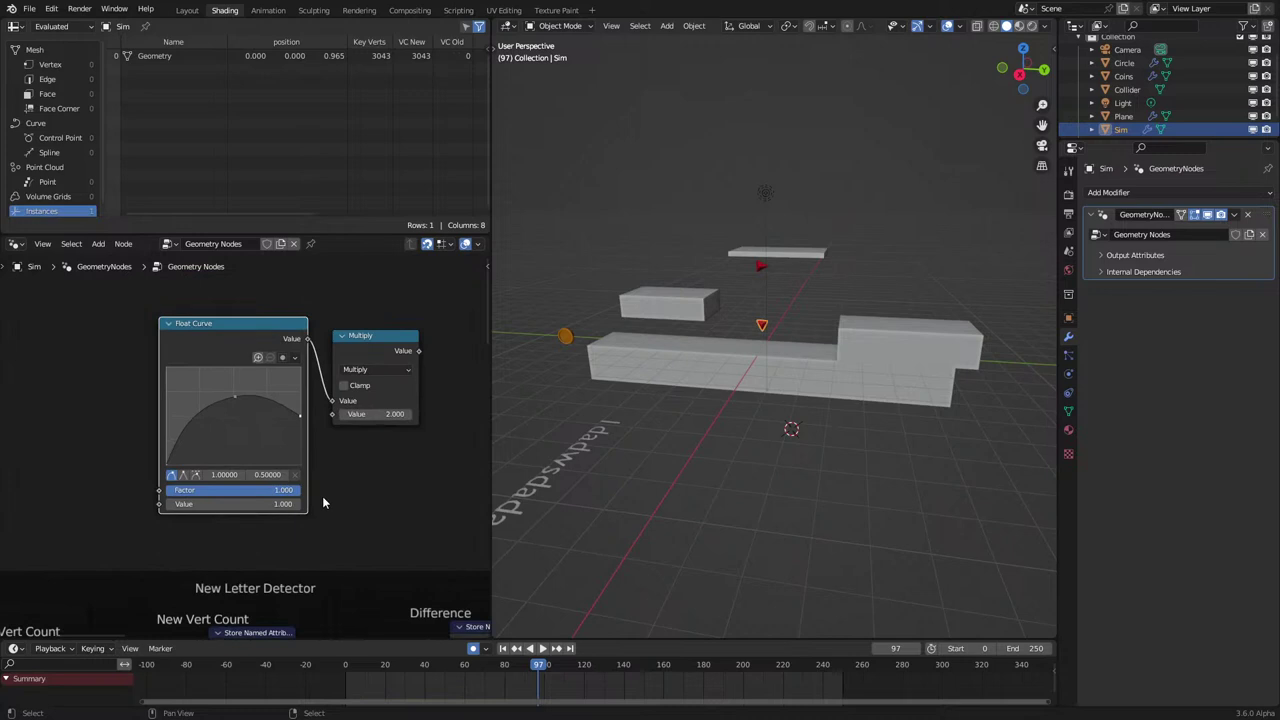
drag(184, 537, 380, 353)
key(x)
Replay the simulation from frame 0 and stop it at frame 37.
scroll(440, 440, down, 6)
middle_drag(440, 440, 313, 325)
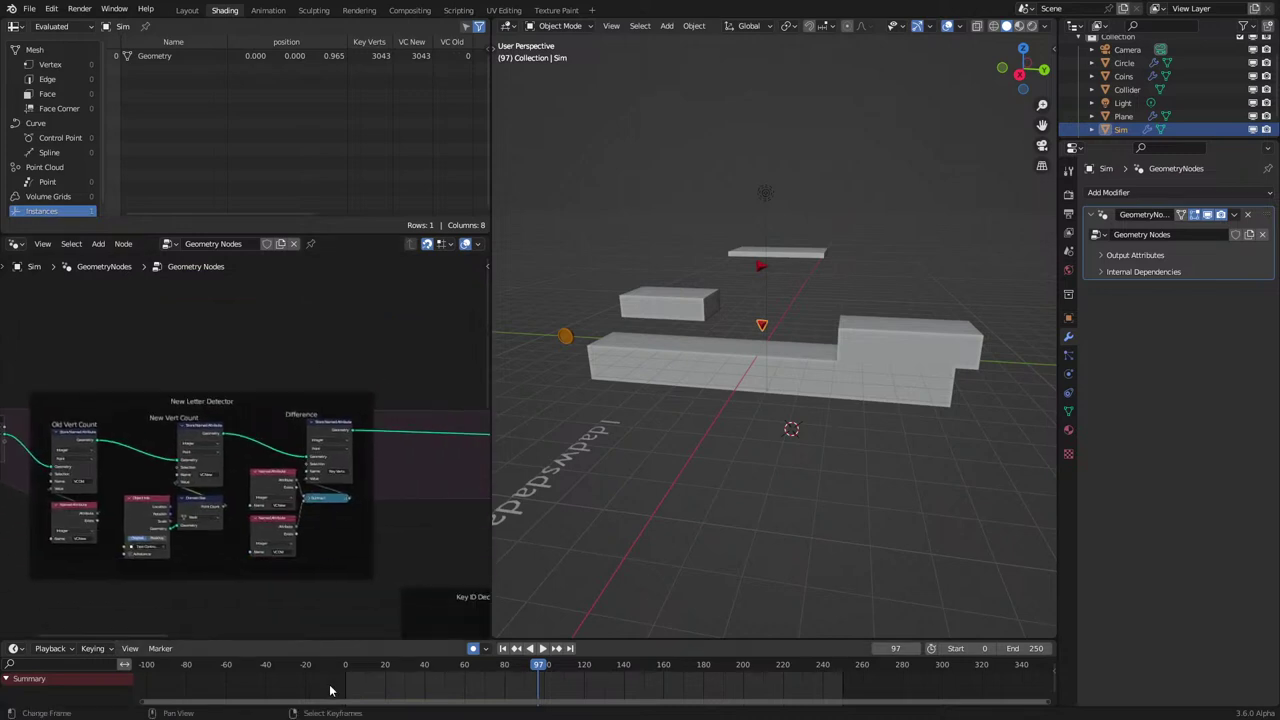
click(343, 666)
key(space)
scroll(579, 409, up, 6)
scroll(579, 409, down, 4)
key(space)
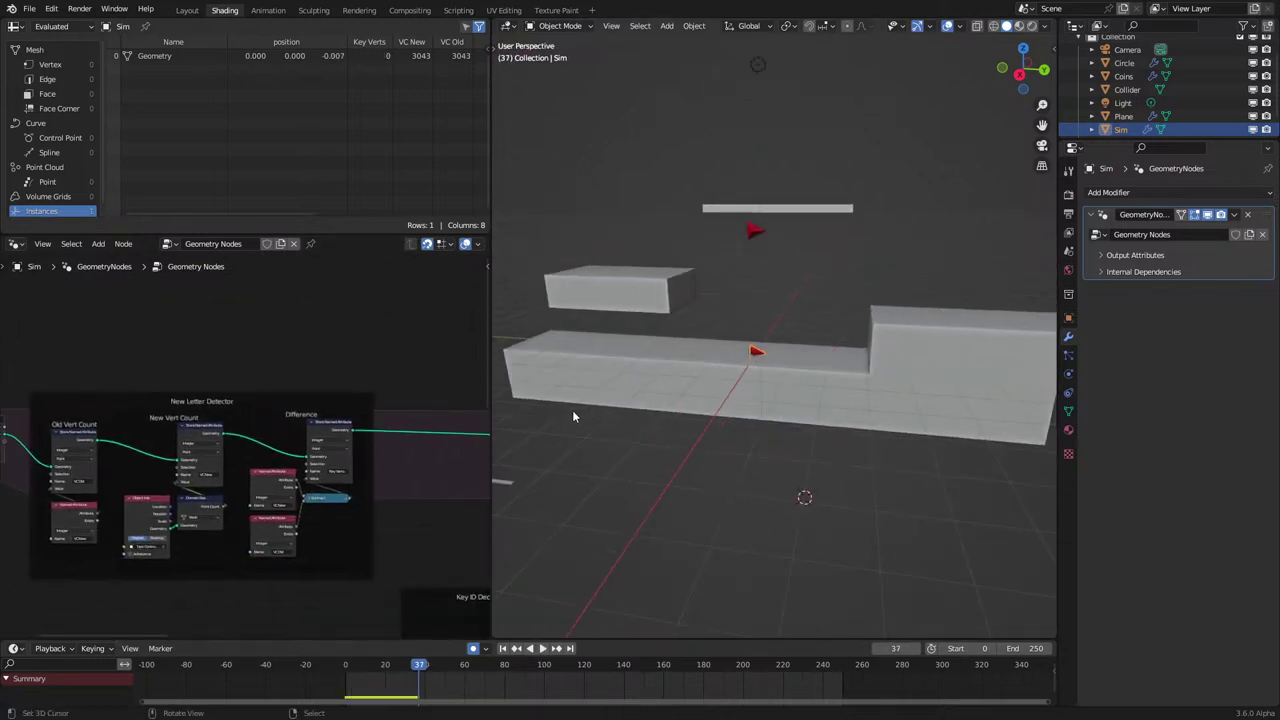
scroll(276, 375, up, 4)
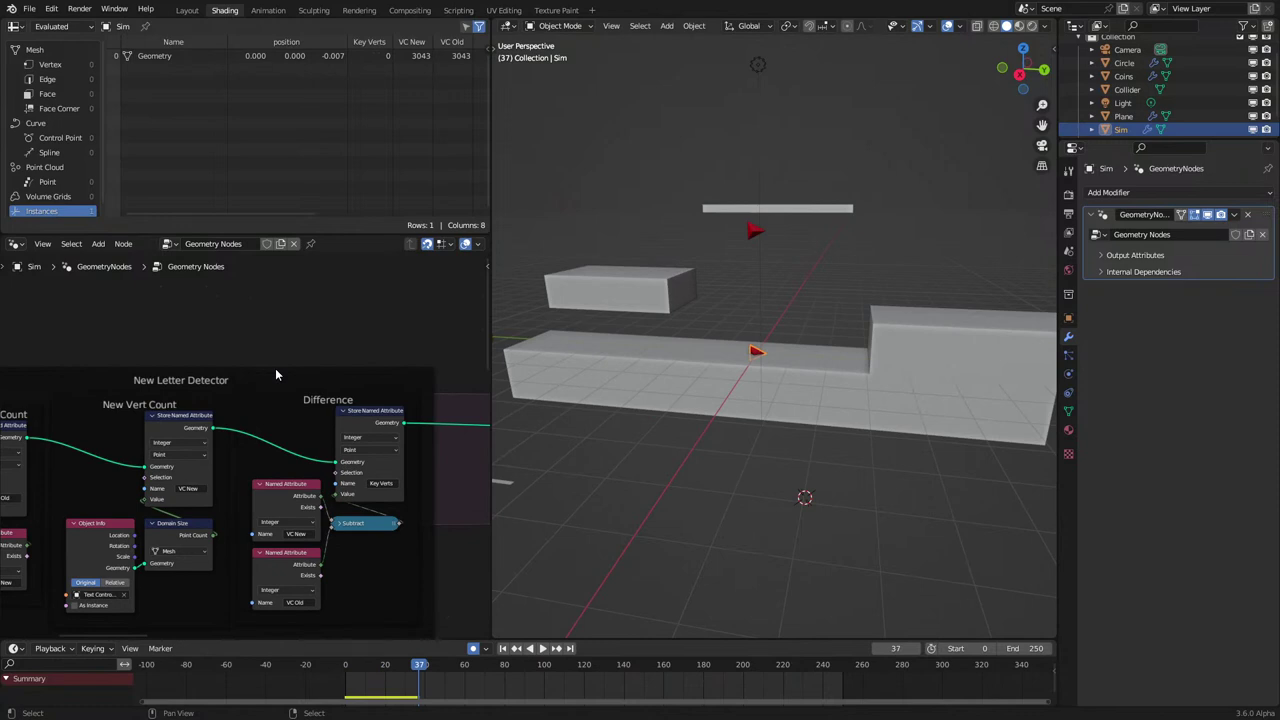
Replay the simulation from the start, stop at frame 25, and examine the vertex-count nodes feeding the Difference frame's Subtract node.
click(324, 692)
key(space)
scroll(158, 496, down, 3)
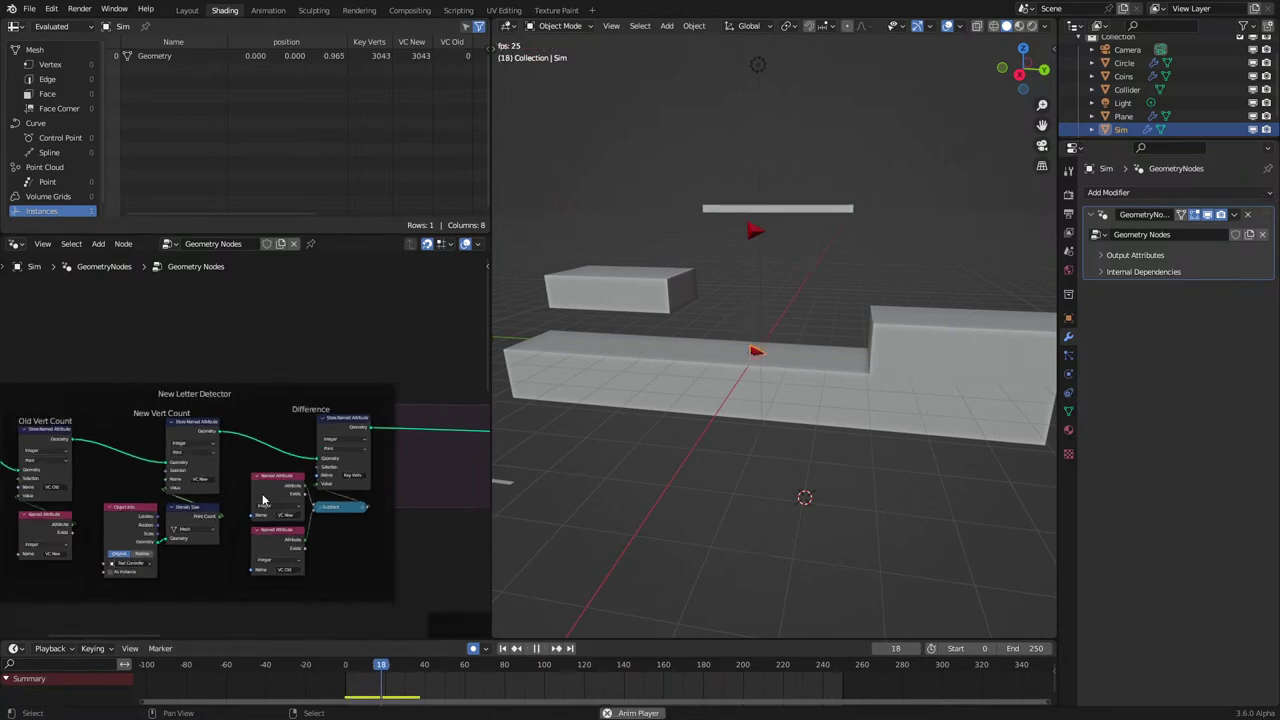
middle_drag(158, 496, 322, 498)
scroll(260, 450, up, 2)
drag(217, 535, 218, 521)
scroll(421, 455, down, 3)
middle_drag(422, 455, 251, 447)
drag(409, 475, 418, 481)
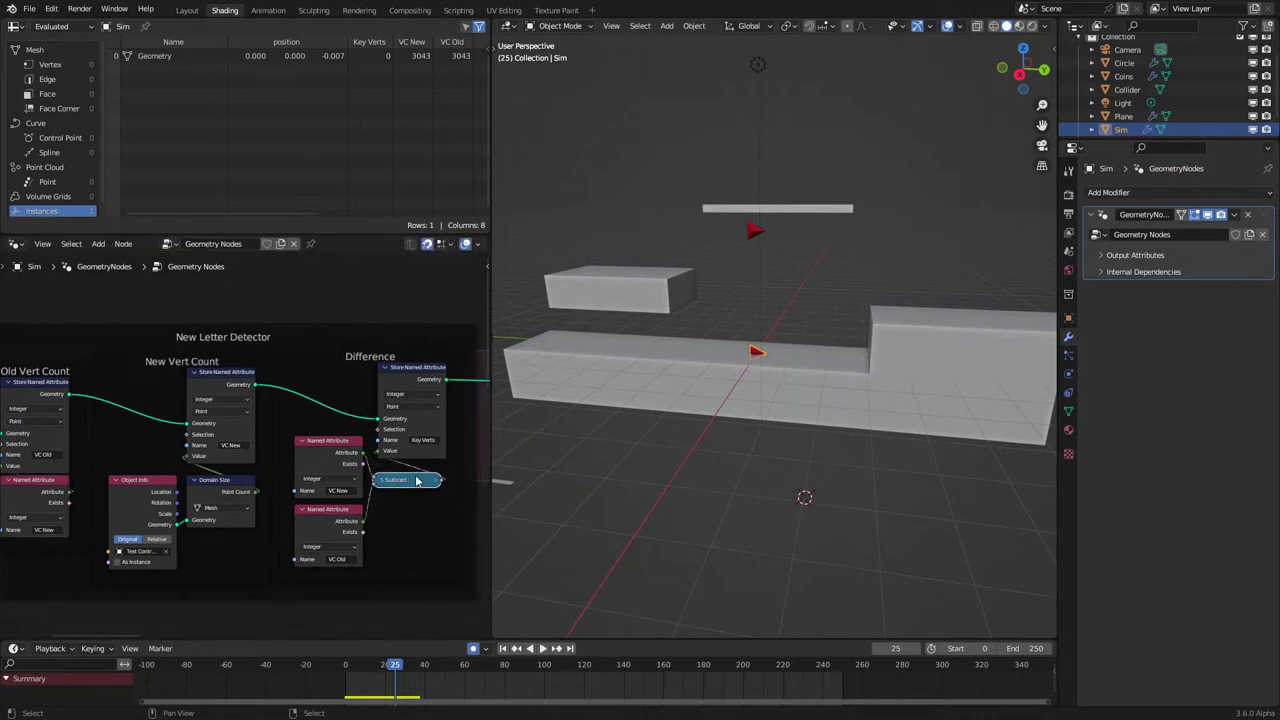
Relabel the Difference frame as Difference for Letter Vert Amount.
click(247, 338)
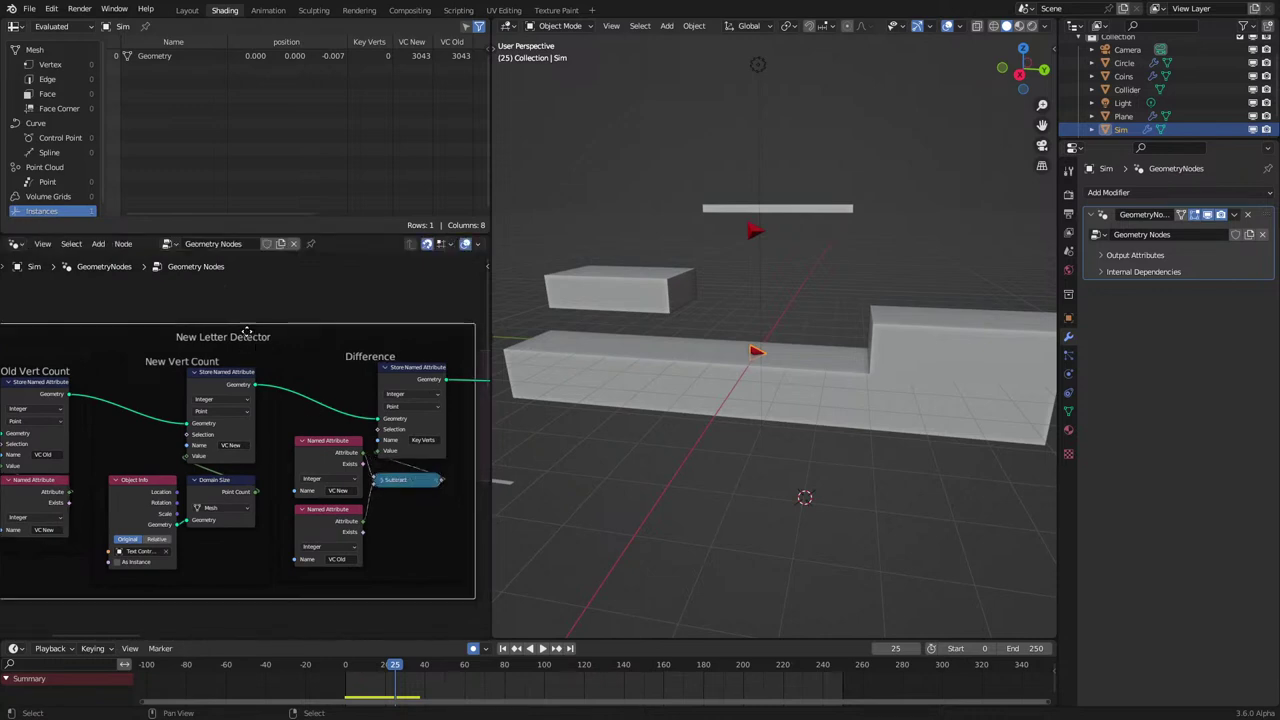
click(370, 349)
key(F2)
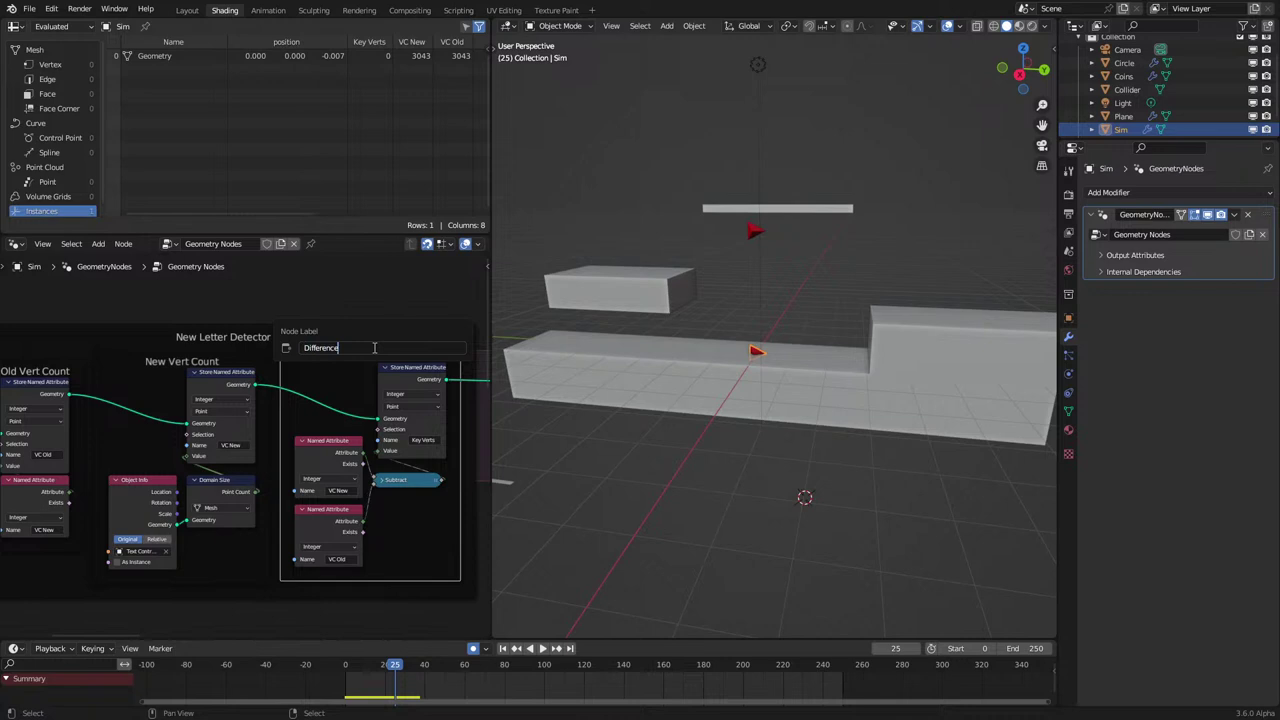
text(Letter Vert Amount)
key(Return)
click(416, 441)
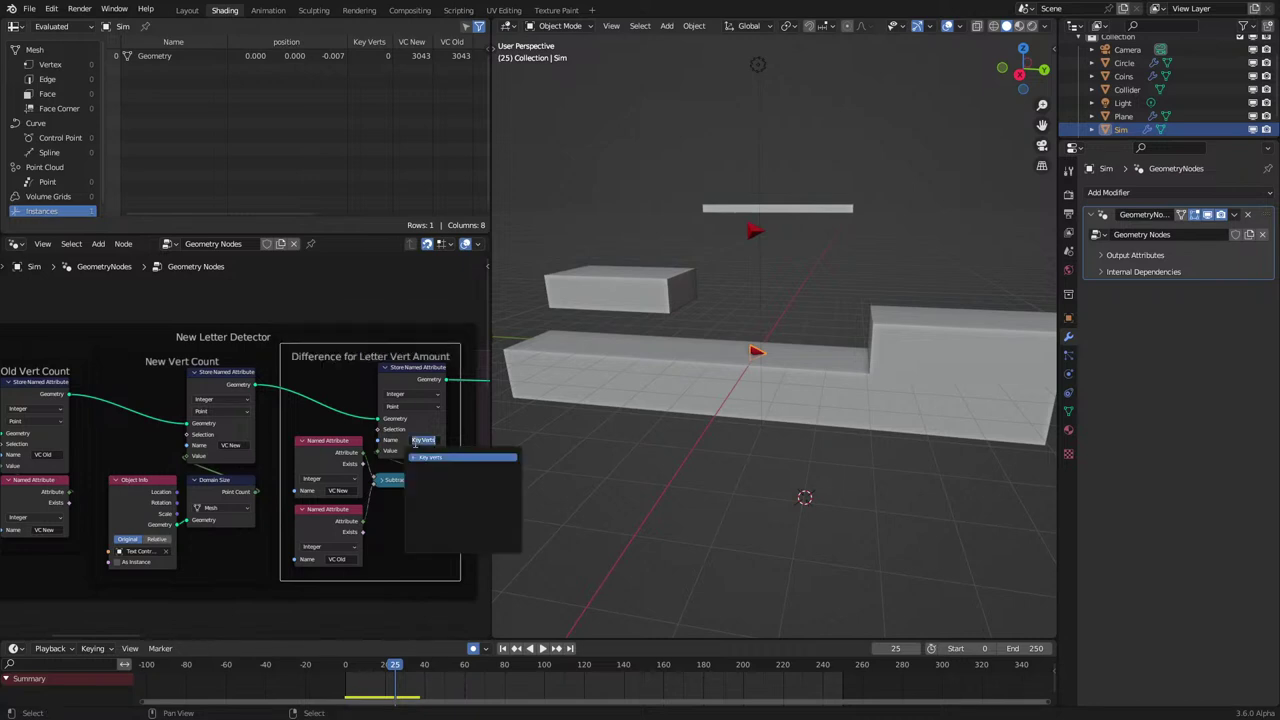
key(Right)
key(Return)
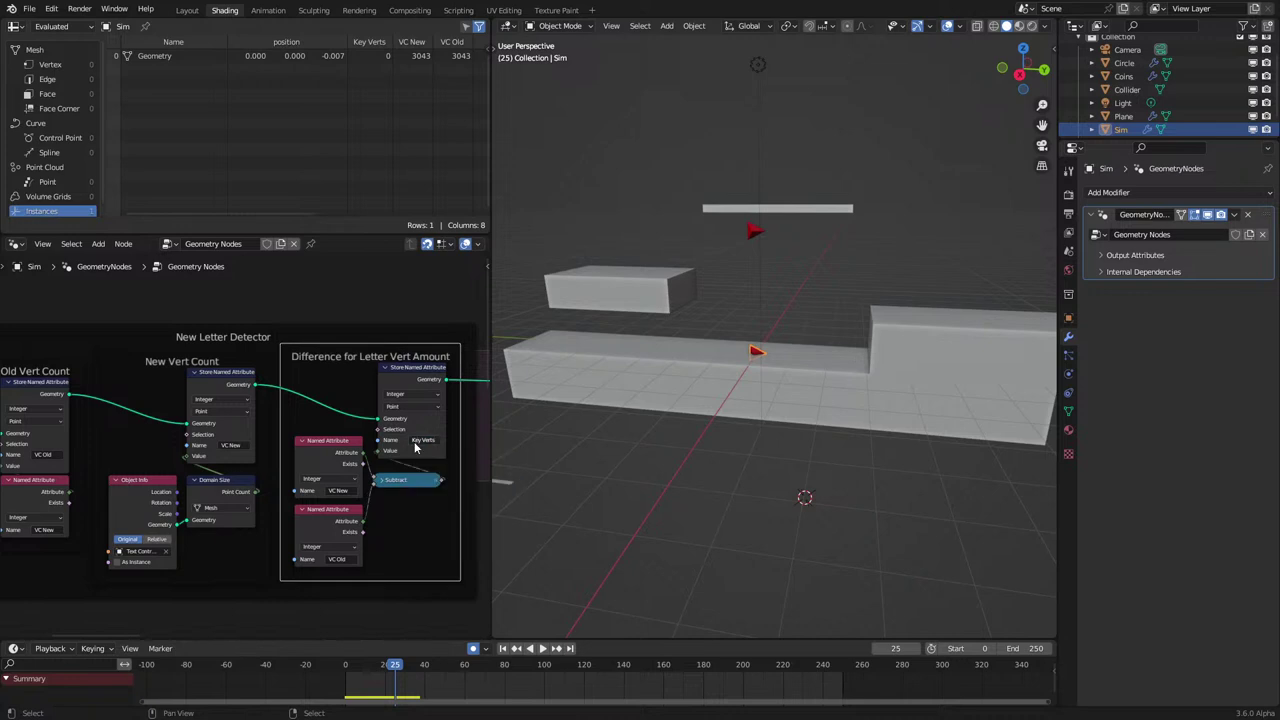
click(415, 443)
key(Right)
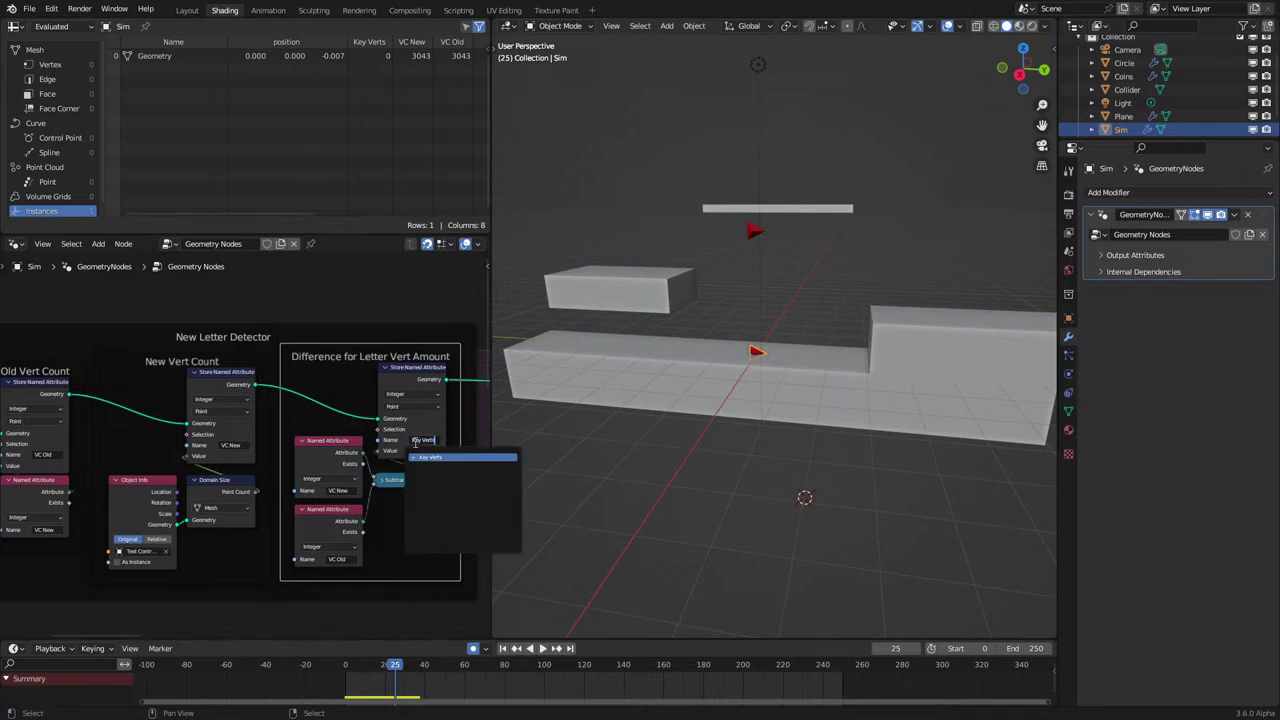
key(shift+Left)
key(Return)
Relabel the Difference for Letter Vert Amount frame as New Letter Vert Count.
scroll(298, 388, up, 3)
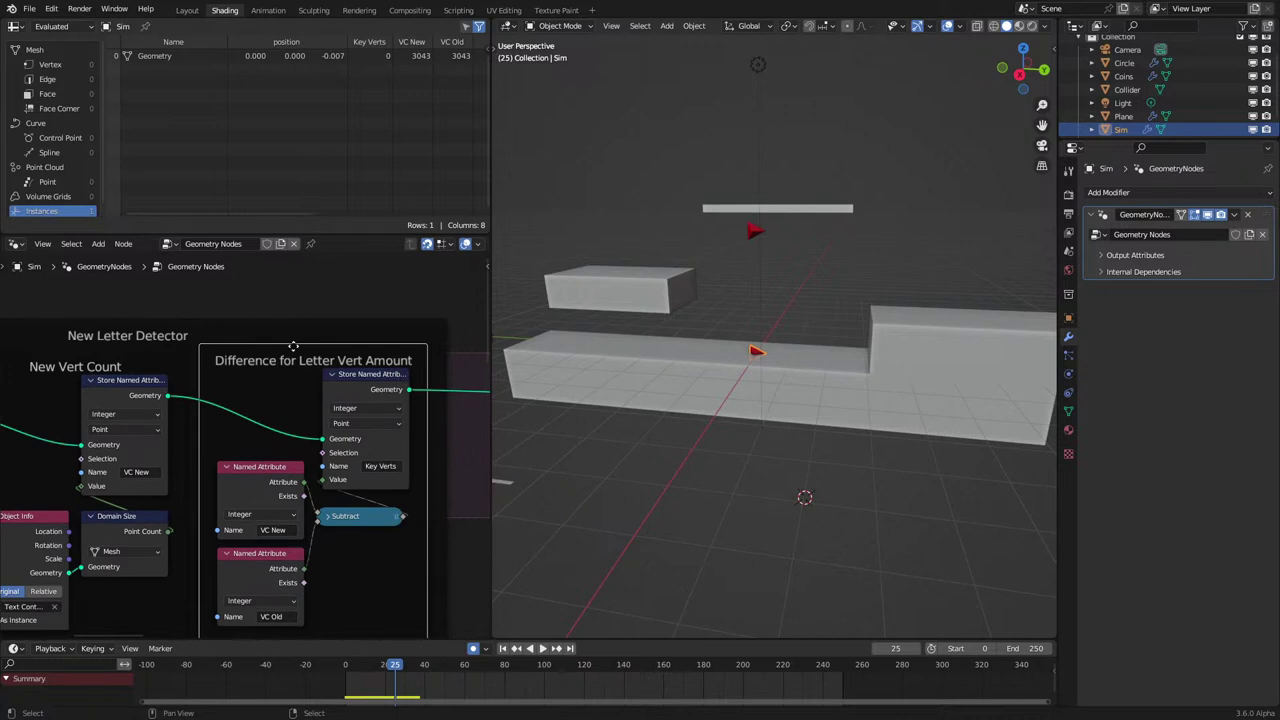
key(F2)
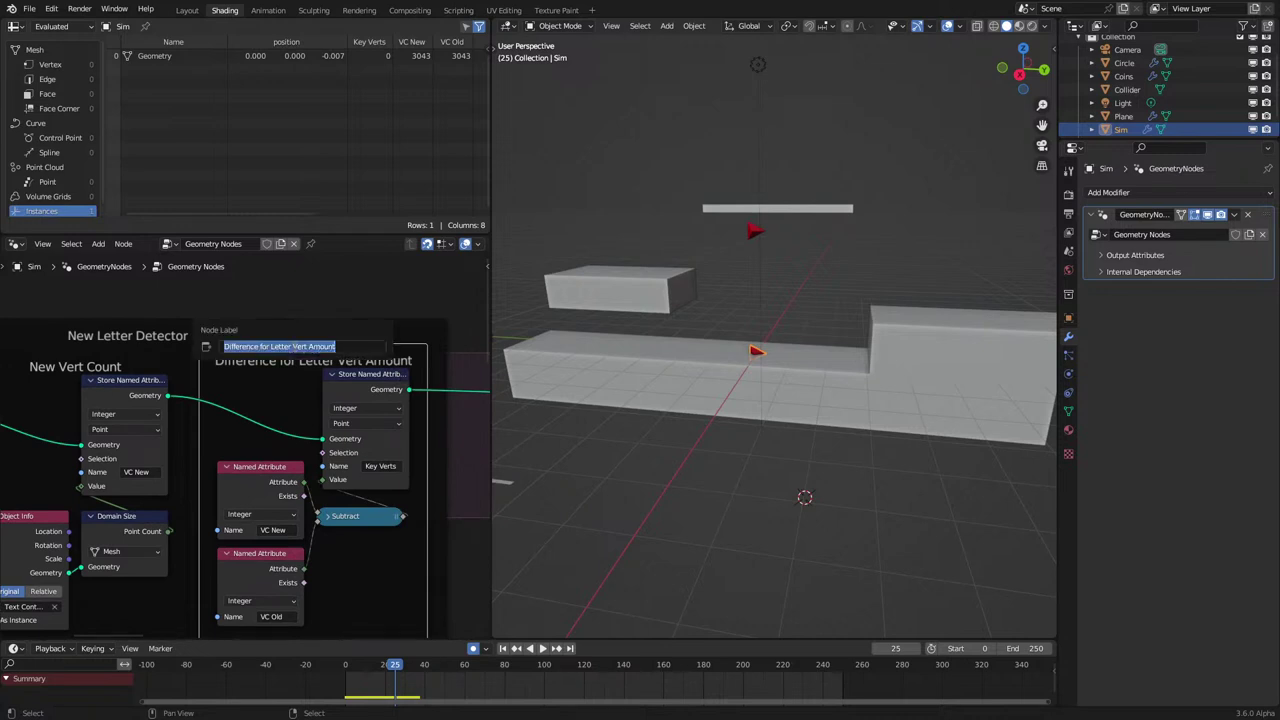
text(Key Vert)
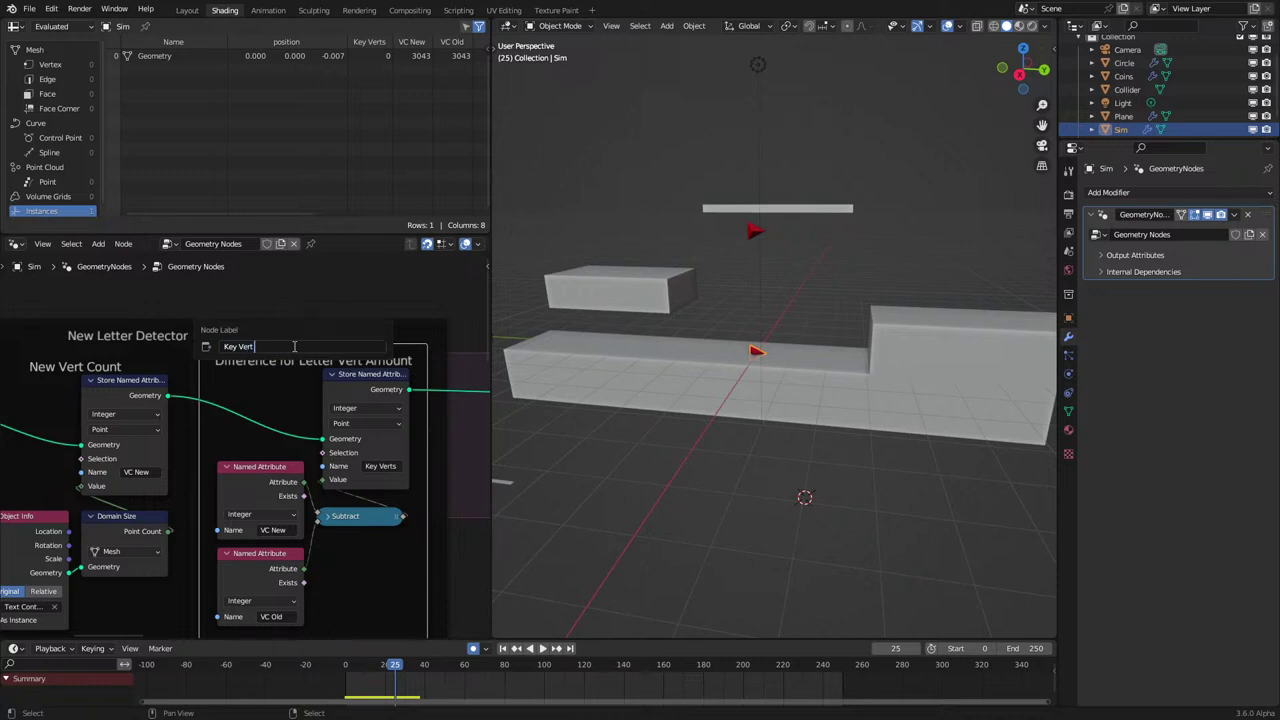
text( Count)
key(shift+Home)
text(New Letter)
key(Return)
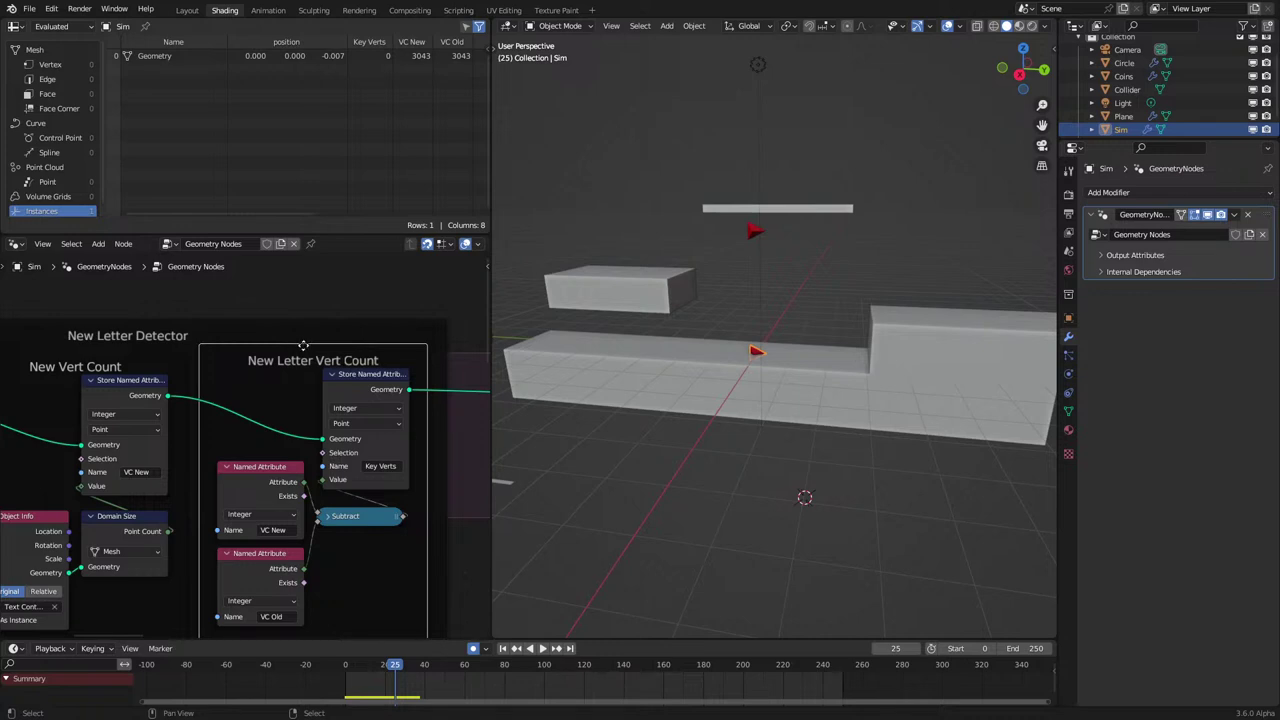
click(360, 522)
scroll(360, 522, down, 1)
scroll(360, 522, down, 1)
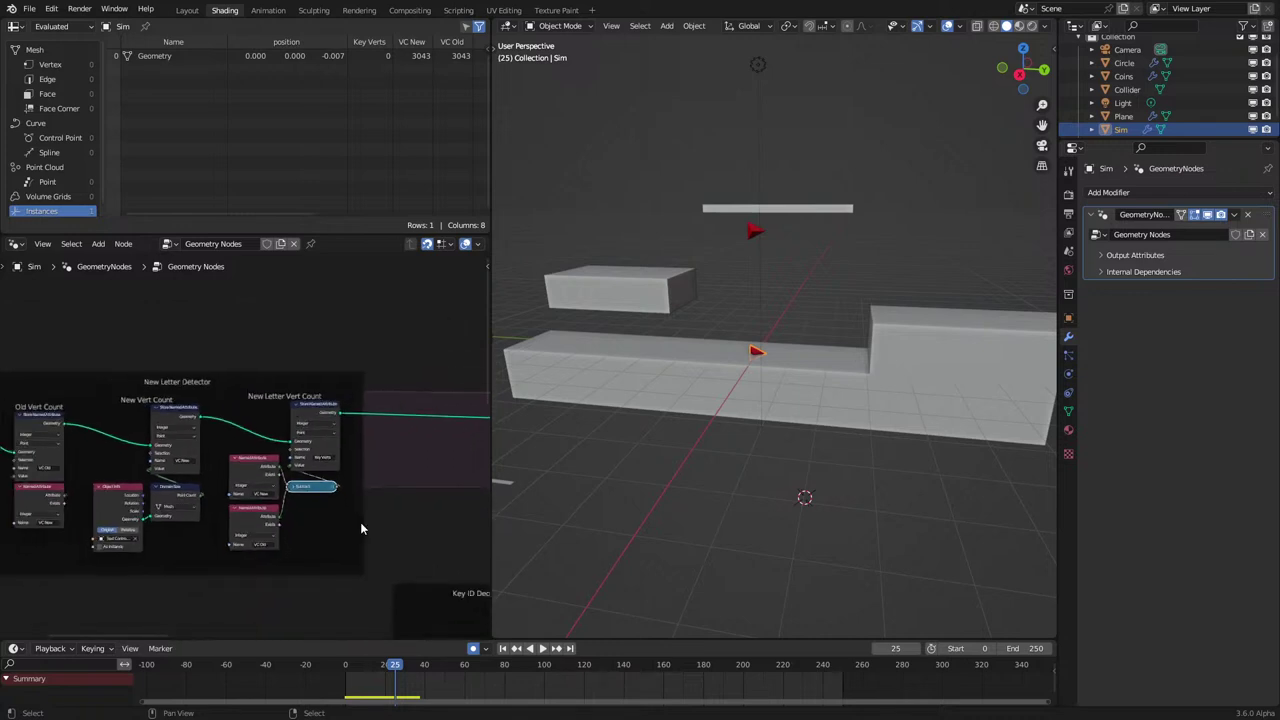
middle_drag(360, 522, 446, 550)
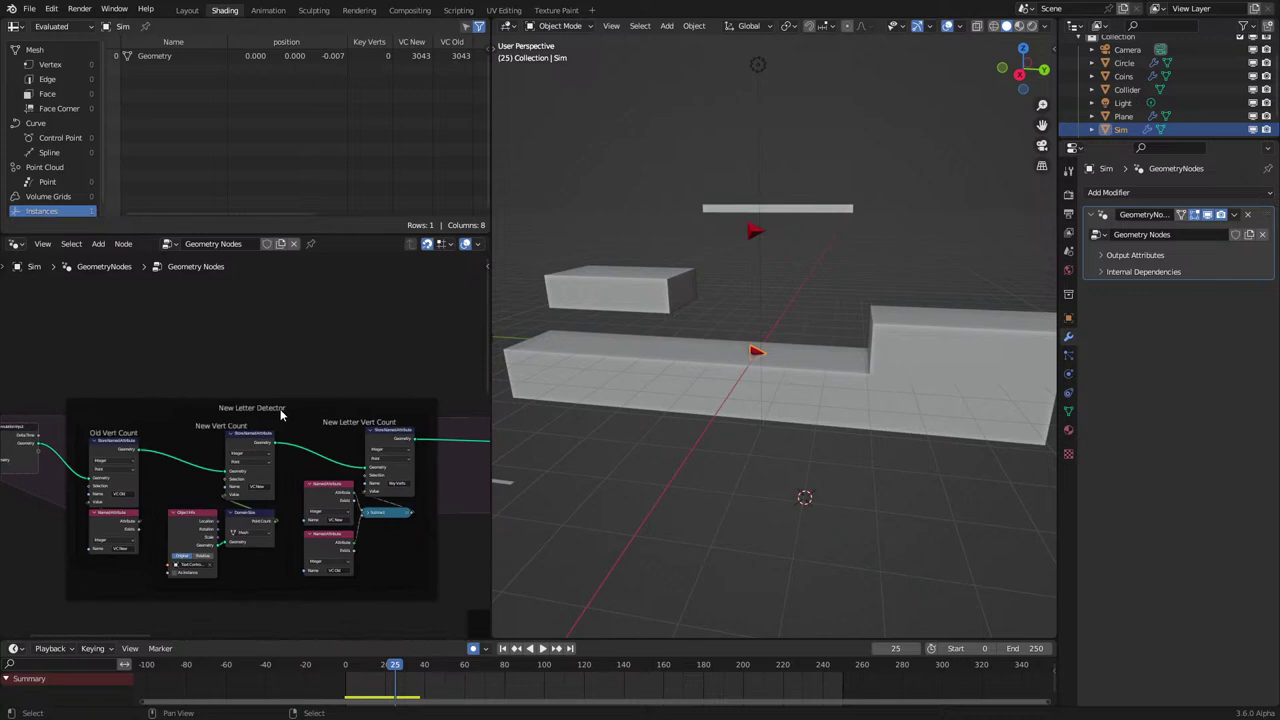
click(287, 401)
scroll(285, 402, up, 3)
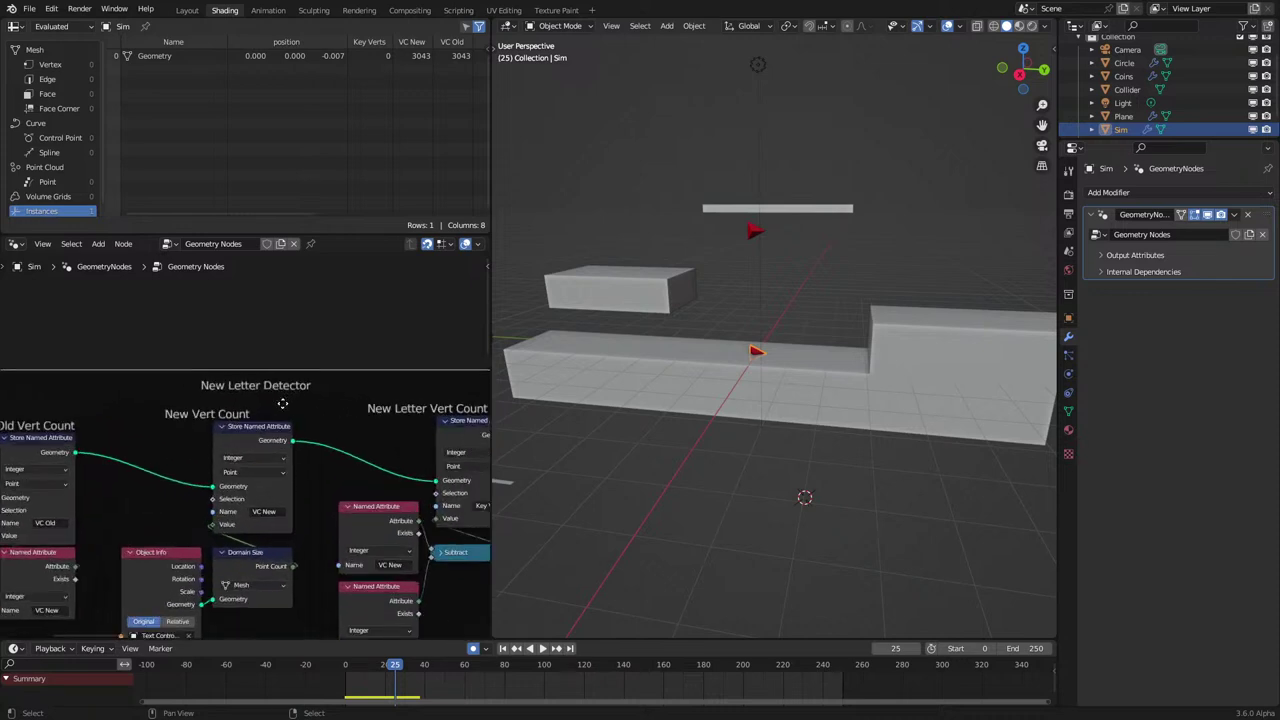
key(F2)
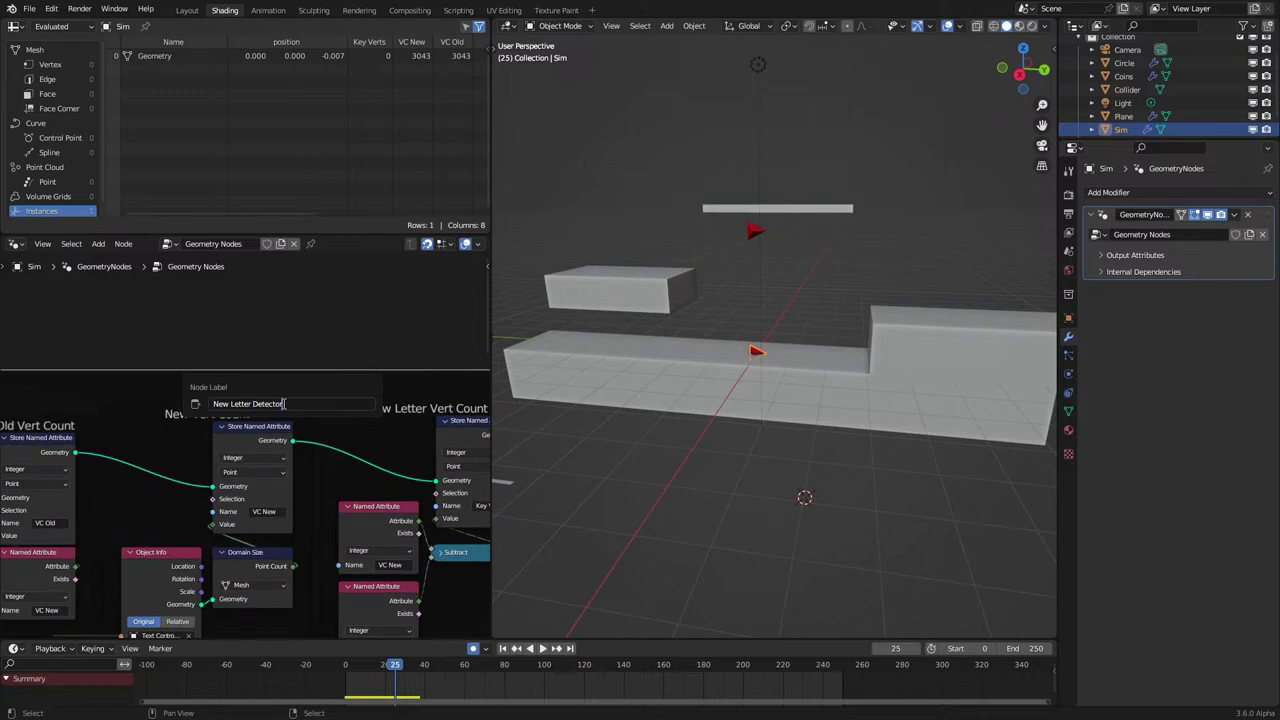
key(Return)
scroll(290, 420, down, 3)
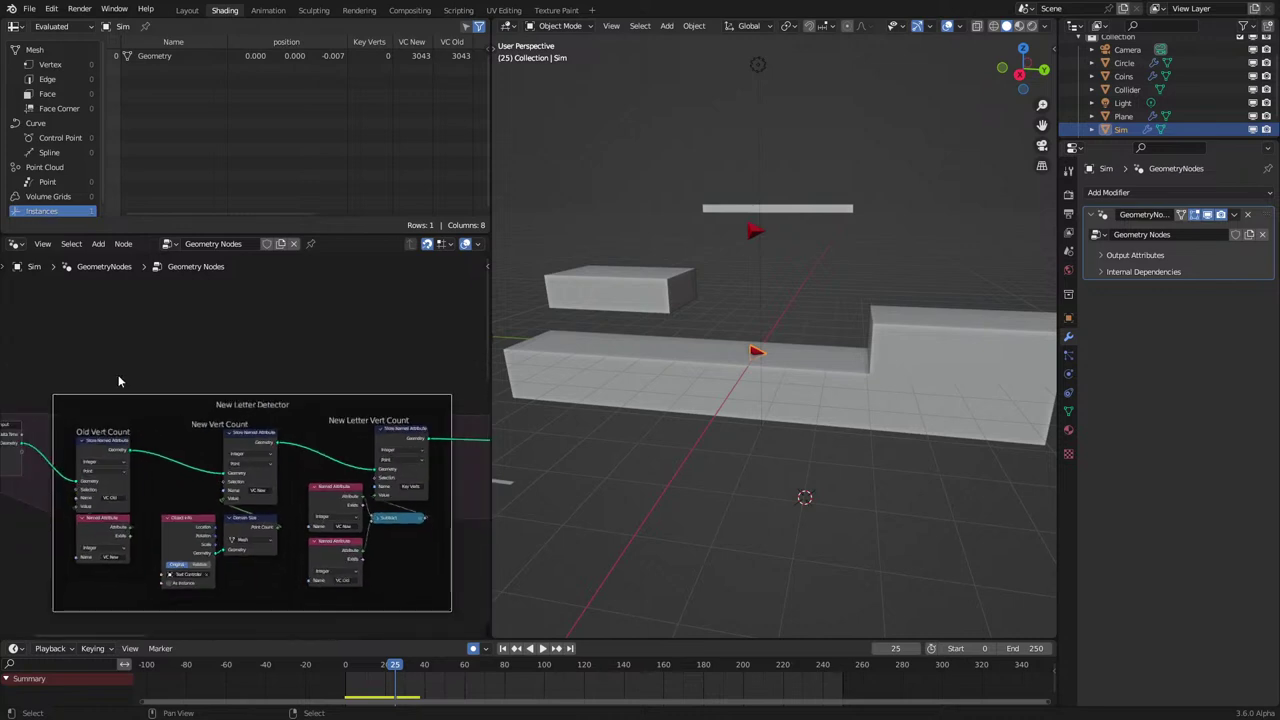
Relabel the Key ID Decoder frame as Key Vert Count Decoder.
middle_drag(120, 377, 384, 324)
ctrl+middle_drag(384, 324, 182, 303)
middle_drag(291, 471, 108, 352)
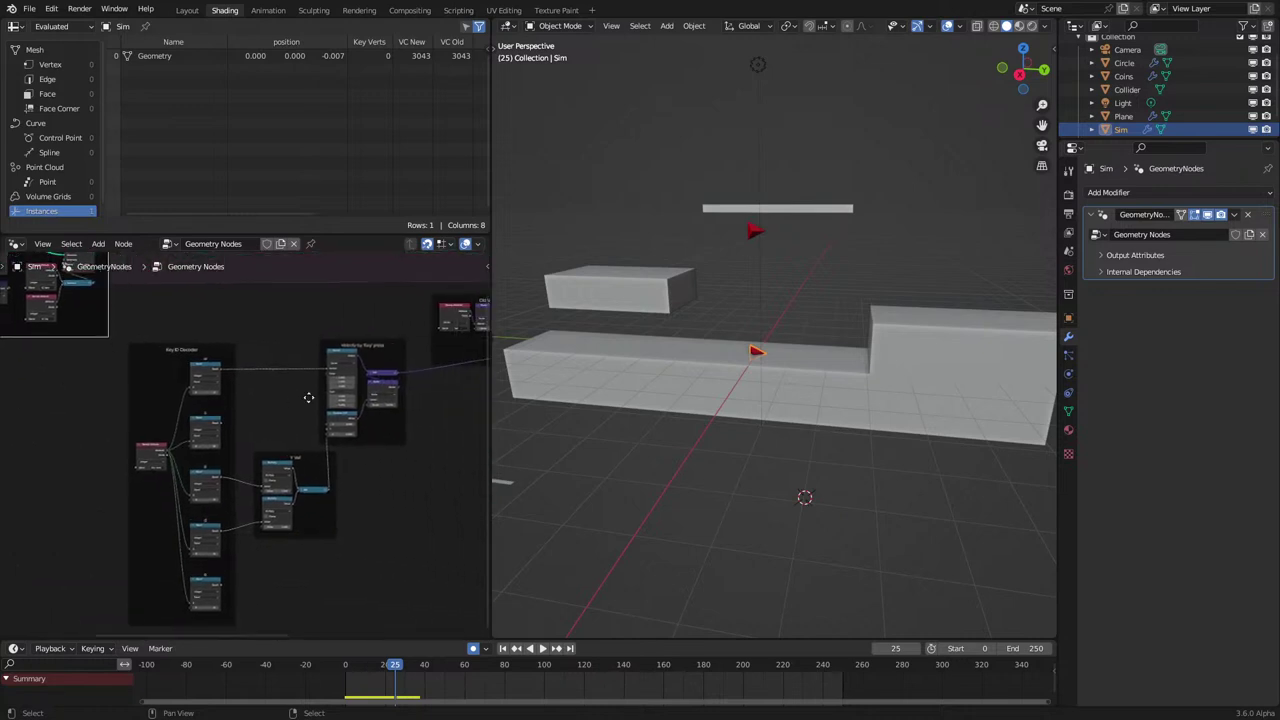
middle_drag(309, 397, 234, 405)
scroll(234, 408, up, 1)
scroll(234, 410, up, 1)
scroll(372, 414, up, 1)
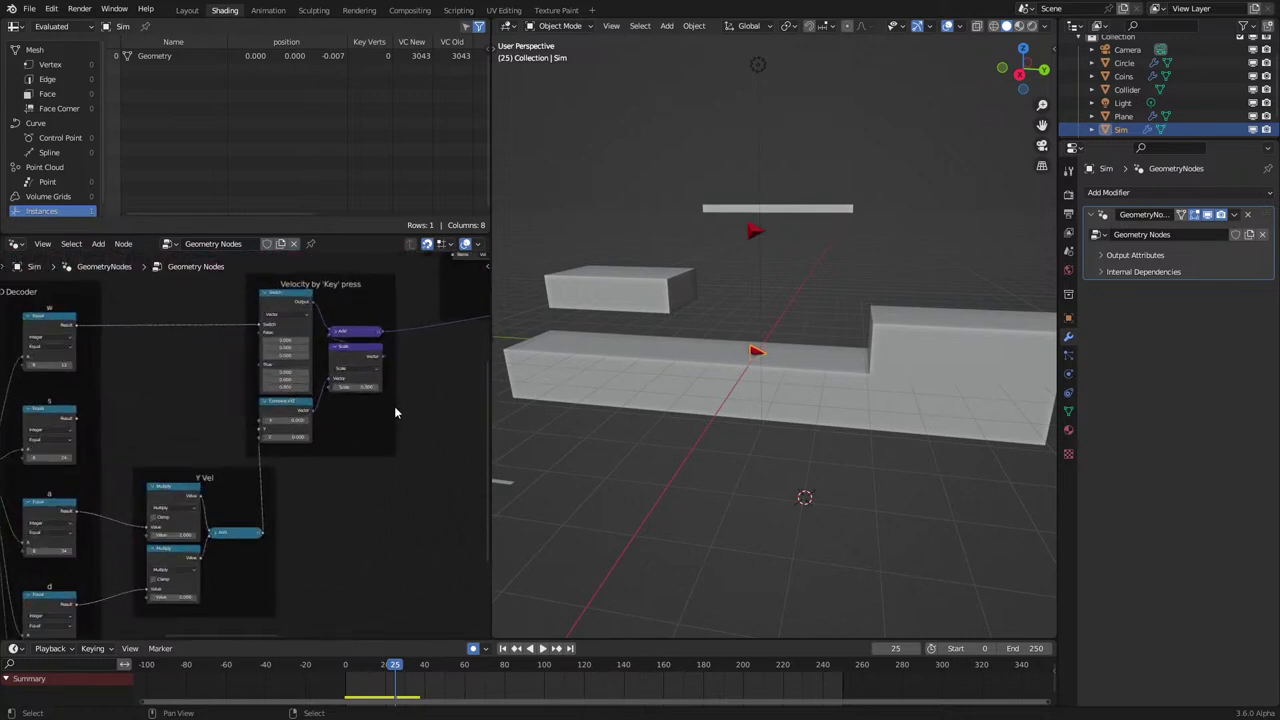
scroll(394, 407, up, 1)
click(394, 407)
middle_drag(213, 452, 480, 473)
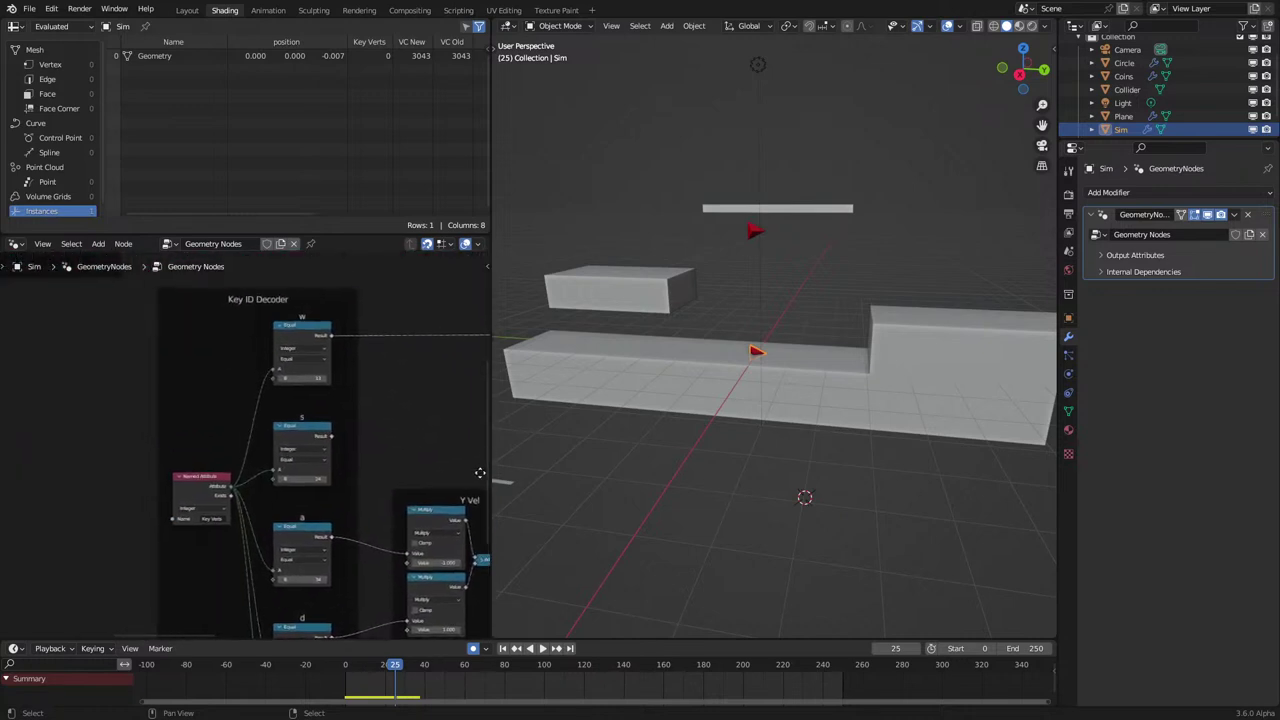
scroll(275, 320, down, 1)
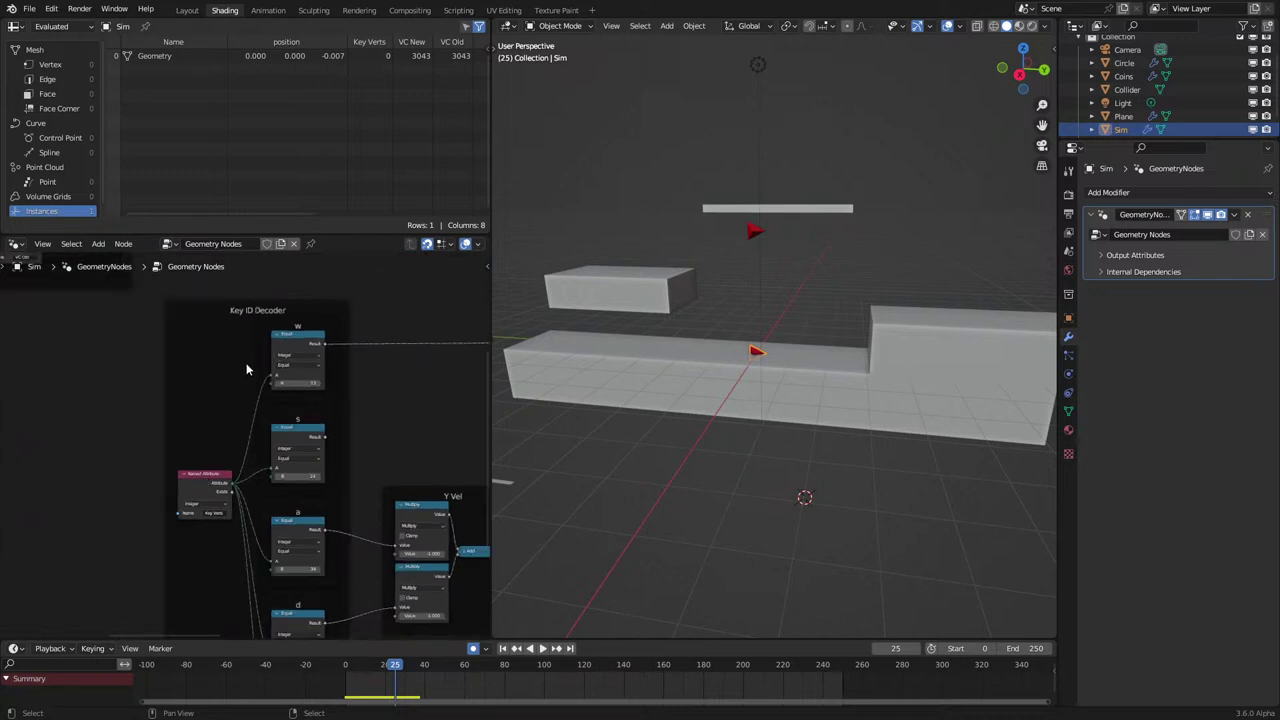
click(289, 304)
key(F2)
click(287, 309)
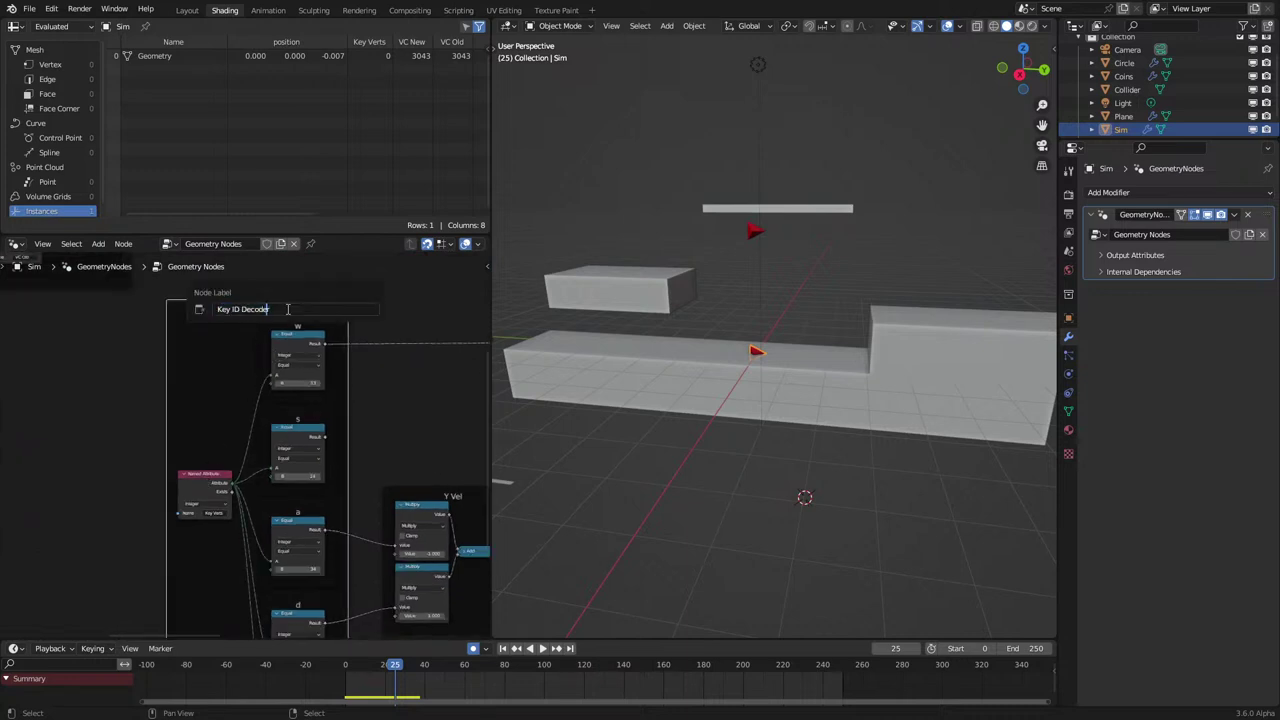
key(ctrl+shift+Left)
text(Vert Count)
key(Return)
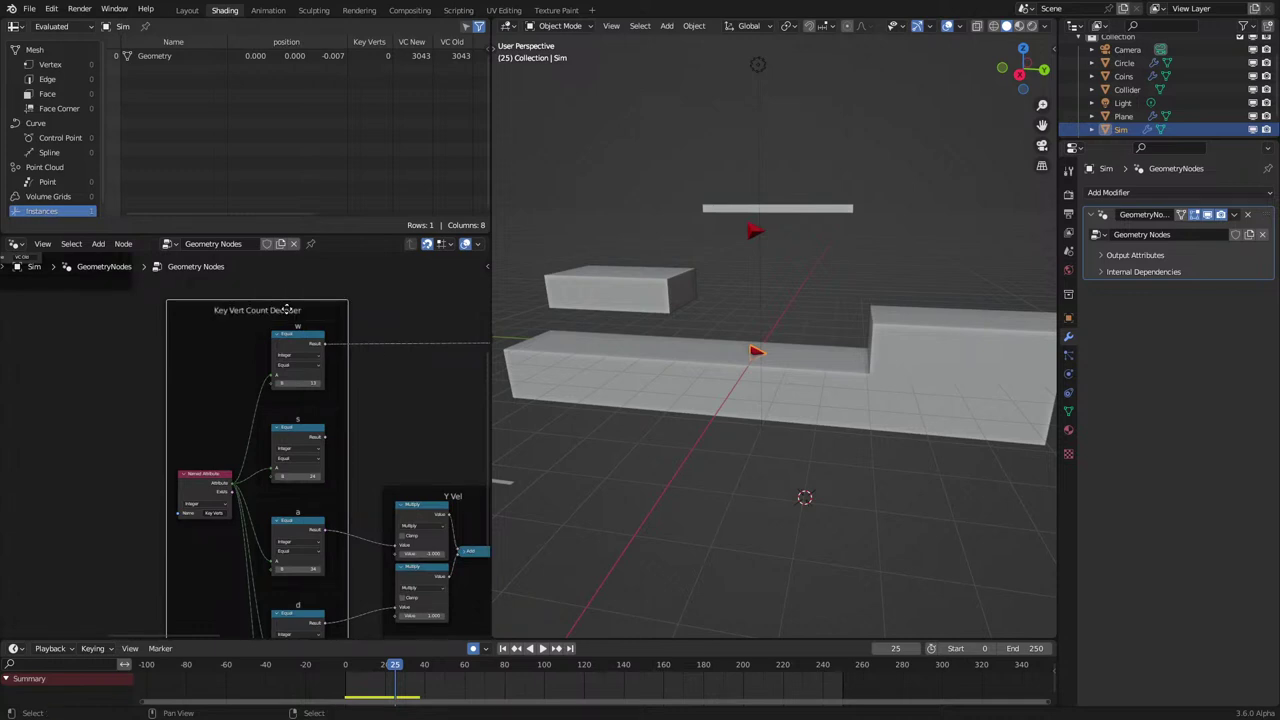
Move the Key Vert Count Decoder, Y Vel and Velocity by 'Key' press frames together, closer to and below the Old Velocity frame.
scroll(323, 426, down, 3)
scroll(380, 452, down, 3)
middle_drag(398, 425, 231, 451)
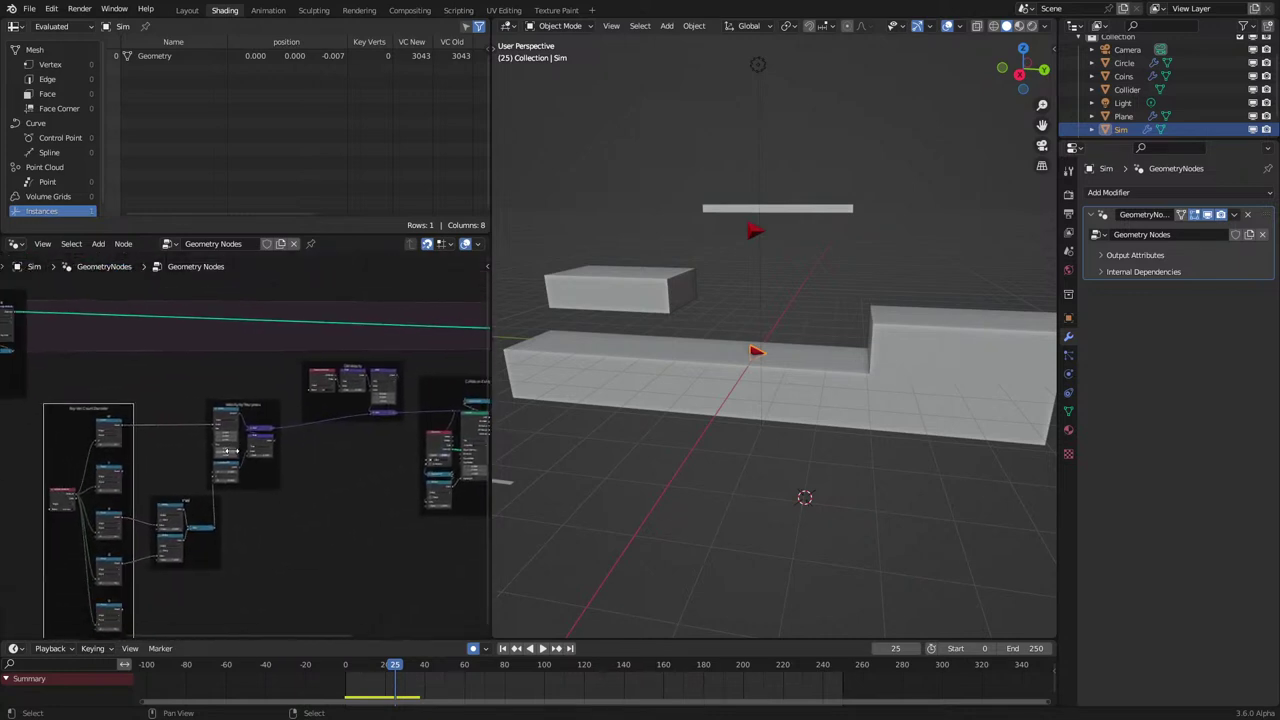
drag(97, 362, 268, 560)
key(g)
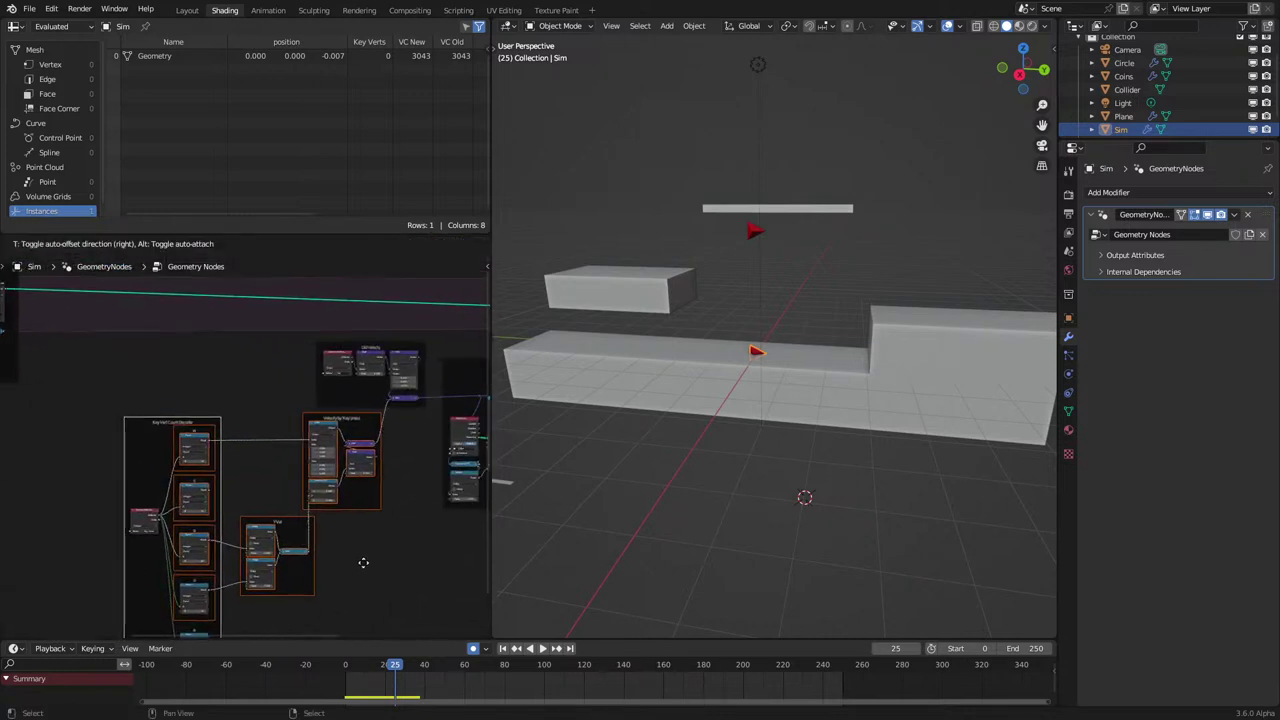
click(360, 566)
scroll(198, 428, down, 4)
click(168, 373)
Move the New Letter Detector frame with the group and simulation input nodes along X, closer to the velocity frames.
scroll(168, 373, down, 4)
middle_drag(150, 356, 175, 433)
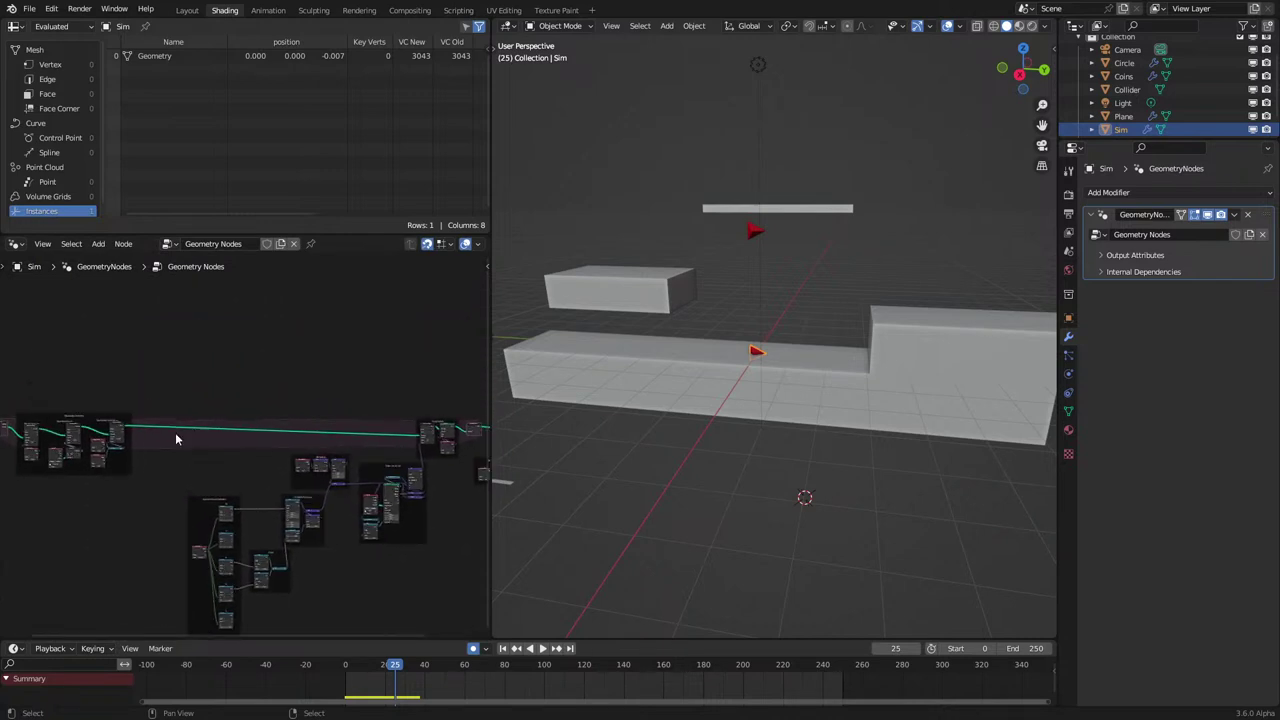
scroll(2, 366, down, 2)
drag(58, 364, 234, 449)
key(g)
key(x)
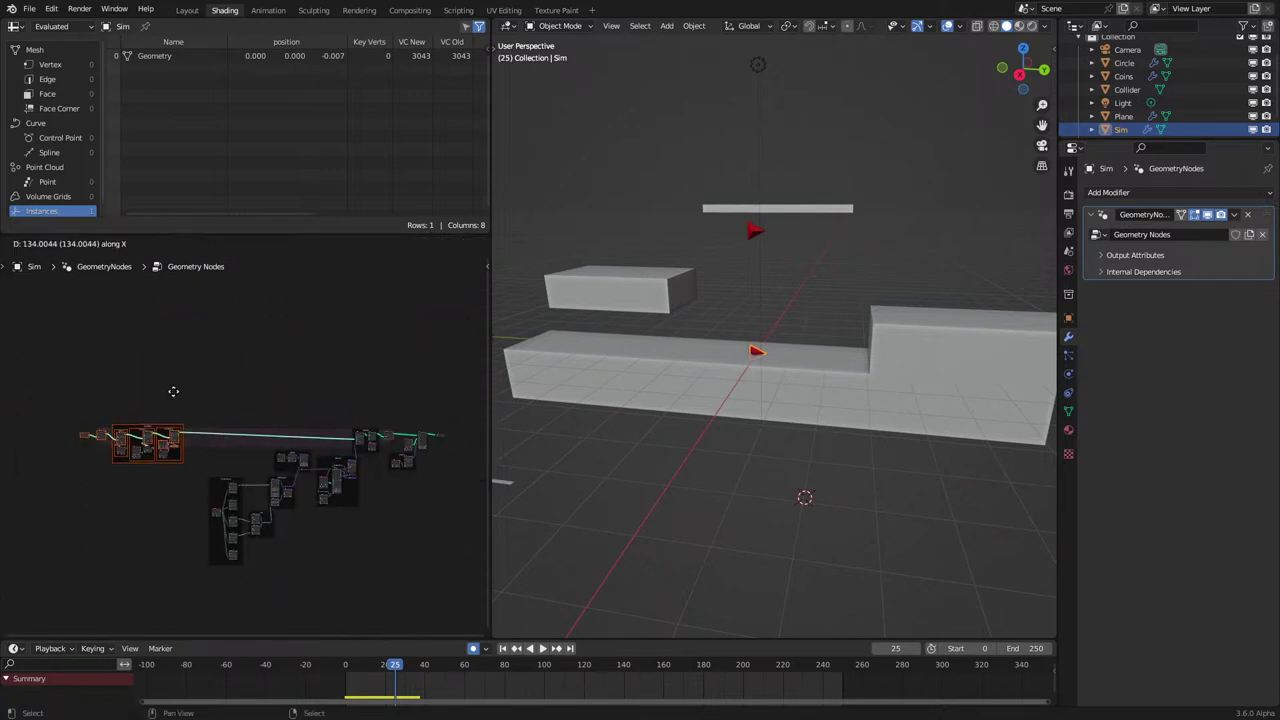
click(251, 386)
Examine the New Letter Detector frame, focusing on the Store Named Attribute node that holds Key Verts.
scroll(257, 383, up, 5)
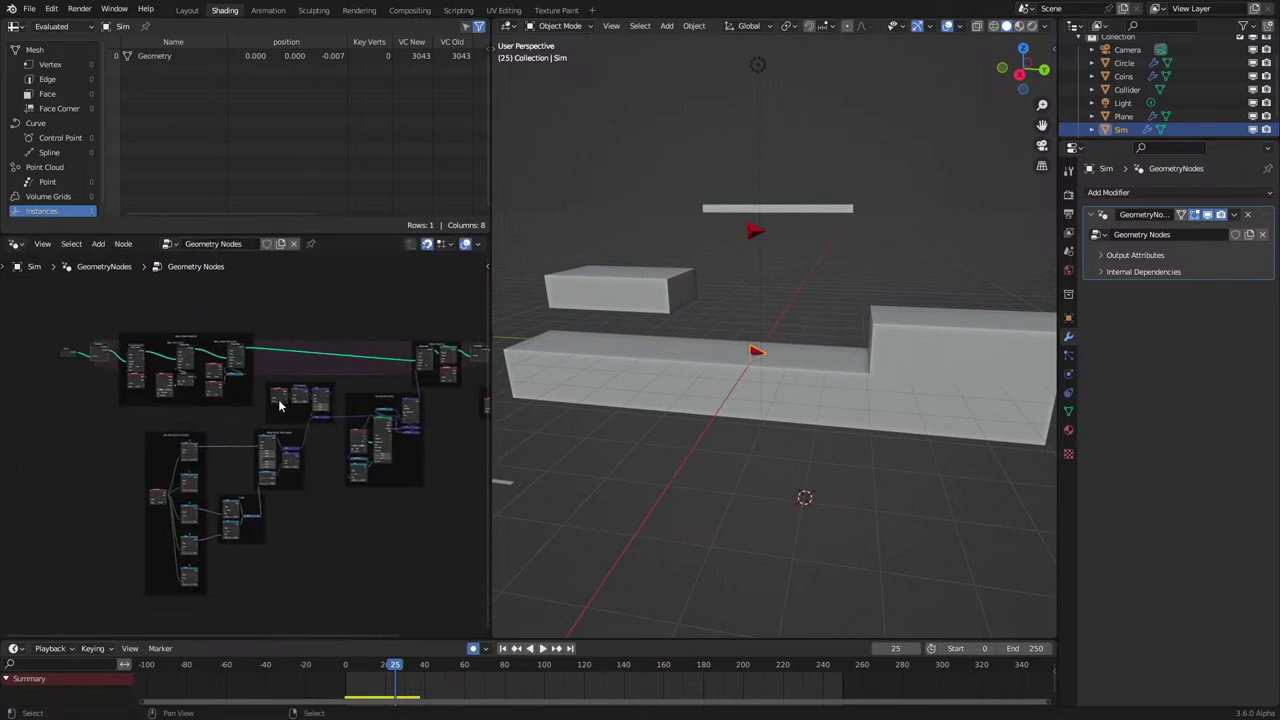
middle_drag(275, 431, 309, 485)
scroll(225, 445, up, 5)
middle_drag(216, 445, 362, 560)
scroll(362, 560, up, 3)
scroll(273, 527, up, 1)
middle_drag(317, 490, 238, 433)
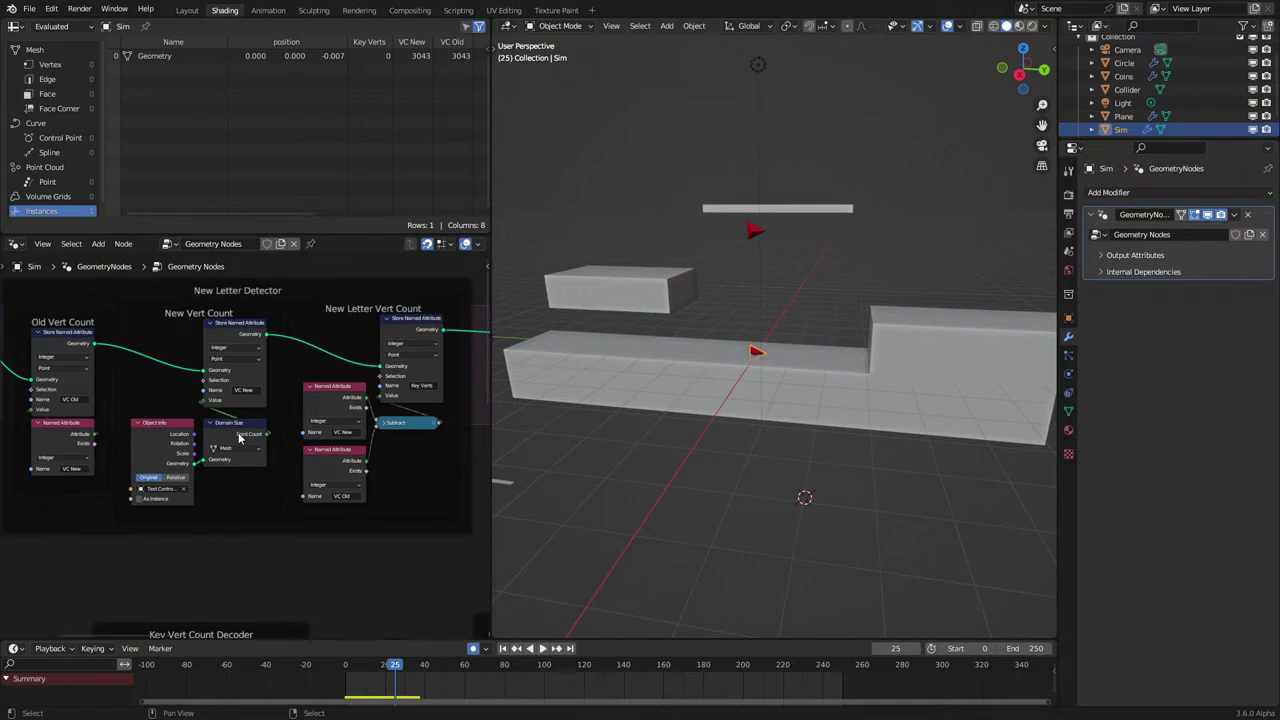
mouse_move(238, 436)
click(434, 387)
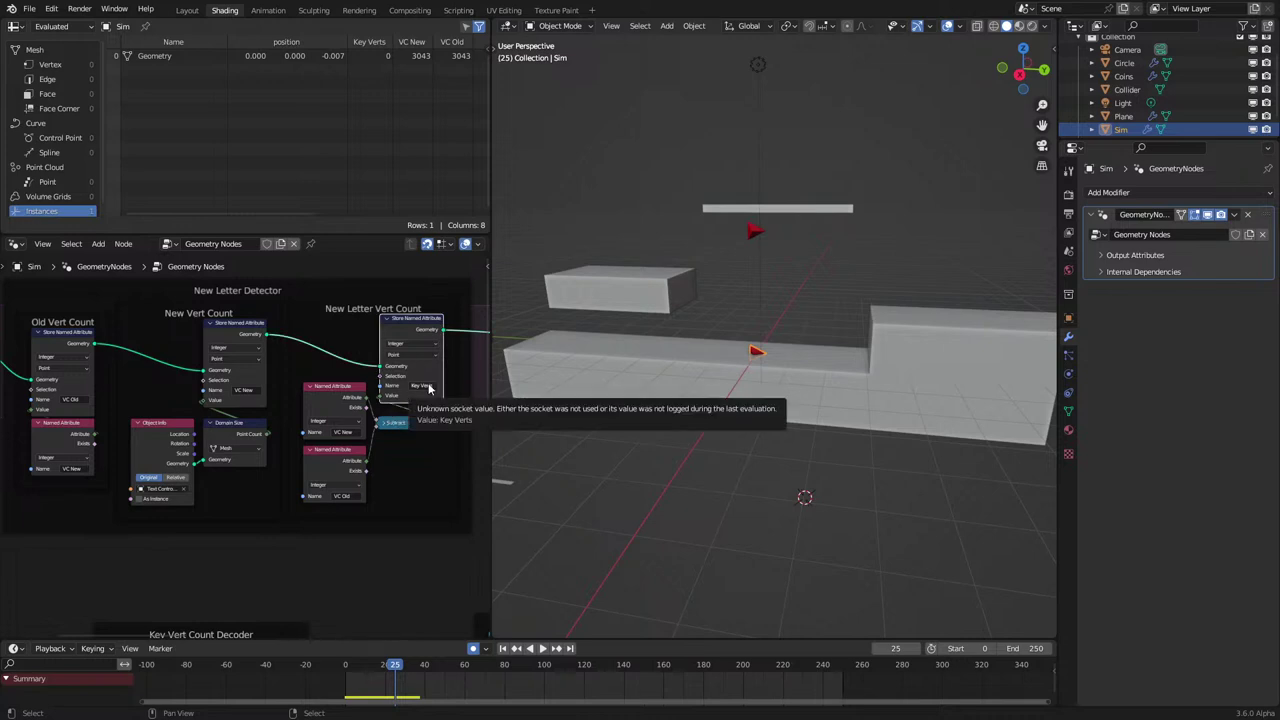
scroll(400, 400, down, 7)
middle_drag(357, 419, 306, 438)
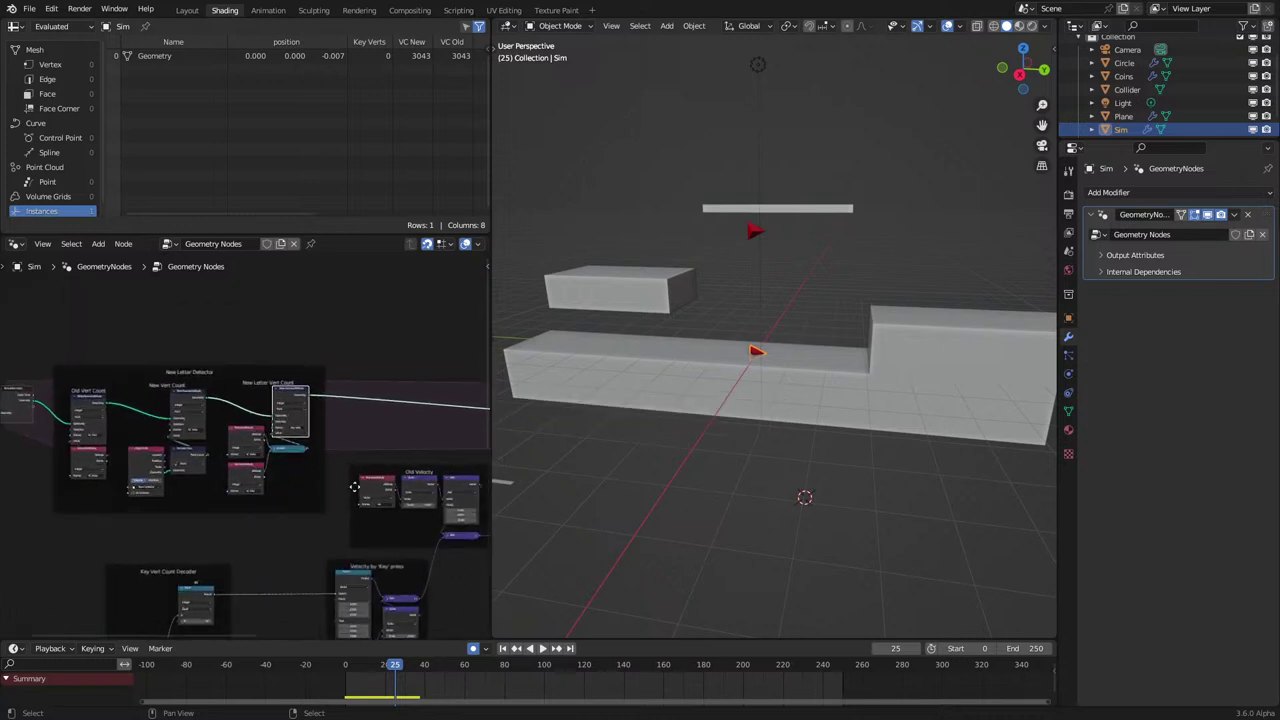
scroll(306, 438, up, 6)
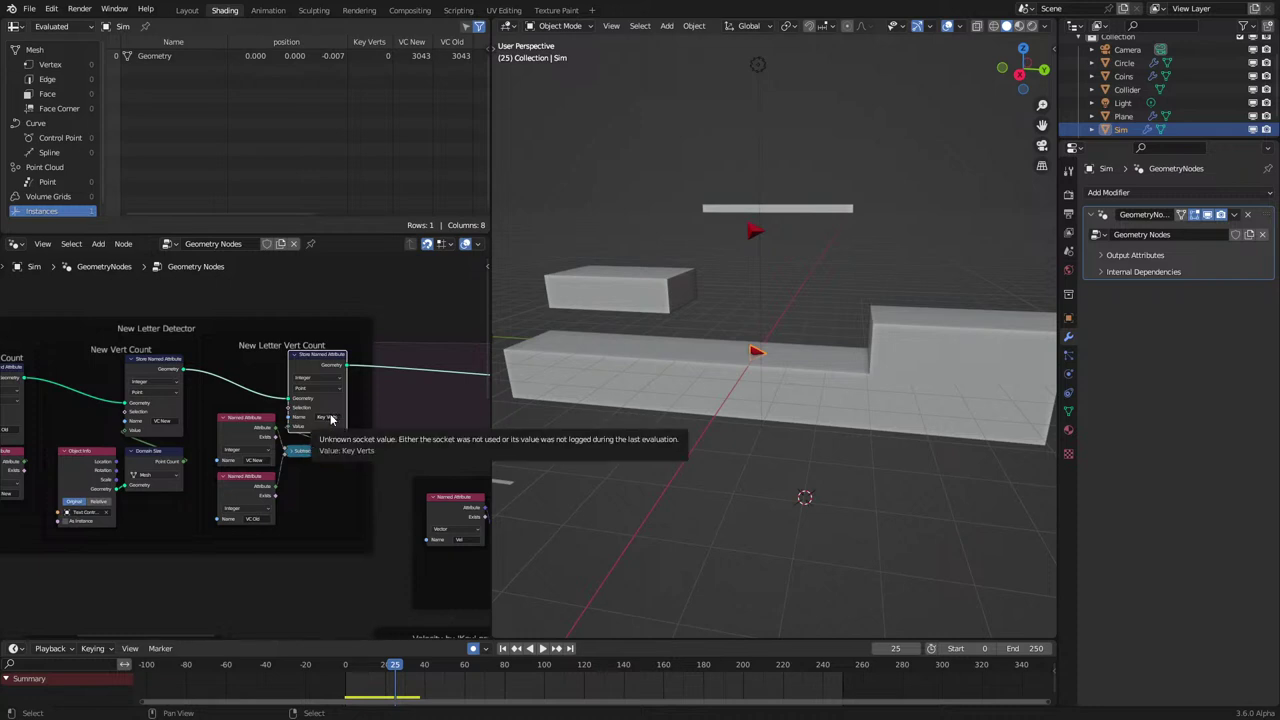
Examine the Apply Velocity and Orient to Velocity frames and select the Named Attribute node feeding Align Euler to Vector.
scroll(400, 600, down, 4)
middle_drag(408, 618, 110, 510)
scroll(400, 490, down, 3)
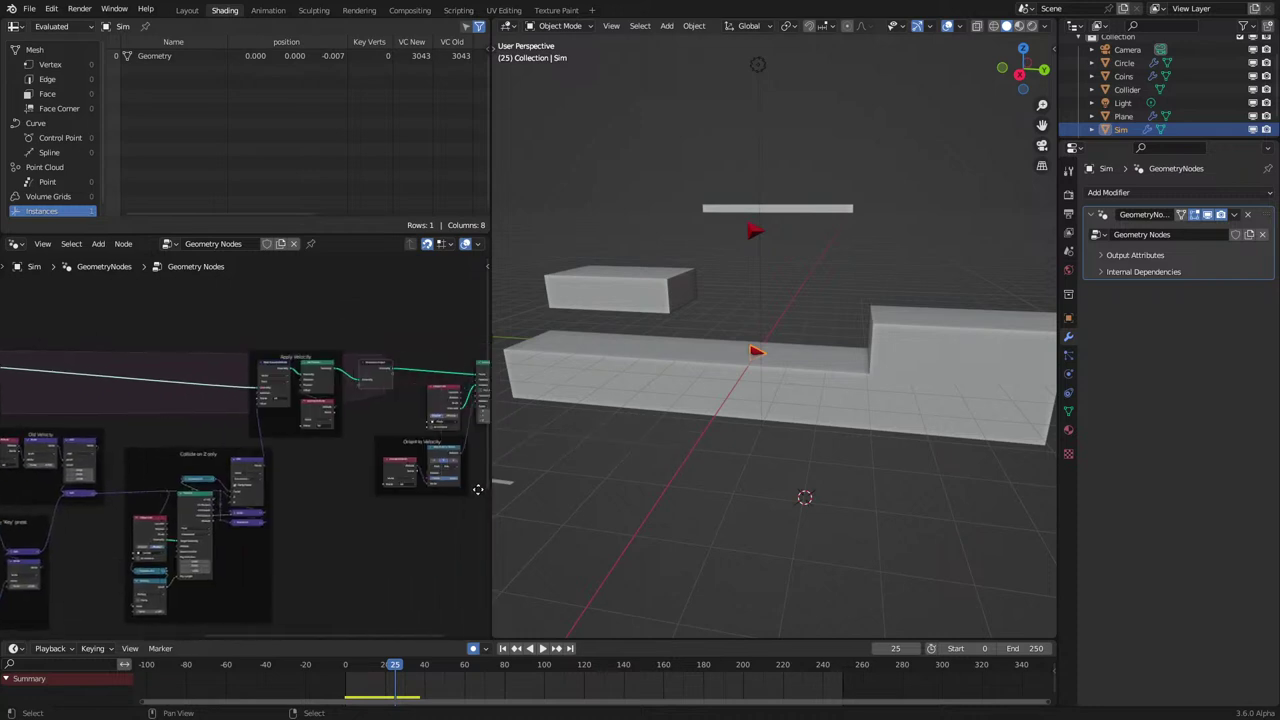
middle_drag(450, 489, 344, 513)
scroll(295, 503, up, 5)
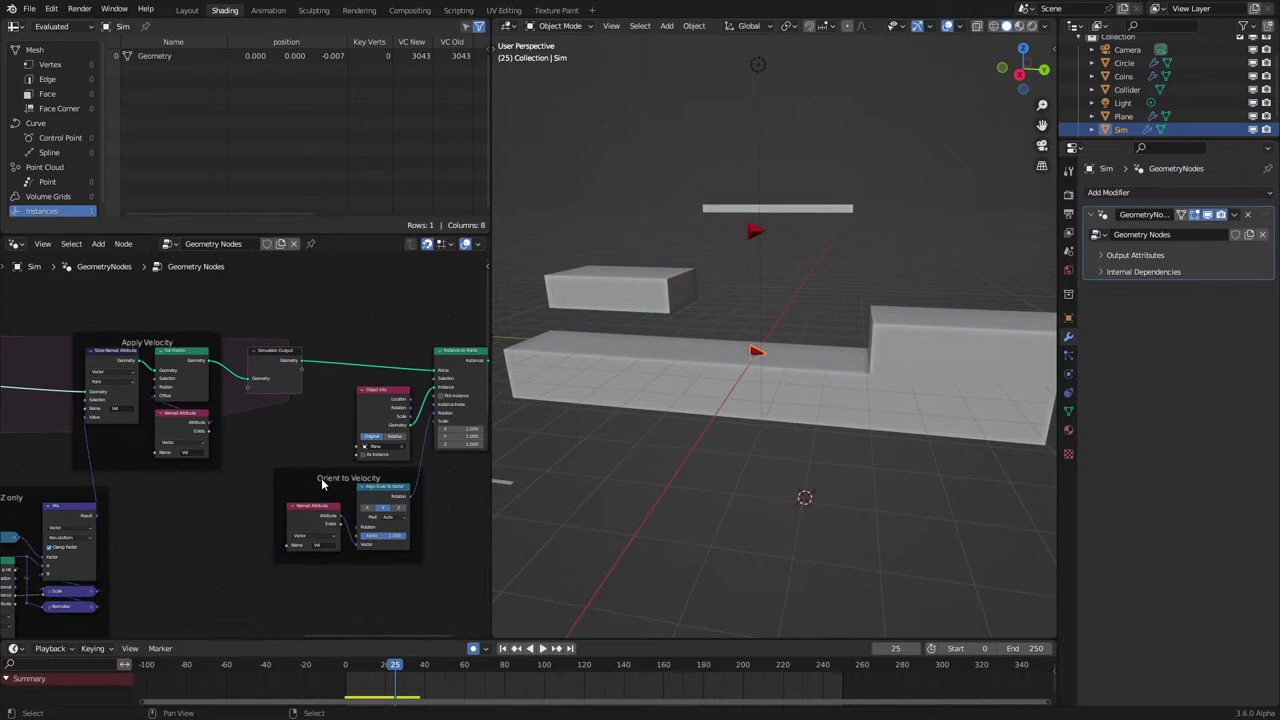
click(227, 585)
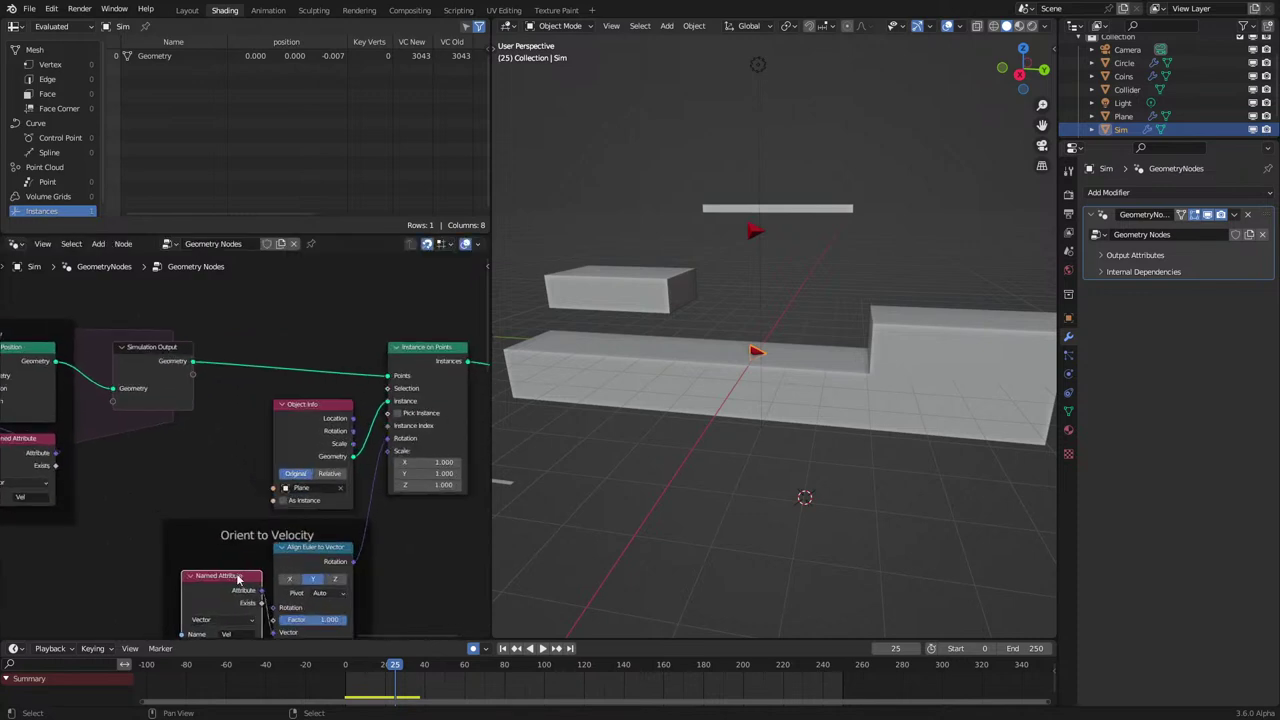
Shift the New Letter Detector frame and the group and simulation input nodes slightly back, away from the Old Velocity frame.
scroll(240, 520, down, 4)
middle_drag(245, 475, 489, 439)
scroll(309, 386, up, 1)
middle_drag(309, 386, 354, 454)
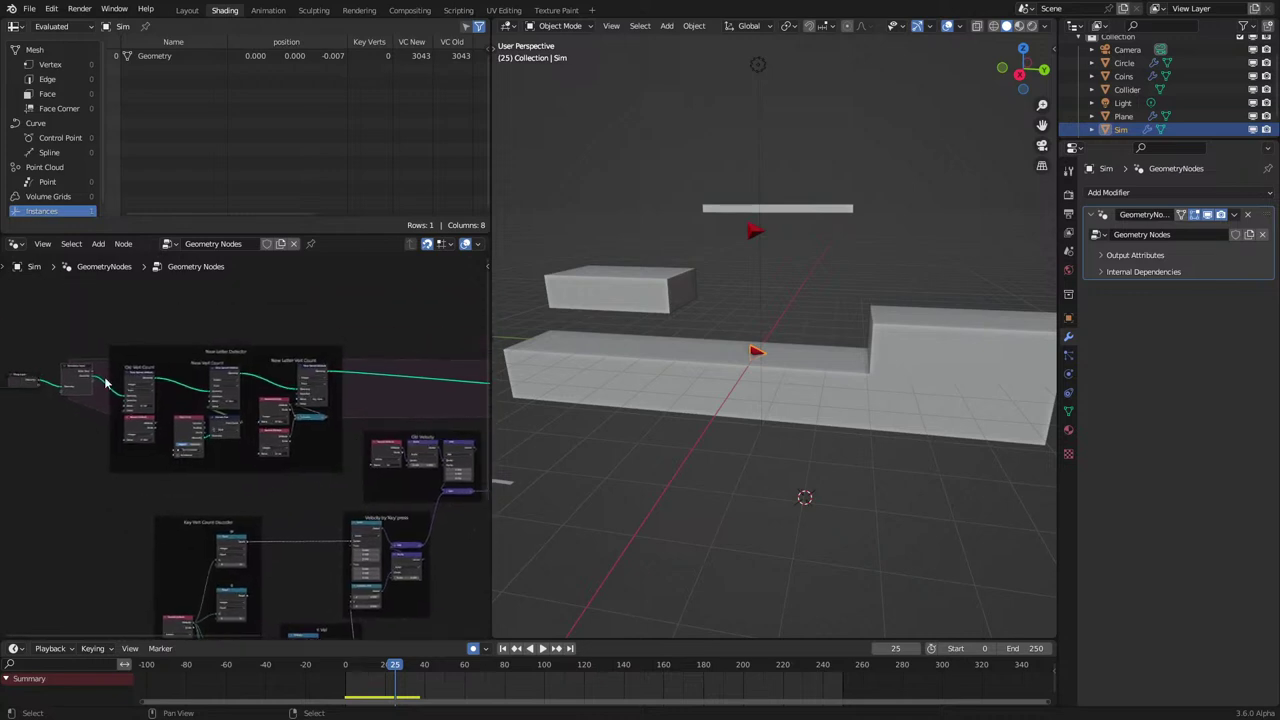
drag(28, 316, 266, 490)
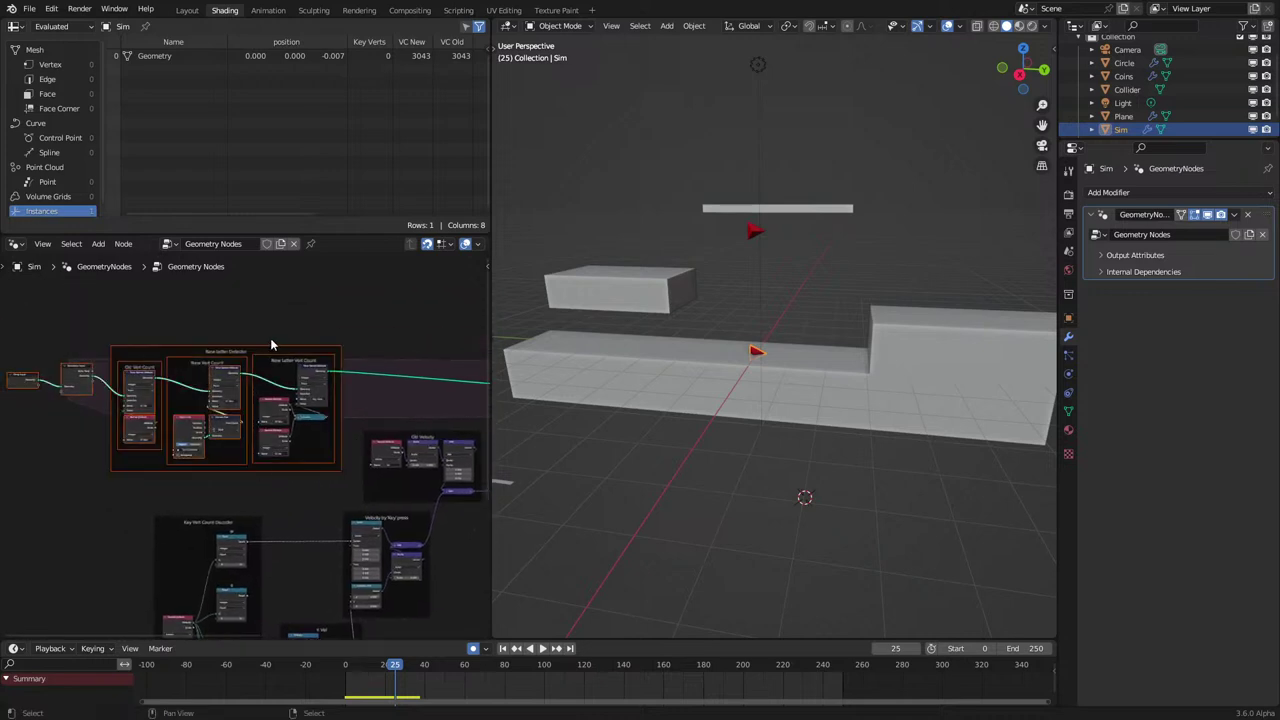
drag(268, 346, 242, 345)
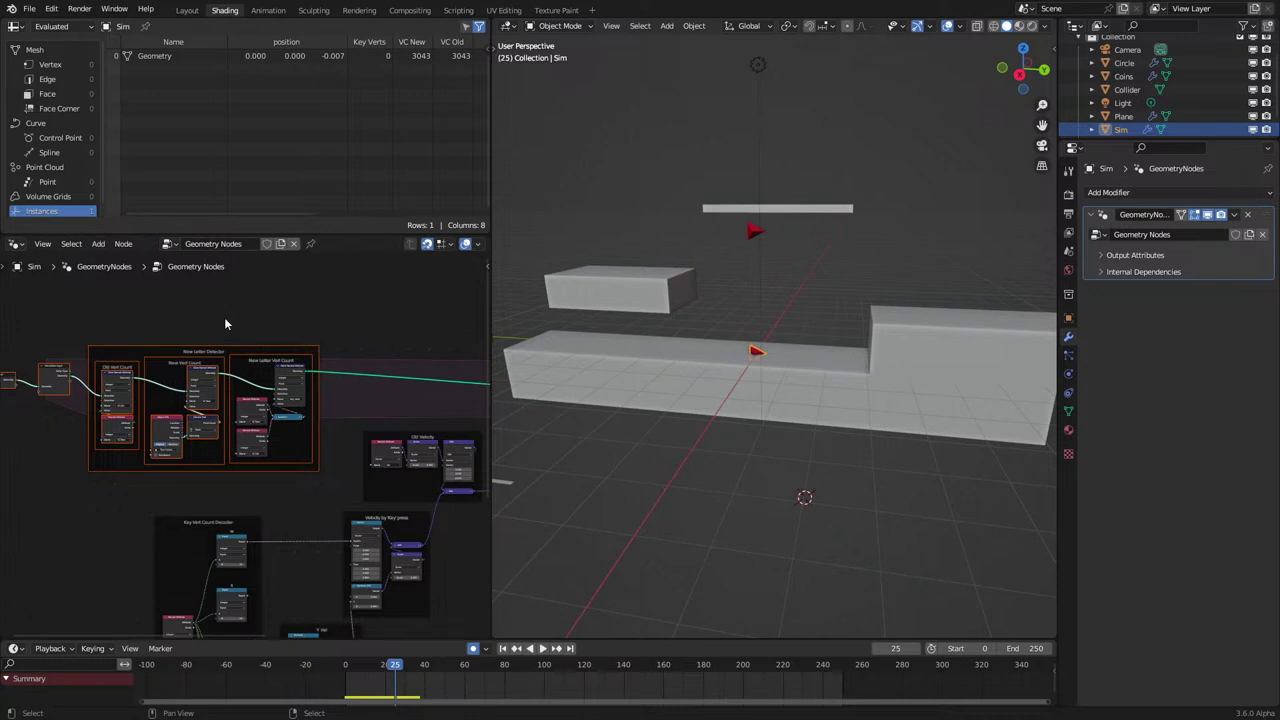
click(225, 319)
middle_drag(178, 359, 290, 363)
scroll(274, 386, up, 4)
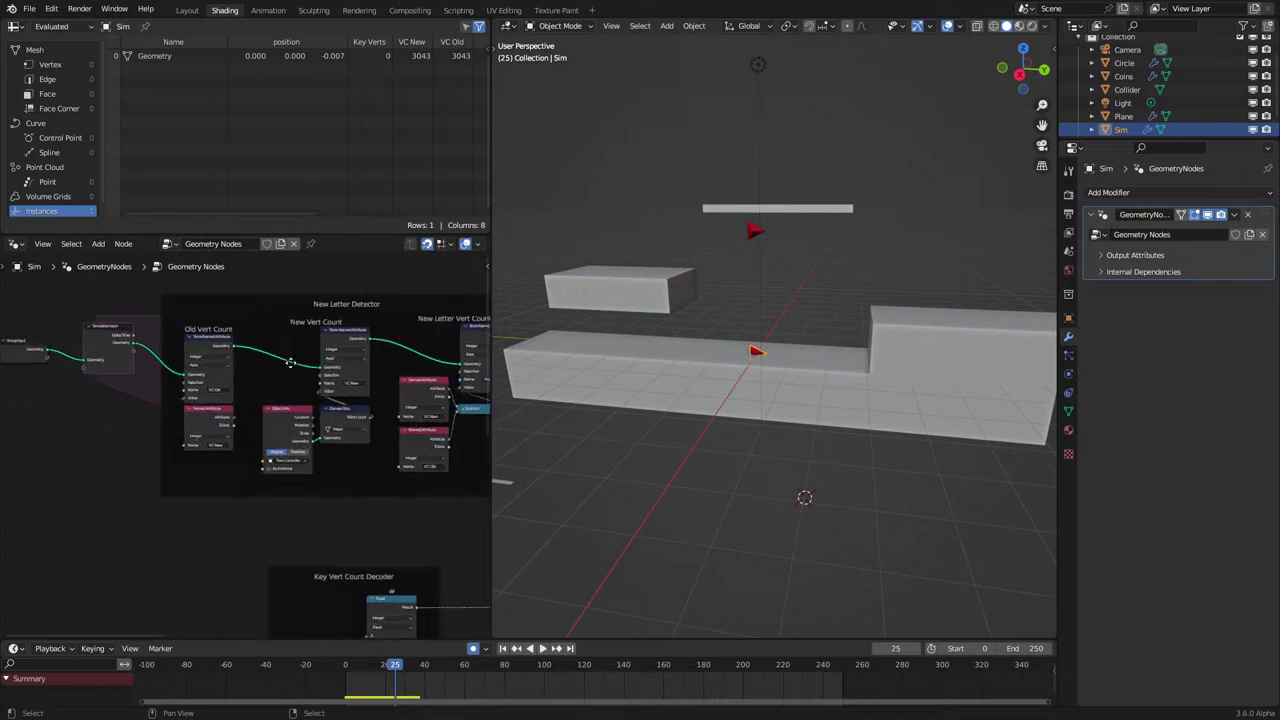
scroll(290, 362, up, 2)
scroll(290, 362, down, 3)
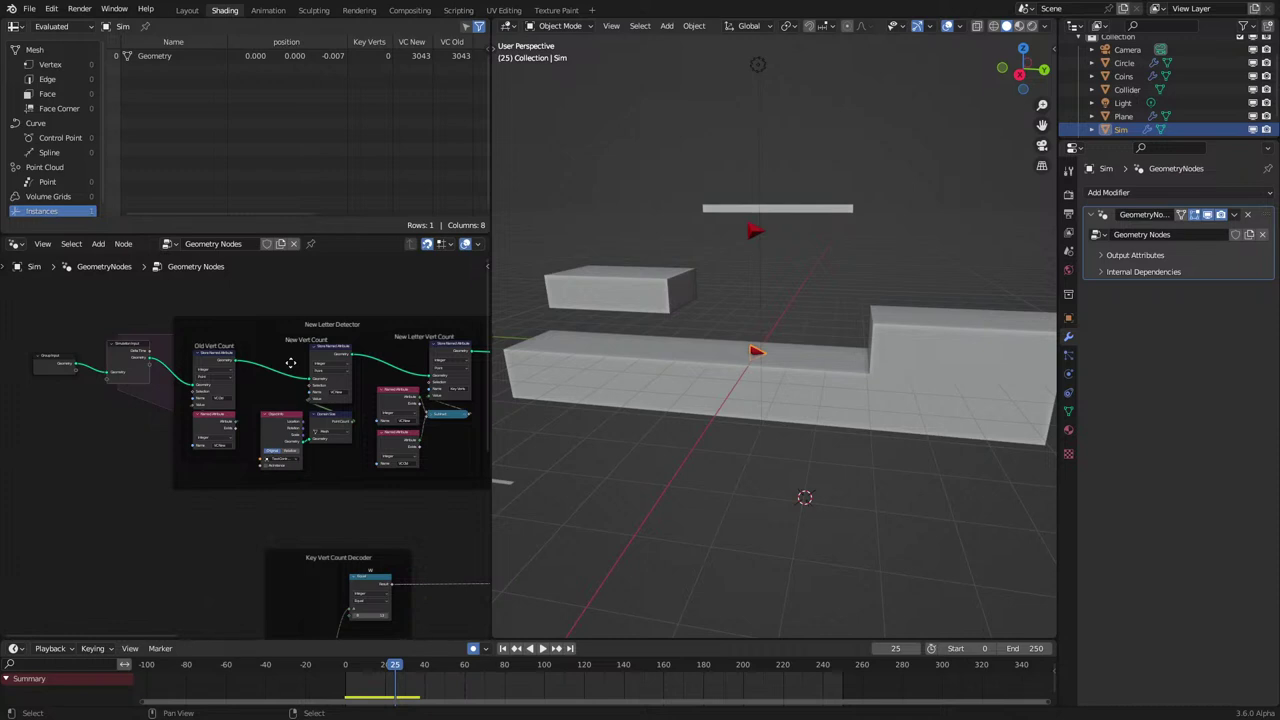
Examine the New Letter Detector, Key Vert Count Decoder and velocity frames in the simulation node tree.
scroll(290, 362, down, 2)
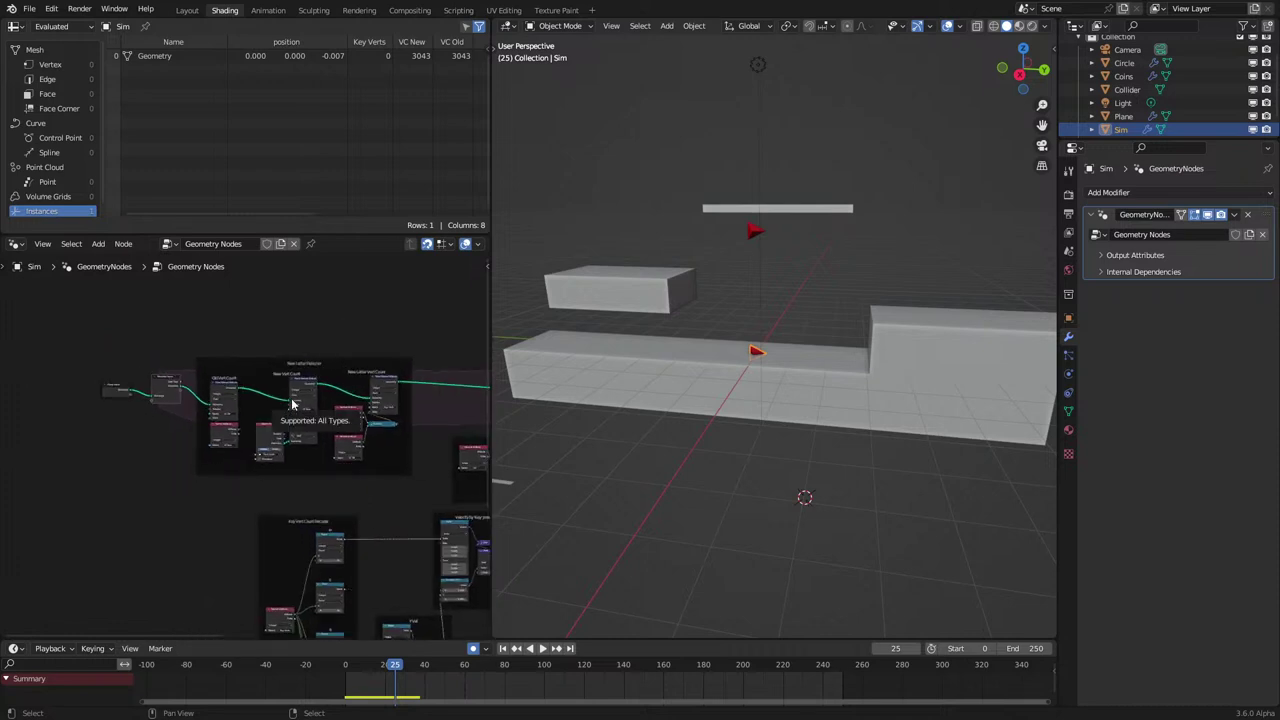
scroll(292, 403, up, 3)
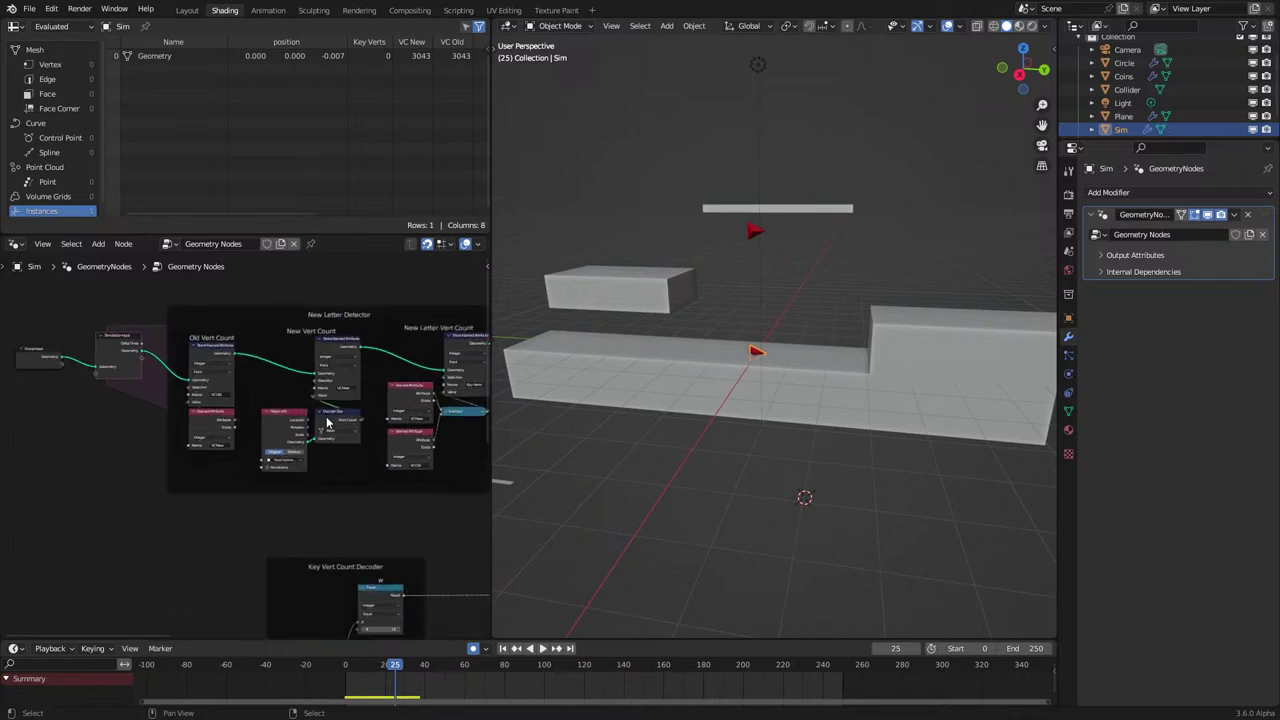
drag(327, 423, 329, 428)
scroll(315, 535, down, 2)
middle_drag(350, 600, 306, 471)
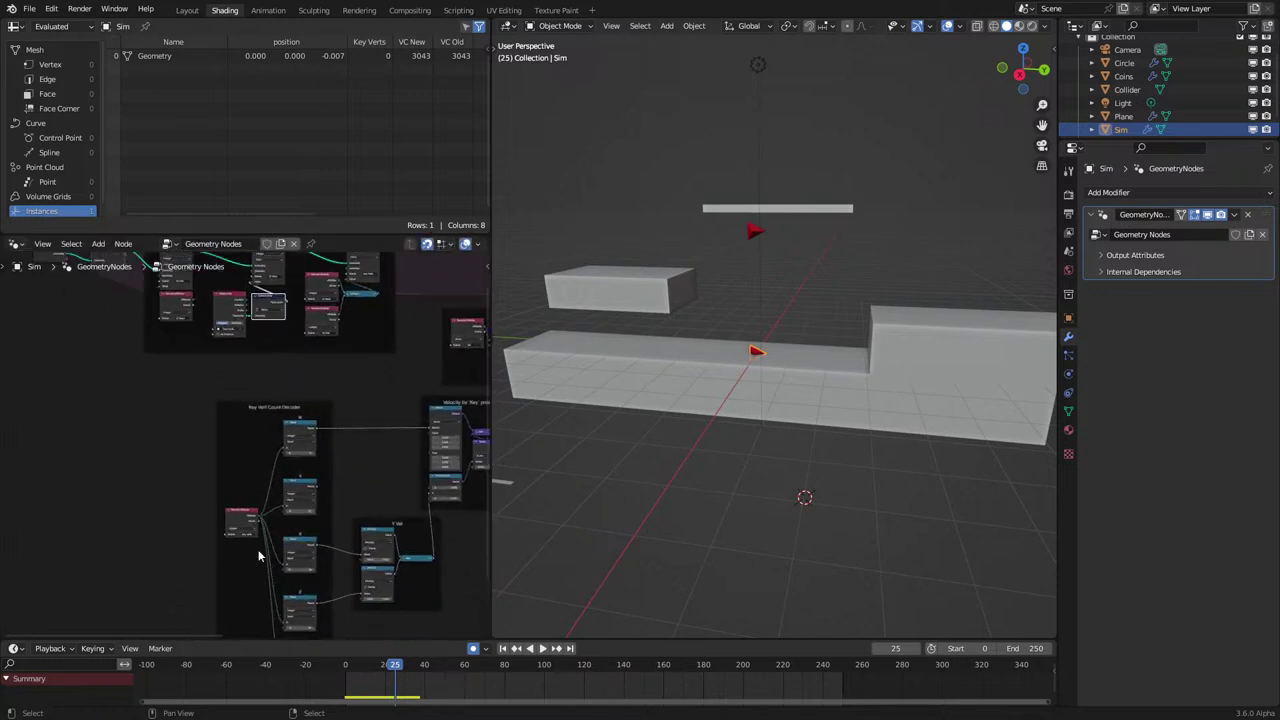
scroll(262, 541, down, 3)
middle_drag(235, 490, 199, 538)
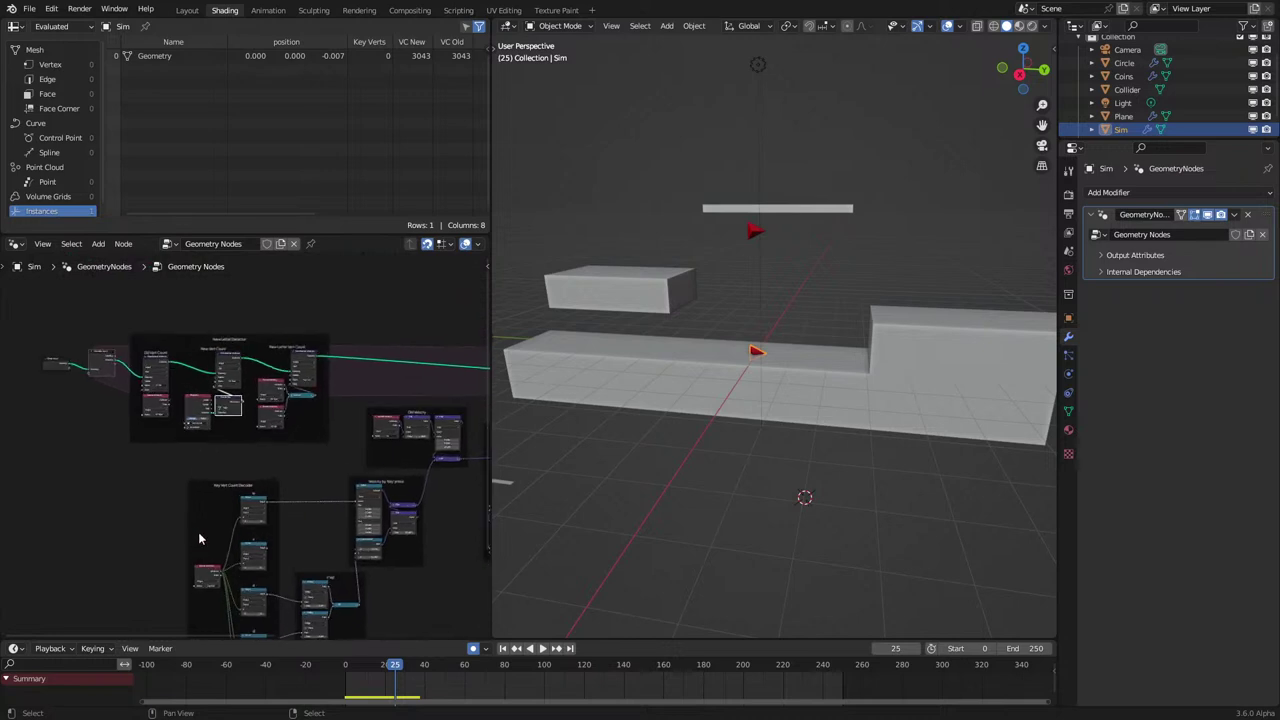
click(297, 333)
scroll(331, 400, down, 4)
middle_drag(350, 359, 201, 338)
Rename the Plane object, the red arrow mesh, as Arrow.
click(873, 310)
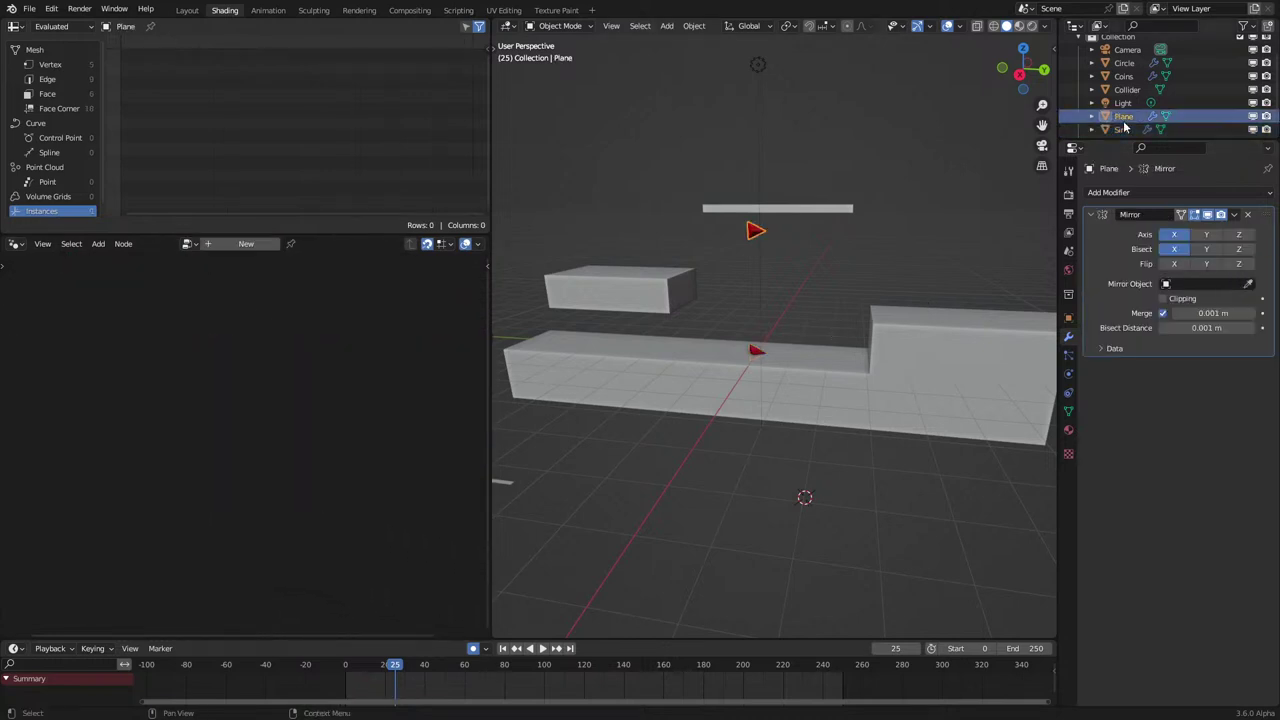
double_click(1122, 116)
scroll(1127, 114, down, 1)
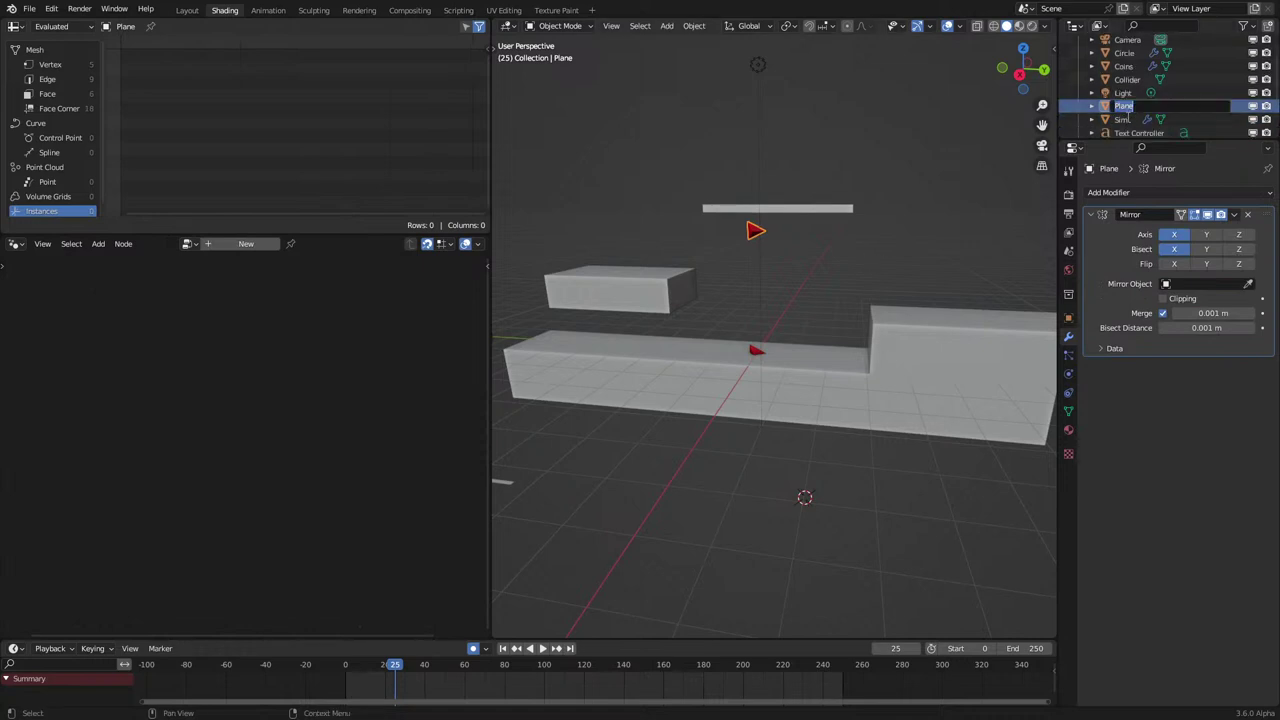
text(Arrow)
key(Return)
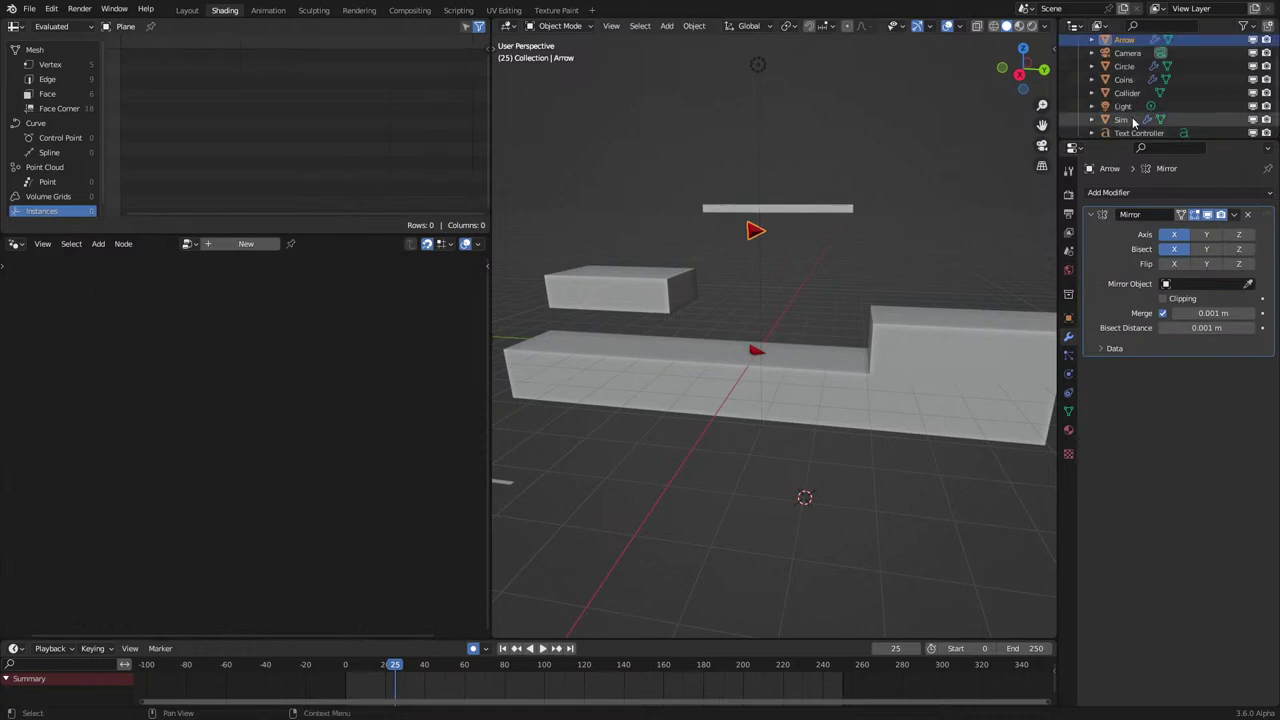
Select the Coins object and delete the Simulation Input and Simulation Output nodes from its node tree.
click(964, 314)
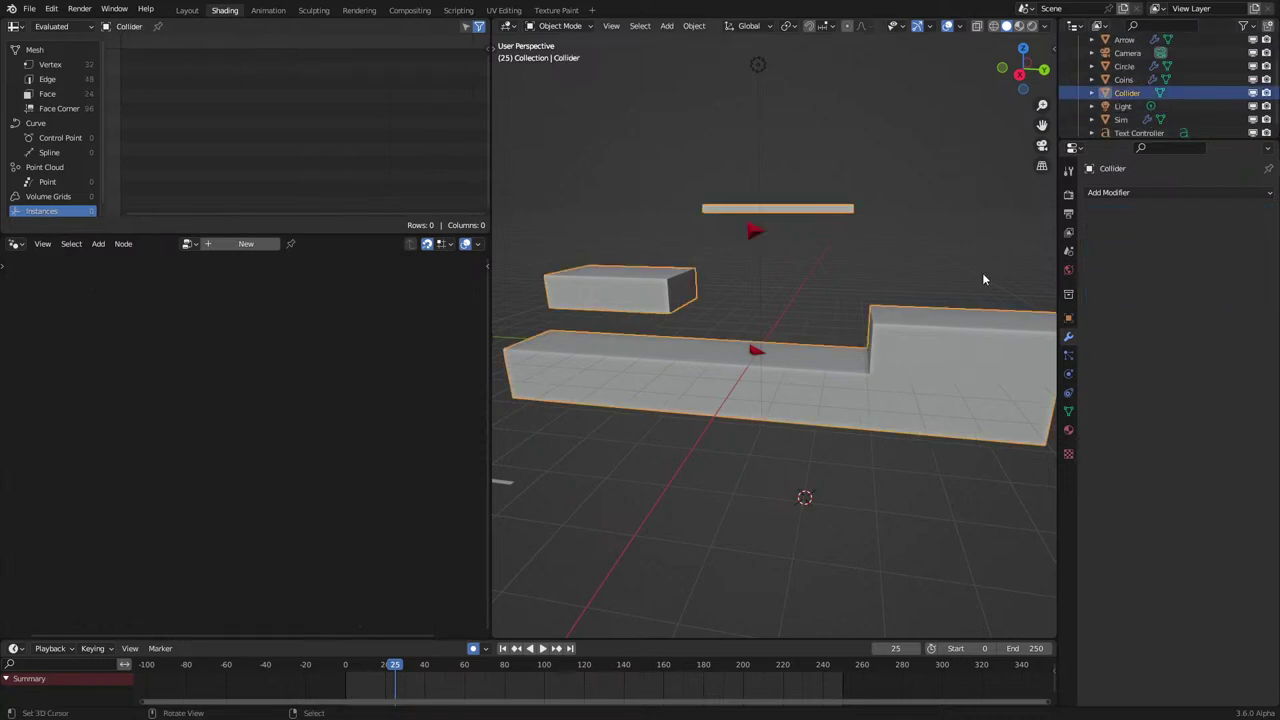
click(1133, 79)
scroll(341, 370, up, 8)
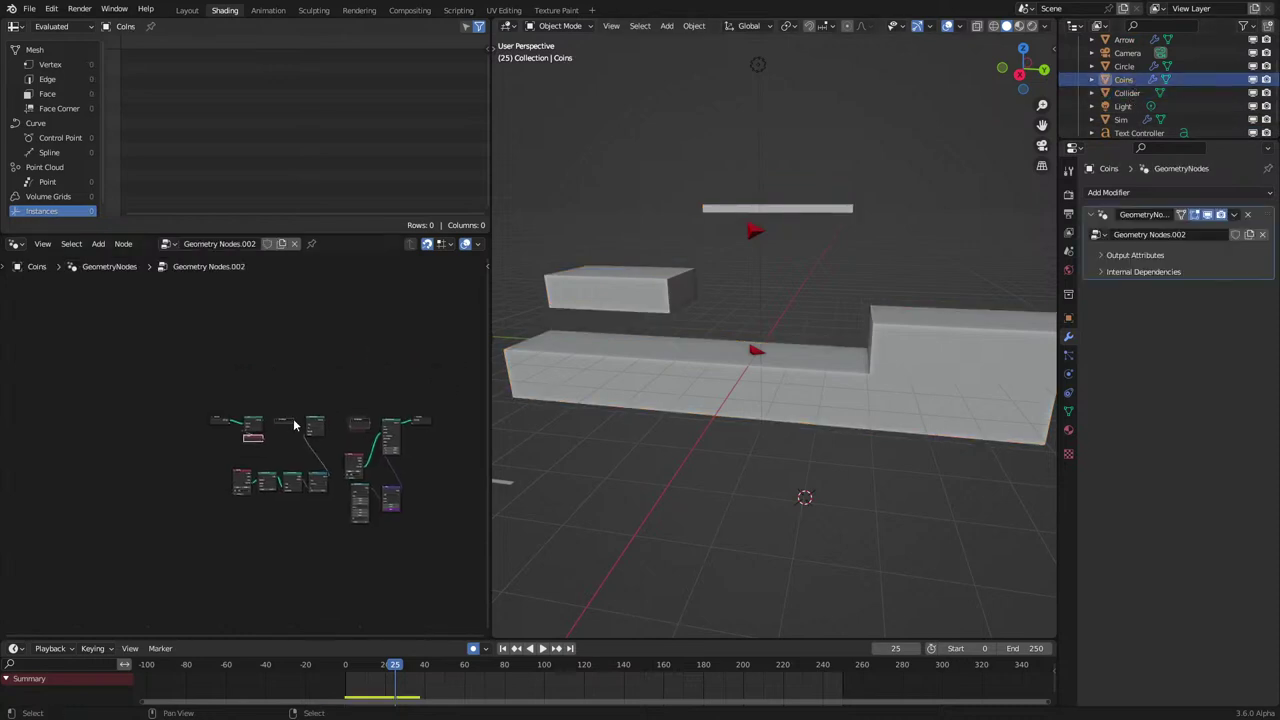
key(b)
drag(205, 432, 214, 440)
key(x)
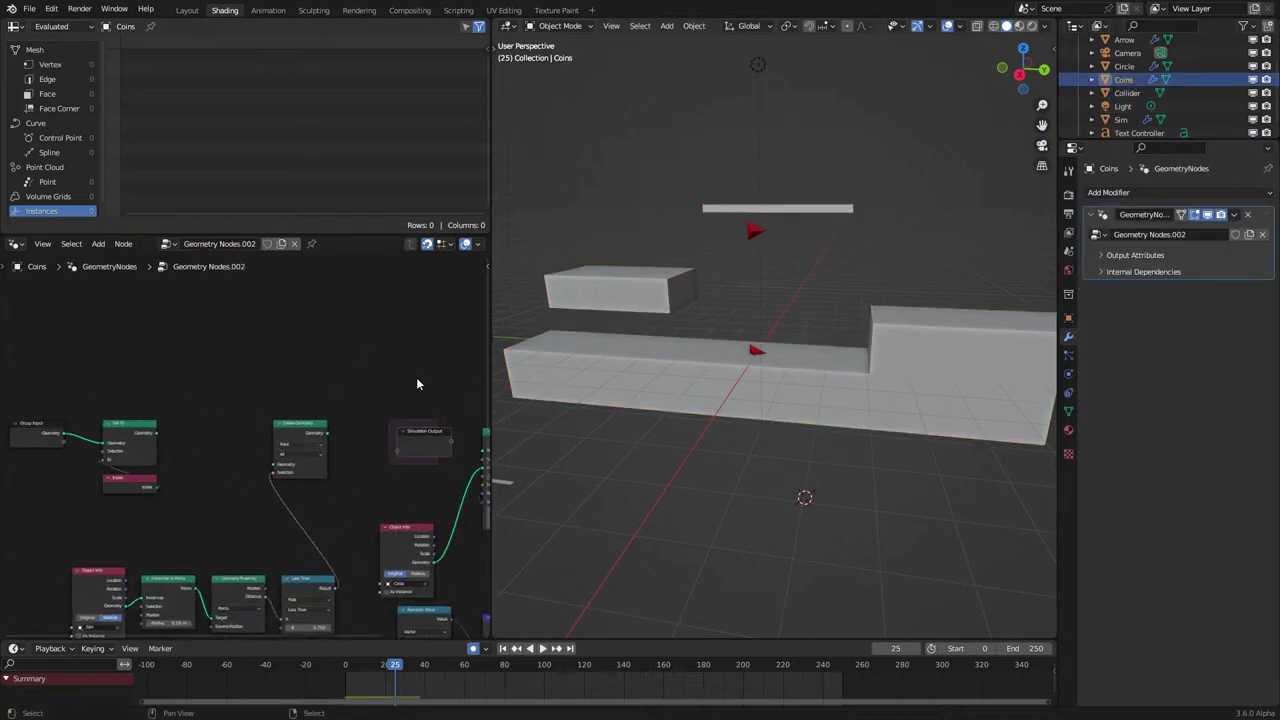
drag(416, 377, 436, 448)
key(x)
Add a new Simulation Zone around the Delete Geometry node and link it between Set ID and Instance on Points.
key(q)
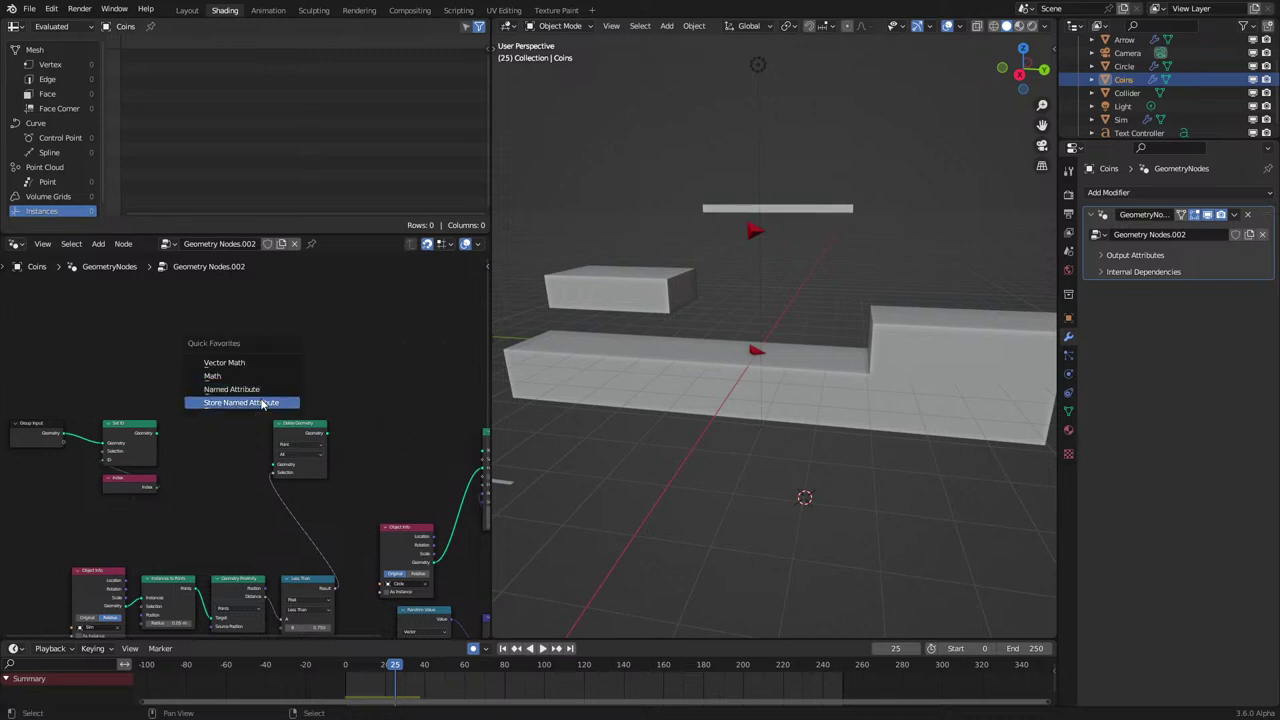
key(Escape)
key(shift+a)
mouse_move(168, 502)
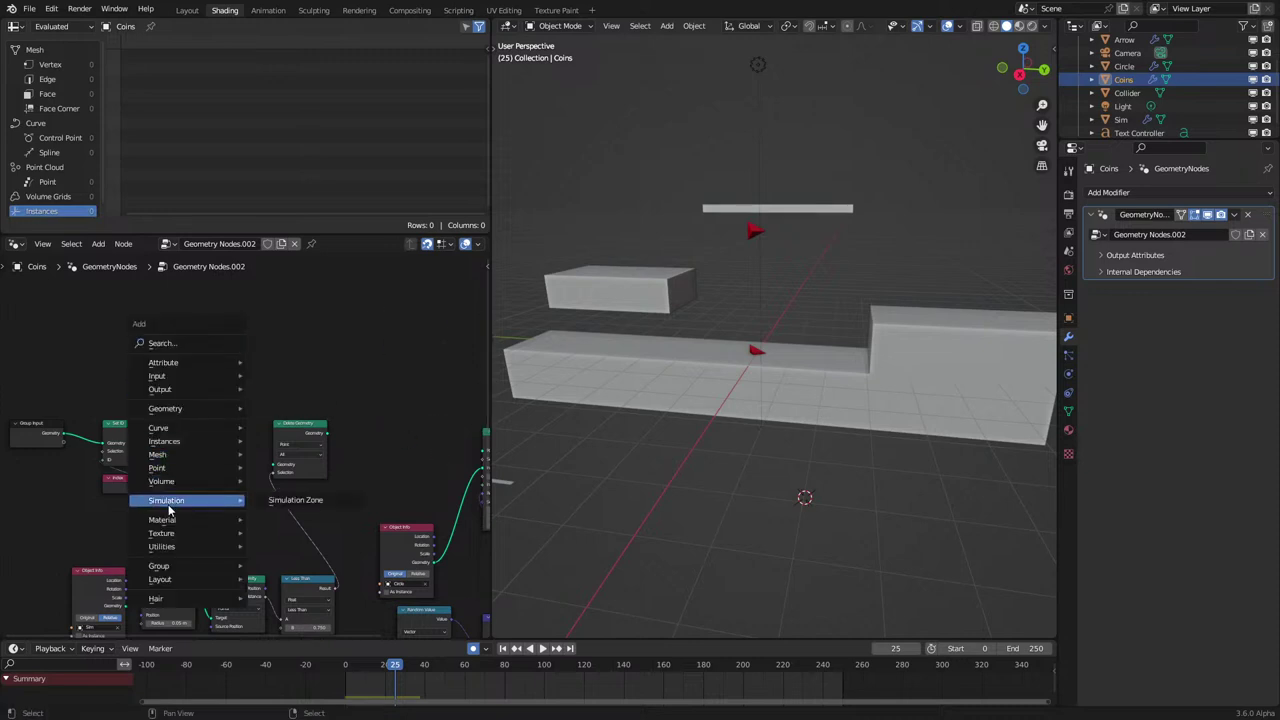
click(308, 498)
click(188, 435)
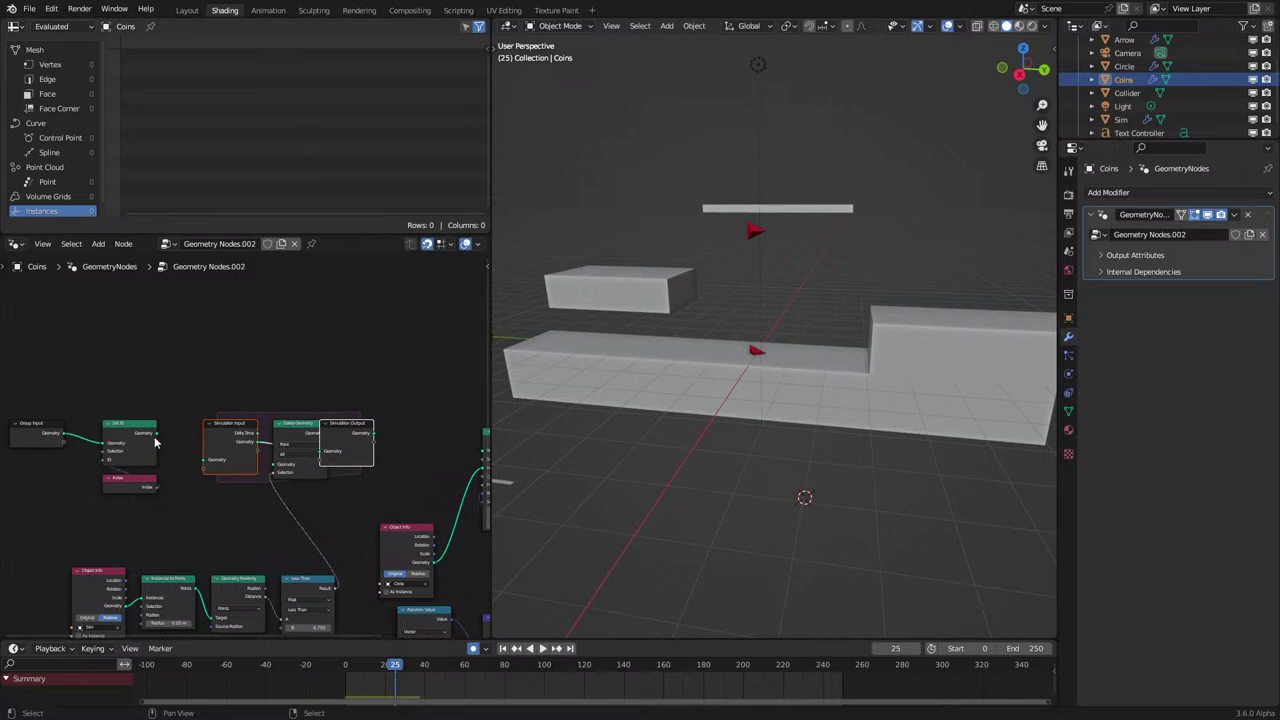
drag(157, 433, 450, 451)
Play the animation from the first frame and check the coins around the platforms from several angles.
key(shift+Left)
key(space)
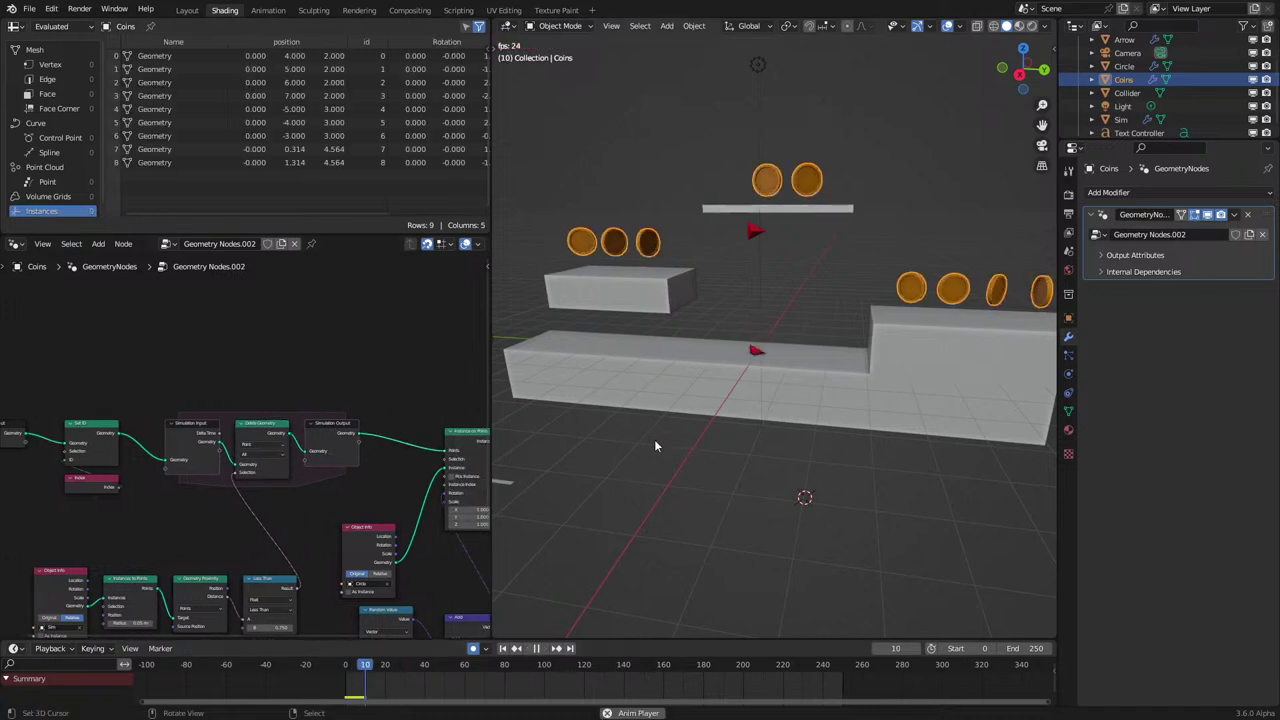
middle_drag(622, 307, 669, 323)
scroll(742, 347, up, 1)
middle_drag(741, 347, 736, 349)
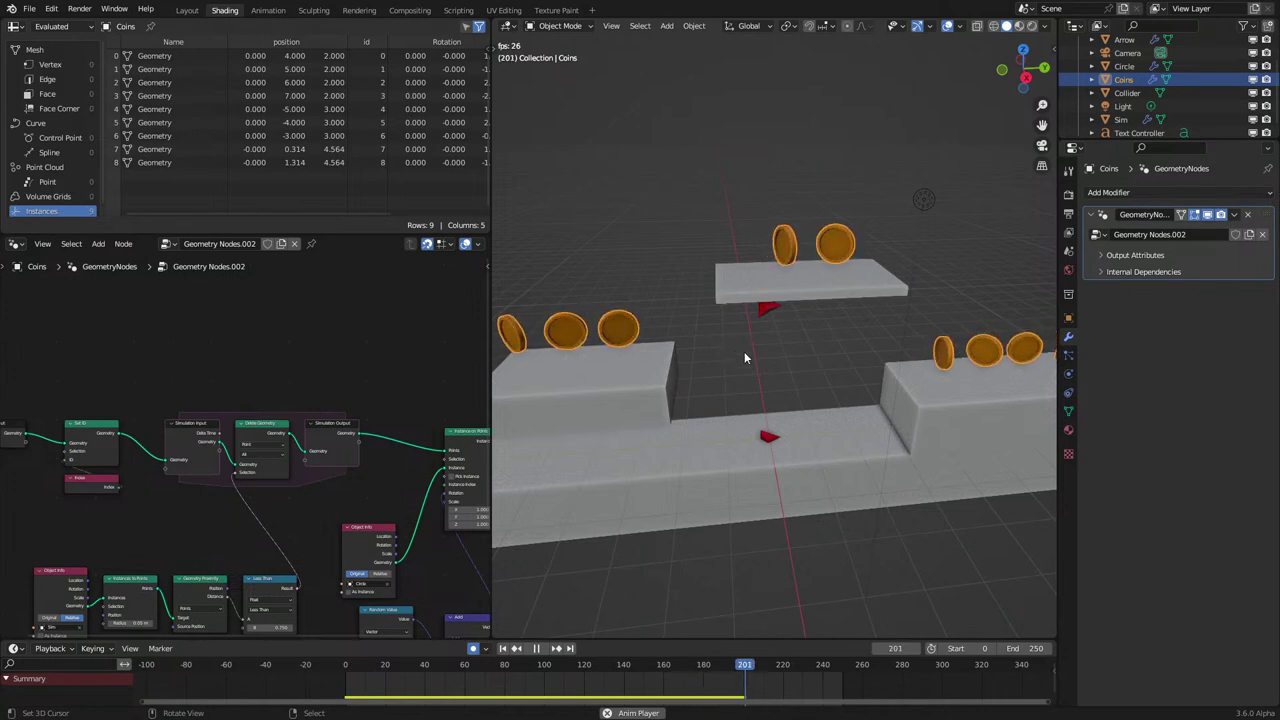
middle_drag(746, 357, 737, 340)
middle_drag(239, 412, 318, 390)
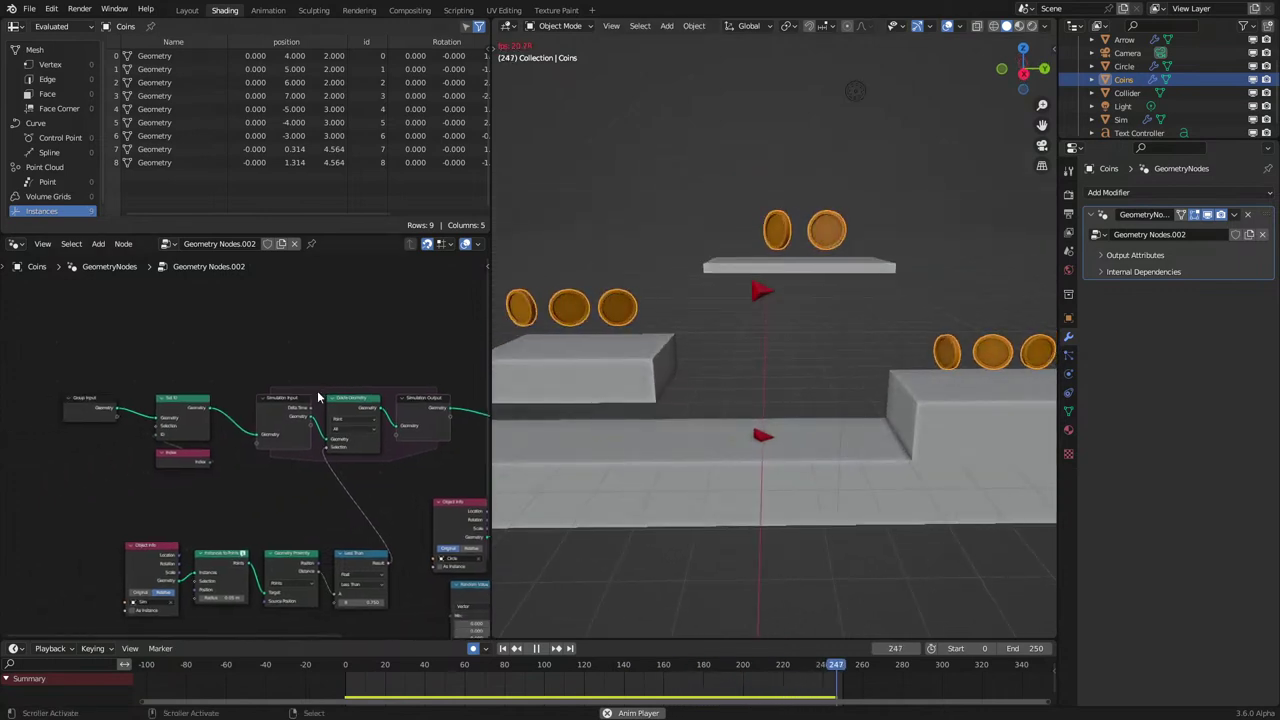
key(space)
Group the Set ID and Index nodes in a frame and collapse the Index node.
scroll(208, 401, up, 3)
drag(97, 360, 194, 490)
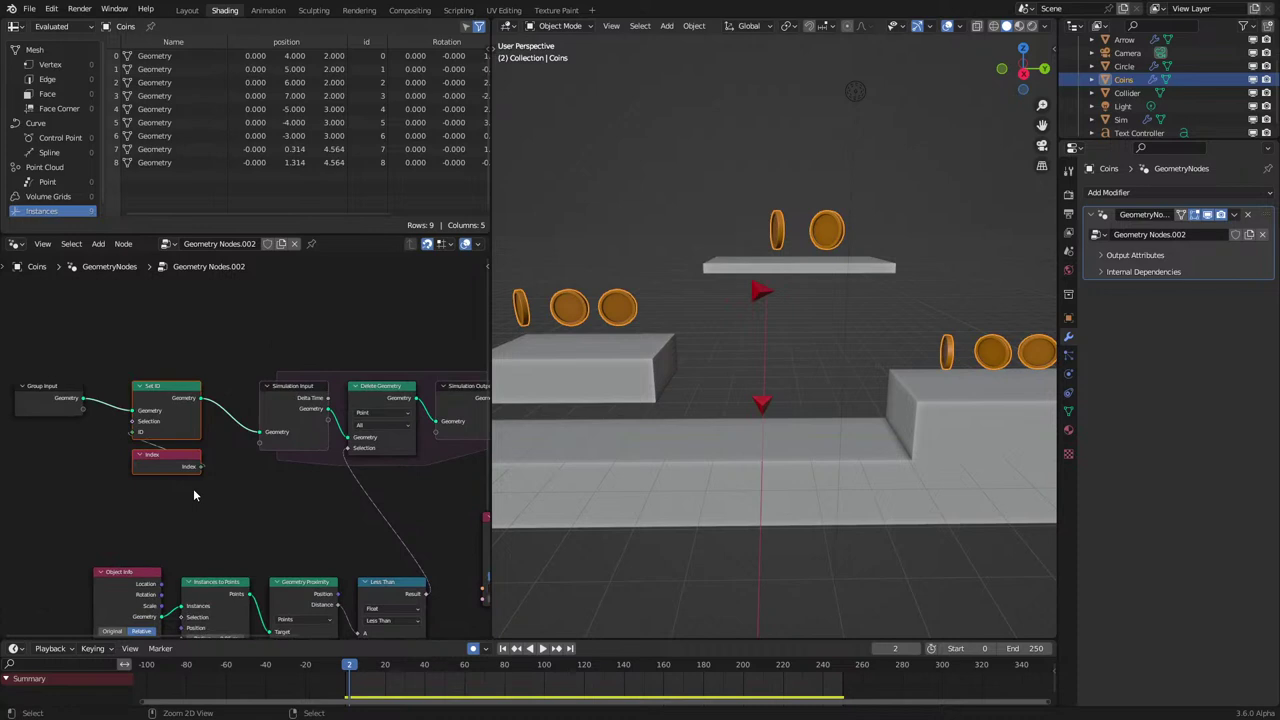
key(ctrl+j)
scroll(160, 462, up, 1)
click(121, 456)
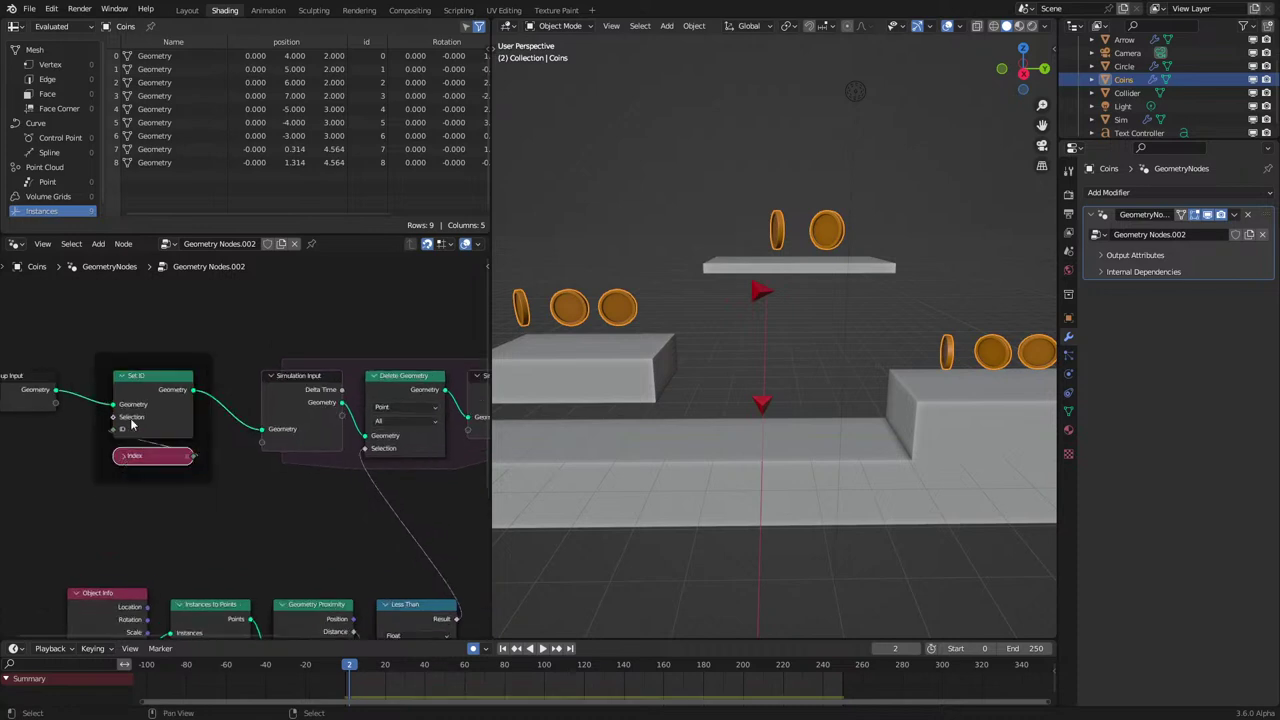
Label the frame around the Set ID and Index nodes "Store ID (for stability)".
key(F2)
text(St)
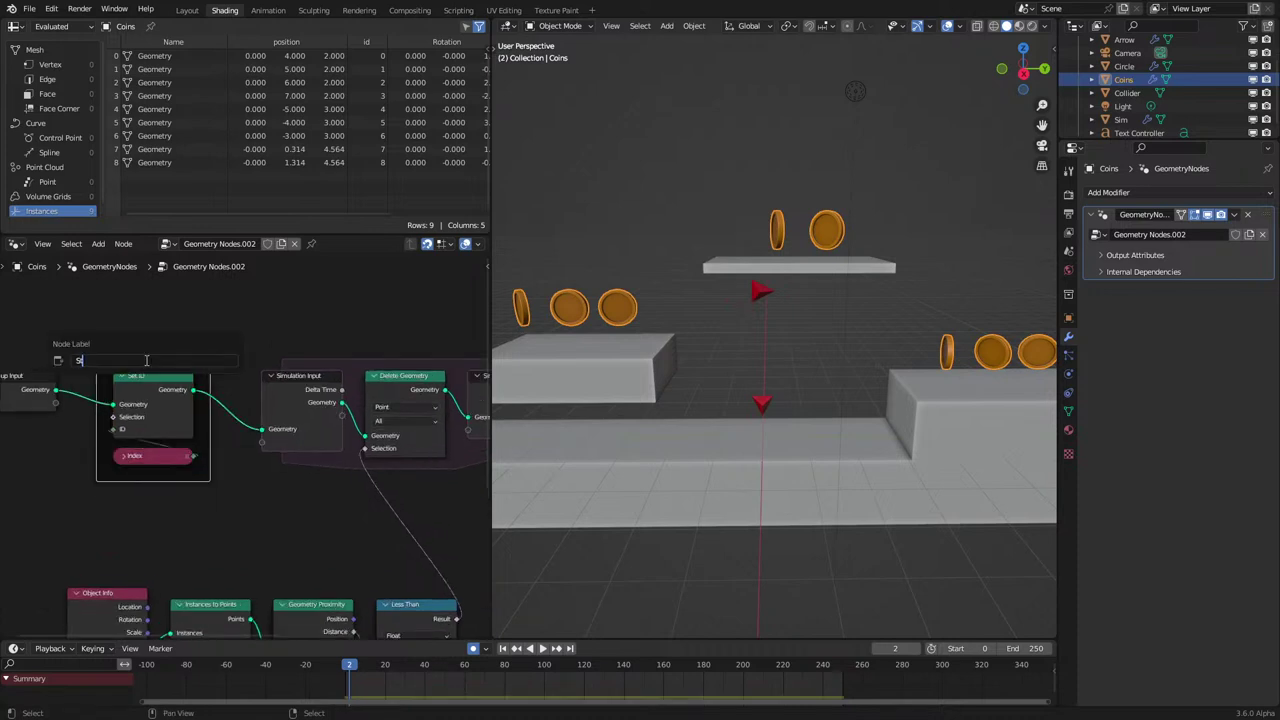
text(ore ID)
text( ()
text(B))
text(ty))
key(Return)
Frame the Sim Object Info, Instances to Points, Geometry Proximity and Less Than nodes, labelling the frame "If Player Too Close".
scroll(265, 520, down, 2)
middle_drag(174, 503, 156, 435)
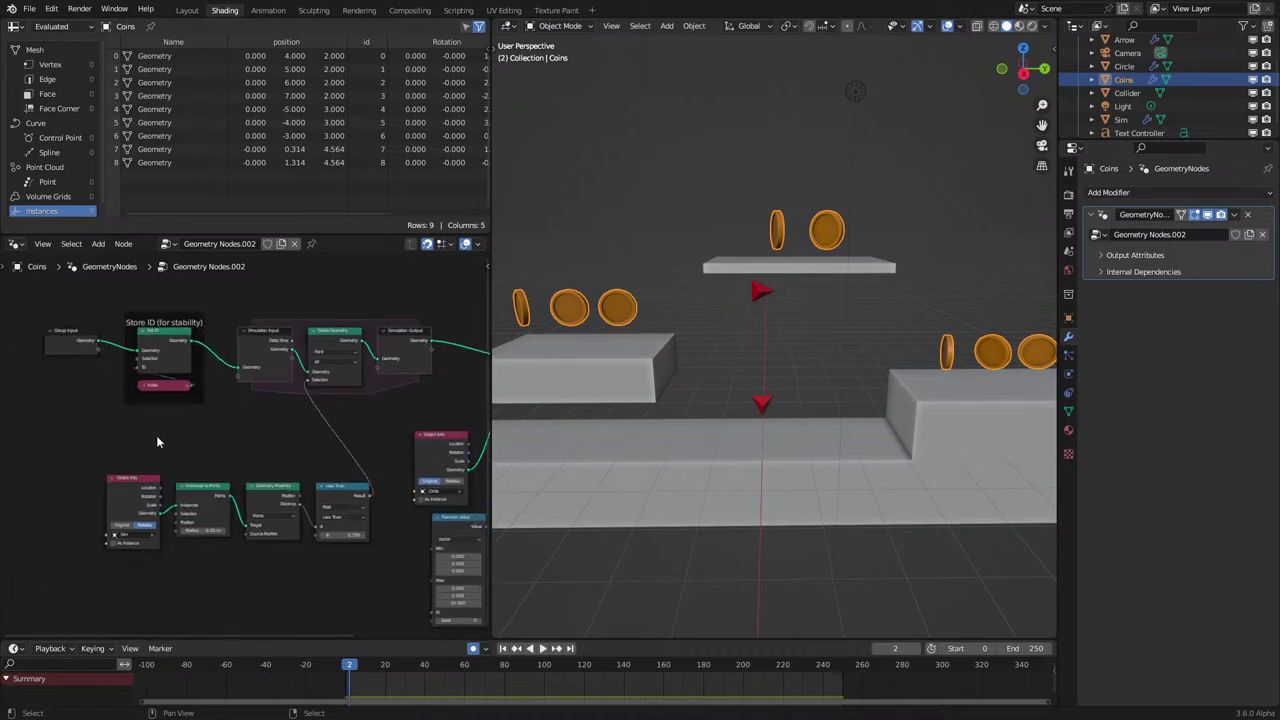
drag(106, 432, 374, 603)
key(ctrl+j)
scroll(374, 603, up, 2)
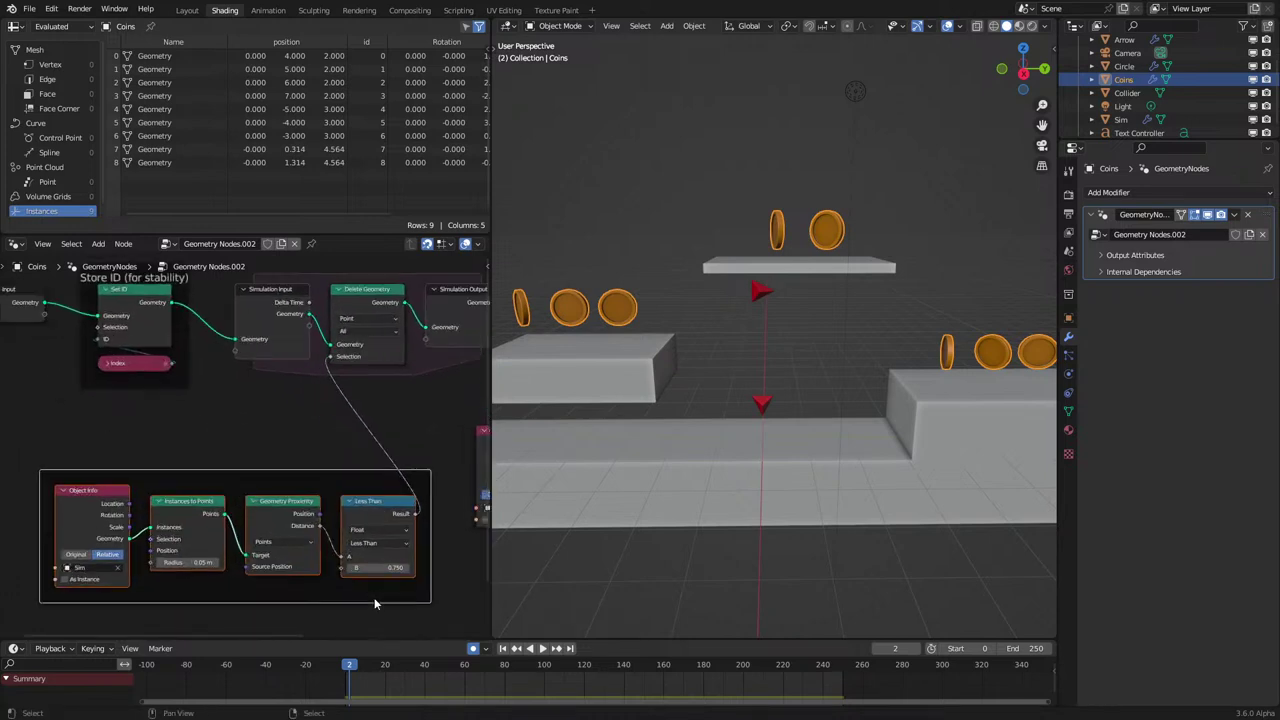
click(273, 476)
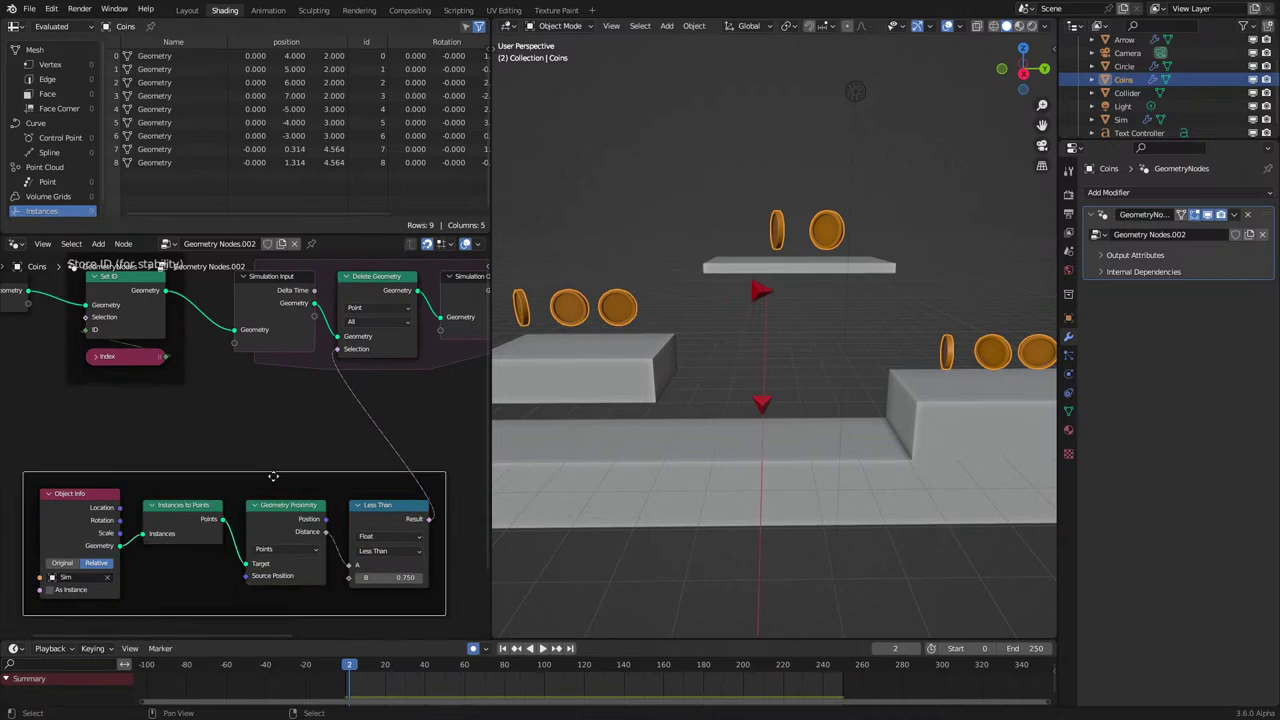
key(F2)
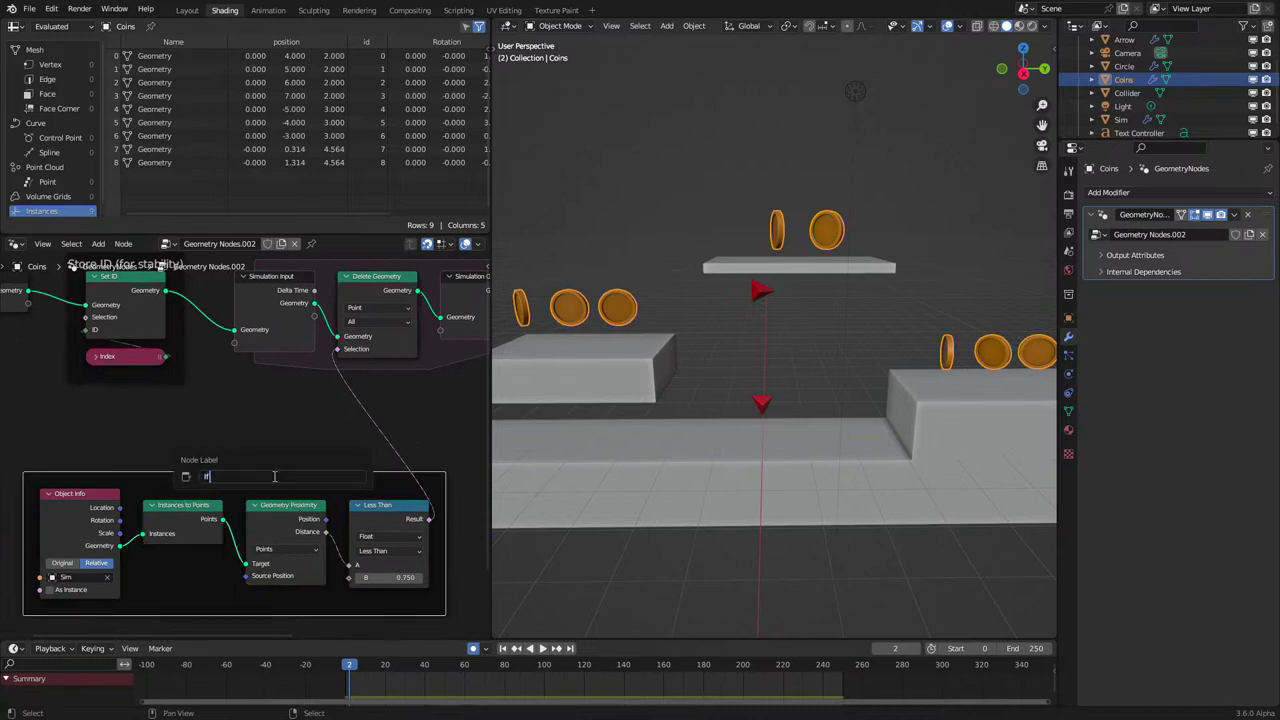
text(If Player too Close)
key(Return)
Collapse Instances to Points, place it above Object Info, and move Geometry Proximity and Less Than closer to them.
scroll(200, 500, up, 2)
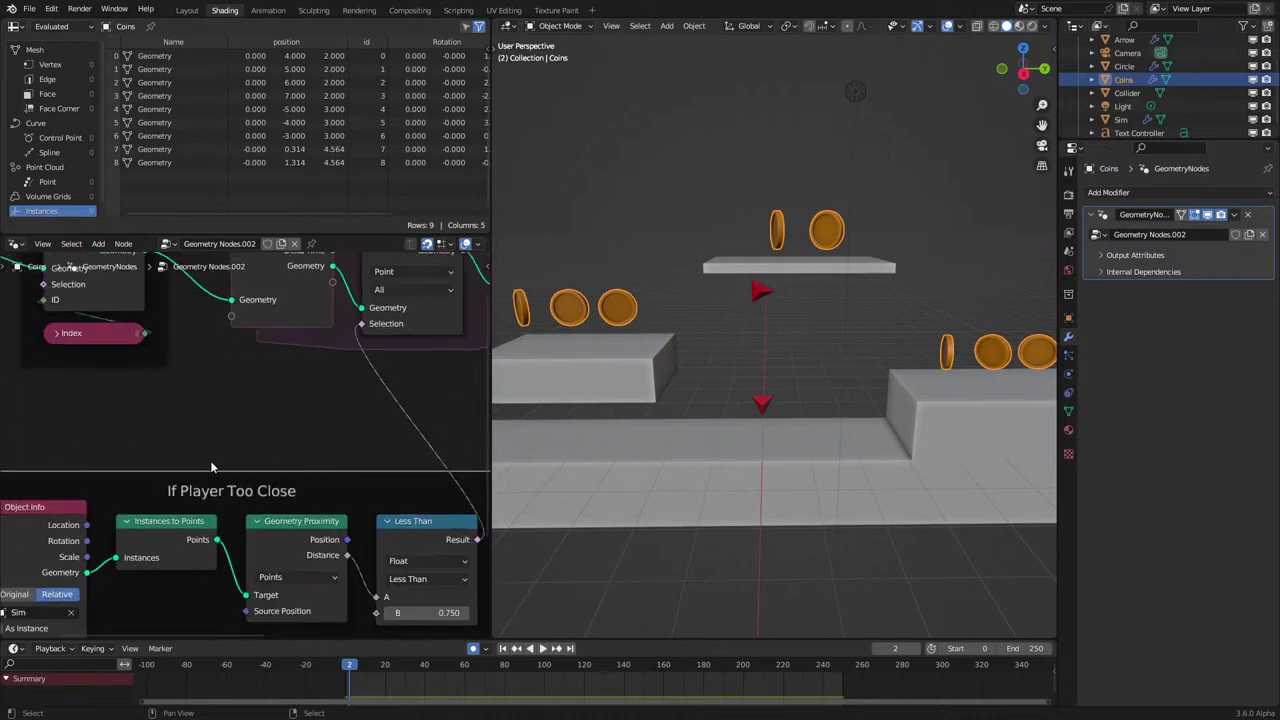
click(142, 516)
key(h)
scroll(186, 508, down, 4)
drag(204, 492, 114, 460)
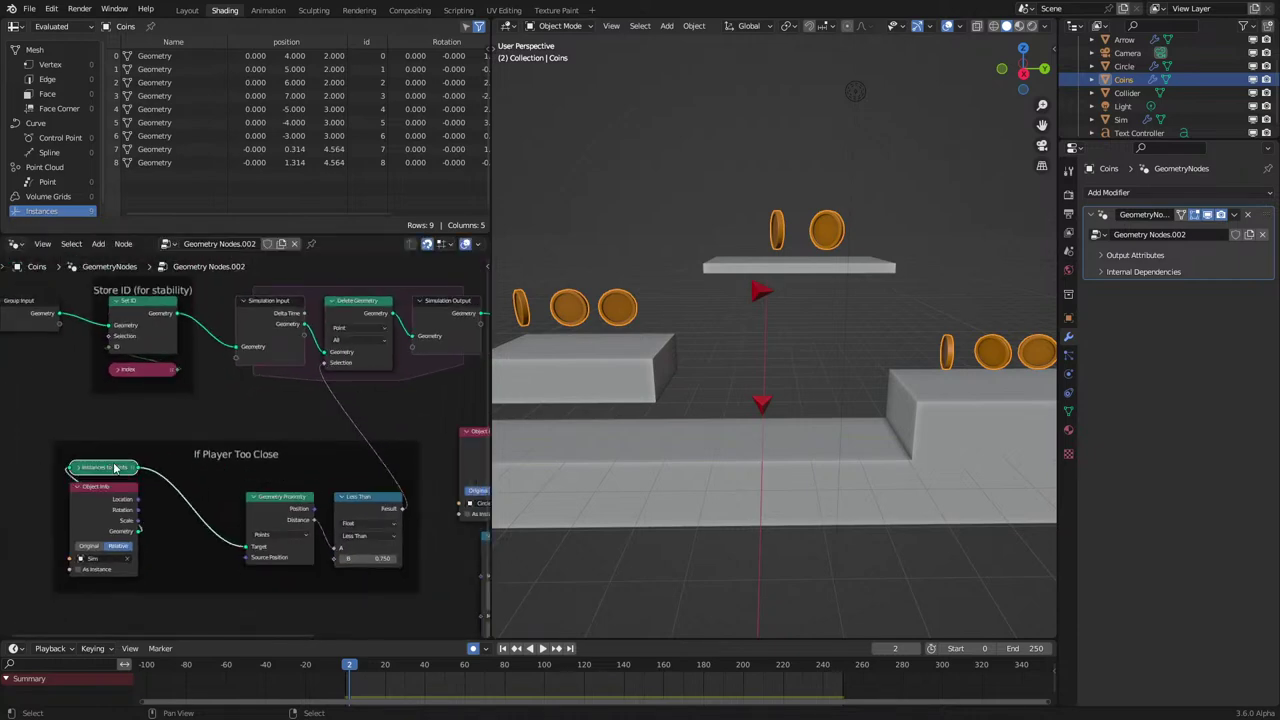
click(255, 507)
shift+click(343, 506)
drag(343, 506, 368, 434)
Arrange the Circle Object Info, Random Value and Add nodes compactly around and below the Instance on Points node.
scroll(322, 415, down, 1)
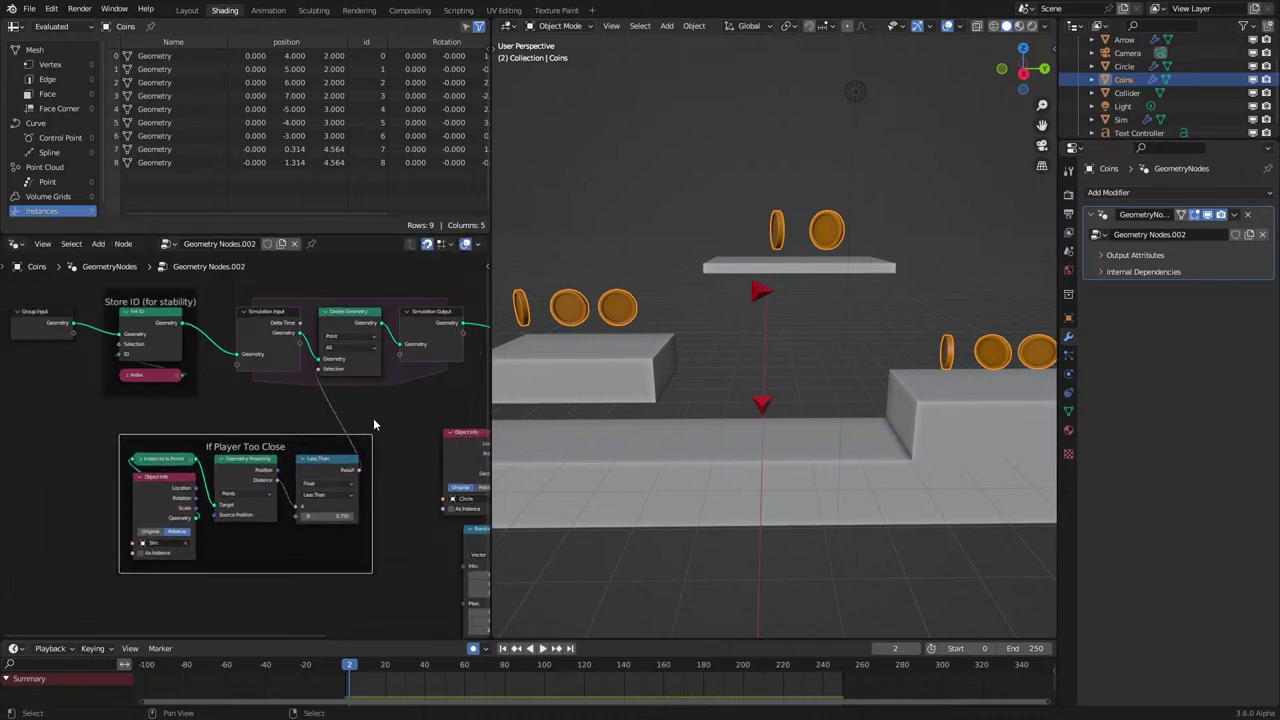
scroll(380, 418, down, 3)
middle_drag(394, 416, 235, 441)
scroll(236, 441, up, 1)
drag(298, 460, 330, 400)
drag(284, 496, 412, 600)
key(g)
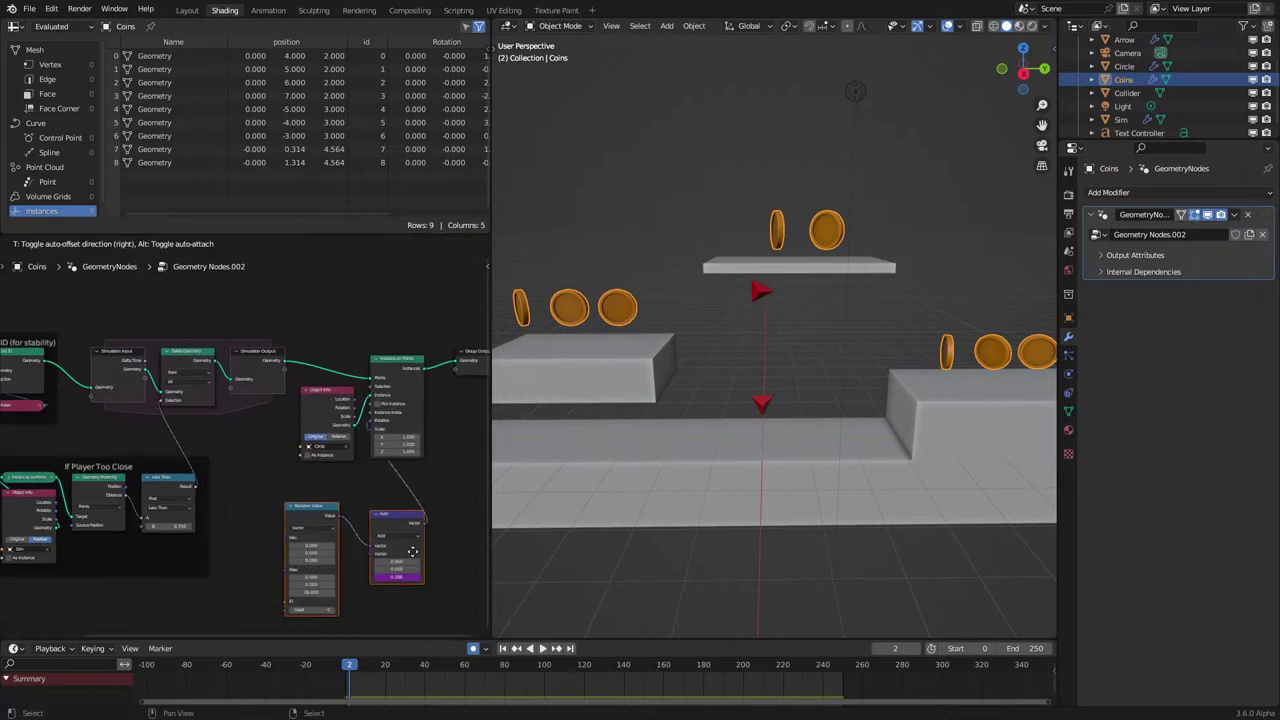
click(413, 517)
click(321, 470)
drag(321, 470, 336, 480)
Frame the Instance on Points, Circle Object Info, Random Value and Add nodes and label the frame "Instance Coin".
drag(317, 329, 400, 588)
key(ctrl+j)
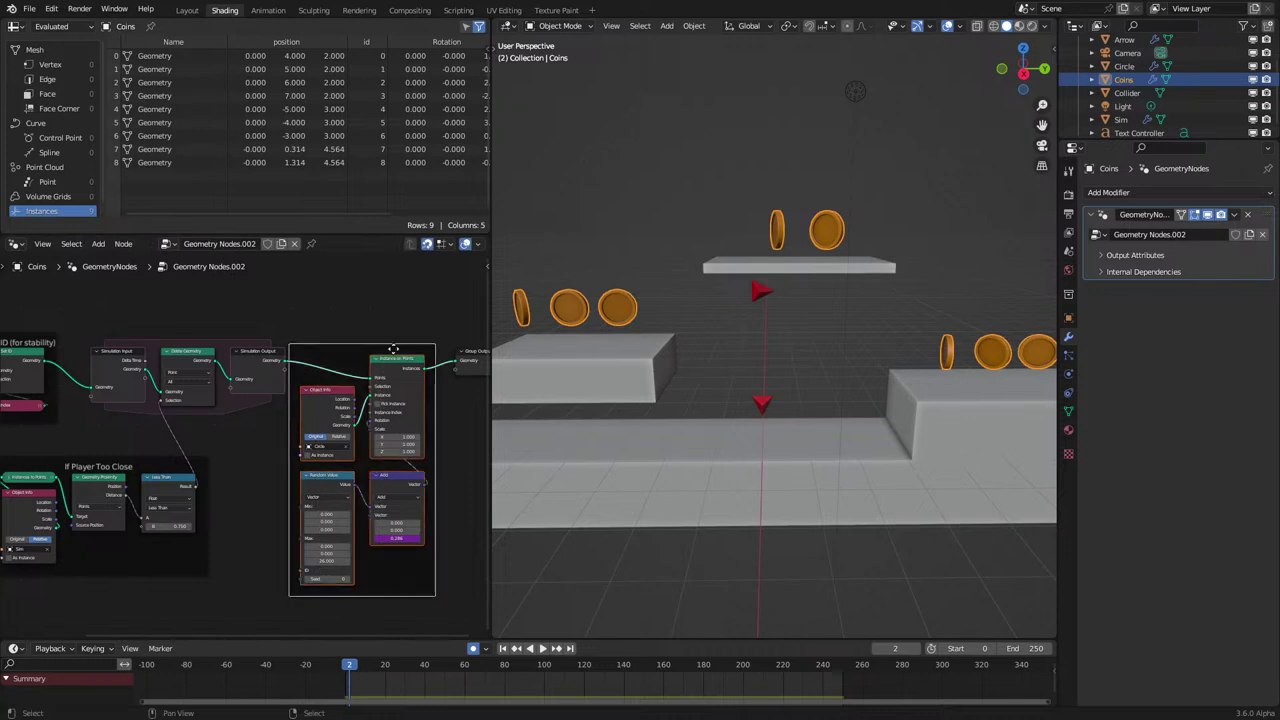
click(403, 343)
click(414, 348)
key(F2)
text(In)
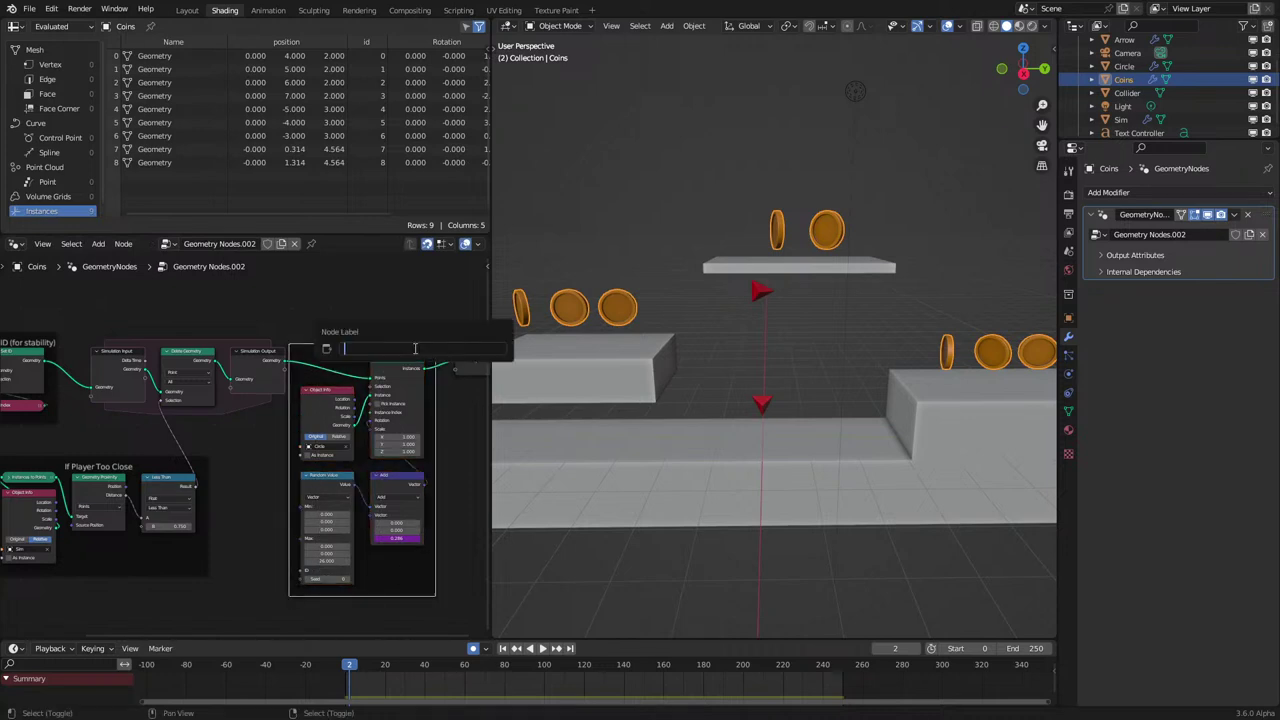
text(stance Coin)
key(Return)
Change the data type of the coin rotation's Random Value node to Float.
scroll(288, 497, up, 3)
middle_drag(288, 497, 238, 396)
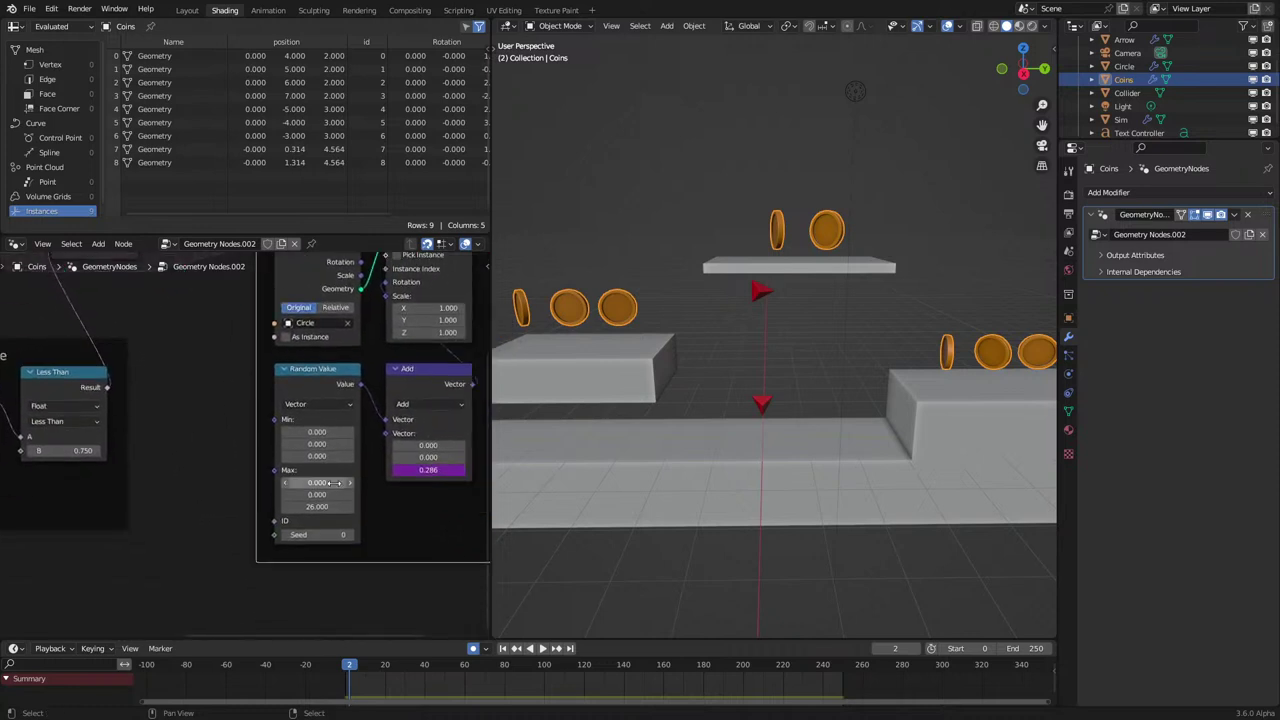
click(318, 403)
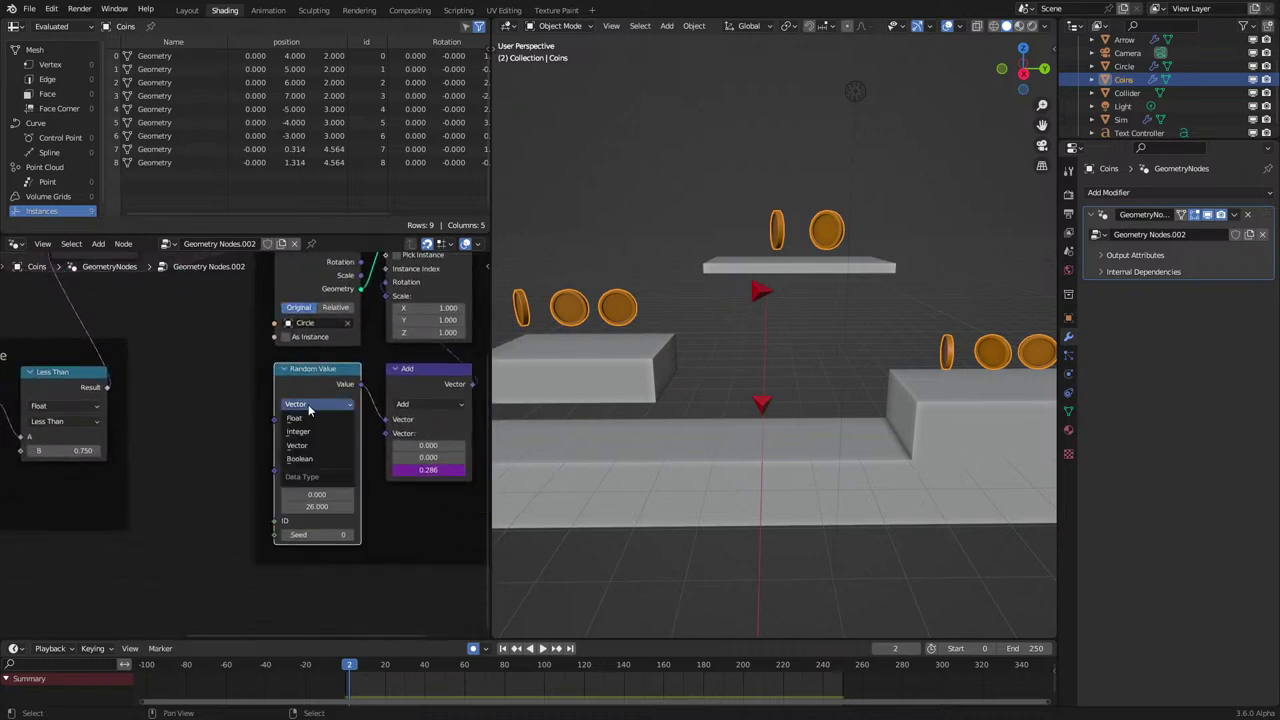
click(315, 413)
Add a Combine XYZ node that takes the random value as Z and link its vector to the Add node.
drag(321, 386, 324, 483)
text(comb)
key(Return)
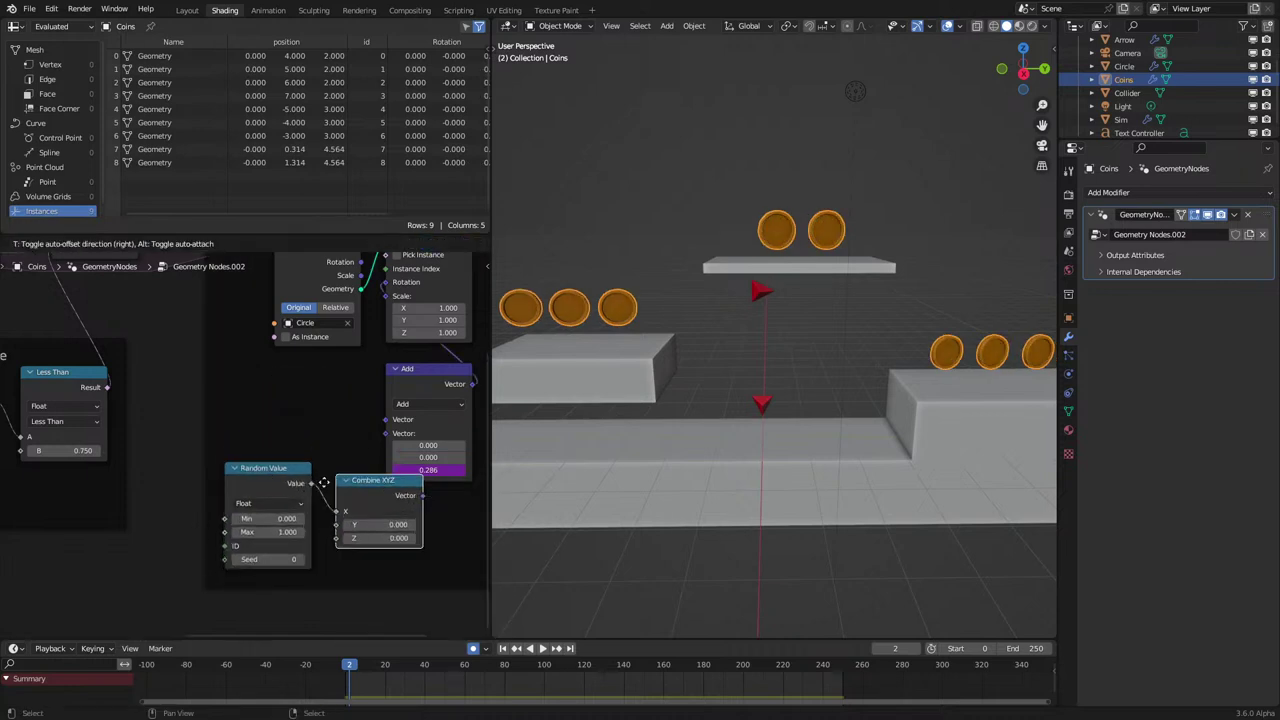
click(252, 385)
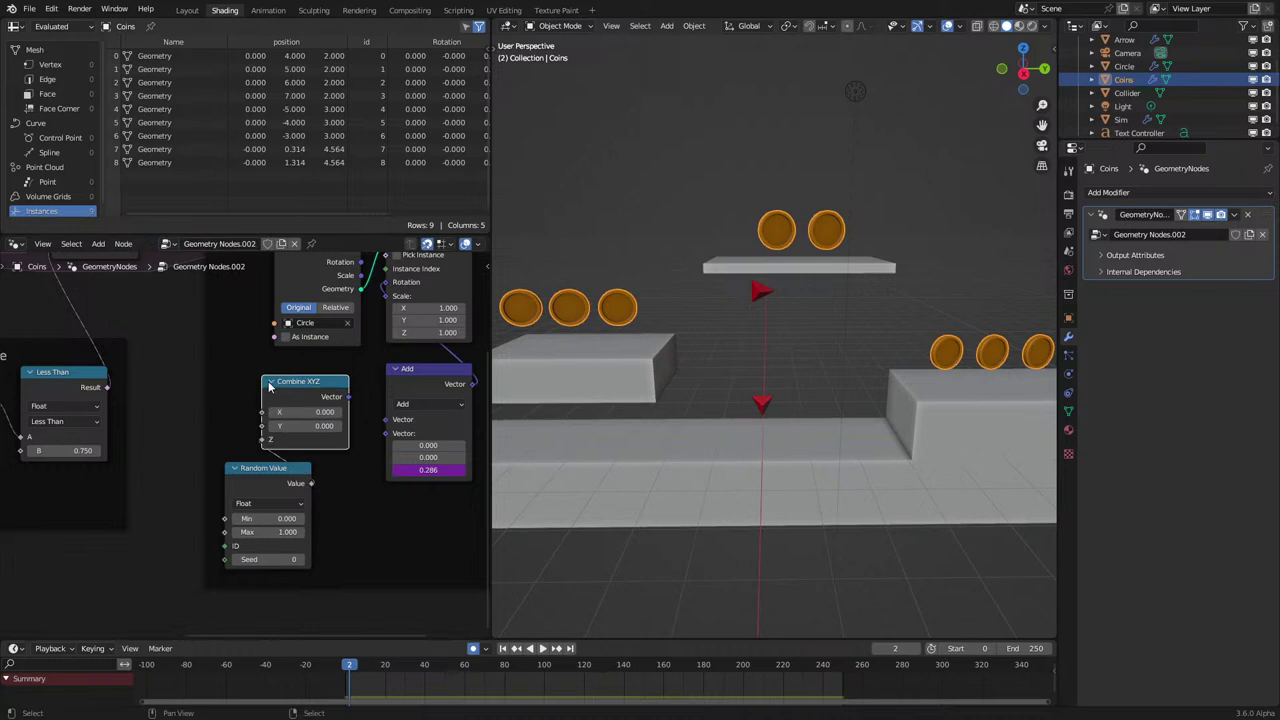
drag(347, 397, 385, 433)
drag(320, 398, 308, 398)
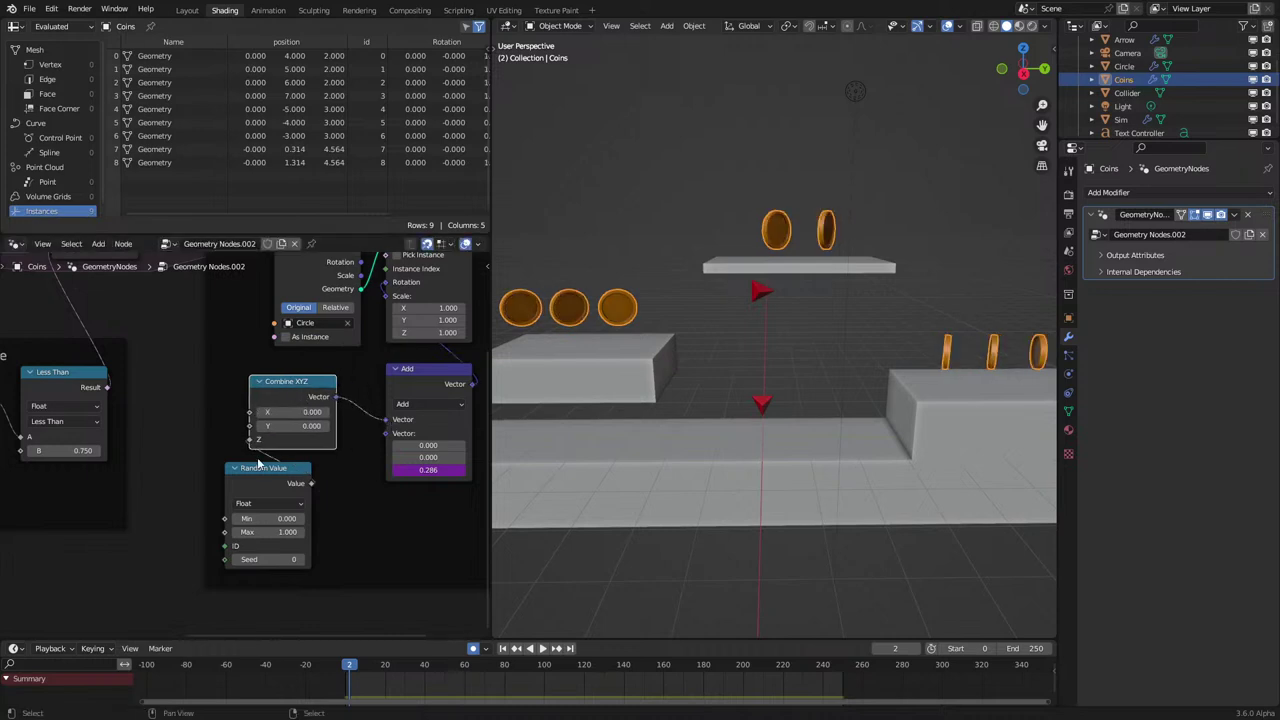
Collapse the Combine XYZ node and stack it directly above Random Value beside the Add node.
drag(287, 478, 309, 465)
click(260, 383)
drag(272, 385, 297, 376)
Set the maximum of the coin rotation's Random Value node to 25 and play the simulation.
double_click(313, 456)
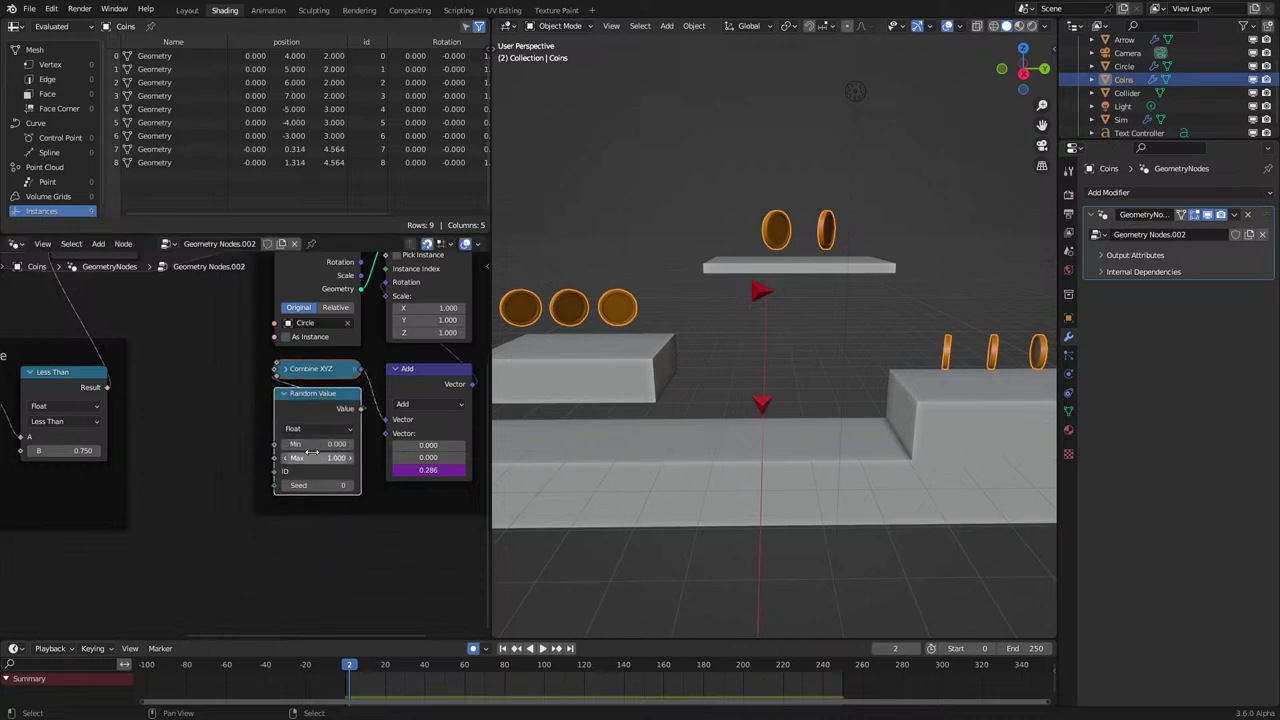
text(25)
key(Return)
scroll(207, 394, down, 3)
middle_drag(207, 394, 255, 464)
click(425, 552)
drag(342, 540, 378, 540)
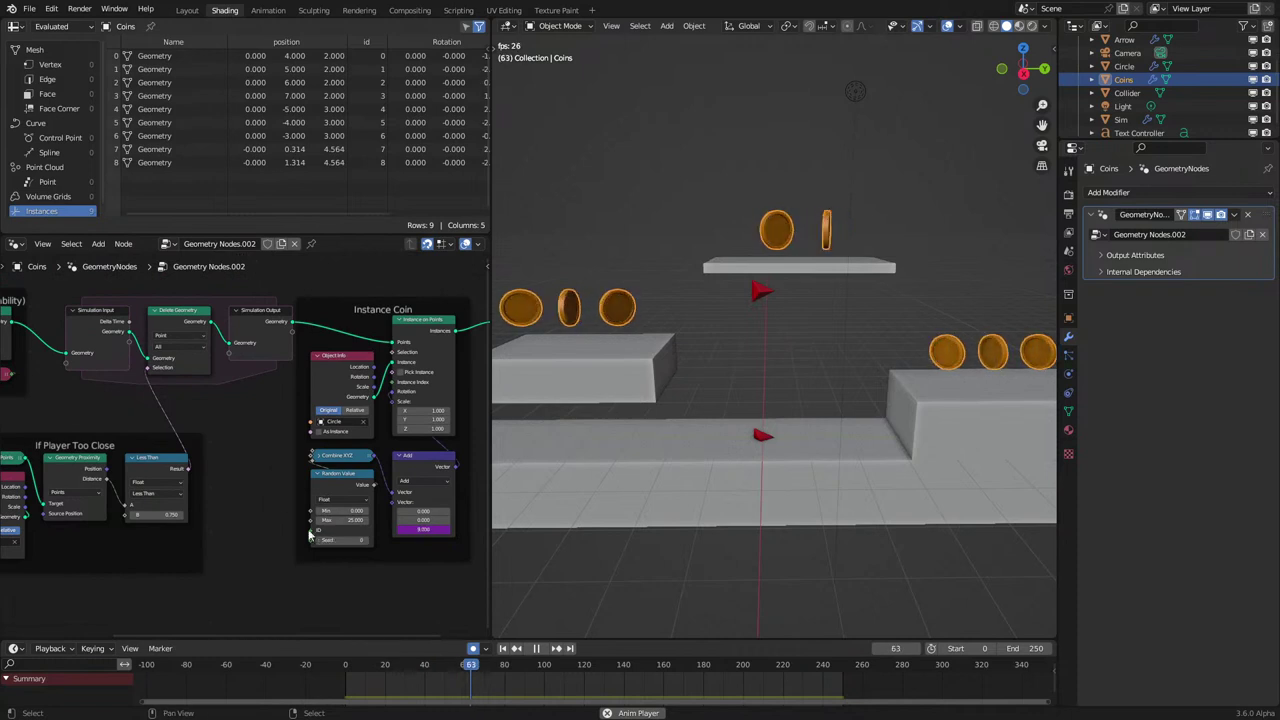
Label the frame around the Delete Geometry node "Delete Coin".
middle_drag(242, 424, 389, 477)
drag(290, 326, 323, 446)
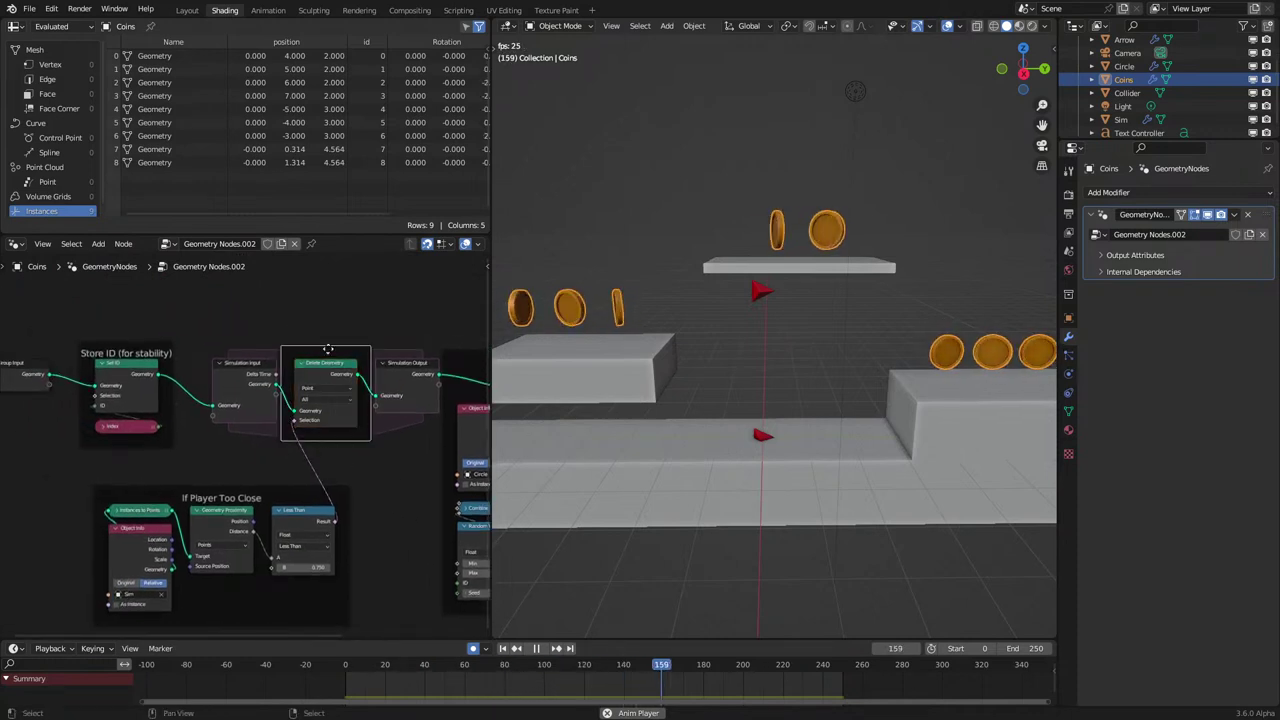
key(F2)
text(Delete)
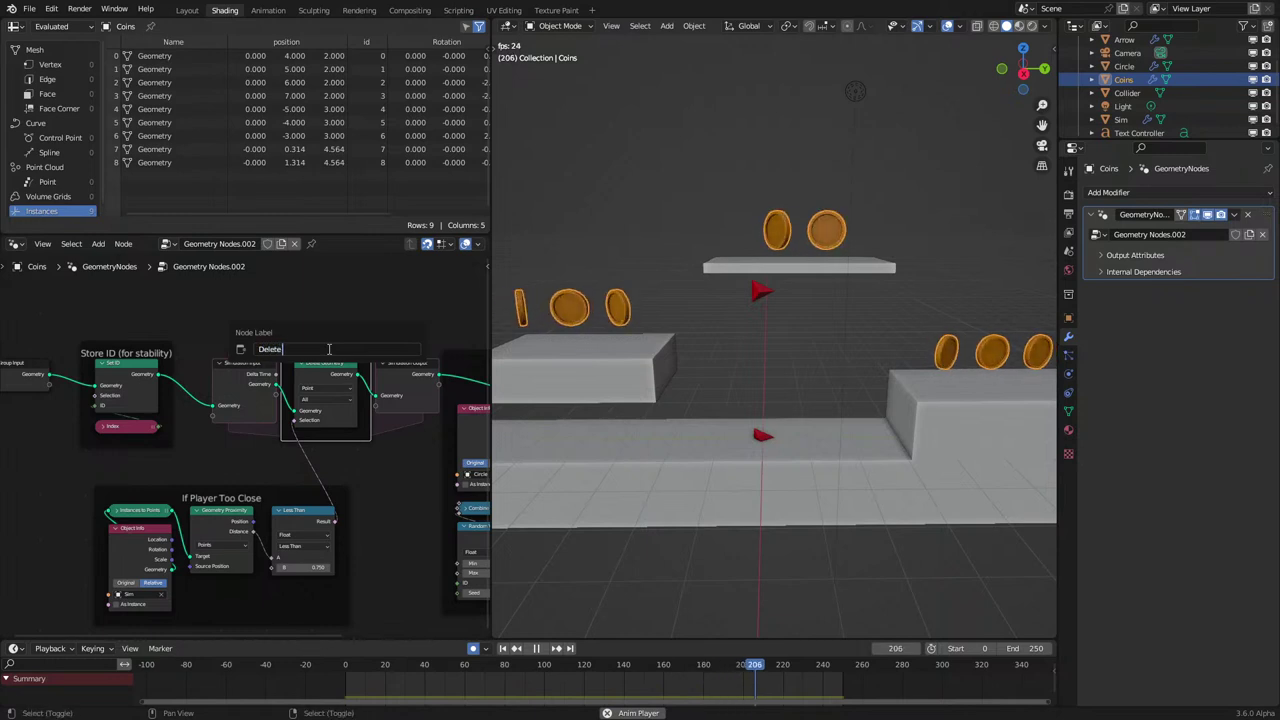
text( Coin)
key(Return)
click(302, 480)
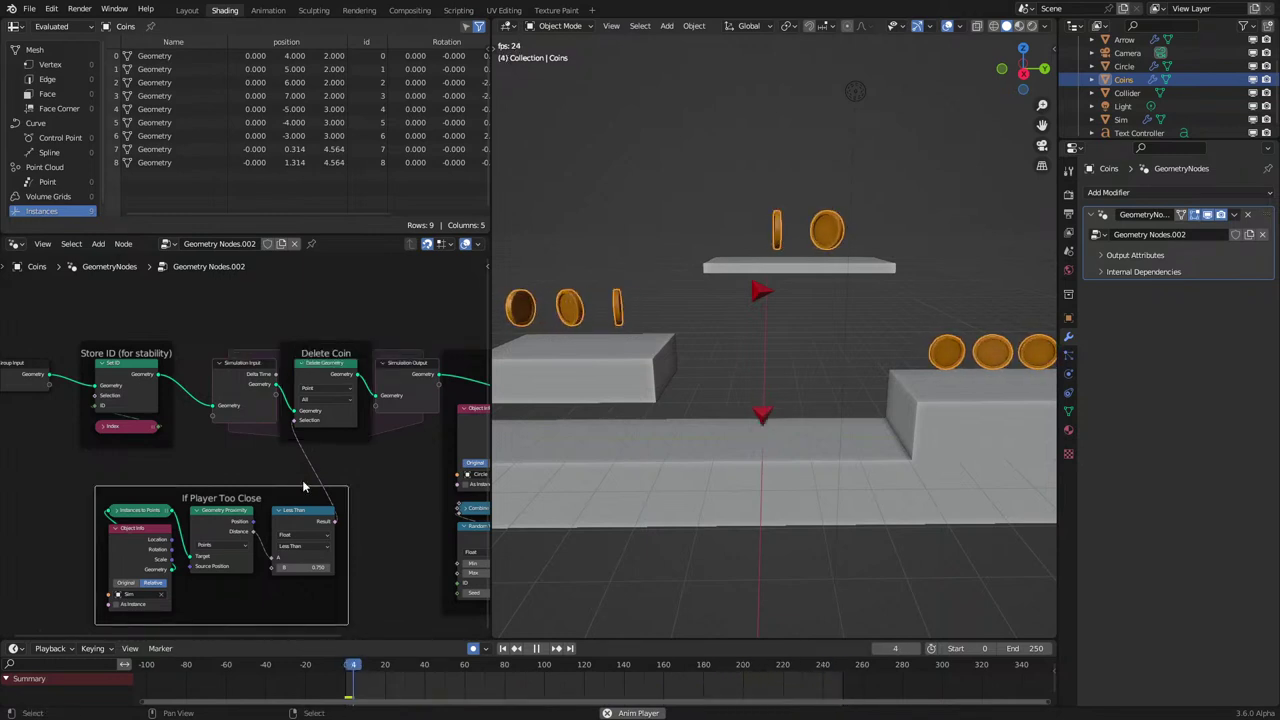
scroll(254, 436, down, 3)
click(254, 436)
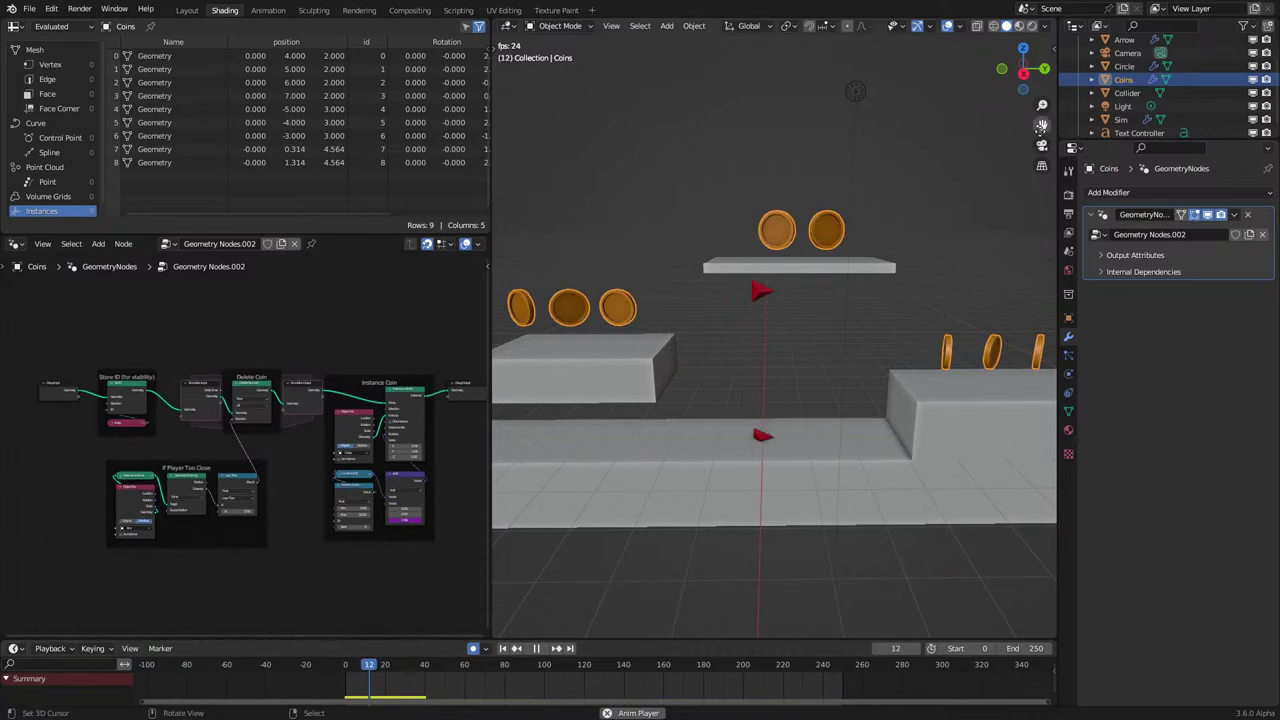
Move the Coins object into a new collection named Sims.
key(m)
click(912, 253)
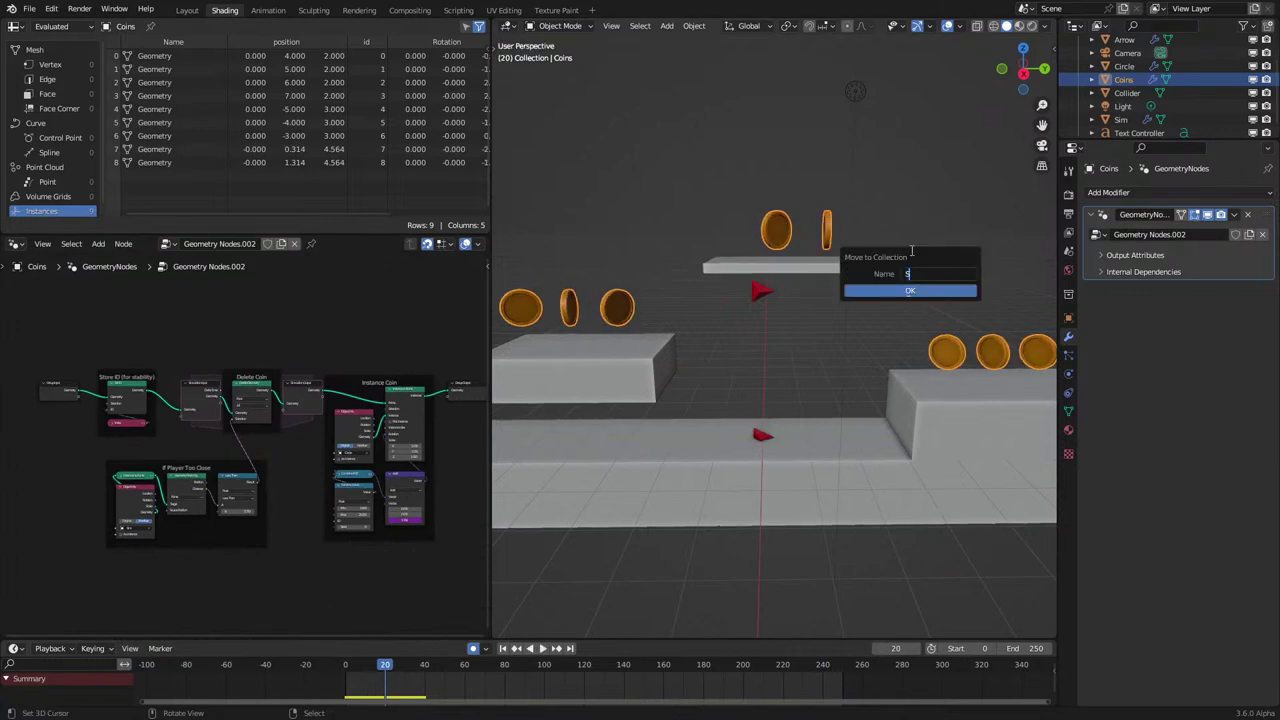
click(925, 293)
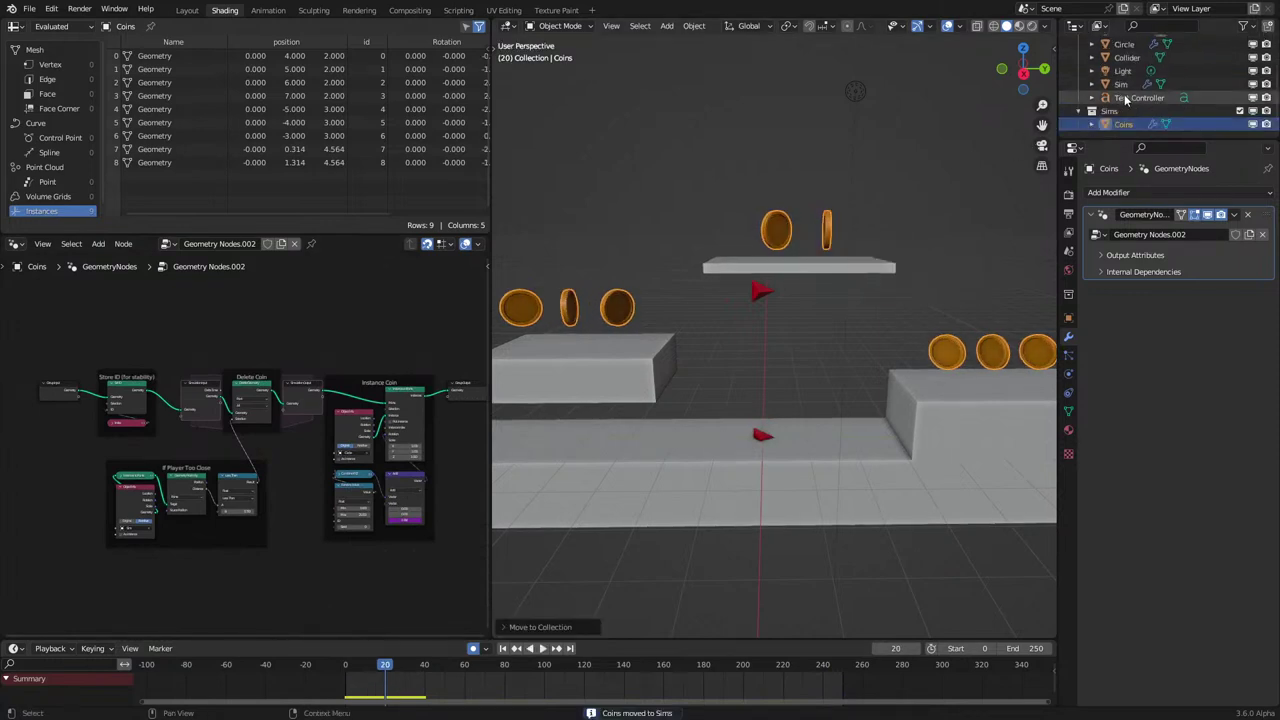
Give the Sims collection a green colour tag and move the Sim object into it.
right_click(1113, 112)
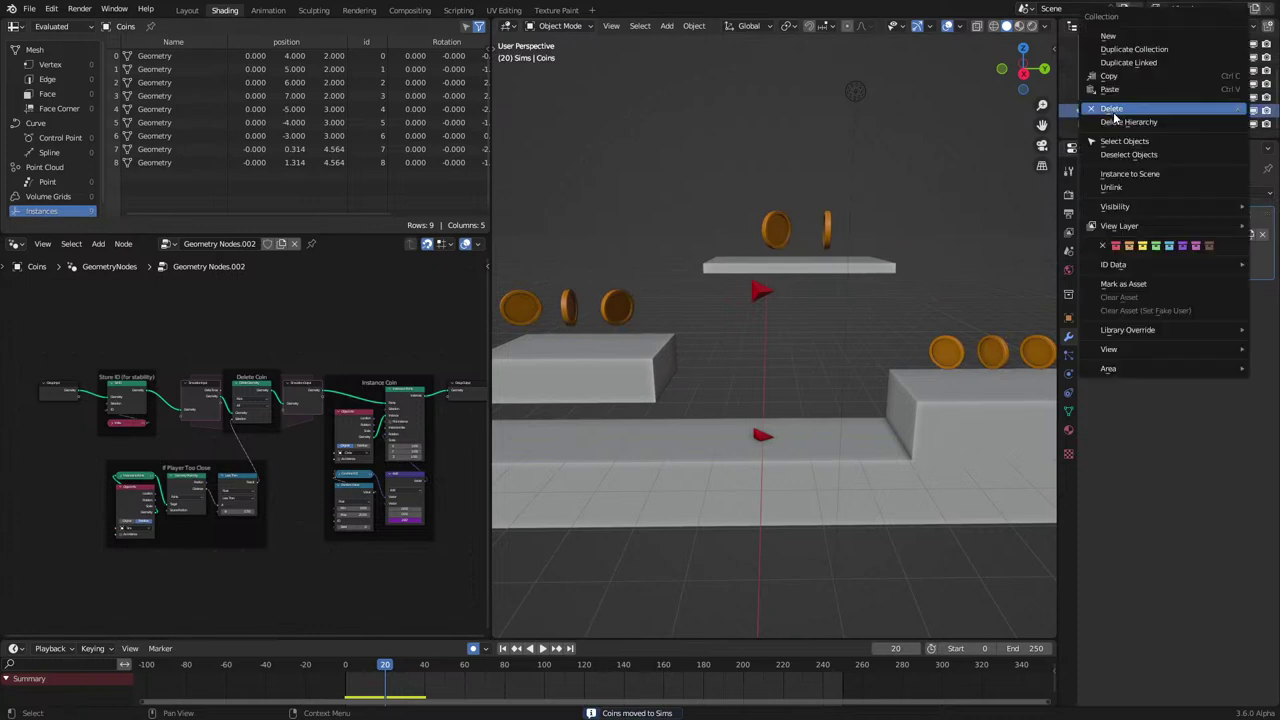
click(1155, 245)
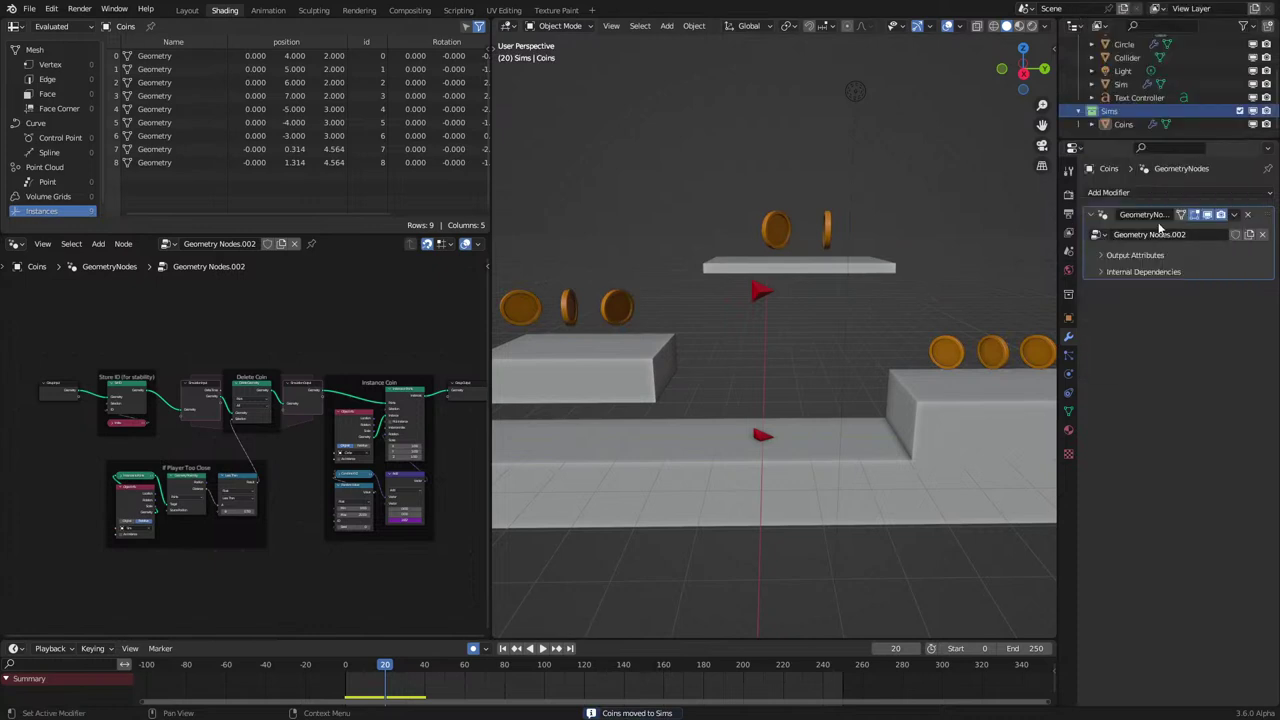
drag(1124, 84, 1124, 119)
Replace the long text of the Text Controller object with the single letter "a".
click(1124, 97)
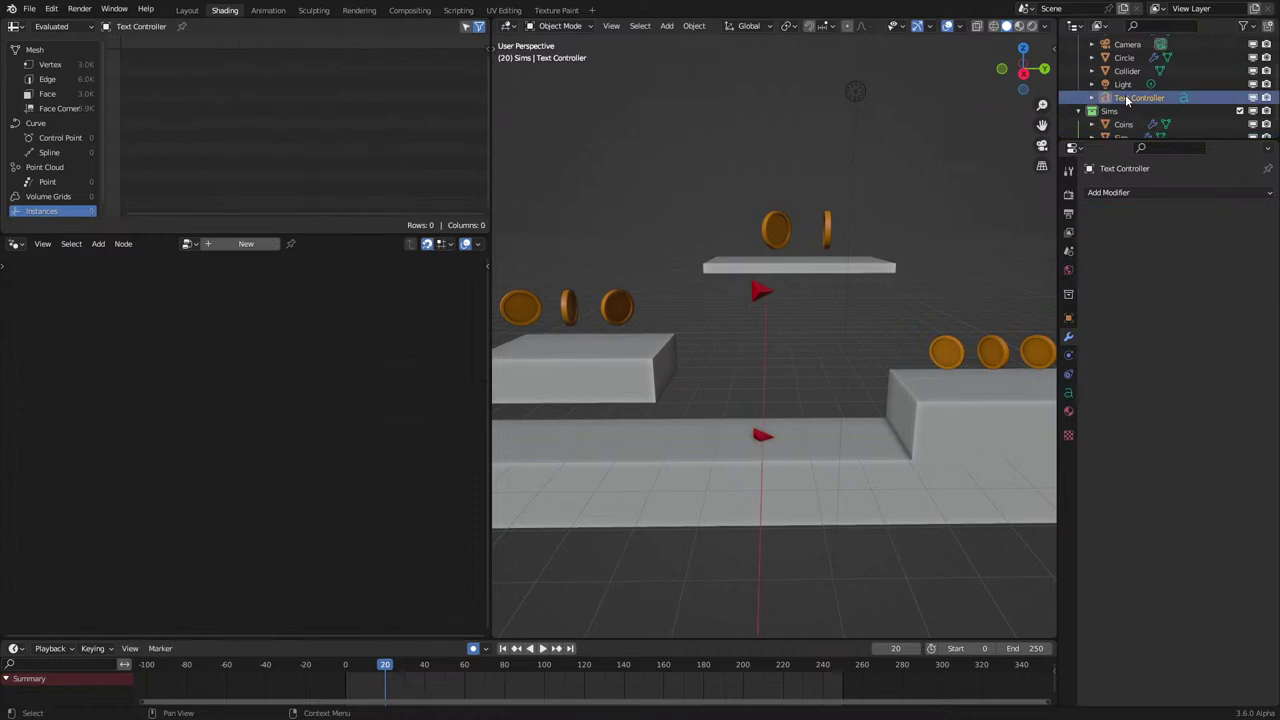
scroll(869, 206, down, 5)
middle_drag(871, 209, 960, 300)
key(Tab)
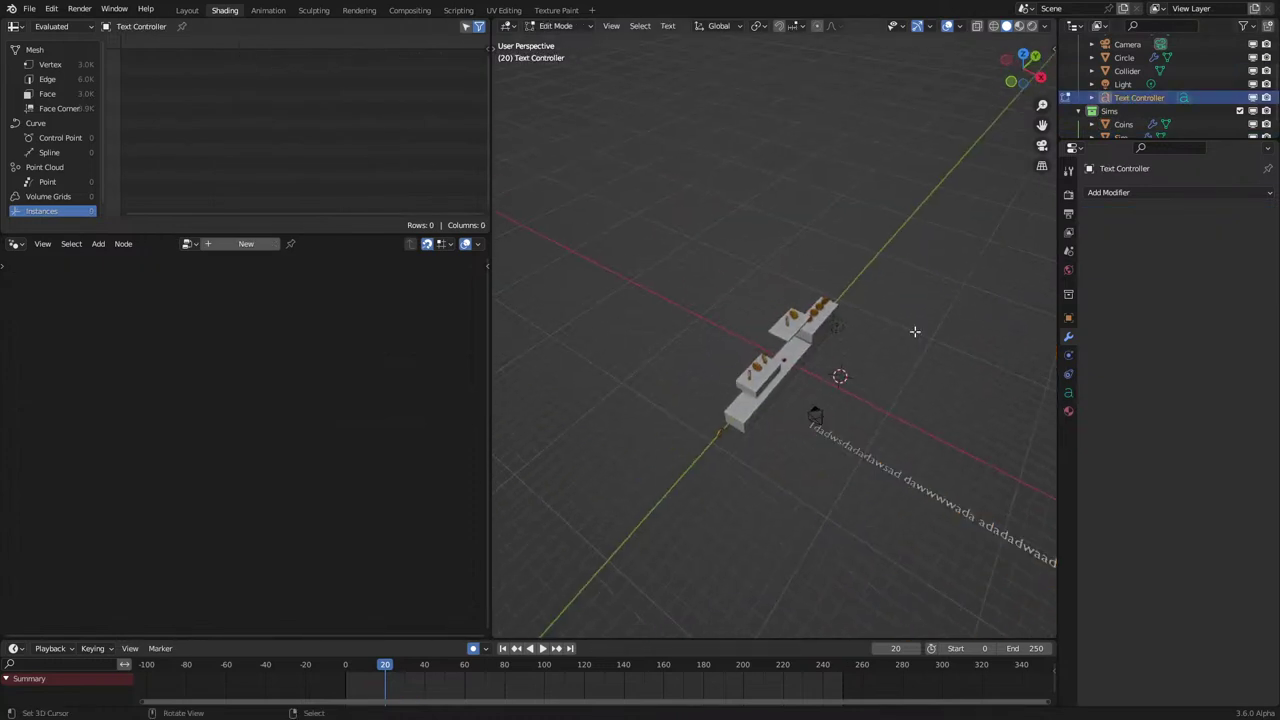
key(ctrl+a)
key(BackSpace)
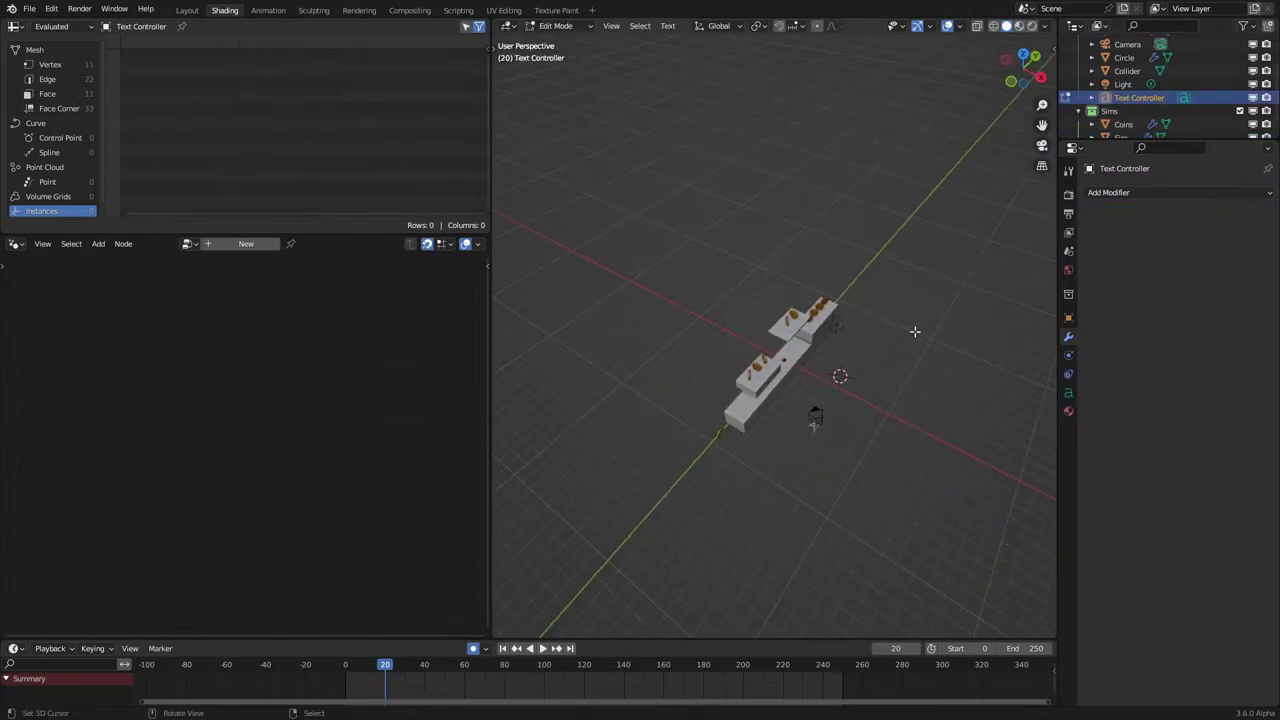
key(Tab)
scroll(914, 331, up, 4)
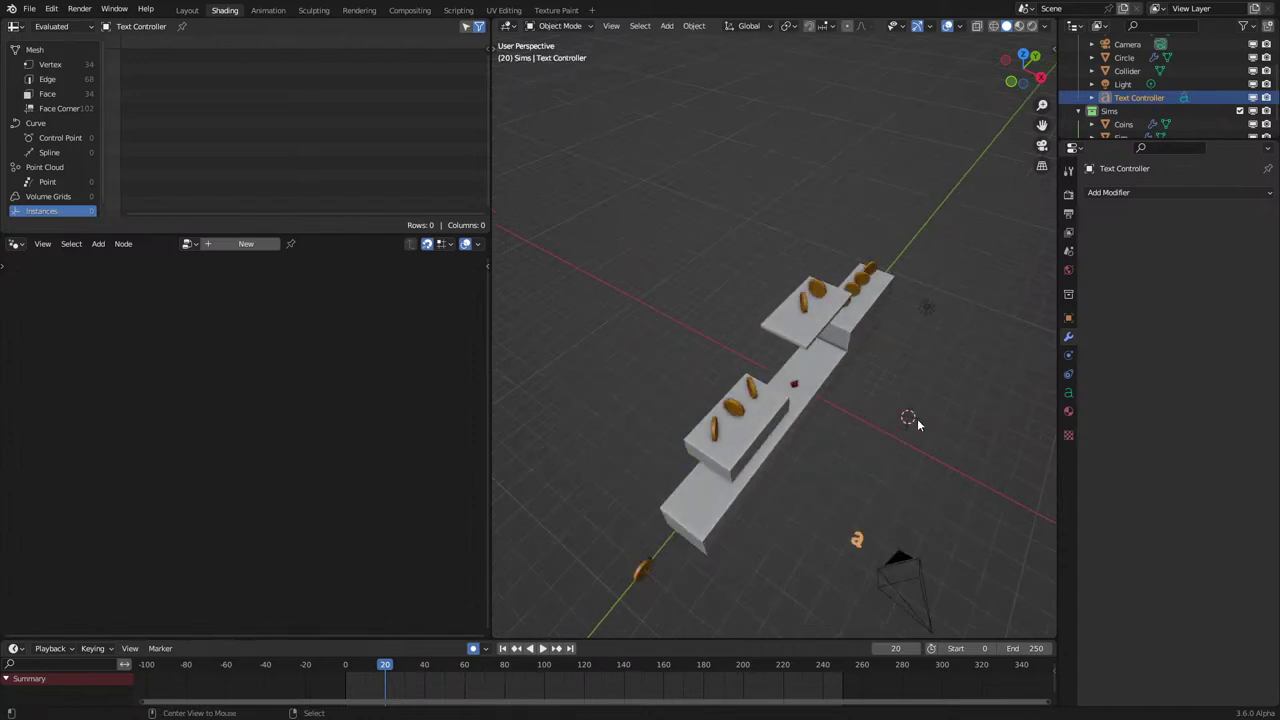
Clear the location of the Text Controller so it sits at the world origin, and show its transform values.
key(alt+g)
key(r)
key(z)
right_click(909, 441)
key(Delete)
click(1068, 317)
middle_drag(950, 420, 816, 437)
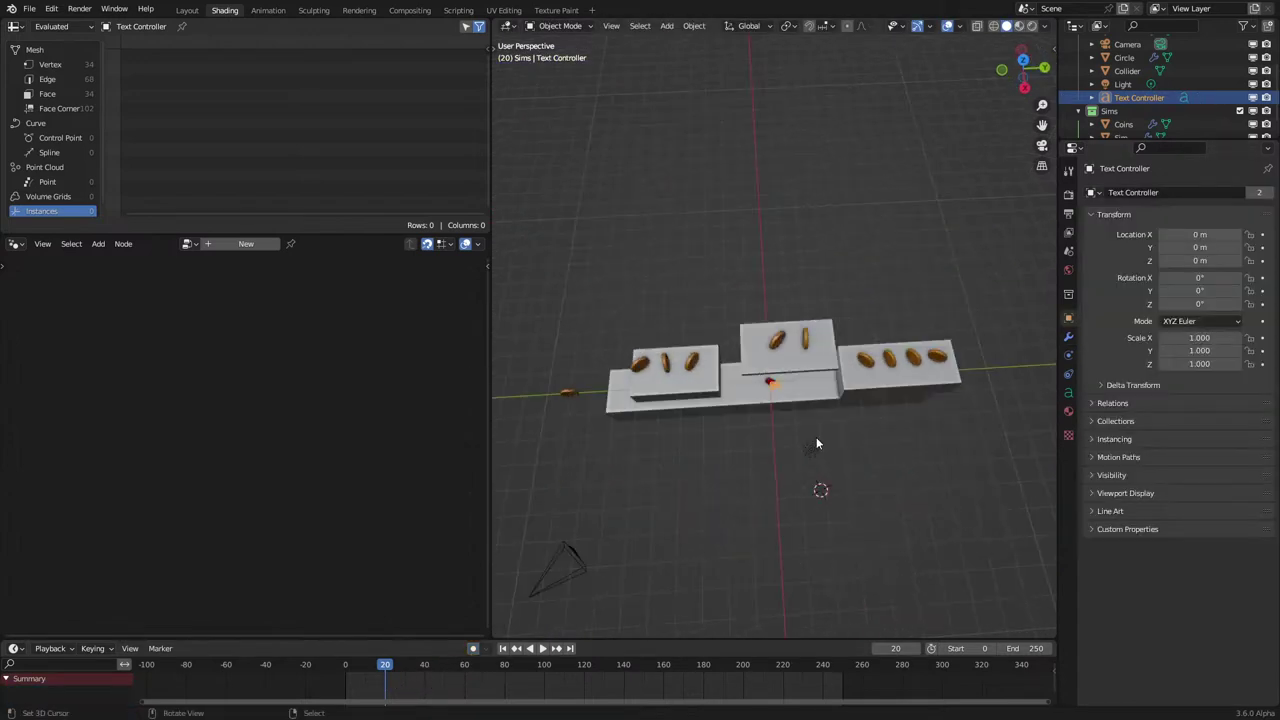
Try rotating the Text Controller -90° about the global Z axis.
key(r)
key(z)
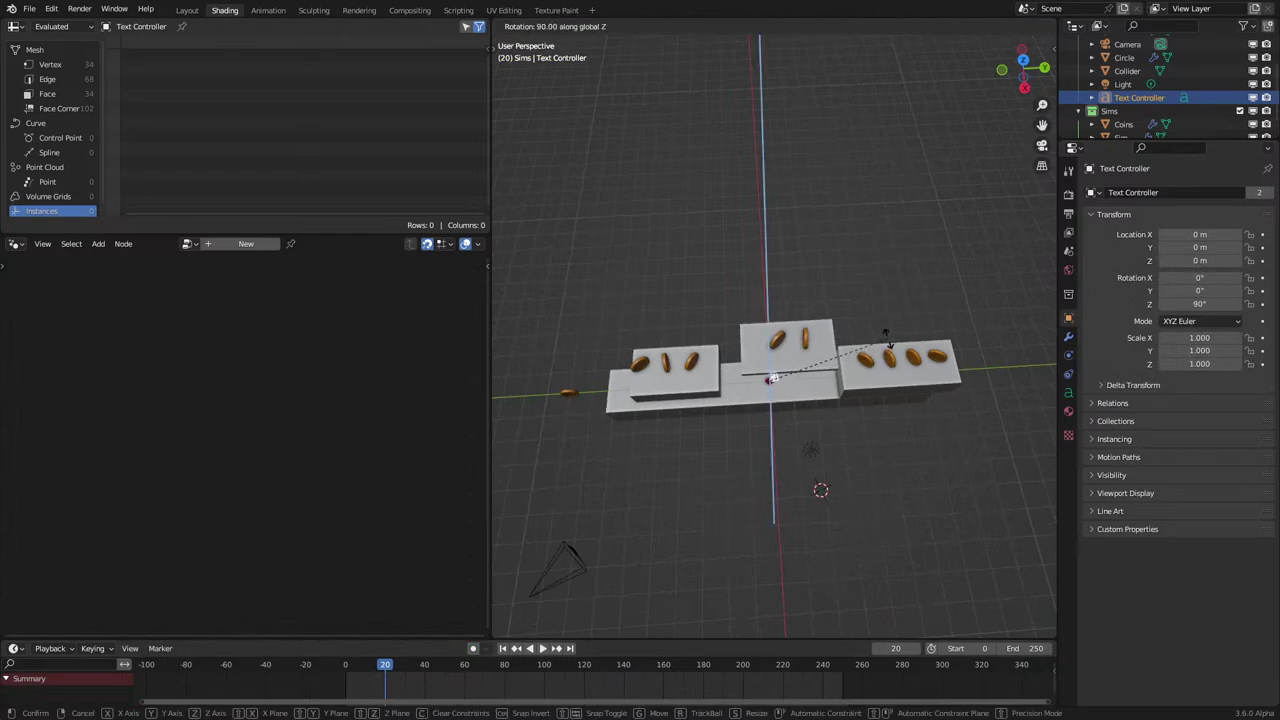
click(885, 333)
key(g)
key(Escape)
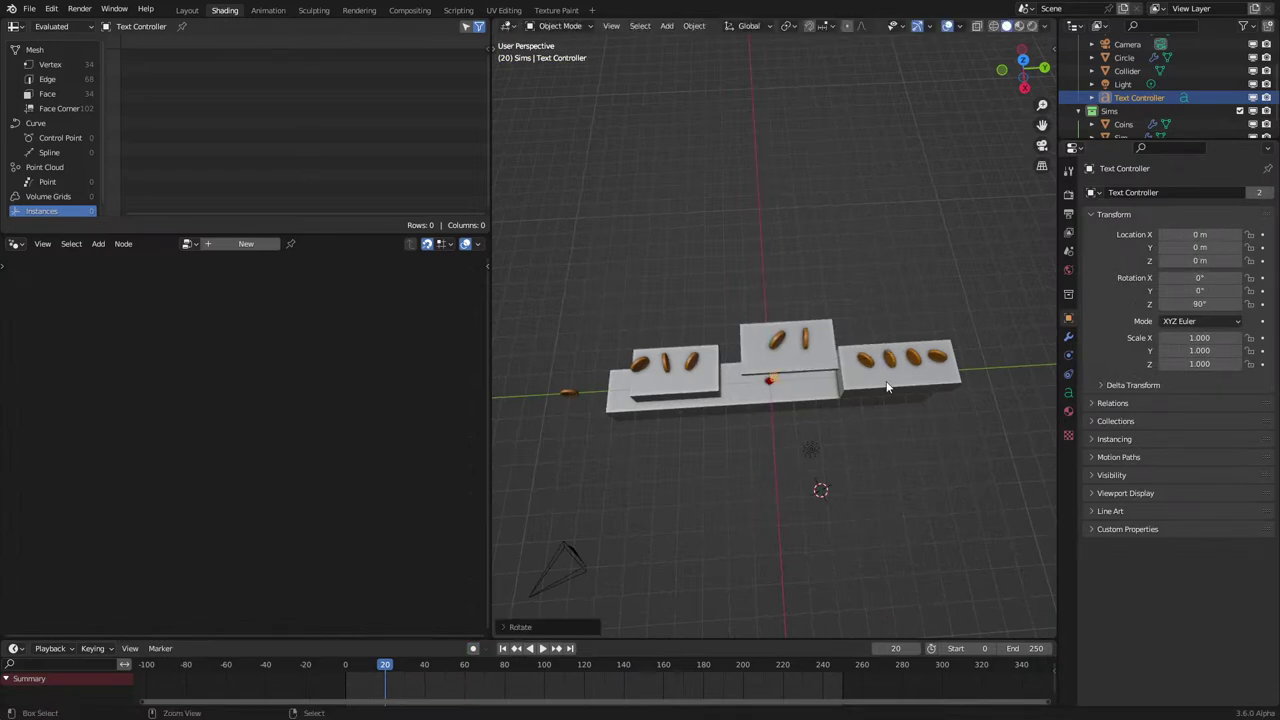
Move the Text Controller text along the negative Y direction to the front of the level.
mouse_move(886, 387)
middle_down()
mouse_move(945, 403)
mouse_move(1014, 389)
mouse_move(937, 330)
mouse_move(876, 366)
middle_up()
key(g)
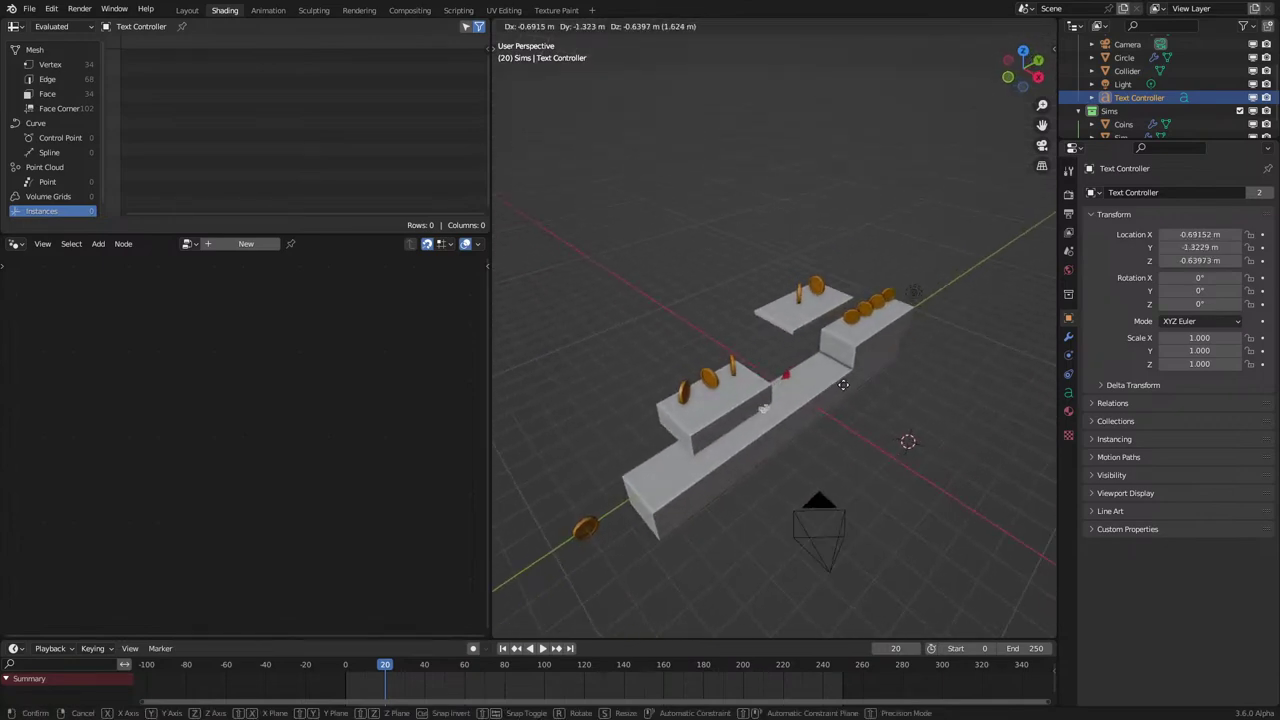
key(Escape)
Rotate the Collider object -90° about Z in the top view so the level runs along the X axis.
click(790, 422)
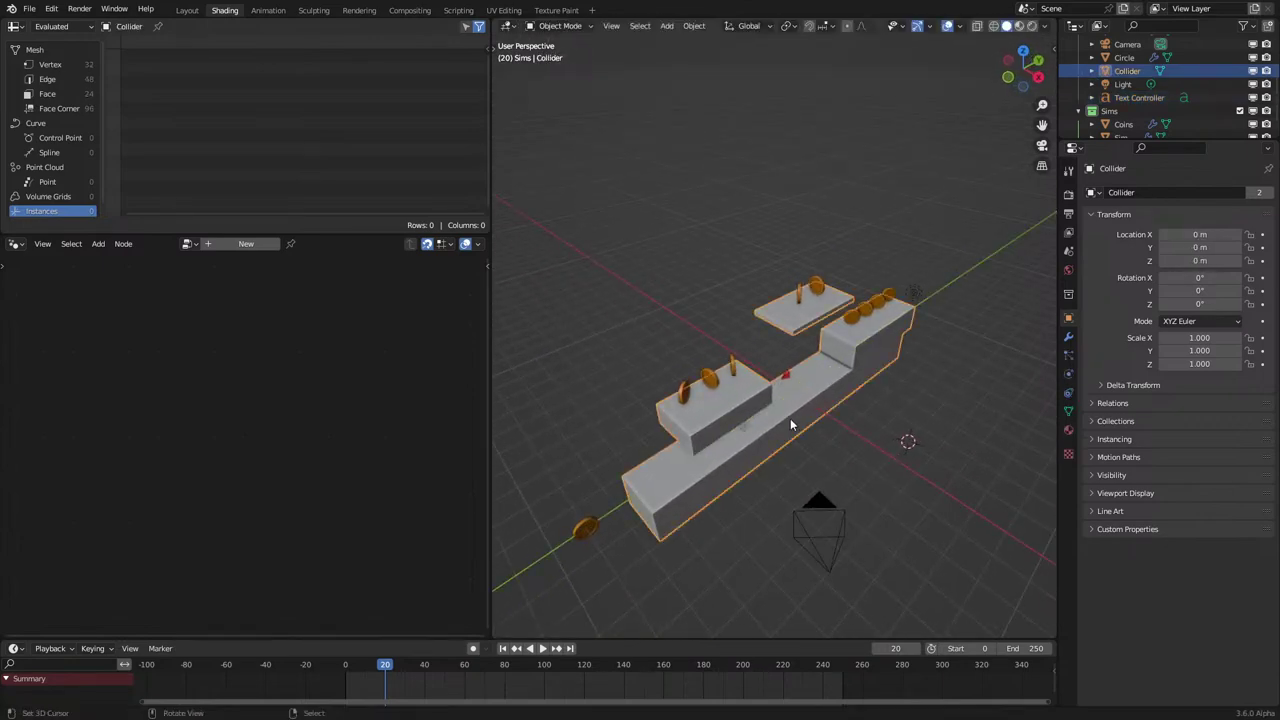
key(Tab)
key(a)
key(KP_7)
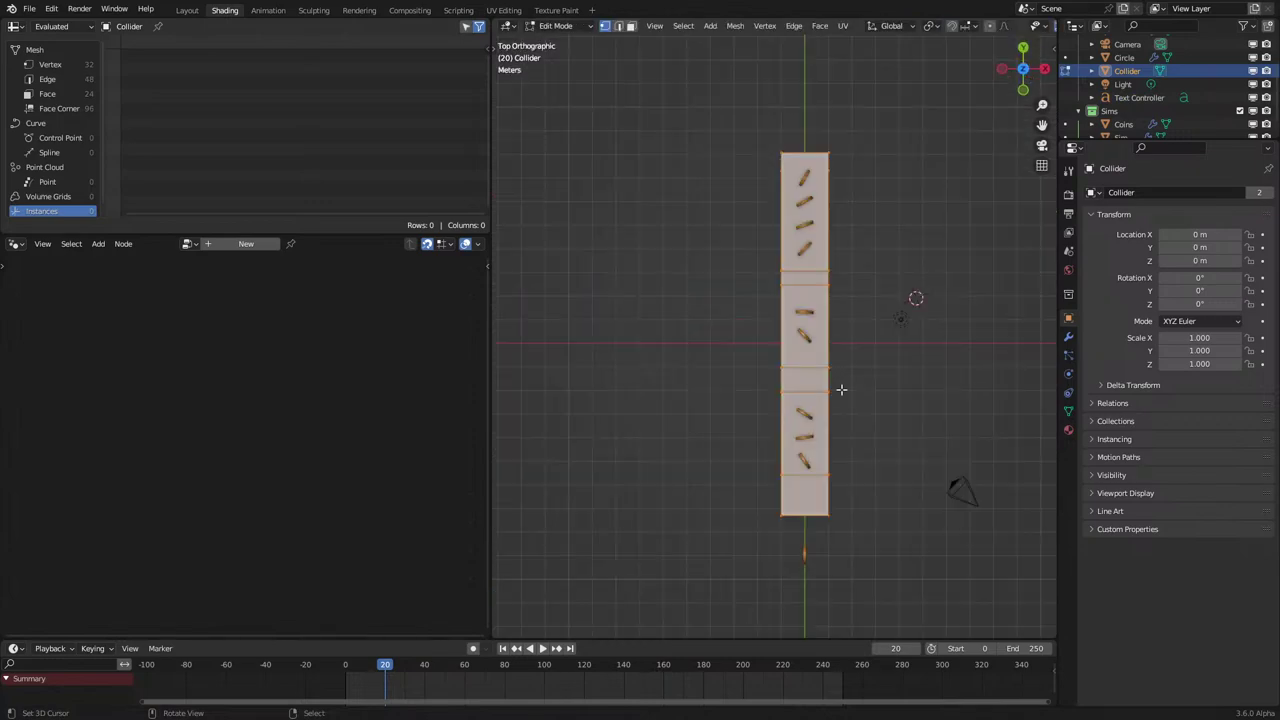
key(Tab)
key(r)
click(816, 279)
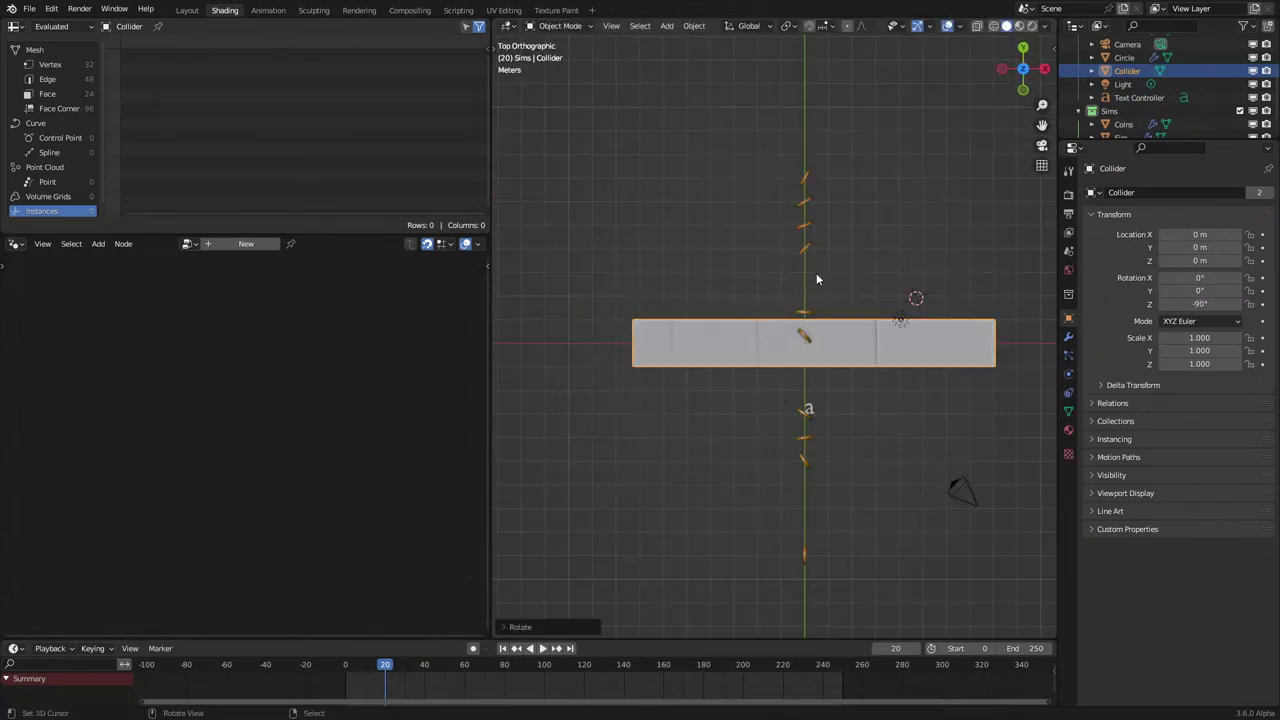
Rotate the Coins object -90° about Z so the coins line up with the collider platforms.
click(805, 248)
key(r)
click(842, 371)
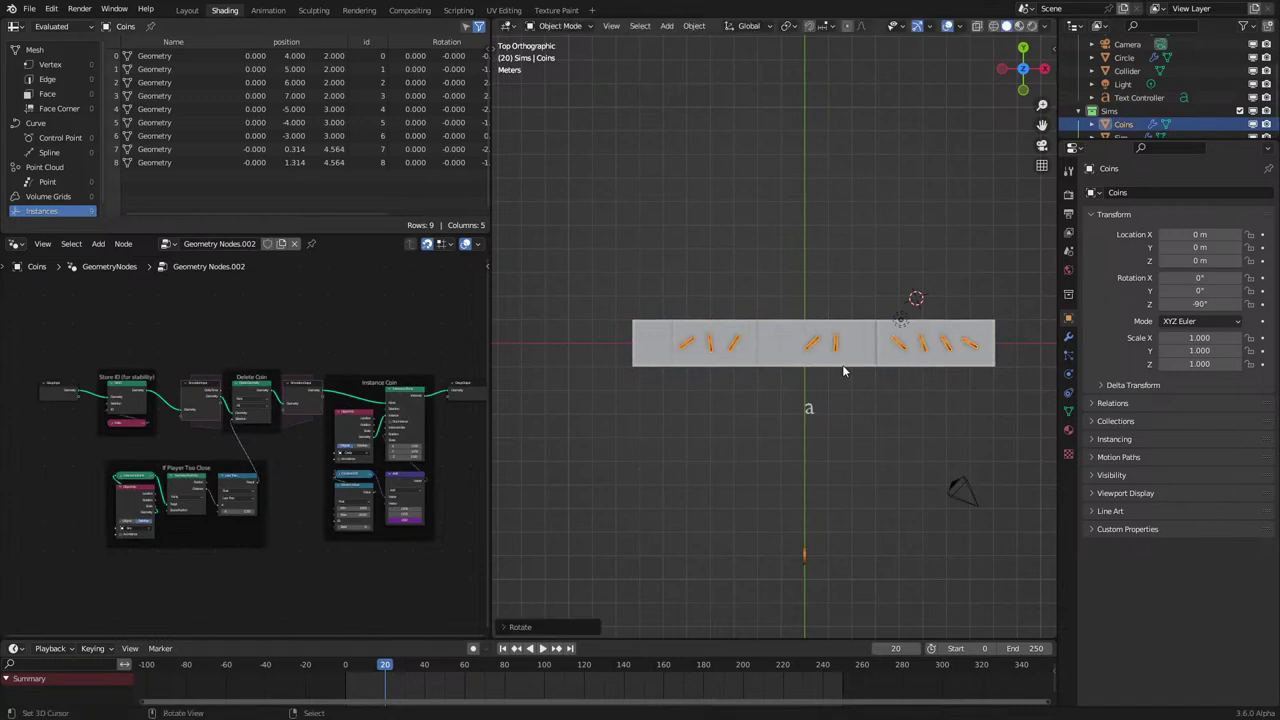
Apply all transforms to the Coins and Collider objects together.
shift+click(834, 366)
key(ctrl+a)
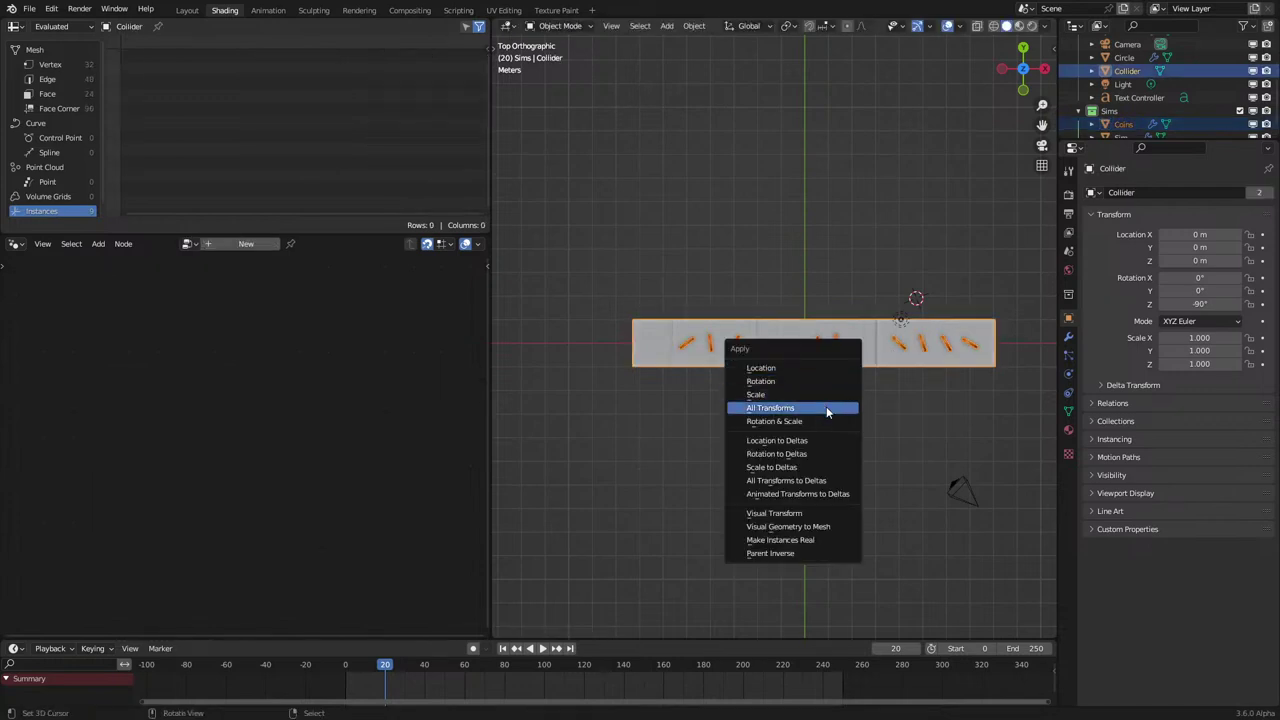
click(827, 412)
Try rotating the Coins object about the global Z axis again, and undo the rotation.
middle_drag(843, 405, 800, 390)
click(797, 393)
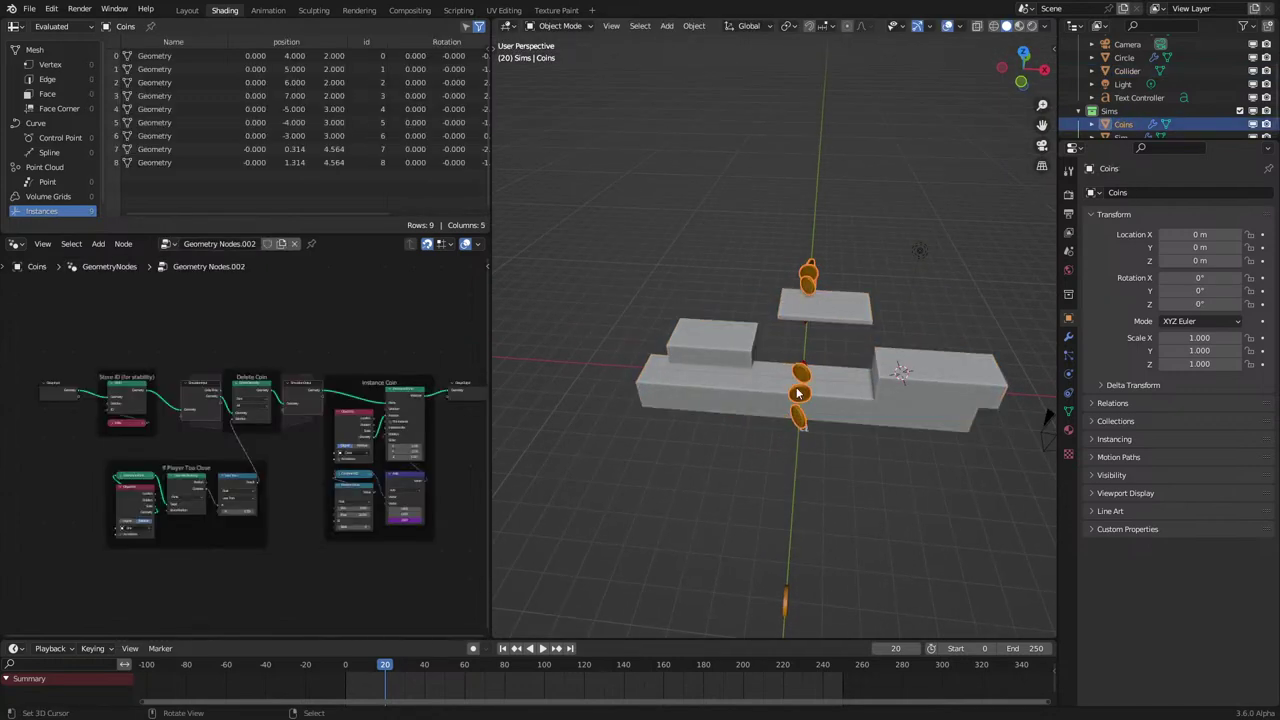
key(r)
key(z)
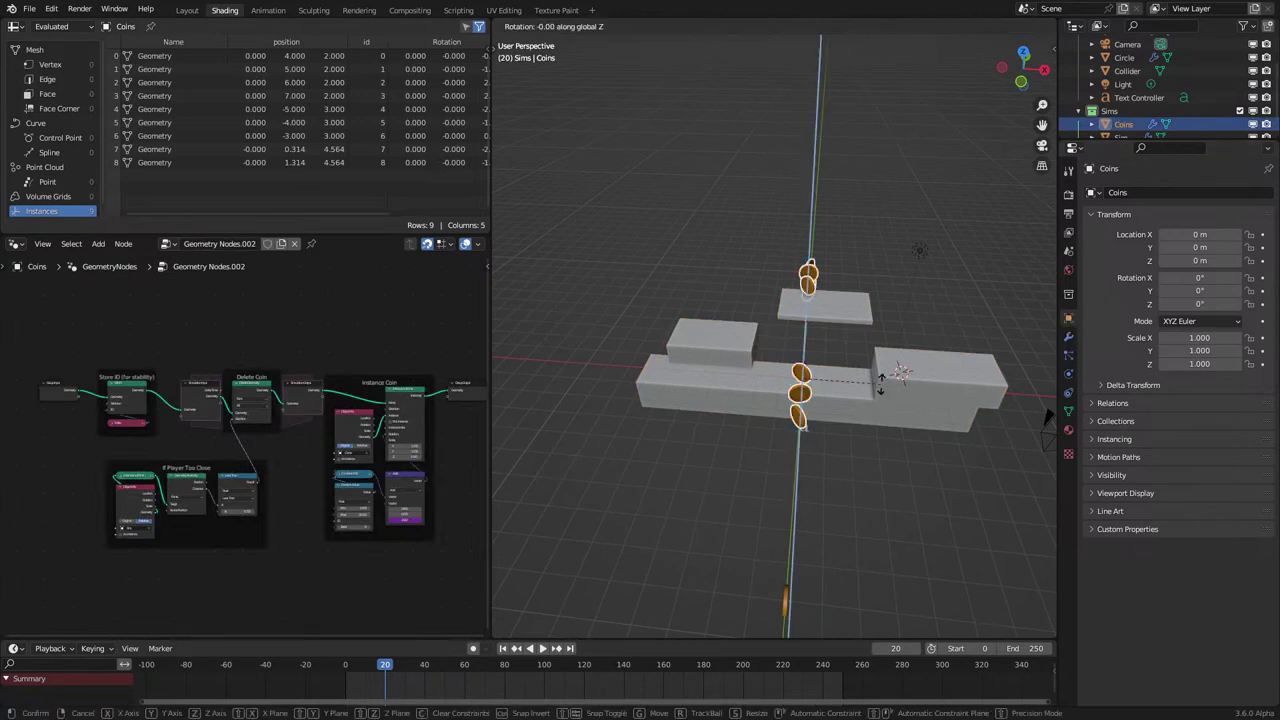
click(794, 505)
key(ctrl+z)
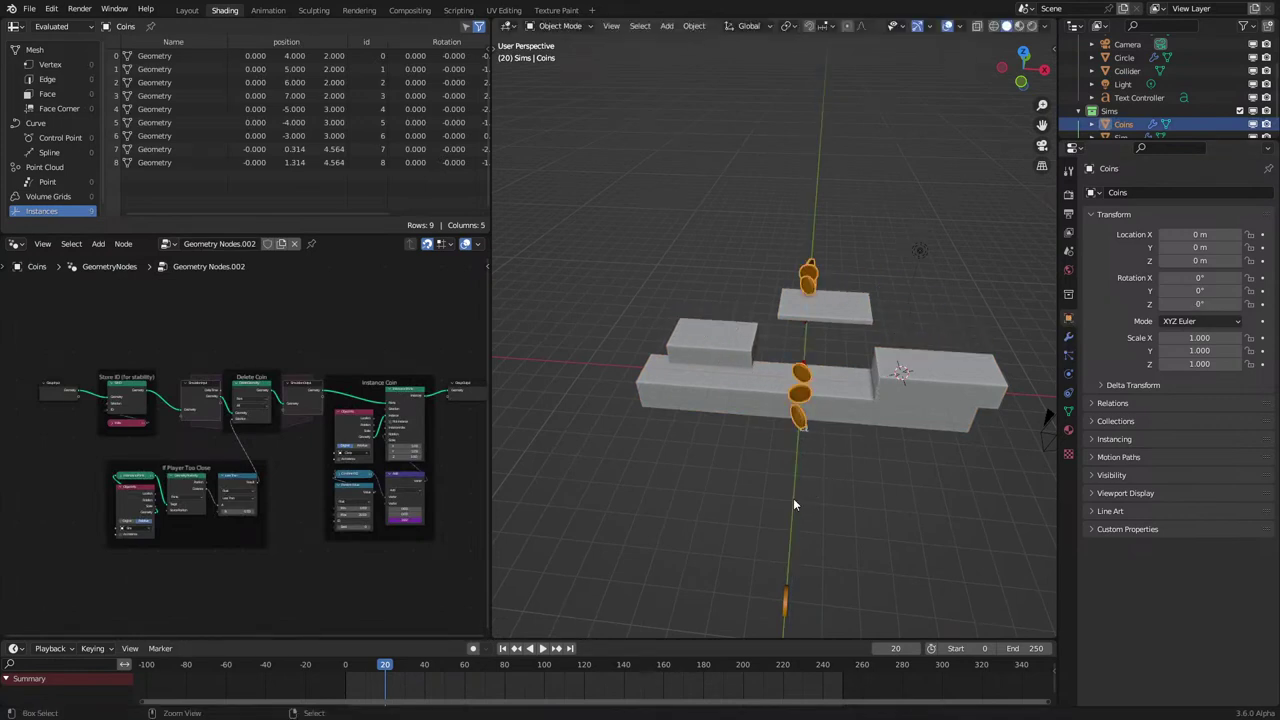
Return the timeline to frame 0 to refresh the coin simulation along the rotated level.
click(314, 671)
scroll(811, 460, up, 1)
middle_drag(811, 460, 811, 417)
scroll(811, 417, up, 1)
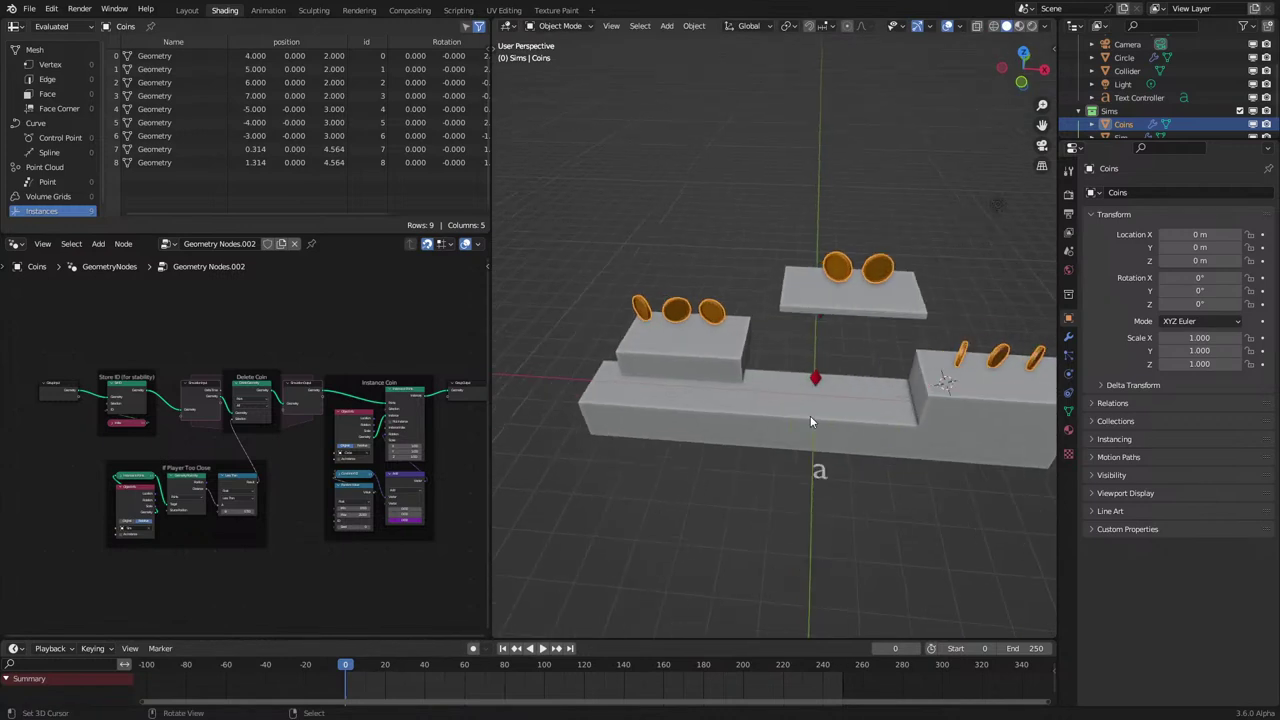
scroll(812, 418, up, 2)
Rotate the floating red Arrow object -90° about the global Z axis.
click(833, 402)
middle_drag(833, 338, 910, 318)
click(845, 285)
key(r)
key(z)
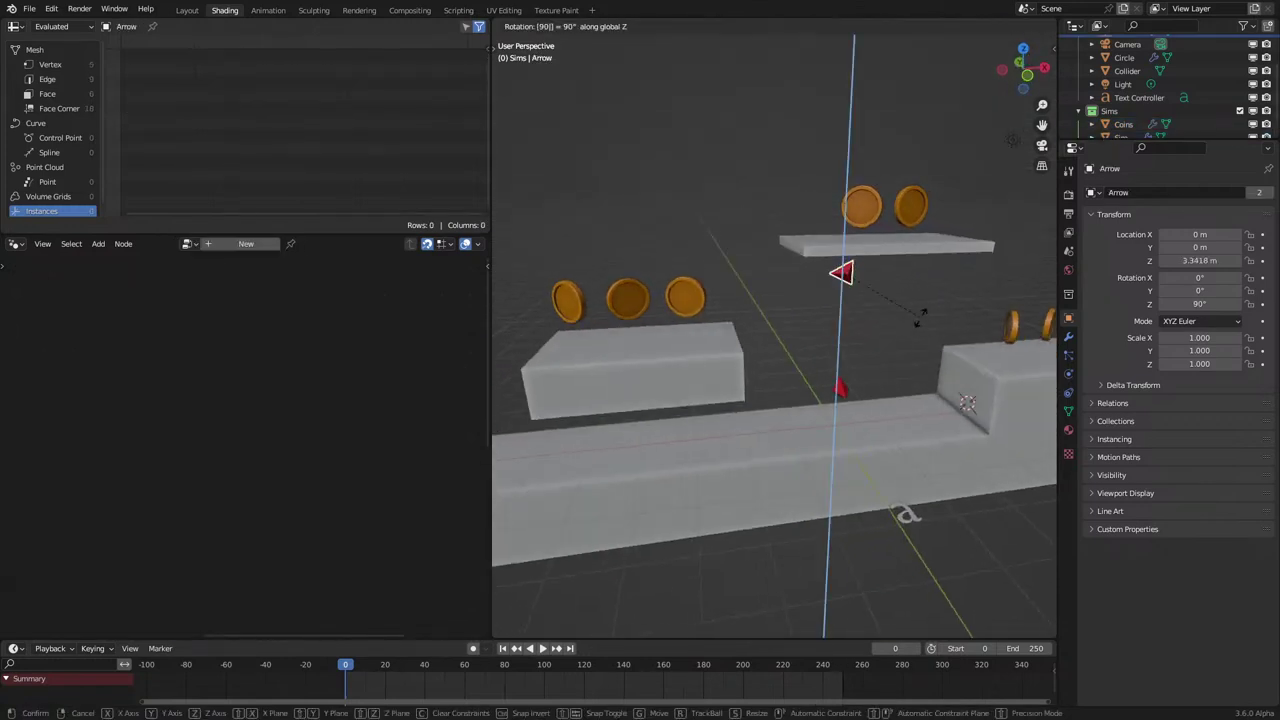
key(Return)
Try applying the Arrow object's transforms and its rotation, and undo the applied rotation.
key(ctrl+a)
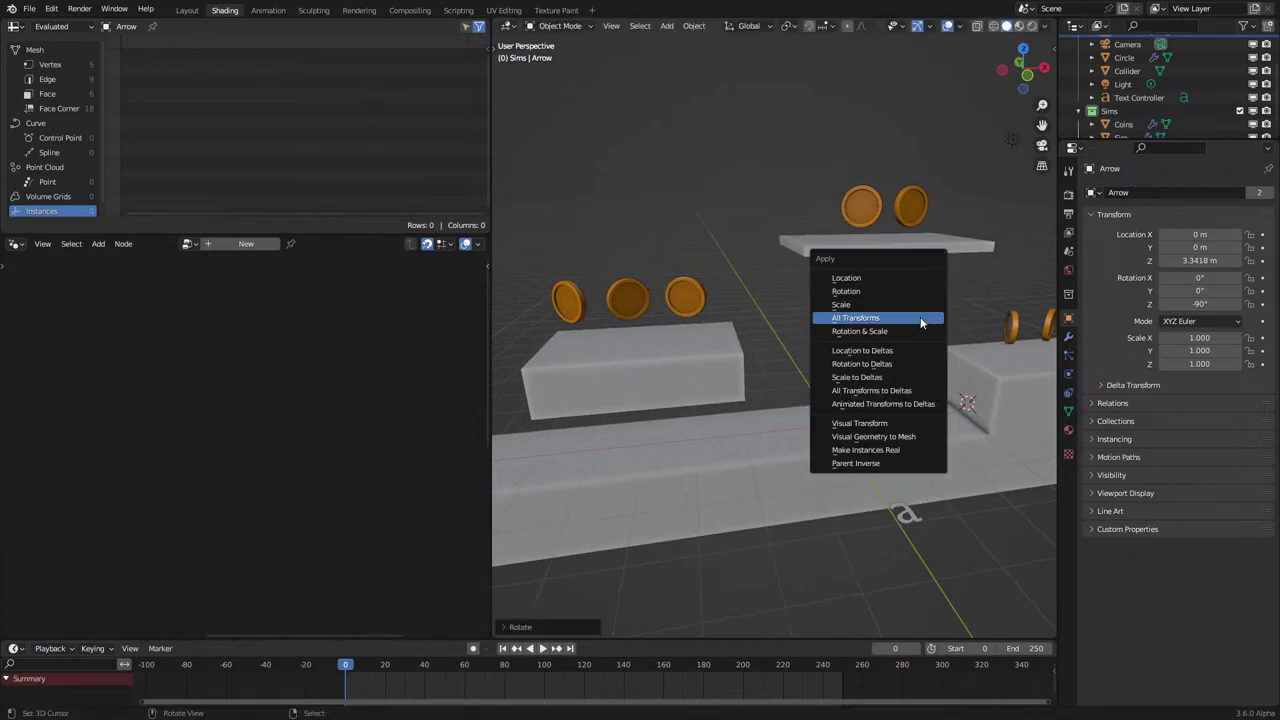
click(921, 322)
key(ctrl+a)
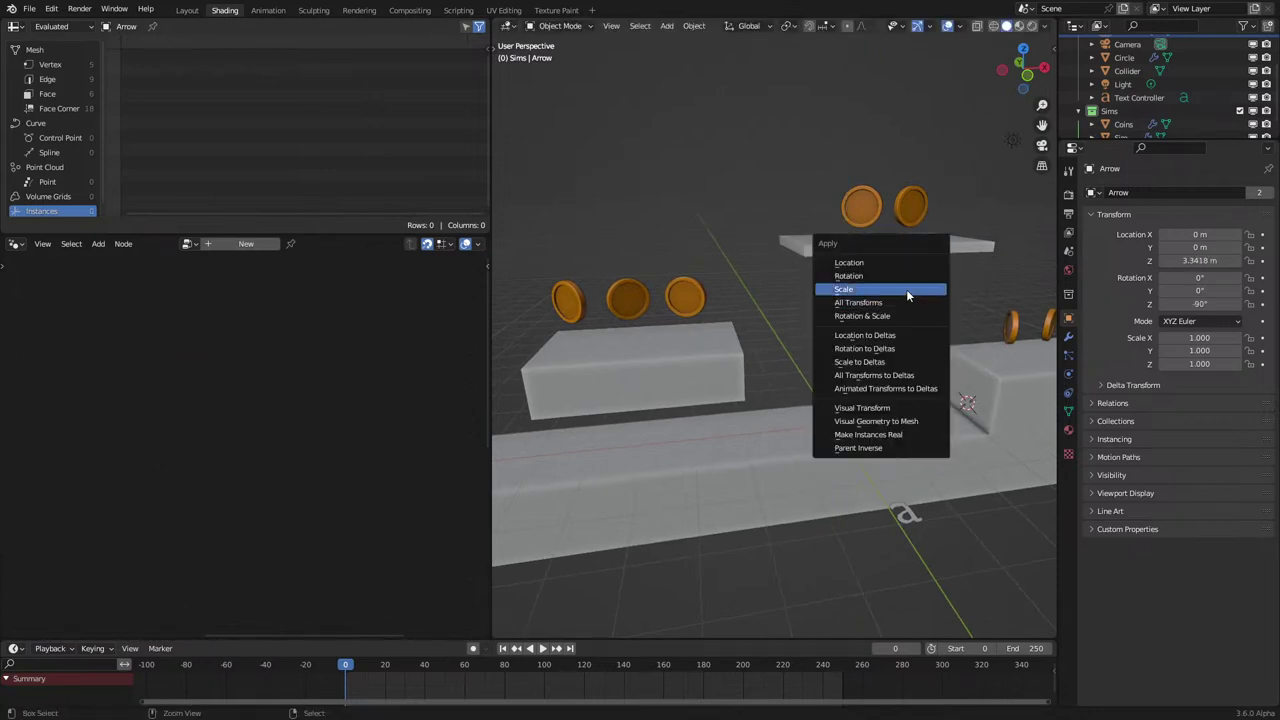
click(901, 275)
middle_drag(866, 372, 831, 326)
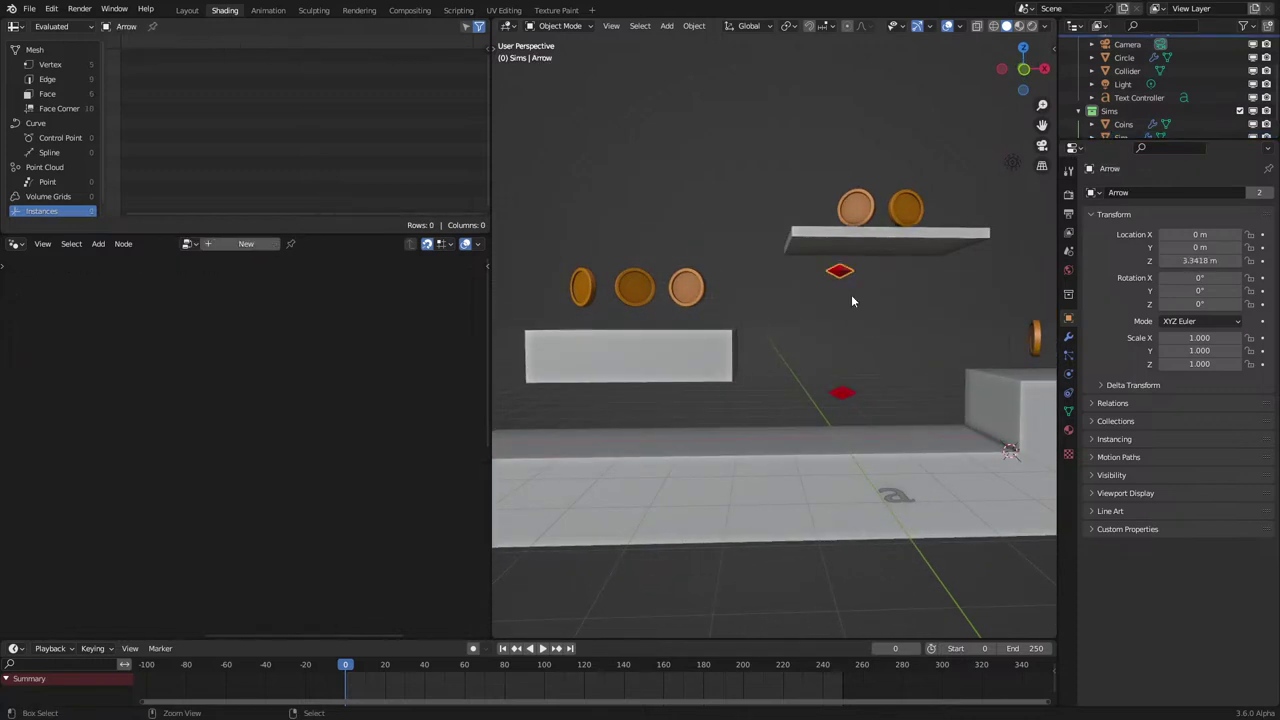
key(ctrl+z)
Play the simulation briefly, return to frame 0 and examine the node tree of the Sim object.
middle_drag(851, 300, 828, 411)
key(space)
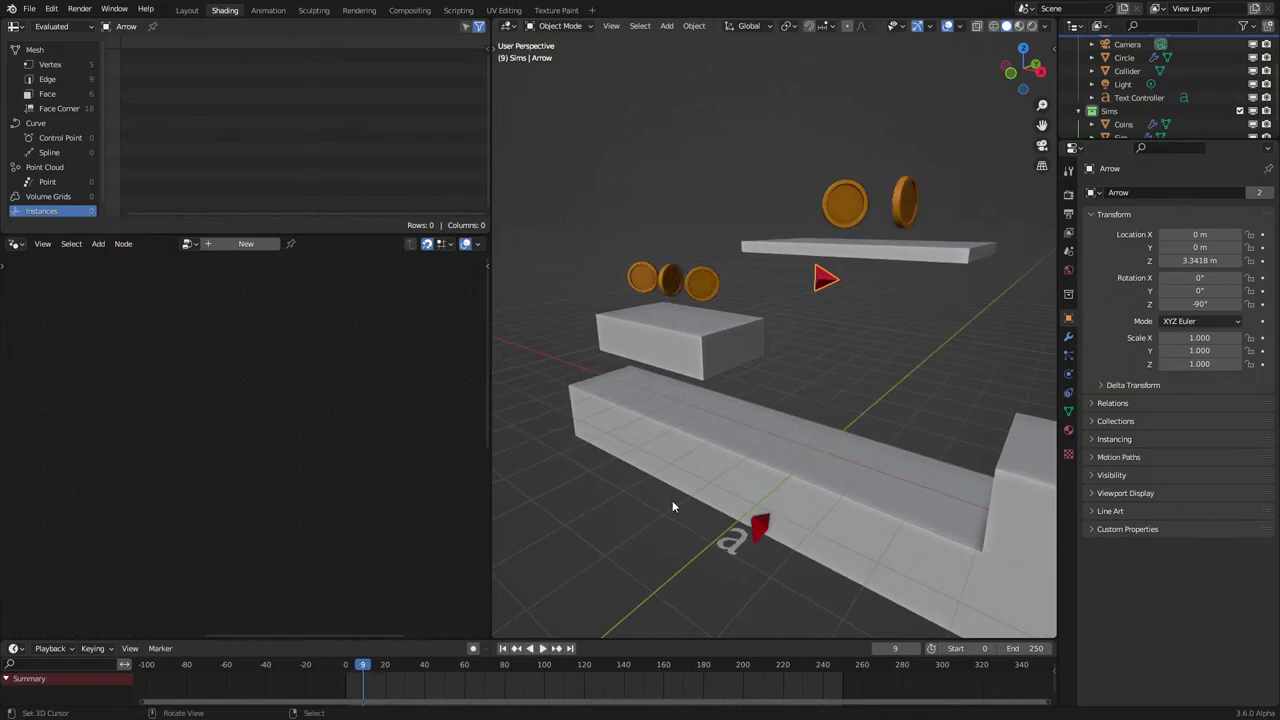
click(283, 686)
right_click(817, 416)
middle_drag(244, 446, 50, 425)
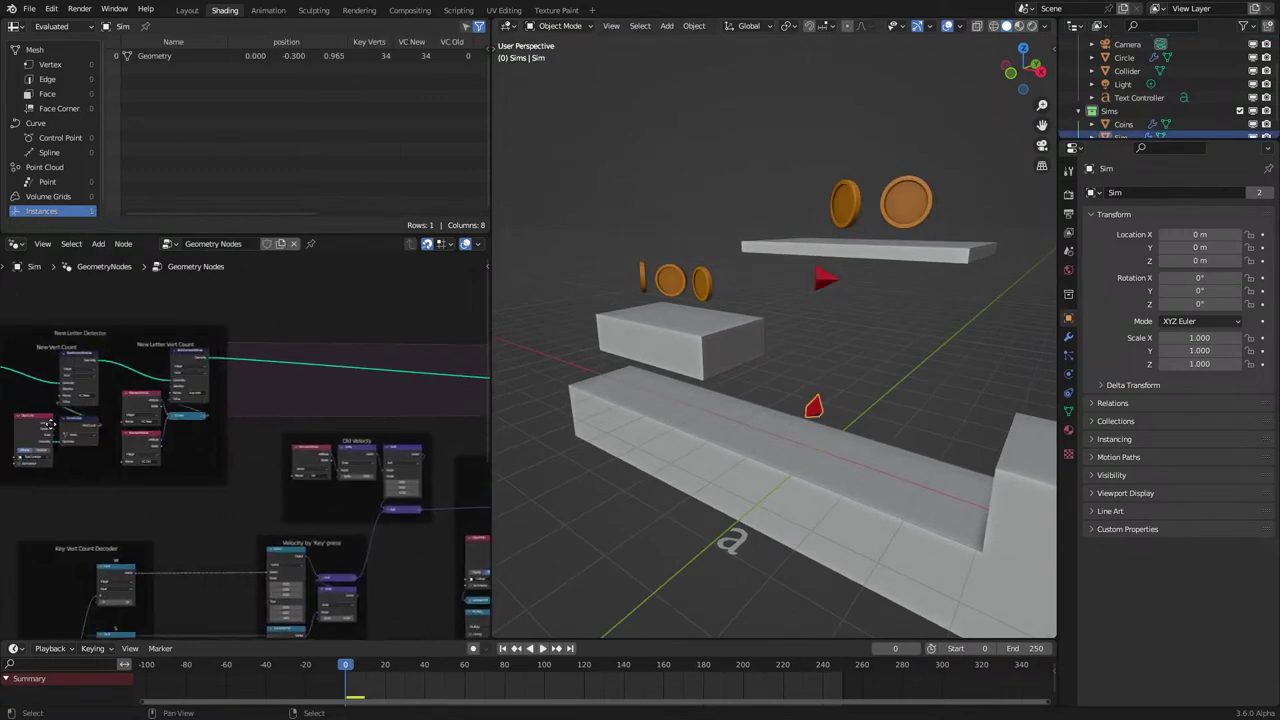
Try applying the floating Arrow object's rotation, inspect both arrows in wireframe display, and undo the applied rotation.
click(828, 278)
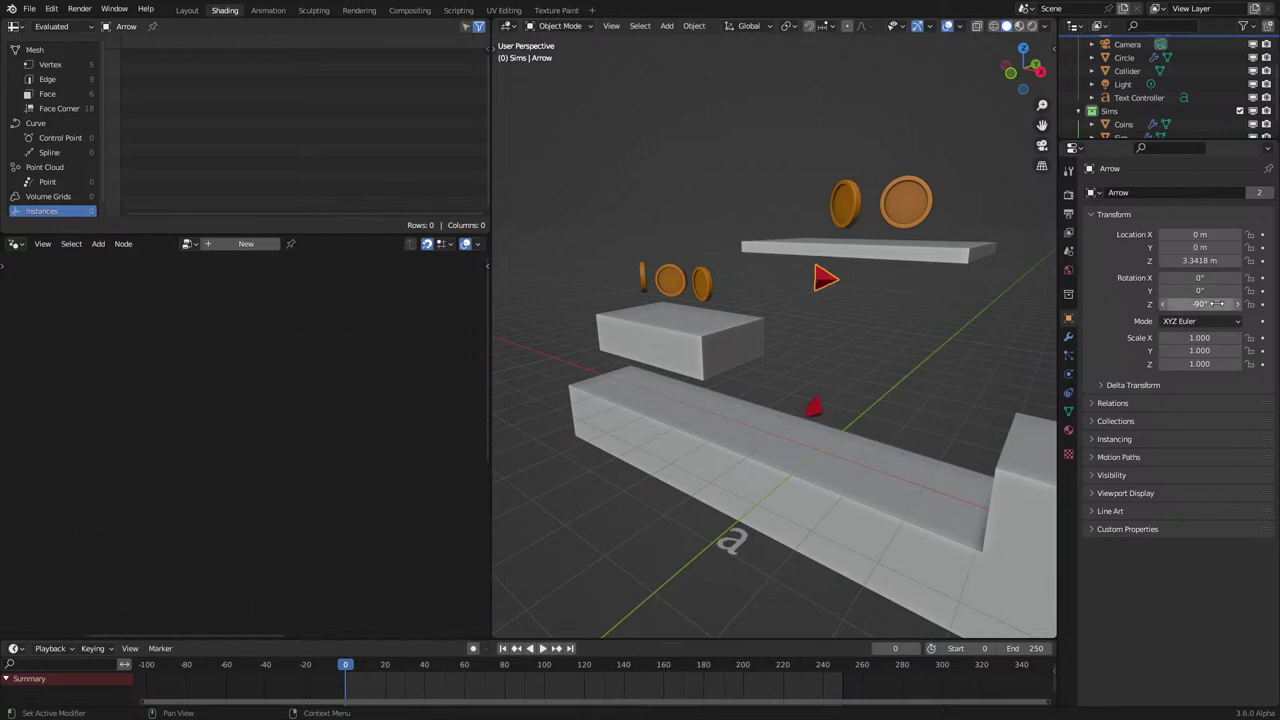
key(ctrl+a)
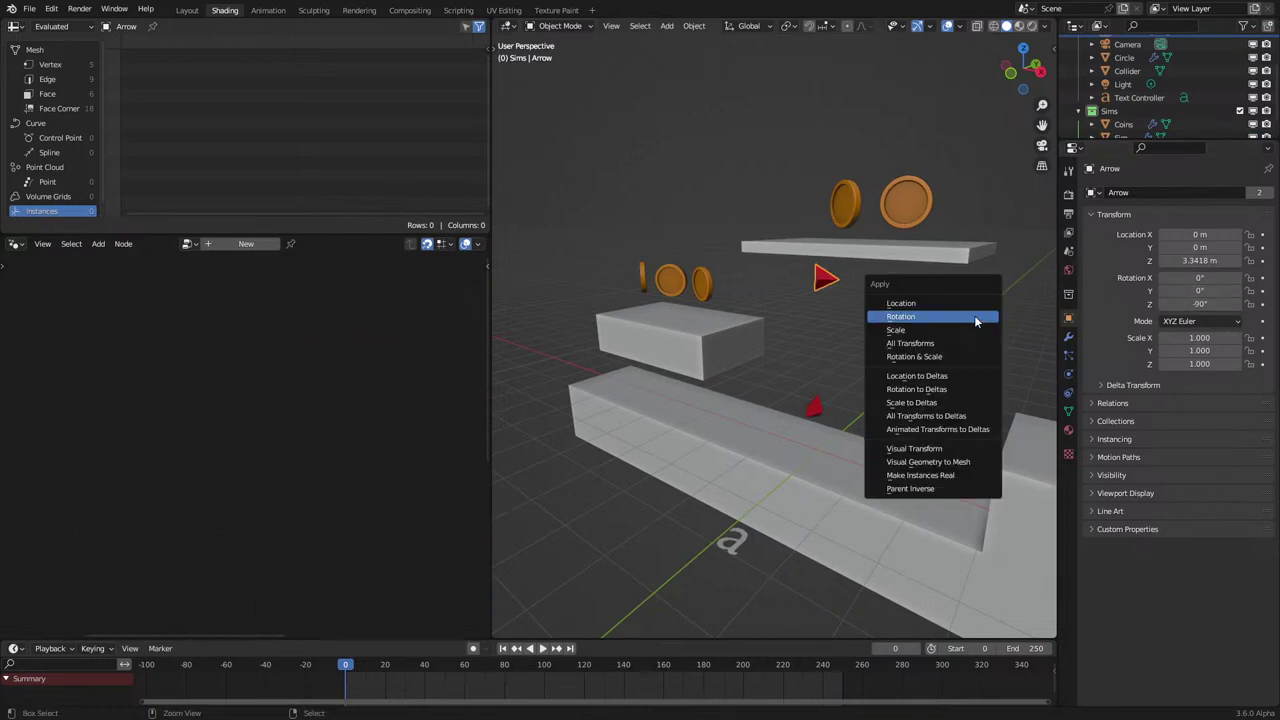
click(957, 320)
right_click(811, 410)
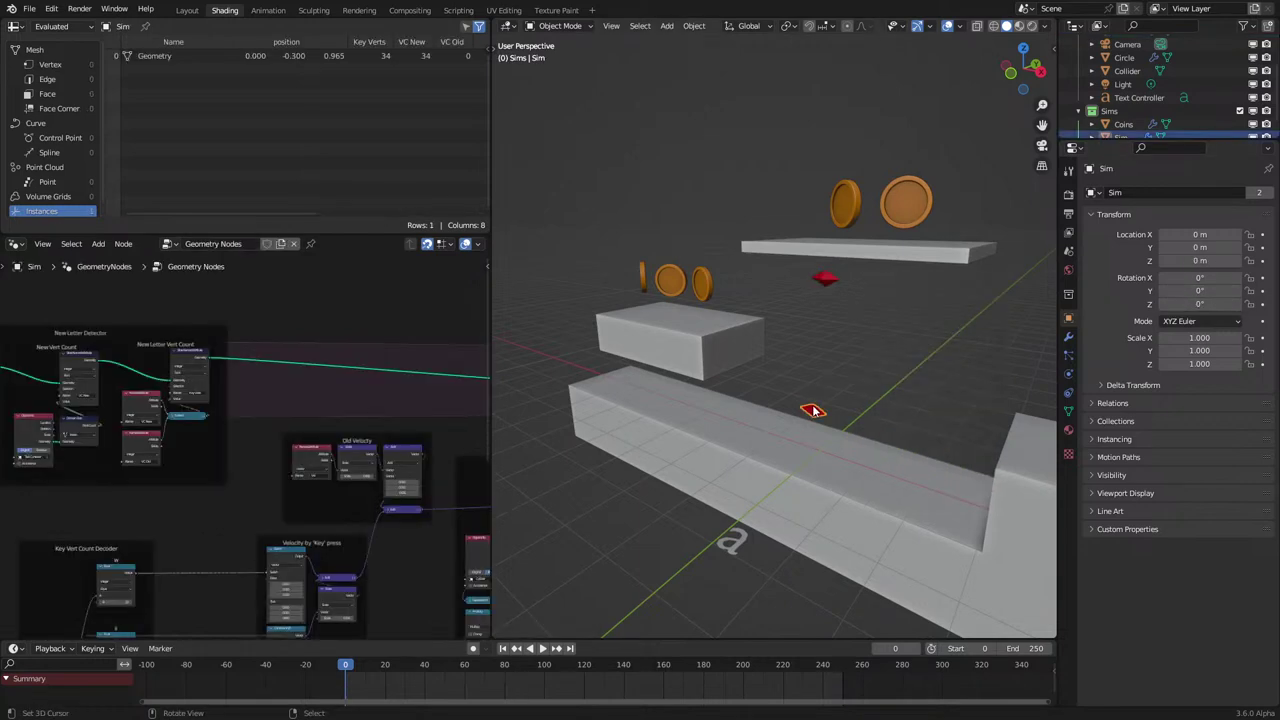
middle_drag(811, 410, 734, 382)
middle_drag(430, 456, 356, 442)
middle_drag(780, 380, 910, 380)
key(z)
click(835, 392)
mouse_move(715, 420)
middle_down()
mouse_move(737, 436)
mouse_move(773, 525)
middle_up()
middle_drag(405, 454, 307, 377)
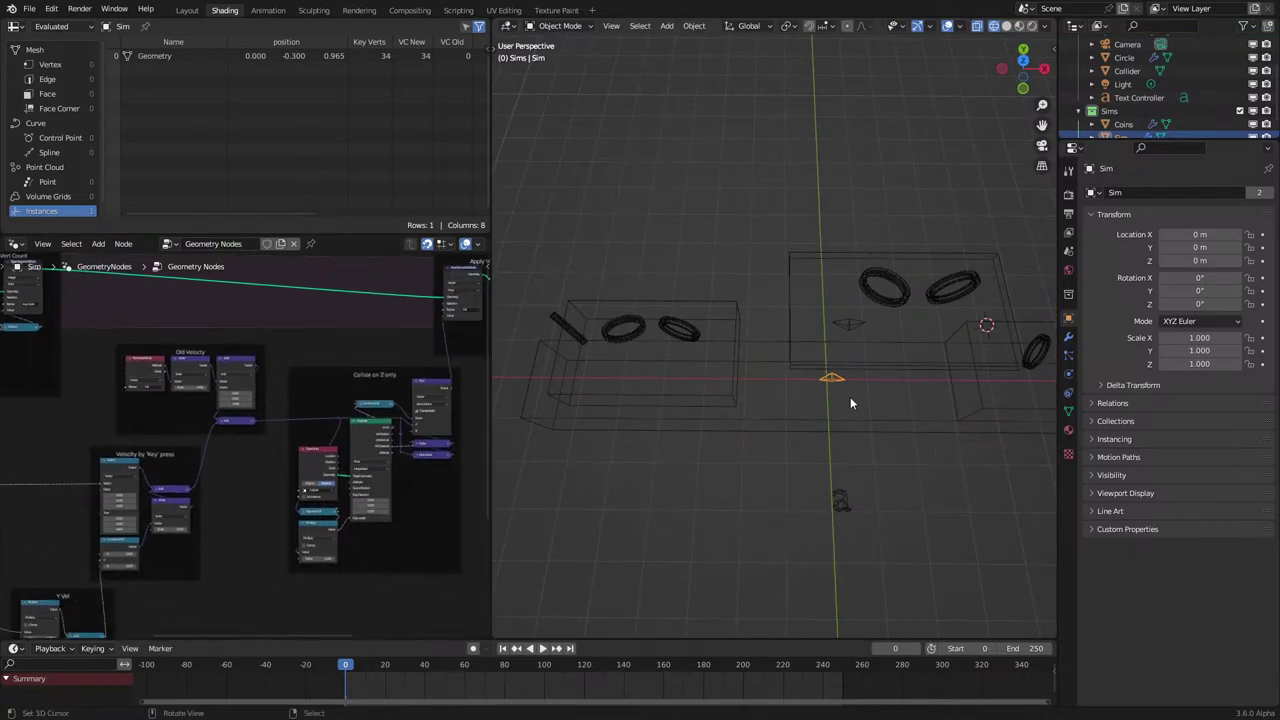
key(ctrl+z)
key(ctrl+z)
middle_drag(884, 412, 844, 308)
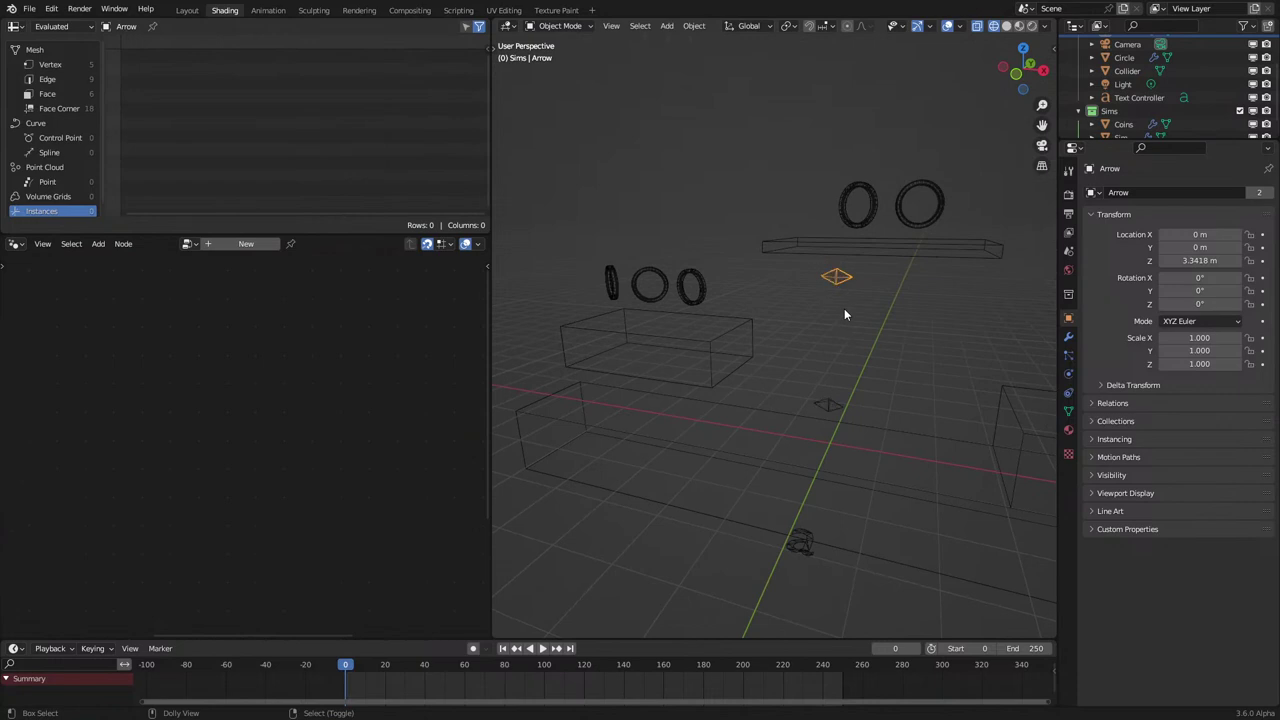
key(shift+z)
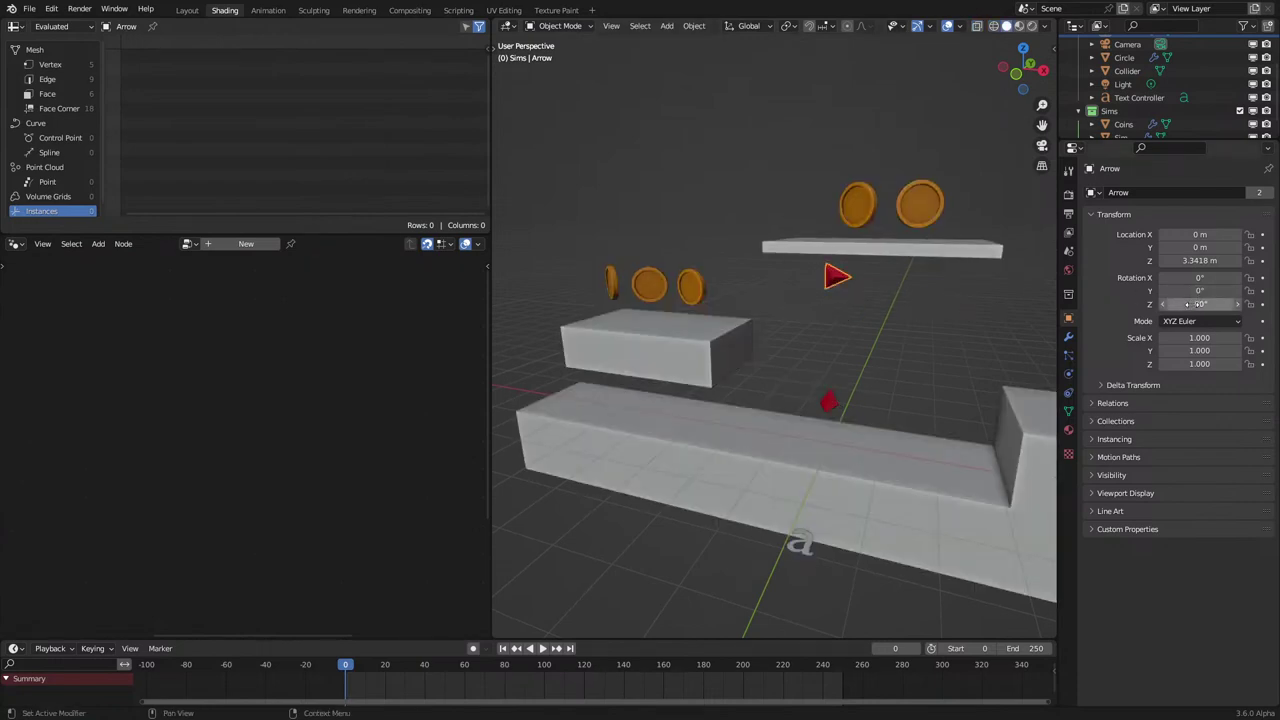
In the Sim object's node tree, reroute the Y Vel frame's Add output from the Y to the X input of Combine XYZ.
right_click(825, 405)
middle_drag(234, 449, 14, 311)
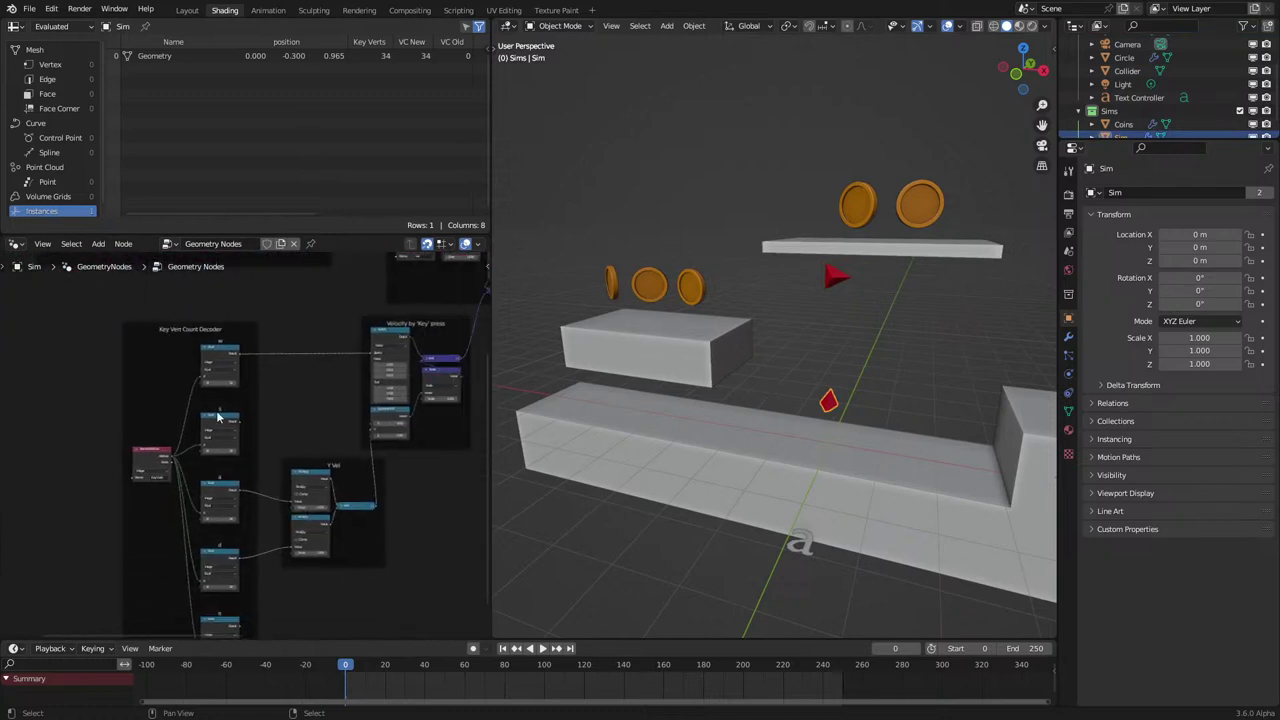
scroll(330, 450, up, 6)
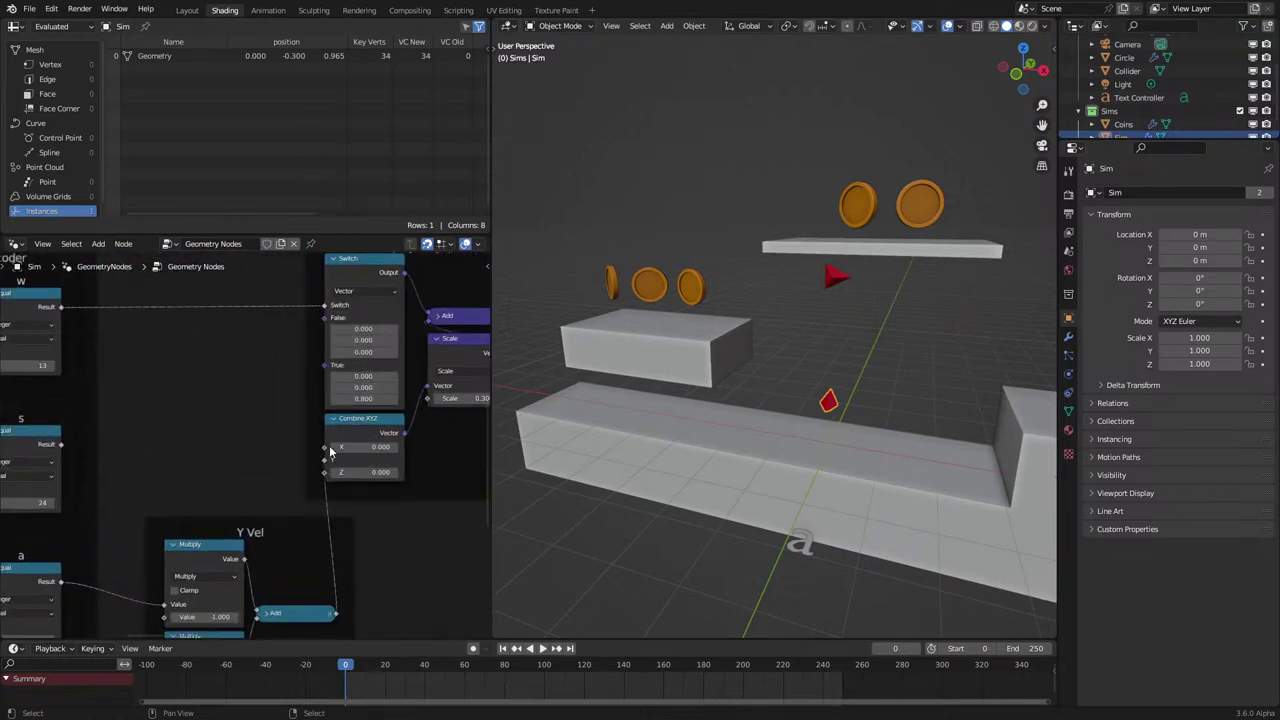
drag(330, 456, 330, 454)
middle_drag(326, 517, 337, 450)
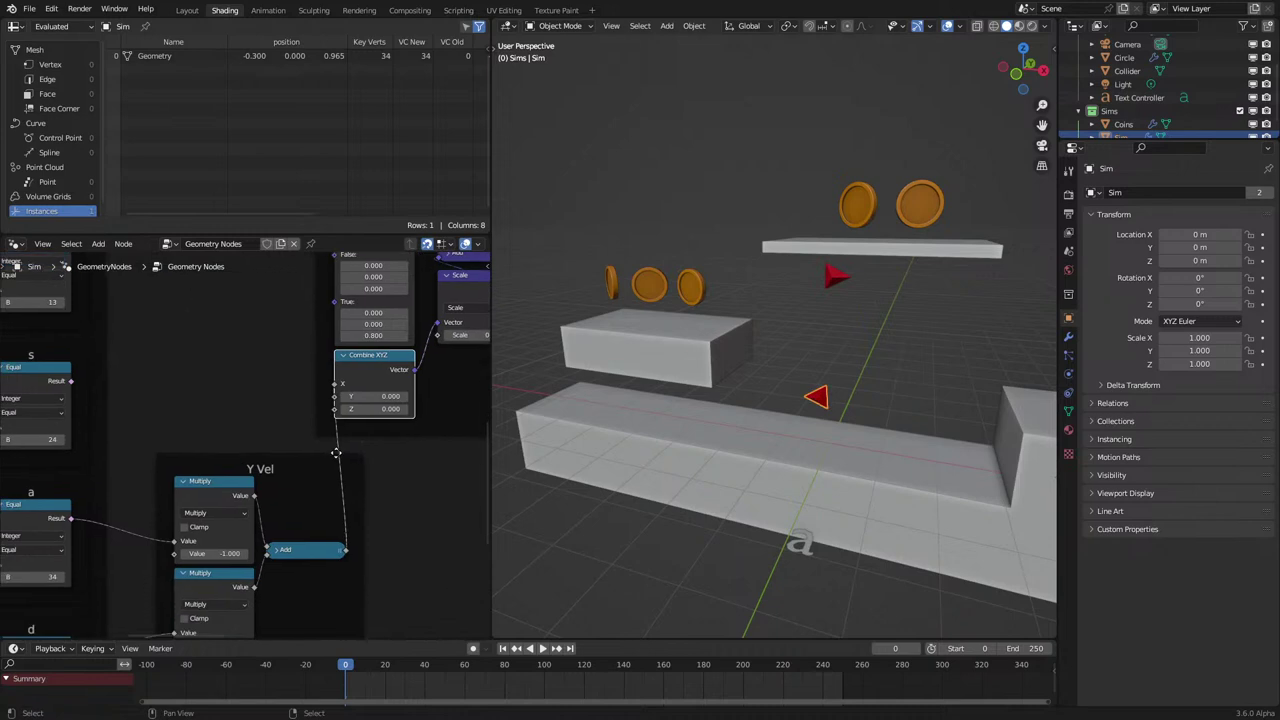
Play the simulation while entering "dadwawdddaaawa" into the Text Controller to steer the character along X, and return to frame 0.
key(space)
key(space)
middle_drag(890, 402, 811, 449)
click(792, 432)
key(Tab)
key(Tab)
key(space)
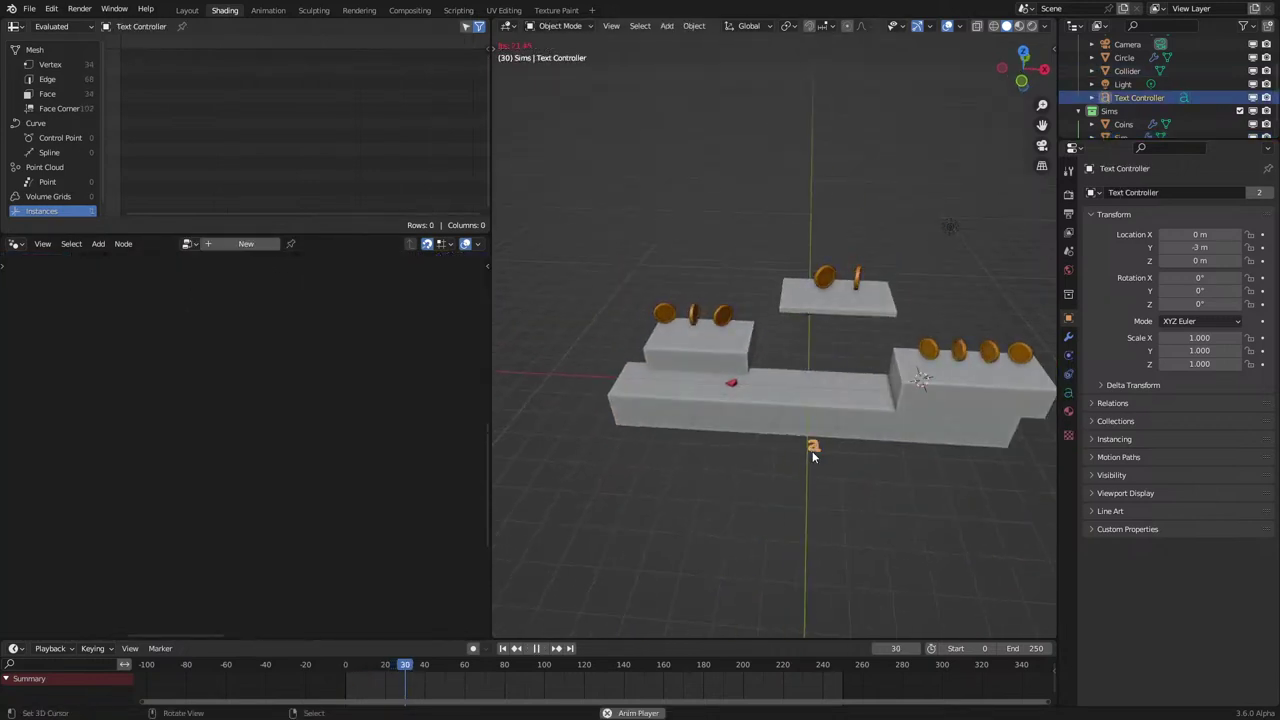
key(Tab)
text(dadw)
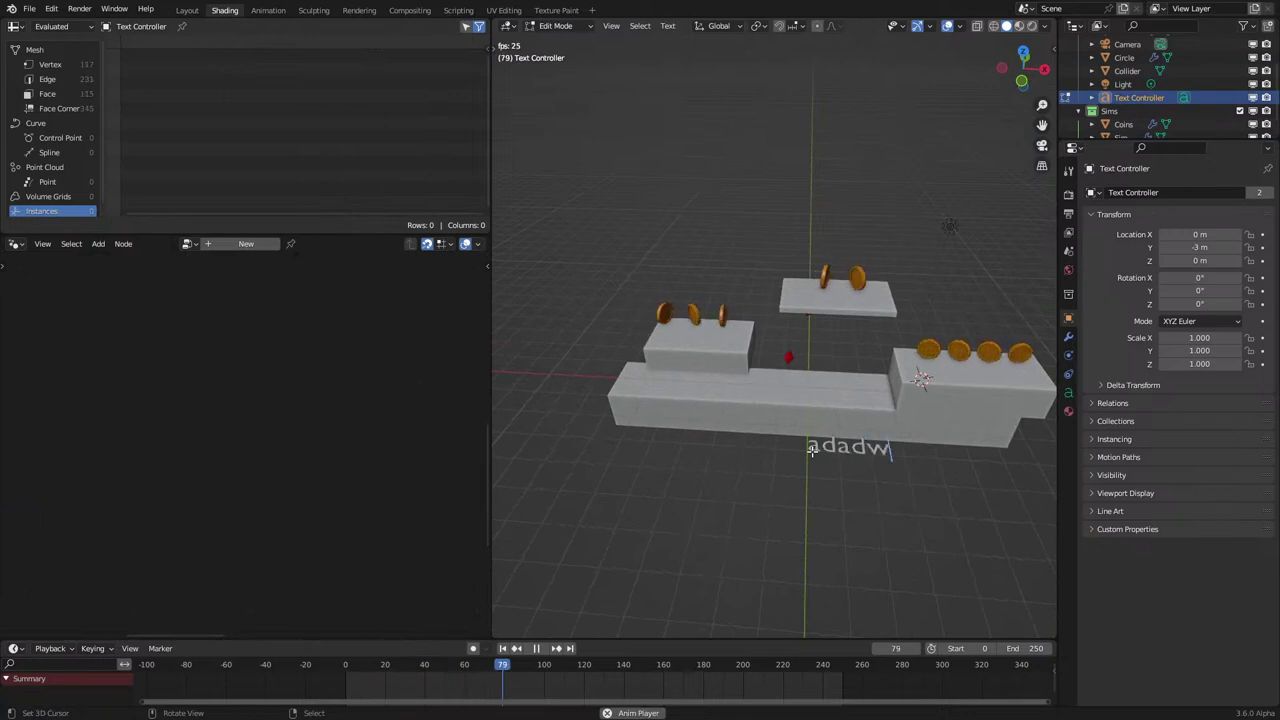
text(awd)
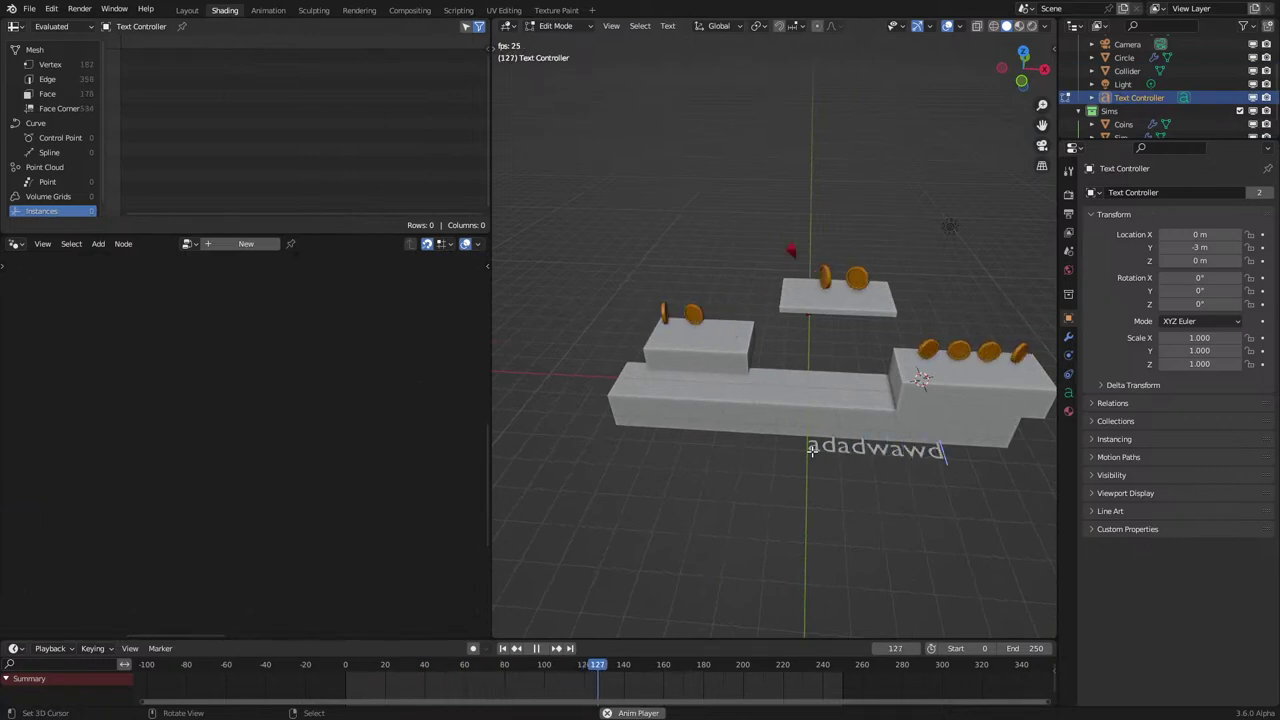
text(ddaaawa)
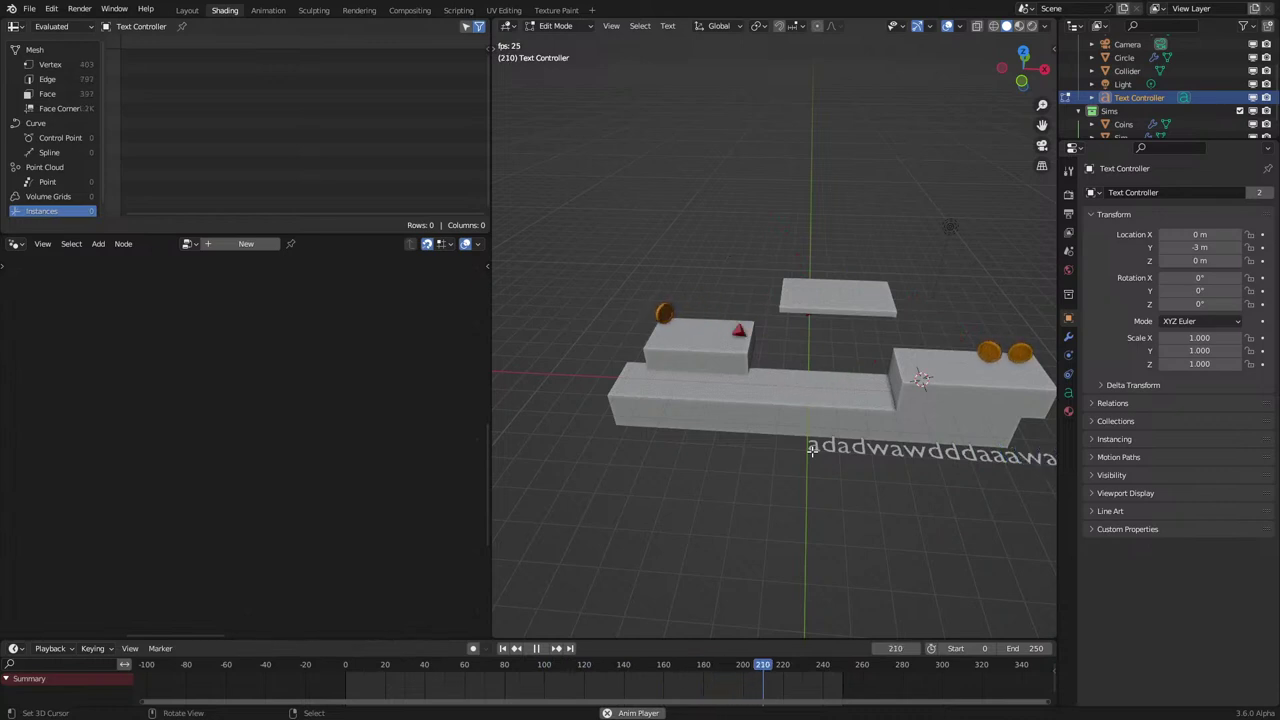
key(Tab)
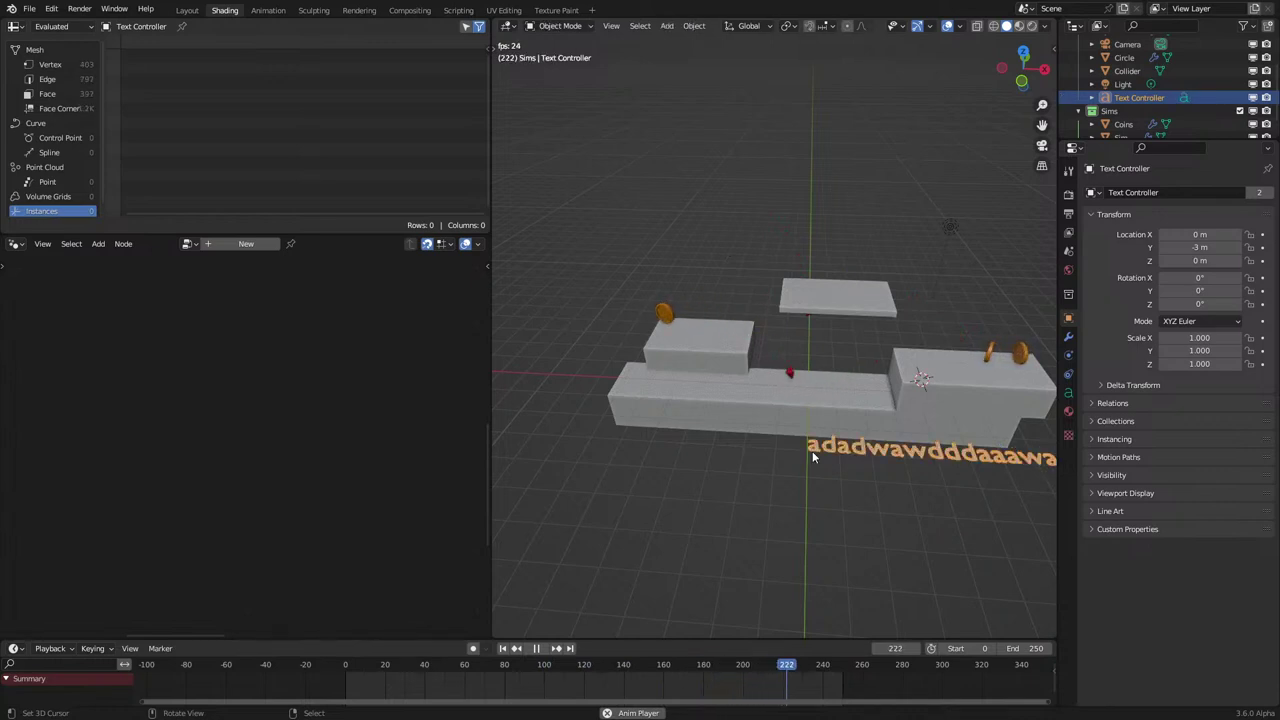
key(Escape)
Try adding a Monkey mesh to the scene and delete it.
middle_drag(761, 420, 788, 416)
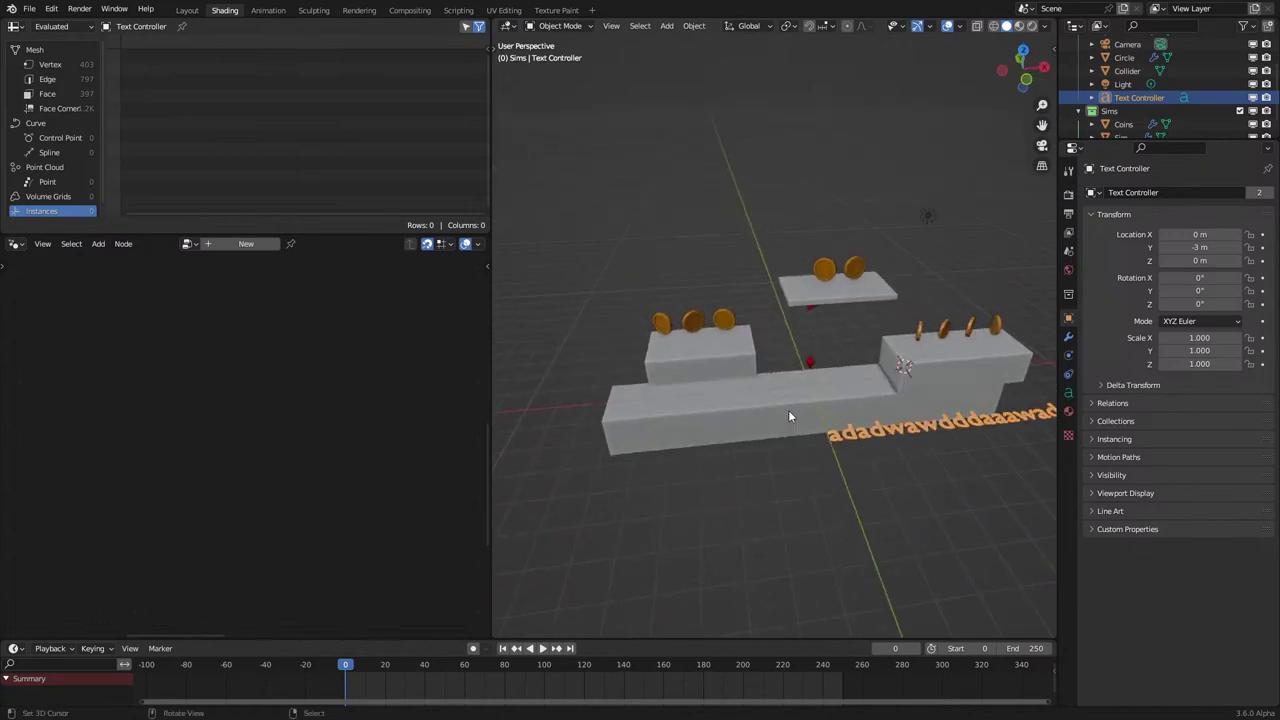
key(shift+a)
mouse_move(792, 313)
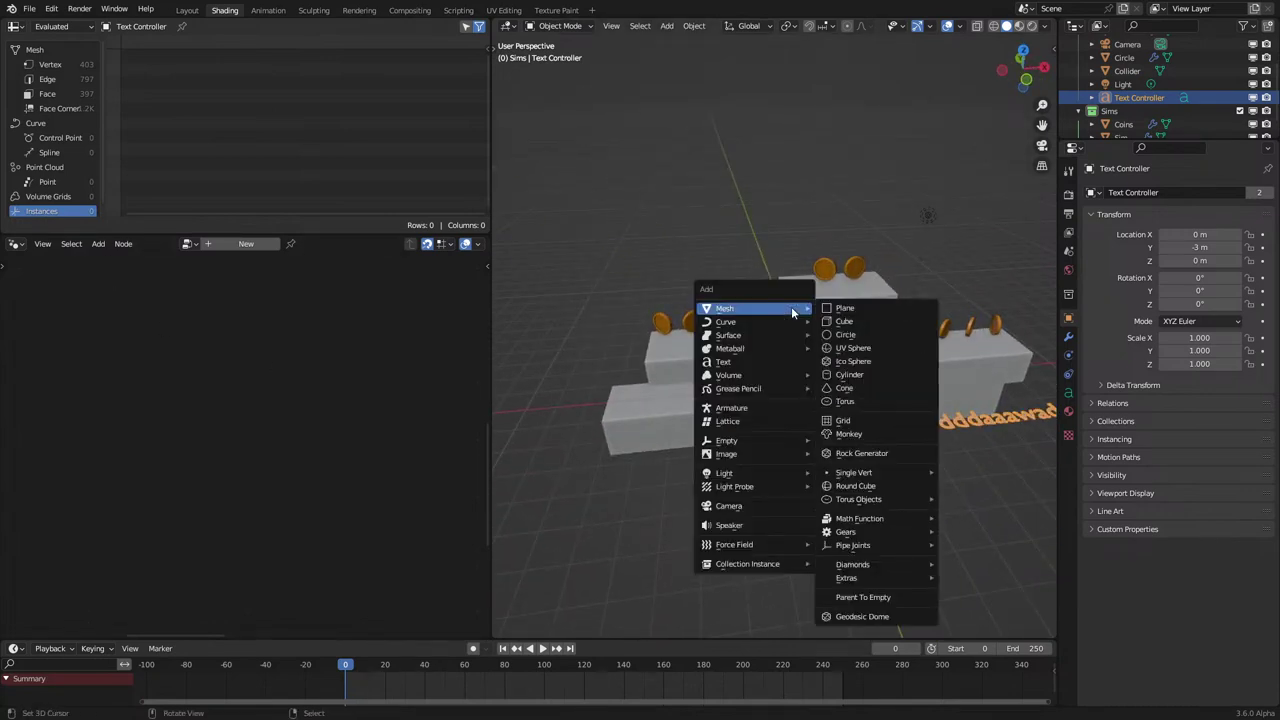
click(864, 433)
key(Delete)
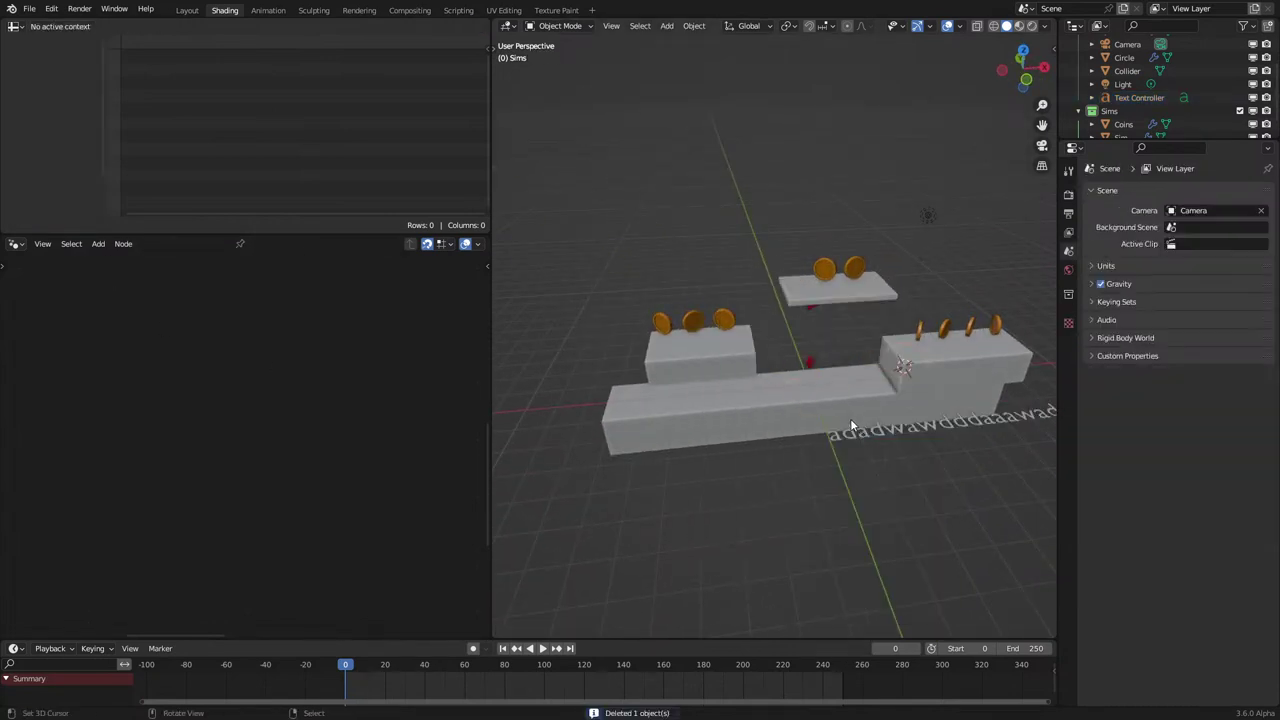
Select the Camera, look through it, and enable locking the camera to the view.
click(826, 393)
click(809, 361)
scroll(811, 368, down, 3)
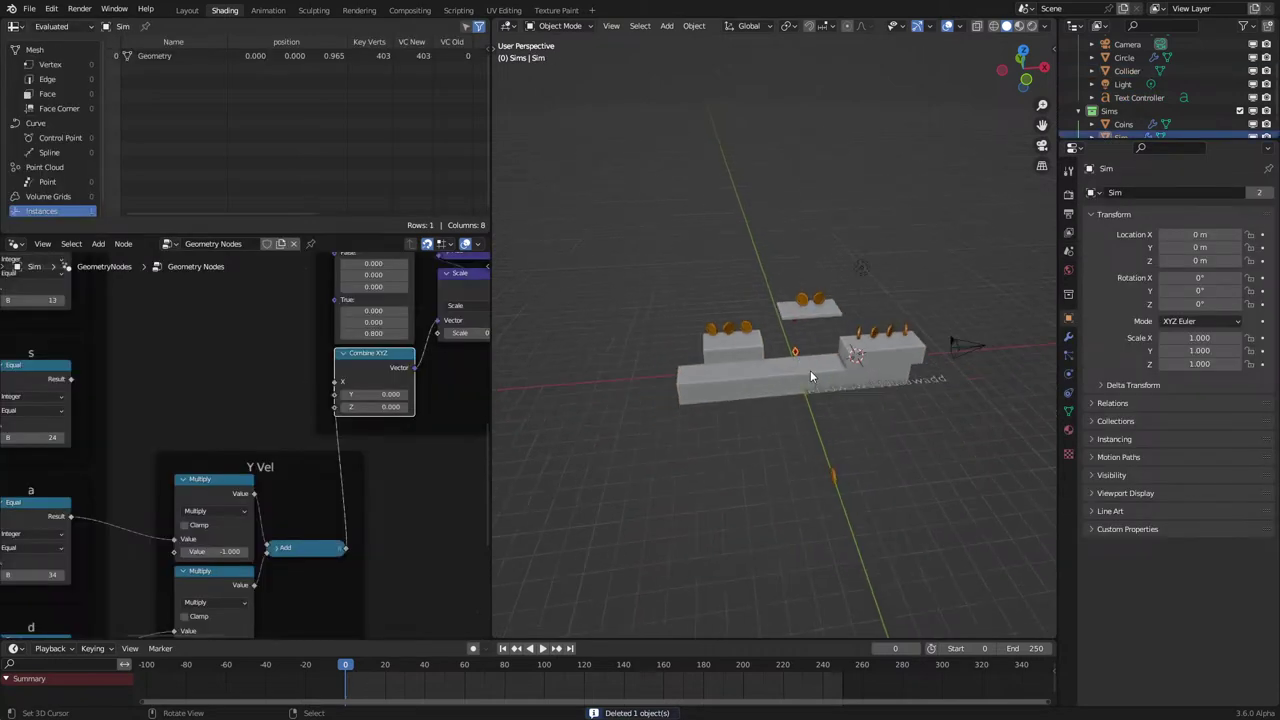
scroll(806, 353, up, 2)
middle_drag(813, 373, 962, 341)
click(952, 306)
key(KP_0)
key(n)
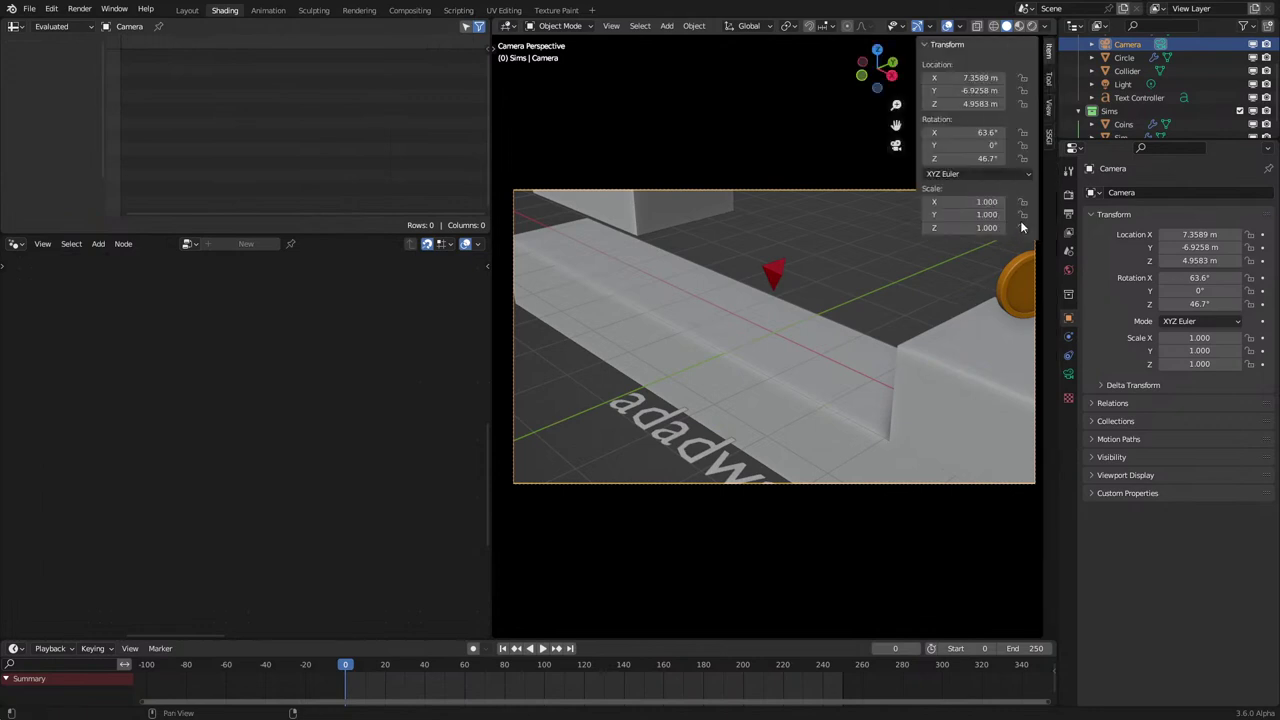
click(1047, 106)
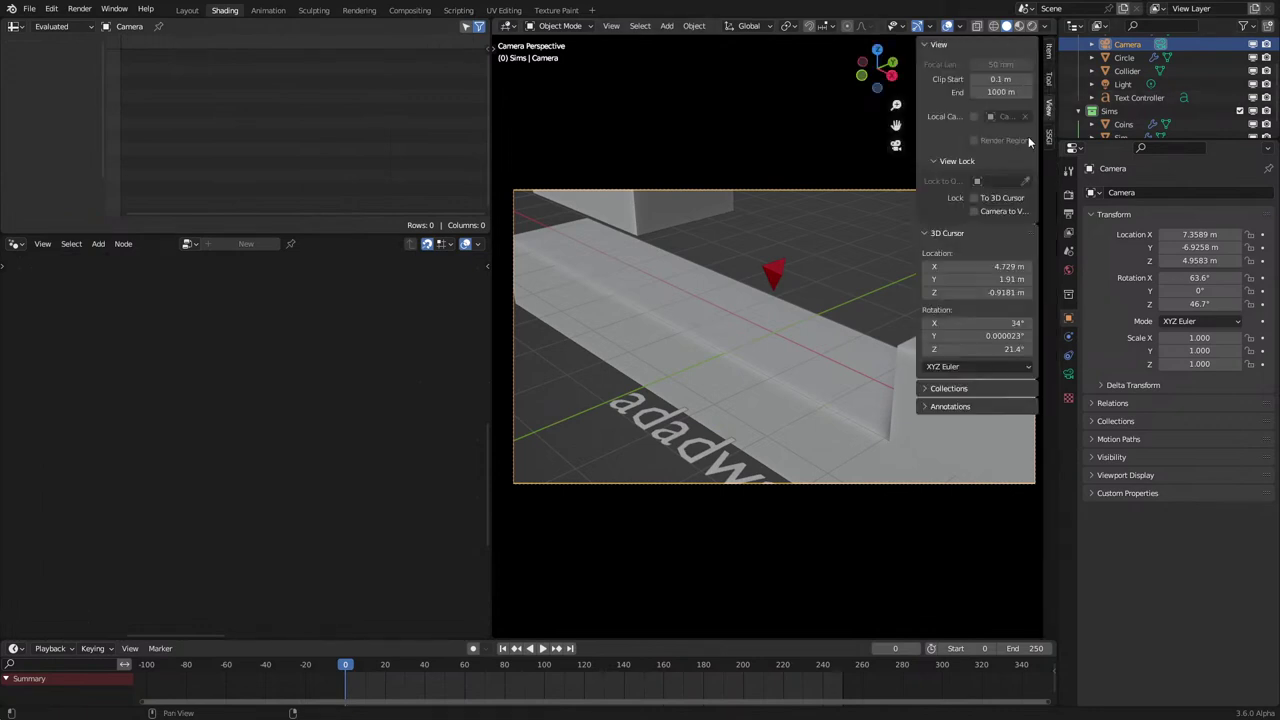
click(986, 214)
key(n)
Reframe the camera to face the level from the front, at about X 1 m, Y -22.2 m, Z 7.3 m.
middle_drag(768, 316, 828, 380)
scroll(852, 314, down, 3)
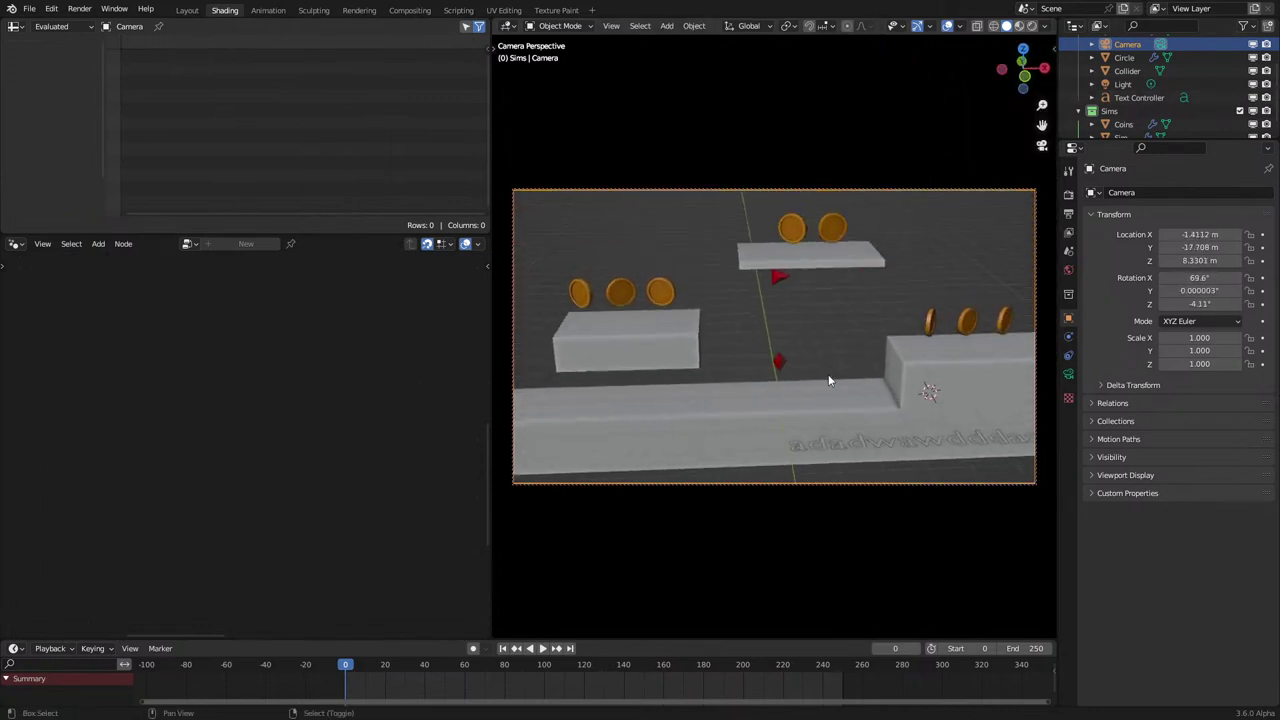
click(1068, 214)
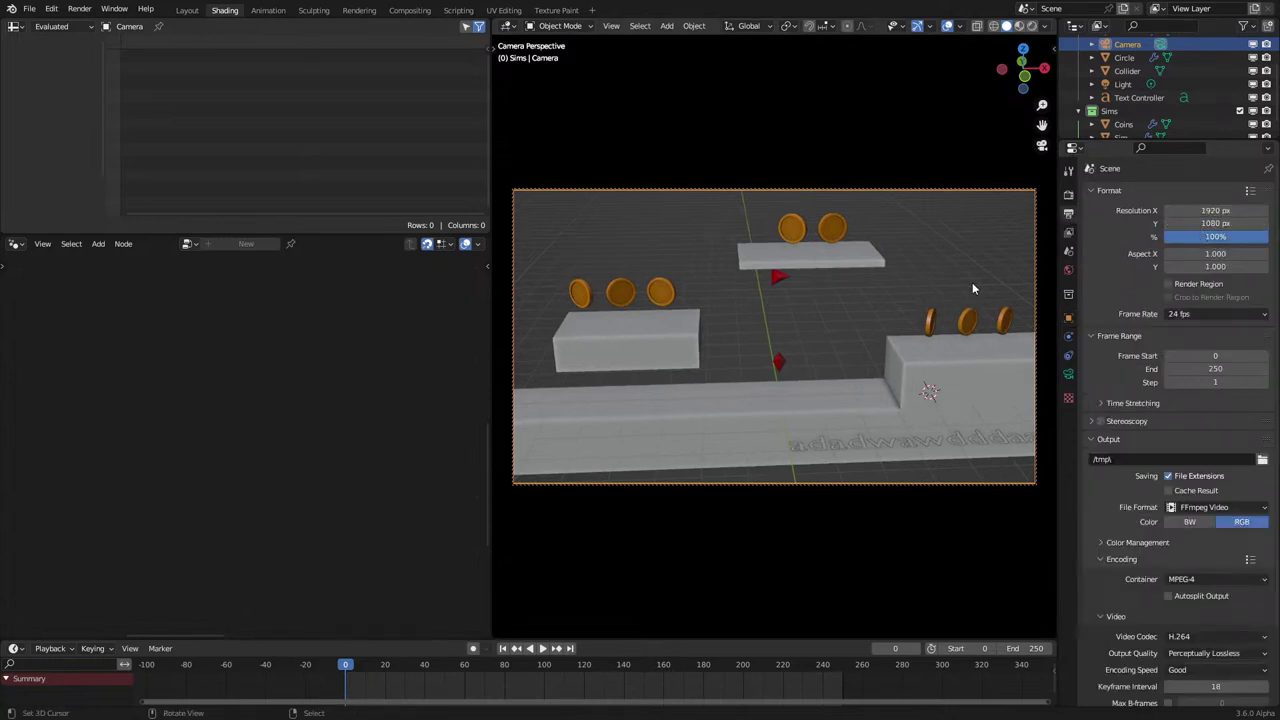
middle_drag(972, 288, 950, 307)
click(1068, 376)
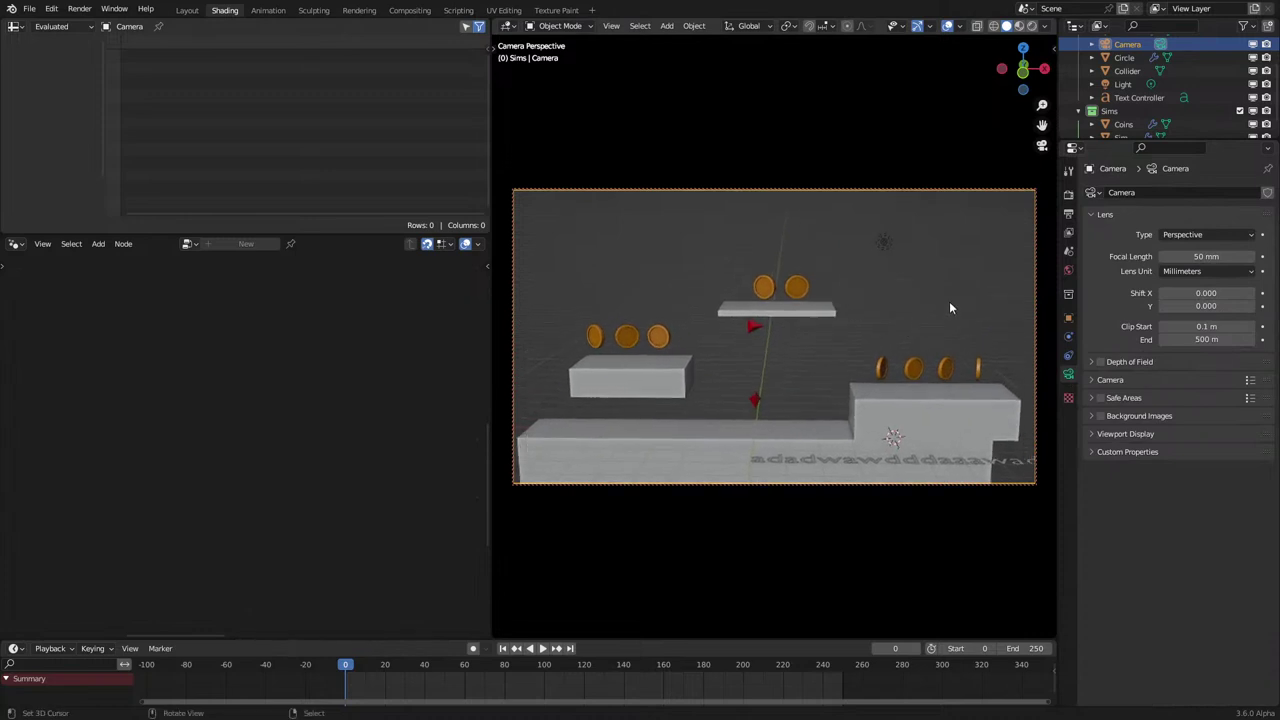
Set the camera's rotation to 80° on X and 0° on Y and Z.
click(1068, 318)
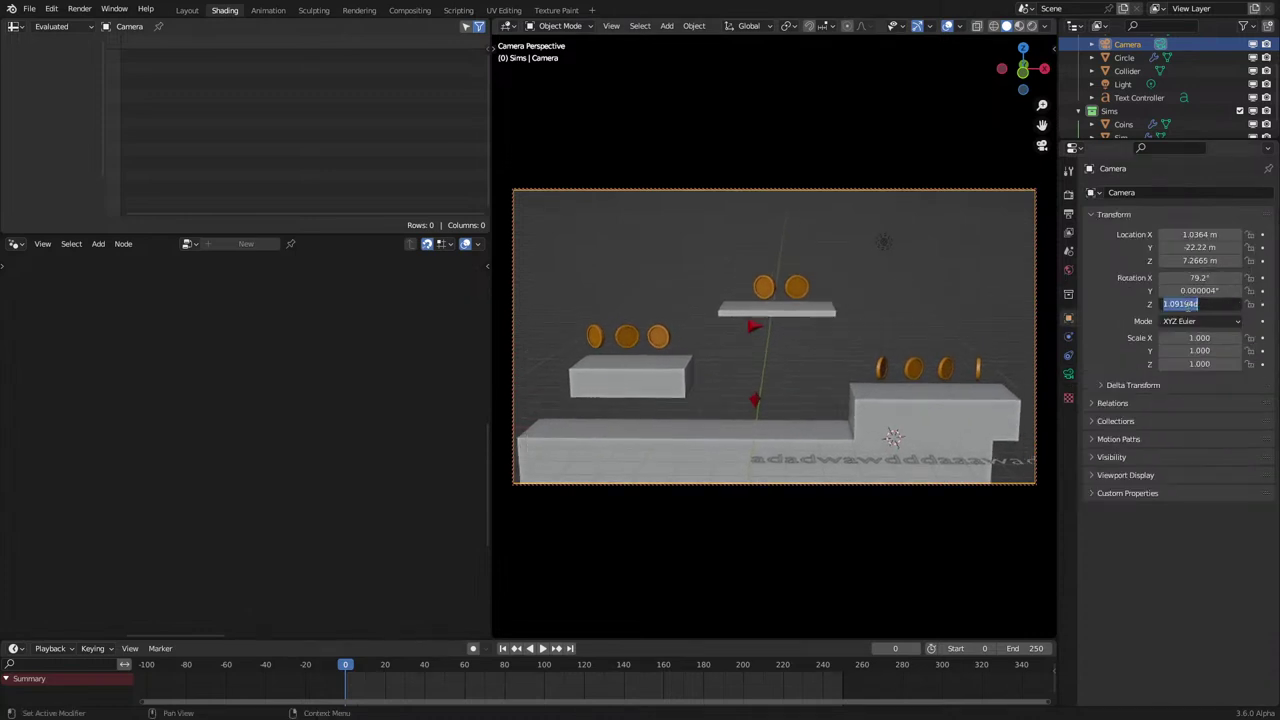
key(Escape)
text(0)
key(Return)
click(1196, 304)
text(0)
key(Return)
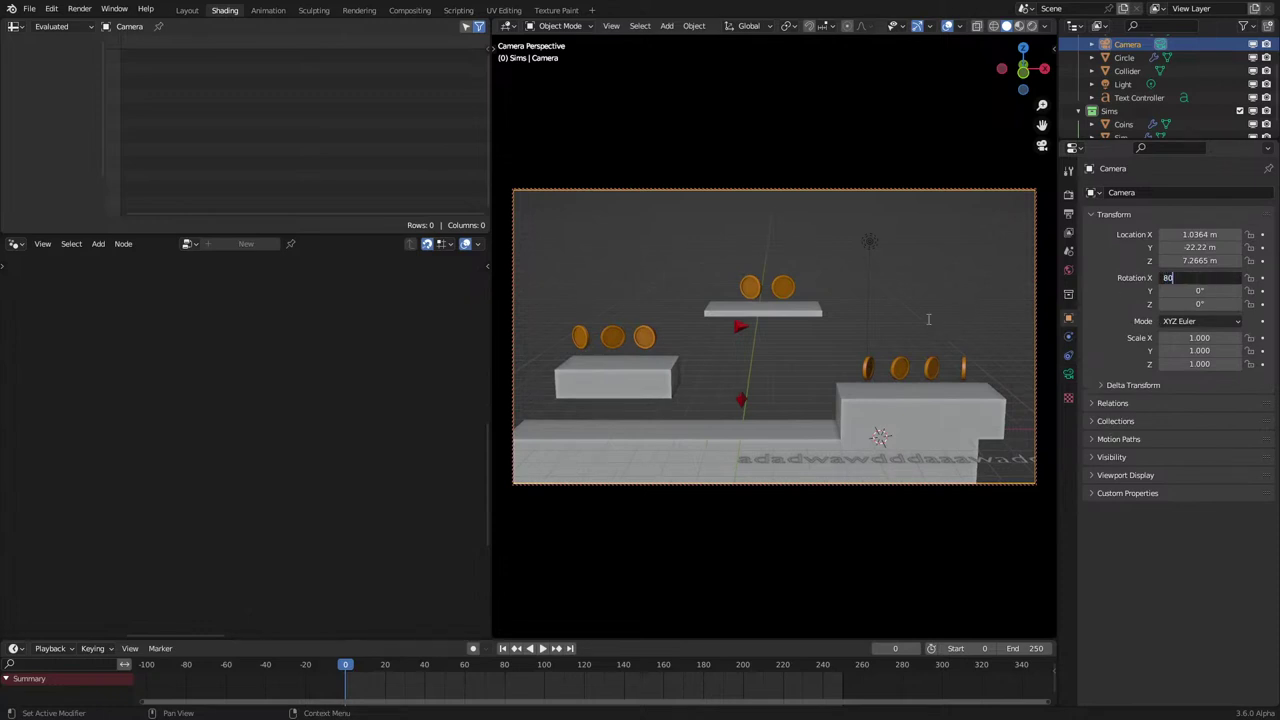
text(80)
key(Return)
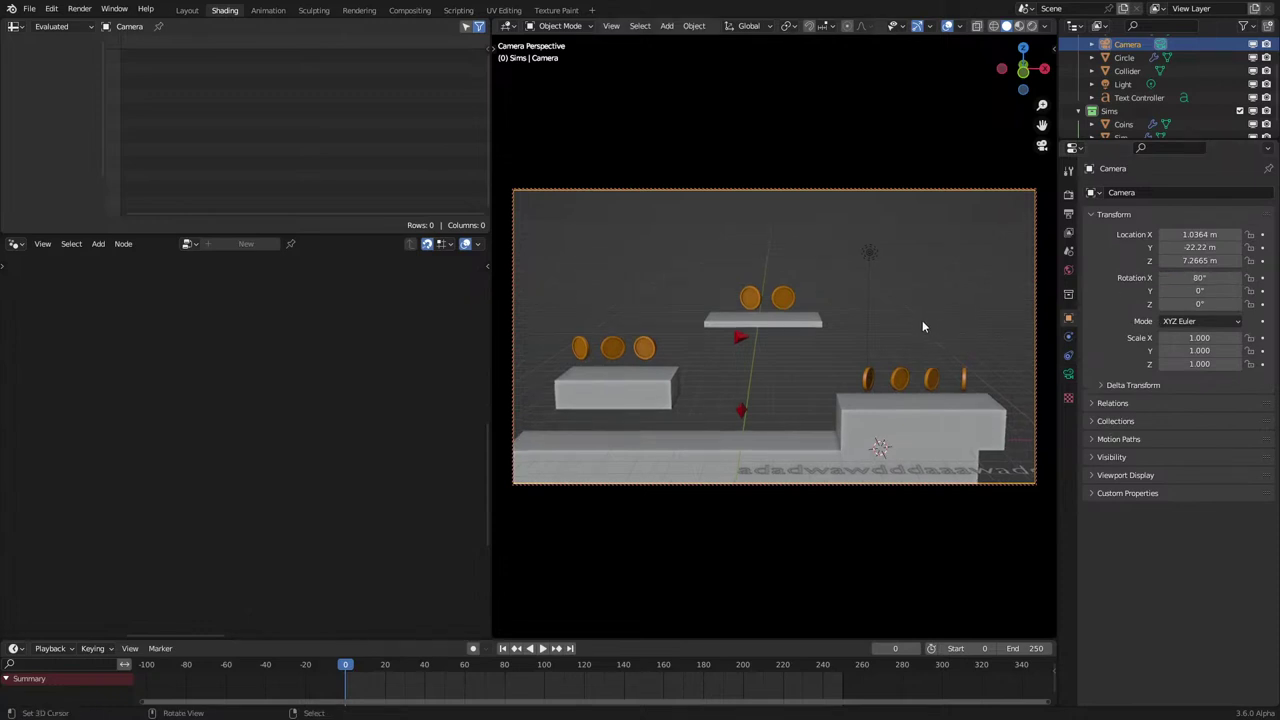
Shift the camera along the global X axis and set its X location to 0 m.
key(g)
key(x)
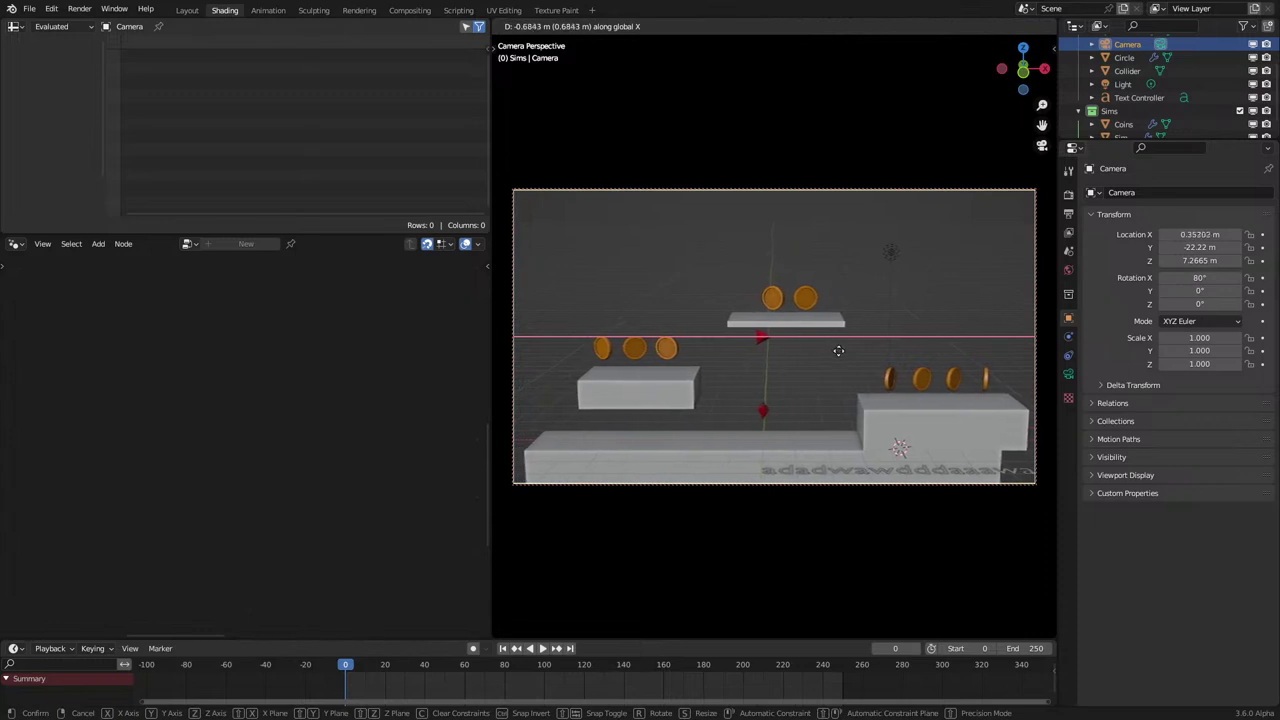
click(1062, 291)
text(0)
key(Return)
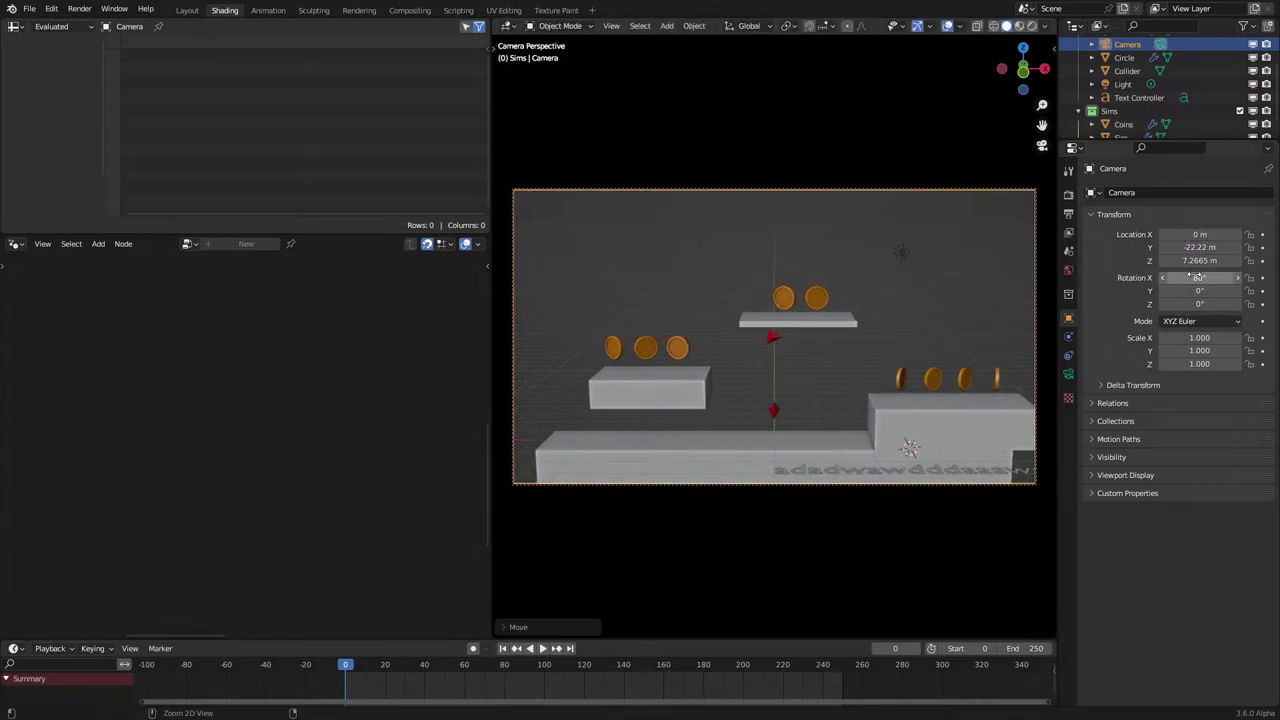
Set the camera's X rotation to 75° and raise the camera 1 m along Z.
key(Return)
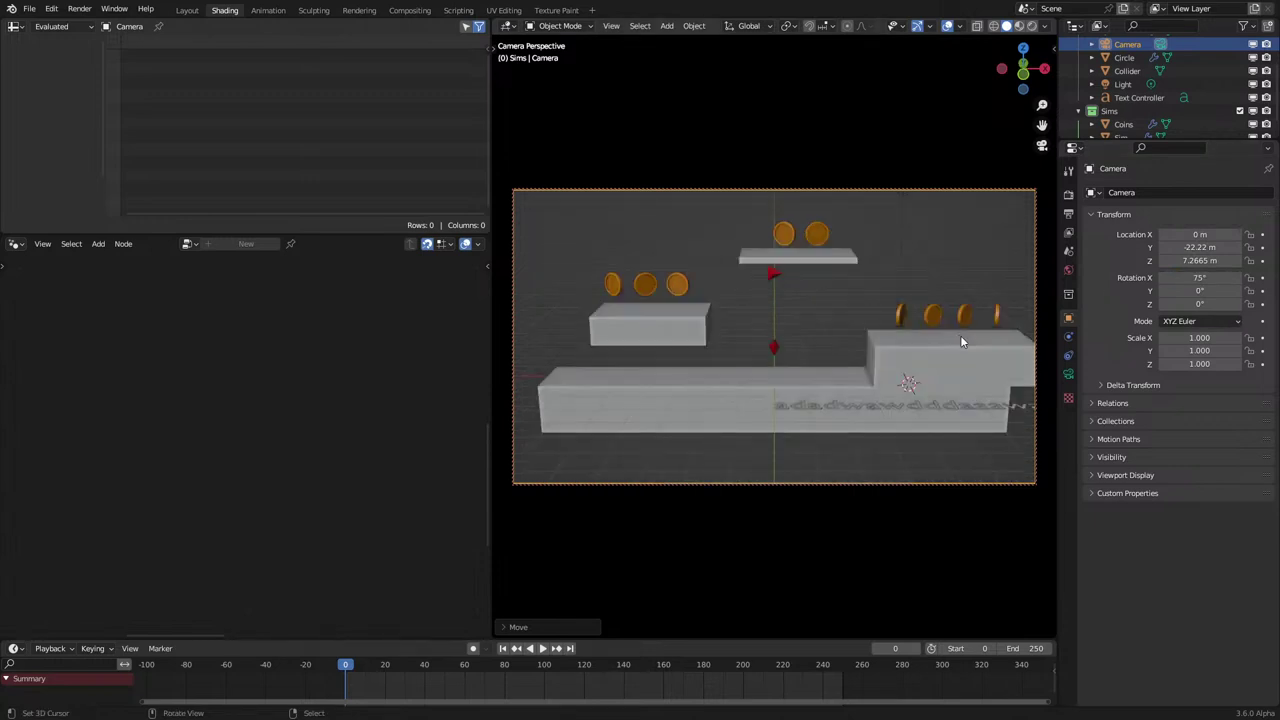
key(g)
key(z)
ctrl+click(882, 326)
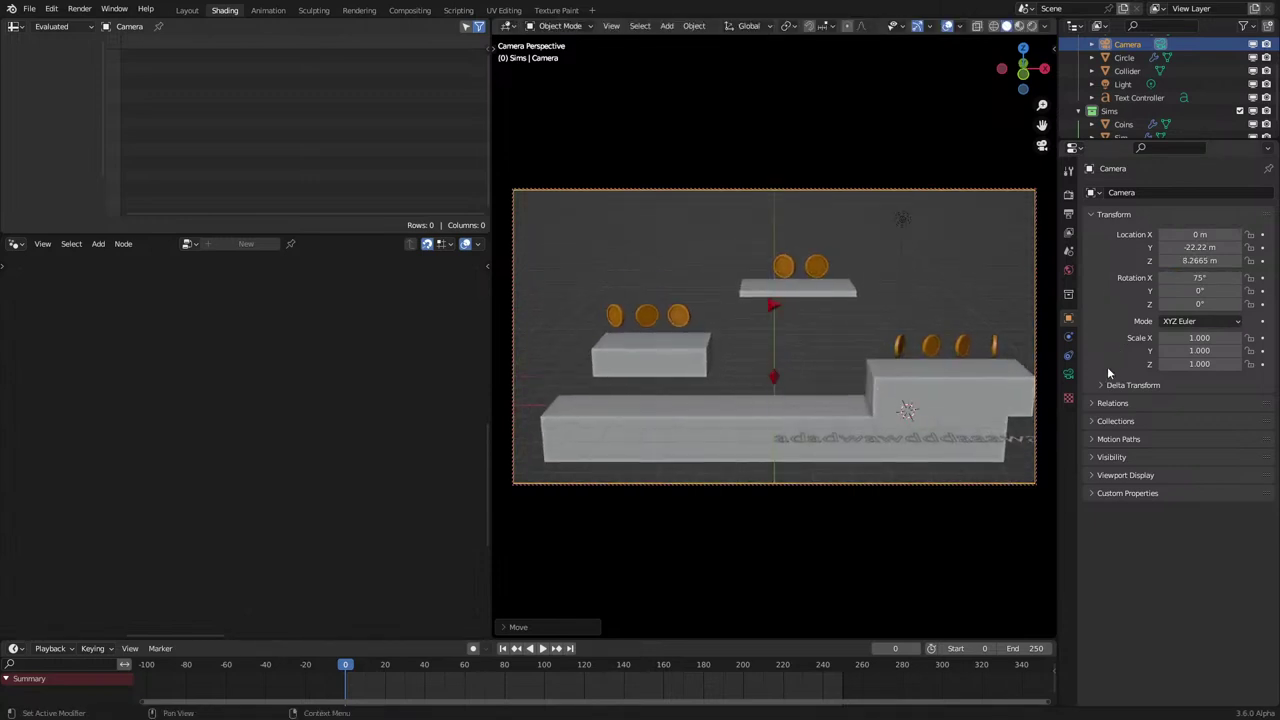
Set the camera's focal length to 100 mm and move the camera back along its local Z axis to fit the level.
click(1068, 373)
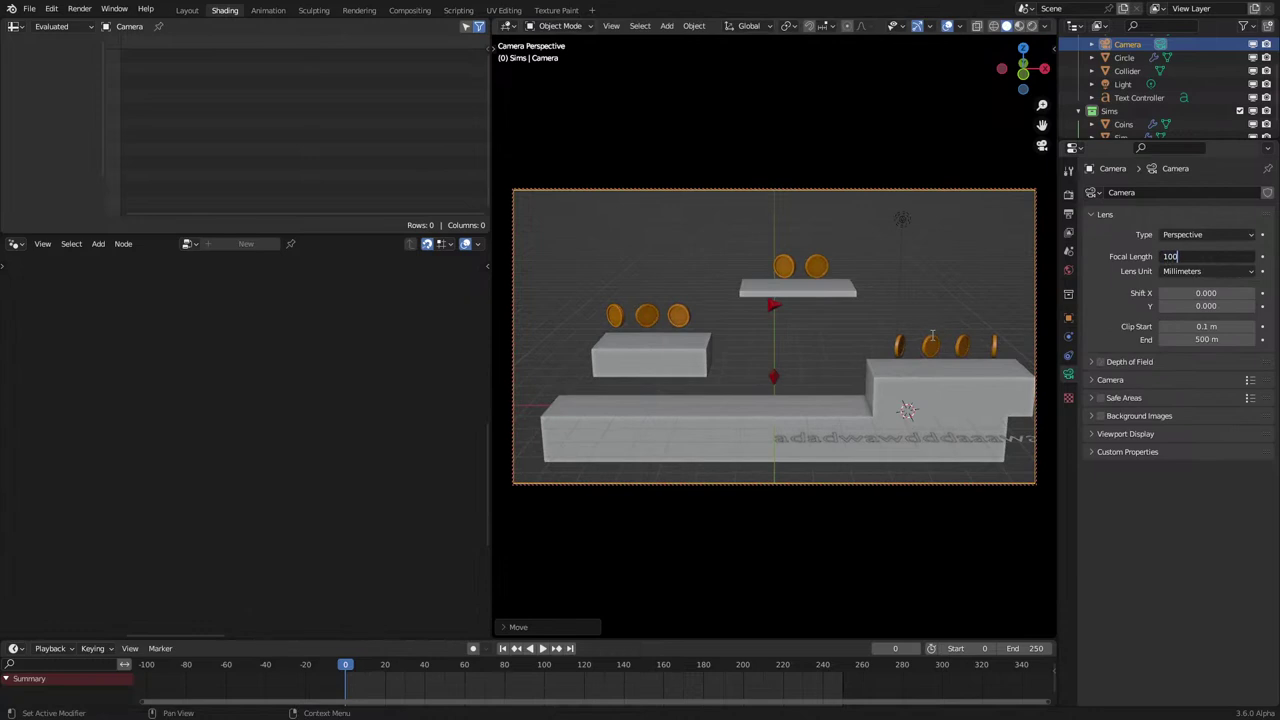
key(Return)
key(g)
key(z)
key(z)
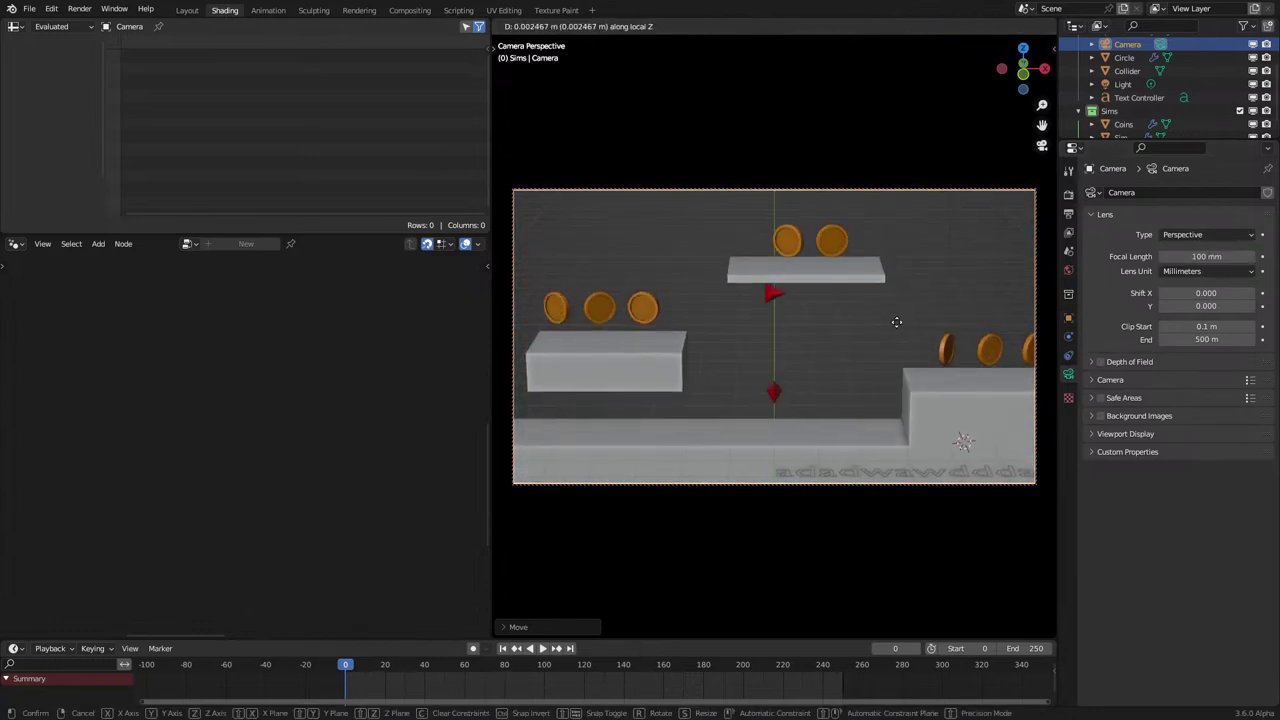
click(878, 209)
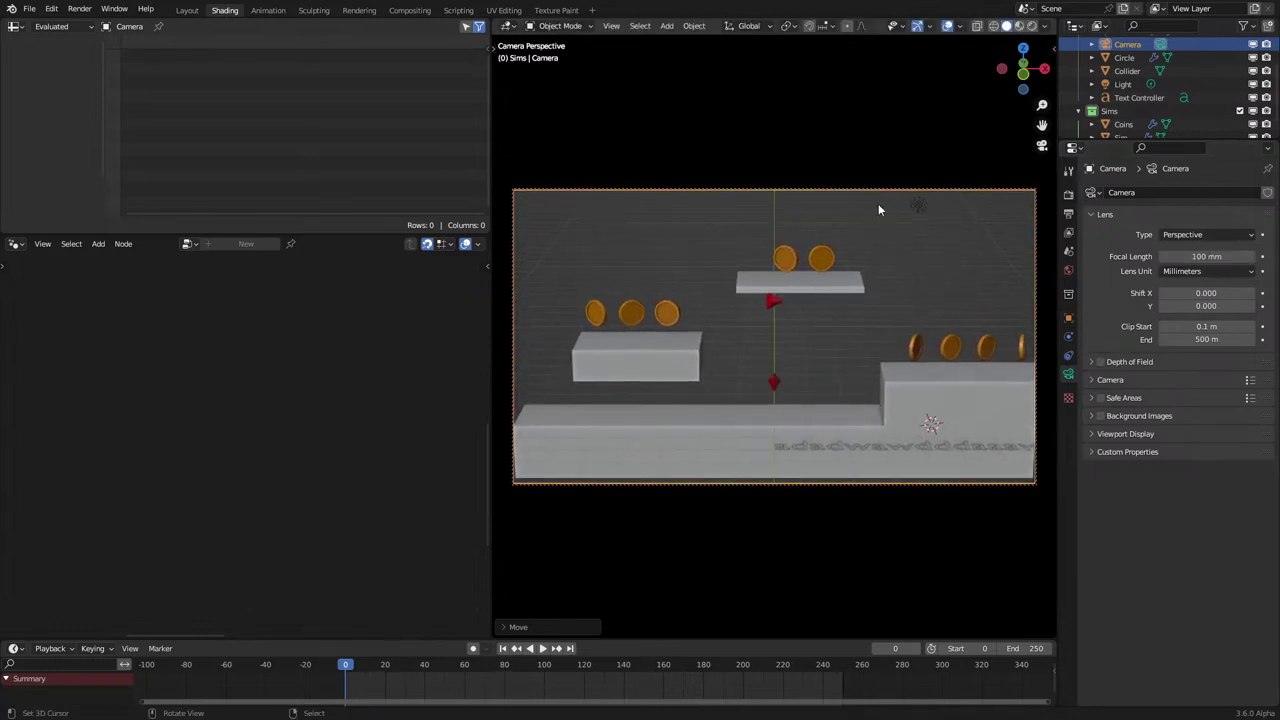
Disable locking the camera to the view and leave the camera perspective.
key(n)
key(n)
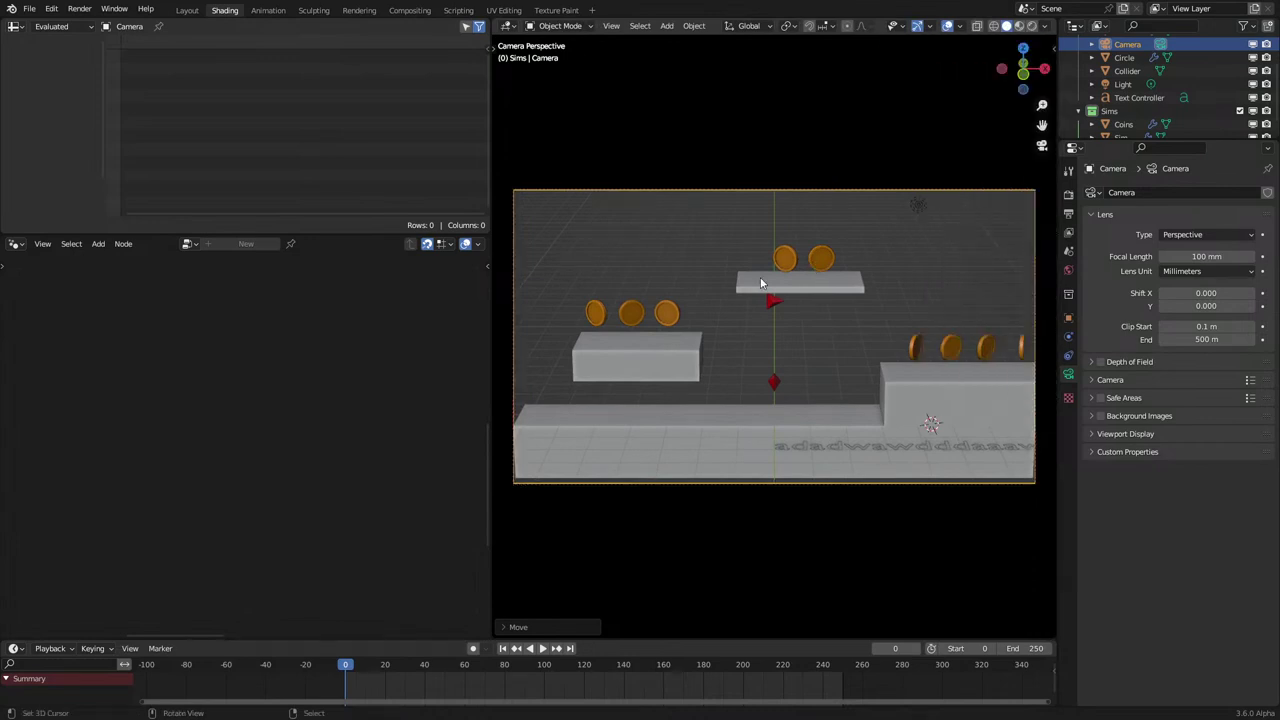
middle_drag(760, 283, 886, 208)
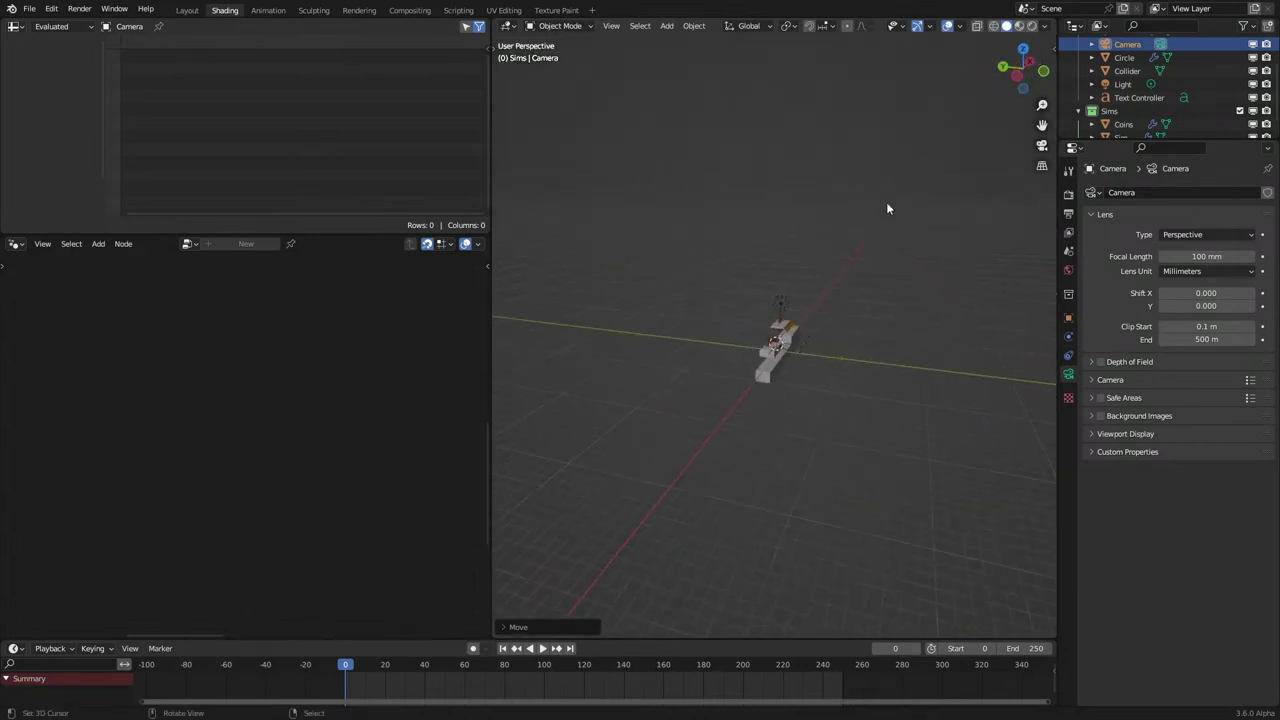
Delete the light object from the scene and display the viewport in Material Preview shading.
scroll(781, 244, up, 5)
key(Delete)
scroll(875, 332, up, 3)
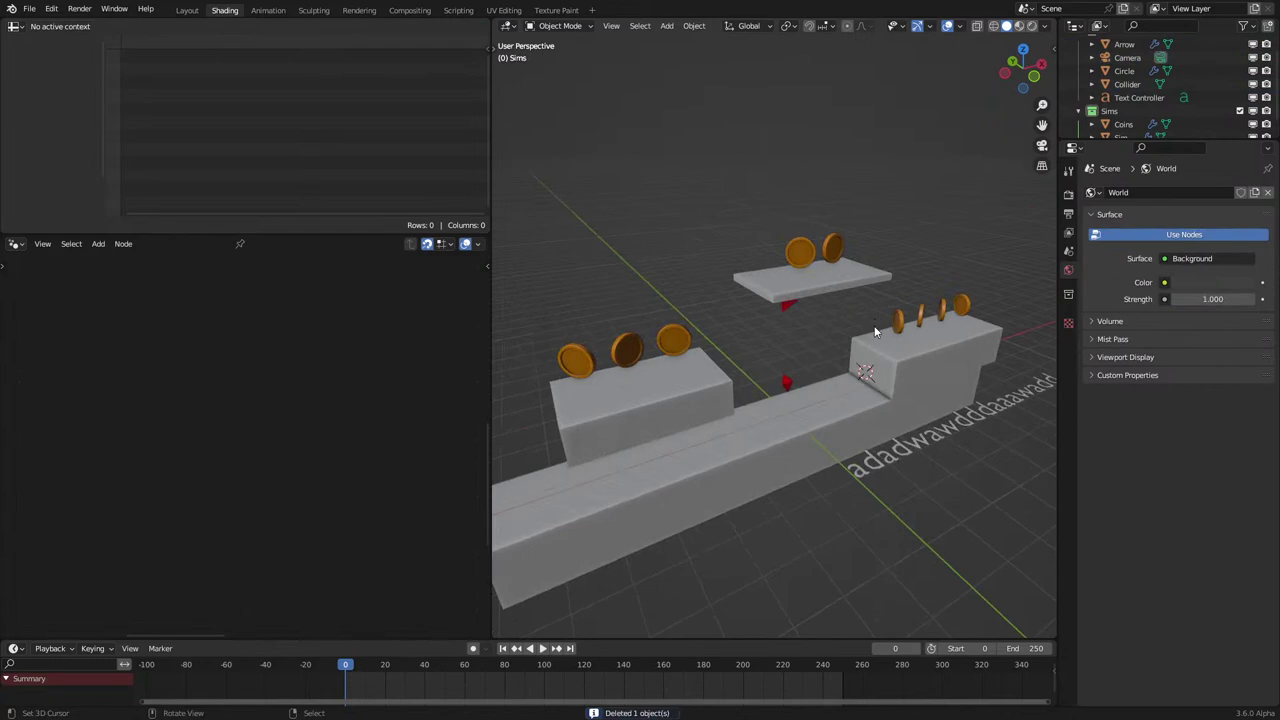
key(z)
scroll(911, 476, down, 3)
Clear the Circle coin object's location and move it along the X axis past the end of the level.
click(929, 506)
key(alt+g)
middle_drag(853, 448, 774, 435)
key(g)
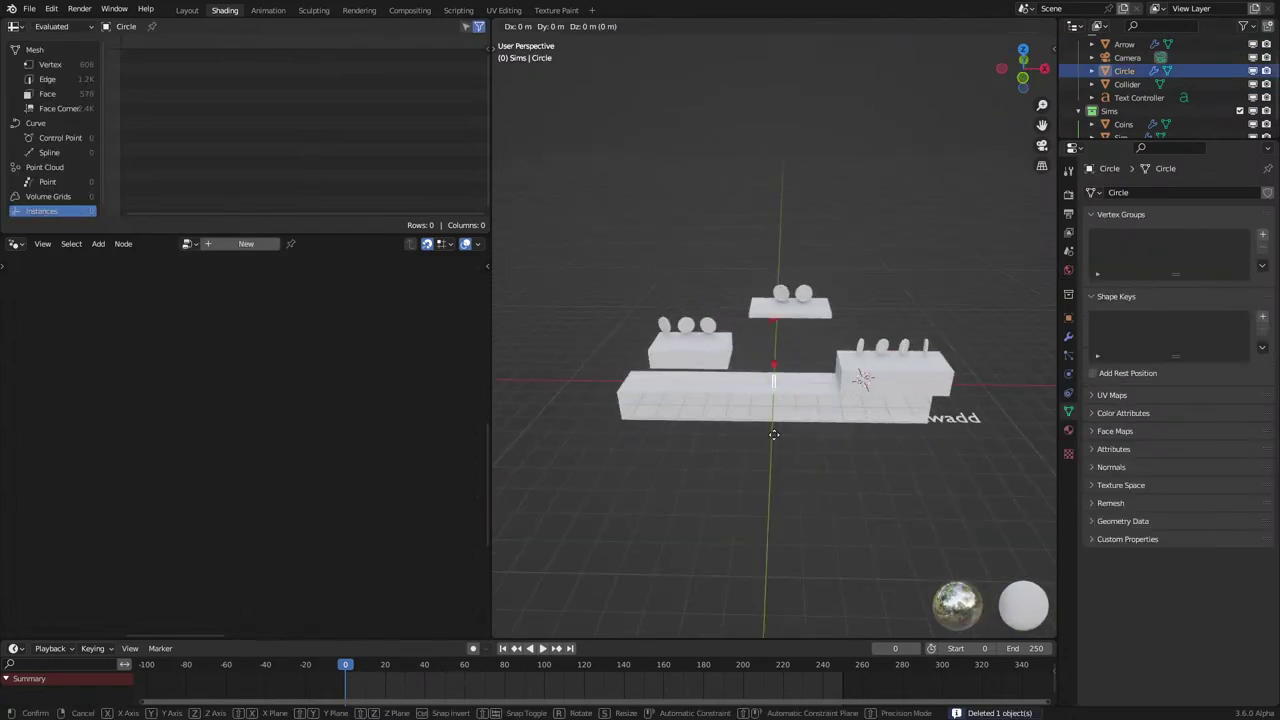
key(y)
key(x)
click(990, 424)
Change the base color of the coin's Material.002 to a saturated golden yellow.
click(1068, 432)
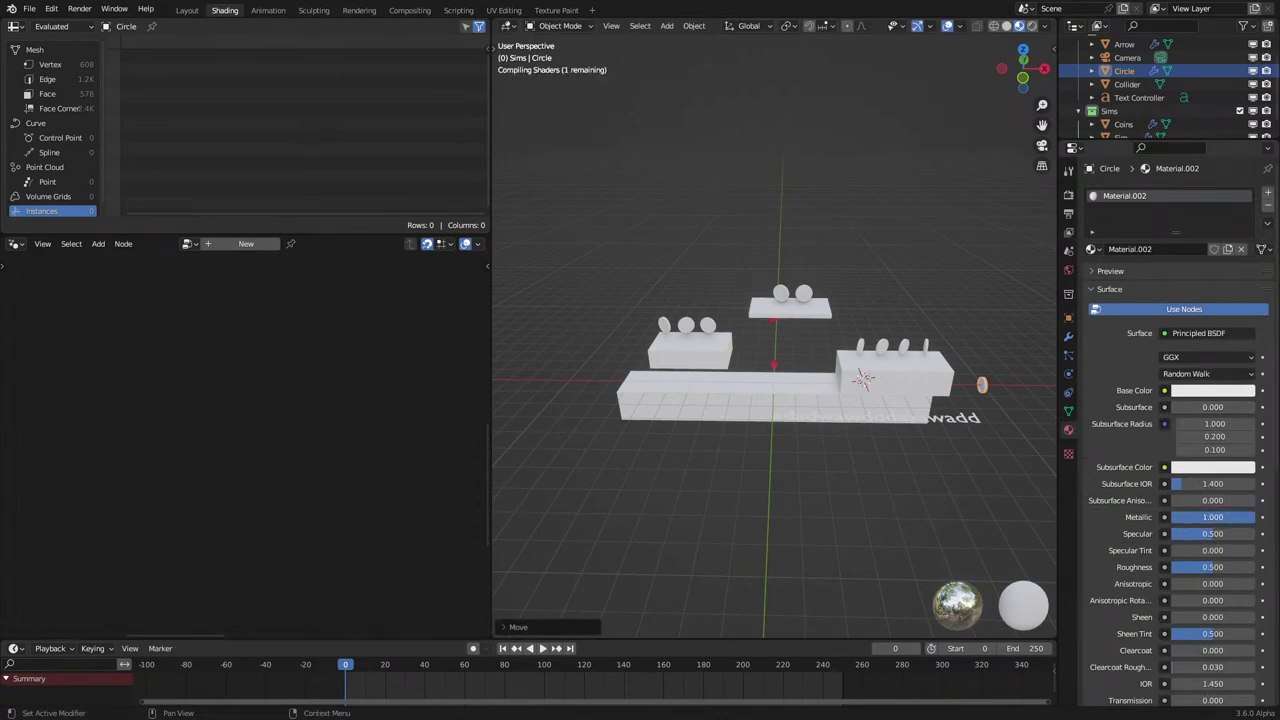
click(1237, 390)
drag(1180, 260, 1168, 285)
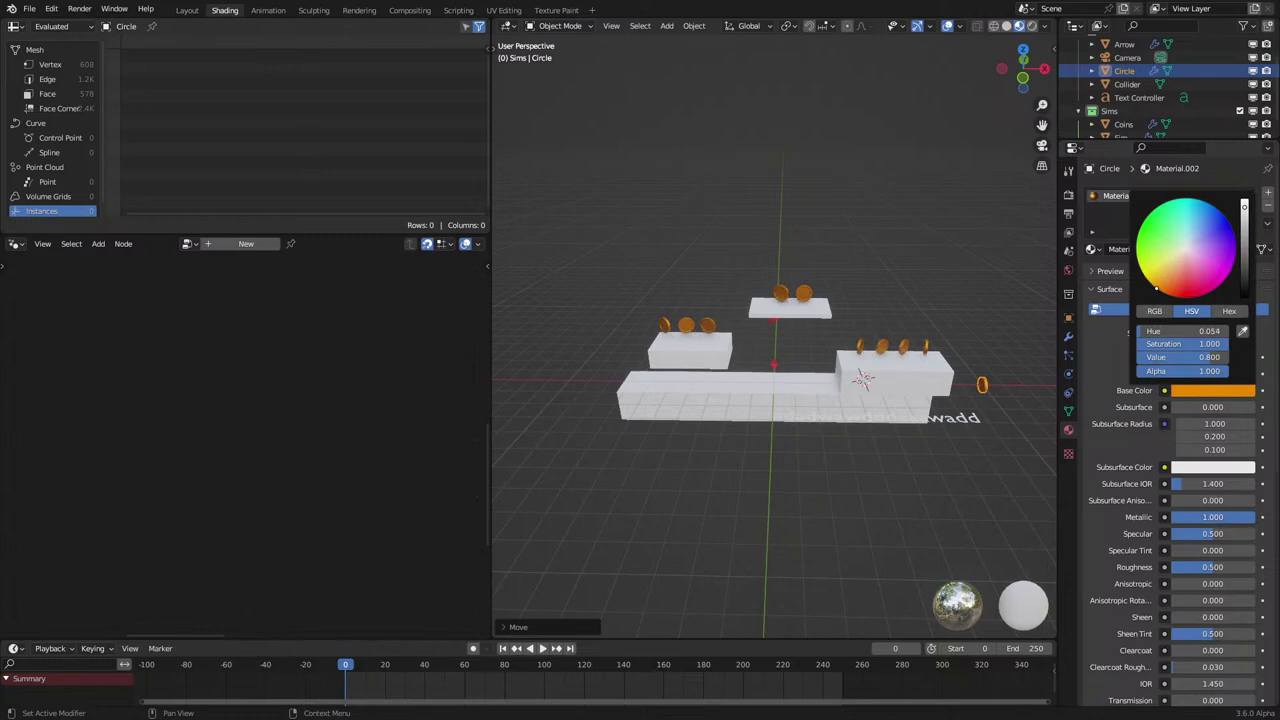
scroll(811, 405, up, 4)
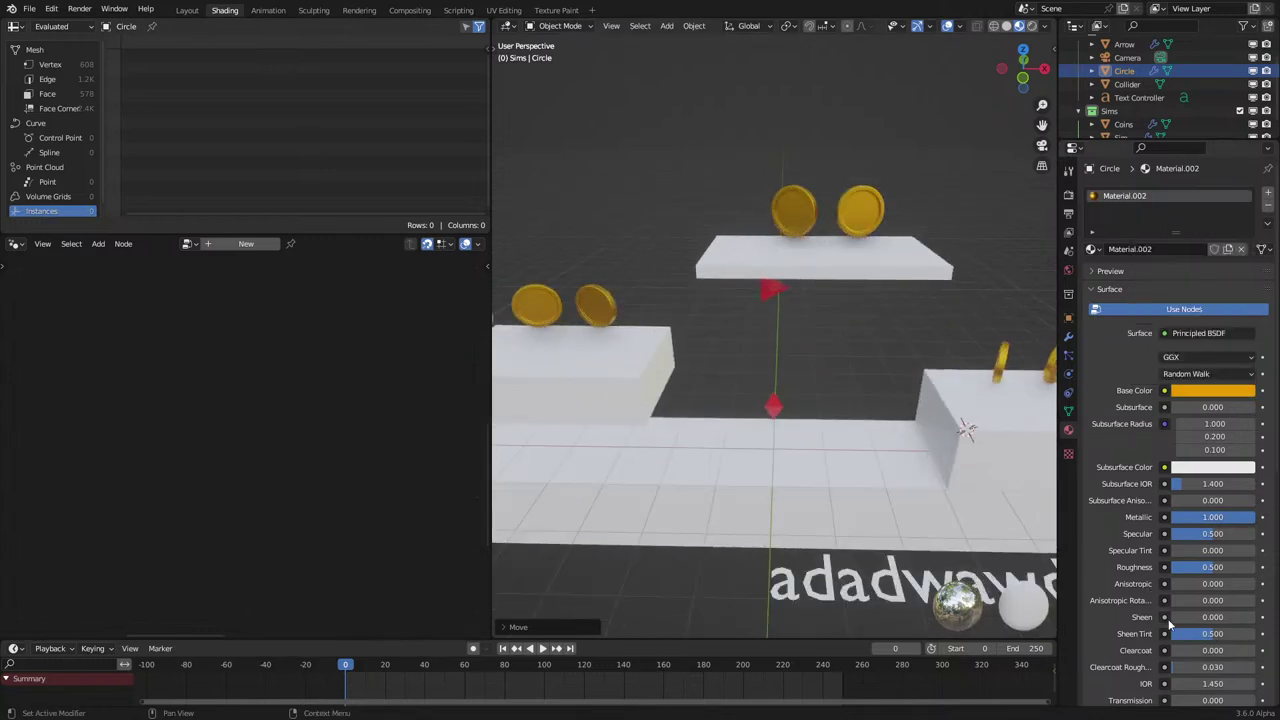
Set the coin material's roughness to 0.3 and play the animation to preview the spinning coins.
mouse_move(1213, 634)
ctrl+mouse_down()
mouse_move(1196, 634)
mouse_move(1213, 634)
ctrl+mouse_up()
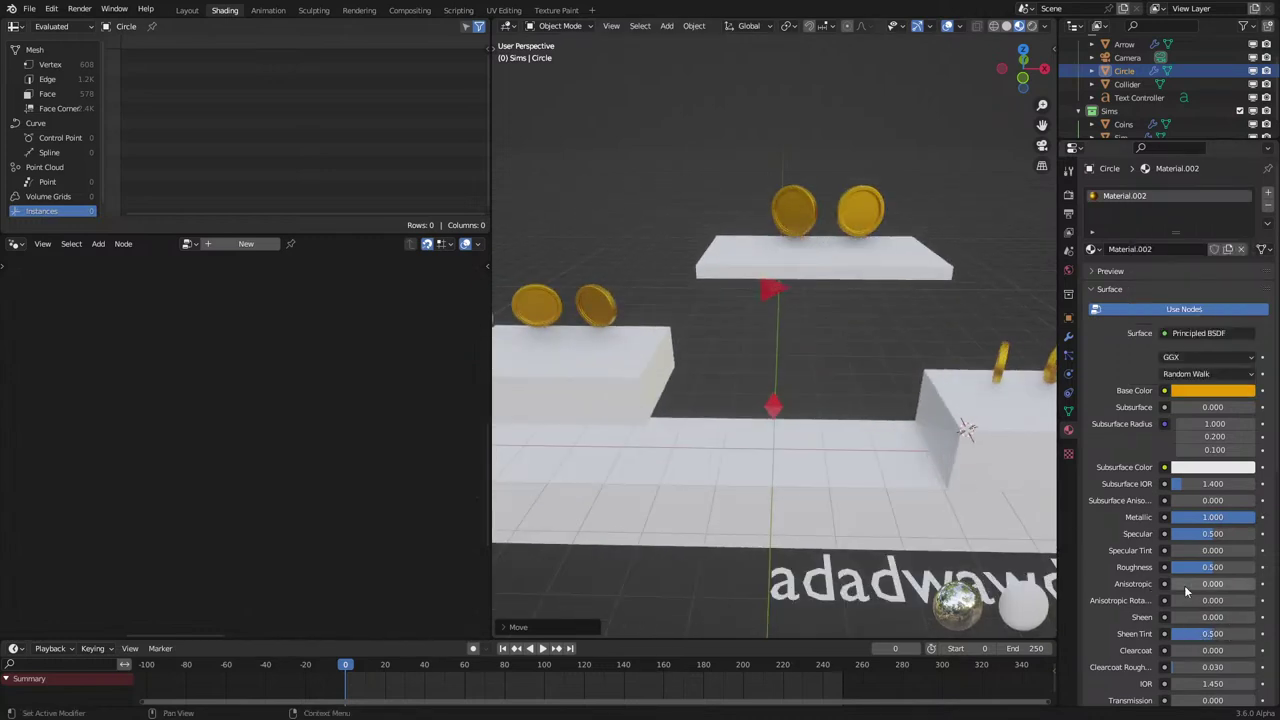
text(0.3)
key(Return)
key(space)
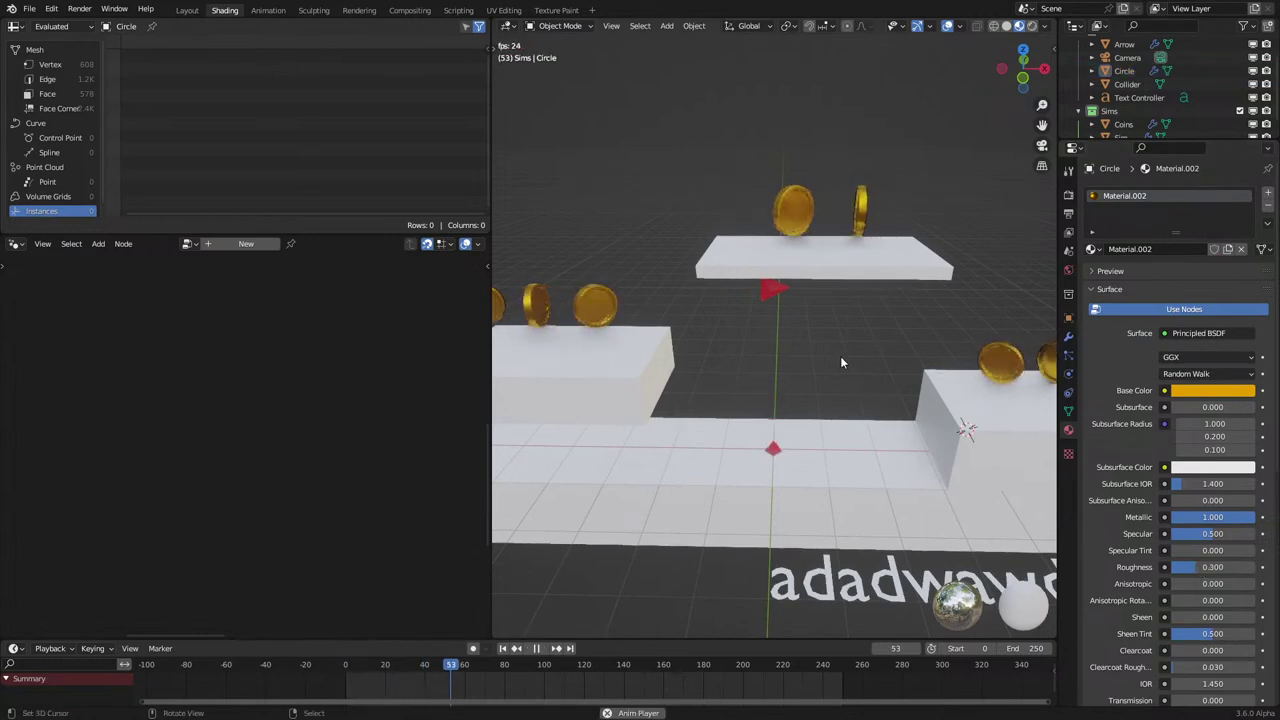
key(space)
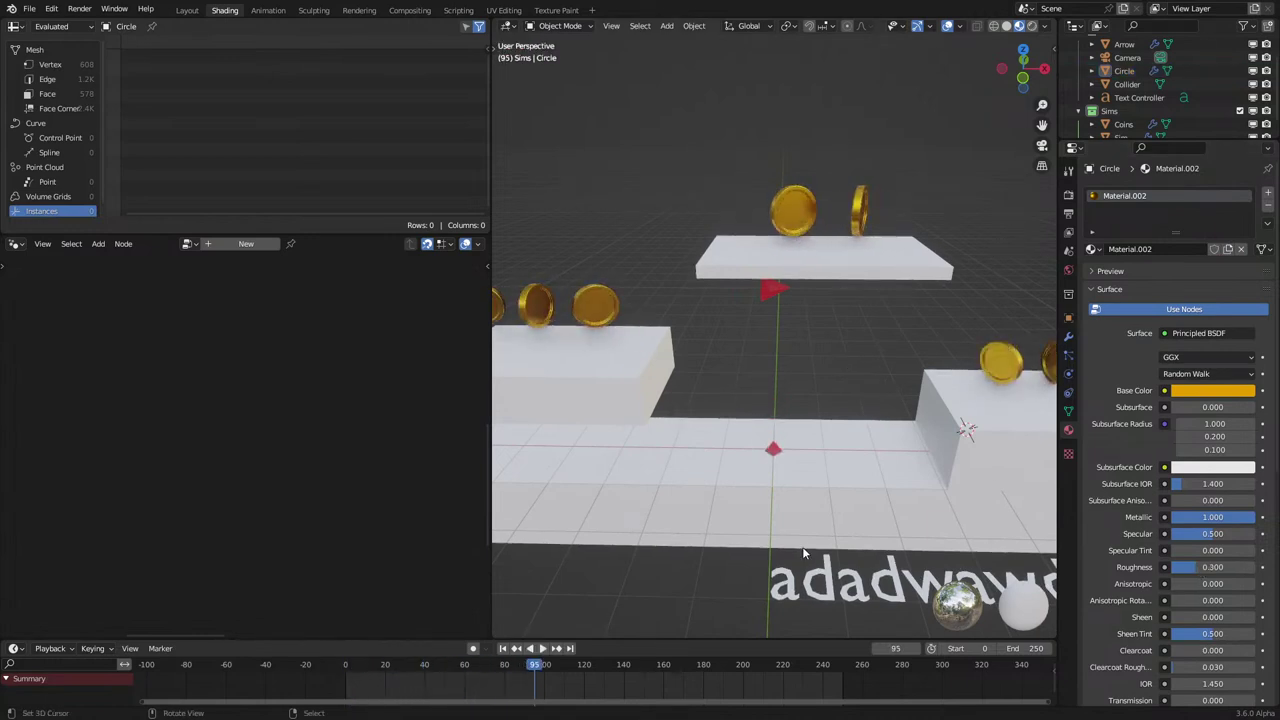
In the Sim object's node tree, insert an Add math node with value 0.5 between Separate XYZ and the Multiply feeding the Raycast's Ray Length.
click(1122, 136)
scroll(366, 425, down, 6)
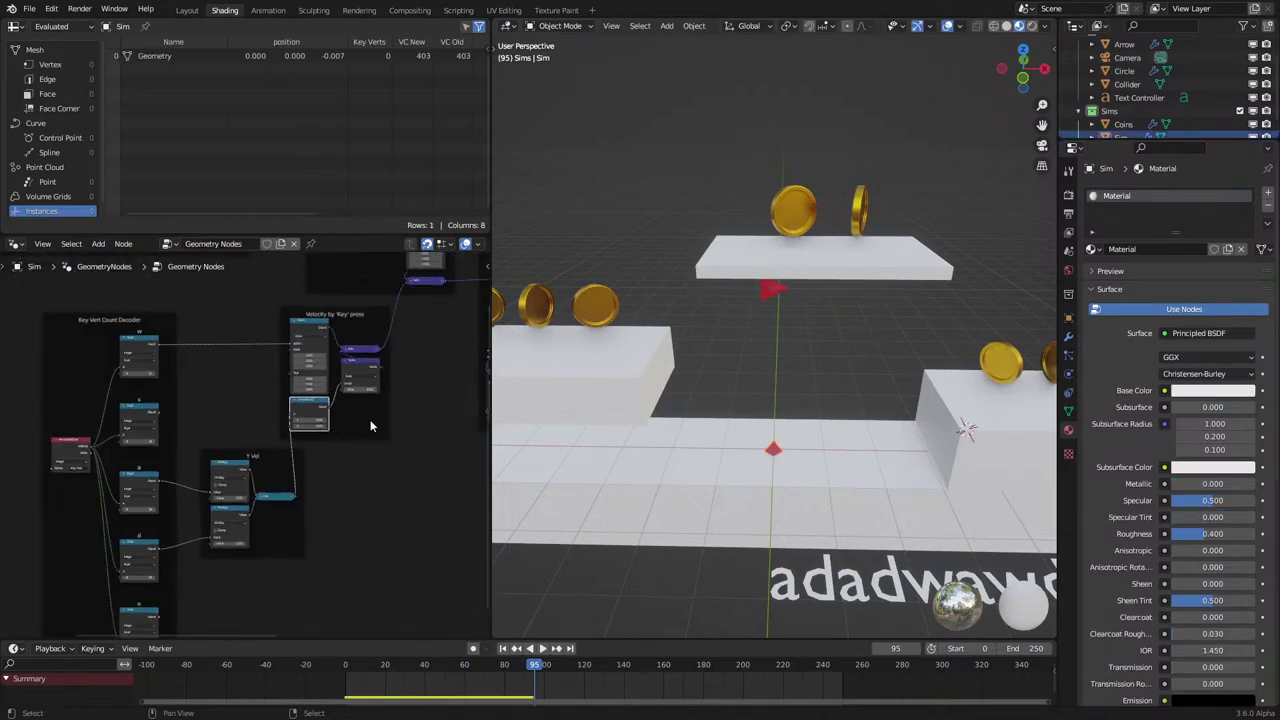
middle_drag(371, 426, 251, 430)
scroll(253, 429, up, 6)
middle_drag(365, 403, 233, 476)
scroll(233, 477, up, 2)
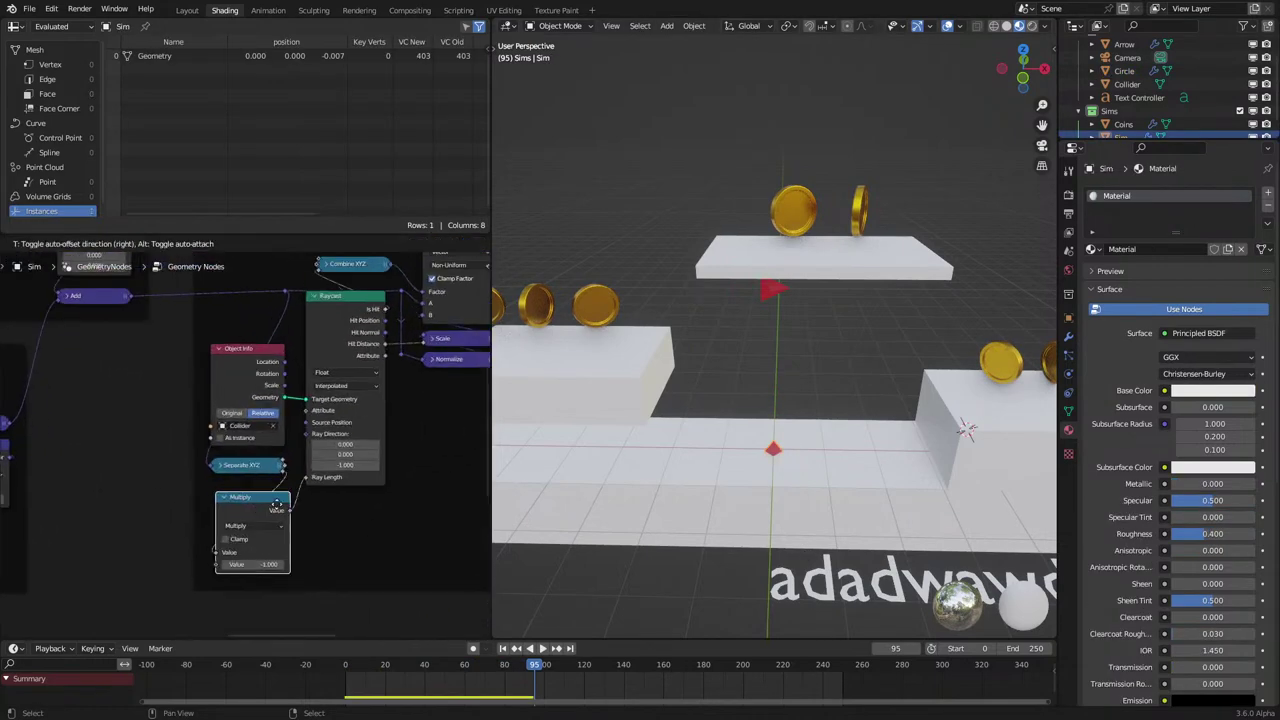
drag(222, 492, 229, 533)
text(ad)
key(Return)
click(229, 522)
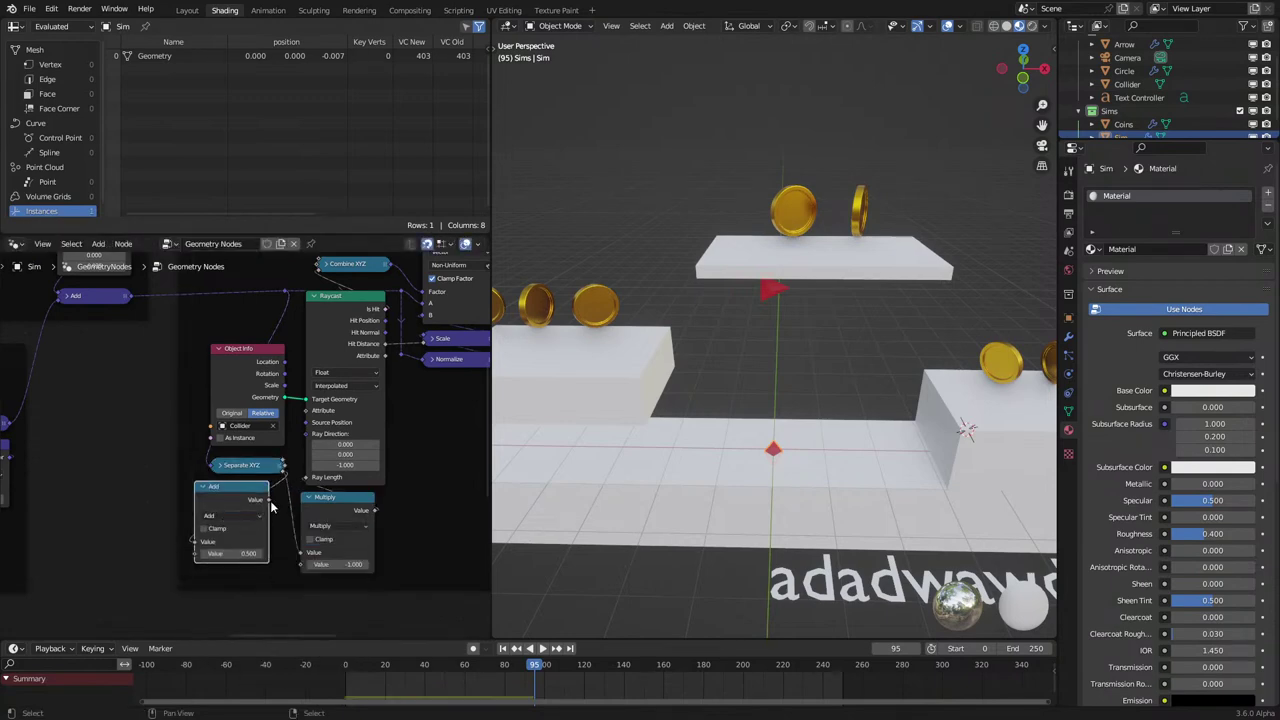
drag(303, 554, 302, 553)
Switch the new math node from Add to Subtract and replay the simulation from the start to test the ground collision.
key(space)
key(shift+Left)
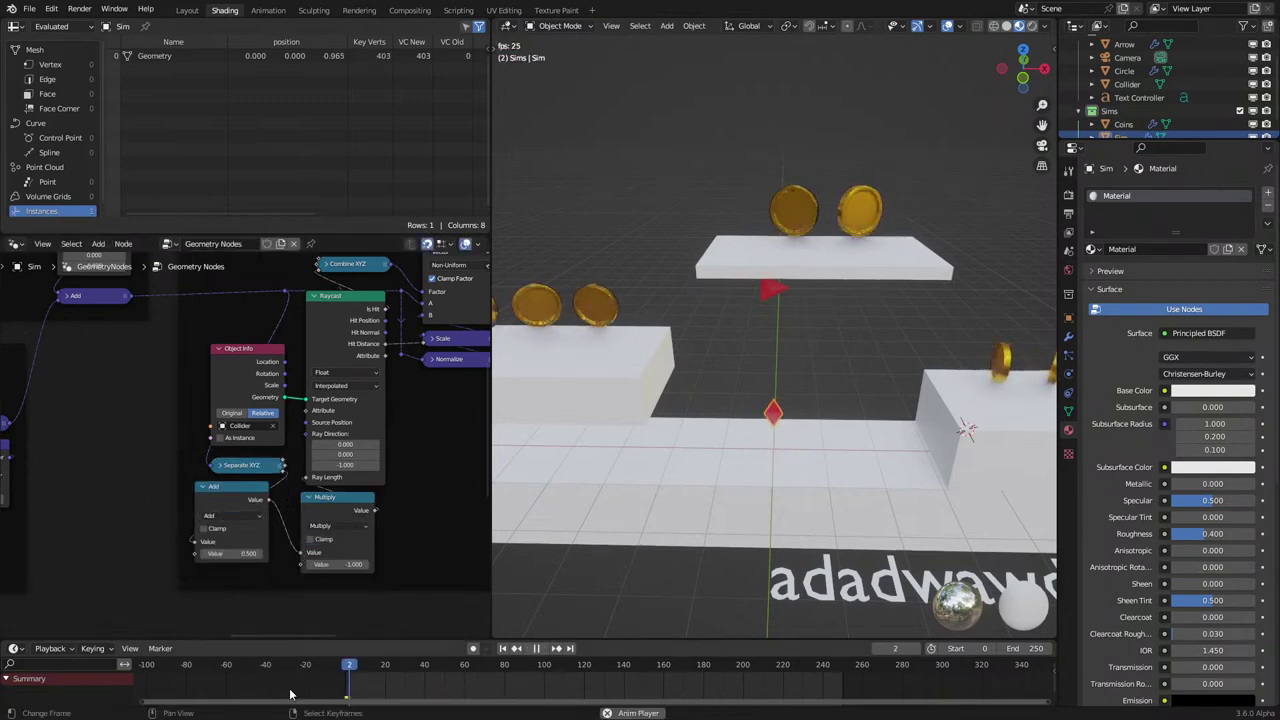
key(shift+Left)
click(249, 517)
click(250, 555)
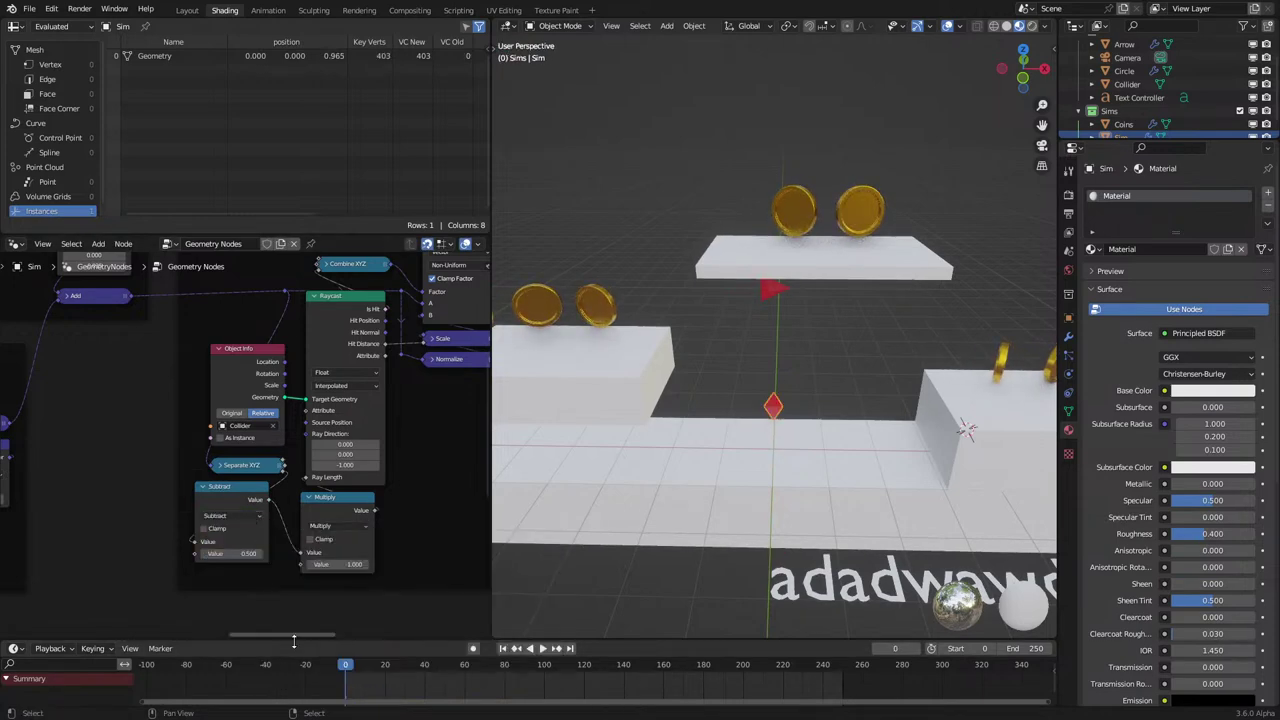
key(space)
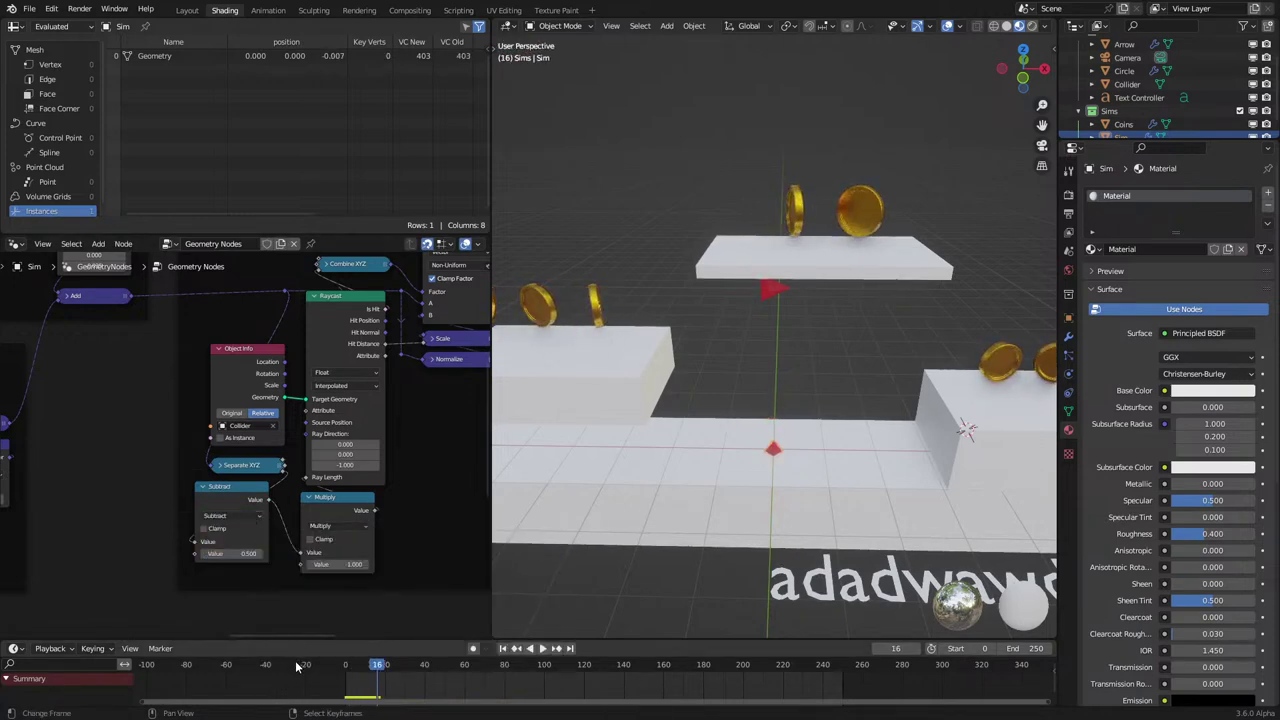
key(Escape)
mouse_move(261, 495)
mouse_down()
mouse_move(245, 505)
mouse_move(258, 503)
mouse_up()
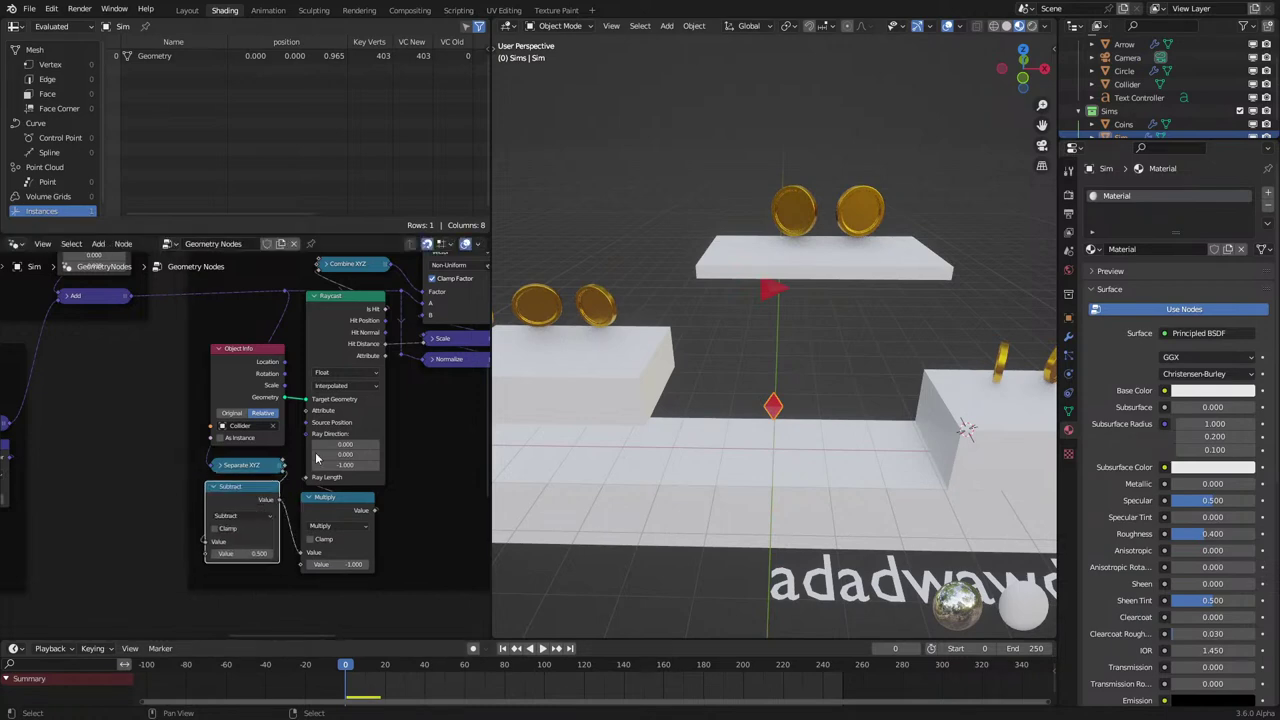
Duplicate the Subtract 0.5 node and wire it between the Raycast's Hit Distance and the Scale node's scale input.
middle_drag(357, 424, 303, 443)
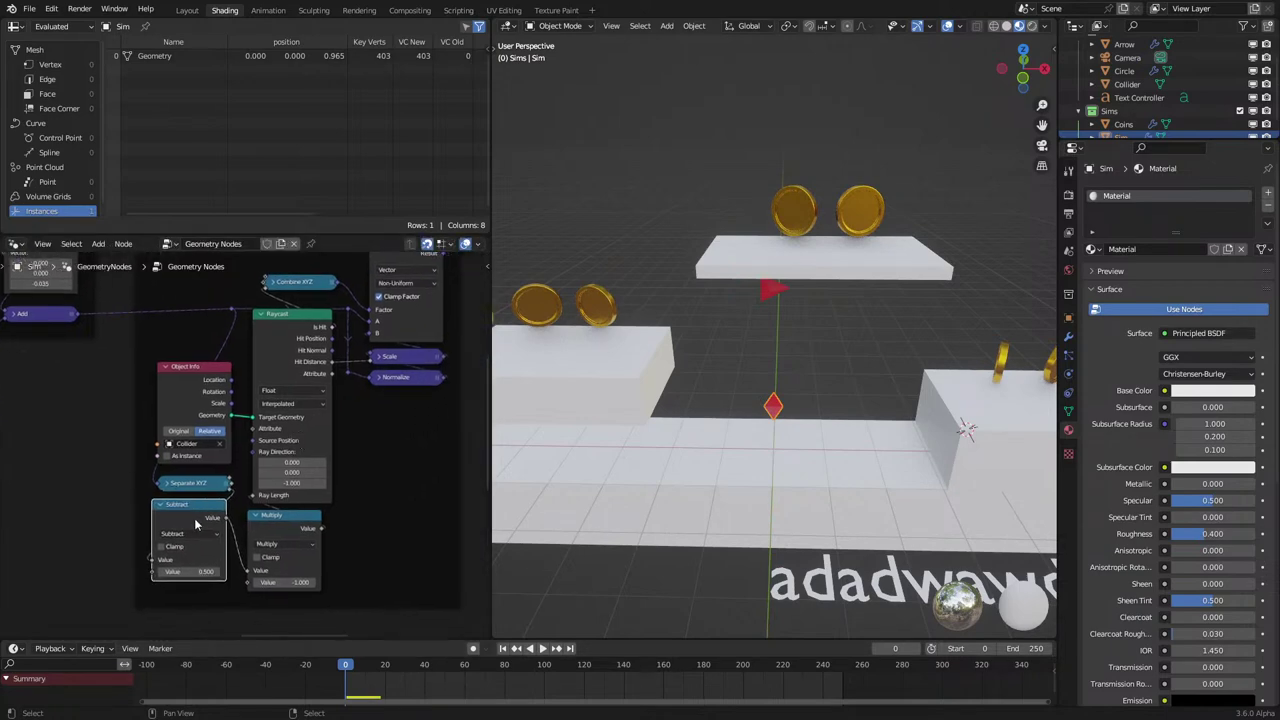
key(shift+d)
click(419, 447)
drag(332, 361, 380, 488)
drag(449, 443, 370, 367)
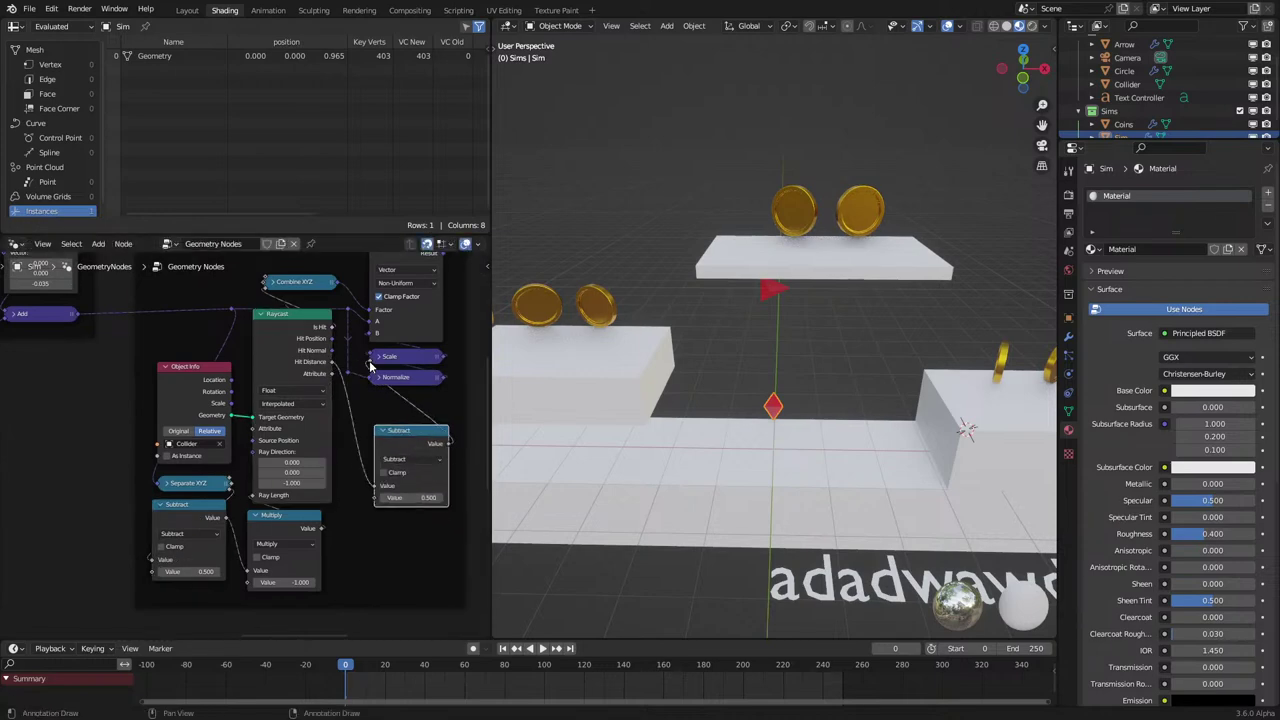
Play the simulation from the start and view the character's landing on the platform from a low angle.
key(space)
middle_drag(648, 494, 712, 406)
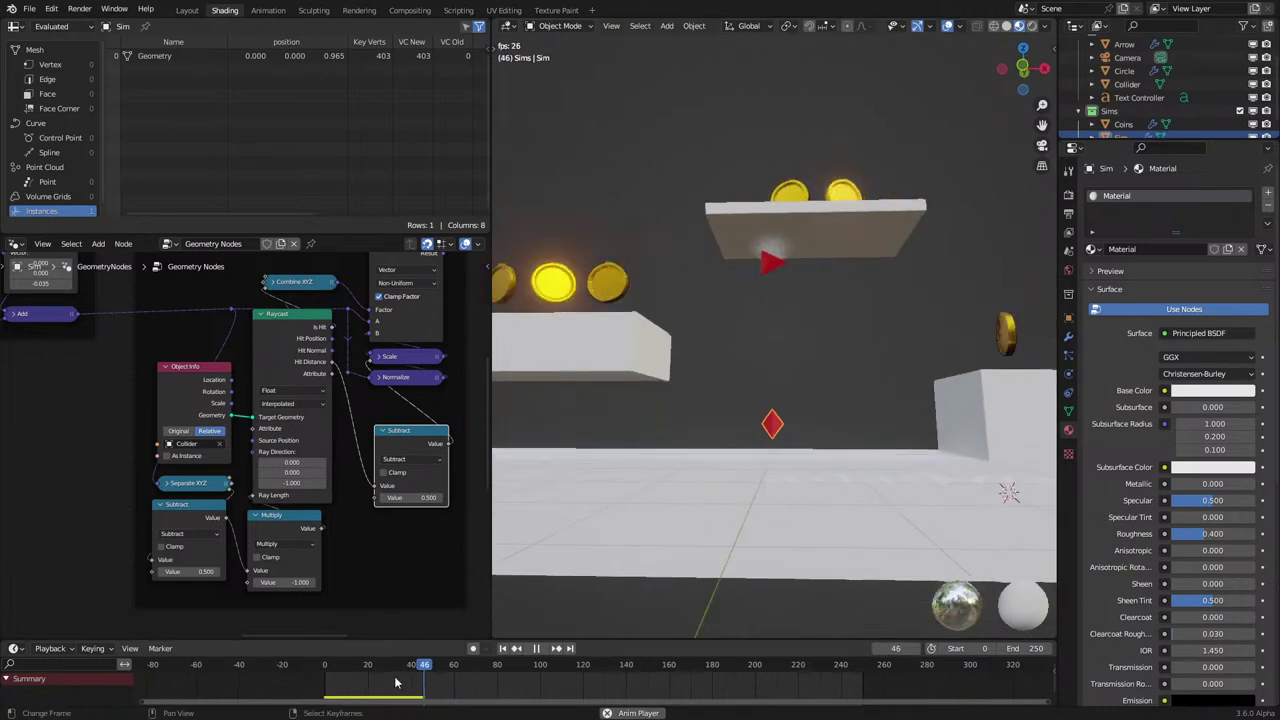
click(279, 679)
click(279, 679)
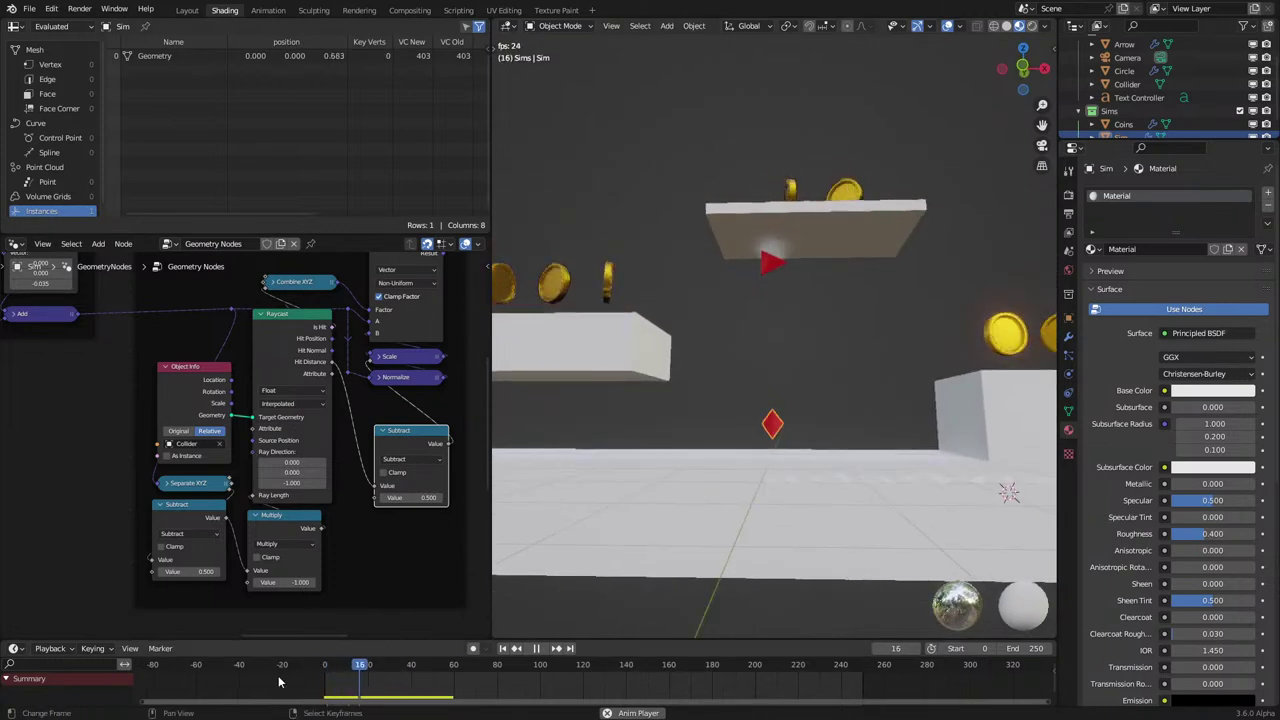
Rewind the animation, play it, and enter movement letters in the text controller to playtest the Sim character.
click(280, 681)
key(space)
click(272, 683)
scroll(678, 498, down, 6)
middle_drag(680, 499, 681, 552)
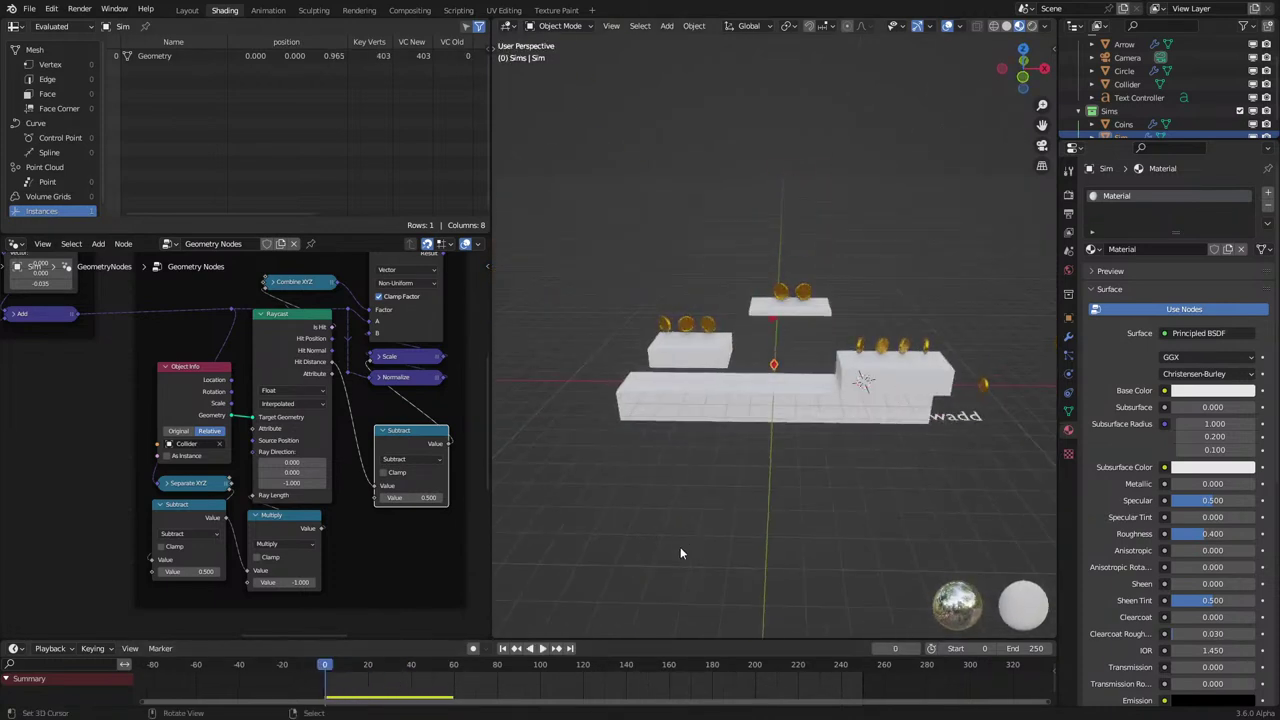
right_click(980, 425)
scroll(953, 425, up, 3)
scroll(949, 436, down, 2)
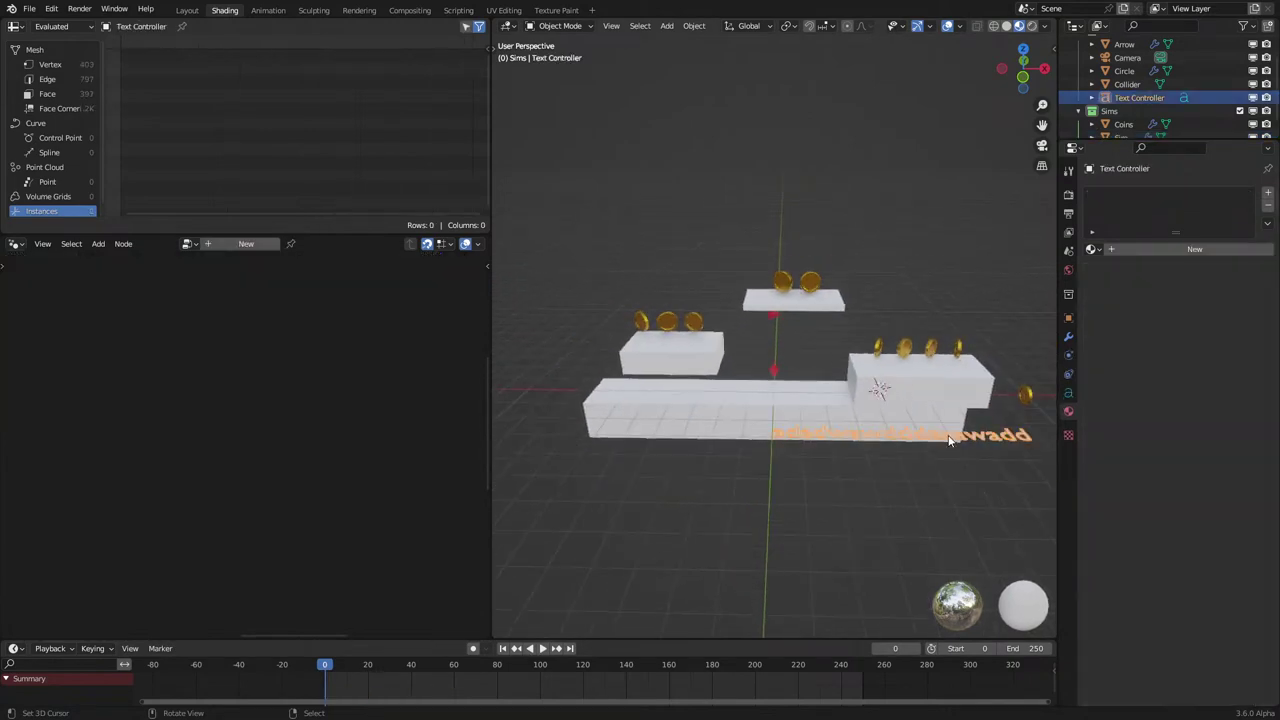
key(Tab)
key(space)
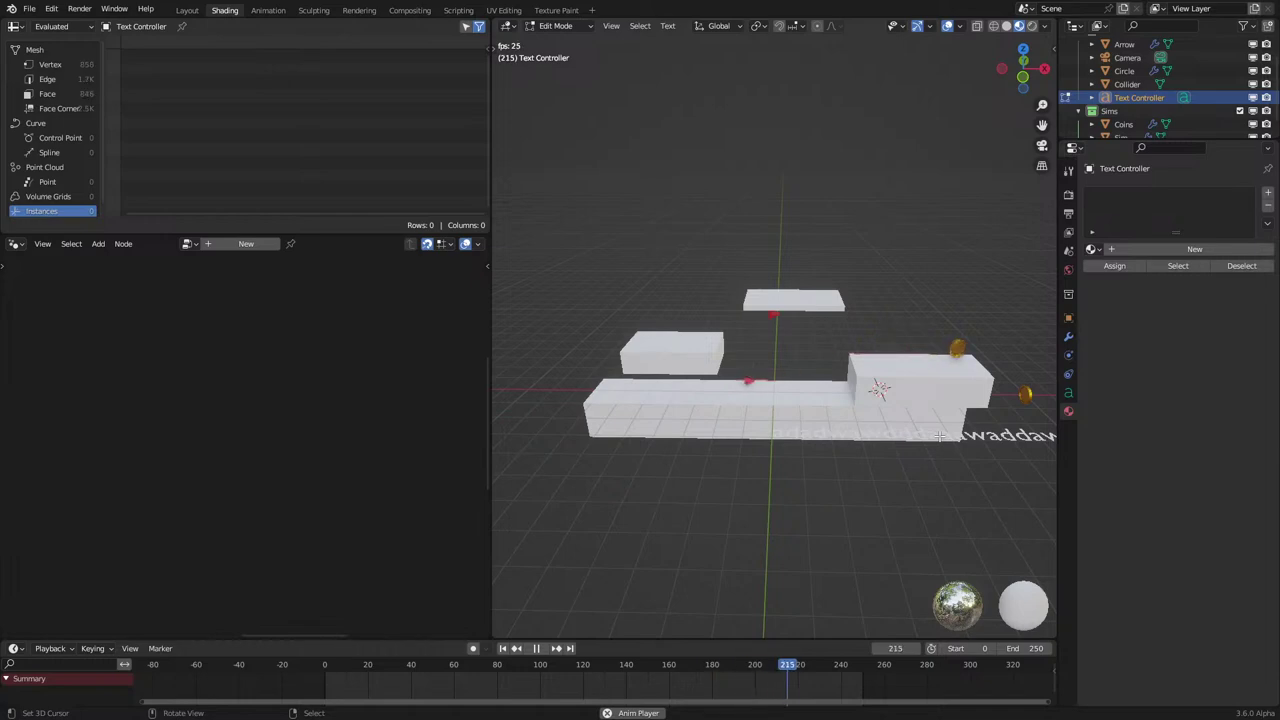
key(Tab)
Select the Sim character, wire Separate XYZ straight into Multiply, bypassing the Subtract node in the Z collision frame, and resume playback.
scroll(939, 436, up, 4)
right_click(769, 434)
middle_drag(768, 432, 862, 380)
key(space)
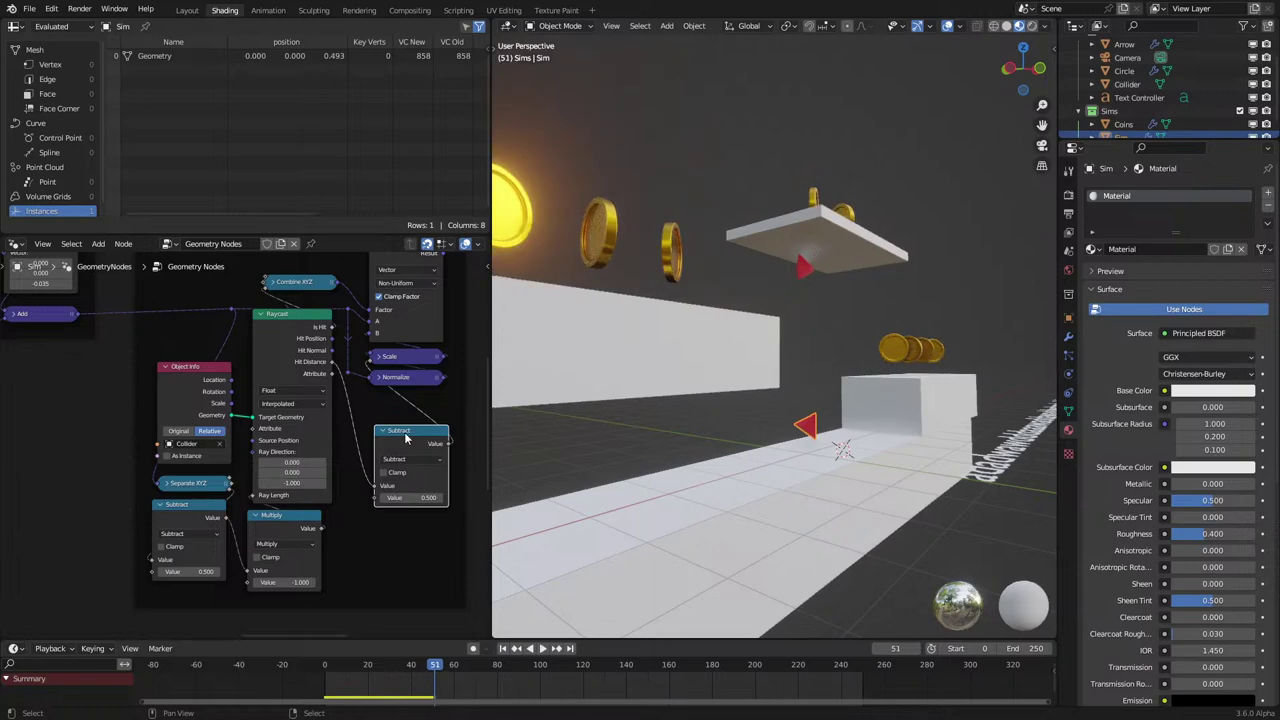
drag(402, 436, 397, 406)
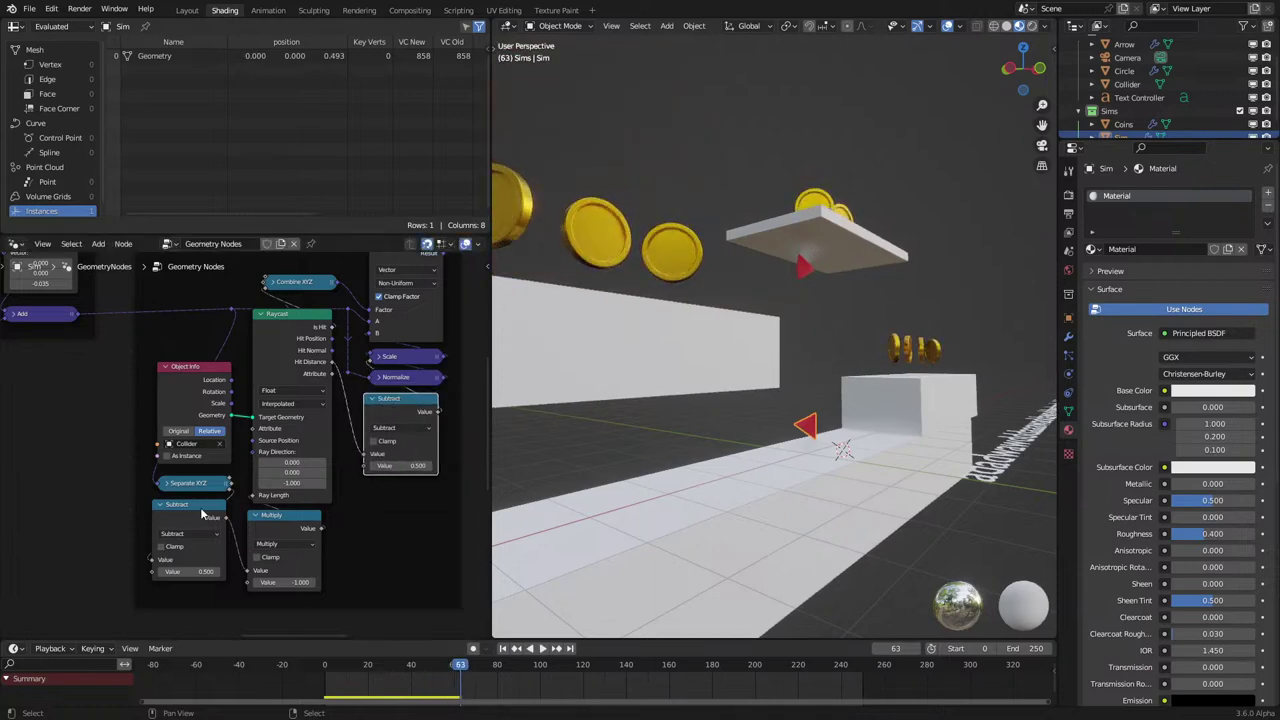
drag(196, 505, 248, 571)
key(space)
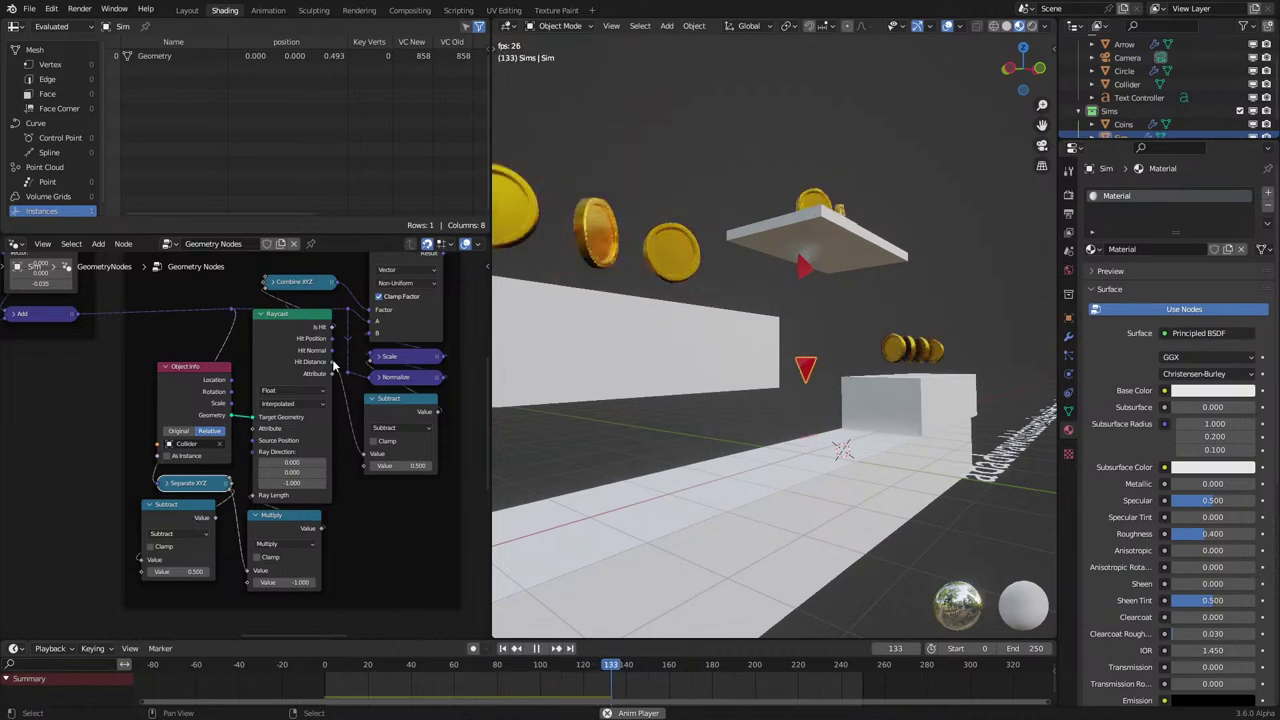
Remove both 0.5 Subtract nodes from the Z collision frame, linking Hit Distance directly to Scale, and place Multiply beneath Raycast.
click(383, 417)
key(x)
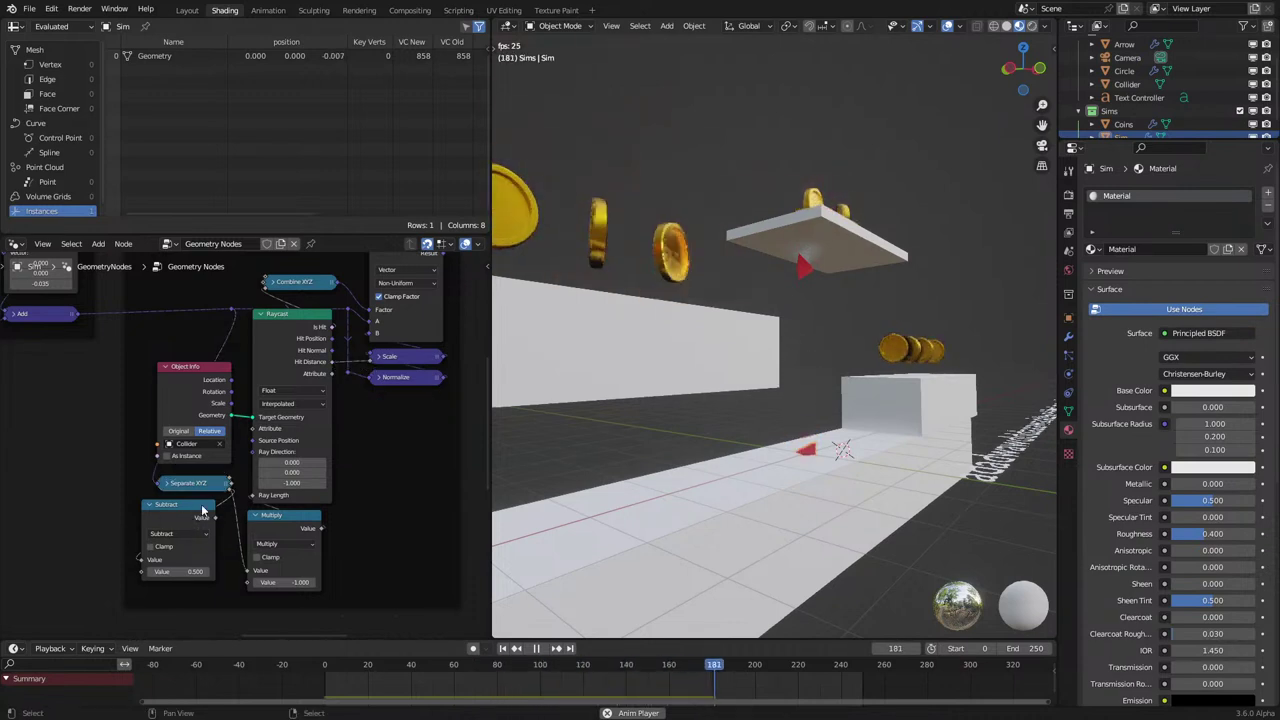
click(201, 504)
key(x)
click(260, 520)
drag(261, 519, 282, 515)
In the New Letter Detector frame, connect Domain Size's Point Count to the first input of the Subtract node.
scroll(158, 455, down, 5)
middle_drag(124, 451, 181, 472)
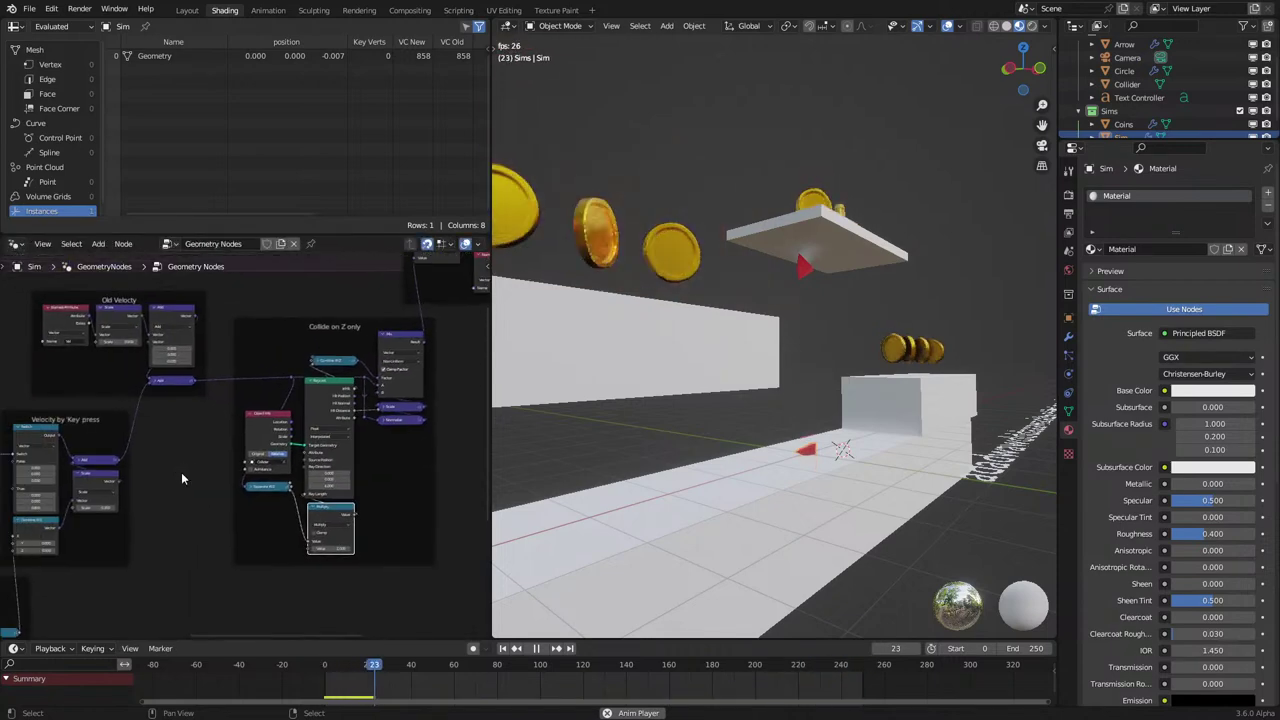
scroll(101, 449, down, 3)
middle_drag(102, 449, 226, 523)
scroll(186, 441, down, 4)
scroll(160, 475, up, 6)
middle_drag(160, 475, 339, 519)
scroll(333, 518, up, 3)
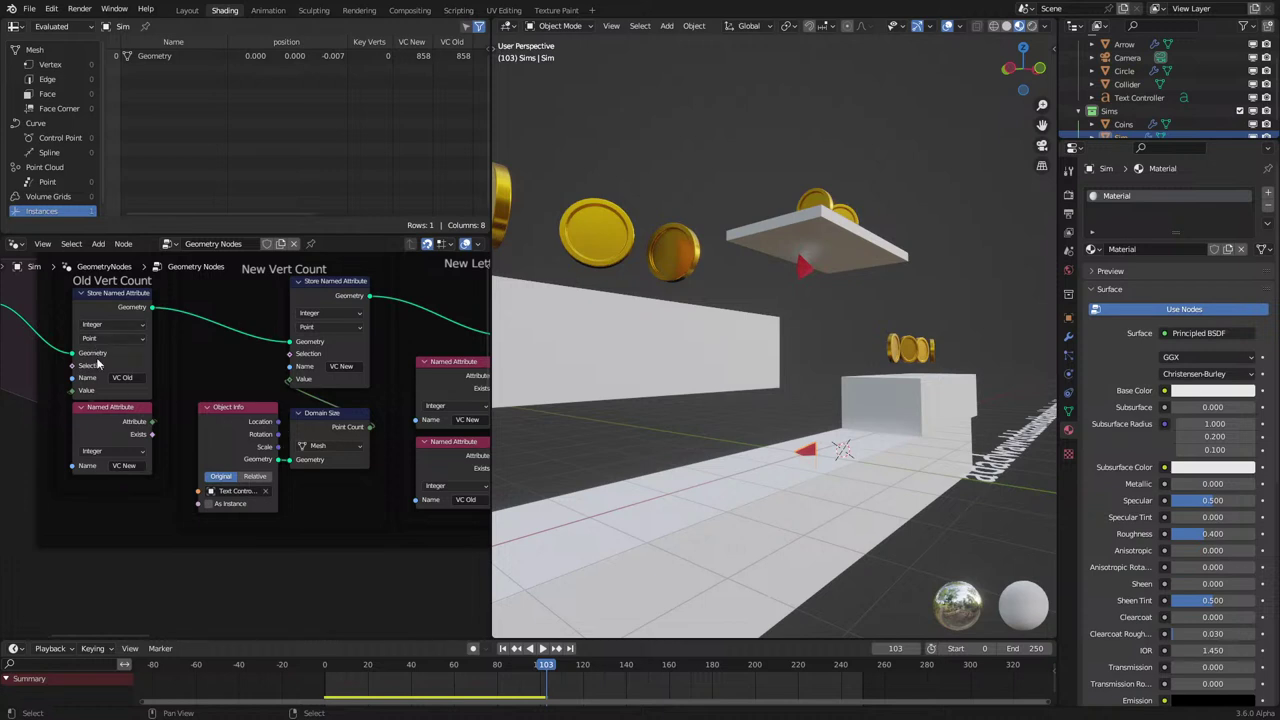
middle_drag(293, 390, 191, 440)
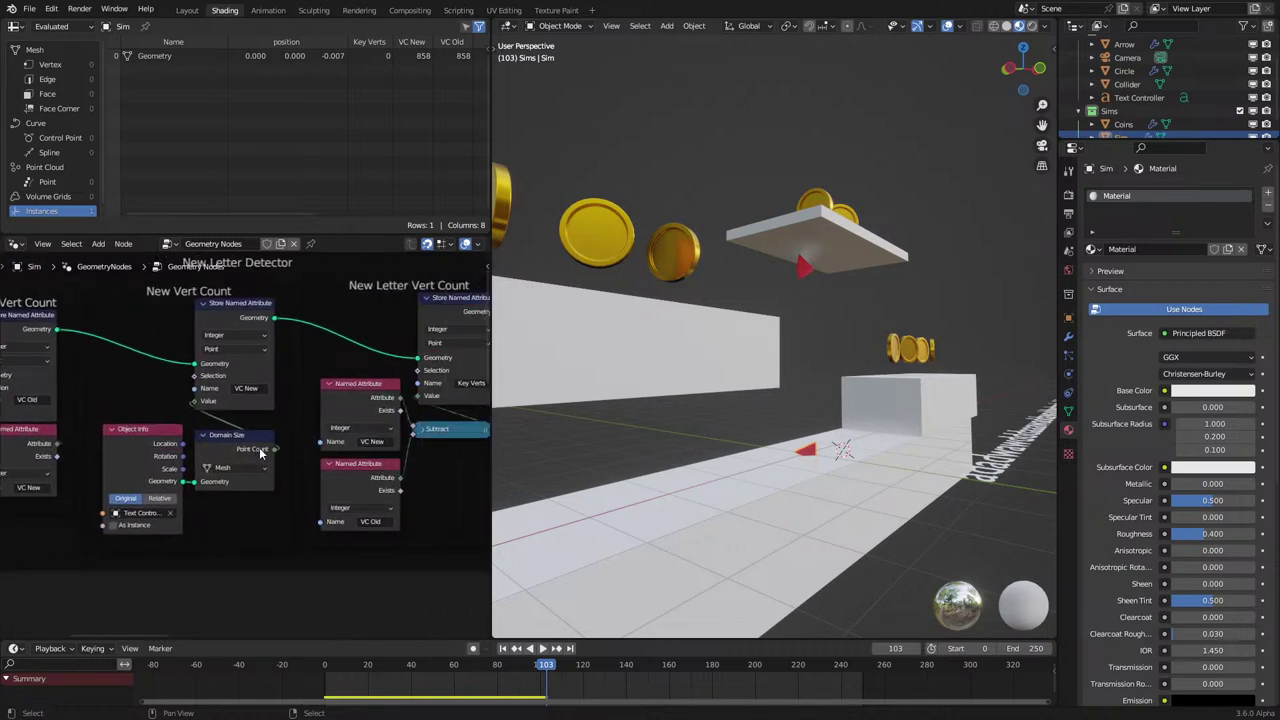
drag(275, 449, 414, 427)
Replay from the start, enter movement letters in the text controller to test the character, and stop with the Sim object selected.
key(space)
click(303, 671)
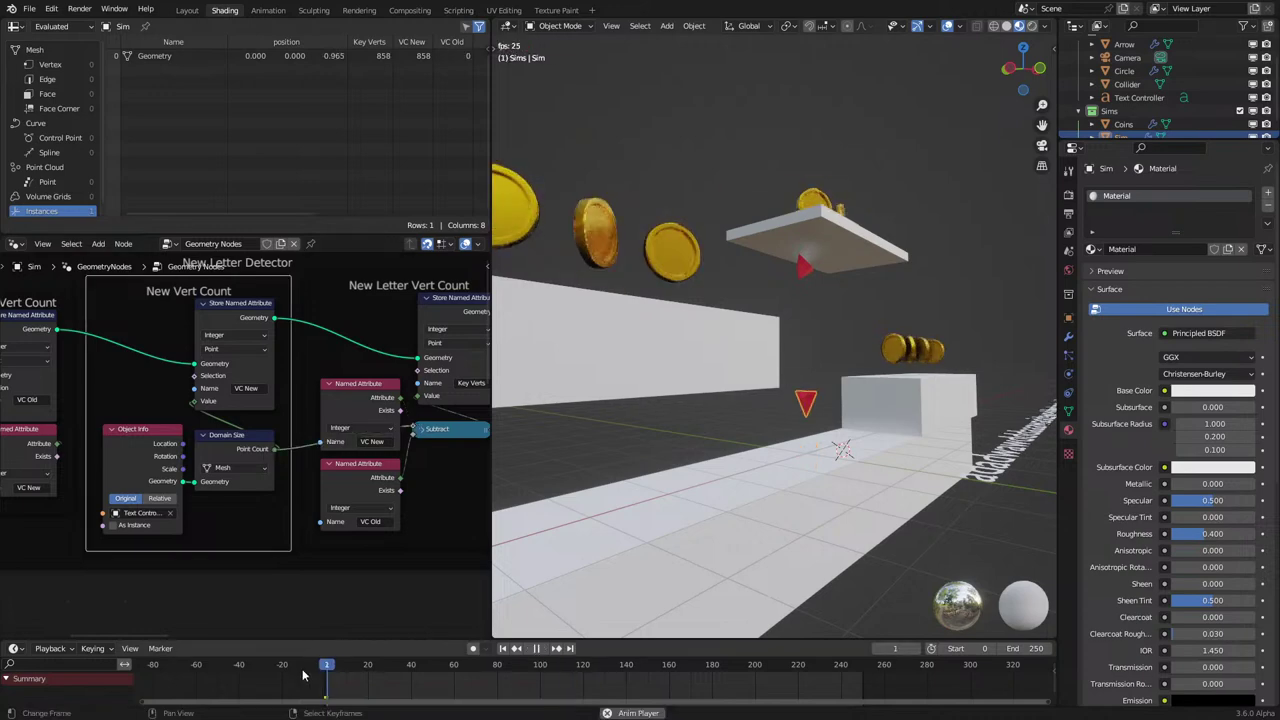
click(1004, 466)
middle_drag(1004, 470, 909, 530)
scroll(909, 530, down, 3)
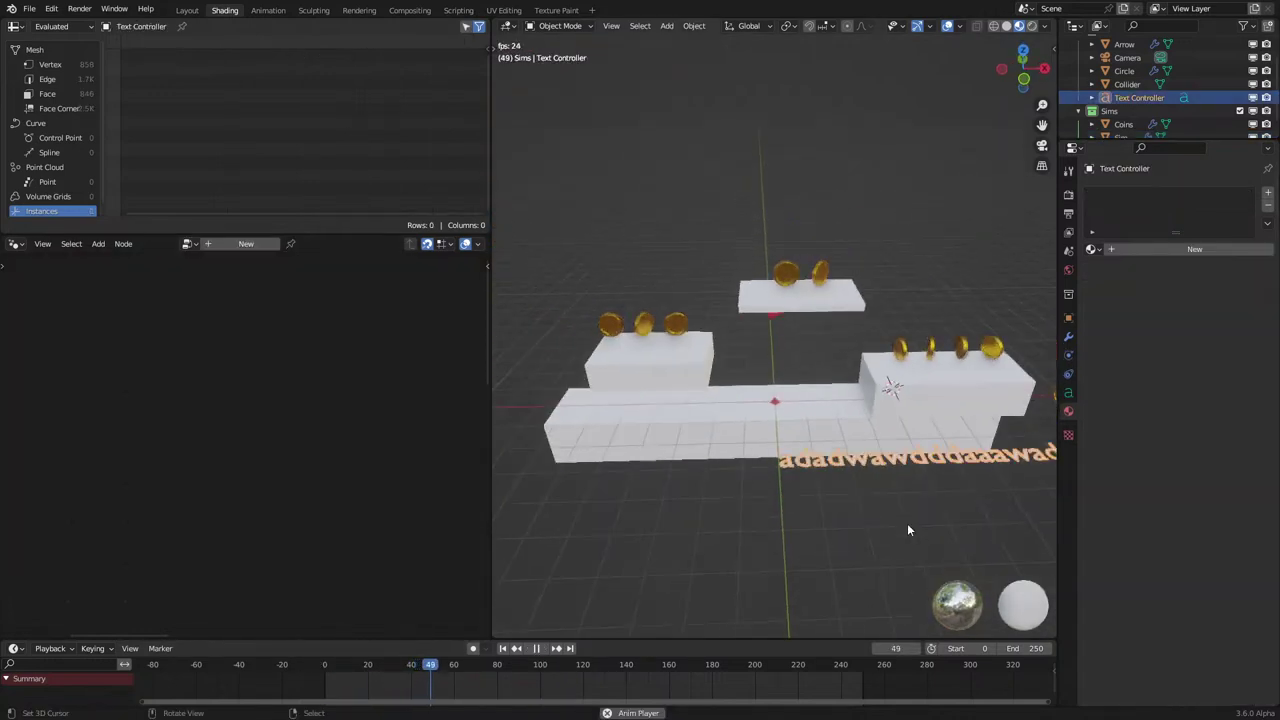
scroll(908, 530, up, 2)
key(Tab)
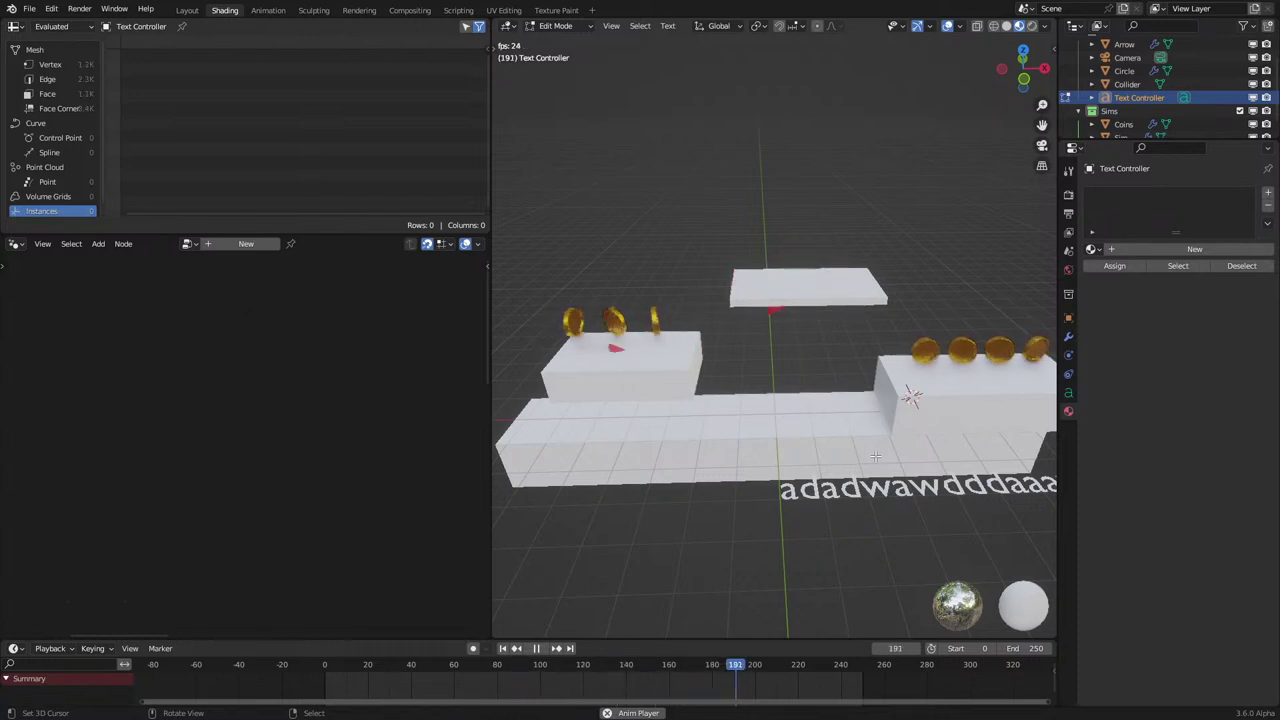
key(Tab)
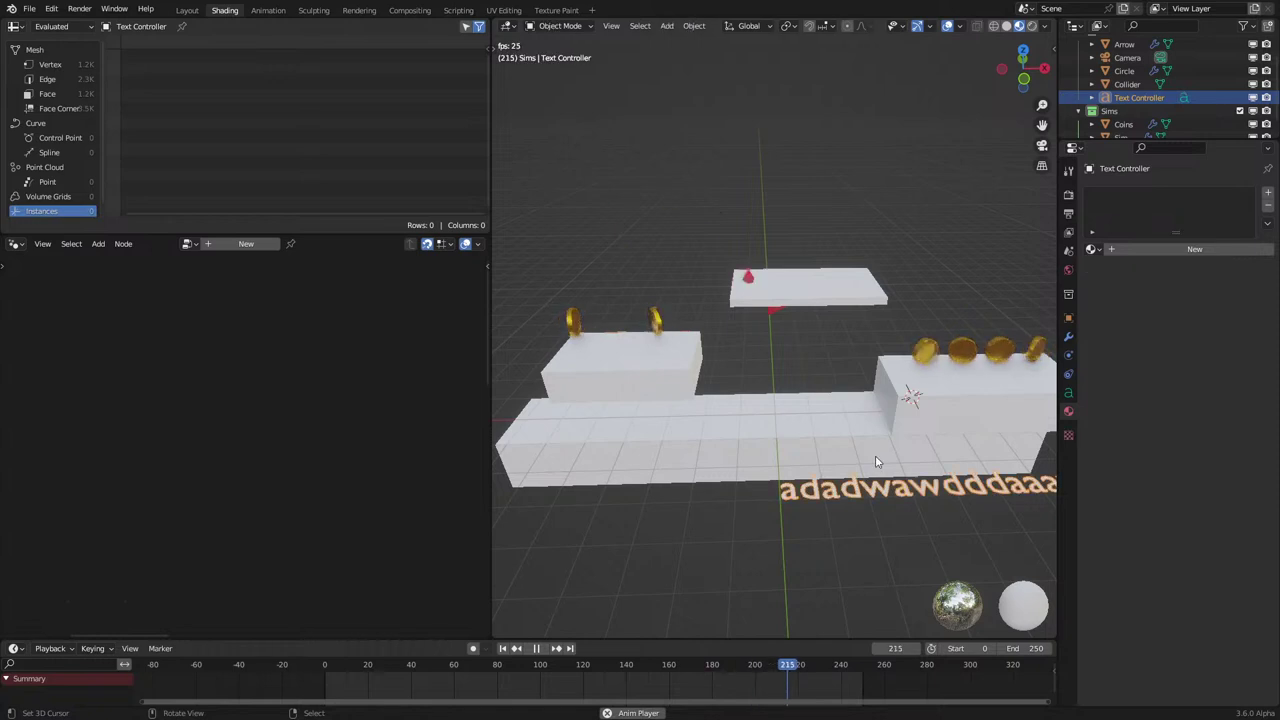
click(763, 289)
key(space)
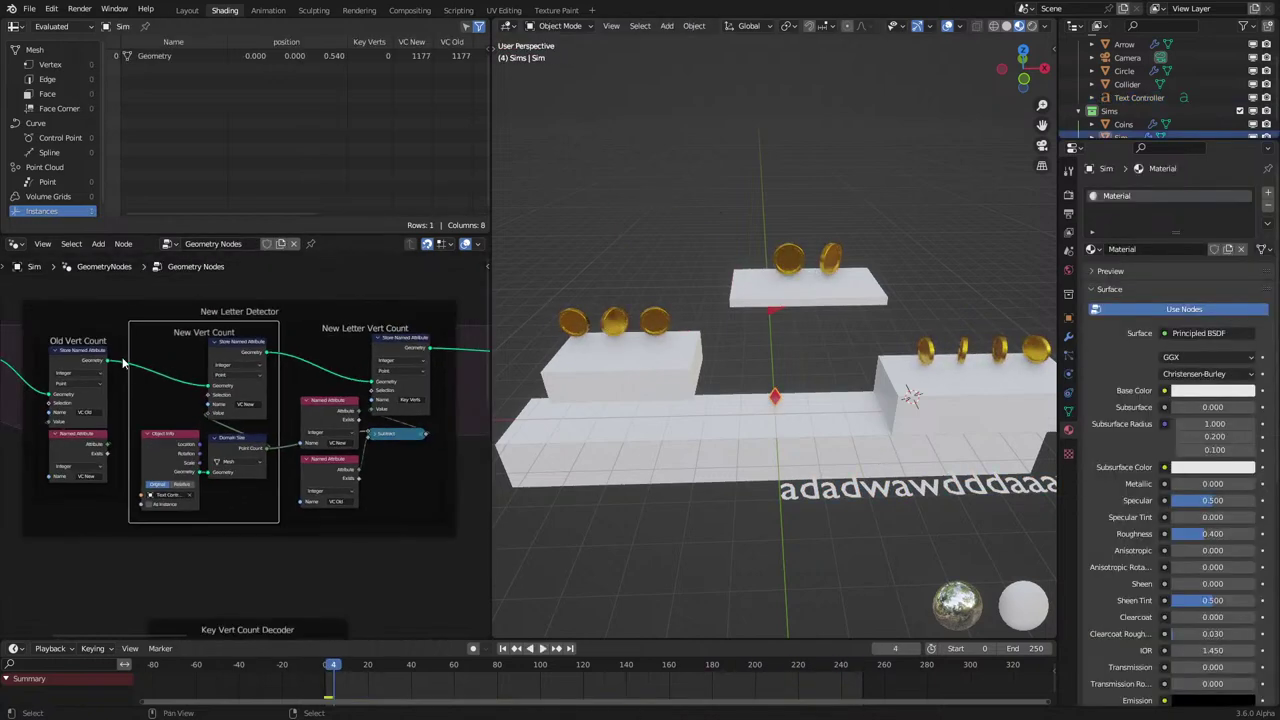
Examine how the New Vert Count and New Letter Vert Count nodes connect in the New Letter Detector frame.
scroll(126, 408, up, 1)
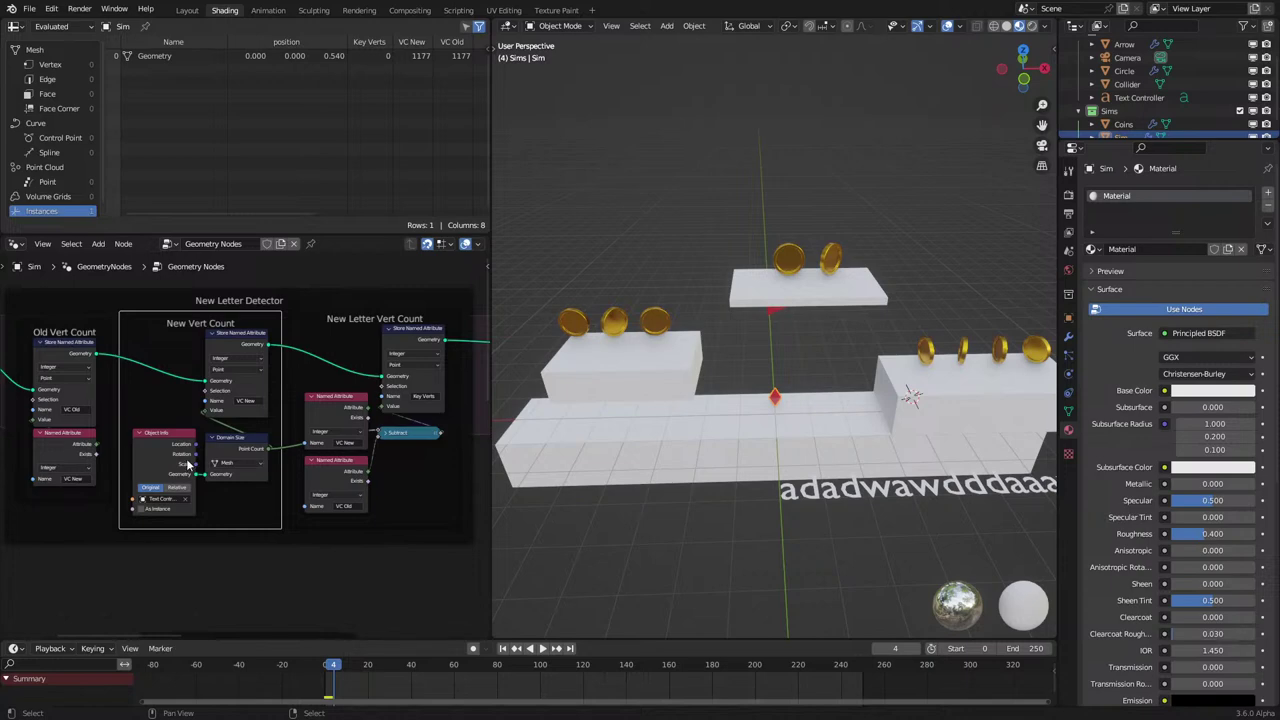
mouse_move(187, 464)
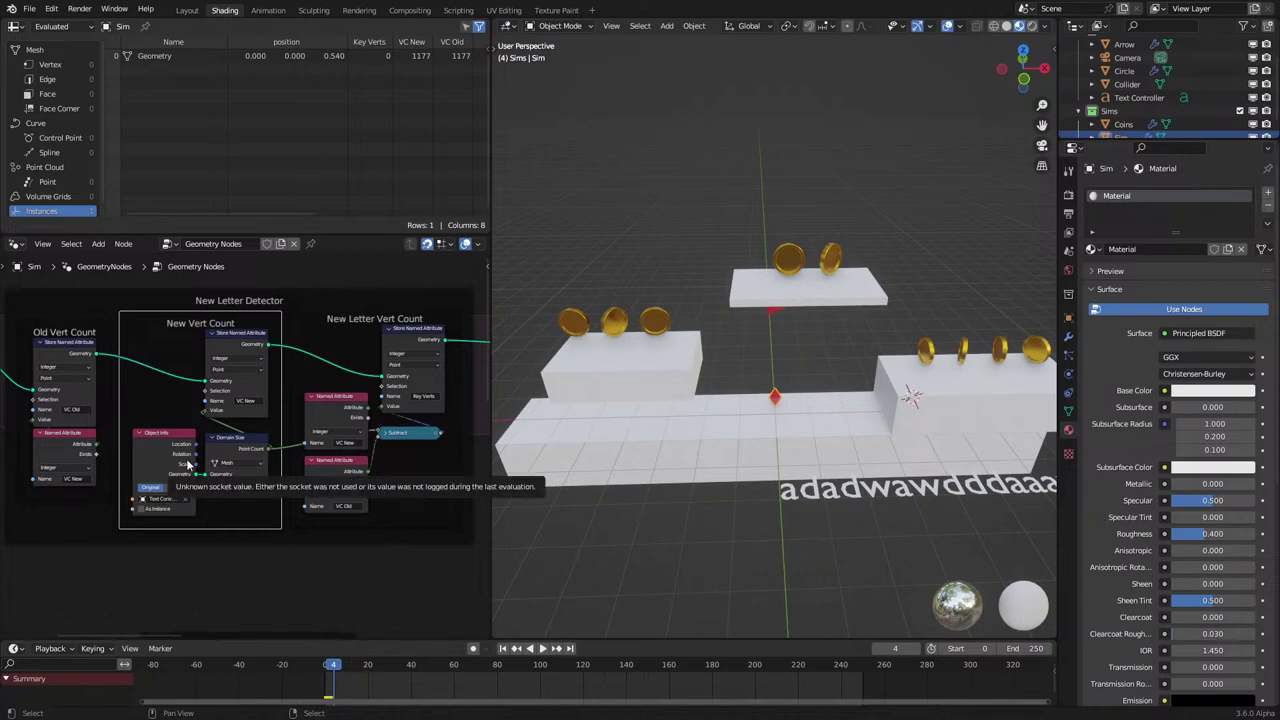
scroll(255, 442, up, 2)
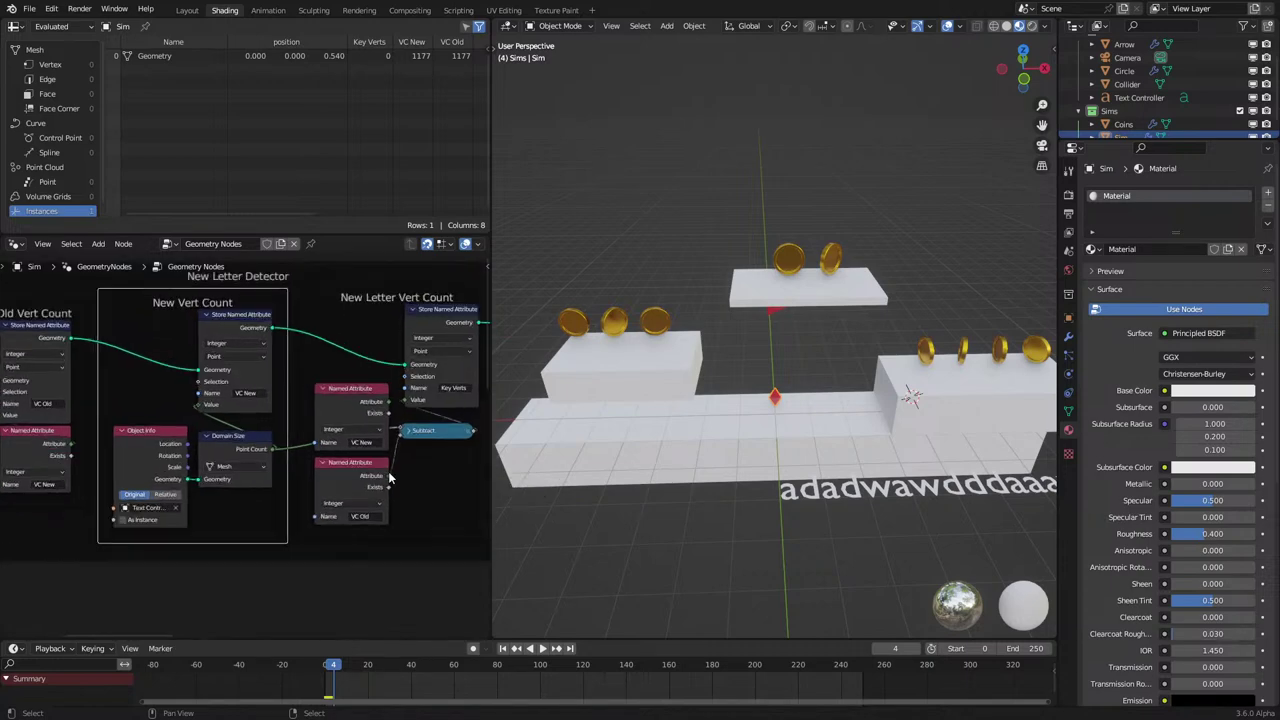
scroll(349, 524, up, 1)
middle_drag(349, 526, 294, 520)
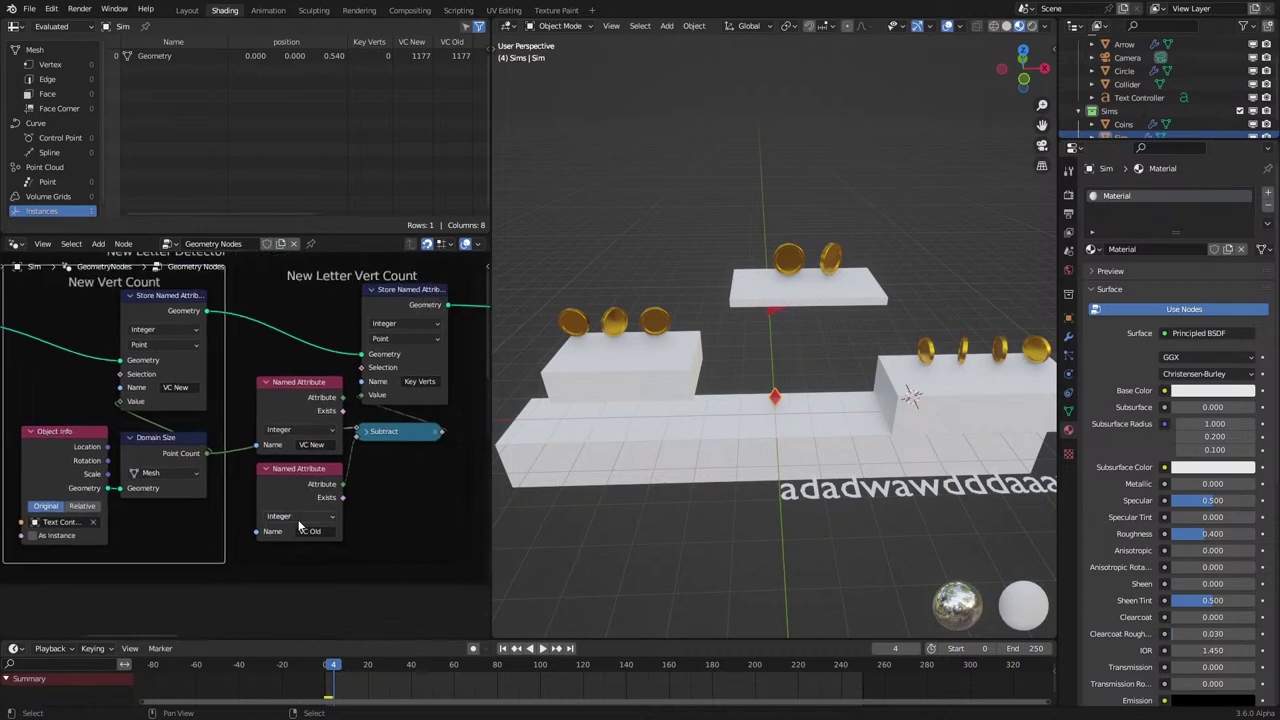
scroll(295, 522, up, 1)
scroll(171, 471, down, 3)
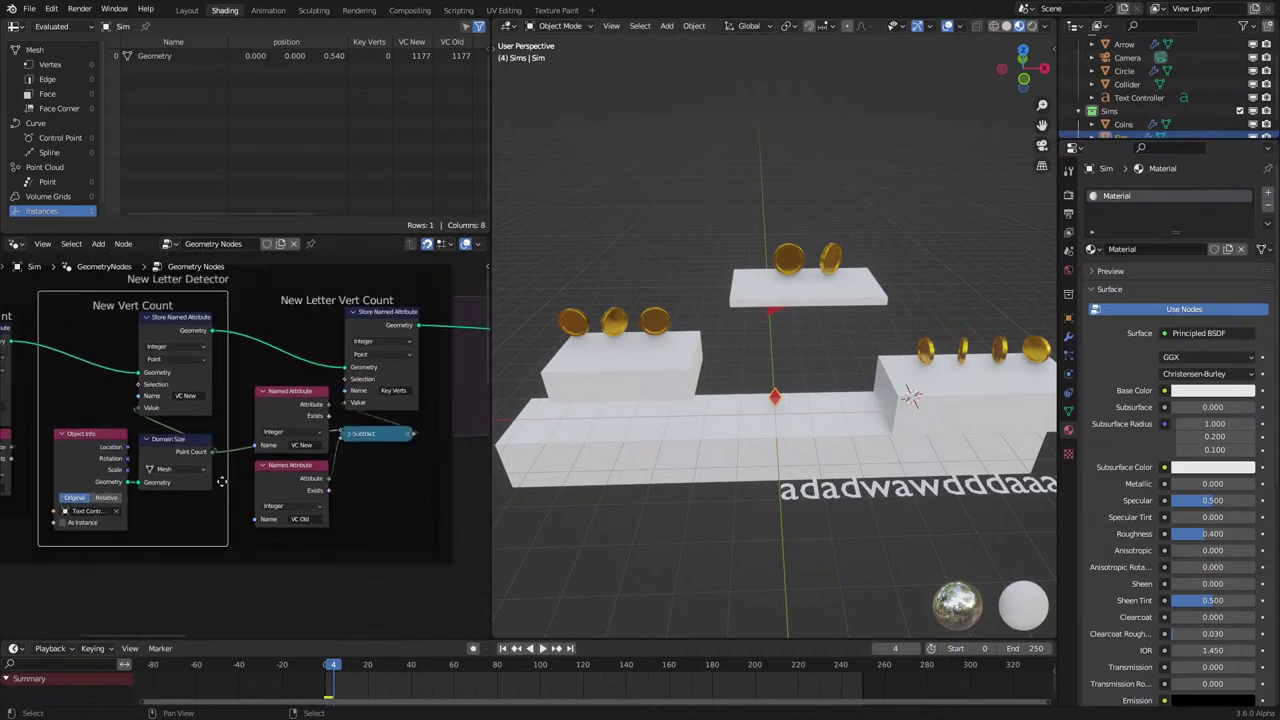
scroll(225, 482, up, 1)
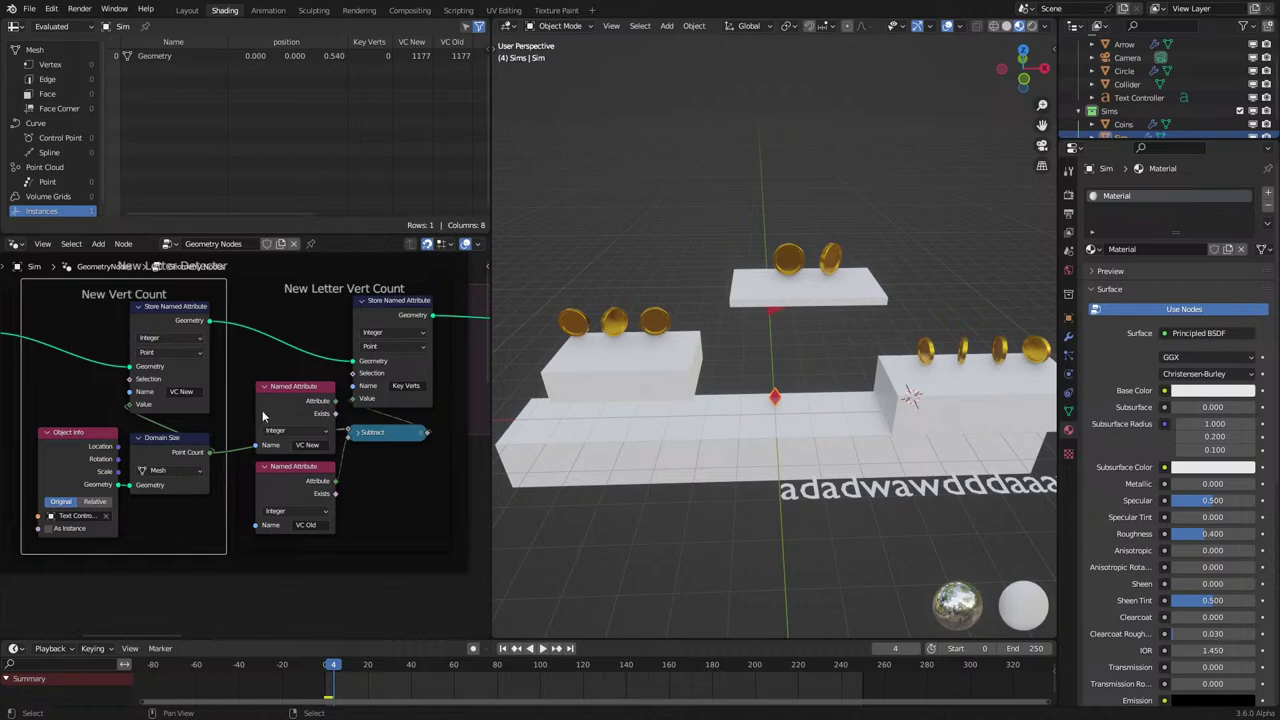
middle_drag(262, 410, 253, 428)
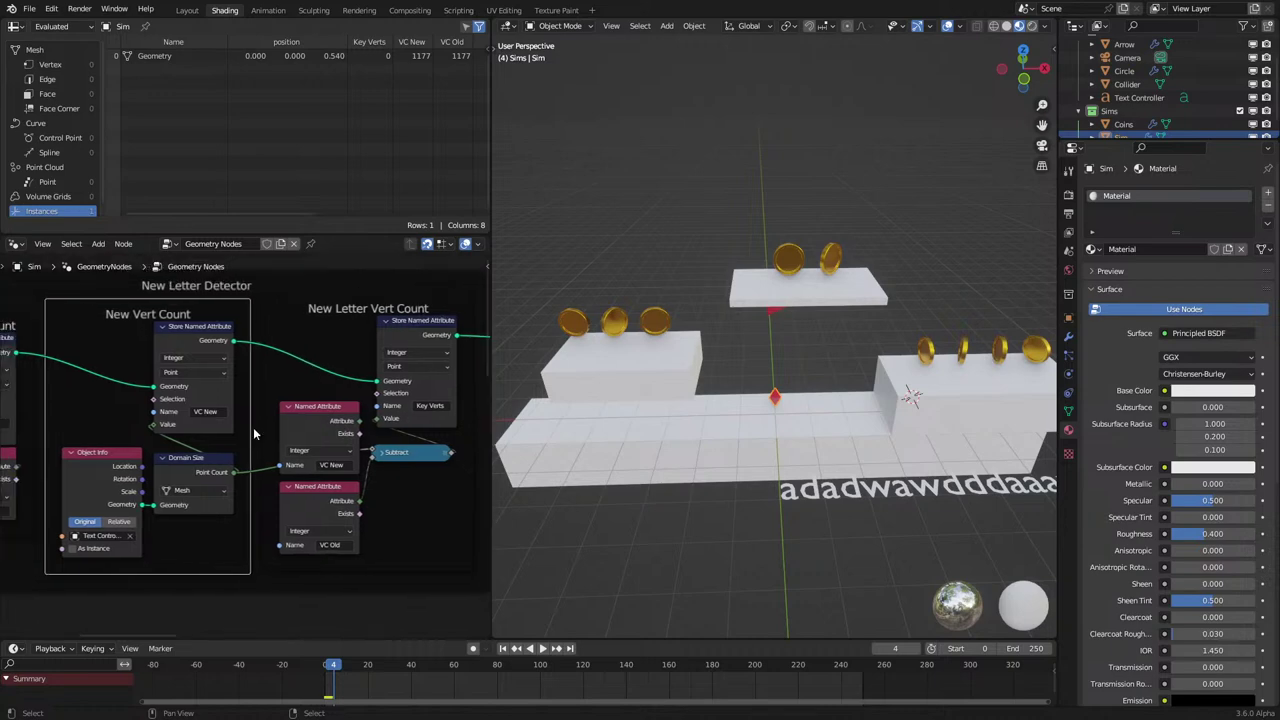
Reconnect the VC New Named Attribute to the Subtract node's first input in place of Point Count.
click(367, 423)
drag(361, 421, 374, 451)
middle_drag(243, 469, 257, 487)
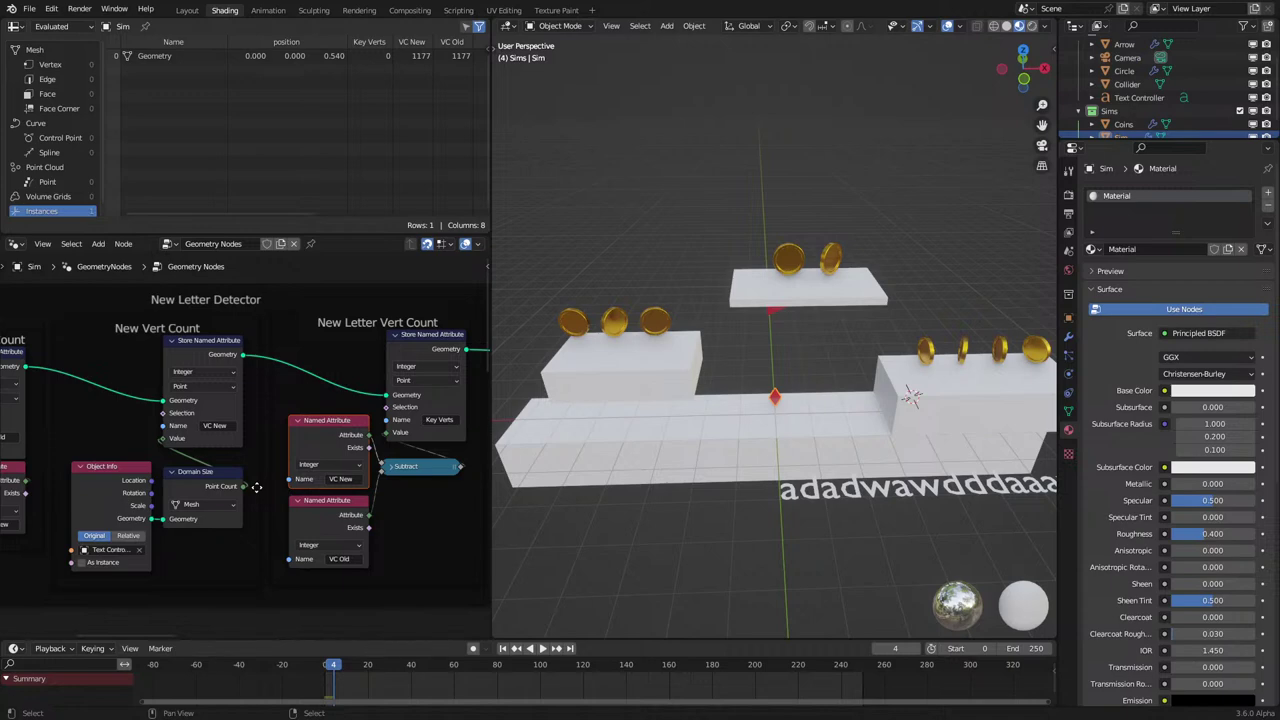
Move the Object Info node directly below the Domain Size node in the New Vert Count frame.
scroll(257, 487, down, 2)
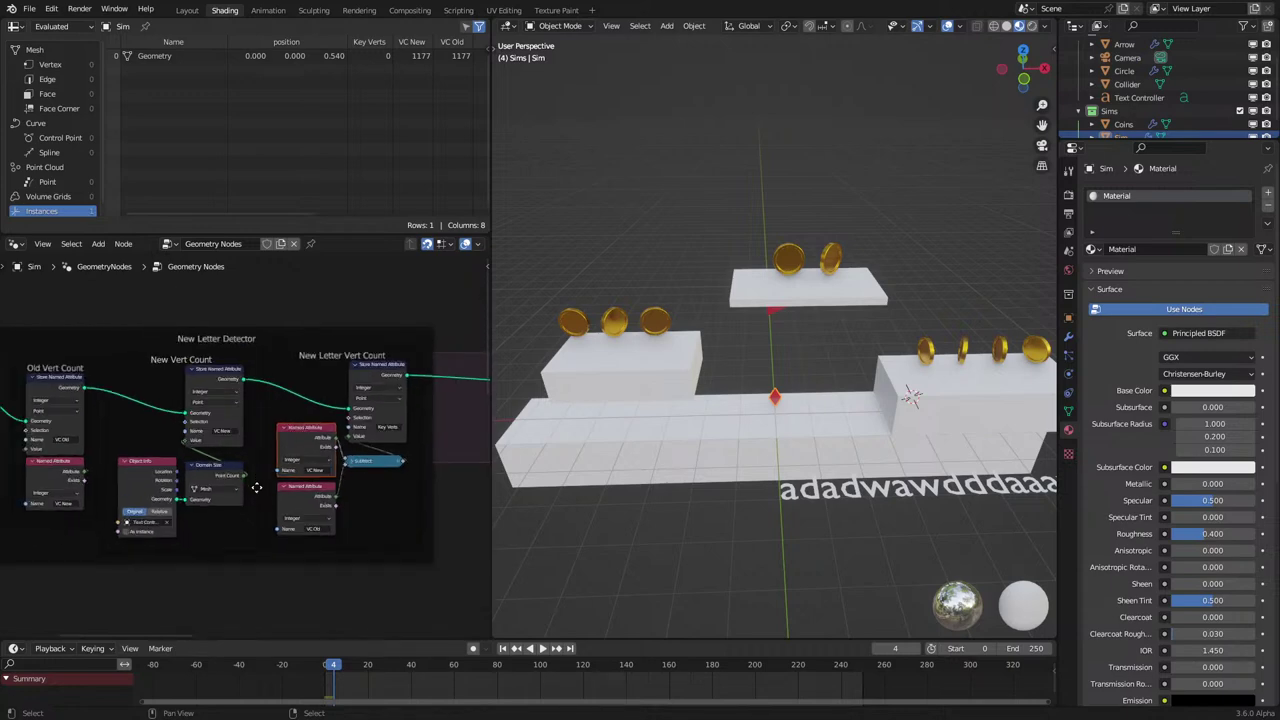
scroll(257, 487, up, 1)
scroll(257, 487, down, 1)
scroll(257, 487, up, 1)
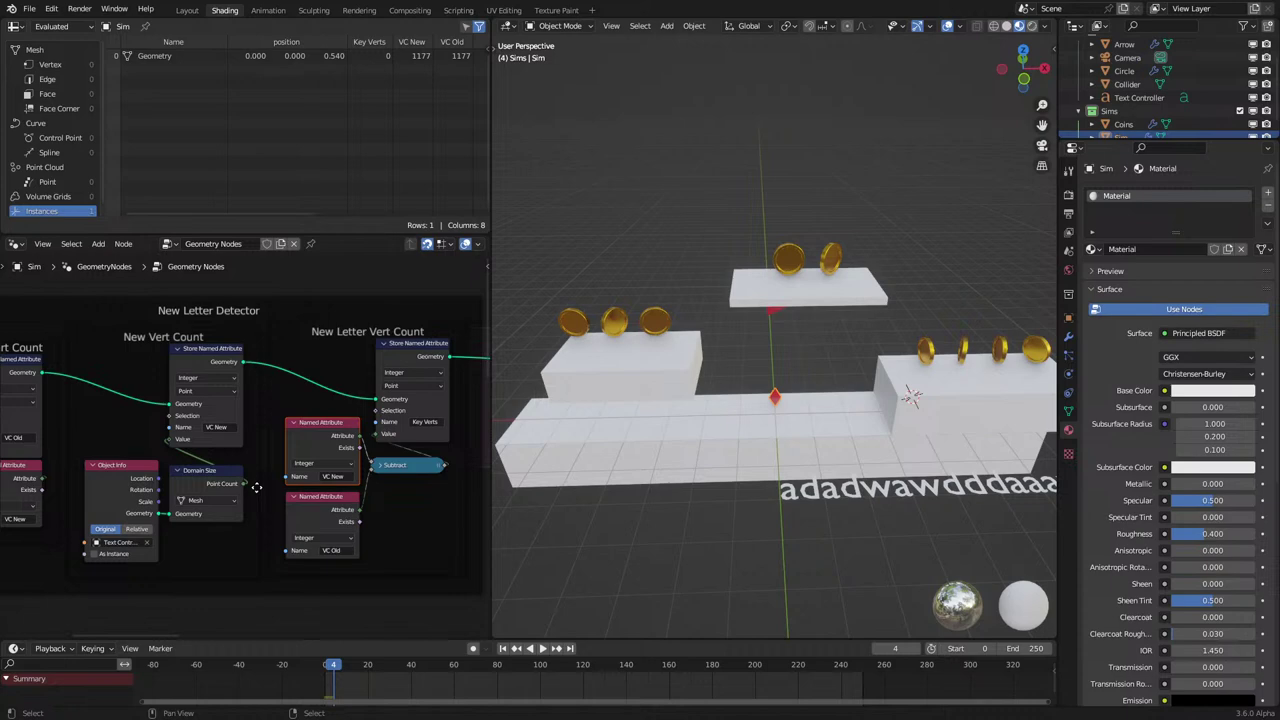
scroll(122, 483, down, 1)
drag(130, 486, 196, 544)
click(244, 504)
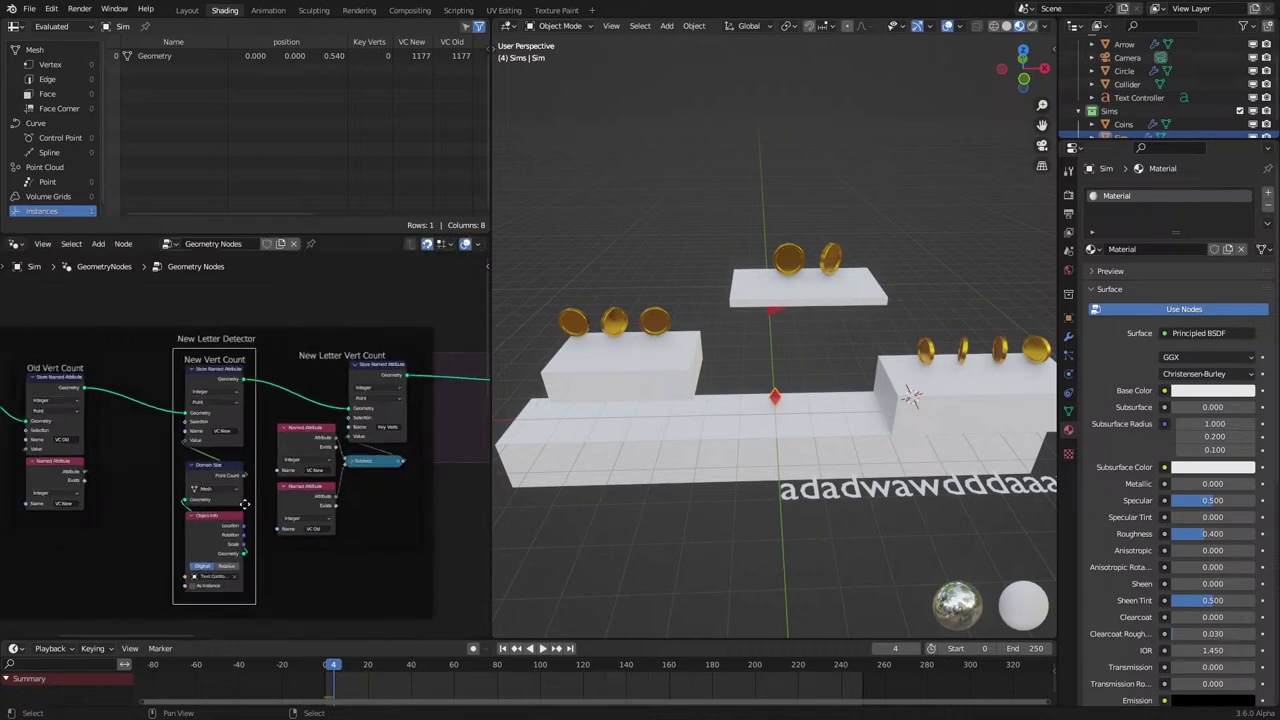
Move the Object Info node back beside the Domain Size node, on its input side.
middle_drag(255, 467, 202, 486)
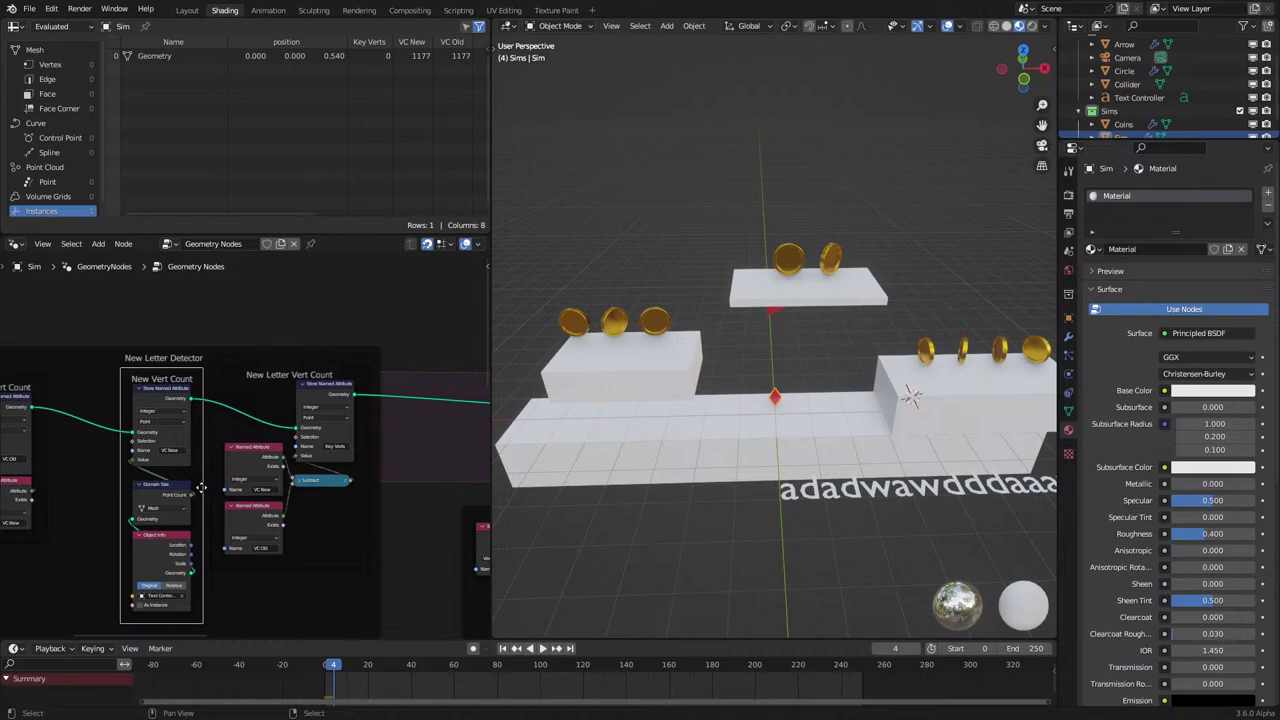
middle_drag(204, 517, 239, 506)
scroll(239, 506, up, 1)
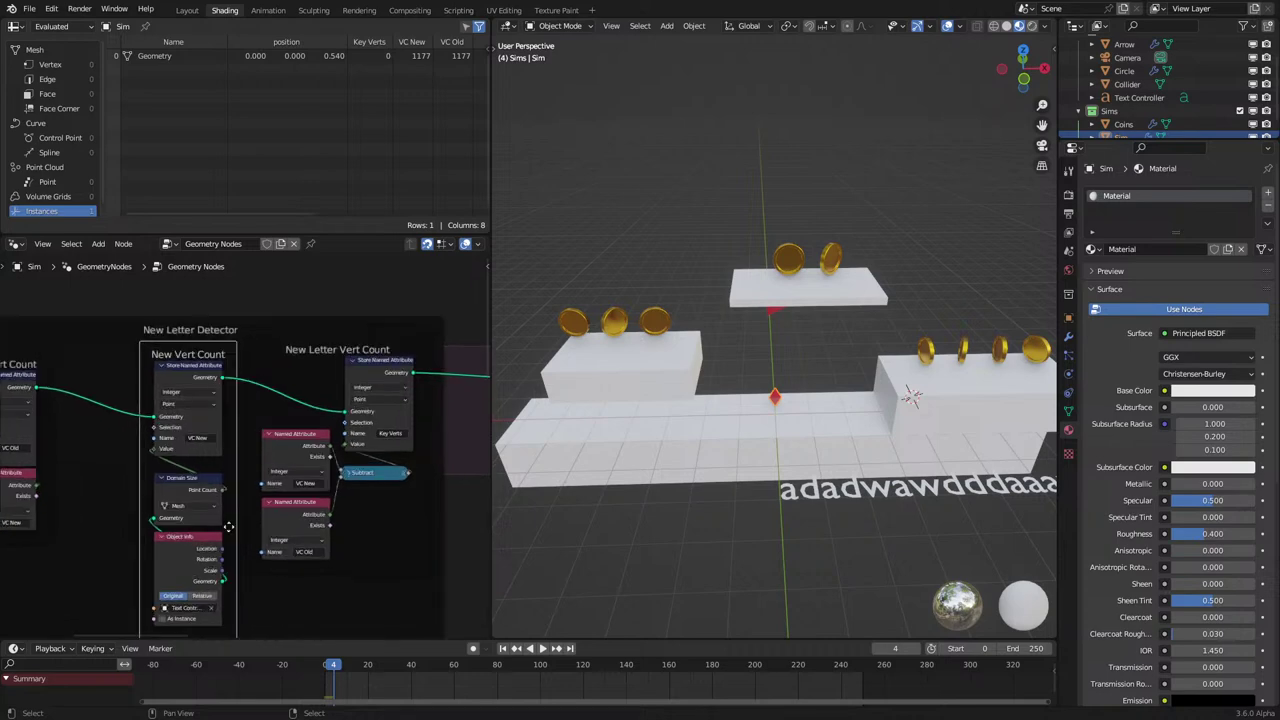
drag(207, 578, 127, 510)
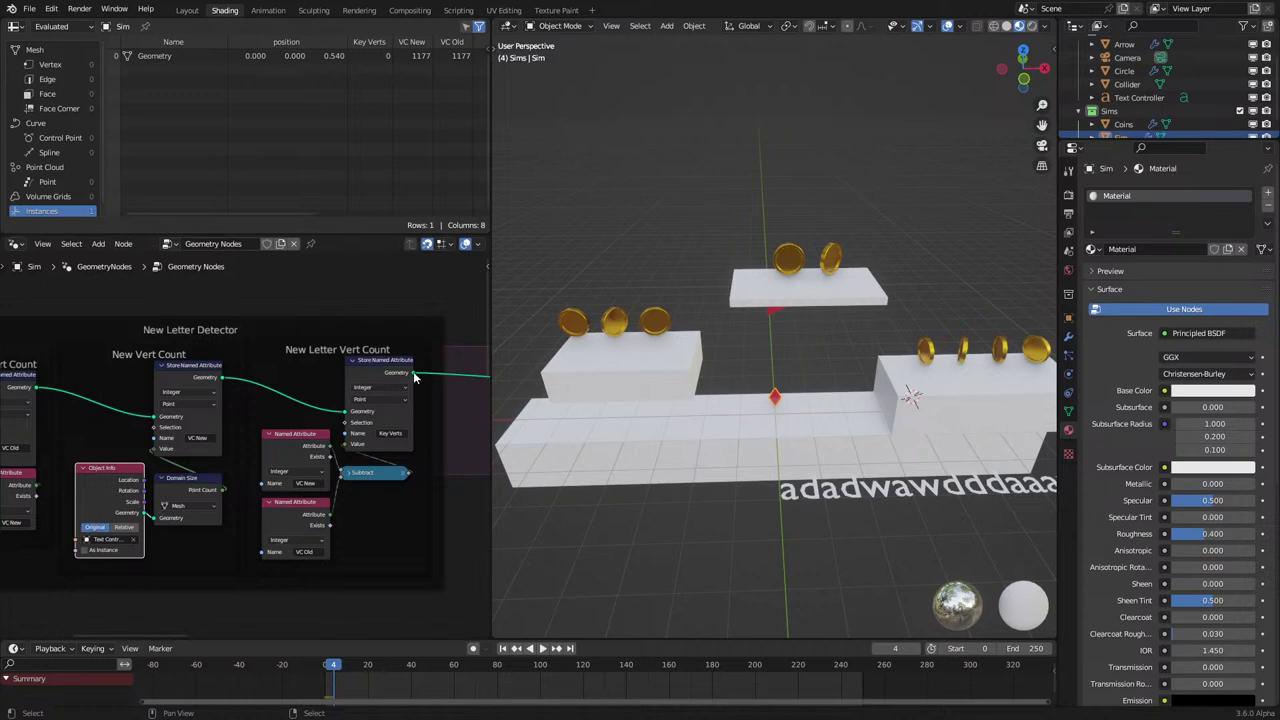
Try feeding Domain Size's Point Count into the Subtract node instead of the VC New attribute.
scroll(245, 460, up, 1)
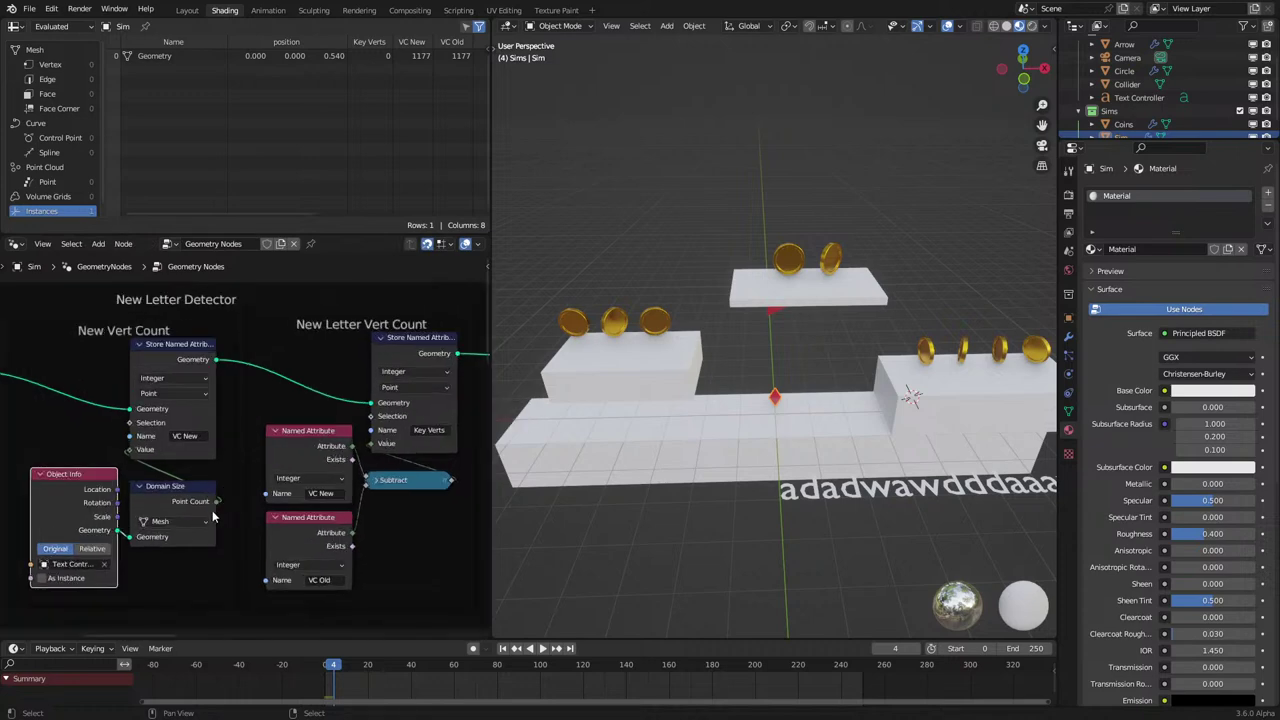
drag(216, 502, 370, 481)
scroll(324, 545, down, 2)
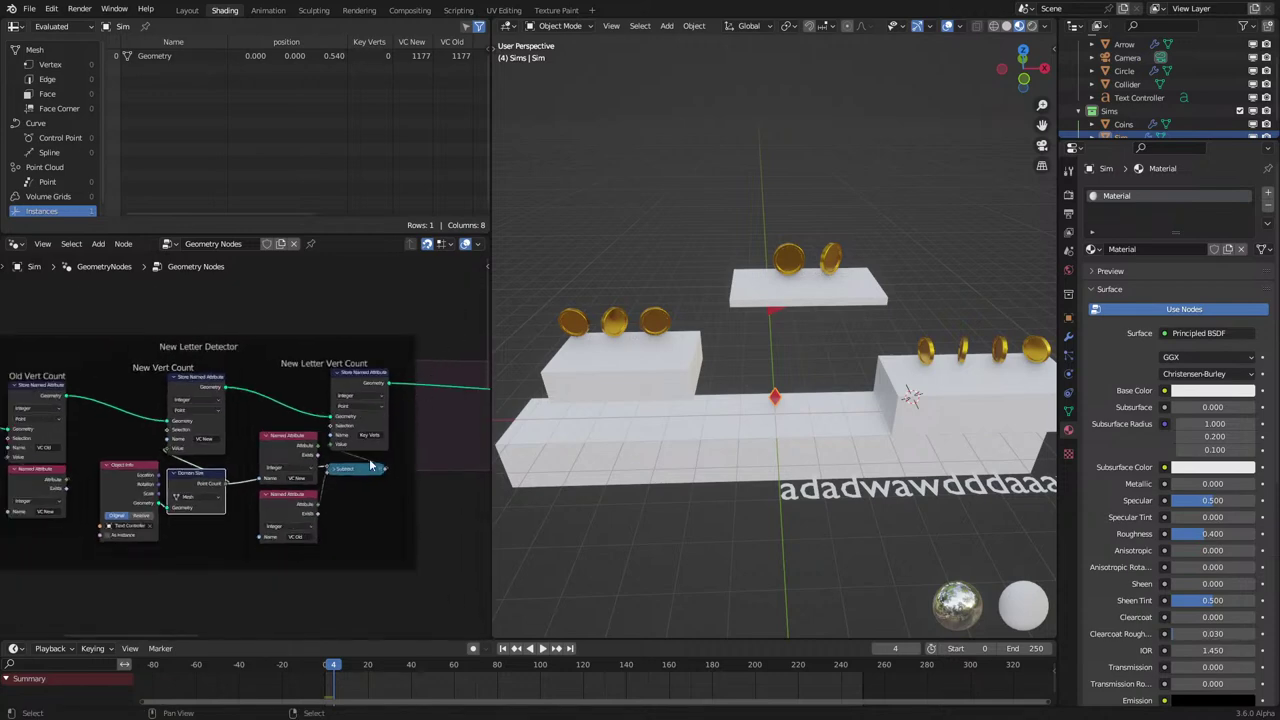
scroll(233, 483, up, 1)
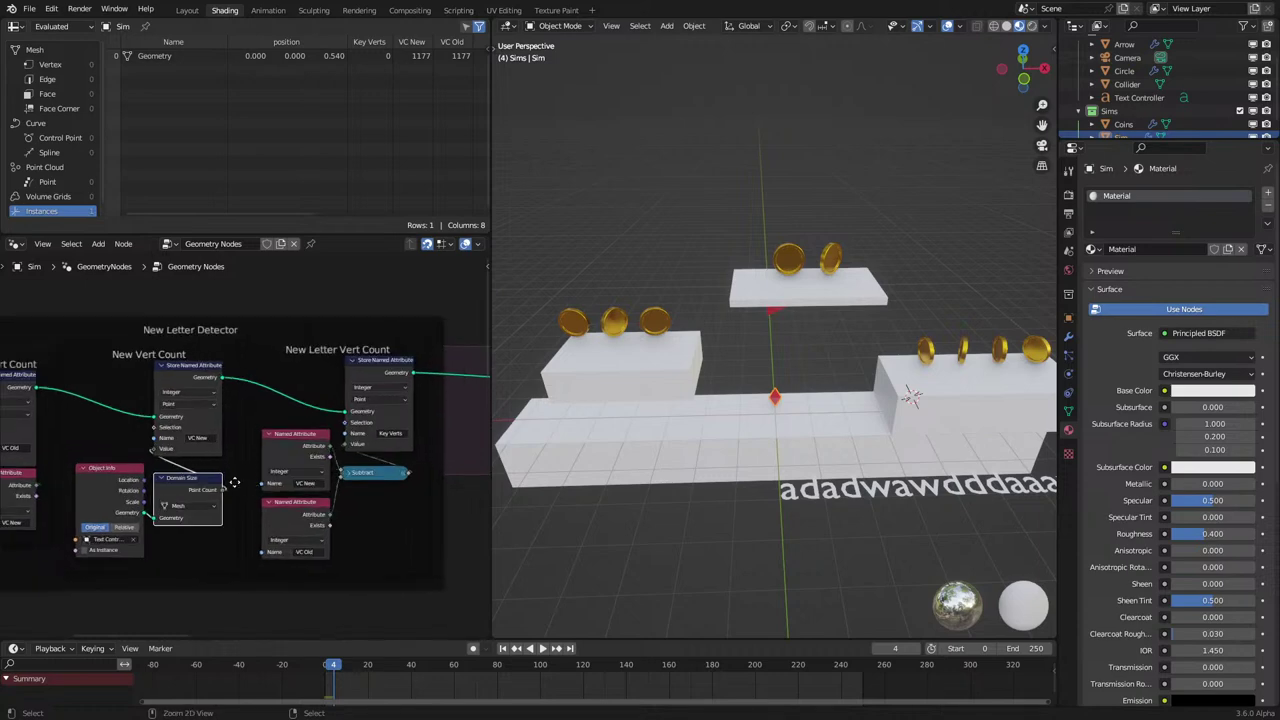
Undo the Point Count link and the Object Info moves, keeping the VC New Named Attribute connected to Subtract.
key(ctrl+z)
key(ctrl+z)
key(ctrl+z)
key(ctrl+z)
key(ctrl+z)
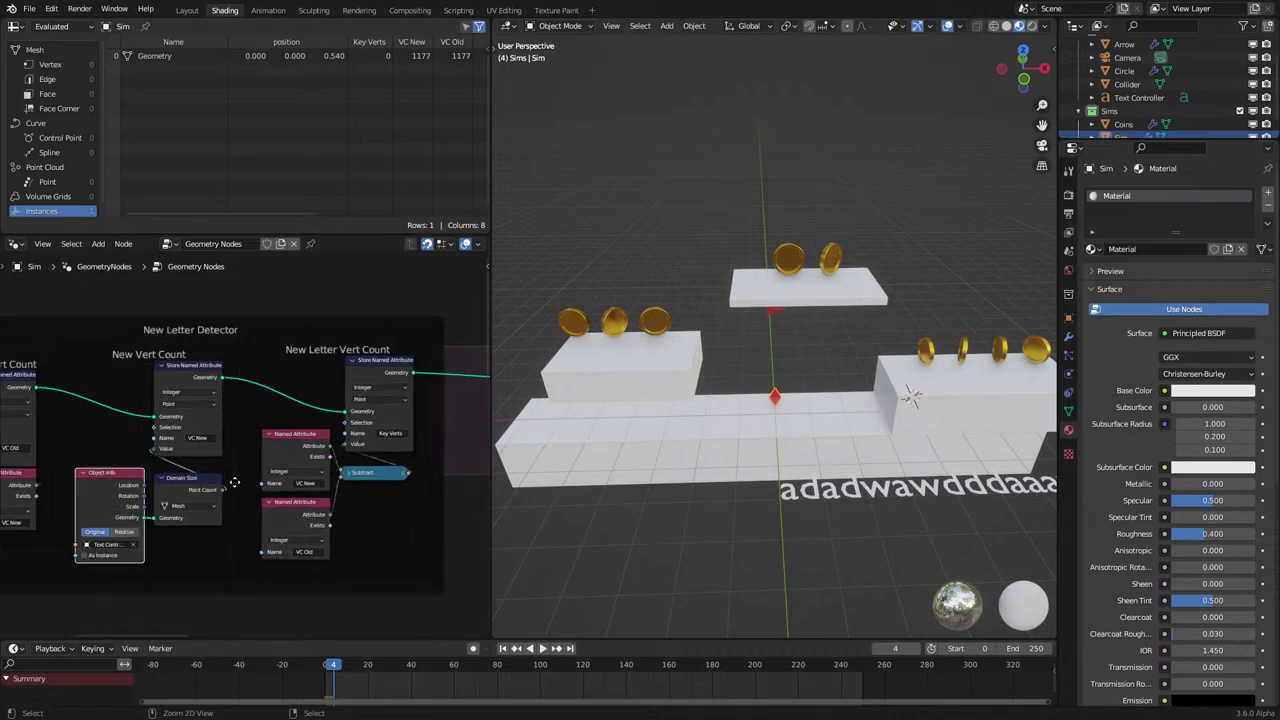
key(ctrl+z)
key(ctrl+z)
key(ctrl+shift+z)
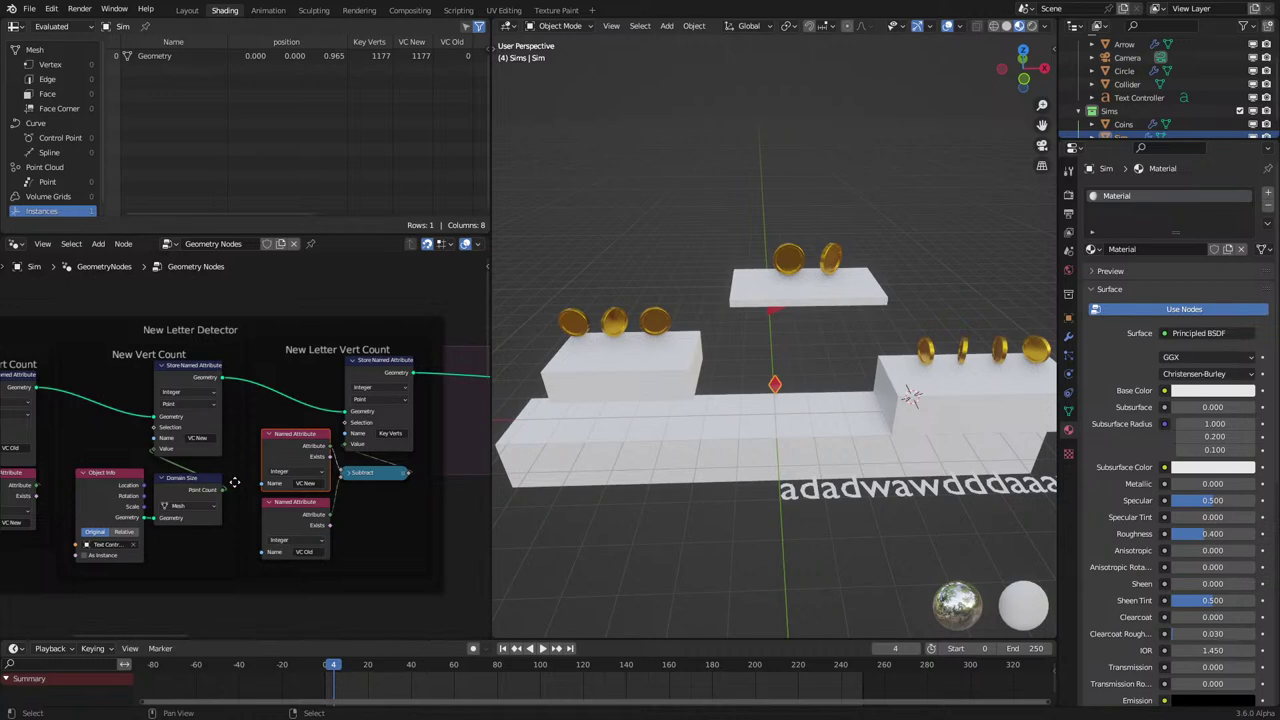
middle_drag(233, 483, 357, 484)
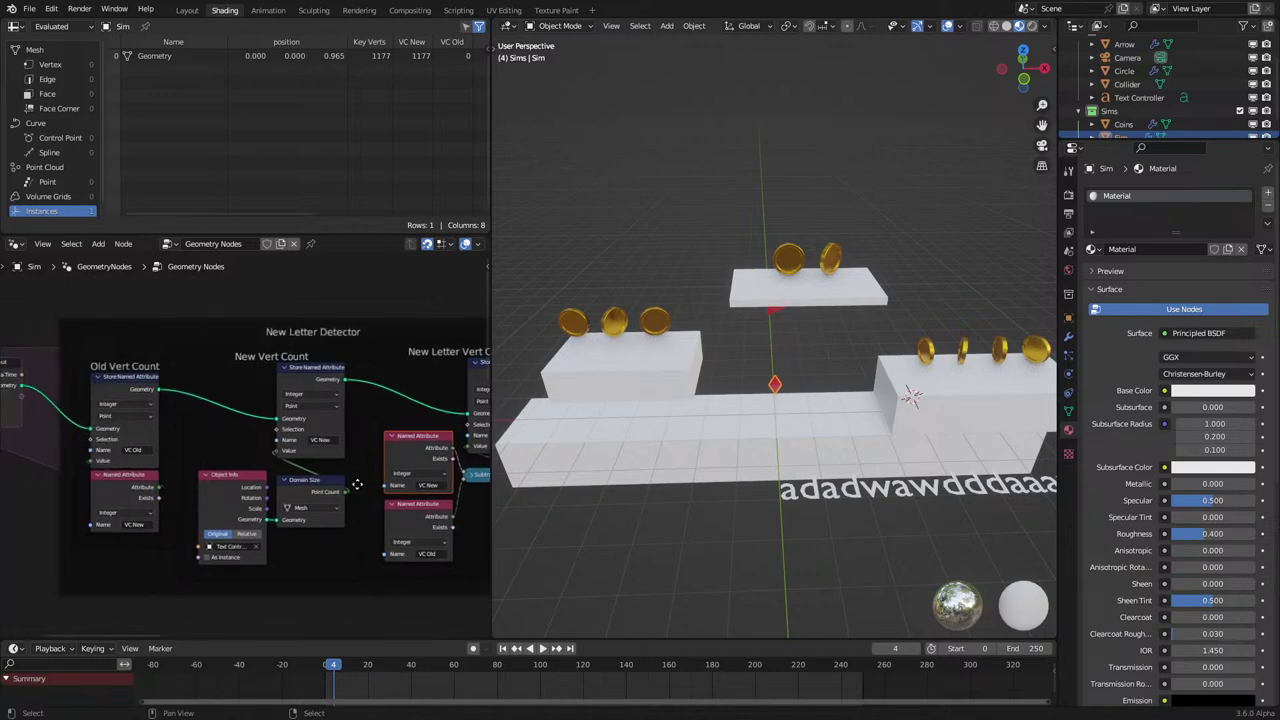
Examine the Old Vert Count, New Vert Count and New Letter Vert Count frames inside the New Letter Detector.
scroll(357, 484, up, 2)
scroll(314, 483, down, 3)
middle_drag(314, 483, 235, 484)
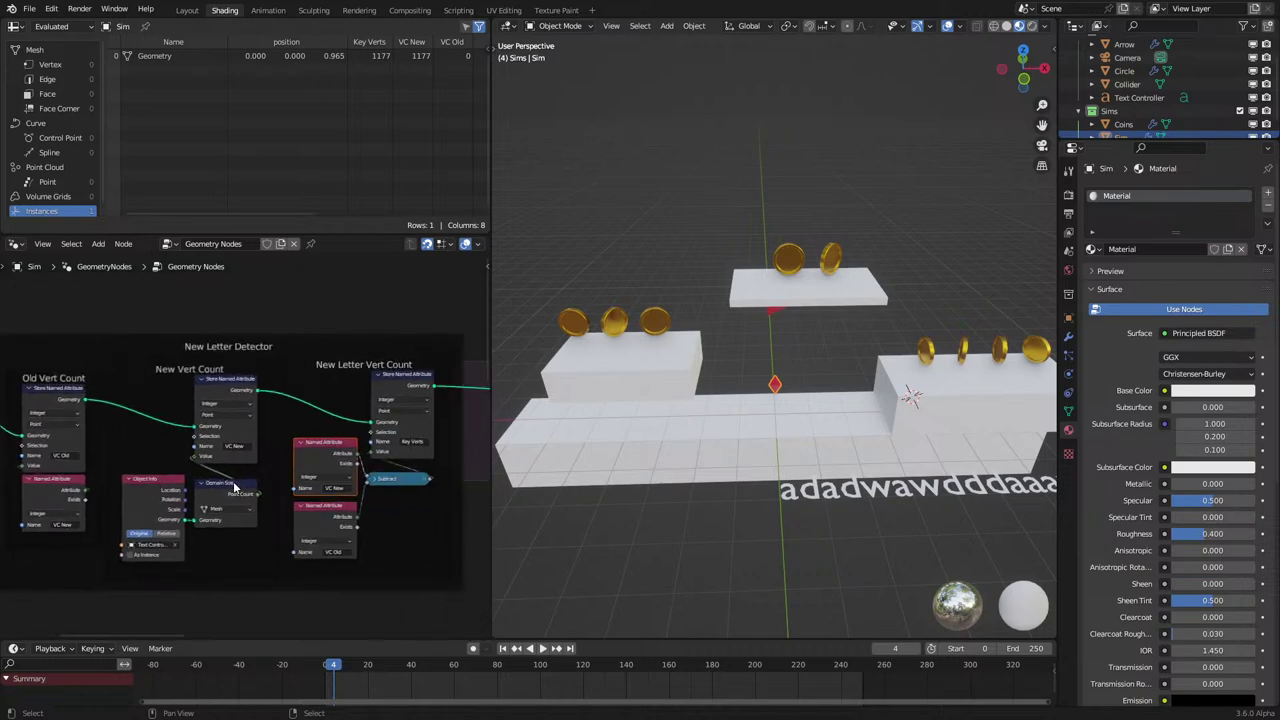
scroll(235, 484, up, 1)
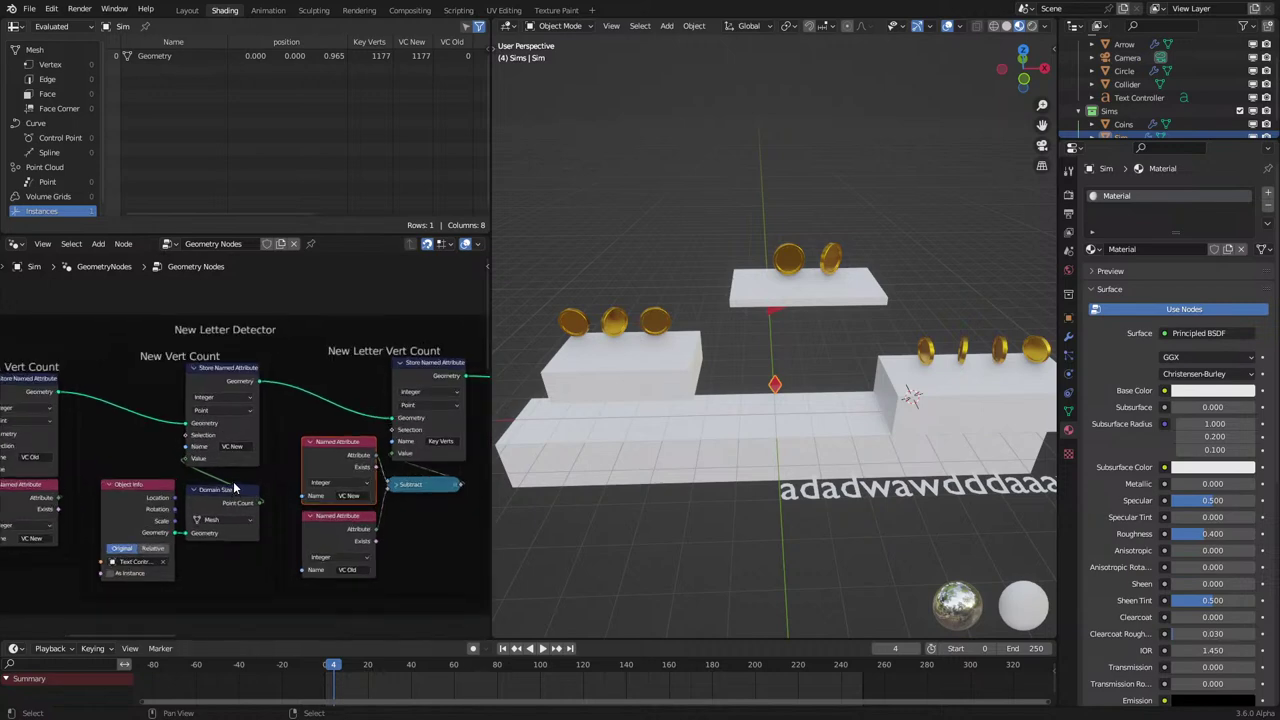
middle_drag(333, 437, 312, 454)
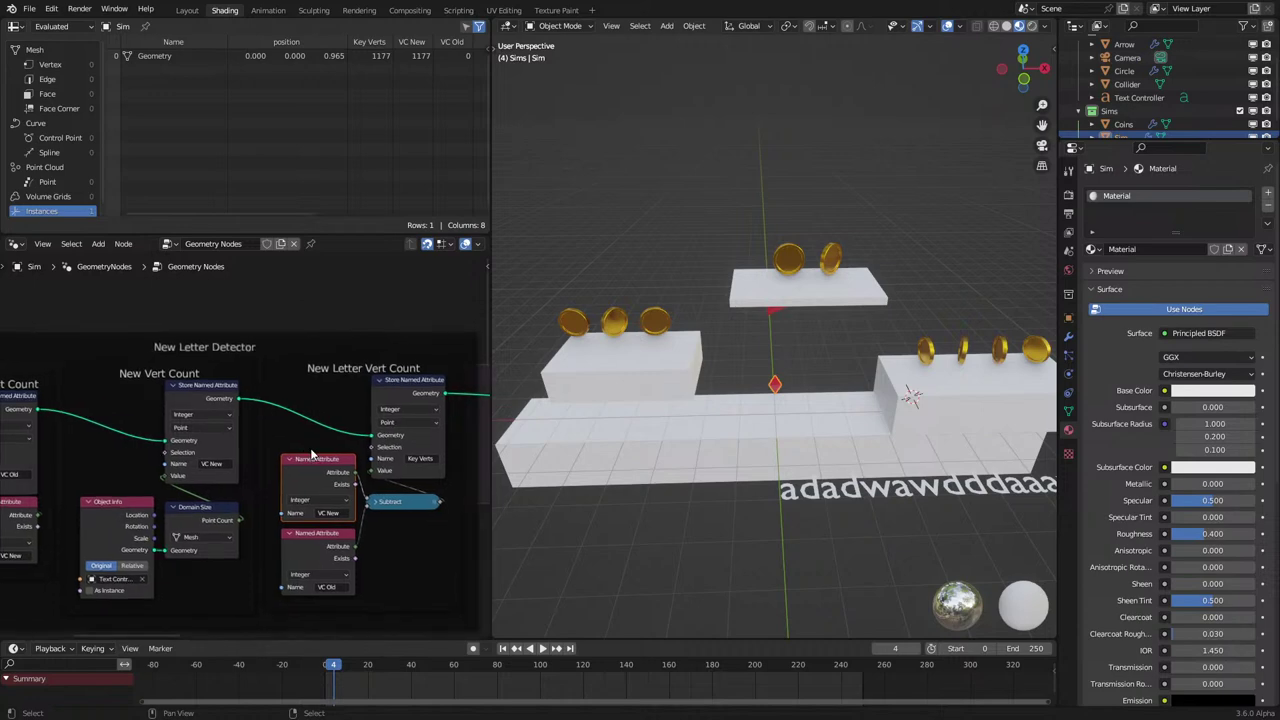
scroll(131, 514, down, 5)
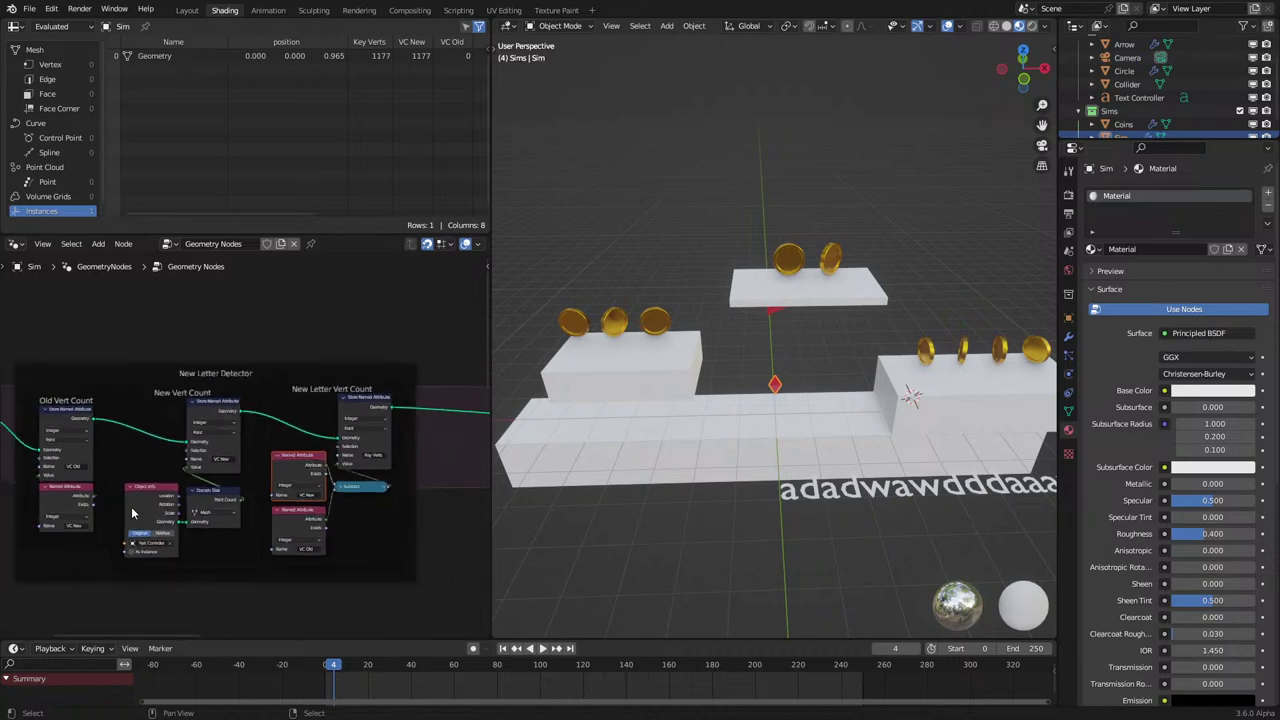
middle_drag(140, 513, 182, 495)
scroll(152, 511, up, 4)
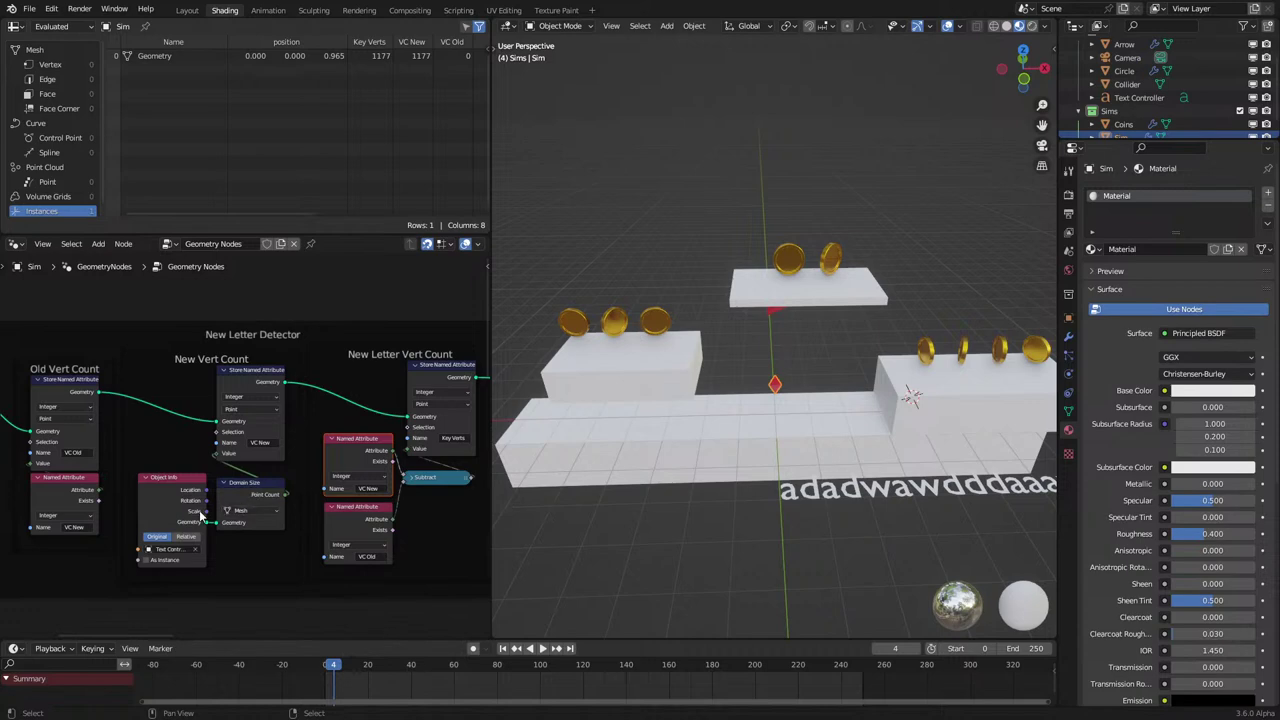
scroll(279, 408, up, 1)
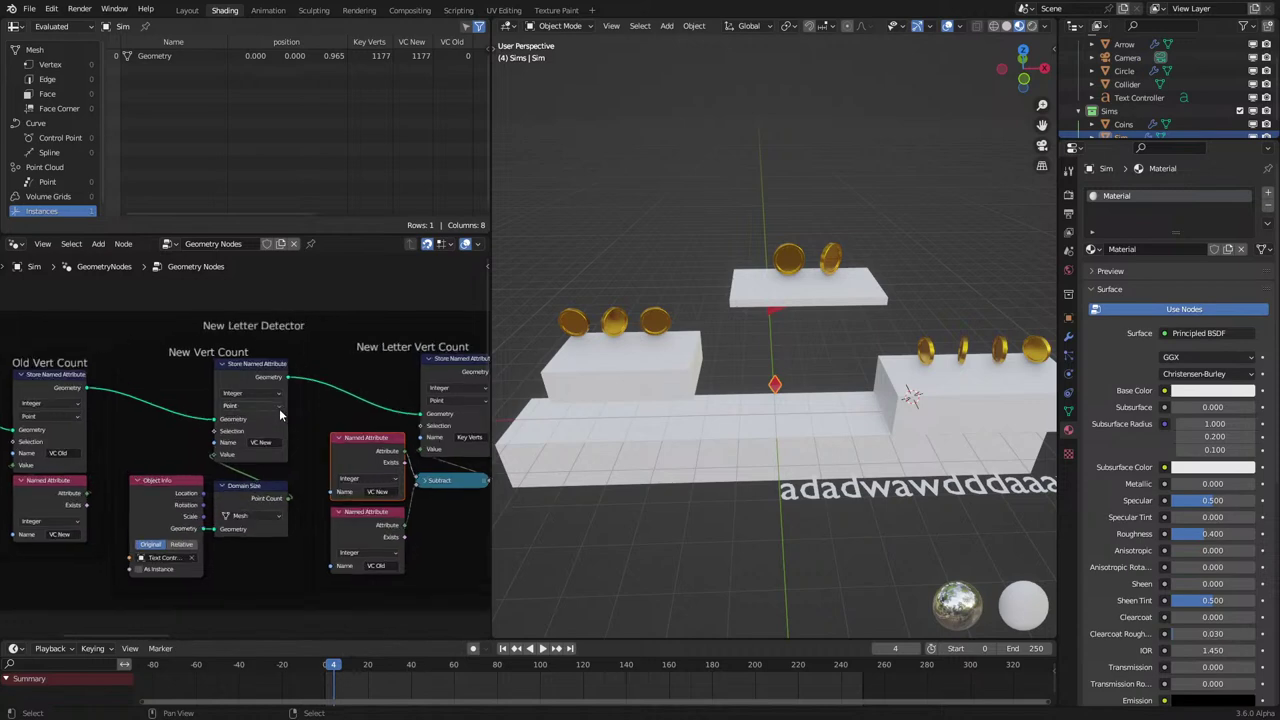
middle_drag(225, 481, 138, 500)
scroll(138, 498, up, 1)
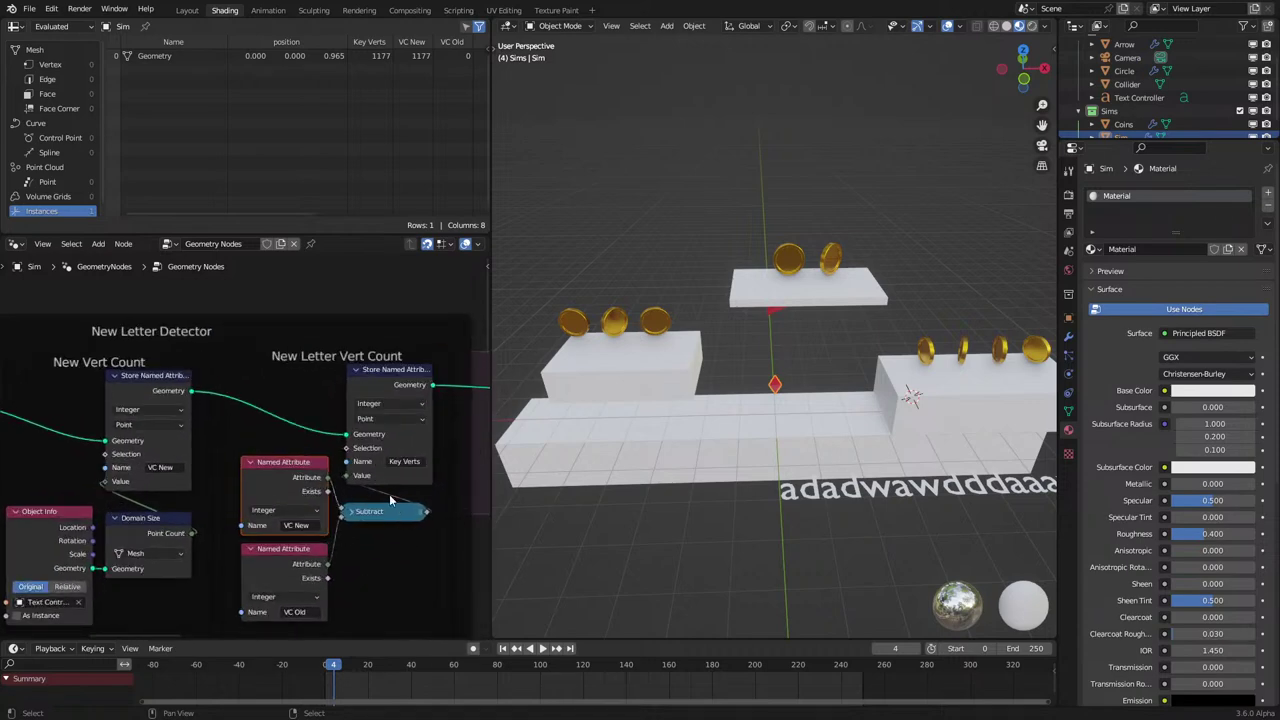
Select the Text Controller text in the viewport and start playing the simulation.
click(836, 500)
middle_drag(836, 500, 700, 520)
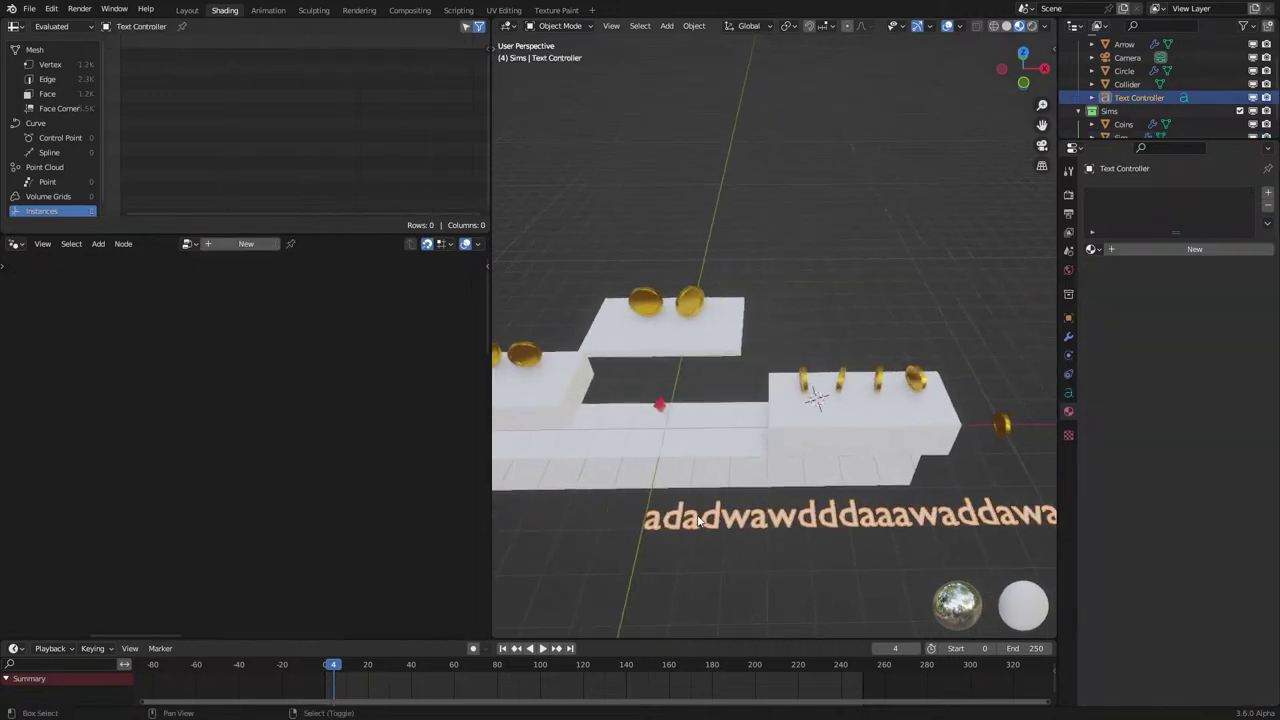
scroll(700, 520, down, 4)
middle_drag(805, 474, 794, 504)
key(Tab)
key(Tab)
scroll(794, 504, down, 3)
key(space)
Append "da" to the controller text while the simulation plays, and inspect the end of the line.
key(Tab)
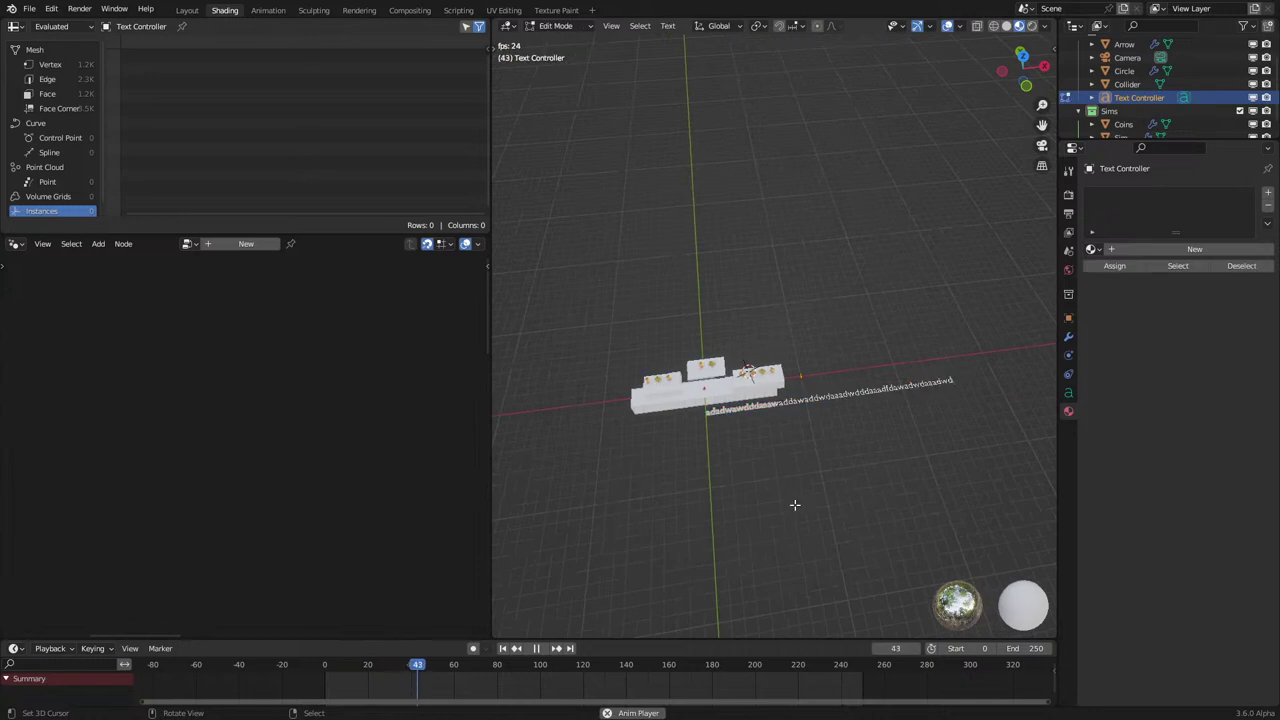
scroll(857, 420, up, 2)
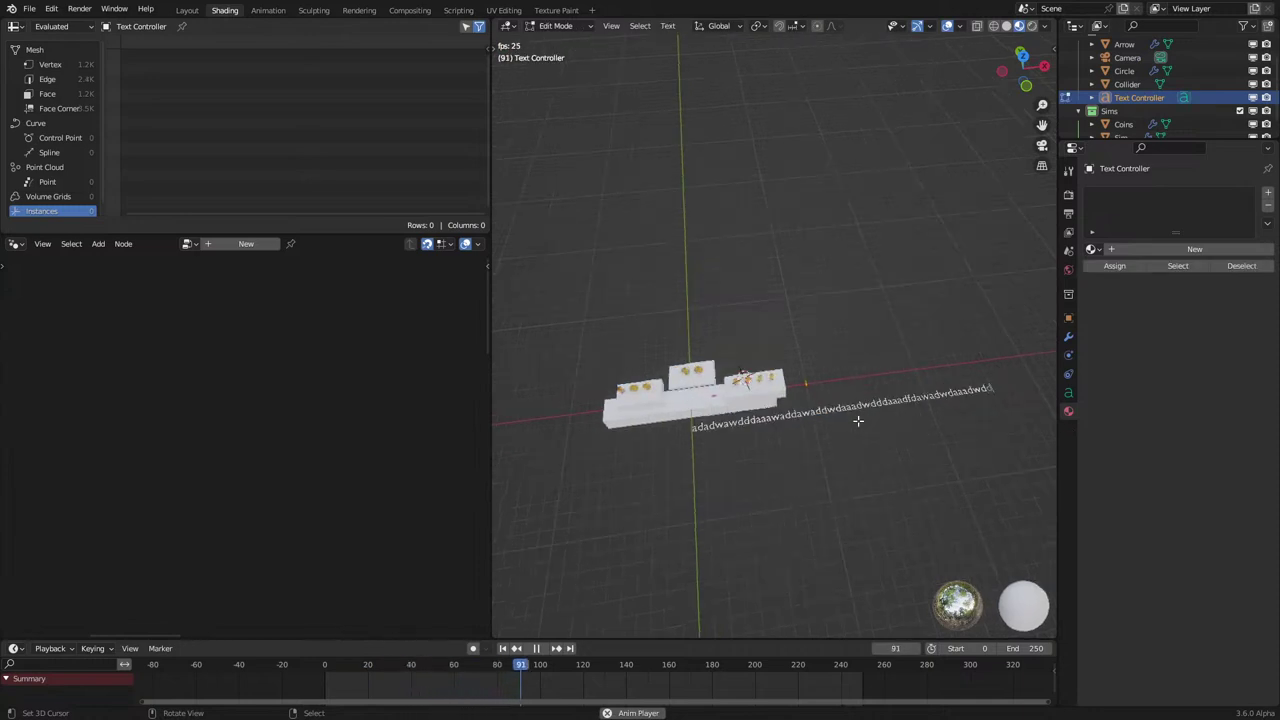
text(a)
shift+middle_drag(857, 428, 752, 446)
key(Tab)
scroll(757, 446, up, 5)
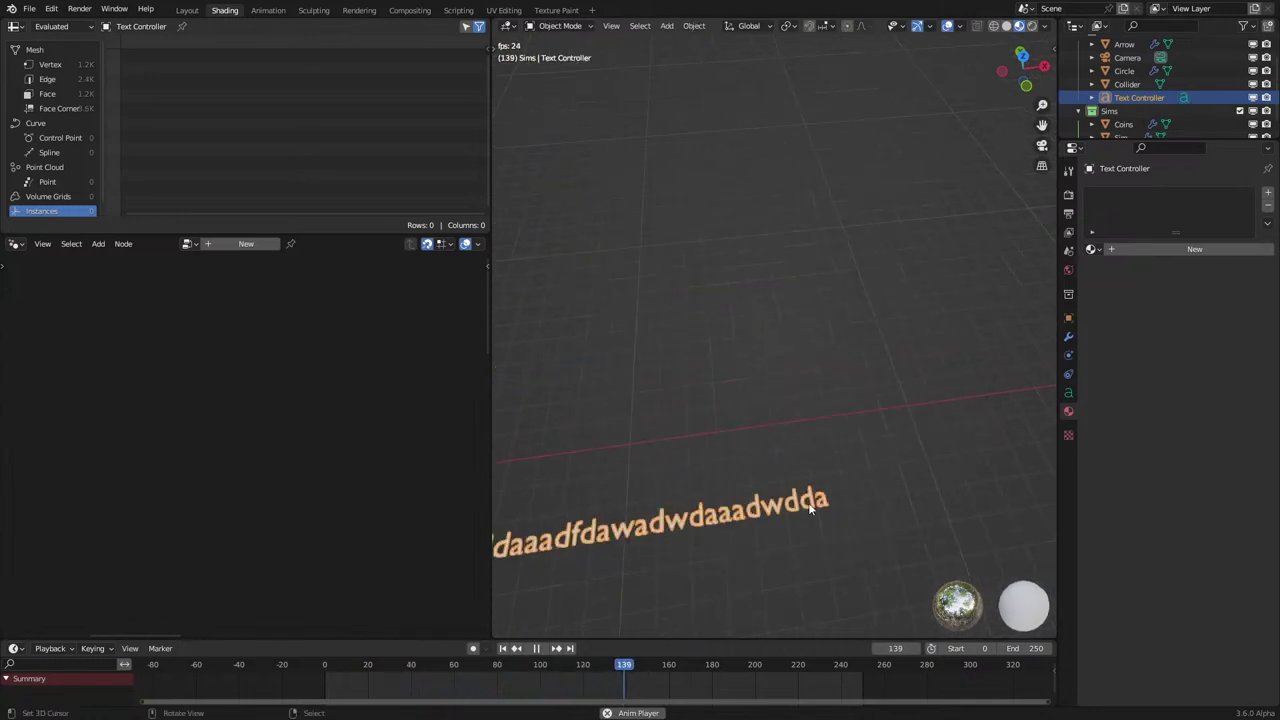
Pause the simulation and append a single "d" to the controller text while playback is stopped.
key(space)
key(Tab)
text(d)
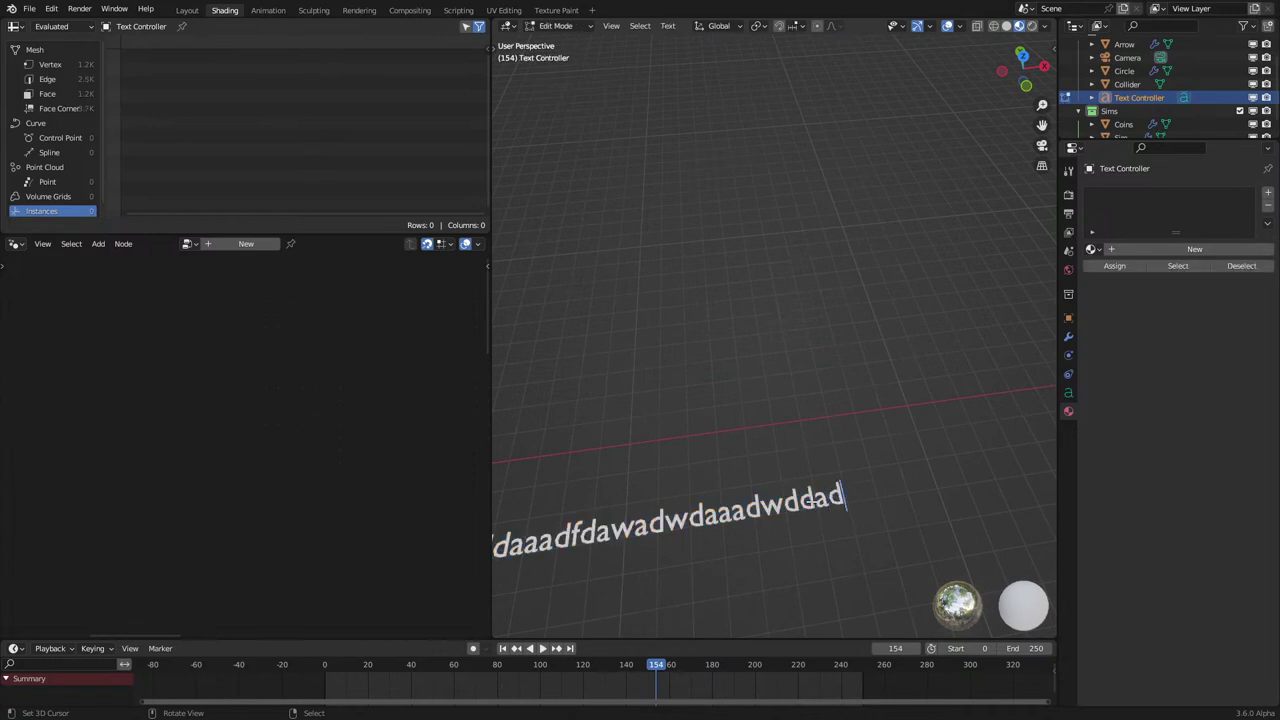
key(Tab)
Resume playback and append "dawsdada" to the controller text.
key(space)
key(Tab)
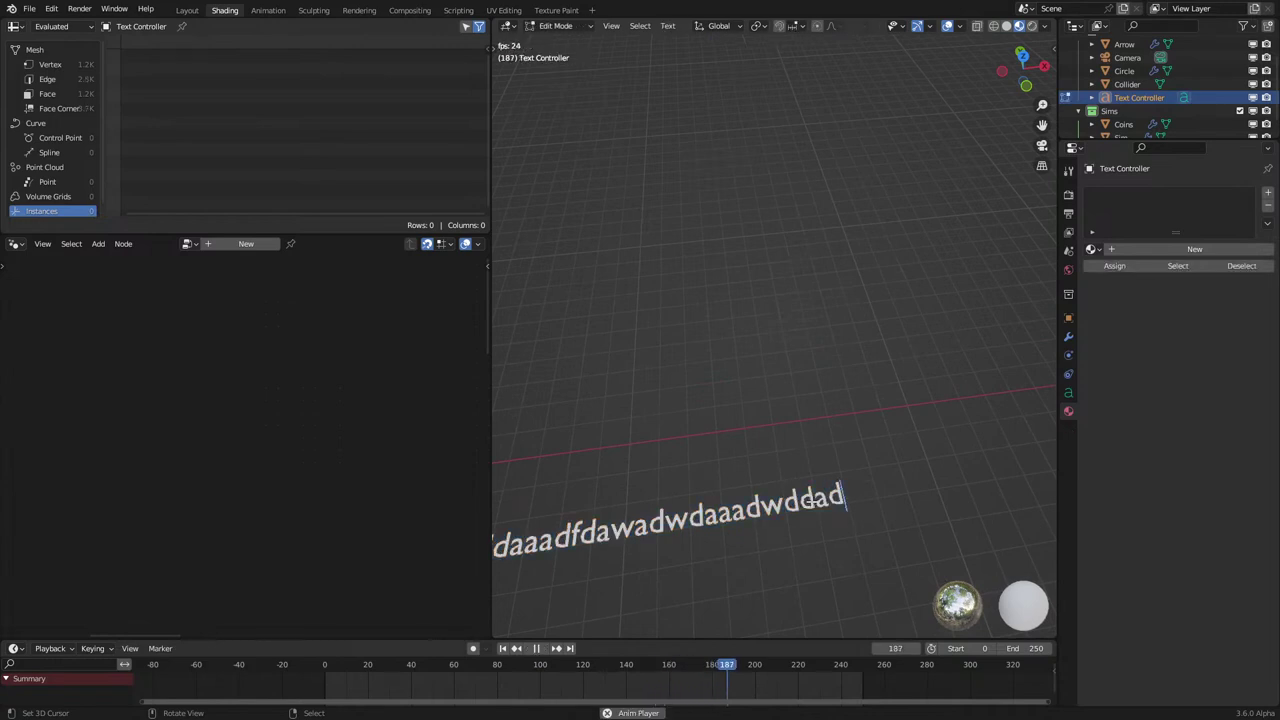
text(dawsd)
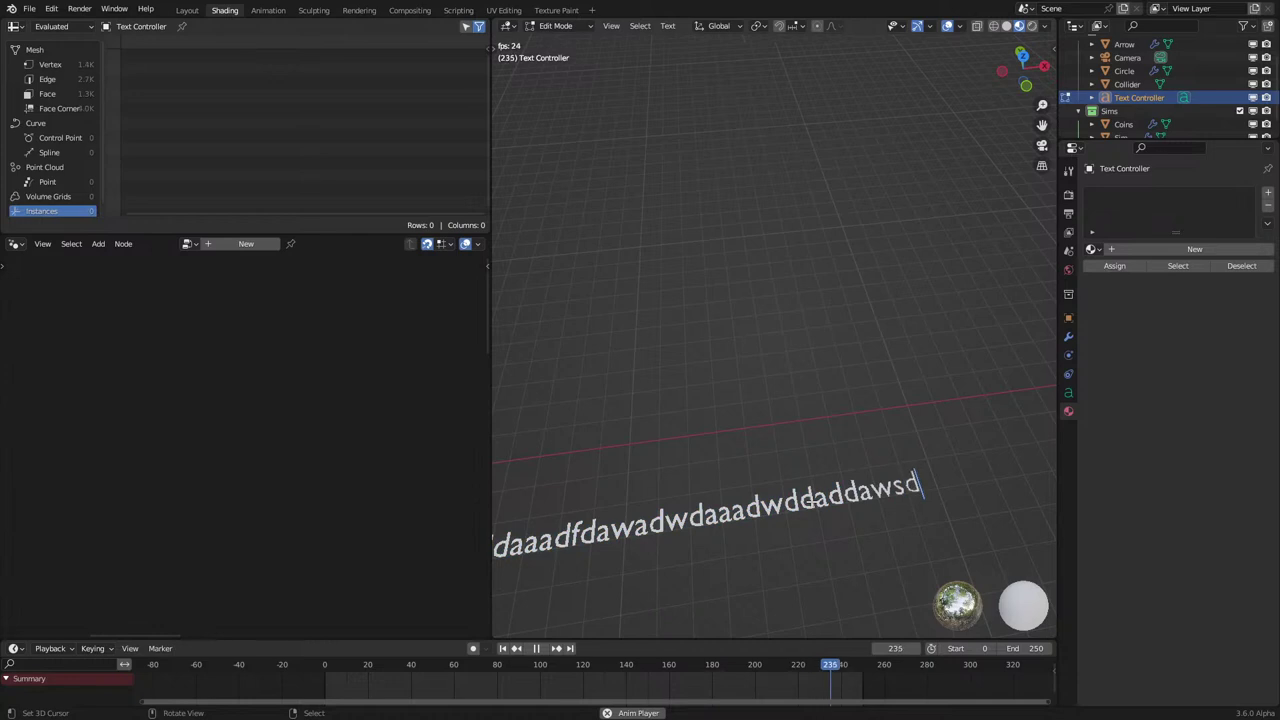
text(ada)
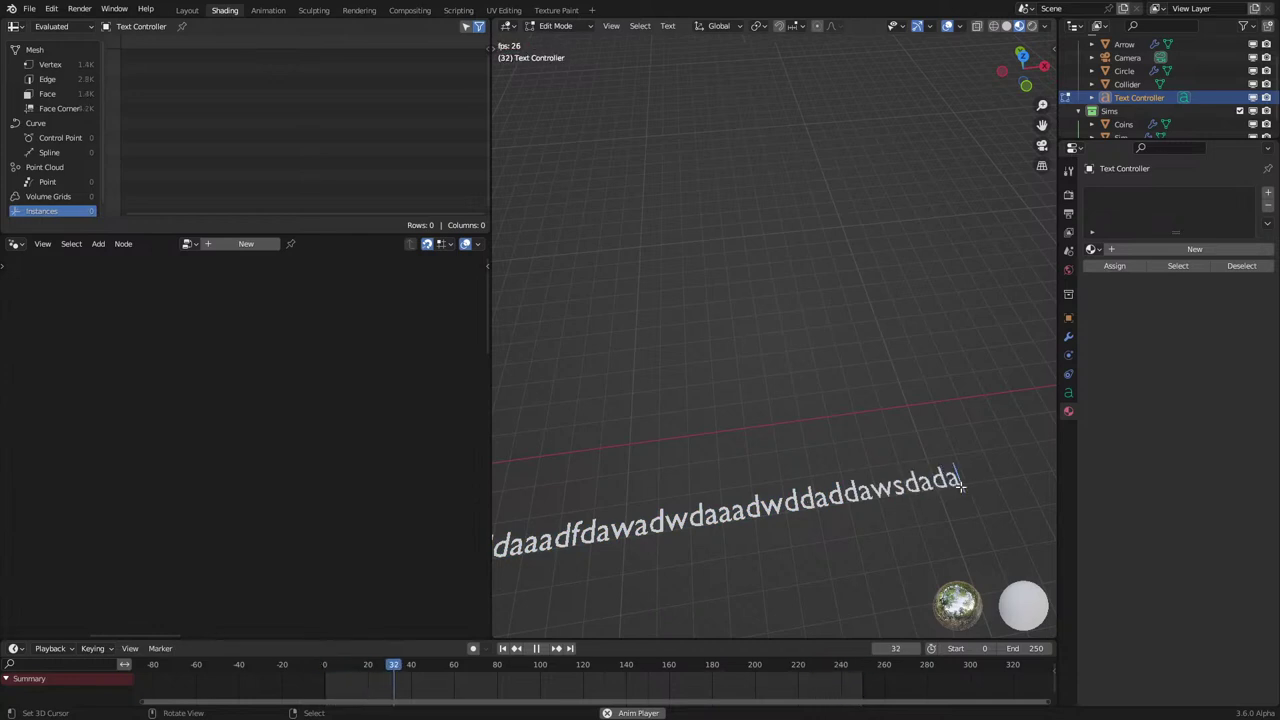
Replace the entire controller text with a single "a" and set its horizontal paragraph alignment to Center.
key(Tab)
scroll(900, 488, down, 6)
key(Tab)
key(ctrl+a)
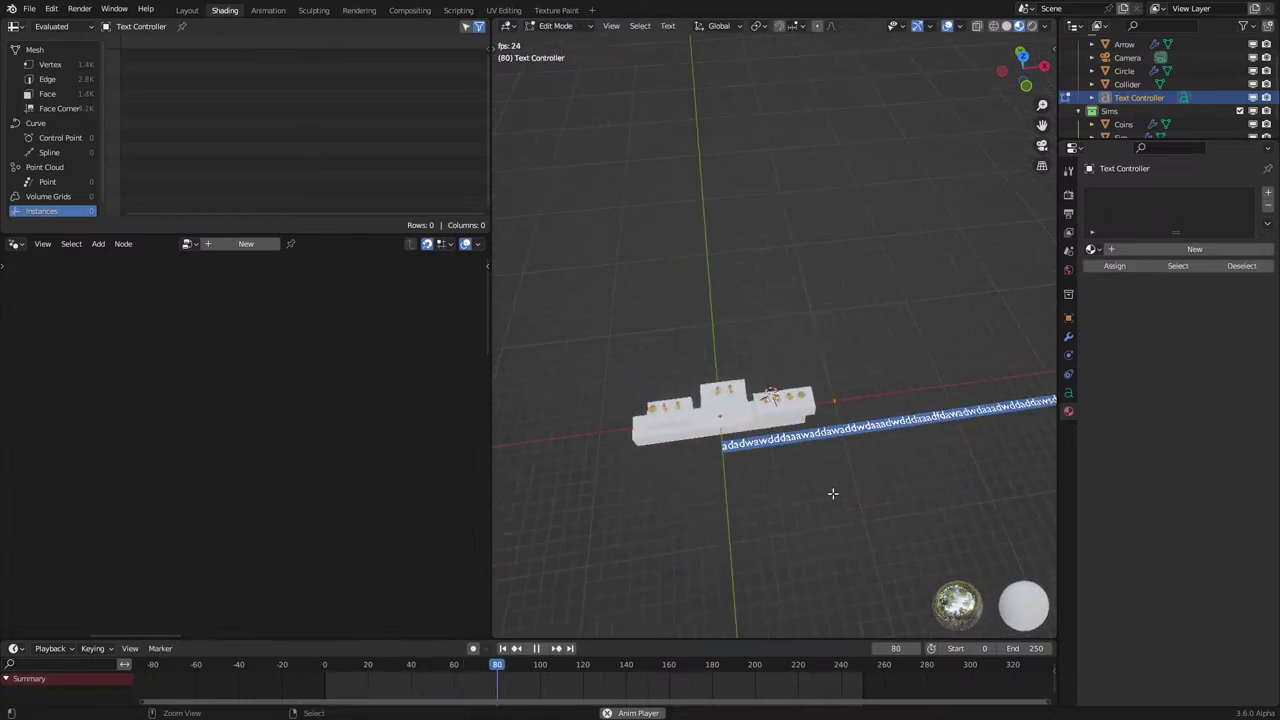
text(a)
key(Tab)
scroll(850, 460, up, 5)
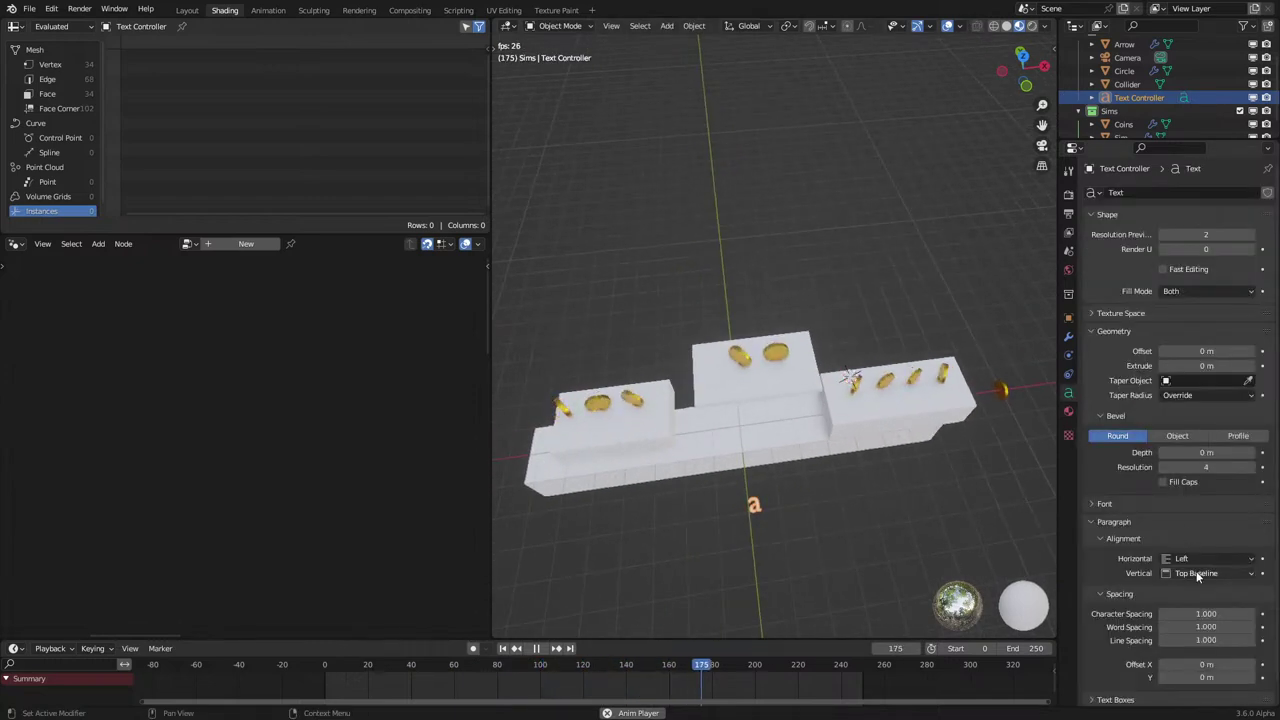
click(1198, 558)
click(1192, 575)
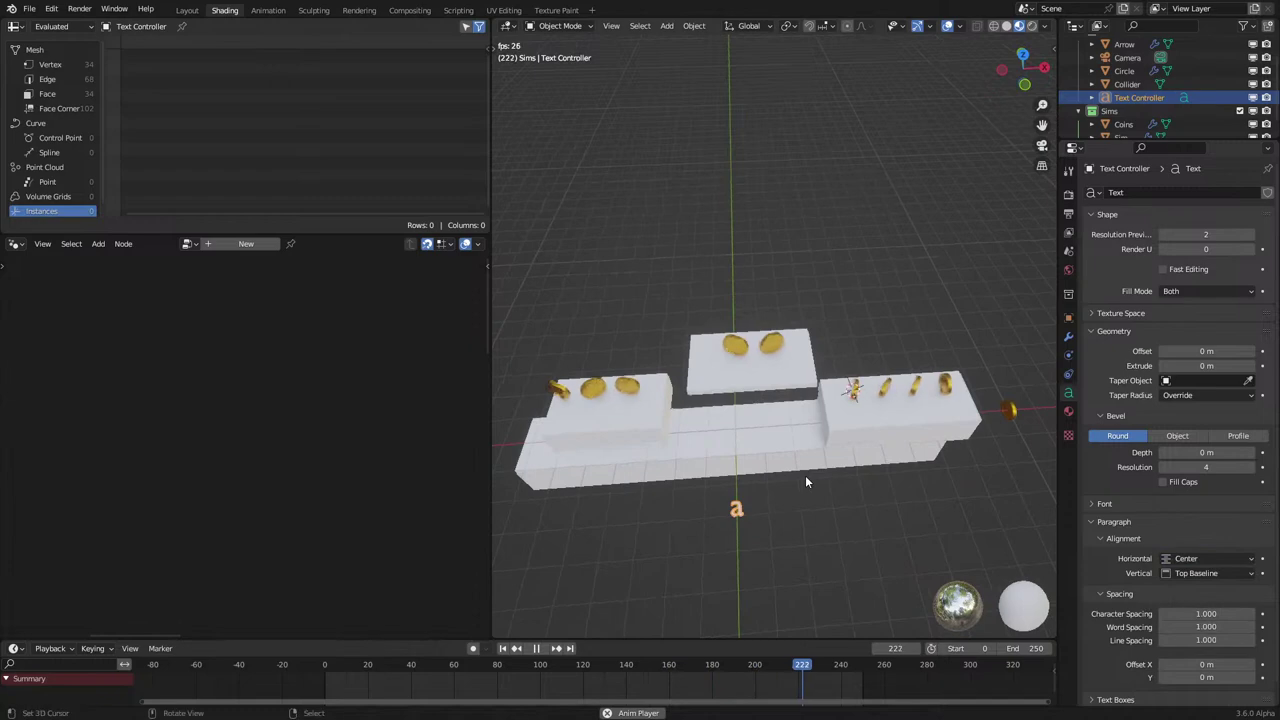
Append "dasda" to the centred controller text while the simulation plays.
key(Tab)
text(da)
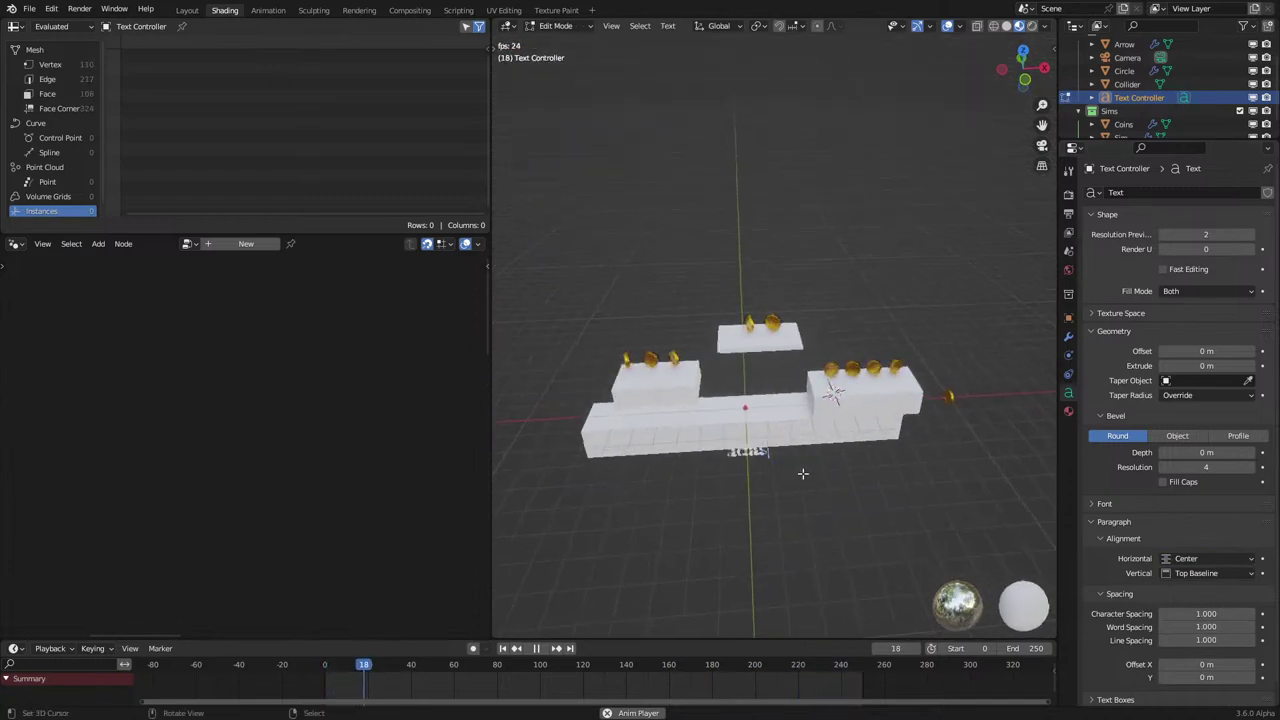
scroll(800, 471, up, 3)
text(sda)
Expand the Sampling section of the render settings and append "dawa" to the controller text to steer the arrow.
click(1068, 194)
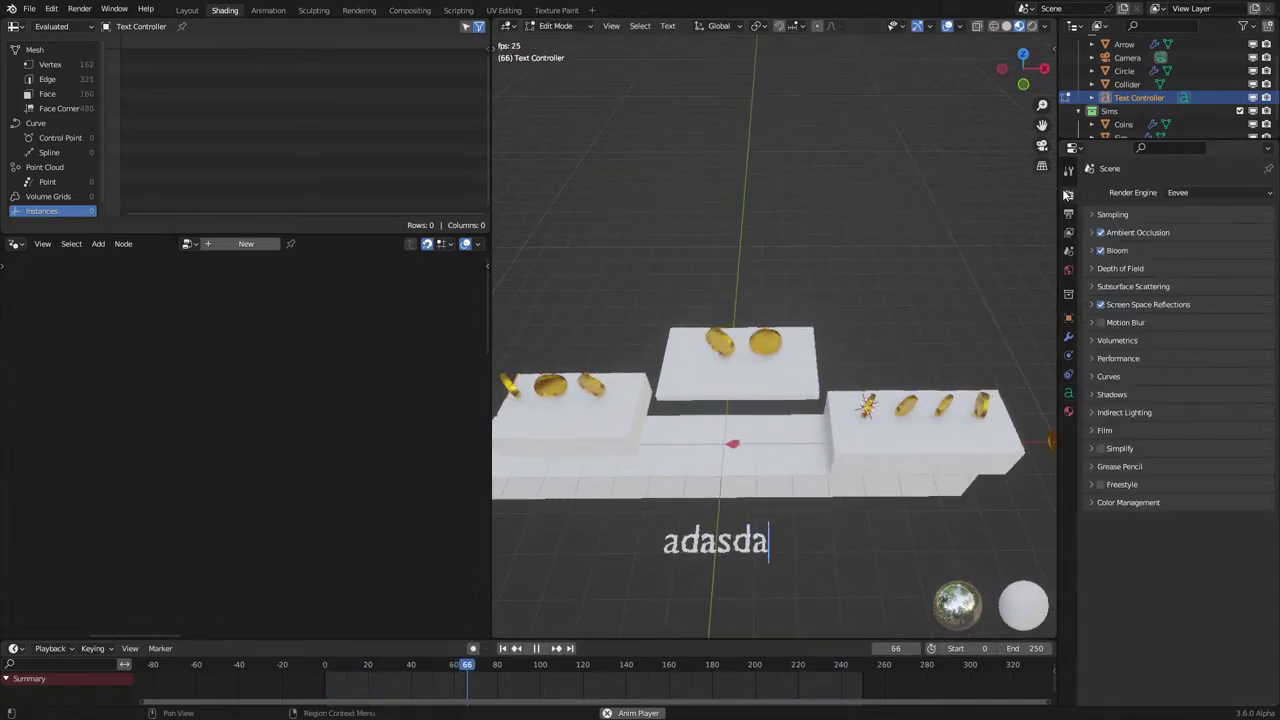
click(1140, 213)
middle_drag(963, 404, 954, 383)
text(dawa)
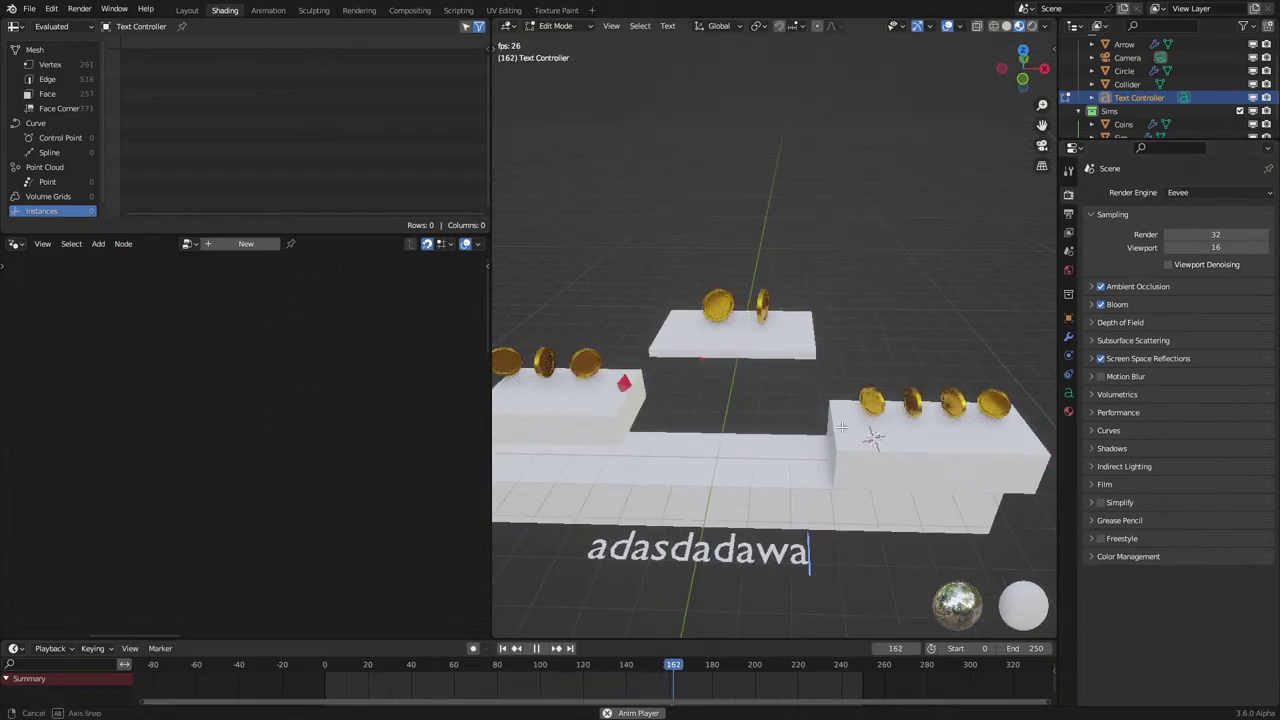
Append more w, a, s and d letters to the controller text to fly the arrow up around the highest platform.
middle_drag(845, 419, 855, 402)
scroll(850, 410, down, 3)
text(w)
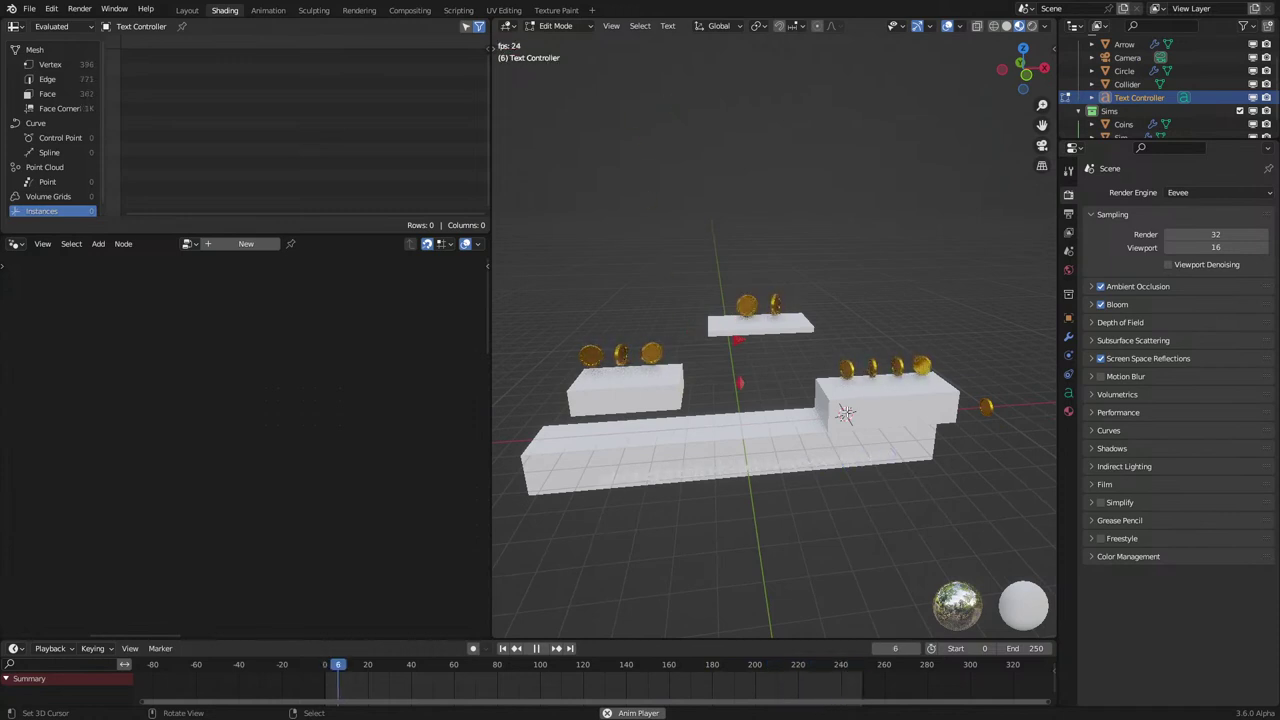
scroll(846, 412, down, 4)
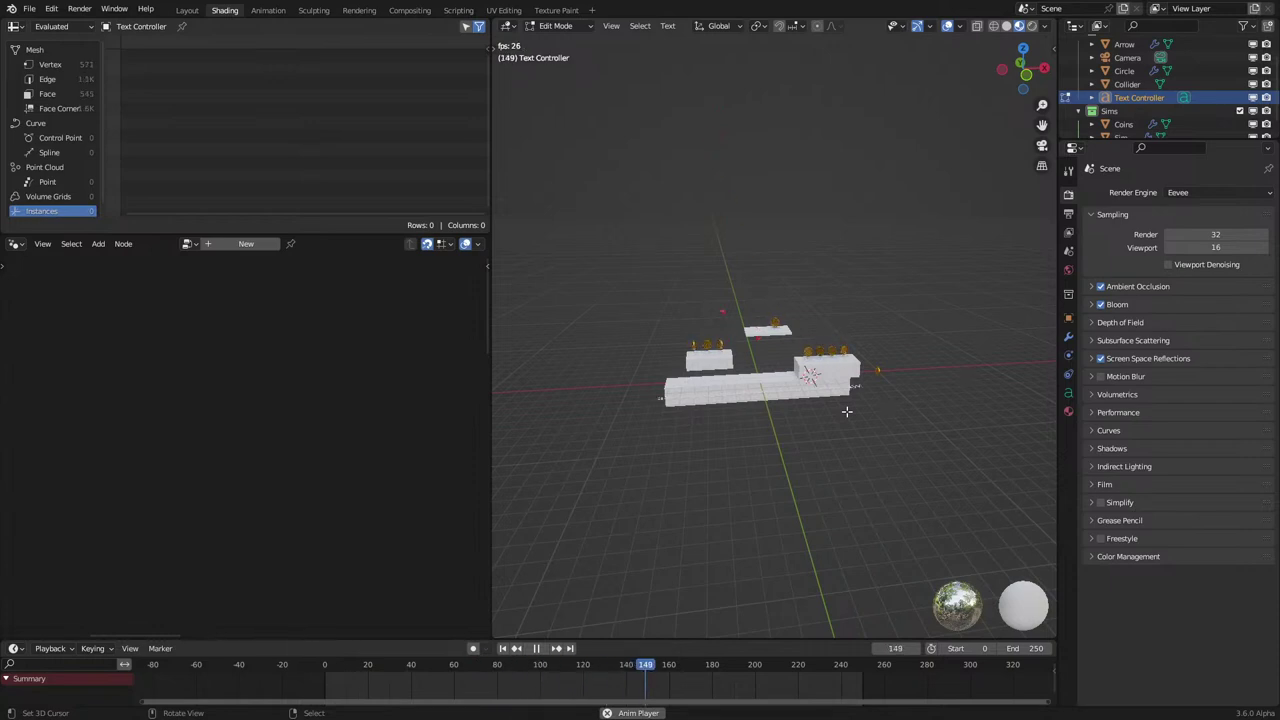
scroll(846, 412, up, 5)
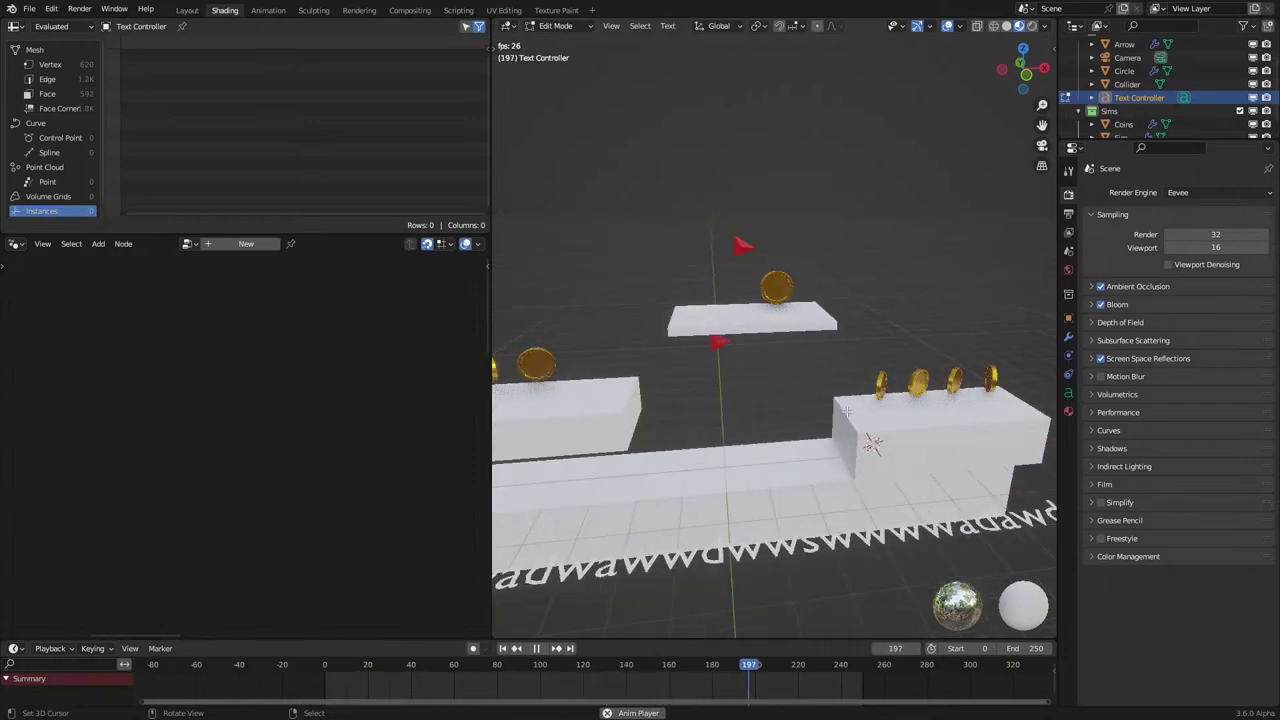
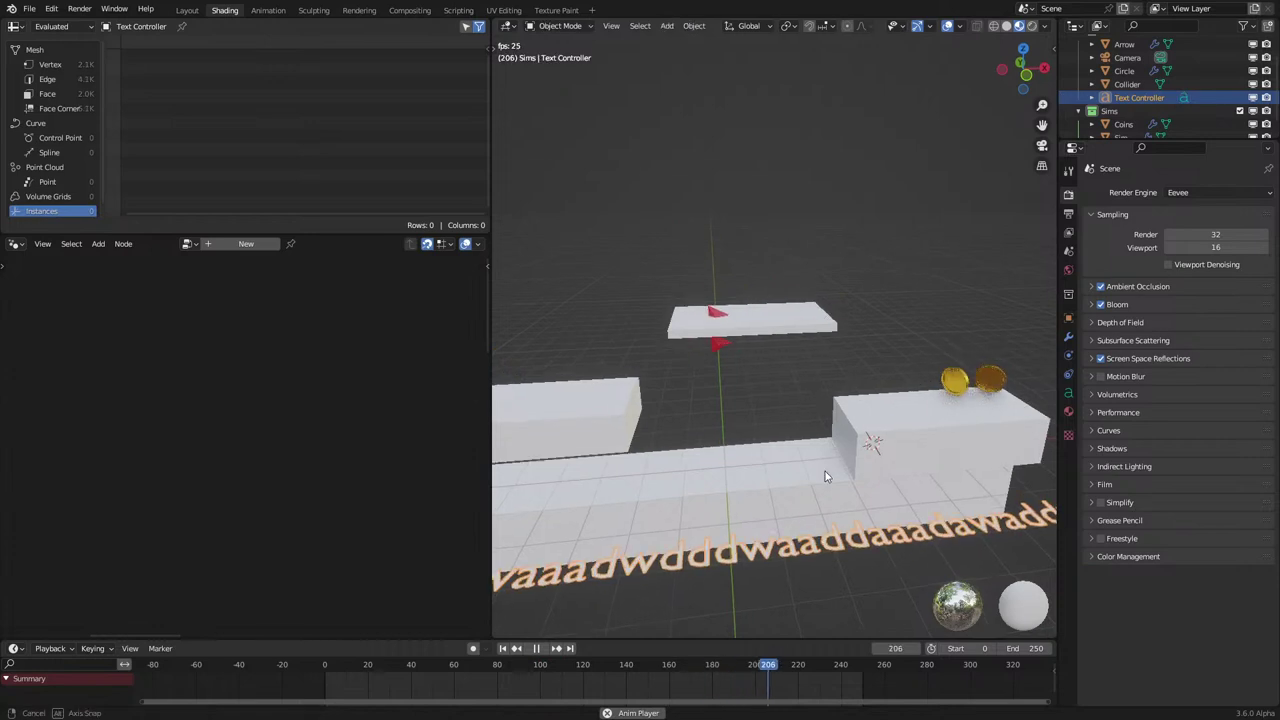
Replace the controller text with "dad" to move the arrow, and pause the simulation.
key(Tab)
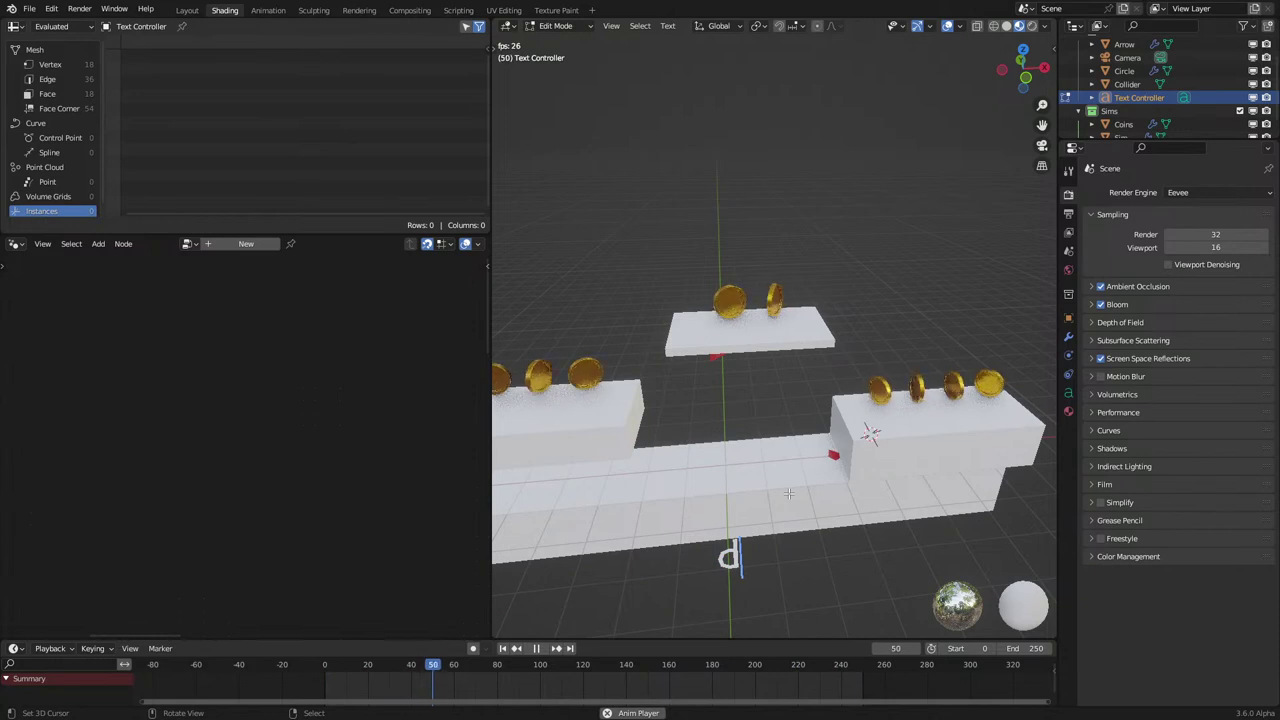
key(space)
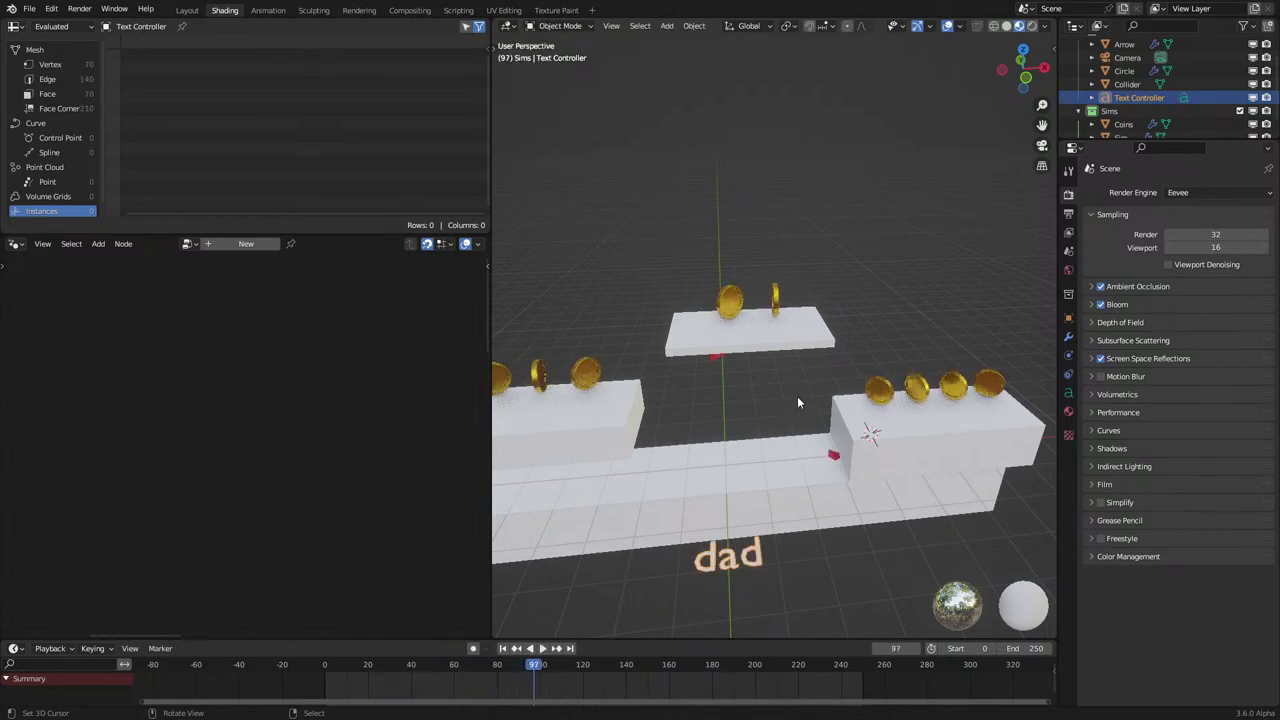
Select the red Sim arrow and examine its vert count attributes alongside the New Letter Detector and Key Vert Count Decoder nodes.
click(833, 455)
scroll(383, 422, down, 4)
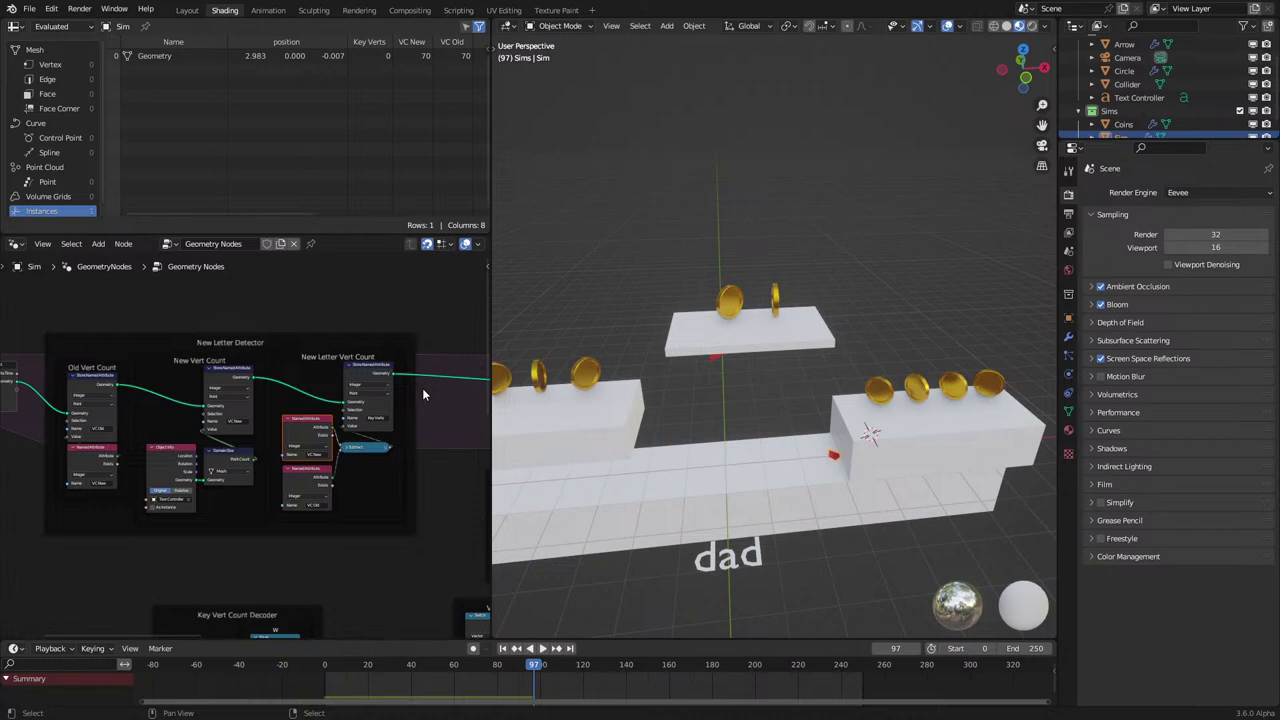
click(742, 558)
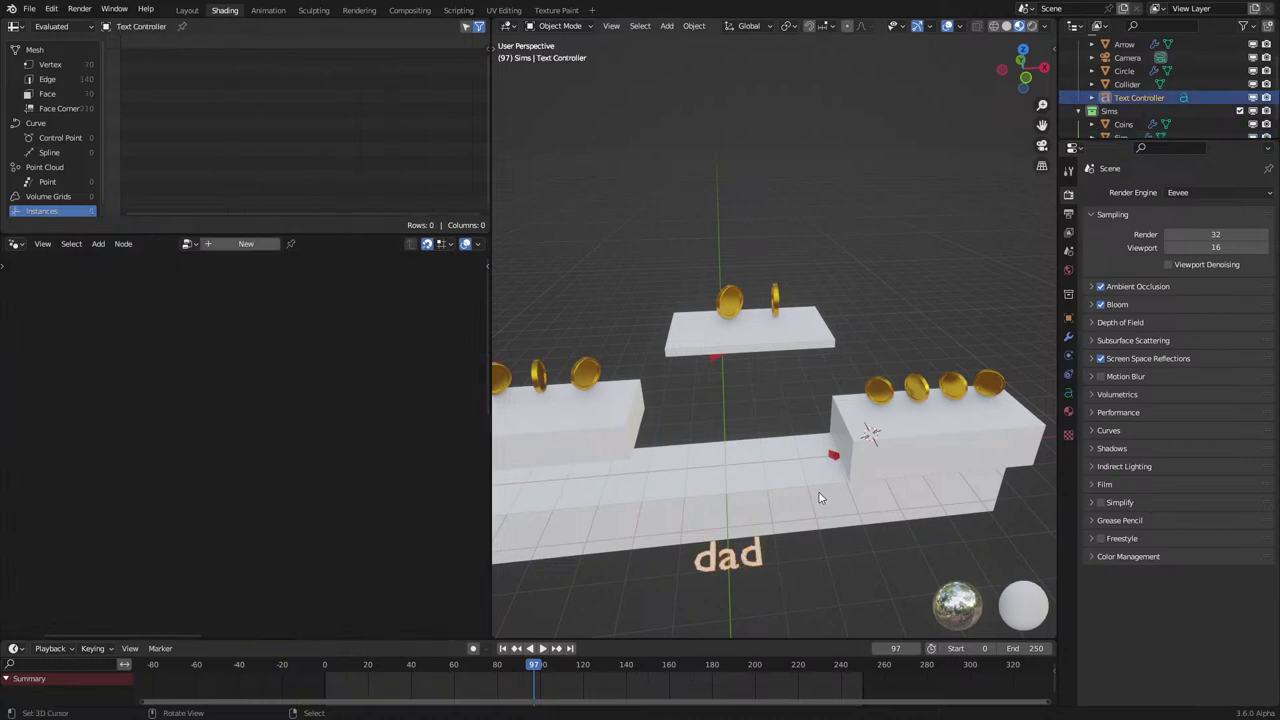
click(819, 497)
click(833, 455)
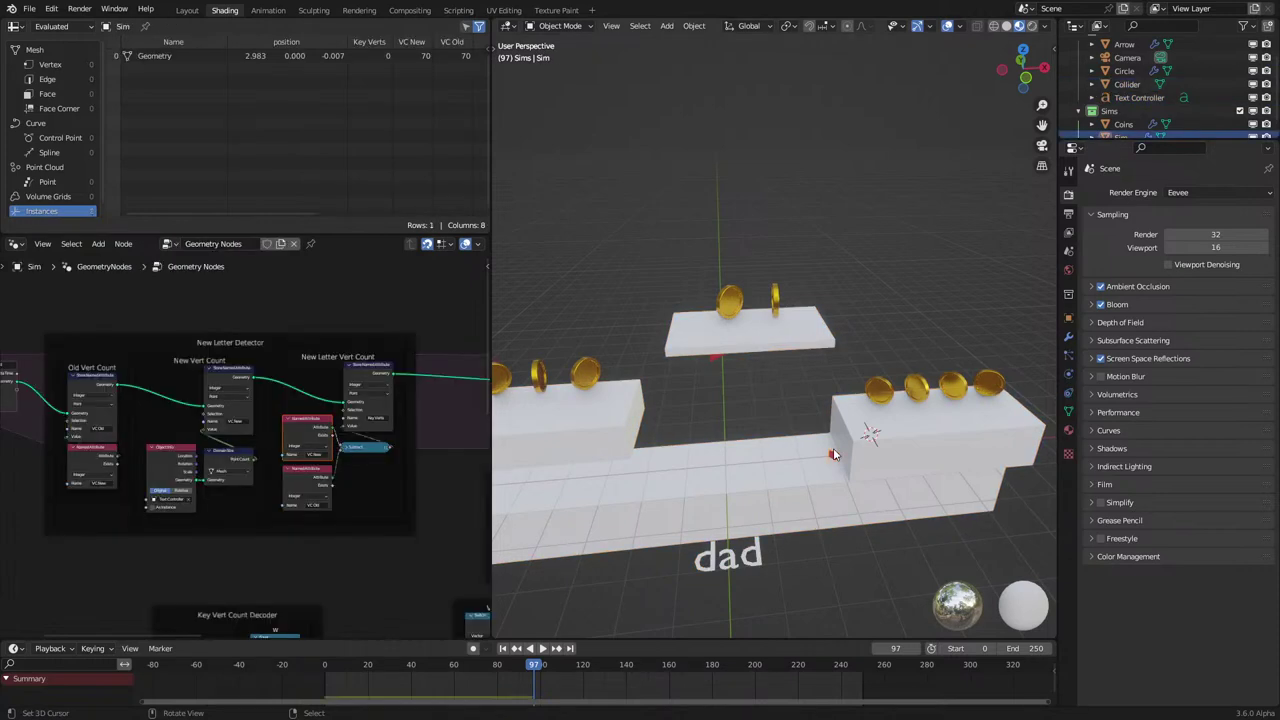
scroll(297, 523, up, 5)
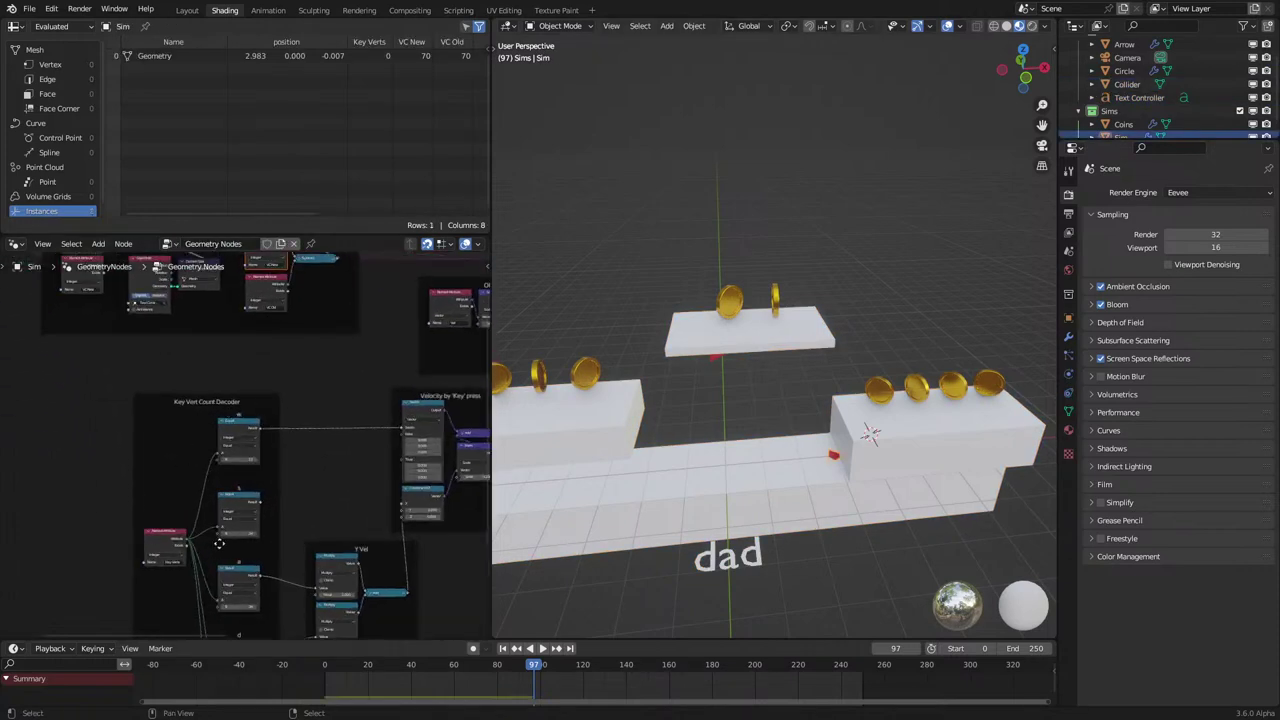
scroll(270, 448, down, 5)
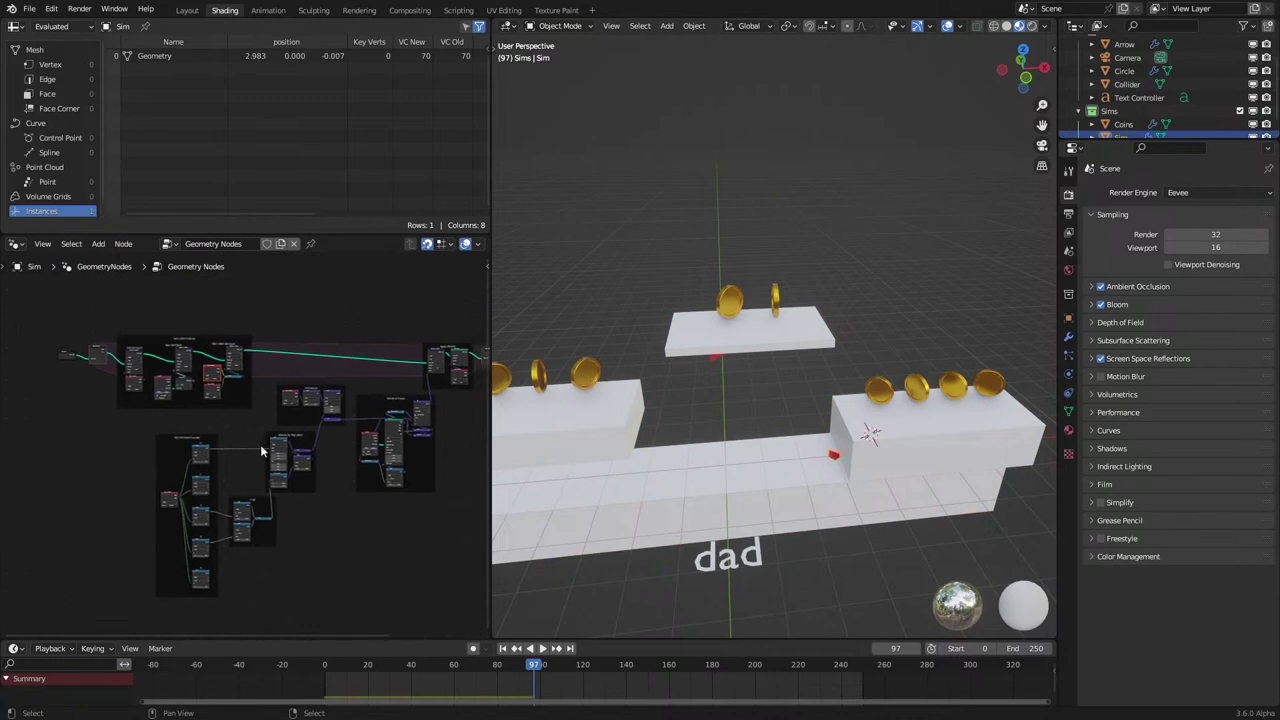
scroll(262, 452, up, 6)
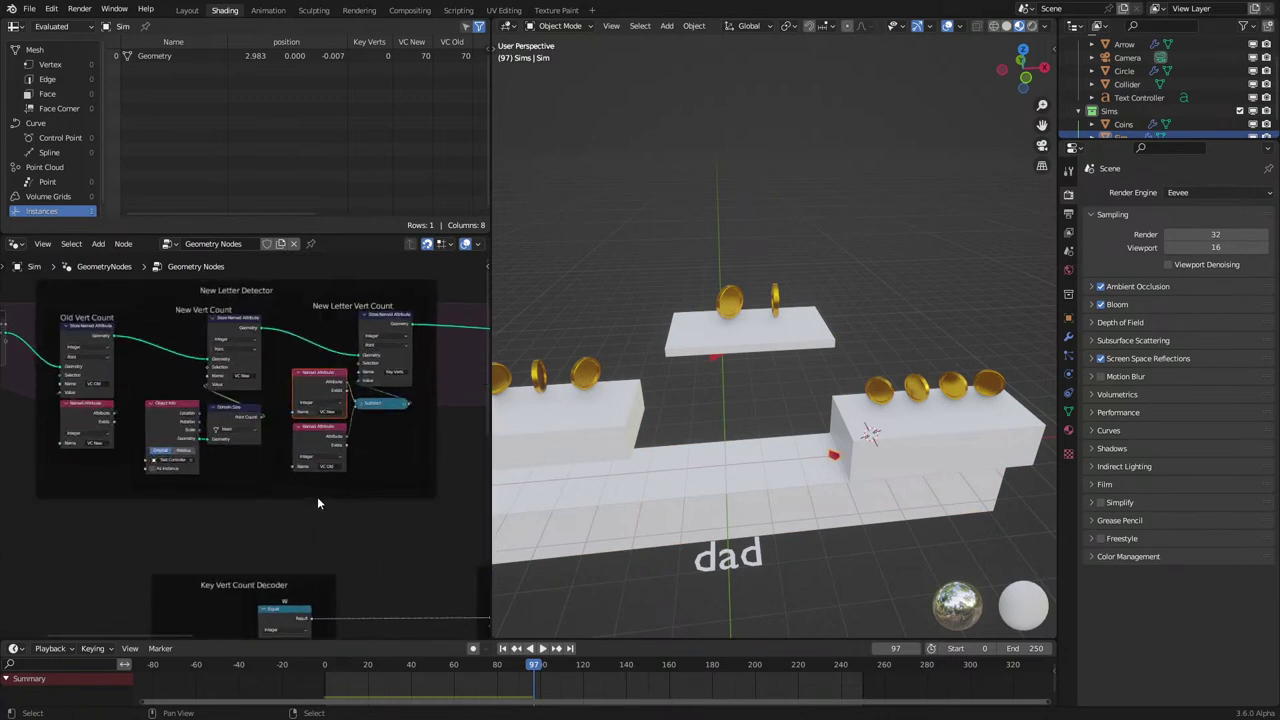
middle_drag(292, 464, 327, 528)
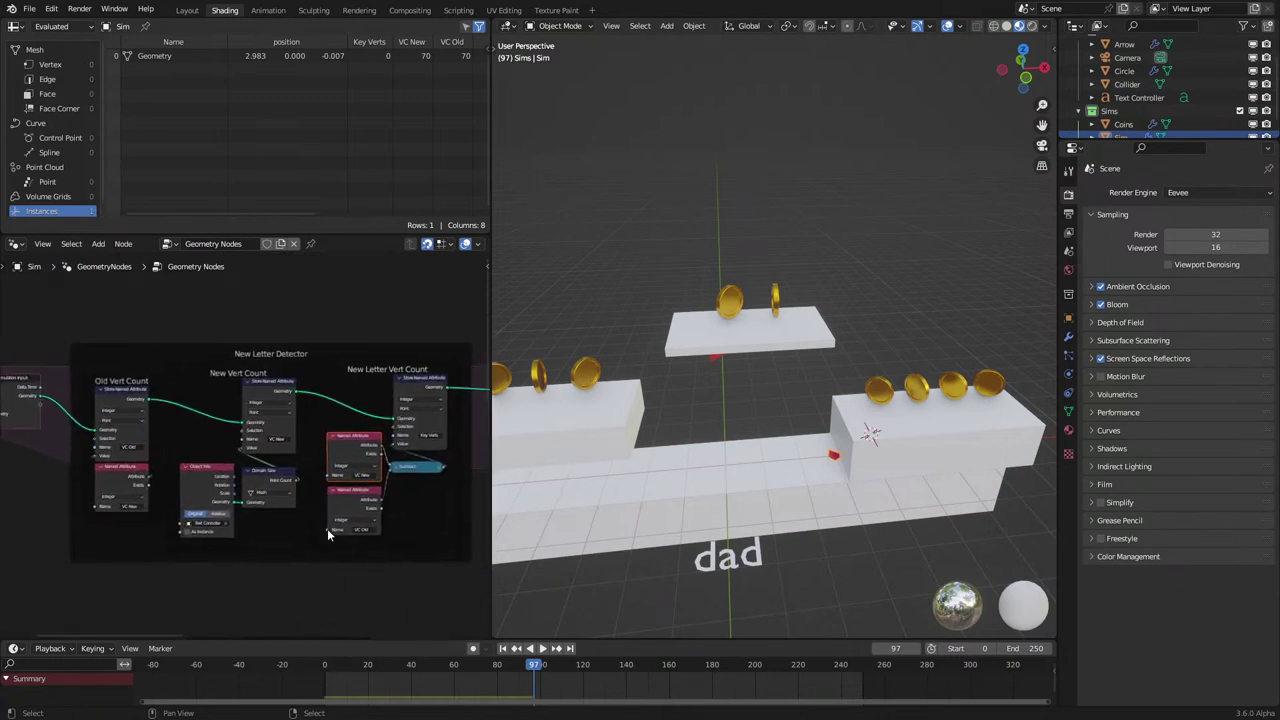
scroll(281, 396, up, 1)
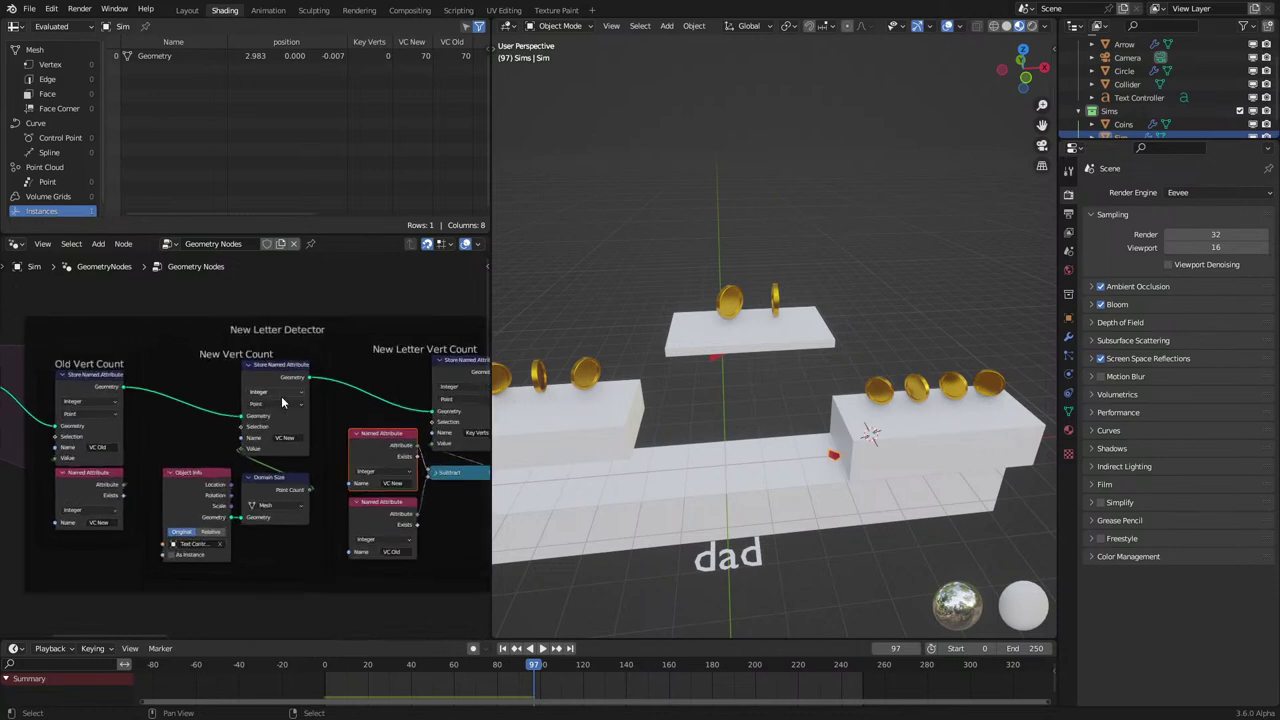
Relabel the New Letter Detector frame as "New Letter Detector (Text Controller)".
click(330, 329)
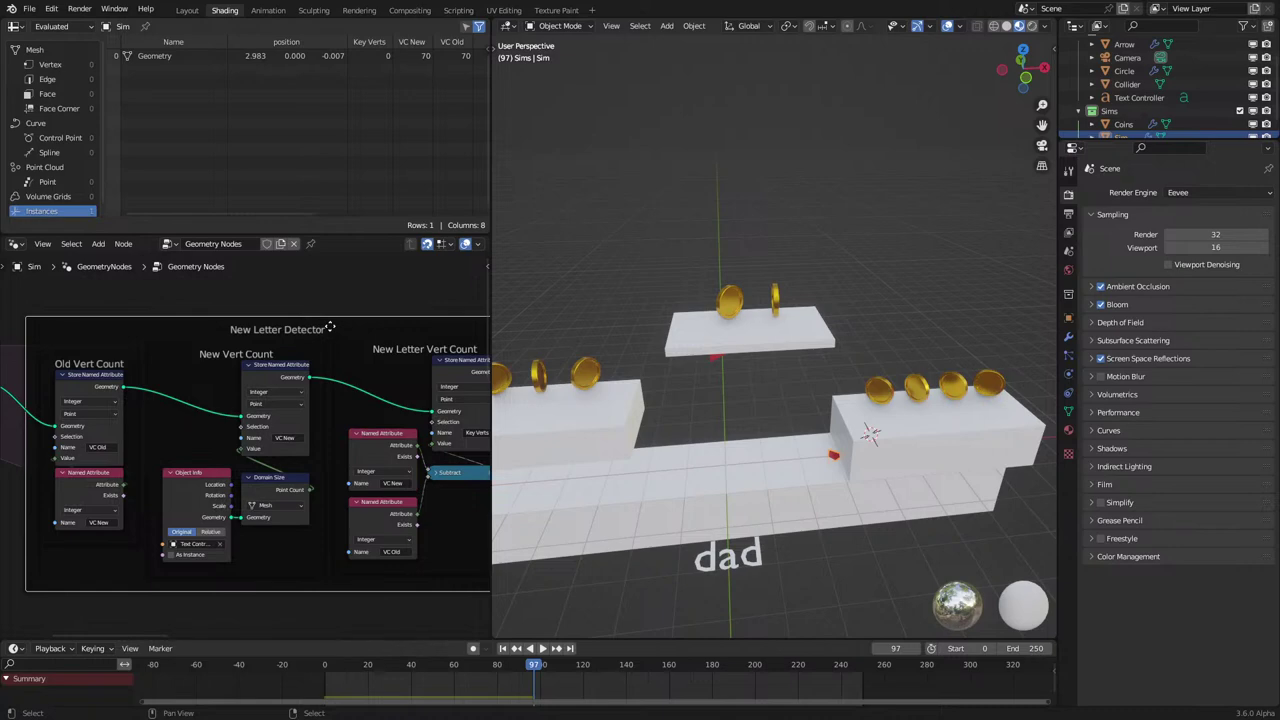
key(F2)
click(330, 326)
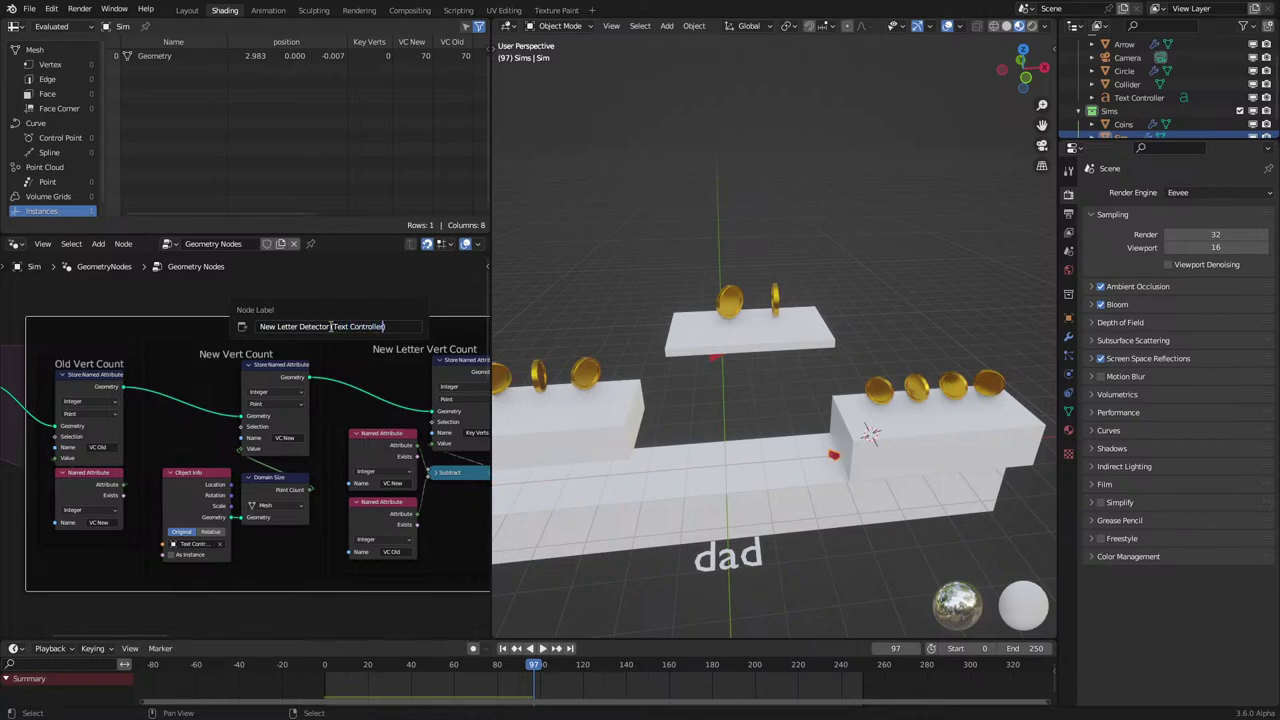
key(Return)
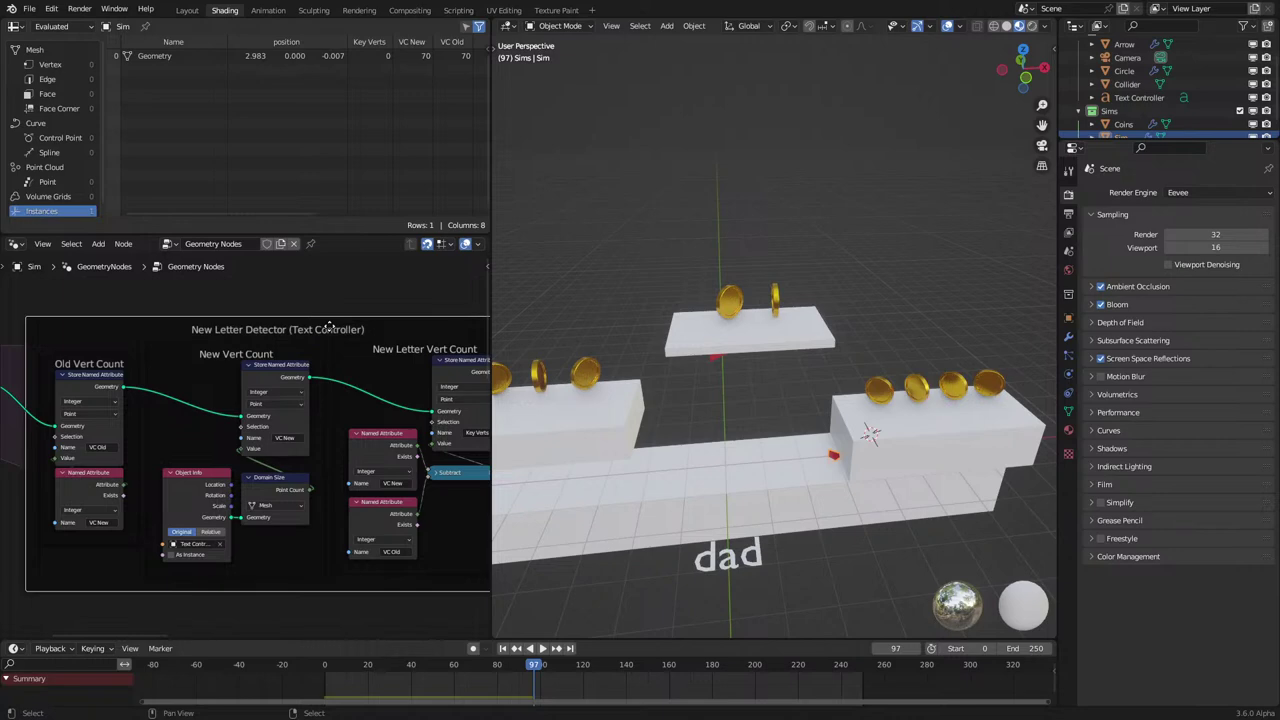
Examine the New Letter Detector nodes and the Key Vert Count Decoder comparisons in the Sim node tree.
scroll(313, 406, down, 1)
middle_drag(349, 441, 288, 440)
scroll(288, 442, down, 3)
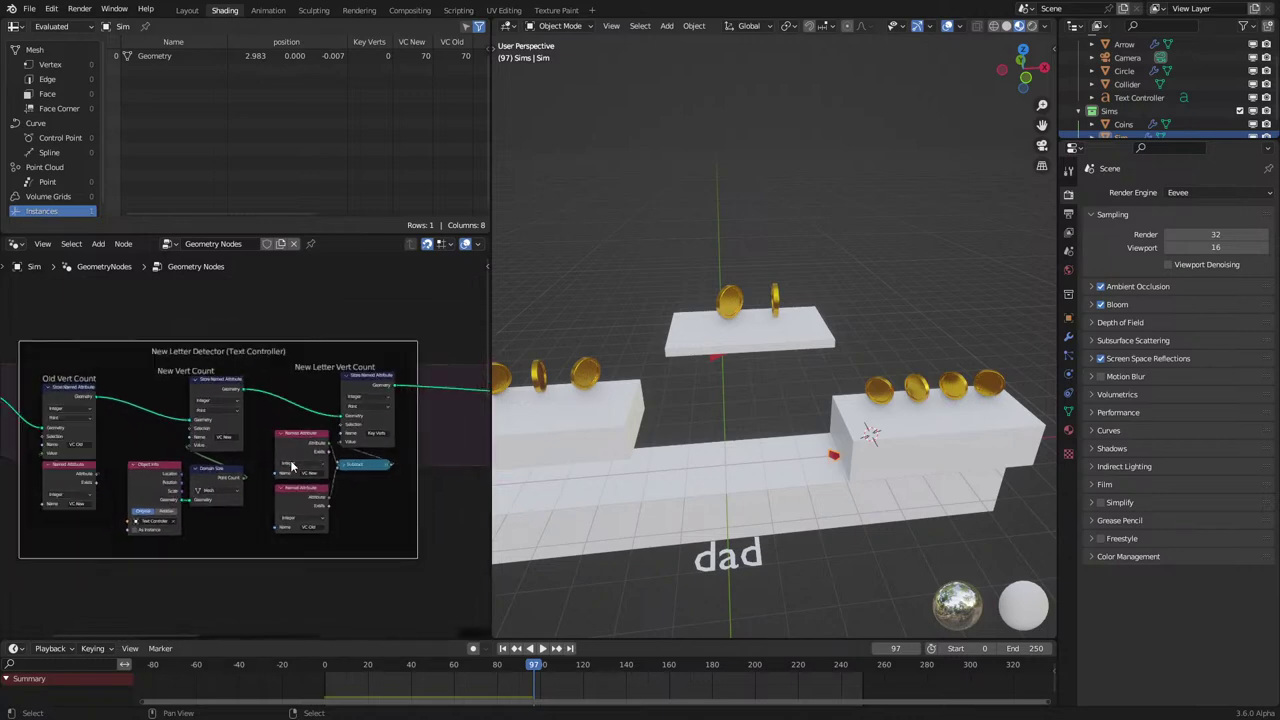
middle_drag(376, 522, 323, 294)
scroll(280, 432, up, 3)
middle_drag(276, 437, 308, 395)
scroll(278, 463, down, 4)
scroll(311, 408, up, 2)
click(205, 400)
key(shift+d)
click(140, 408)
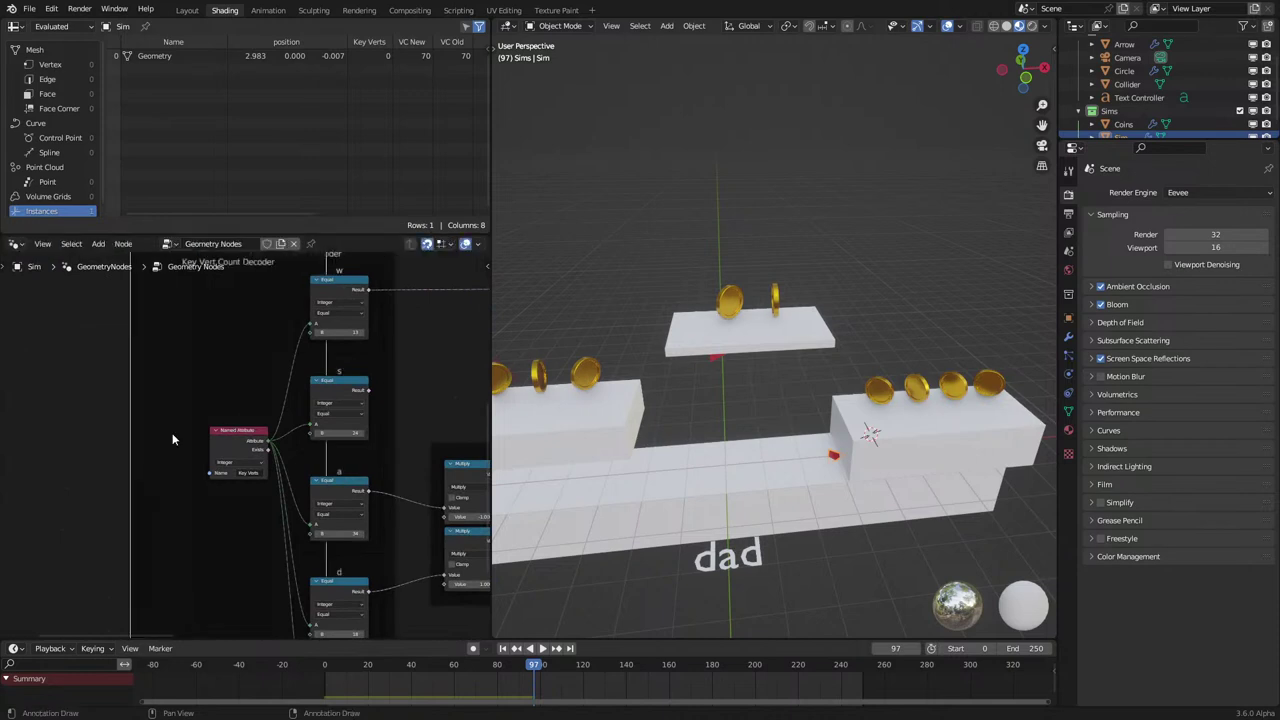
click(236, 443)
key(ctrl+z)
click(150, 420)
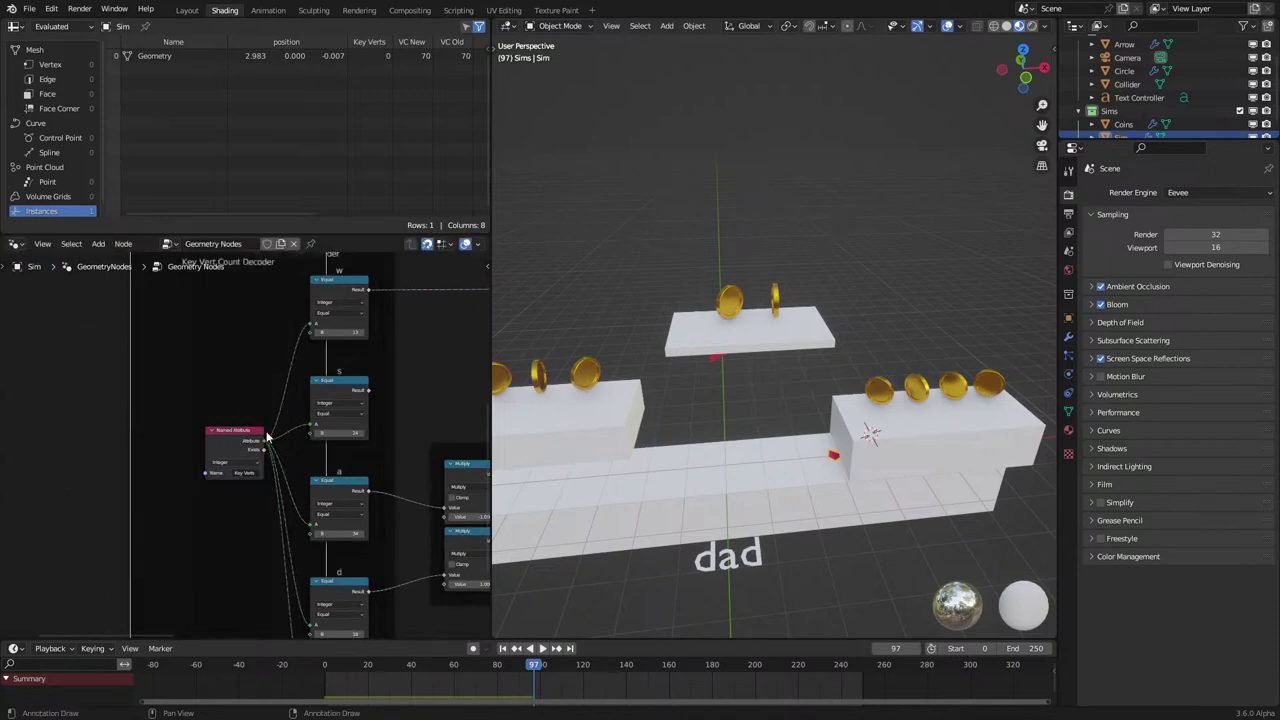
Put the Key Verts Named Attribute node in its own frame inside the decoder and label it "Key Vert Count".
click(233, 442)
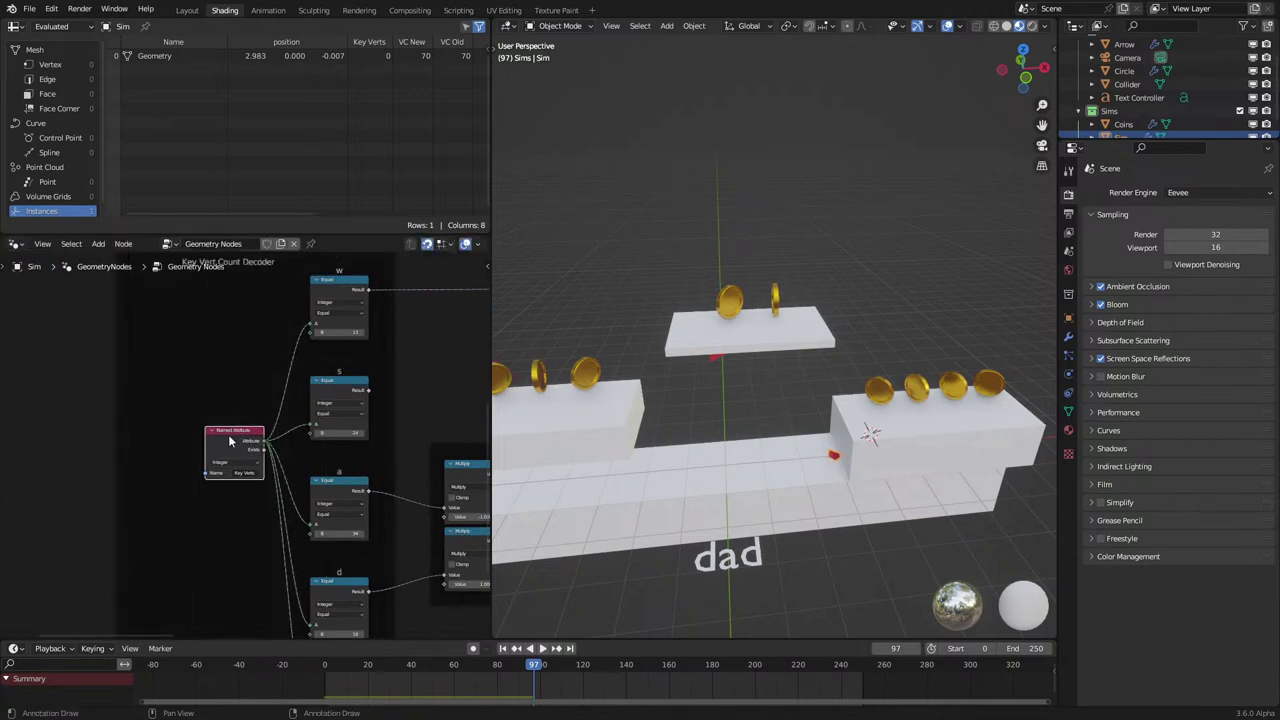
scroll(228, 408, up, 2)
click(234, 415)
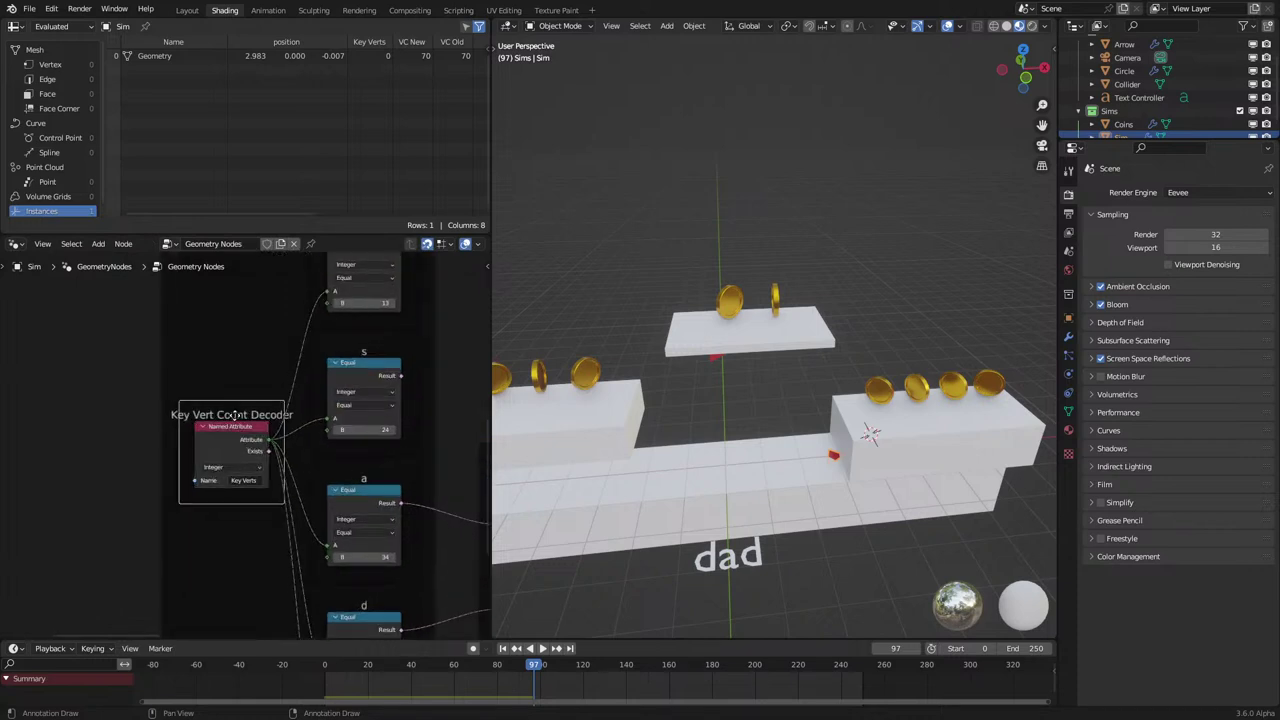
key(F2)
key(End)
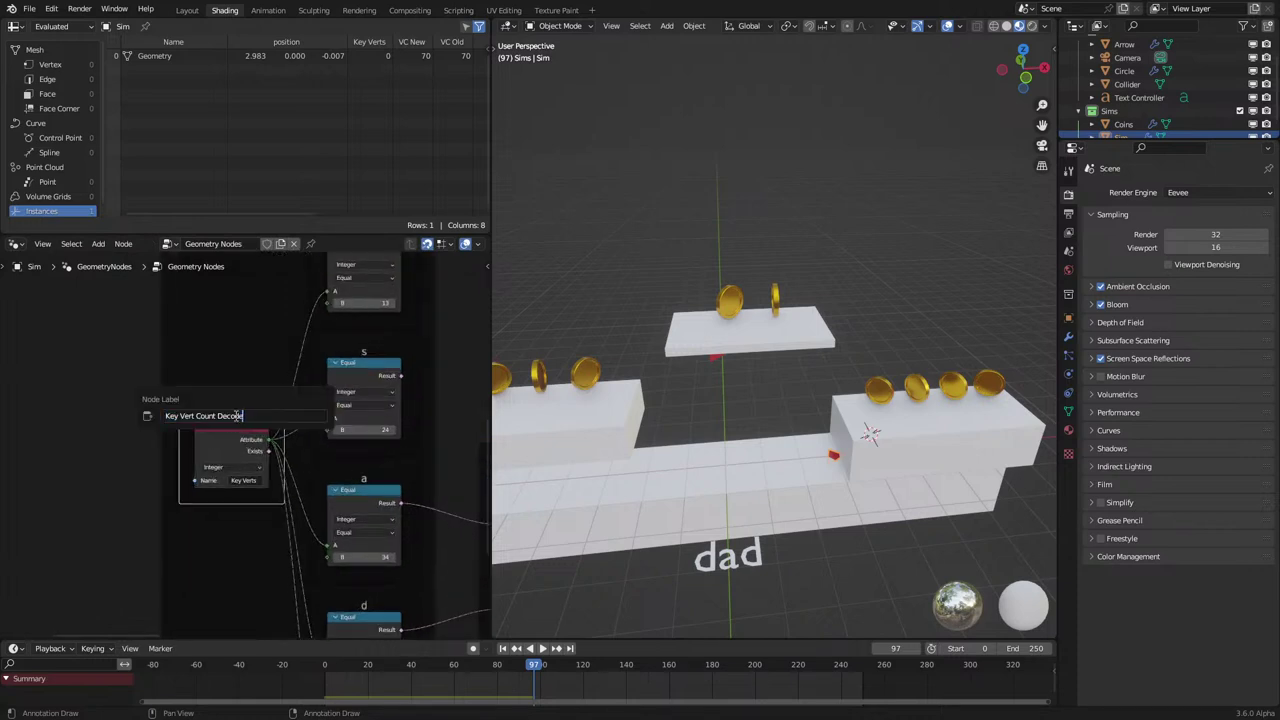
key(Return)
scroll(290, 458, up, 1)
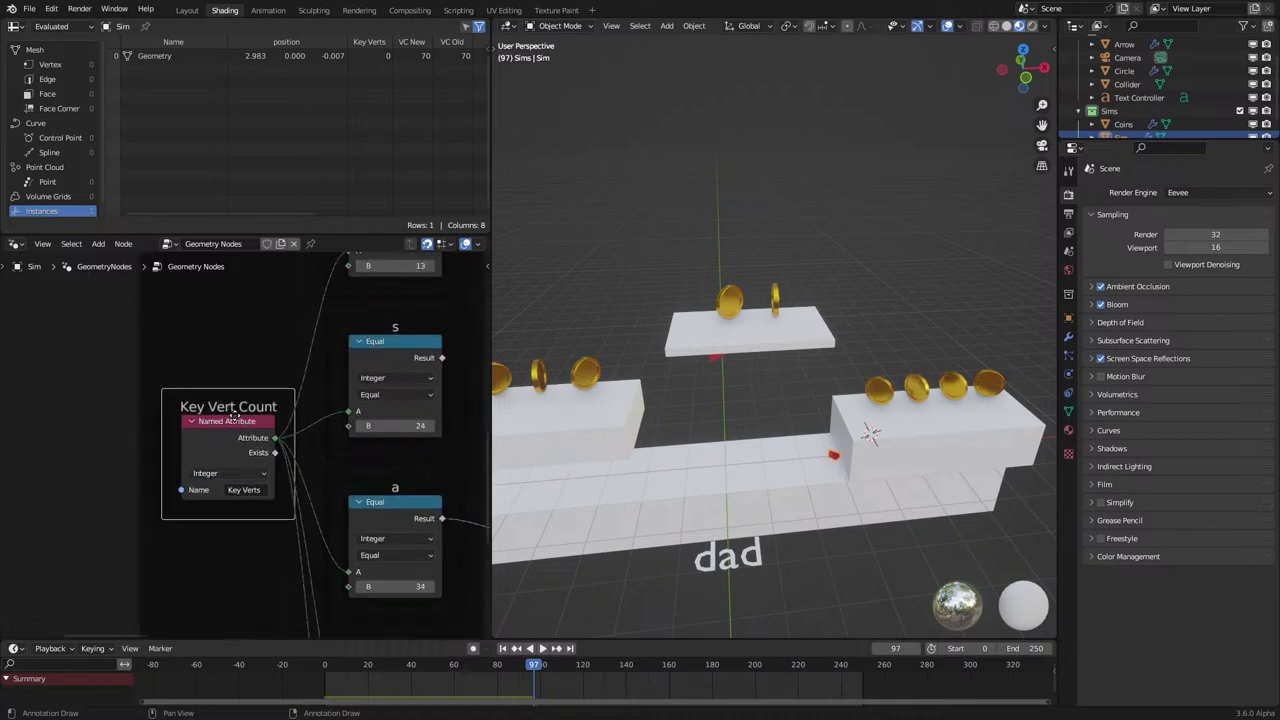
Examine how the Key Vert Count attribute feeds the w, s, a and d Equal comparisons in the decoder.
scroll(295, 463, down, 3)
scroll(296, 450, down, 4)
middle_drag(375, 399, 345, 427)
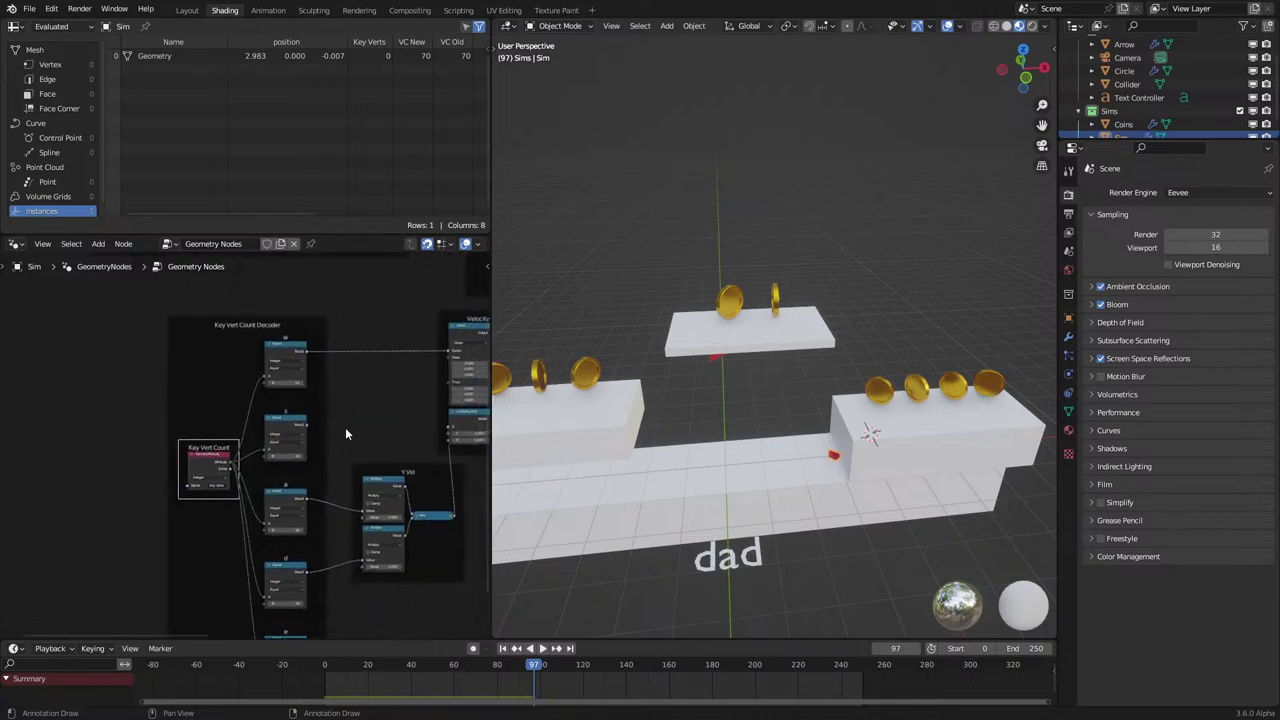
click(345, 427)
scroll(345, 427, up, 7)
middle_drag(335, 374, 311, 450)
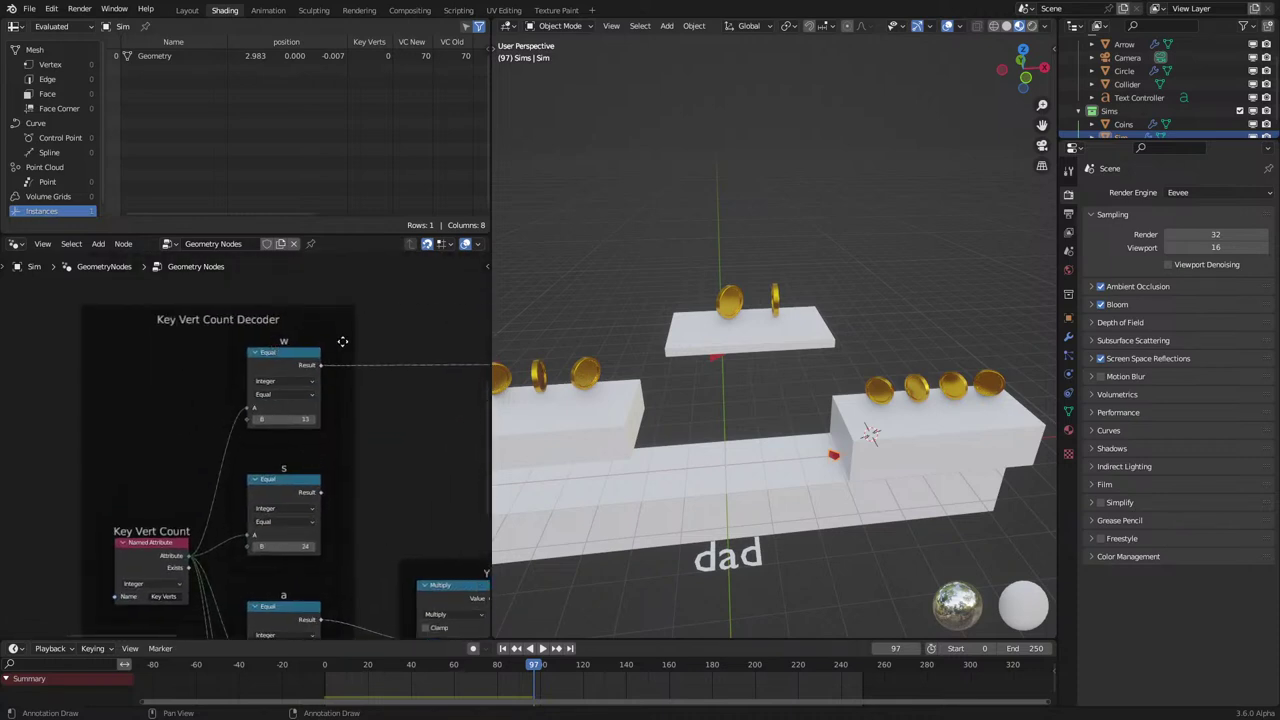
middle_drag(342, 341, 342, 336)
middle_drag(284, 560, 290, 457)
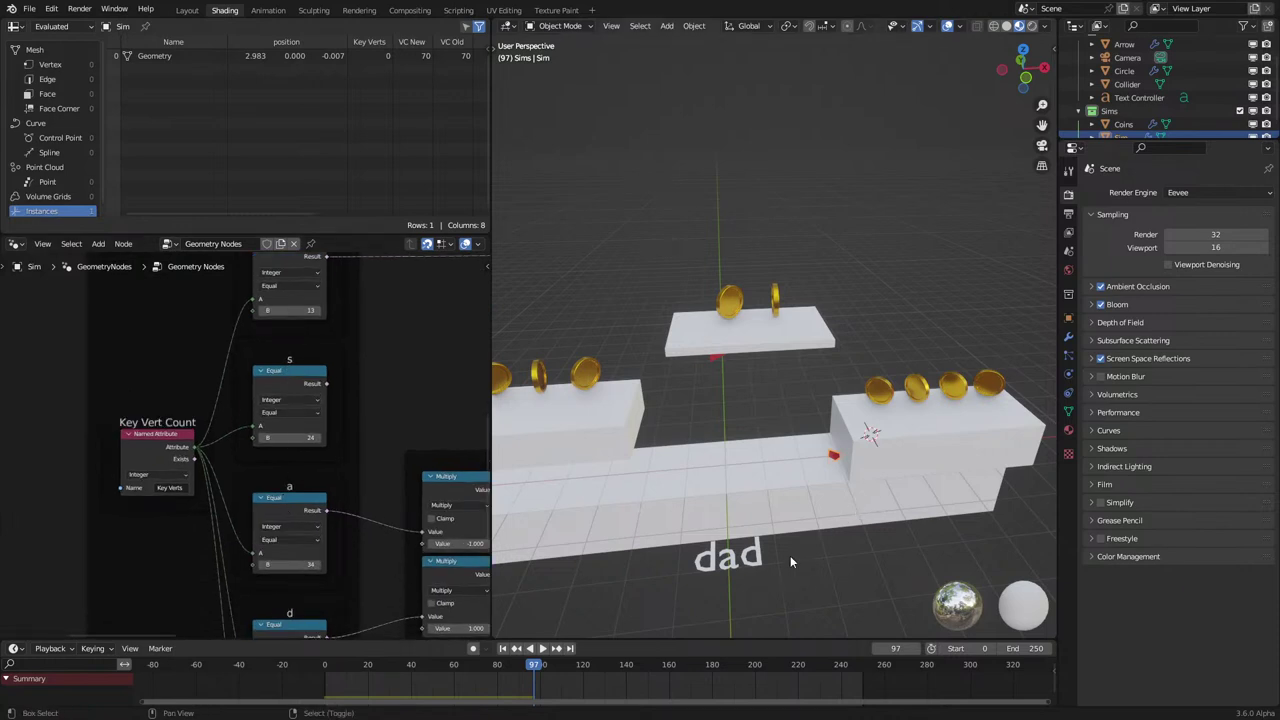
Select the "dad" Text Controller and check the preview resolution in its text shape settings.
shift+middle_drag(790, 562, 831, 437)
scroll(786, 437, up, 2)
click(786, 437)
click(797, 451)
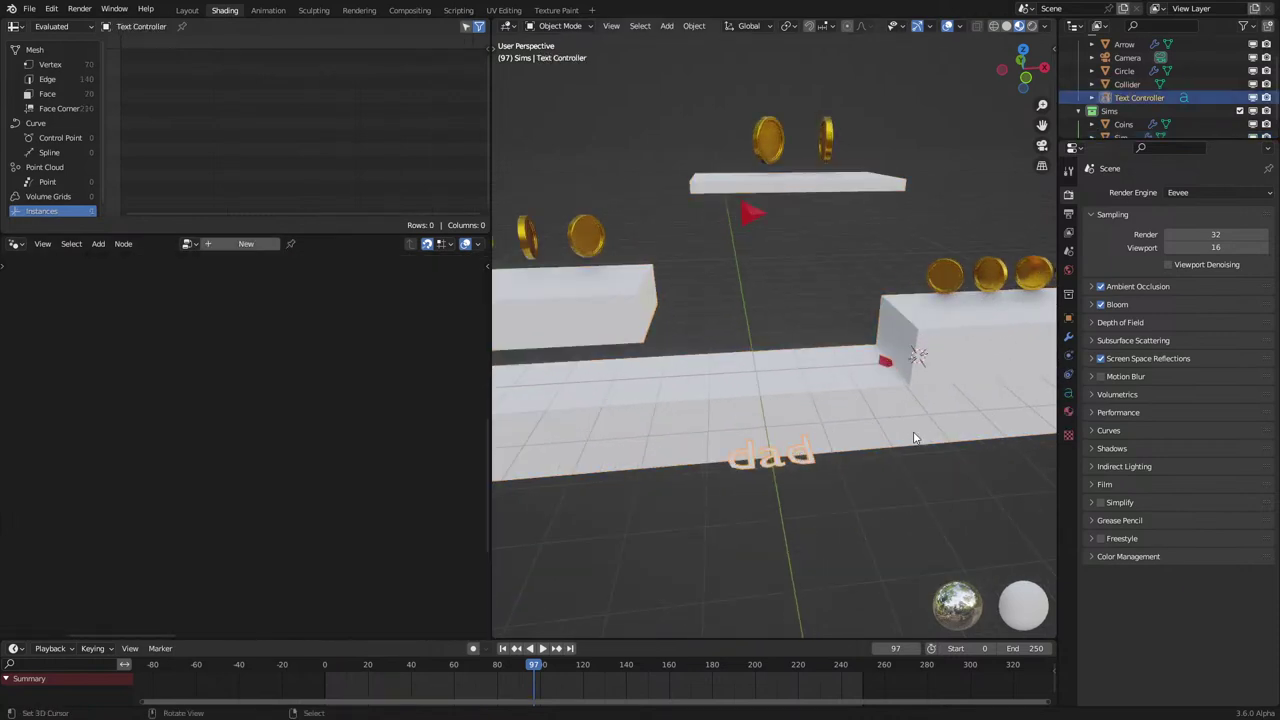
click(1067, 392)
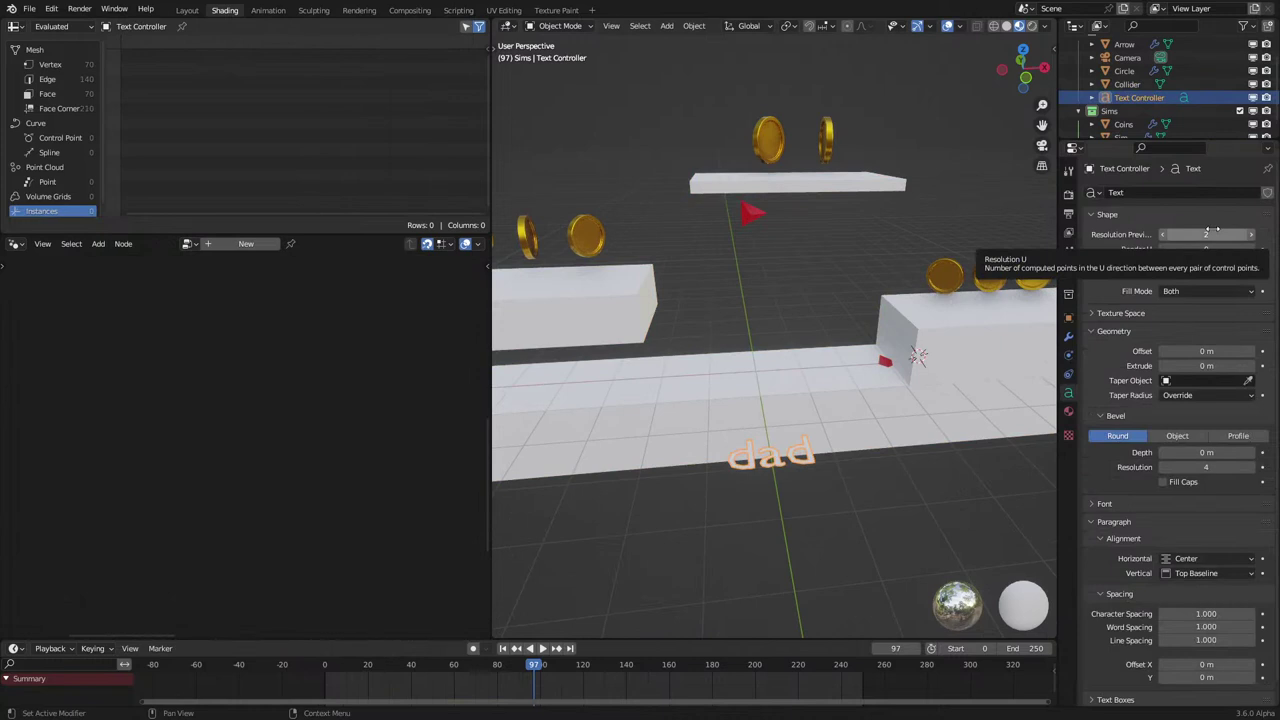
key(Return)
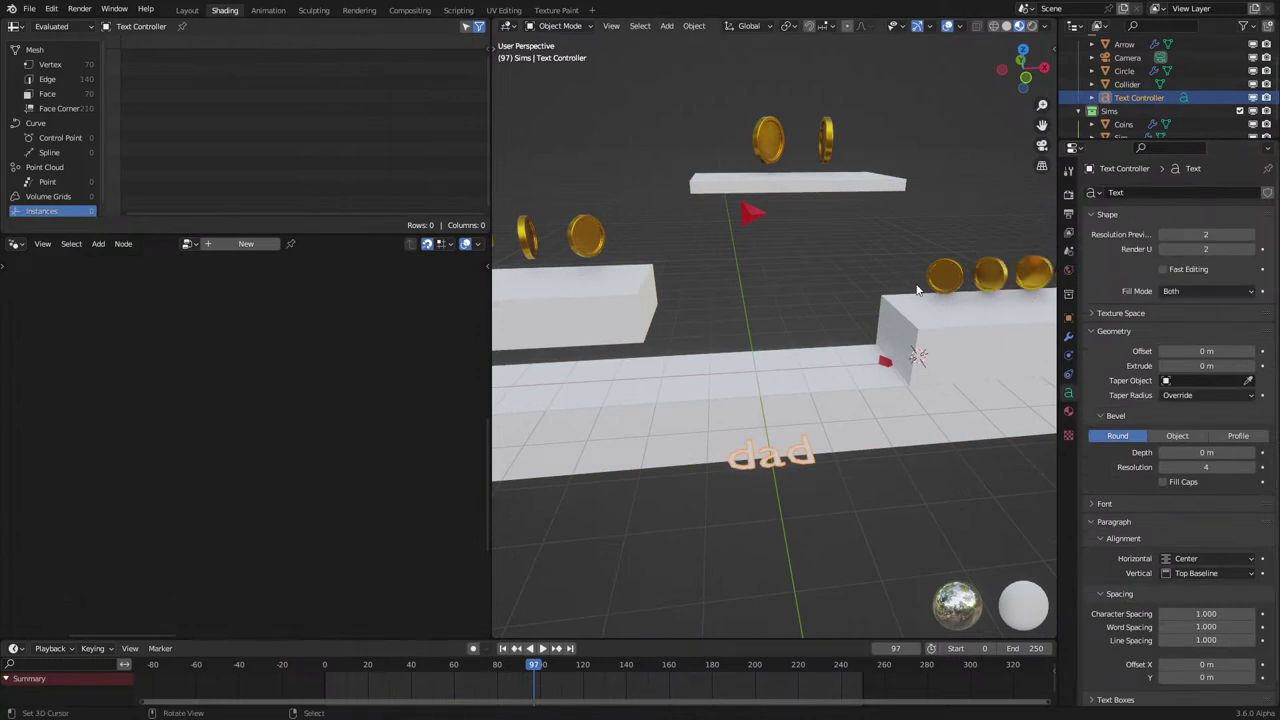
Look over the platforms and controller text, and select the red Sim arrow to bring back its node tree.
middle_drag(918, 290, 900, 348)
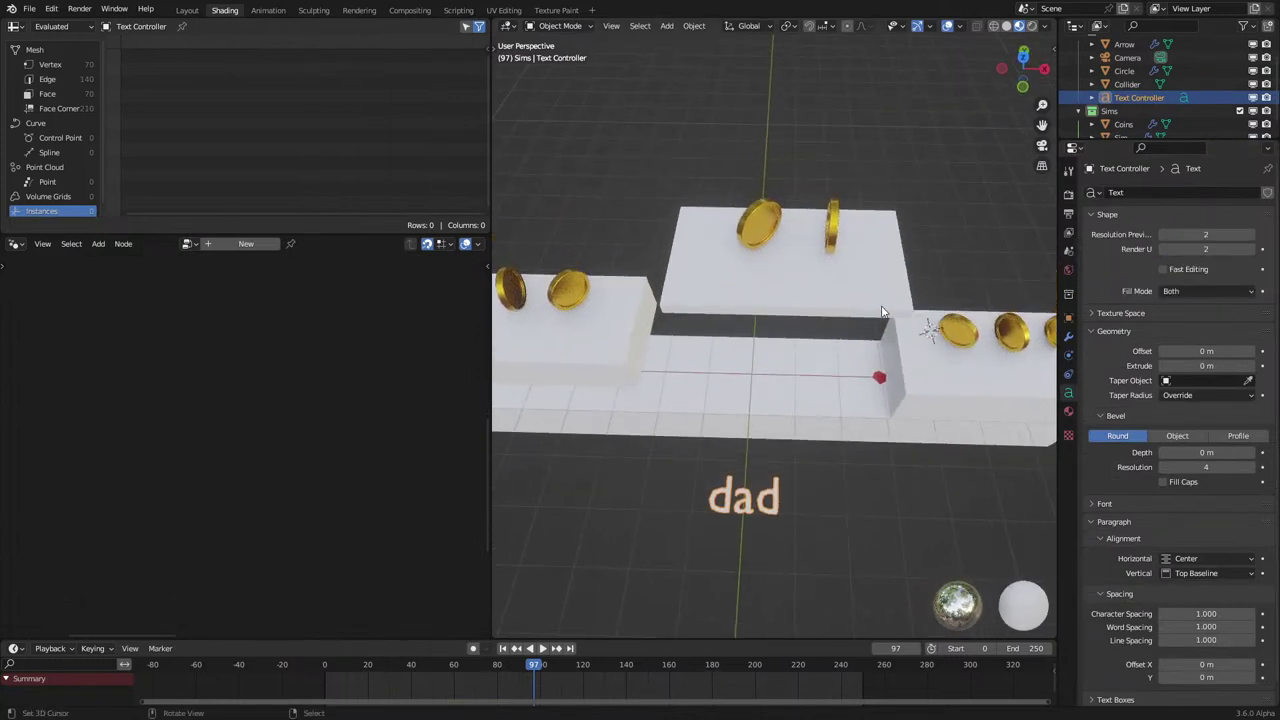
middle_drag(853, 288, 843, 243)
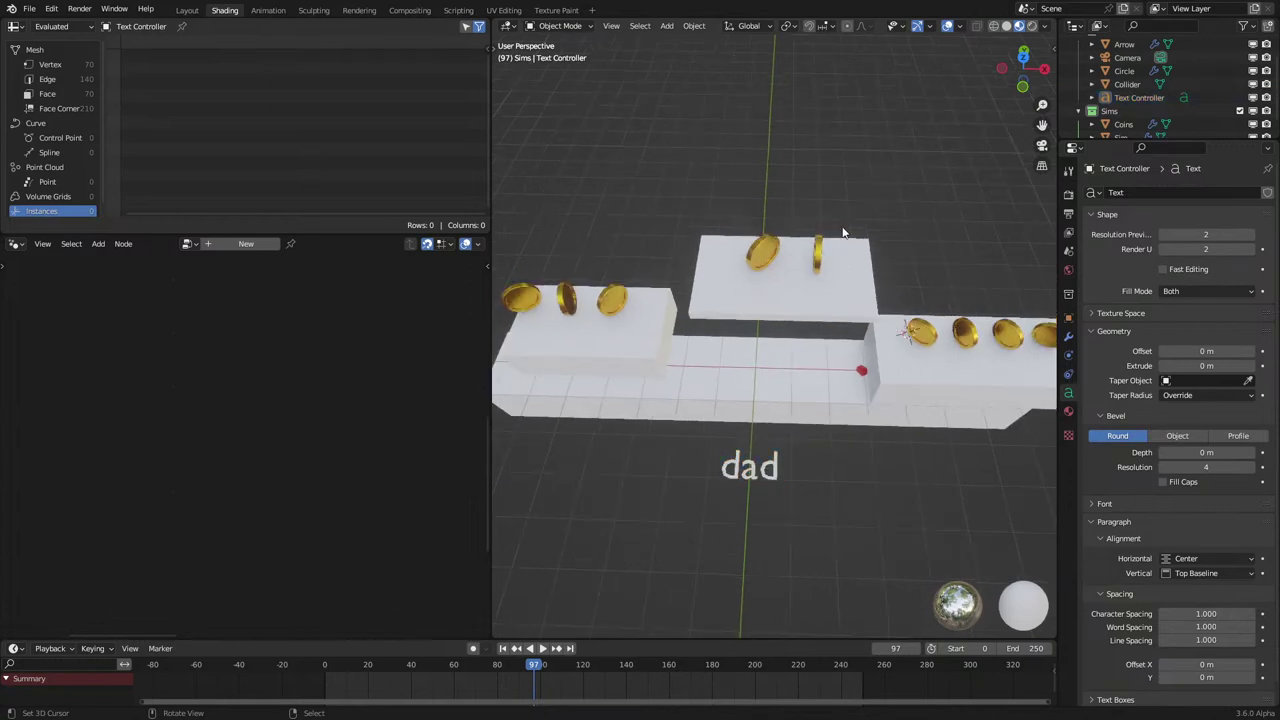
click(824, 254)
click(770, 460)
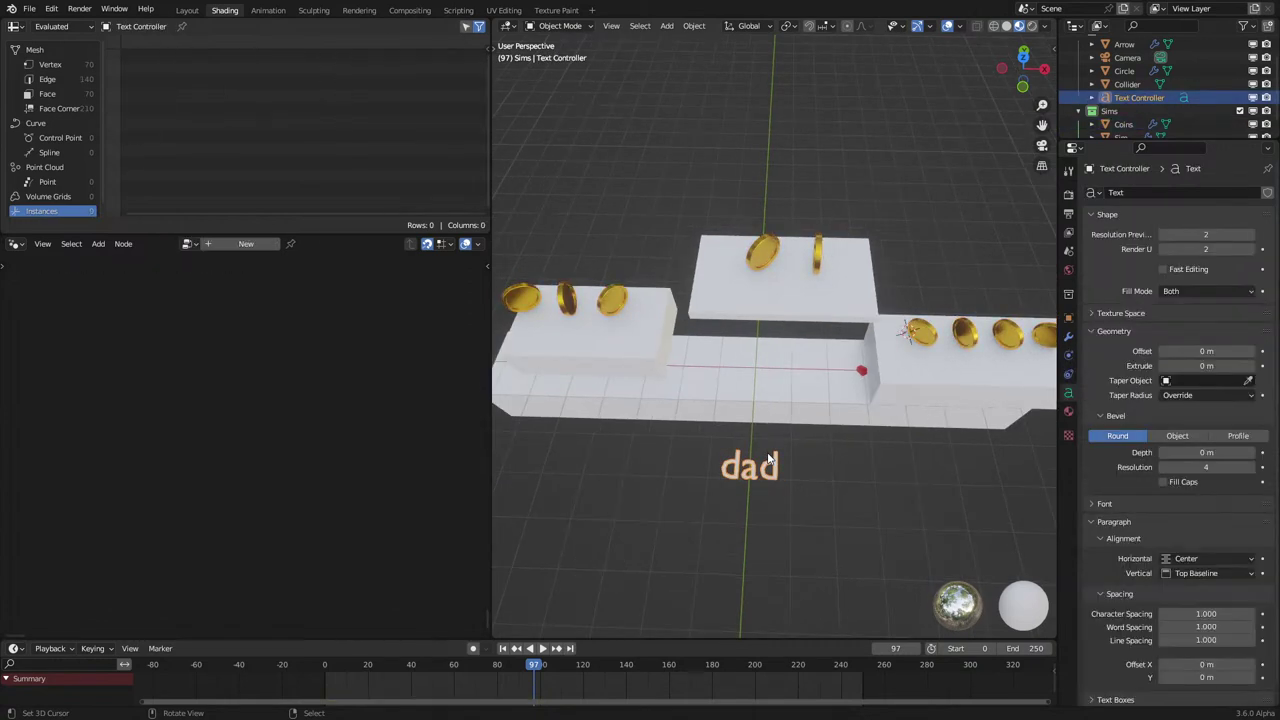
click(861, 371)
middle_drag(779, 457, 788, 434)
scroll(250, 441, down, 3)
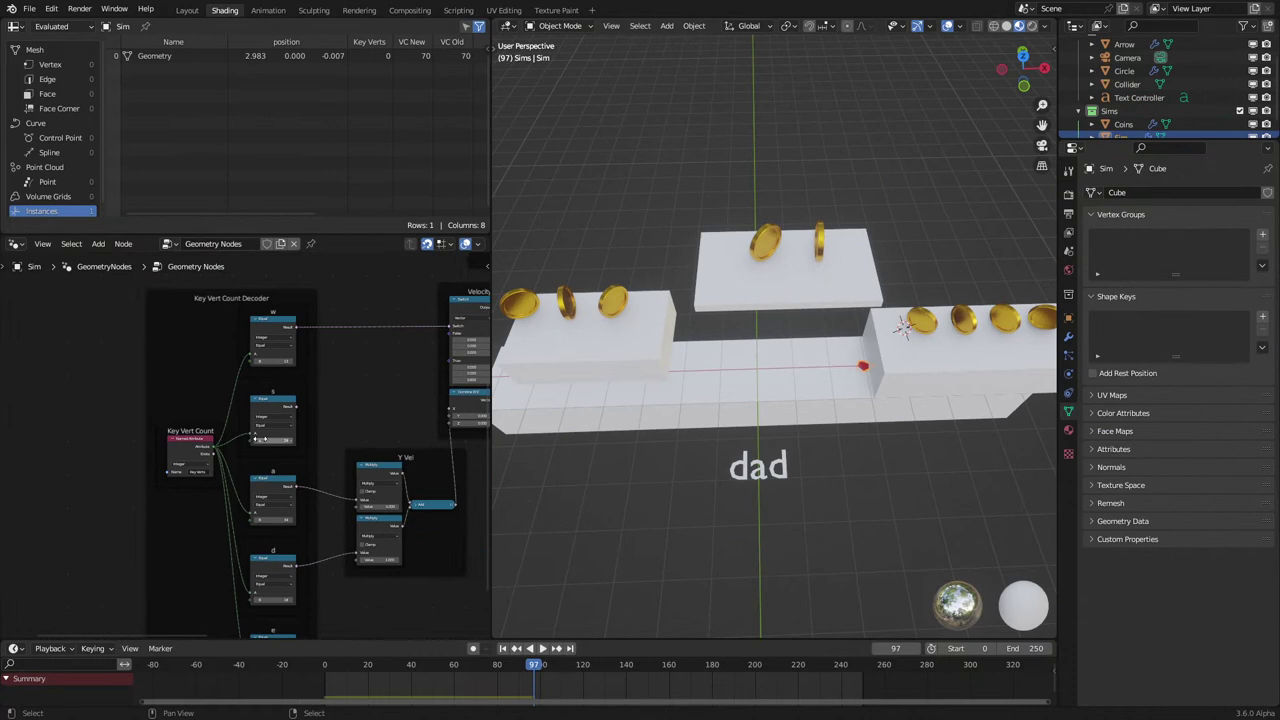
Add a reroute on the Key Verts attribute links and a second one on the links to the a, d and e comparisons.
scroll(250, 442, up, 3)
shift+click(194, 497)
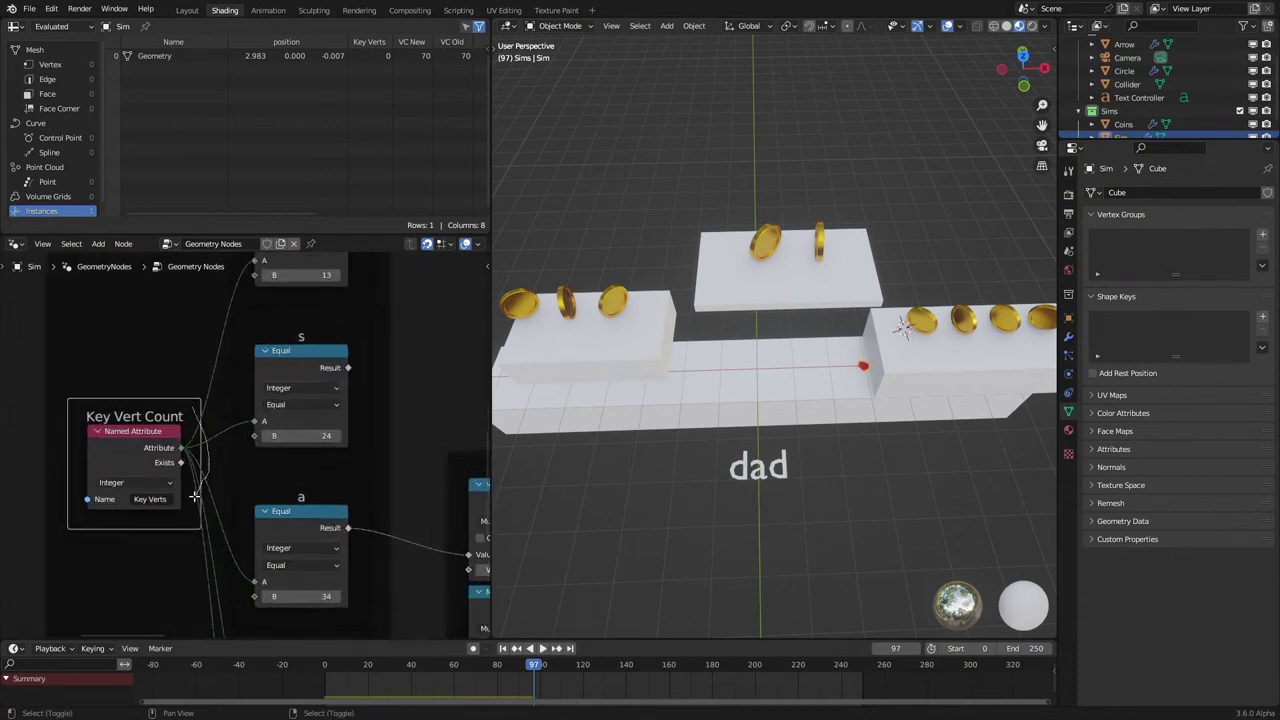
scroll(155, 483, down, 2)
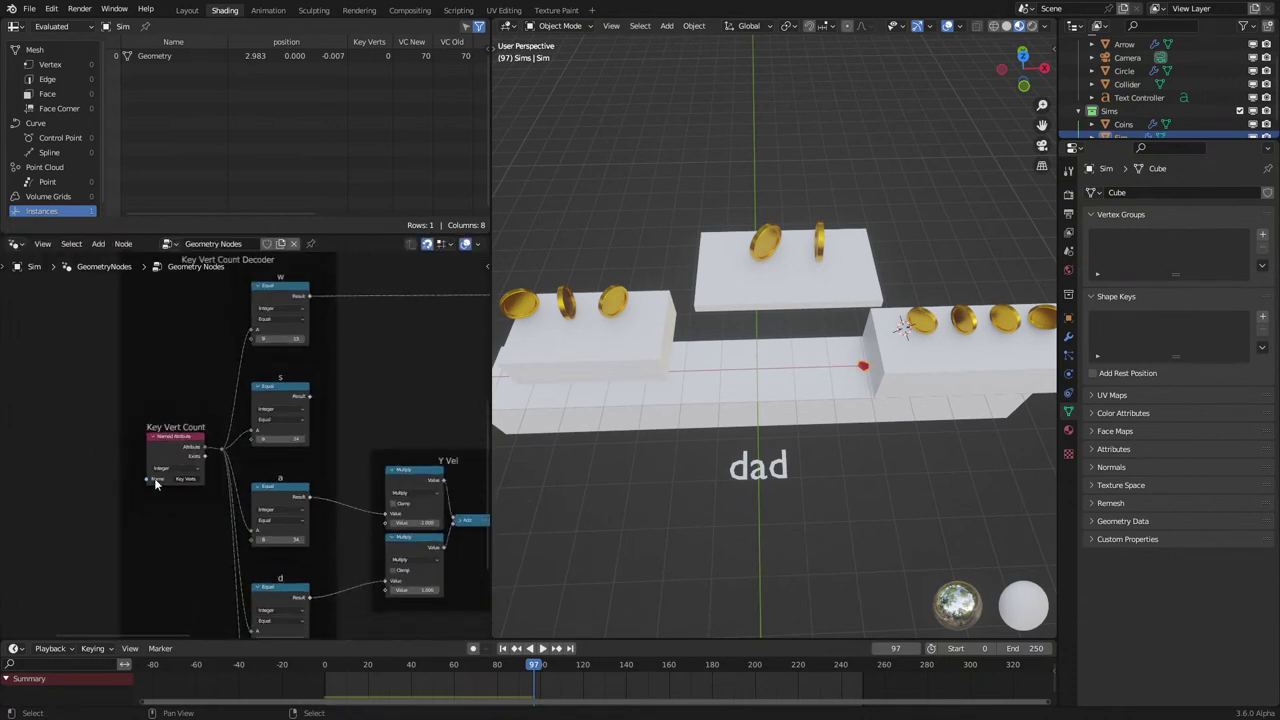
scroll(155, 483, up, 1)
middle_drag(206, 471, 221, 385)
shift+right_drag(260, 394, 240, 415)
Move the lower reroute down beside the a and d comparisons, below the upper reroute.
key(g)
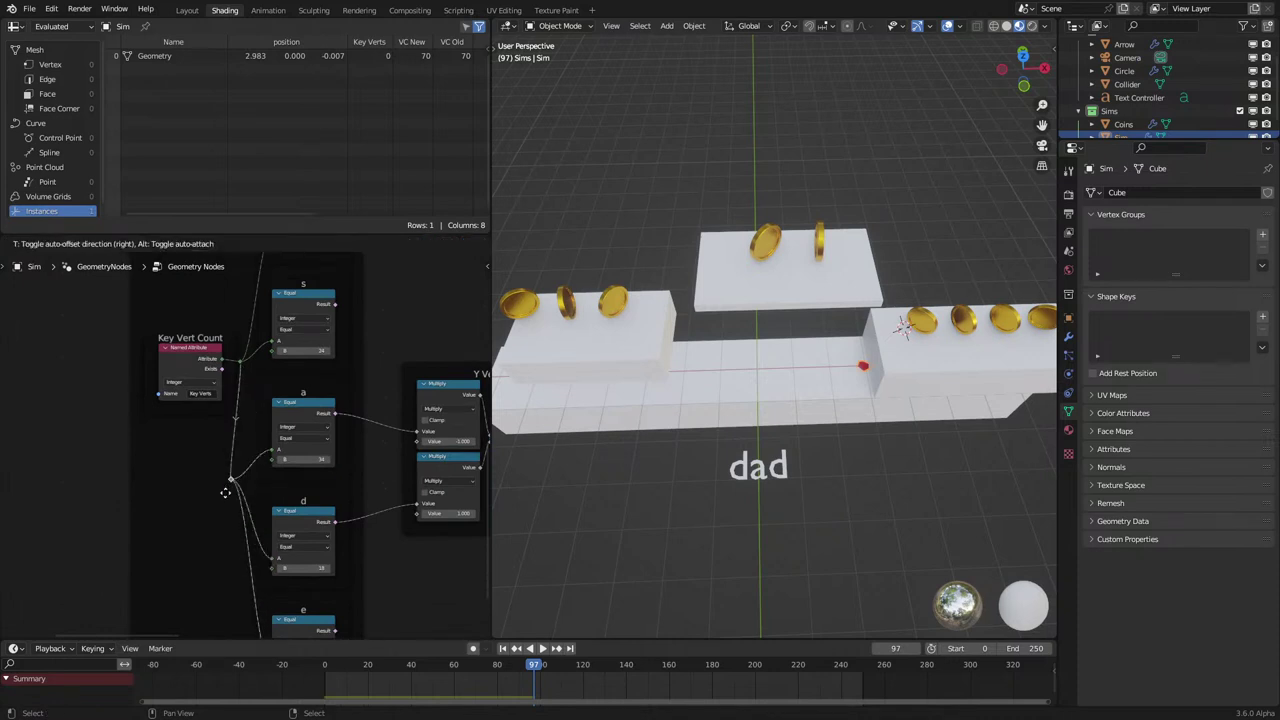
drag(226, 492, 231, 522)
scroll(223, 450, down, 1)
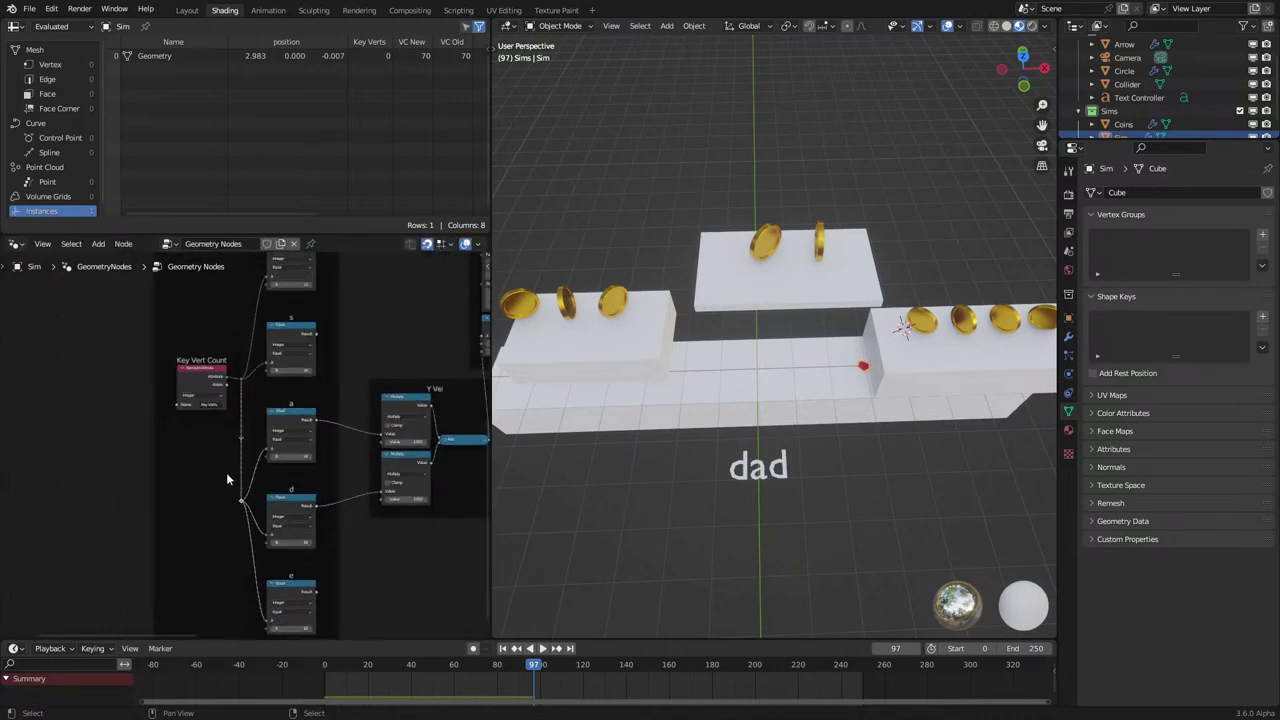
scroll(226, 474, up, 1)
key(g)
click(225, 486)
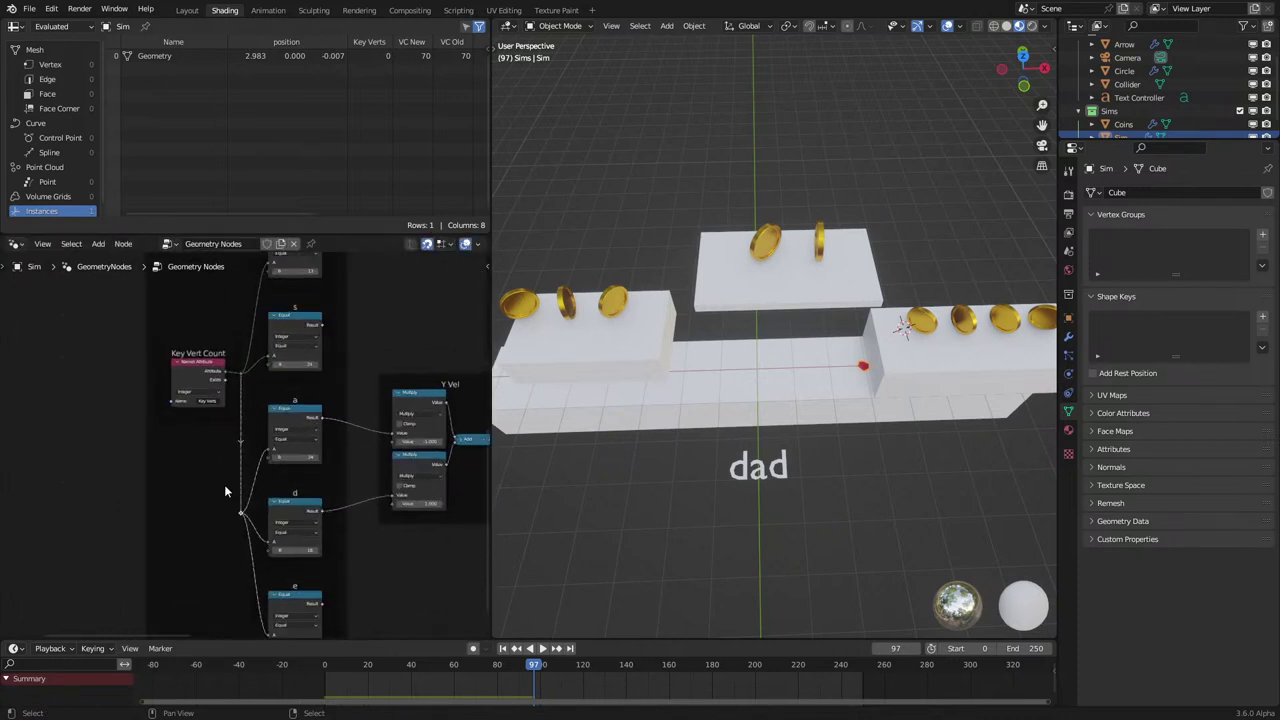
Reposition the upper reroute and the Key Vert Count frame to tidy the decoder links.
click(241, 374)
key(g)
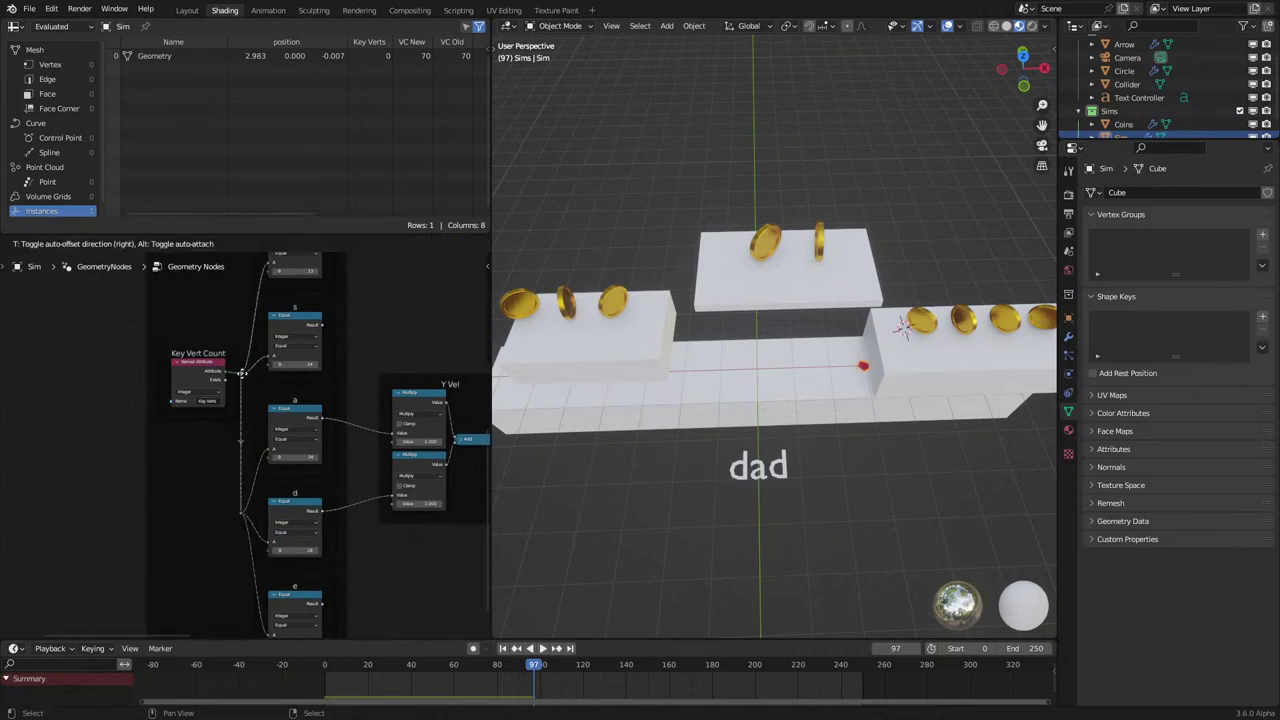
drag(241, 373, 241, 374)
scroll(172, 440, down, 1)
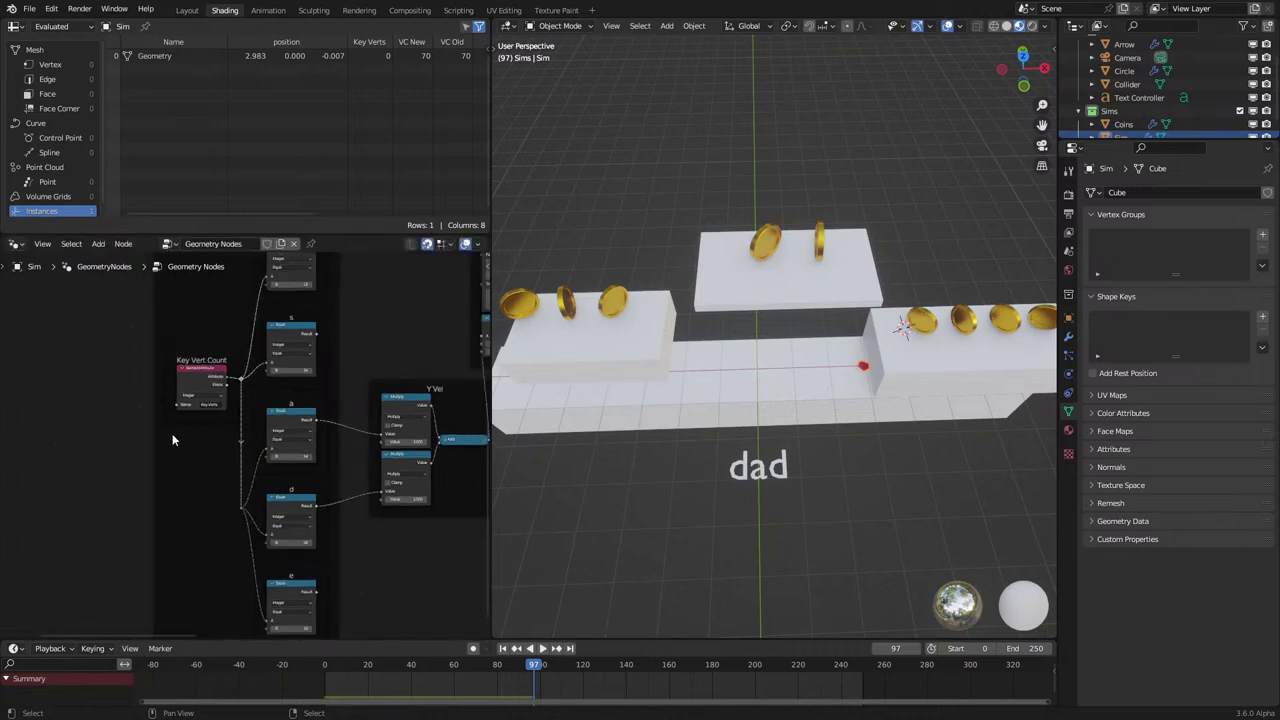
key(g)
right_click(146, 424)
key(g)
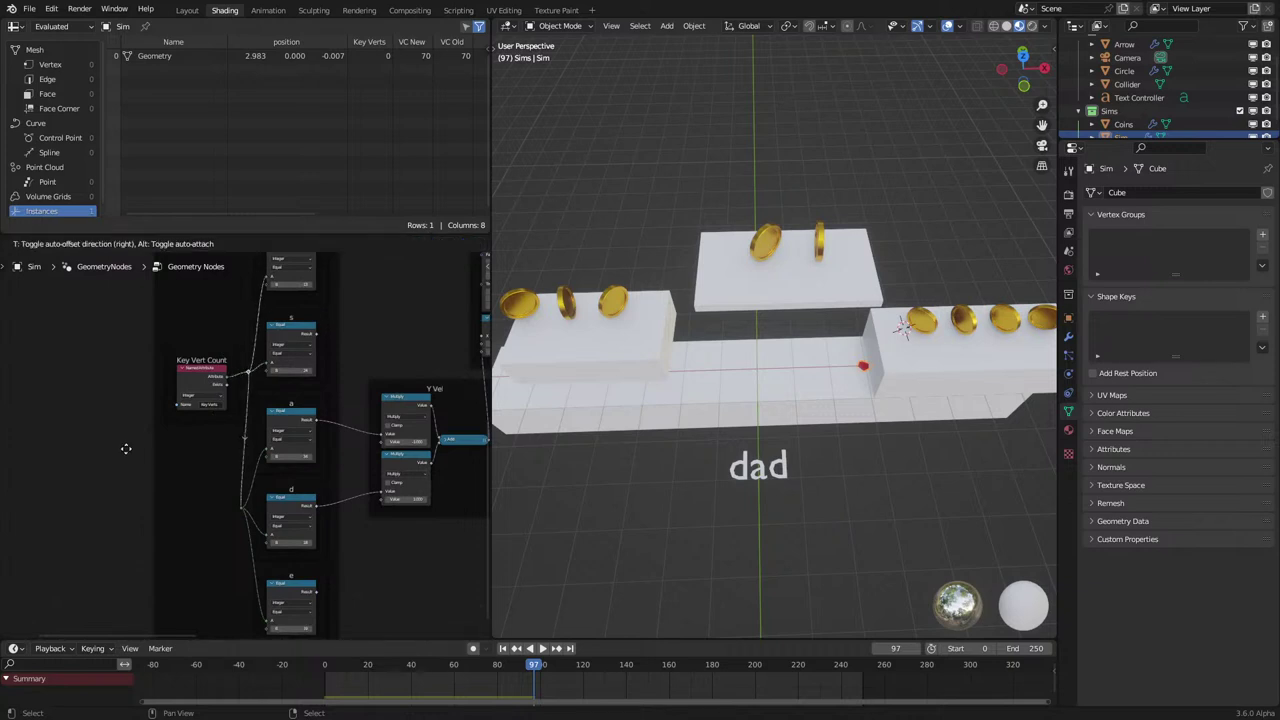
click(123, 449)
drag(211, 357, 205, 348)
Move the Velocity by 'Key' press frame further from the decoder, beneath the Old Velocity frame.
scroll(145, 460, down, 3)
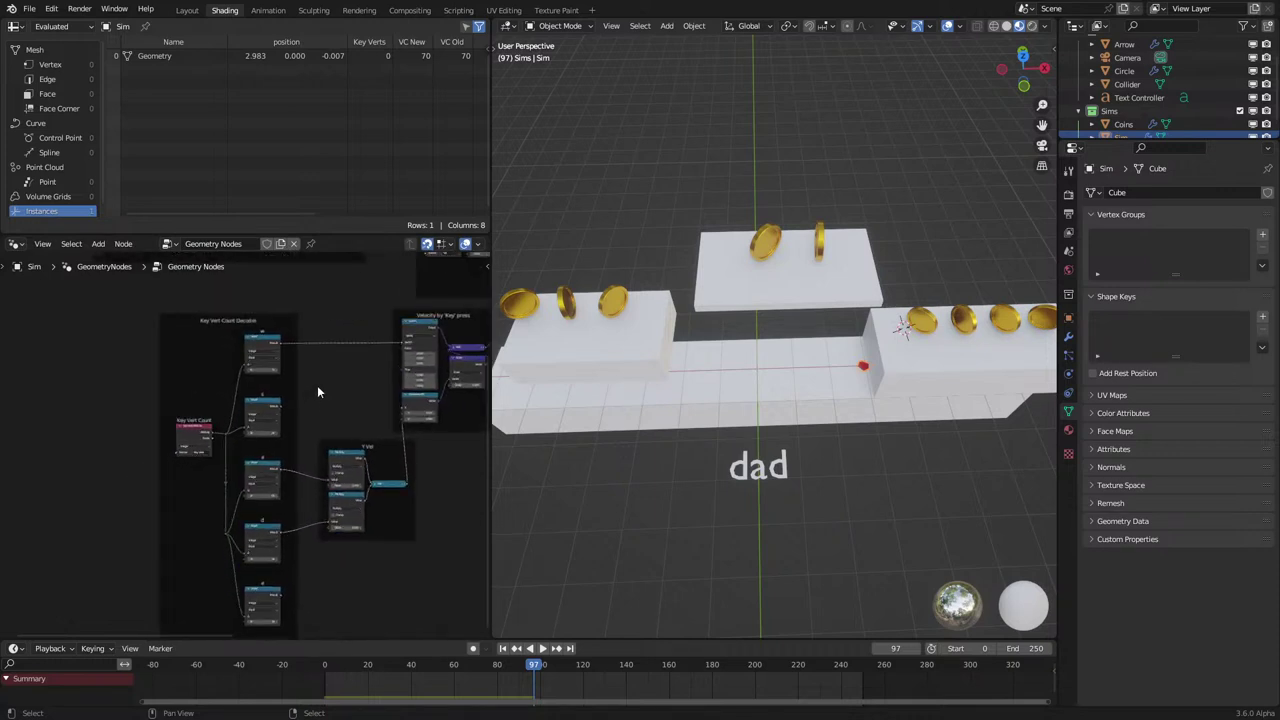
middle_drag(317, 385, 290, 532)
scroll(290, 532, up, 4)
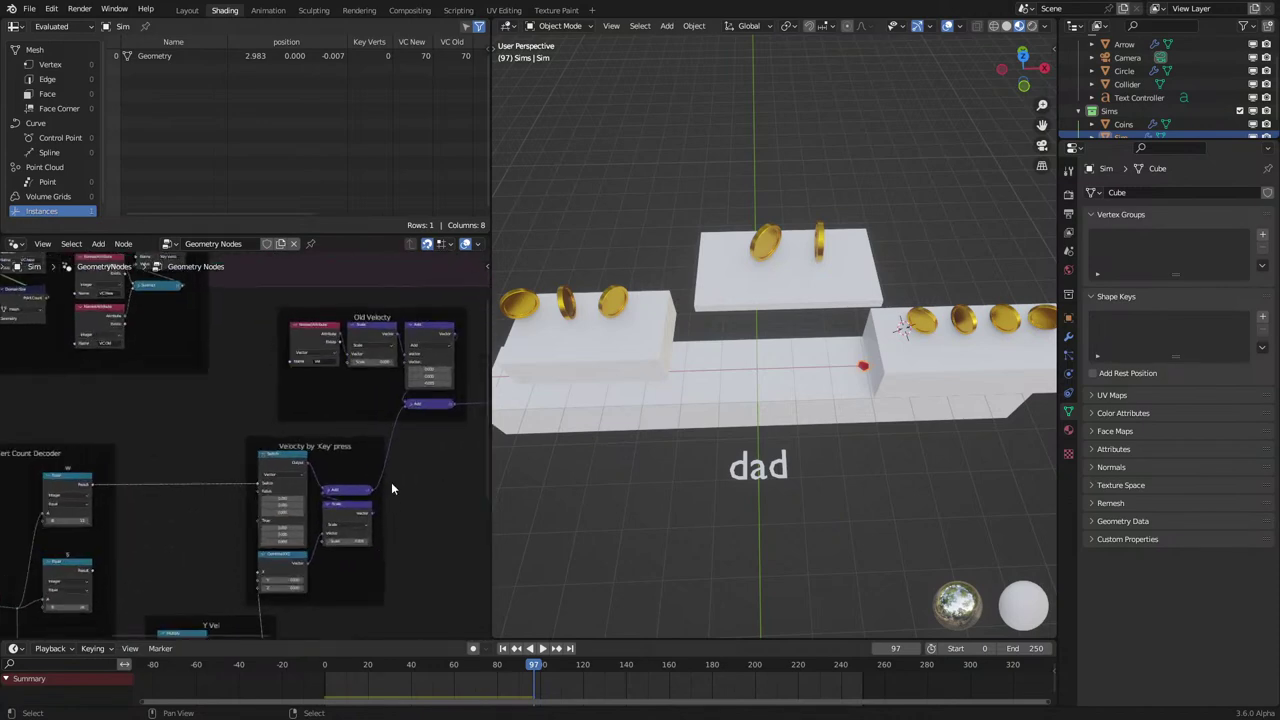
drag(381, 451, 409, 443)
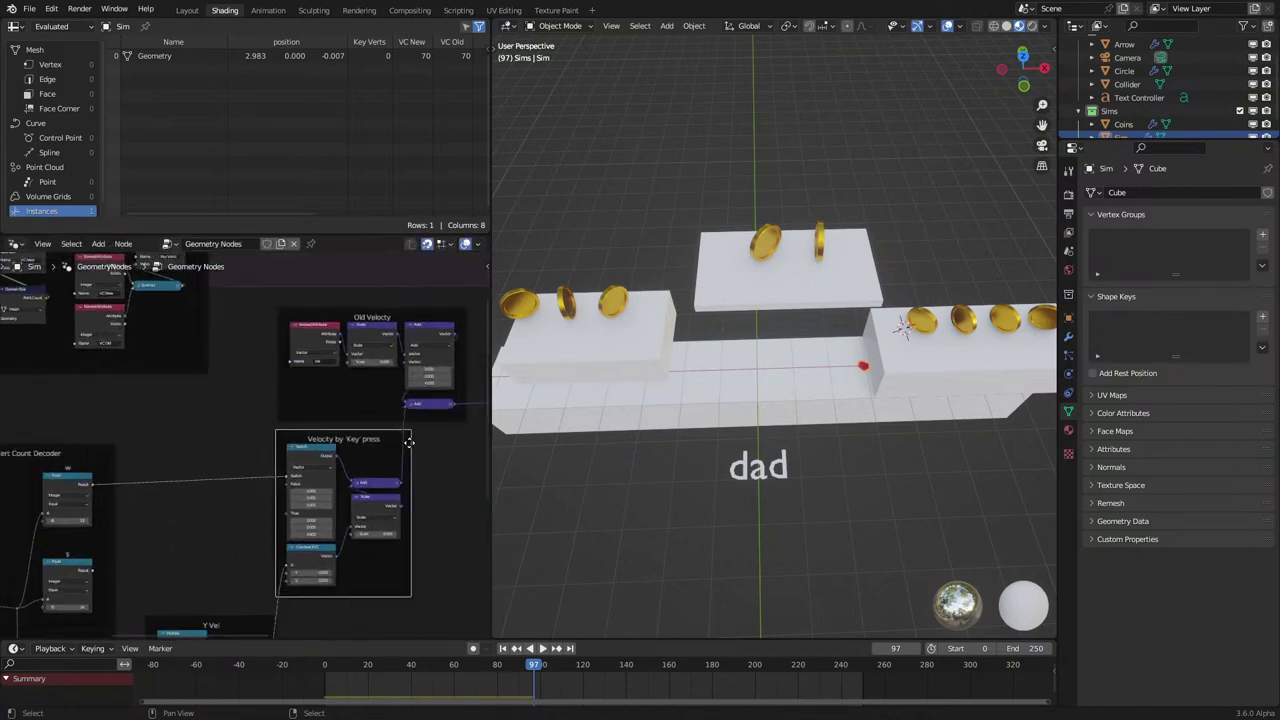
Maximize the node editor and enclose the Arrow Object Info and Instance on Points nodes in a new frame.
middle_drag(409, 441, 306, 474)
scroll(306, 474, down, 3)
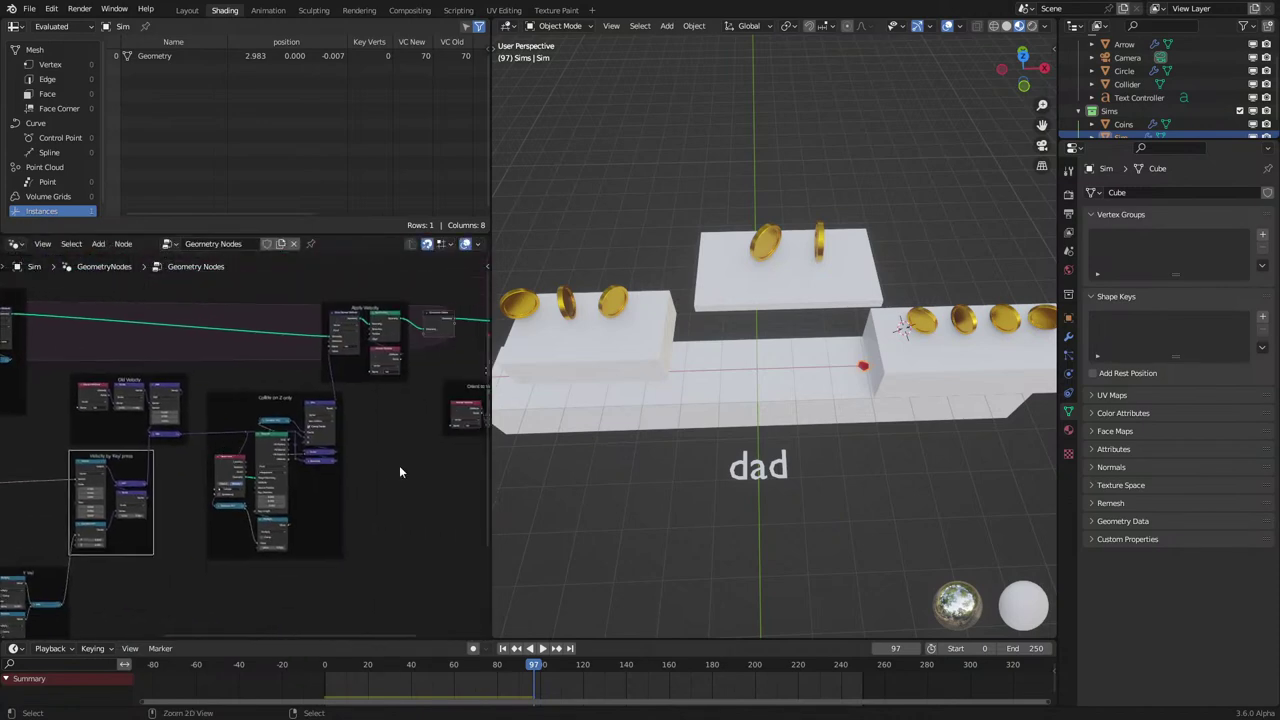
key(ctrl+space)
middle_drag(638, 439, 375, 534)
scroll(660, 370, up, 4)
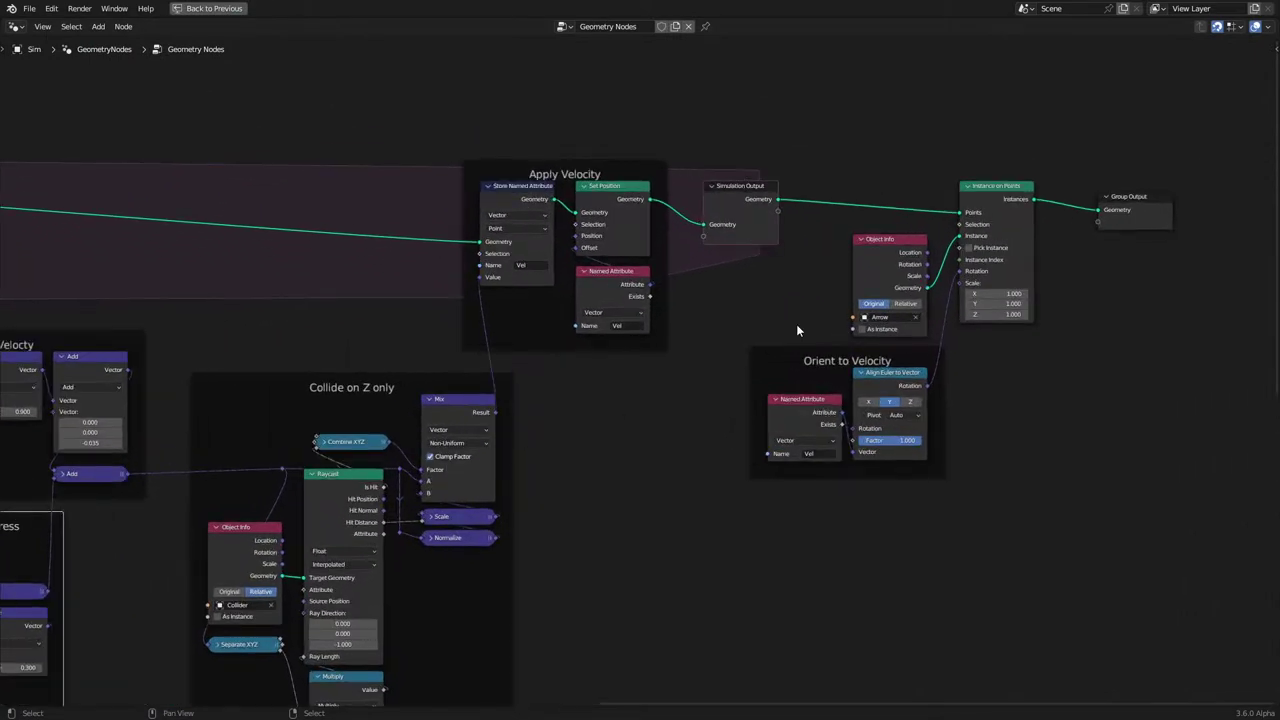
middle_drag(797, 326, 409, 543)
scroll(409, 543, up, 2)
drag(534, 334, 671, 515)
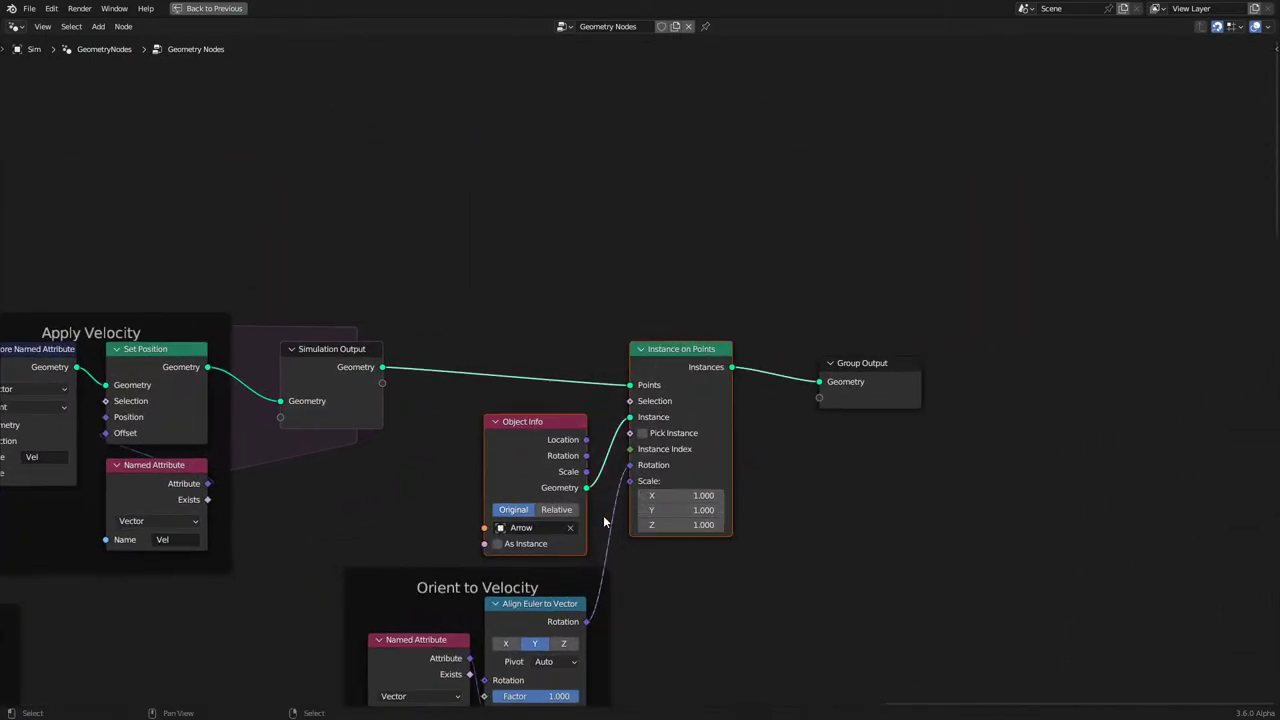
key(ctrl+j)
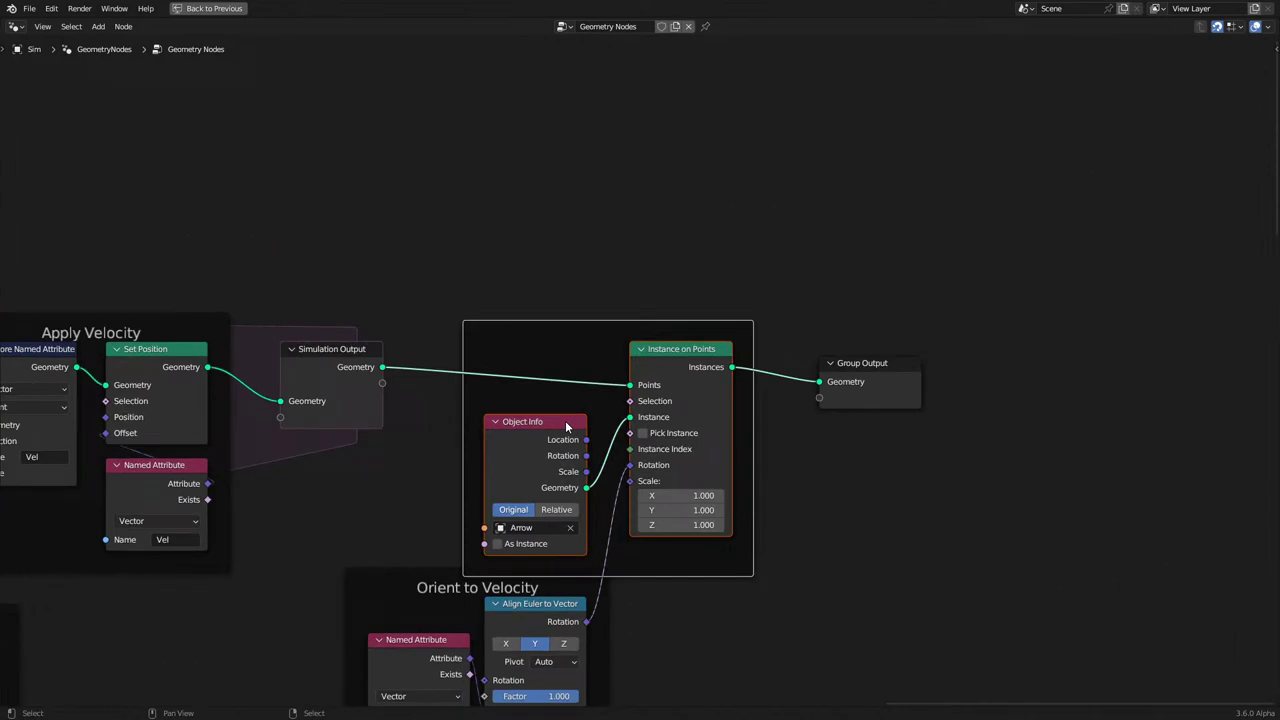
Label the new frame around the Object Info and Instance on Points nodes "Instance Arrow" and settle its position.
click(580, 329)
key(F2)
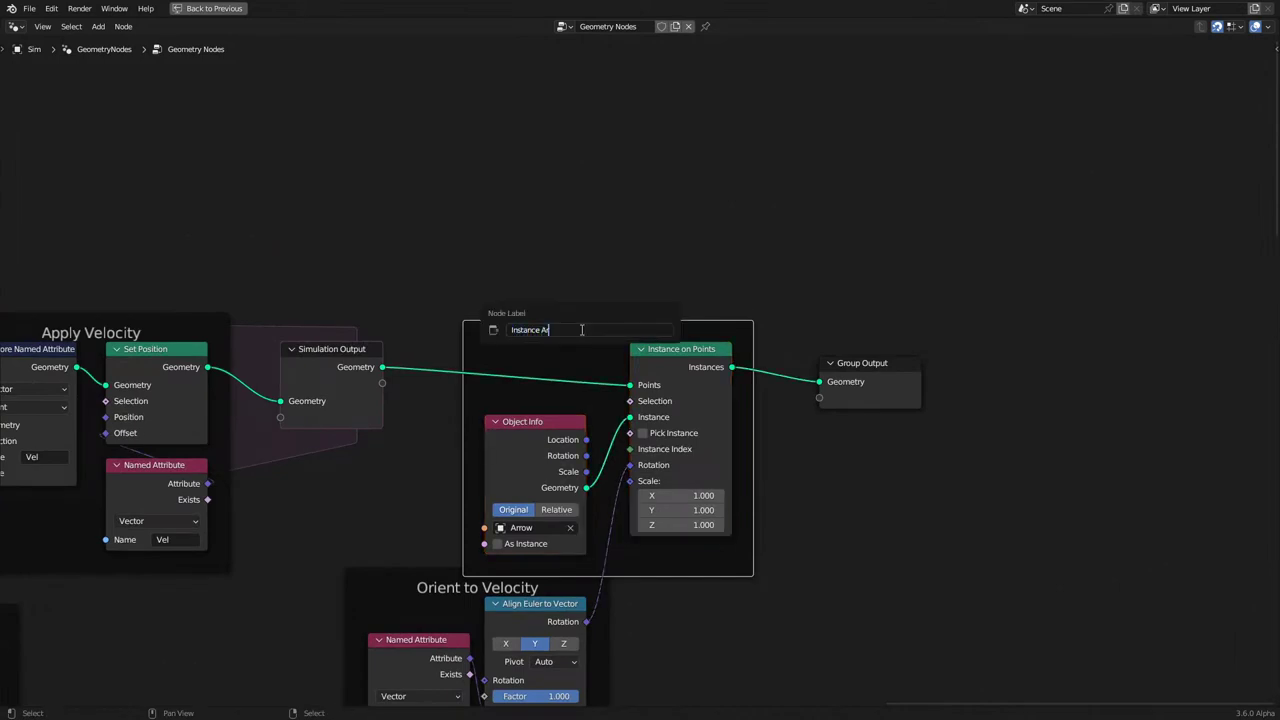
text(Instance Arrow)
key(Return)
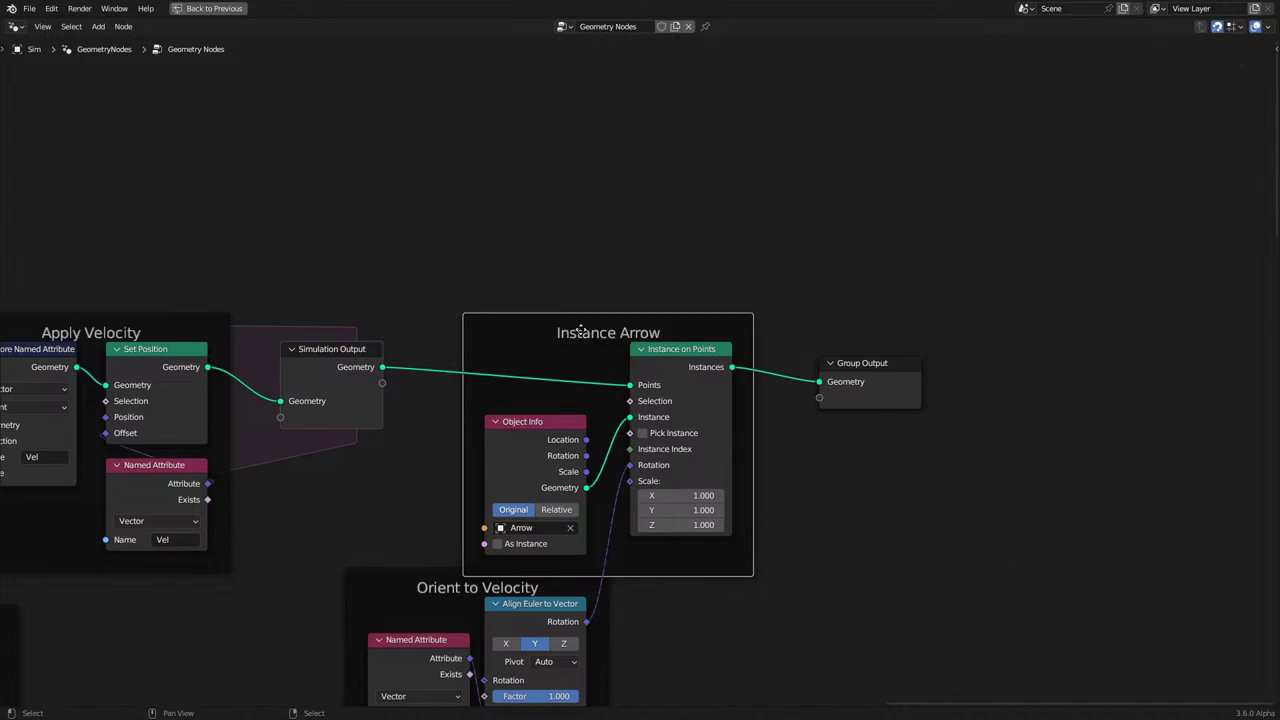
scroll(581, 329, down, 1)
key(g)
click(571, 328)
scroll(178, 423, down, 4)
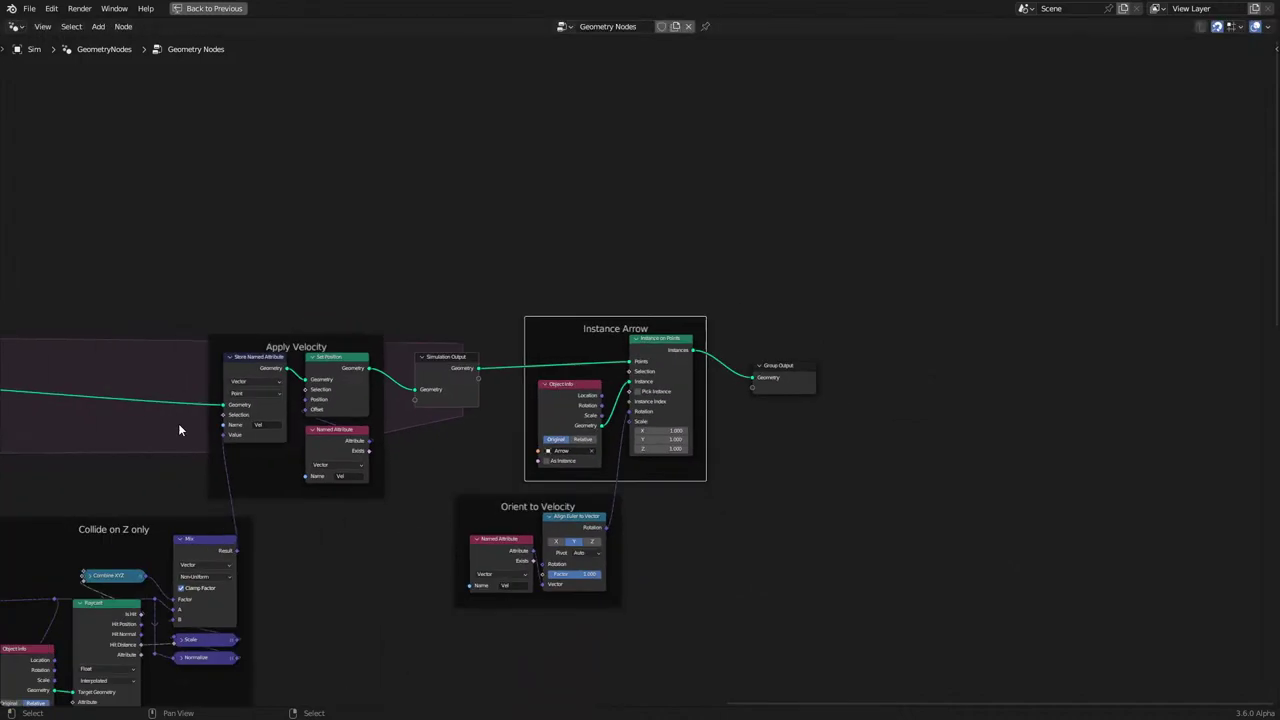
Restore the multi-editor layout and merge the spreadsheet area into the geometry node editor.
middle_drag(178, 423, 640, 352)
scroll(640, 352, down, 6)
scroll(487, 397, up, 1)
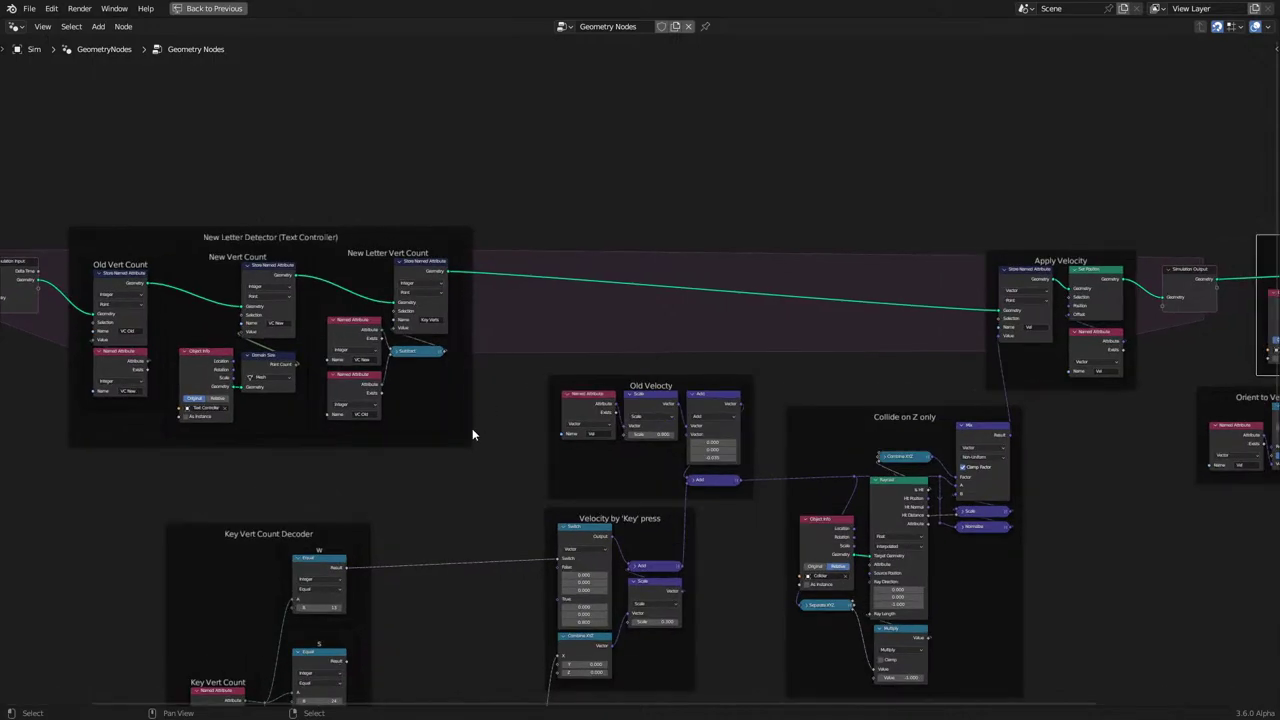
key(ctrl+space)
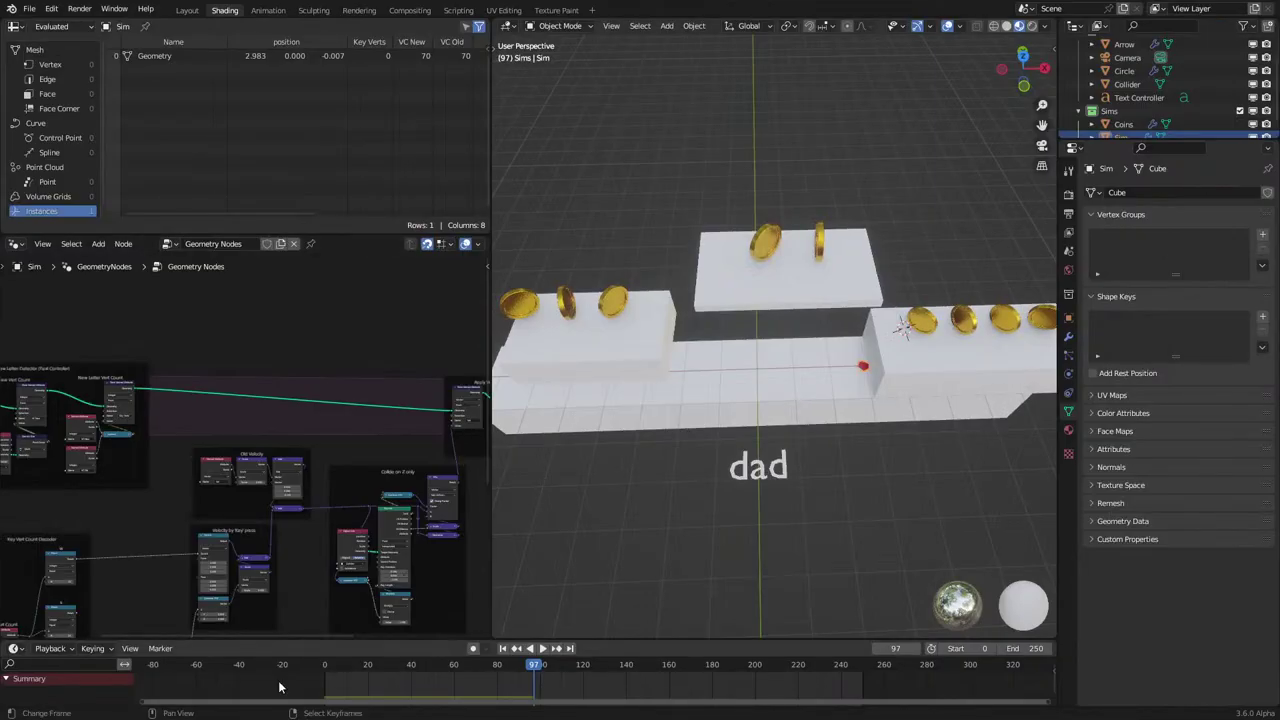
click(362, 267)
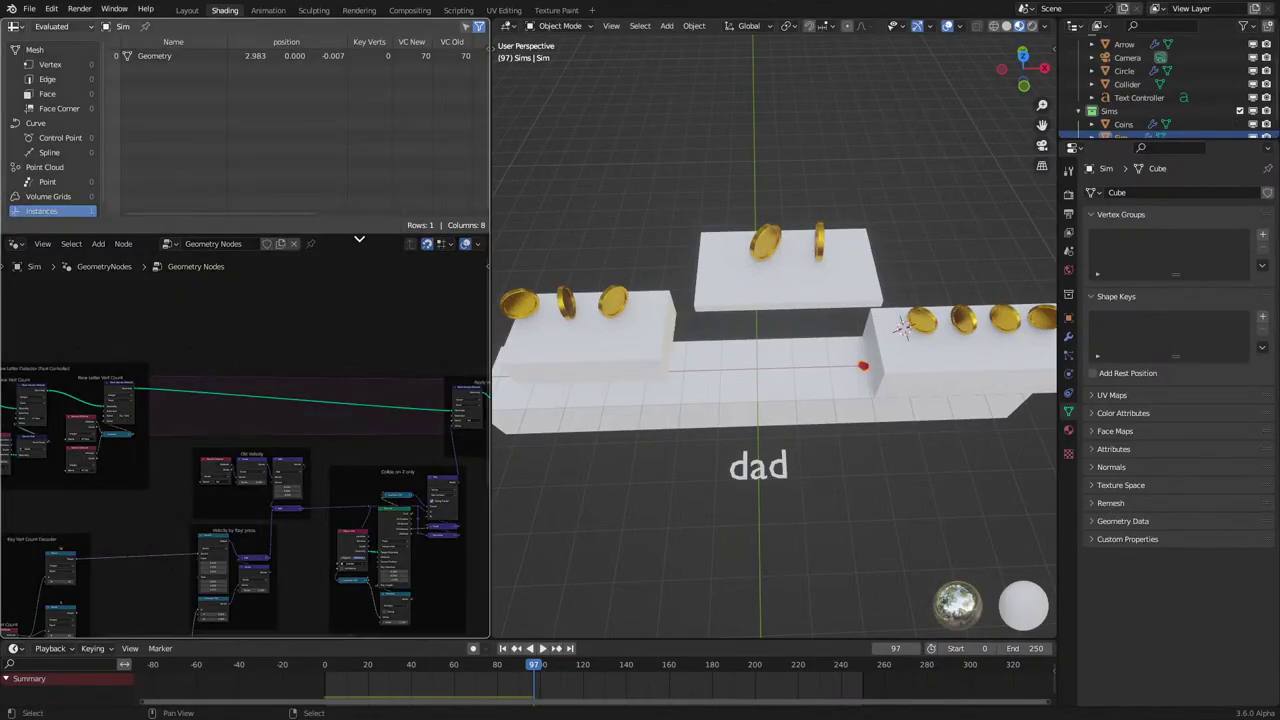
click(341, 189)
middle_drag(343, 194, 409, 284)
Replay the simulation from the start and inspect the instanced arrow's orientation up close, stopping playback.
click(280, 680)
key(space)
middle_drag(660, 500, 763, 431)
scroll(704, 386, up, 3)
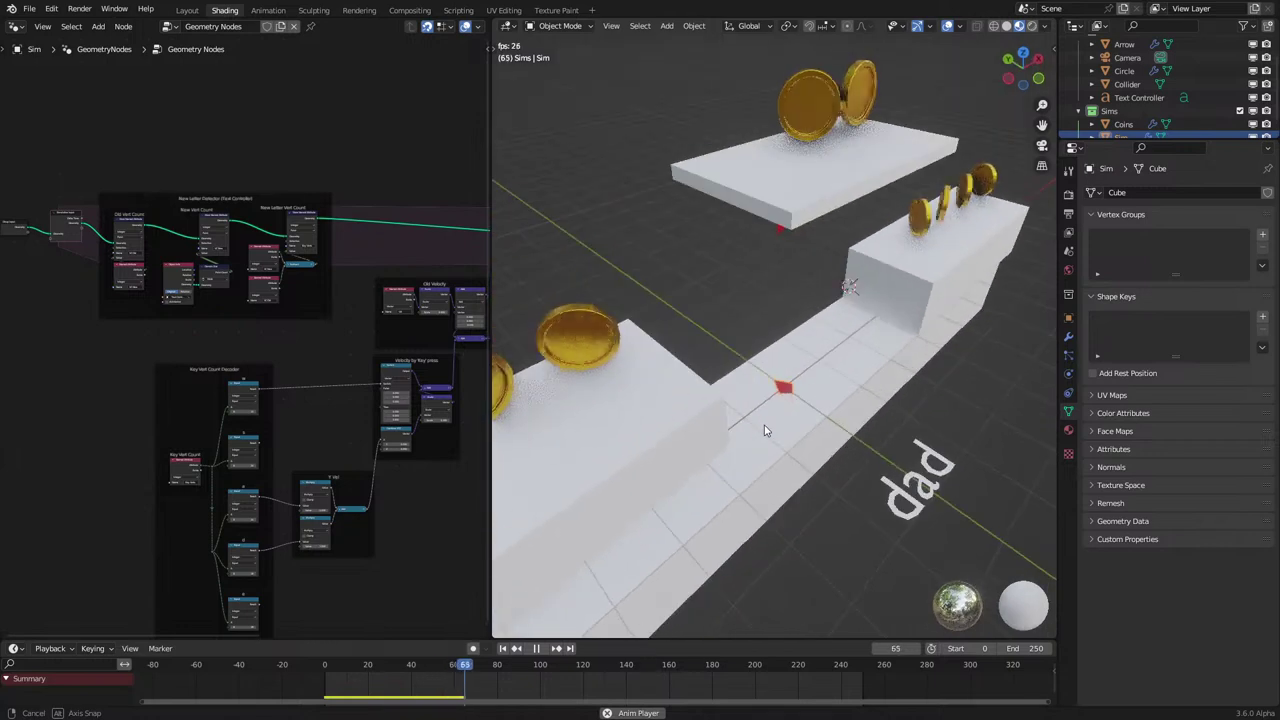
key(space)
Set the Align Euler to Vector axis to X in the Orient to Velocity frame and show the Sim object's transform properties.
scroll(328, 350, down, 2)
middle_drag(328, 350, 460, 415)
scroll(149, 426, up, 10)
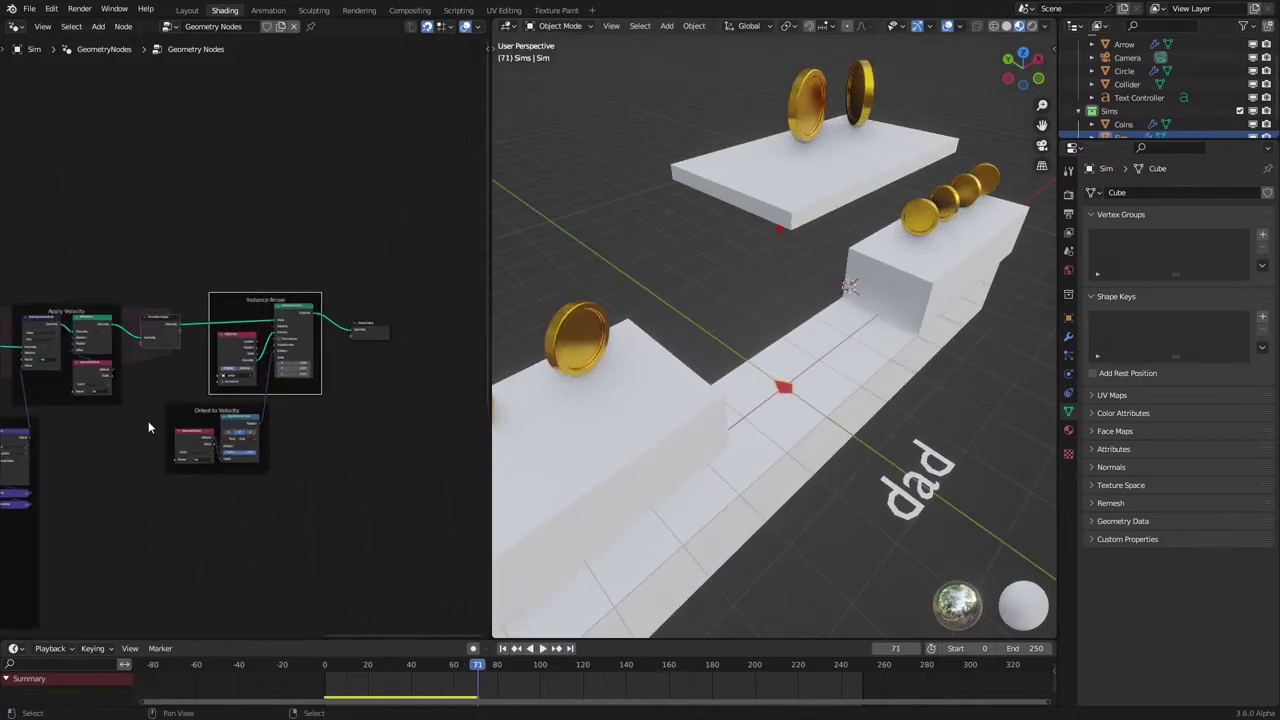
scroll(770, 378, up, 1)
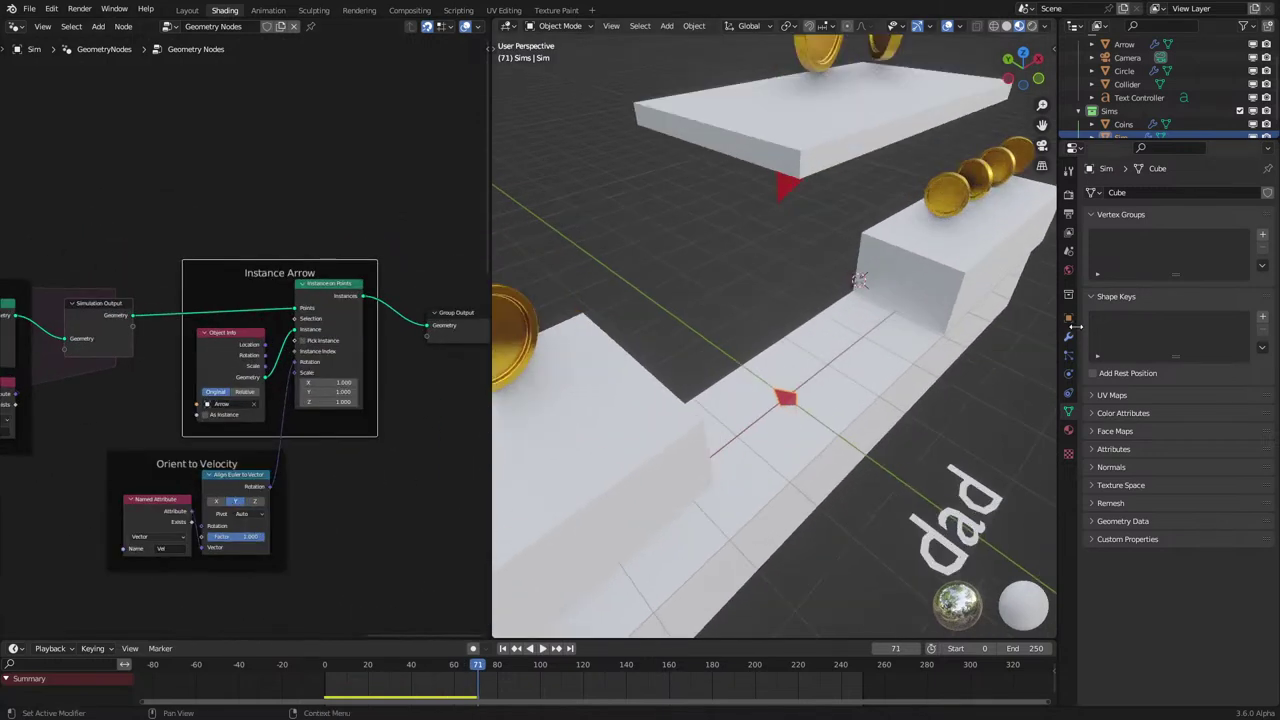
click(1069, 317)
scroll(198, 381, up, 2)
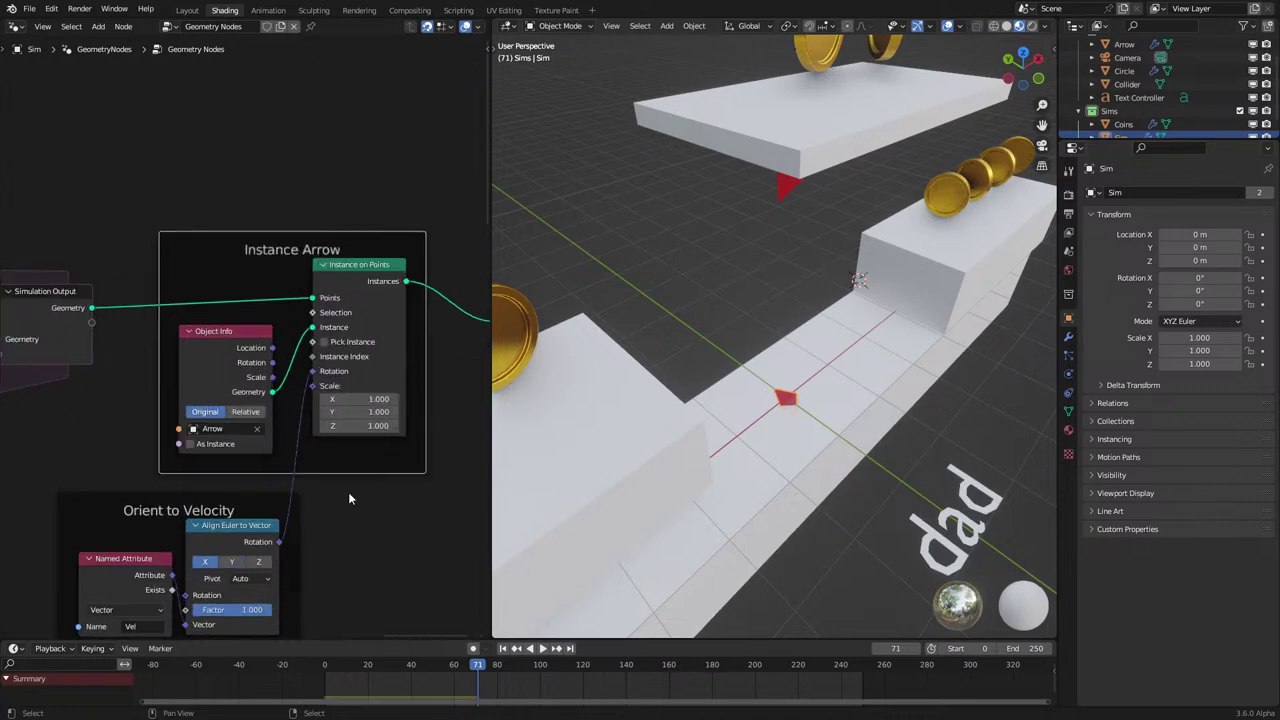
Replay the simulation from the start and view the scene in wireframe to check the arrow's orientation.
key(space)
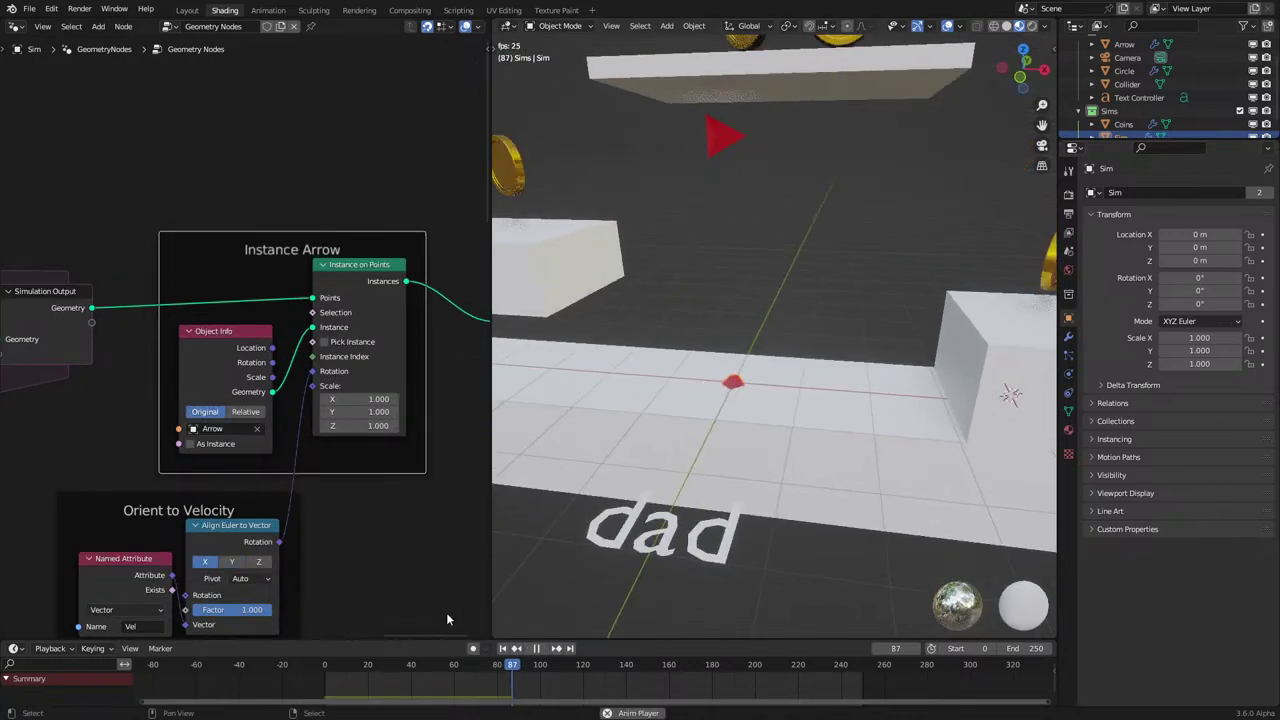
click(306, 670)
key(space)
key(z)
click(623, 411)
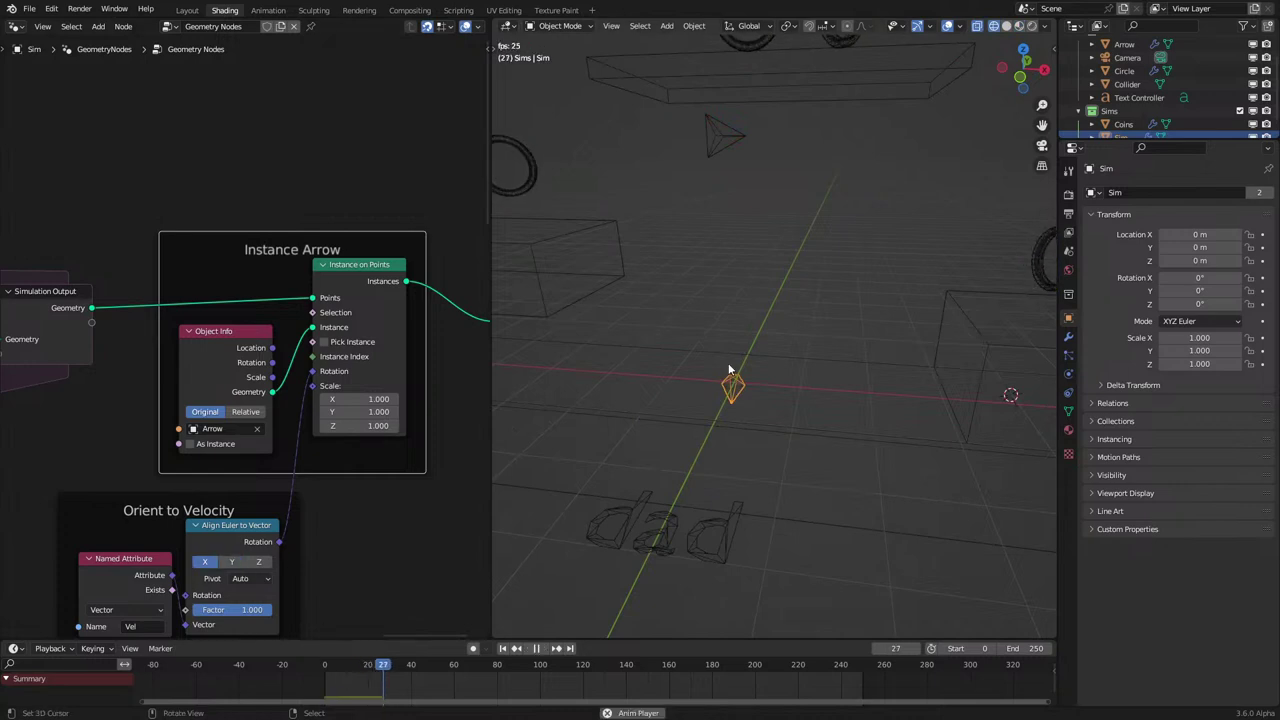
Try to apply the rotation of the original Arrow object beneath the upper platform.
click(740, 222)
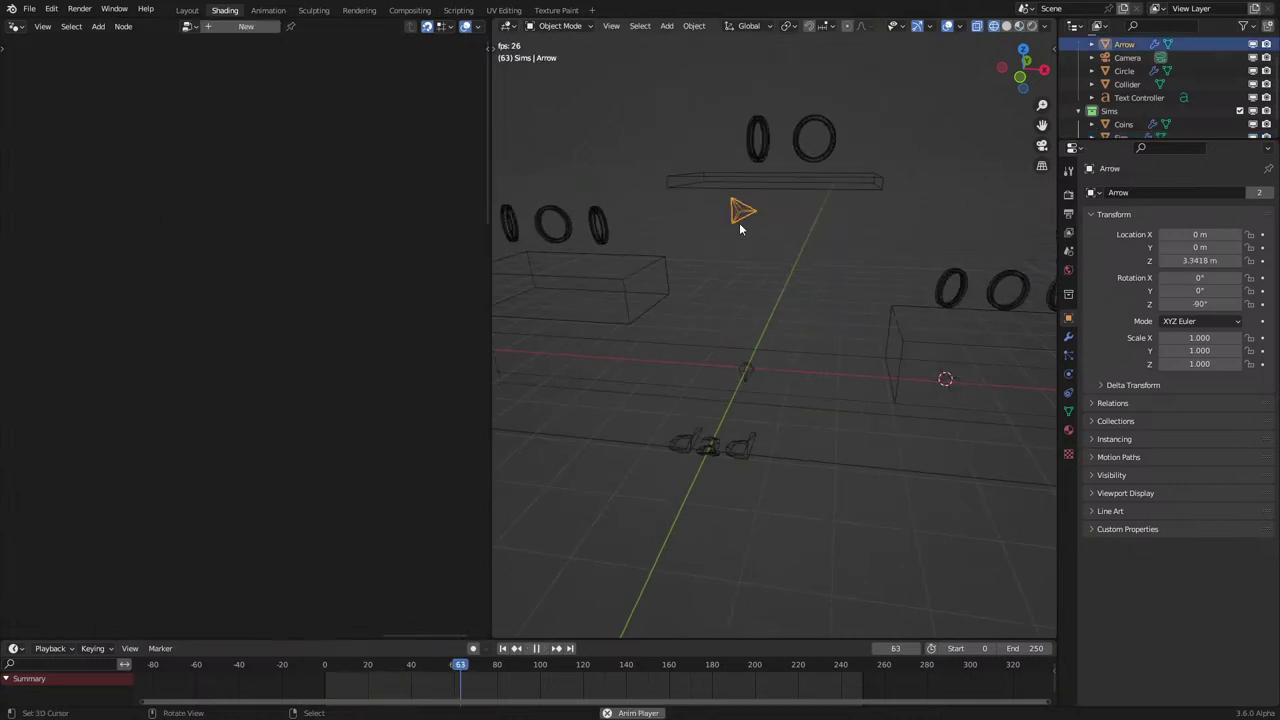
key(ctrl+a)
click(784, 263)
middle_drag(887, 281, 874, 336)
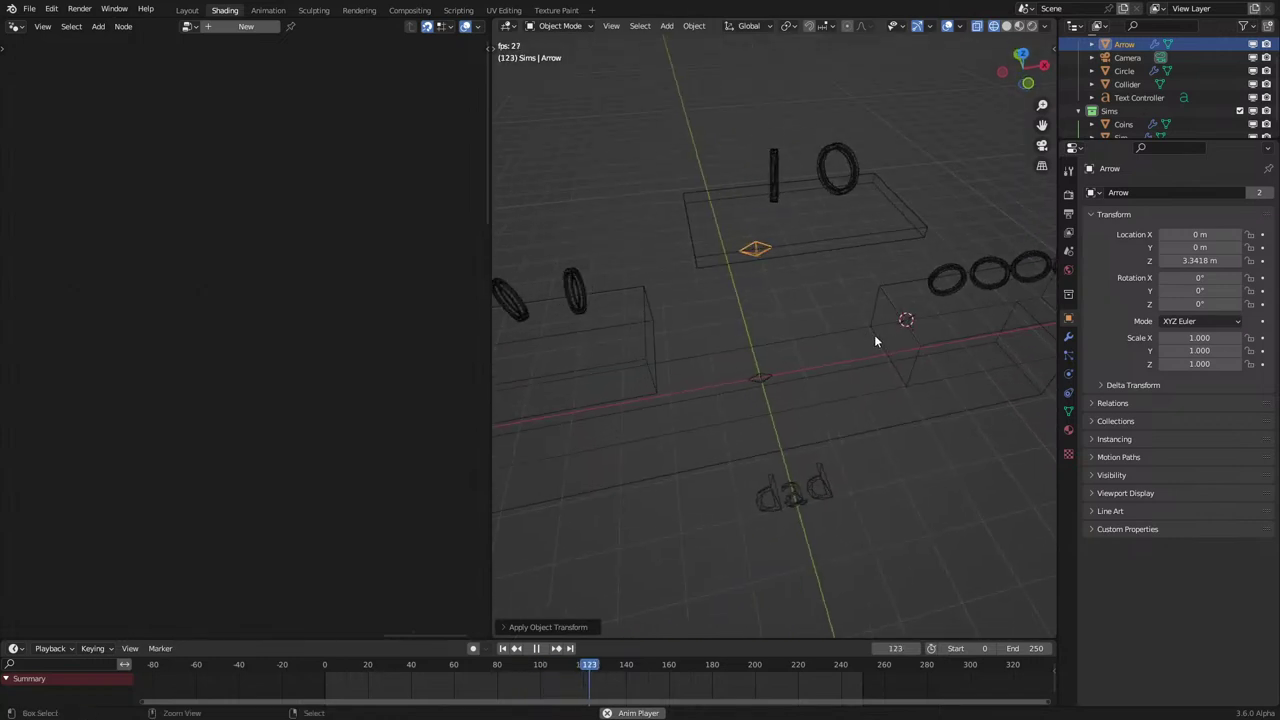
key(ctrl+z)
Stop playback and apply the Arrow object's Mirror modifier, followed by its rotation.
click(1069, 338)
key(space)
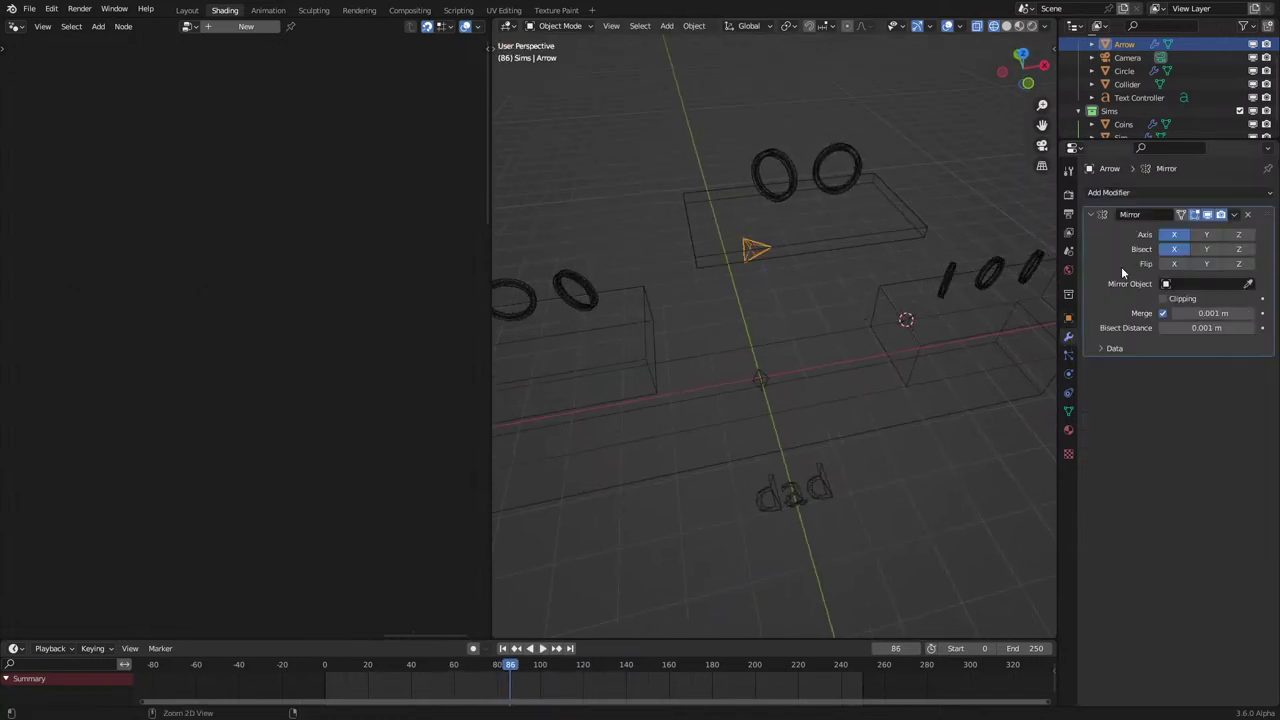
key(ctrl+a)
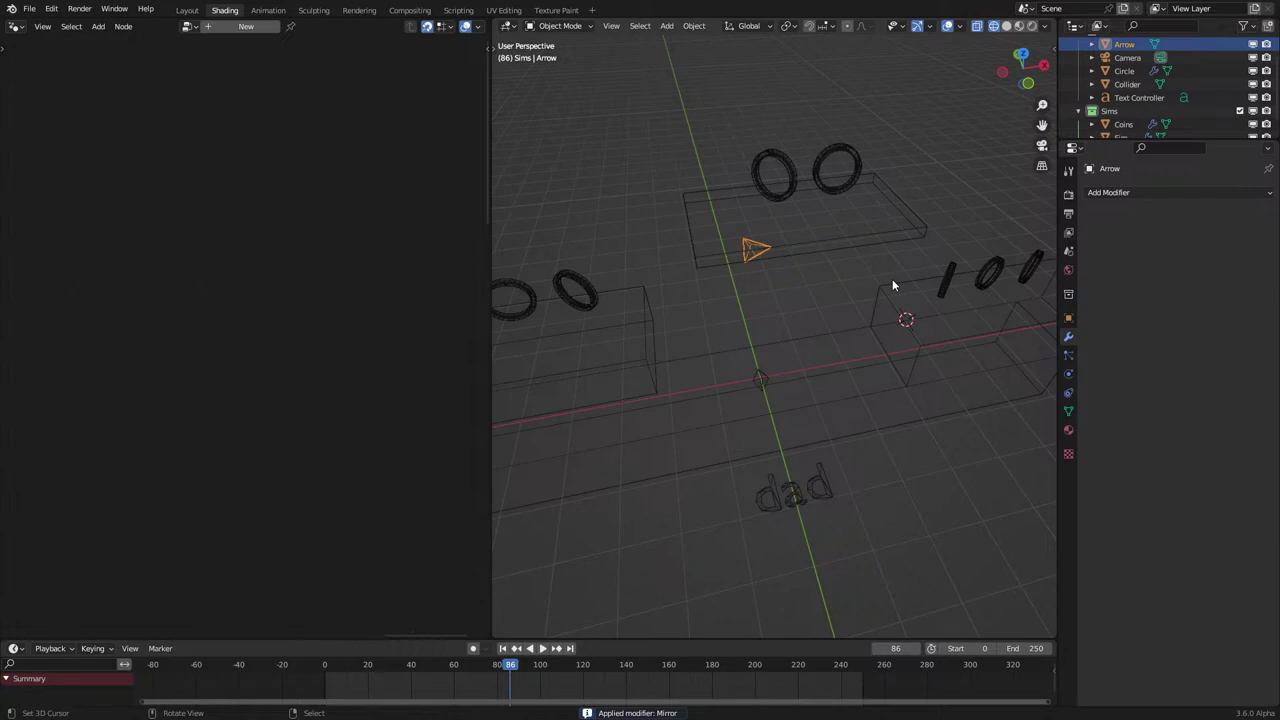
key(ctrl+a)
click(886, 280)
Return the viewport to solid shading and restart the simulation playback.
key(z)
middle_drag(876, 284, 850, 243)
key(space)
Test the platformer by adding w, a and d letters to the Text Controller during playback, steering the arrow to the coins.
right_click(754, 370)
scroll(754, 372, down, 4)
right_click(769, 398)
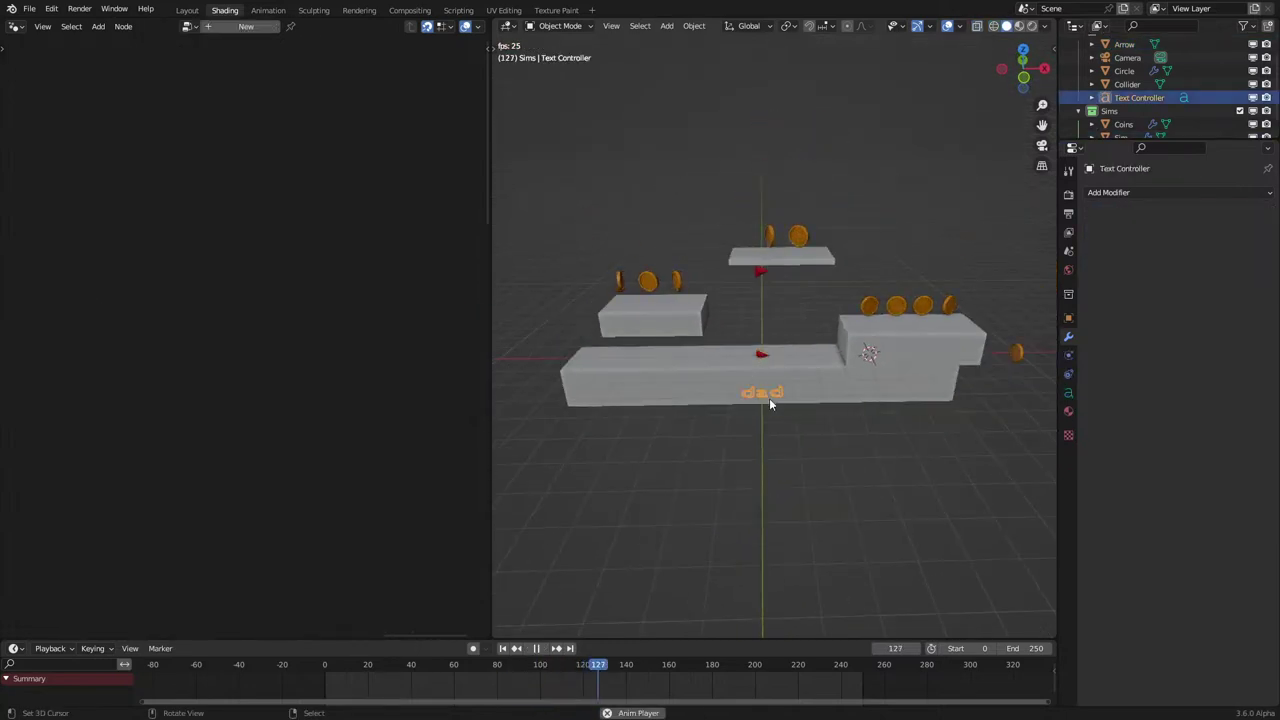
key(Tab)
scroll(770, 395, up, 3)
text(dwa)
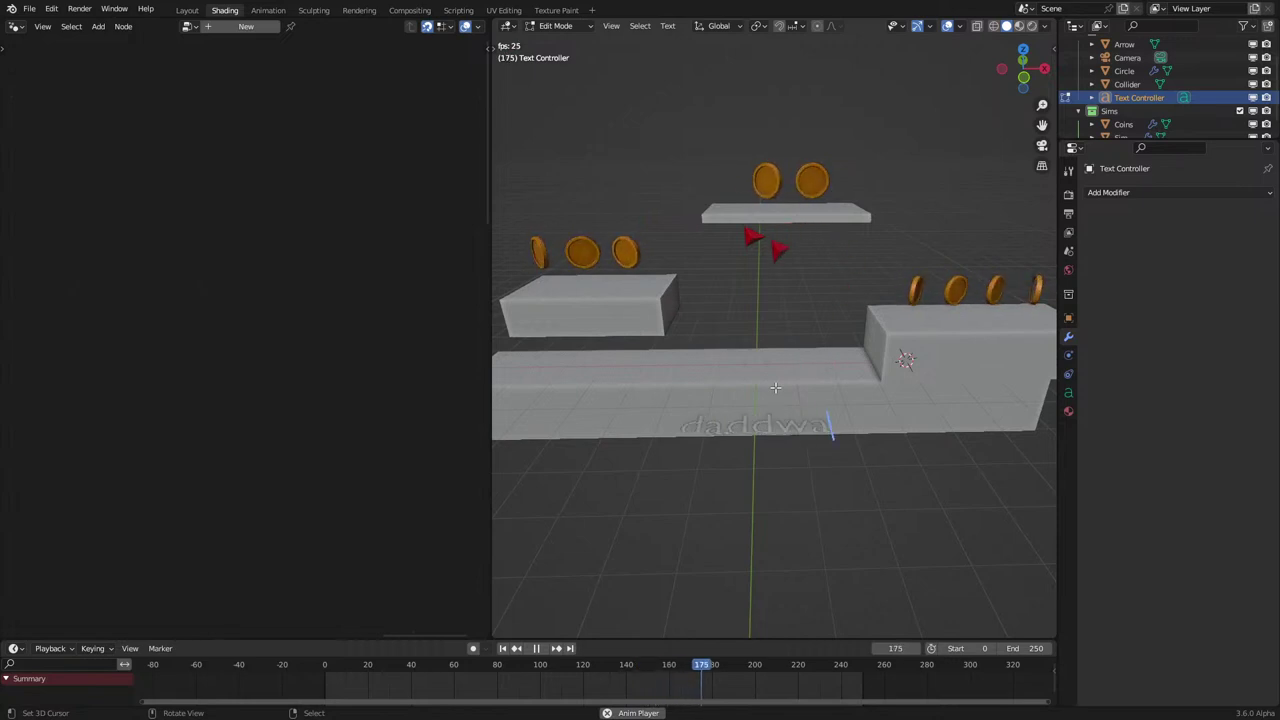
text(awdwd)
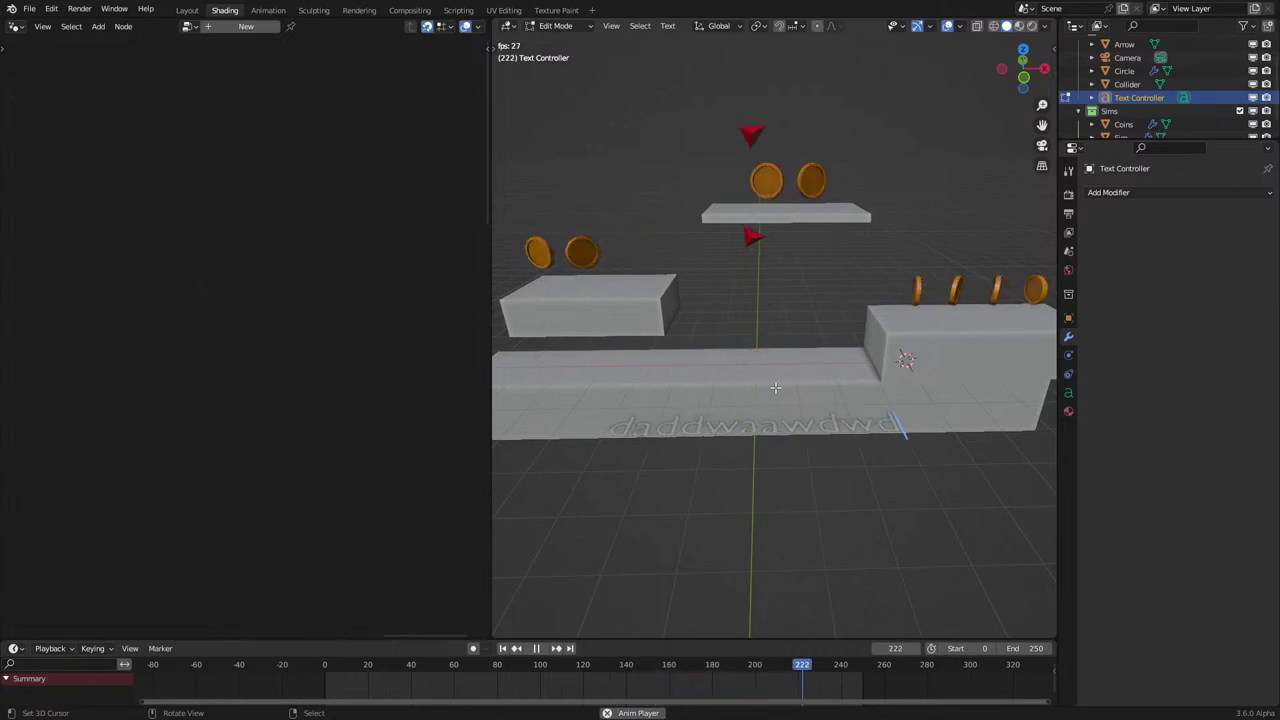
text(aadd)
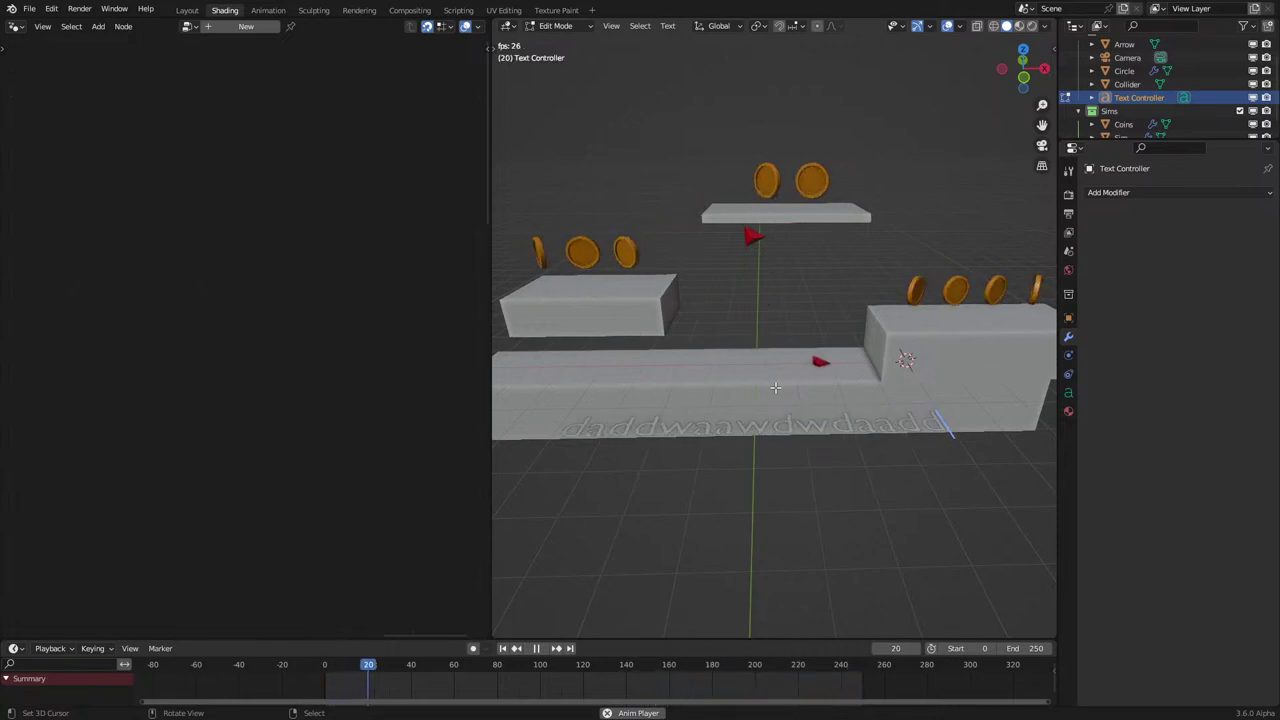
text(aawadwdw)
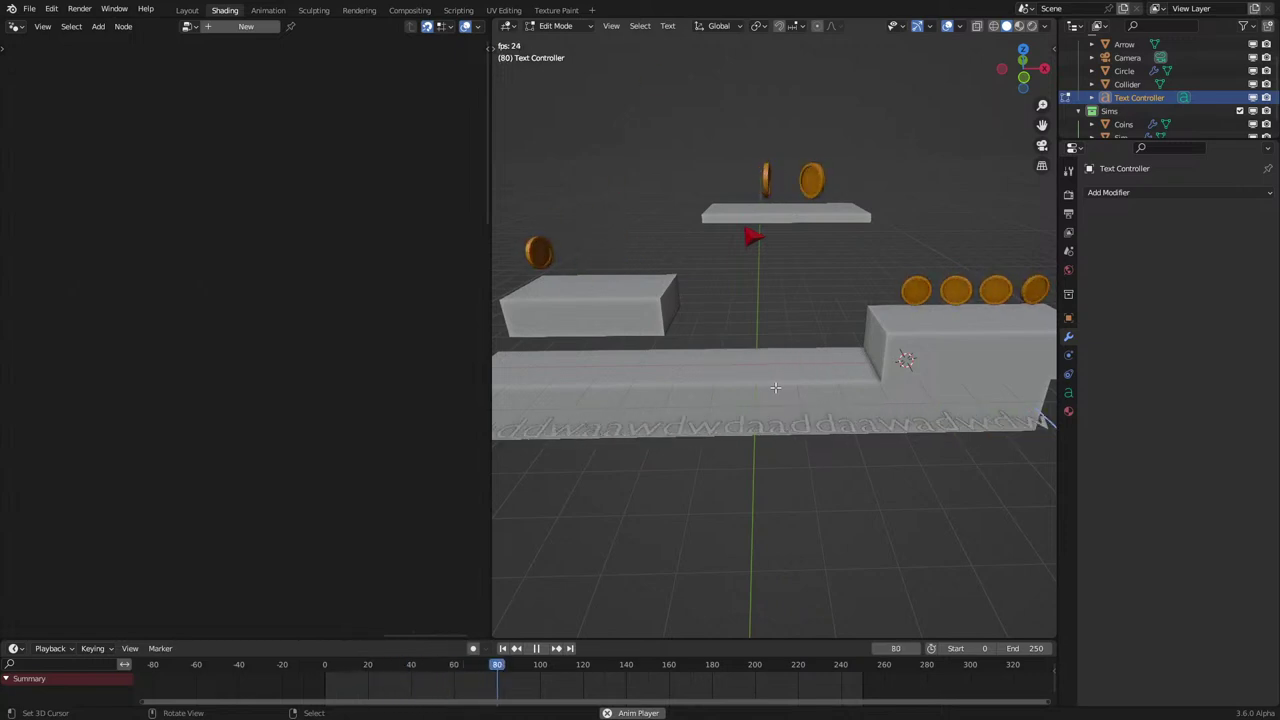
scroll(775, 387, down, 4)
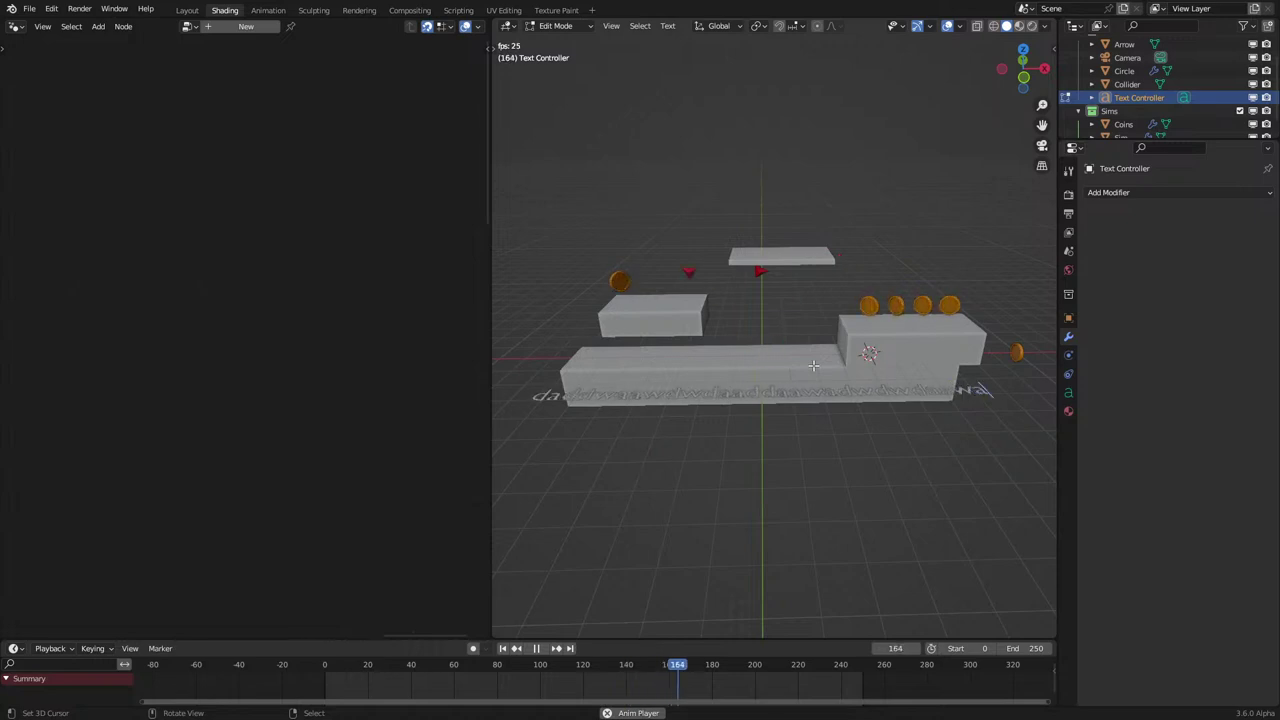
text(a)
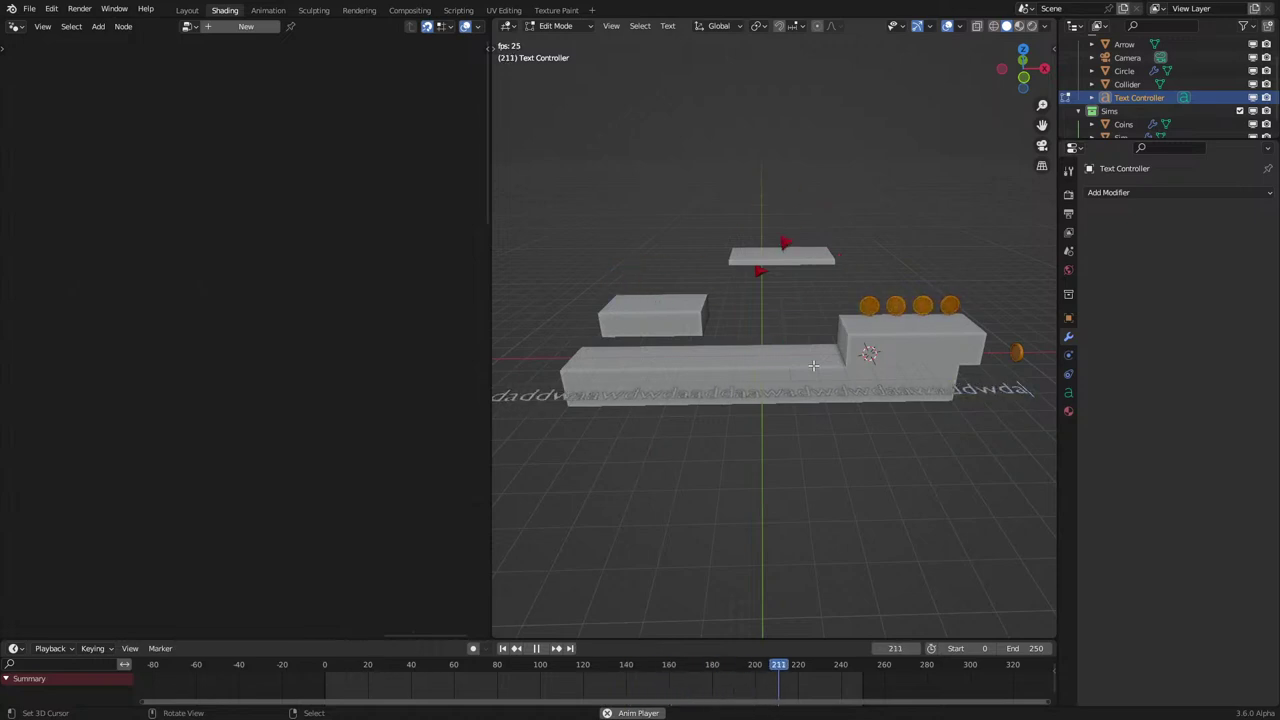
text(adwad)
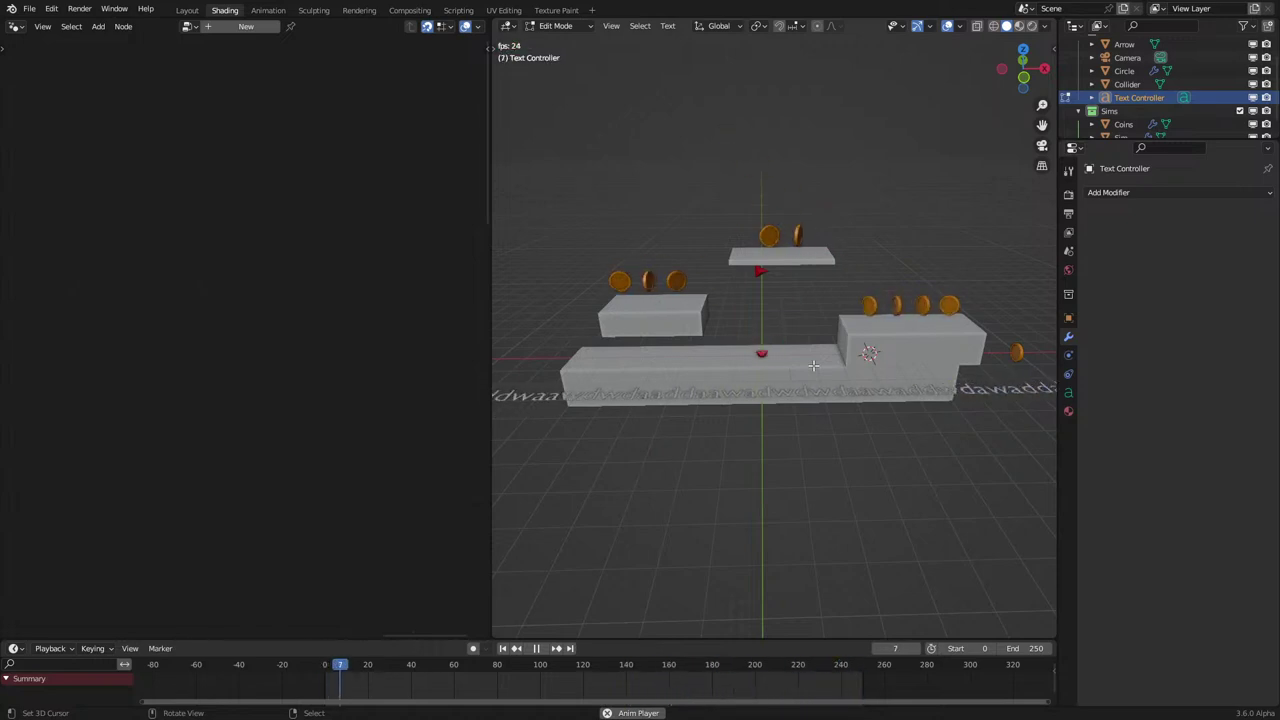
text(wa)
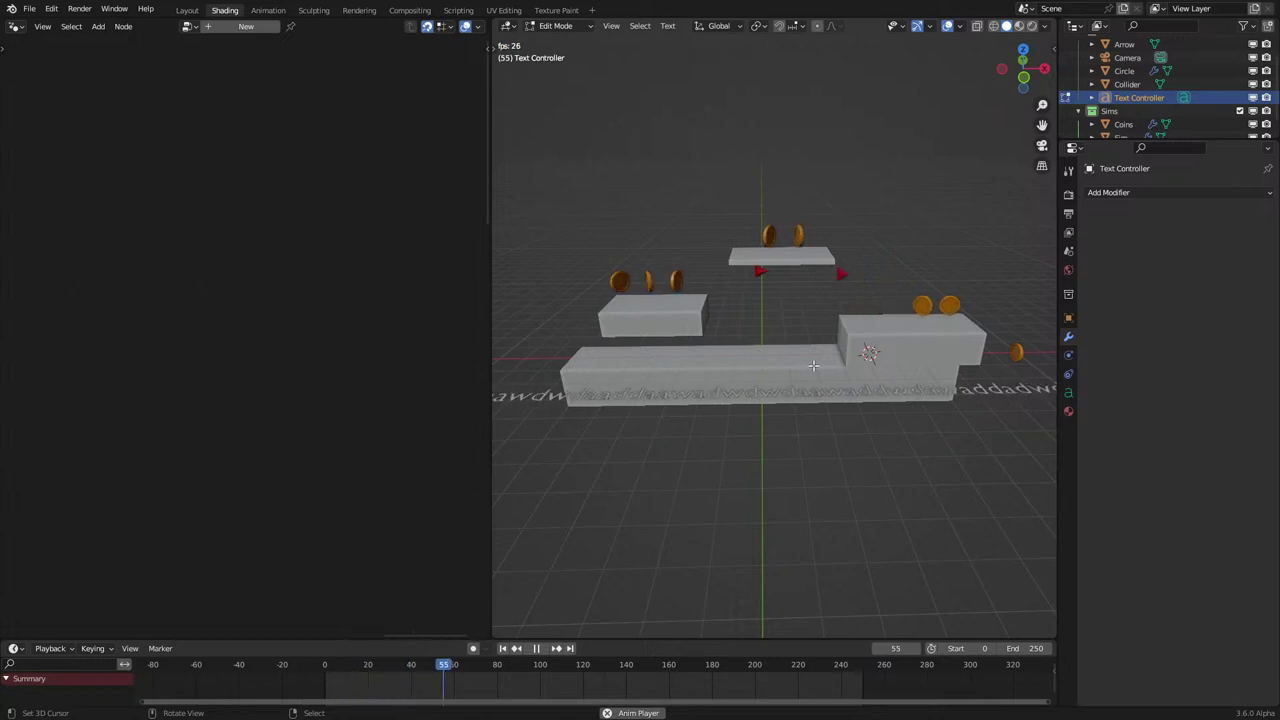
text(aw)
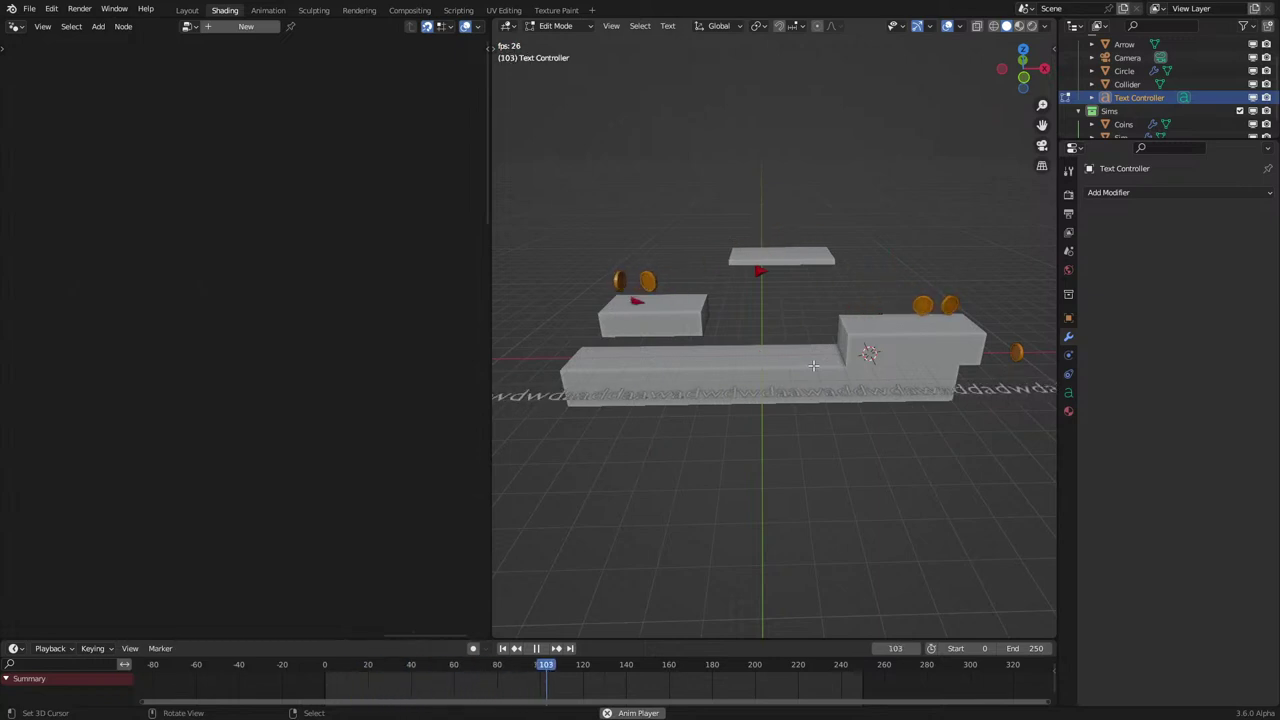
key(Tab)
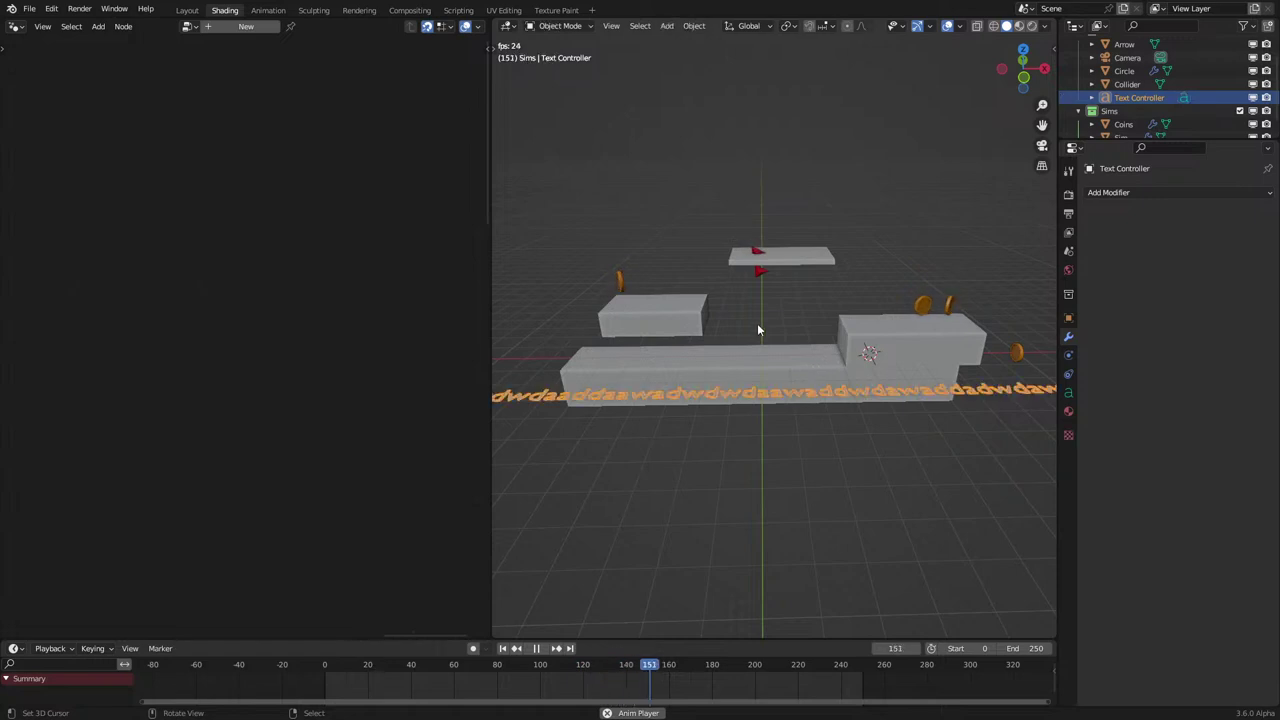
Select the Arrow object and open its material Material.001 in the Shader Editor.
click(767, 286)
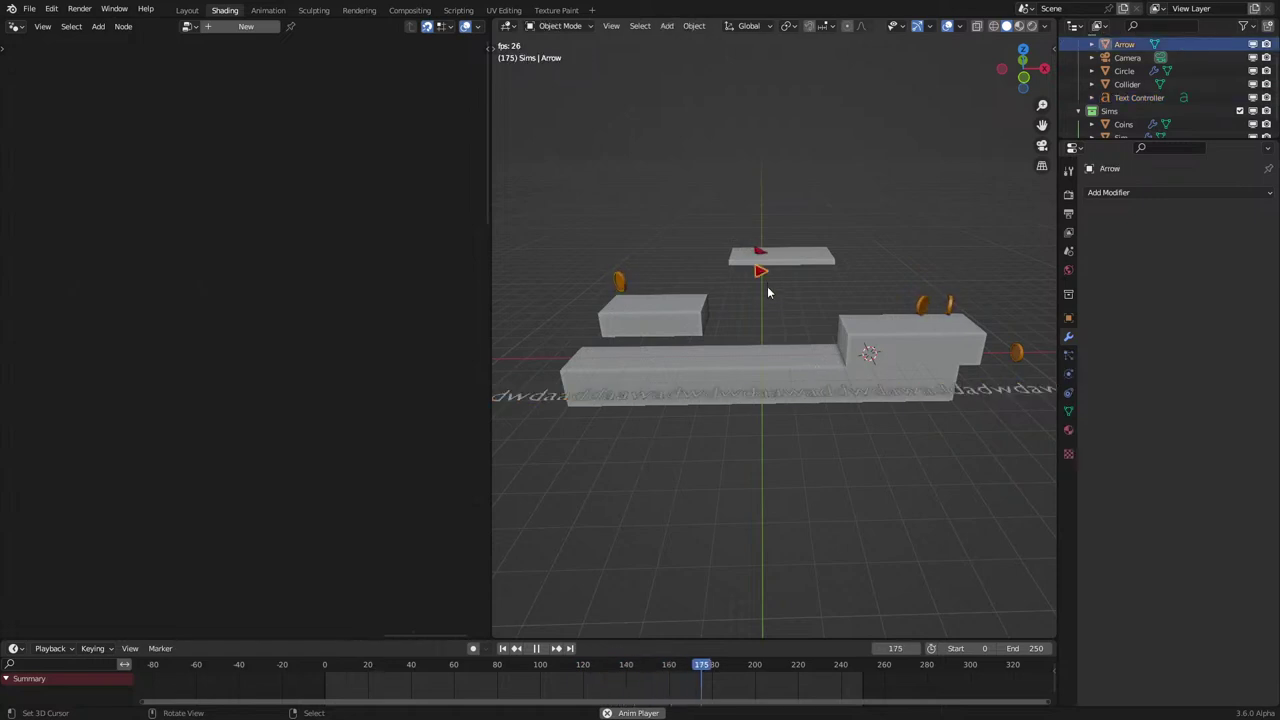
click(18, 28)
click(72, 156)
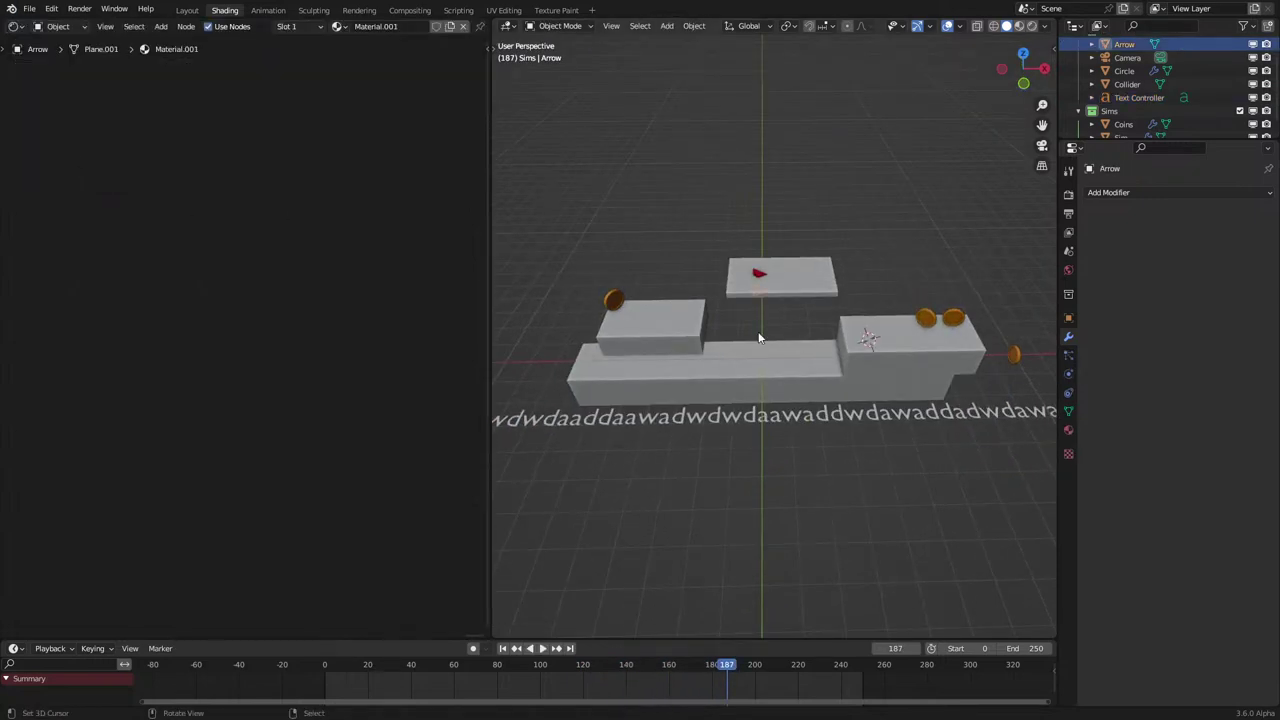
scroll(790, 342, up, 3)
Replace the Text Controller's text with "a" during playback, stop the animation and select the Sim object.
key(space)
scroll(746, 373, down, 3)
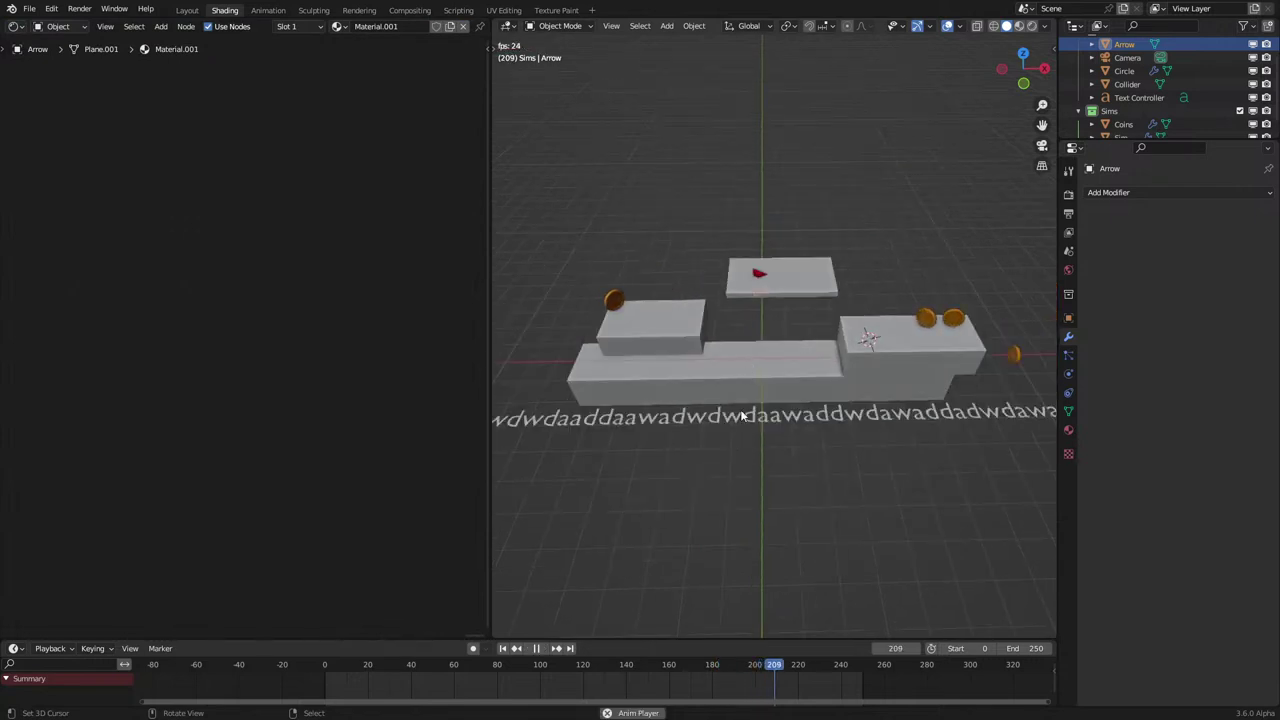
click(742, 415)
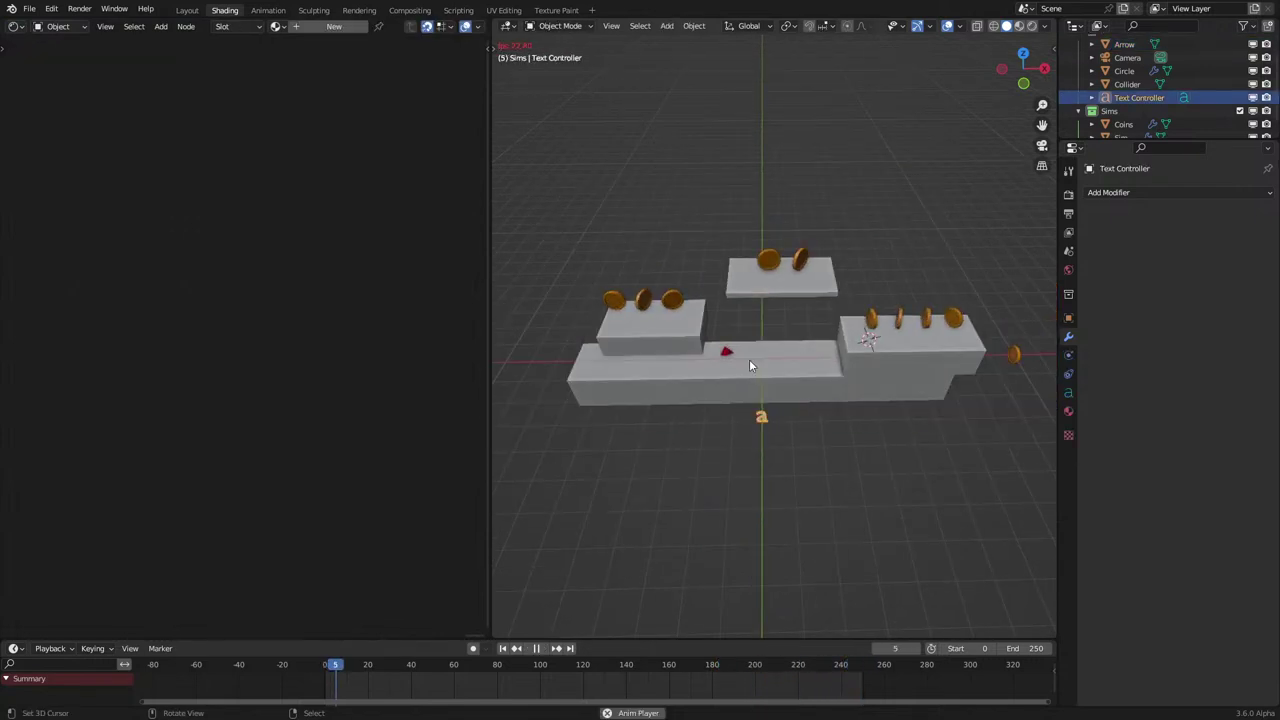
middle_drag(751, 366, 726, 277)
key(space)
click(691, 348)
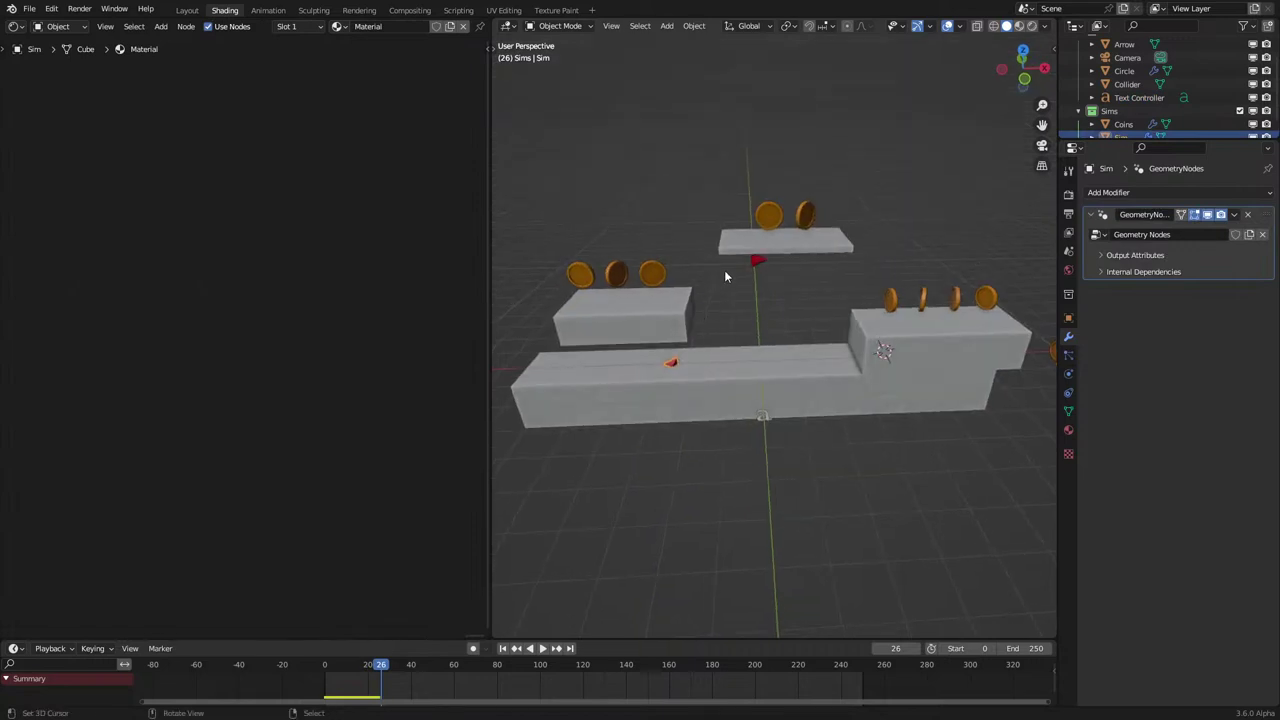
Add a plane and clear its location so it sits at the world origin.
scroll(722, 276, up, 3)
key(shift+a)
click(758, 283)
key(alt+g)
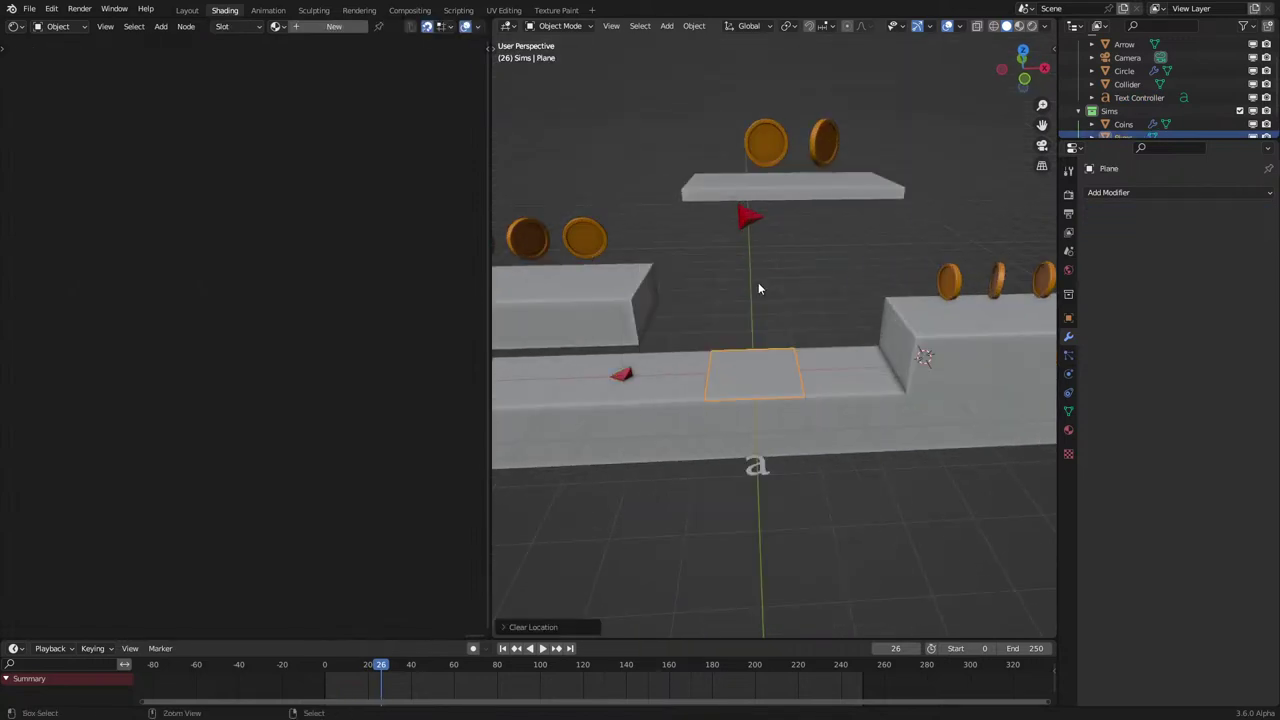
Create a new geometry node tree on the plane, save the file and frame the tree's nodes.
click(17, 28)
click(78, 141)
click(245, 27)
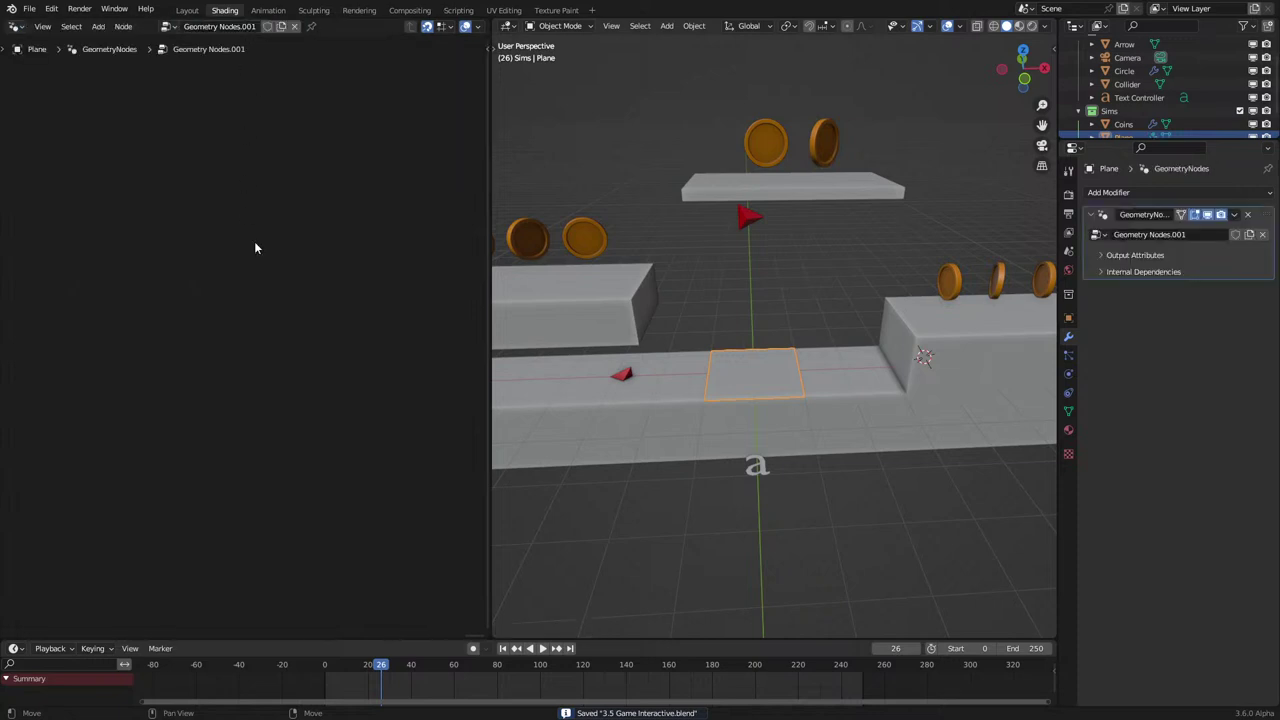
key(Home)
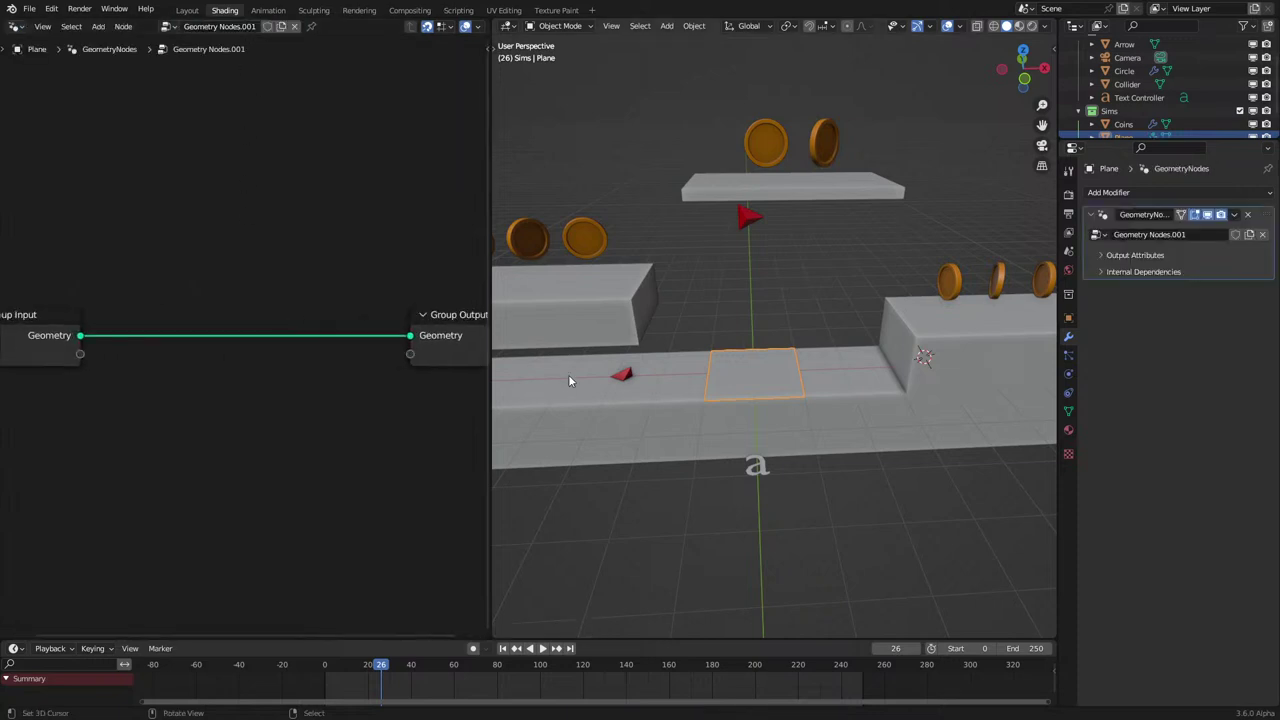
Add a Simulation Zone to the plane's node tree and connect it to the Group Output.
key(shift+a)
mouse_move(183, 416)
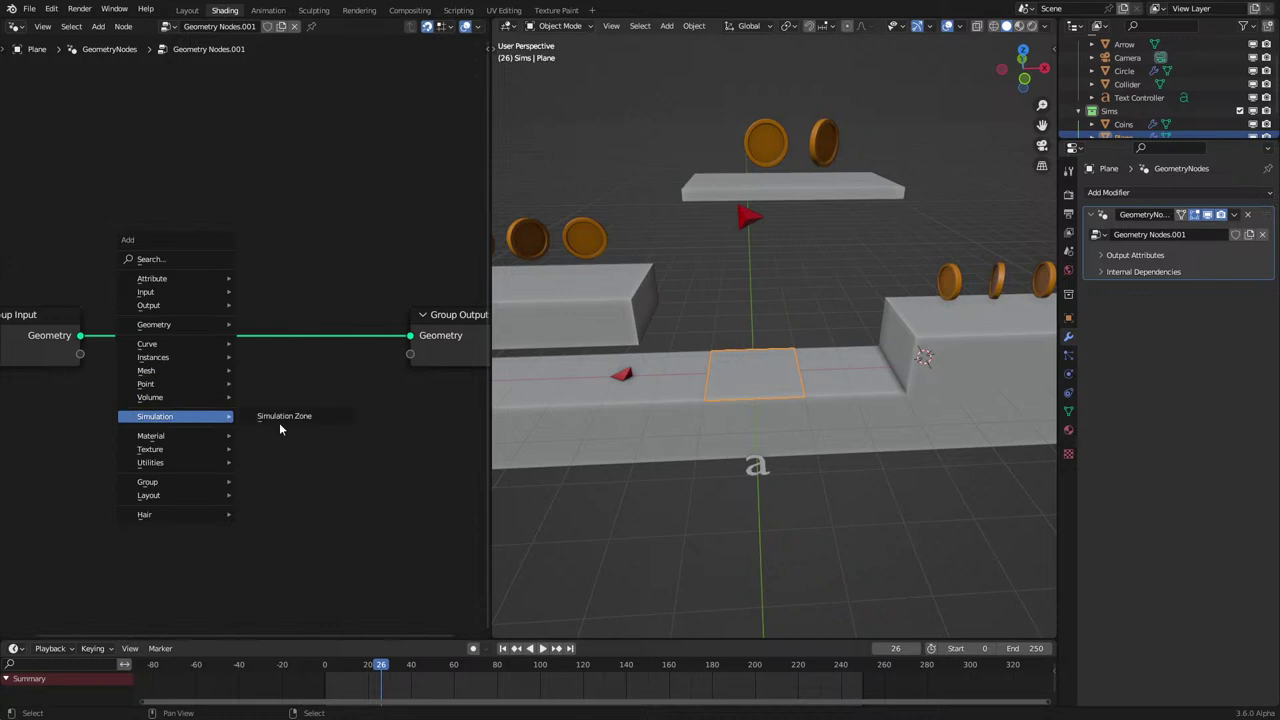
click(288, 419)
click(240, 420)
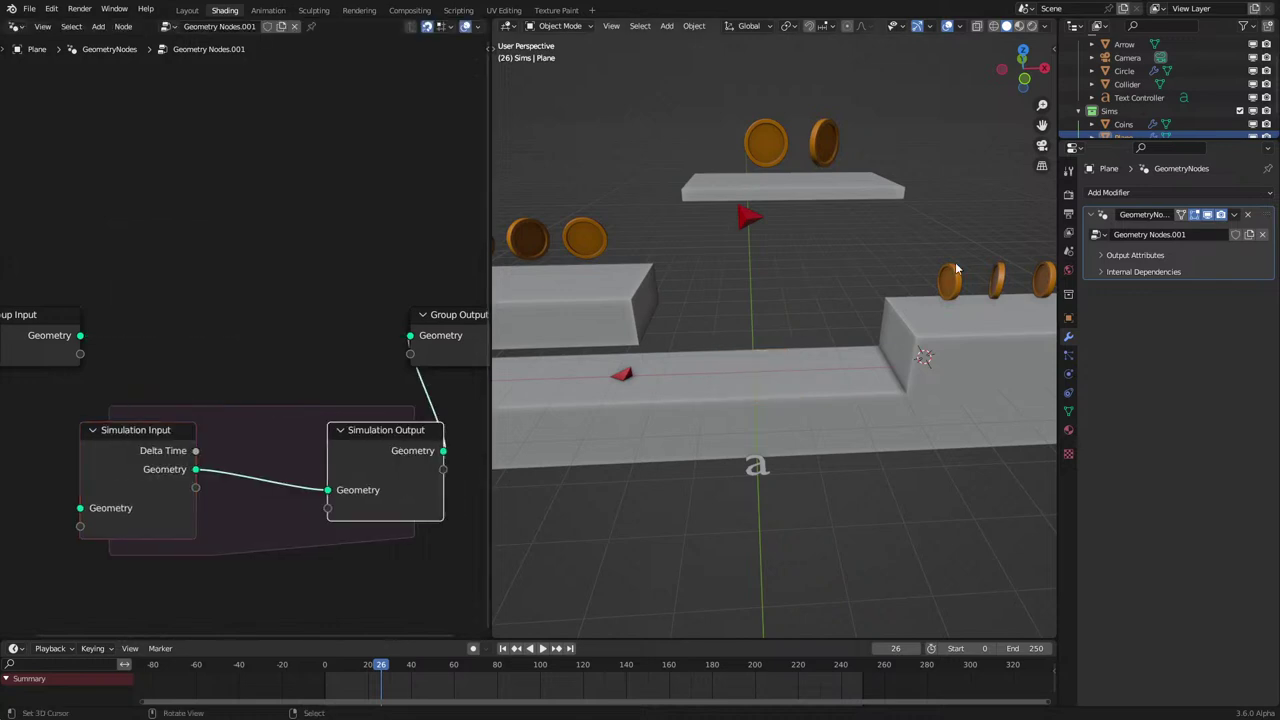
Bring the Sim object in as an Object Info node and merge its geometry into the simulation through a Join Geometry node.
scroll(1122, 128, down, 2)
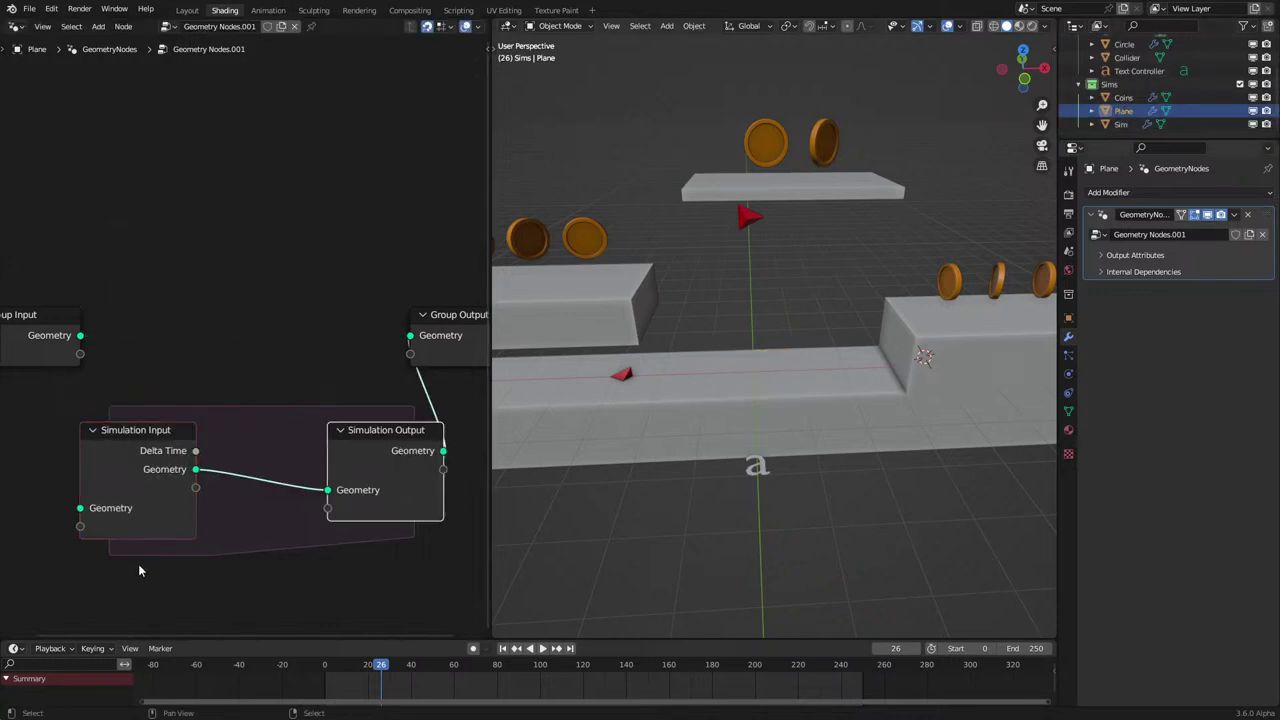
drag(1113, 127, 196, 566)
key(shift+a)
click(155, 257)
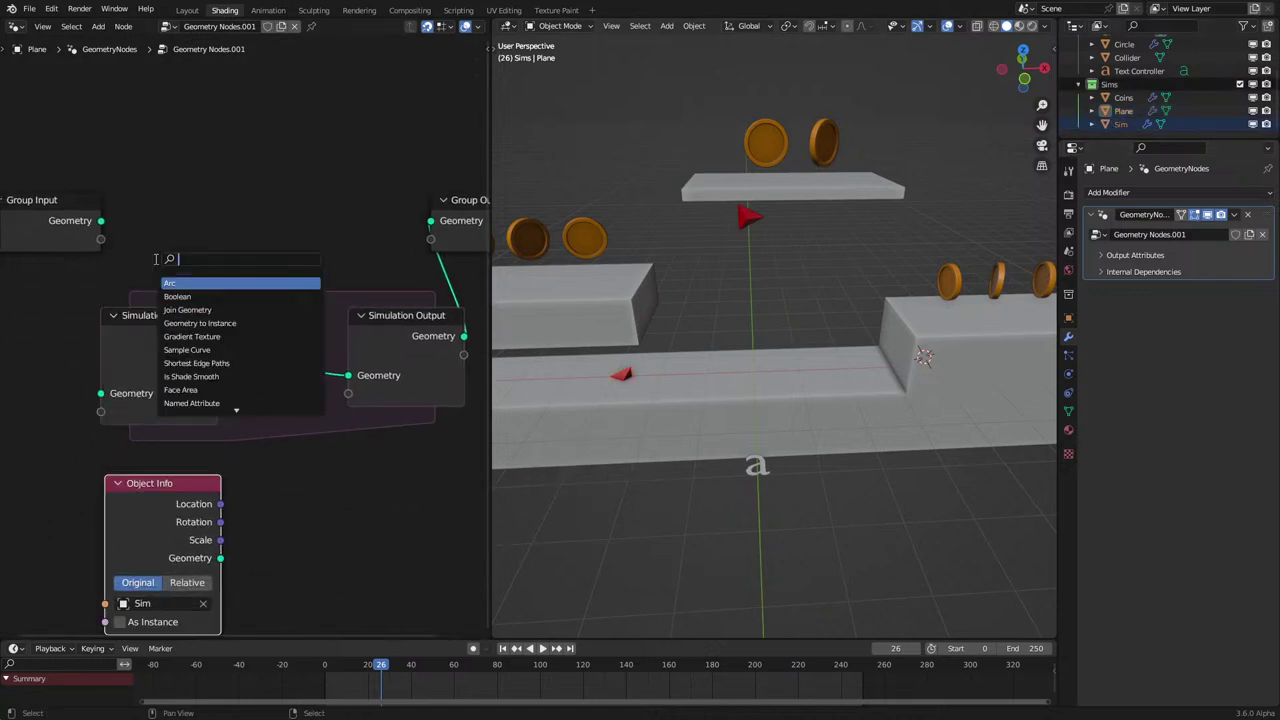
text(jo)
click(188, 296)
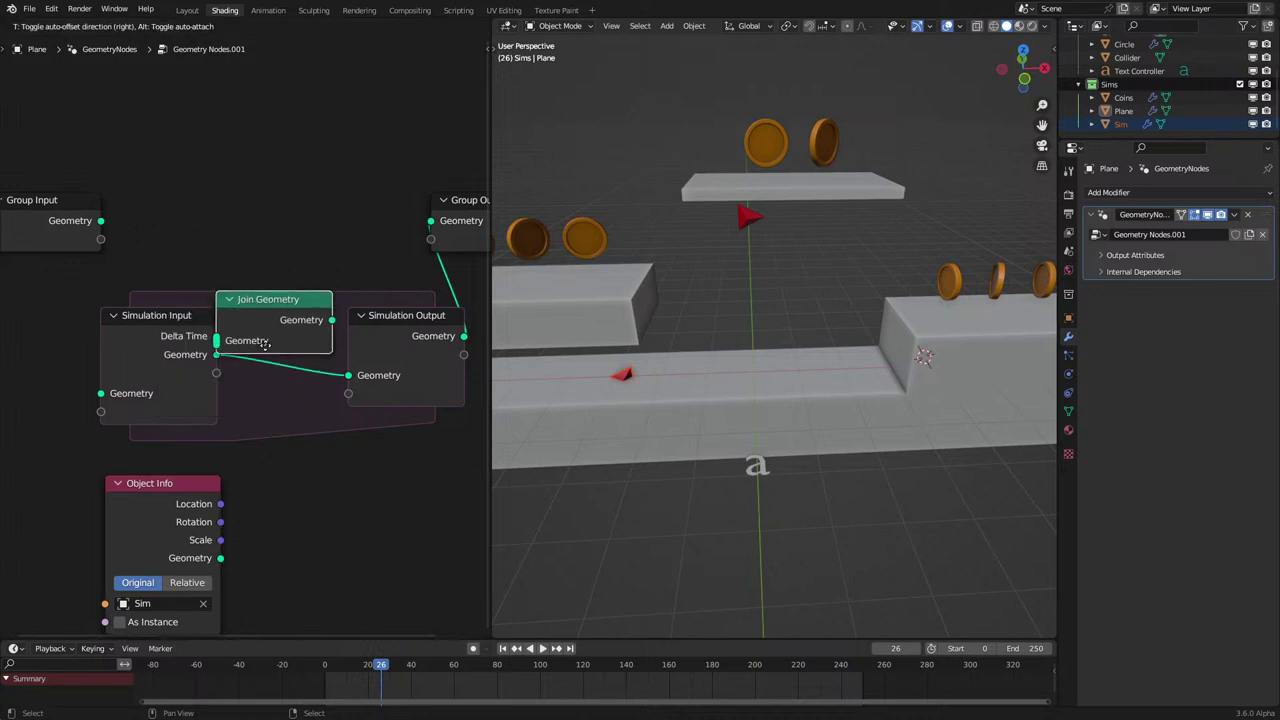
click(295, 375)
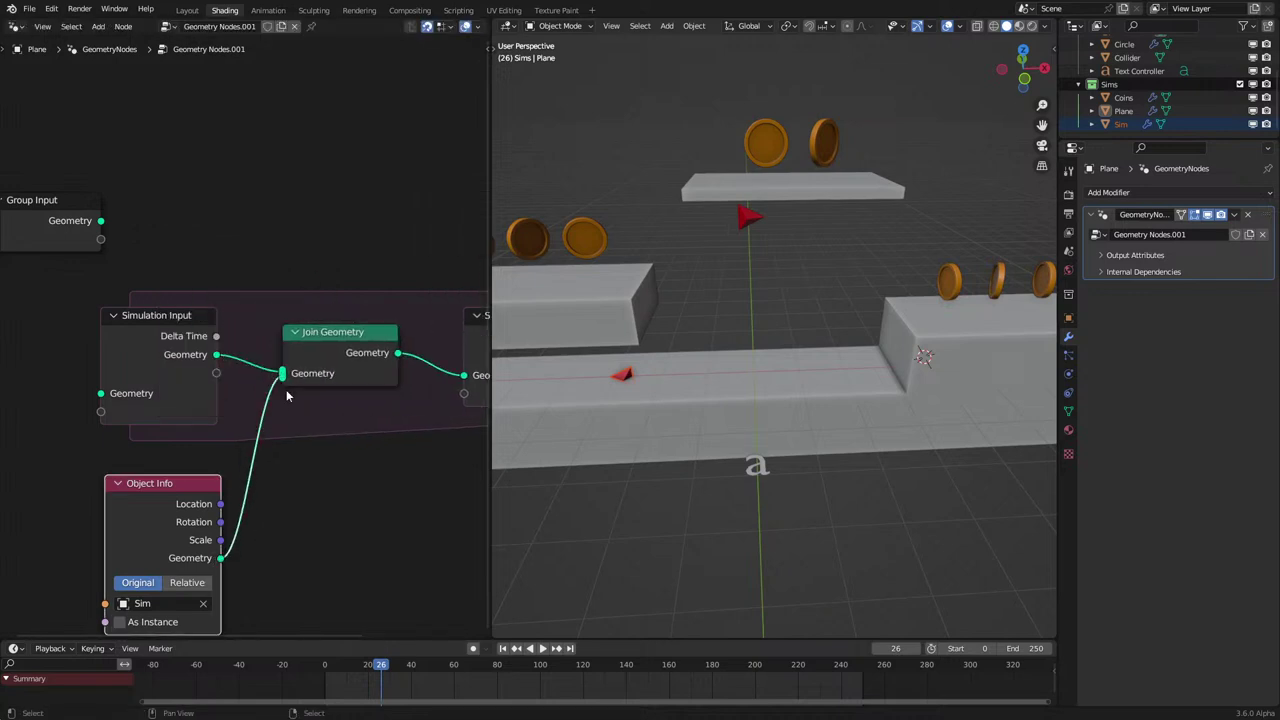
Append " dawwawddwdaawa" to the Text Controller's text while the animation plays, then leave text editing and stop playback.
right_click(778, 465)
right_click(765, 472)
key(Tab)
scroll(761, 472, down, 3)
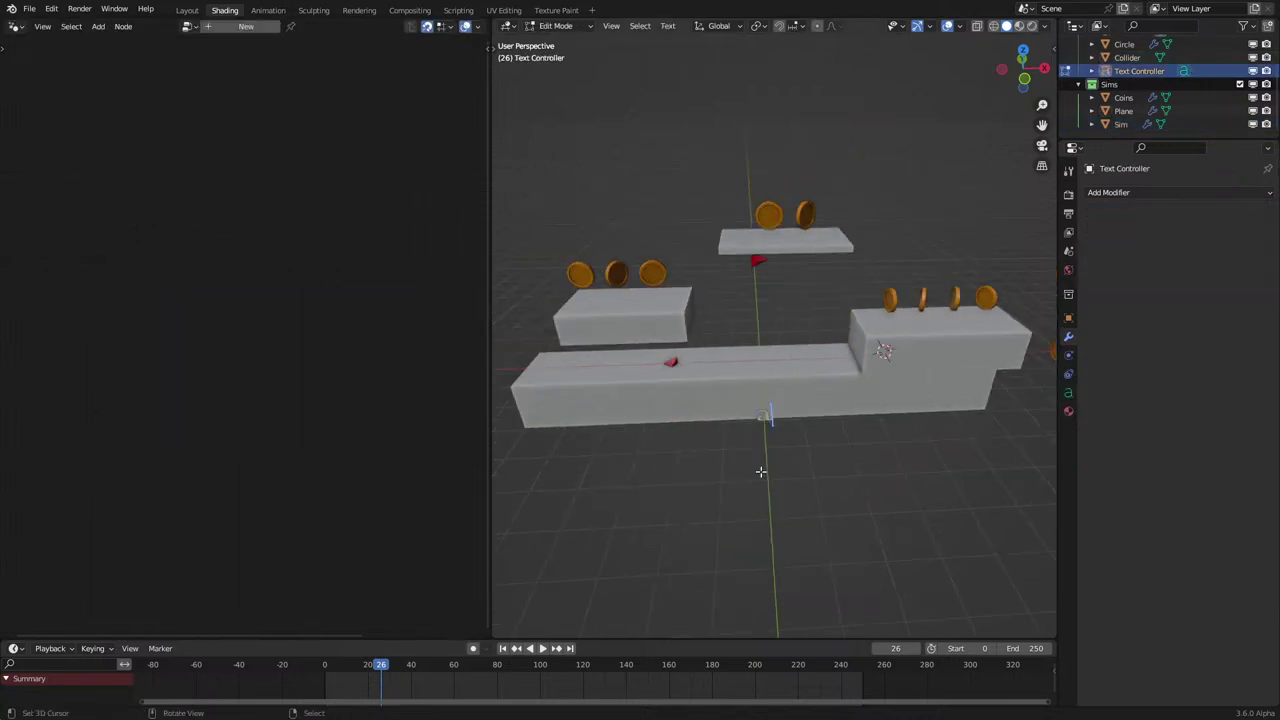
scroll(758, 466, up, 2)
key(space)
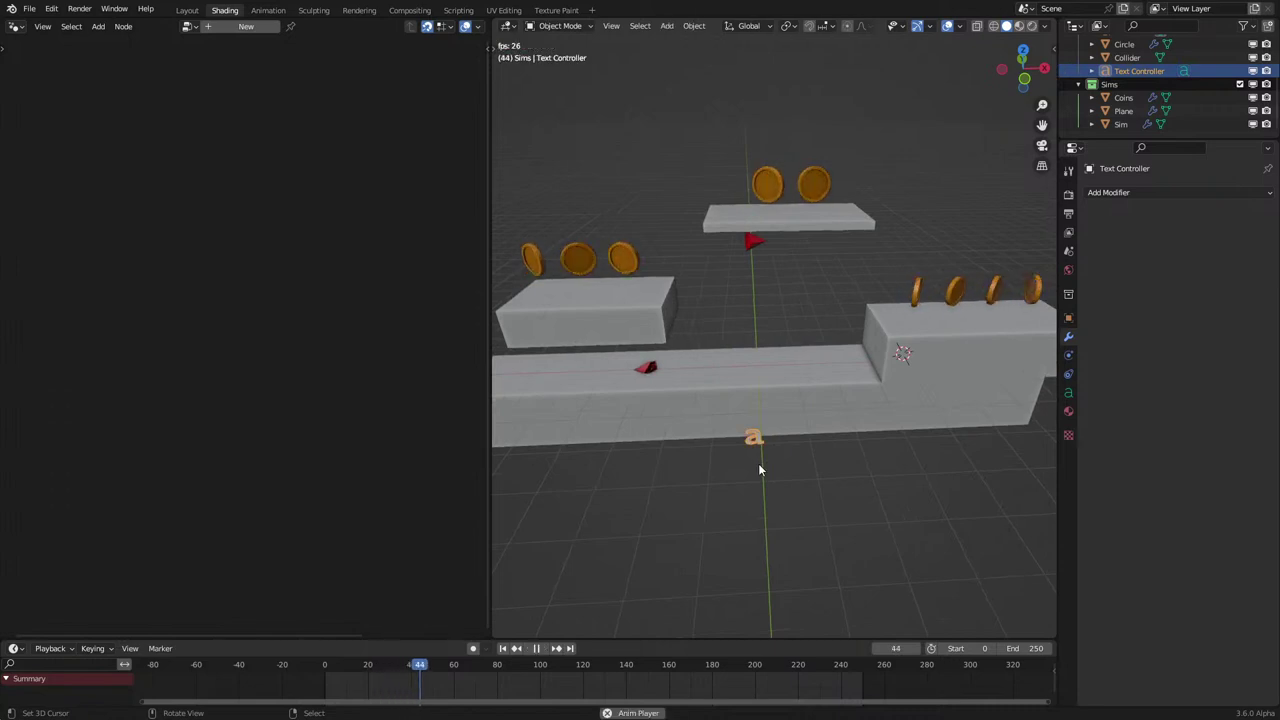
text(dawwa)
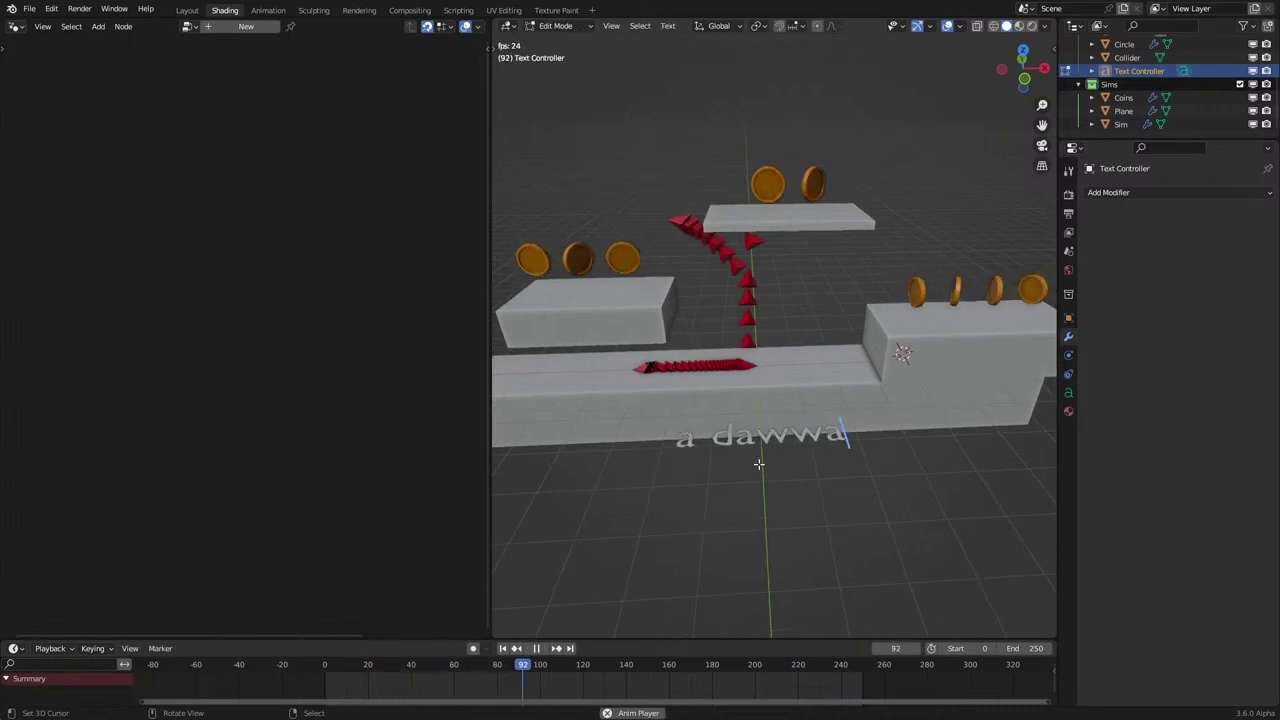
text(wddw)
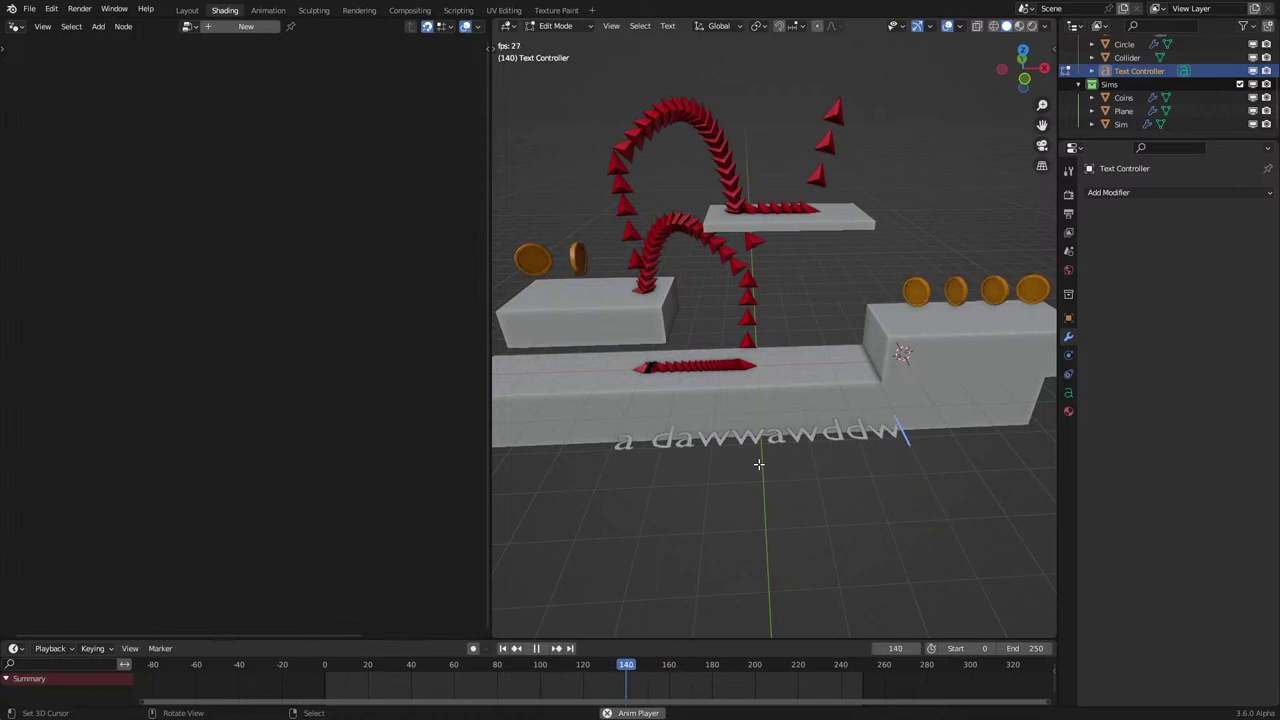
text(daa)
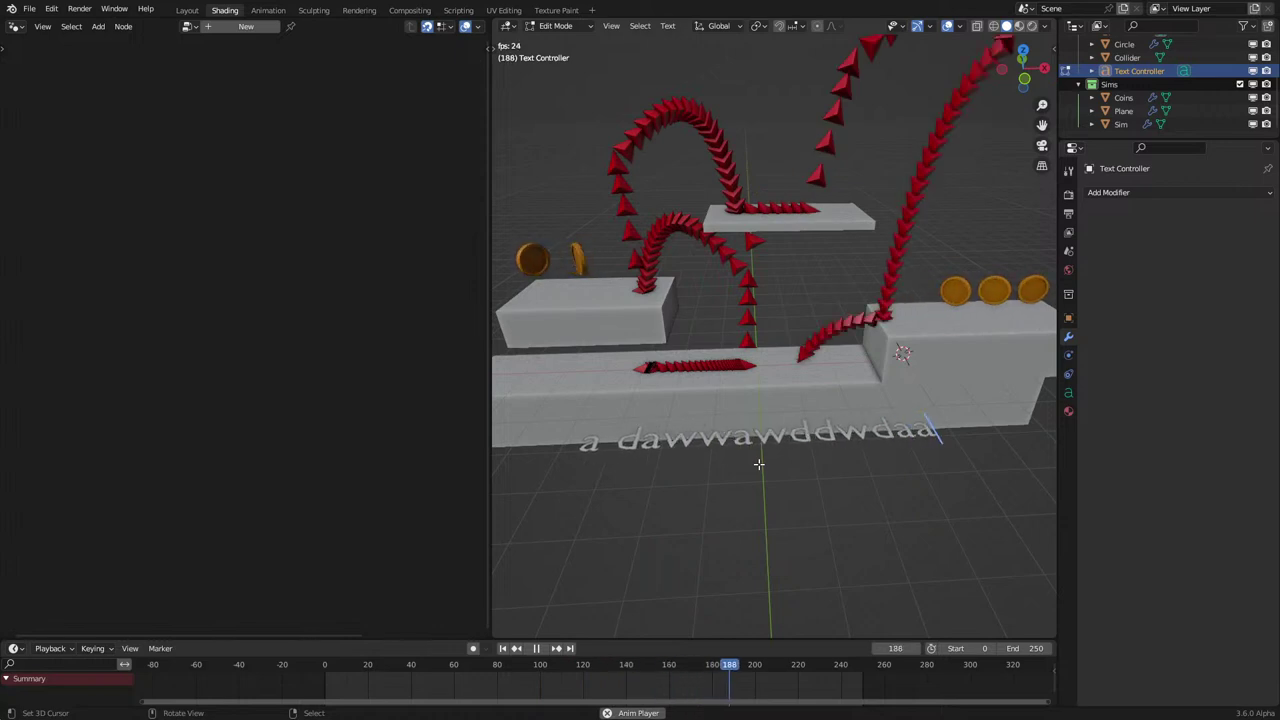
text(wa)
key(Tab)
key(space)
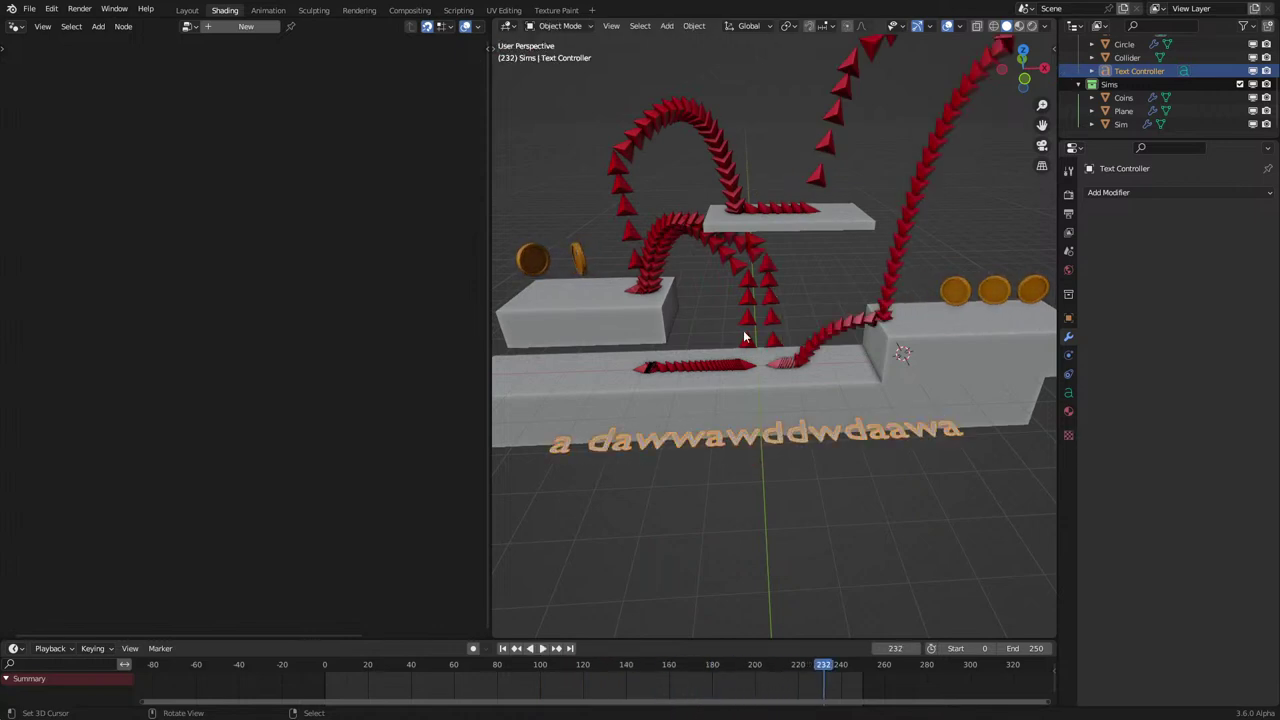
Select the plane's arrow trail and insert a Scale Instances node between Join Geometry and Simulation Output.
right_click(766, 320)
key(shift+a)
click(305, 281)
text(sca)
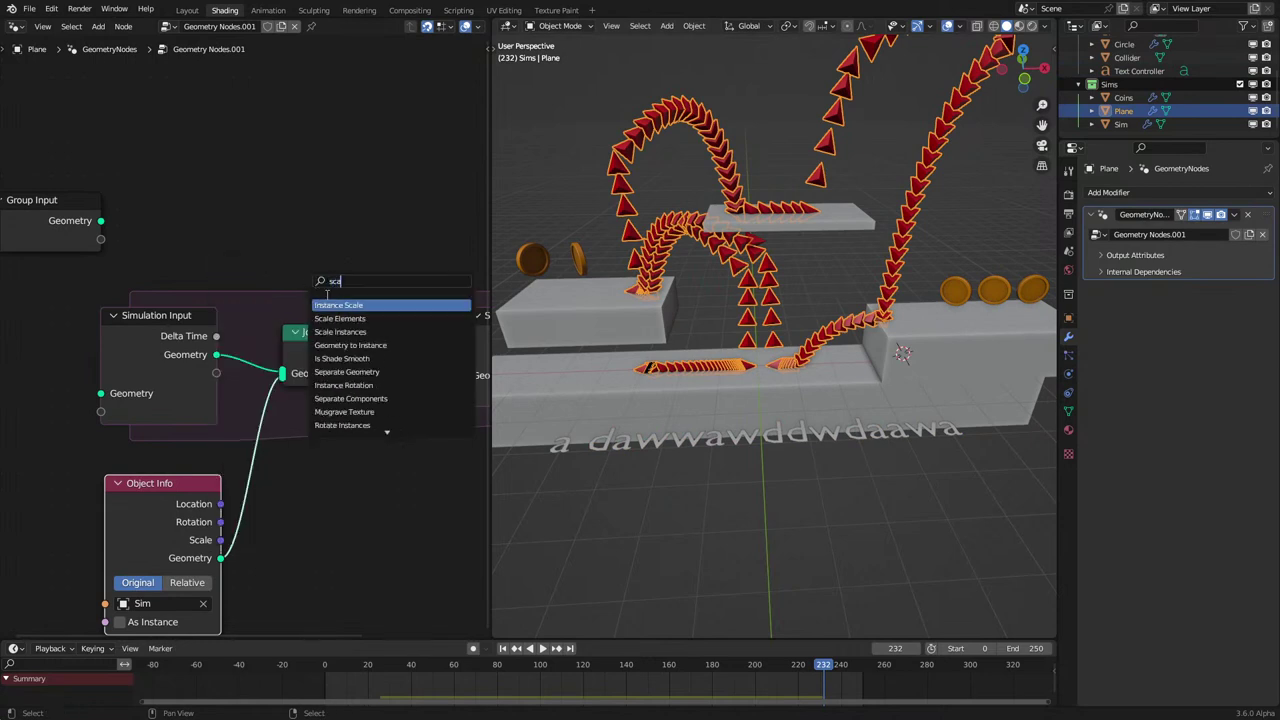
click(337, 332)
click(384, 381)
middle_drag(332, 394, 211, 394)
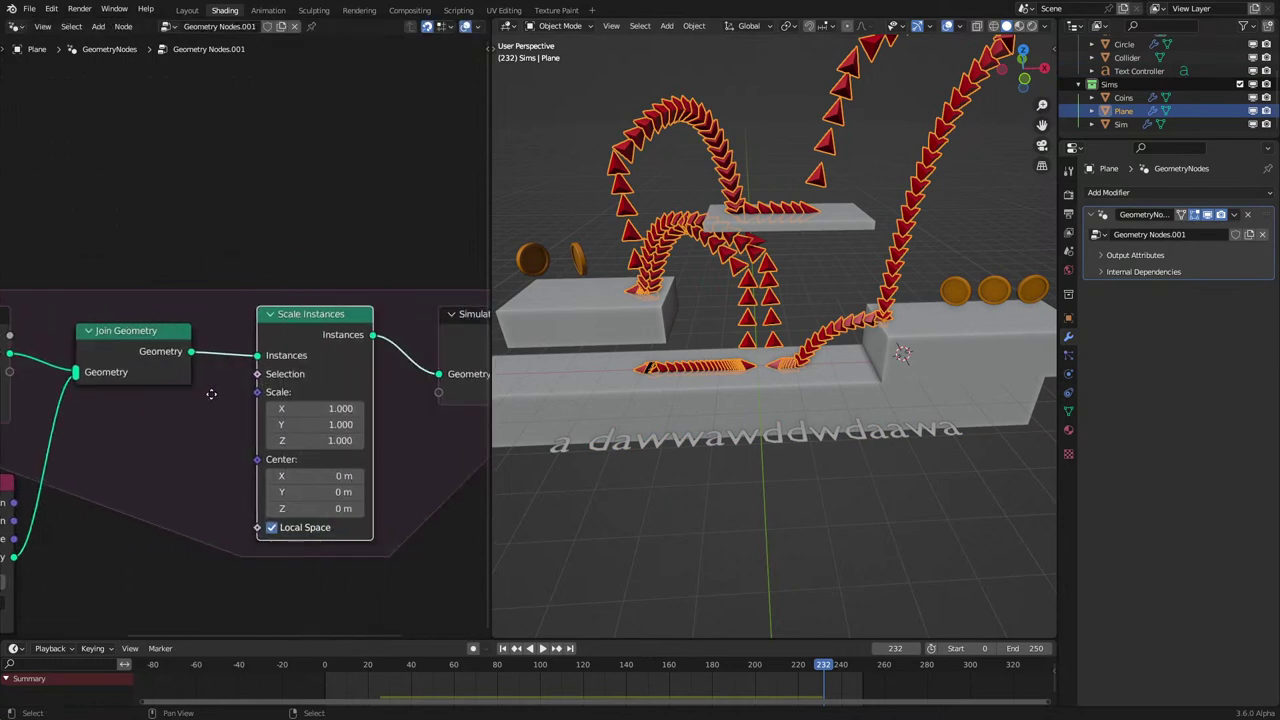
Set the Scale Instances scale to 0.99 on all axes, start playback and lower the scale to 0.9.
click(318, 408)
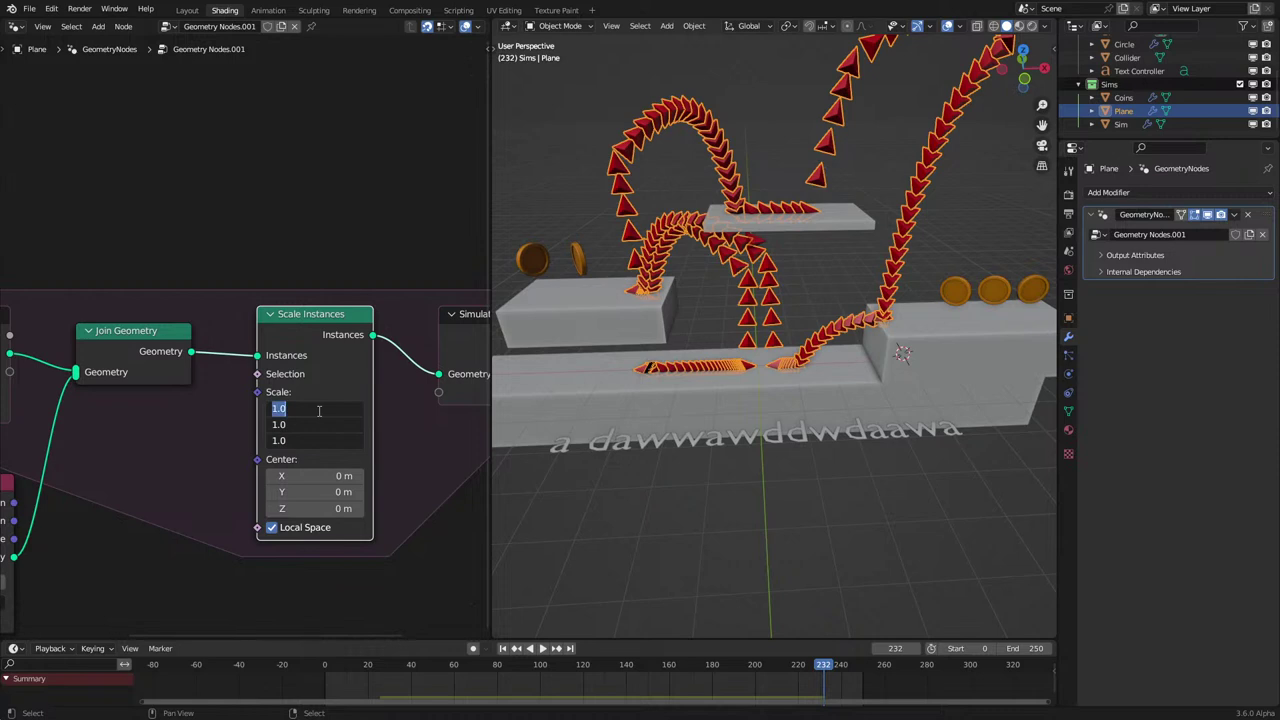
text(.99)
key(Return)
key(space)
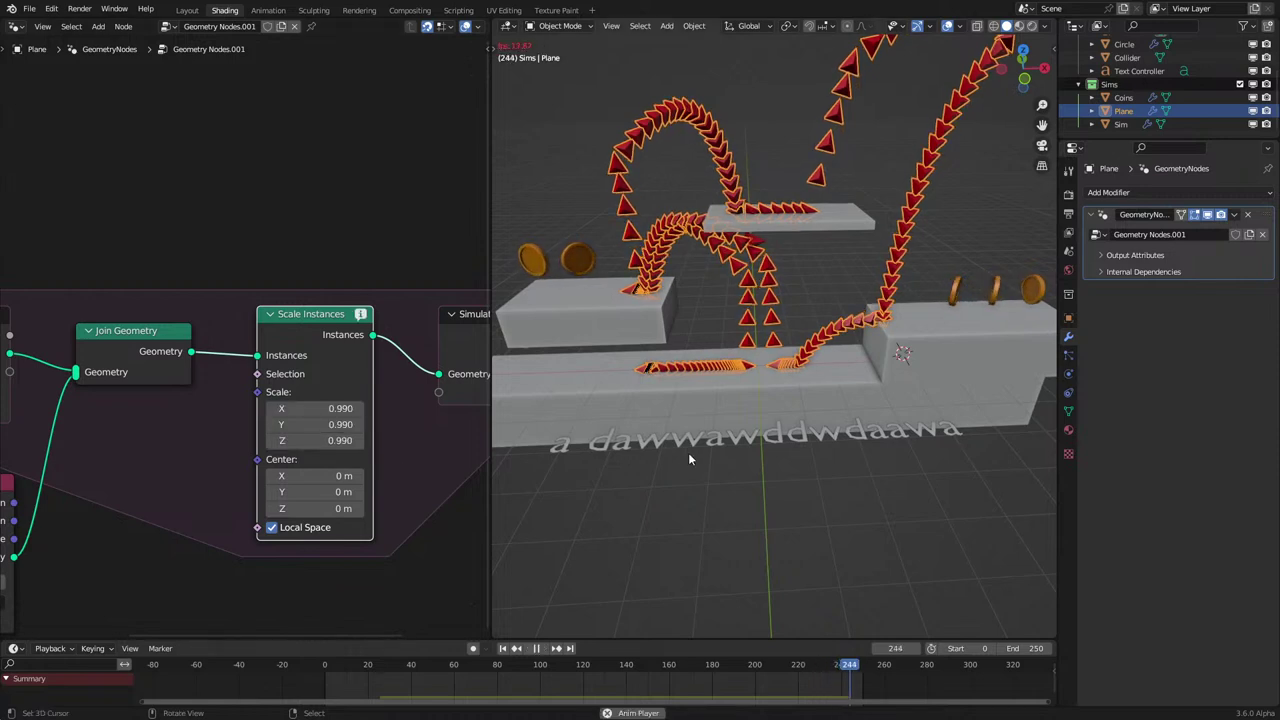
click(335, 409)
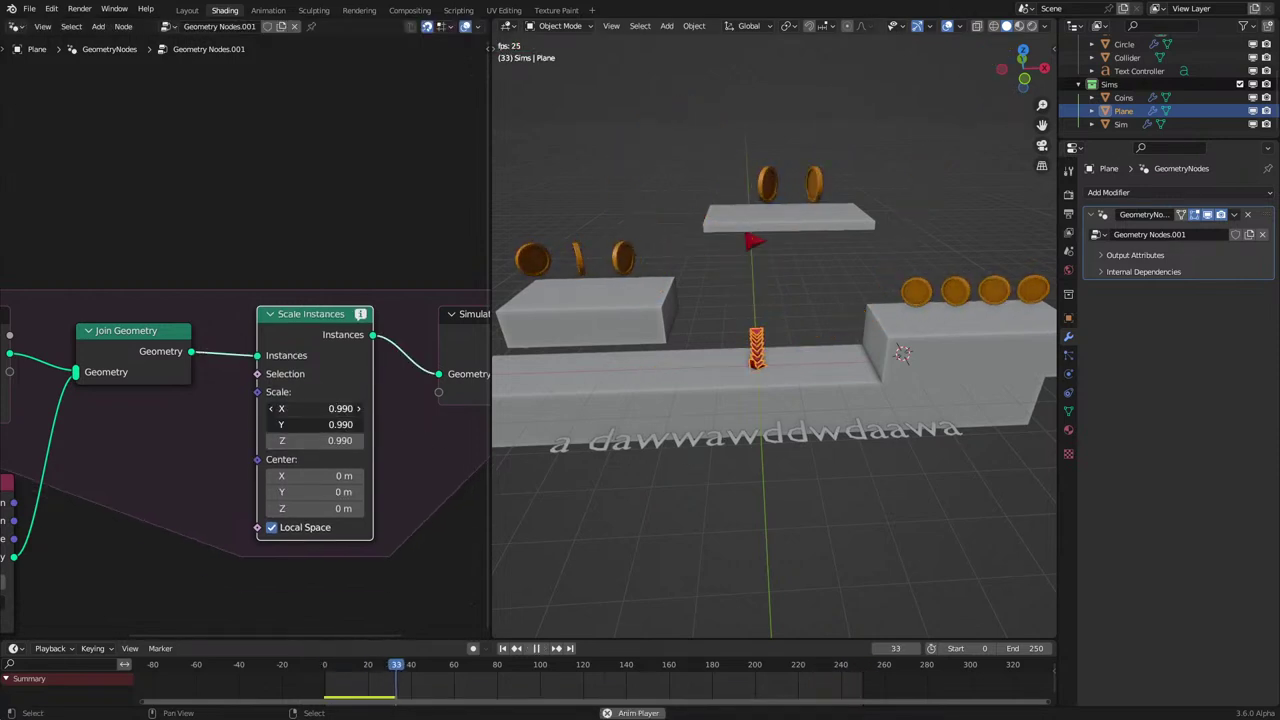
key(BackSpace)
key(Return)
Append more a, w and d movement letters to the Text Controller's text during playback to test the shrinking trail.
right_click(667, 441)
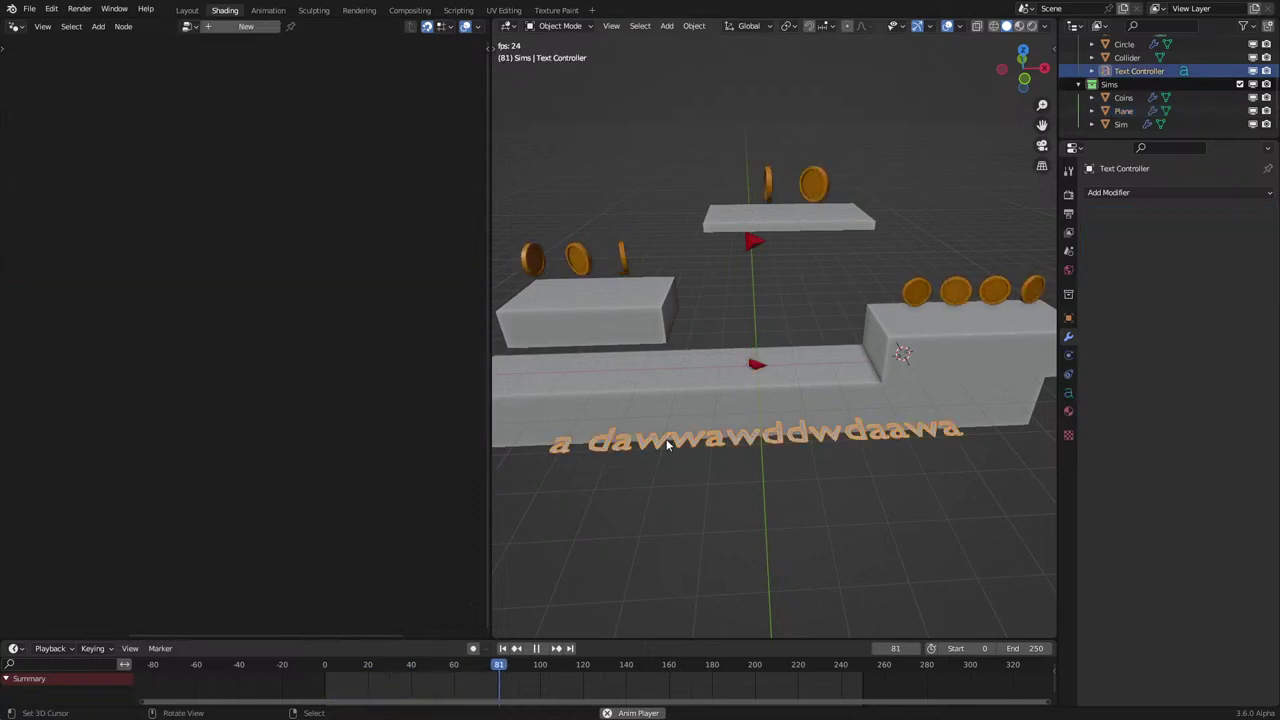
key(Tab)
text(awad)
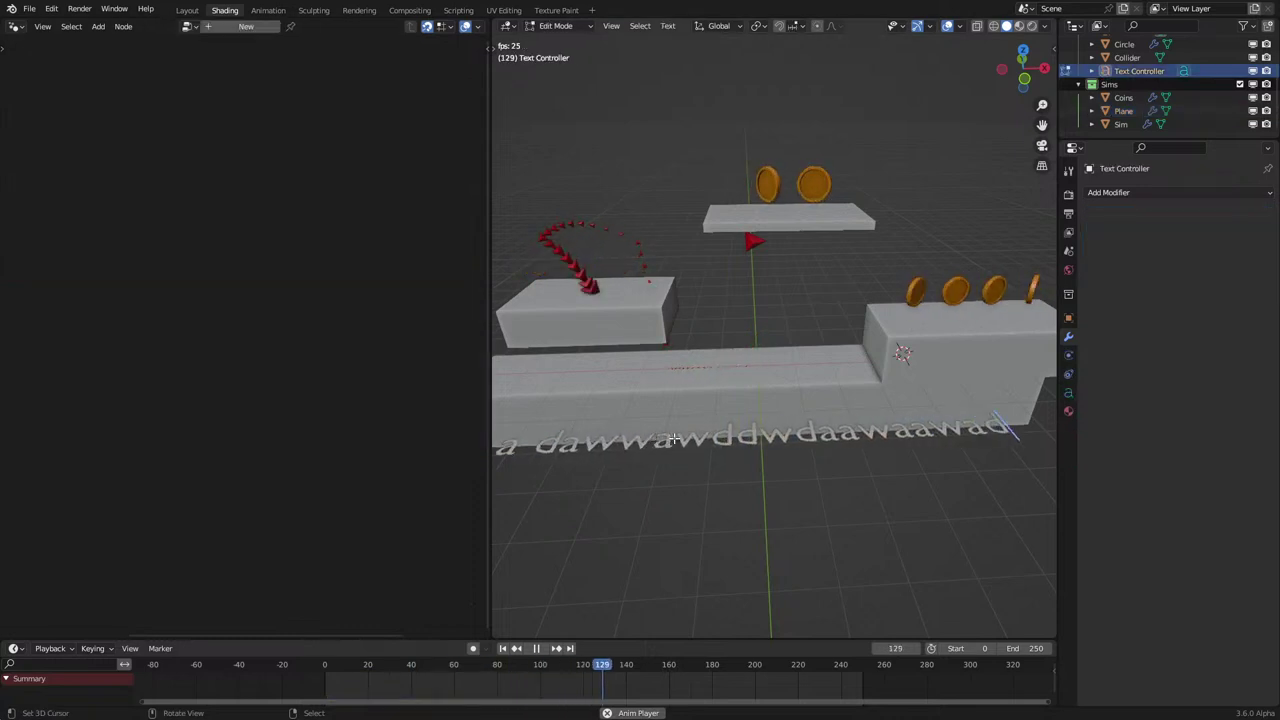
text(dwdd)
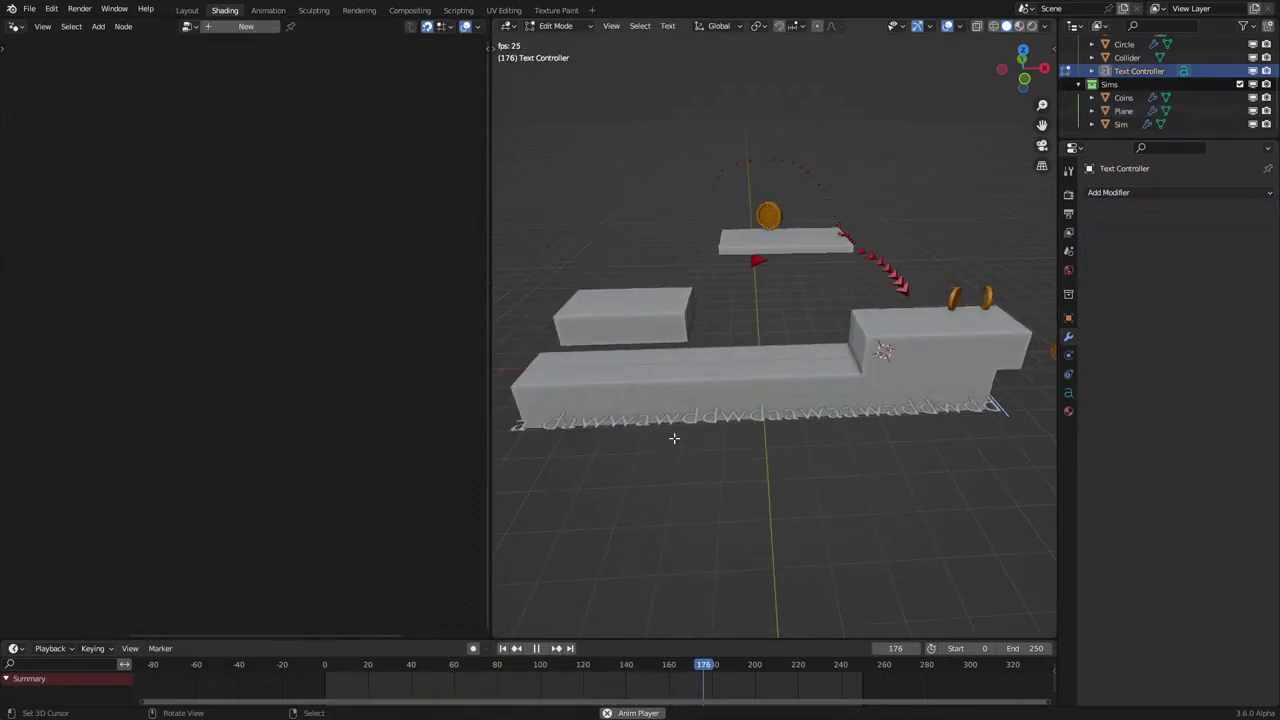
text(awaawa)
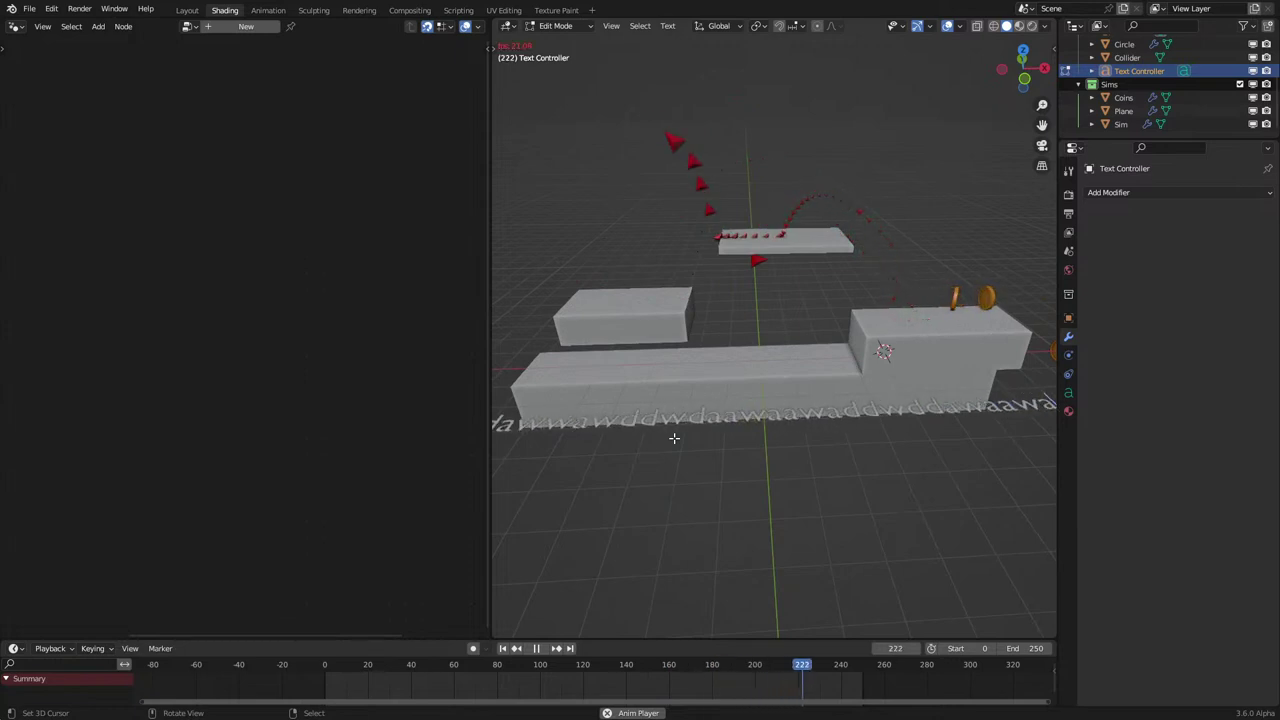
text(d)
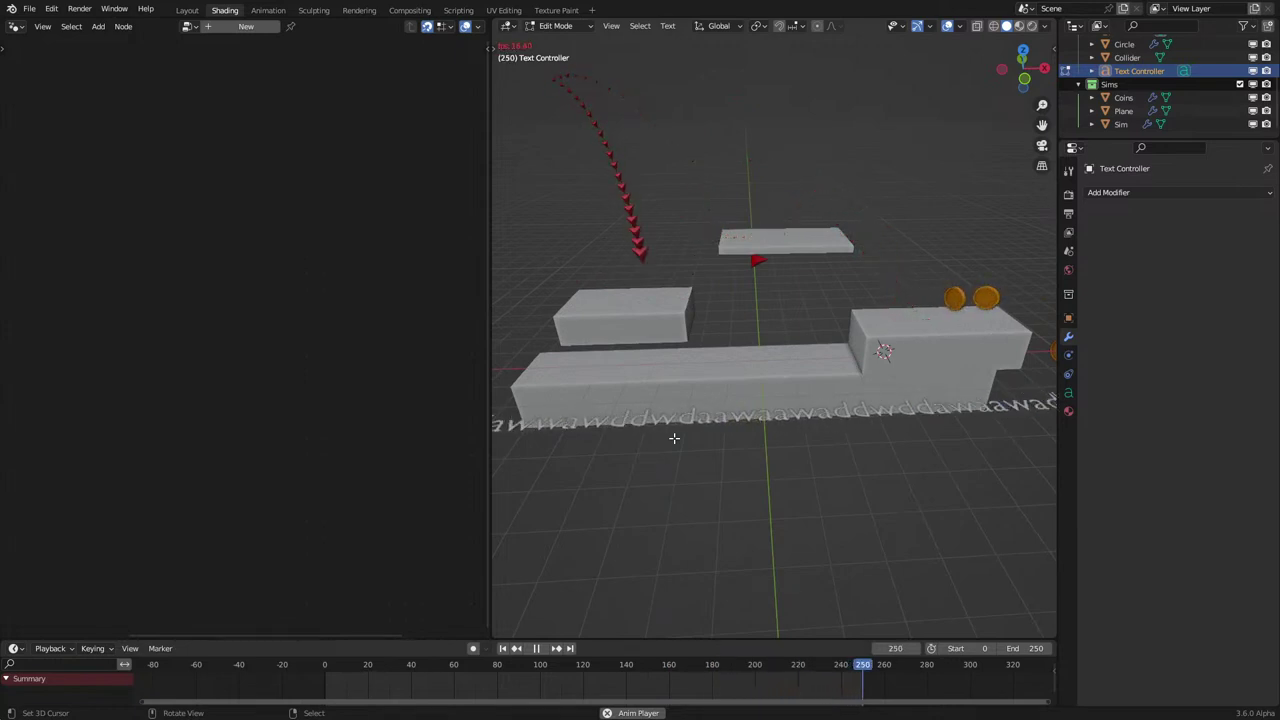
text(ddw)
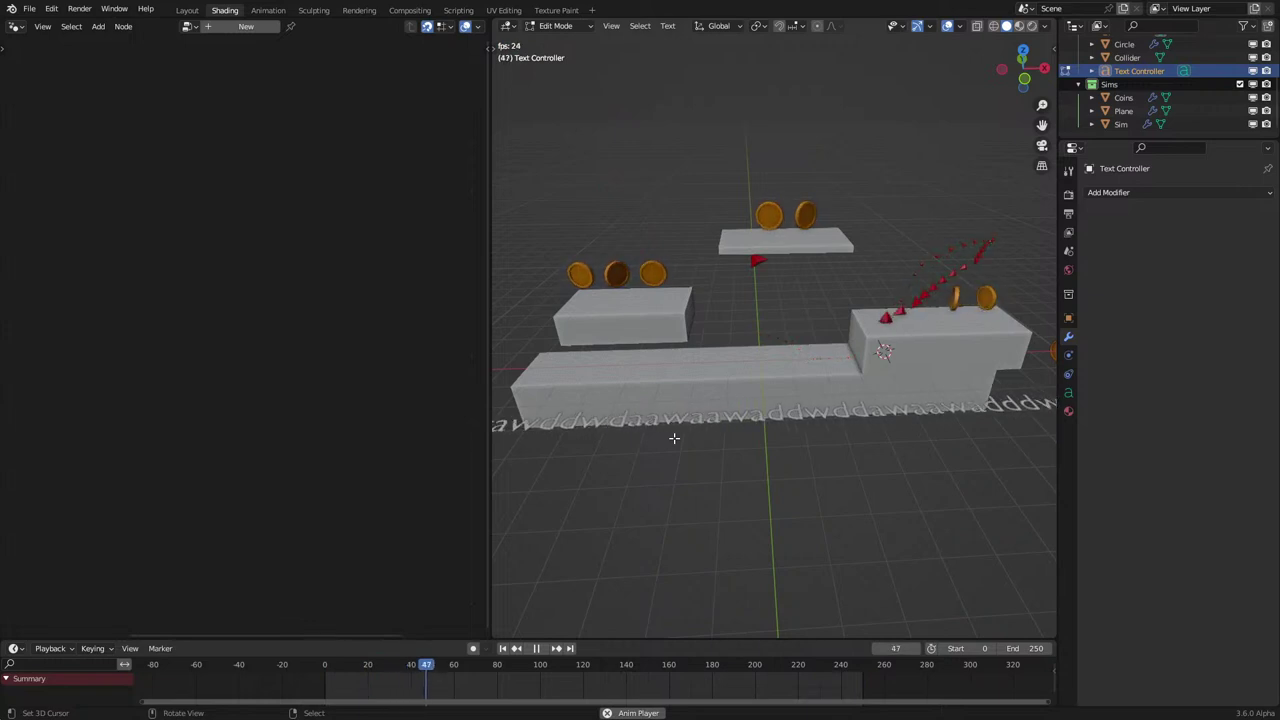
text(waawa)
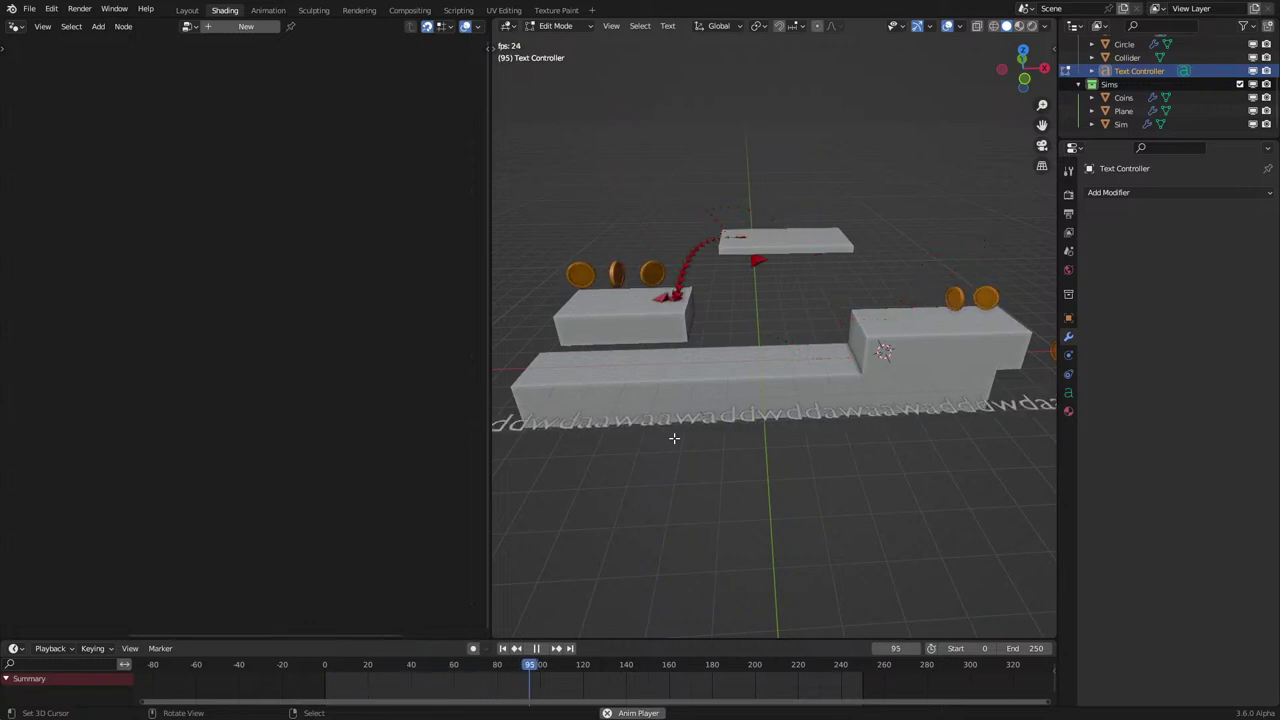
text(aa)
text(dd)
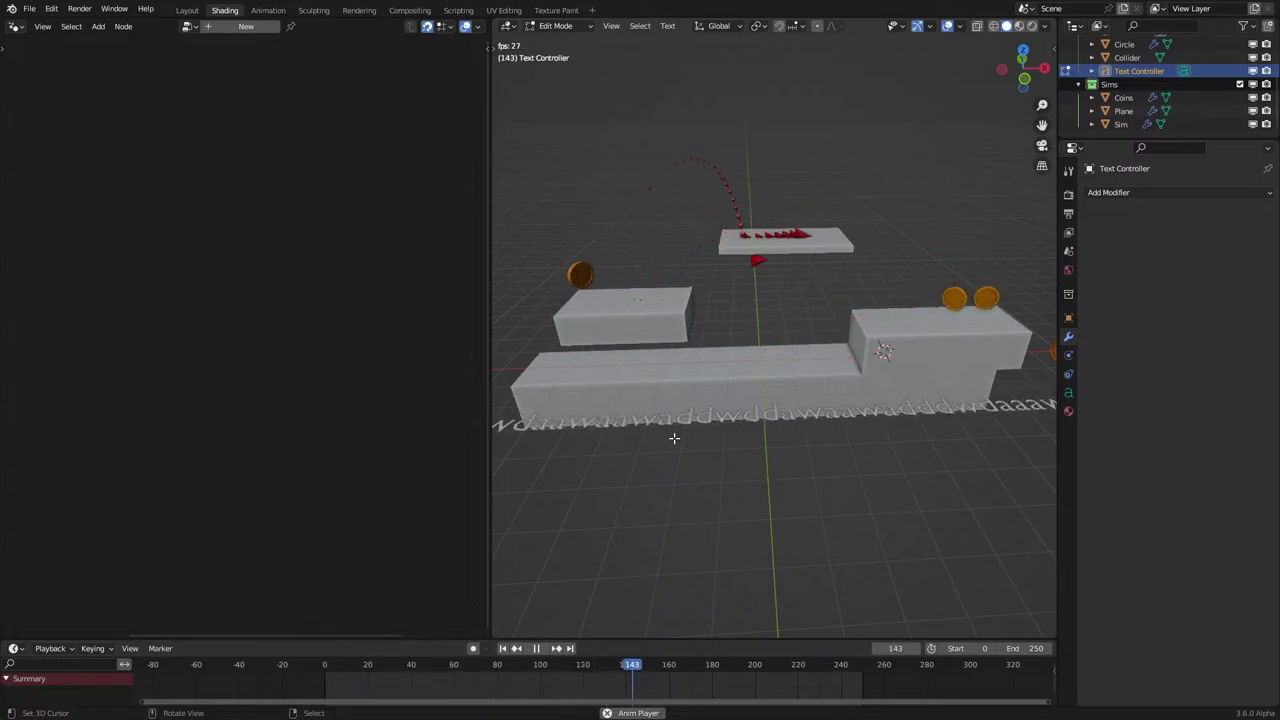
text(a)
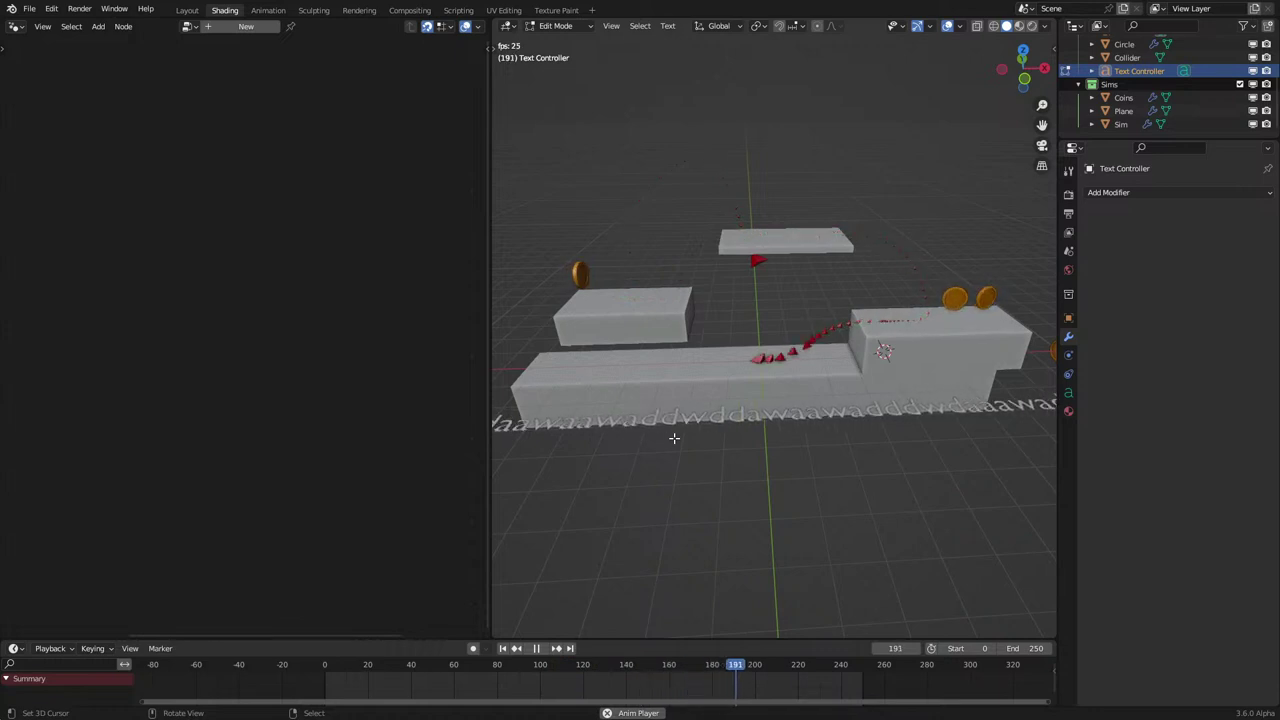
text(daadw)
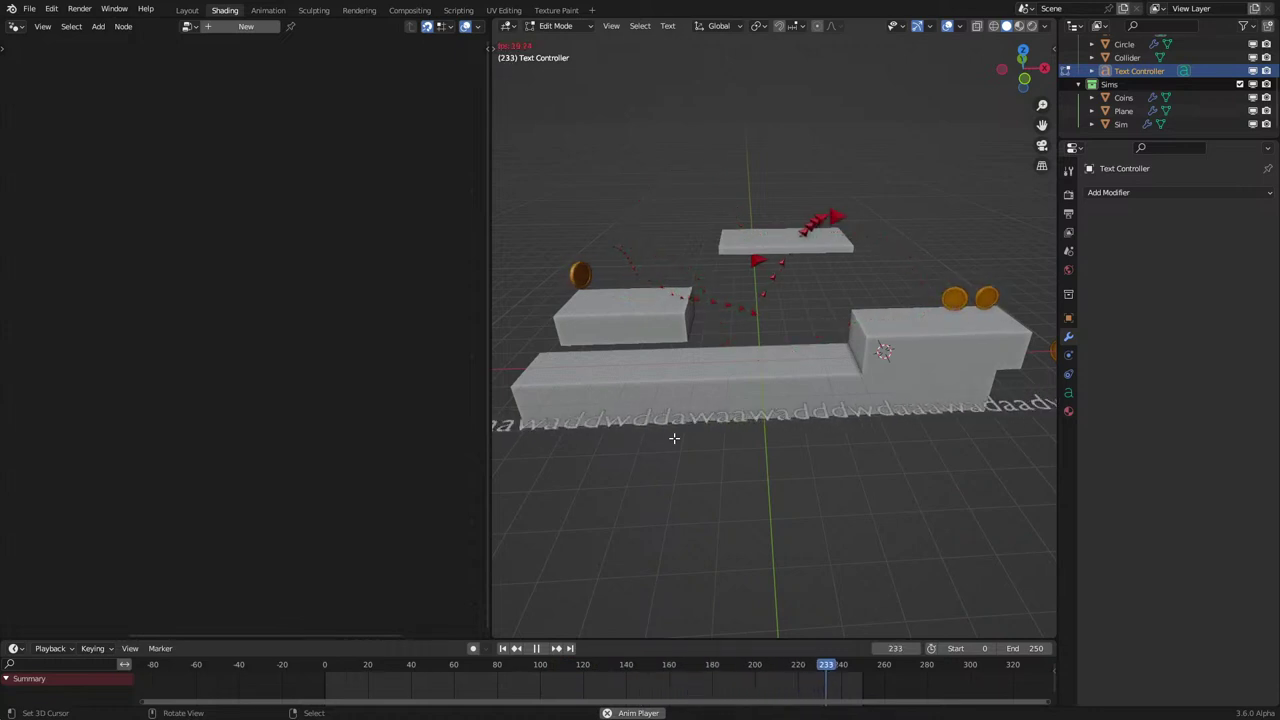
key(Tab)
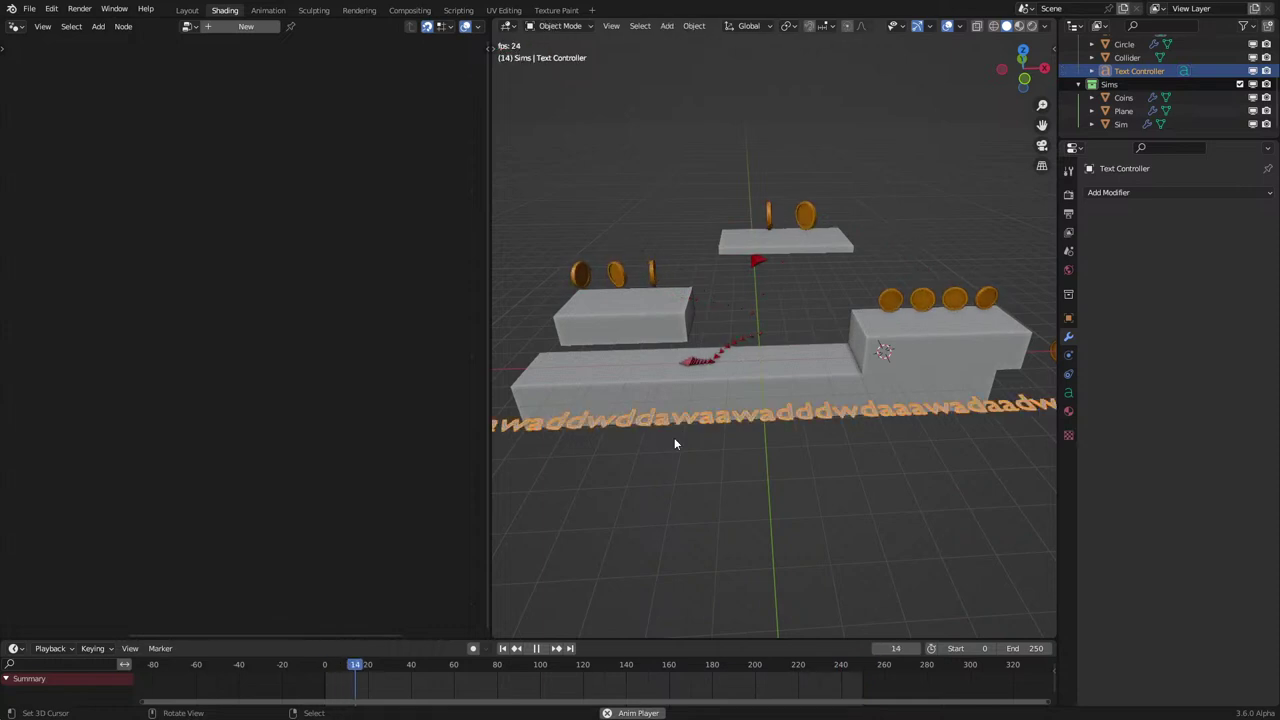
Stop the animation and bring the plane's simulation node tree back up by selecting its arrow trail.
click(684, 361)
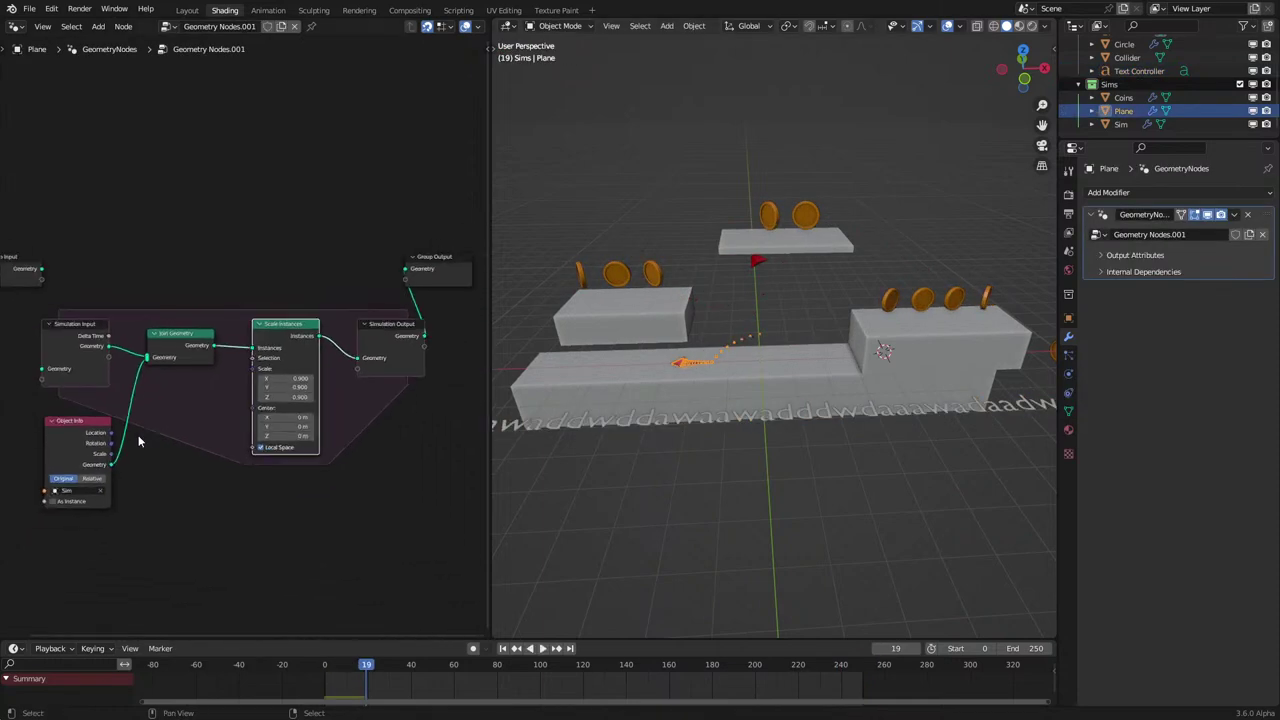
scroll(176, 421, up, 2)
middle_drag(820, 430, 905, 412)
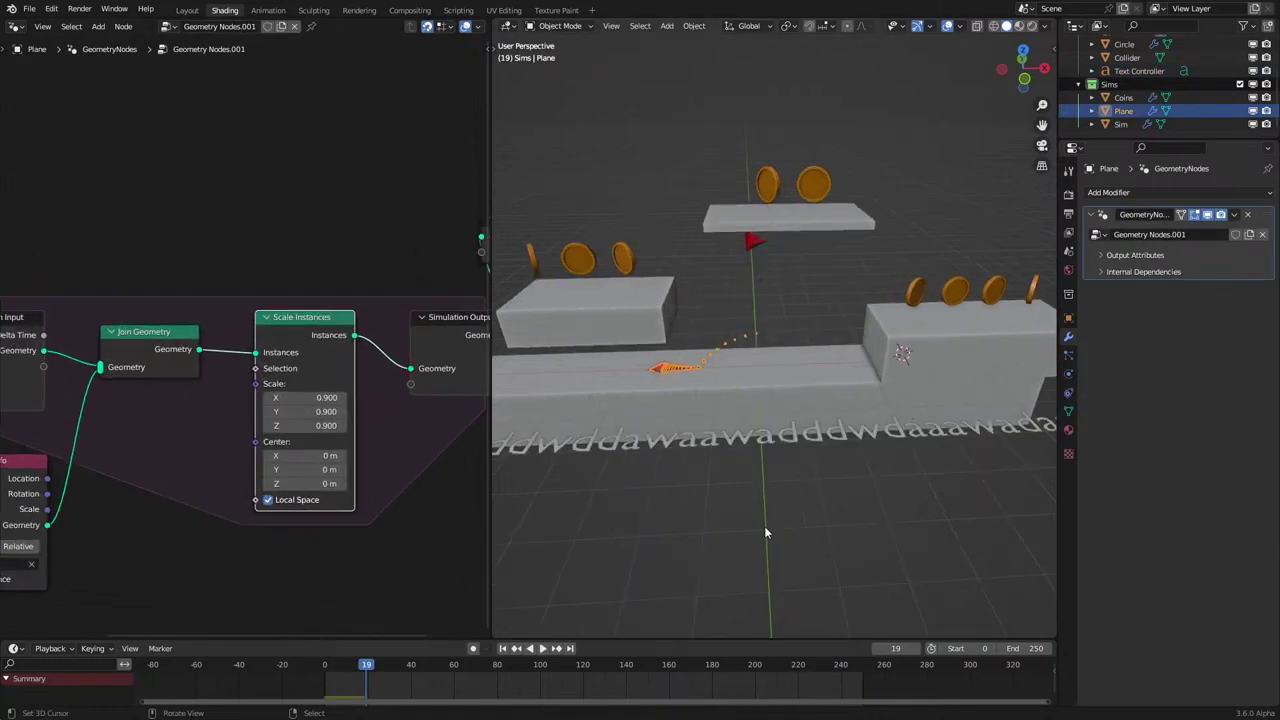
click(511, 484)
scroll(289, 300, up, 1)
middle_drag(289, 300, 210, 323)
key(shift+a)
click(212, 326)
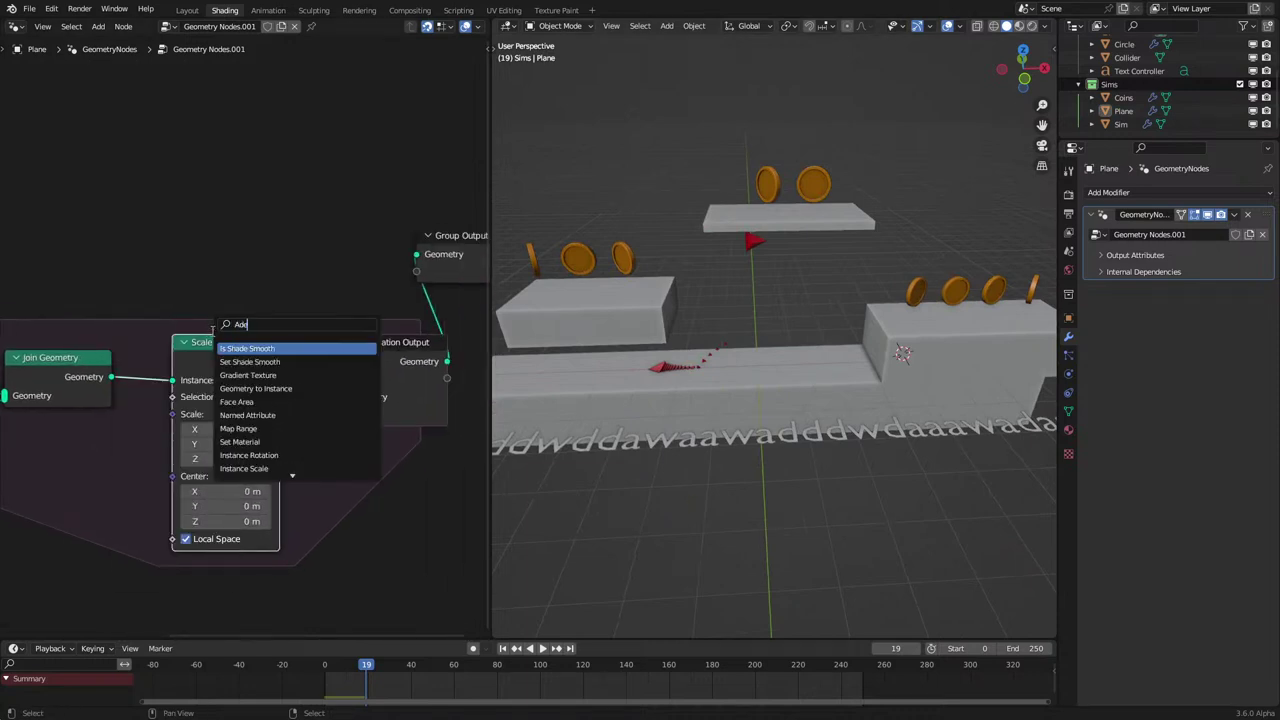
key(Escape)
Insert a Store Named Attribute node between Scale Instances and Simulation Output.
key(q)
click(211, 361)
click(265, 341)
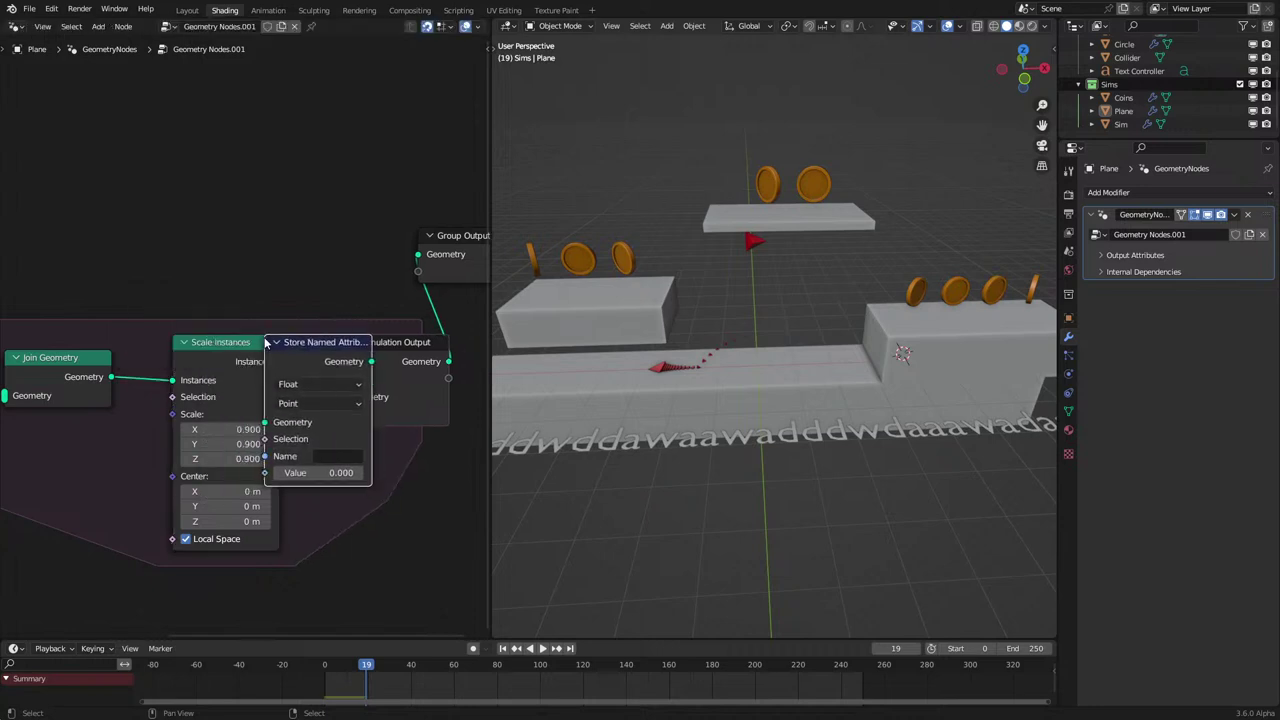
click(222, 340)
click(262, 358)
click(250, 377)
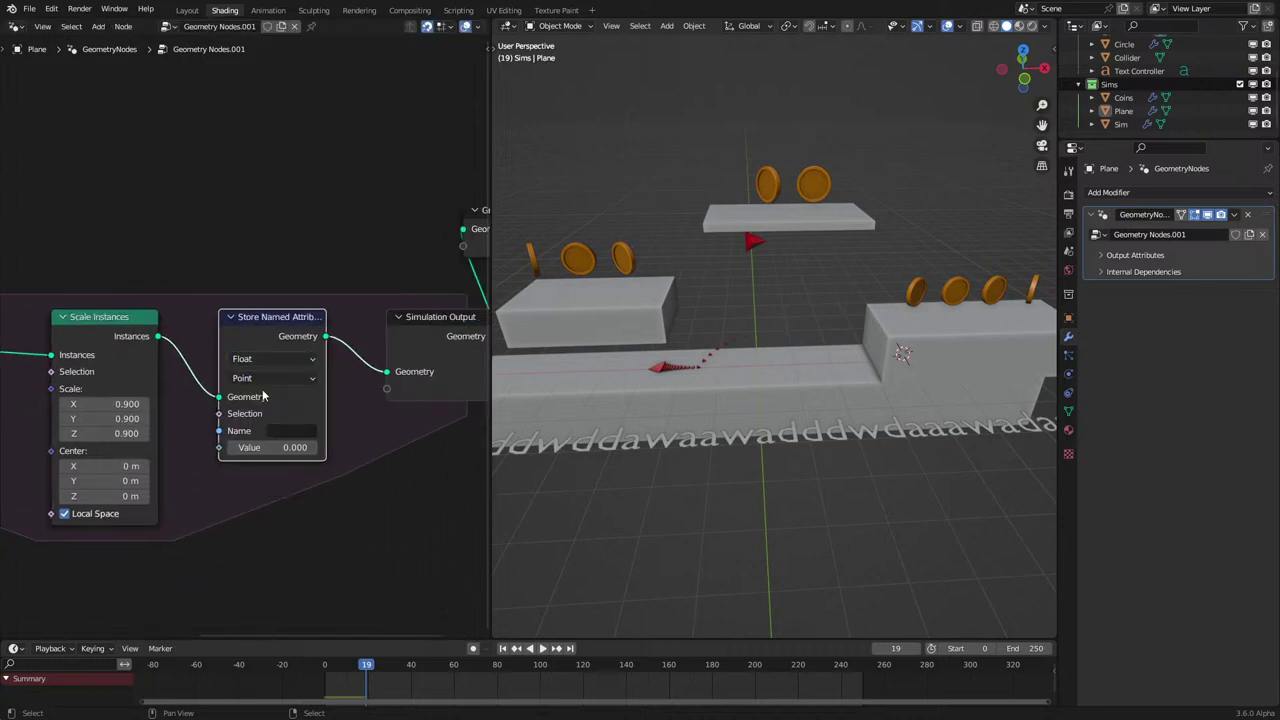
Set the Store Named Attribute node to the Instance domain and name its attribute Age.
click(262, 378)
click(252, 480)
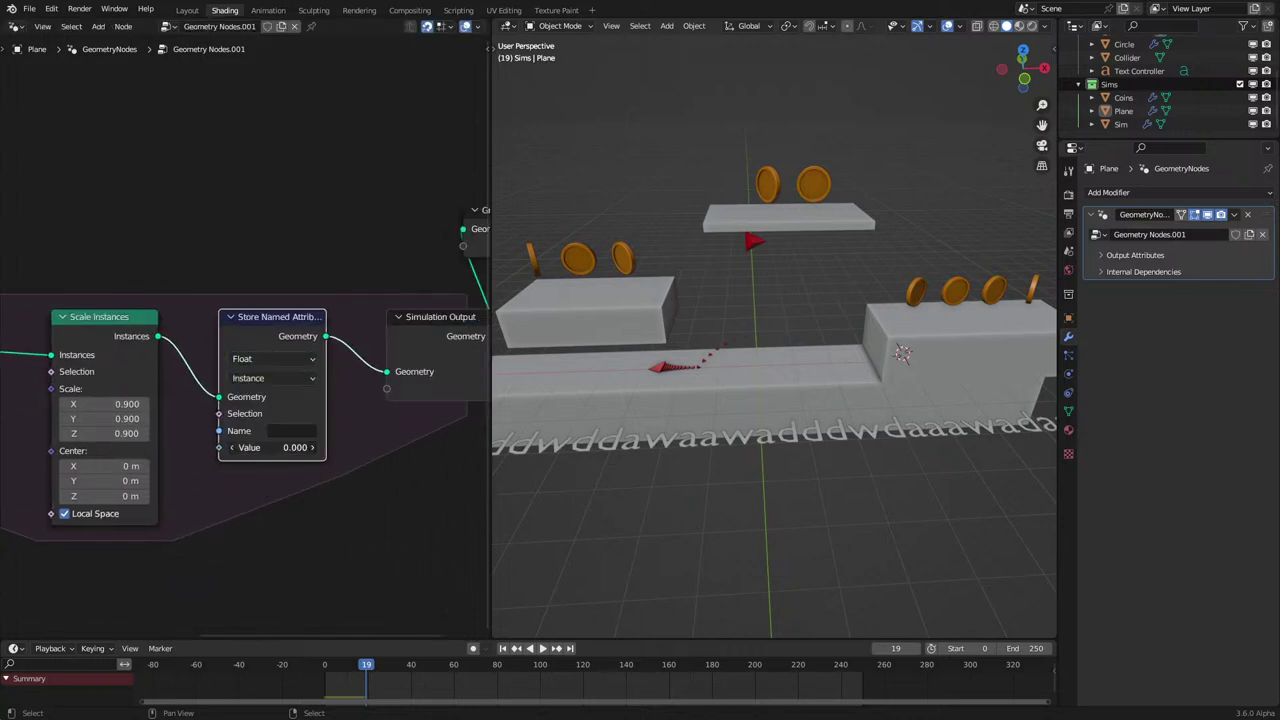
click(278, 431)
text(Agf)
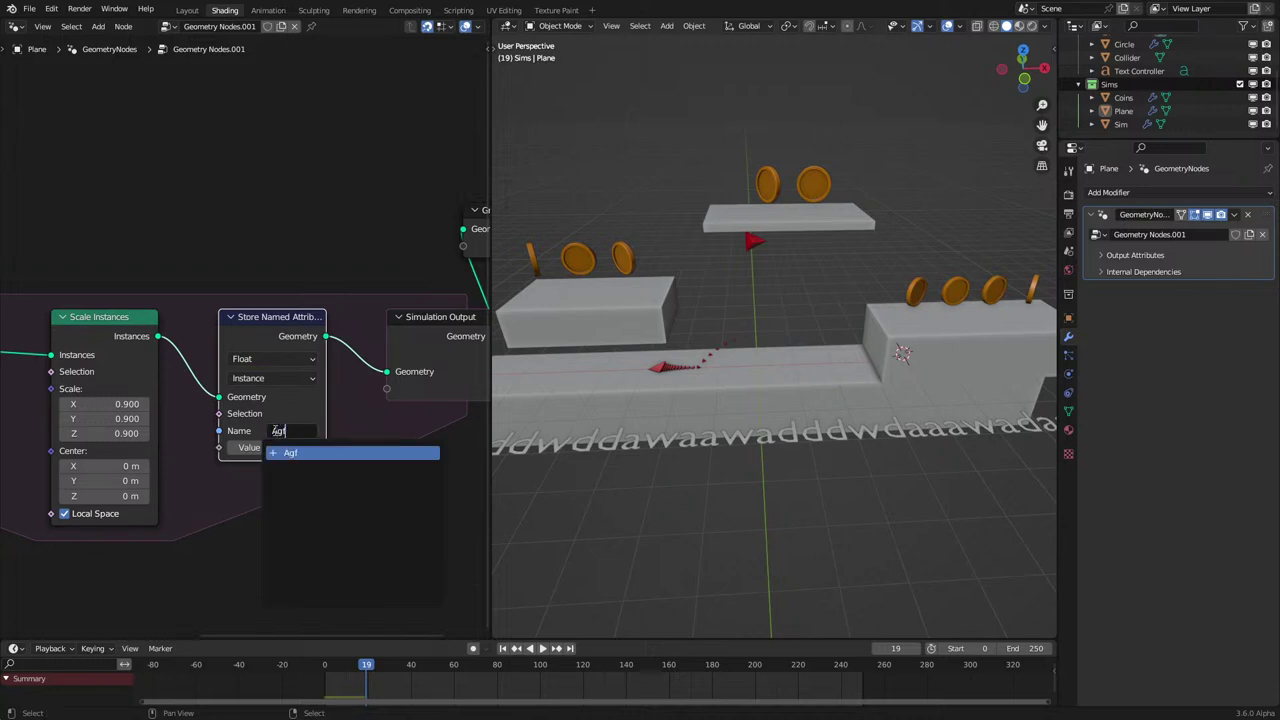
key(Escape)
Add a Named Attribute node reading Age and feed its Attribute output into a new Add node with a value of 1.000.
key(q)
click(257, 425)
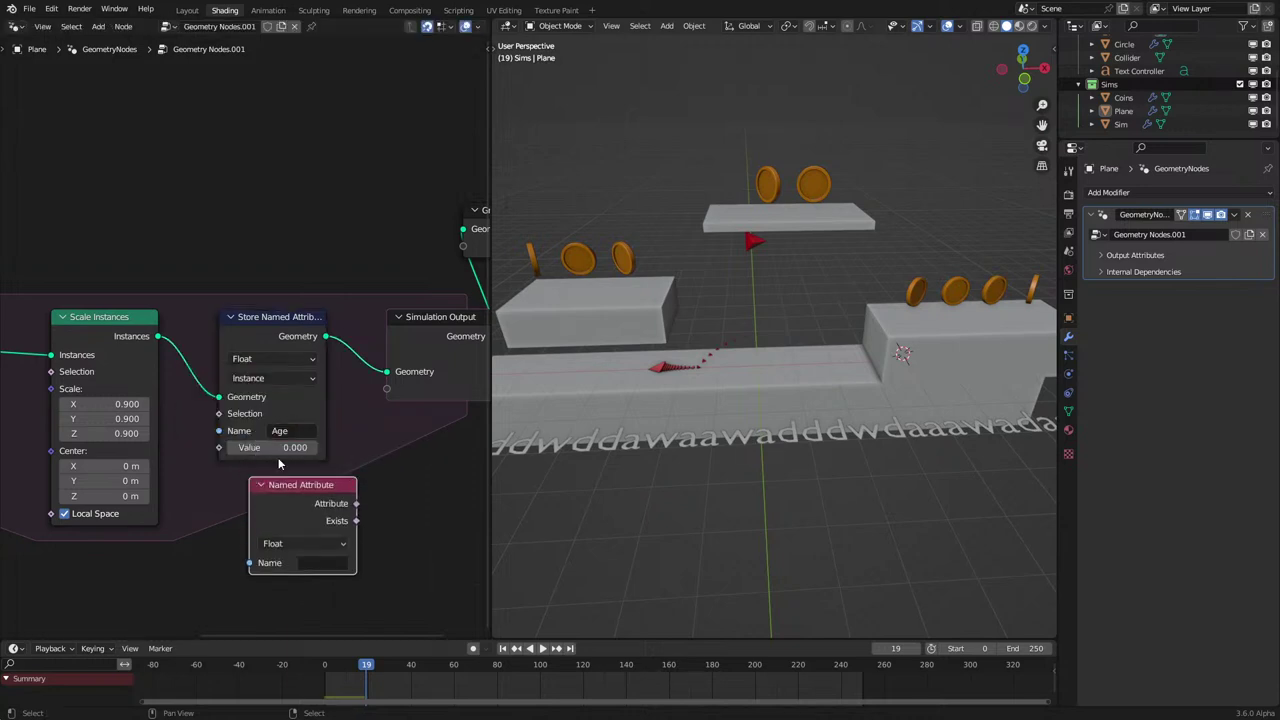
drag(387, 514, 394, 515)
text(ad)
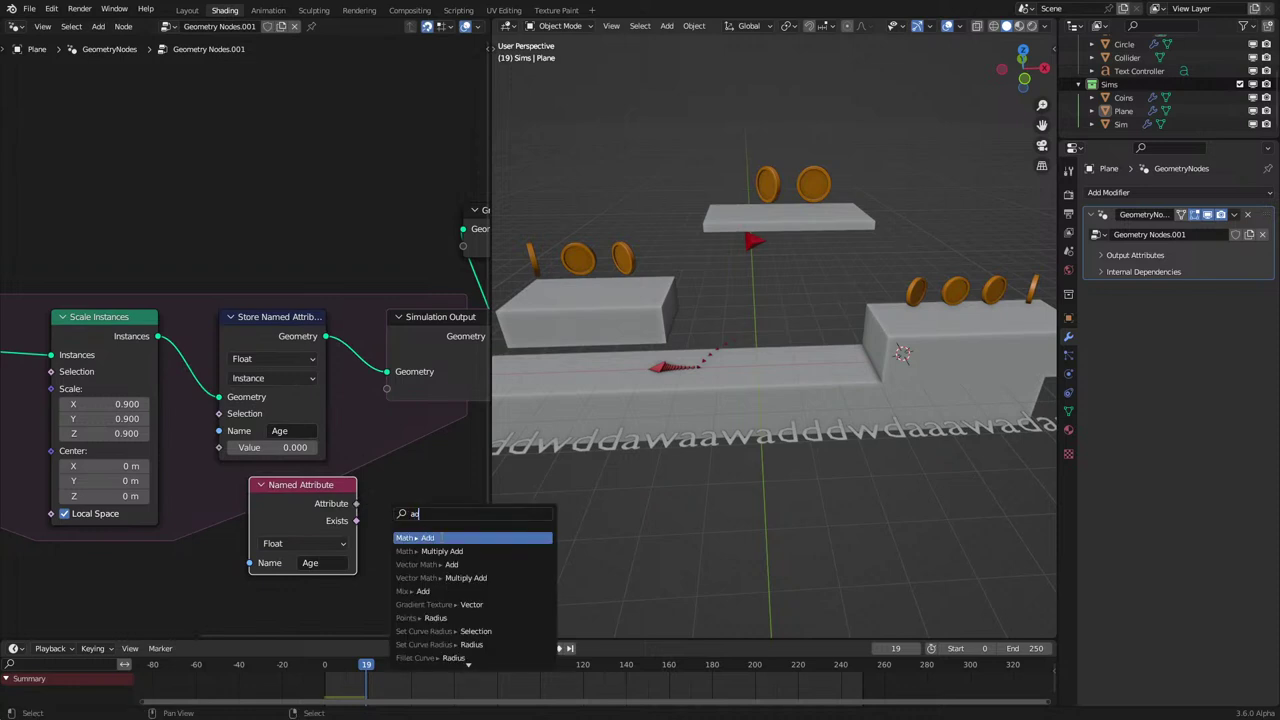
key(Return)
click(394, 516)
drag(290, 516, 237, 576)
click(395, 581)
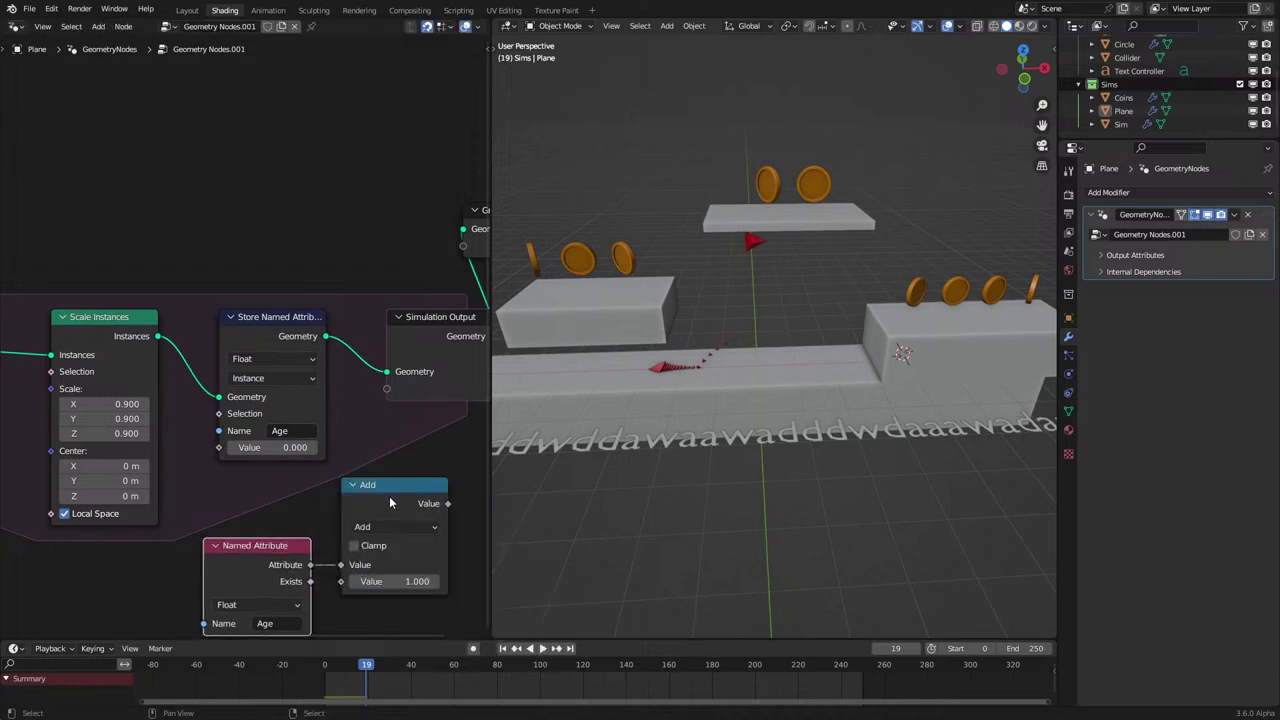
Stack the Add and Named Attribute nodes beneath Store Named Attribute and connect the sum to its Value input.
drag(390, 502, 268, 487)
middle_drag(254, 529, 252, 420)
drag(211, 477, 225, 538)
drag(322, 381, 217, 341)
Shift the Simulation Output and Group Output nodes horizontally to make room after Store Named Attribute.
scroll(242, 336, down, 5)
middle_drag(326, 223, 284, 297)
drag(298, 252, 394, 411)
key(g)
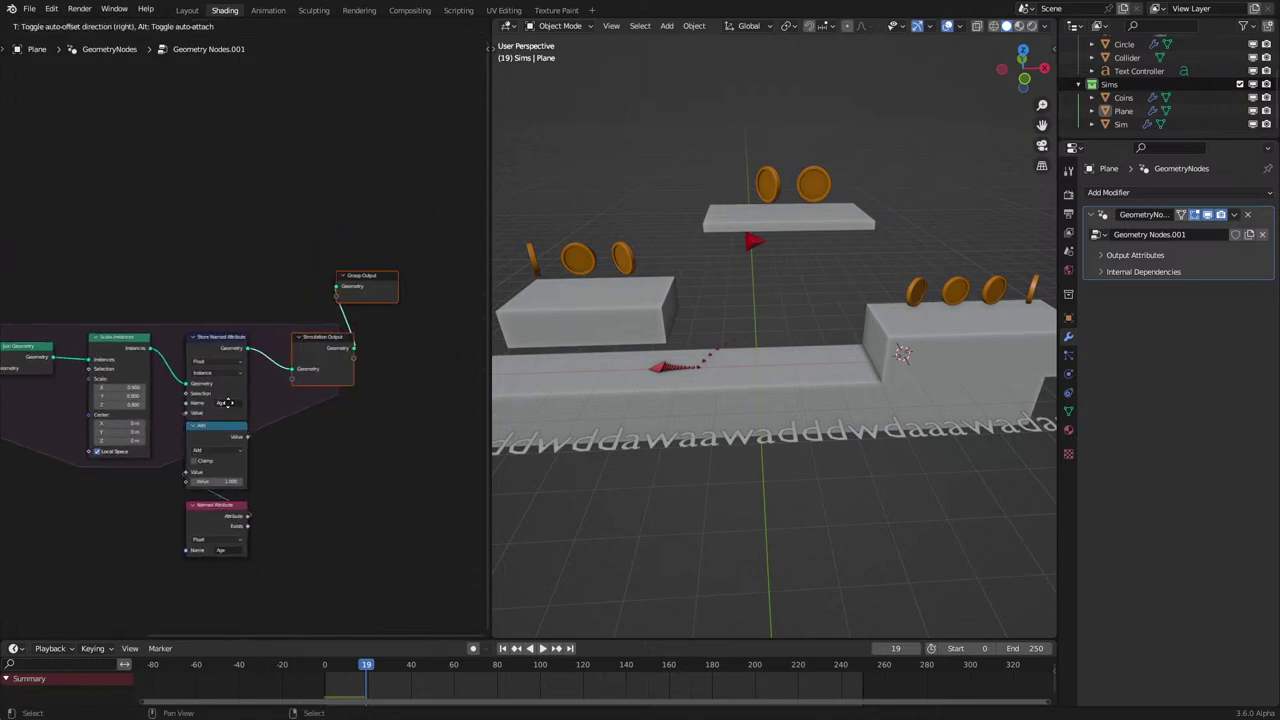
key(x)
click(266, 407)
scroll(323, 335, up, 6)
key(shift+a)
click(308, 306)
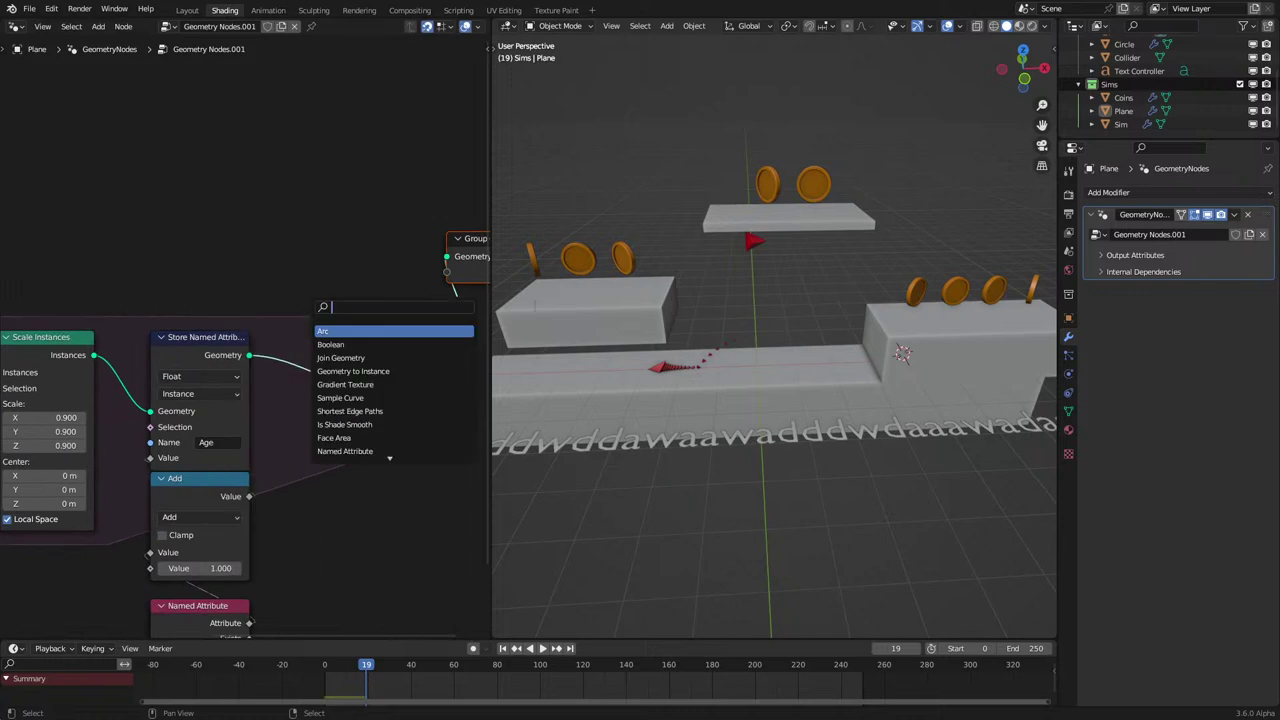
key(Escape)
Insert a Delete Geometry node set to Instance between Store Named Attribute and Simulation Output.
key(shift+a)
text(delete)
key(Return)
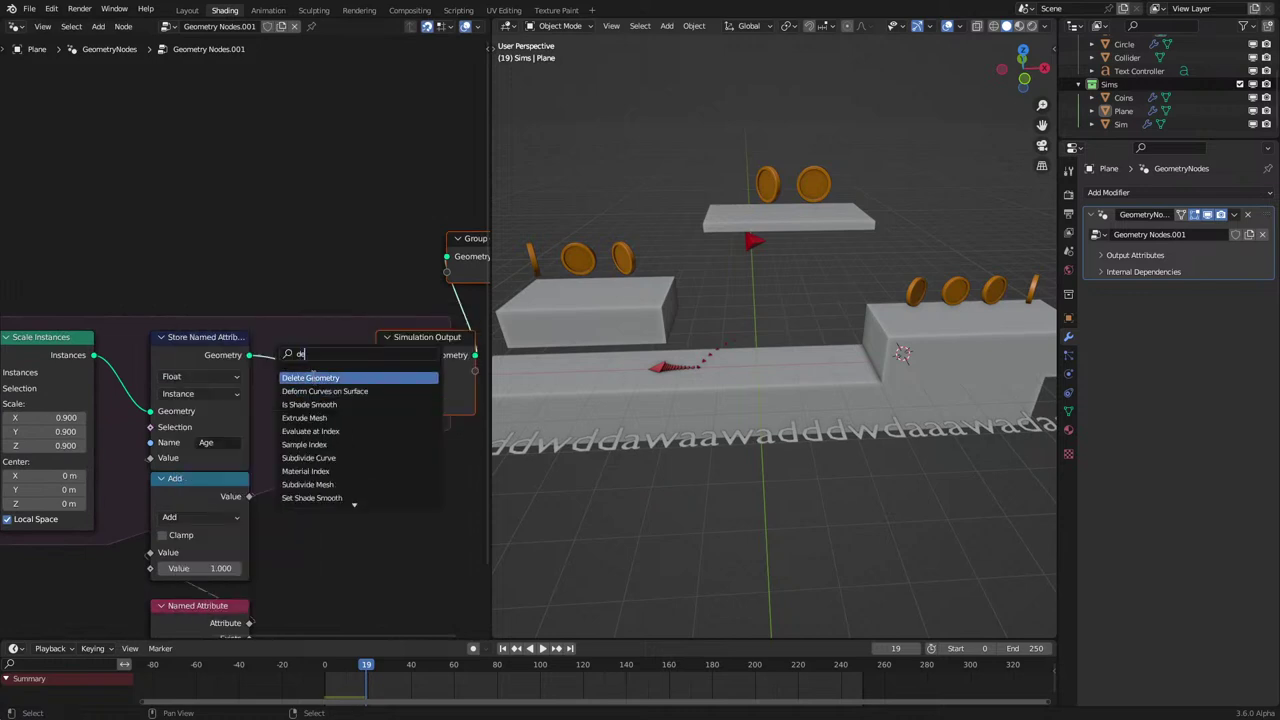
click(330, 372)
click(348, 376)
click(345, 457)
Duplicate the Age Named Attribute node and drive Delete Geometry's Selection through a Greater Than comparison with B at 30.000, stacked below it.
middle_drag(301, 466, 291, 380)
click(157, 559)
key(shift+d)
click(312, 531)
drag(406, 510, 455, 509)
text(gr)
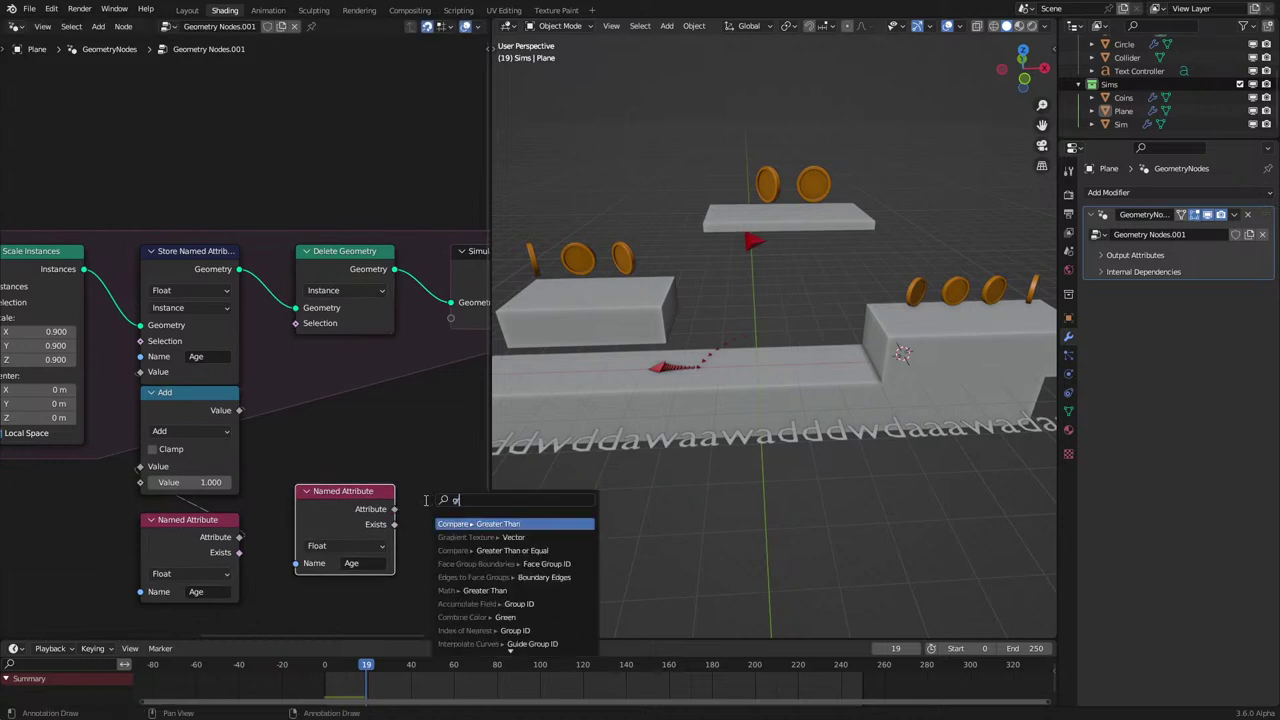
key(Return)
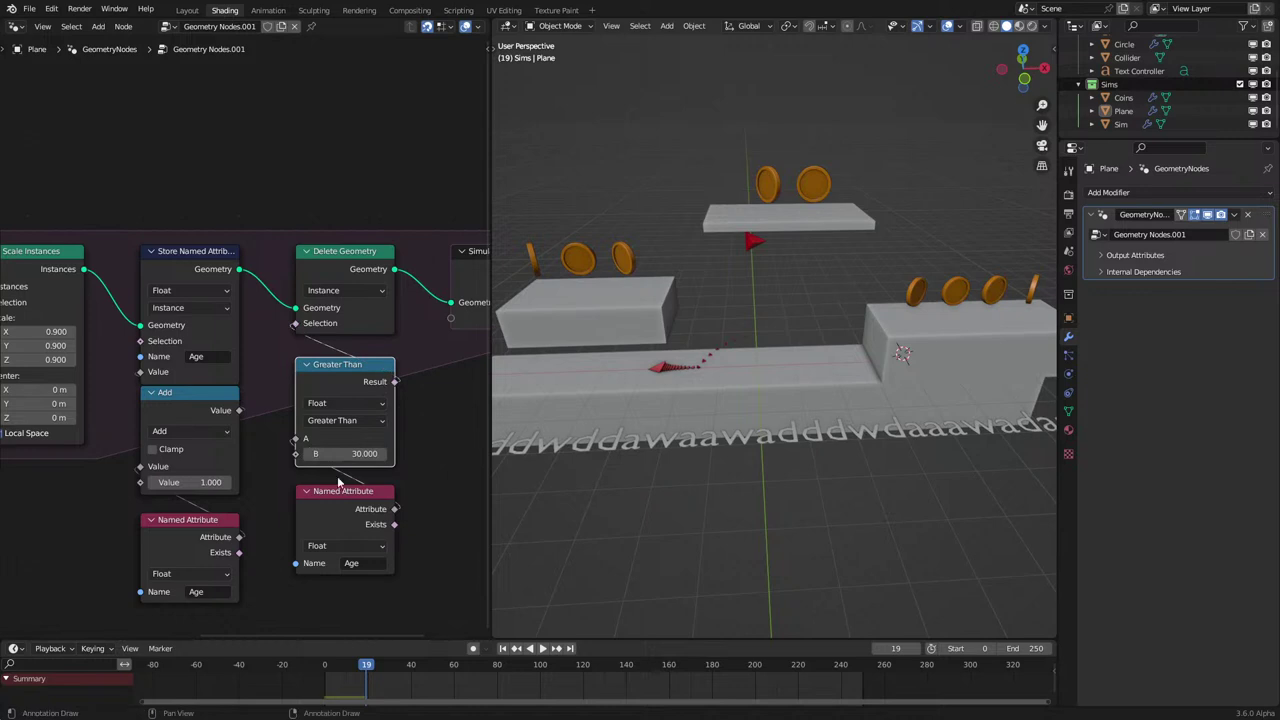
drag(350, 502, 351, 488)
drag(302, 565, 348, 437)
mouse_move(347, 437)
mouse_down()
mouse_move(345, 408)
mouse_move(344, 422)
mouse_up()
Group the Delete Geometry column in one frame and the Store Named Attribute column in another, each with its Age input nodes.
drag(278, 180, 363, 560)
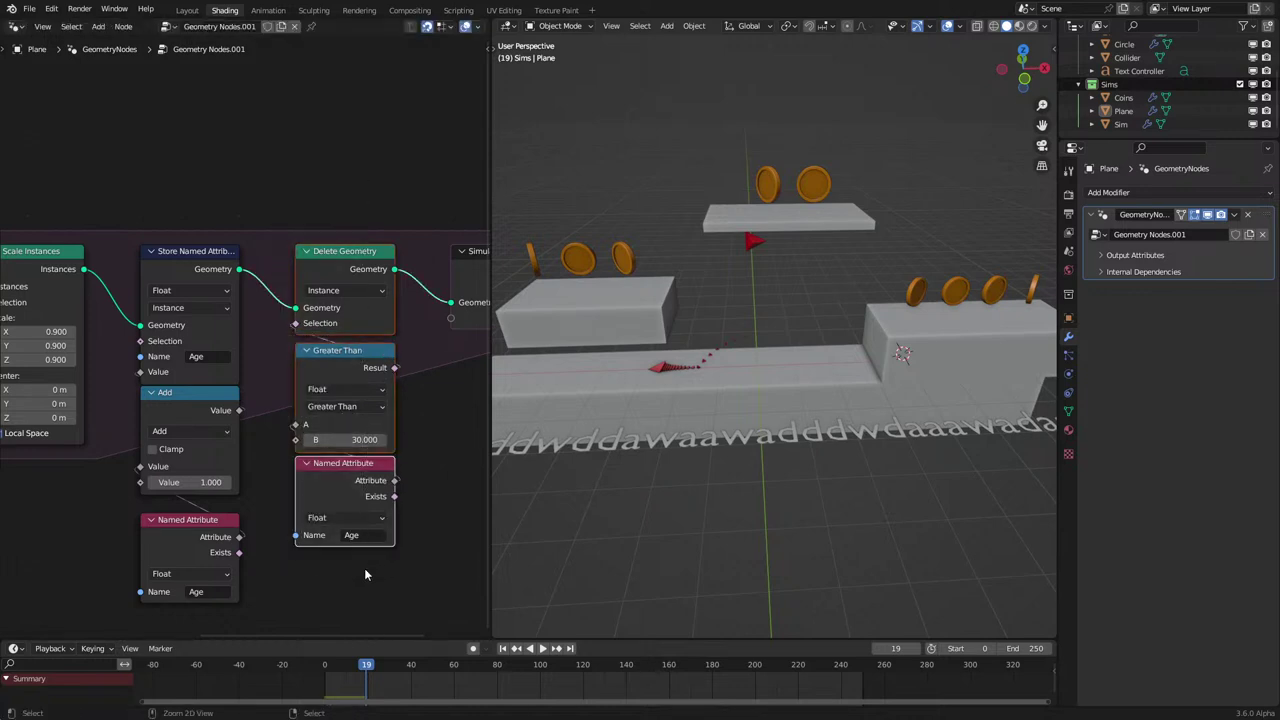
key(ctrl+j)
key(a)
key(a)
key(c)
right_click(182, 557)
mouse_move(156, 240)
mouse_down()
mouse_move(182, 557)
mouse_move(185, 529)
mouse_up()
key(ctrl+j)
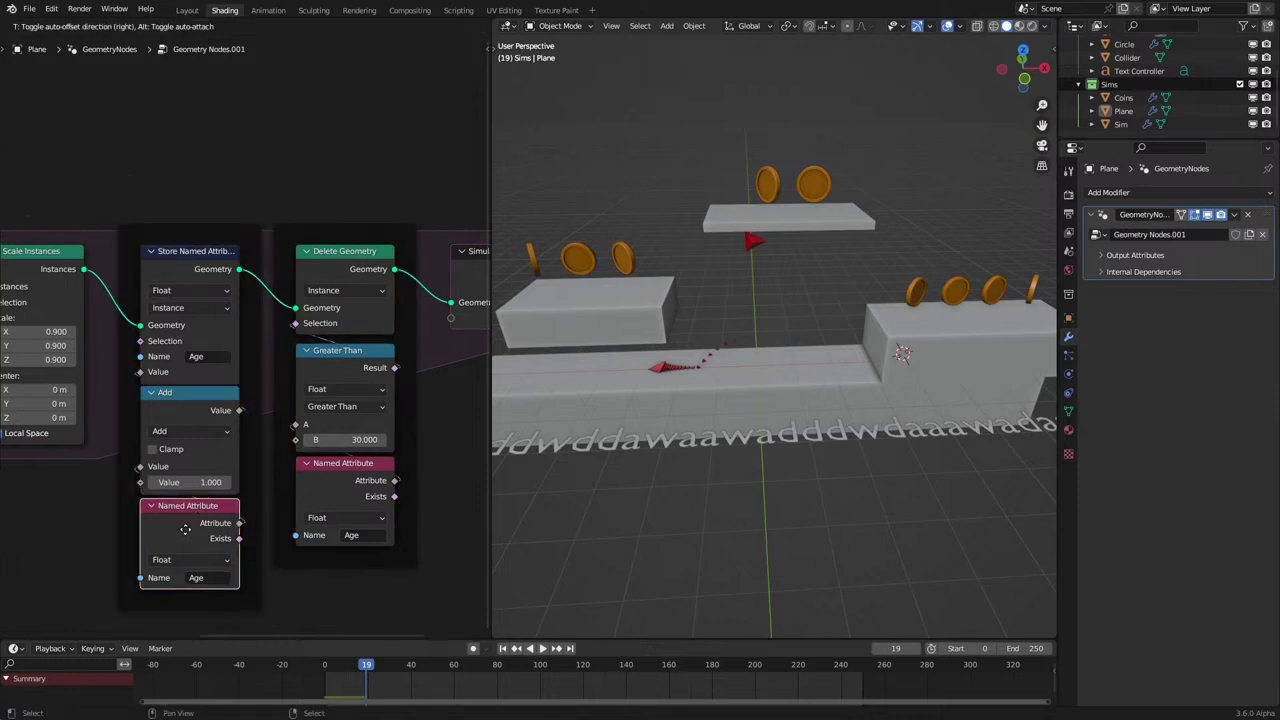
Nudge the Object Info node closer beneath the Simulation Input node.
scroll(170, 412, down, 8)
middle_drag(169, 409, 364, 466)
scroll(350, 477, up, 5)
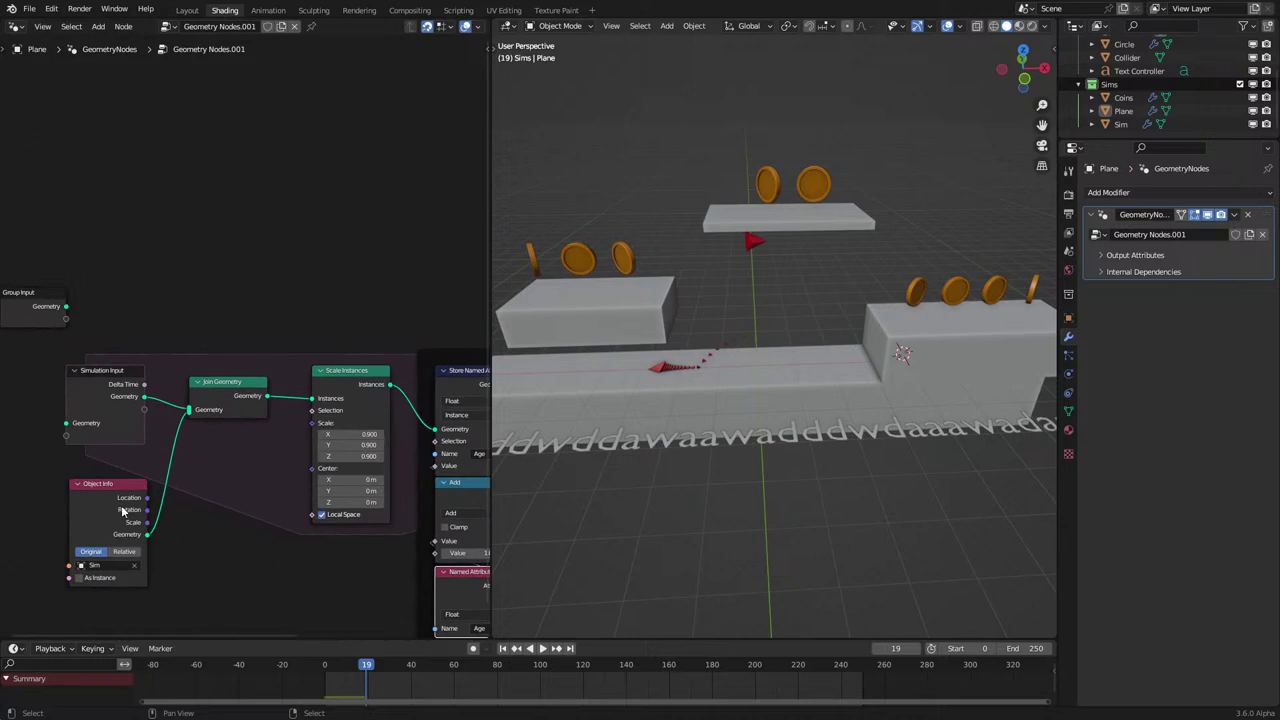
drag(123, 512, 119, 499)
Append more a, w and d letters to the Text Controller's text during playback, then select the moving arrow and stop the animation.
click(758, 240)
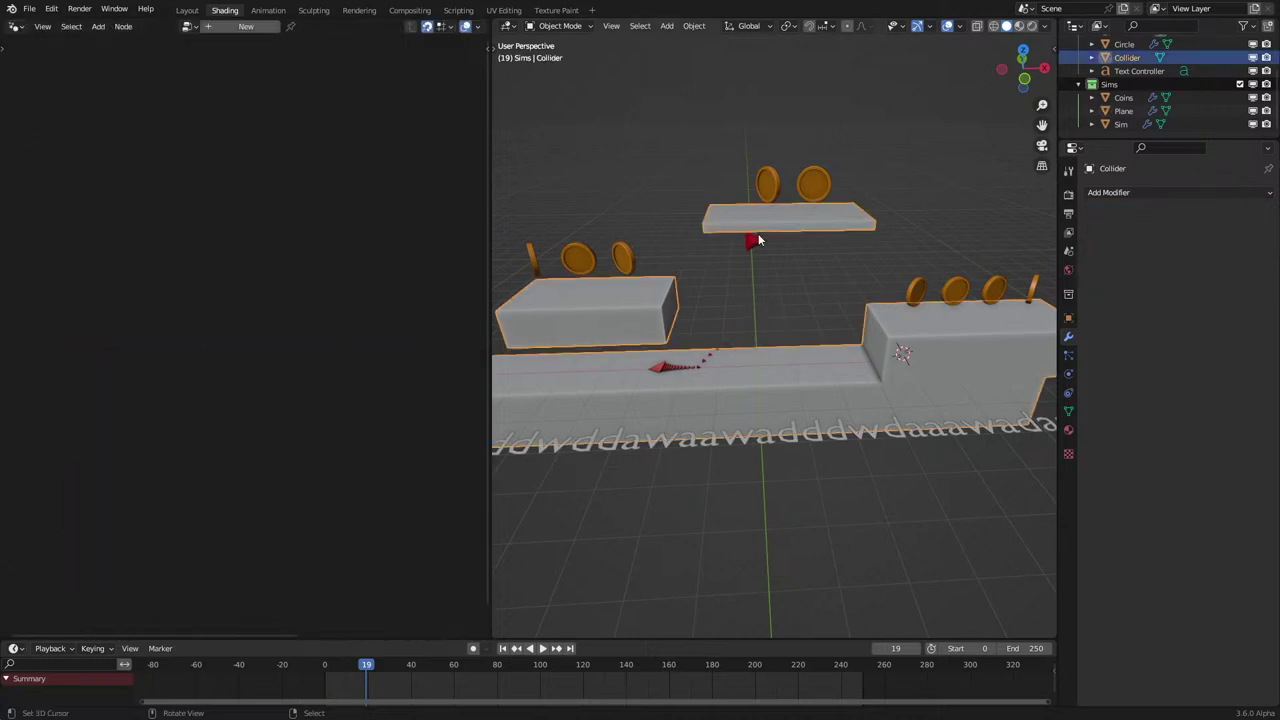
click(672, 432)
key(space)
key(Tab)
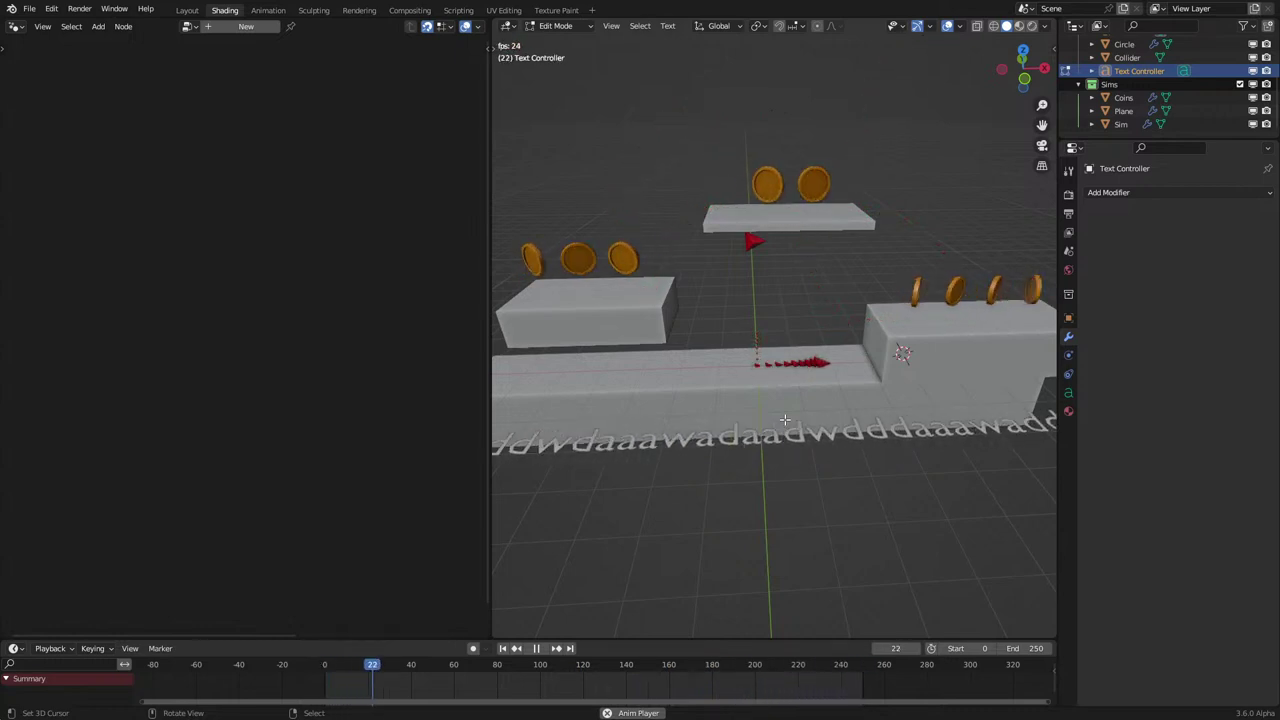
key(Tab)
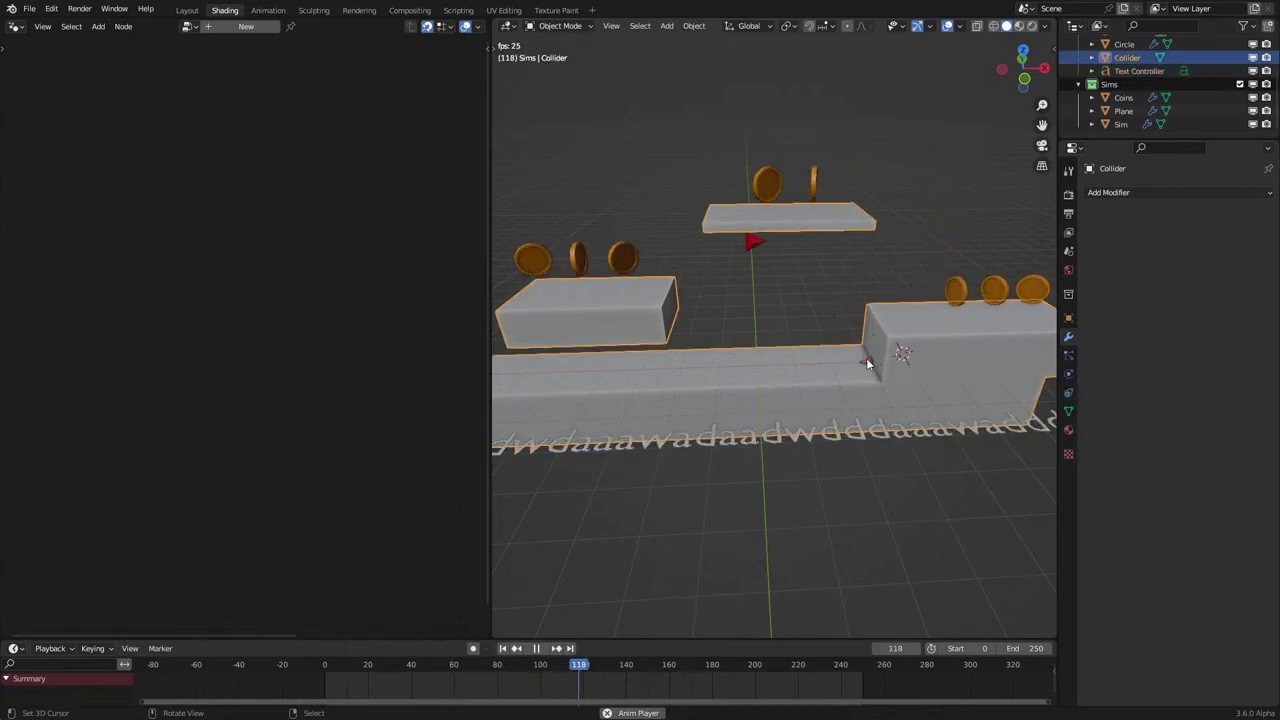
right_click(869, 362)
key(space)
Rename the Plane object as Trail.
scroll(245, 430, down, 2)
middle_drag(223, 466, 246, 416)
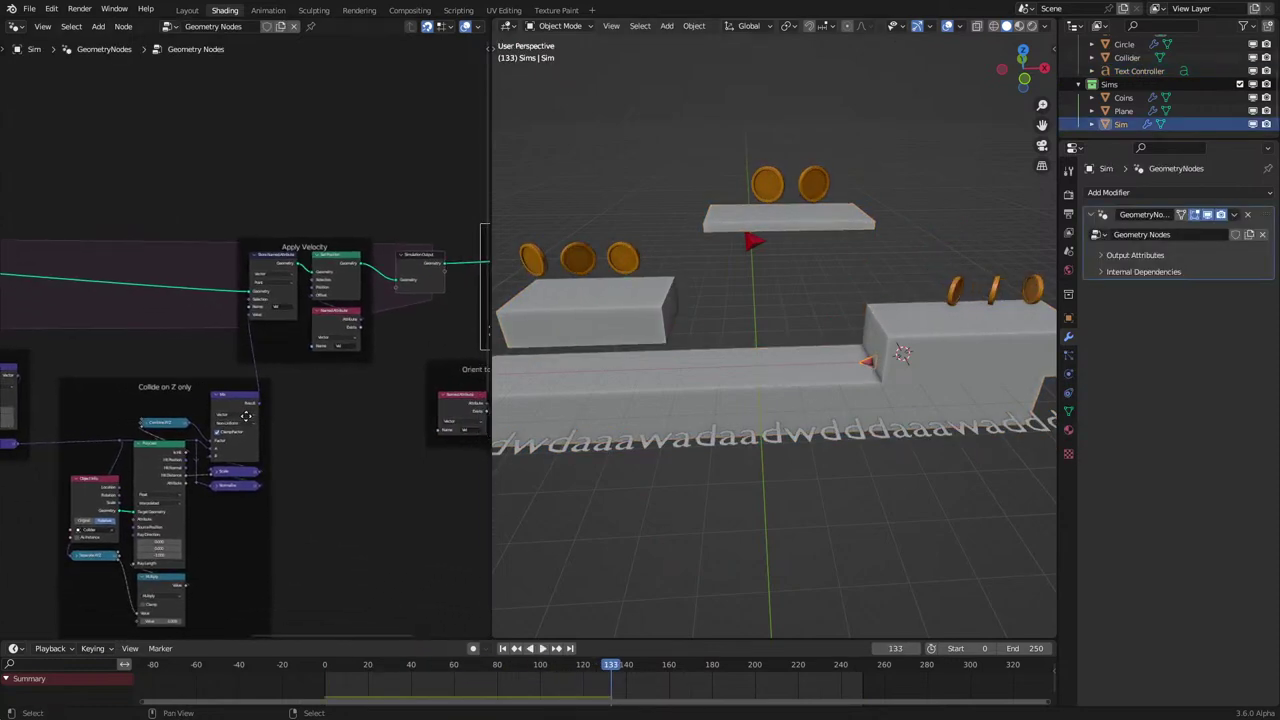
scroll(246, 400, down, 2)
click(1124, 111)
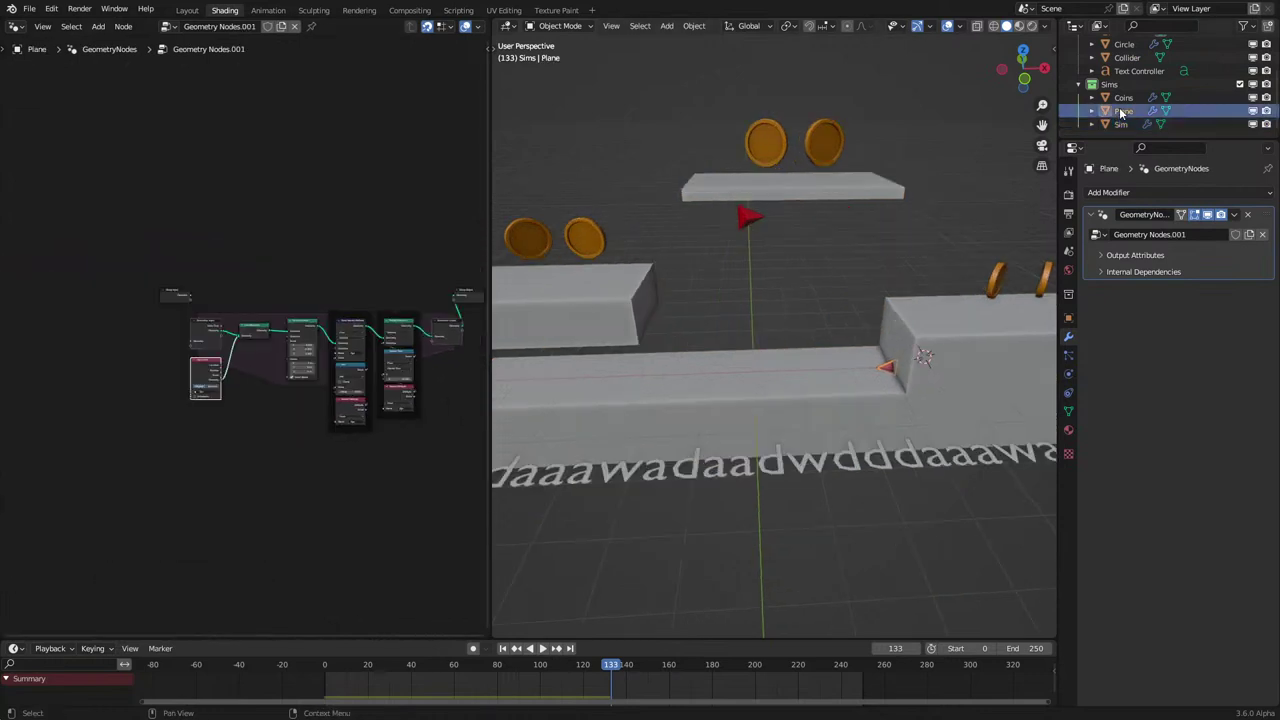
double_click(1124, 111)
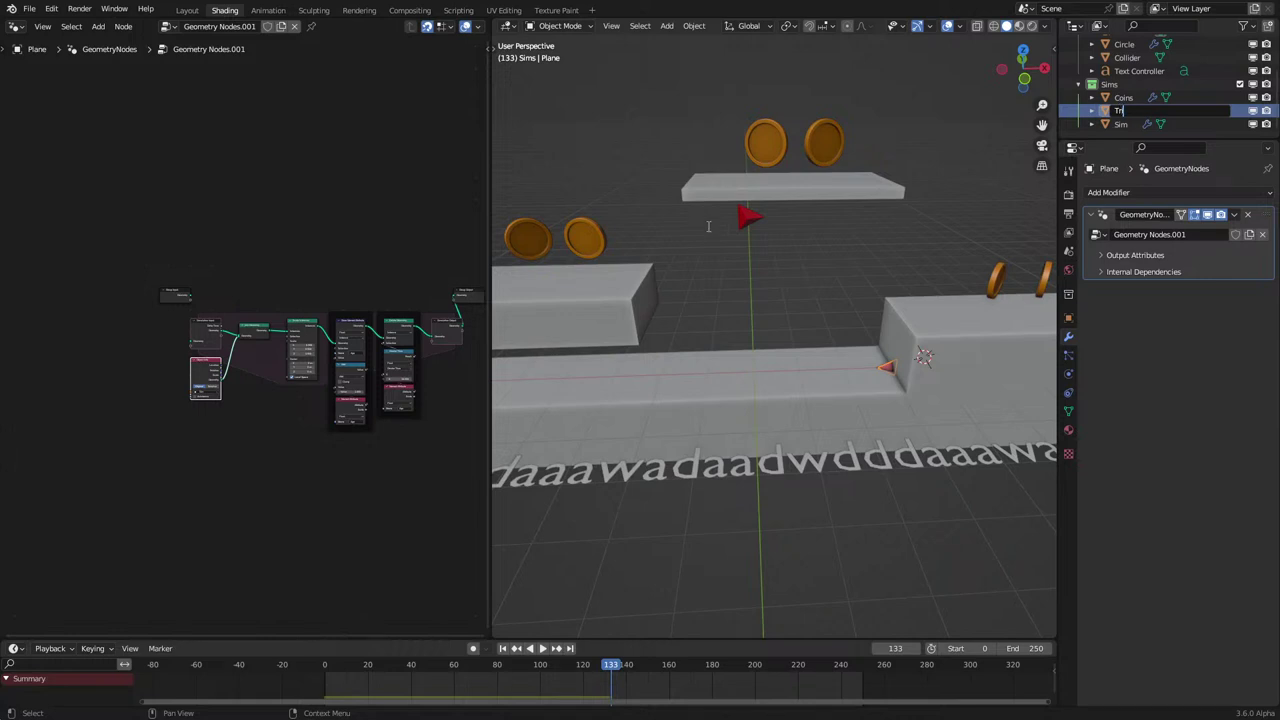
key(Return)
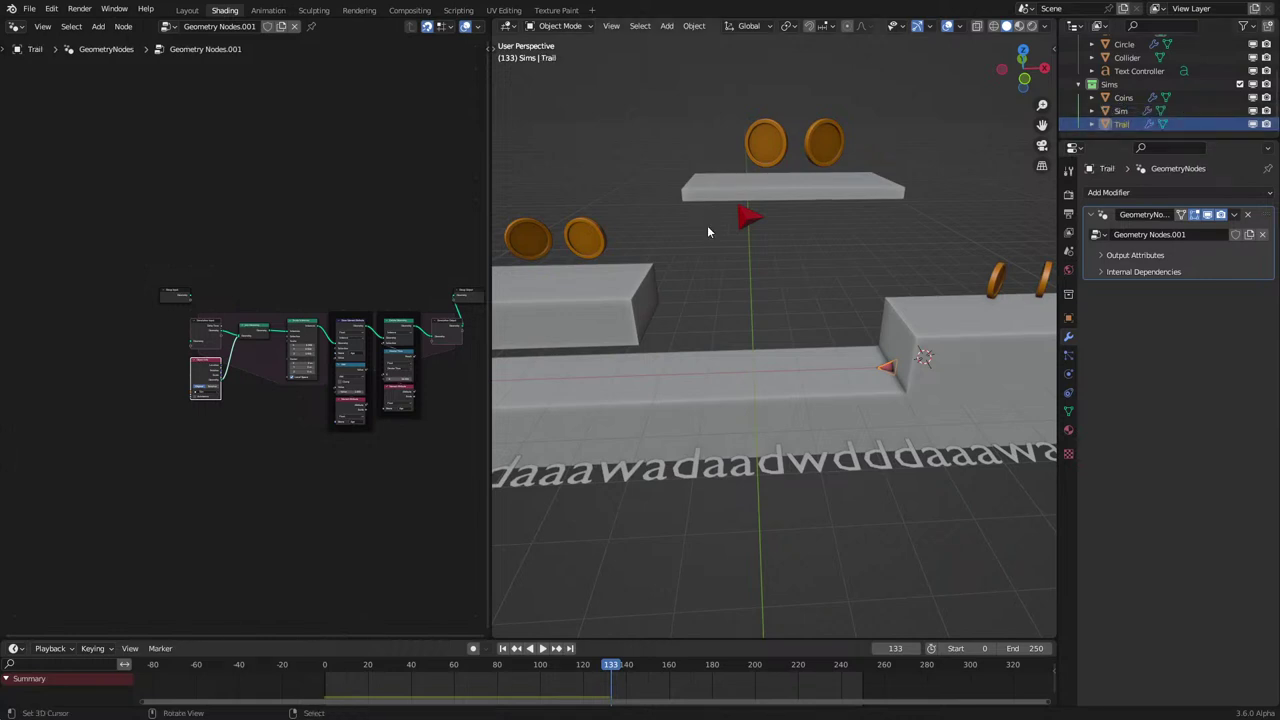
Label the Store Named Attribute frame Age and the Delete Geometry frame Delete by Age.
scroll(473, 318, up, 5)
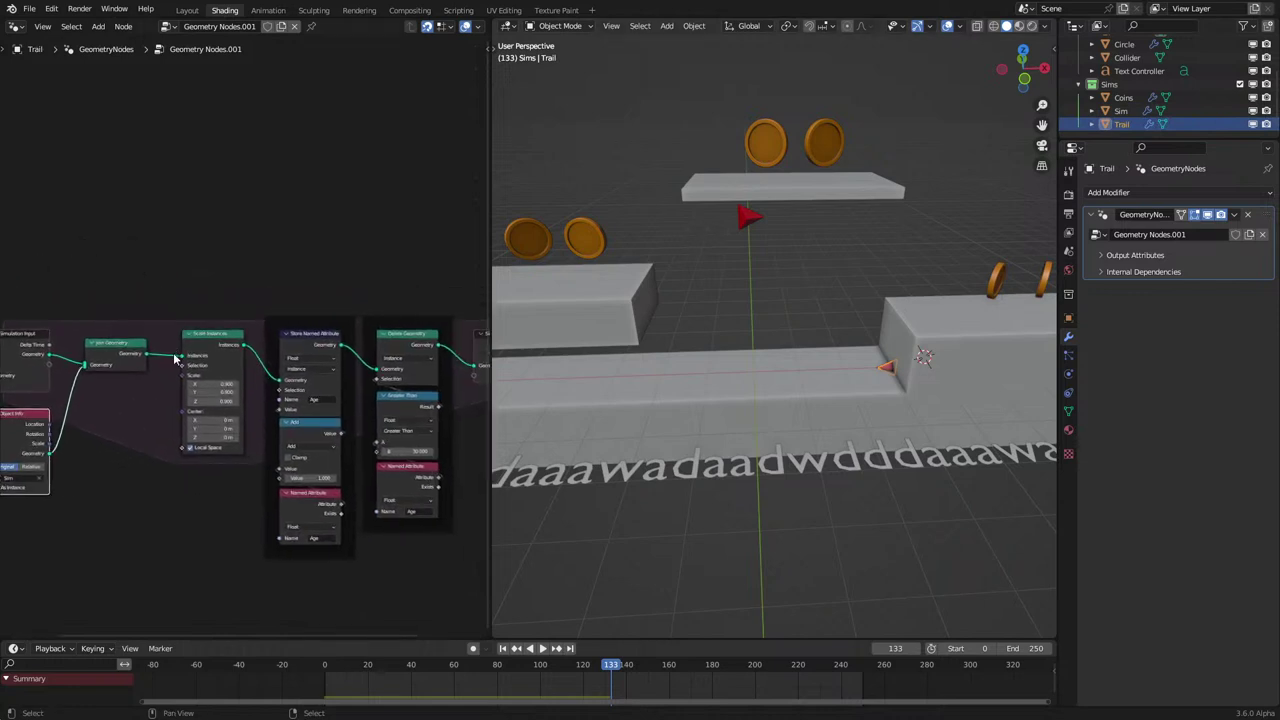
click(302, 319)
key(F2)
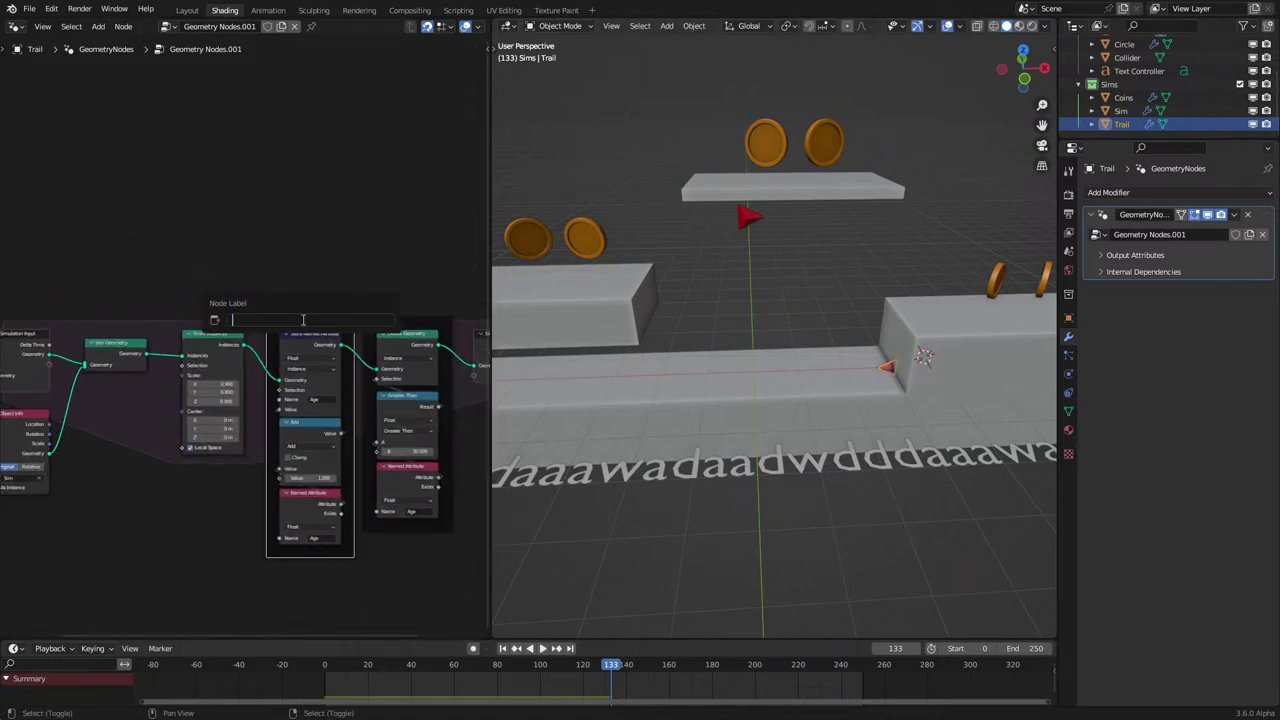
text(Age)
key(Return)
click(411, 320)
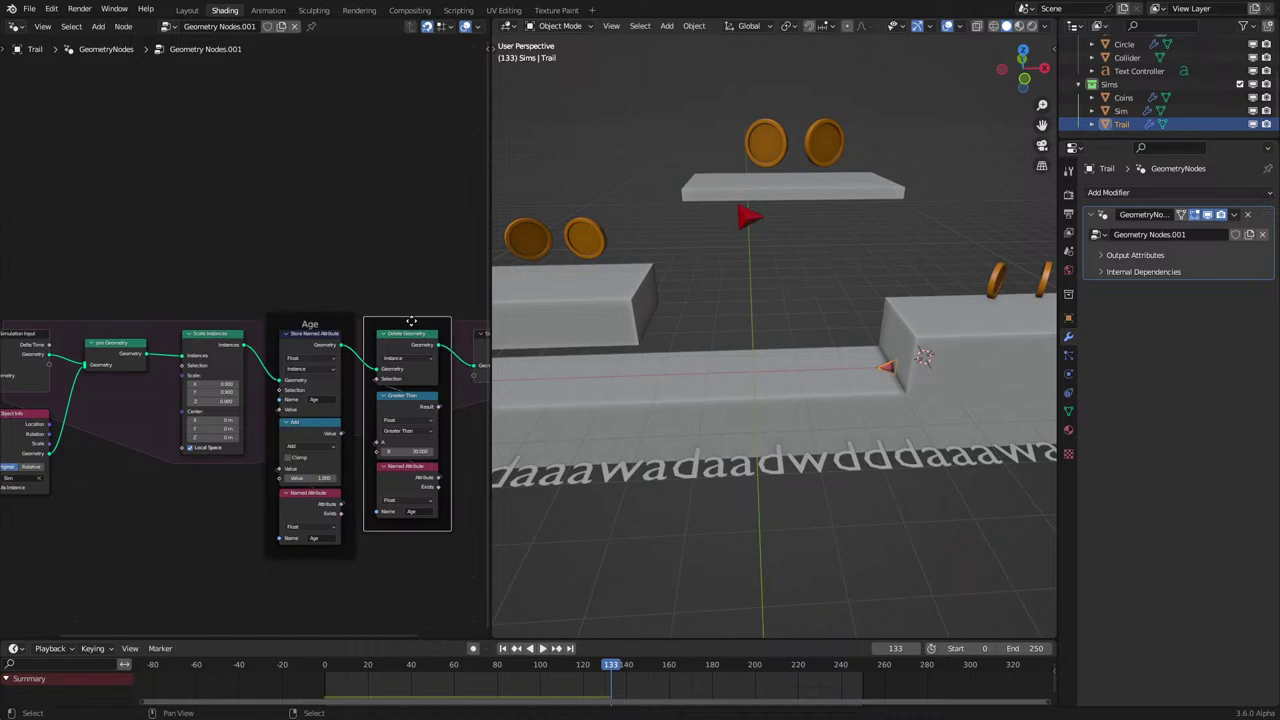
key(F2)
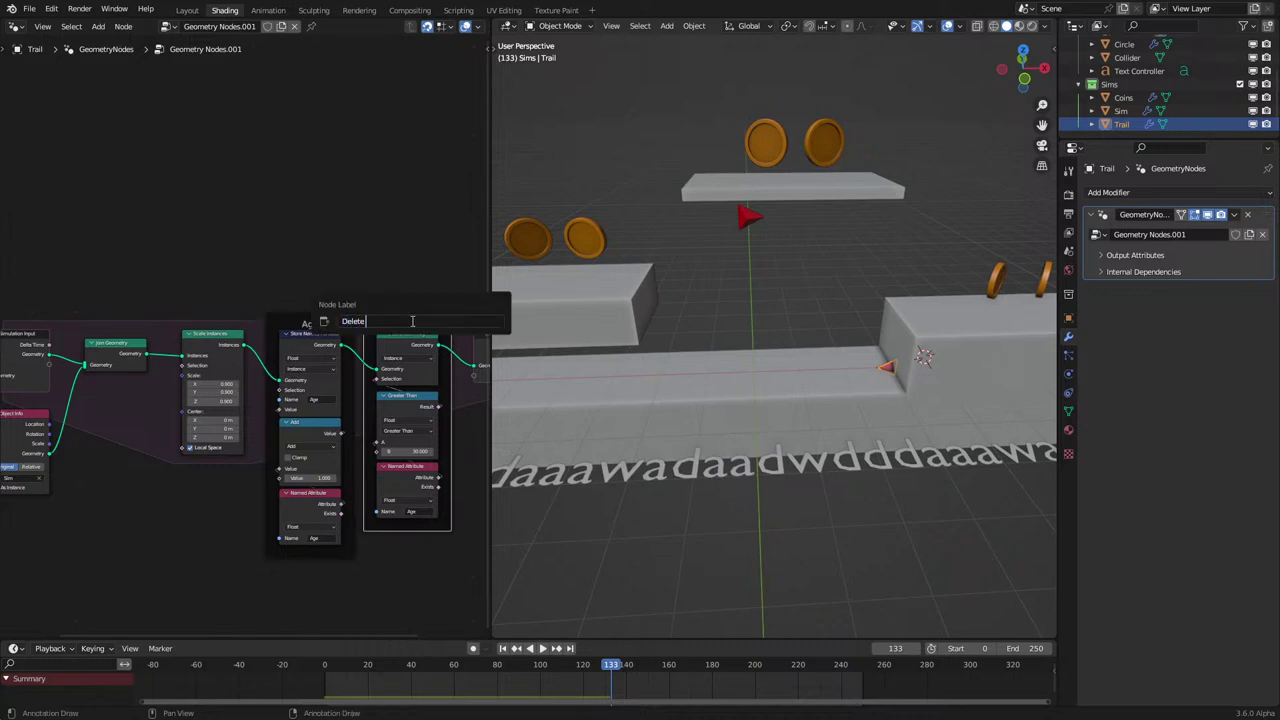
key(Return)
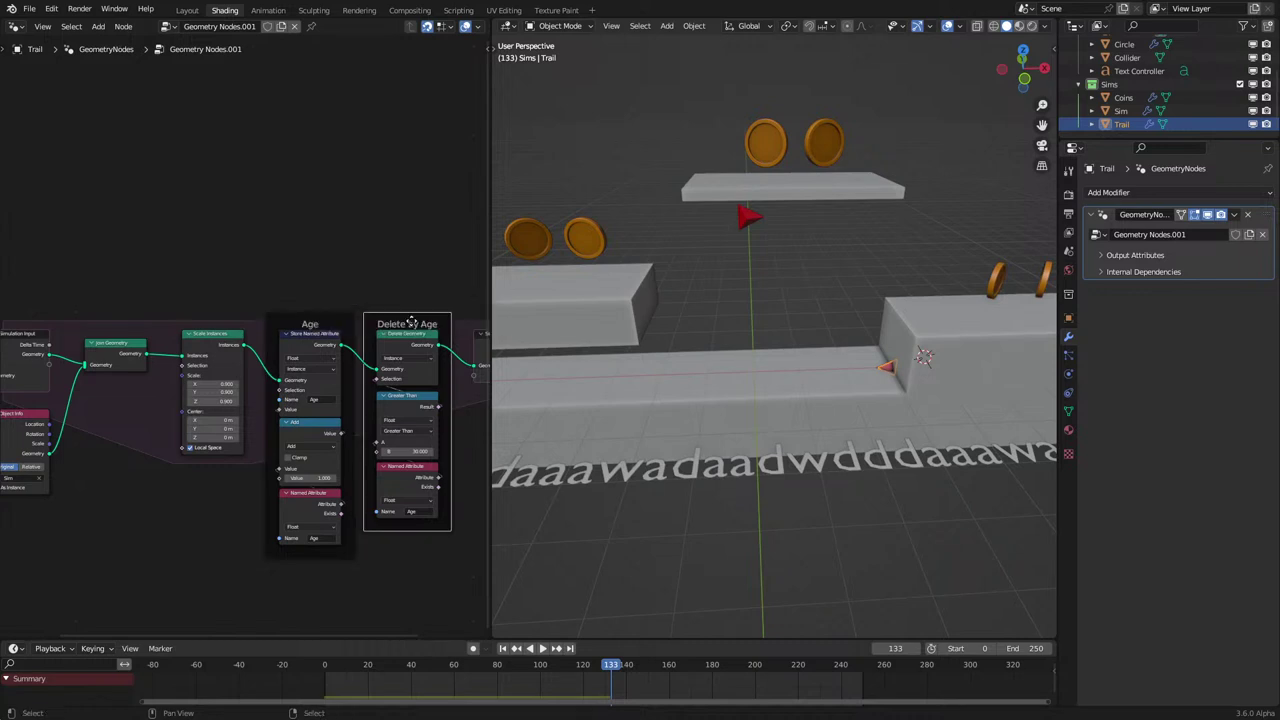
Duplicate the Age frame and place the Object Info node inside the copy.
scroll(232, 355, up, 3)
middle_drag(218, 360, 436, 344)
scroll(218, 360, down, 4)
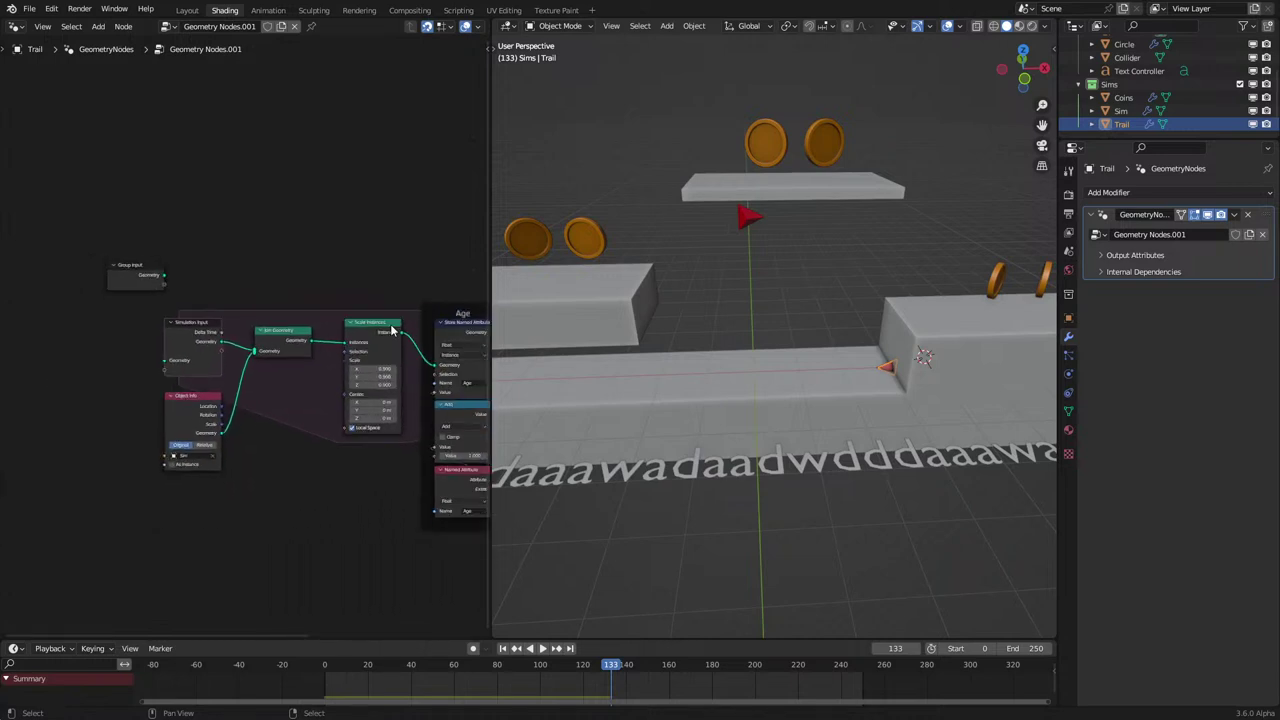
click(451, 305)
key(shift+d)
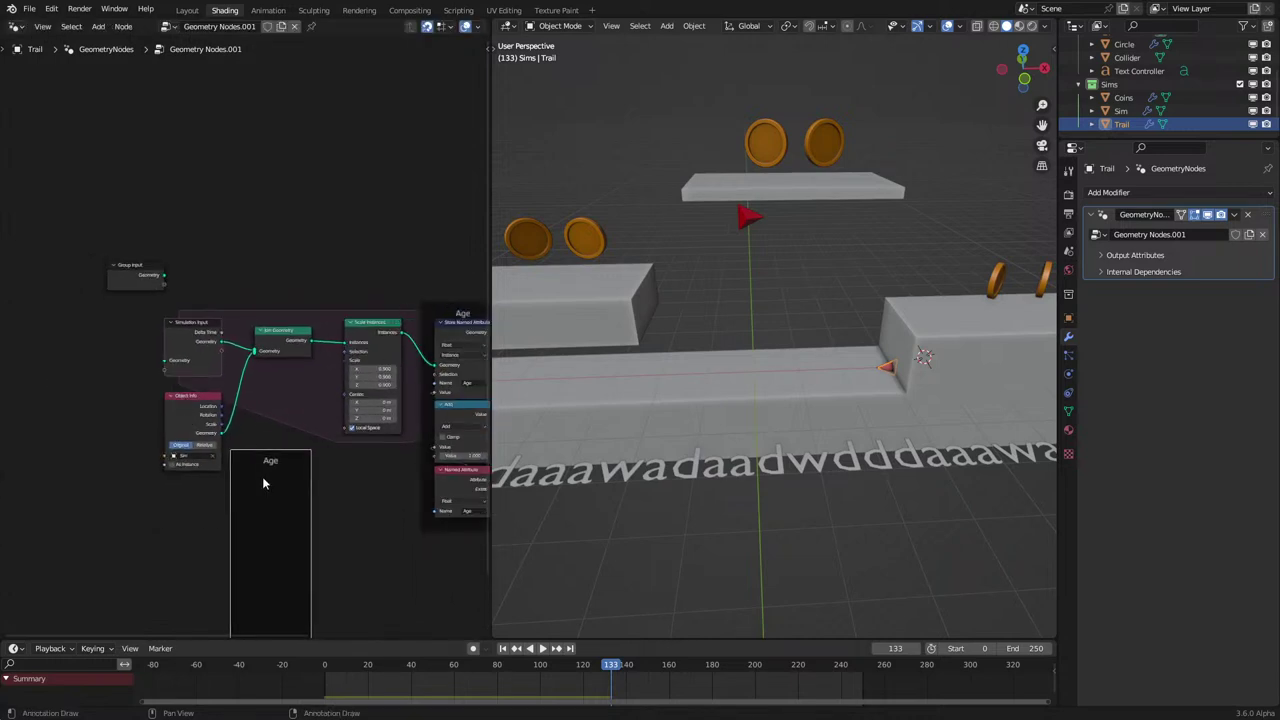
click(216, 427)
key(g)
click(257, 458)
scroll(250, 452, up, 5)
key(g)
click(214, 452)
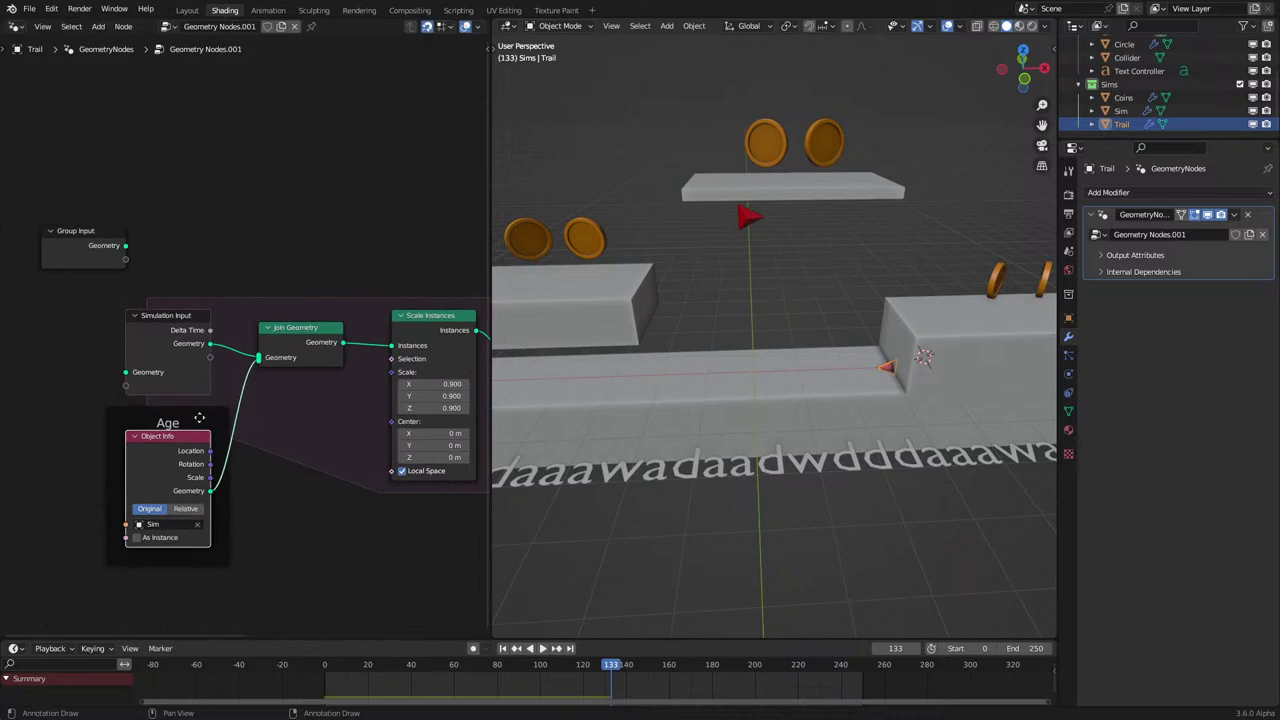
Relabel the frame around the Object Info node as Arrow.
click(200, 418)
key(F2)
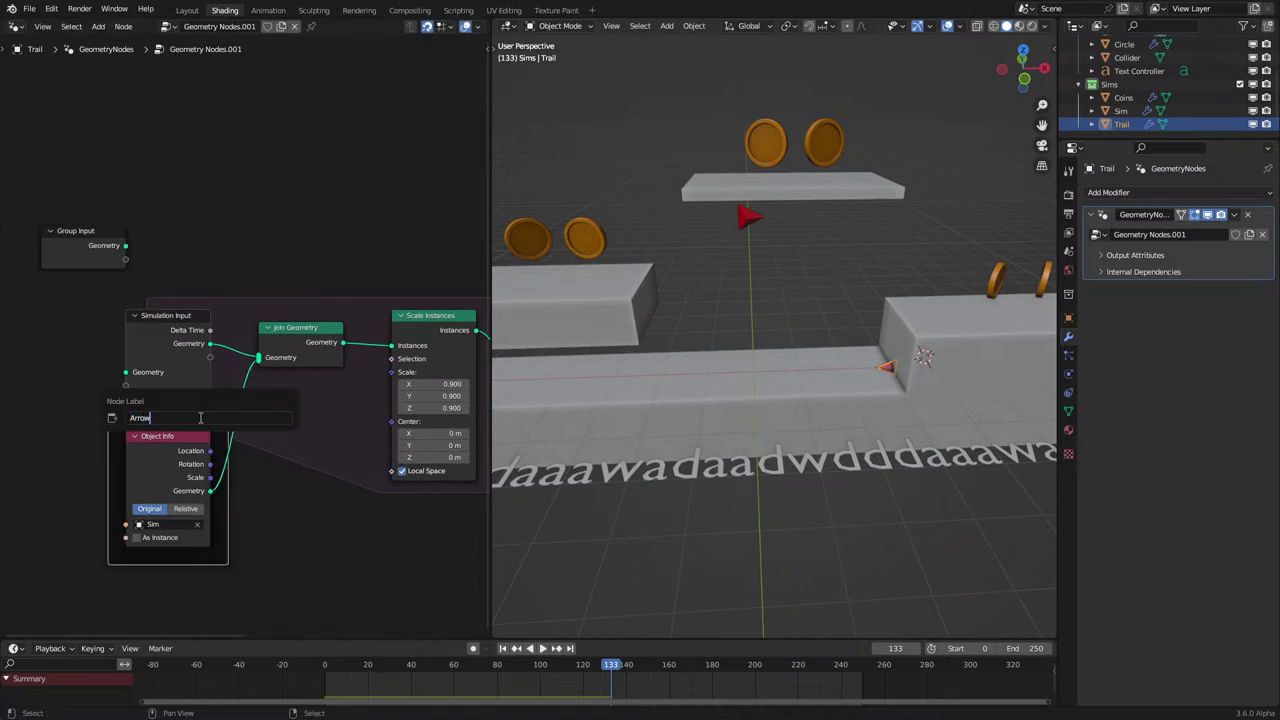
key(Return)
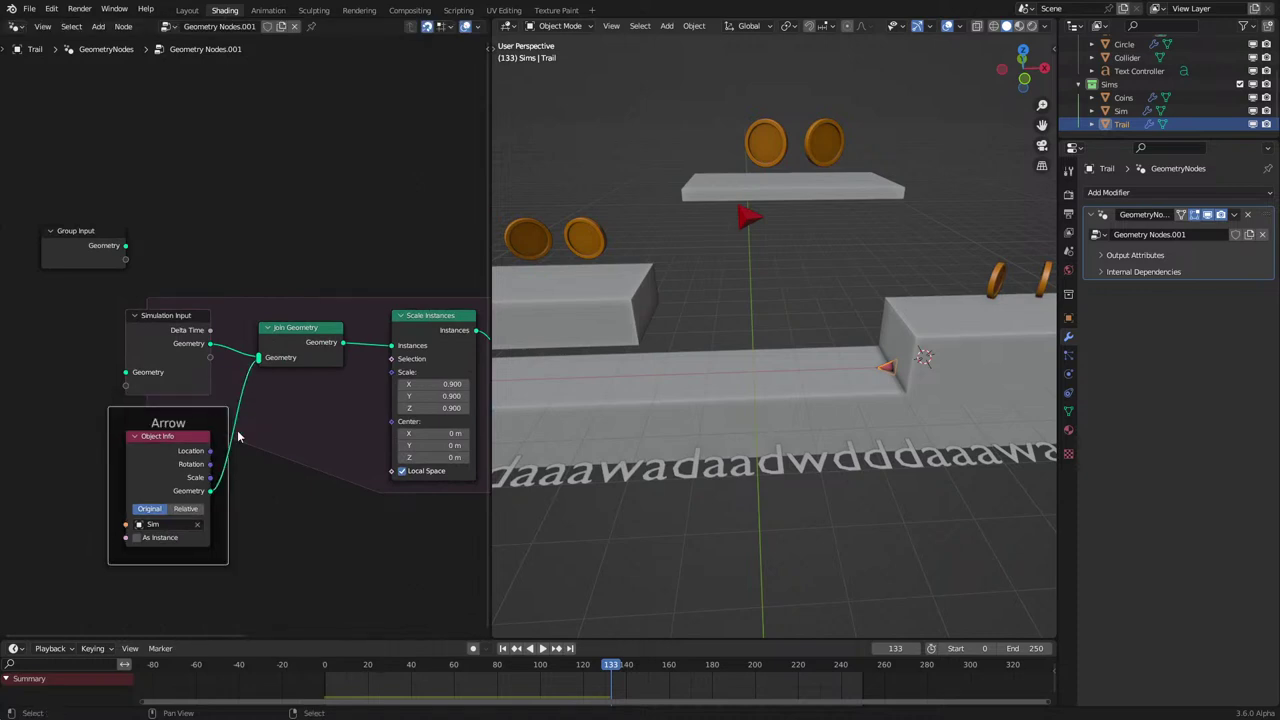
Play the animation from frame 0, select the Sim arrow during playback and stop.
click(326, 665)
key(space)
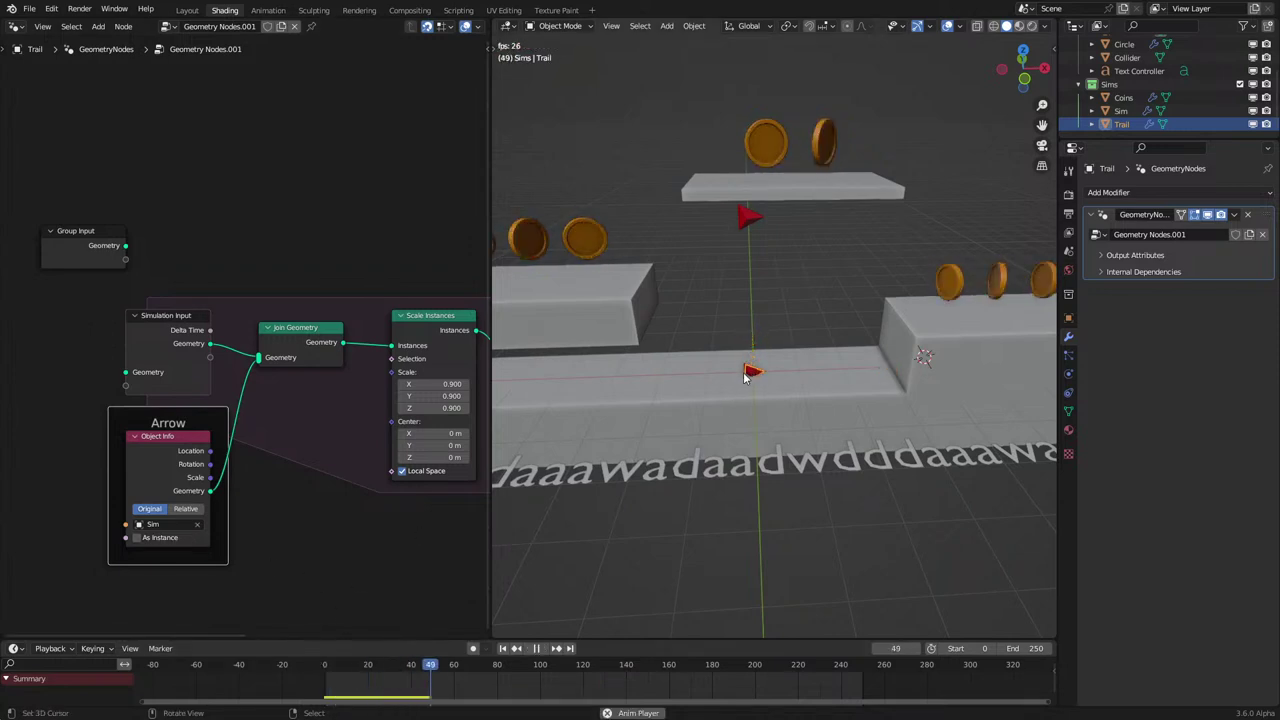
click(751, 371)
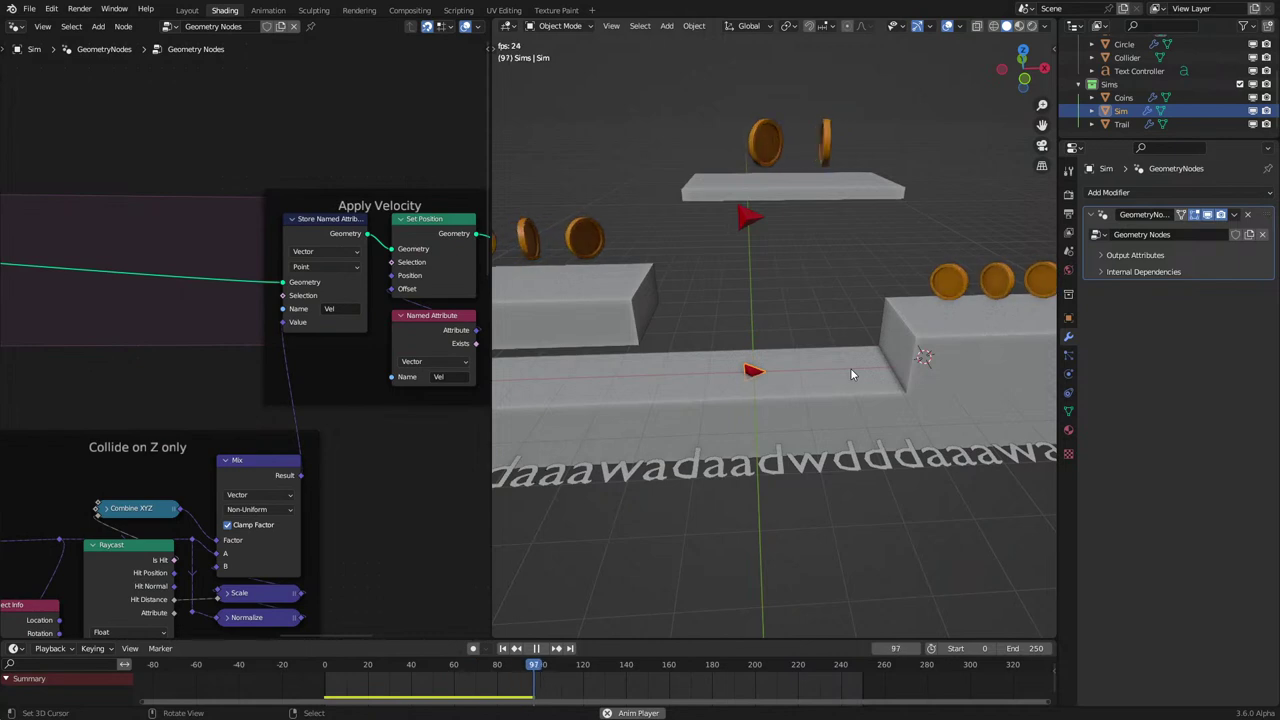
key(space)
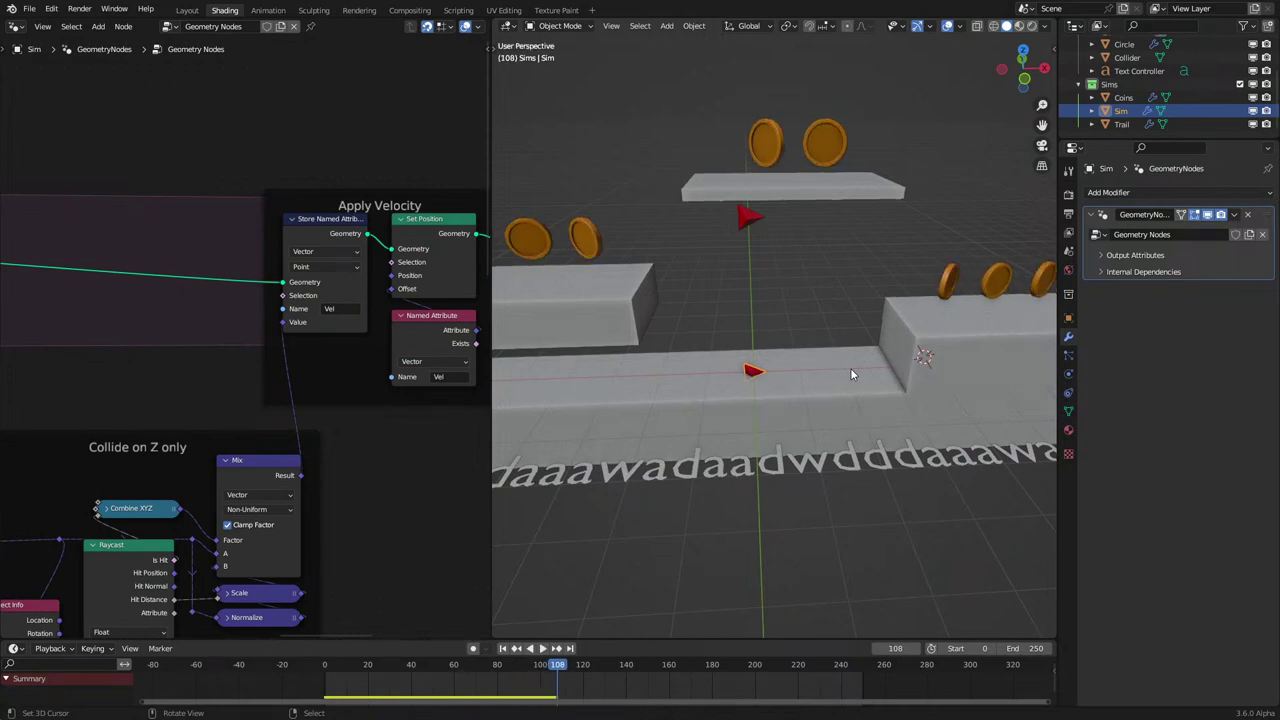
click(753, 490)
scroll(749, 494, up, 2)
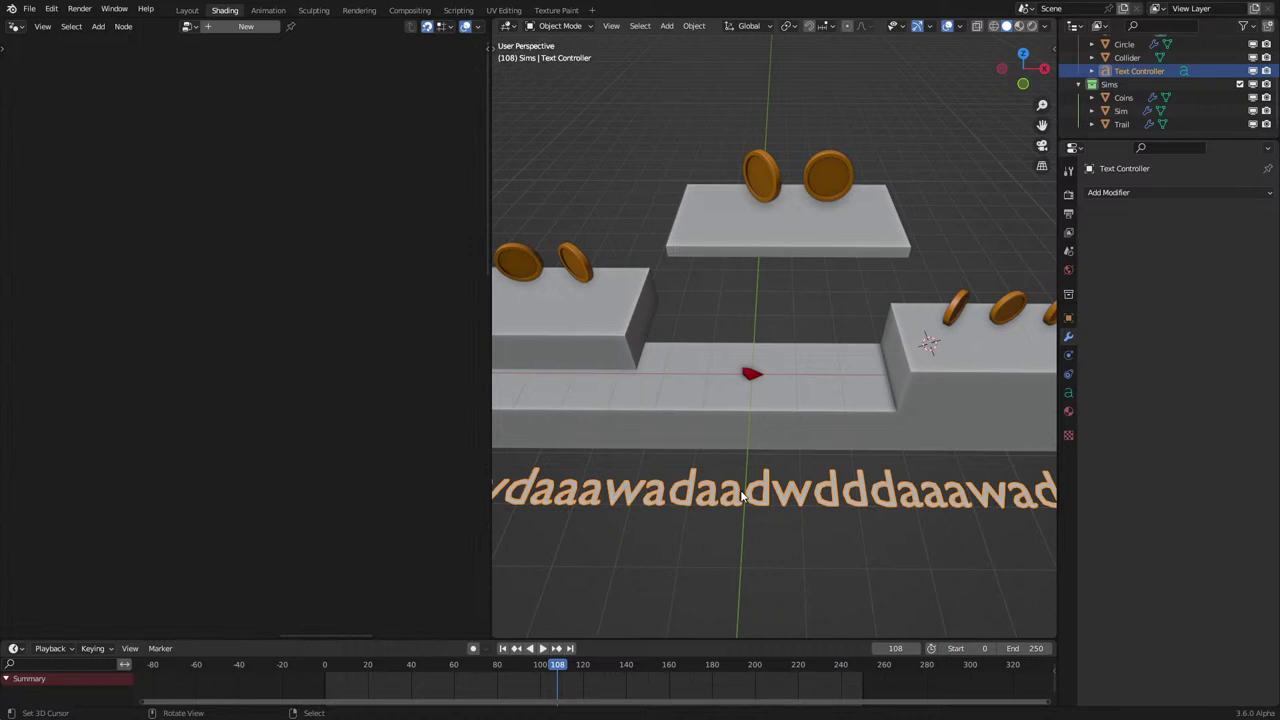
click(756, 416)
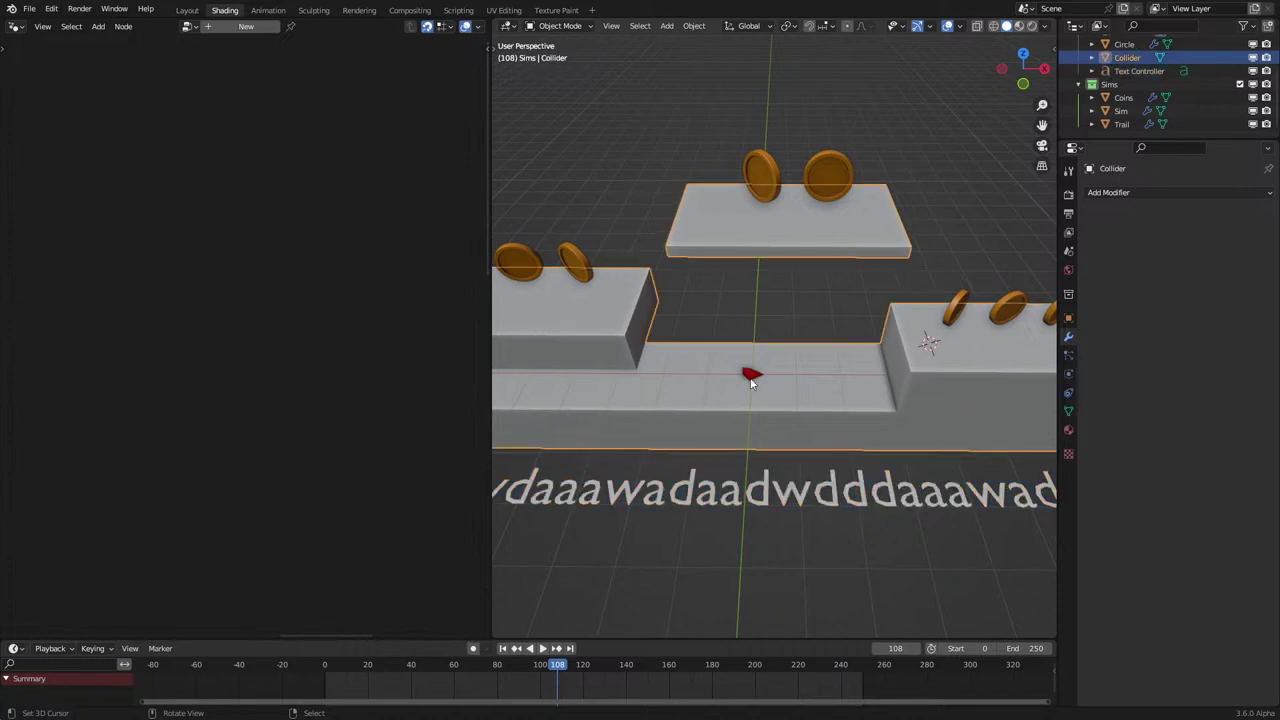
Select the Sim object in the Sims collection and bring the start of its node tree into view around the New Letter Detector.
scroll(210, 460, down, 4)
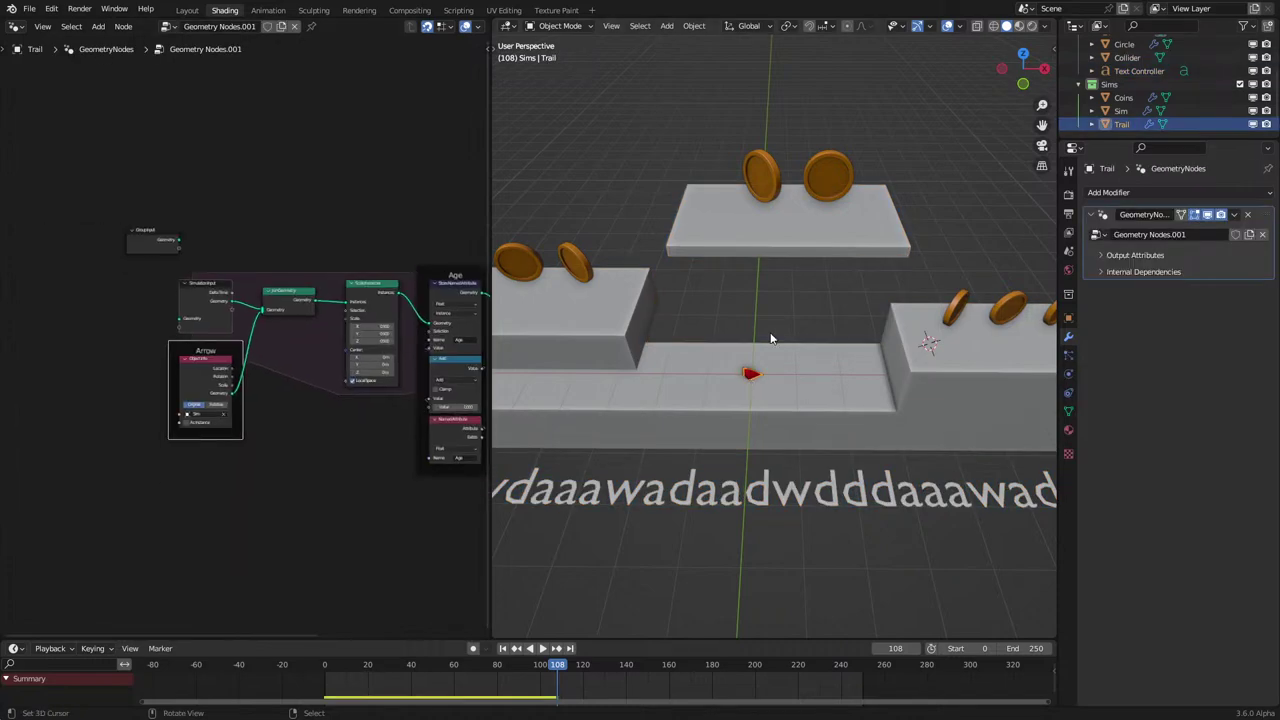
click(1126, 99)
click(1121, 111)
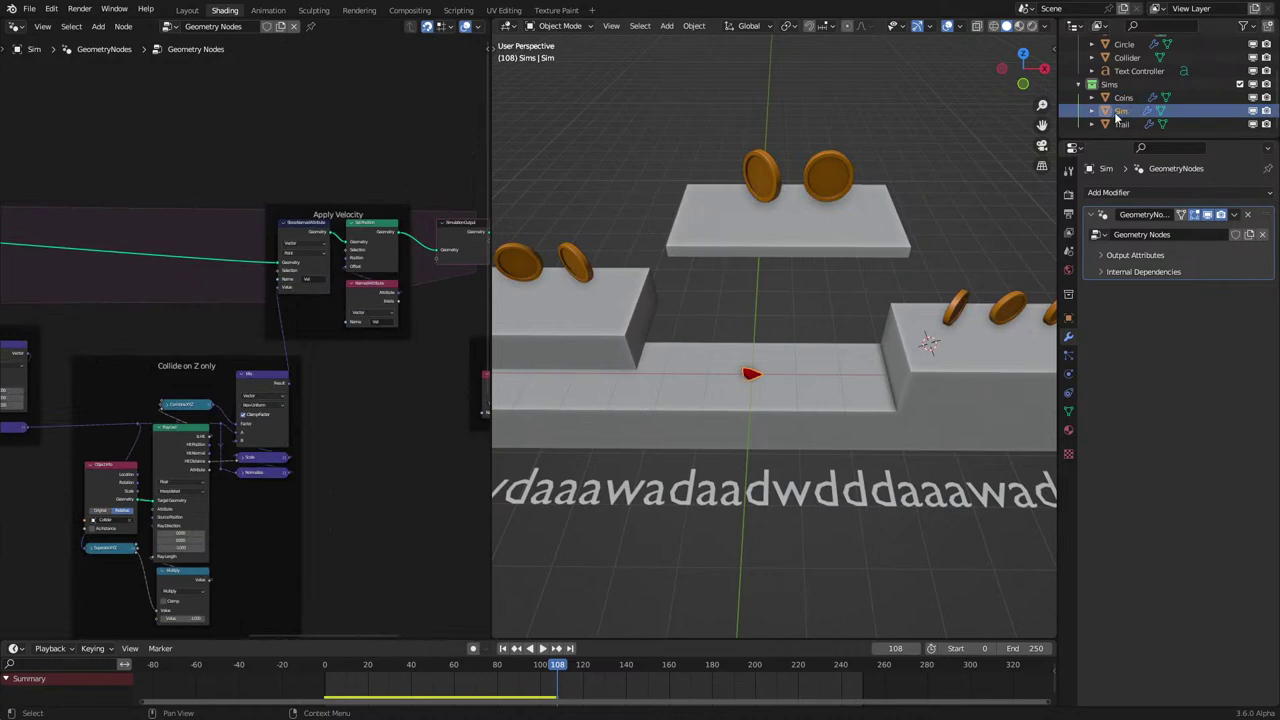
middle_drag(130, 360, 352, 310)
middle_drag(159, 343, 160, 389)
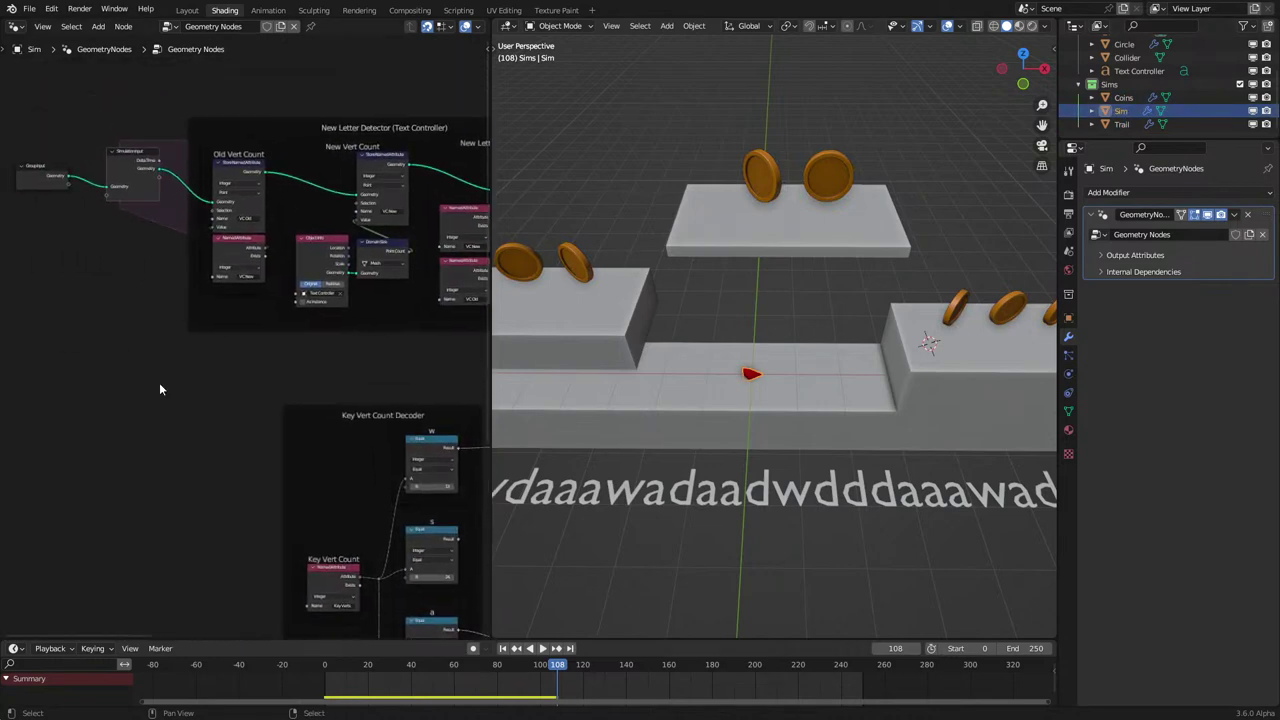
scroll(134, 362, up, 1)
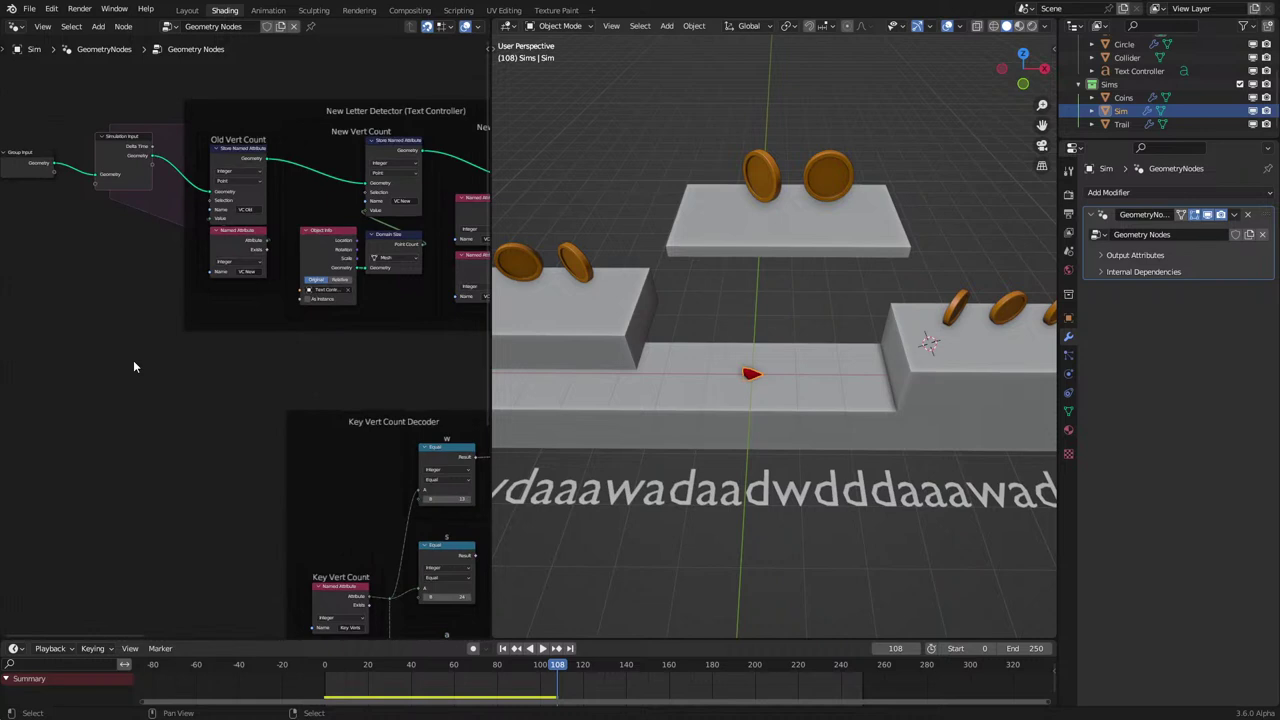
Add a String to Curves node in the empty space below the New Letter Detector frame.
key(shift+a)
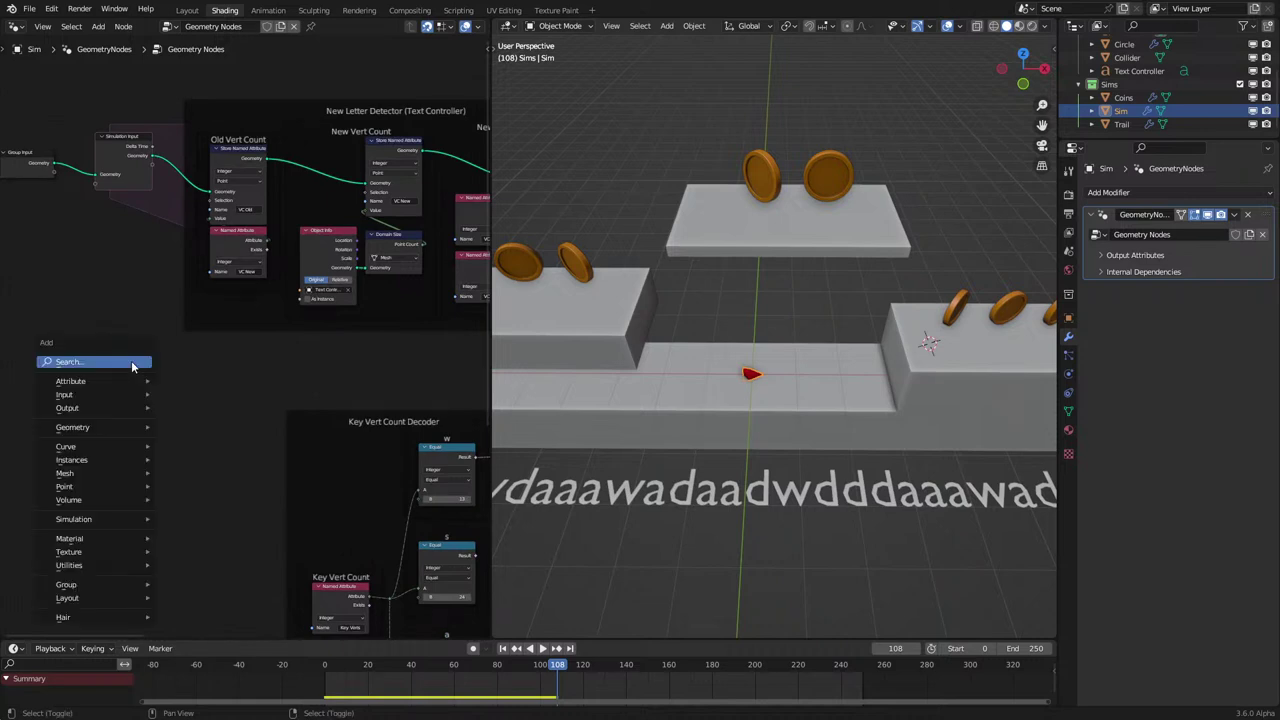
click(133, 362)
text(tex)
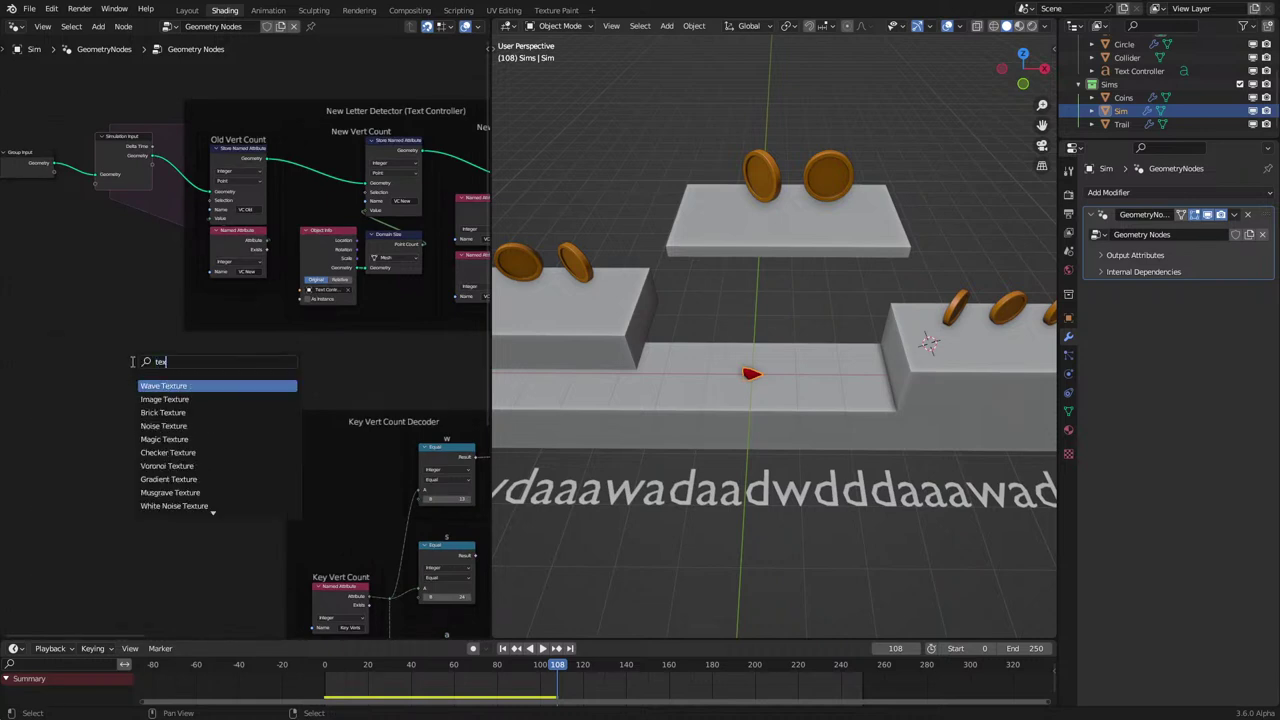
text(t o)
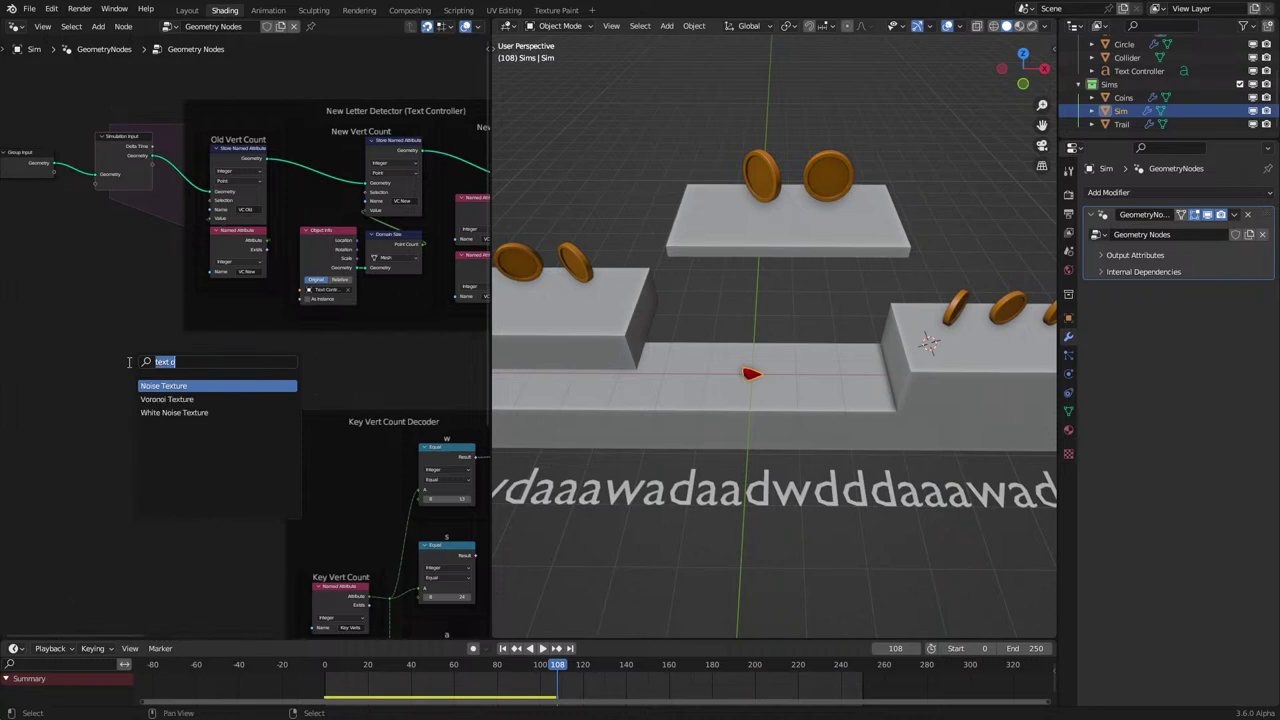
key(BackSpace)
text(string to)
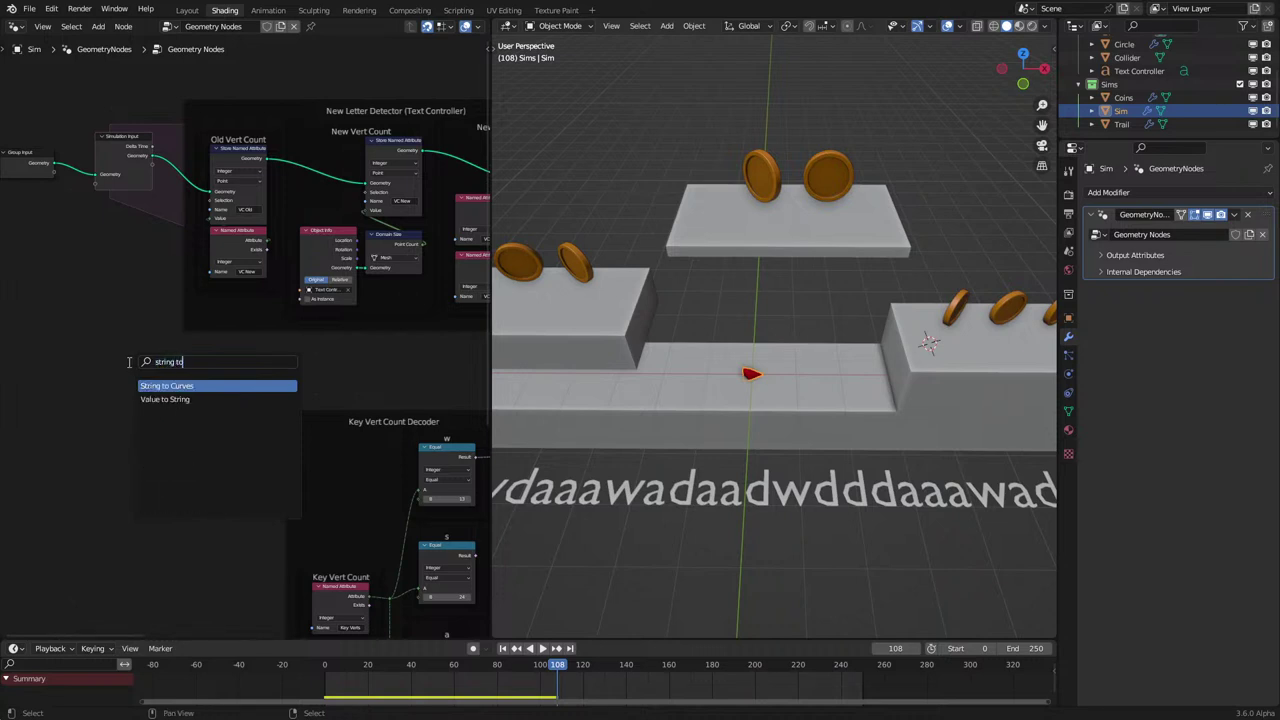
key(Return)
scroll(160, 420, up, 2)
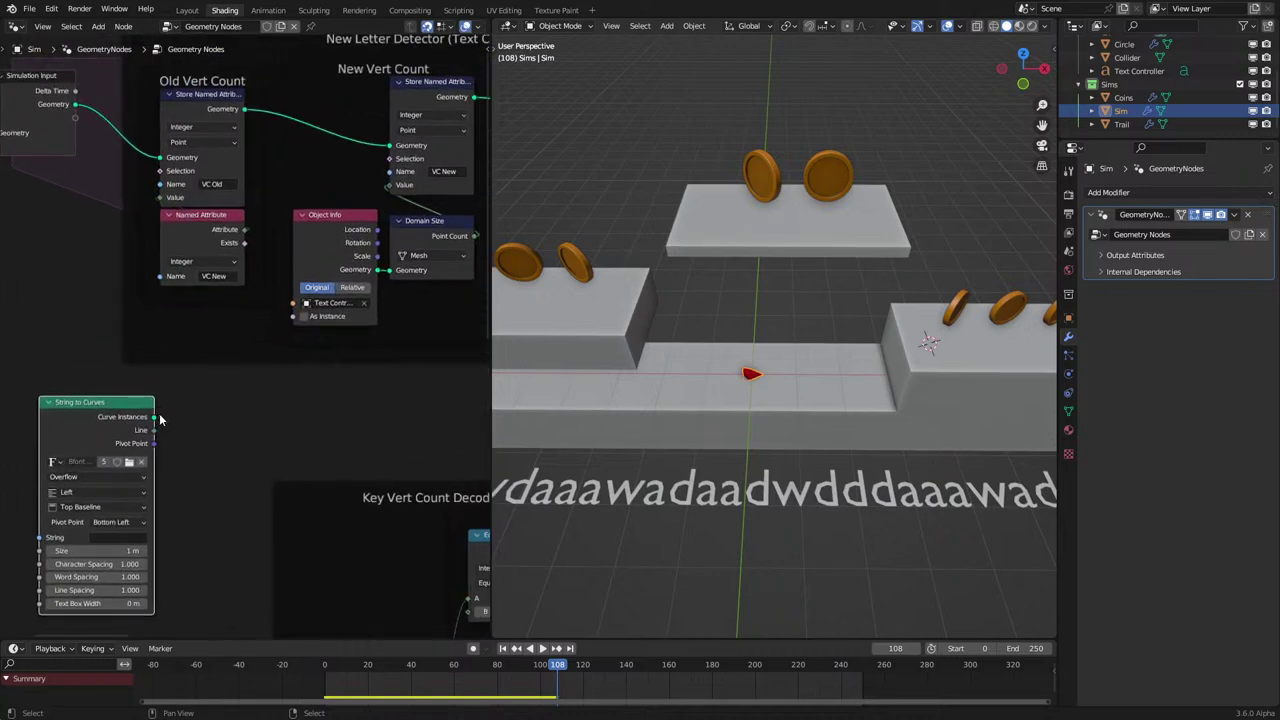
Feed String to Curves through a new Realize Instances node into the Domain Size geometry of New Vert Count, spacing the nodes apart.
drag(154, 417, 258, 403)
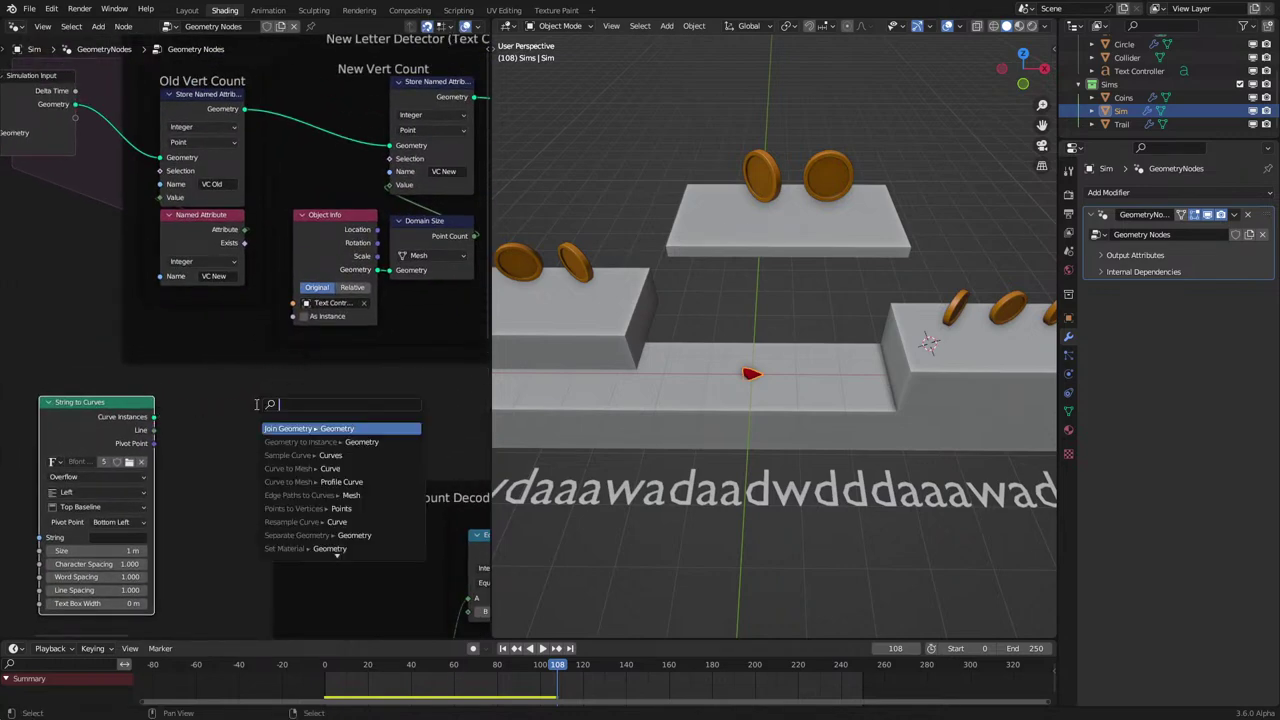
text(realize)
key(Return)
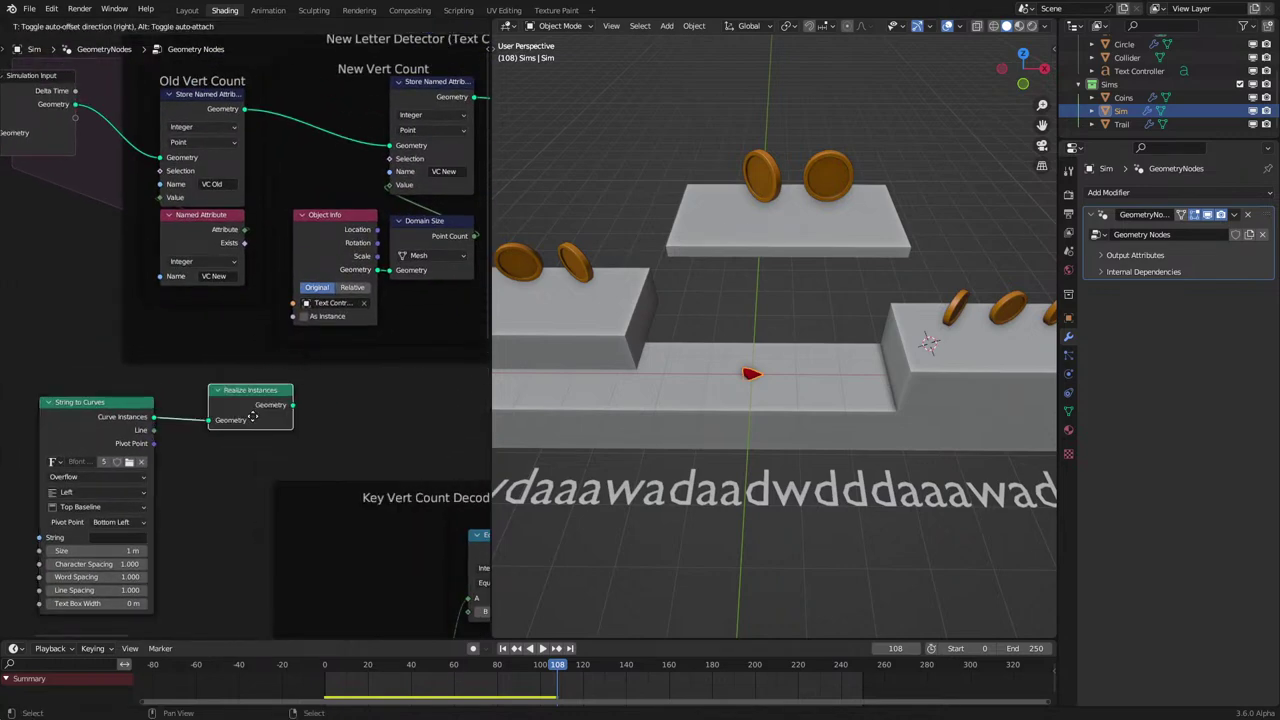
drag(291, 405, 400, 273)
middle_drag(175, 490, 223, 451)
click(137, 370)
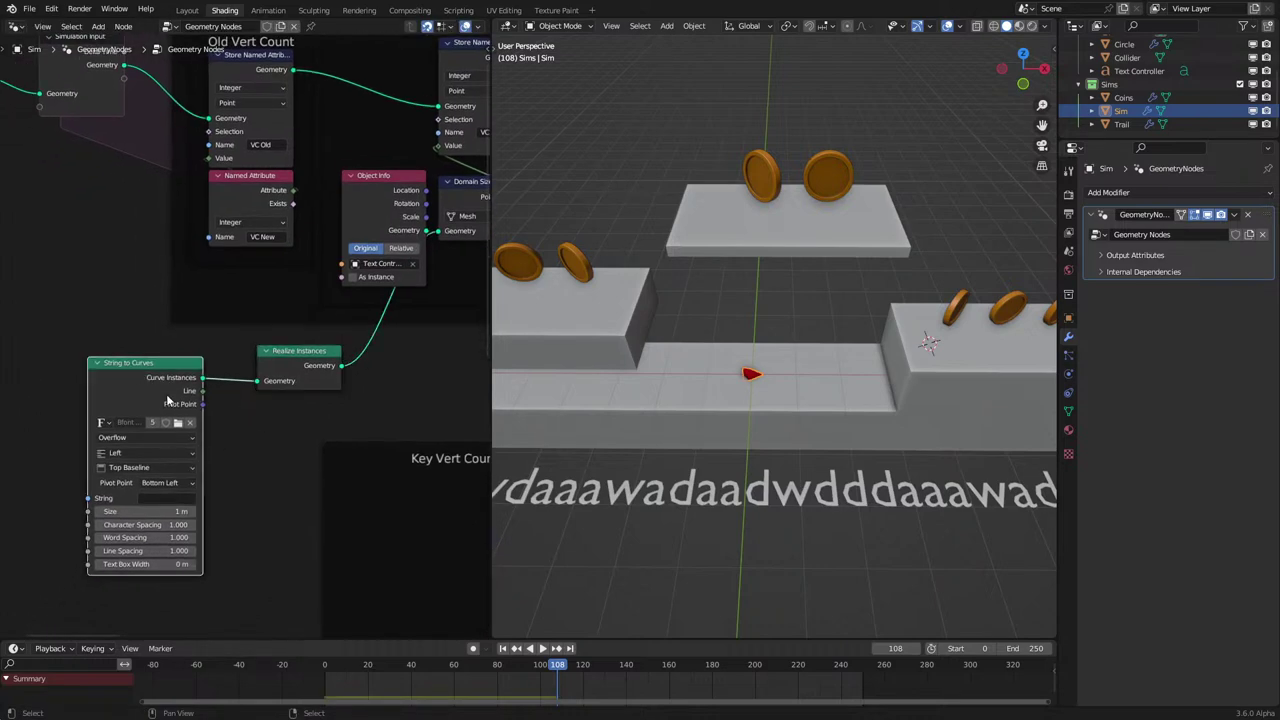
drag(168, 400, 120, 400)
Look through the Sim object's properties and inspect the controller text's geometry in wireframe shading.
click(1068, 411)
click(1068, 371)
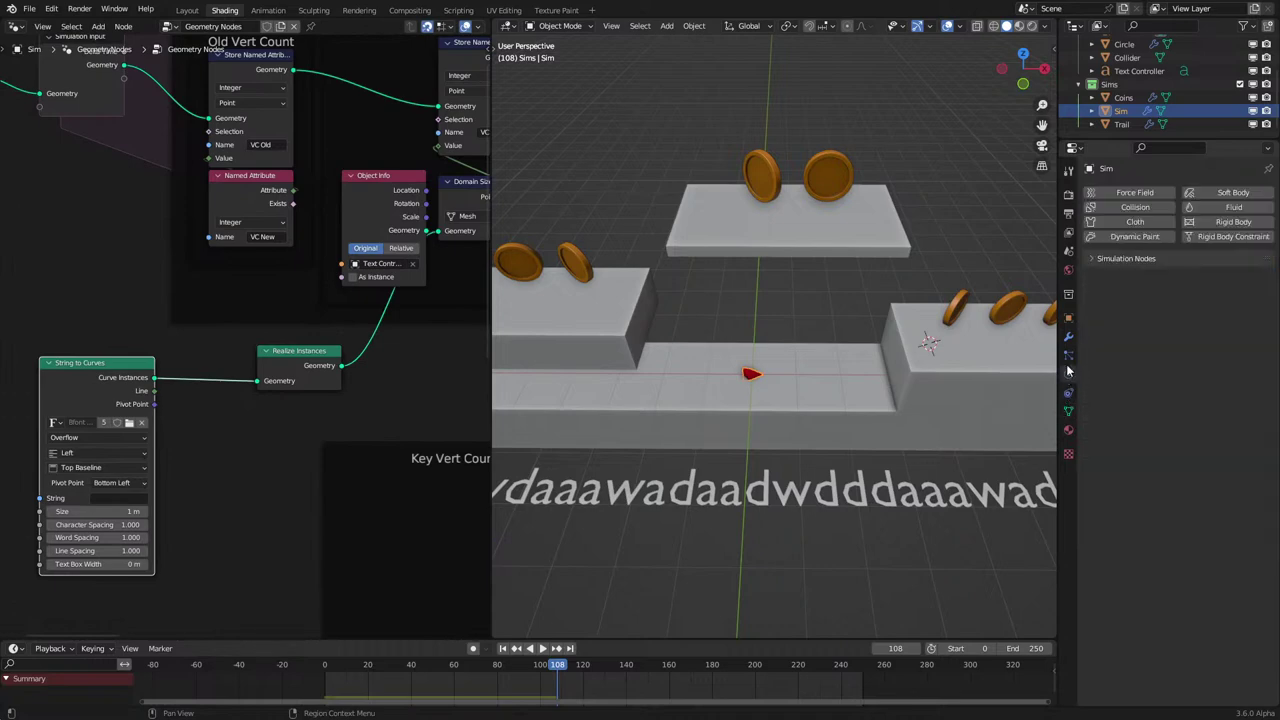
click(1068, 355)
click(1068, 337)
middle_drag(872, 452, 825, 505)
key(shift+z)
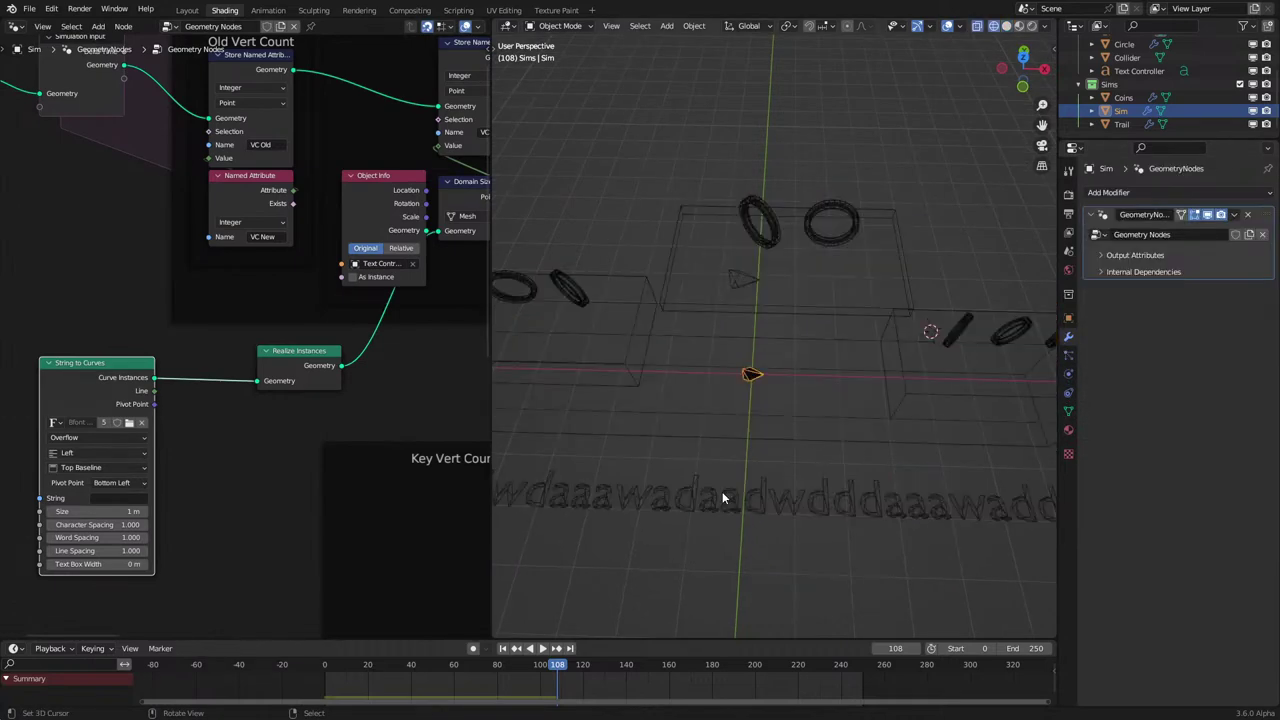
key(shift+z)
Insert a Set Spline Resolution node with resolution 1 between String to Curves and Realize Instances.
drag(107, 400, 0, 412)
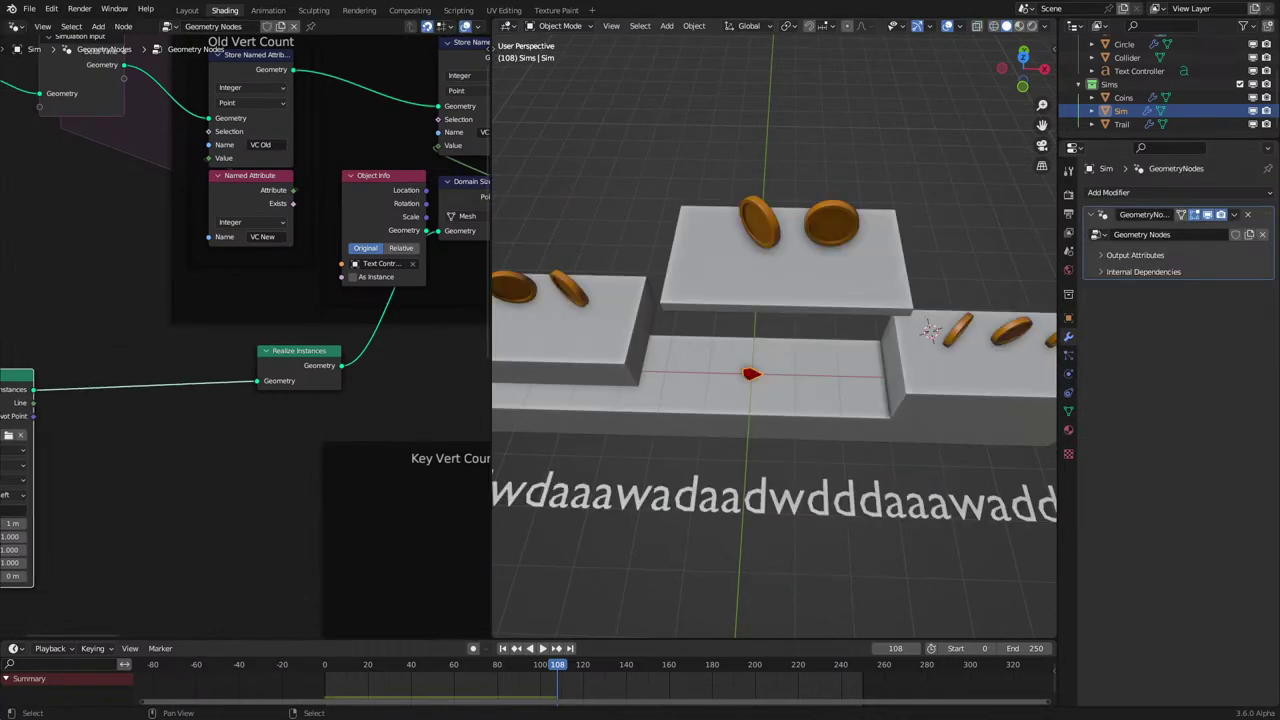
middle_drag(126, 405, 235, 453)
key(shift+a)
click(236, 453)
text(r)
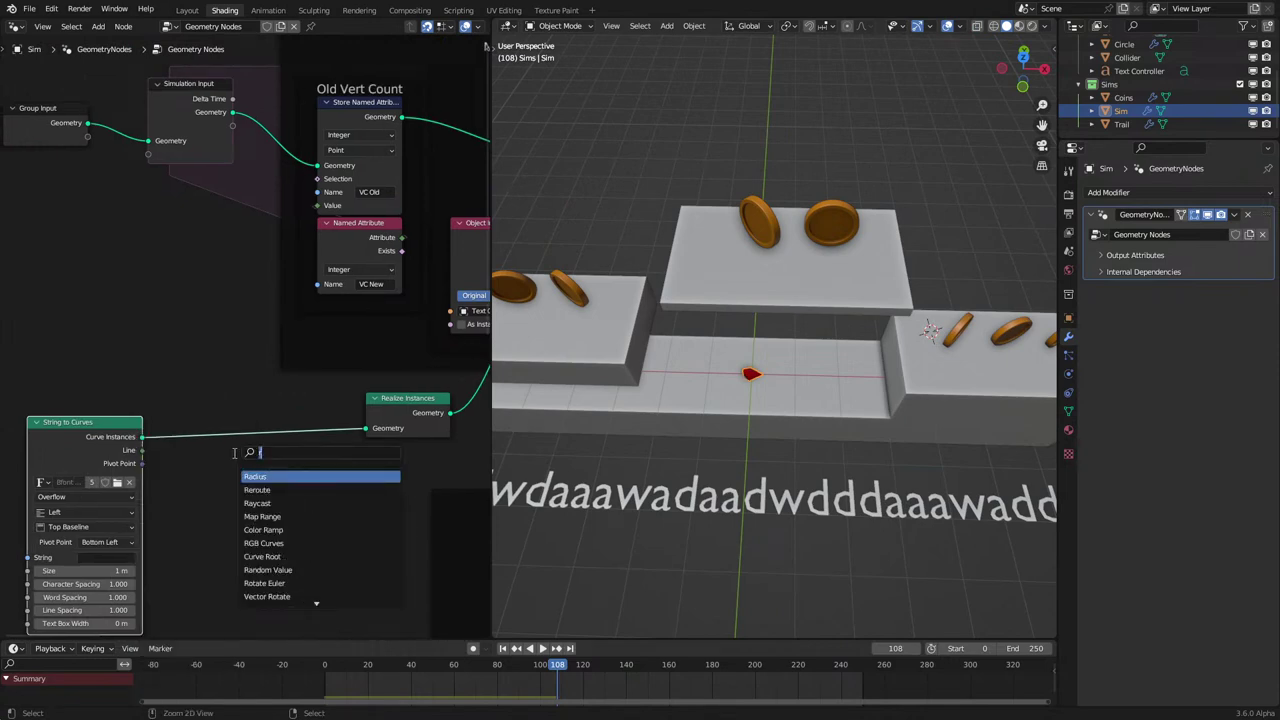
text(set)
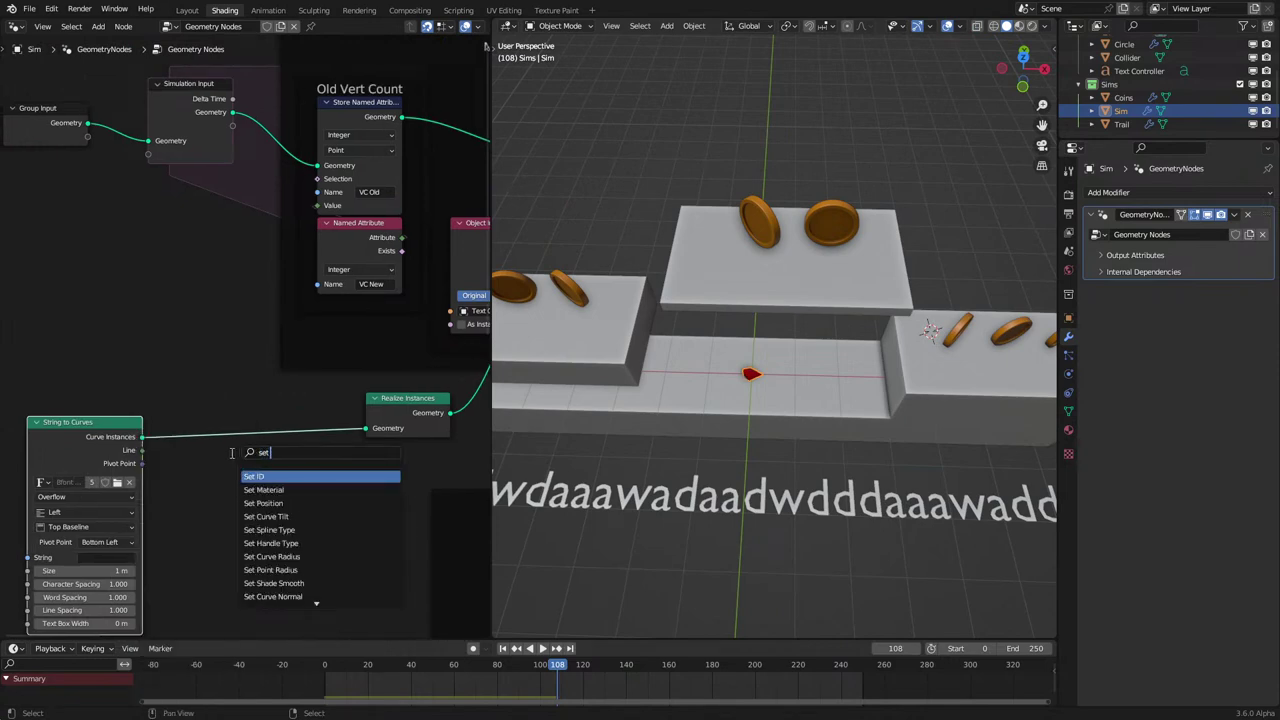
text( re)
key(Return)
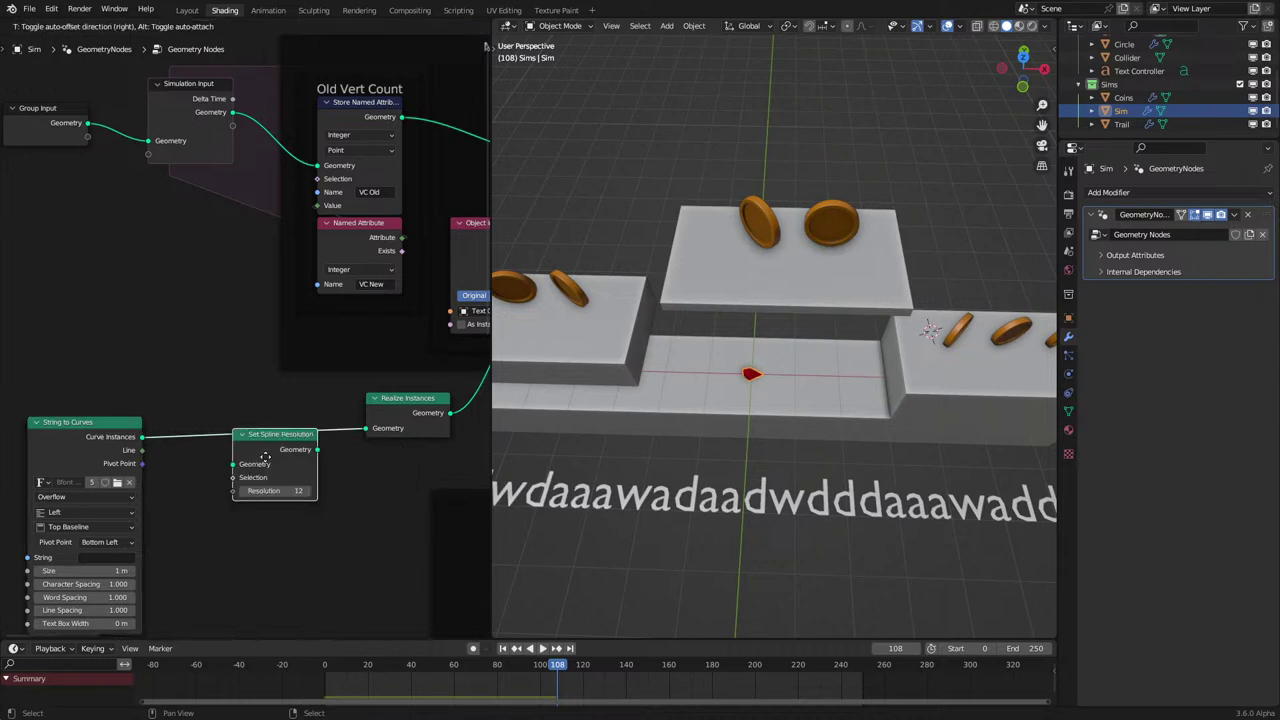
click(245, 440)
Play the animation and enter ad as the String to Curves text.
key(space)
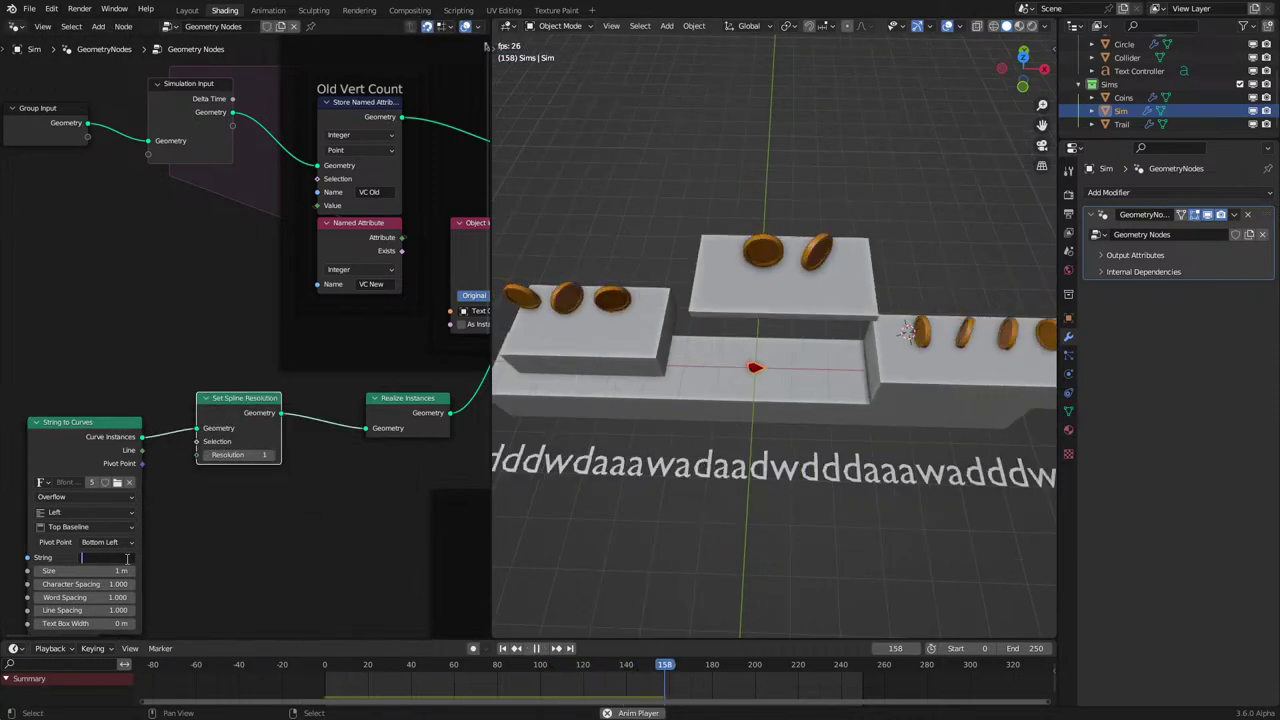
click(115, 557)
text(a)
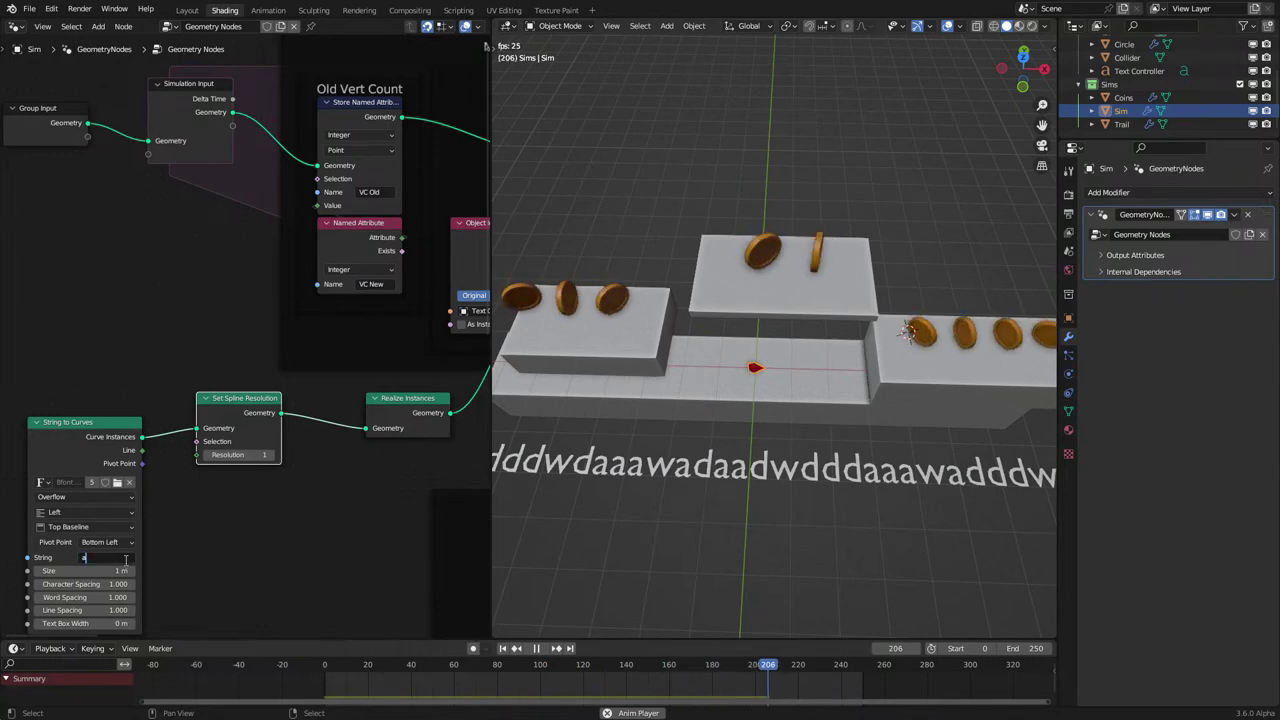
text(d)
key(Return)
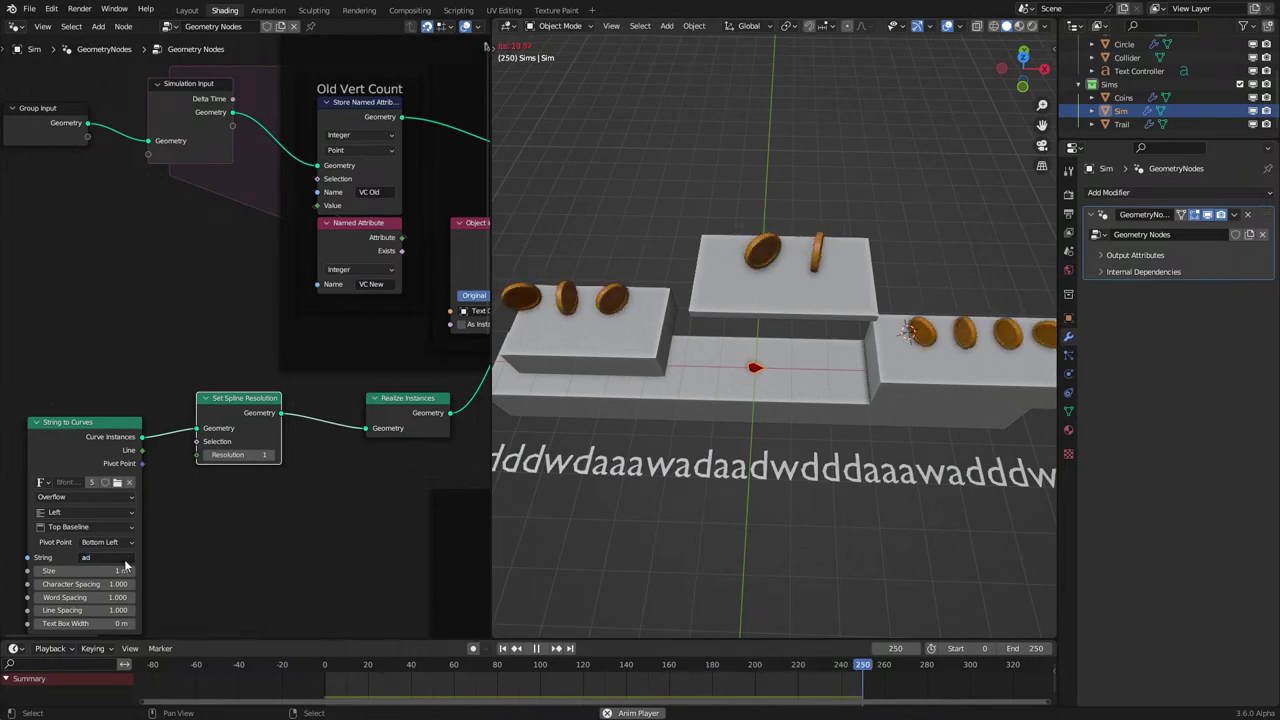
Set the spline resolution to 2 and extend the String to Curves text to adw.
click(275, 455)
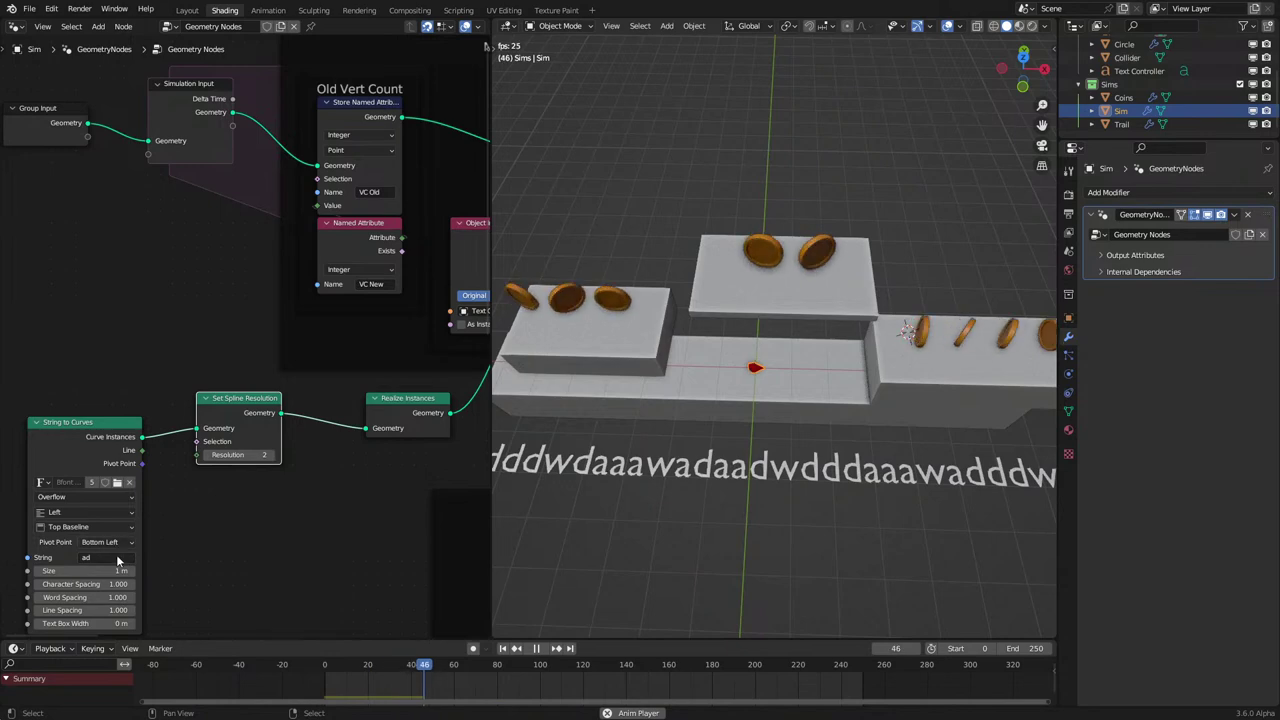
double_click(118, 557)
text(w)
key(Return)
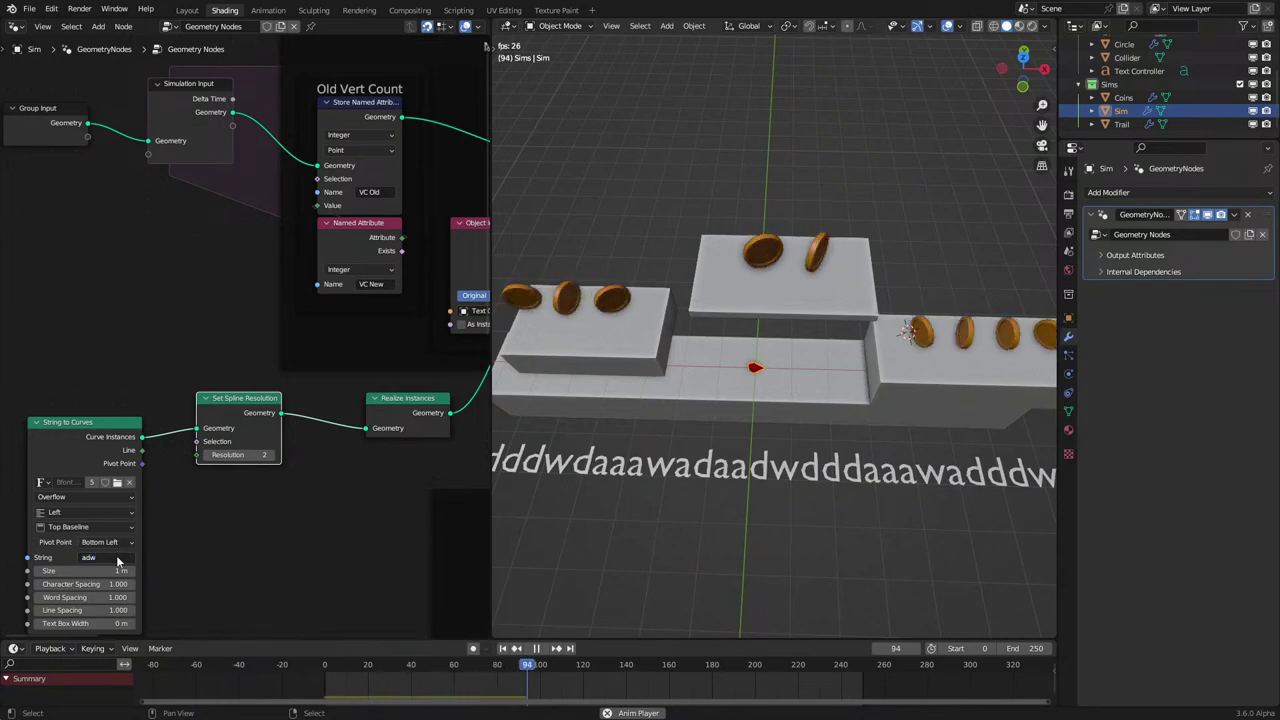
Stop the playback and arrange the String to Curves, Set Spline Resolution and Realize Instances nodes closer together.
scroll(242, 515, down, 4)
middle_drag(242, 515, 264, 434)
key(space)
scroll(130, 491, up, 1)
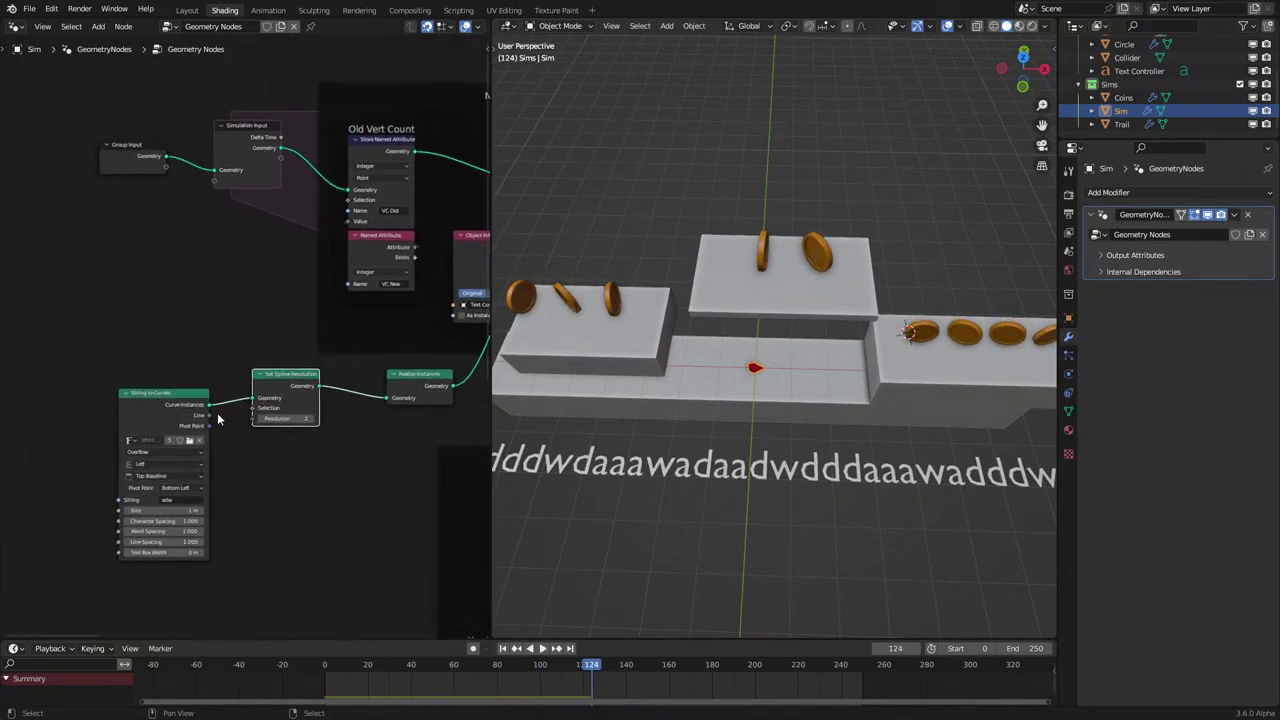
scroll(217, 419, up, 1)
drag(152, 414, 187, 402)
drag(448, 403, 378, 403)
click(167, 432)
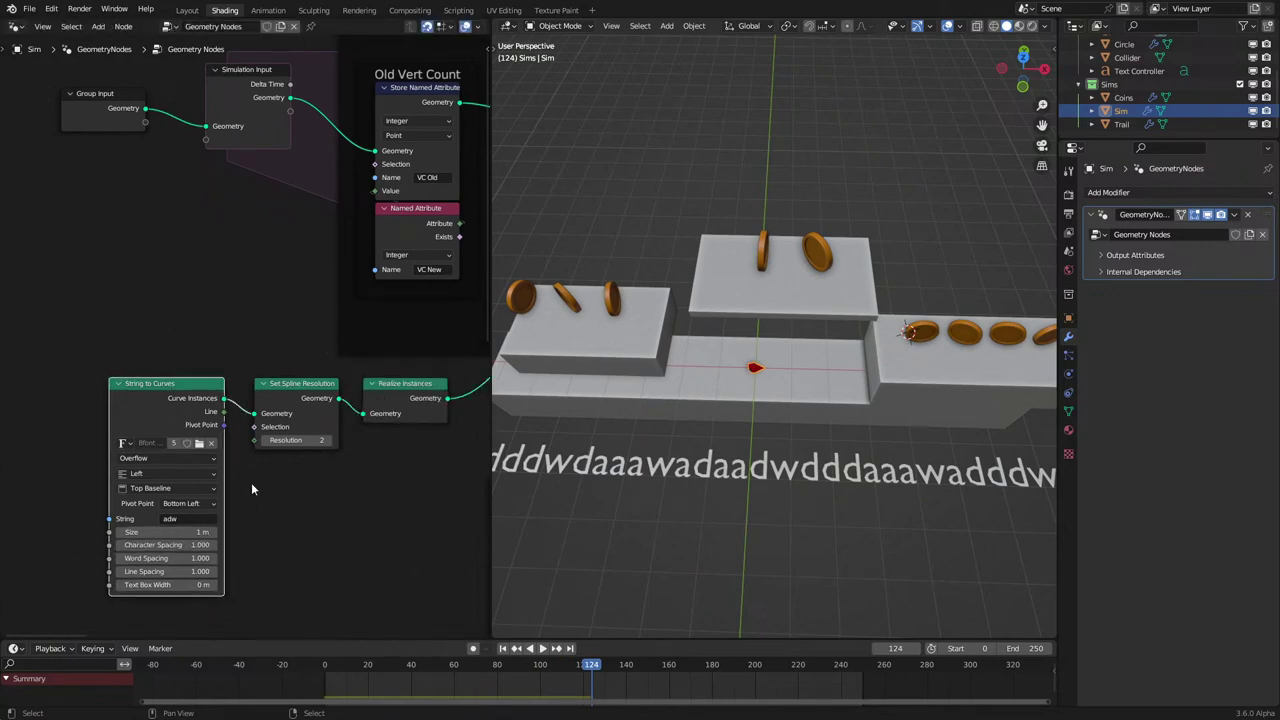
Preview the Realize Instances output in the viewport and change the string to adwadad during playback.
scroll(251, 482, up, 1)
click(394, 411)
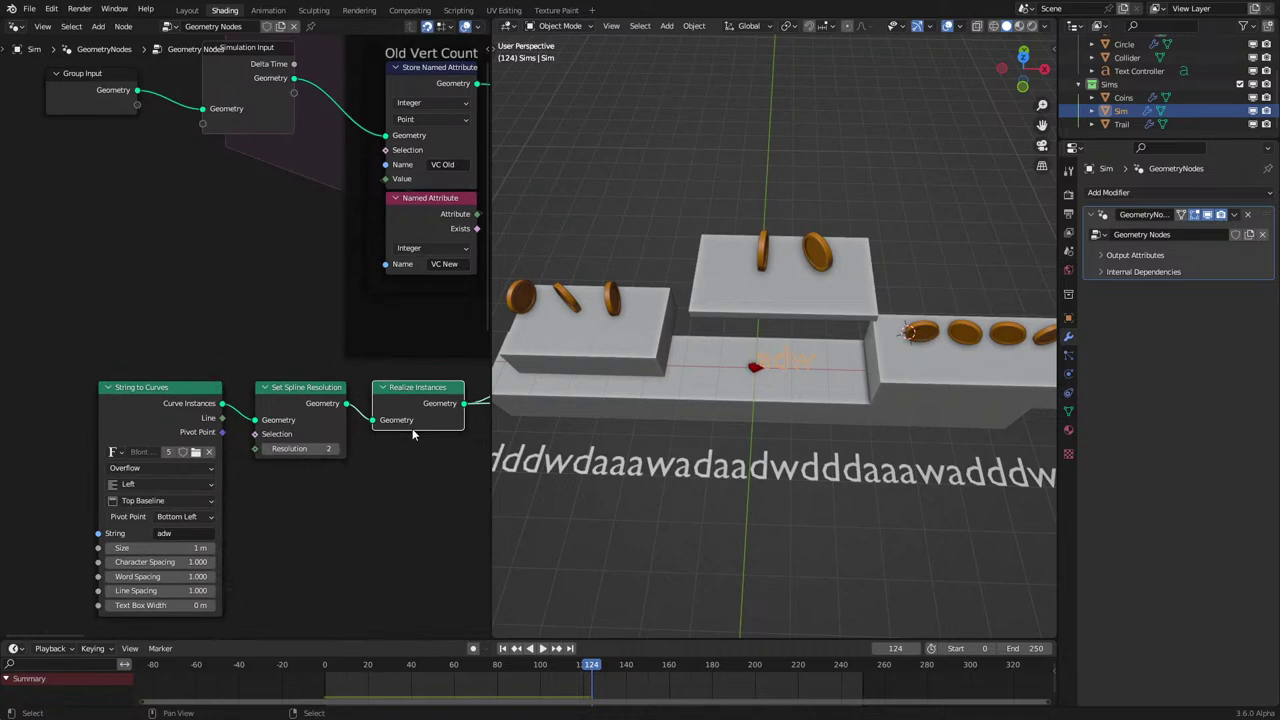
key(space)
click(193, 526)
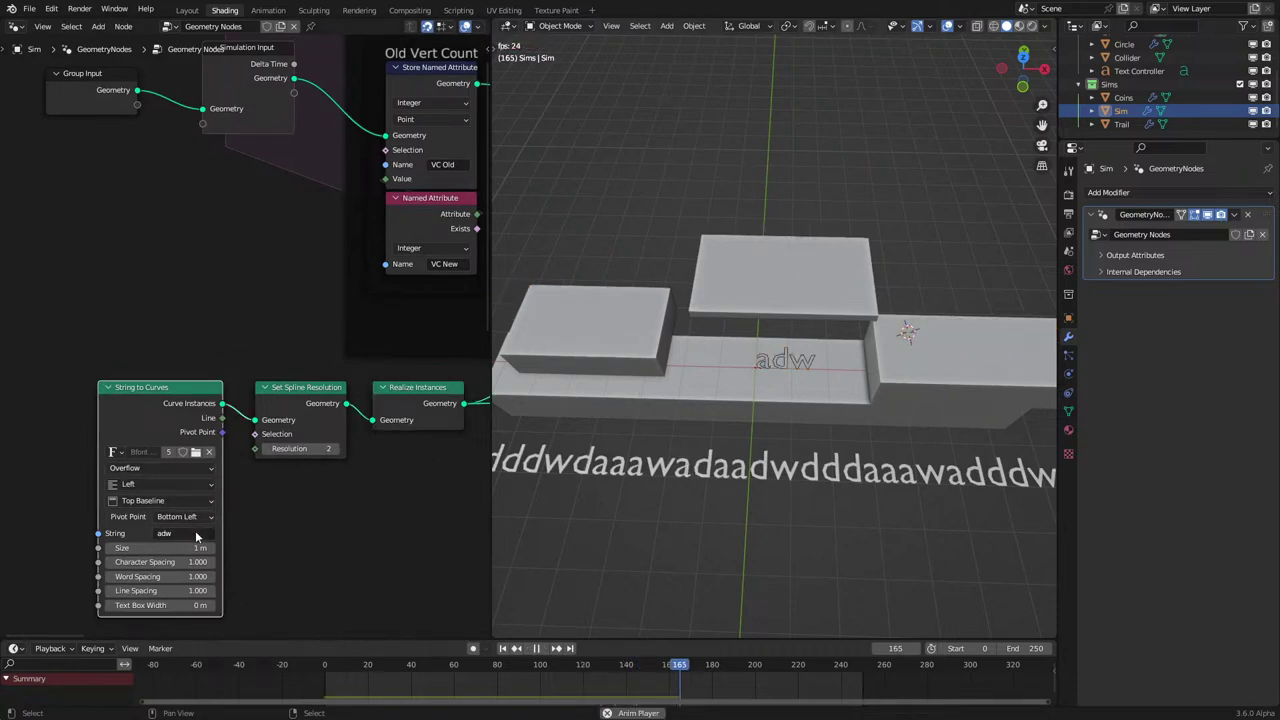
click(197, 533)
text(adwadad)
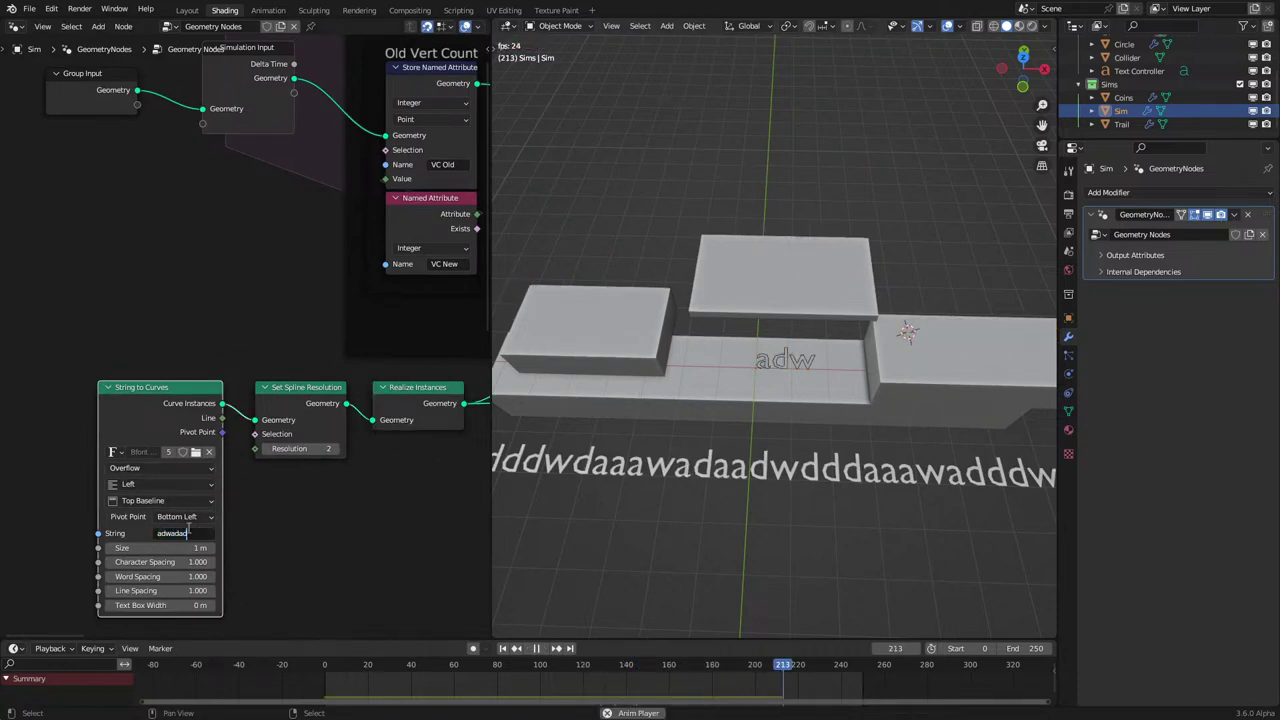
key(Return)
key(space)
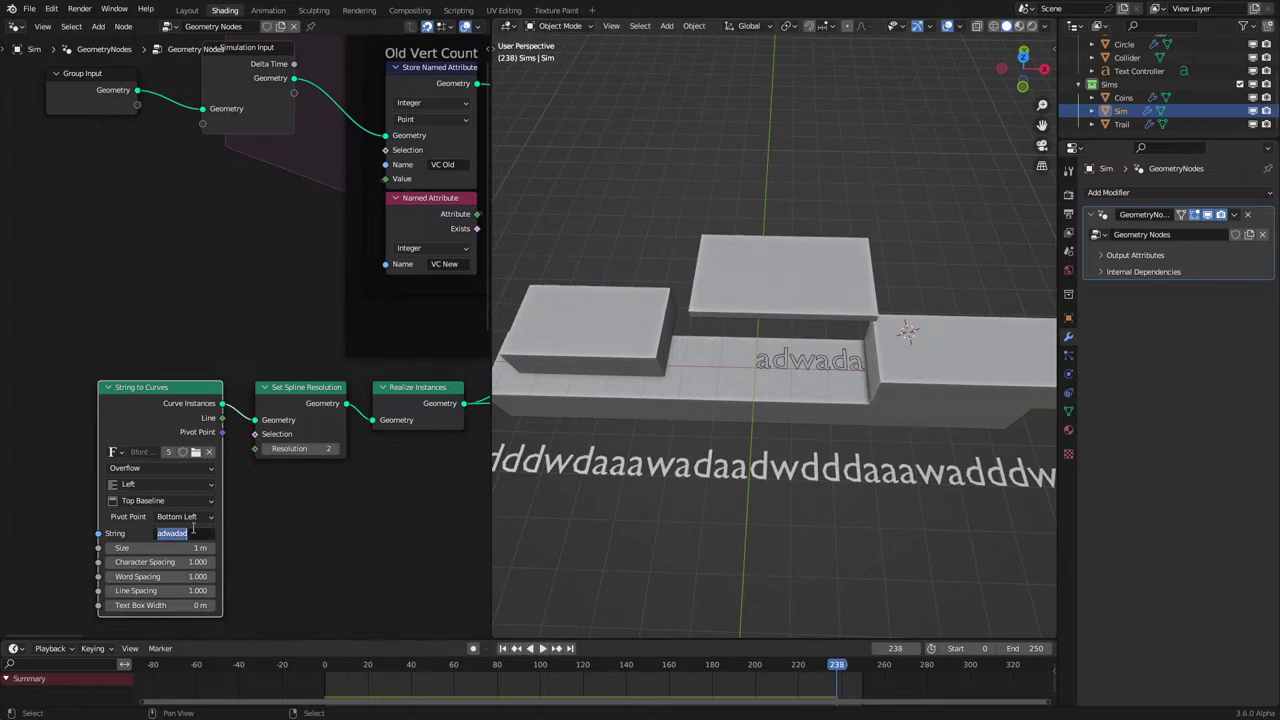
Replay the animation, append w to the string and clear the whole text again.
key(space)
double_click(197, 533)
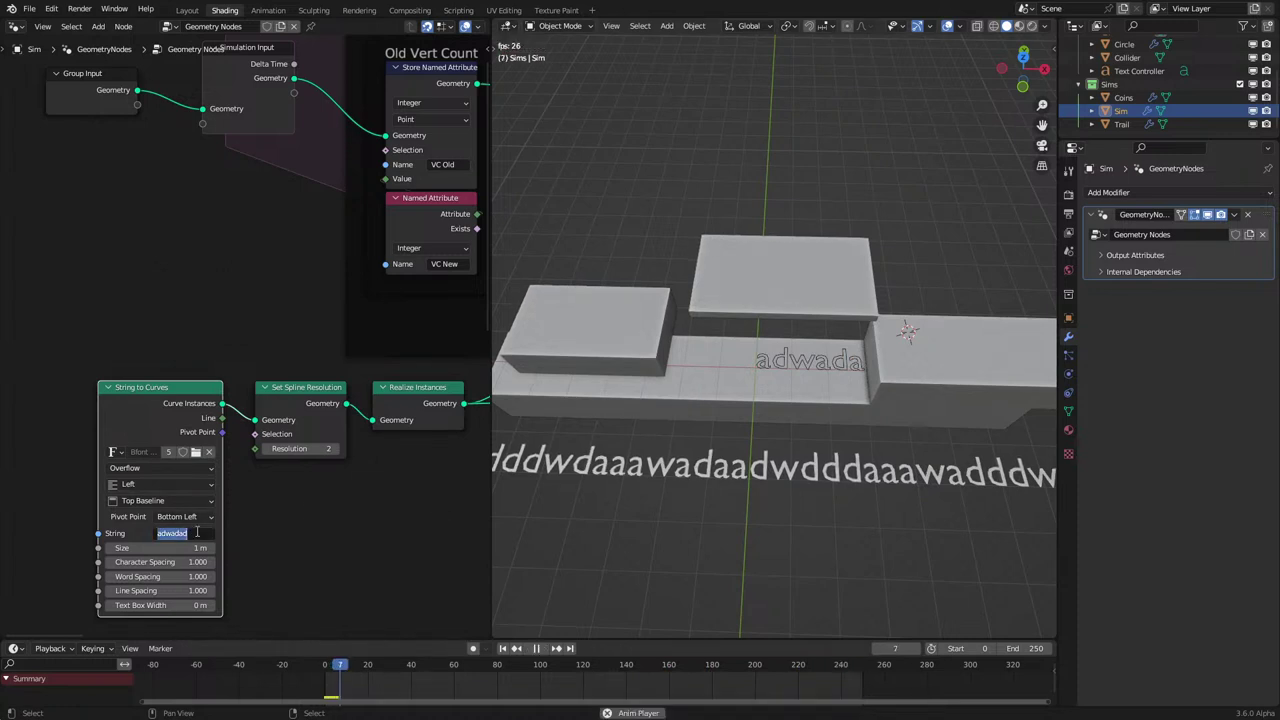
text(w)
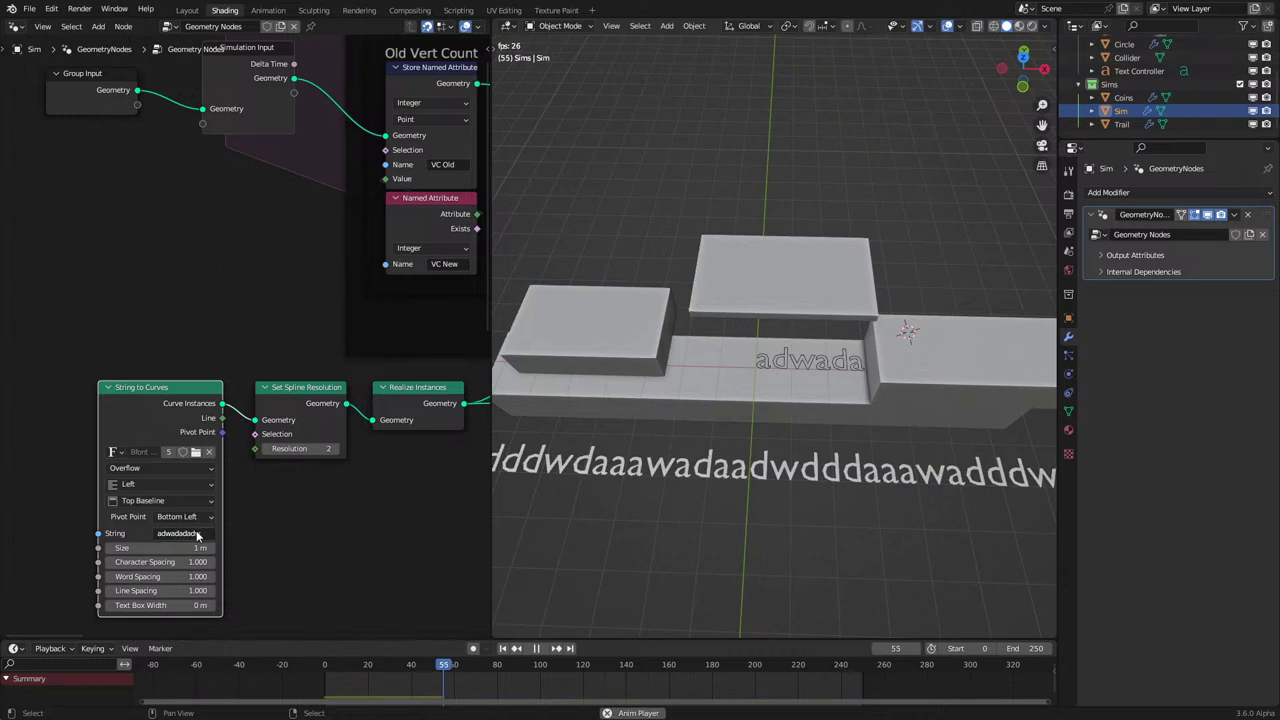
key(ctrl+a)
key(BackSpace)
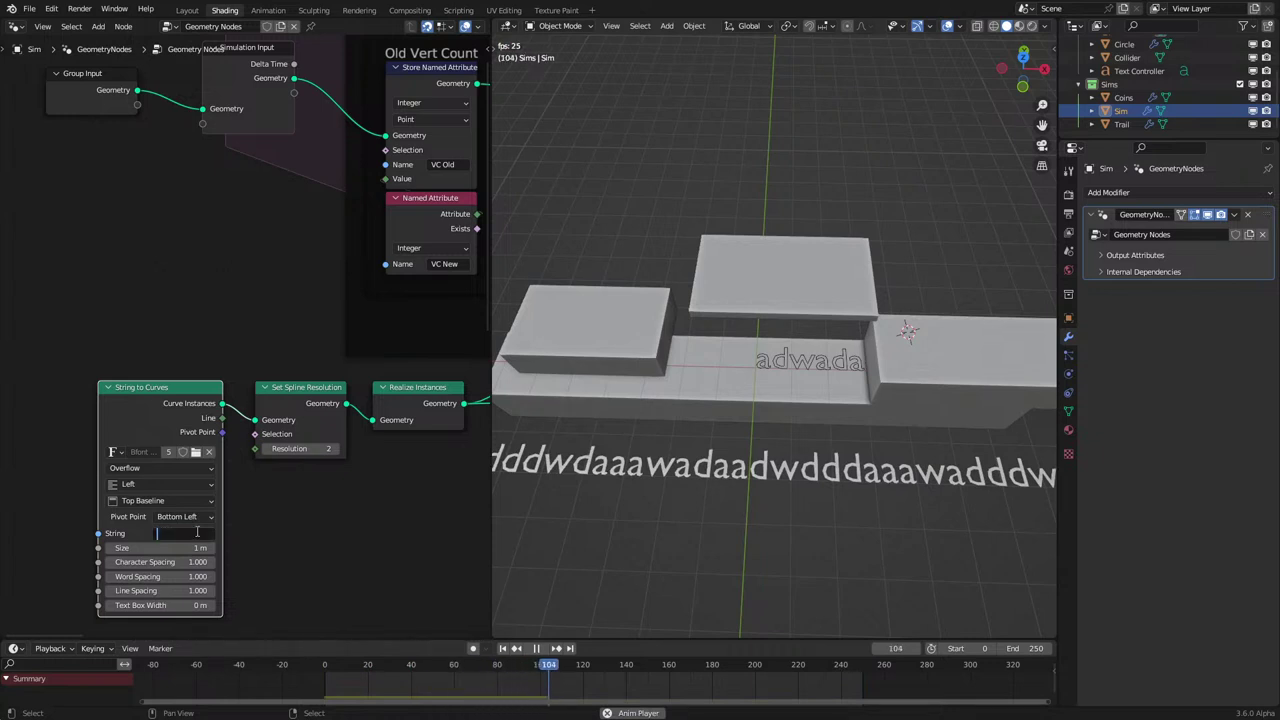
key(Return)
Set the String to Curves text to adw and stop the playback.
click(197, 534)
text(adw)
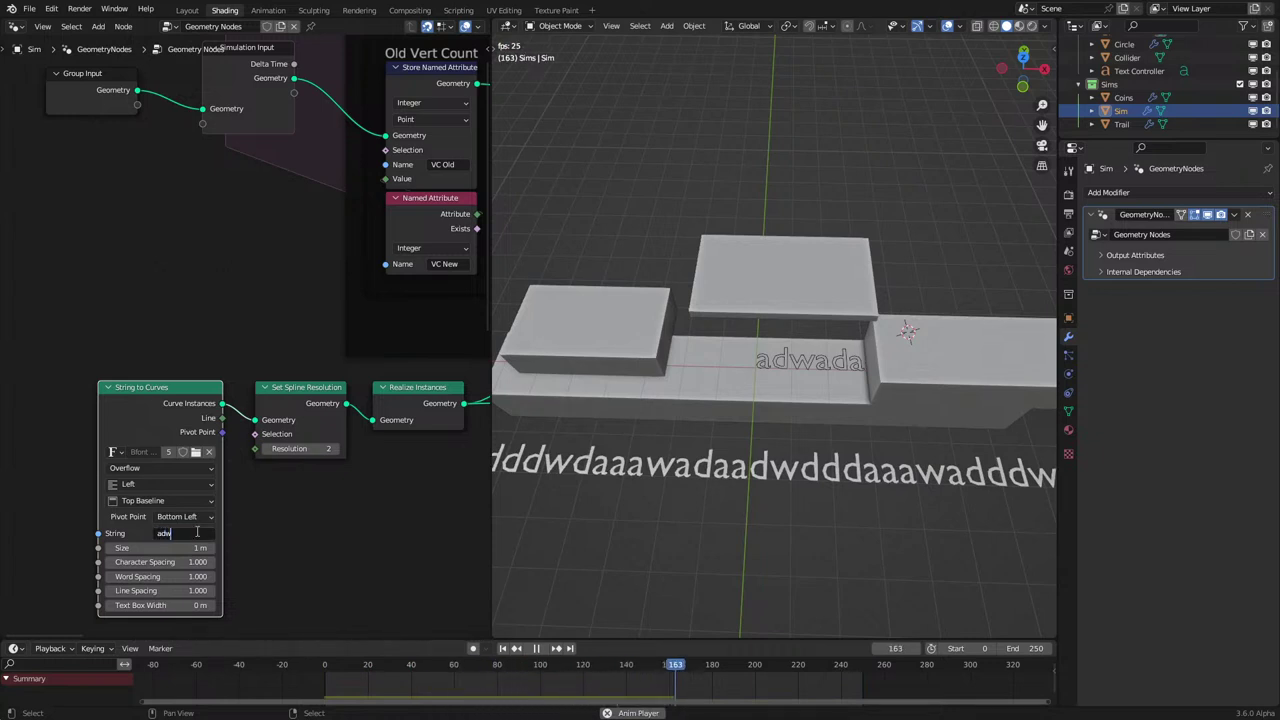
key(Tab)
key(Return)
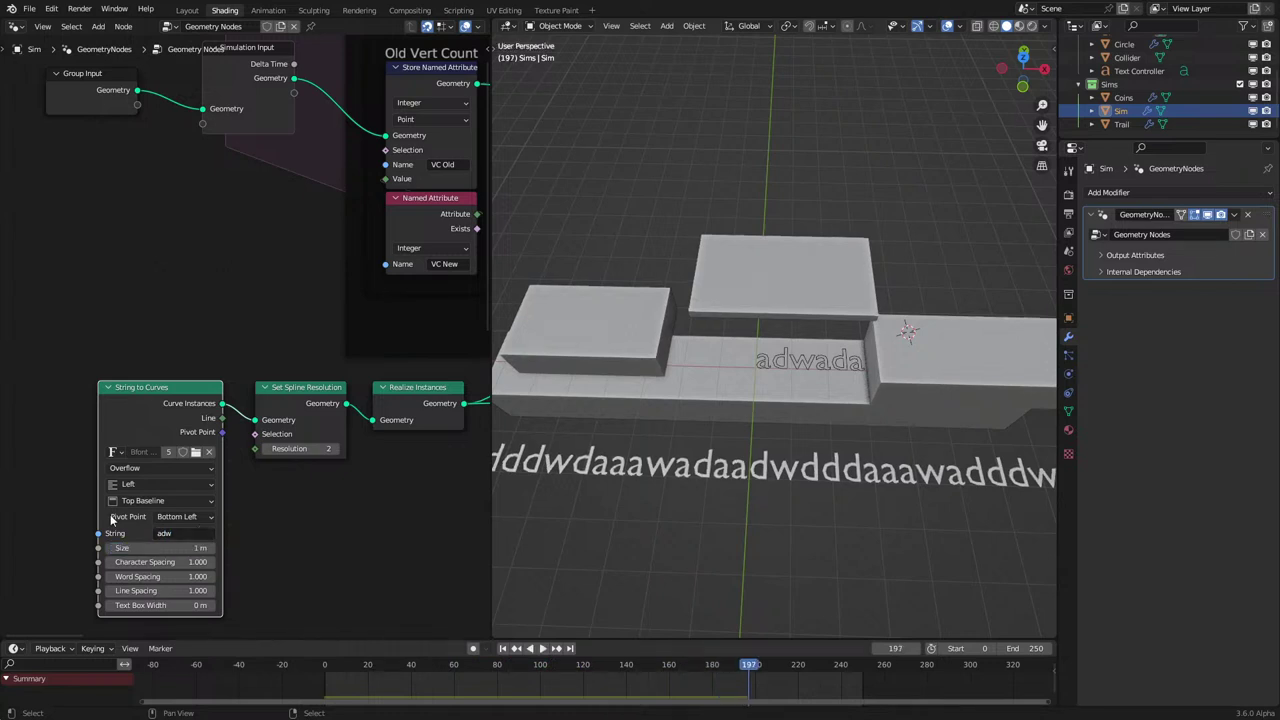
middle_drag(106, 534, 241, 460)
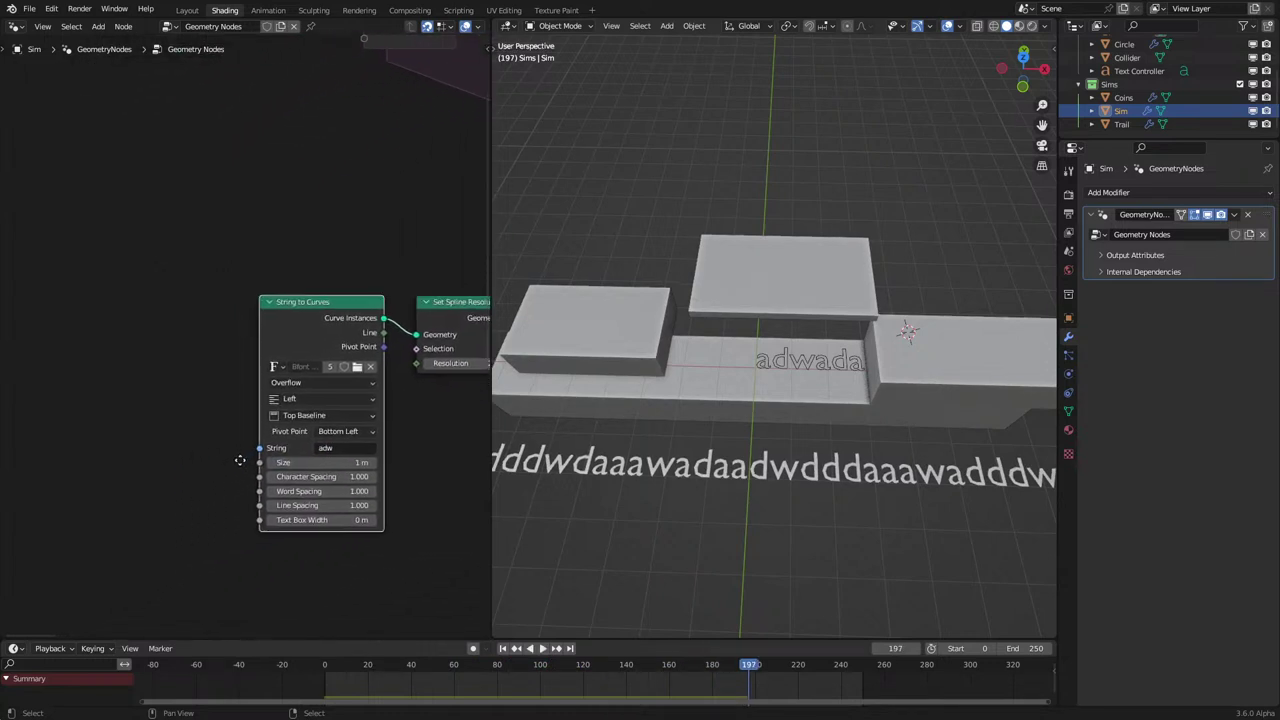
Add a String node and connect it to the String input of the String to Curves node.
scroll(192, 380, up, 1)
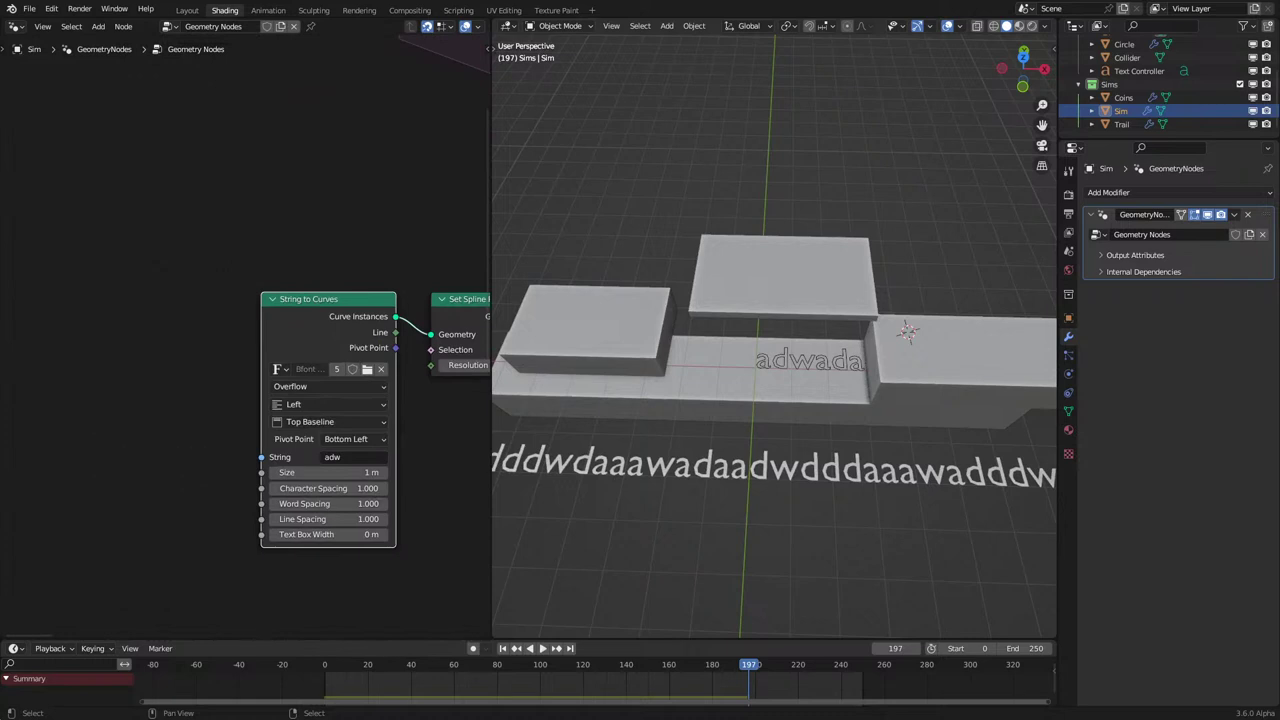
key(shift+a)
text(str)
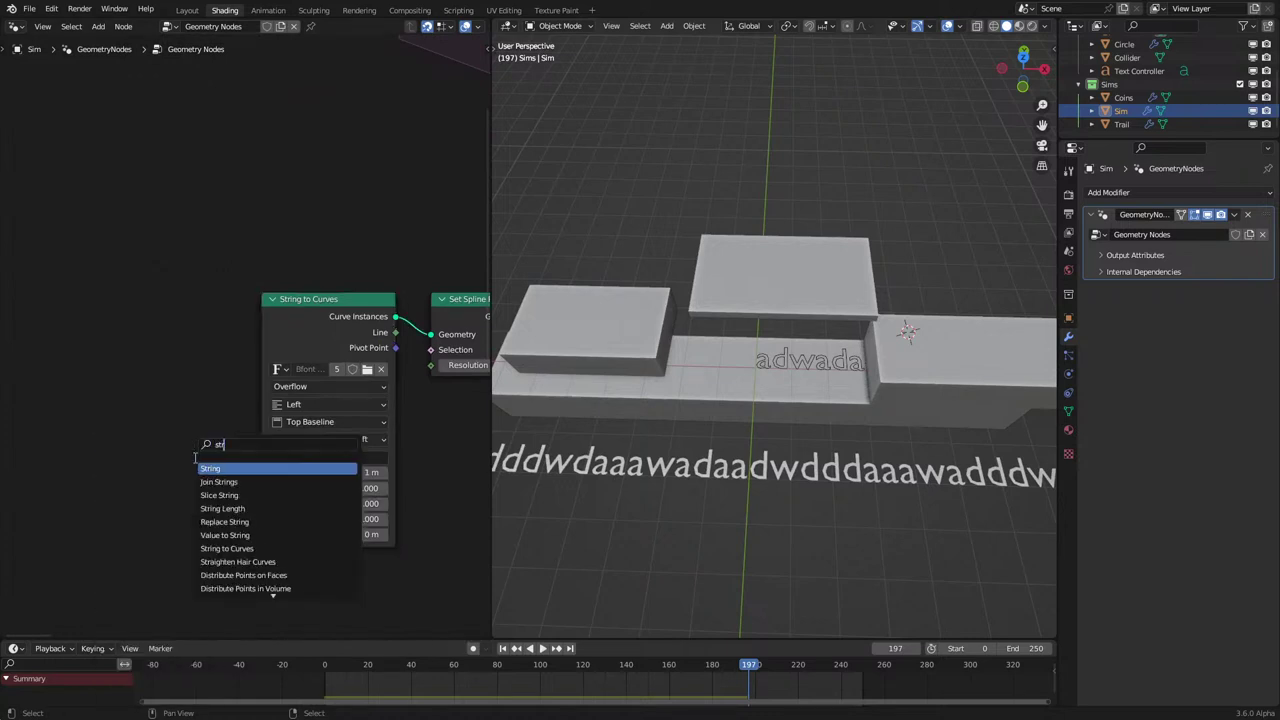
click(212, 469)
click(168, 482)
drag(247, 472, 261, 459)
Play the animation, try entering movement letters such as adwas in the String node, discard the entries and stop the playback.
key(space)
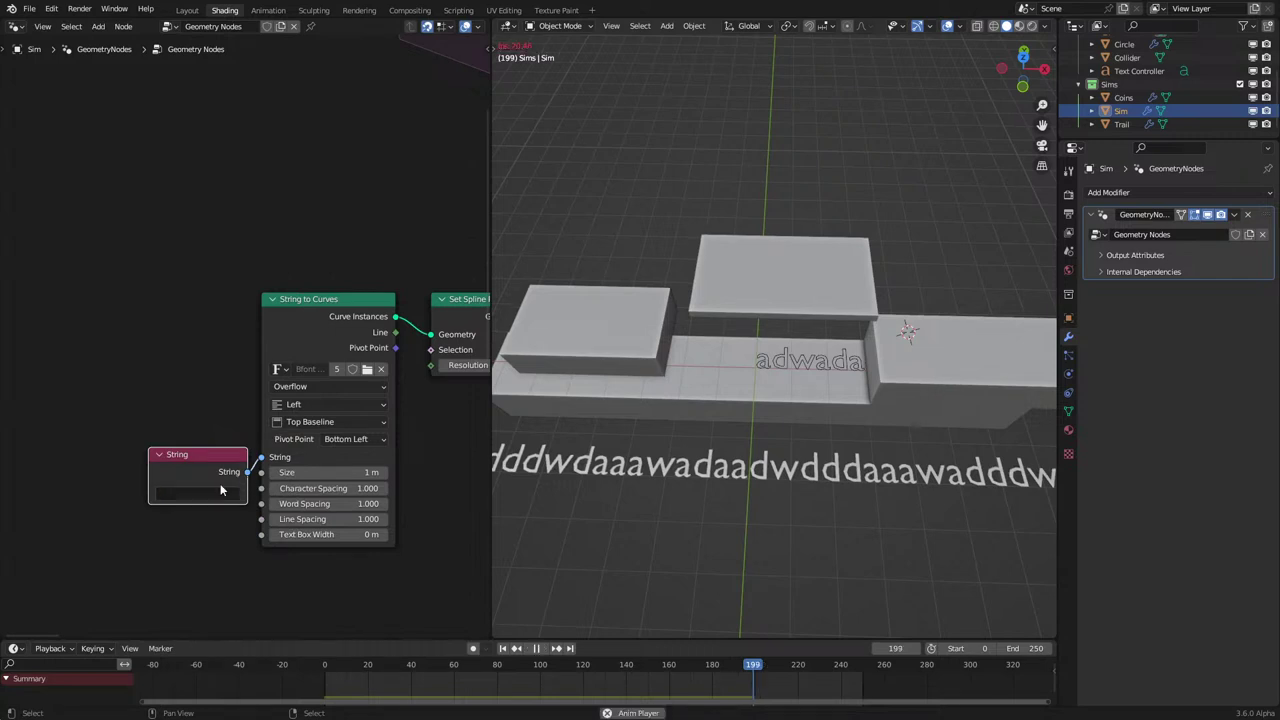
click(210, 493)
text(adwad)
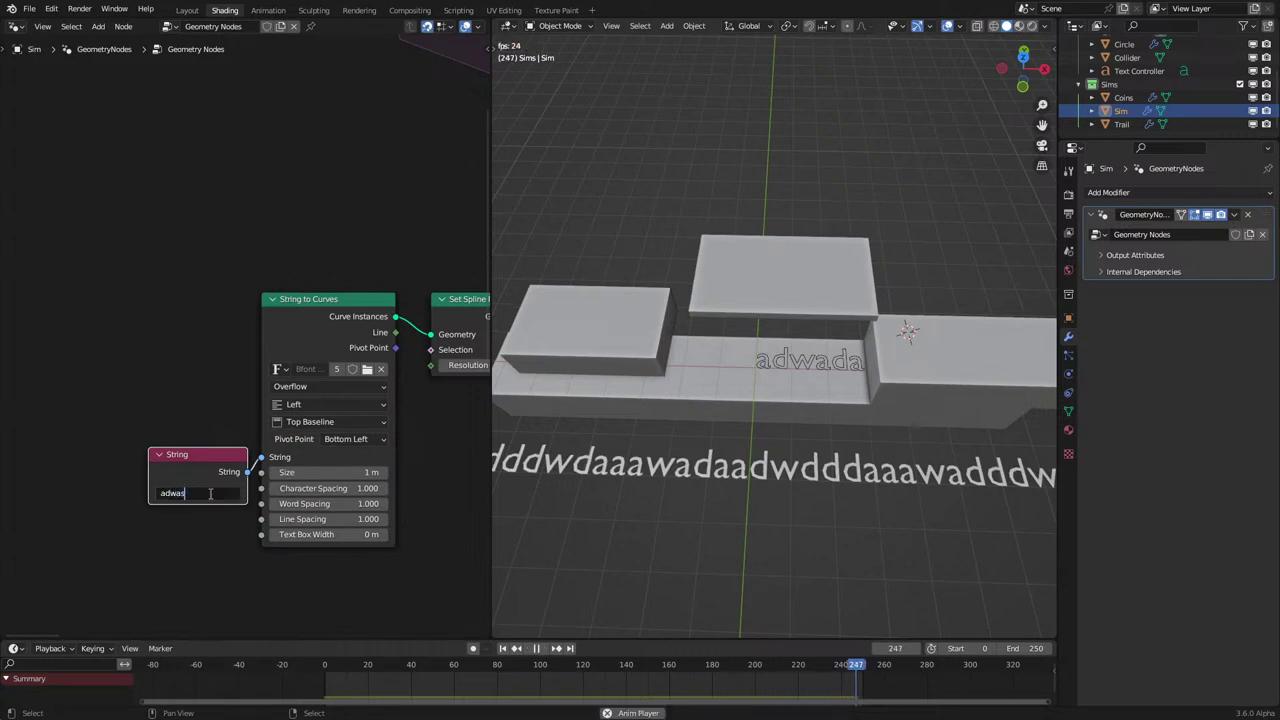
key(Escape)
click(209, 492)
text(adw)
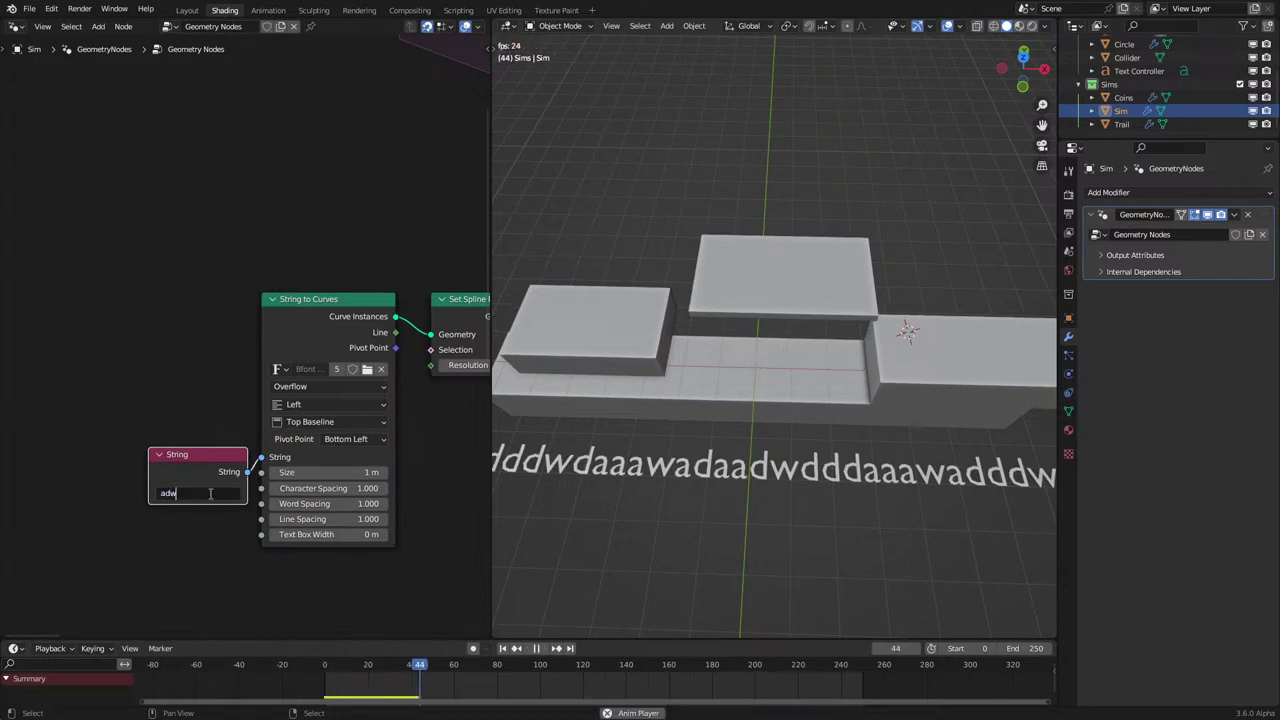
text(sdawdawdasda)
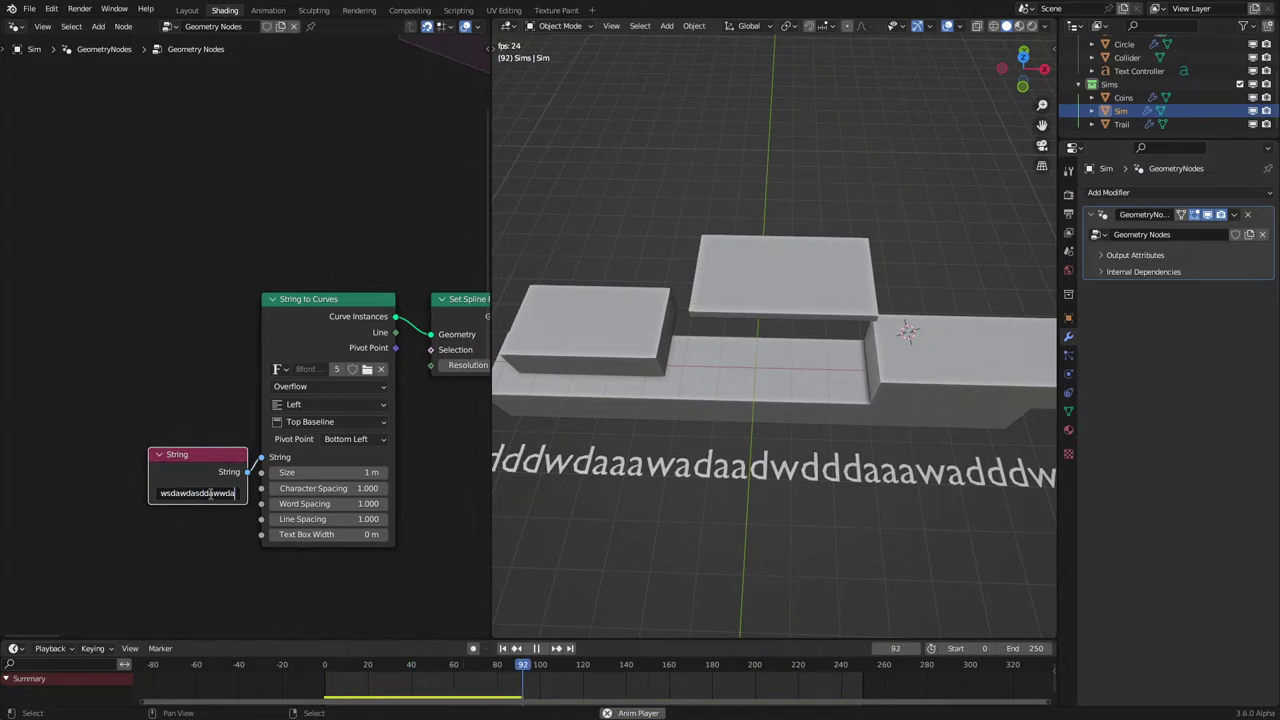
key(Escape)
key(space)
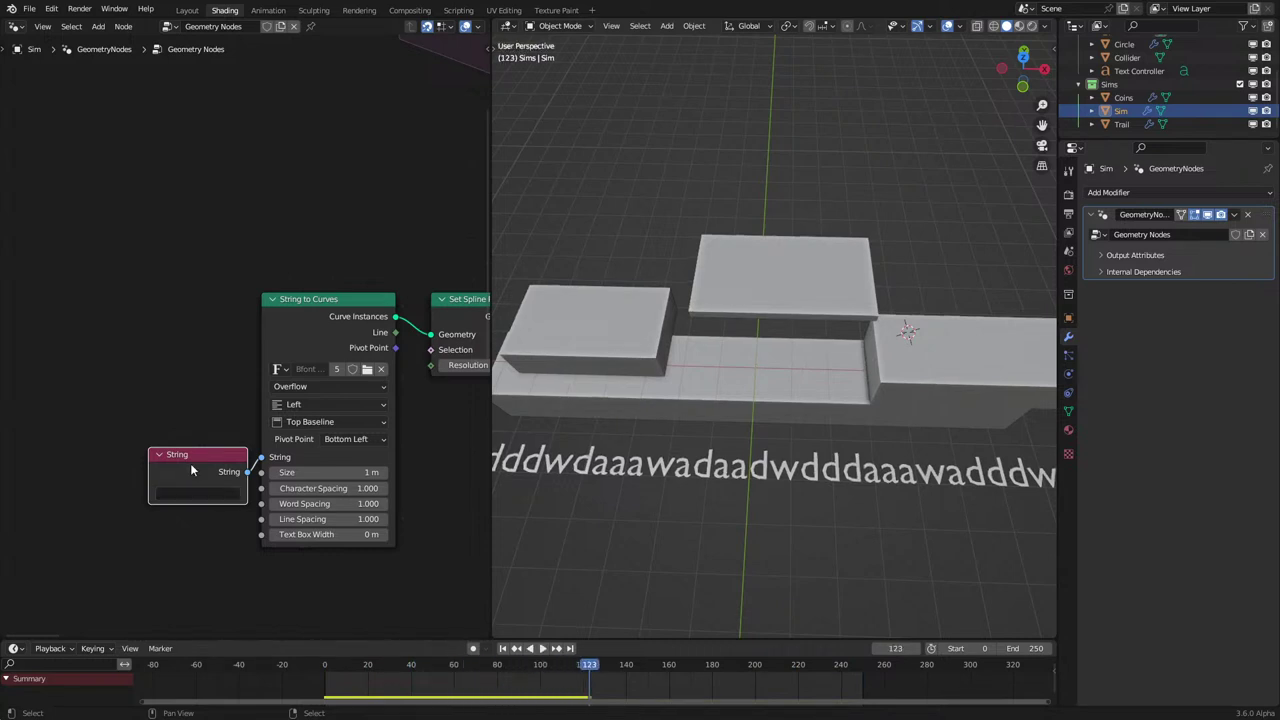
Move the String node farther away from the String to Curves node.
drag(190, 463, 148, 443)
key(shift+a)
click(148, 443)
key(Escape)
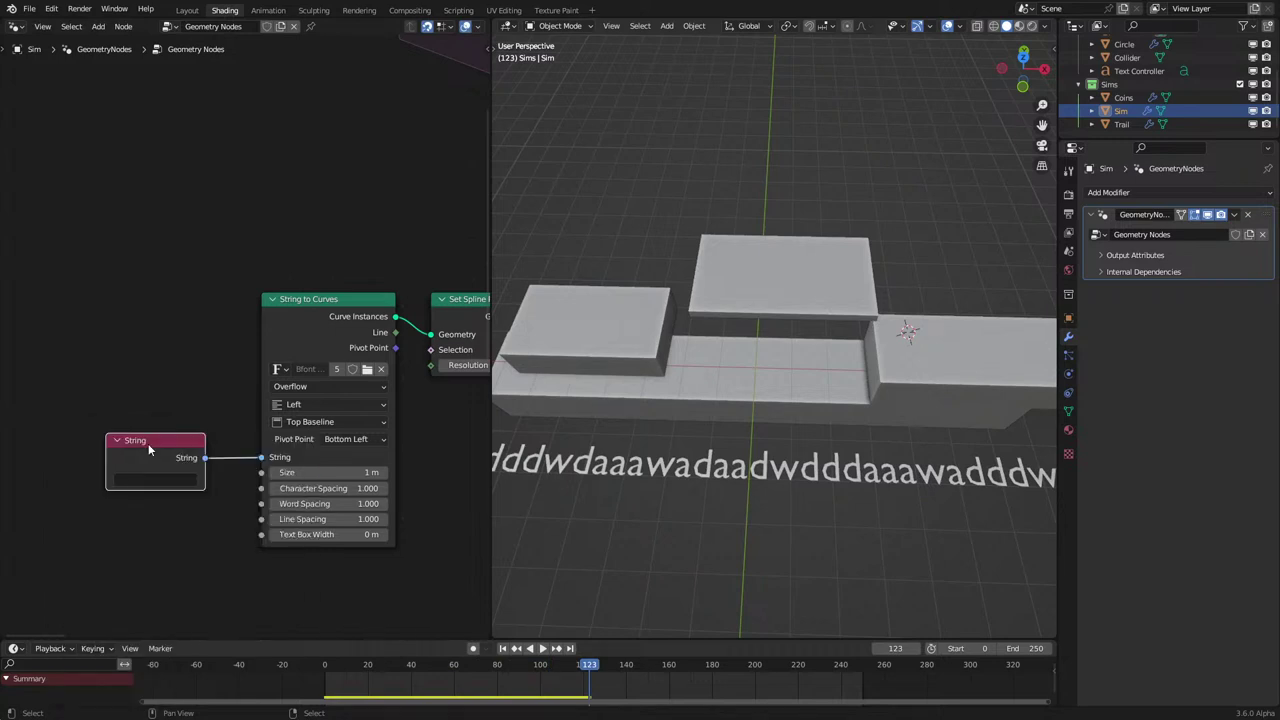
Reconnect the Text Controller's Object Info geometry to the Domain Size node in the New Letter Detector frame.
scroll(226, 466, down, 8)
middle_drag(209, 380, 115, 438)
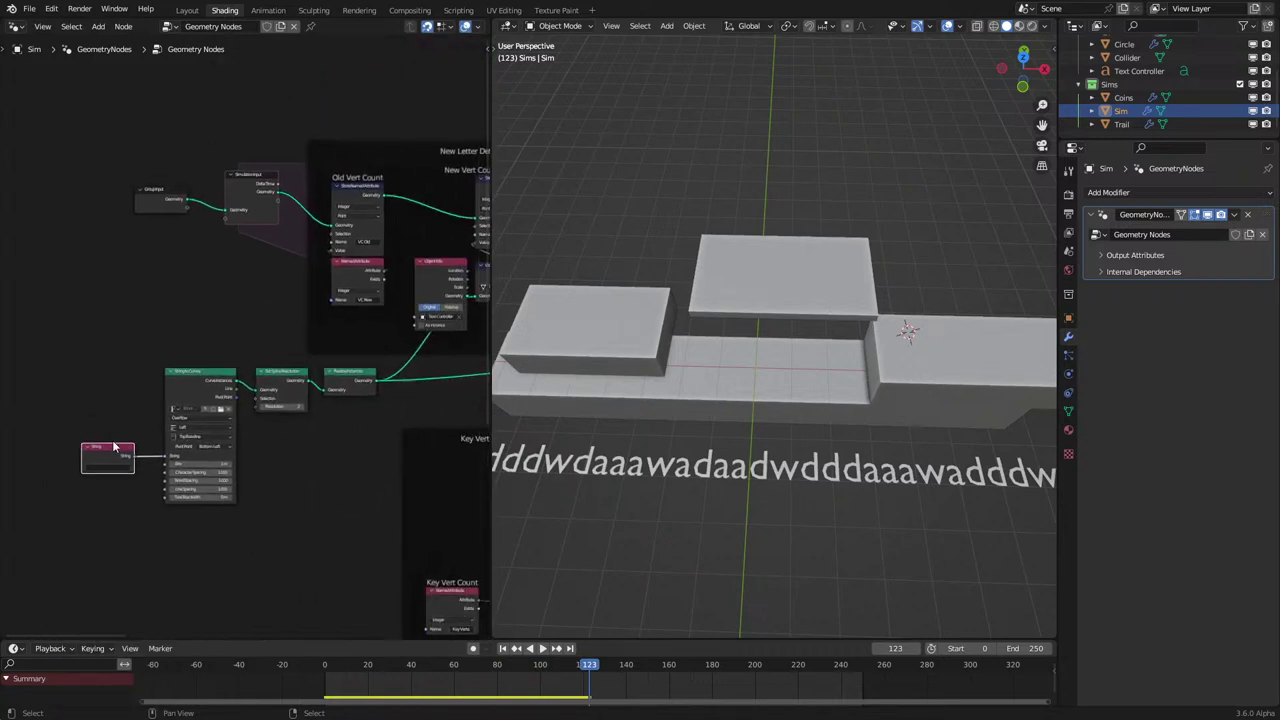
scroll(113, 445, up, 2)
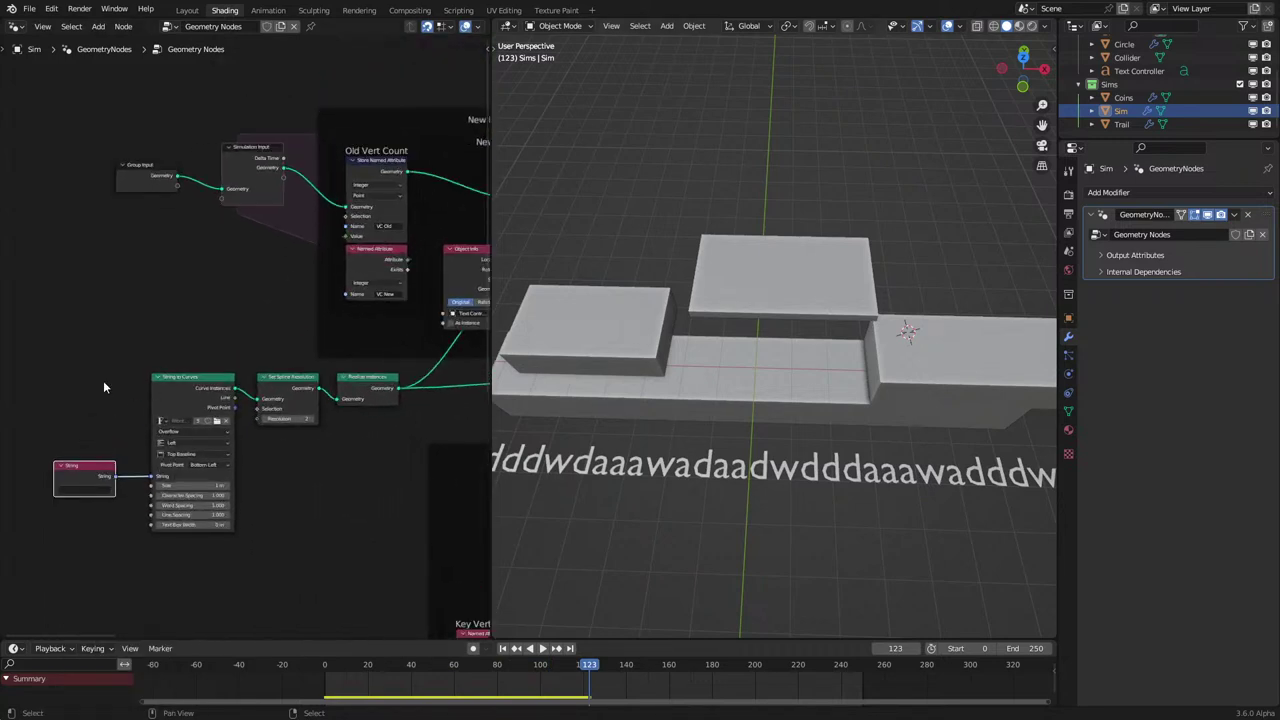
scroll(104, 385, down, 1)
middle_drag(162, 364, 53, 420)
scroll(432, 313, up, 2)
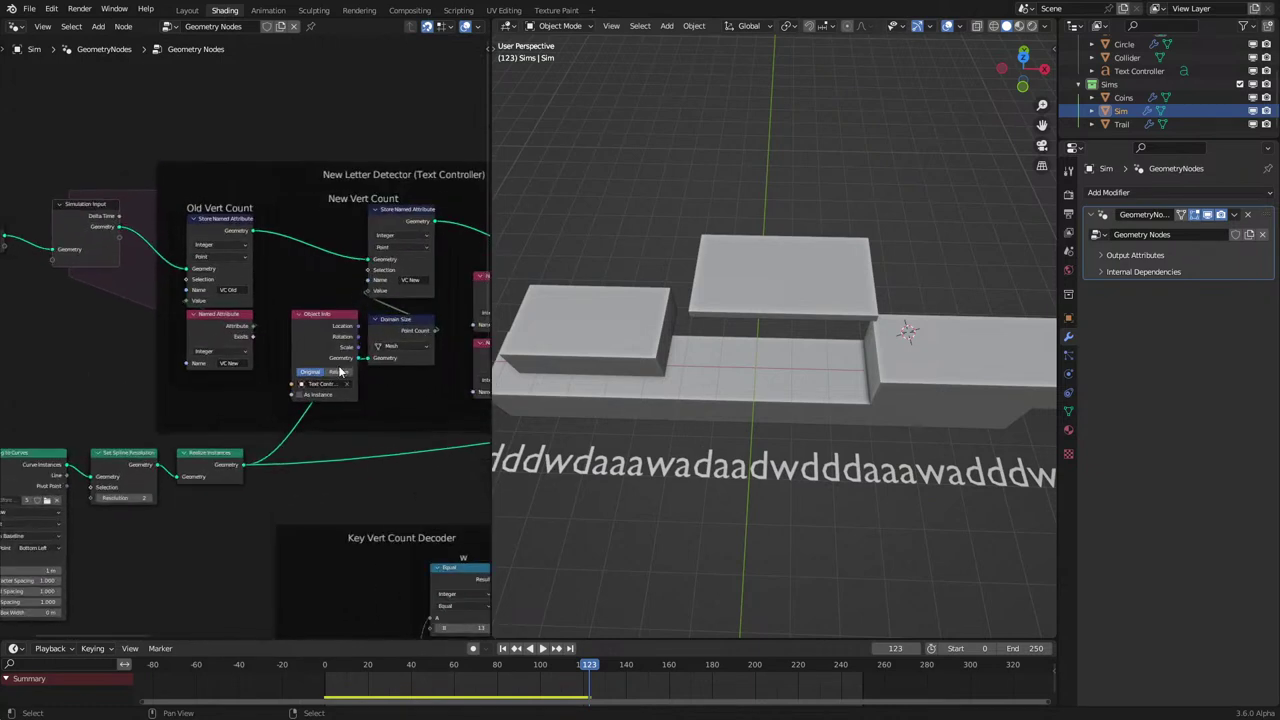
scroll(221, 409, down, 4)
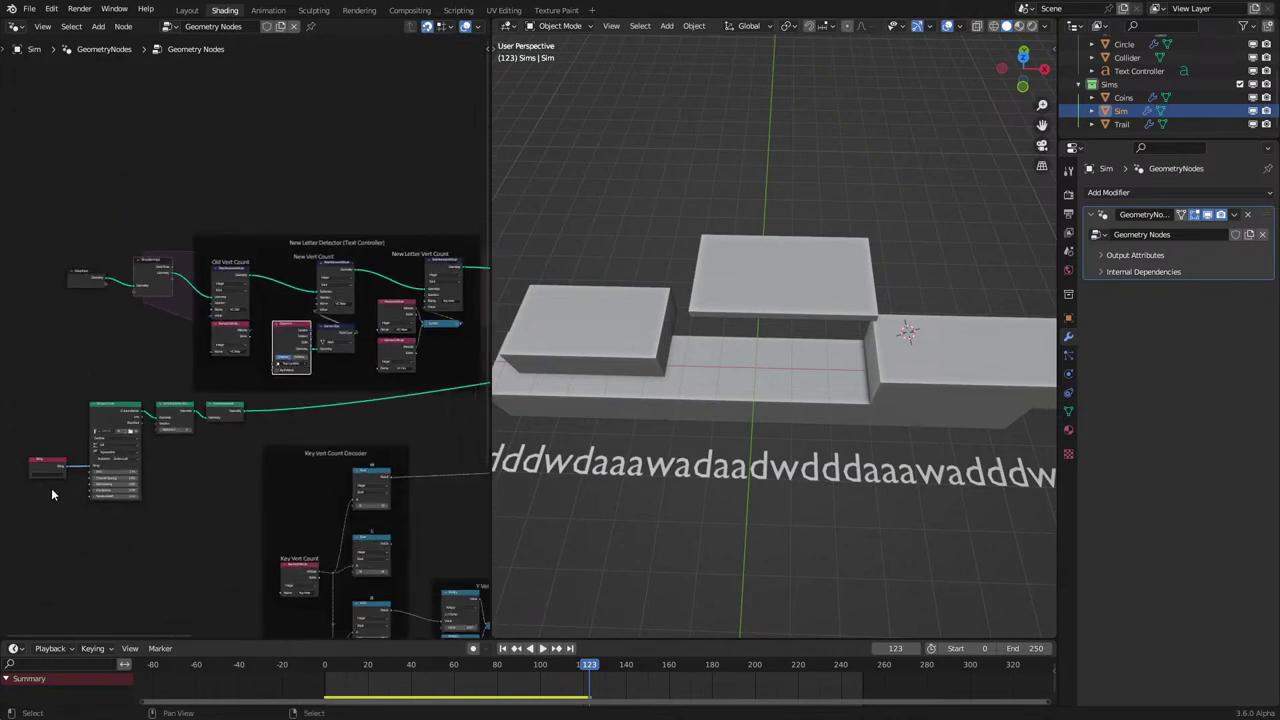
Delete the String, String to Curves, Set Spline Resolution and Realize Instances nodes, and output the simulation result in the viewport again.
drag(51, 488, 221, 409)
key(x)
scroll(220, 415, down, 5)
middle_drag(258, 399, 339, 473)
scroll(425, 388, up, 3)
ctrl+shift+click(416, 391)
middle_drag(300, 431, 347, 386)
Select the Text Controller, replay the animation from the start while steering the arrow with added letters, and stop the playback.
click(735, 476)
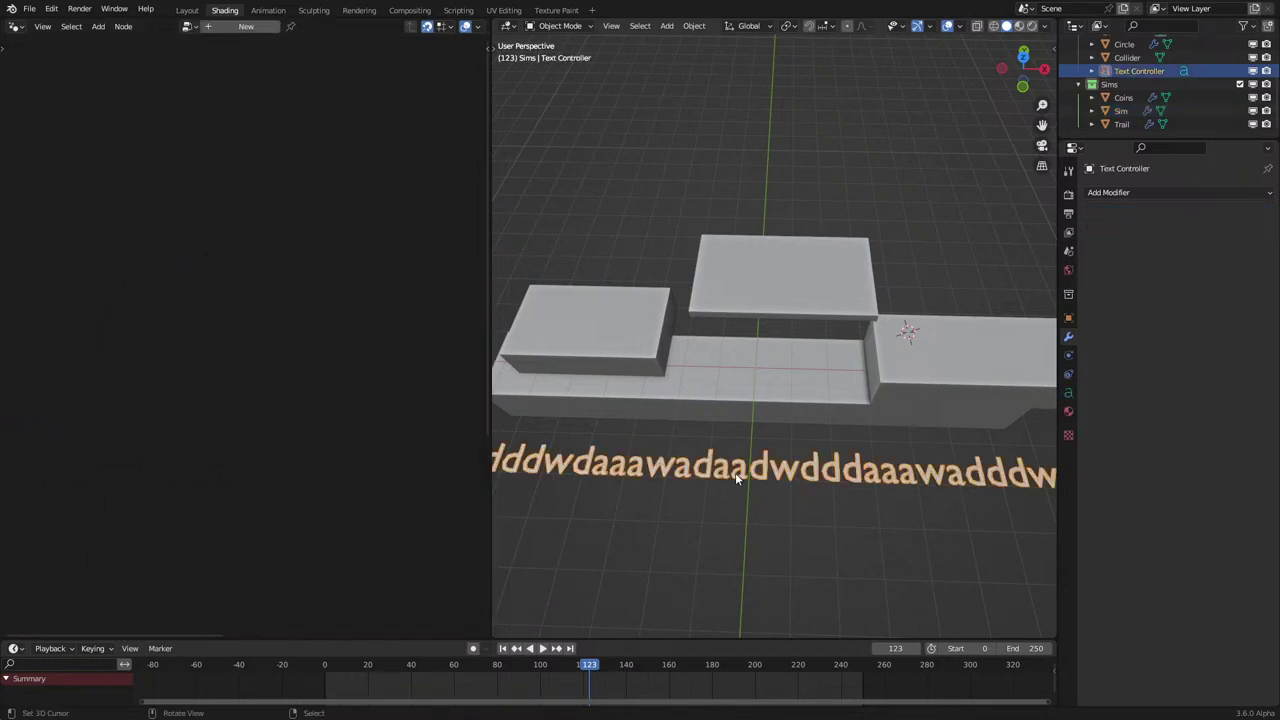
key(space)
scroll(720, 468, down, 4)
click(317, 690)
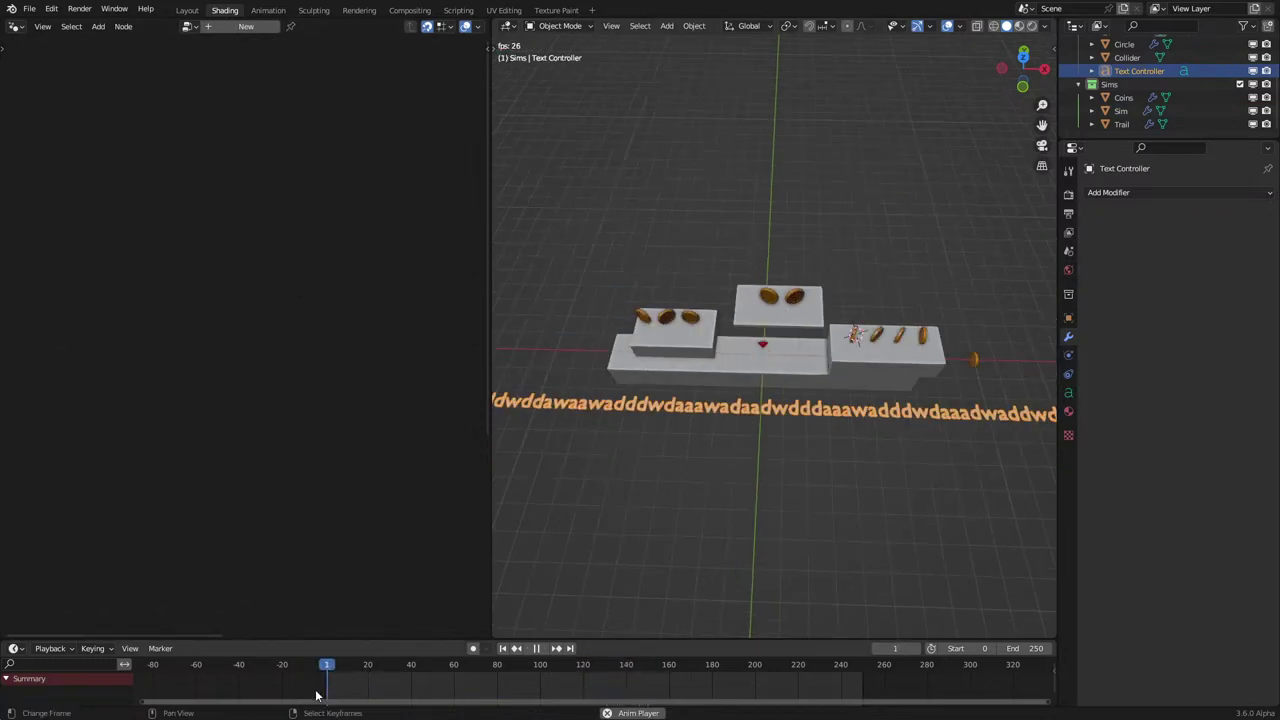
scroll(737, 475, up, 1)
key(Tab)
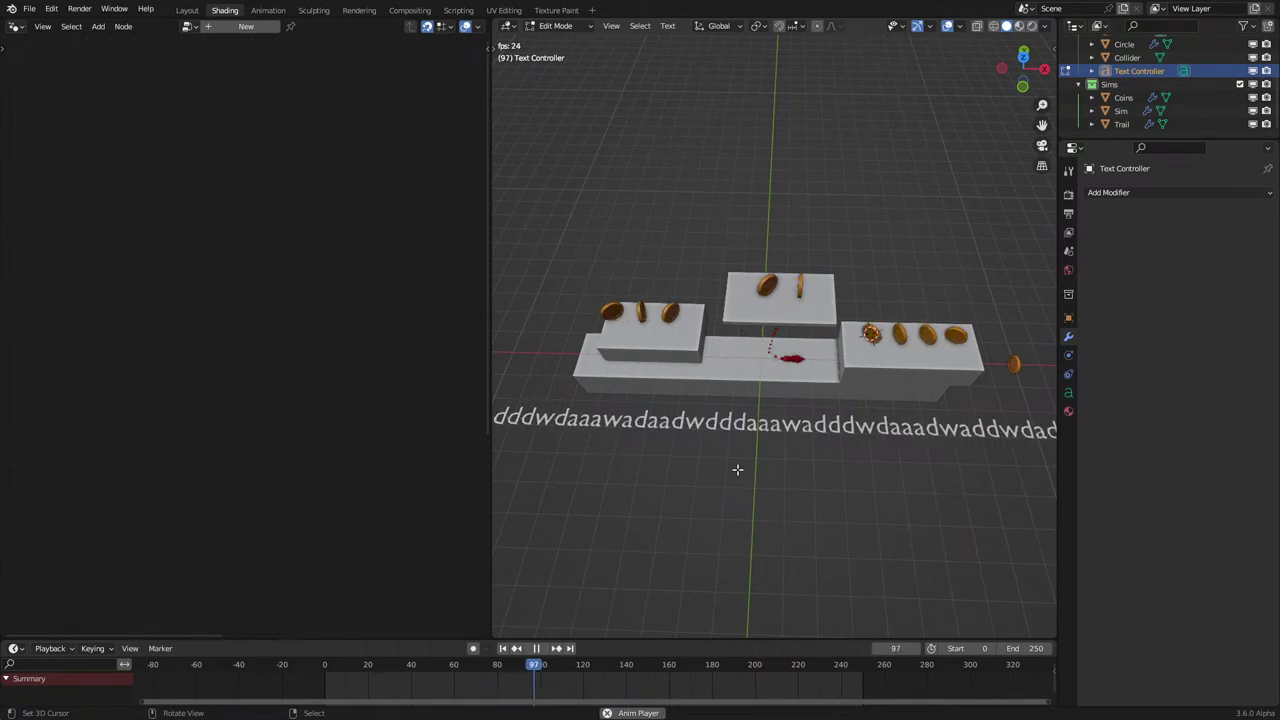
key(Tab)
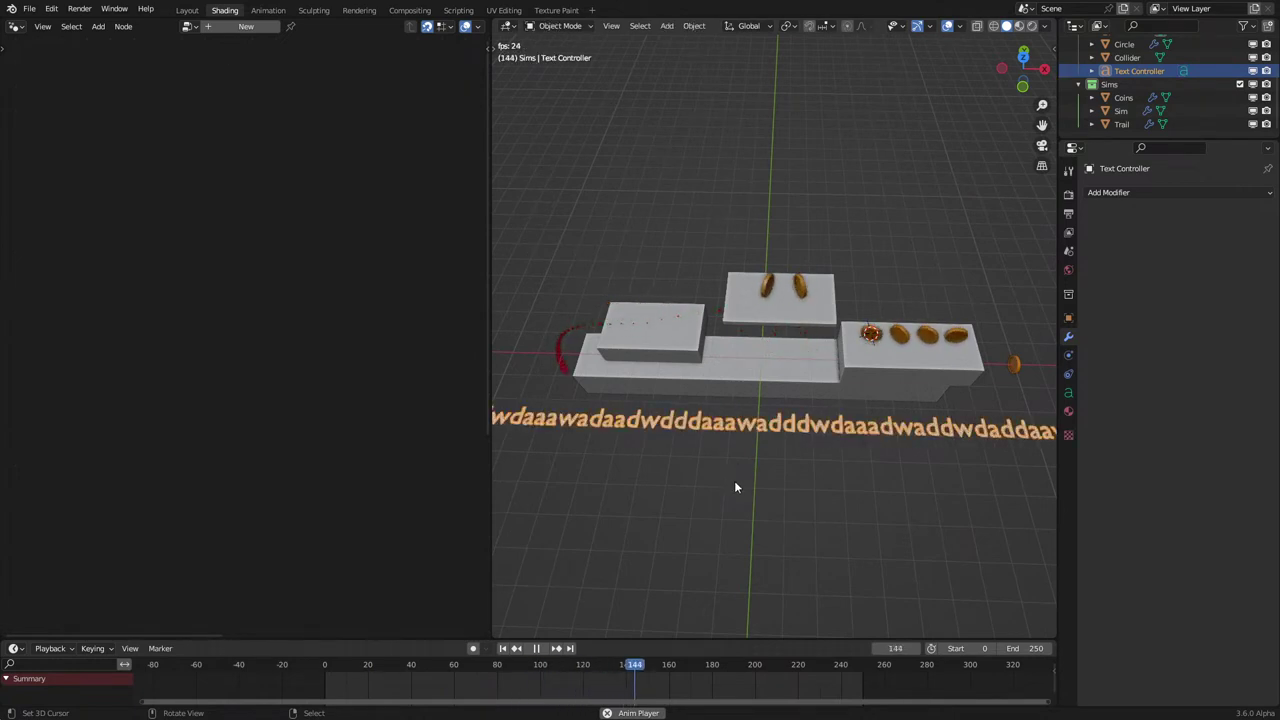
key(space)
Replace the Text Controller's whole text with wsad.
key(Tab)
key(ctrl+a)
key(BackSpace)
text(wad)
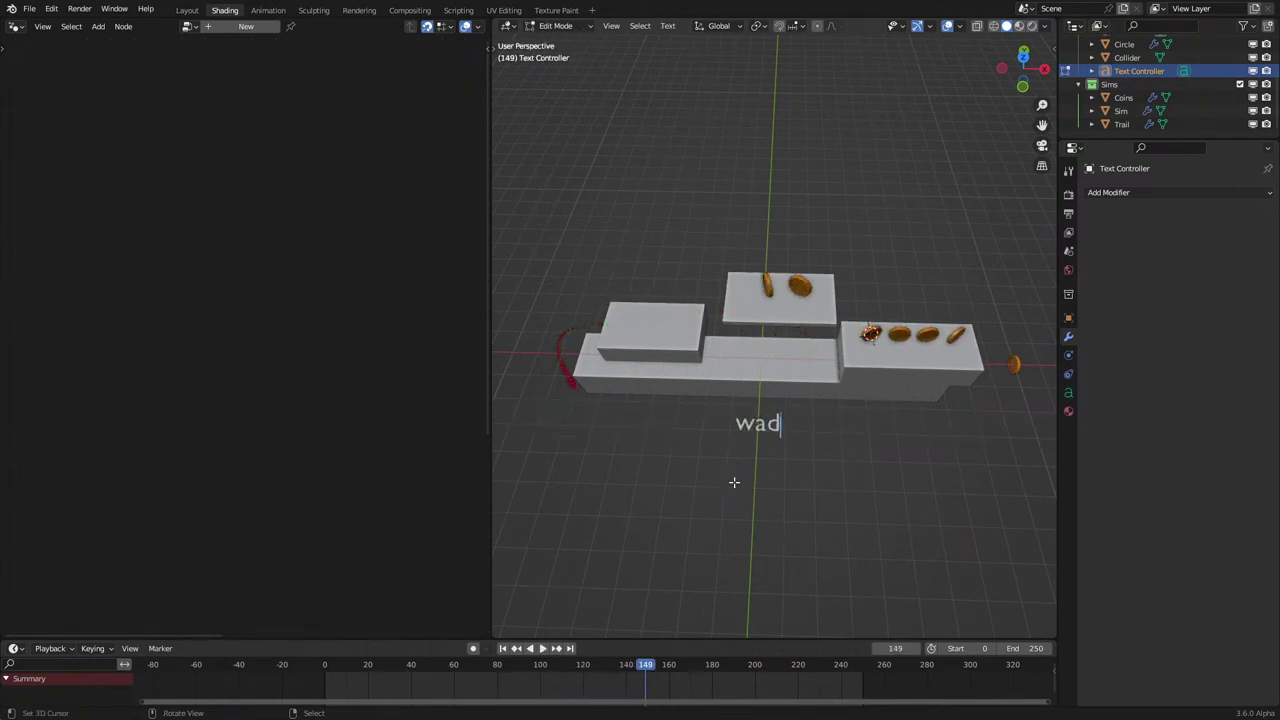
key(ctrl+a)
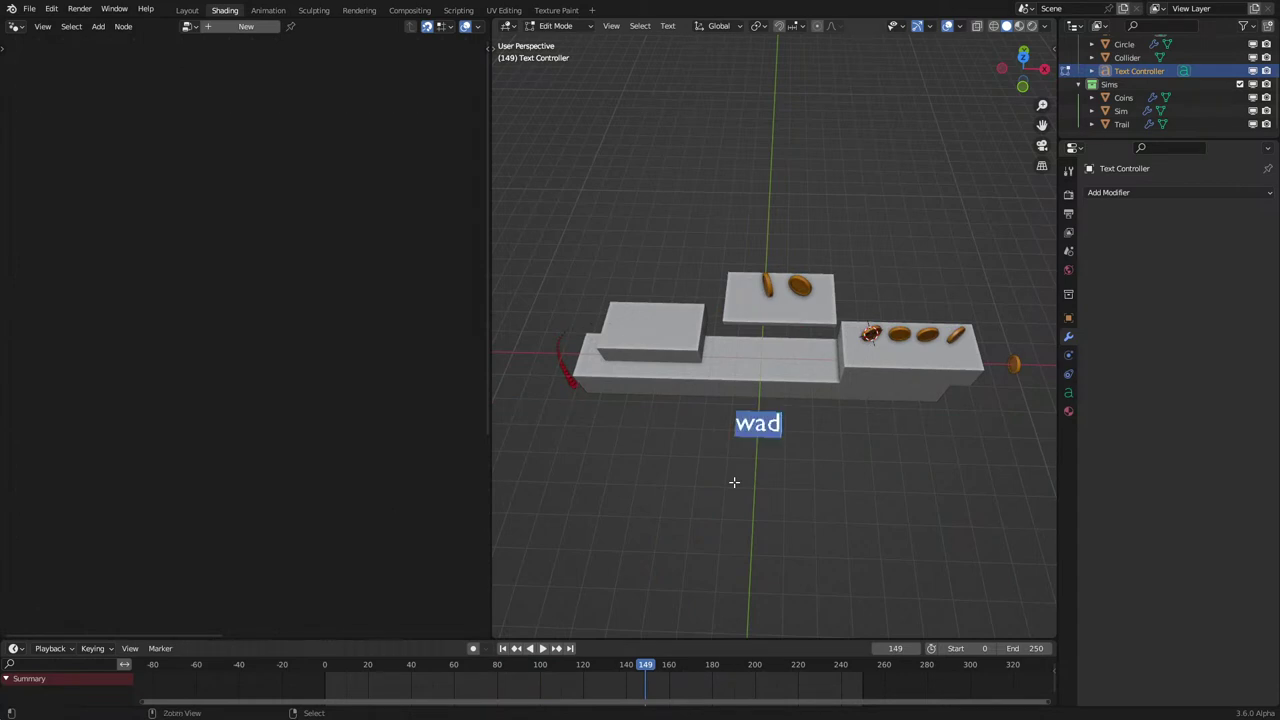
text(Wsad)
key(Tab)
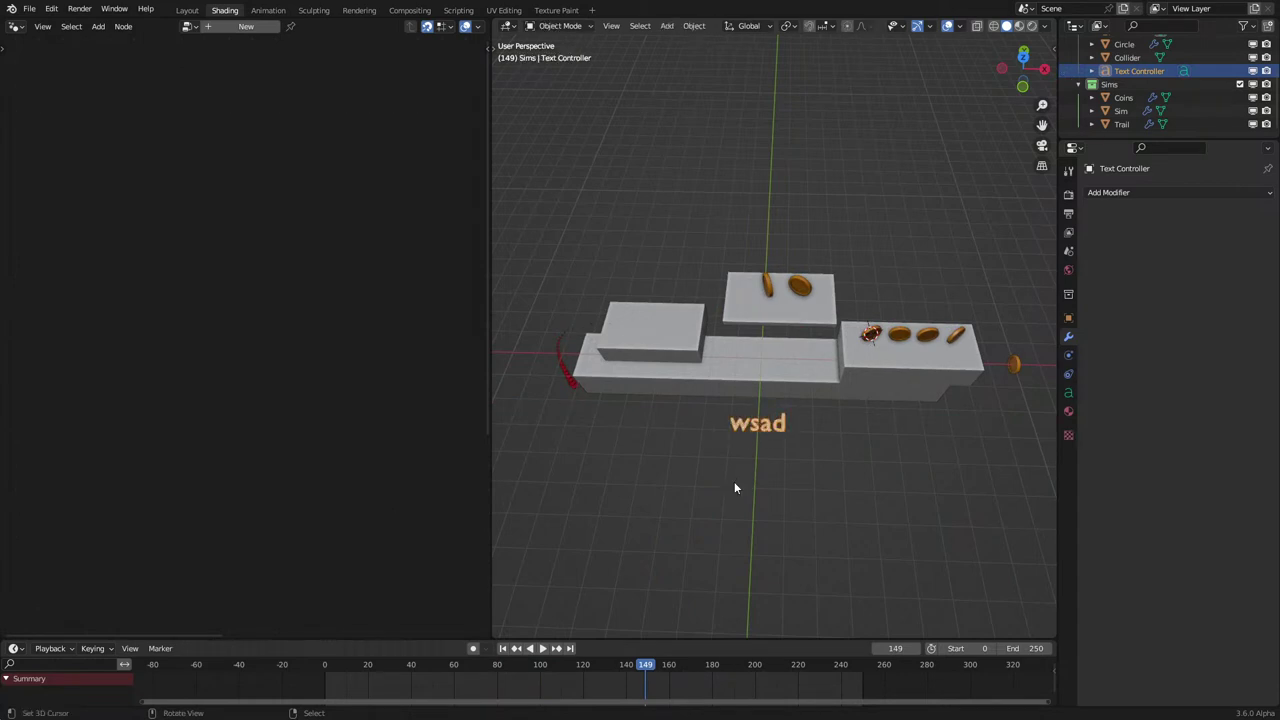
Return to frame 0 and select the Sim arrow object in the viewport.
key(shift+Left)
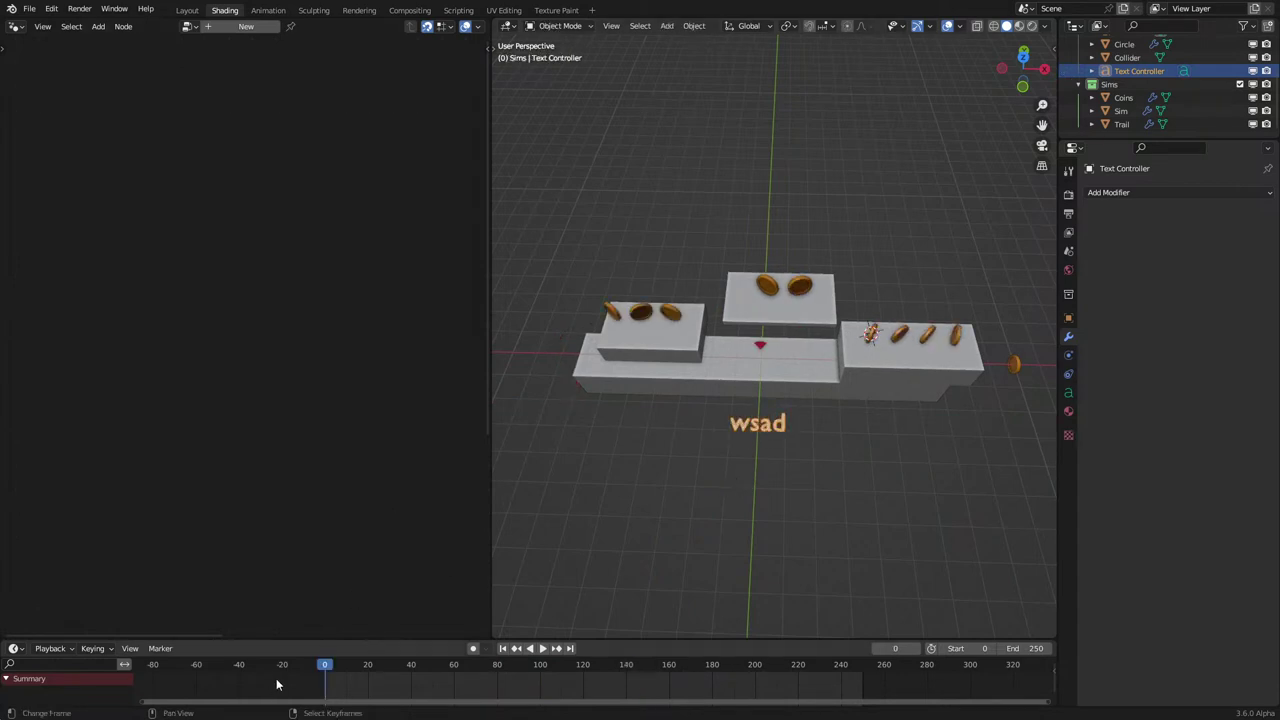
right_click(759, 348)
middle_drag(784, 384, 786, 292)
scroll(785, 285, up, 5)
shift+middle_drag(778, 225, 776, 346)
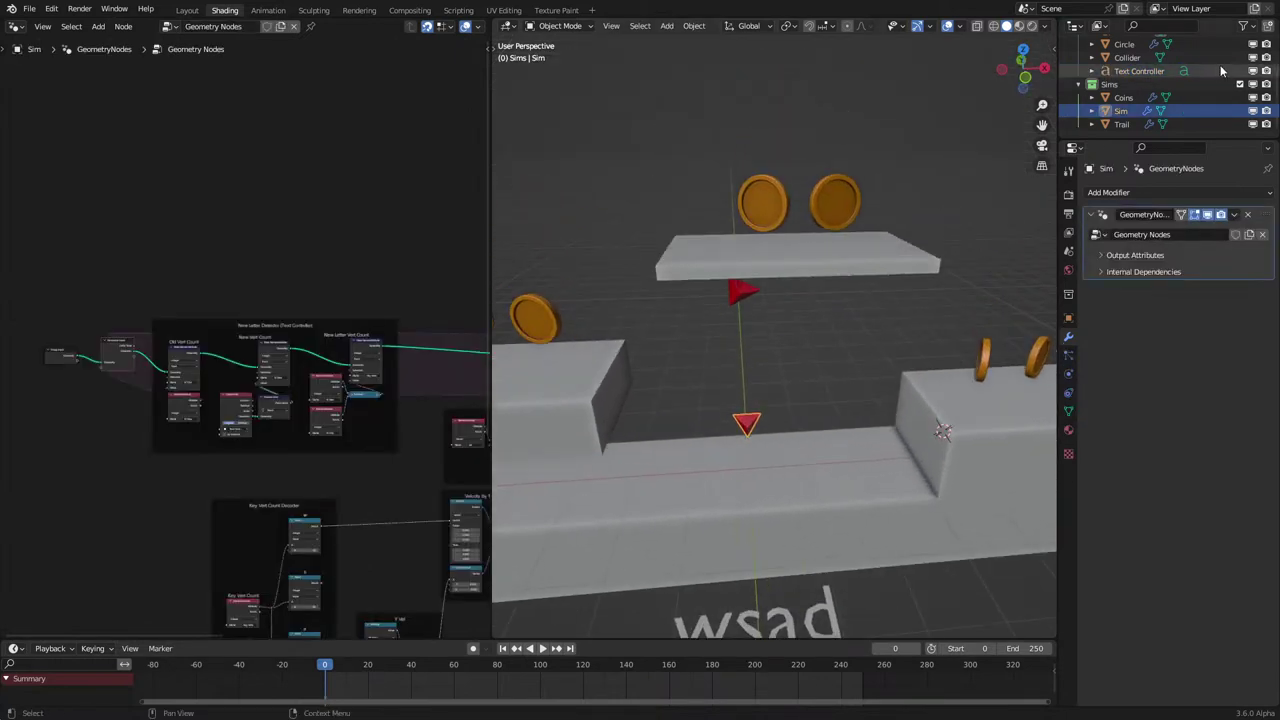
Show the scene in wireframe and rename the Circle object as Coin.
scroll(1221, 70, up, 2)
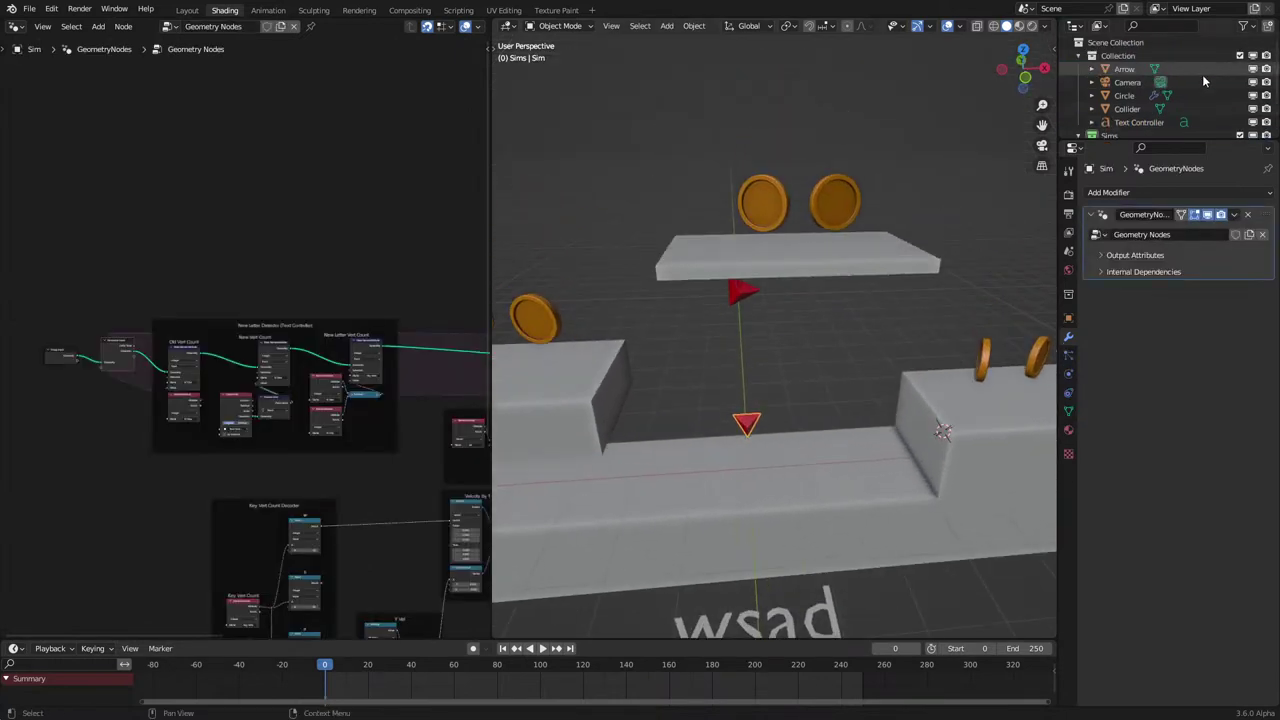
scroll(1150, 80, down, 1)
click(1125, 69)
scroll(952, 268, down, 5)
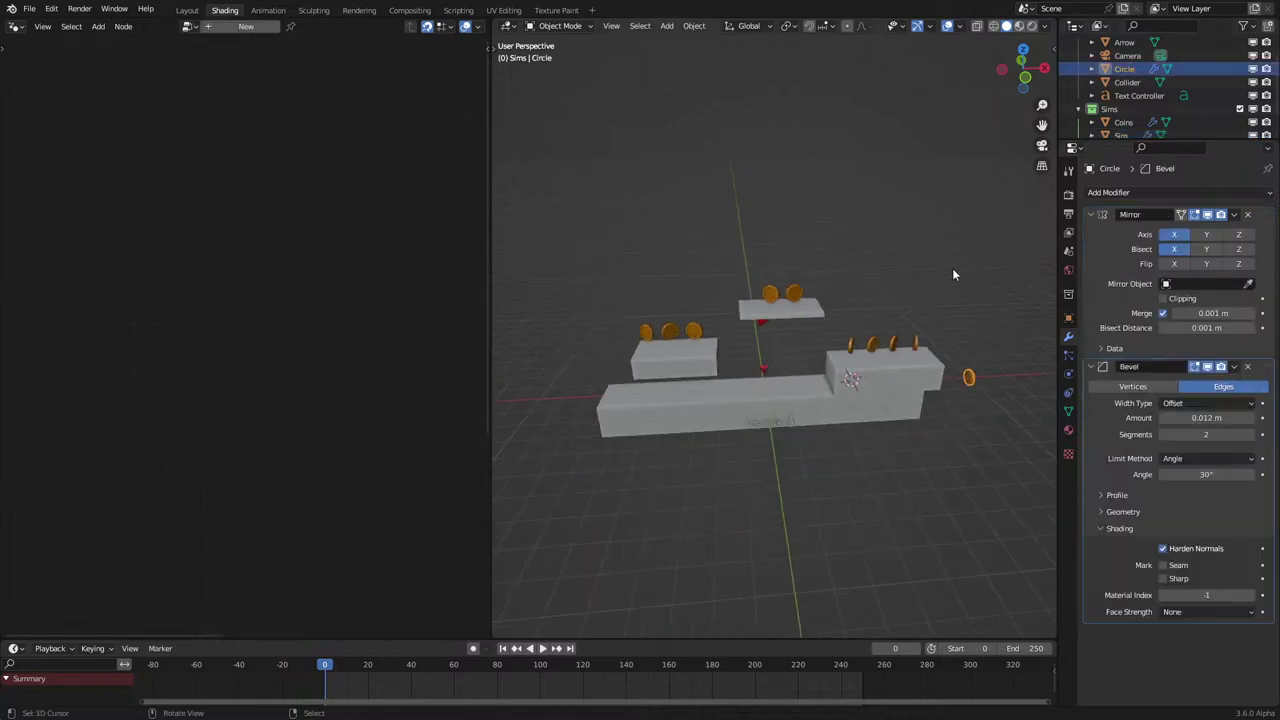
key(shift+z)
scroll(1150, 80, up, 1)
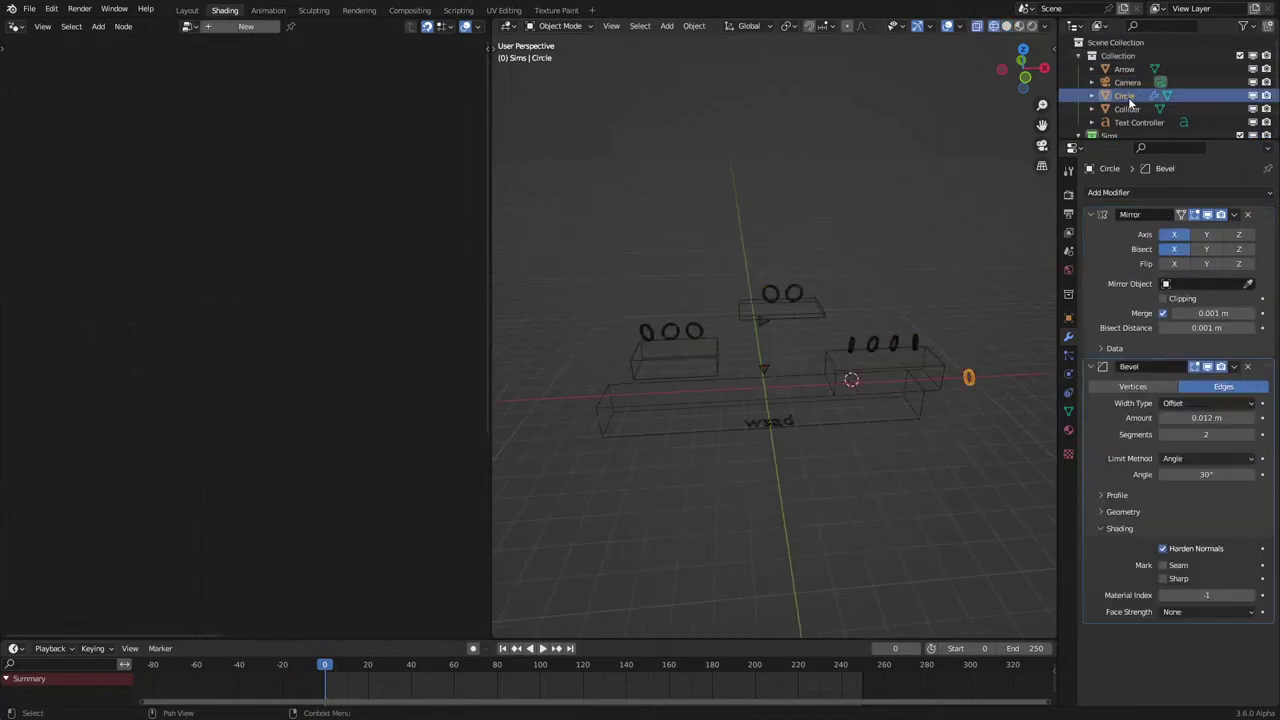
double_click(1125, 79)
key(Return)
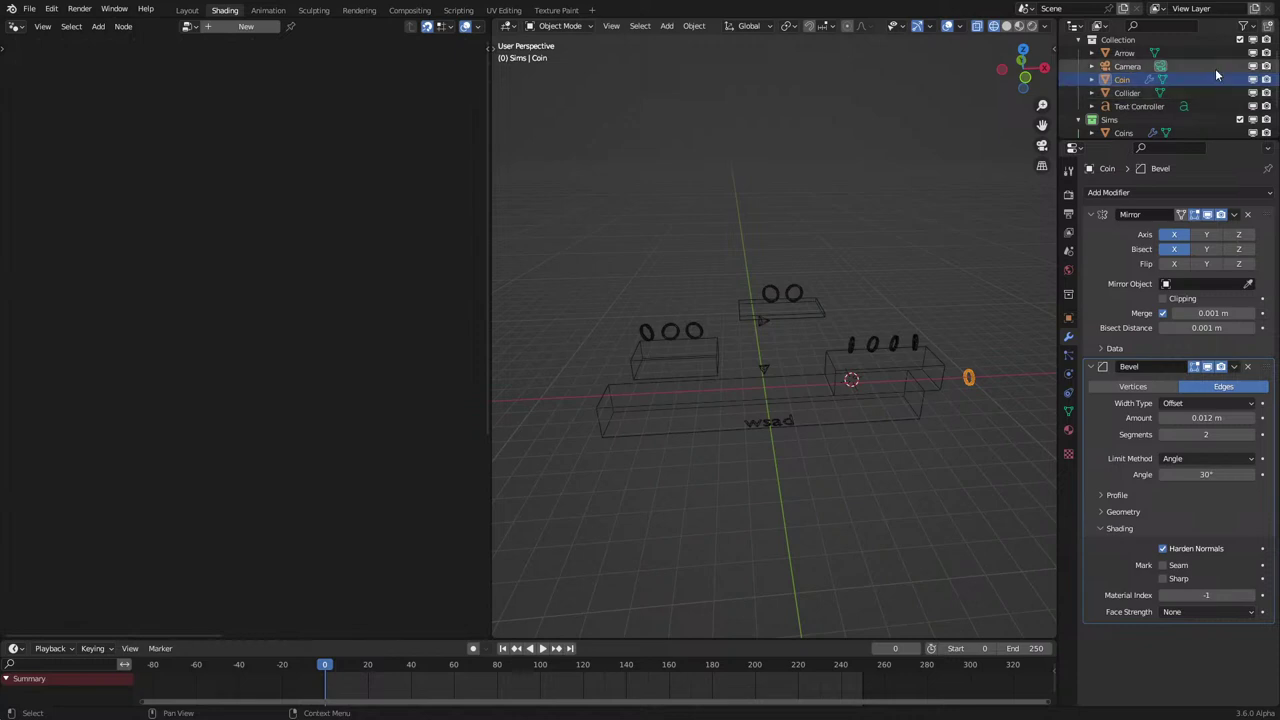
Move the Coin object to a new collection named Asset.
key(m)
click(1190, 75)
text(As)
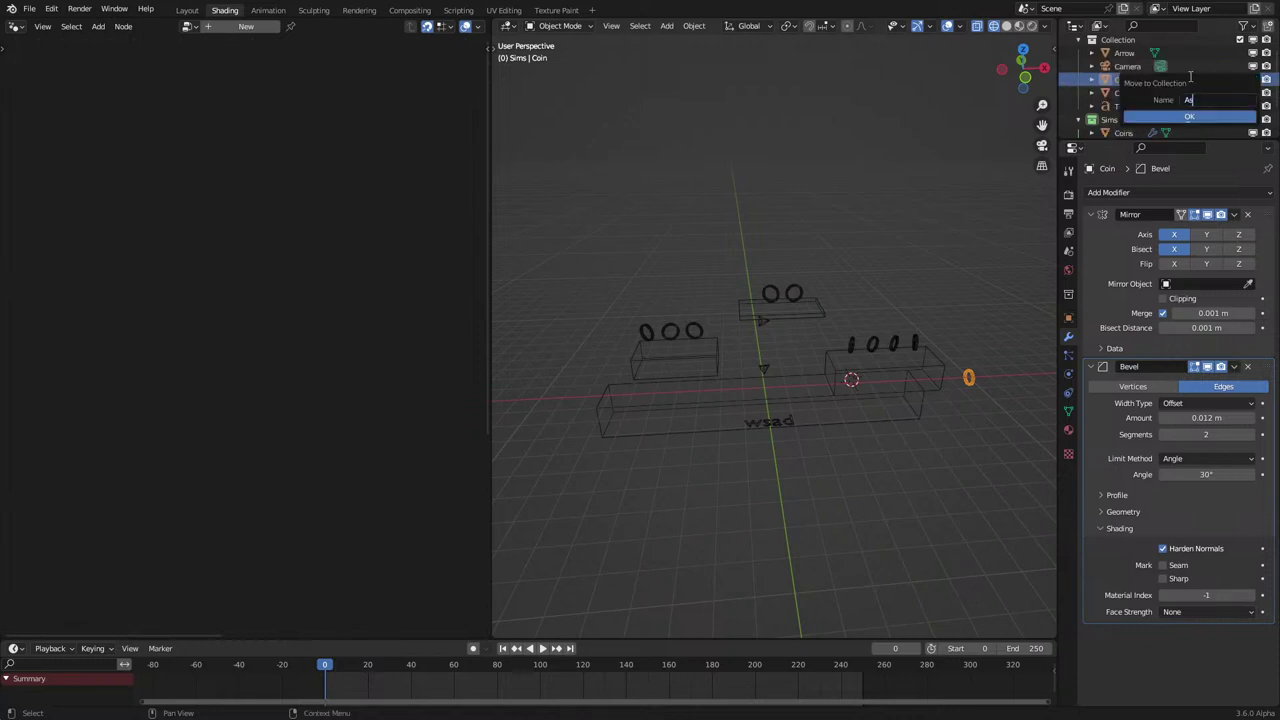
text(set)
key(Return)
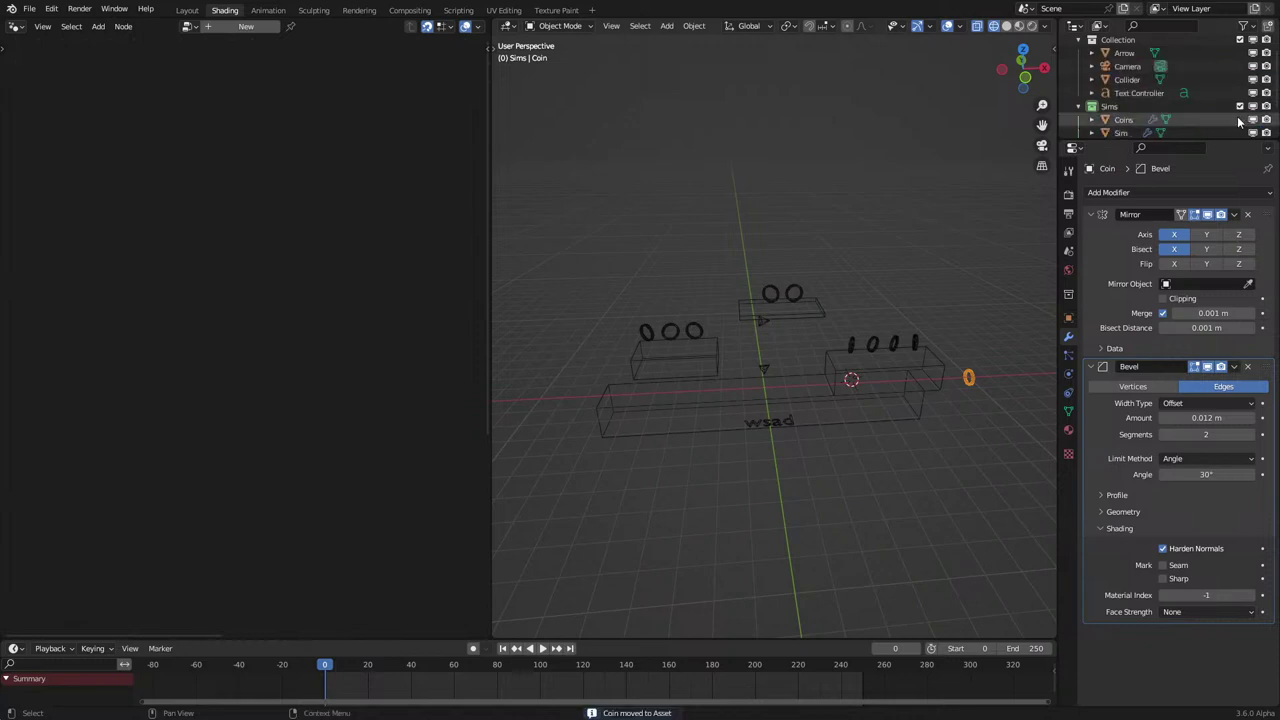
Move the Collider and Text Controller objects into the Sims collection and the Arrow object into the Asset collection.
click(1142, 80)
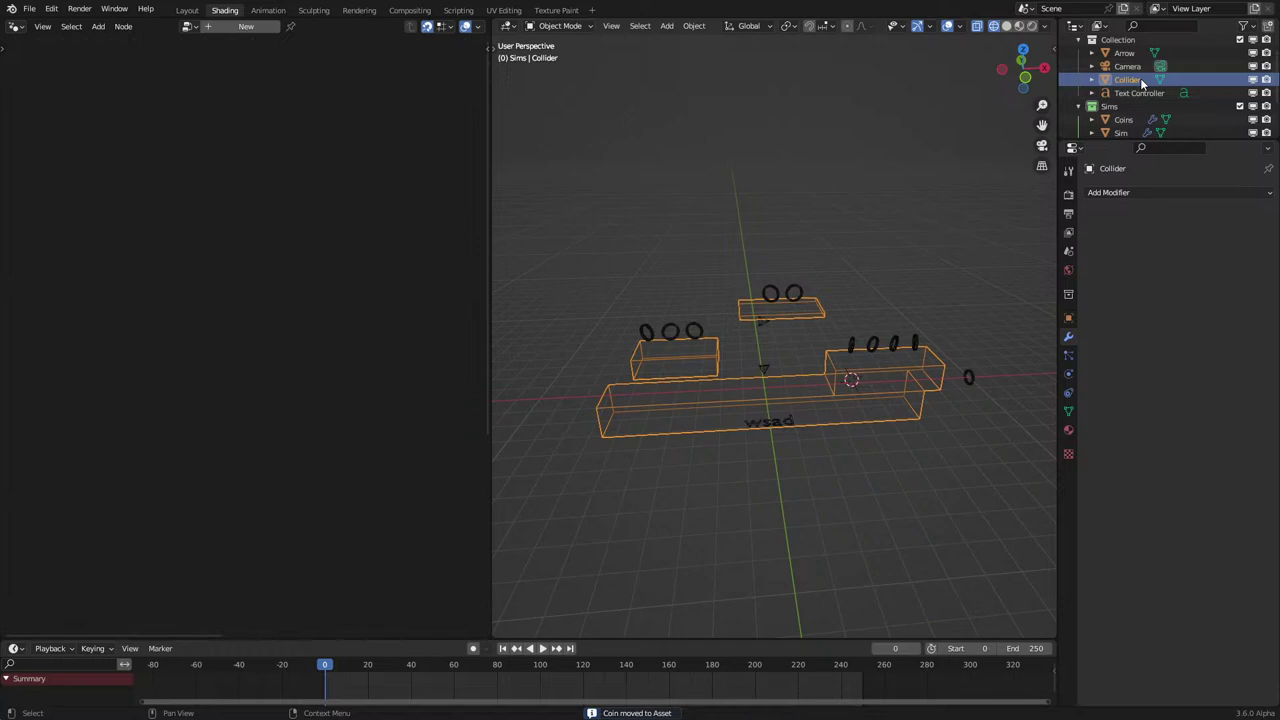
drag(1142, 82, 1135, 113)
mouse_move(1126, 55)
mouse_down()
mouse_move(1126, 126)
mouse_move(1130, 45)
mouse_move(1120, 77)
mouse_up()
scroll(1175, 93, down, 3)
scroll(1155, 86, up, 1)
click(1138, 86)
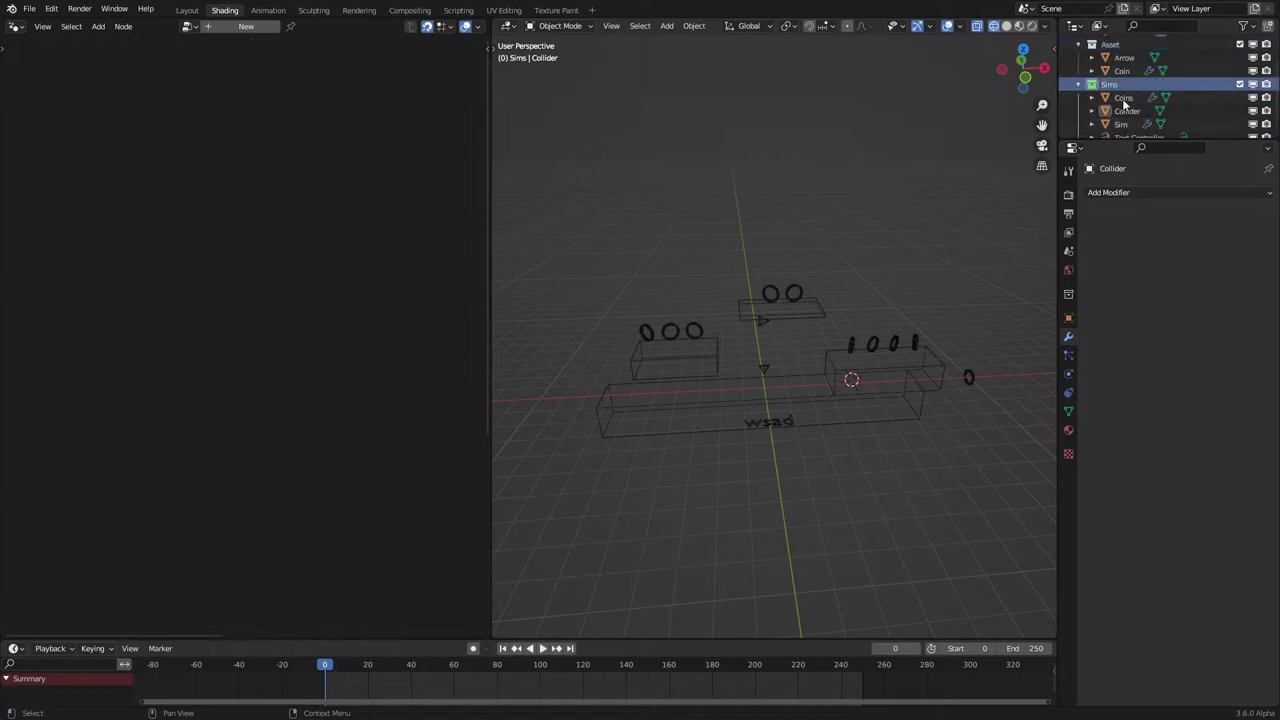
Switch the viewport back to solid shading and select the Coins object.
scroll(893, 347, up, 1)
click(889, 350)
click(844, 386)
key(z)
click(958, 371)
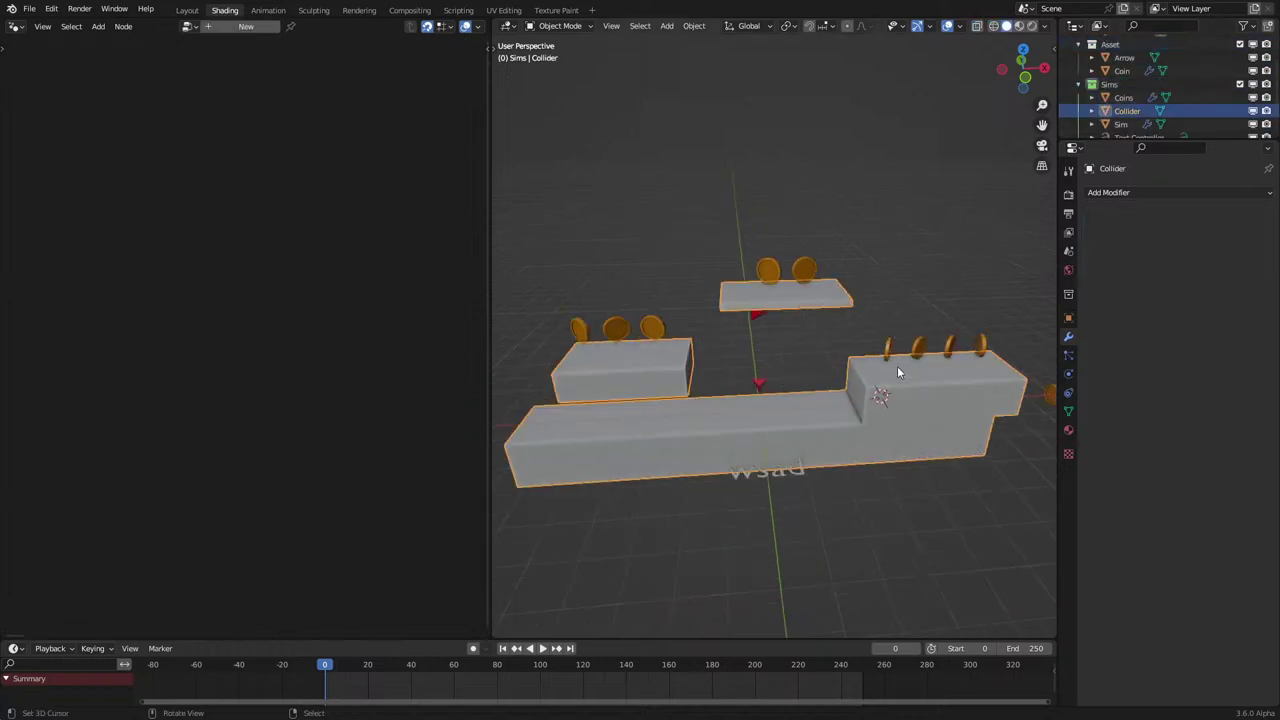
click(897, 366)
Check the Collider, Sim, Text Controller and Trail objects in the Sims collection and open the Collider's object properties.
scroll(1111, 96, up, 2)
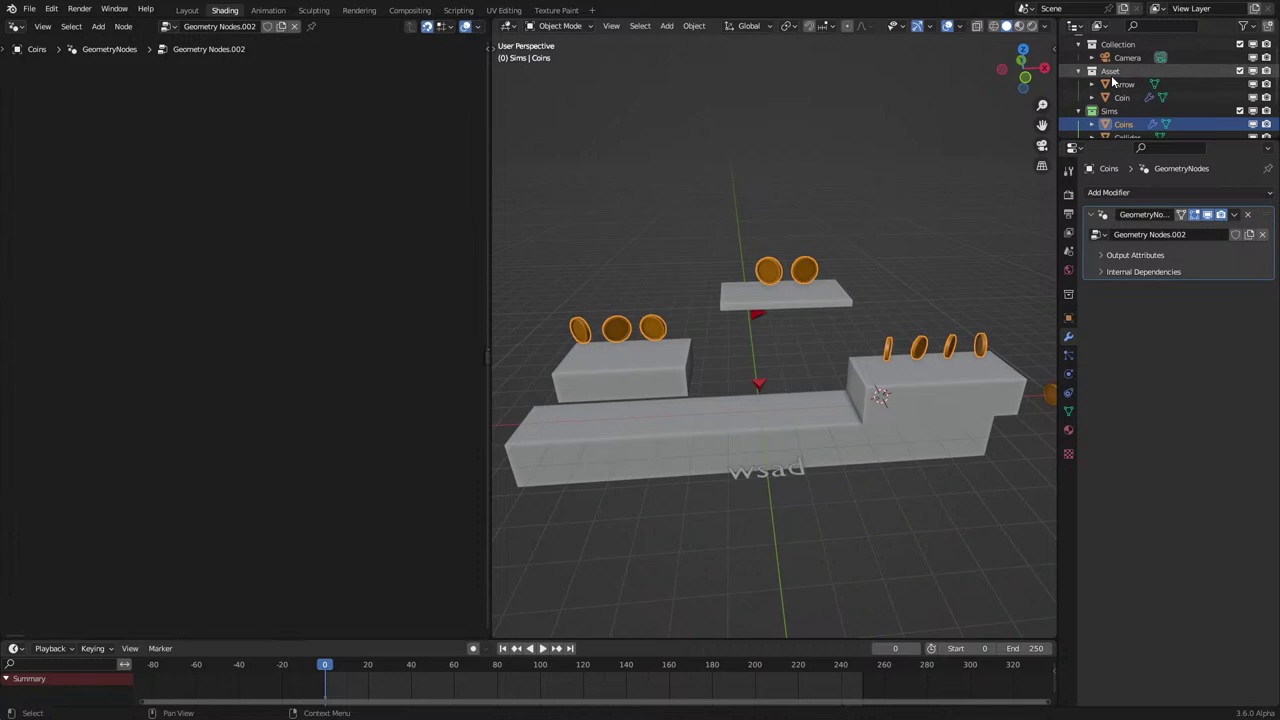
scroll(1120, 95, down, 2)
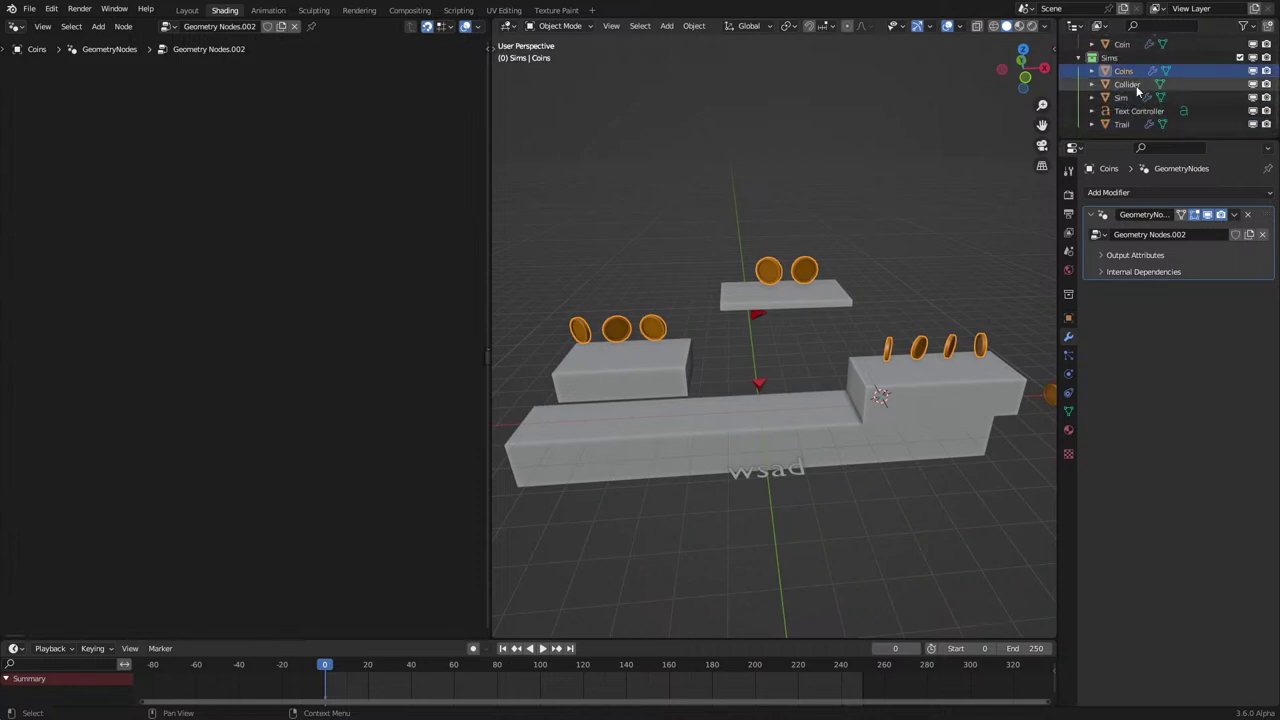
click(1135, 86)
click(1124, 97)
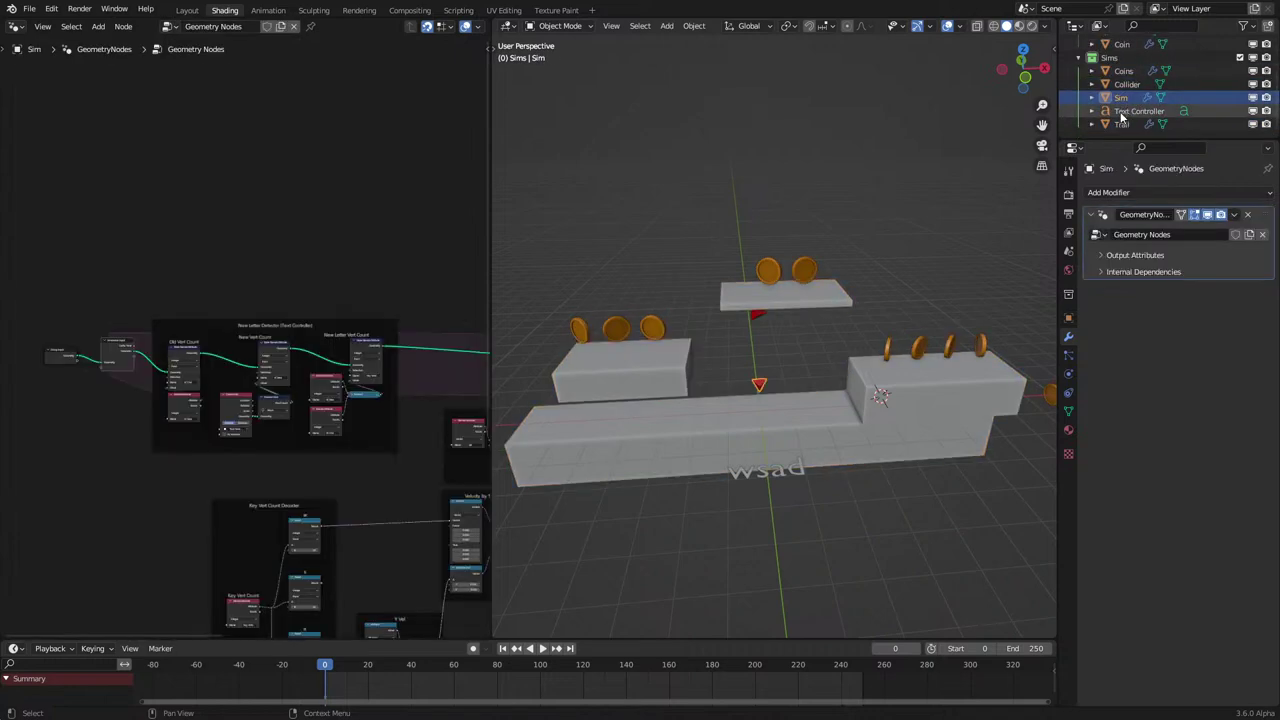
click(1118, 112)
click(1117, 125)
click(1120, 111)
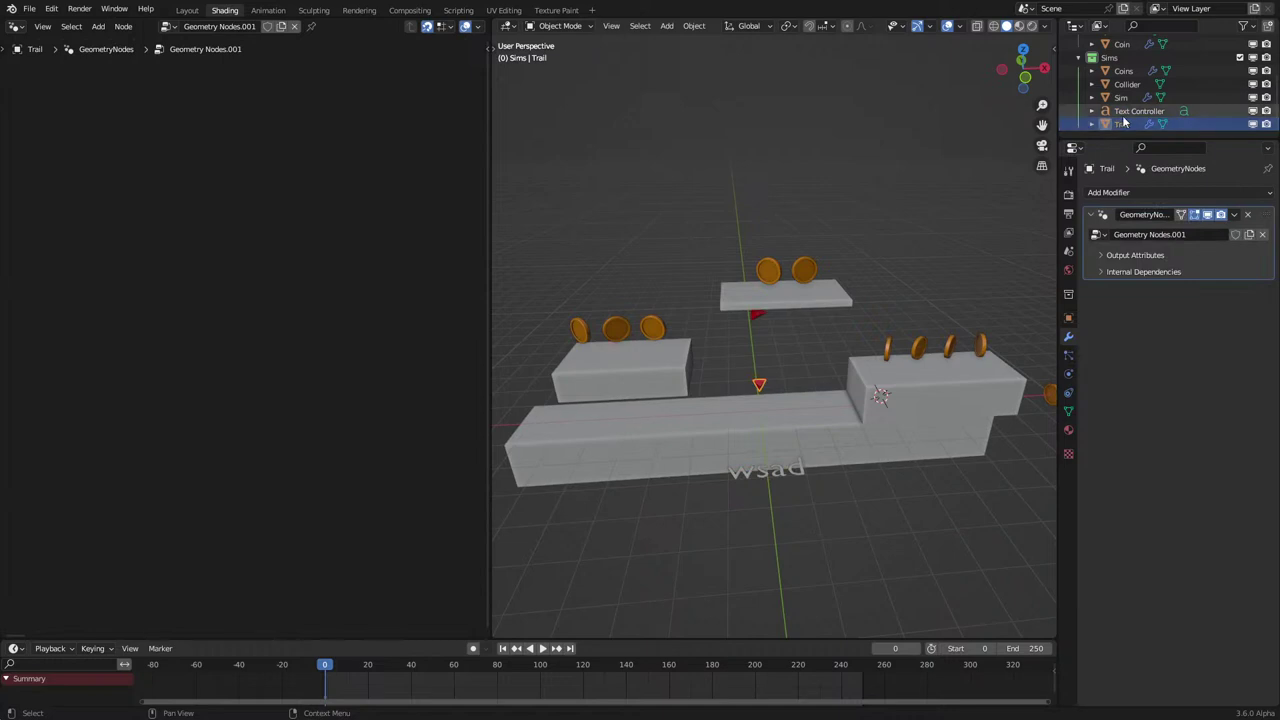
click(1106, 85)
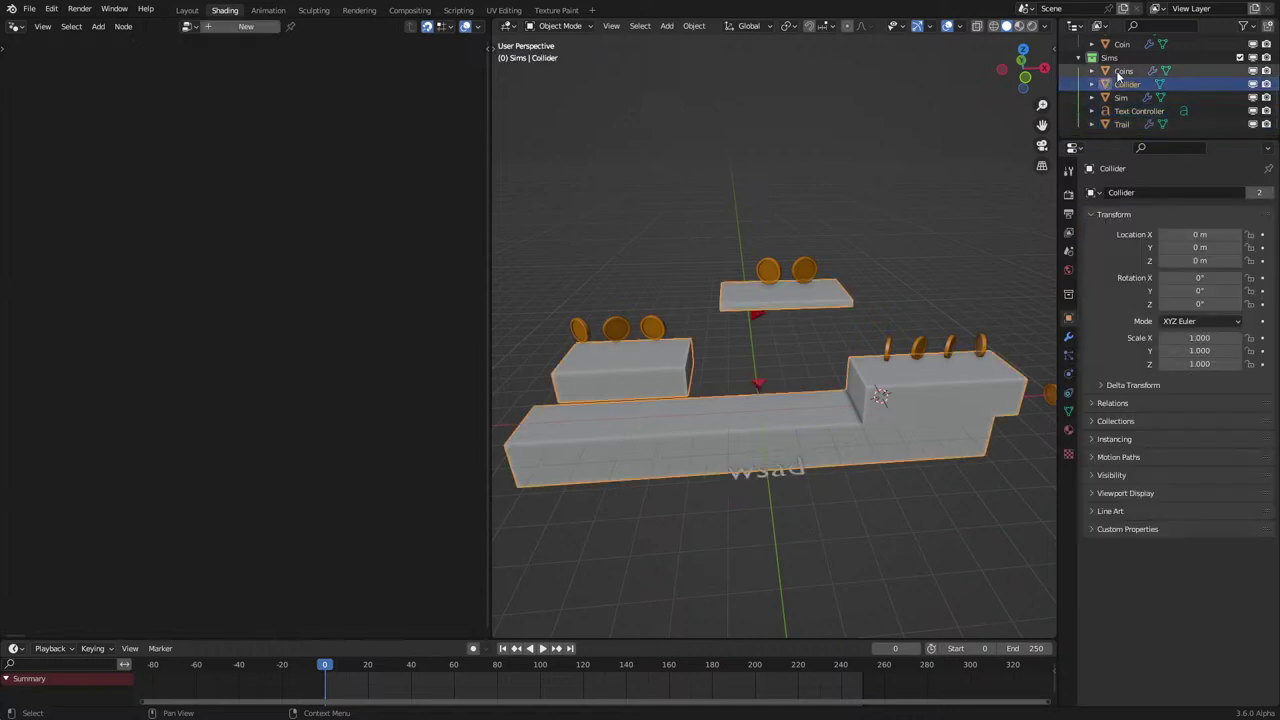
In the Sim object's node tree, relabel the Old Velocty frame as Update Velocty.
click(768, 393)
scroll(450, 407, down, 6)
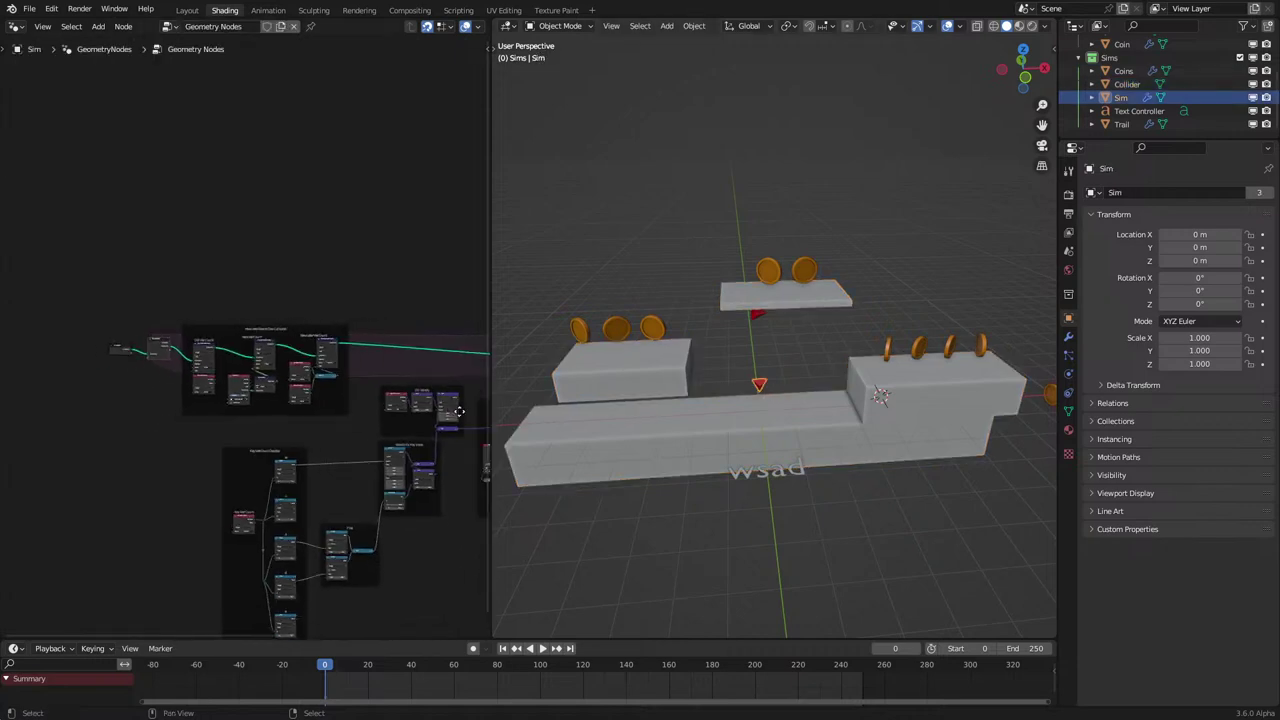
middle_drag(444, 409, 316, 371)
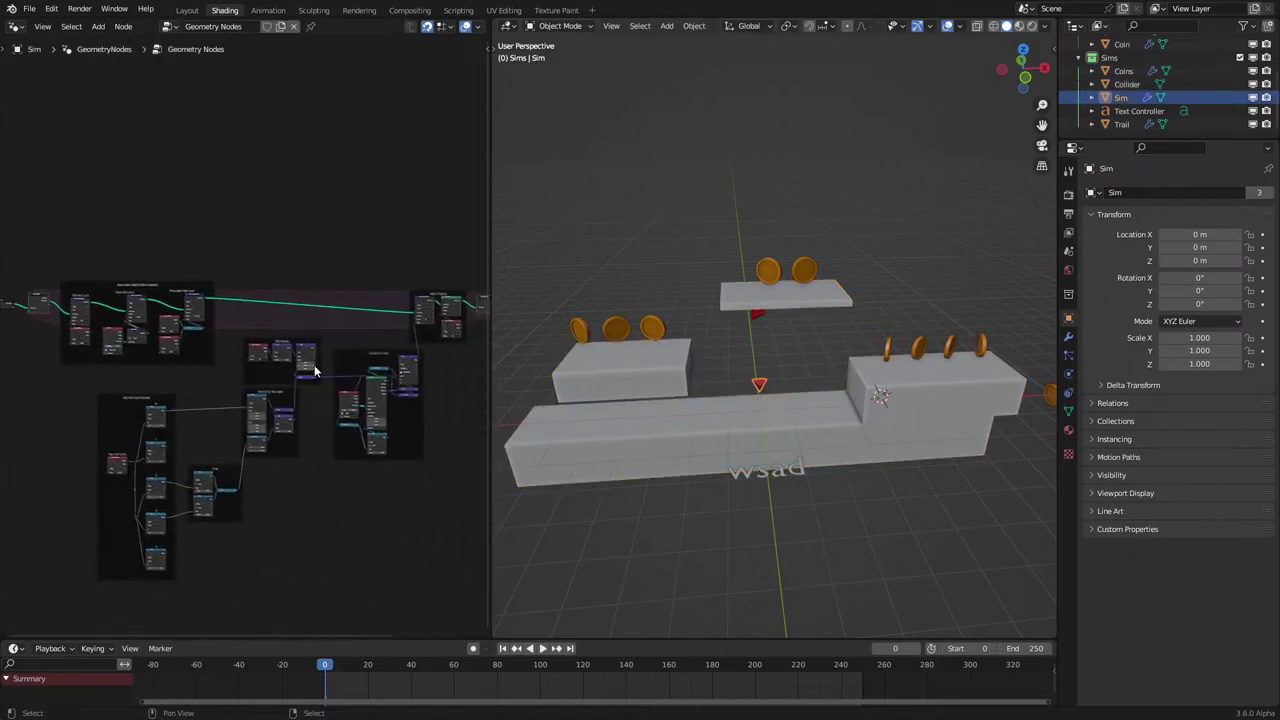
scroll(314, 372, up, 5)
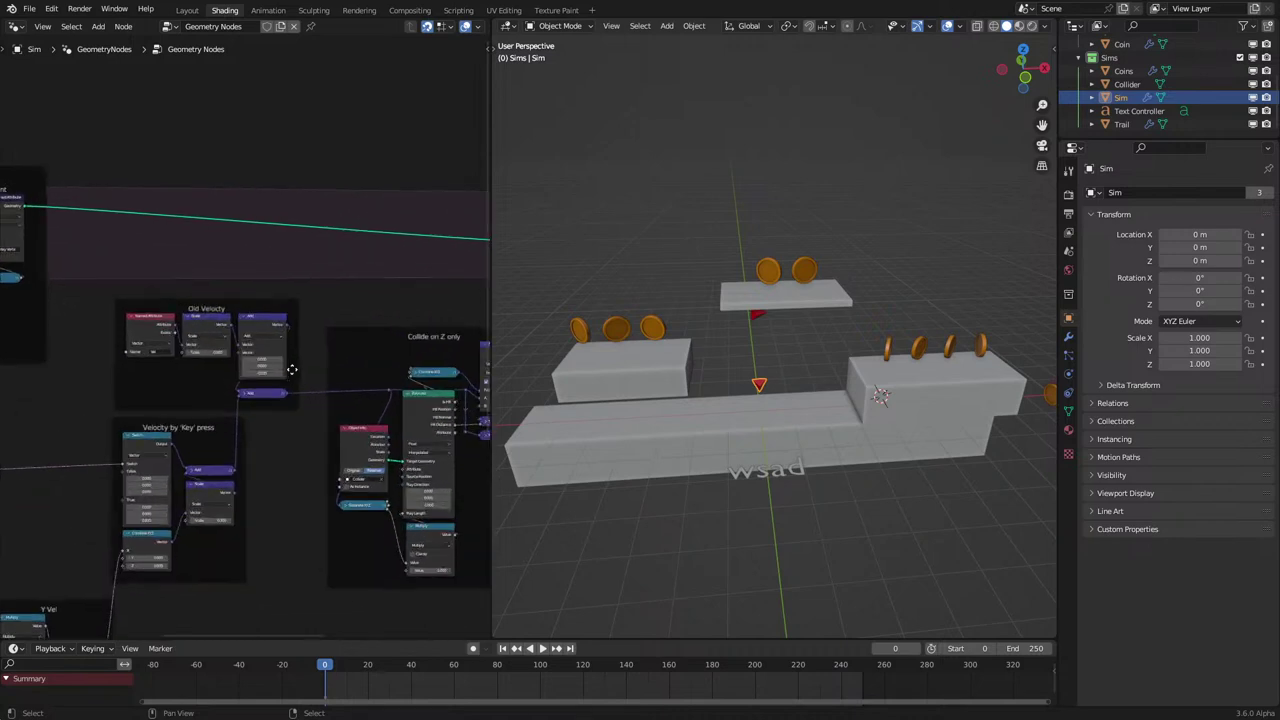
scroll(291, 370, up, 3)
click(244, 284)
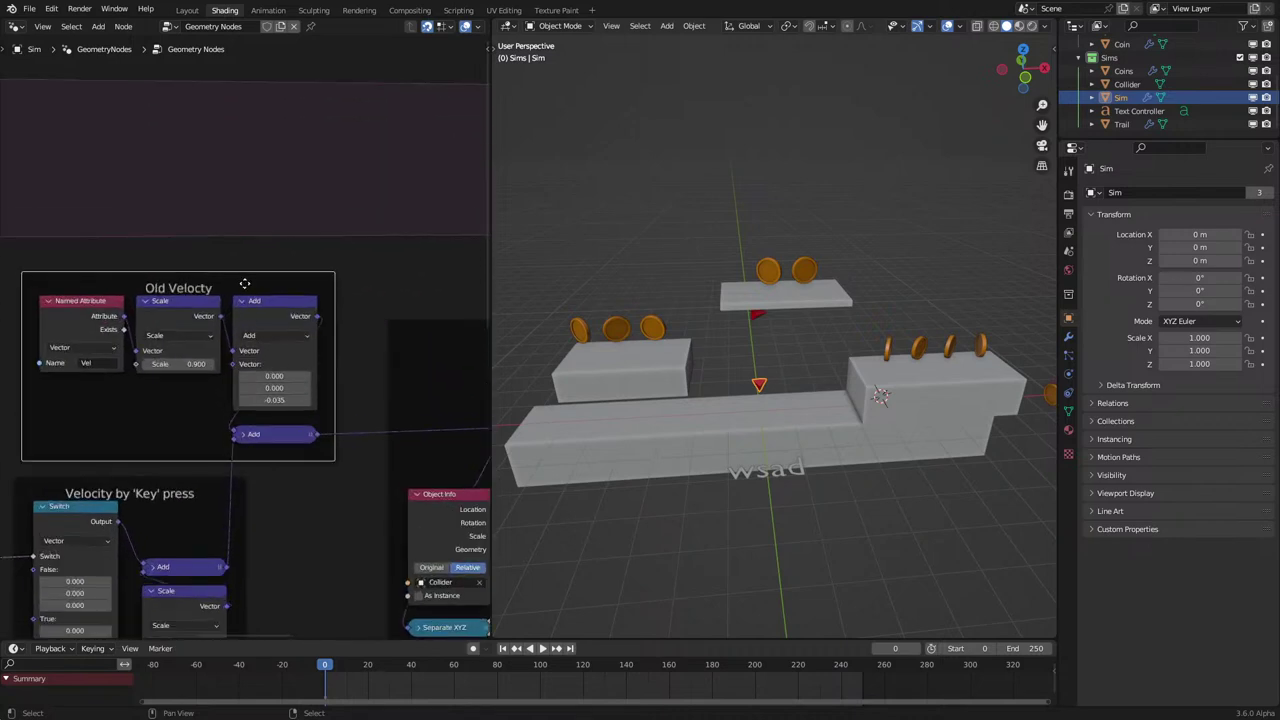
key(F2)
click(245, 284)
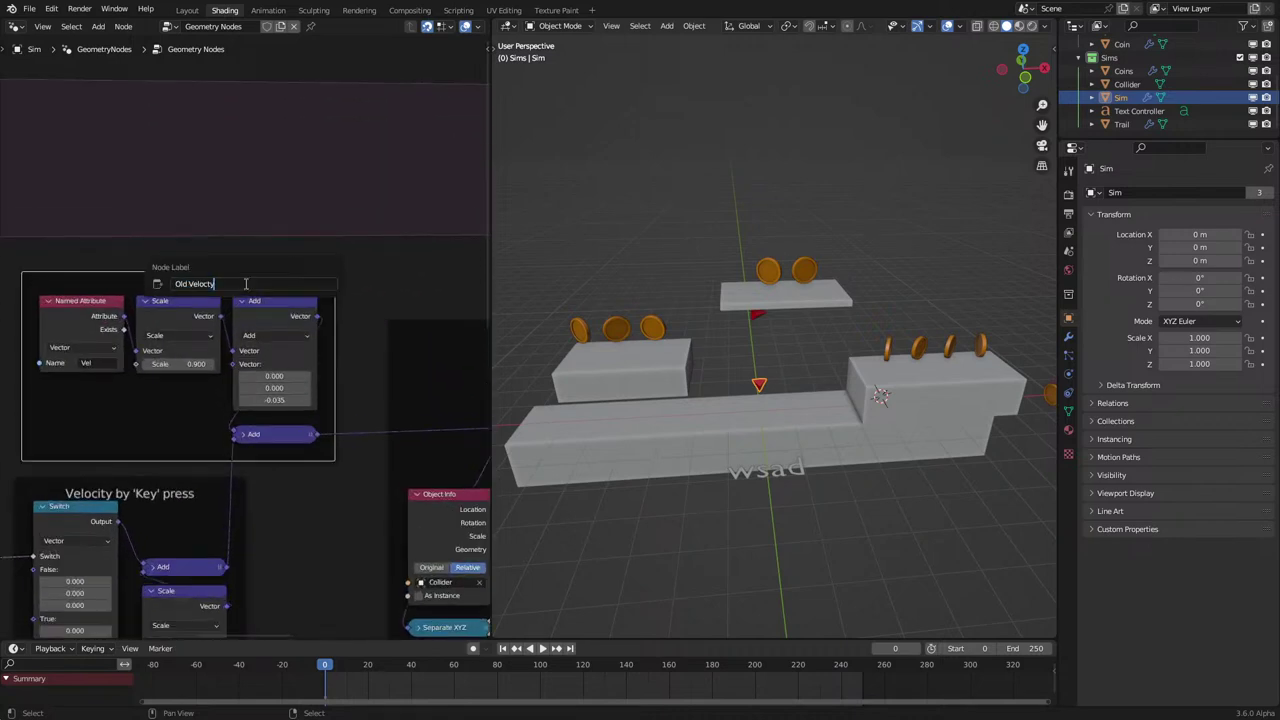
text(Drag/G)
key(BackSpace)
key(BackSpace)
key(BackSpace)
key(BackSpace)
key(BackSpace)
key(BackSpace)
key(BackSpace)
key(BackSpace)
key(BackSpace)
key(BackSpace)
key(BackSpace)
key(BackSpace)
key(BackSpace)
key(BackSpace)
key(BackSpace)
key(BackSpace)
key(BackSpace)
key(BackSpace)
key(BackSpace)
key(BackSpace)
key(shift+Right)
key(shift+Right)
text(Update)
key(Return)
Move the Y Vel frame up, closer to the Velocity by 'Key' press frame.
scroll(284, 430, down, 5)
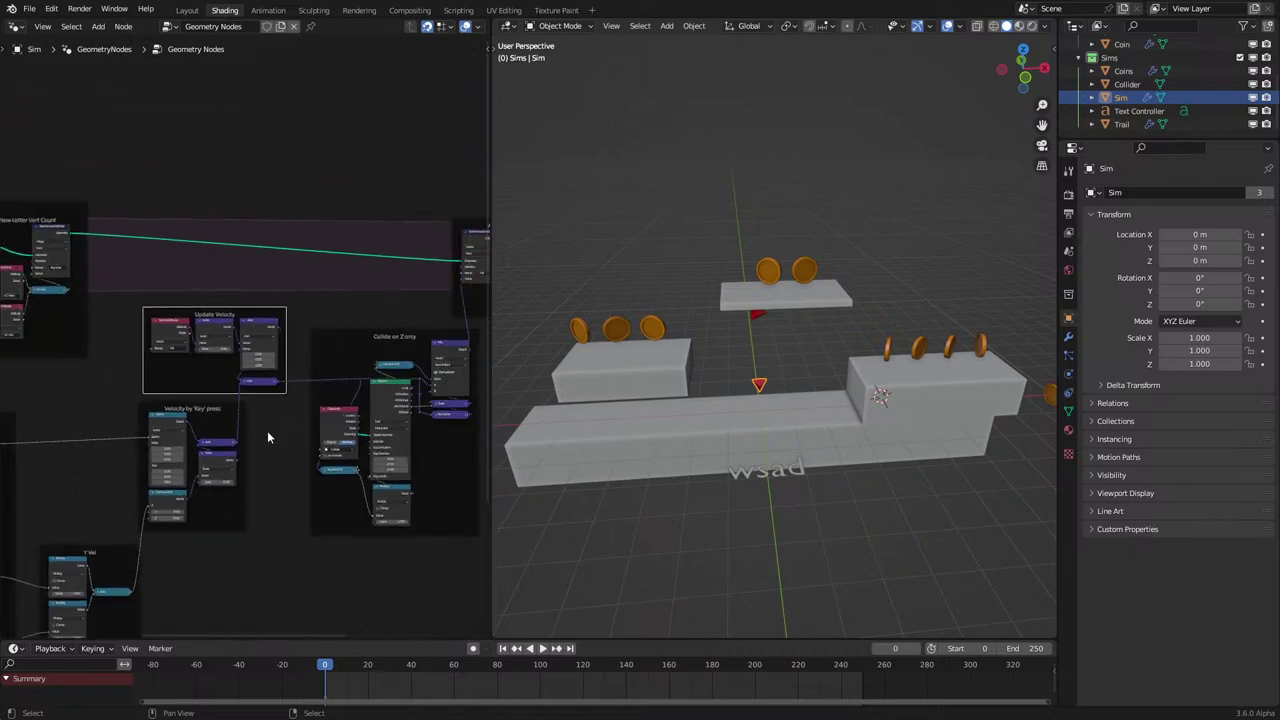
scroll(327, 429, down, 3)
middle_drag(298, 438, 455, 393)
scroll(397, 431, up, 5)
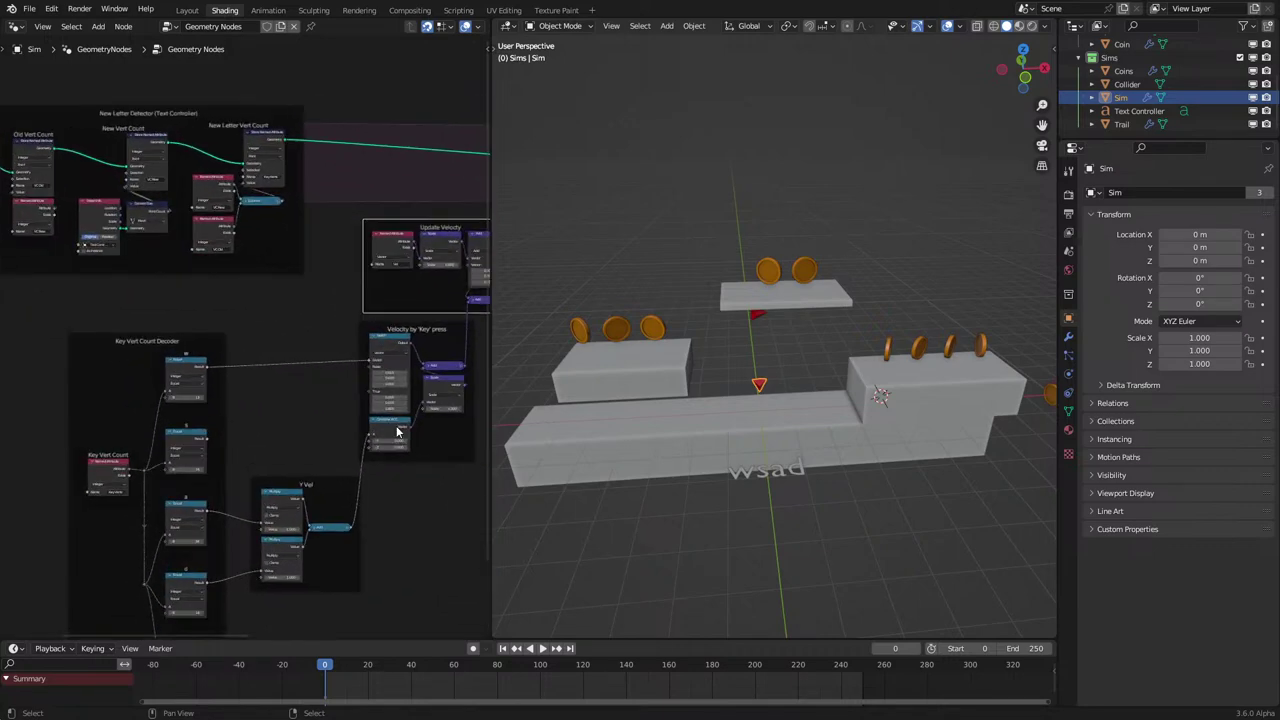
middle_drag(343, 456, 294, 409)
scroll(295, 415, up, 2)
click(297, 446)
drag(296, 445, 300, 370)
scroll(302, 390, up, 2)
middle_drag(315, 384, 290, 448)
scroll(215, 354, down, 1)
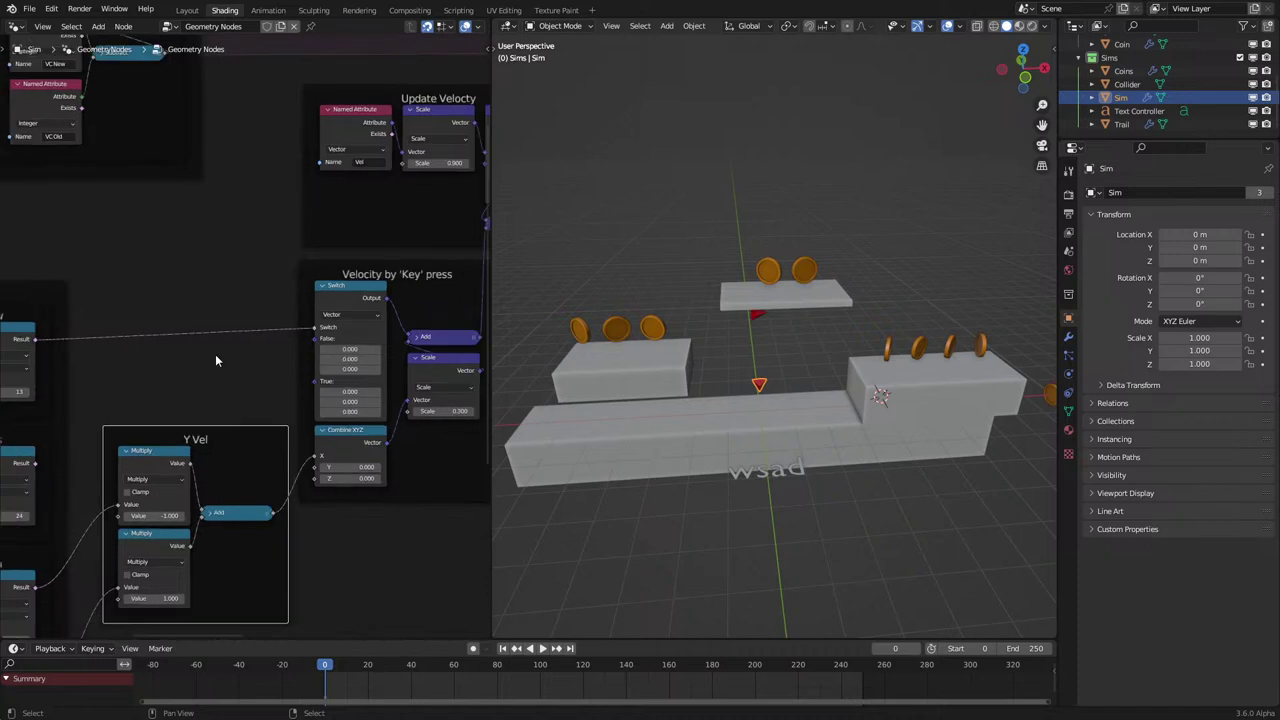
Change the Switch node in the Velocity by 'Key' press frame to Float and set its True value to 0.8.
scroll(260, 364, up, 2)
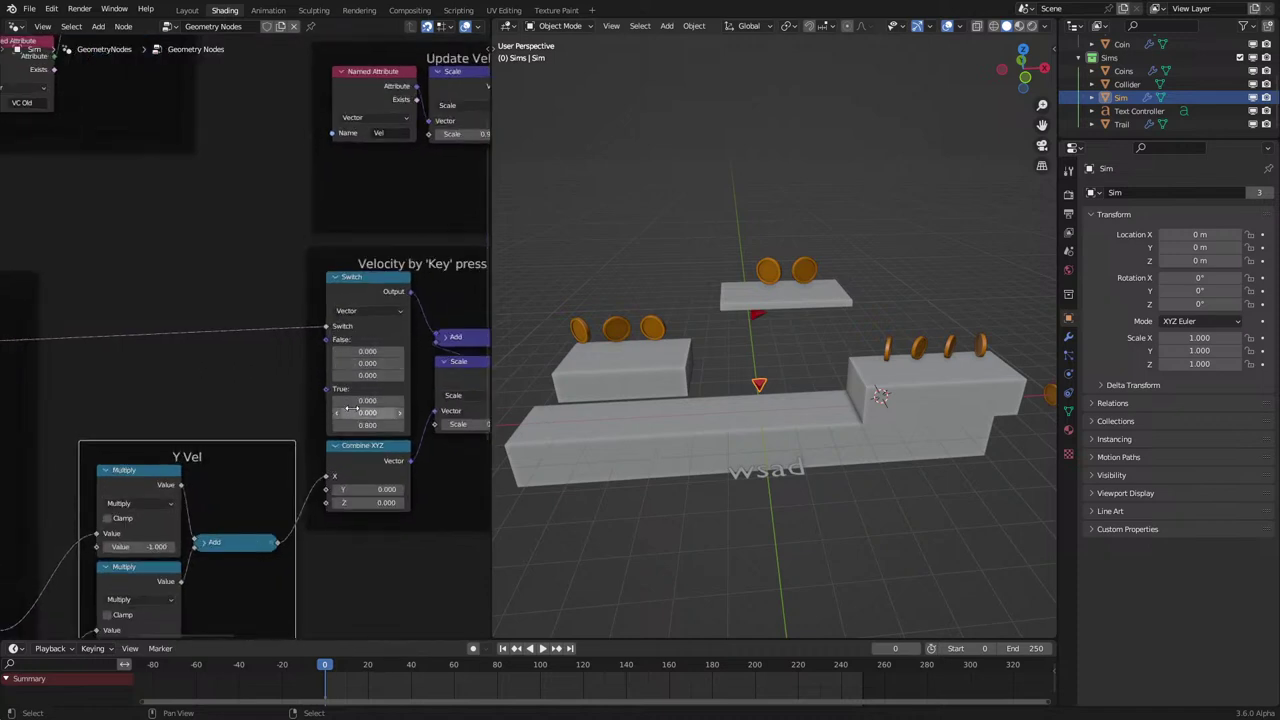
click(357, 311)
click(360, 325)
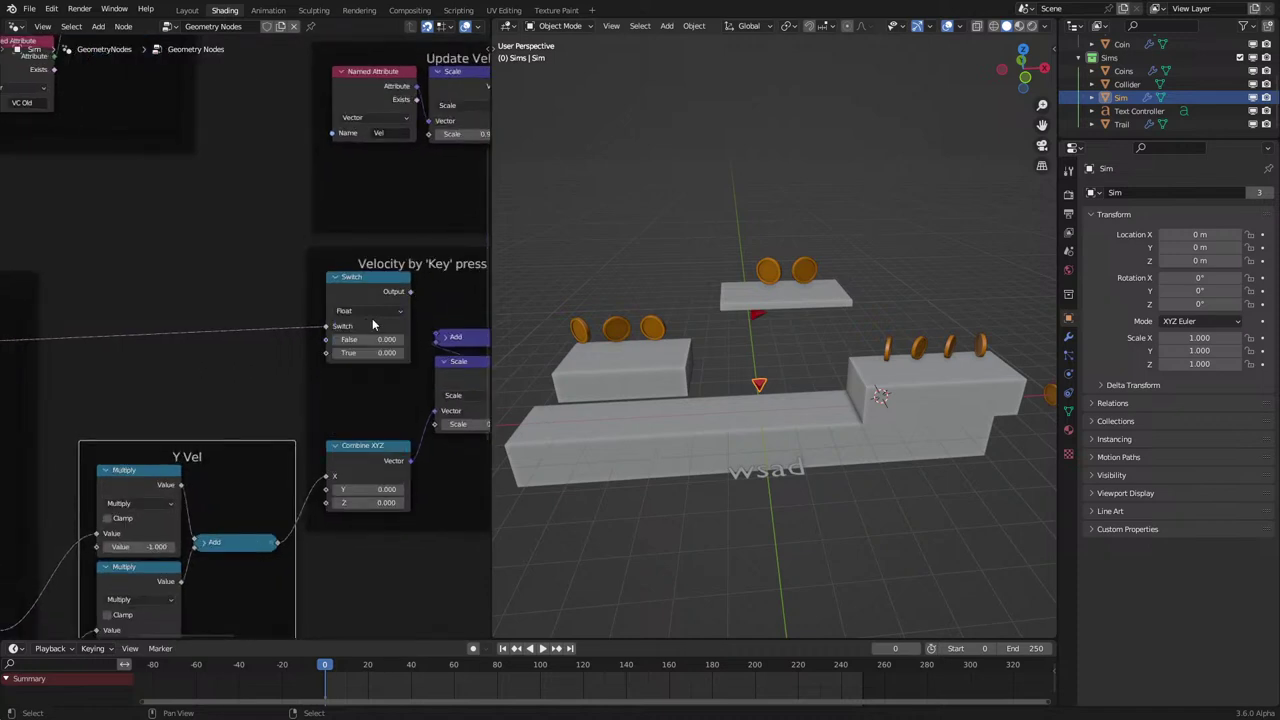
click(376, 352)
text(.8)
key(Return)
Duplicate the Combine XYZ node, feed the Switch output into its Z, and link its vector to the Add node.
click(378, 452)
key(shift+d)
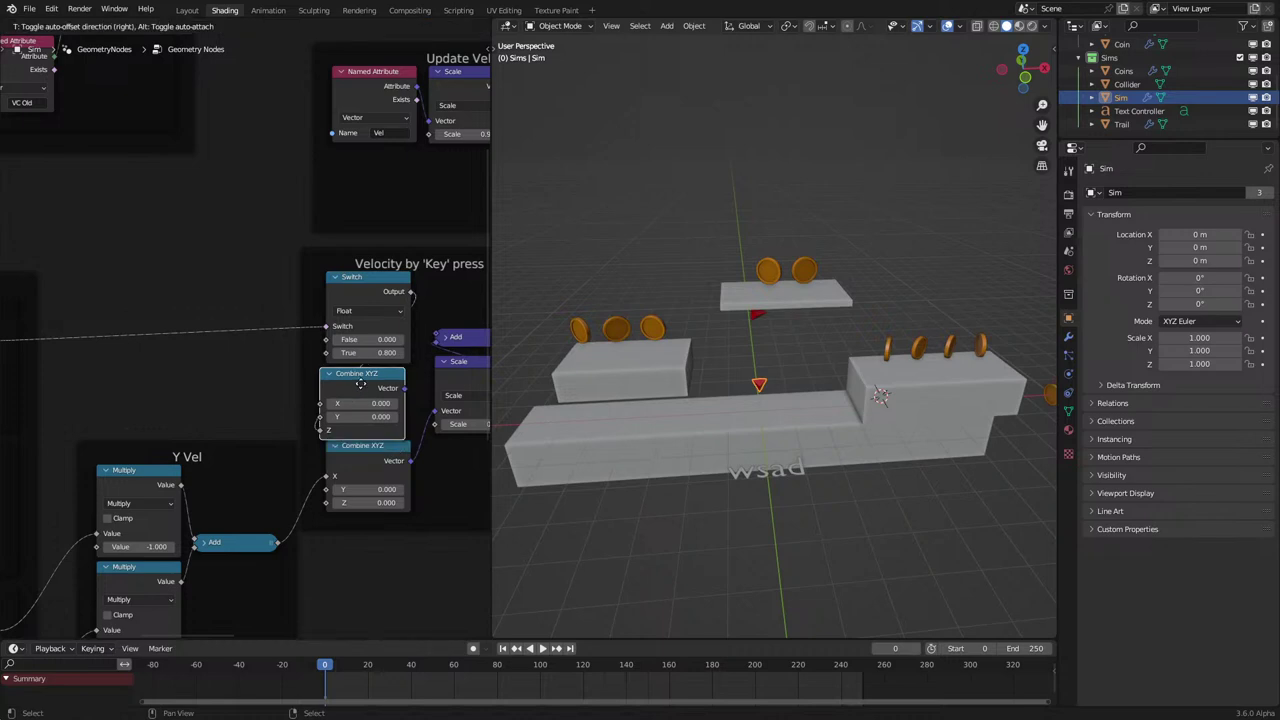
click(401, 388)
drag(404, 388, 435, 336)
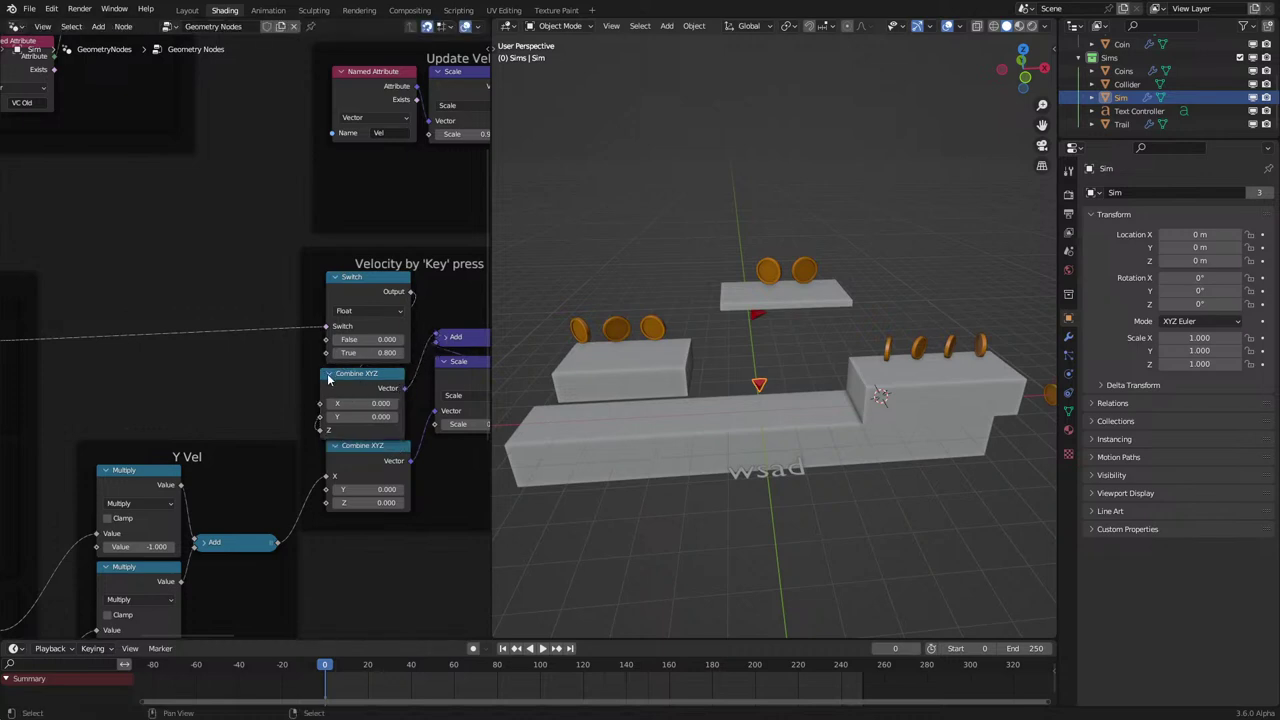
Collapse both Combine XYZ nodes, placing the new one above the Add node and the original just below the Switch.
click(329, 374)
key(g)
click(434, 320)
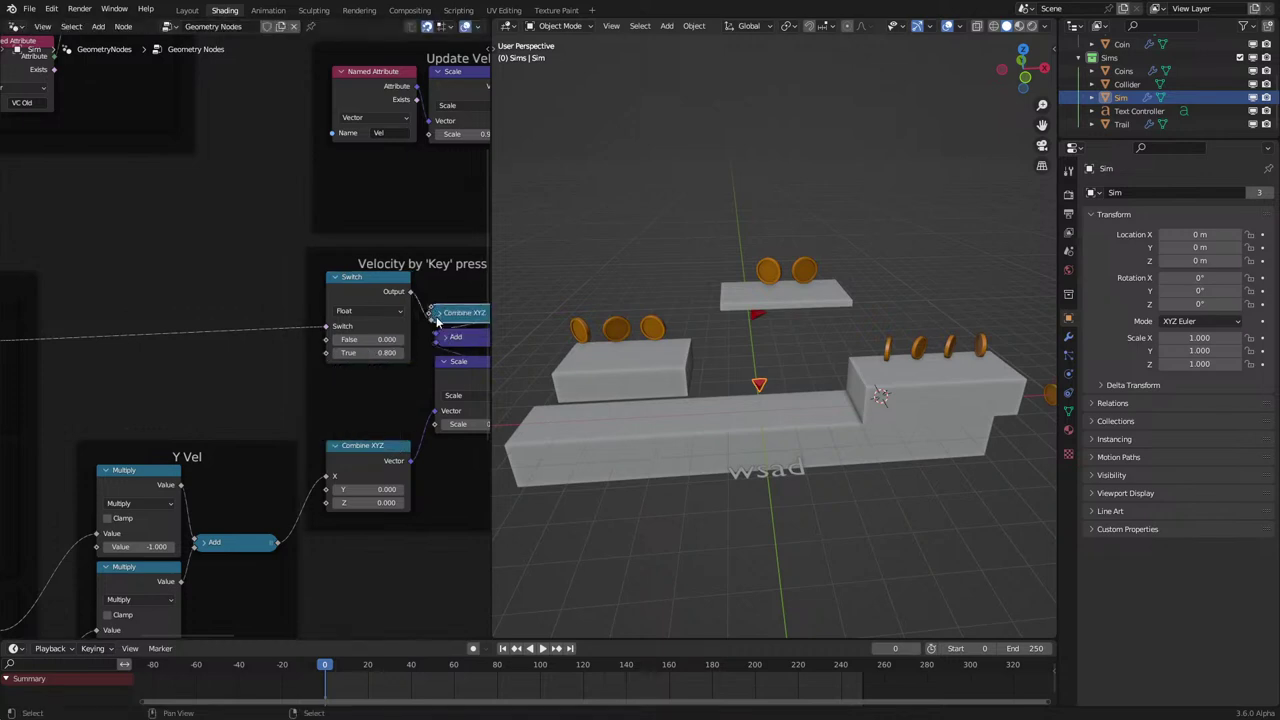
middle_drag(413, 343, 310, 404)
key(g)
click(310, 402)
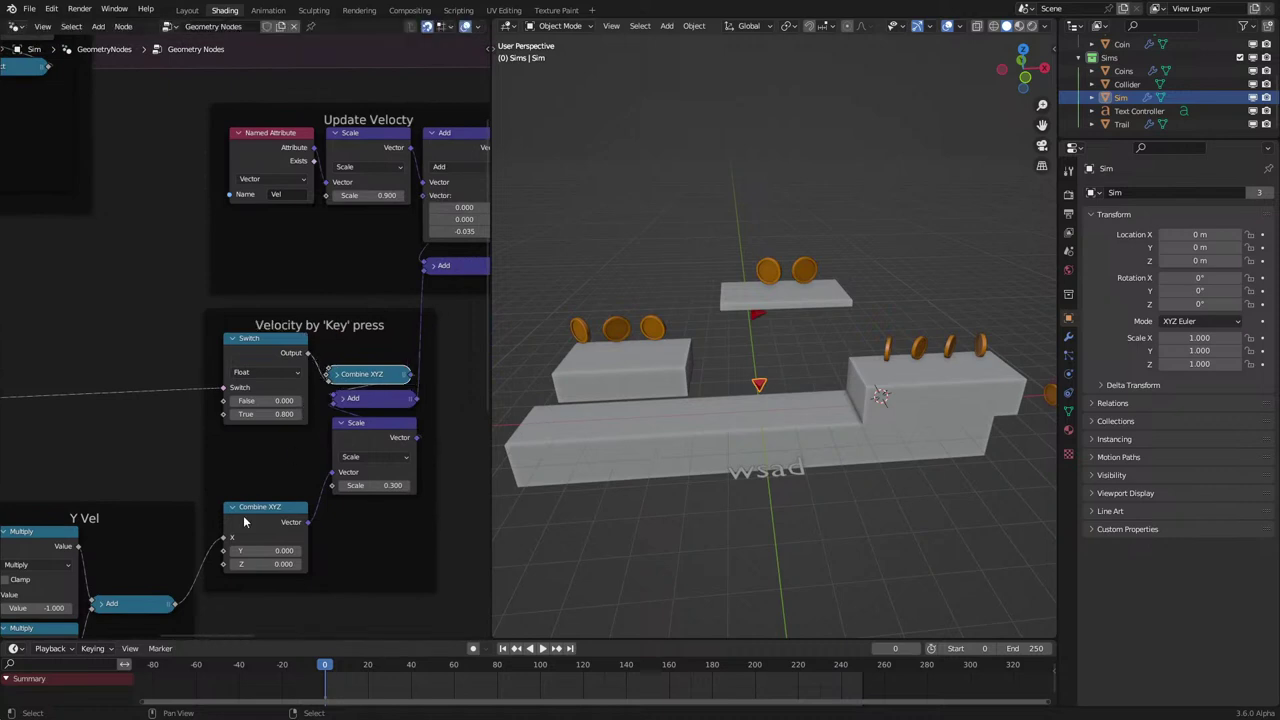
drag(241, 516, 241, 471)
click(239, 448)
click(170, 449)
Relabel the Y Vel frame as X Vel.
scroll(154, 448, down, 5)
middle_drag(154, 450, 268, 428)
scroll(305, 429, up, 6)
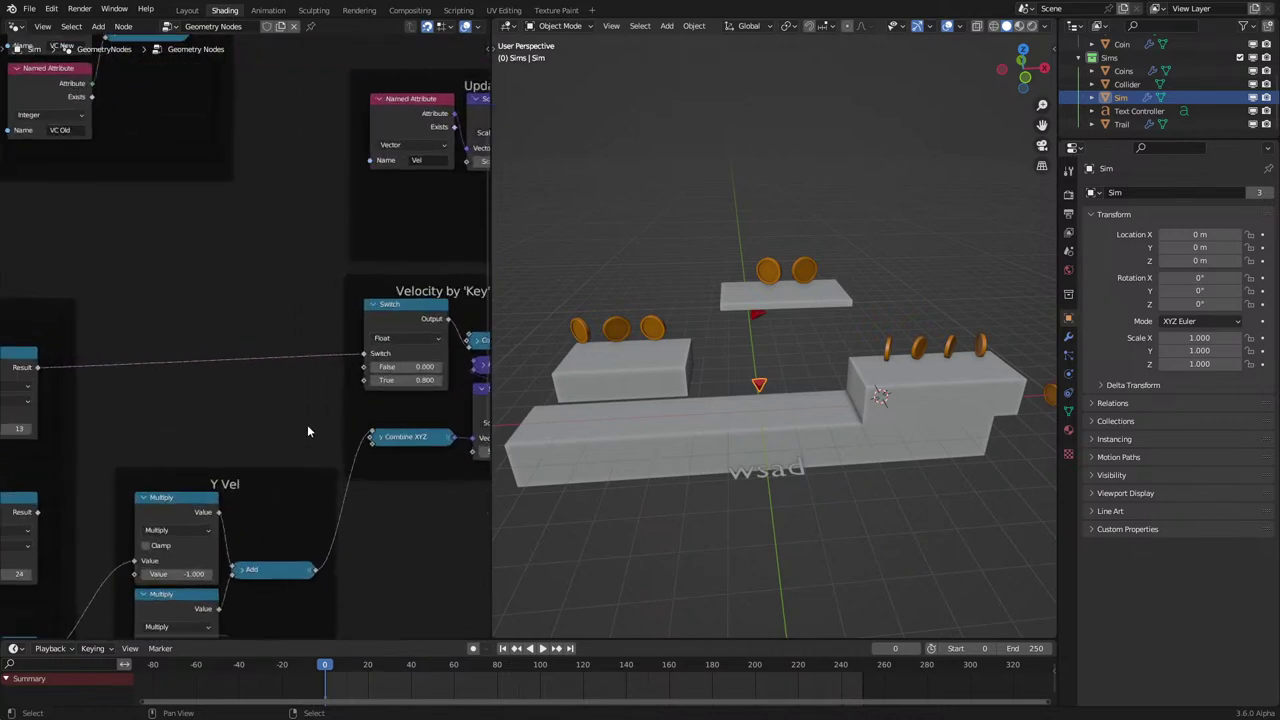
click(244, 495)
key(F2)
text(X Vel)
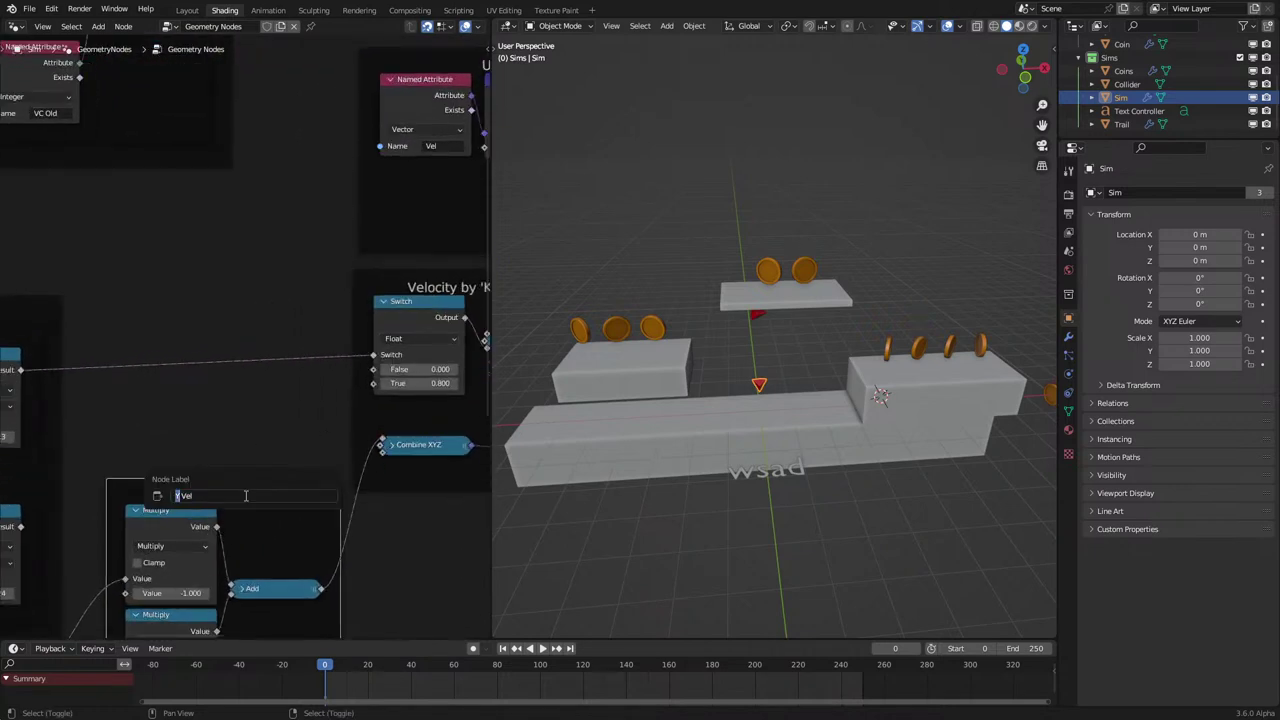
key(Return)
Move the Key Vert Count Decoder frame slightly upward in the node tree.
scroll(265, 503, down, 8)
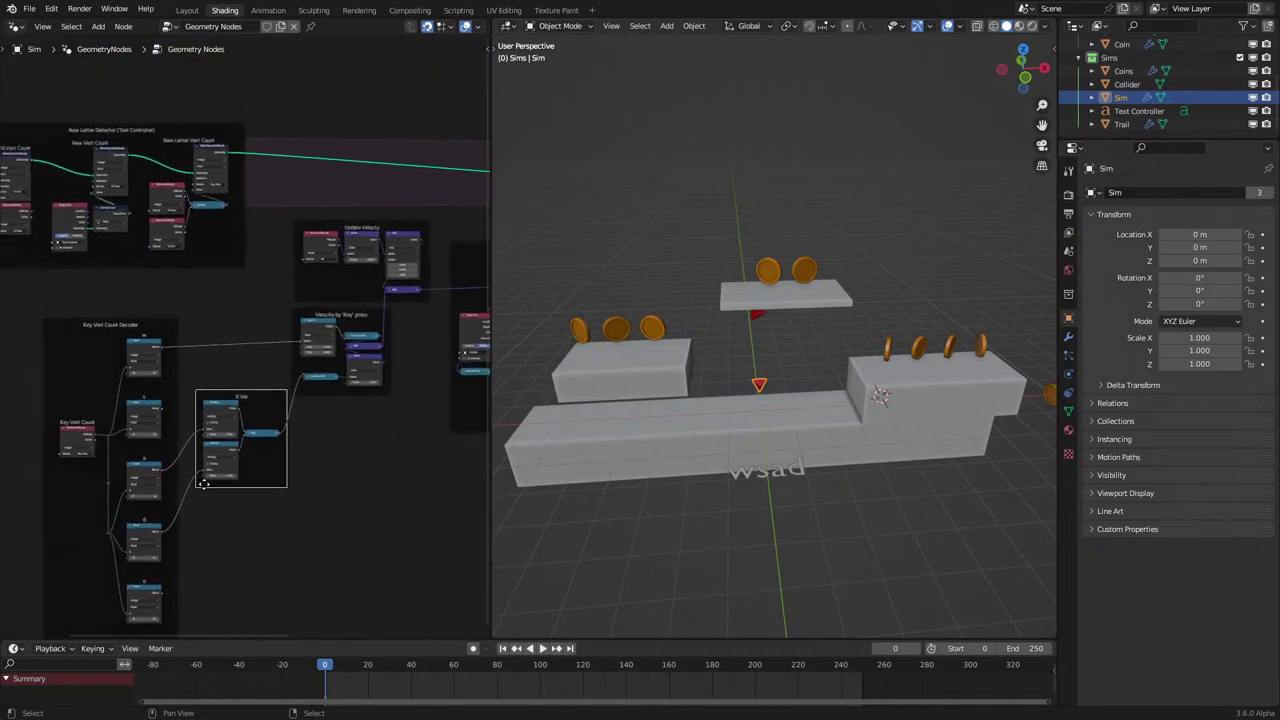
middle_drag(202, 485, 228, 477)
click(138, 331)
drag(138, 331, 147, 306)
scroll(298, 460, up, 4)
middle_drag(436, 361, 124, 469)
scroll(123, 469, up, 3)
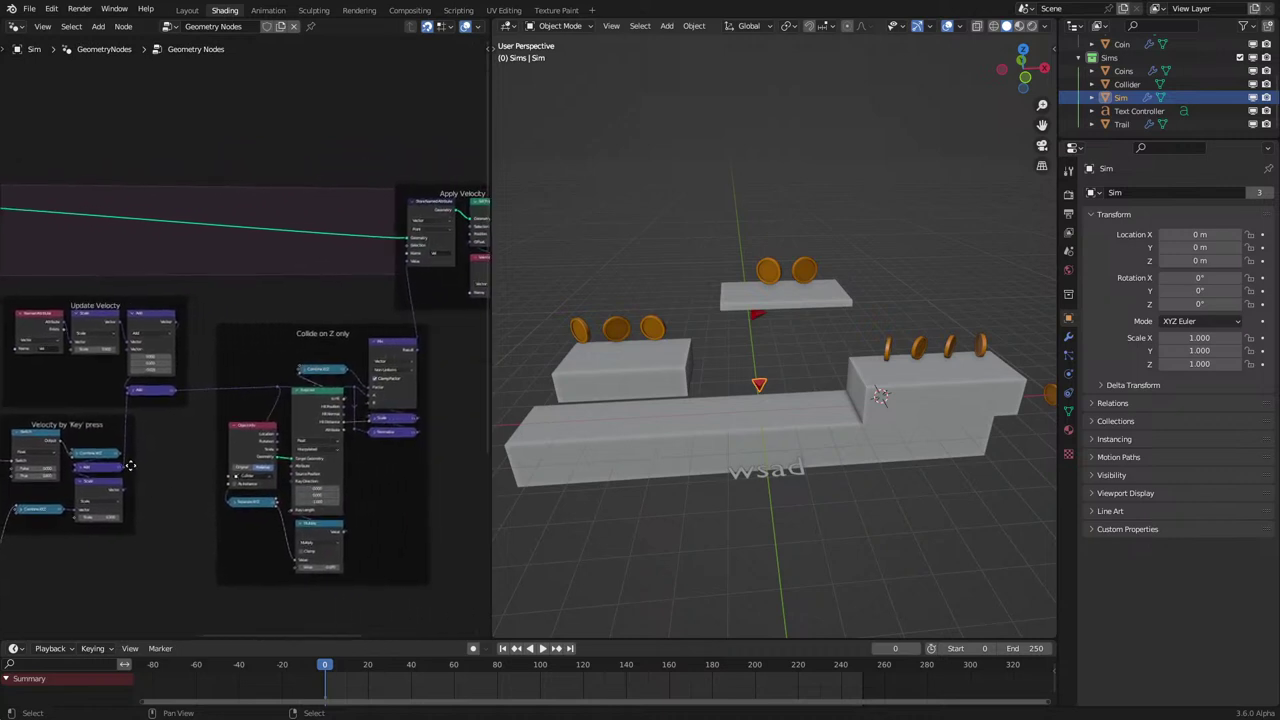
Tidy the Collide on Z only frame by stacking Object Info, Separate XYZ and Multiply in one column beside the Raycast node.
drag(330, 476, 324, 484)
click(408, 520)
drag(408, 520, 340, 483)
click(312, 481)
shift+click(310, 424)
shift+click(310, 529)
drag(324, 378, 312, 379)
click(238, 433)
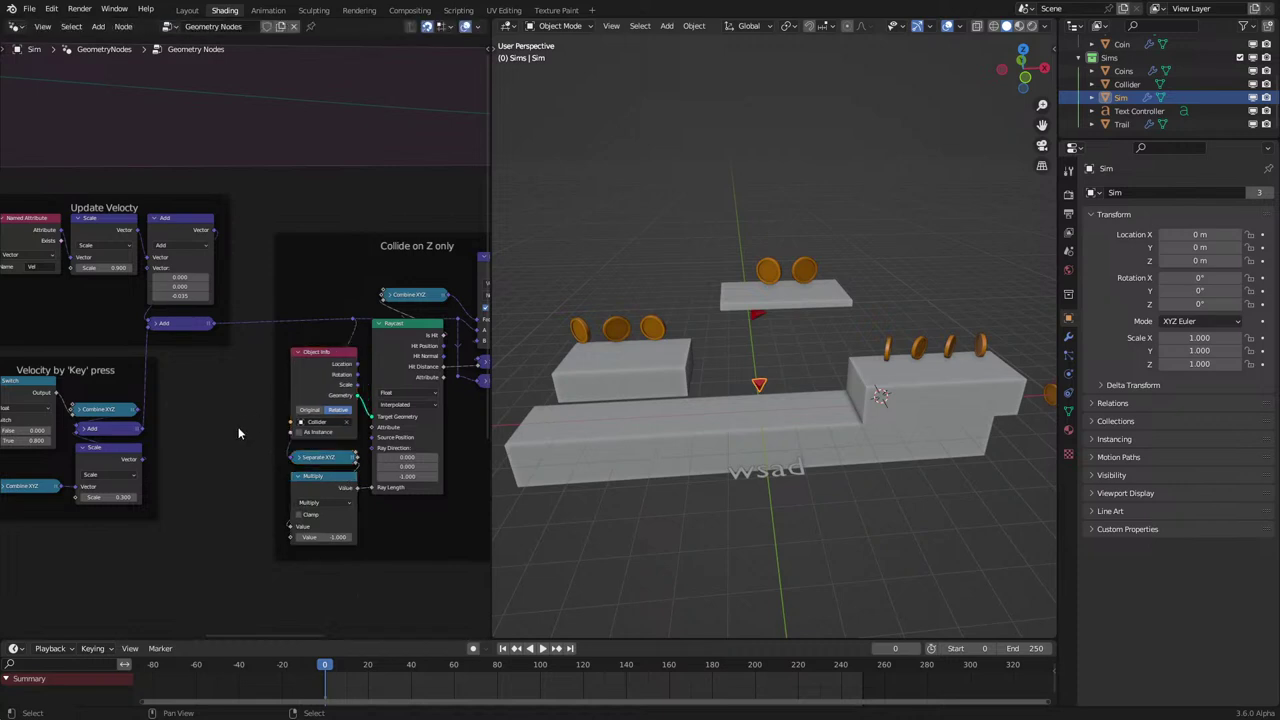
Examine the Sim node tree from the Collide on Z only, Apply Velocity and Instance Arrow frames back to X Vel.
middle_drag(239, 433, 114, 494)
scroll(112, 492, down, 6)
scroll(112, 492, up, 6)
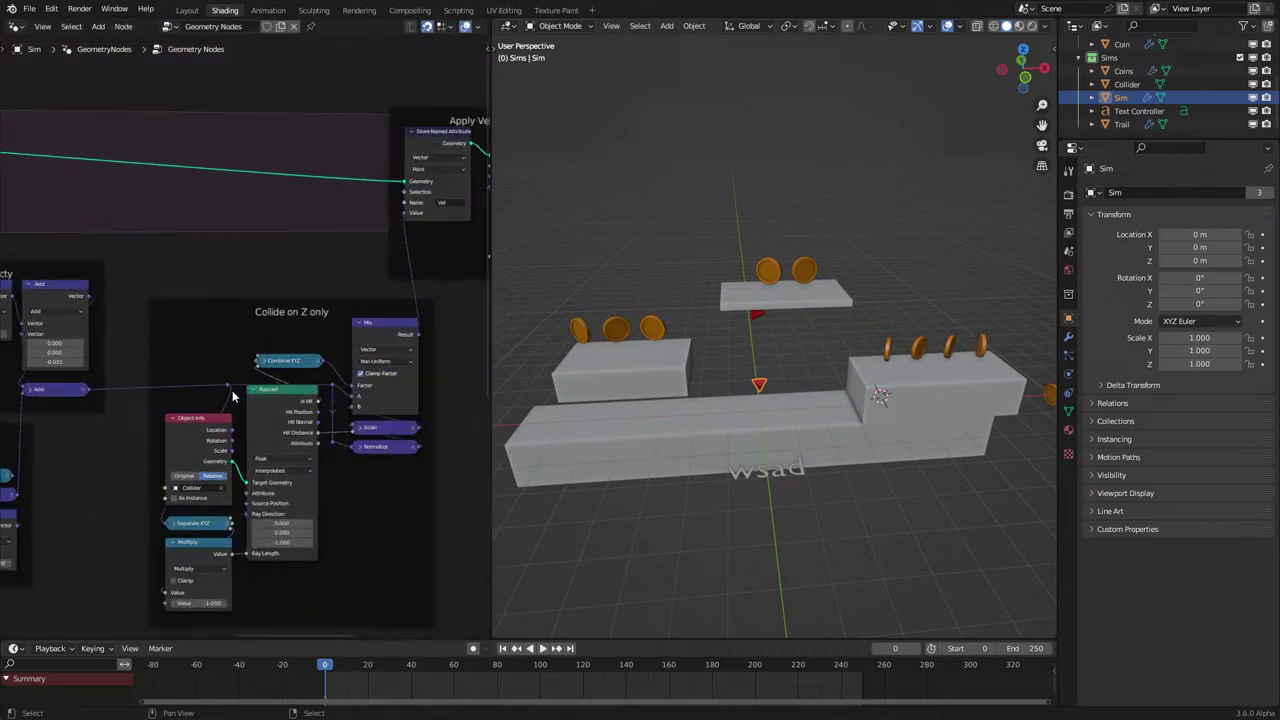
scroll(227, 401, down, 5)
middle_drag(369, 414, 115, 486)
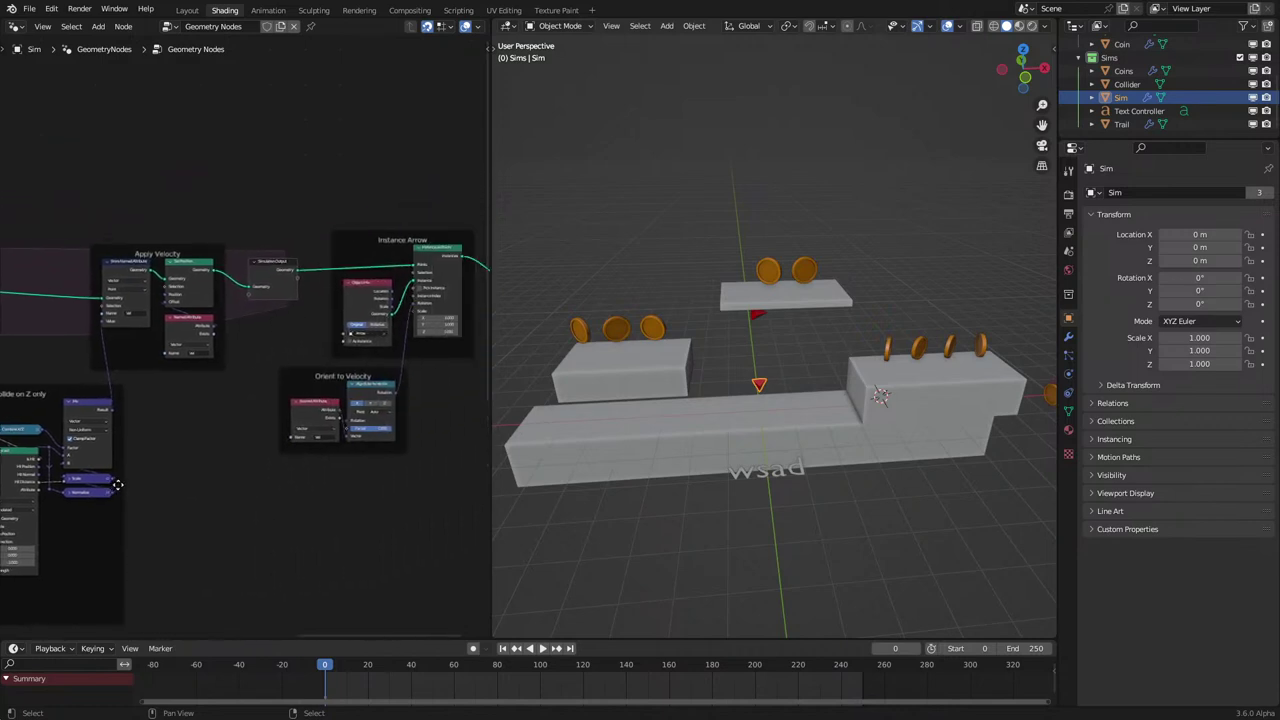
scroll(115, 486, down, 1)
scroll(263, 418, up, 1)
middle_drag(222, 397, 232, 425)
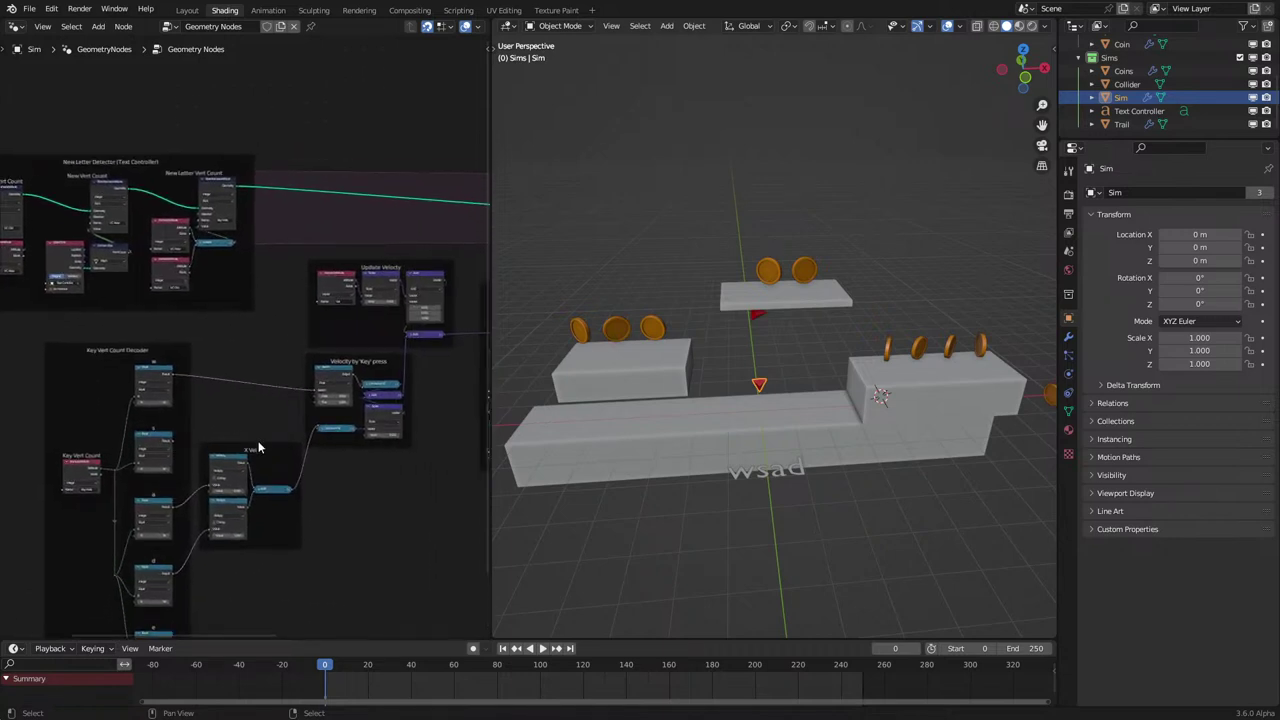
click(260, 446)
scroll(280, 447, up, 2)
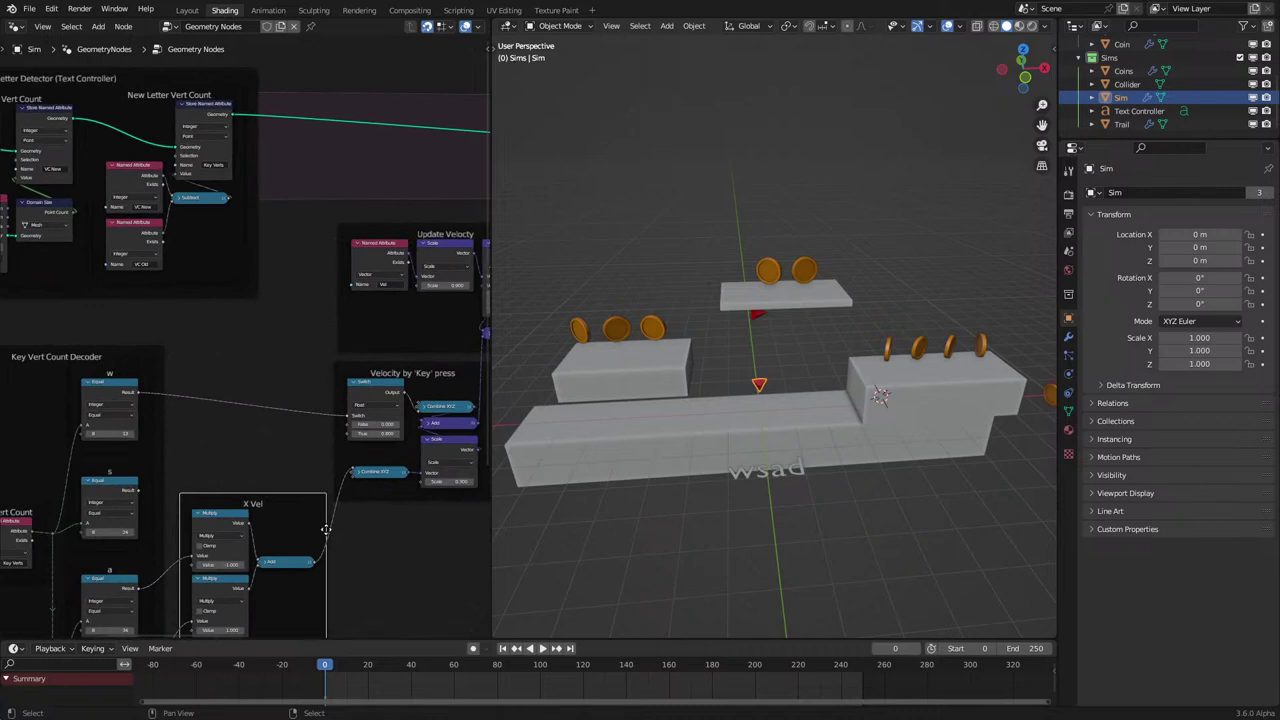
Play the simulation and watch the arrow and coins from a closer, rotated view.
key(space)
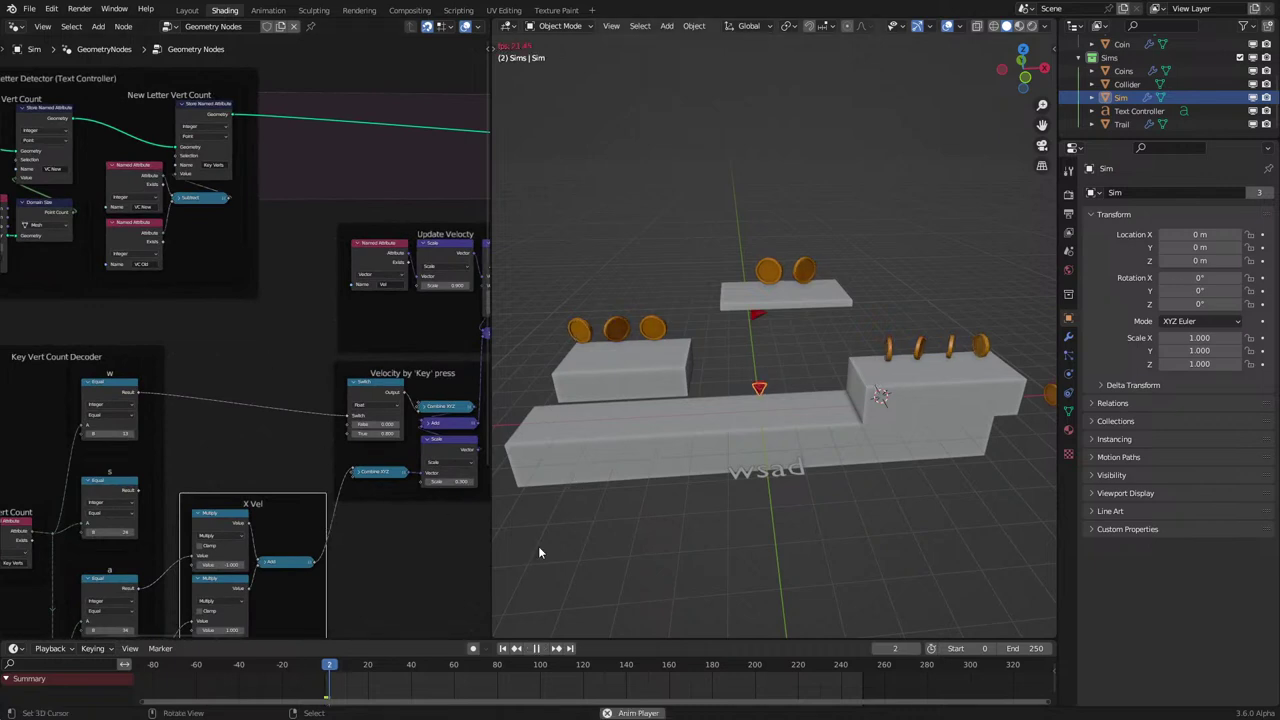
scroll(646, 514, up, 2)
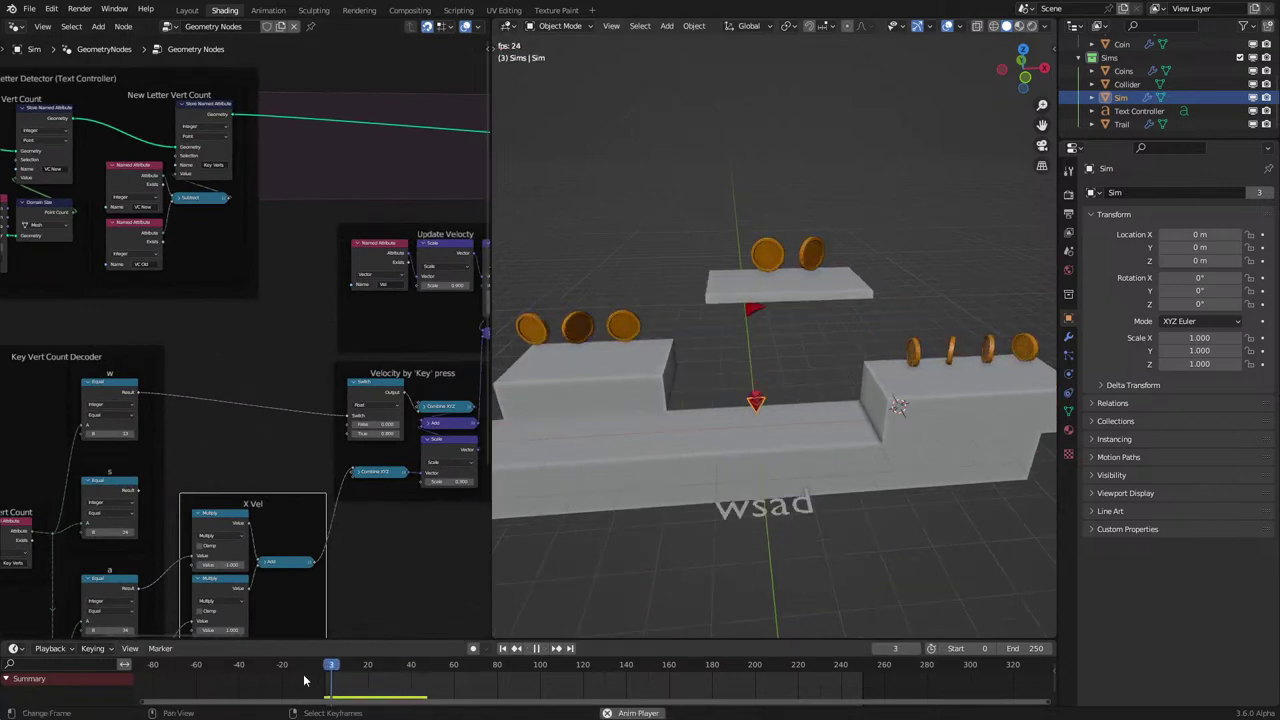
middle_drag(758, 443, 794, 427)
In the Coins object's node tree, move the If Player Too Close frame nearer beneath the Store ID frame.
click(593, 321)
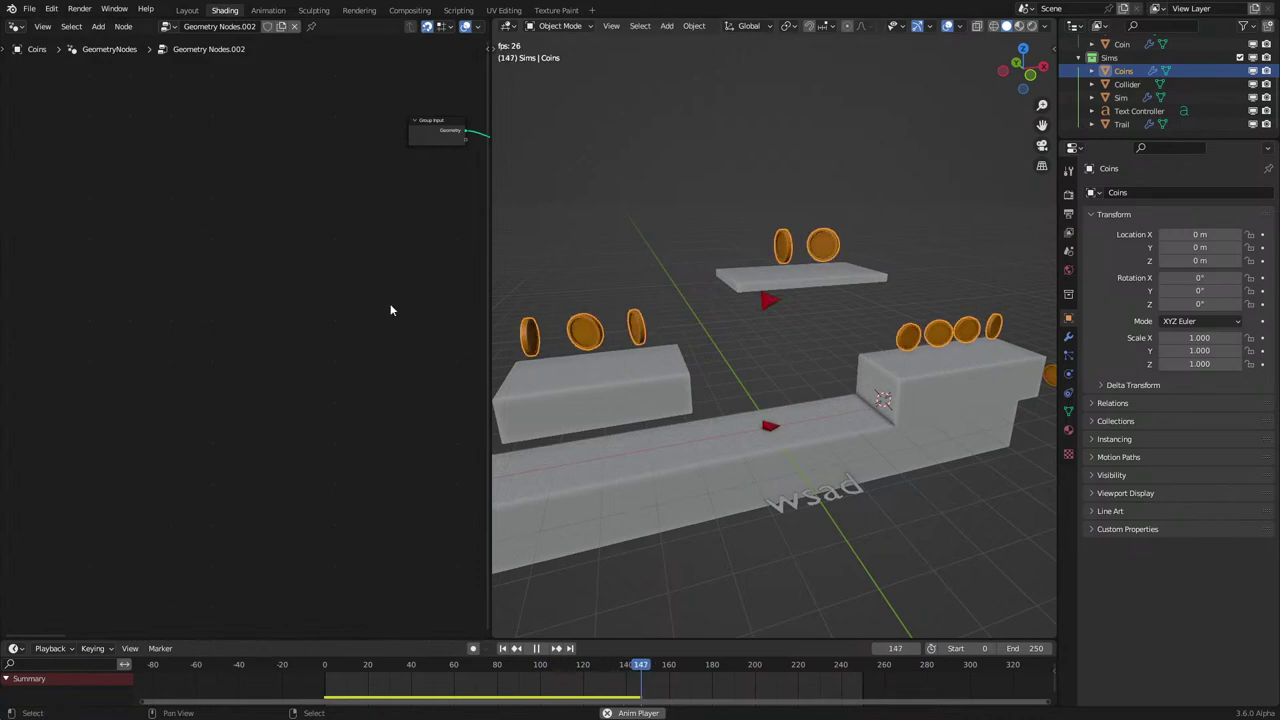
middle_drag(397, 274, 71, 442)
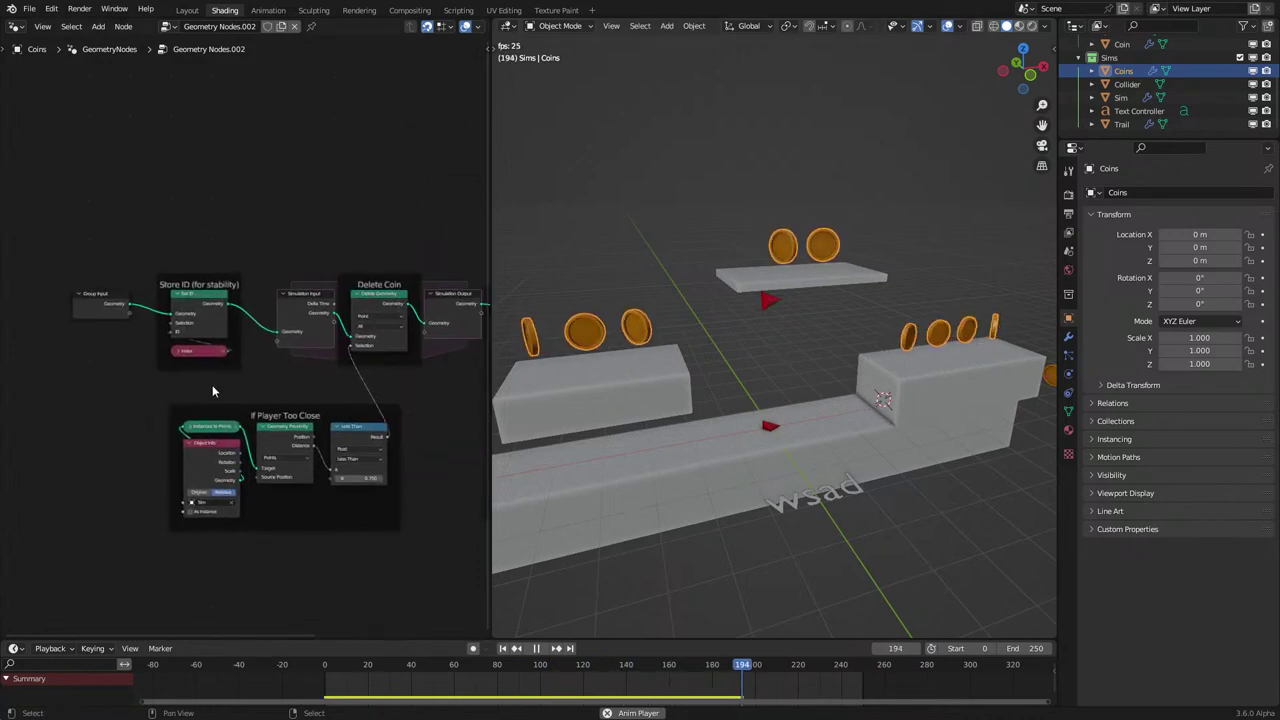
scroll(230, 395, up, 1)
drag(257, 429, 210, 330)
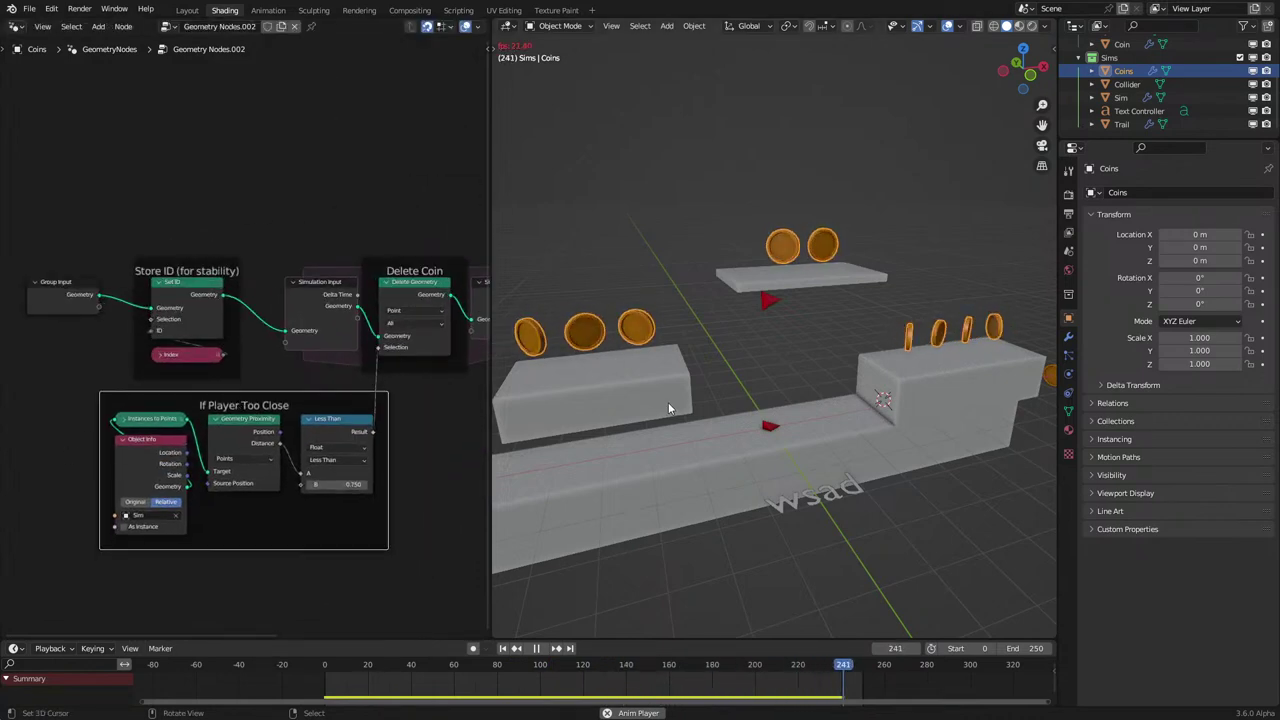
Select the Sim arrow, stop the playback at frame 0 and bring its whole node tree into view.
click(765, 421)
key(Escape)
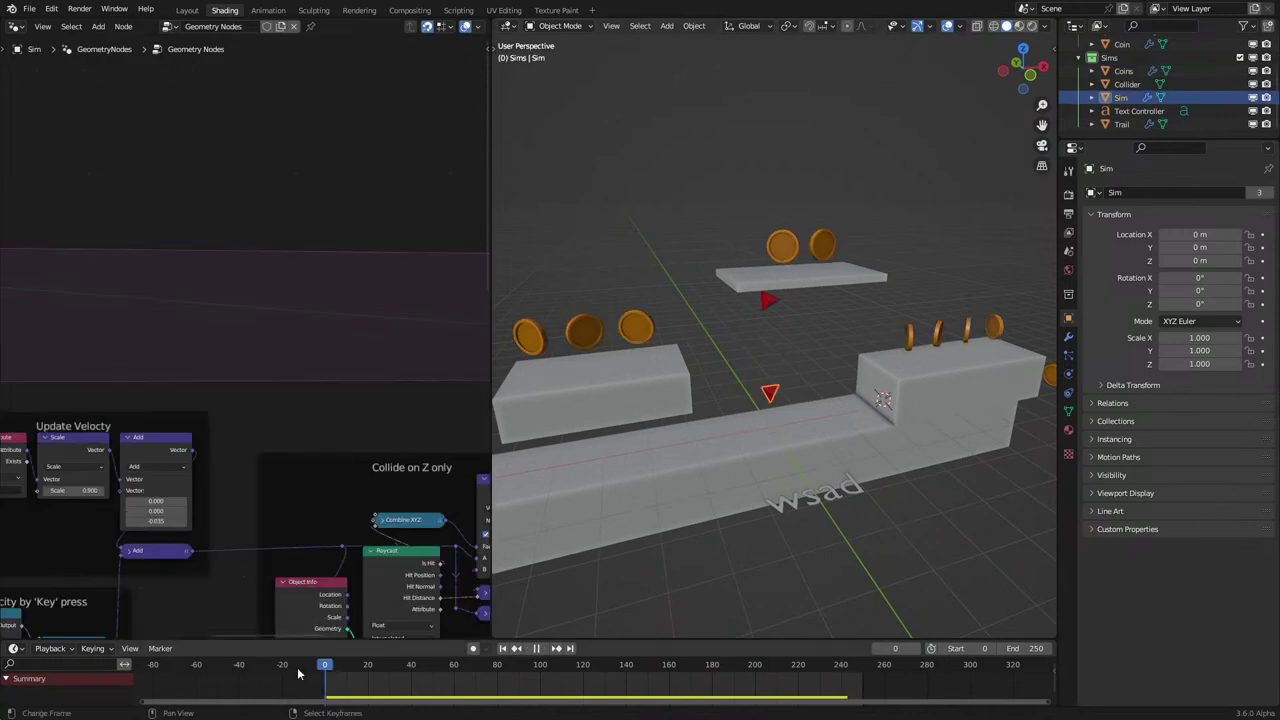
key(Home)
Move the X Vel frame slightly lower beside the Key Vert Count Decoder in the Sim node tree.
scroll(341, 430, up, 2)
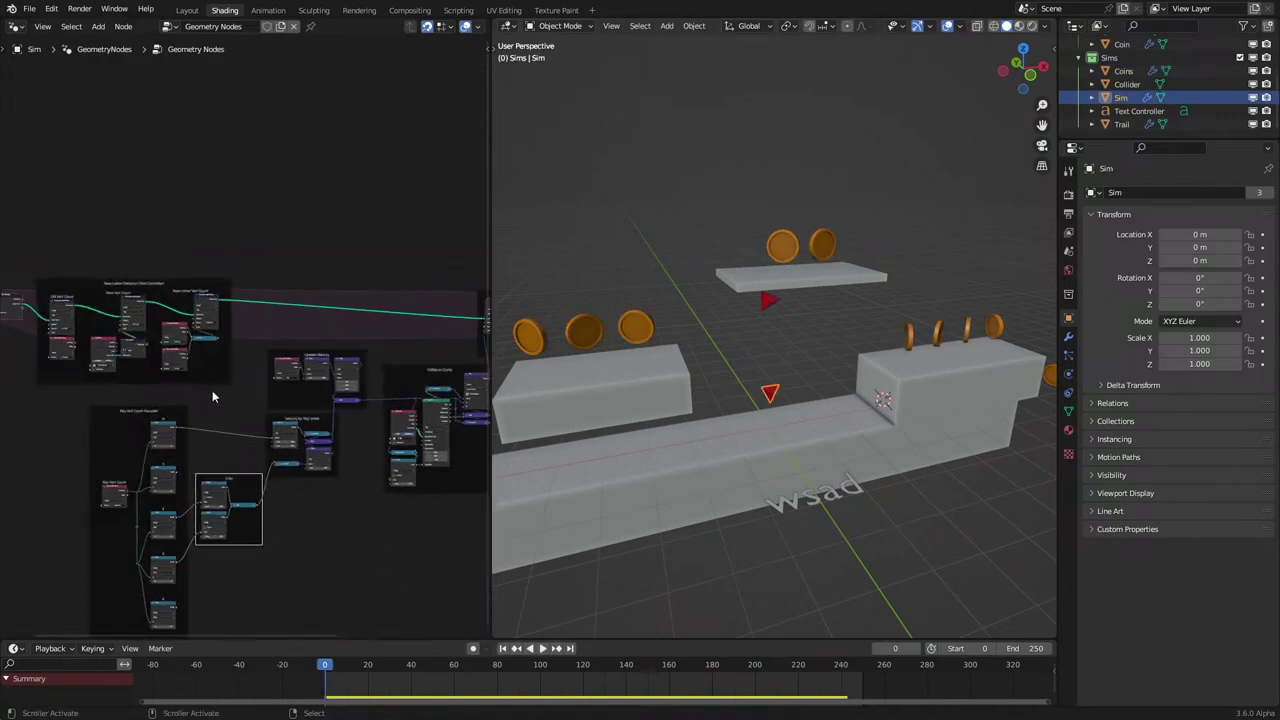
scroll(351, 420, up, 2)
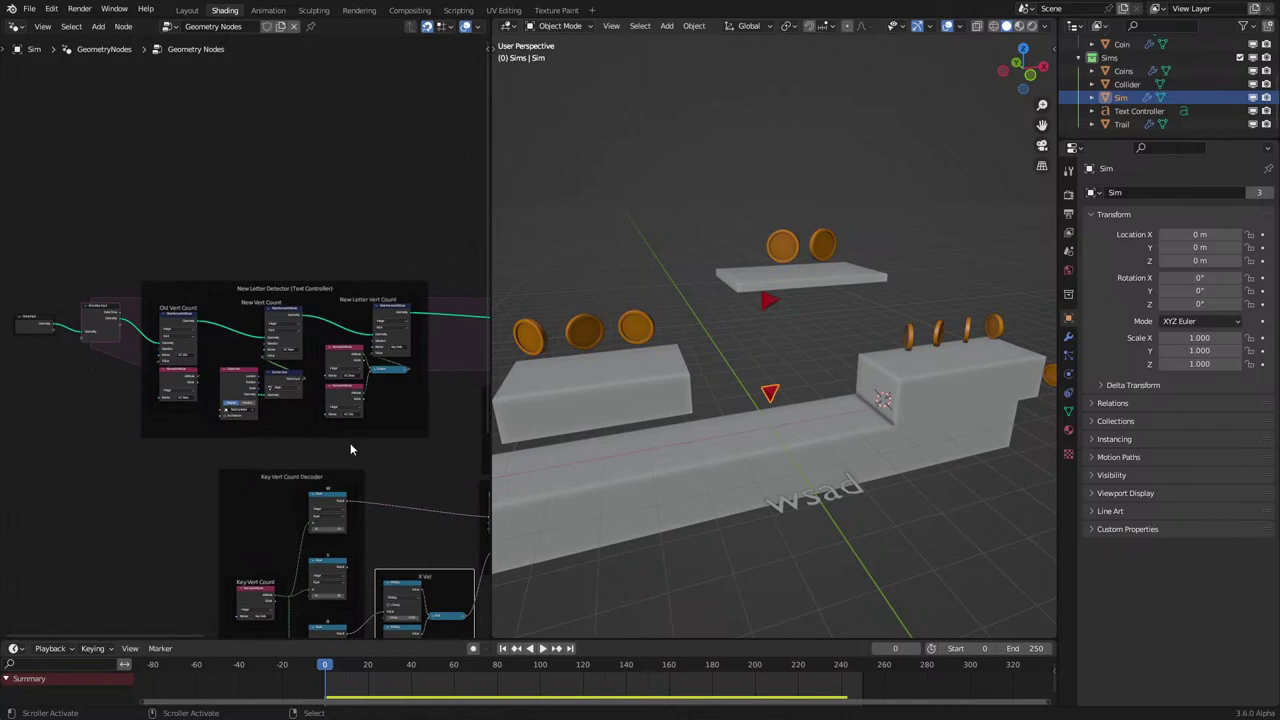
middle_drag(350, 449, 237, 428)
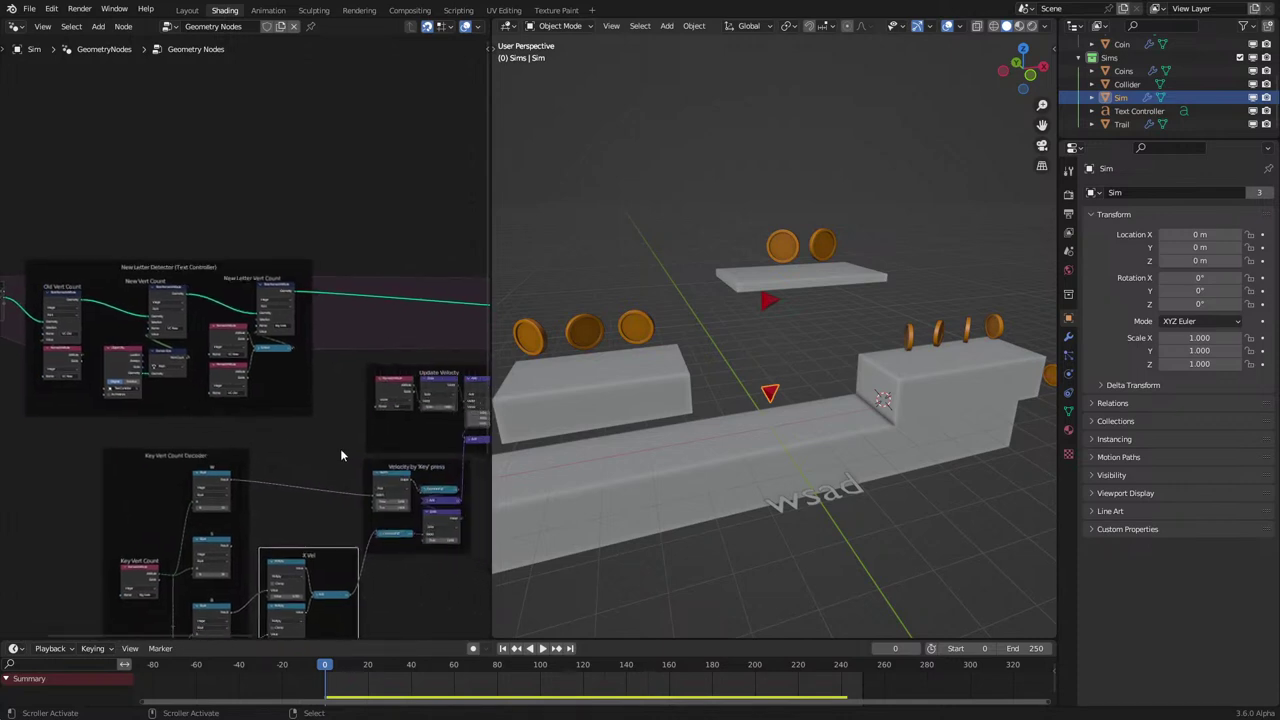
middle_drag(340, 448, 253, 385)
middle_drag(247, 451, 108, 484)
key(g)
click(265, 411)
scroll(251, 428, down, 4)
middle_drag(251, 428, 72, 480)
scroll(72, 480, up, 4)
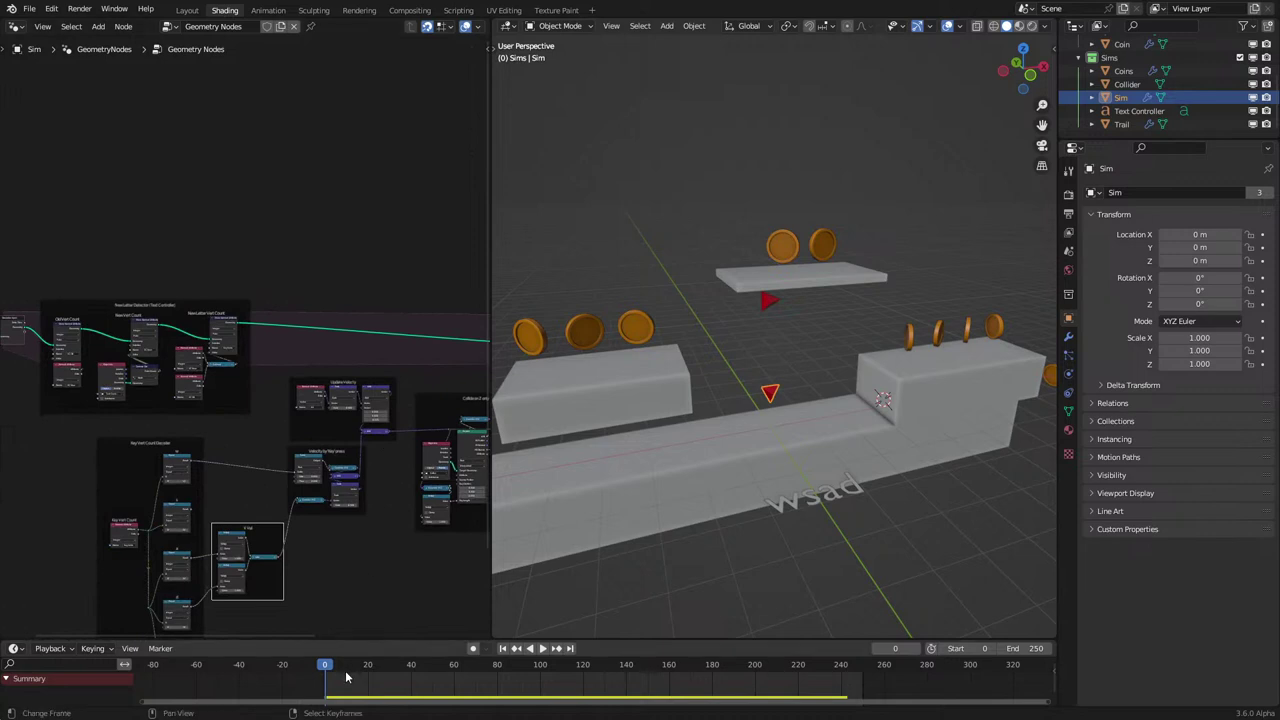
Play the simulation to frame 19 and select the Arrow object in the Asset collection.
key(space)
scroll(1104, 115, up, 3)
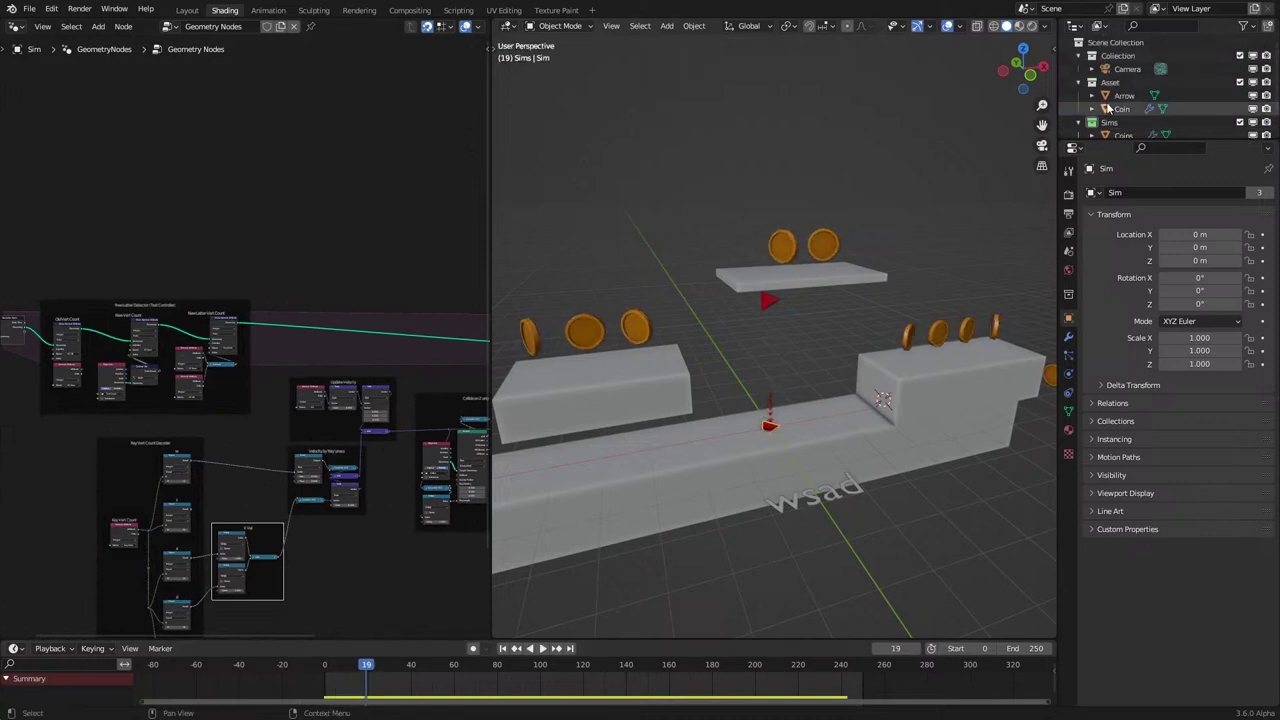
click(1122, 95)
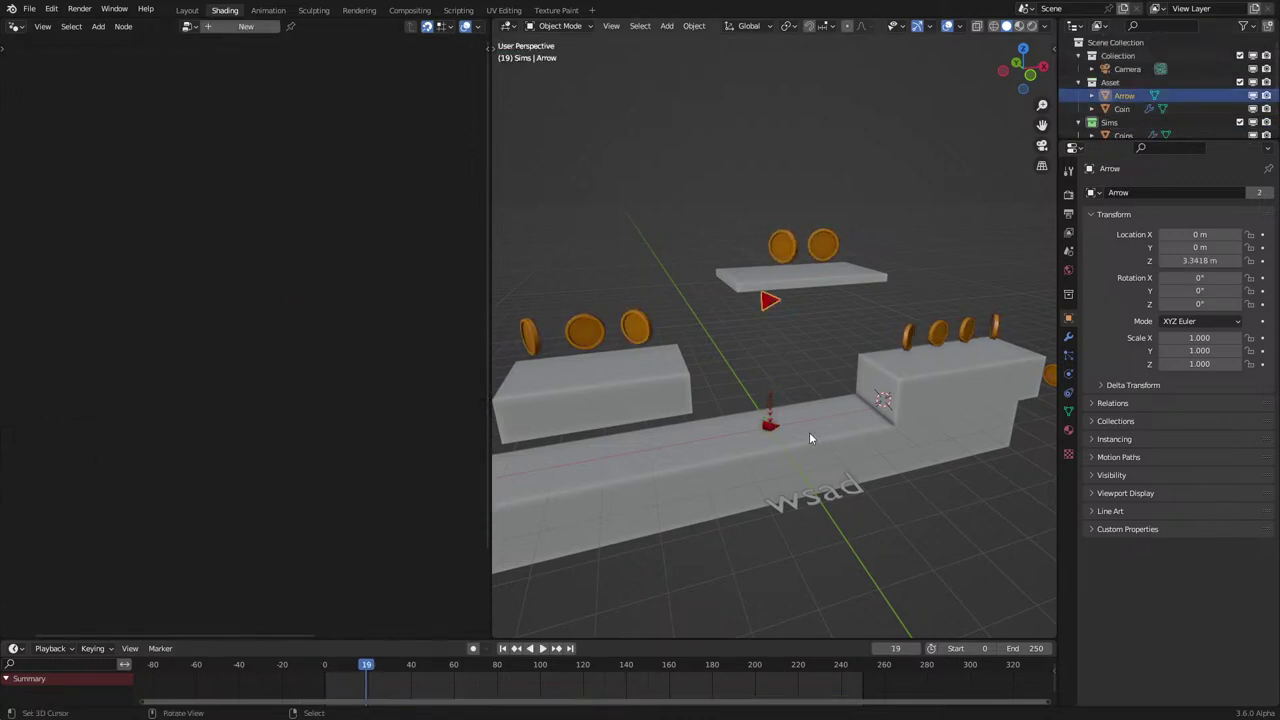
Rename the Sim object in the Sims collection to Sim Player.
click(765, 432)
scroll(1145, 107, down, 3)
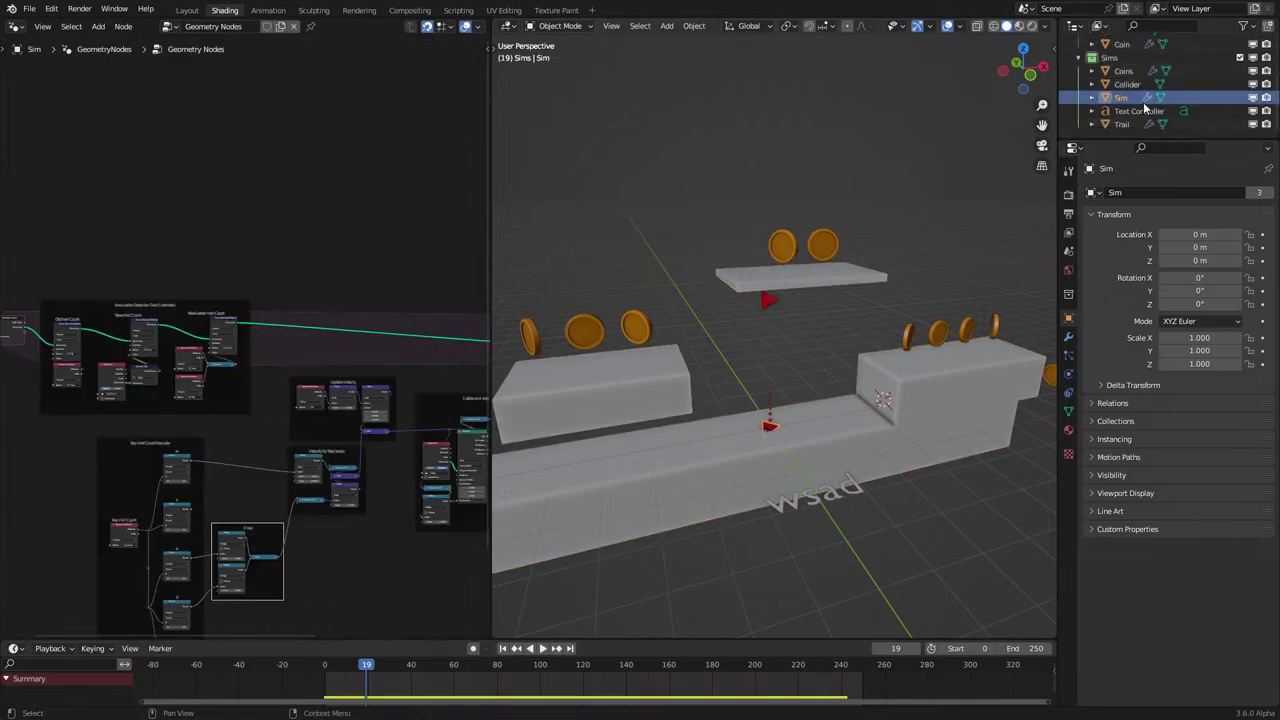
double_click(1136, 99)
text(Sim Pl)
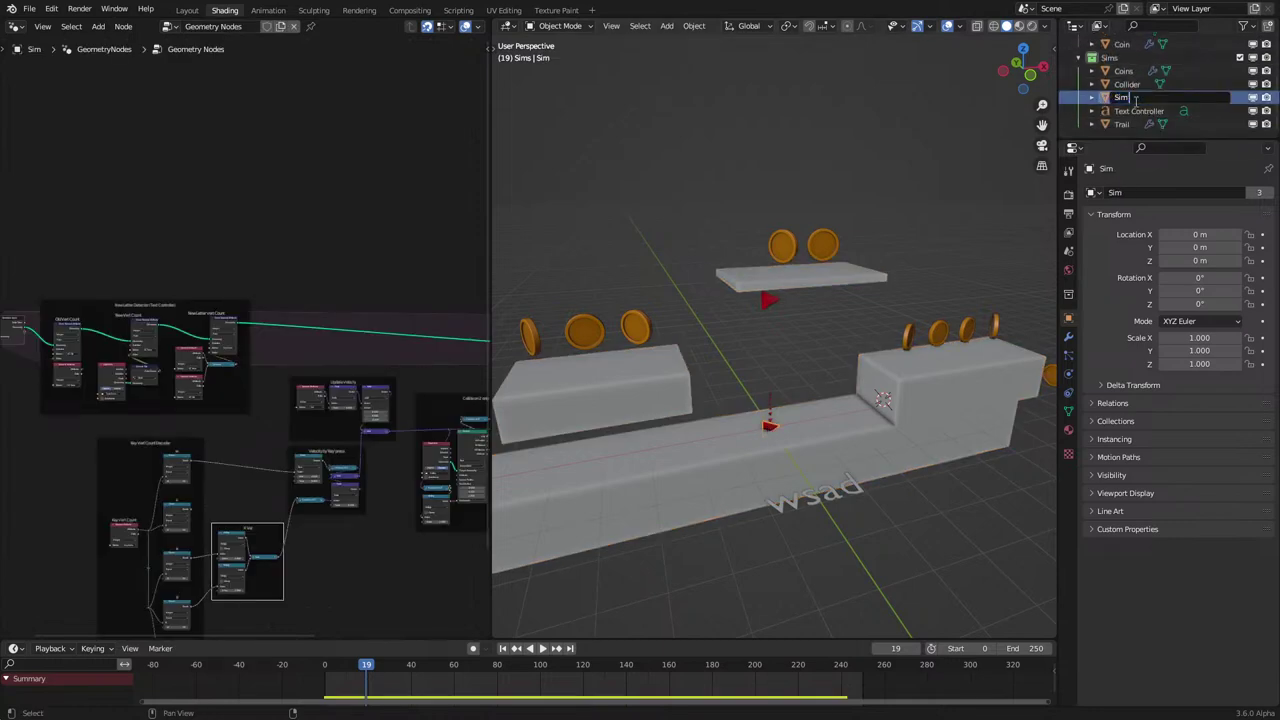
text(ayer)
key(Return)
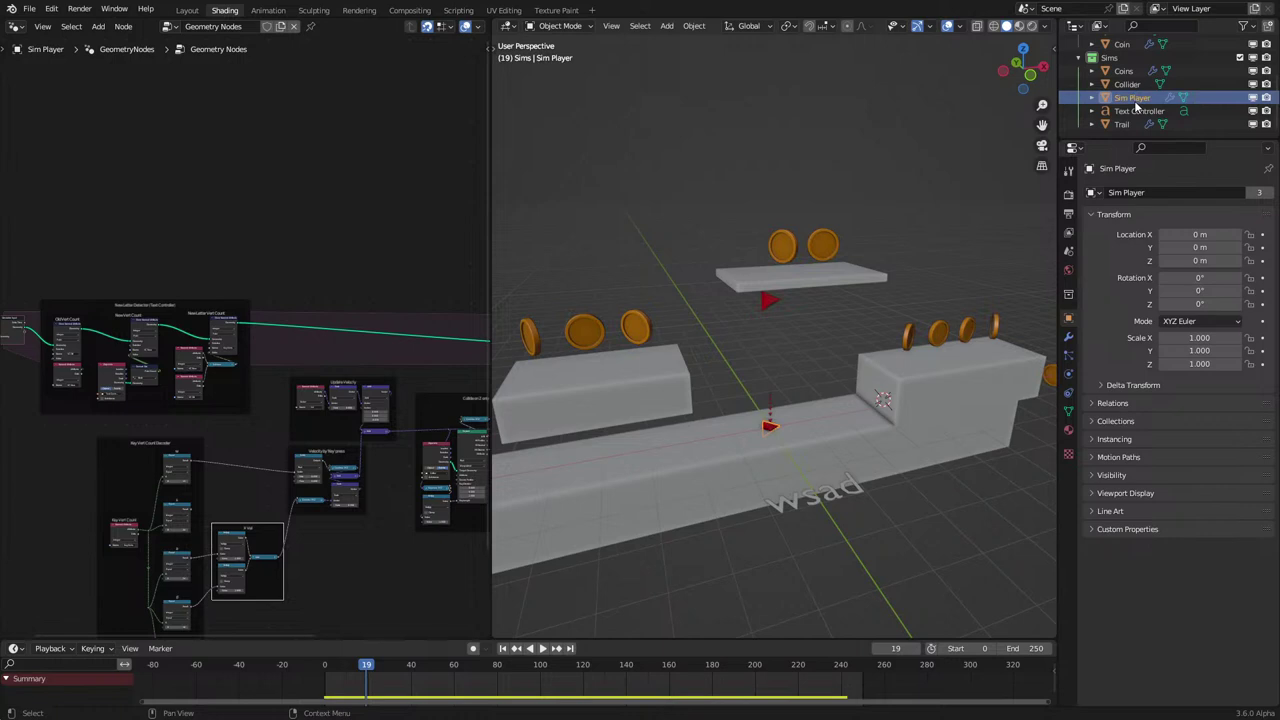
Switch to the Layout workspace with the Text Controller object selected.
click(1136, 111)
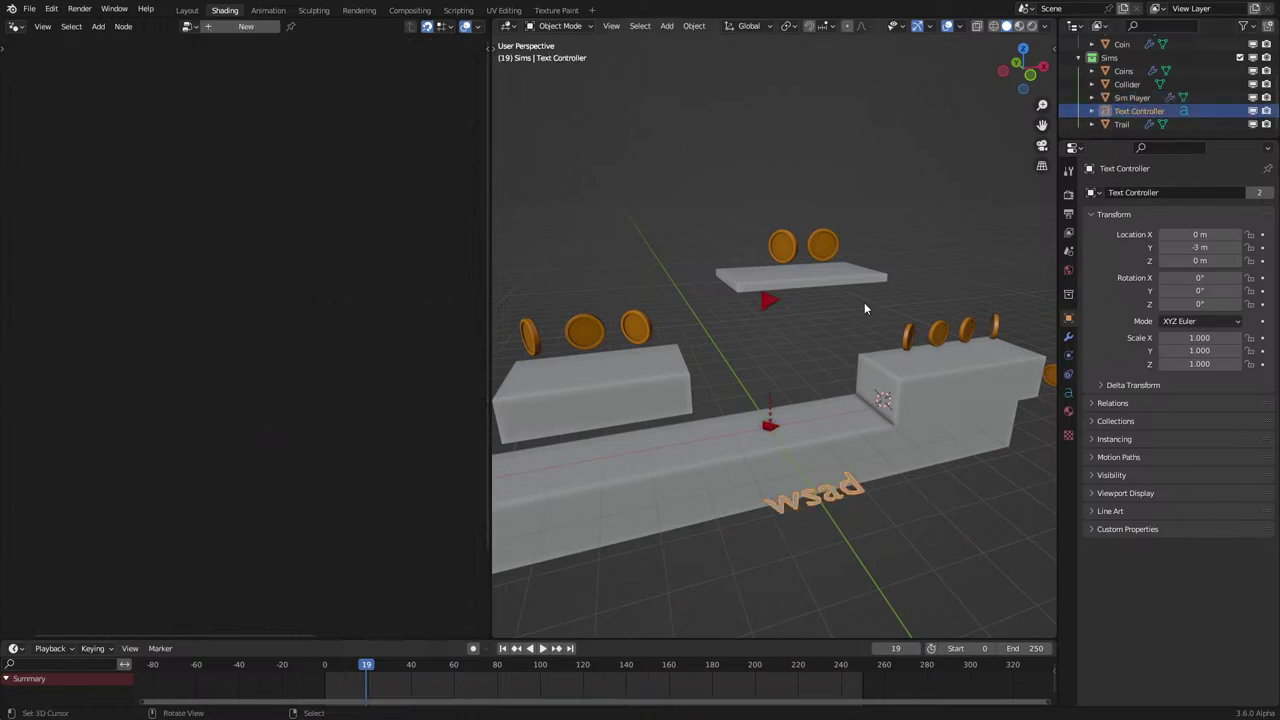
middle_drag(864, 304, 806, 384)
click(757, 426)
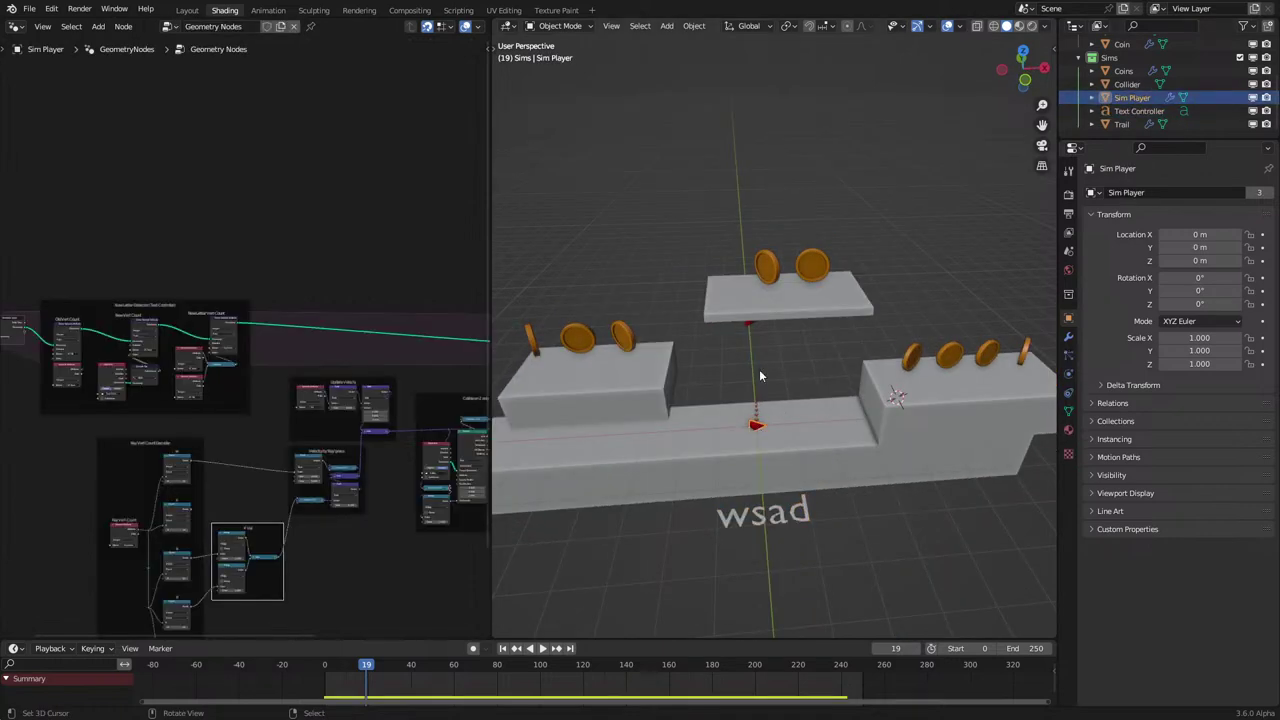
middle_drag(392, 436, 335, 366)
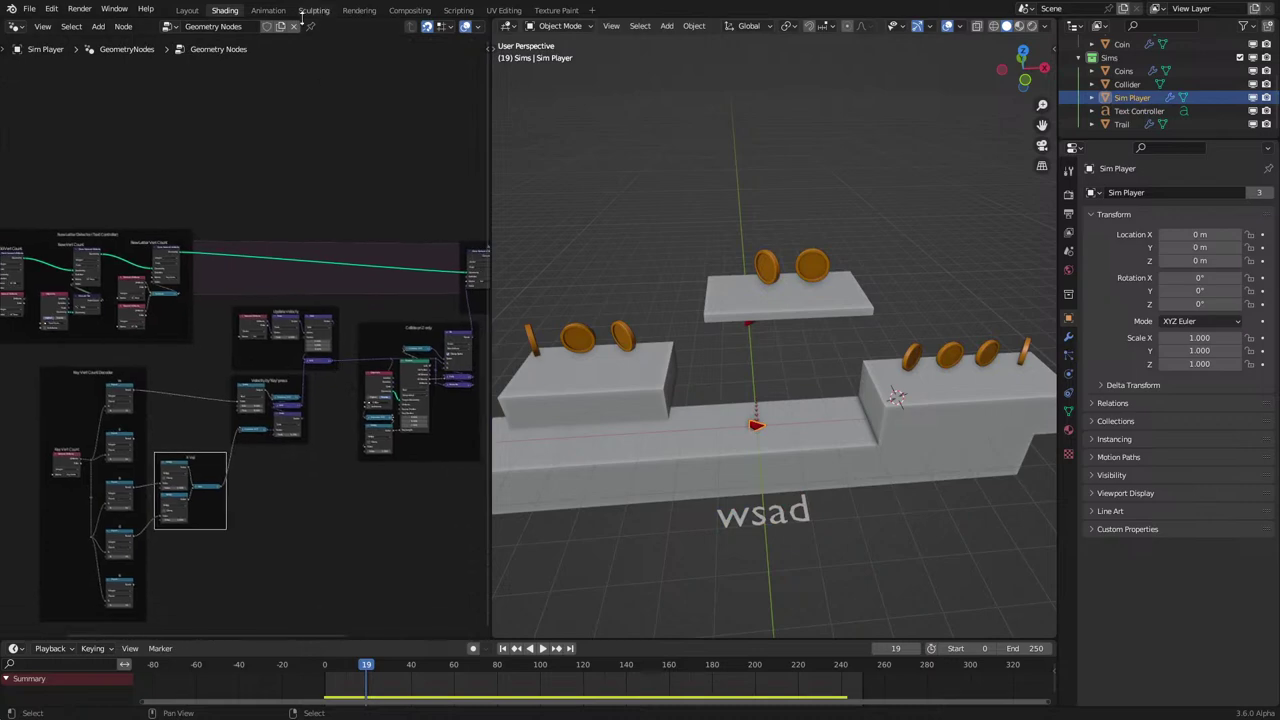
click(187, 10)
middle_drag(510, 300, 581, 374)
click(579, 390)
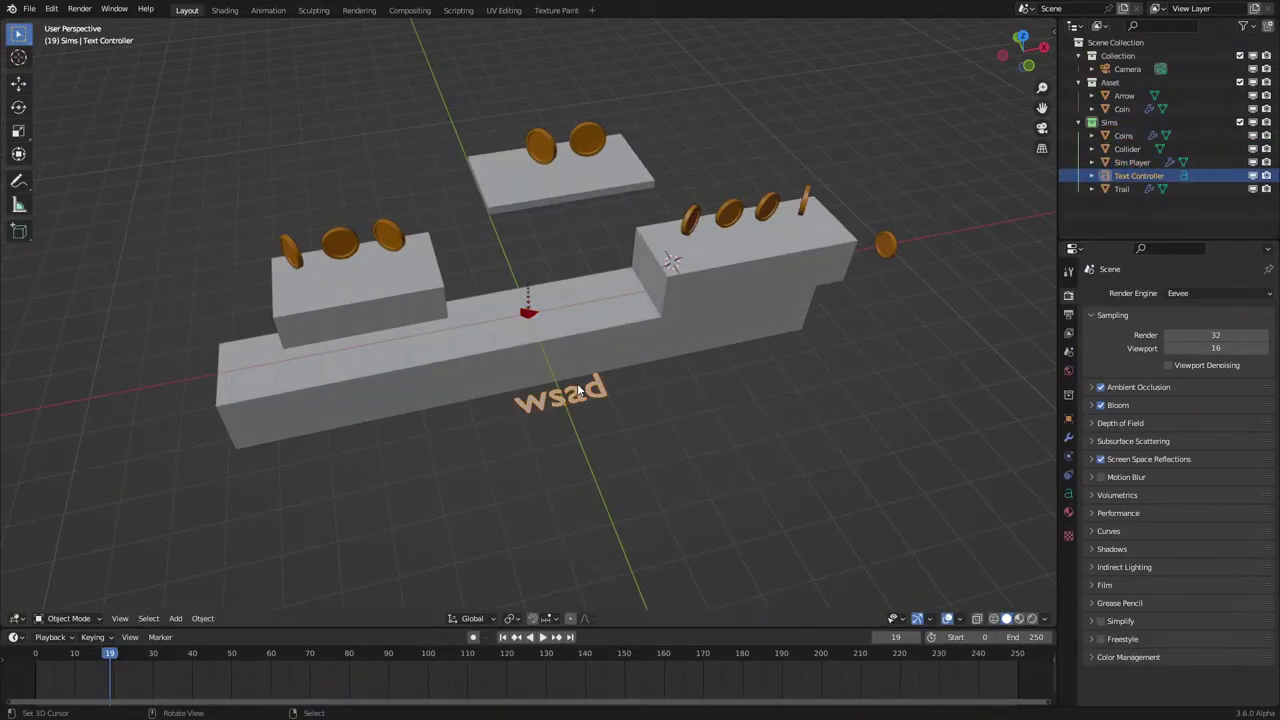
Look at the platform scene through the camera and return to a free perspective view.
key(KP_0)
scroll(577, 390, up, 4)
scroll(577, 390, down, 1)
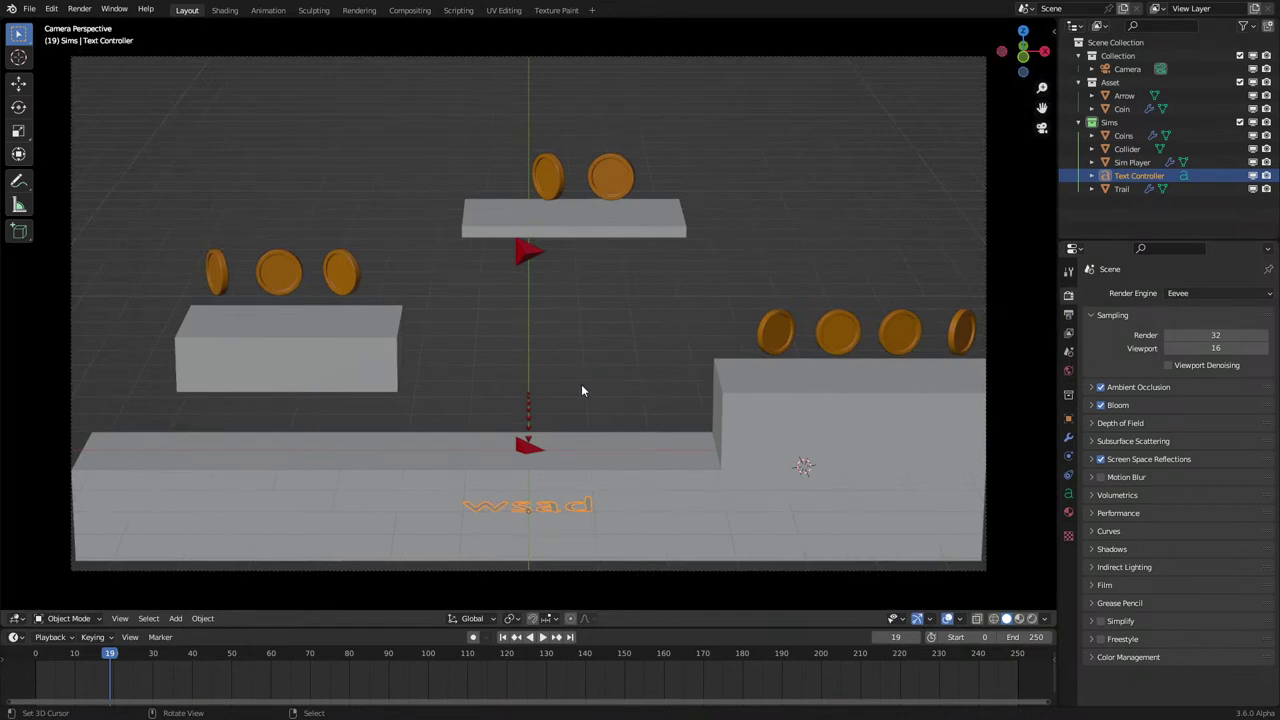
middle_drag(582, 386, 582, 411)
scroll(582, 386, up, 4)
scroll(581, 409, up, 3)
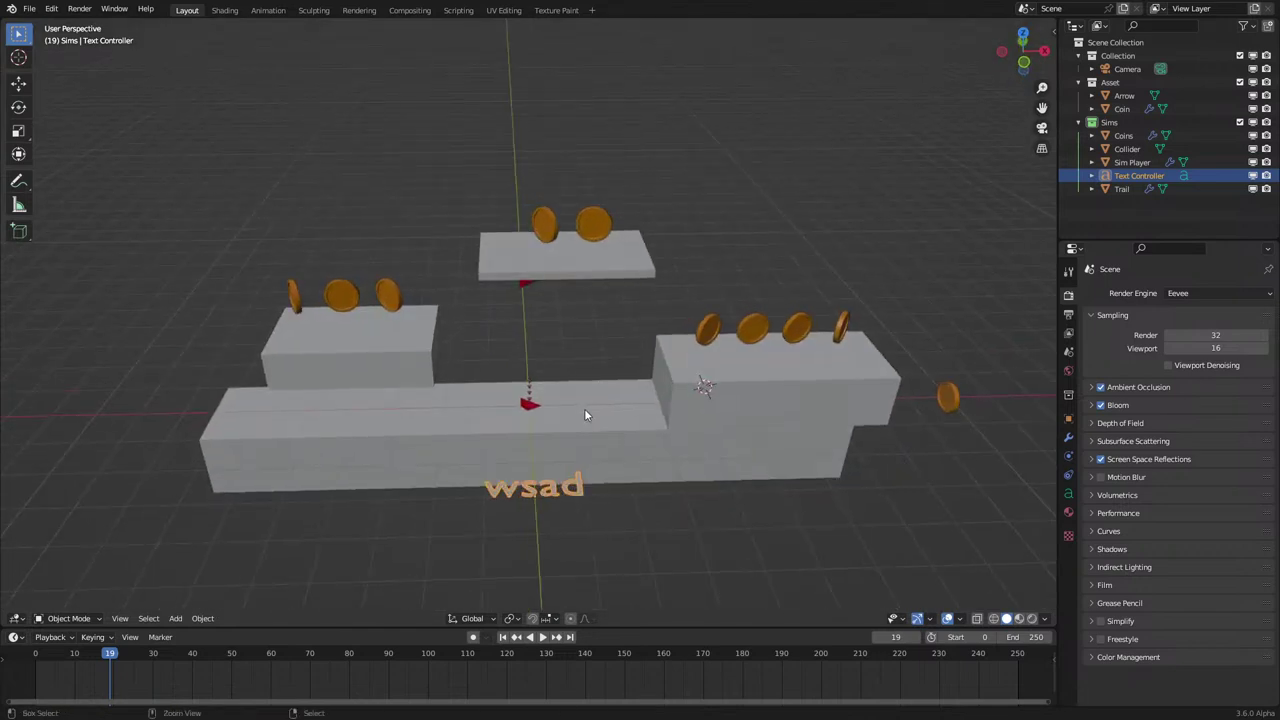
Save the file, play the simulation from frame 0 and stop it at frame 17.
key(ctrl+s)
key(space)
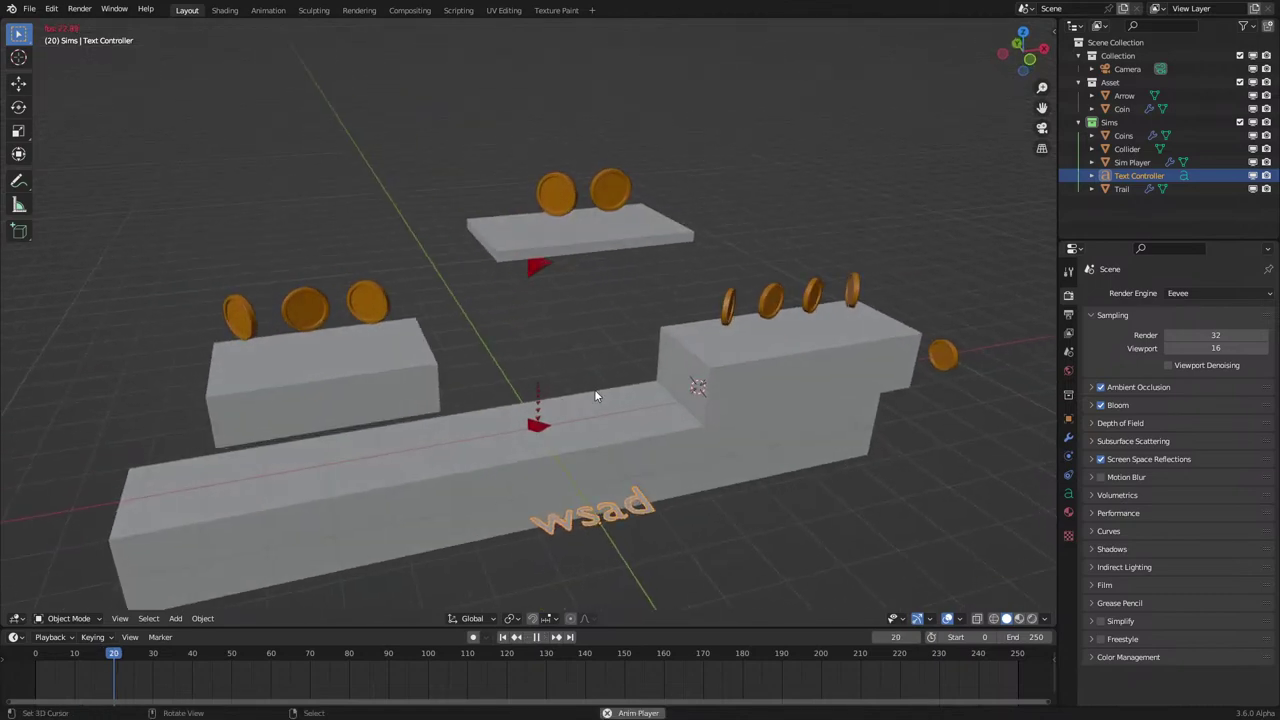
click(35, 660)
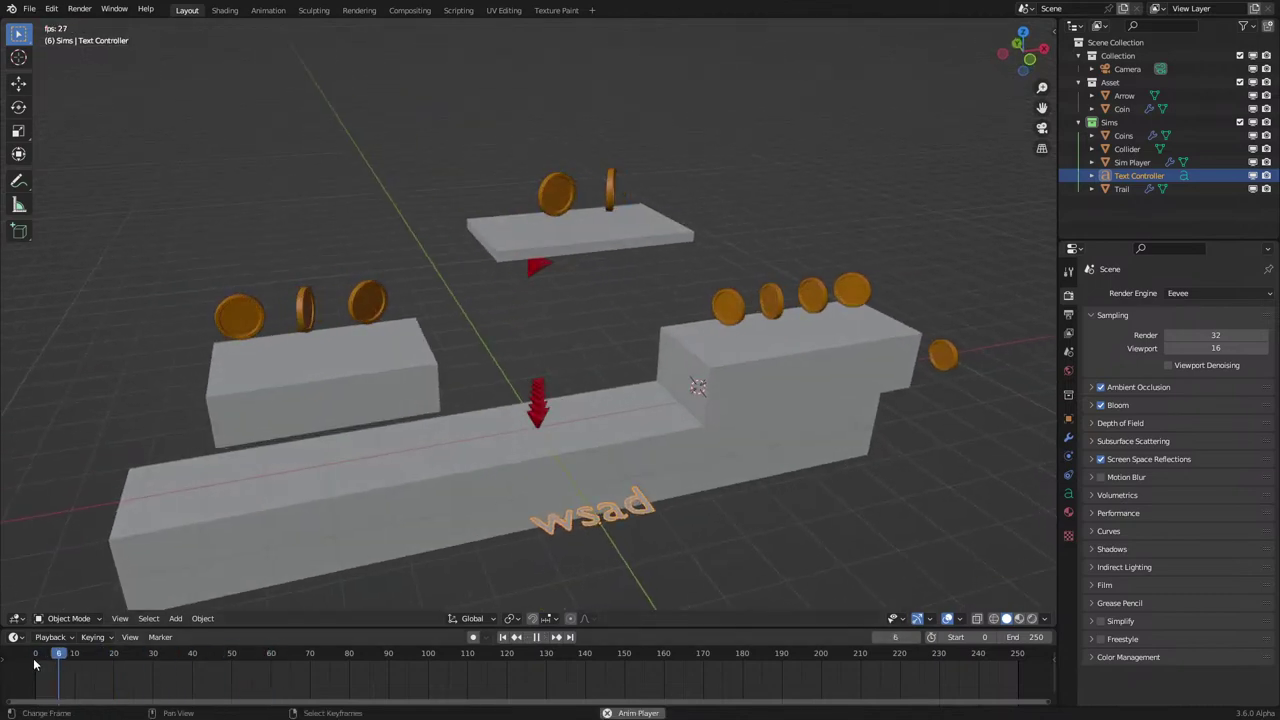
key(space)
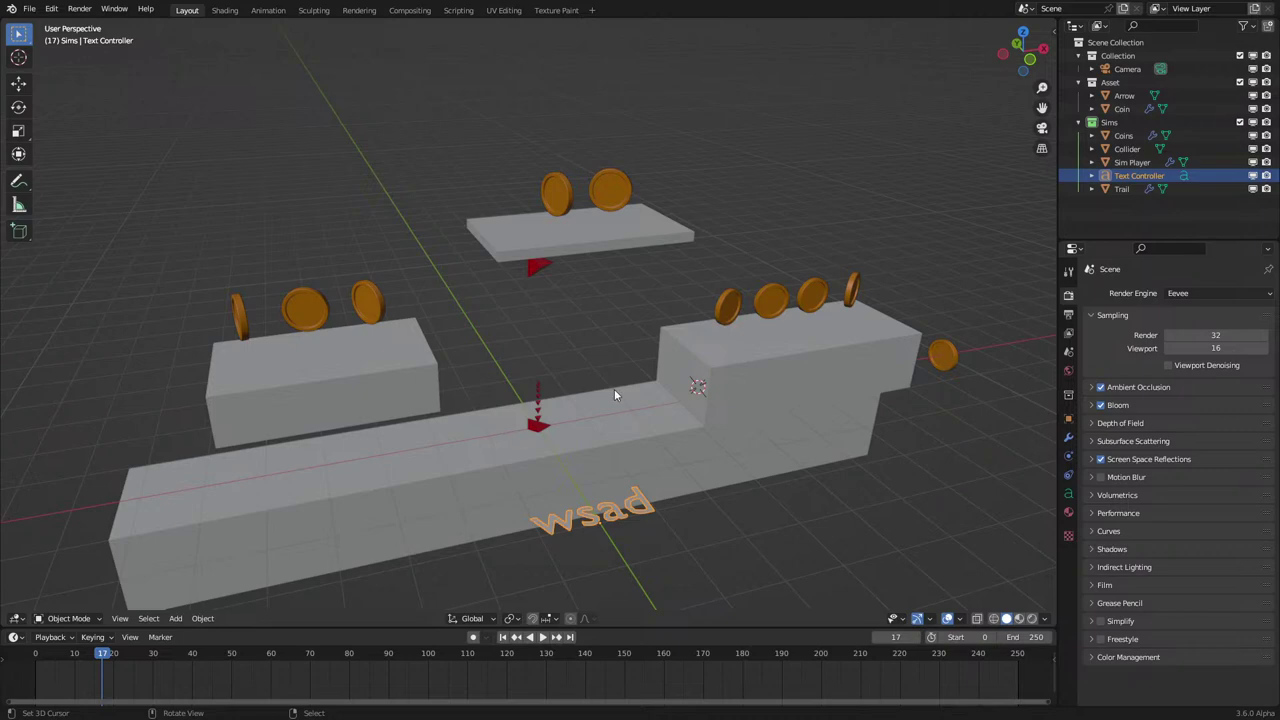
Show the Text Controller's text data properties with the Font section collapsed.
middle_drag(636, 407, 596, 444)
middle_drag(596, 445, 561, 436)
scroll(553, 463, up, 2)
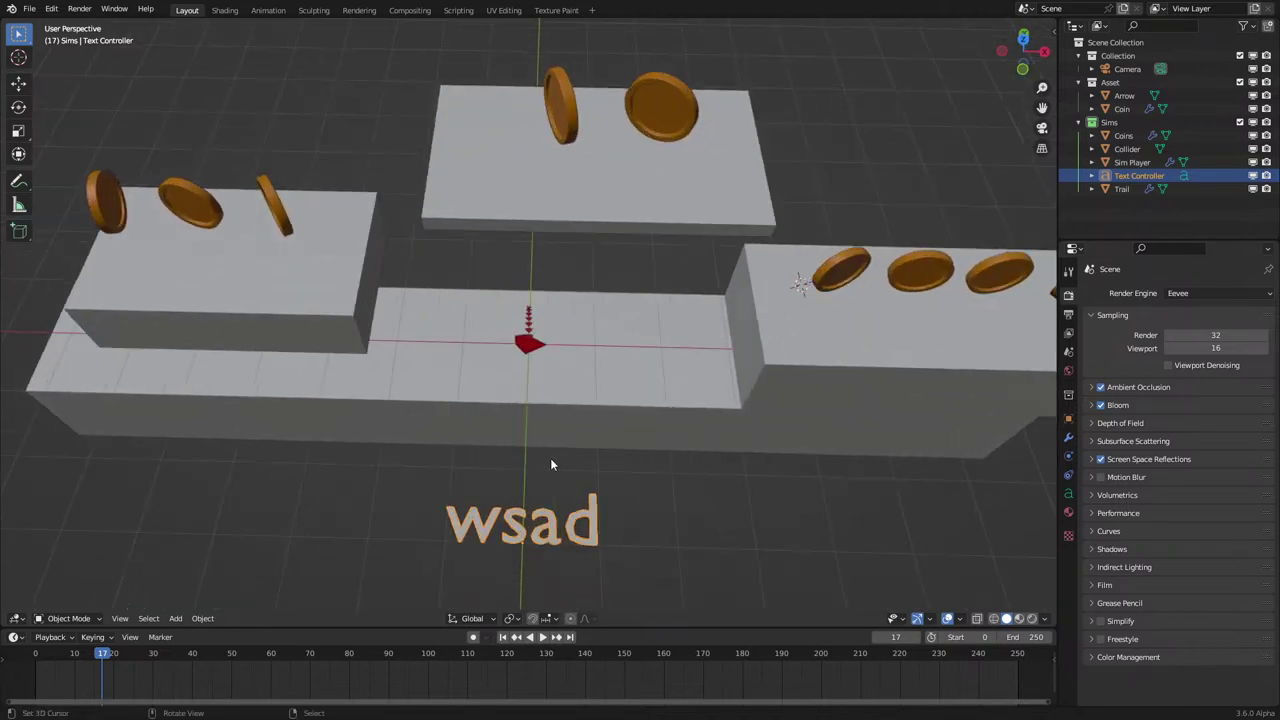
middle_drag(551, 464, 559, 432)
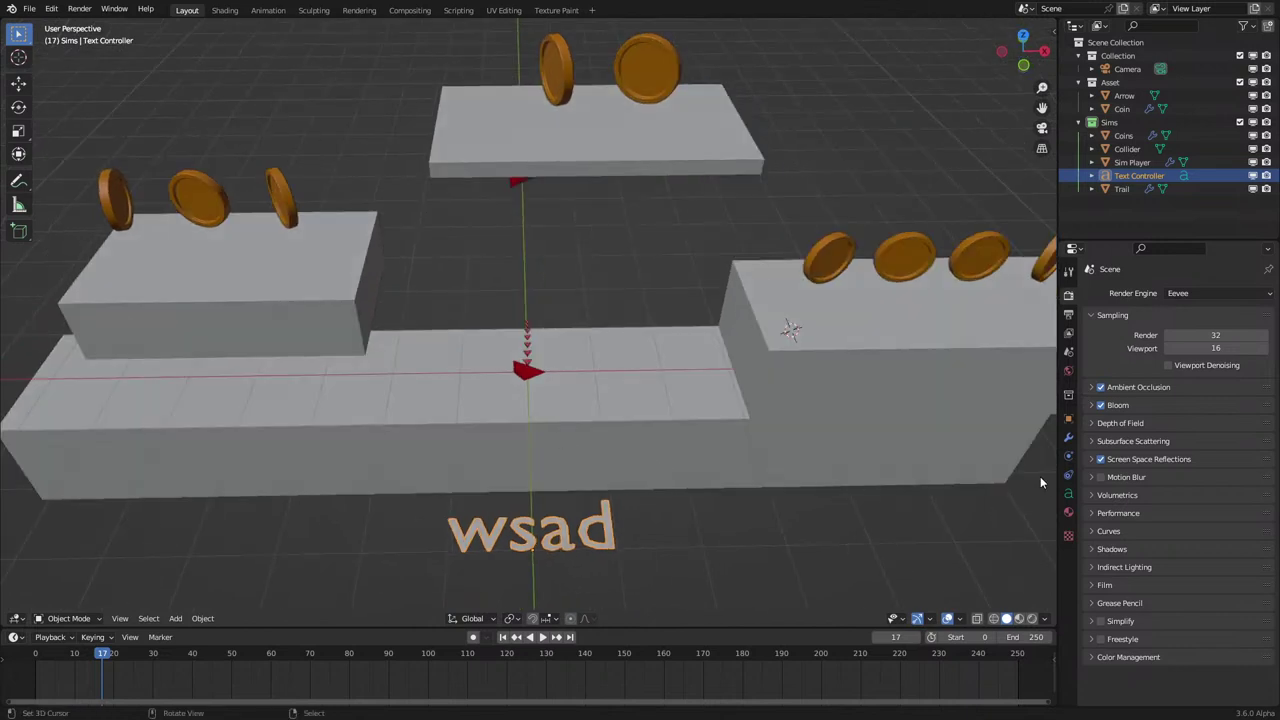
click(1068, 493)
click(1104, 449)
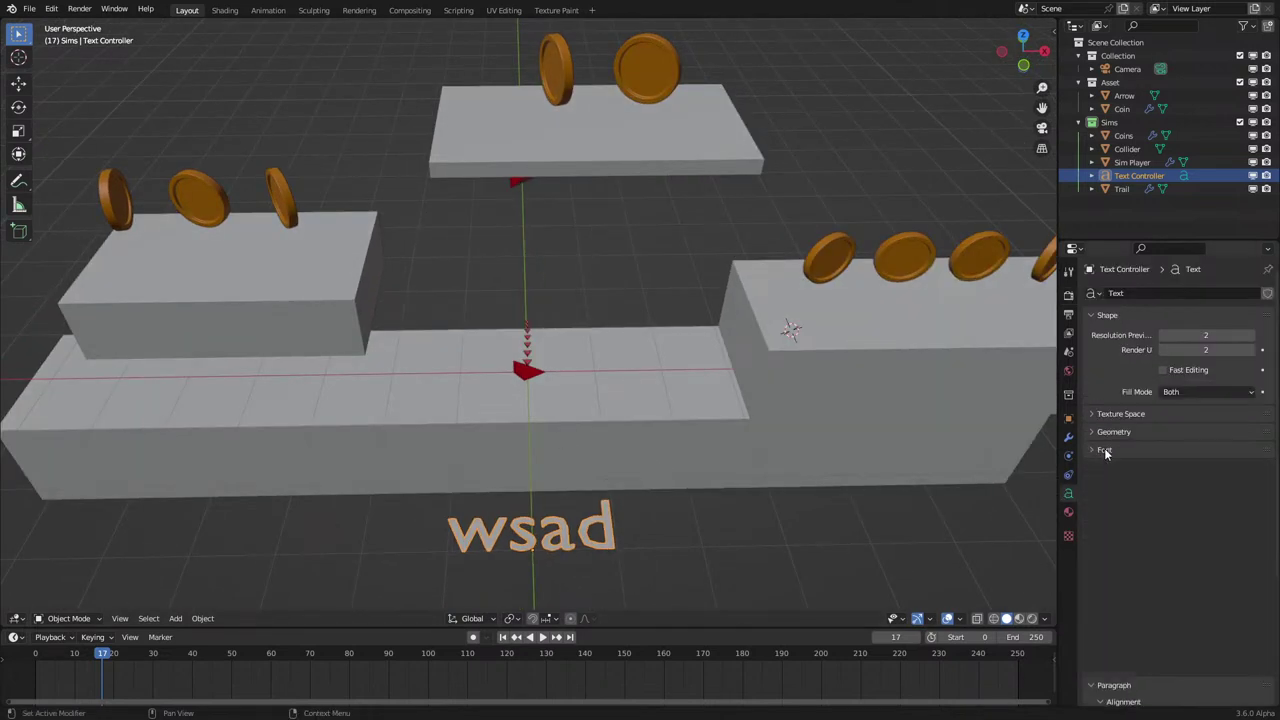
click(1104, 449)
Examine the wsad text close up in wireframe shading to see its vertices.
middle_drag(452, 501, 455, 514)
middle_drag(519, 489, 510, 490)
scroll(521, 497, up, 4)
mouse_move(614, 480)
shift+middle_down()
mouse_move(626, 294)
mouse_move(651, 266)
mouse_move(737, 423)
shift+middle_up()
key(z)
click(579, 435)
middle_drag(586, 477, 541, 417)
Return the viewport to solid shading and turn on the Statistics overlay.
key(z)
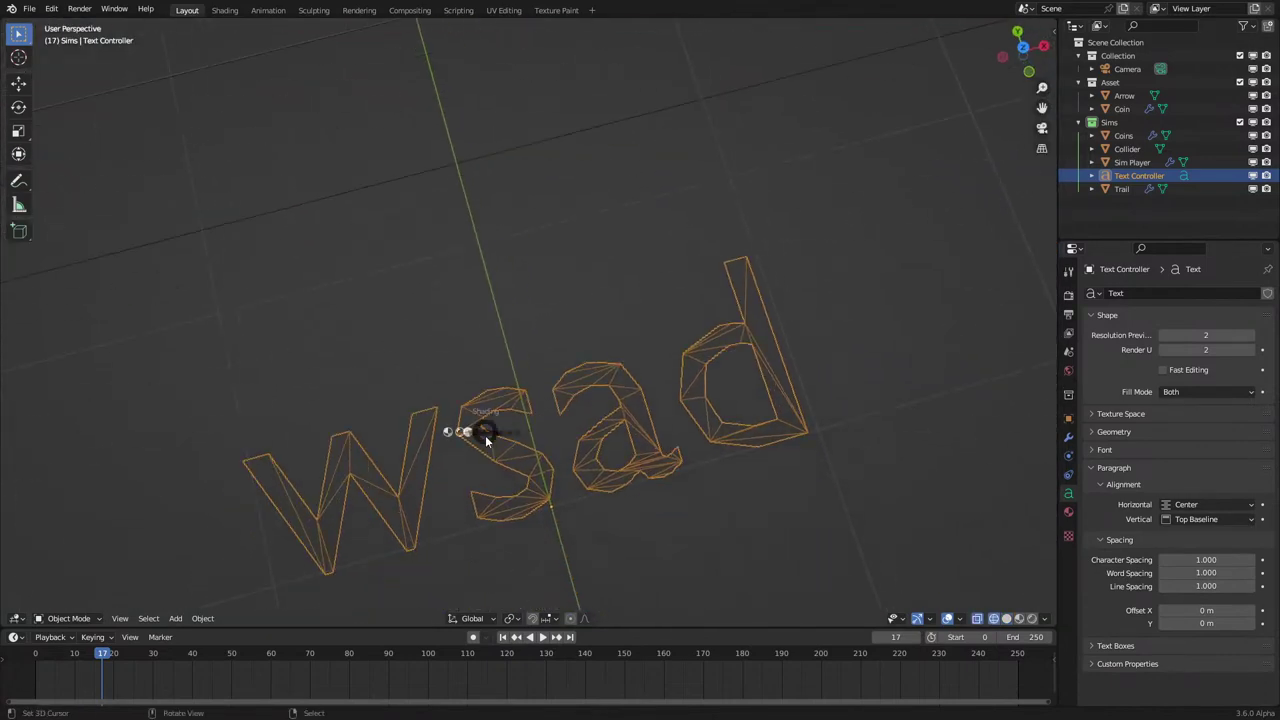
click(572, 436)
middle_drag(652, 452, 622, 434)
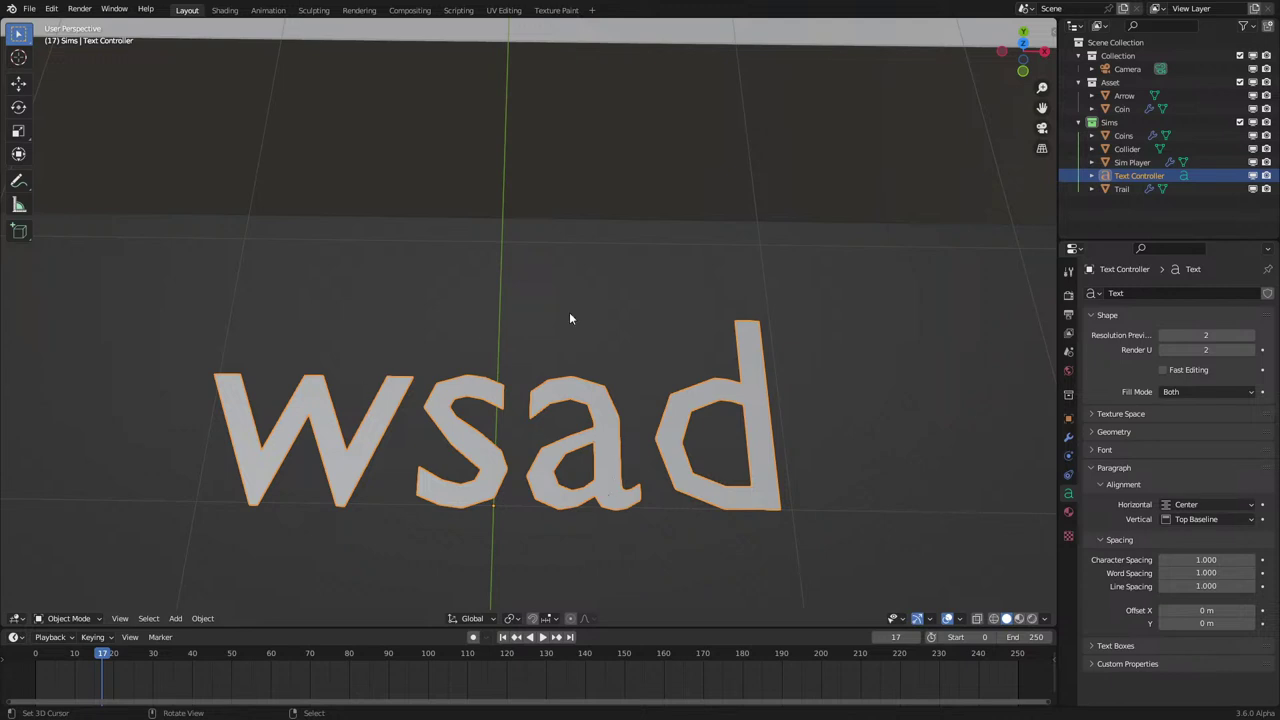
click(960, 619)
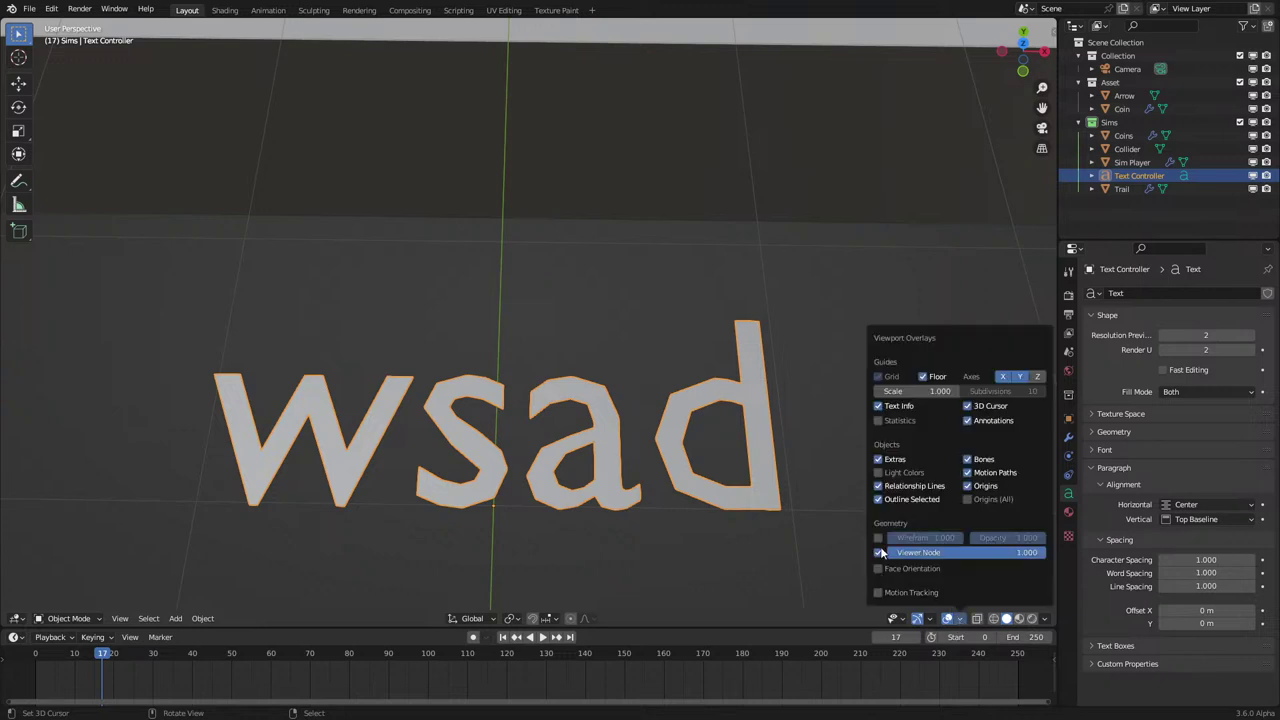
click(892, 423)
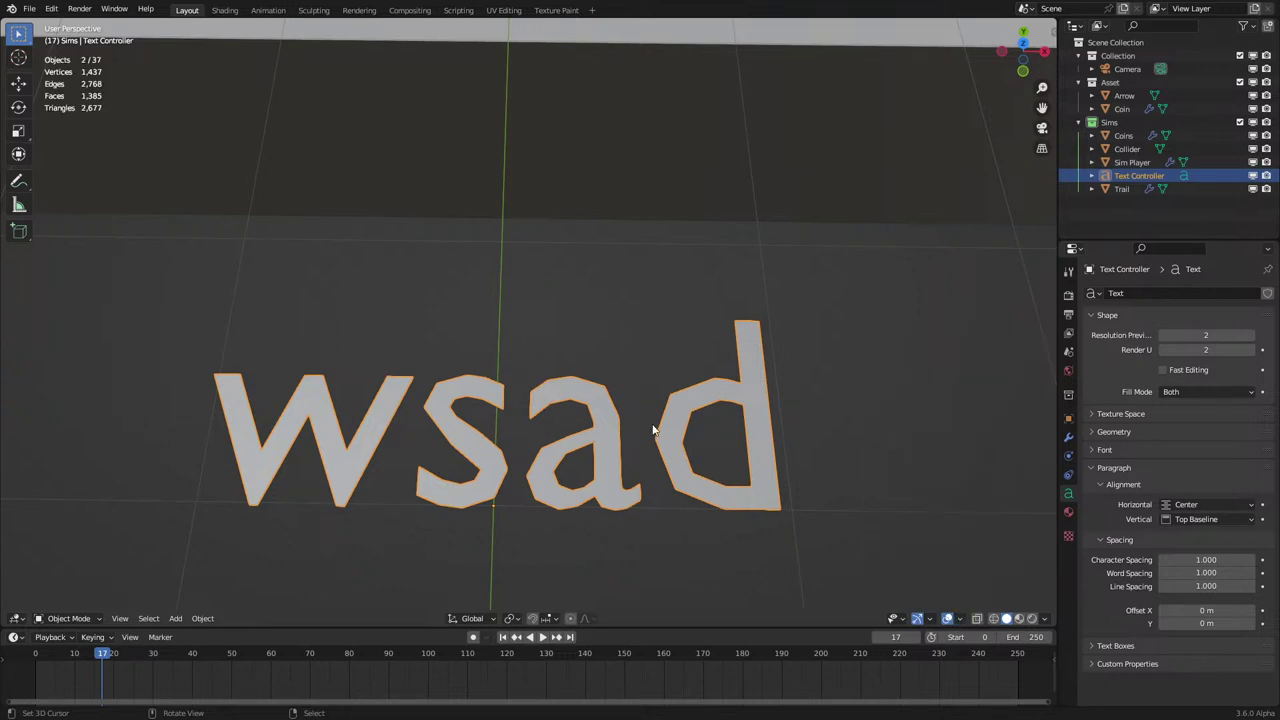
Replace the Text Controller's text with "a" to compare the vertex statistics, and restore it to "wsad".
key(Tab)
key(ctrl+a)
text(a)
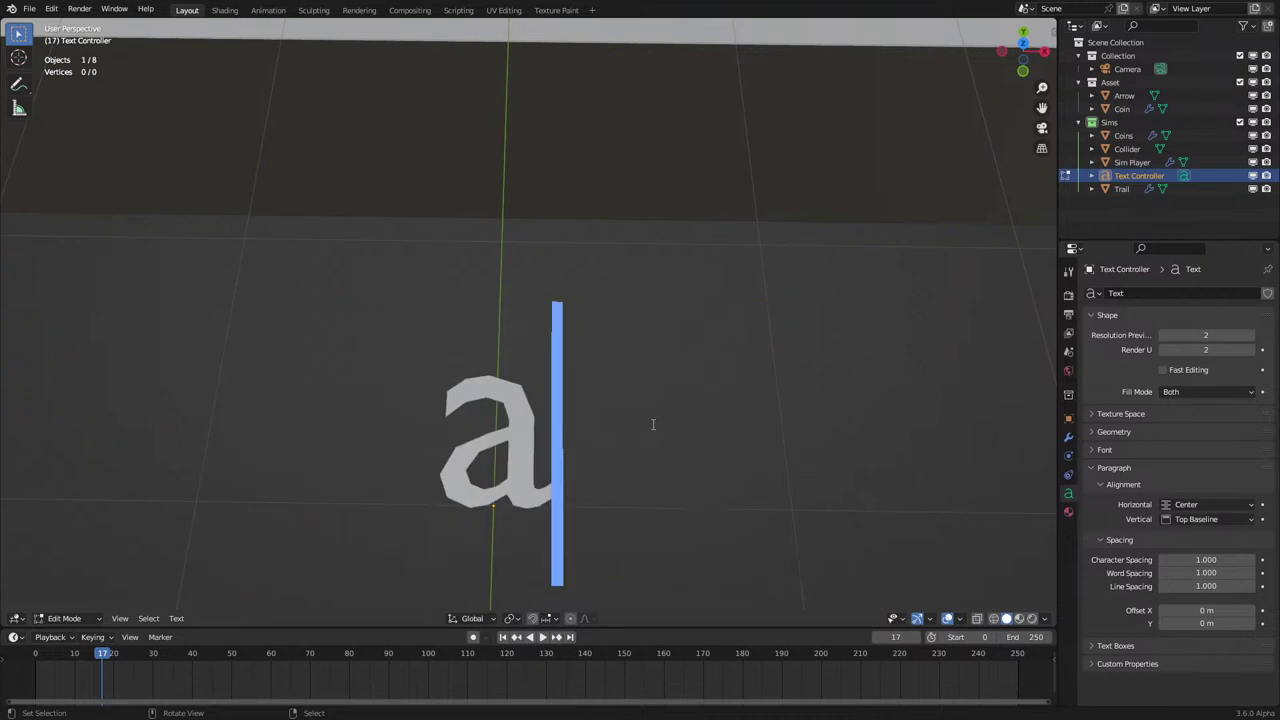
key(Tab)
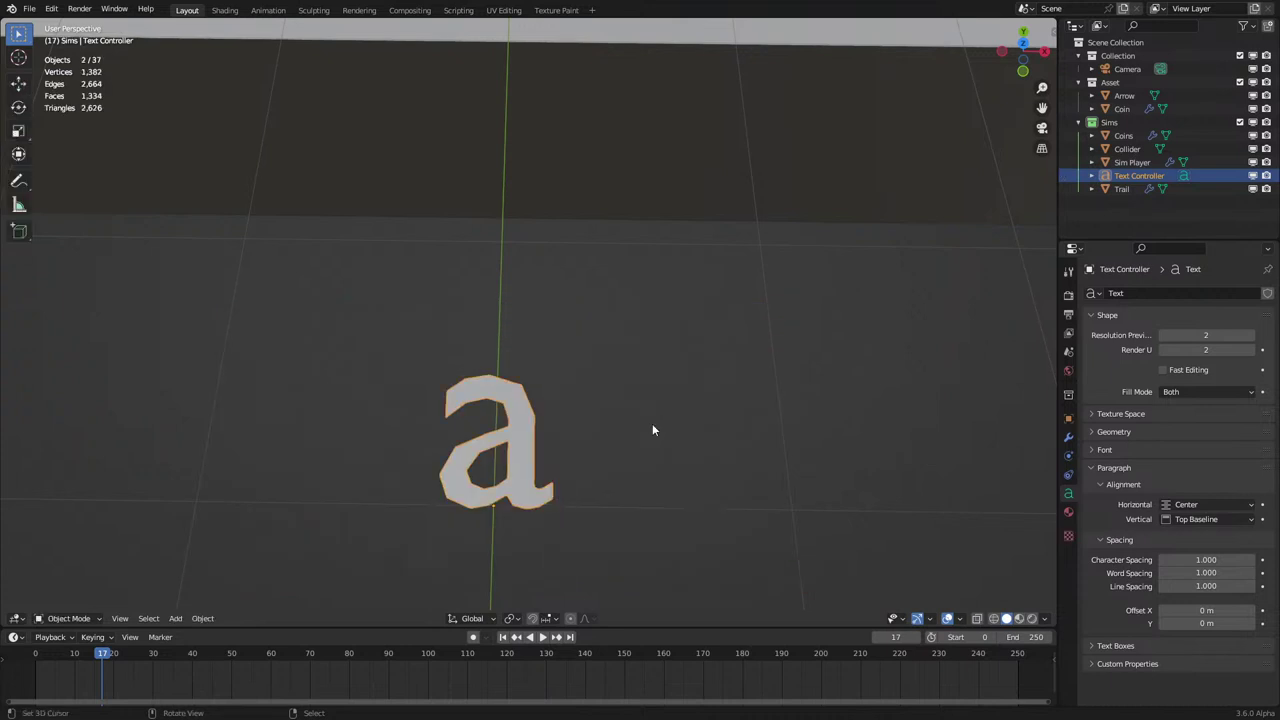
key(g)
right_click(499, 443)
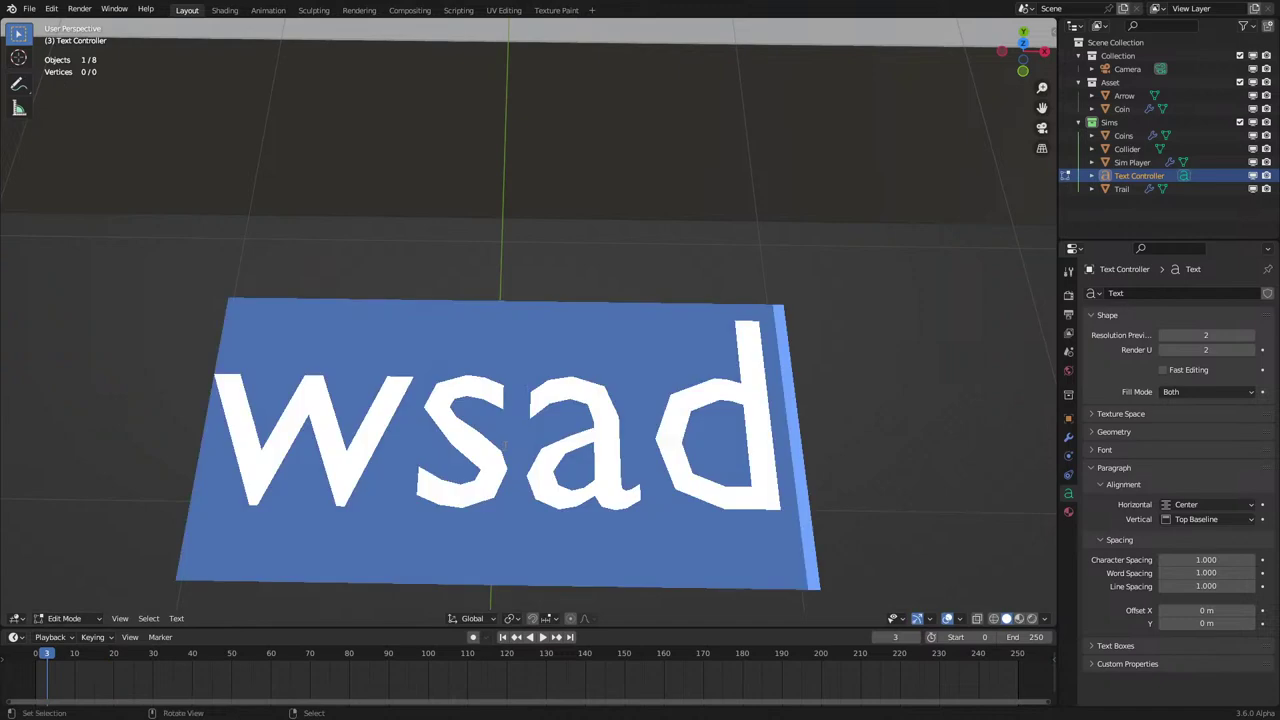
key(Tab)
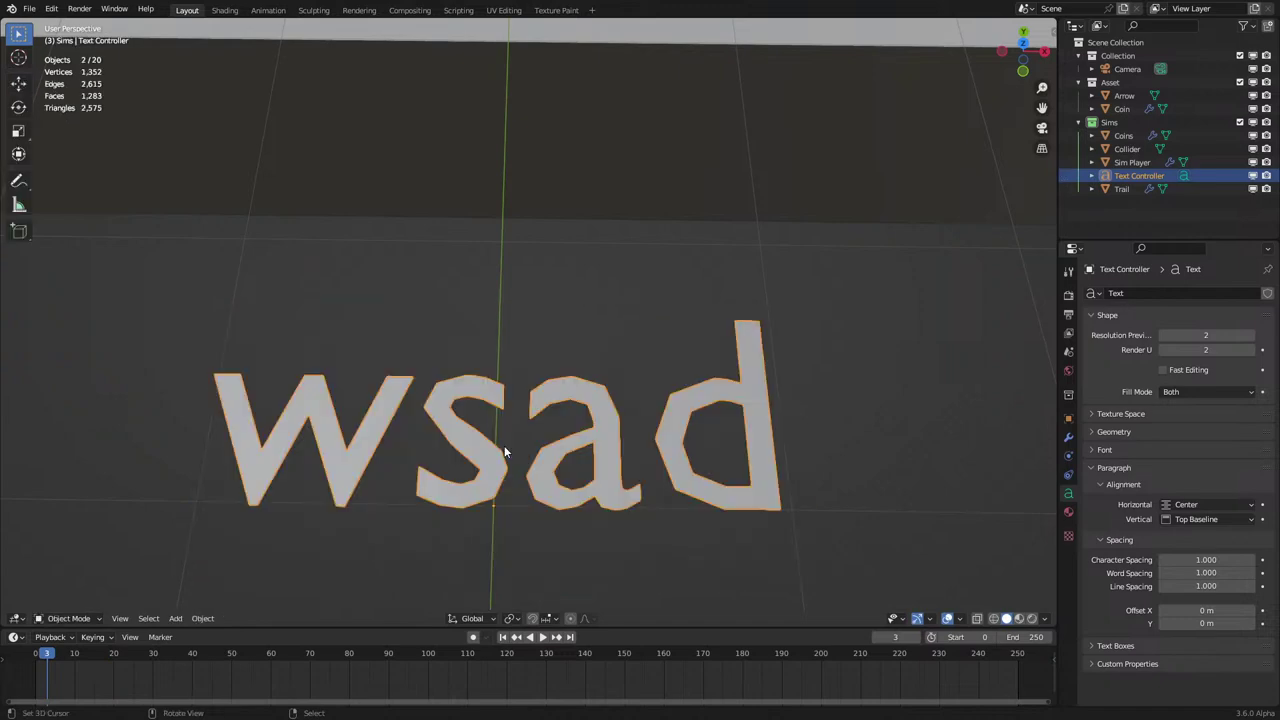
Bring the whole platform scene into view, select the Sim Player arrow and play the simulation.
scroll(504, 445, down, 7)
shift+middle_drag(572, 290, 526, 363)
scroll(526, 363, up, 2)
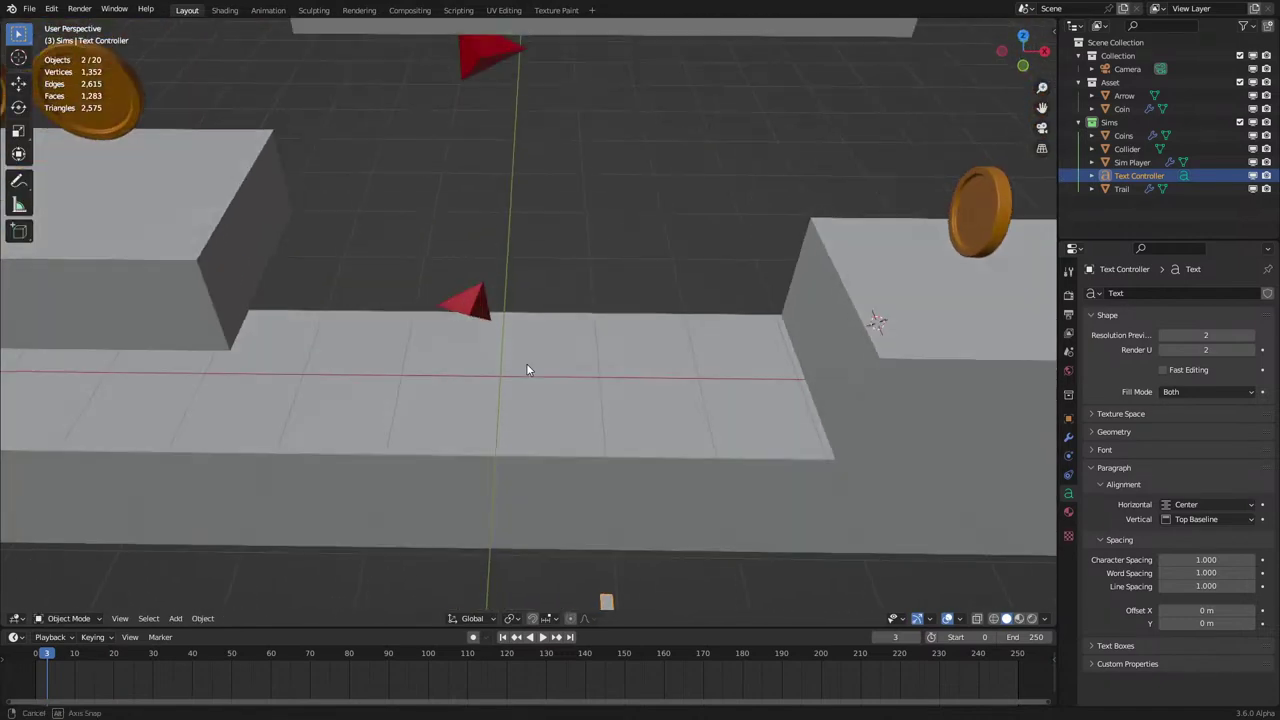
scroll(530, 382, down, 3)
scroll(526, 443, up, 3)
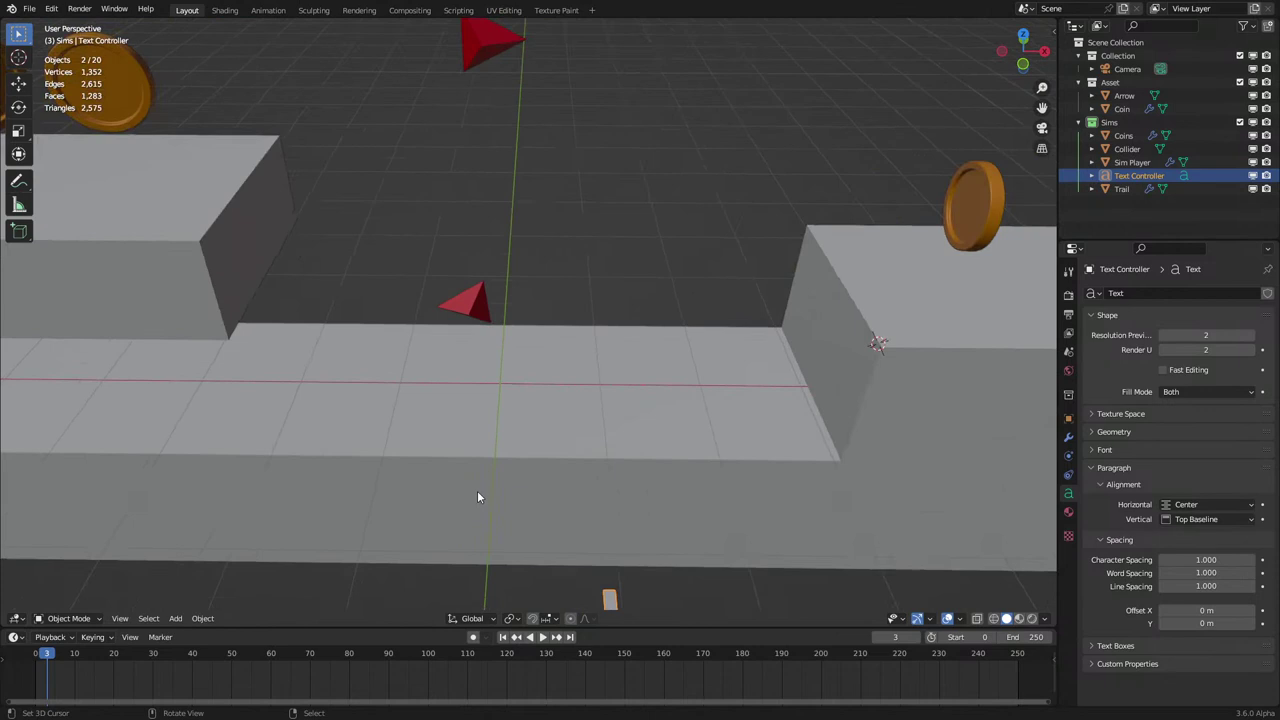
scroll(487, 470, down, 4)
click(491, 307)
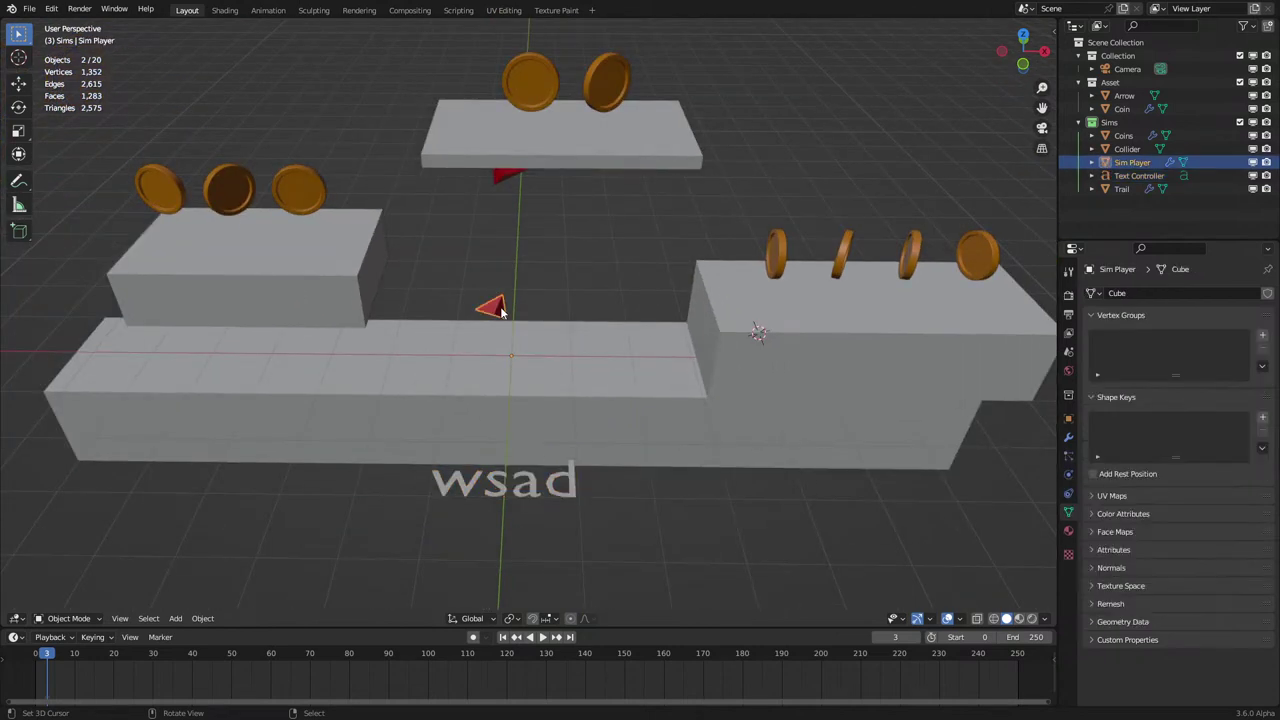
key(space)
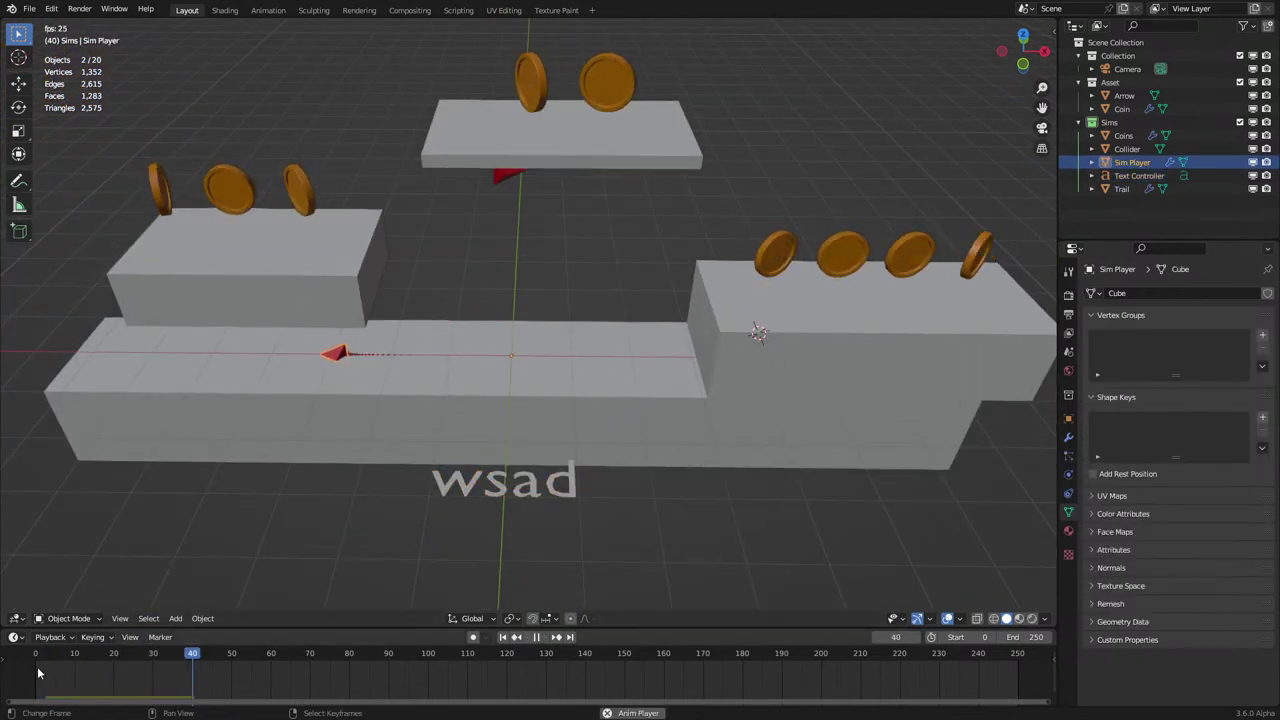
Replay the simulation from frame 0 several times to watch the arrow's fall, finishing stopped at frame 0.
click(26, 682)
key(space)
click(26, 682)
key(space)
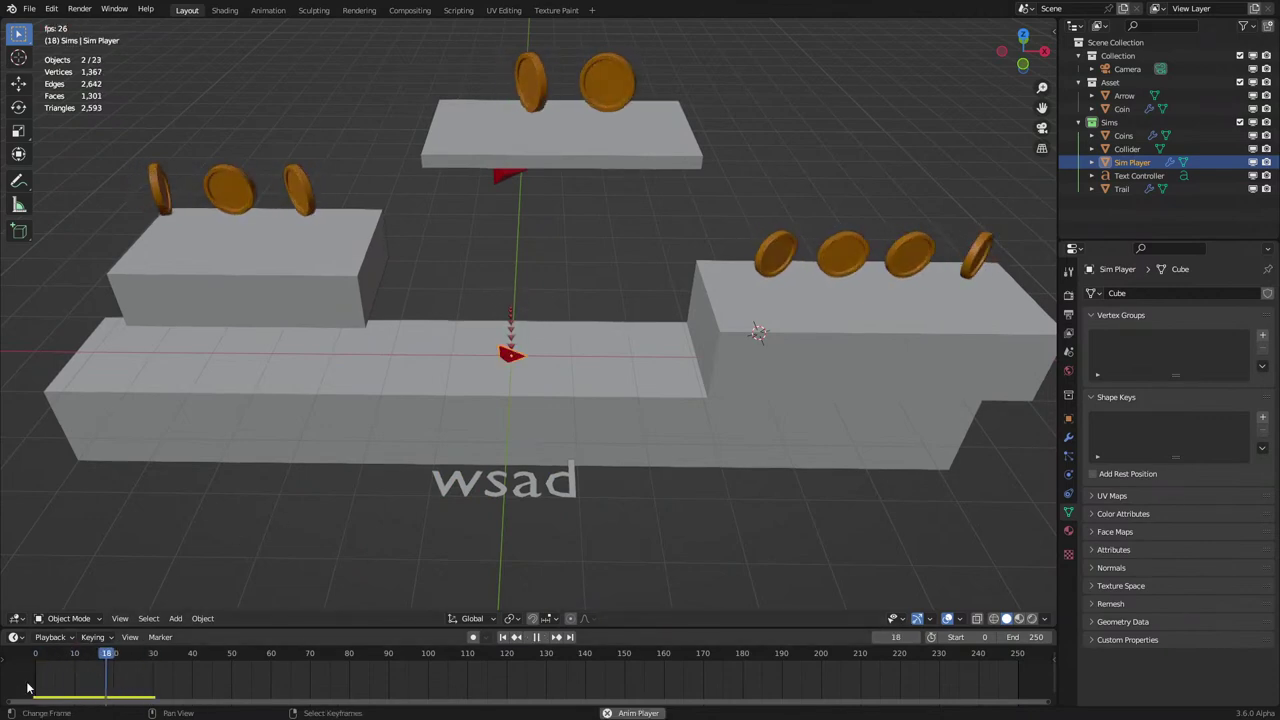
key(Escape)
key(space)
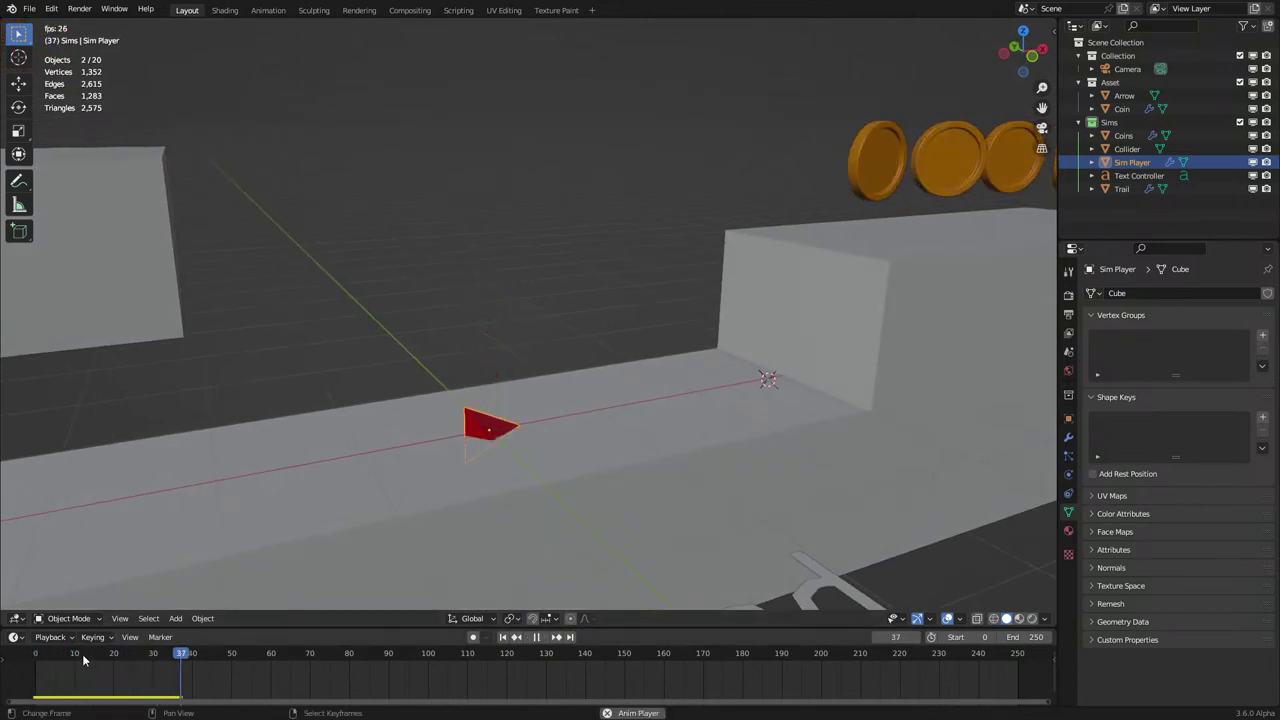
click(37, 689)
key(Escape)
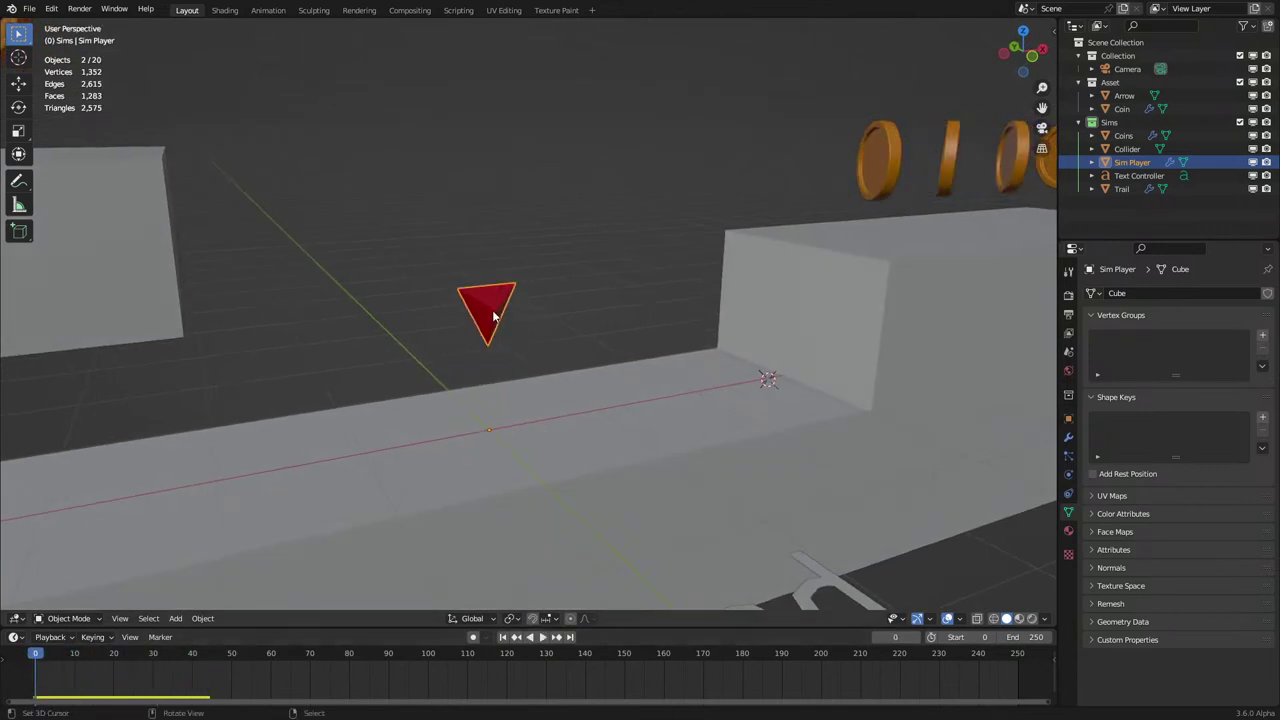
In wireframe shading, raise the Sim Player's single vertex along Z and play the simulation to test the higher start.
key(z)
click(463, 338)
key(g)
key(z)
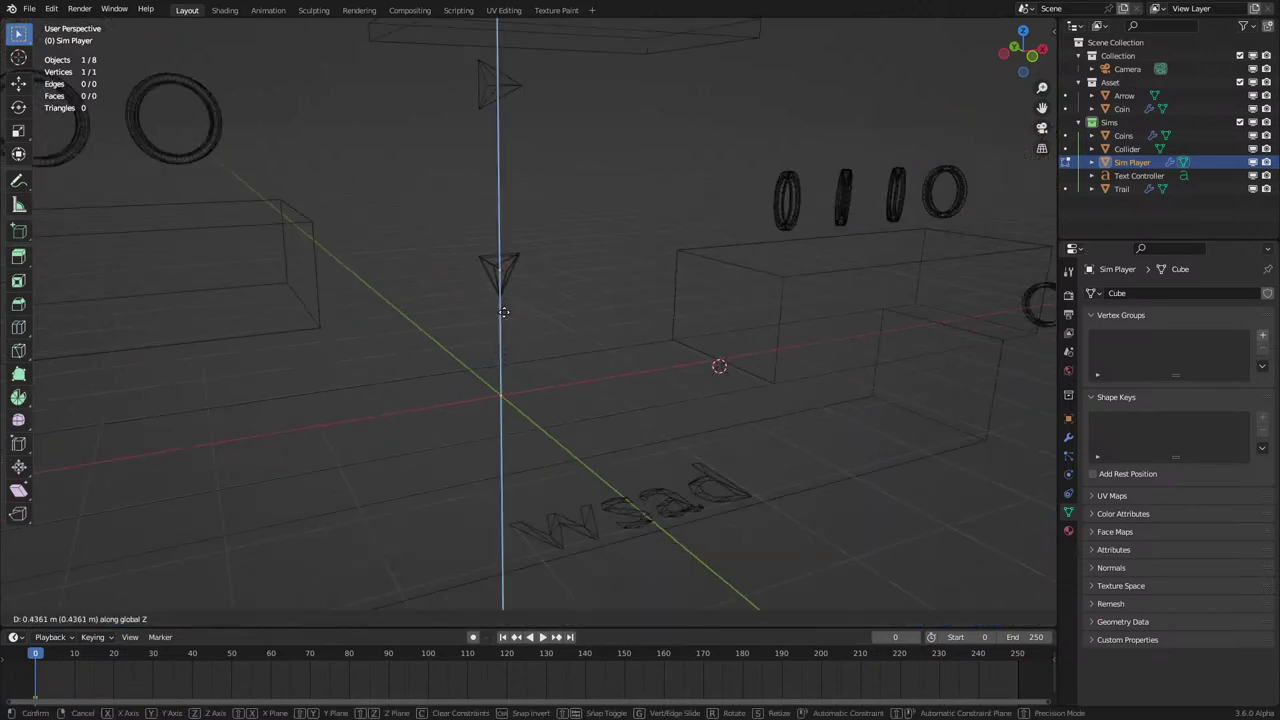
click(506, 288)
key(space)
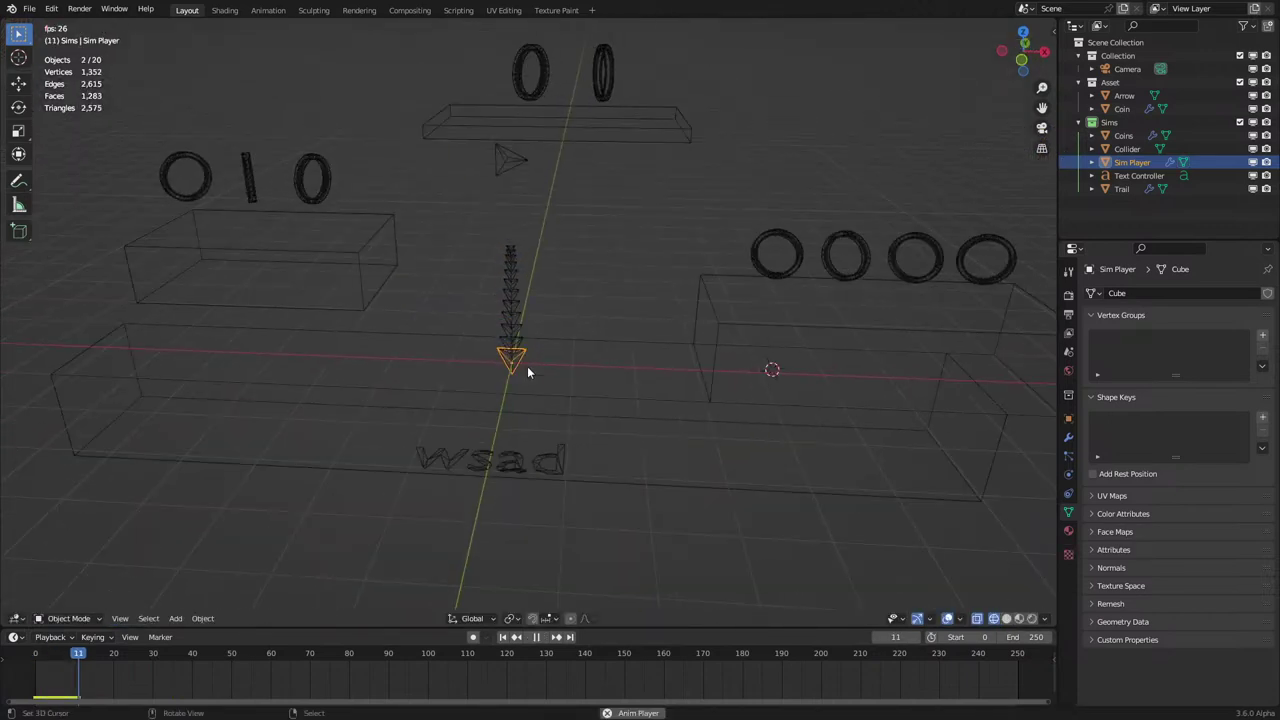
key(Escape)
Back in solid shading, duplicate the Sim Player vertex along X and place another copy above the block with four coins.
key(z)
click(602, 395)
key(Tab)
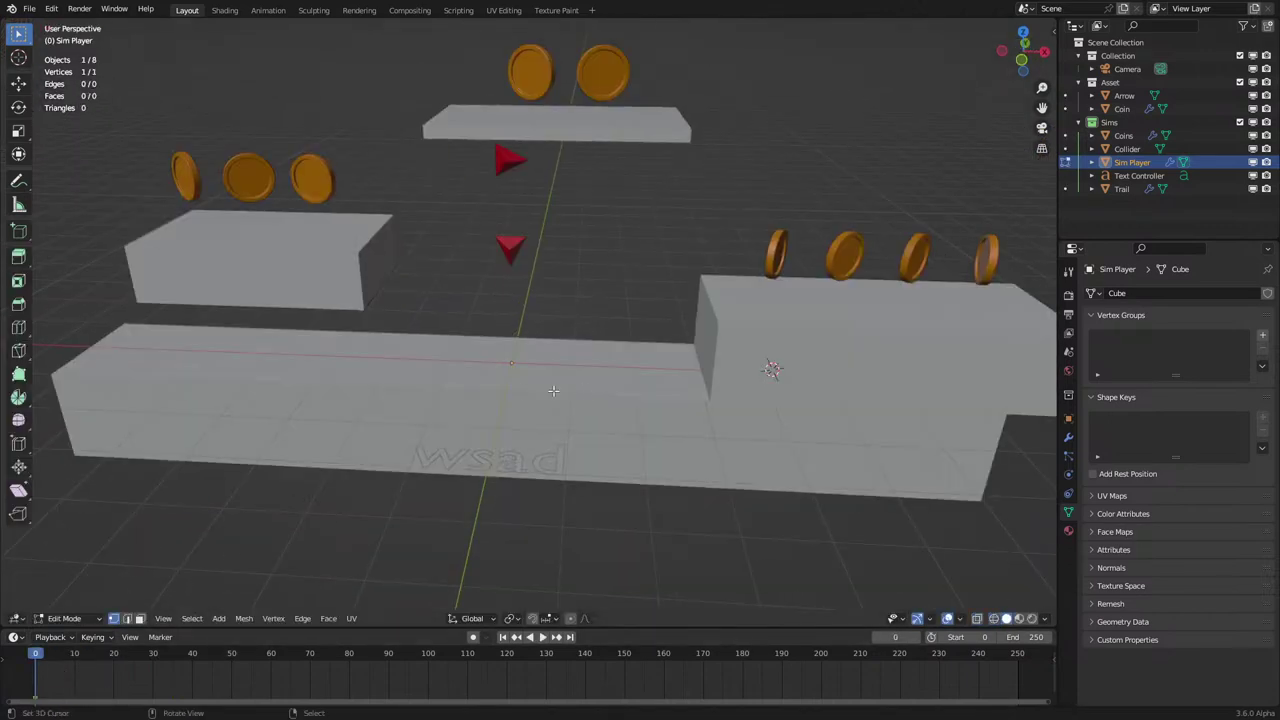
key(shift+d)
key(x)
click(686, 388)
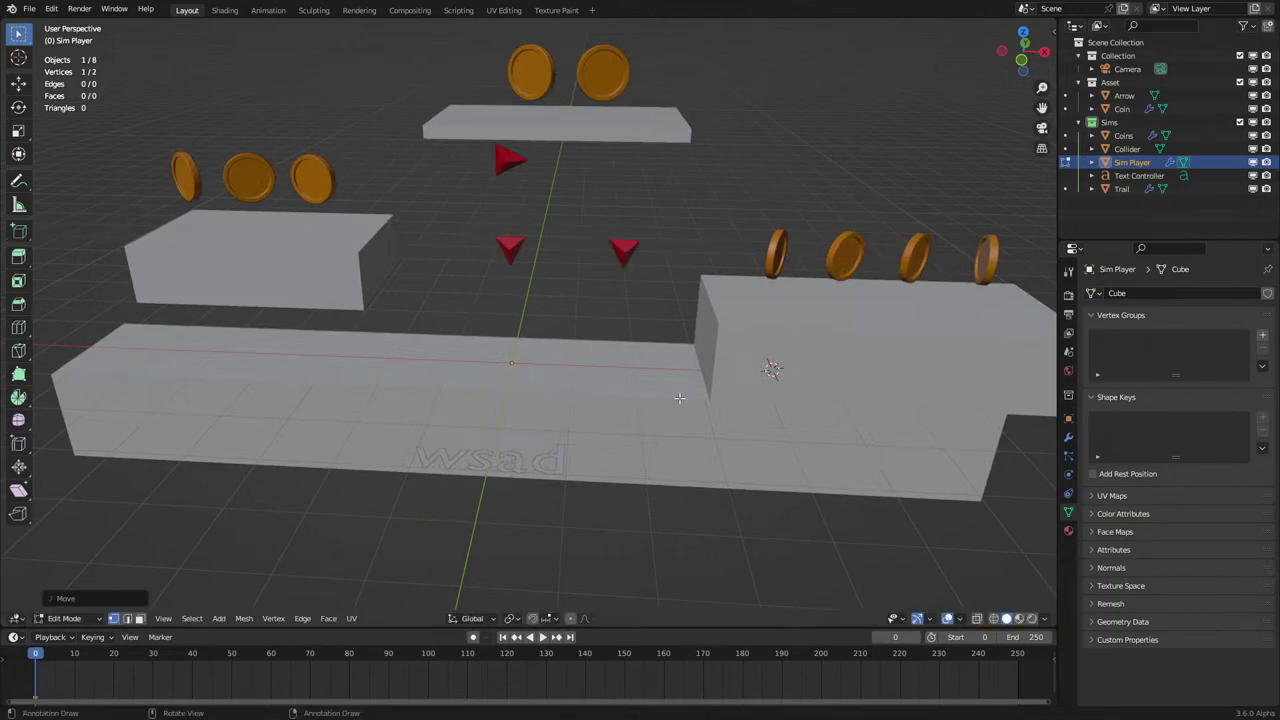
key(g)
click(777, 353)
Return to Object Mode, play the simulation with the three arrows and select the Text Controller.
key(Tab)
key(space)
click(524, 463)
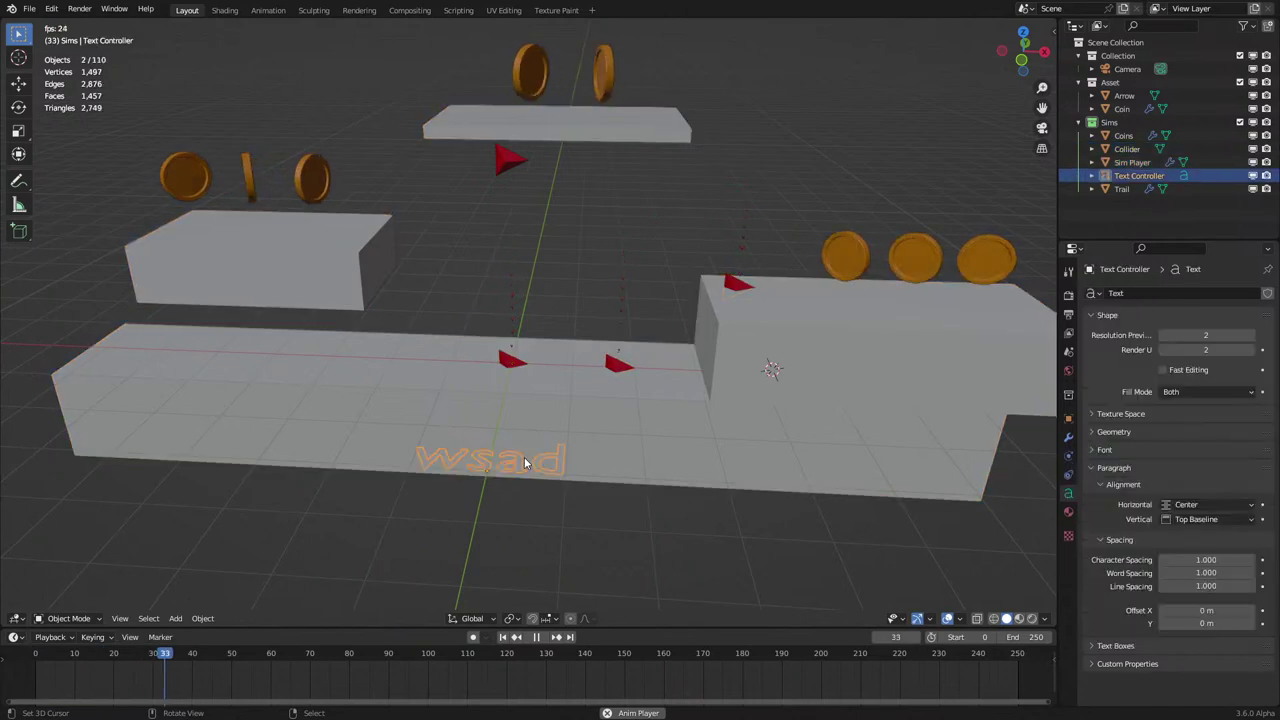
Replace the Text Controller's text with "adawadwadwda" while the simulation plays to steer the three arrows, and return to Object Mode.
key(Tab)
key(ctrl+a)
key(BackSpace)
text(adaw)
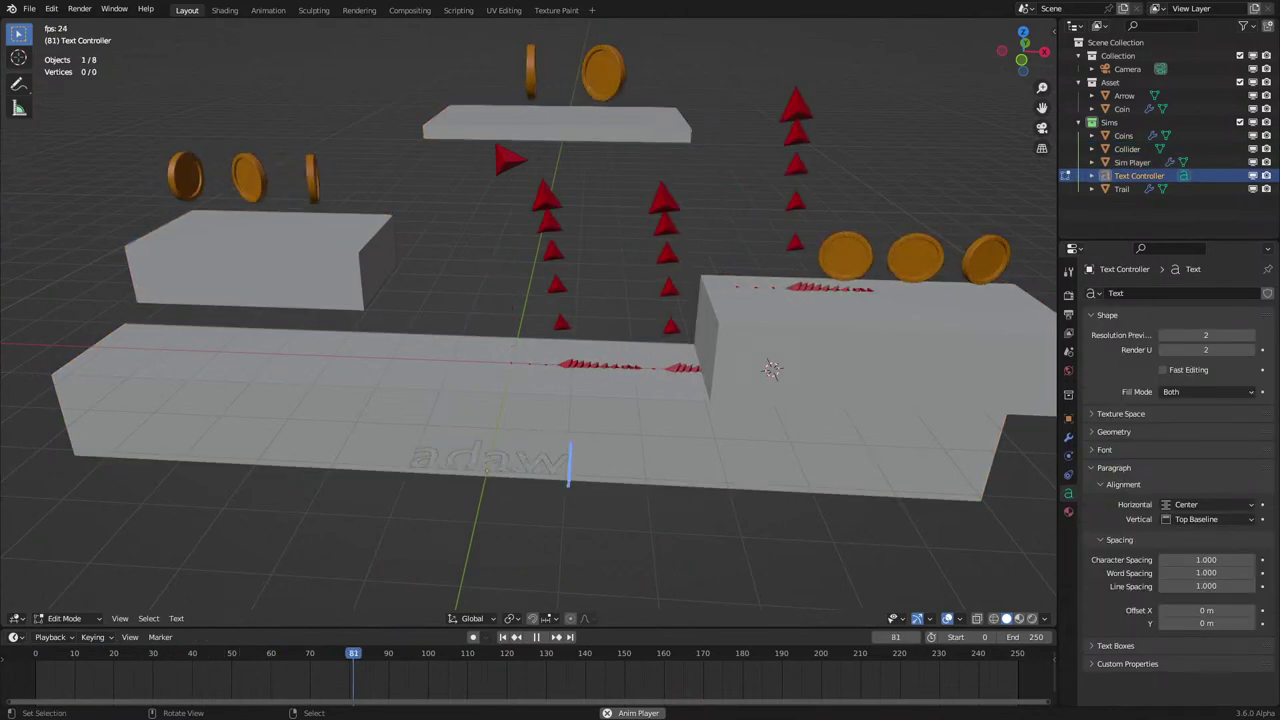
text(a)
scroll(556, 452, down, 2)
text(dwa)
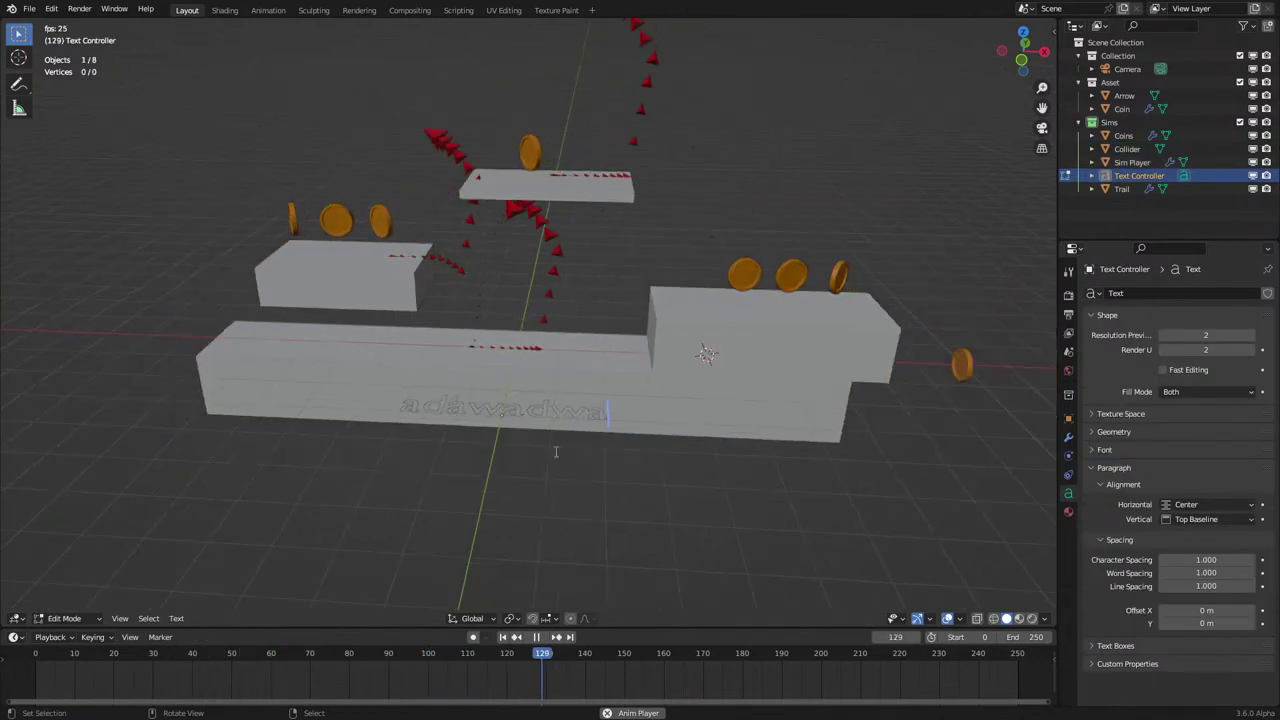
text(dwd)
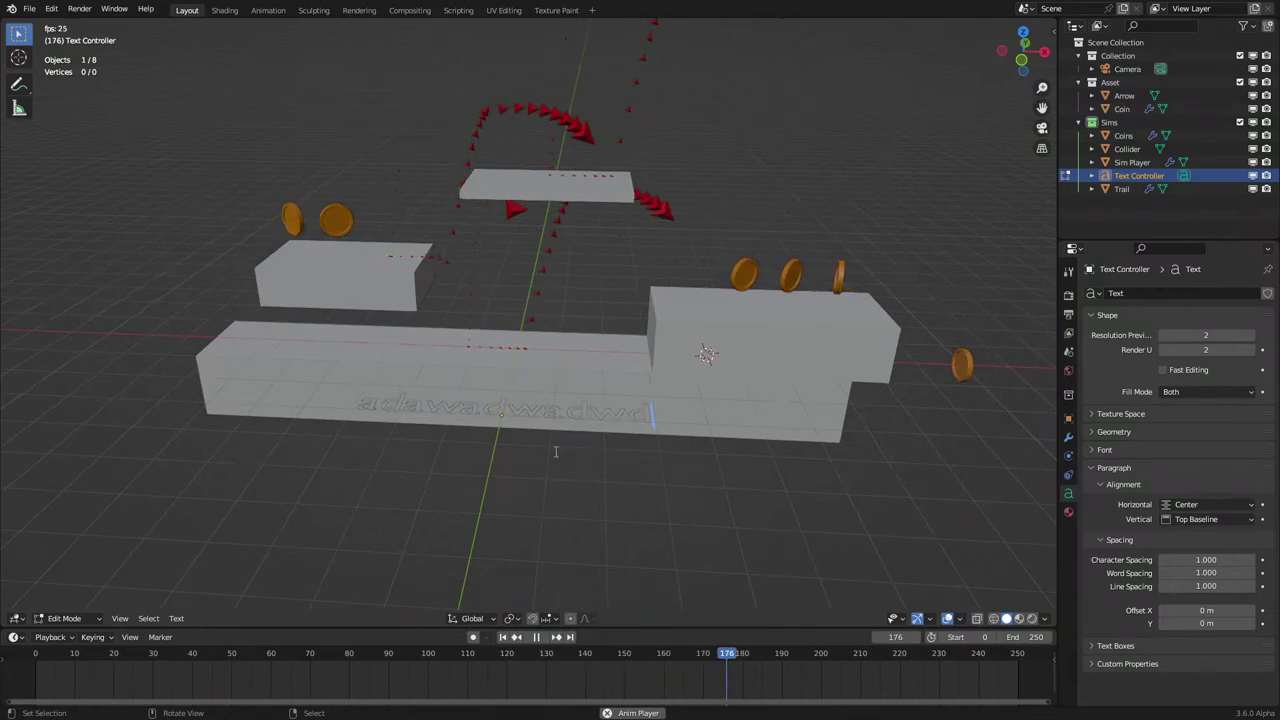
text(a)
key(Tab)
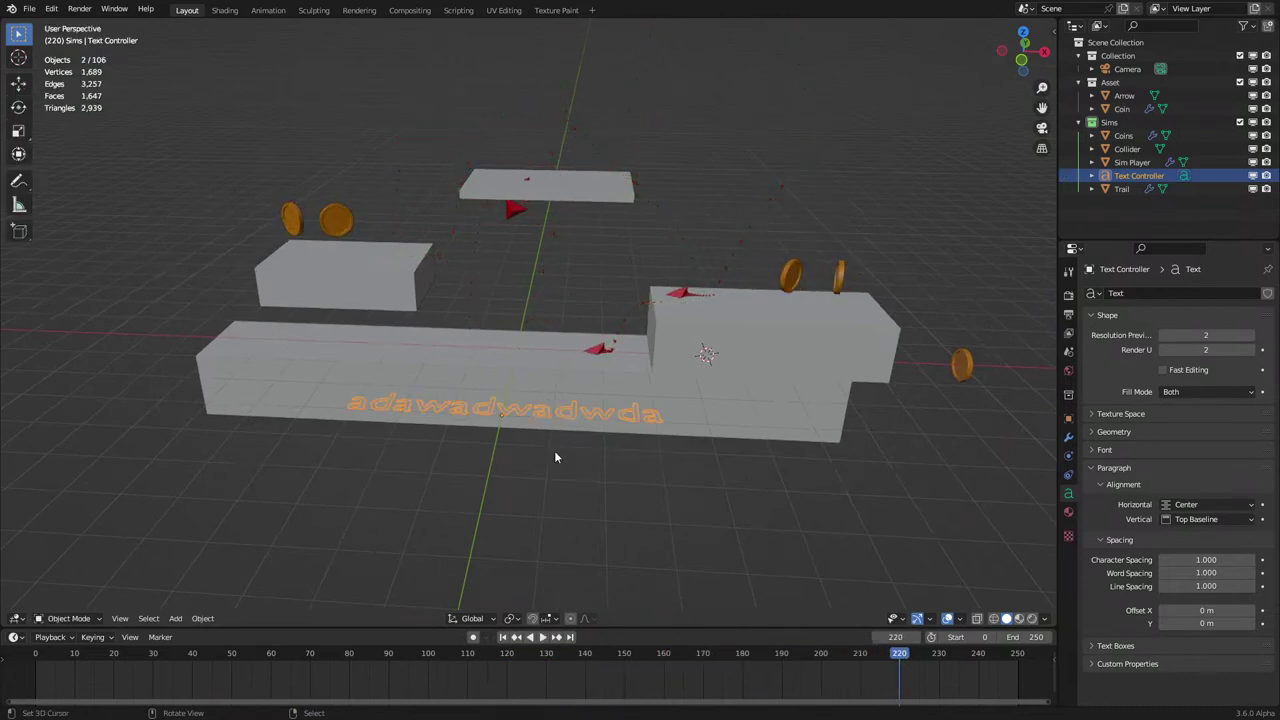
Delete the last six characters of the Text Controller's text.
key(Tab)
key(BackSpace)
key(BackSpace)
key(BackSpace)
key(BackSpace)
key(BackSpace)
key(BackSpace)
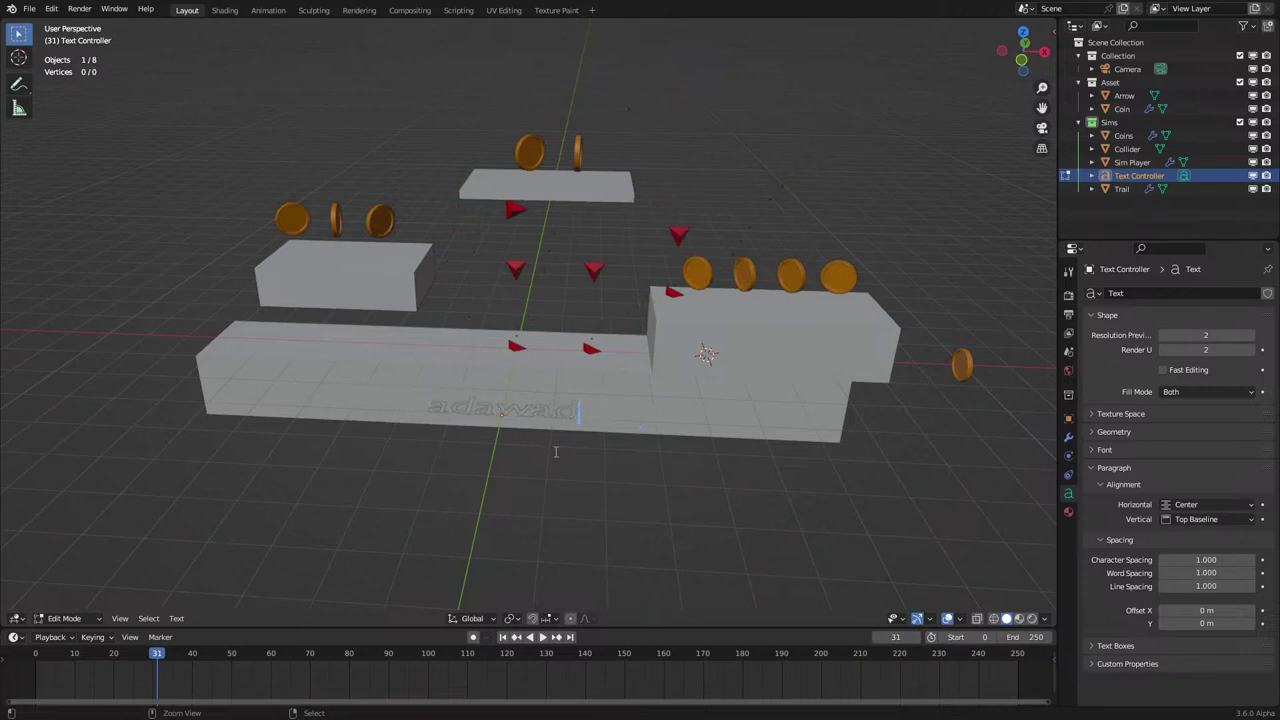
Undo the text edits and the Sim Player vertex duplications back to a single vertex, and return to Object Mode.
key(ctrl+z)
key(ctrl+z)
key(ctrl+z)
key(ctrl+z)
key(ctrl+z)
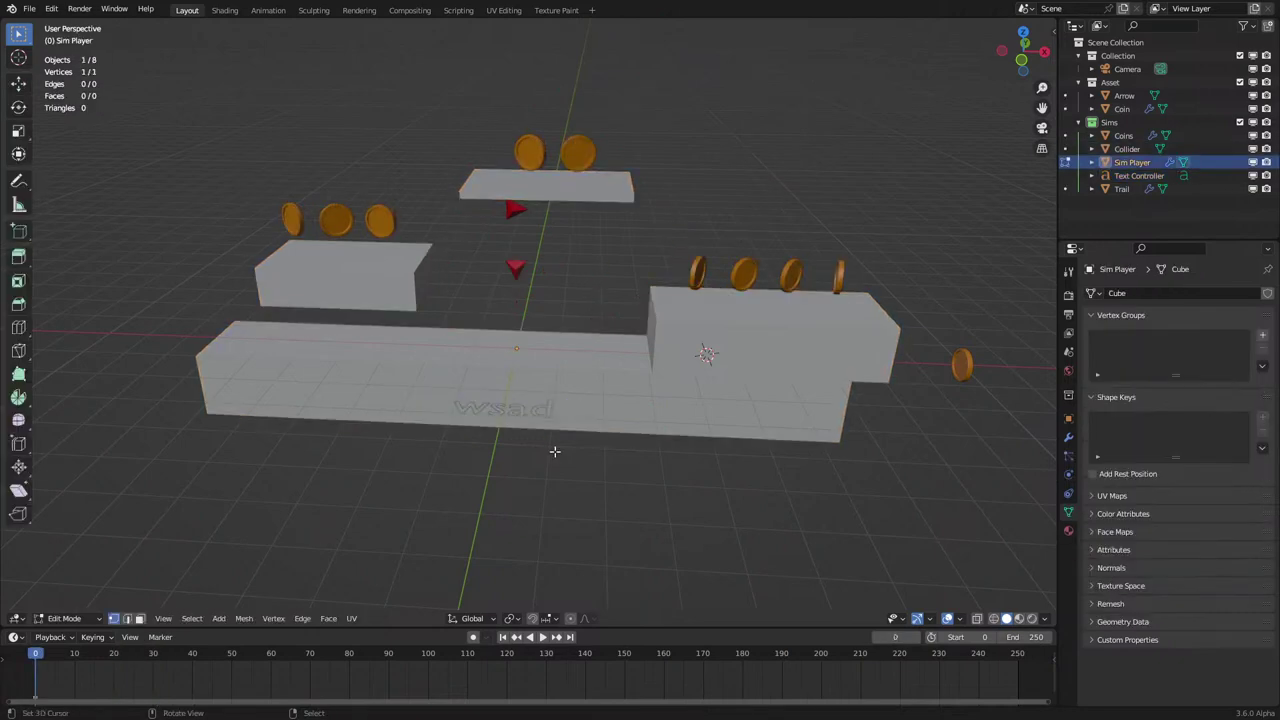
key(Tab)
Play the simulation briefly with the single arrow, inspect it from a lower angle and deselect everything.
scroll(634, 352, up, 5)
key(space)
key(space)
scroll(517, 472, down, 2)
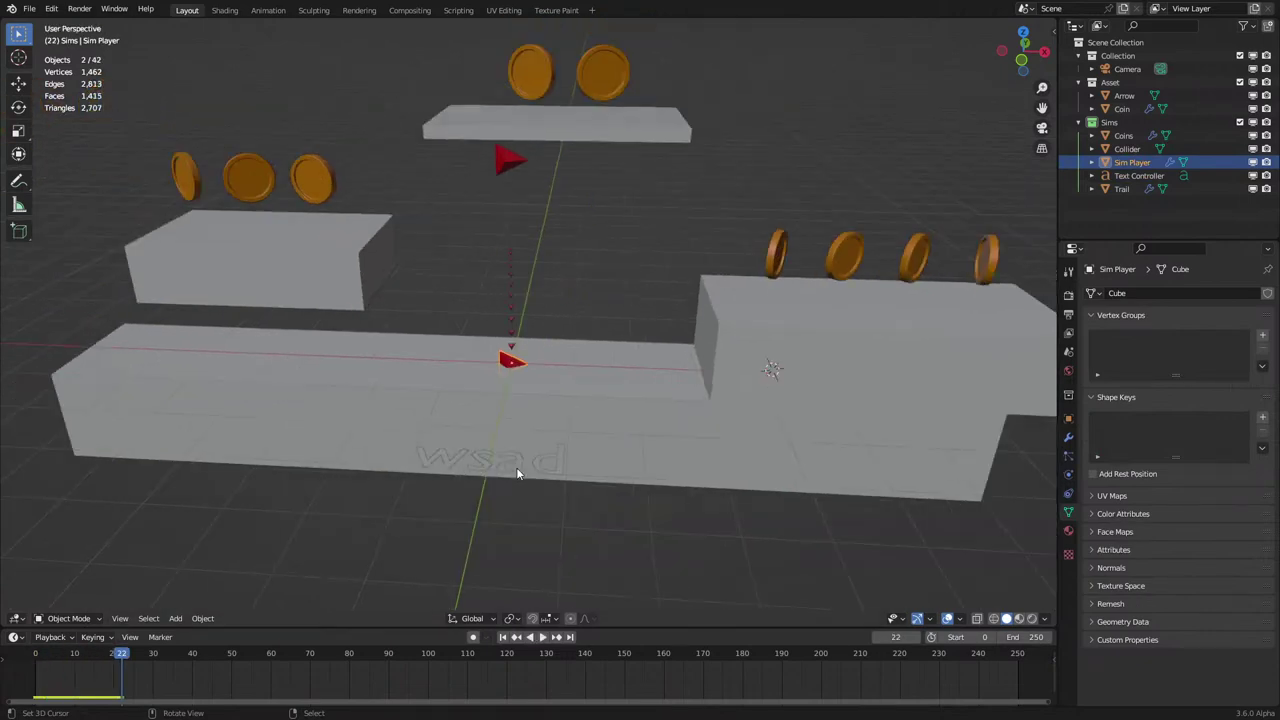
middle_drag(553, 394, 570, 350)
scroll(553, 384, up, 2)
scroll(557, 350, down, 1)
click(557, 350)
scroll(557, 350, up, 1)
scroll(570, 350, down, 3)
Replay the simulation from frame 0, stop the playback and save the Blender file.
key(space)
click(40, 657)
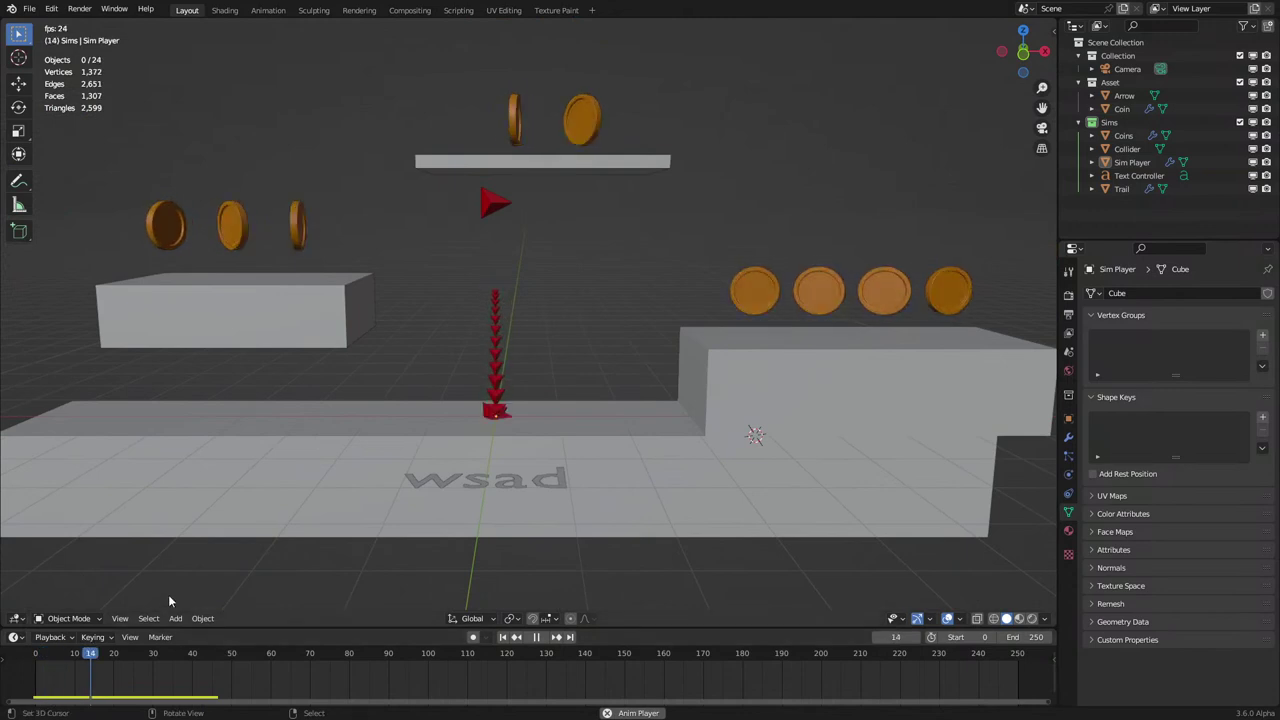
key(space)
key(ctrl+s)
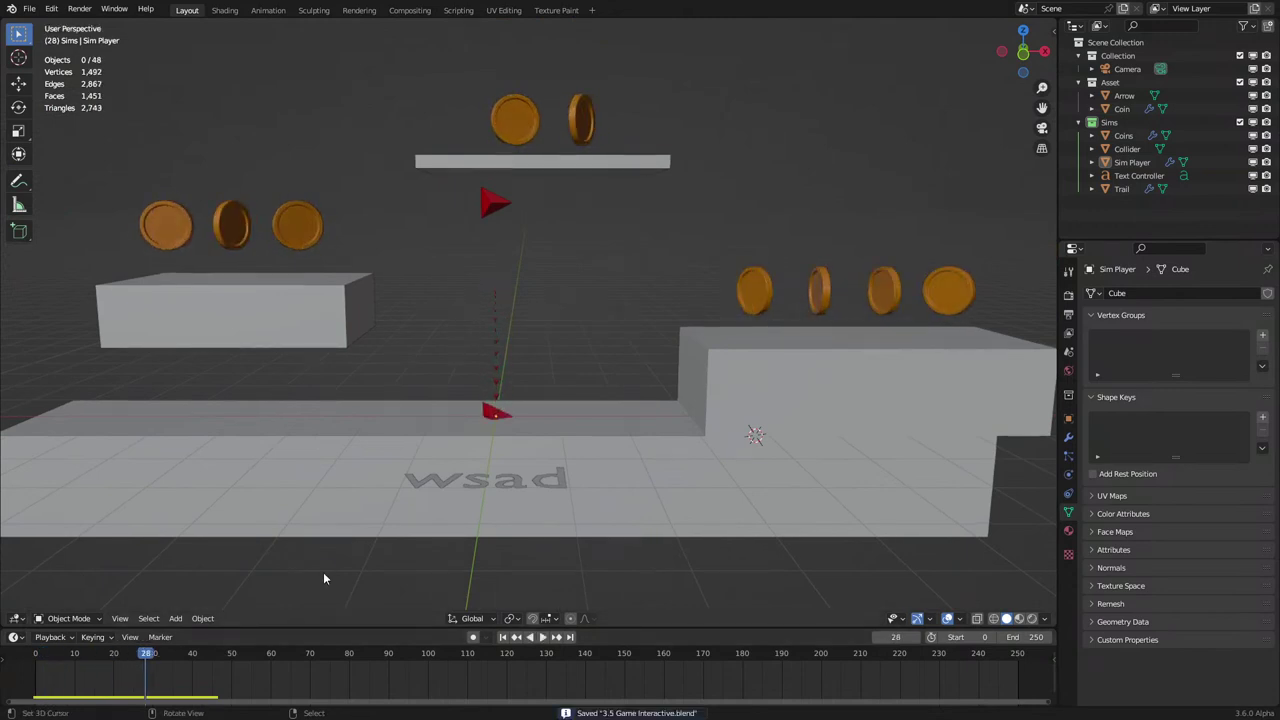
middle_drag(323, 578, 380, 506)
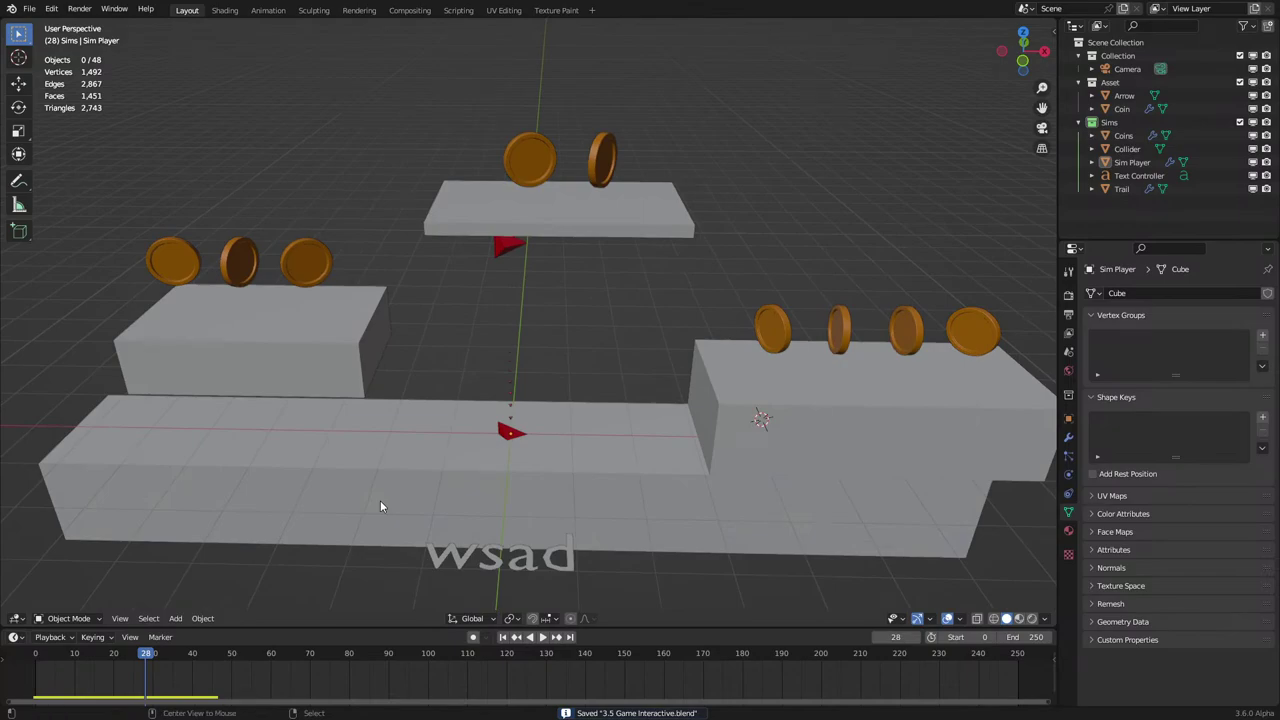